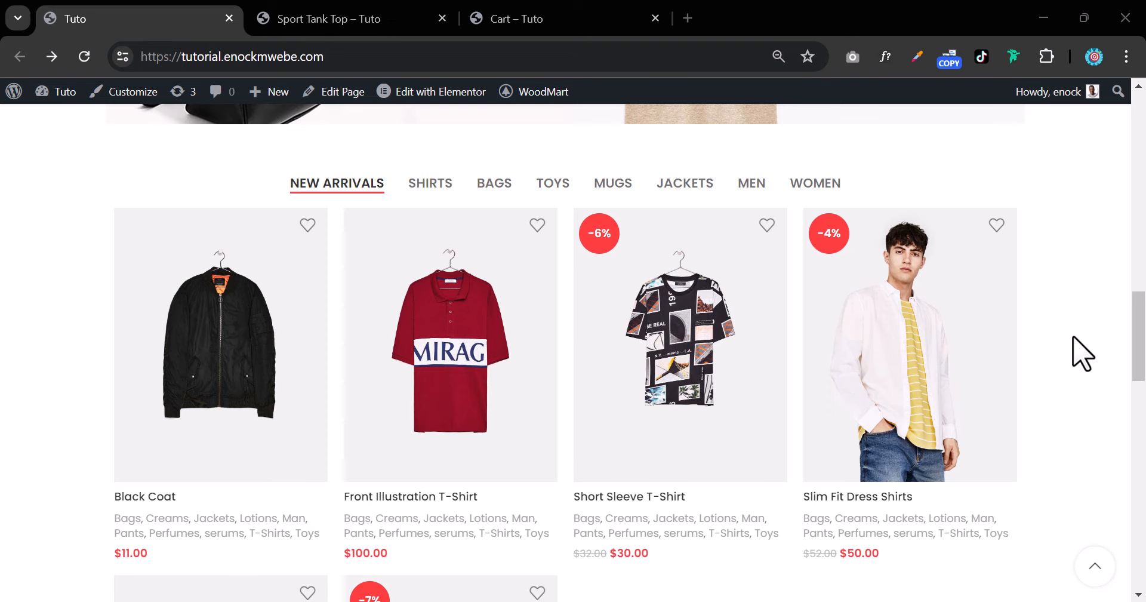
Look over the store homepage's product listing, Instagram section and footer.
scroll(1083, 354, "down", 15)
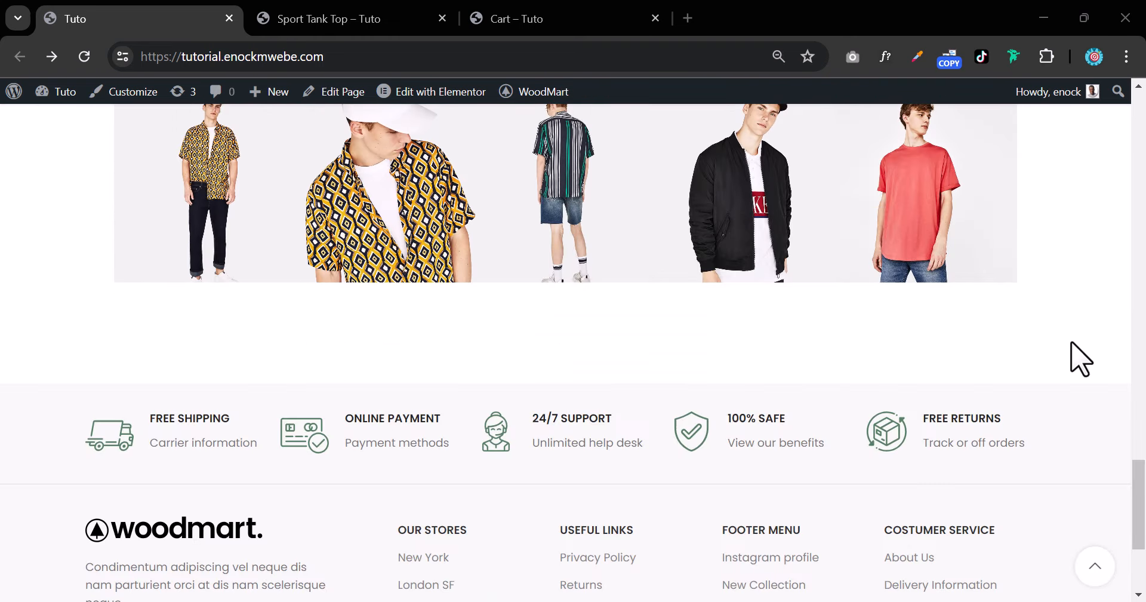
scroll(1081, 358, "down", 3)
scroll(1080, 365, "up", 6)
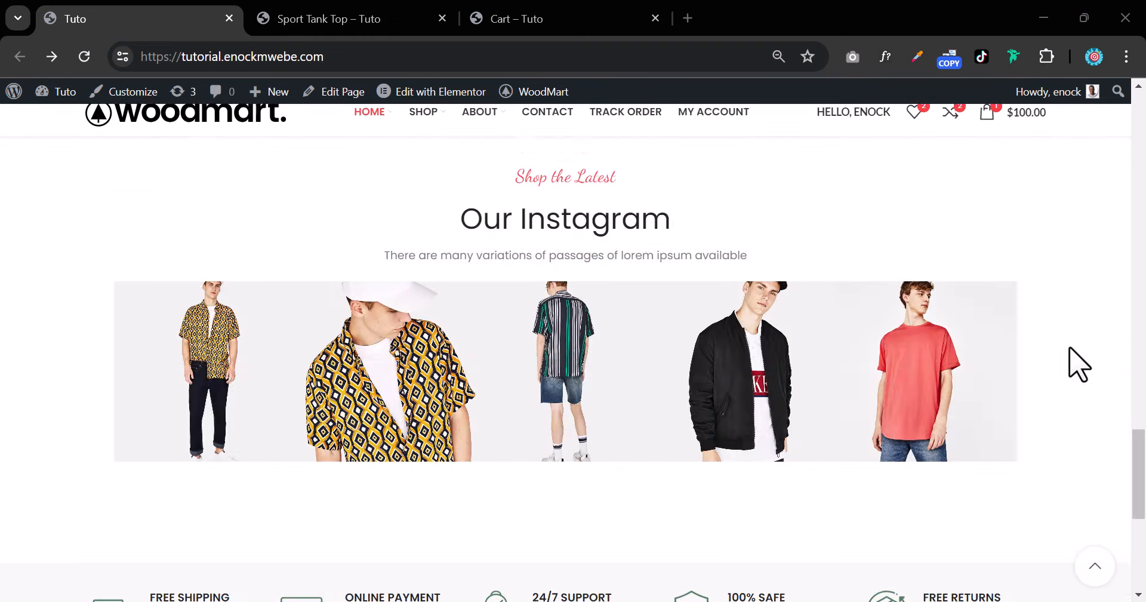
scroll(1078, 367, "up", 5)
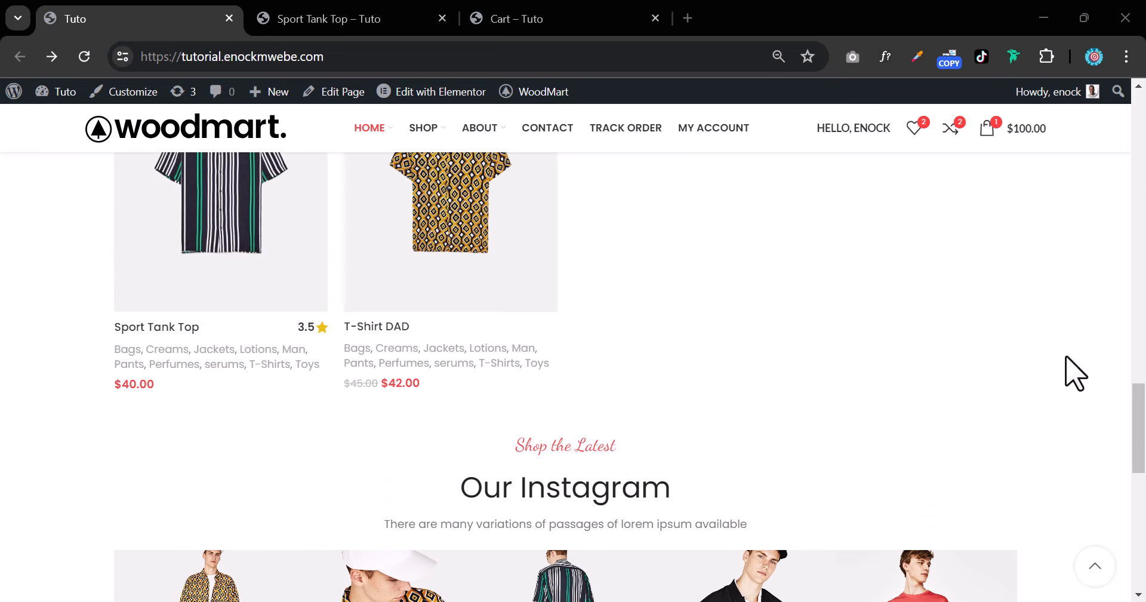
scroll(1075, 373, "up", 4)
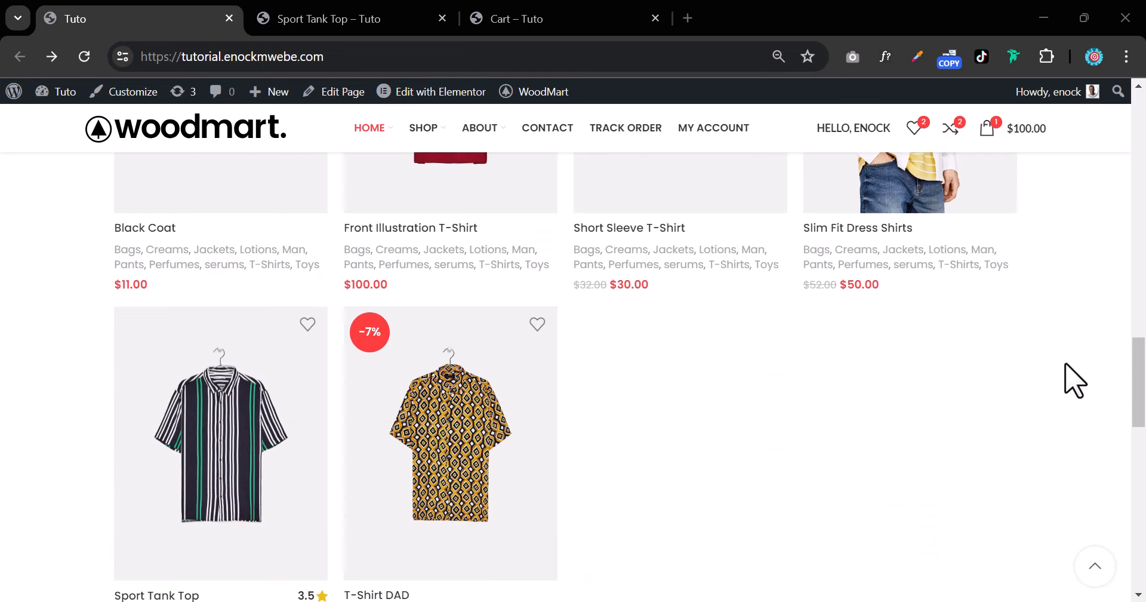
scroll(1074, 382, "up", 5)
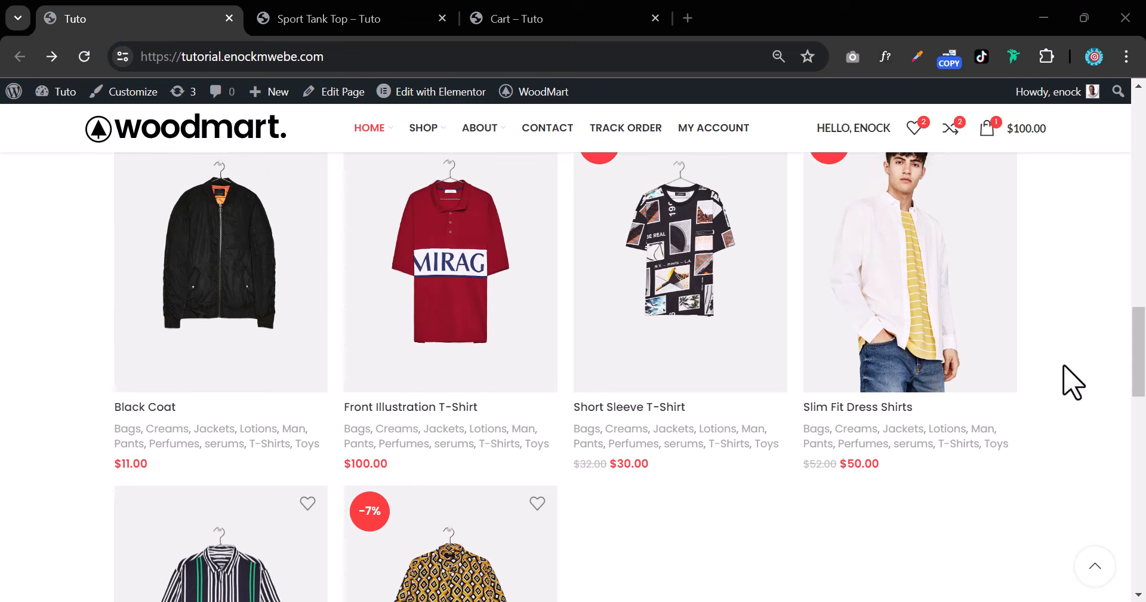
scroll(1074, 383, "up", 15)
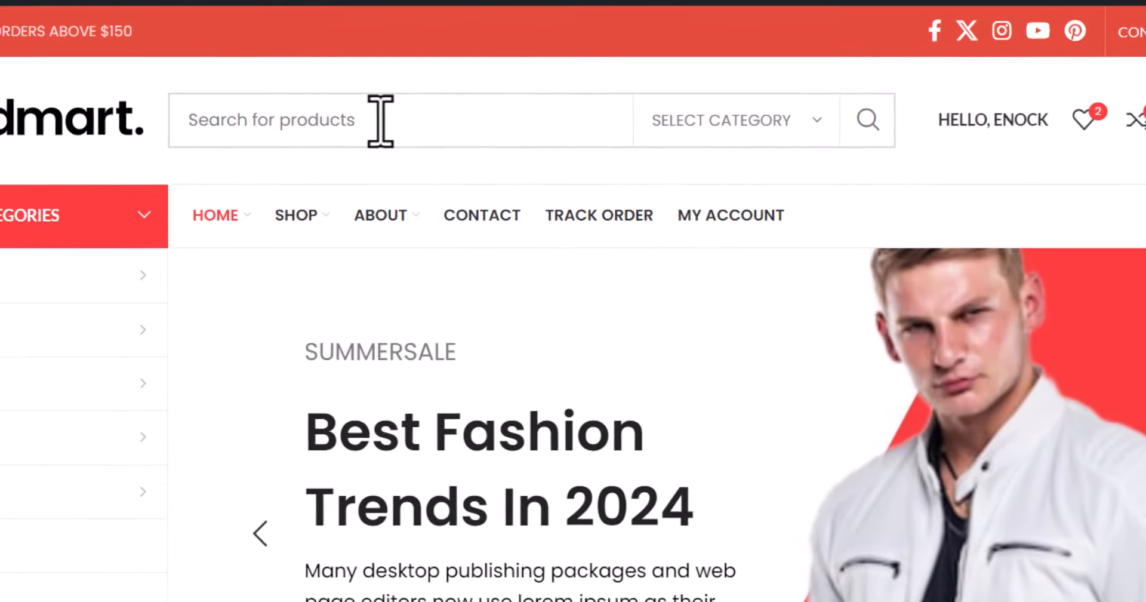
Search the store's products for "shirt", check the live suggestions, and clear the search term.
left_click(432, 178)
type("shirt")
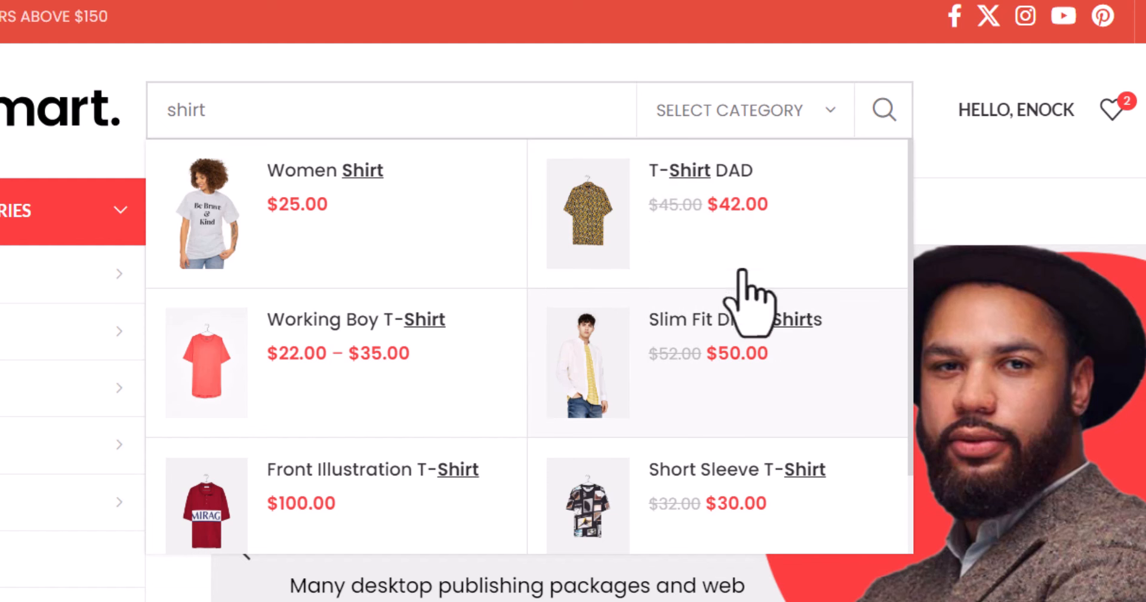
double_click(359, 95)
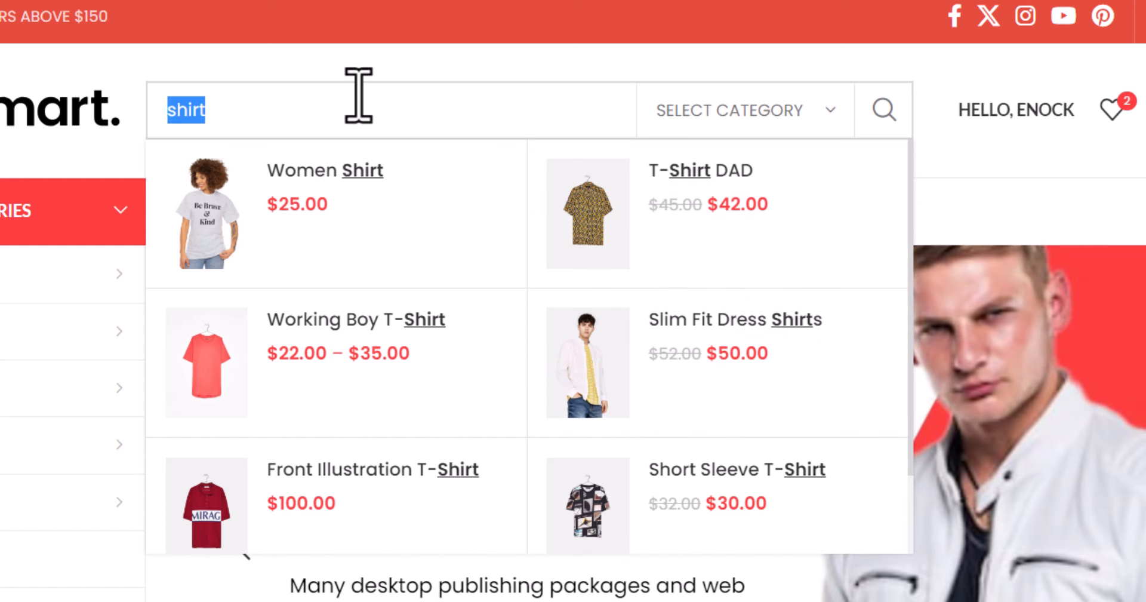
key("BackSpace")
View the category choices of the product search and the account entry in the store header.
left_click(756, 130)
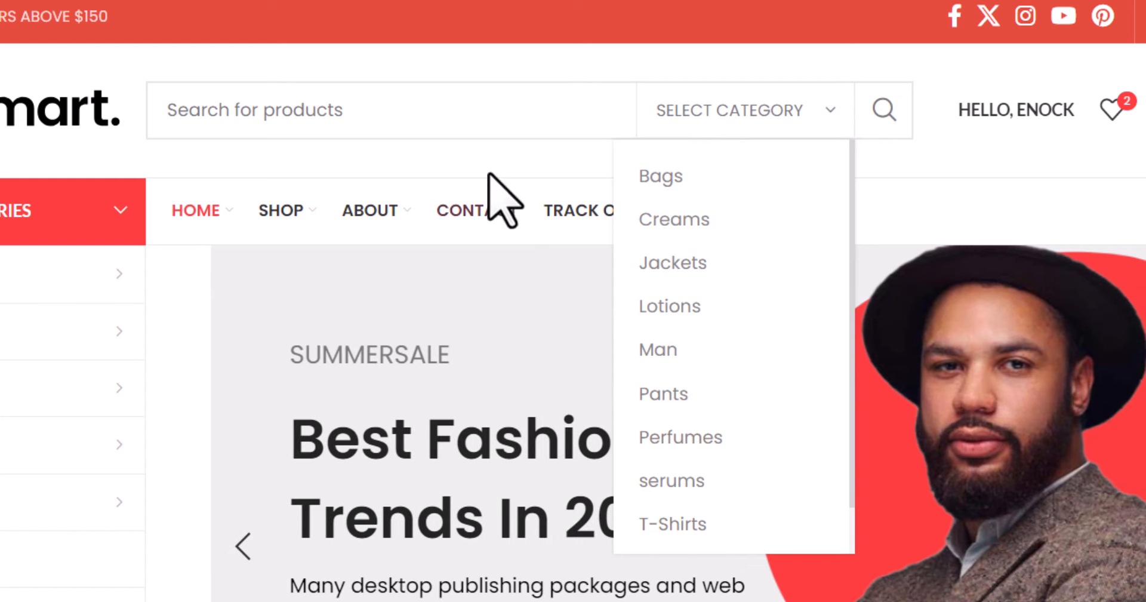
left_click(505, 96)
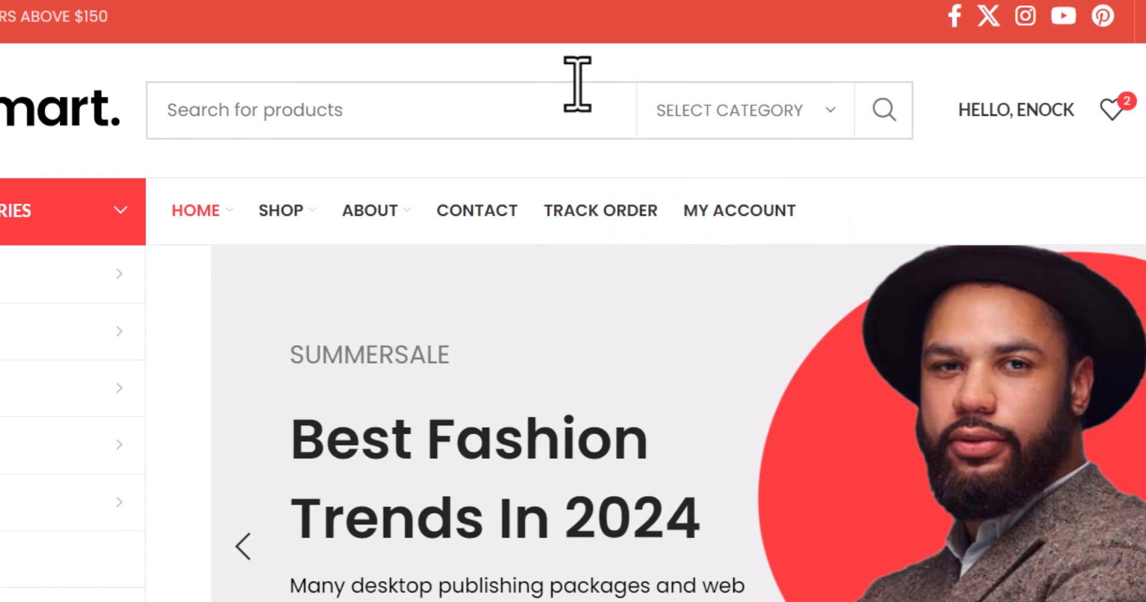
mouse_move(980, 112)
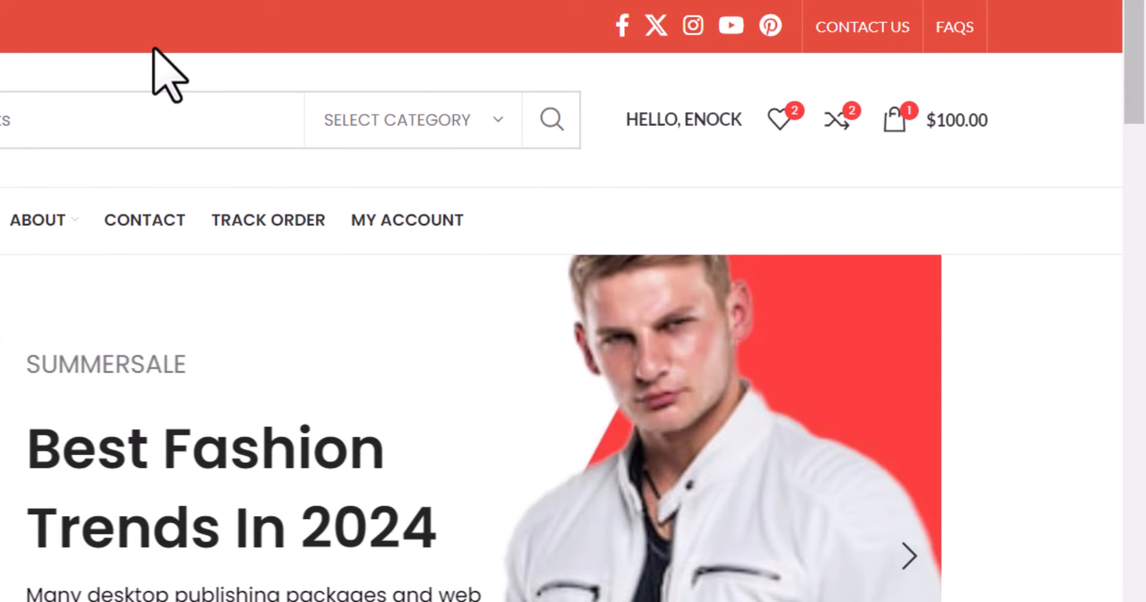
mouse_move(688, 133)
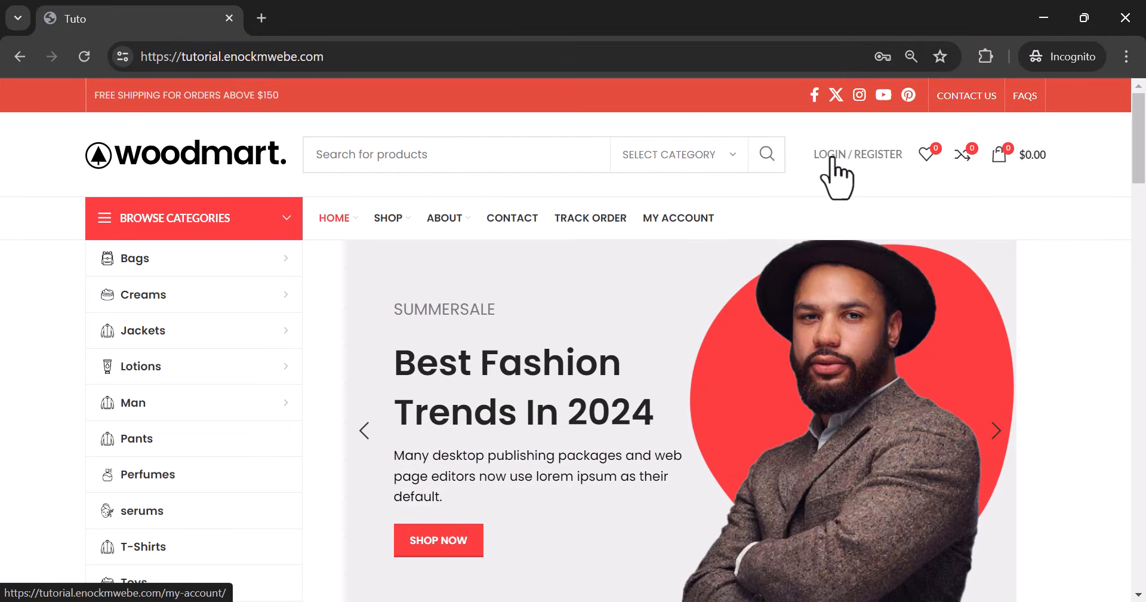
View the sign-in form and the account registration page in the incognito window, and close that window.
left_click(861, 161)
left_click(932, 184)
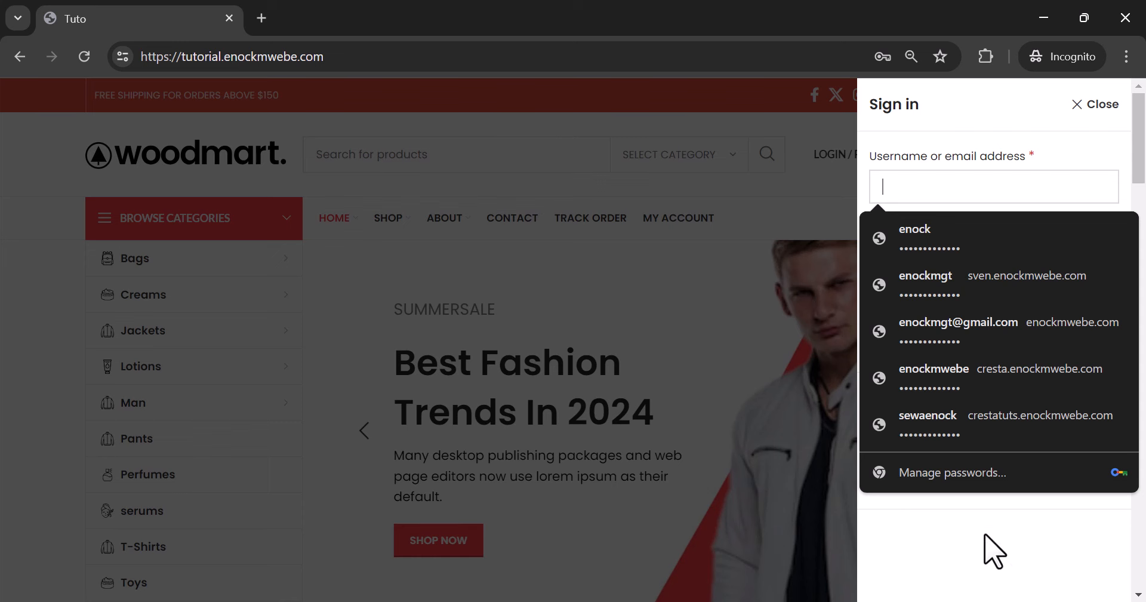
left_click(993, 550)
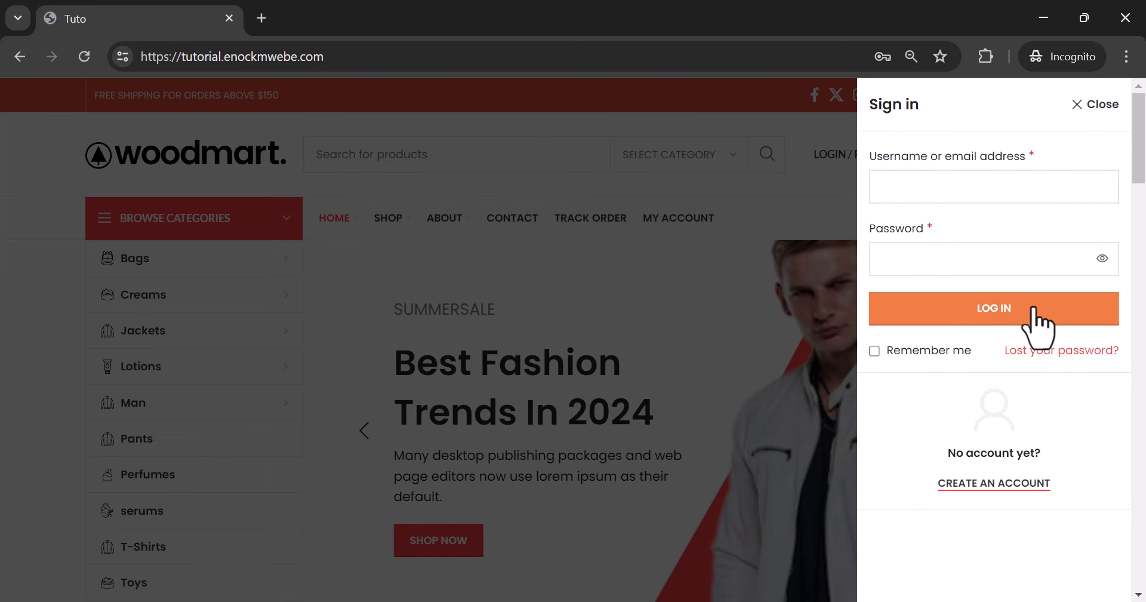
left_click(1014, 485)
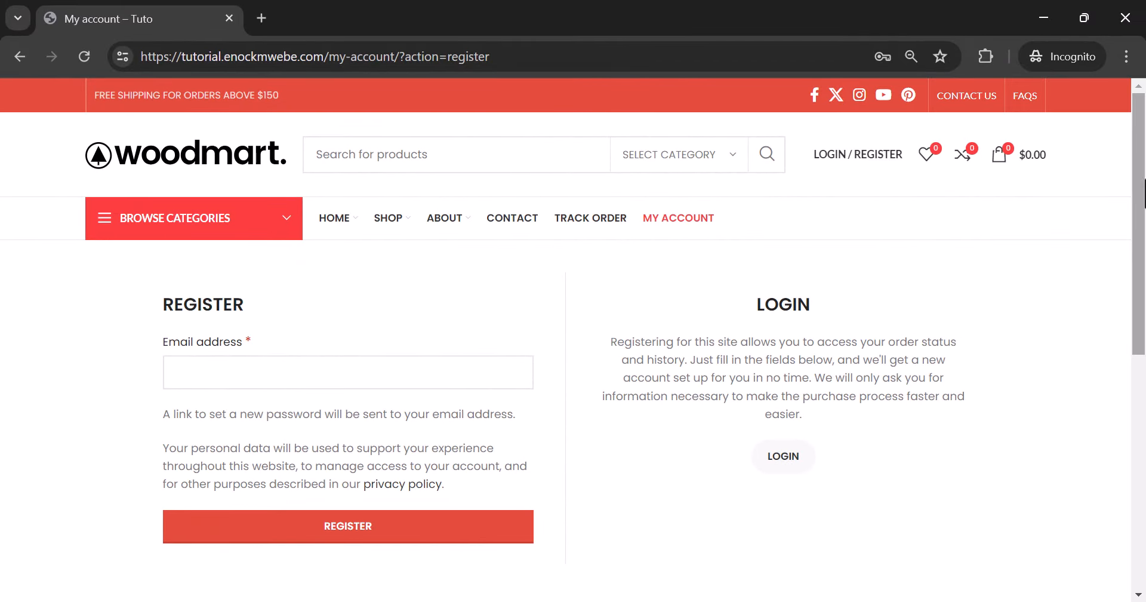
left_click(1125, 17)
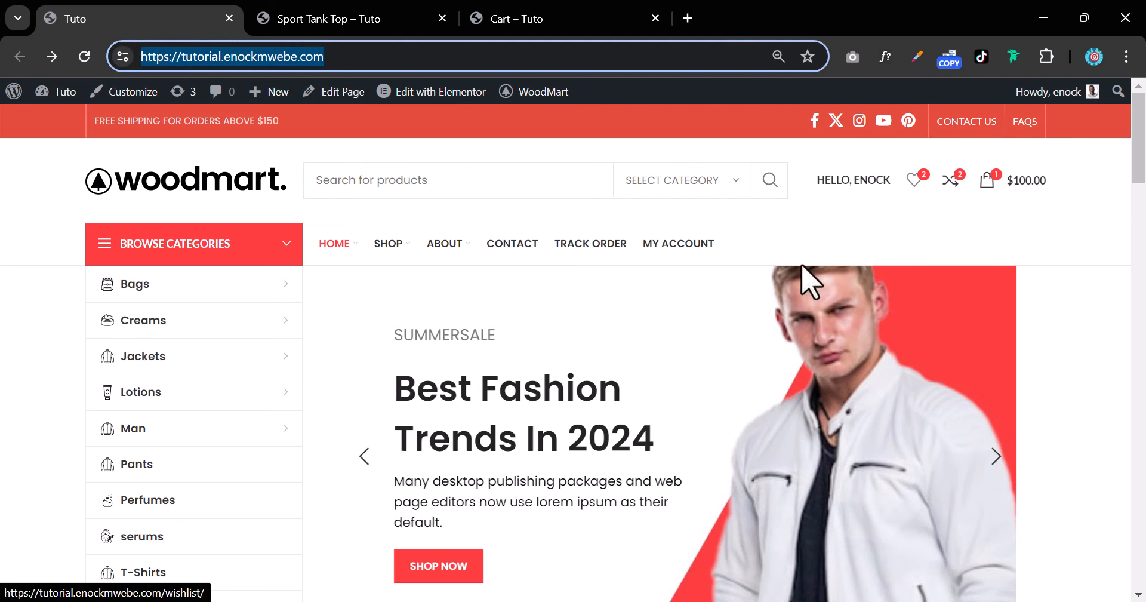
Add the T-Shirt DAD product to the wishlist and open the wishlist page in a new tab to review it.
scroll(814, 379, "down", 15)
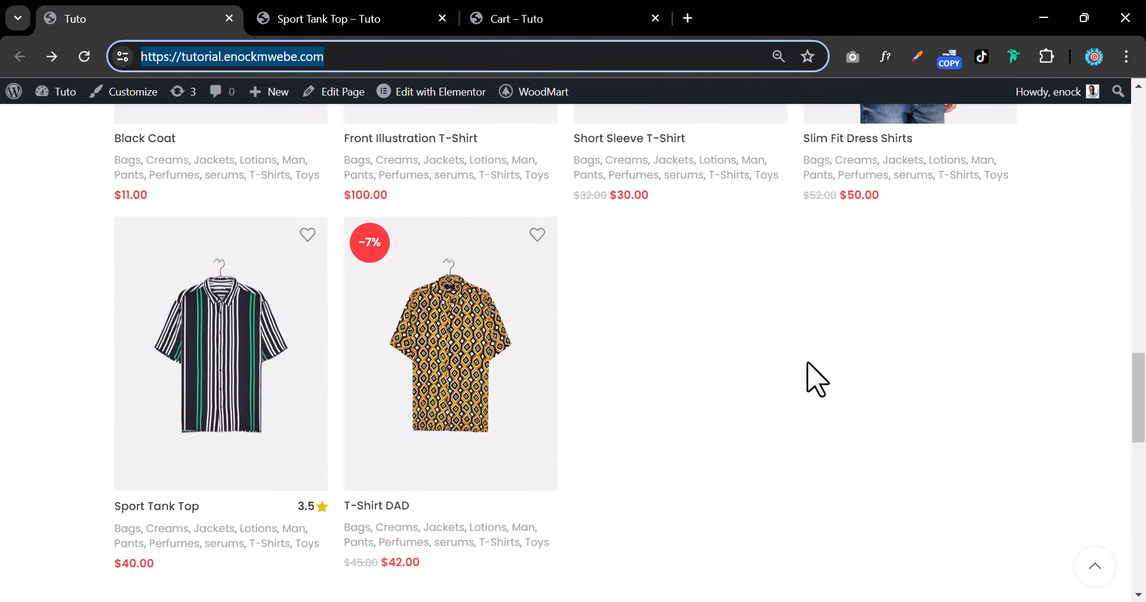
left_click(537, 226)
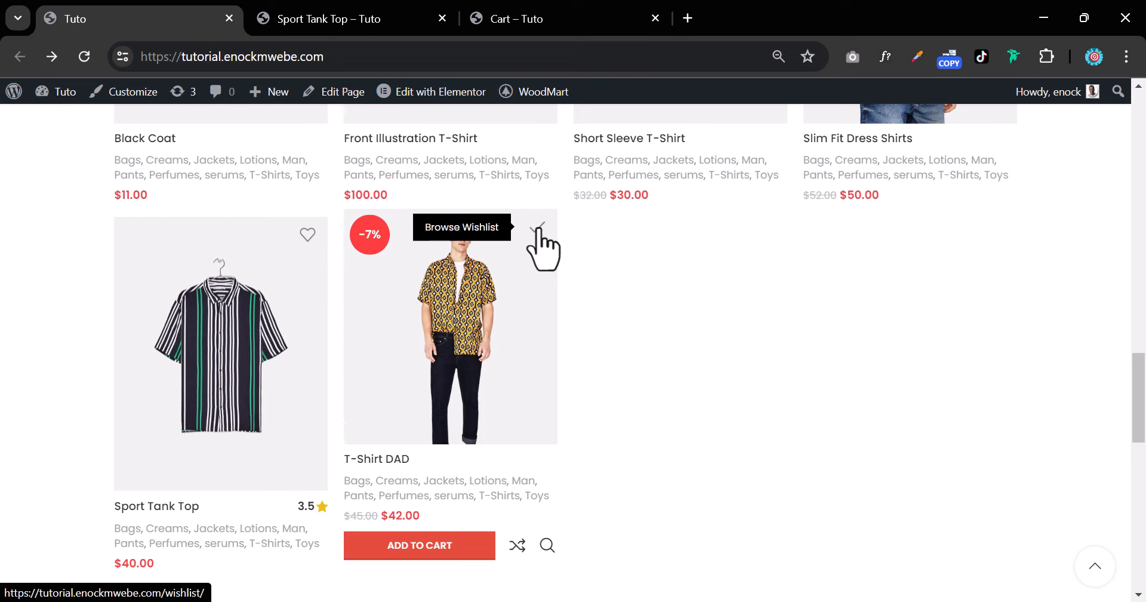
scroll(622, 299, "up", 15)
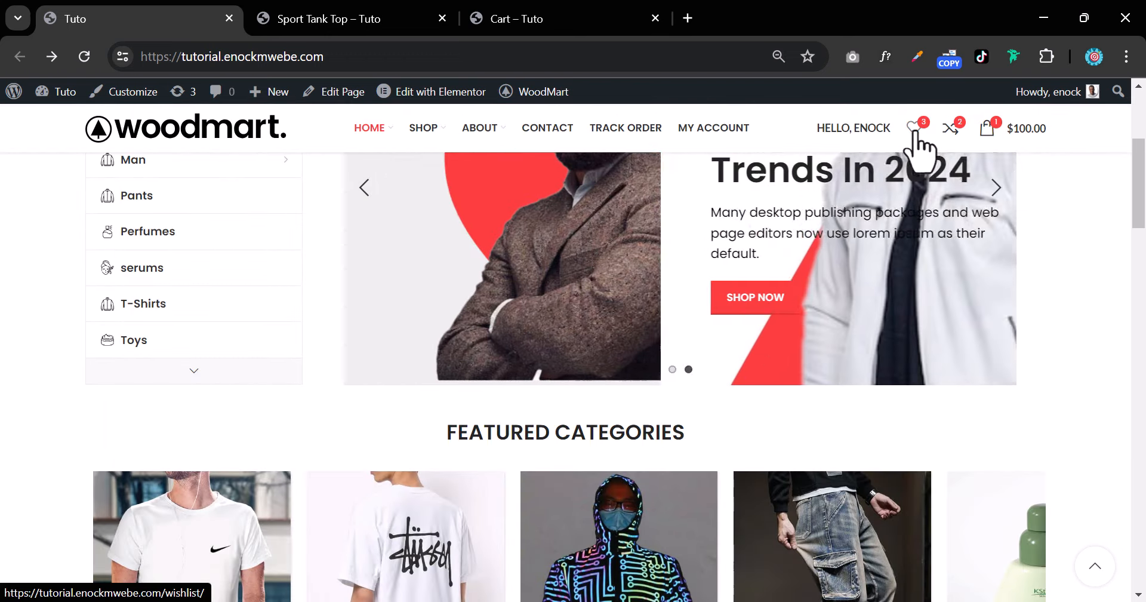
right_click(914, 129)
left_click(861, 153)
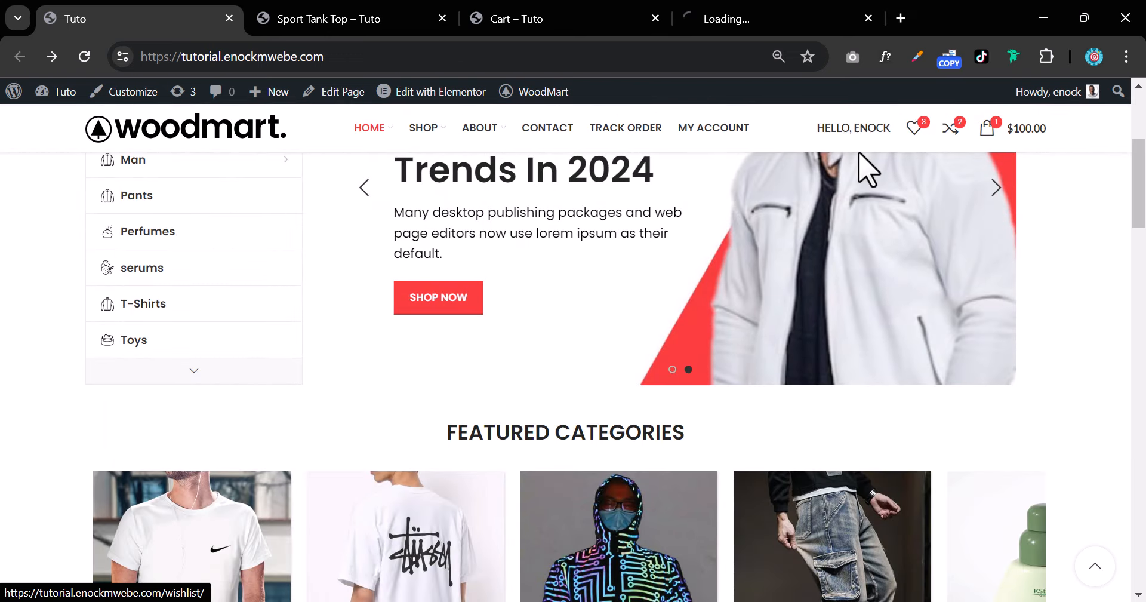
left_click(761, 21)
scroll(732, 383, "down", 3)
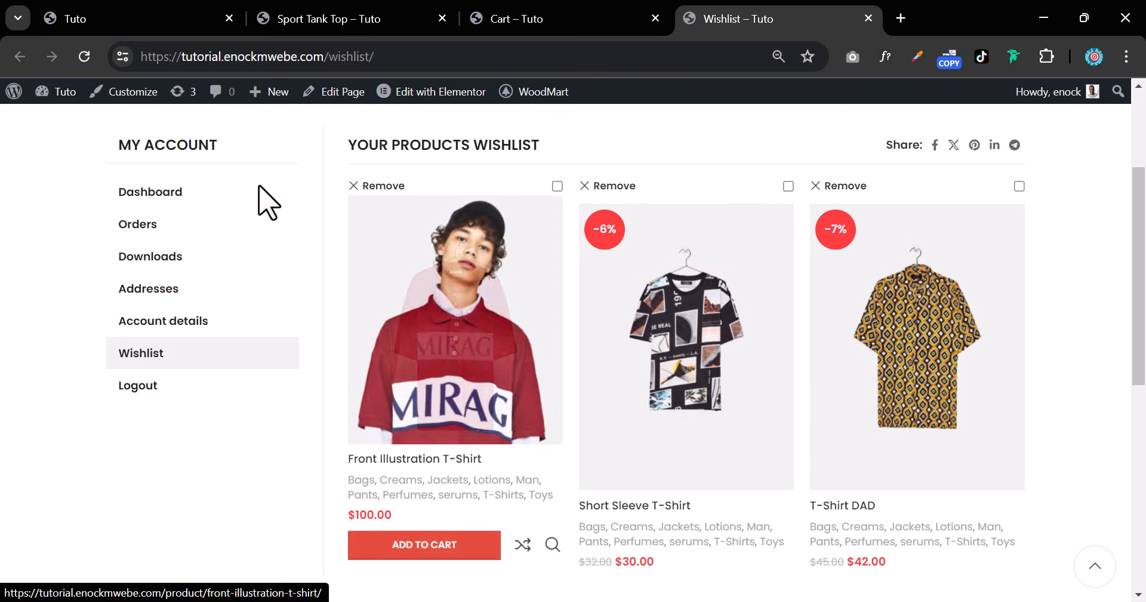
Return to the homepage tab and view the shopping cart contents, closing the cart again.
left_click(125, 20)
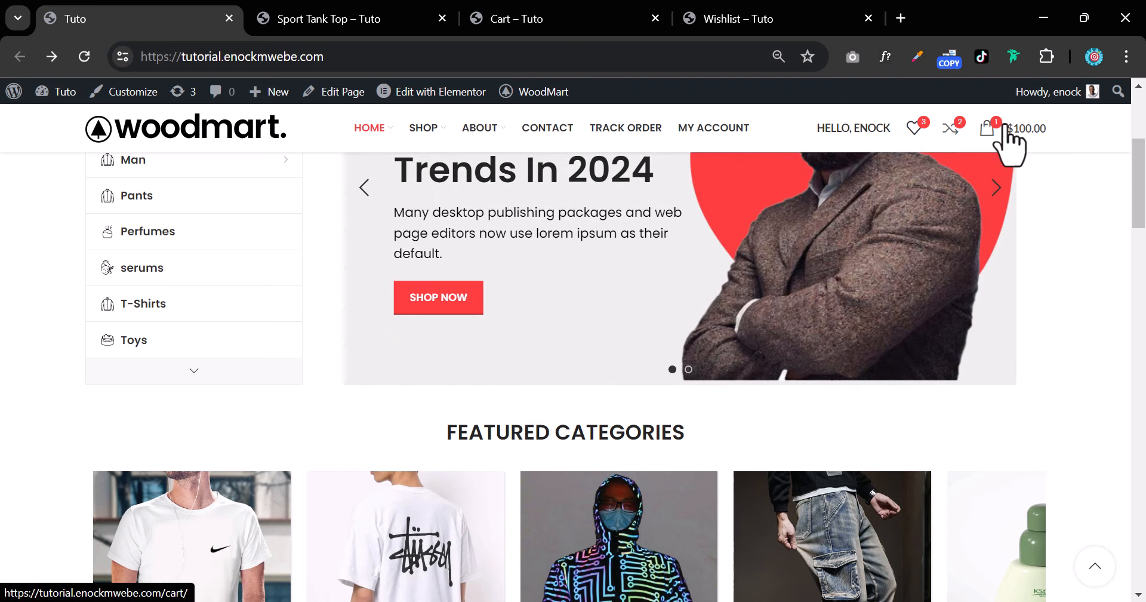
left_click(995, 126)
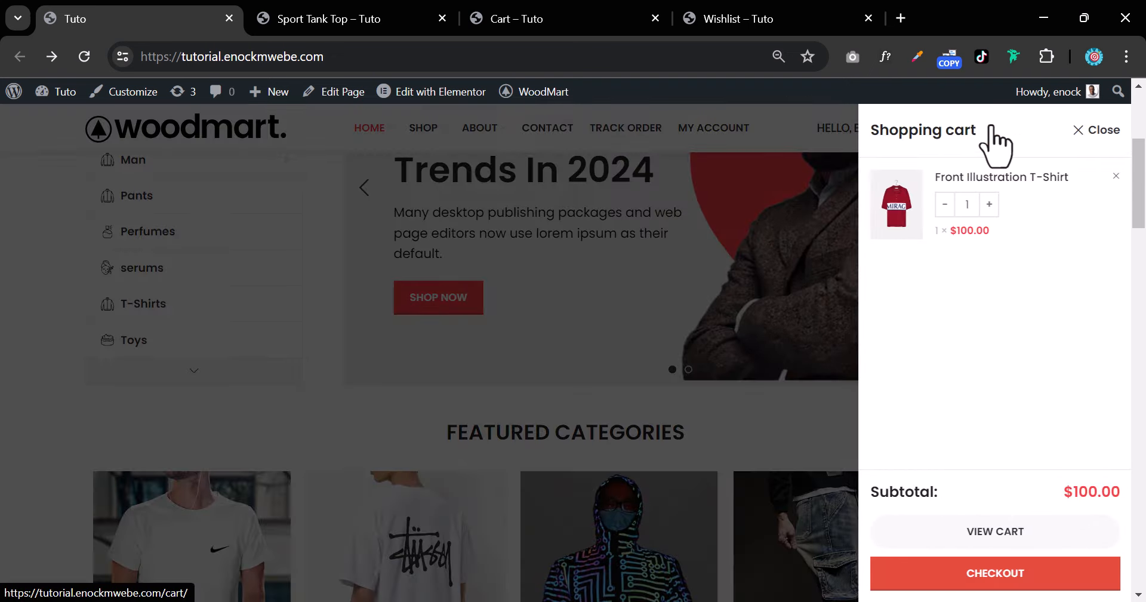
left_click(1079, 131)
scroll(673, 308, "up", 5)
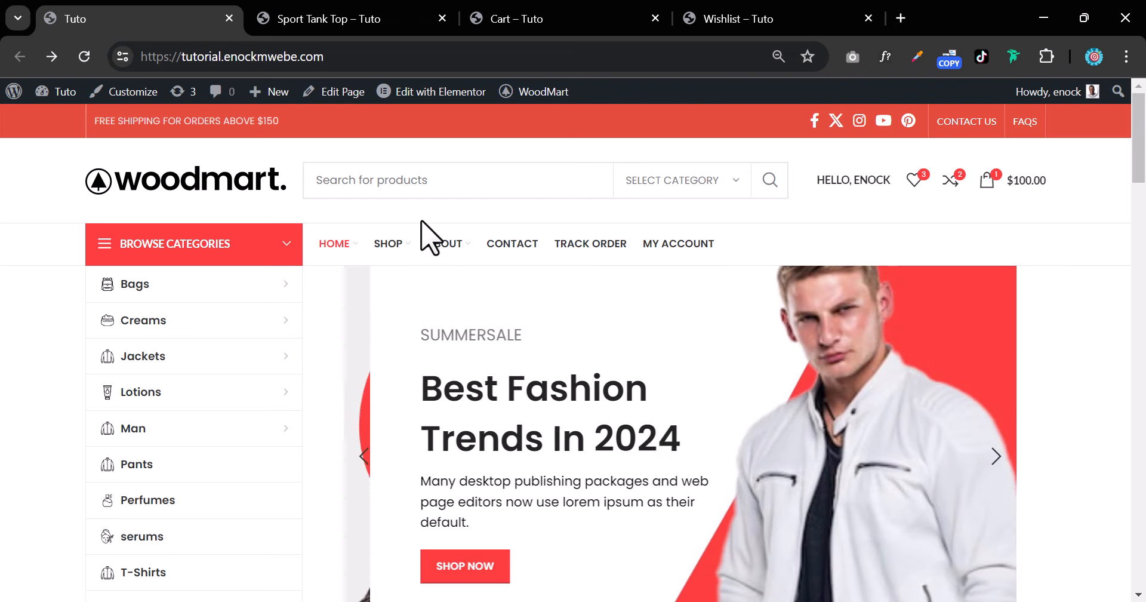
Preview the mega menus of the Home, Shop and About entries and of the sidebar product categories.
mouse_move(457, 262)
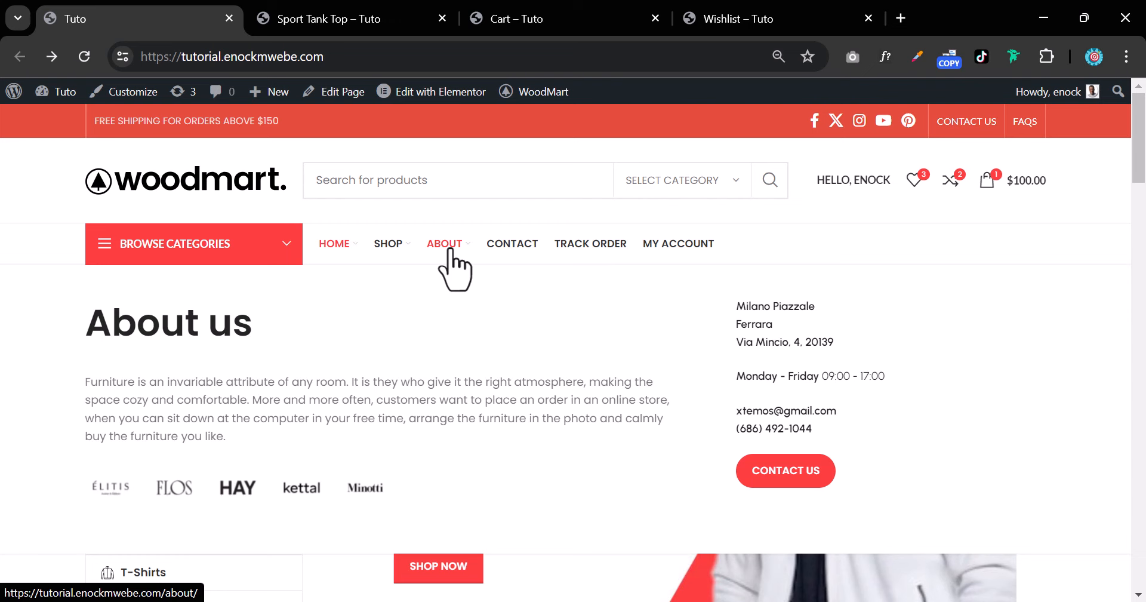
mouse_move(382, 244)
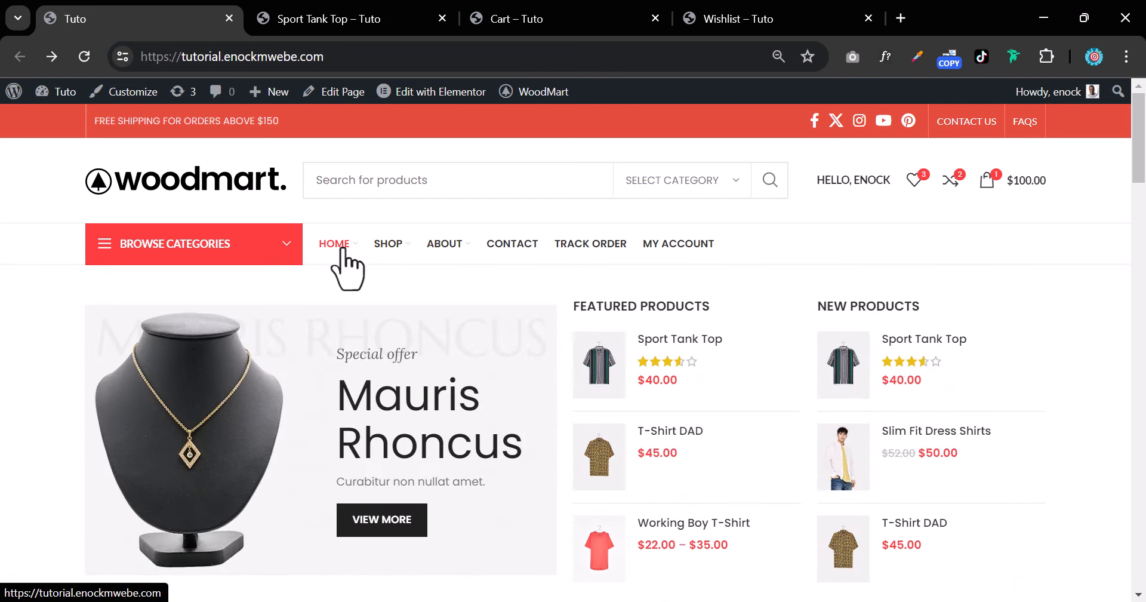
mouse_move(411, 267)
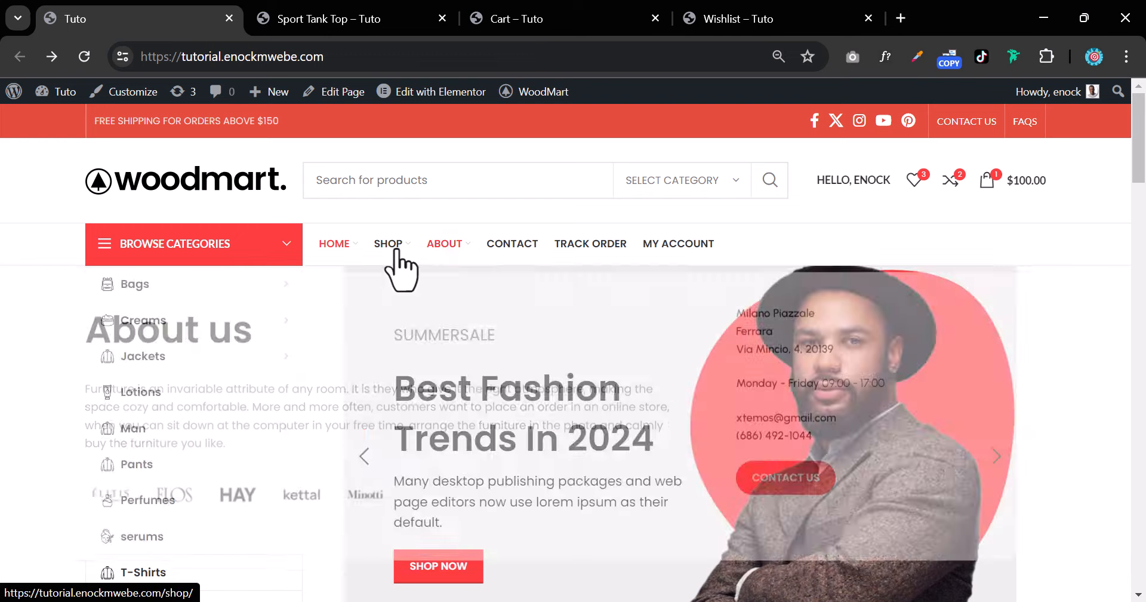
mouse_move(352, 254)
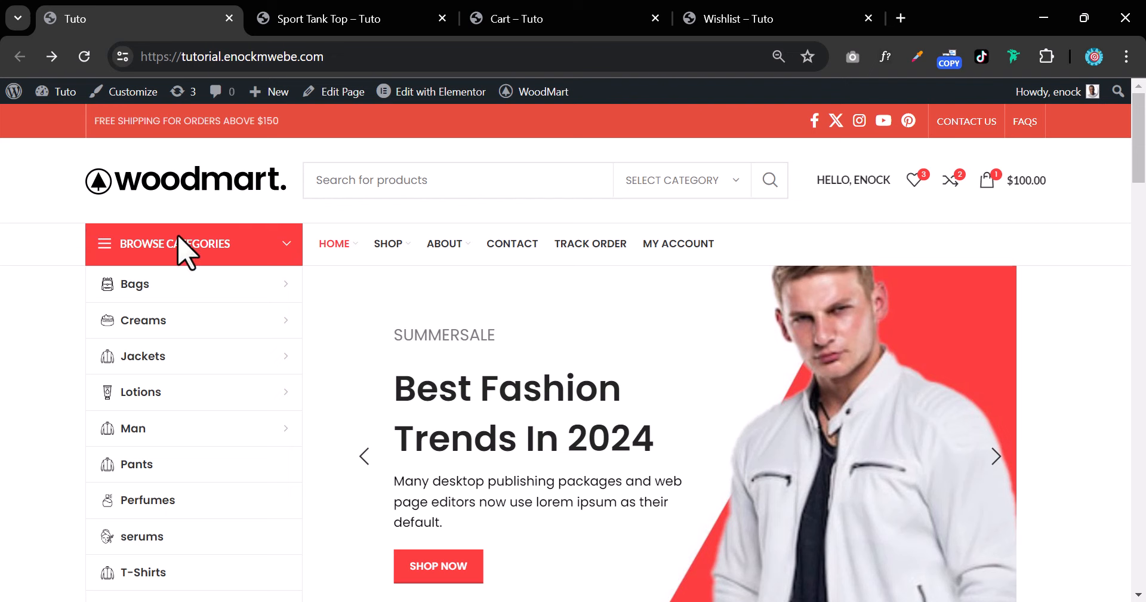
mouse_move(168, 327)
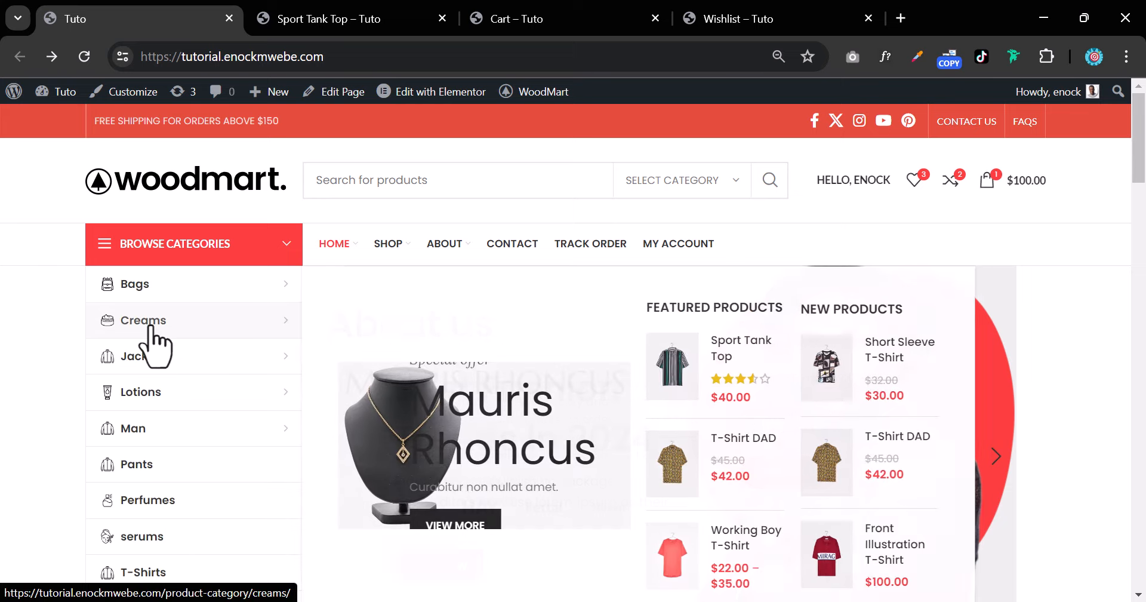
left_click(151, 304)
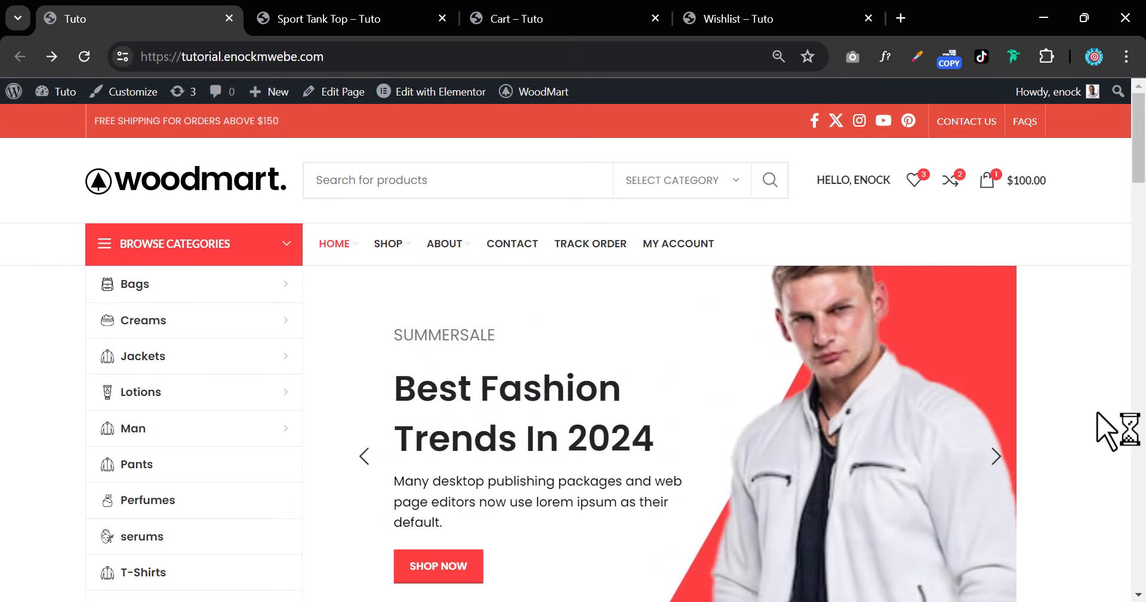
Cycle through the homepage's hero slider banners and view the Featured Categories section below them.
scroll(1104, 436, "down", 2)
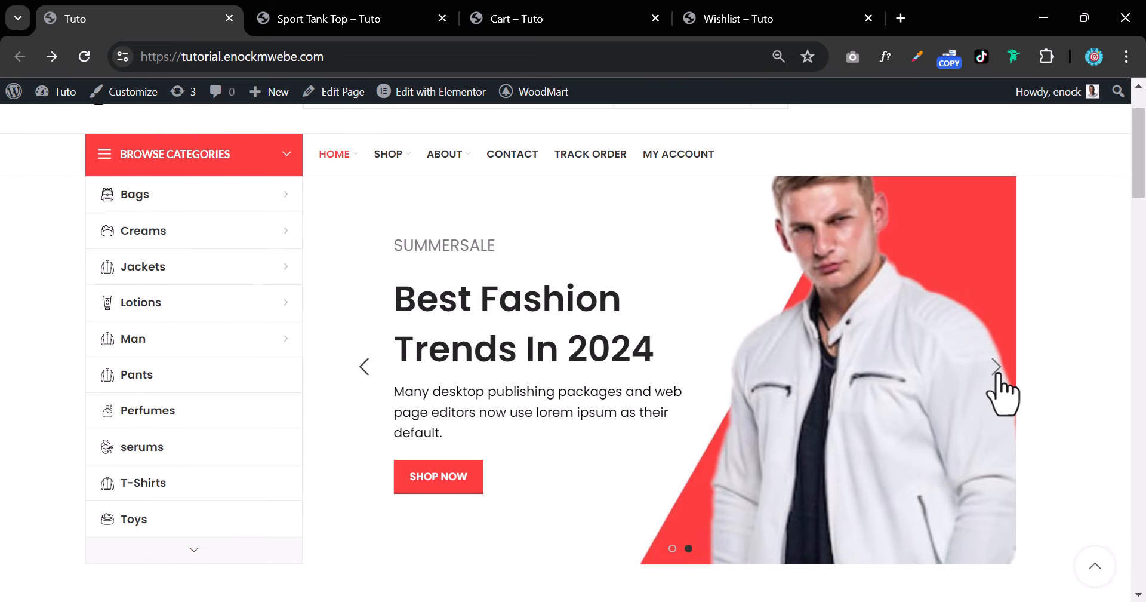
left_click(997, 374)
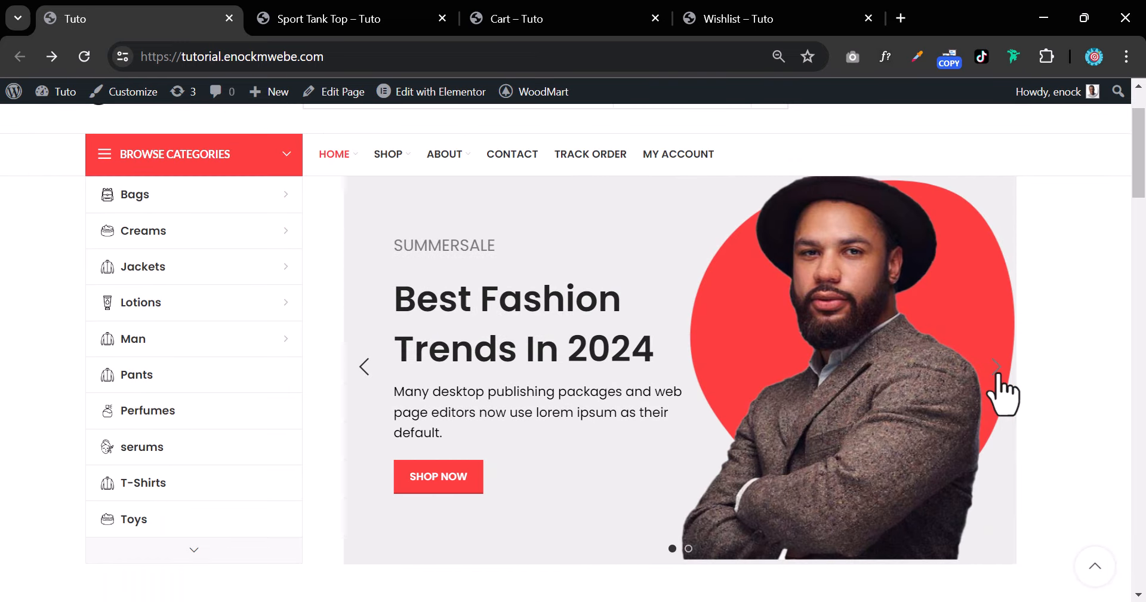
left_click(996, 371)
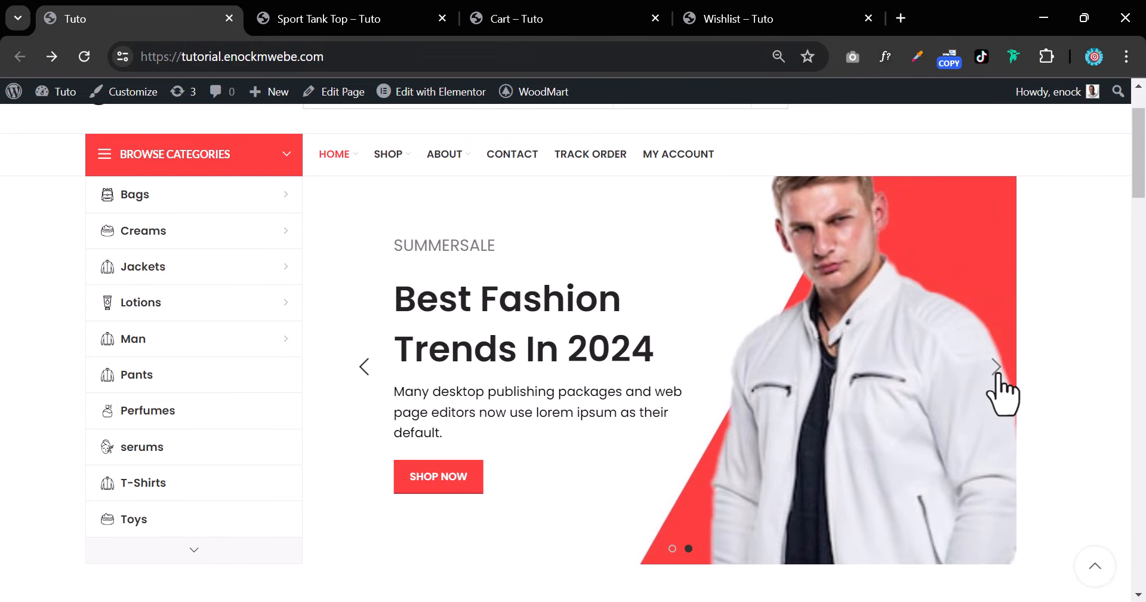
left_click(997, 375)
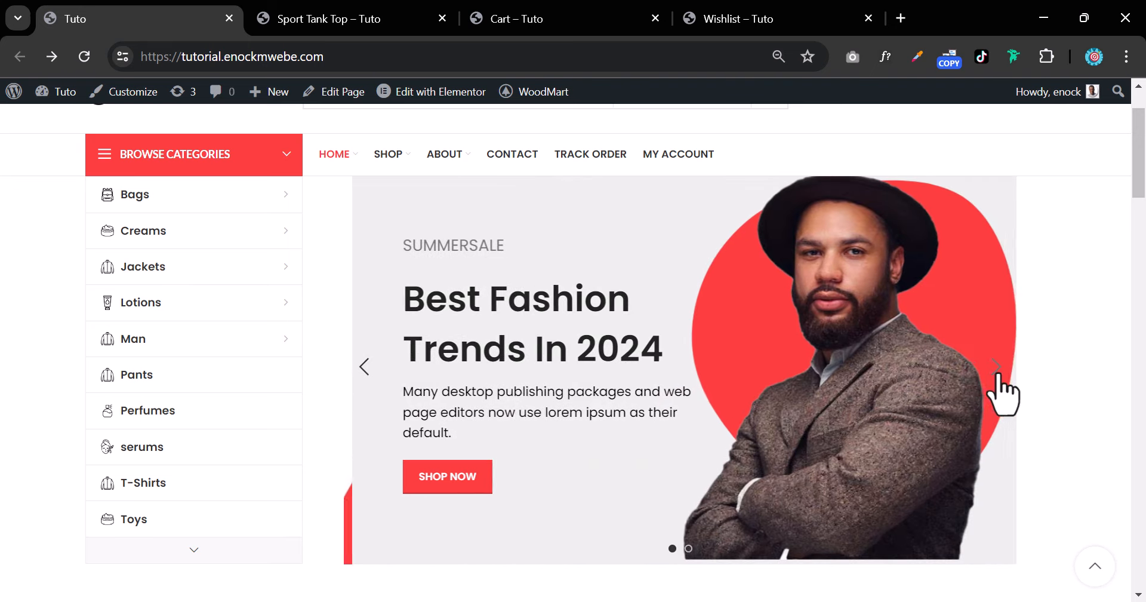
left_click(997, 375)
scroll(1003, 391, "down", 5)
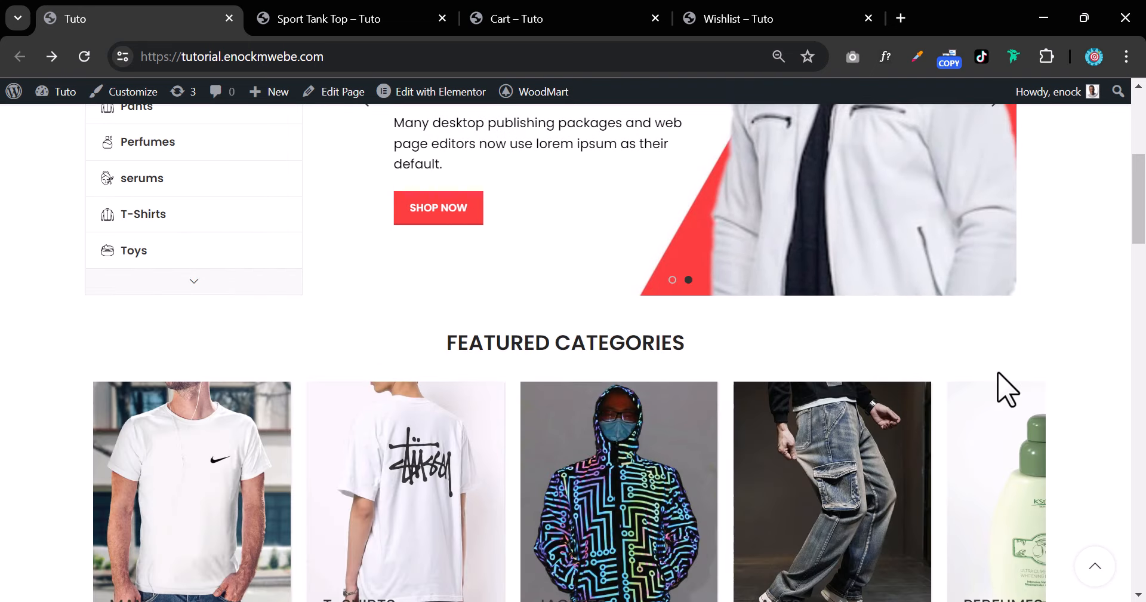
Cycle through the homepage's Featured Categories carousel and open the T-Shirts category in a new tab.
scroll(1006, 388, "down", 2)
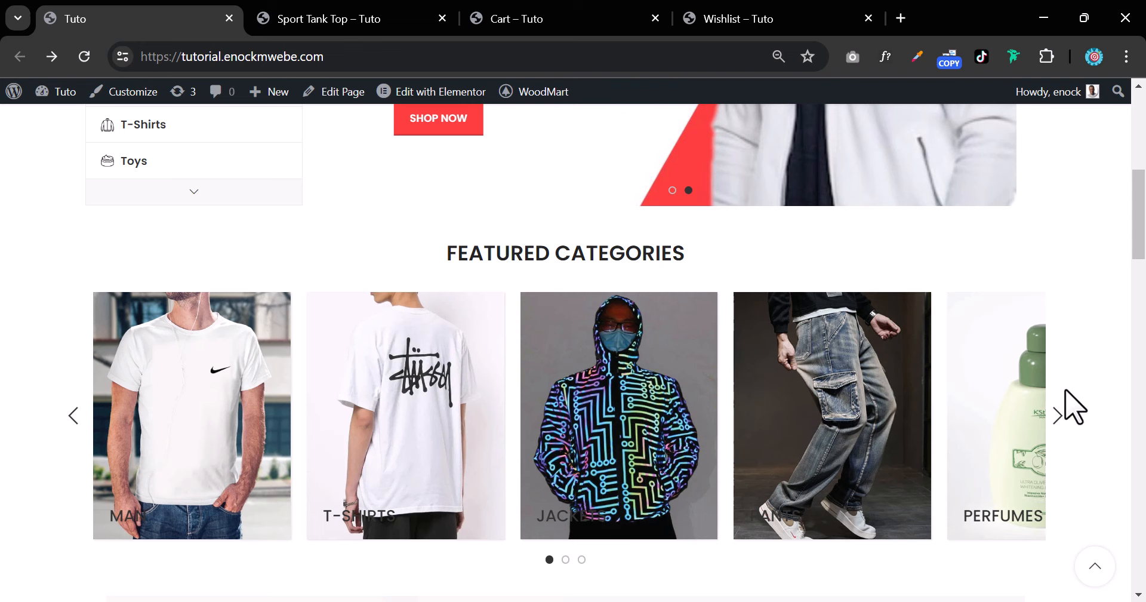
left_click(1056, 418)
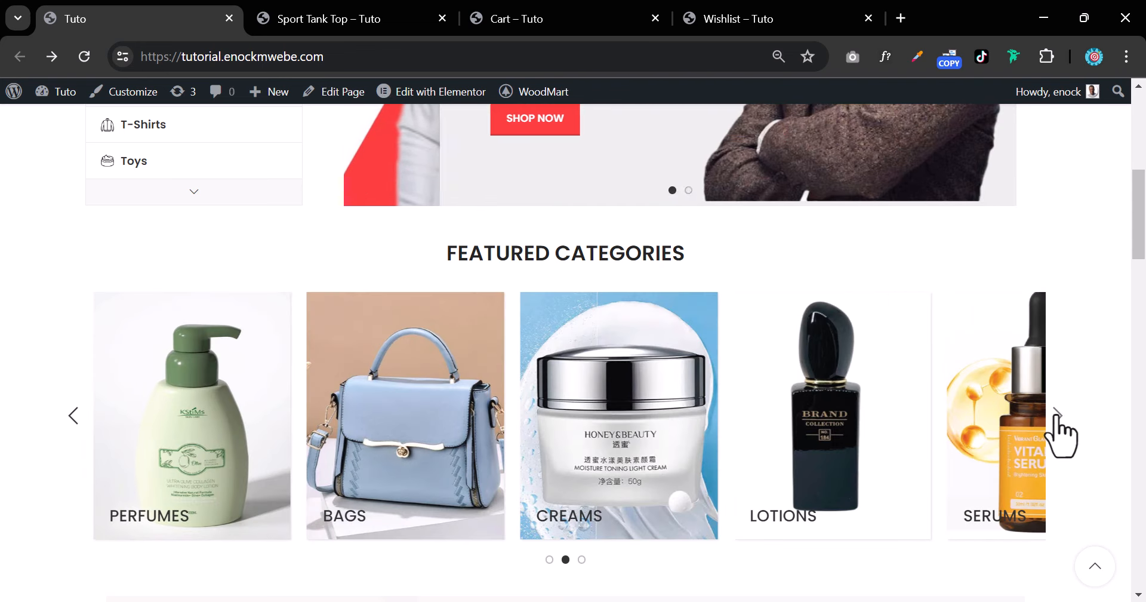
left_click(1056, 418)
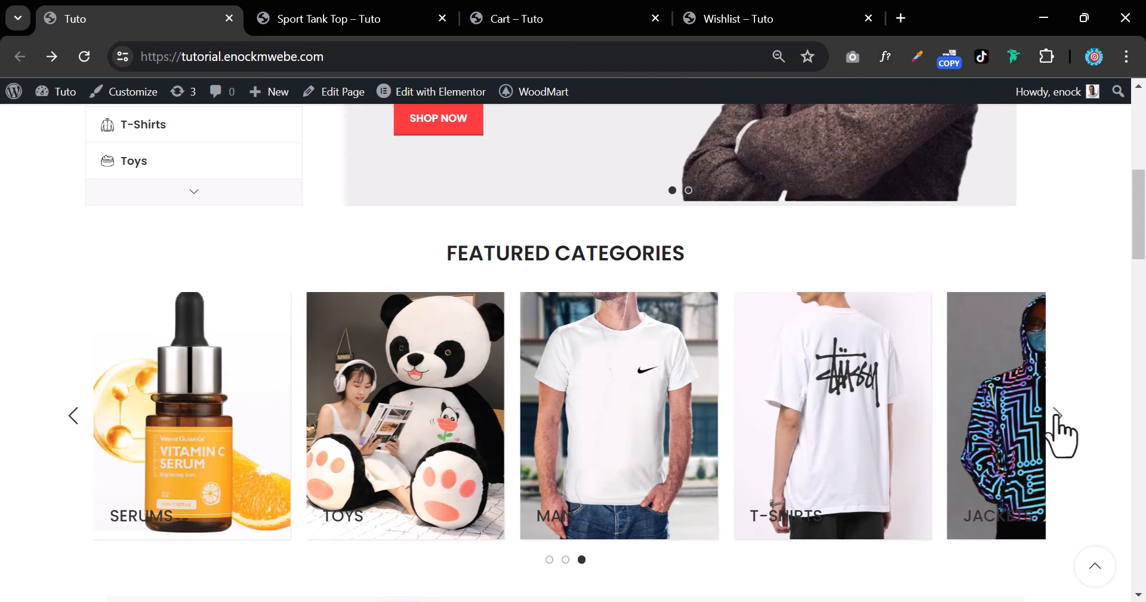
left_click(1057, 418)
left_click(1057, 418)
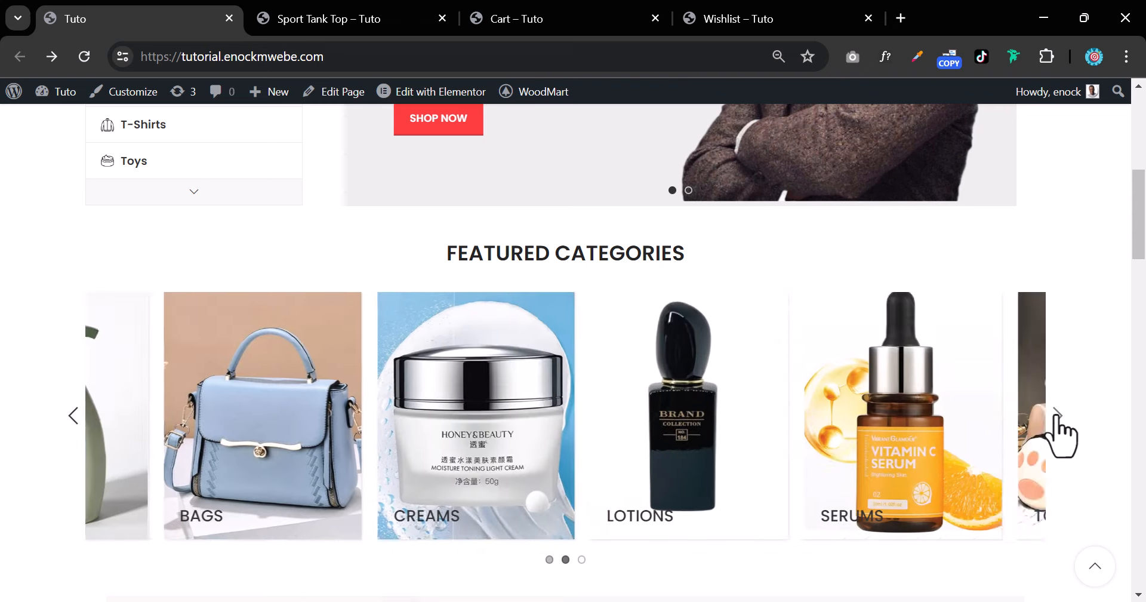
left_click(1057, 418)
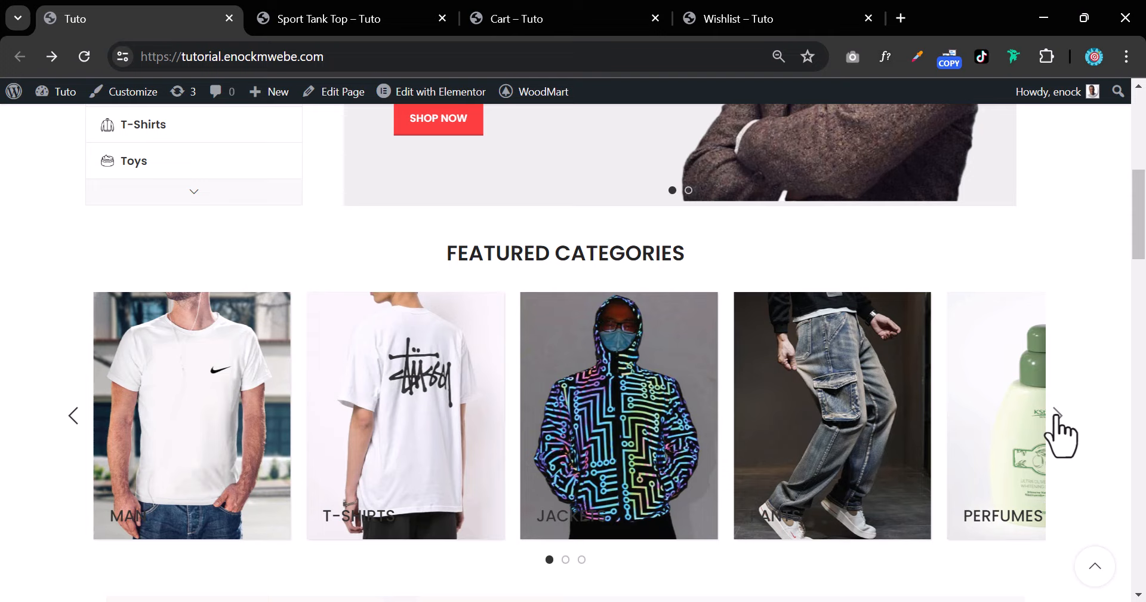
left_click(1057, 418)
left_click(1057, 418)
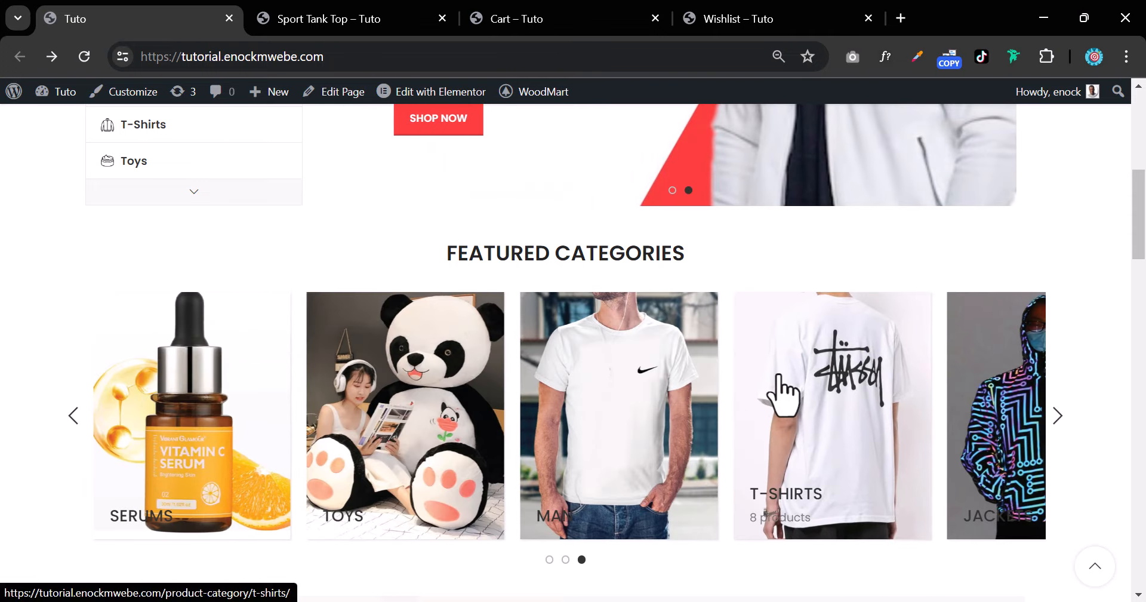
right_click(813, 421)
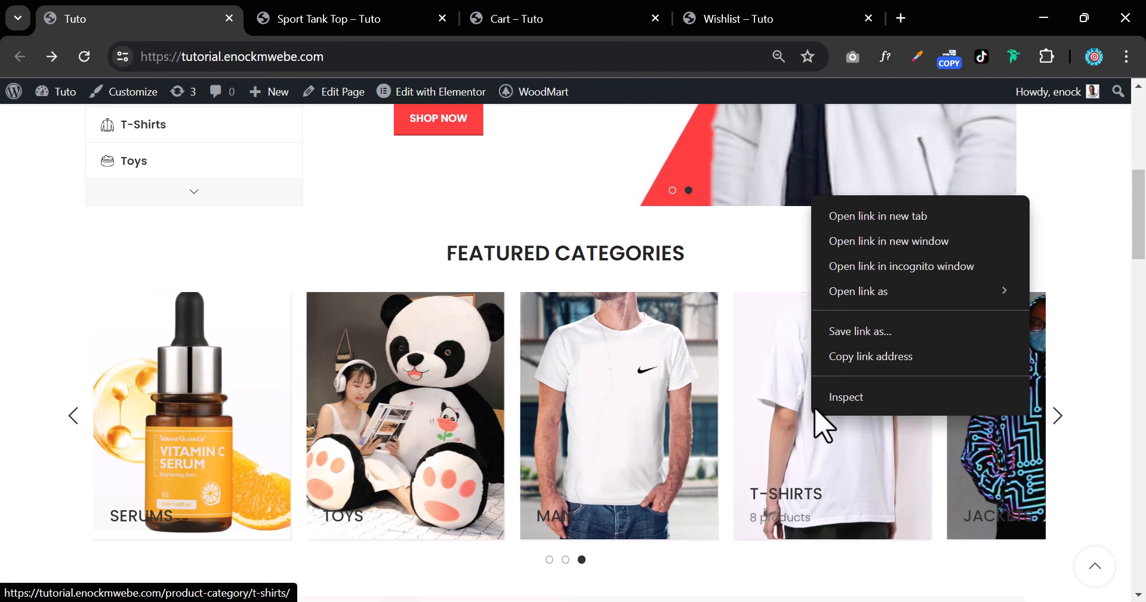
left_click(870, 218)
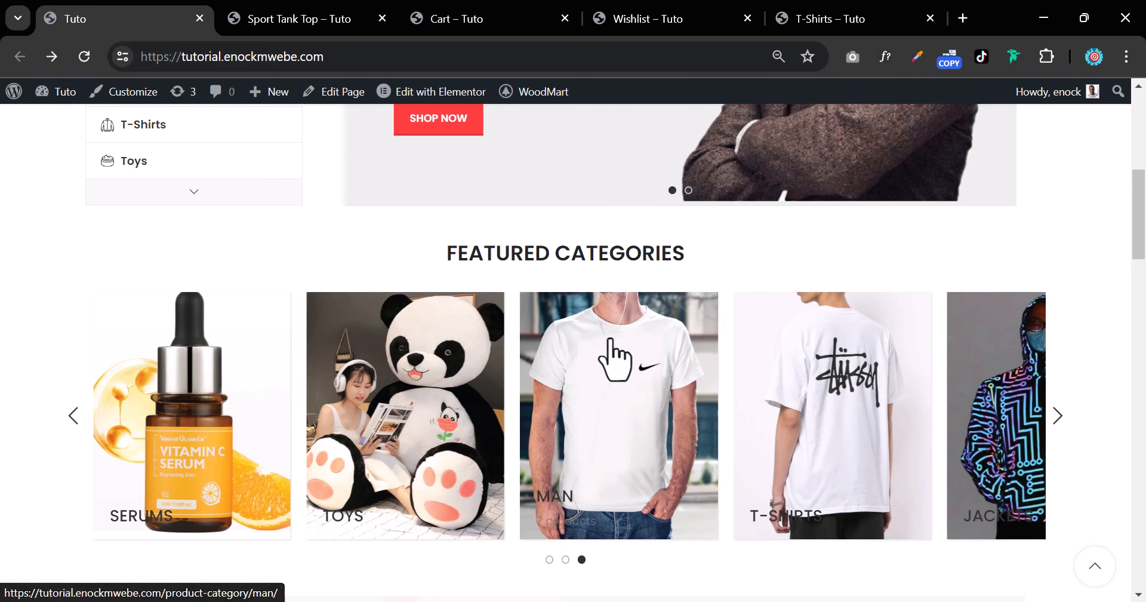
View the homepage's Summer Bags and Summer Tees banners and the New Arrivals products below them.
scroll(612, 353, "down", 4)
scroll(613, 358, "down", 1)
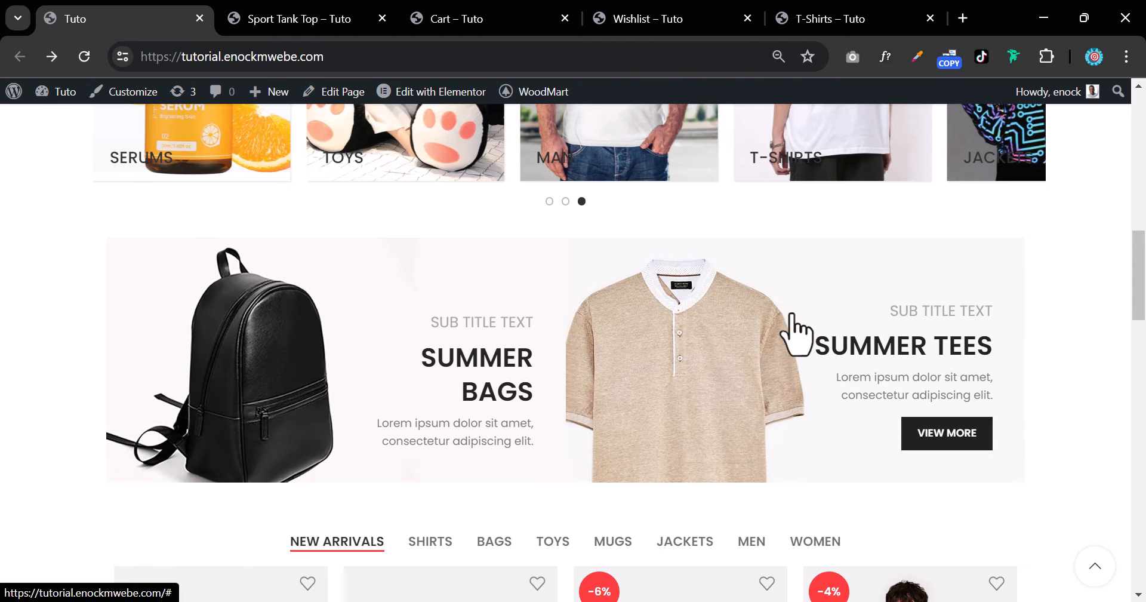
scroll(797, 331, "down", 5)
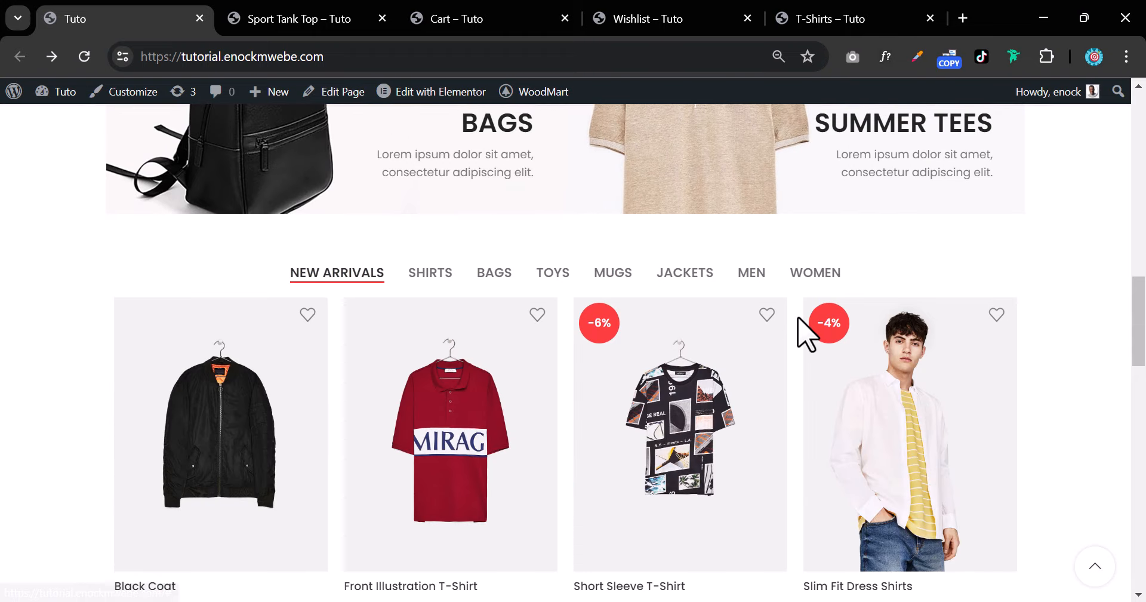
scroll(809, 328, "down", 3)
scroll(806, 333, "up", 3)
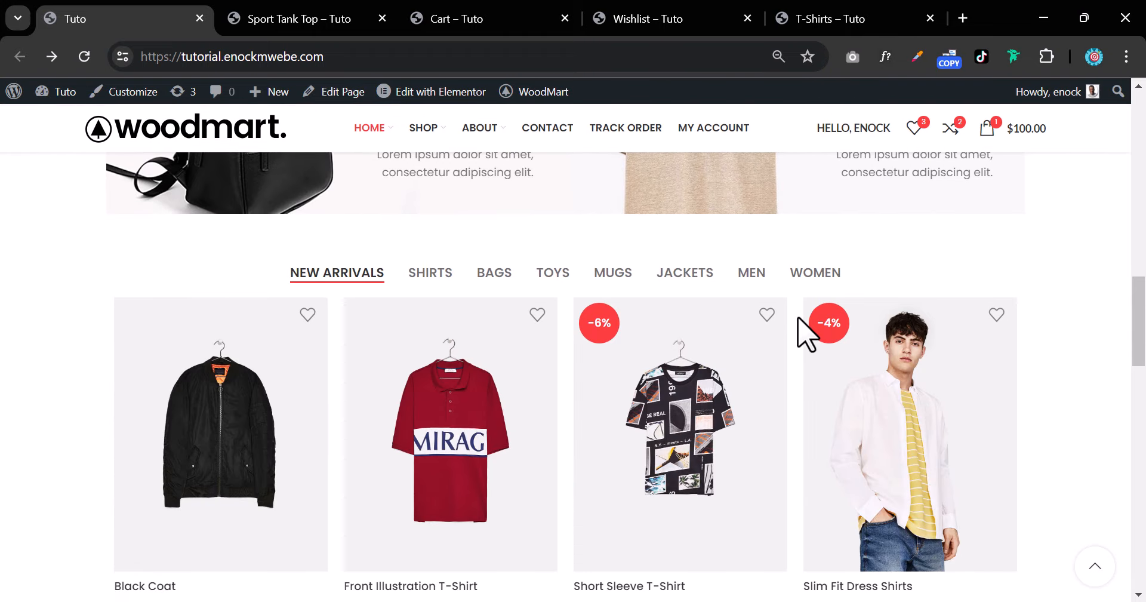
Switch the homepage product section among Shirts, Bags, Men, Mugs and Toys, ending on Shirts to view its products.
left_click(434, 283)
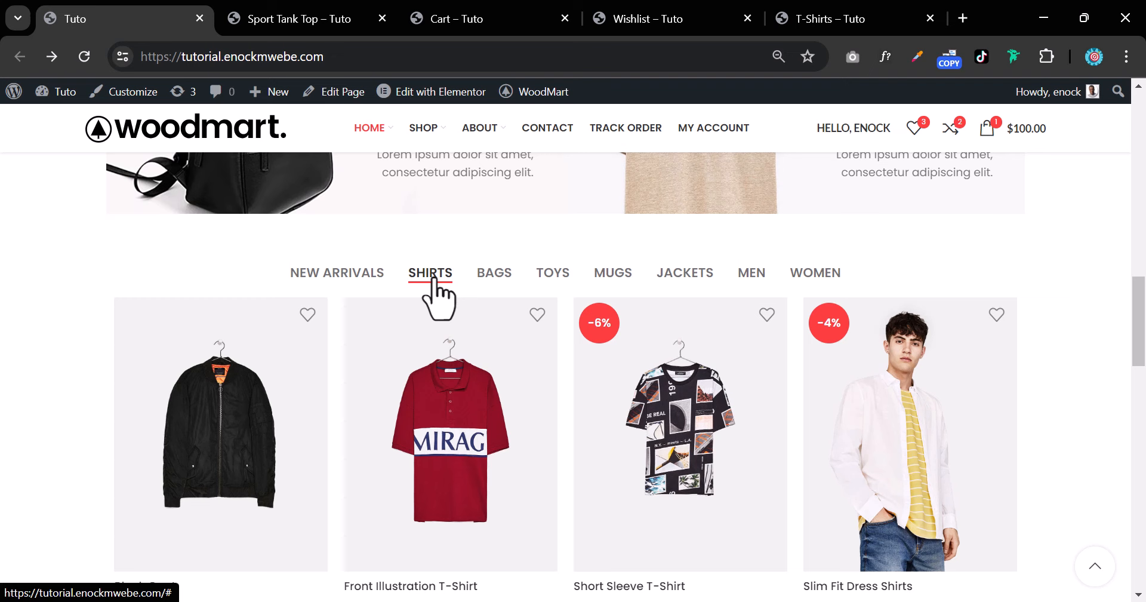
left_click(497, 282)
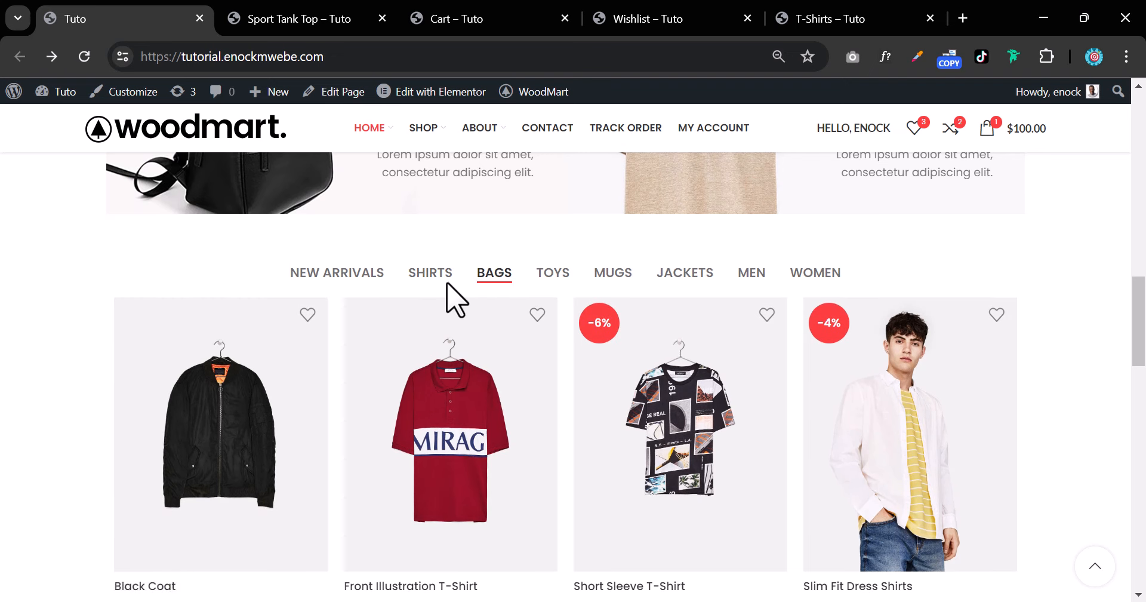
left_click(442, 285)
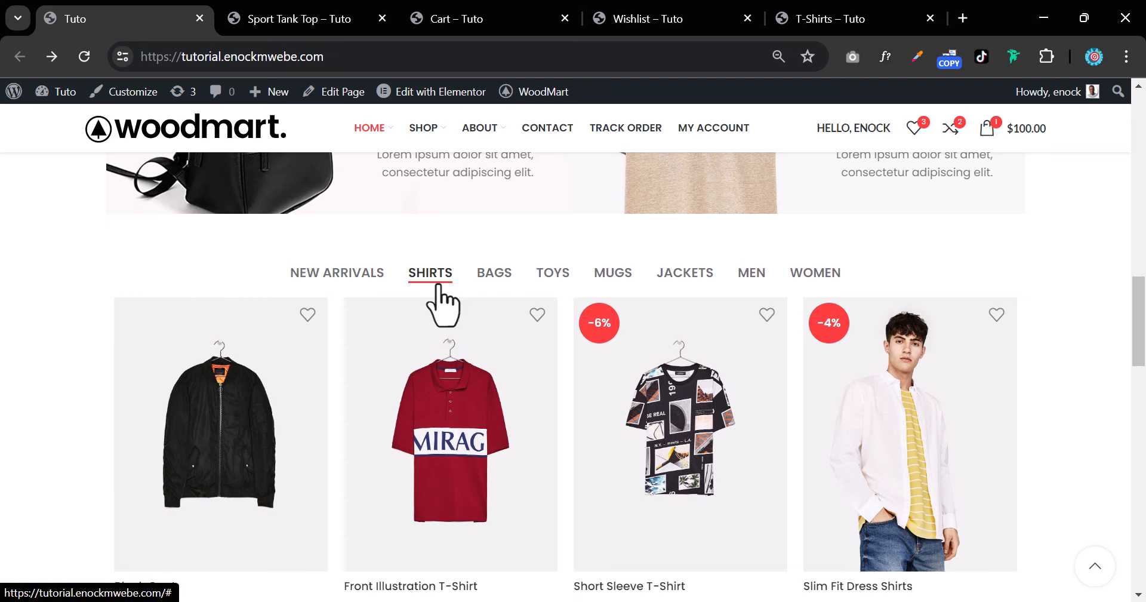
left_click(746, 280)
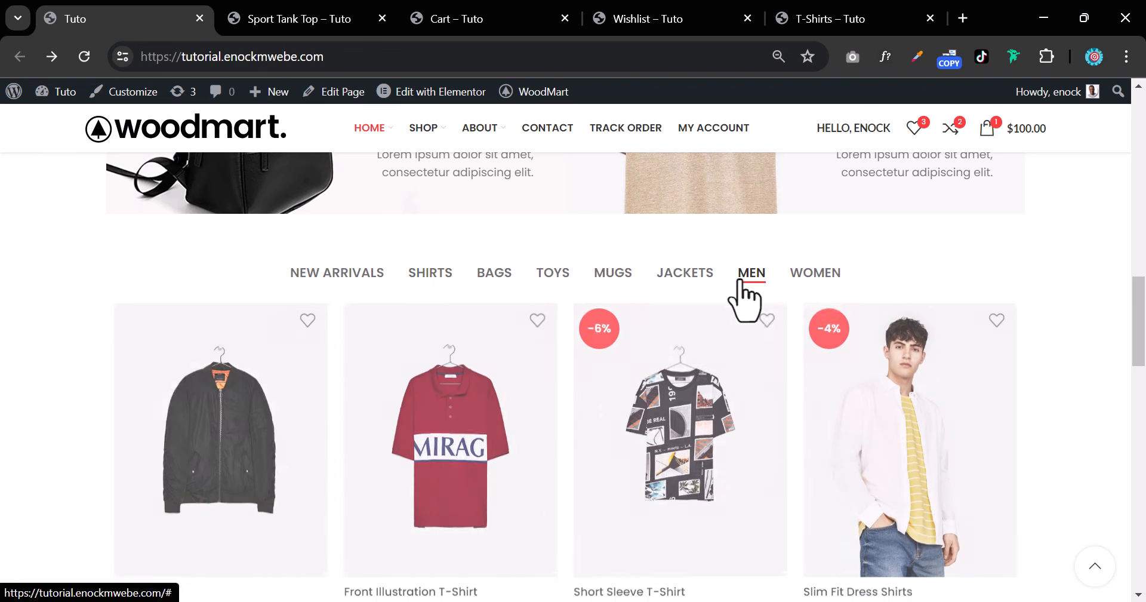
left_click(615, 274)
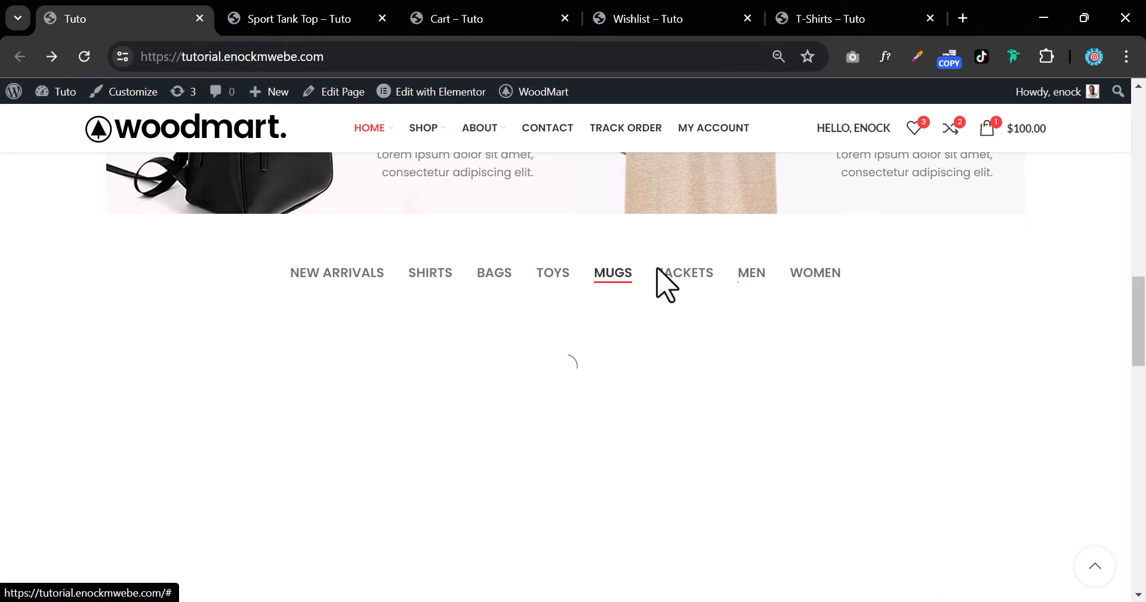
left_click(550, 276)
left_click(487, 276)
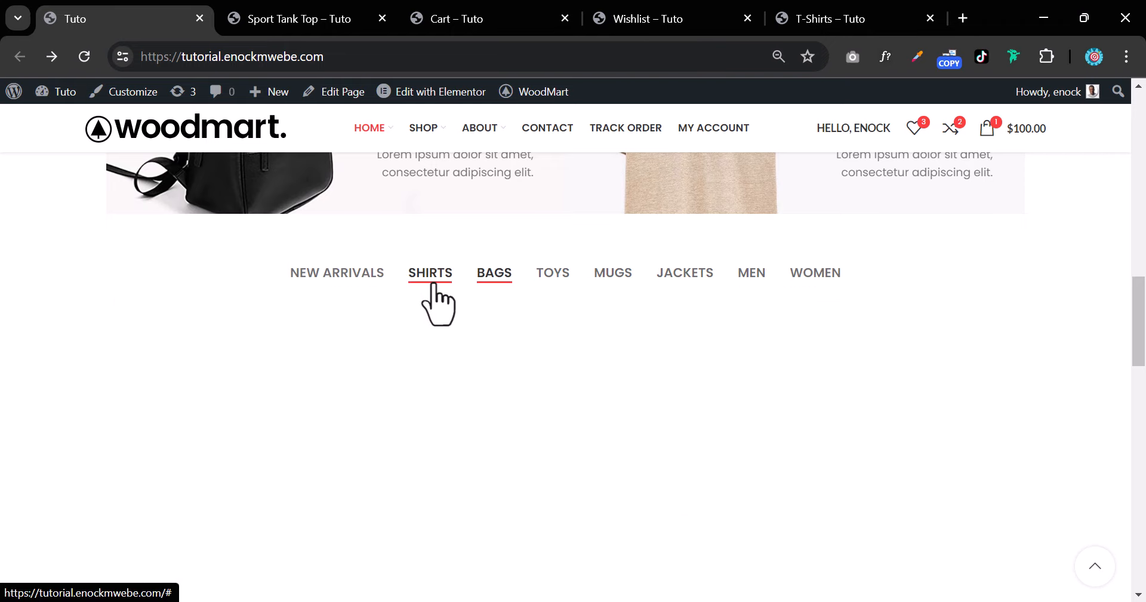
left_click(430, 278)
scroll(504, 284, "down", 3)
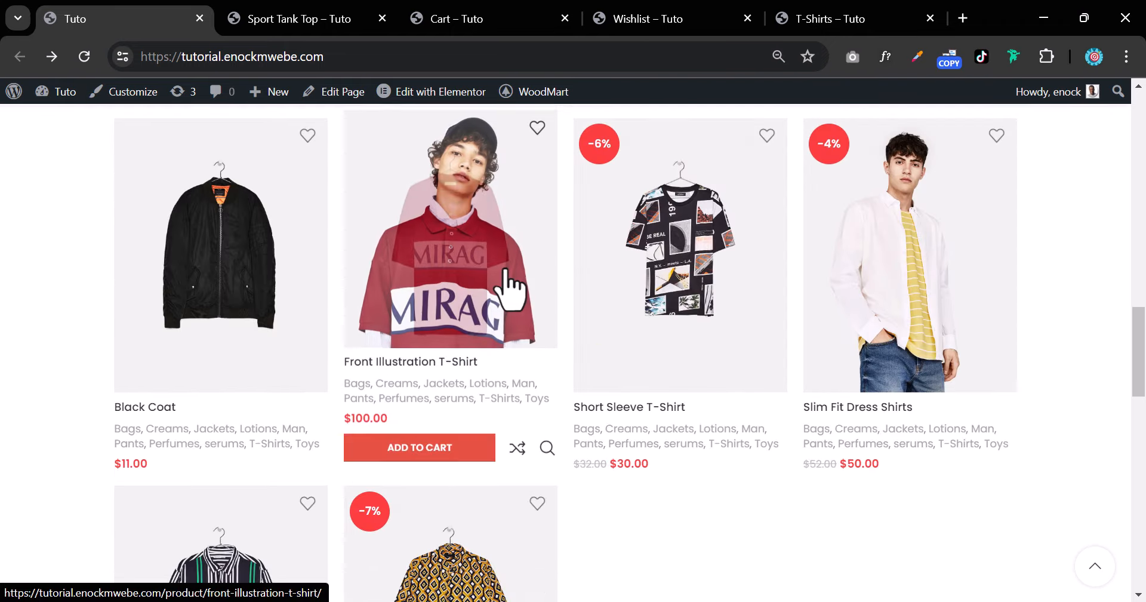
scroll(514, 281, "up", 3)
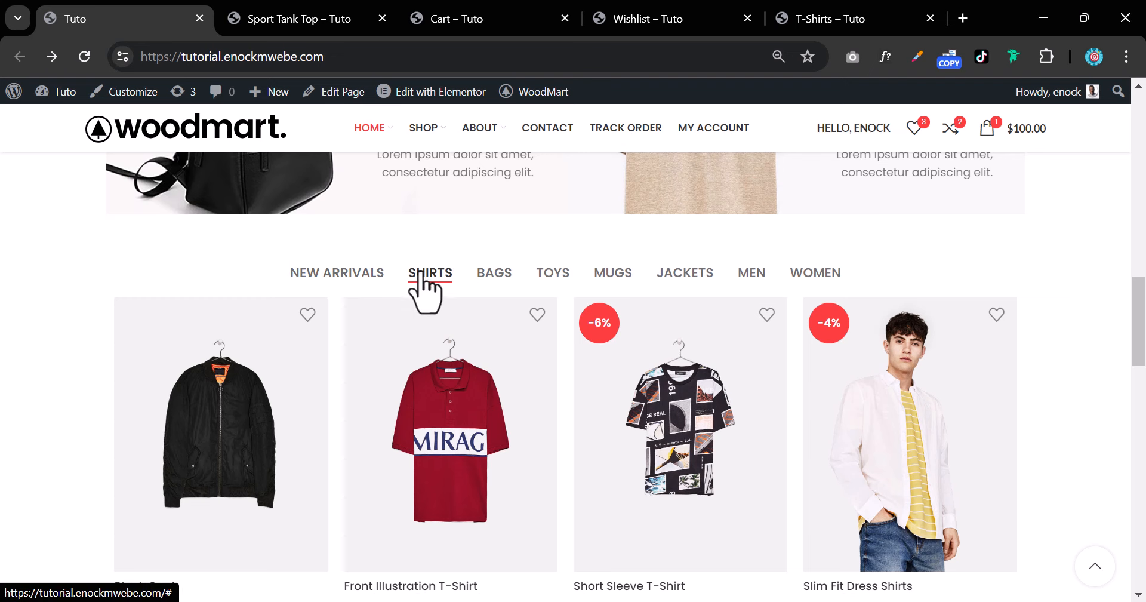
View the homepage's Our Instagram section, the service highlights and the footer links.
scroll(421, 281, "down", 15)
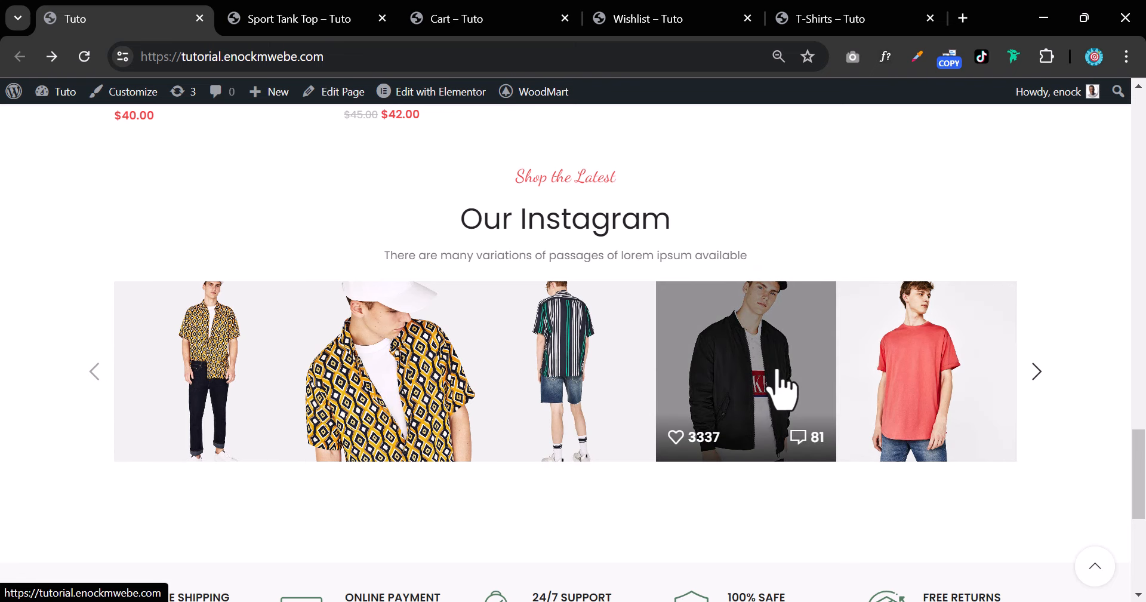
scroll(779, 388, "down", 4)
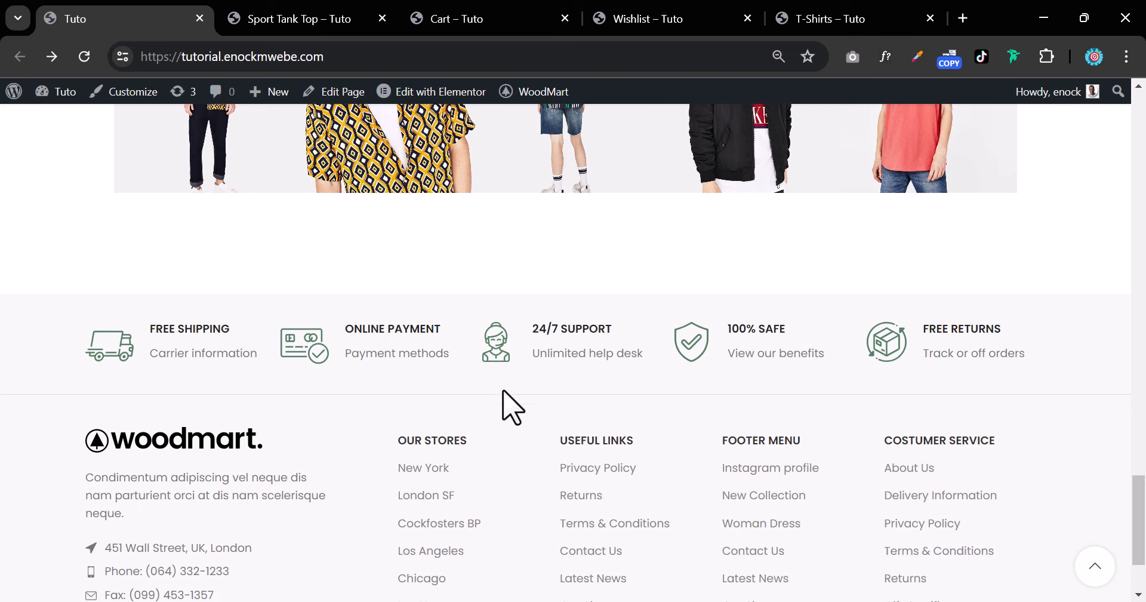
scroll(579, 397, "down", 2)
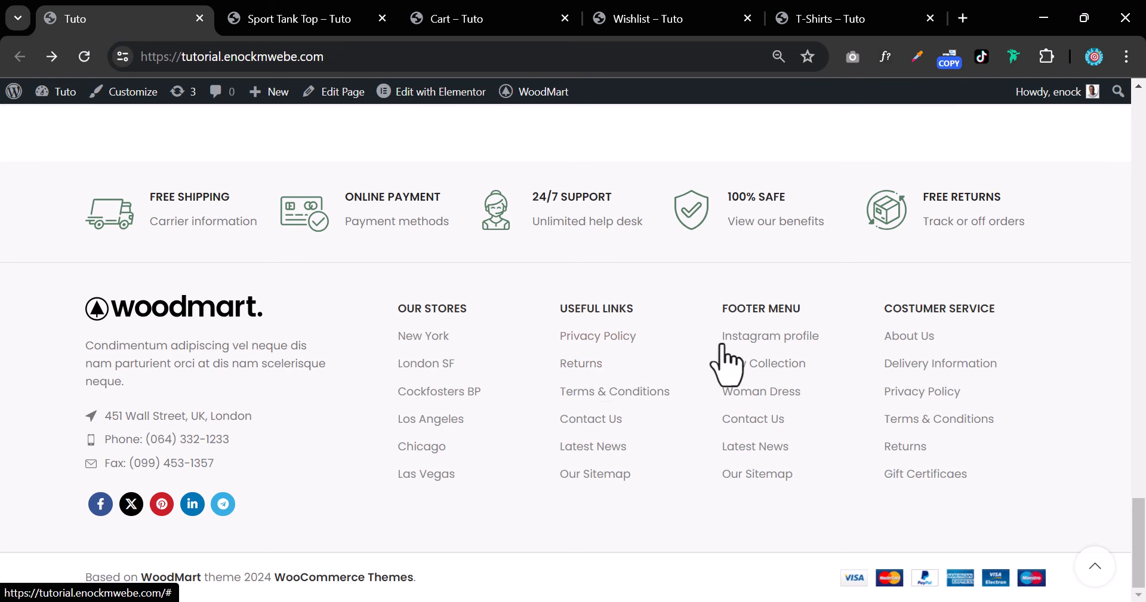
Open the Shop page in a new tab and view its product search and price filter.
scroll(472, 410, "up", 12)
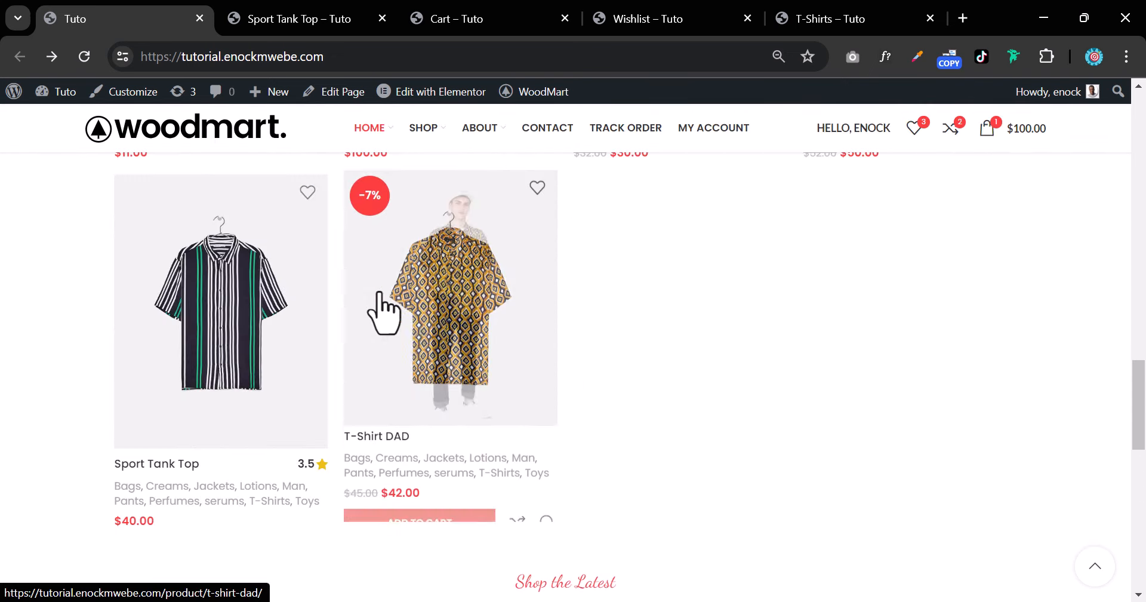
left_click(424, 128, "ctrl")
left_click(855, 19)
scroll(379, 328, "down", 1)
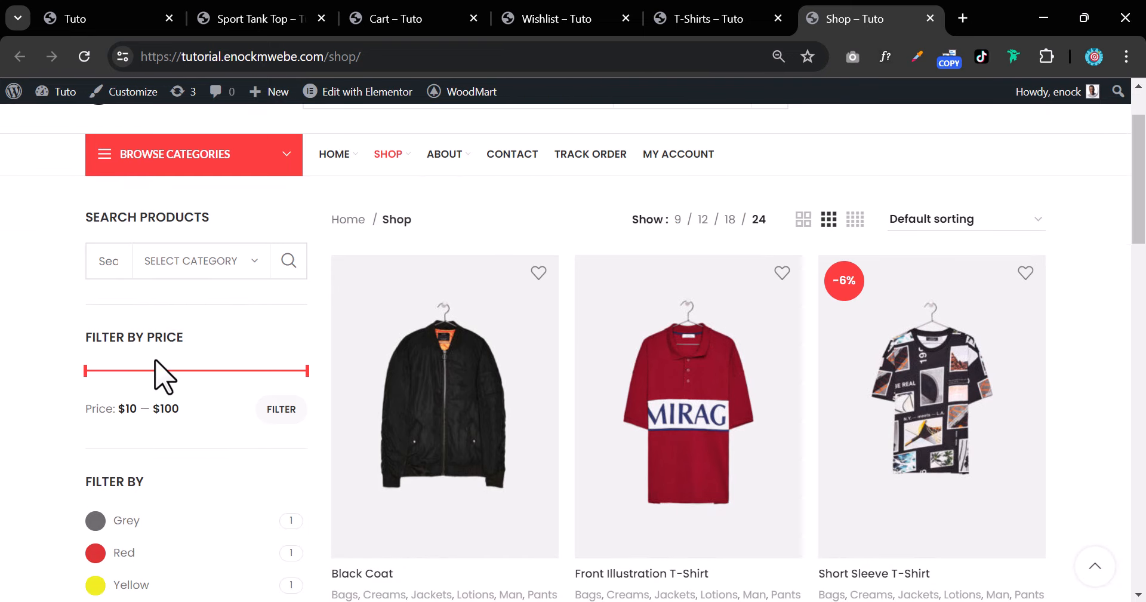
Review the Shop page's colour, size and brand filters and filter the products by the Addidas brand.
scroll(164, 376, "down", 3)
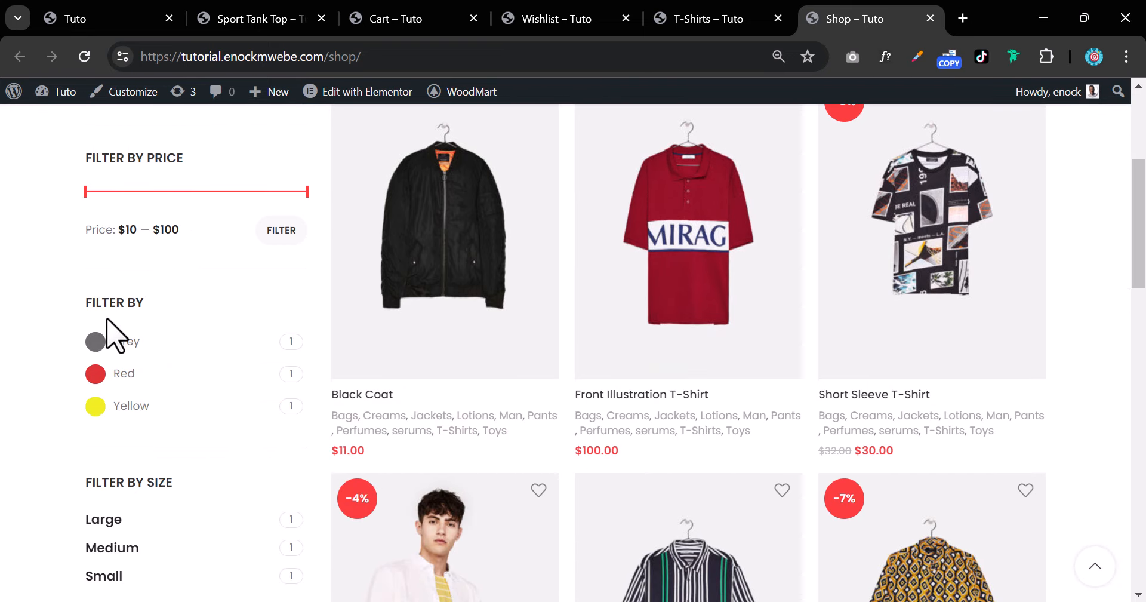
scroll(123, 345, "down", 1)
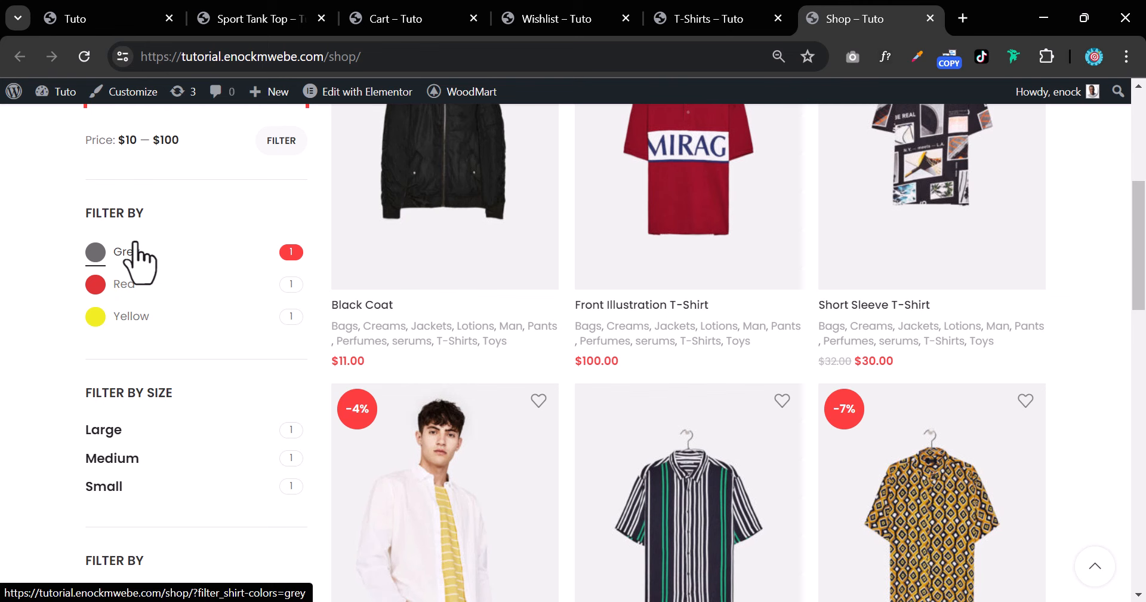
scroll(147, 316, "down", 2)
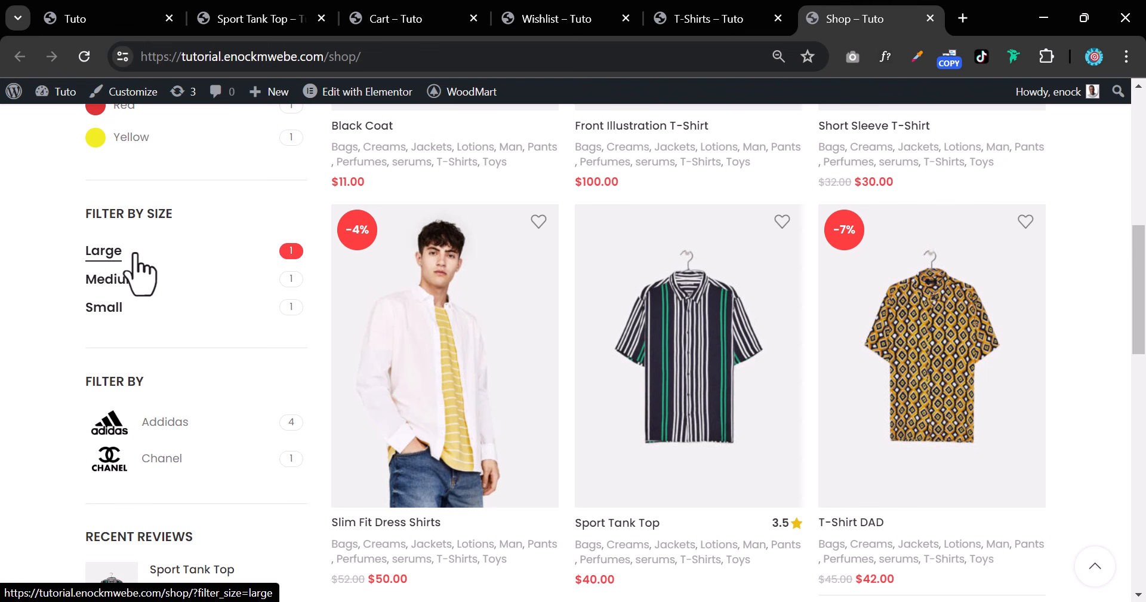
scroll(156, 322, "down", 2)
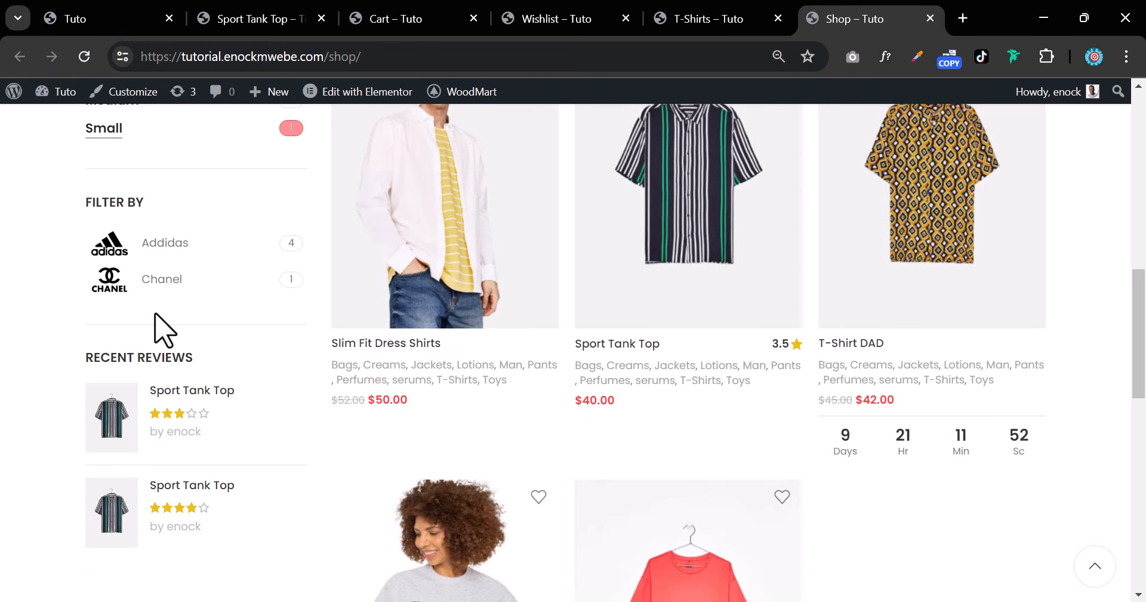
left_click(148, 246)
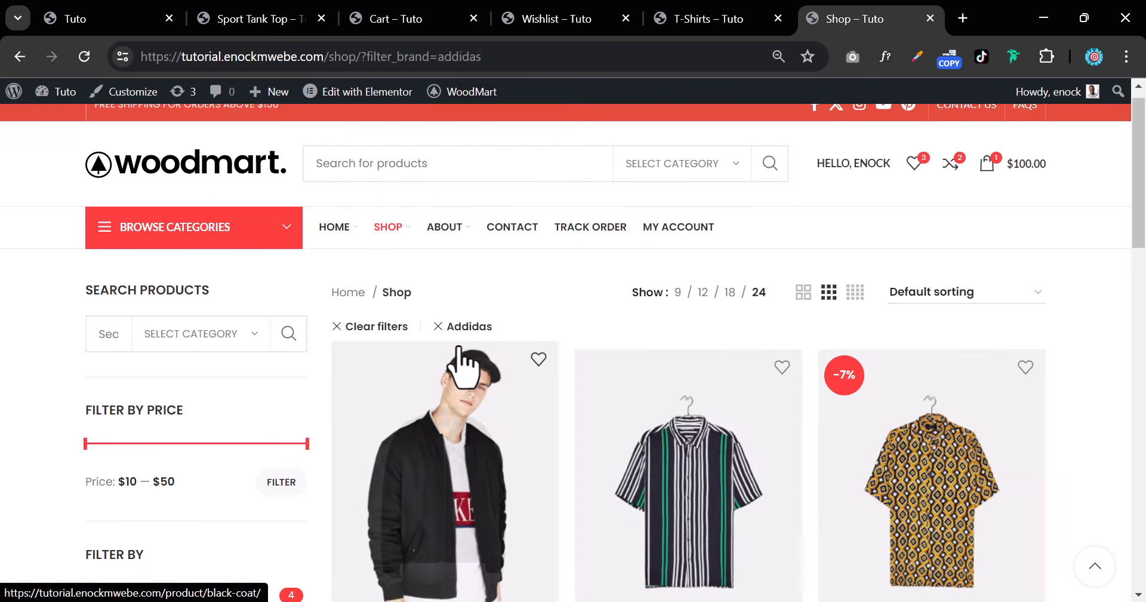
scroll(624, 388, "down", 3)
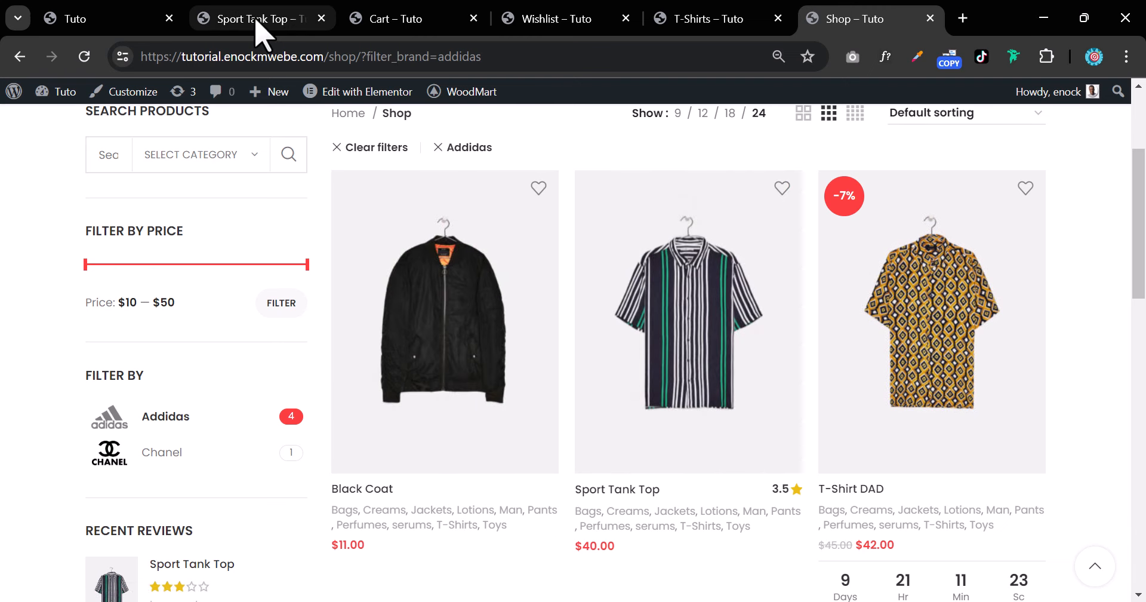
On the Sport Tank Top product page, open the adidas brand logo's link in a new tab and view the brand's products.
left_click(255, 19)
scroll(645, 292, "up", 20)
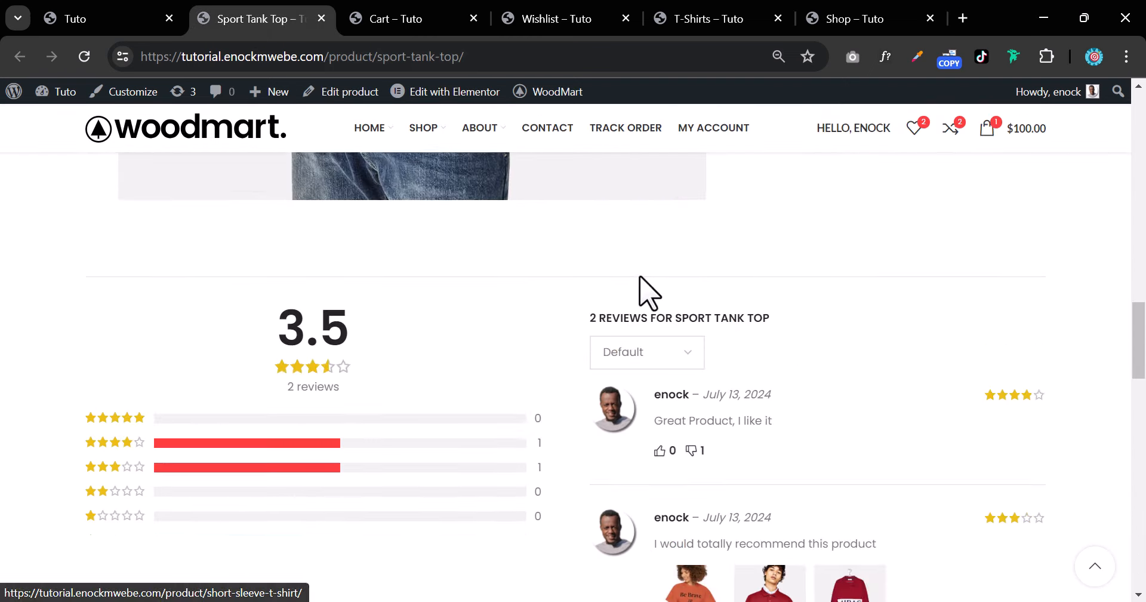
scroll(648, 297, "up", 10)
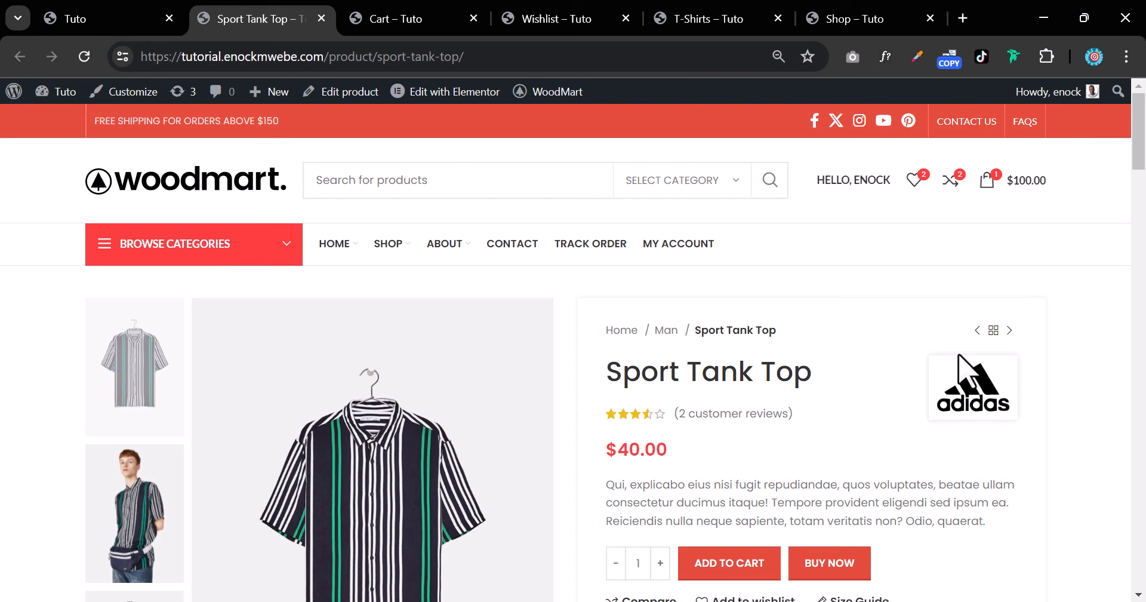
right_click(970, 394)
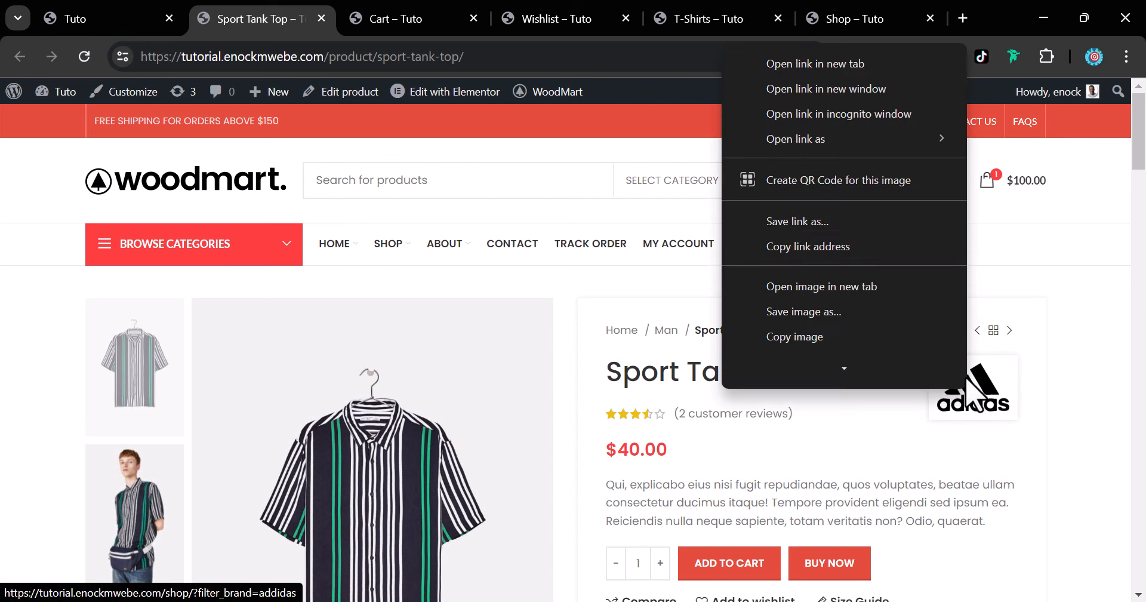
left_click(830, 64)
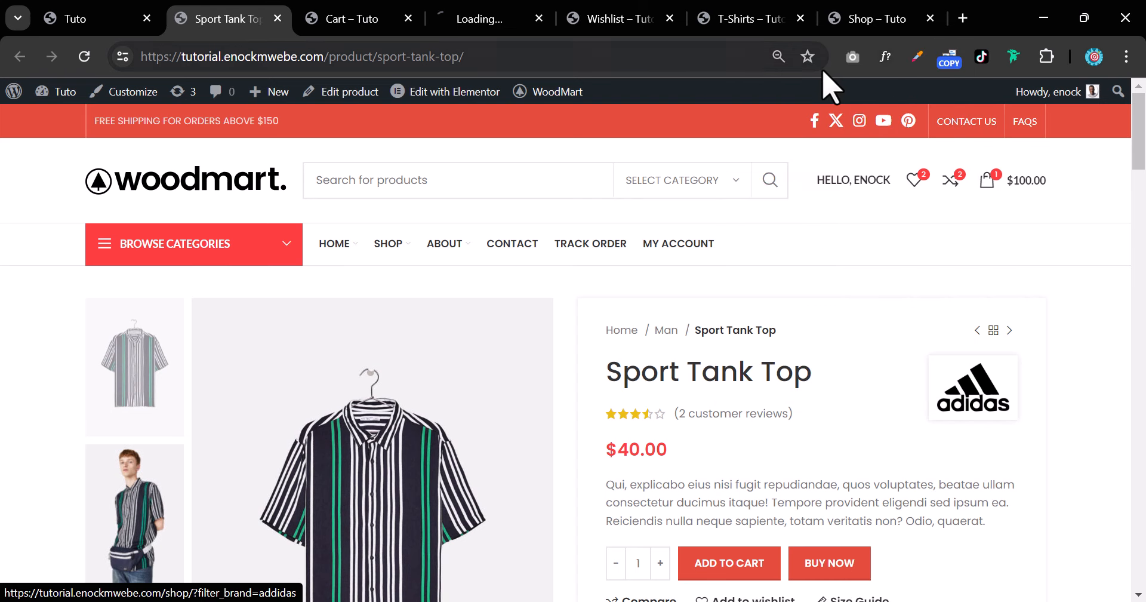
left_click(481, 24)
scroll(532, 277, "down", 3)
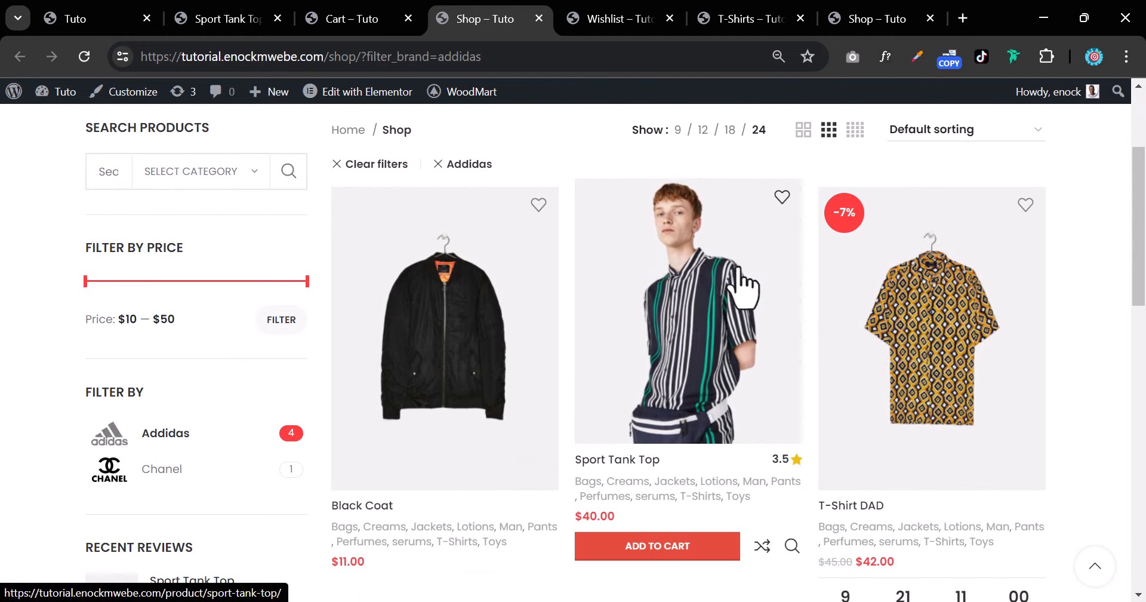
View the Recent Reviews and the brand-filtered products on the Shop page.
scroll(197, 358, "down", 2)
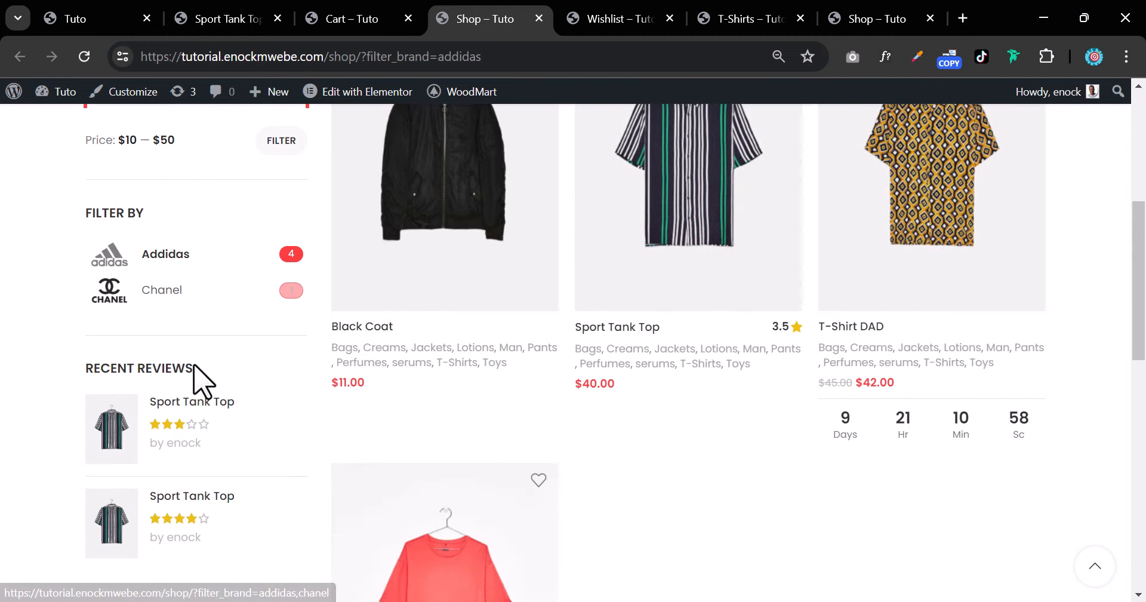
scroll(137, 434, "up", 5)
scroll(143, 434, "down", 8)
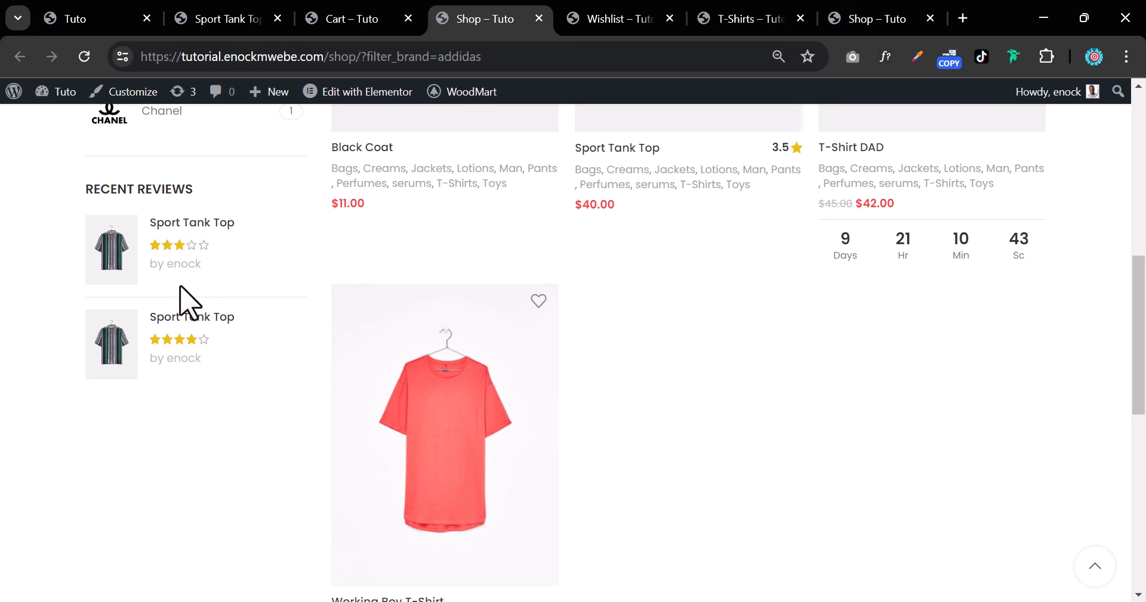
scroll(131, 338, "up", 9)
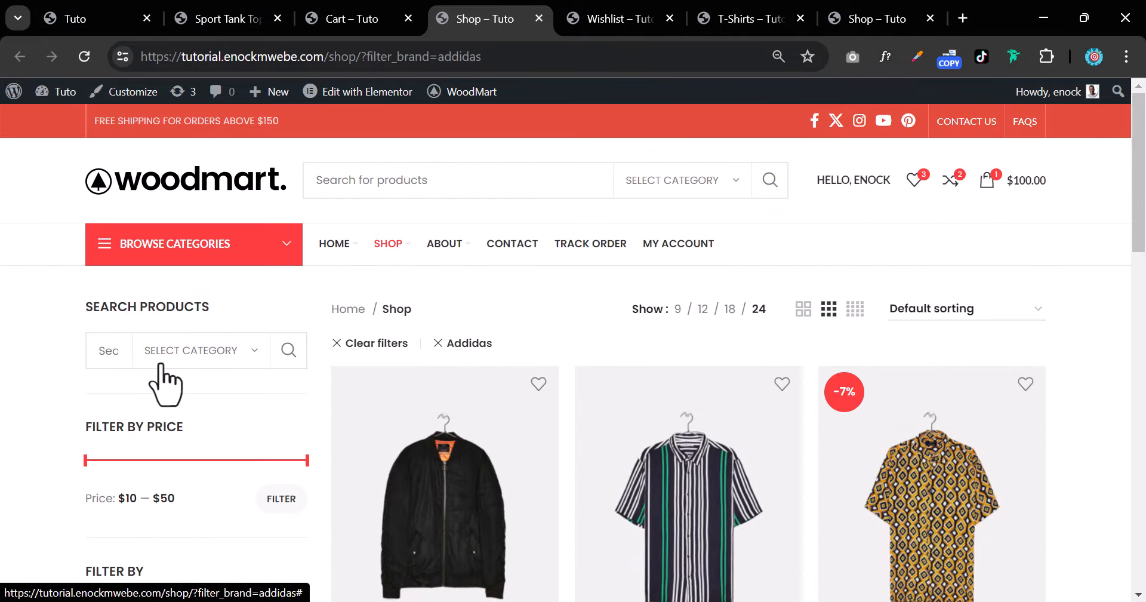
Return to the Sport Tank Top product page, review its purchase options and view the shirt size guide.
left_click(226, 21)
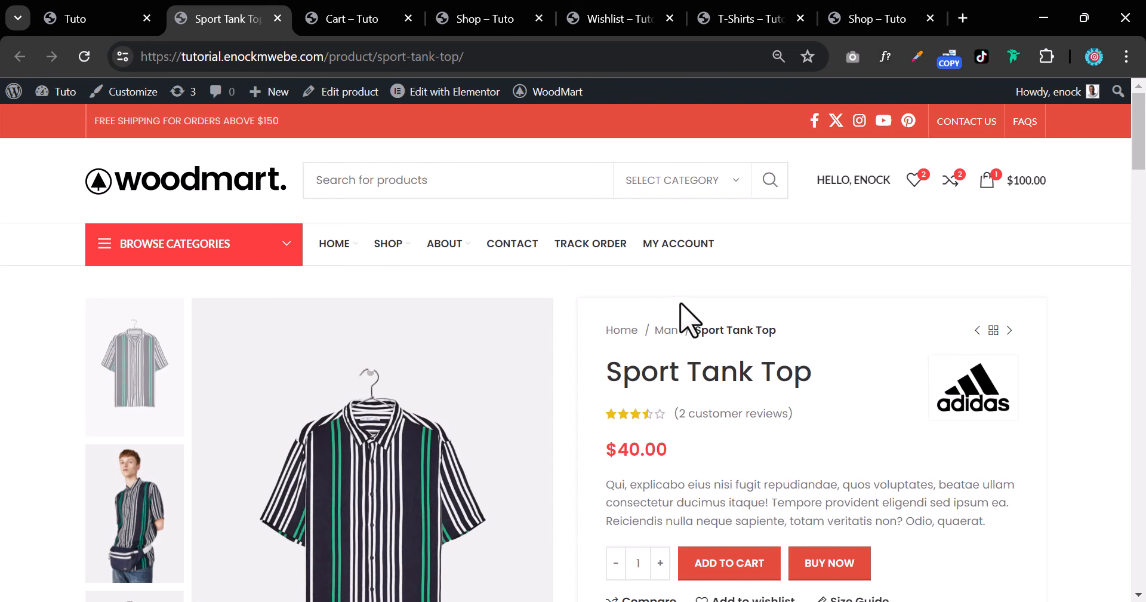
scroll(681, 303, "down", 3)
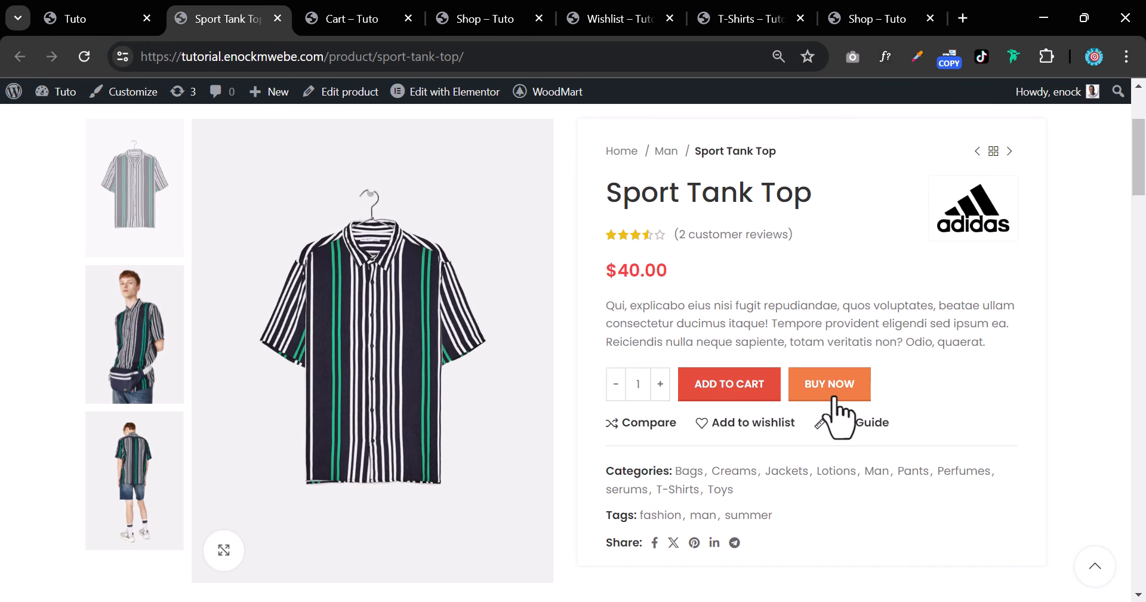
scroll(836, 394, "down", 1)
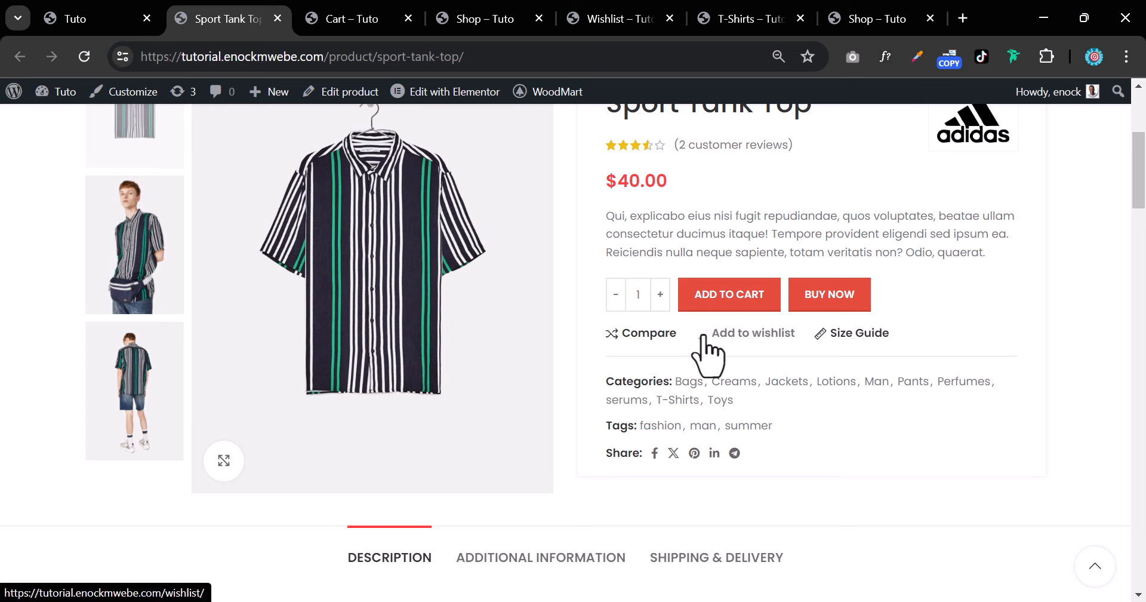
left_click(833, 350)
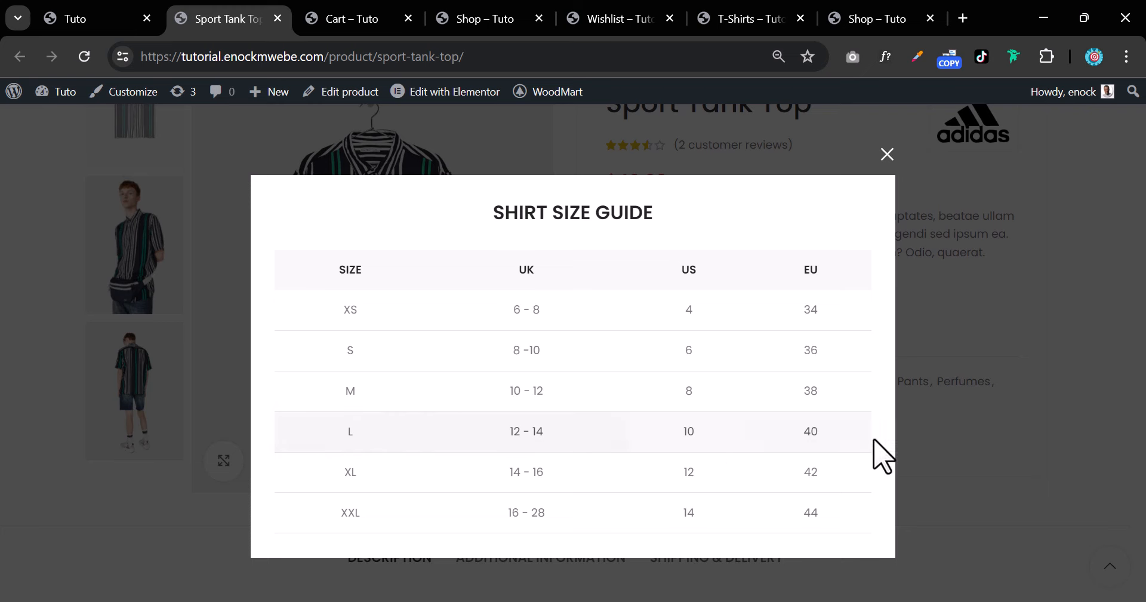
left_click(888, 154)
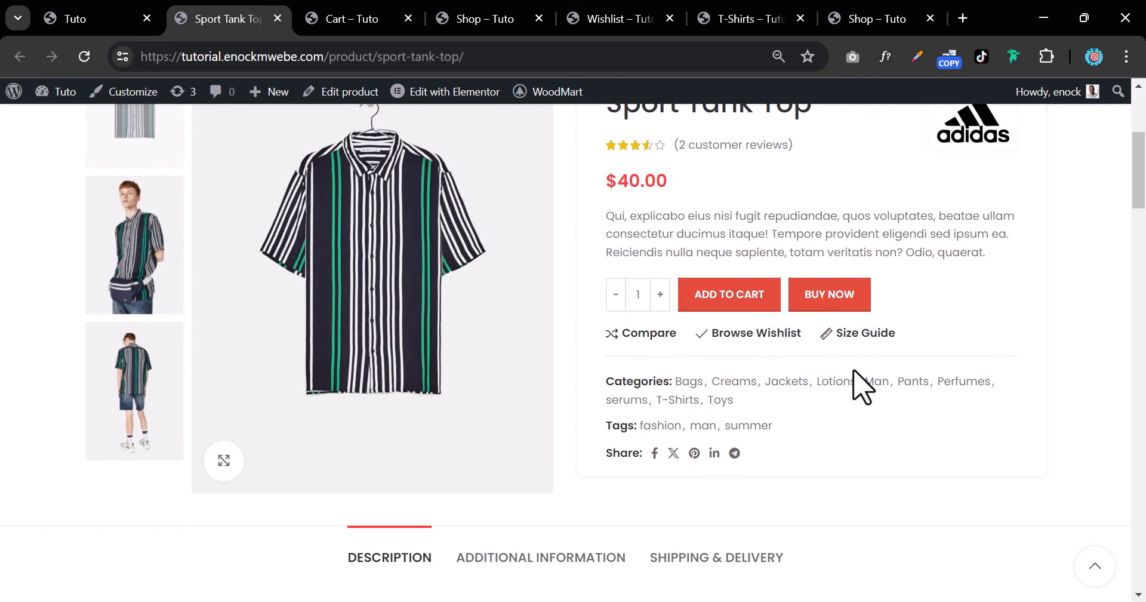
Preview the product's Additional Information and Shipping & Delivery sections and return to its Description.
scroll(860, 385, "down", 3)
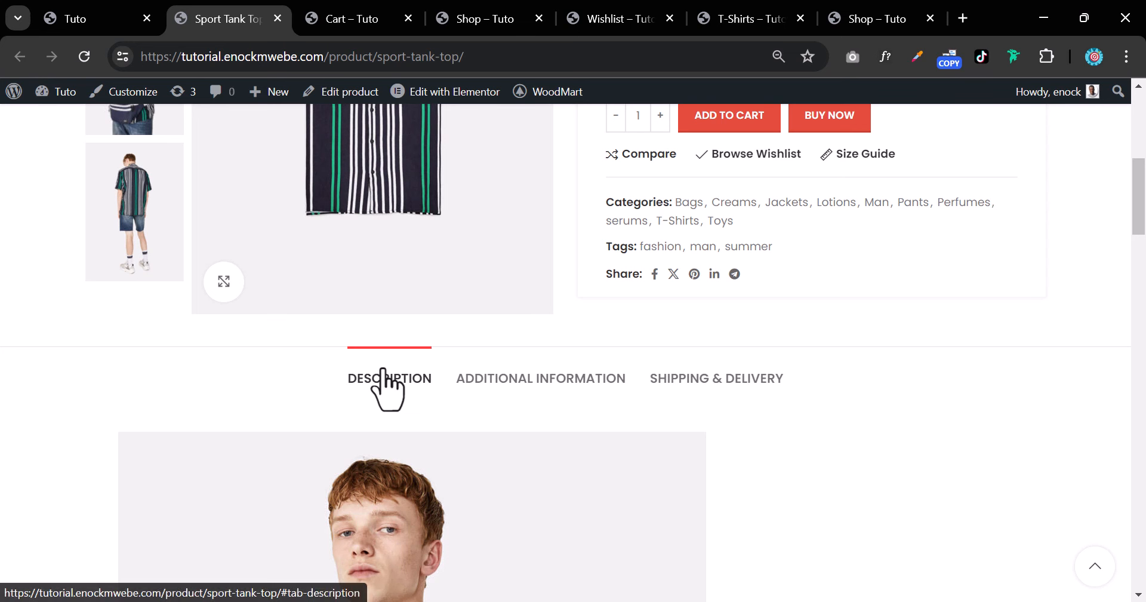
left_click(545, 381)
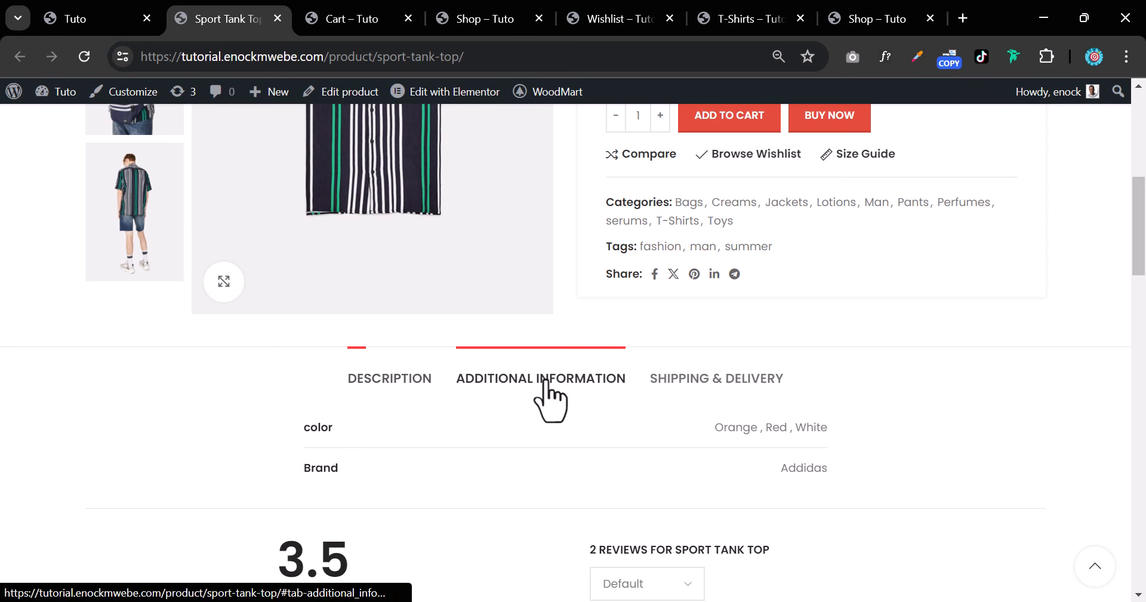
left_click(690, 373)
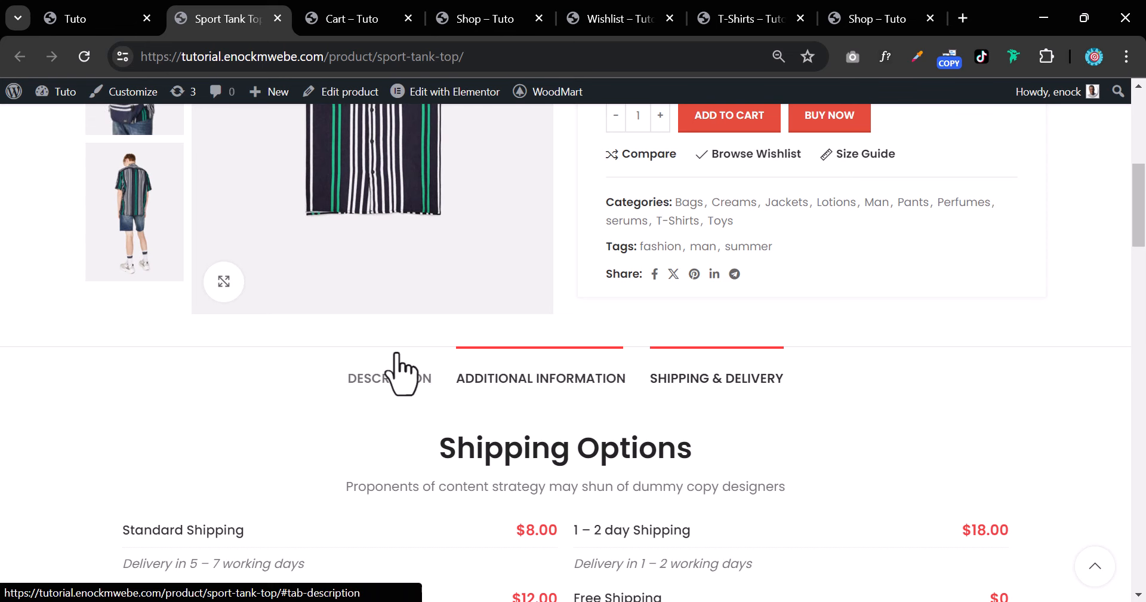
left_click(365, 378)
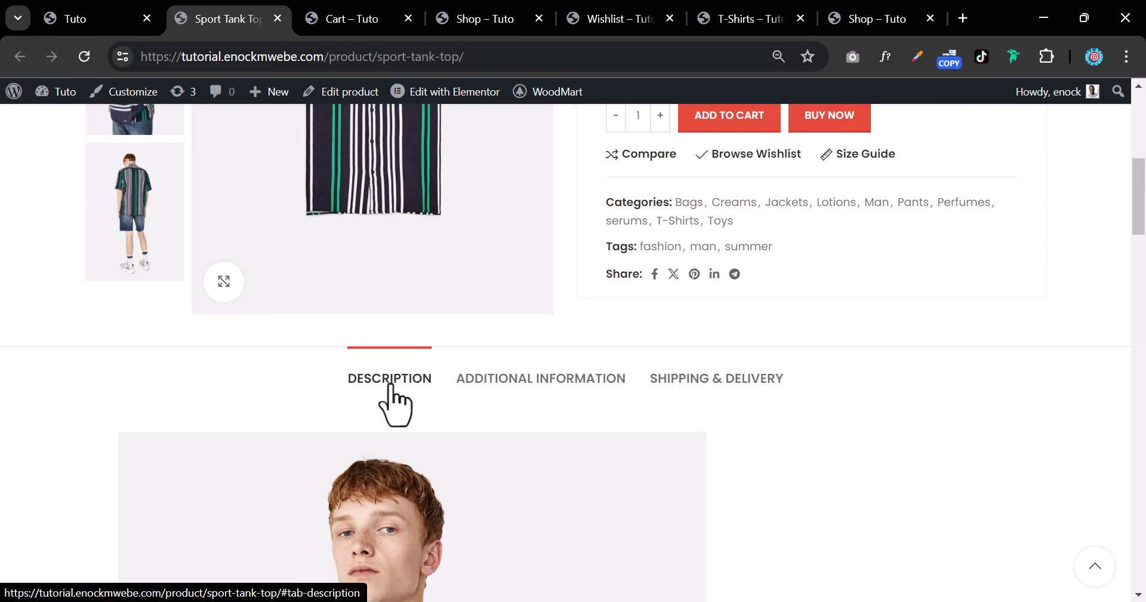
Examine the product description's large photo, Premium Cotton Tee text, material and care details, and links to the shop.
scroll(393, 397, "down", 5)
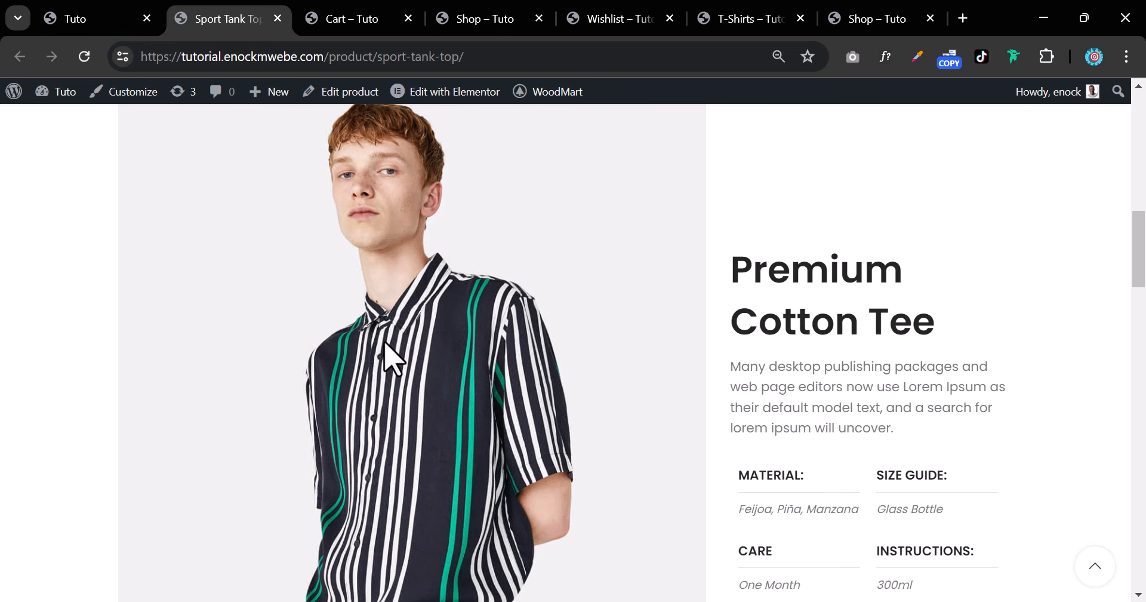
scroll(385, 345, "up", 5)
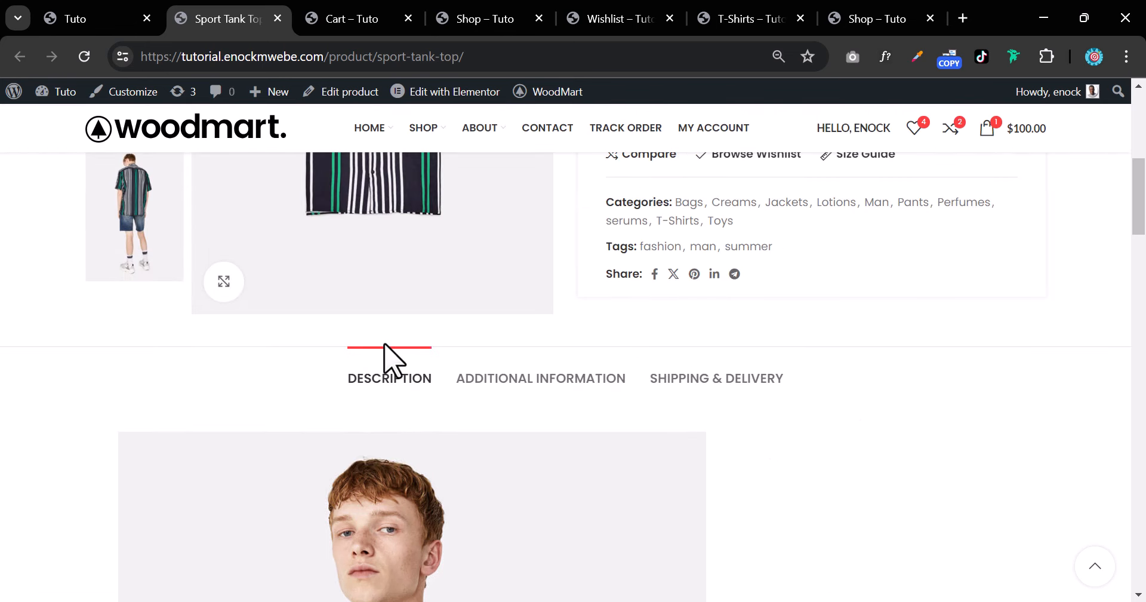
scroll(385, 344, "up", 3)
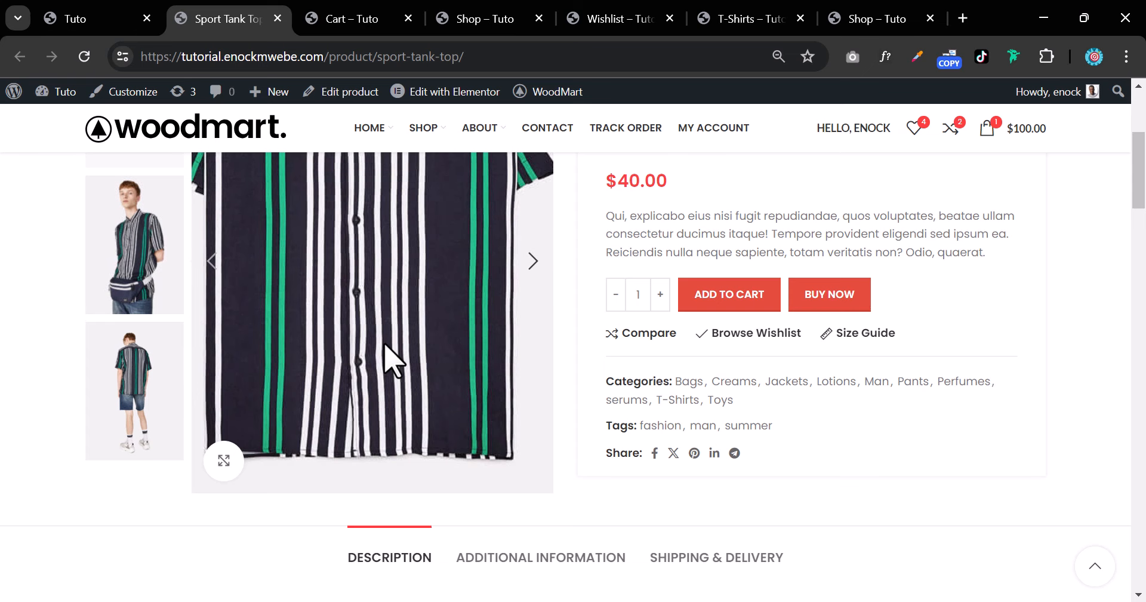
scroll(382, 346, "down", 3)
scroll(388, 389, "down", 6)
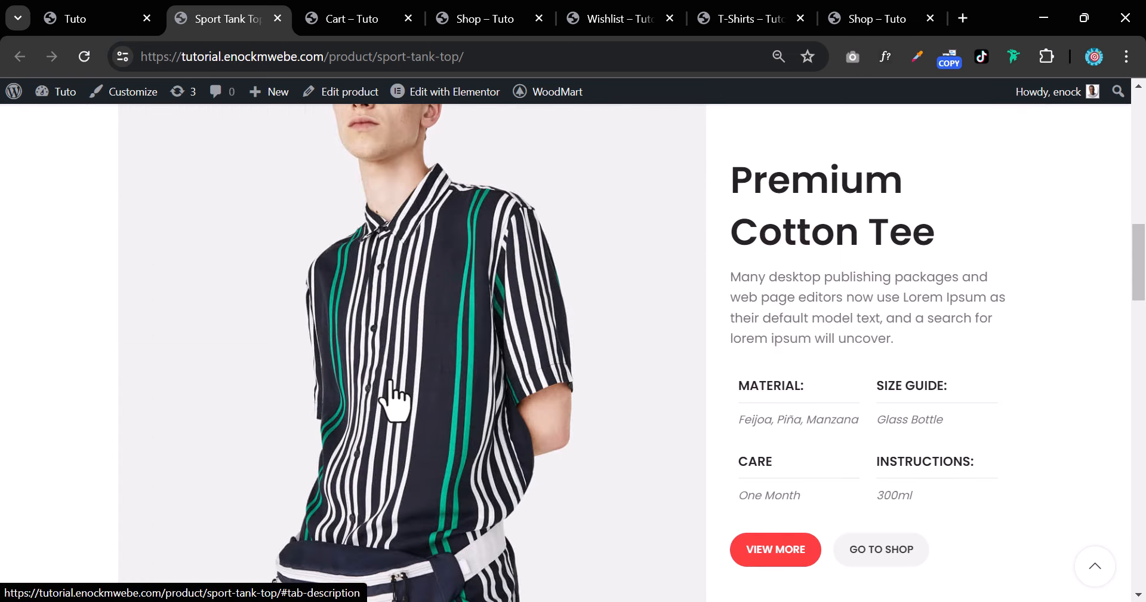
scroll(395, 397, "up", 2)
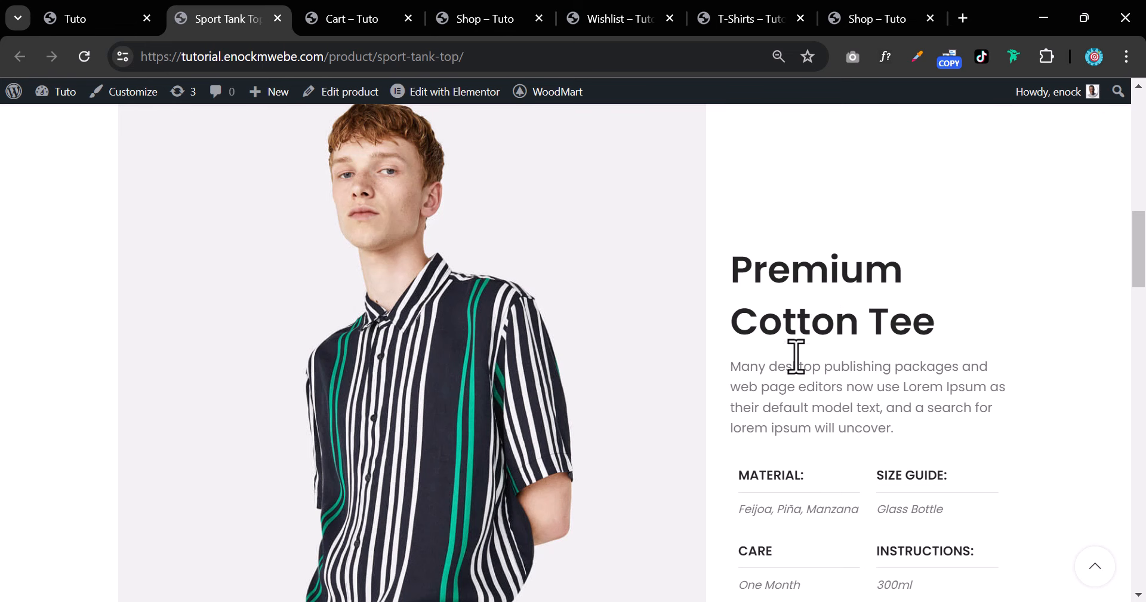
scroll(737, 404, "down", 4)
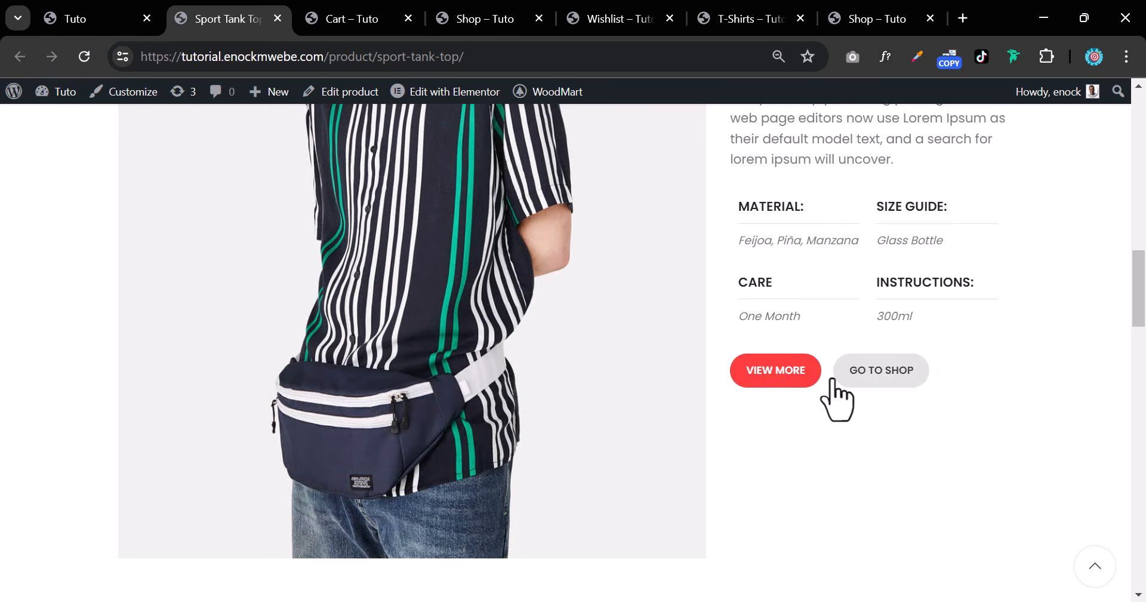
scroll(721, 392, "down", 7)
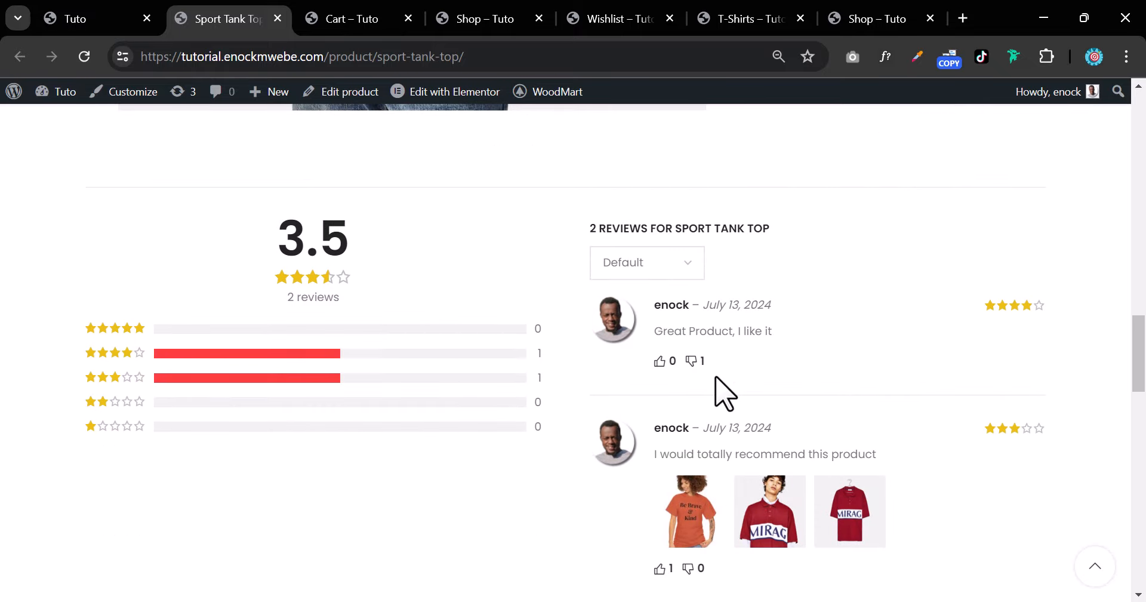
View the product's Additional Information, including its colour and brand attributes.
scroll(718, 384, "up", 15)
scroll(719, 384, "down", 1)
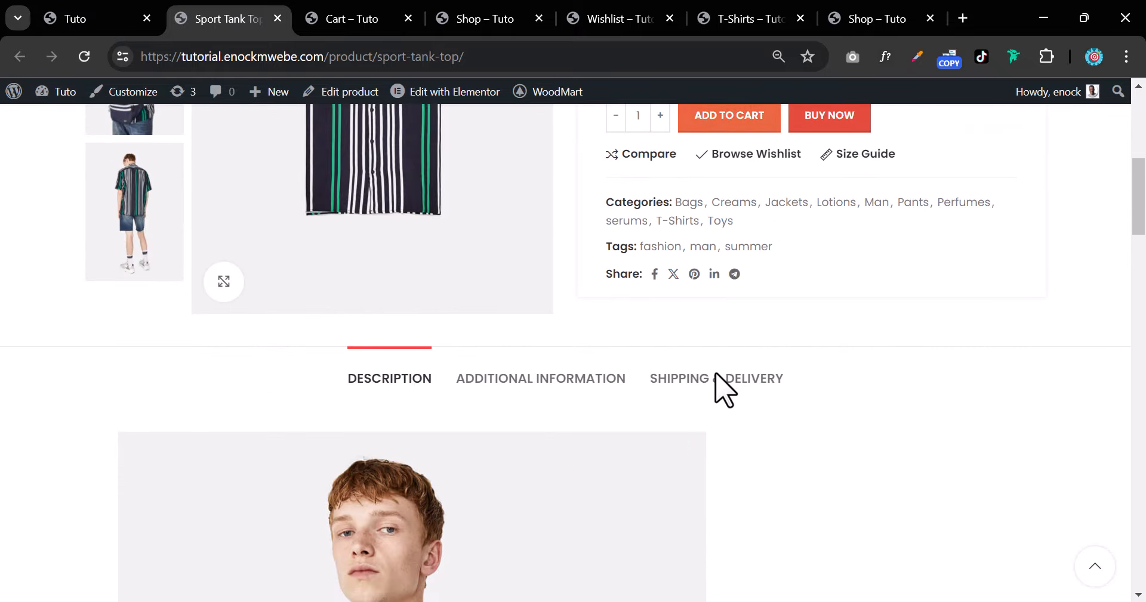
left_click(520, 385)
scroll(538, 391, "down", 3)
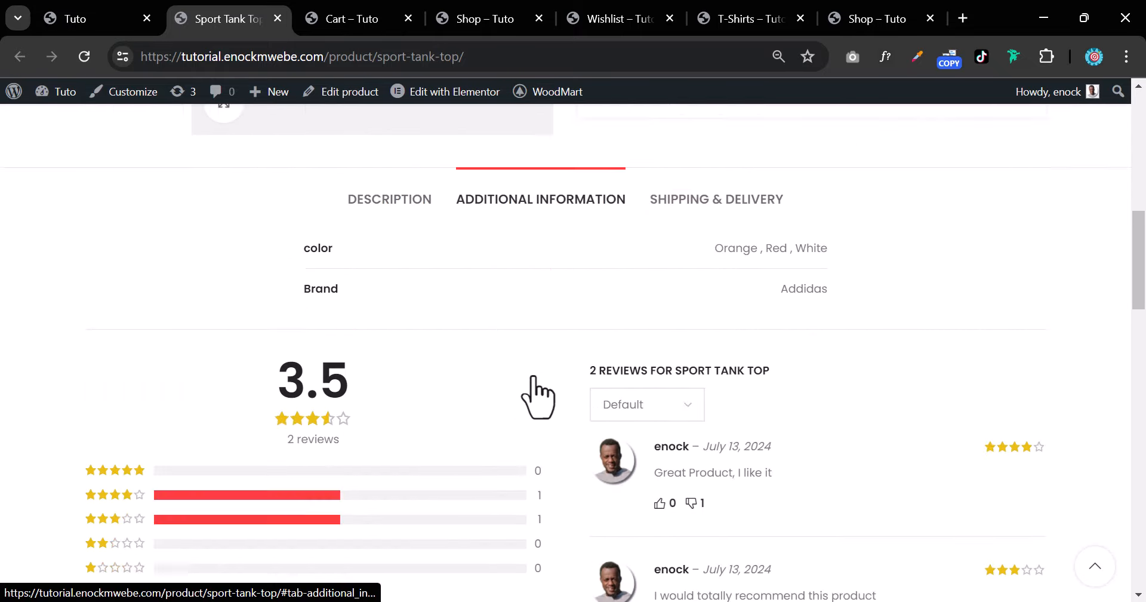
scroll(535, 382, "up", 2)
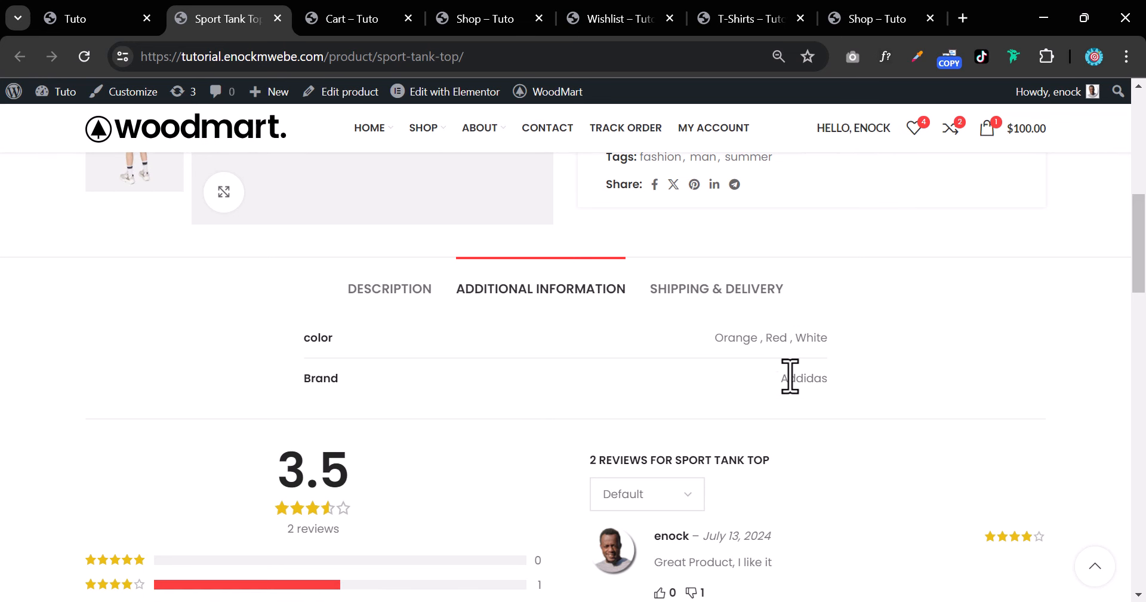
View the product's Shipping & Delivery information, including the shipping options and the Returns and Exchanges text.
left_click(702, 313)
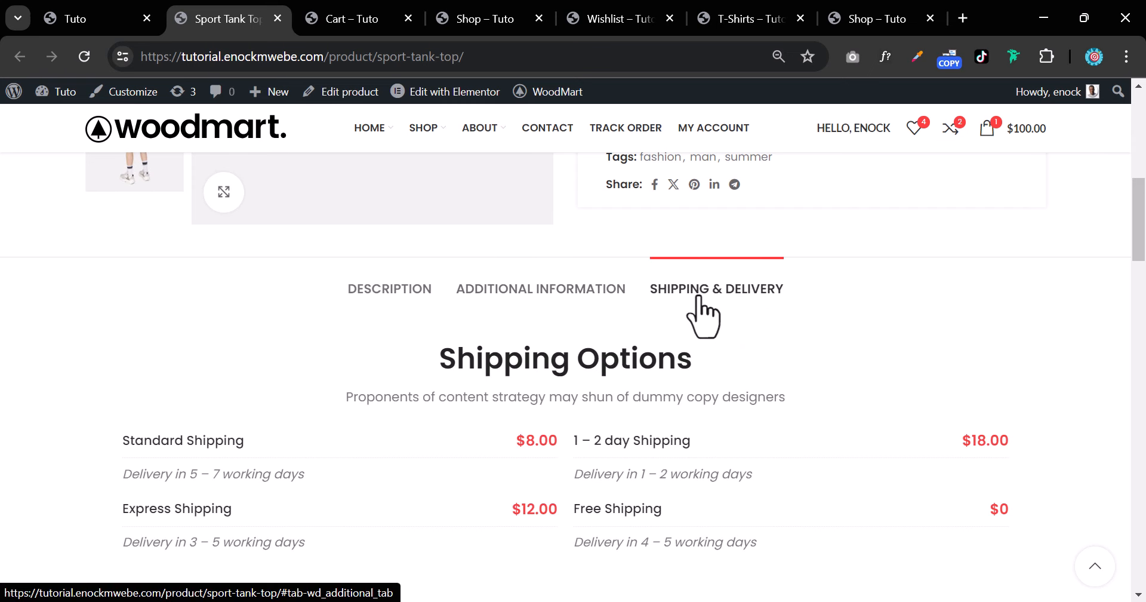
scroll(469, 397, "down", 3)
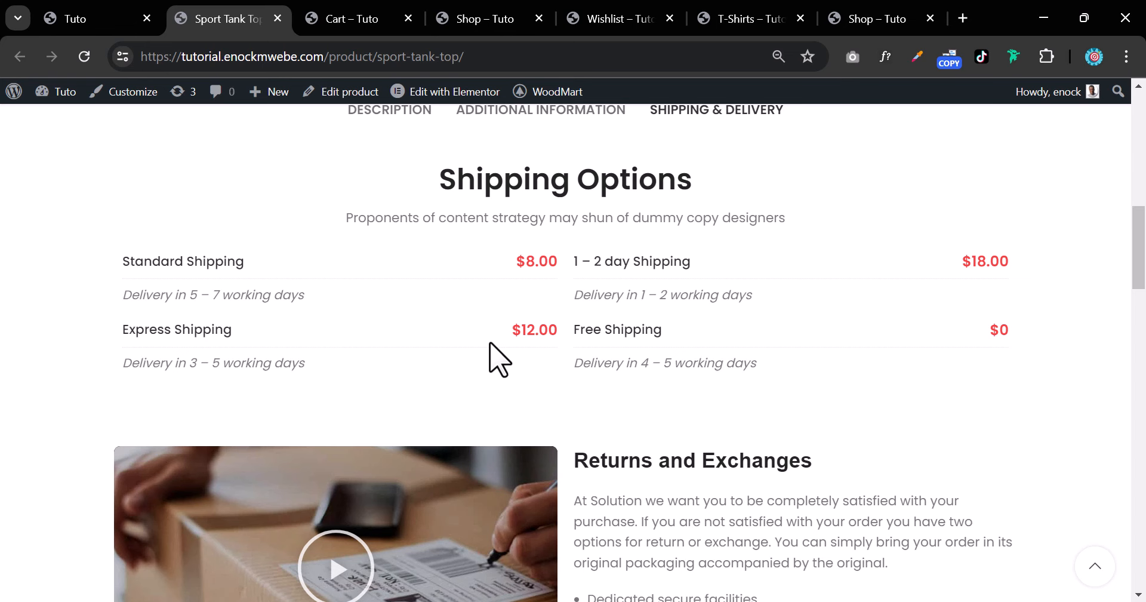
scroll(502, 363, "down", 2)
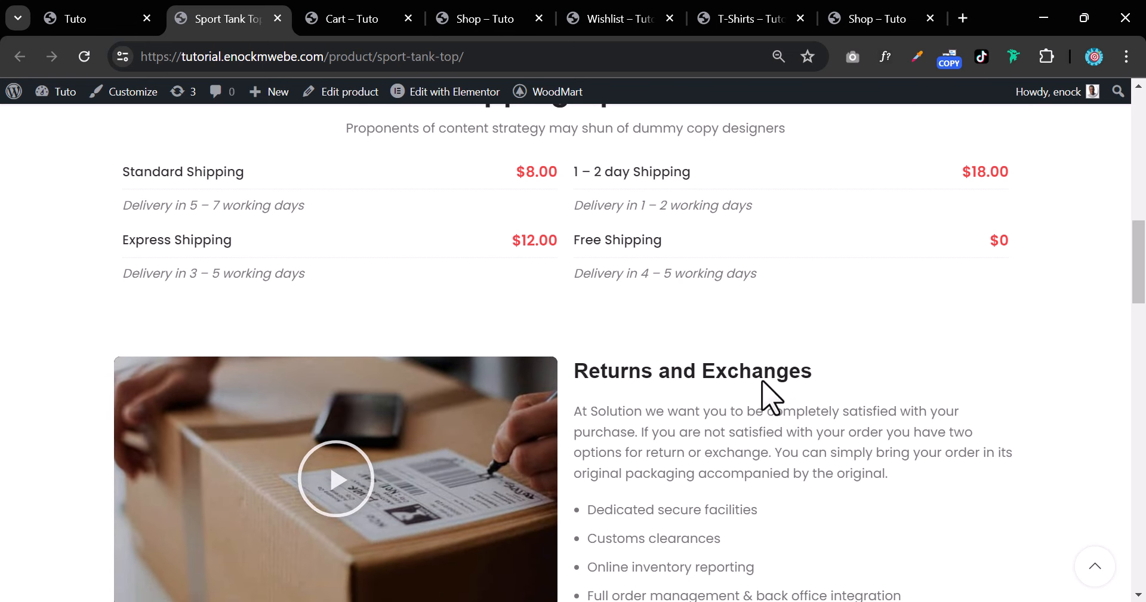
scroll(687, 440, "up", 3)
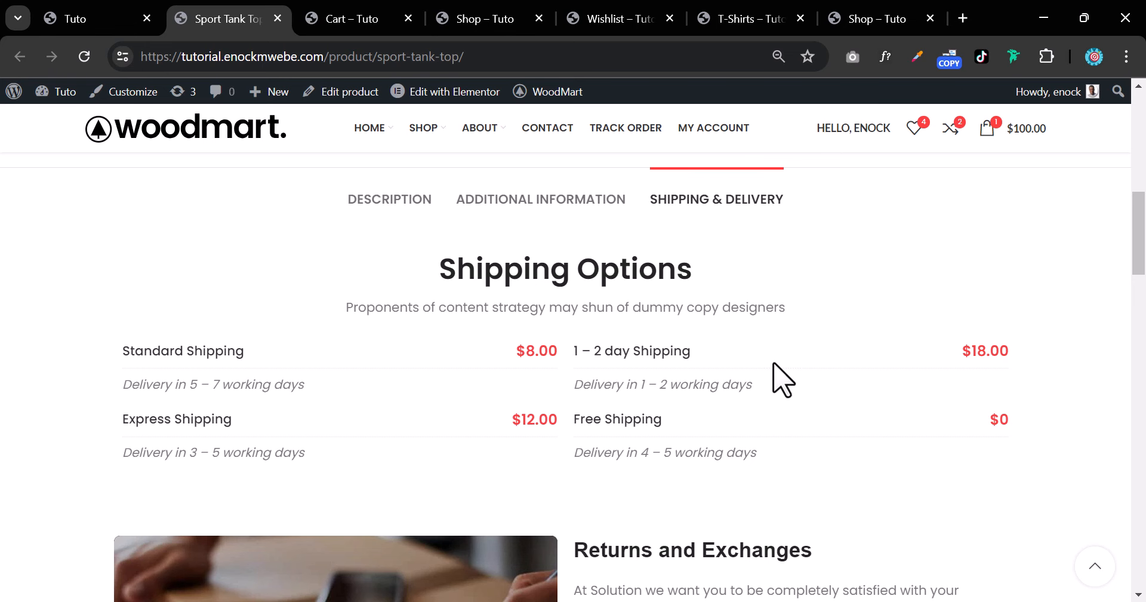
scroll(794, 376, "down", 5)
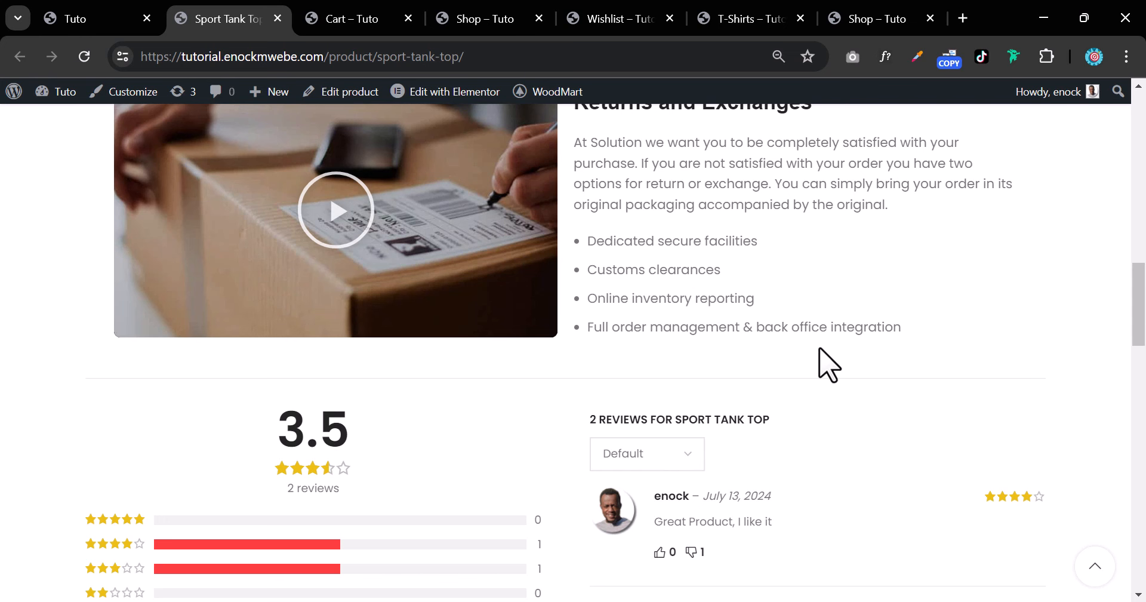
Examine the Sport Tank Top's rating summary, customer reviews and the Add a Review form.
scroll(829, 365, "down", 3)
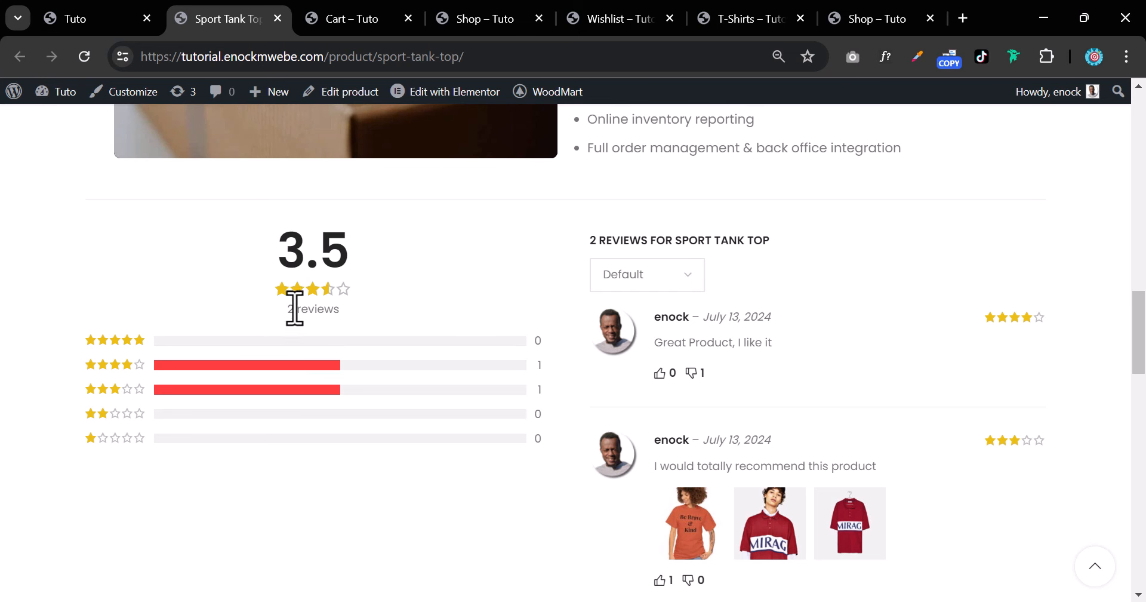
left_click_drag(288, 309, 360, 332)
left_click(406, 272)
scroll(807, 270, "down", 1)
scroll(762, 280, "down", 1)
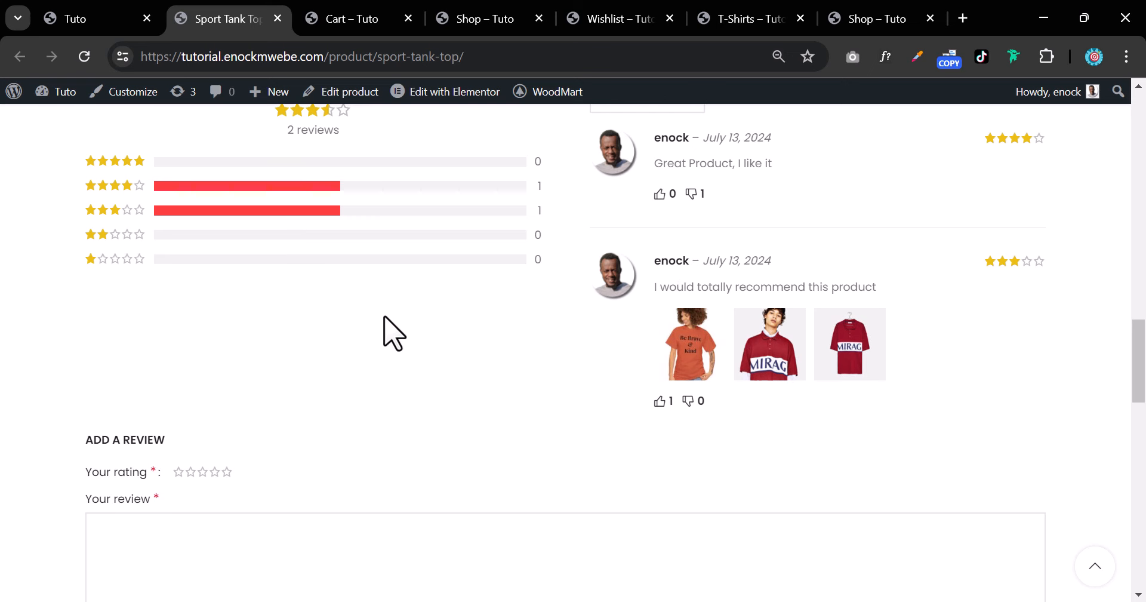
scroll(384, 334, "up", 6)
scroll(538, 382, "down", 8)
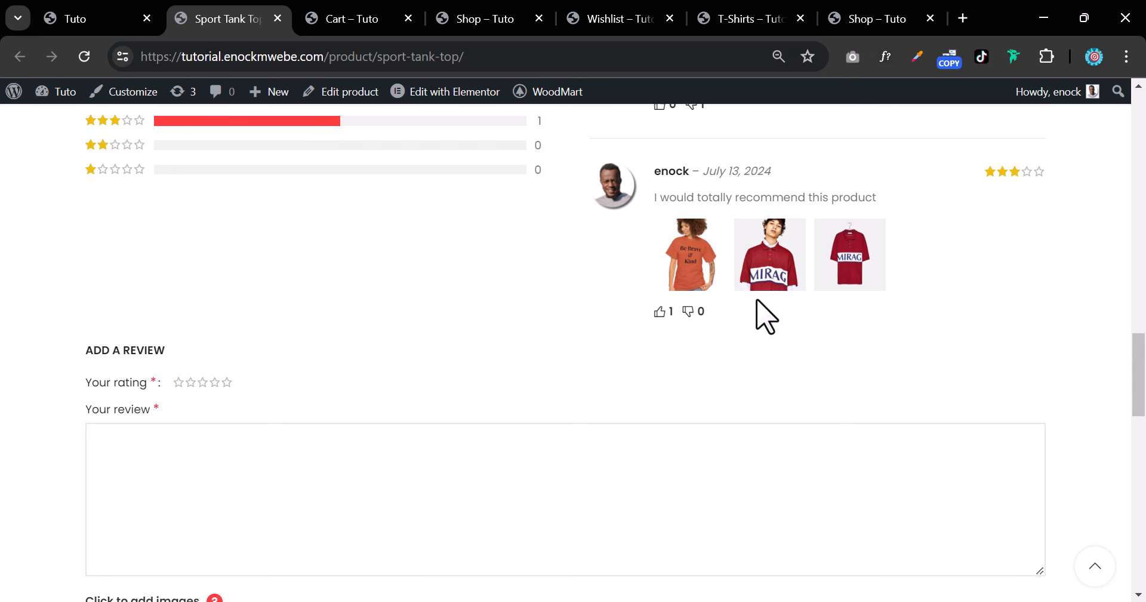
View the second and third photos attached to the customer review at full size, closing each one.
left_click(775, 272)
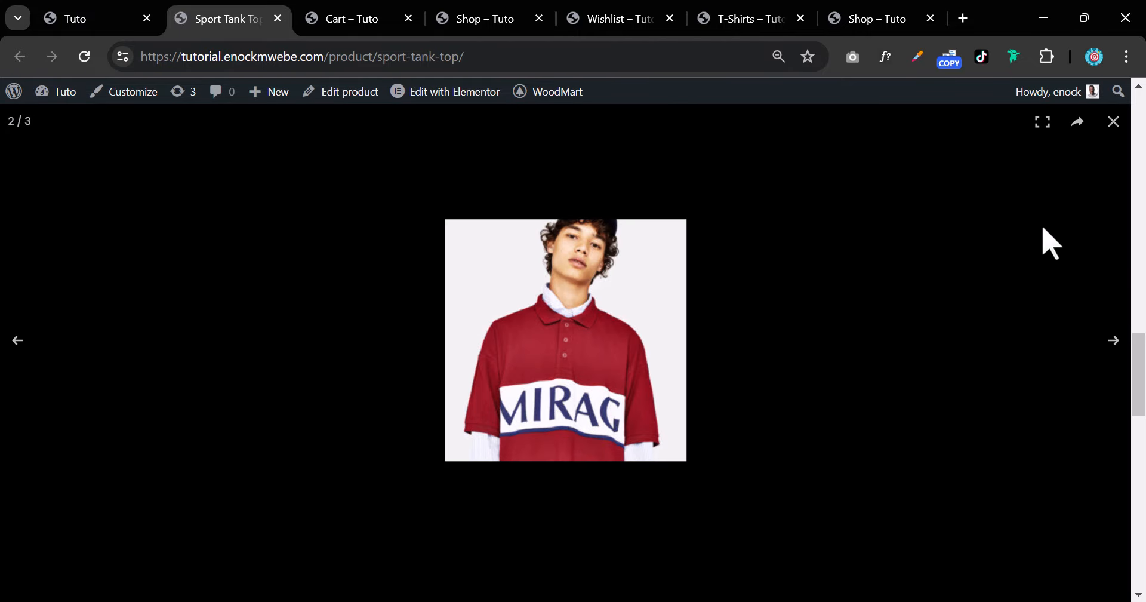
left_click(1113, 123)
left_click(867, 264)
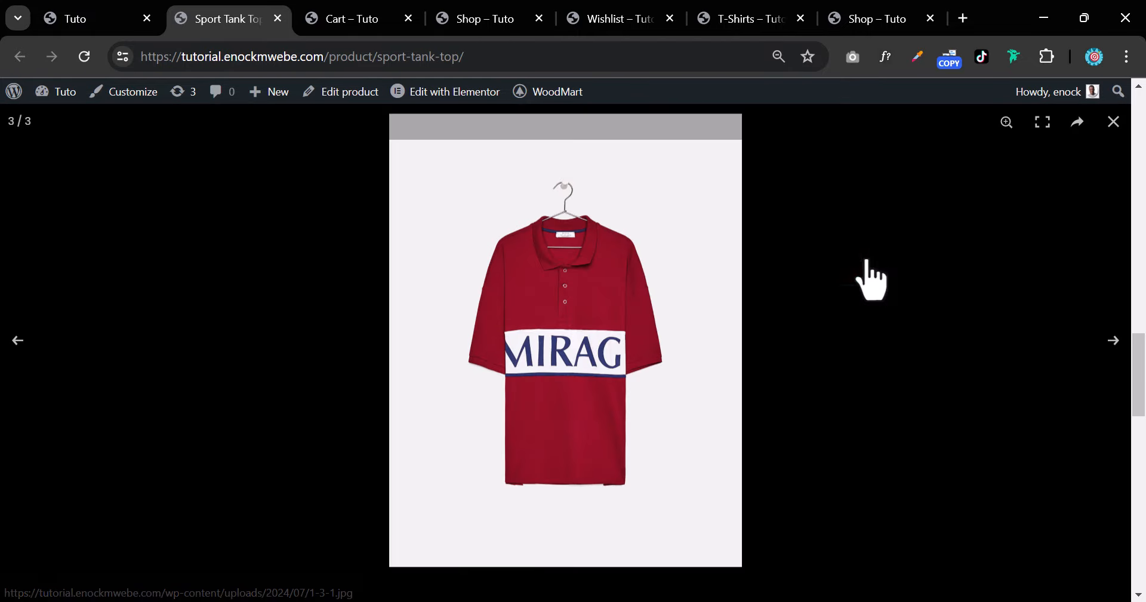
left_click(1114, 122)
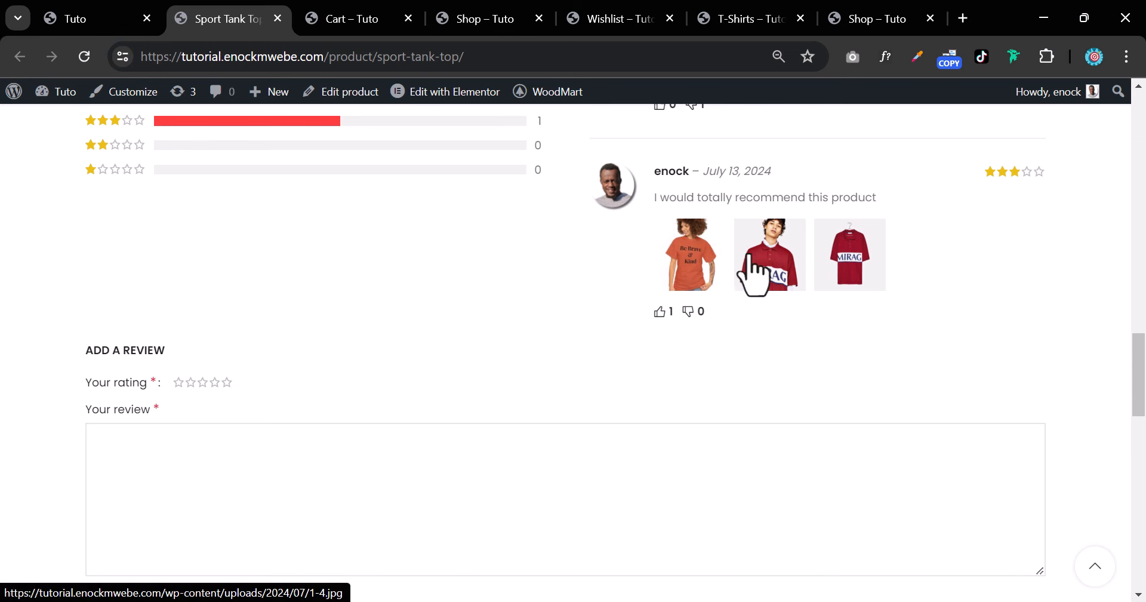
Look over the like and dislike voting beneath the customer reviews.
scroll(717, 341, "up", 1)
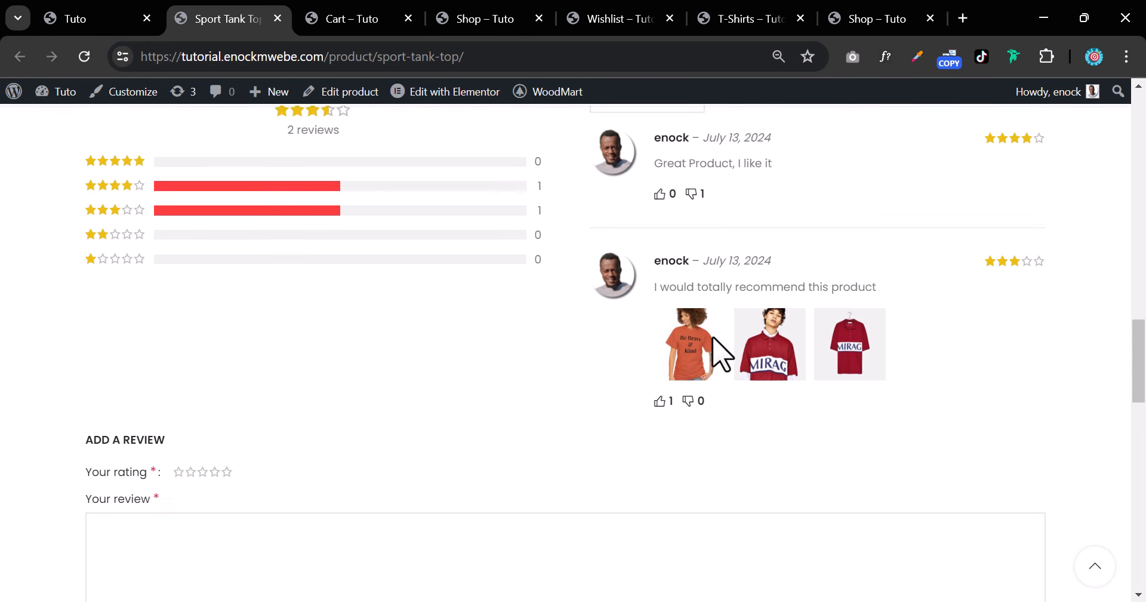
scroll(714, 340, "up", 1)
scroll(716, 340, "down", 2)
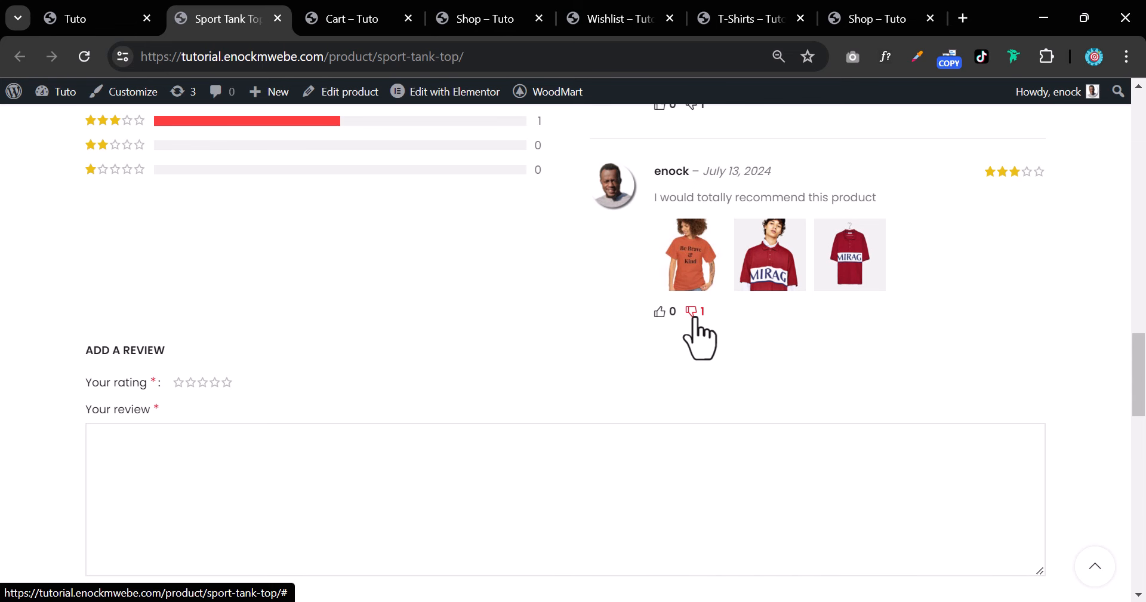
Like the second customer review of the Sport Tank Top, the one with attached photos.
left_click(660, 314)
scroll(706, 357, "up", 1)
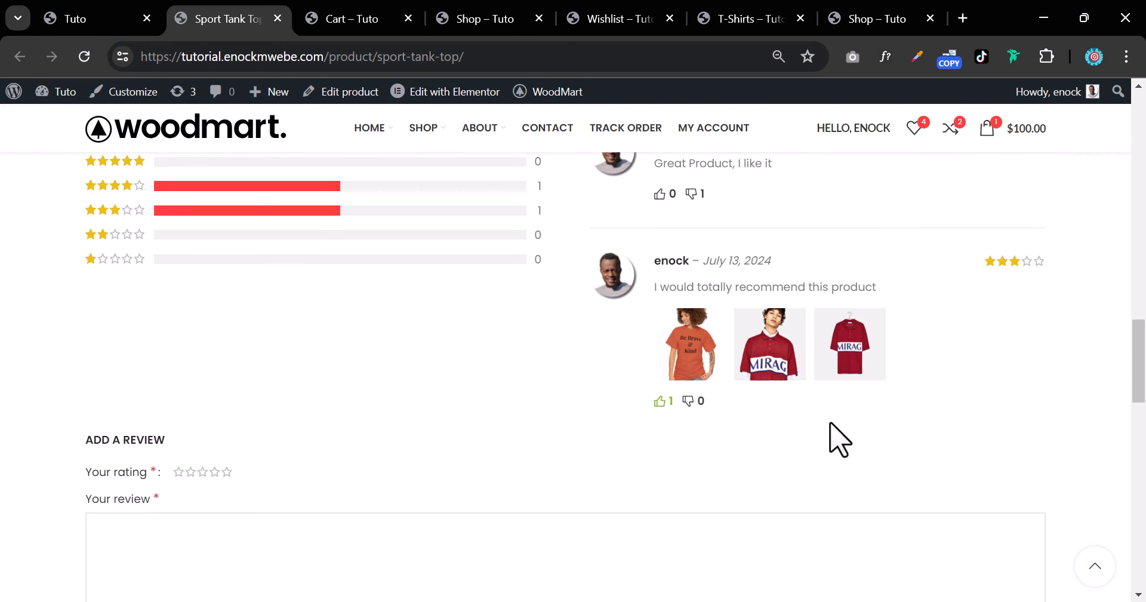
scroll(841, 440, "up", 3)
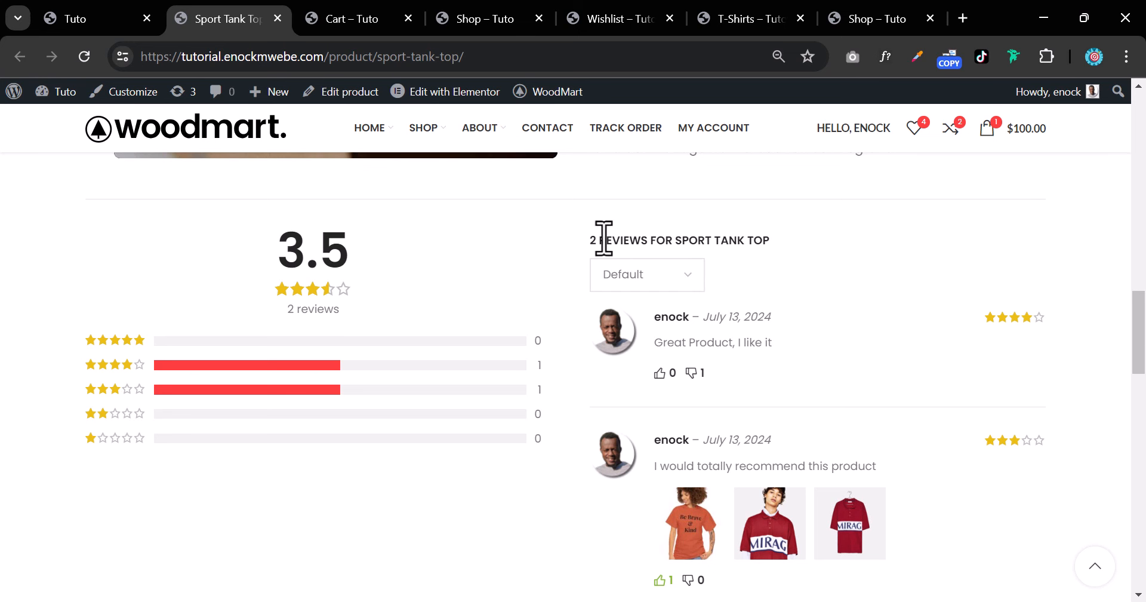
Look over the remaining Sport Tank Top reviews, the Add a Review form and the Related products.
scroll(729, 365, "down", 3)
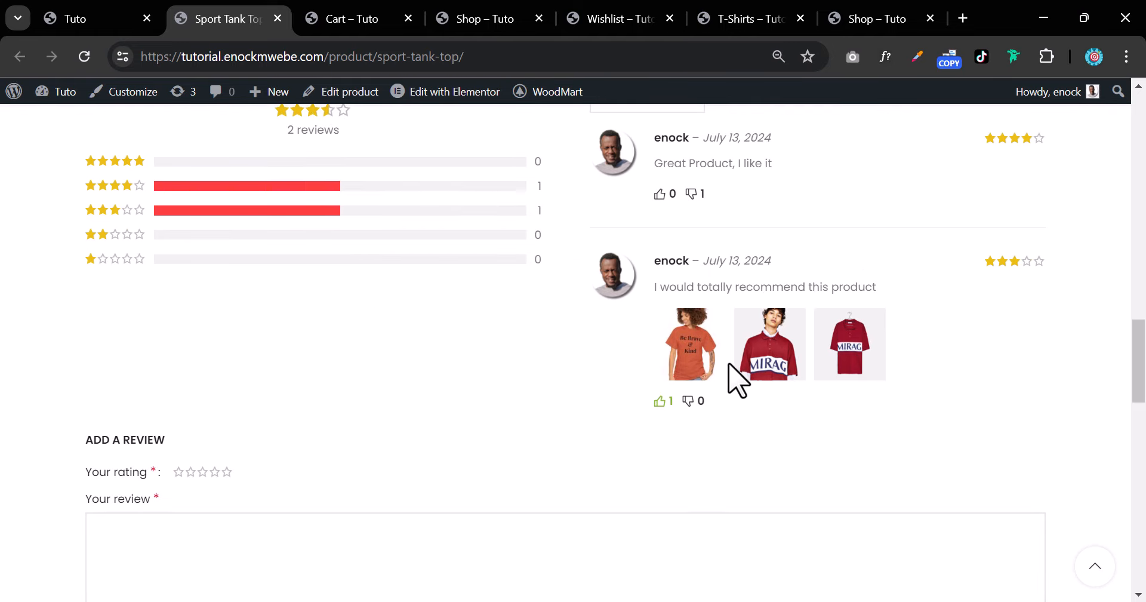
scroll(741, 381, "down", 4)
scroll(740, 381, "up", 6)
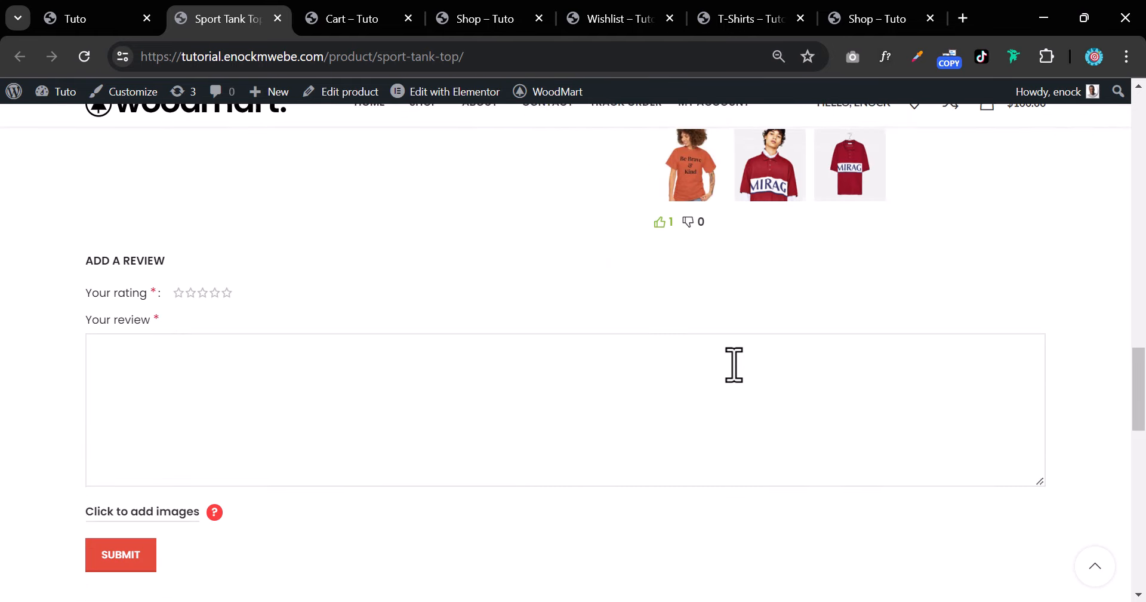
scroll(738, 370, "down", 12)
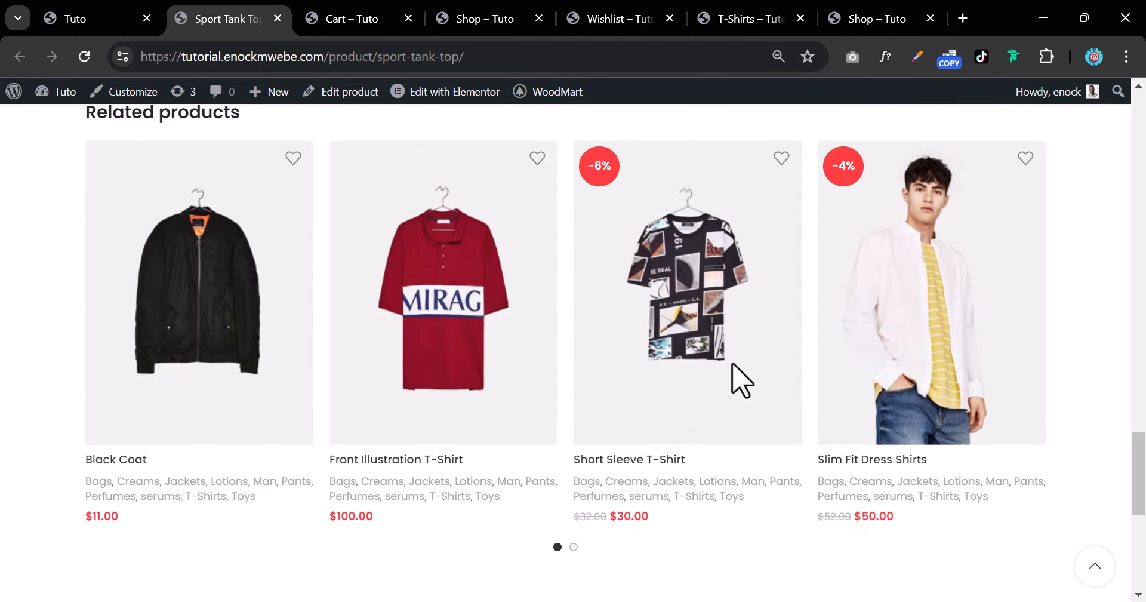
scroll(742, 378, "up", 19)
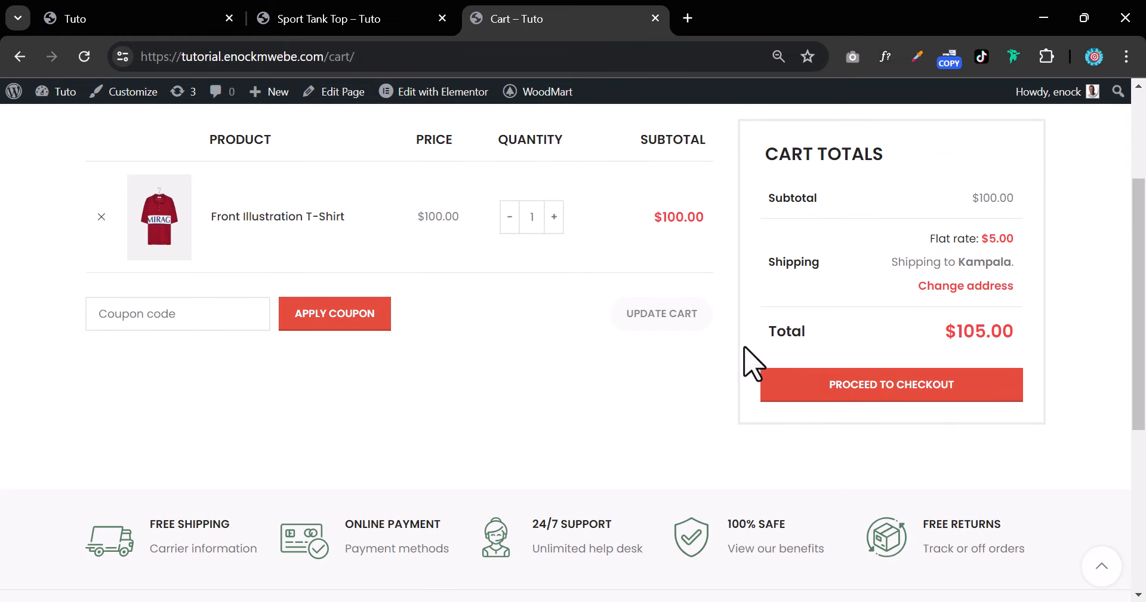
Review the cart's Front Illustration T-Shirt line, coupon code field and cart totals, and proceed to checkout.
scroll(746, 359, "down", 3)
scroll(762, 406, "up", 1)
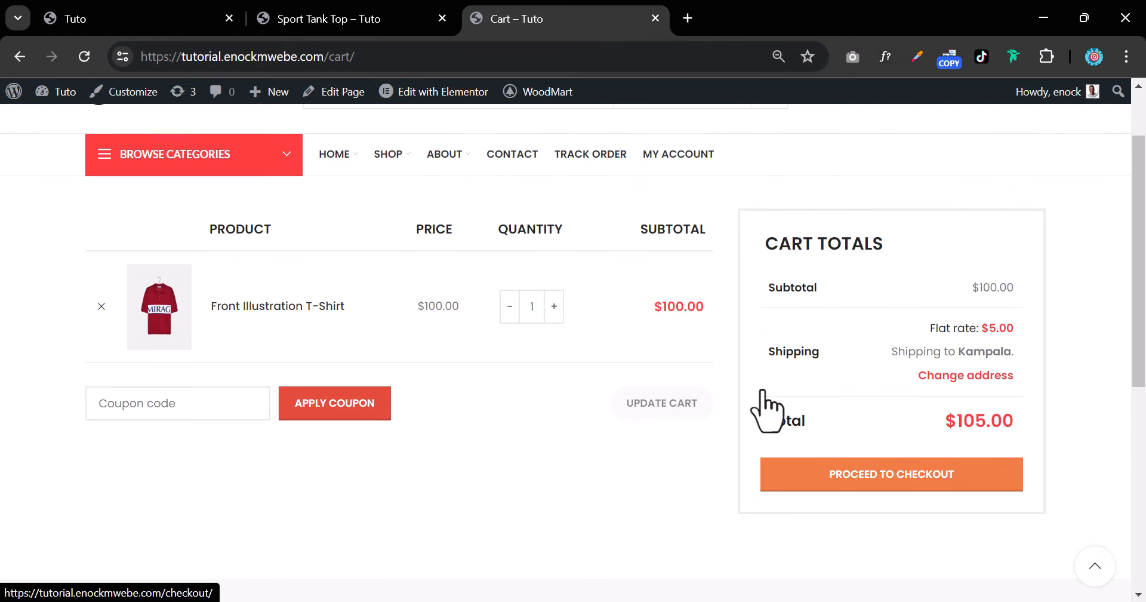
left_click(179, 406)
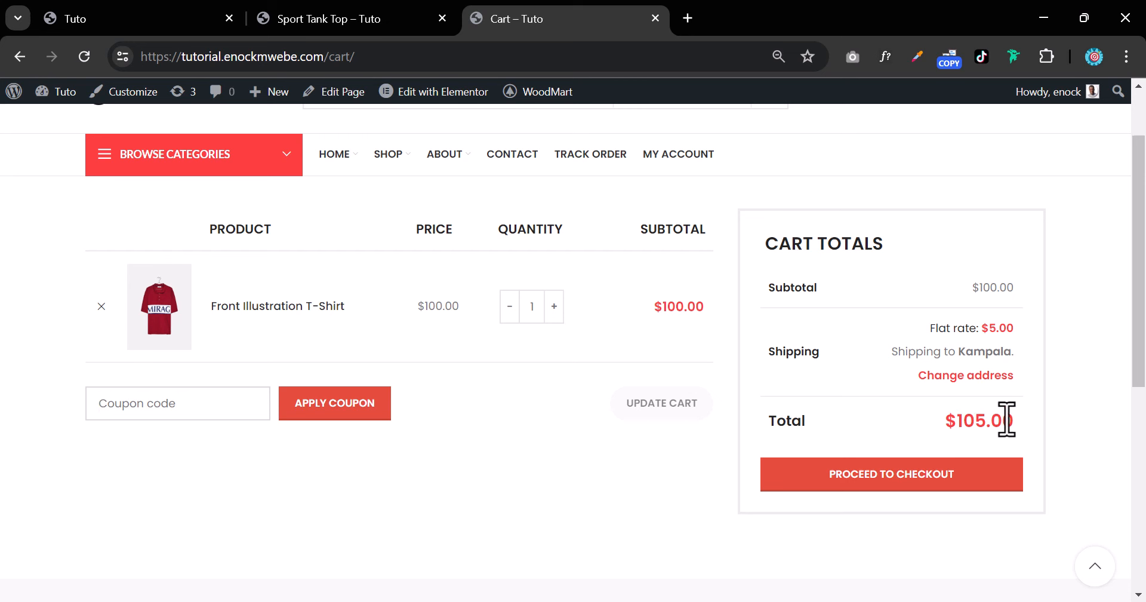
left_click_drag(998, 420, 962, 422)
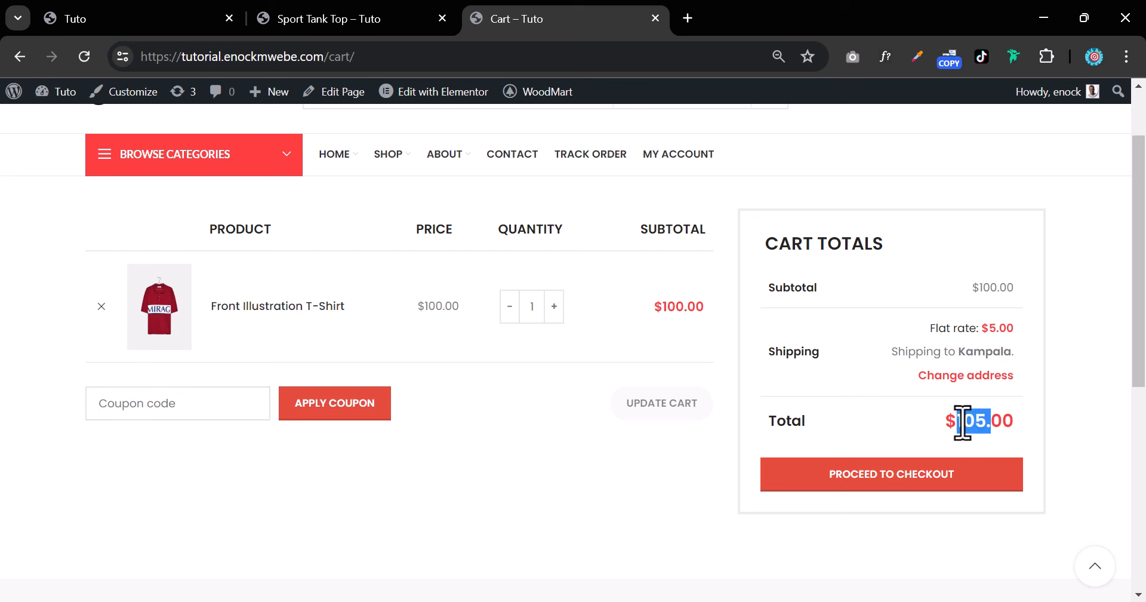
left_click(851, 486)
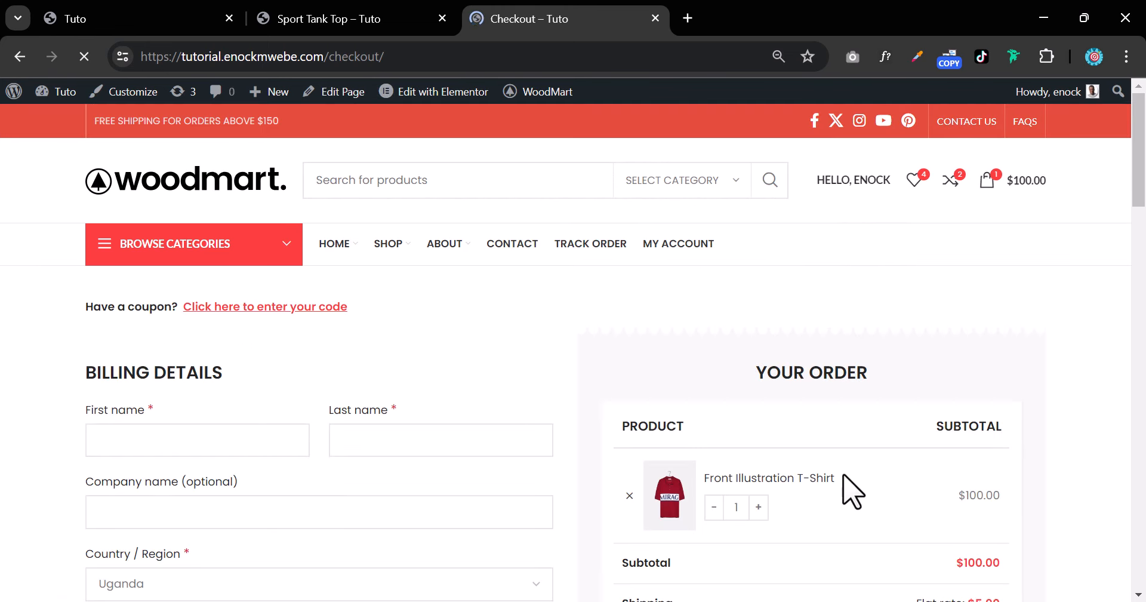
Examine the checkout page's billing details form, order summary, cash on delivery payment and order notes.
scroll(579, 371, "down", 3)
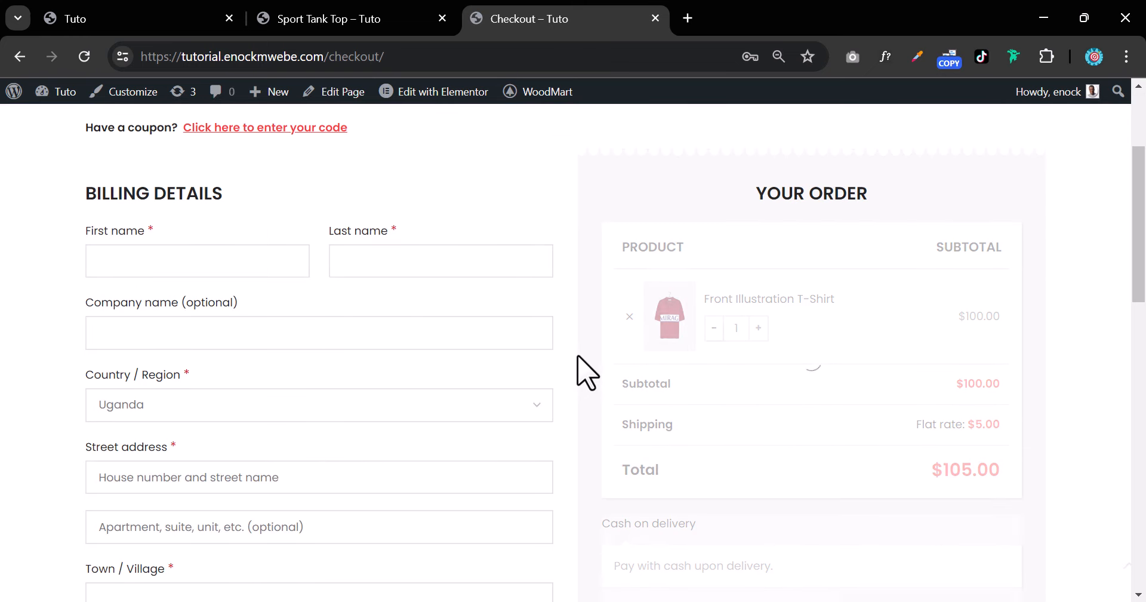
scroll(582, 372, "down", 6)
scroll(576, 371, "up", 4)
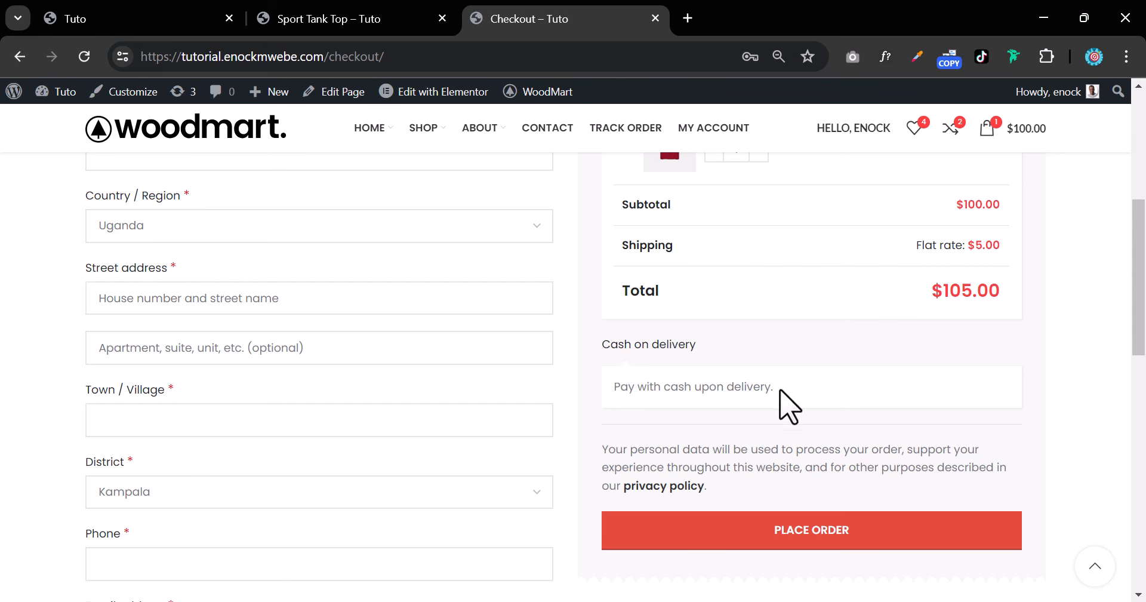
scroll(700, 446, "up", 2)
scroll(700, 446, "up", 2)
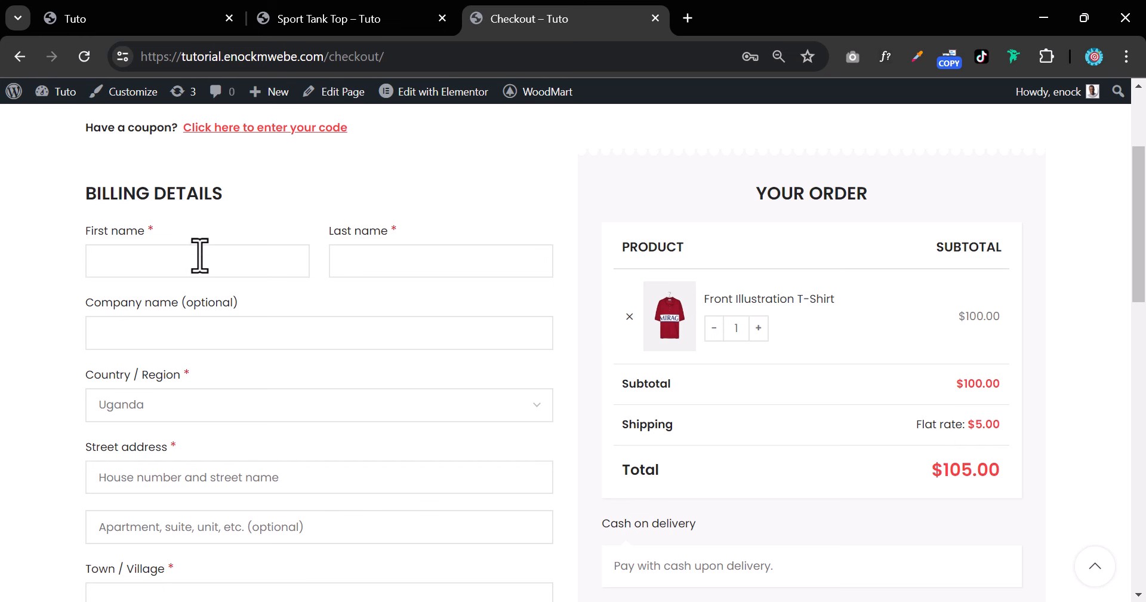
scroll(246, 321, "down", 3)
scroll(245, 310, "up", 5)
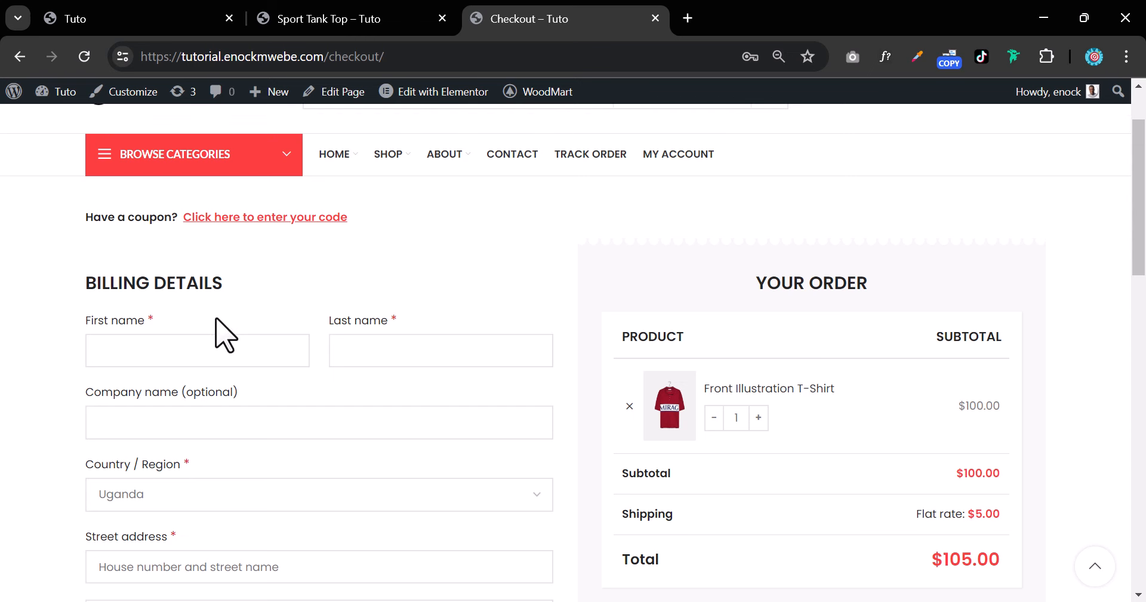
scroll(214, 473, "down", 10)
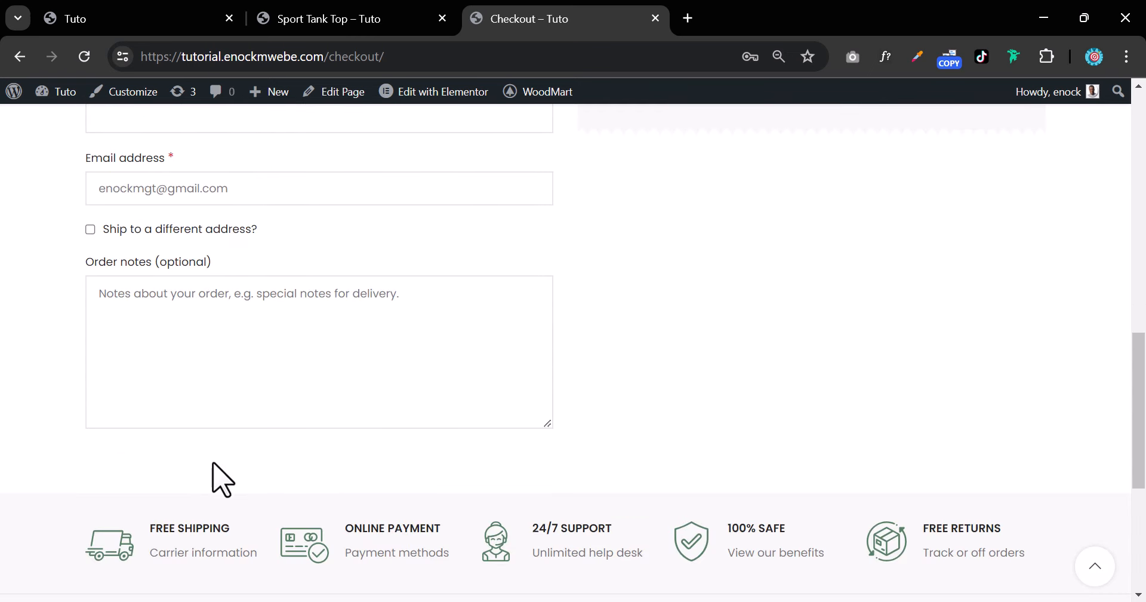
scroll(277, 399, "up", 4)
scroll(277, 399, "up", 10)
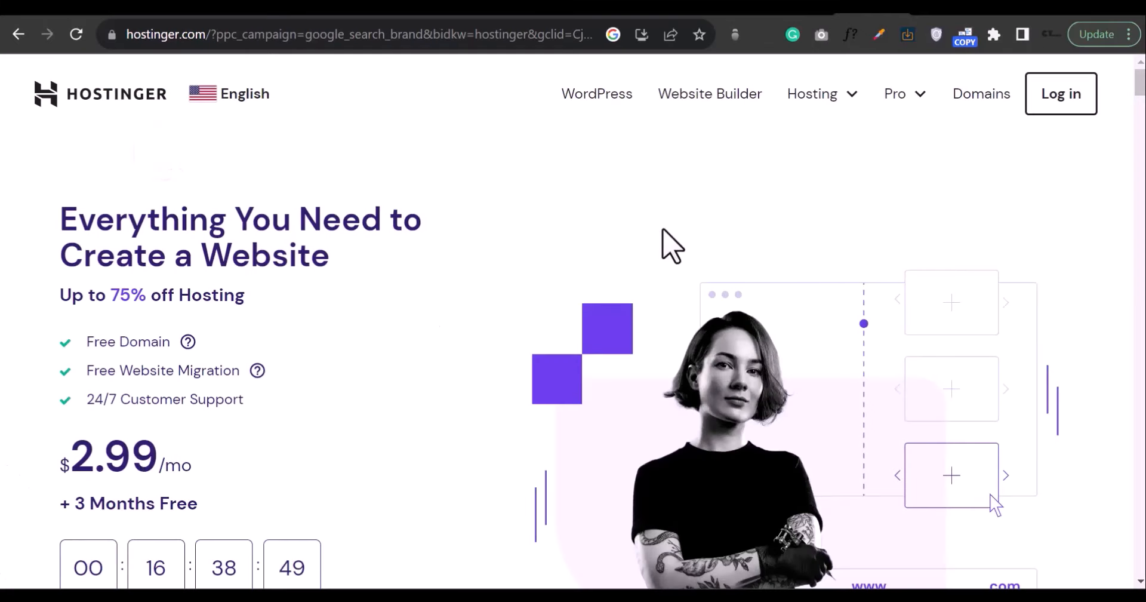
On the Hostinger website, log in with the existing Google account.
left_click(1063, 105)
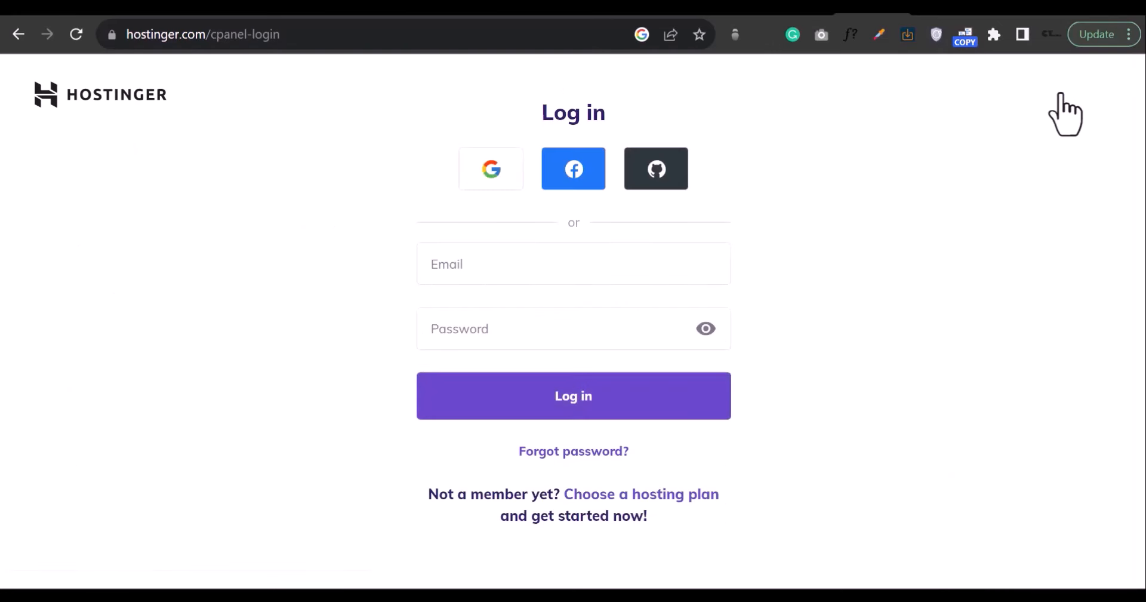
left_click(501, 172)
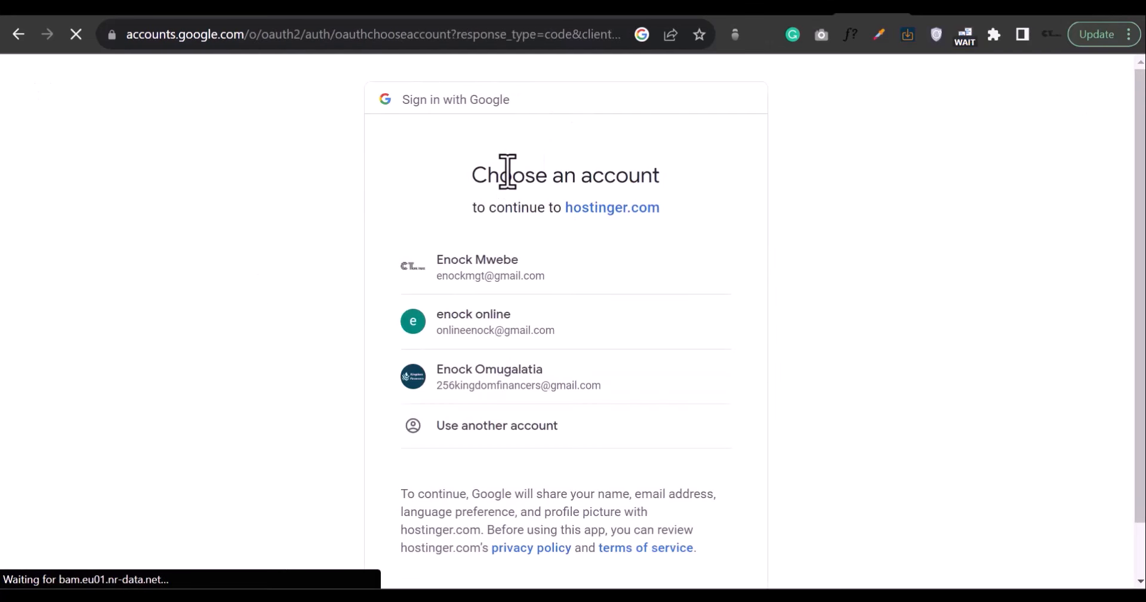
left_click(525, 271)
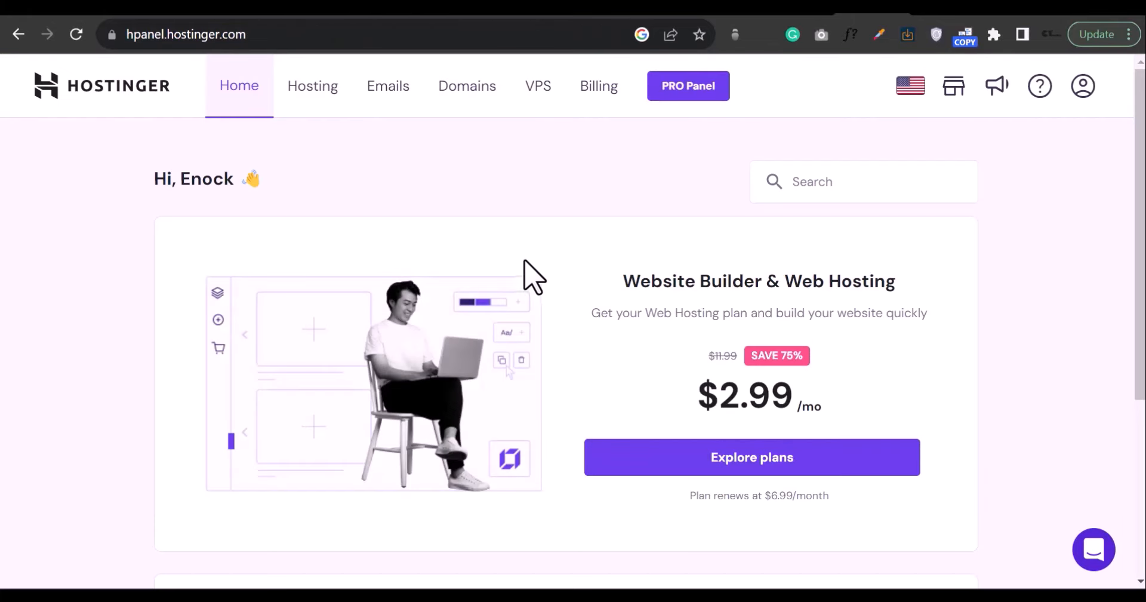
Open the web hosting plans and compare the features of Single, Premium and Business Web Hosting.
left_click(328, 100)
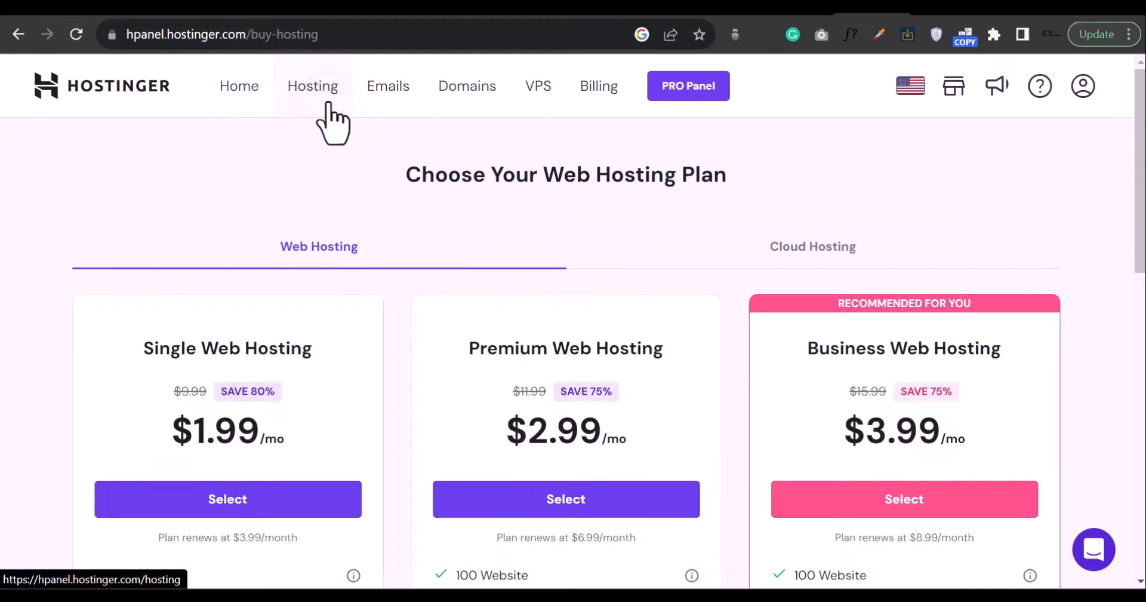
scroll(350, 105, "down", 5)
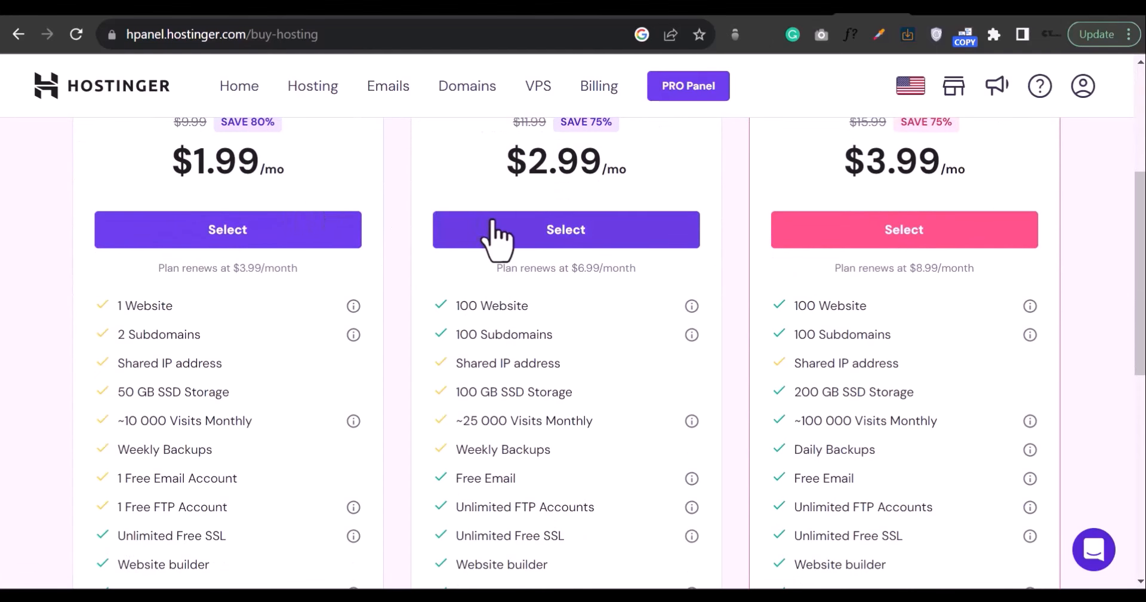
scroll(537, 269, "up", 3)
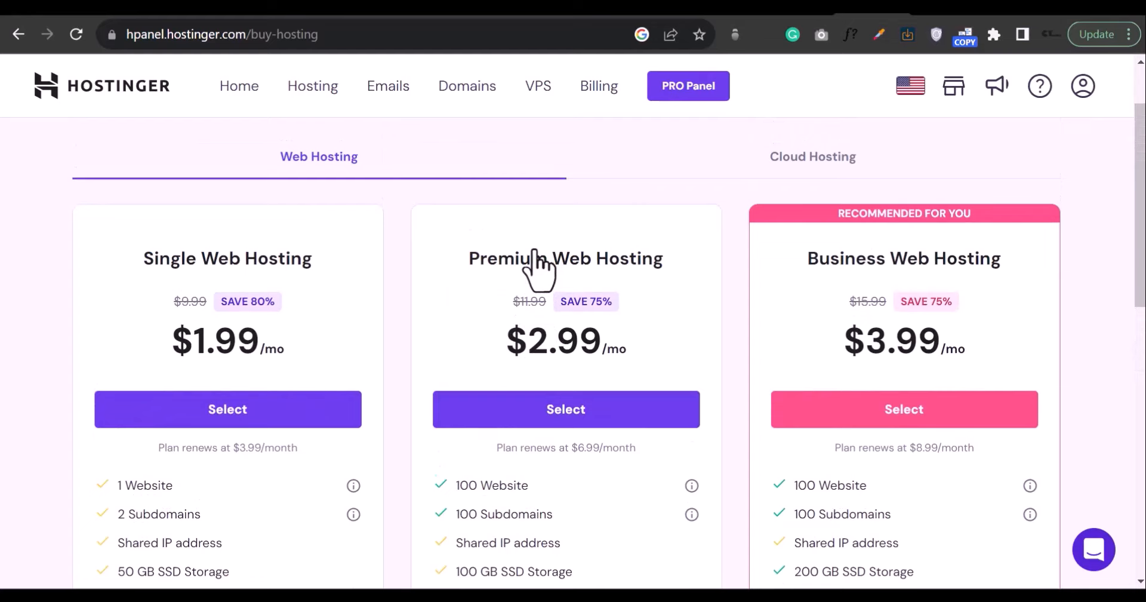
scroll(535, 251, "down", 6)
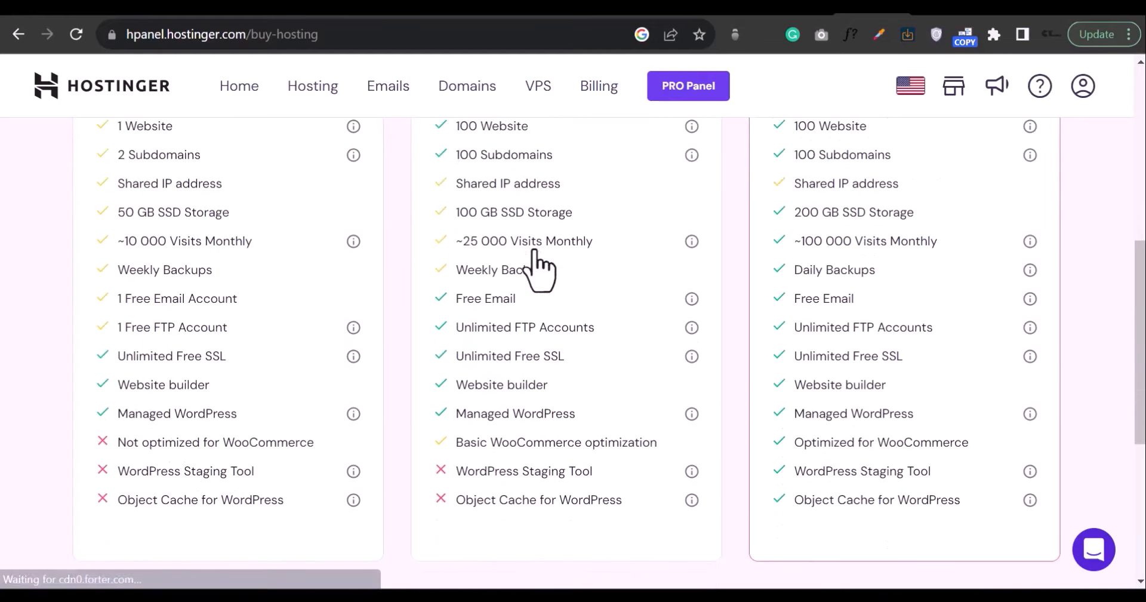
scroll(537, 269, "down", 5)
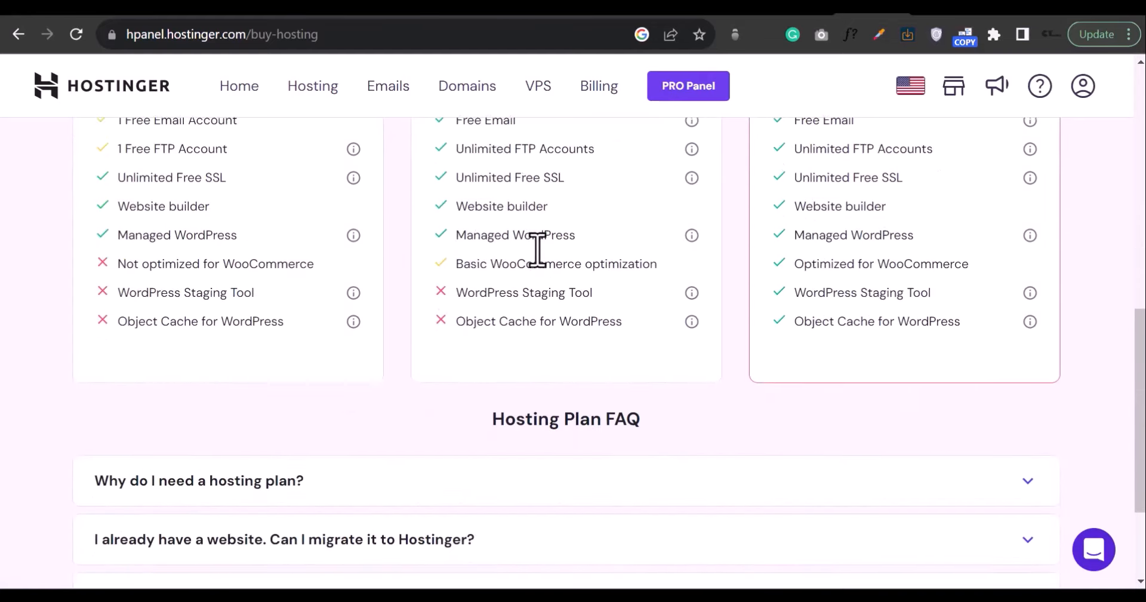
scroll(535, 298, "up", 8)
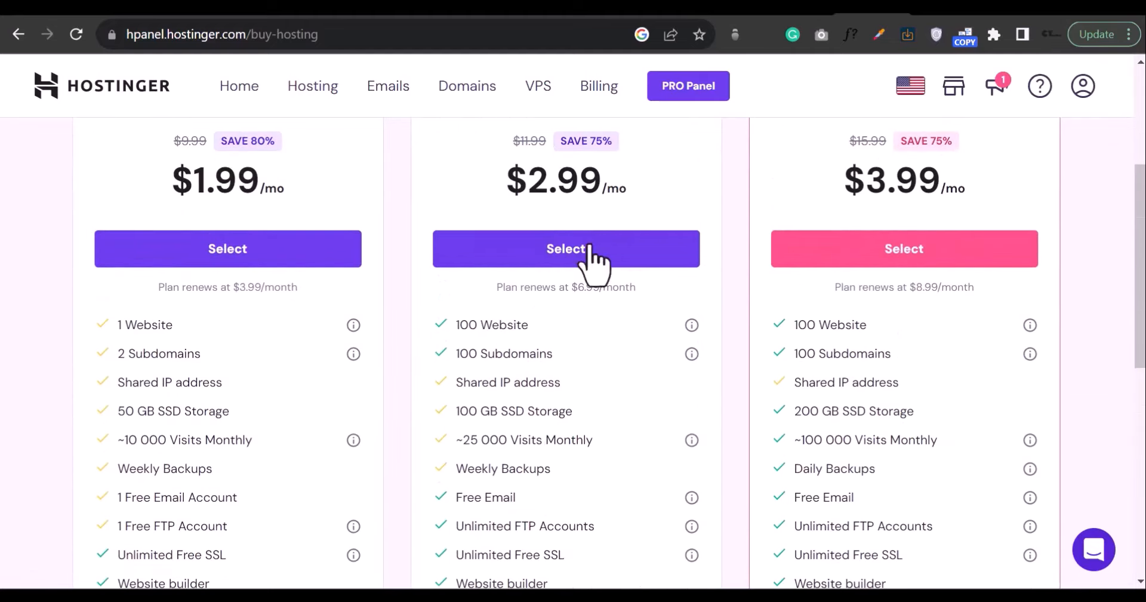
Select Premium Web Hosting with the 1 month billing period and continue to the payment methods.
left_click(592, 246)
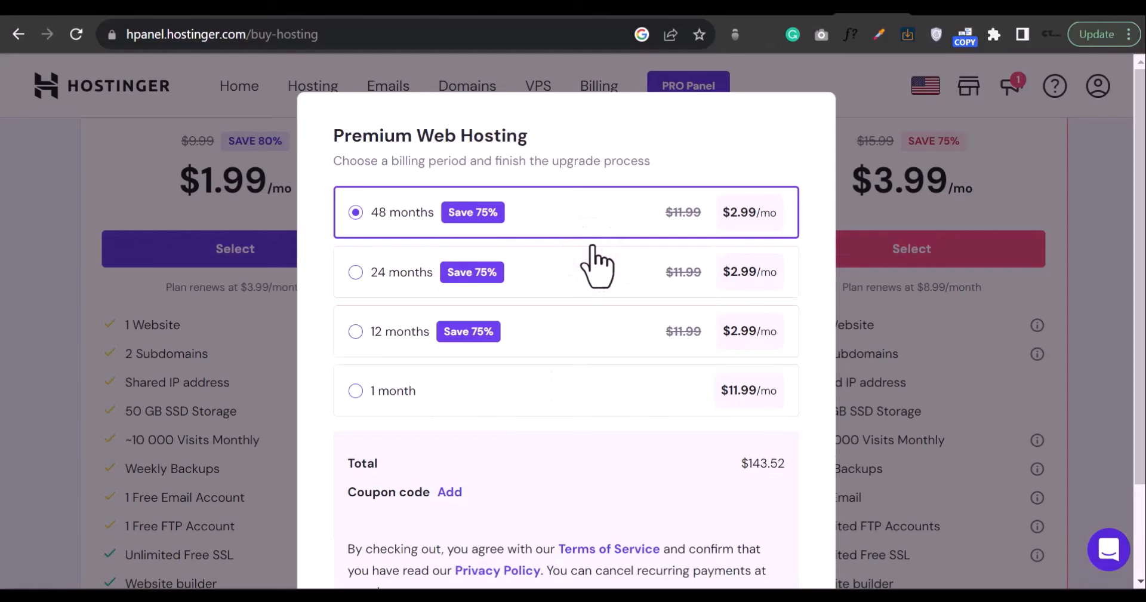
left_click(355, 273)
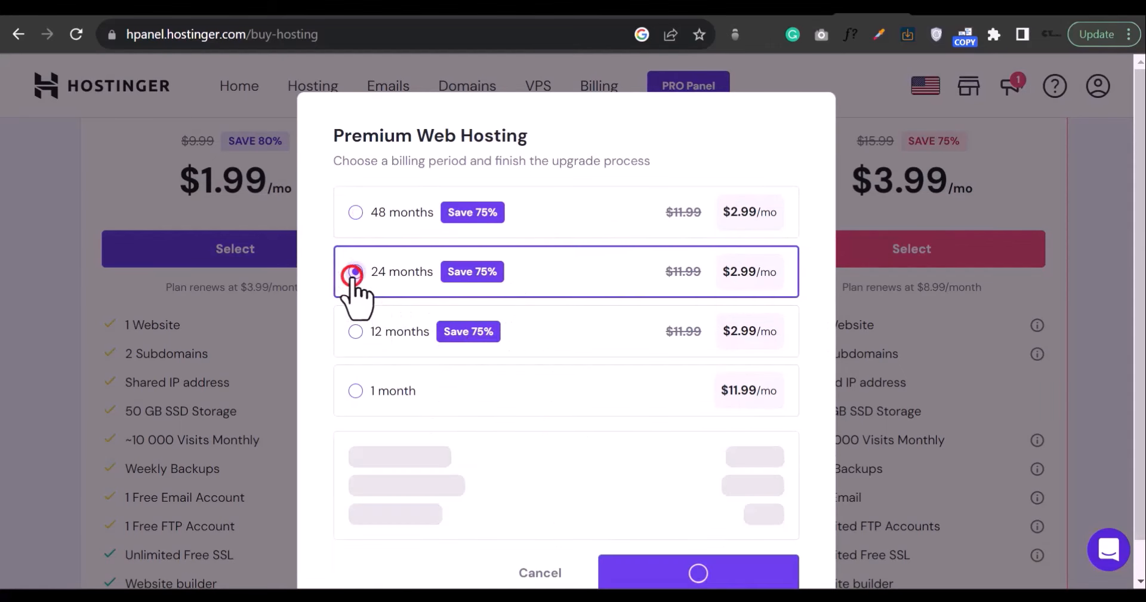
left_click(355, 332)
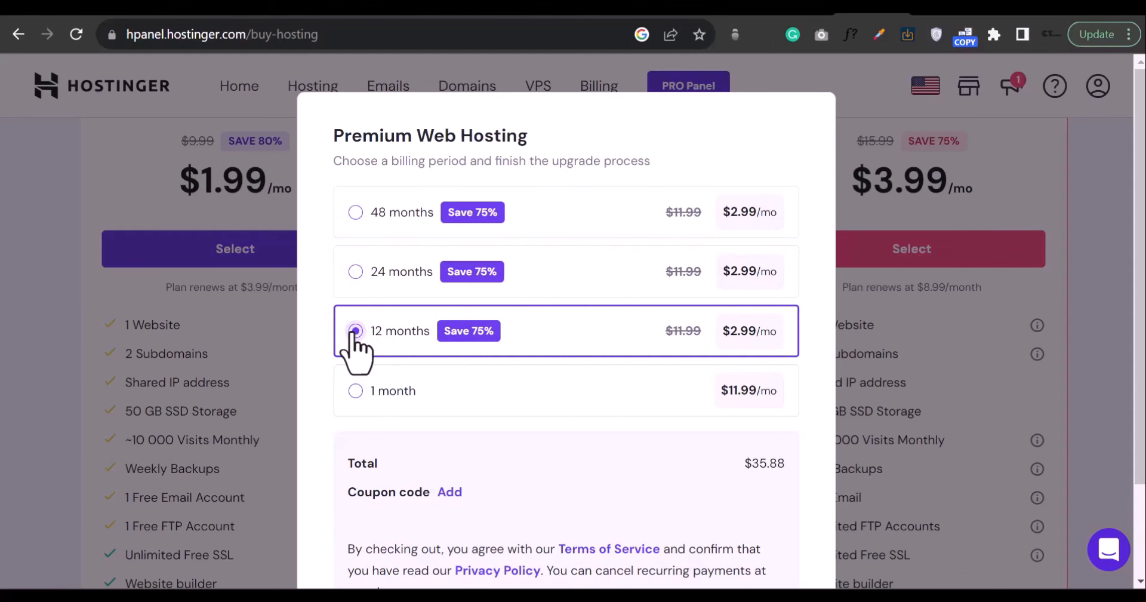
left_click(357, 389)
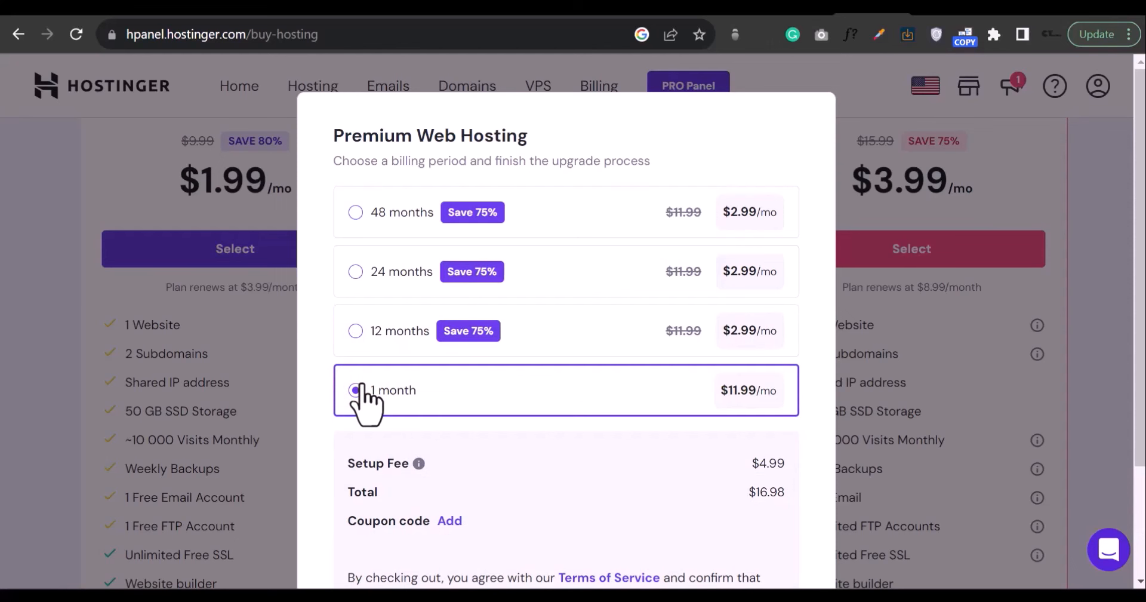
scroll(588, 377, "down", 3)
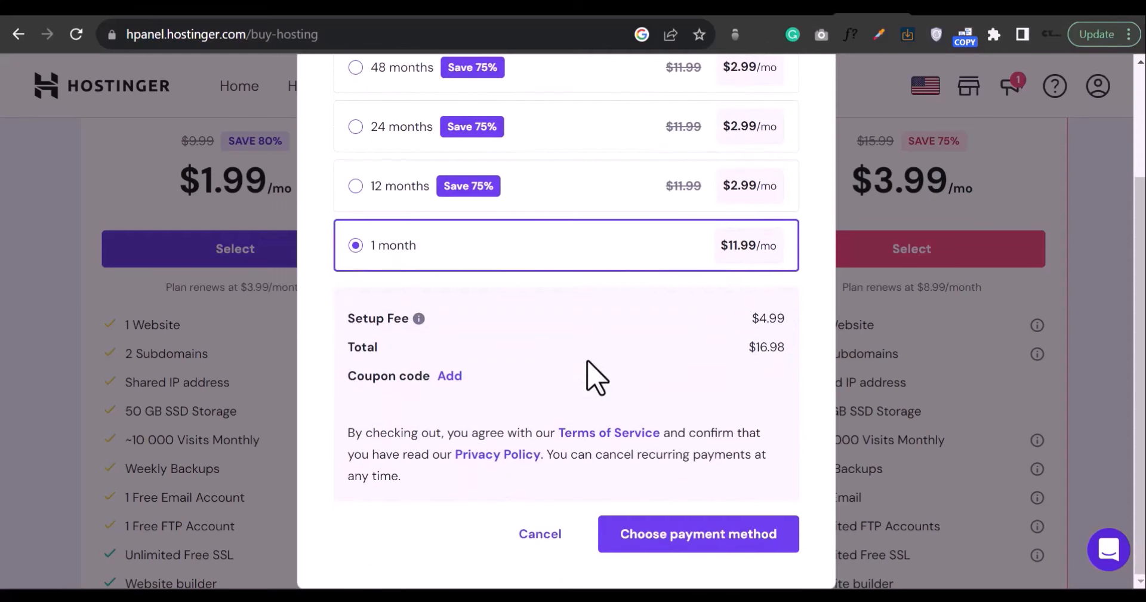
left_click(670, 537)
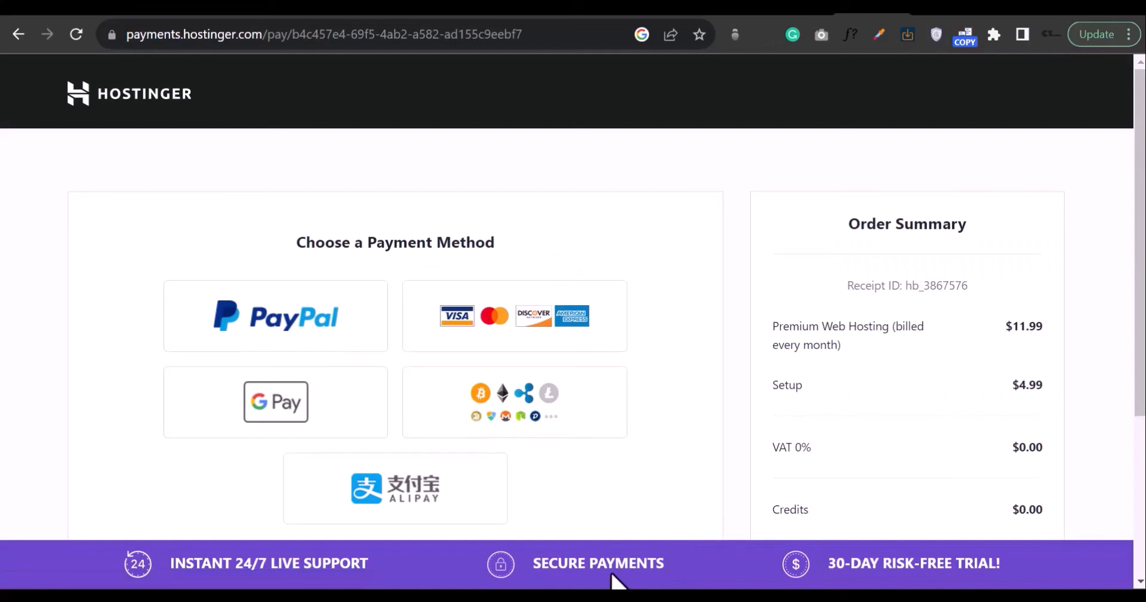
Pay for the hosting plan by credit card, filling in the name on card, card number, expiry date and CVC code.
left_click(511, 329)
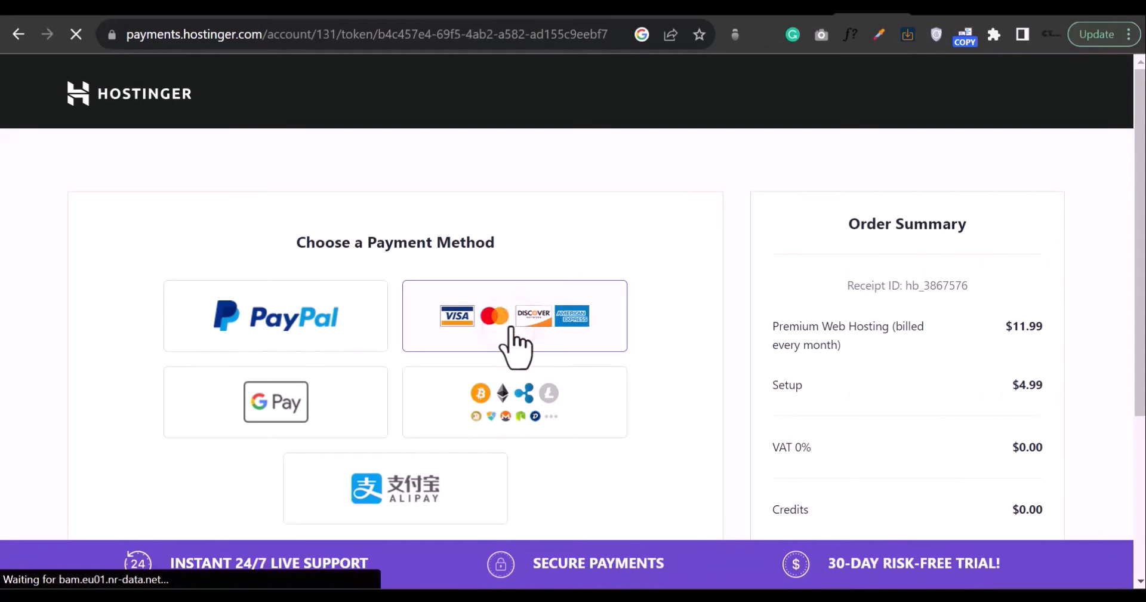
left_click(294, 333)
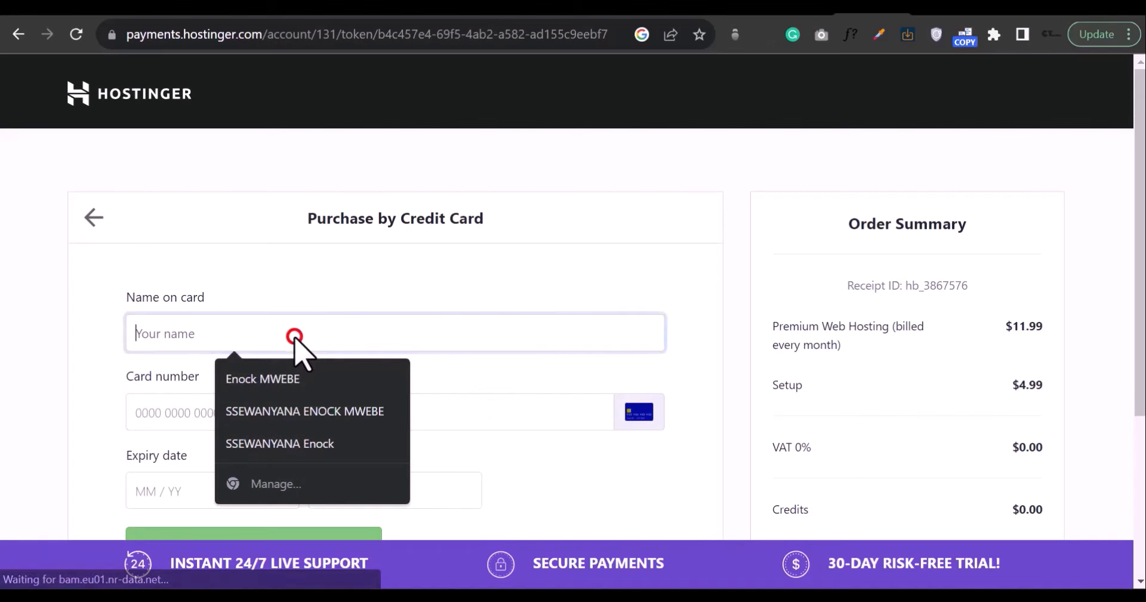
left_click(370, 411)
scroll(385, 418, "down", 1)
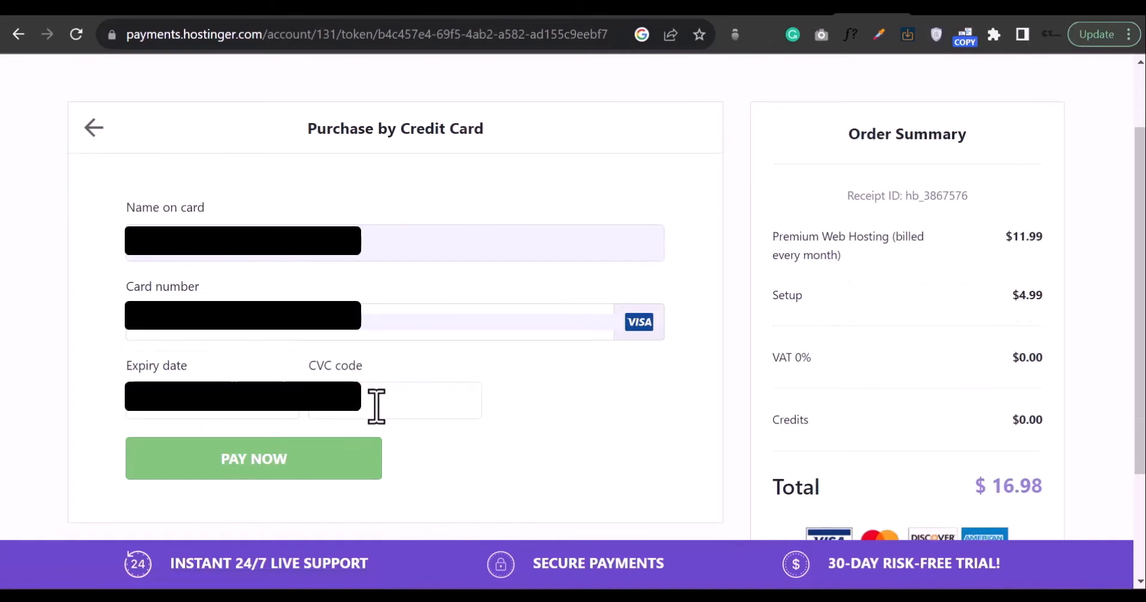
left_click(330, 465)
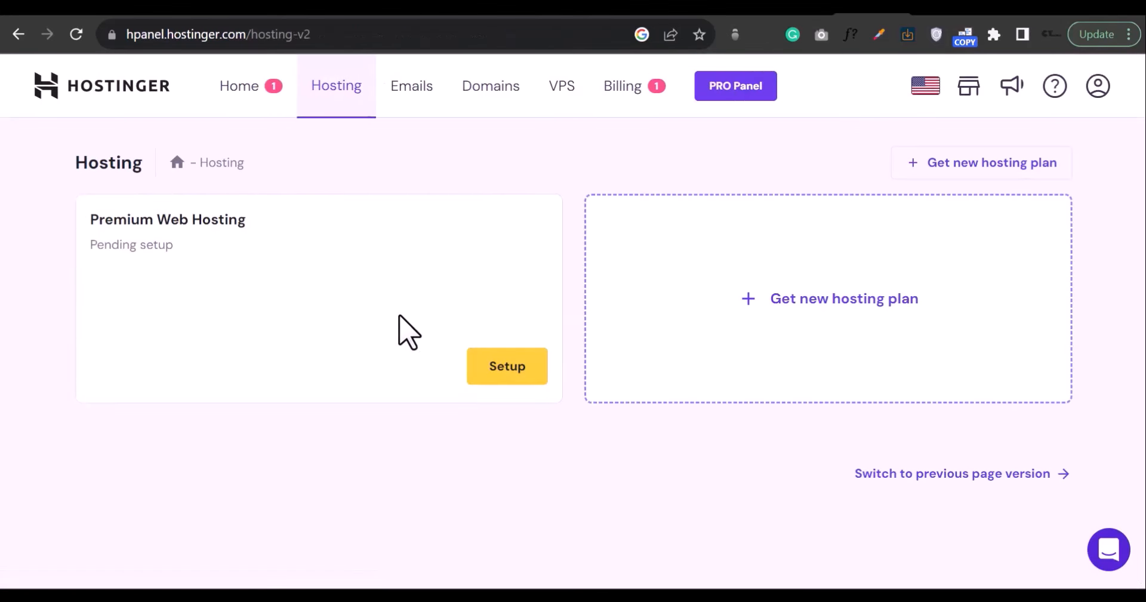
Begin the setup of the pending Premium Web Hosting plan and start the onboarding questions.
left_click(521, 364)
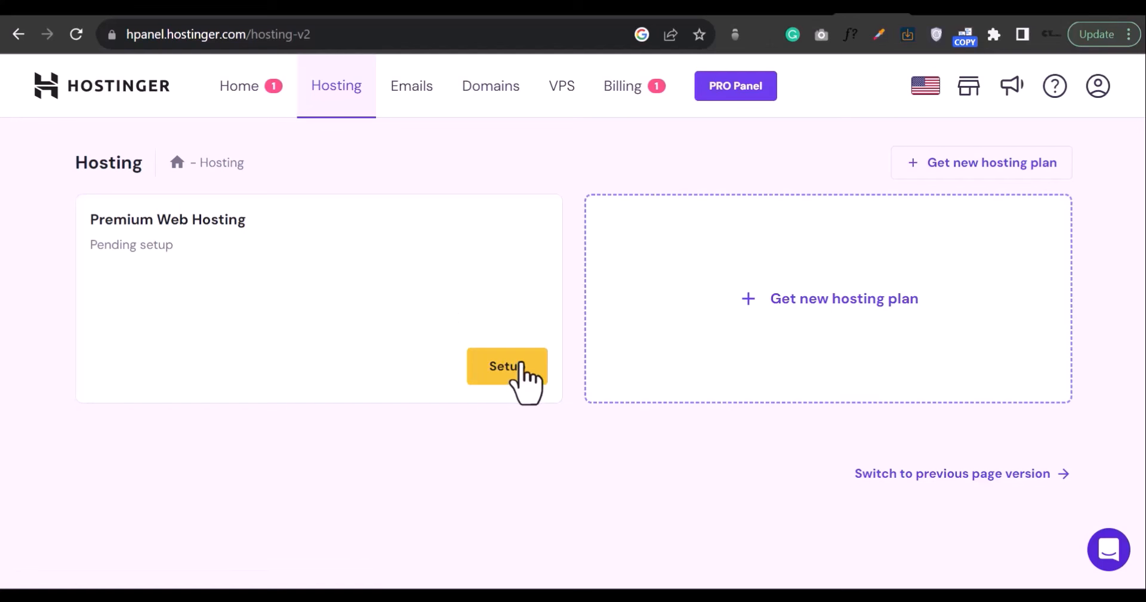
left_click(521, 365)
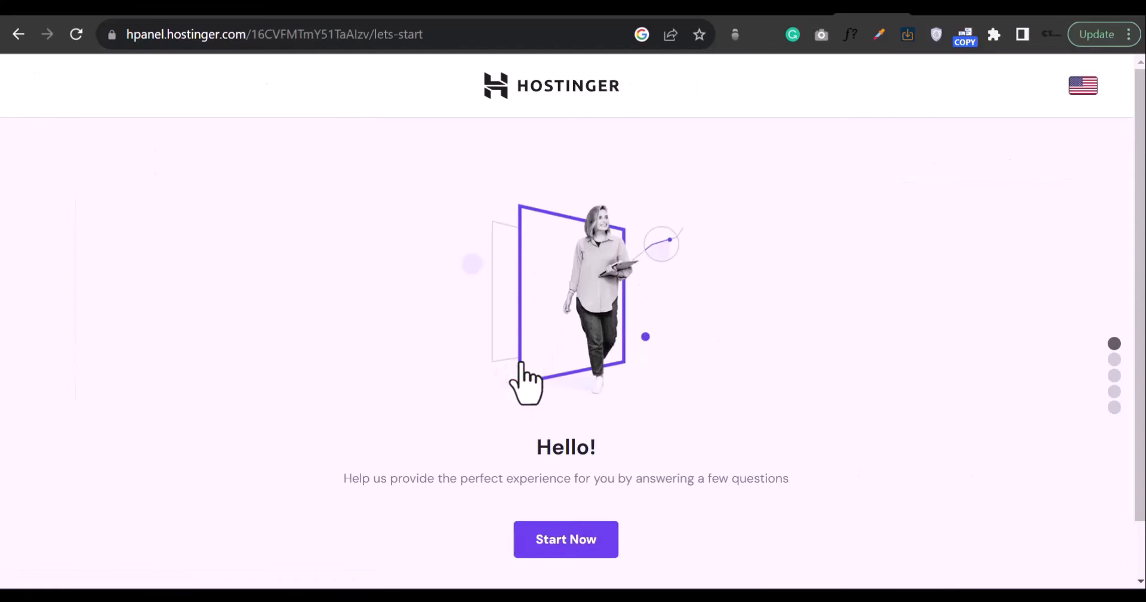
scroll(726, 319, "down", 1)
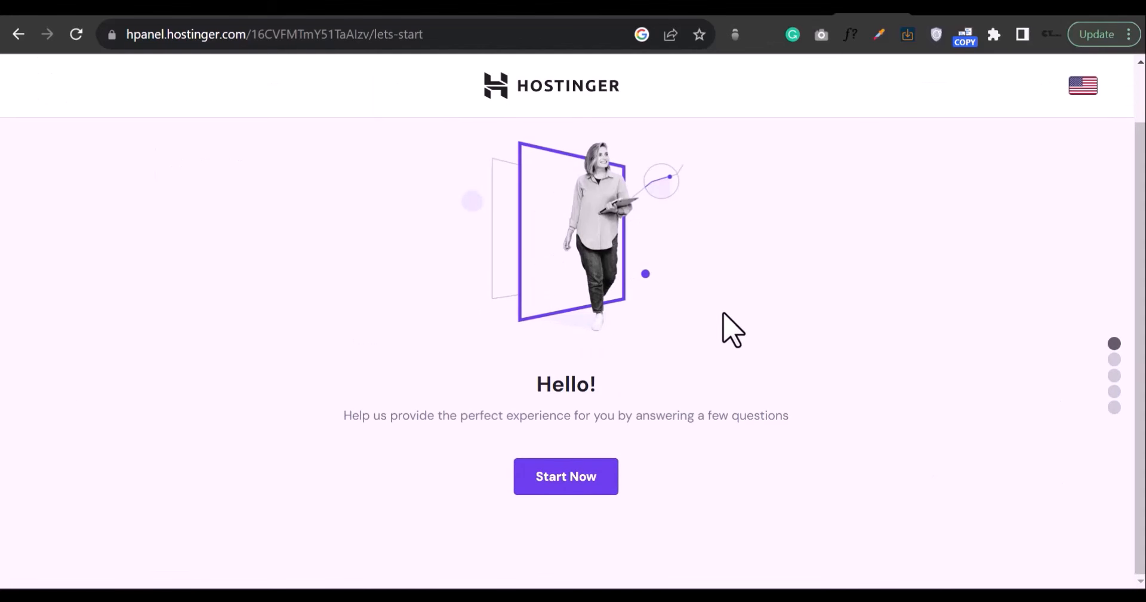
left_click(560, 478)
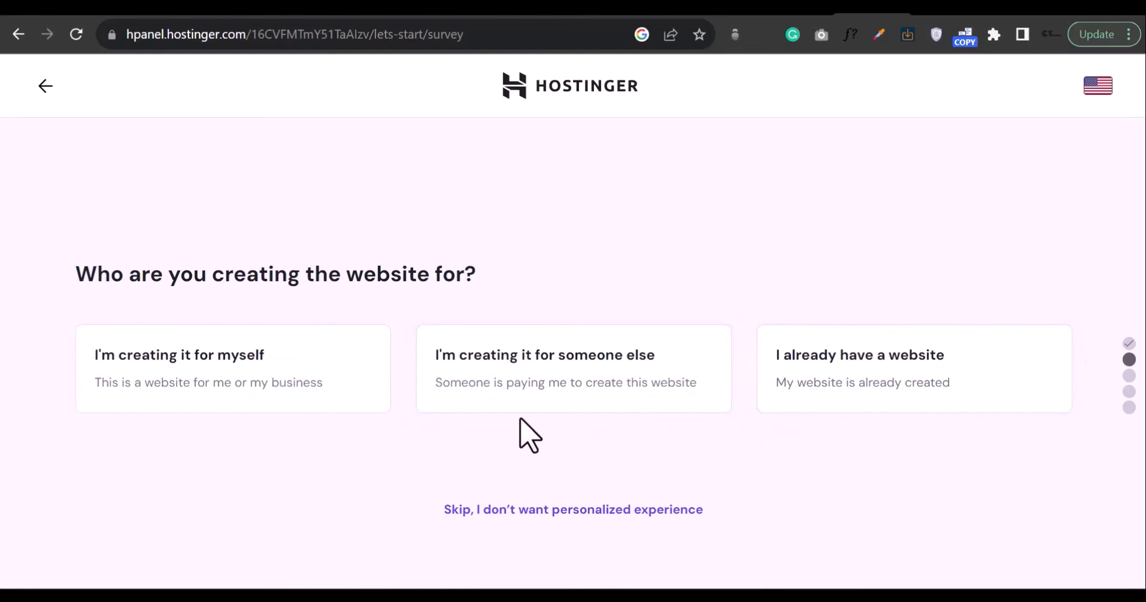
Answer the survey: creating it for myself, building it myself, a Business website, and yes please to help as a beginner.
left_click(322, 358)
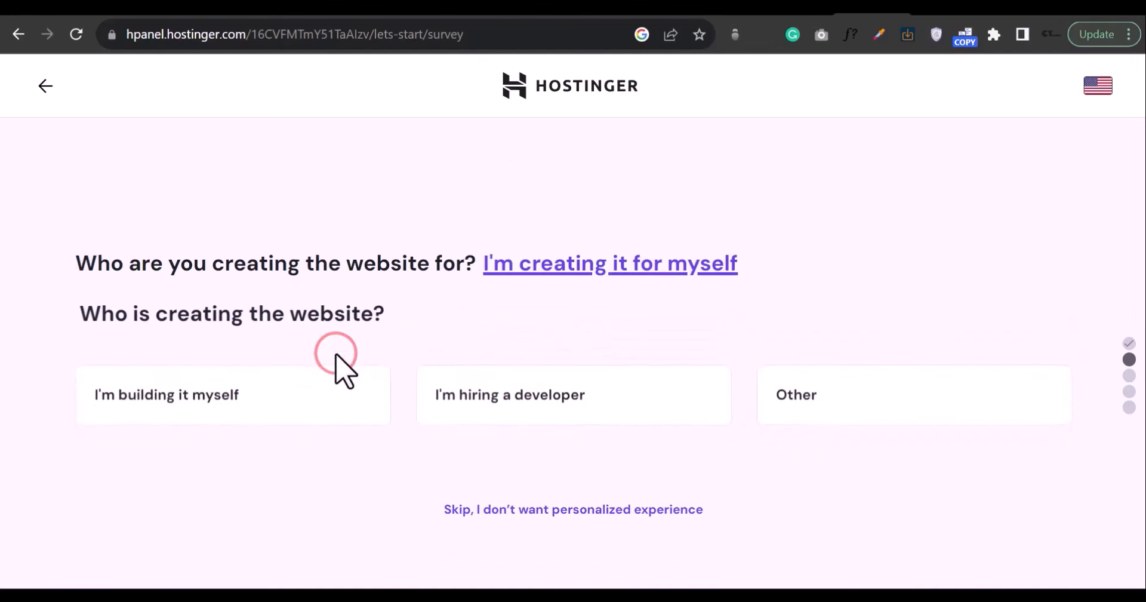
left_click(334, 411)
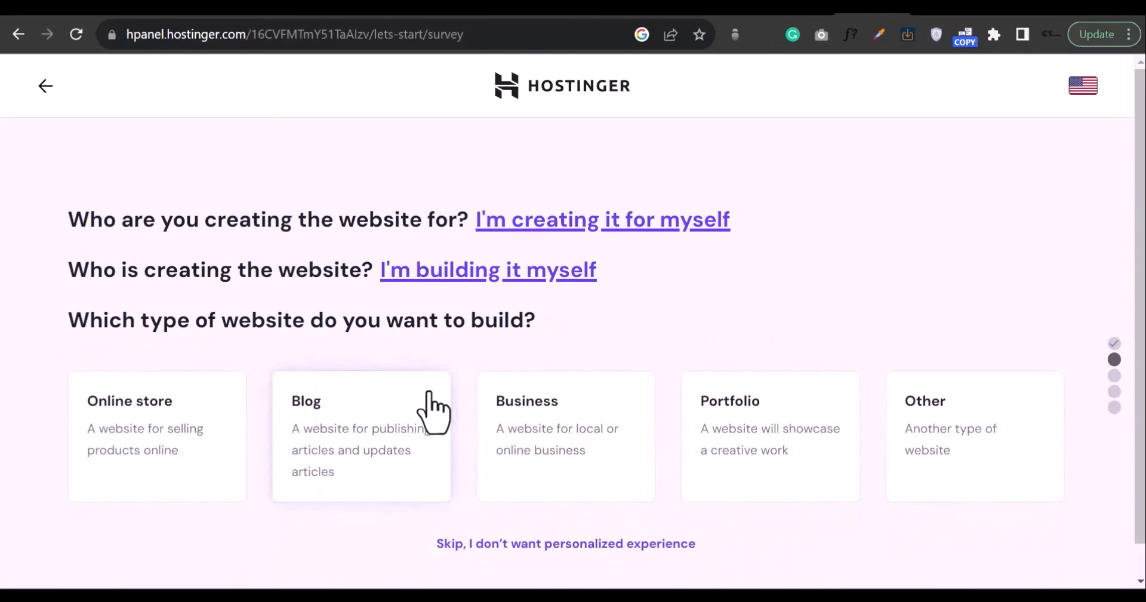
left_click(521, 471)
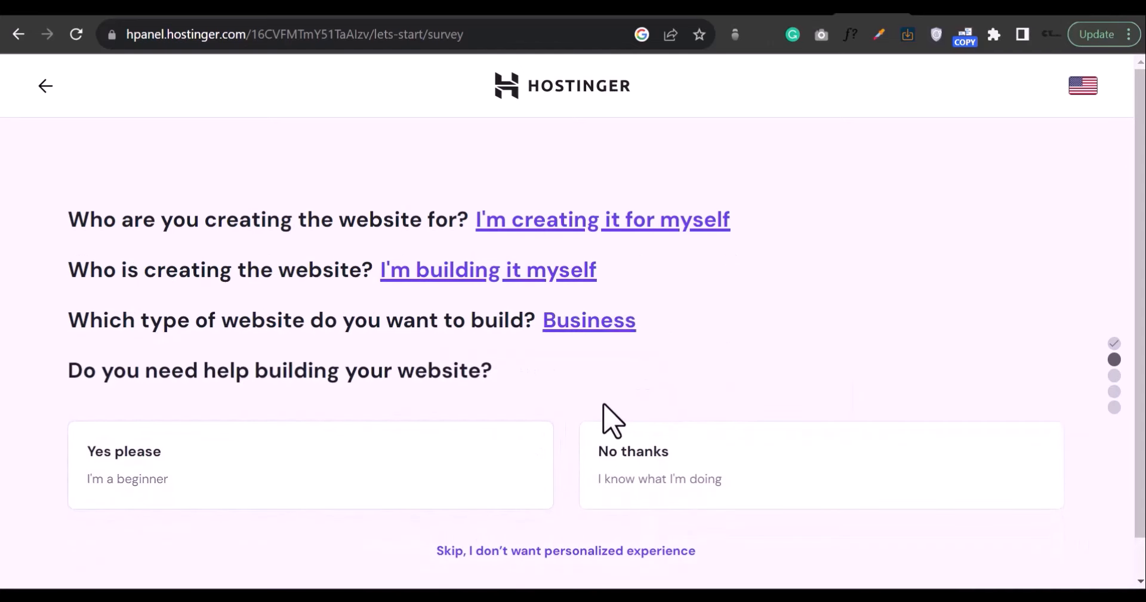
scroll(603, 405, "down", 1)
left_click(487, 420)
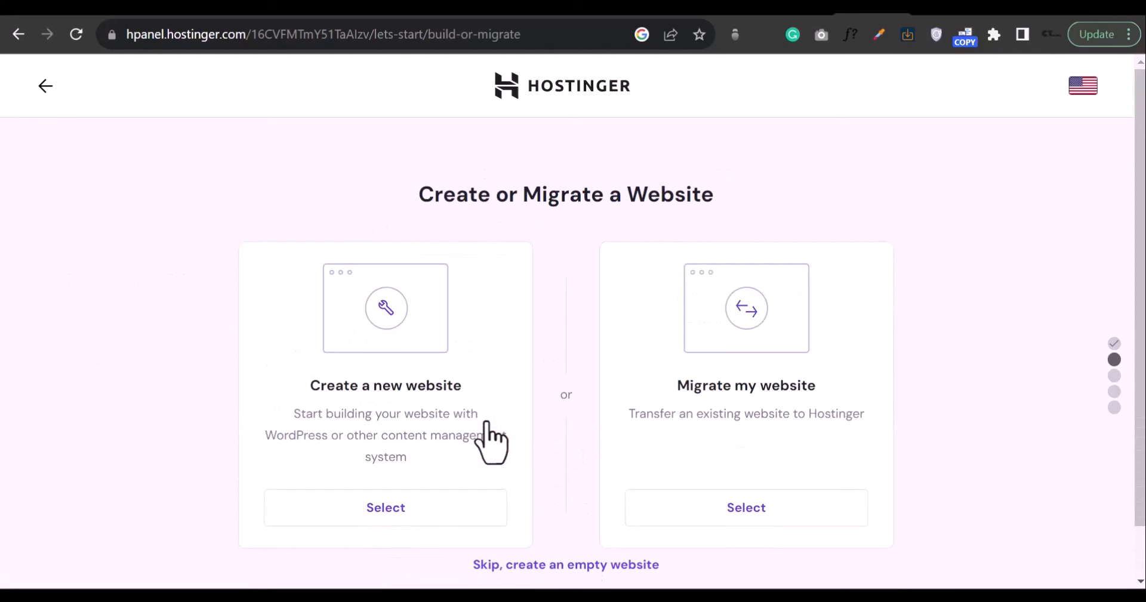
Choose to create a new website and select WordPress as its platform.
scroll(596, 383, "down", 1)
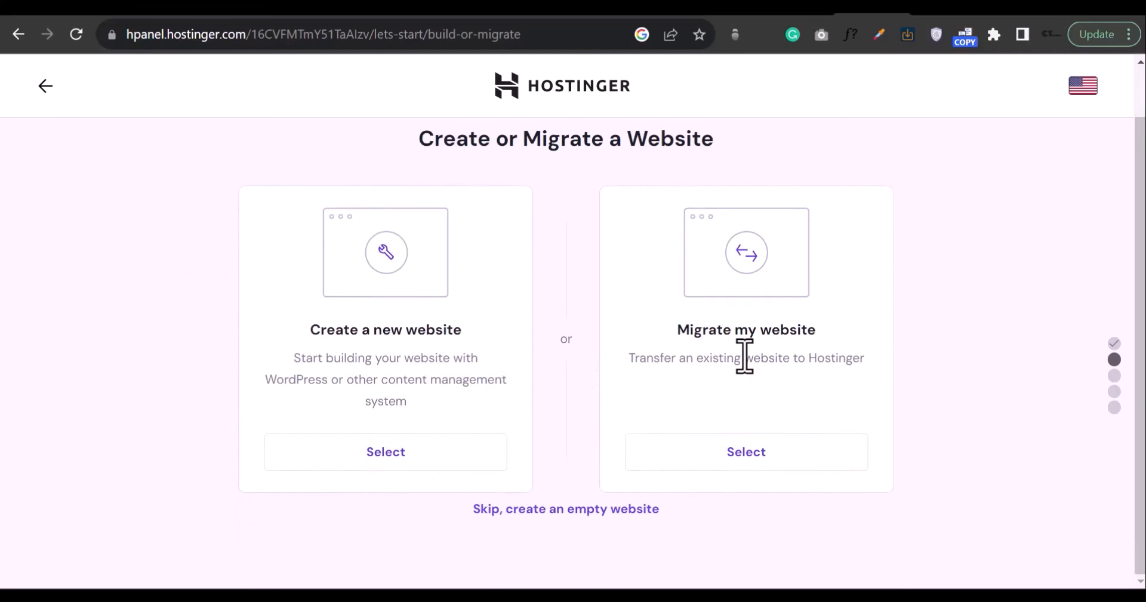
left_click(367, 454)
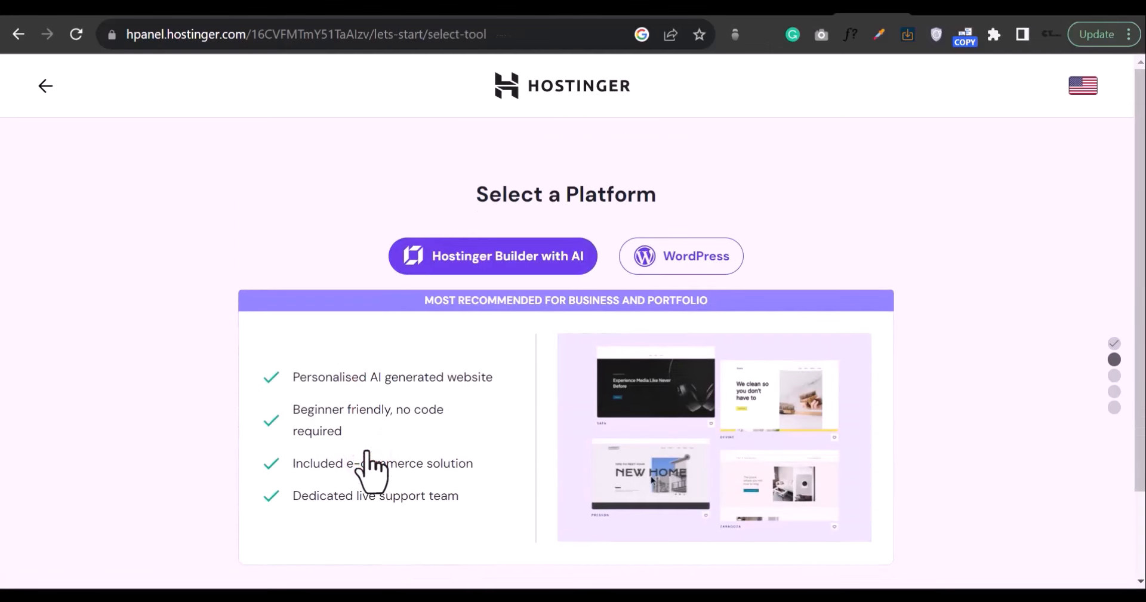
scroll(367, 466, "down", 2)
left_click(690, 153)
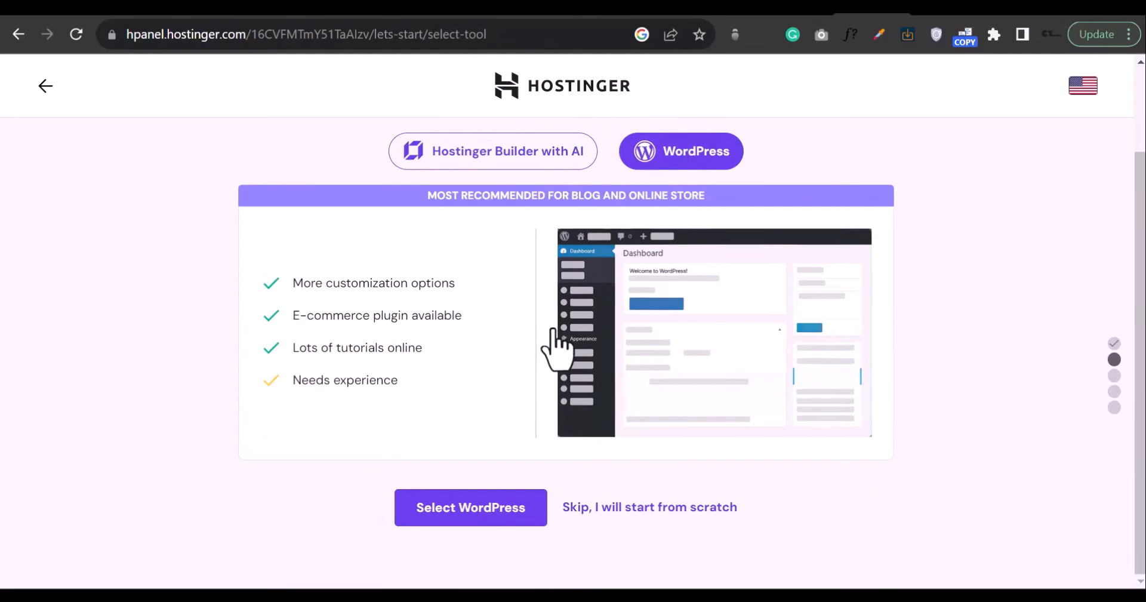
left_click(476, 508)
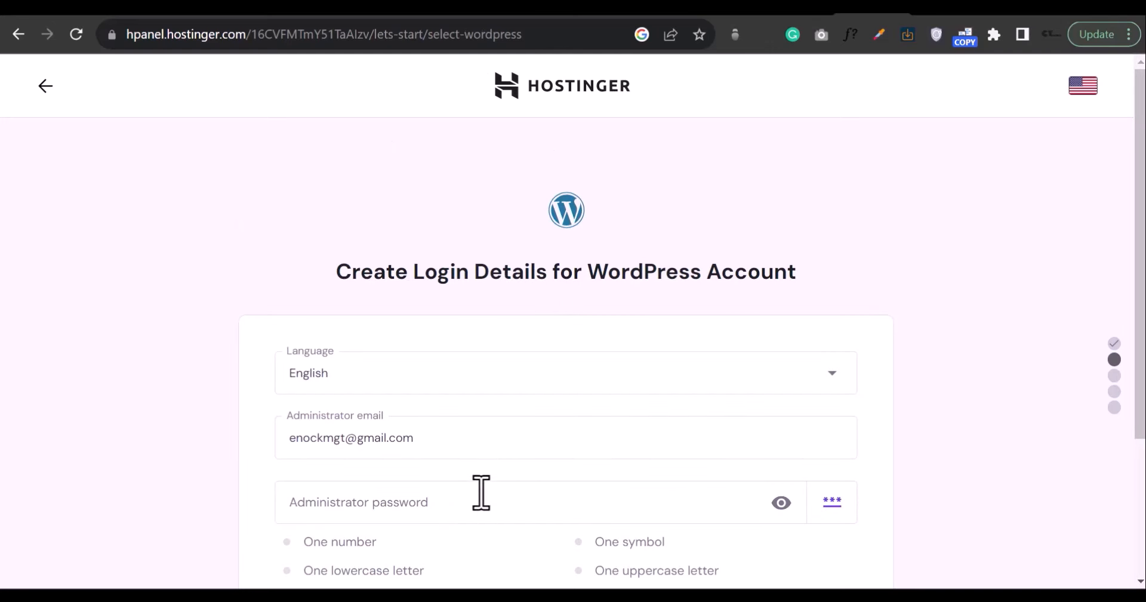
Enter the administrator password for the WordPress account, keeping English as the language, and continue.
scroll(523, 419, "down", 2)
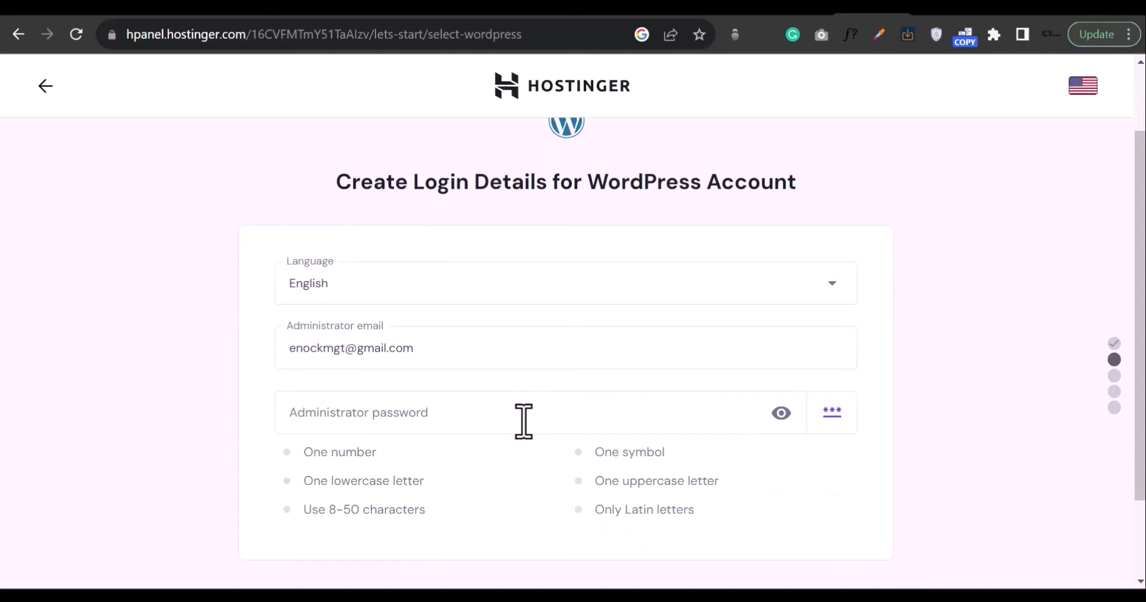
left_click(410, 410)
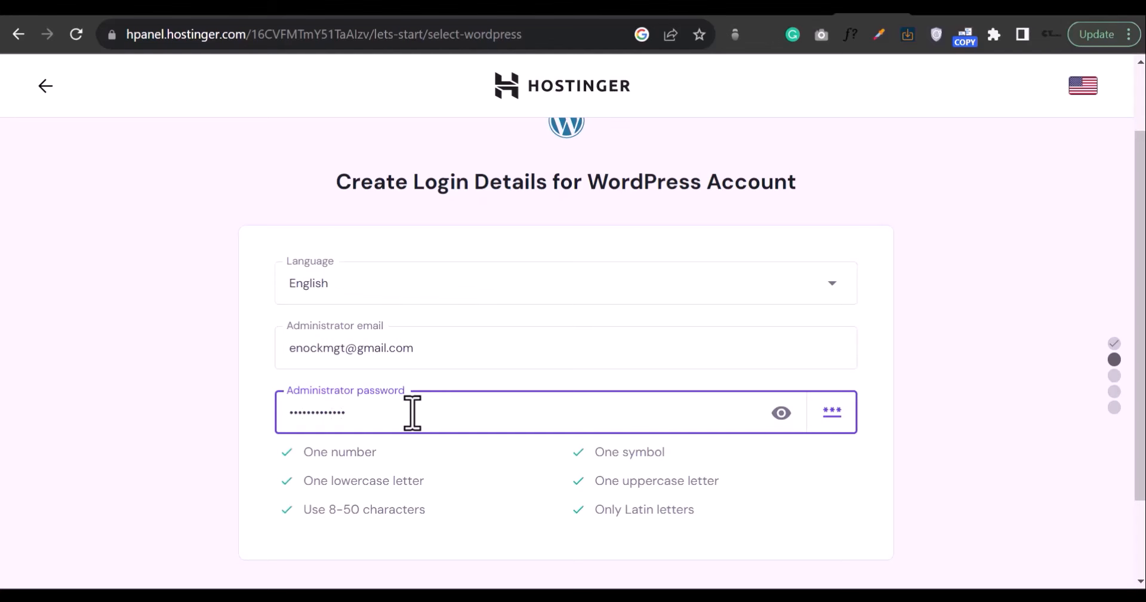
scroll(672, 443, "down", 2)
left_click(449, 504)
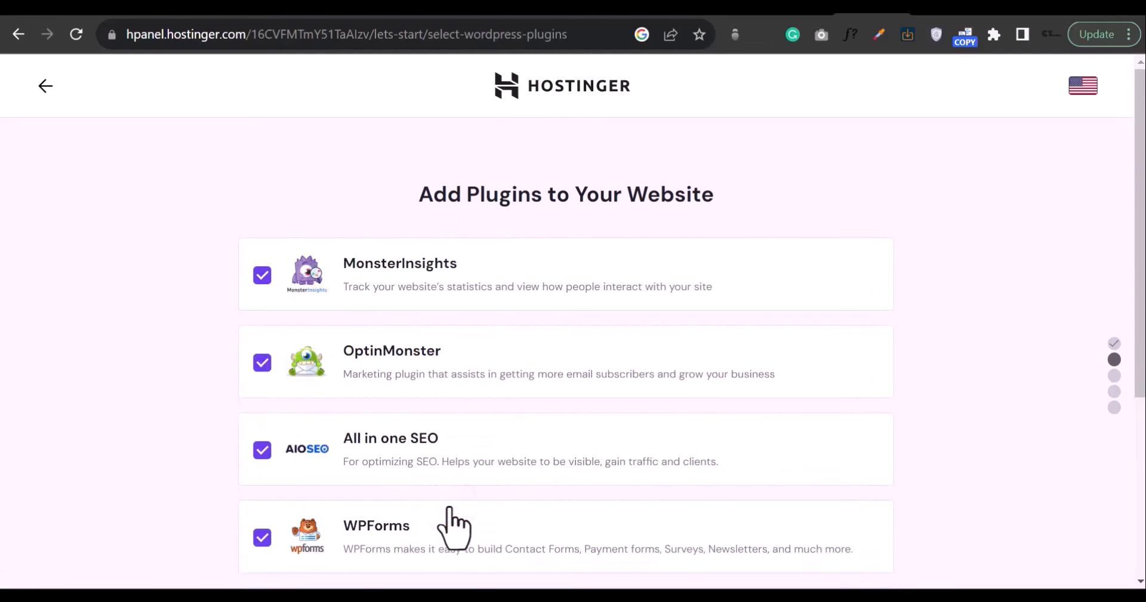
Deselect the MonsterInsights, OptinMonster, All in one SEO and WPForms plugins and continue with none selected.
scroll(478, 347, "down", 5)
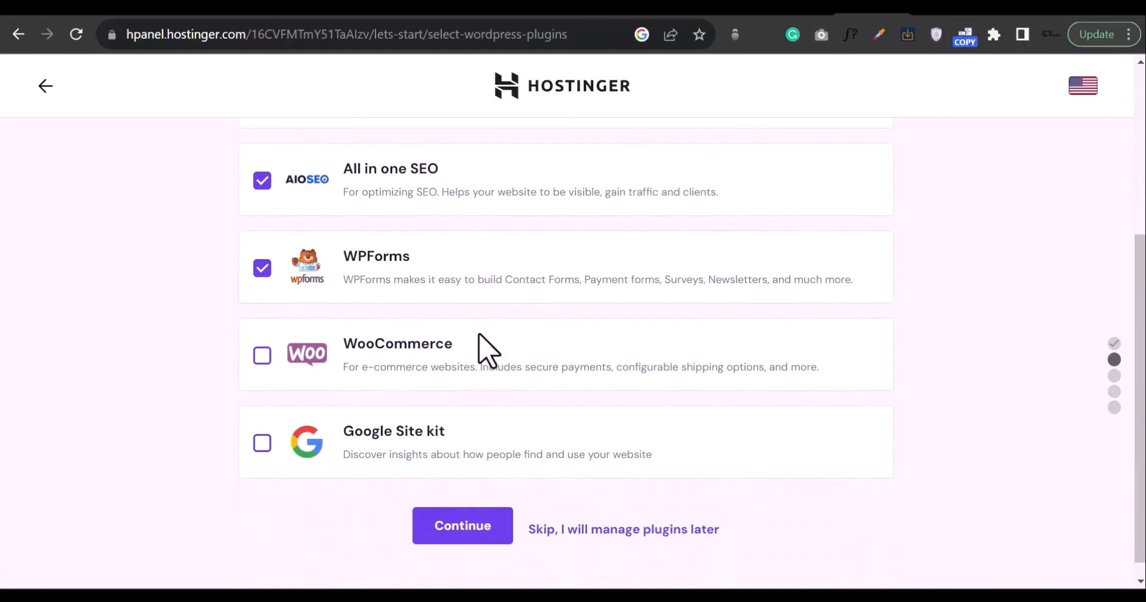
scroll(487, 347, "up", 3)
left_click(262, 184)
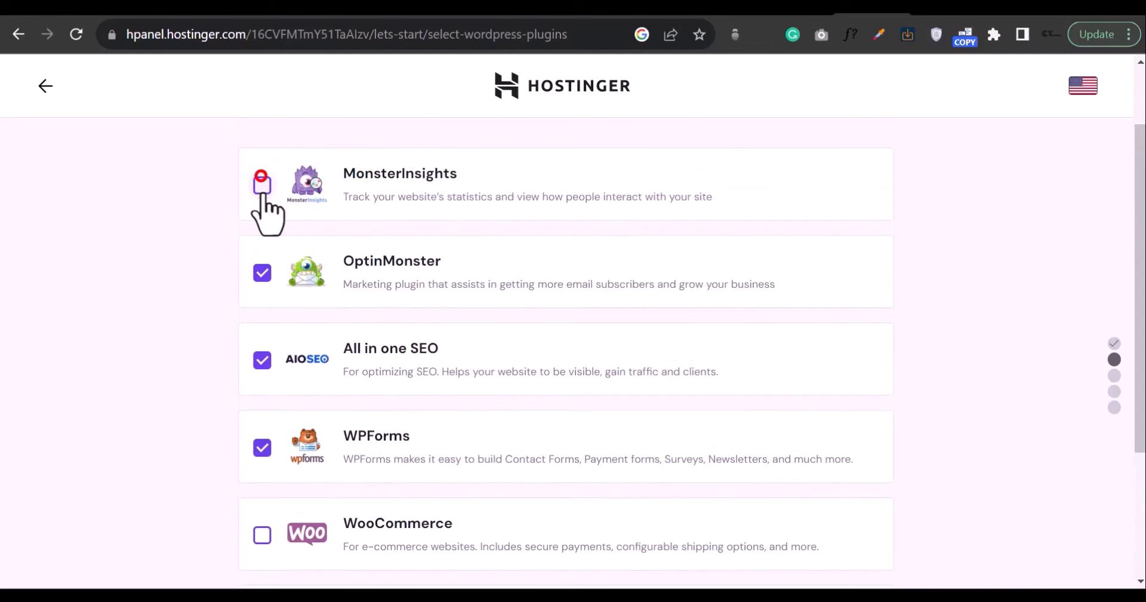
left_click(262, 272)
left_click(262, 360)
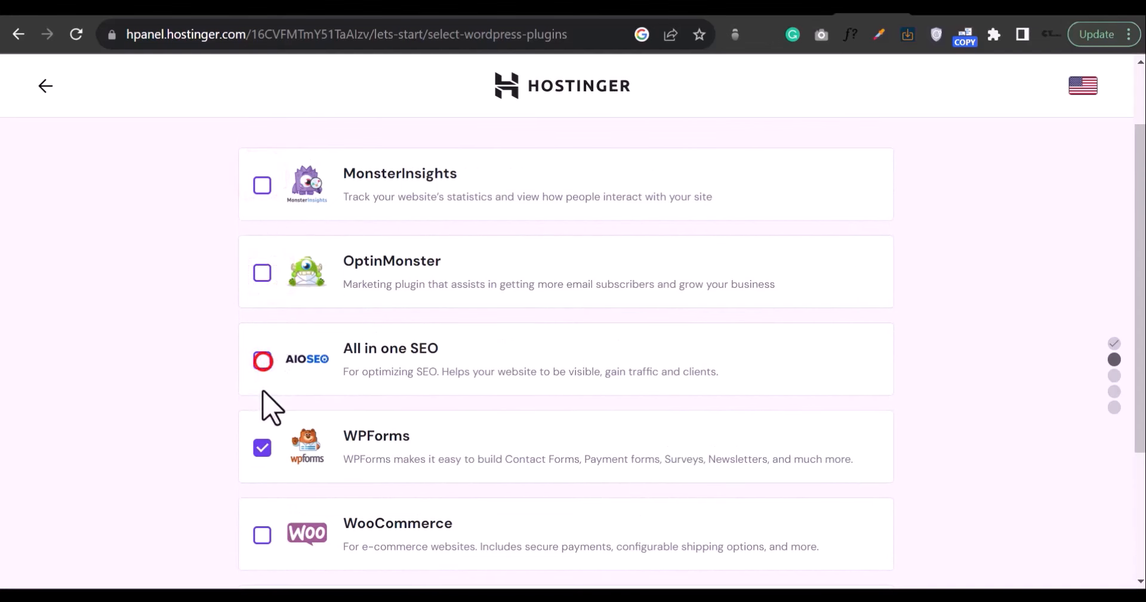
left_click(262, 447)
scroll(346, 410, "down", 3)
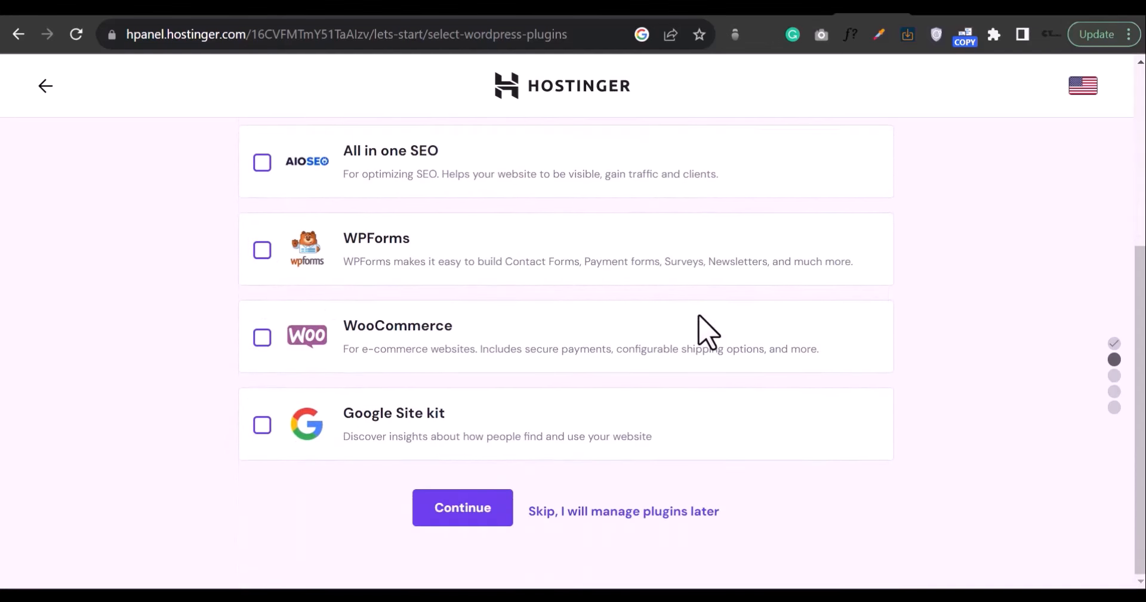
scroll(707, 328, "up", 5)
scroll(709, 327, "down", 5)
left_click(448, 505)
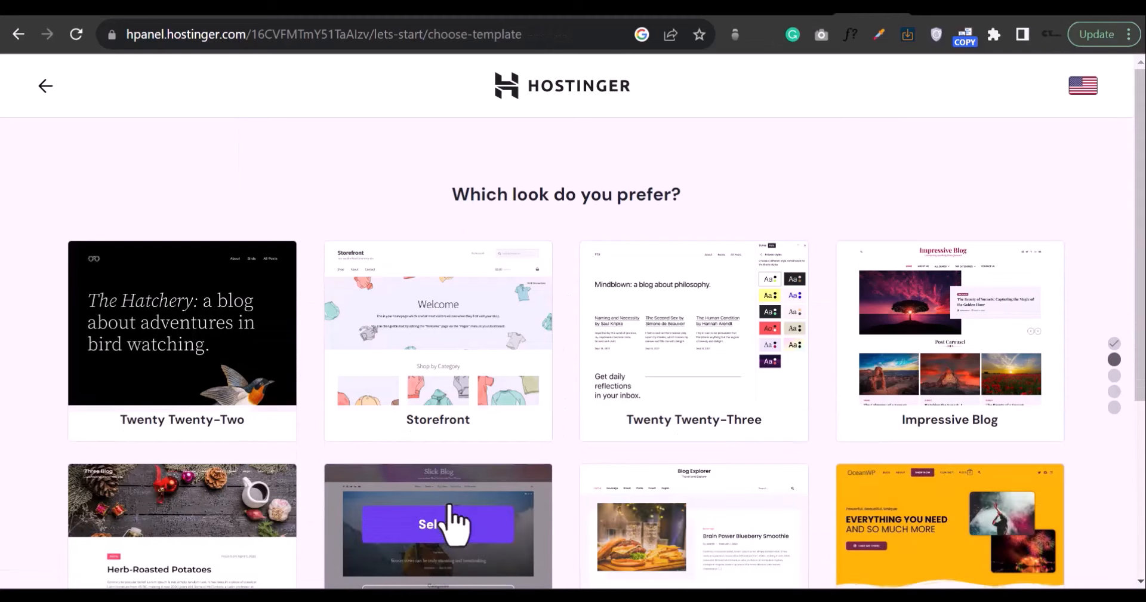
Select the Twenty Twenty-Two look for the website and opt to buy a new domain.
mouse_move(218, 335)
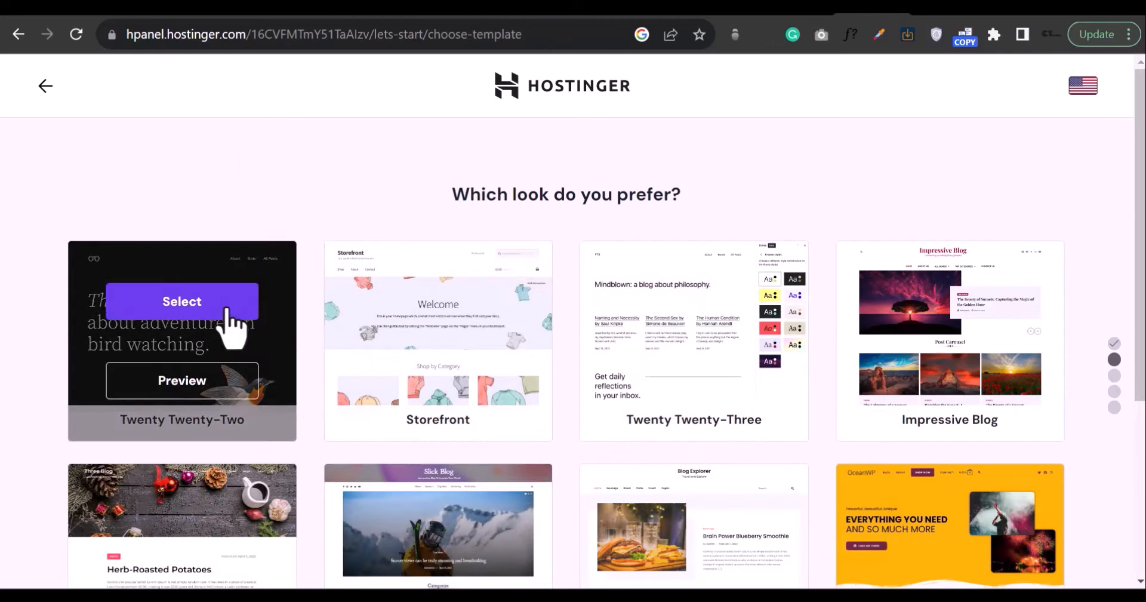
left_click(225, 296)
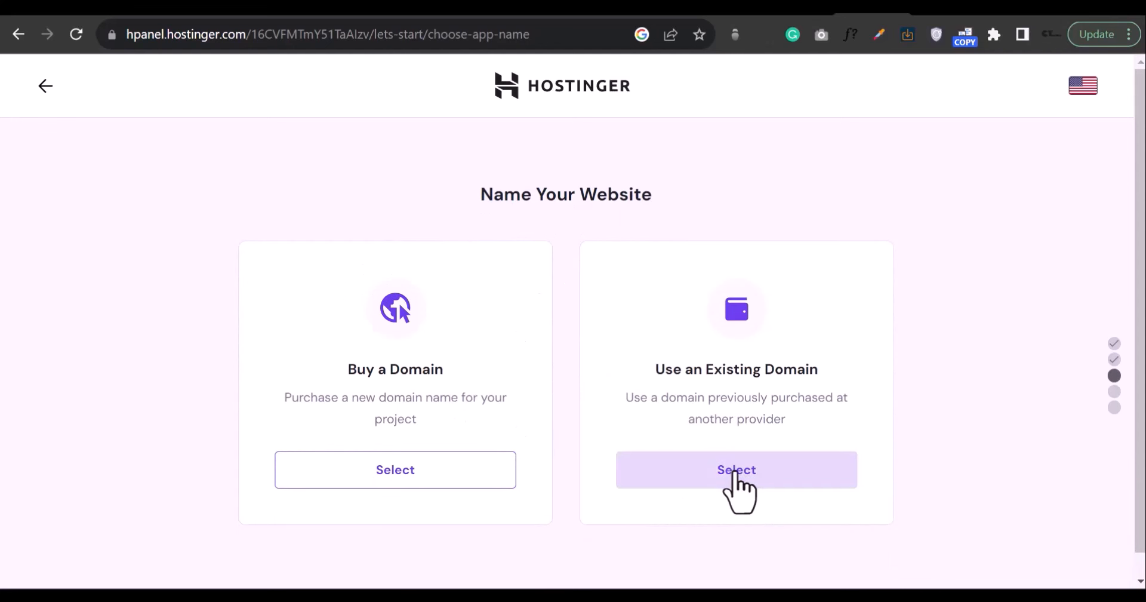
left_click(360, 474)
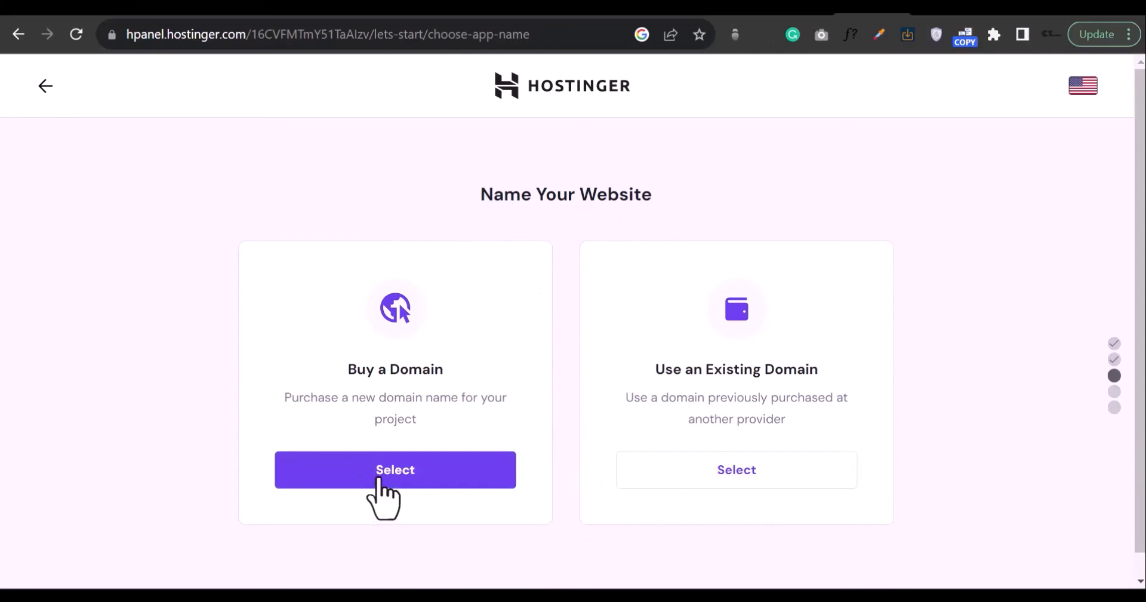
left_click(412, 474)
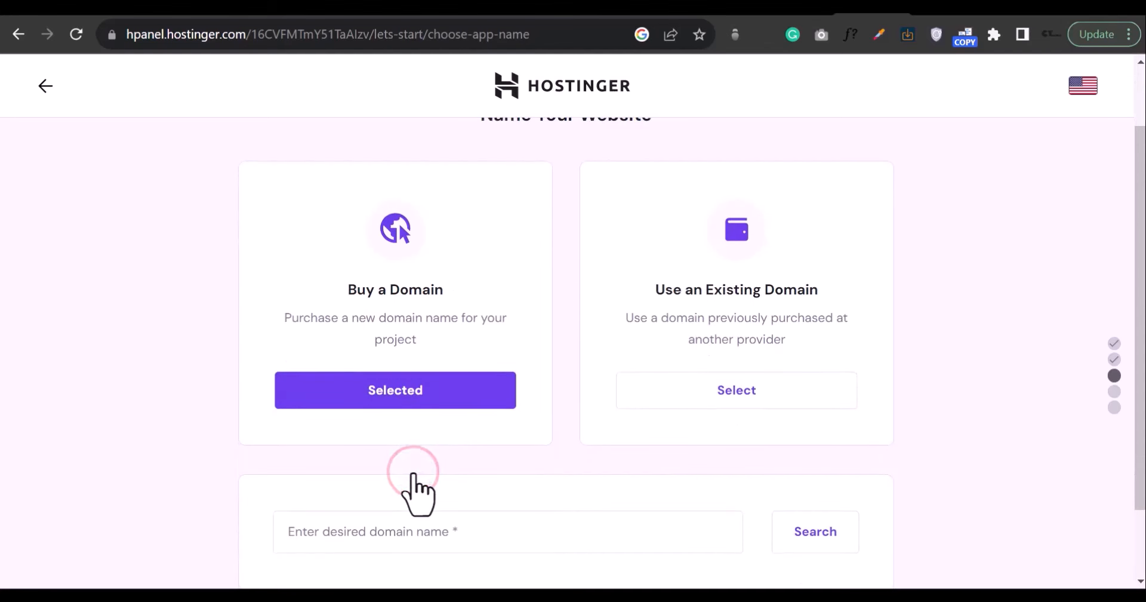
Search for the domain name crestatutorials.
scroll(499, 412, "down", 2)
left_click(456, 440)
type("cr")
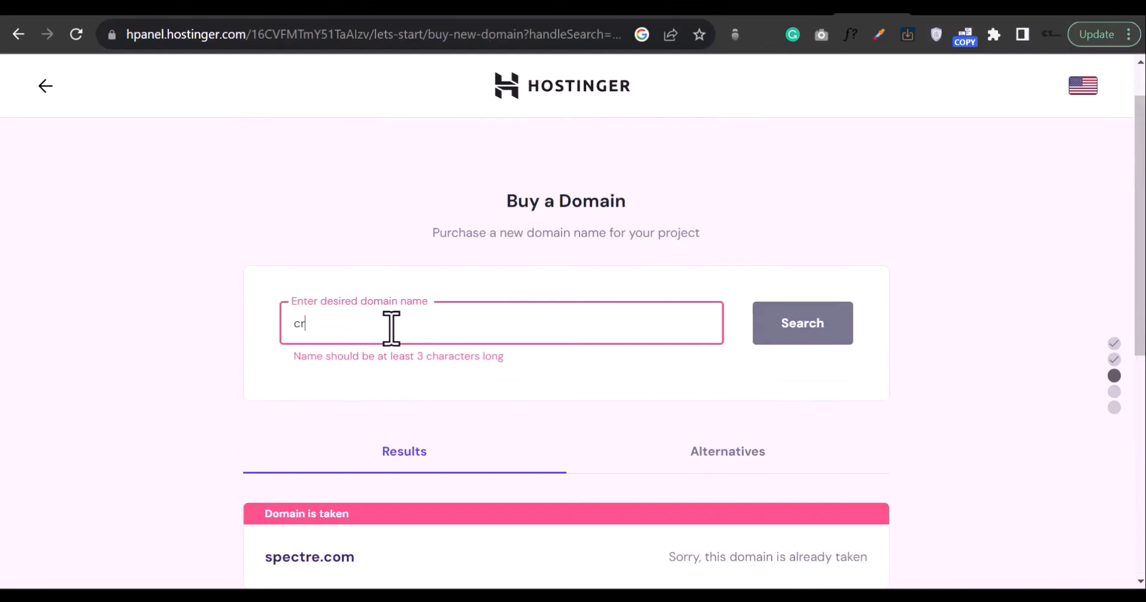
type("estatutorials")
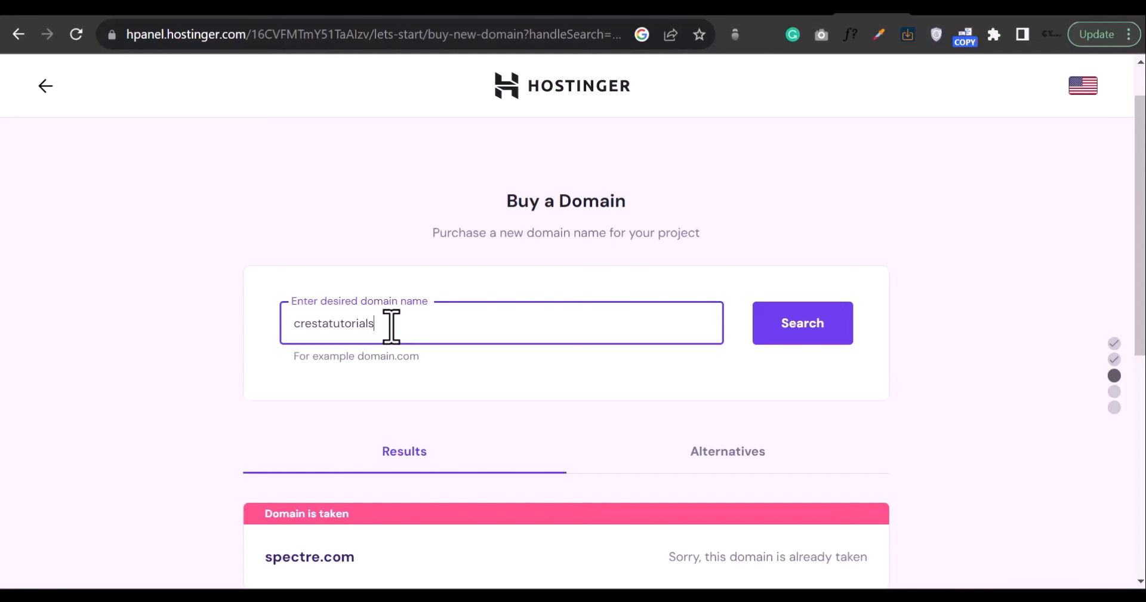
scroll(625, 358, "down", 2)
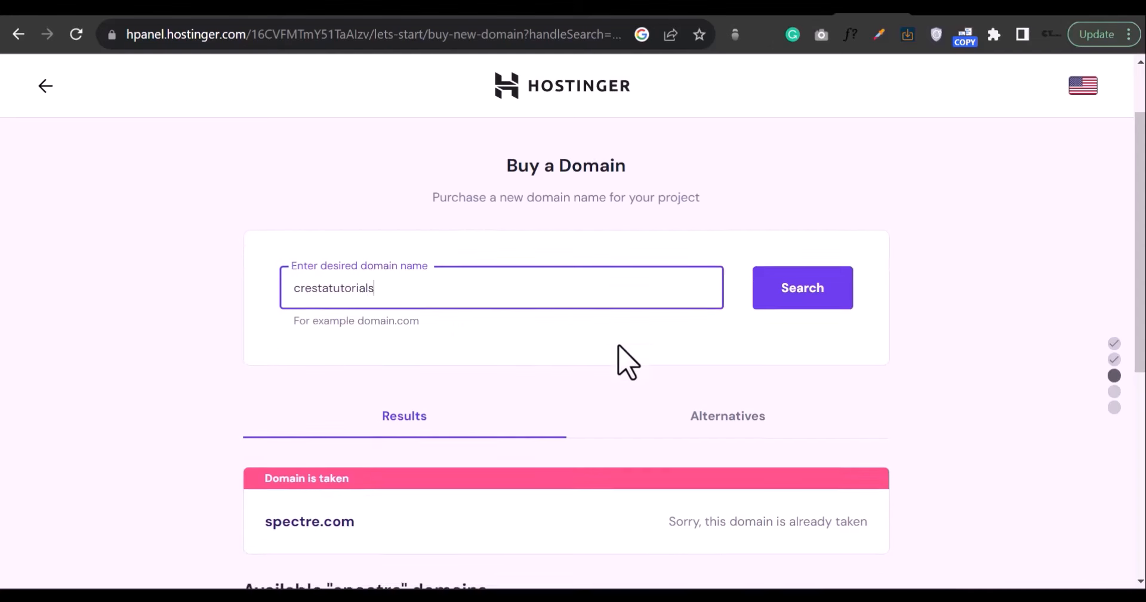
left_click(846, 234)
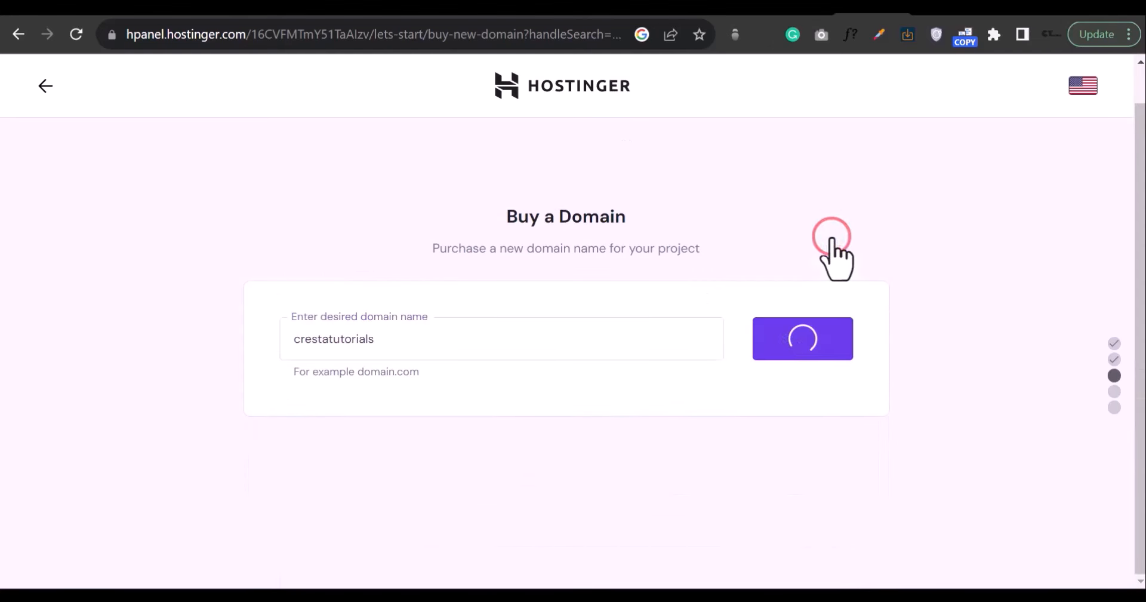
Examine the available crestatutorials domain extensions and their yearly prices, including the additional extensions.
scroll(774, 298, "down", 6)
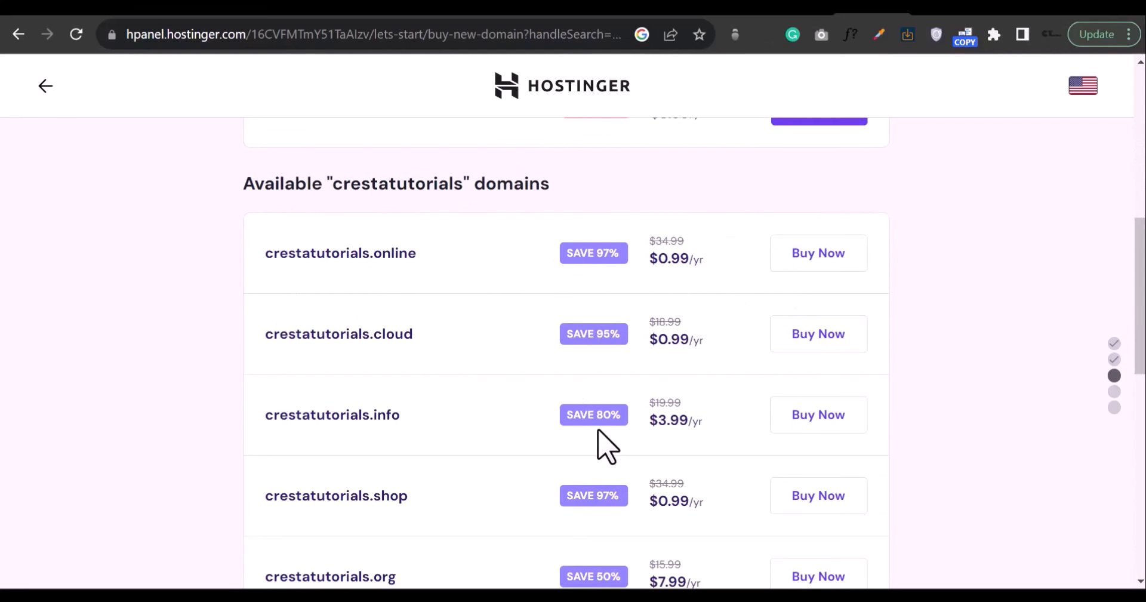
scroll(606, 445, "down", 3)
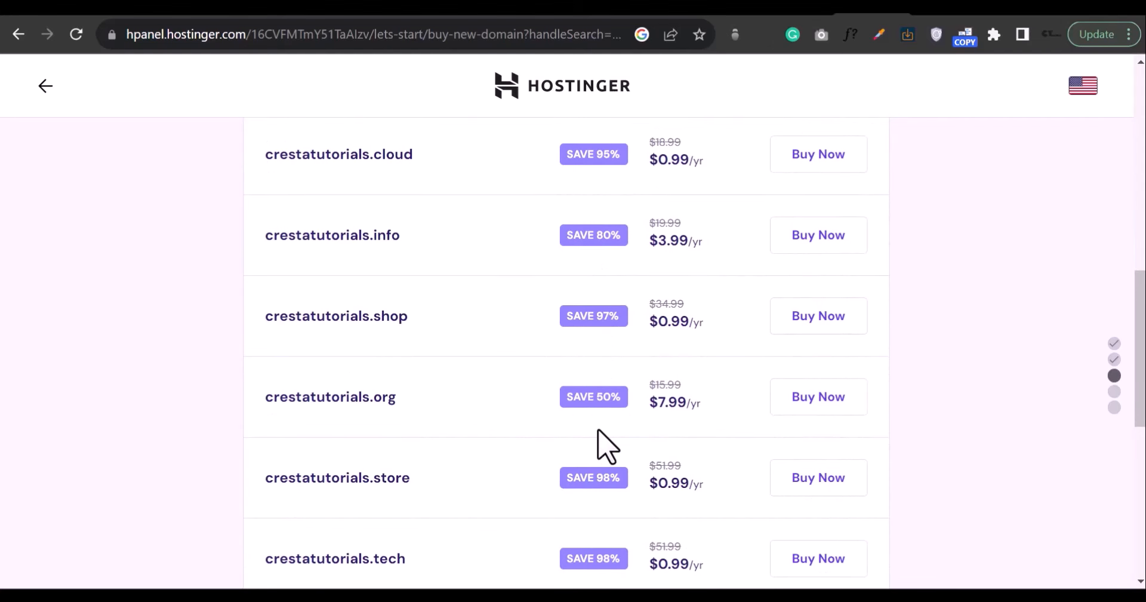
scroll(606, 445, "down", 3)
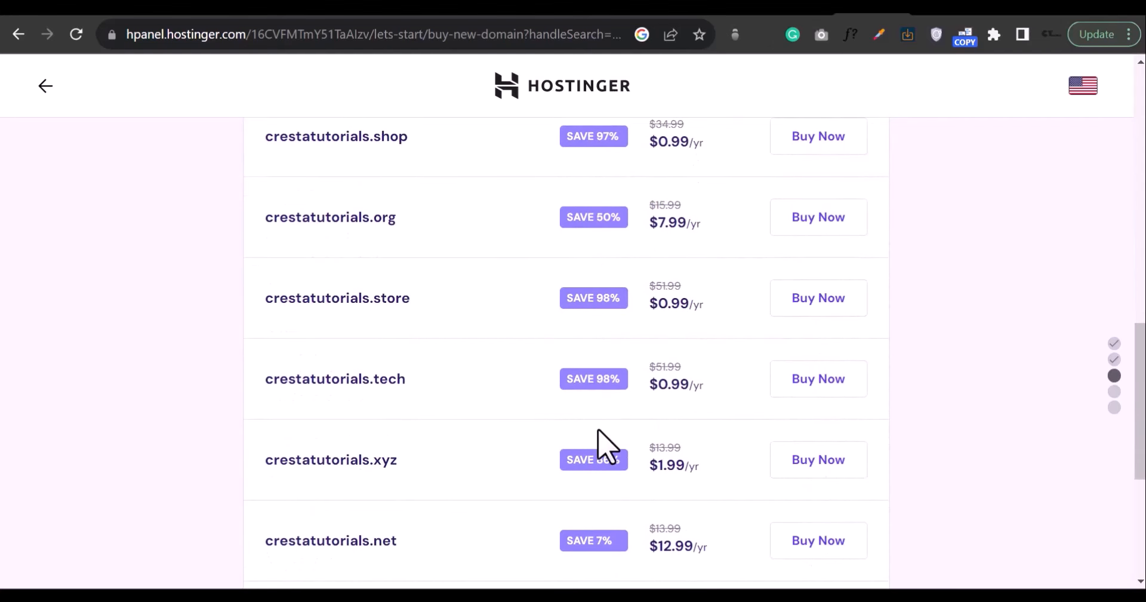
scroll(606, 445, "down", 2)
scroll(606, 445, "down", 2)
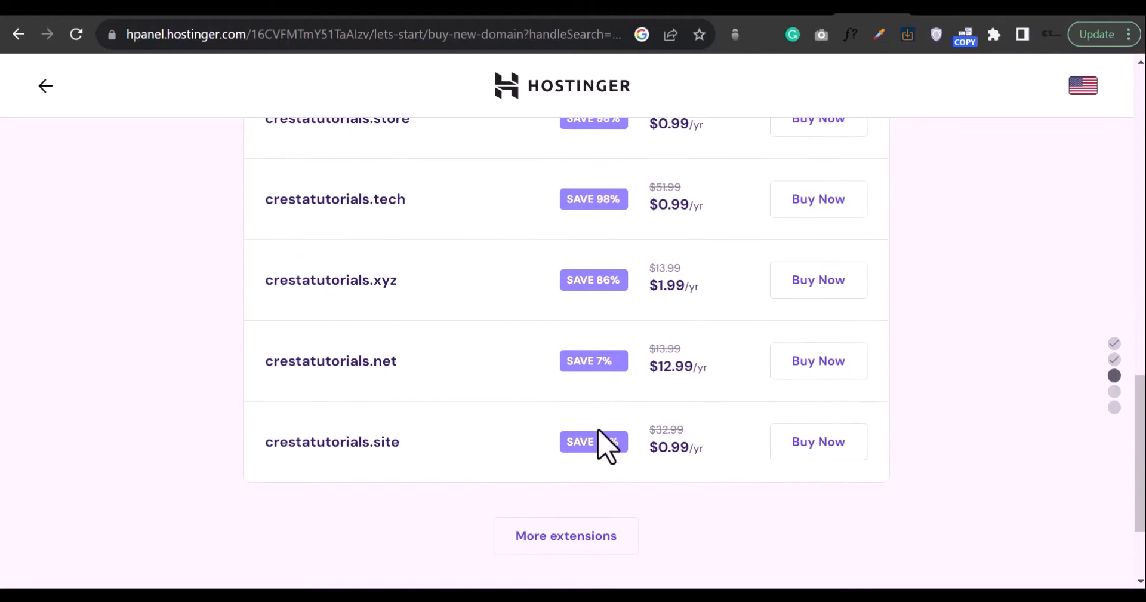
scroll(606, 442, "up", 3)
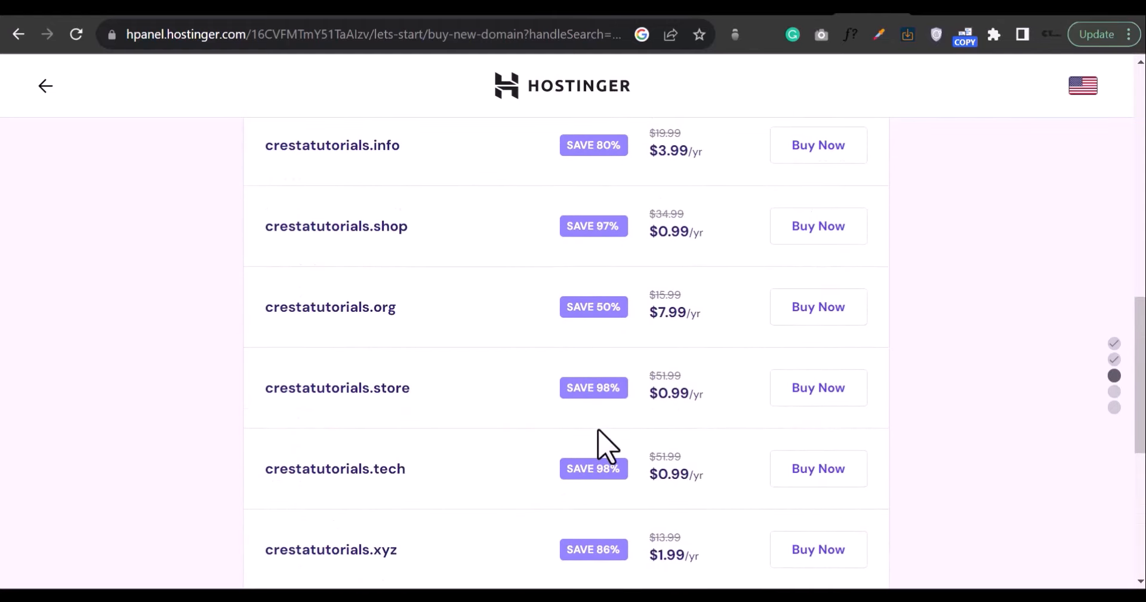
scroll(600, 454, "down", 4)
left_click(591, 442)
scroll(594, 453, "down", 5)
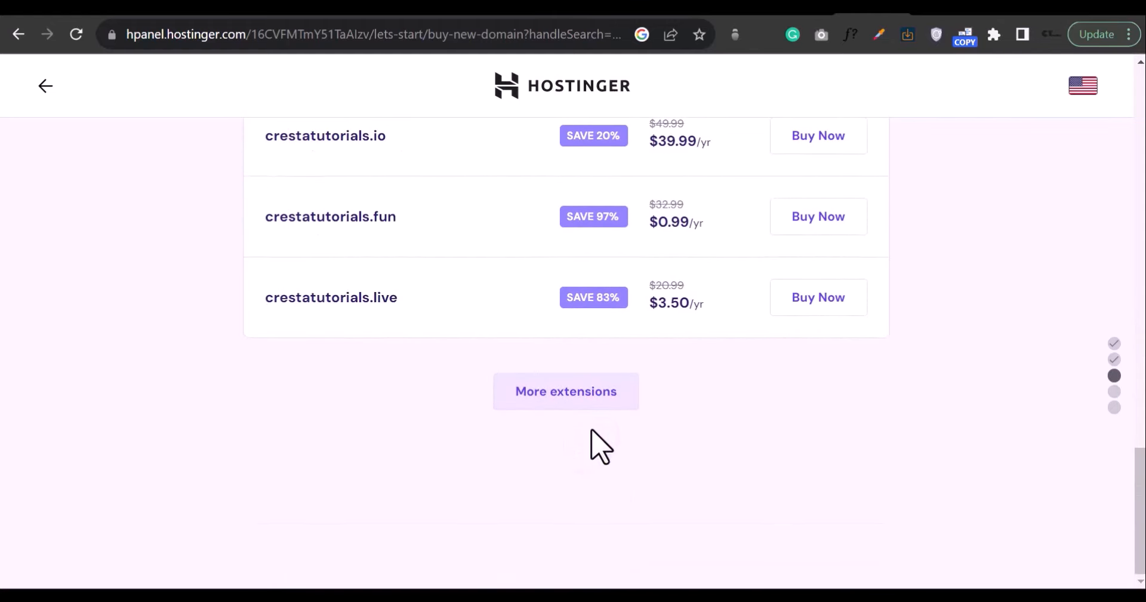
scroll(625, 333, "up", 2)
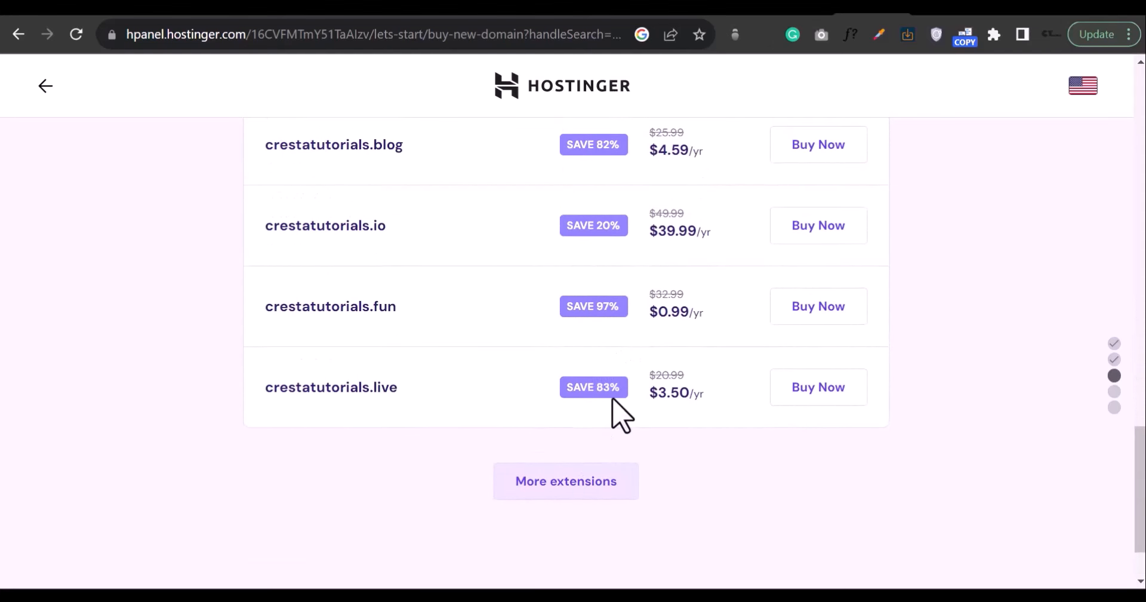
Show the remaining crestatutorials domain extensions with their prices and return to the start of the results.
left_click(549, 467)
scroll(593, 418, "down", 10)
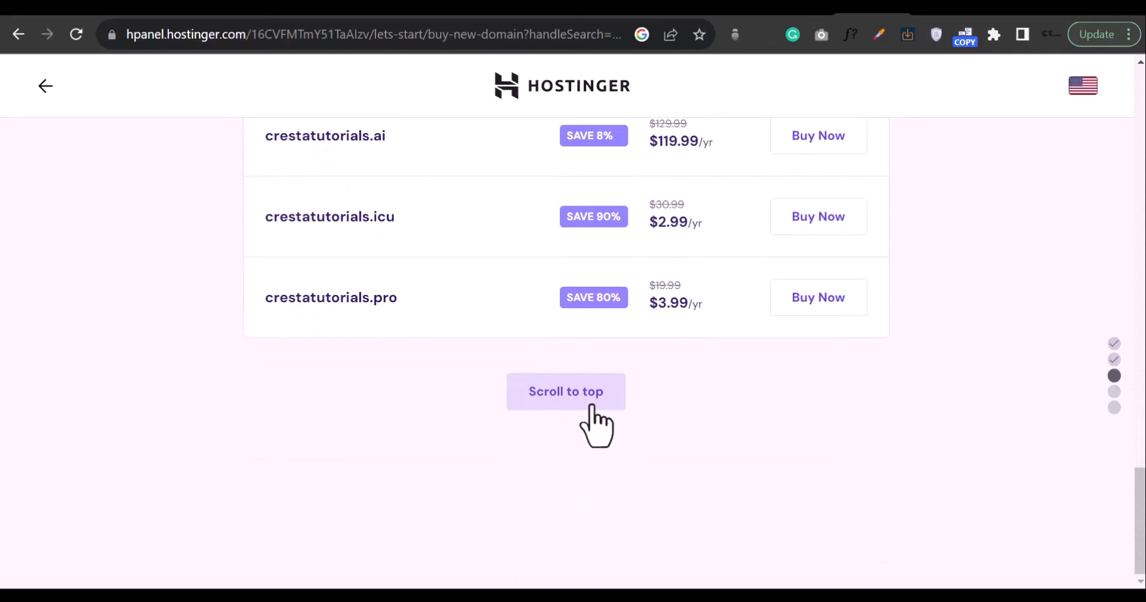
scroll(594, 421, "up", 2)
scroll(596, 417, "down", 2)
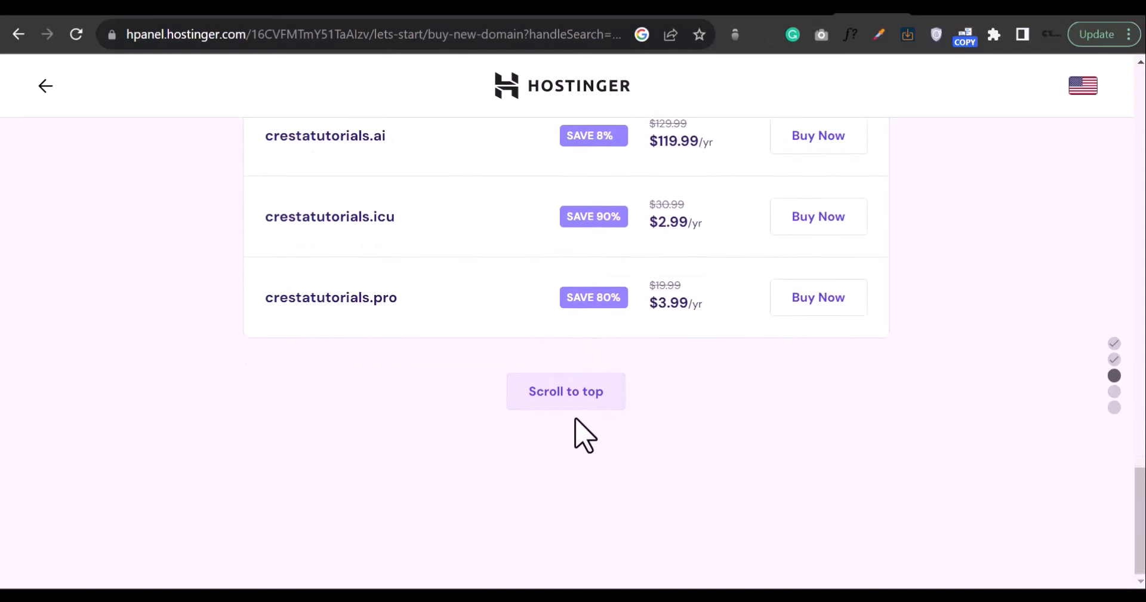
left_click(591, 410)
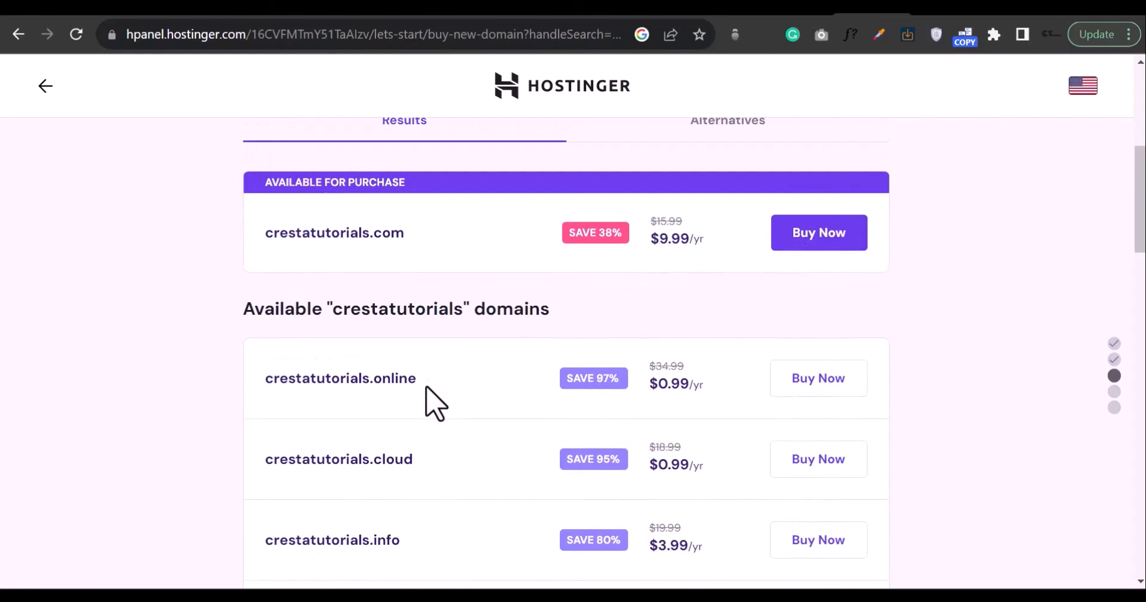
Buy the domain crestatutorials.cloud for a 1-year billing period, complete the payment and proceed to its registration.
left_click(833, 471)
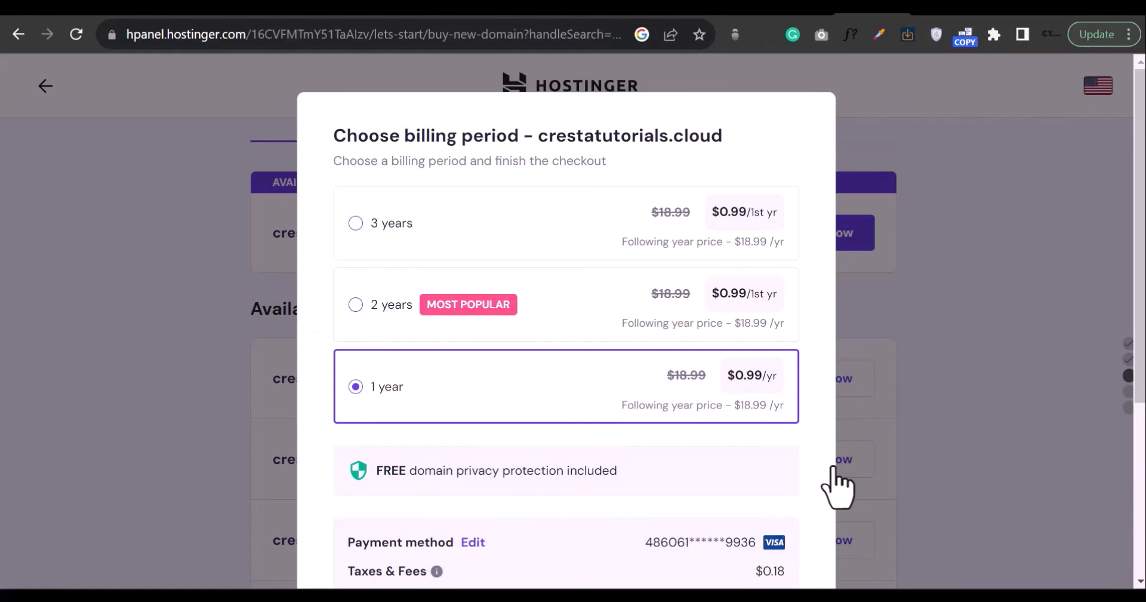
scroll(671, 435, "down", 2)
scroll(669, 425, "down", 3)
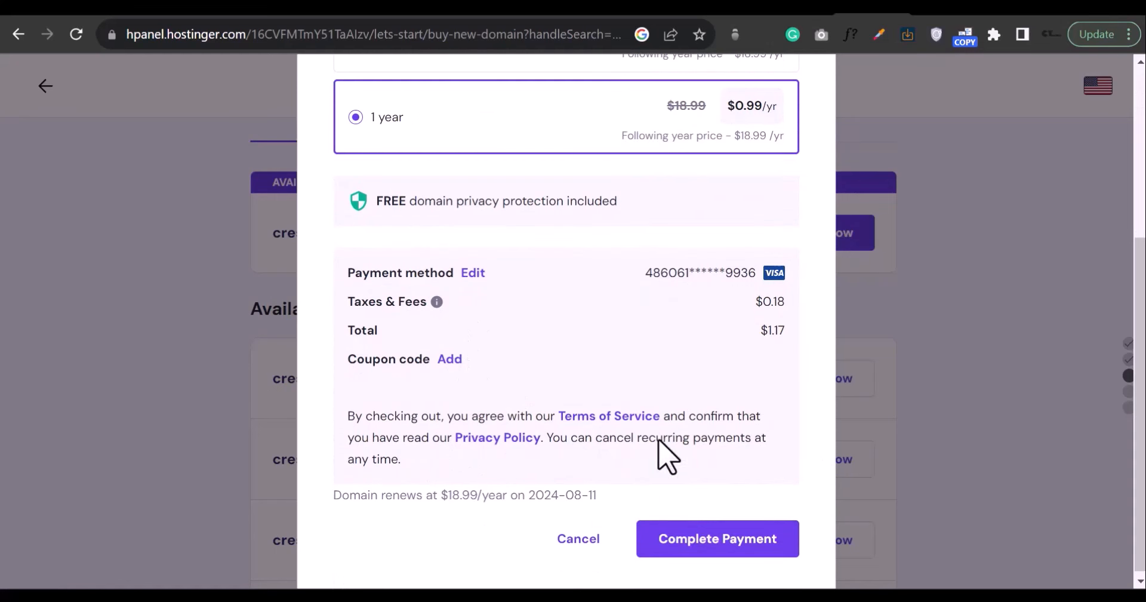
left_click(725, 547)
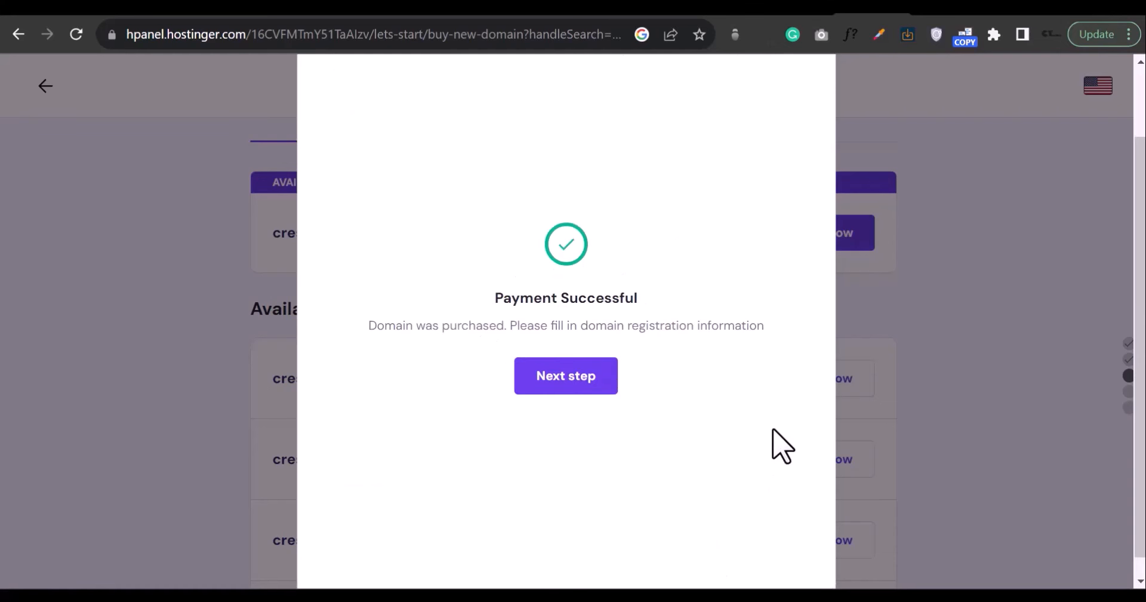
left_click(586, 378)
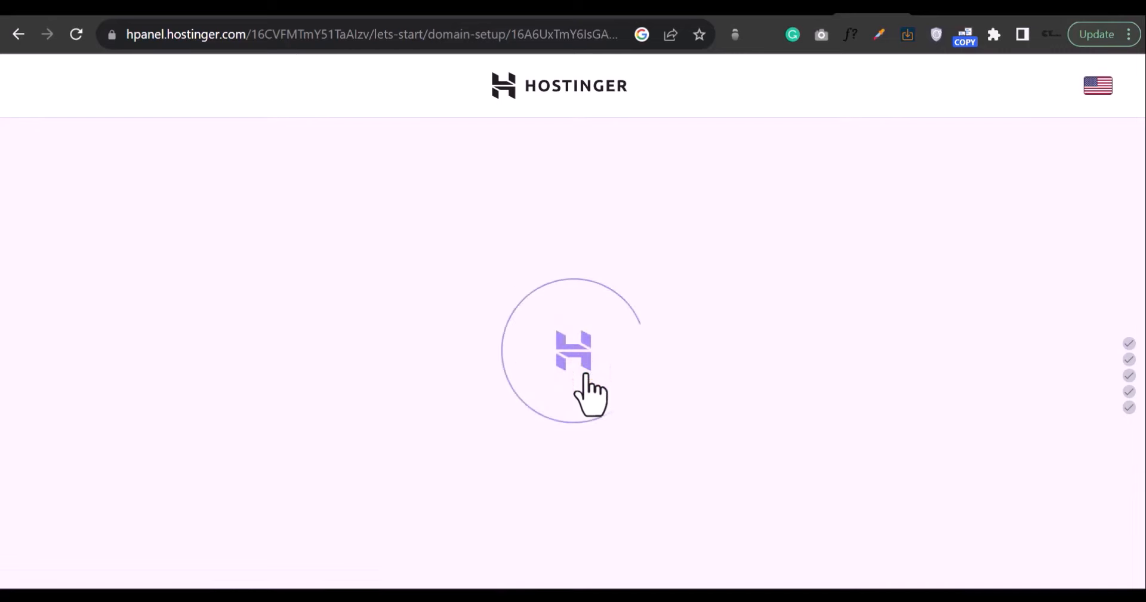
Accept Uganda and Personal as the domain's primary details and fill in the owner's contact details.
scroll(657, 398, "down", 2)
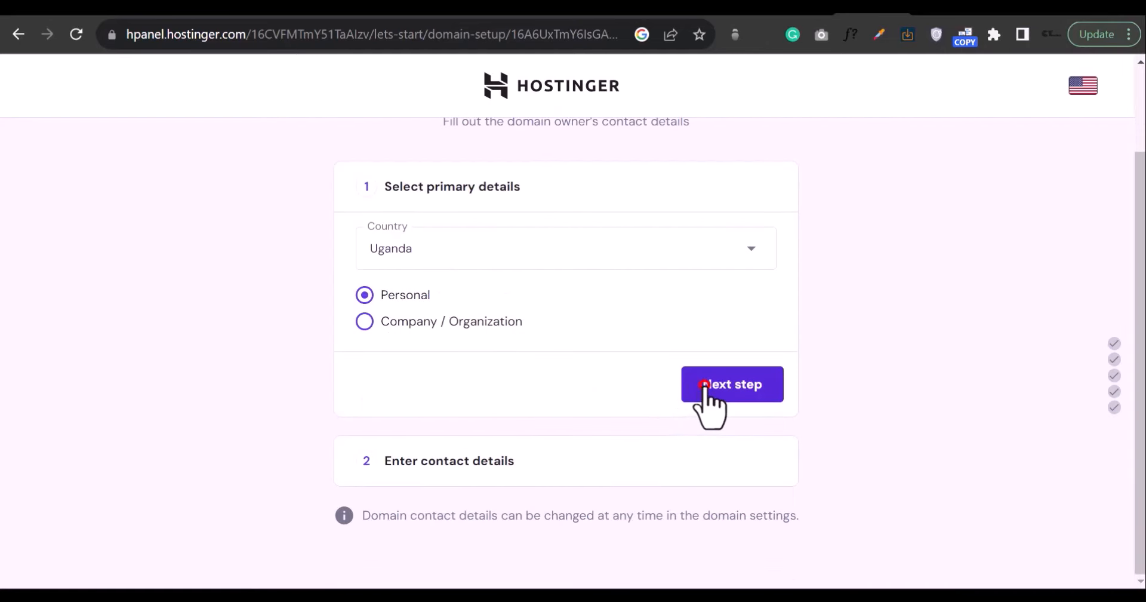
left_click(704, 387)
scroll(711, 406, "down", 3)
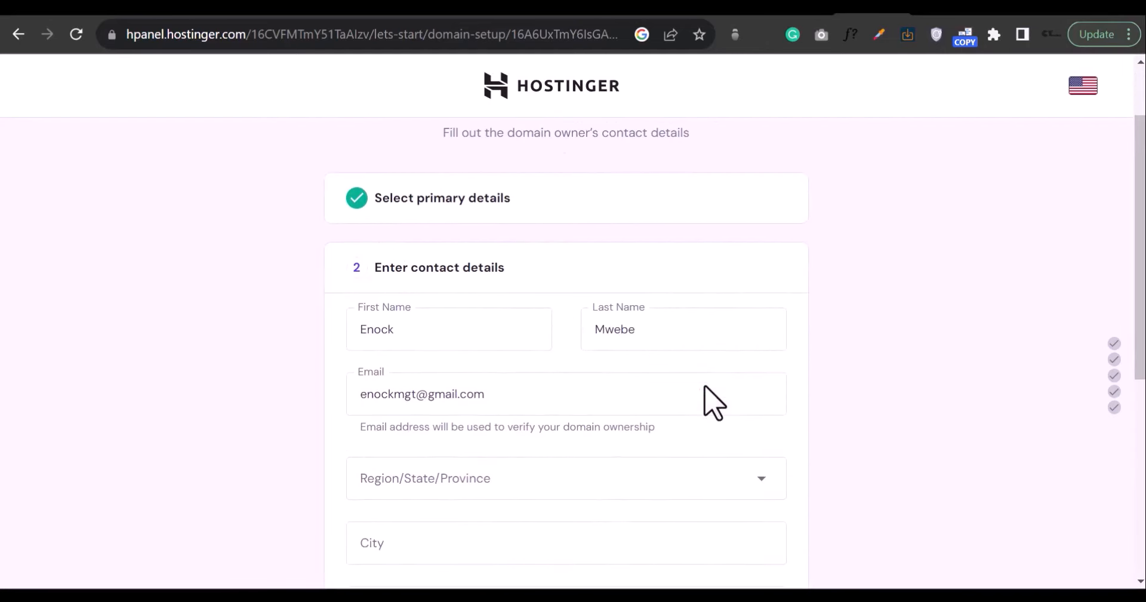
scroll(512, 410, "down", 1)
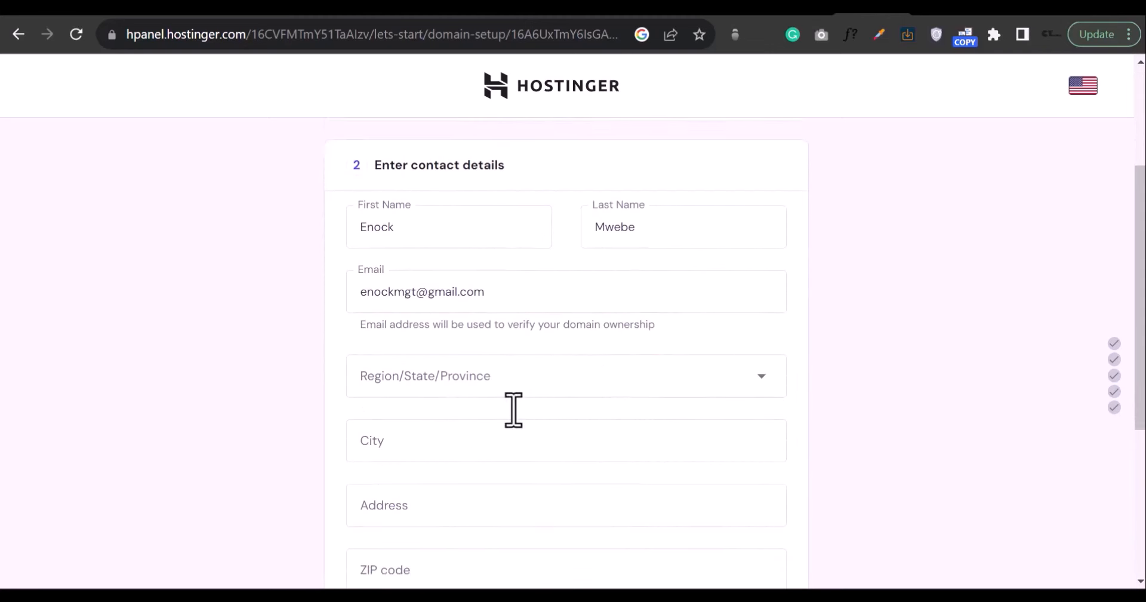
left_click(671, 445)
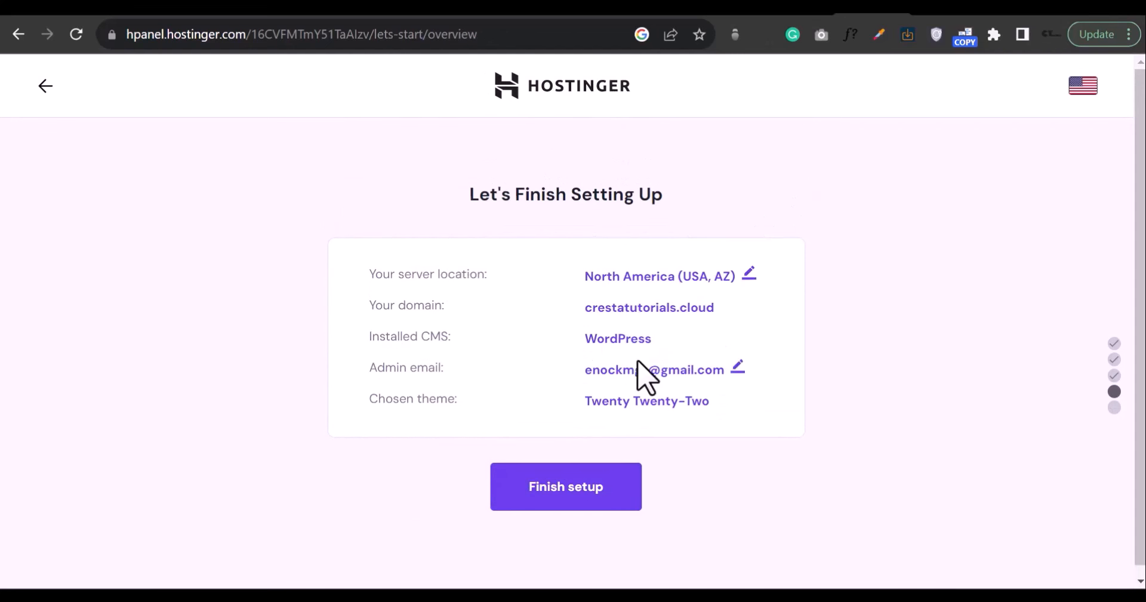
Finish the WordPress setup for crestatutorials.cloud and open the new website for editing to look over its dashboard.
left_click(577, 495)
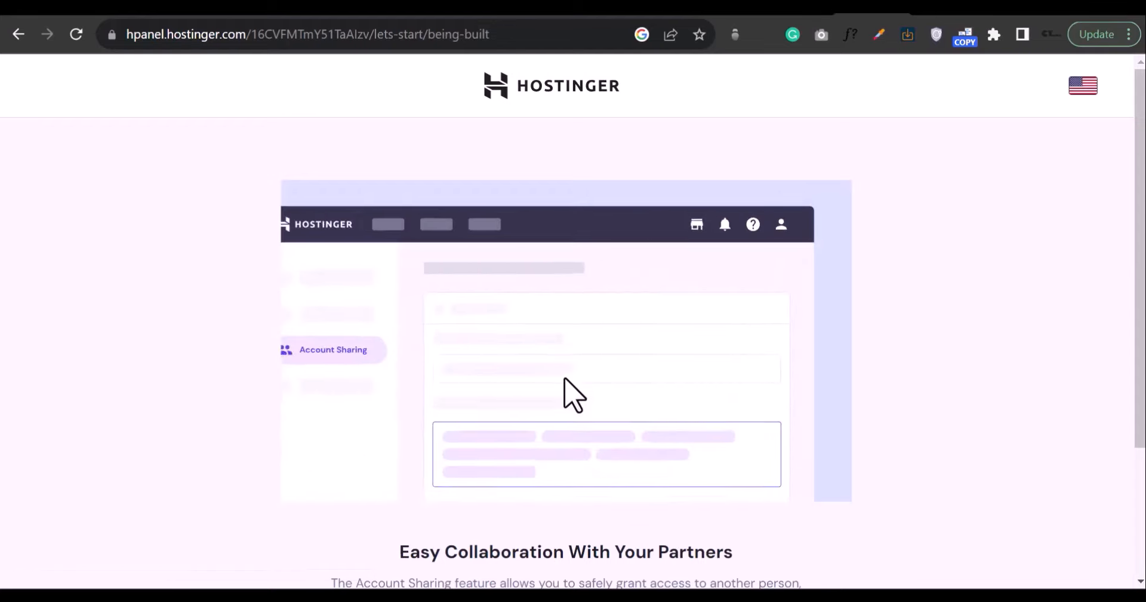
scroll(565, 393, "down", 3)
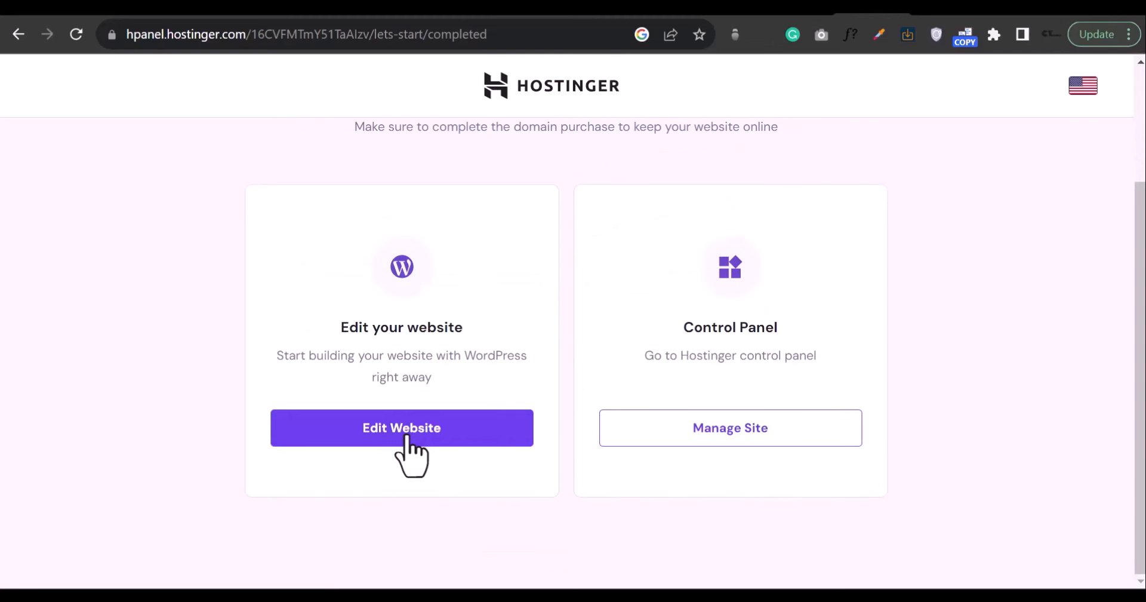
left_click(403, 442)
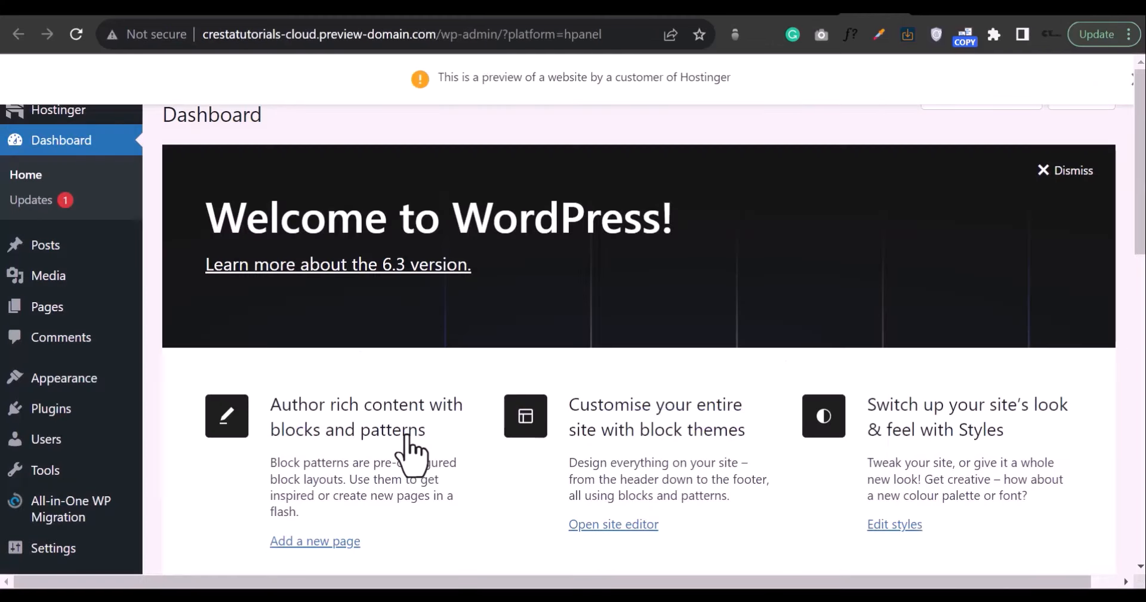
scroll(594, 305, "down", 5)
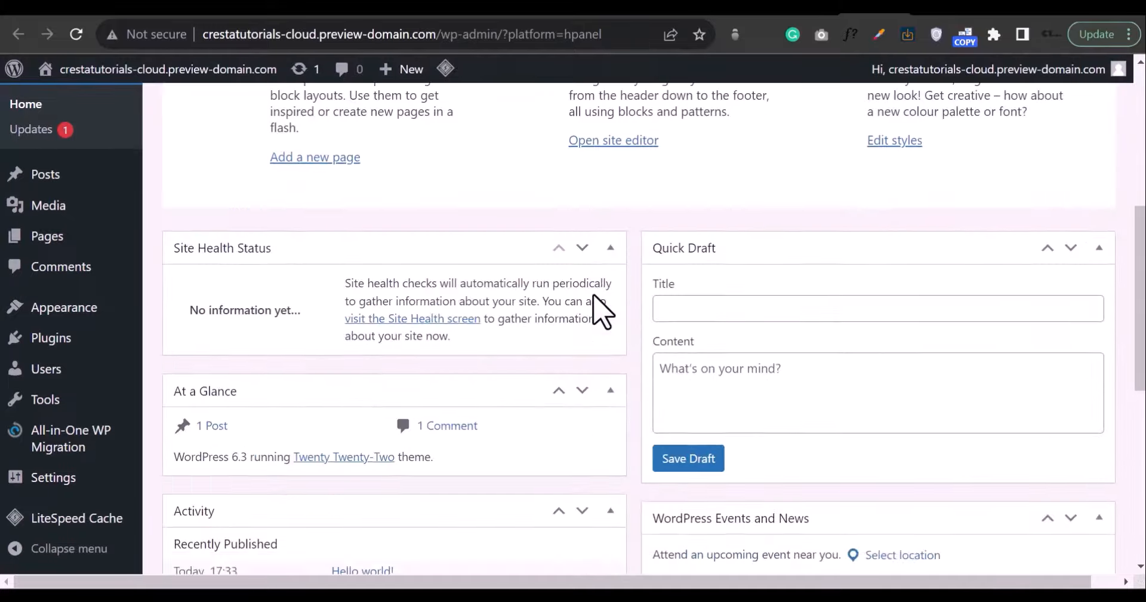
scroll(599, 311, "down", 5)
scroll(595, 307, "up", 10)
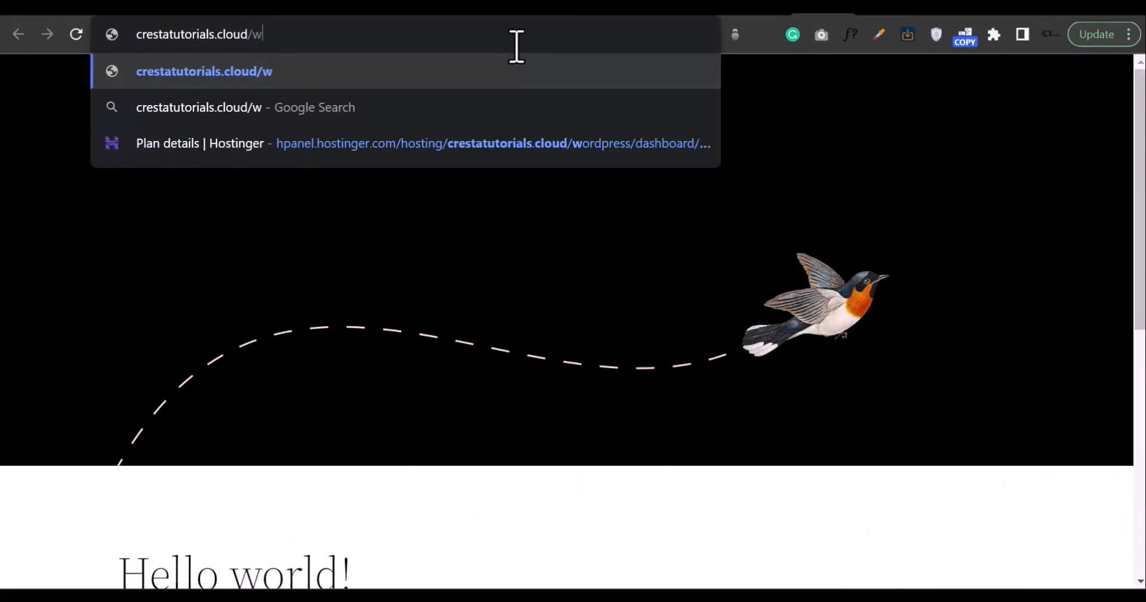
Go to the WordPress login page at crestatutorials.cloud/wp-admin.
type("p")
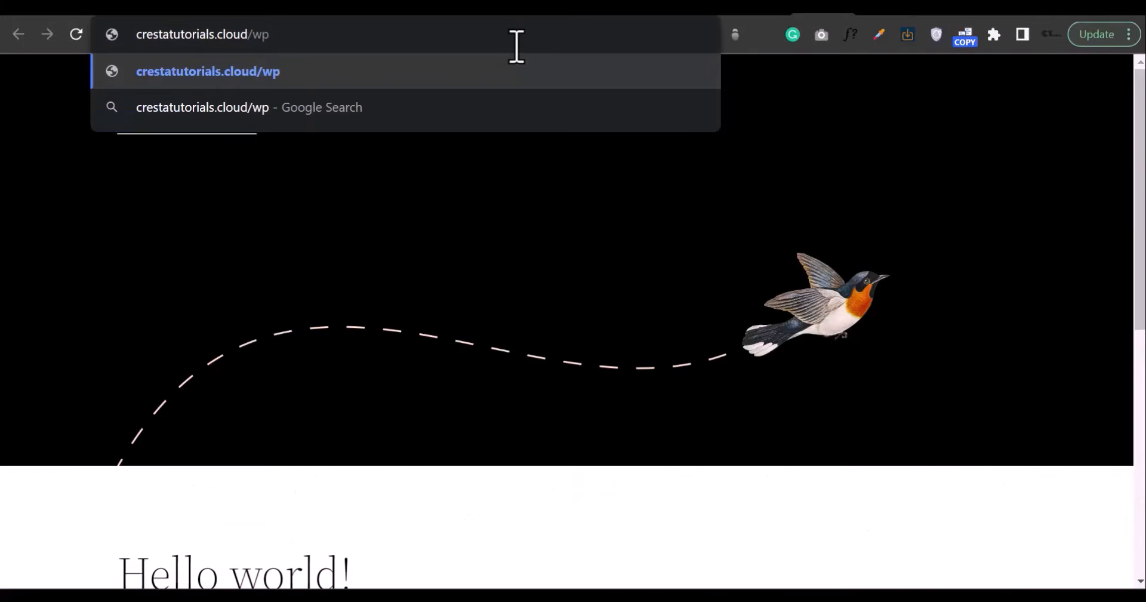
type("-admin")
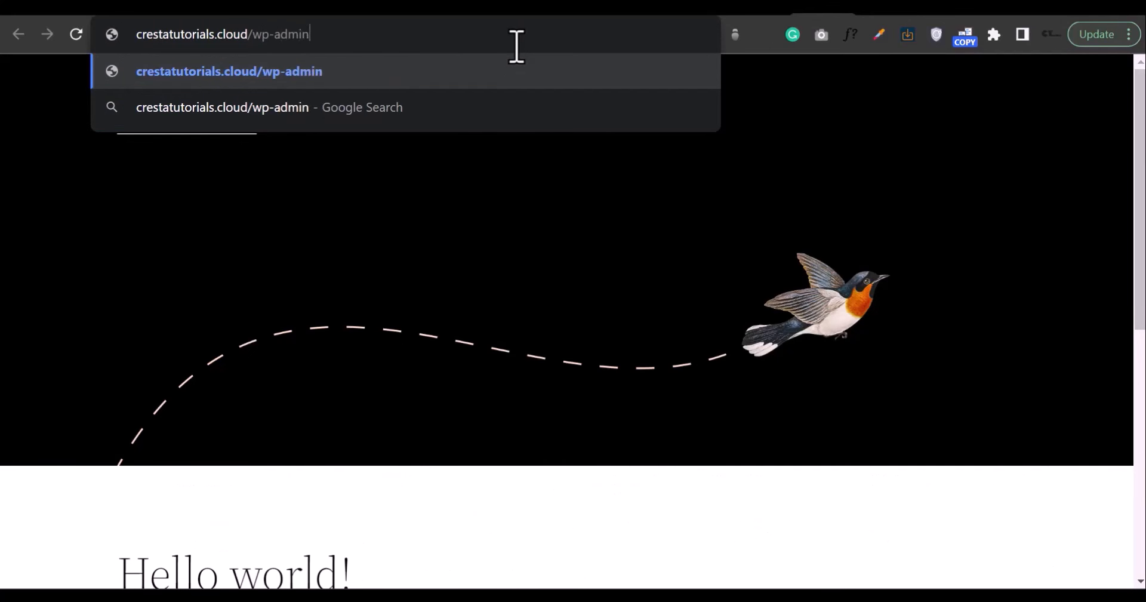
key("Return")
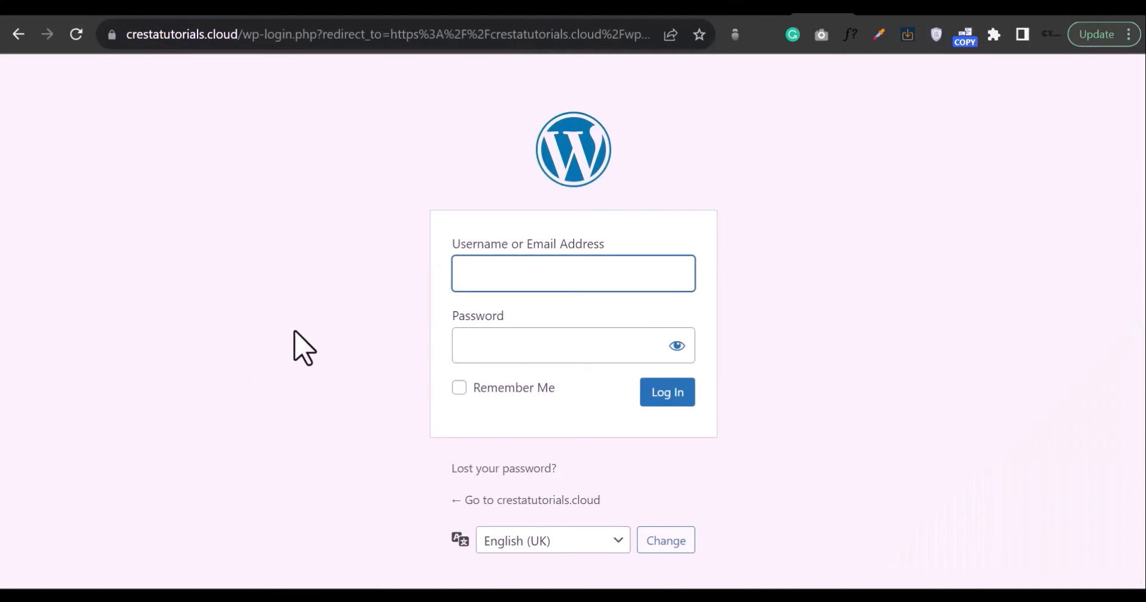
Log in to WordPress with the admin's e-mail address and the account password, and save the login in the browser.
left_click(516, 269)
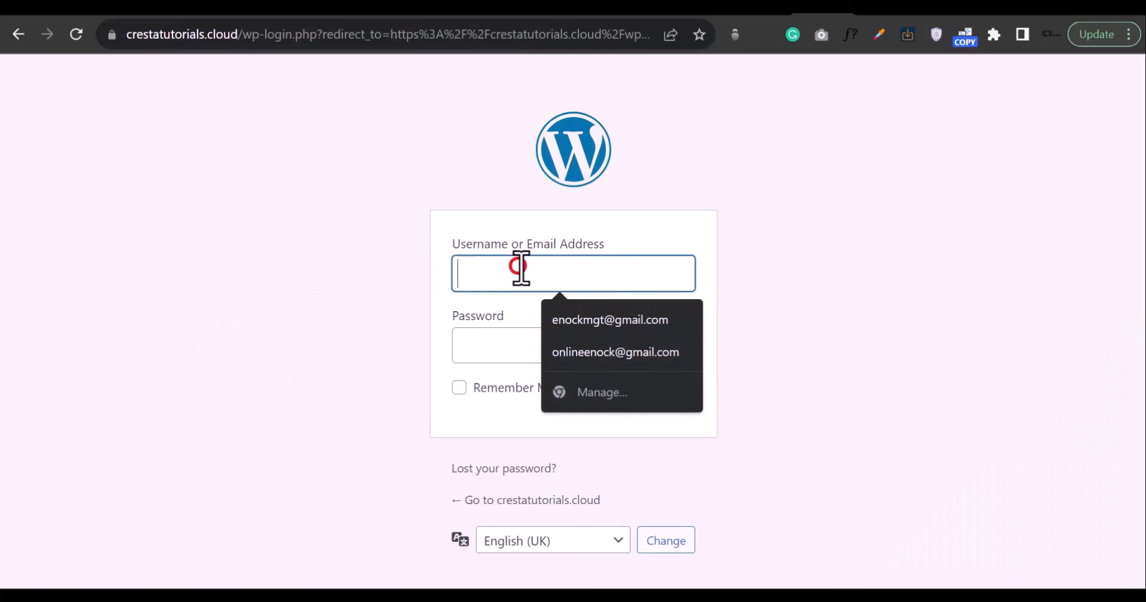
left_click(505, 351)
left_click(517, 276)
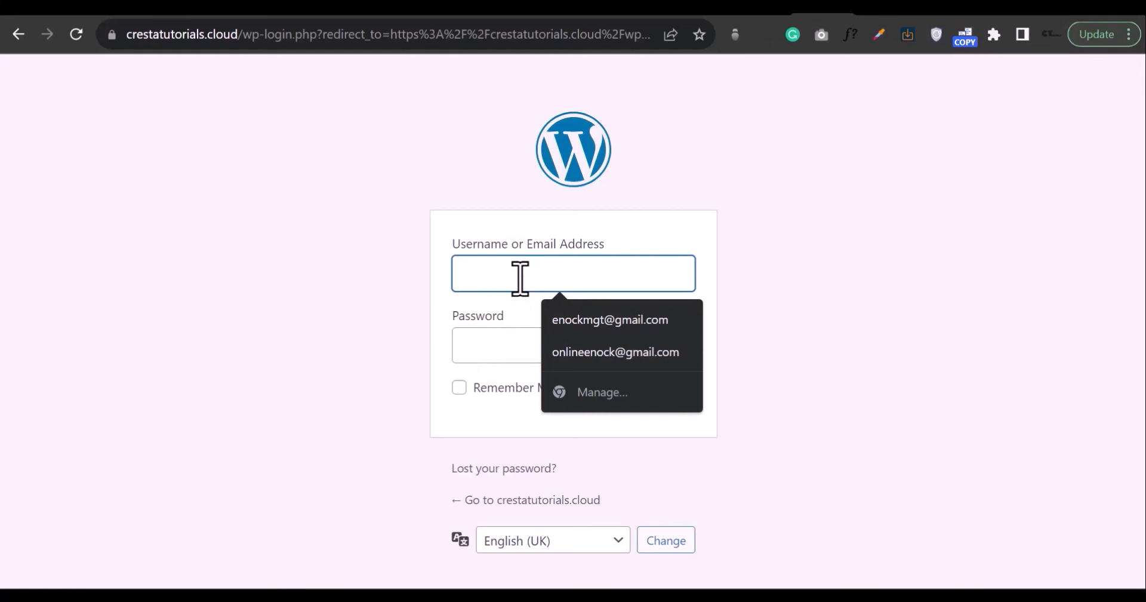
left_click(578, 319)
left_click(520, 346)
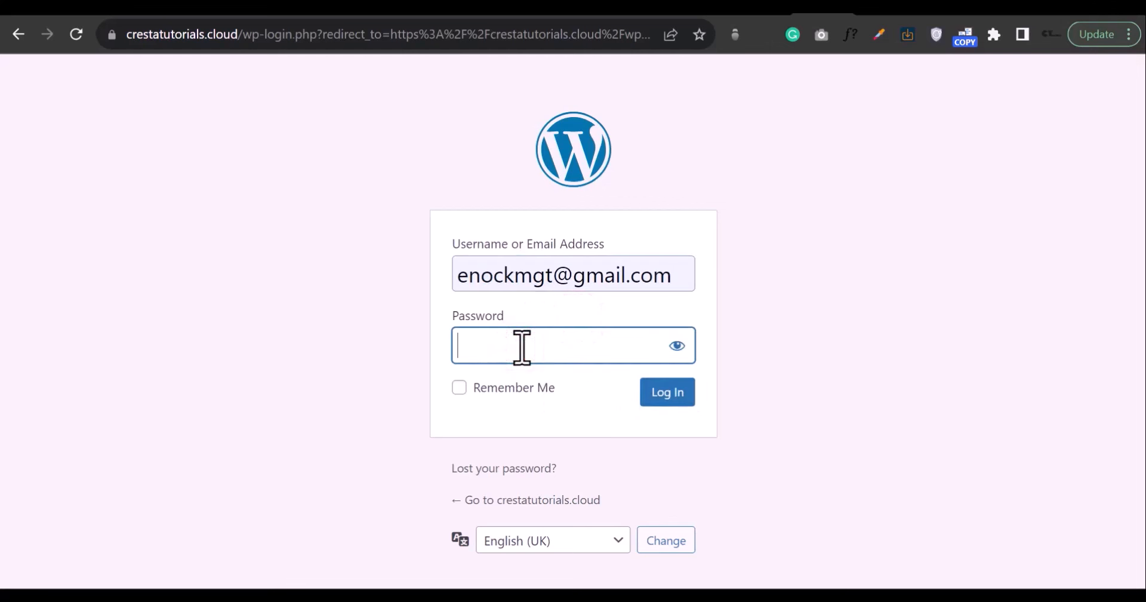
type("*************")
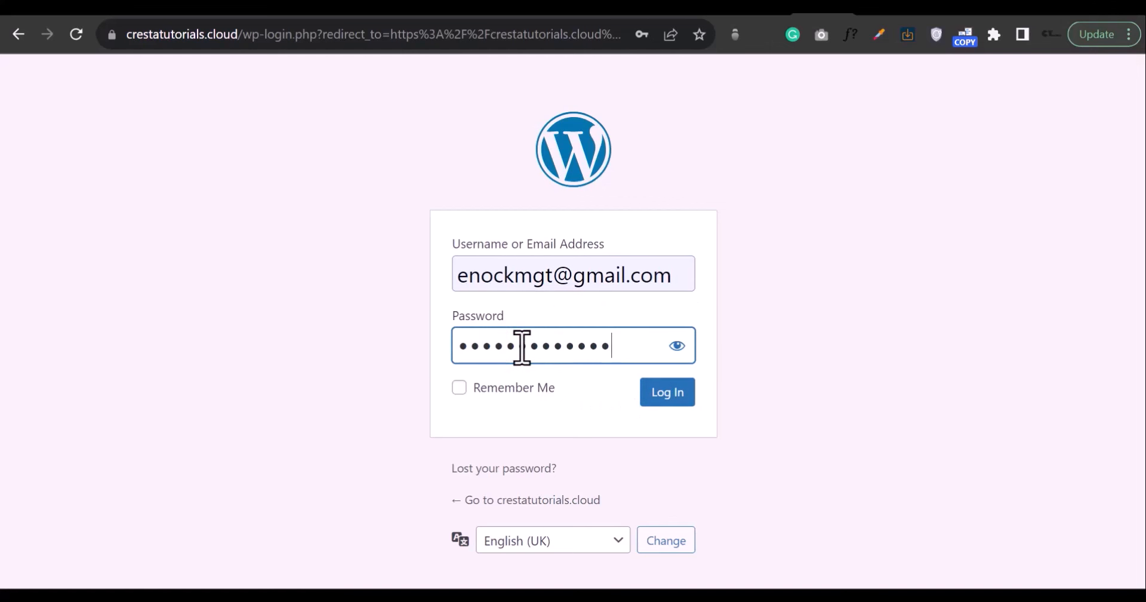
left_click(679, 396)
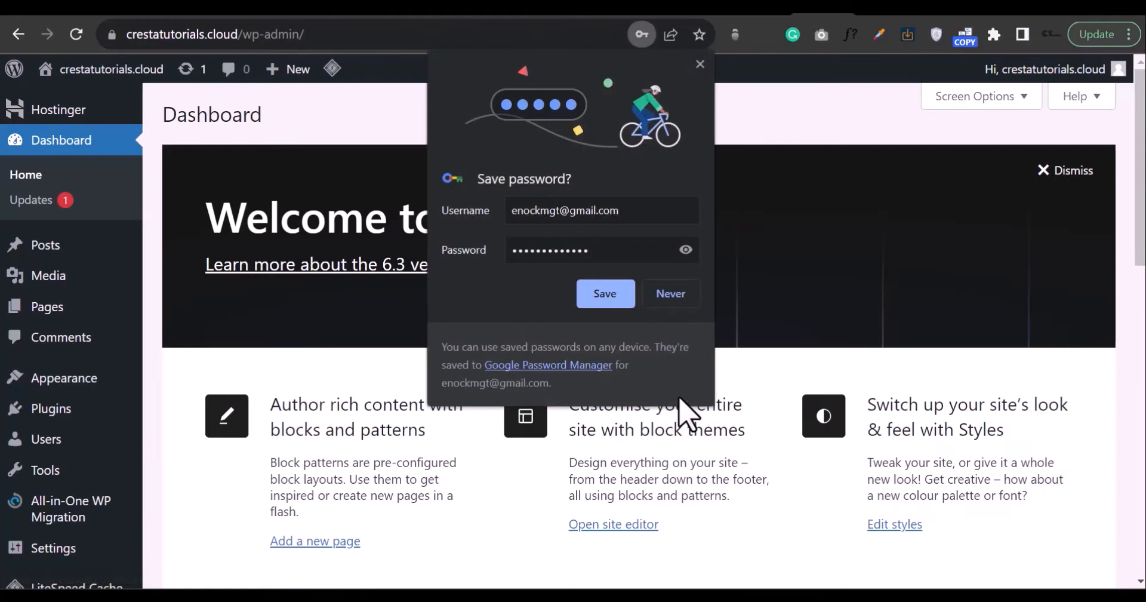
left_click(610, 291)
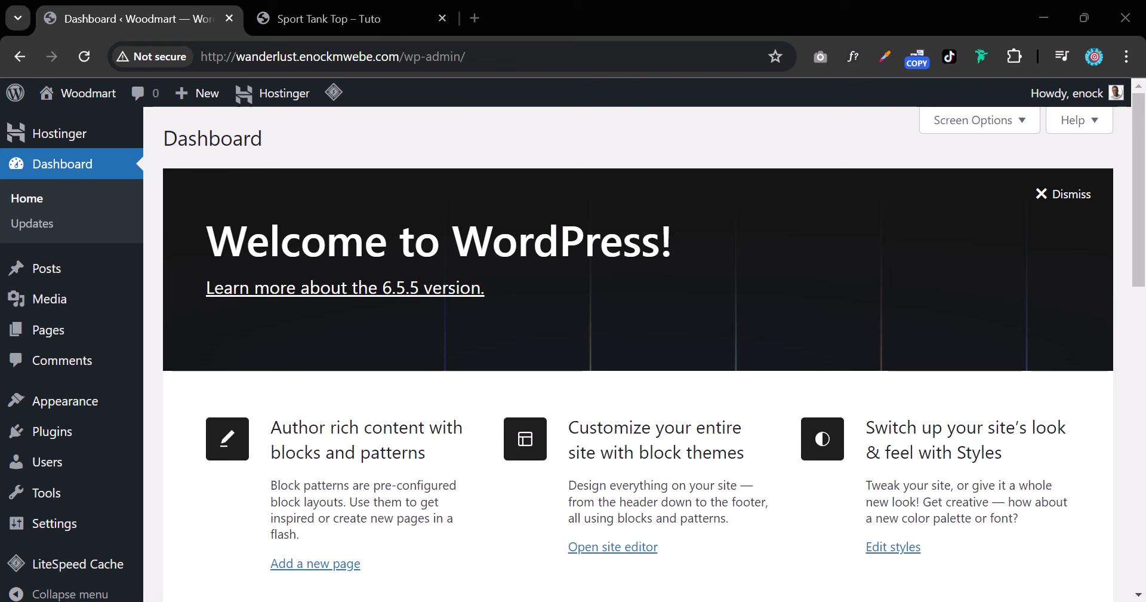
Dismiss the Welcome to WordPress panel on the Woodmart site's dashboard.
left_click(1054, 193)
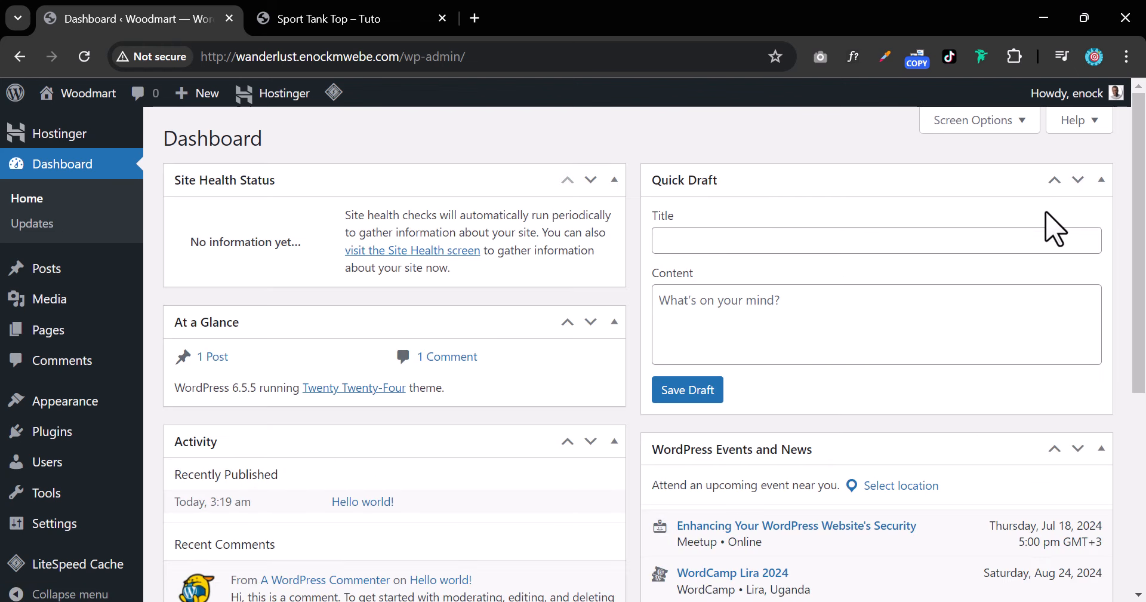
left_click(159, 119)
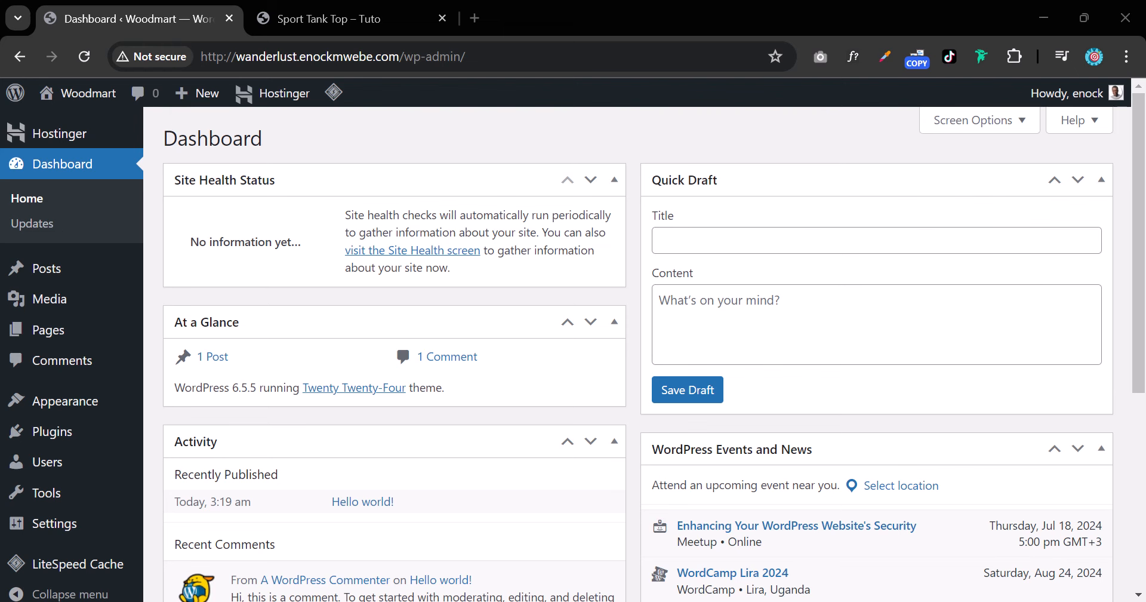
Examine what the Posts, Media, Pages, Comments, Appearance and Plugins sections of the WordPress dashboard offer.
mouse_move(63, 266)
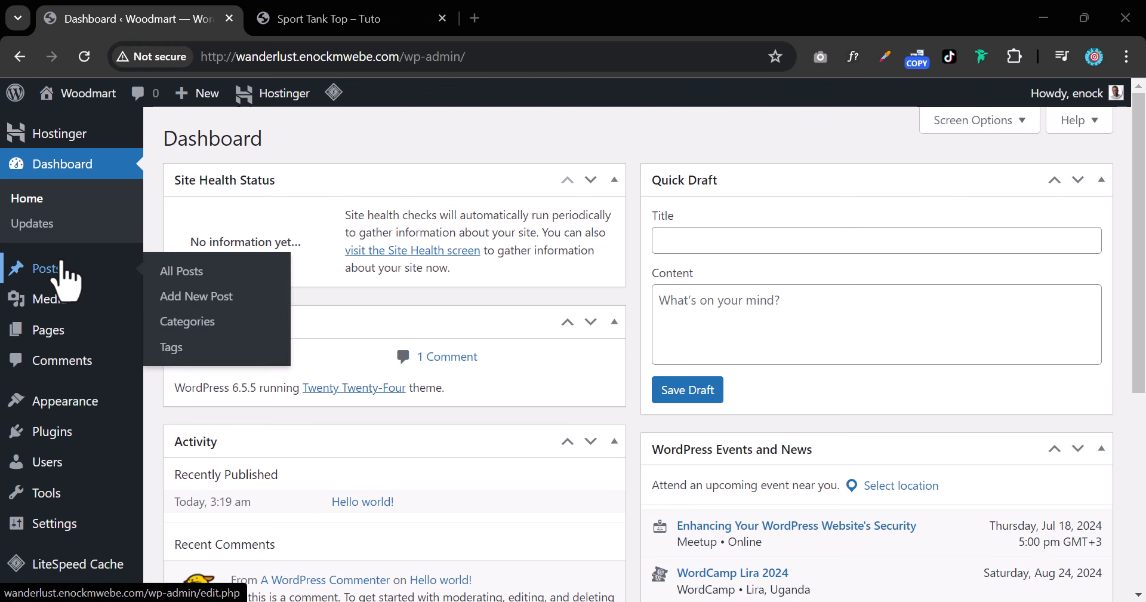
mouse_move(59, 301)
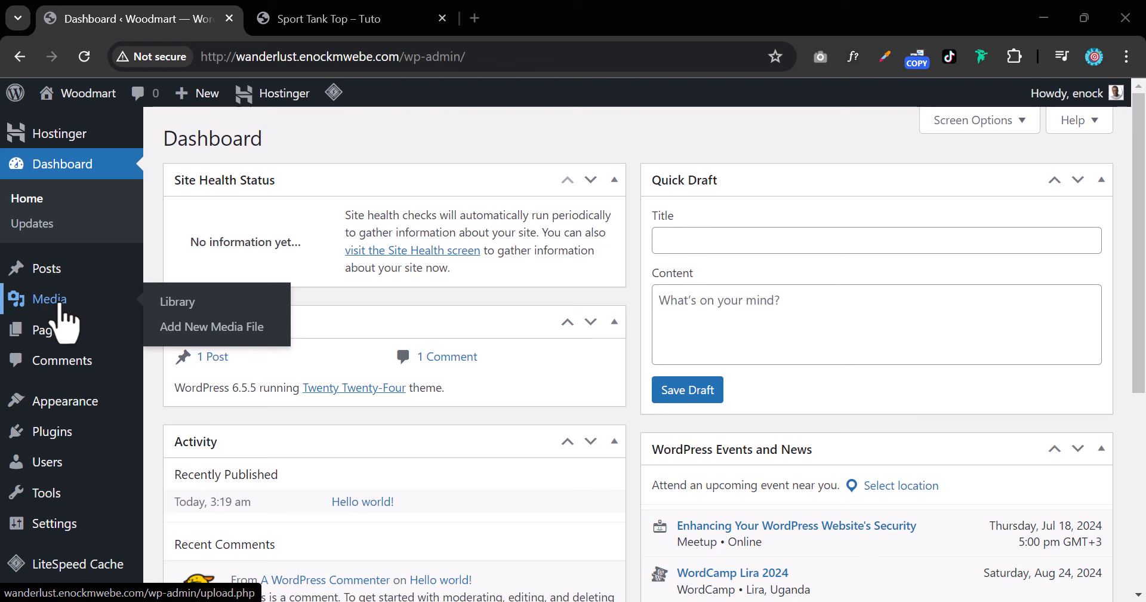
mouse_move(63, 335)
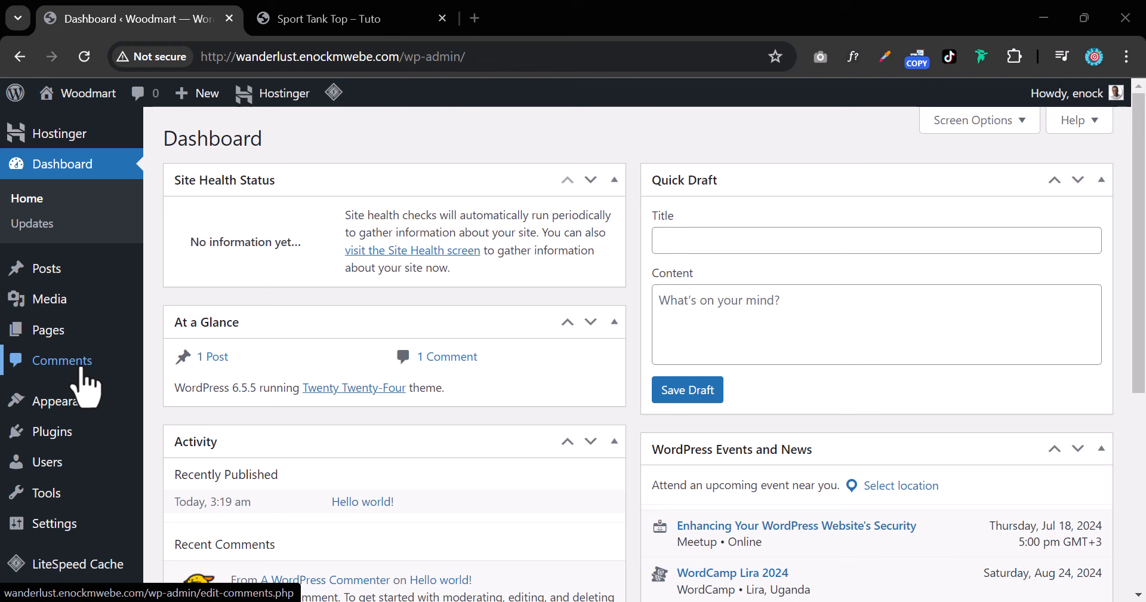
mouse_move(84, 400)
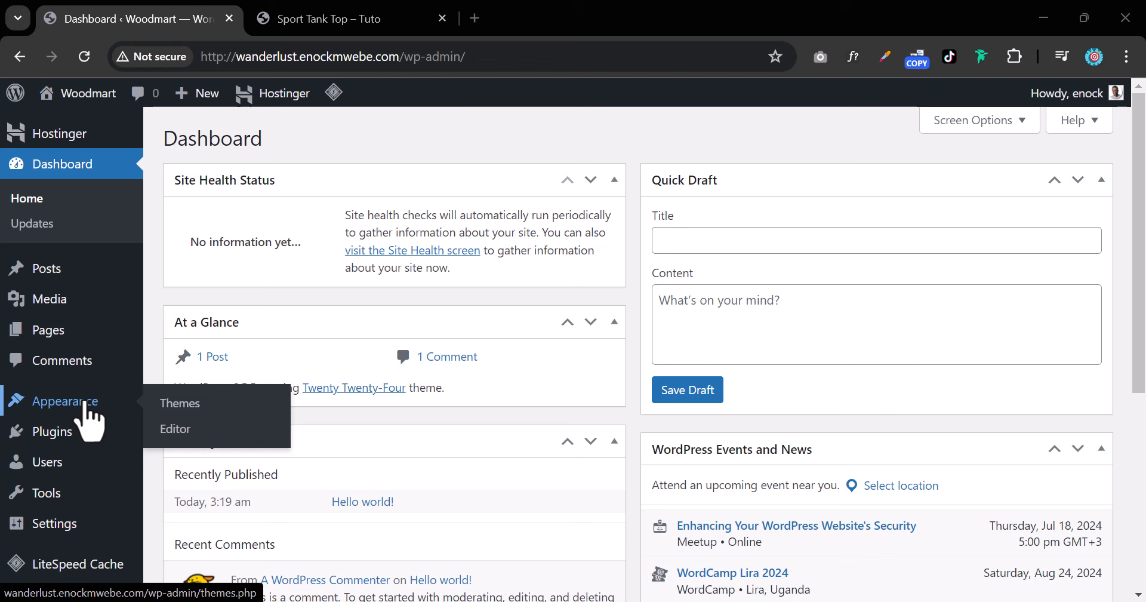
mouse_move(77, 439)
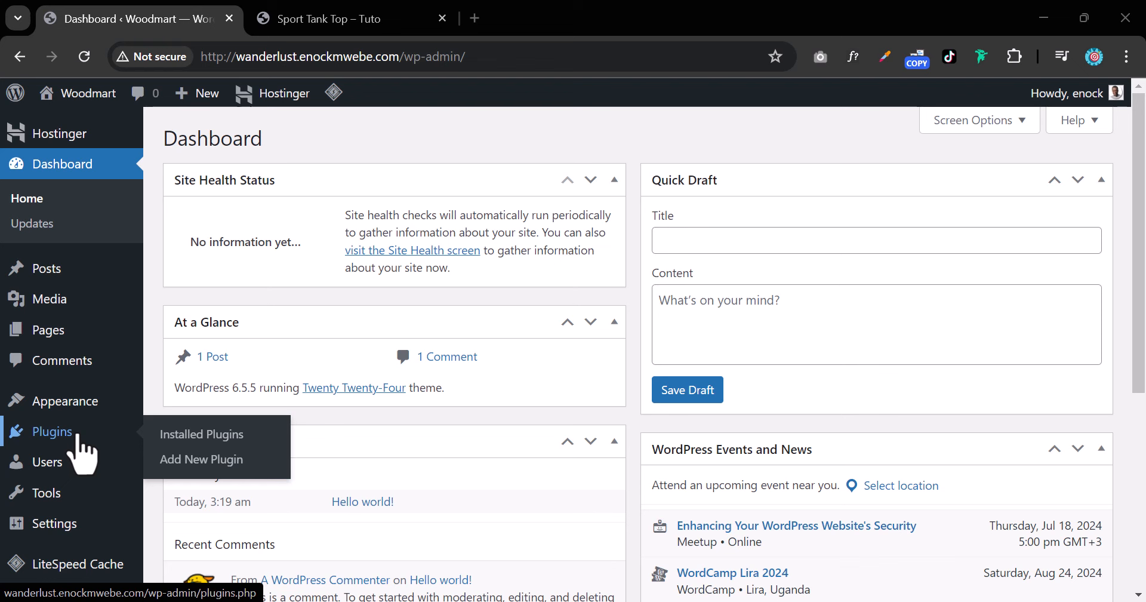
Open the Add New User page in a new browser tab.
mouse_move(89, 465)
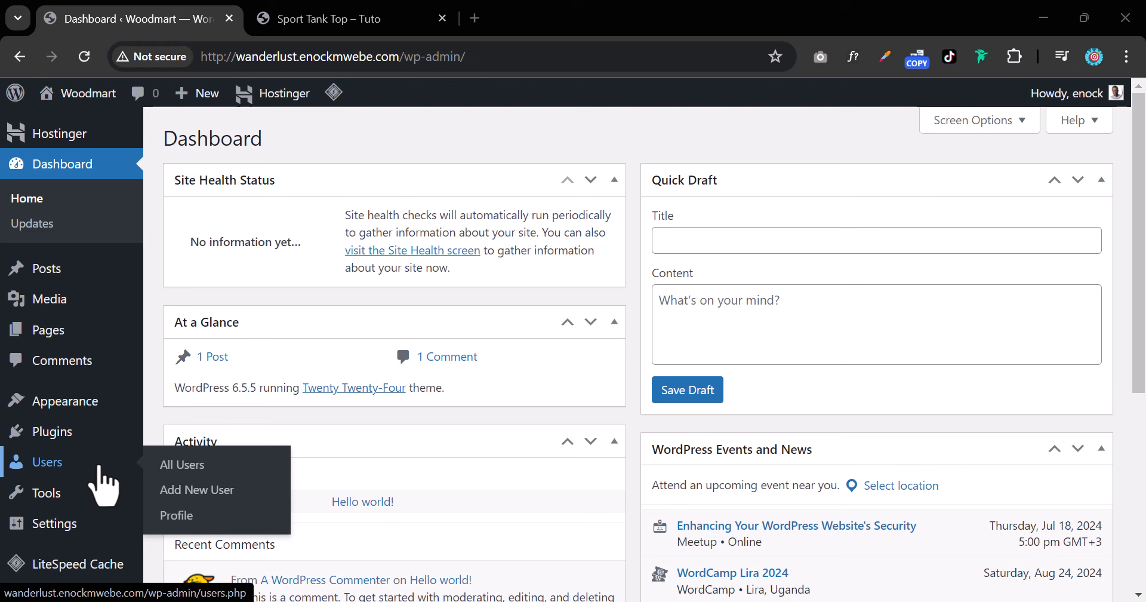
right_click(225, 504)
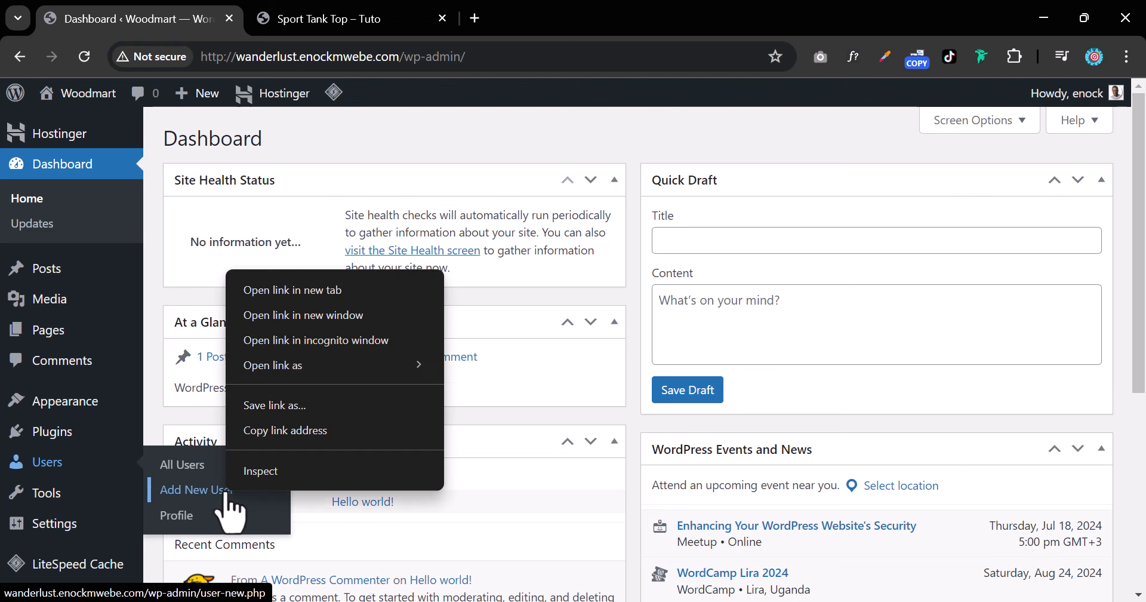
left_click(279, 286)
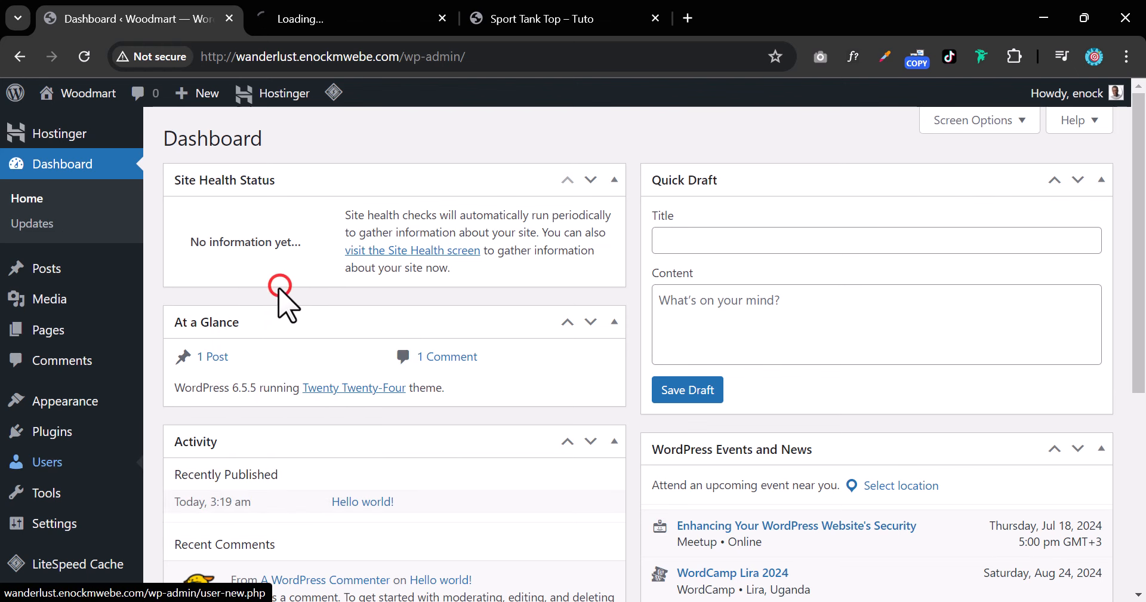
Review the fields of the Add New User form and close its browser tab.
left_click(305, 18)
scroll(394, 274, "down", 4)
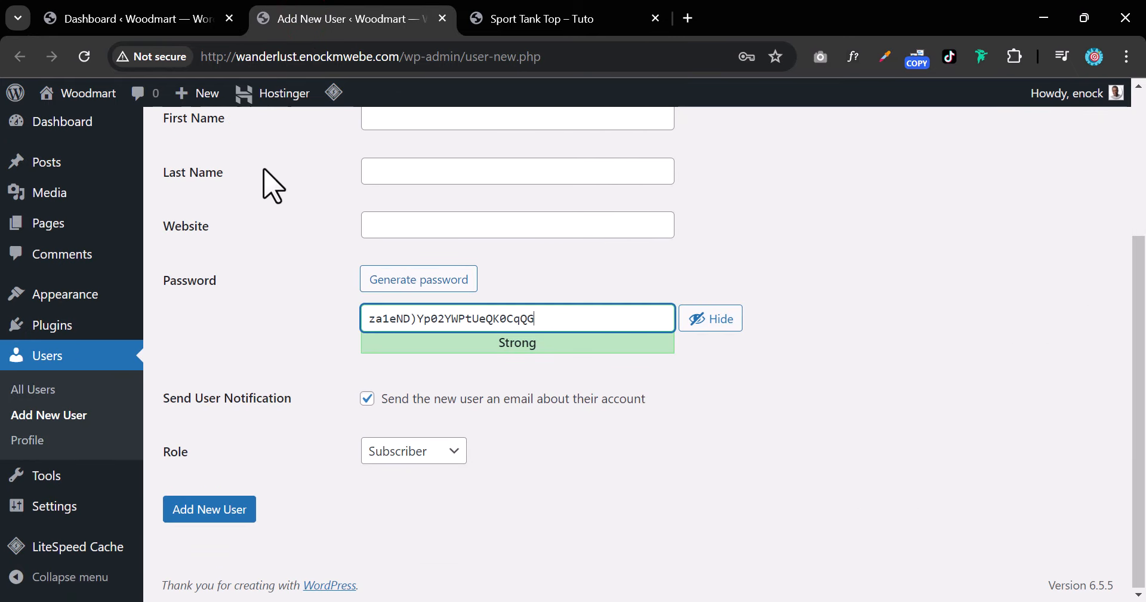
left_click(442, 18)
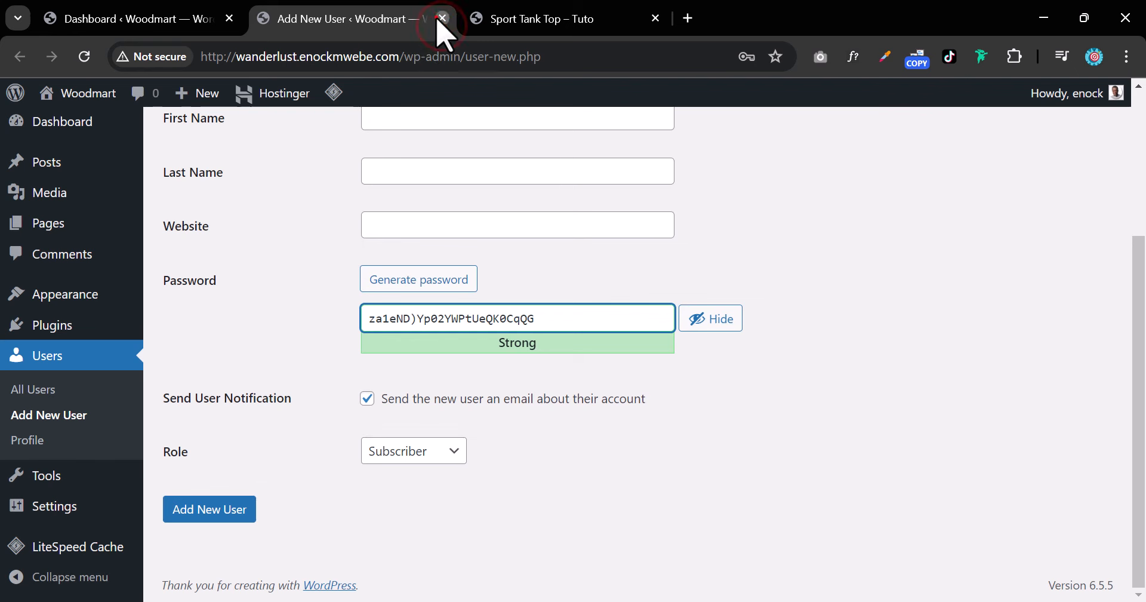
Look over the options offered in the Tools section of the WordPress dashboard.
mouse_move(71, 506)
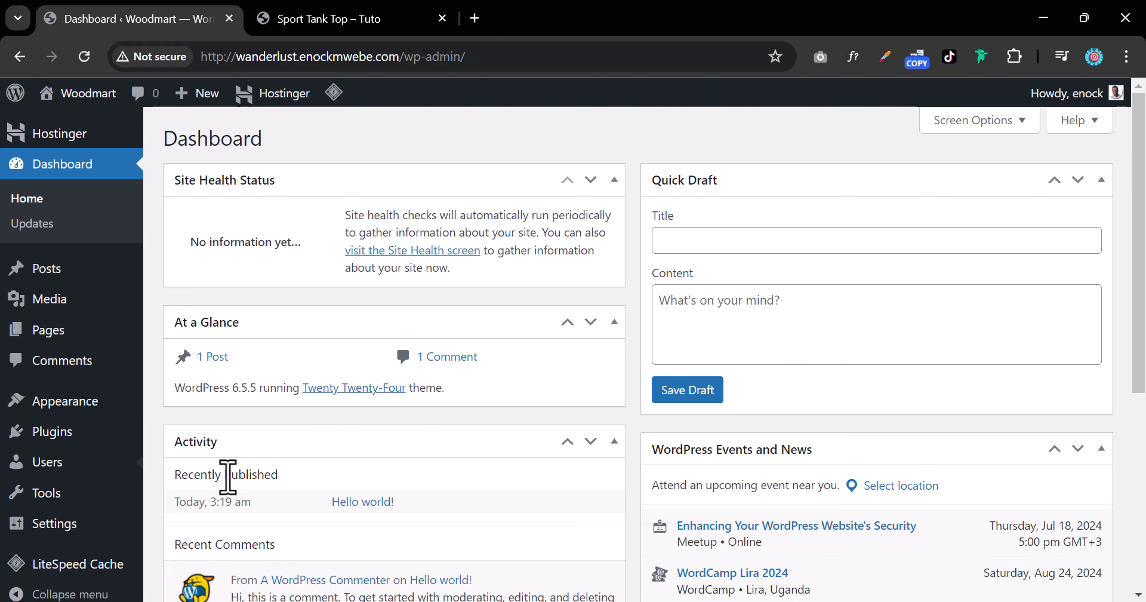
mouse_move(108, 498)
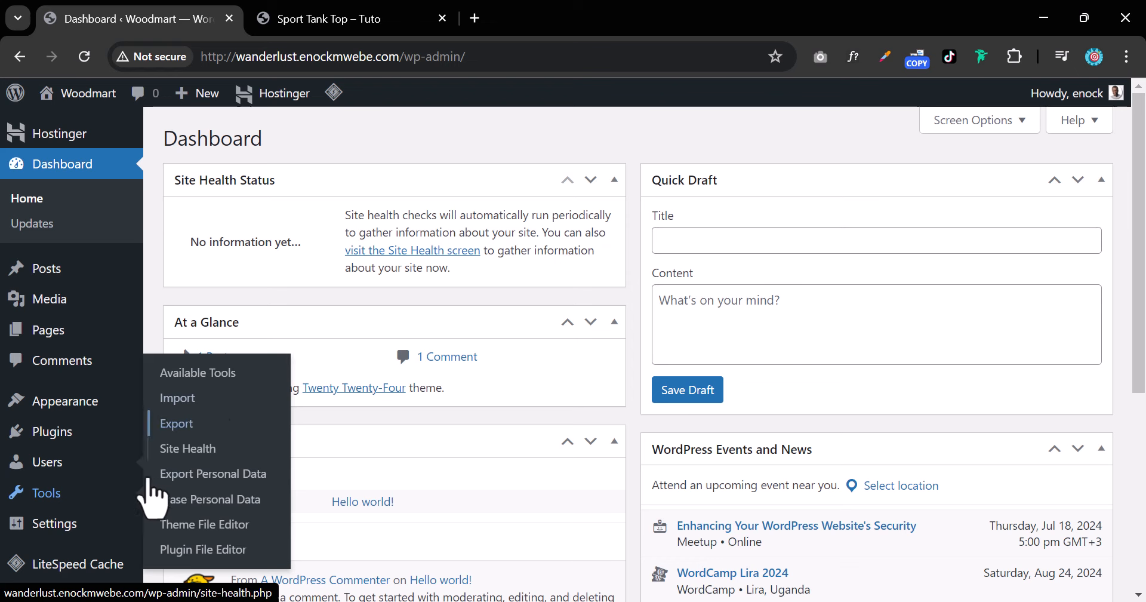
scroll(72, 499, "down", 1)
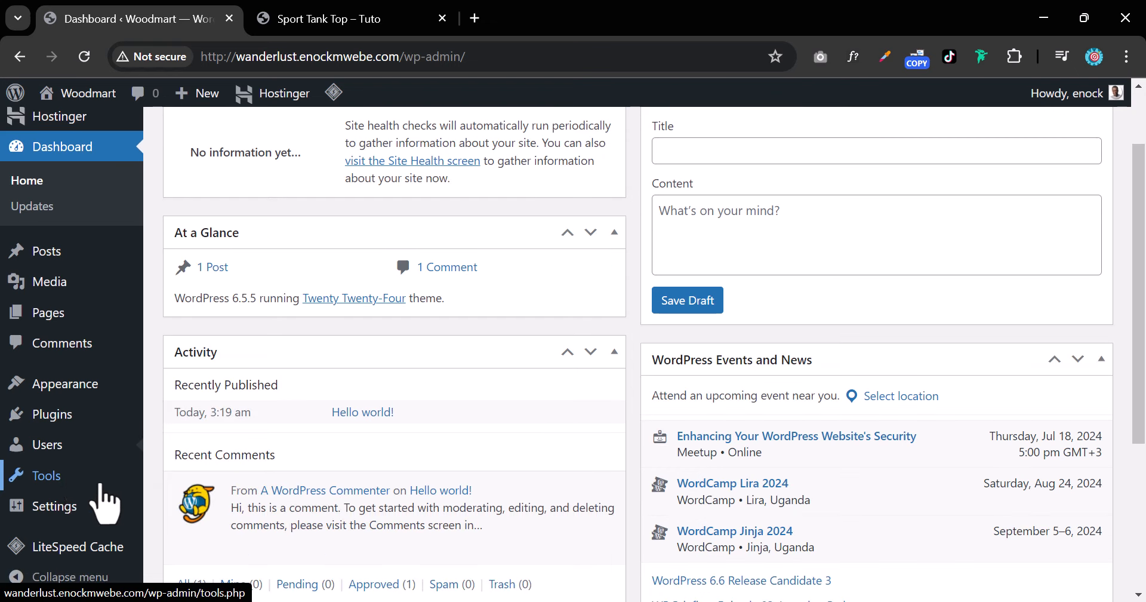
Open the General Settings and change the site title to Wallmart.
mouse_move(83, 485)
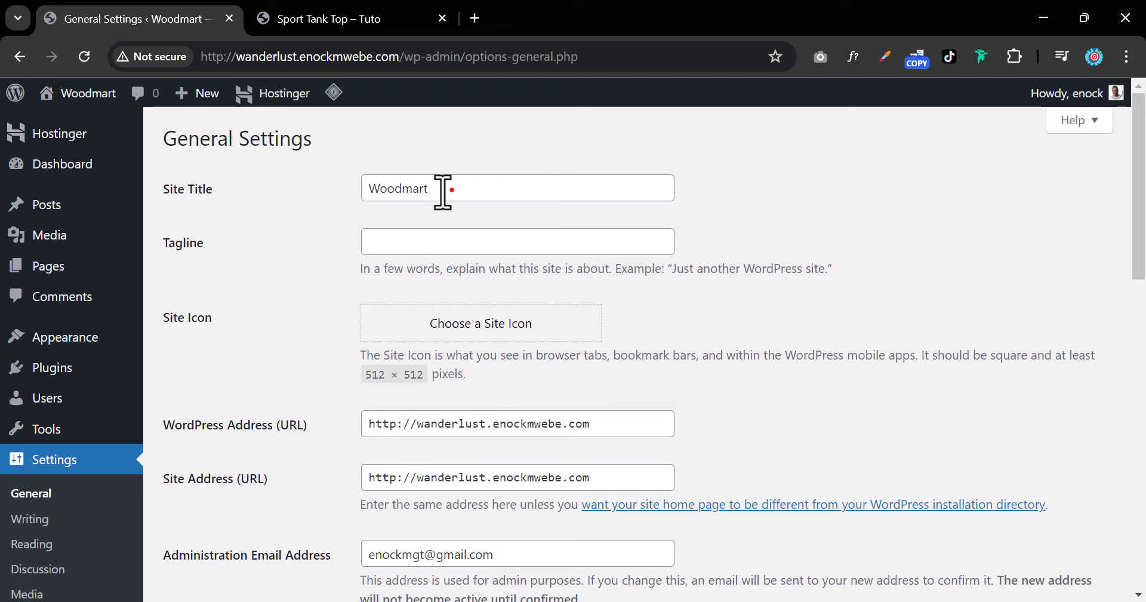
double_click(445, 190)
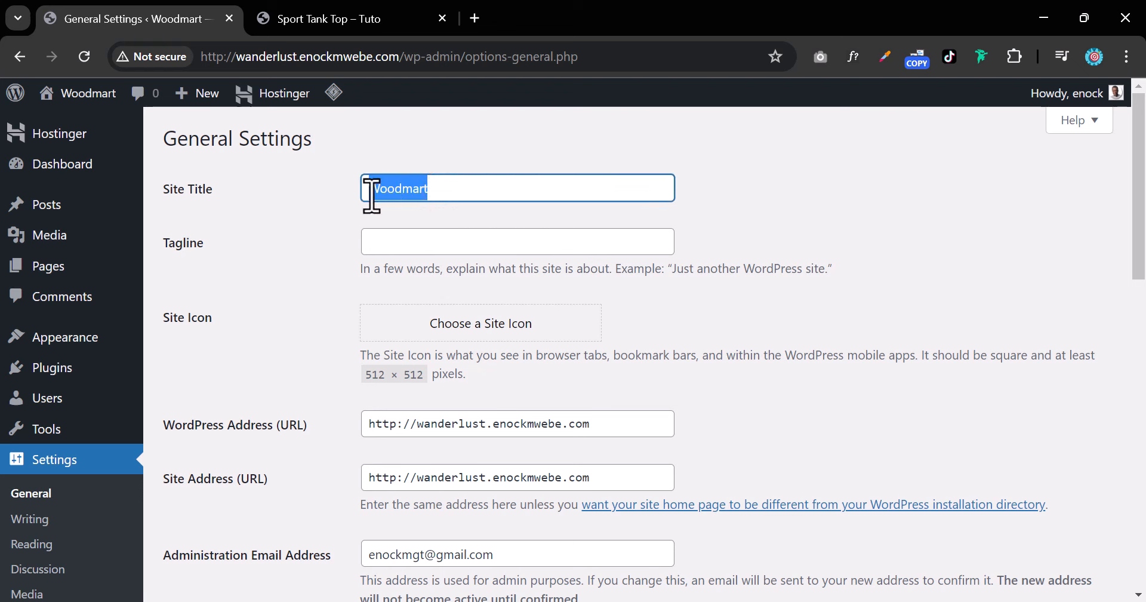
type("Wall")
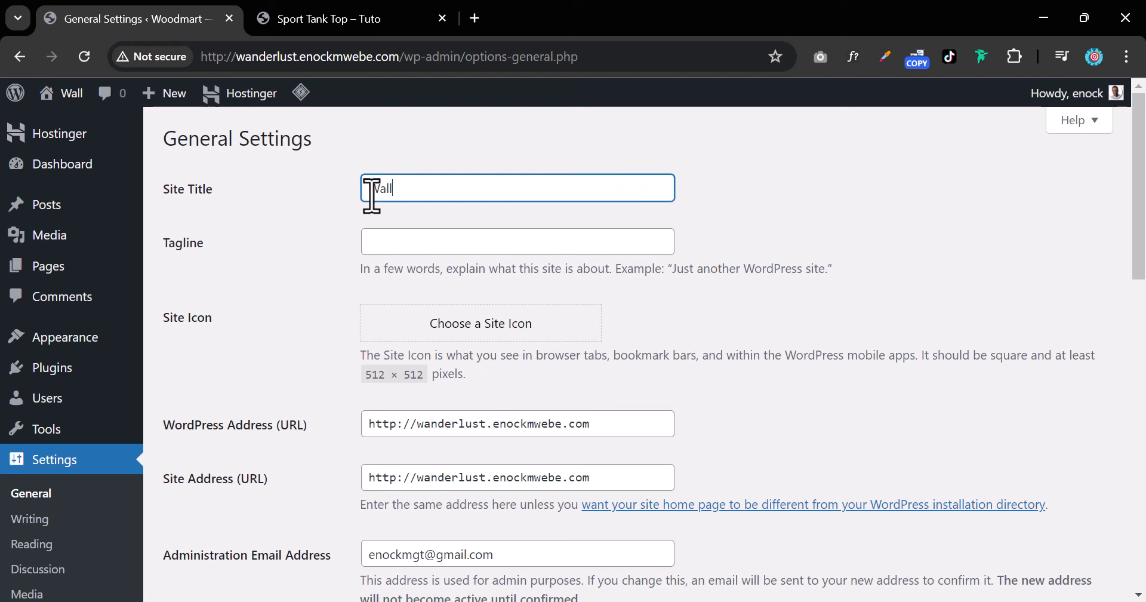
type("mart")
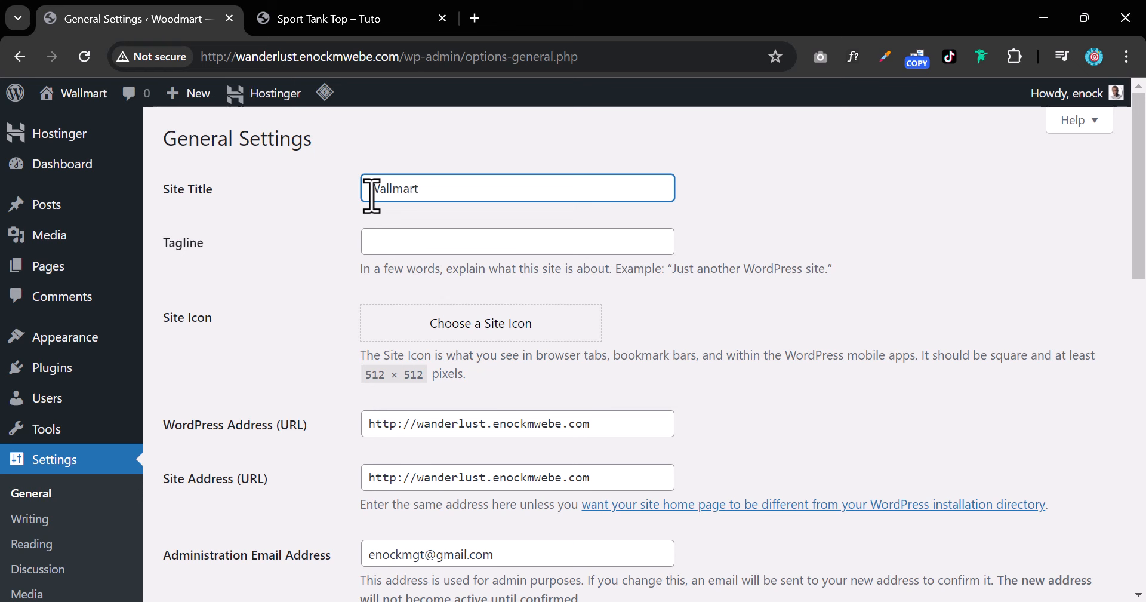
Set the site's tagline to "Electronics shop", starting from the saved suggestion "Electronics hop" and correcting its second word.
left_click(398, 244)
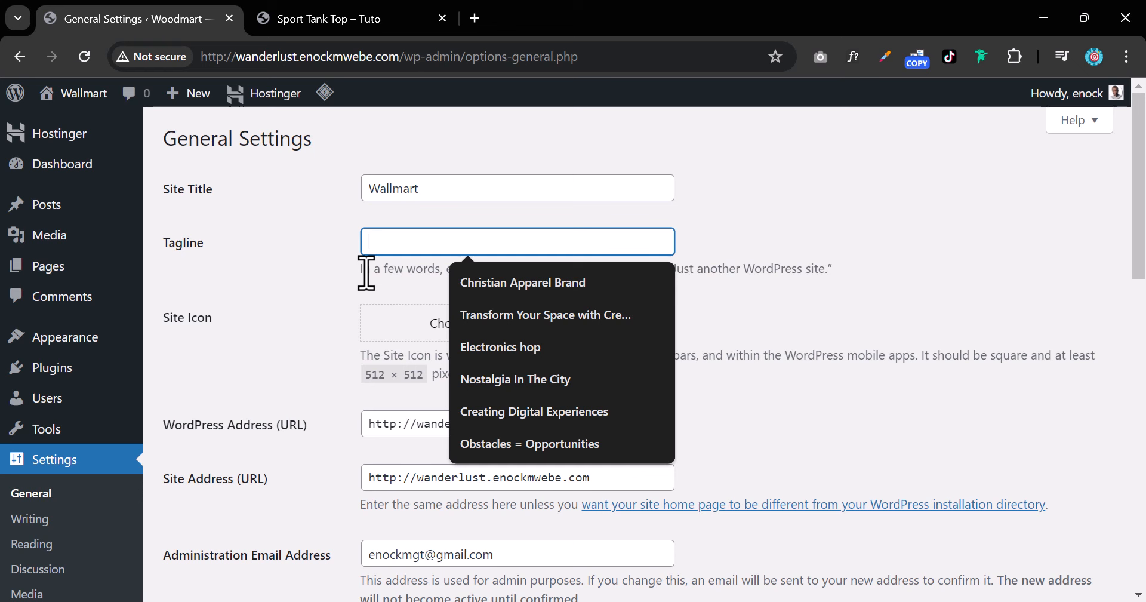
left_click(517, 348)
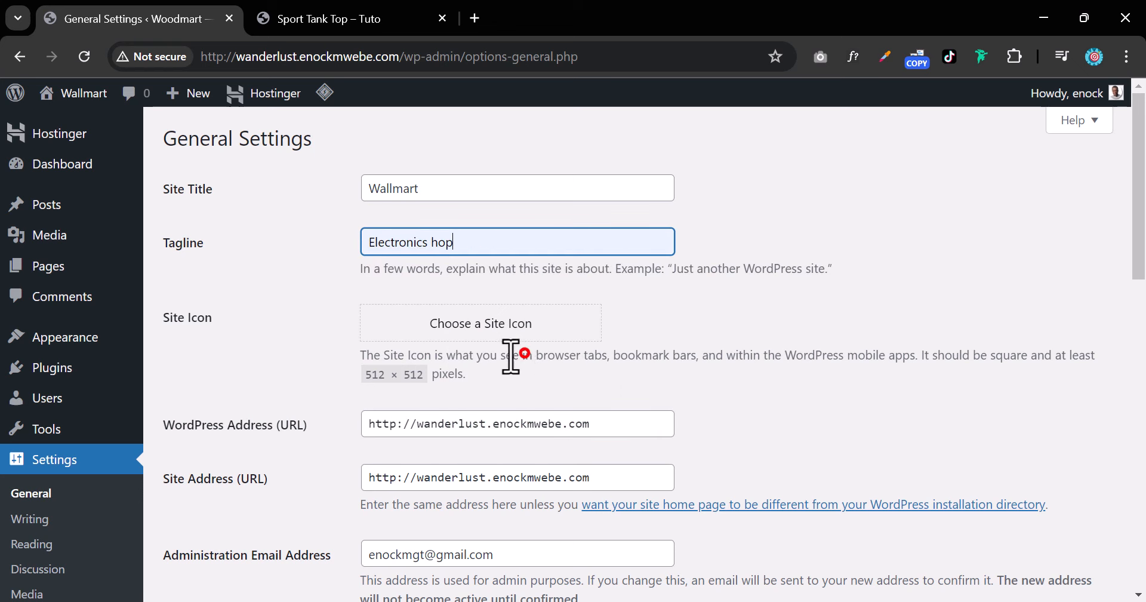
left_click(431, 242)
type("s")
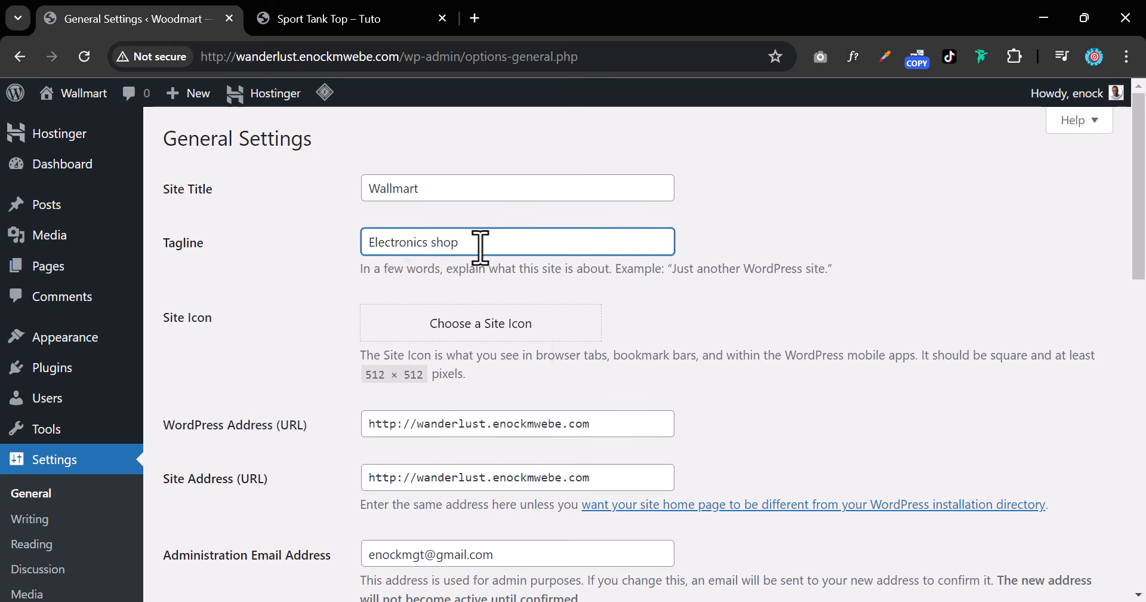
double_click(468, 243)
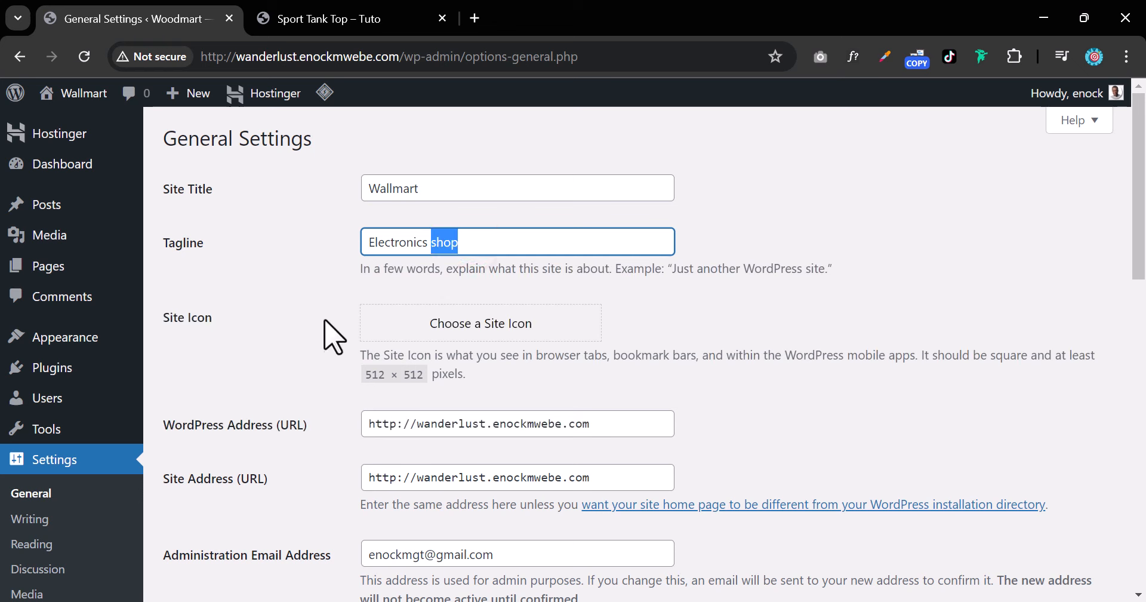
Upload the esAsset 27 image from the Desktop folder and set it, cropped, as the site icon.
left_click(423, 322)
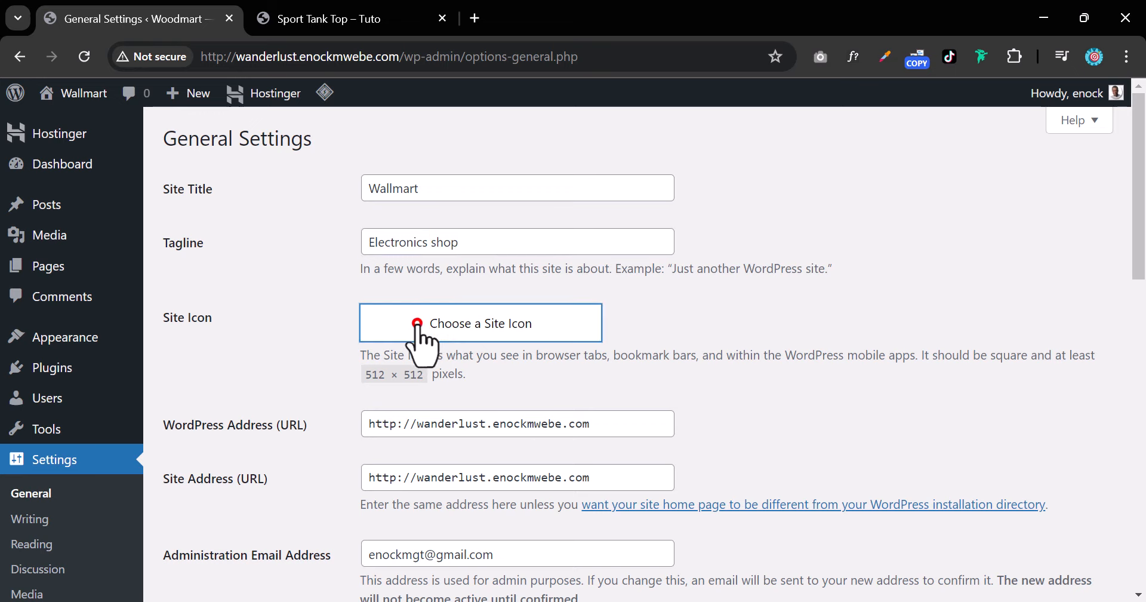
left_click(545, 378)
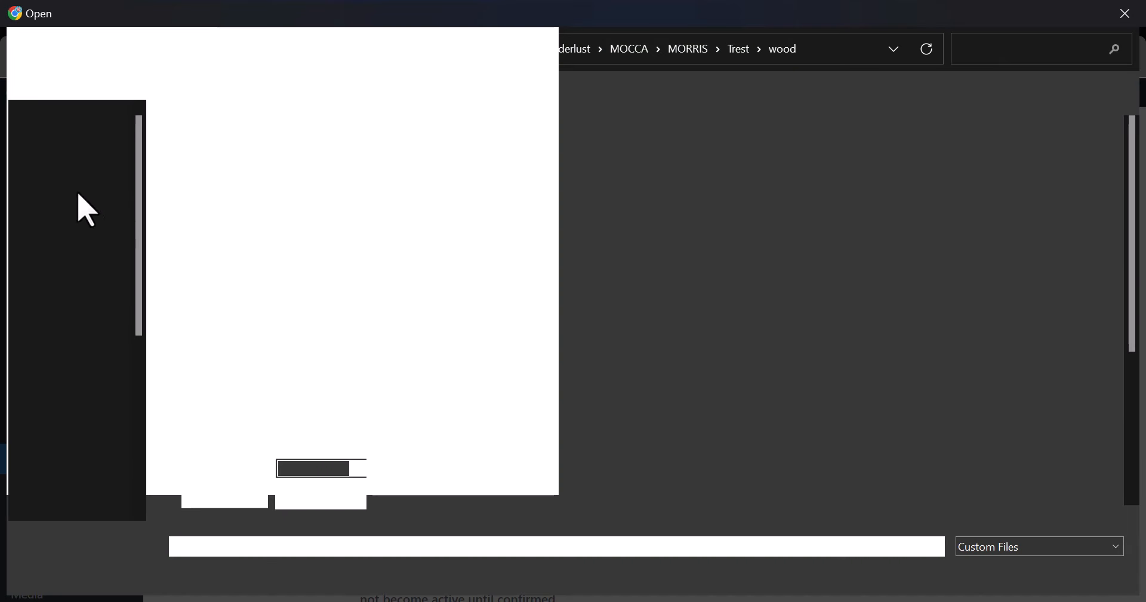
scroll(101, 287, "down", 4)
scroll(98, 185, "up", 5)
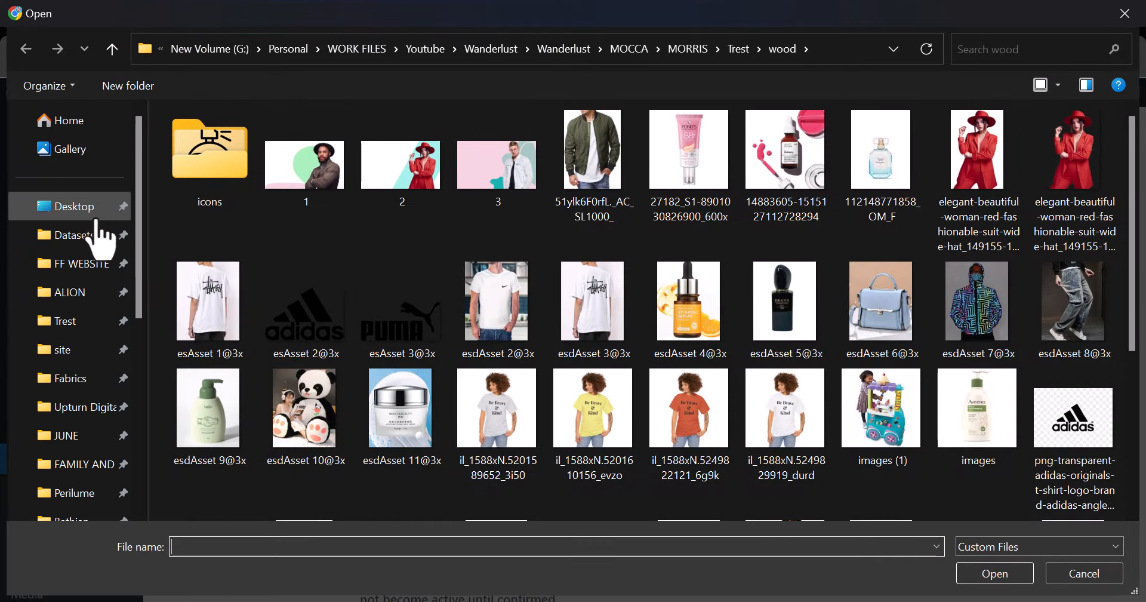
left_click(86, 207)
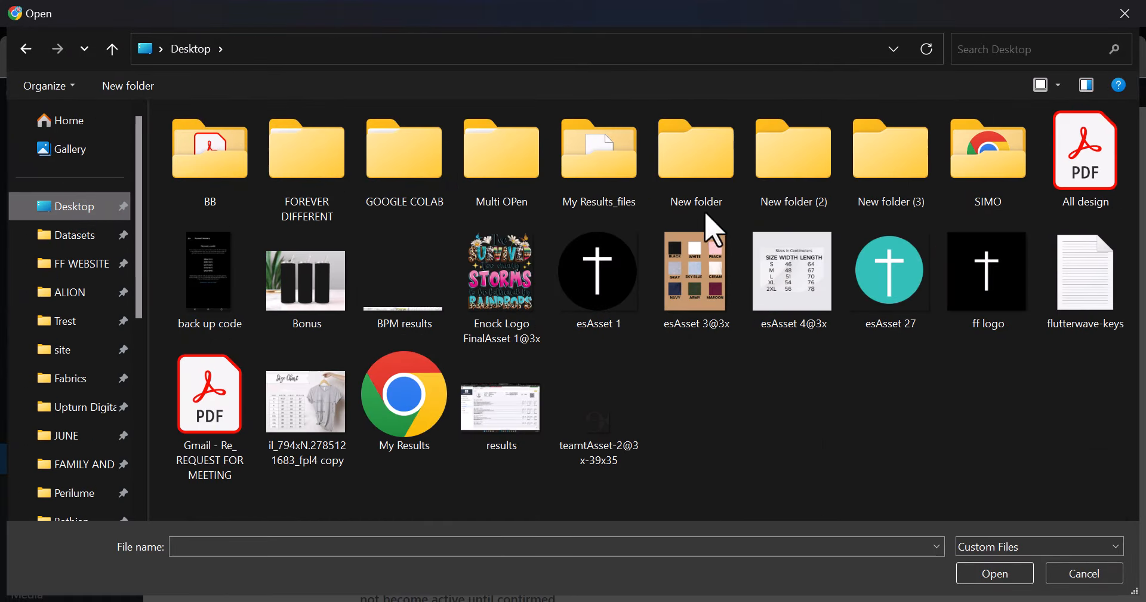
left_click(890, 285)
left_click(994, 574)
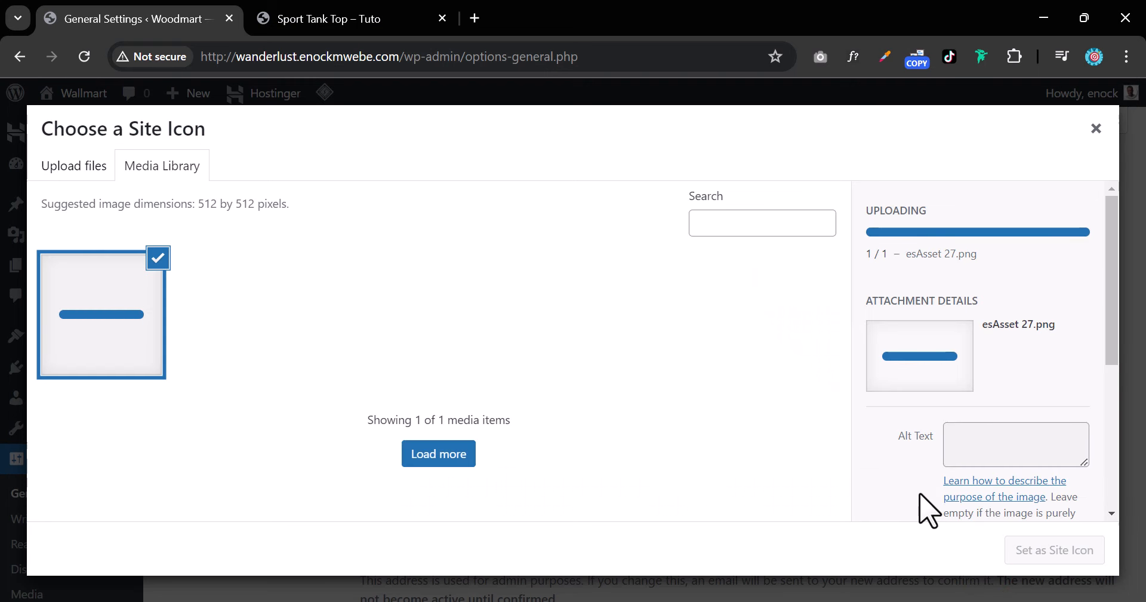
left_click(1015, 550)
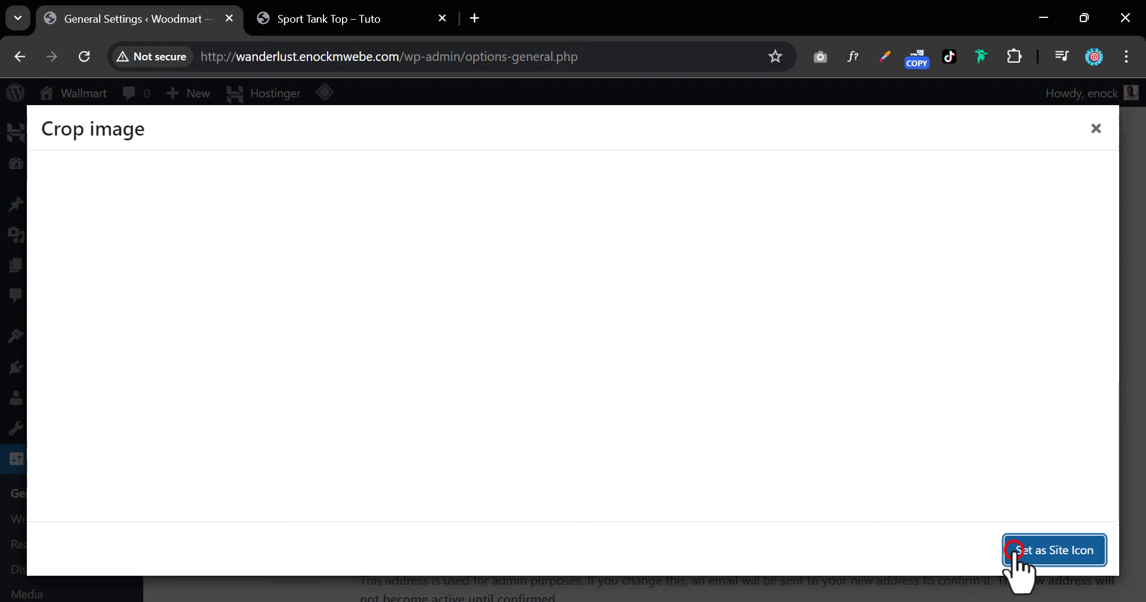
left_click(1033, 552)
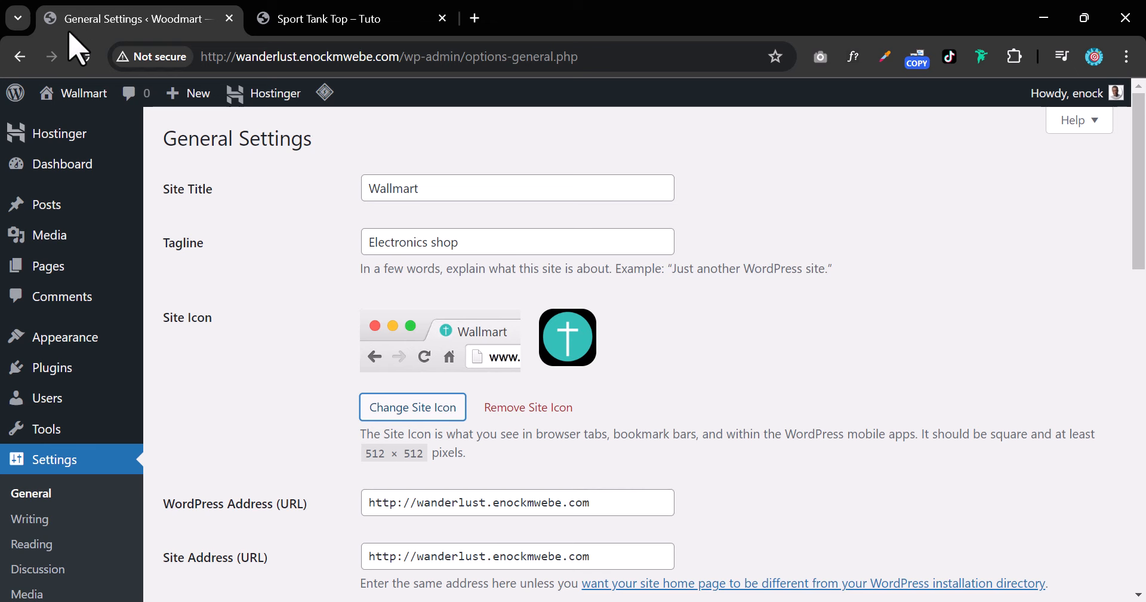
Save the changes made to the General Settings.
scroll(298, 445, "down", 7)
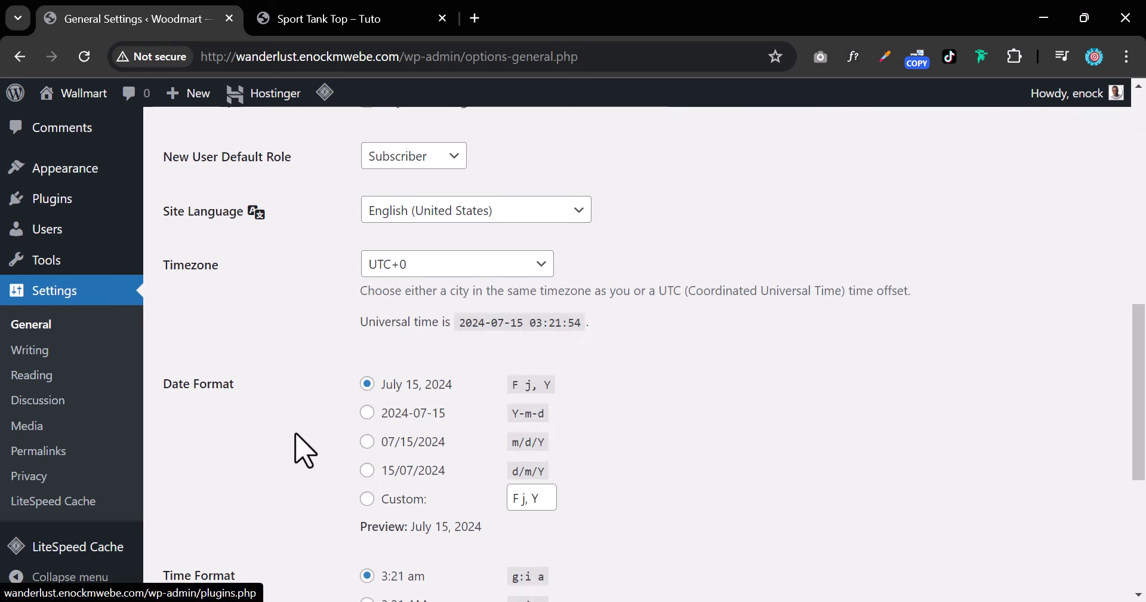
scroll(298, 454, "down", 5)
left_click(190, 518)
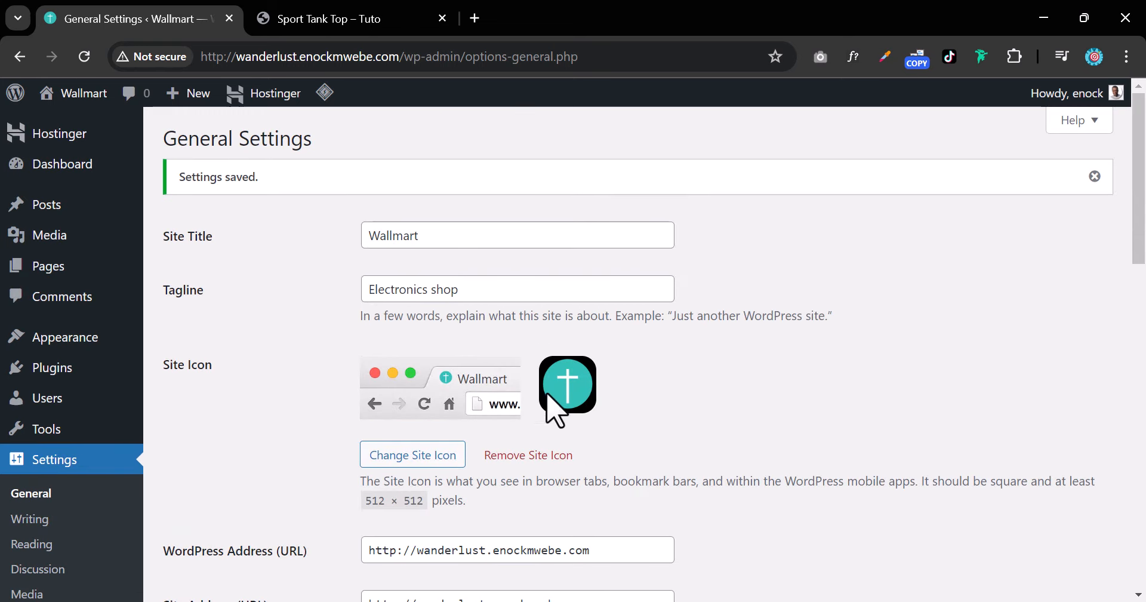
Review the remaining General Settings, including the addresses, available site languages, timezone, and date and time formats.
scroll(567, 411, "down", 3)
scroll(323, 349, "down", 1)
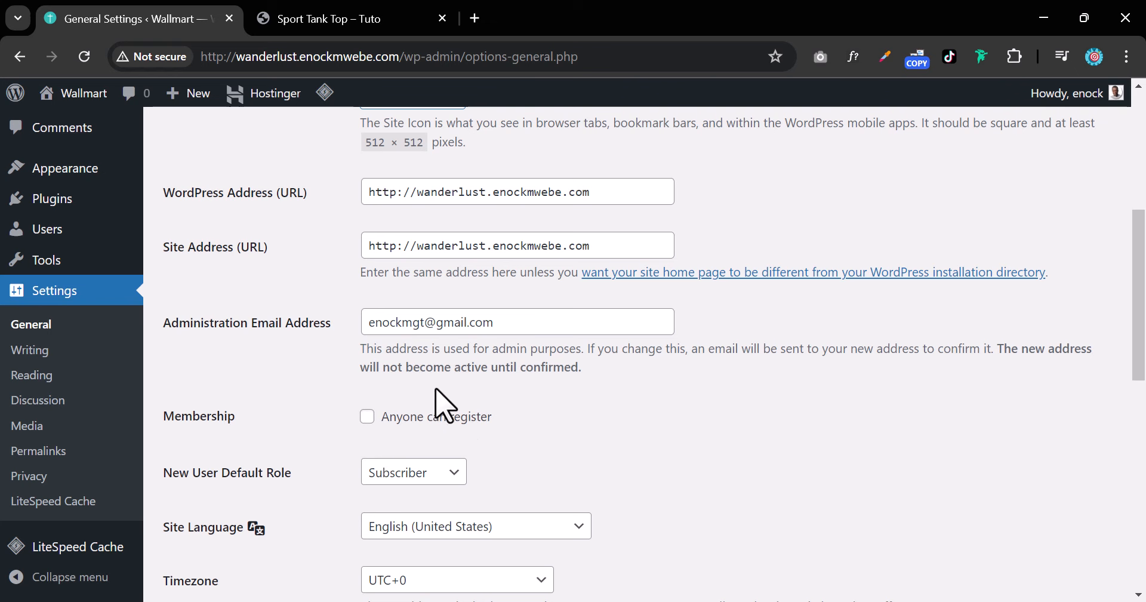
scroll(459, 418, "down", 1)
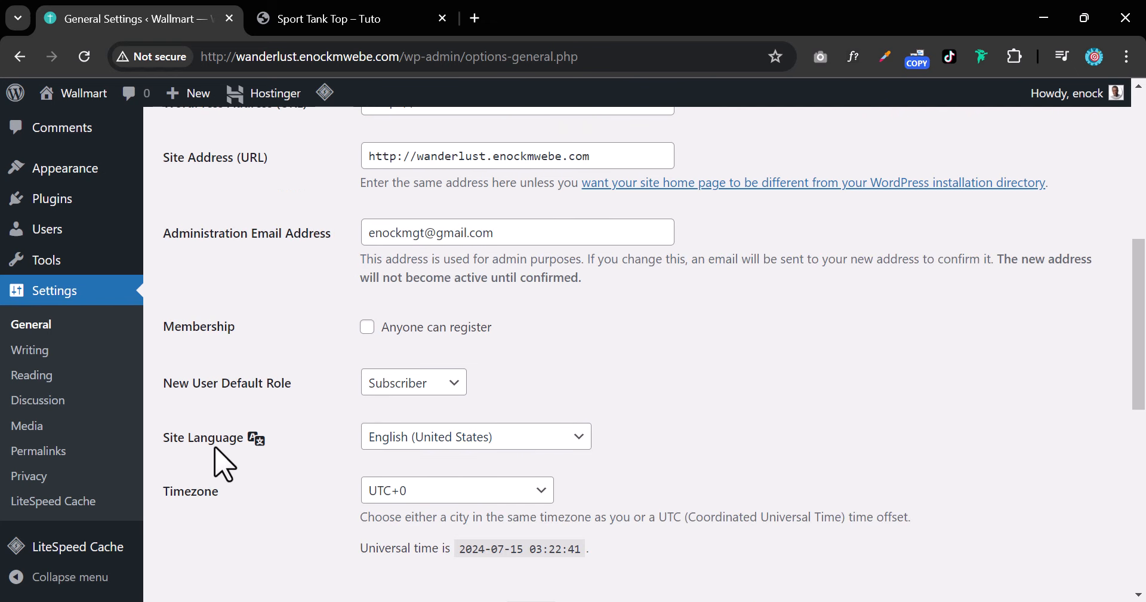
left_click(496, 441)
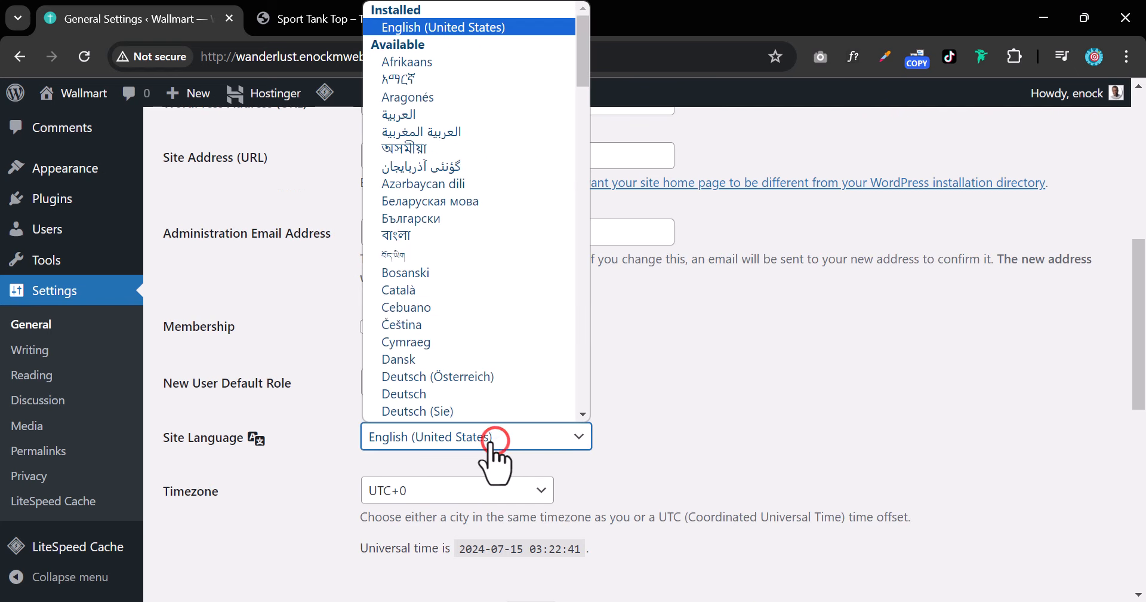
scroll(513, 236, "down", 20)
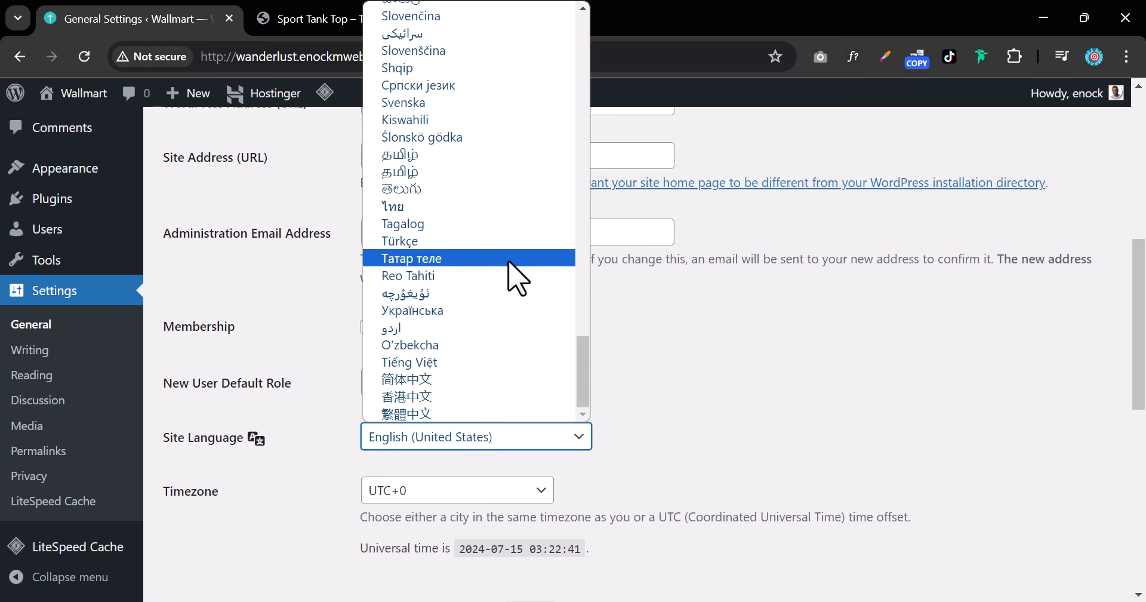
scroll(519, 299, "up", 10)
scroll(522, 307, "up", 15)
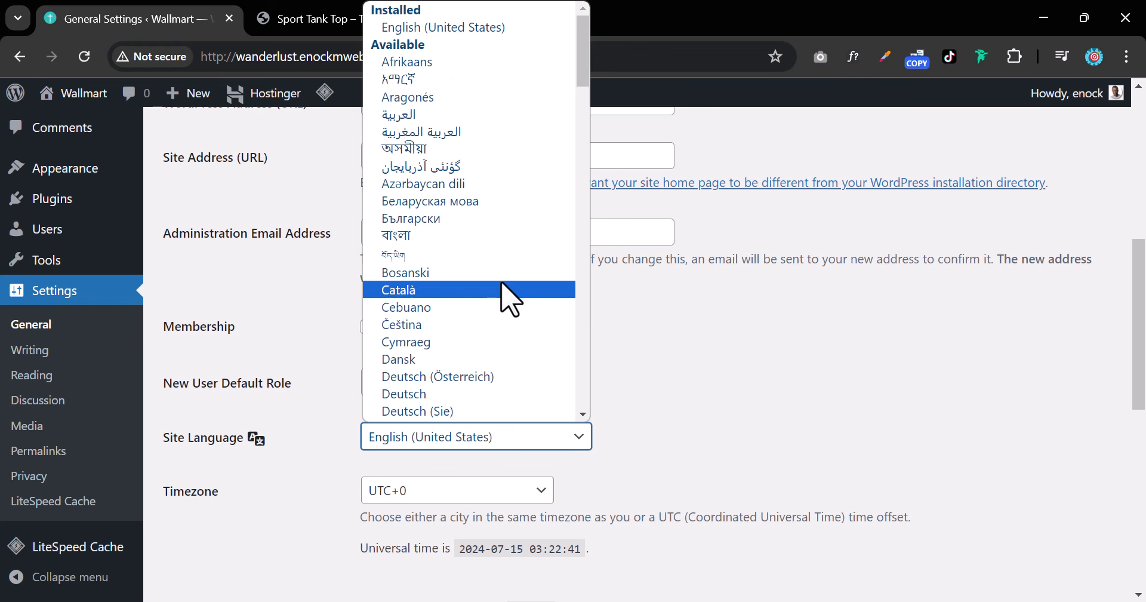
left_click(667, 324)
scroll(639, 347, "down", 1)
scroll(442, 406, "down", 2)
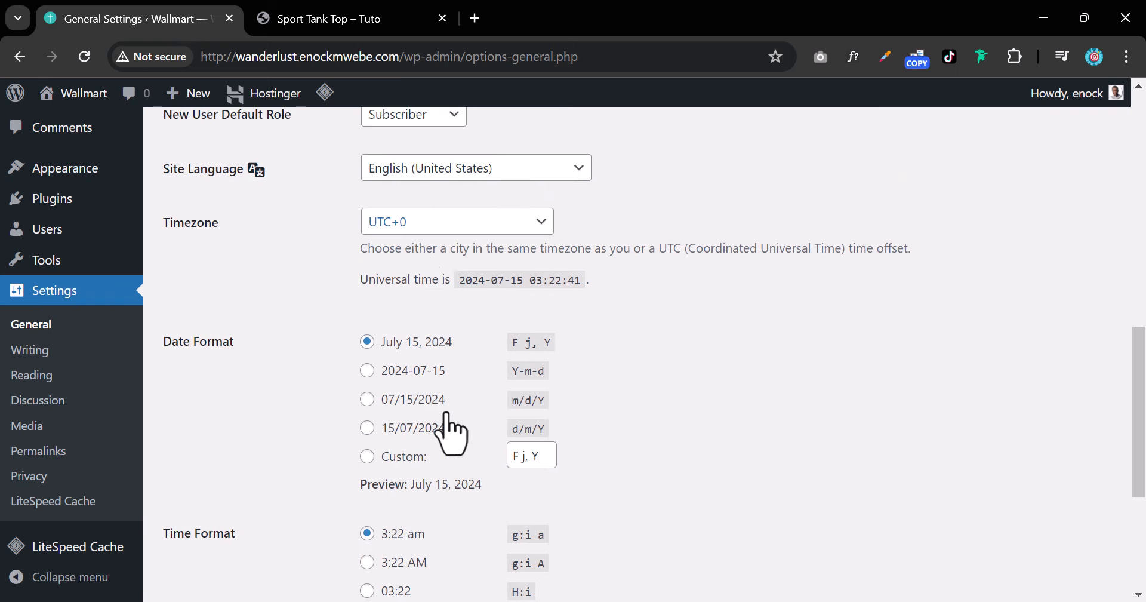
scroll(400, 382, "down", 3)
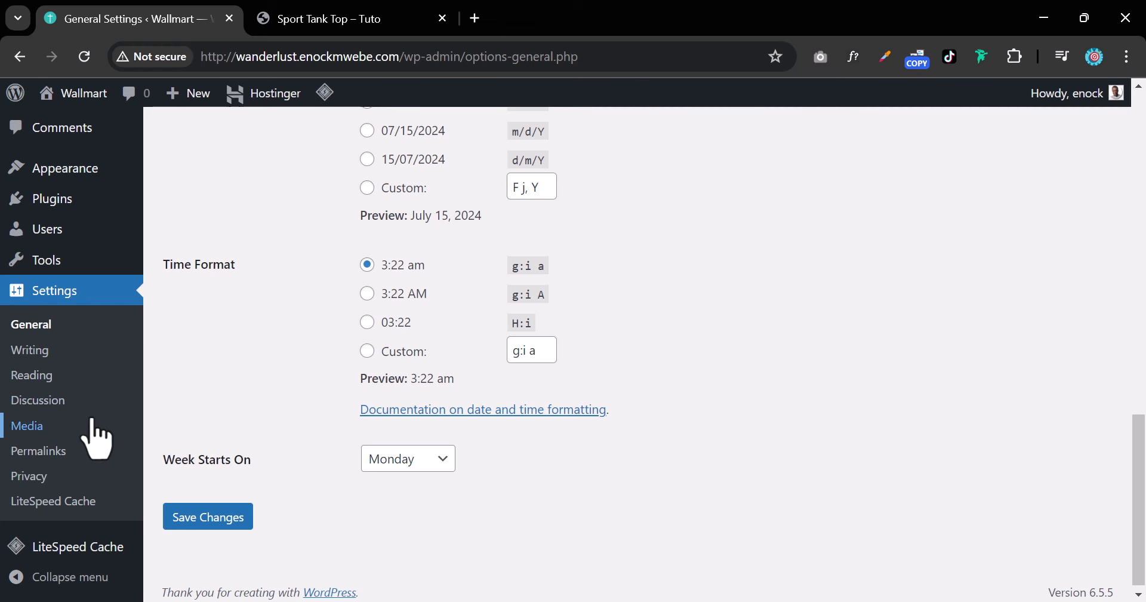
scroll(95, 339, "down", 1)
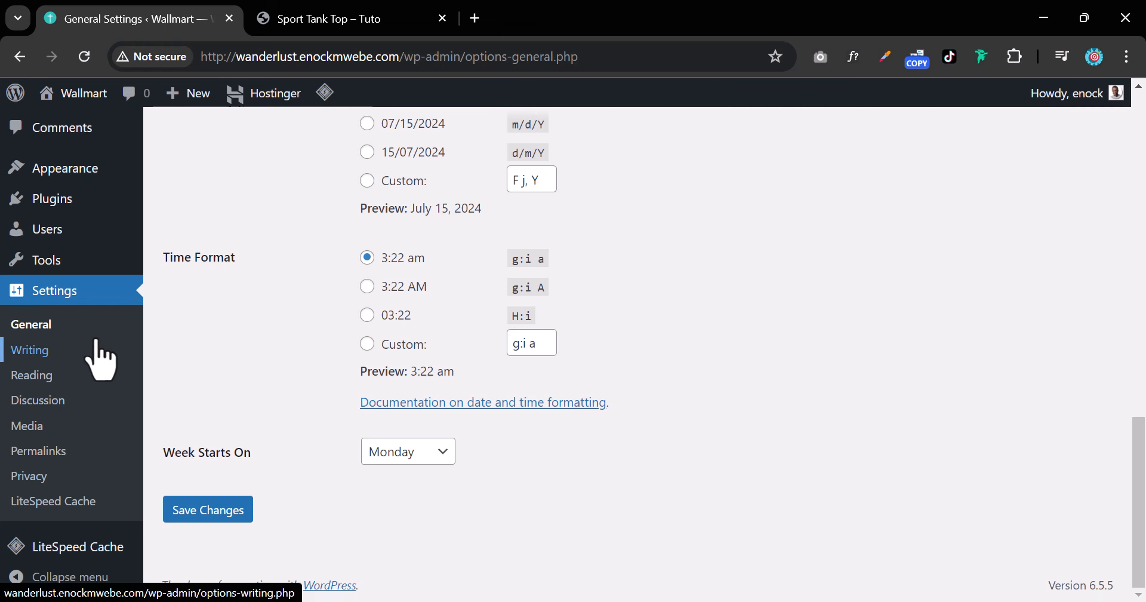
Open the Permalink Settings and examine the selected permalink structure and the optional category and tag bases.
left_click(73, 452)
scroll(435, 448, "down", 5)
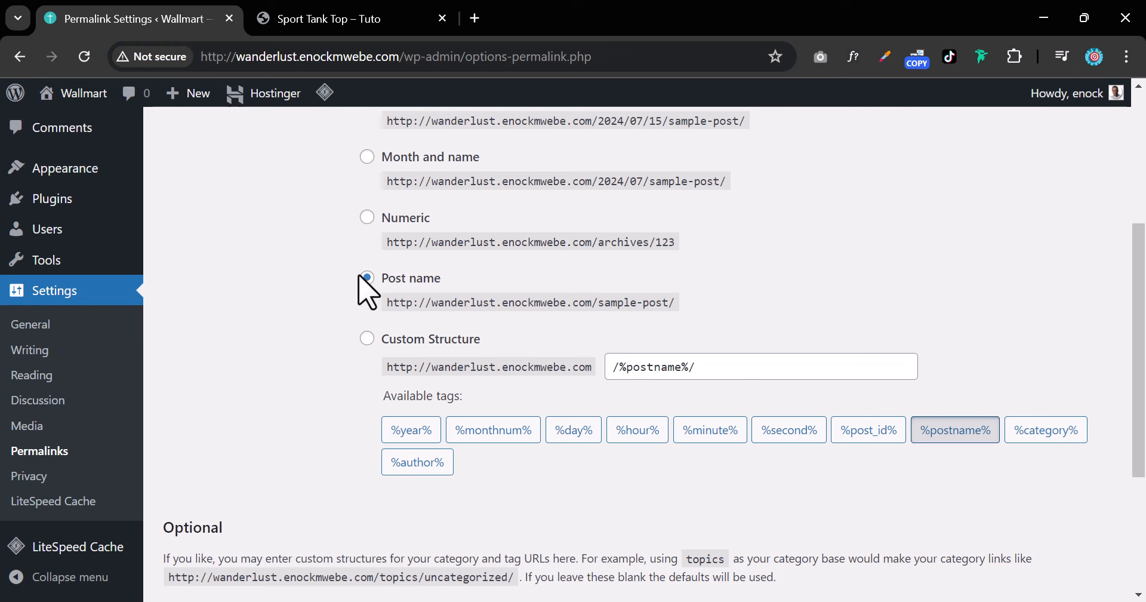
scroll(257, 356, "down", 3)
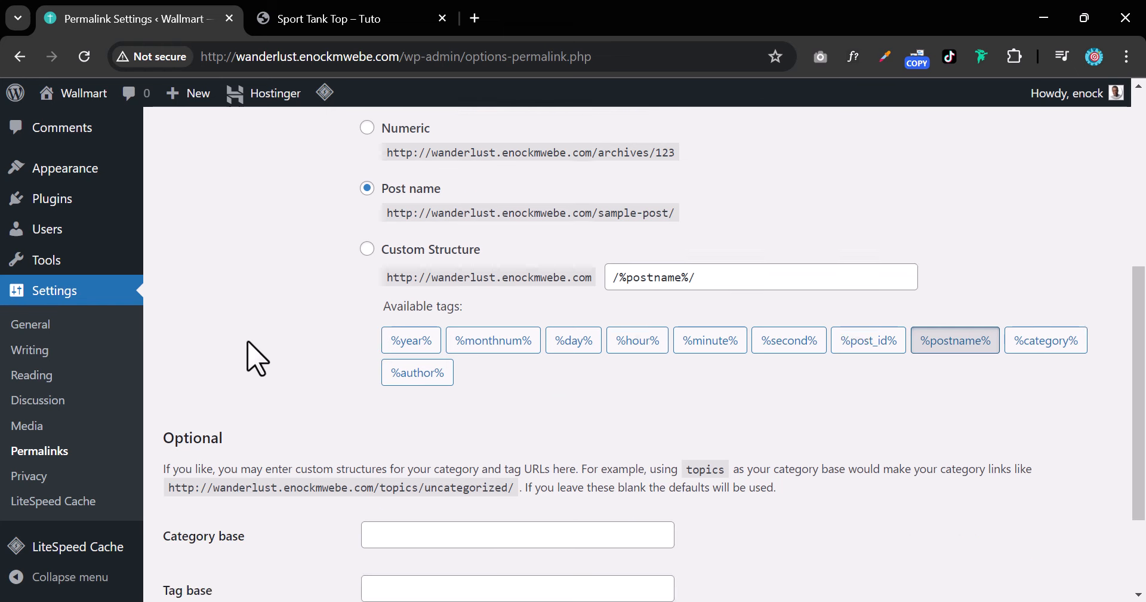
scroll(56, 472, "down", 1)
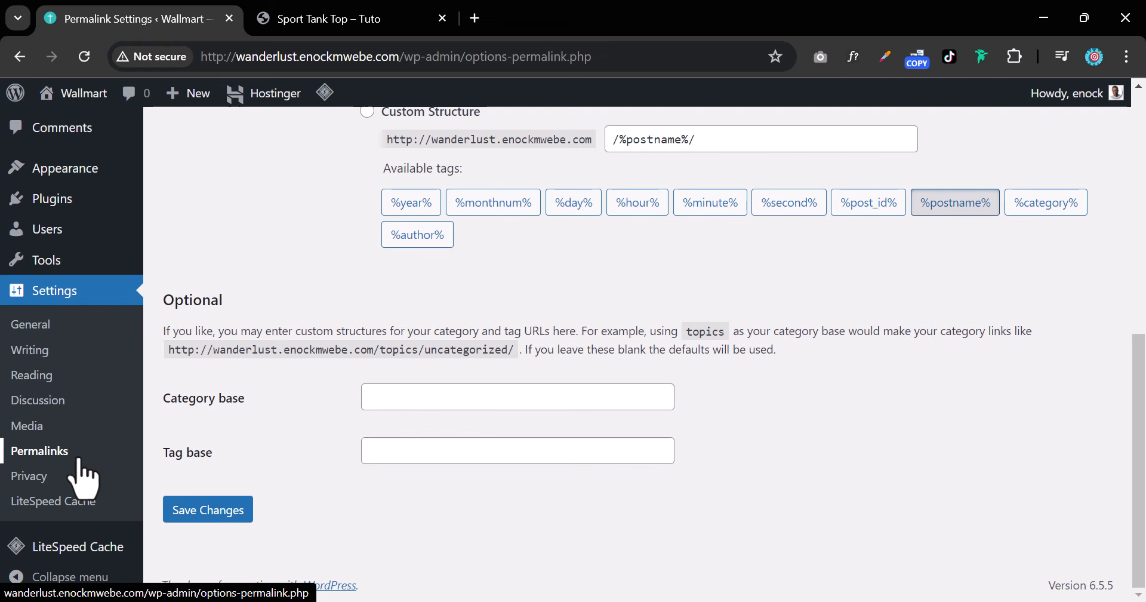
Open the list of installed plugins.
scroll(77, 478, "up", 5)
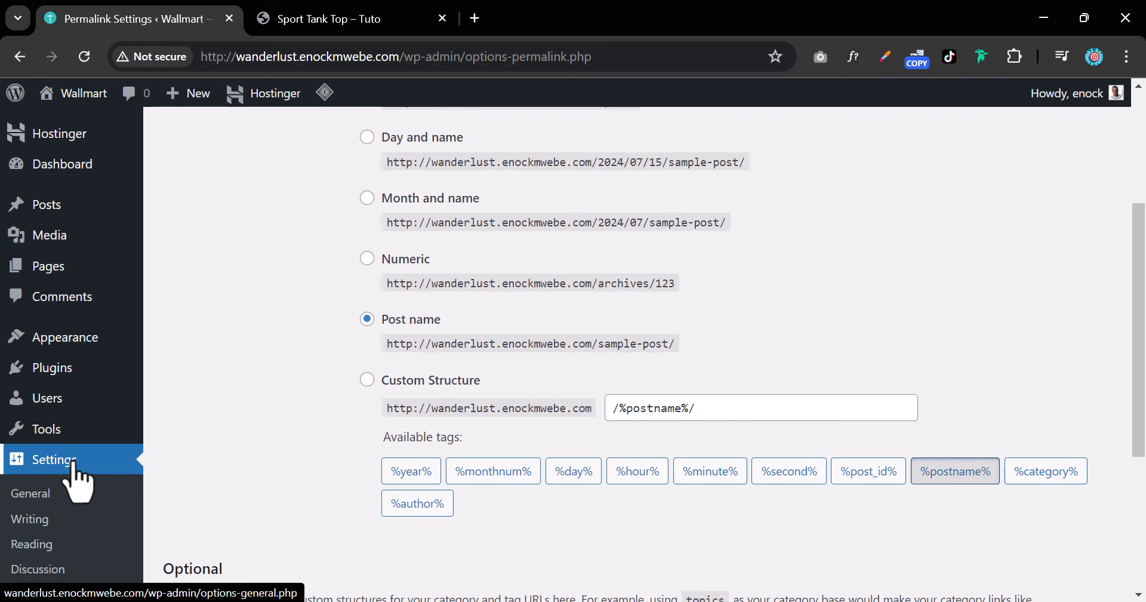
left_click(58, 367)
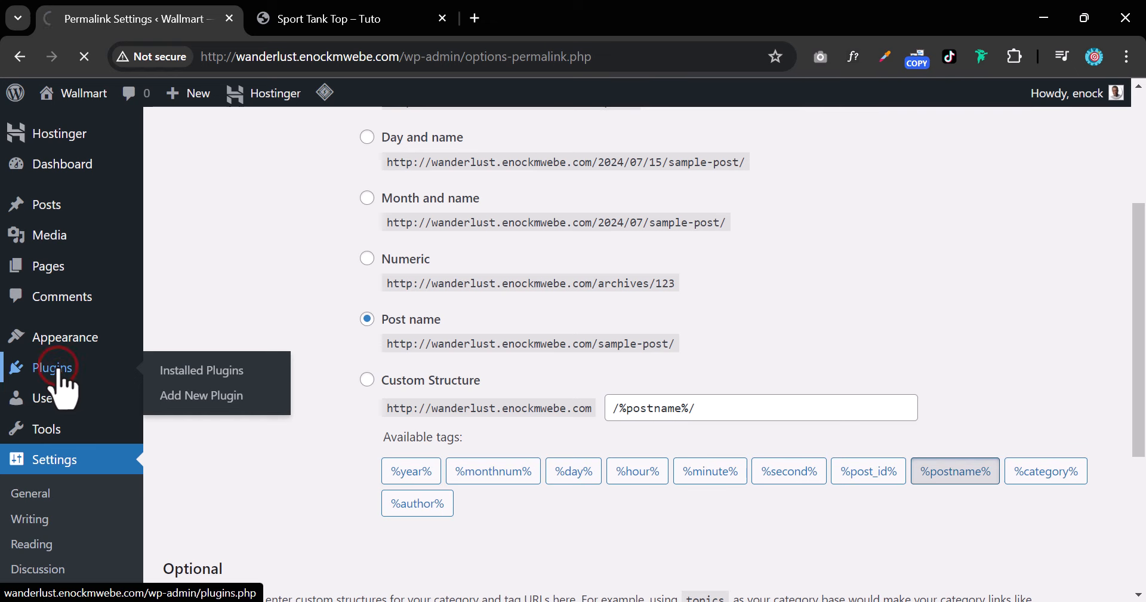
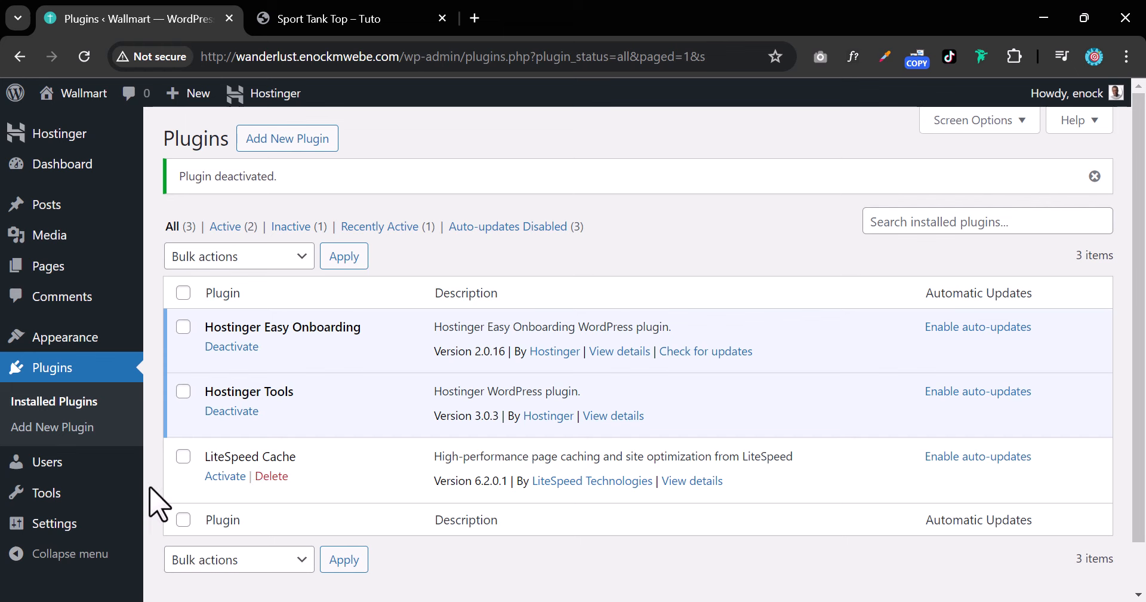
mouse_move(100, 490)
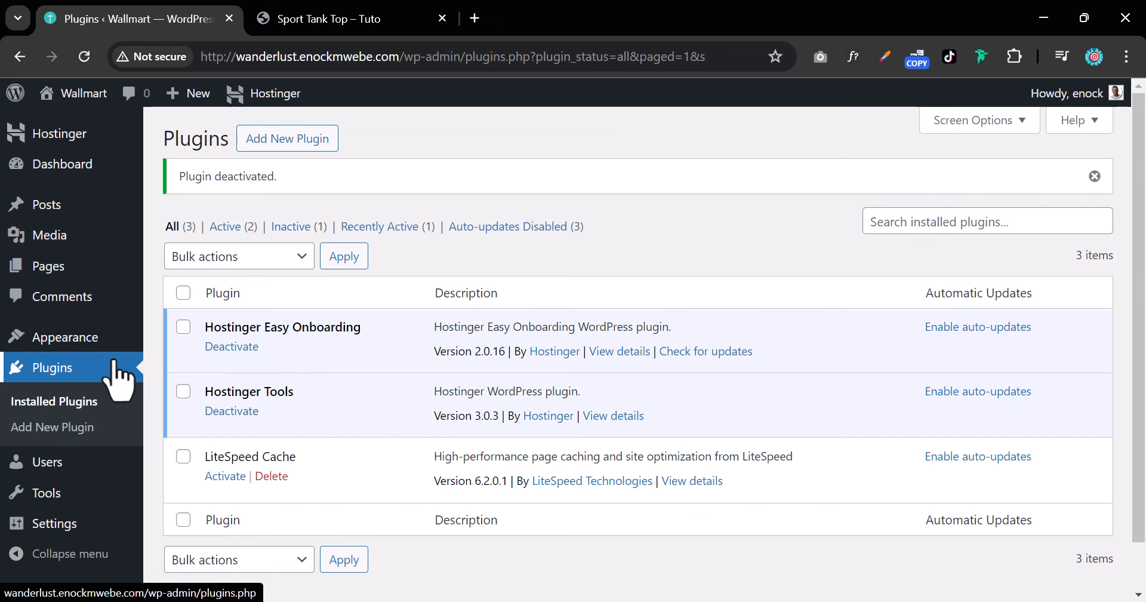
scroll(117, 382, "down", 1)
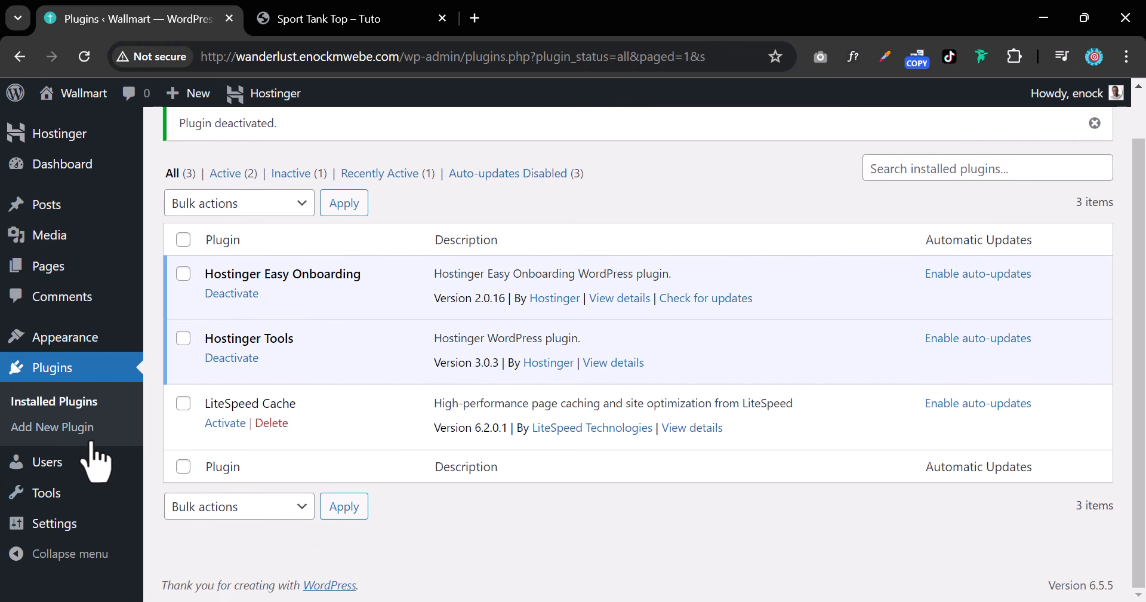
Search the web for "woodmart theme" and open the theme's ThemeForest product page.
left_click(387, 20)
left_click(393, 58)
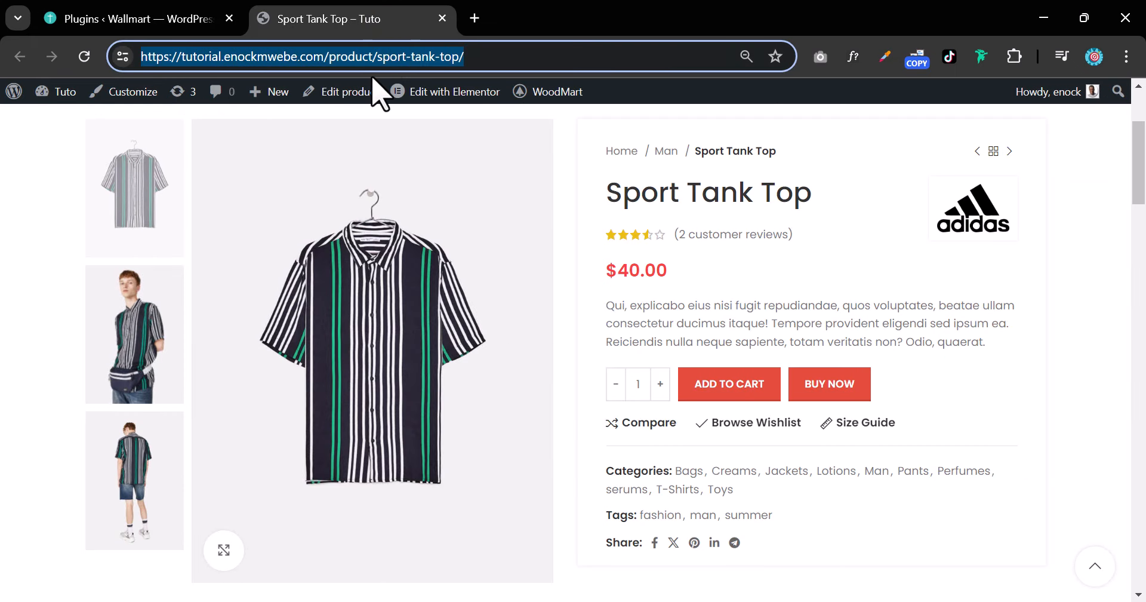
type("woodmart theme")
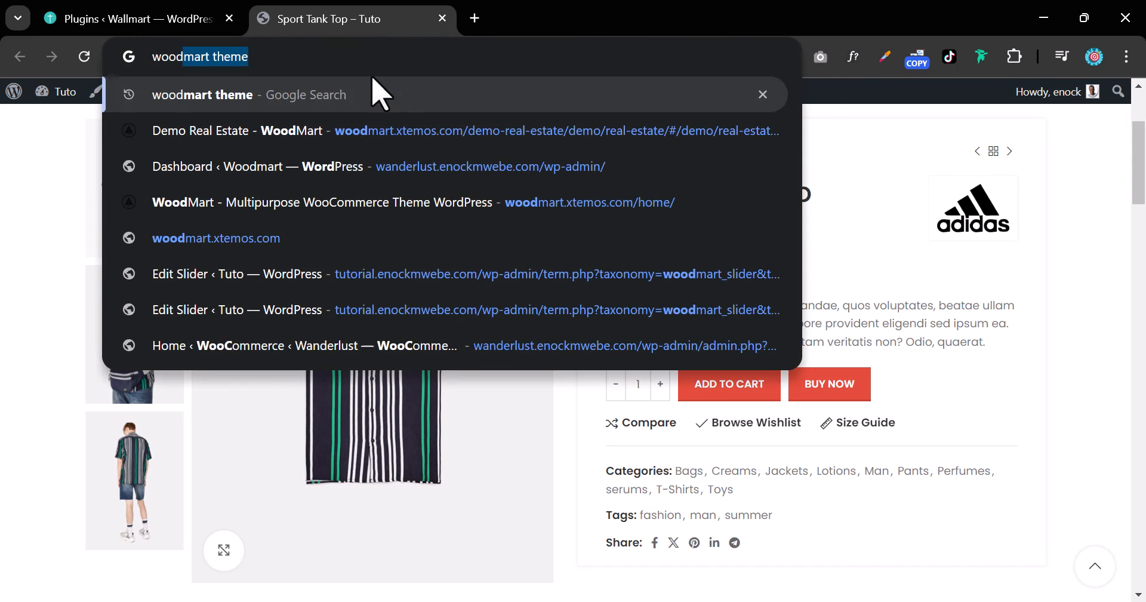
key("Return")
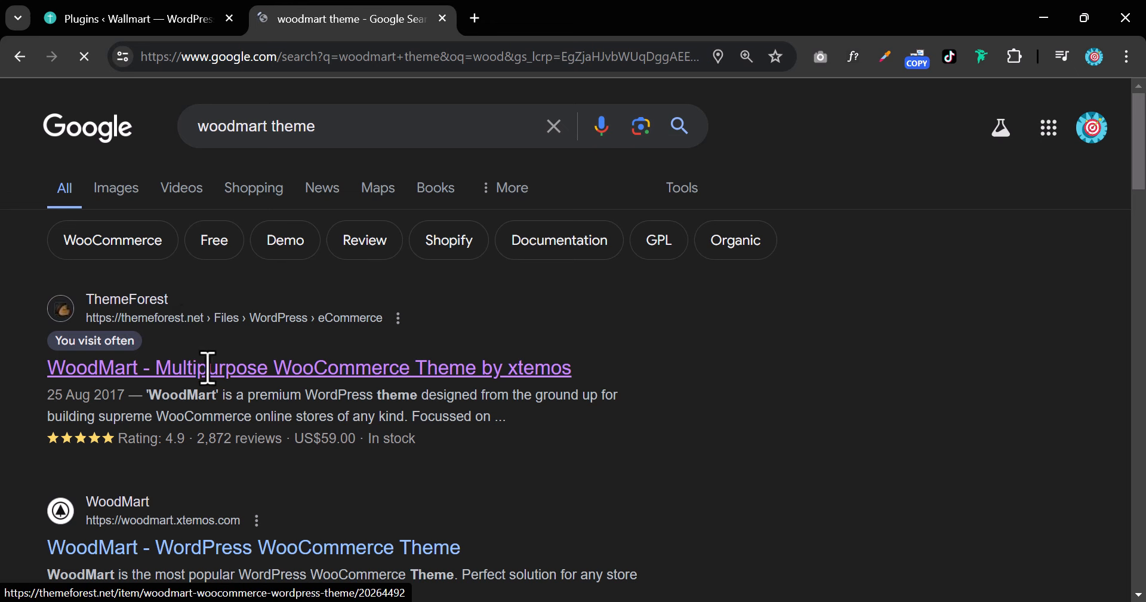
scroll(205, 363, "down", 3)
scroll(205, 378, "up", 2)
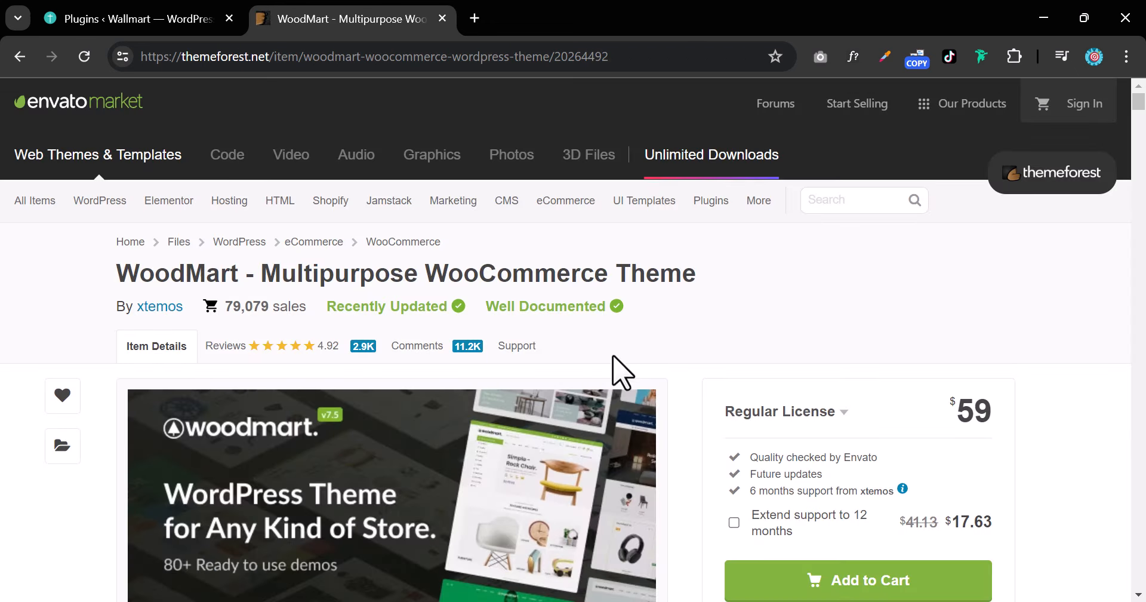
scroll(597, 346, "down", 3)
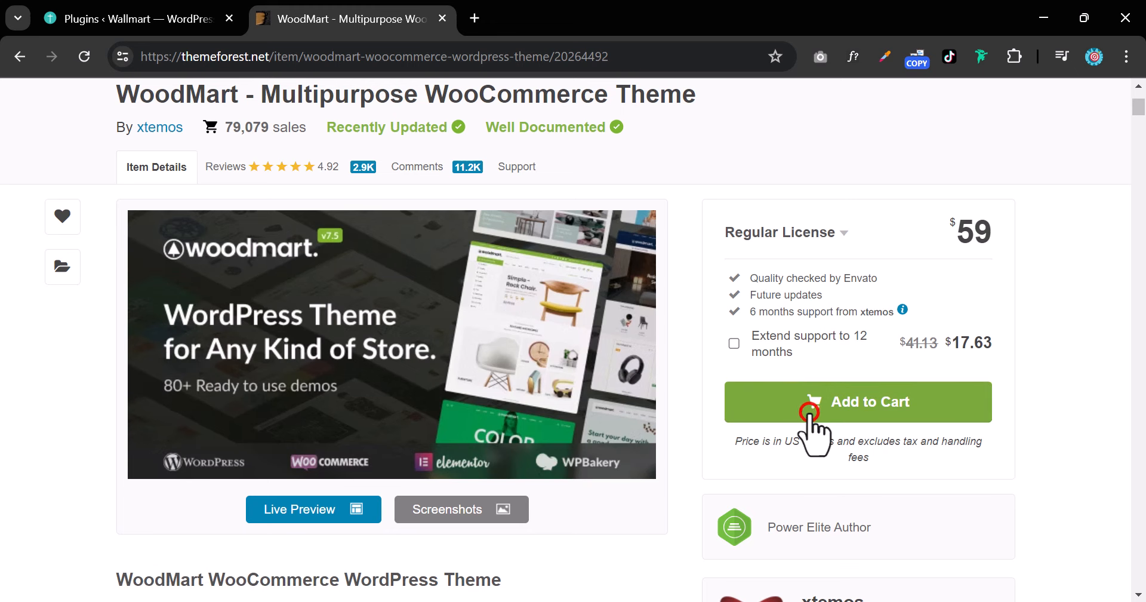
Add the WoodMart theme with the Regular License to the cart, and close its ThemeForest page without checking out.
left_click(813, 408)
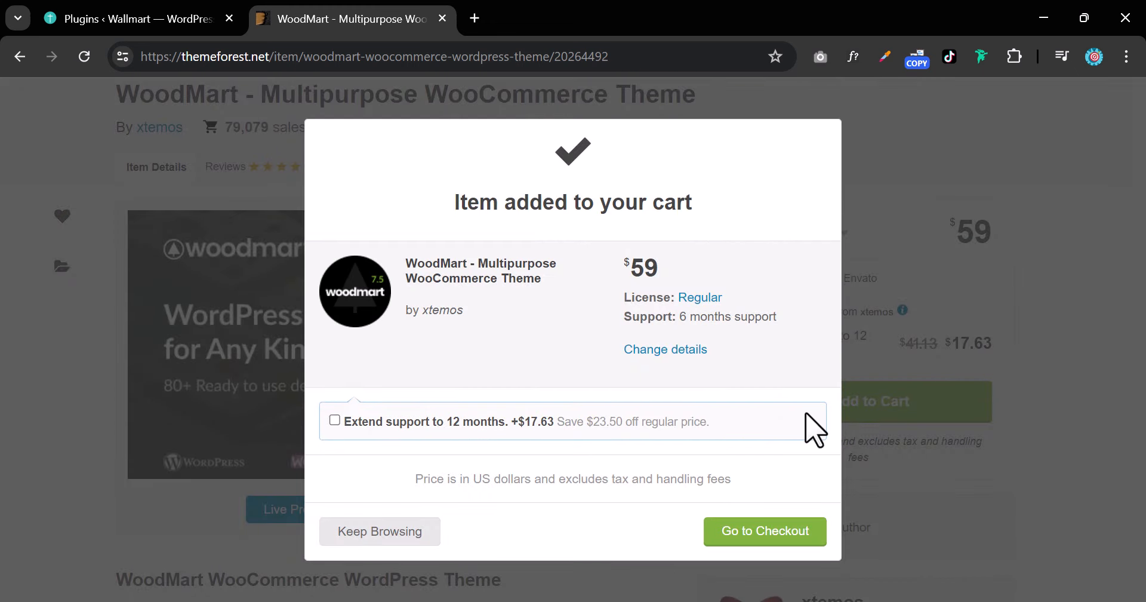
left_click(914, 357)
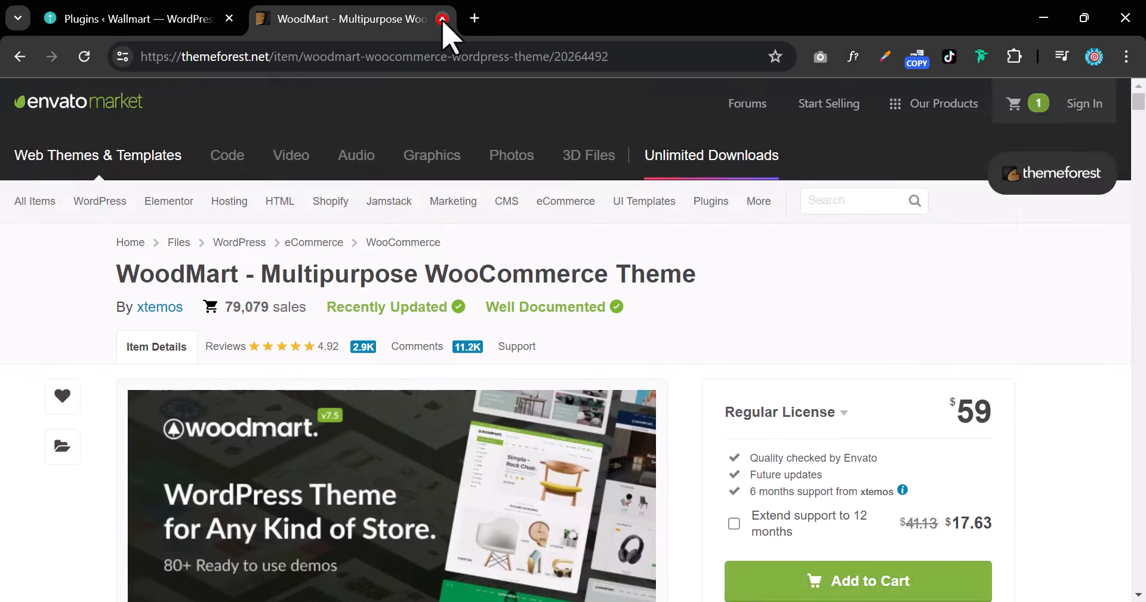
left_click(442, 19)
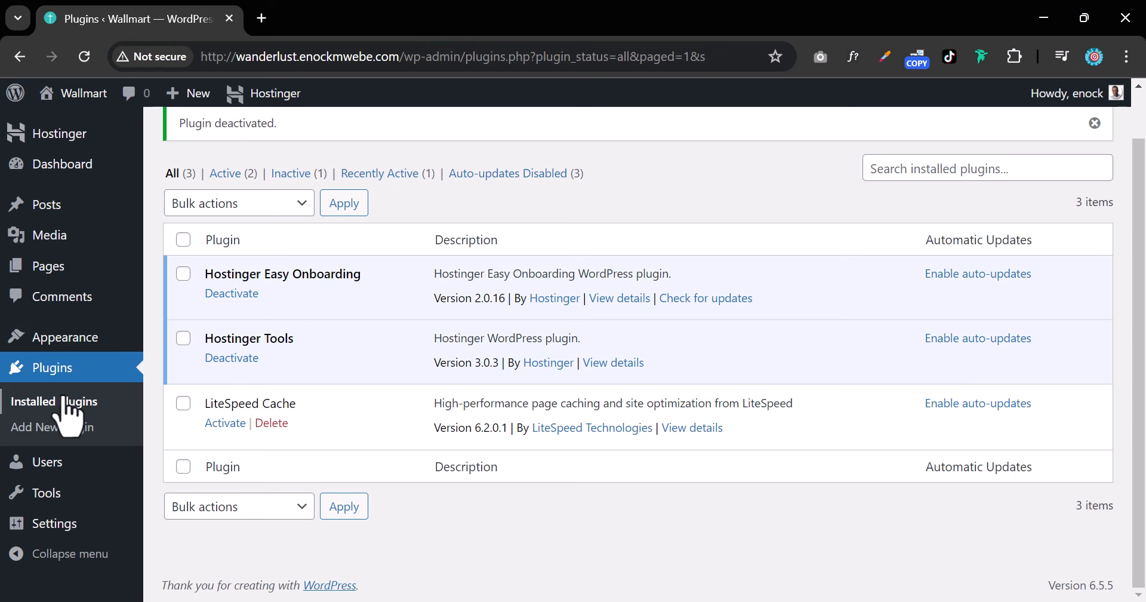
Open the upload form for adding a new theme to the WordPress site from a .zip file.
mouse_move(85, 339)
left_click(239, 336)
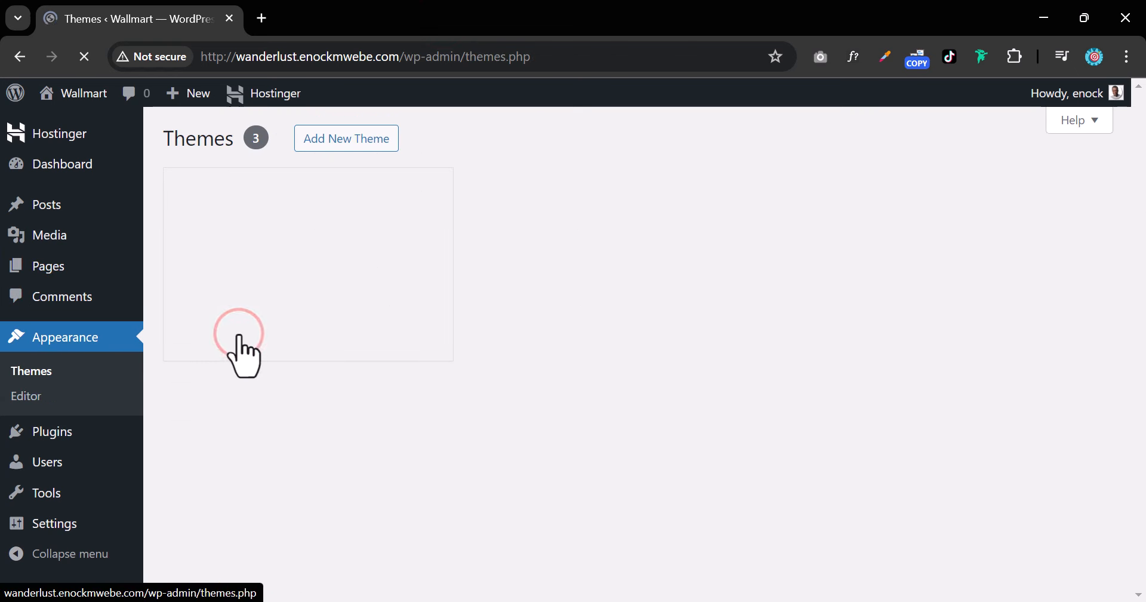
left_click(333, 140)
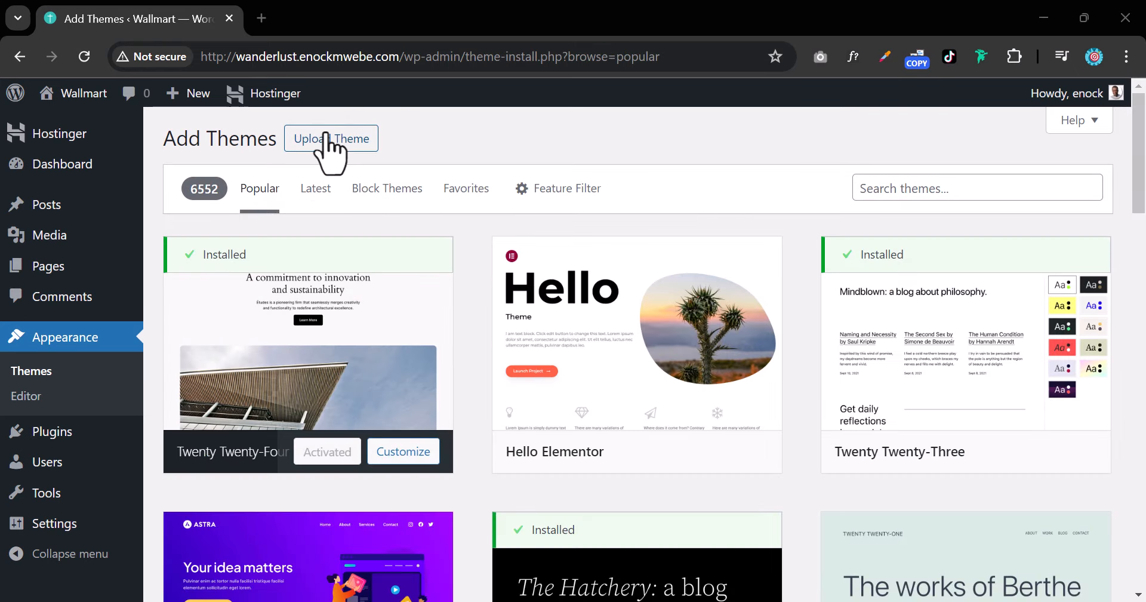
left_click(329, 135)
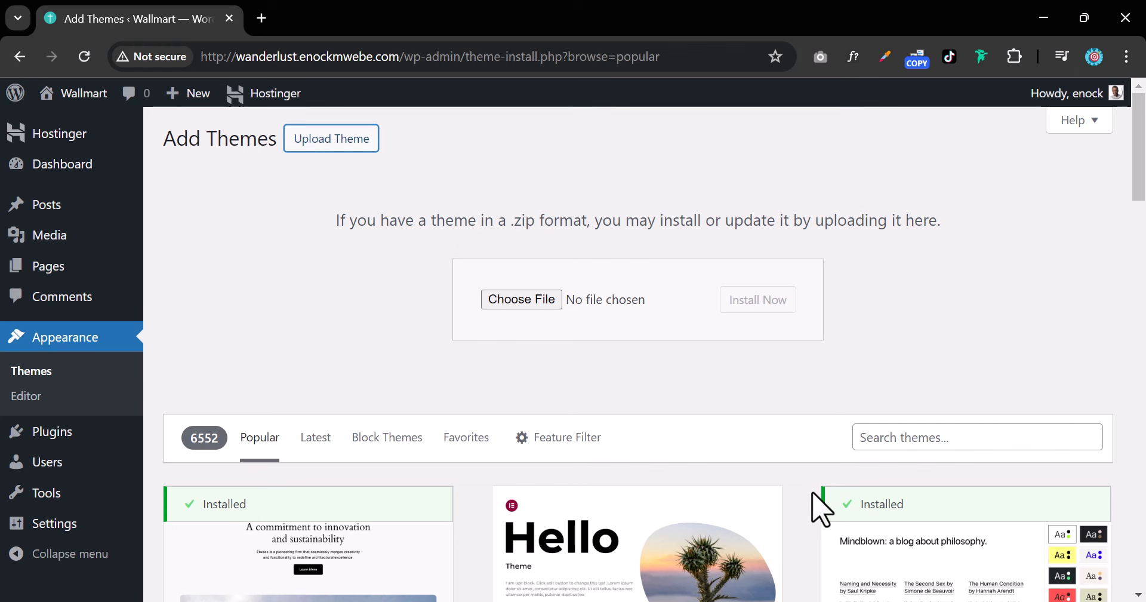
Find woodmart.7.5.1.zip with an Everything file search for "woodm", and install it as the uploaded theme.
left_click(98, 601)
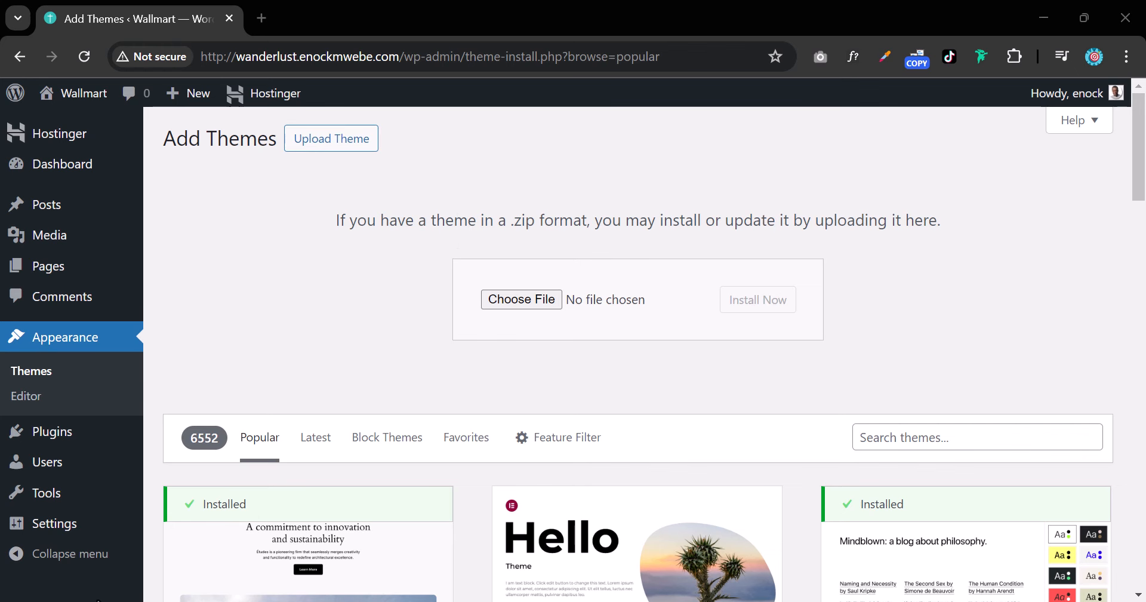
left_click(454, 601)
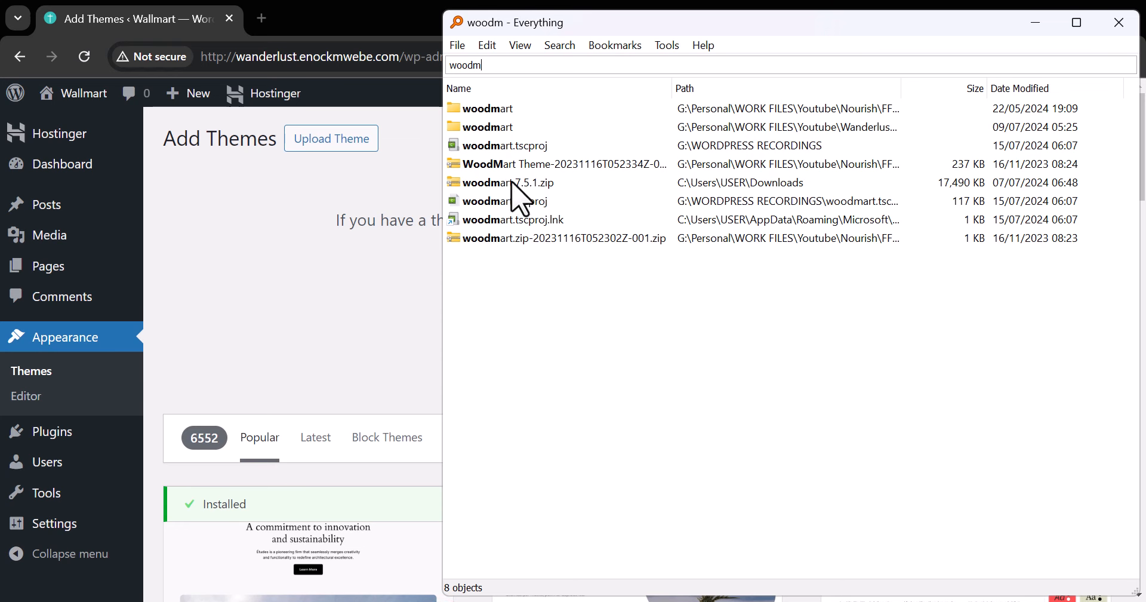
left_click_drag(512, 182, 392, 229)
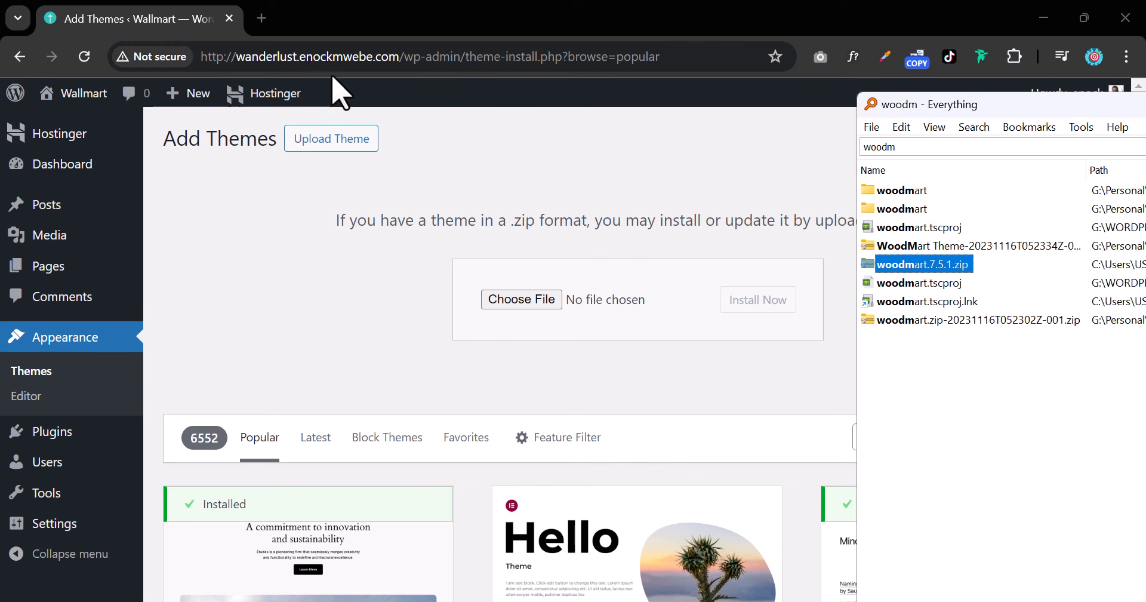
left_click_drag(918, 245, 539, 305)
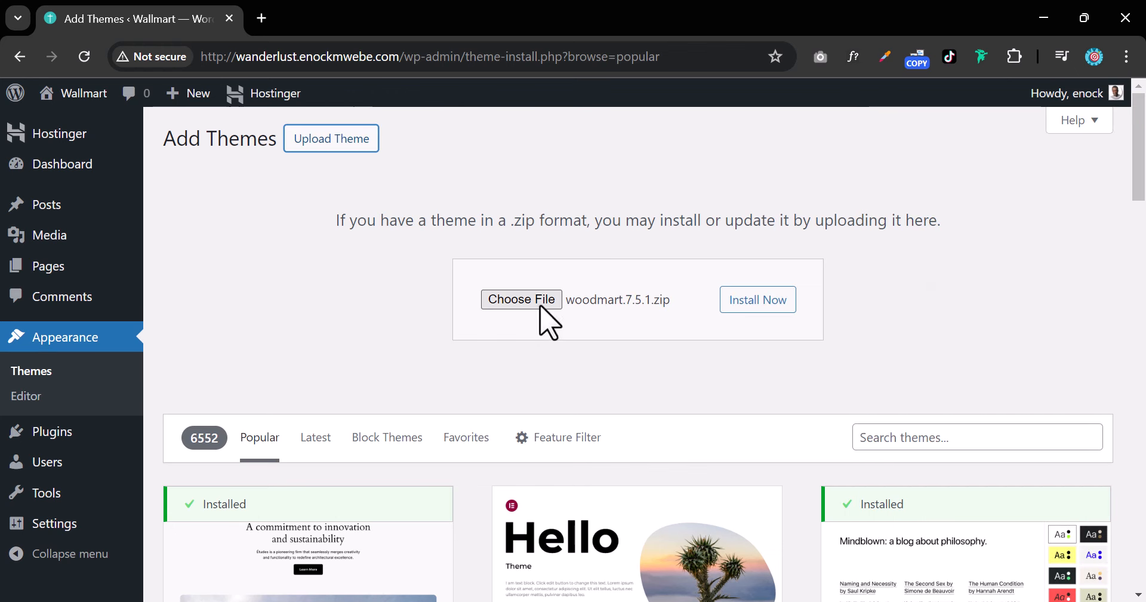
left_click(749, 300)
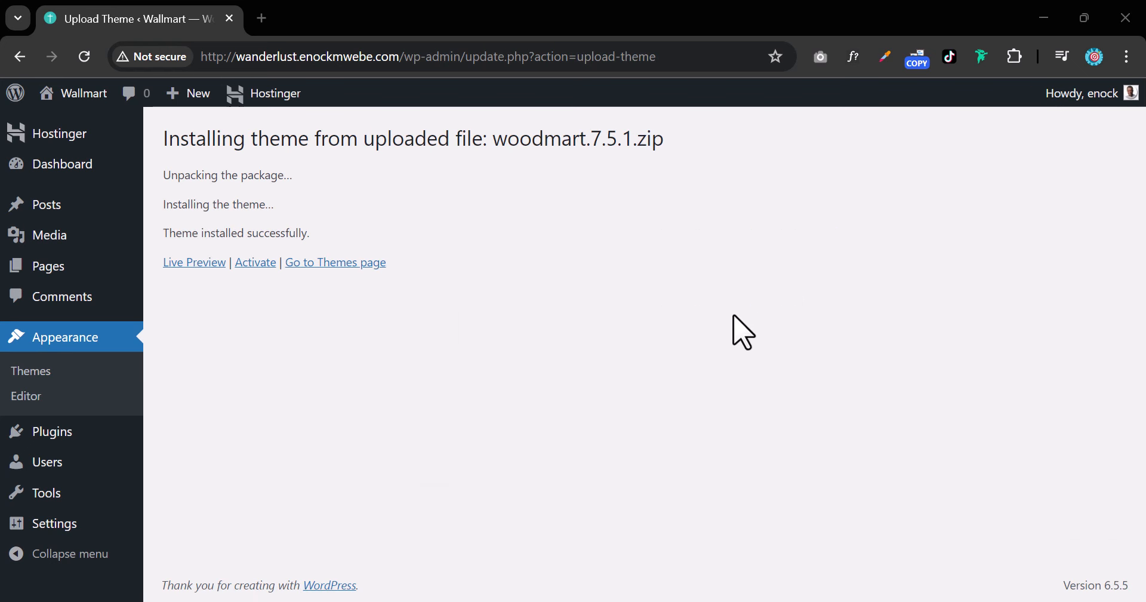
Activate the installed WoodMart theme and start its setup wizard.
left_click(257, 263)
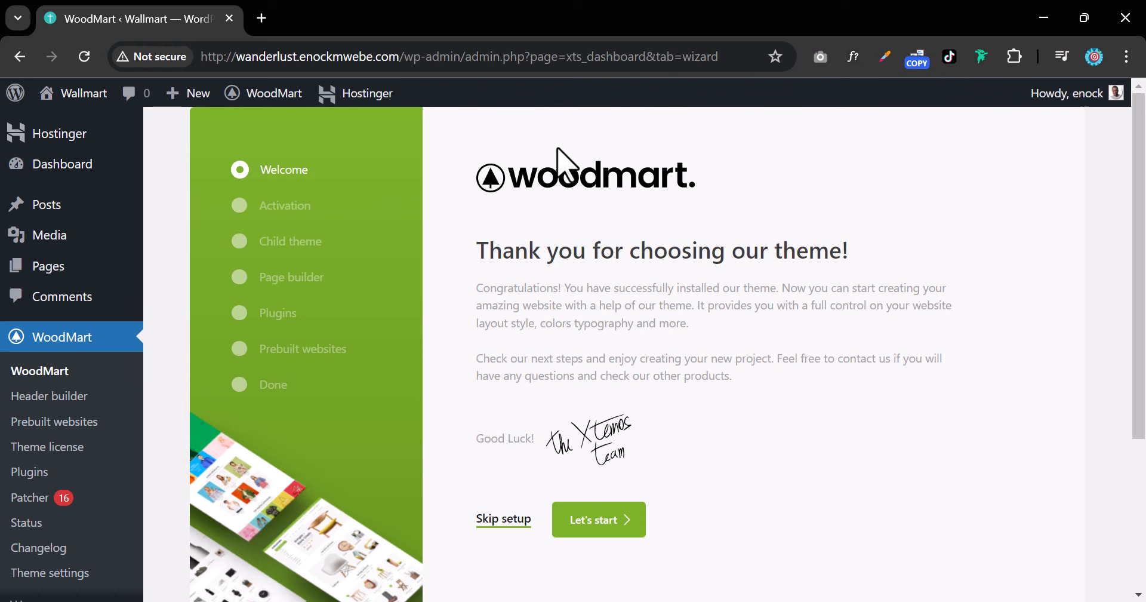
left_click(612, 521)
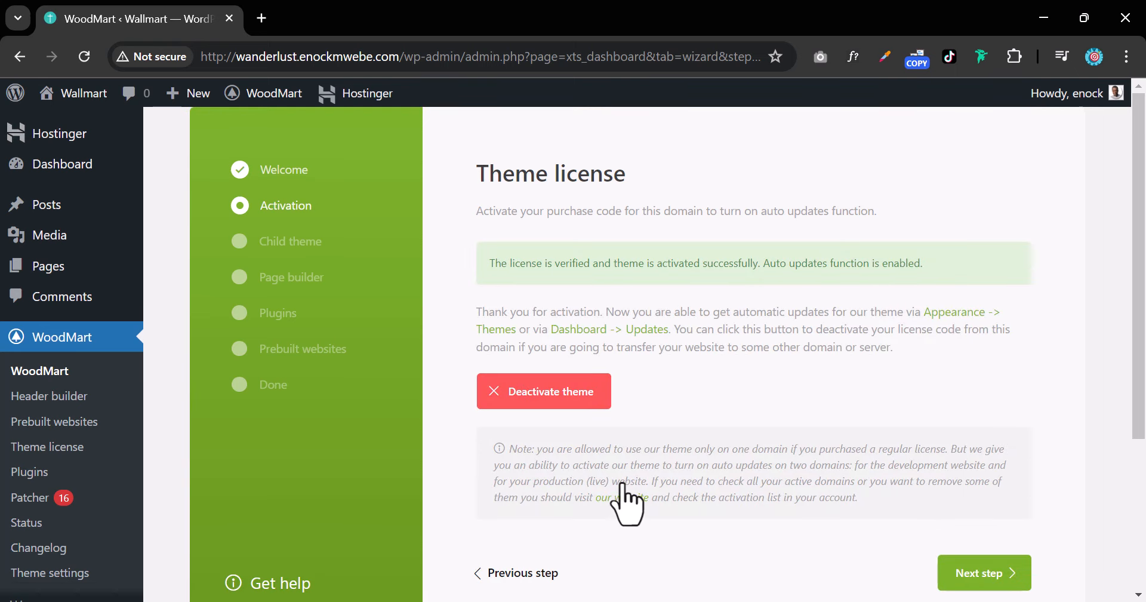
Check the theme license status in the setup wizard and continue to the child theme setup.
left_click_drag(488, 265, 926, 267)
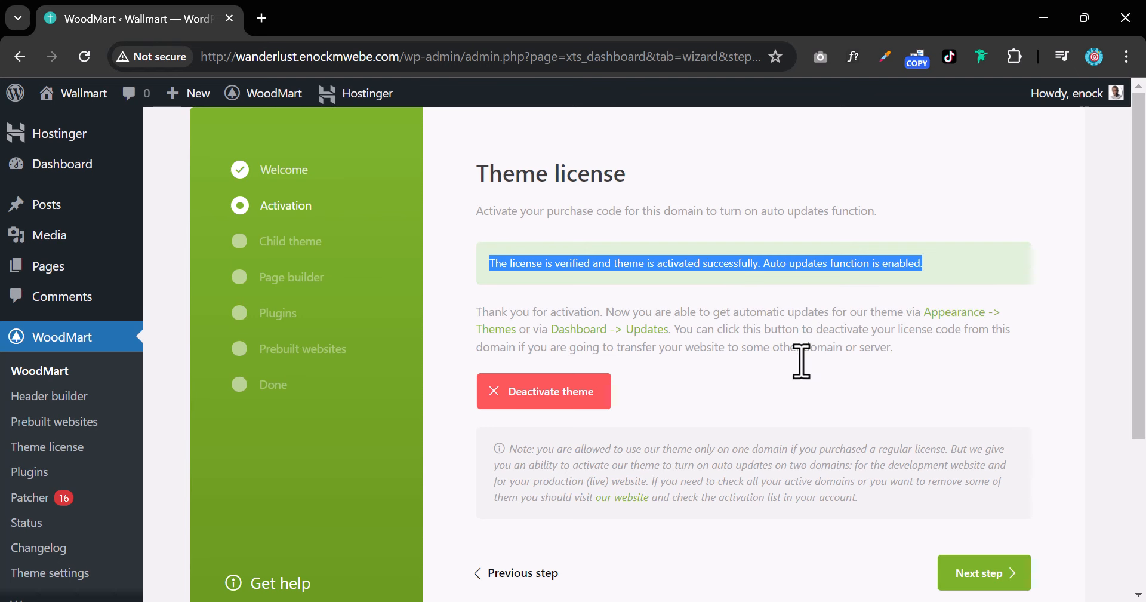
scroll(801, 360, "down", 1)
left_click(970, 485)
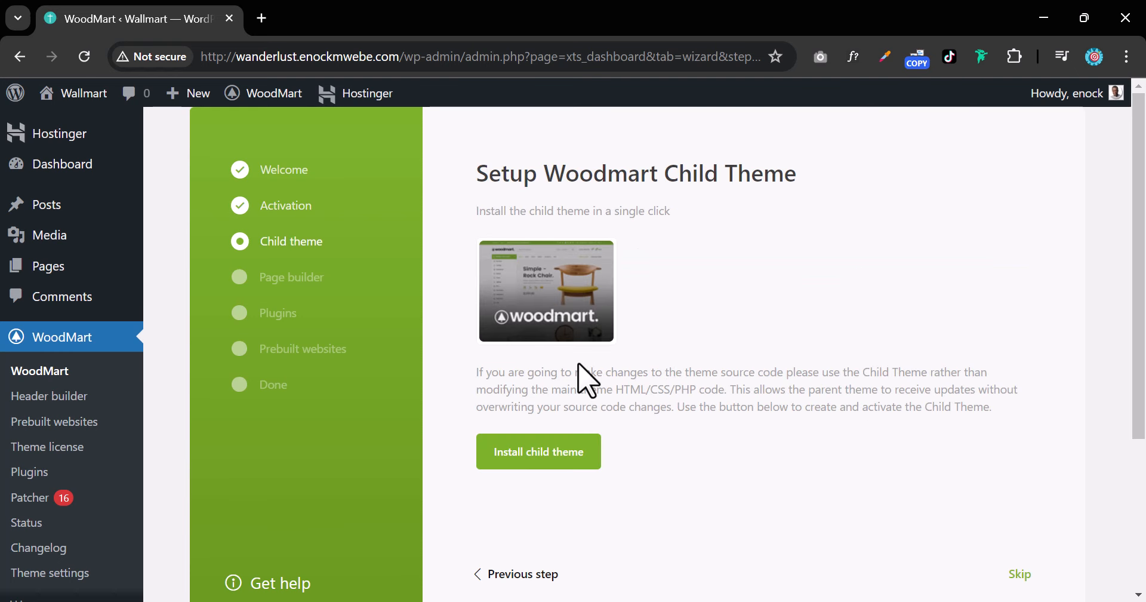
Install the WoodMart child theme and continue to the page builder selection.
left_click(529, 454)
left_click_drag(472, 373, 1006, 417)
scroll(913, 436, "down", 3)
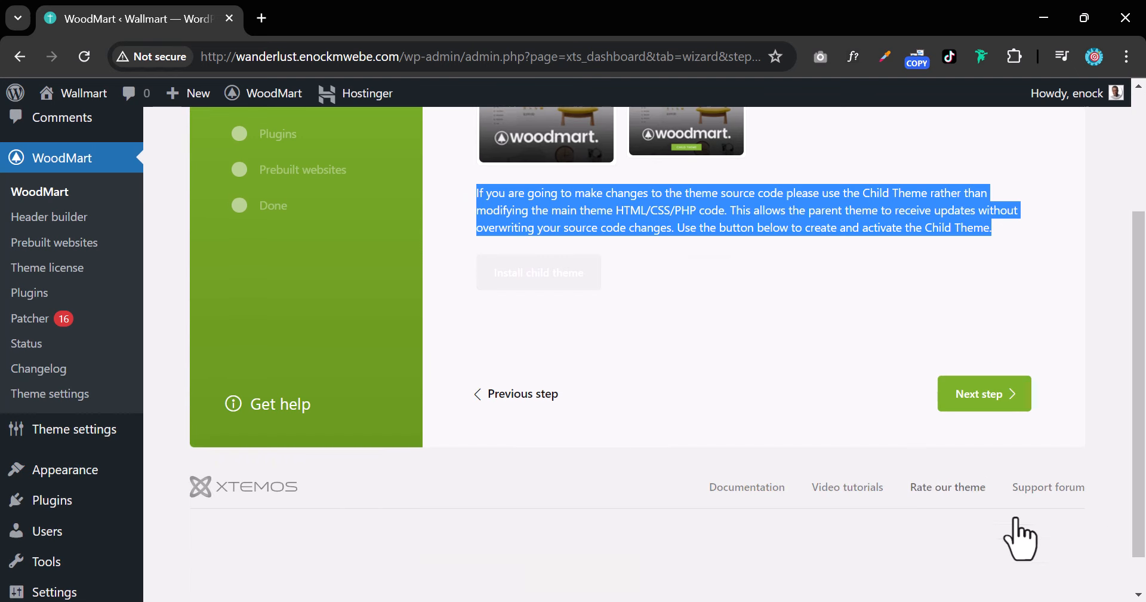
left_click(982, 392)
scroll(908, 410, "up", 3)
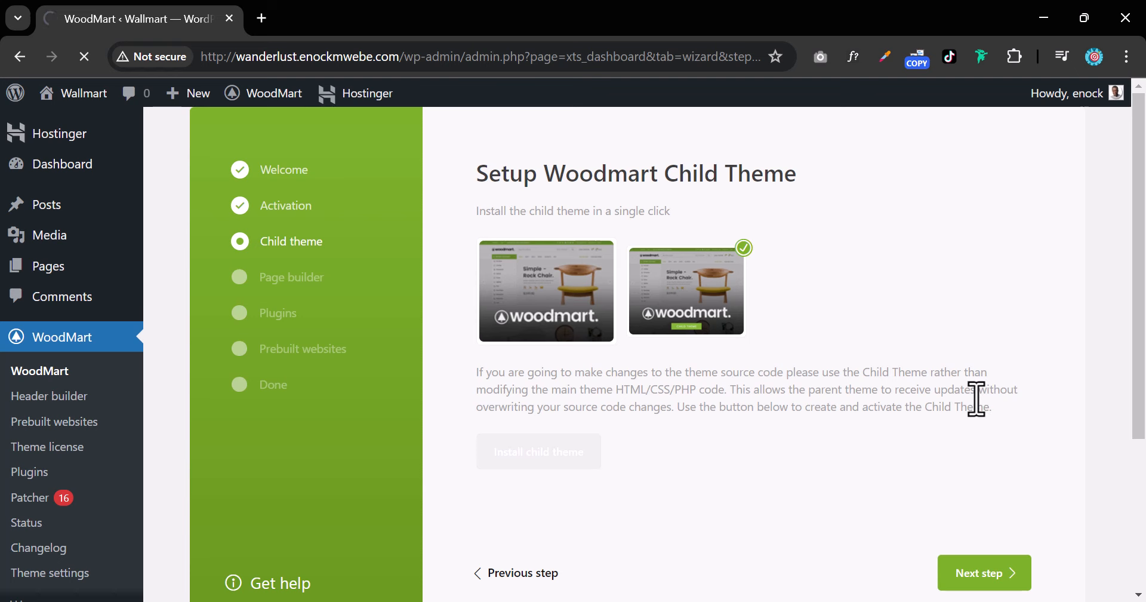
Select Elementor as the page builder plugin and continue to the plugins activation.
scroll(974, 423, "up", 3)
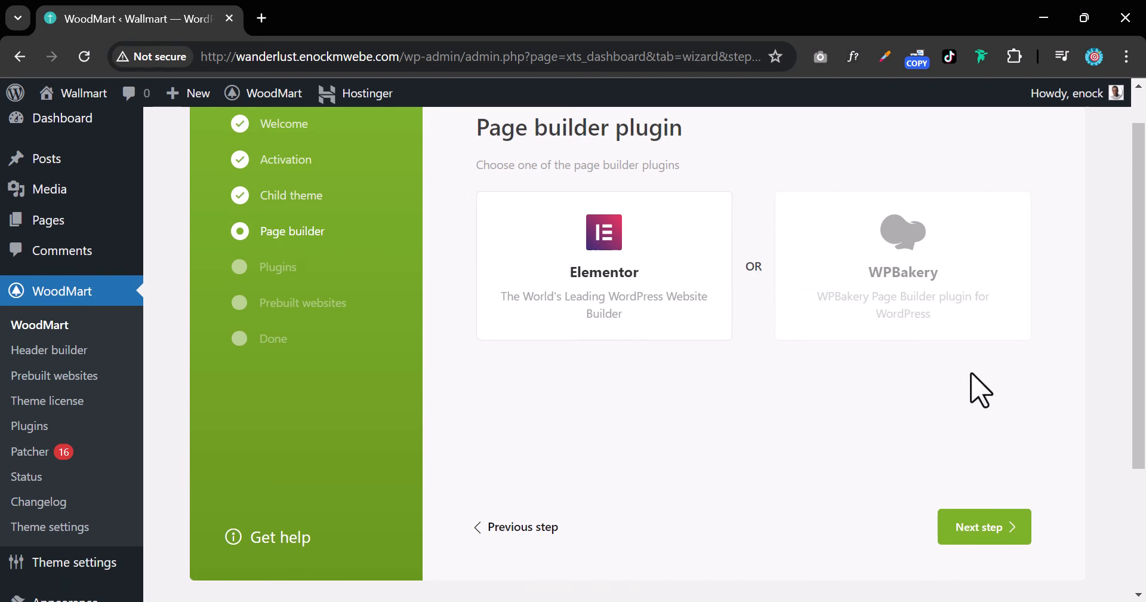
left_click(901, 233)
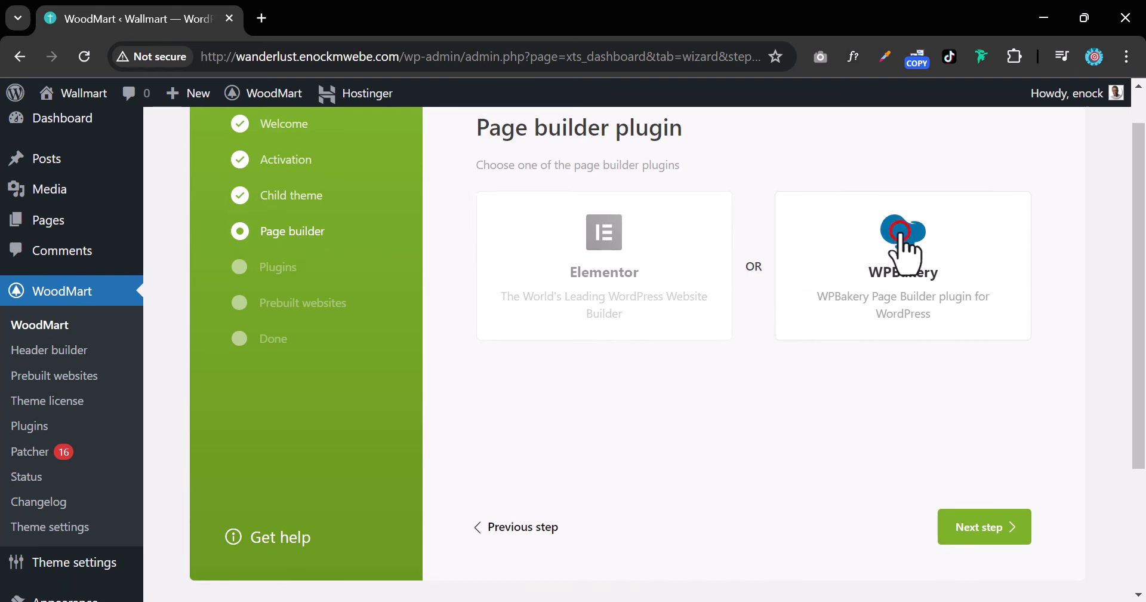
left_click(601, 239)
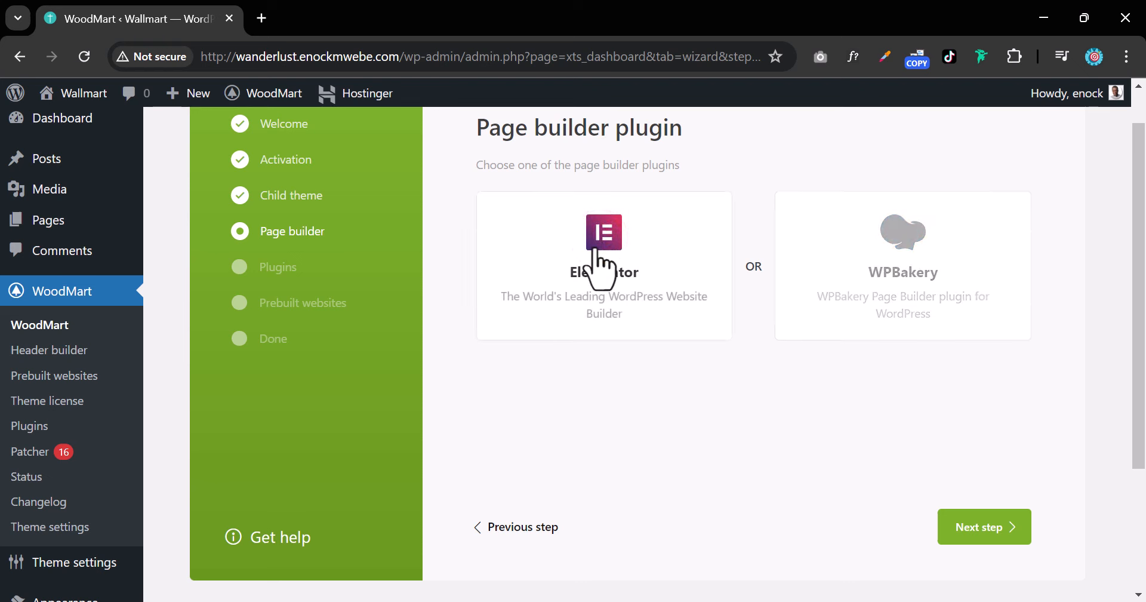
left_click(977, 527)
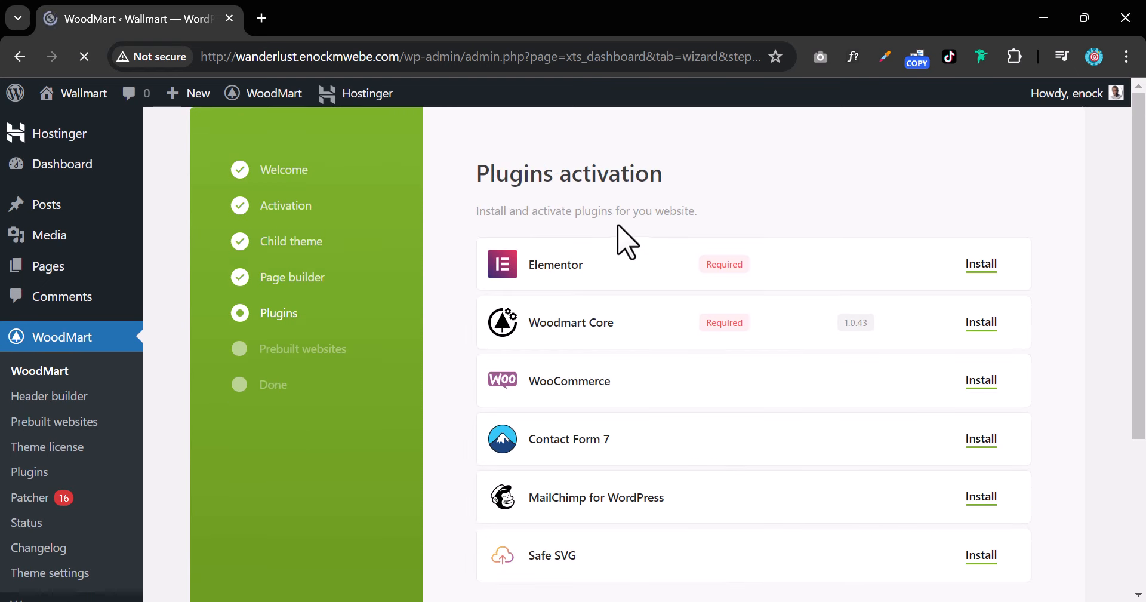
Install and activate all listed plugins: Elementor, Woodmart Core, WooCommerce, Contact Form 7, MailChimp for WordPress and Safe SVG.
scroll(895, 322, "down", 4)
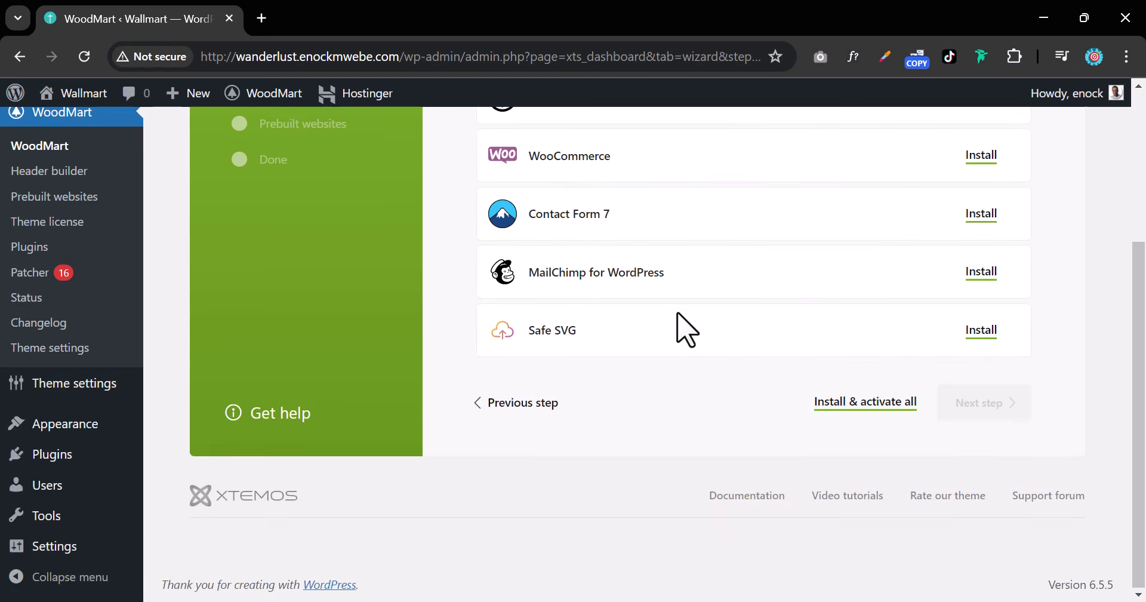
scroll(699, 316, "up", 4)
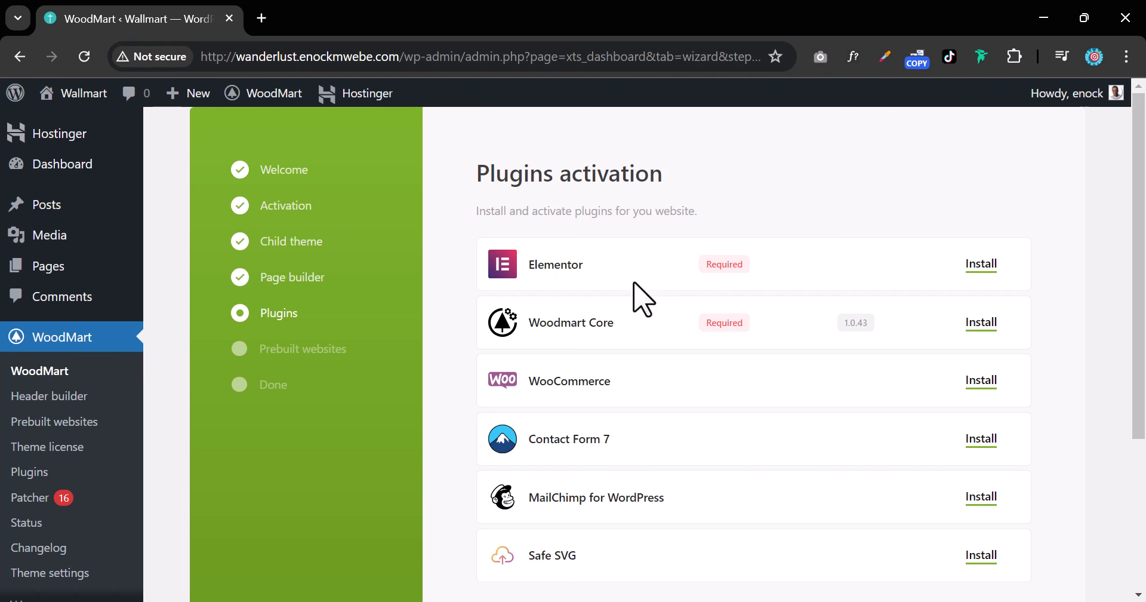
scroll(944, 382, "down", 3)
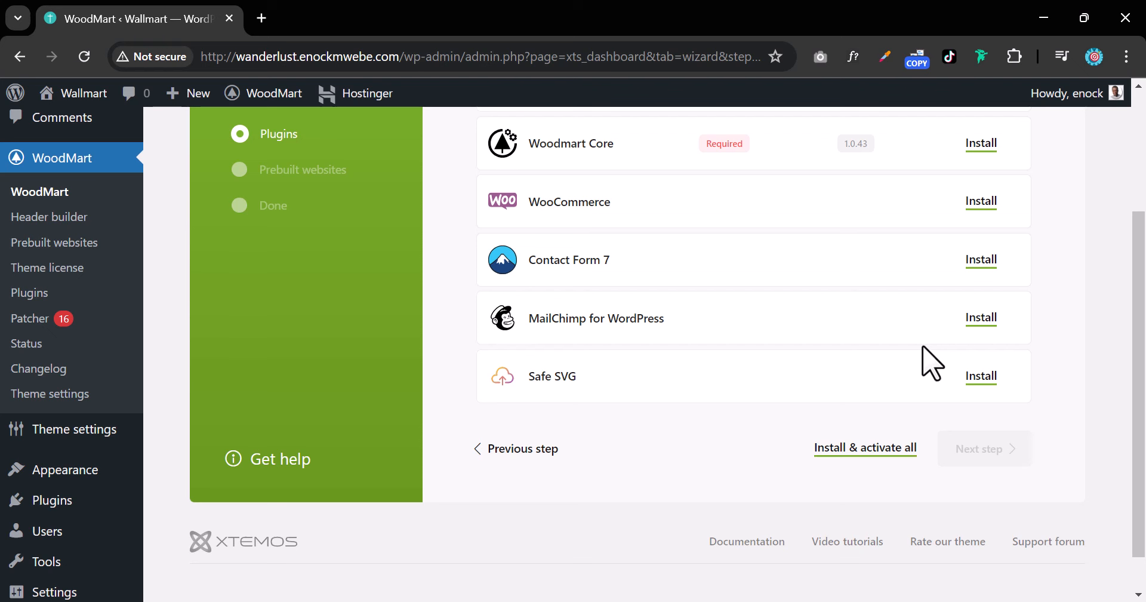
left_click(852, 452)
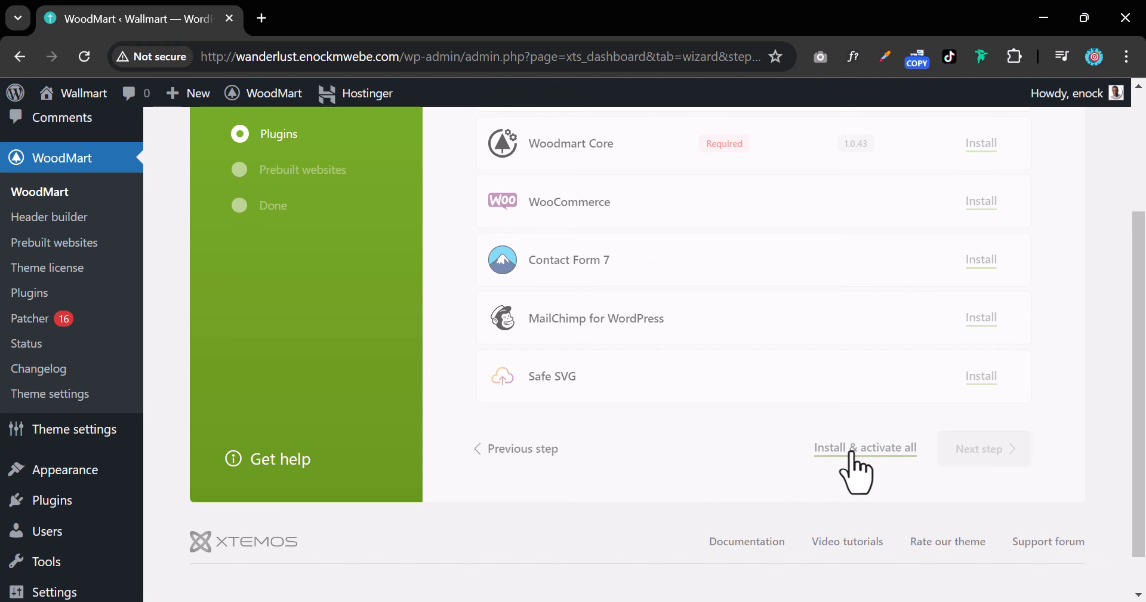
scroll(857, 469, "down", 1)
scroll(870, 422, "up", 3)
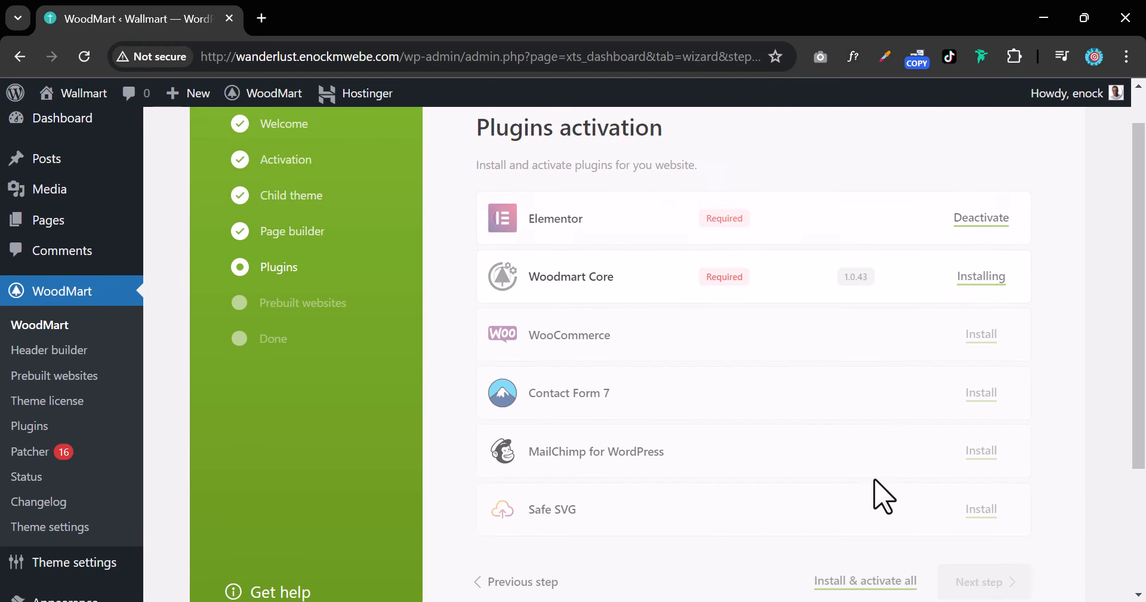
scroll(877, 530, "down", 3)
scroll(878, 529, "up", 3)
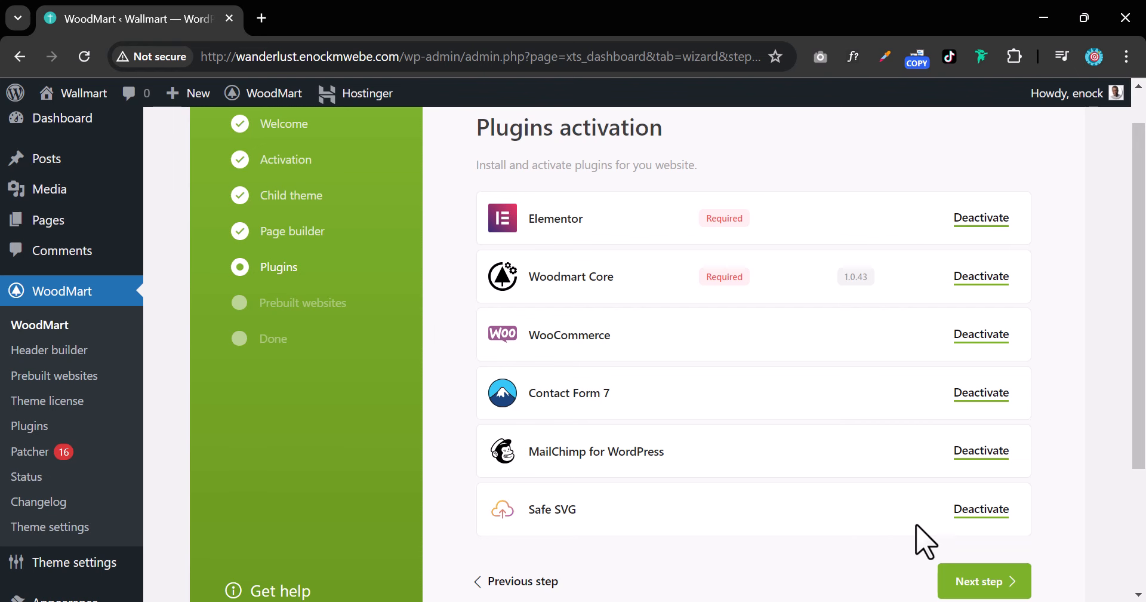
scroll(926, 538, "down", 3)
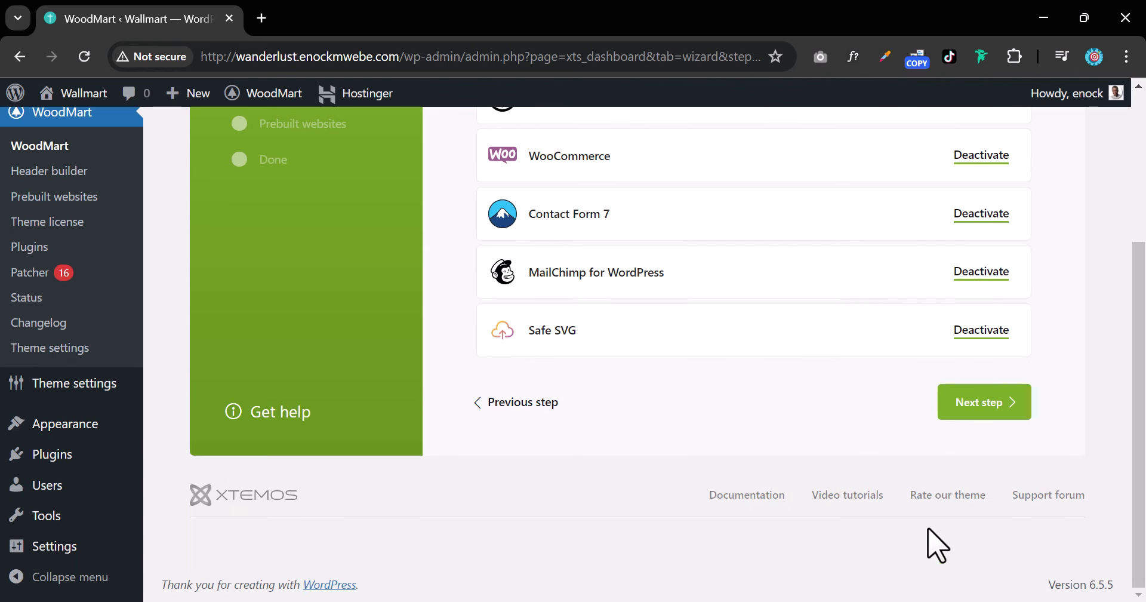
Continue from the plugins to the prebuilt websites step of the setup wizard and browse the available demos.
left_click(979, 398)
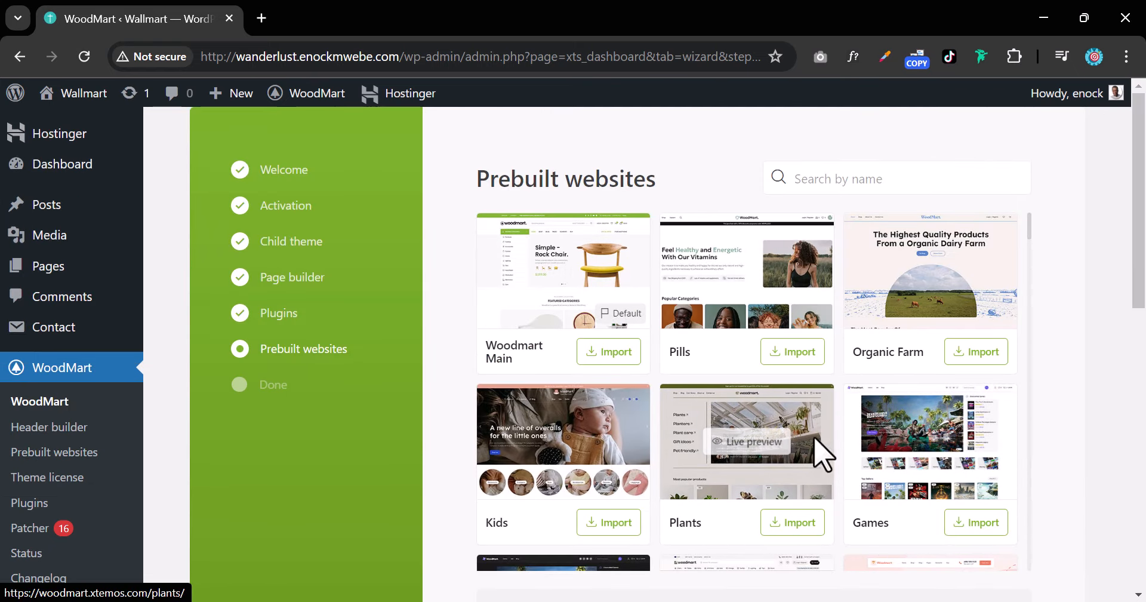
scroll(932, 454, "down", 3)
scroll(627, 379, "down", 3)
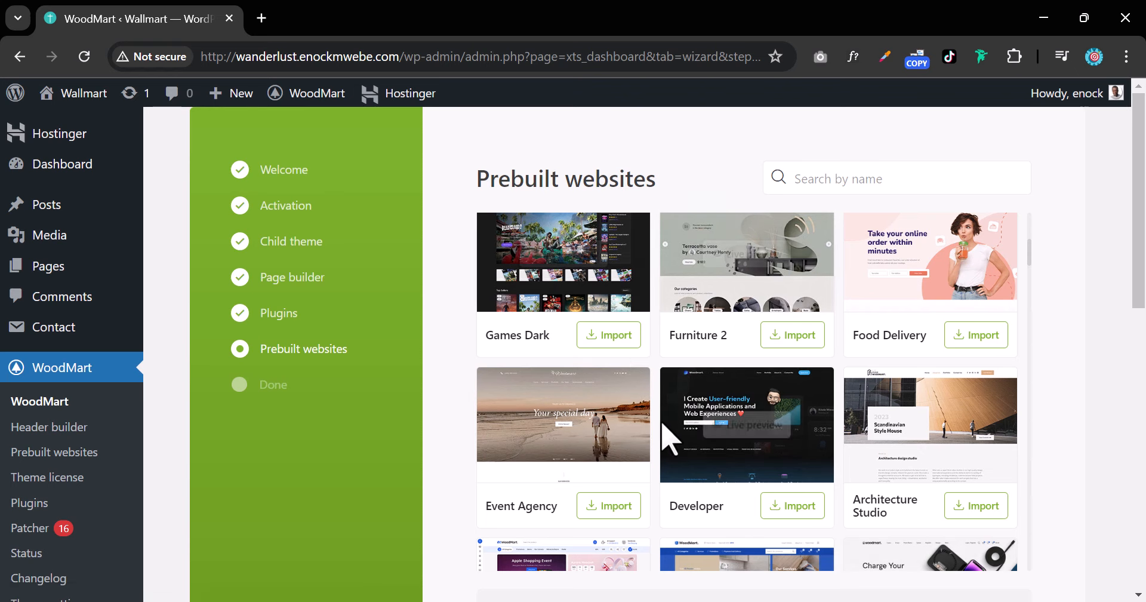
scroll(671, 435, "down", 3)
scroll(669, 440, "up", 5)
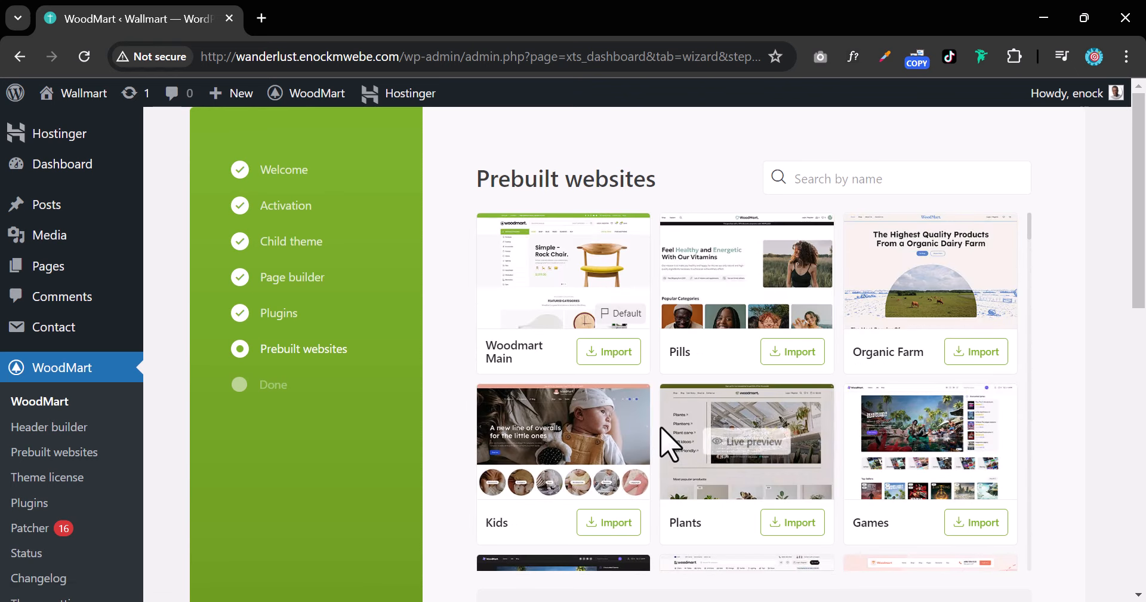
Open the live preview of the Woodmart Main demo, then return to the prebuilt websites list.
right_click(548, 258)
left_click(574, 276)
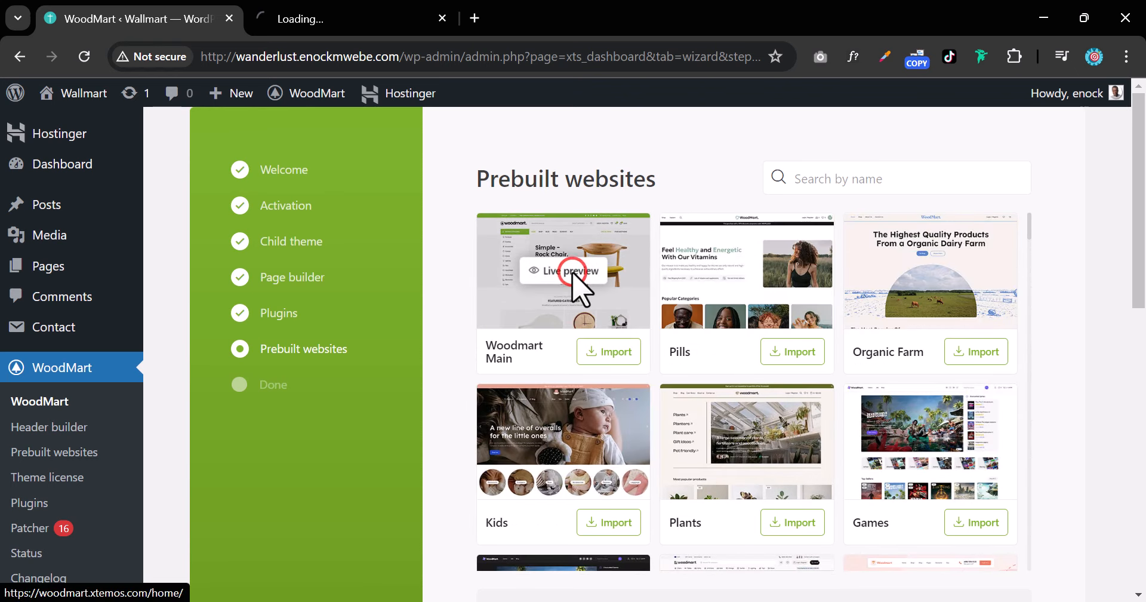
left_click(444, 19)
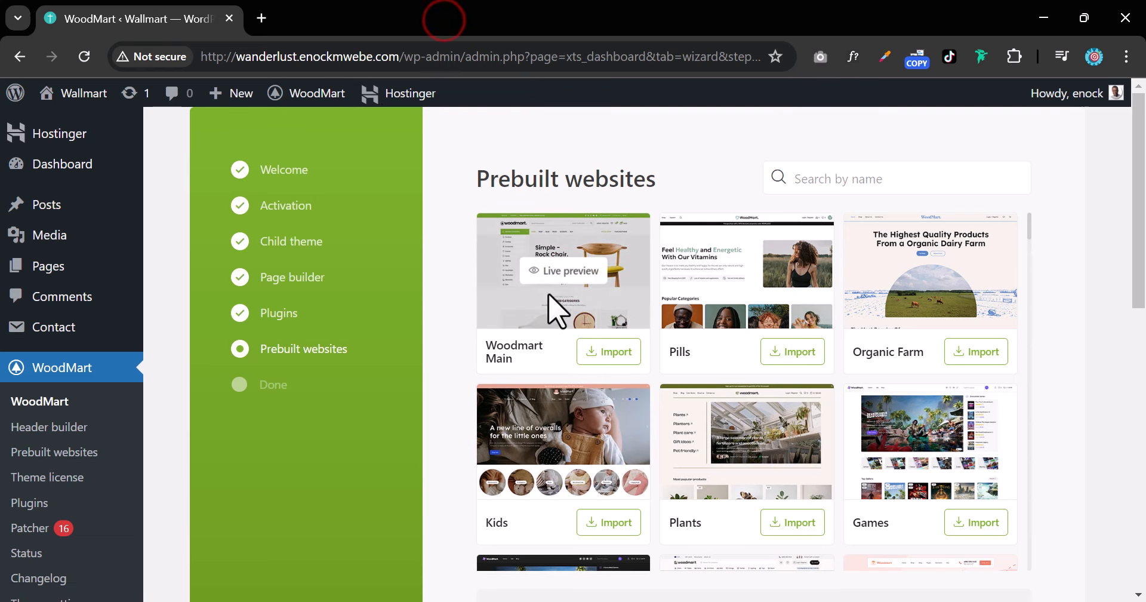
left_click(562, 274)
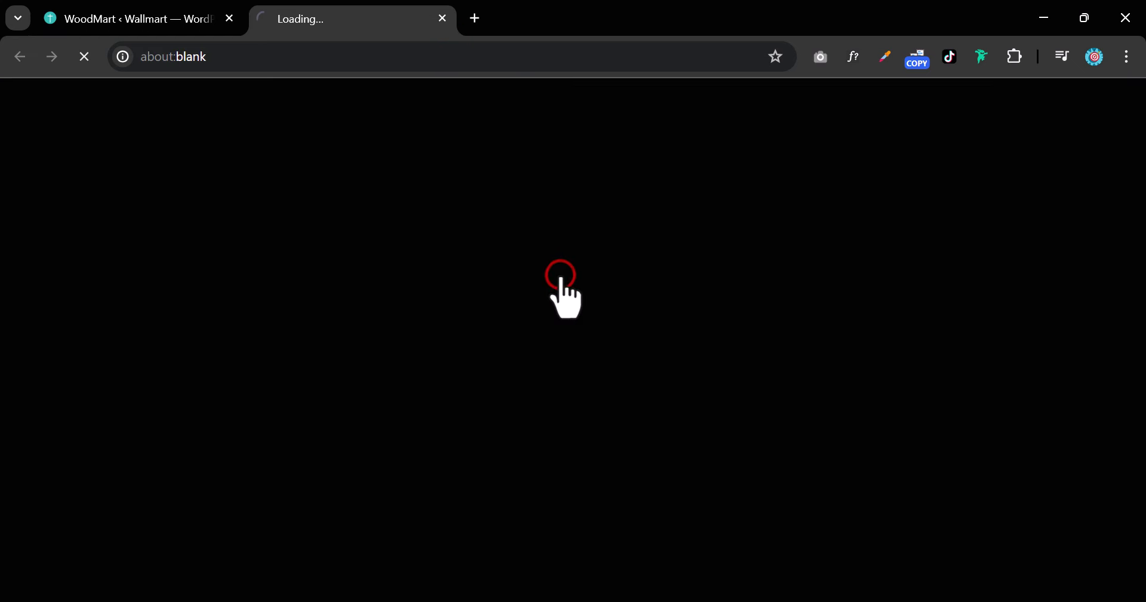
left_click(152, 20)
Find the Mega Electronics demo among the prebuilt websites, open its live preview and look through its home page.
scroll(776, 325, "down", 3)
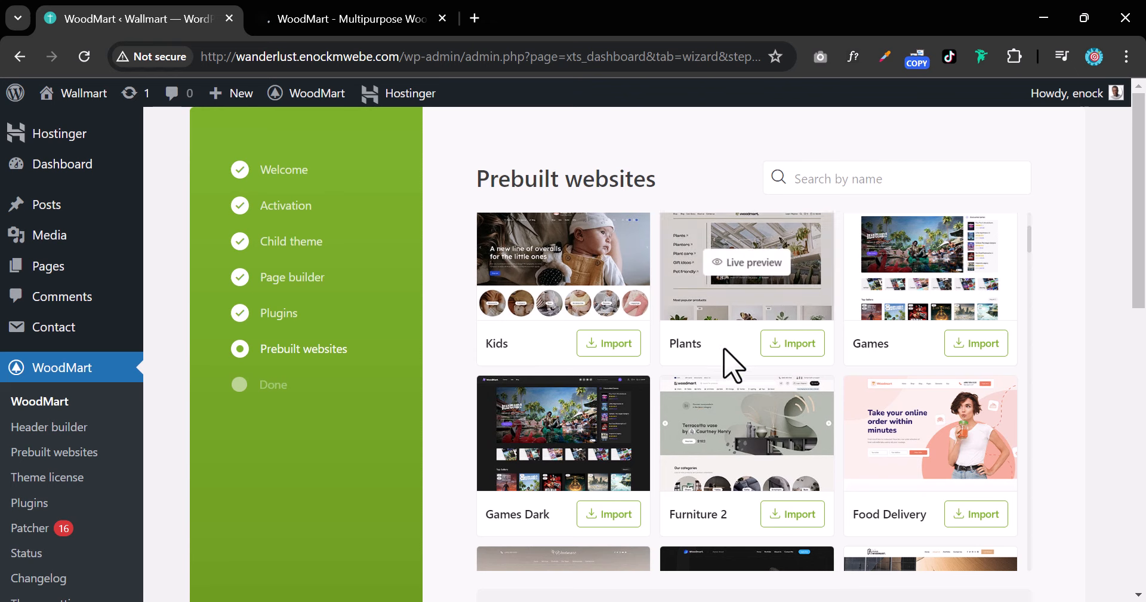
scroll(735, 482, "down", 3)
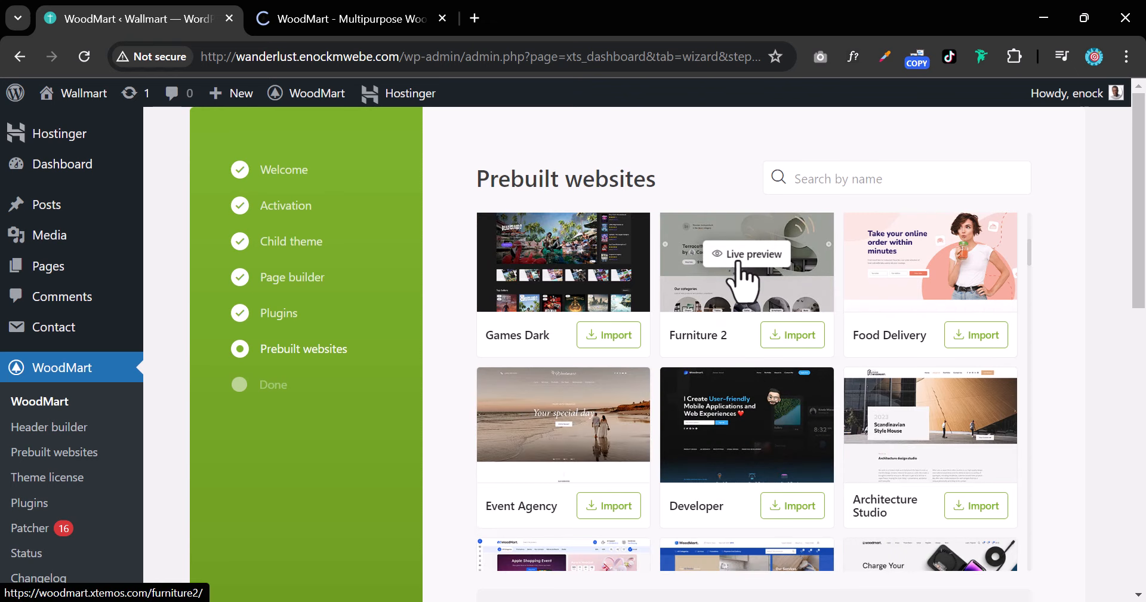
scroll(741, 276, "down", 3)
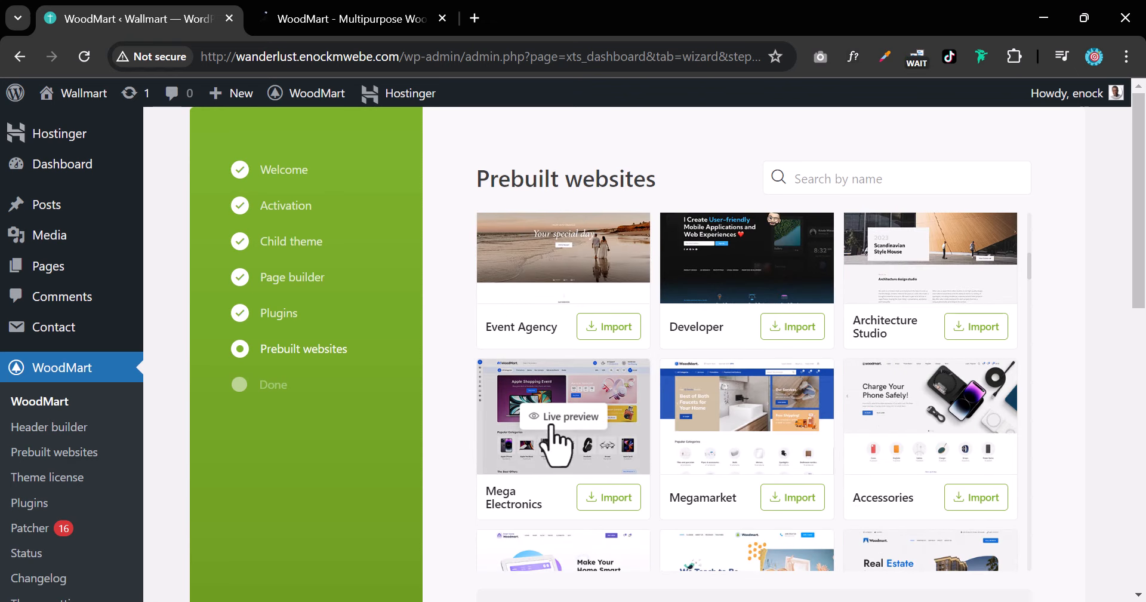
left_click(559, 431)
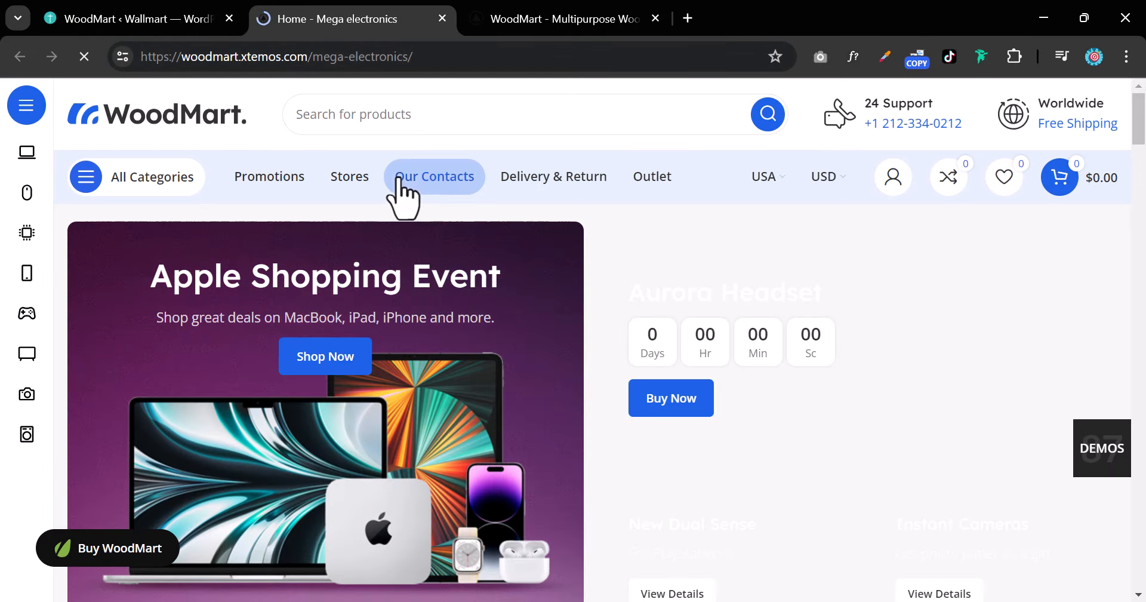
scroll(718, 382, "down", 20)
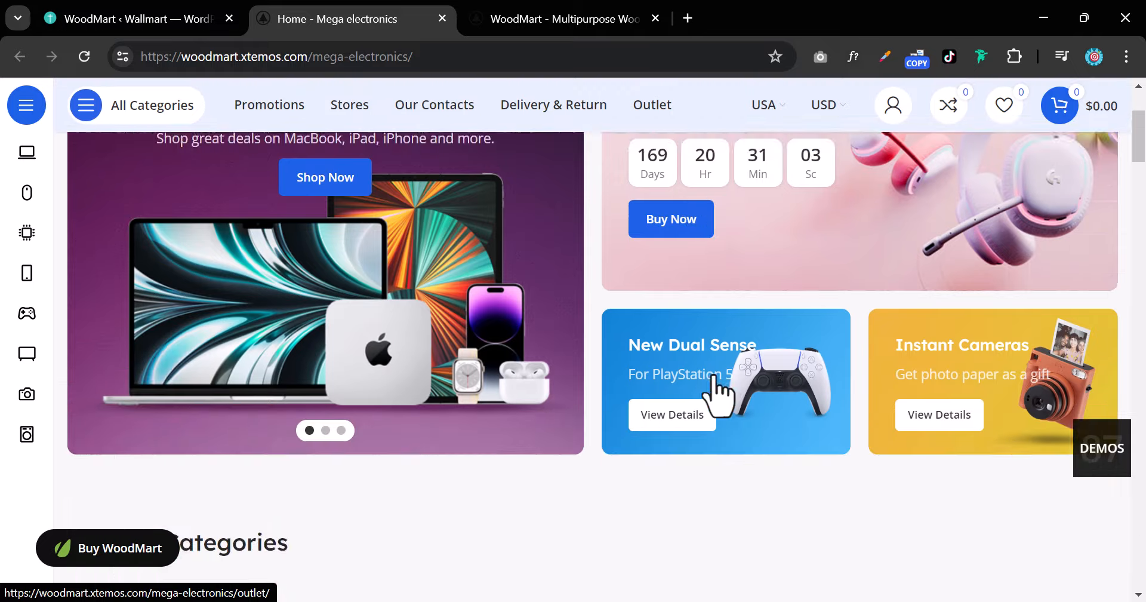
scroll(689, 367, "up", 10)
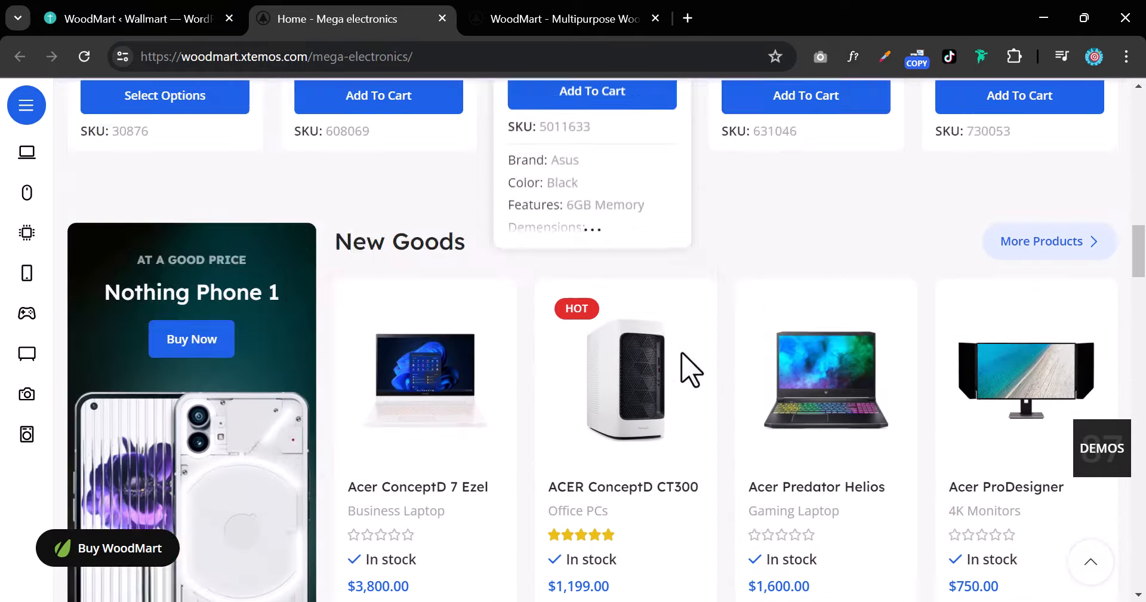
Look through the Woodmart Main demo page down to its footer, return to the setup wizard and close both demo previews.
left_click(525, 13)
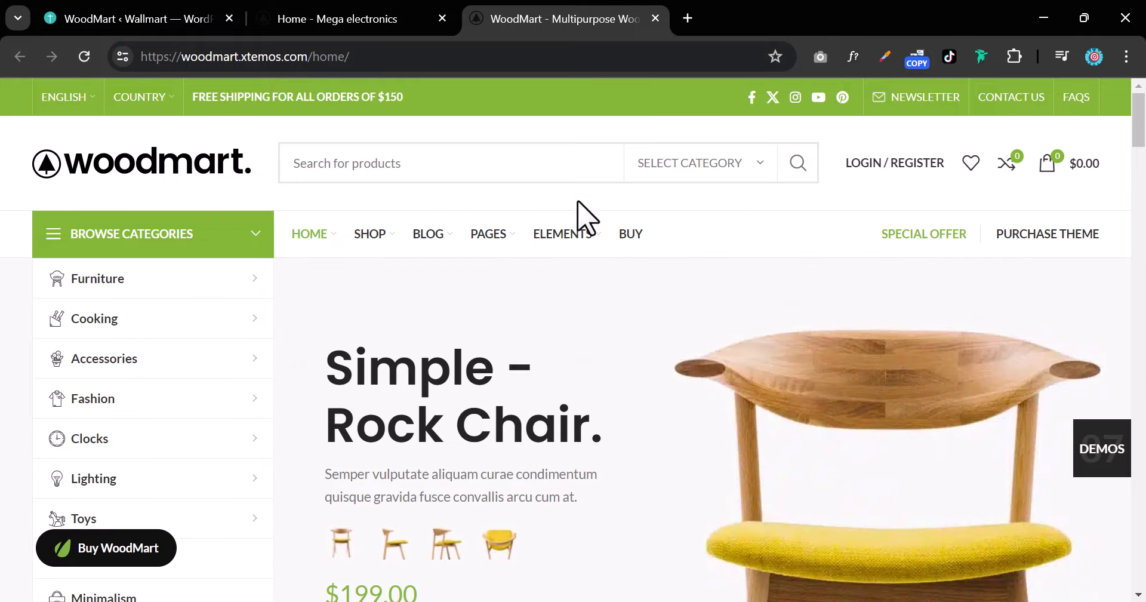
scroll(678, 241, "down", 8)
scroll(673, 220, "down", 20)
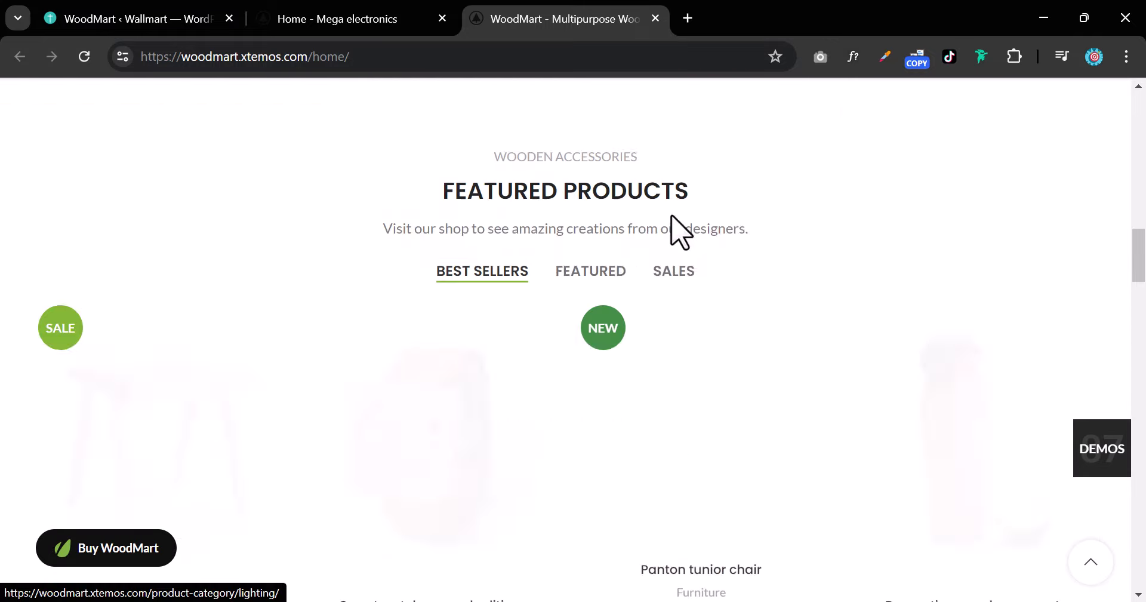
scroll(644, 197, "down", 20)
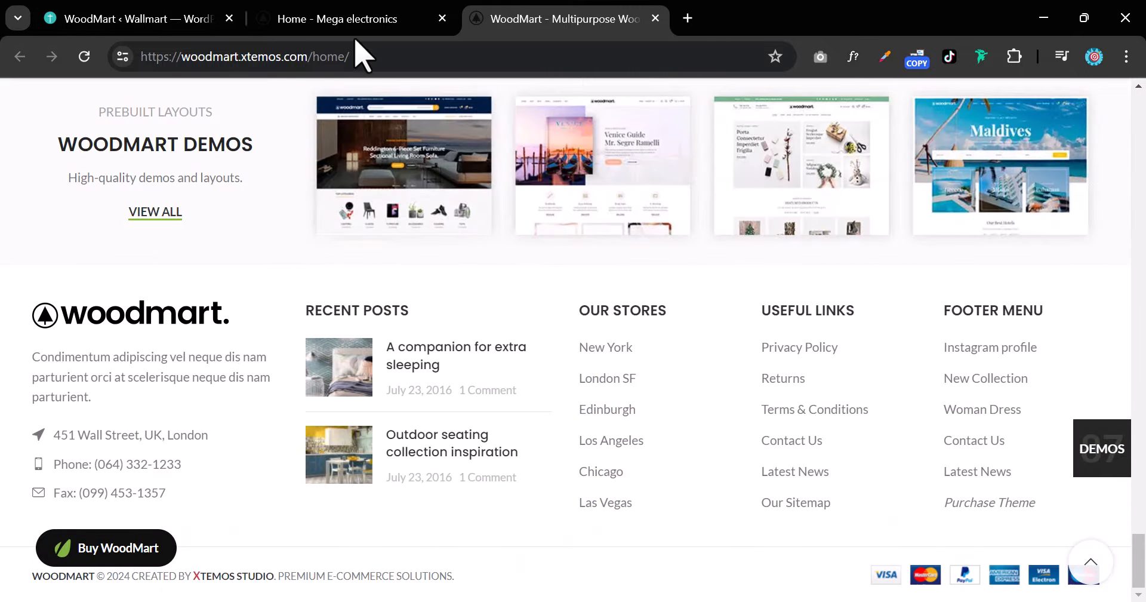
left_click(117, 21)
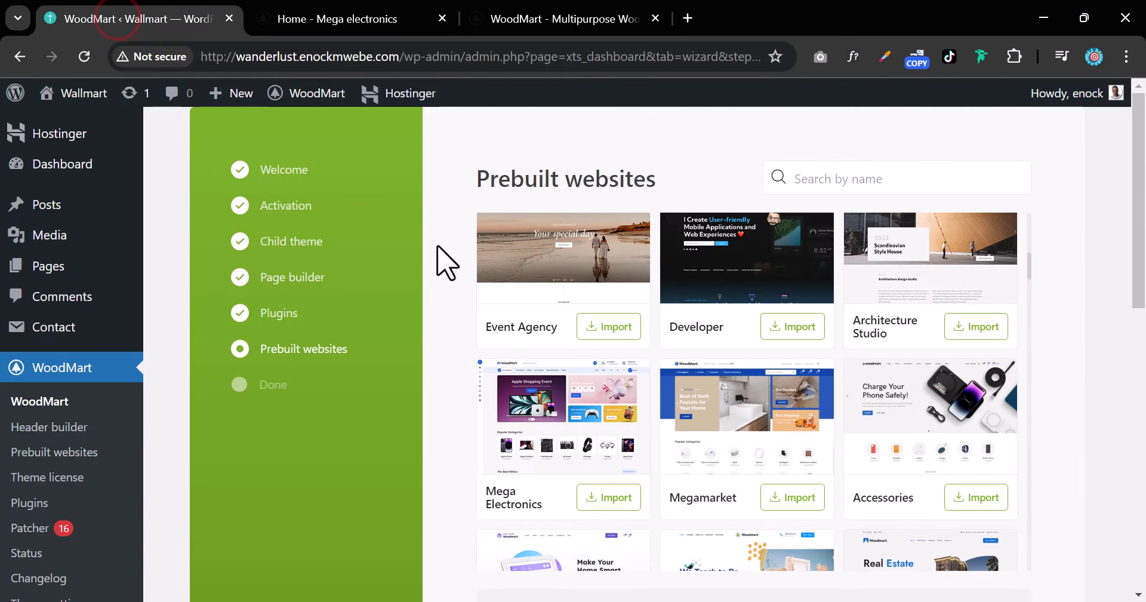
left_click(442, 17)
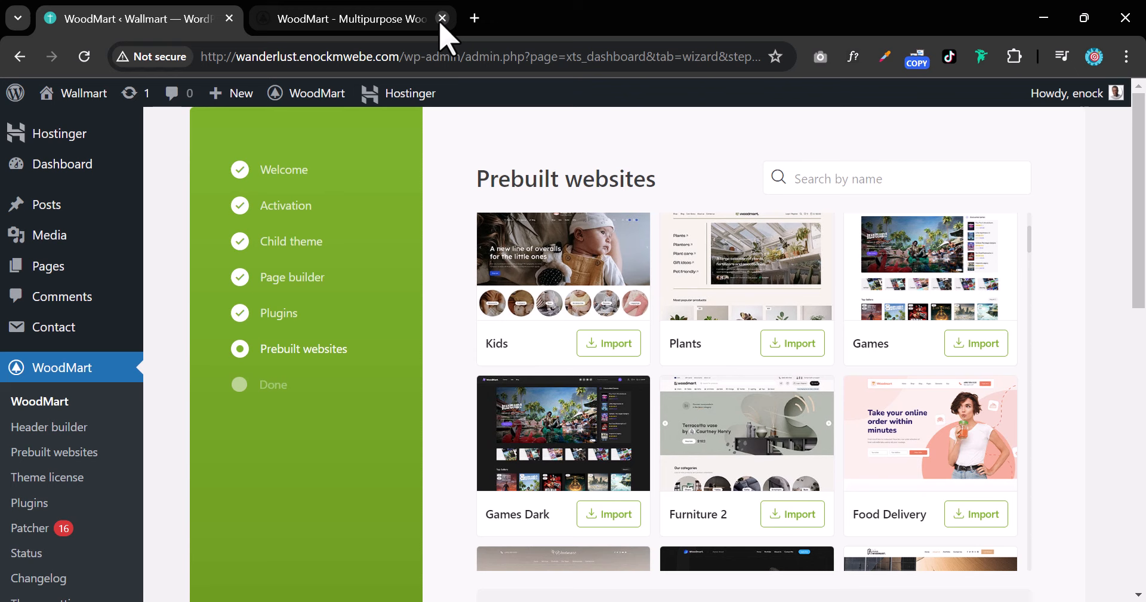
left_click(442, 18)
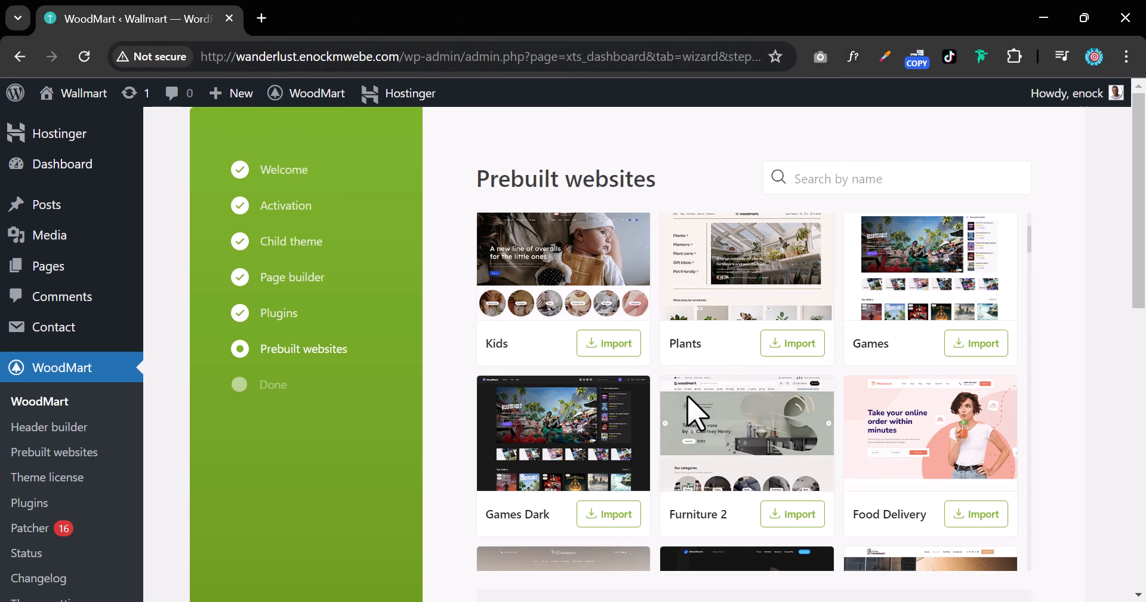
Skip the prebuilt website import to finish the WoodMart setup wizard.
scroll(809, 430, "down", 15)
scroll(914, 567, "down", 5)
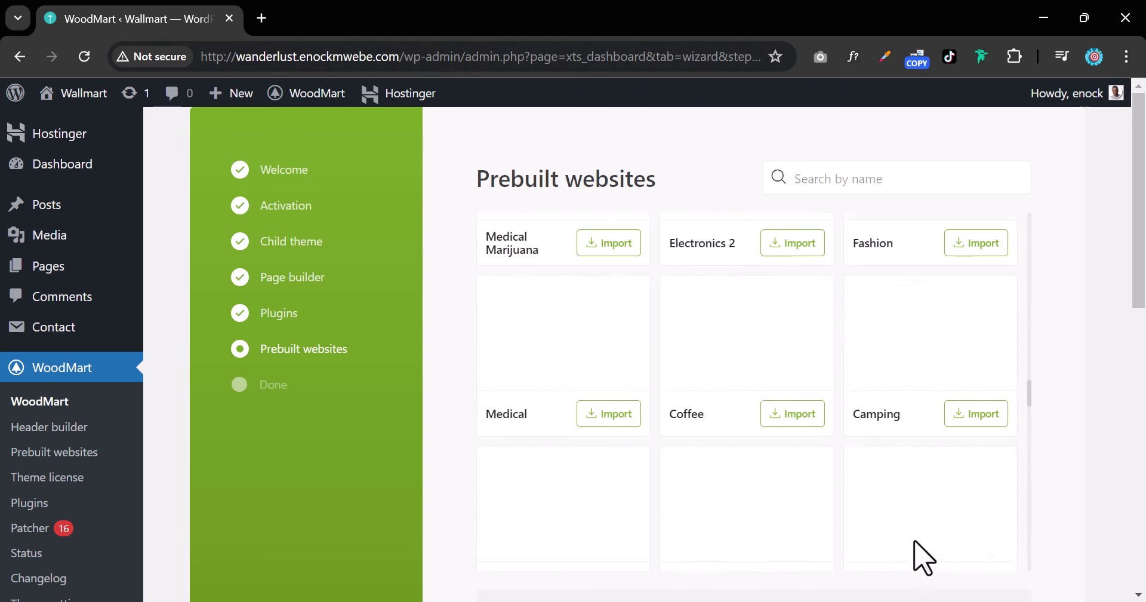
scroll(1091, 417, "down", 10)
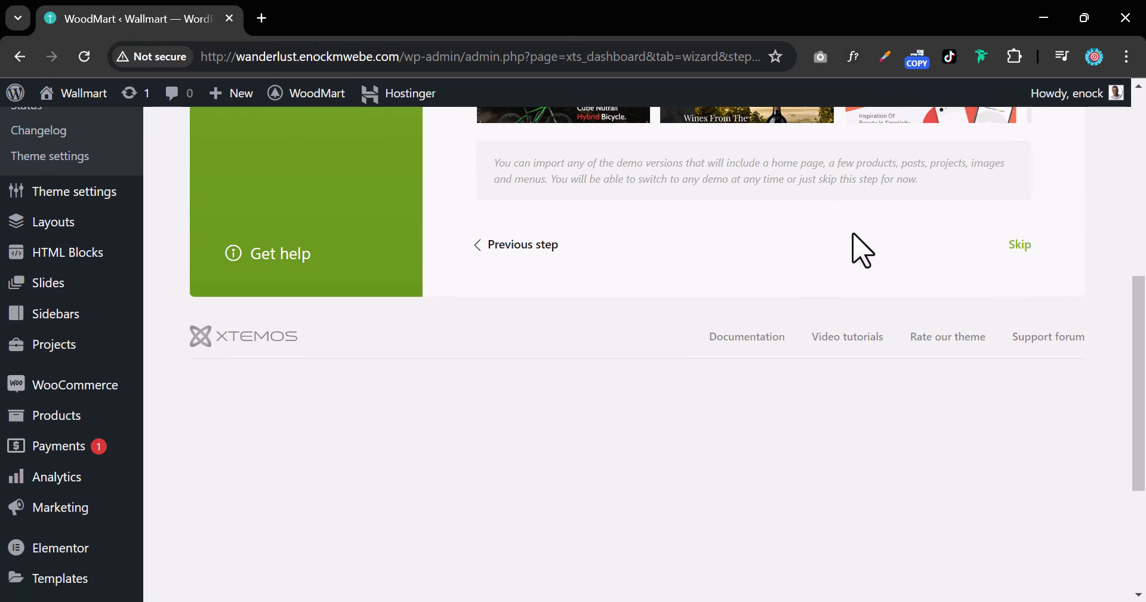
left_click(1018, 247)
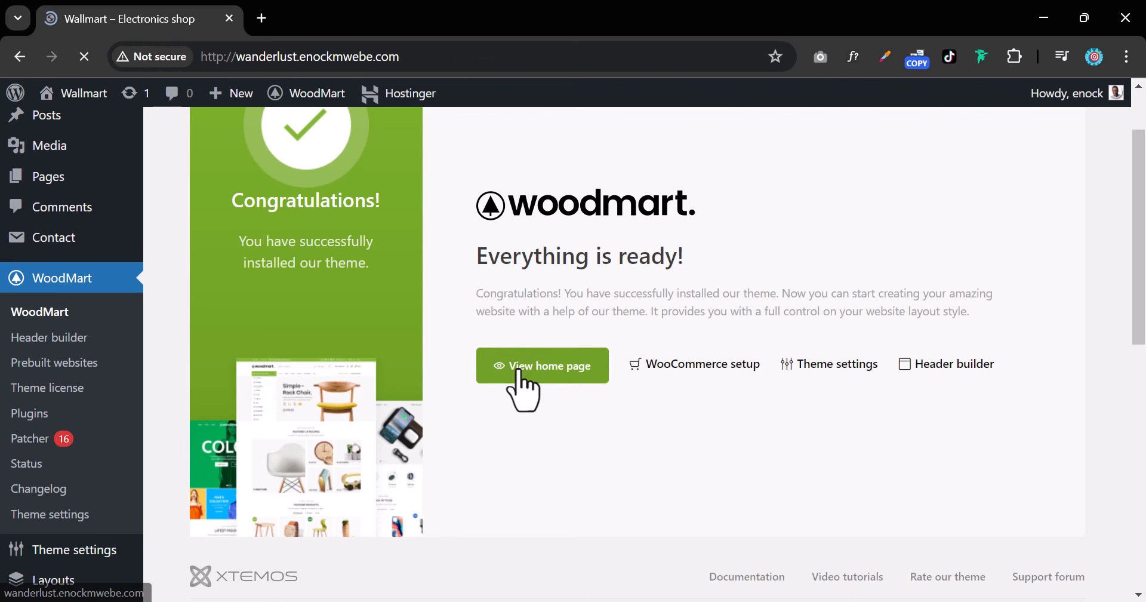
Examine the new site's home page, including its web address, header, Blog title and footer.
scroll(681, 400, "down", 3)
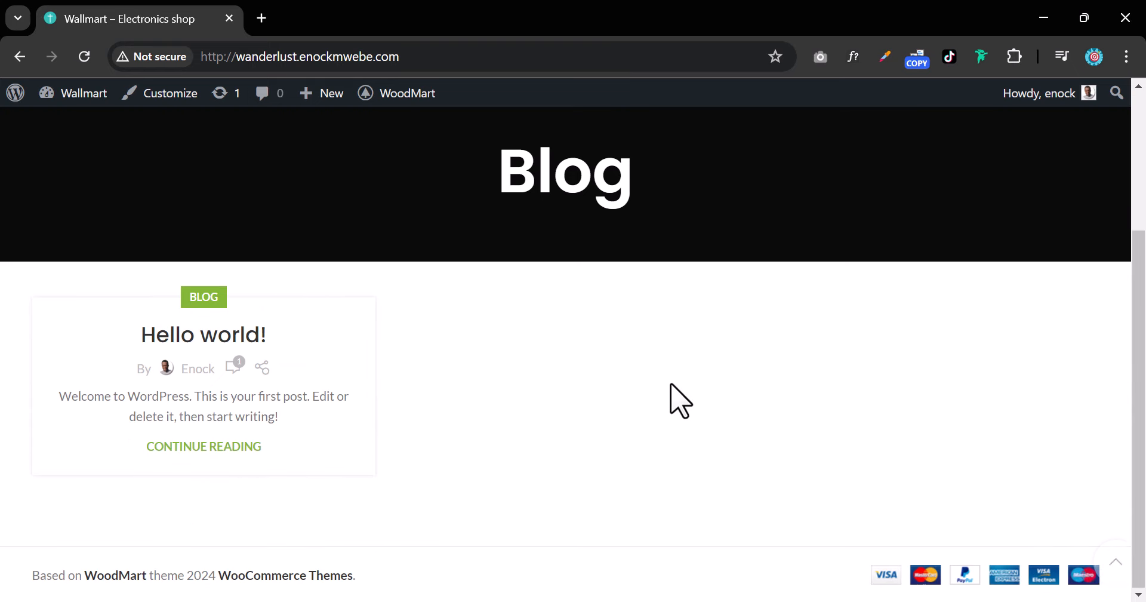
scroll(680, 400, "up", 2)
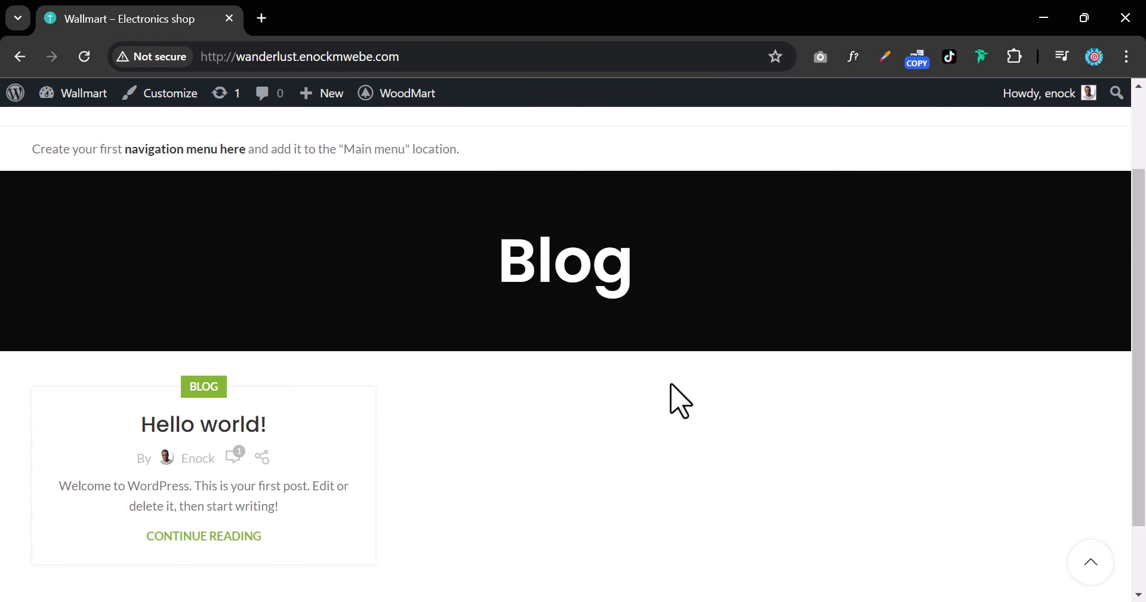
scroll(671, 384, "up", 2)
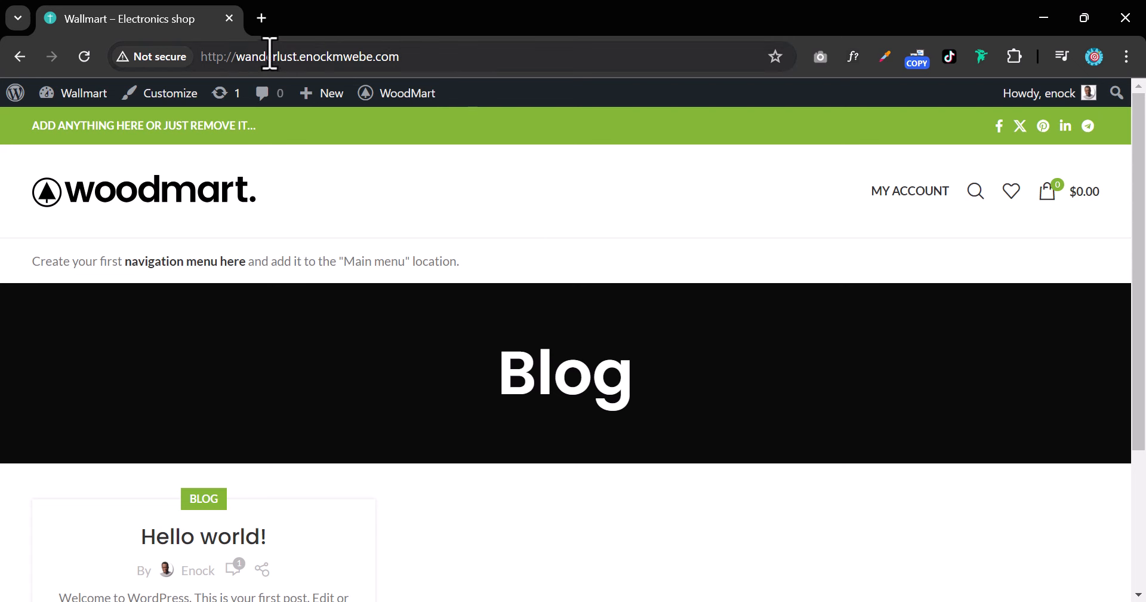
left_click_drag(270, 56, 448, 49)
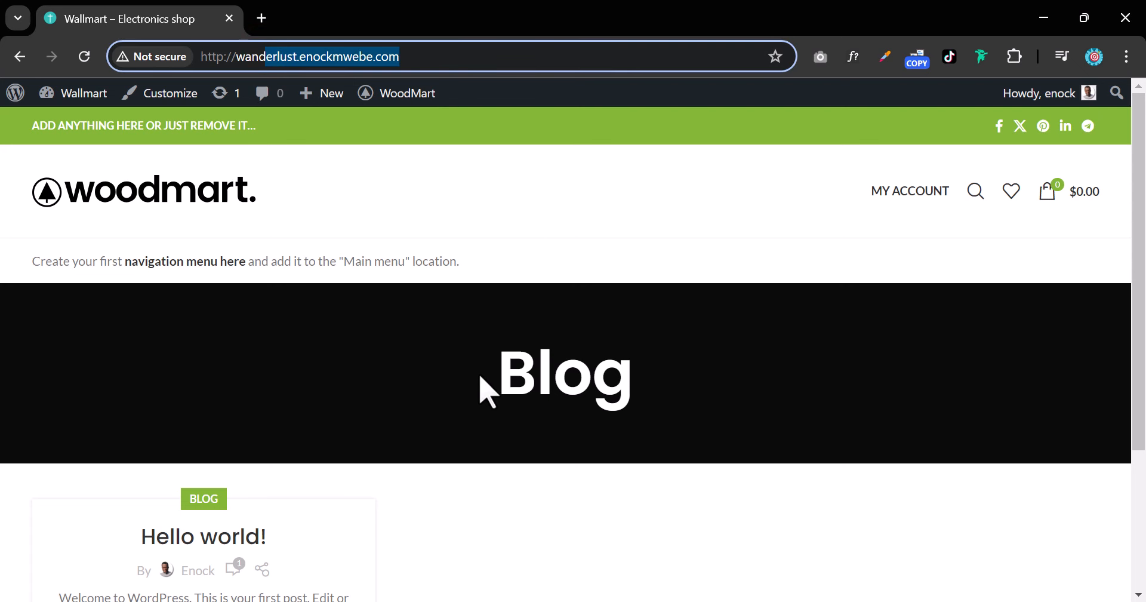
left_click_drag(483, 373, 702, 376)
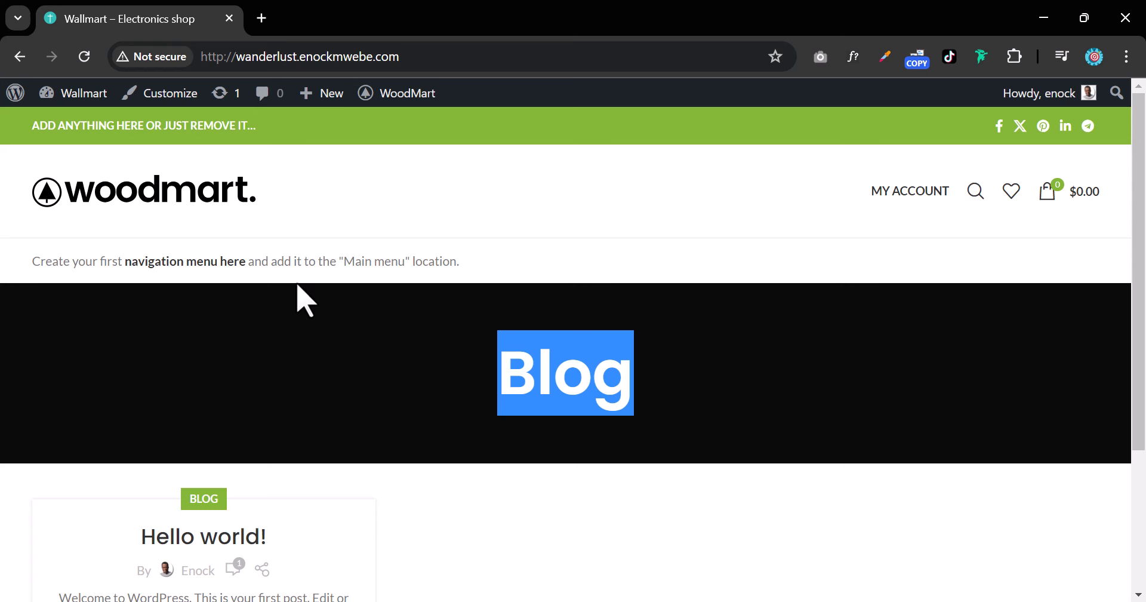
Switch back and forth between the site's front end and the WordPress dashboard, finishing in the dashboard.
left_click(64, 94)
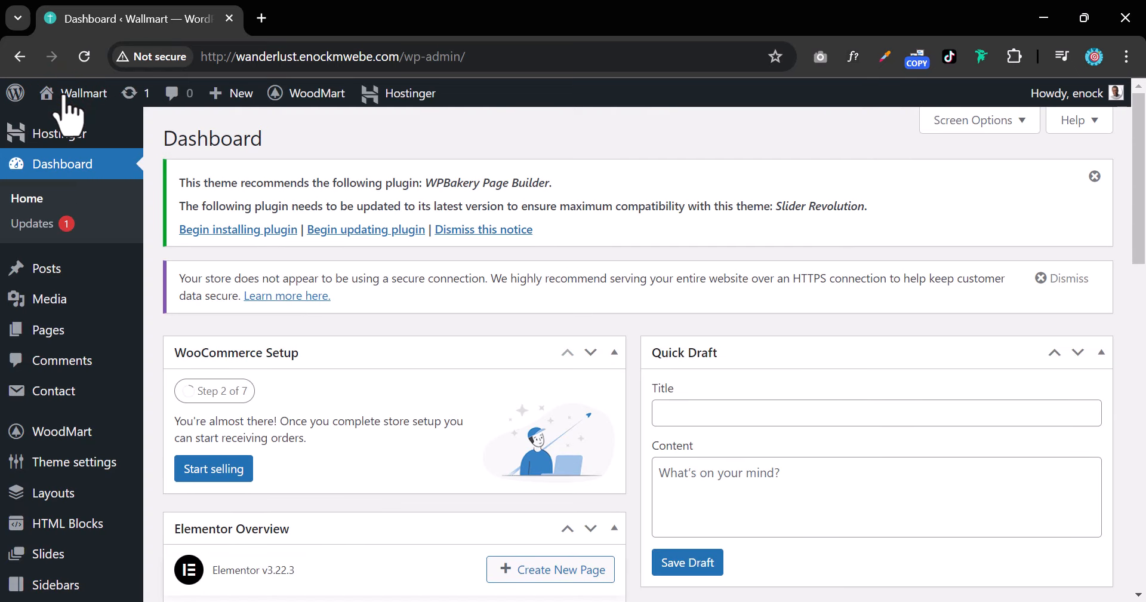
left_click(63, 94)
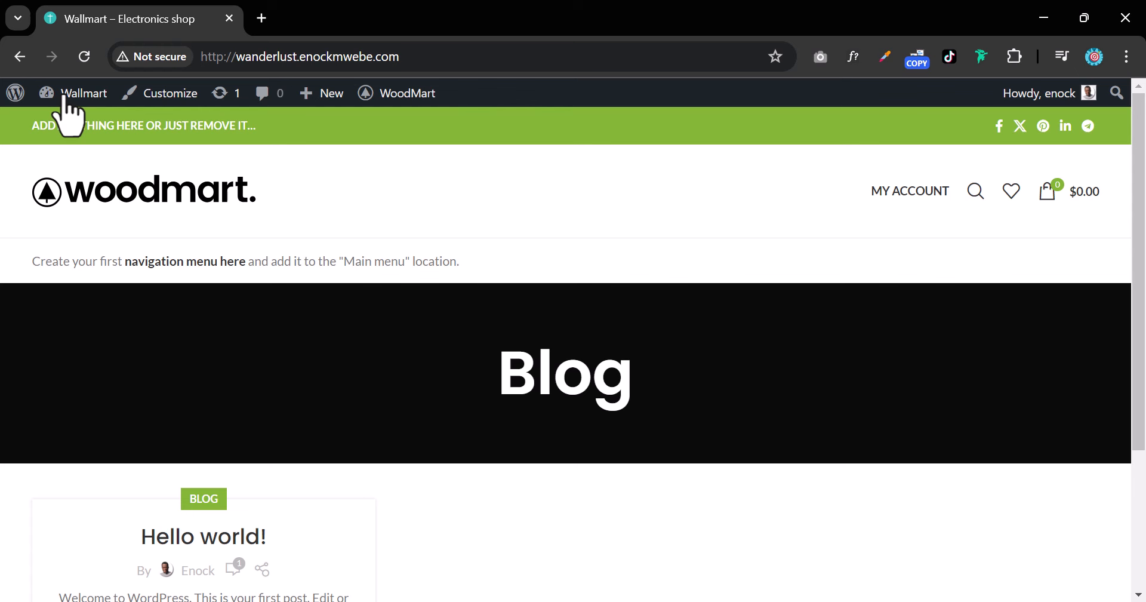
left_click(63, 94)
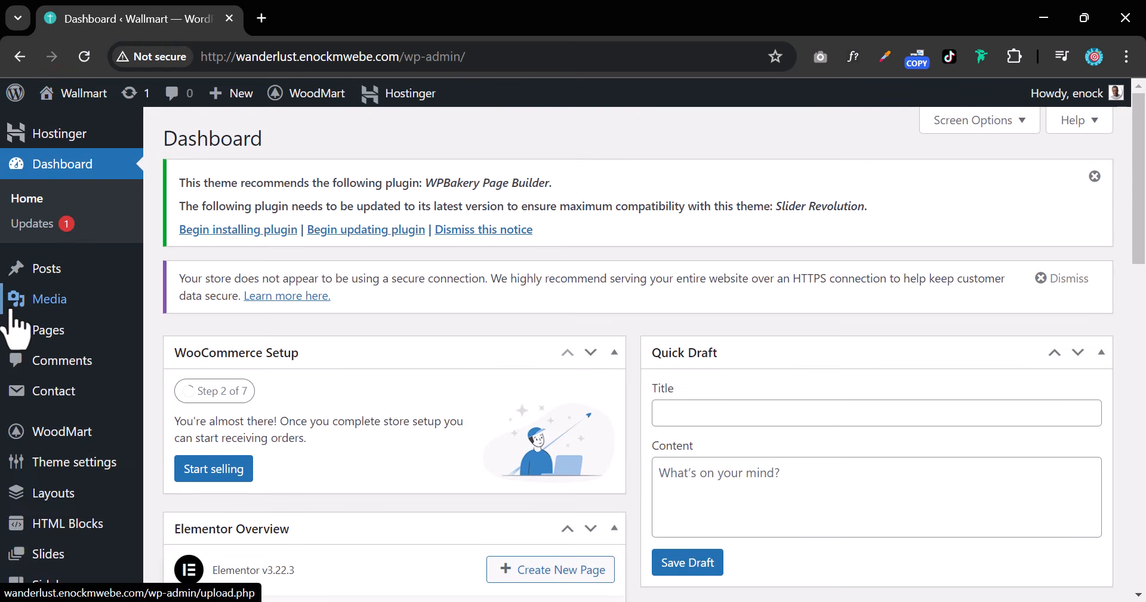
Add a new page in WordPress and title it "Home".
mouse_move(53, 448)
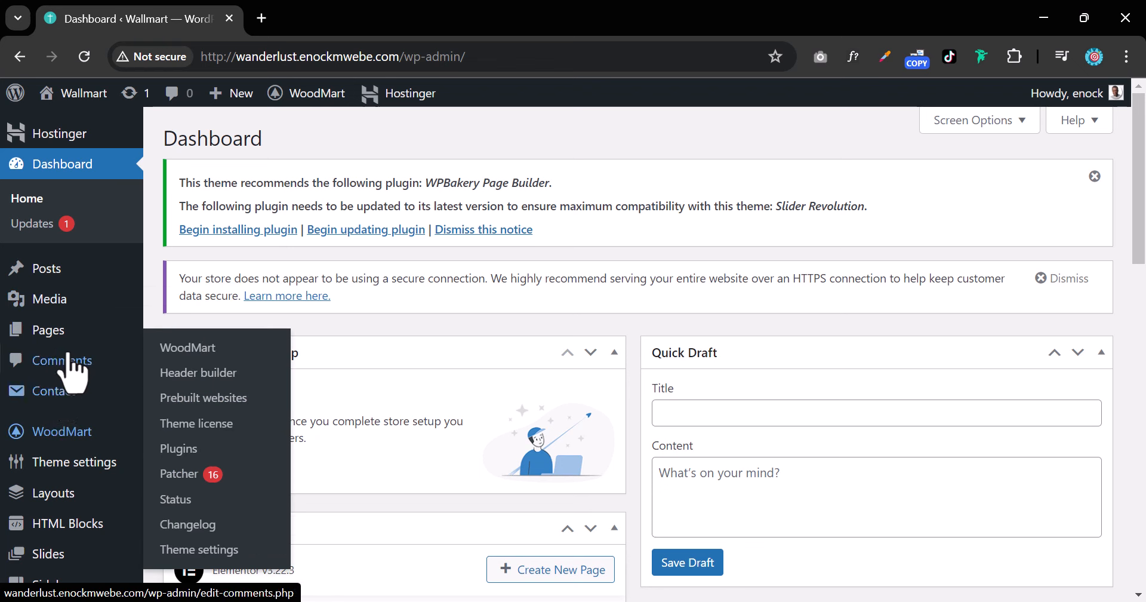
mouse_move(70, 334)
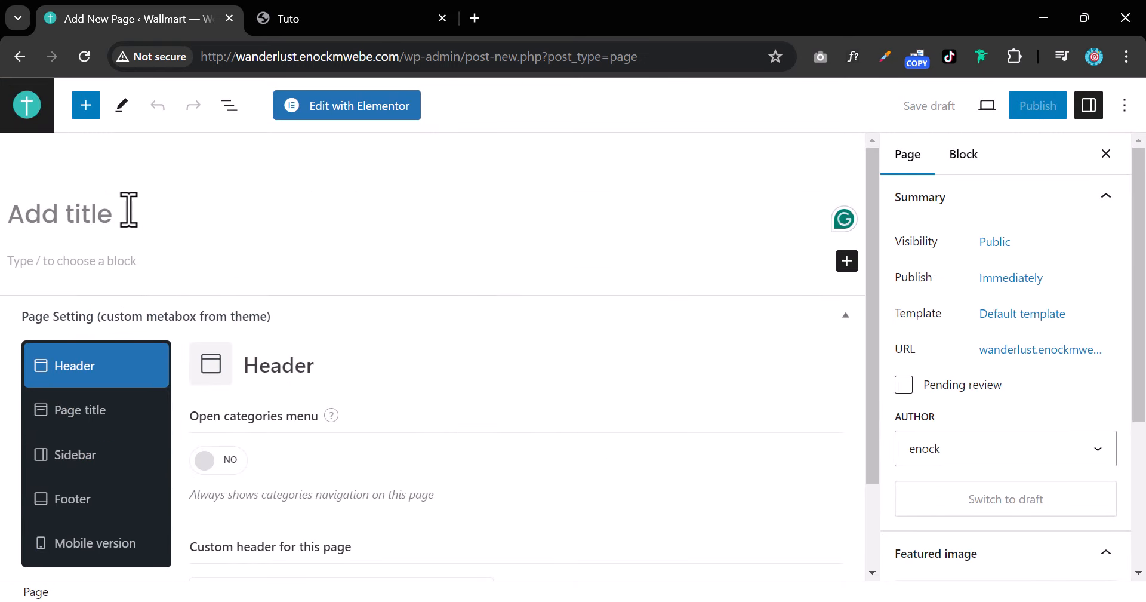
type("D")
key("BackSpace")
type("h")
key("BackSpace")
type("Home")
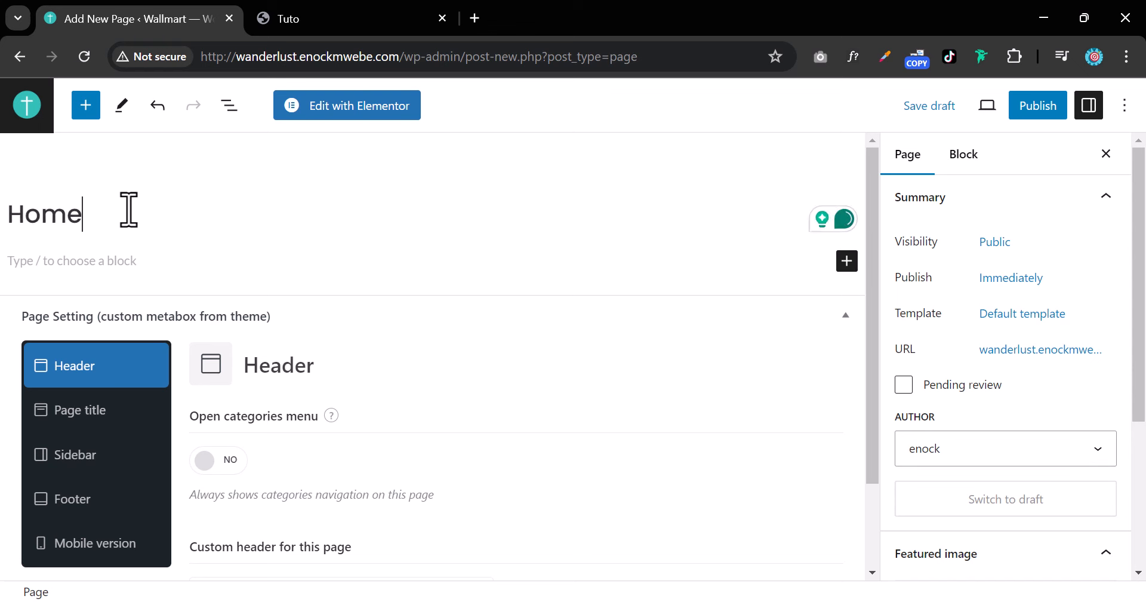
Check the categories menu on the Tuto reference site, and enable Open categories menu in the Home page's header settings.
left_click(316, 19)
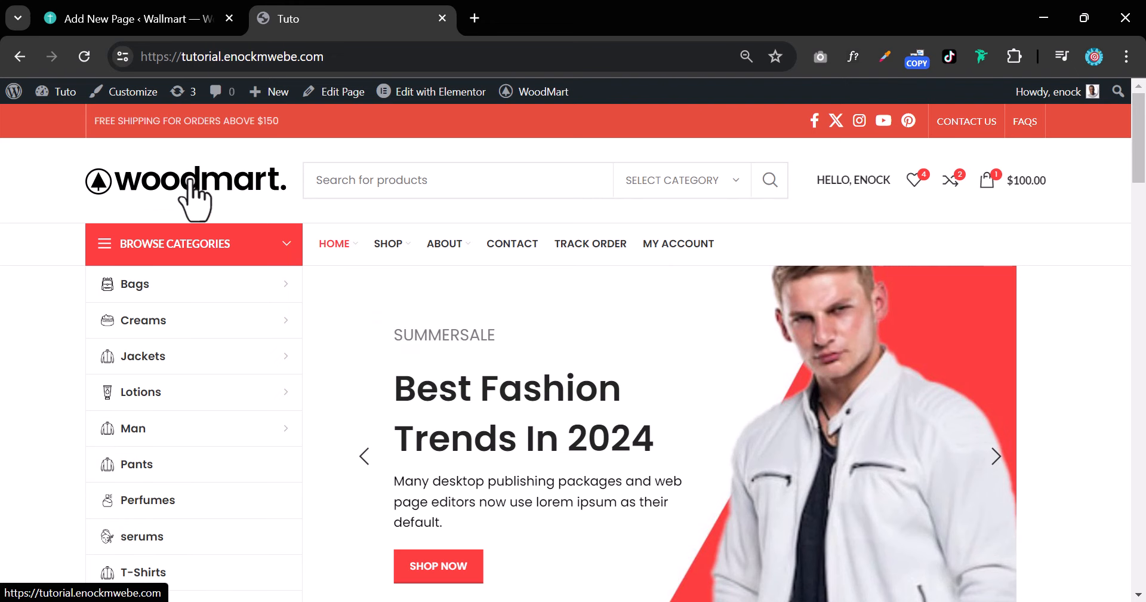
left_click(127, 13)
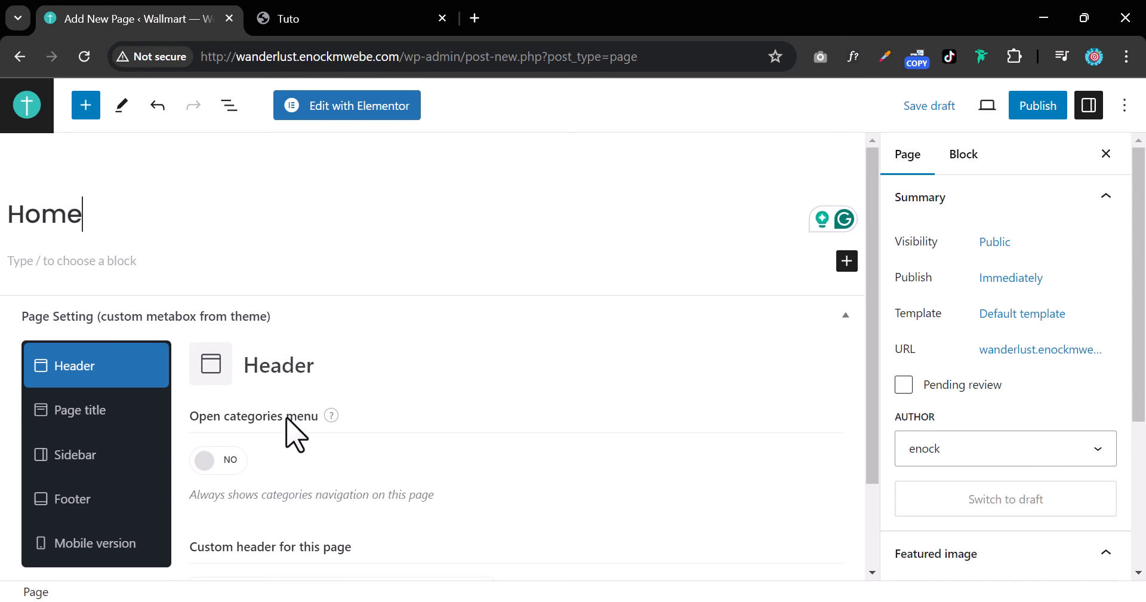
mouse_move(332, 417)
left_click(202, 468)
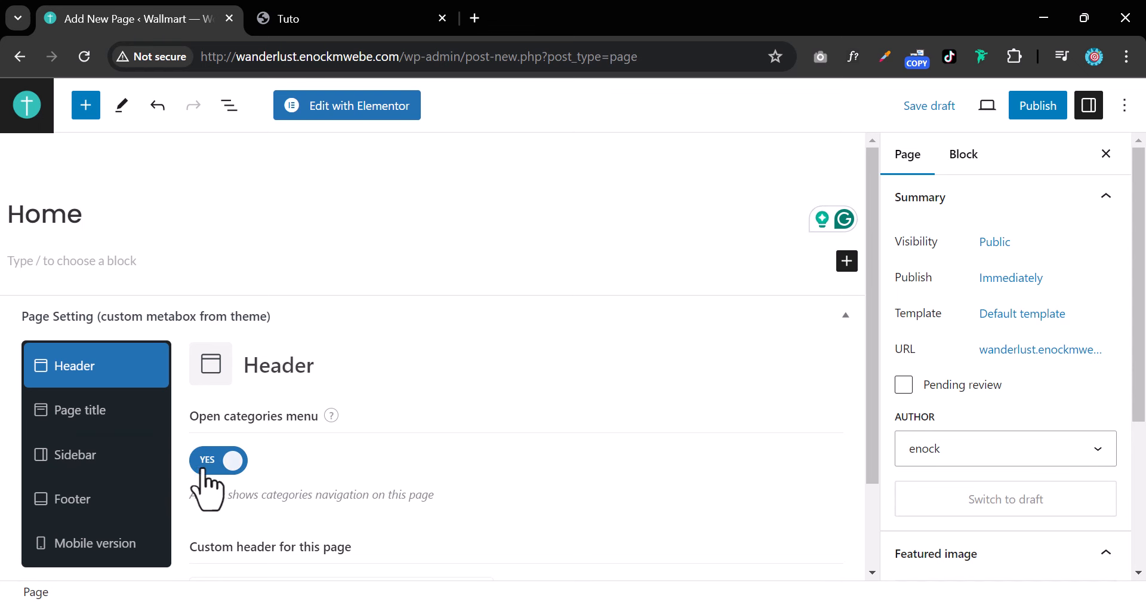
Open the Home page's Page title settings and publish the page.
scroll(222, 479, "down", 2)
left_click(98, 293)
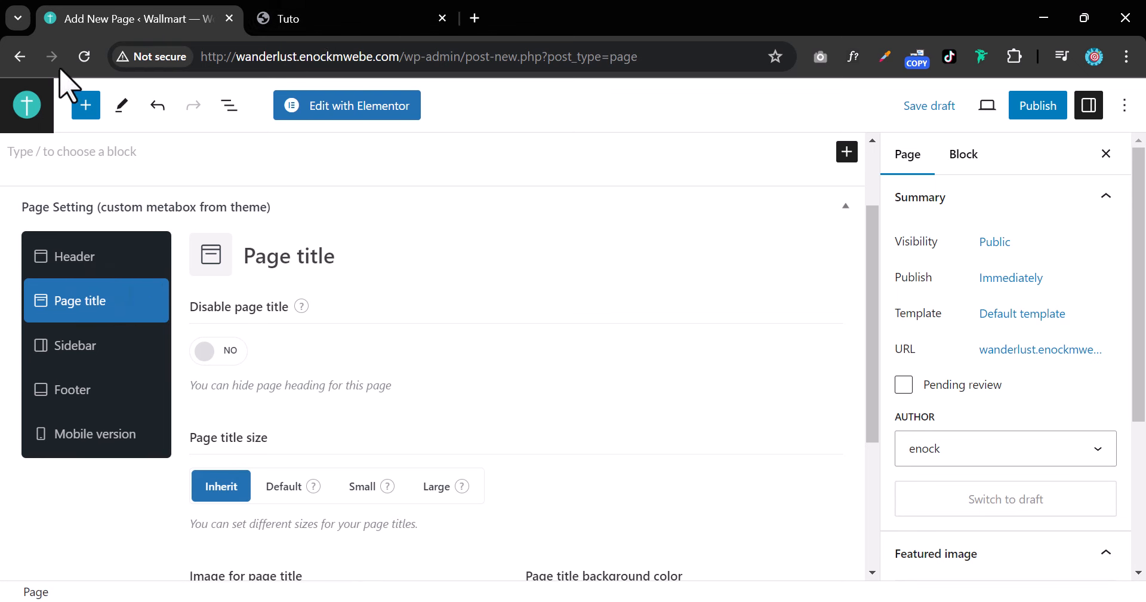
left_click(1027, 122)
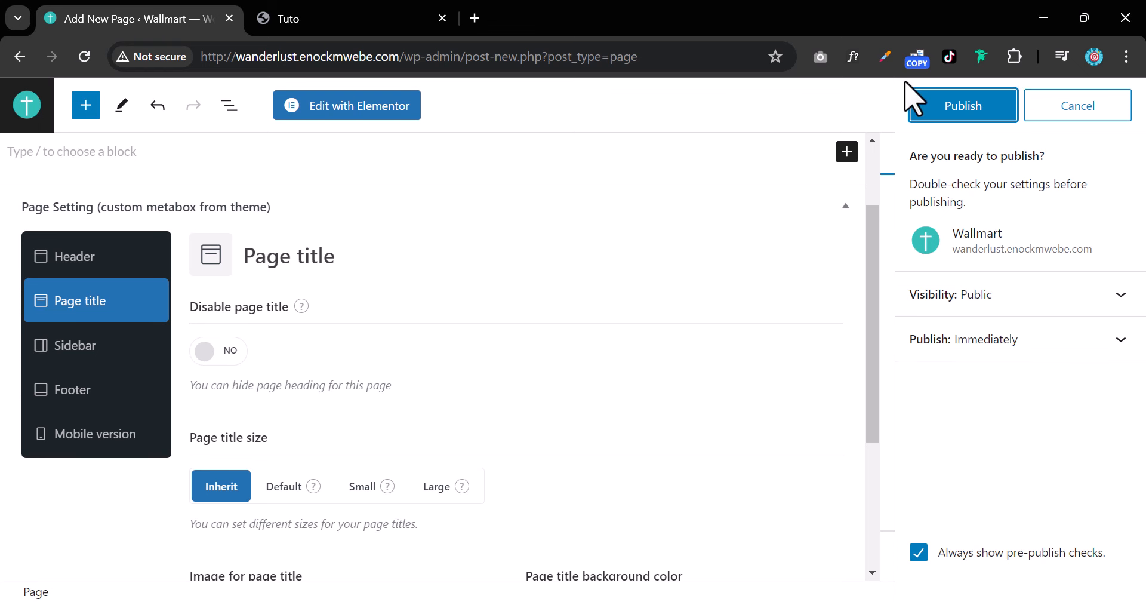
left_click(931, 123)
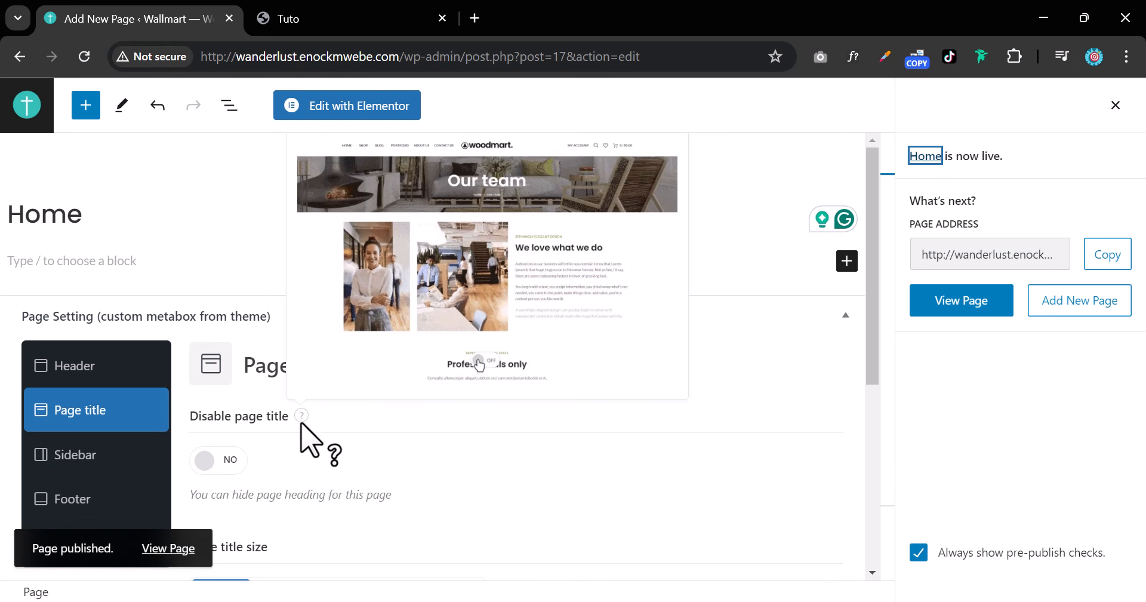
Set the Home page's sidebar position to Without and update the published page.
left_click(209, 461)
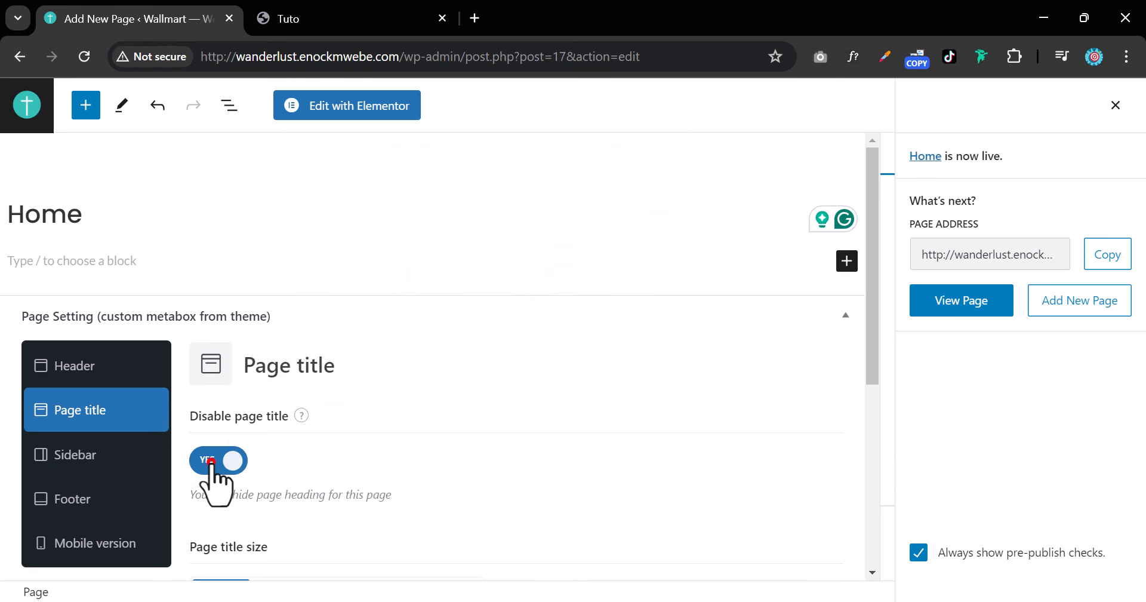
left_click(210, 460)
scroll(209, 466, "down", 2)
left_click(88, 372)
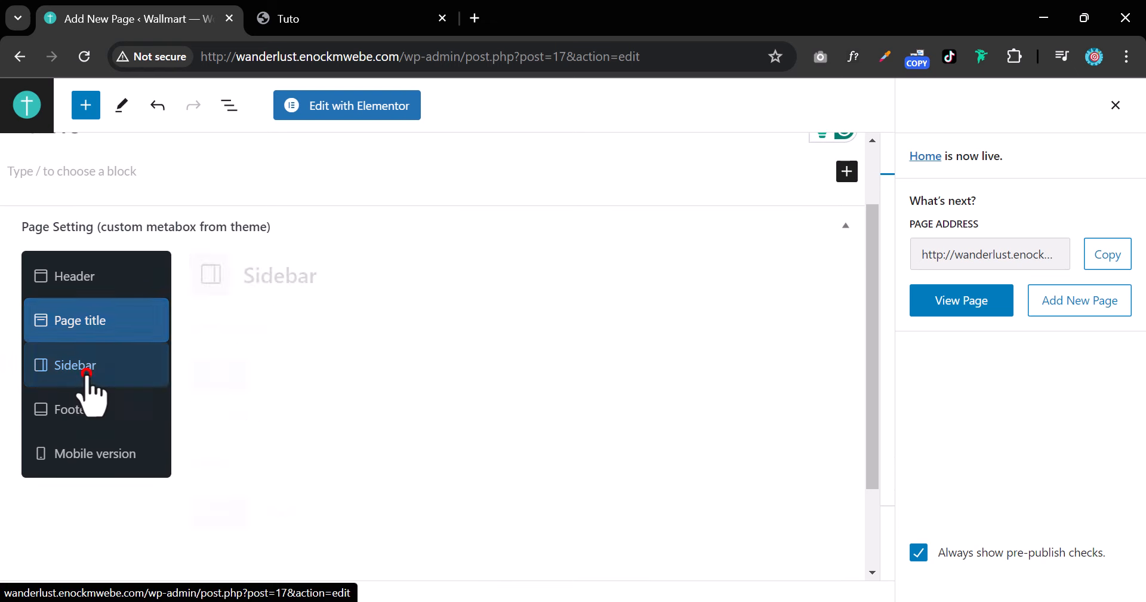
left_click(303, 371)
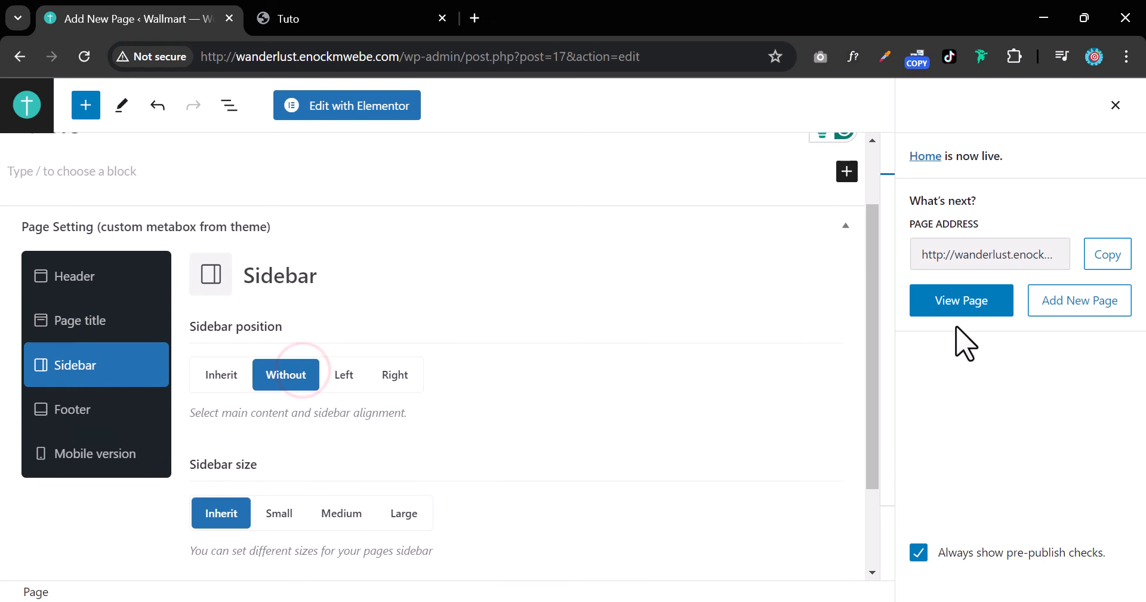
scroll(562, 408, "up", 2)
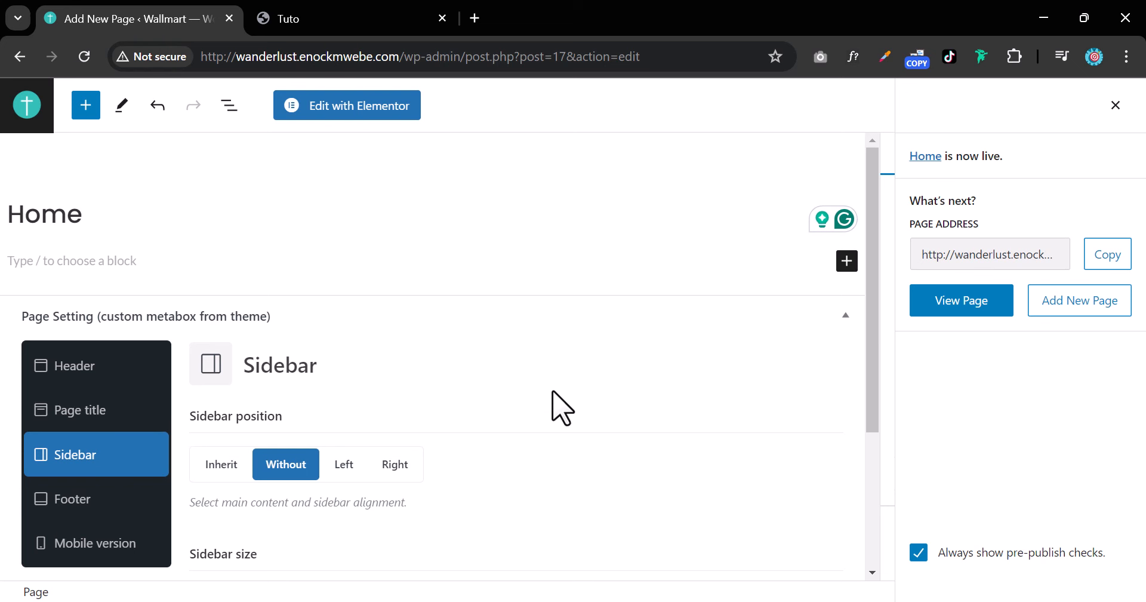
scroll(421, 394, "down", 3)
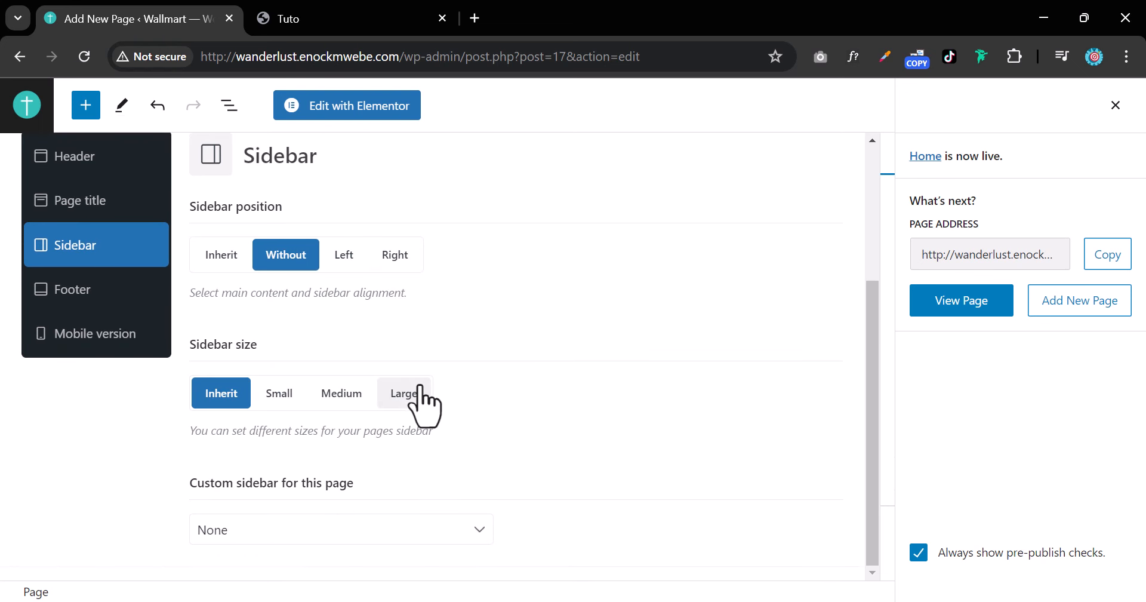
scroll(550, 314, "up", 3)
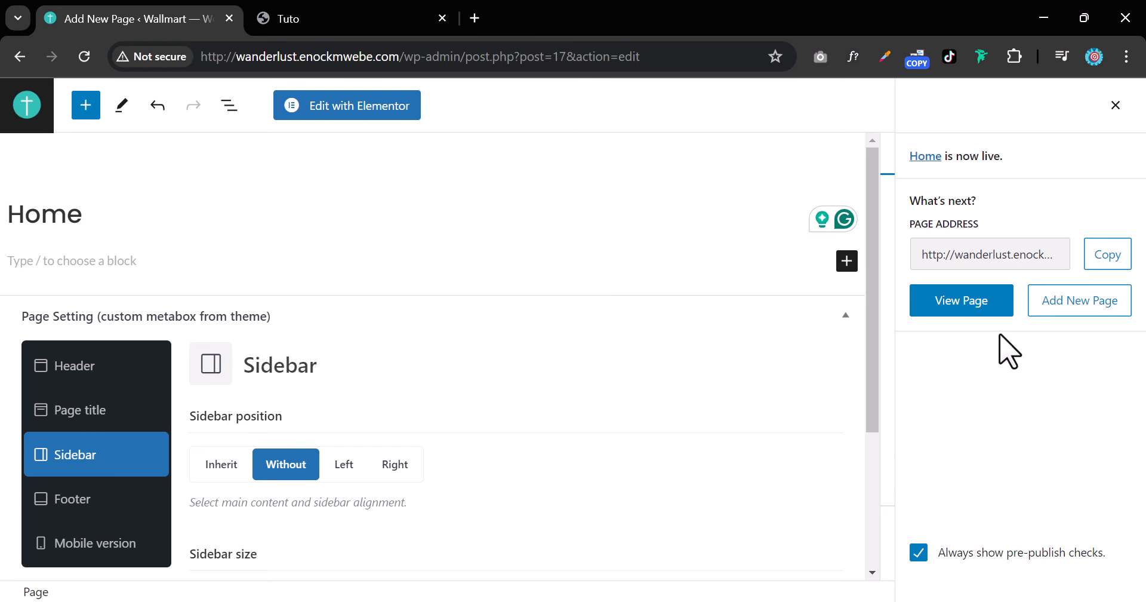
key("Escape")
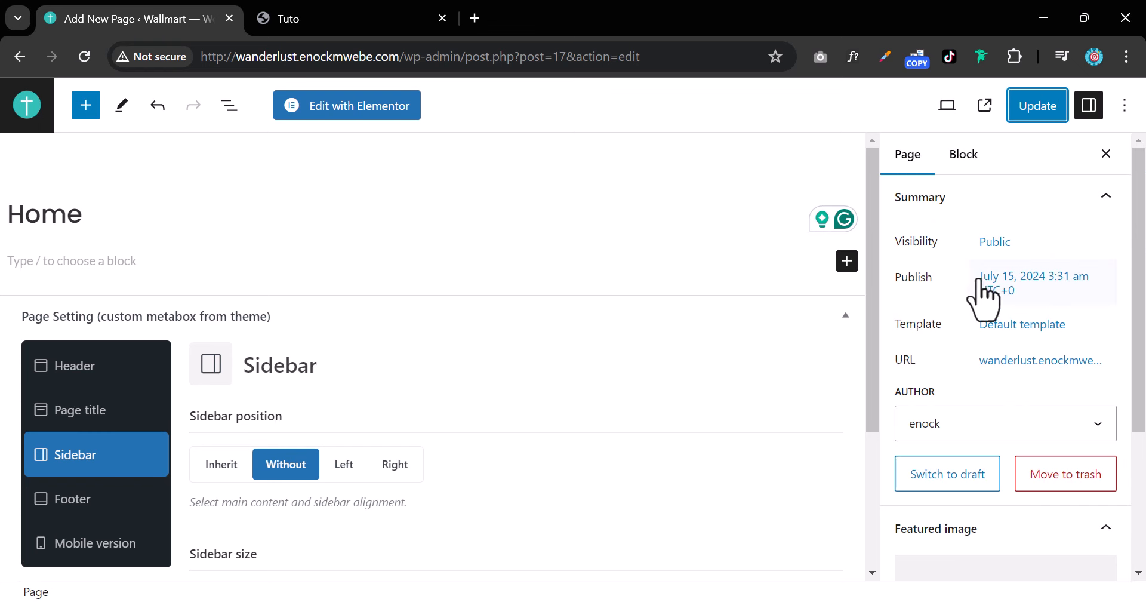
left_click(1042, 109)
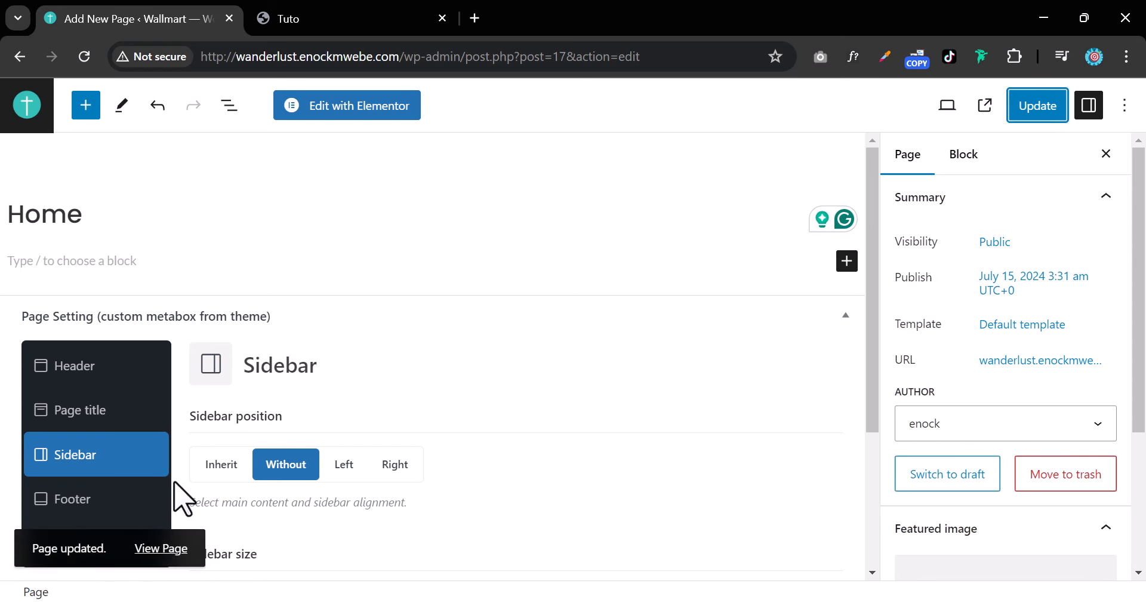
Open the published Home page in a new browser tab and check its title banner and footer.
right_click(152, 549)
left_click(213, 355)
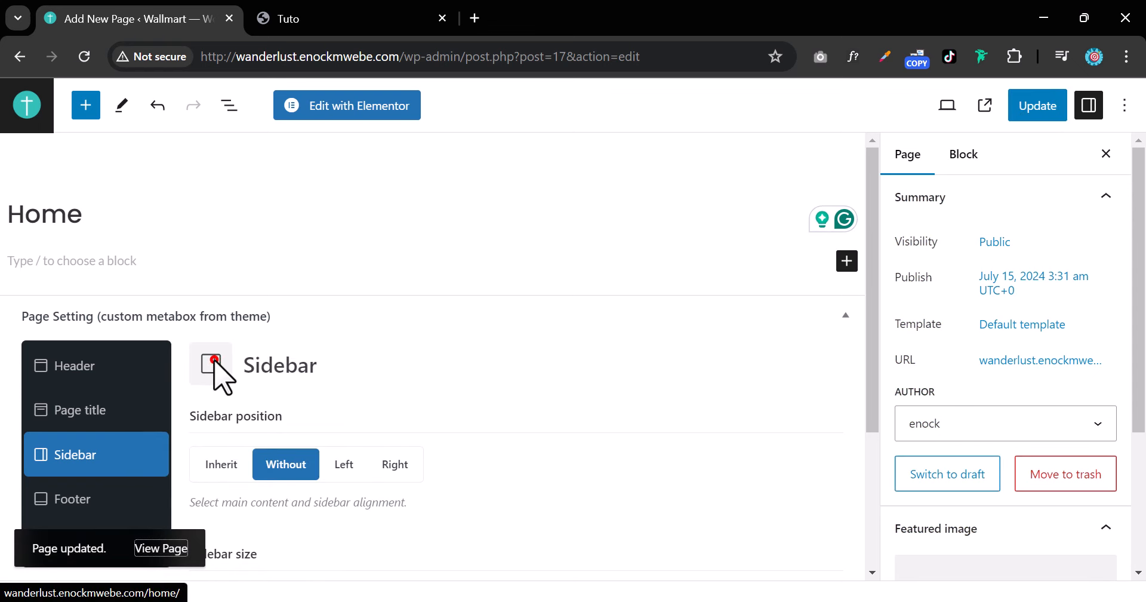
left_click(360, 27)
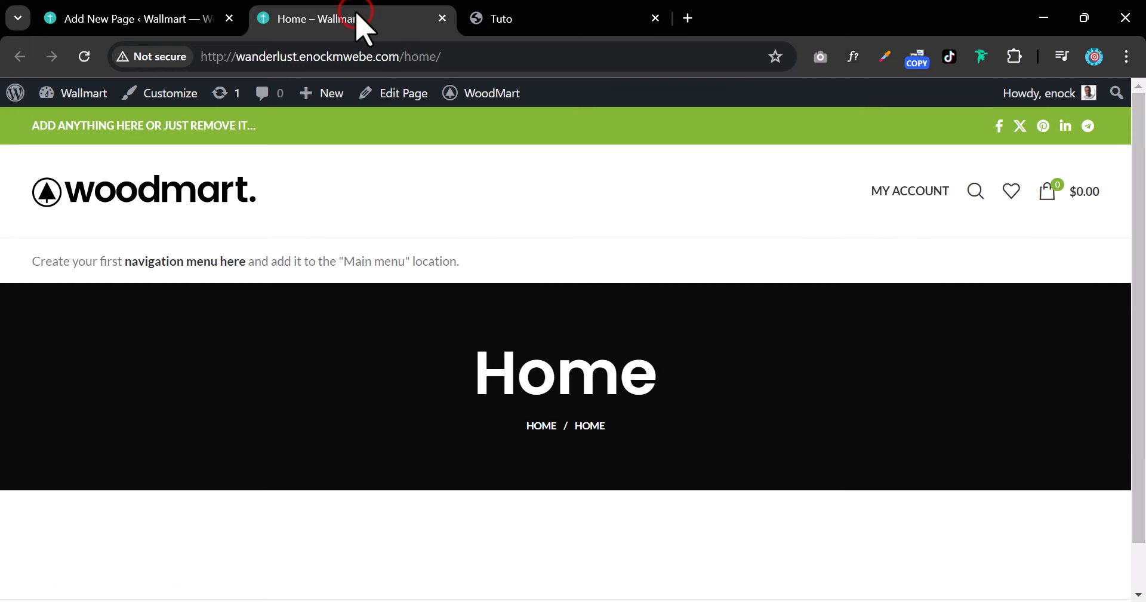
scroll(607, 432, "down", 2)
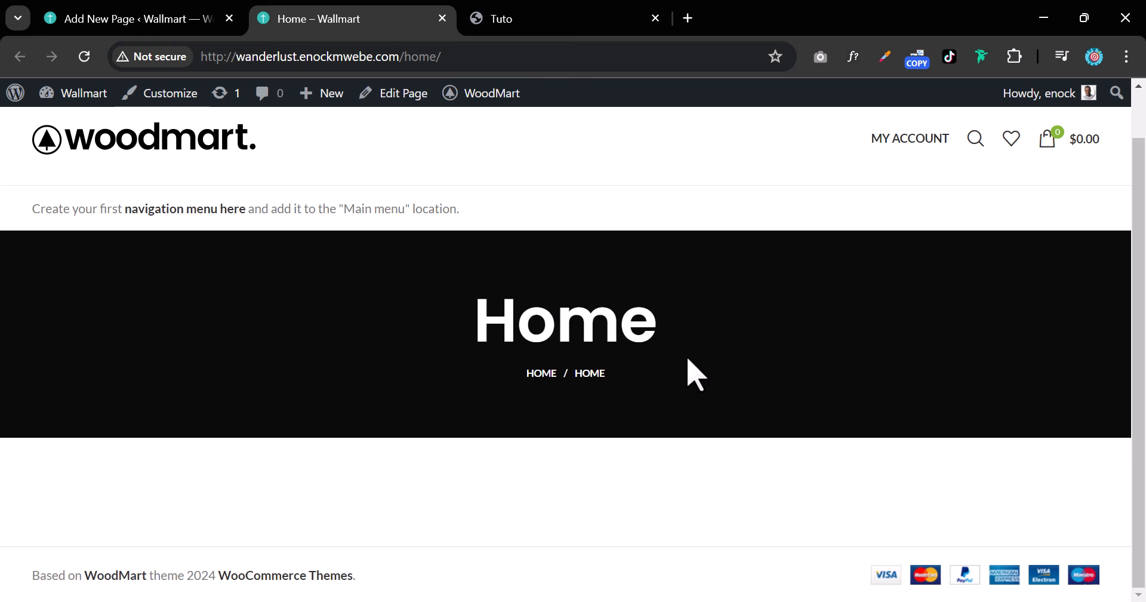
Enable Disable page title in the Home page's Page title settings and update the page.
left_click(169, 36)
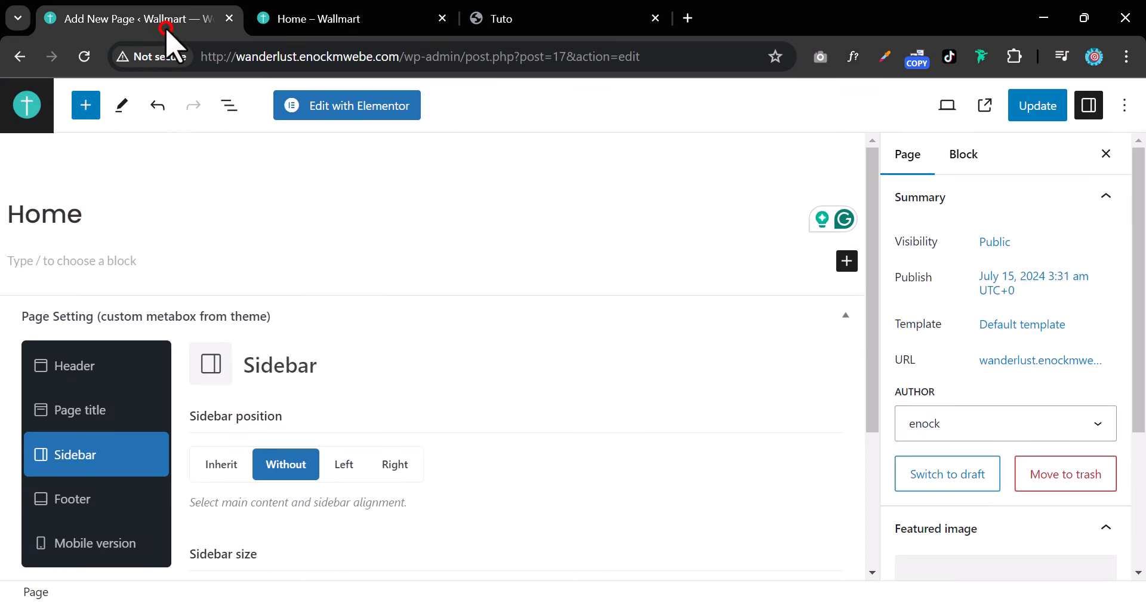
left_click(125, 409)
scroll(263, 461, "down", 2)
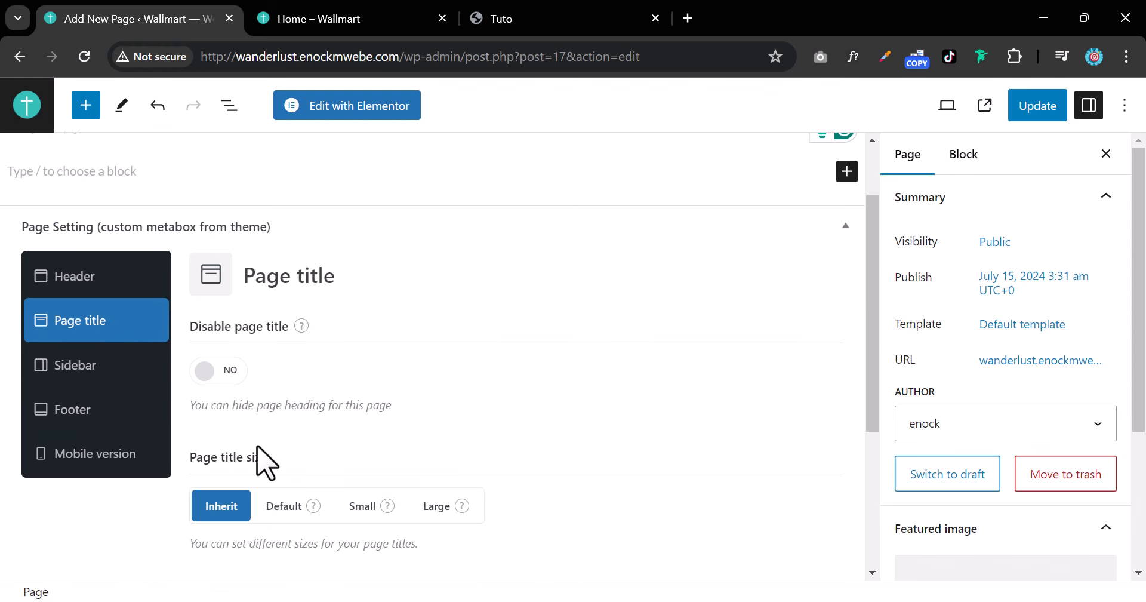
left_click(218, 369)
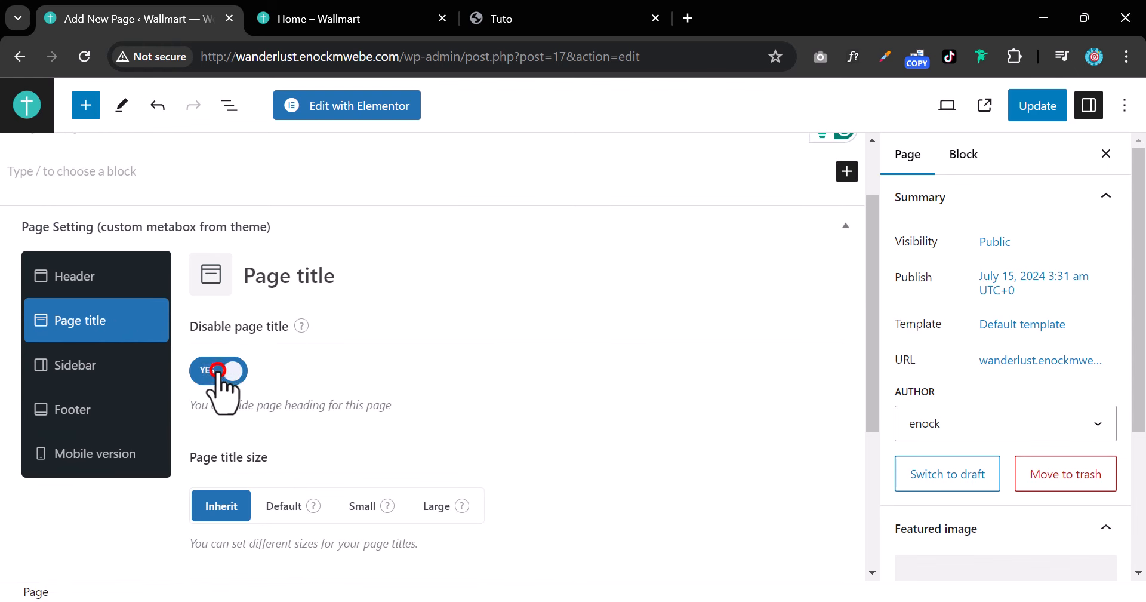
left_click(1029, 106)
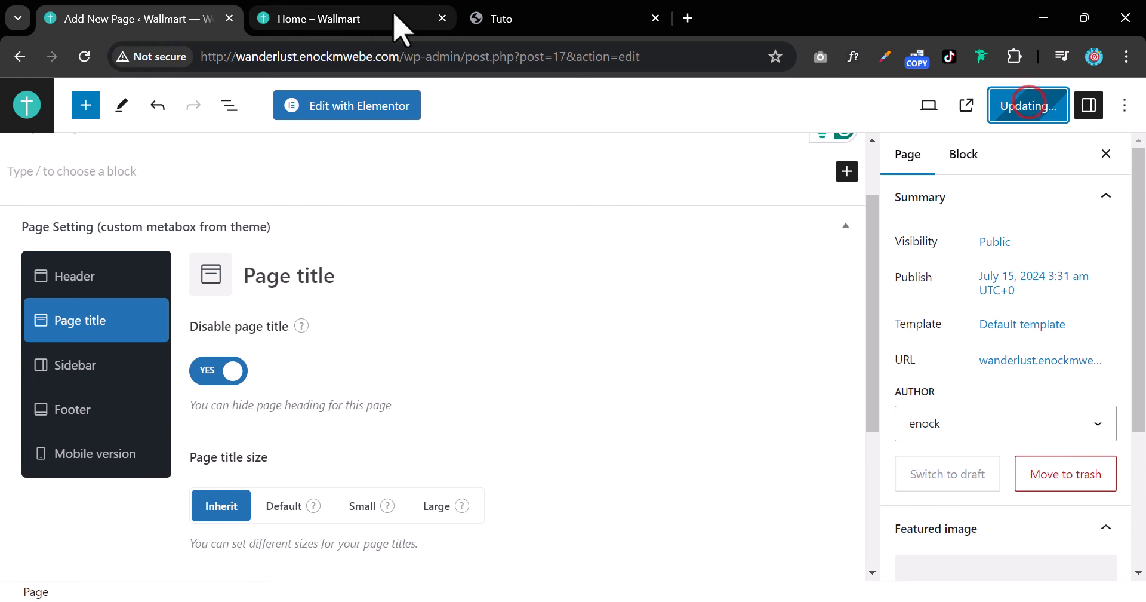
Check the updated Home page on the front end, and compare it with the site's default front page.
left_click(314, 12)
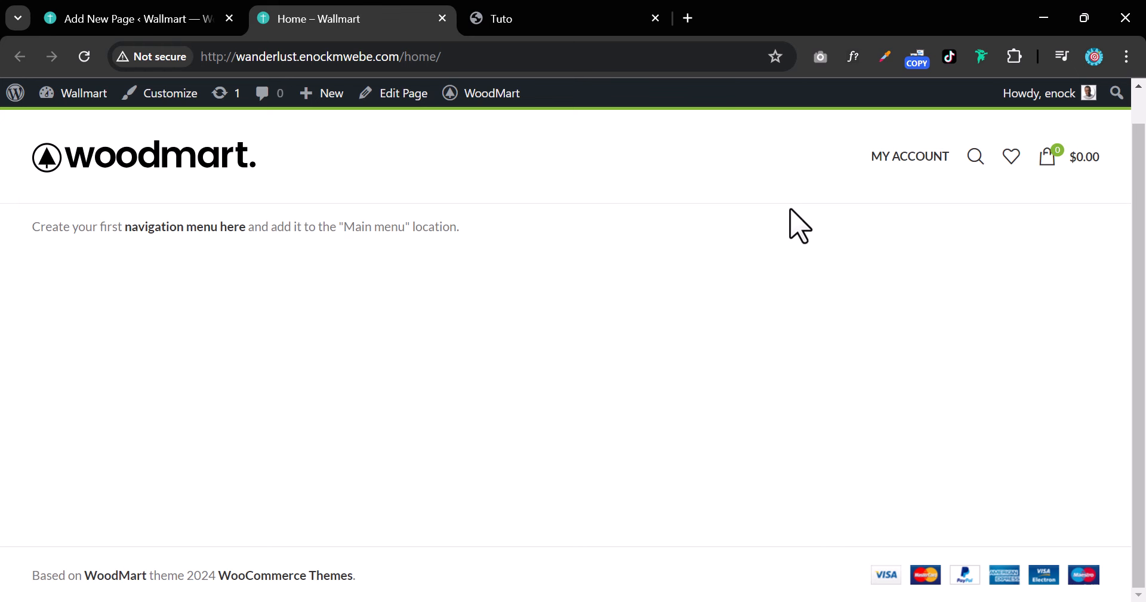
left_click(103, 151)
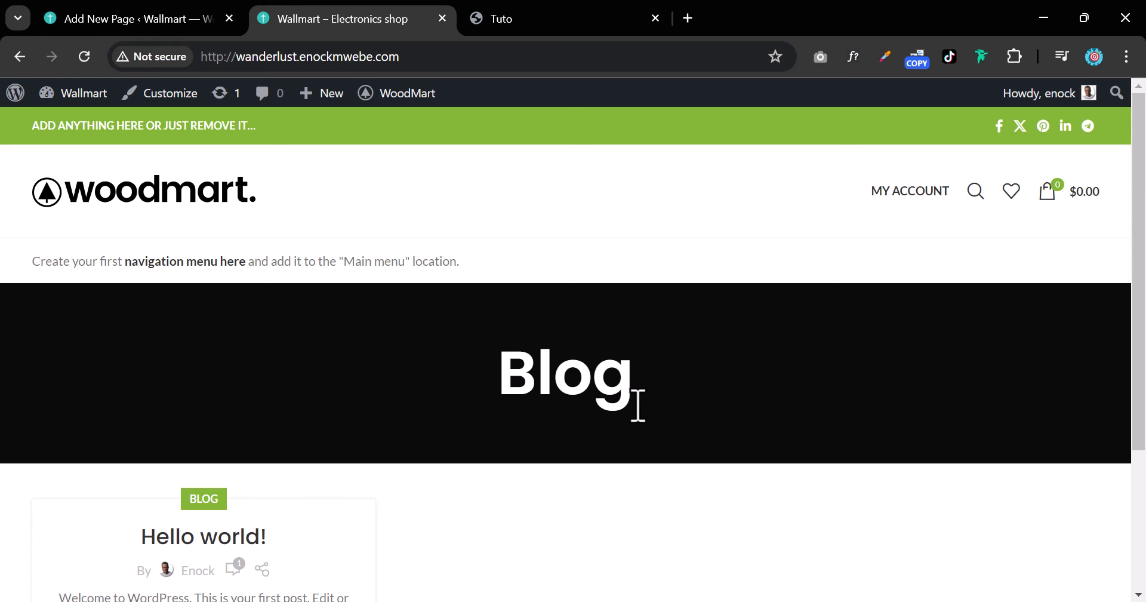
scroll(341, 390, "down", 3)
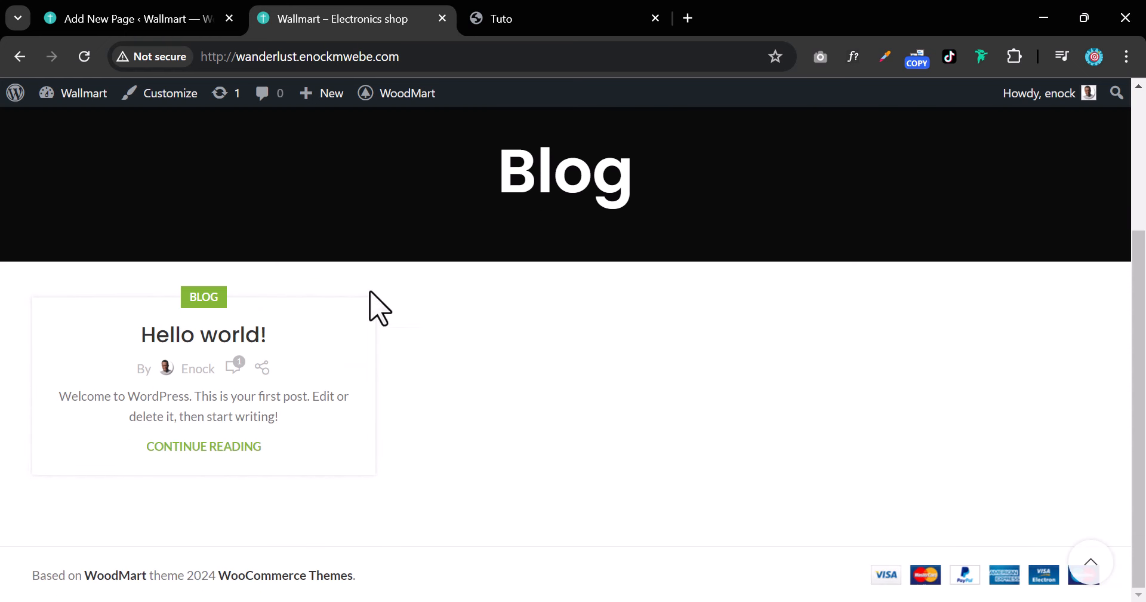
scroll(453, 267, "up", 3)
In the WordPress Reading settings, make the homepage display a static page, choose Home as the Homepage, and save the changes.
left_click(116, 17)
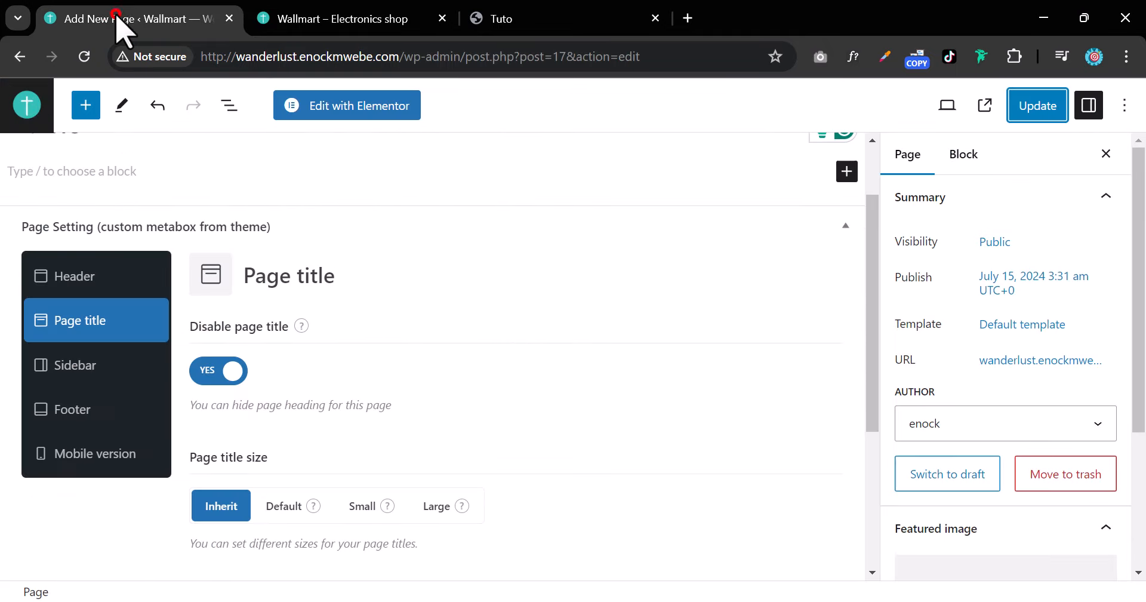
left_click(16, 105)
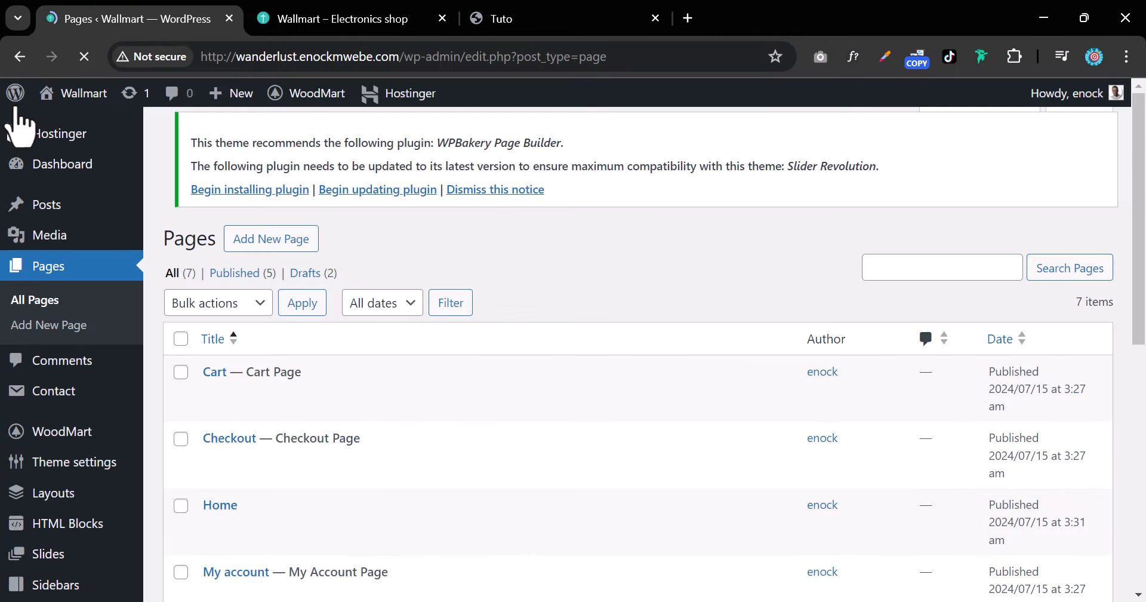
scroll(54, 418, "down", 7)
mouse_move(69, 509)
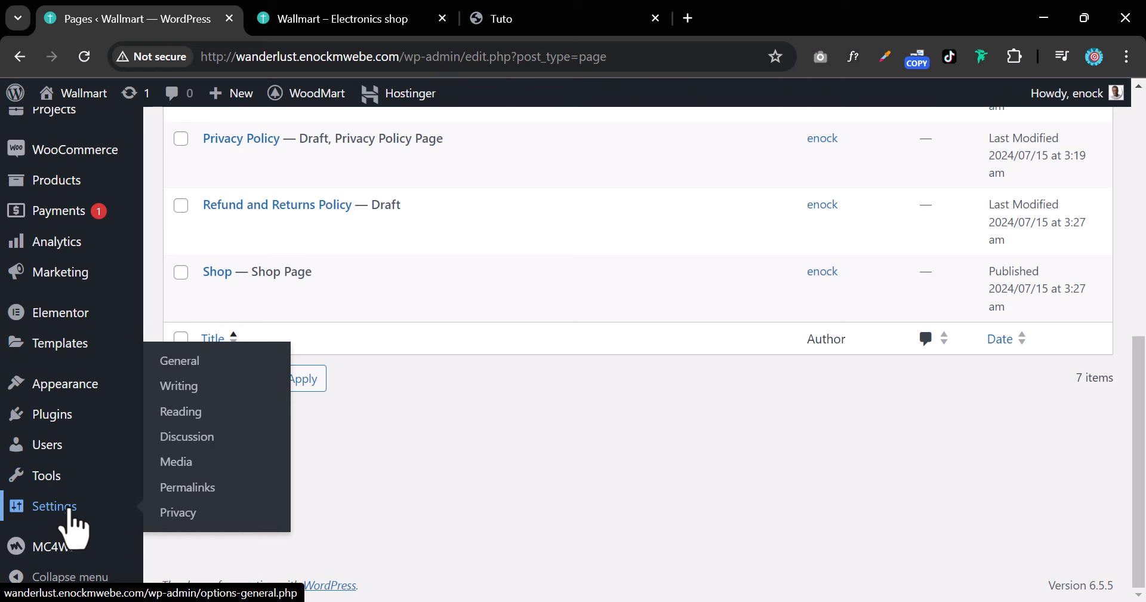
left_click(200, 416)
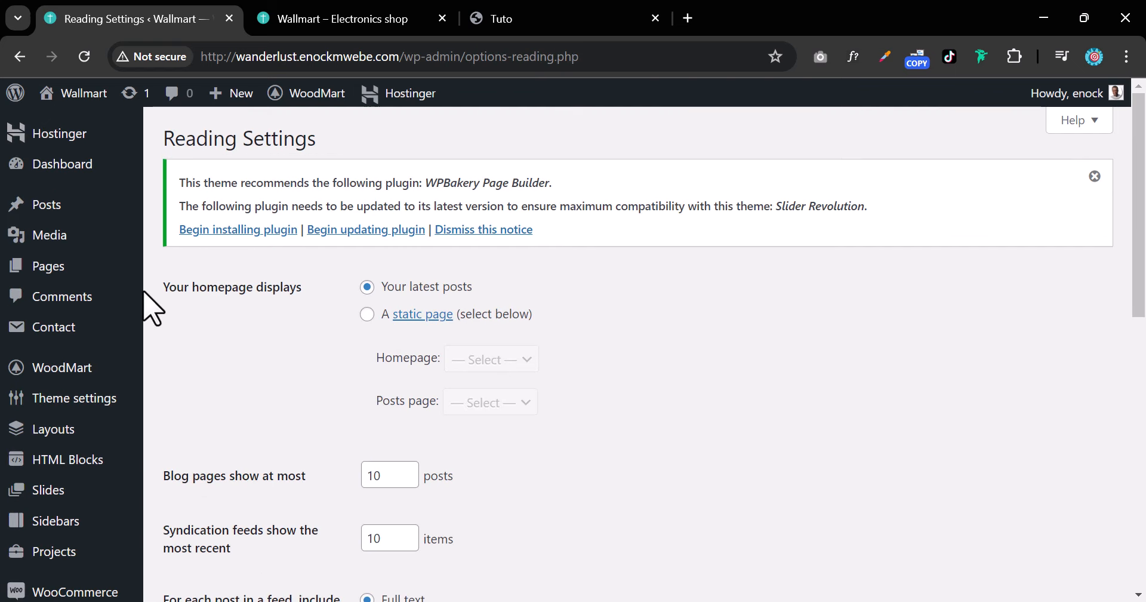
left_click(368, 315)
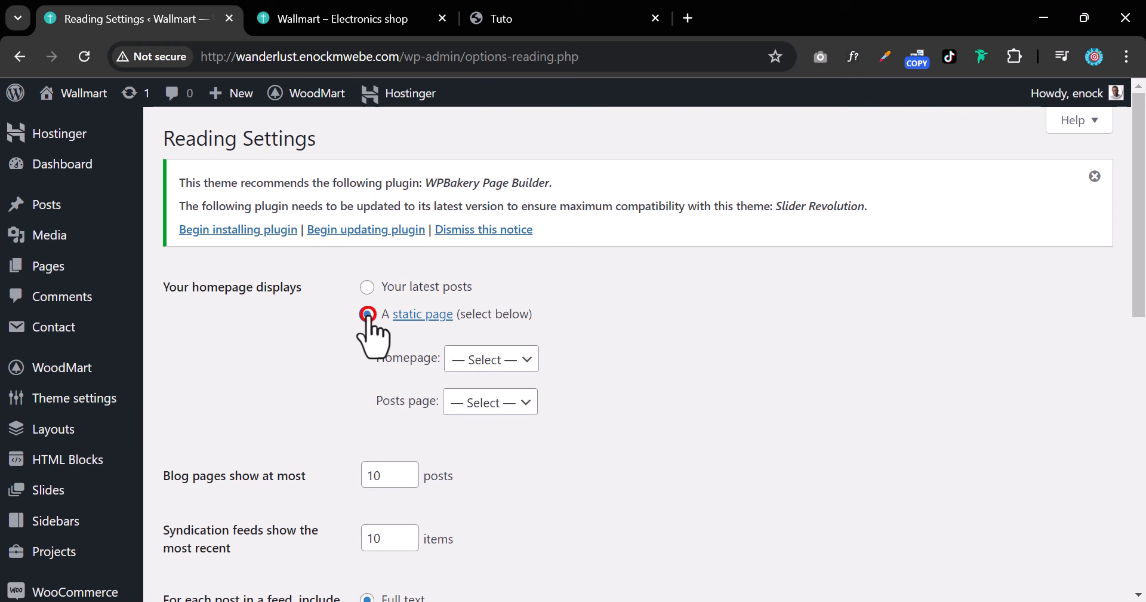
left_click(499, 359)
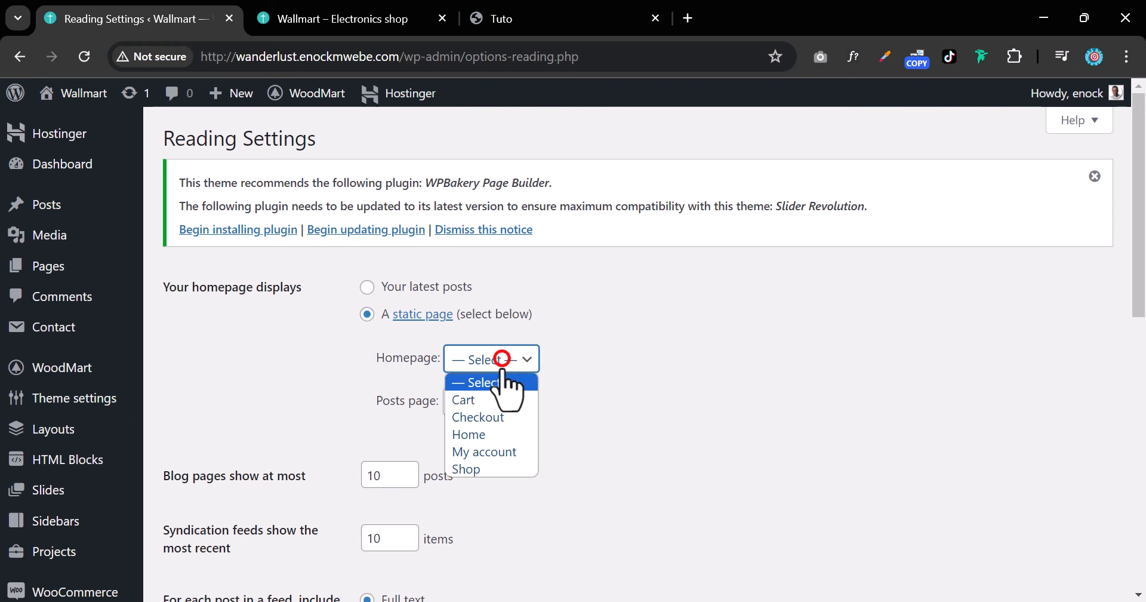
left_click(488, 436)
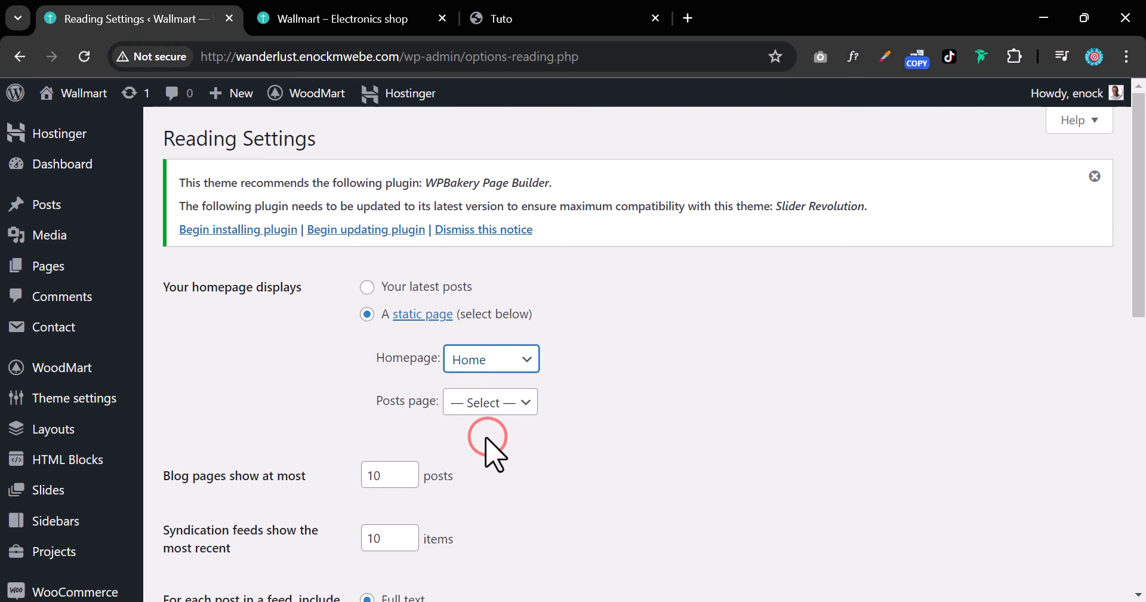
scroll(487, 449, "down", 10)
left_click(234, 157)
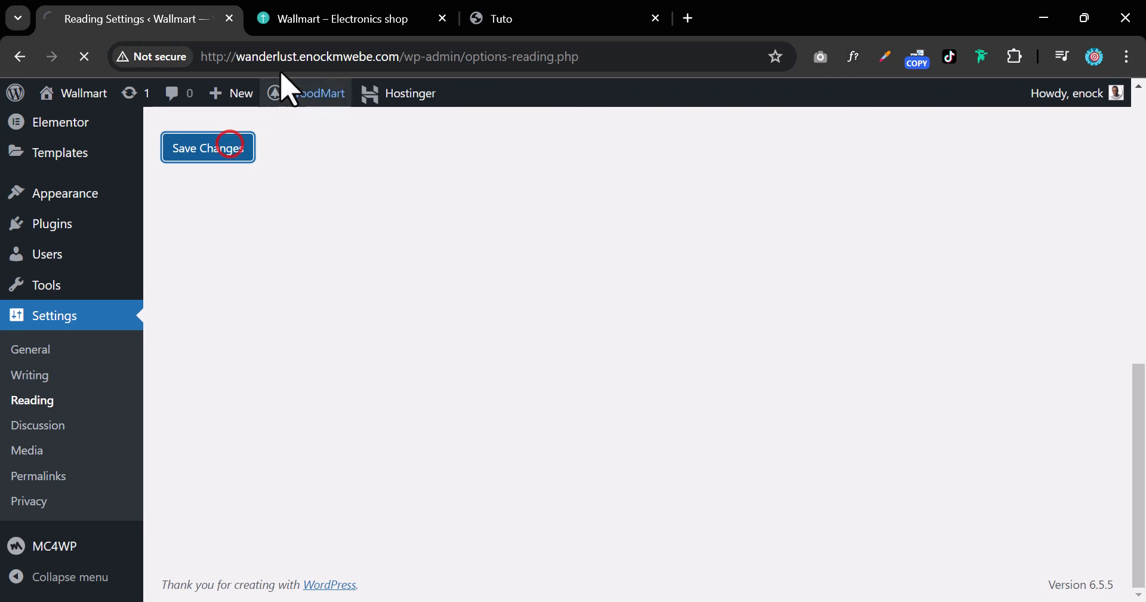
Reload the site's front end and check which page the site logo leads to.
left_click(305, 24)
left_click(87, 56)
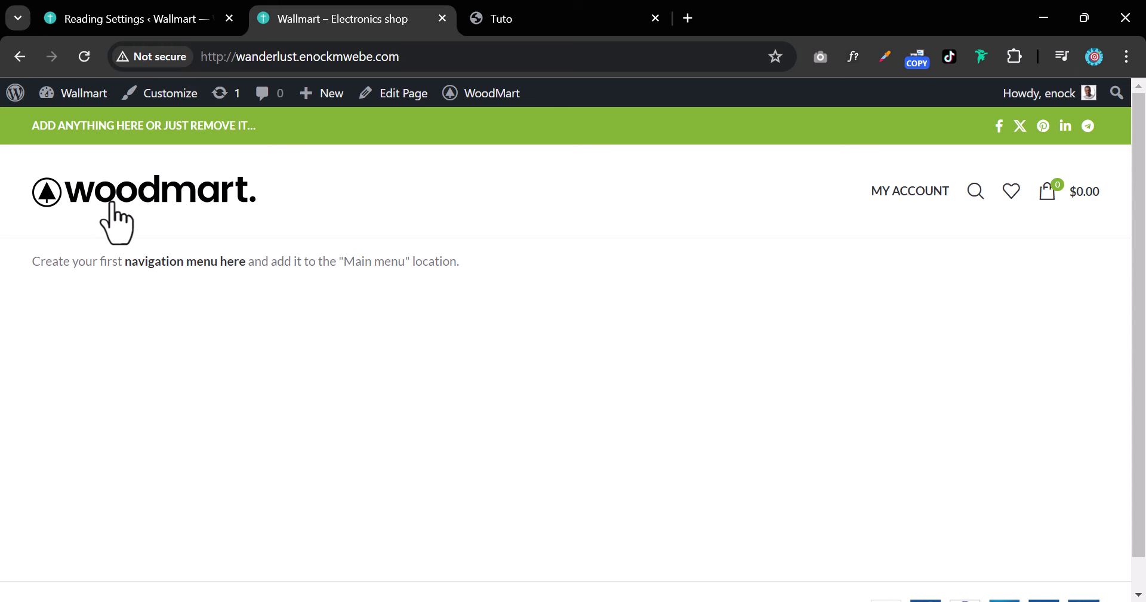
left_click(112, 199)
left_click(87, 203)
scroll(311, 263, "down", 1)
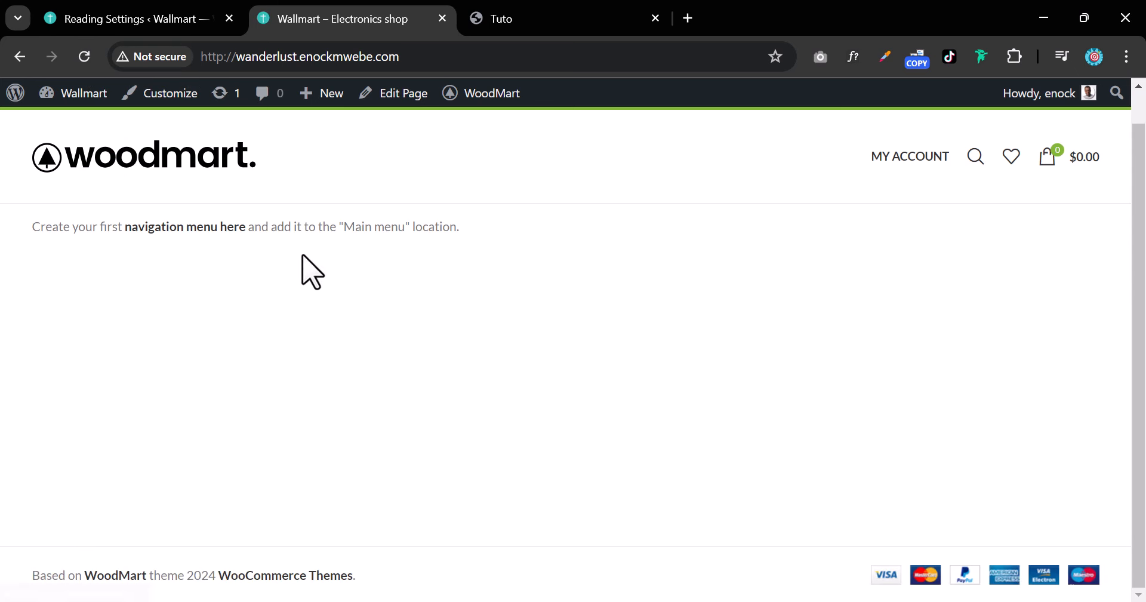
scroll(305, 278, "up", 1)
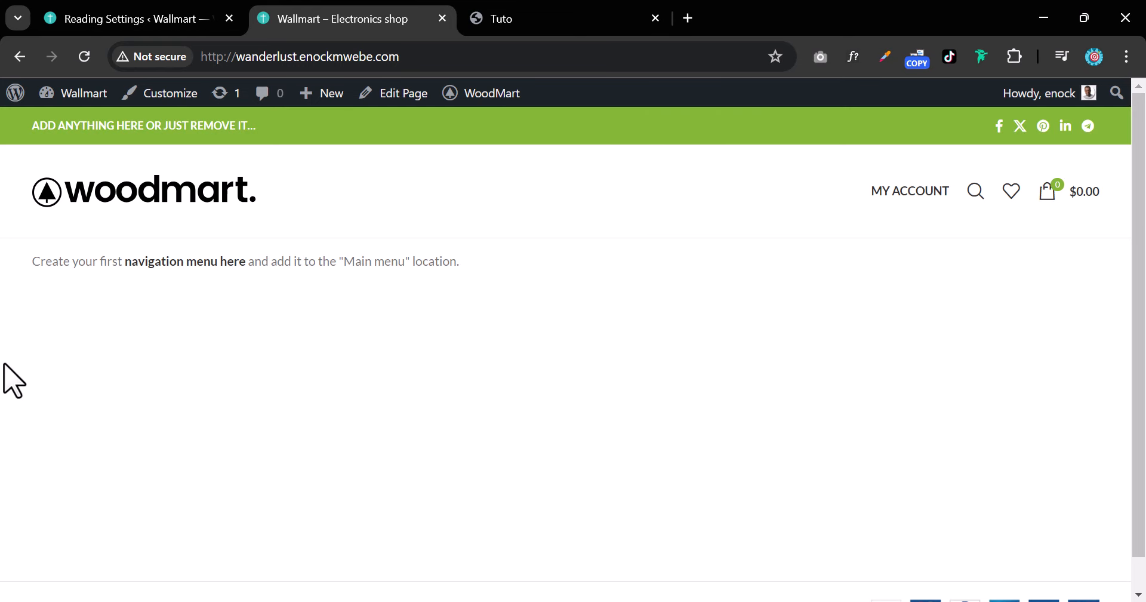
Return to the Reading settings and detach the Tuto reference tab from the browser window.
left_click(128, 20)
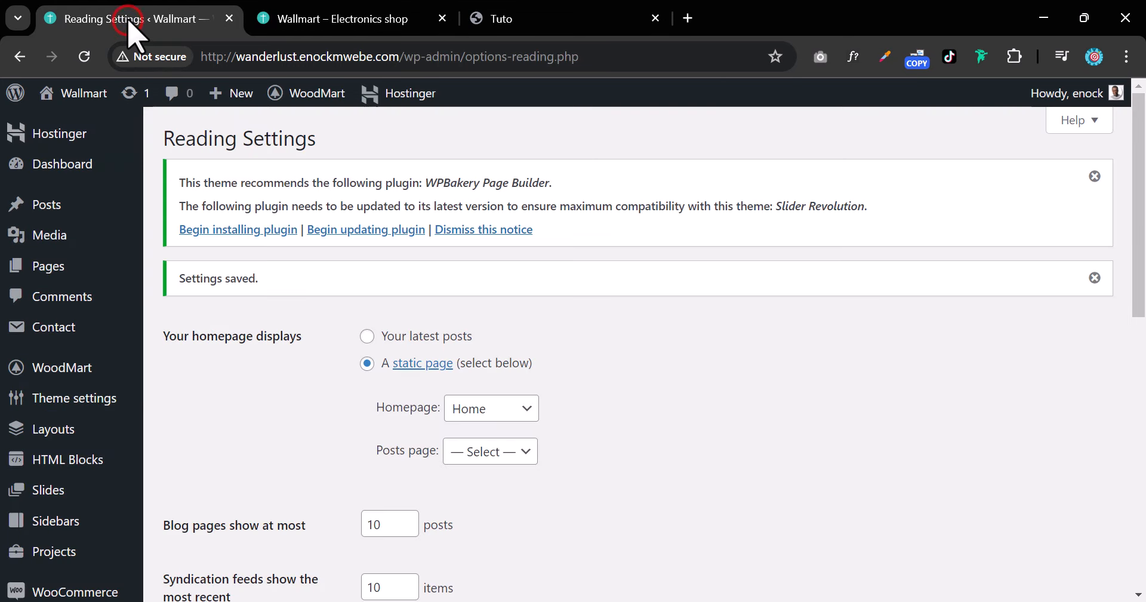
right_click(133, 33)
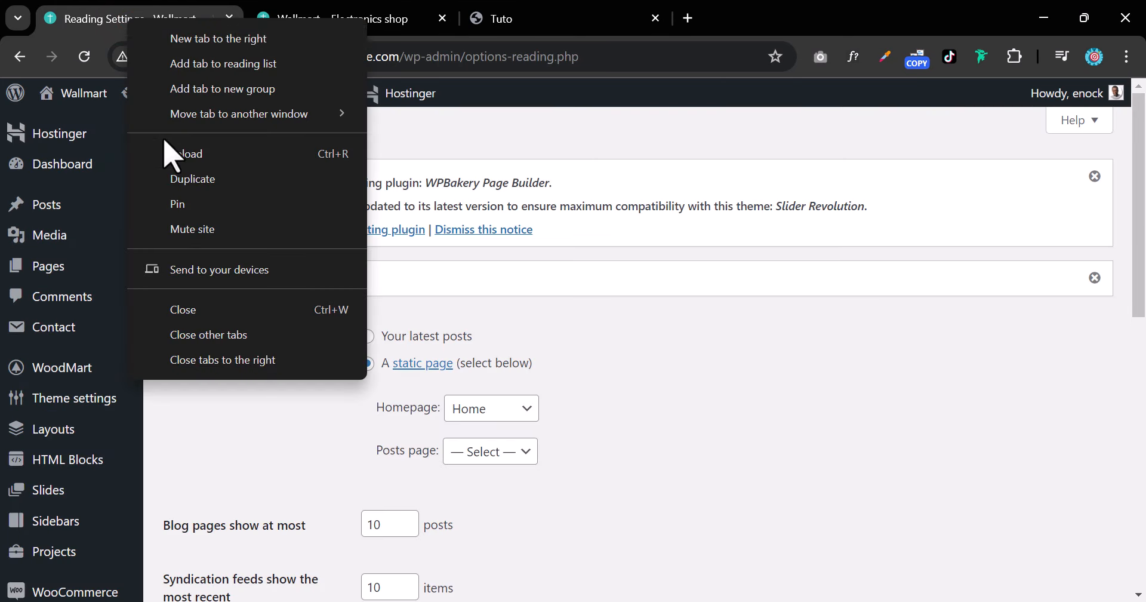
left_click(529, 18)
left_click_drag(529, 19, 528, 0)
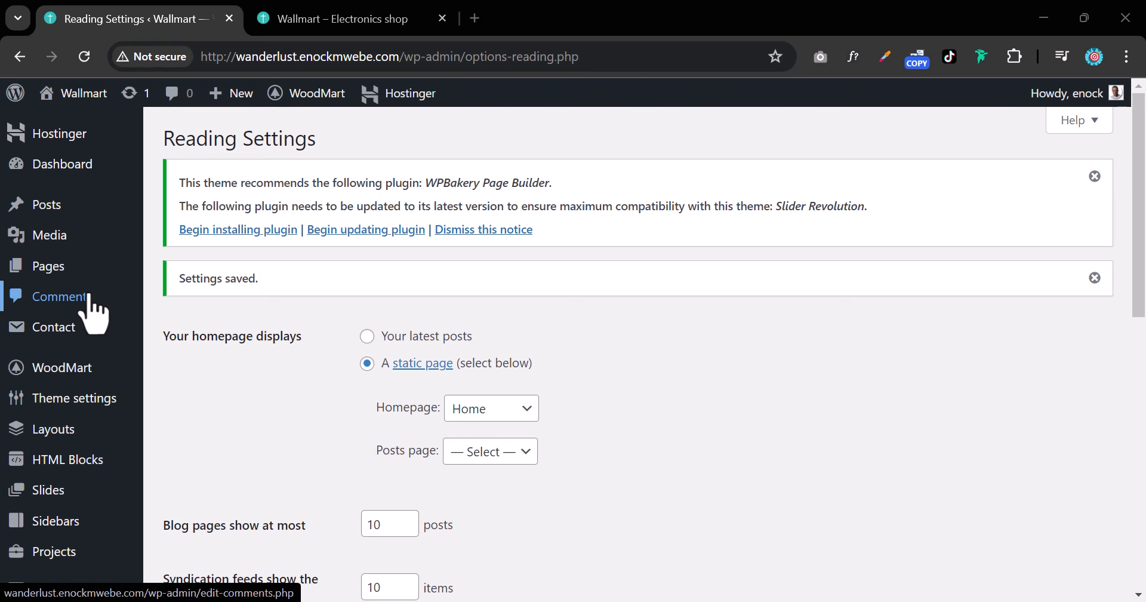
Open the list of installed plugins and review which plugins the site has and which are active.
scroll(109, 472, "down", 3)
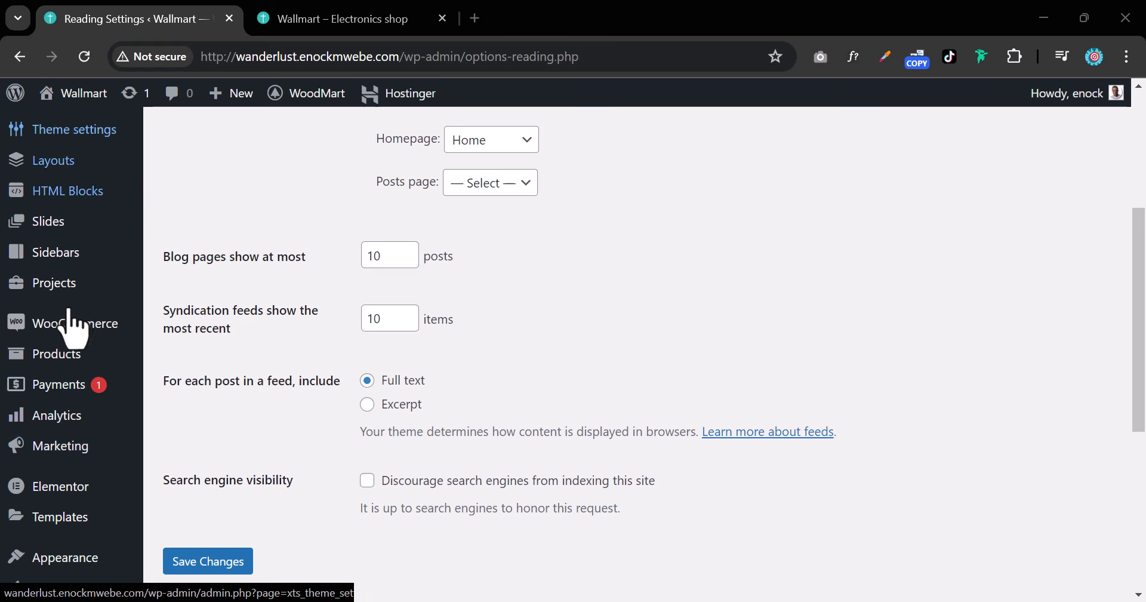
scroll(74, 322, "up", 3)
scroll(89, 358, "down", 10)
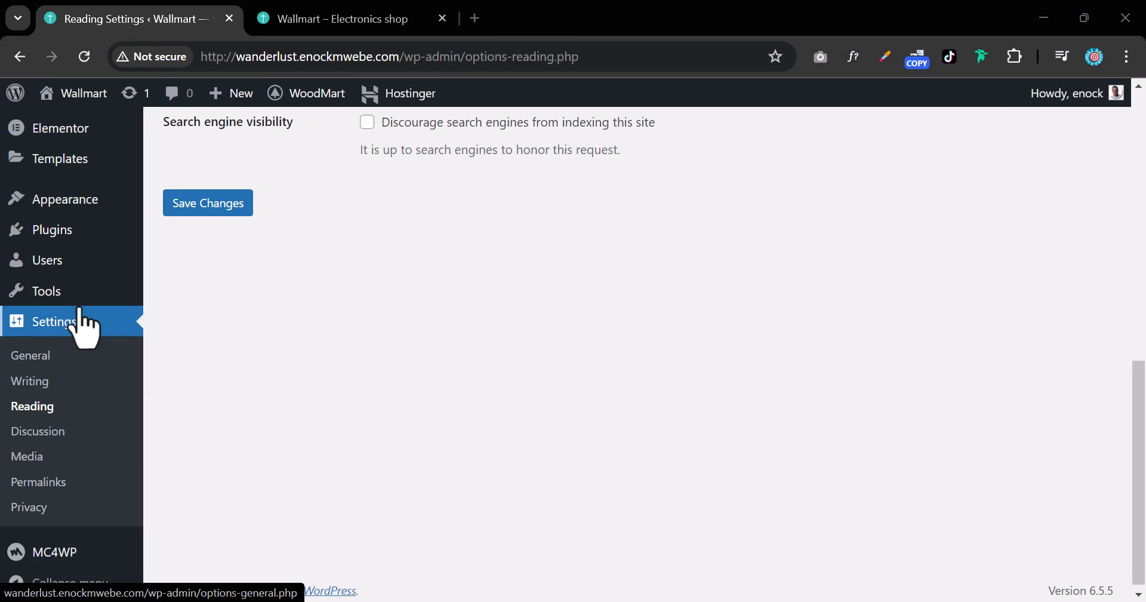
left_click(83, 228)
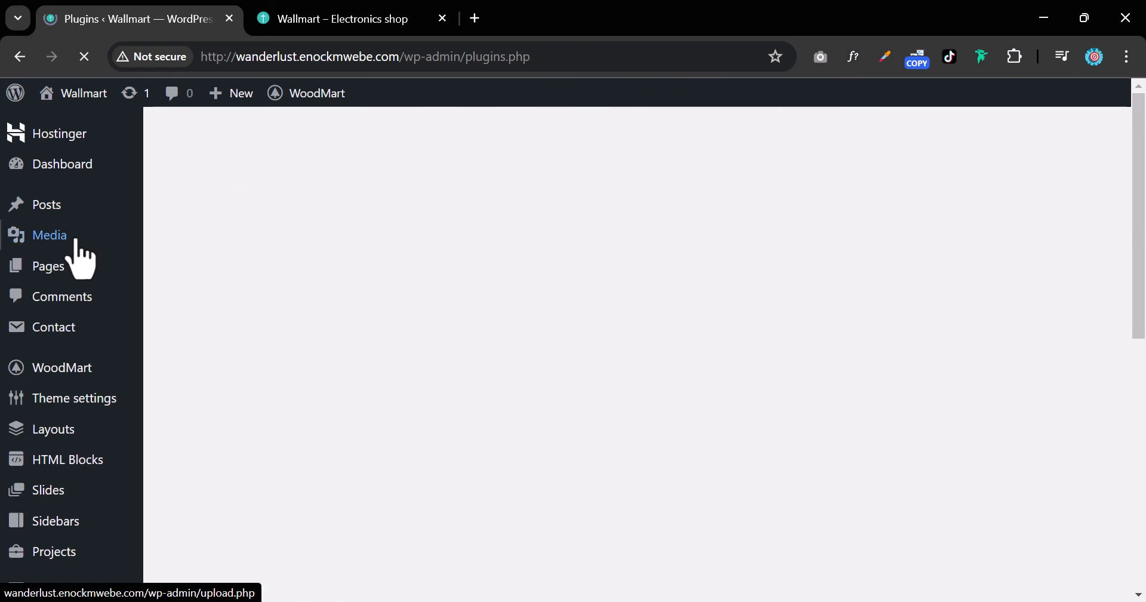
scroll(430, 406, "down", 3)
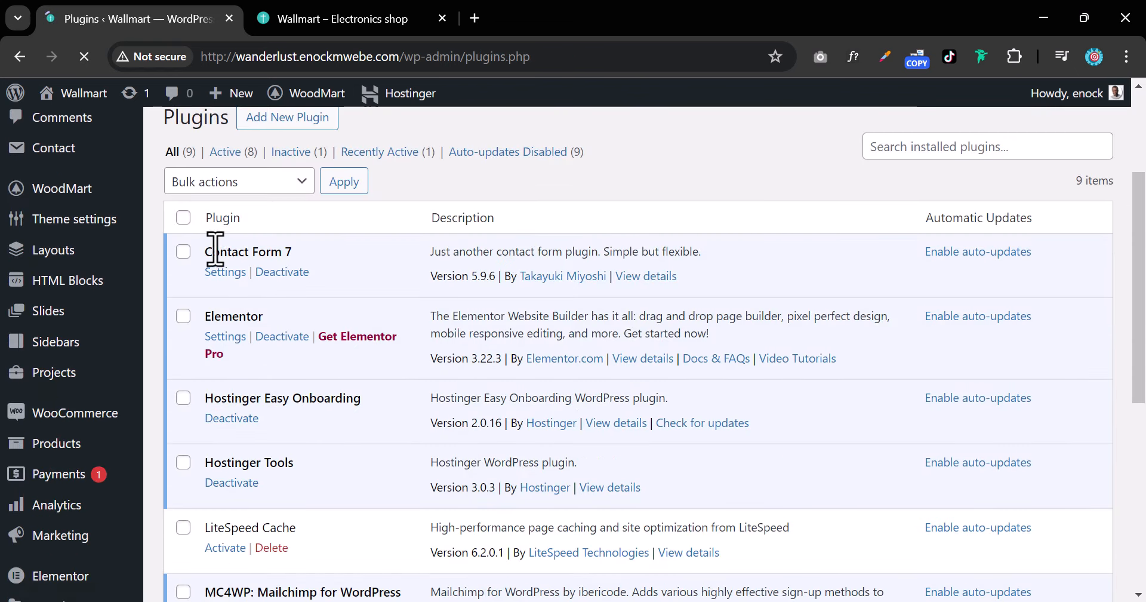
scroll(251, 444, "down", 4)
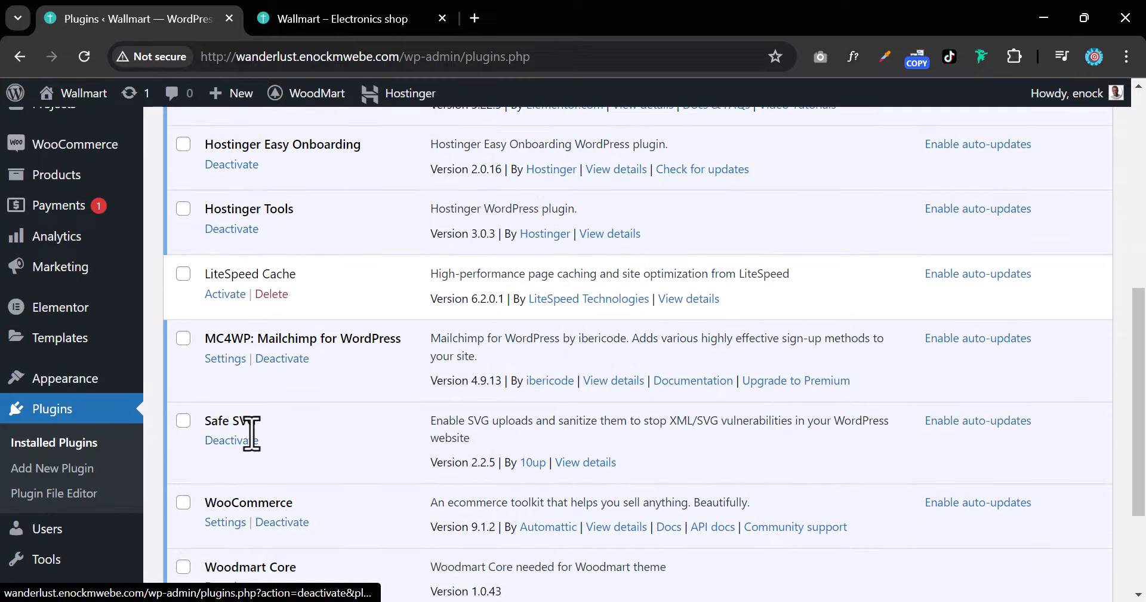
scroll(272, 391, "down", 3)
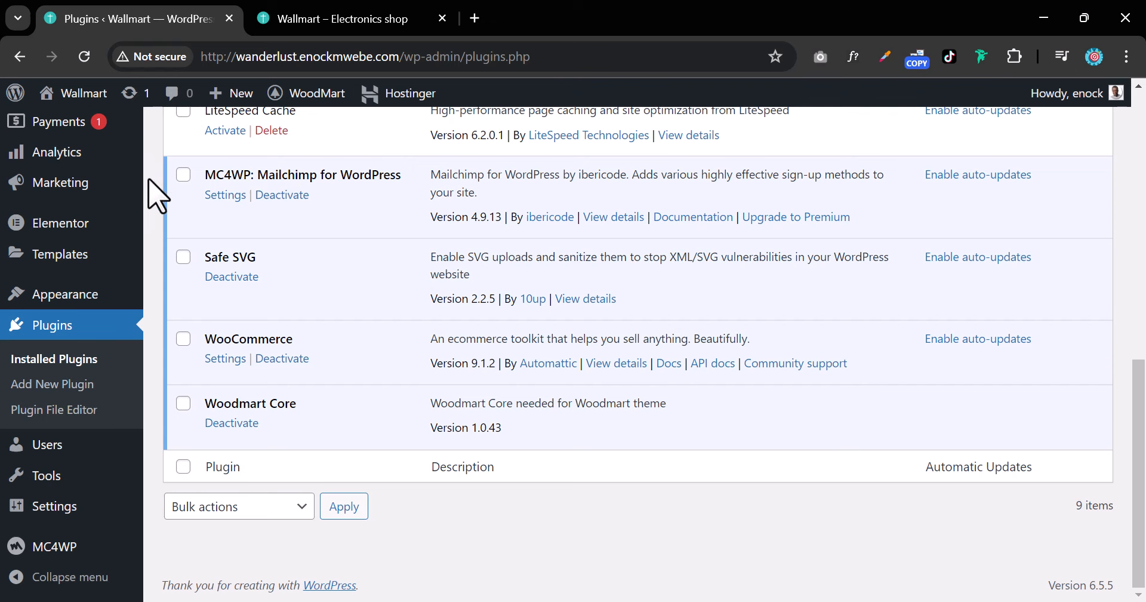
mouse_move(142, 186)
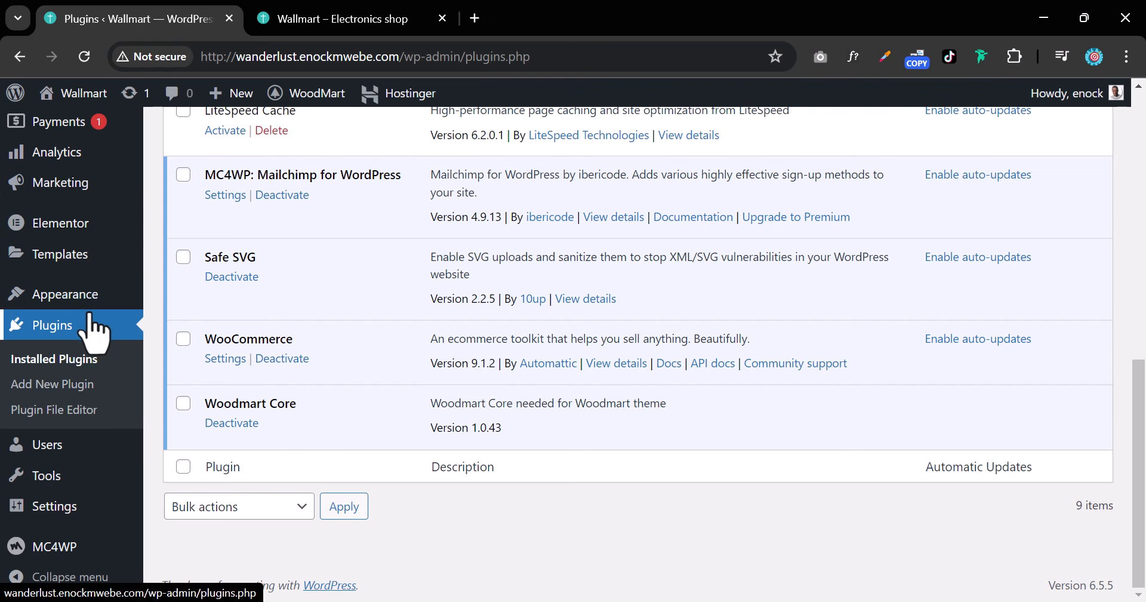
scroll(95, 334, "up", 3)
scroll(60, 418, "up", 3)
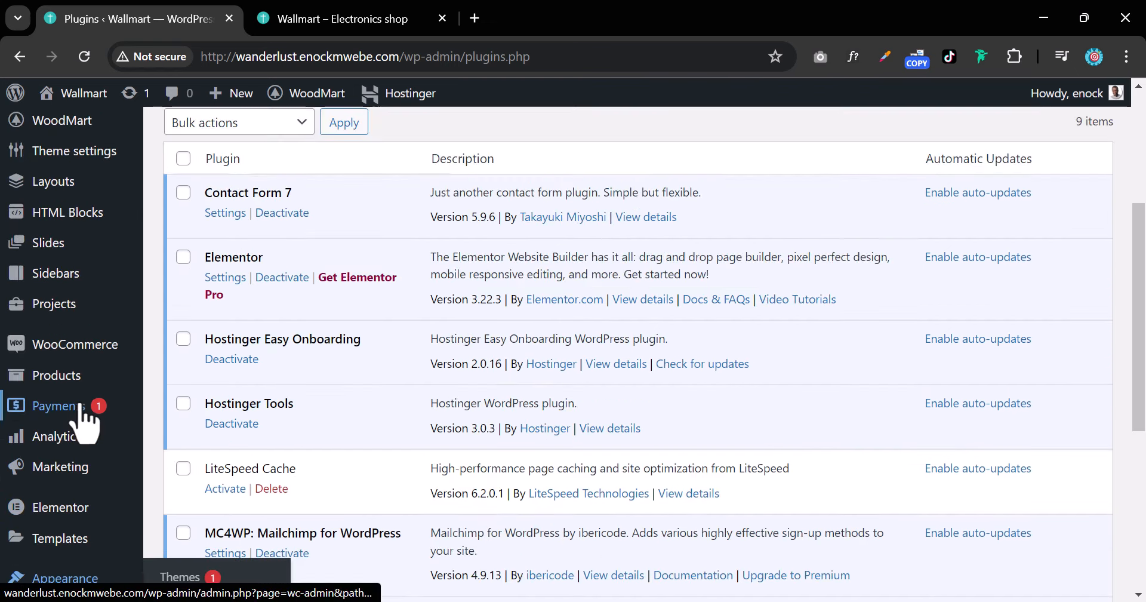
mouse_move(91, 350)
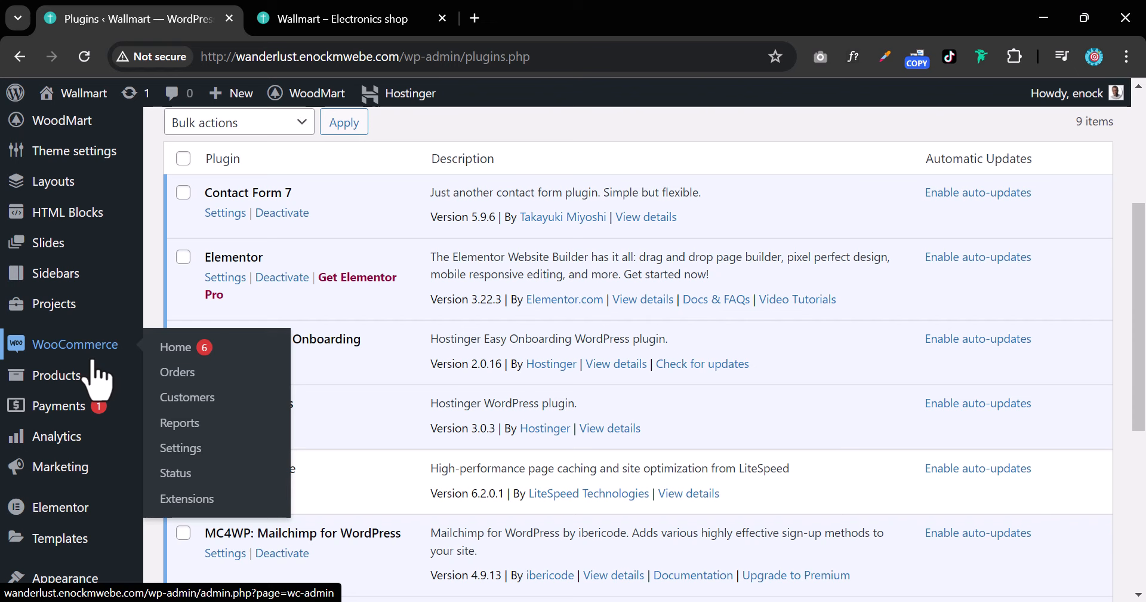
scroll(366, 454, "down", 6)
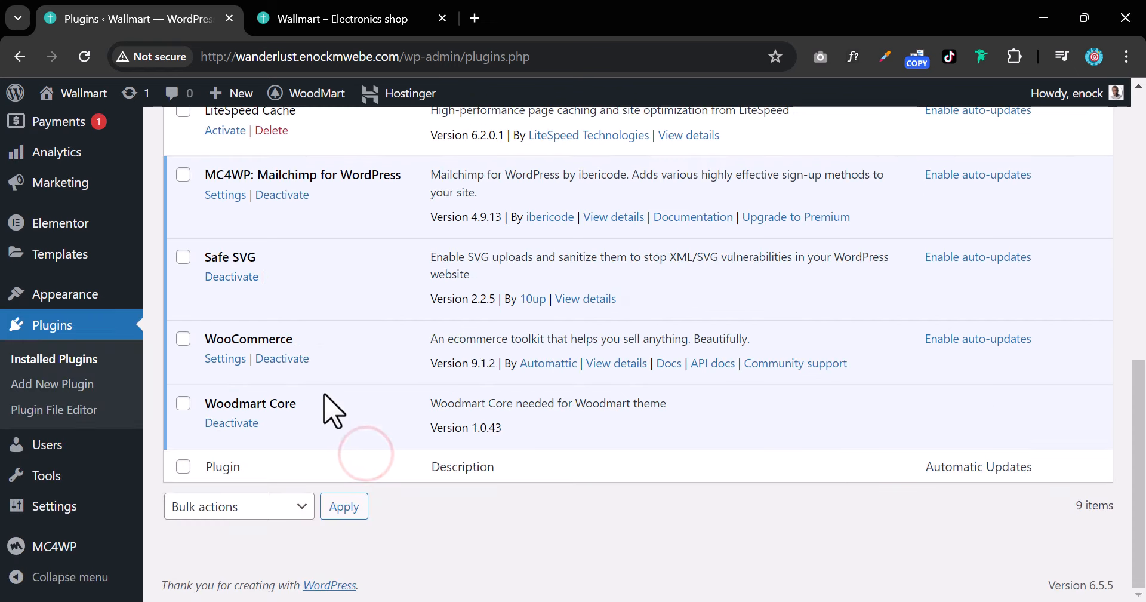
scroll(332, 411, "up", 9)
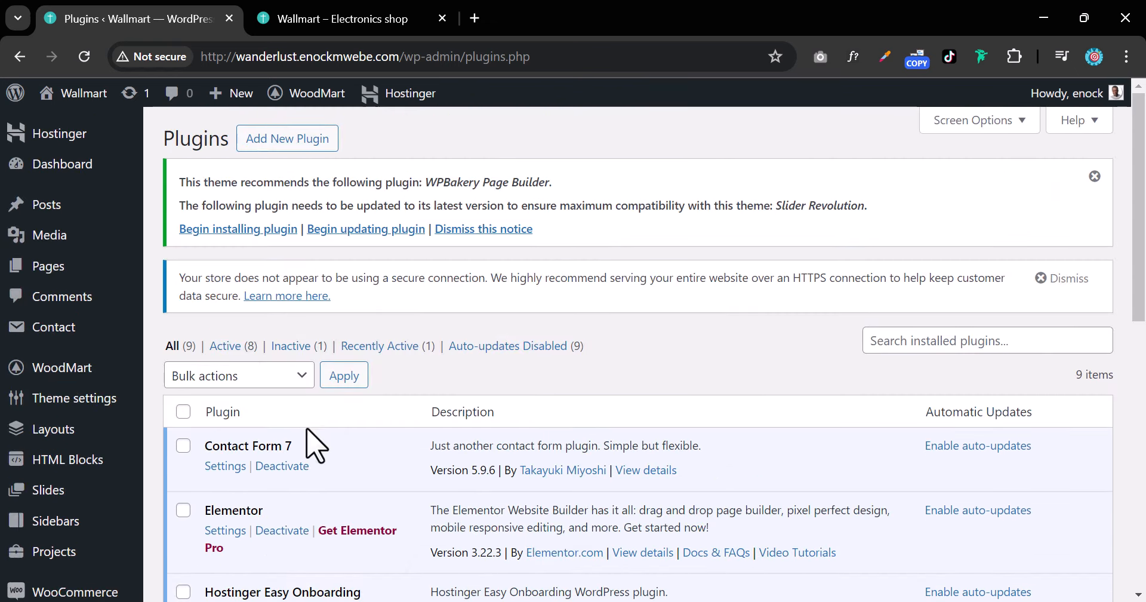
scroll(316, 447, "down", 6)
scroll(311, 452, "up", 8)
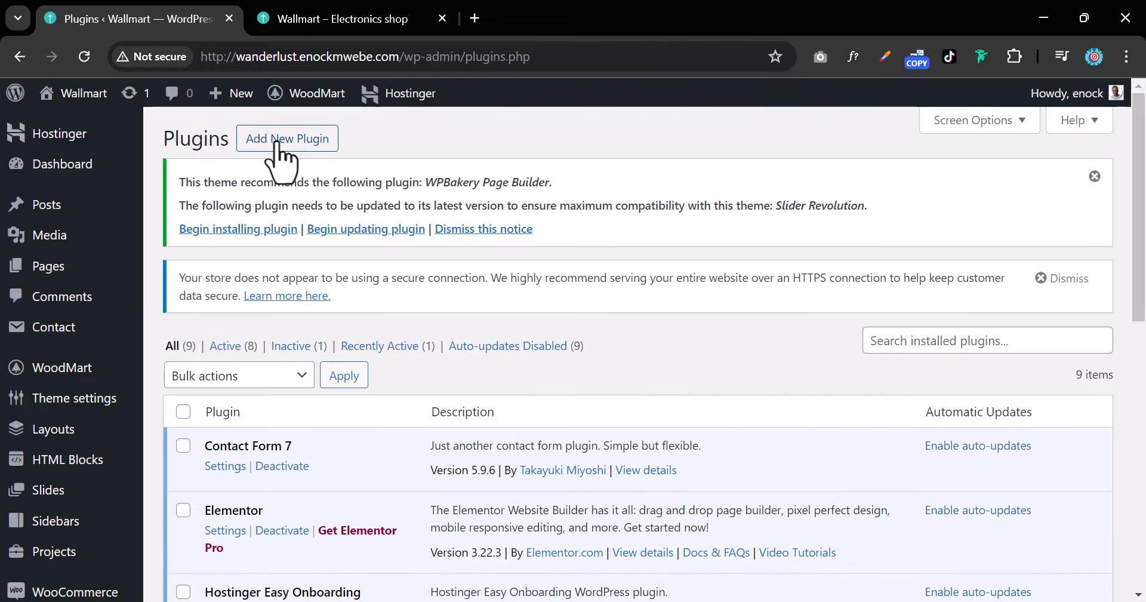
Search the plugin directory for "paypal" and install the WooCommerce PayPal Payments plugin.
left_click(277, 141)
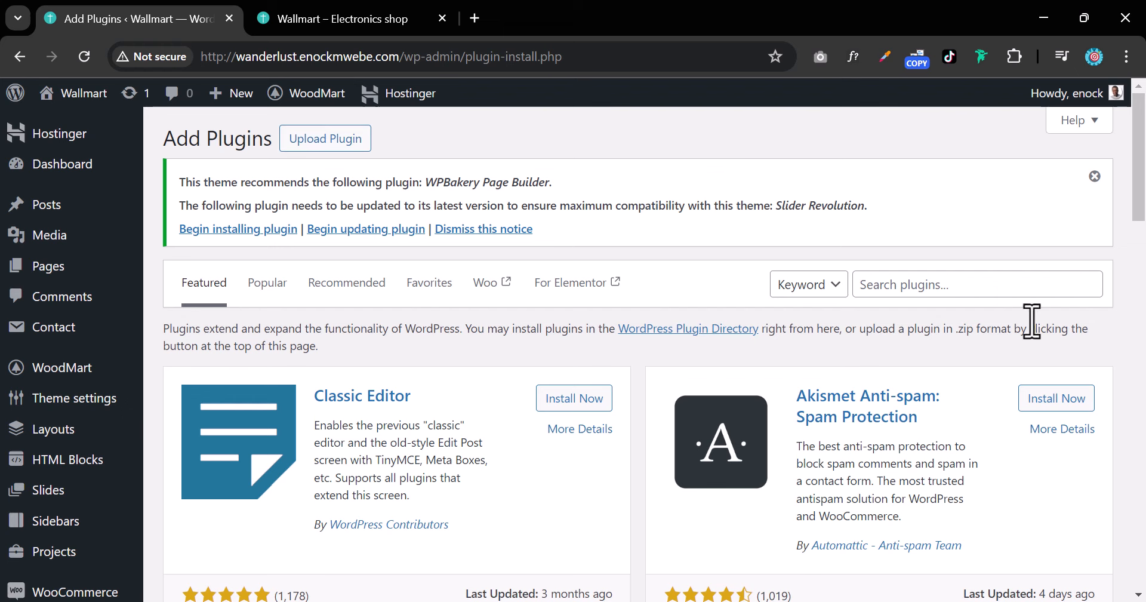
left_click(960, 282)
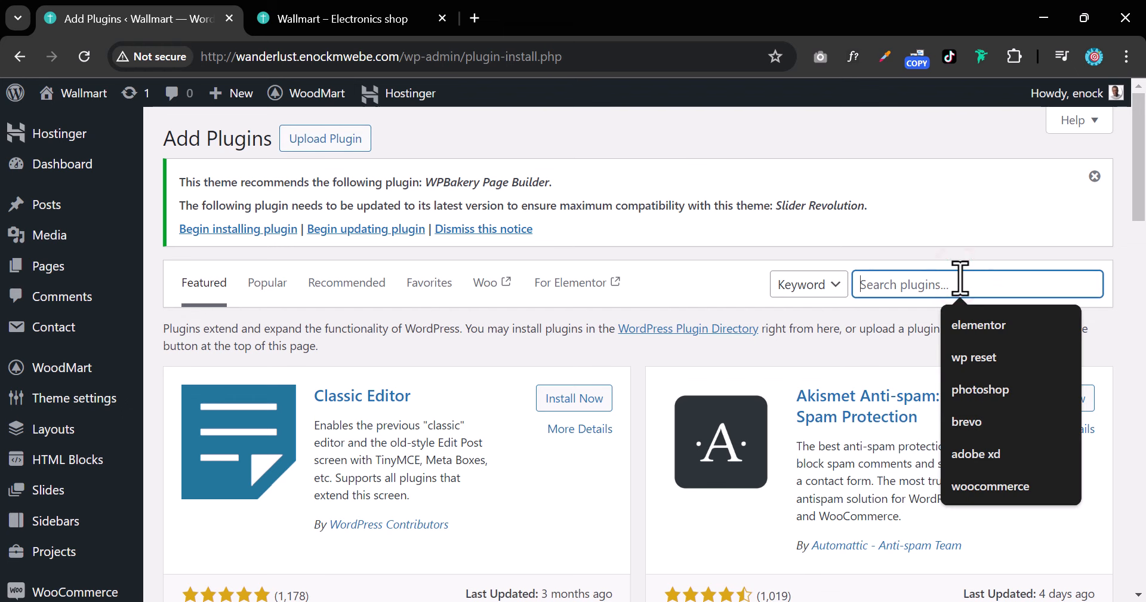
type("pay")
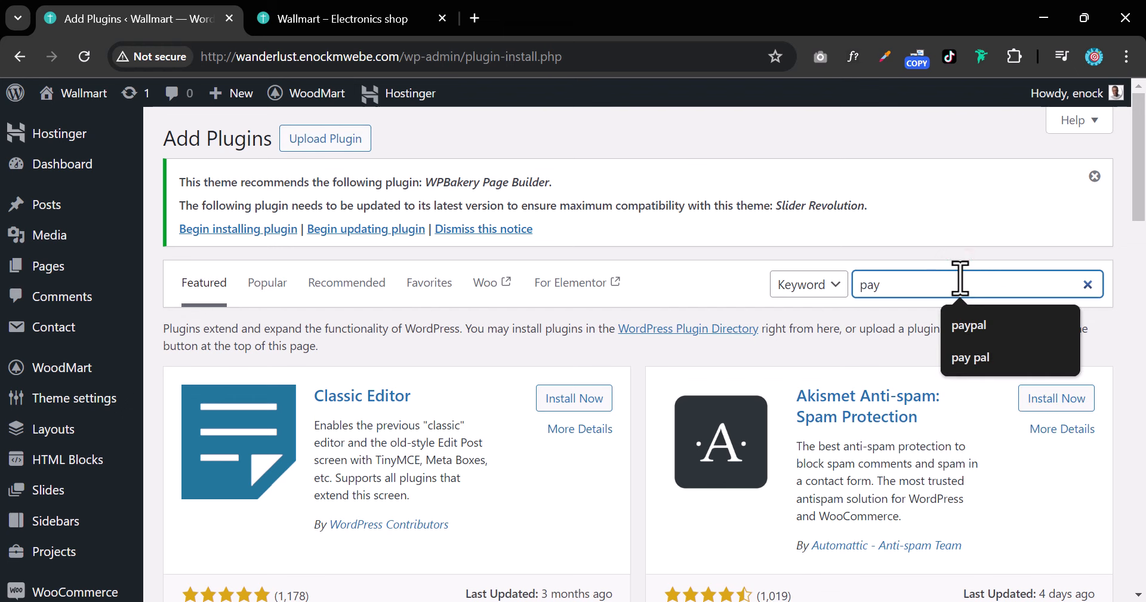
type("pal")
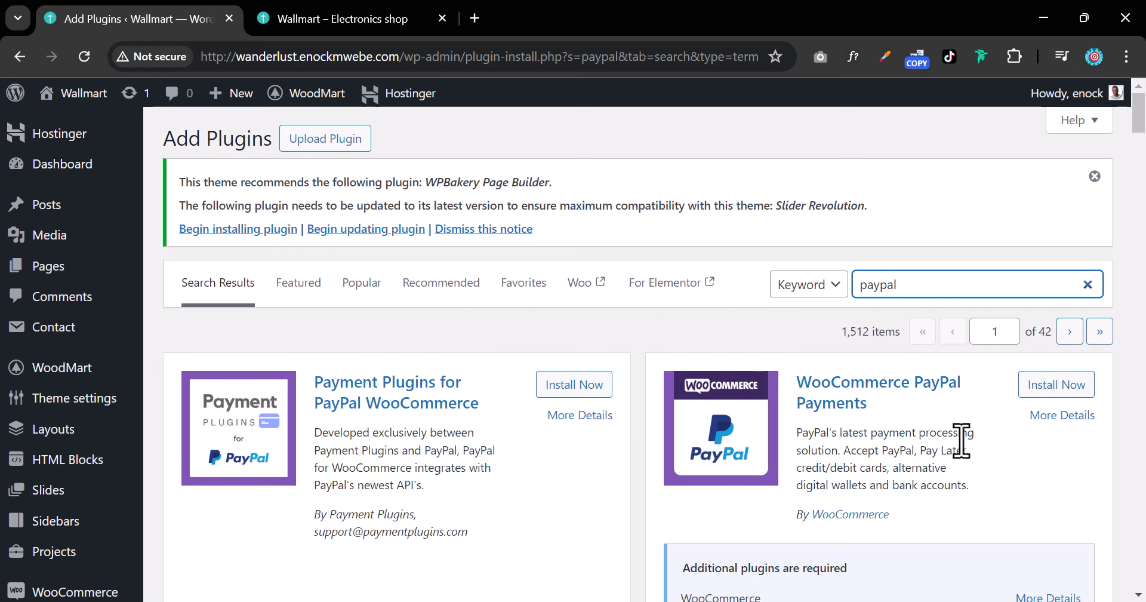
left_click(1039, 387)
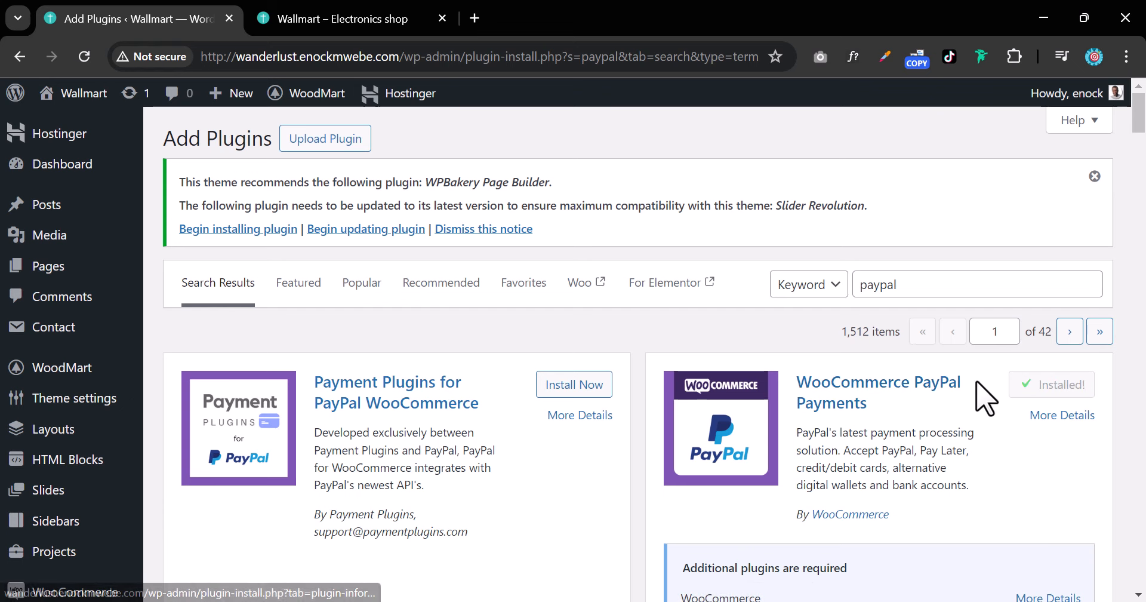
Look through the other PayPal search results, and activate the WooCommerce PayPal Payments plugin.
scroll(883, 384, "down", 3)
scroll(886, 368, "up", 3)
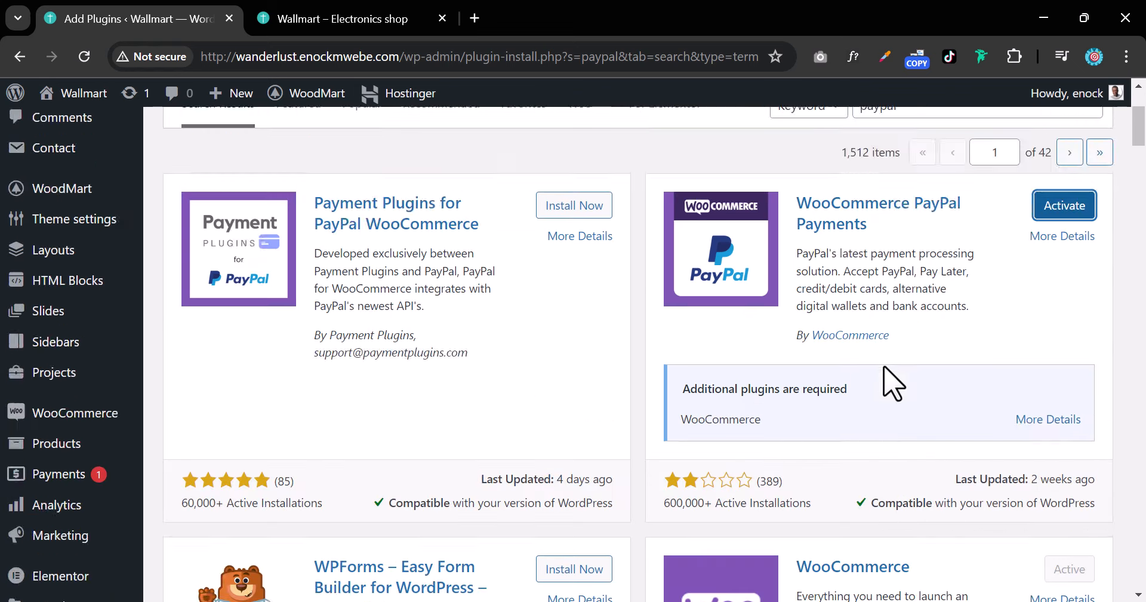
scroll(893, 368, "down", 7)
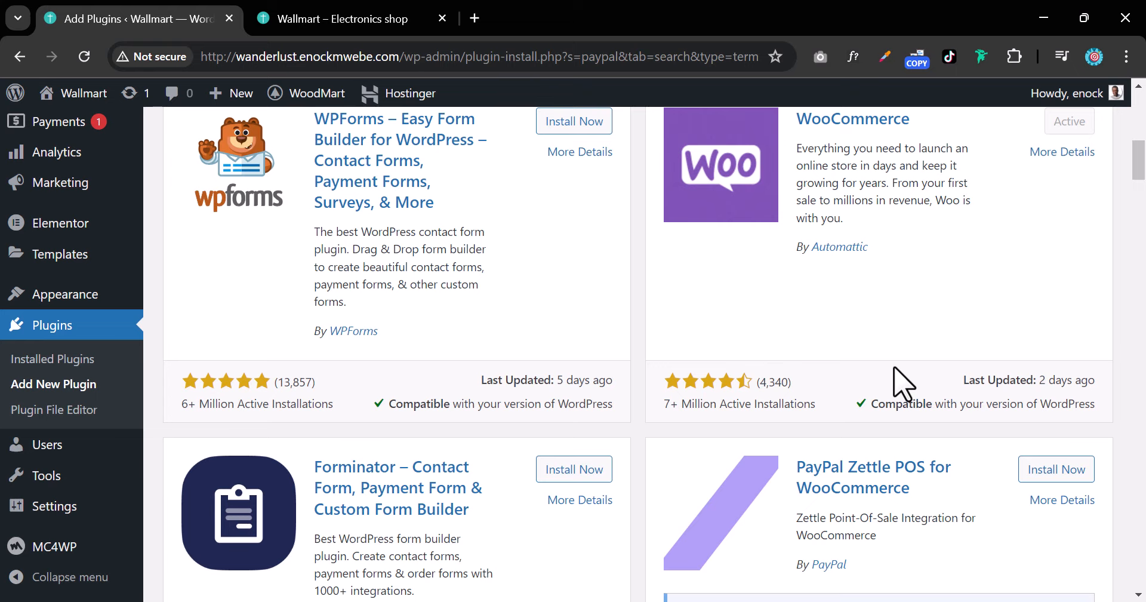
scroll(902, 382, "down", 6)
scroll(896, 384, "up", 10)
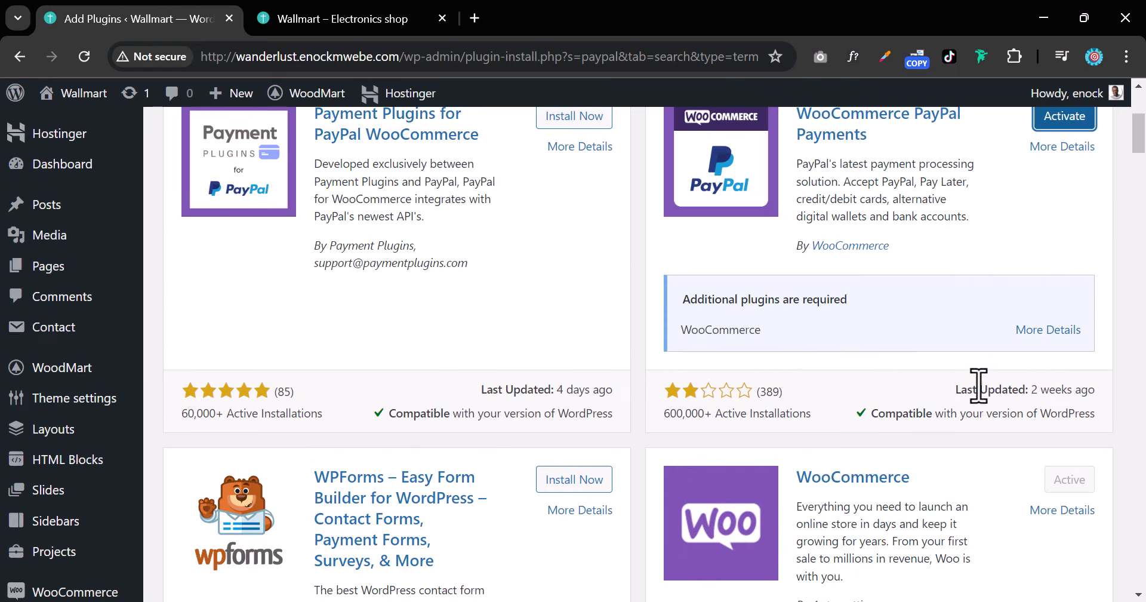
scroll(981, 396, "up", 3)
left_click(1063, 385)
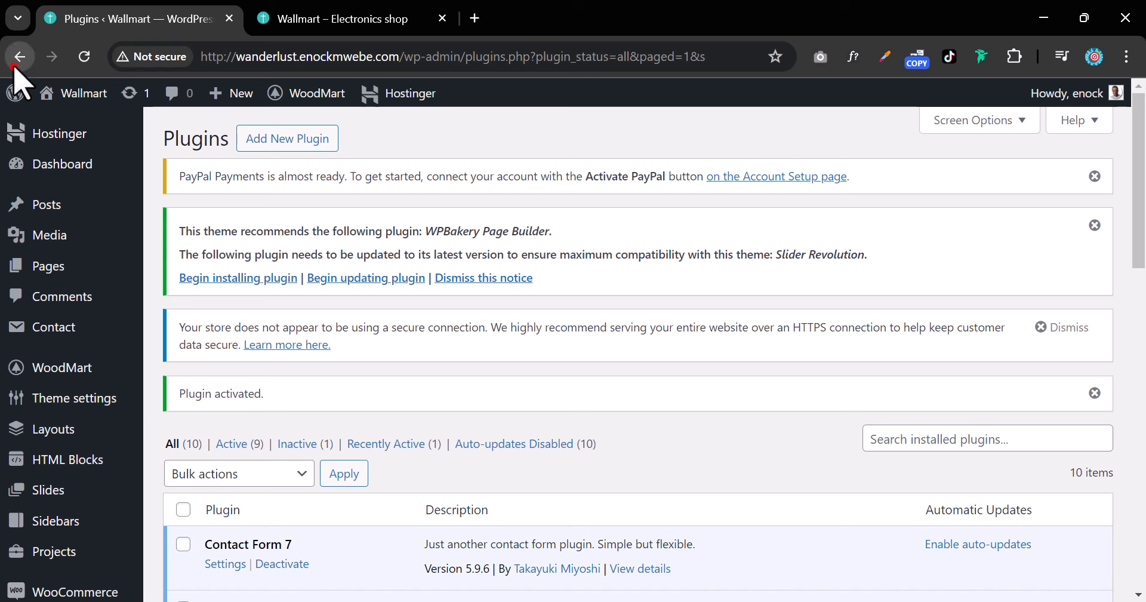
Return to the plugin directory, search for "stripe", and examine the WooCommerce Stripe Payment Gateway plugin and its author.
left_click(19, 56)
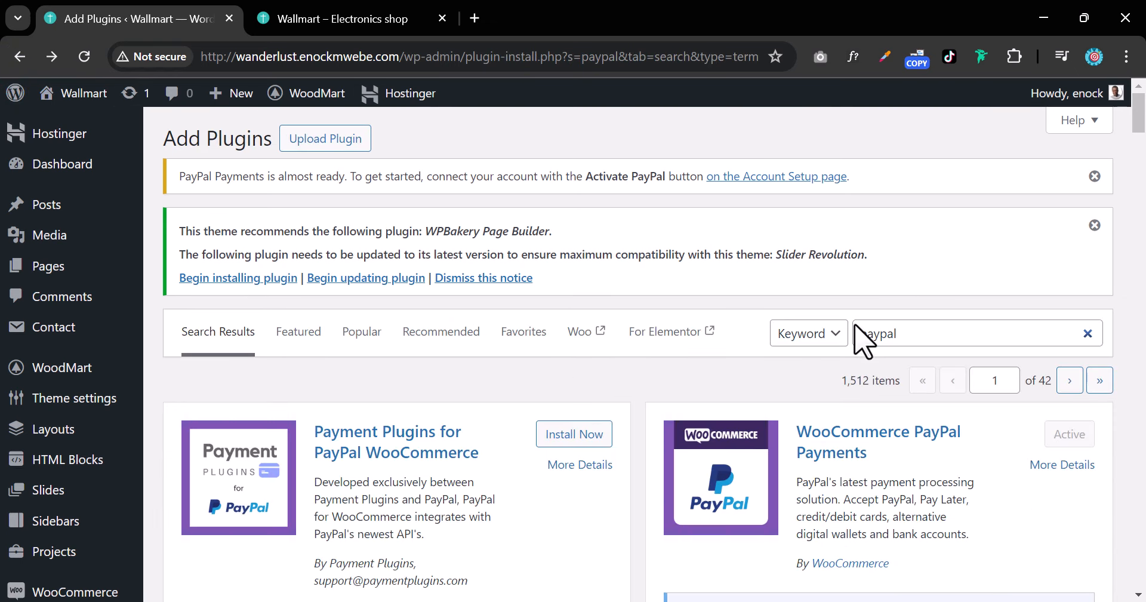
double_click(862, 335)
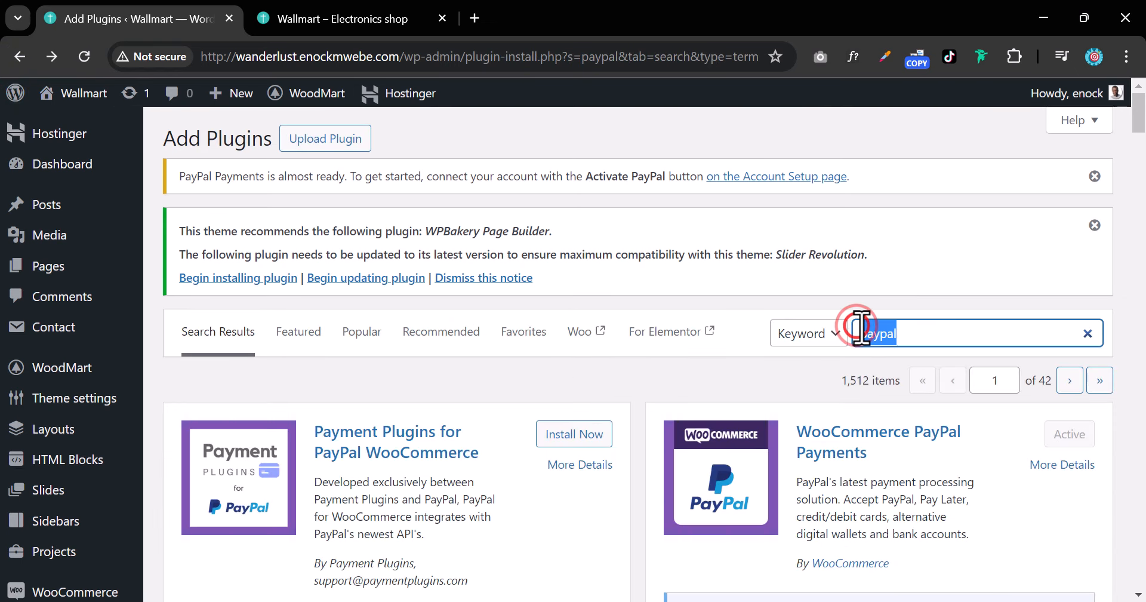
key("BackSpace")
type("stripe")
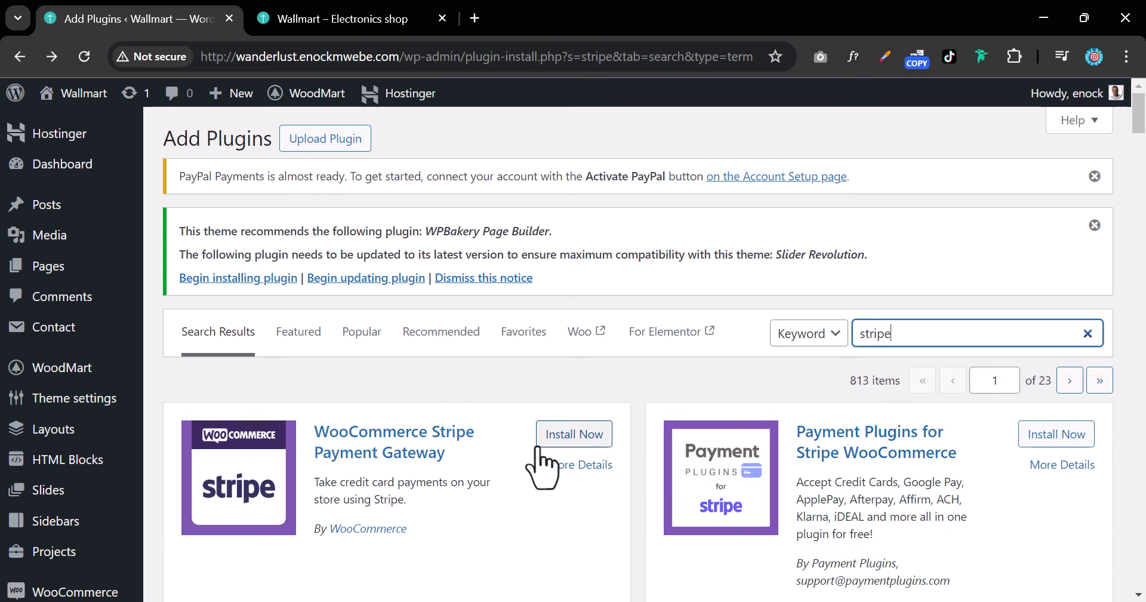
scroll(569, 442, "down", 1)
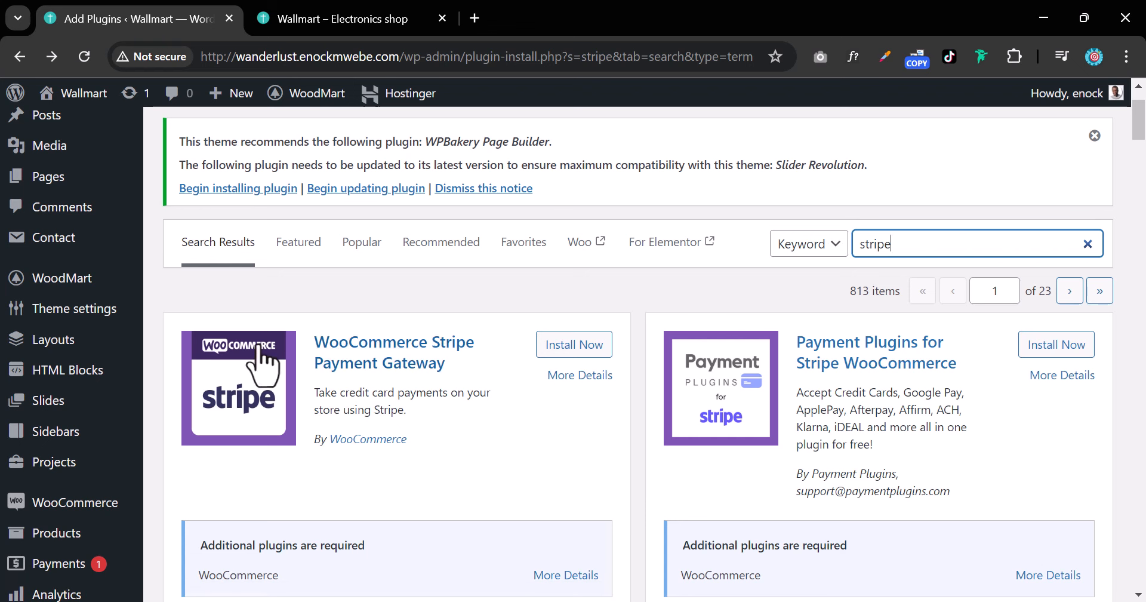
left_click_drag(422, 437, 312, 449)
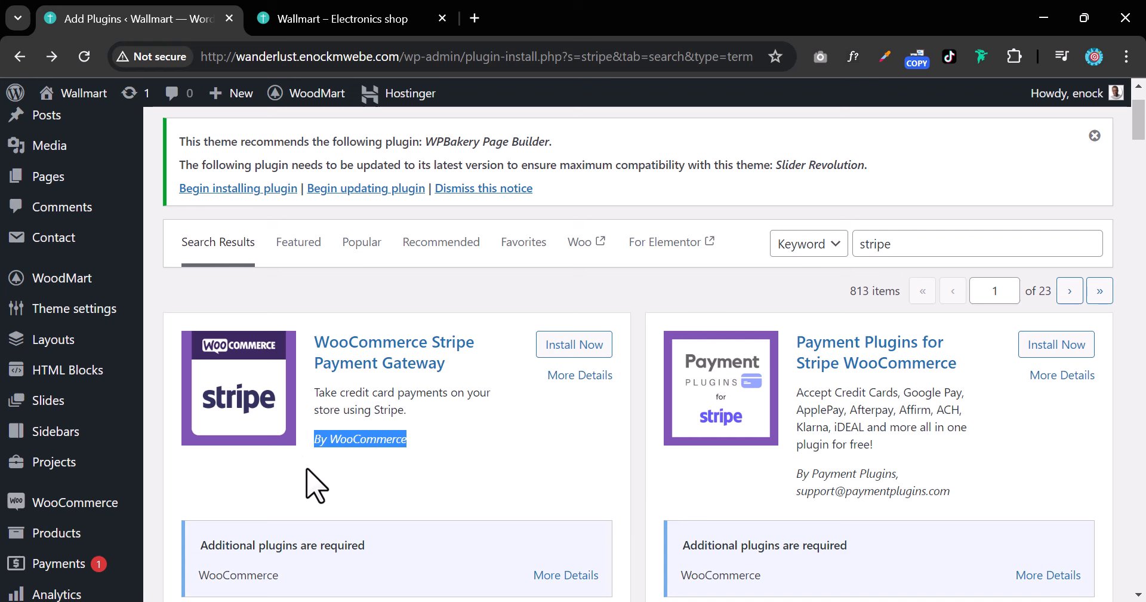
left_click(307, 466)
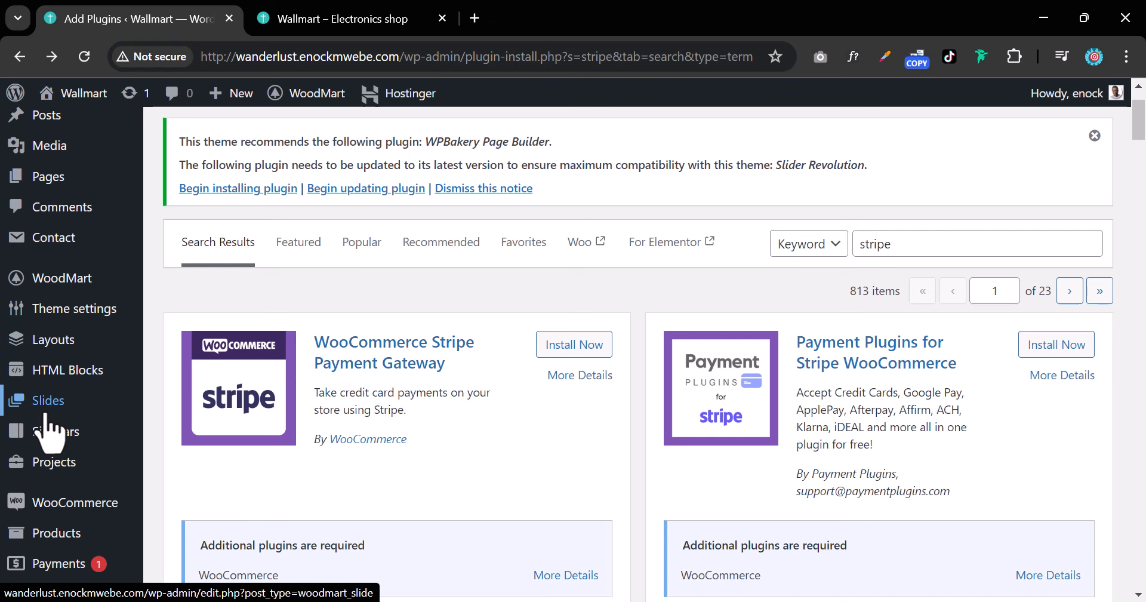
Open the general WooCommerce settings and fill in the store's address line, city and postcode from a saved address.
scroll(47, 424, "up", 2)
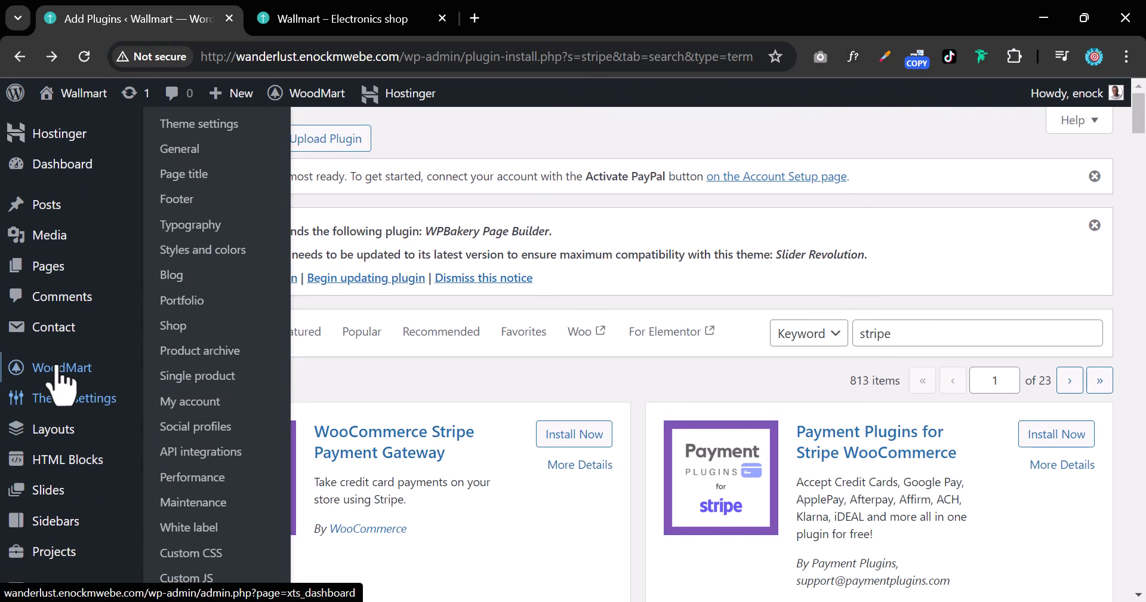
scroll(36, 370, "down", 6)
mouse_move(87, 234)
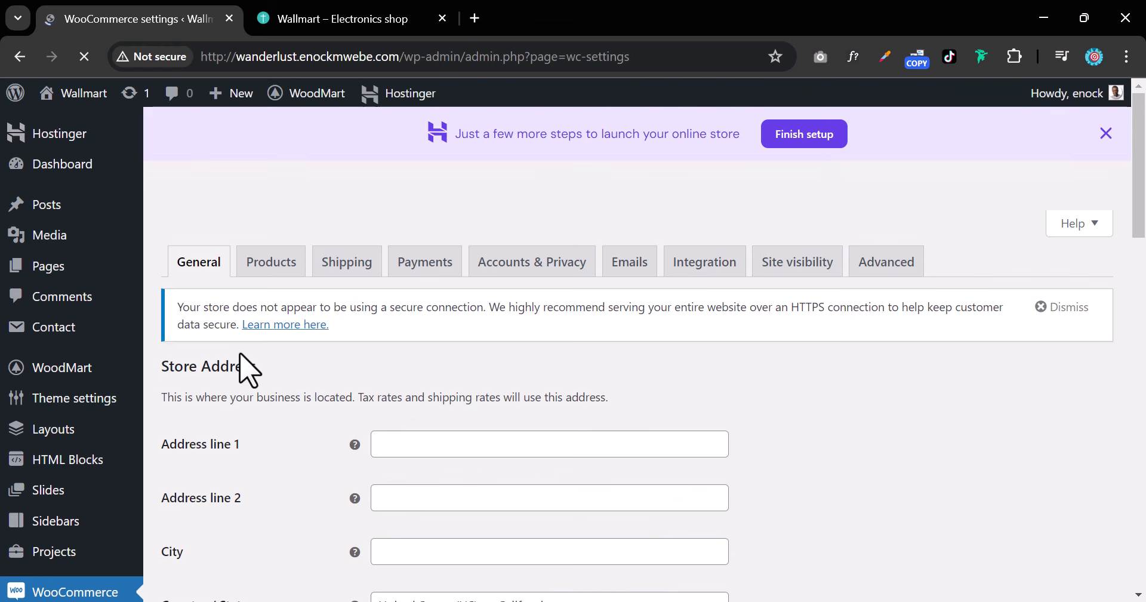
scroll(249, 362, "down", 3)
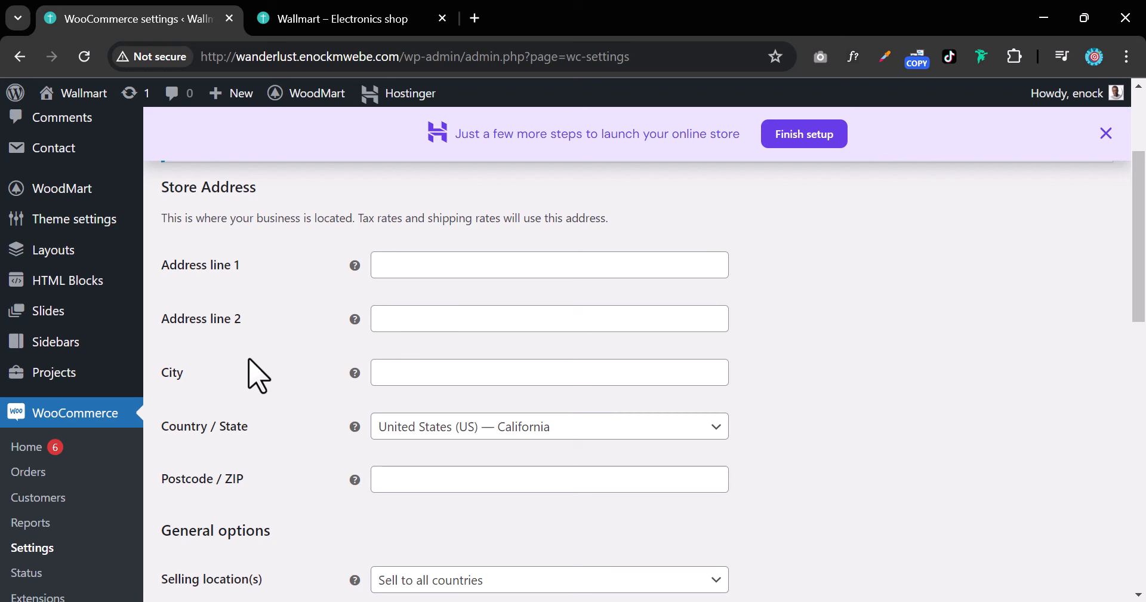
left_click(446, 268)
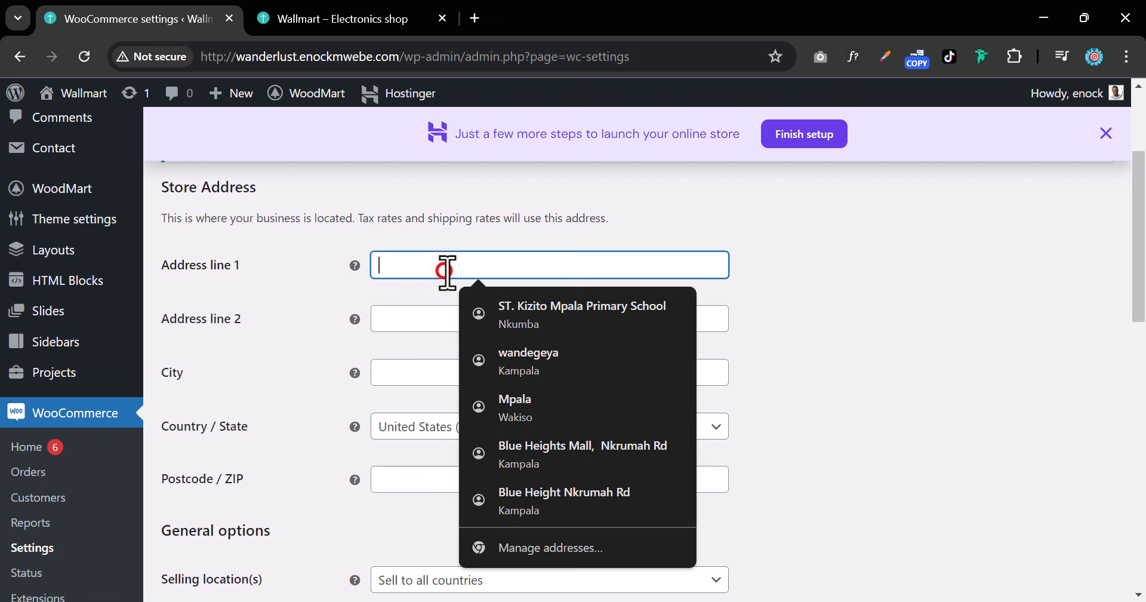
left_click(493, 314)
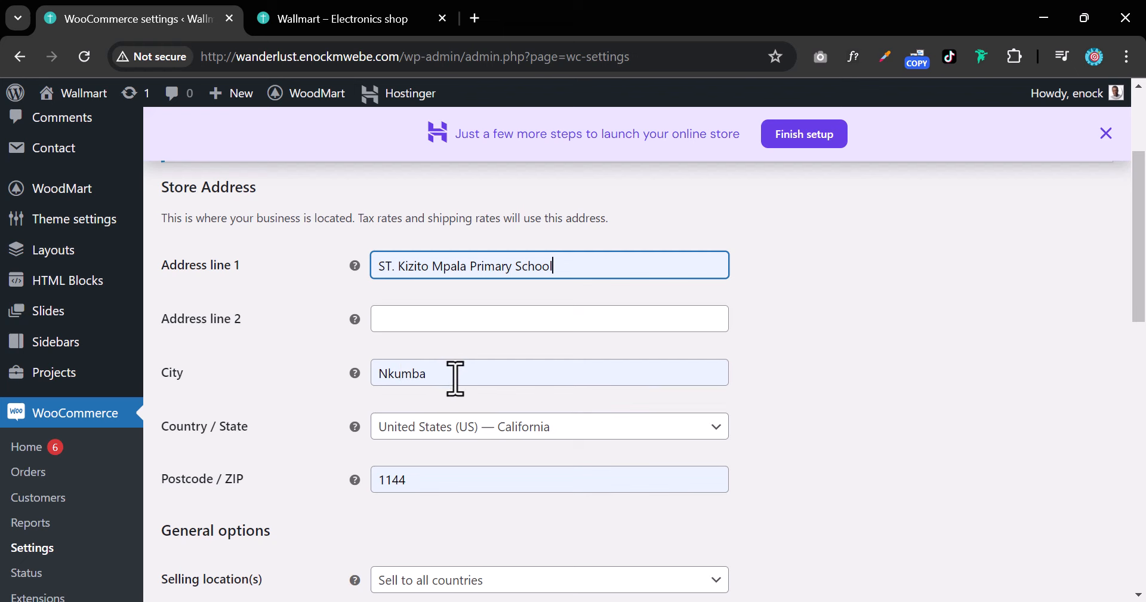
Set the store address's country and state to Uganda — Kampala.
left_click(553, 427)
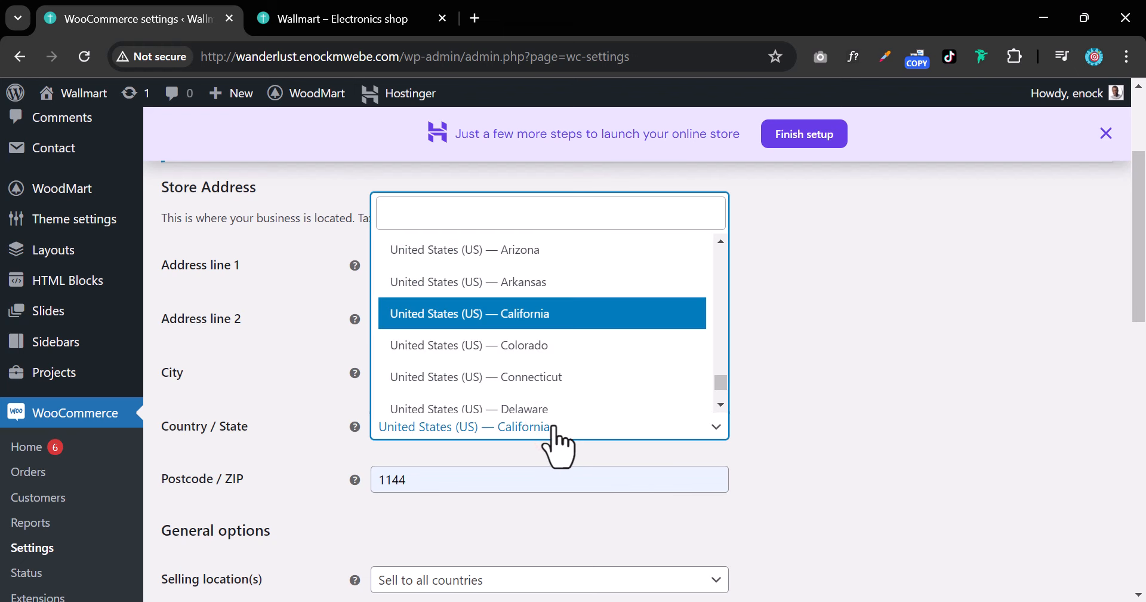
type("uga")
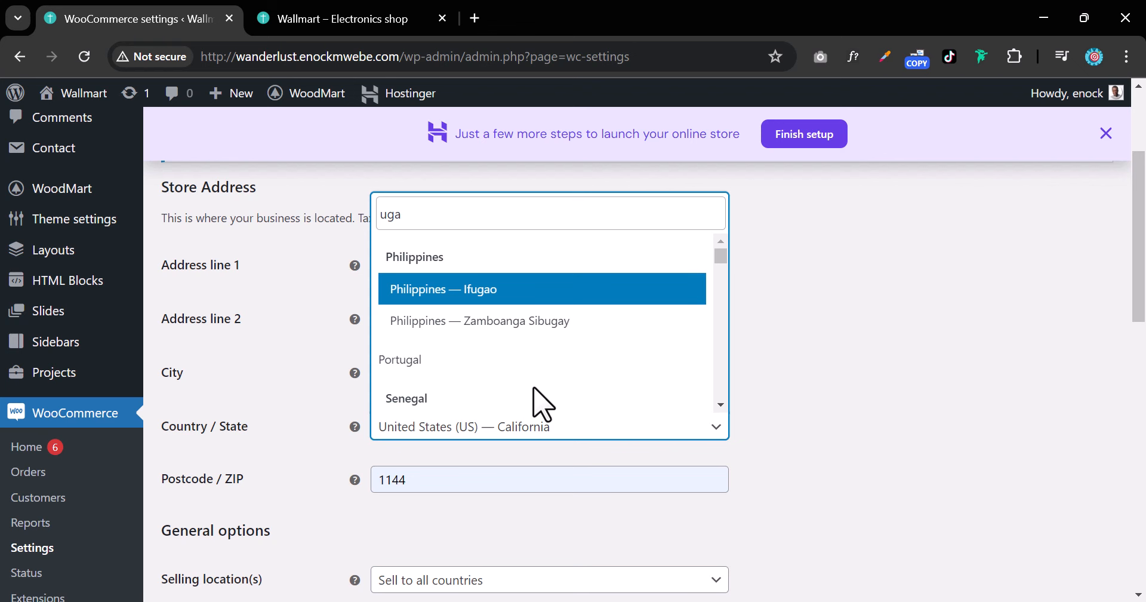
type("nda")
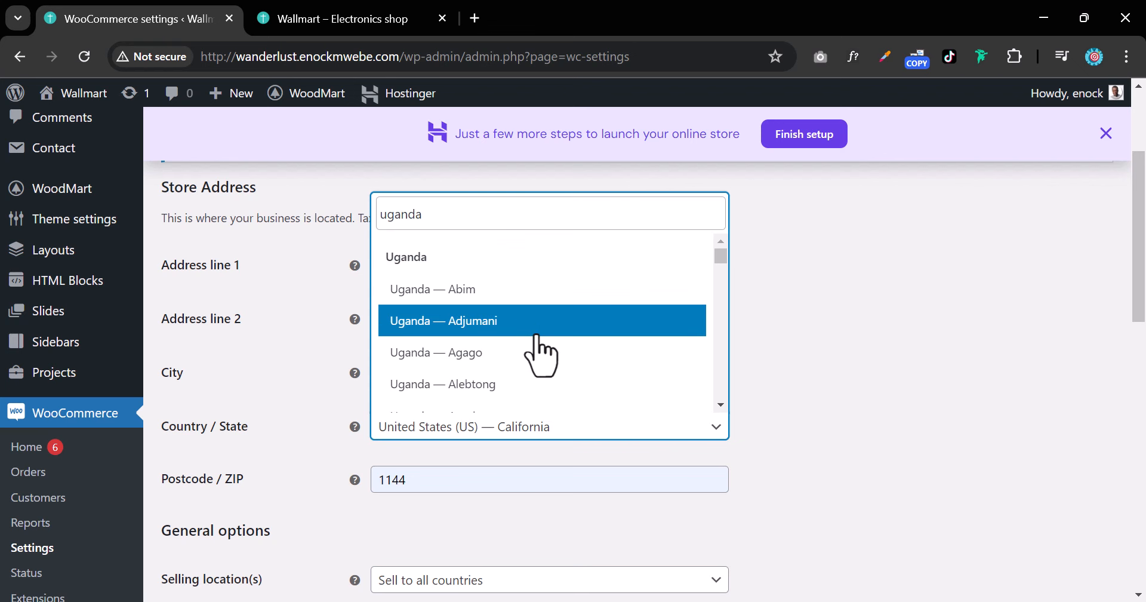
scroll(540, 353, "down", 10)
scroll(541, 356, "down", 12)
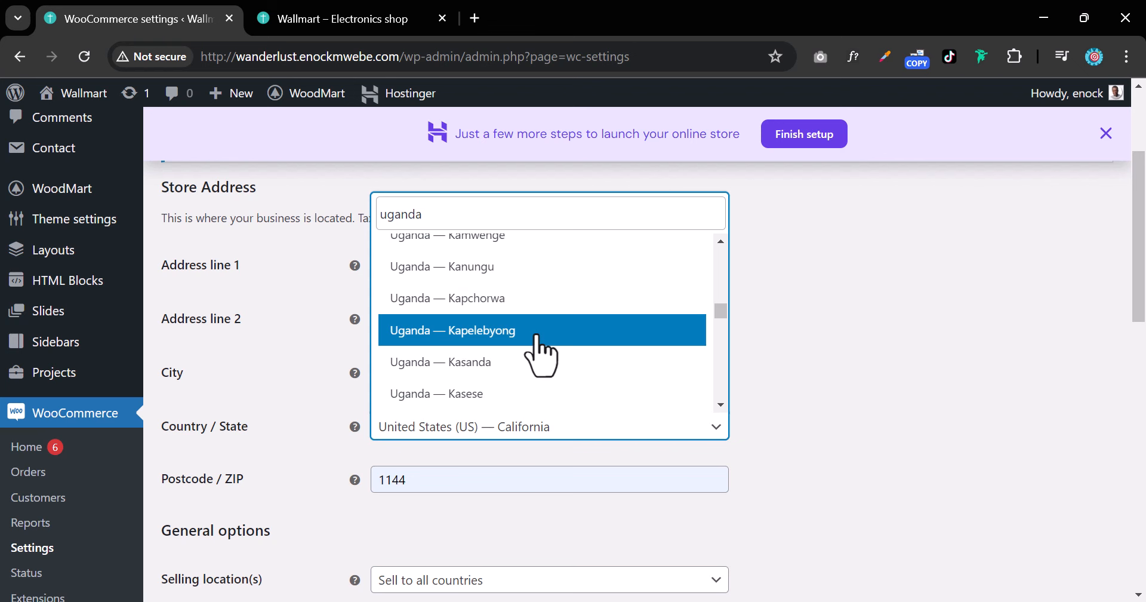
scroll(541, 356, "up", 2)
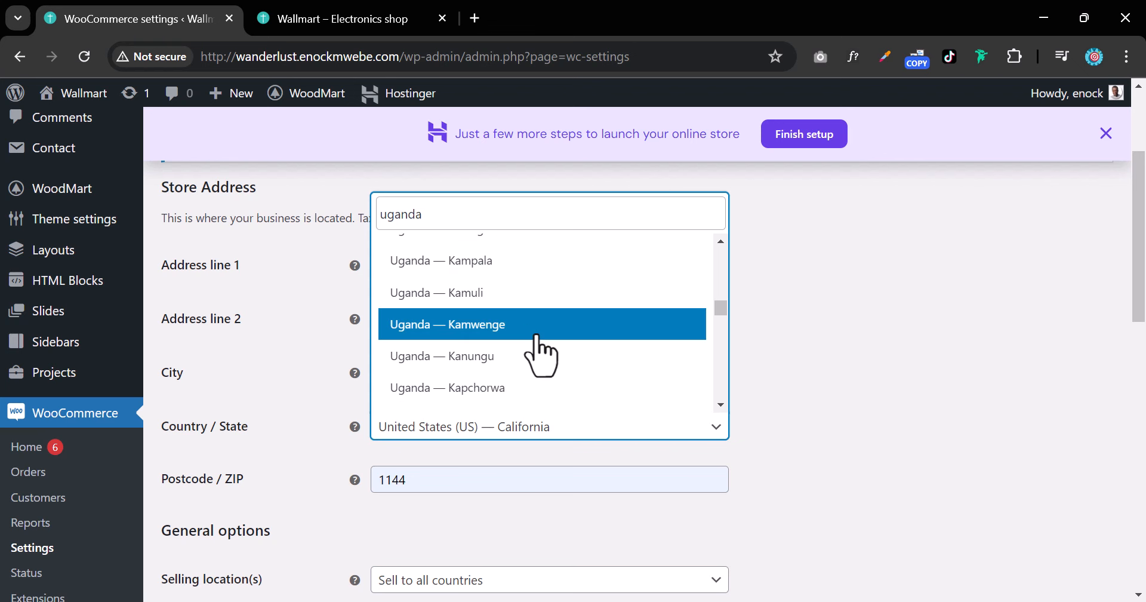
left_click(513, 261)
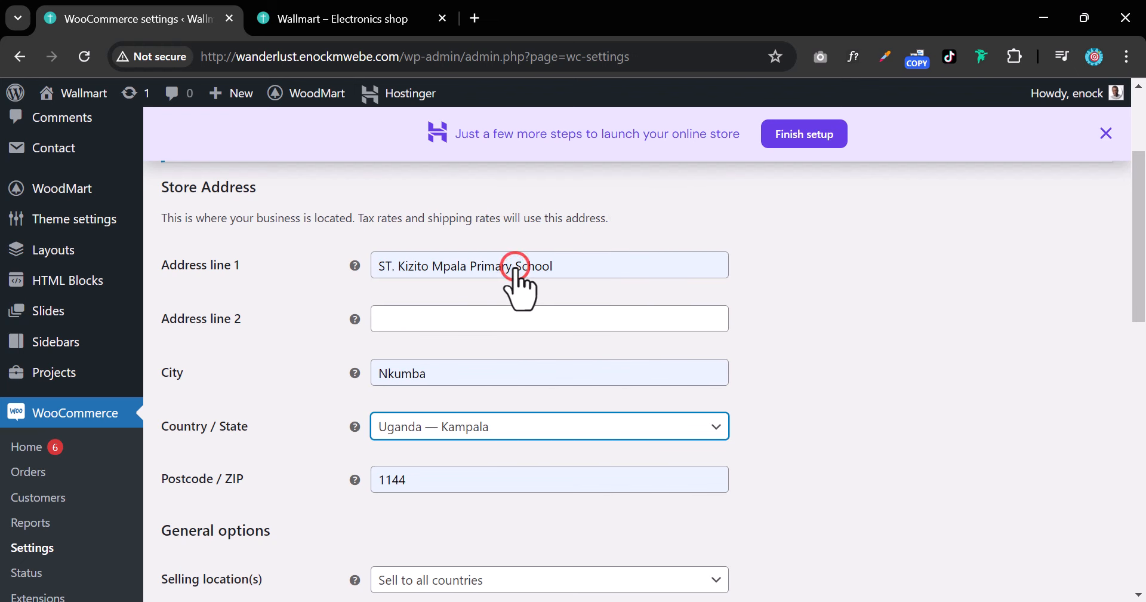
Restrict the selling locations to specific countries, and add China and India to the allowed countries.
scroll(448, 400, "down", 5)
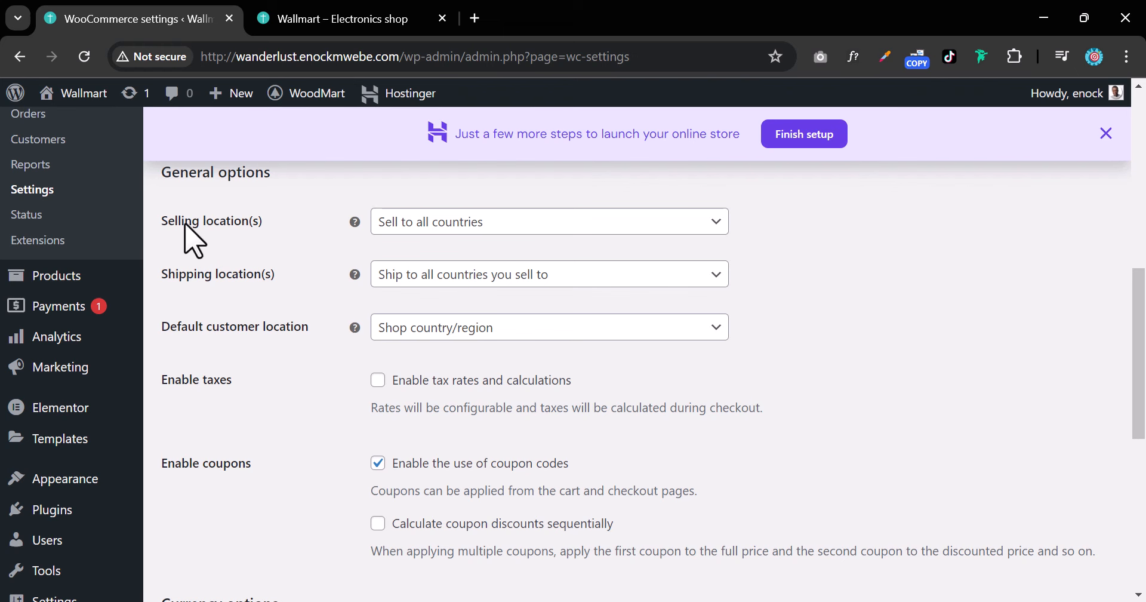
left_click(526, 229)
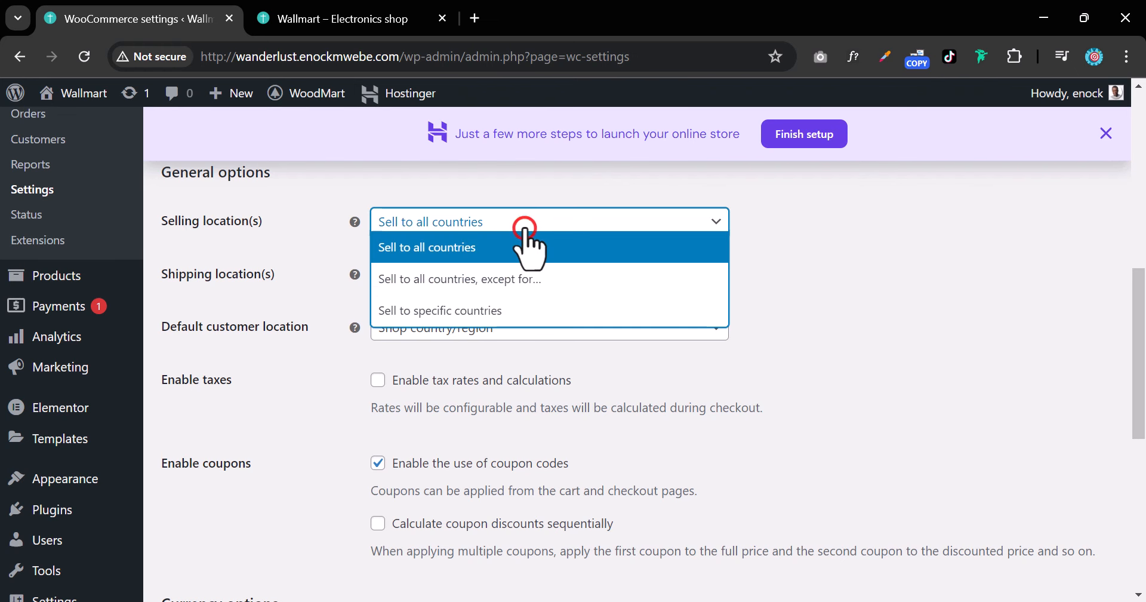
left_click(507, 311)
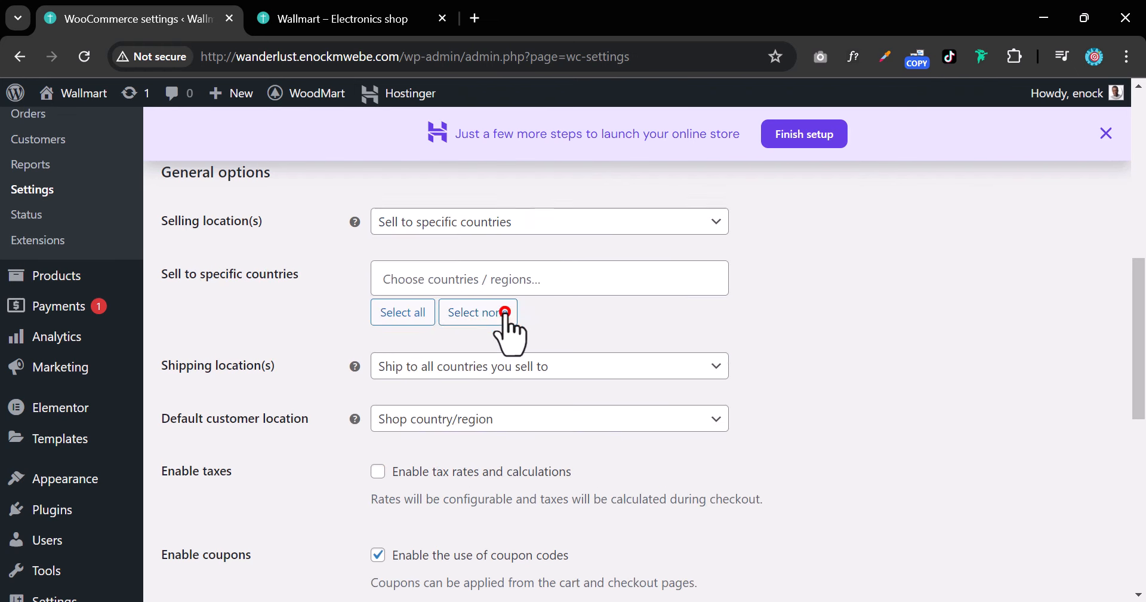
left_click(451, 282)
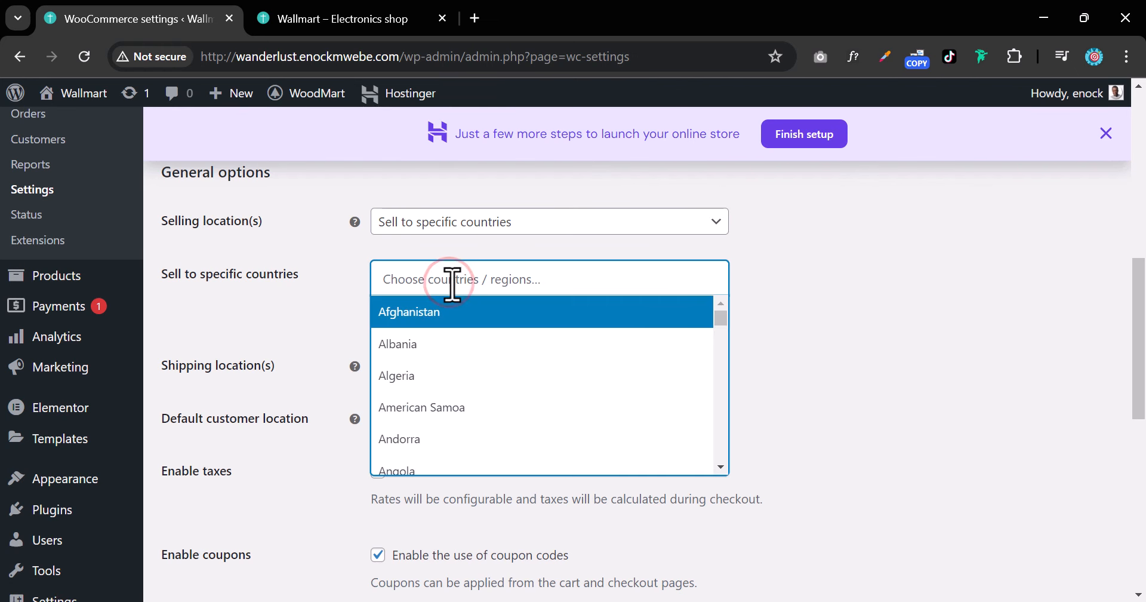
type("china")
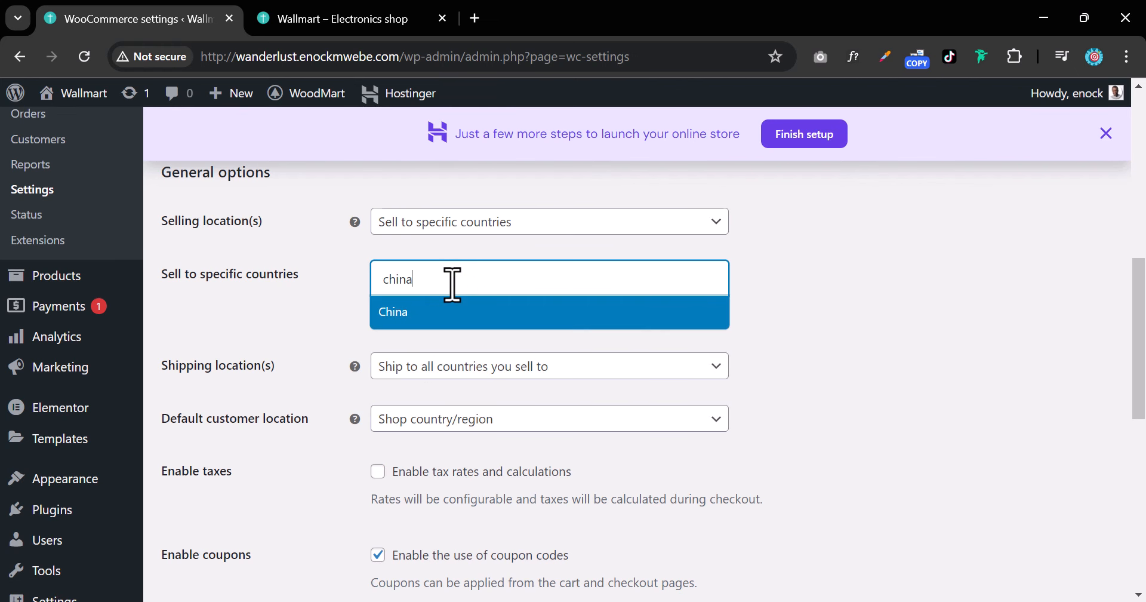
left_click(410, 313)
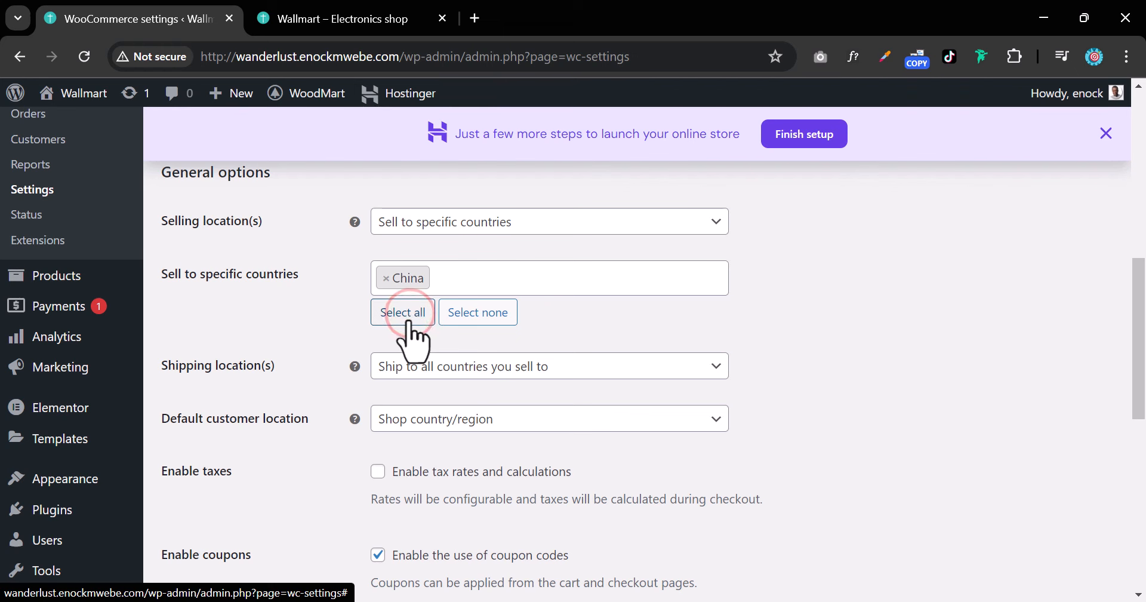
type("indi")
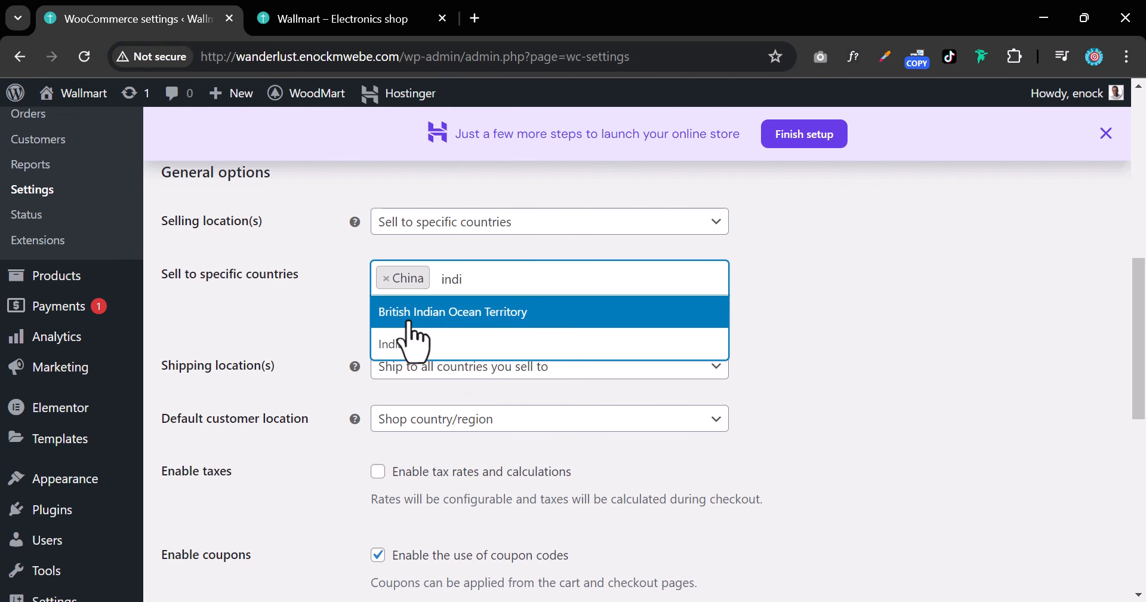
left_click(440, 340)
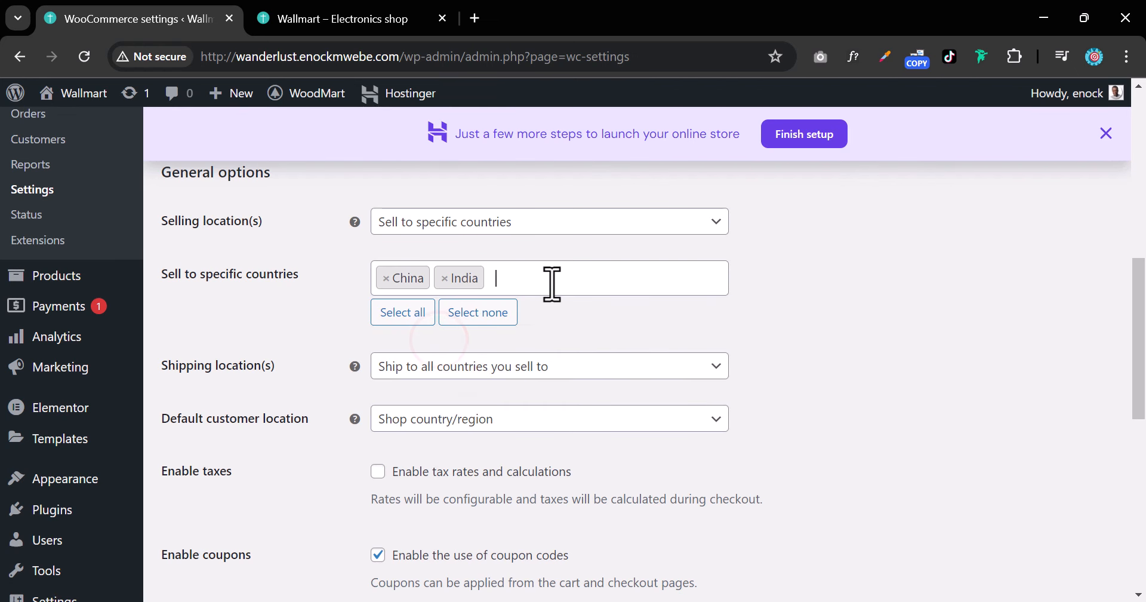
Add United Kingdom (UK) and Uganda to the specific countries the store sells to.
type("uni")
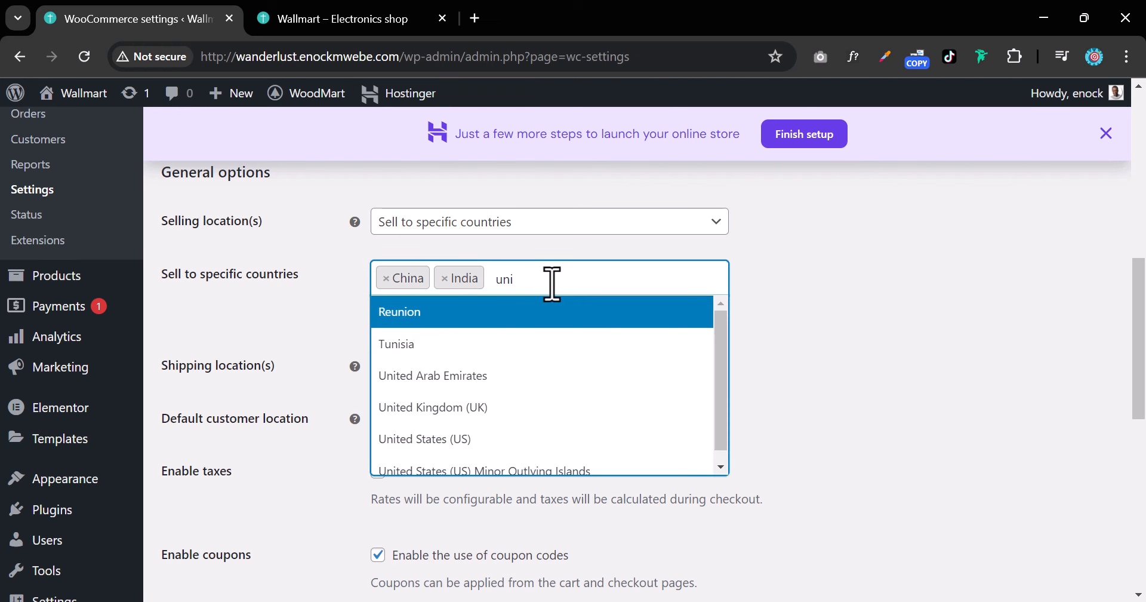
type("ted")
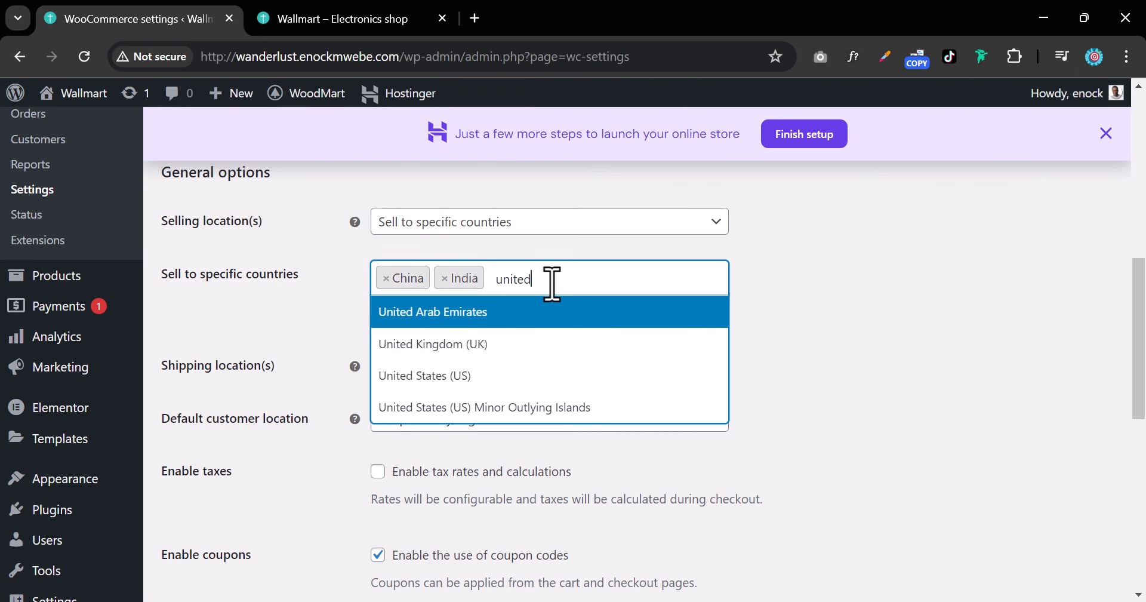
left_click(534, 344)
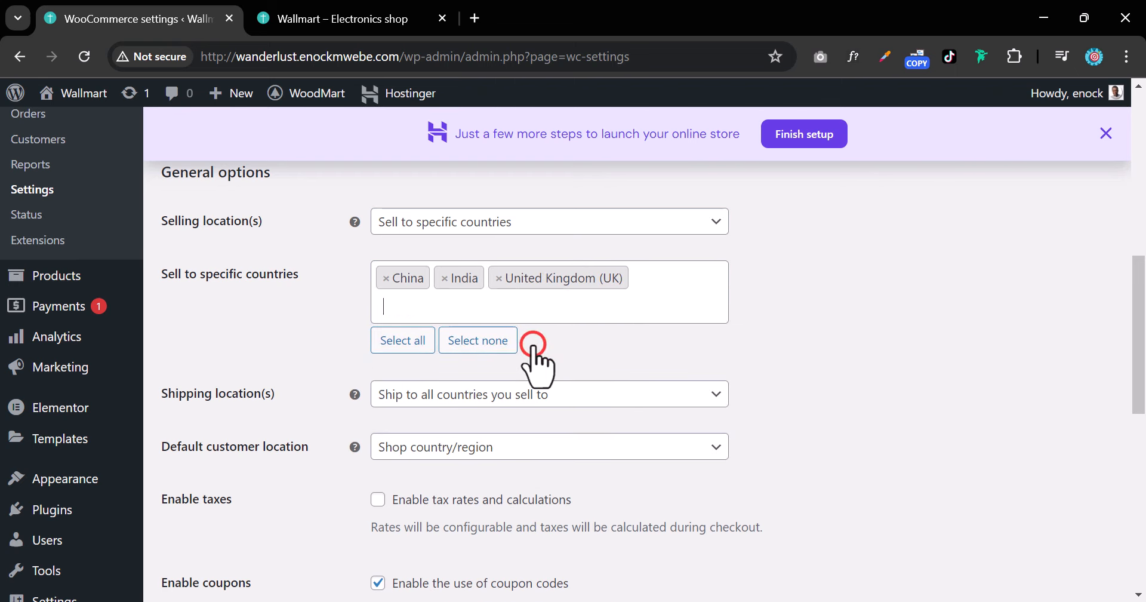
type("uga")
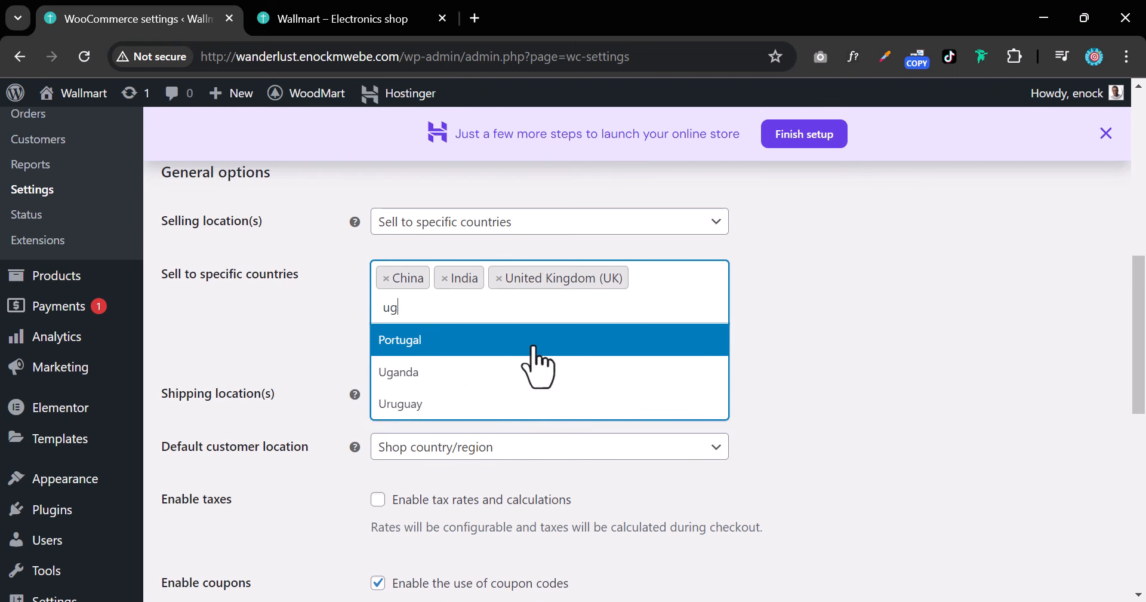
left_click(386, 373)
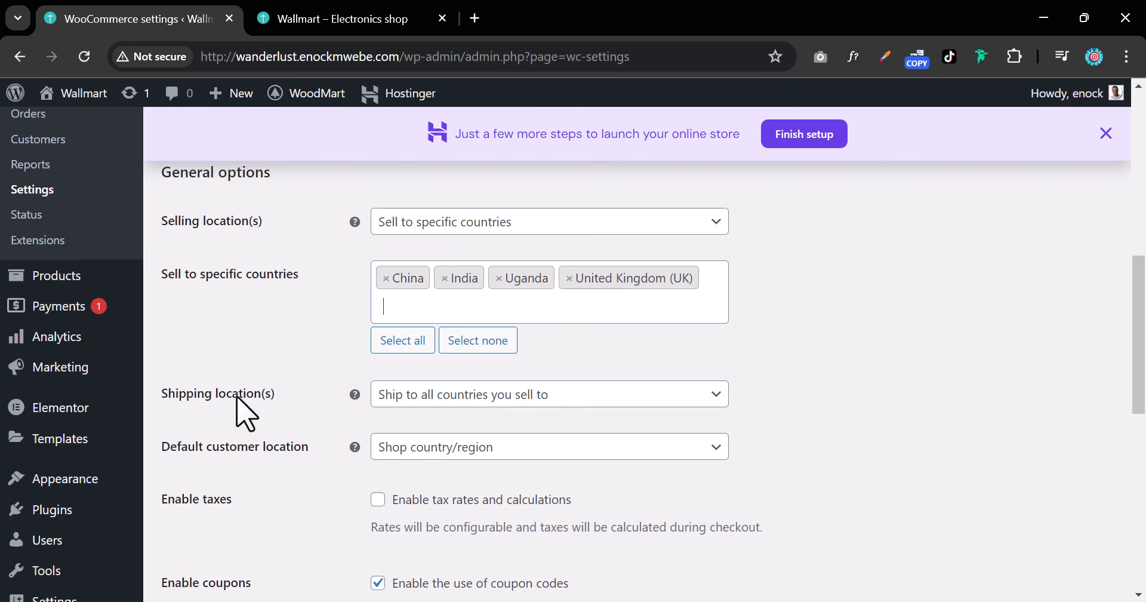
Review the tax and coupon options, and search the available store currencies for "pounds" and "euro" without choosing another one.
scroll(540, 418, "down", 3)
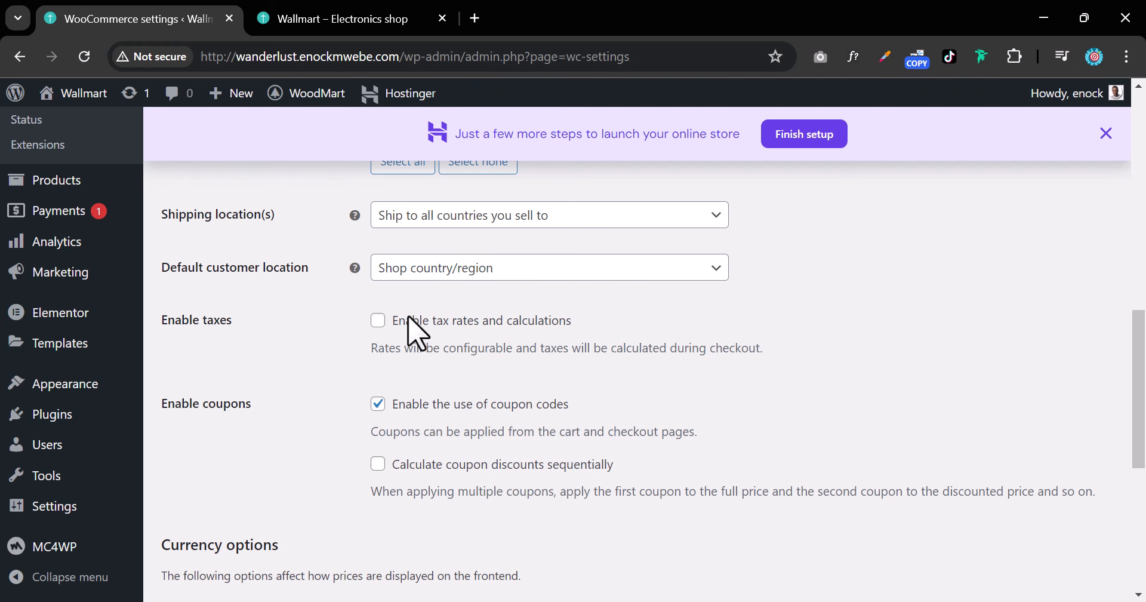
scroll(411, 327, "down", 3)
left_click(484, 447)
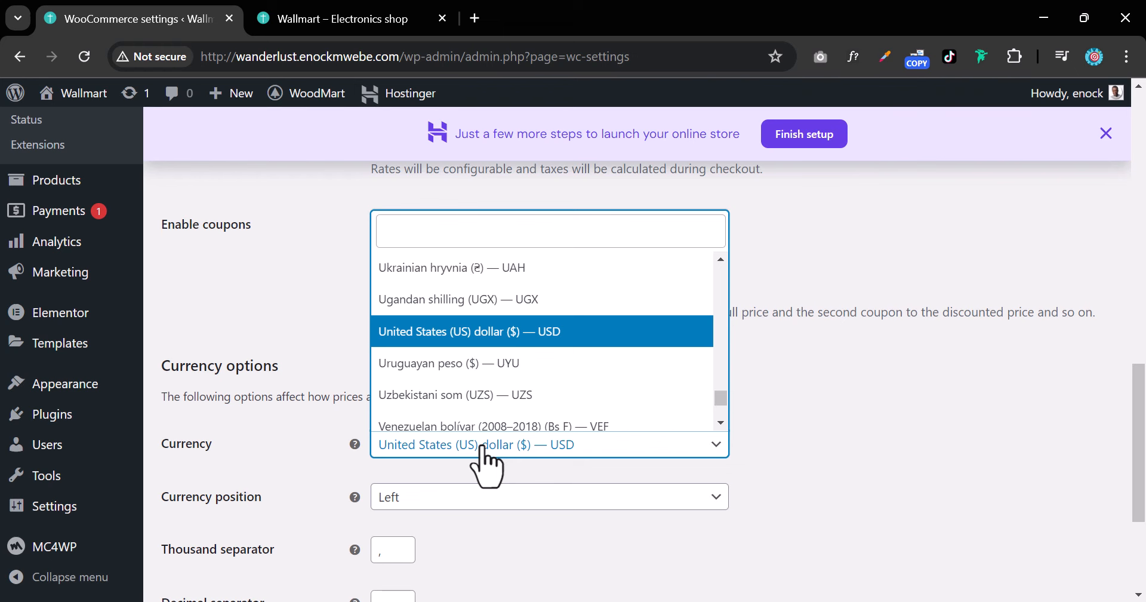
scroll(593, 394, "up", 3)
scroll(593, 394, "up", 5)
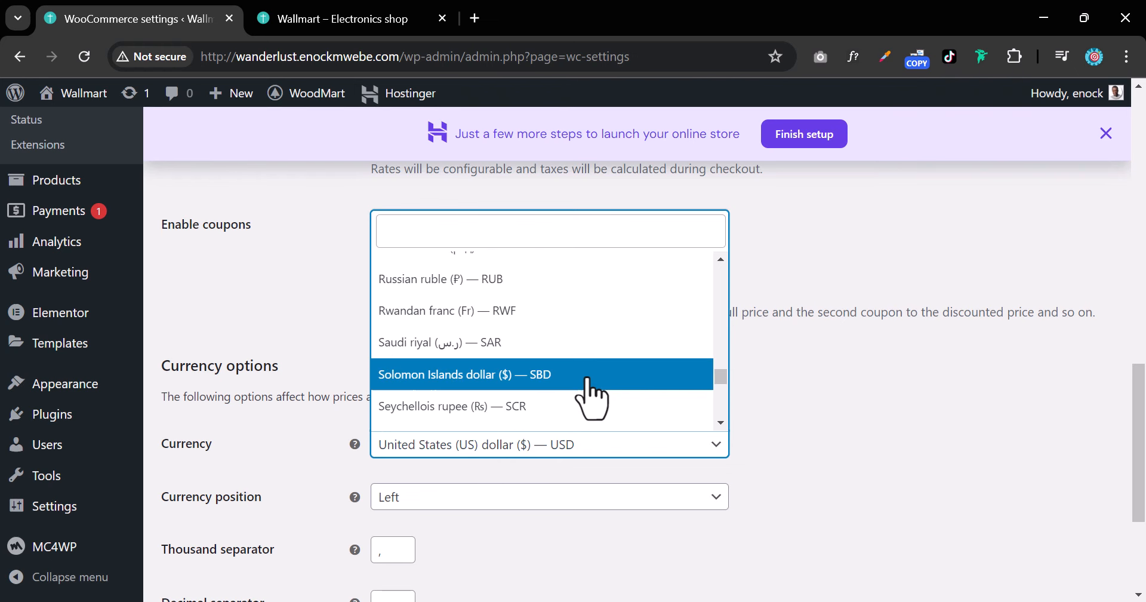
type("po")
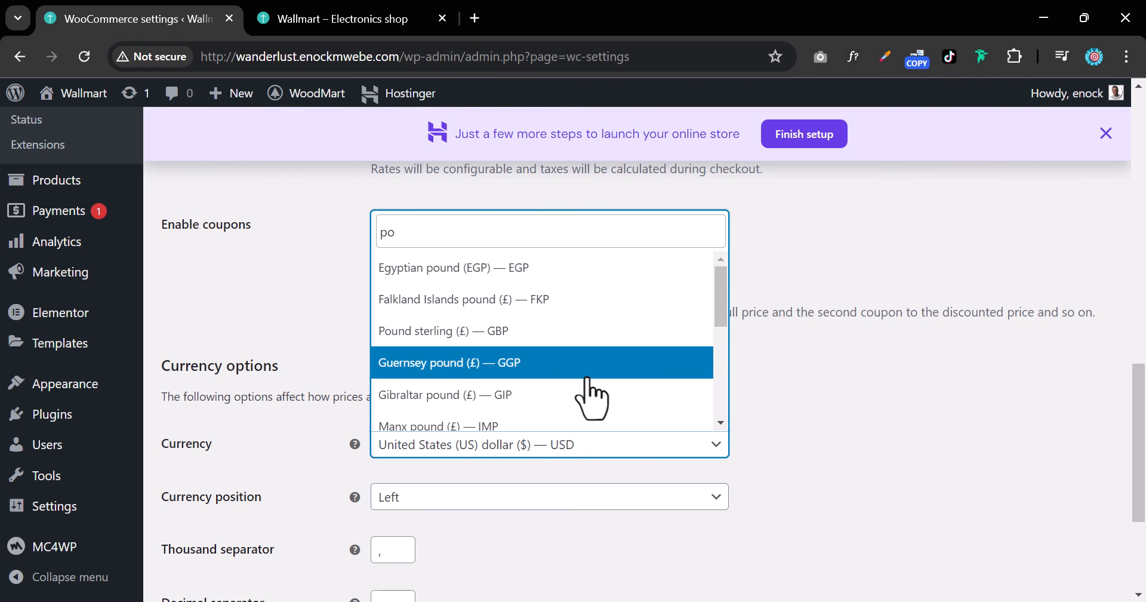
type("unds")
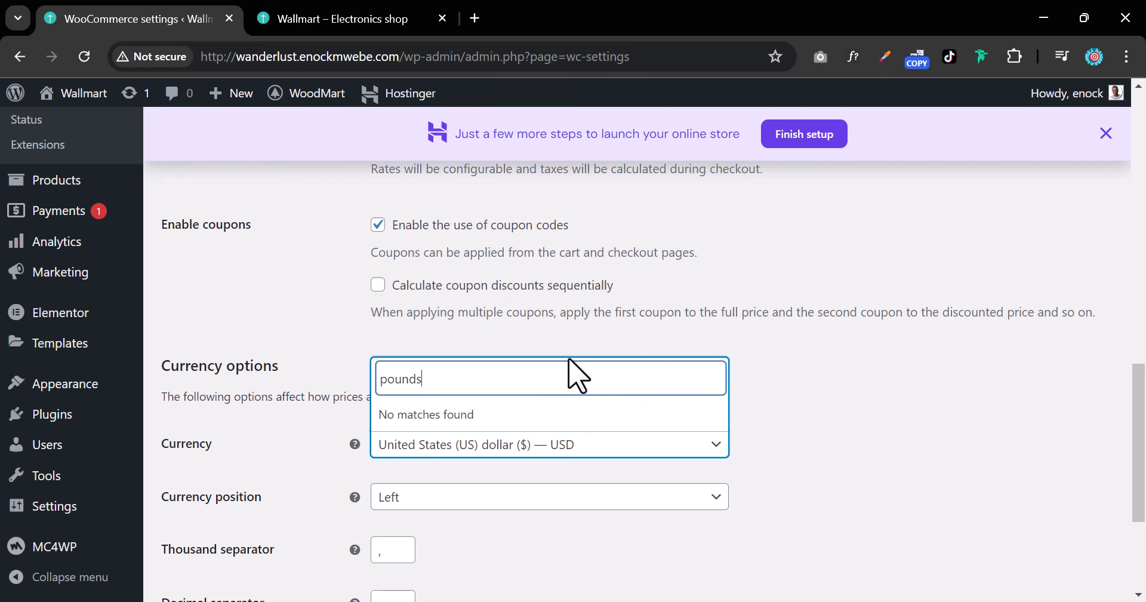
double_click(476, 381)
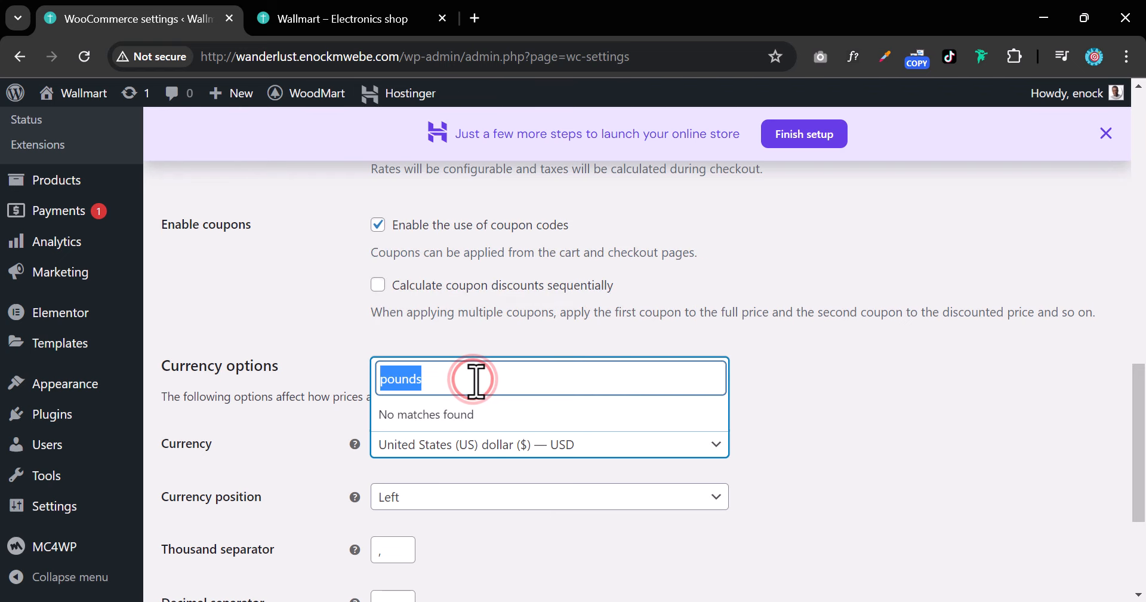
type("euro")
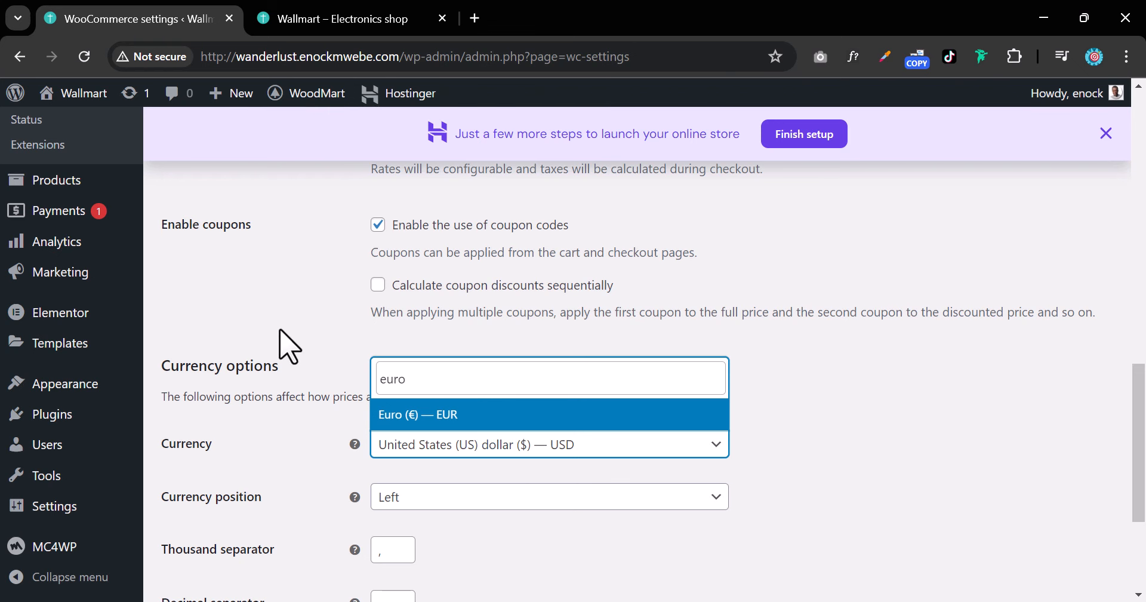
left_click(304, 312)
Save the general store settings and open the WooCommerce product settings.
scroll(525, 472, "down", 4)
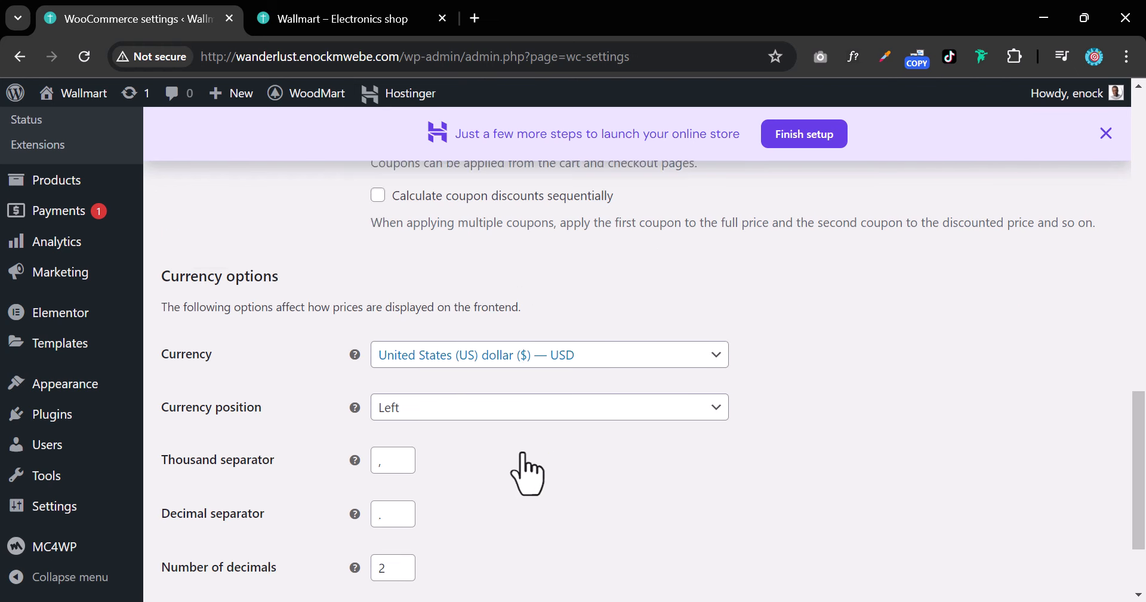
left_click(217, 501)
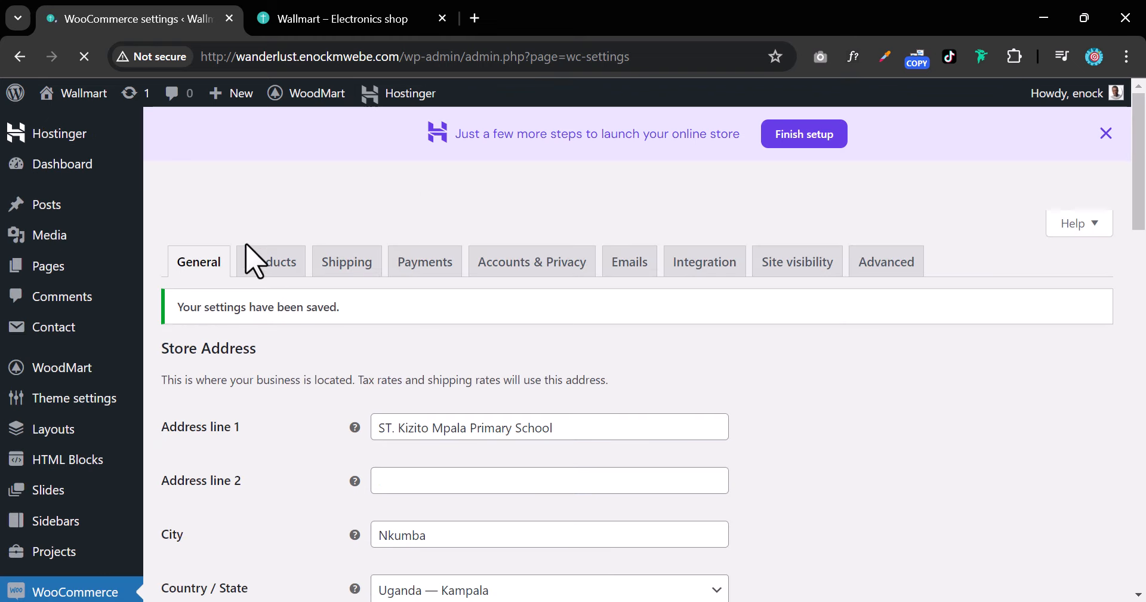
left_click(264, 263)
Set the weight unit for products to g in the measurement settings.
scroll(425, 353, "down", 3)
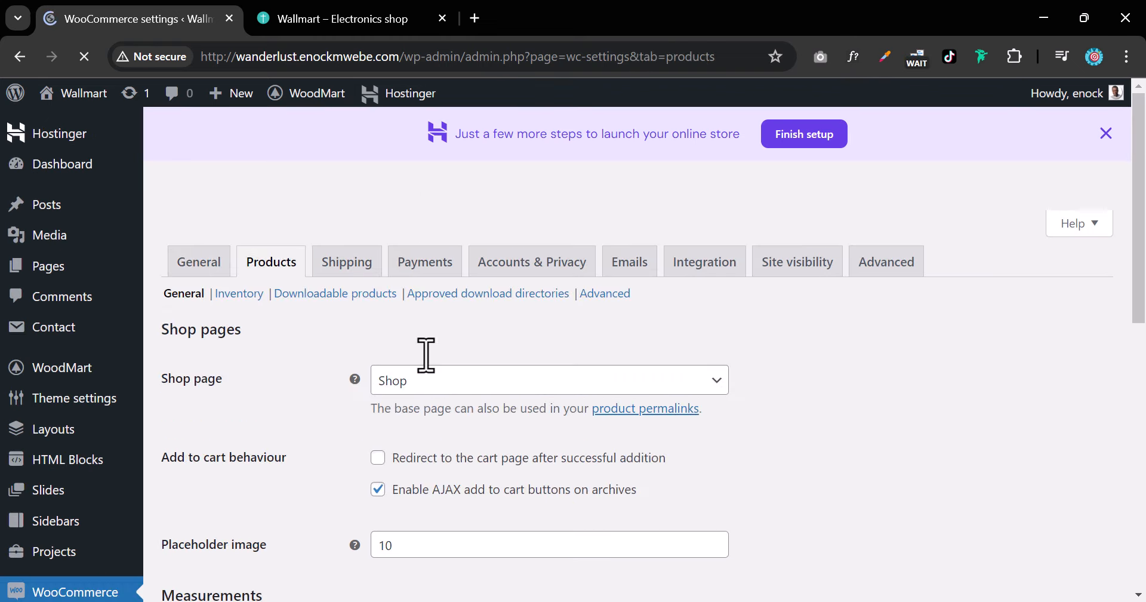
scroll(426, 355, "down", 2)
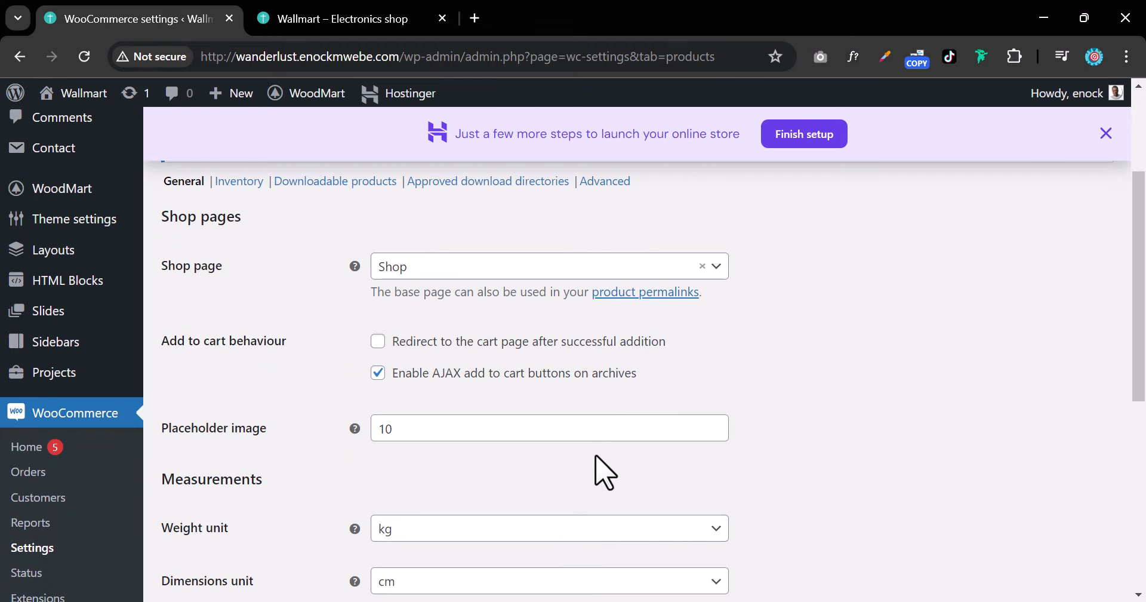
scroll(473, 323, "down", 5)
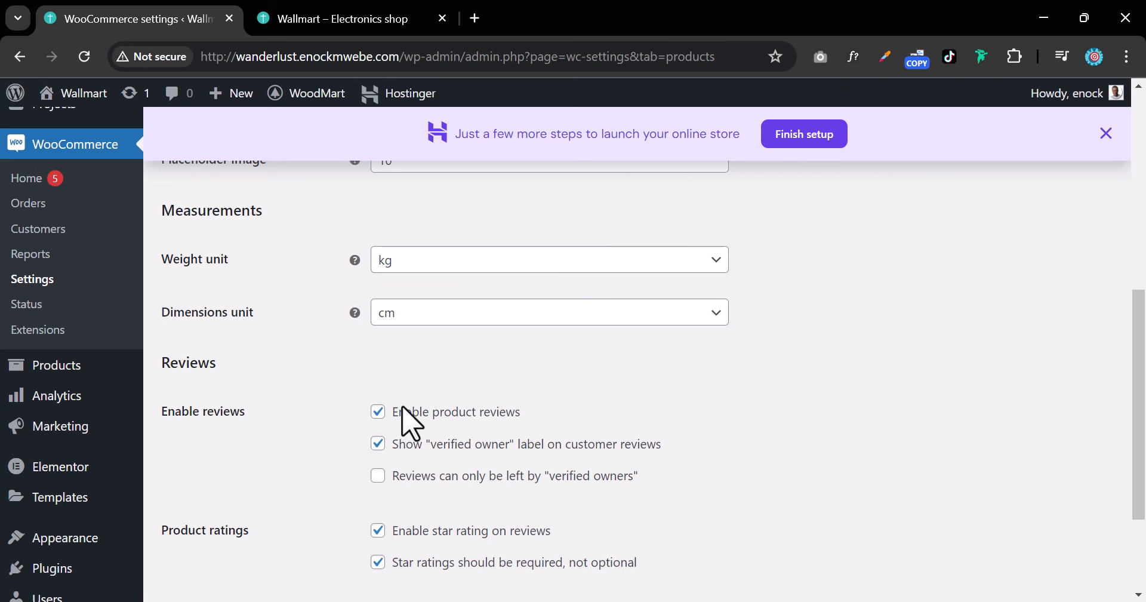
left_click(522, 261)
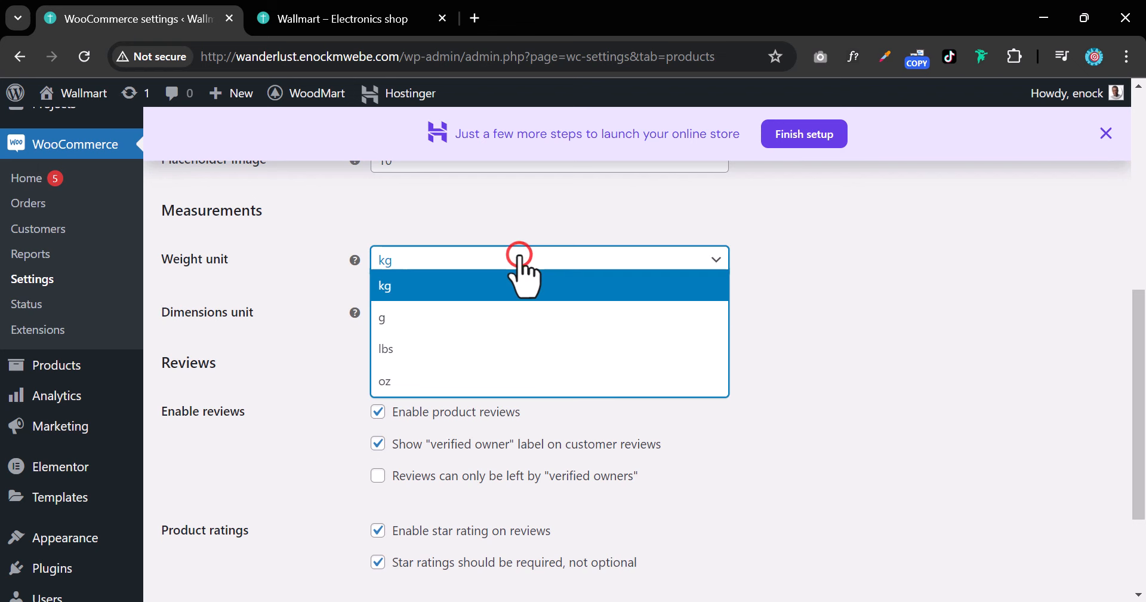
left_click(513, 312)
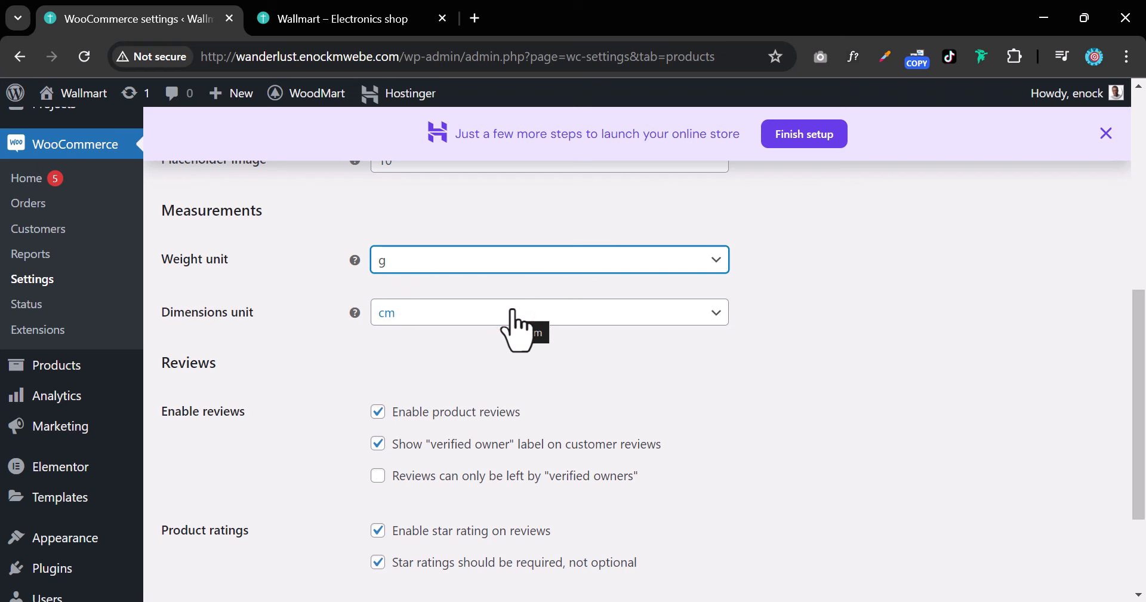
left_click(471, 258)
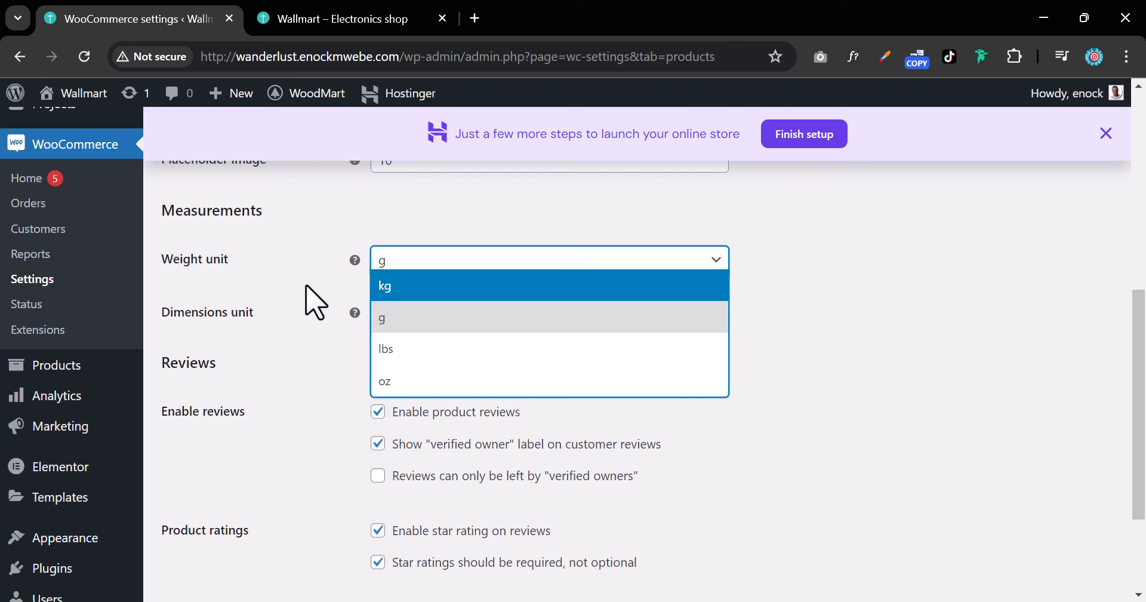
left_click(255, 257)
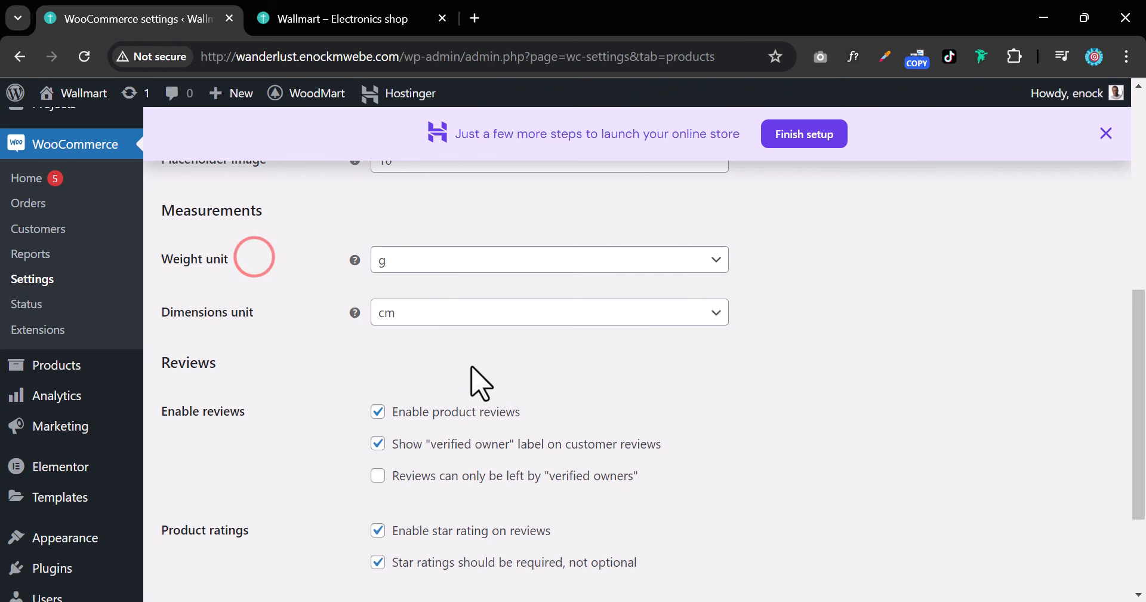
Review the product review and rating options, then save the product settings.
scroll(474, 379, "down", 3)
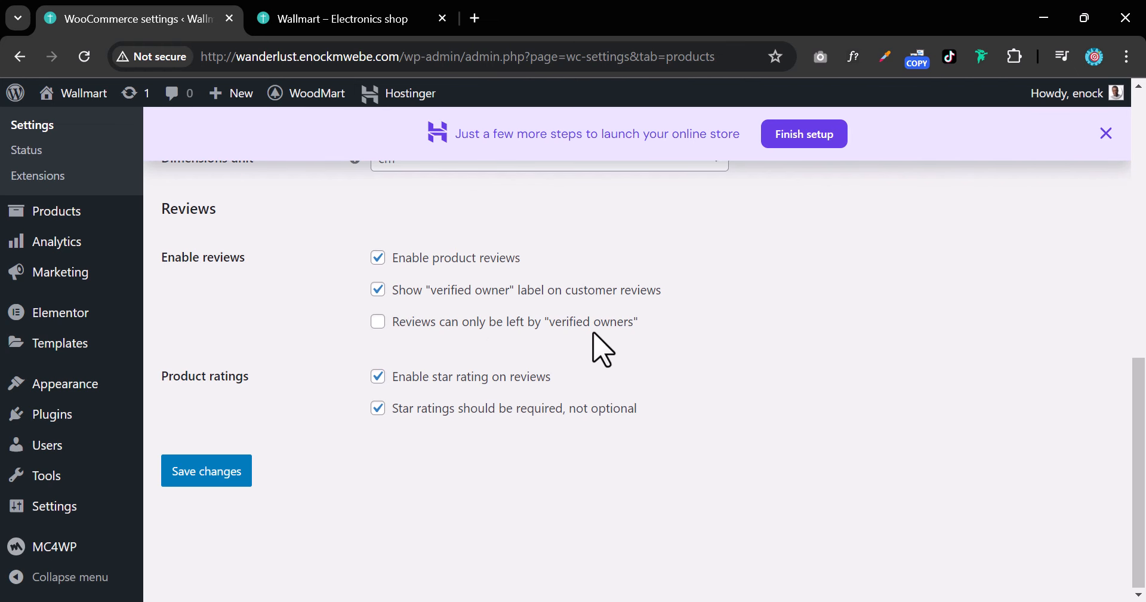
double_click(381, 327)
left_click(186, 482)
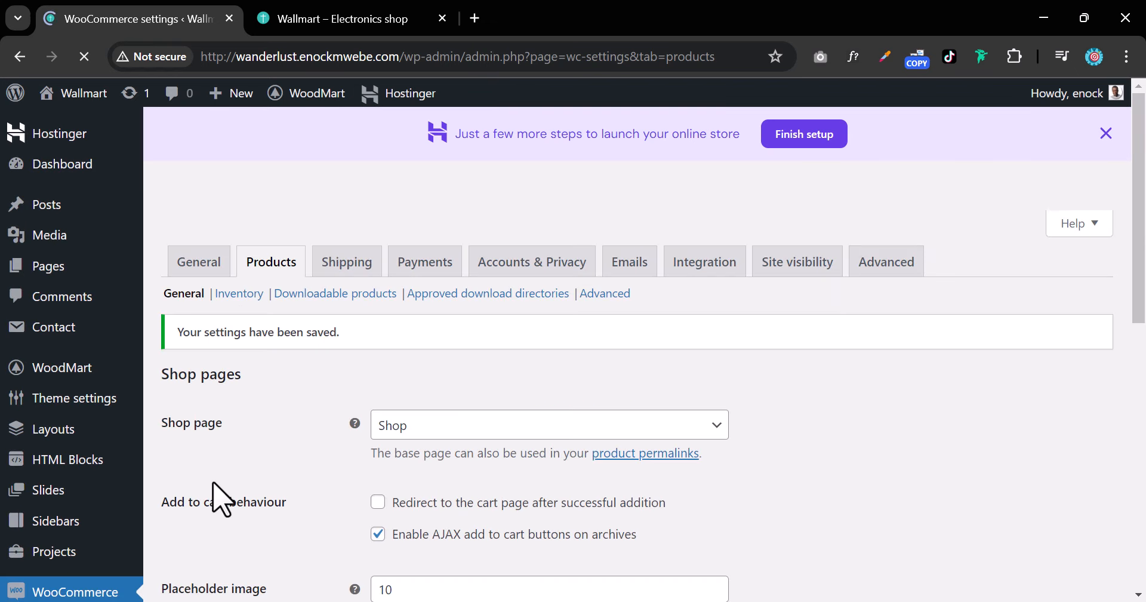
Open the WooCommerce shipping settings and add a new shipping zone named Uganda.
left_click(347, 270)
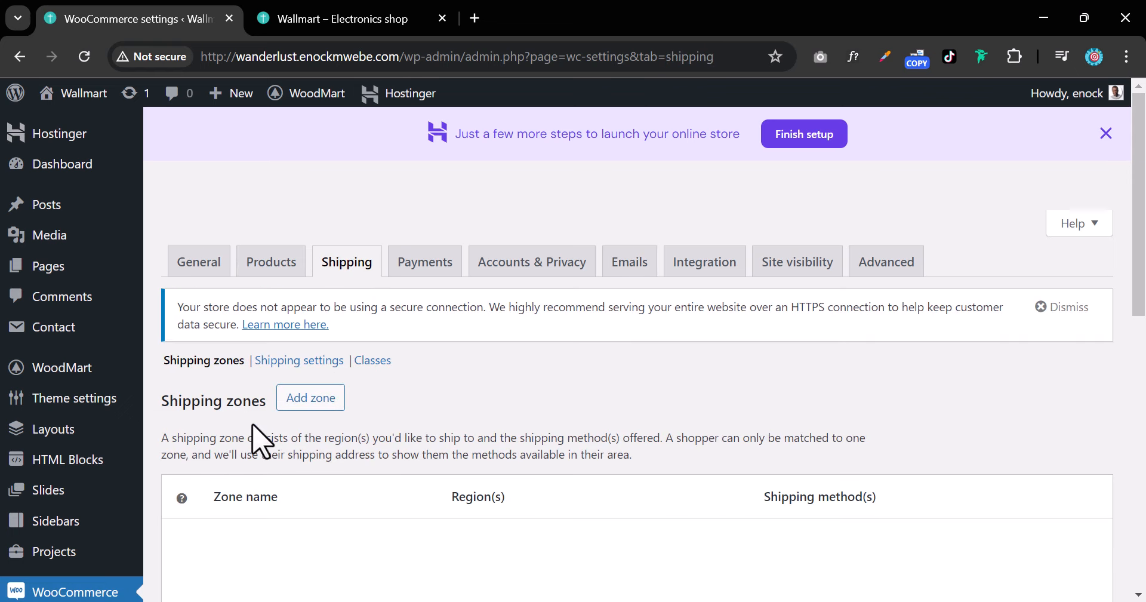
scroll(507, 382, "down", 3)
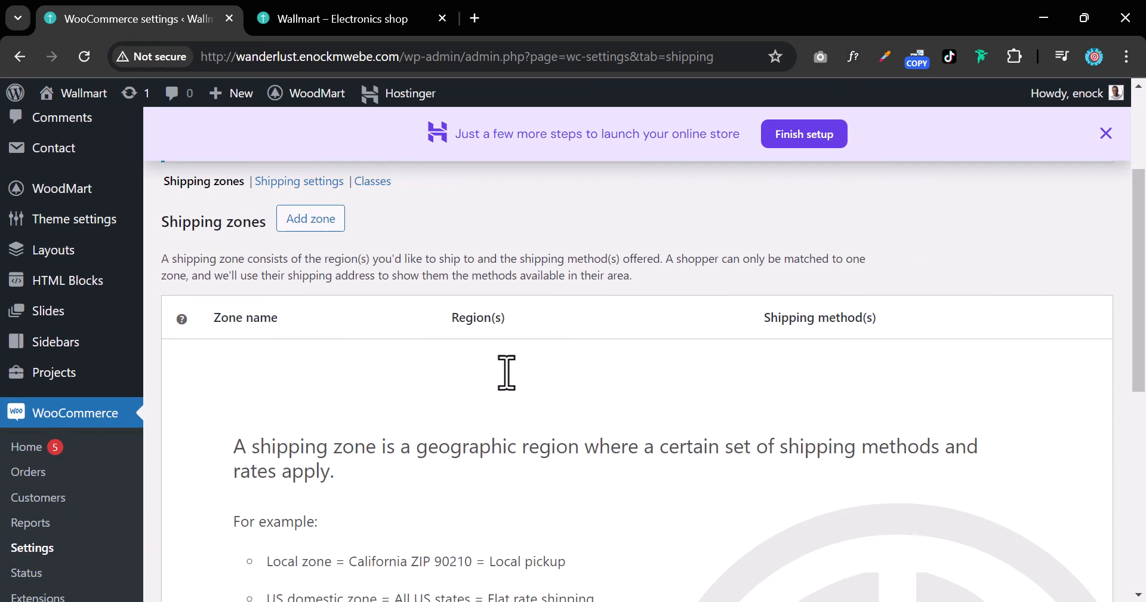
left_click(297, 218)
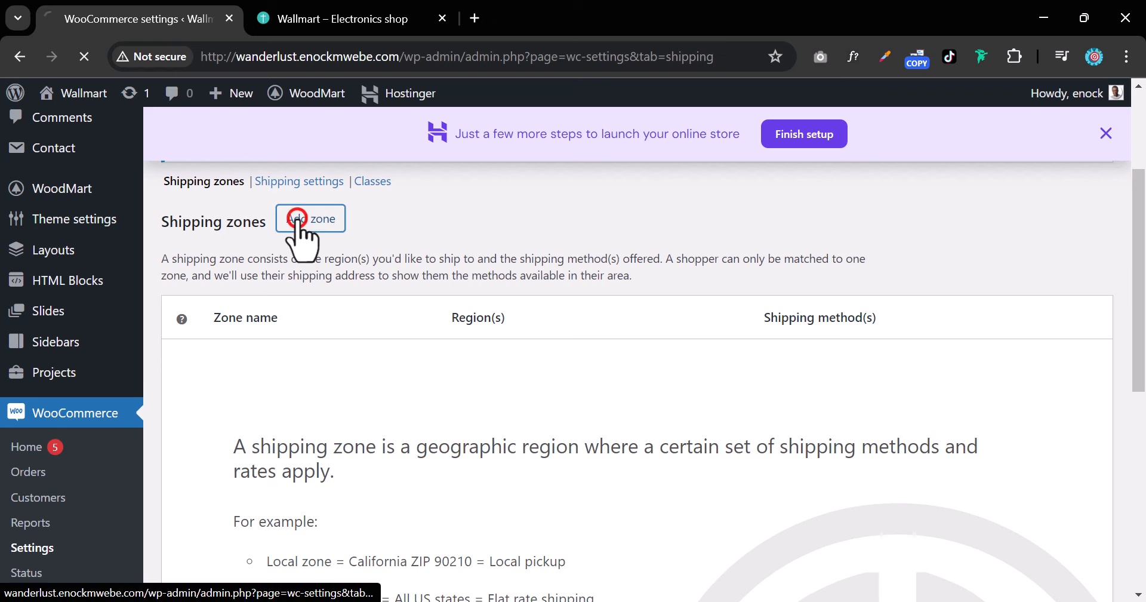
scroll(410, 351, "down", 3)
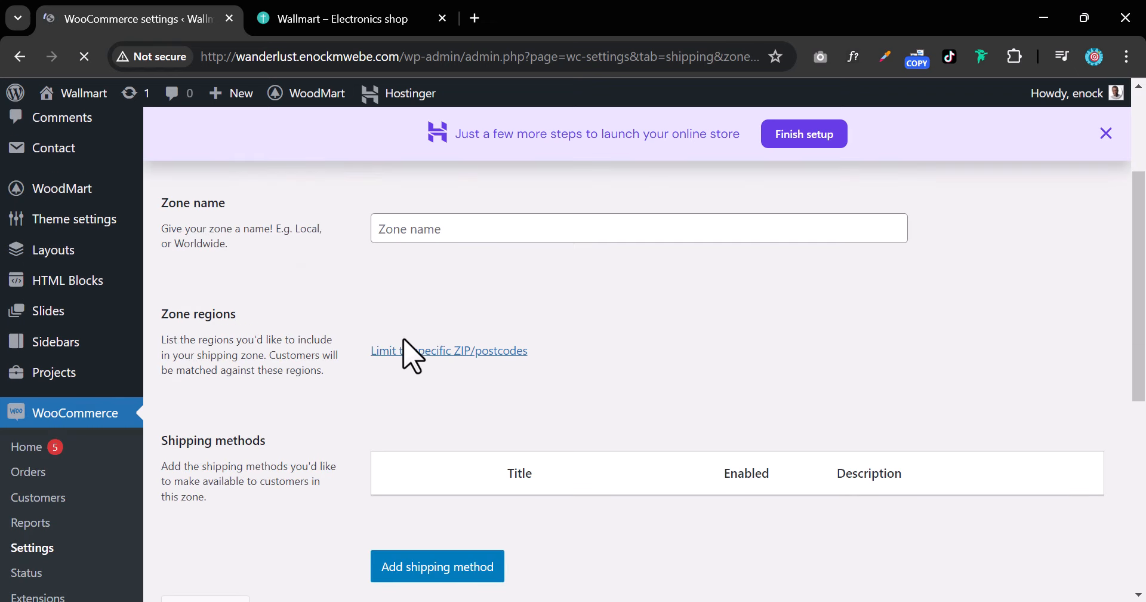
left_click(425, 240)
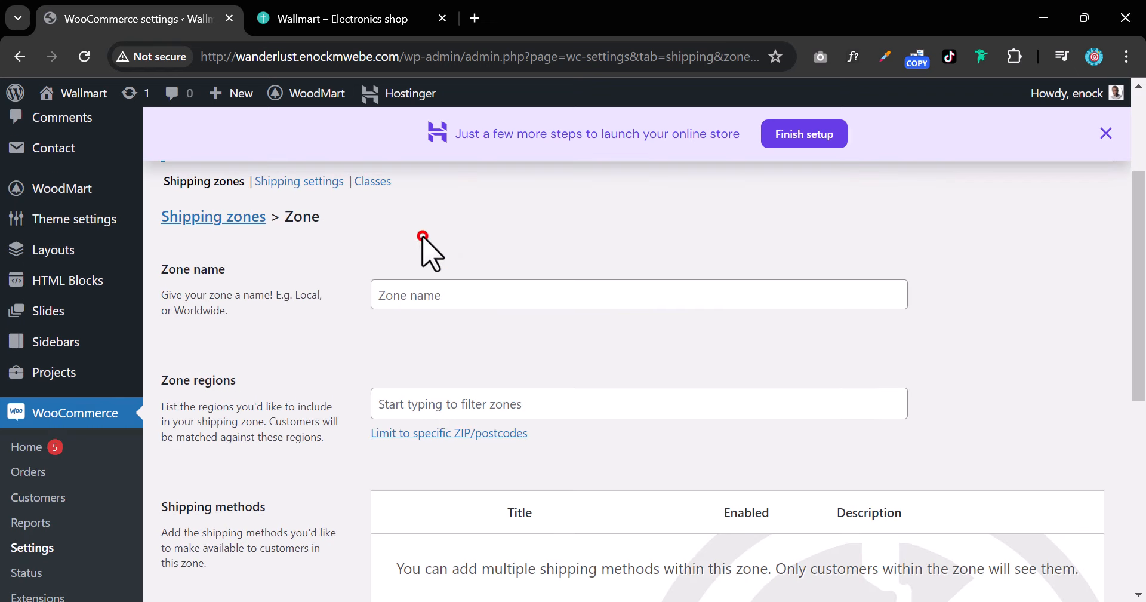
left_click(442, 293)
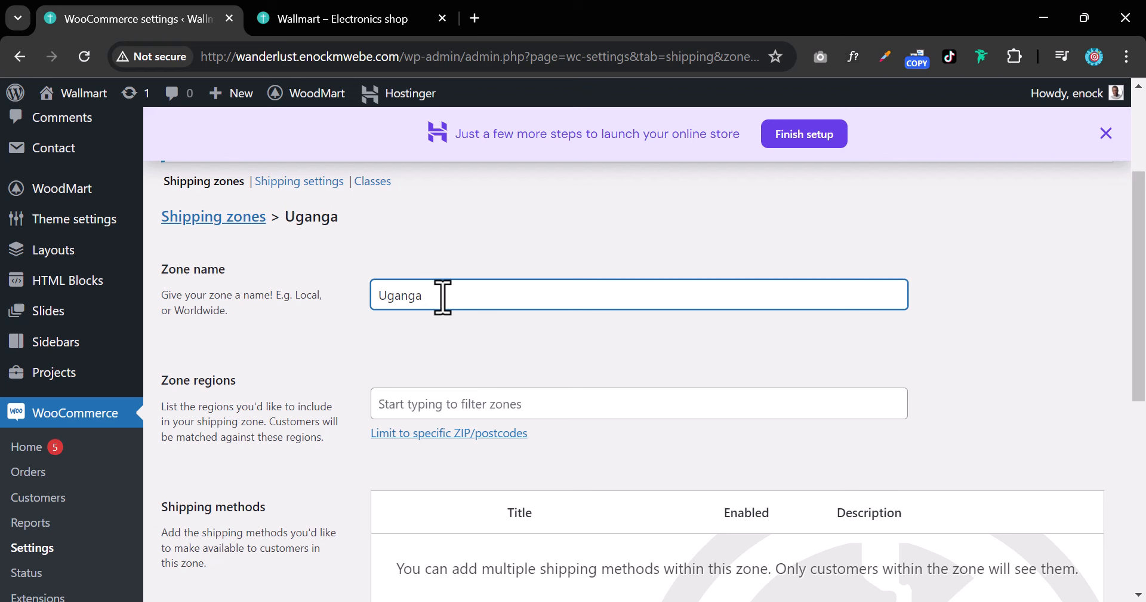
Search the available zone regions for "new" and "cali" without selecting any.
left_click(443, 402)
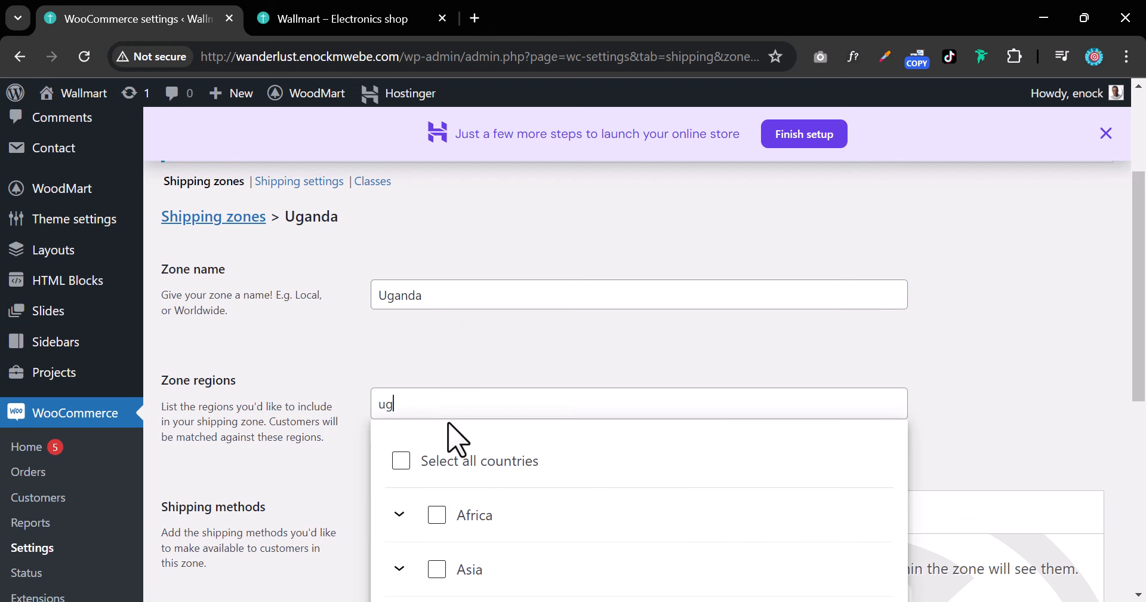
type("ugana")
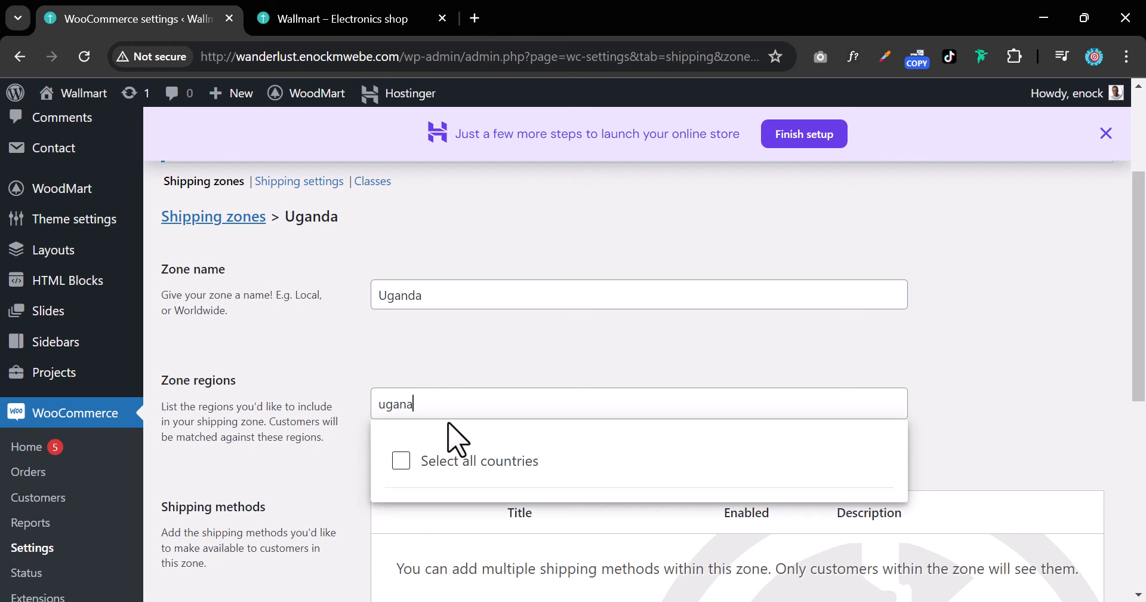
key("BackSpace")
key("BackSpace")
key("BackSpace")
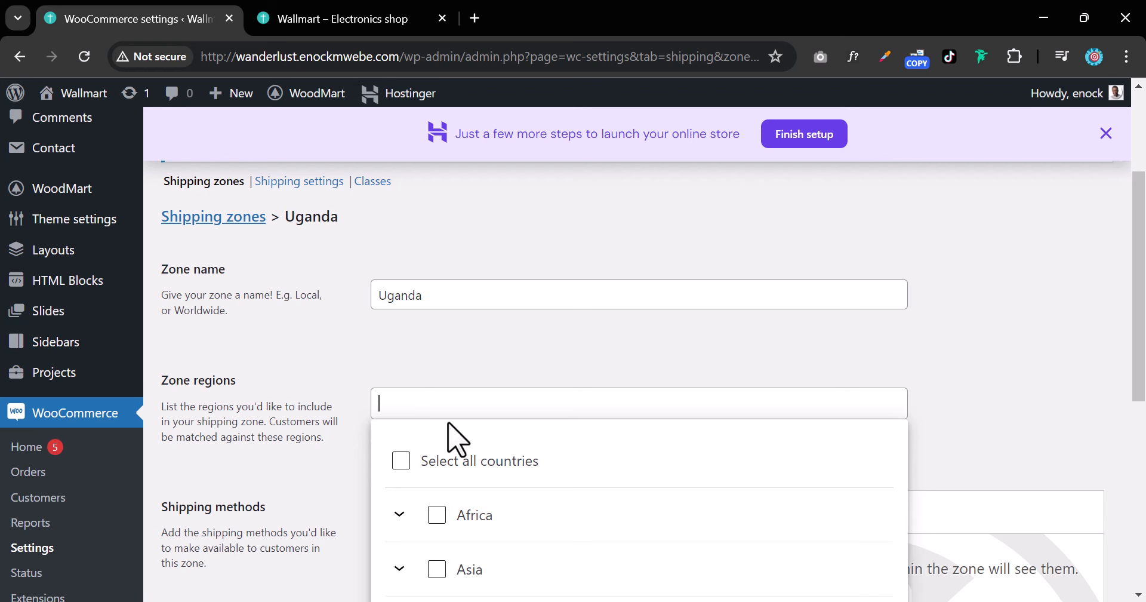
type("new")
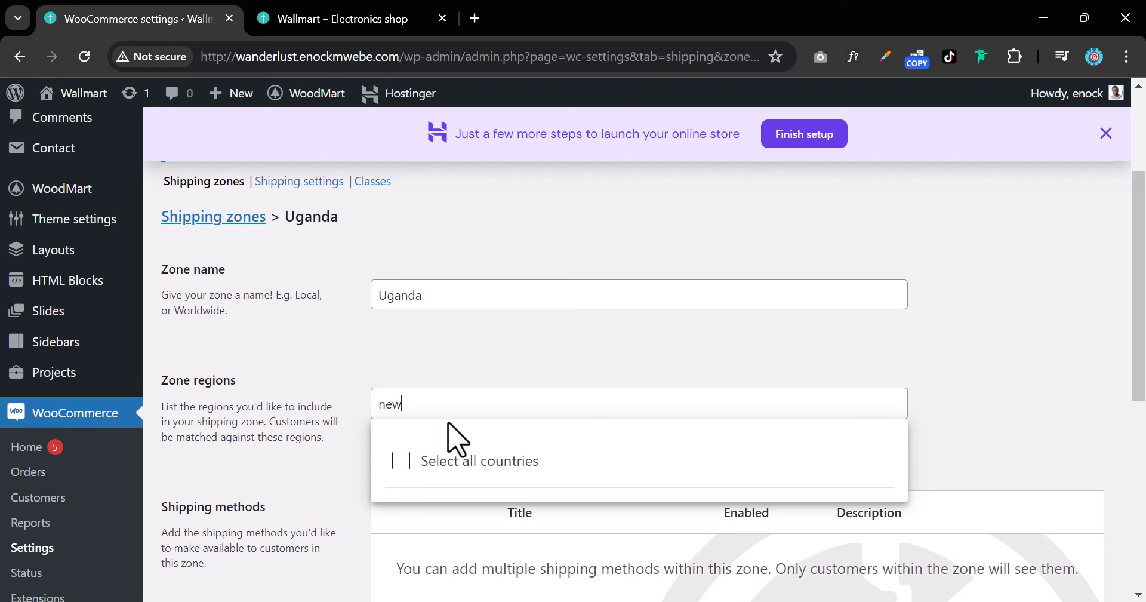
key("BackSpace")
key("BackSpace")
type("c")
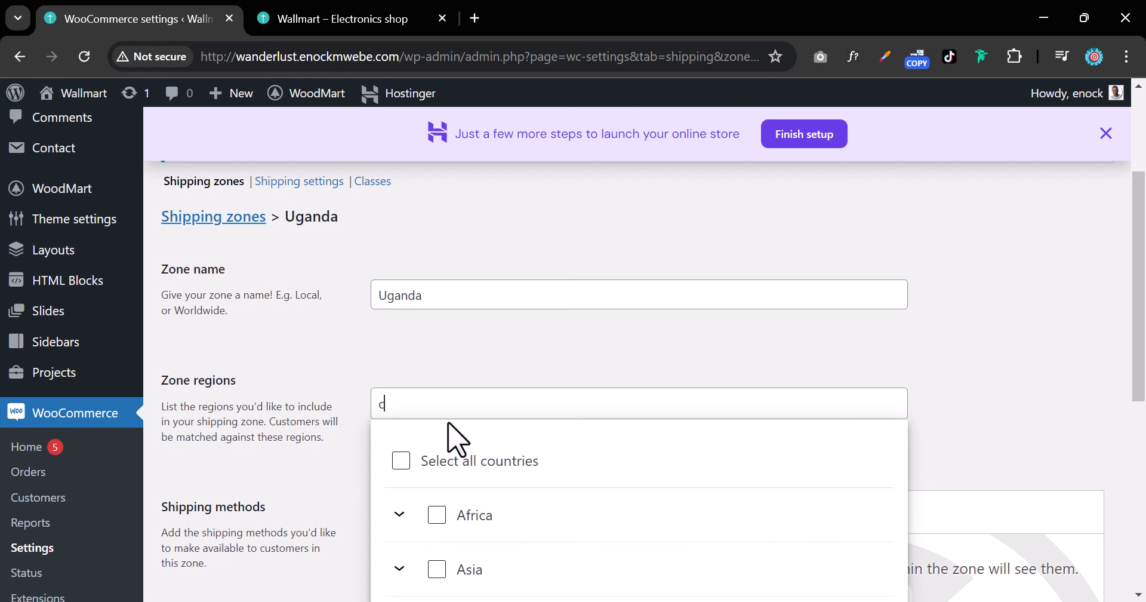
type("ali")
scroll(457, 439, "down", 3)
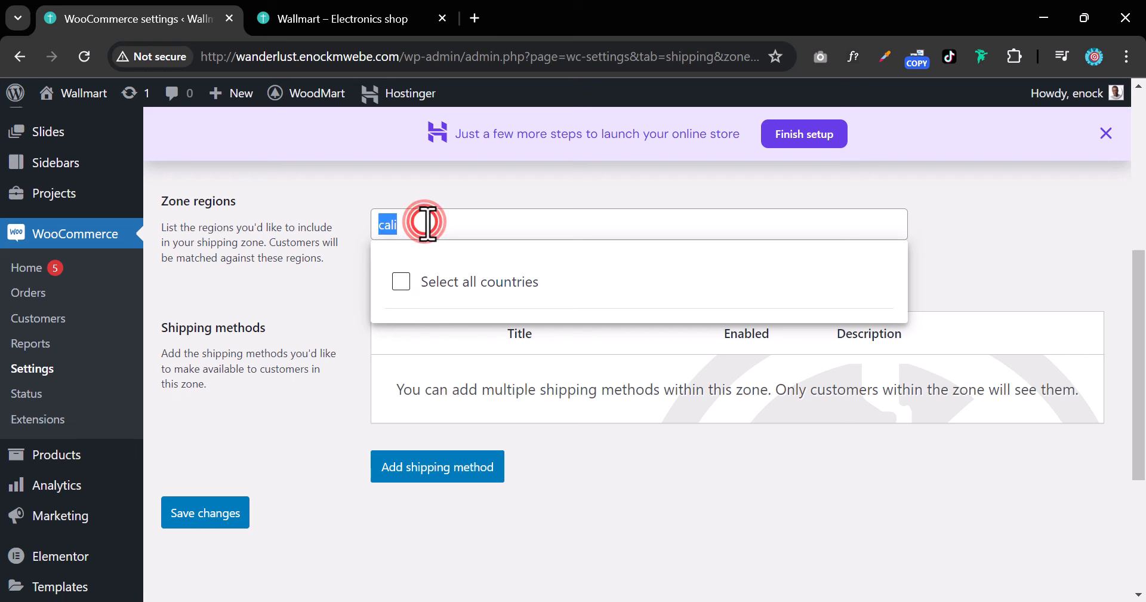
Find Uganda in the zone regions and select the whole country for the shipping zone.
type("ug")
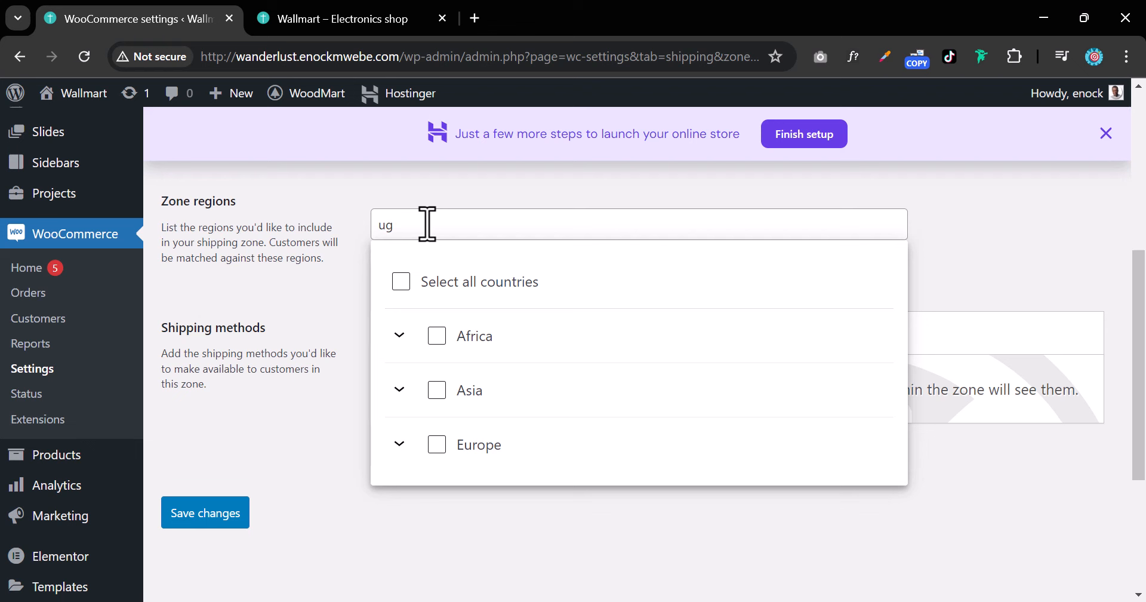
type("anda")
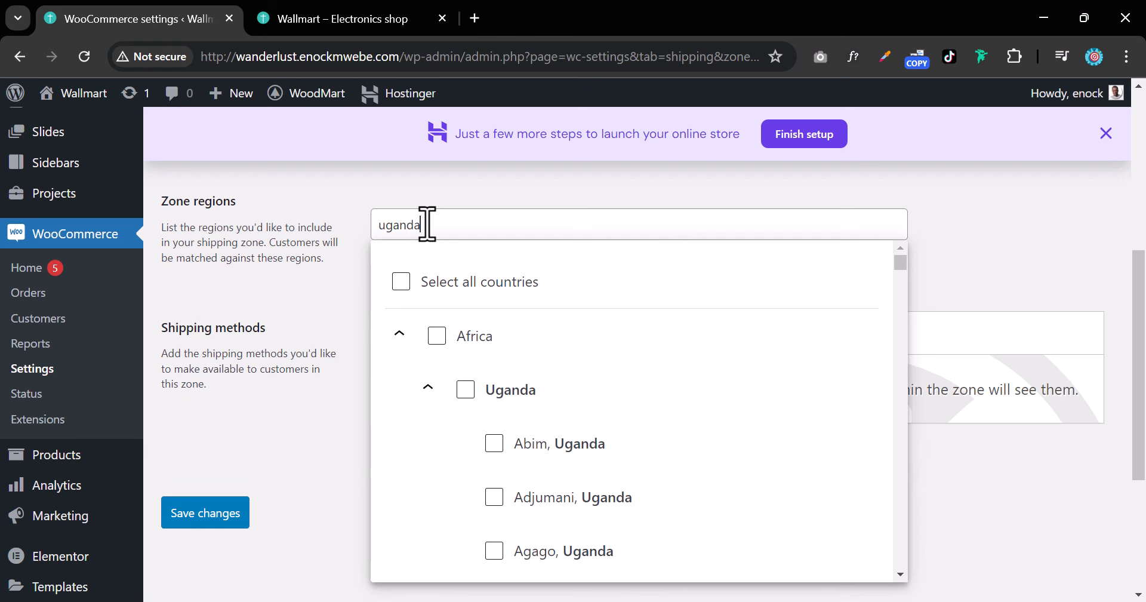
scroll(522, 418, "down", 3)
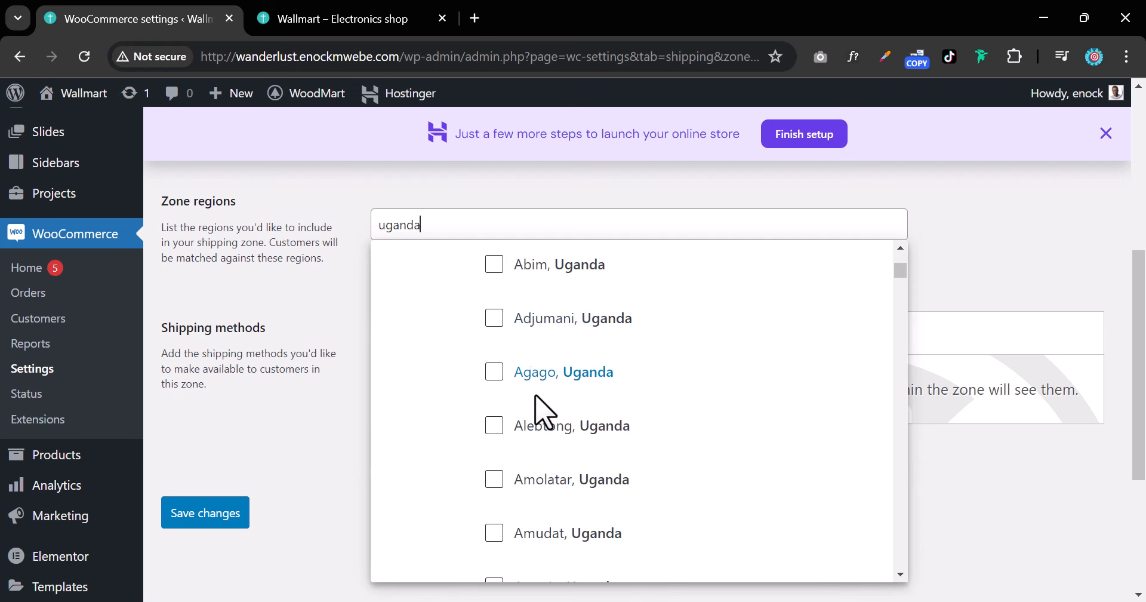
scroll(540, 406, "down", 20)
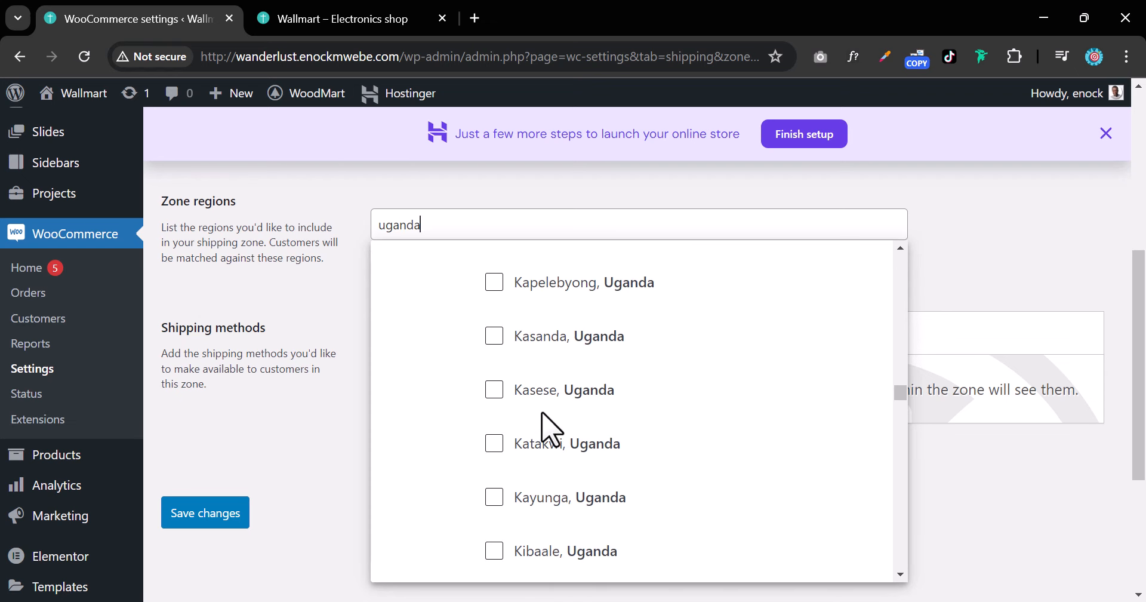
scroll(542, 417, "up", 20)
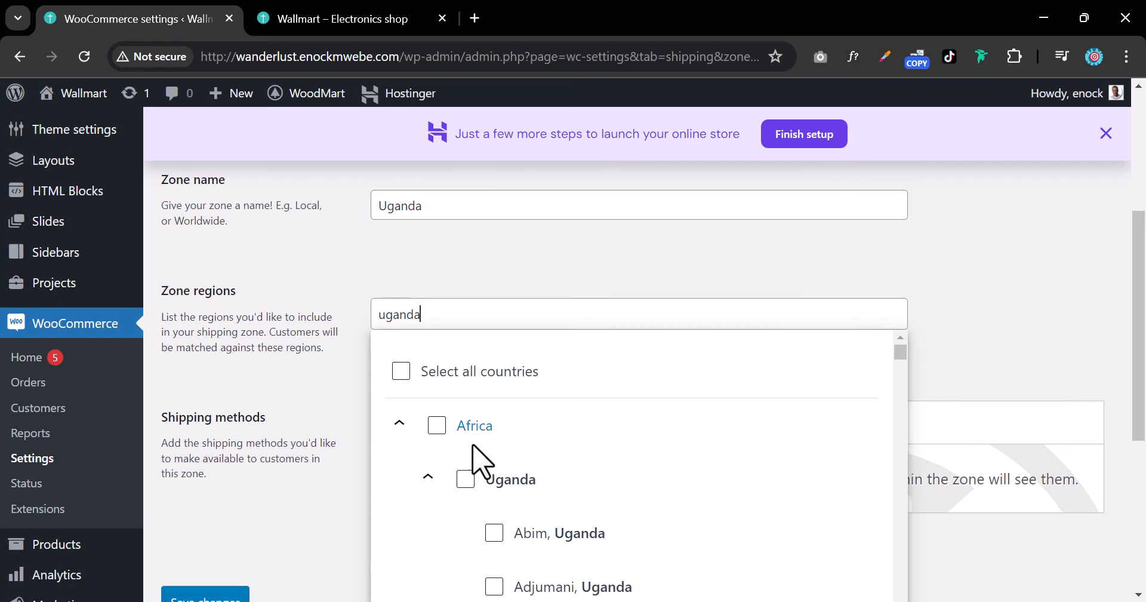
left_click(466, 478)
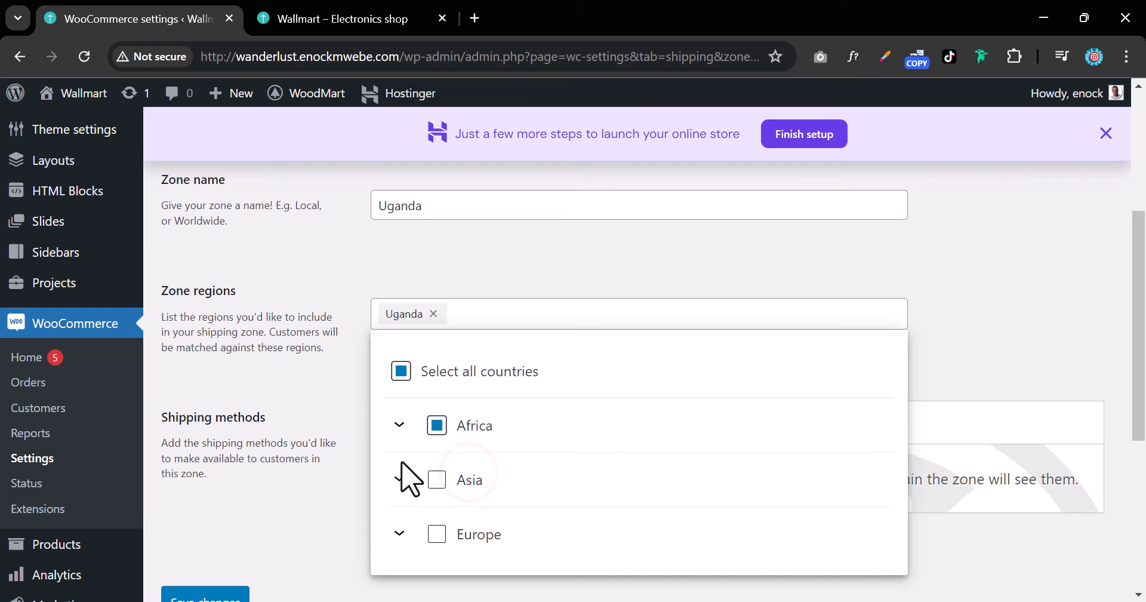
Examine the individual regions of China and India under Asia in the zone regions, then close the list.
scroll(510, 489, "down", 3)
left_click(396, 299)
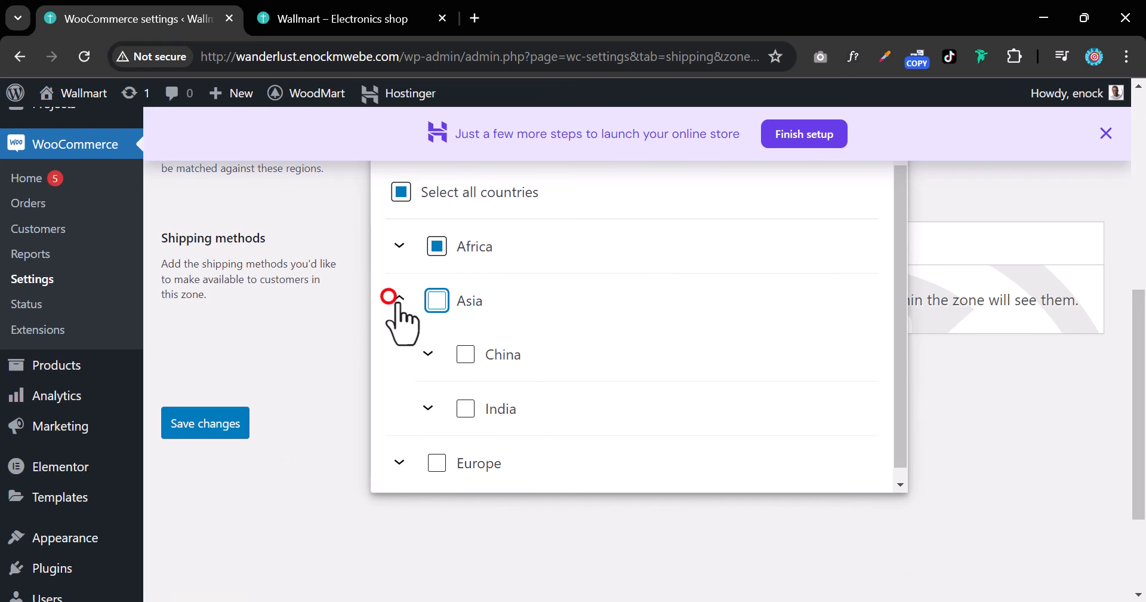
left_click(429, 352)
scroll(499, 379, "down", 5)
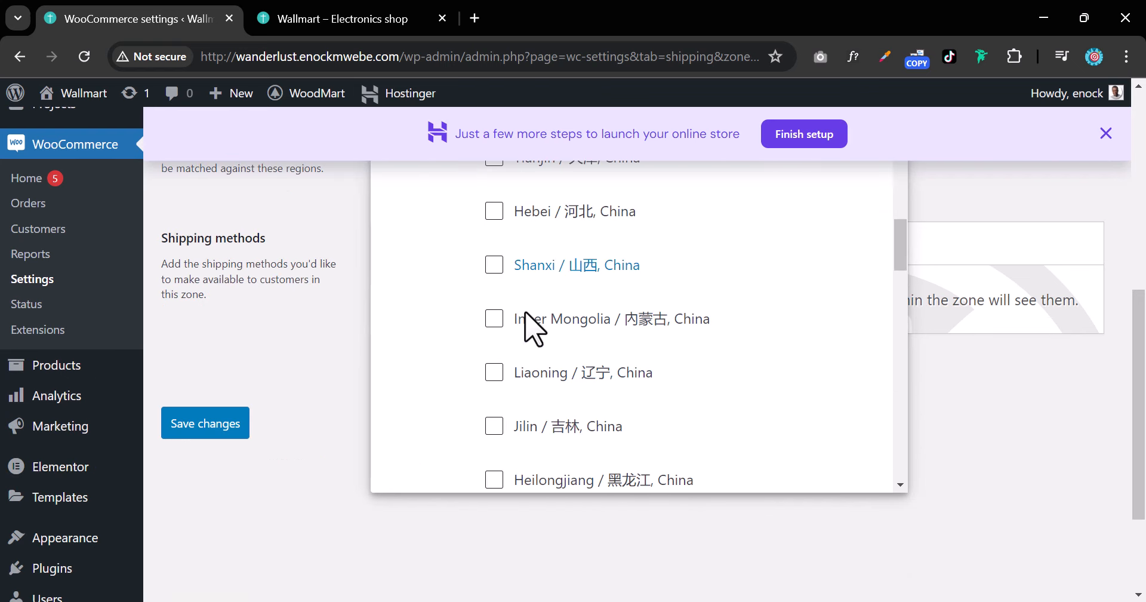
scroll(536, 298, "down", 20)
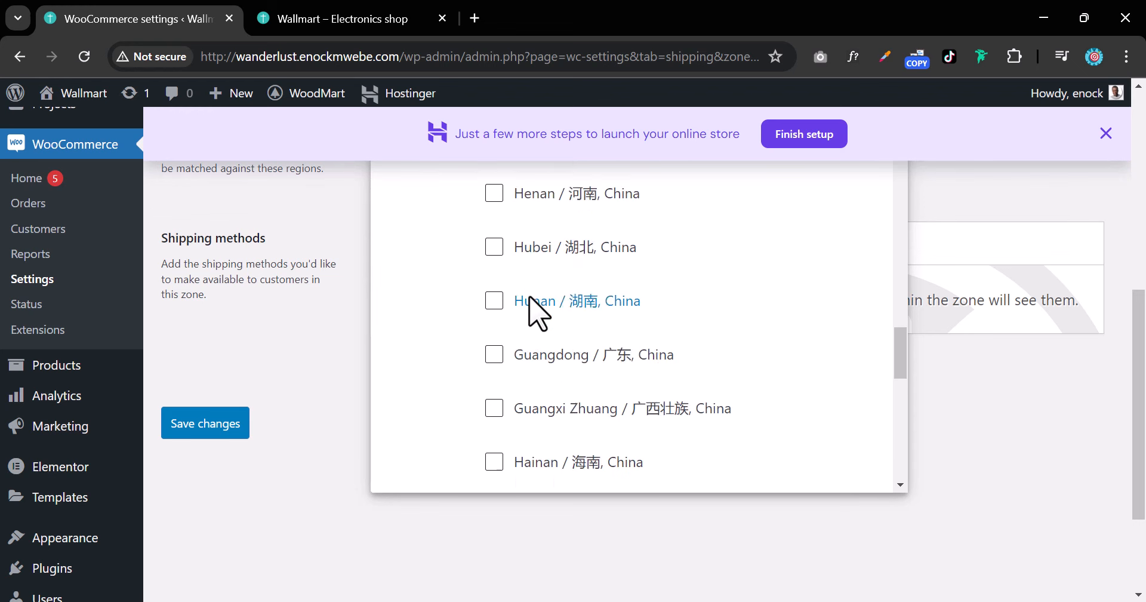
left_click(428, 395)
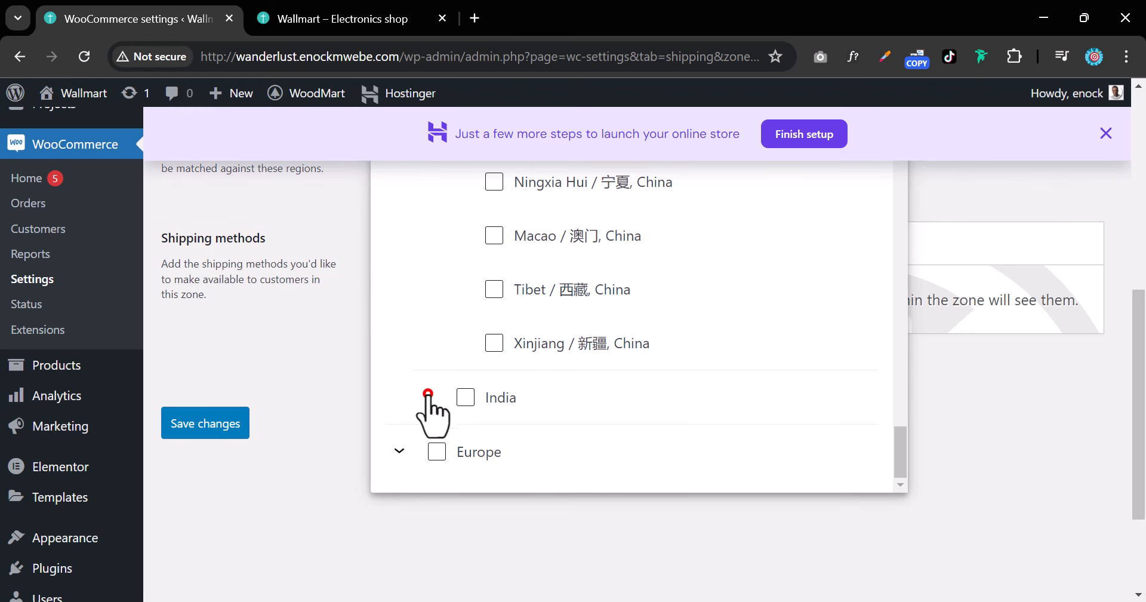
scroll(550, 384, "down", 10)
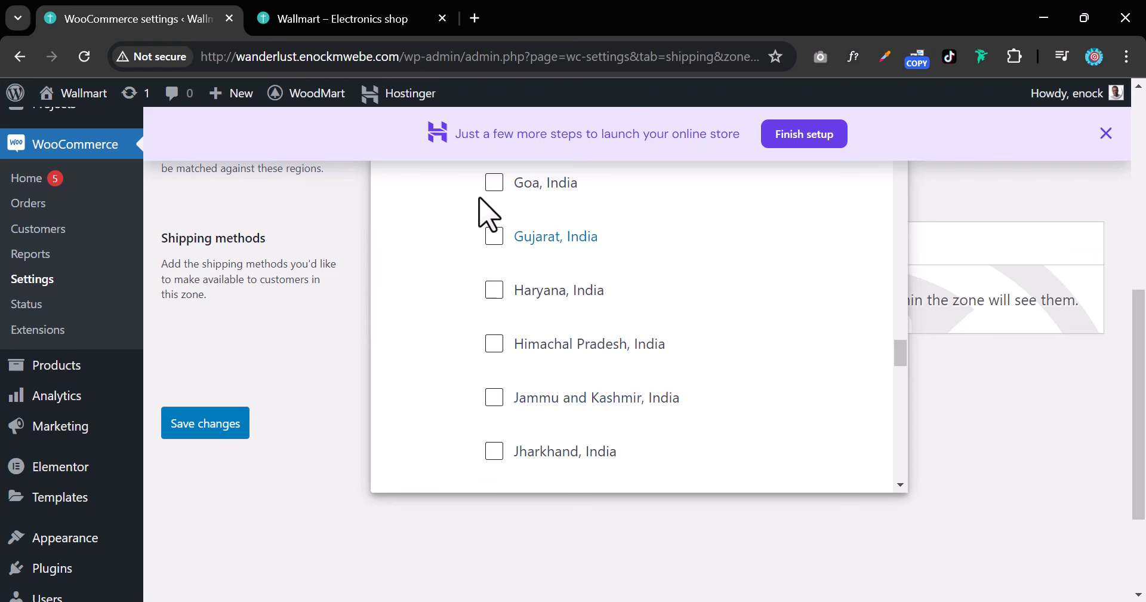
scroll(502, 430, "down", 8)
scroll(495, 412, "down", 8)
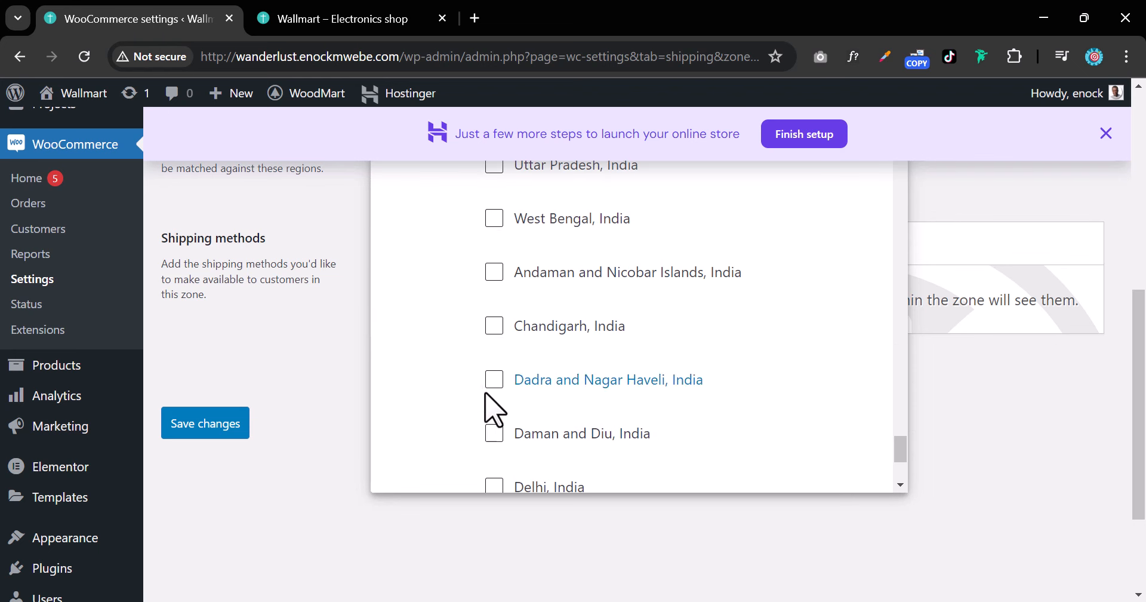
scroll(418, 384, "up", 10)
scroll(416, 385, "up", 15)
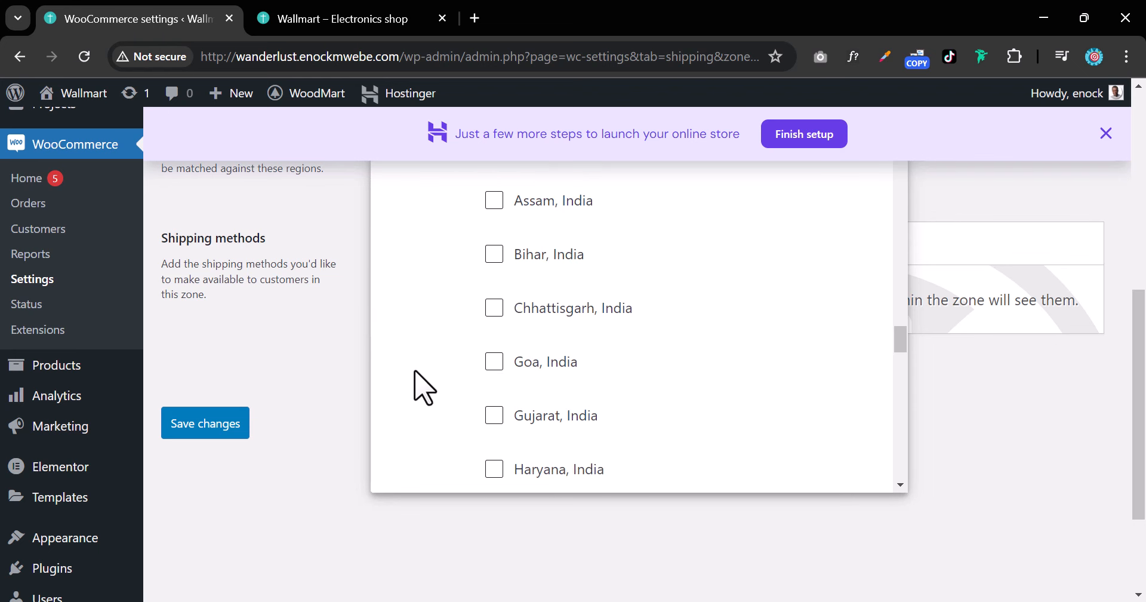
scroll(959, 373, "up", 4)
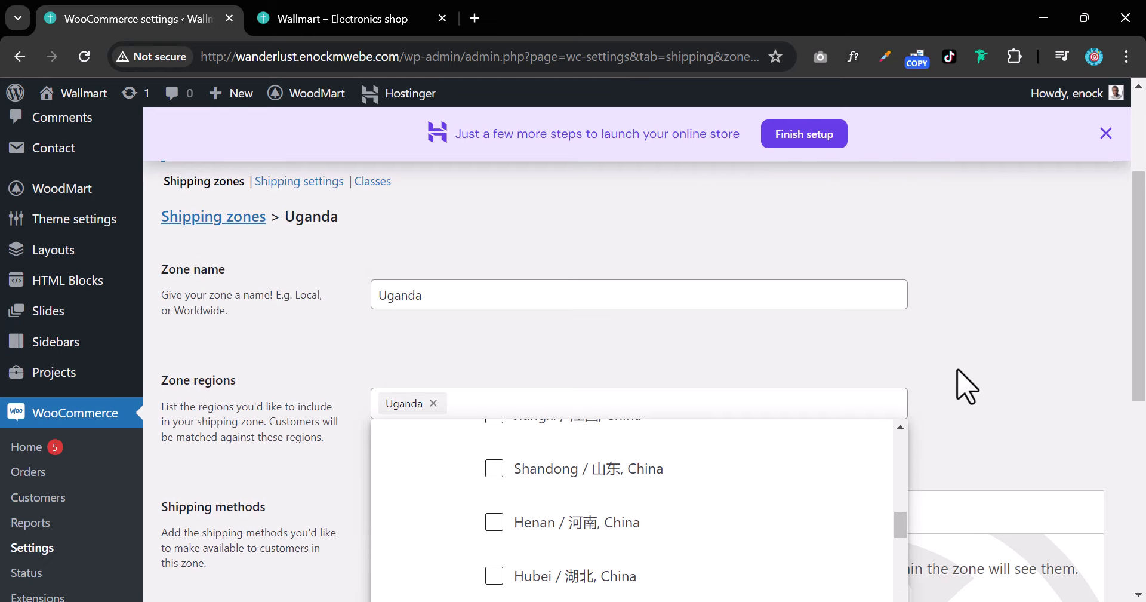
left_click(514, 349)
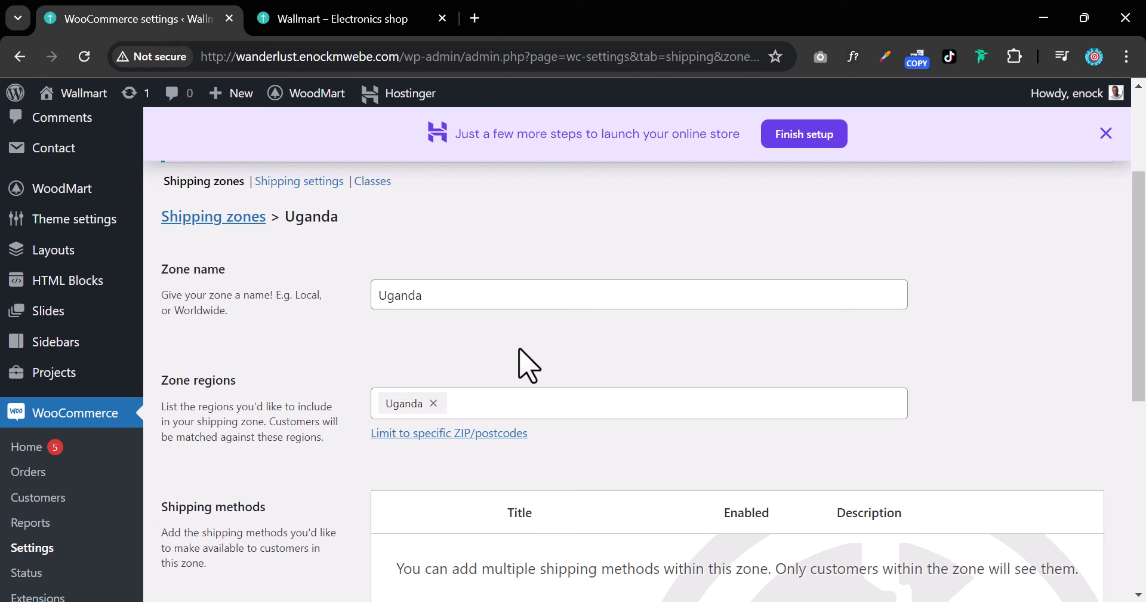
Dismiss the Hostinger store launch banner above the Uganda shipping zone settings.
scroll(529, 370, "down", 4)
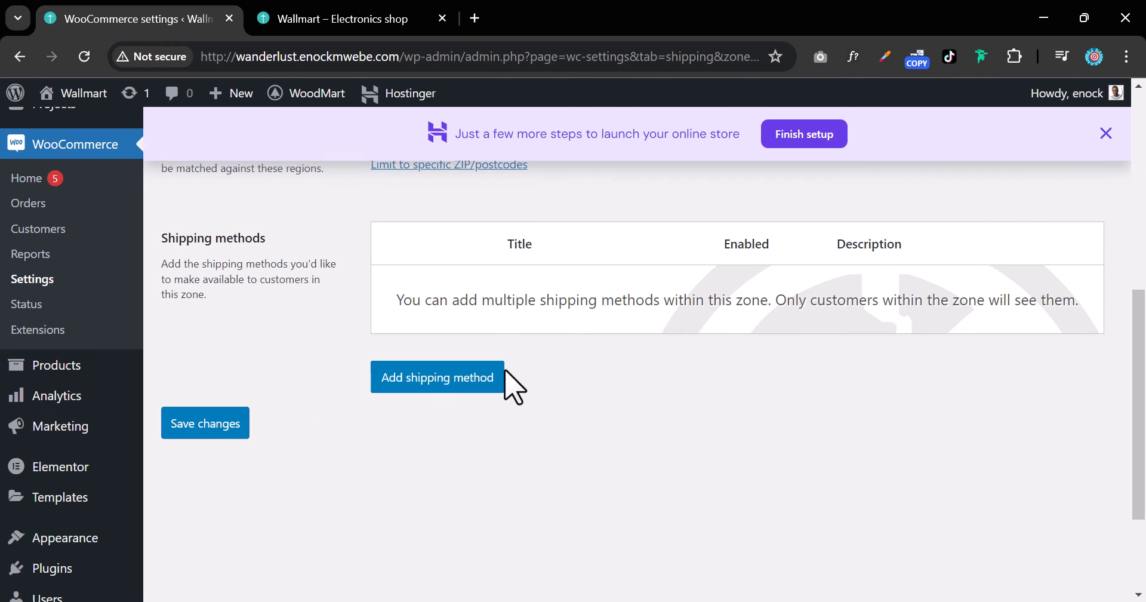
left_click(1107, 132)
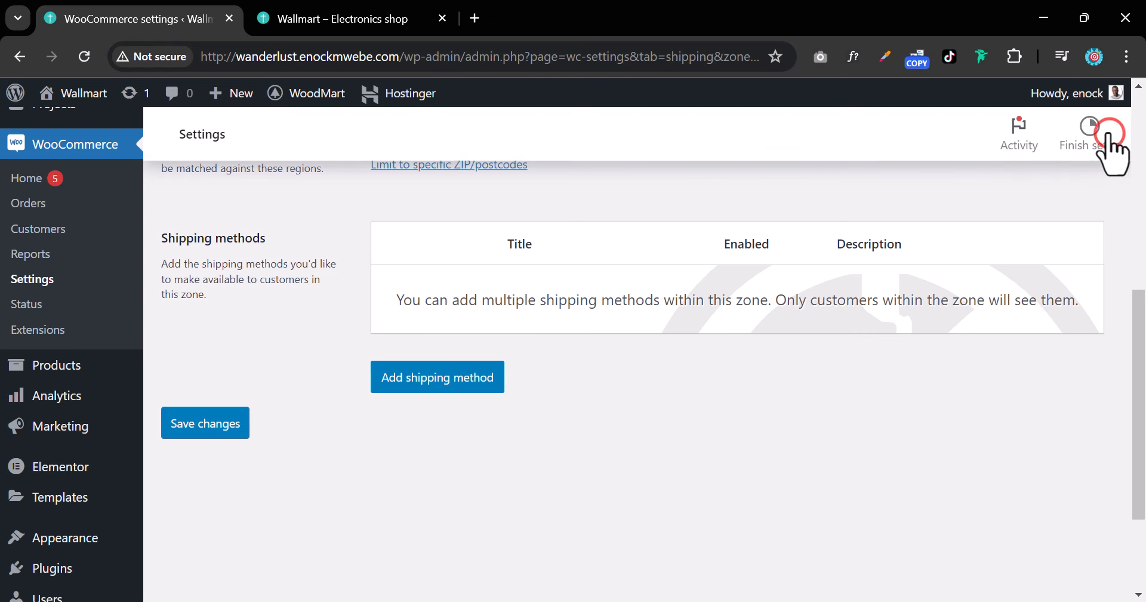
scroll(597, 370, "up", 4)
scroll(568, 404, "down", 6)
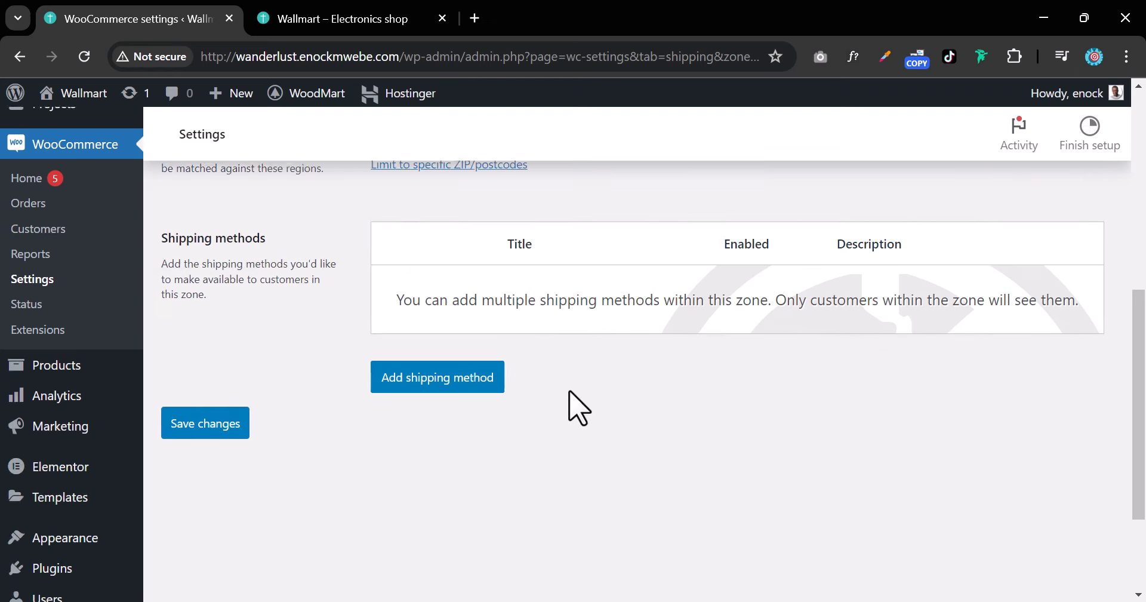
scroll(485, 326, "up", 8)
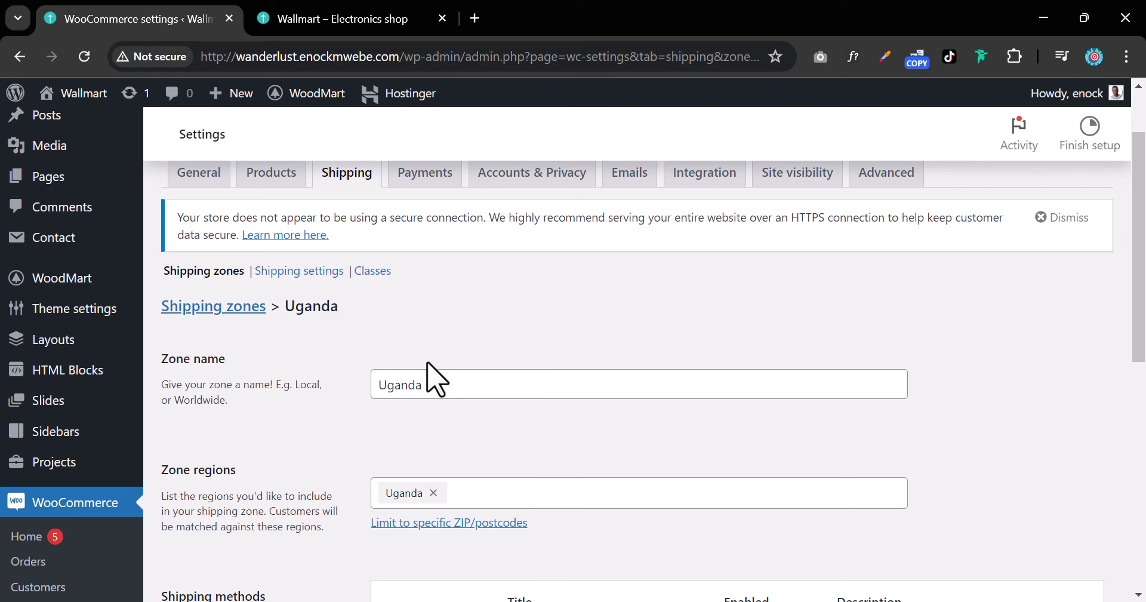
Add a flat rate shipping method with a cost of $5 to the Uganda zone and save it.
left_click(435, 379)
scroll(453, 385, "down", 8)
left_click(437, 222)
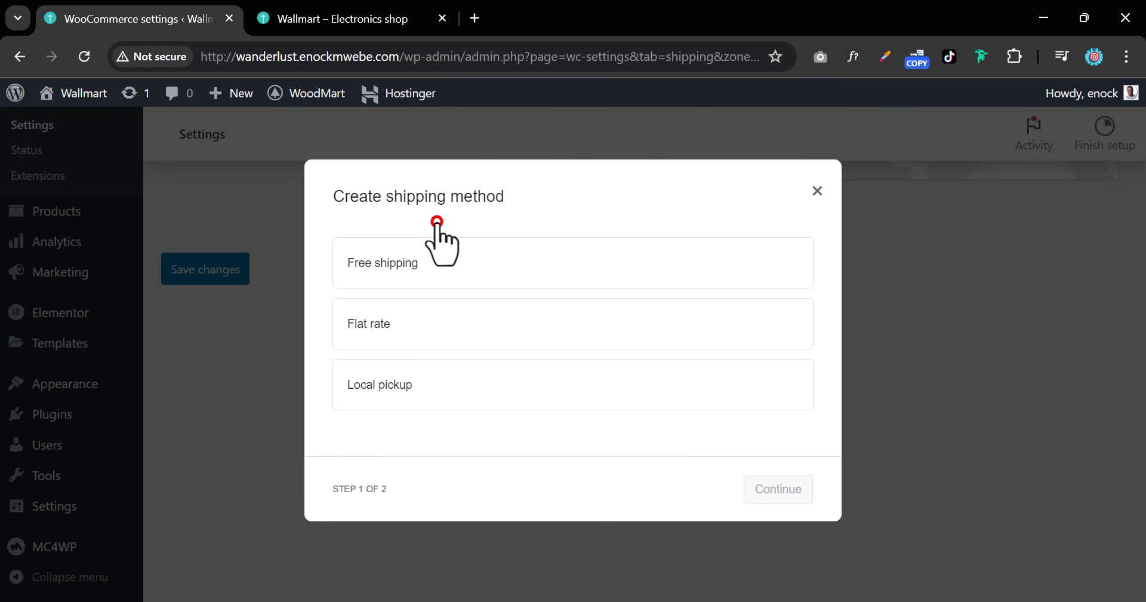
left_click(436, 324)
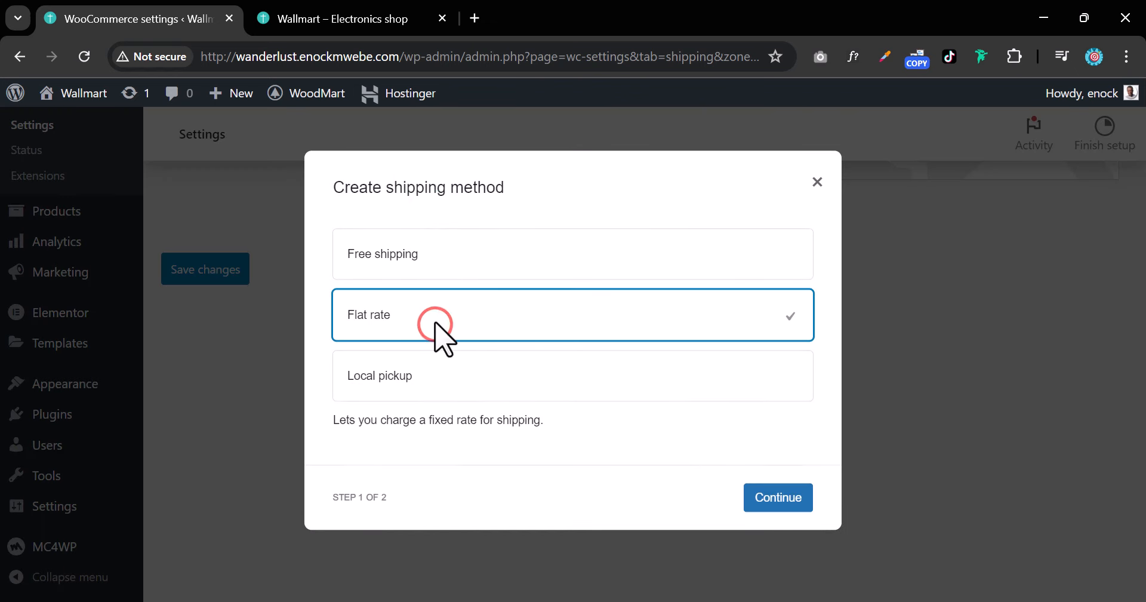
left_click(759, 493)
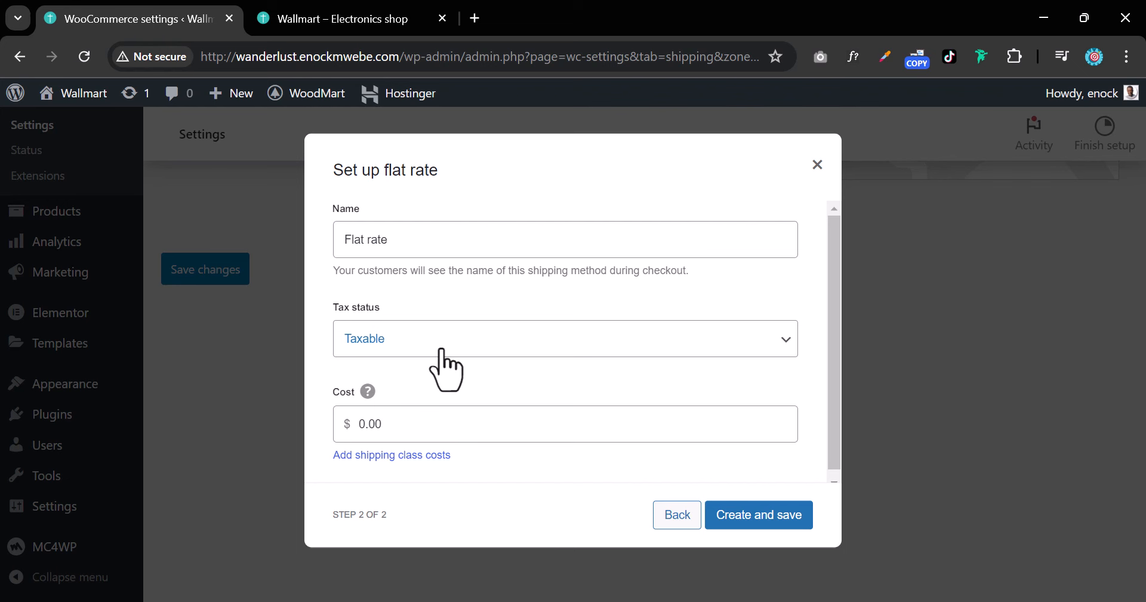
left_click(411, 426)
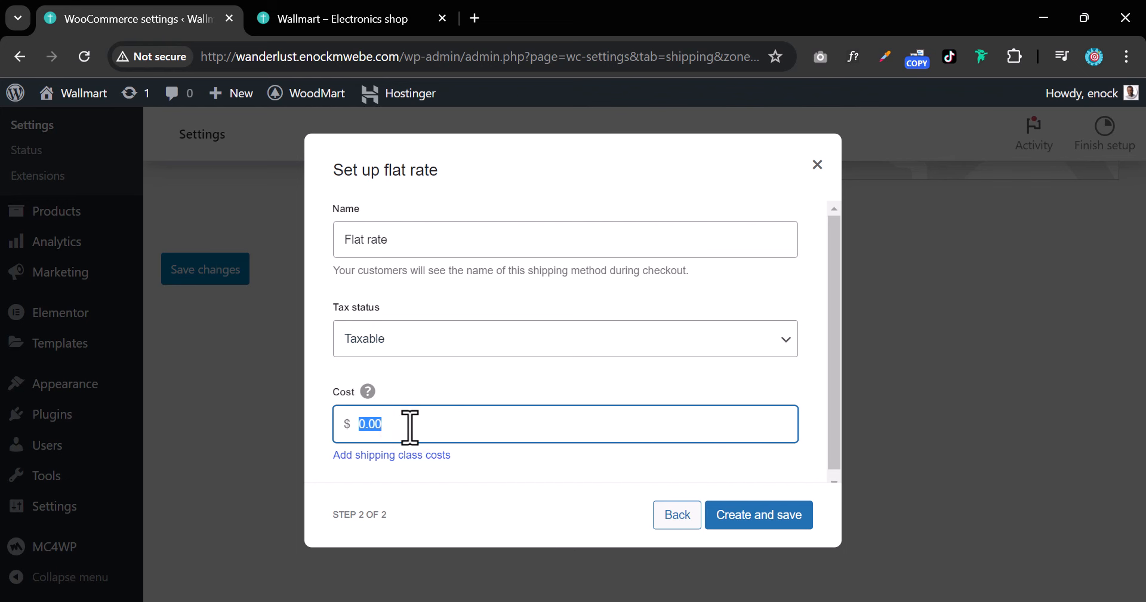
type("5")
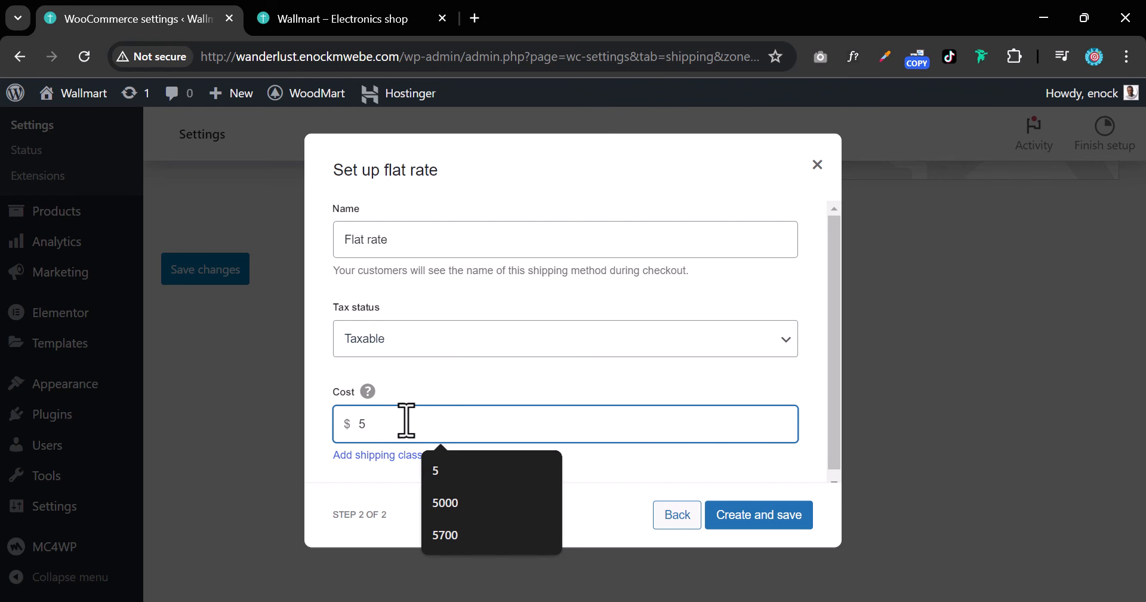
left_click(741, 518)
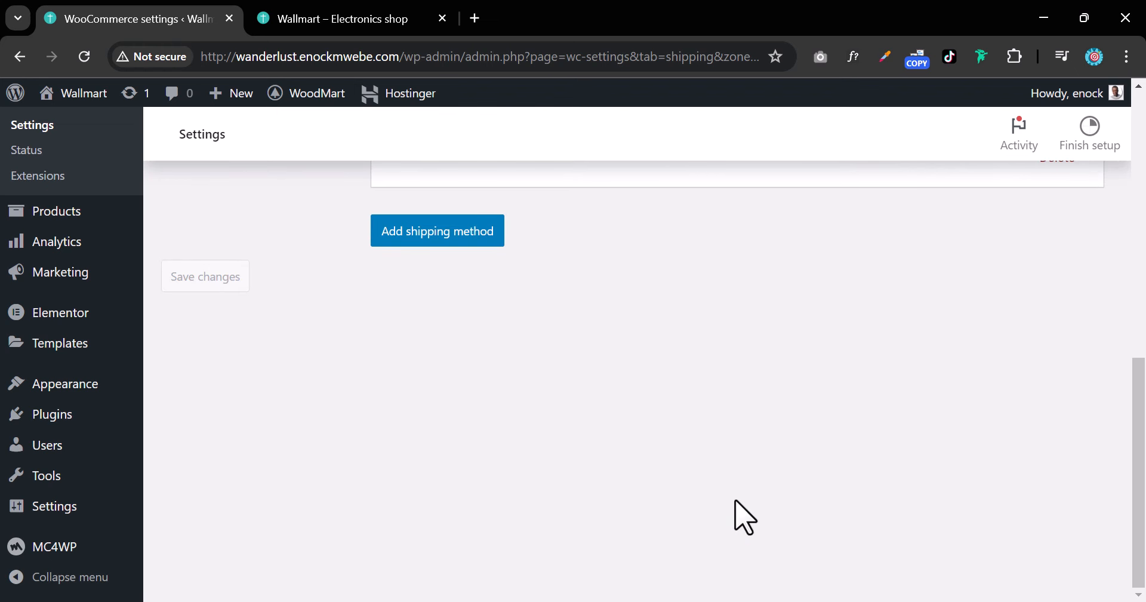
Return to the shipping zones overview and check the Uganda zone's region and shipping method.
scroll(429, 346, "up", 3)
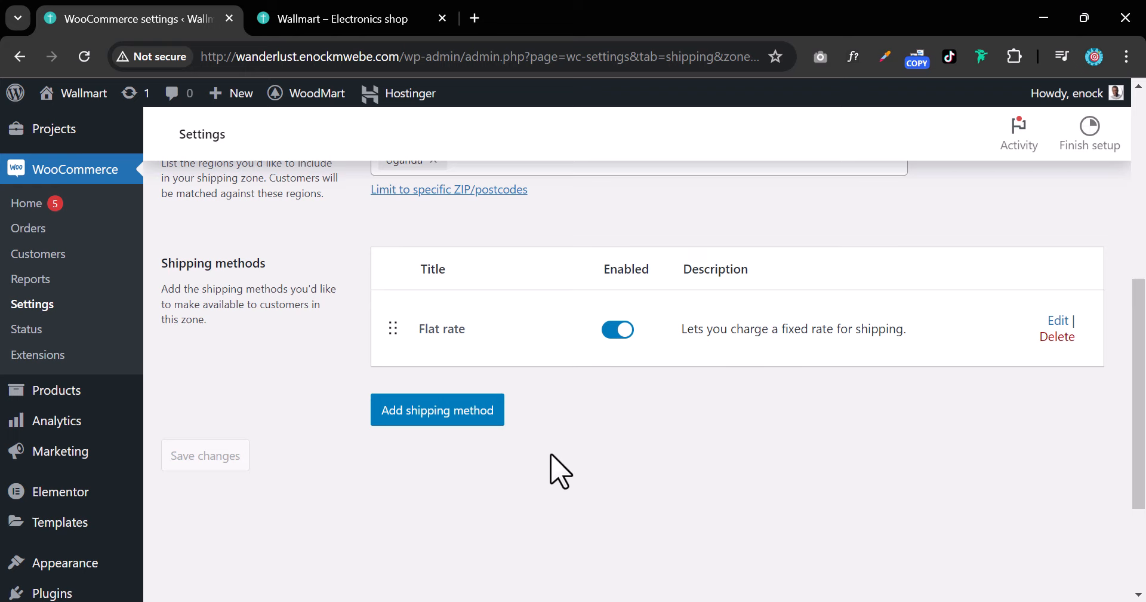
scroll(551, 457, "up", 5)
left_click(228, 335)
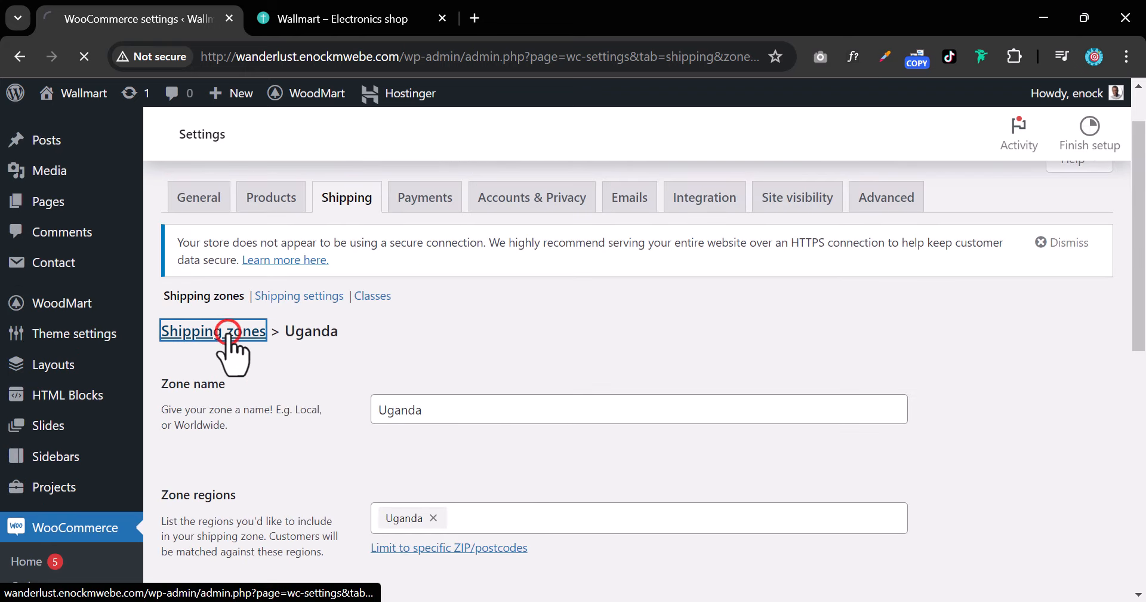
scroll(418, 449, "down", 2)
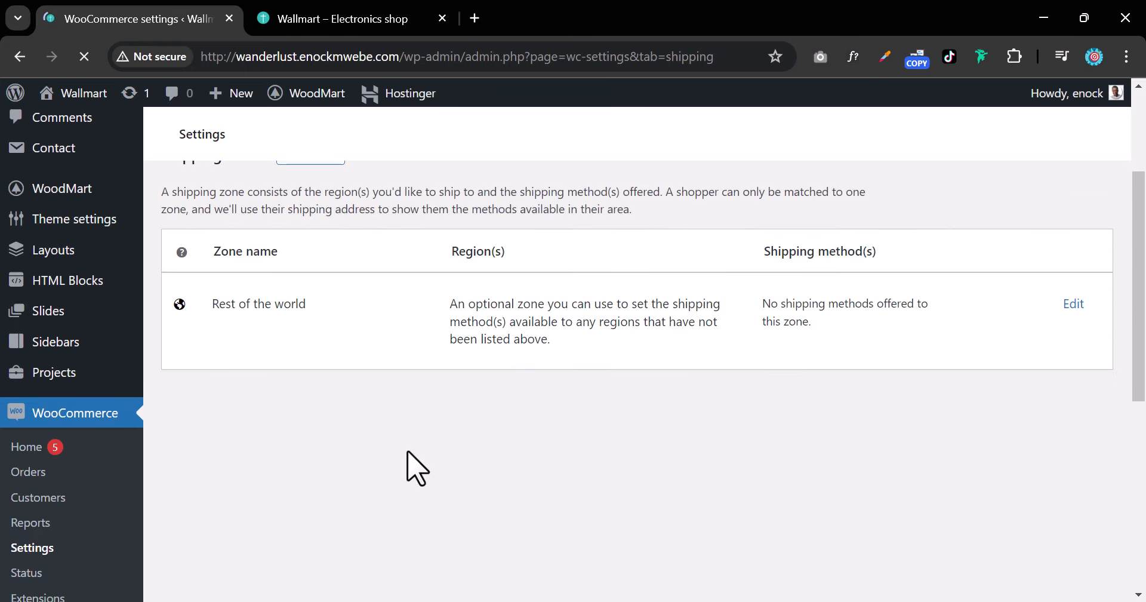
scroll(405, 450, "up", 2)
scroll(388, 451, "down", 6)
scroll(382, 468, "up", 5)
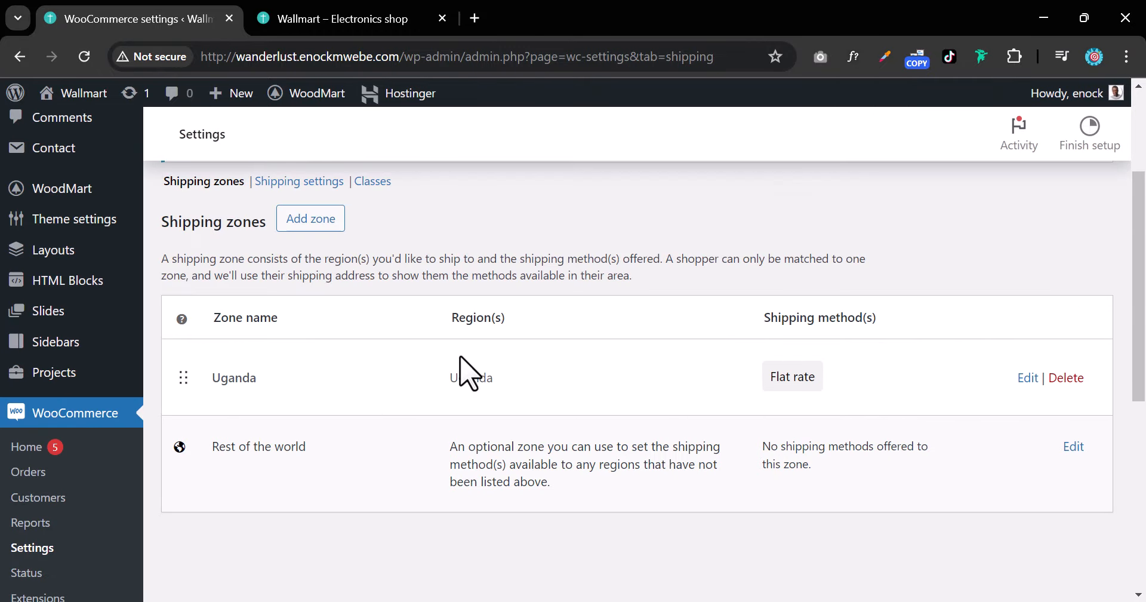
Add a new shipping zone and name it United Kingdom.
left_click(307, 229)
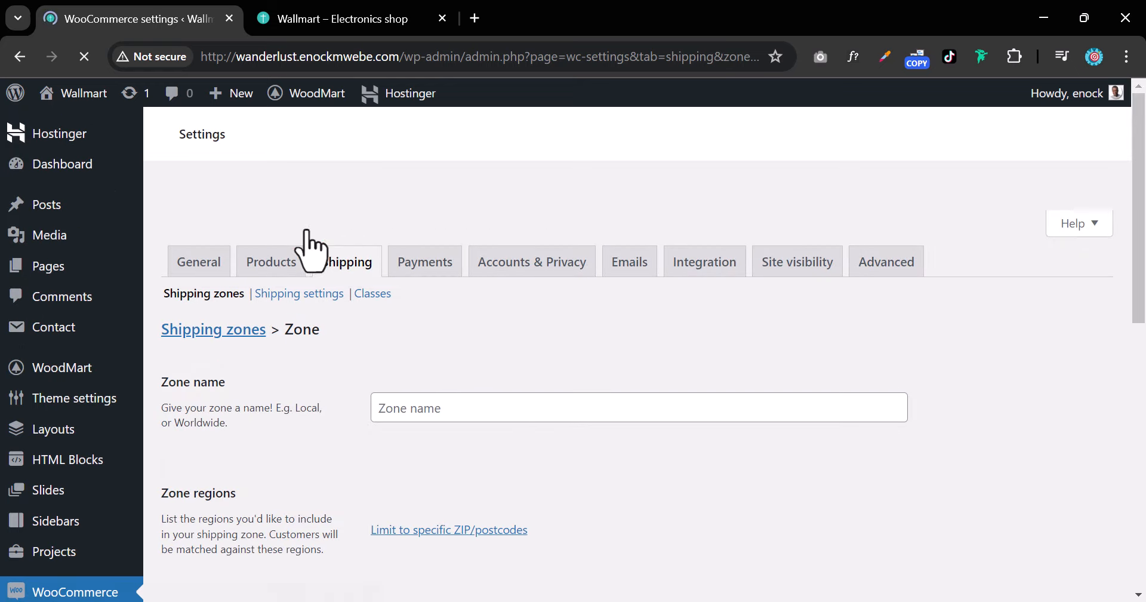
scroll(493, 394, "down", 4)
scroll(412, 293, "up", 2)
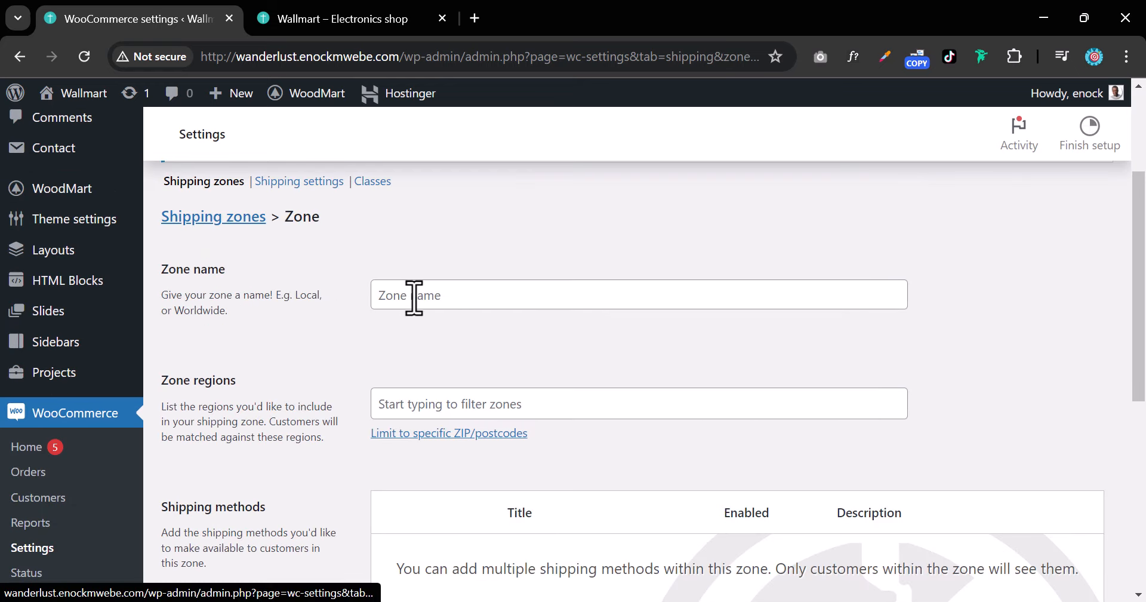
left_click(412, 296)
key("Tab")
left_click(412, 295)
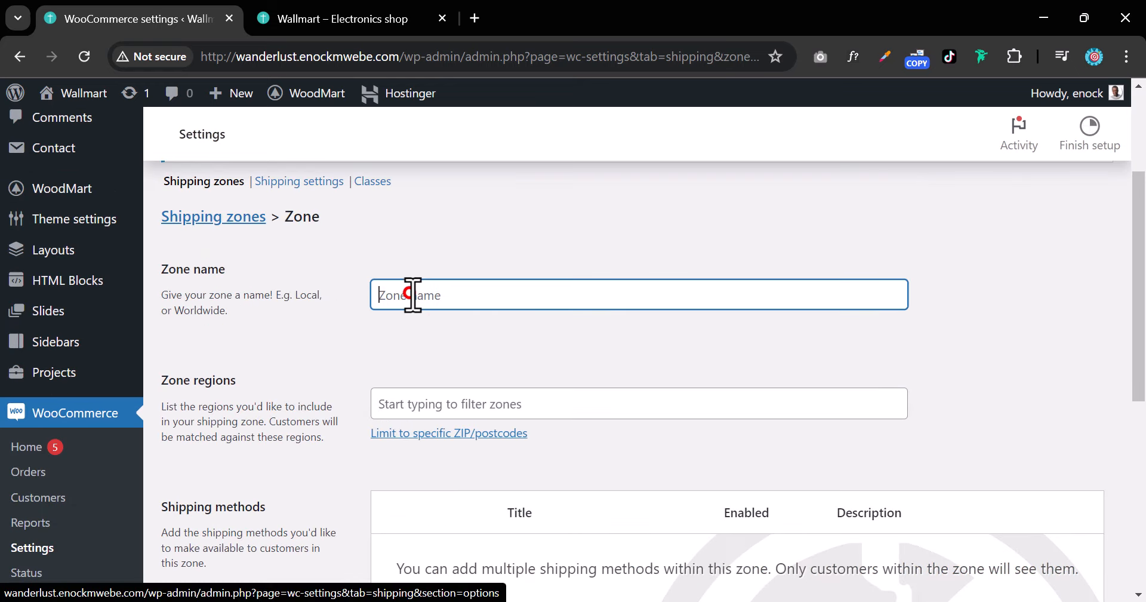
type("United Kind")
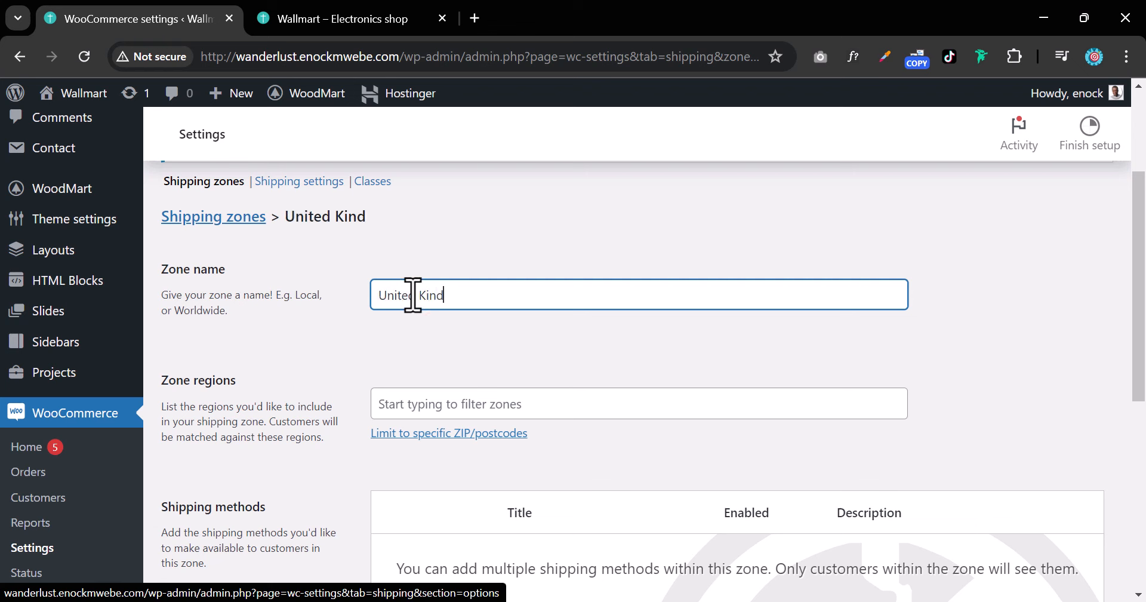
key("BackSpace")
type("gdom")
Search the zone regions for "united" and select United Kingdom (UK) for the zone.
left_click(448, 402)
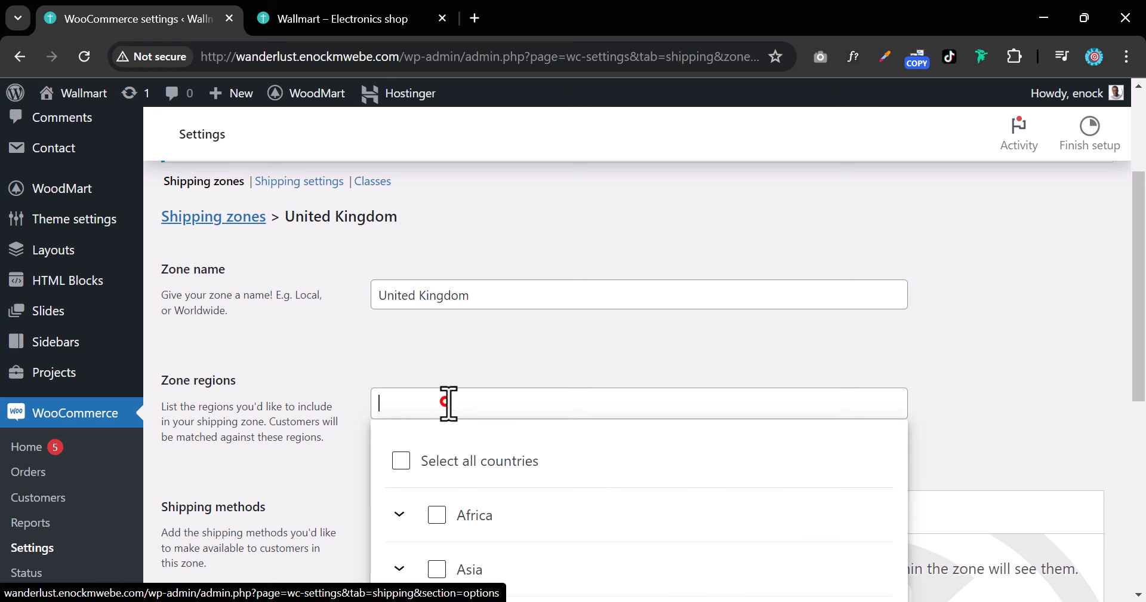
type("united")
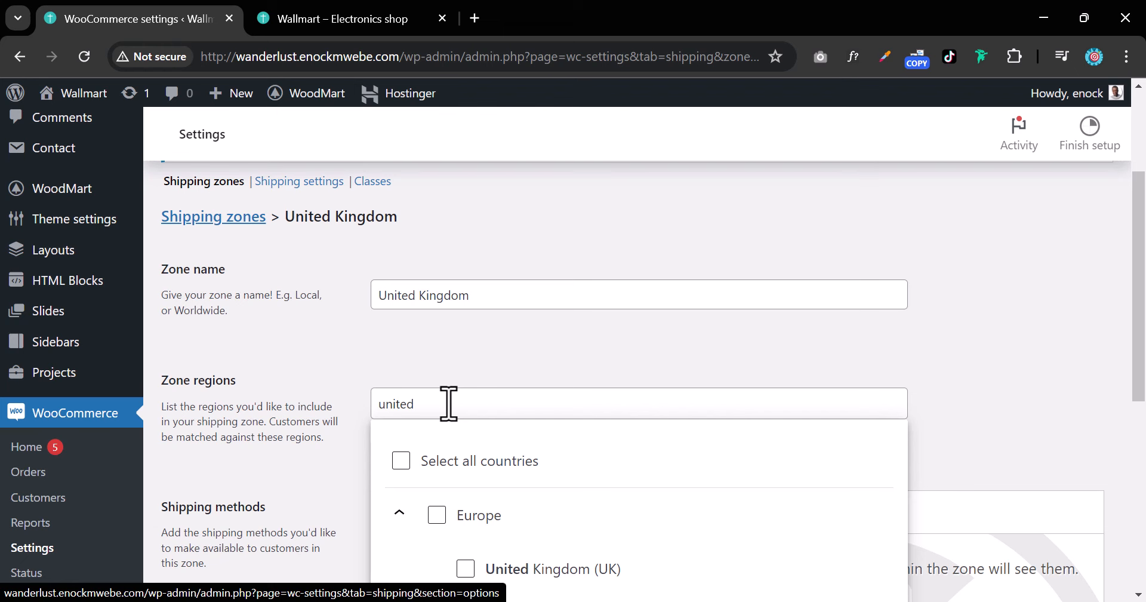
scroll(448, 403, "down", 5)
left_click(468, 295)
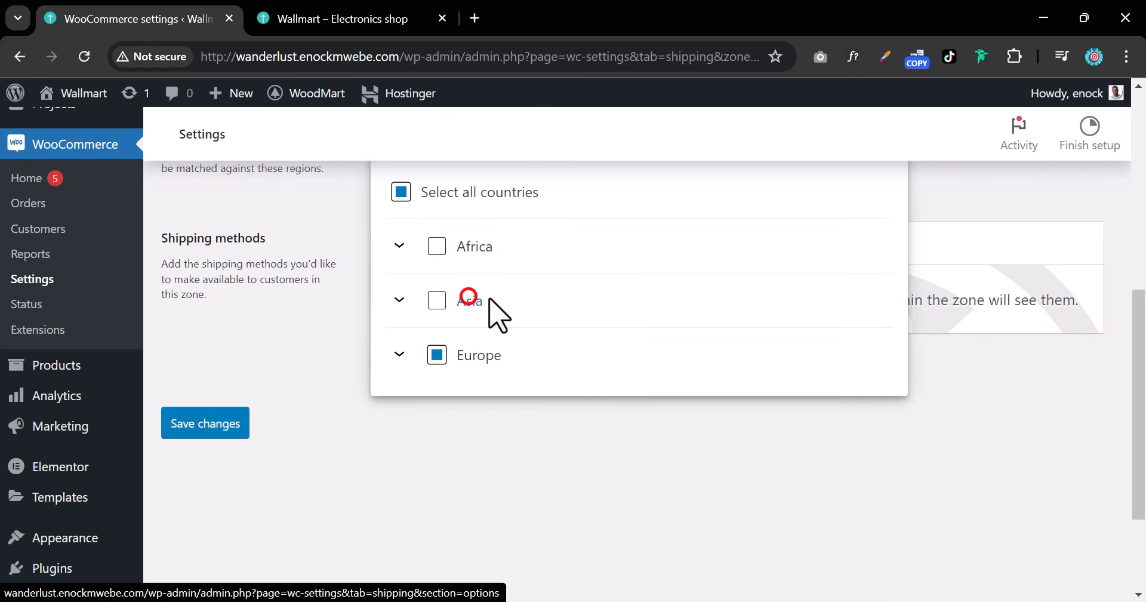
scroll(504, 494, "down", 2)
left_click(513, 449)
scroll(519, 466, "up", 5)
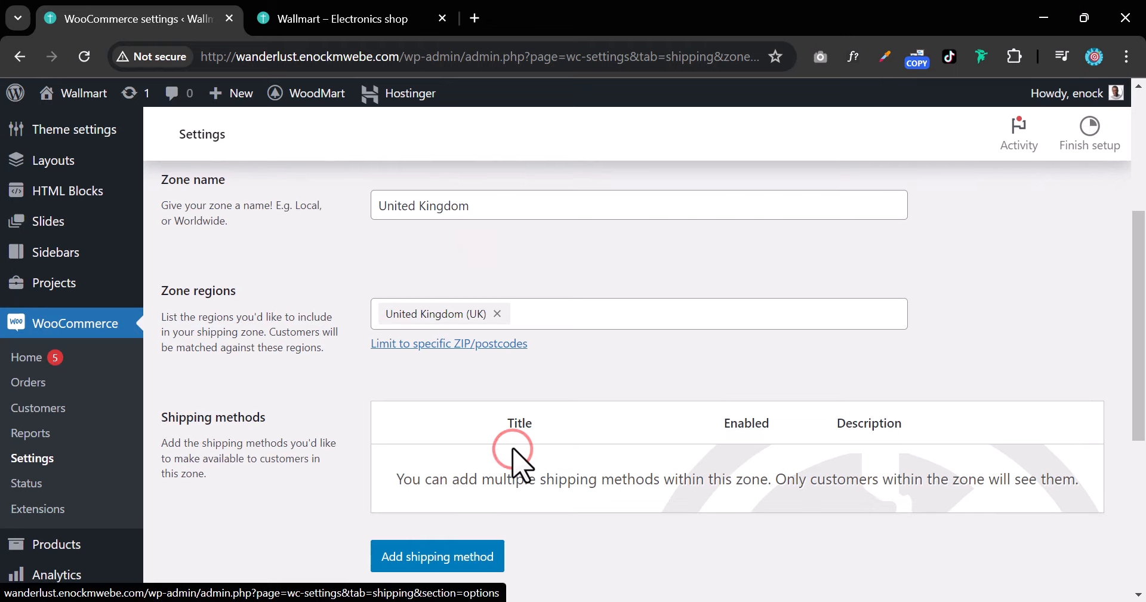
Add a flat rate shipping method to the United Kingdom zone, enter its cost and save it.
scroll(511, 459, "down", 3)
left_click(445, 379)
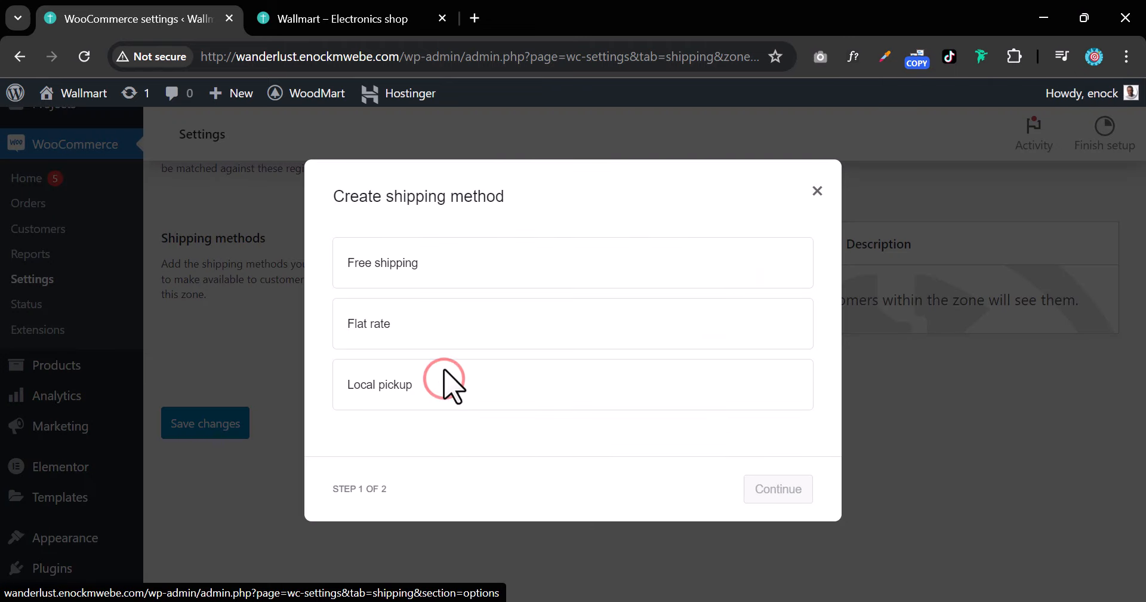
left_click(445, 326)
left_click(784, 499)
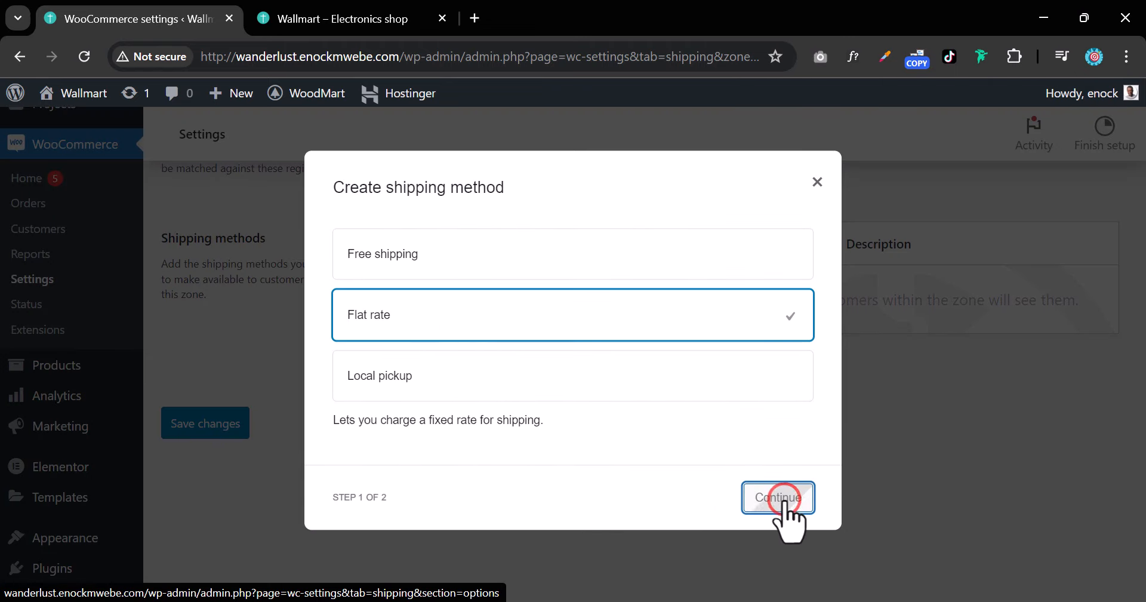
left_click(358, 424)
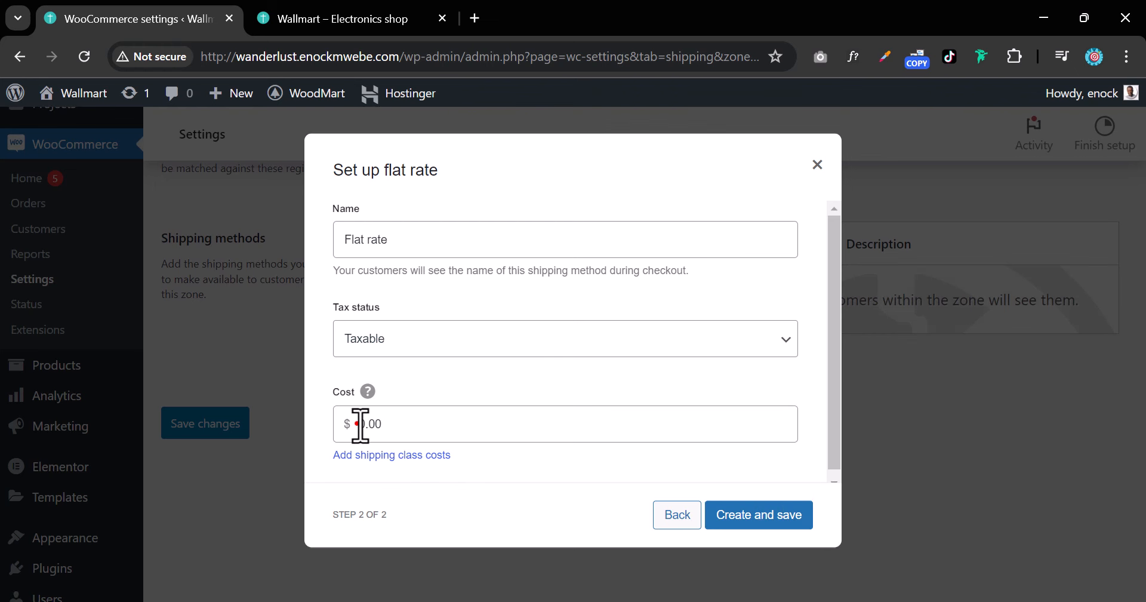
left_click(358, 424)
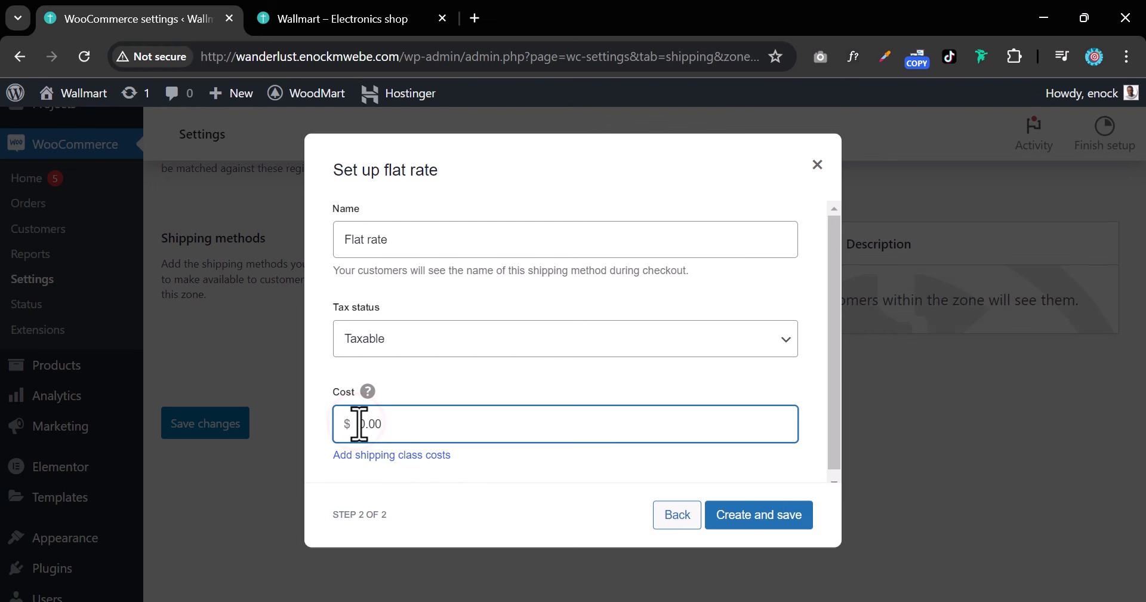
type("10.00")
left_click(741, 514)
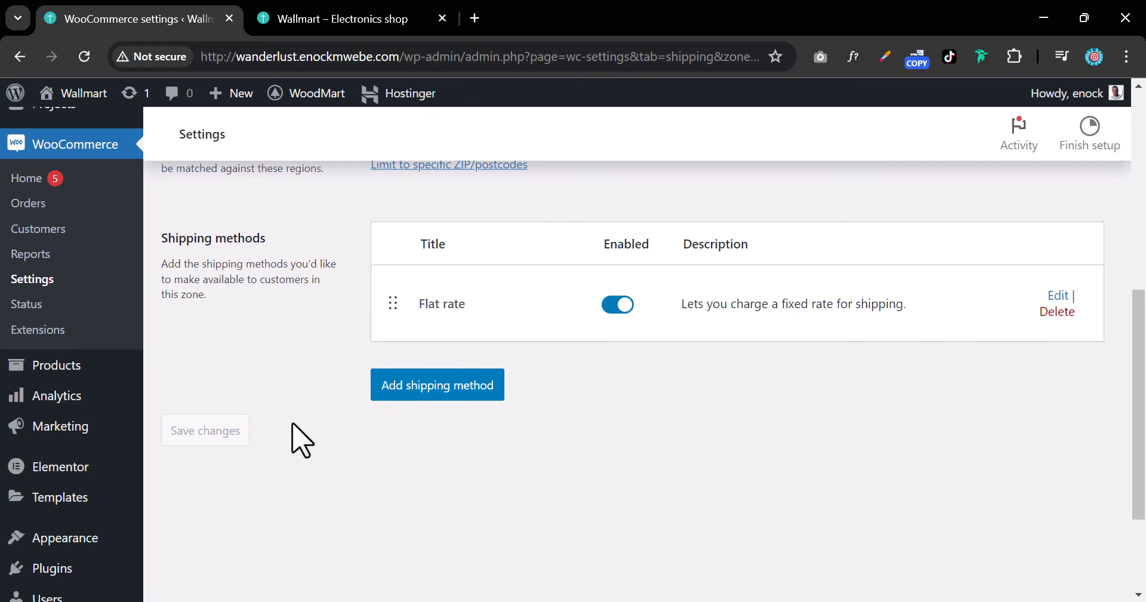
Go back to the shipping zones overview and review the Uganda and United Kingdom zones.
scroll(301, 440, "up", 10)
left_click(219, 396)
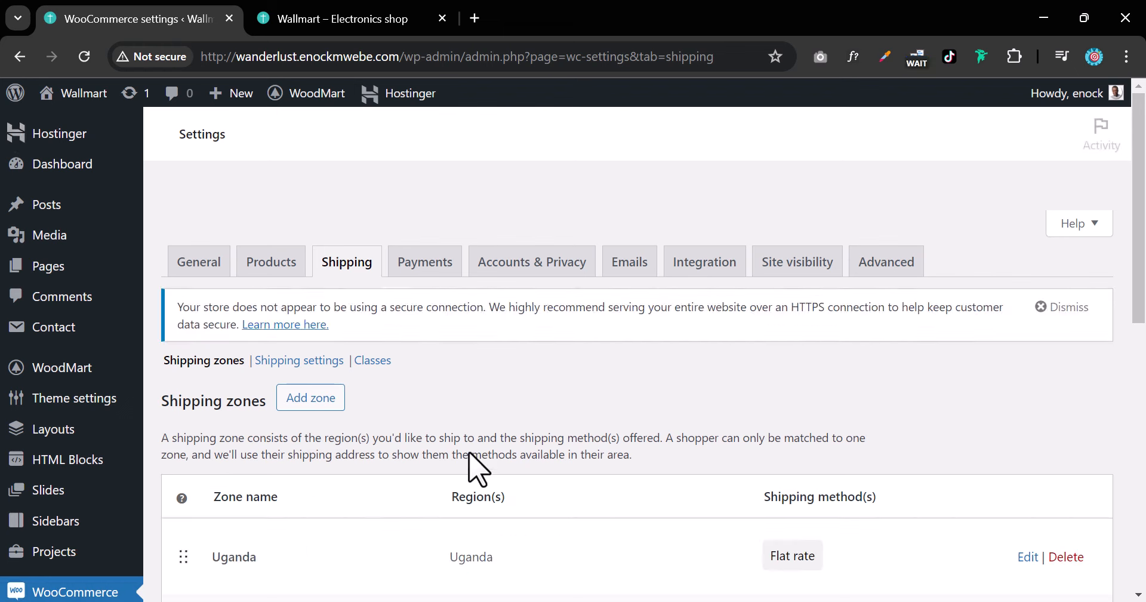
scroll(472, 469, "down", 5)
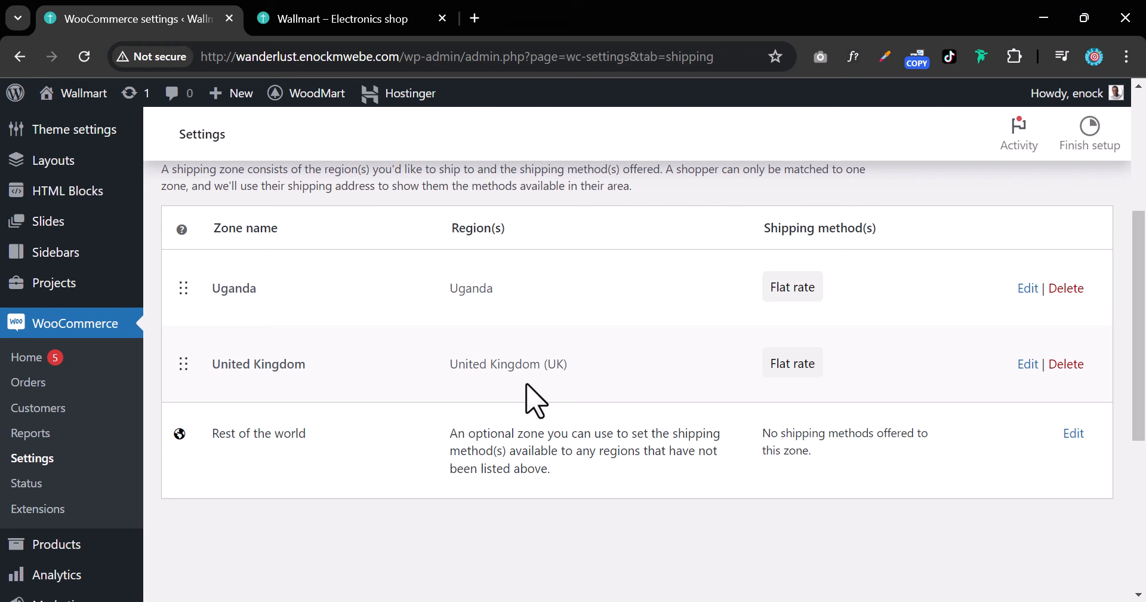
scroll(531, 397, "up", 5)
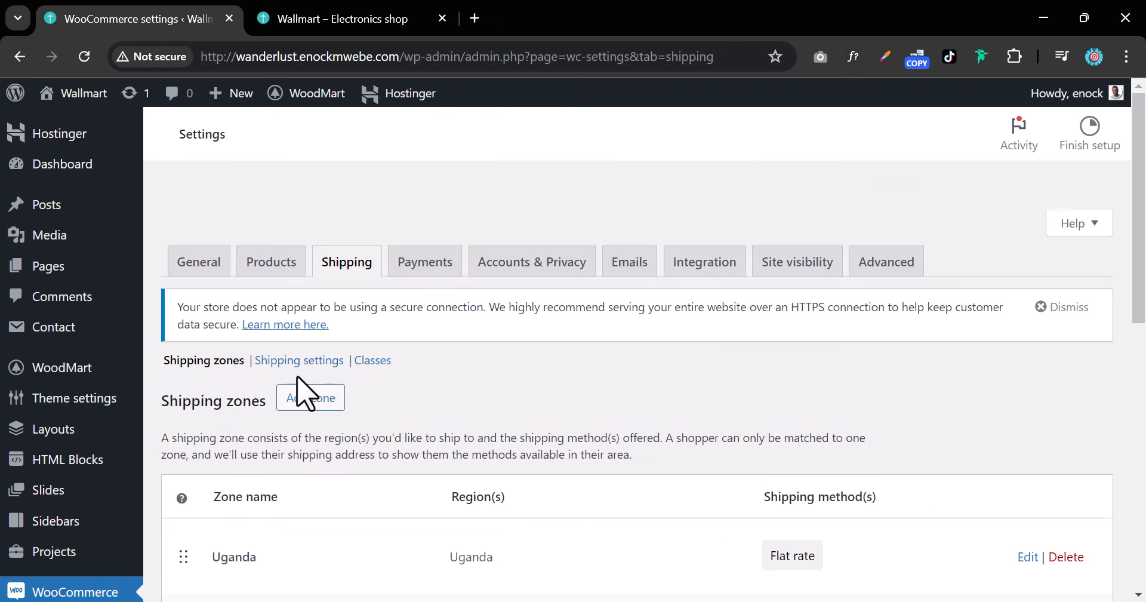
Open the general shipping settings and review the calculation, shipping destination and debug mode options.
left_click(316, 363)
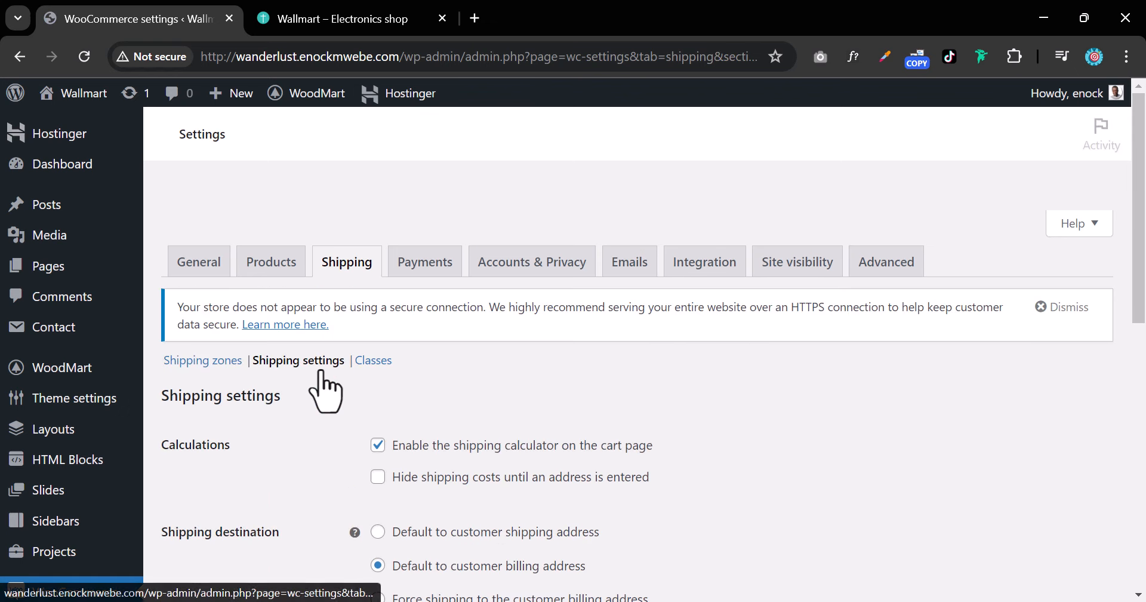
scroll(472, 477, "down", 5)
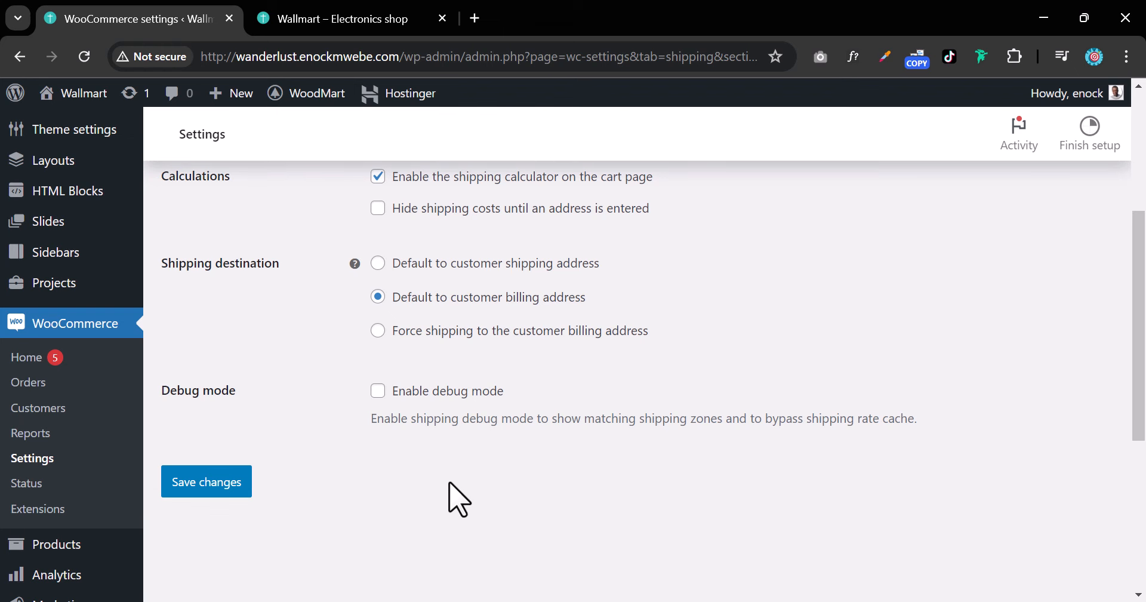
scroll(447, 512, "up", 3)
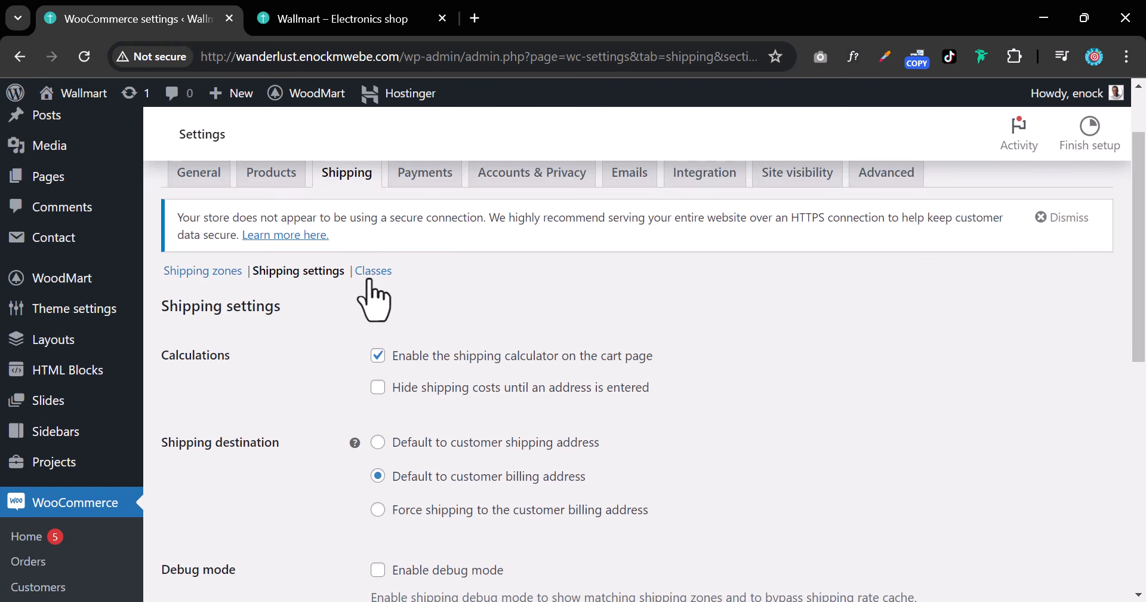
Open the shipping classes page and look over its list of classes.
left_click(373, 271)
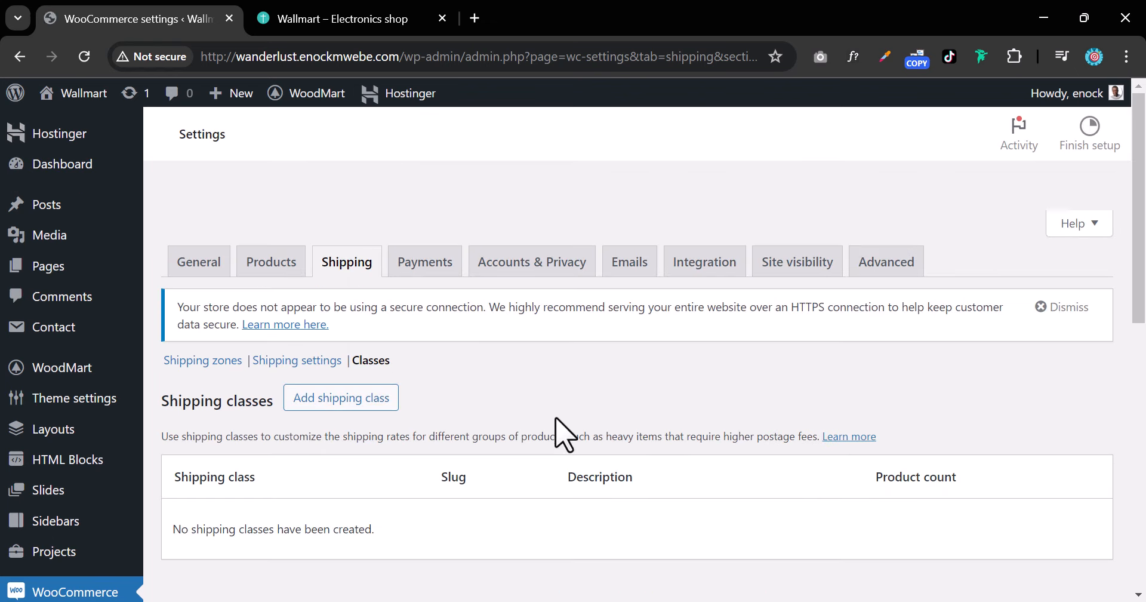
scroll(567, 448, "down", 4)
scroll(569, 461, "down", 2)
scroll(568, 461, "up", 3)
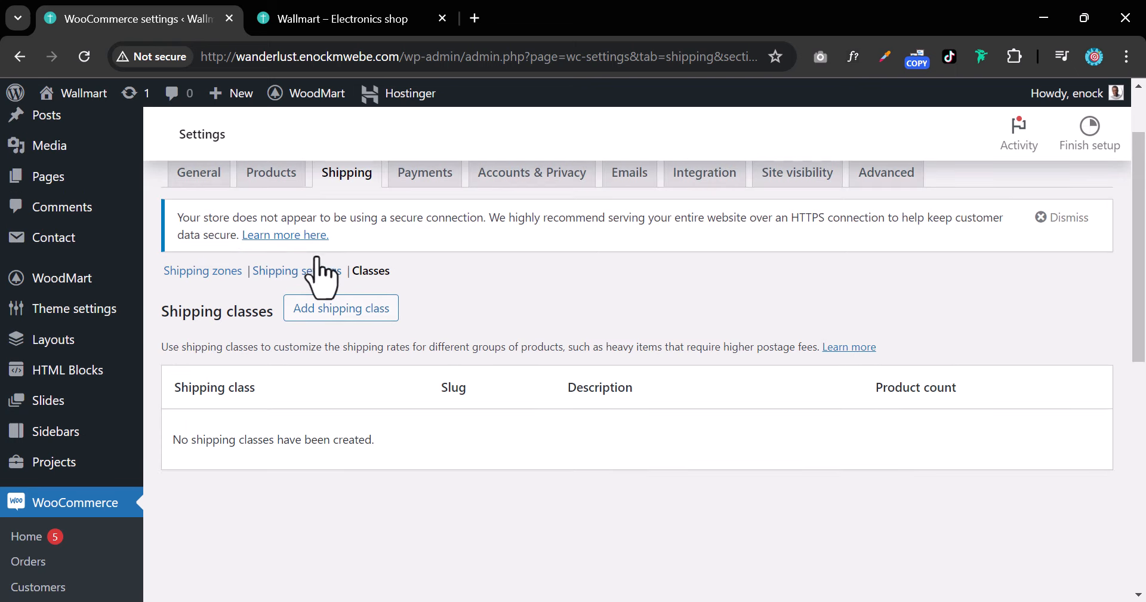
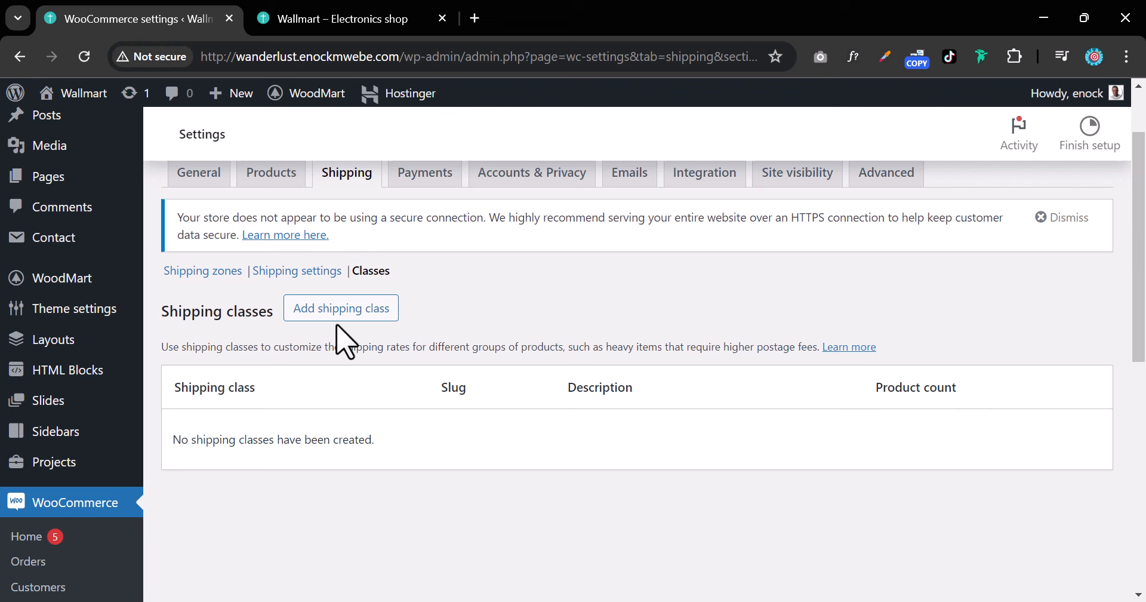
Start a new shipping class named "Heavy Items" and reuse that name as its slug.
left_click(360, 314)
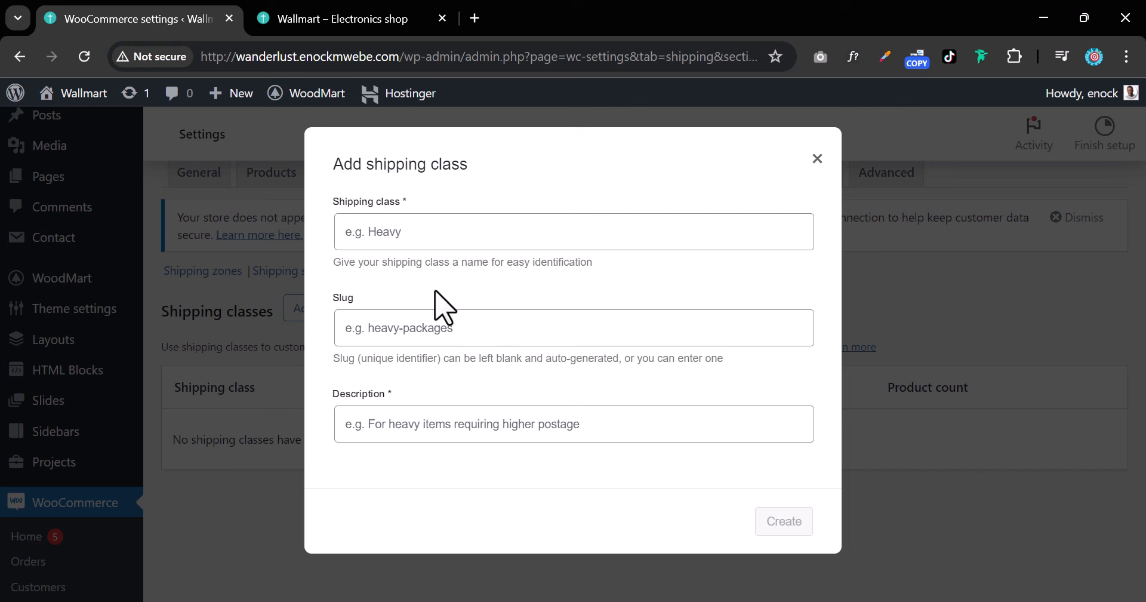
left_click(431, 234)
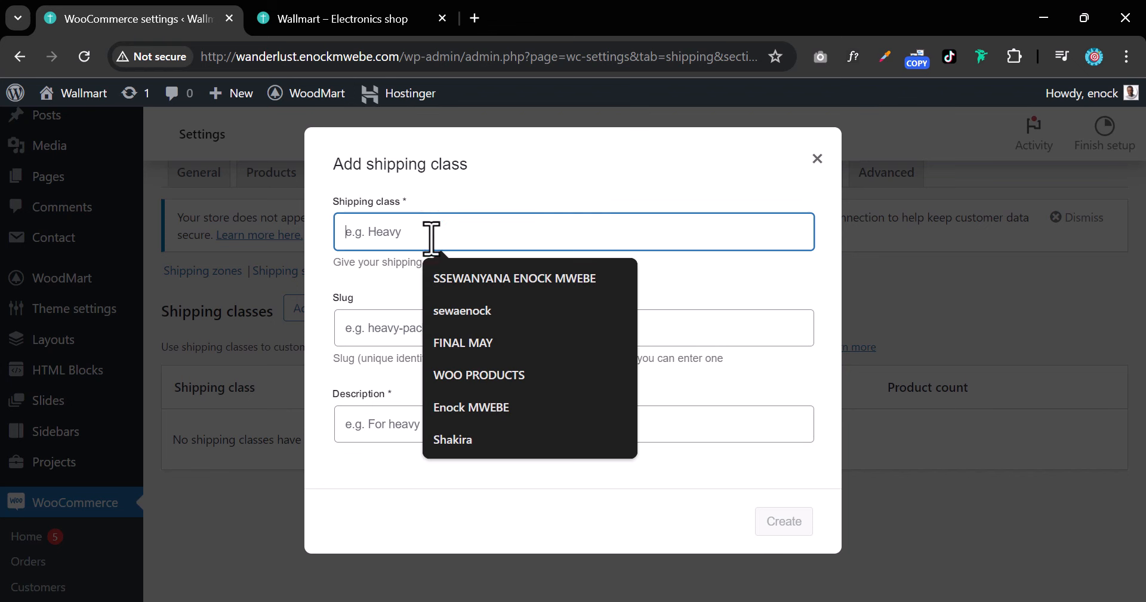
left_click(429, 235)
left_click(387, 269)
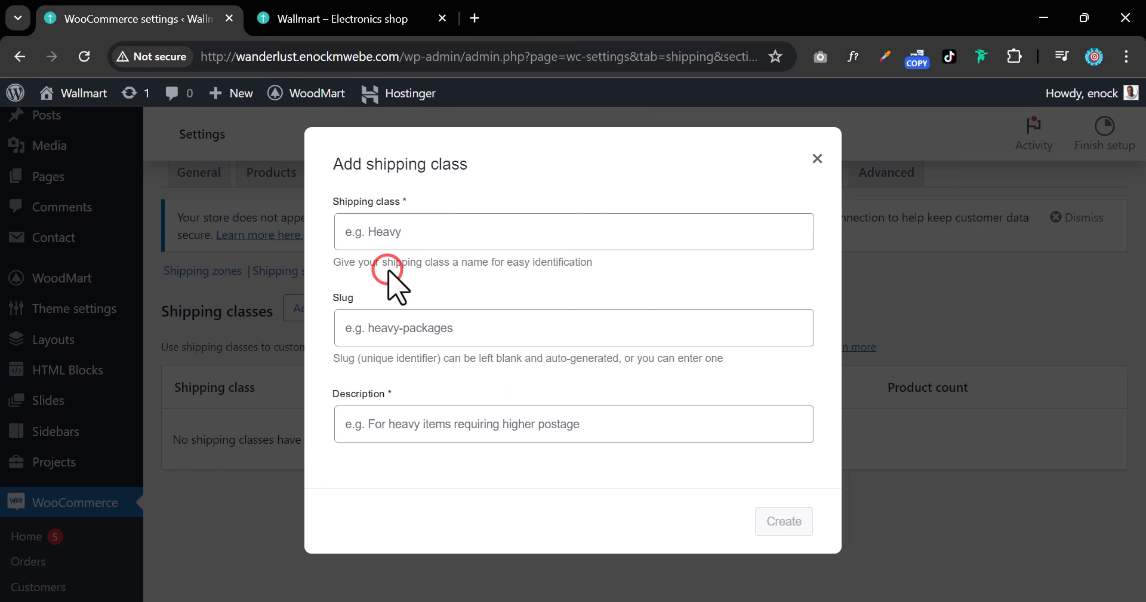
left_click(415, 232)
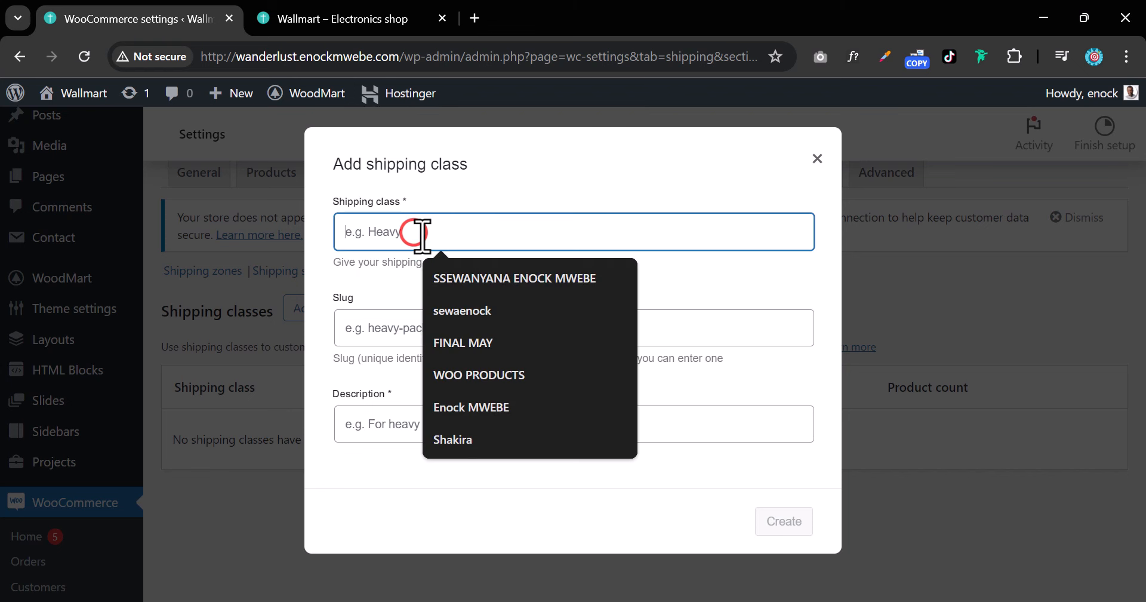
type("He")
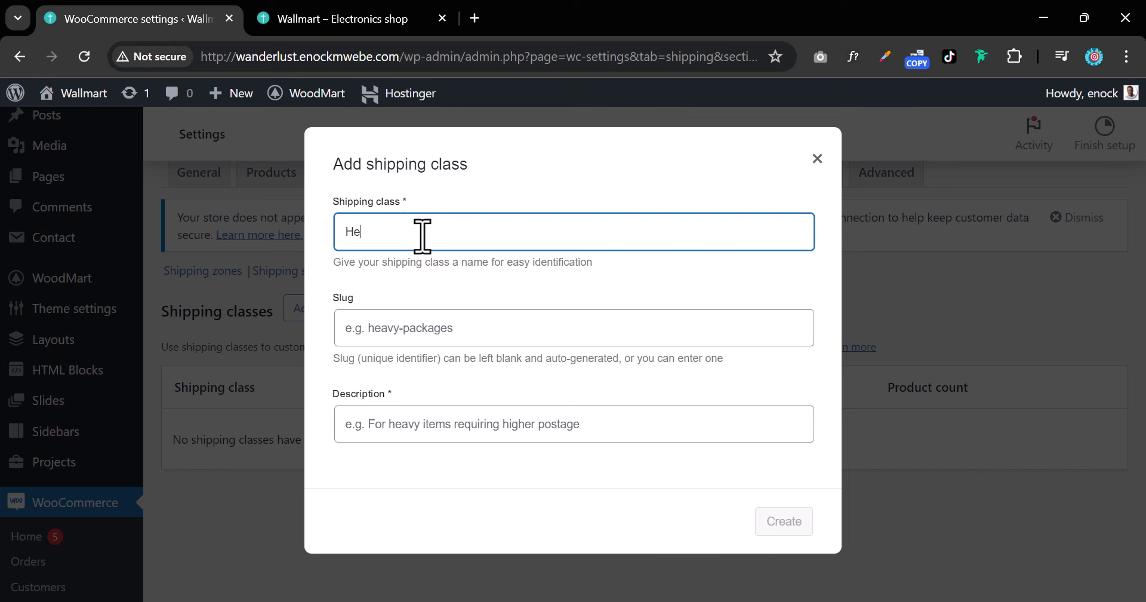
type("avy Items")
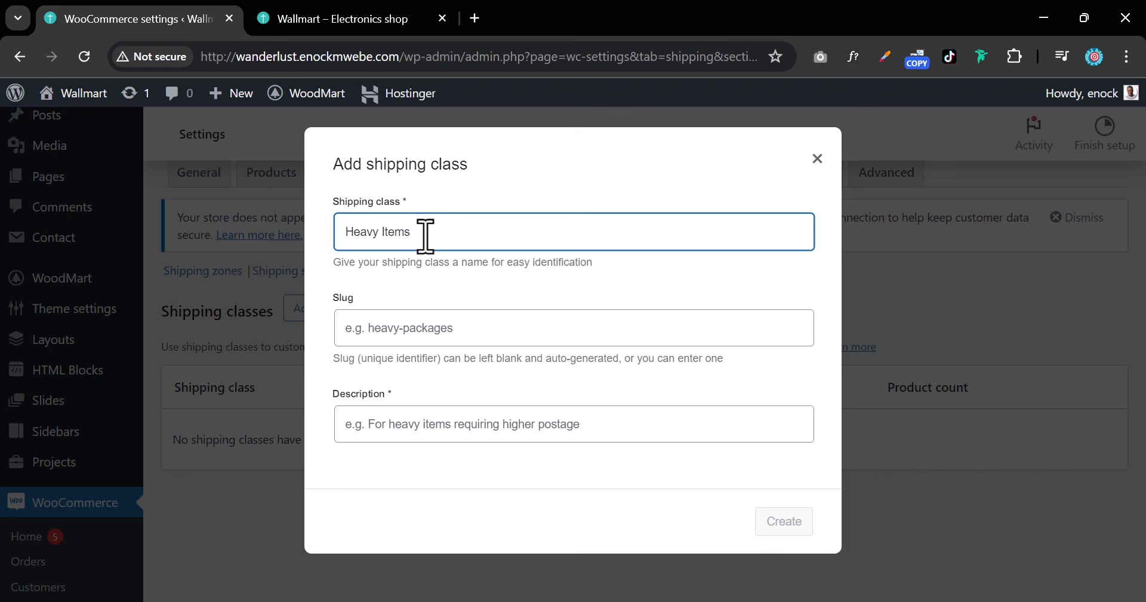
left_click(450, 339)
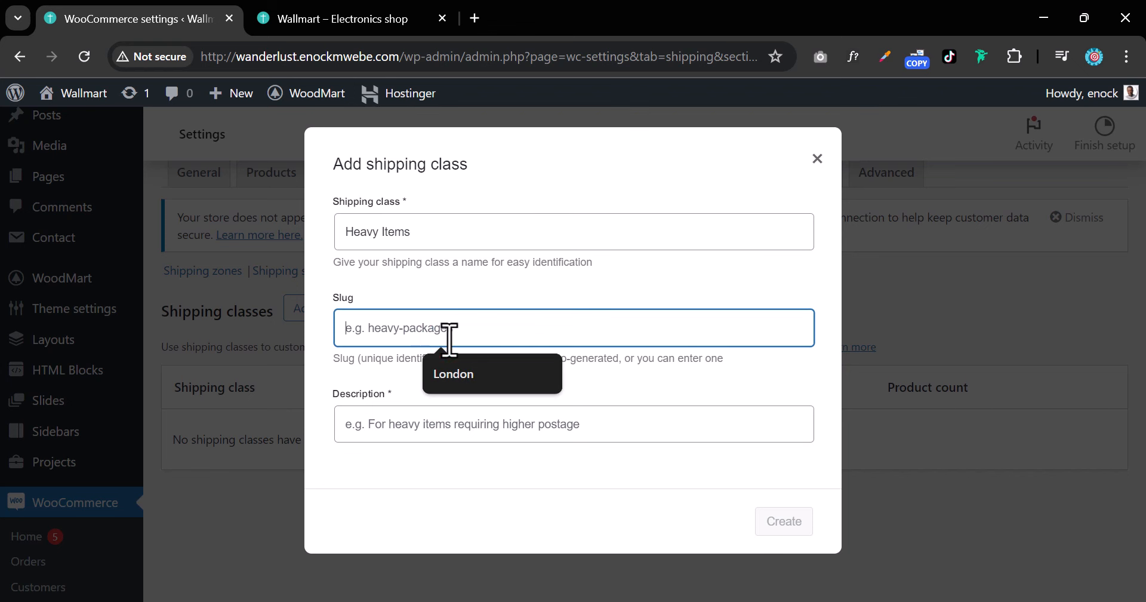
triple_click(443, 227)
key("ctrl+c")
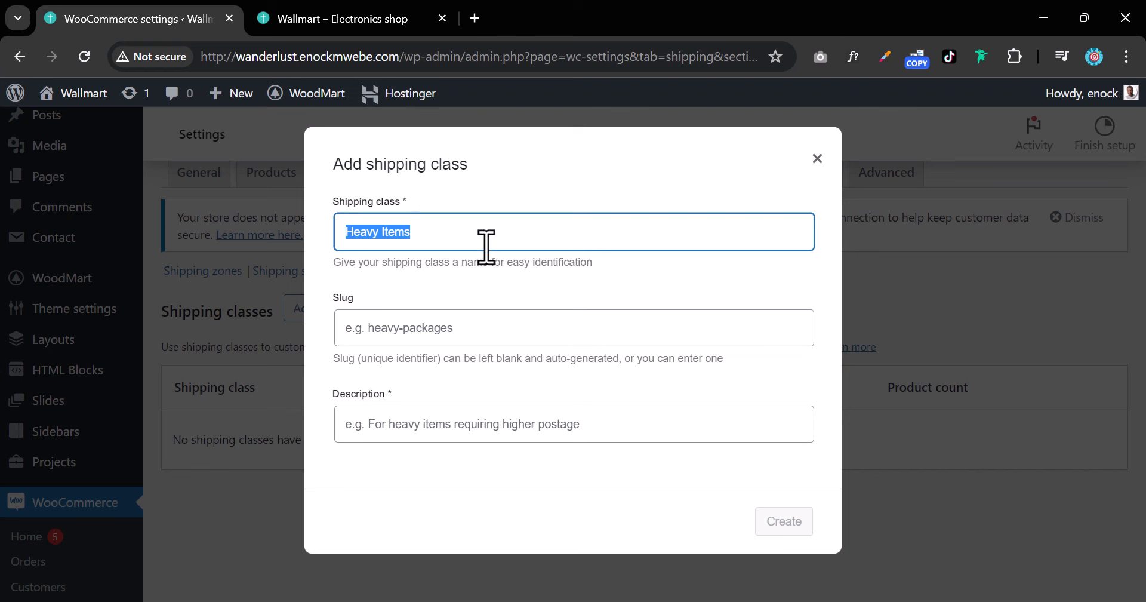
left_click(451, 337)
key("ctrl+v")
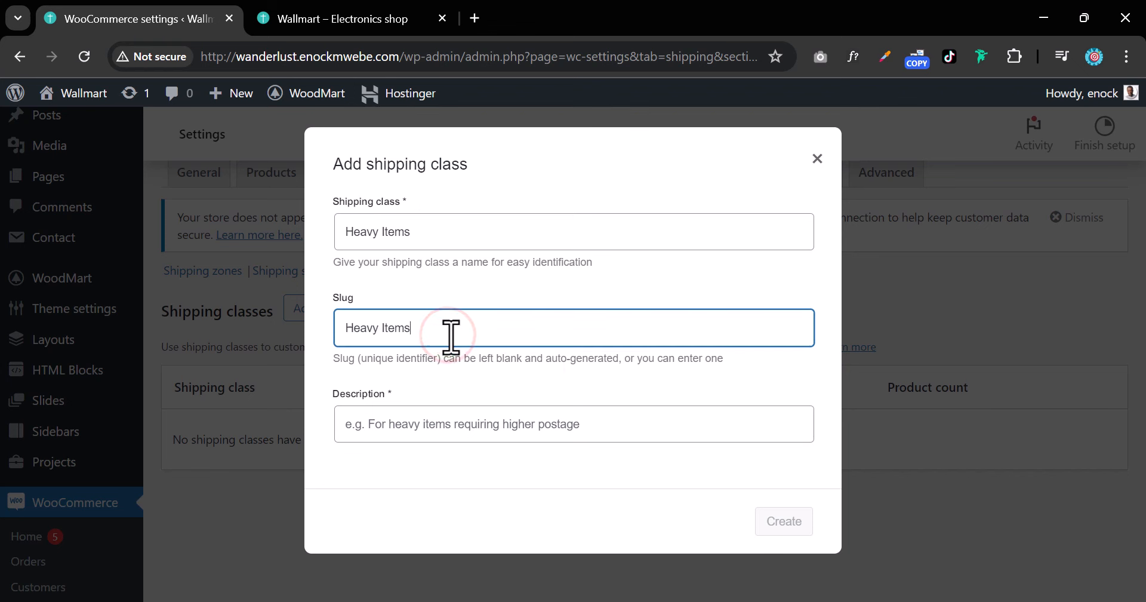
Describe the shipping class as "Fridge, Crates, Batteries, Metallic Objects", create it and check its entry in the list.
left_click(387, 428)
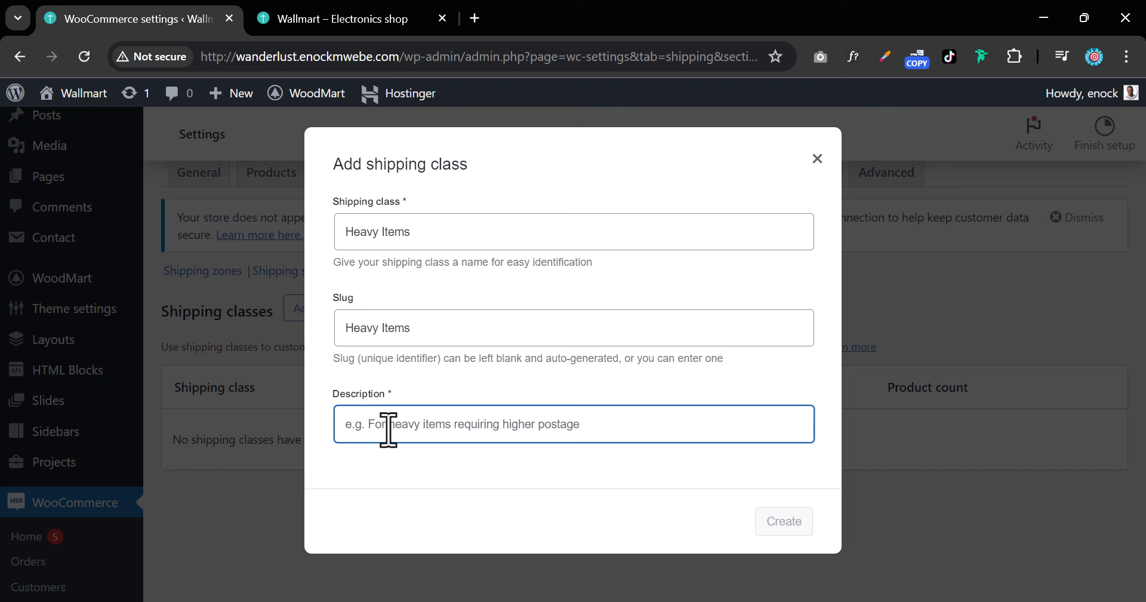
type("Ref")
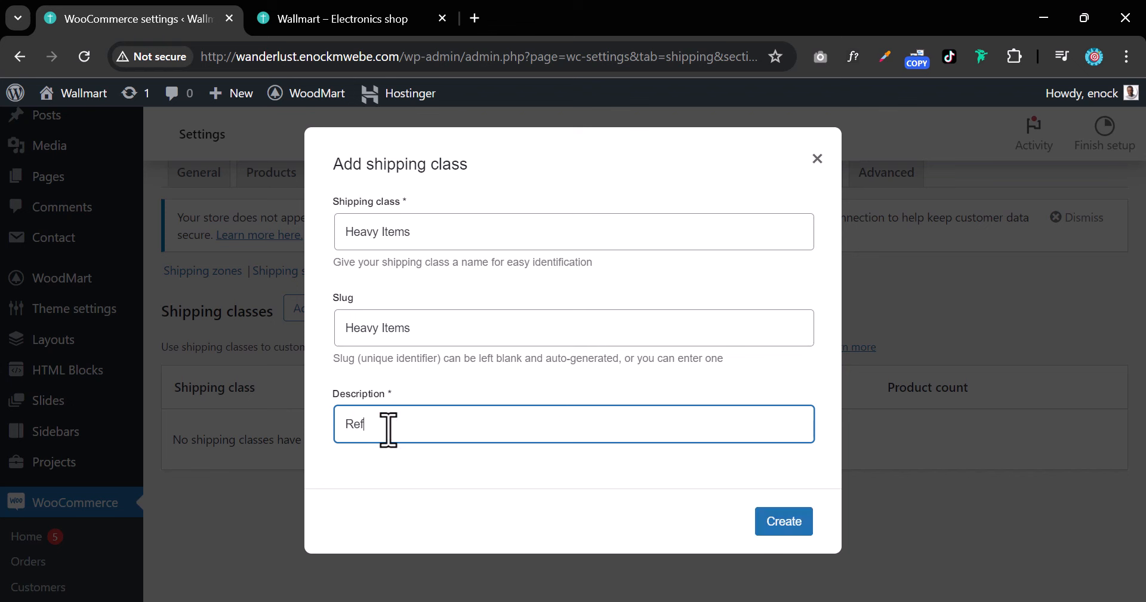
key("BackSpace")
key("BackSpace")
key("BackSpace")
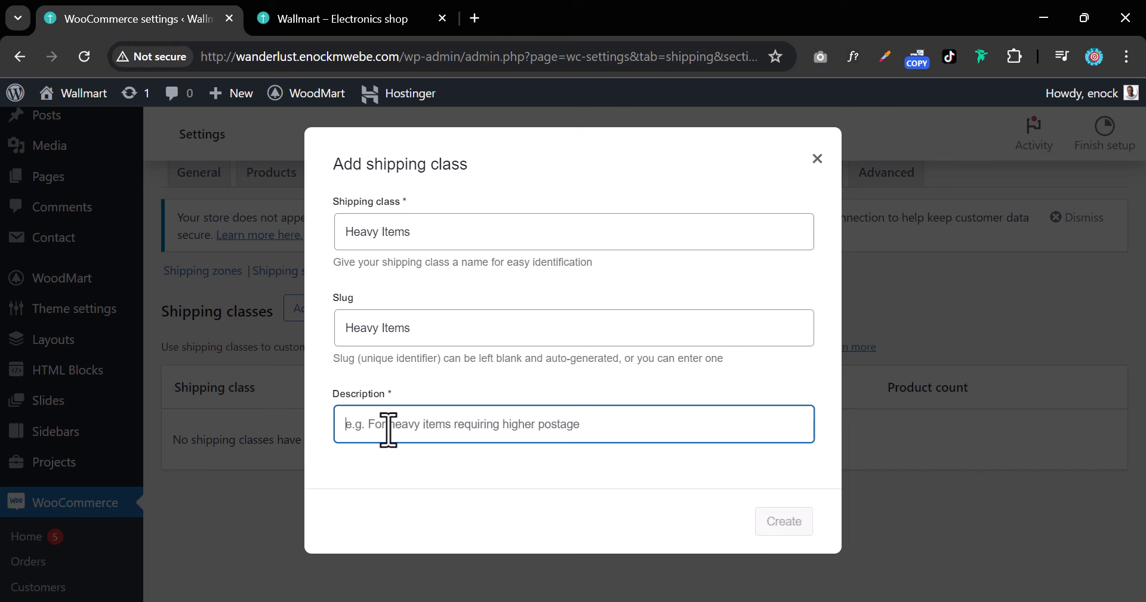
type("Fridge")
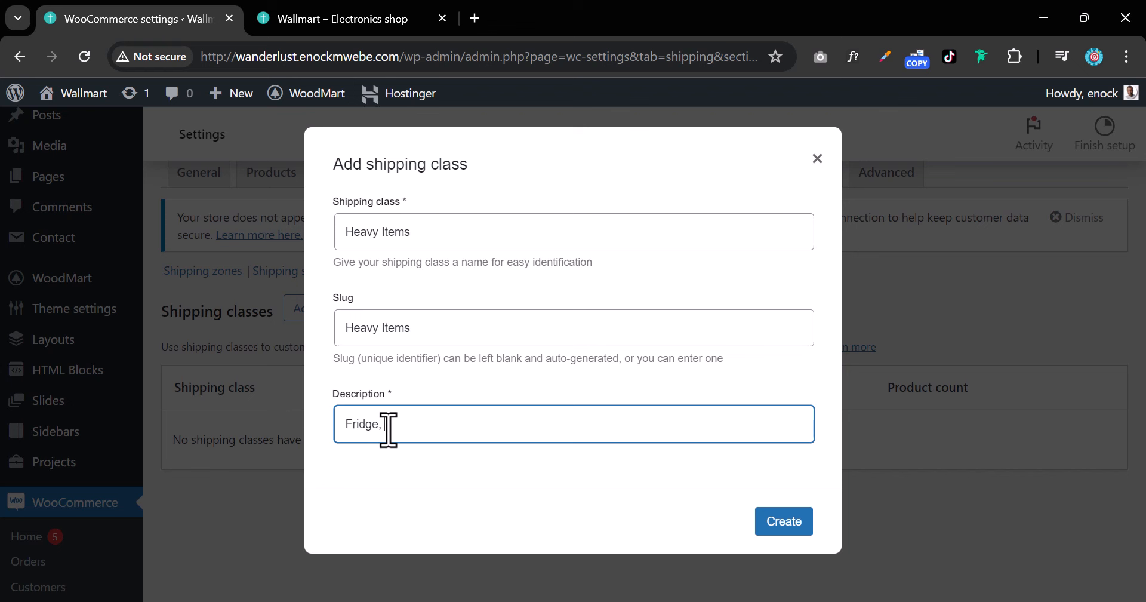
type(", Crates, Batteries, Metallic Objects")
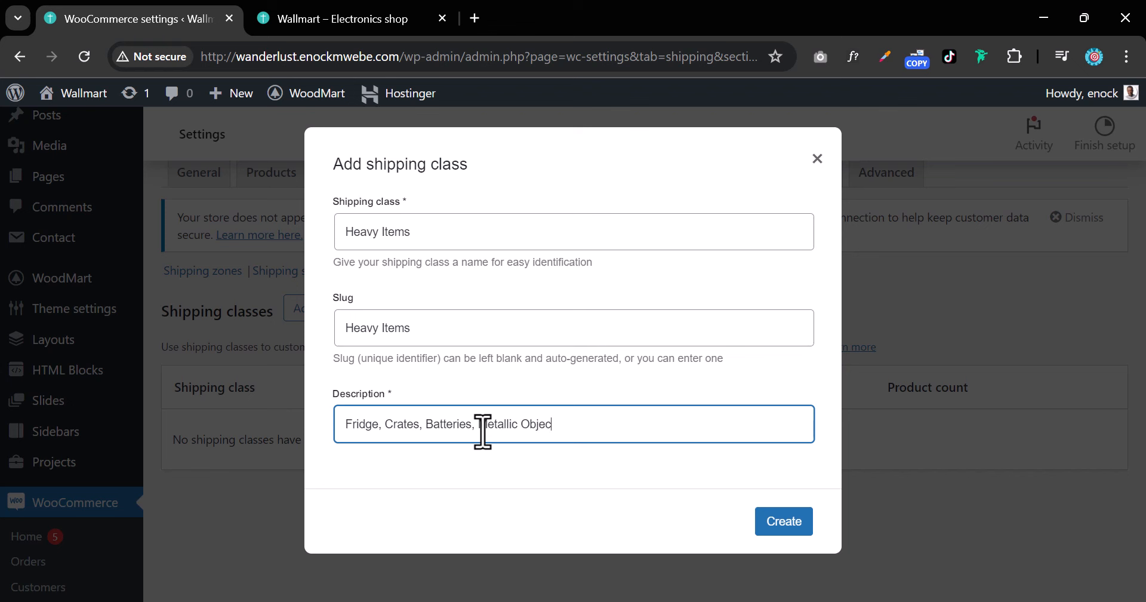
left_click(767, 527)
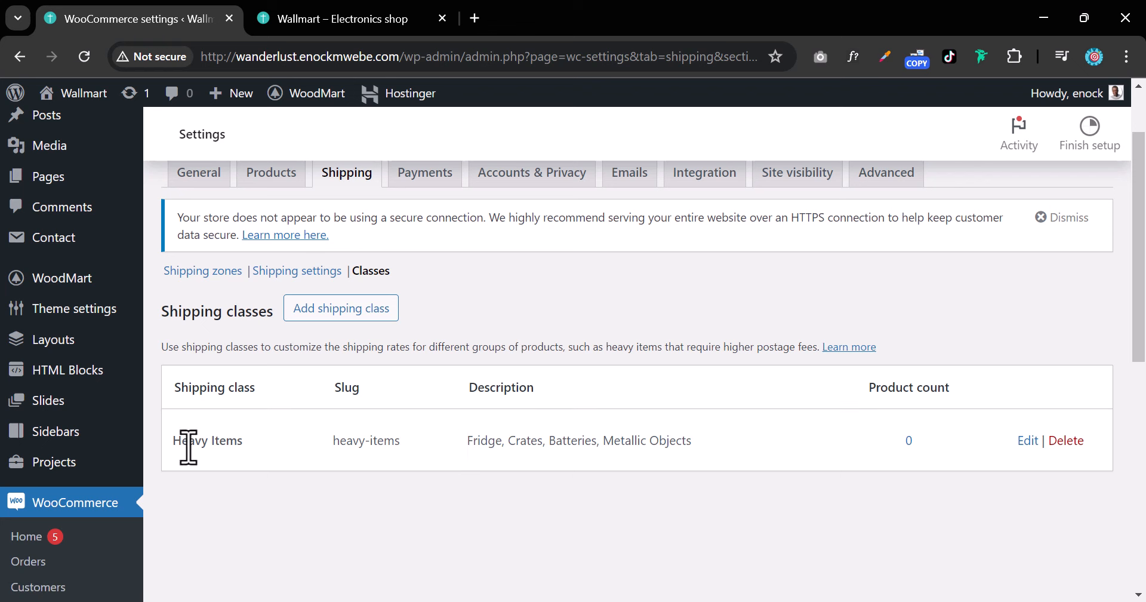
left_click_drag(173, 441, 1020, 456)
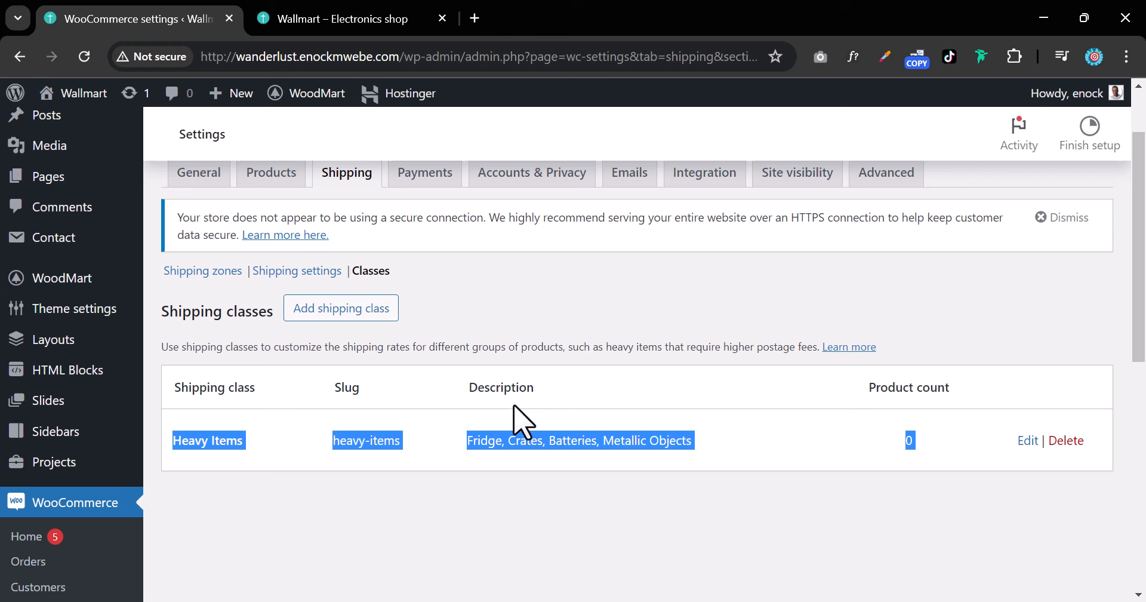
Go to the payment settings and enable the Cash on delivery method.
scroll(526, 412, "up", 3)
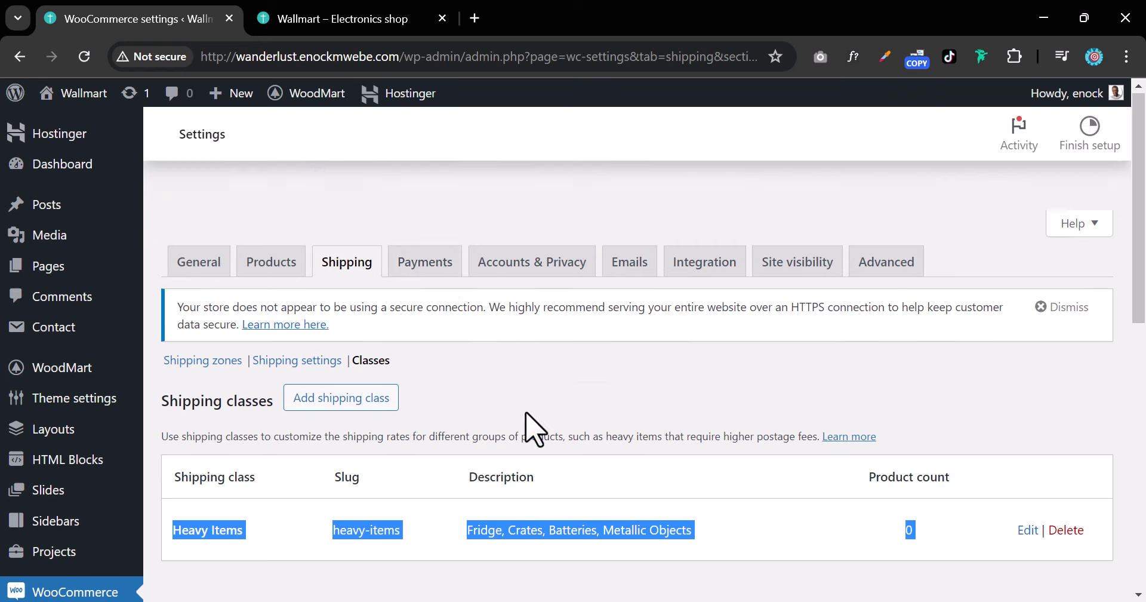
left_click(430, 253)
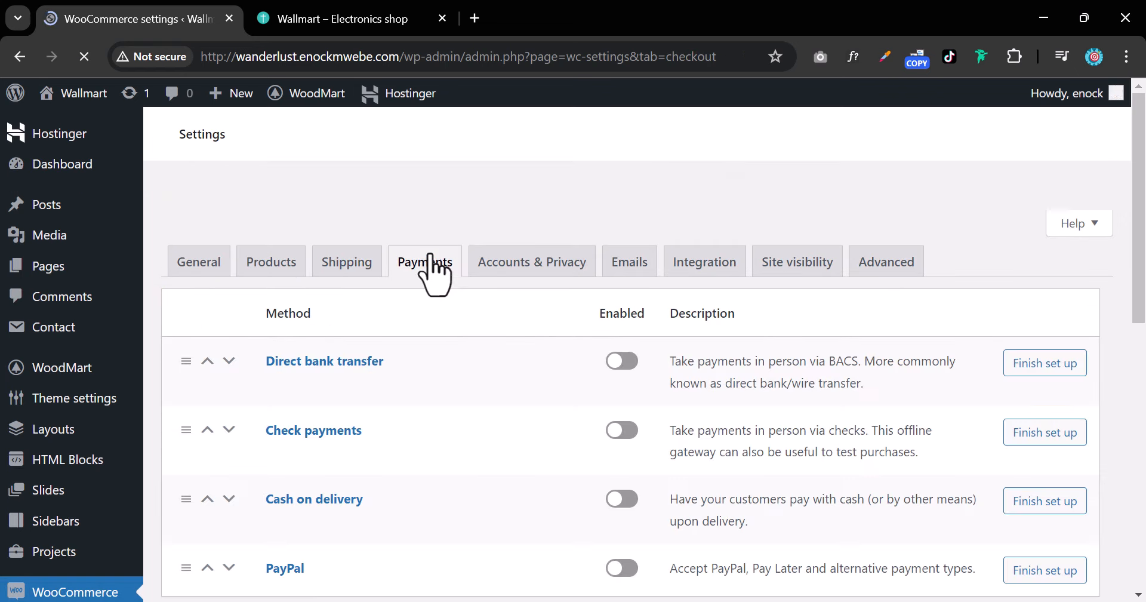
scroll(432, 519, "down", 2)
scroll(434, 521, "down", 2)
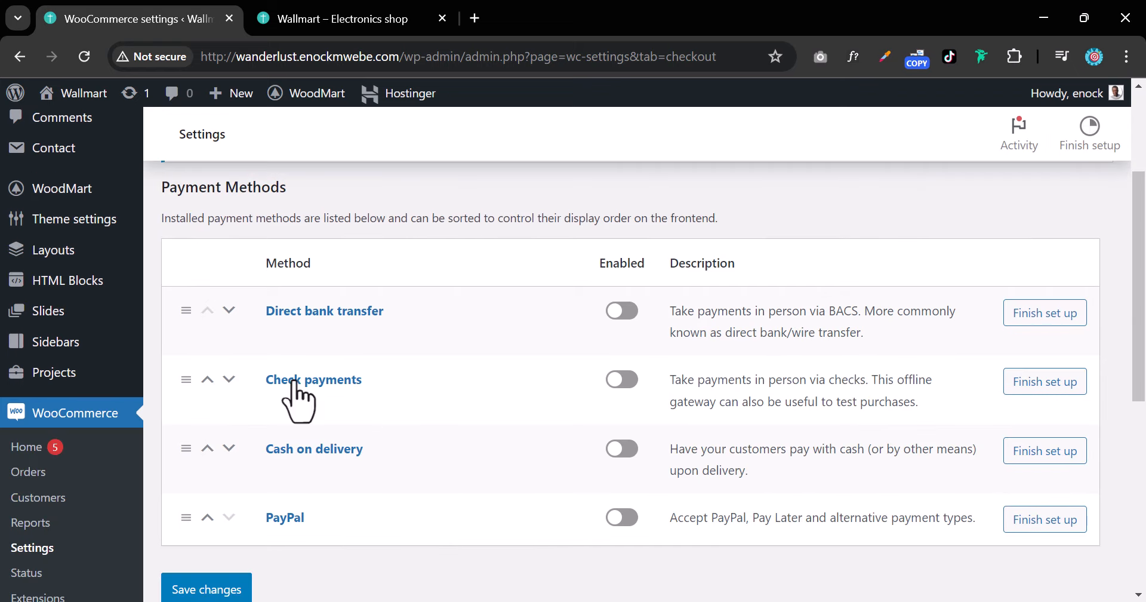
left_click(621, 448)
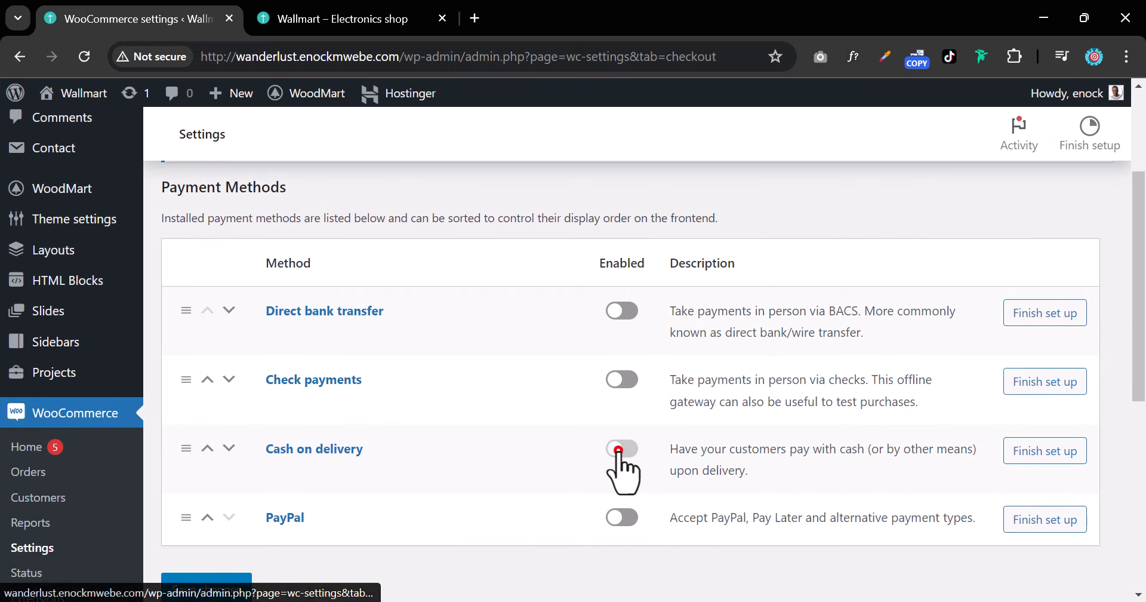
Open the PayPal account setup and review its payment, card processing, activation and sandbox options.
left_click(621, 517)
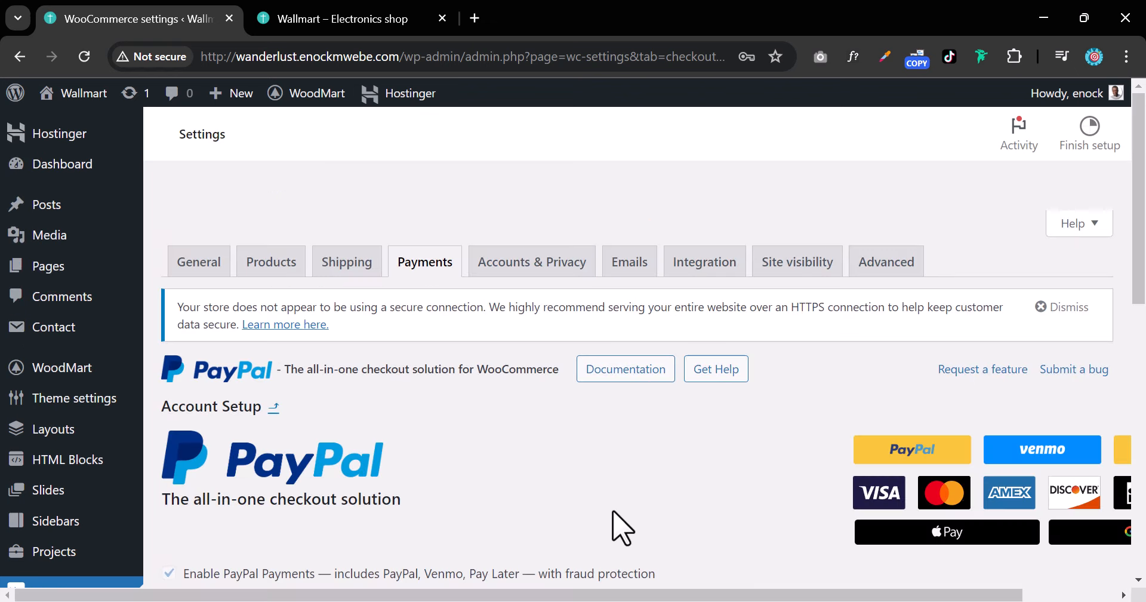
scroll(615, 529, "down", 5)
scroll(453, 344, "down", 6)
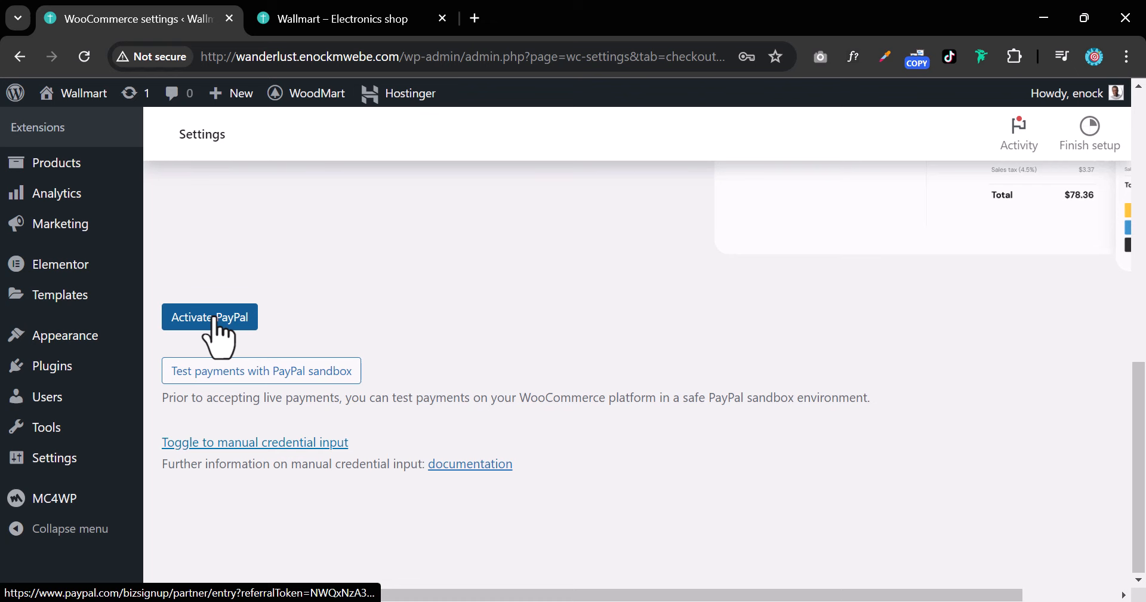
scroll(221, 340, "up", 7)
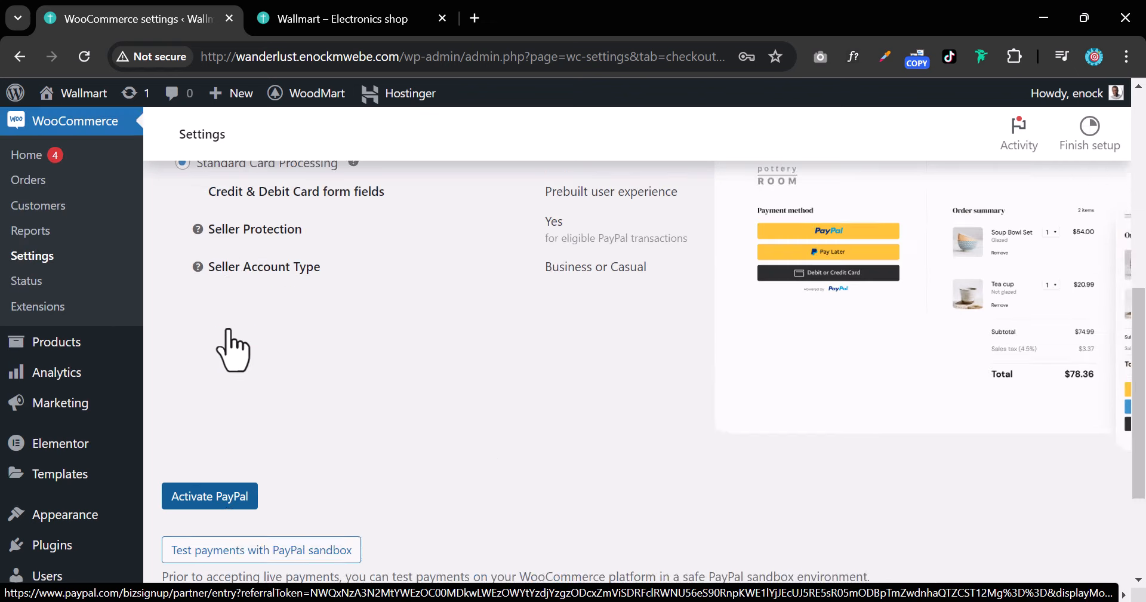
scroll(233, 346, "down", 6)
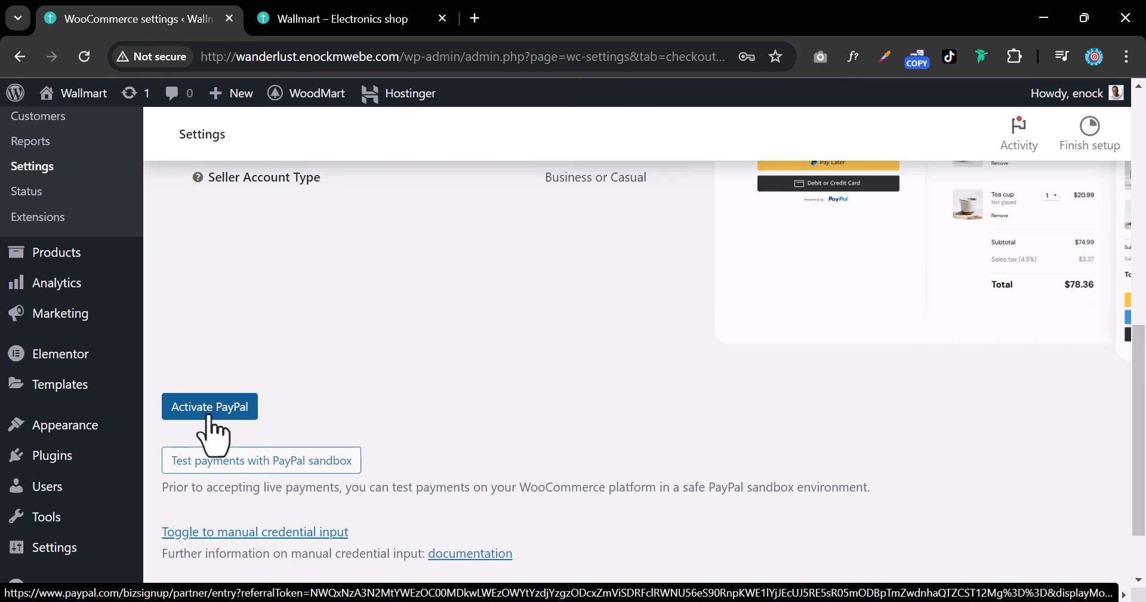
scroll(214, 425, "up", 1)
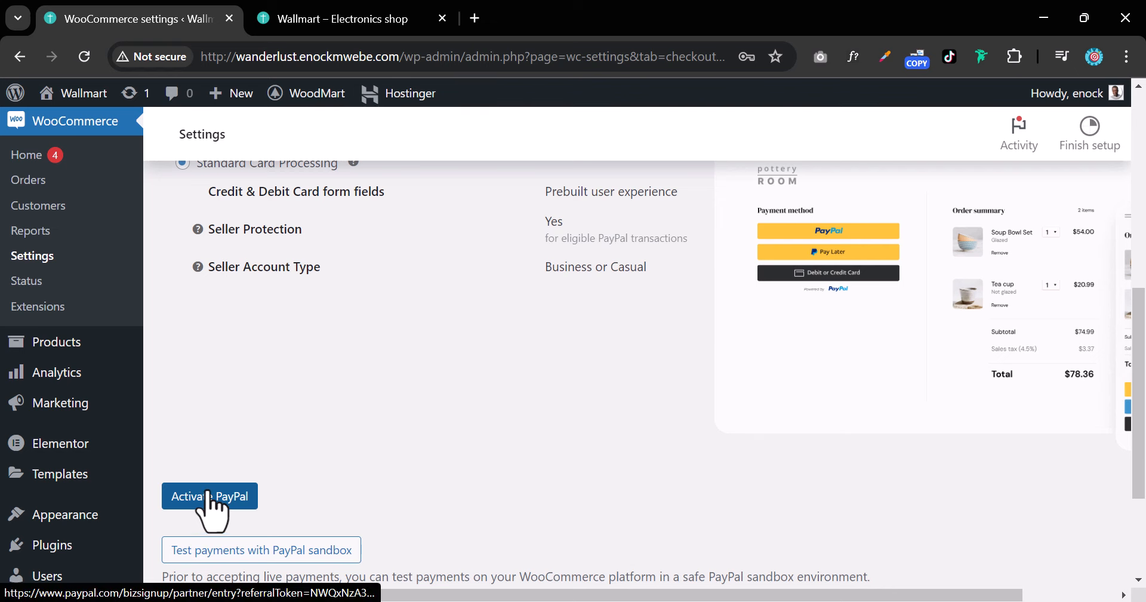
scroll(211, 511, "up", 1)
scroll(212, 511, "up", 3)
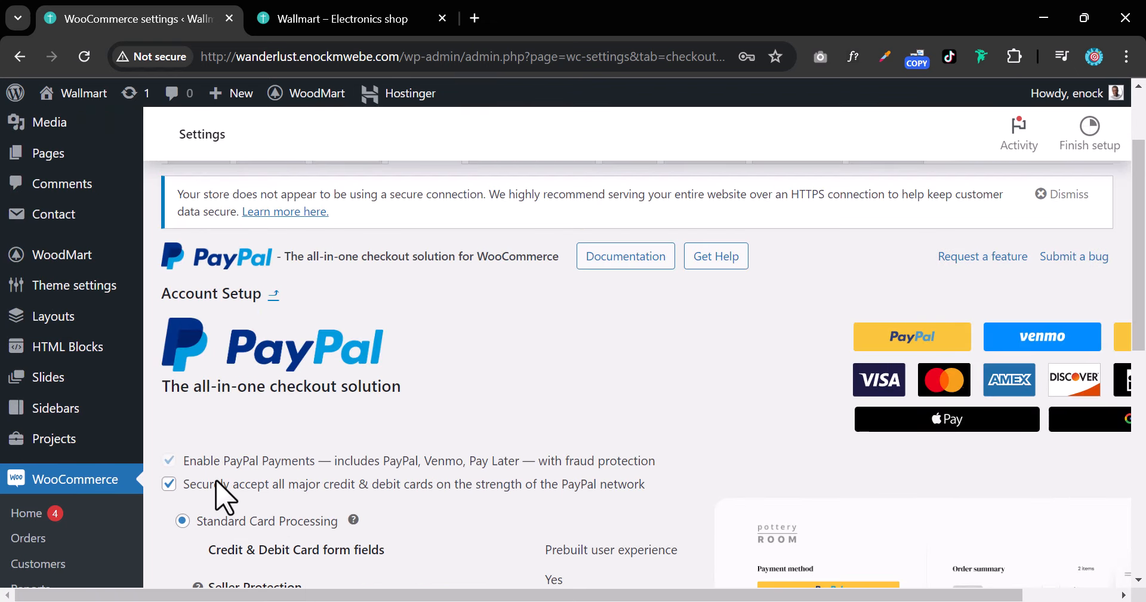
scroll(217, 482, "down", 2)
scroll(223, 476, "down", 3)
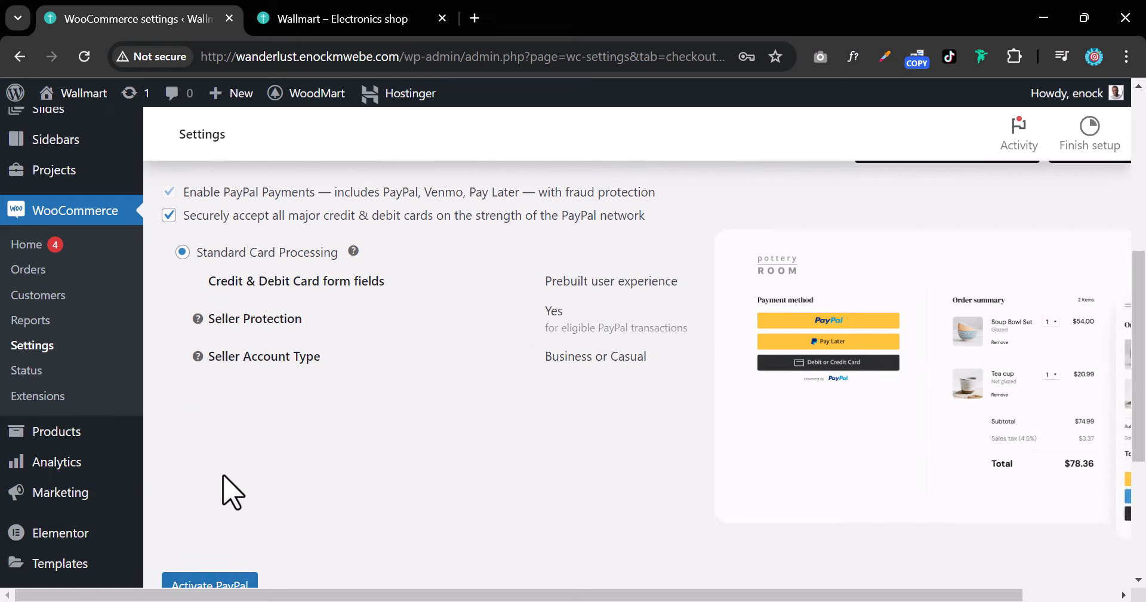
scroll(225, 436, "up", 4)
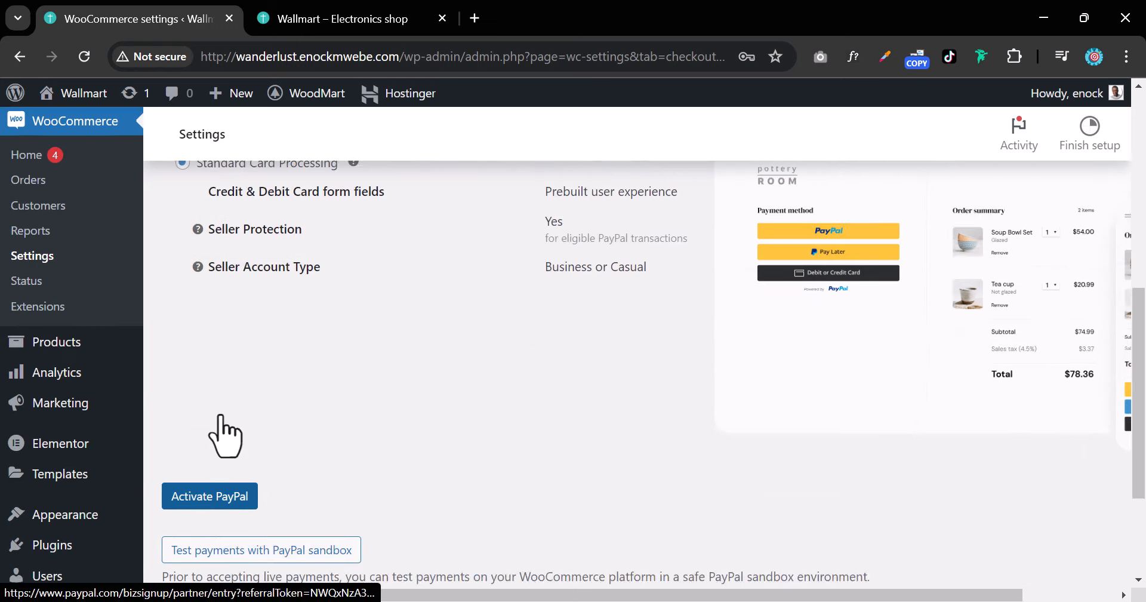
scroll(212, 451, "down", 5)
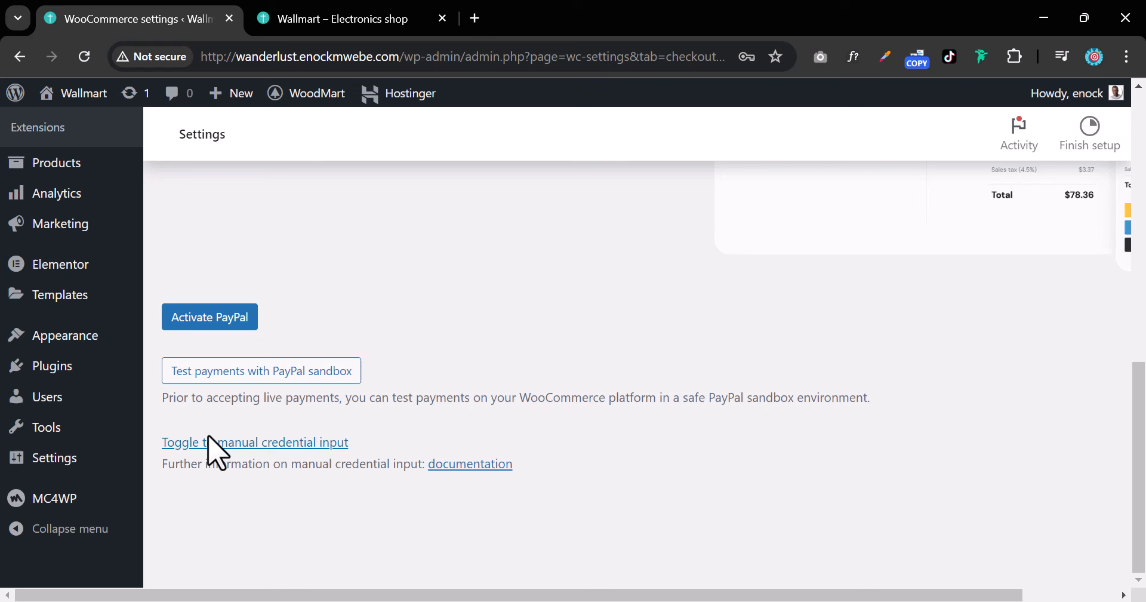
Open the PayPal account connection window, close it without connecting and return to the payment methods list.
left_click(209, 325)
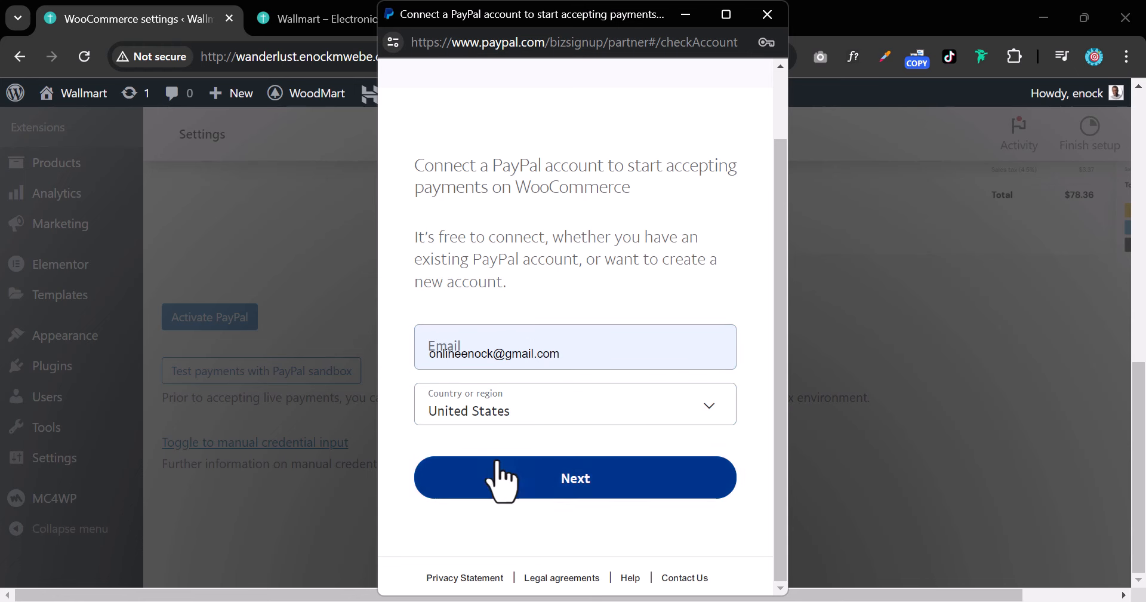
left_click(767, 14)
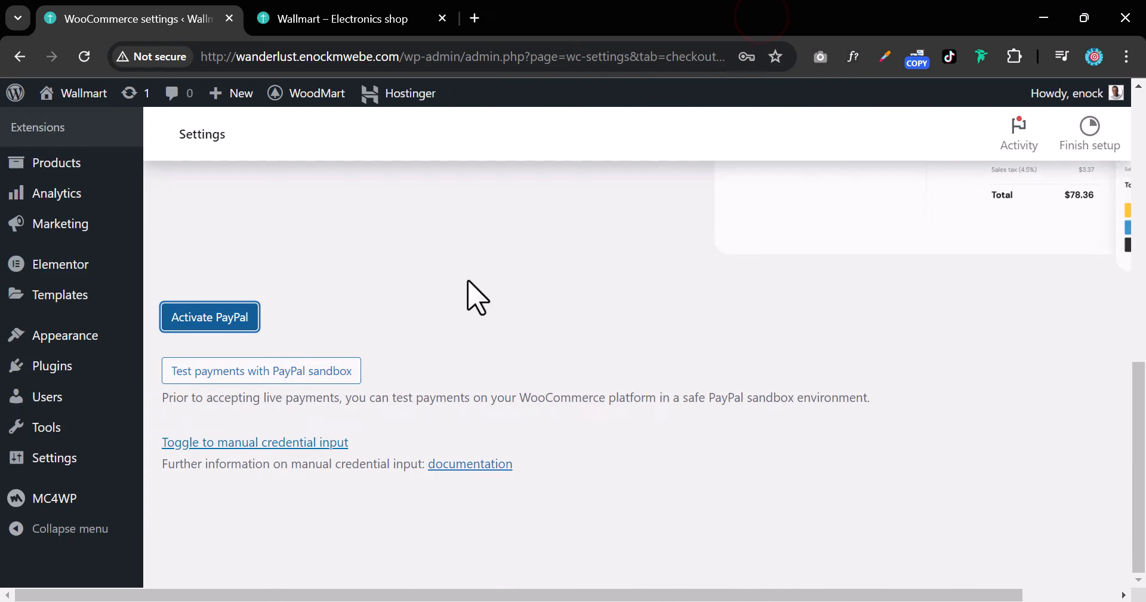
scroll(494, 326, "up", 6)
scroll(444, 424, "up", 3)
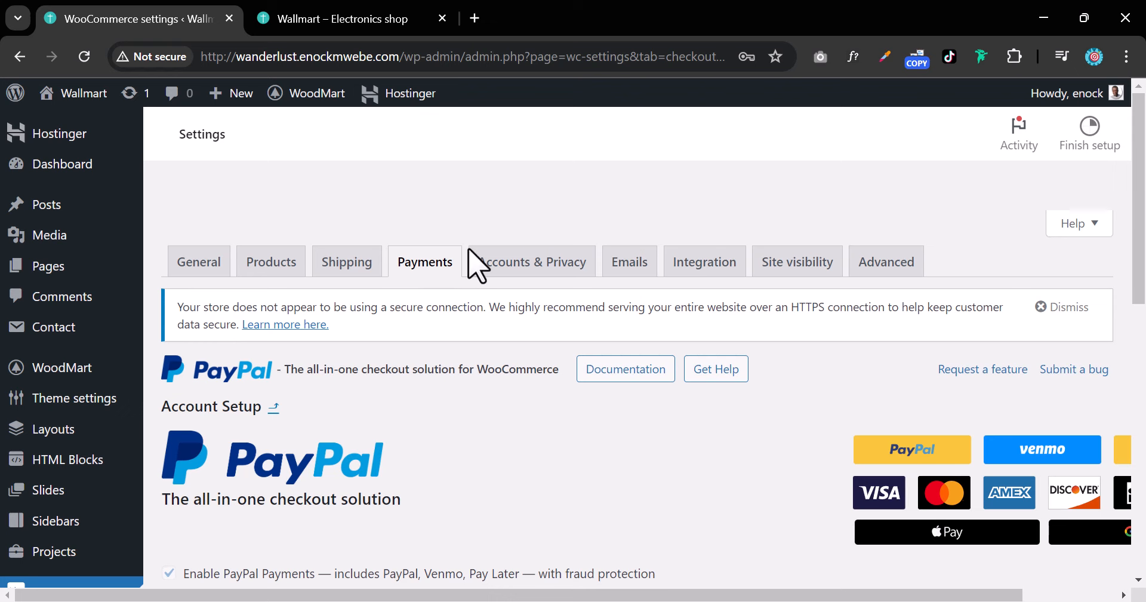
left_click(426, 262)
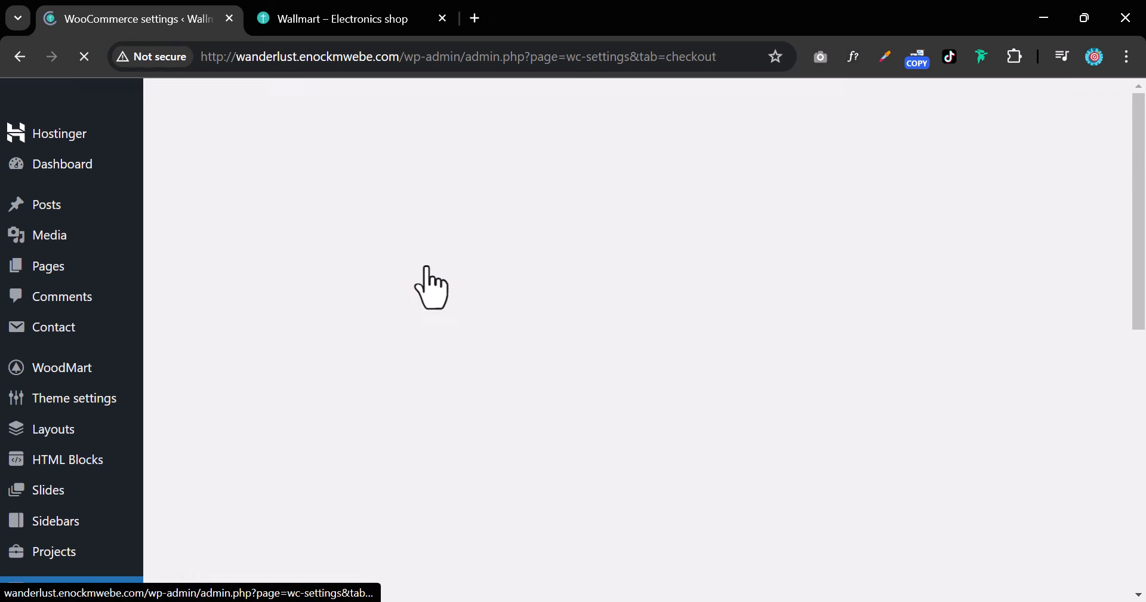
scroll(472, 310, "down", 5)
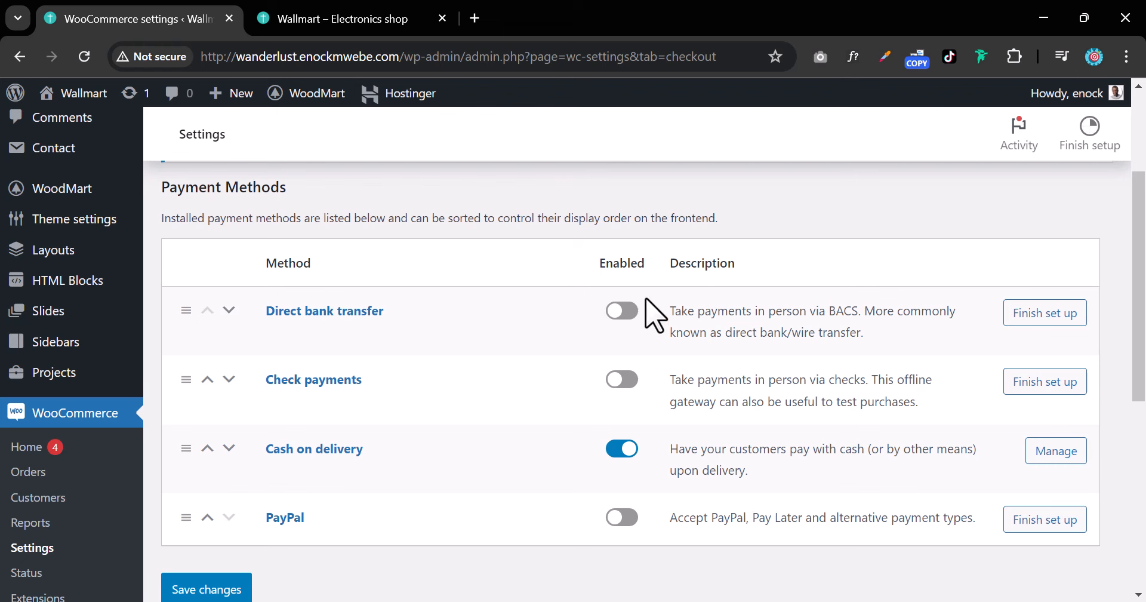
scroll(624, 352, "up", 3)
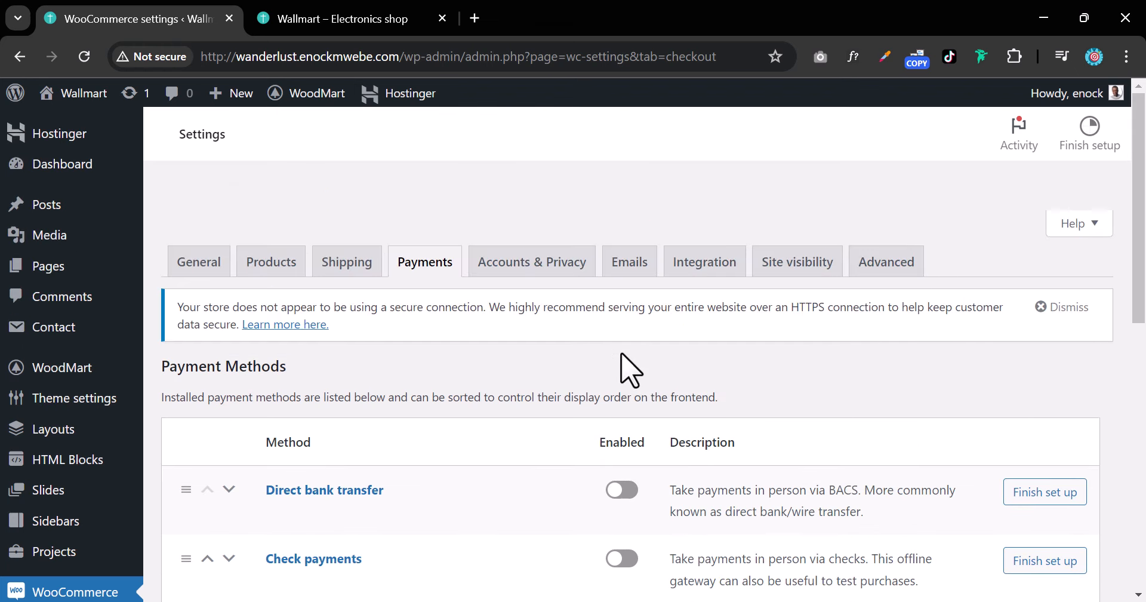
In the Accounts & Privacy settings, disallow guest orders and allow login during checkout plus account creation at checkout and on the "My account" page.
left_click(541, 265)
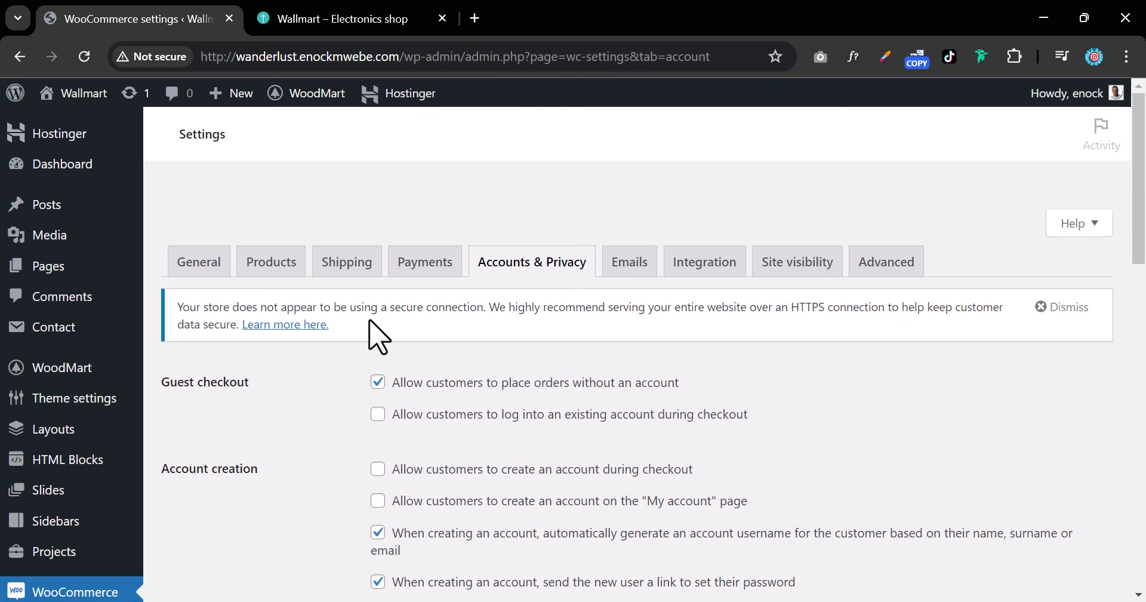
left_click(377, 383)
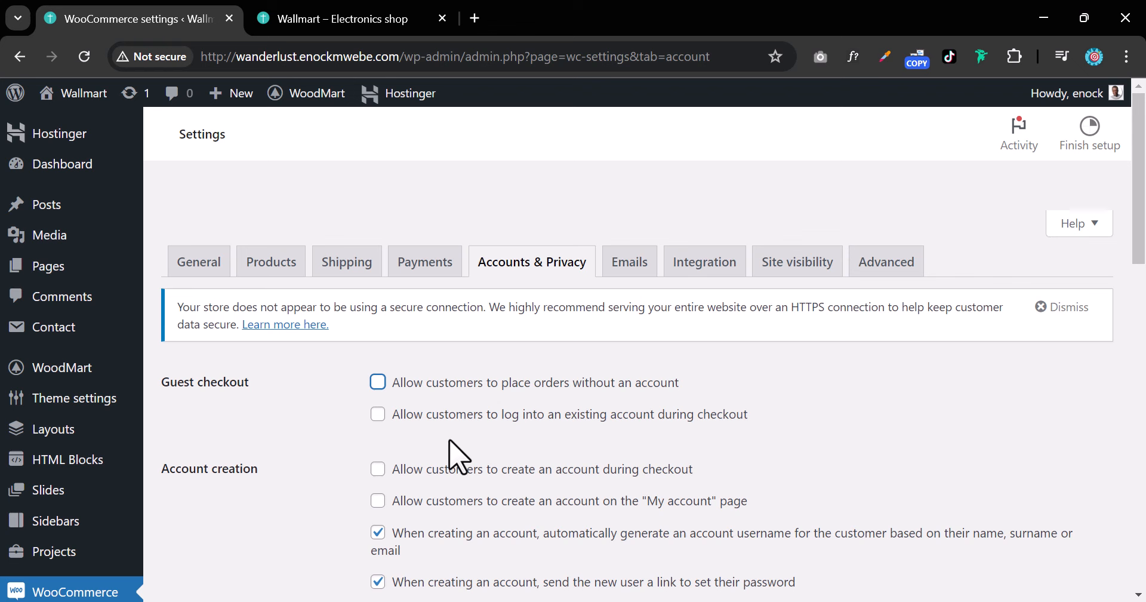
left_click(378, 413)
scroll(424, 463, "down", 1)
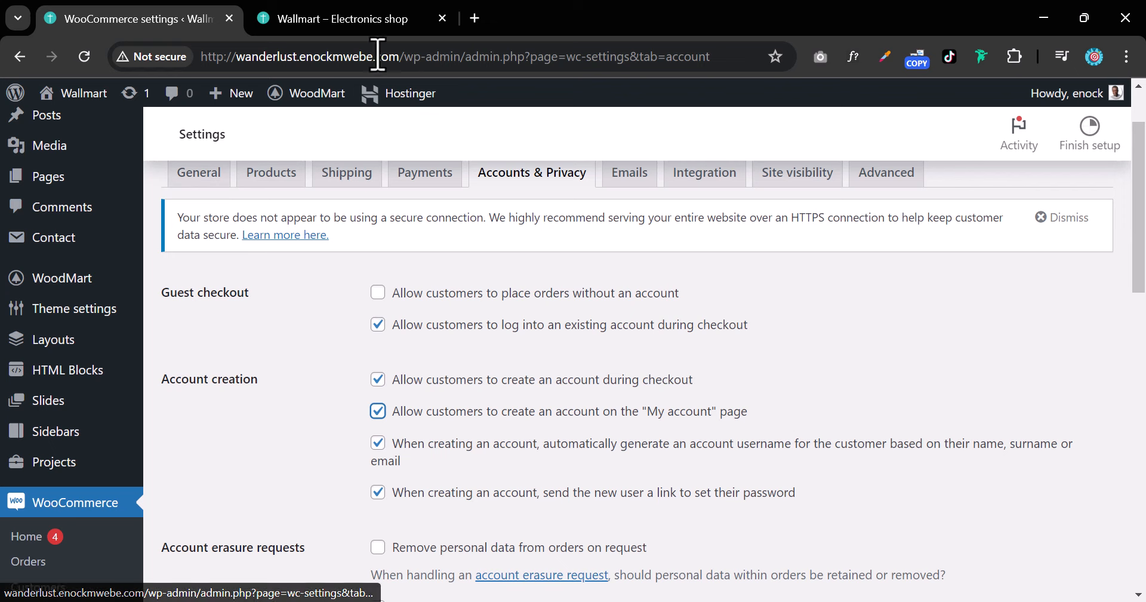
Copy the storefront's address and open it in a new incognito window.
left_click(341, 18)
left_click(310, 56)
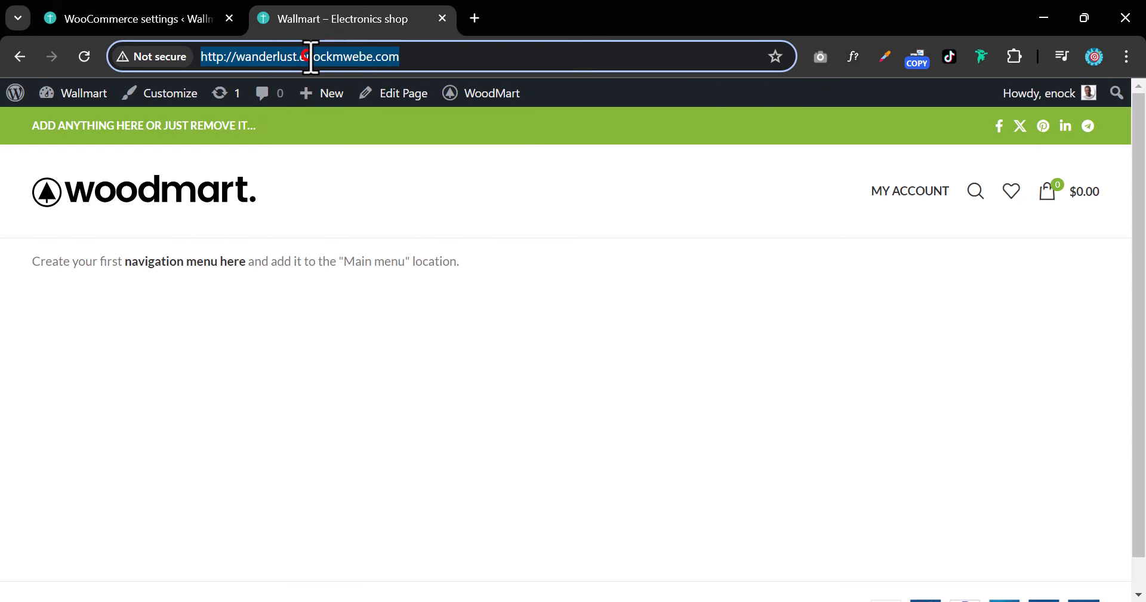
right_click(308, 56)
left_click(374, 222)
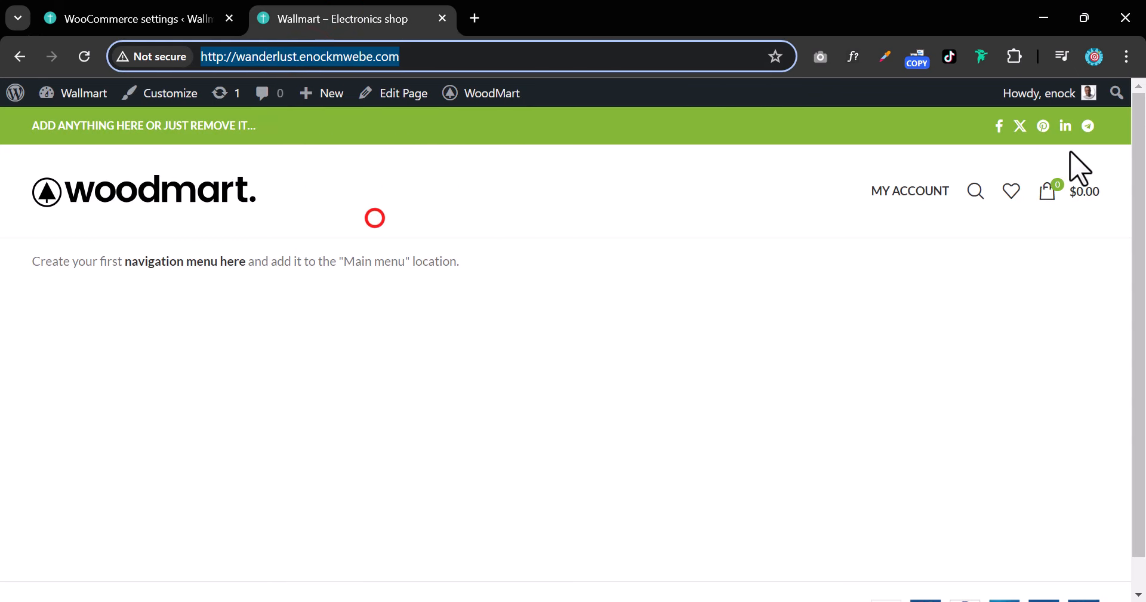
left_click(1127, 56)
left_click(993, 145)
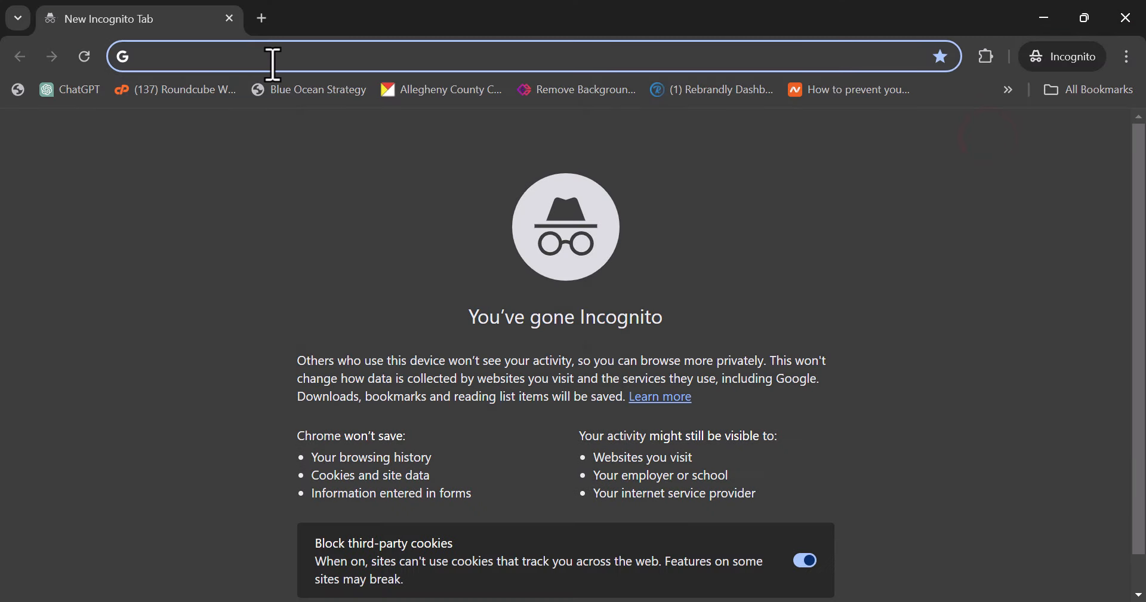
right_click(273, 62)
left_click(363, 237)
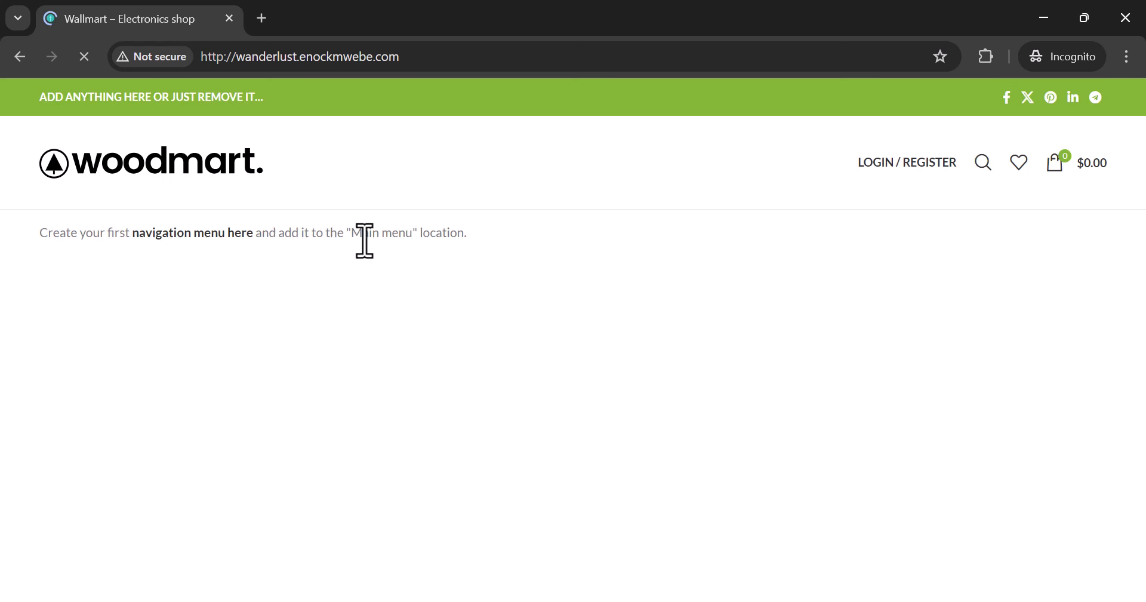
Open the store's login/register page and check which account forms it offers visitors.
left_click(915, 165)
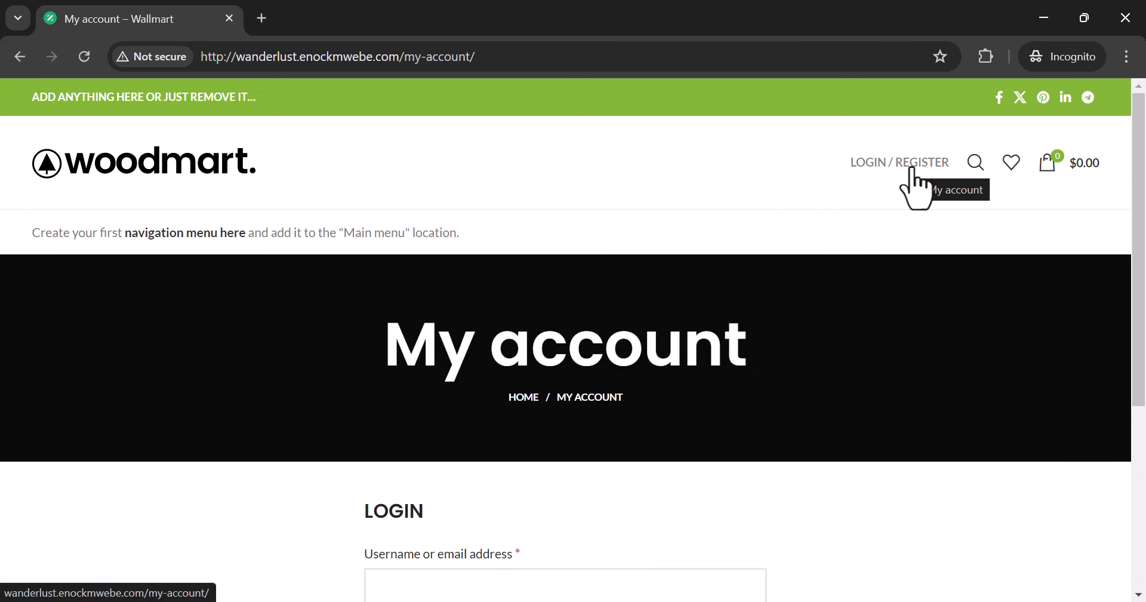
scroll(725, 308, "down", 5)
scroll(775, 404, "up", 3)
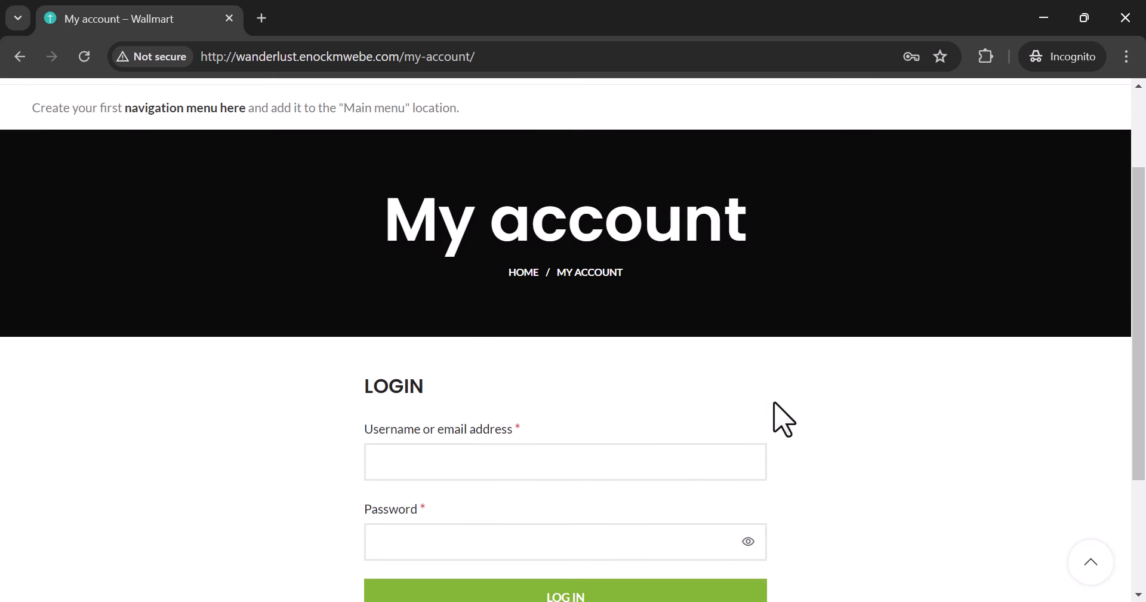
scroll(471, 325, "down", 3)
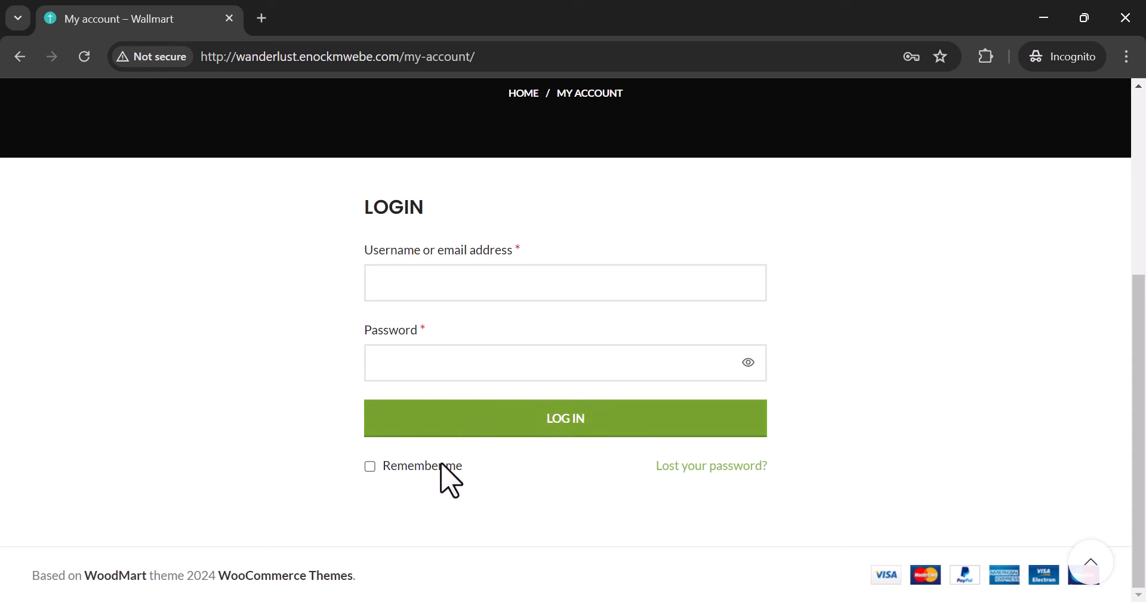
Return to the WooCommerce settings window and save the Accounts & Privacy changes.
left_click(197, 601)
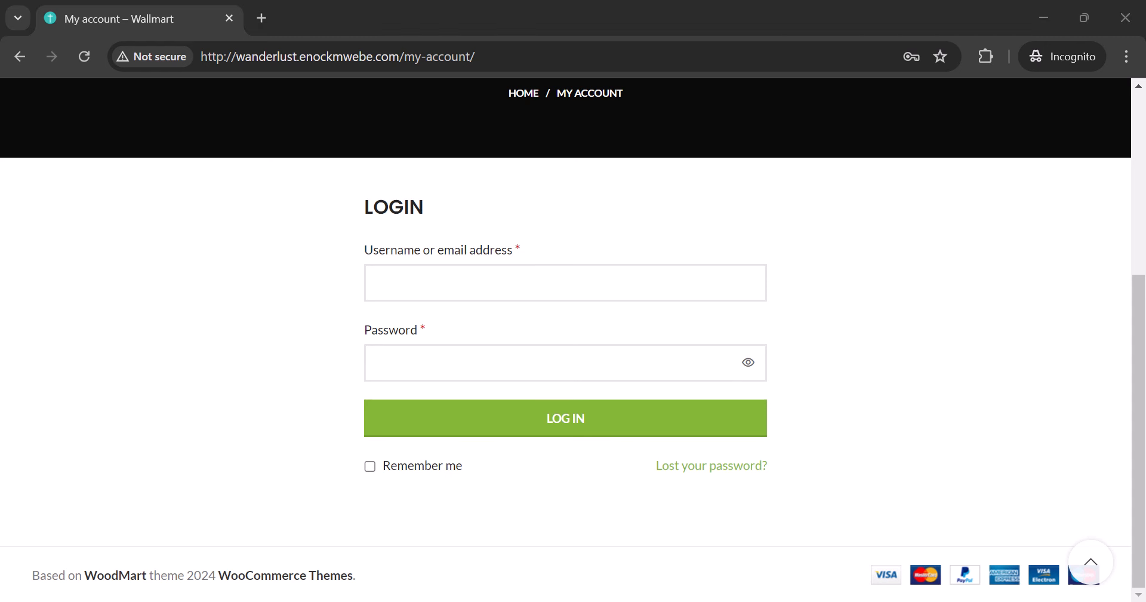
mouse_move(405, 600)
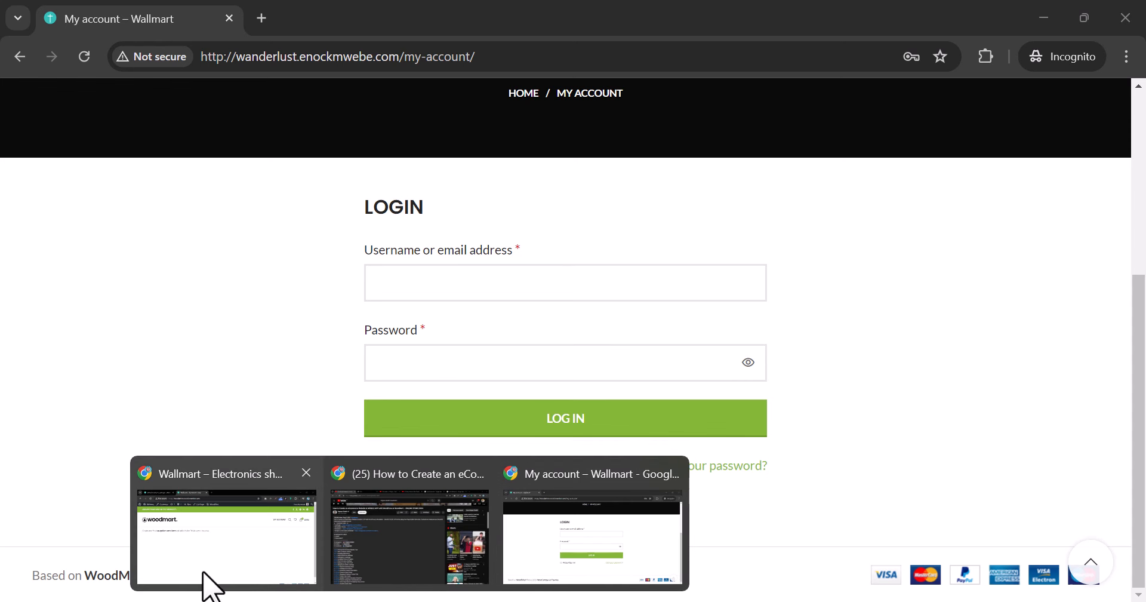
left_click(244, 577)
left_click(129, 18)
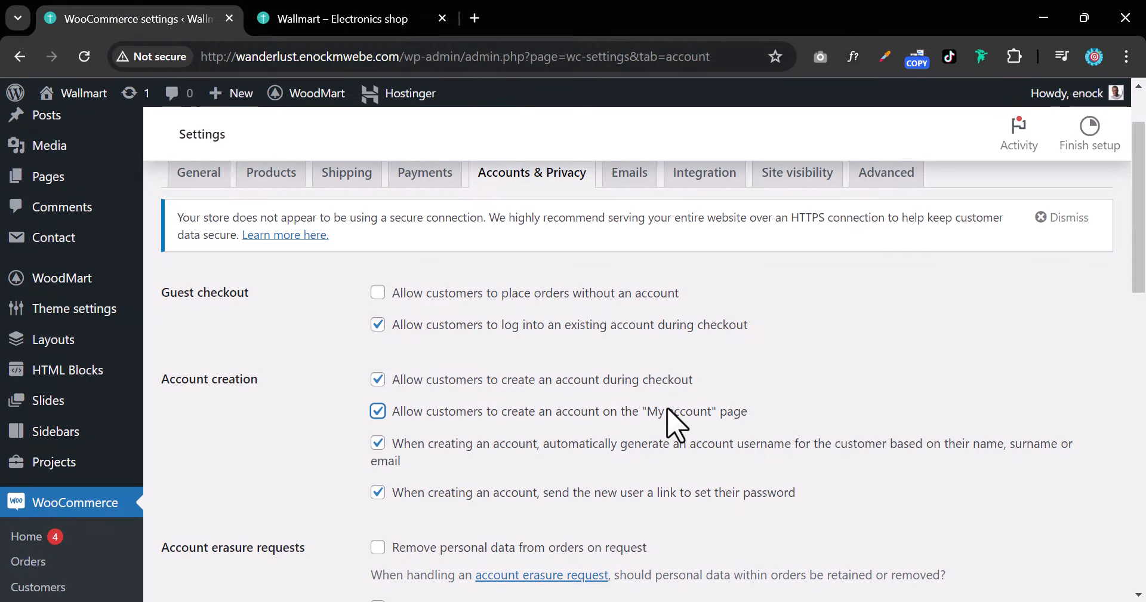
scroll(578, 401, "down", 15)
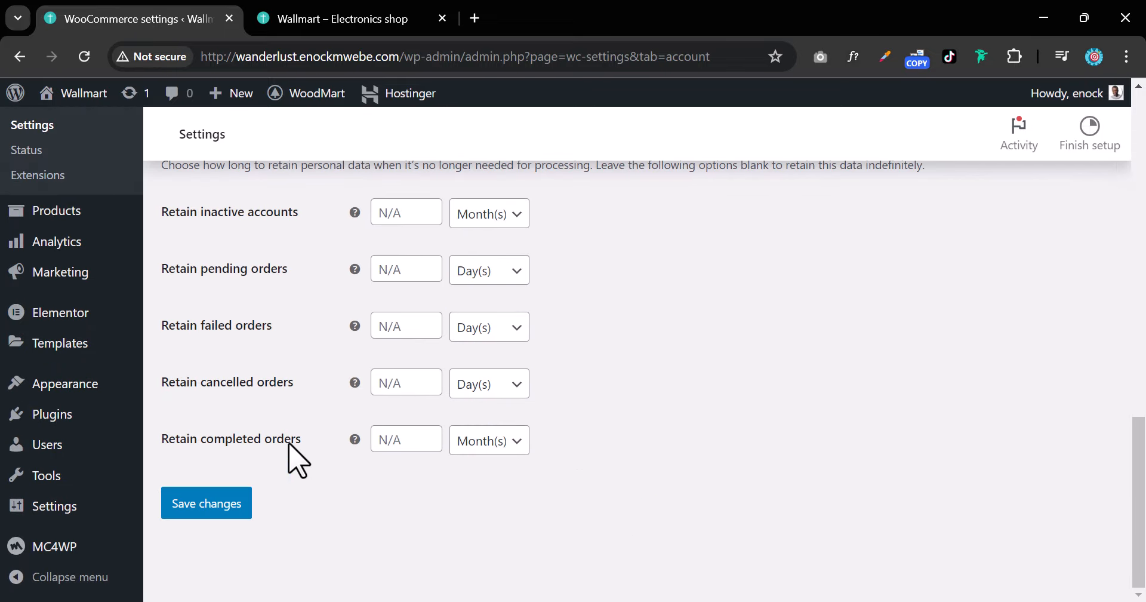
left_click(219, 495)
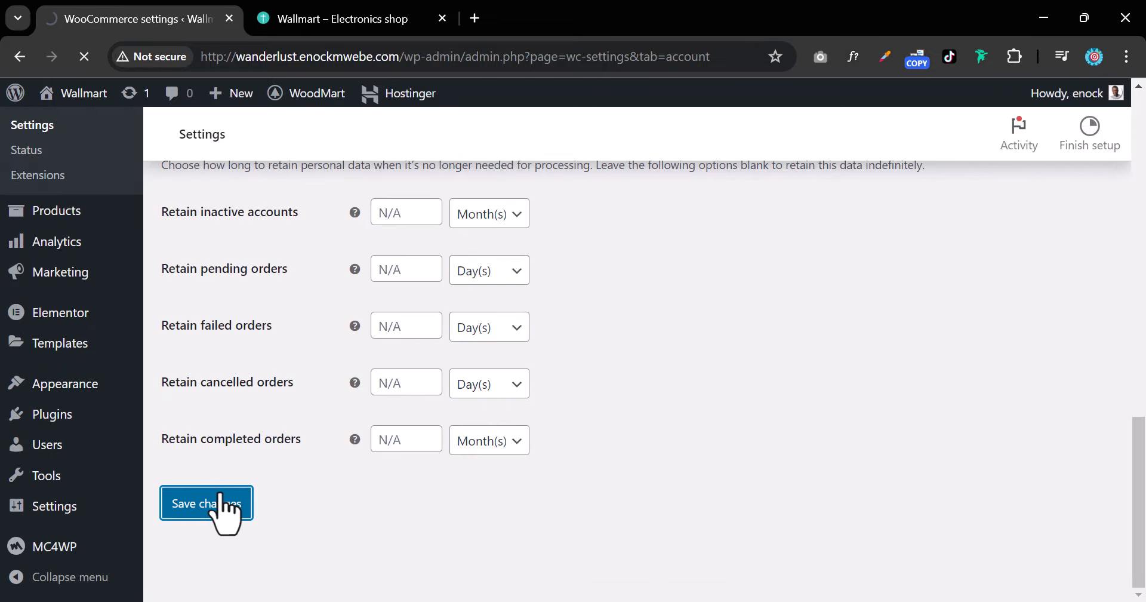
Reload the My account page in the incognito window, inspect its registration form without submitting, and close that window.
mouse_move(410, 601)
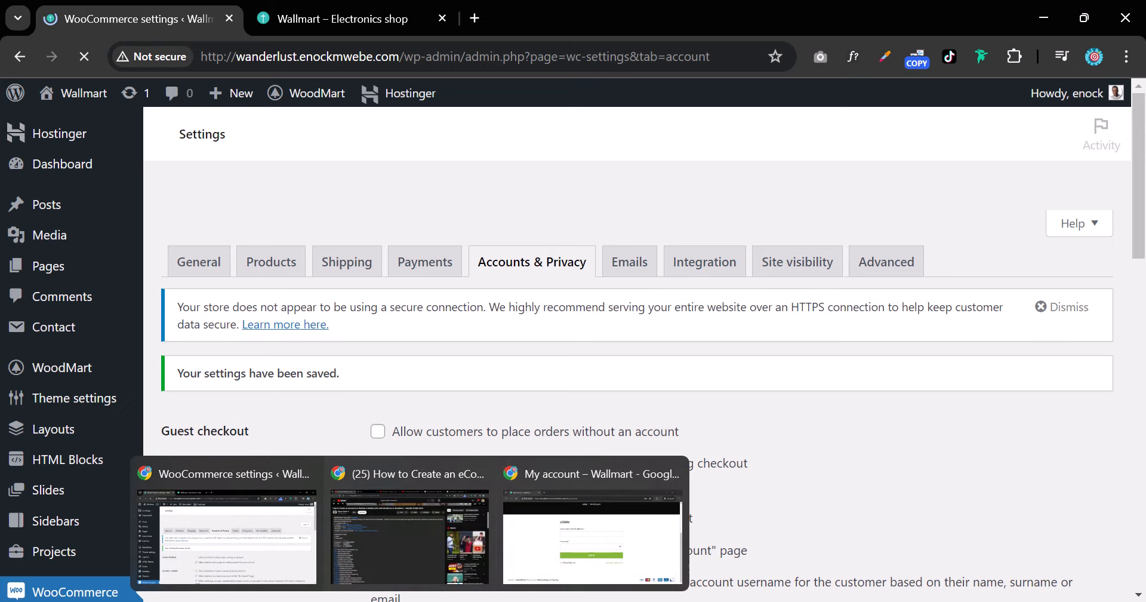
left_click(642, 536)
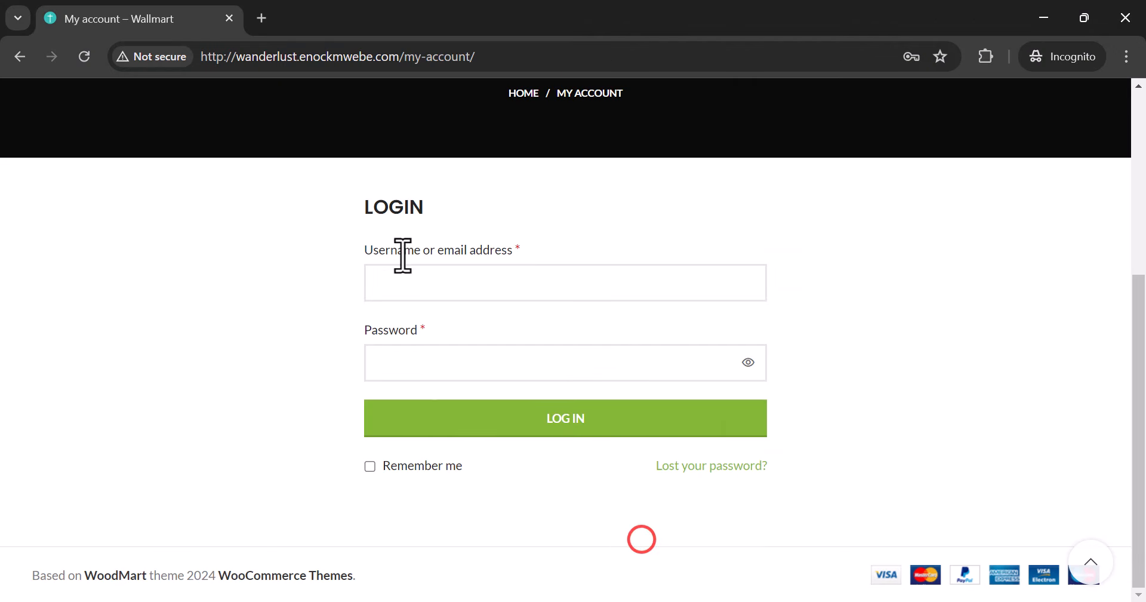
left_click(84, 57)
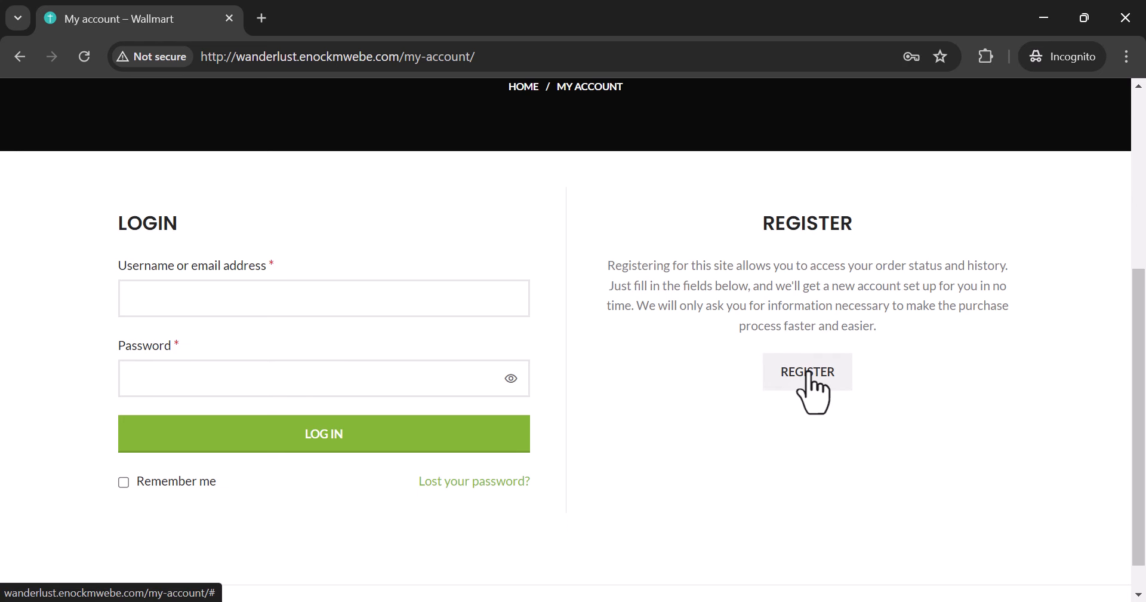
left_click_drag(764, 223, 878, 225)
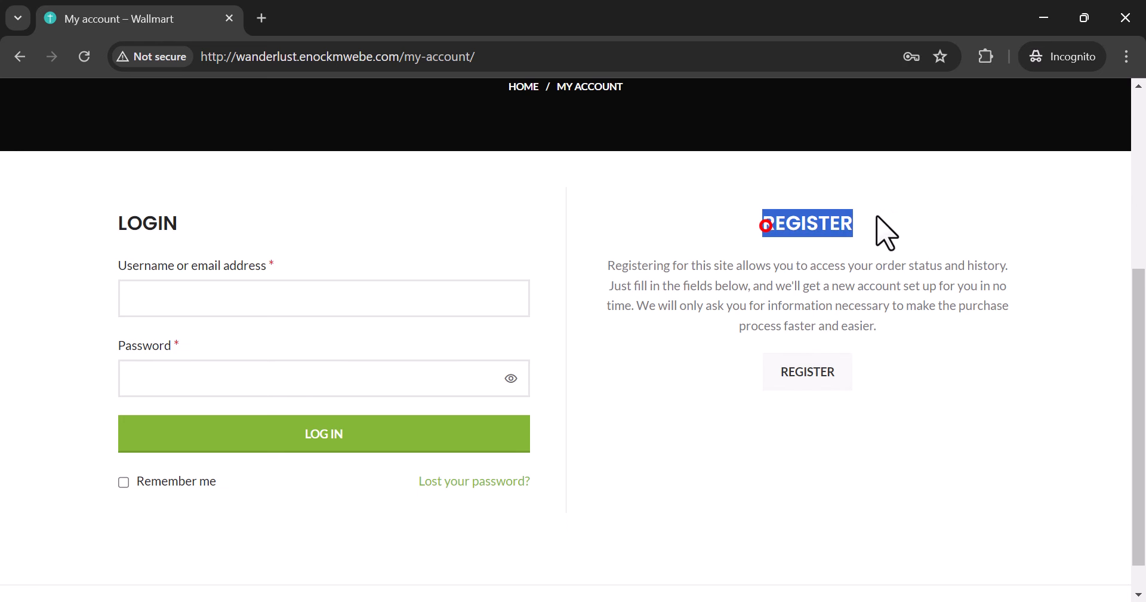
left_click(818, 368)
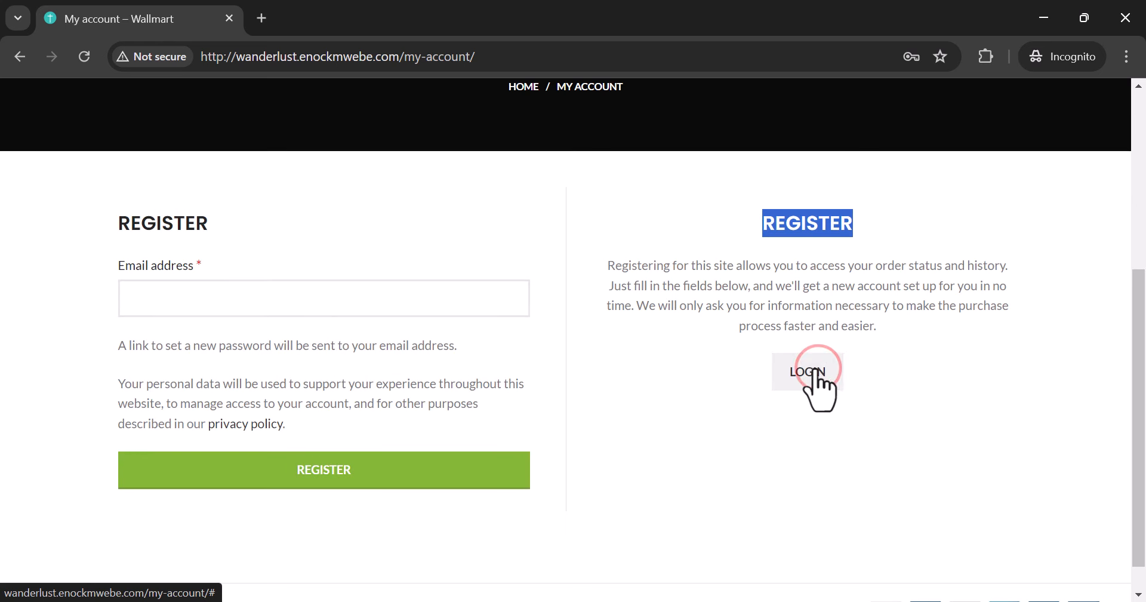
left_click(247, 296)
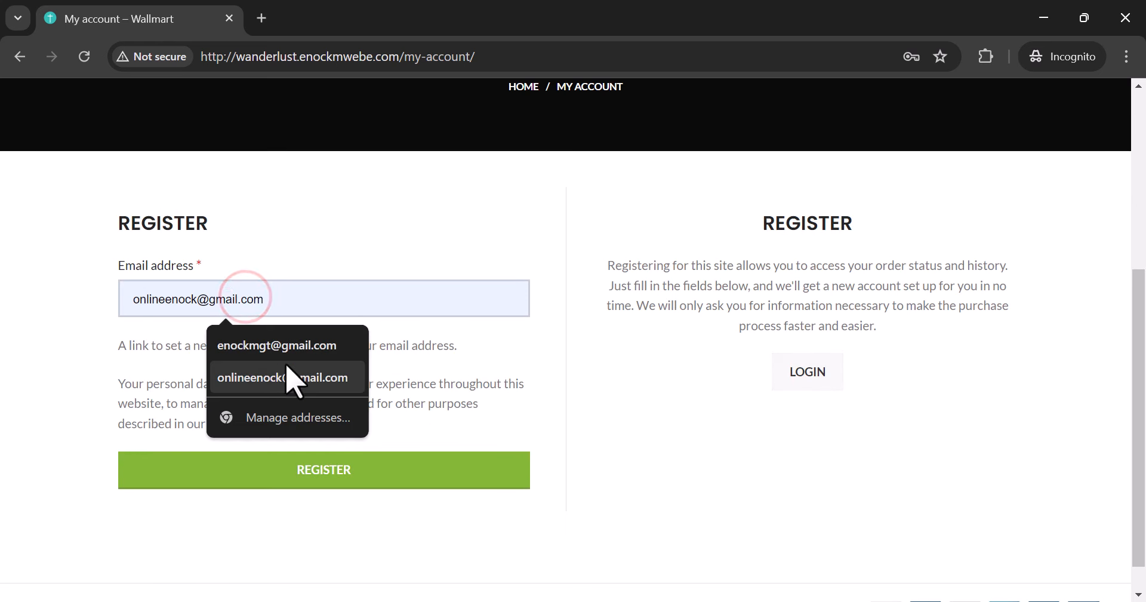
left_click(640, 399)
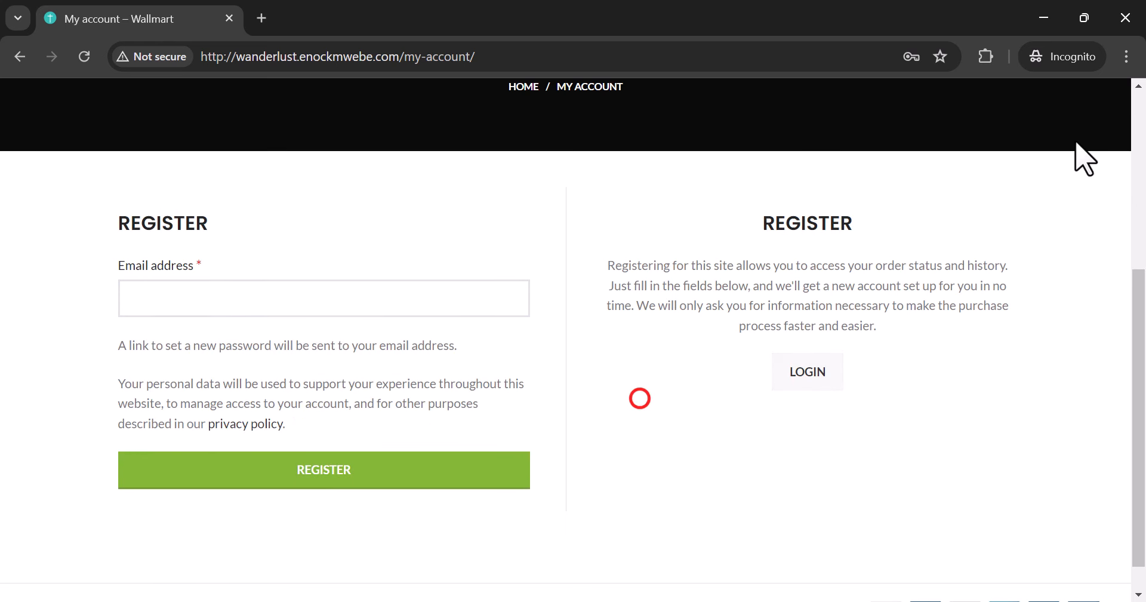
left_click(1126, 18)
Review the account erasure, privacy policy and data retention options, and save the Accounts & Privacy settings again.
scroll(547, 430, "down", 1)
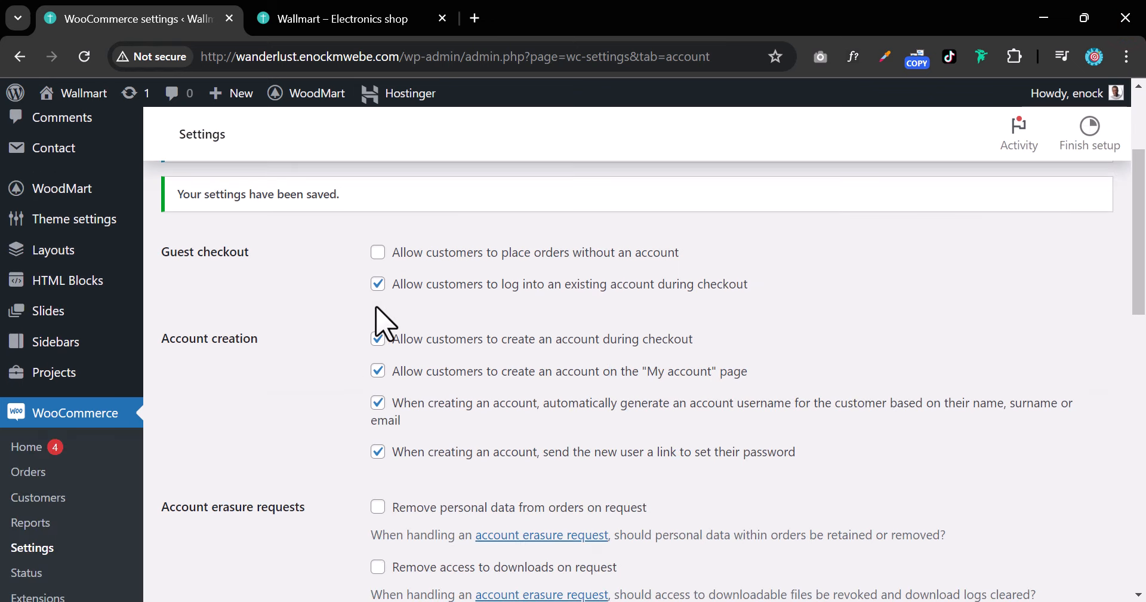
scroll(497, 397, "down", 3)
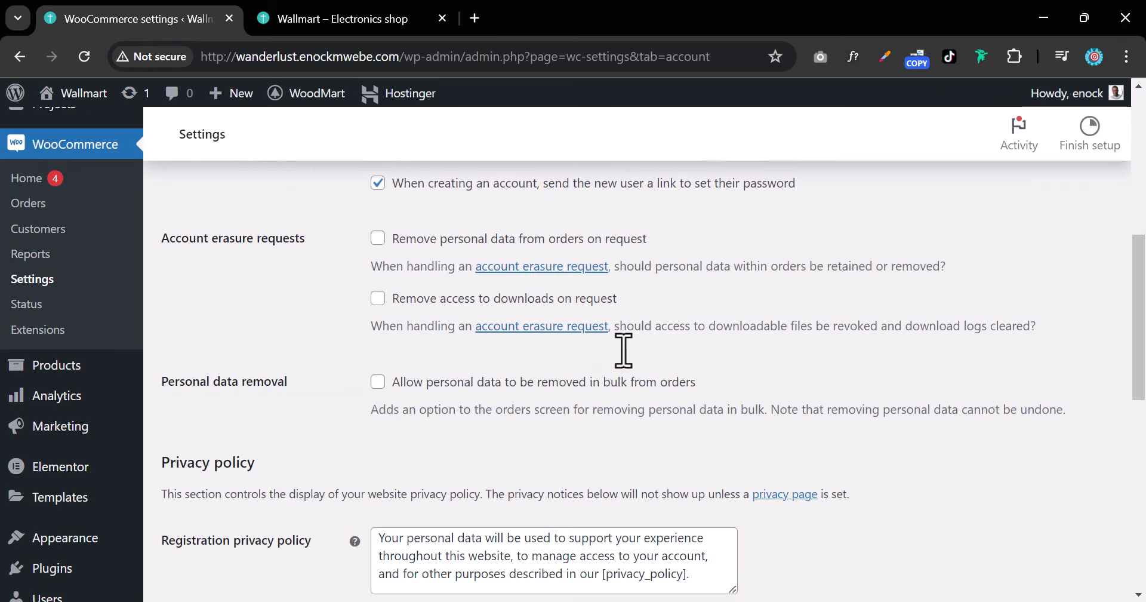
scroll(621, 359, "down", 7)
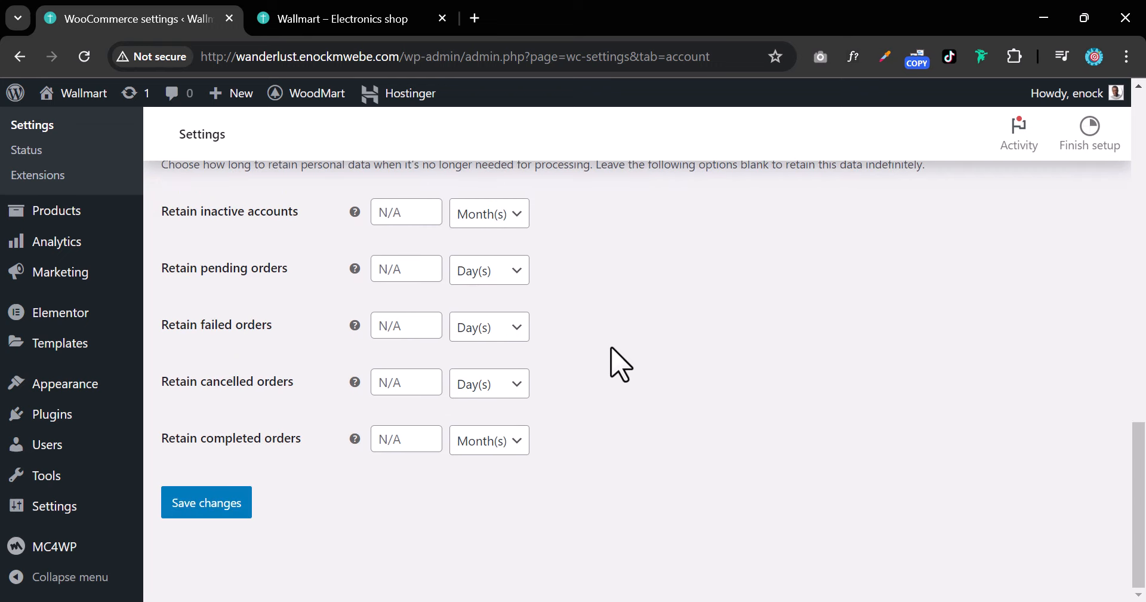
left_click(206, 491)
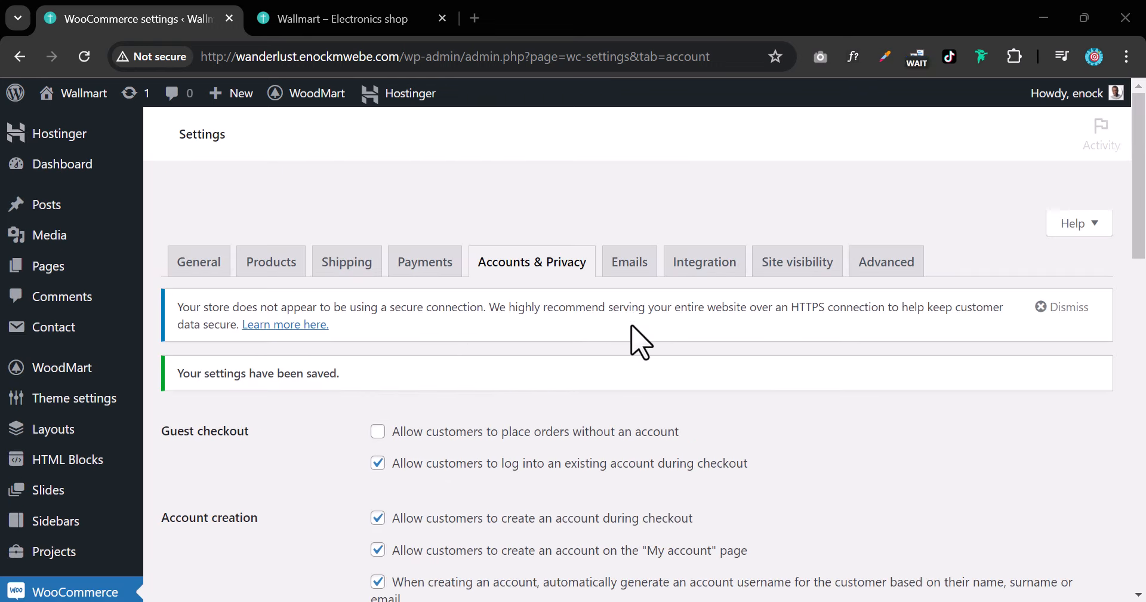
Open the email settings and look through the list of email notifications and their recipients.
left_click(615, 268)
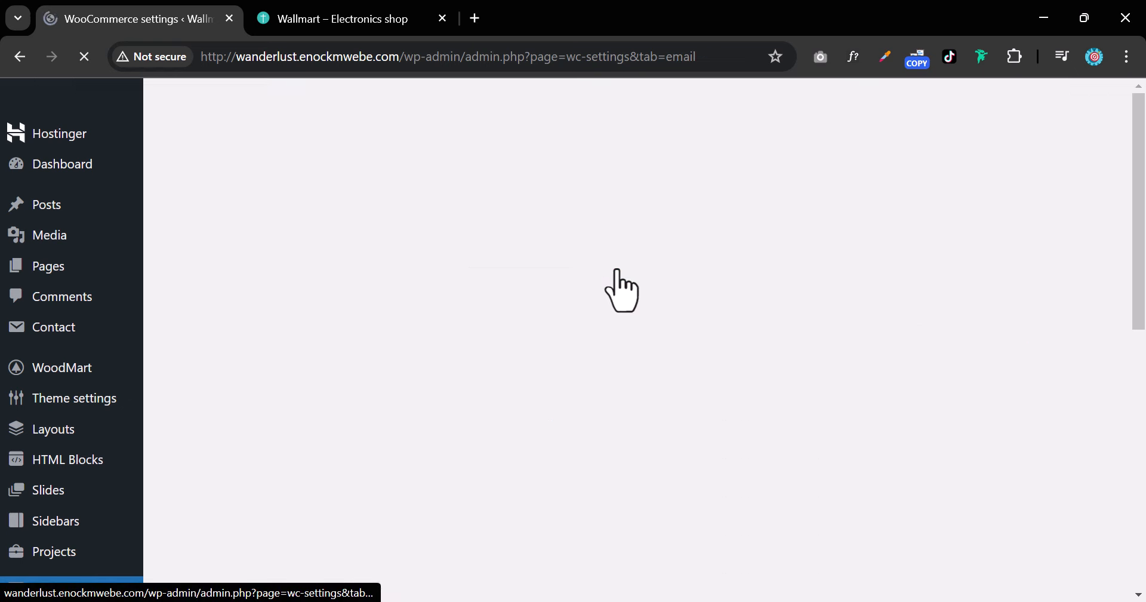
scroll(579, 322, "down", 3)
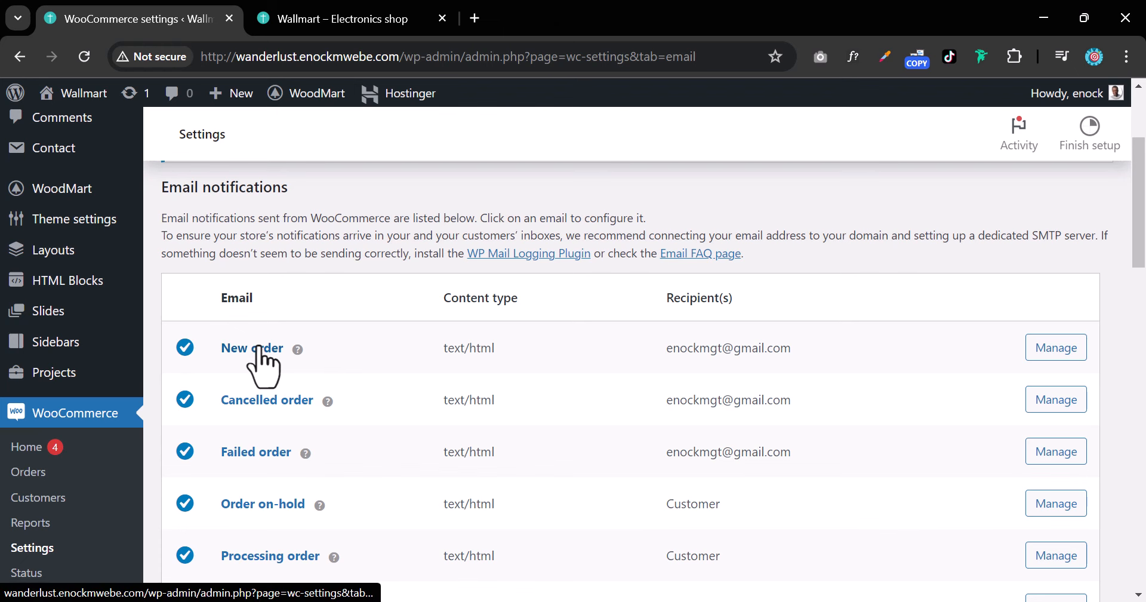
scroll(286, 426, "down", 3)
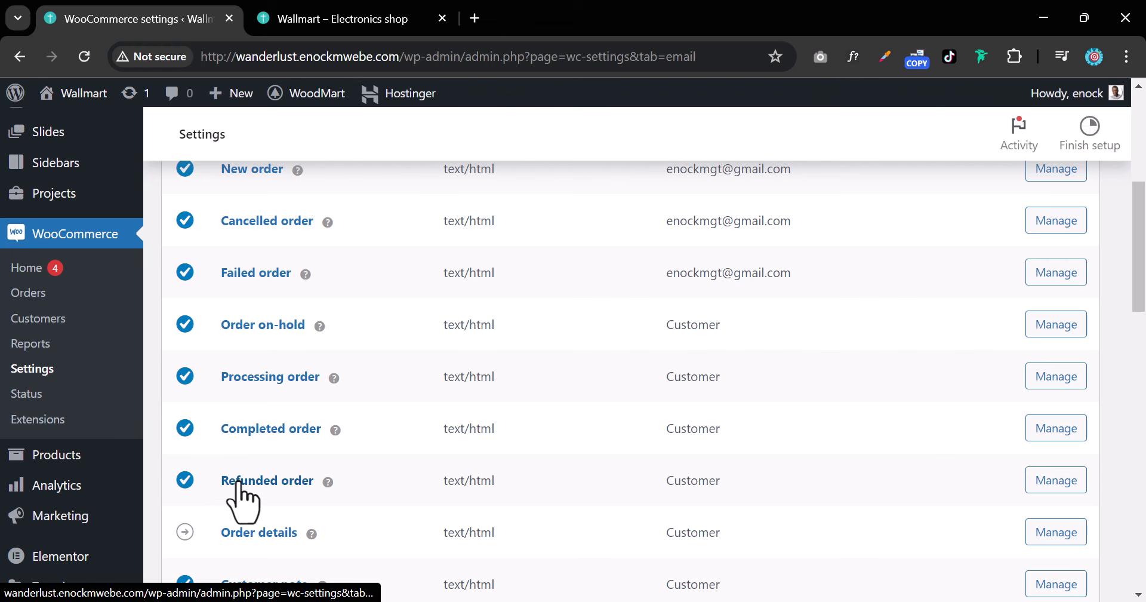
Open the Cancelled order email's settings, review its recipient, subject and content fields, and return to the notifications list.
left_click(1045, 220)
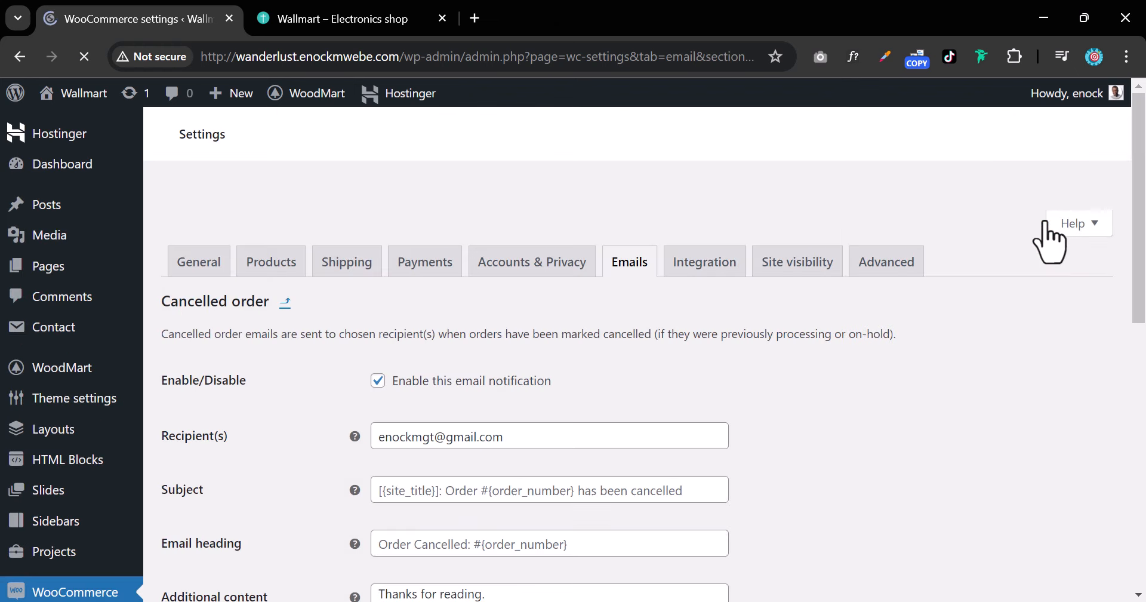
scroll(591, 403, "down", 3)
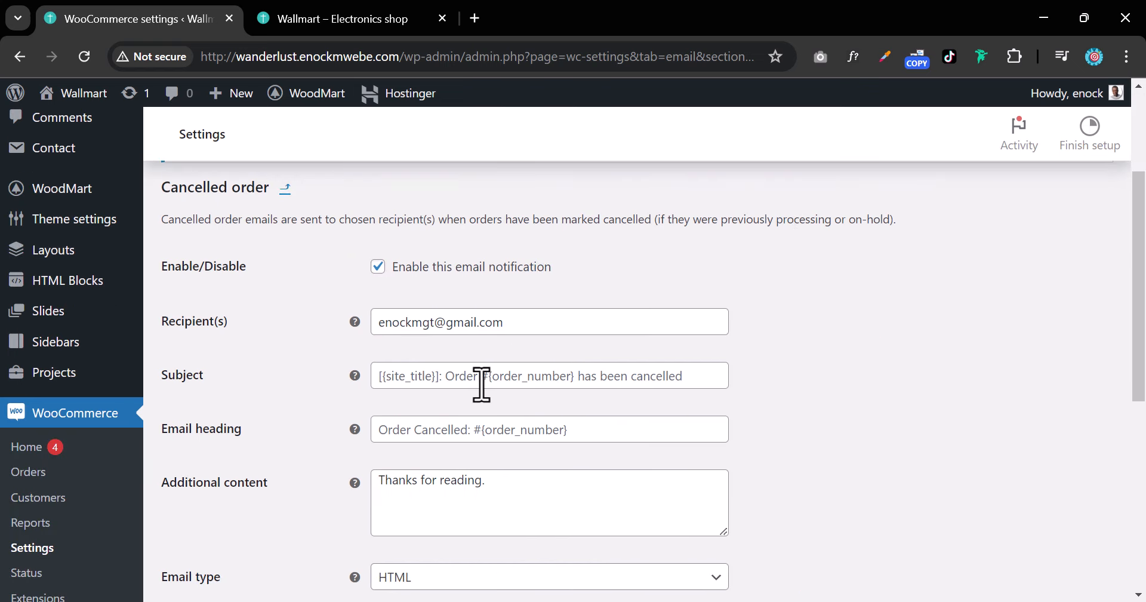
left_click(495, 481)
scroll(501, 472, "up", 3)
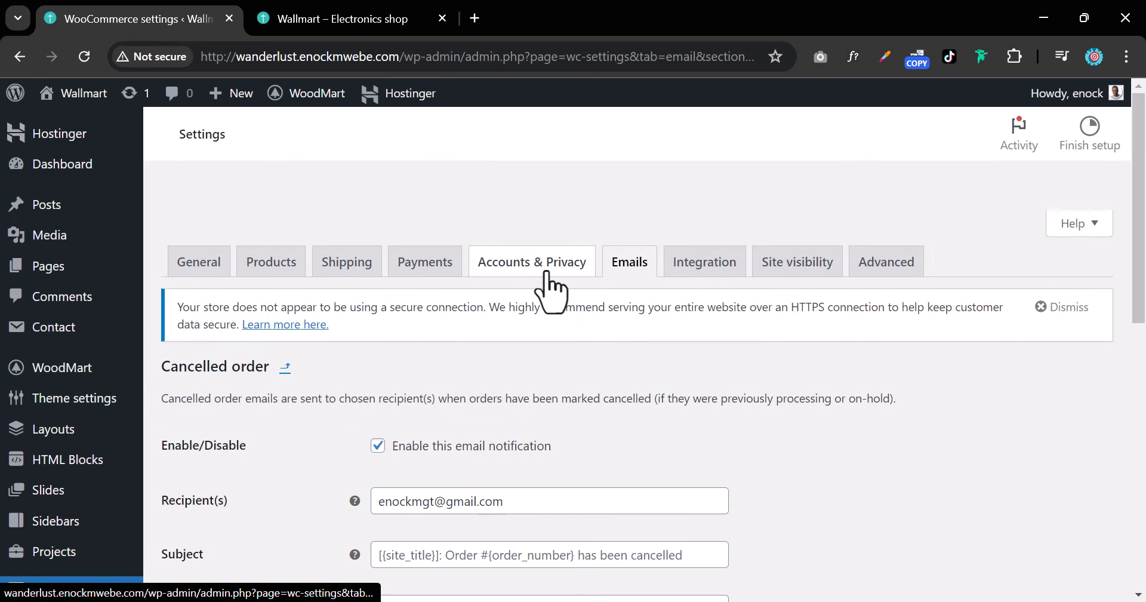
left_click(23, 58)
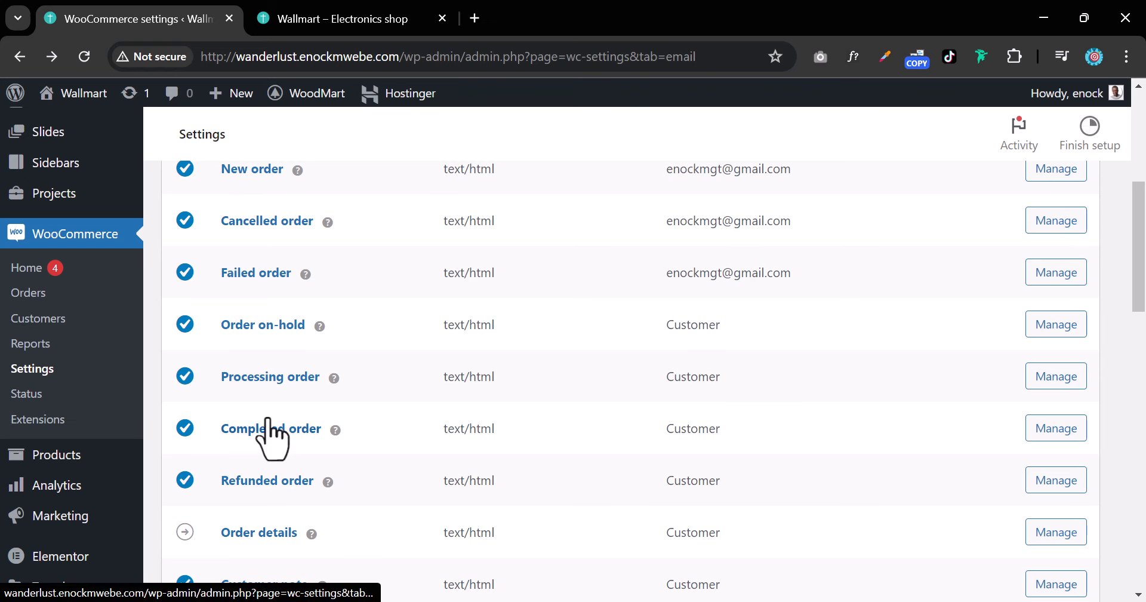
scroll(272, 418, "up", 5)
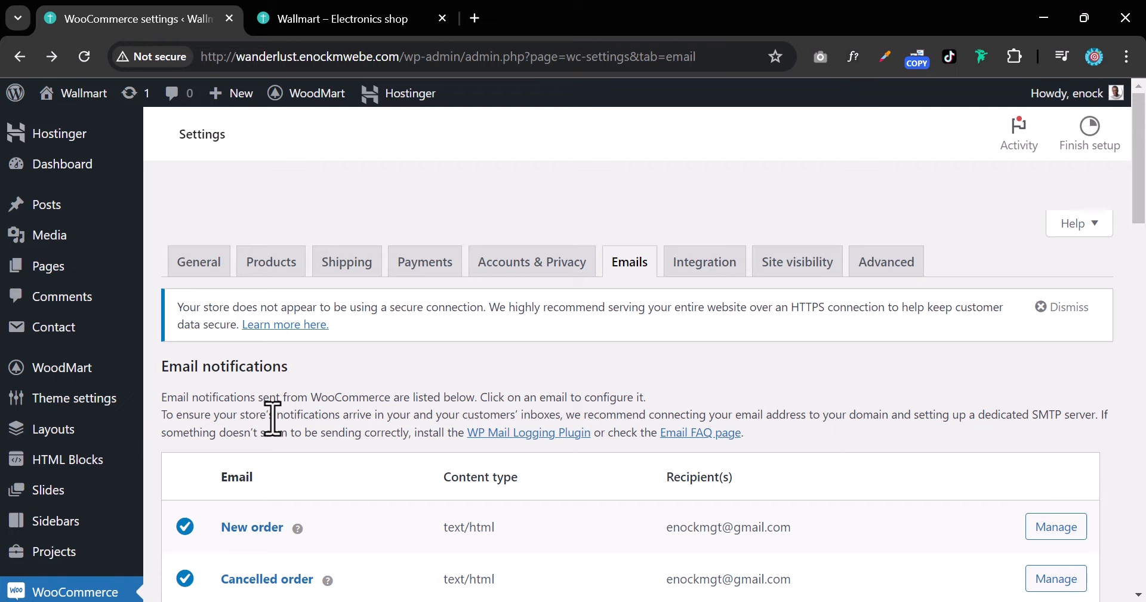
scroll(272, 418, "down", 5)
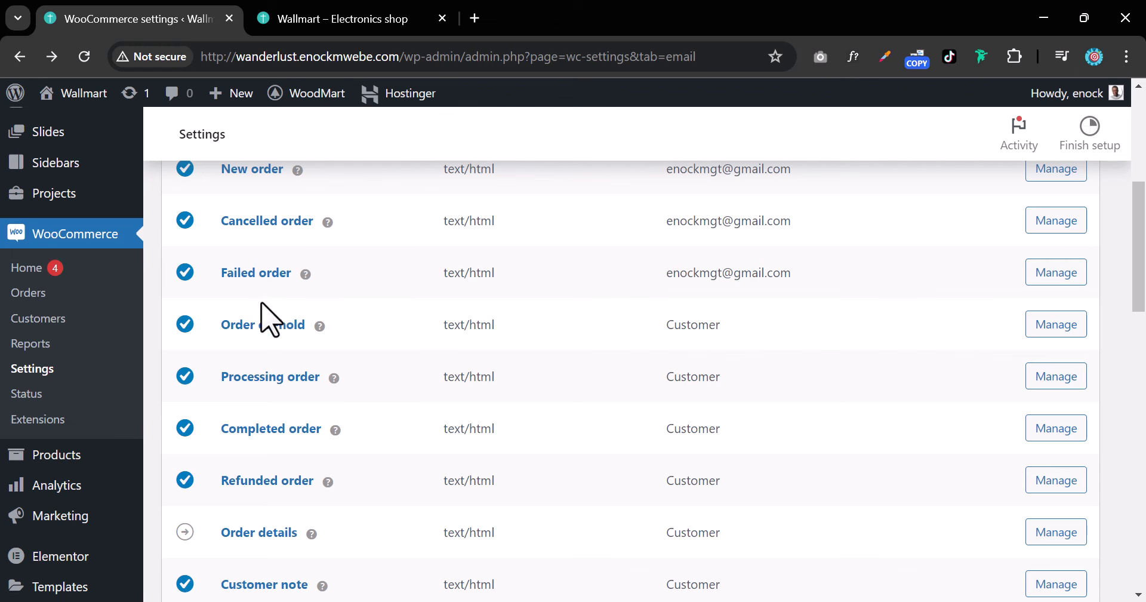
Open the Integration settings and look through the MaxMind Geolocation options.
scroll(309, 421, "up", 4)
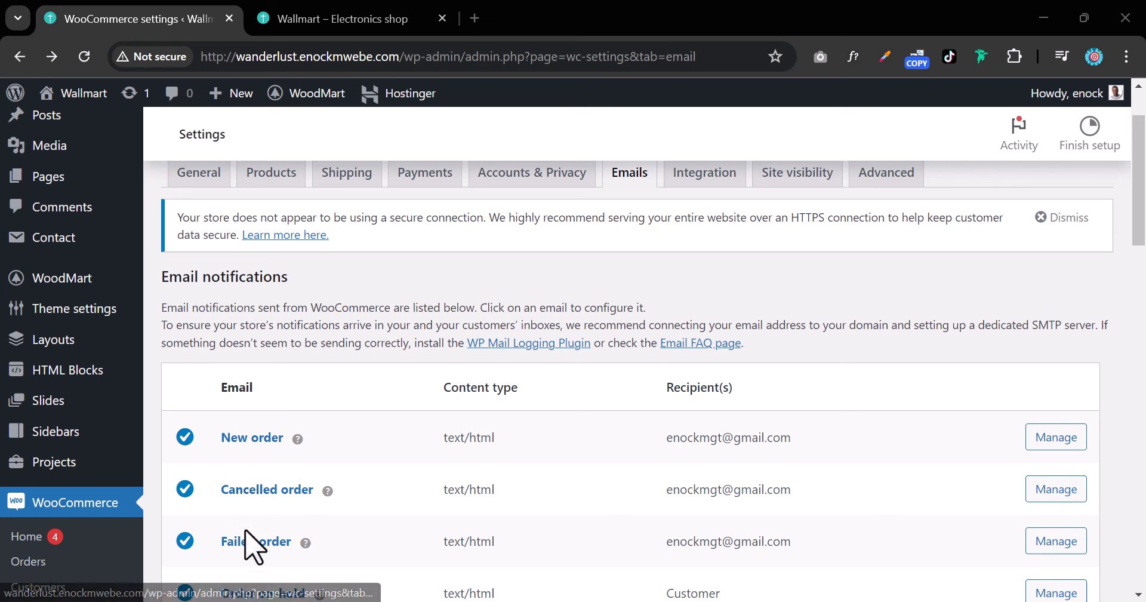
scroll(688, 432, "up", 1)
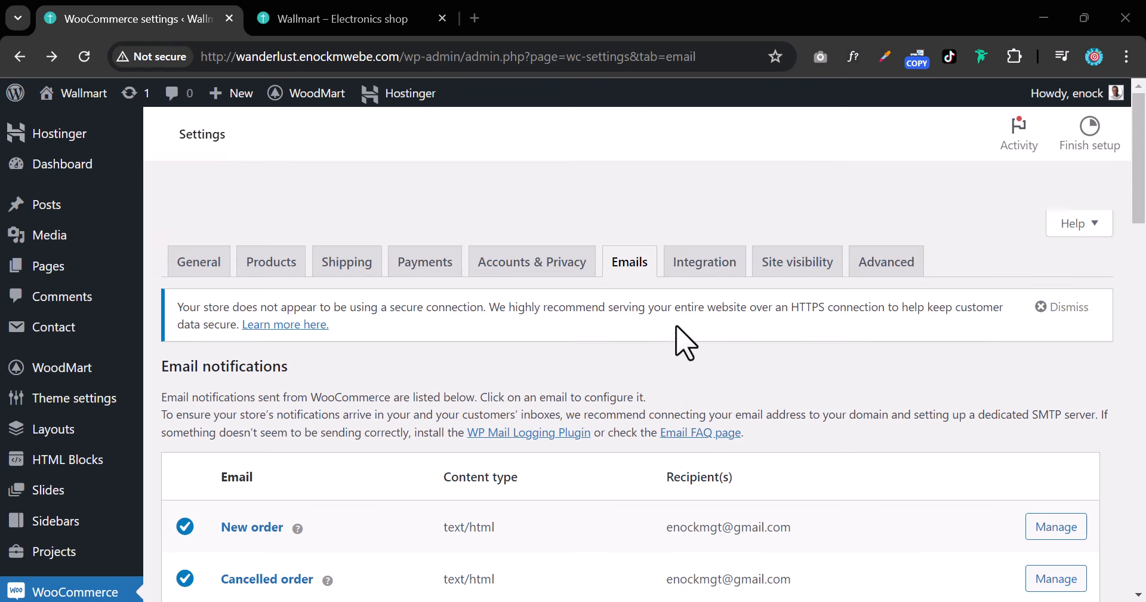
left_click(694, 269)
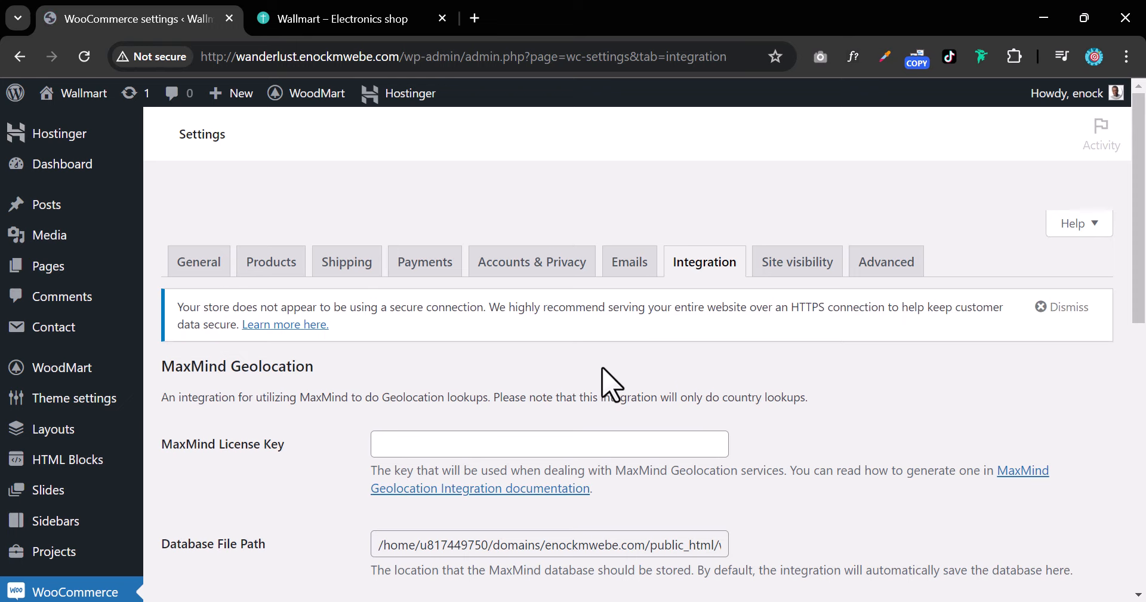
scroll(550, 376, "down", 4)
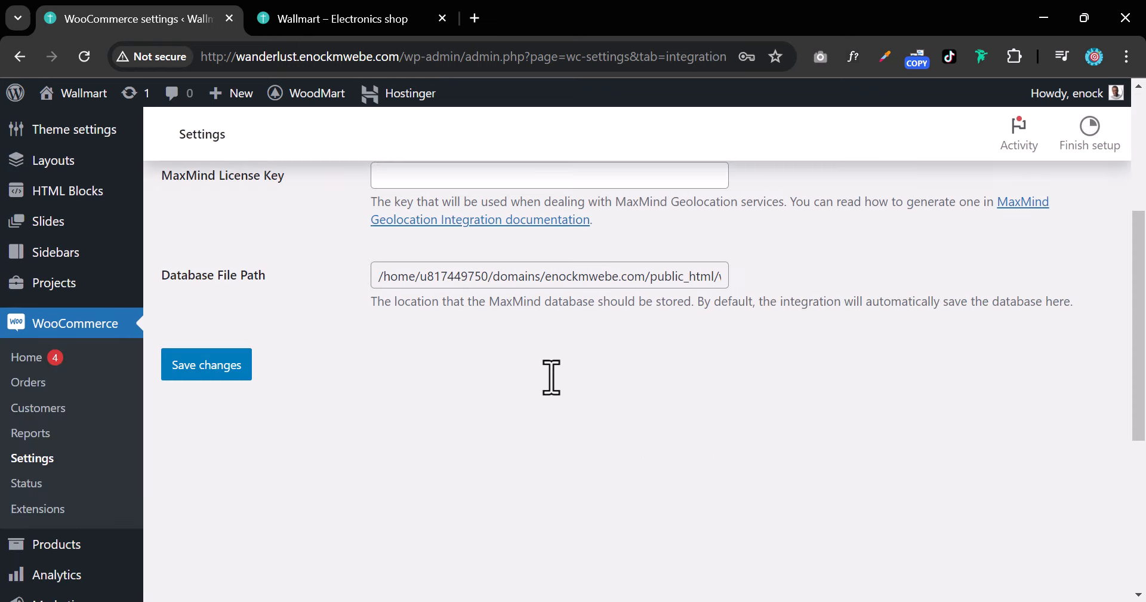
scroll(550, 376, "up", 4)
View the site visibility options, and look through the Advanced settings down to the checkout endpoints.
left_click(789, 276)
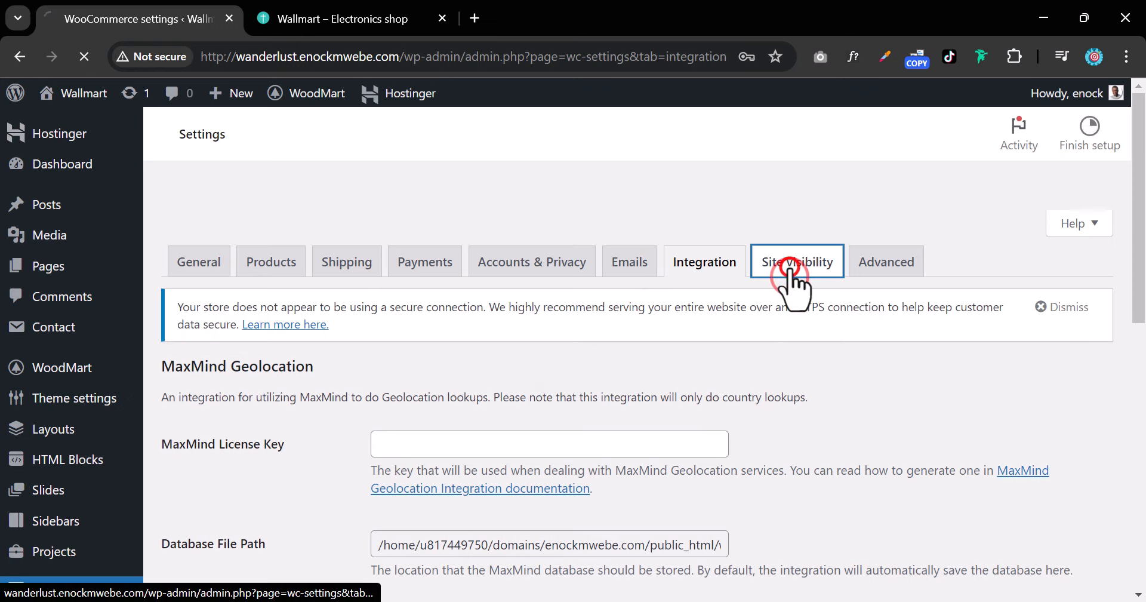
left_click(920, 268)
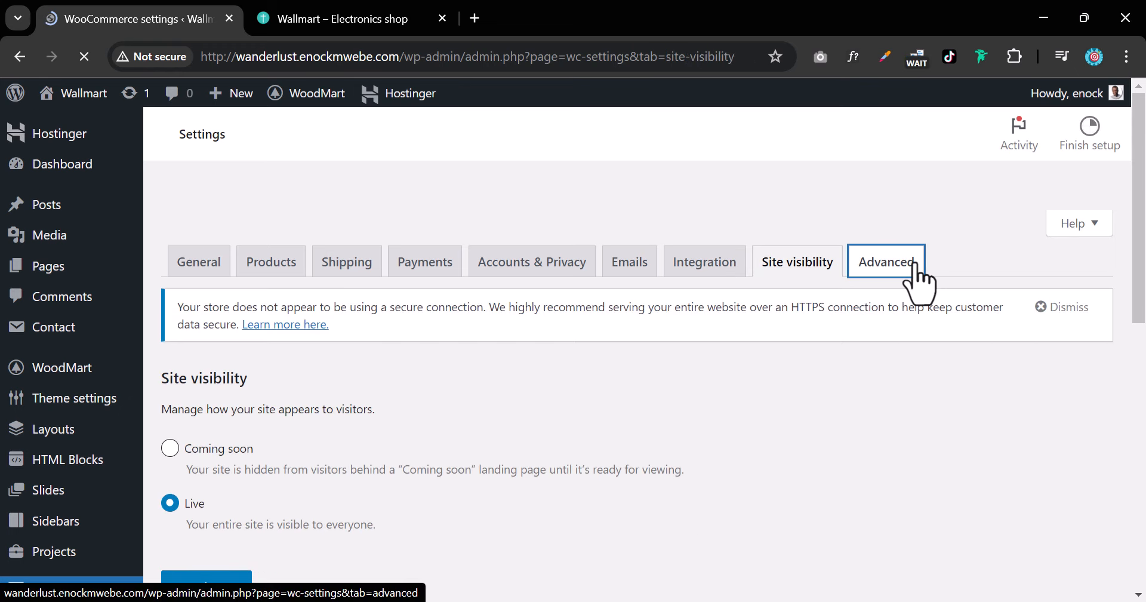
scroll(817, 306, "down", 7)
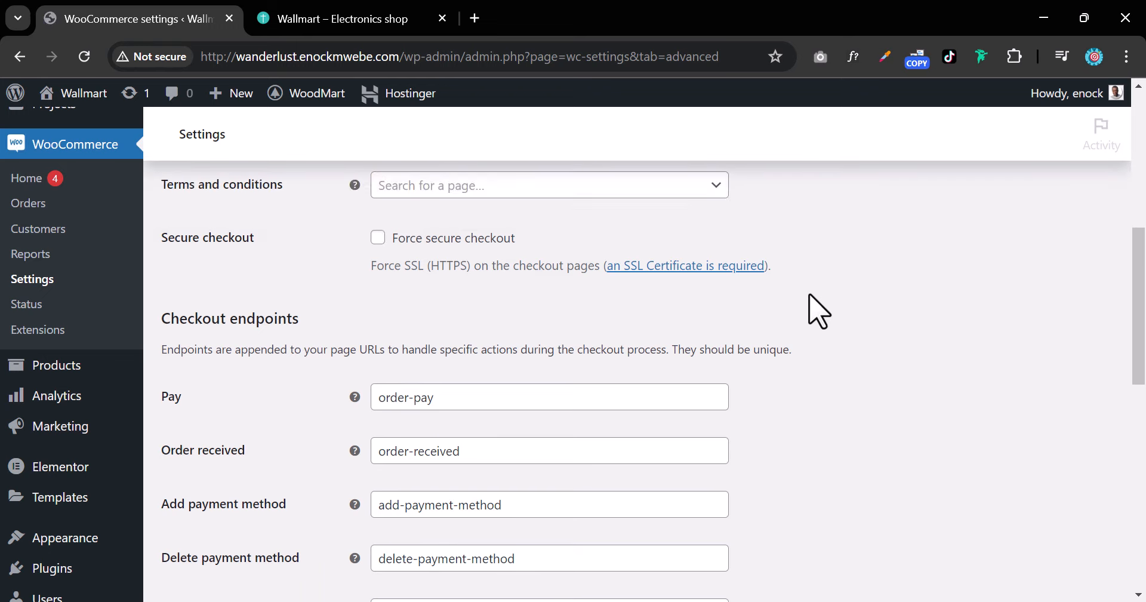
scroll(818, 309, "down", 6)
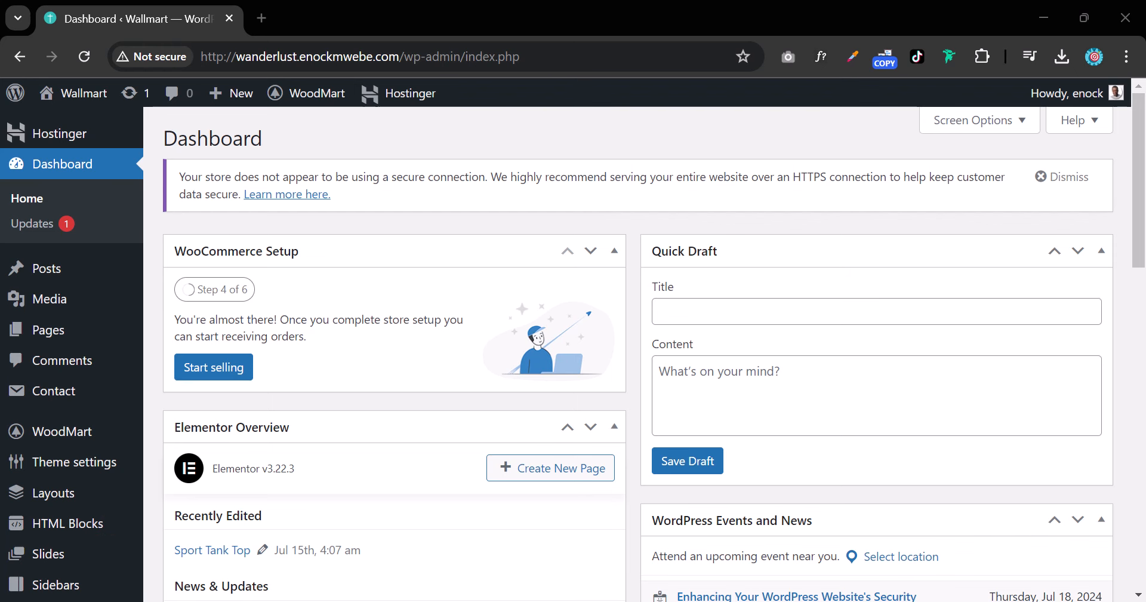
Open the form for adding a new product in a separate browser tab and switch to it.
scroll(77, 371, "down", 3)
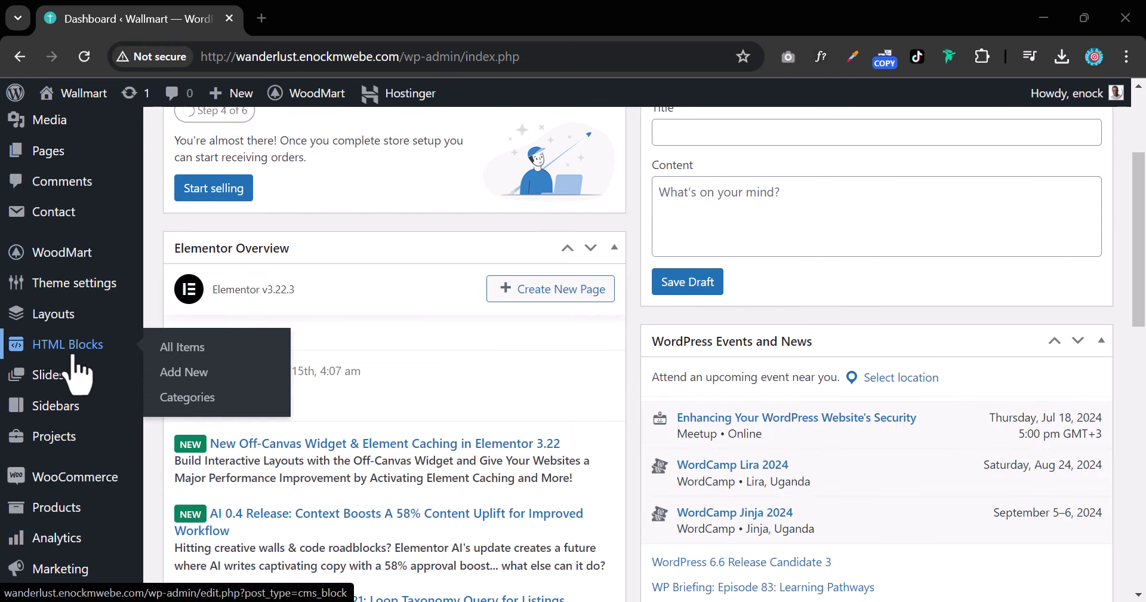
scroll(77, 374, "down", 4)
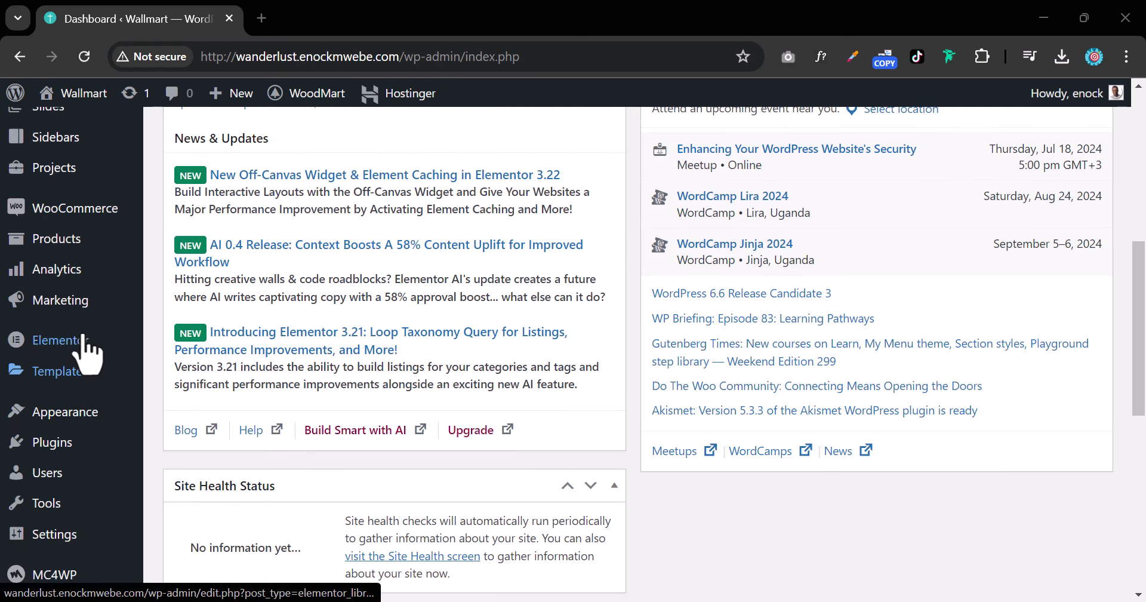
mouse_move(87, 250)
right_click(202, 273)
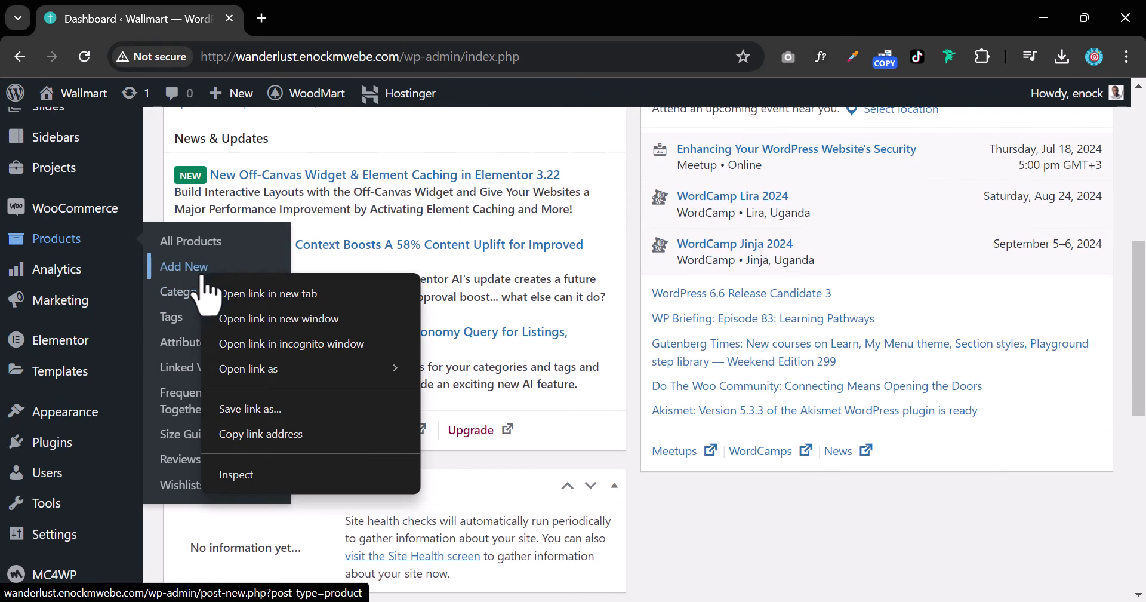
left_click(241, 294)
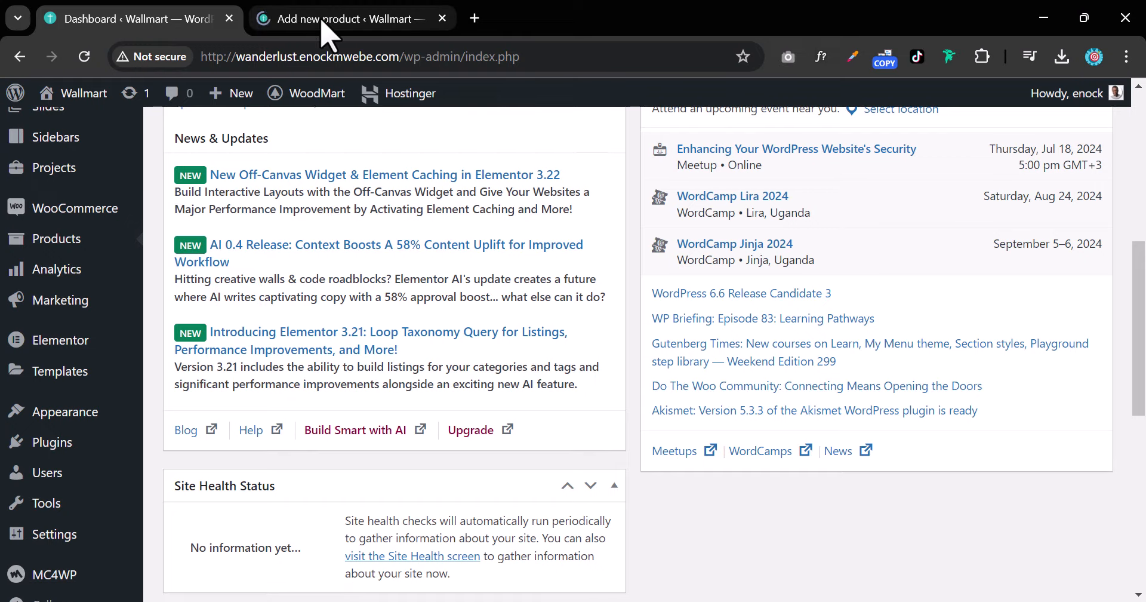
left_click(322, 20)
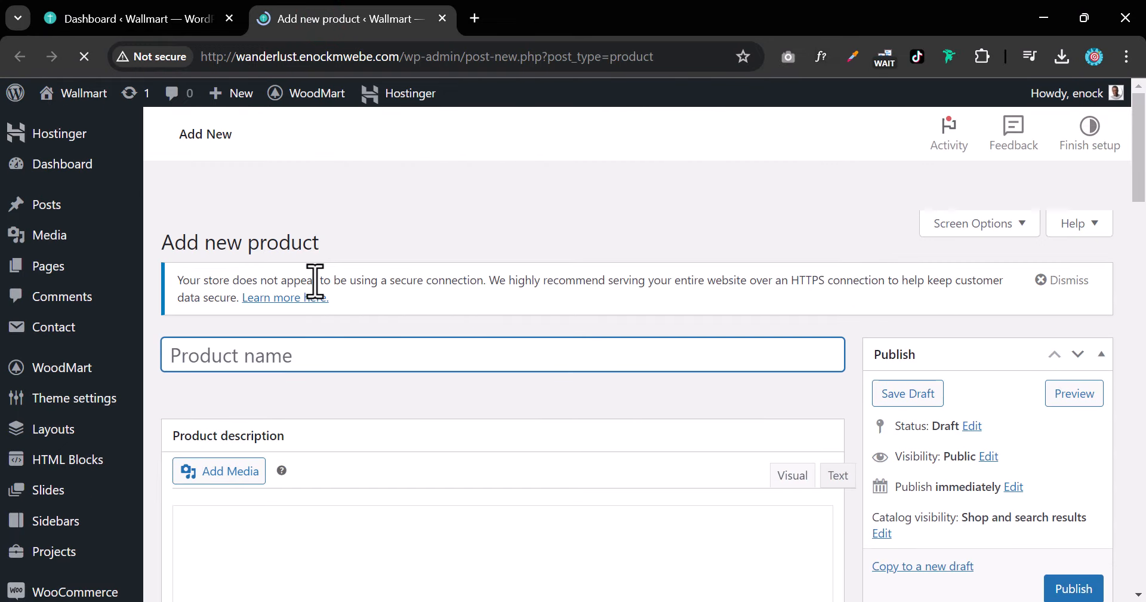
Name the product "Men Round Neck Shirt" and paste the placeholder paragraph starting "Qui, explicabo eius nisi" as its description.
type("Men Round Neck Shirt")
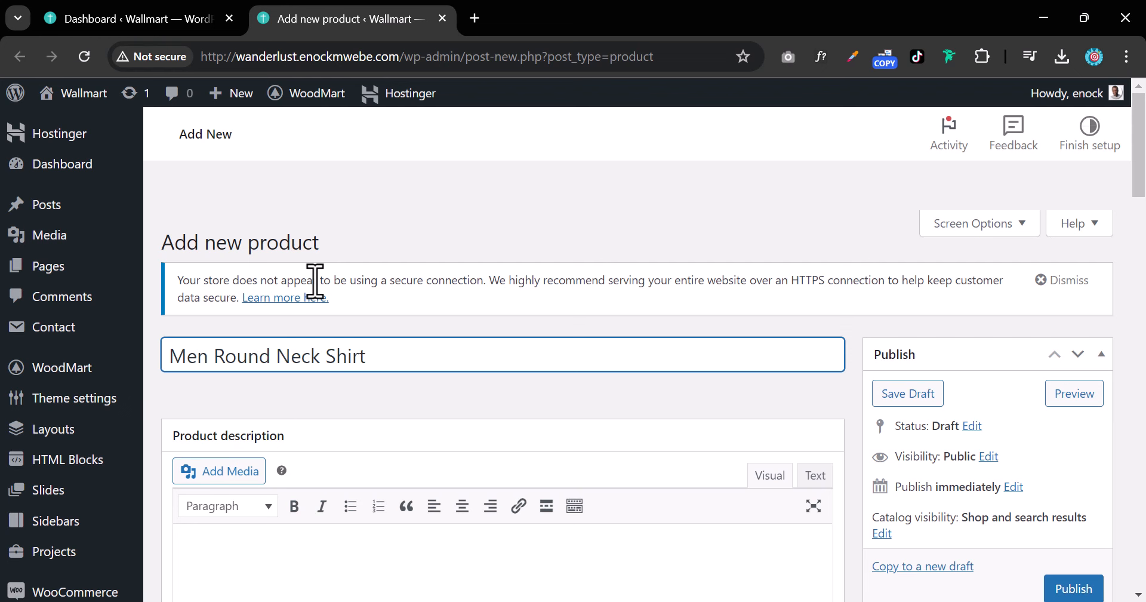
scroll(315, 280, "down", 3)
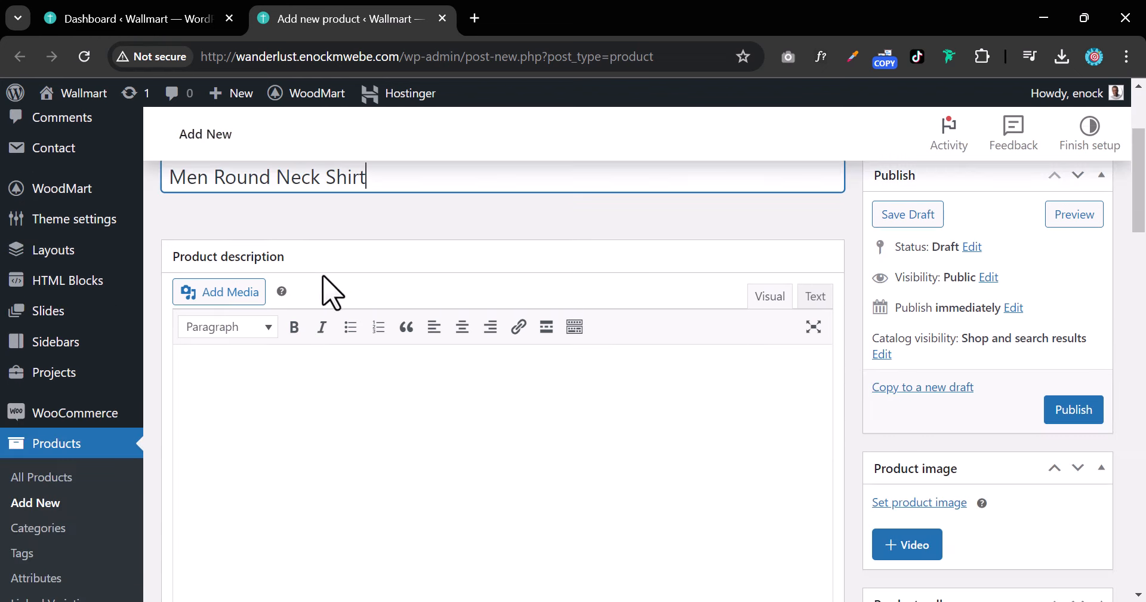
left_click(249, 403)
type("Qui, explicabo sint nisi fugit repudiandae, quos voluptates, beatae ullam consectetur ducimus itaque! Tempore, suscipit eligendi sed ipsum ea. Reiciendis nulla neque sapiente, totam veritatis non? Odio, quaerat.")
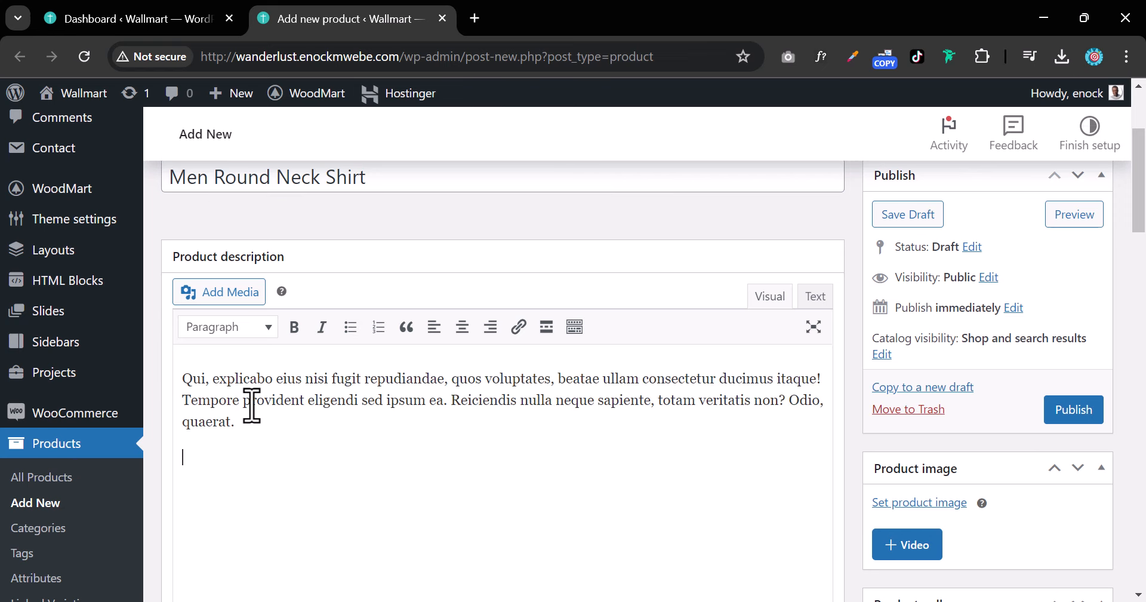
Paste the copied placeholder text into the product short description.
scroll(255, 428, "down", 15)
scroll(242, 445, "down", 4)
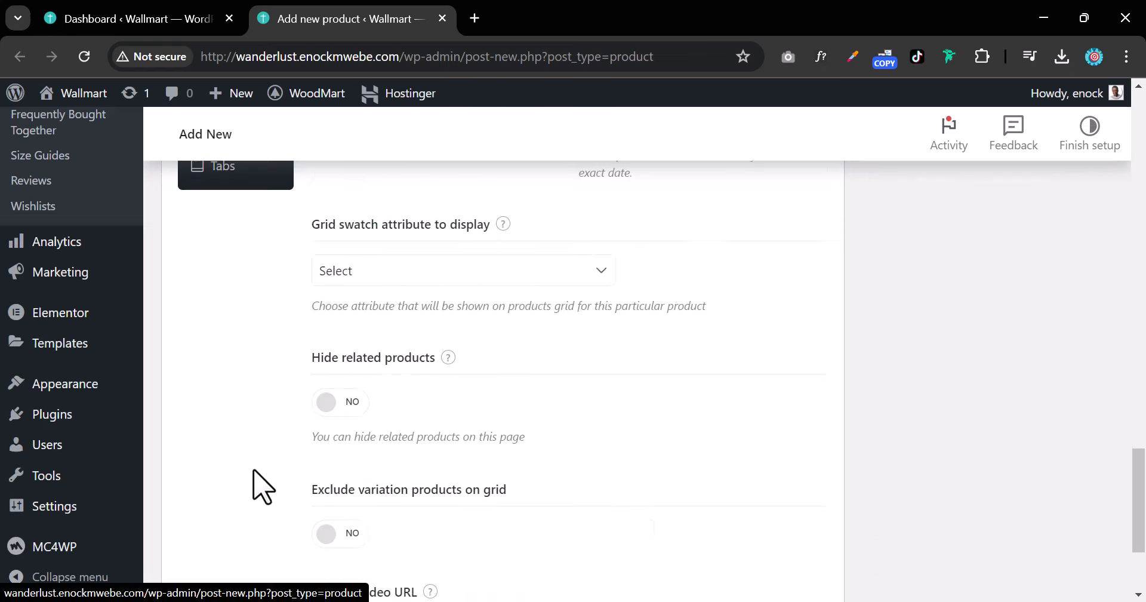
scroll(256, 418, "up", 10)
left_click(258, 334)
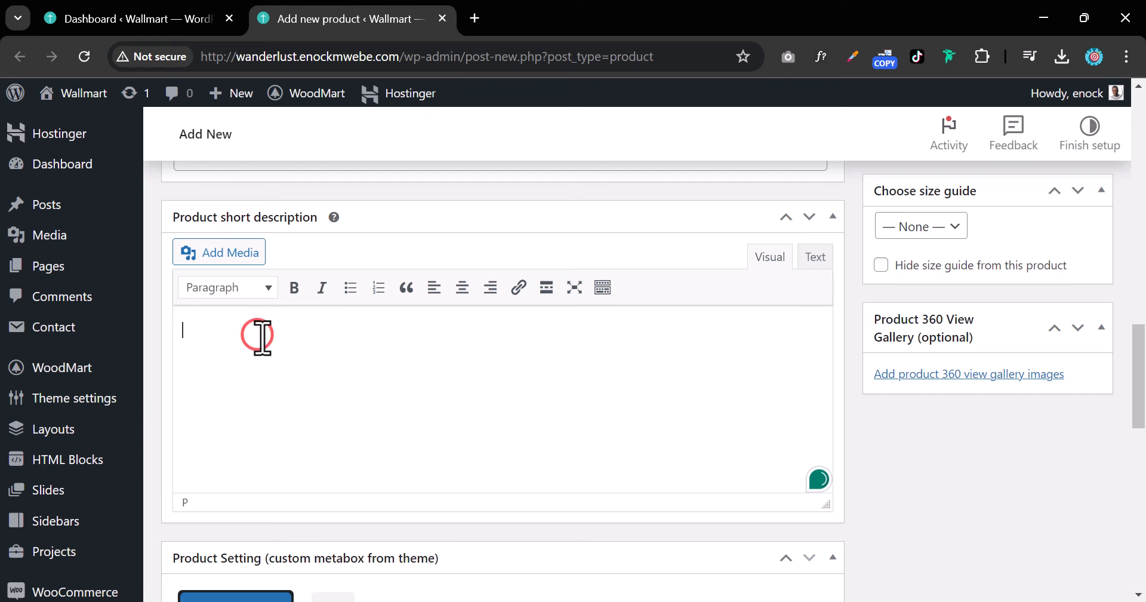
type("Qui, explicabo eius nisi fugit repudiandae, quos voluptates, beatae ullam consectetur ducimus itaque! Tempore provident eligendi sed ipsum ea. Reiciendis nulla neque sapiente, totam veritatis non? Odio, quaerat.")
scroll(499, 406, "up", 15)
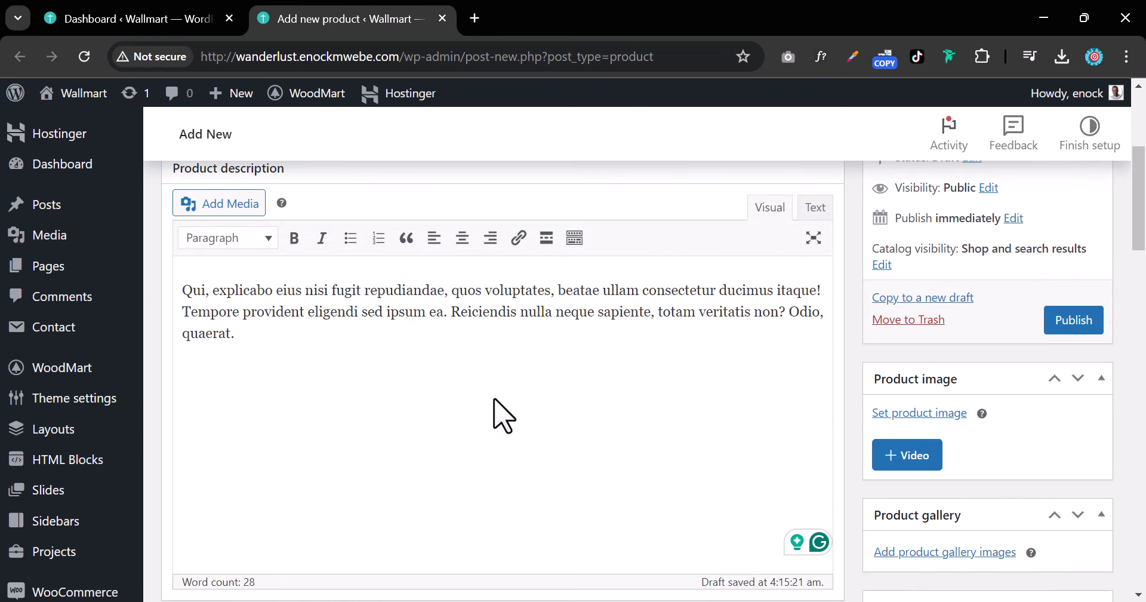
Upload the image "ted (3)" from the wood folder and set it as the product image.
scroll(504, 392, "down", 5)
scroll(920, 442, "up", 4)
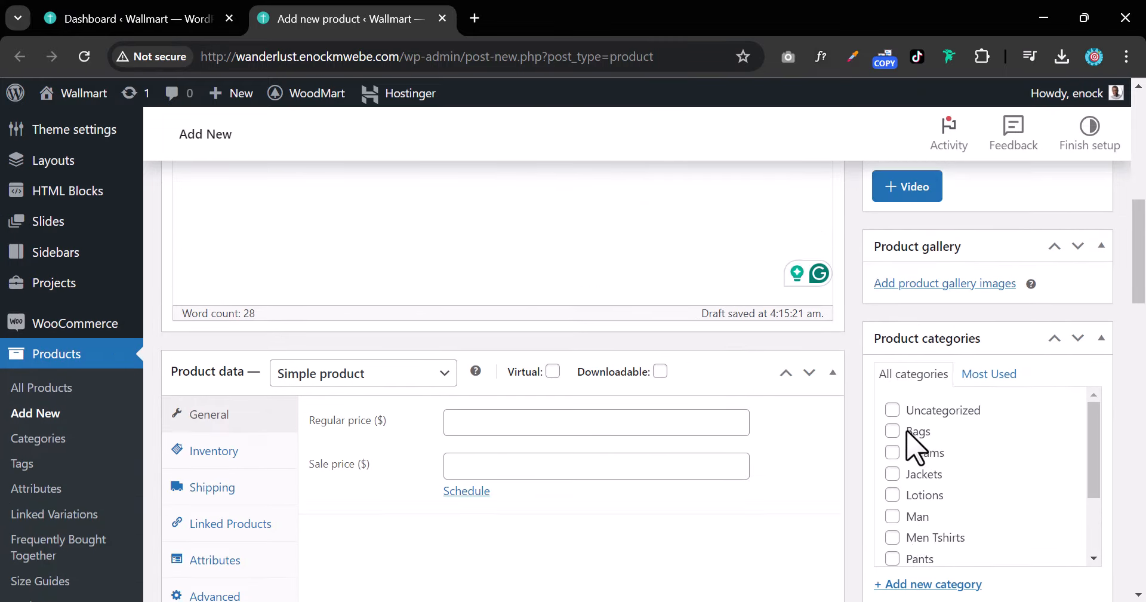
scroll(908, 436, "up", 5)
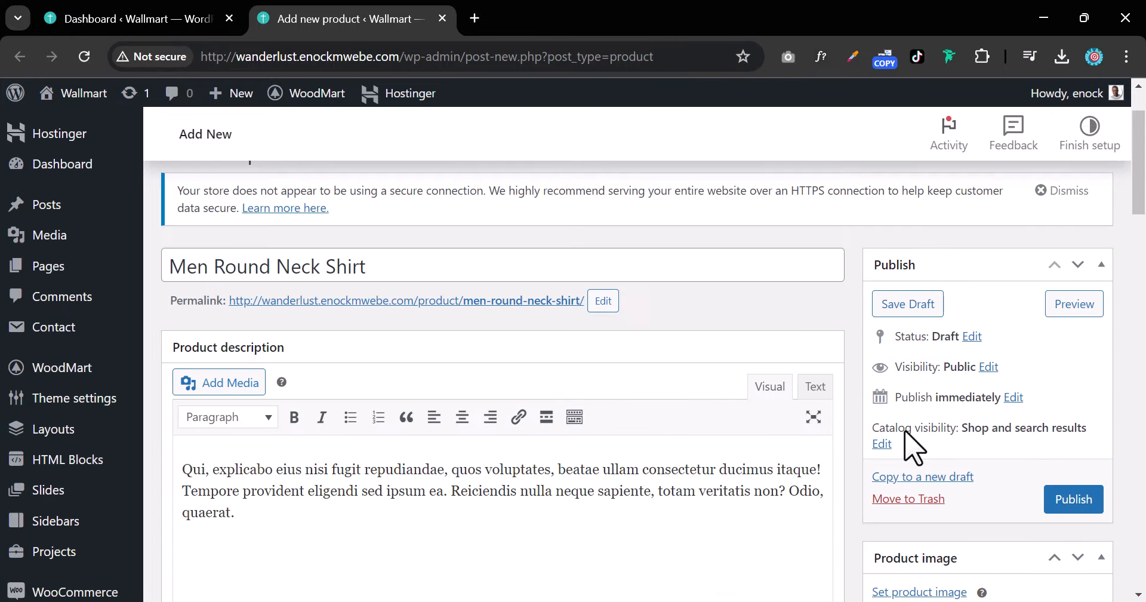
scroll(979, 412, "down", 3)
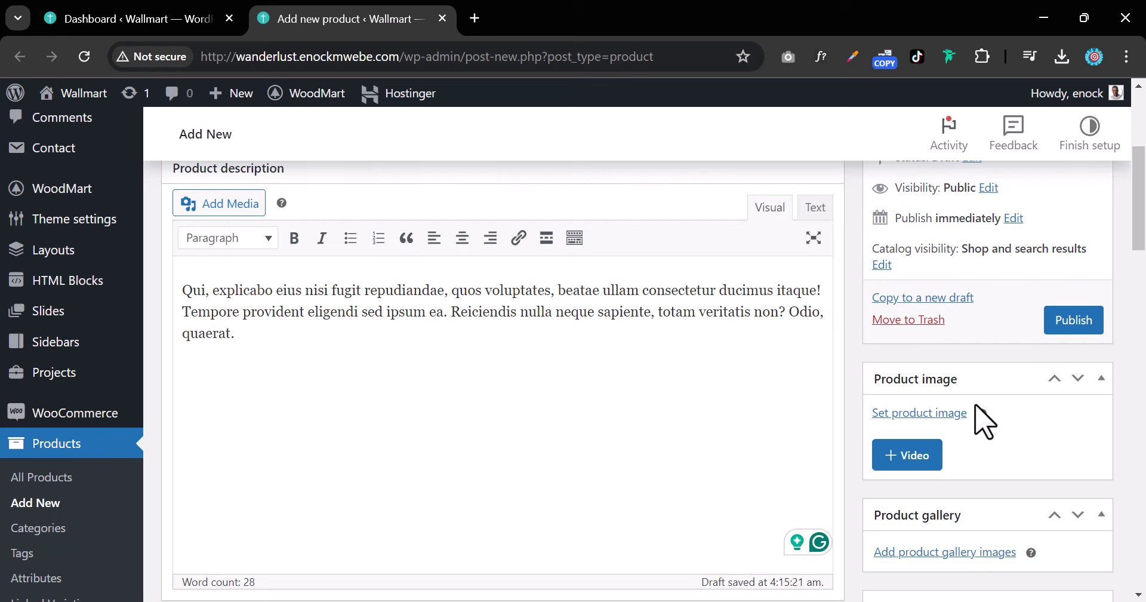
left_click(918, 413)
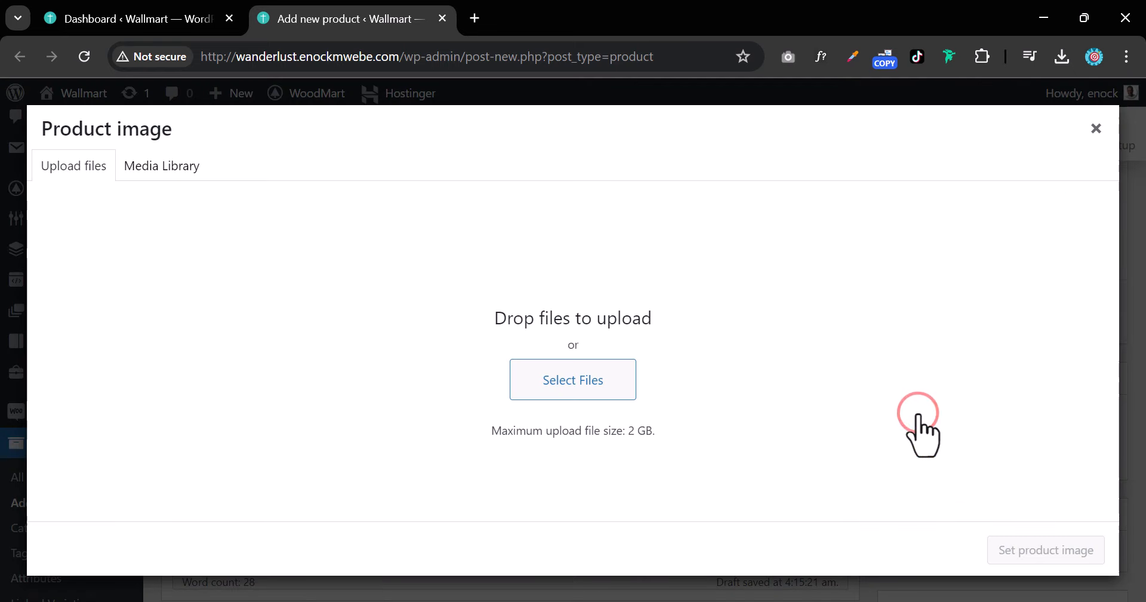
left_click(589, 376)
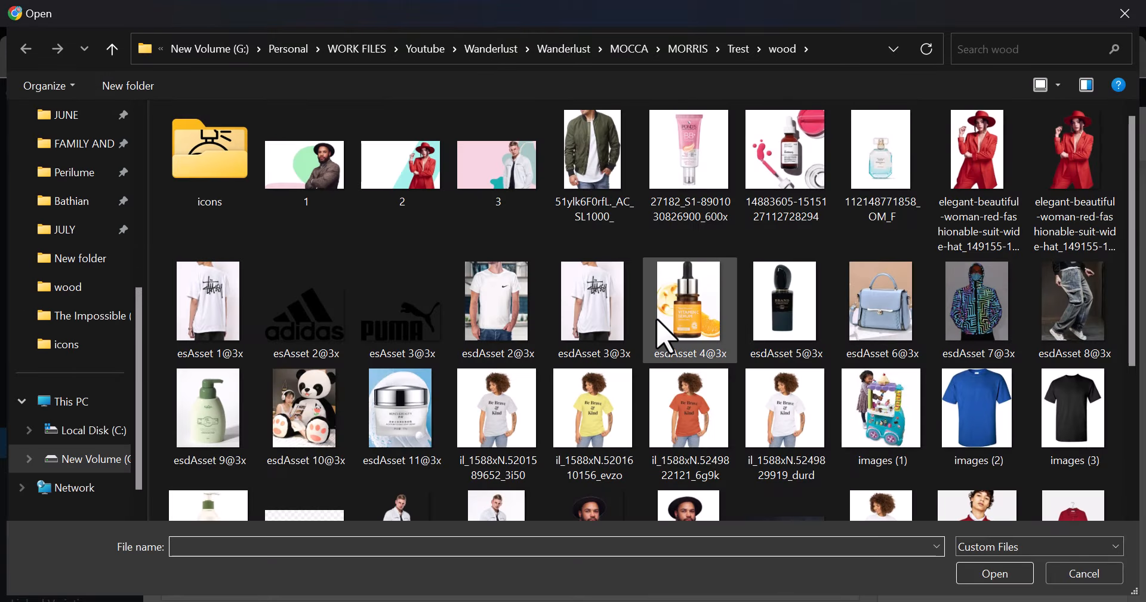
scroll(664, 330, "down", 3)
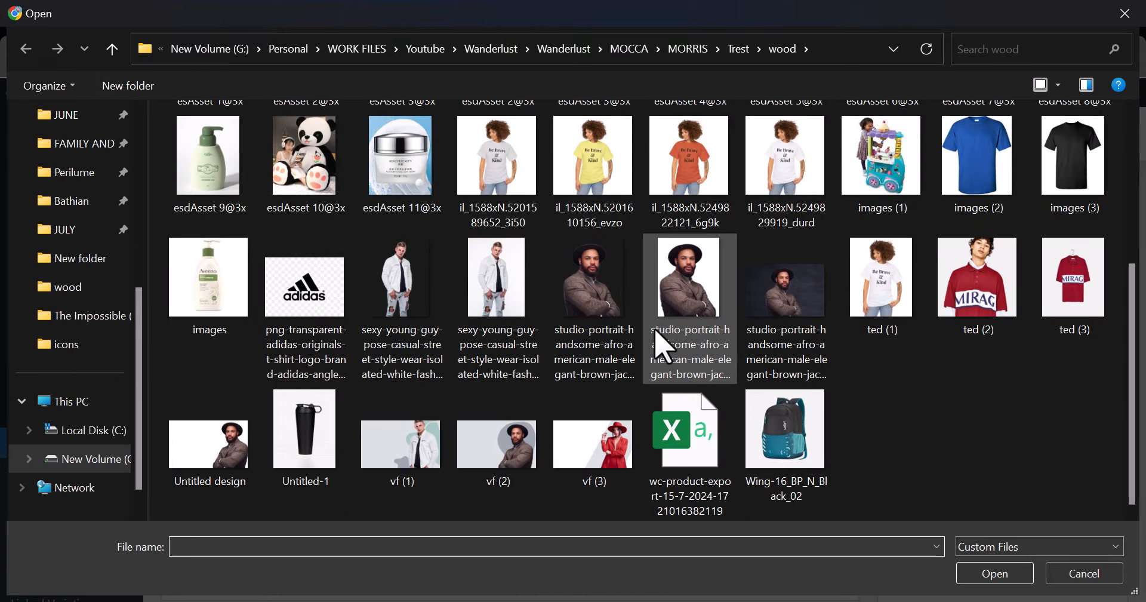
scroll(657, 332, "up", 3)
left_click(596, 312)
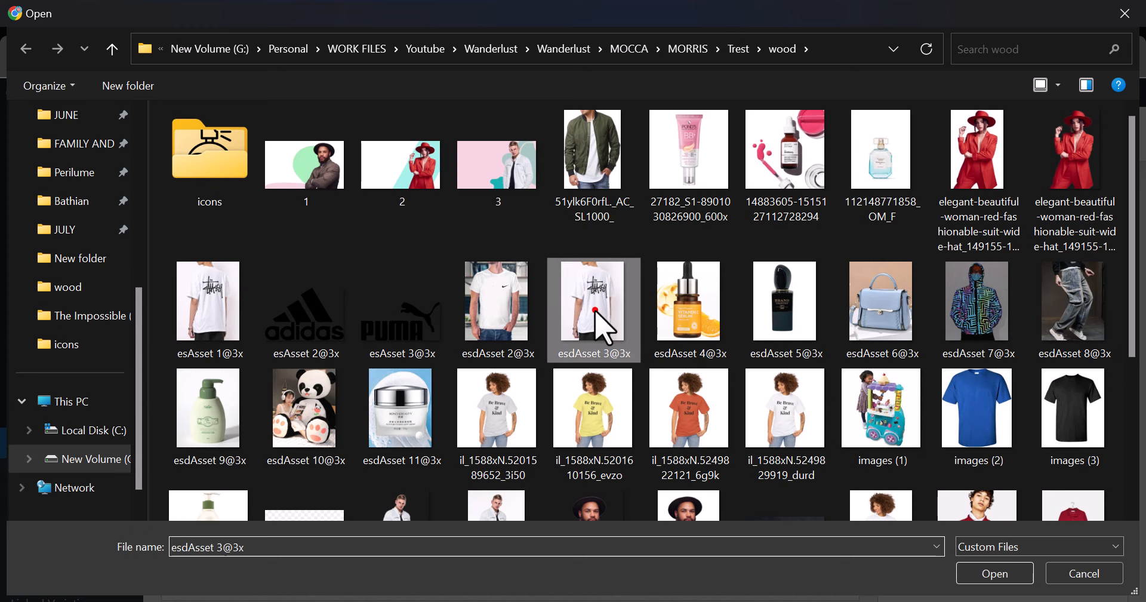
scroll(870, 392, "down", 3)
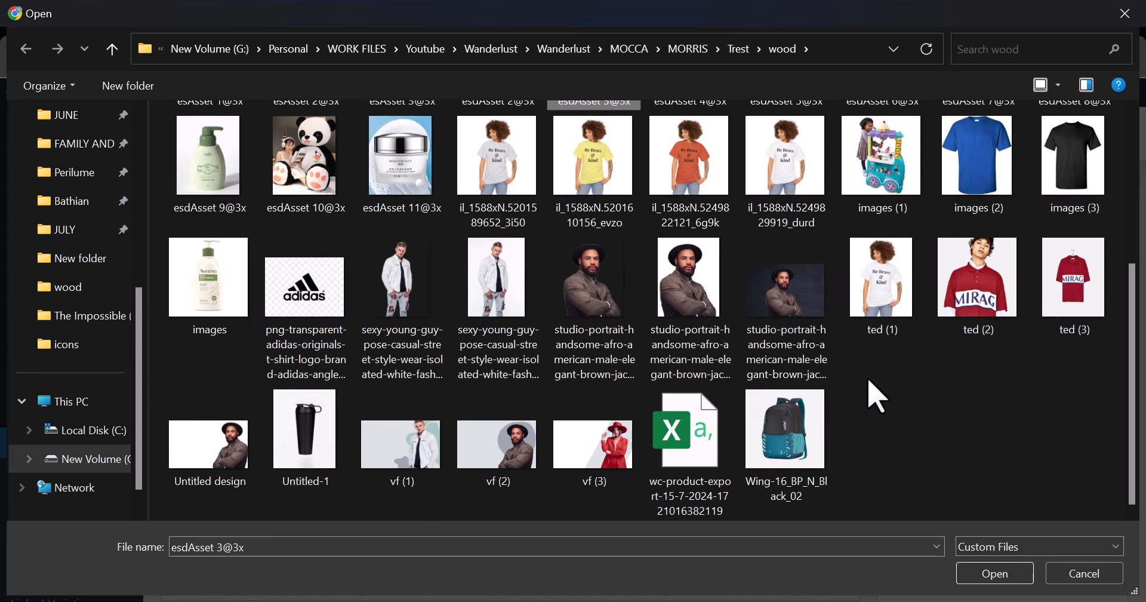
left_click(1078, 296)
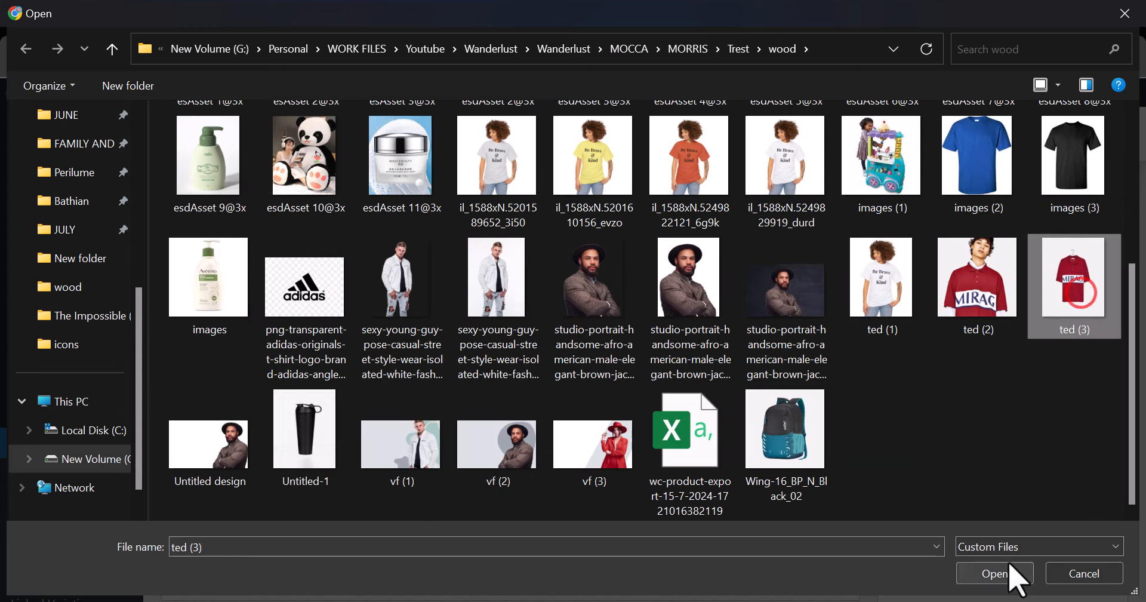
left_click(1059, 301)
left_click(996, 575)
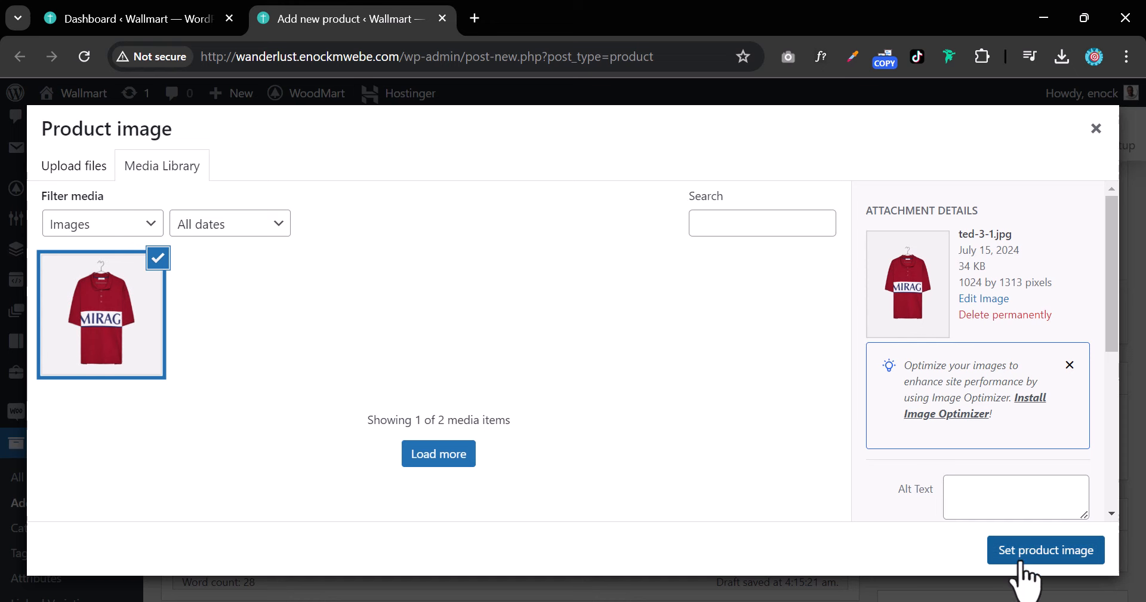
left_click(1013, 550)
Add the red MIRAG polo images from the media library to the product gallery: two model photos and two hanger shots.
scroll(980, 513, "down", 5)
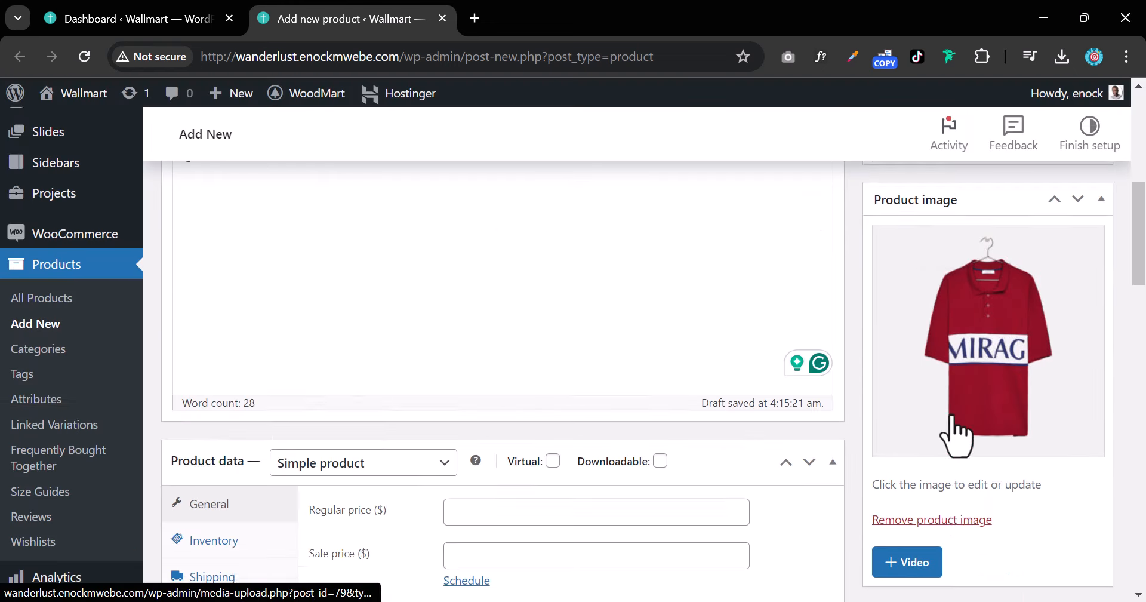
left_click(906, 571)
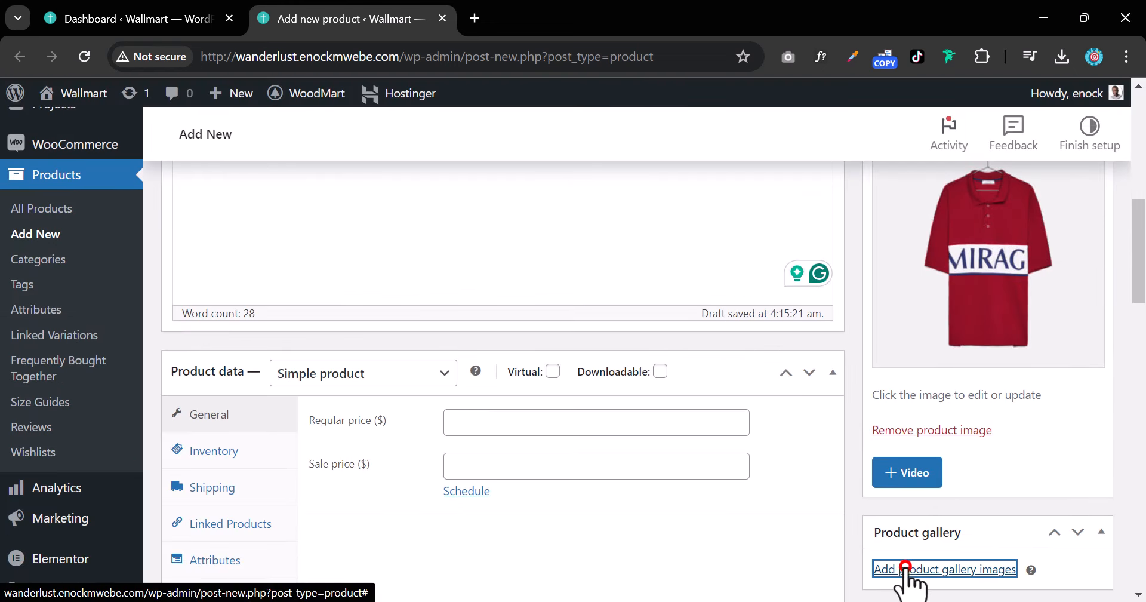
left_click(171, 169)
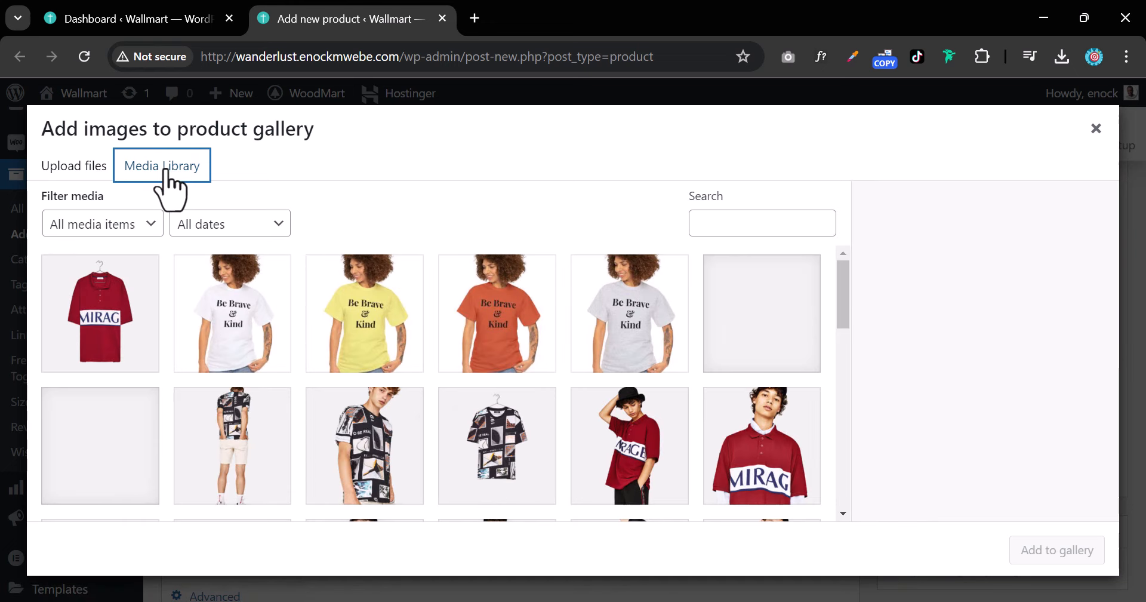
left_click(784, 472)
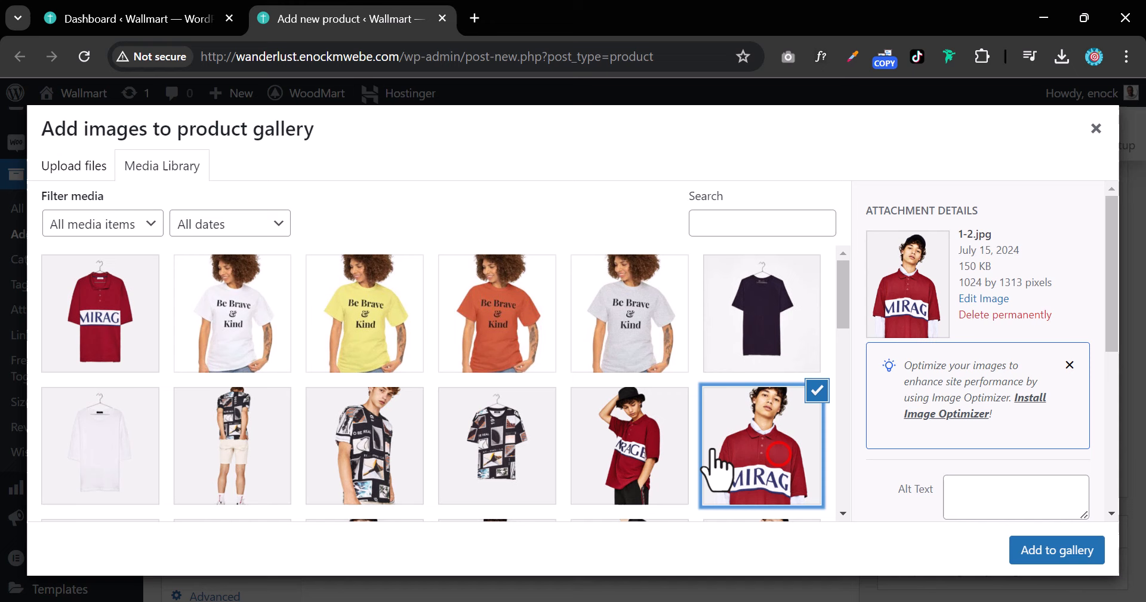
left_click(618, 445)
left_click(95, 311)
scroll(455, 384, "down", 3)
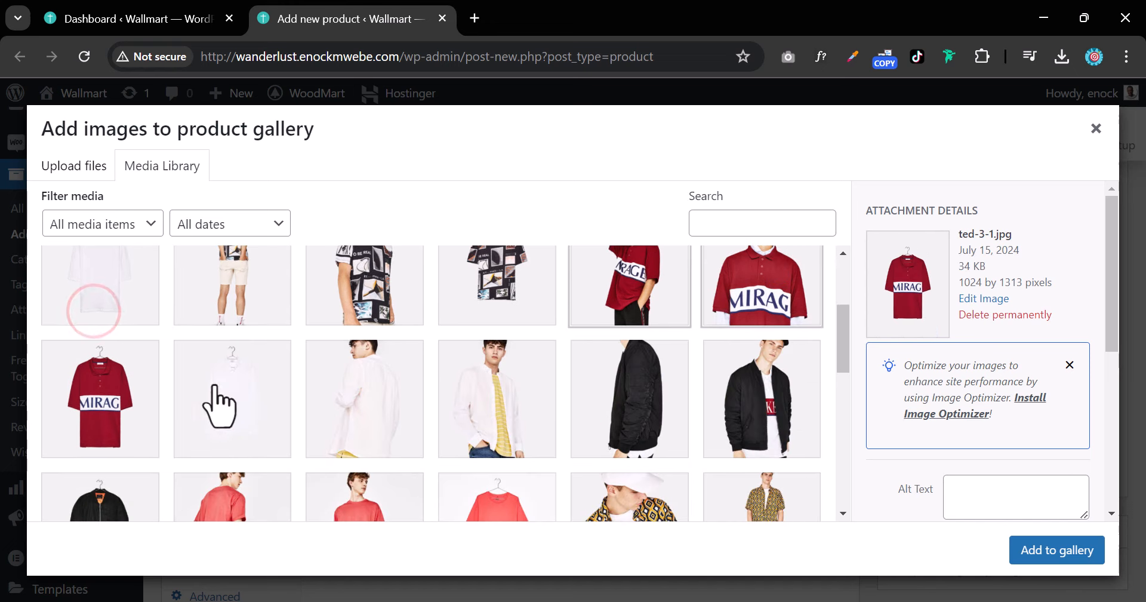
left_click(120, 406)
left_click(1051, 550)
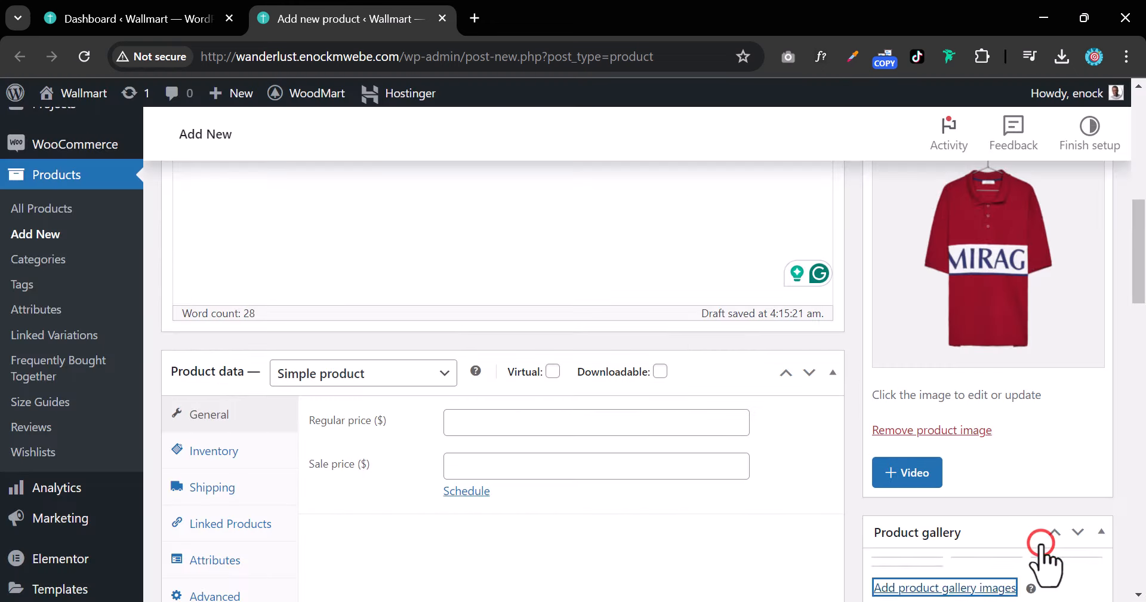
Publish the Men Round Neck Shirt product.
scroll(1009, 502, "down", 4)
scroll(975, 460, "up", 9)
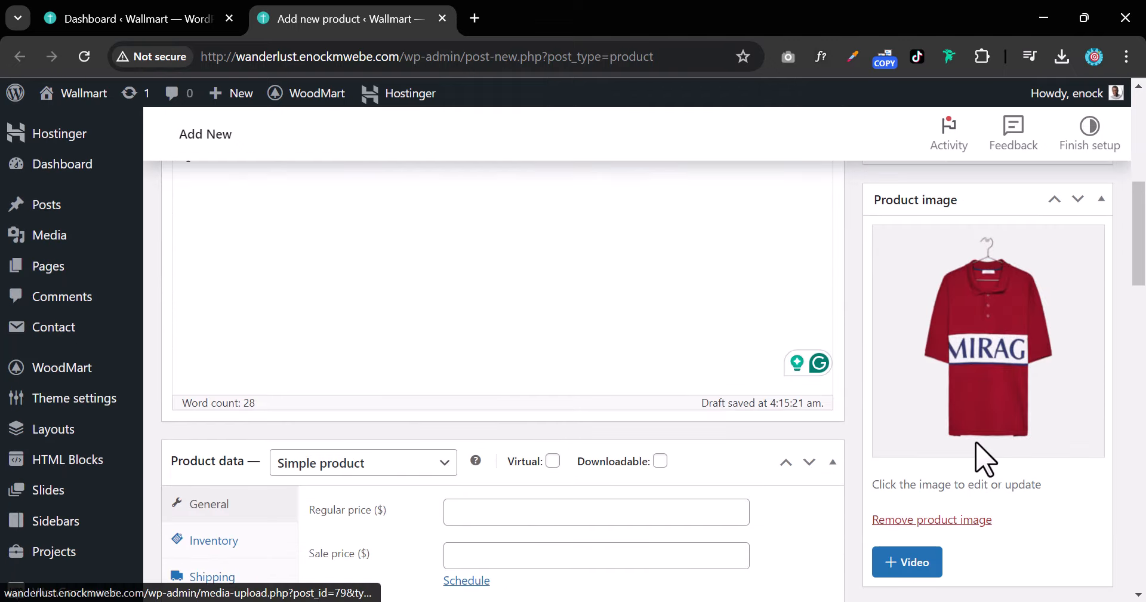
scroll(985, 466, "down", 3)
scroll(986, 487, "up", 5)
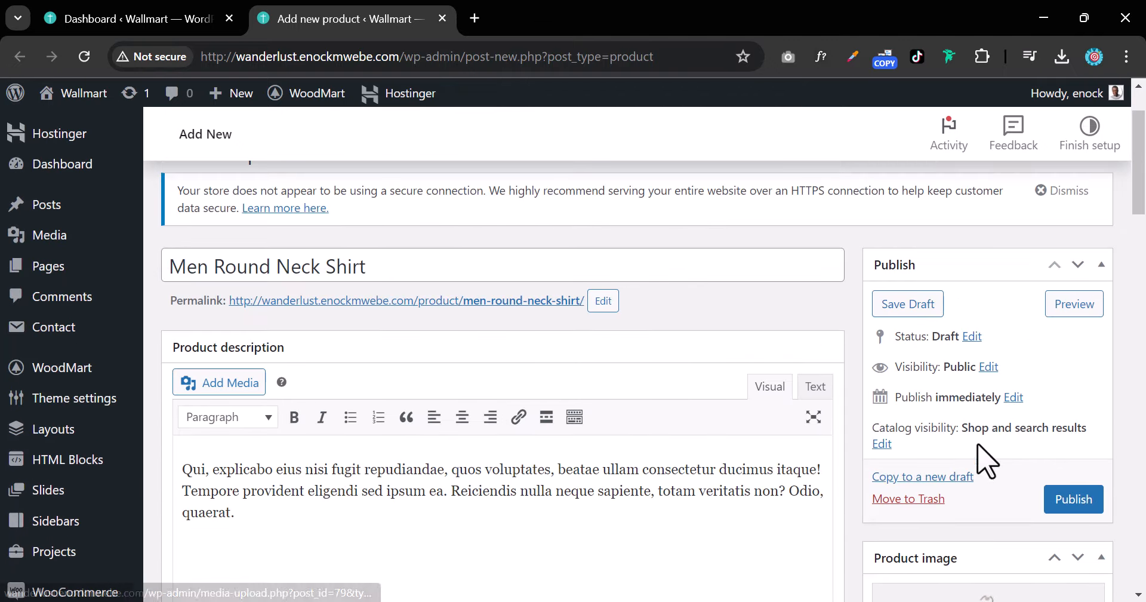
scroll(973, 486, "down", 2)
left_click(1054, 501)
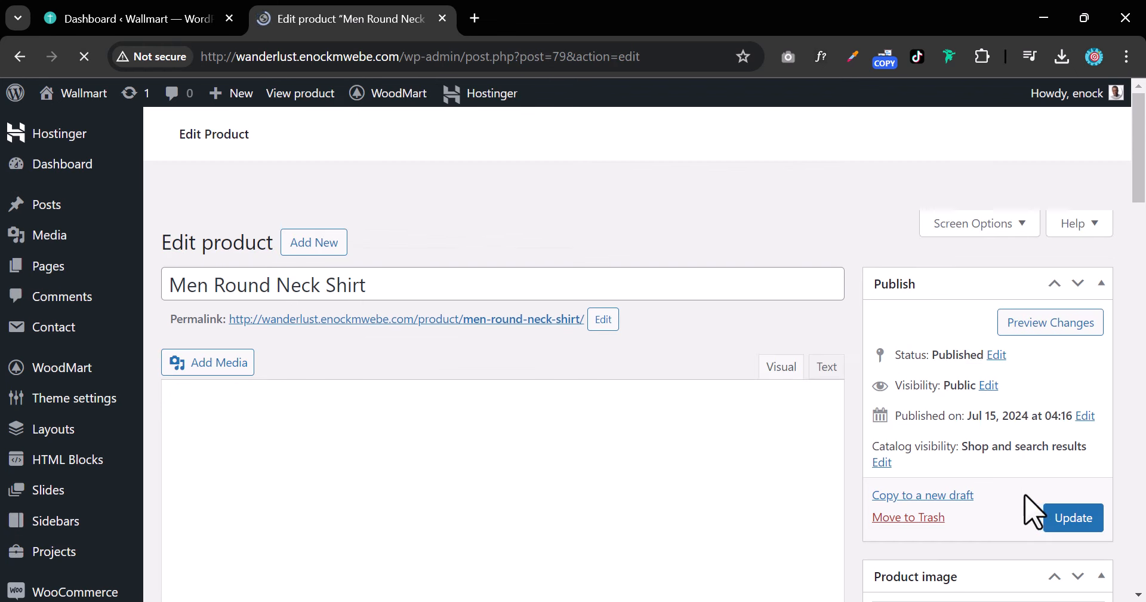
Open the product's permalink in a new browser tab and review its images, short description and details.
right_click(385, 325)
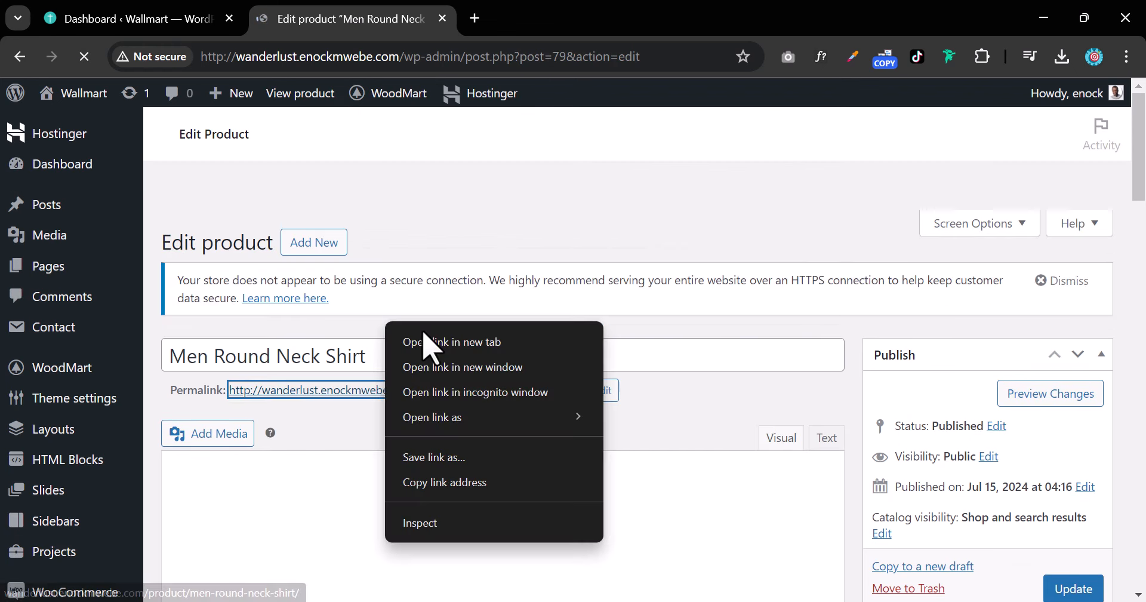
left_click(424, 339)
left_click(525, 31)
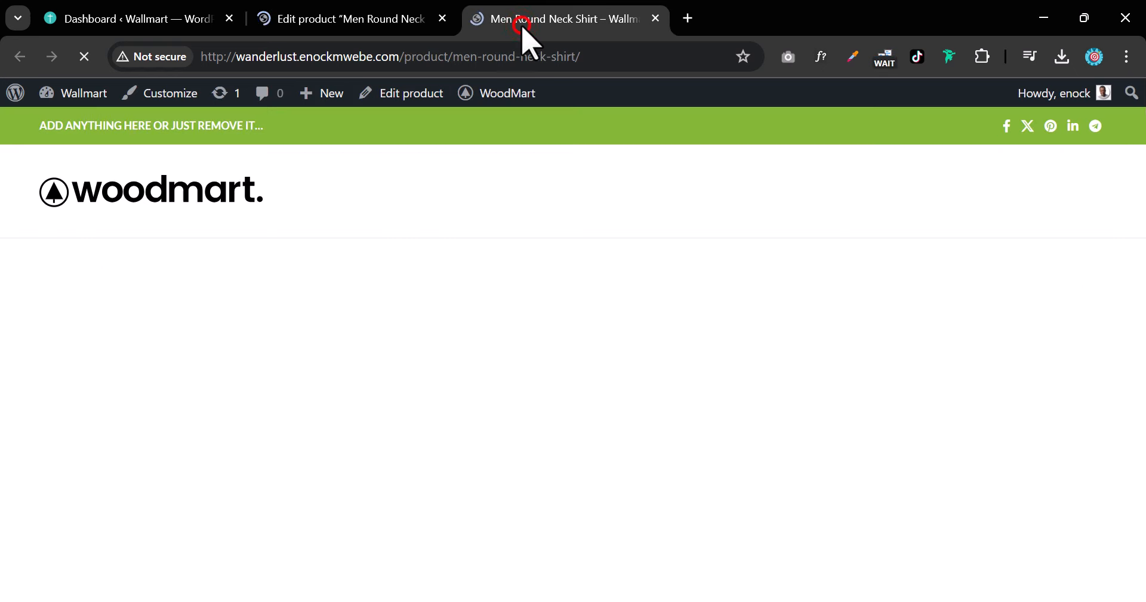
scroll(686, 294, "down", 3)
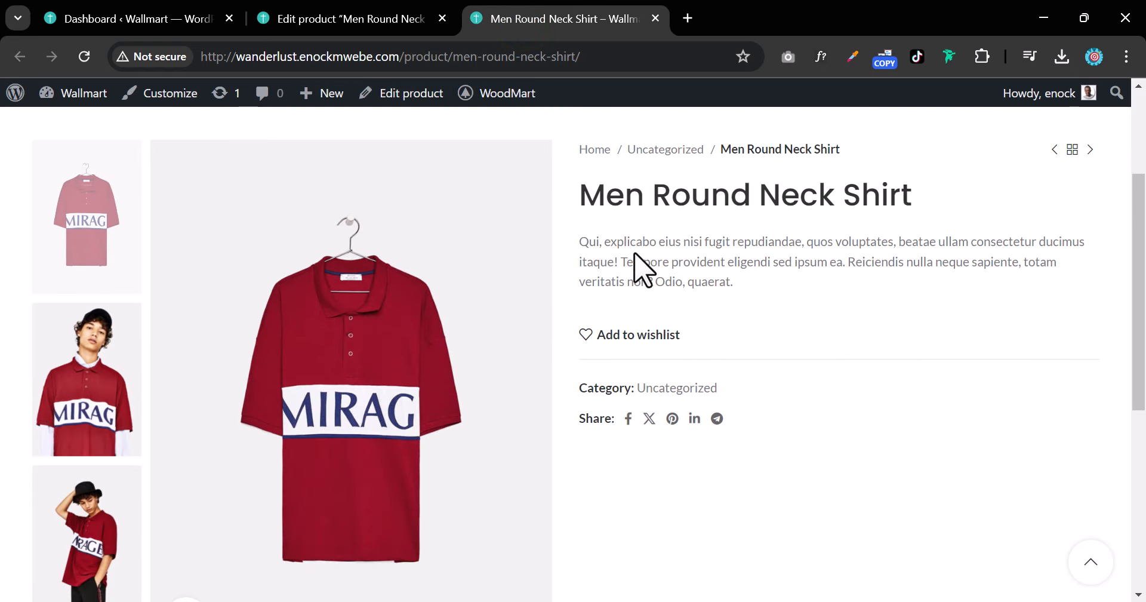
scroll(651, 311, "down", 3)
scroll(714, 218, "up", 5)
Set the product's regular price to $50 and update the product.
left_click(352, 14)
scroll(423, 401, "down", 14)
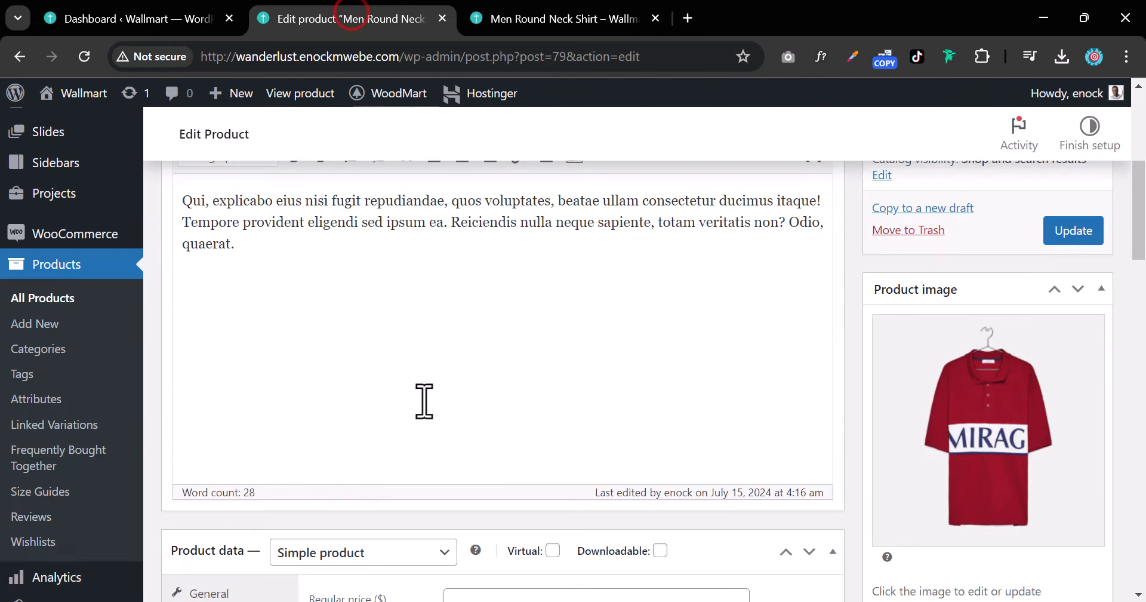
left_click(475, 332)
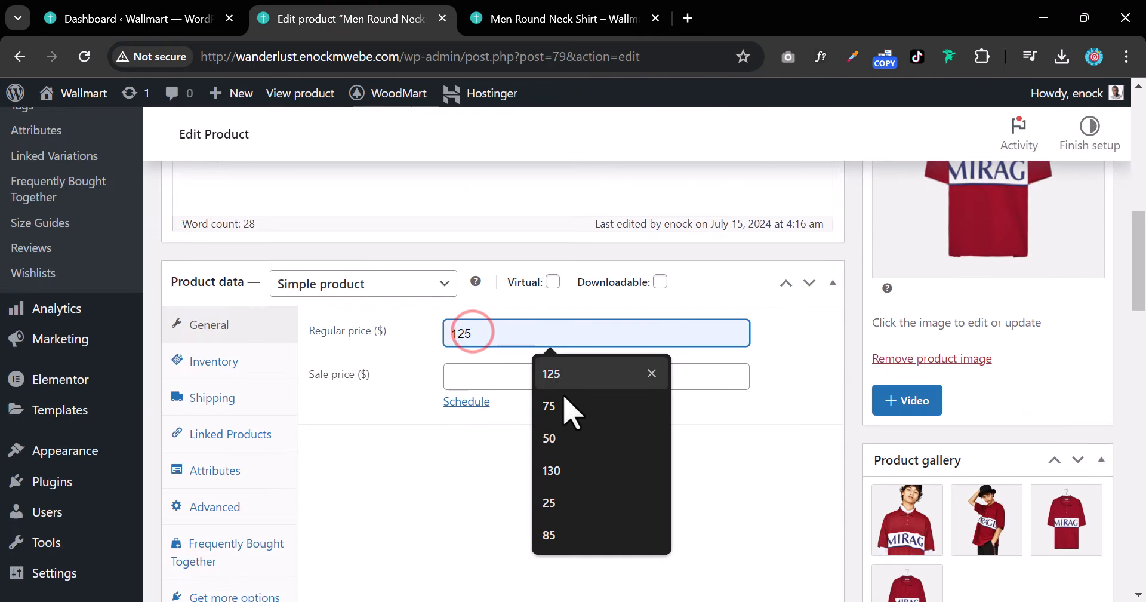
left_click(578, 440)
scroll(1015, 412, "up", 15)
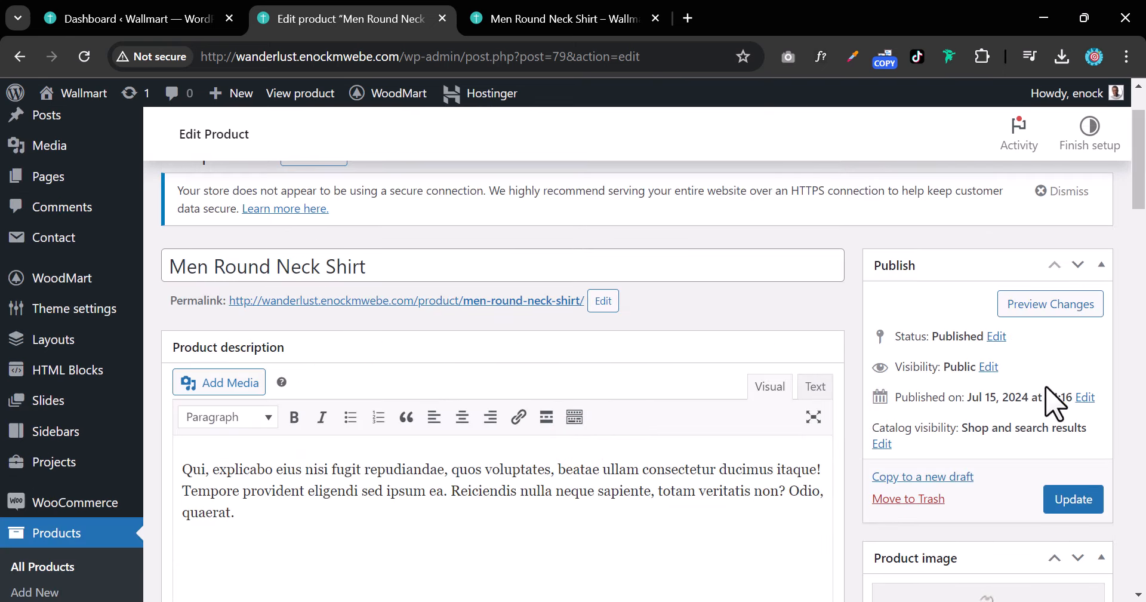
left_click(1070, 497)
Reload the live Men Round Neck Shirt page and check its price, add-to-cart option and description.
left_click(547, 24)
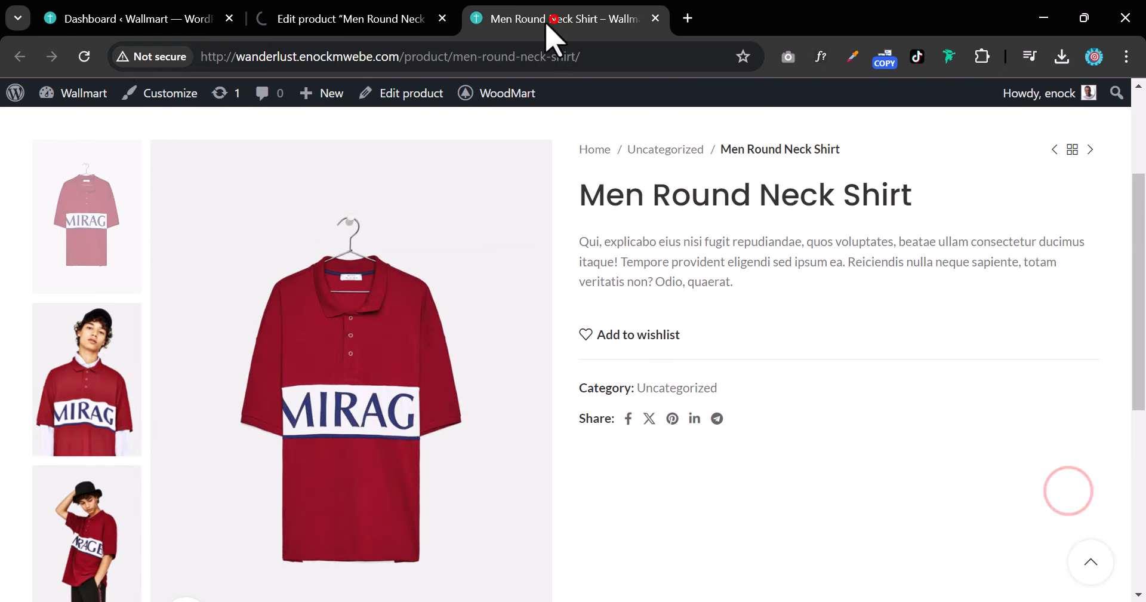
left_click(87, 61)
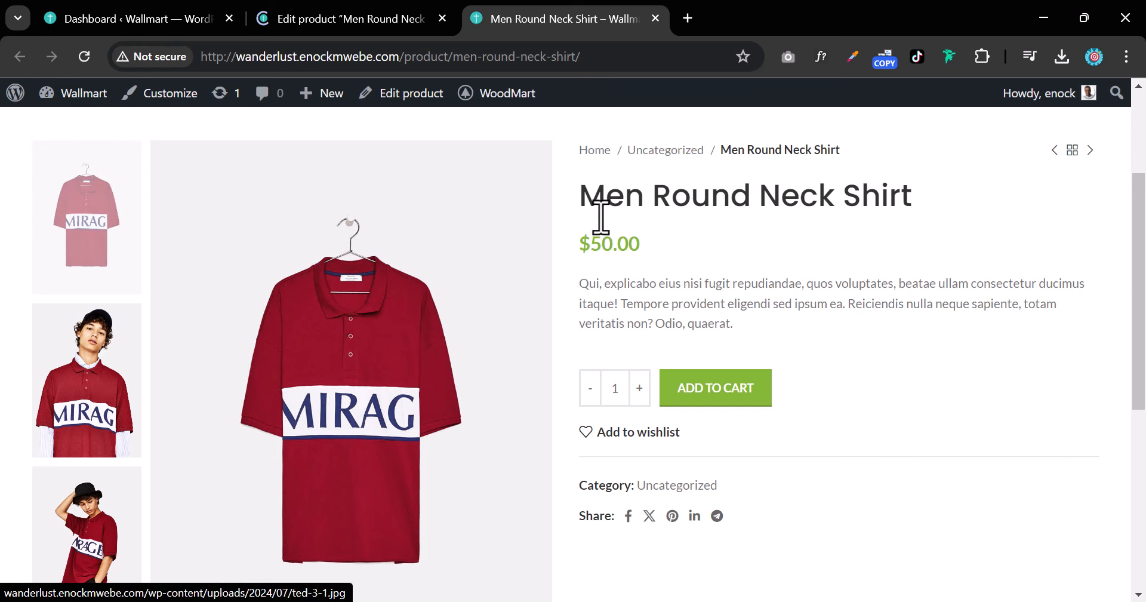
scroll(686, 489, "down", 2)
scroll(687, 482, "down", 4)
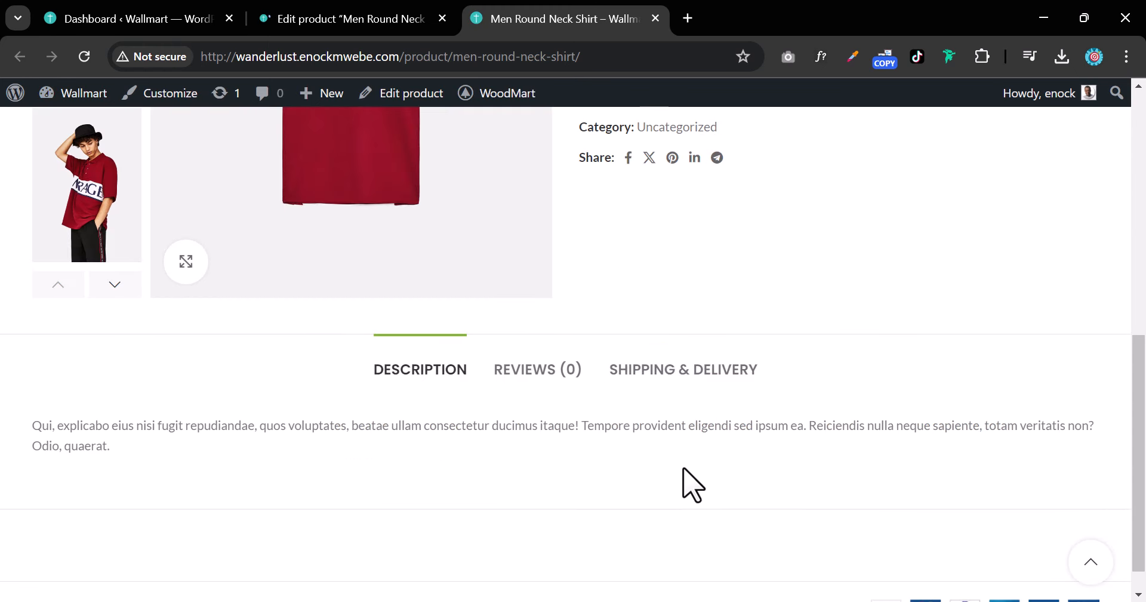
scroll(691, 481, "up", 3)
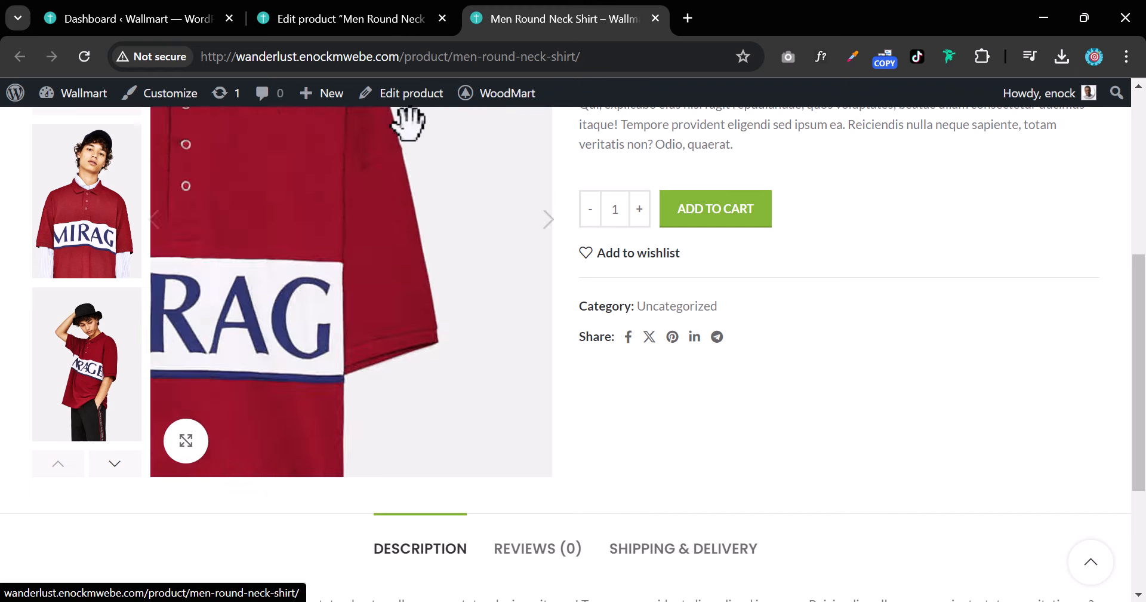
Open the product categories page from the dashboard in a new browser tab and close the live product page.
left_click(331, 30)
left_click(95, 20)
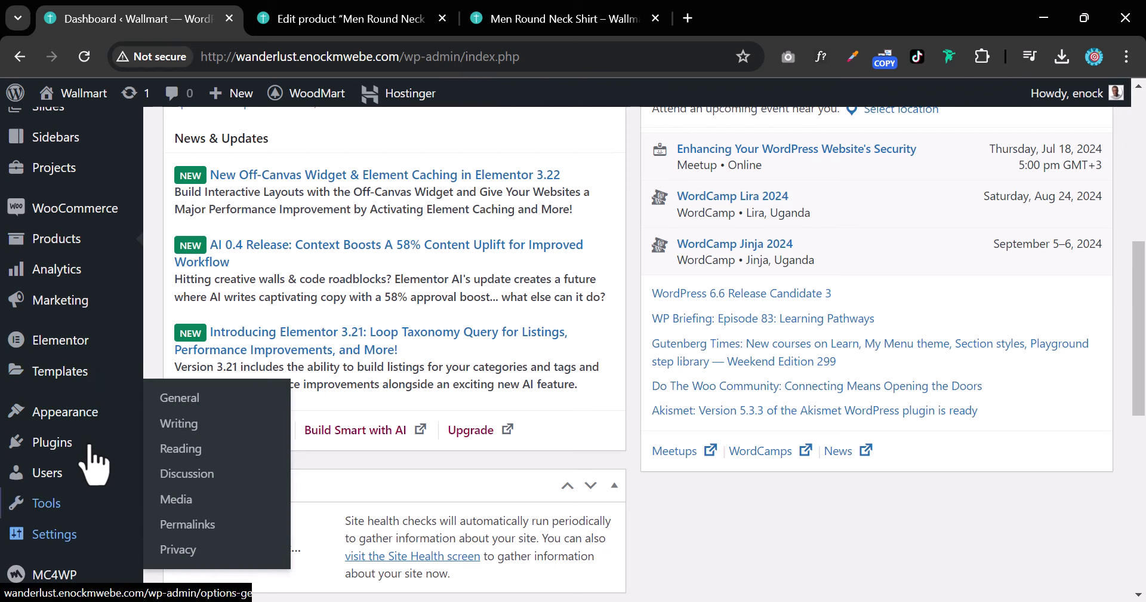
mouse_move(103, 251)
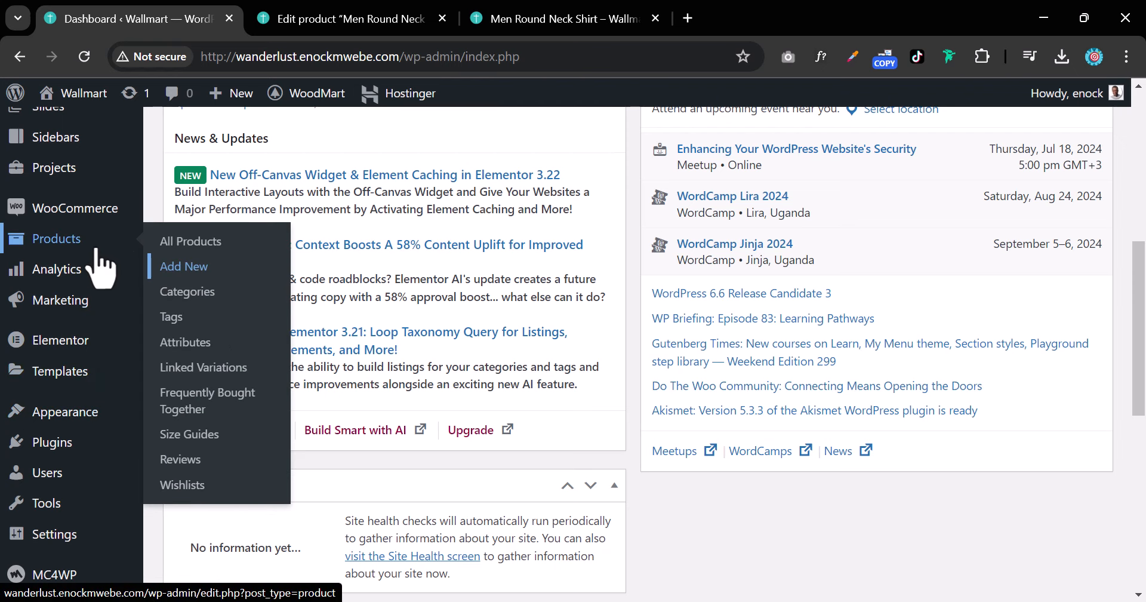
right_click(165, 298)
left_click(197, 313)
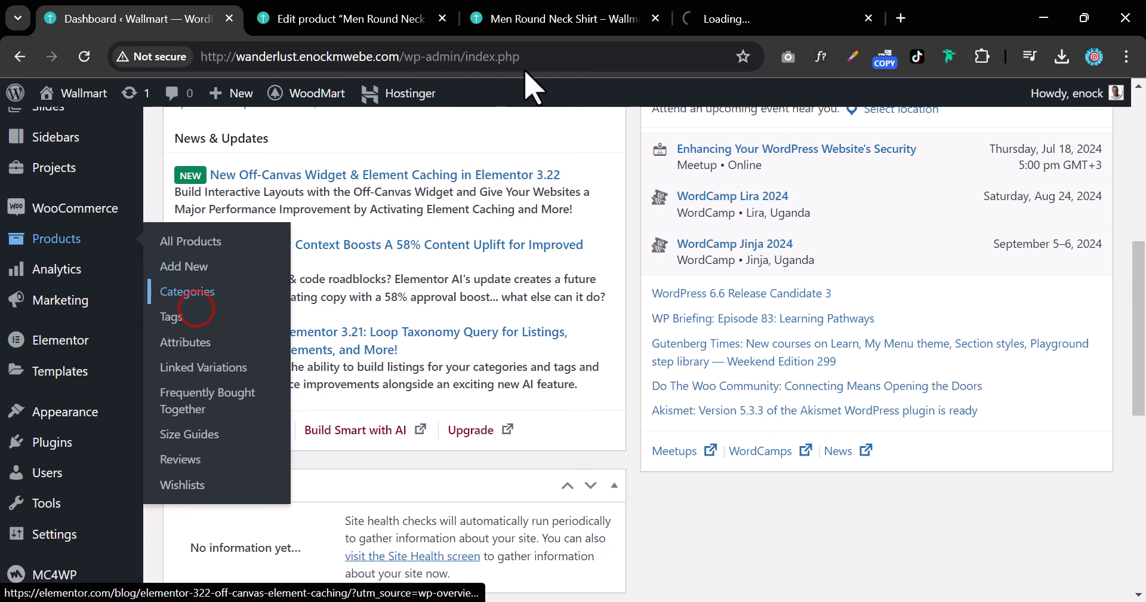
left_click(544, 21)
left_click(655, 18)
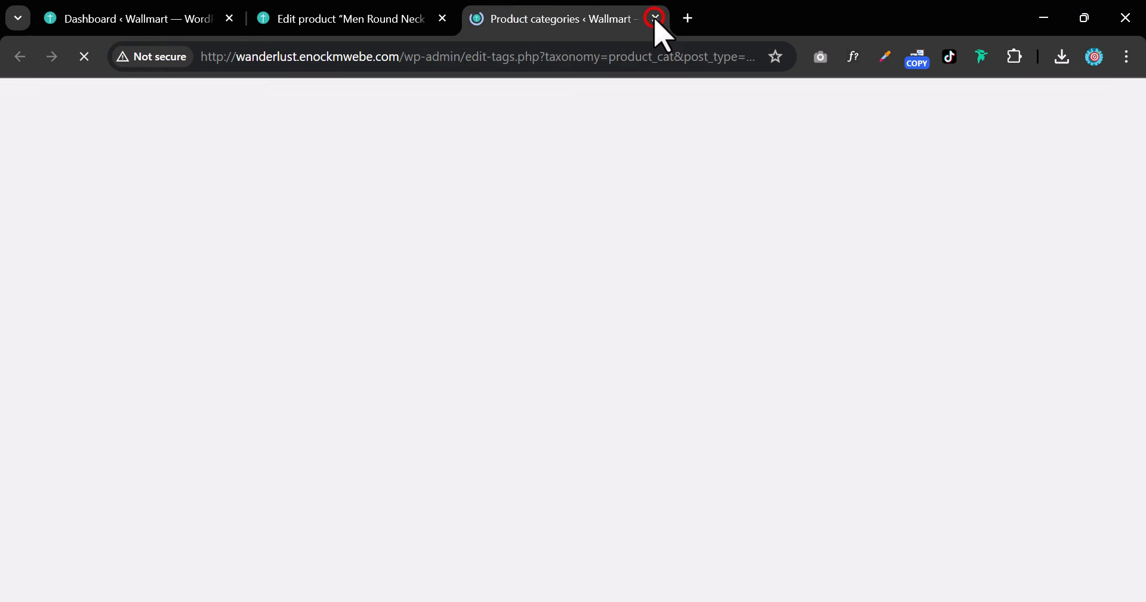
Look through the existing product categories and enter "Men Roundneck Shirts" as the name of a new category.
scroll(652, 346, "down", 1)
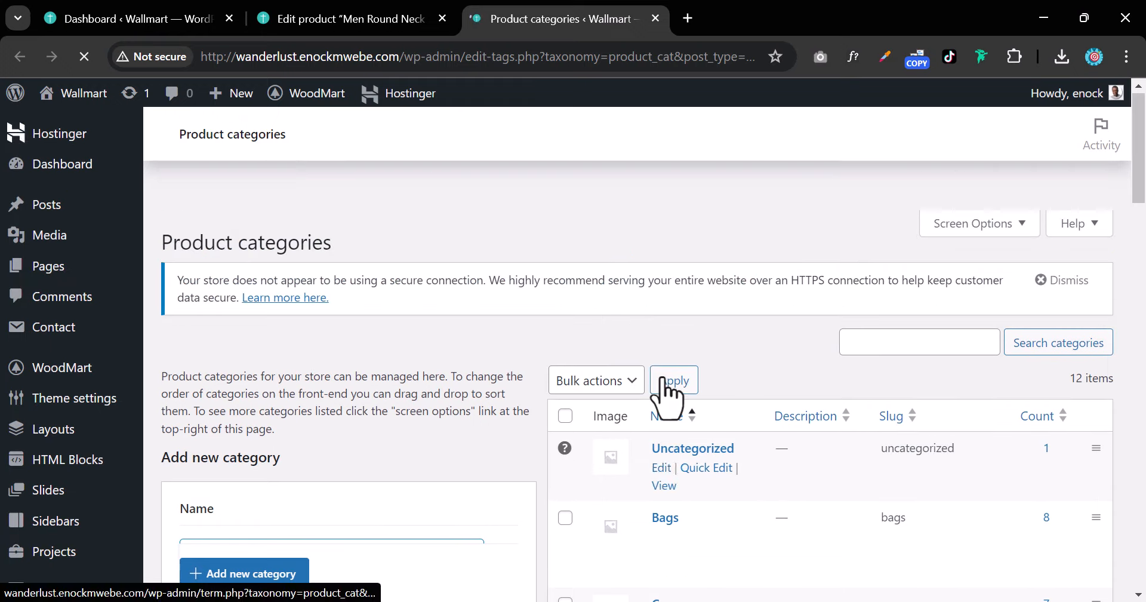
scroll(673, 406, "down", 12)
scroll(673, 409, "down", 3)
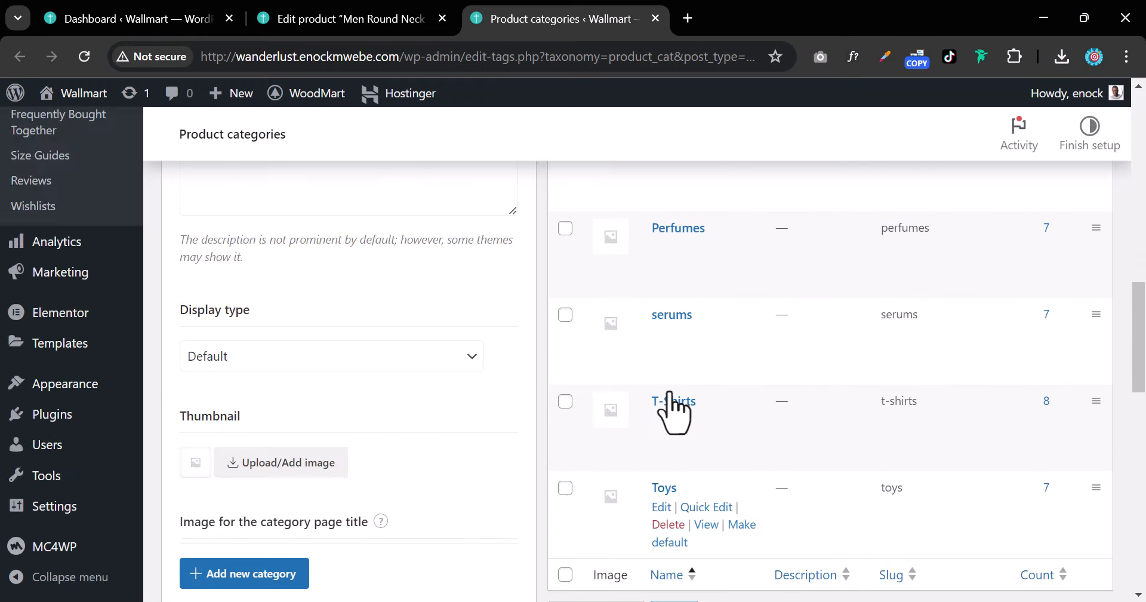
scroll(673, 406, "up", 7)
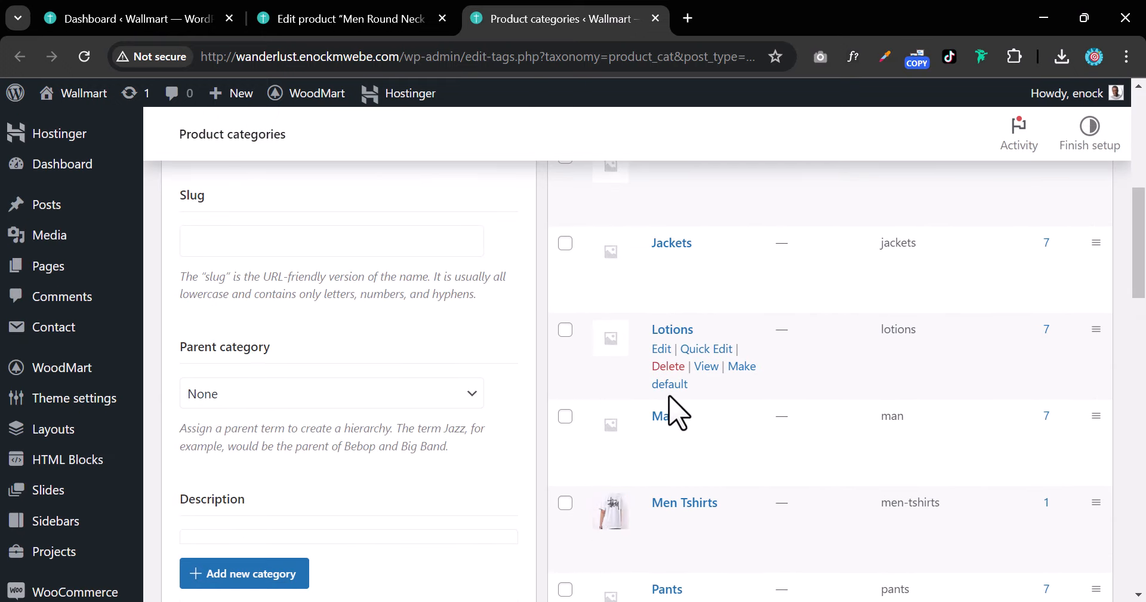
scroll(668, 402, "up", 6)
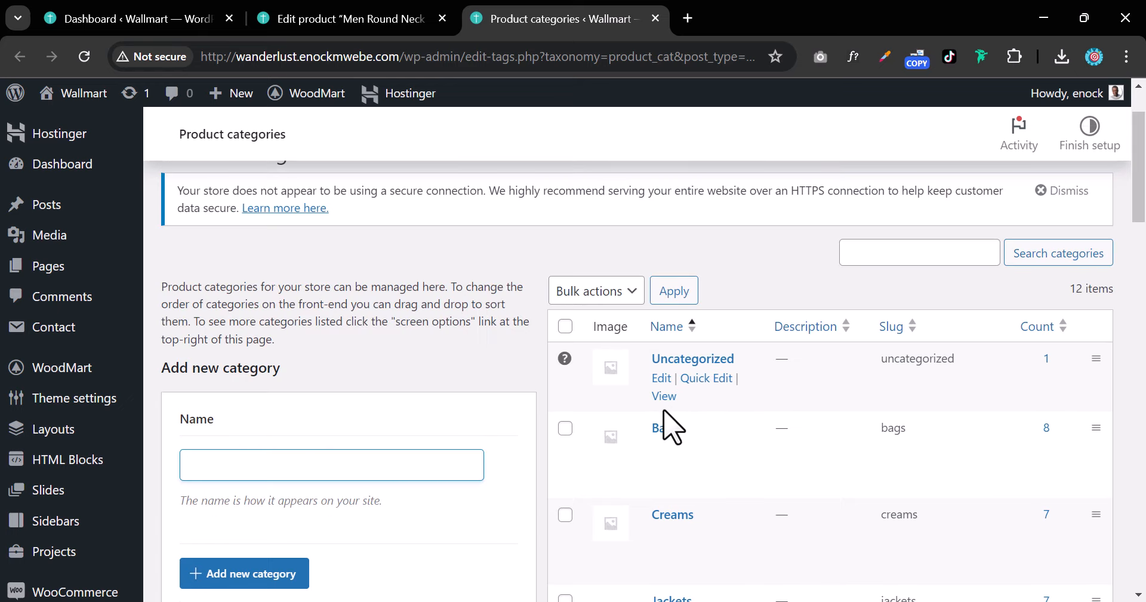
left_click(249, 465)
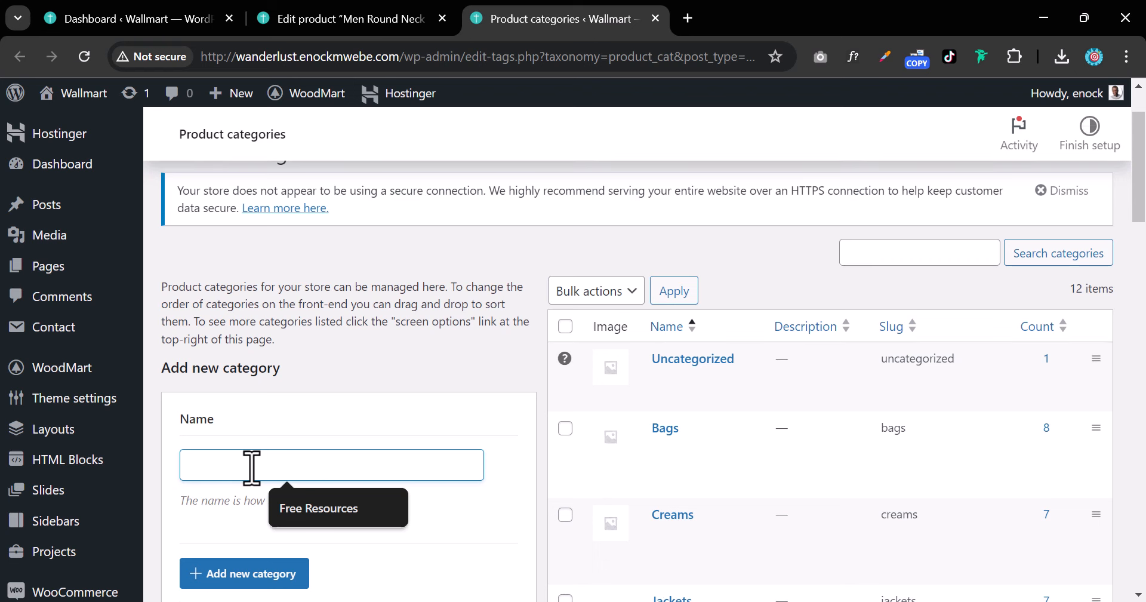
type("Men Round eck Shirts")
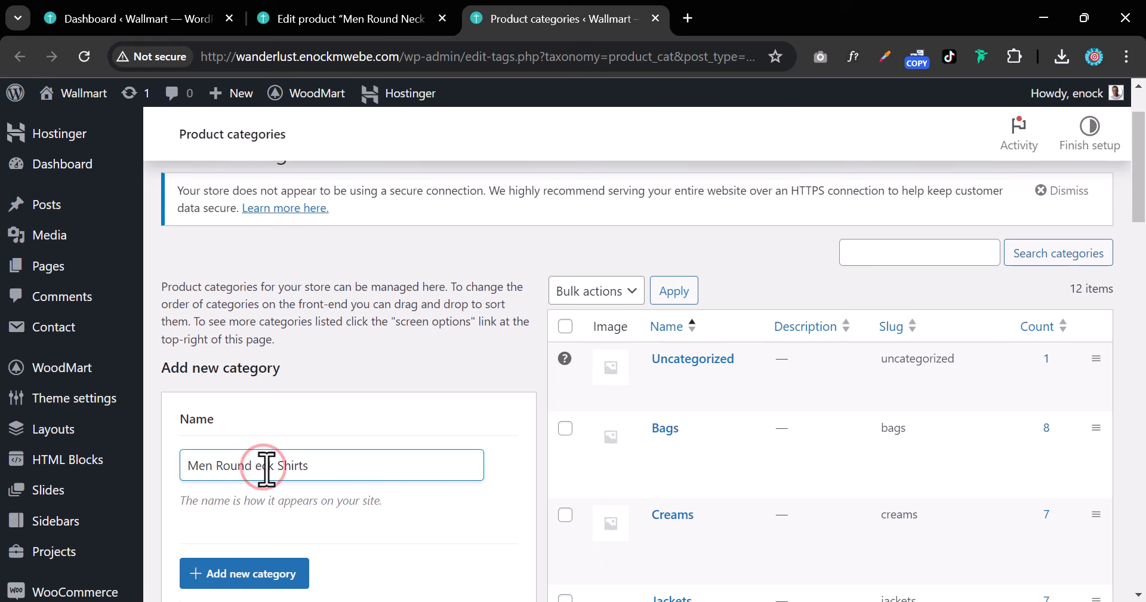
key("BackSpace")
key("BackSpace")
scroll(267, 465, "down", 7)
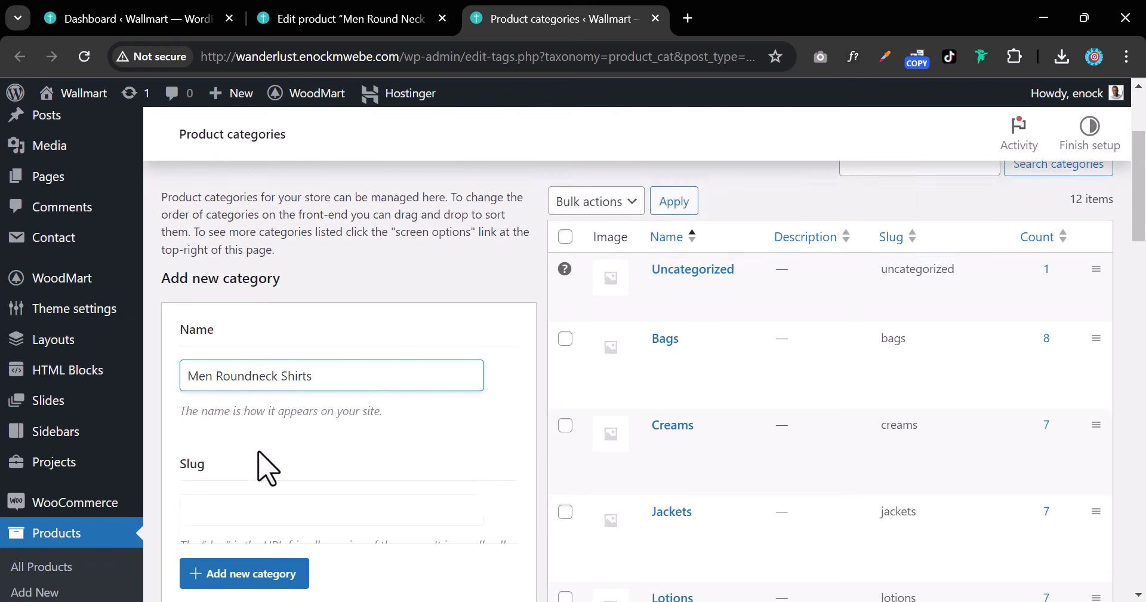
scroll(281, 412, "down", 9)
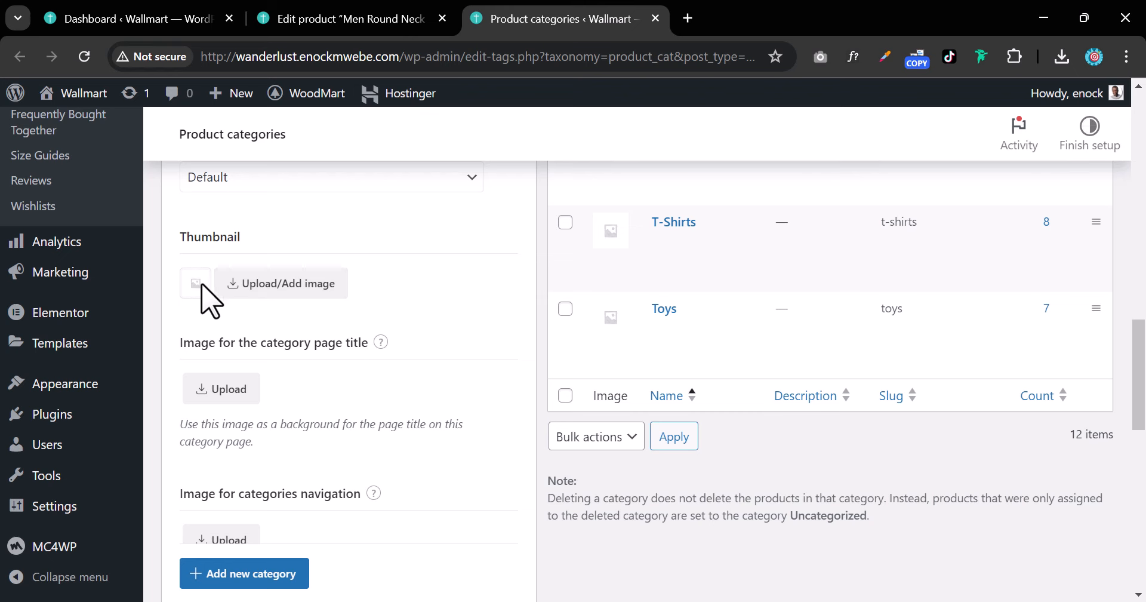
scroll(210, 301, "up", 1)
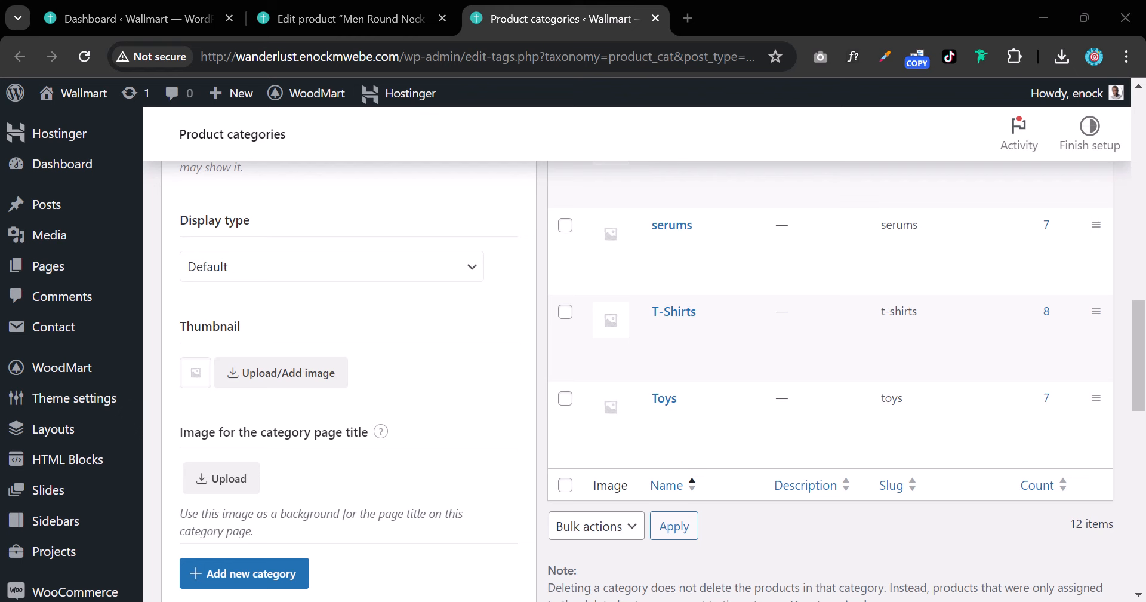
Open the Tuto demo store's homepage in a new browser tab and go to its Featured Categories section.
left_click(688, 19)
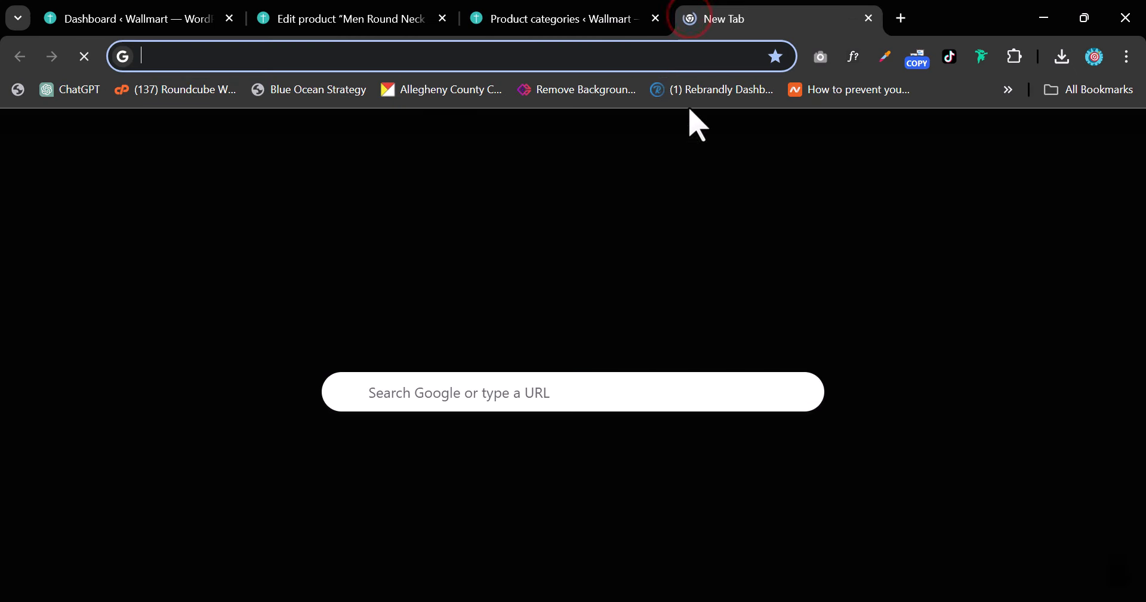
right_click(657, 57)
left_click(734, 234)
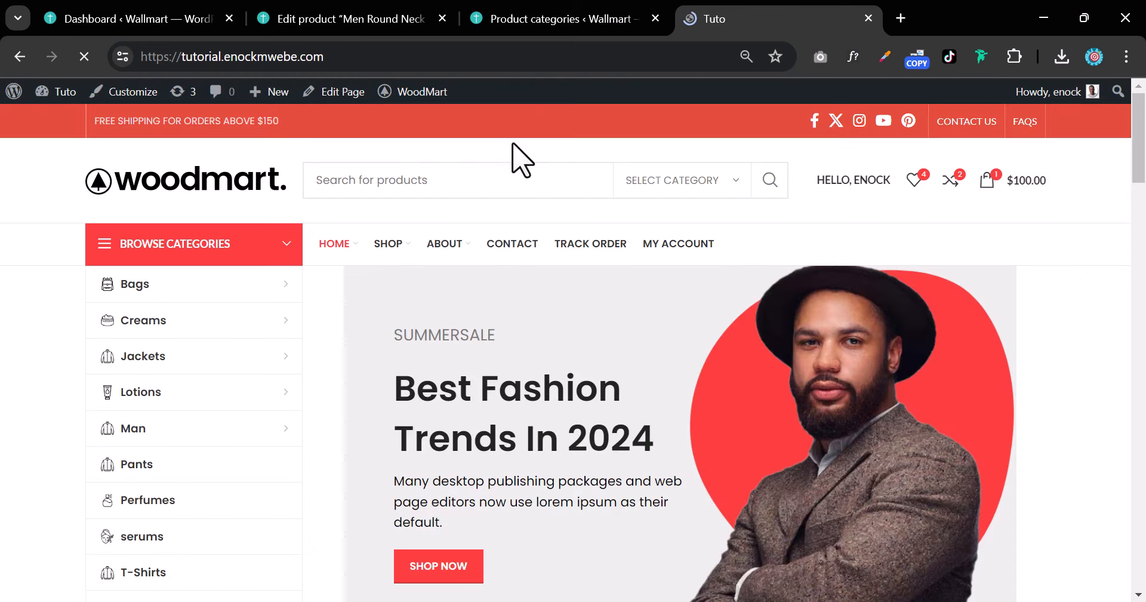
scroll(604, 269, "down", 10)
scroll(608, 290, "up", 2)
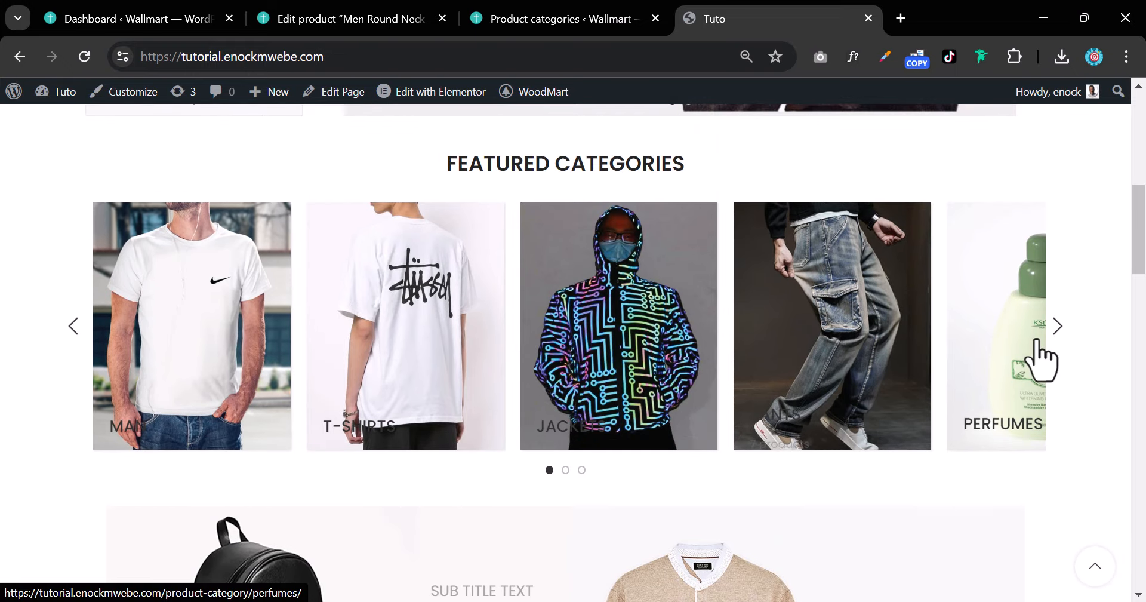
Browse the Featured Categories carousel forwards and backwards to examine how the category thumbnails and names are displayed.
left_click(1061, 325)
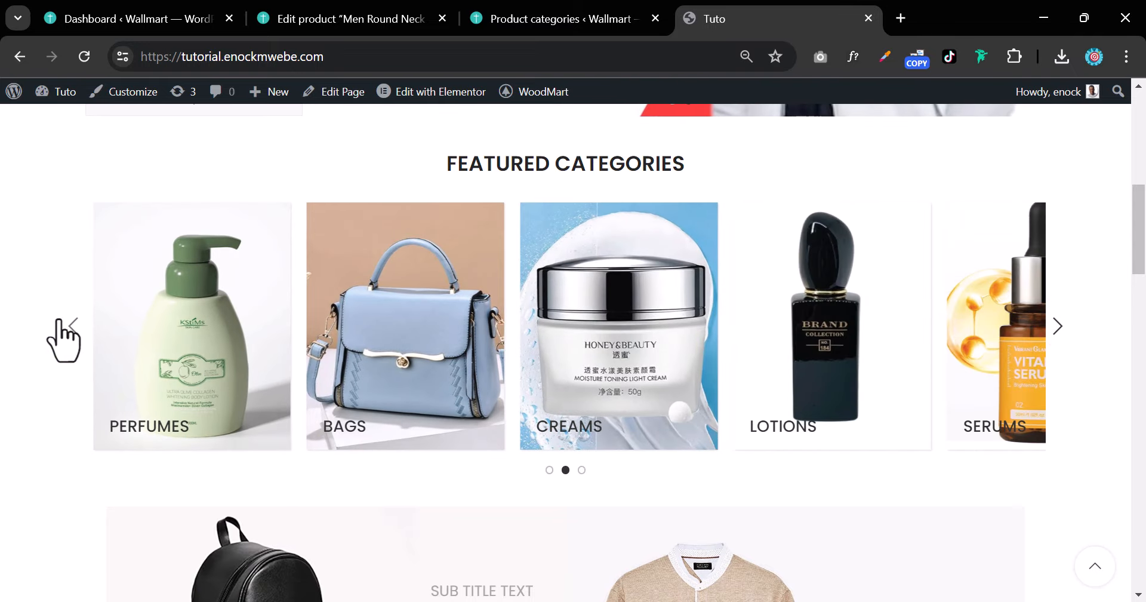
left_click(70, 327)
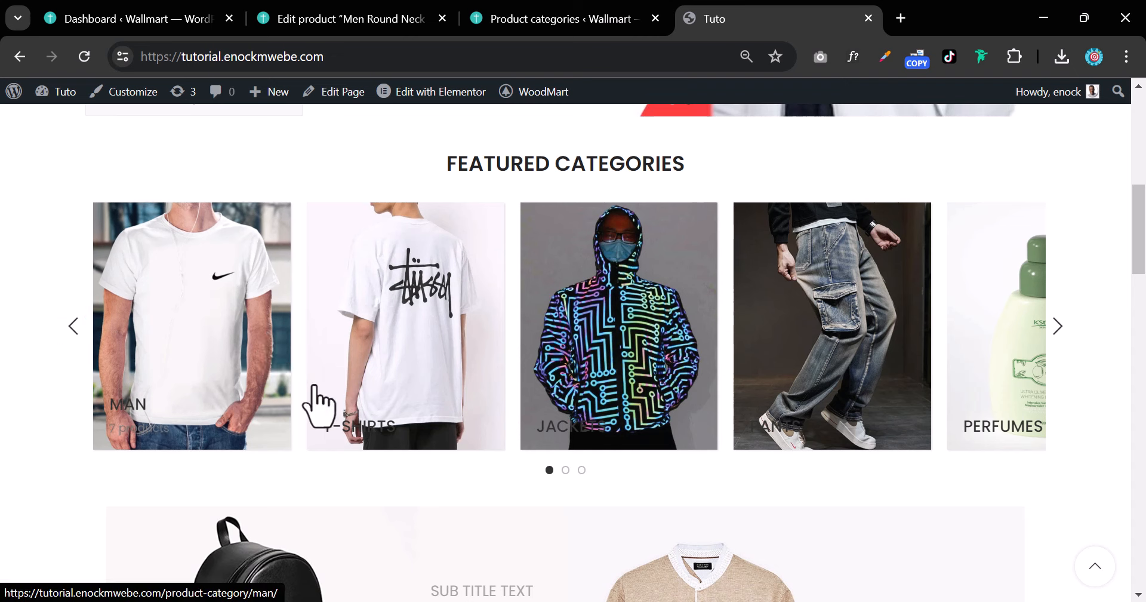
left_click(1067, 327)
left_click(1065, 326)
left_click(1066, 326)
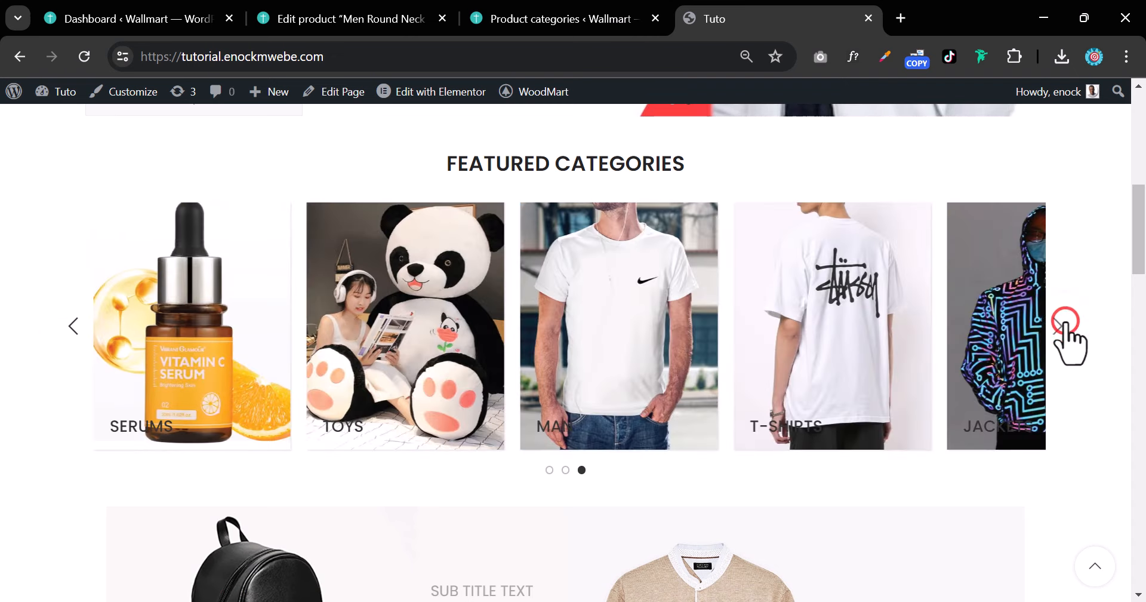
left_click(1066, 325)
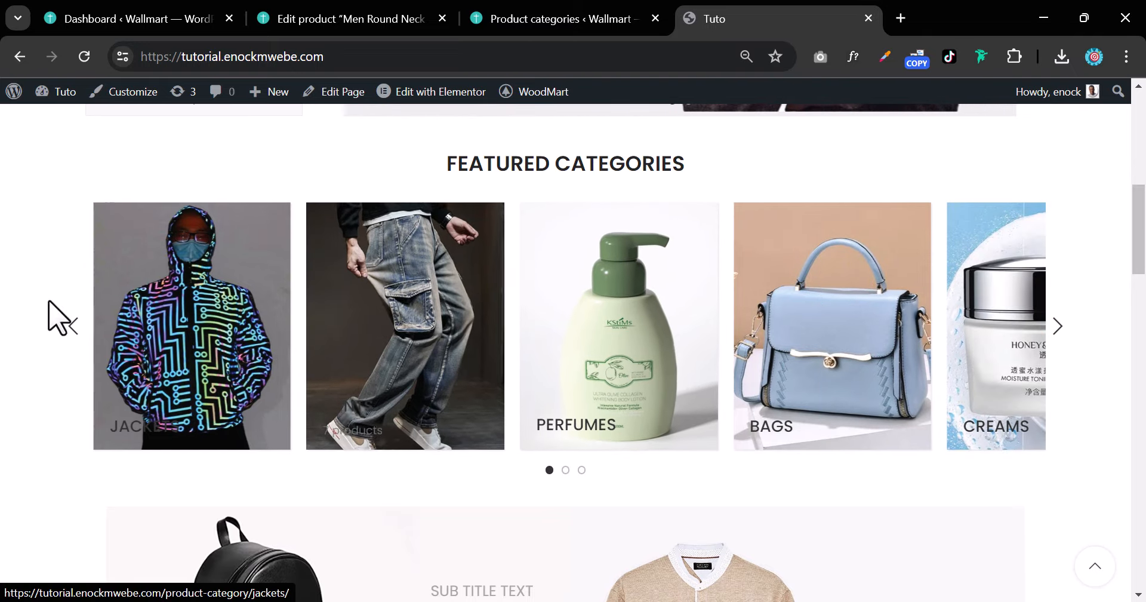
left_click(68, 329)
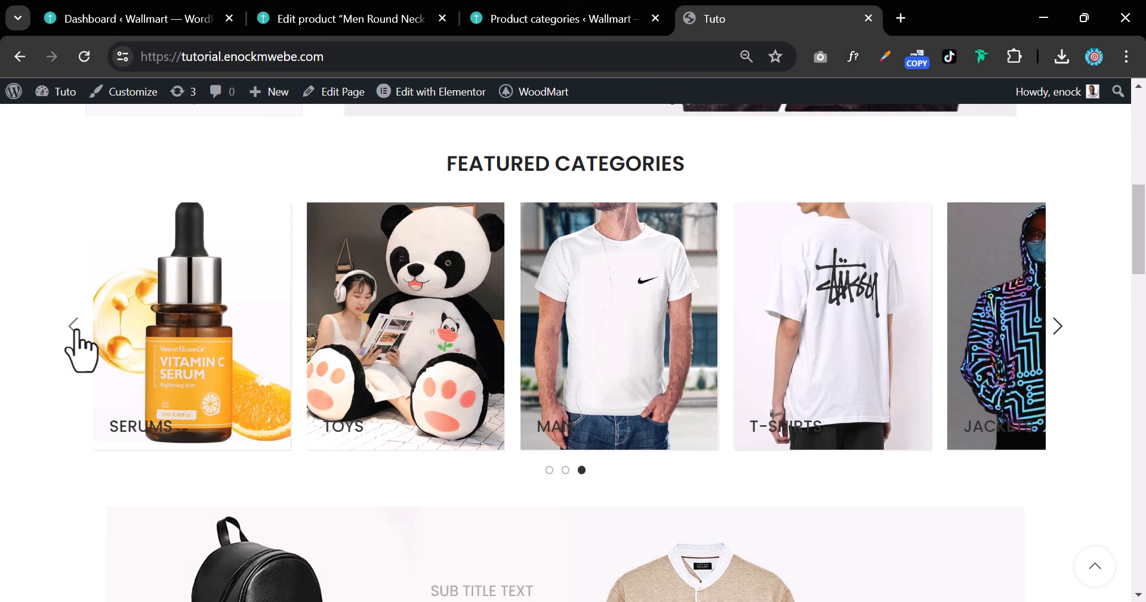
left_click(73, 326)
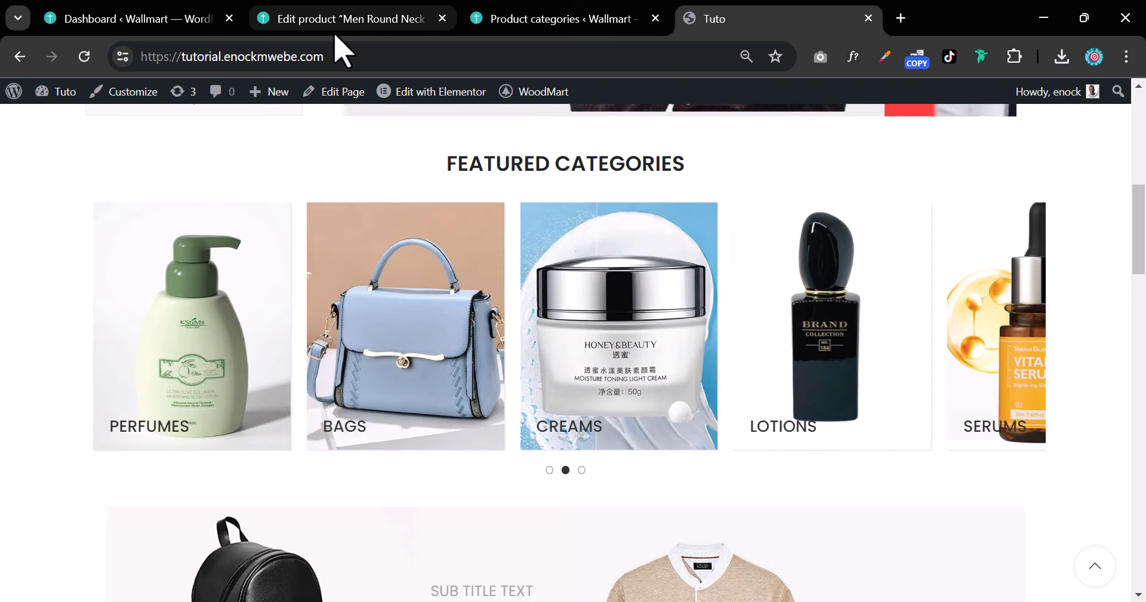
Return to the product categories page and bring up the media library for the new category's thumbnail.
left_click(525, 18)
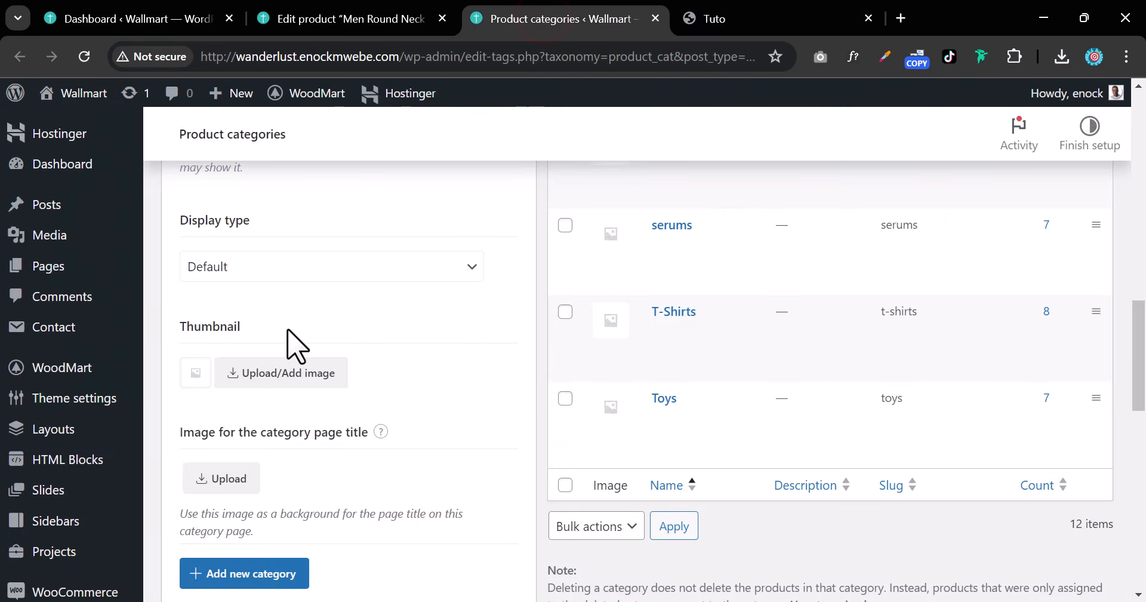
scroll(276, 388, "up", 1)
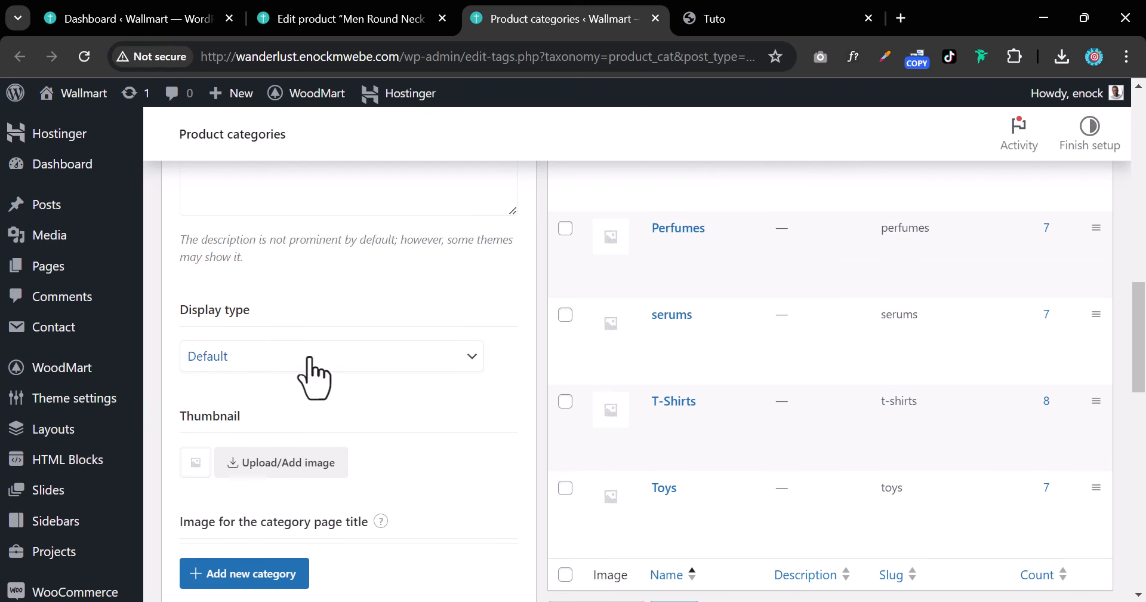
scroll(310, 364, "down", 3)
left_click(265, 284)
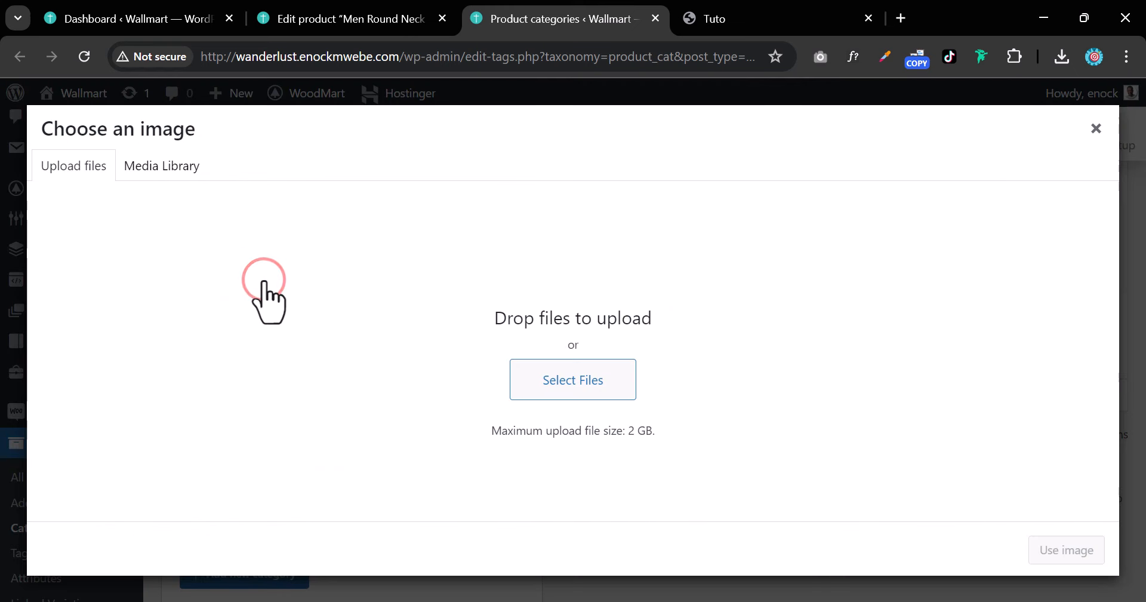
left_click(172, 172)
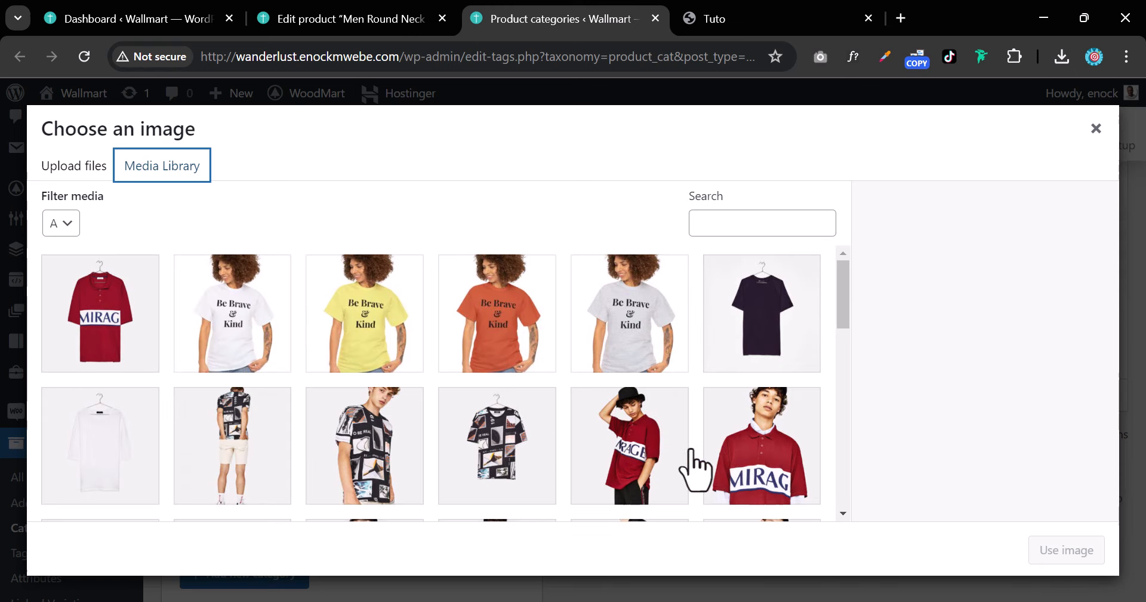
scroll(734, 433, "down", 5)
scroll(735, 430, "up", 2)
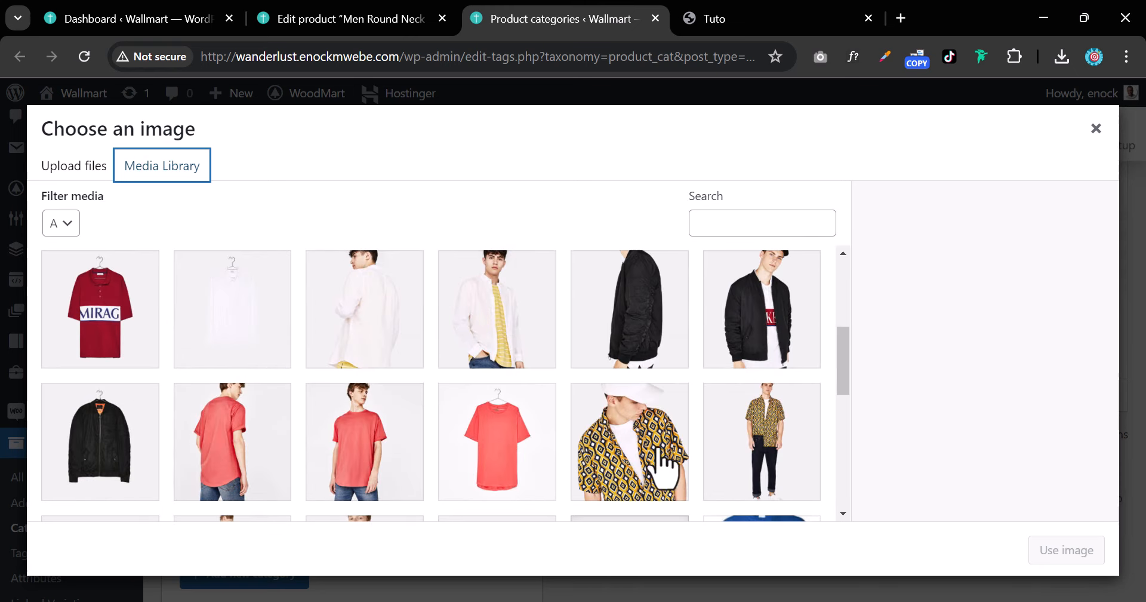
left_click(610, 468)
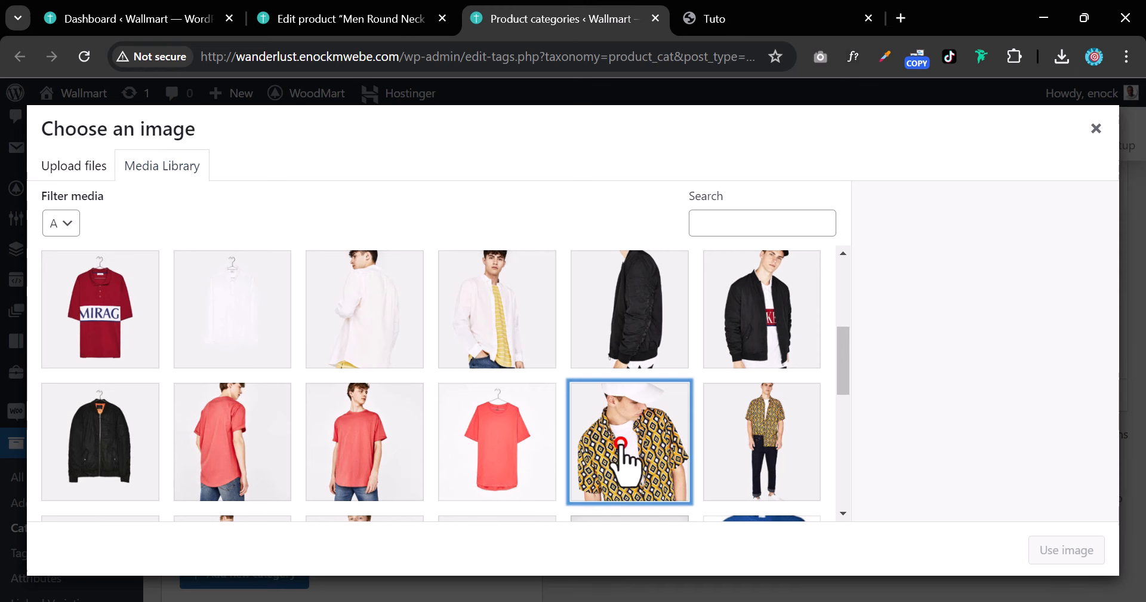
scroll(608, 472, "up", 4)
scroll(609, 472, "down", 2)
scroll(609, 471, "down", 10)
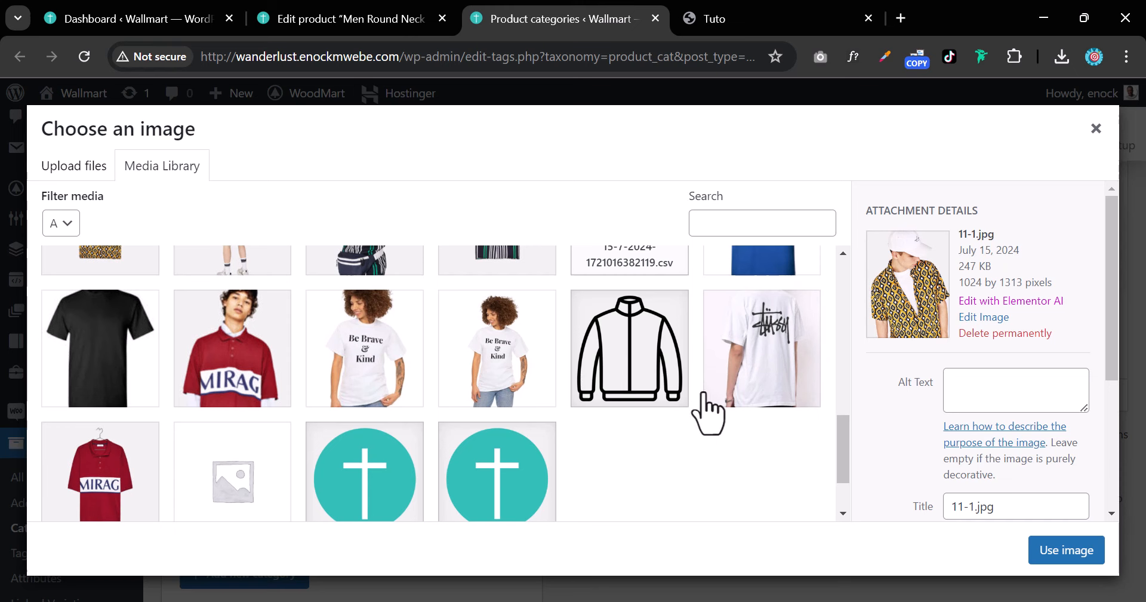
left_click(751, 376)
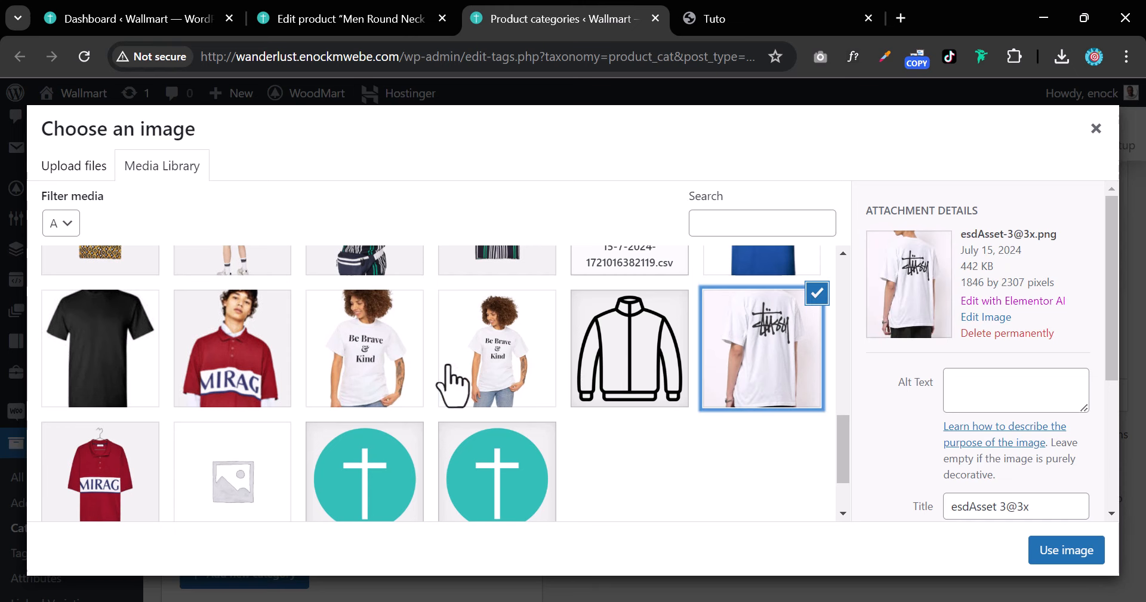
left_click(1067, 550)
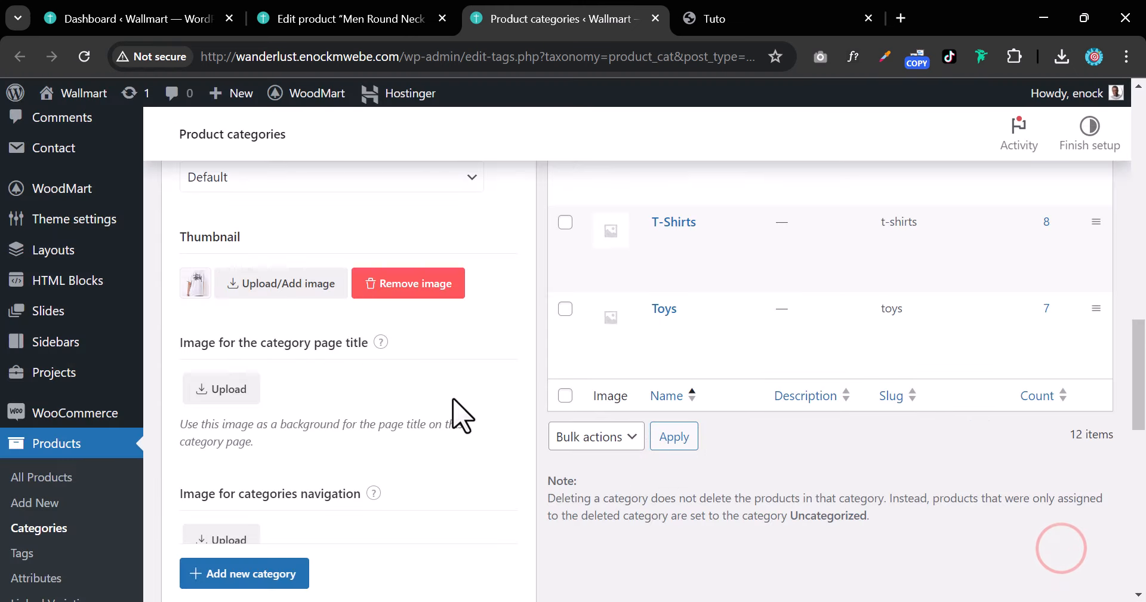
Examine the category's other image settings and the header menu image example, and compare with the demo store's Browse Categories icons.
scroll(686, 402, "up", 15)
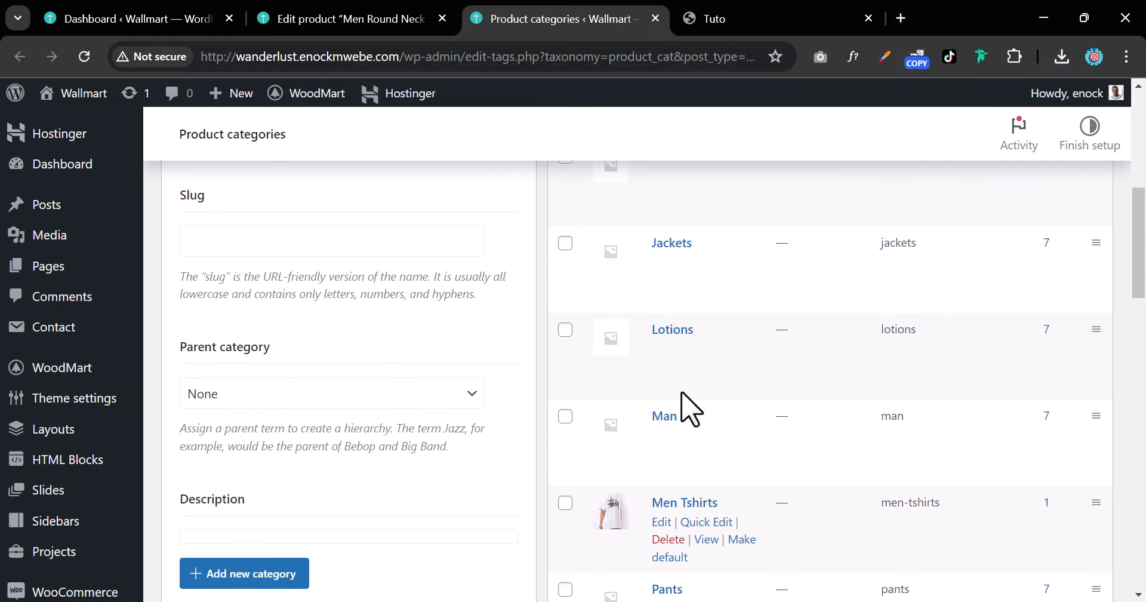
scroll(685, 401, "down", 12)
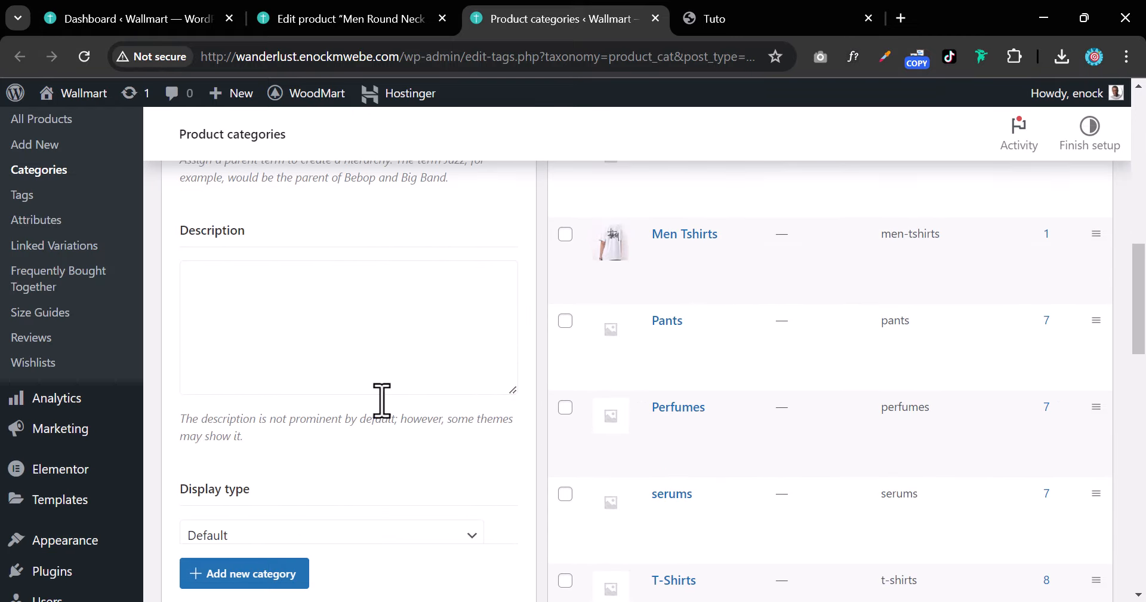
scroll(261, 438, "down", 5)
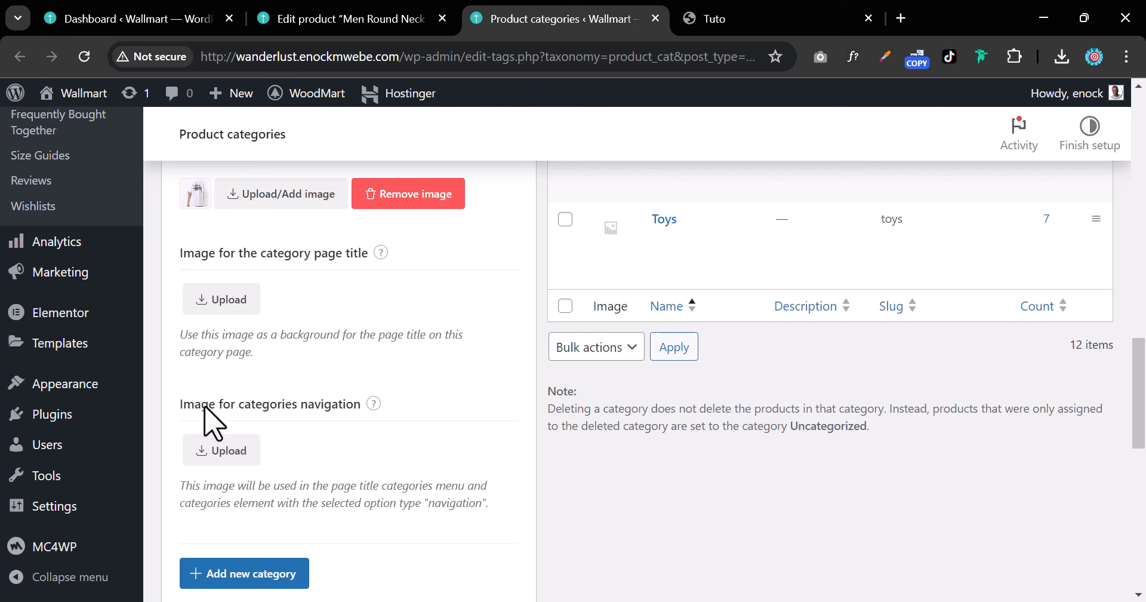
scroll(283, 406, "down", 3)
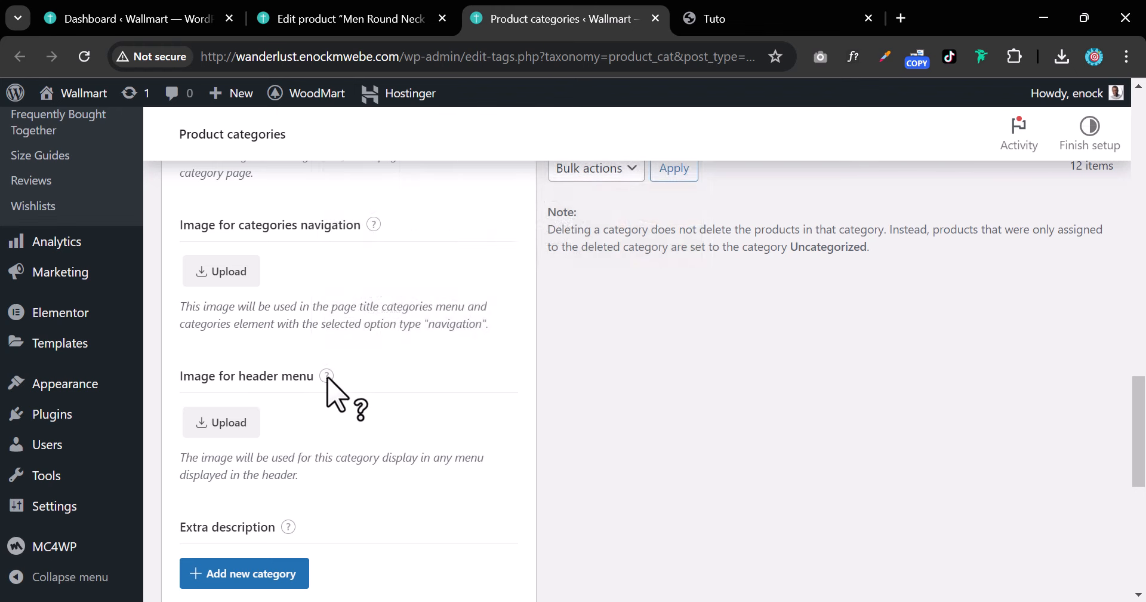
mouse_move(328, 380)
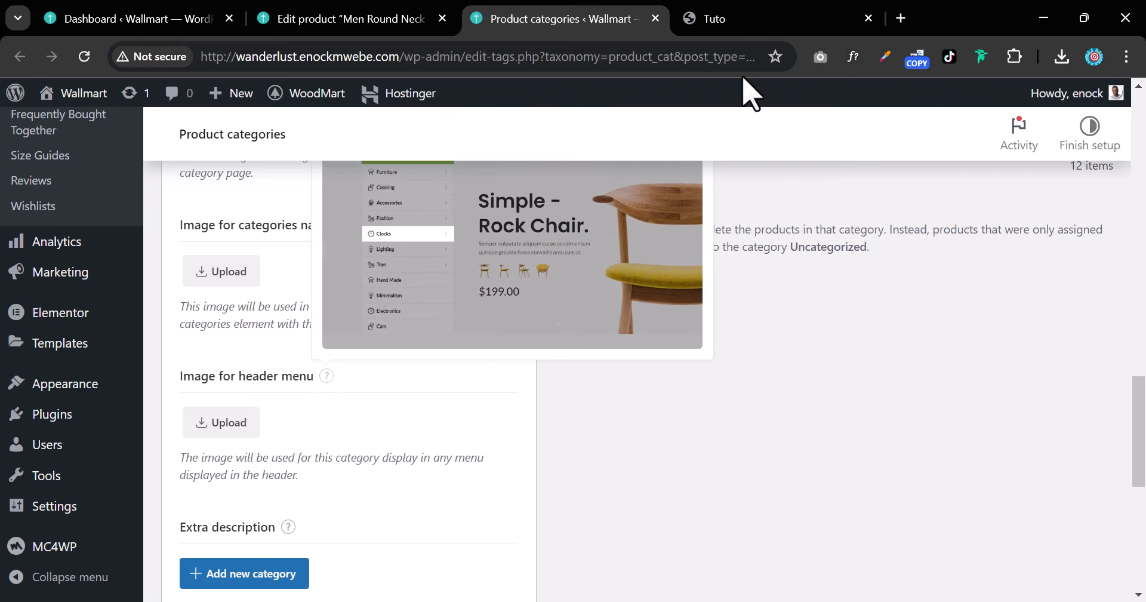
left_click(755, 18)
scroll(299, 322, "up", 10)
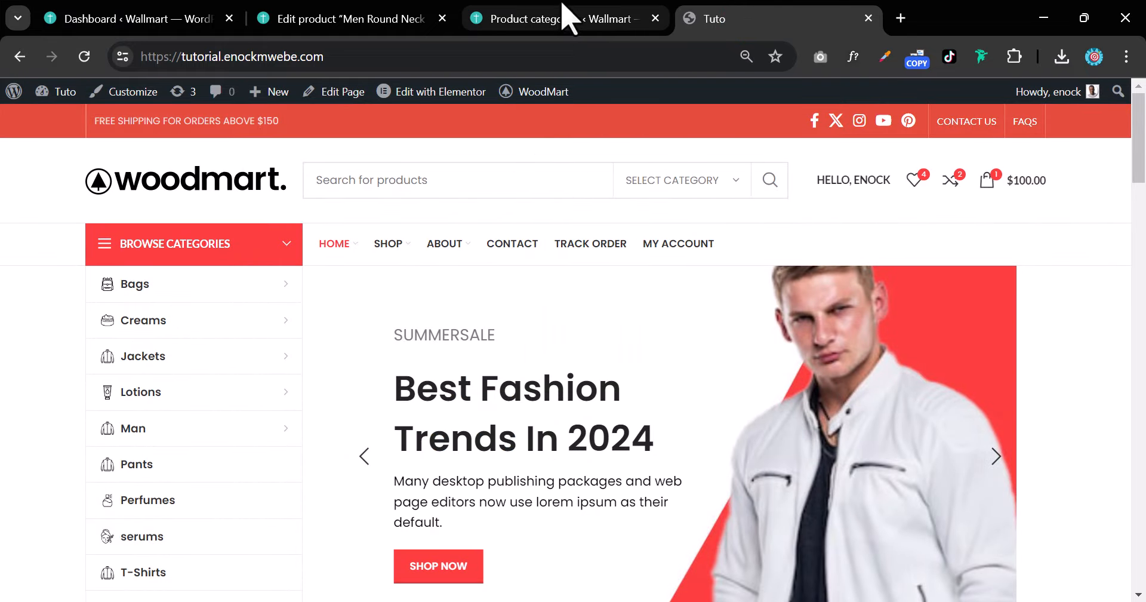
Upload the jacket image from the icons folder and use it as the new category's header menu image.
left_click(564, 18)
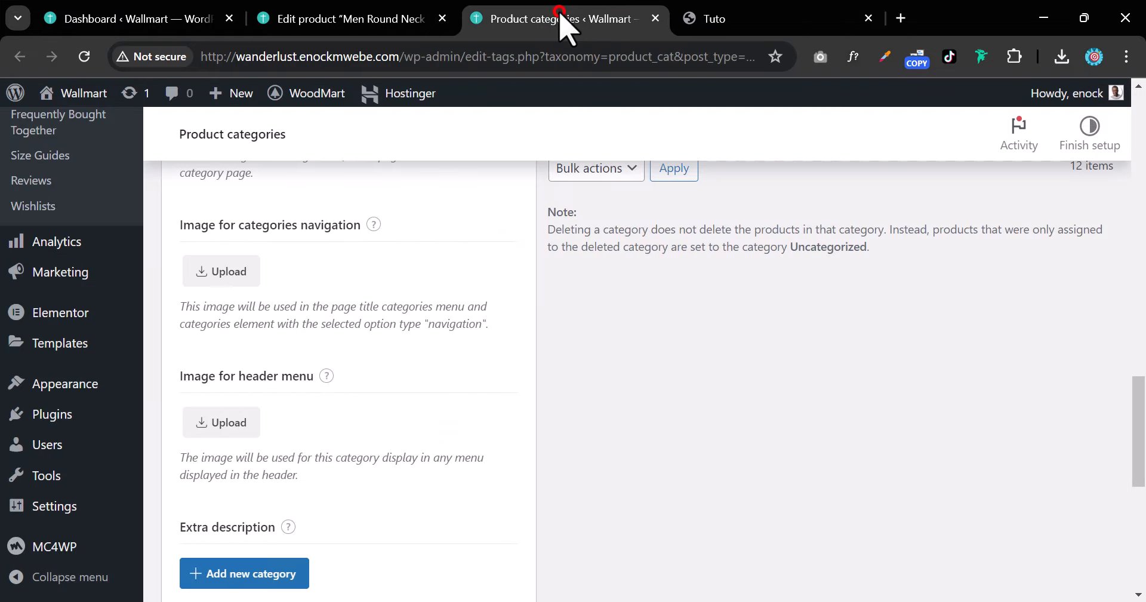
left_click(213, 425)
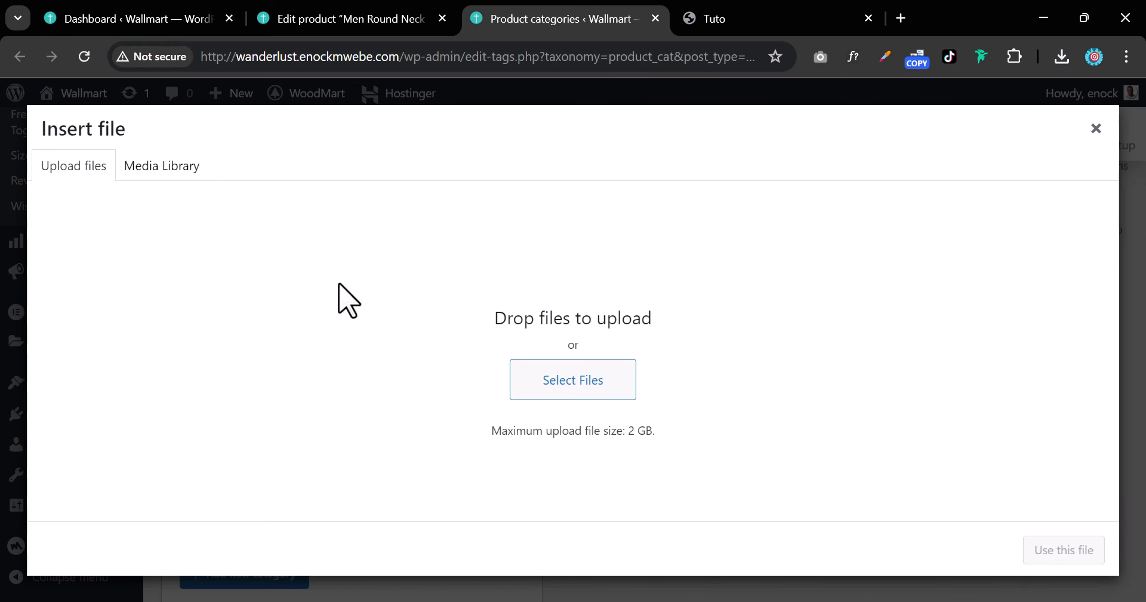
left_click(547, 376)
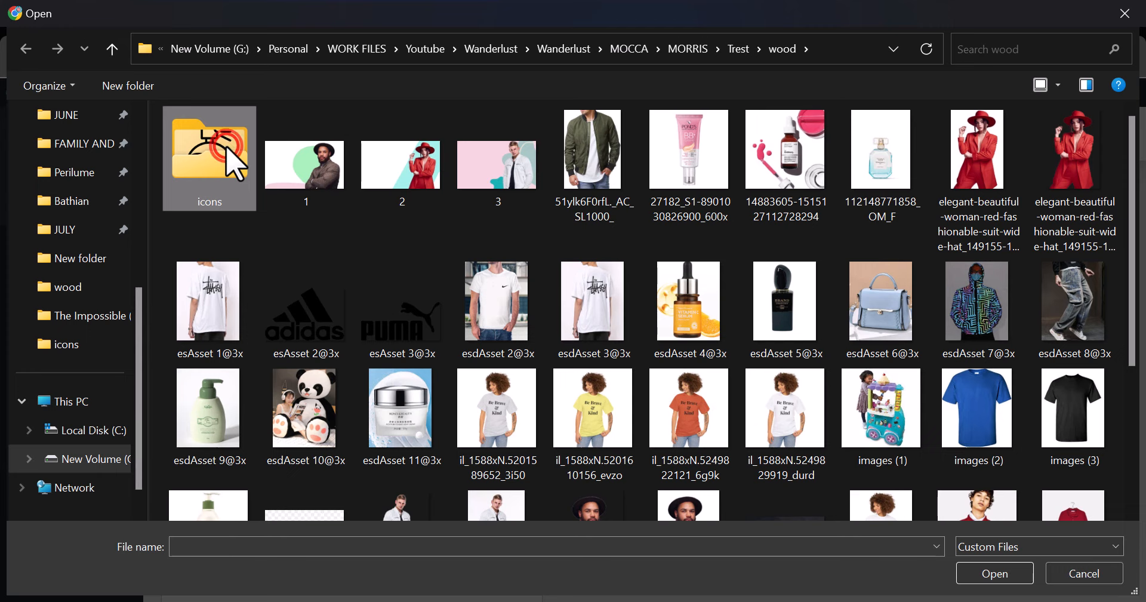
double_click(236, 164)
left_click(309, 153)
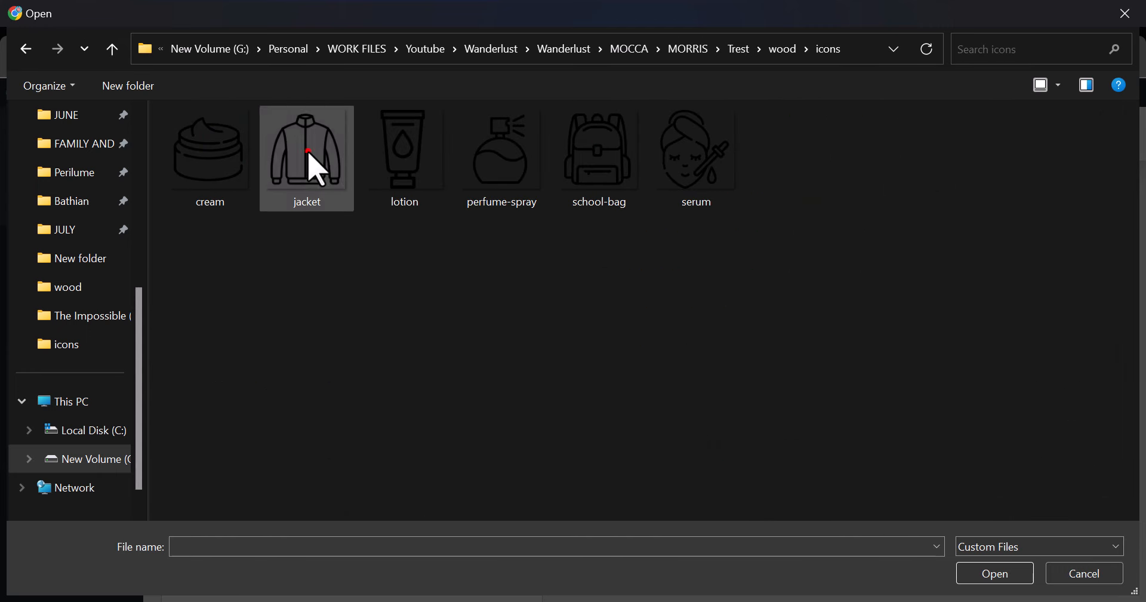
left_click(973, 576)
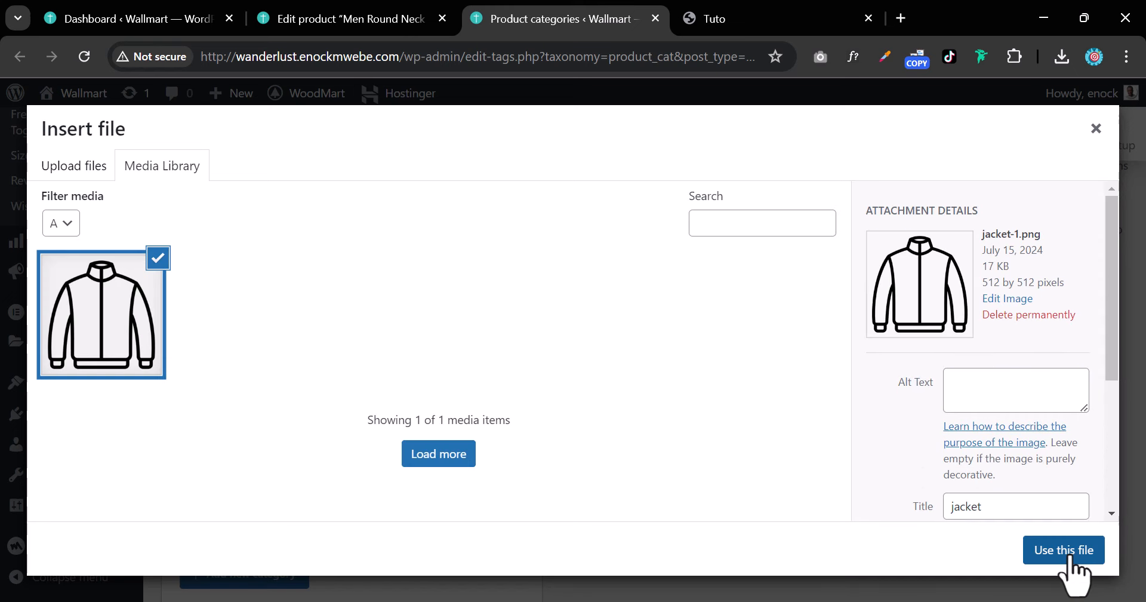
left_click(1069, 550)
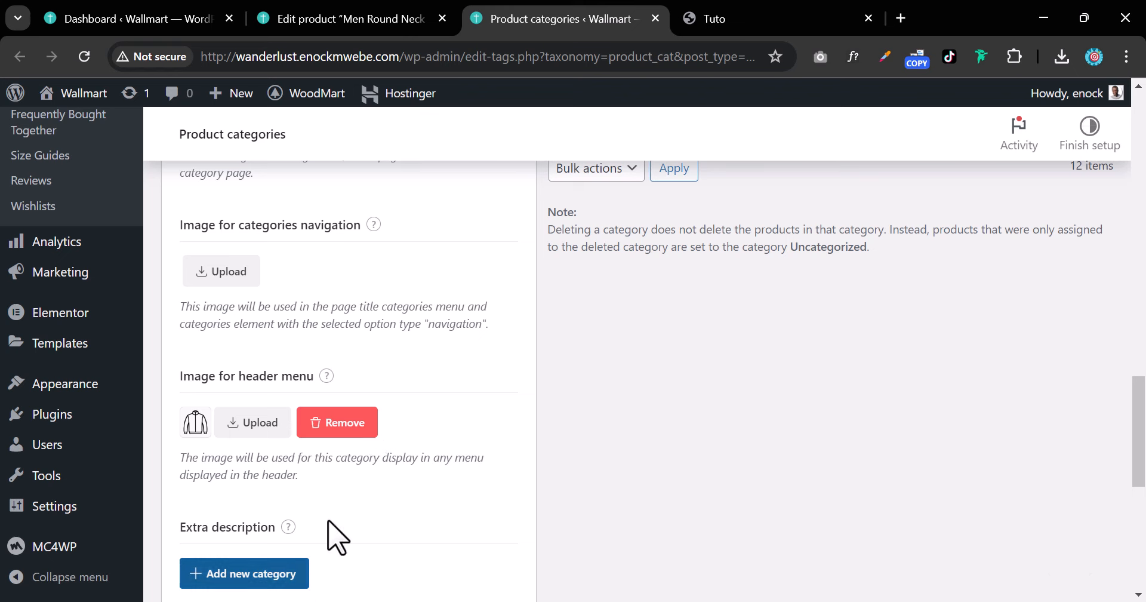
Add the Men Roundneck Shirts category and check it in the product category list.
scroll(323, 526, "down", 5)
left_click(245, 579)
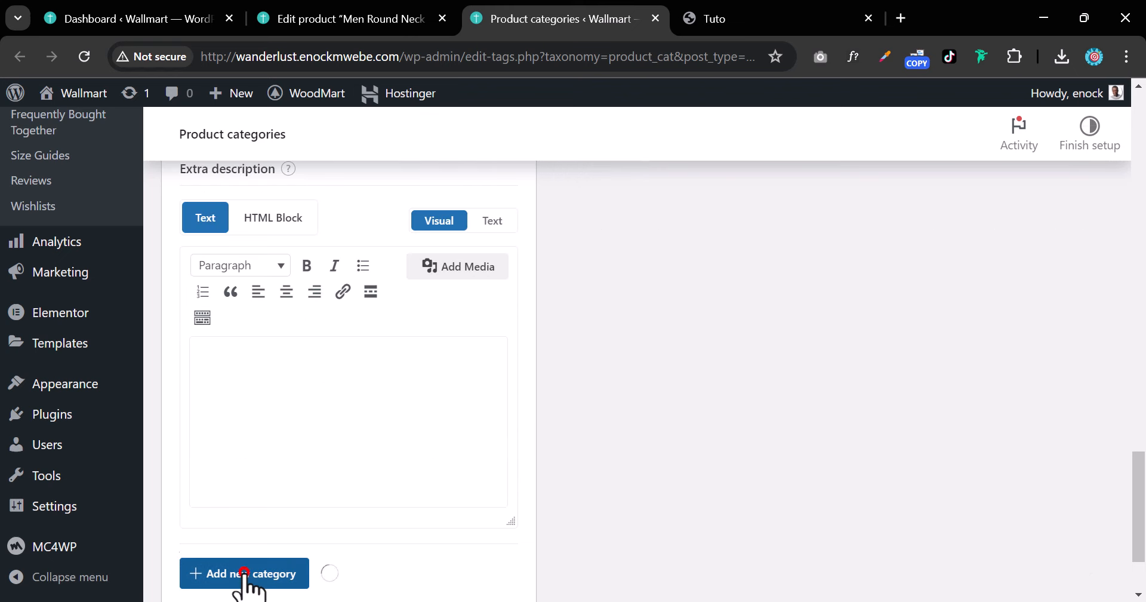
scroll(371, 504, "up", 10)
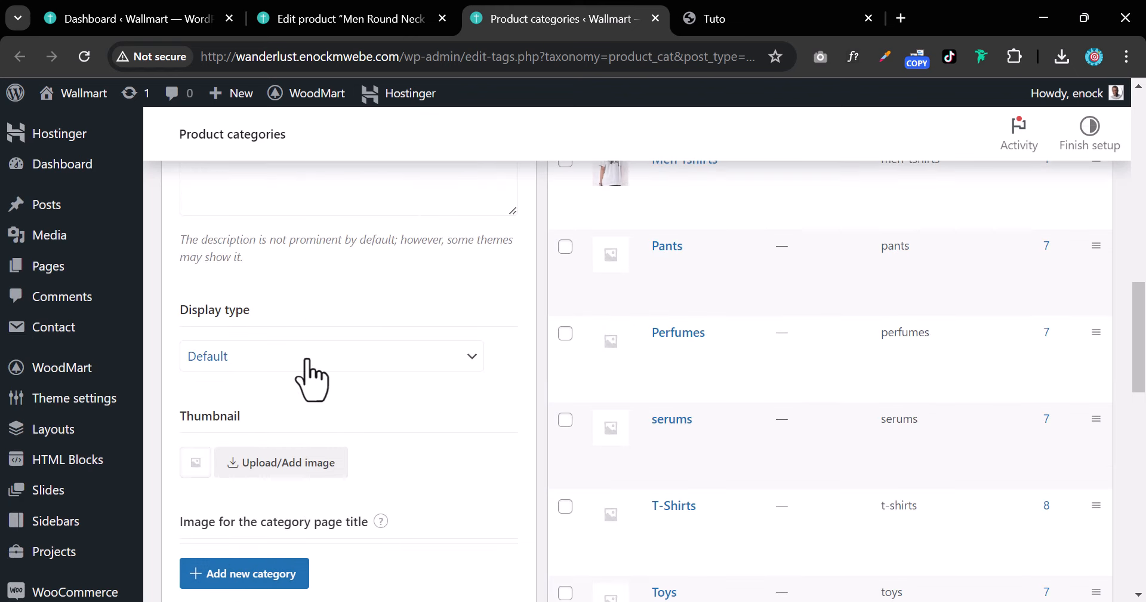
scroll(299, 358, "up", 5)
scroll(251, 247, "up", 10)
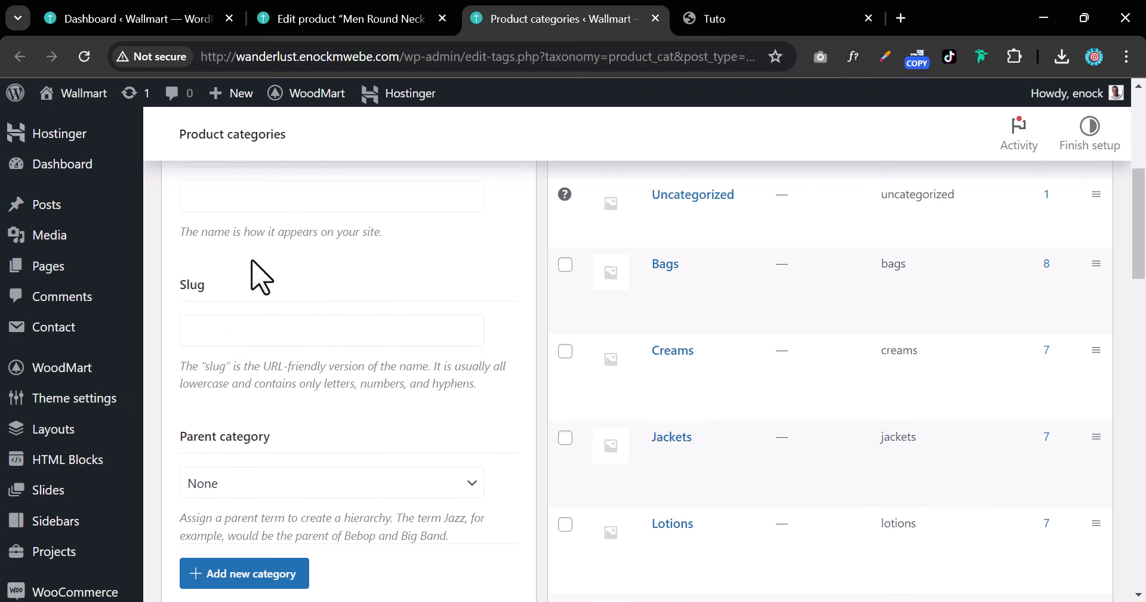
scroll(287, 442, "down", 3)
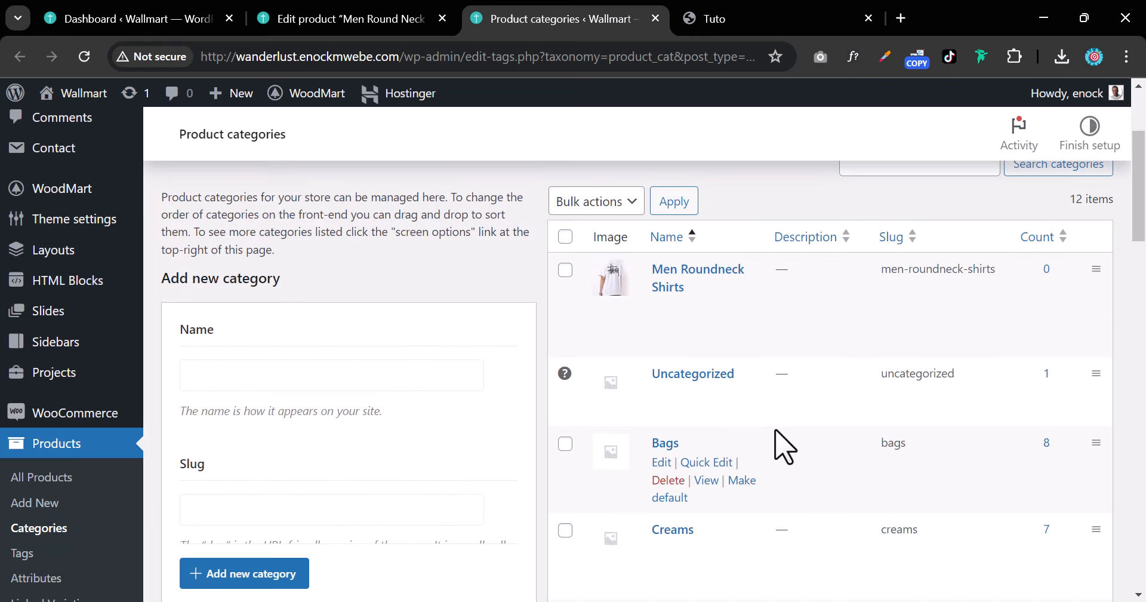
scroll(746, 406, "down", 1)
scroll(711, 364, "up", 3)
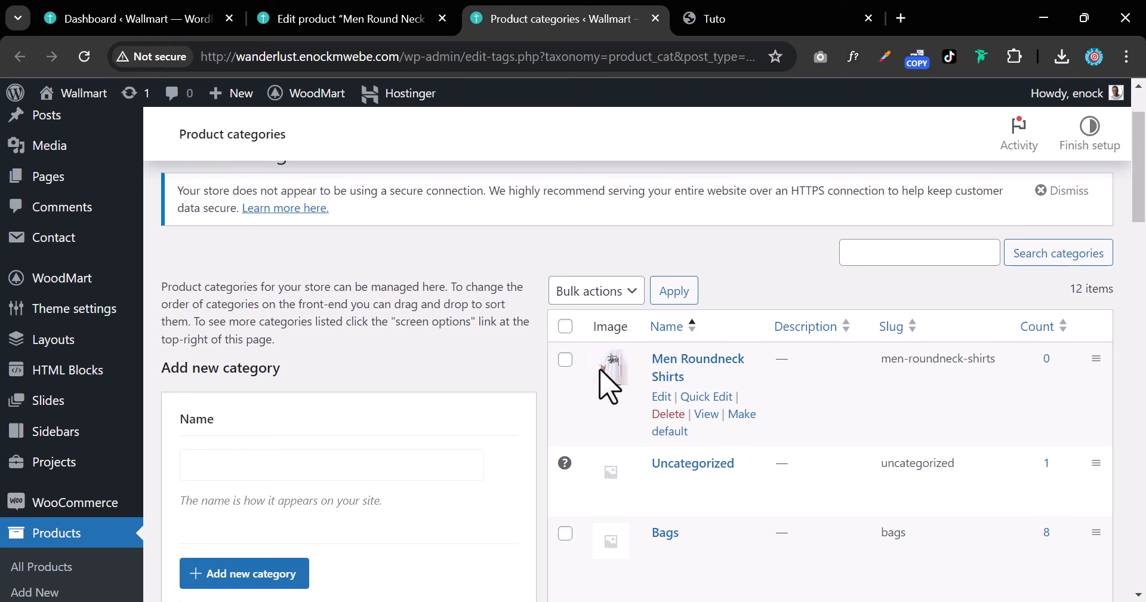
Reload the Men Round Neck Shirt edit page, replace its Uncategorized category with Men Roundneck Shirts, and update the product.
left_click(352, 19)
left_click(80, 63)
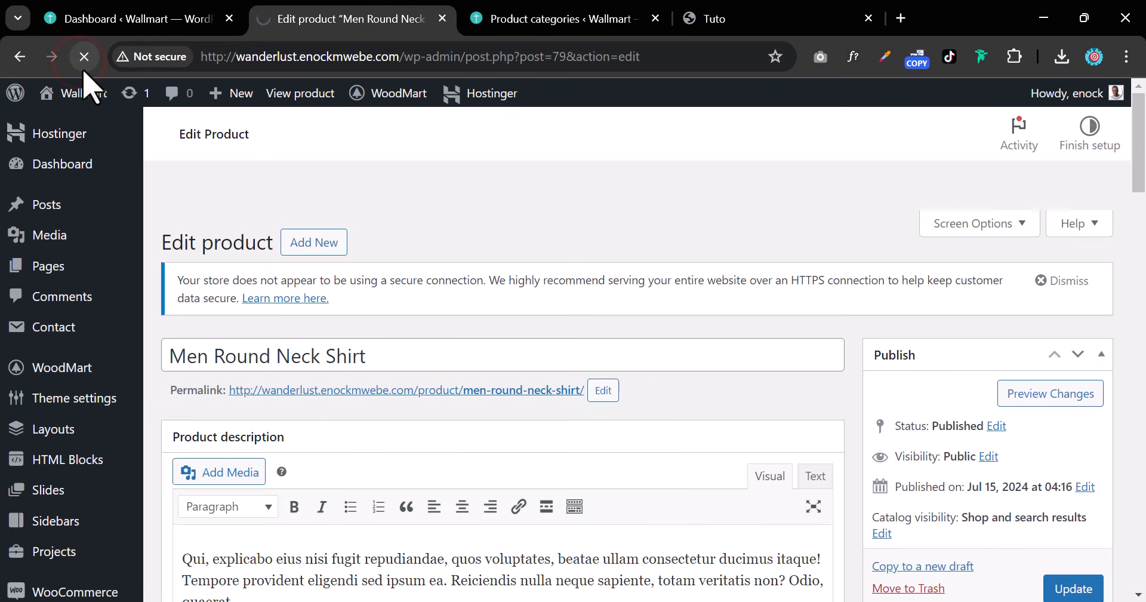
scroll(783, 325, "down", 15)
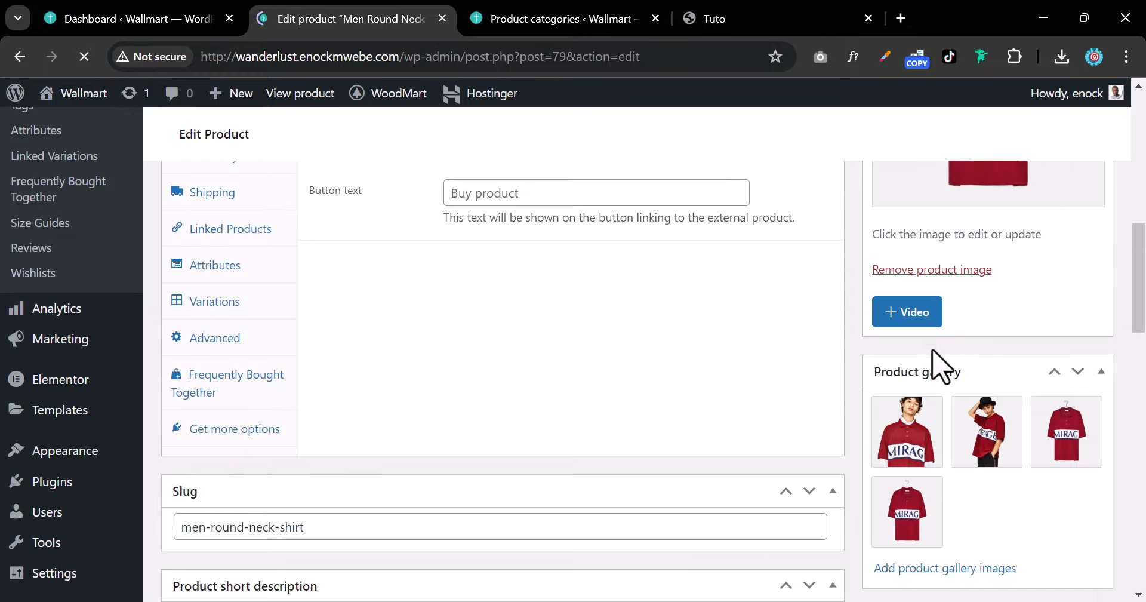
scroll(982, 401, "down", 3)
scroll(988, 398, "up", 12)
scroll(992, 400, "down", 18)
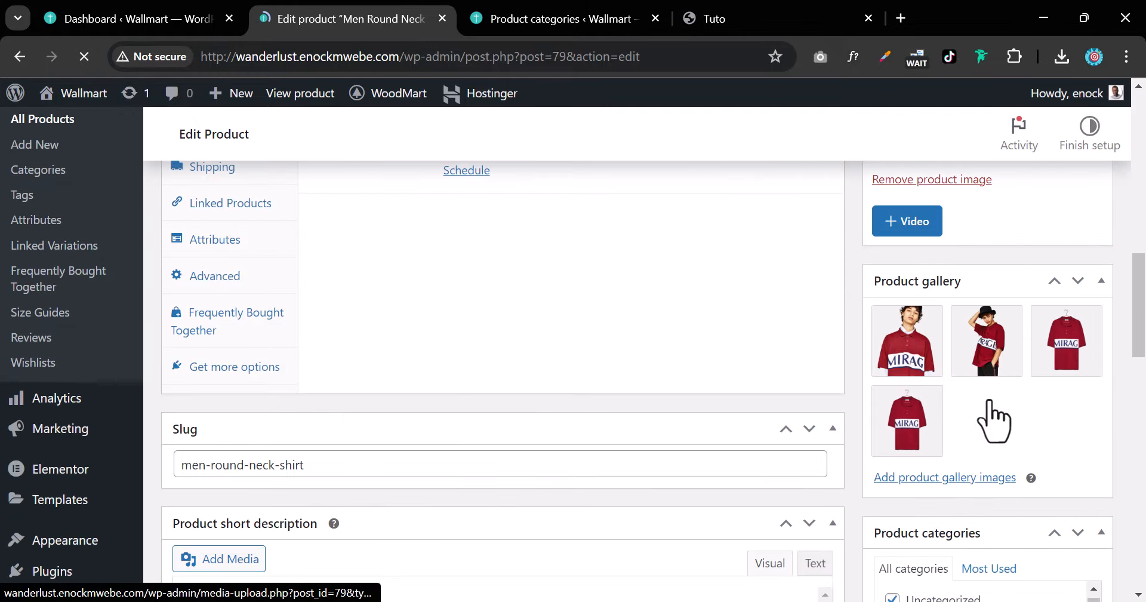
scroll(985, 432, "up", 12)
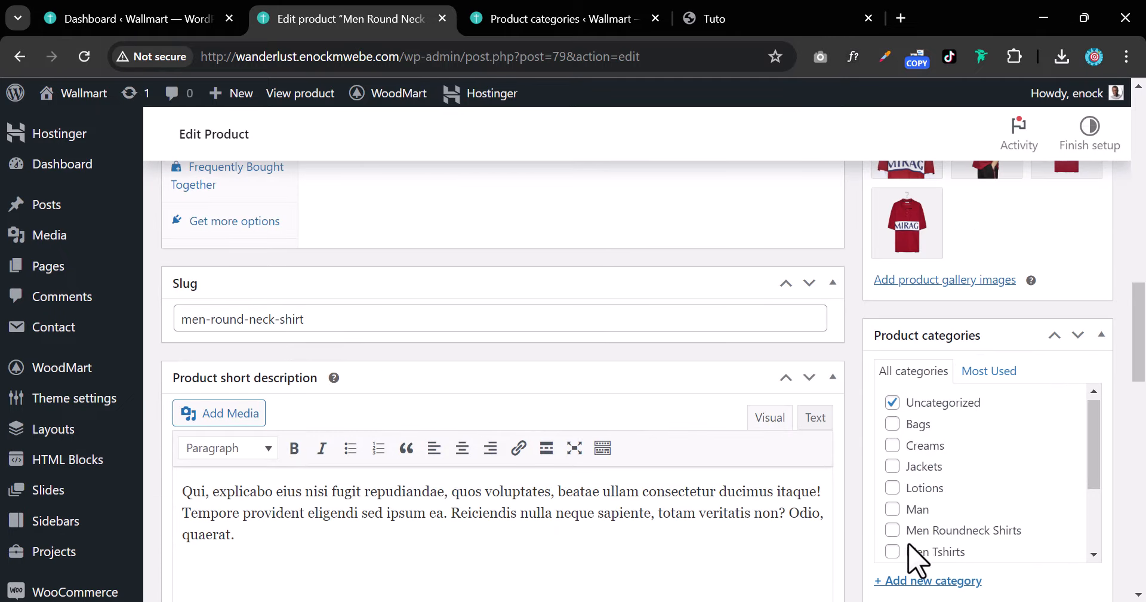
left_click(893, 530)
left_click(893, 402)
scroll(819, 499, "down", 3)
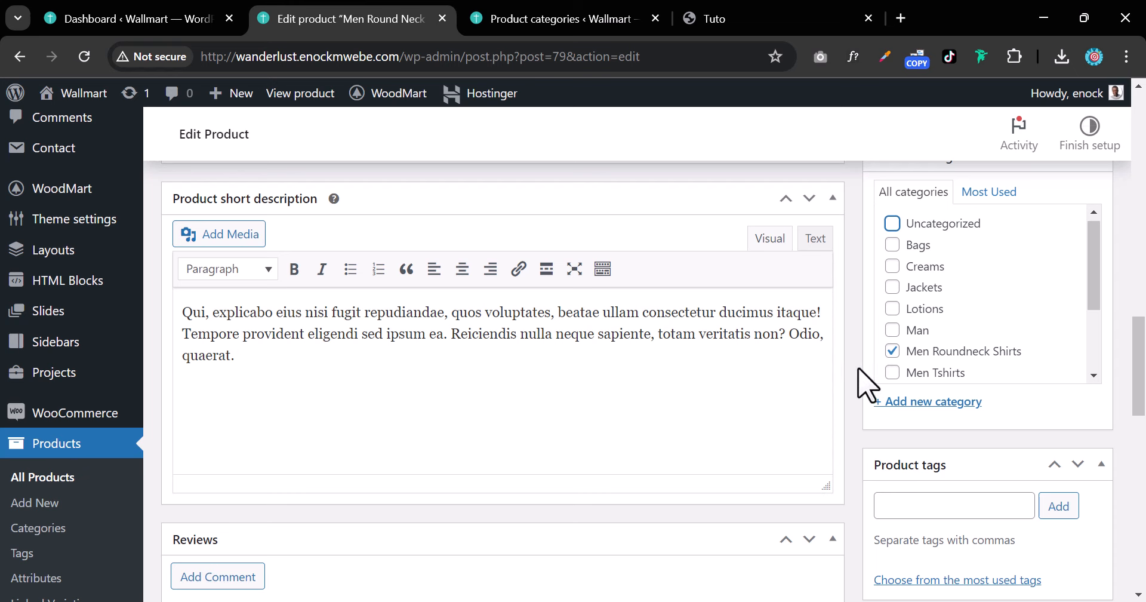
scroll(701, 443, "up", 15)
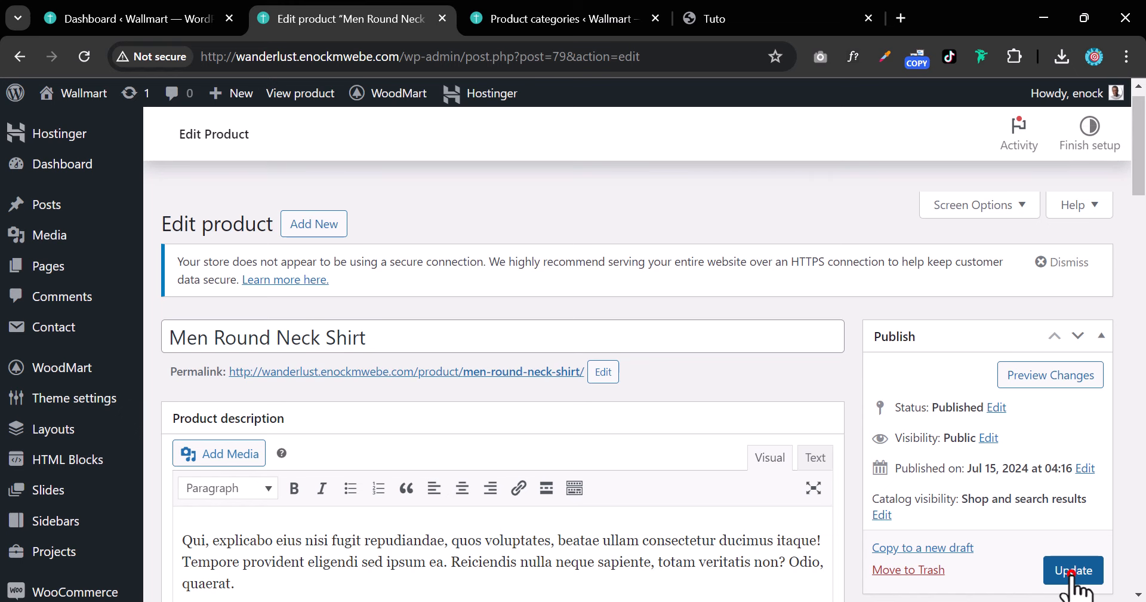
left_click(1073, 570)
Close the product categories and Tuto demo store browser tabs.
left_click(532, 18)
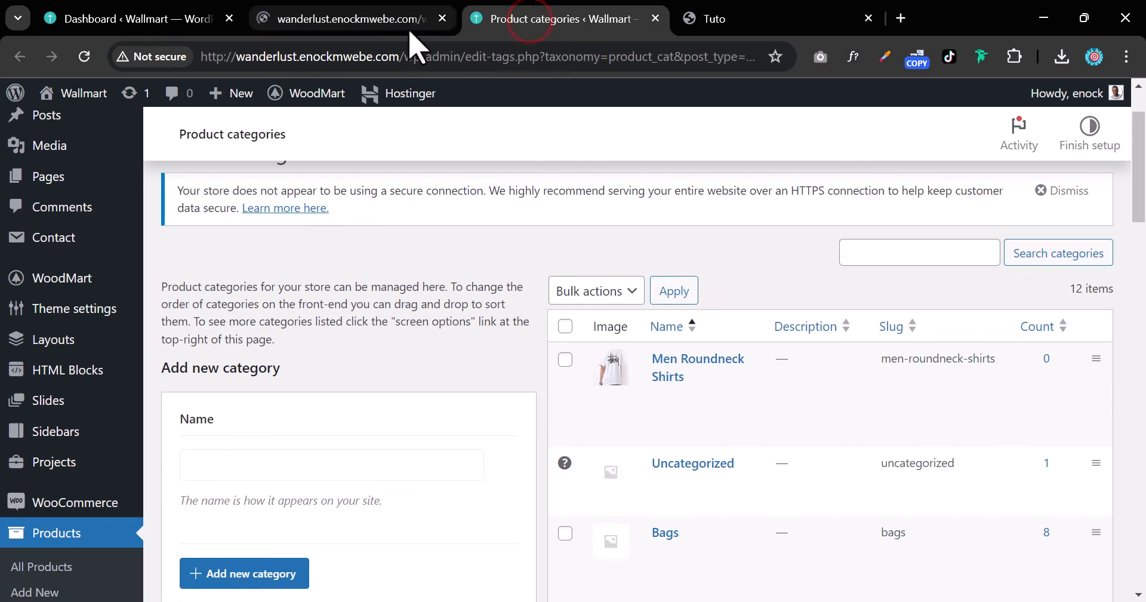
left_click(655, 19)
left_click(655, 18)
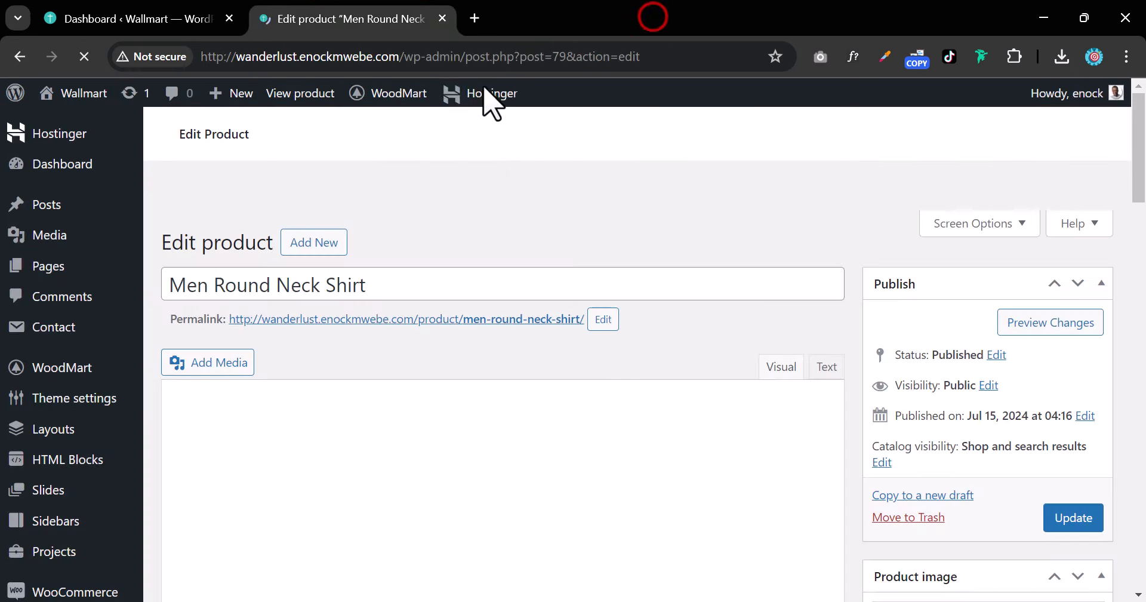
Open the Men Round Neck Shirt's live product page in a new browser tab and check its category.
right_click(392, 305)
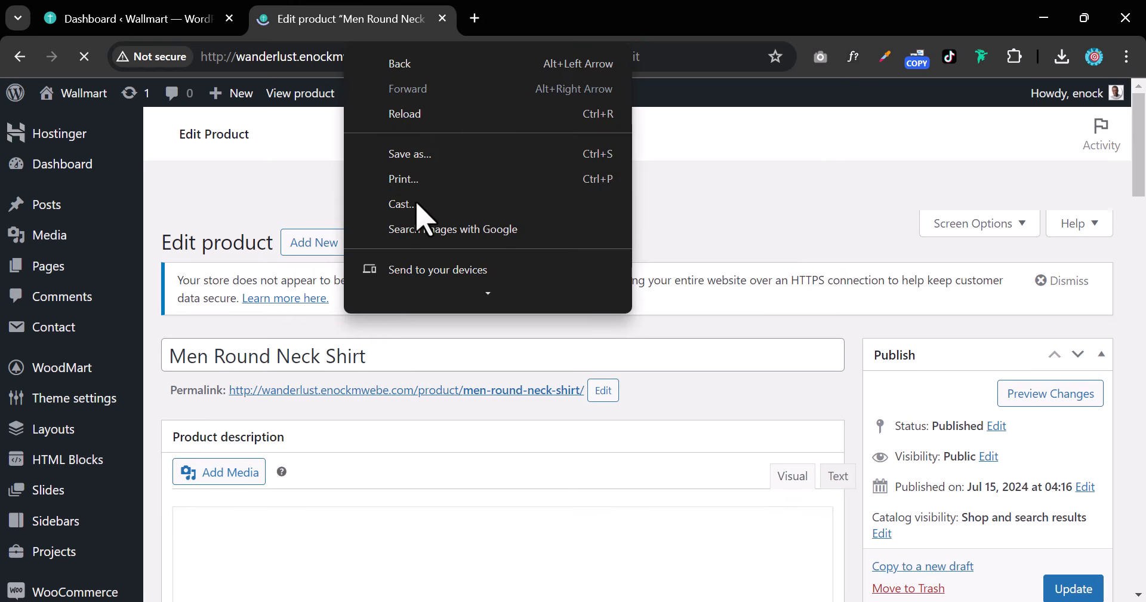
right_click(345, 389)
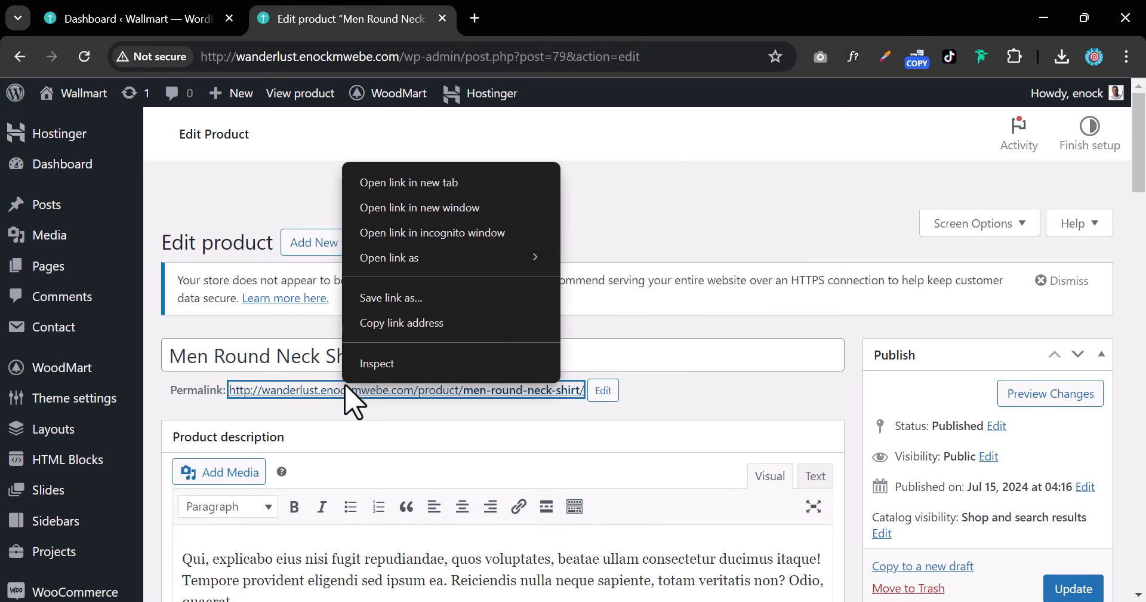
left_click(390, 182)
left_click(517, 13)
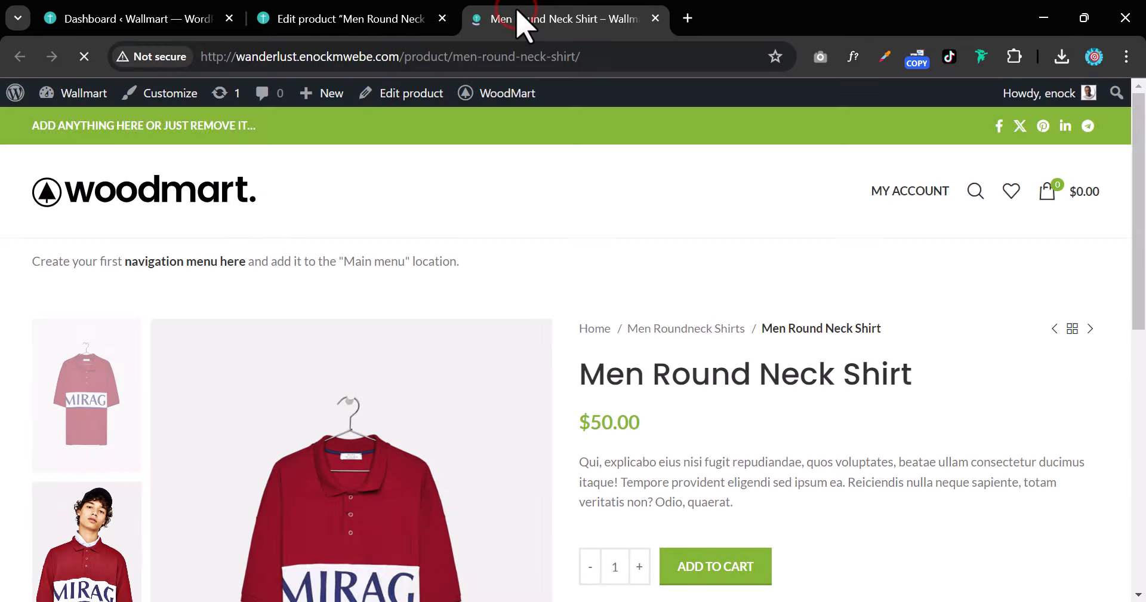
scroll(723, 382, "down", 4)
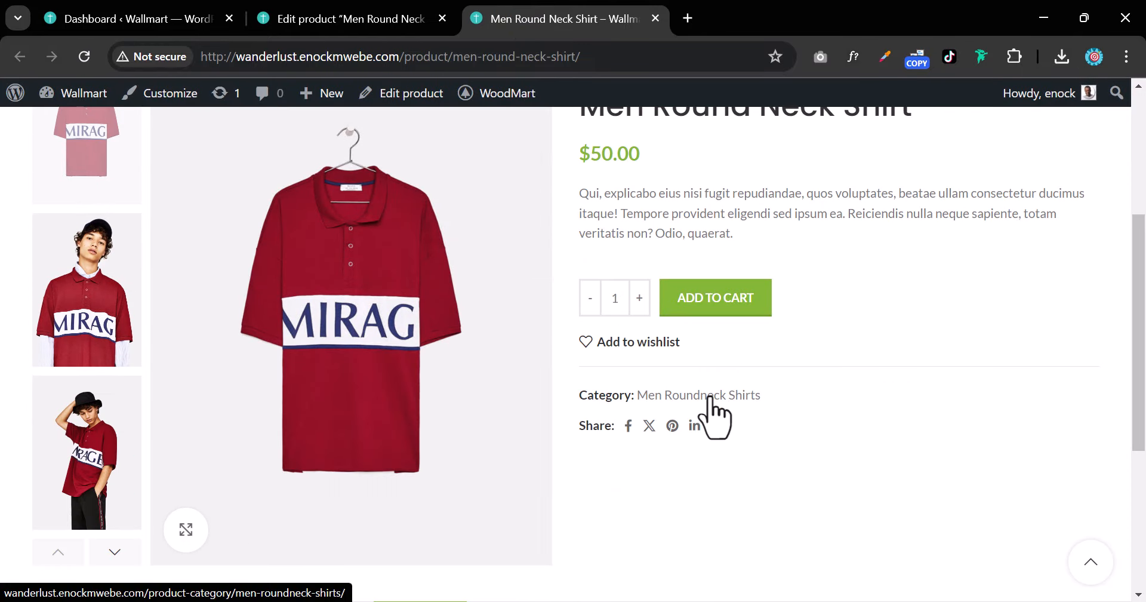
View the Men Roundneck Shirts category page on the storefront and return to the product page.
left_click(710, 396)
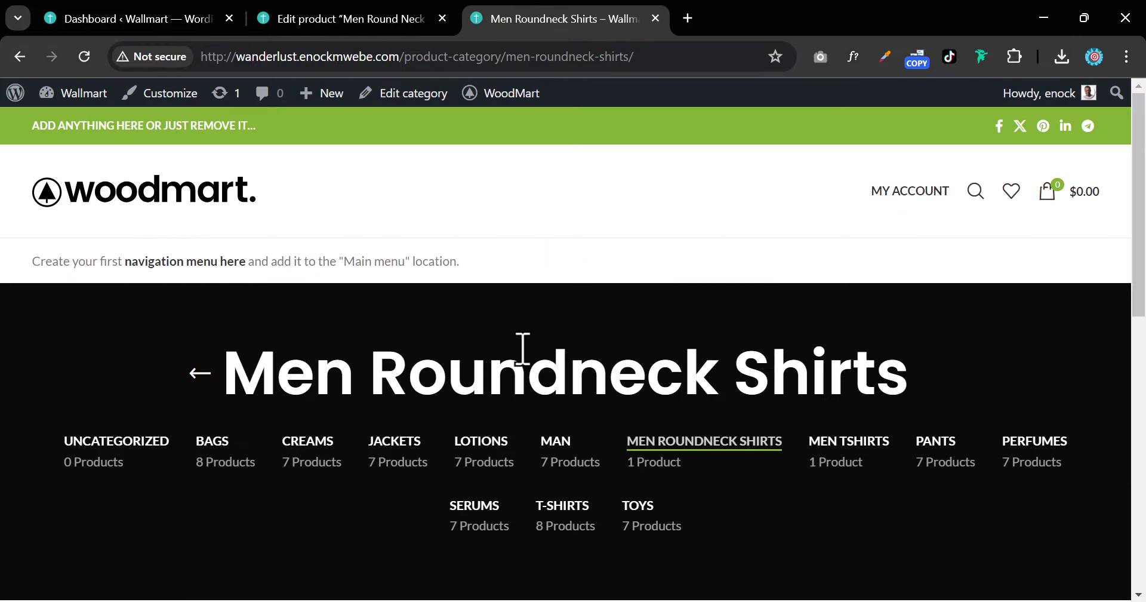
scroll(513, 371, "down", 10)
scroll(504, 376, "up", 5)
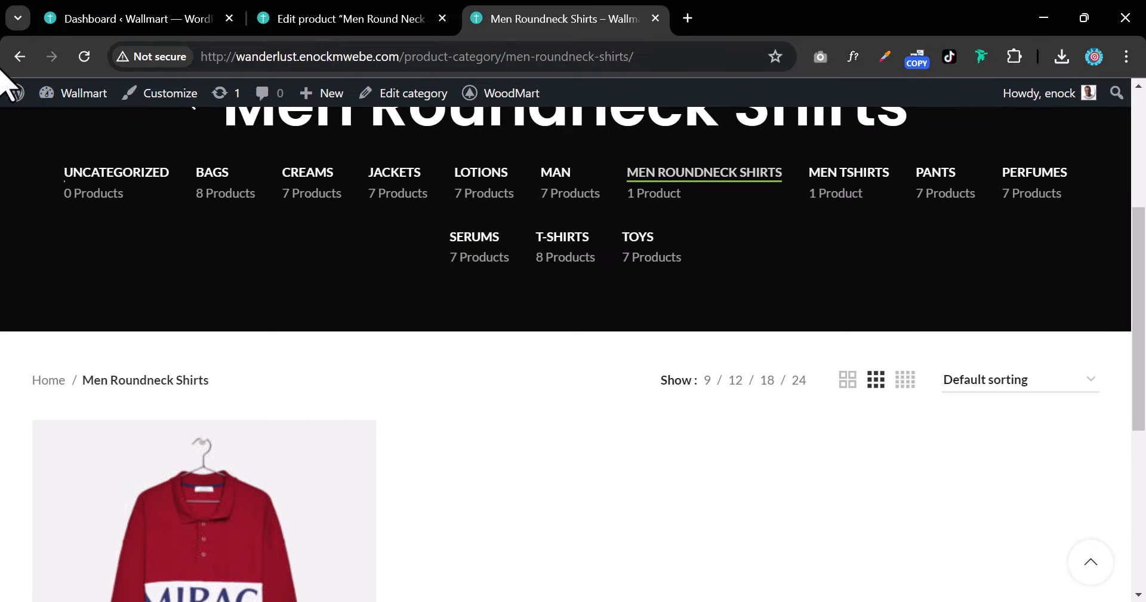
left_click(23, 60)
left_click(307, 19)
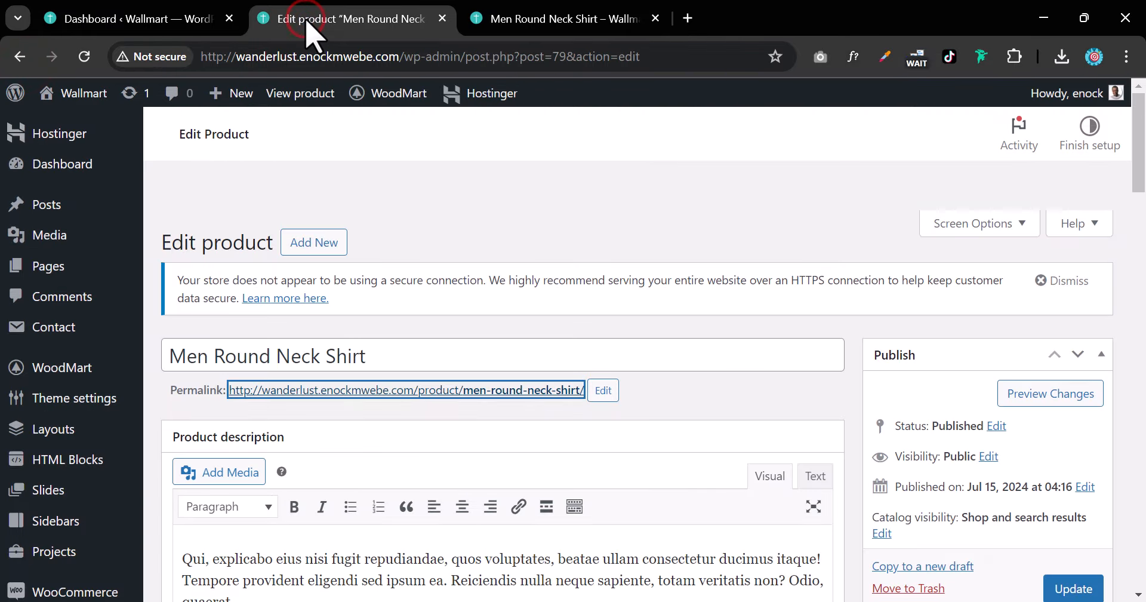
scroll(501, 358, "down", 3)
left_click(526, 19)
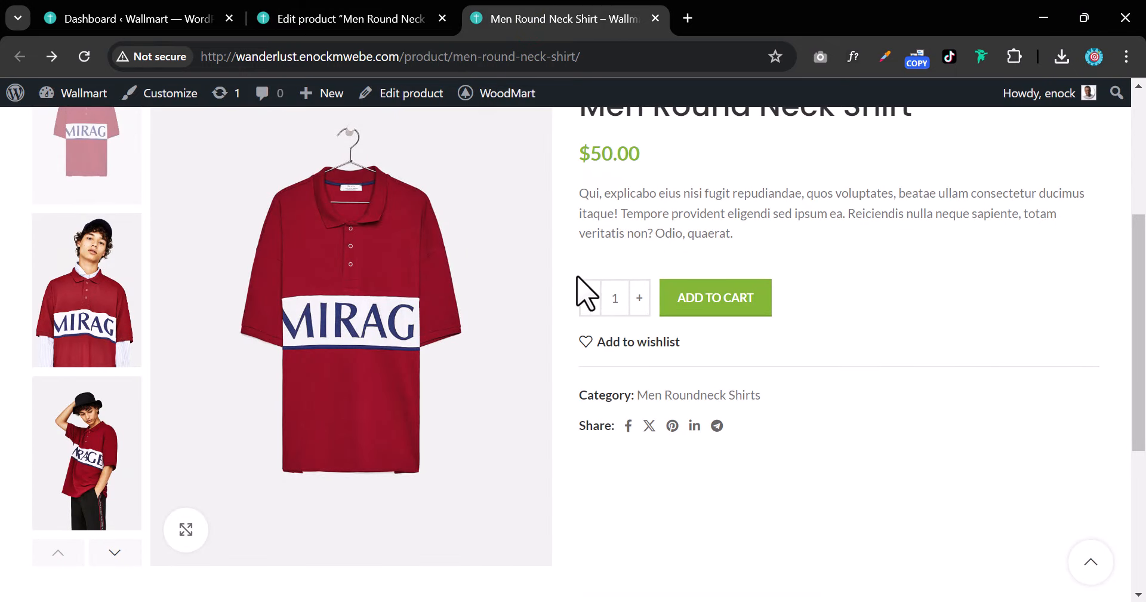
scroll(333, 340, "up", 3)
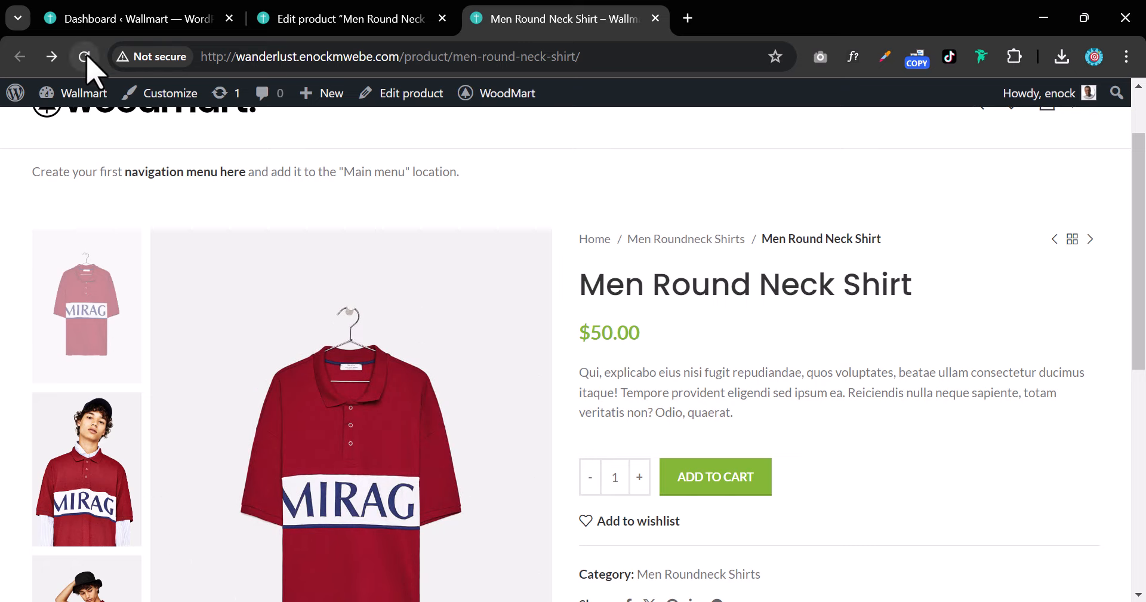
Open the product Attributes page from the WordPress dashboard in a new browser tab.
left_click(115, 18)
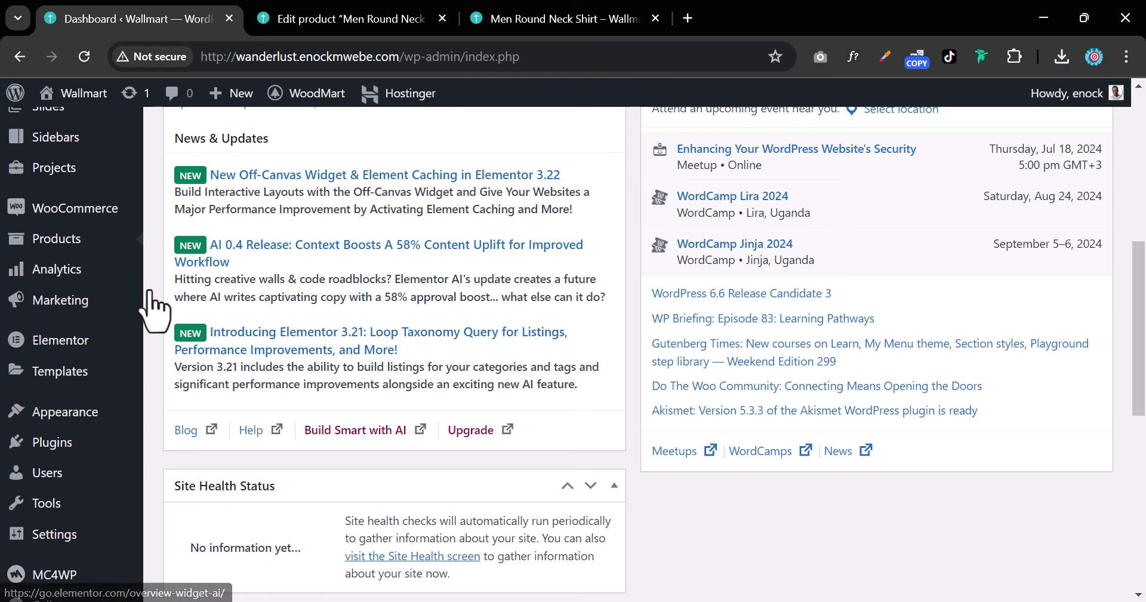
mouse_move(60, 242)
right_click(193, 342)
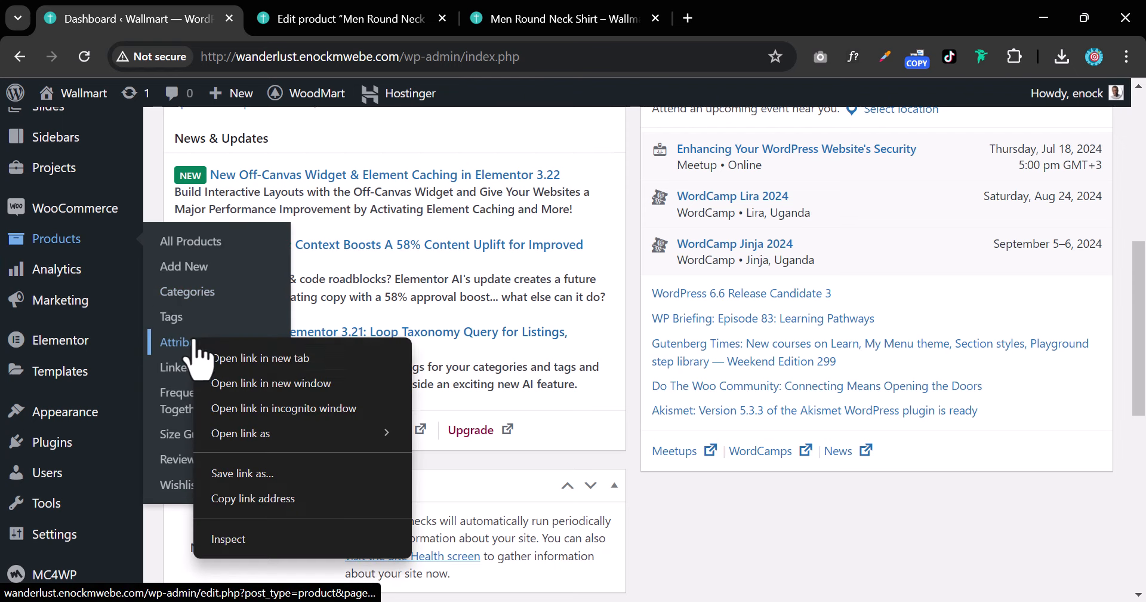
left_click(281, 358)
left_click(313, 23)
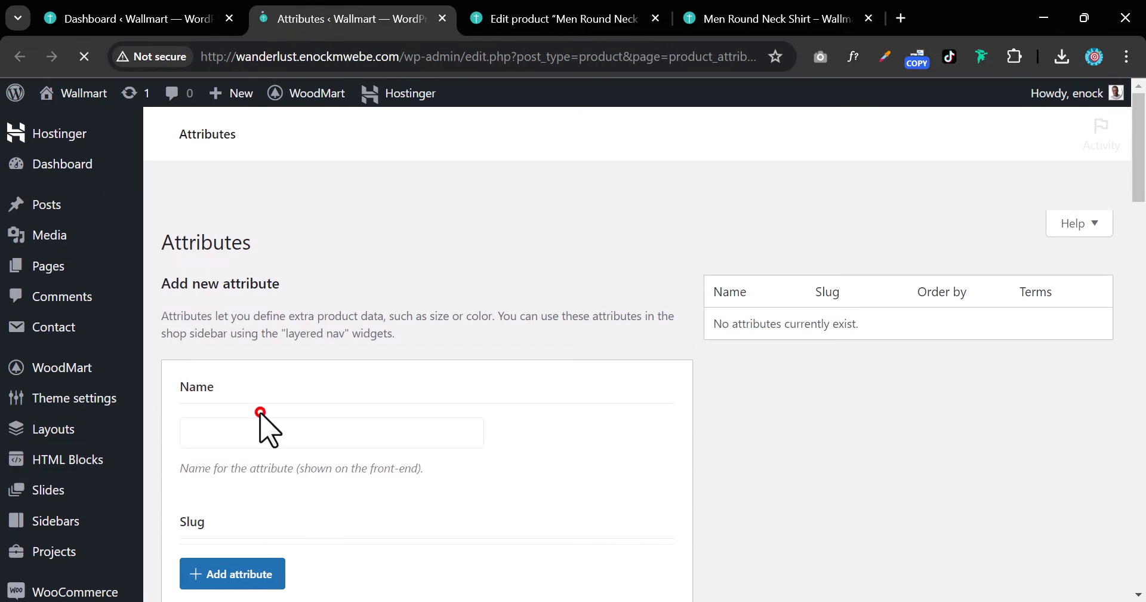
Add a product attribute named Size, keeping the default sort order and swatch settings.
left_click(240, 419)
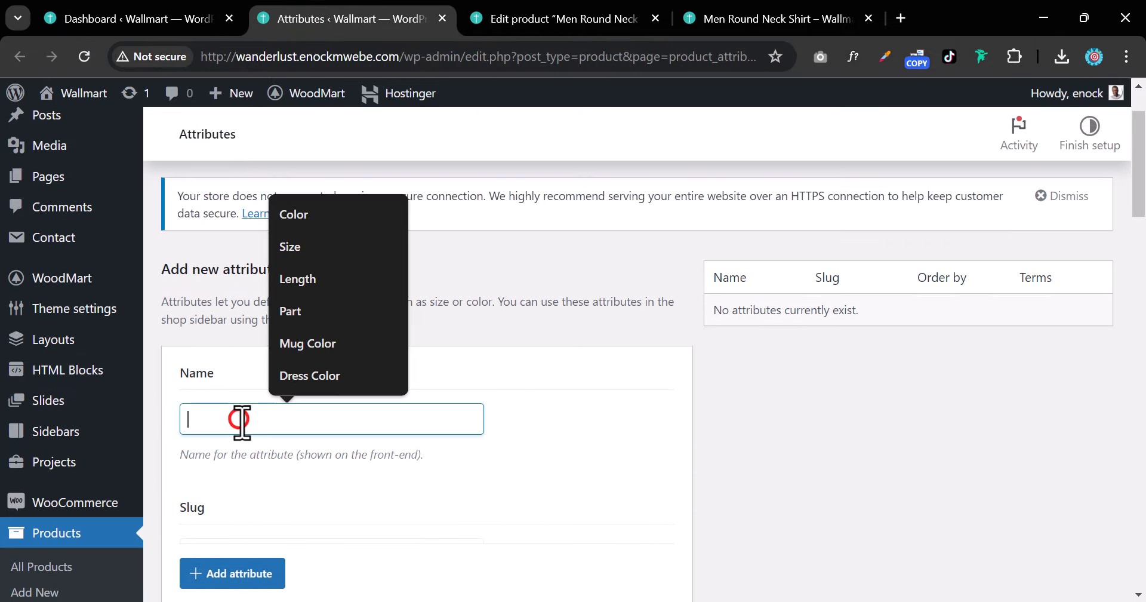
type("Size")
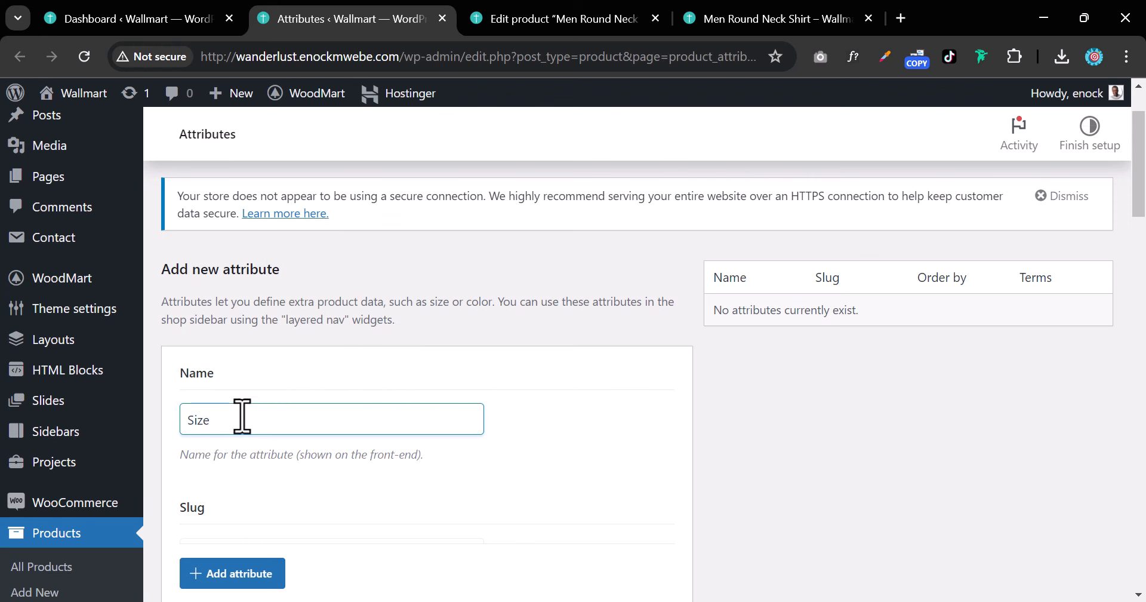
scroll(242, 416, "down", 3)
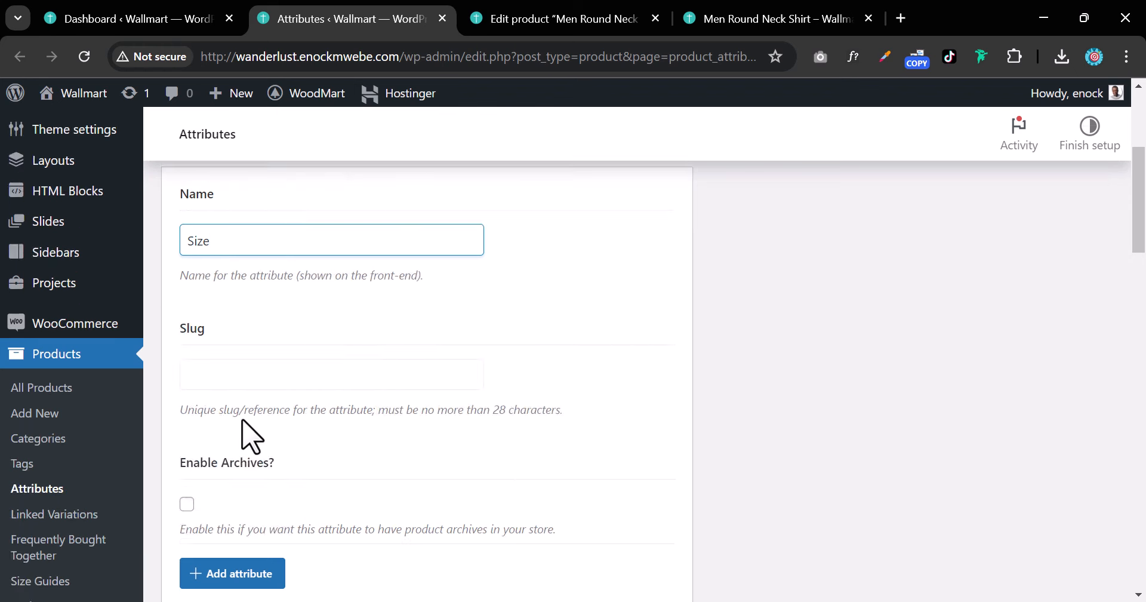
scroll(248, 435, "up", 3)
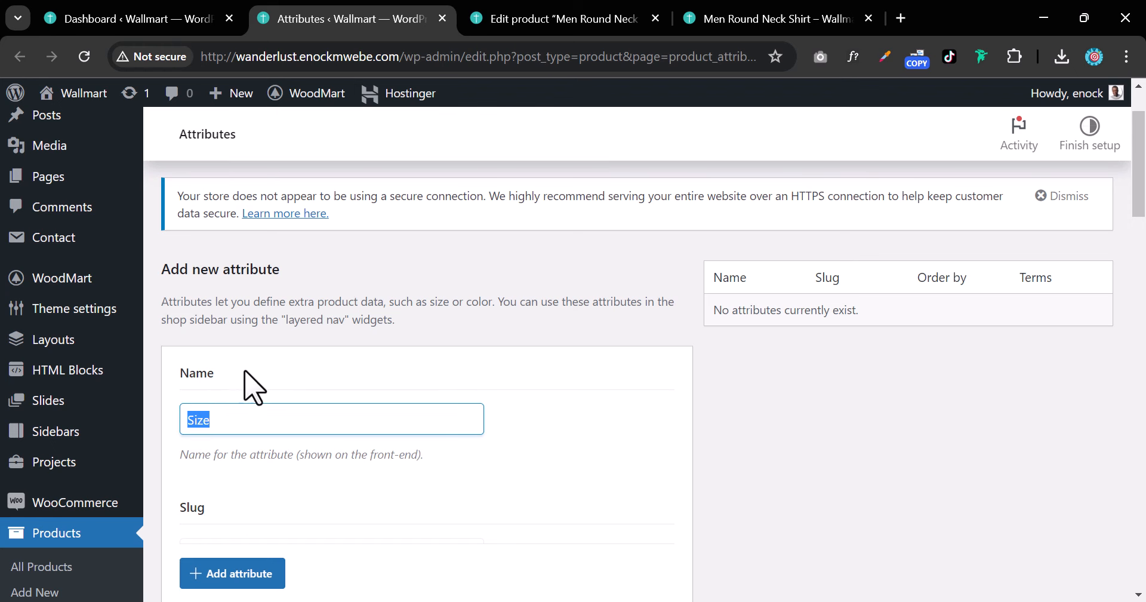
left_click(258, 357)
scroll(389, 338, "down", 5)
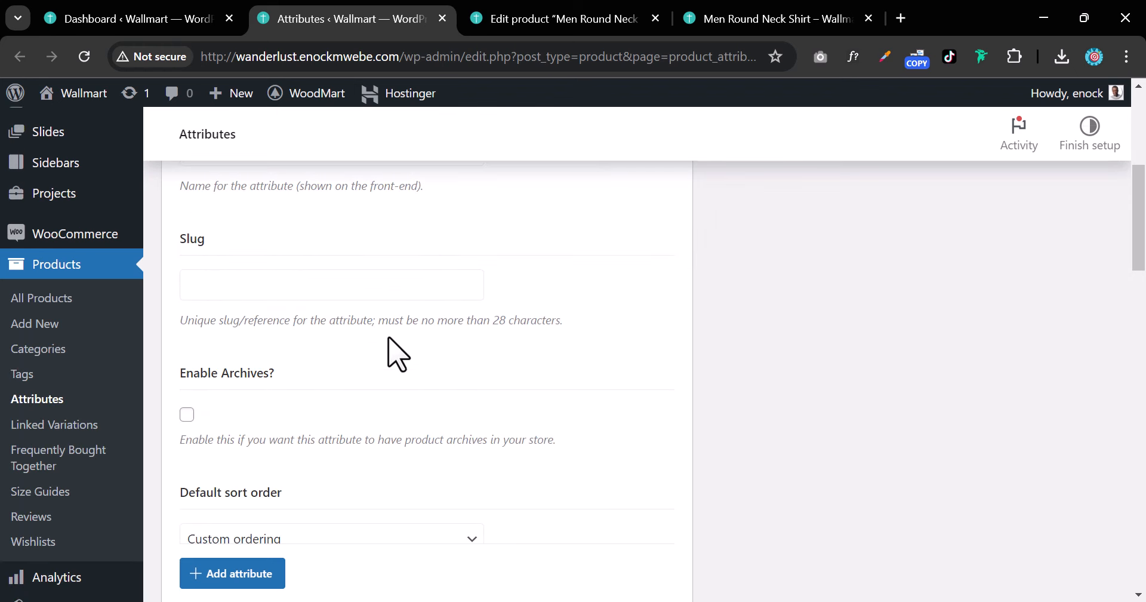
scroll(397, 353, "down", 8)
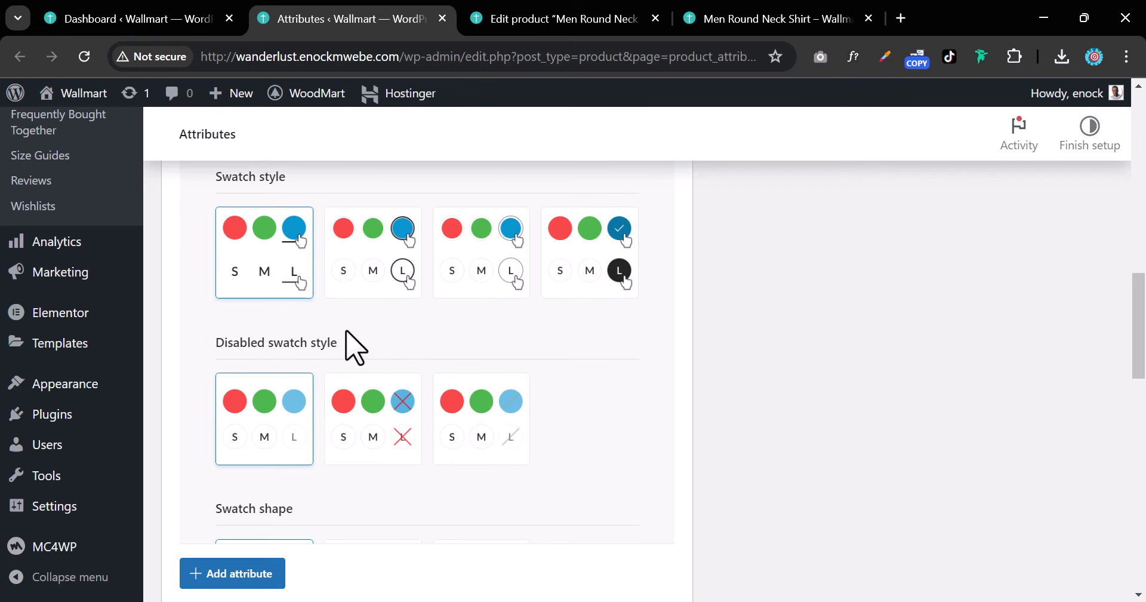
scroll(335, 376, "down", 7)
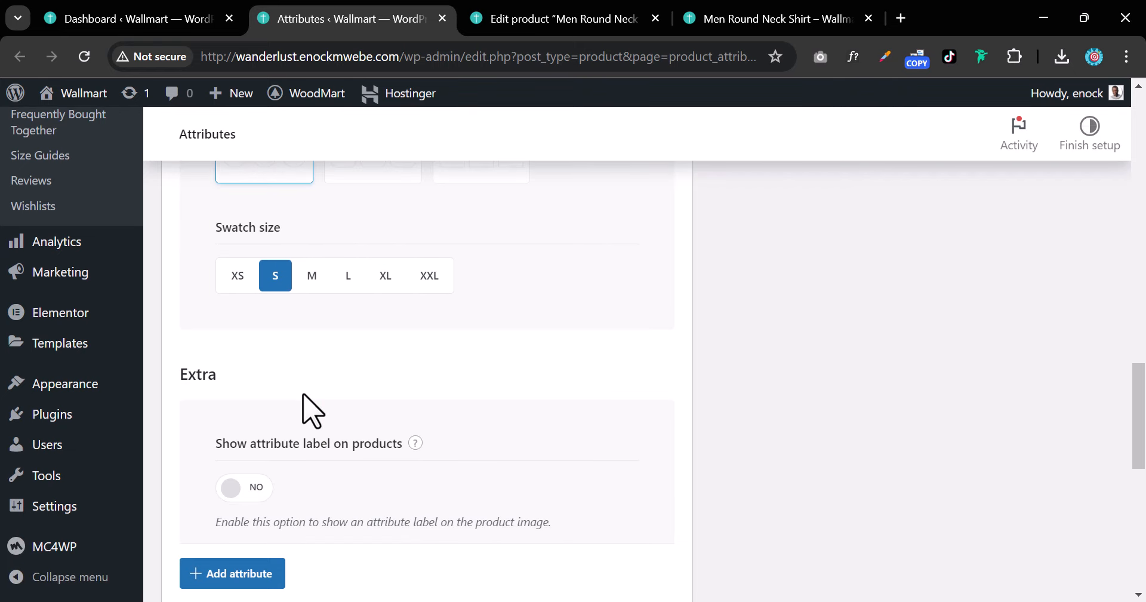
scroll(310, 411, "down", 7)
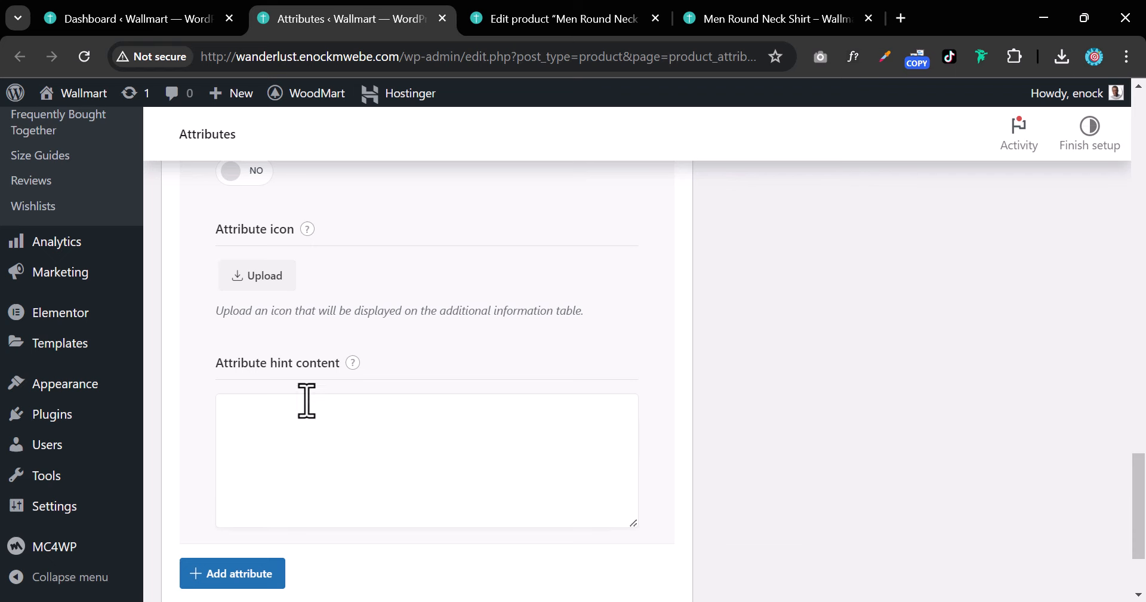
scroll(307, 401, "down", 2)
scroll(302, 410, "up", 5)
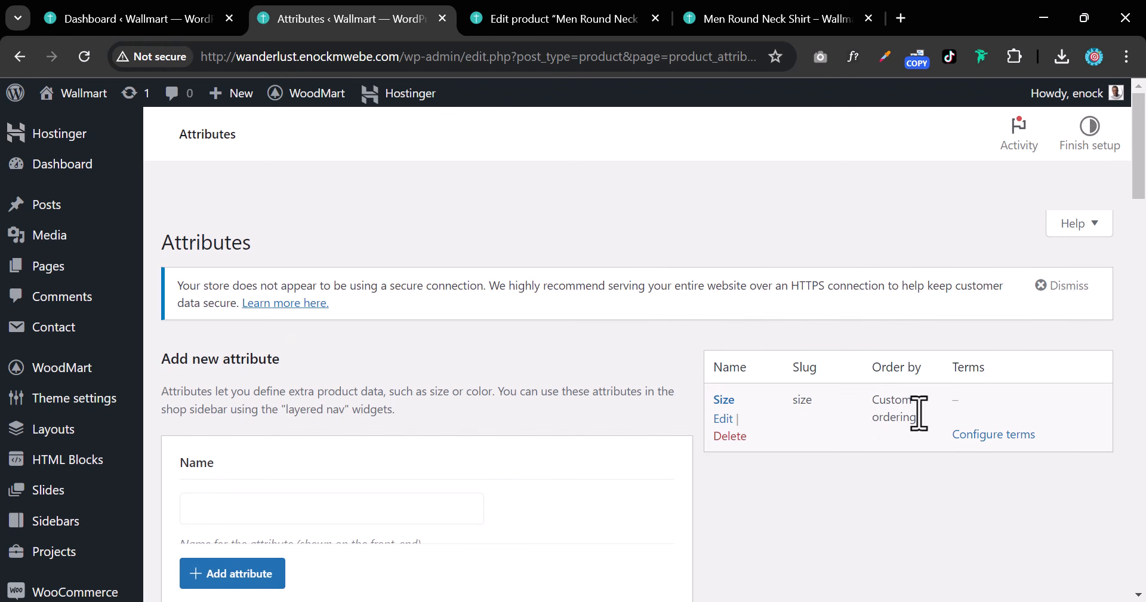
Open the term configuration of the Size attribute to reach the form for new sizes.
left_click(975, 435)
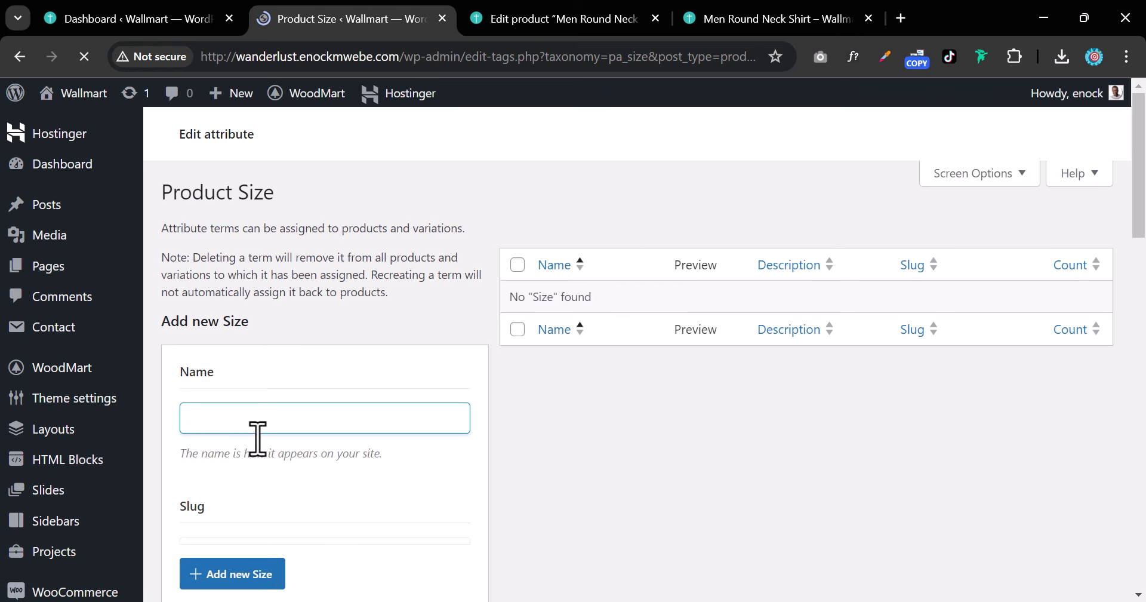
left_click(260, 422)
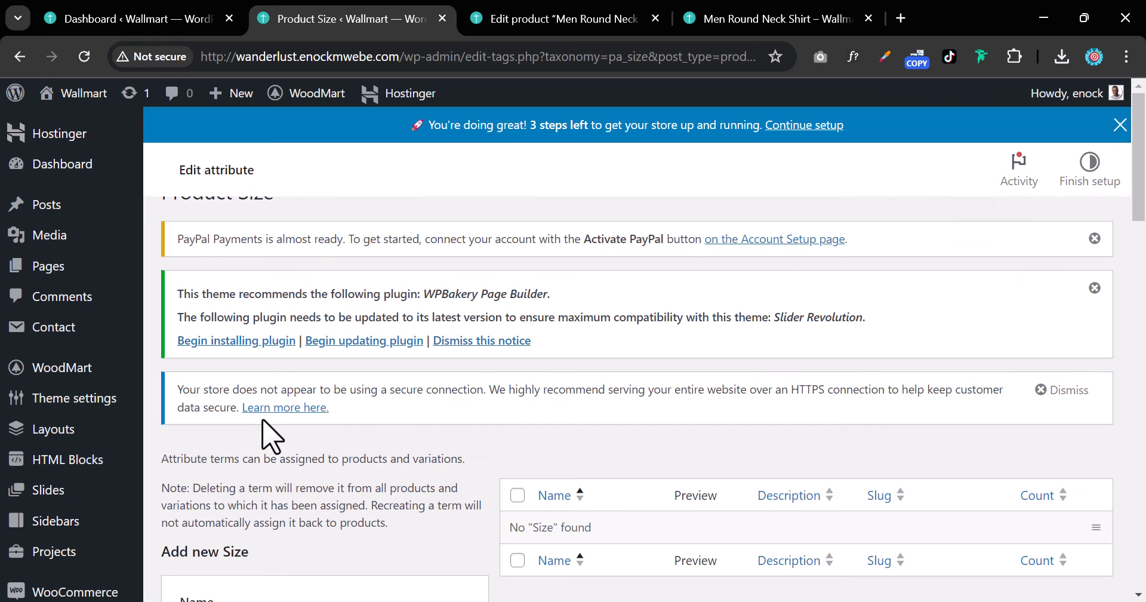
scroll(343, 428, "down", 5)
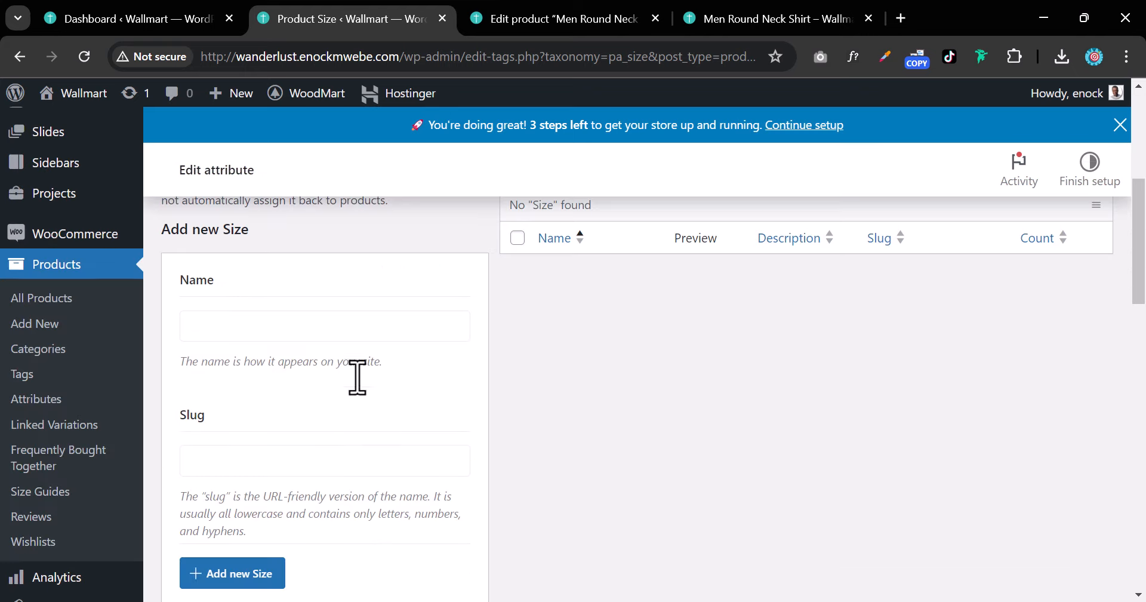
Dismiss the PayPal, theme plugin and secure connection notices on the Product Size page.
scroll(357, 376, "up", 5)
left_click(1100, 323)
left_click(1102, 264)
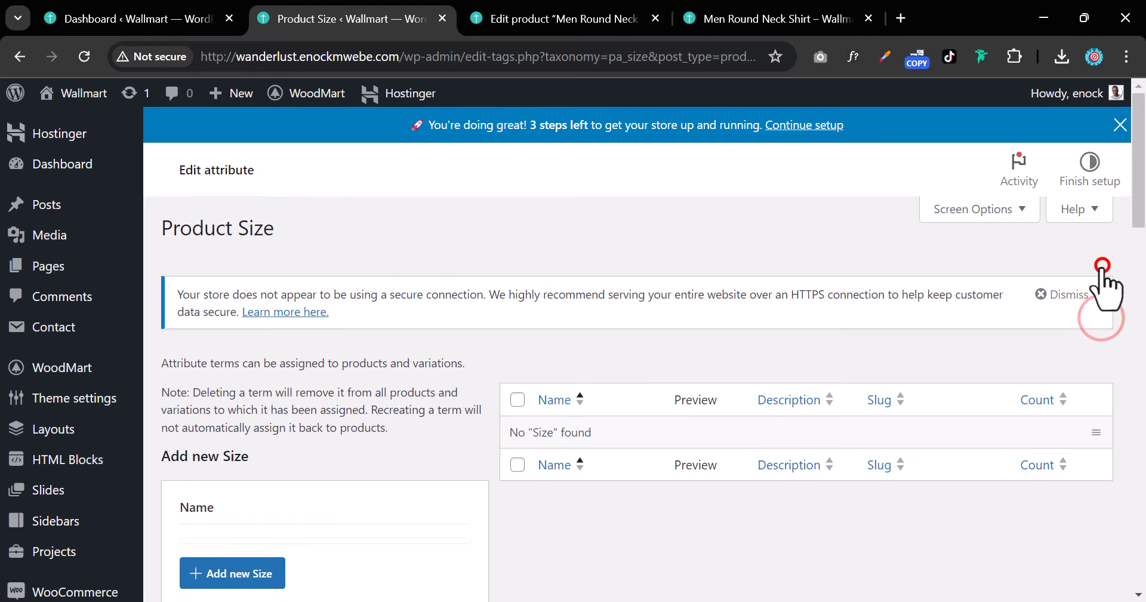
left_click(1060, 266)
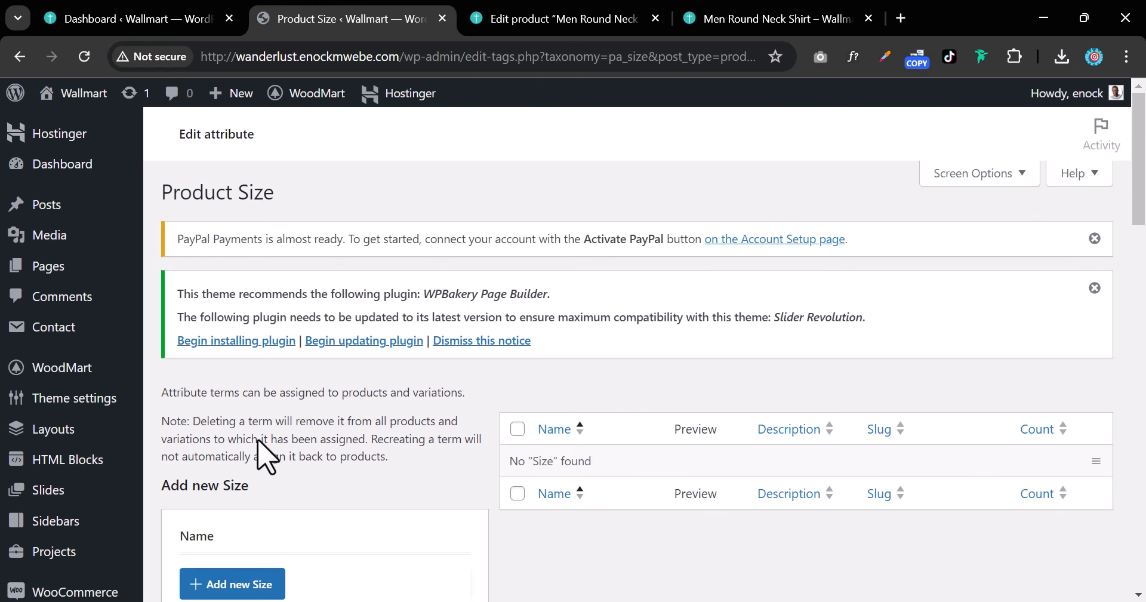
Add a term named Small to the Size attribute without any swatch.
scroll(266, 455, "down", 5)
left_click(234, 314)
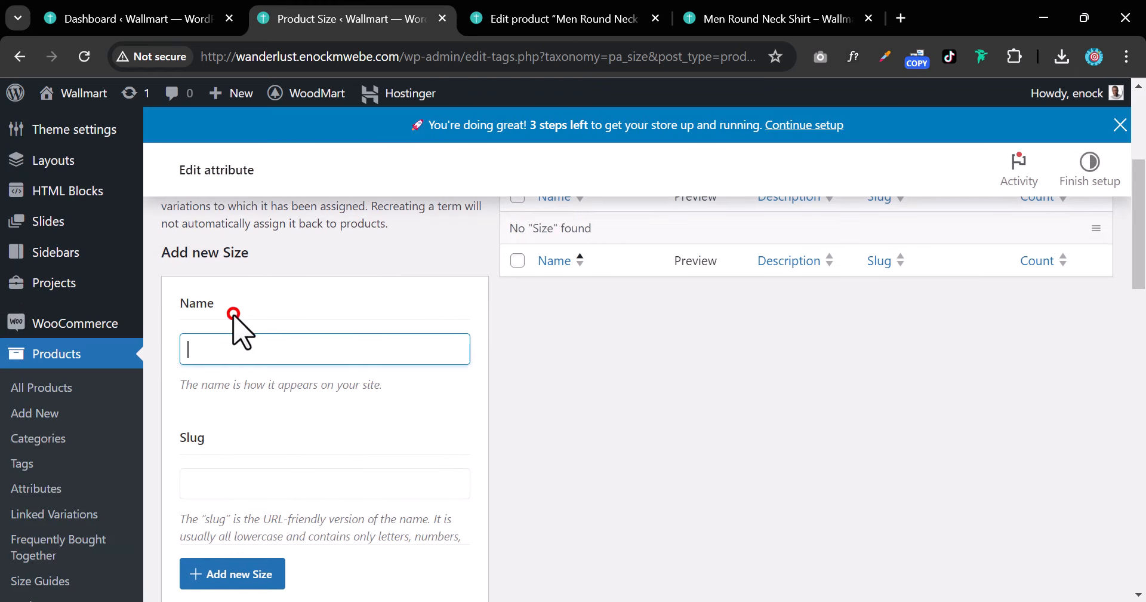
left_click(233, 348)
type("Small")
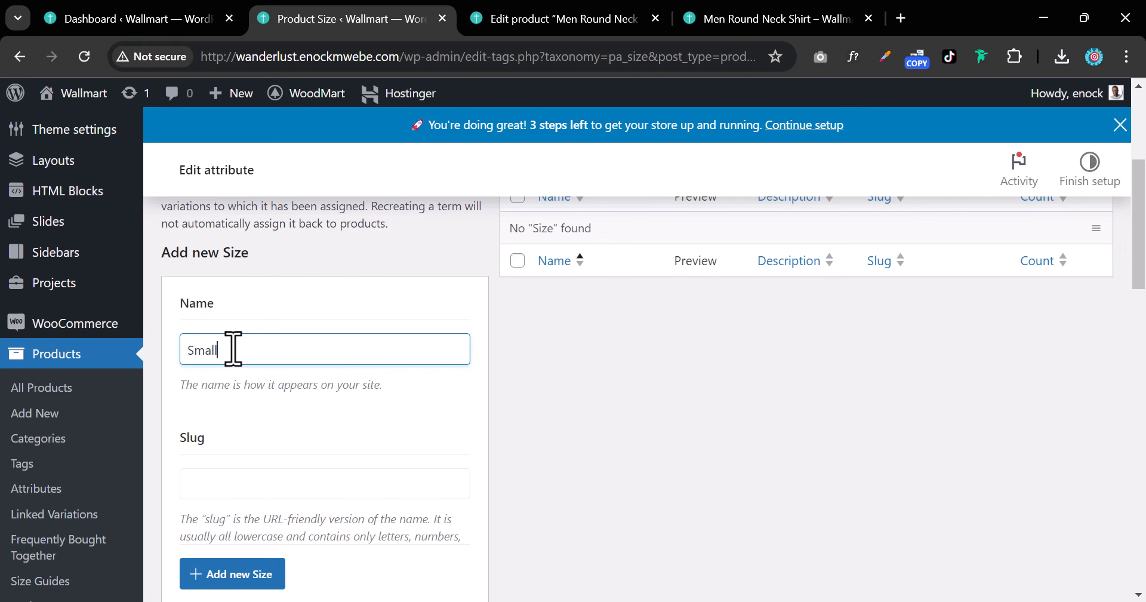
scroll(235, 346, "down", 10)
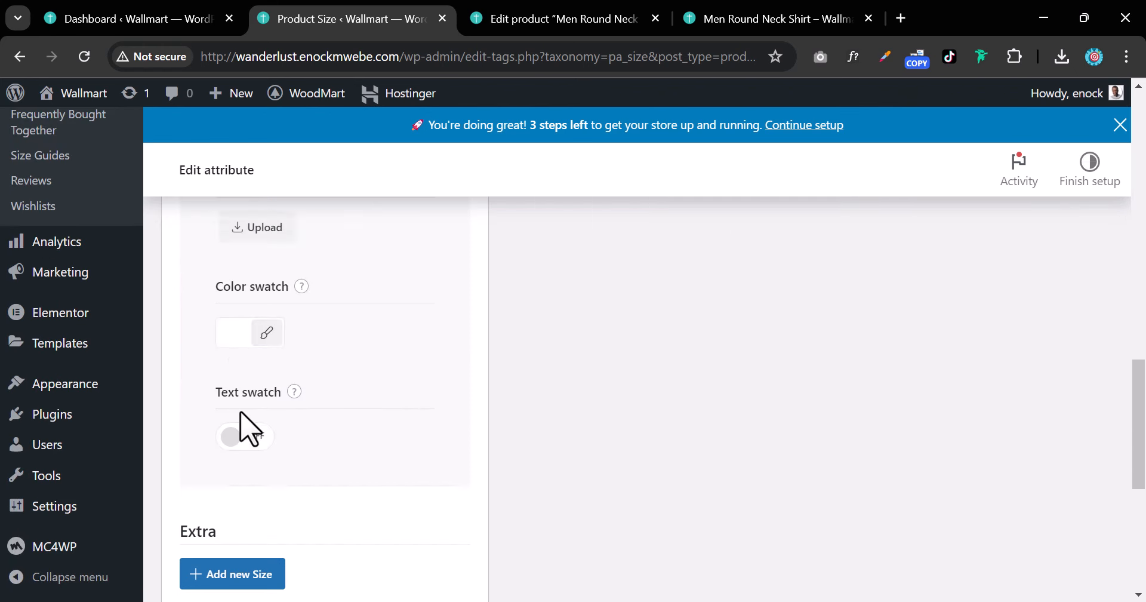
left_click(206, 511)
scroll(230, 517, "up", 10)
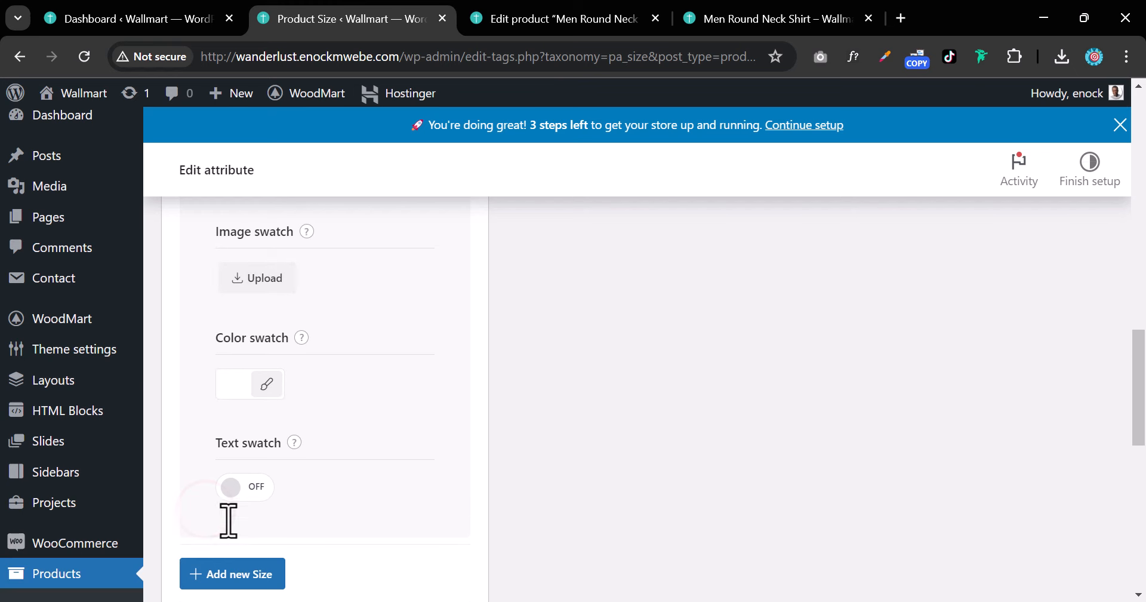
scroll(233, 526, "up", 2)
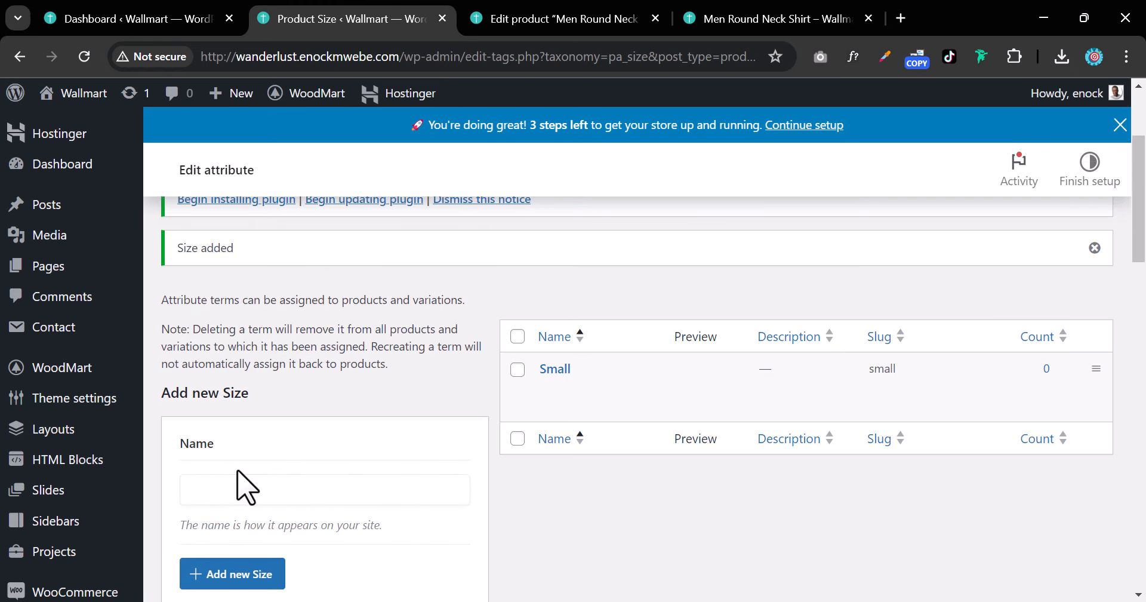
Add a term named Medium to the Size attribute.
left_click(258, 492)
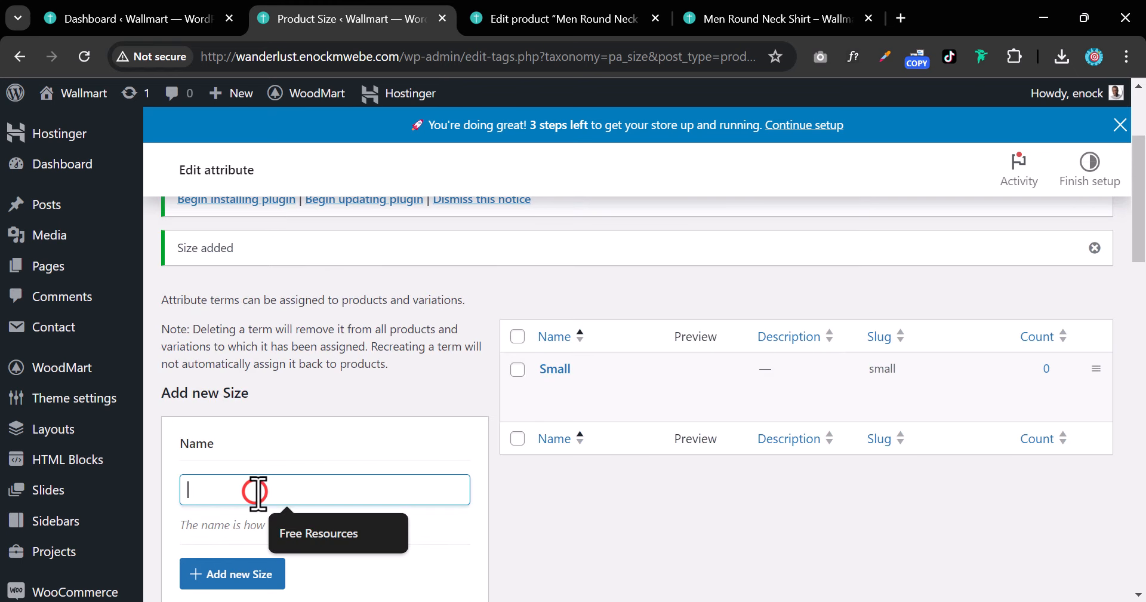
type("Medium")
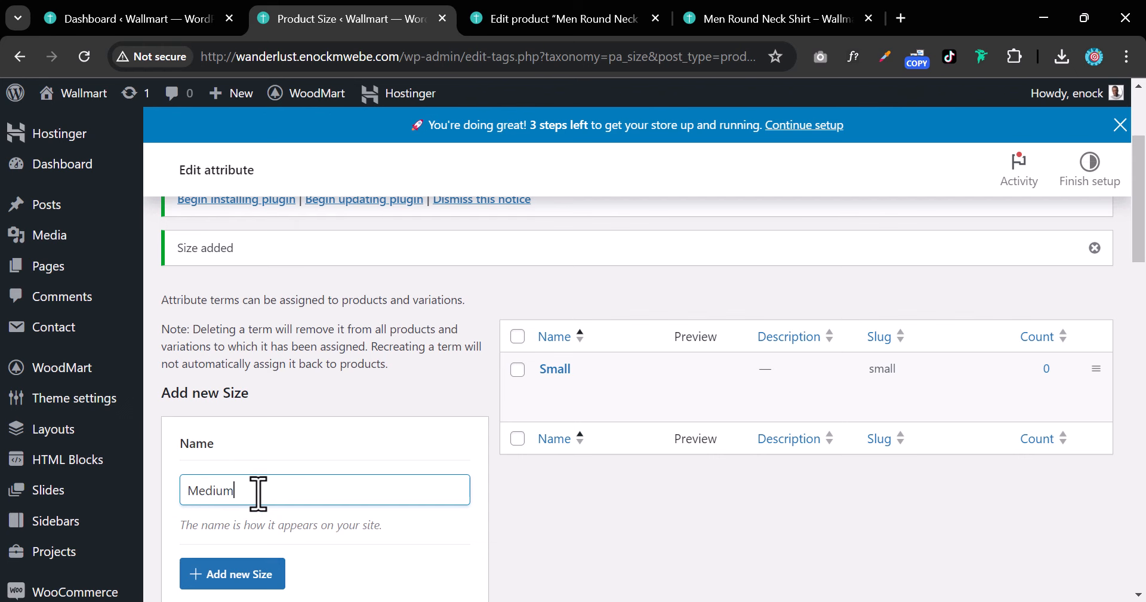
scroll(257, 491, "down", 10)
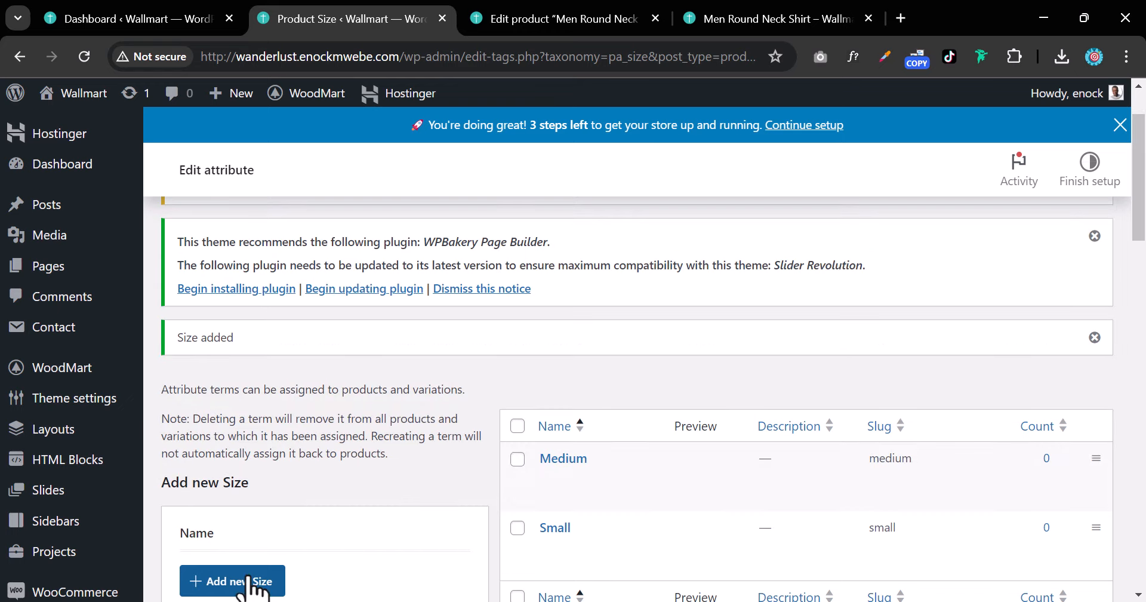
Add a term named Large to the Size attribute.
left_click(228, 477)
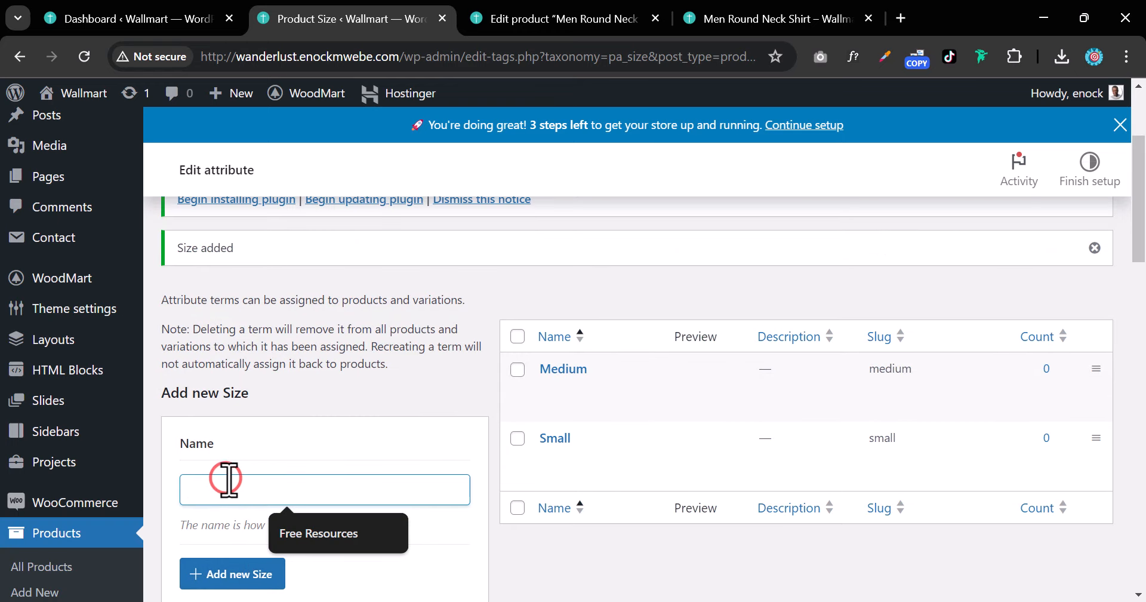
type("L")
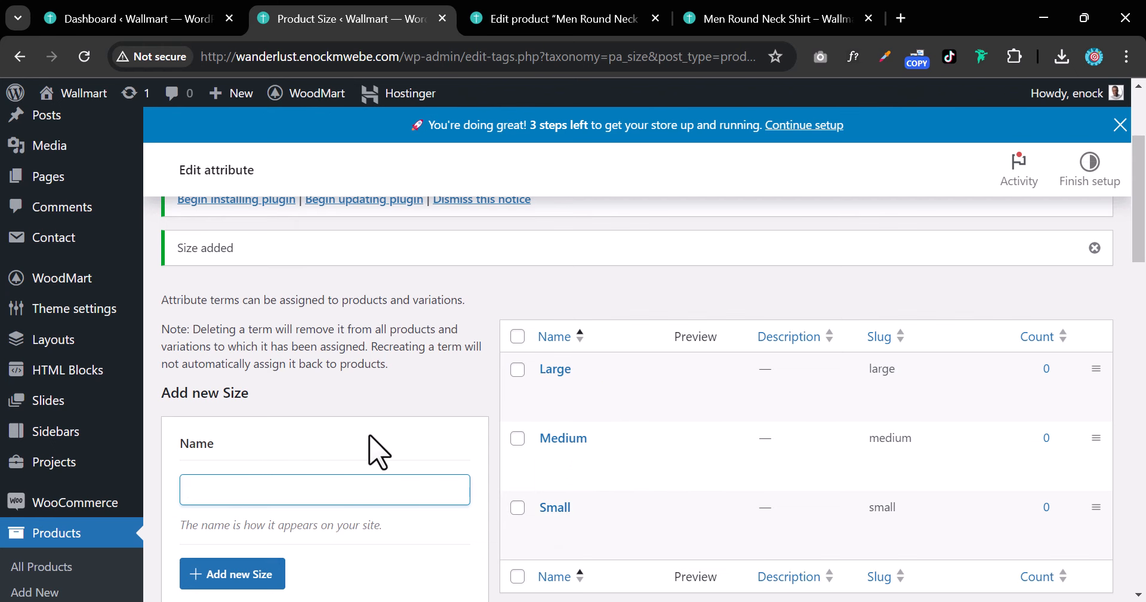
scroll(374, 452, "down", 10)
scroll(531, 514, "up", 10)
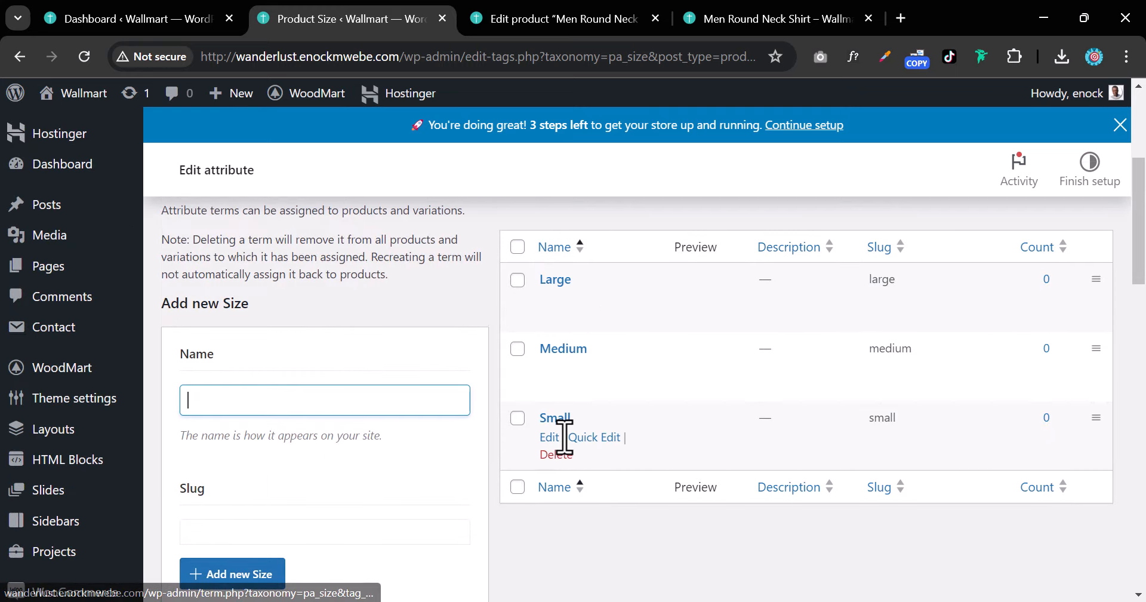
Return to the product attributes page and name a new attribute Men Shirt Color.
scroll(292, 397, "up", 5)
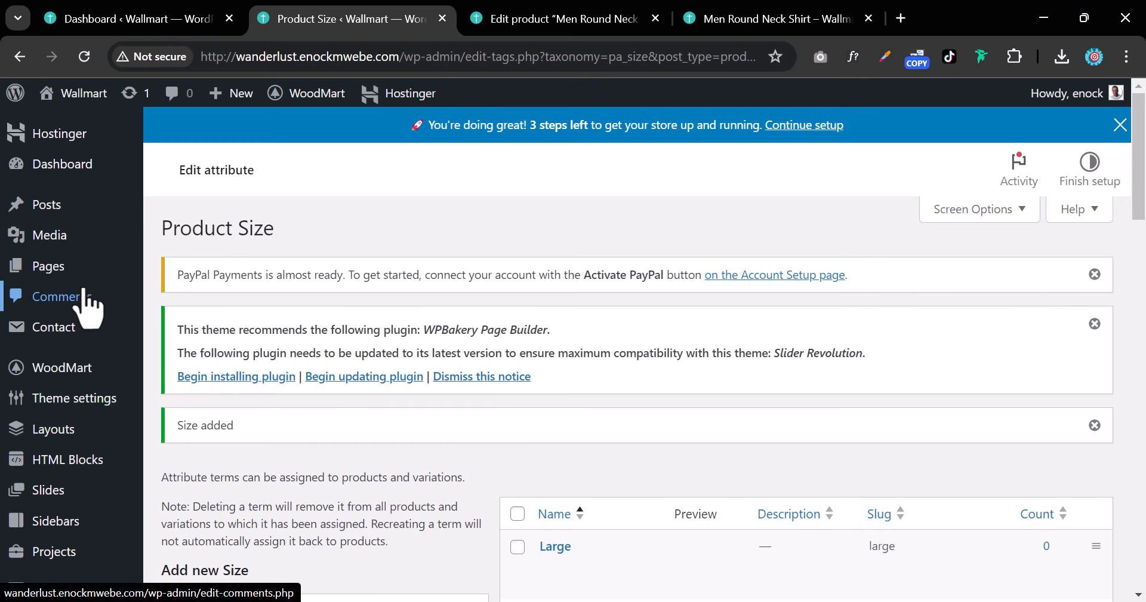
scroll(89, 301, "down", 7)
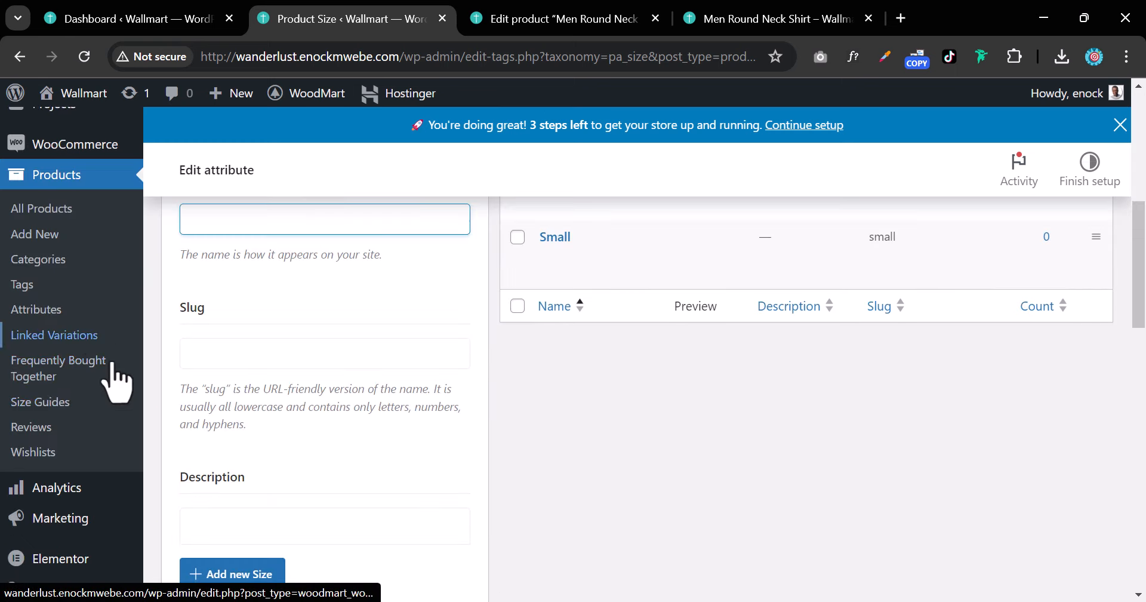
left_click(88, 299)
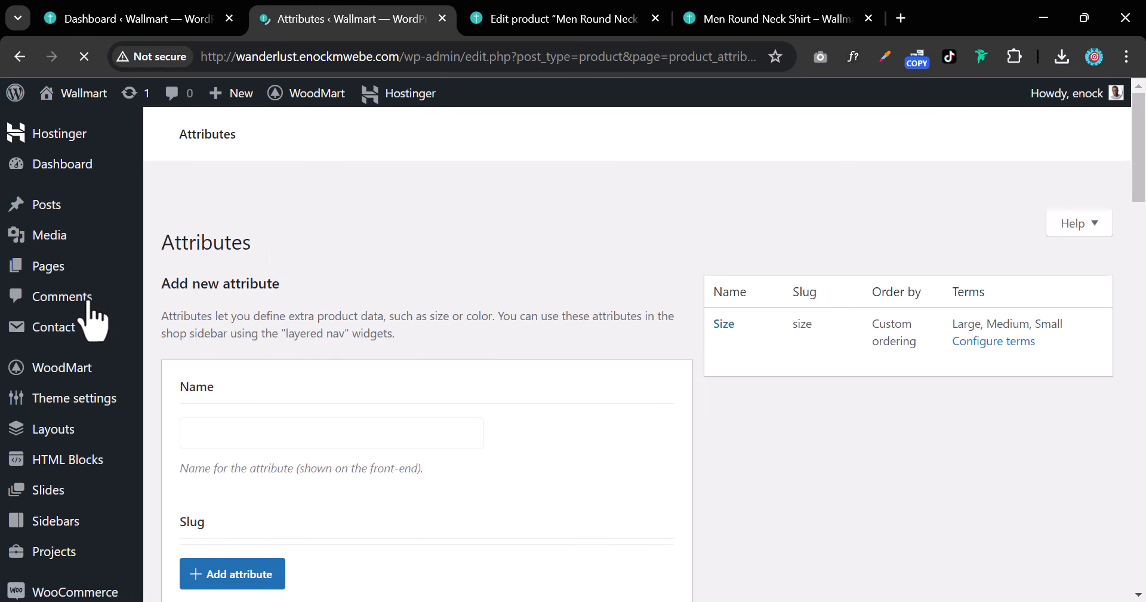
left_click(207, 425)
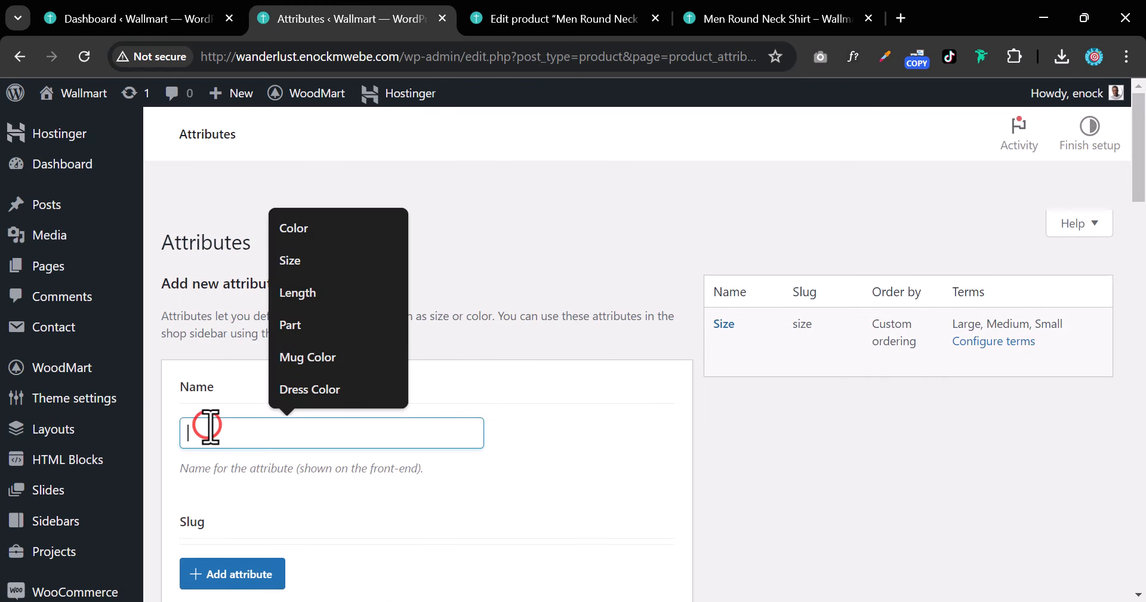
type("Me")
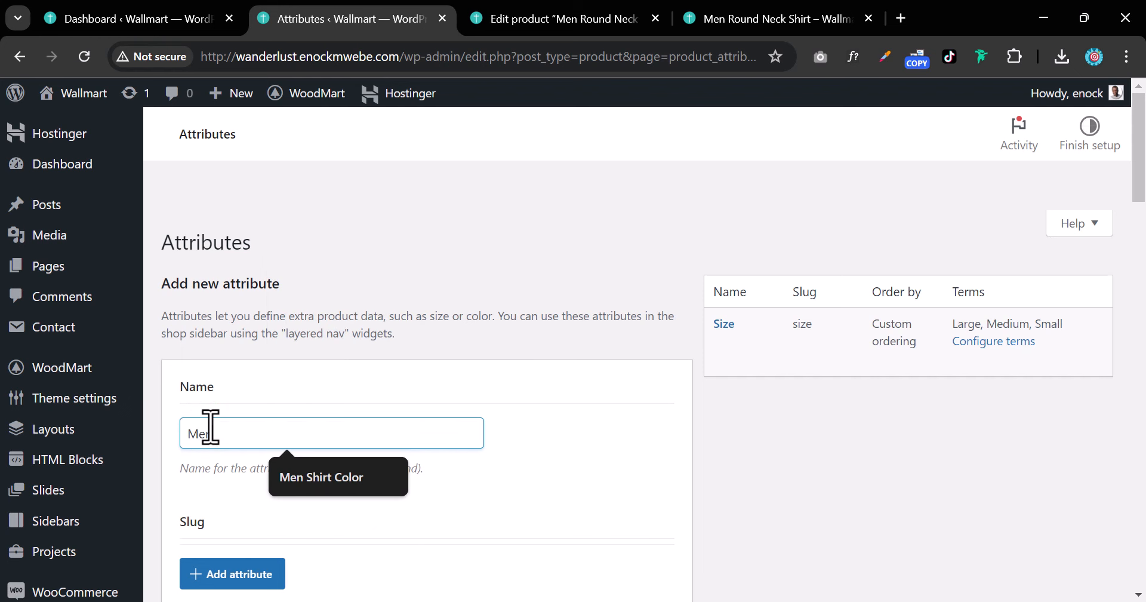
type("n")
left_click(293, 475)
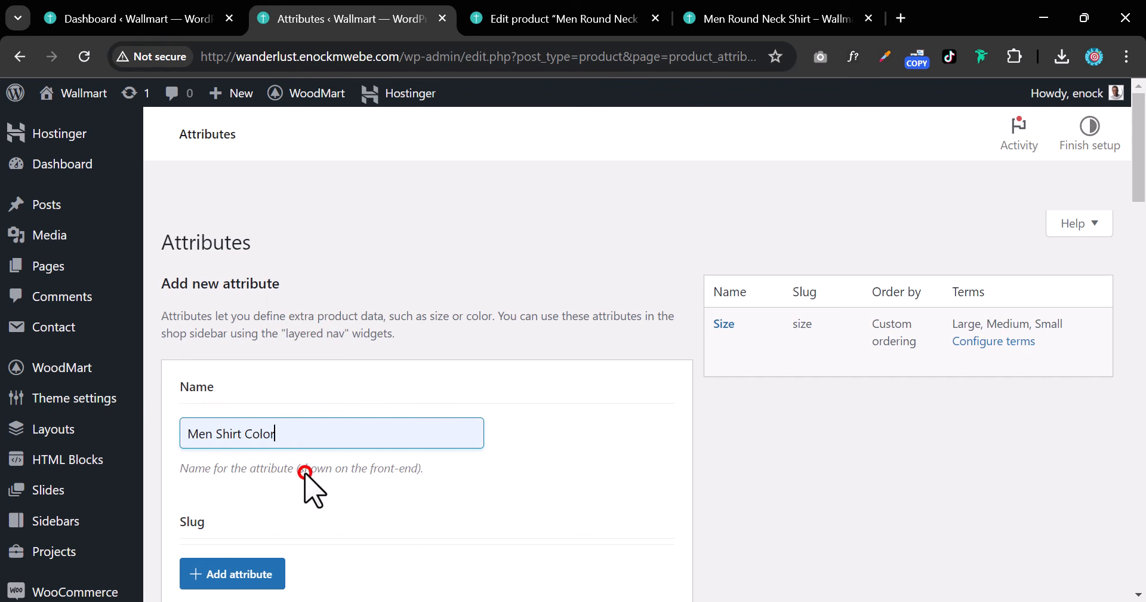
Choose the red-cross disabled swatch style for the Men Shirt Color attribute and add the attribute.
scroll(302, 496, "down", 10)
scroll(257, 376, "up", 6)
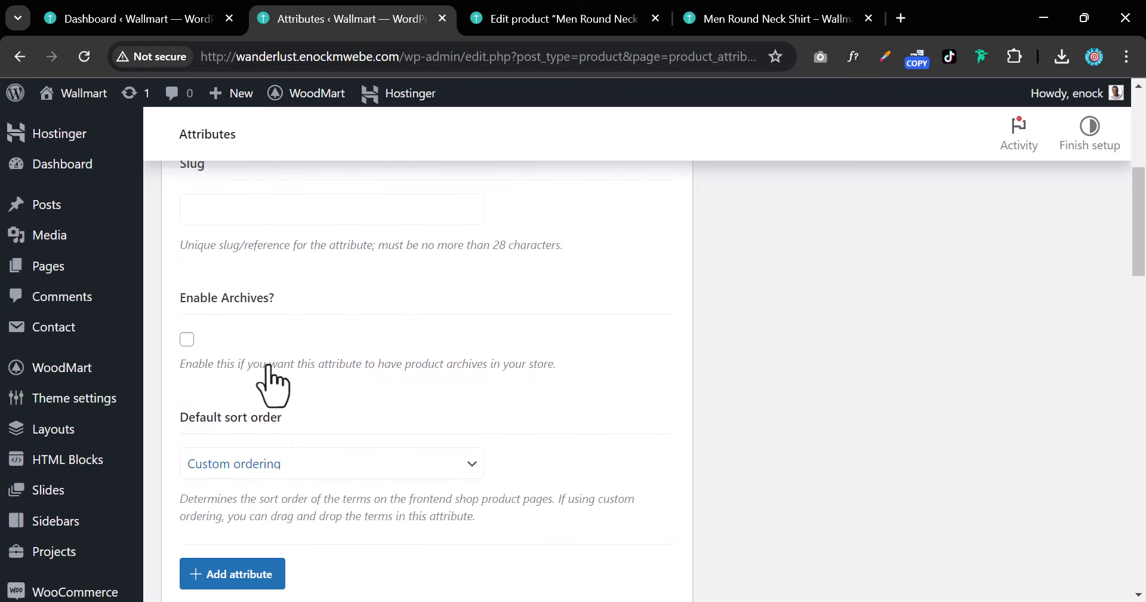
scroll(273, 376, "down", 3)
scroll(345, 384, "down", 12)
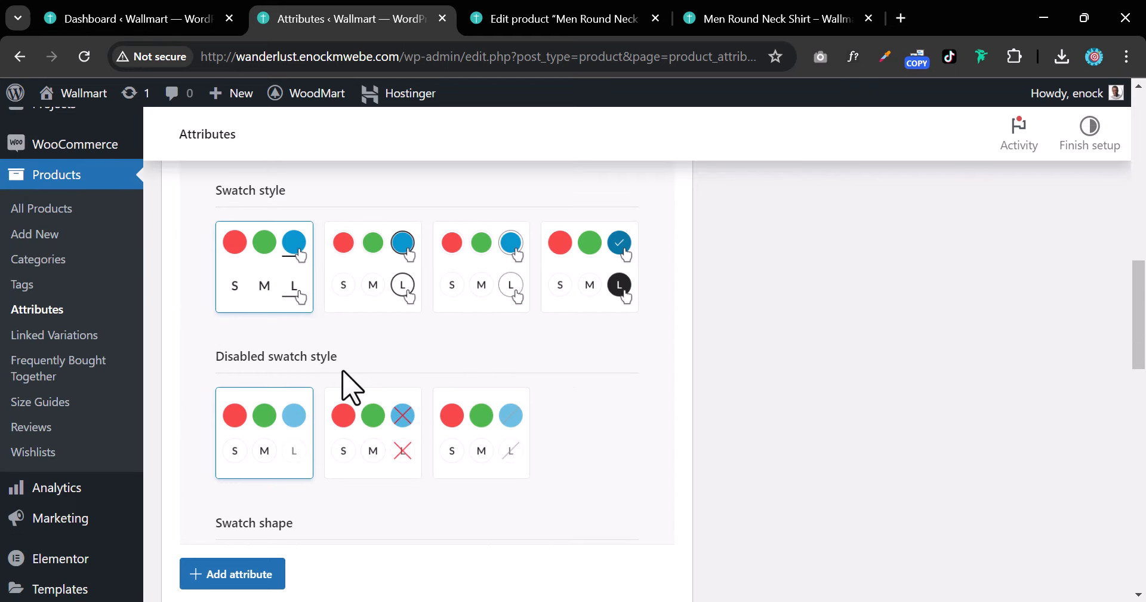
scroll(338, 395, "down", 3)
scroll(338, 394, "up", 9)
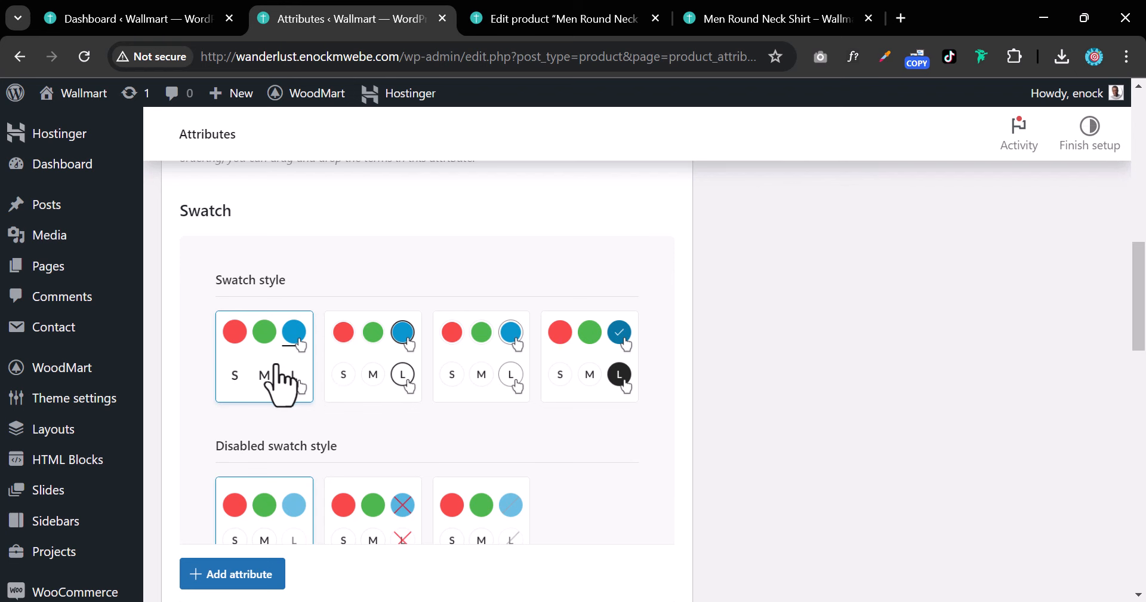
left_click(355, 497)
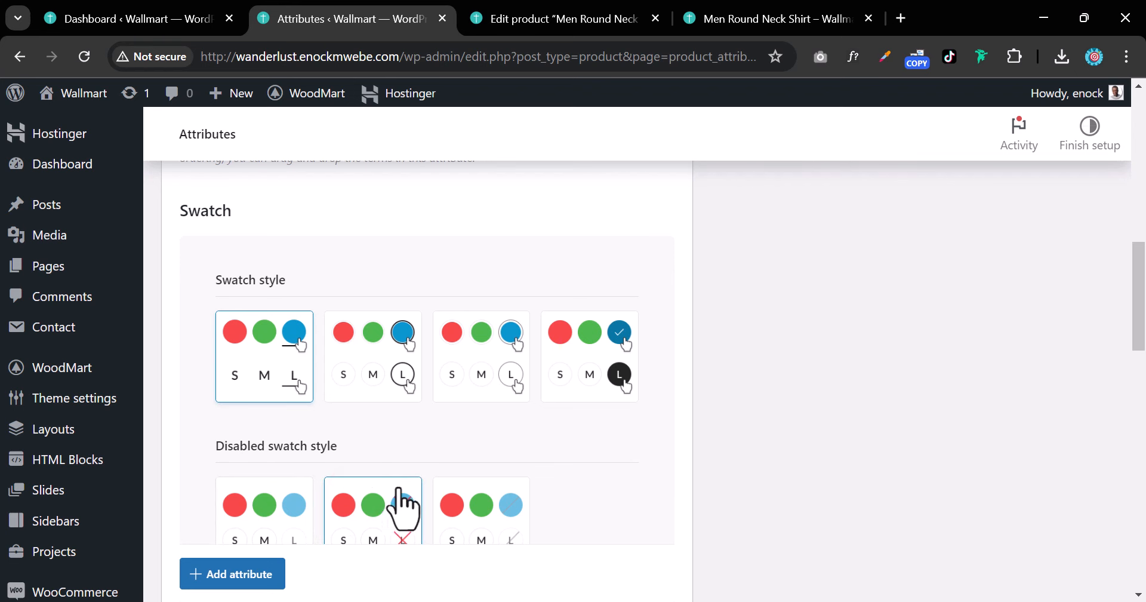
scroll(399, 515, "up", 5)
scroll(406, 403, "up", 7)
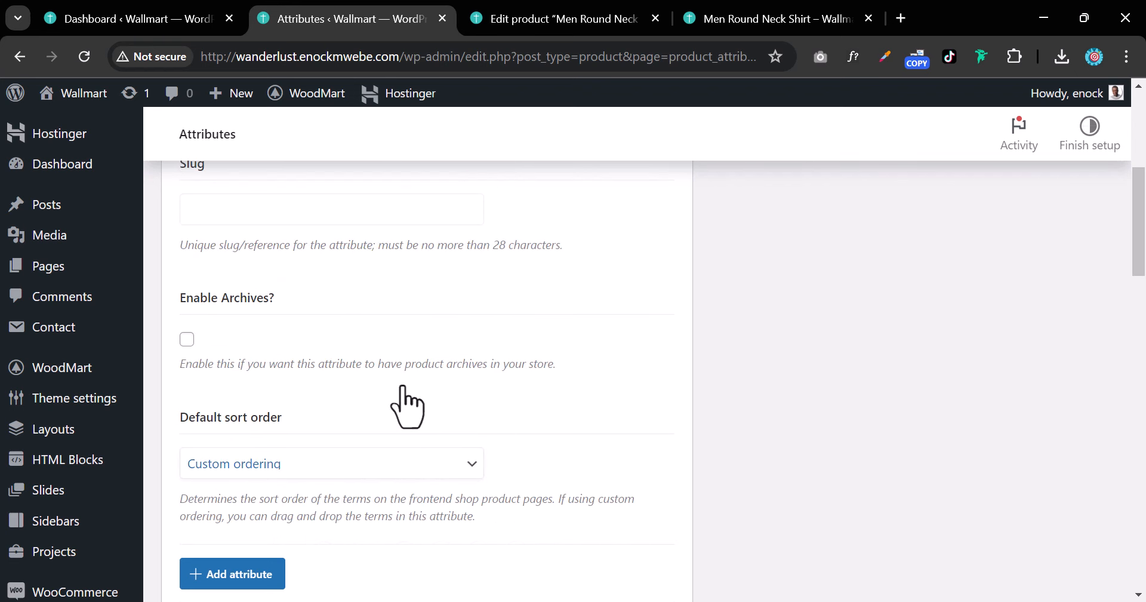
scroll(415, 400, "down", 7)
scroll(415, 400, "down", 10)
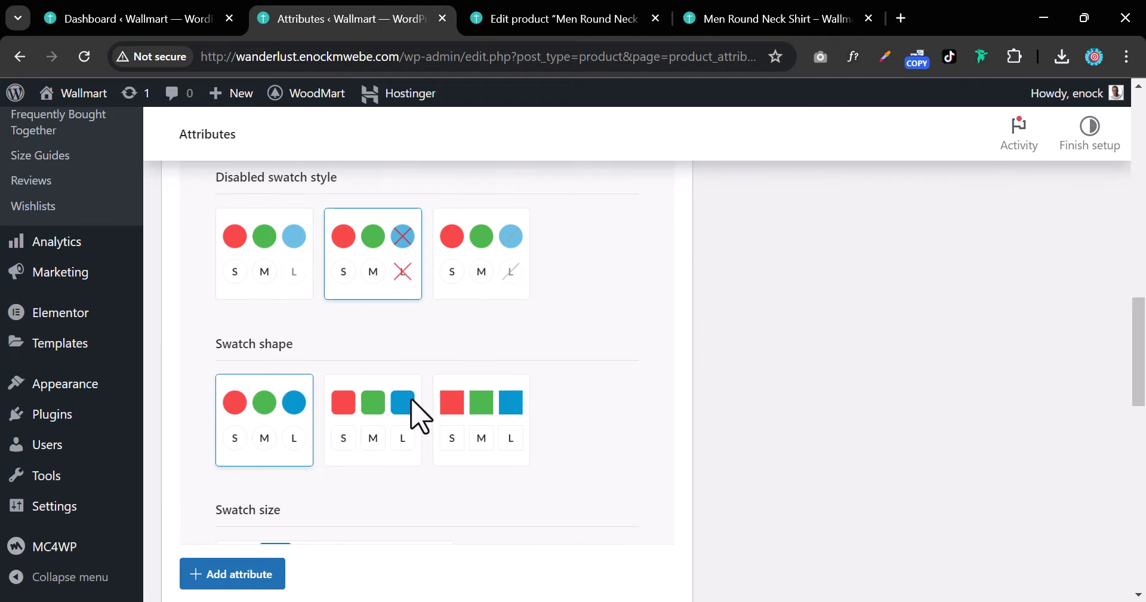
scroll(418, 412, "down", 10)
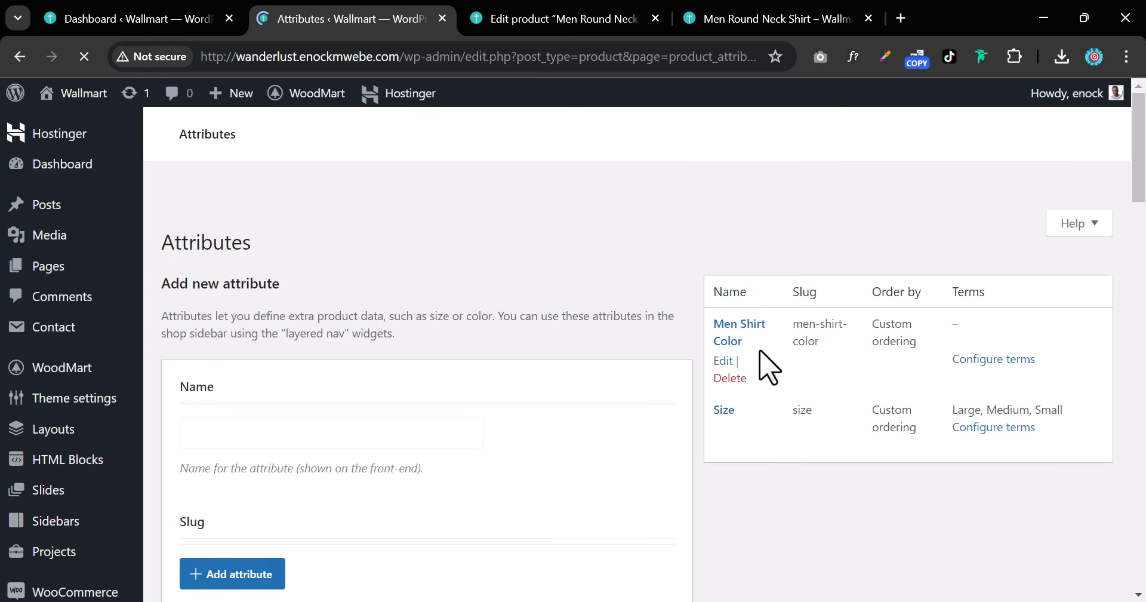
Open the term configuration of the Men Shirt Color attribute to reach the form for new colors.
left_click(1001, 359)
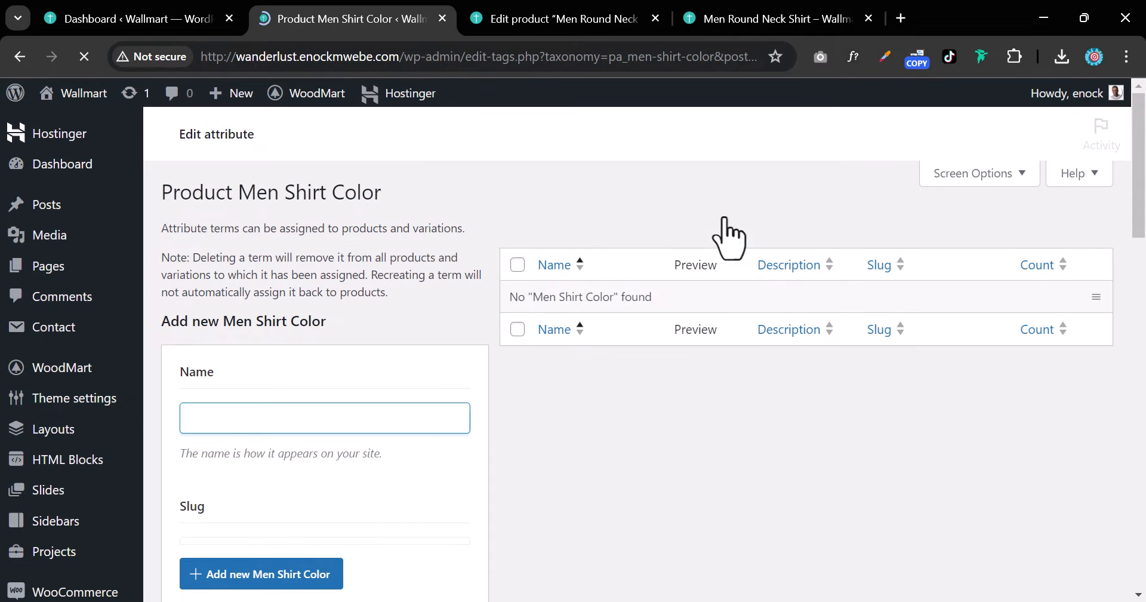
left_click(546, 24)
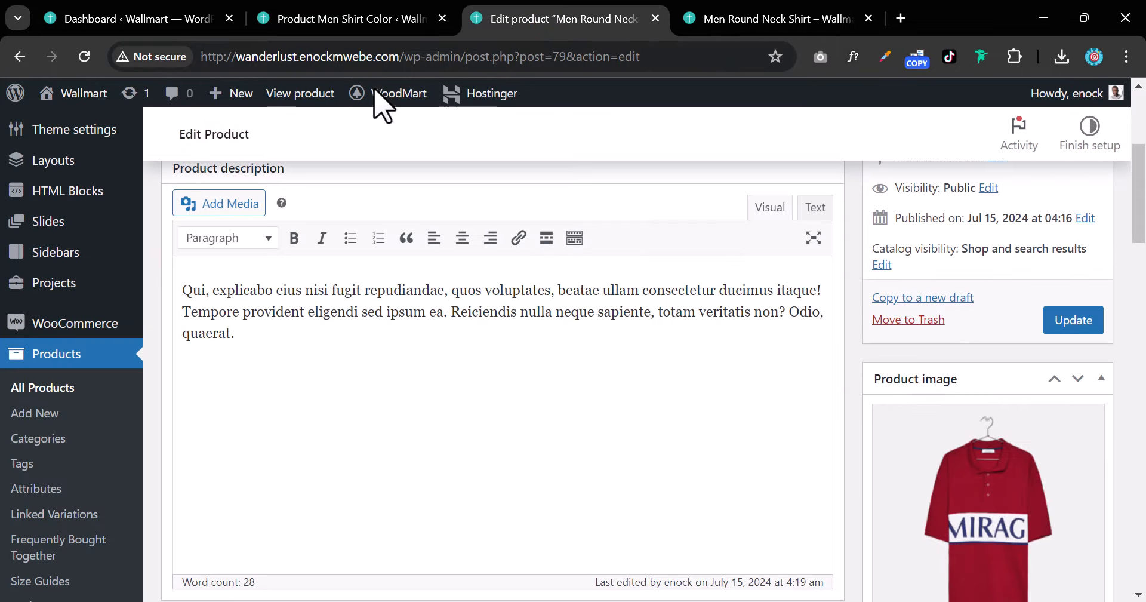
left_click(305, 24)
scroll(304, 364, "down", 5)
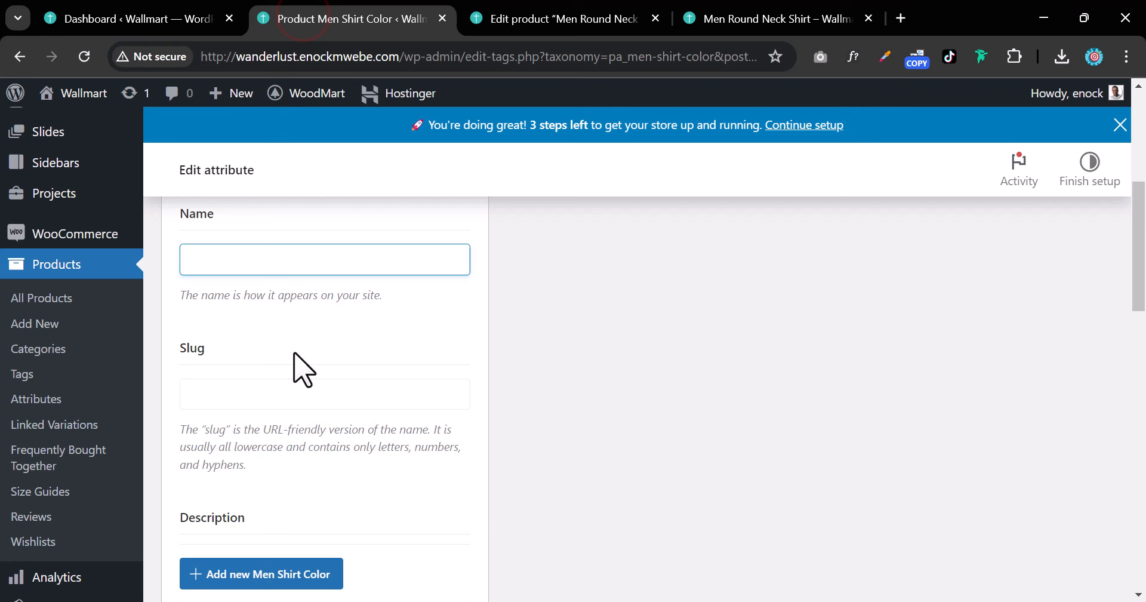
Add a term named red to Men Shirt Color with the preset red color swatch, rgb(221,51,51).
left_click(230, 265)
type("red")
scroll(248, 335, "down", 10)
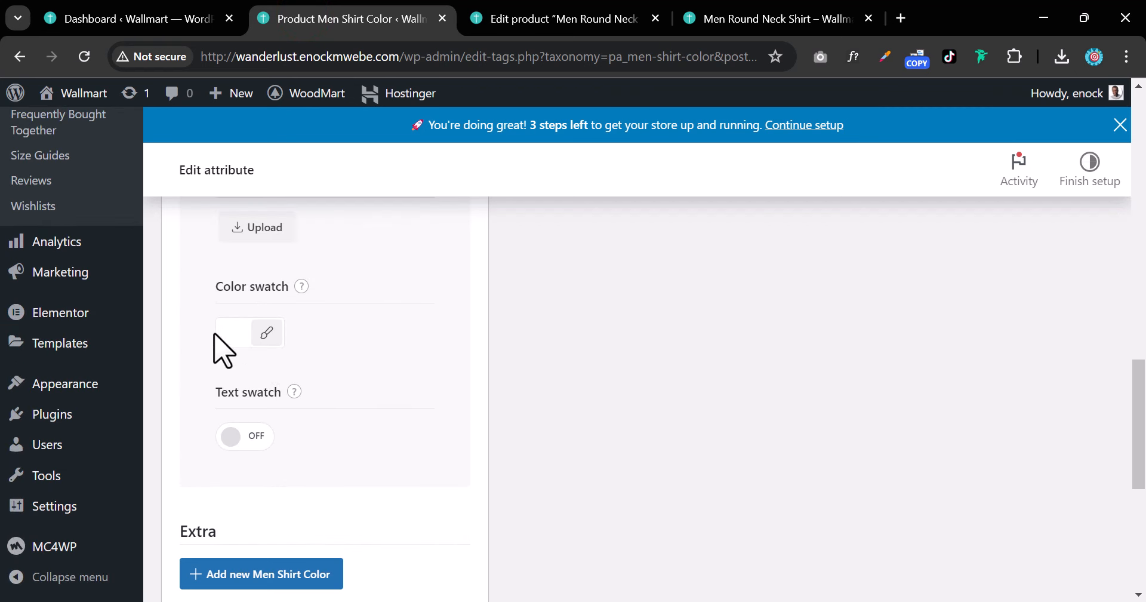
left_click(230, 333)
left_click(275, 574)
scroll(343, 487, "down", 3)
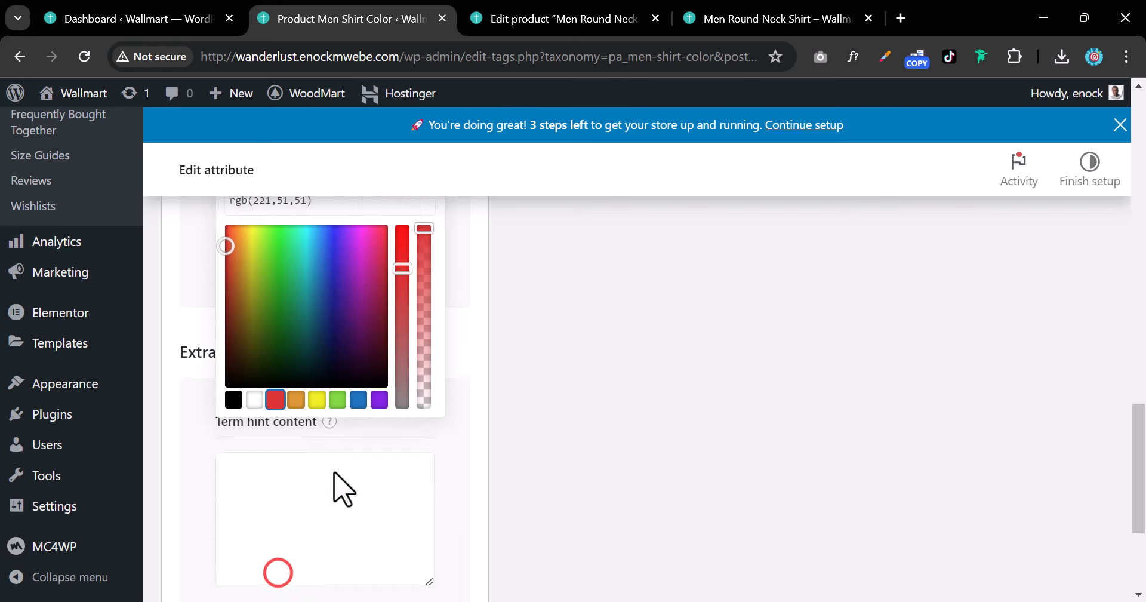
scroll(343, 486, "down", 3)
left_click(263, 553)
scroll(269, 542, "up", 10)
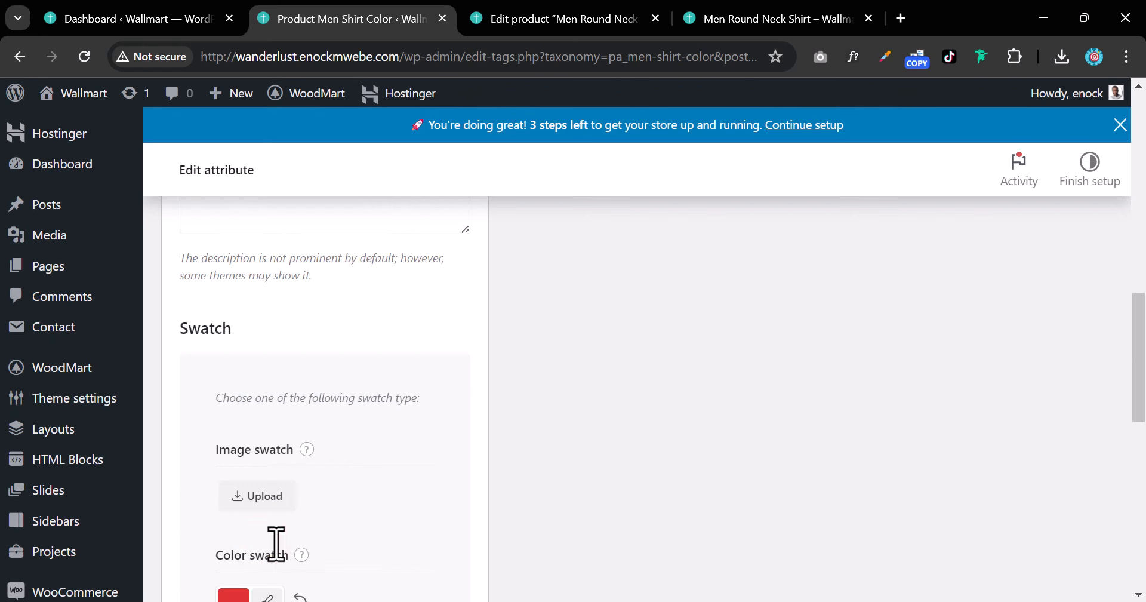
scroll(277, 543, "up", 5)
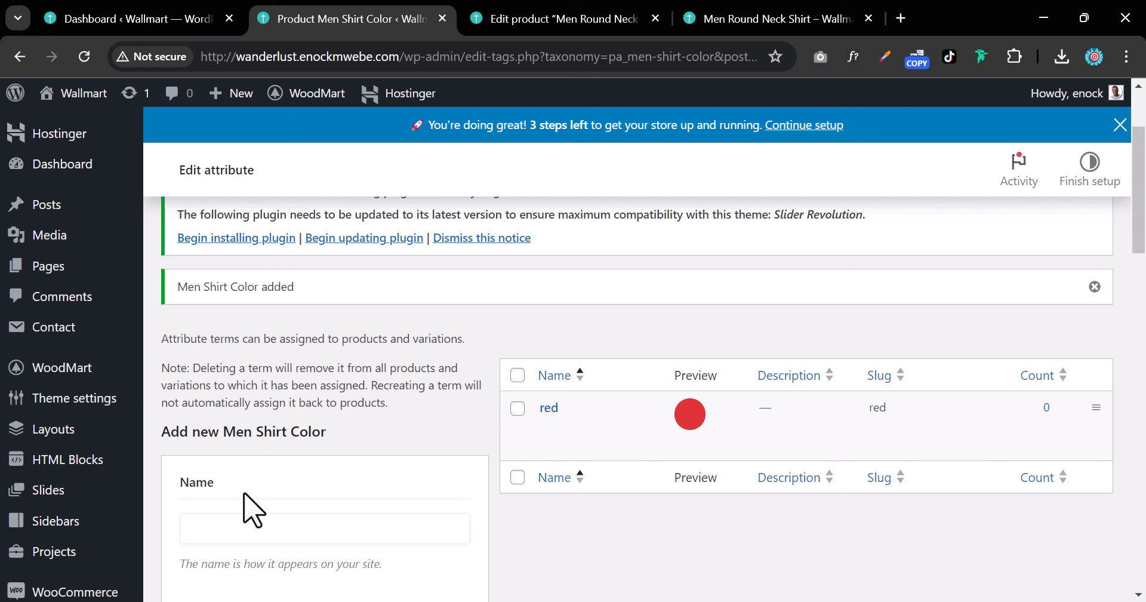
Add a term named Blue to Men Shirt Color with a blue color swatch, rgb(53,59,252).
left_click(228, 515)
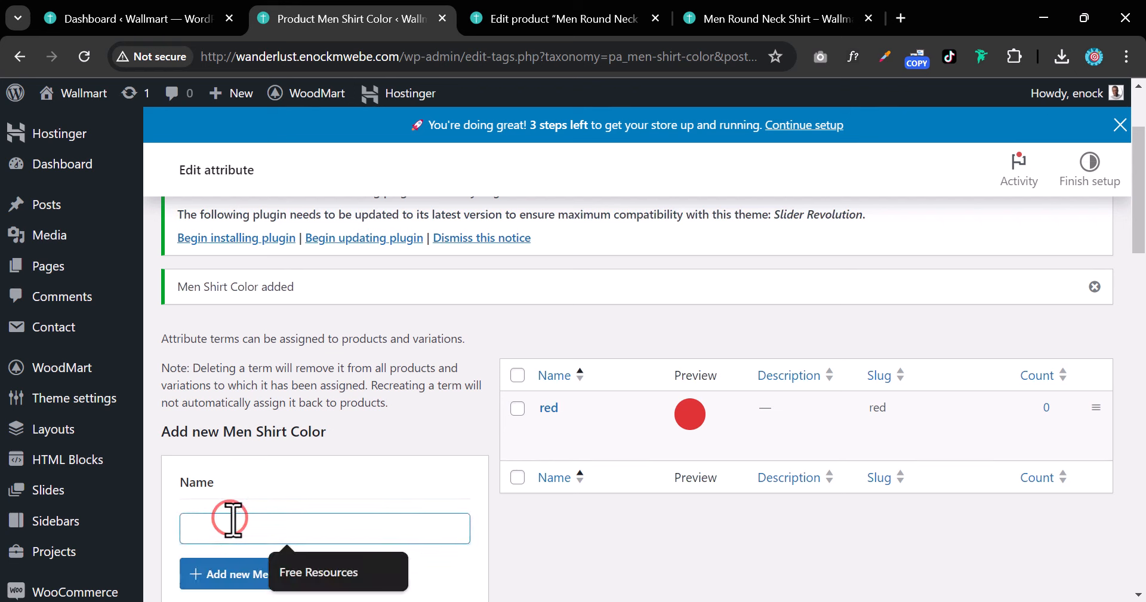
type("Blue")
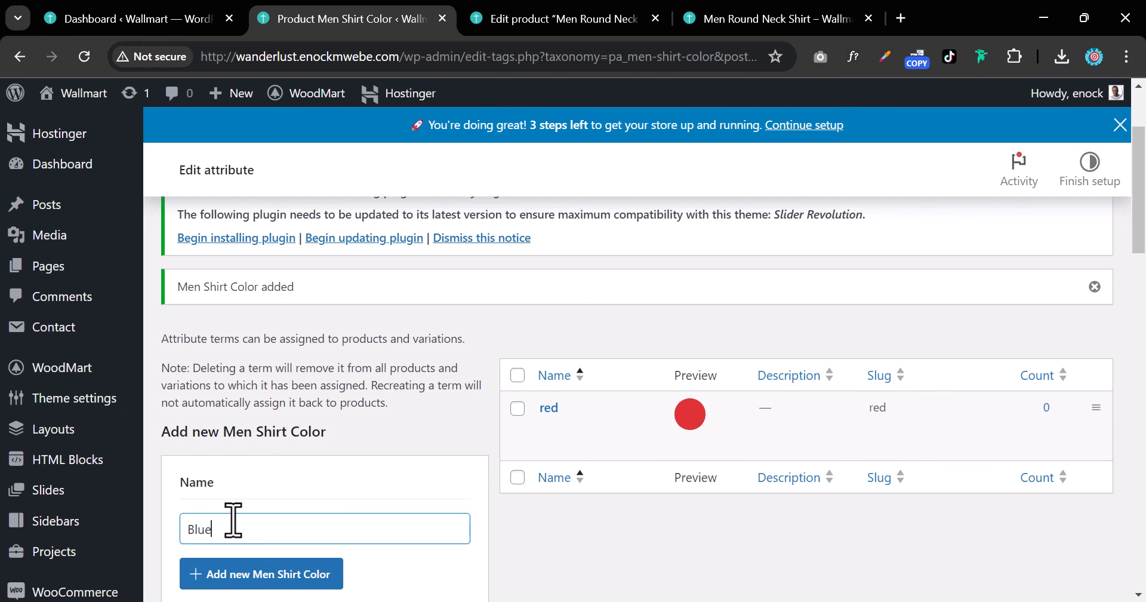
scroll(233, 520, "down", 10)
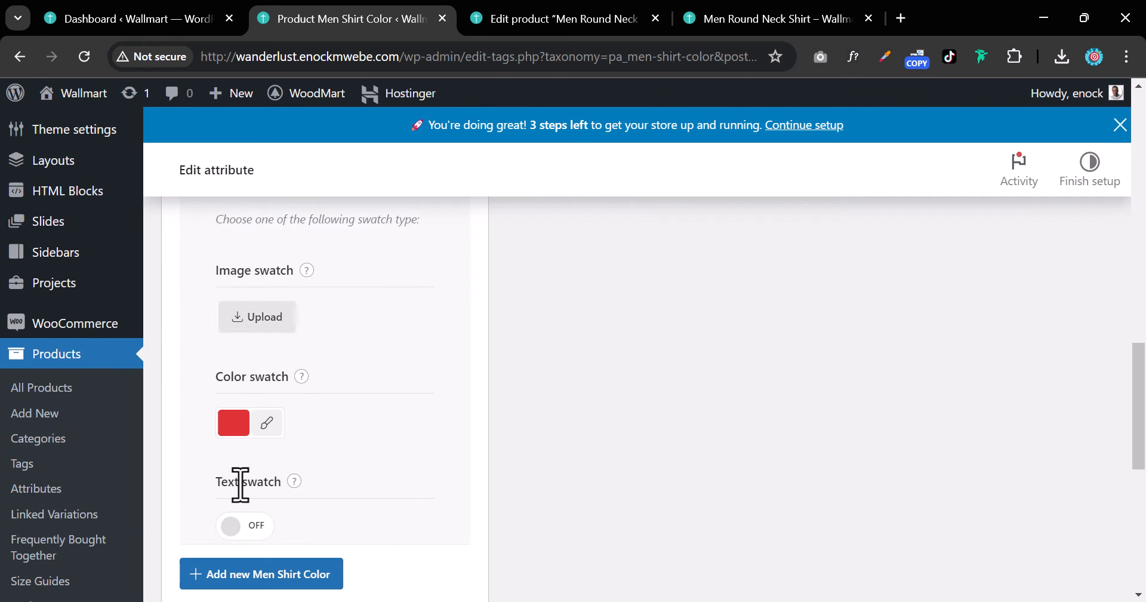
left_click(232, 427)
scroll(352, 499, "down", 5)
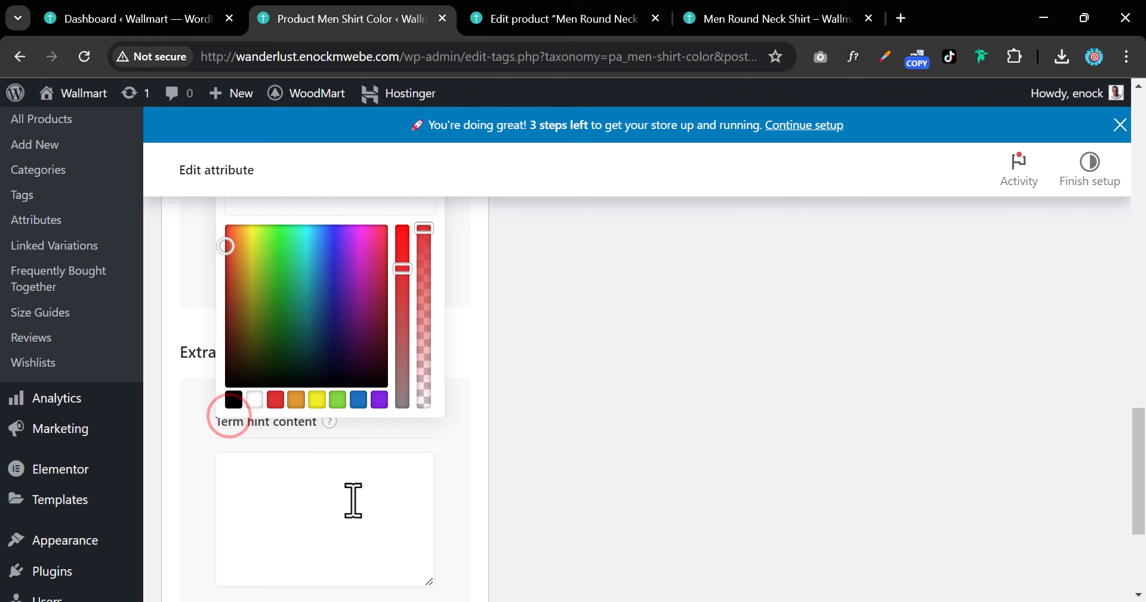
left_click(338, 319)
left_click_drag(331, 245, 327, 241)
scroll(309, 318, "up", 1)
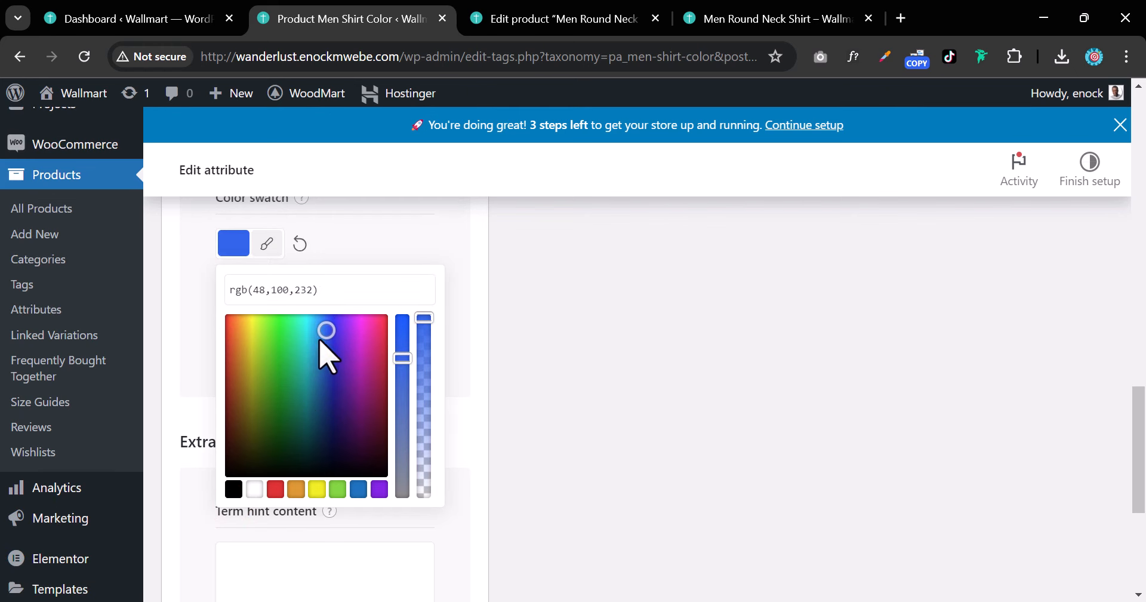
left_click_drag(320, 335, 327, 323)
left_click(343, 243)
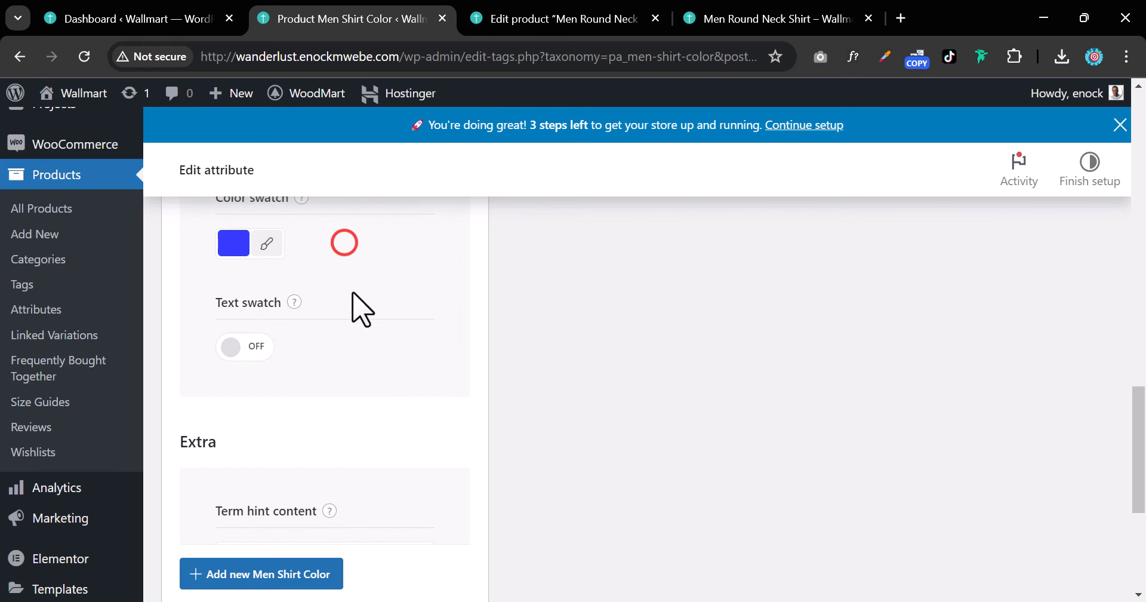
left_click(227, 564)
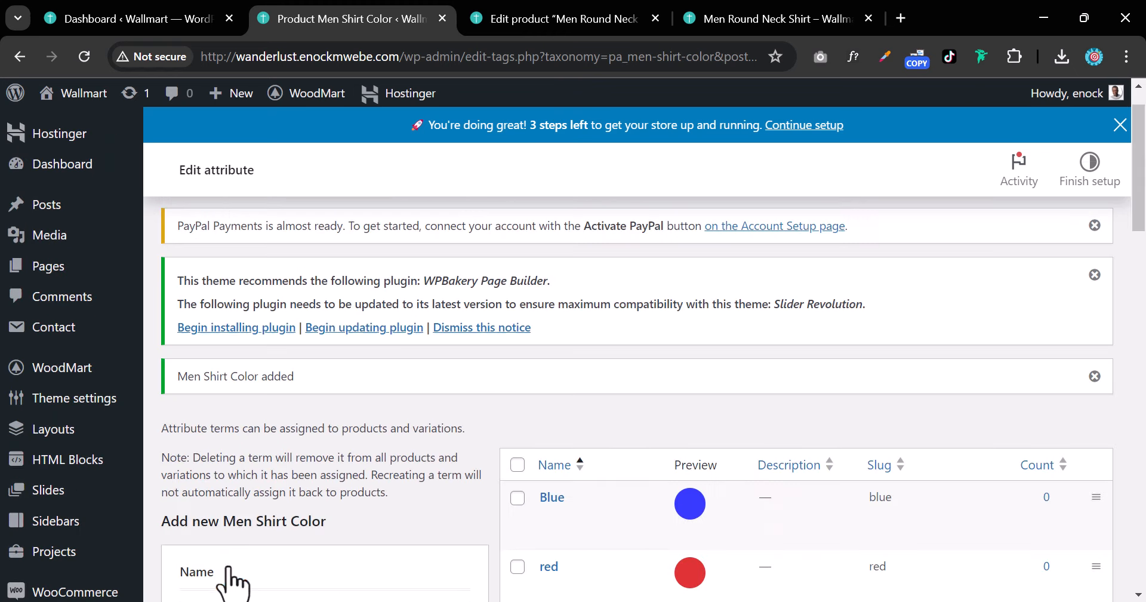
Add a term named Black to Men Shirt Color with the preset black color swatch.
scroll(238, 519, "down", 1)
left_click(236, 487)
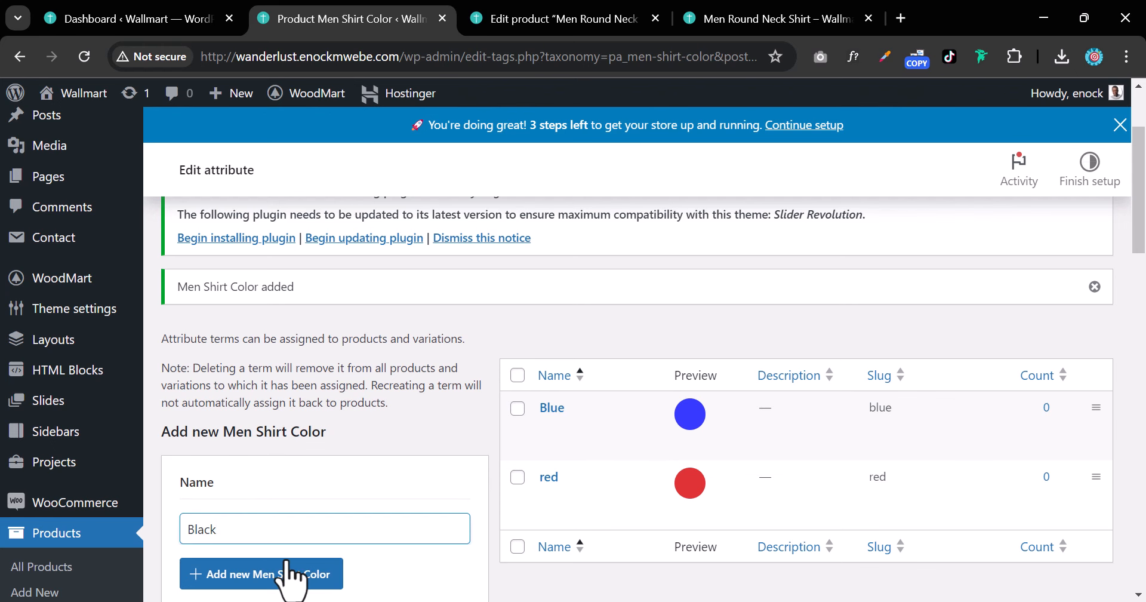
scroll(310, 537, "down", 10)
left_click(228, 333)
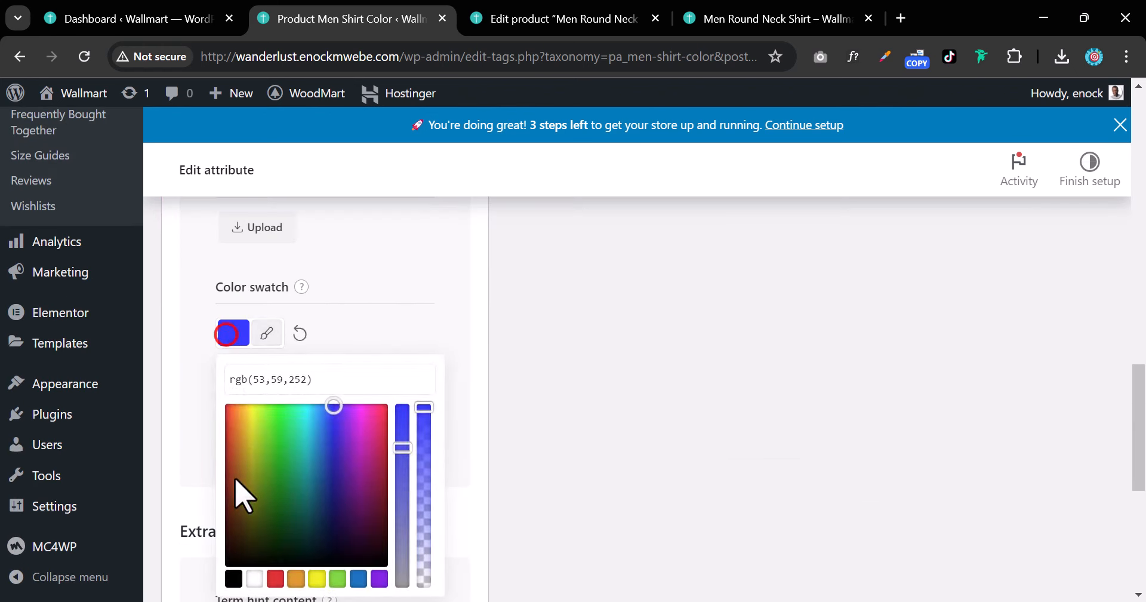
scroll(239, 325, "down", 5)
left_click(234, 220)
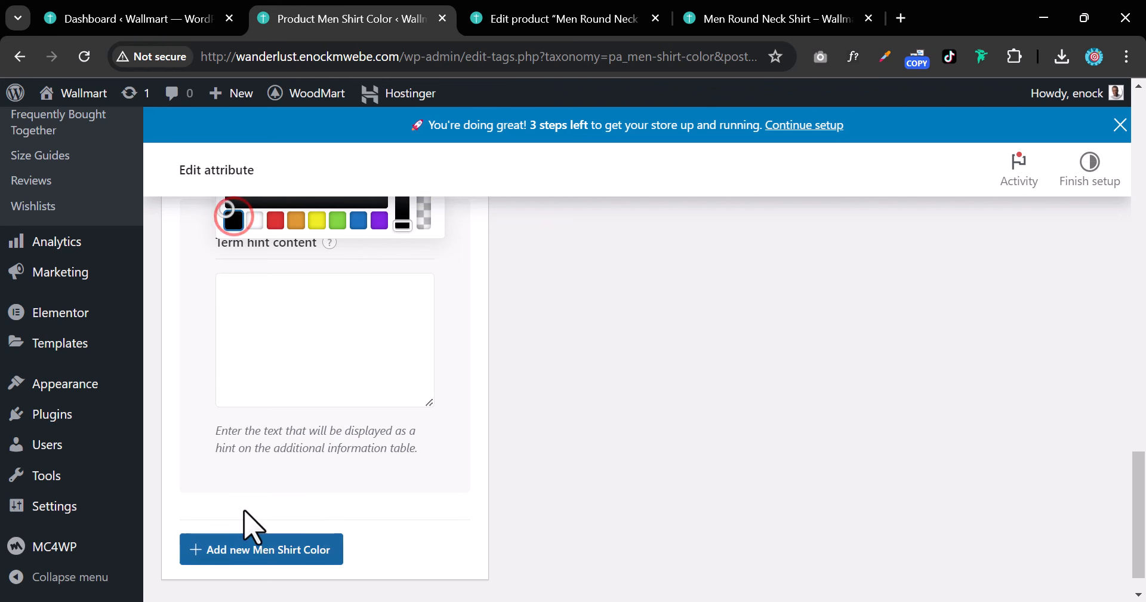
scroll(271, 482, "up", 7)
scroll(266, 470, "down", 4)
scroll(266, 470, "down", 5)
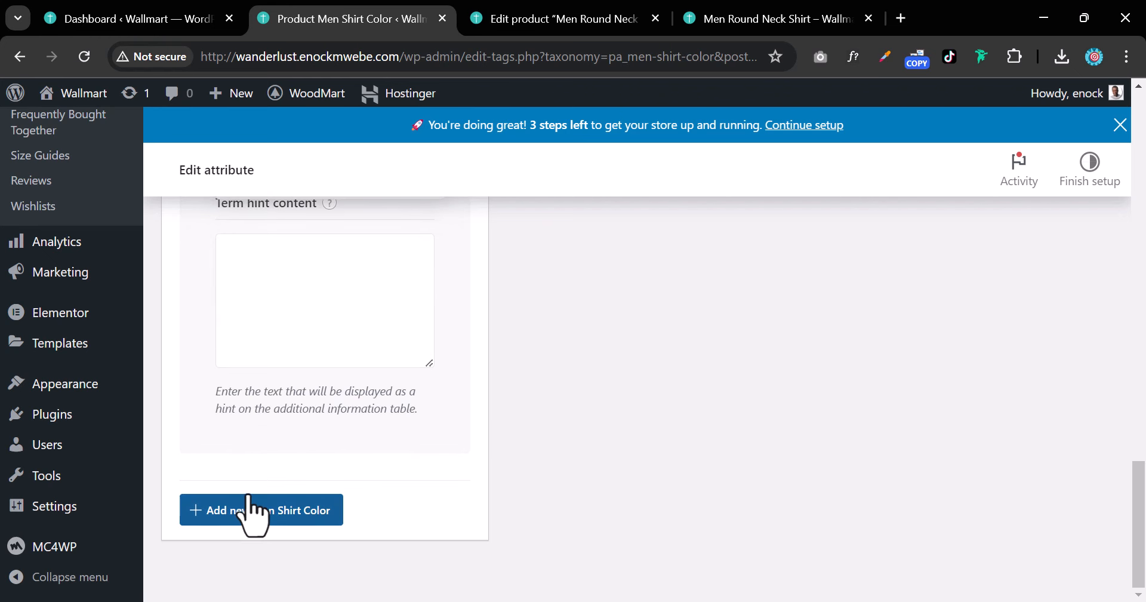
left_click(252, 508)
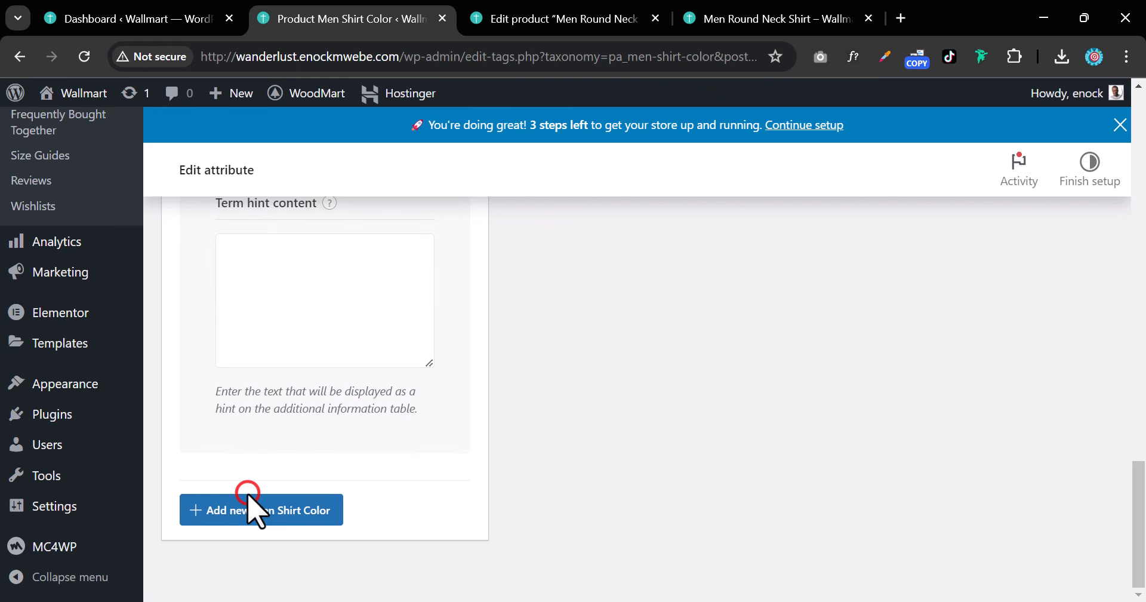
left_click(297, 518)
scroll(579, 382, "up", 4)
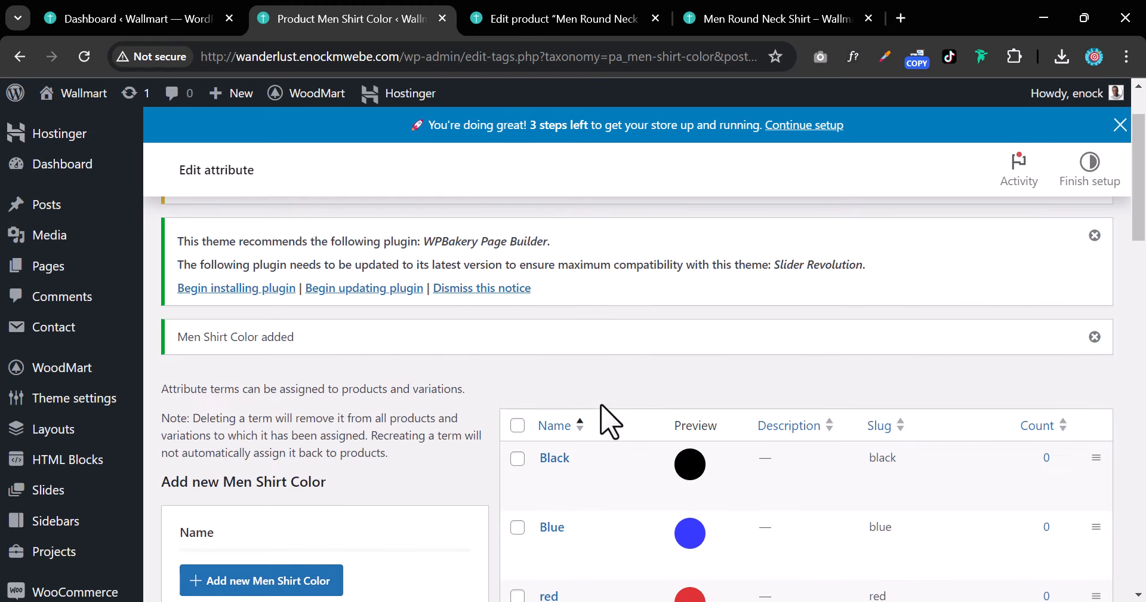
Close the Men Shirt Color terms page and reload the edit page of the Men Round Neck Shirt product.
left_click(524, 23)
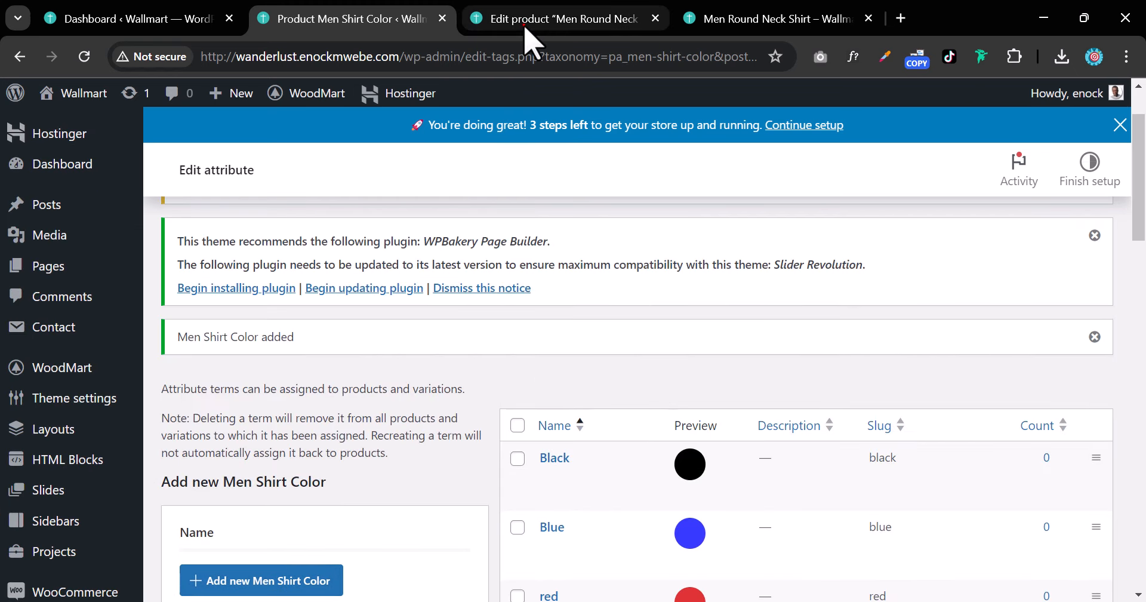
left_click(442, 19)
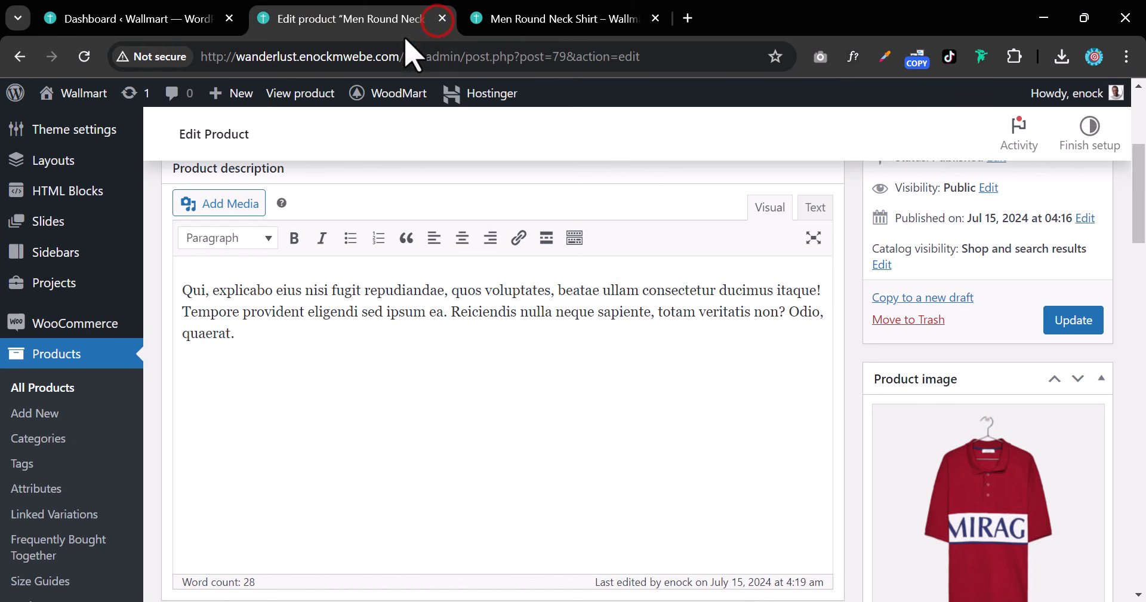
left_click(86, 56)
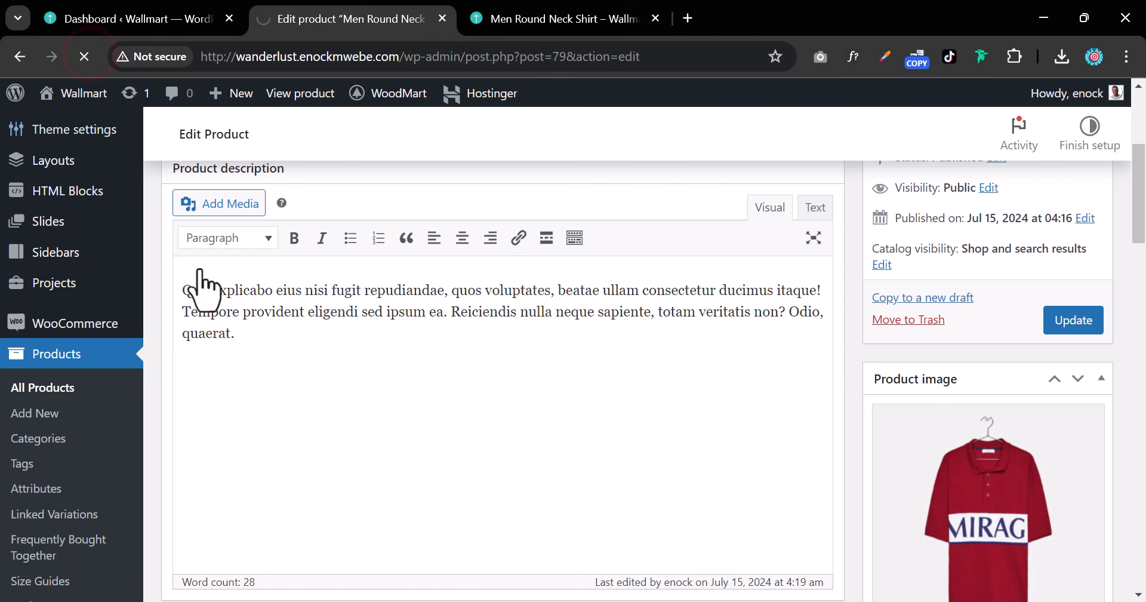
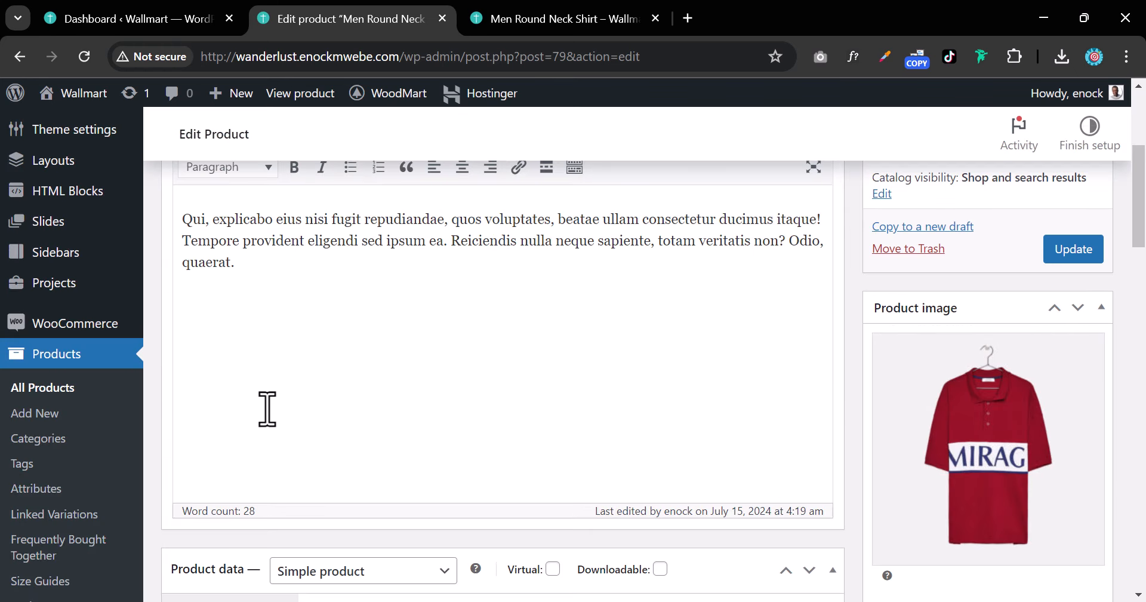
Change the product type of Men Round Neck Shirt to Variable product.
scroll(332, 463, "up", 2)
scroll(327, 460, "down", 7)
scroll(323, 449, "up", 2)
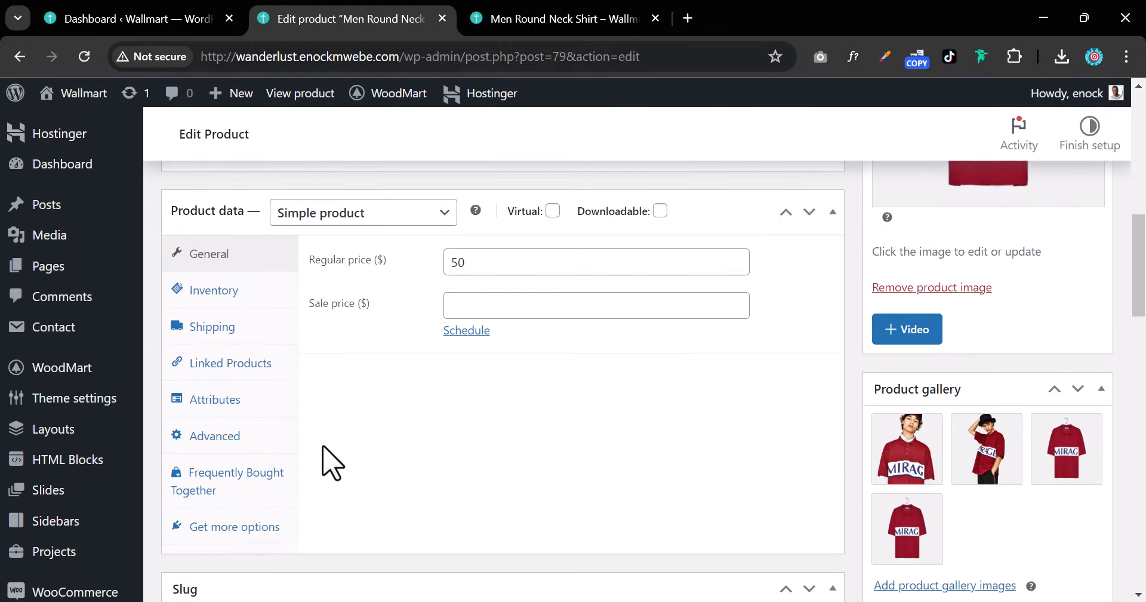
left_click(326, 302)
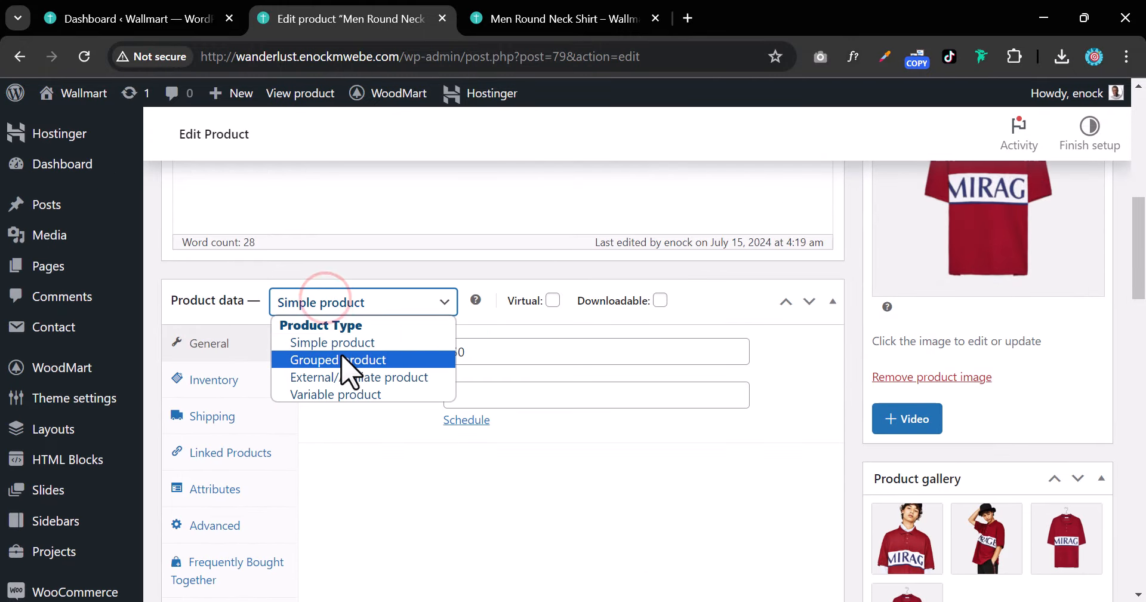
left_click(347, 388)
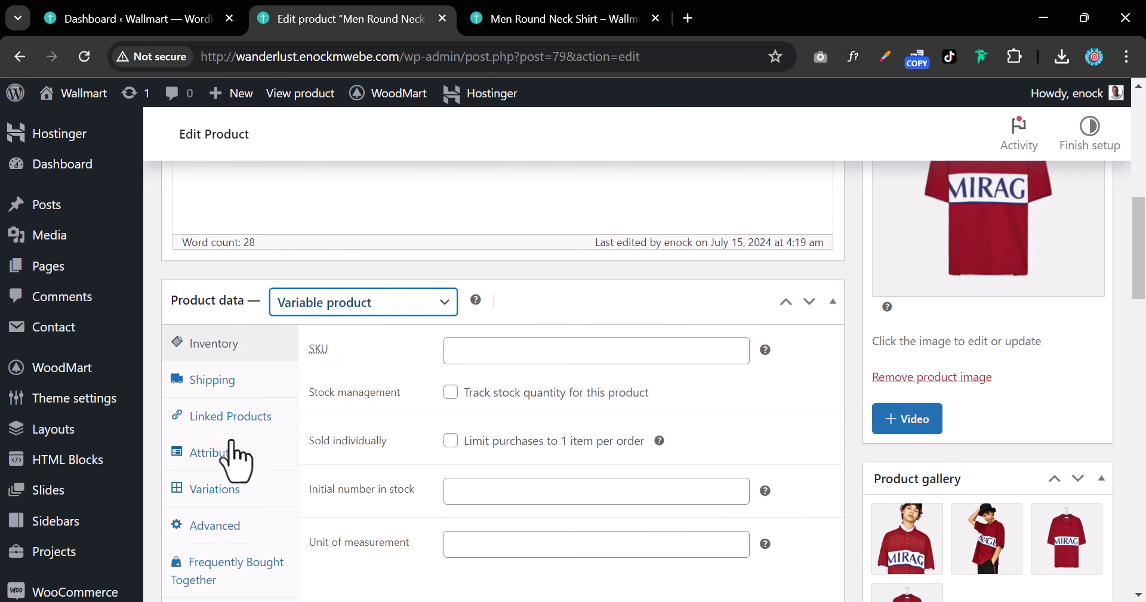
Add the existing Men Shirt Color attribute to the product with the values Black, Blue and red, and save the attributes.
left_click(210, 454)
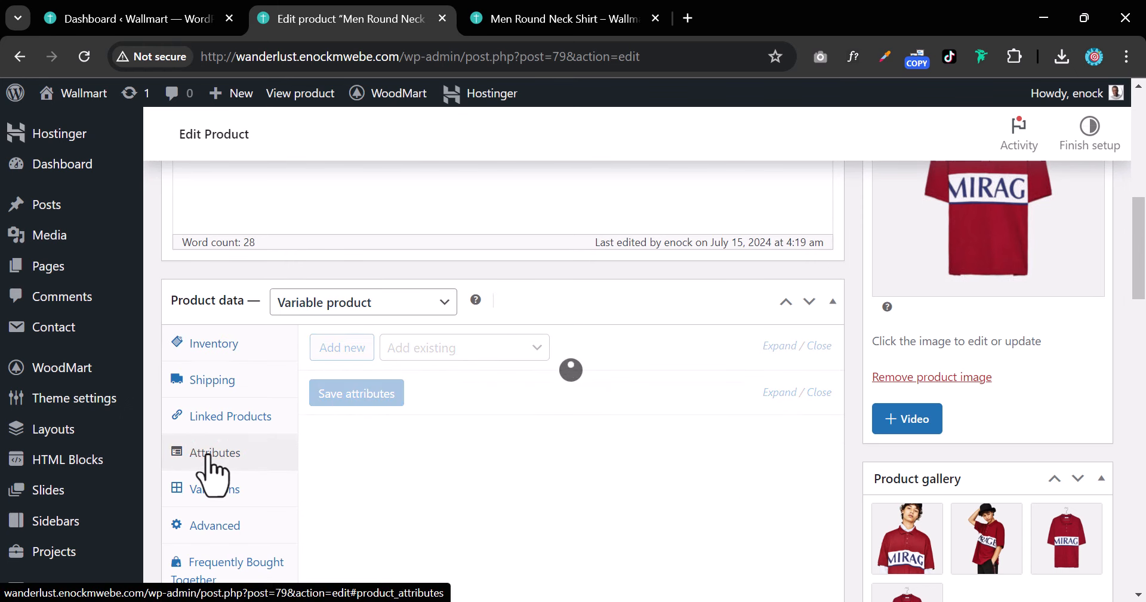
left_click(540, 351)
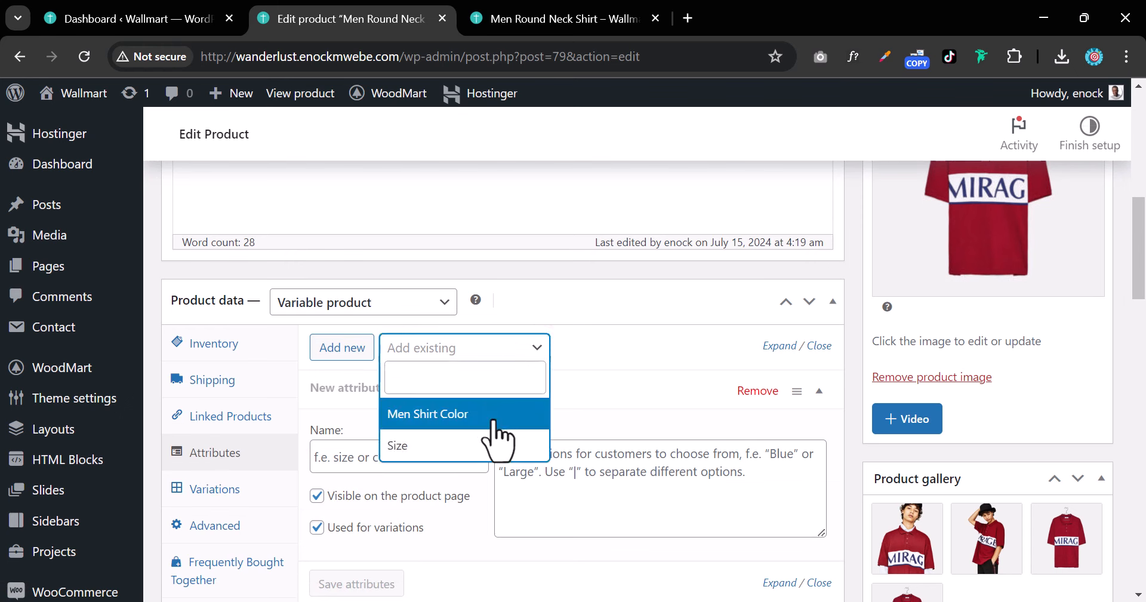
left_click(496, 418)
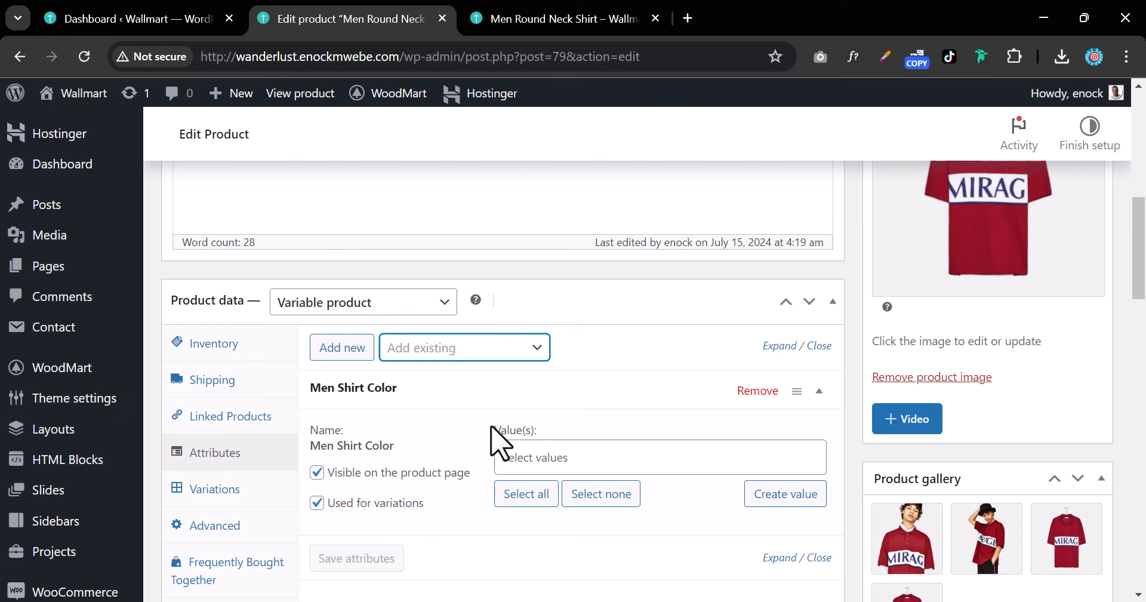
left_click(552, 454)
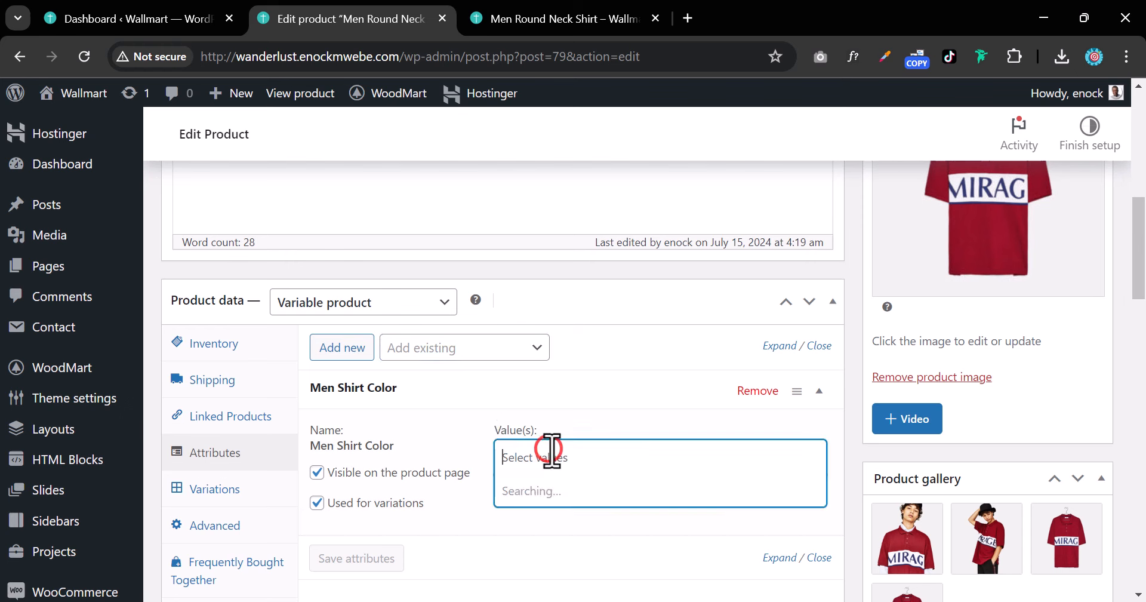
left_click(541, 489)
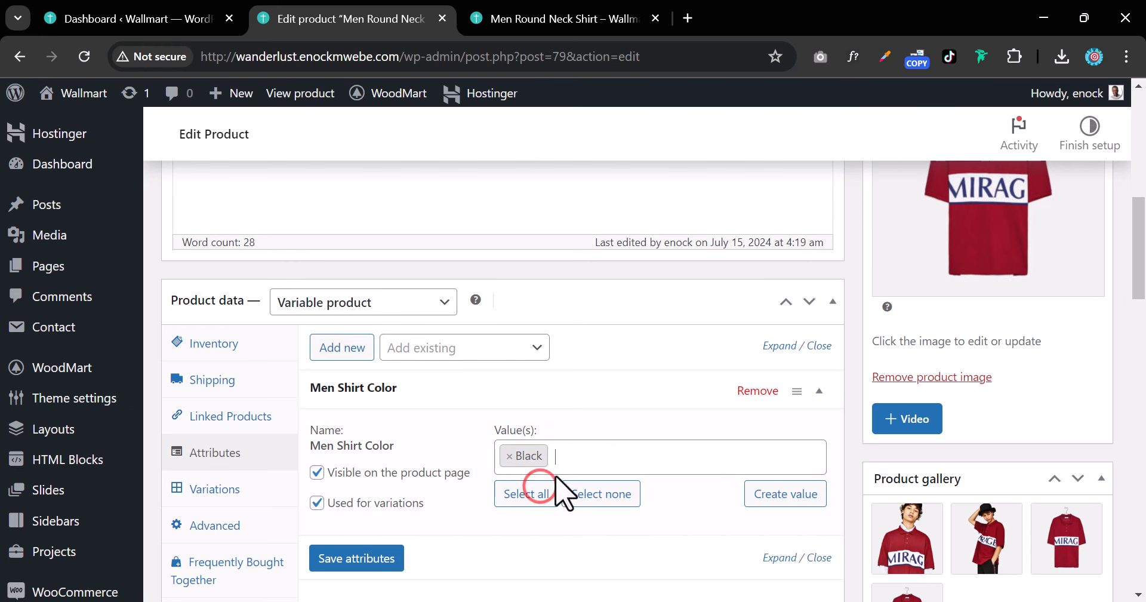
left_click(579, 456)
left_click(544, 397)
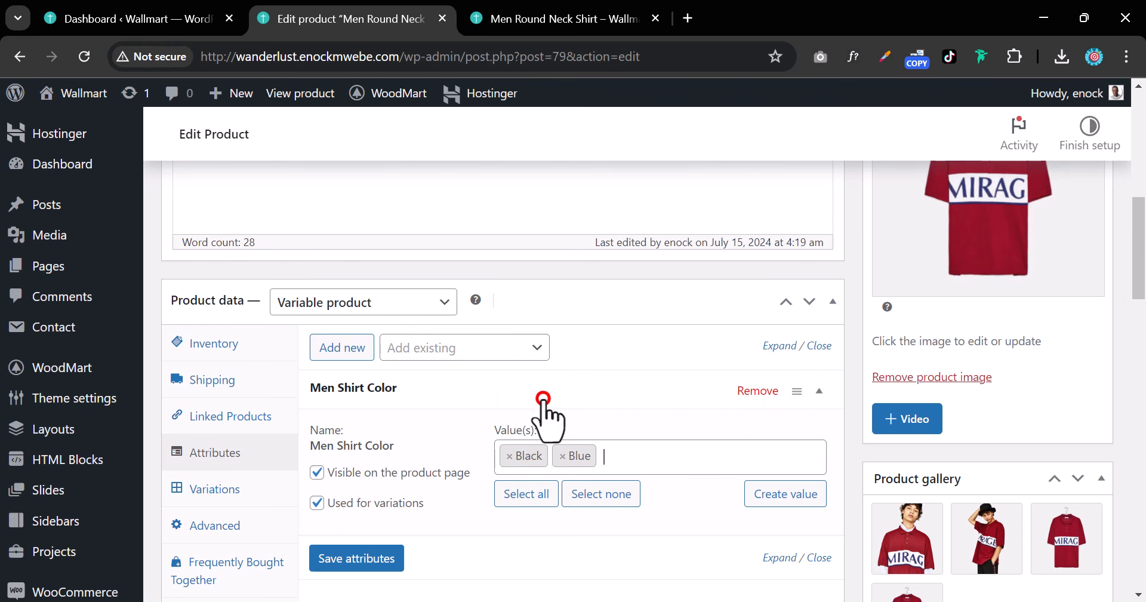
left_click(615, 460)
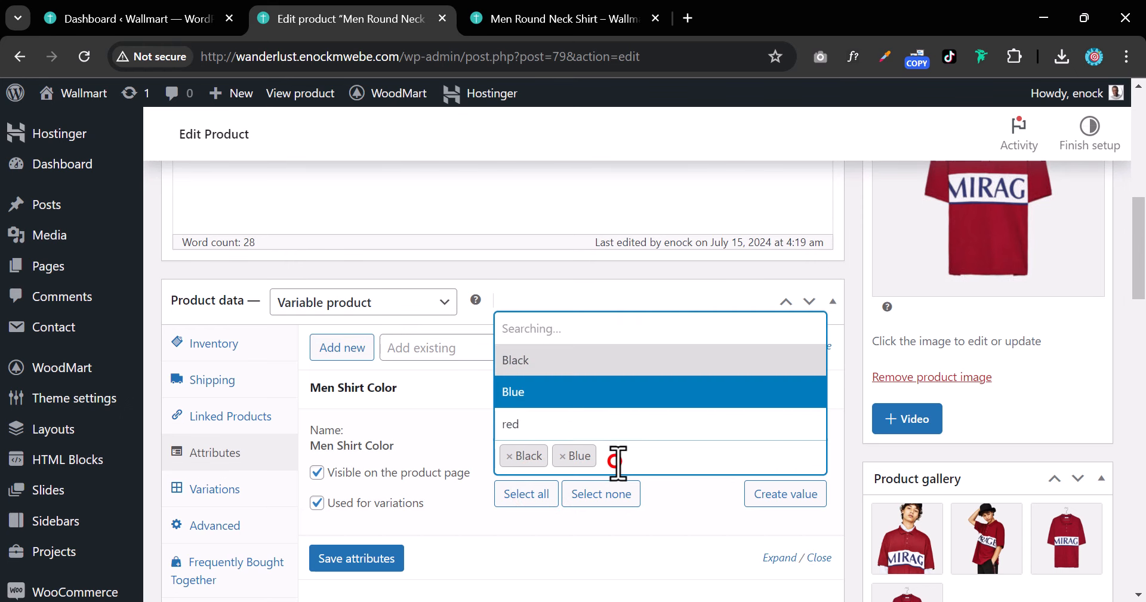
left_click(591, 425)
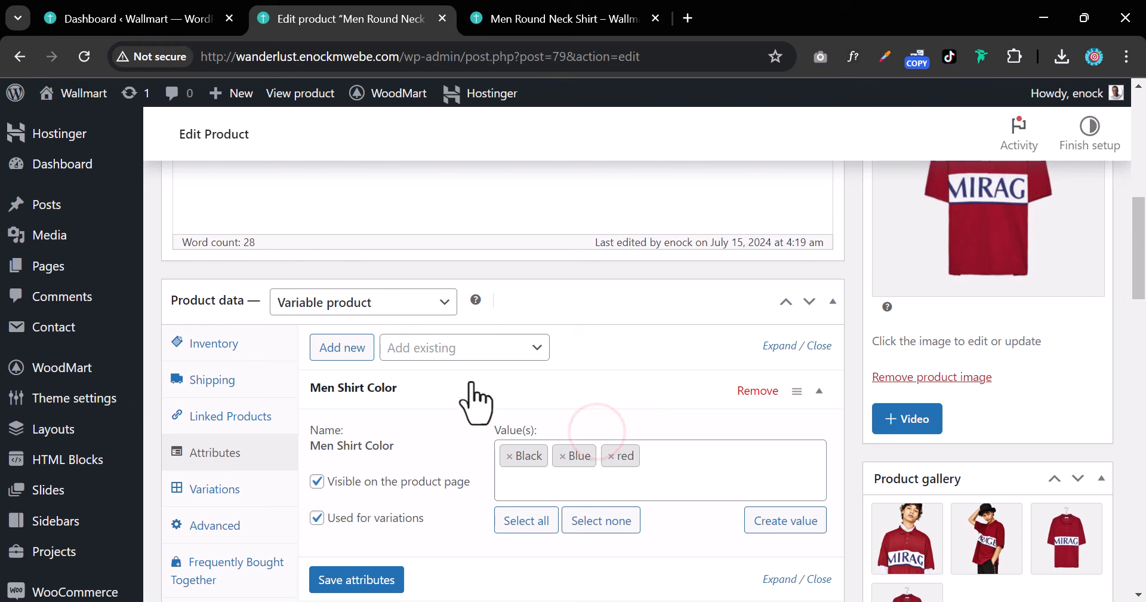
left_click(335, 582)
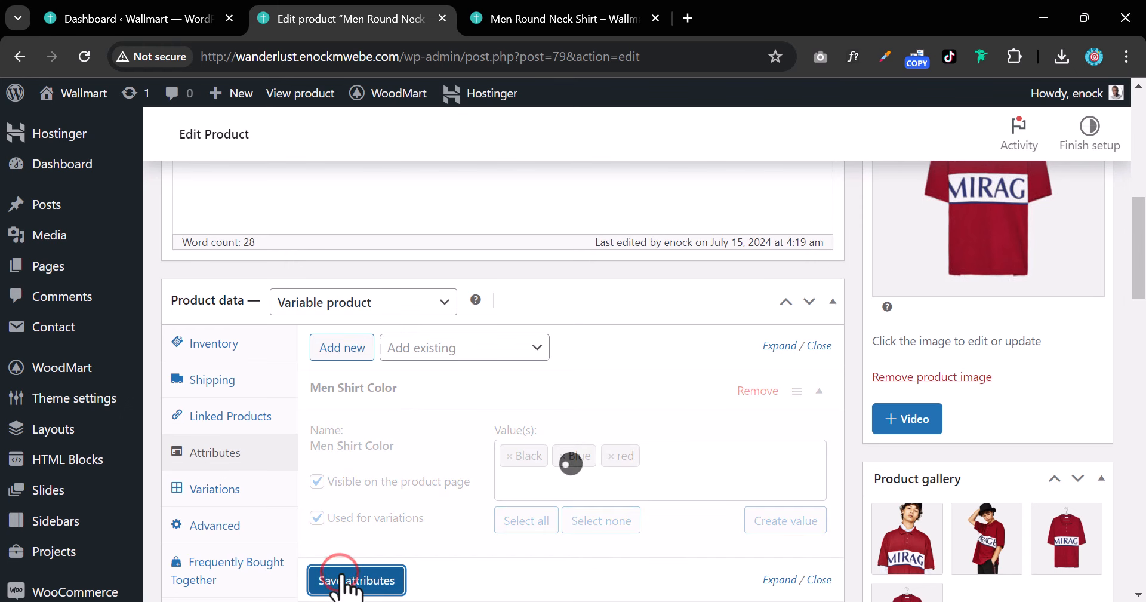
Add the existing Size attribute to the product with the values Large, Medium and Small, and save the attributes.
left_click(463, 348)
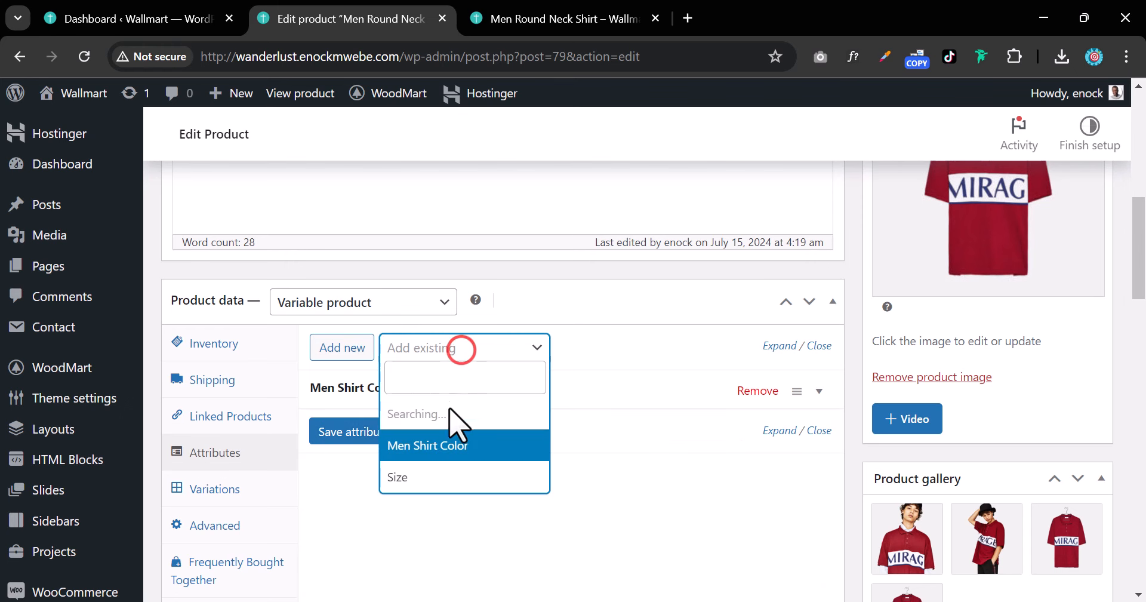
left_click(431, 452)
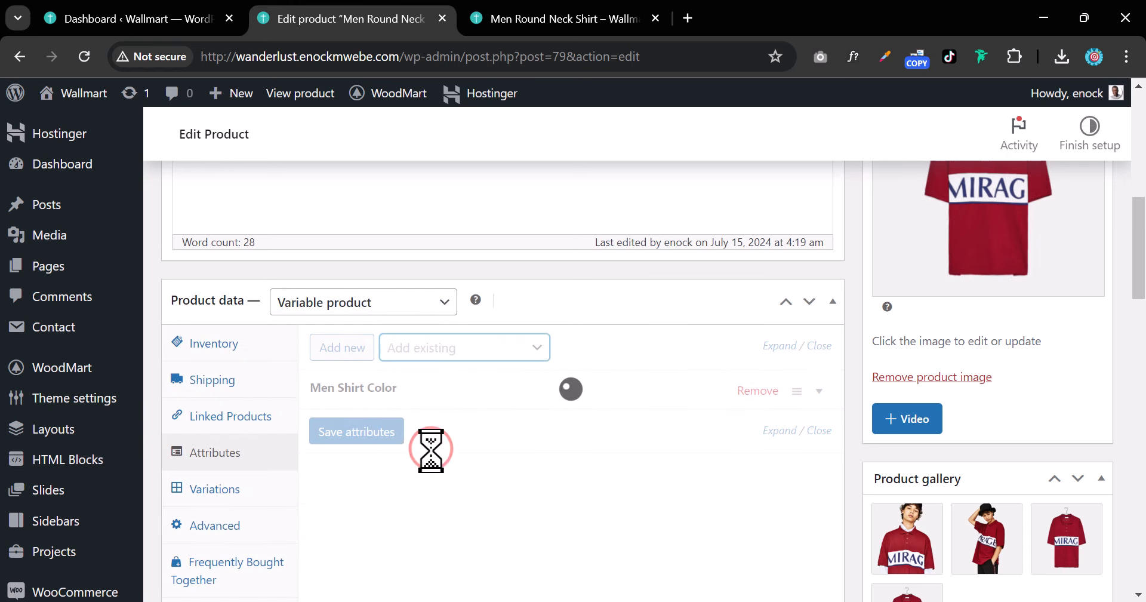
left_click(555, 505)
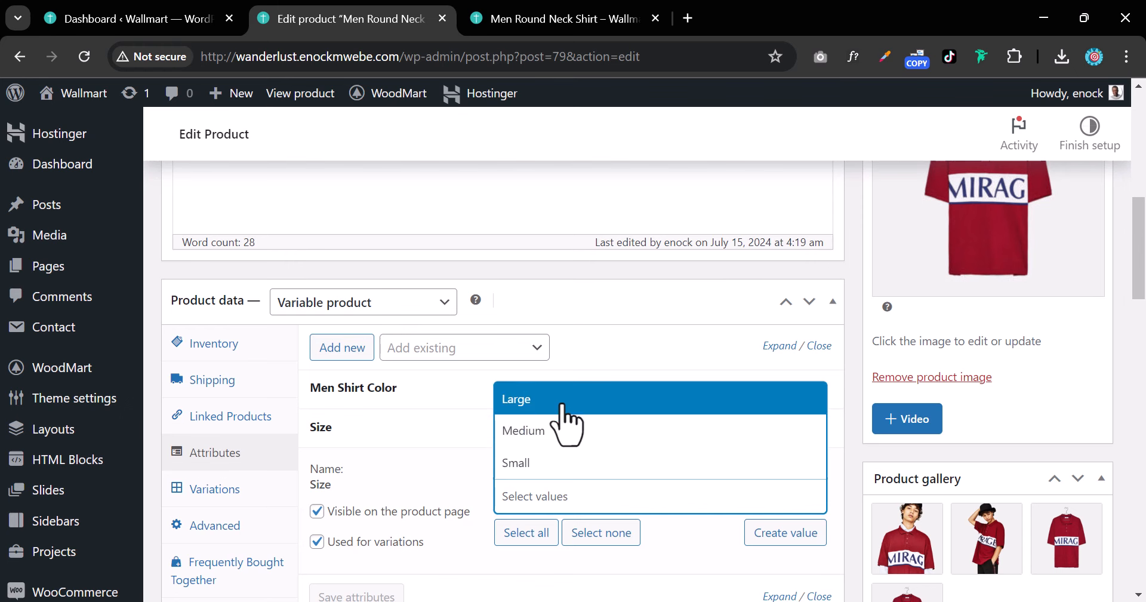
left_click(561, 398)
left_click(591, 499)
left_click(562, 435)
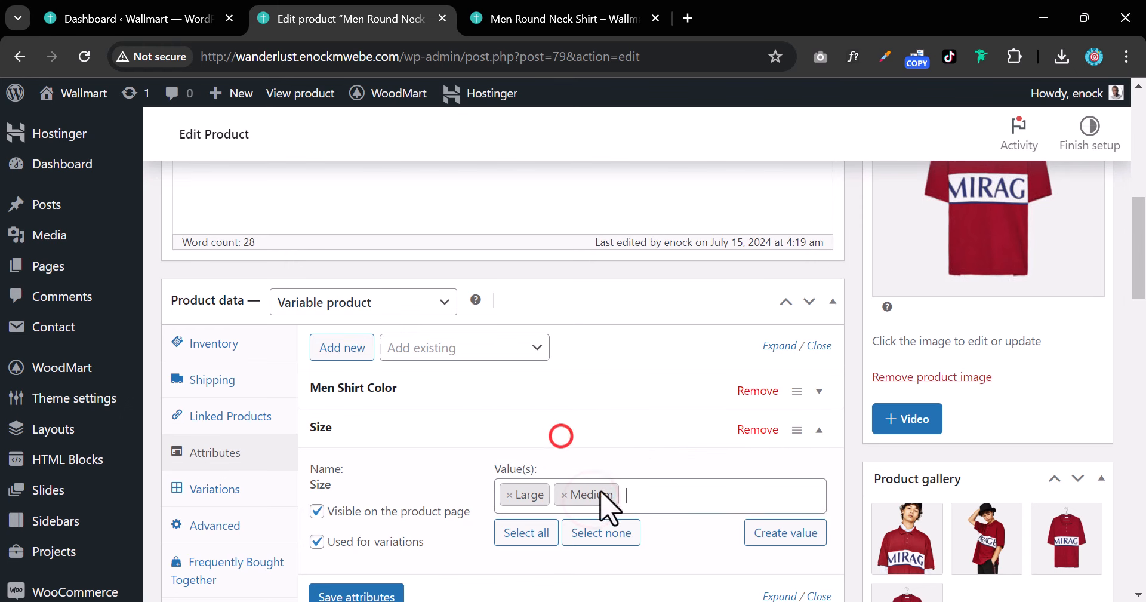
left_click(648, 488)
left_click(601, 457)
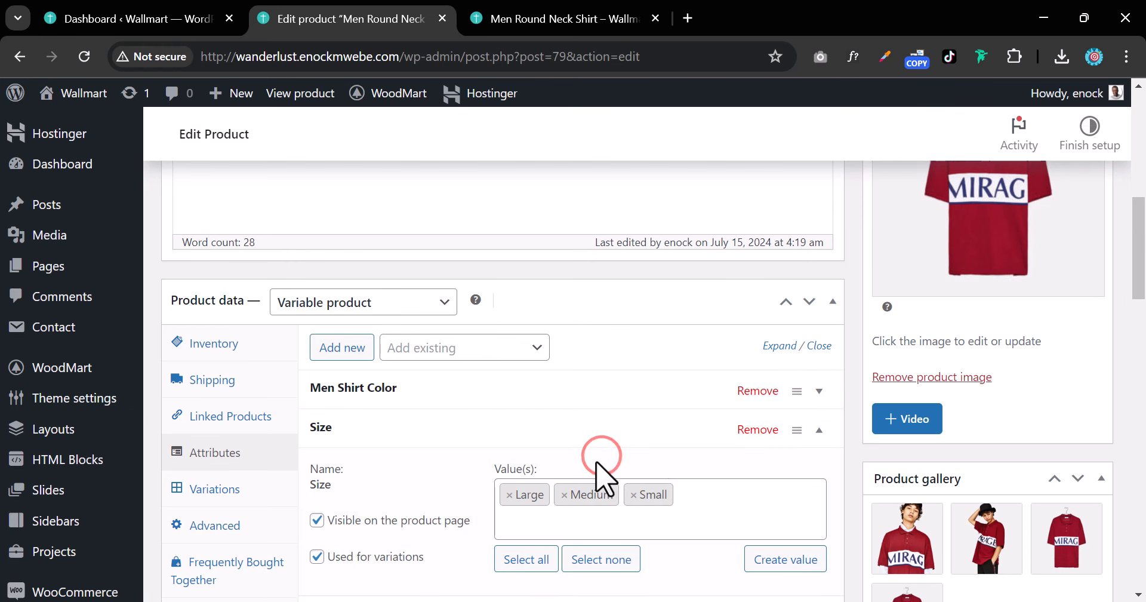
scroll(388, 492, "down", 3)
left_click(371, 442)
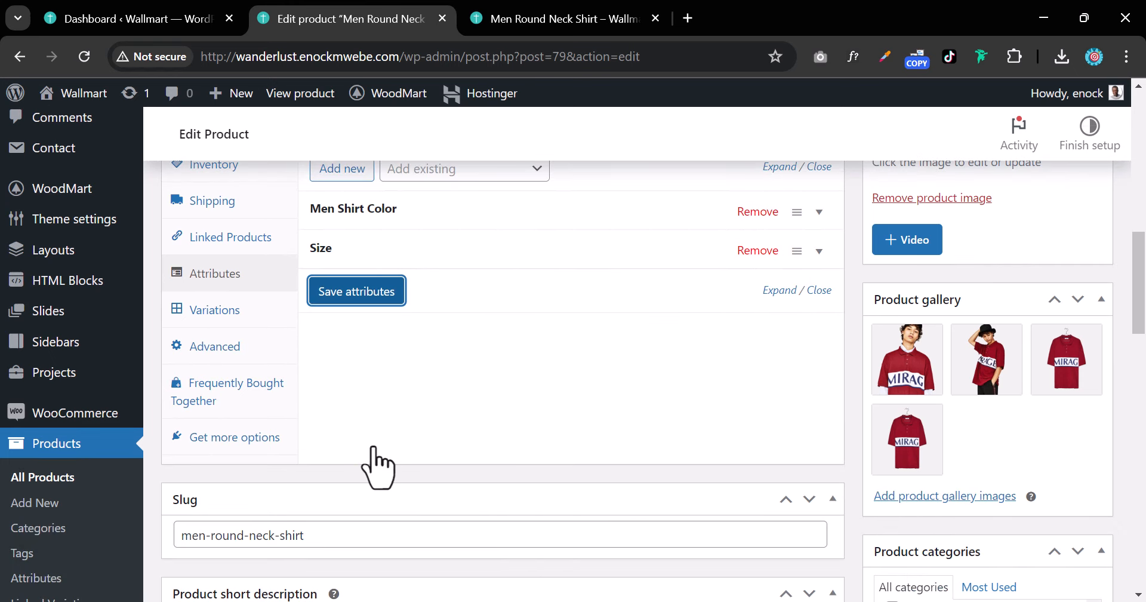
Generate the product's variations from all combinations of the Men Shirt Color and Size attributes.
left_click(203, 304)
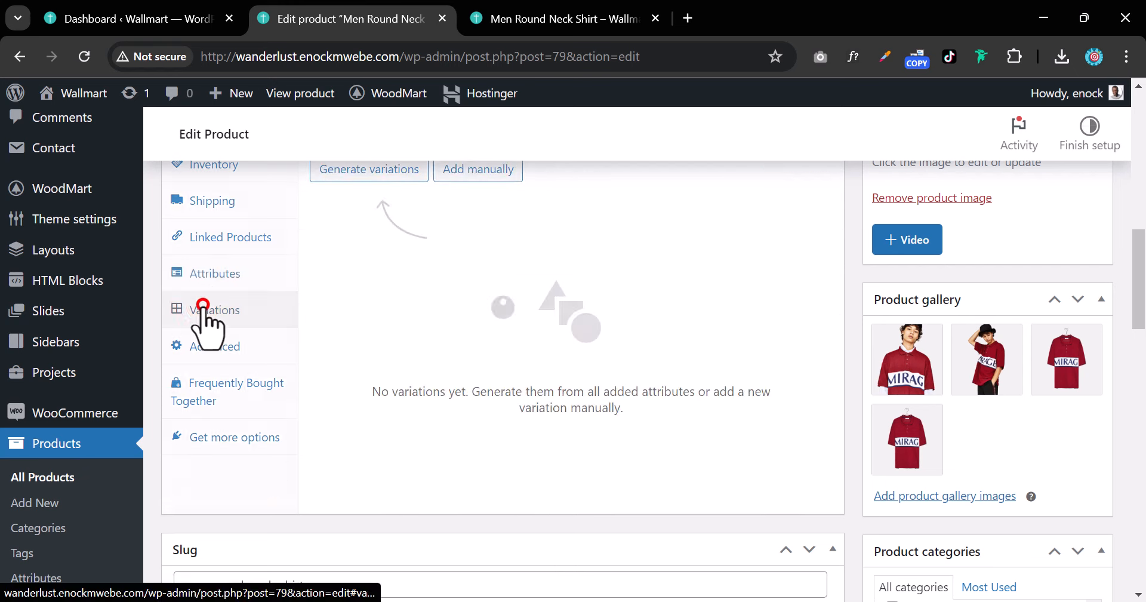
scroll(418, 316, "up", 3)
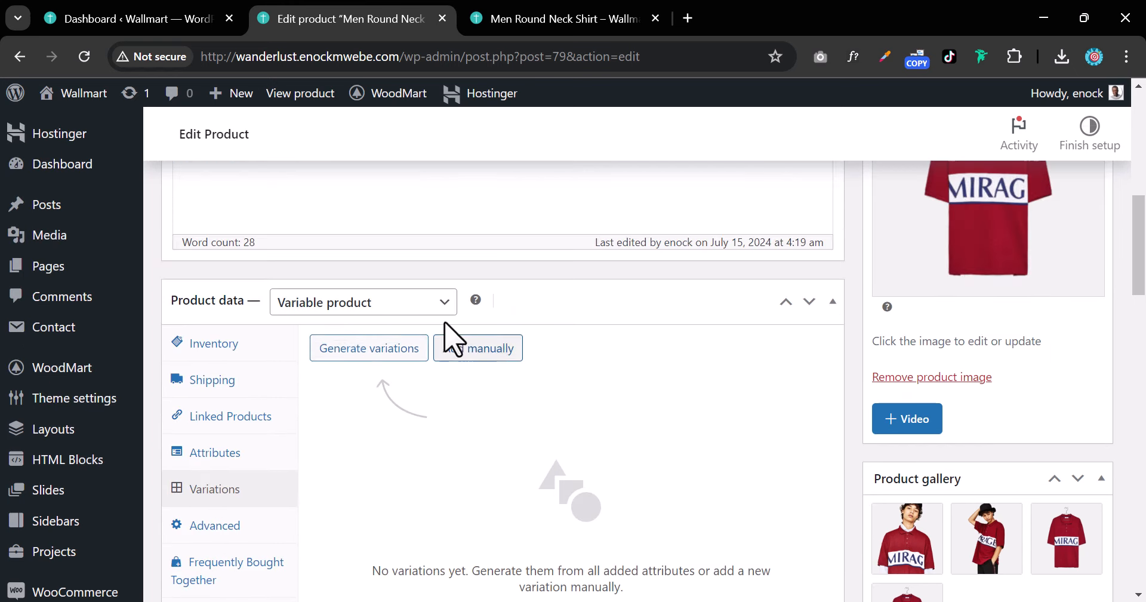
left_click(351, 356)
left_click(654, 199)
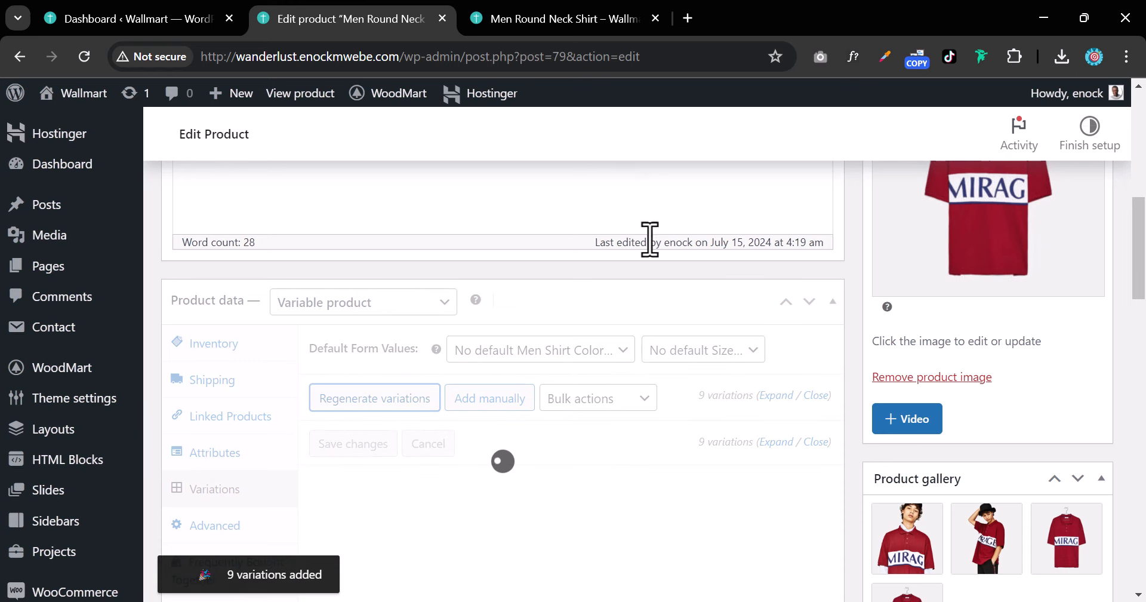
Examine the generated color and size variations, expanding several of them to view their image, SKU and price settings.
scroll(650, 358, "down", 2)
scroll(651, 376, "down", 4)
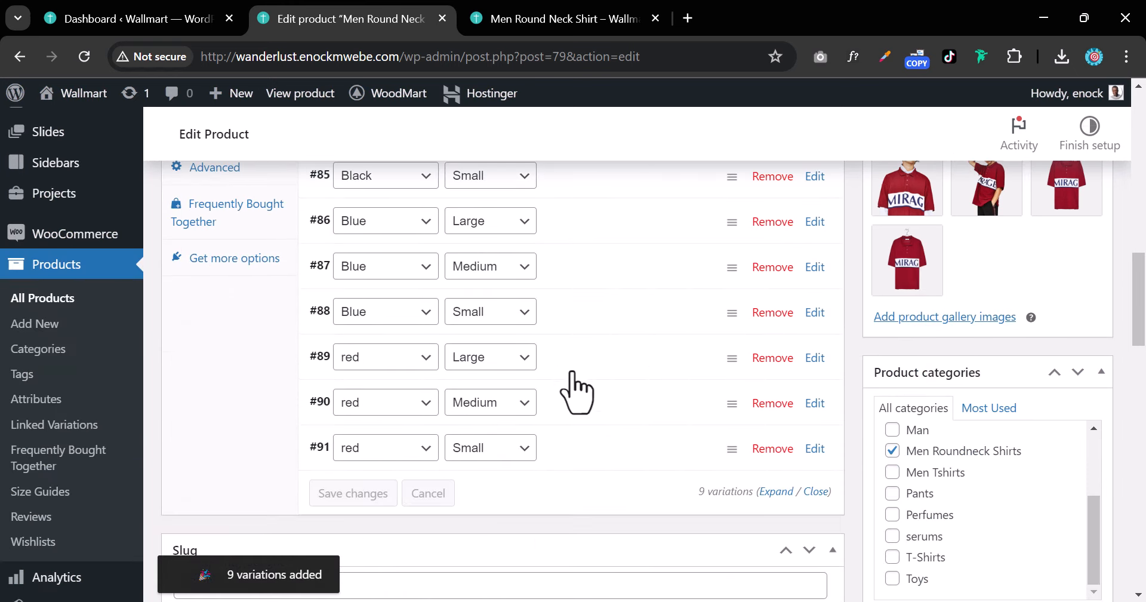
left_click(606, 466)
left_click(611, 395)
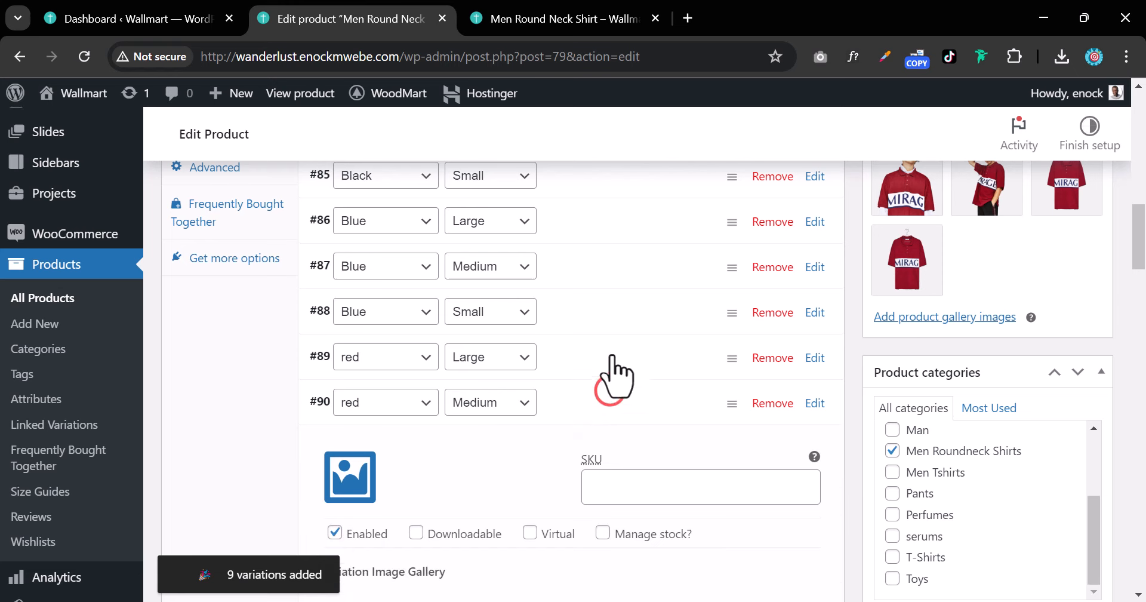
left_click(611, 343)
left_click(613, 313)
left_click(615, 267)
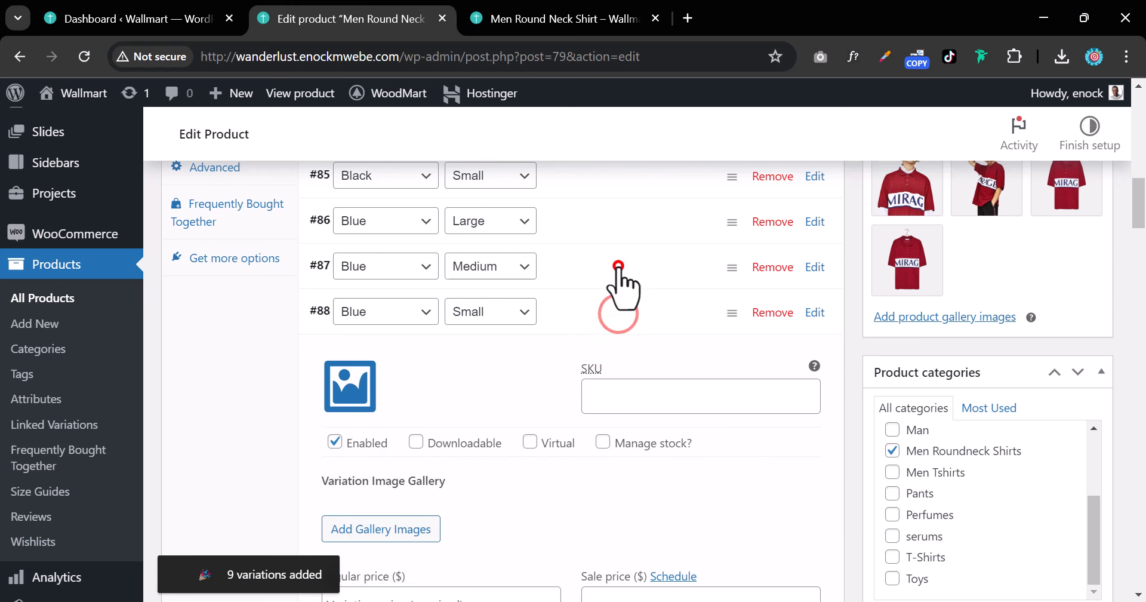
left_click(610, 224)
scroll(621, 322, "up", 4)
left_click(597, 348)
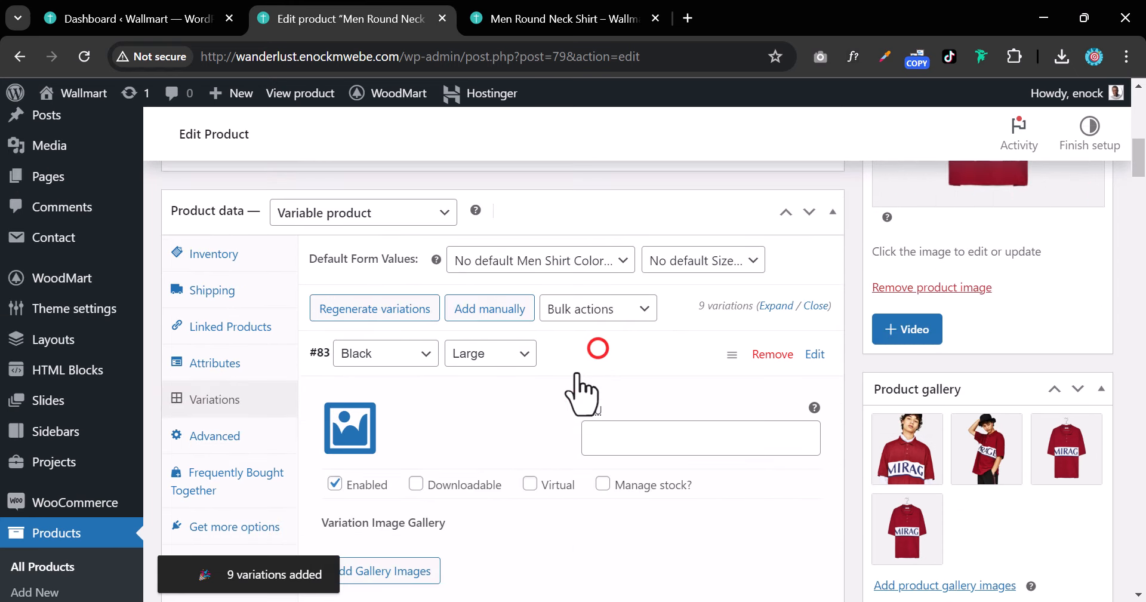
Update the Men Round Neck Shirt product to save its variable product setup.
scroll(880, 442, "up", 10)
scroll(1029, 473, "down", 3)
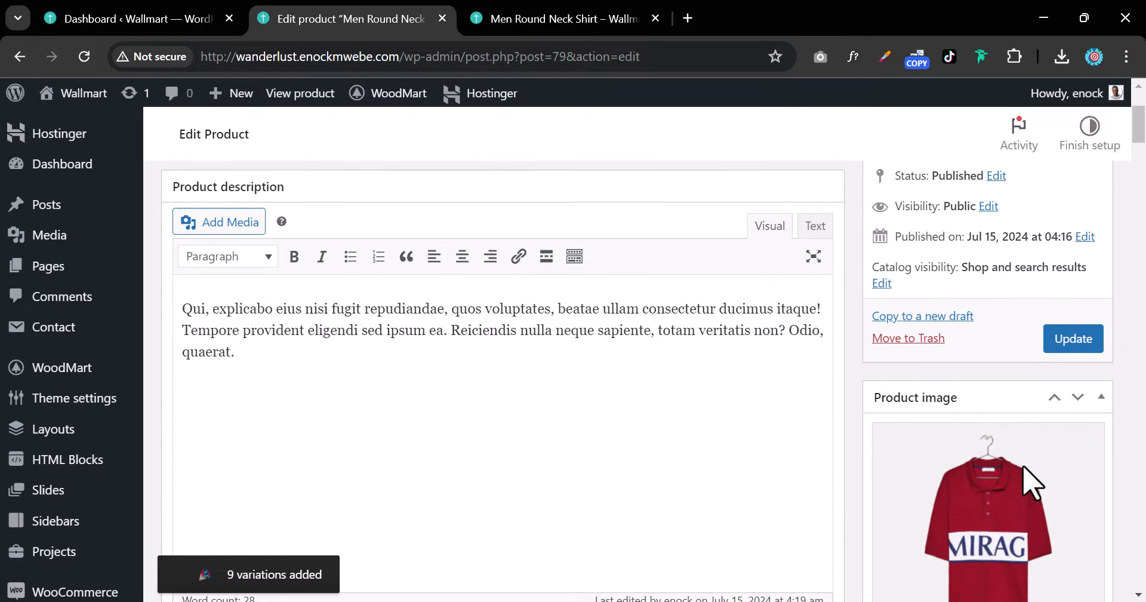
left_click(1080, 327)
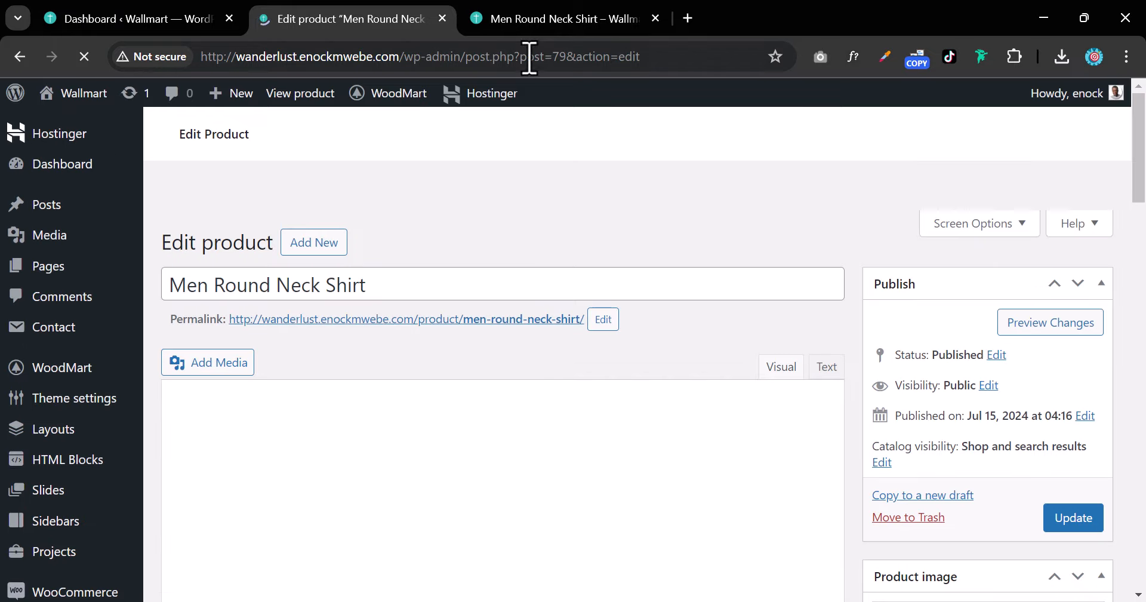
Reload the Men Round Neck Shirt store page and check the product's availability notice.
left_click(530, 19)
left_click(84, 56)
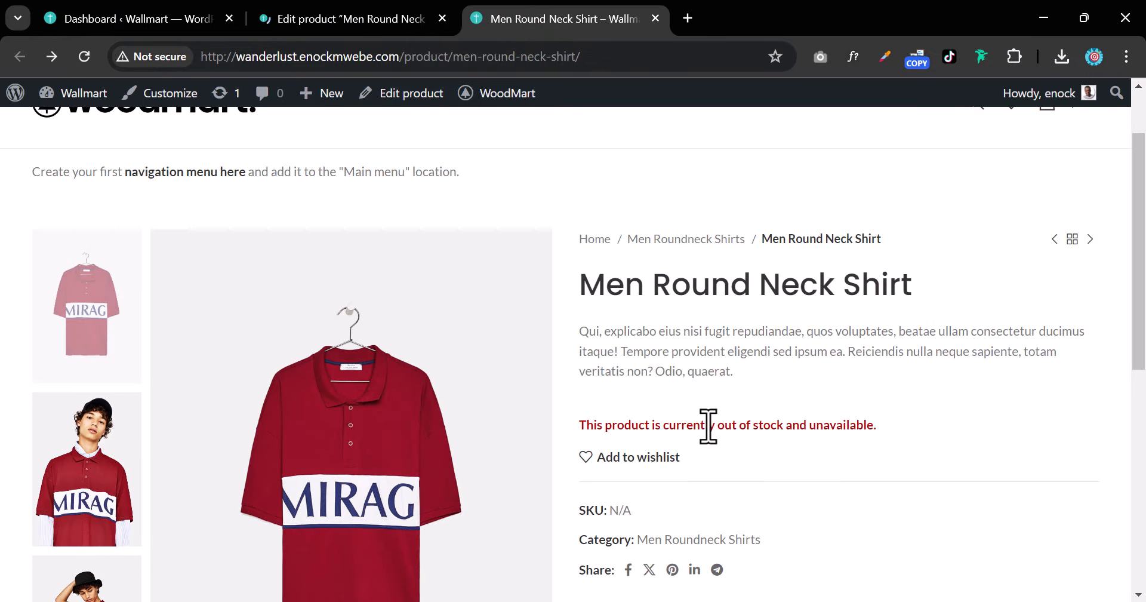
left_click_drag(582, 424, 933, 455)
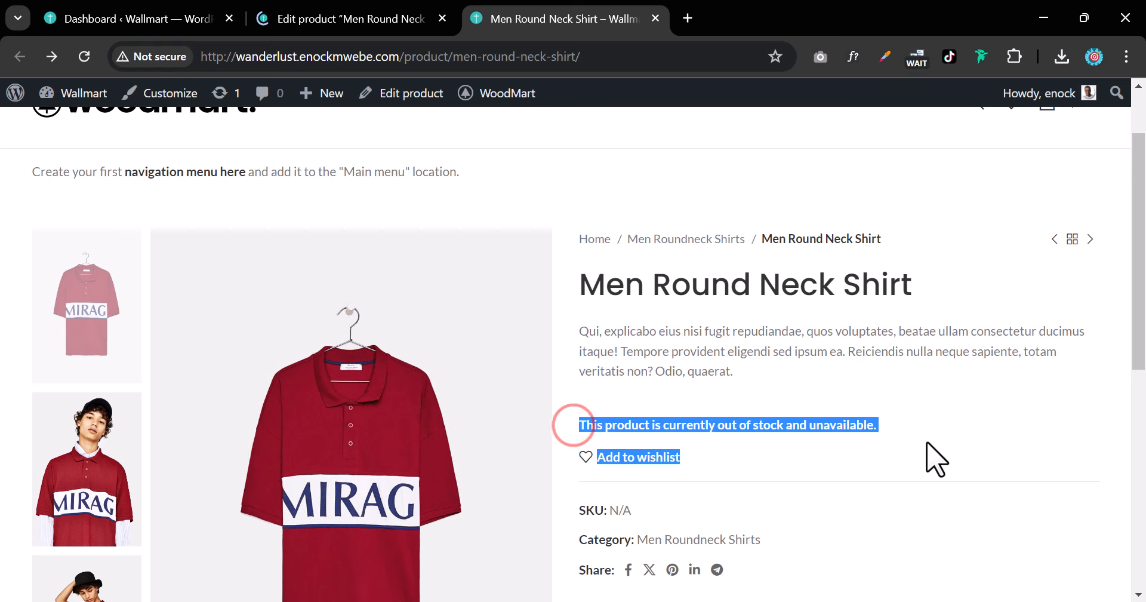
left_click(926, 442)
Return to the product's edit page and expand the settings of the Black, Large variation.
left_click(347, 18)
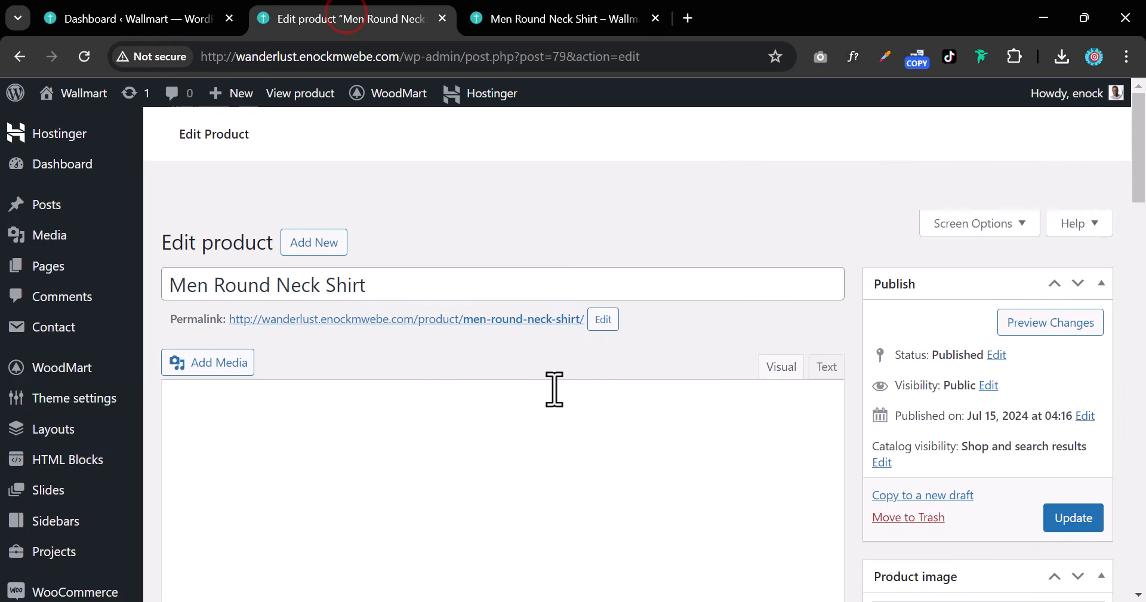
scroll(378, 328, "down", 20)
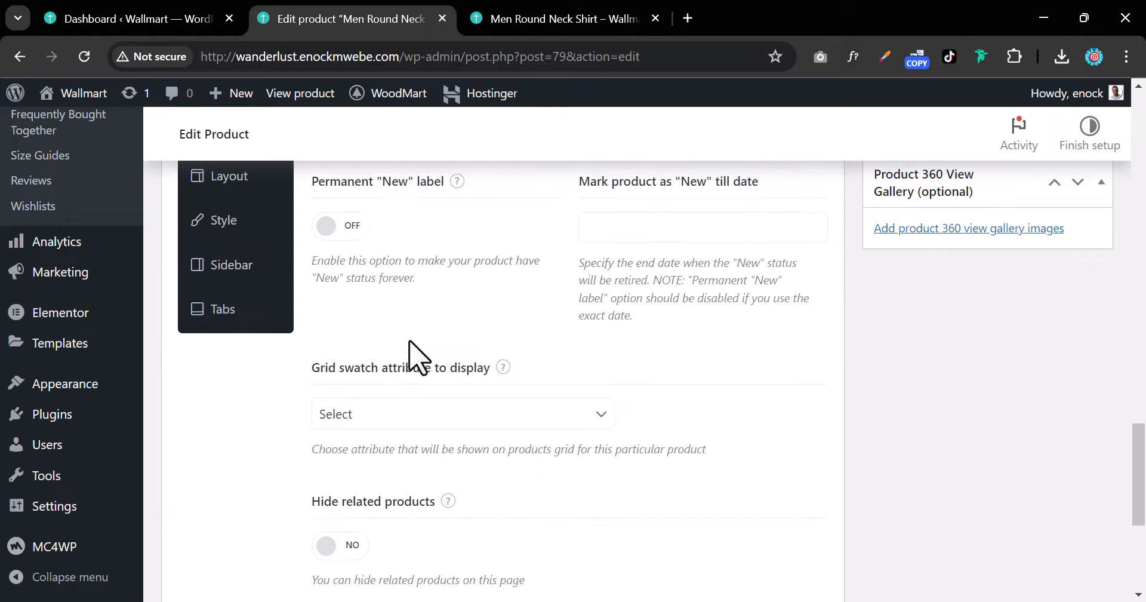
scroll(410, 341, "up", 15)
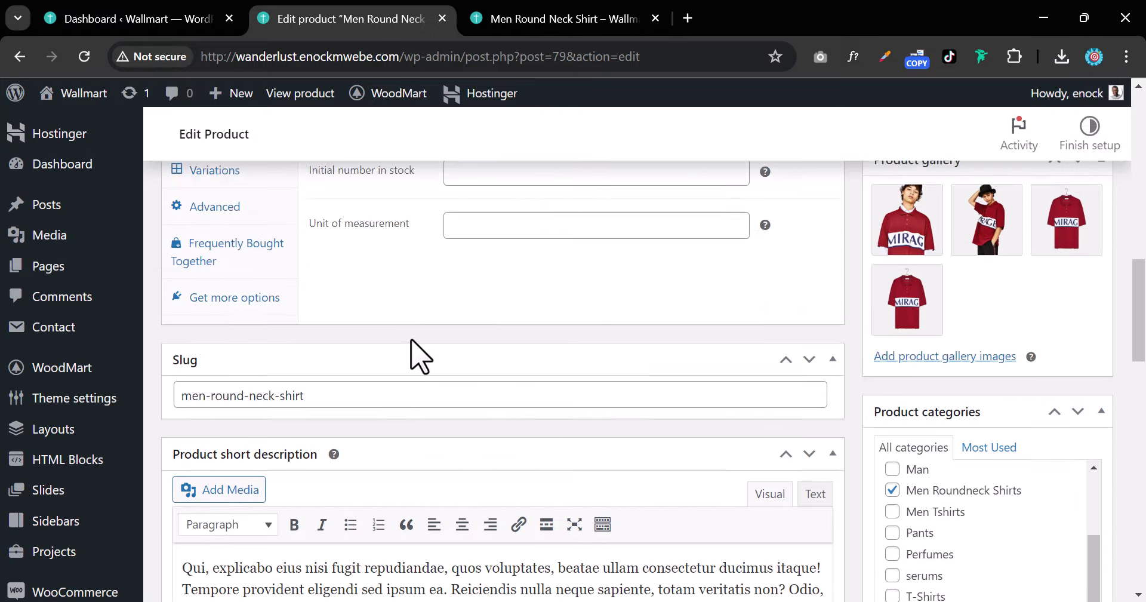
scroll(418, 355, "up", 5)
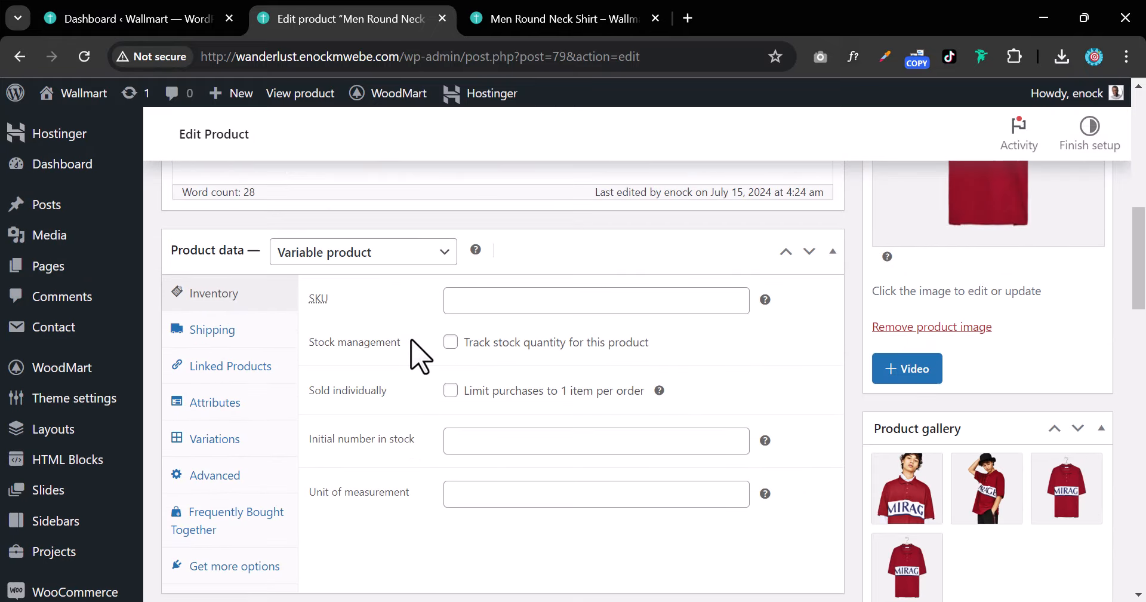
left_click(216, 439)
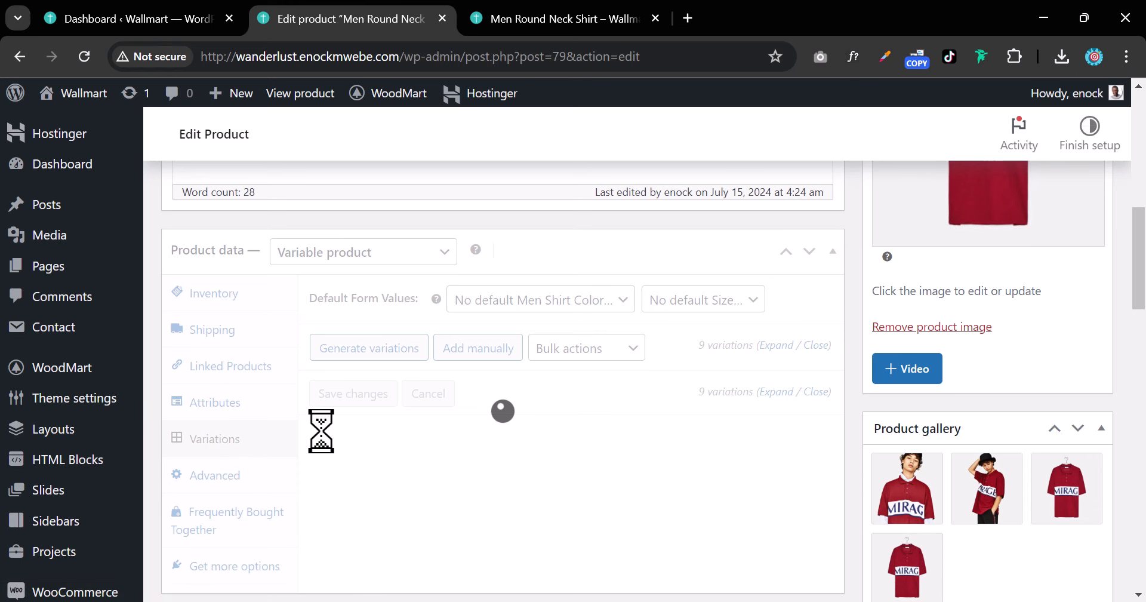
left_click(558, 399)
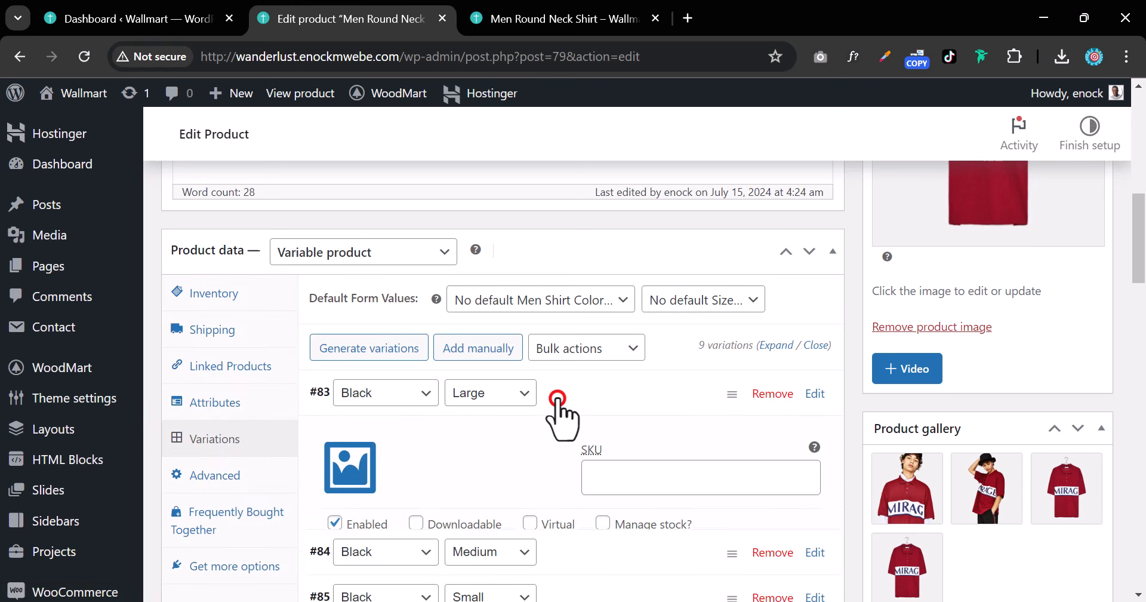
Collapse the Black, Large variation and set the regular price of all variations to 50 with a bulk action.
scroll(461, 490, "down", 5)
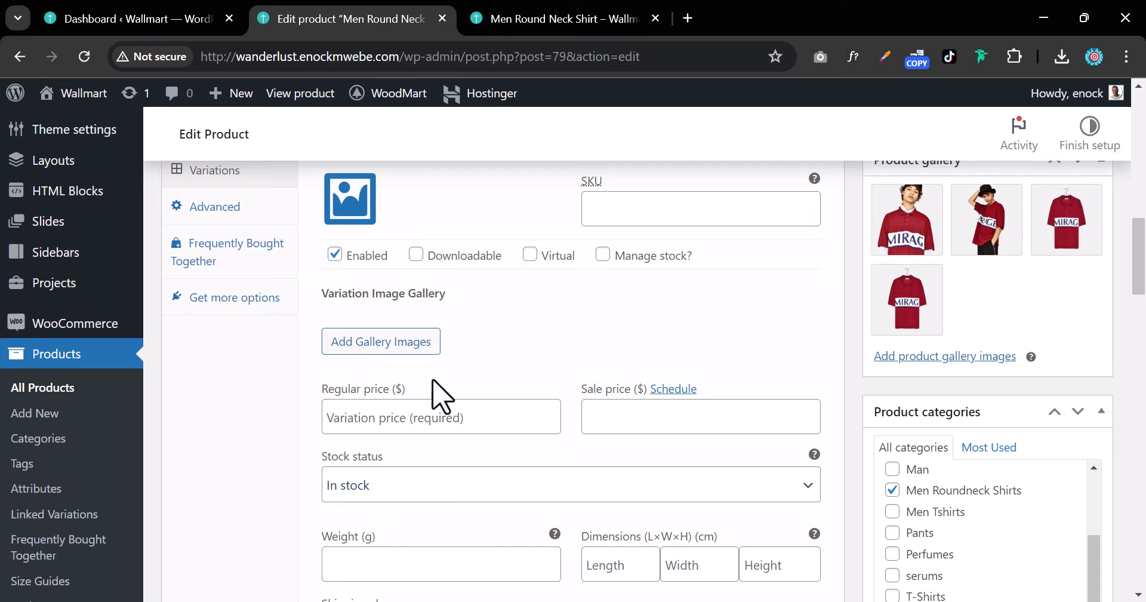
scroll(460, 430, "down", 5)
scroll(468, 451, "up", 8)
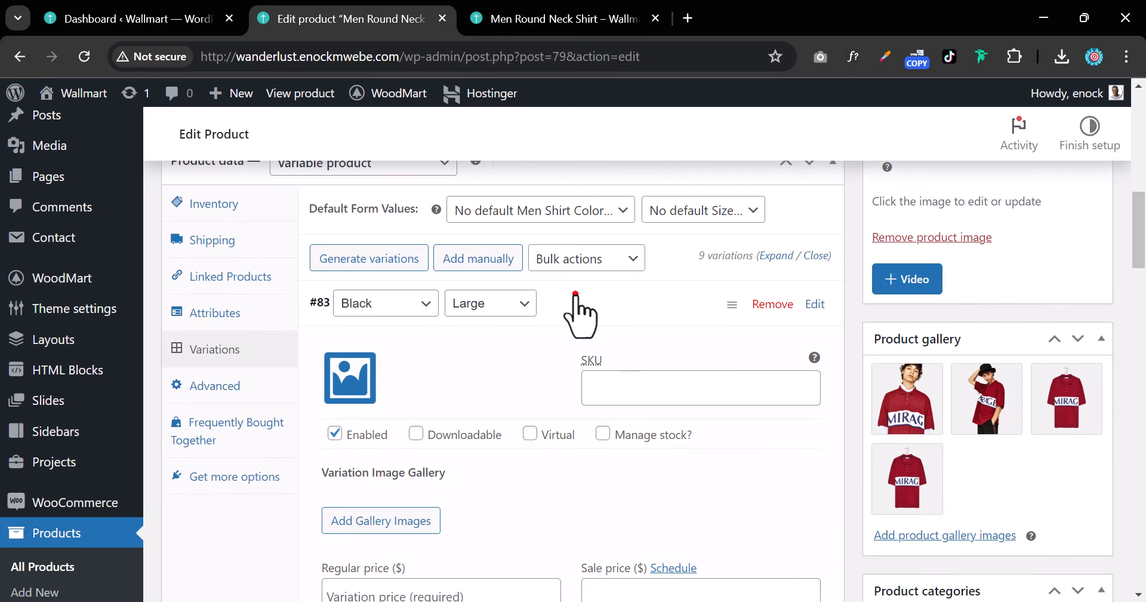
left_click(575, 293)
left_click(628, 258)
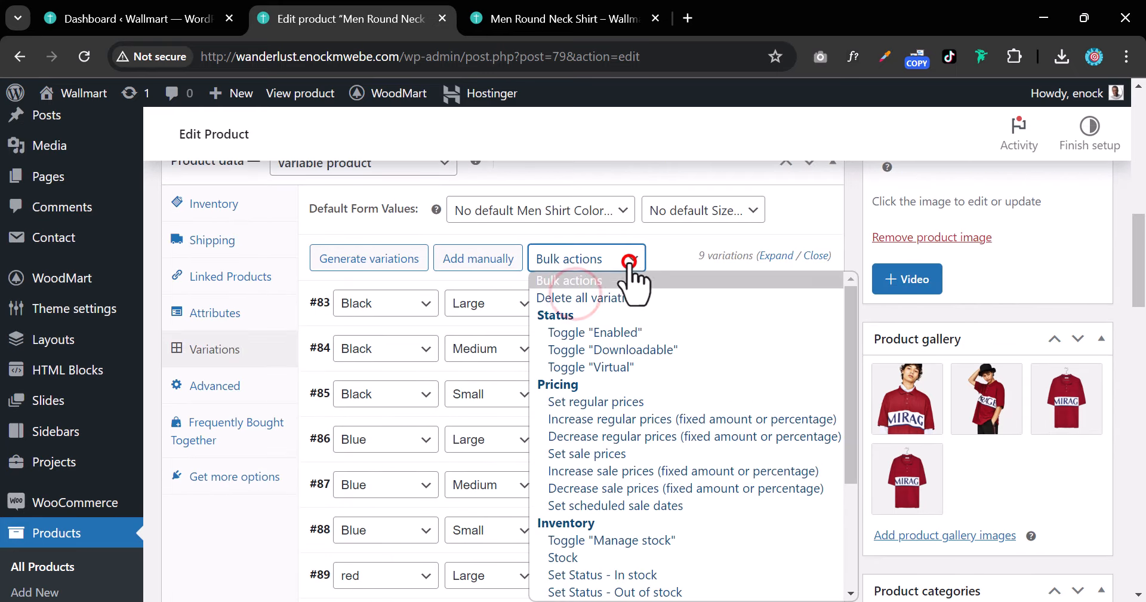
left_click(640, 401)
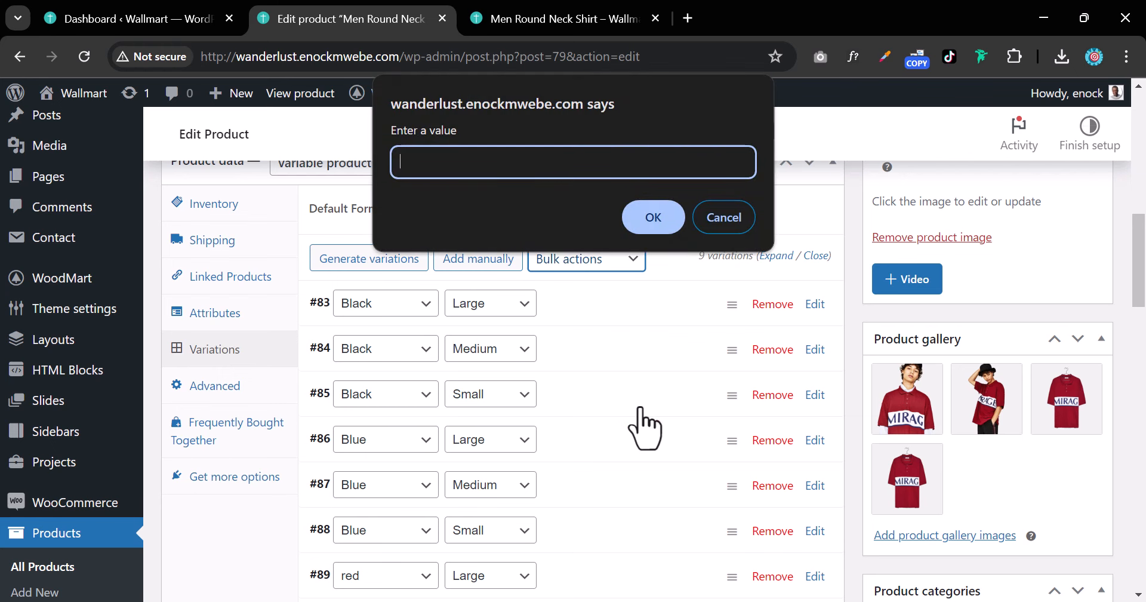
left_click(663, 216)
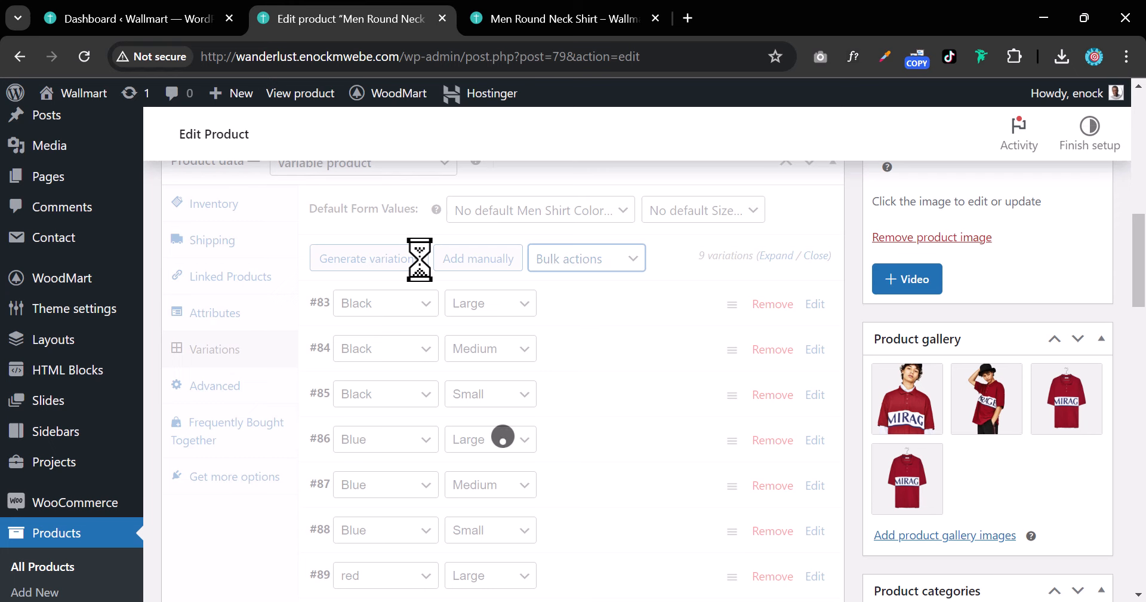
Update the Men Round Neck Shirt product to save the variation prices and reload its store page.
scroll(1056, 343, "up", 7)
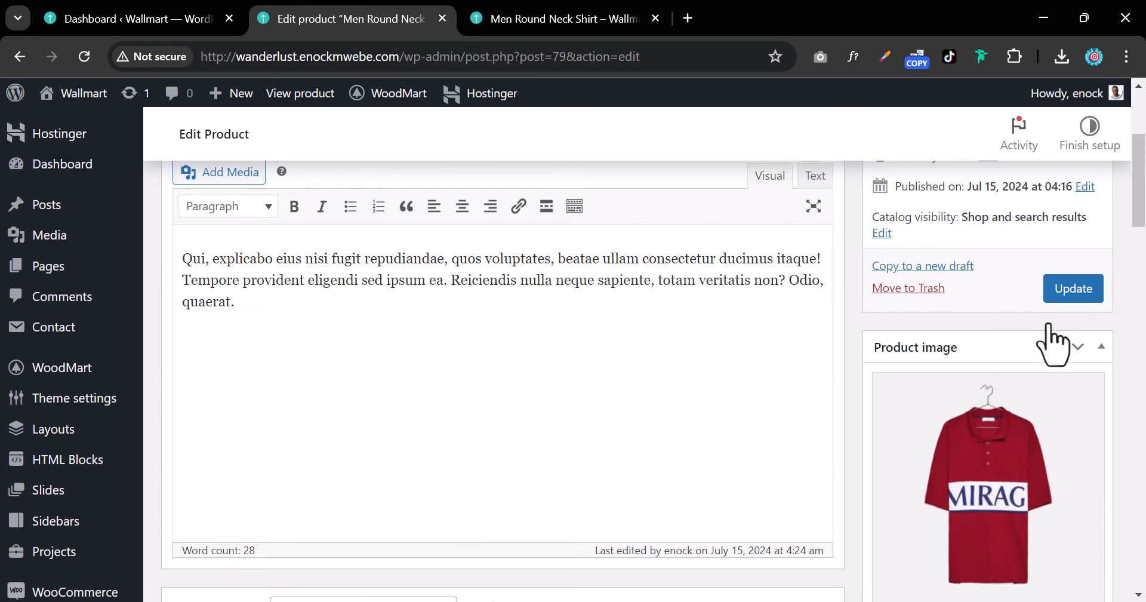
left_click(1060, 289)
left_click(539, 16)
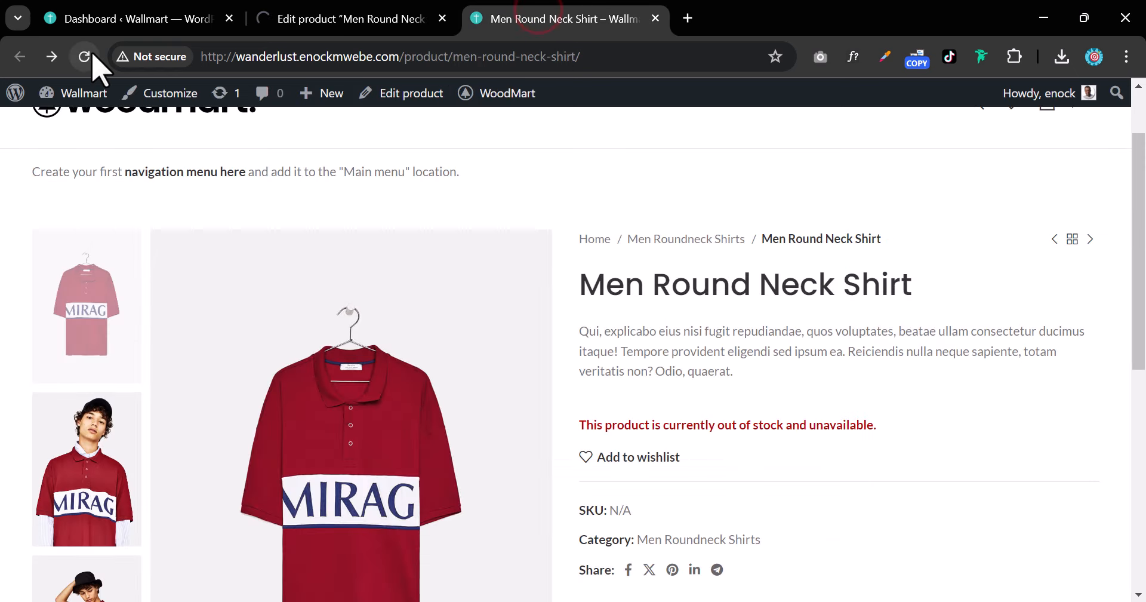
left_click(74, 58)
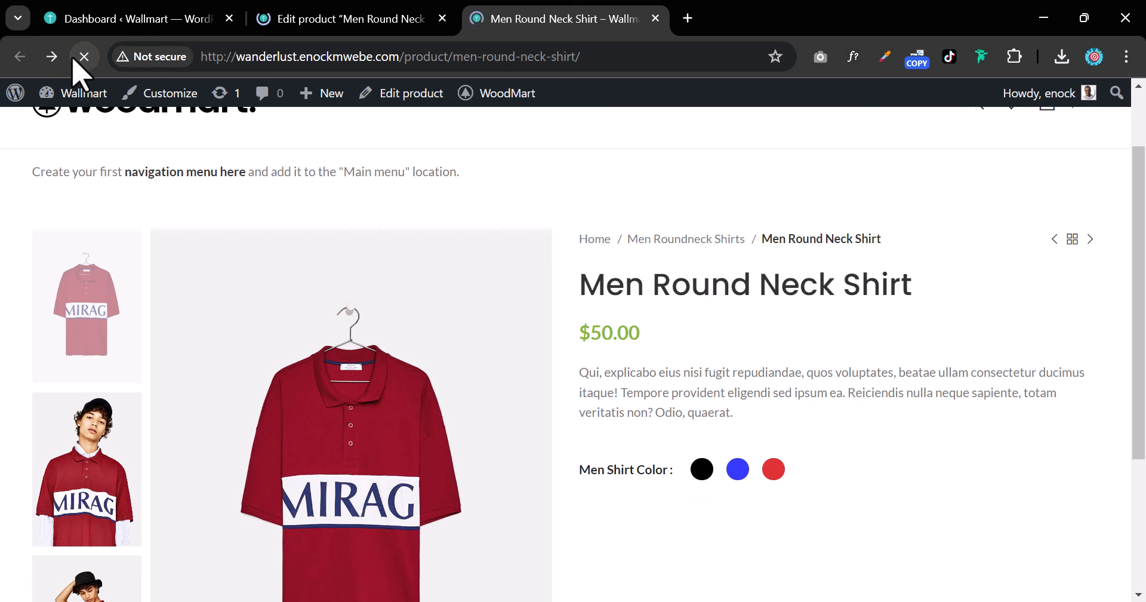
Try the black and blue color swatches on the store page and view the available size options.
scroll(711, 487, "down", 3)
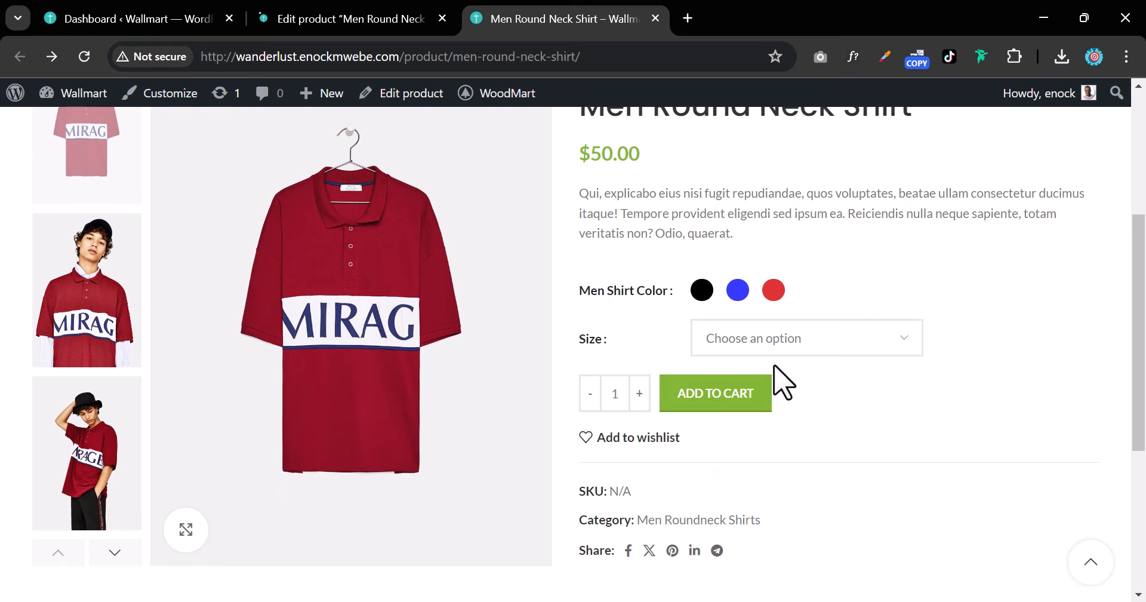
left_click(699, 291)
left_click(738, 292)
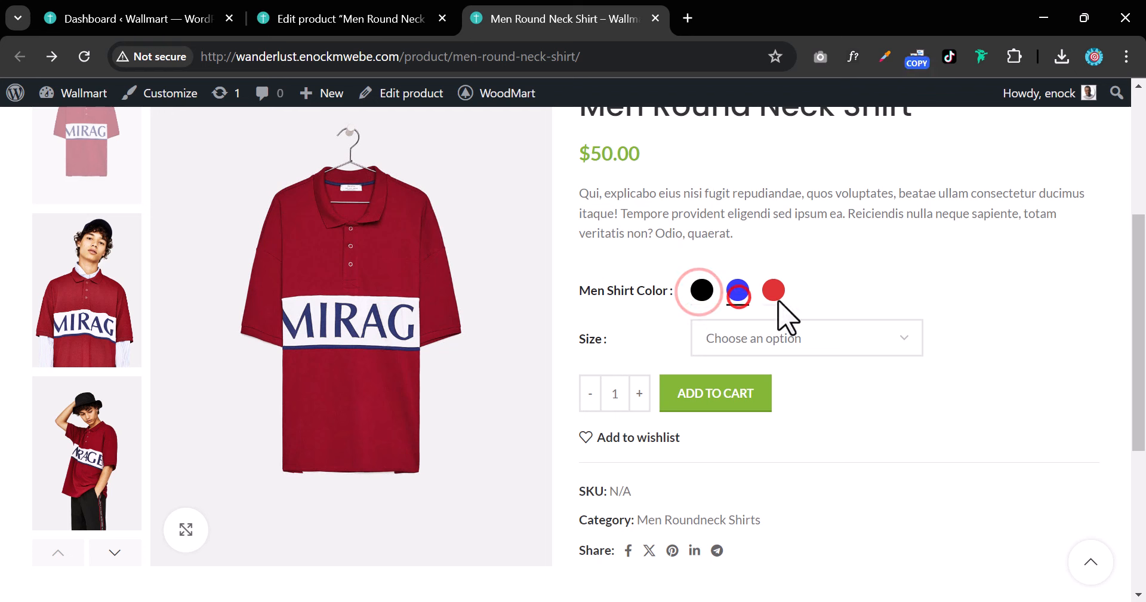
left_click(781, 332)
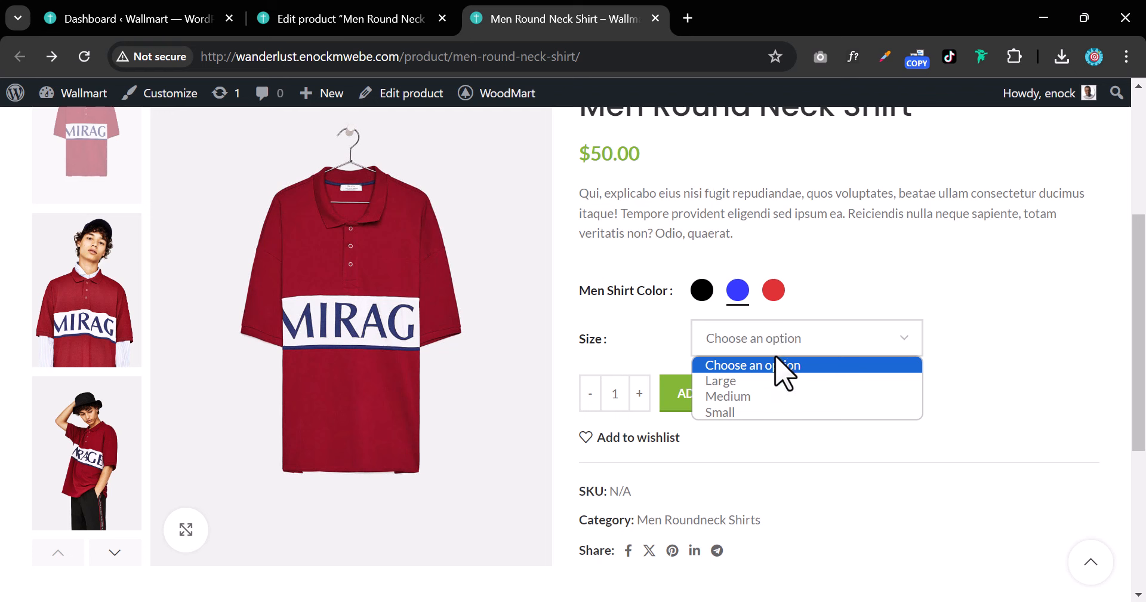
left_click(667, 341)
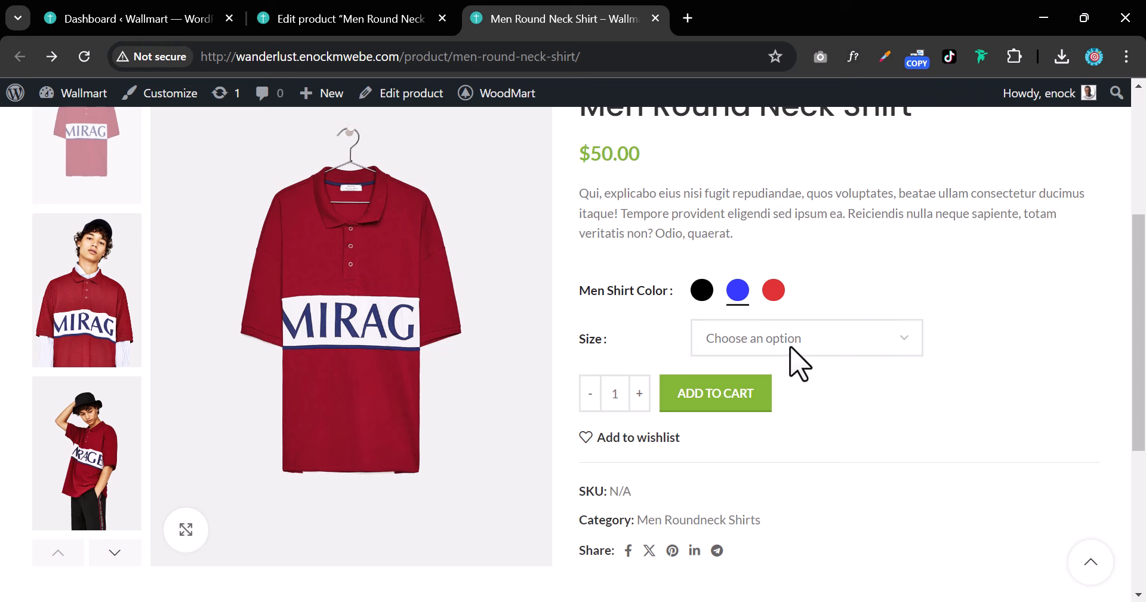
left_click(768, 340)
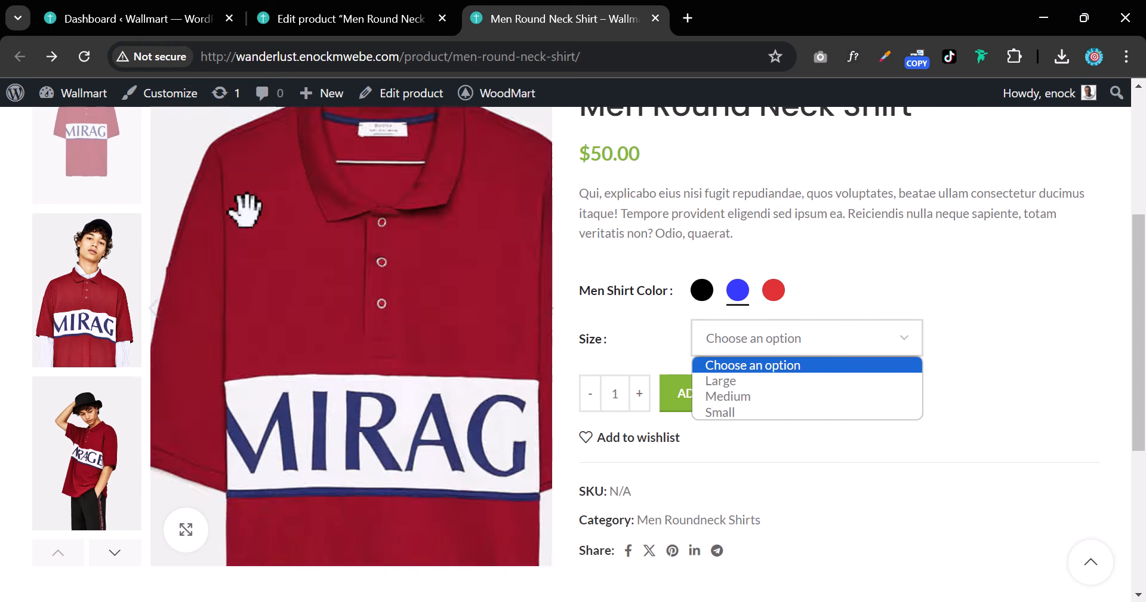
Open the Size attribute for editing from the dashboard's product attributes and review its swatch style, shape, size and display settings.
left_click(124, 21)
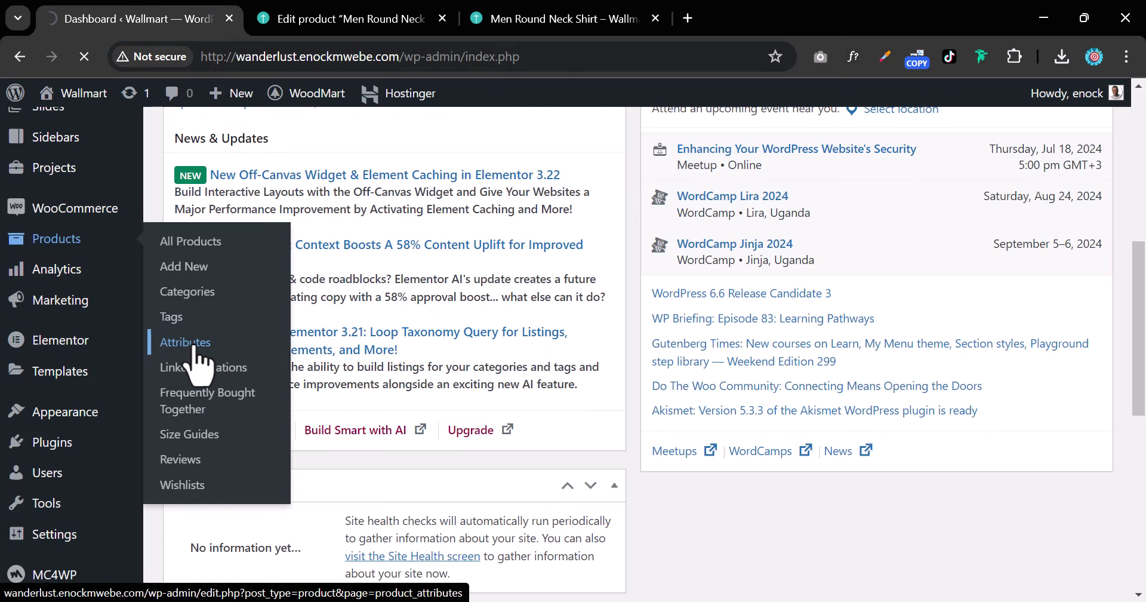
left_click(194, 351)
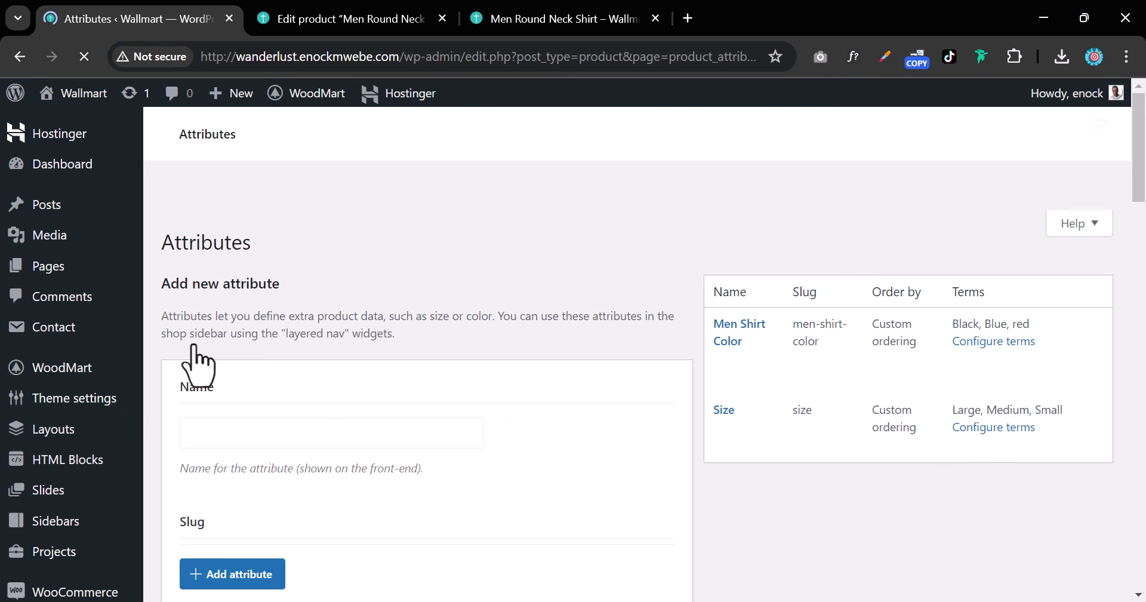
mouse_move(730, 460)
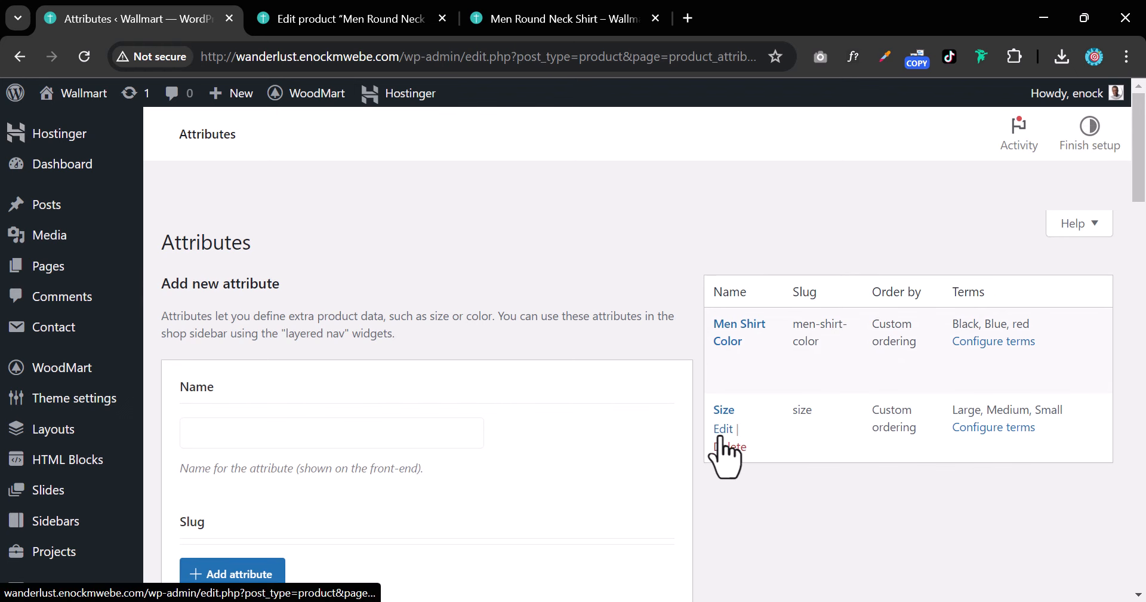
left_click(722, 429)
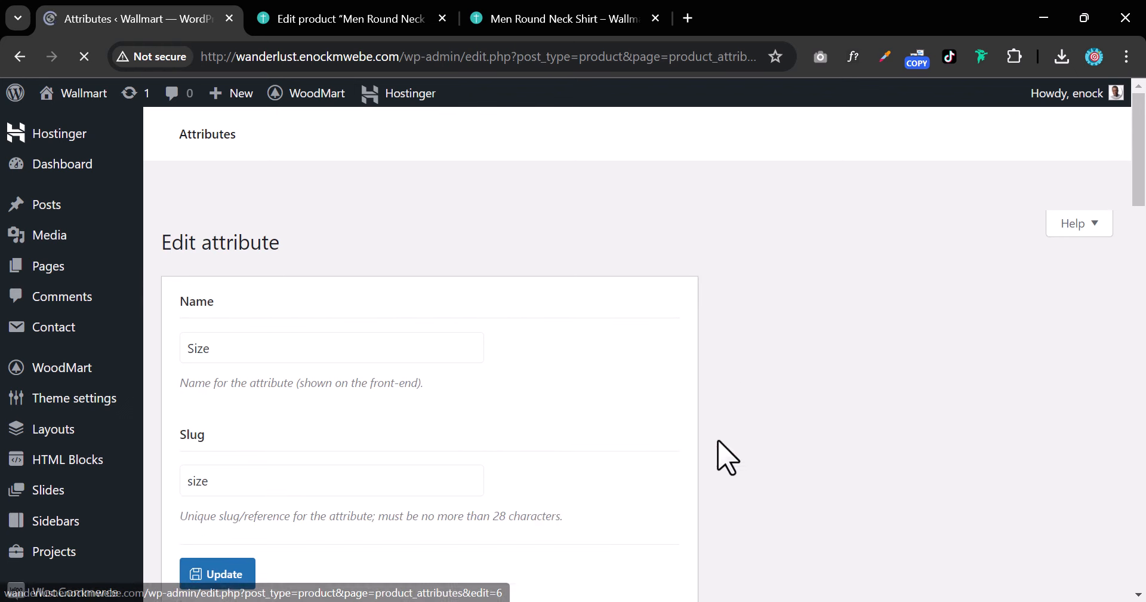
scroll(396, 511, "down", 3)
scroll(397, 513, "down", 9)
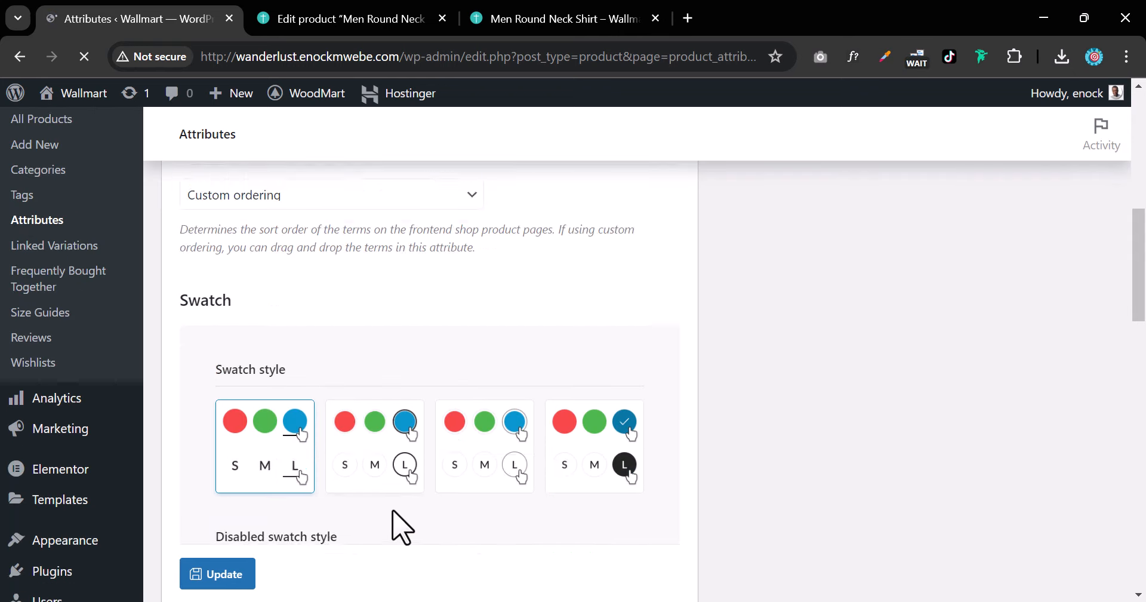
scroll(407, 523, "down", 4)
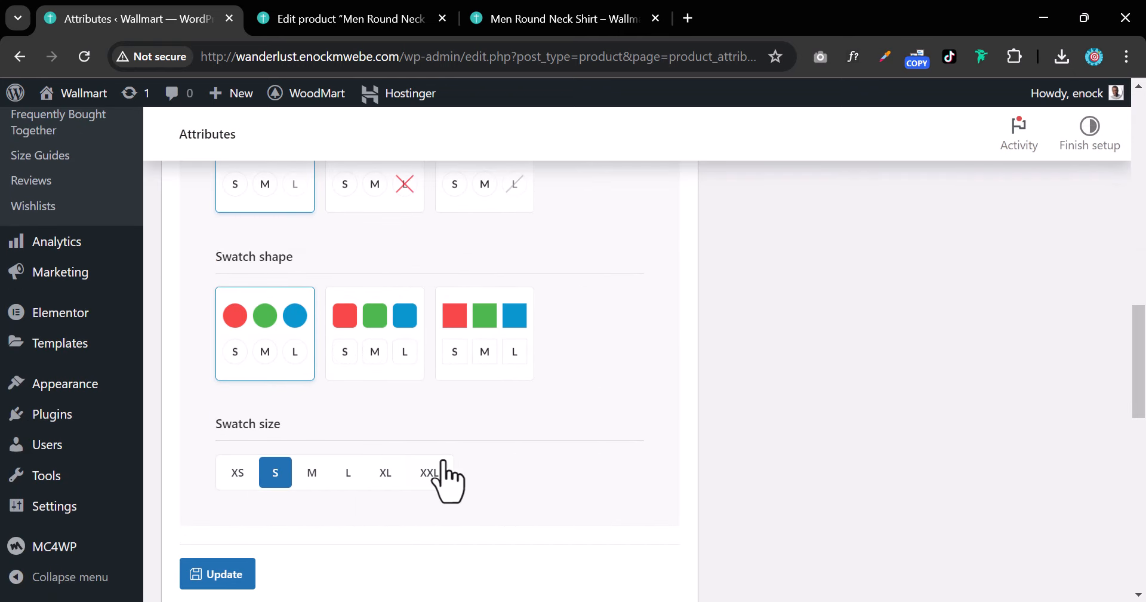
scroll(478, 441, "down", 3)
scroll(469, 458, "down", 4)
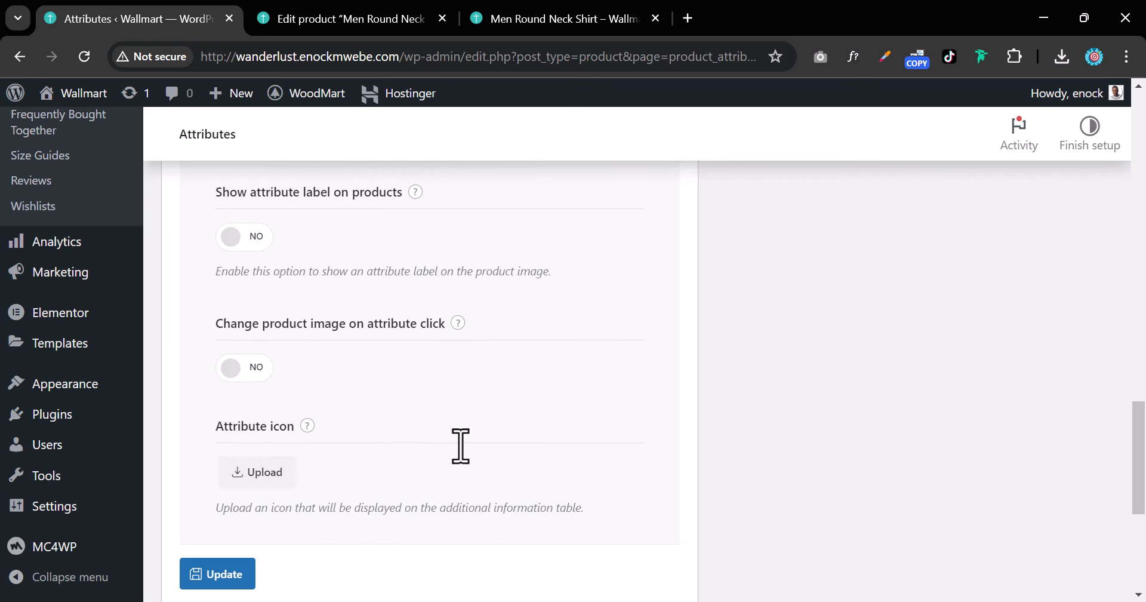
scroll(448, 441, "up", 20)
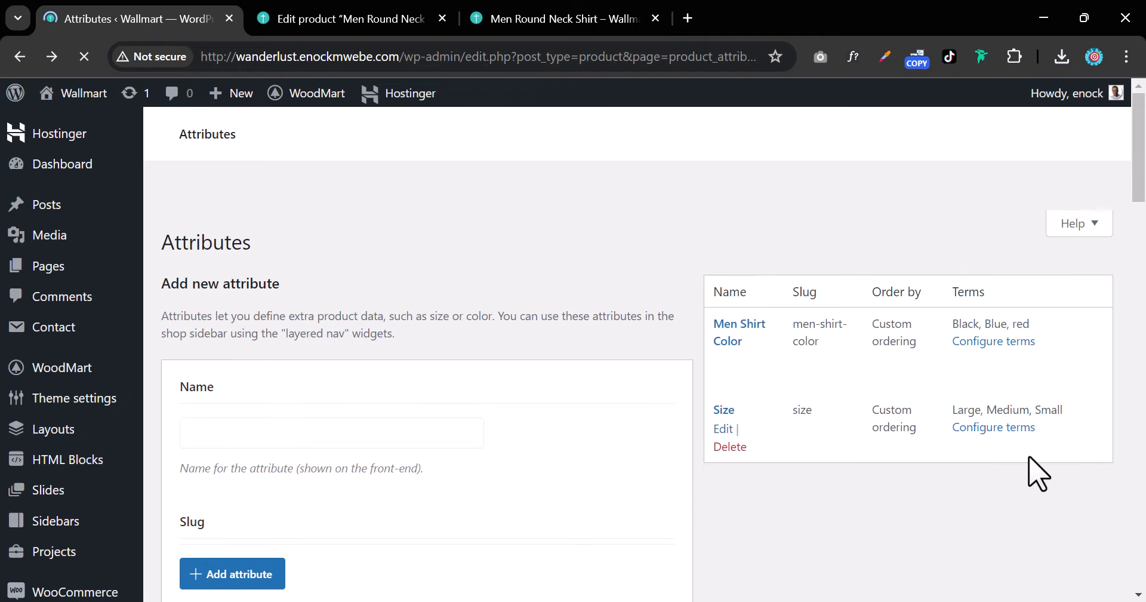
Open the terms of the Size attribute and look over the swatch types offered for a new size.
left_click(988, 429)
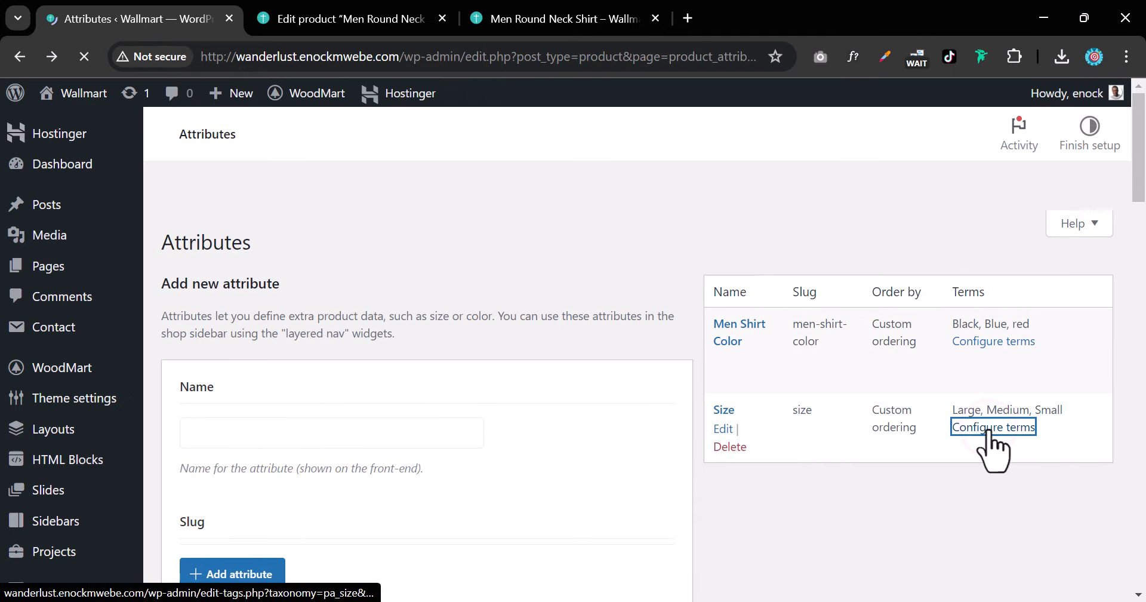
scroll(480, 412, "down", 5)
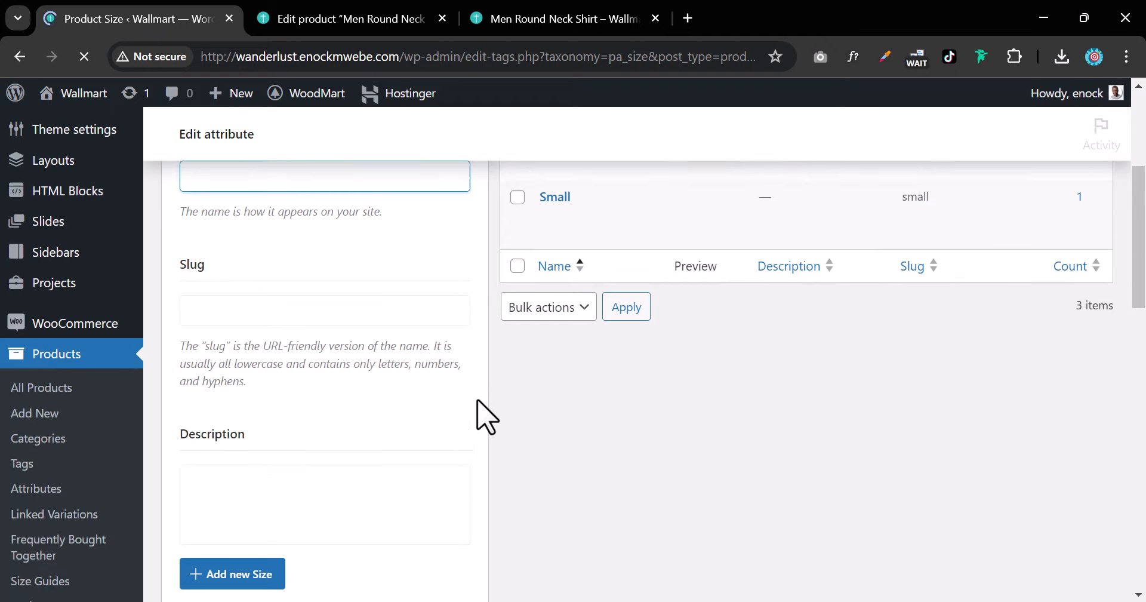
scroll(480, 416, "down", 4)
scroll(482, 421, "down", 9)
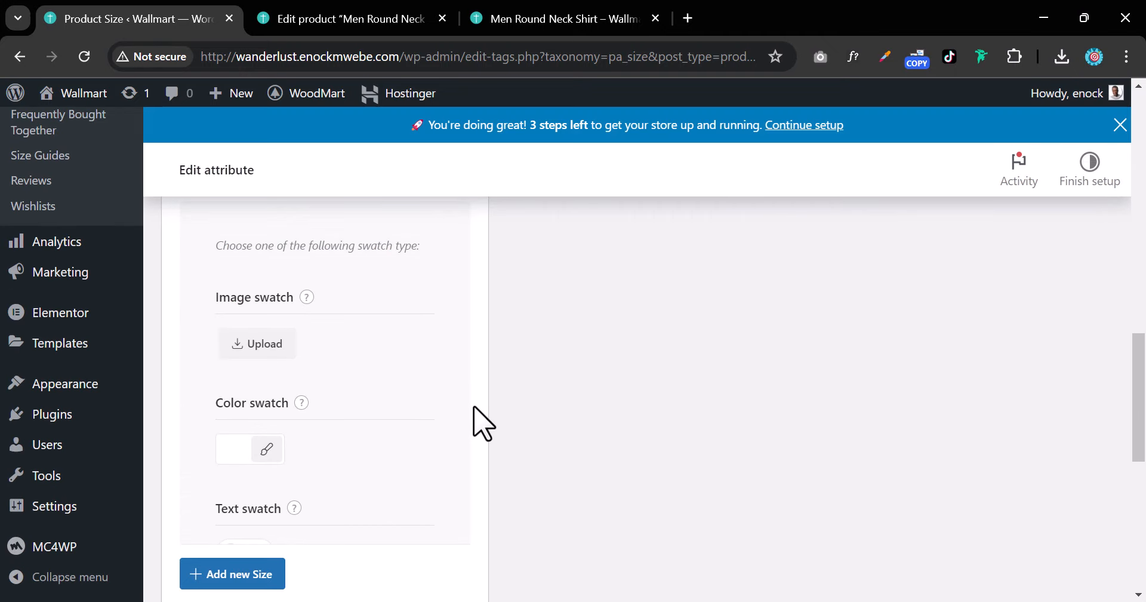
scroll(478, 436, "up", 15)
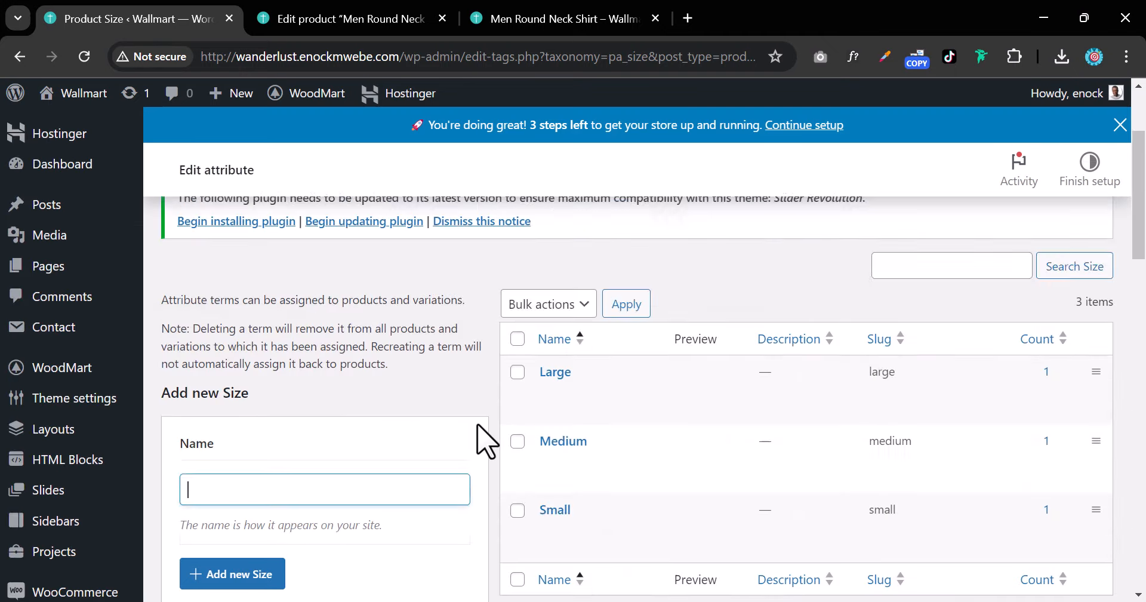
scroll(580, 451, "down", 3)
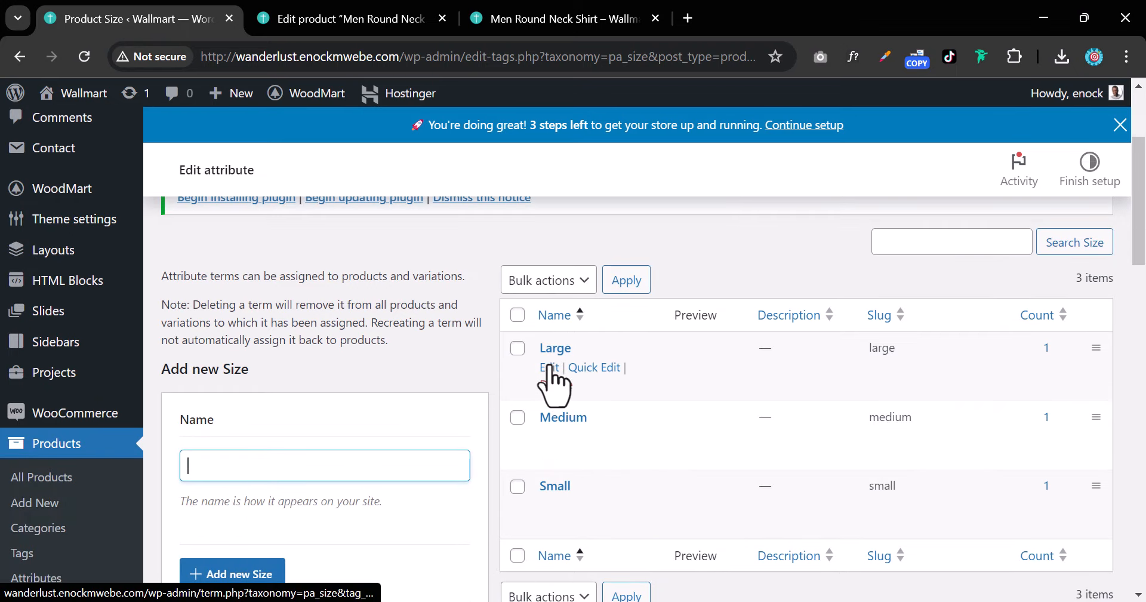
Turn on the text swatch for the Large size term and save the change.
left_click(549, 366)
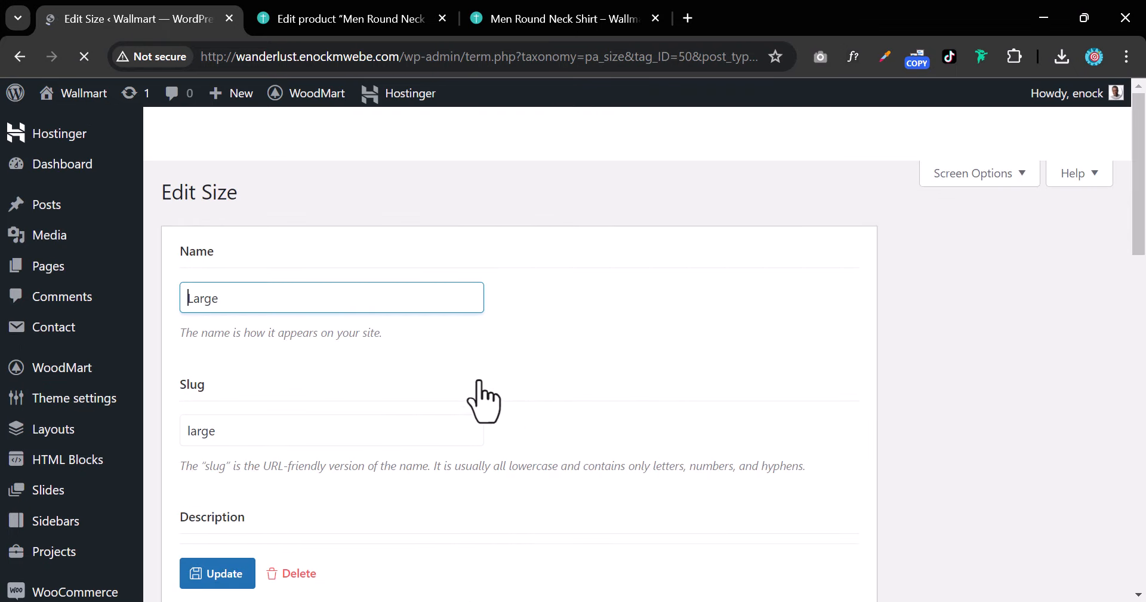
scroll(481, 402, "down", 12)
scroll(481, 406, "up", 5)
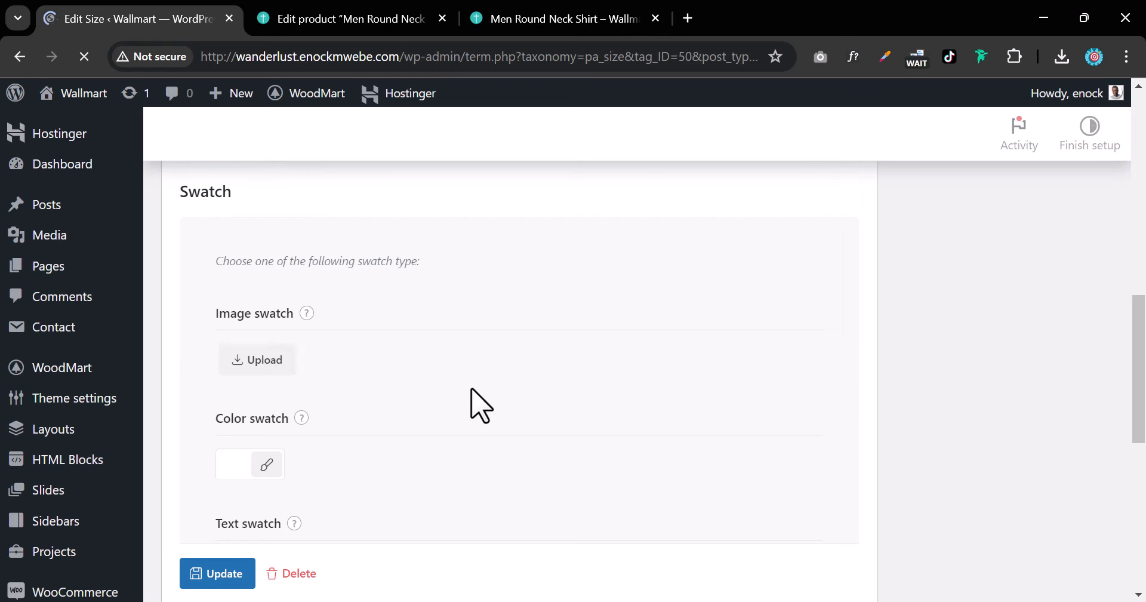
scroll(267, 448, "down", 3)
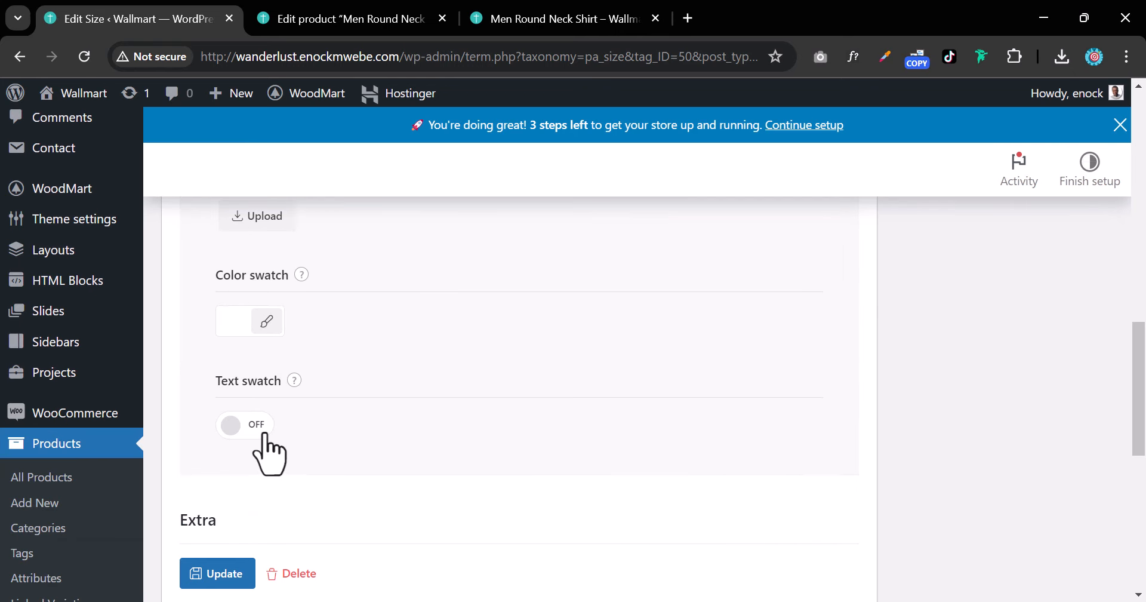
mouse_move(295, 380)
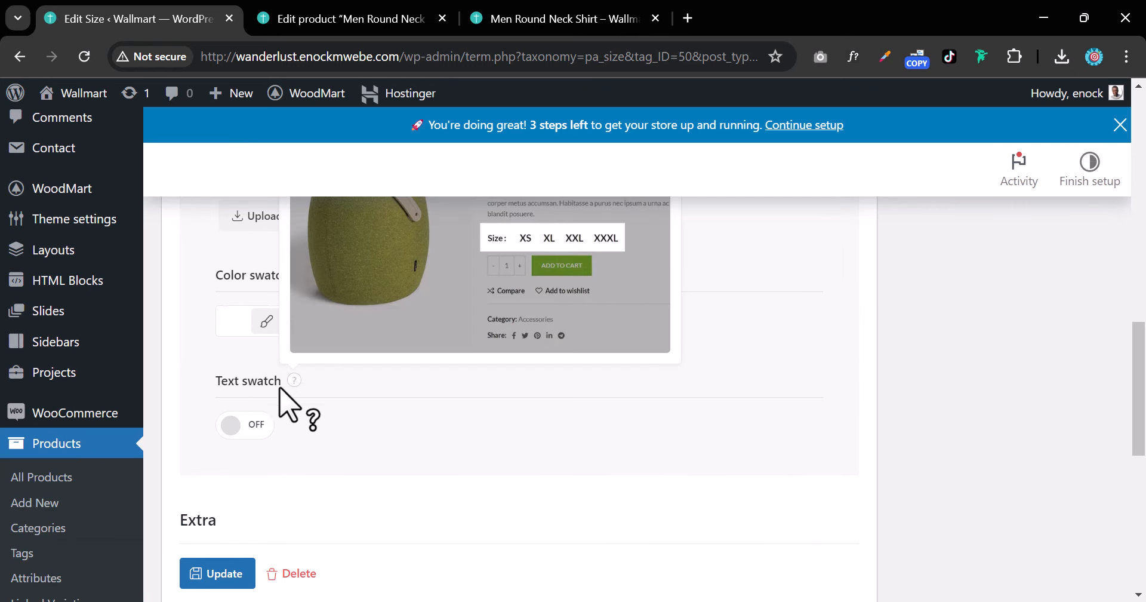
left_click(249, 427)
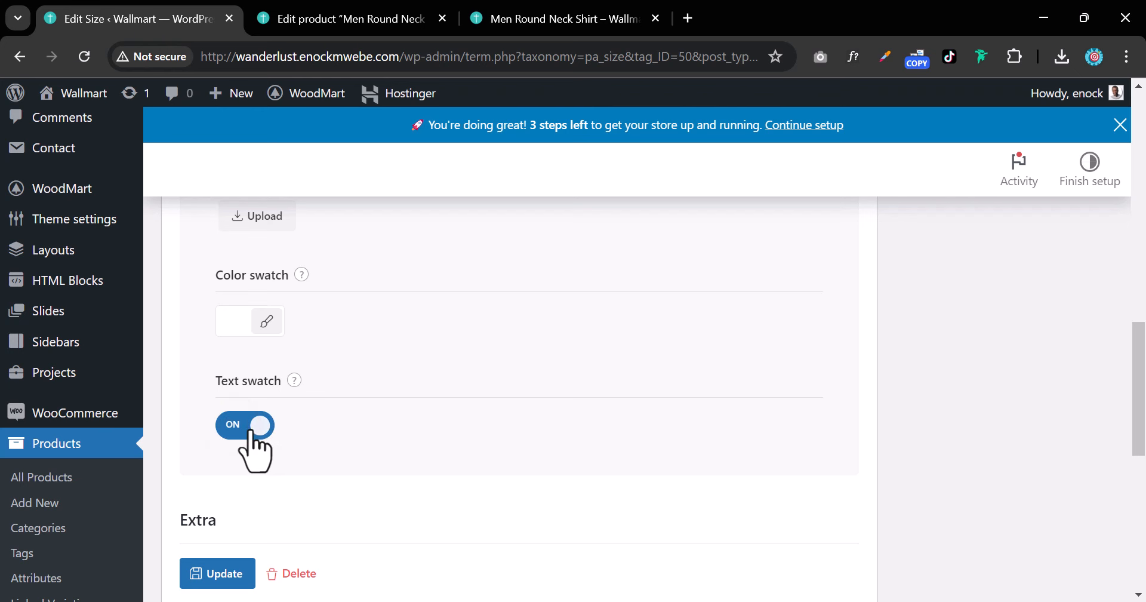
left_click(212, 568)
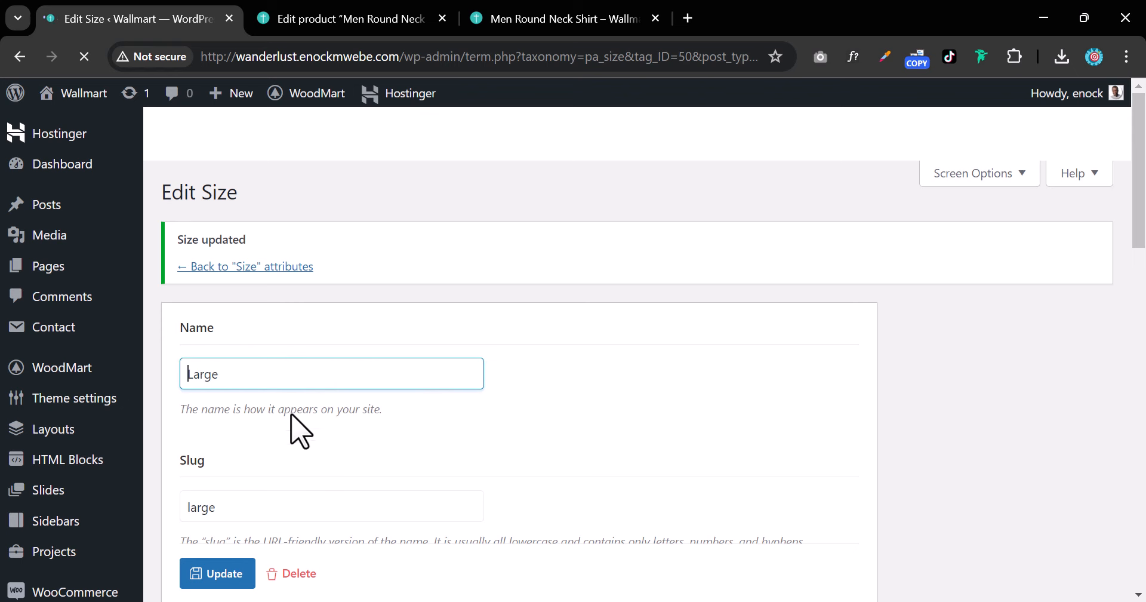
Dismiss the PayPal and recommended-plugin notices and return to the Size attribute's list of terms.
left_click(264, 267)
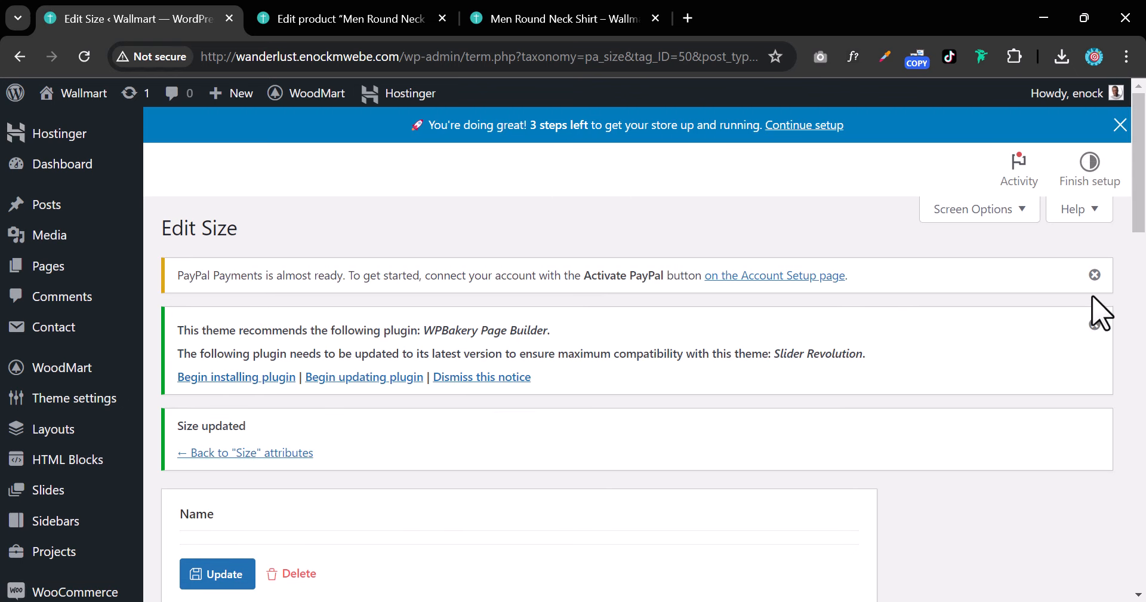
left_click(1095, 275)
left_click(1095, 267)
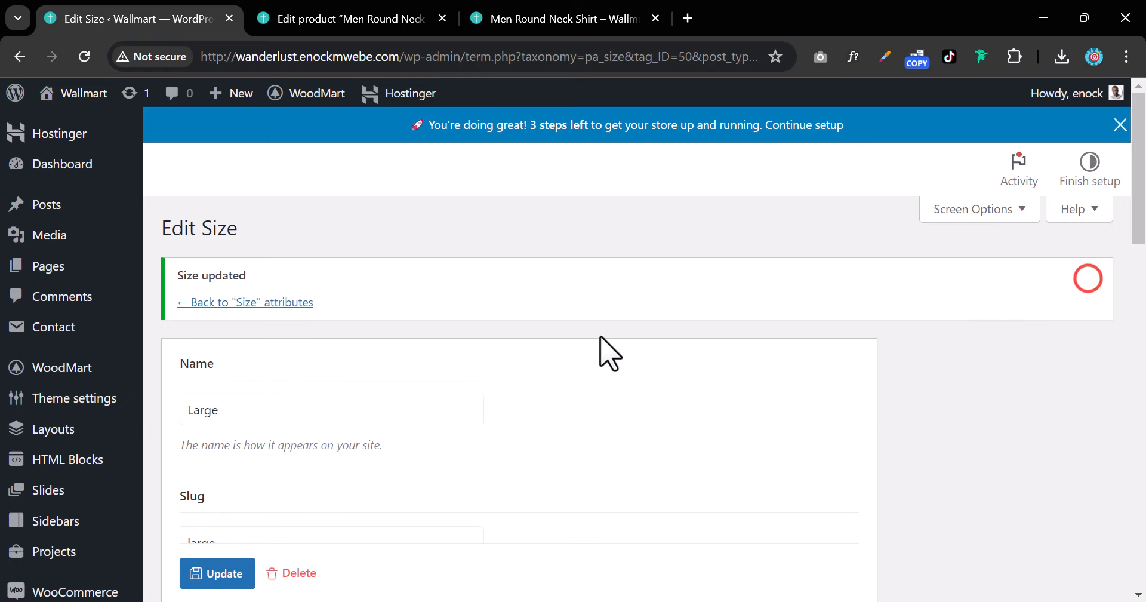
left_click(216, 302)
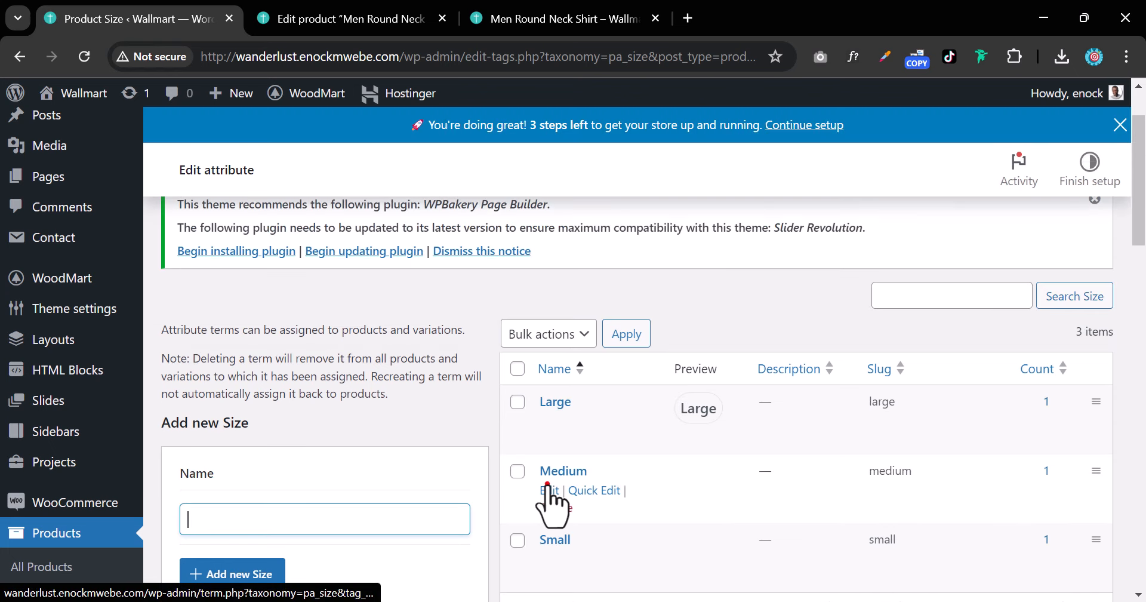
Turn on the text swatch for the Medium size term, save it and return to the Size attribute's list of terms.
left_click(550, 525)
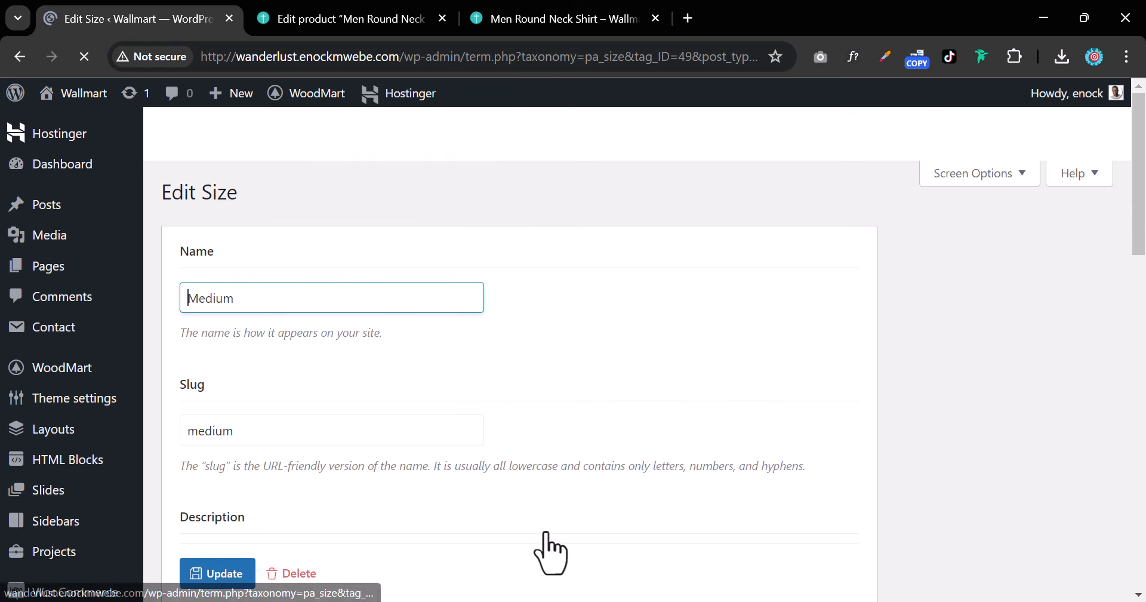
scroll(281, 392, "down", 5)
scroll(281, 391, "down", 3)
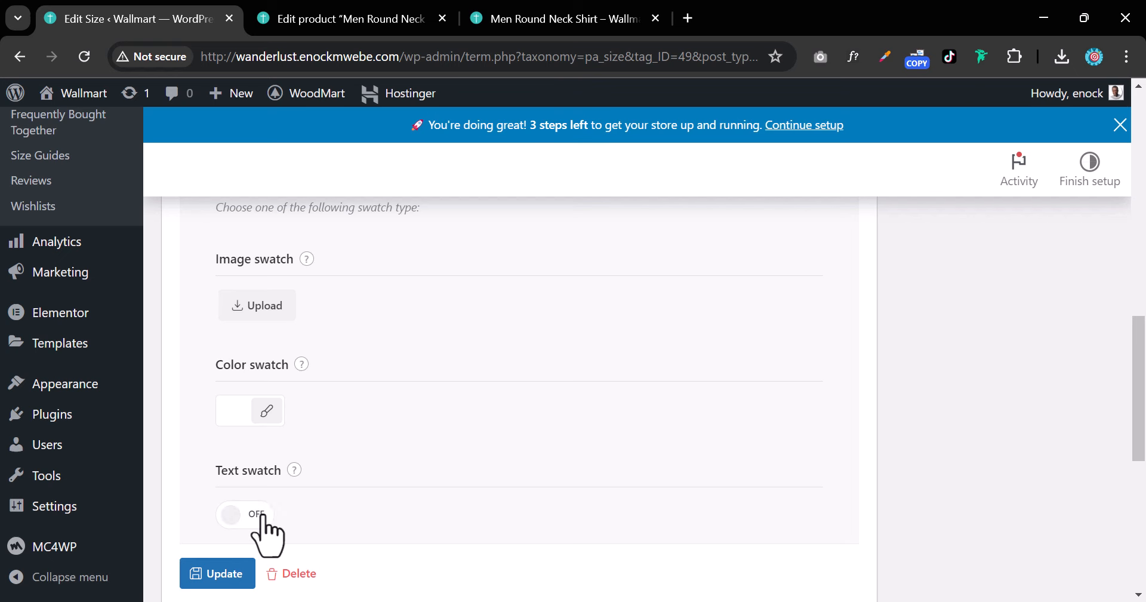
left_click(233, 574)
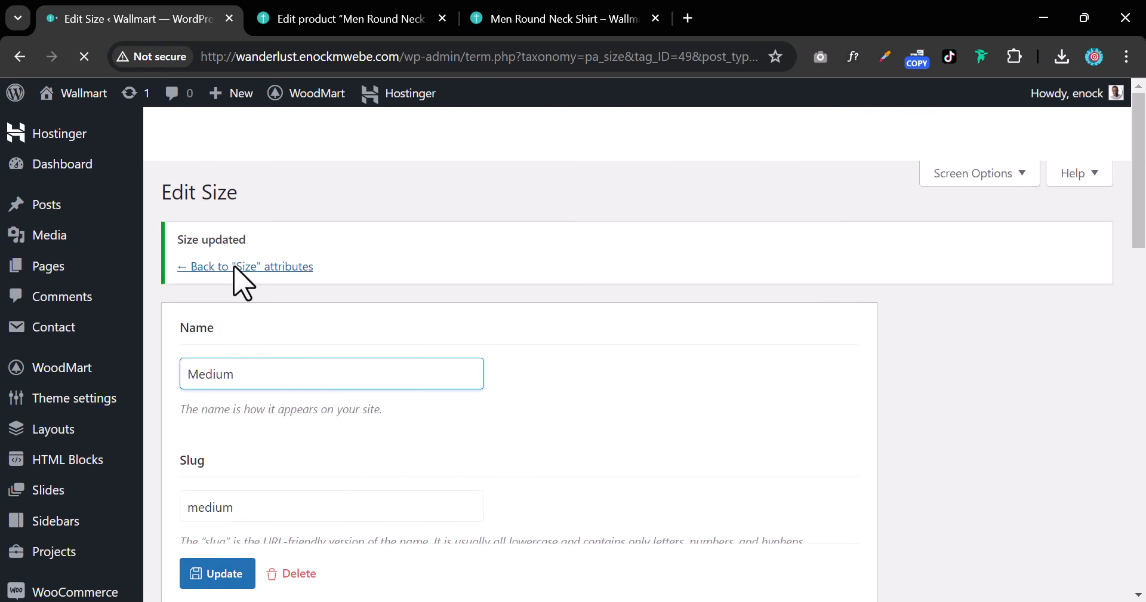
left_click(236, 267)
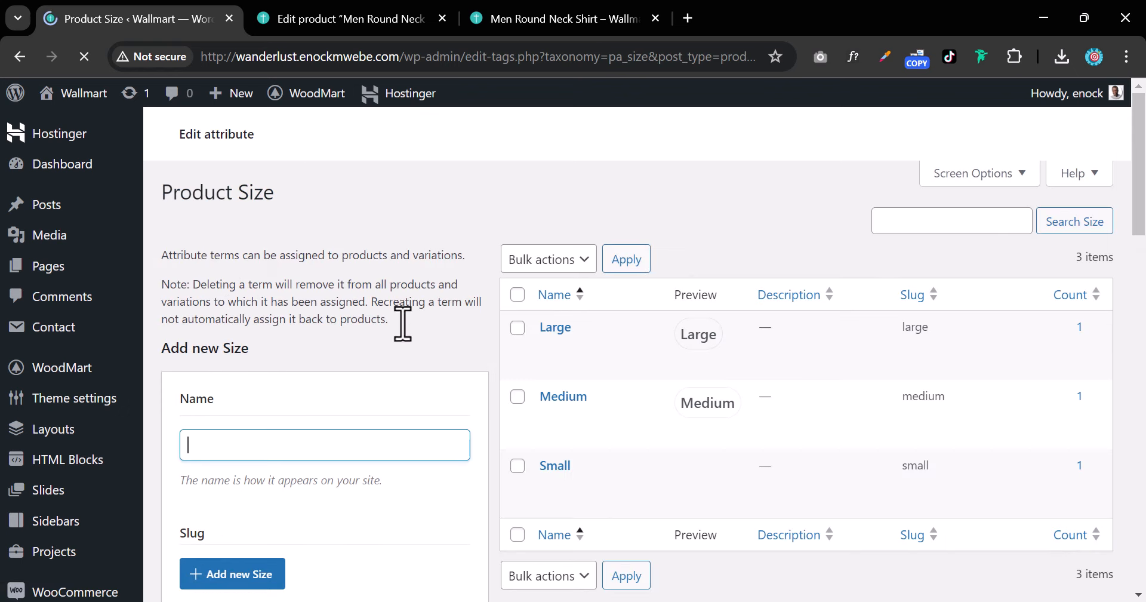
Turn on the text swatch for the Small size term, save it and dismiss the recommended-plugin notice.
scroll(589, 415, "down", 3)
scroll(559, 358, "up", 1)
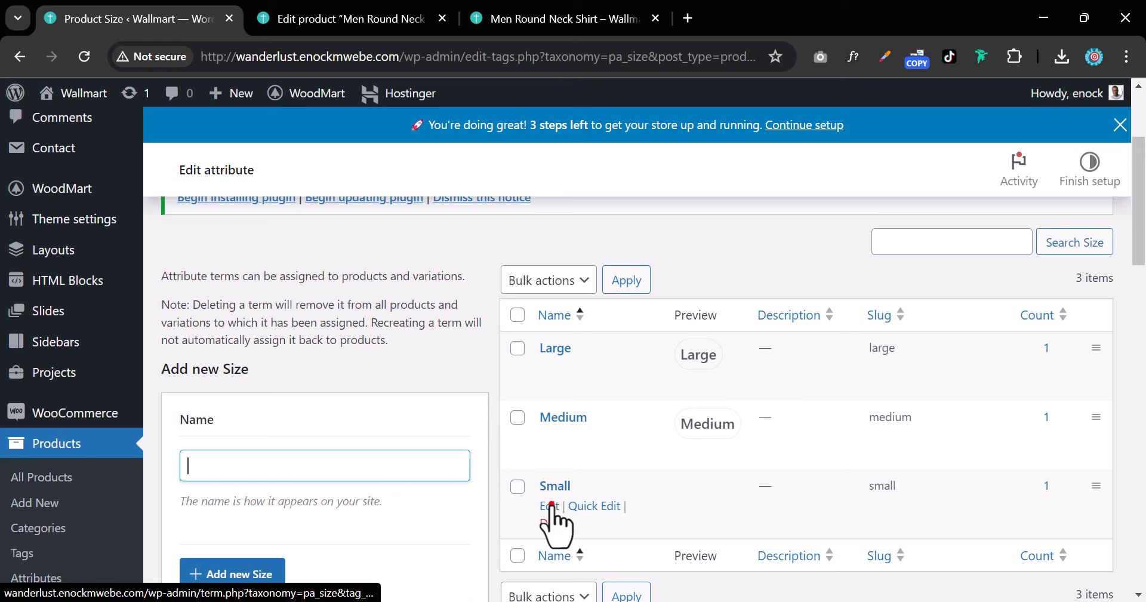
left_click(550, 505)
scroll(549, 525, "down", 10)
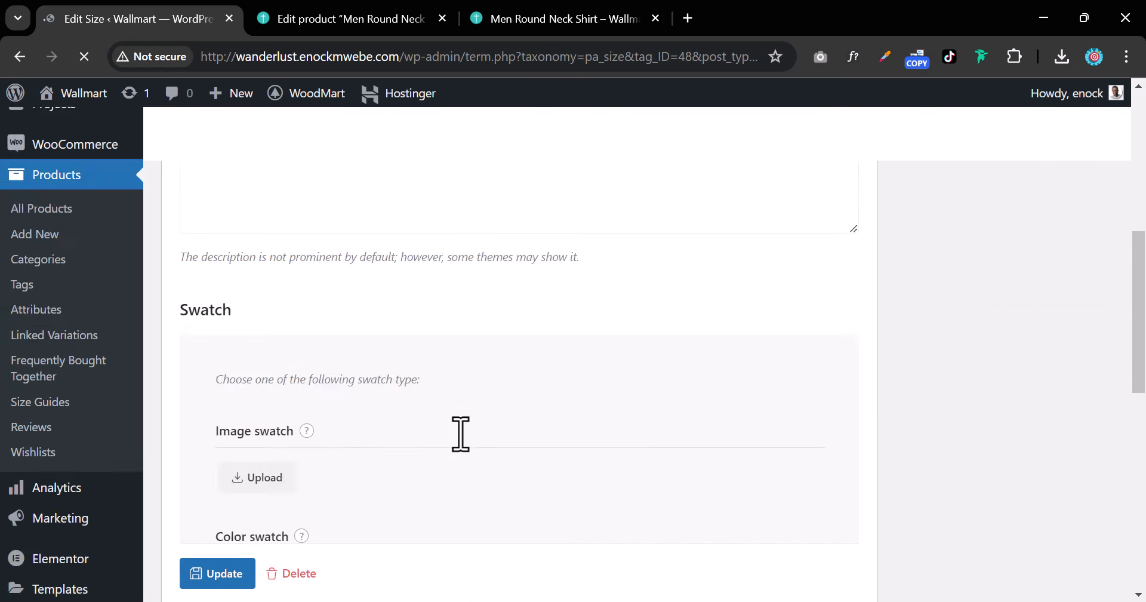
left_click(239, 507)
scroll(251, 495, "down", 7)
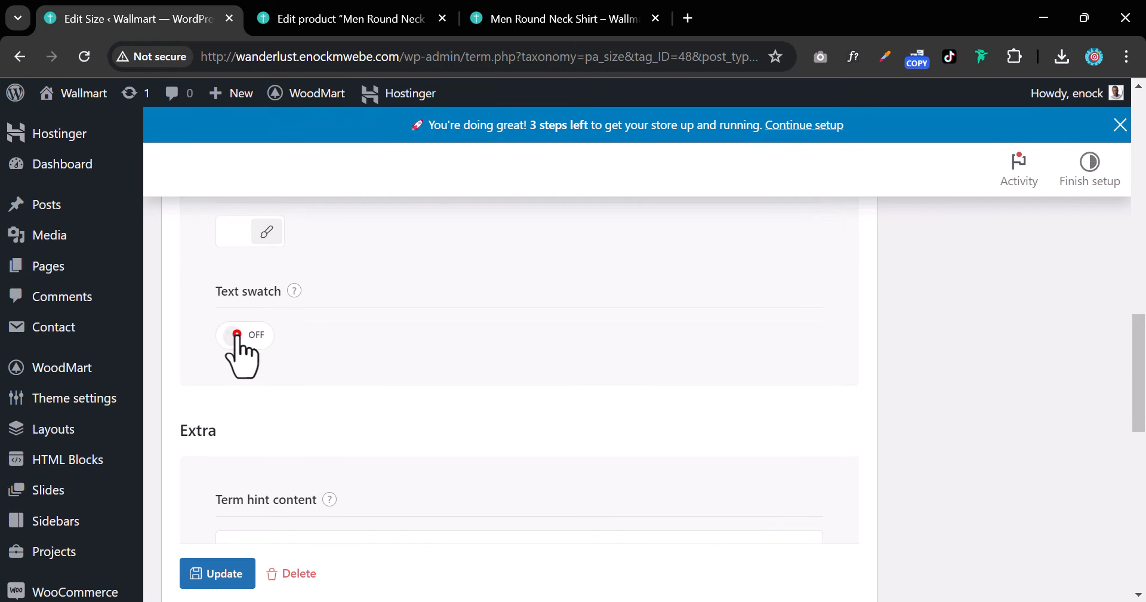
left_click(237, 335)
left_click(222, 574)
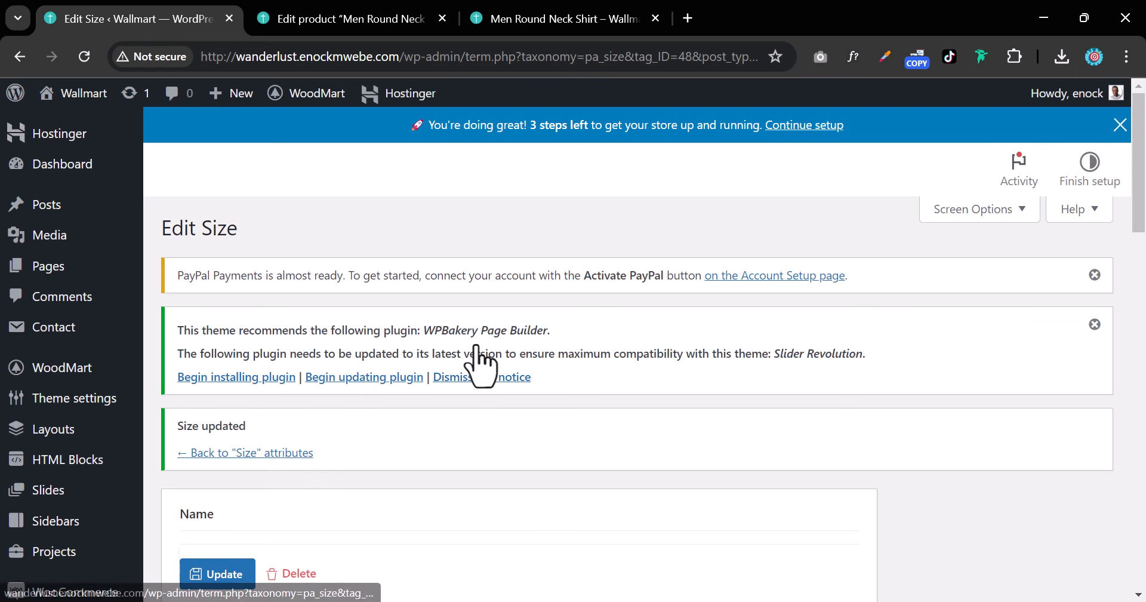
left_click(485, 377)
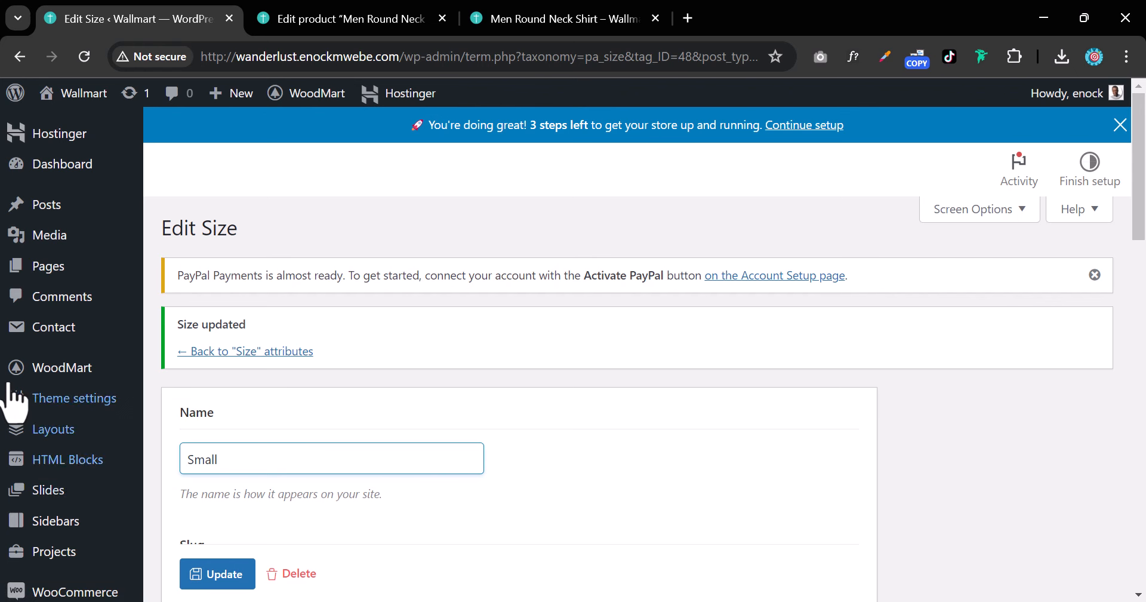
Open the WooCommerce payment settings and review the available payment methods.
scroll(89, 322, "down", 4)
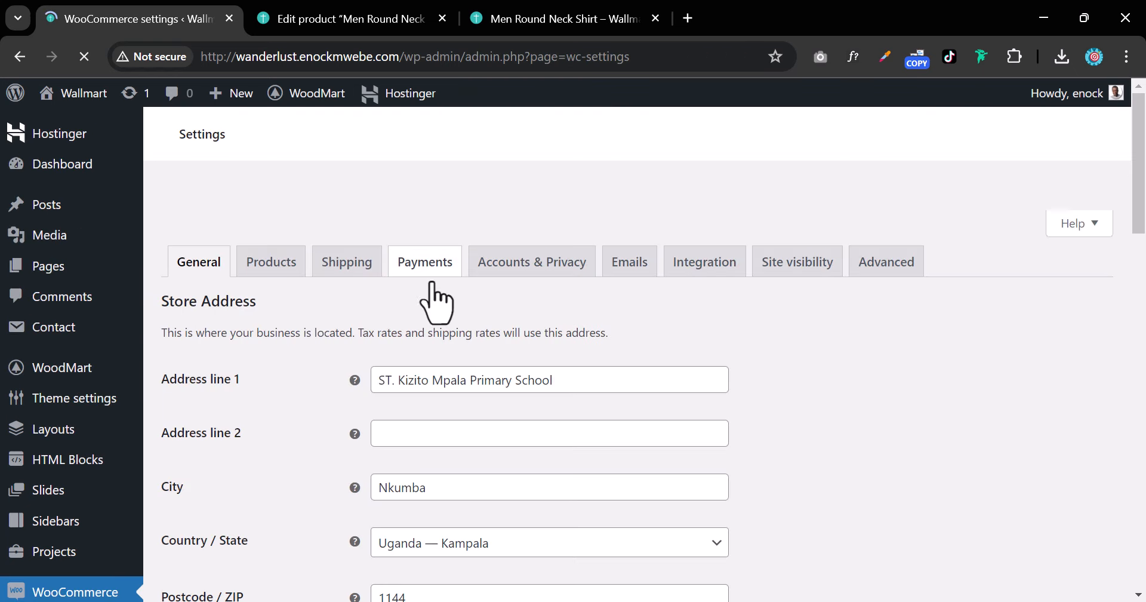
left_click(428, 266)
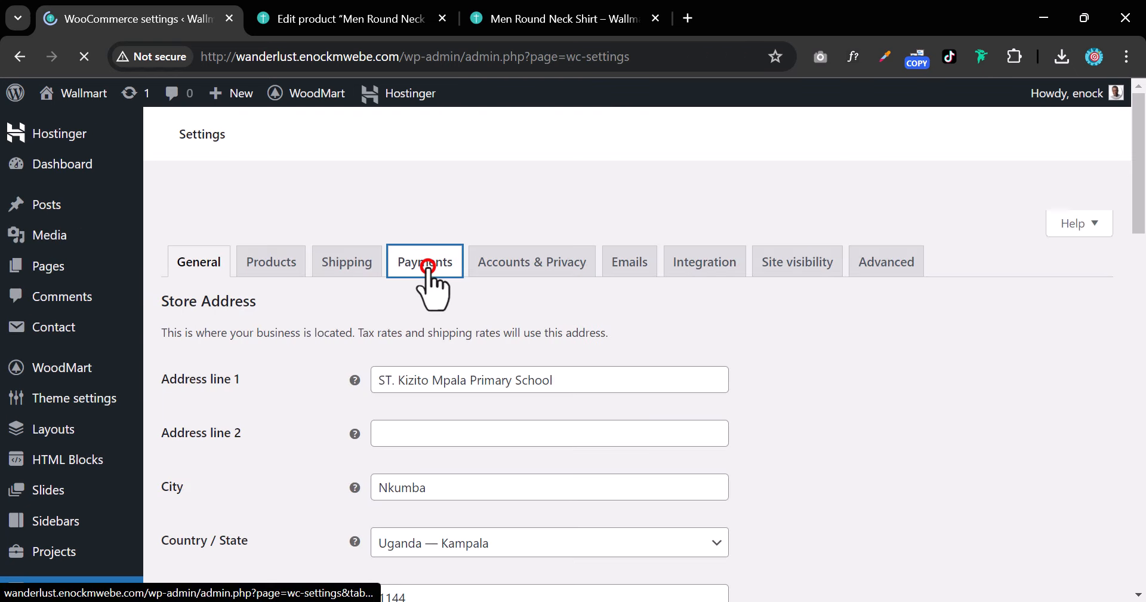
scroll(648, 418, "down", 5)
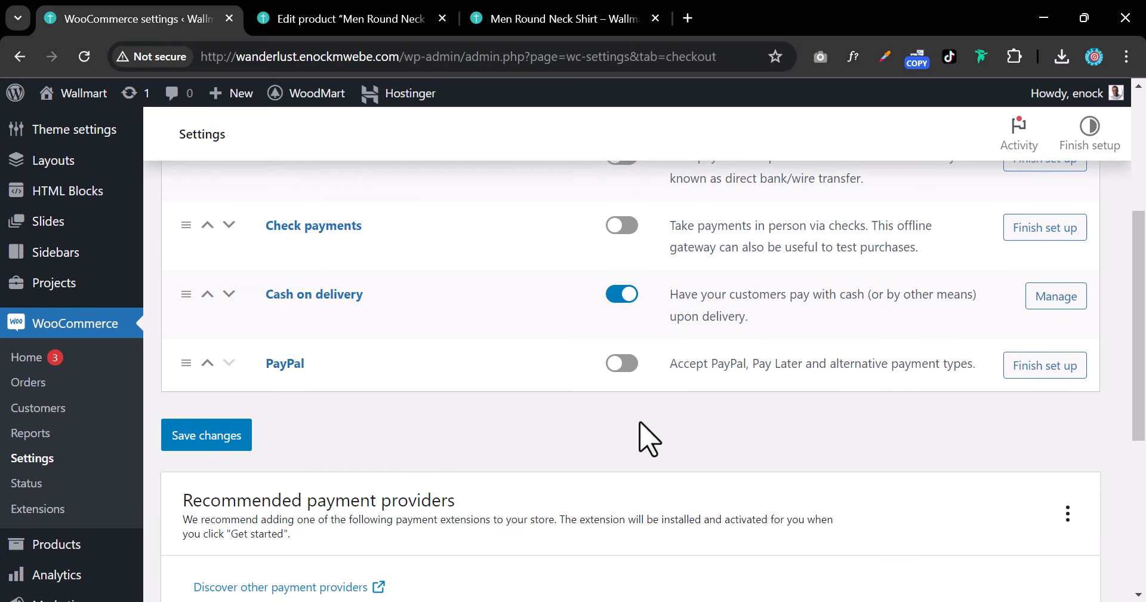
scroll(47, 481, "down", 5)
Deactivate the WooCommerce PayPal Payments plugin in the installed plugins list.
mouse_move(90, 418)
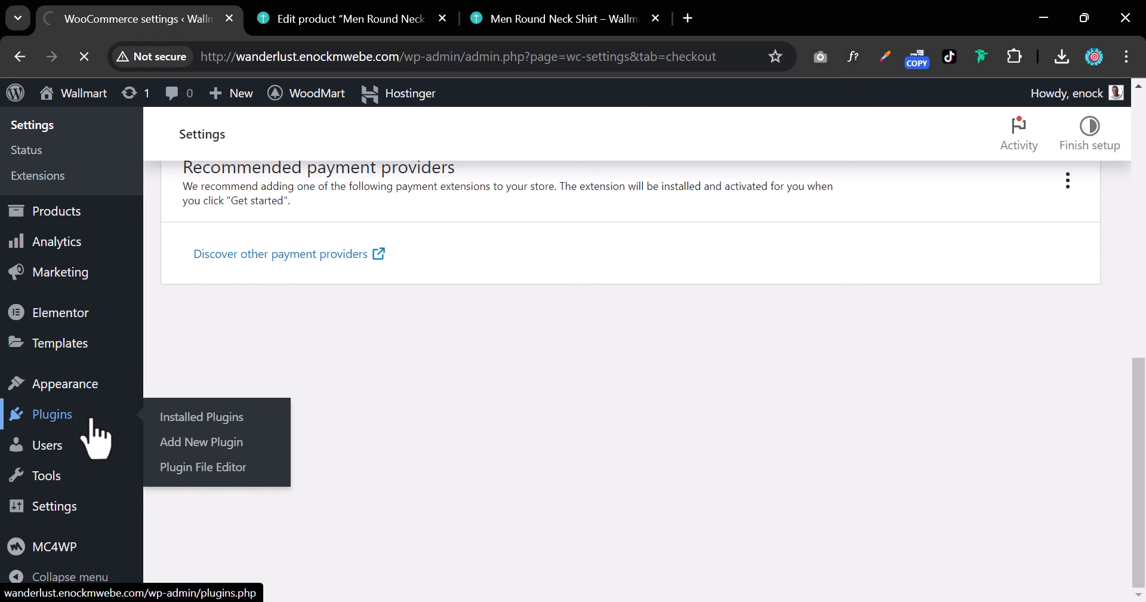
scroll(269, 406, "down", 8)
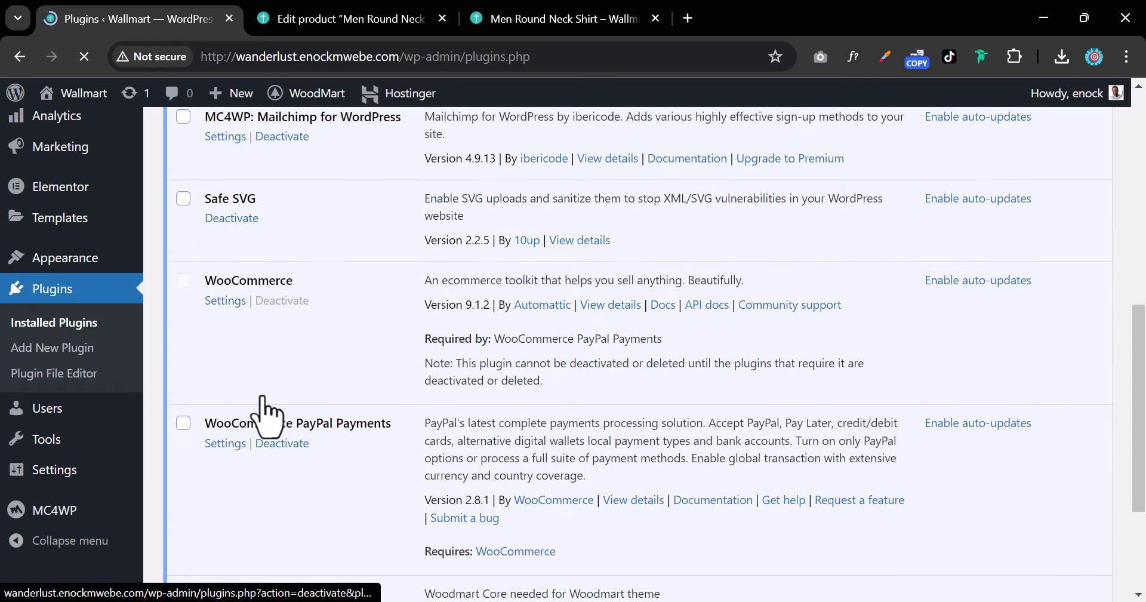
scroll(263, 418, "up", 1)
left_click(270, 458)
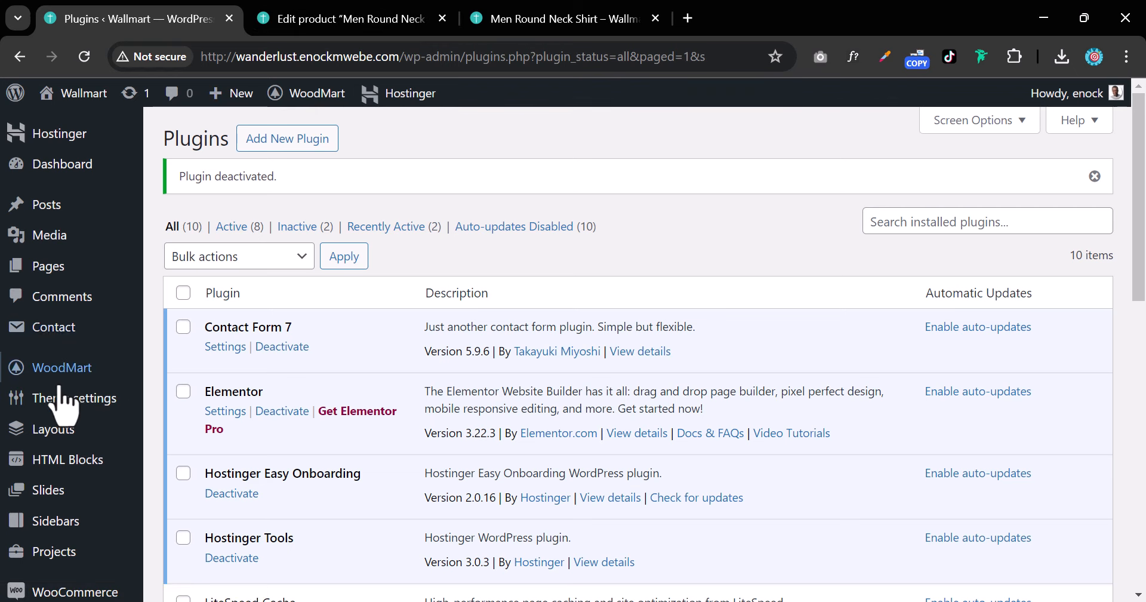
Try out different color and size swatch combinations on the Men Round Neck Shirt's store page.
left_click(506, 23)
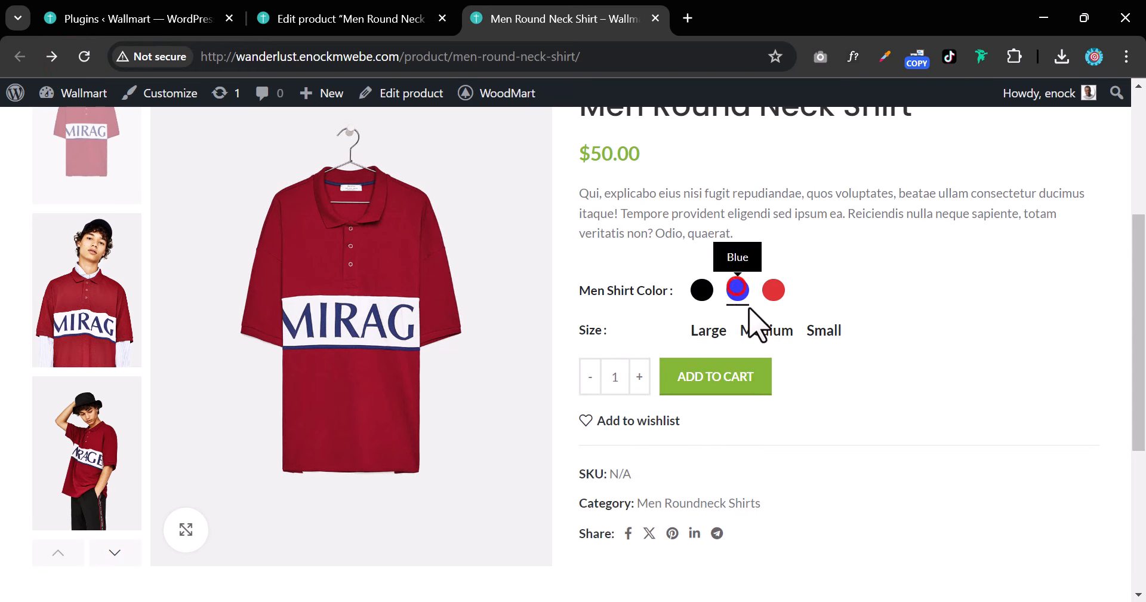
left_click(766, 330)
left_click(773, 290)
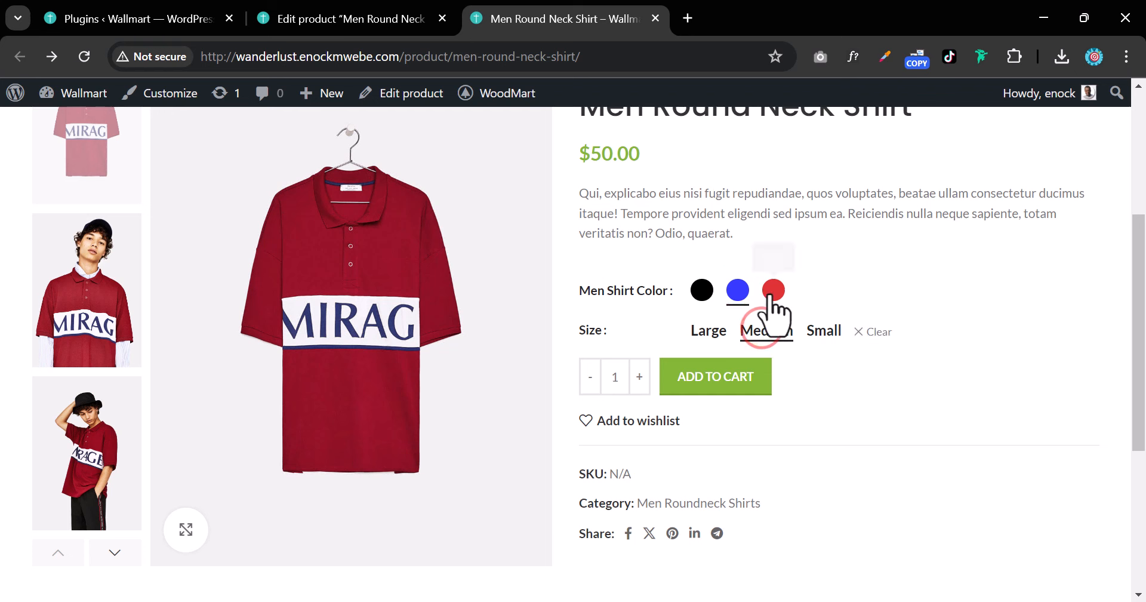
left_click(817, 325)
left_click(702, 290)
left_click(709, 333)
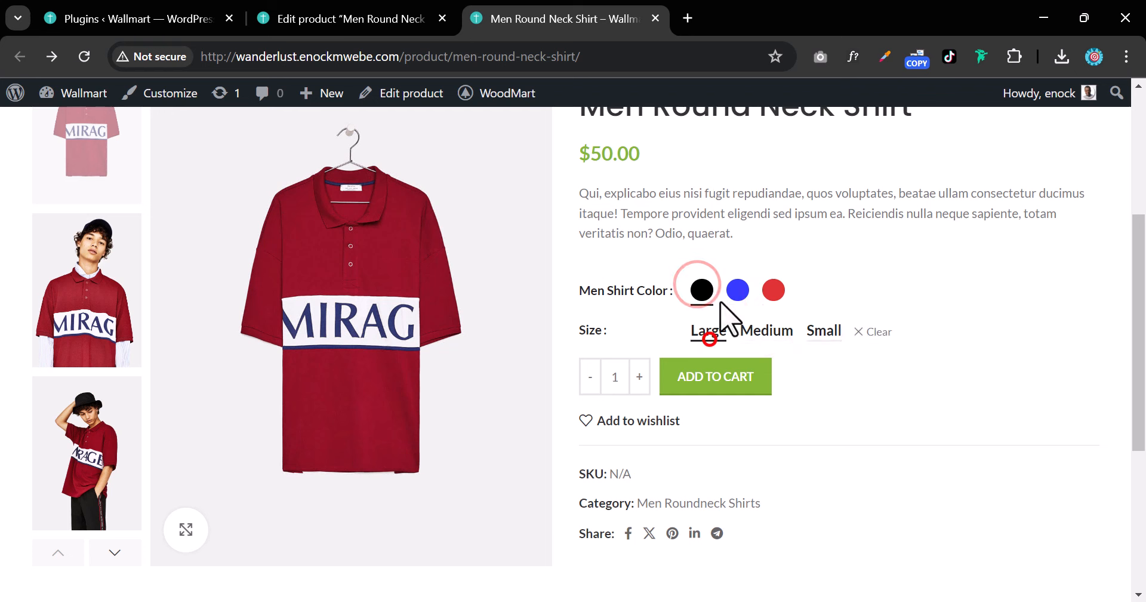
left_click(740, 287)
left_click(760, 325)
left_click(738, 285)
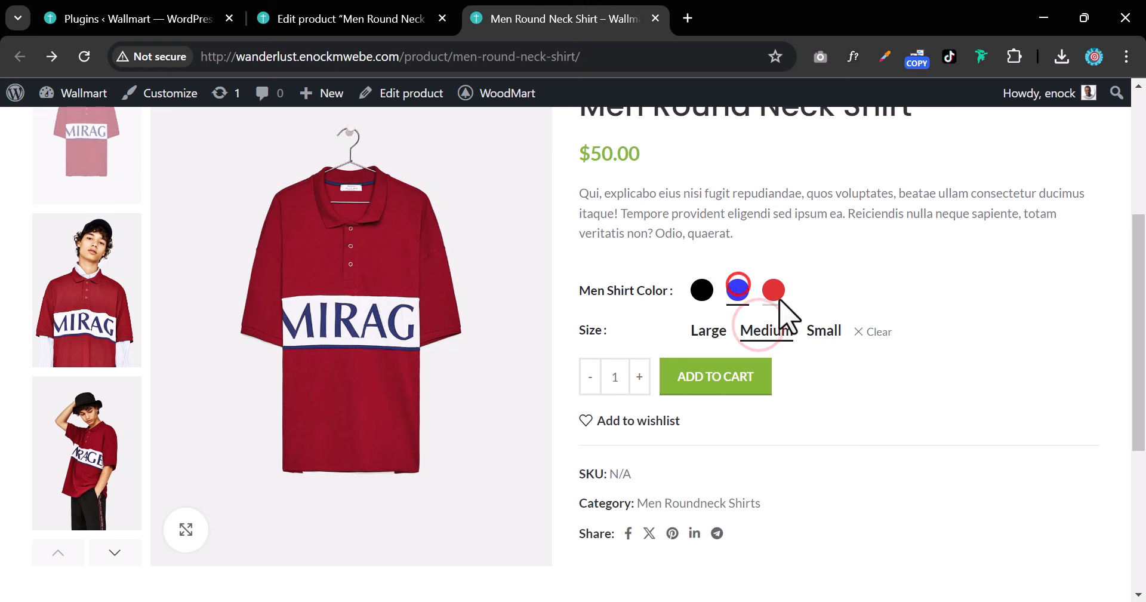
left_click(780, 297)
left_click(816, 330)
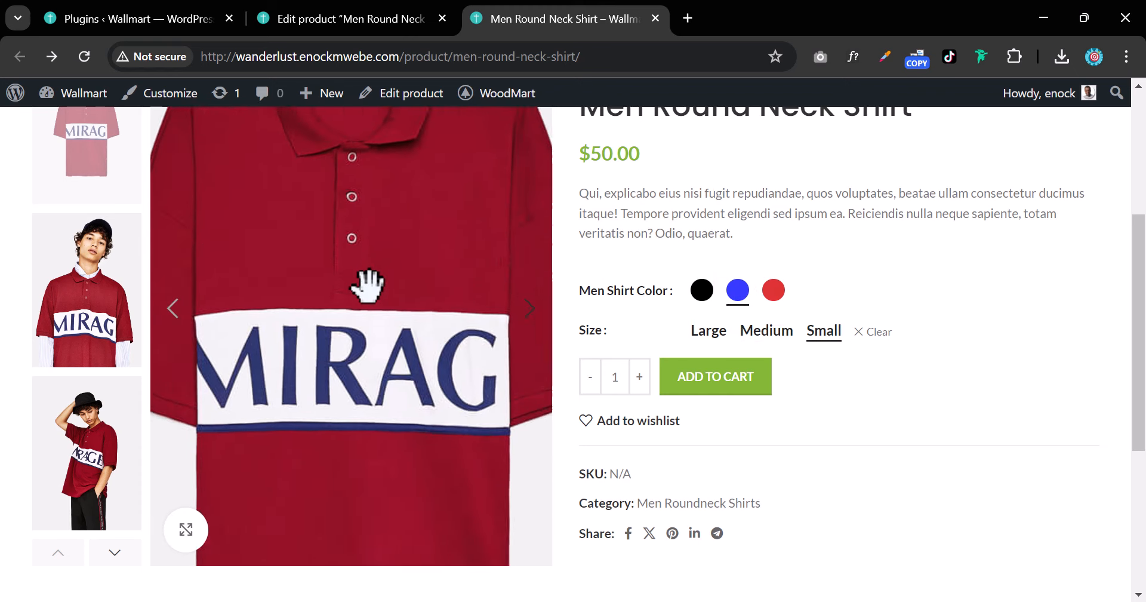
In the Men Round Neck Shirt's product editor, set the dark T-shirt 6-3.jpg from the media library as the Black Large variation's image.
left_click(341, 19)
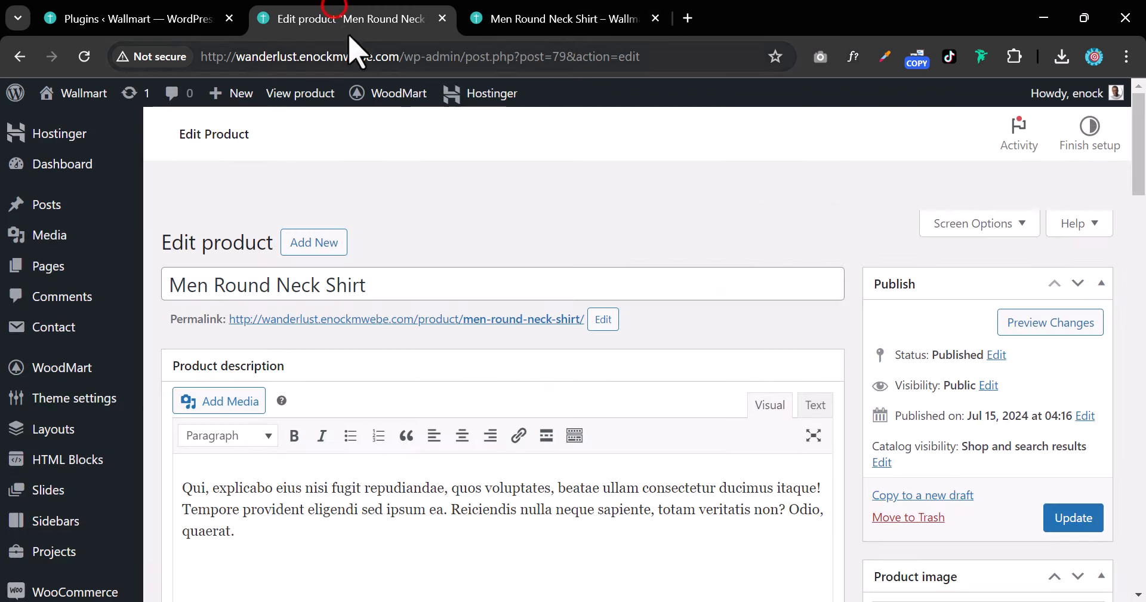
scroll(238, 406, "down", 8)
left_click(208, 491)
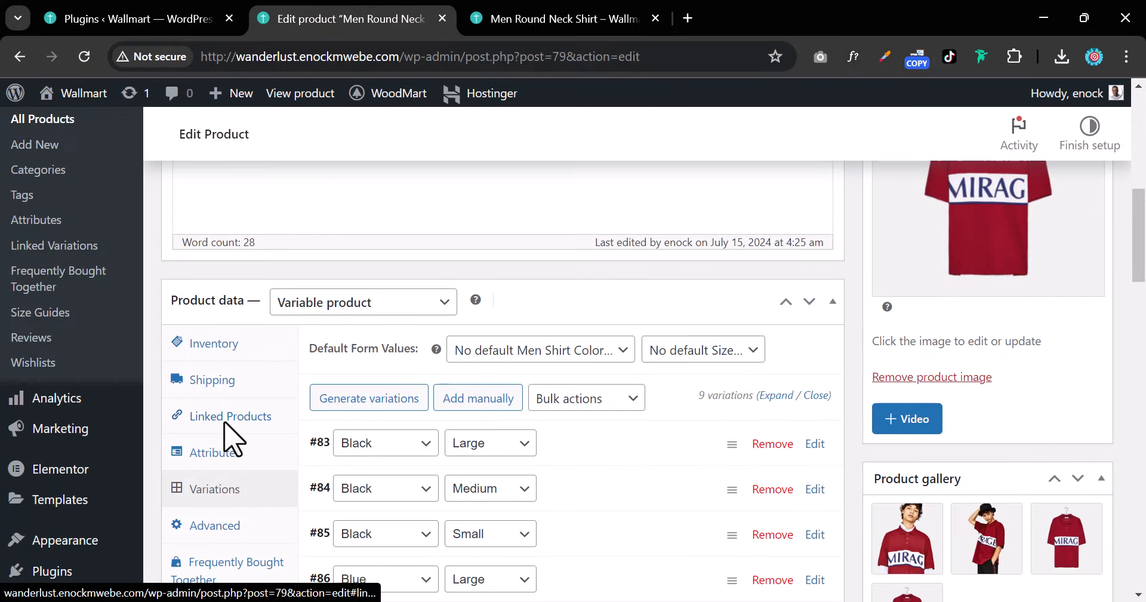
scroll(503, 359, "down", 5)
scroll(504, 366, "up", 2)
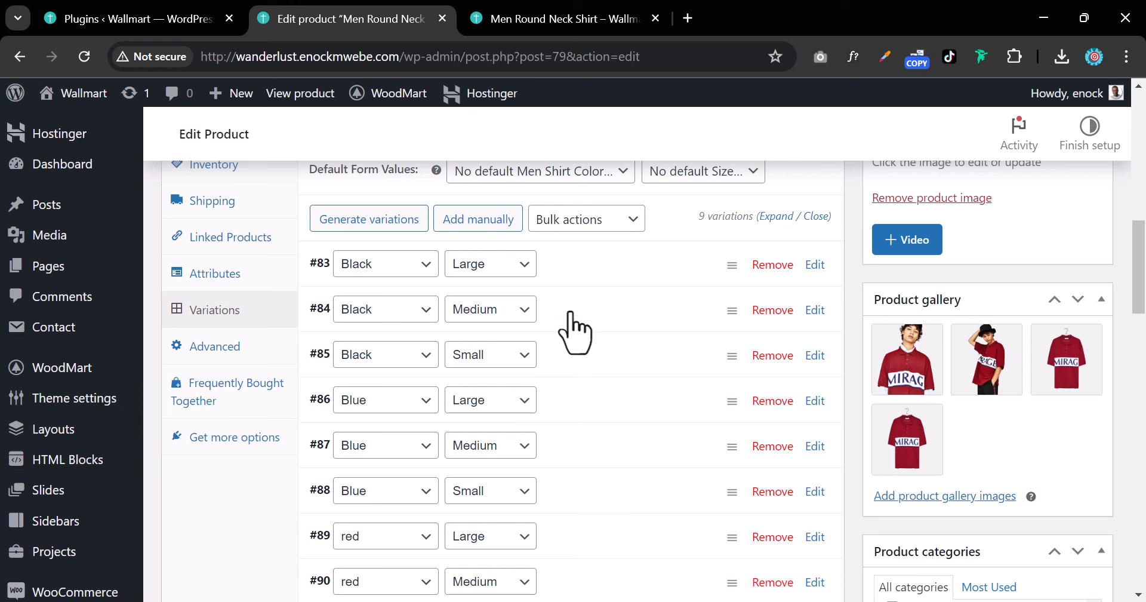
left_click(582, 275)
left_click(351, 329)
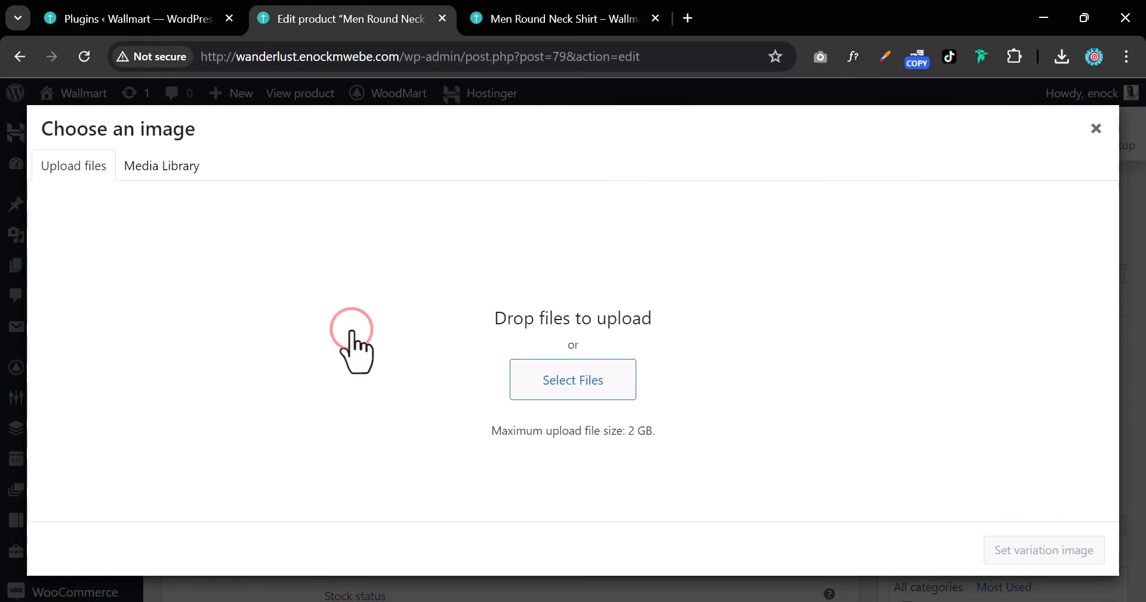
left_click(198, 155)
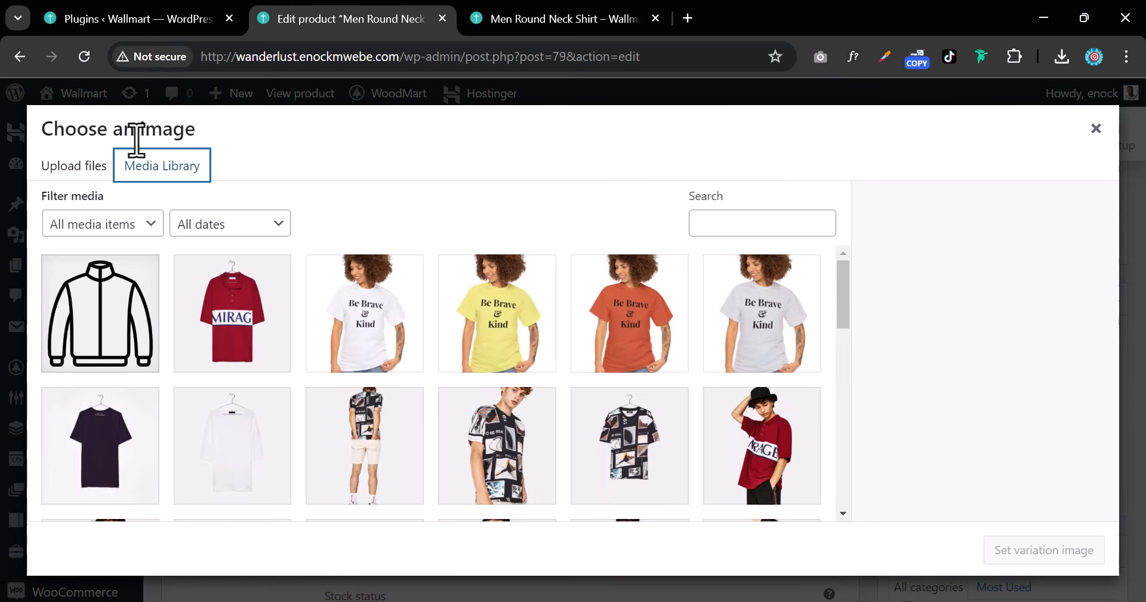
left_click(114, 457)
scroll(251, 460, "down", 3)
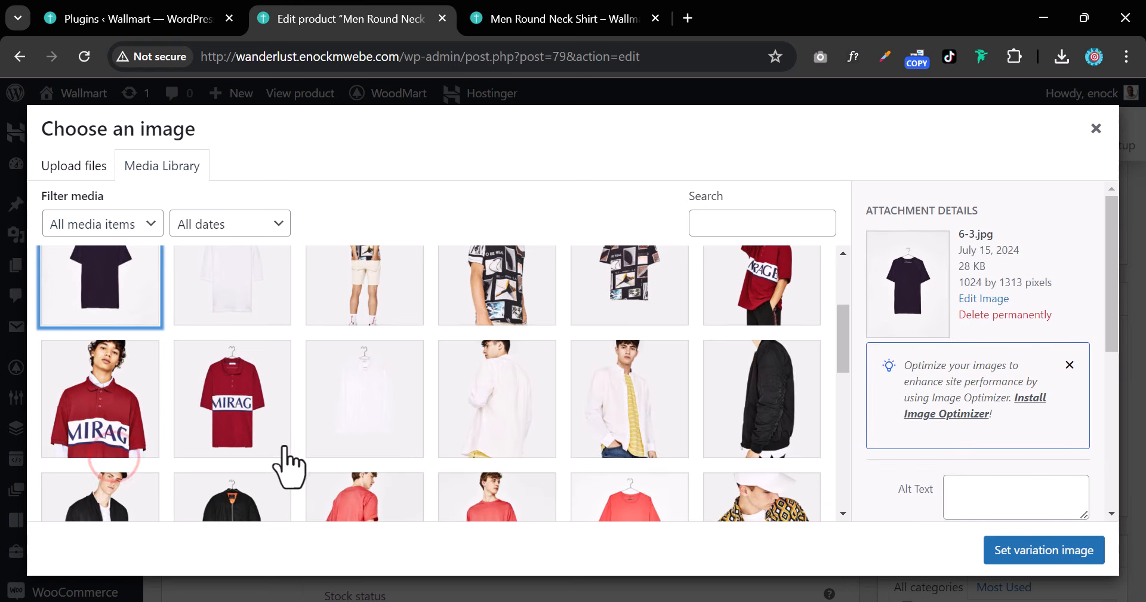
left_click(1031, 558)
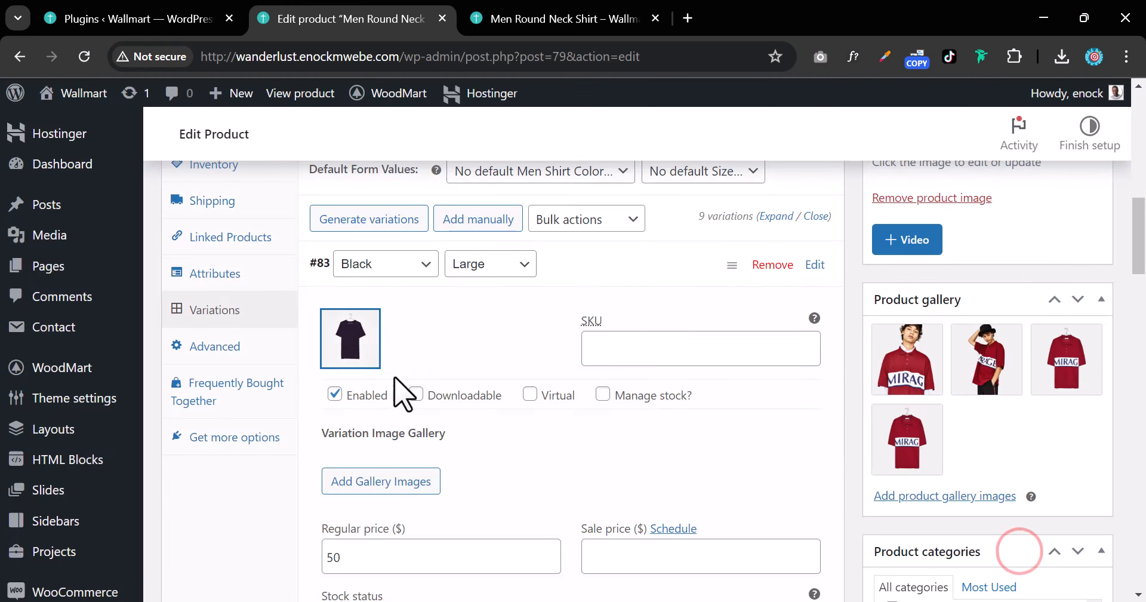
Set the dark T-shirt 6-3.jpg as the image of the Black Medium variation.
scroll(406, 389, "down", 4)
scroll(445, 370, "down", 6)
left_click(558, 288)
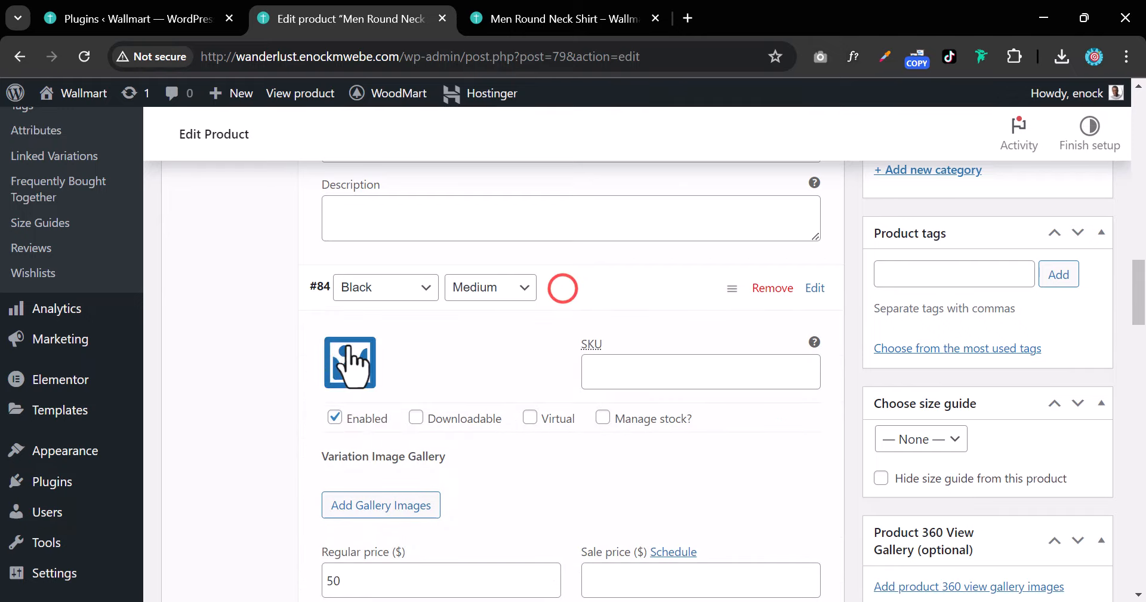
left_click(356, 343)
left_click(152, 297)
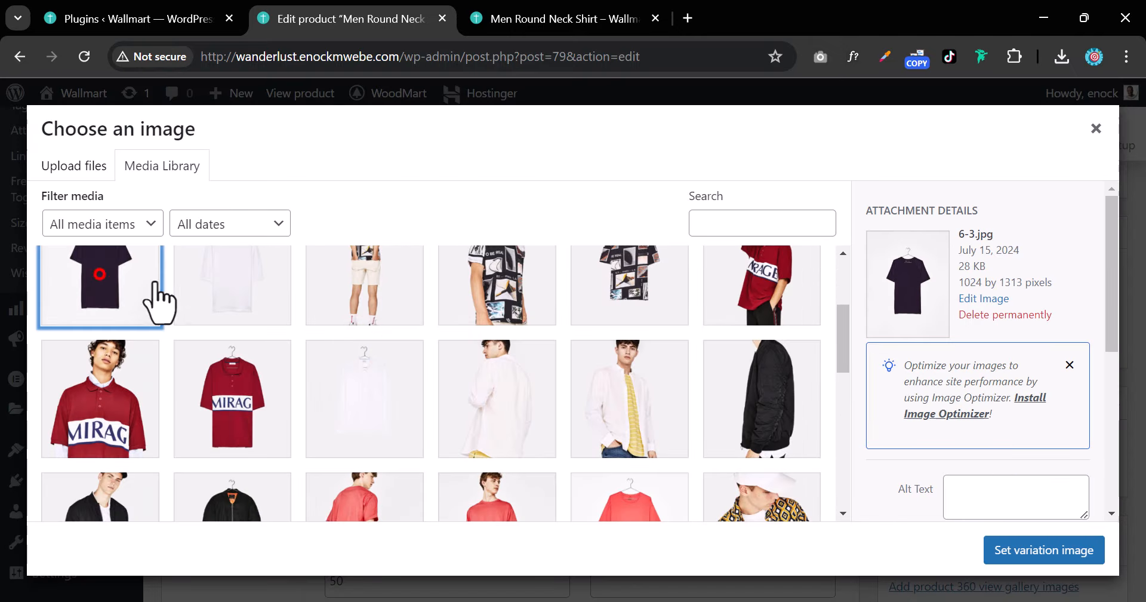
left_click(1004, 555)
Set the dark T-shirt 6-3.jpg as the image of the Black Small variation.
scroll(487, 389, "down", 7)
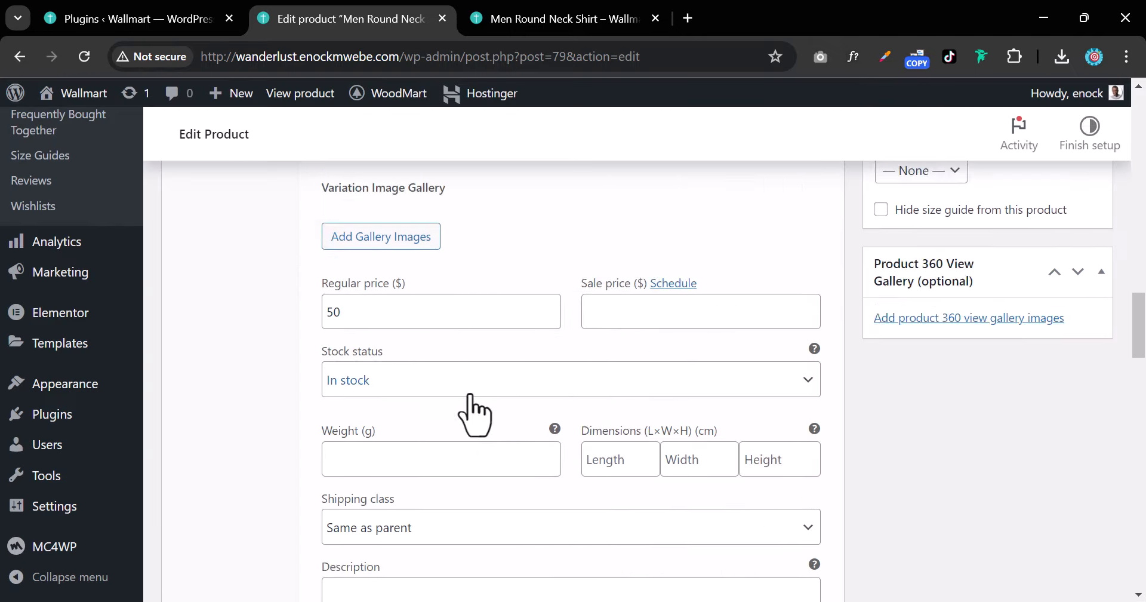
scroll(537, 418, "down", 3)
left_click(586, 302)
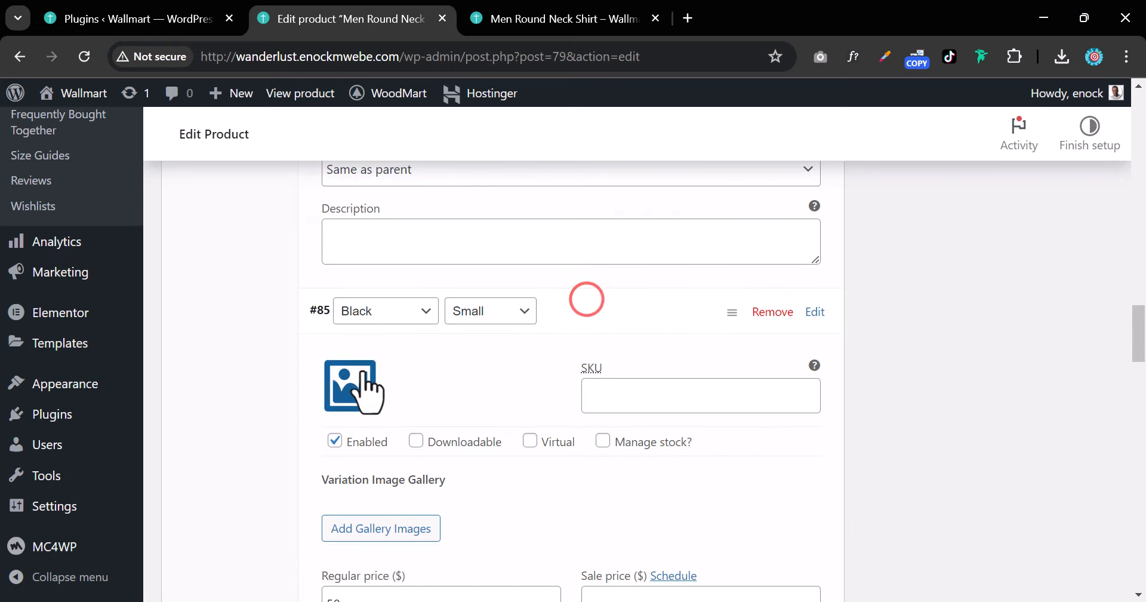
left_click(361, 372)
left_click(131, 286)
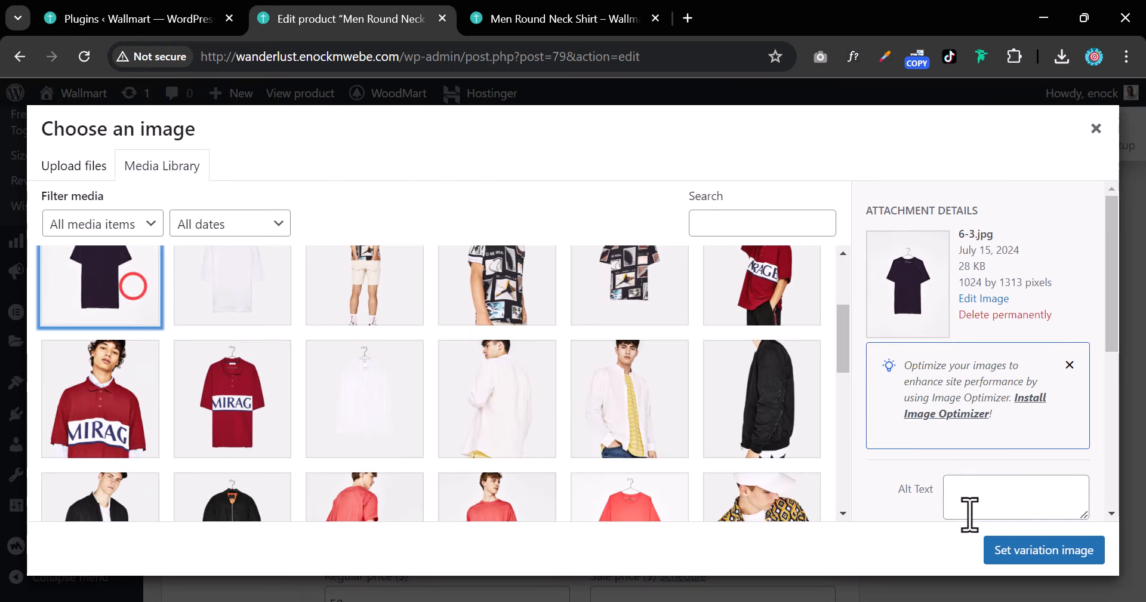
left_click(1017, 554)
Set the blue T-shirt picture from the media library as the image of the Blue Large variation.
scroll(538, 433, "down", 7)
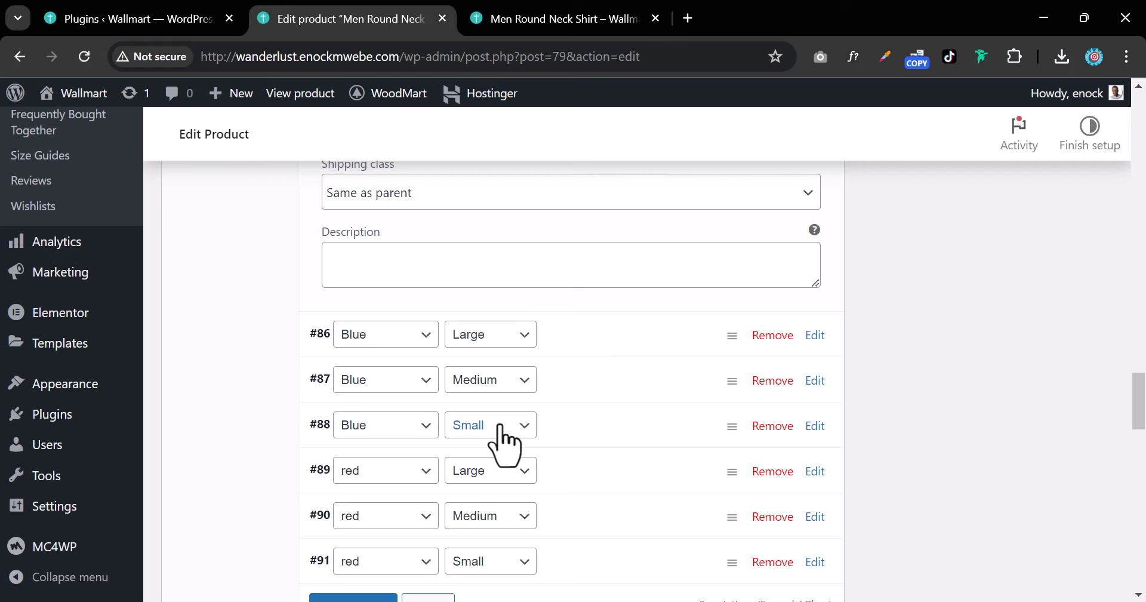
left_click(606, 345)
left_click(341, 394)
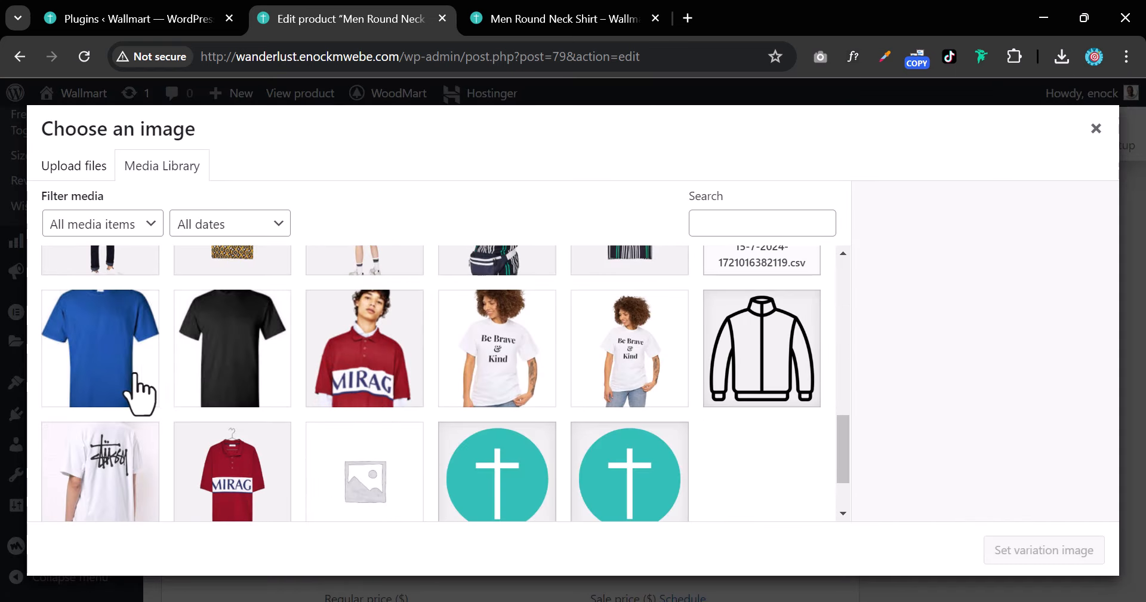
left_click(124, 370)
left_click(985, 552)
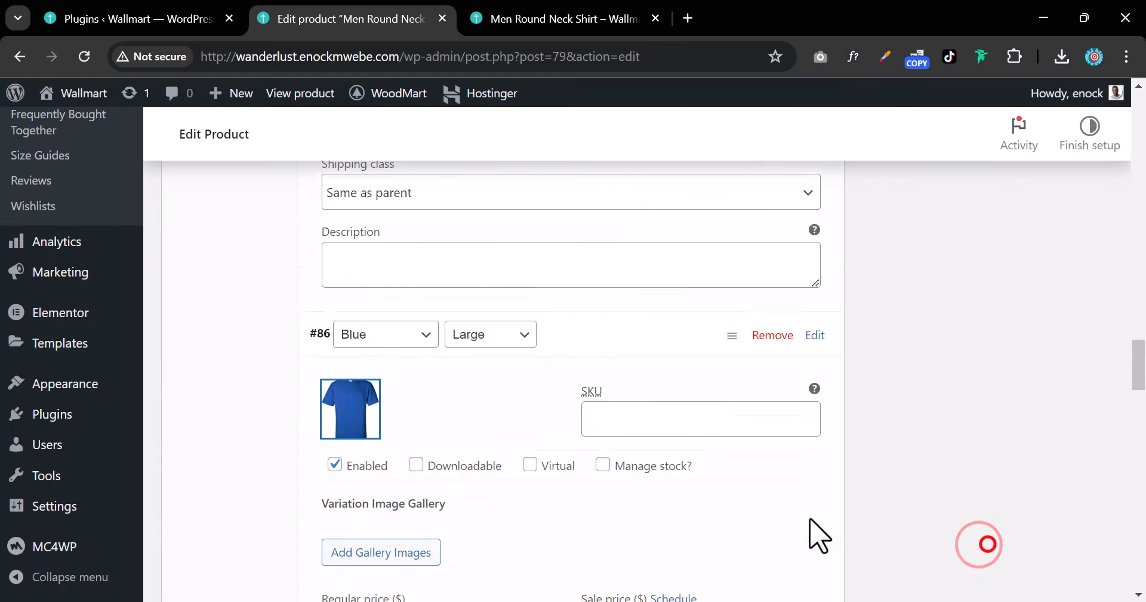
Set the blue T-shirt images-2.jpg from the media library as the image of the Blue Medium variation.
scroll(439, 436, "down", 10)
scroll(439, 436, "down", 1)
left_click(593, 274)
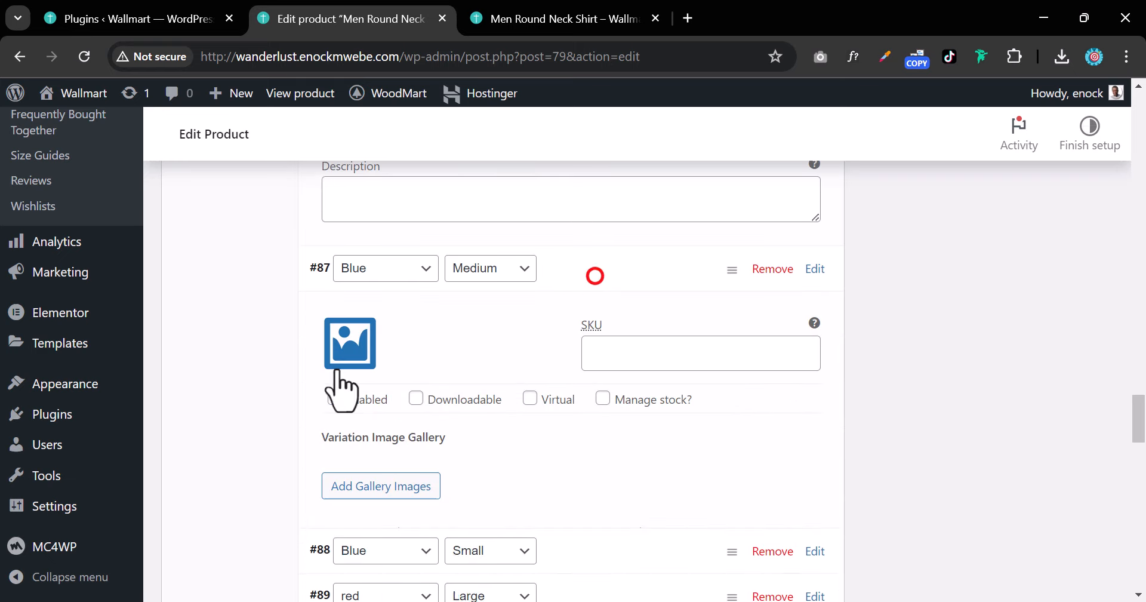
left_click(347, 338)
left_click(90, 363)
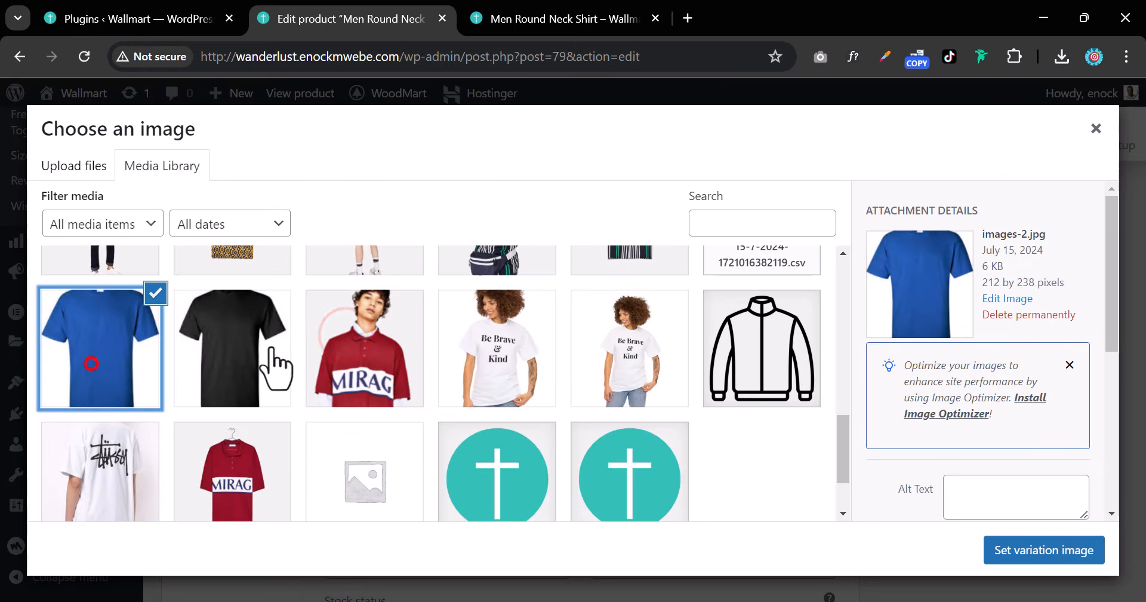
left_click(993, 550)
Set the blue T-shirt images-2.jpg as the image of the Blue Small variation.
scroll(396, 389, "down", 10)
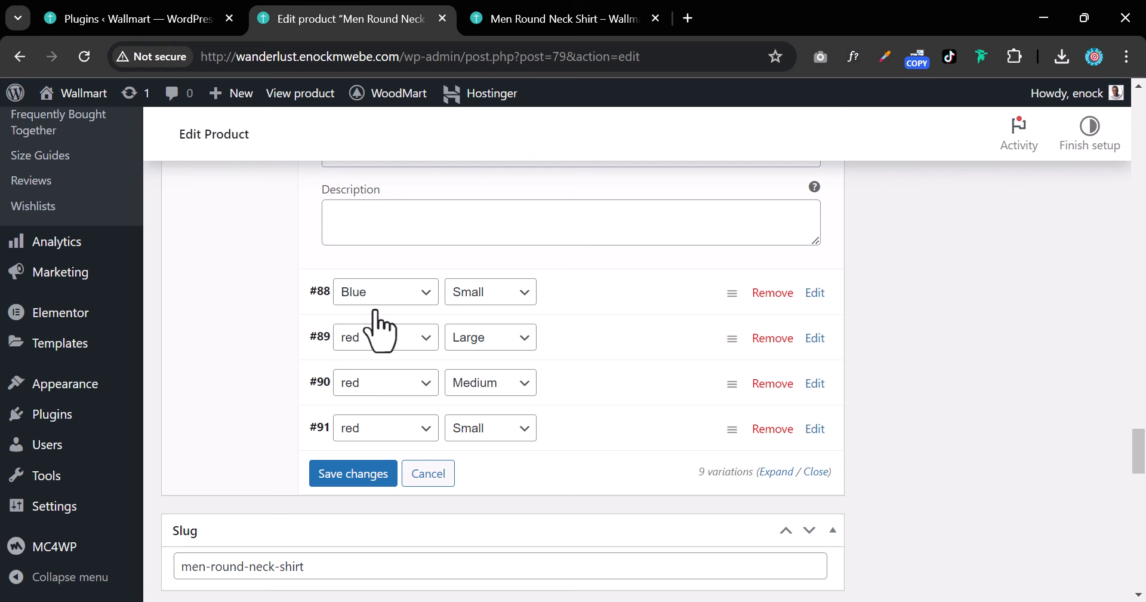
left_click(597, 299)
left_click(351, 366)
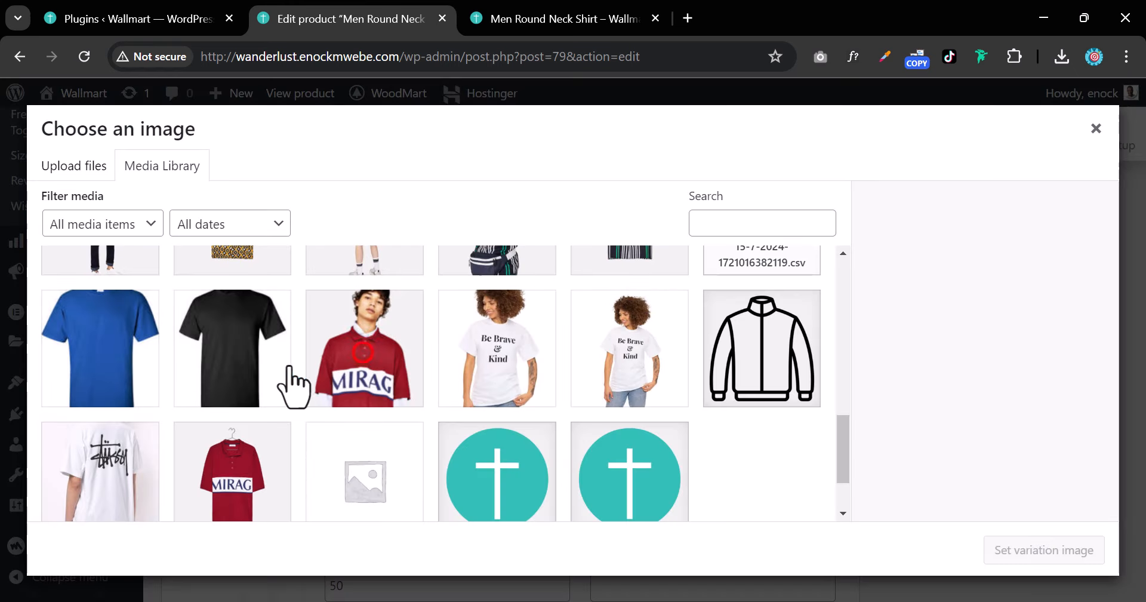
left_click(111, 354)
left_click(1004, 548)
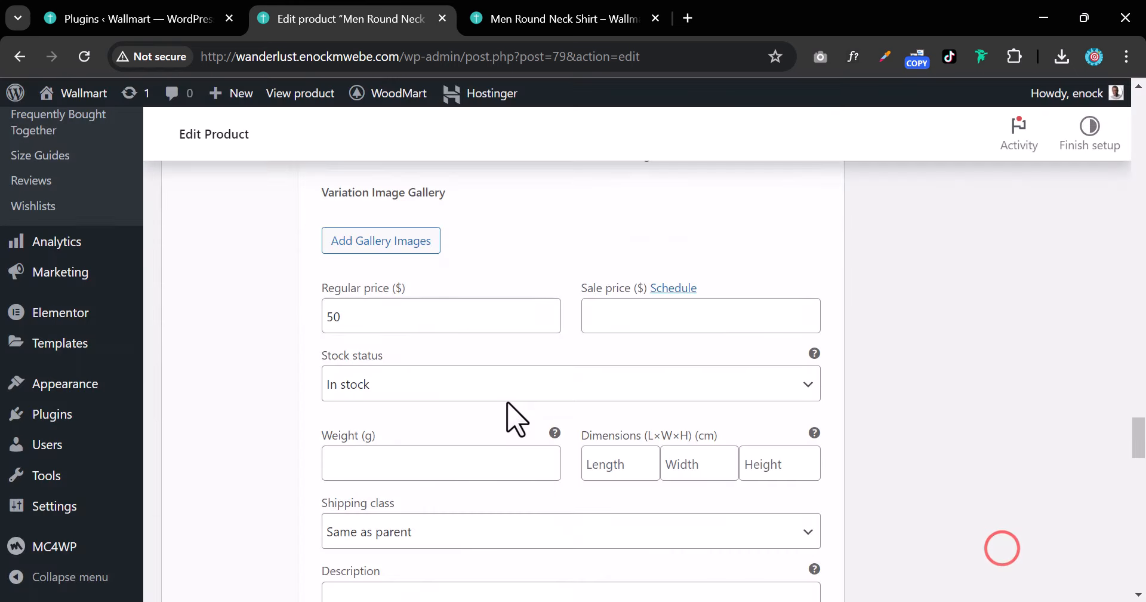
Set the red polo shirt picture ted-3.jpg from the media library as the image of the red Large variation.
scroll(456, 316, "down", 9)
scroll(507, 335, "up", 3)
left_click(599, 327)
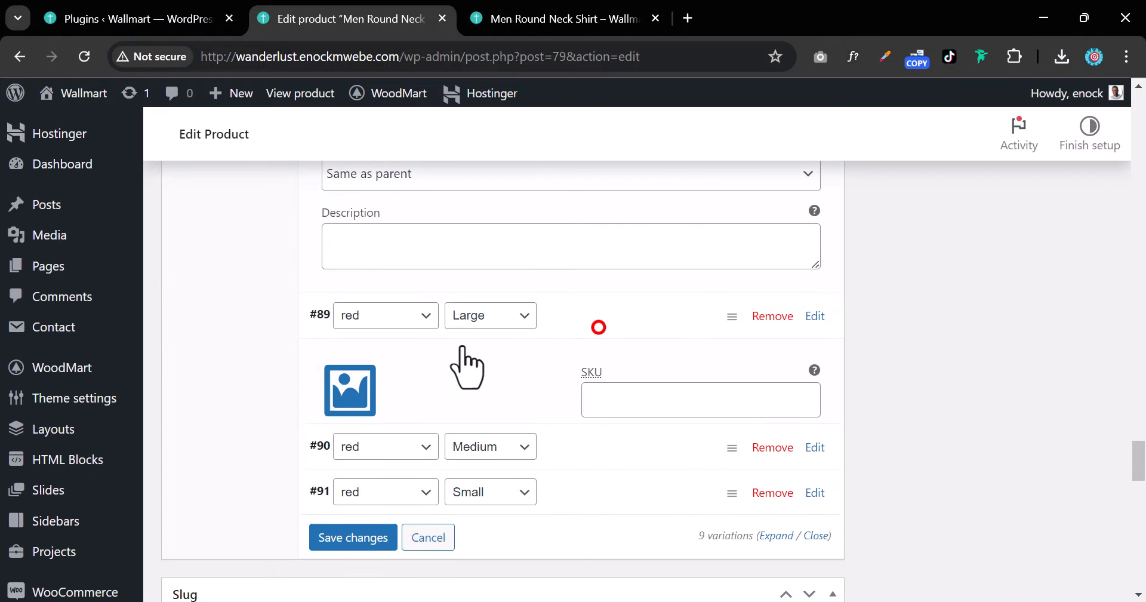
left_click(351, 387)
left_click(364, 348)
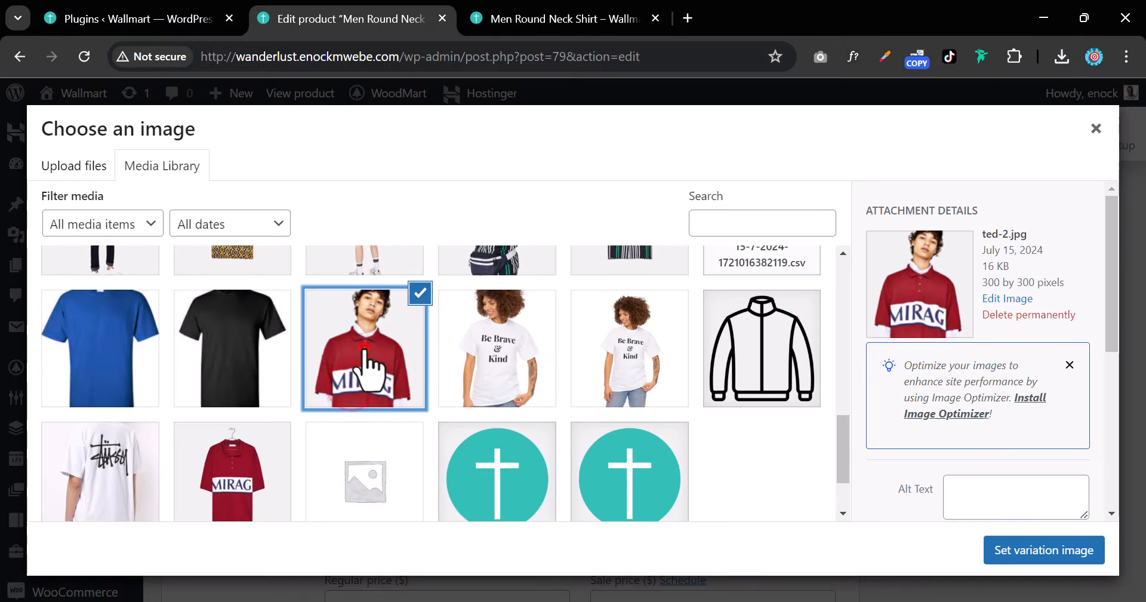
left_click(242, 463)
left_click(1015, 550)
Set the red polo shirt picture ted-3.jpg as the image of the red Medium variation.
scroll(468, 435, "down", 4)
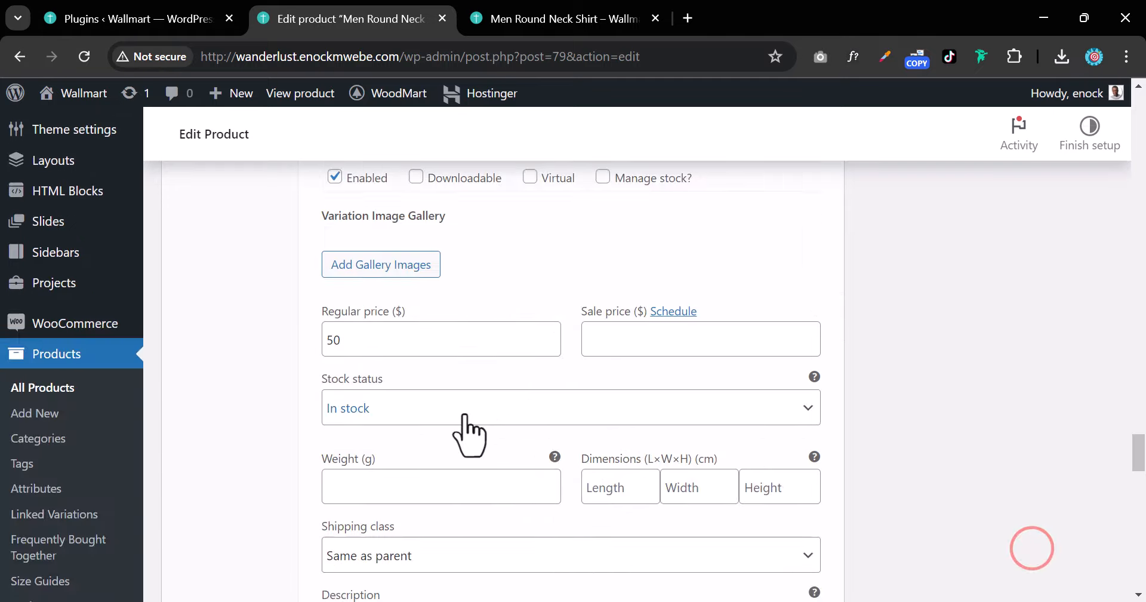
scroll(469, 434, "down", 7)
left_click(563, 256)
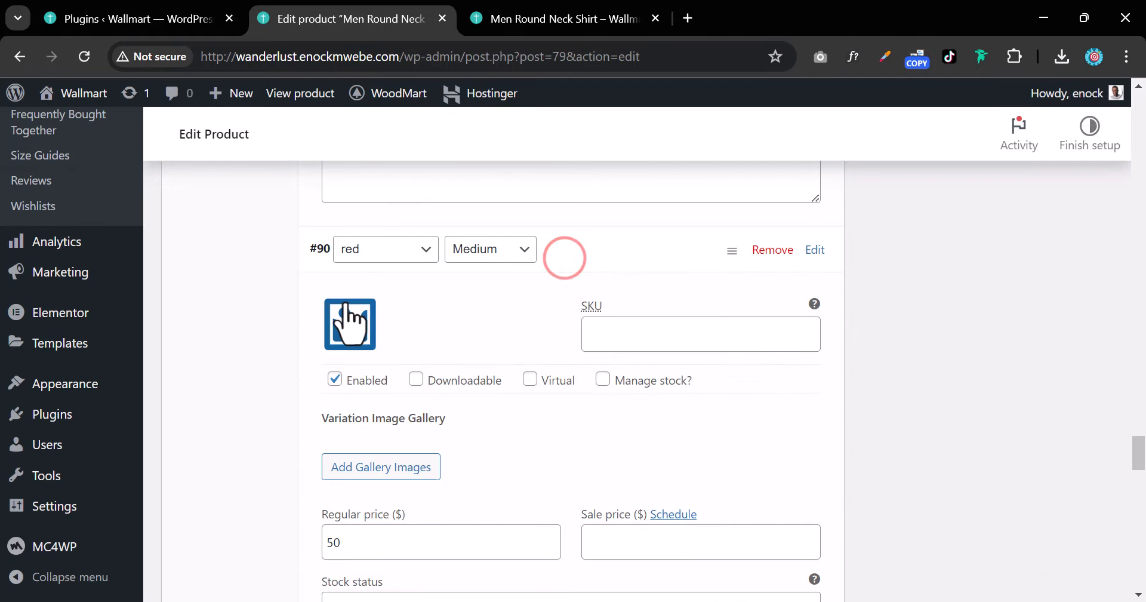
left_click(352, 301)
left_click(263, 478)
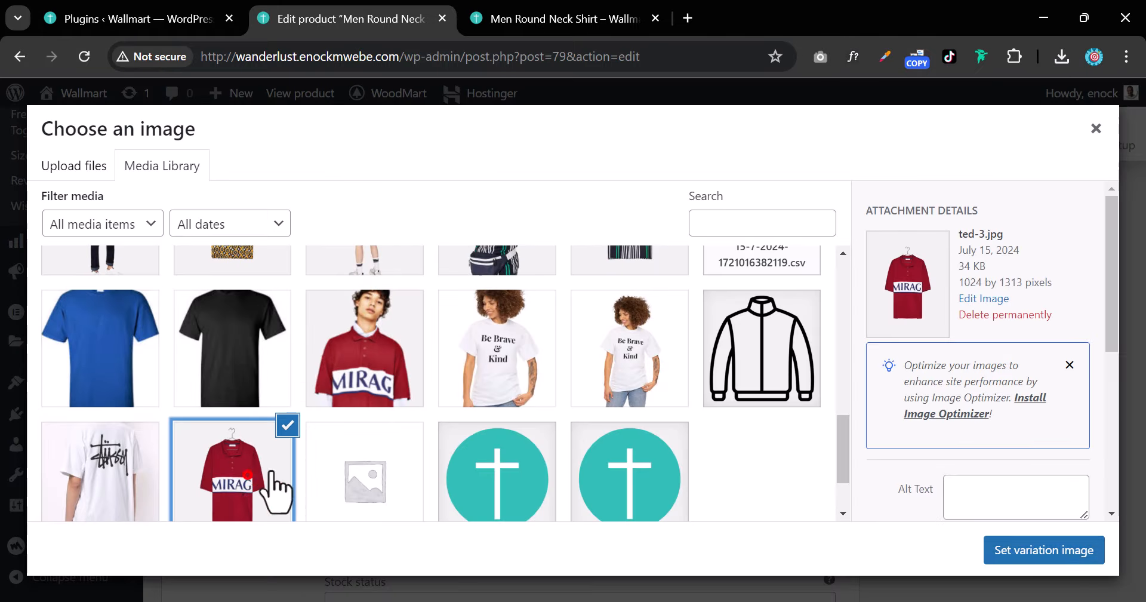
left_click(1009, 549)
Set ted-3.jpg as the image of the red Small variation and save the variation changes.
scroll(504, 435, "down", 5)
scroll(499, 421, "down", 3)
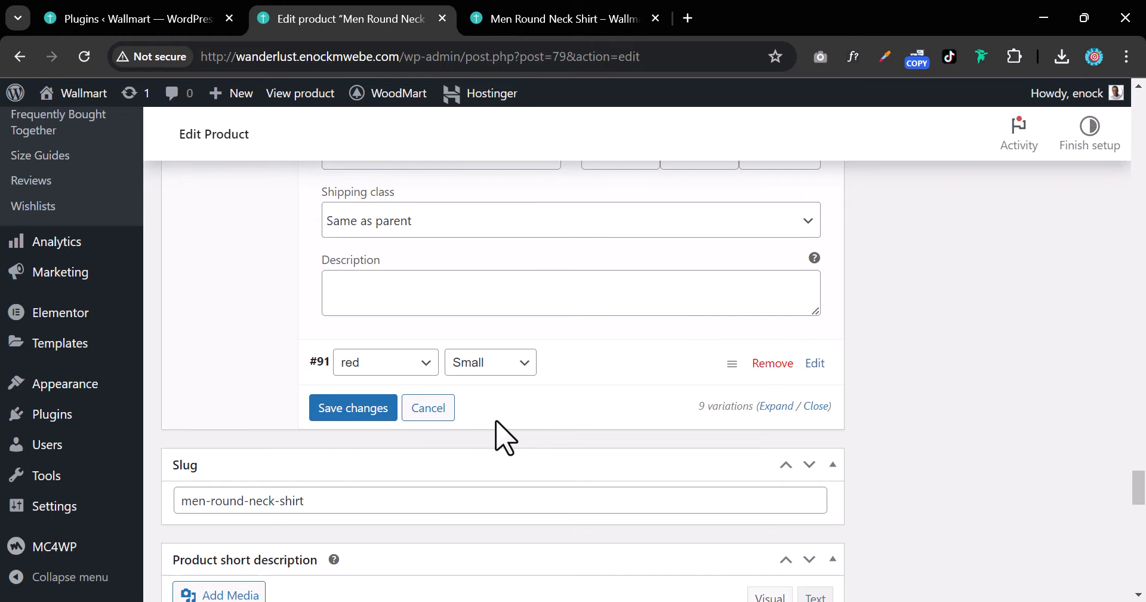
left_click(578, 363)
left_click(354, 424)
left_click(229, 471)
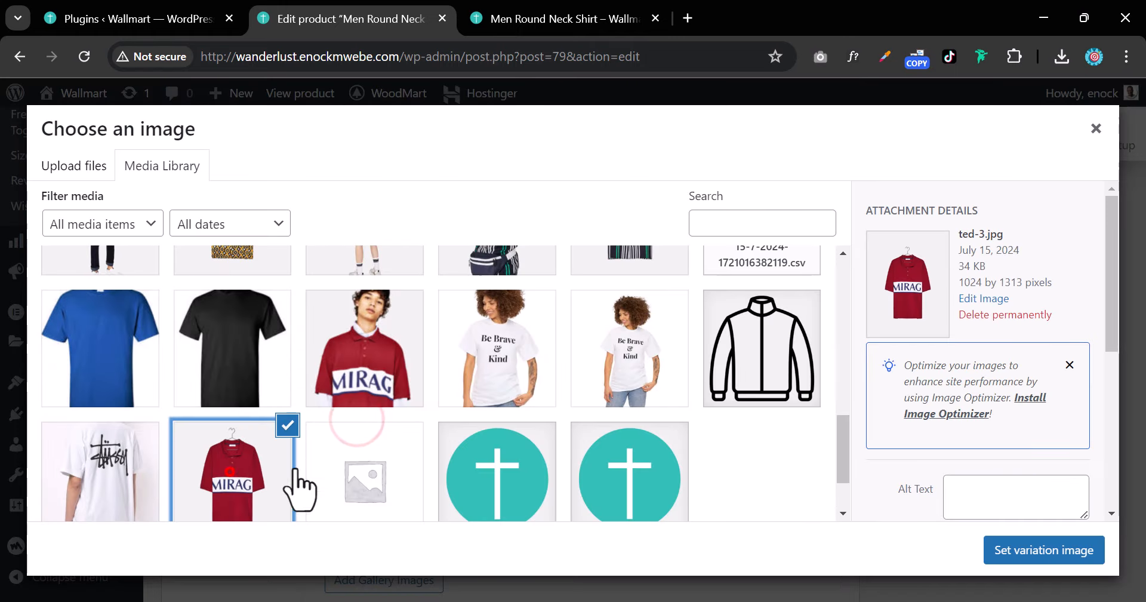
left_click(1078, 548)
scroll(491, 540, "down", 5)
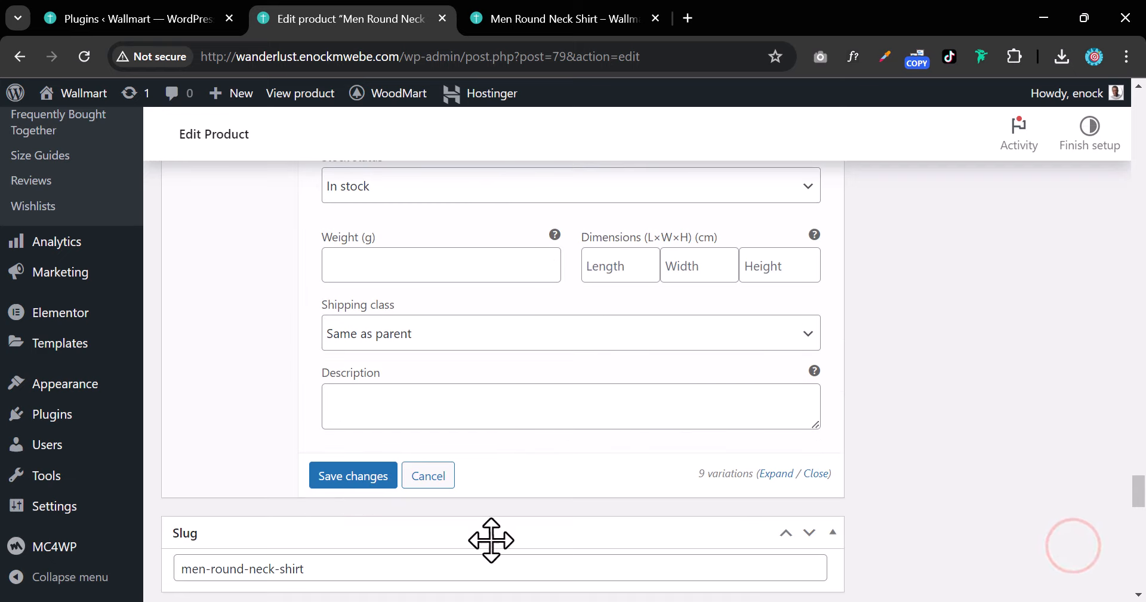
left_click(332, 475)
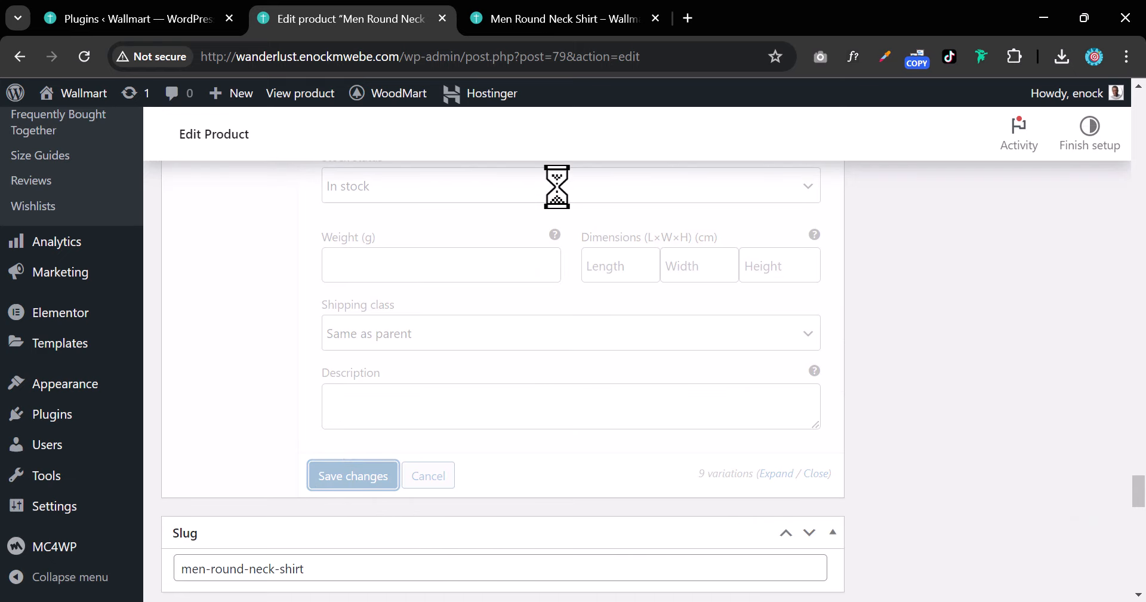
On the live Men Round Neck Shirt page, try the Blue Medium, red Large and Black Large combinations to check the product image.
left_click(542, 19)
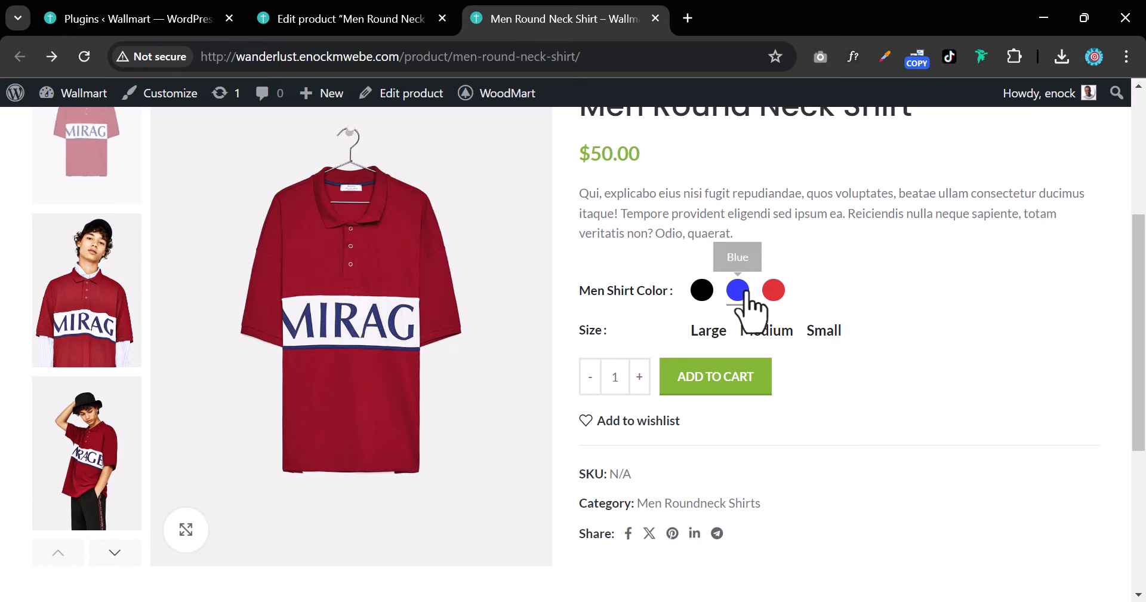
left_click(746, 292)
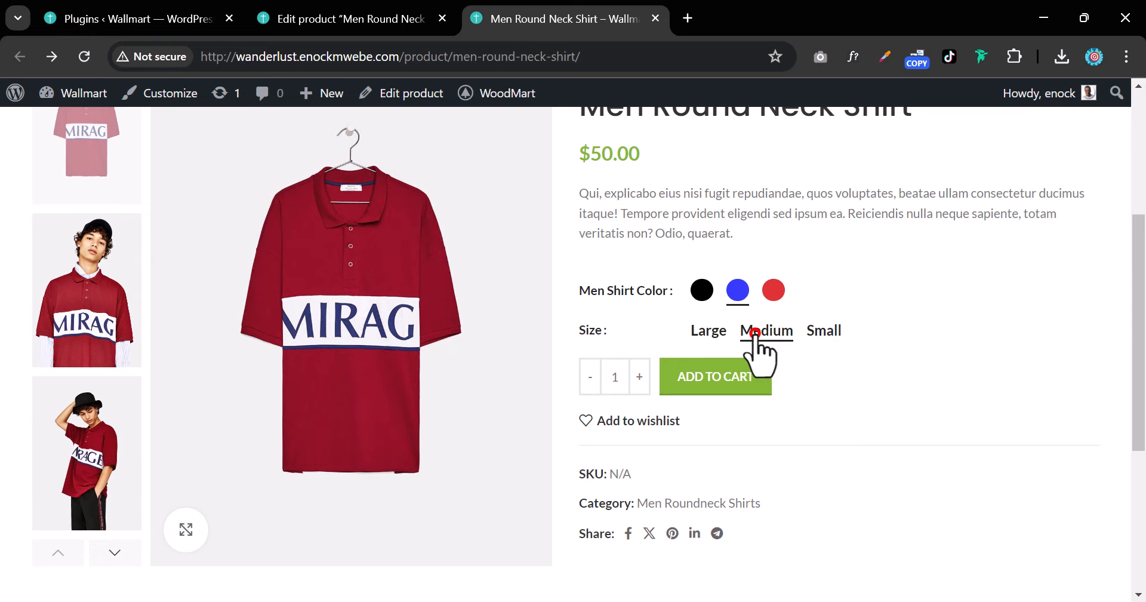
left_click(755, 332)
left_click(777, 292)
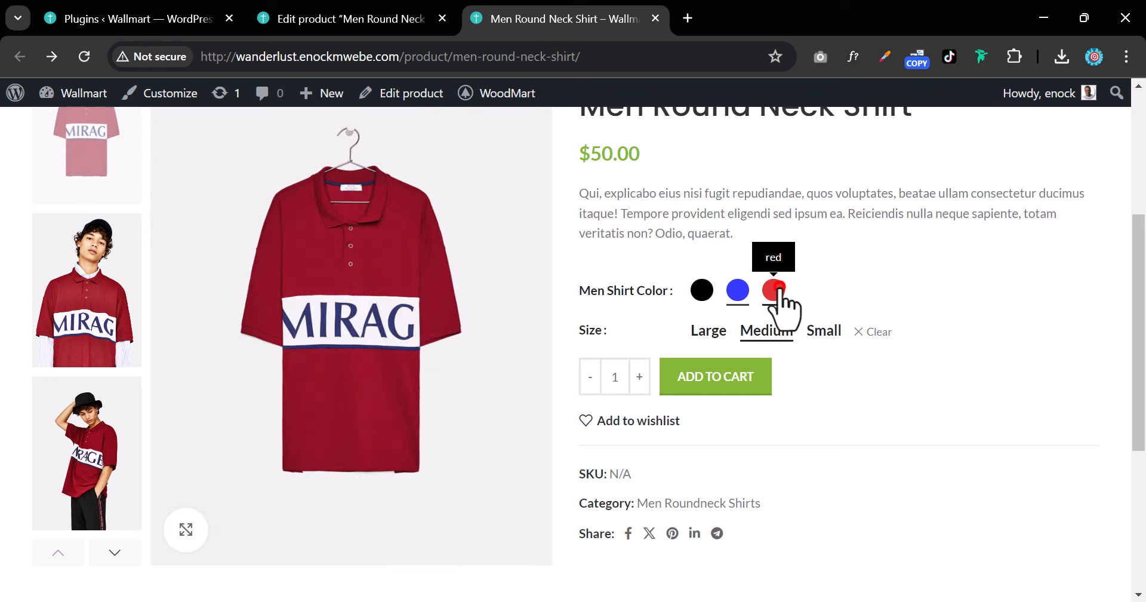
left_click(710, 327)
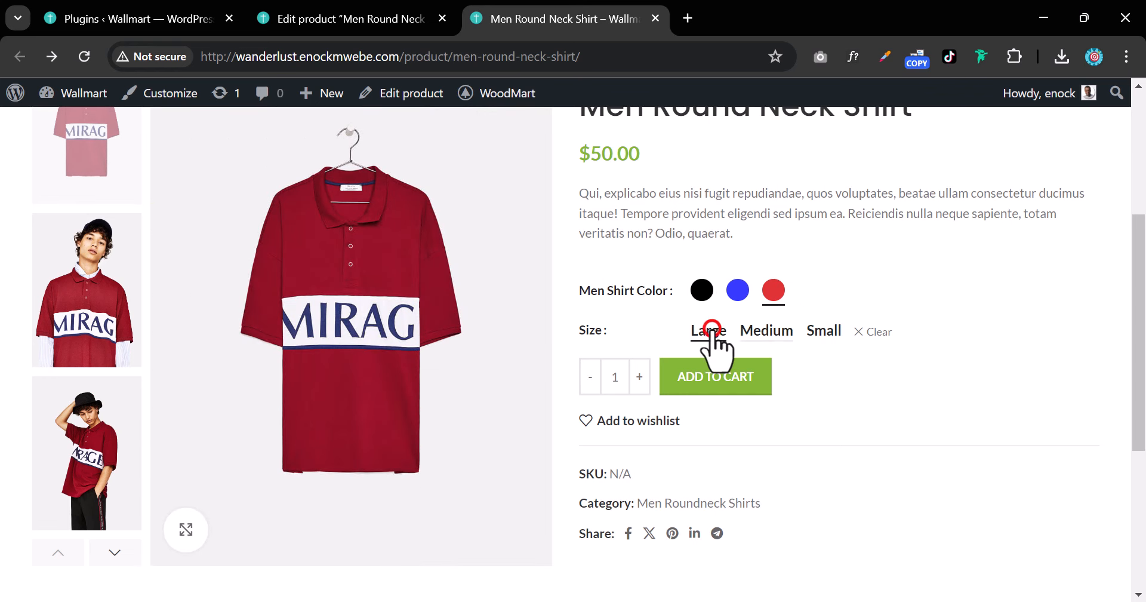
left_click(700, 291)
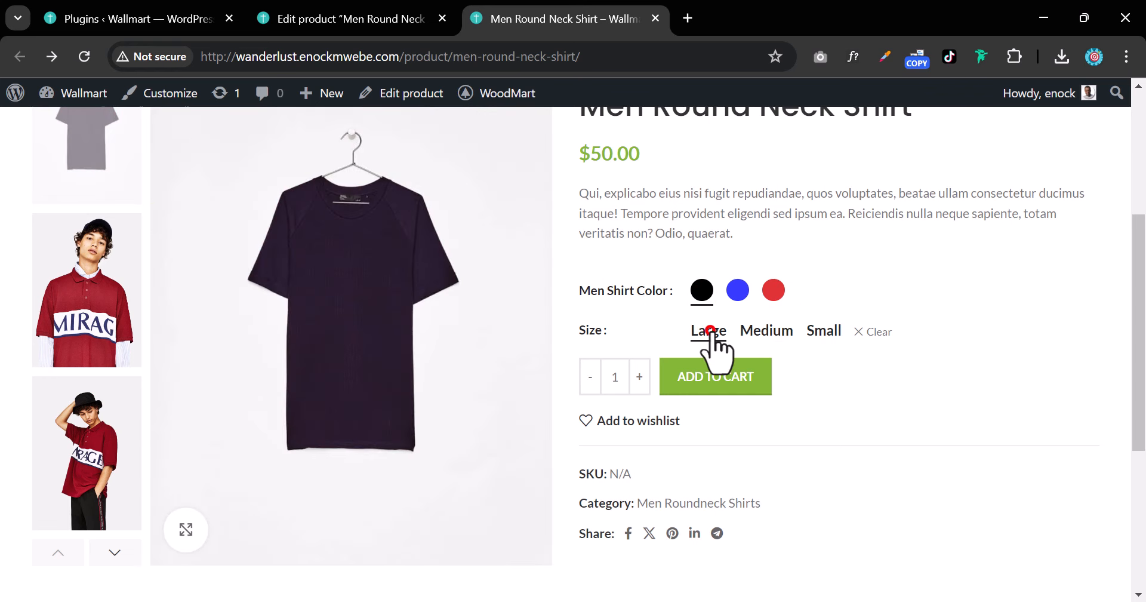
left_click(709, 330)
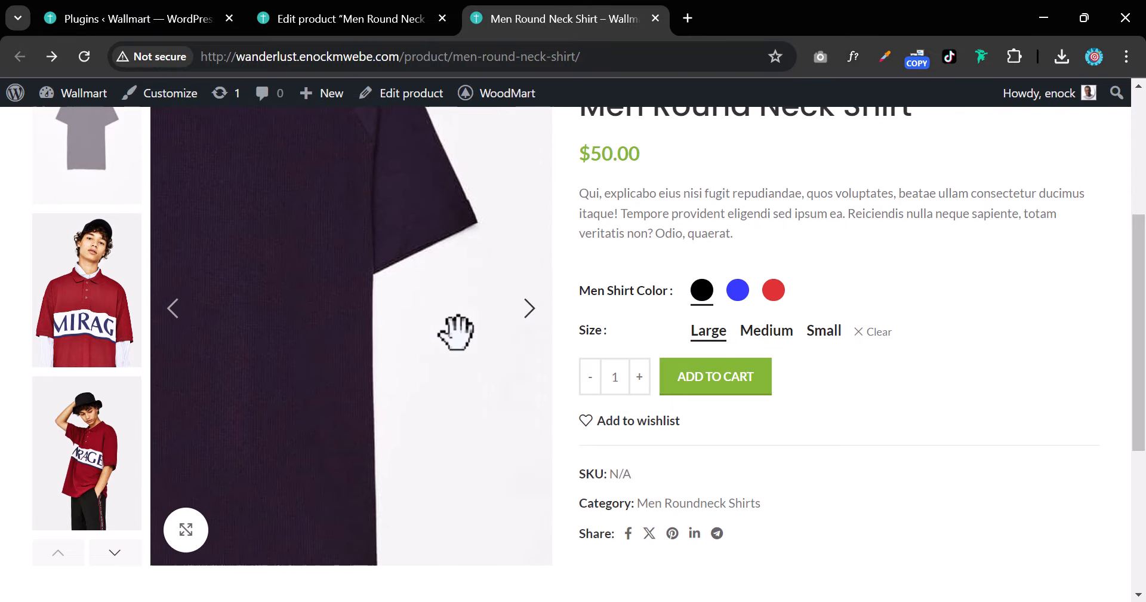
scroll(753, 385, "down", 5)
scroll(754, 379, "up", 6)
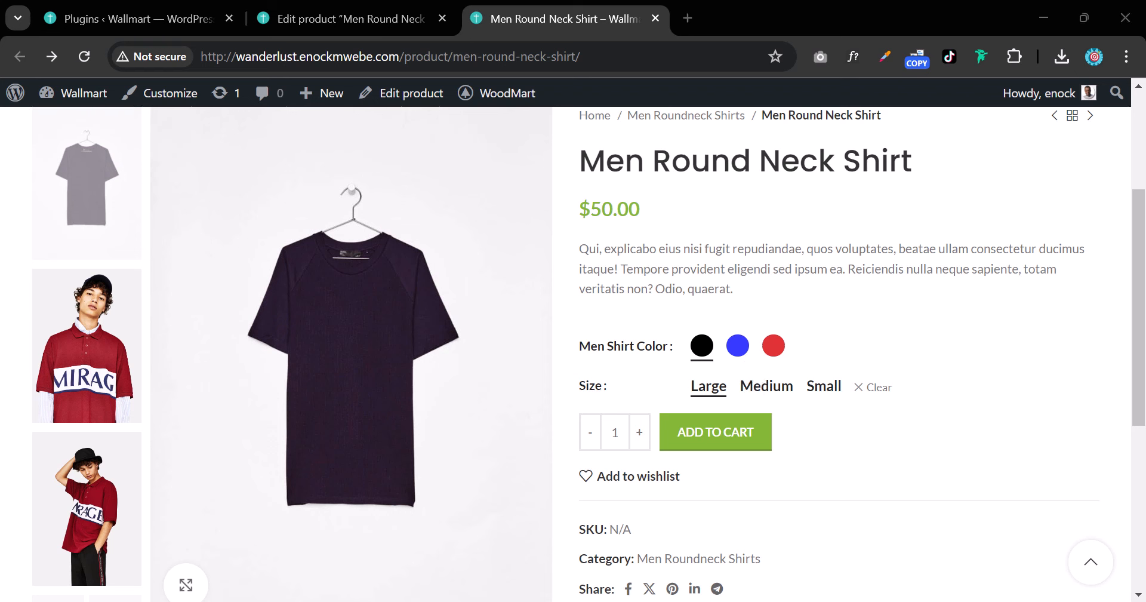
Open the copied tutorial demo store address in a new browser tab and go to its Sport Tank Top product page.
left_click(688, 18)
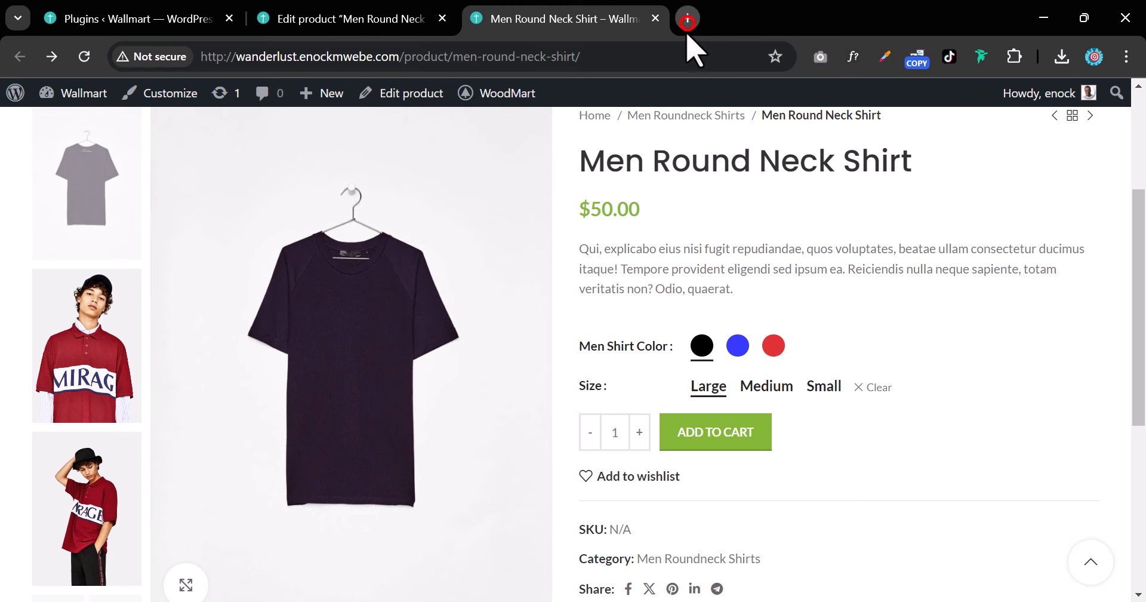
right_click(657, 57)
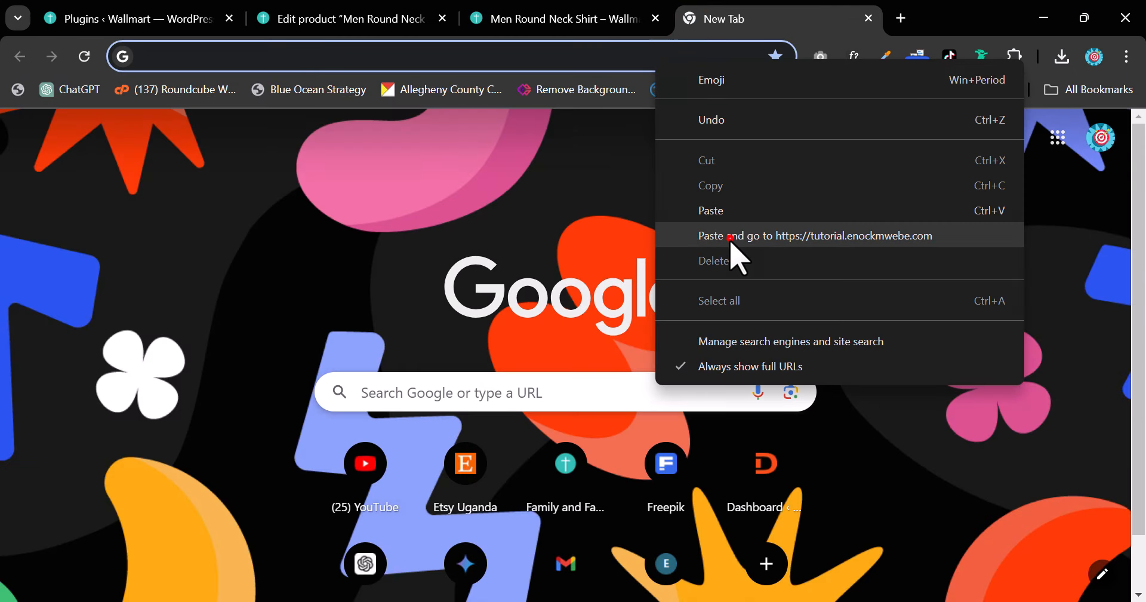
left_click(731, 239)
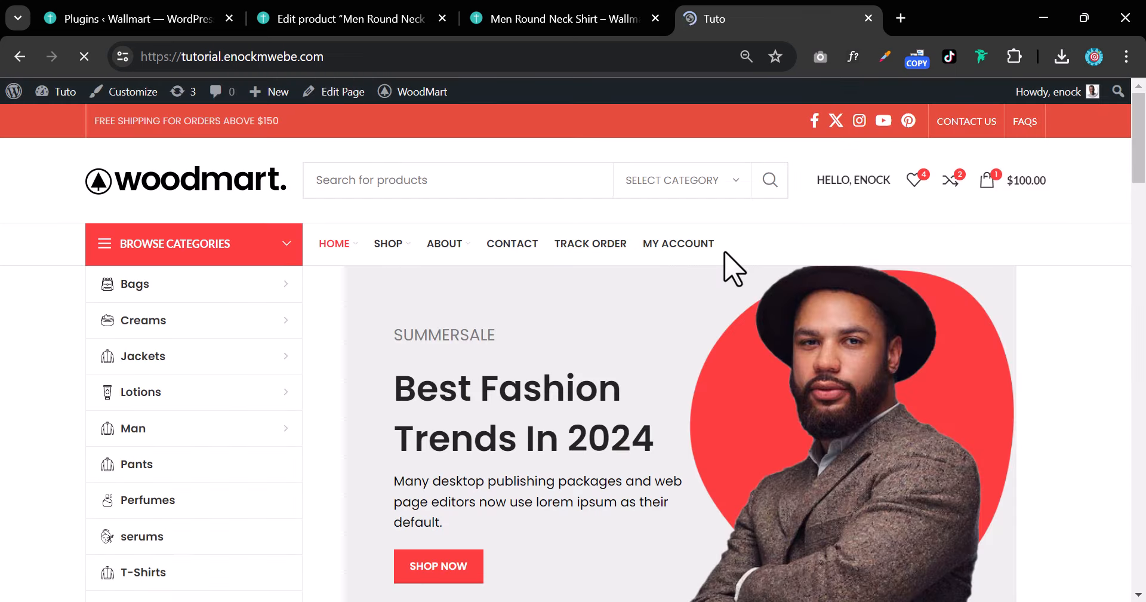
scroll(733, 268, "down", 20)
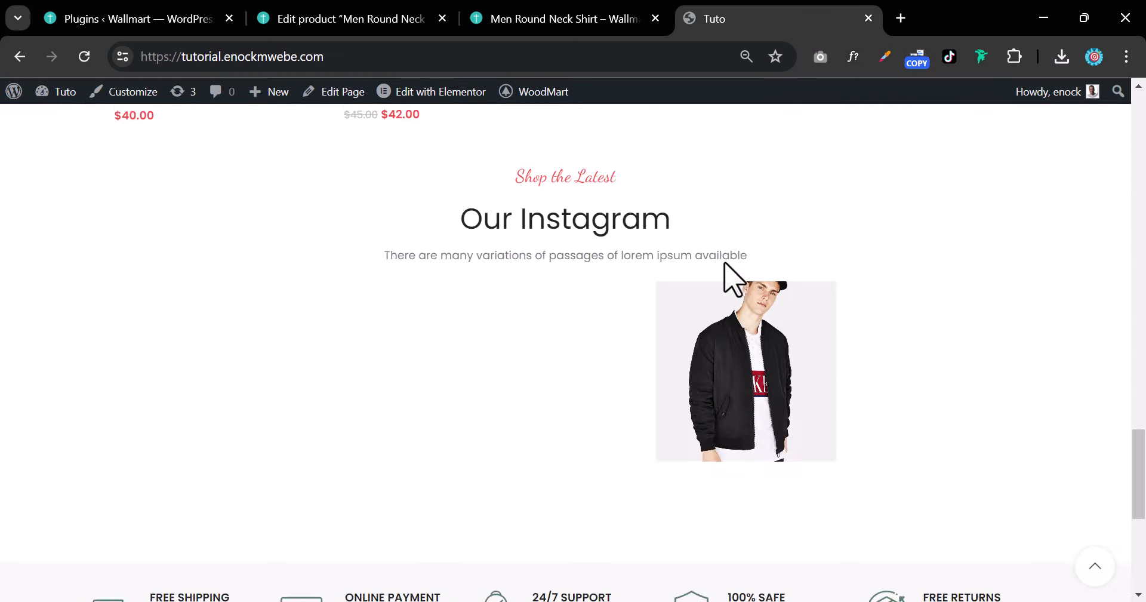
scroll(726, 264, "up", 3)
left_click(246, 179)
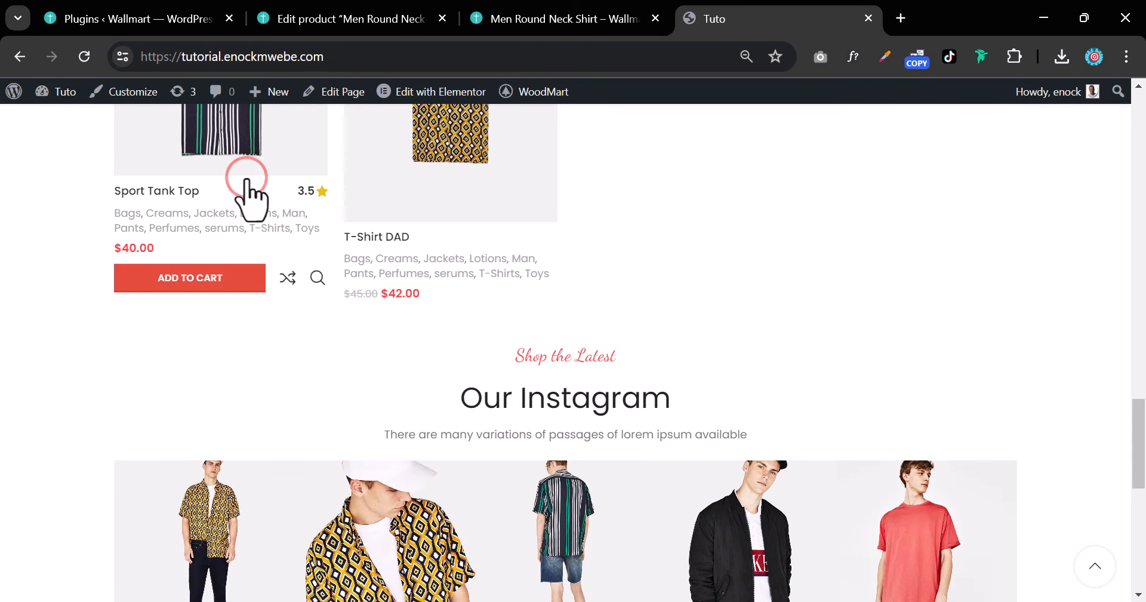
left_click(266, 147)
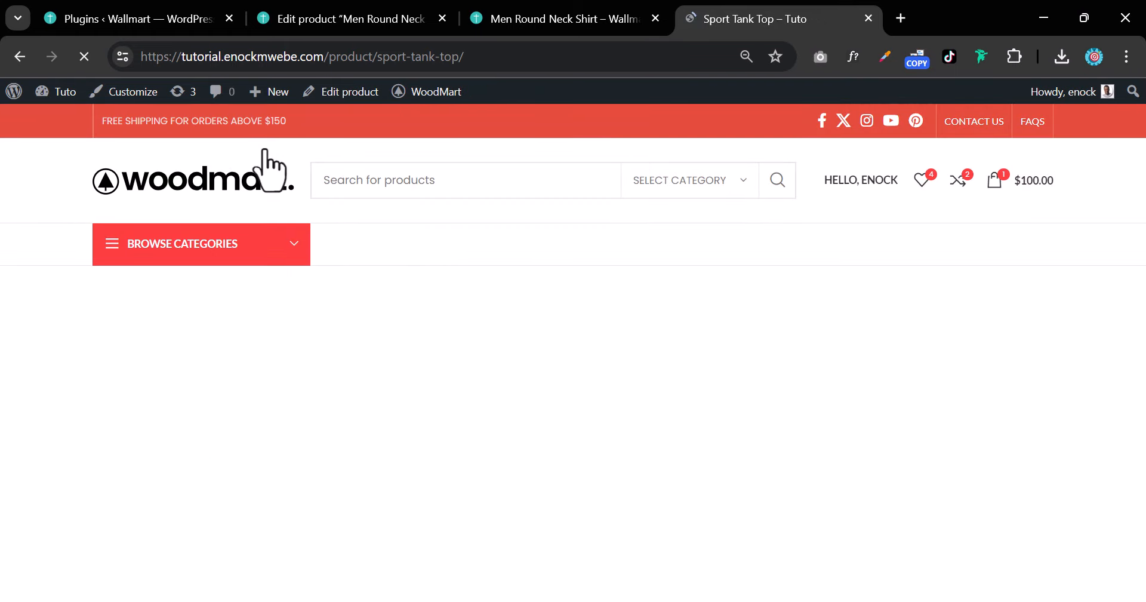
Examine the Description, Additional Information and Shipping & Delivery sections of the demo store's Sport Tank Top page.
scroll(621, 359, "down", 9)
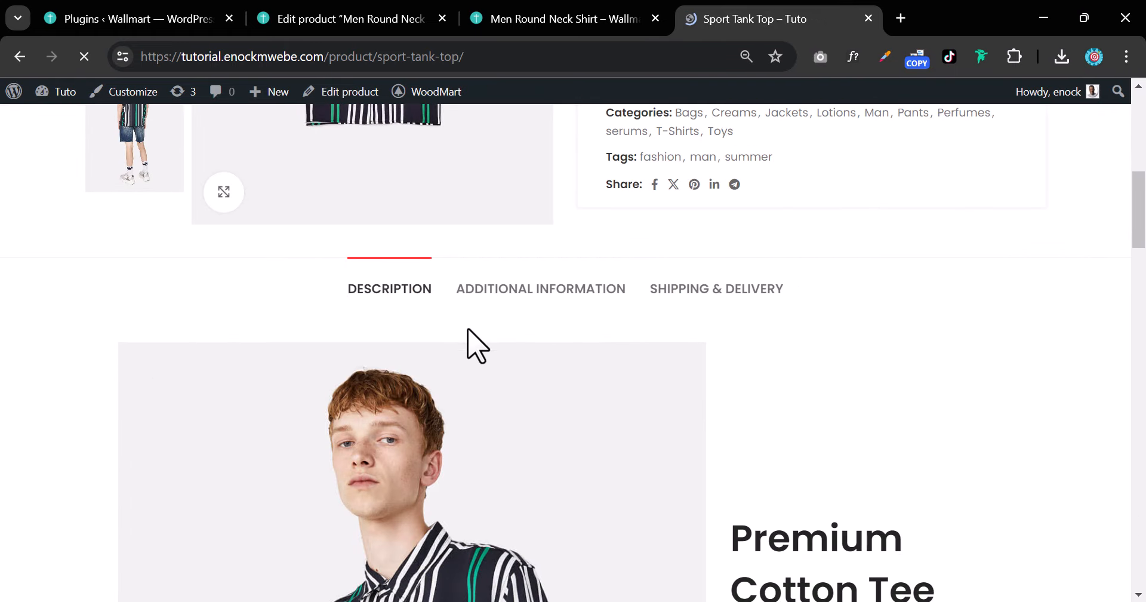
scroll(413, 378, "down", 4)
scroll(422, 243, "down", 7)
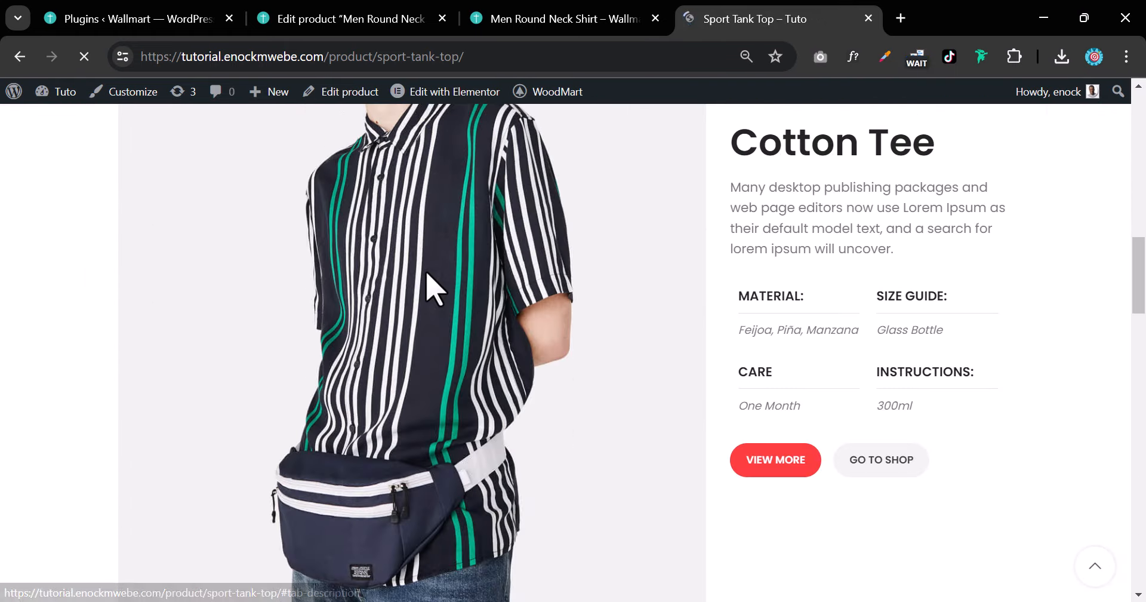
scroll(430, 289, "up", 8)
scroll(472, 406, "up", 4)
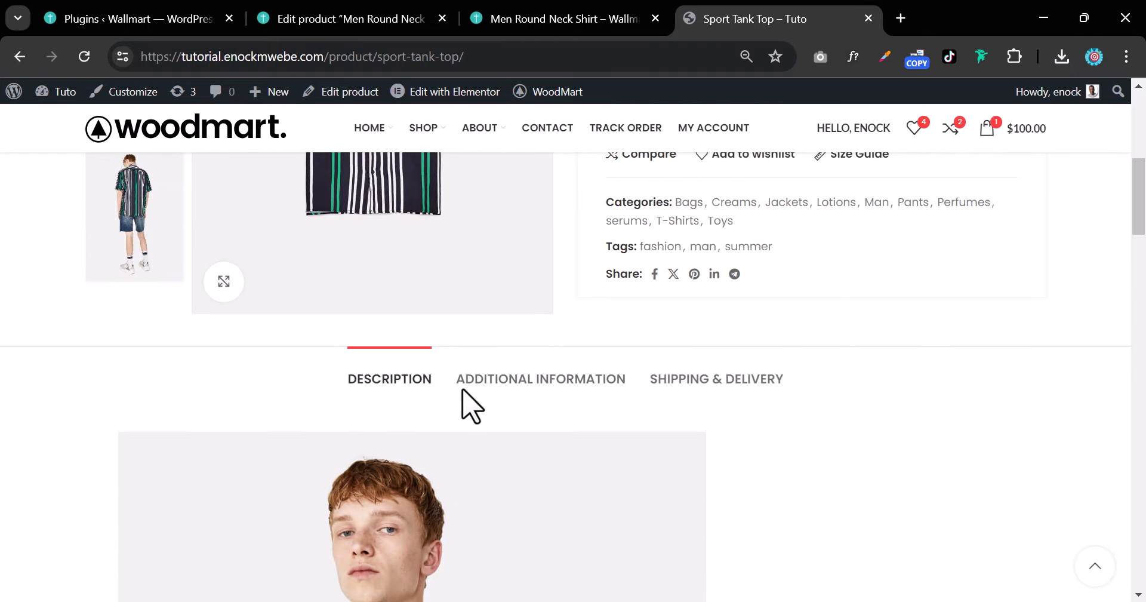
left_click(498, 382)
scroll(529, 403, "down", 1)
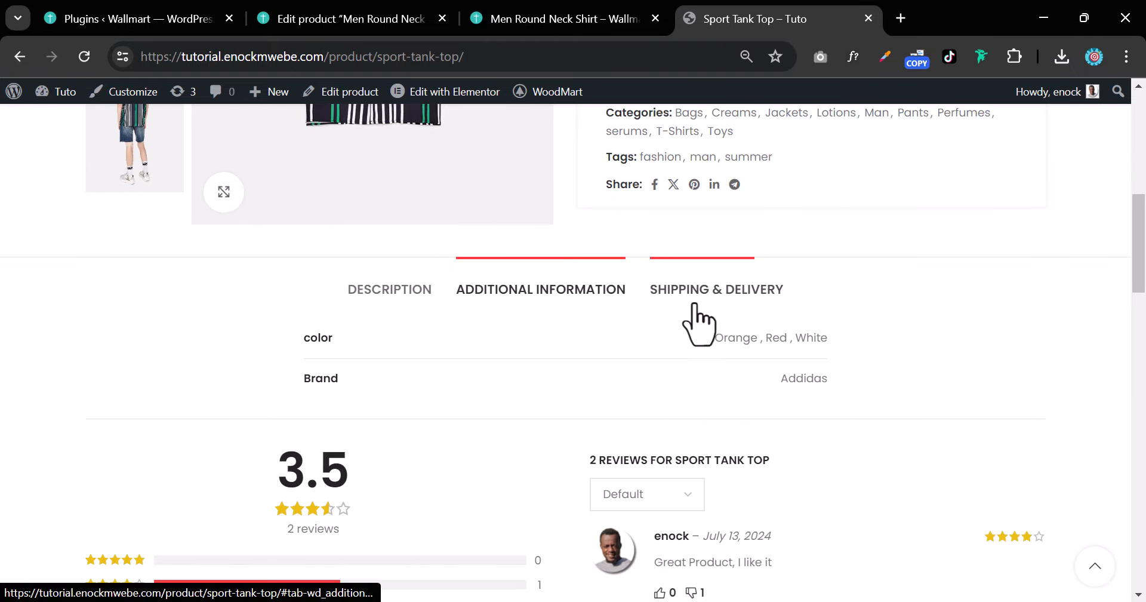
left_click(716, 297)
scroll(722, 315, "down", 10)
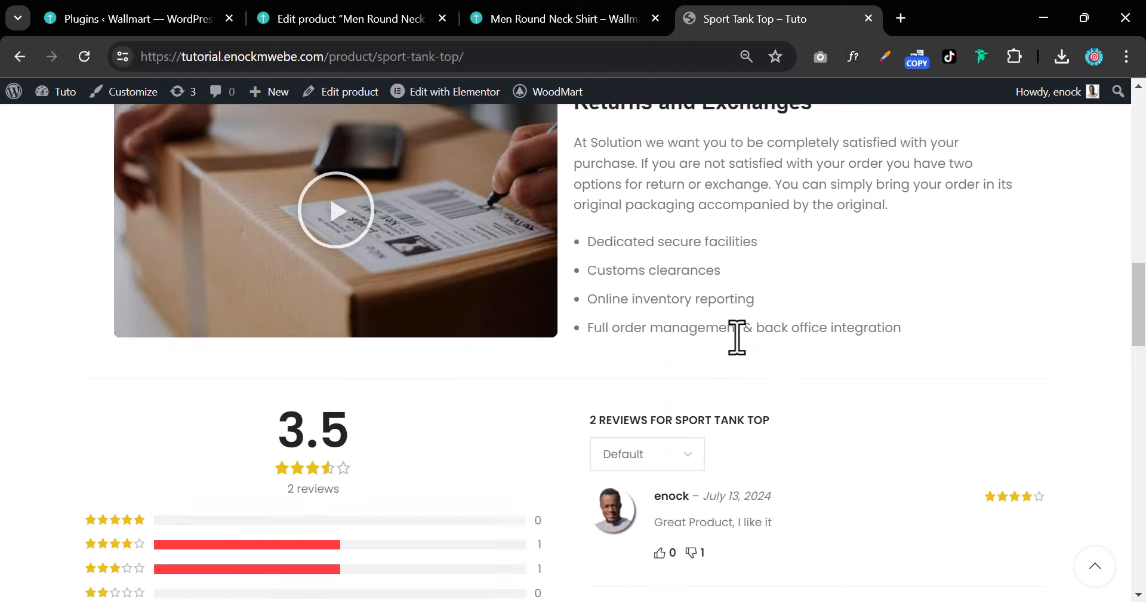
scroll(738, 347, "down", 1)
scroll(738, 356, "up", 10)
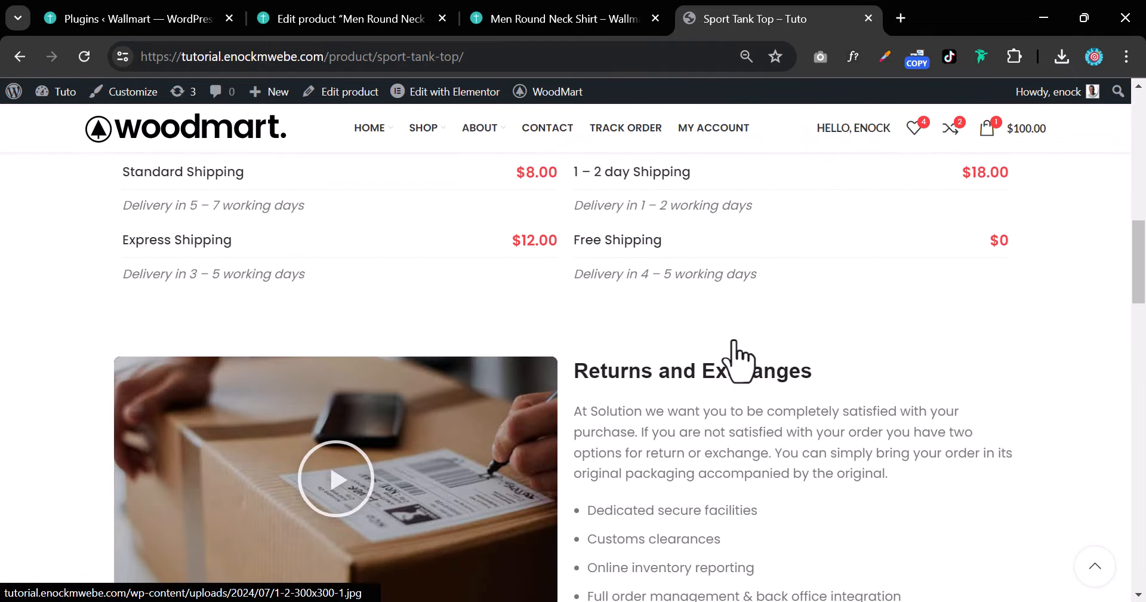
scroll(488, 370, "up", 2)
left_click(410, 190)
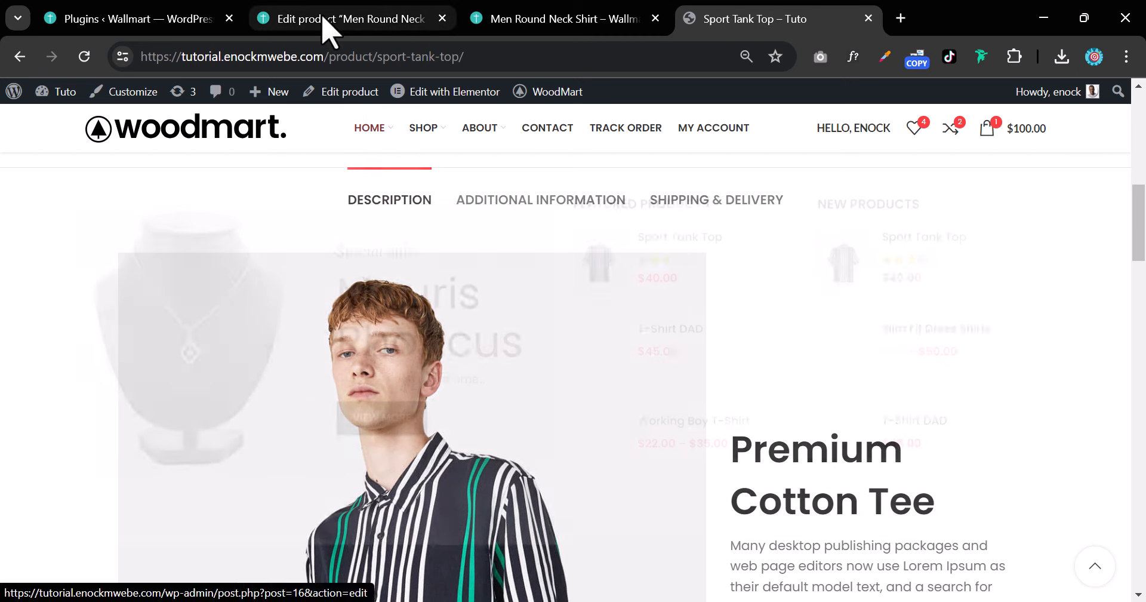
Return to the live Men Round Neck Shirt page and review its description and product information sections for comparison.
left_click(522, 19)
scroll(499, 299, "down", 1)
scroll(499, 298, "down", 3)
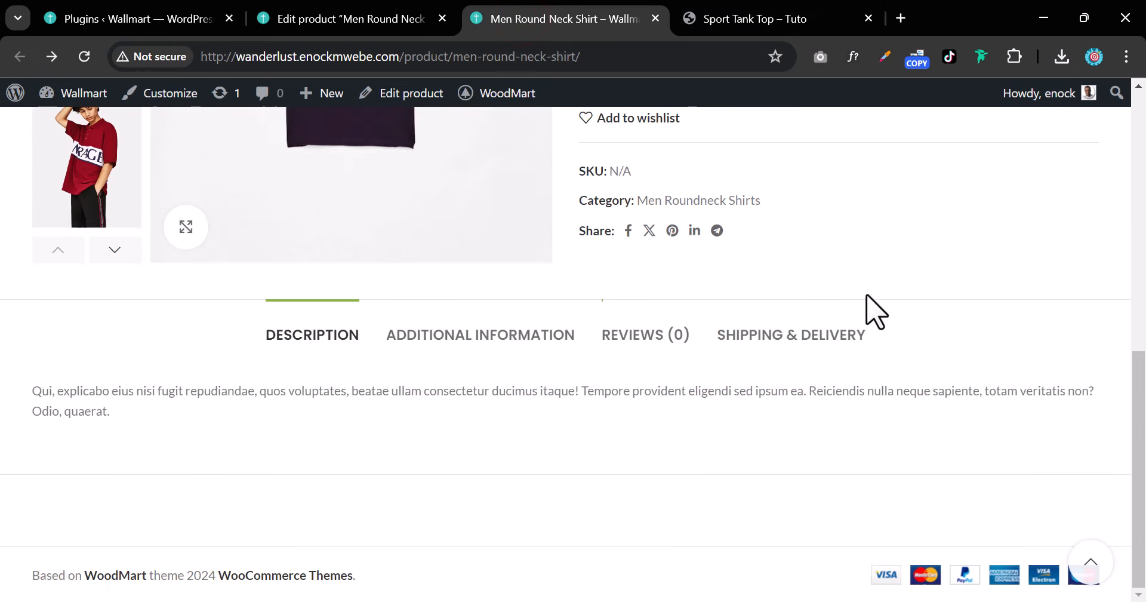
Choose the red color for the Large size on the live Men Round Neck Shirt page to check its image.
scroll(722, 287, "up", 3)
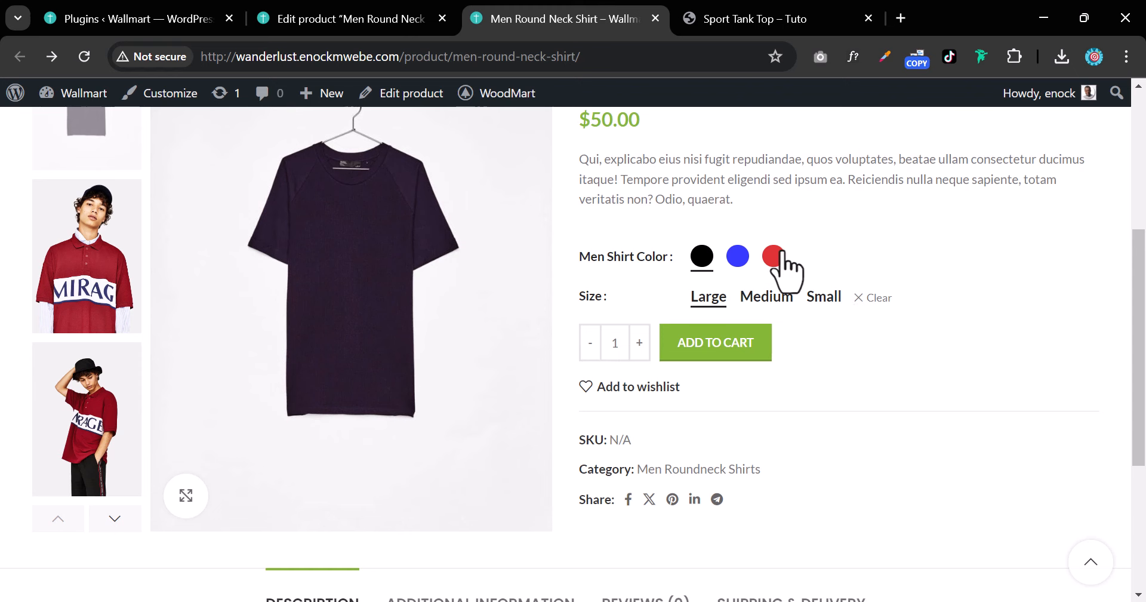
left_click(782, 255)
scroll(797, 281, "down", 3)
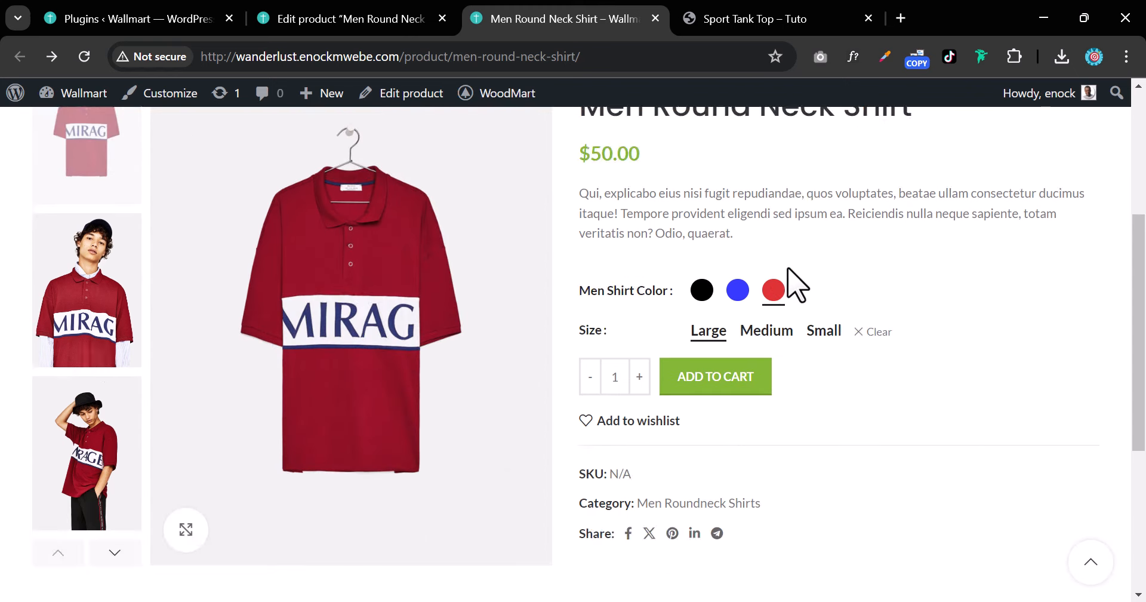
scroll(796, 285, "down", 5)
Compare the demo store's Sport Tank Top description and product layout with the live Men Round Neck Shirt page.
left_click(728, 21)
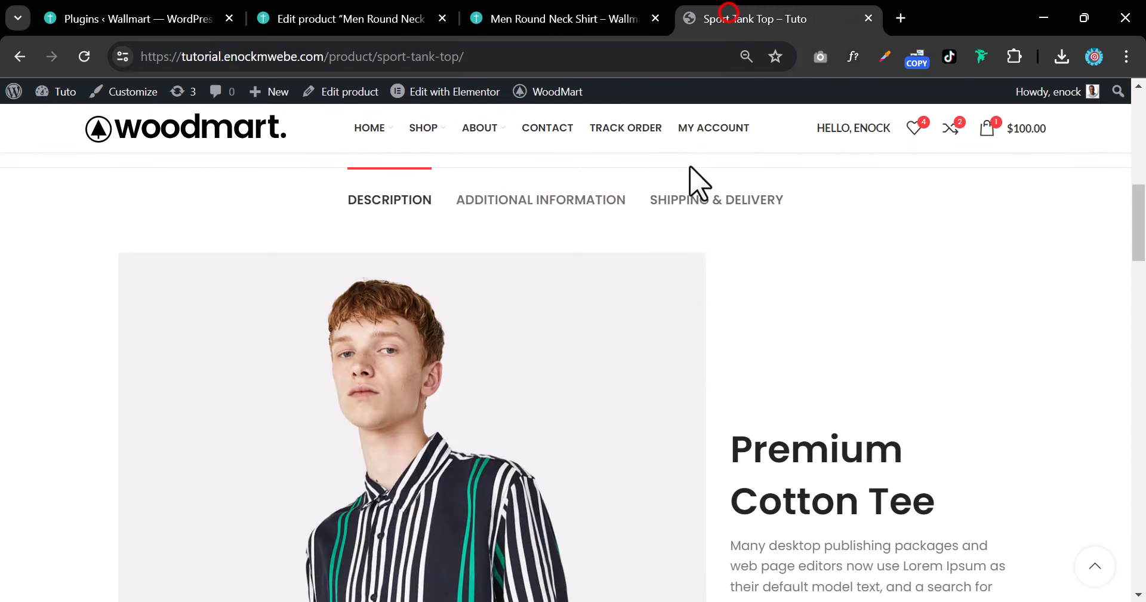
scroll(672, 300, "down", 5)
scroll(670, 296, "up", 8)
scroll(675, 301, "up", 4)
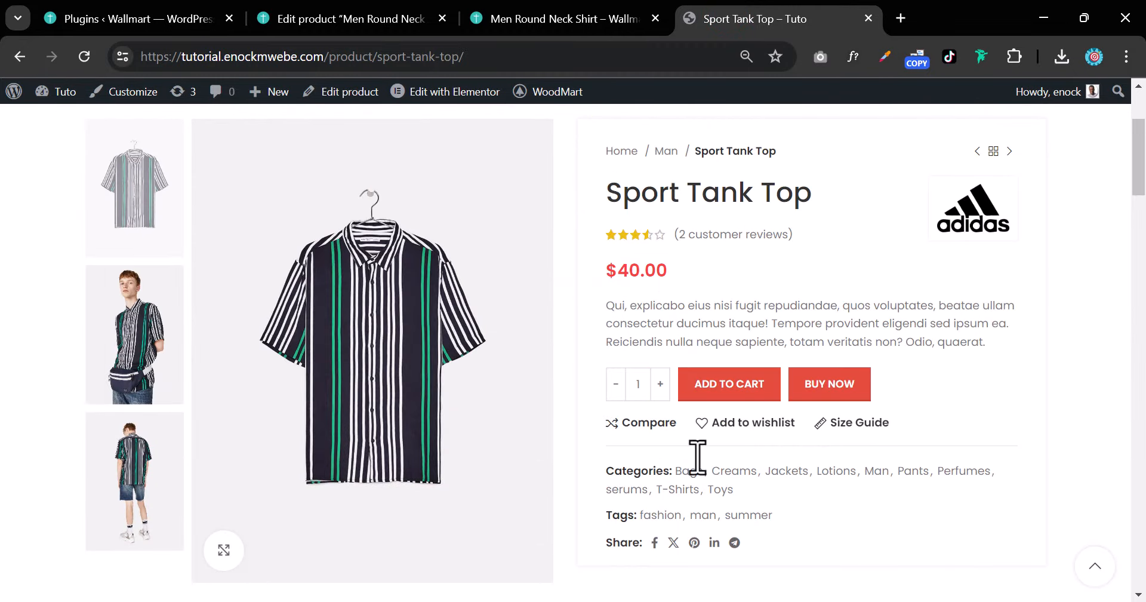
left_click(551, 15)
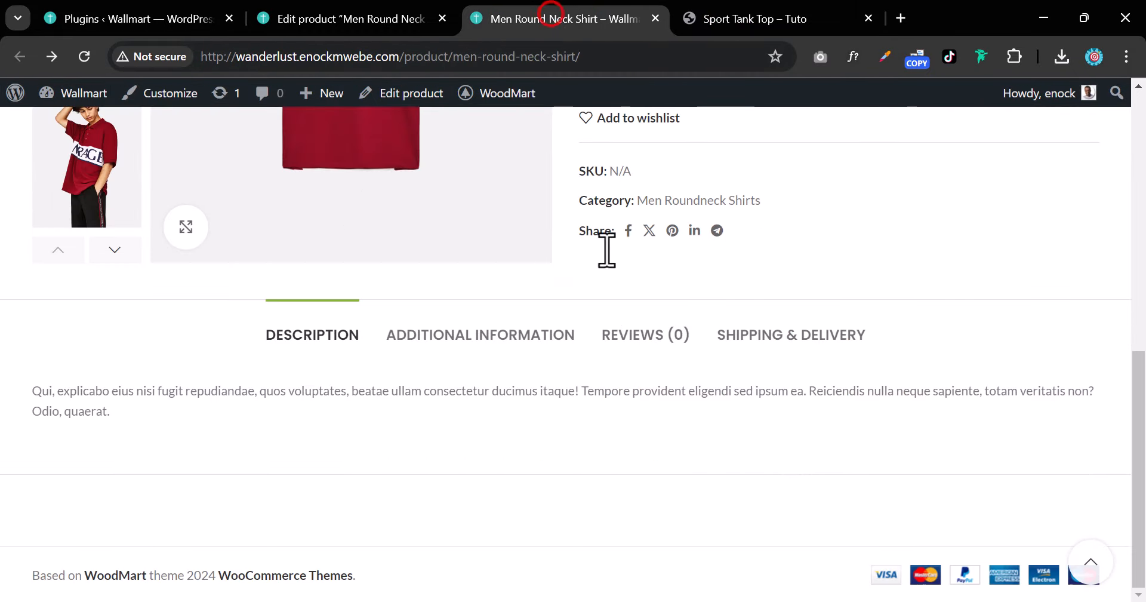
scroll(628, 239, "up", 1)
scroll(671, 302, "down", 1)
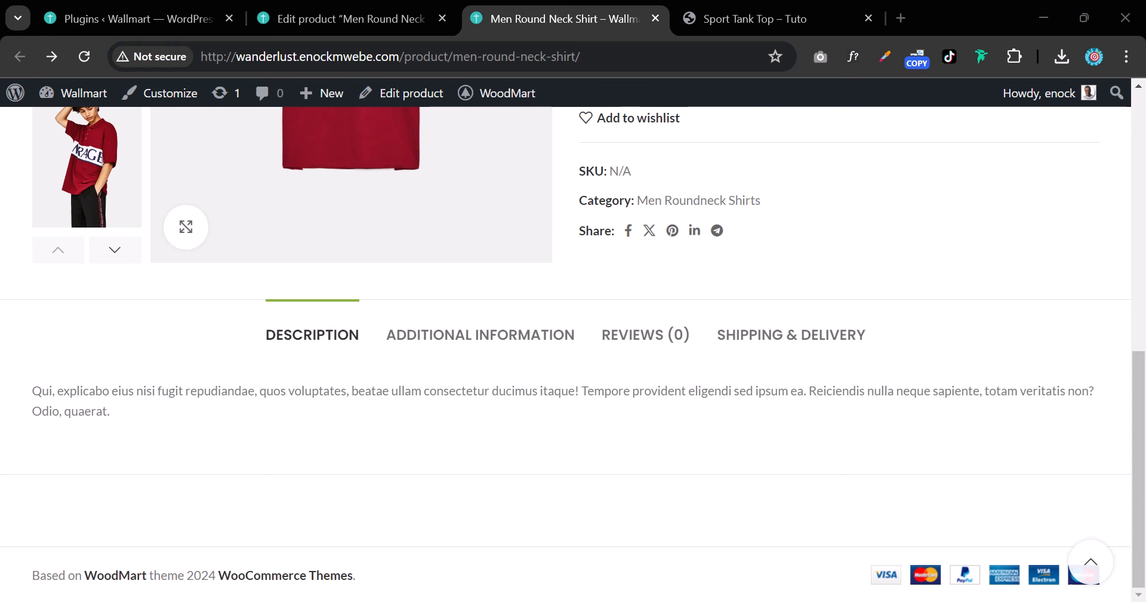
Close the live Men Round Neck Shirt page and the Plugins page, returning to the product's edit page.
left_click(335, 36)
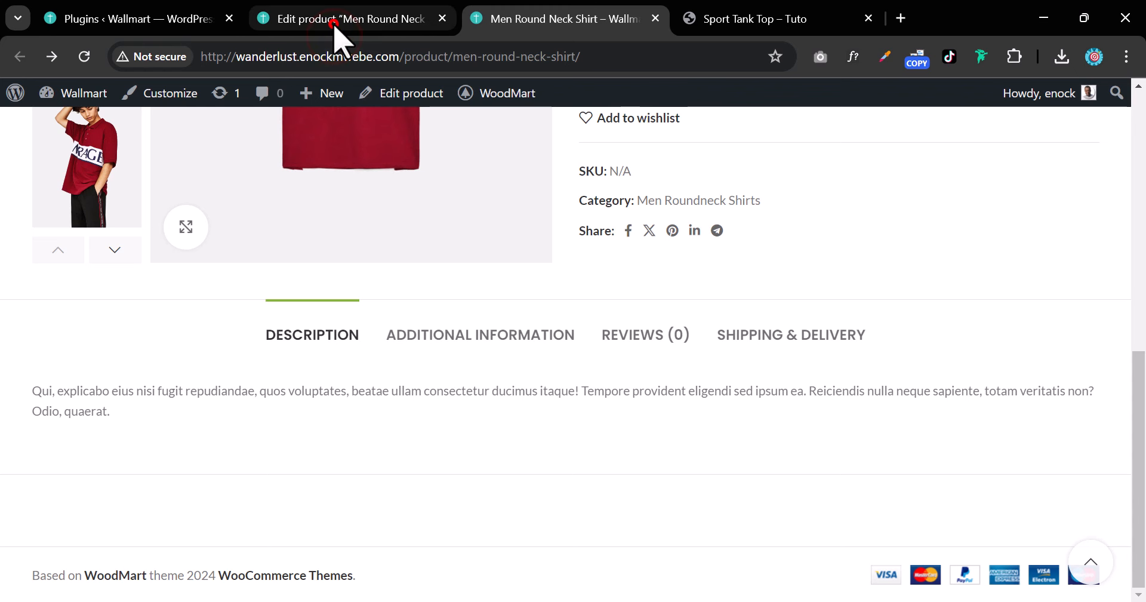
left_click(334, 26)
left_click(595, 27)
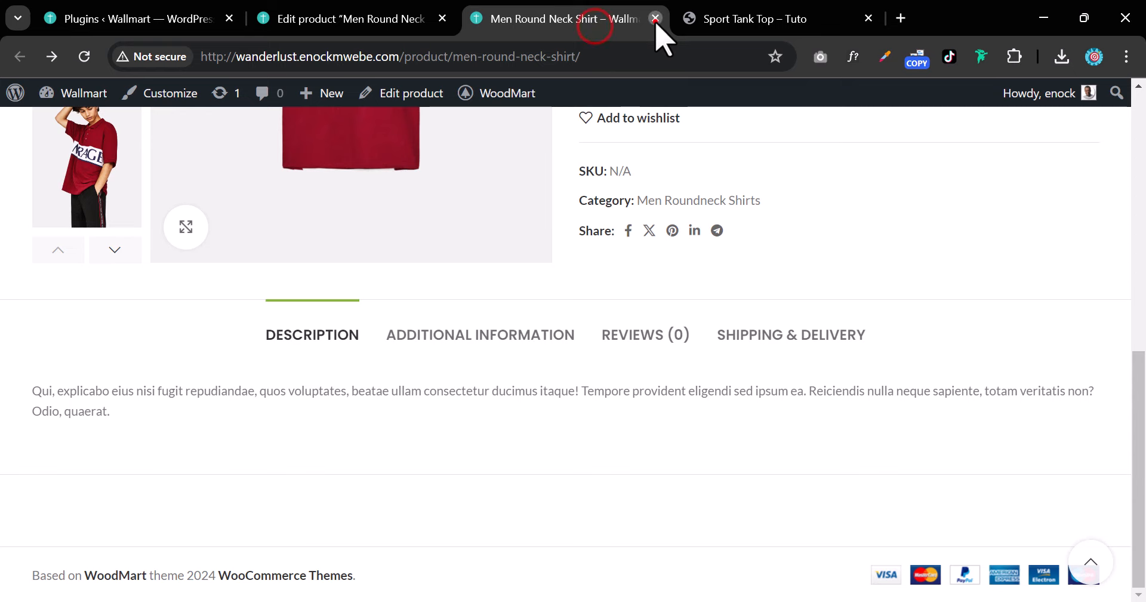
left_click(655, 18)
left_click(168, 19)
left_click(229, 19)
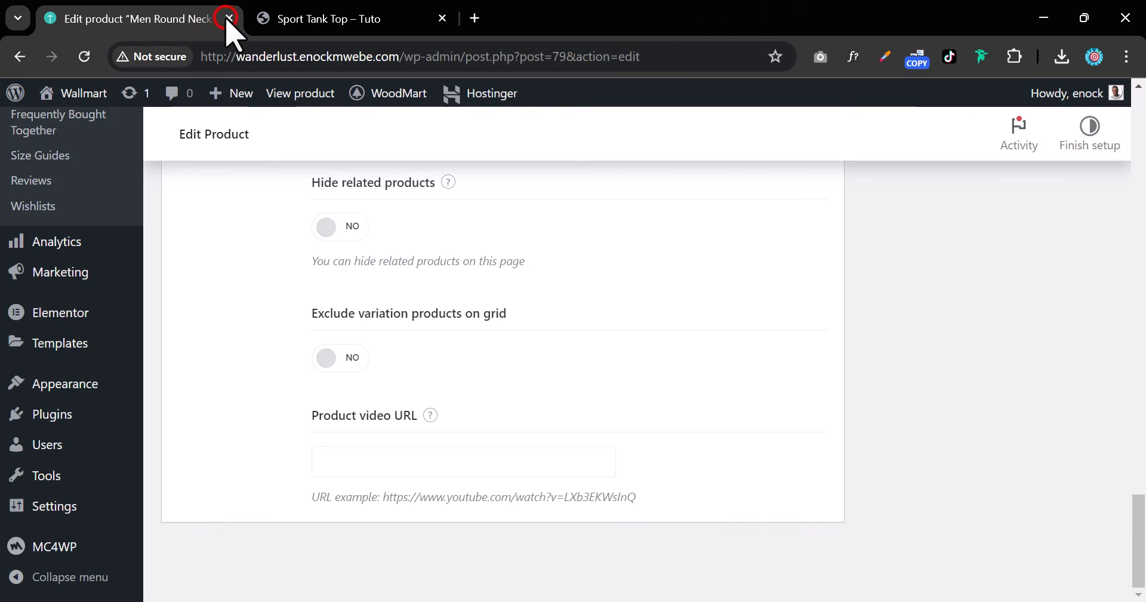
Open Elementor's Settings page in a new browser tab and switch to it.
scroll(379, 382, "up", 20)
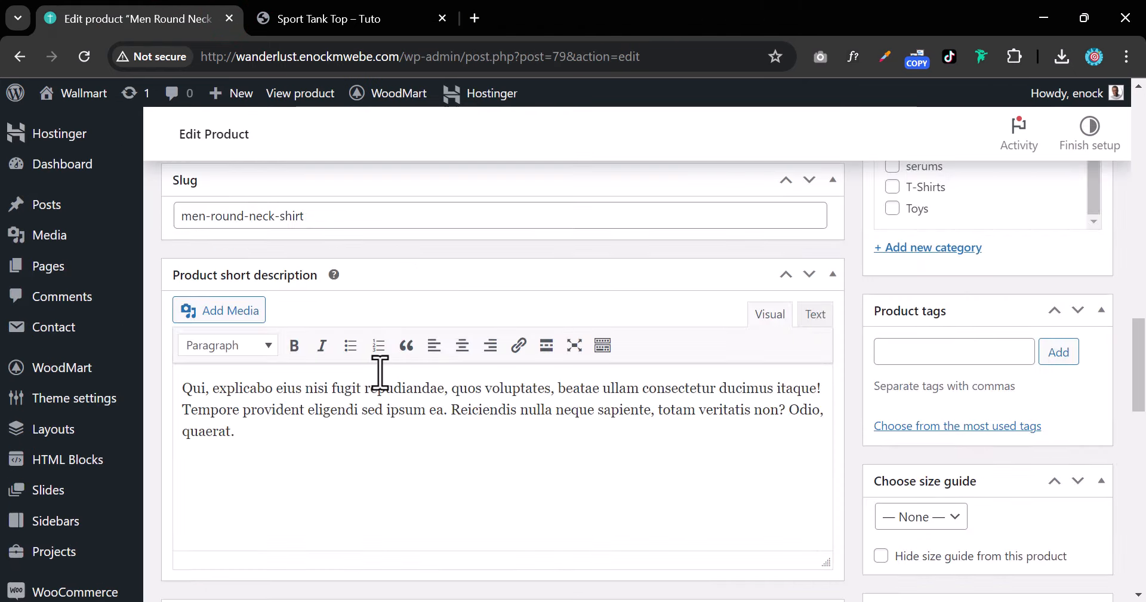
scroll(358, 385, "up", 5)
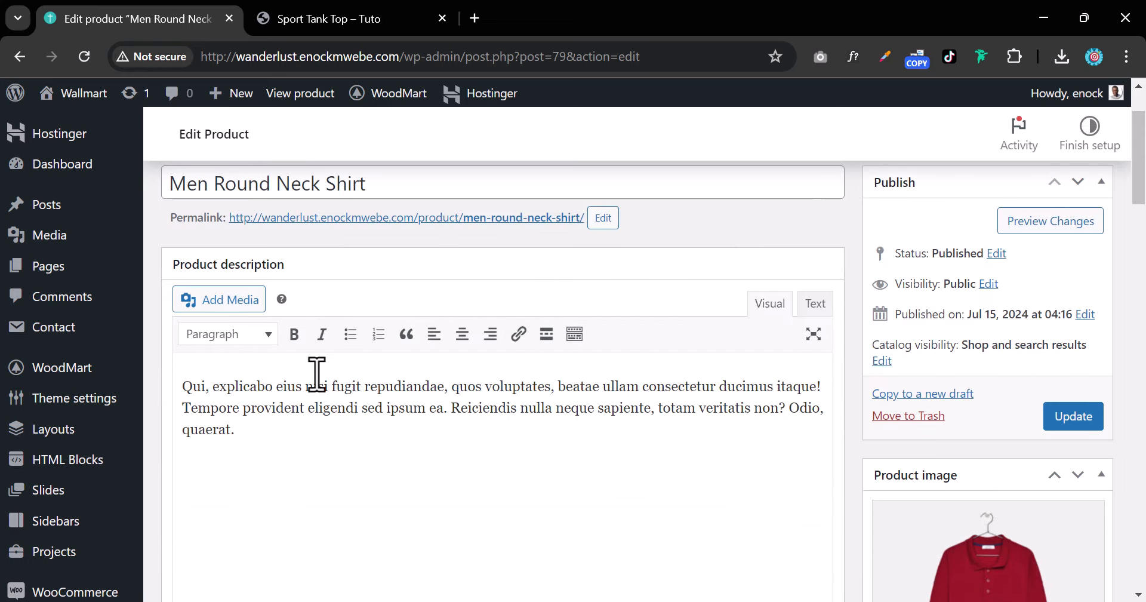
scroll(90, 472, "down", 3)
scroll(90, 472, "down", 4)
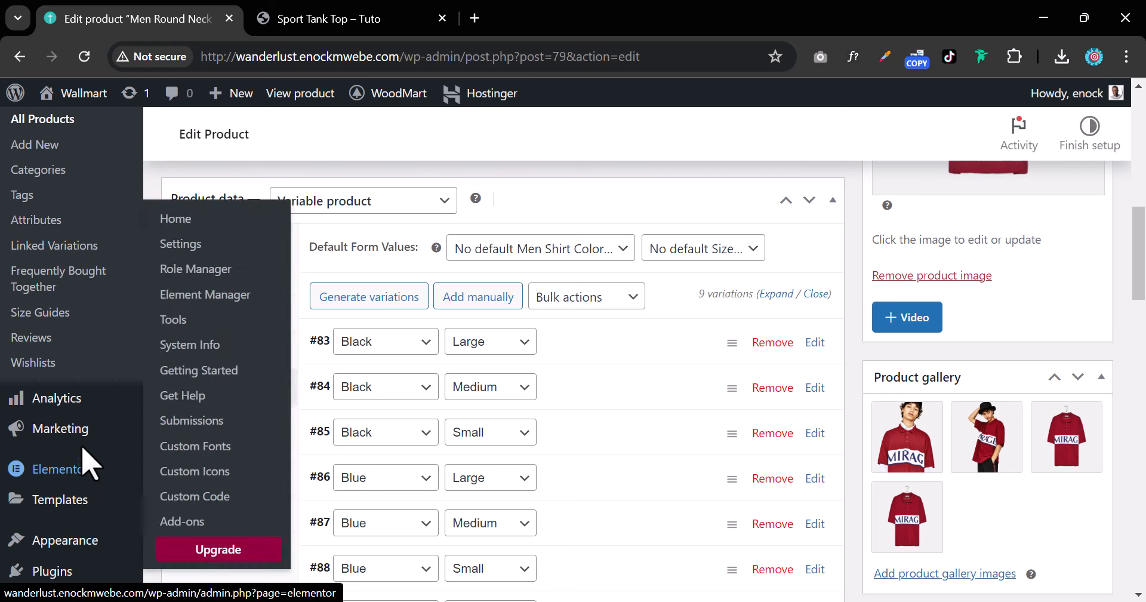
mouse_move(84, 472)
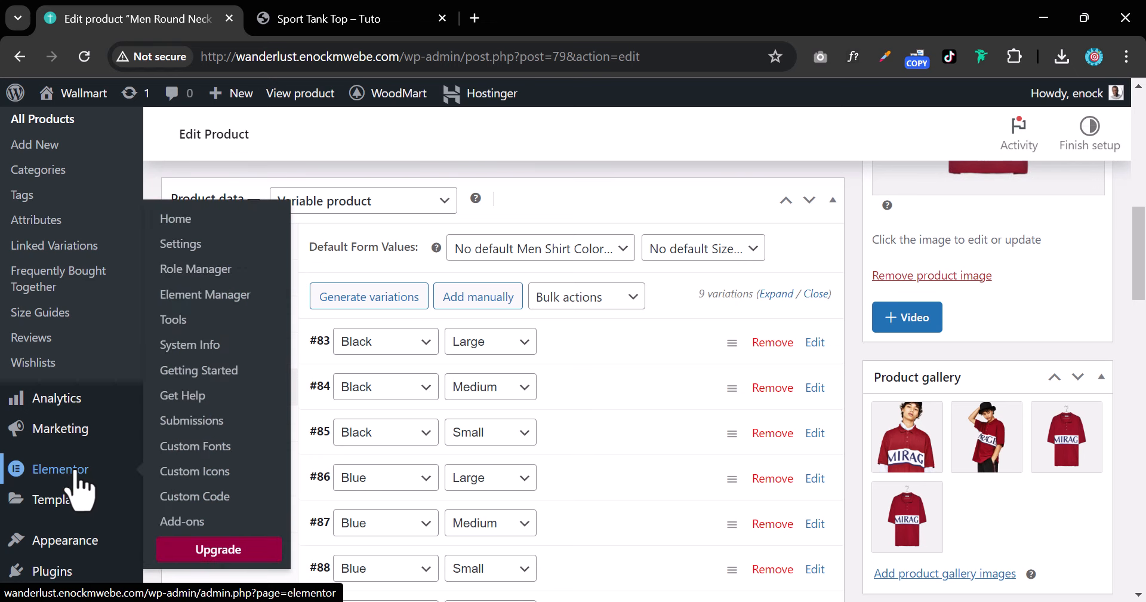
right_click(224, 245)
left_click(244, 261)
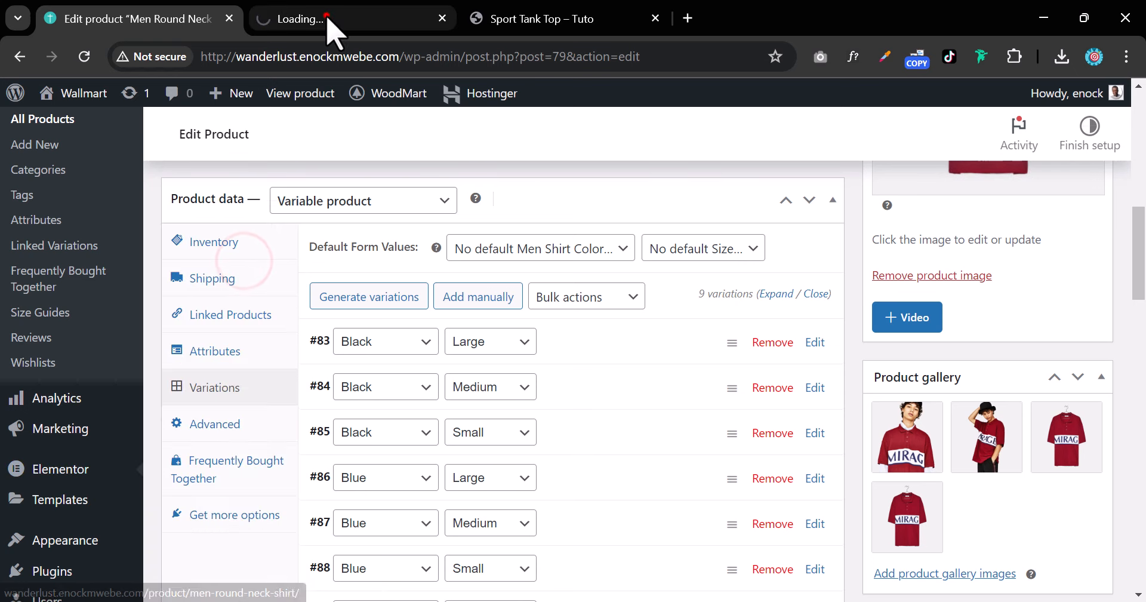
left_click(330, 25)
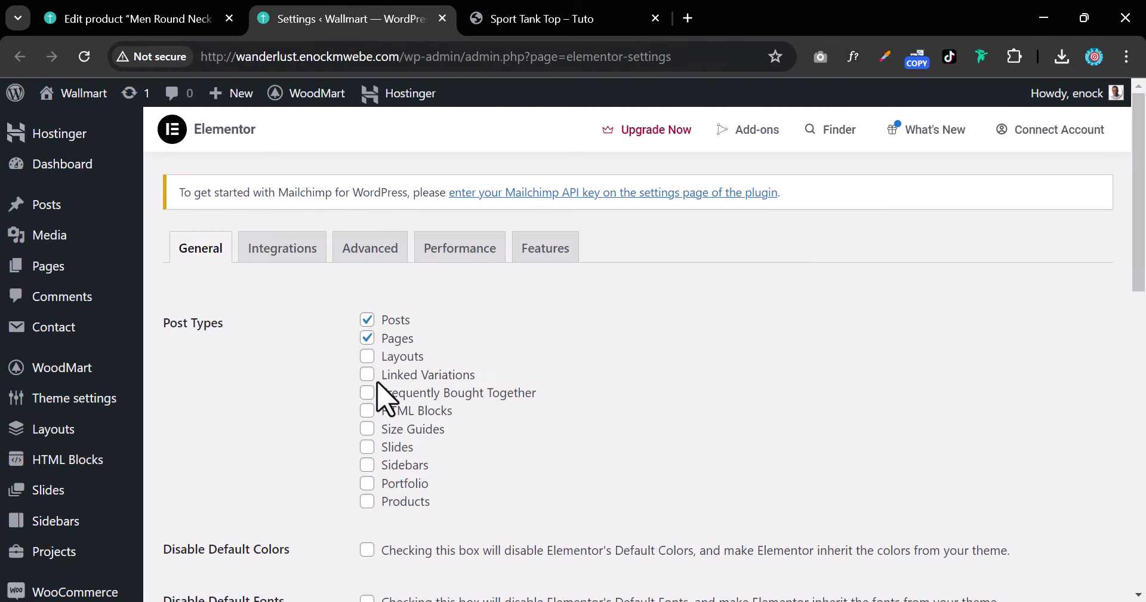
Enable Elementor for all remaining post types, from Layouts and Linked Variations through Portfolio and Products, and save the settings.
left_click(368, 356)
left_click(367, 375)
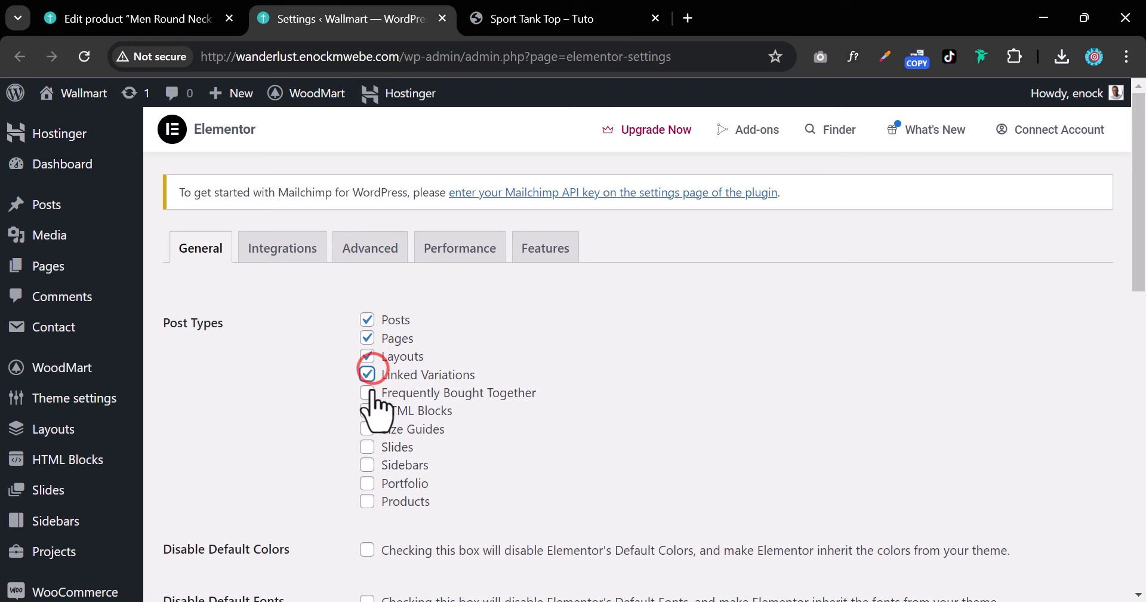
left_click(368, 393)
left_click(367, 410)
left_click(368, 429)
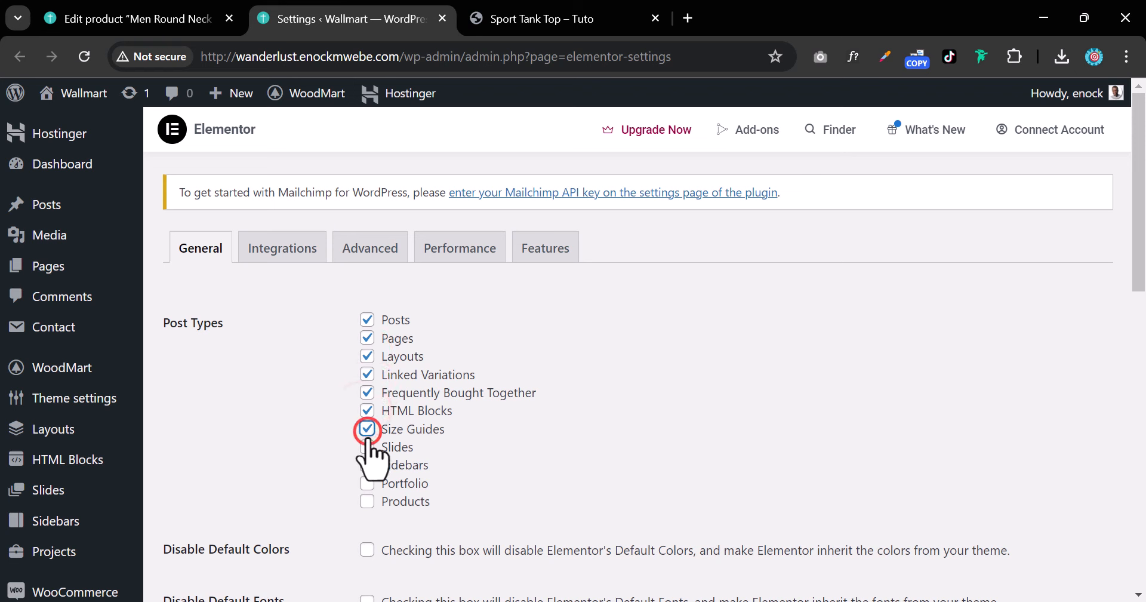
left_click(367, 447)
left_click(367, 465)
left_click(367, 483)
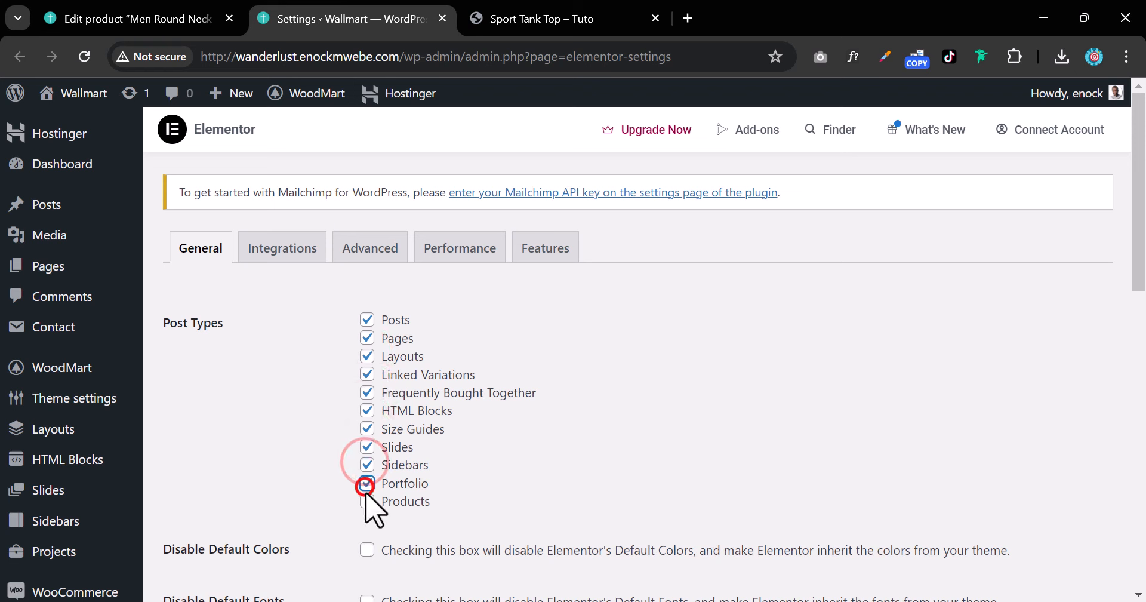
left_click(367, 501)
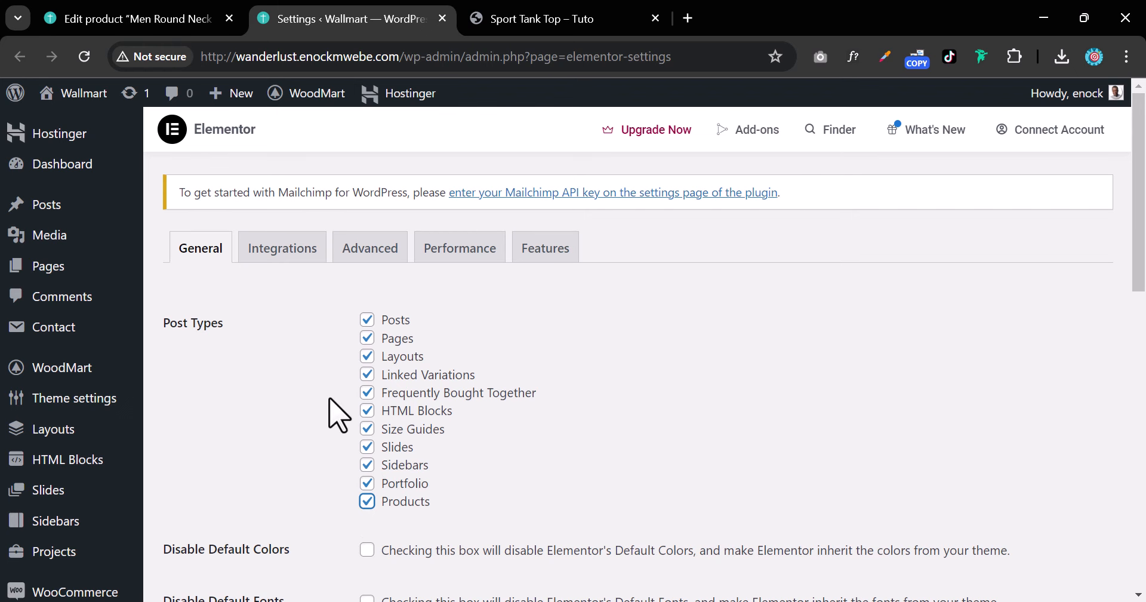
scroll(333, 410, "down", 10)
scroll(231, 274, "up", 5)
left_click(218, 263)
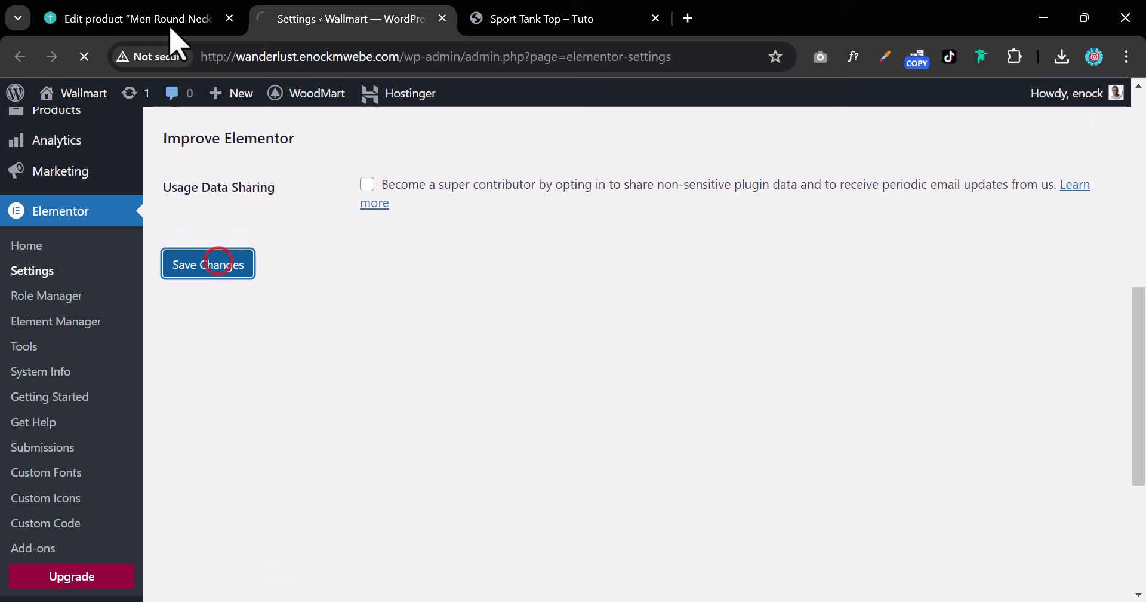
Reload the Men Round Neck Shirt edit page and open the product in the Elementor editor.
left_click(162, 18)
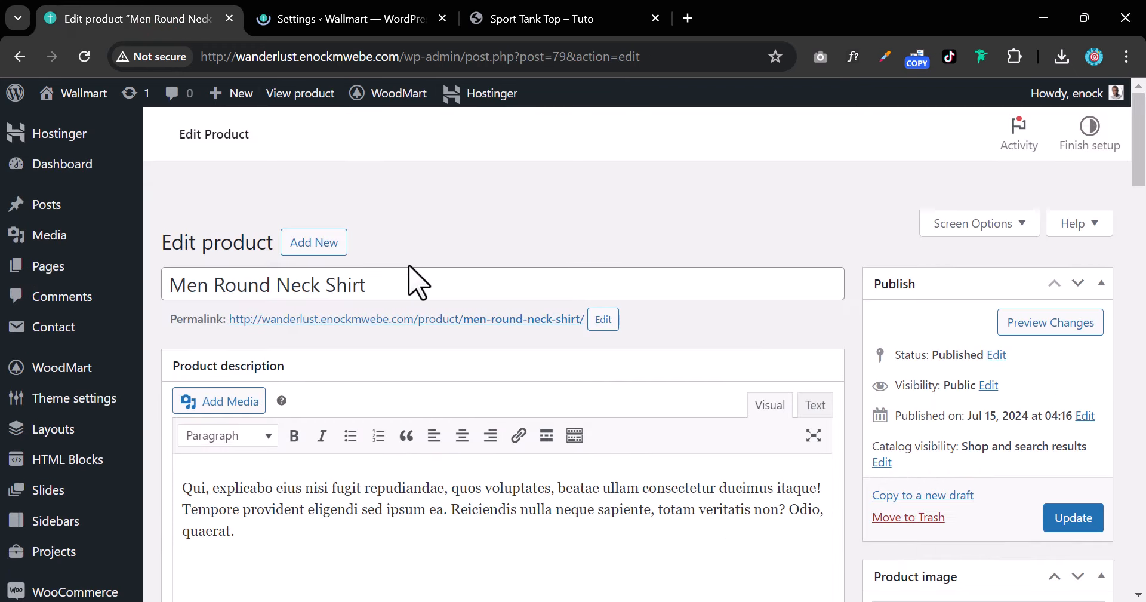
left_click(90, 55)
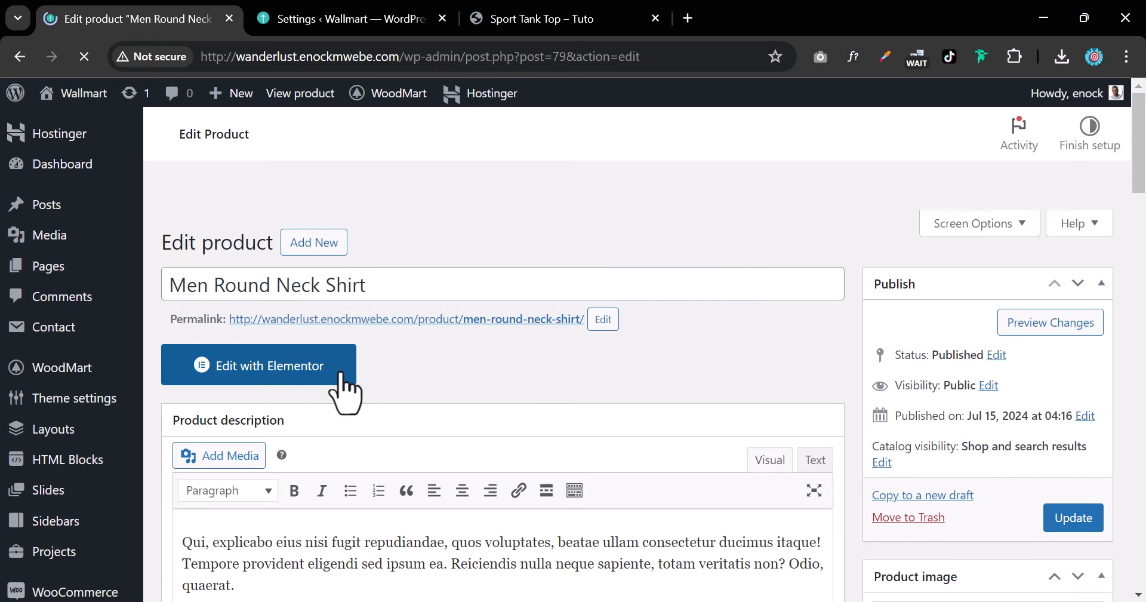
scroll(317, 379, "down", 4)
scroll(323, 384, "up", 4)
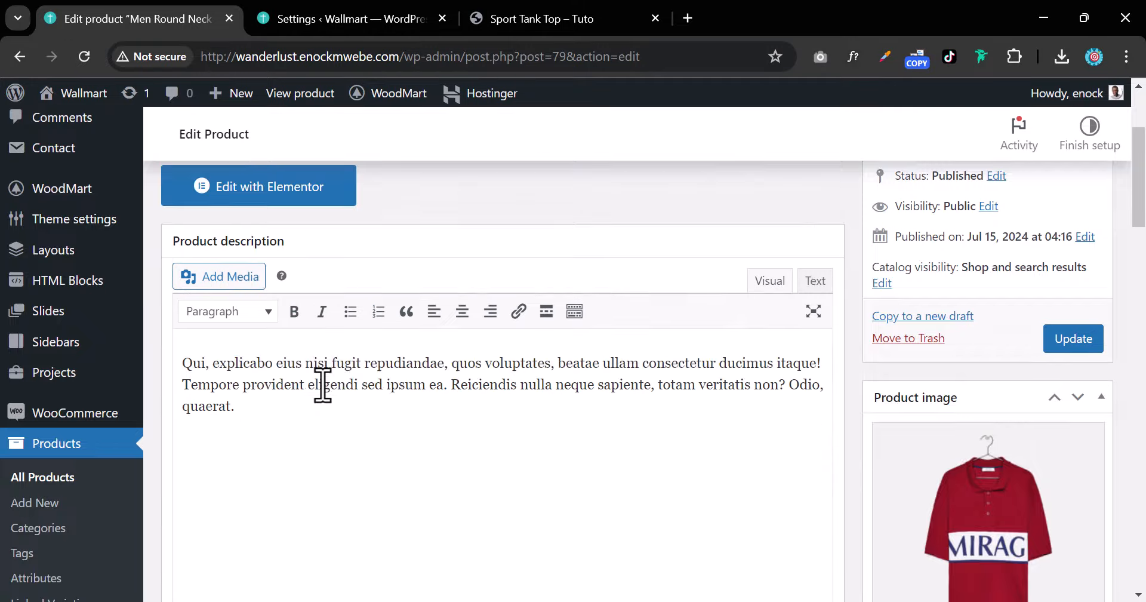
left_click(251, 367)
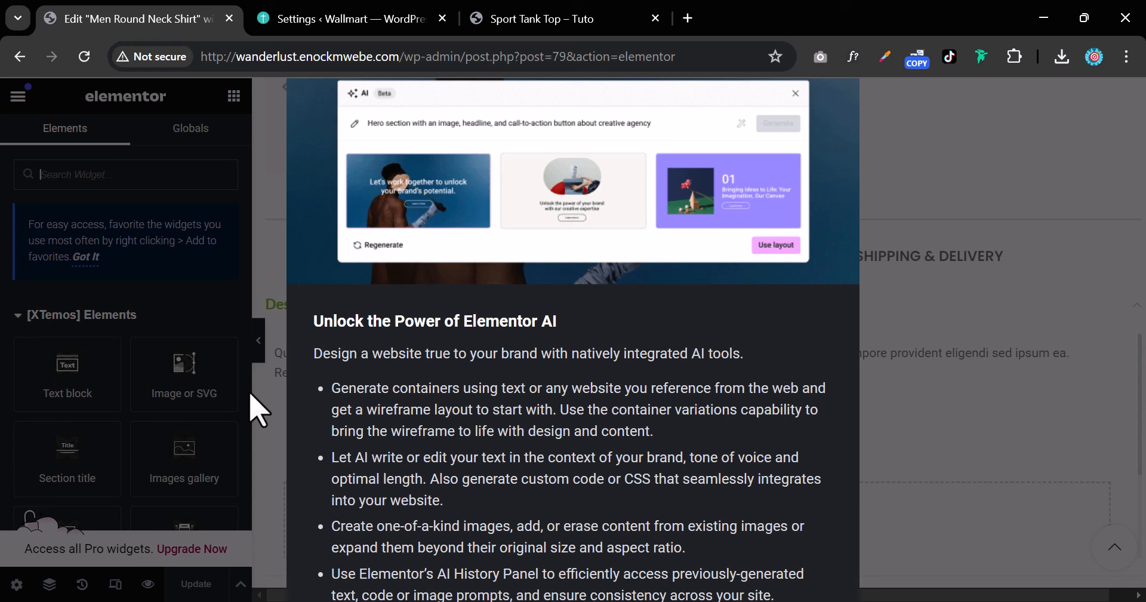
Dismiss the Elementor AI notification, zooming the page out to reach its close control and back to 100%.
key("ctrl+minus")
key("ctrl+minus")
key("ctrl+minus")
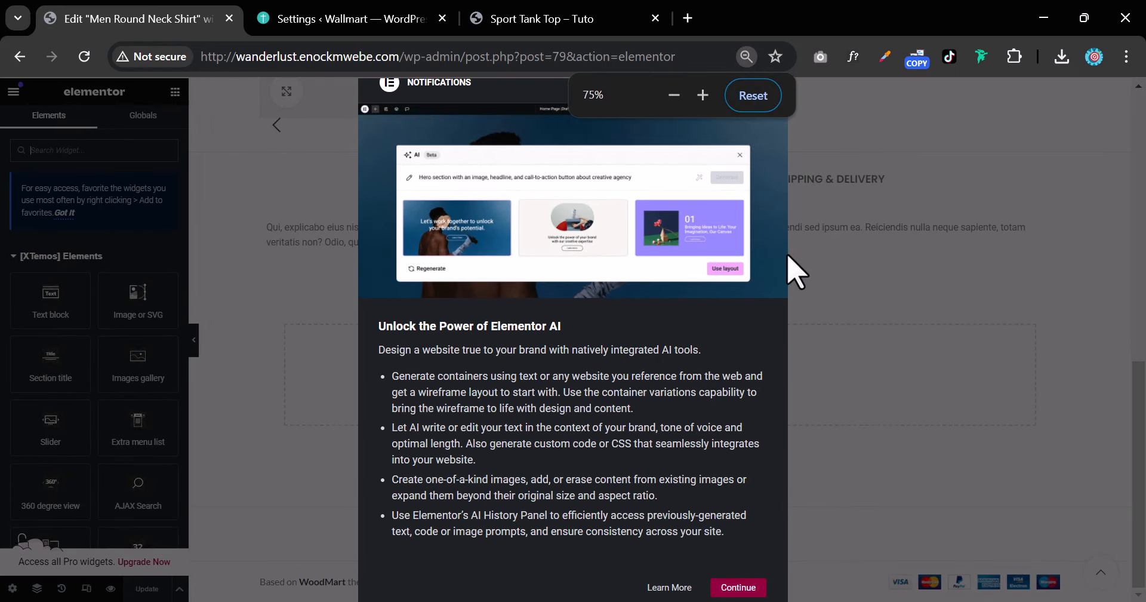
left_click(760, 83)
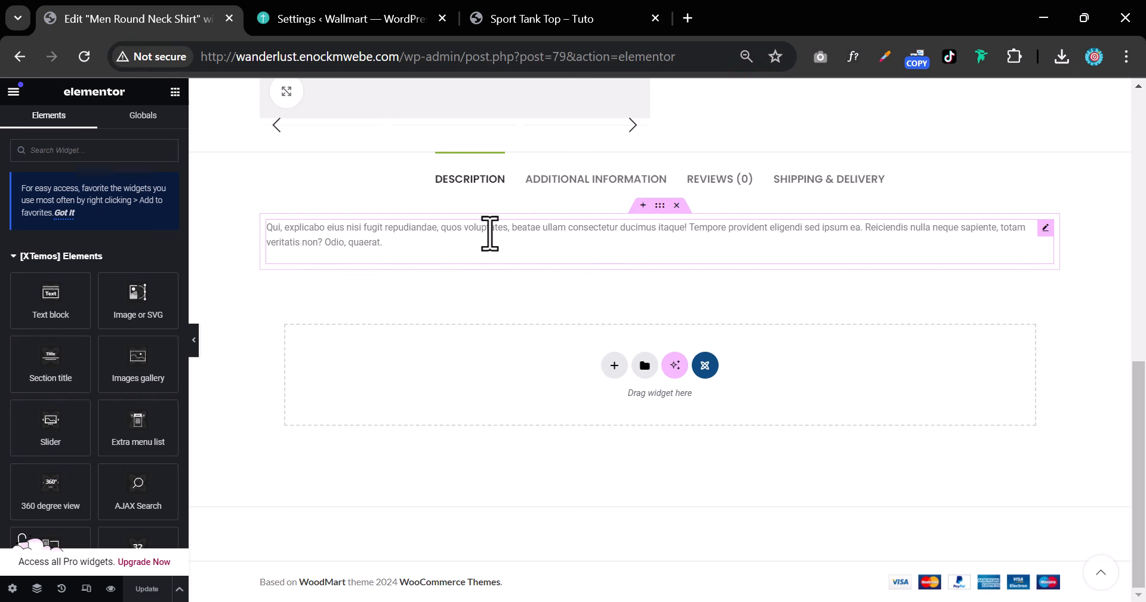
key("ctrl+plus")
key("ctrl+plus")
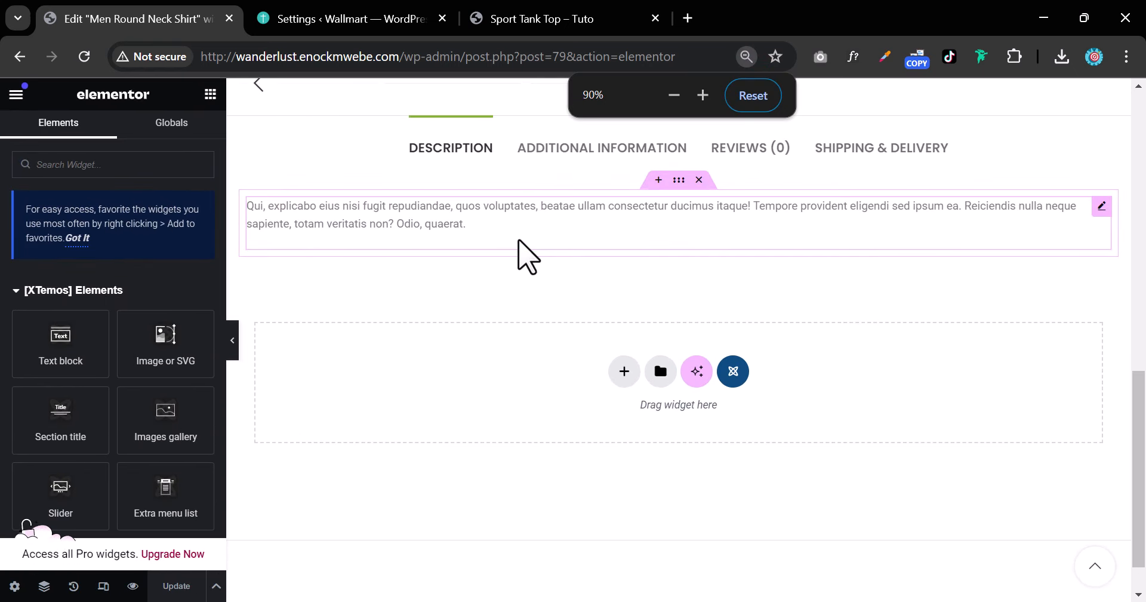
key("ctrl+plus")
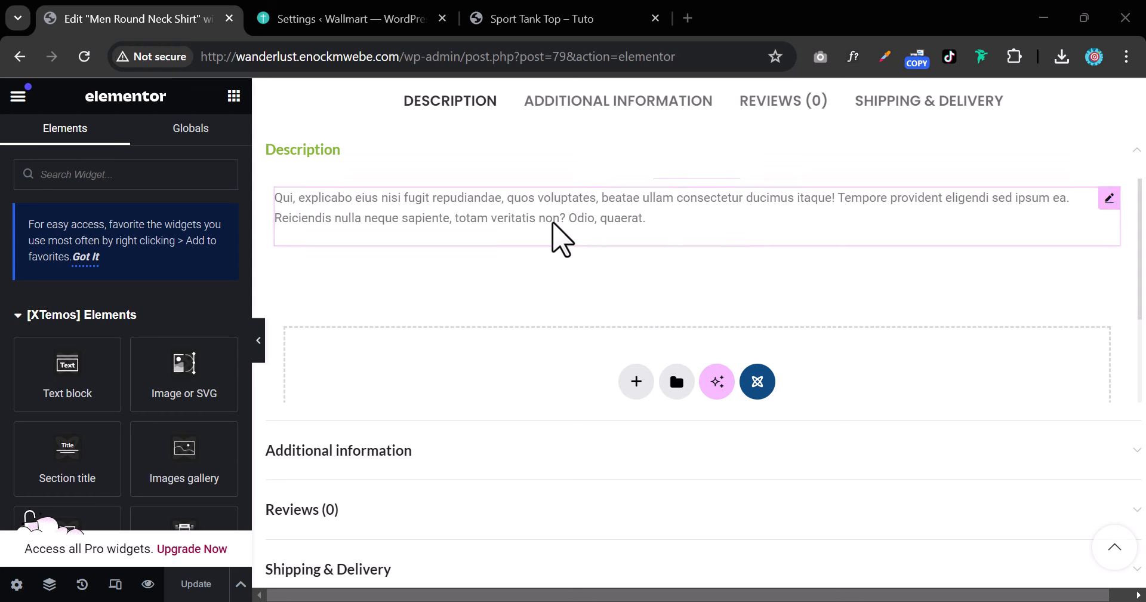
Delete the text editor widget holding the placeholder paragraph from the product's Description section.
left_click(635, 189)
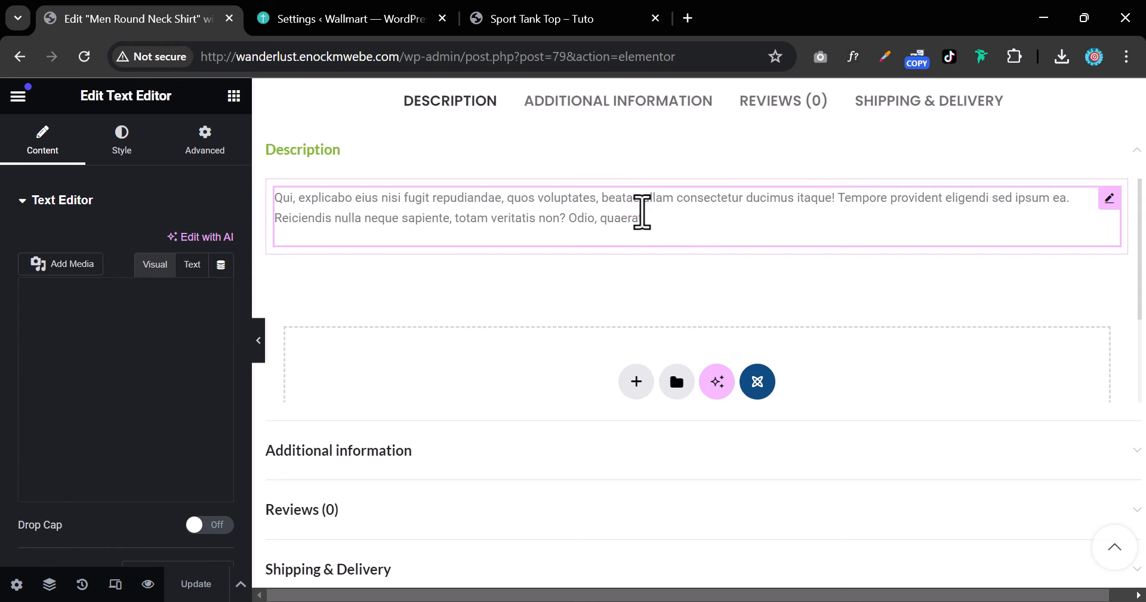
right_click(642, 212)
left_click(675, 581)
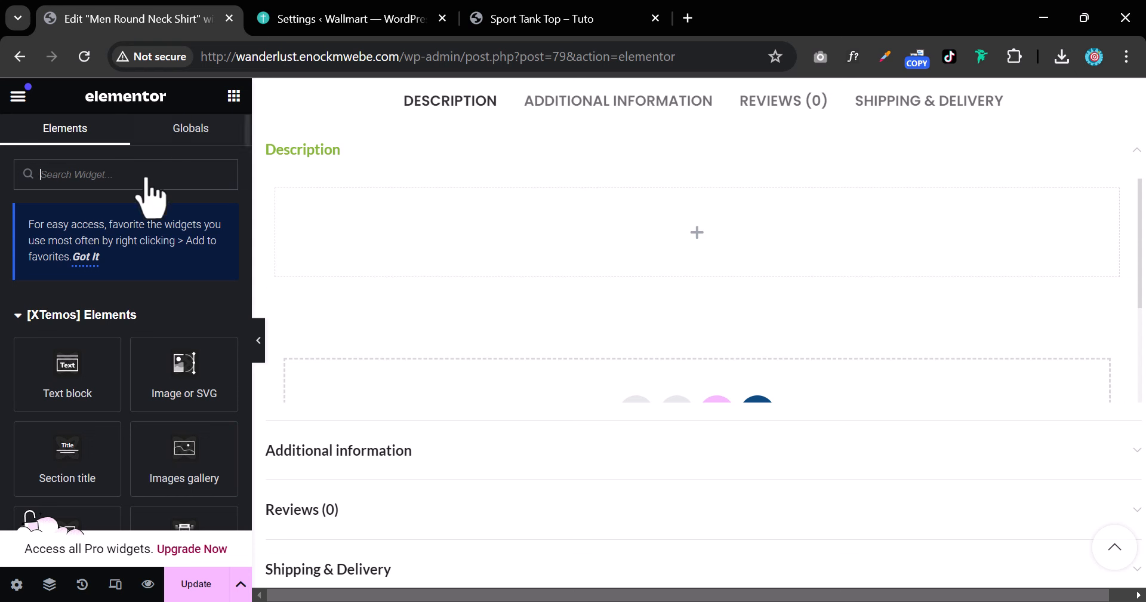
Open the XTemos template library from the empty widget area in the product's Description section.
scroll(428, 221, "down", 3)
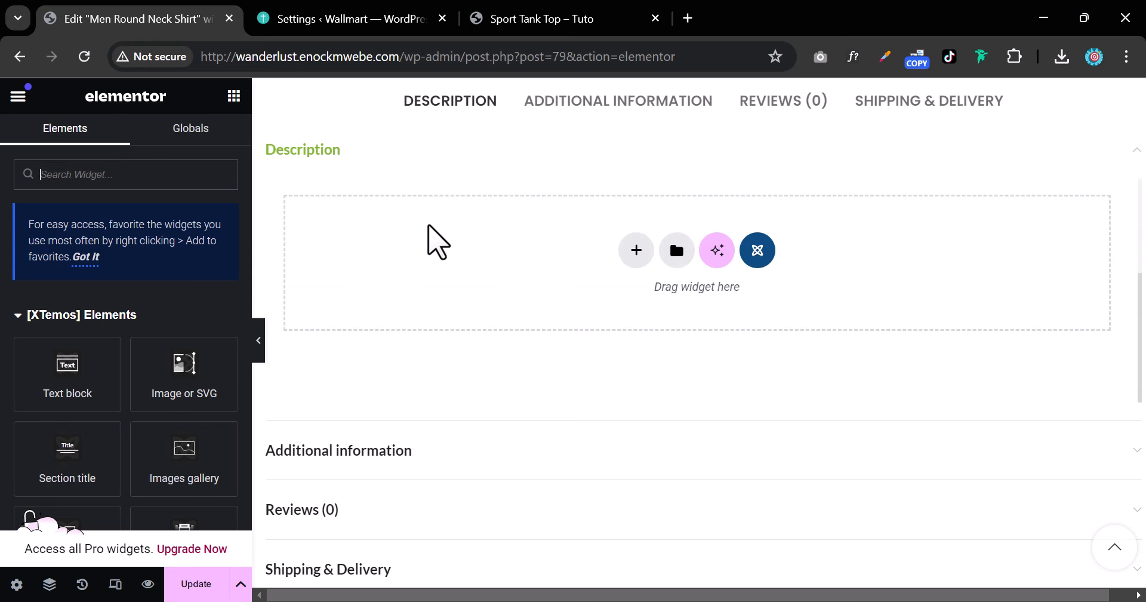
scroll(429, 255, "up", 3)
scroll(430, 258, "down", 3)
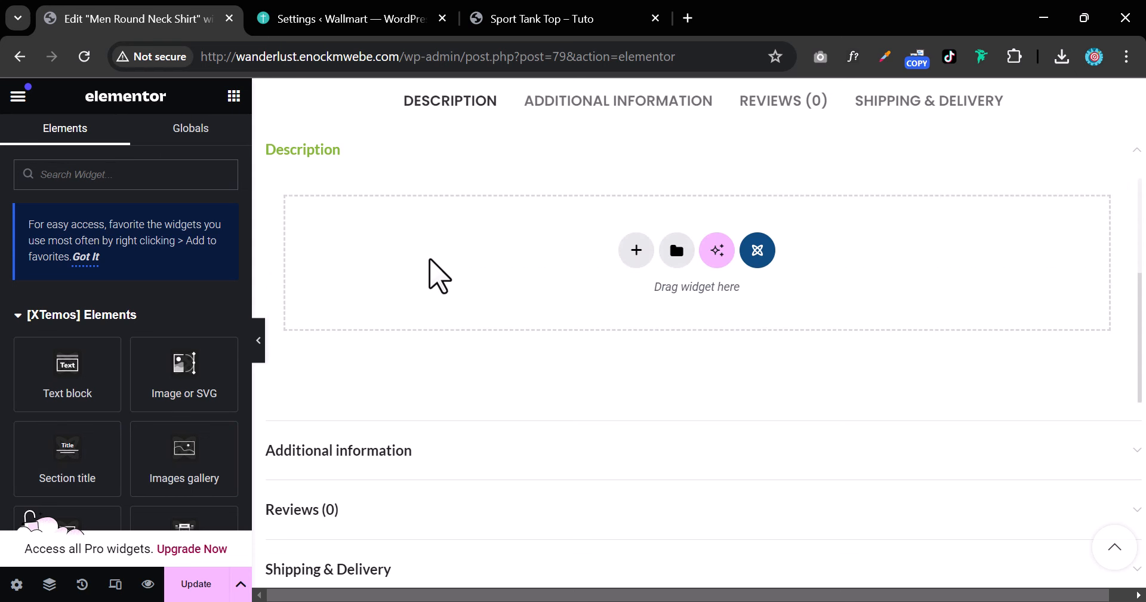
scroll(439, 276, "up", 1)
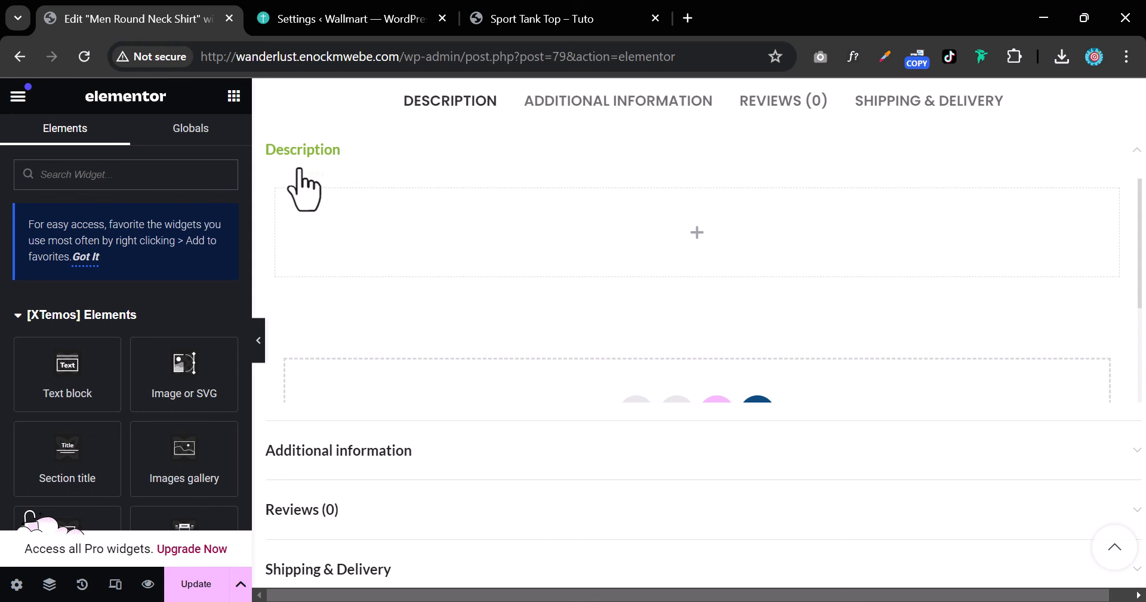
scroll(601, 358, "up", 3)
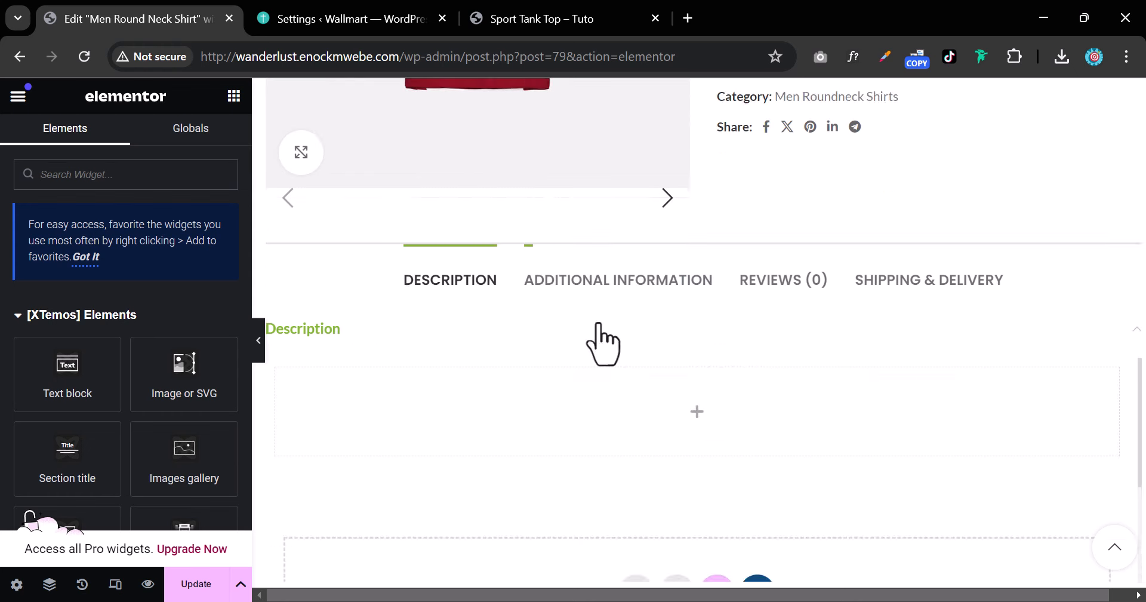
scroll(701, 317, "down", 2)
left_click(761, 341)
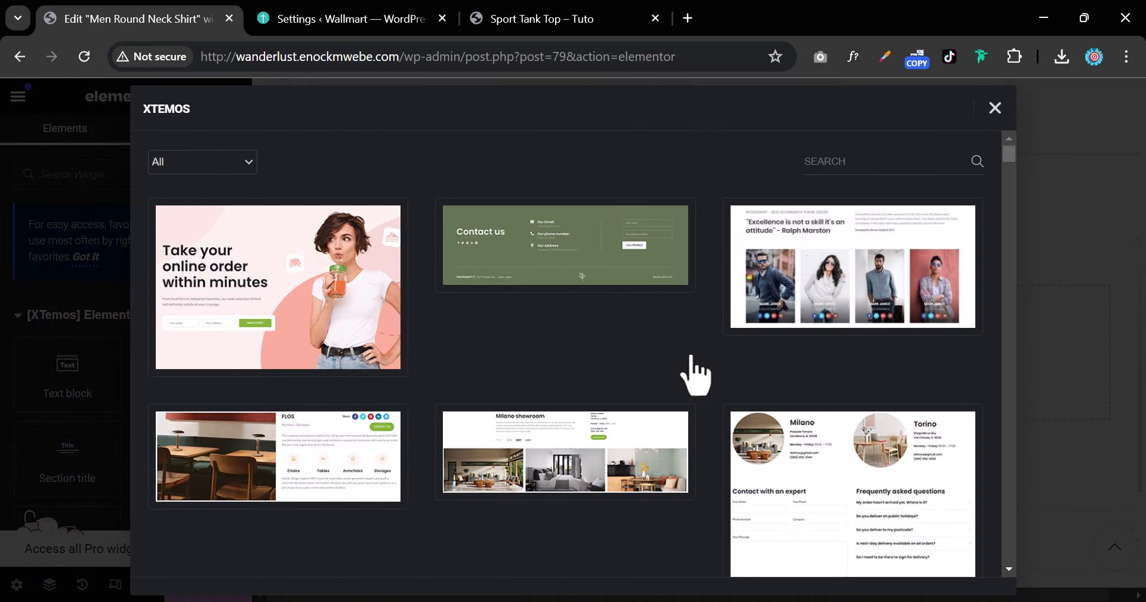
Close the XTemos template library and reopen it from the empty widget area in the Description section.
left_click(996, 108)
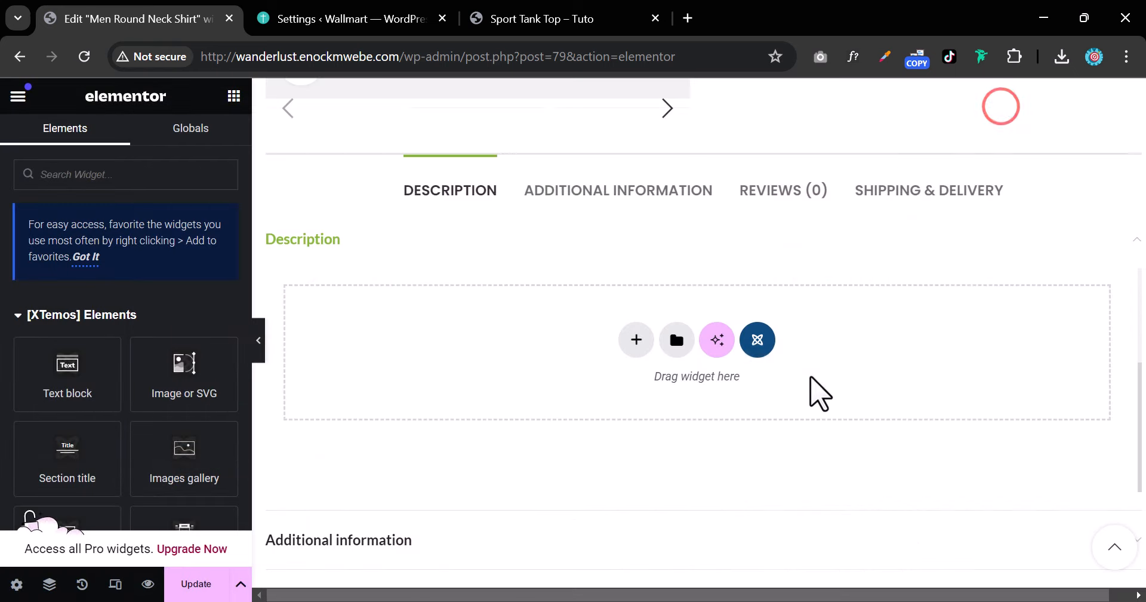
left_click(758, 331)
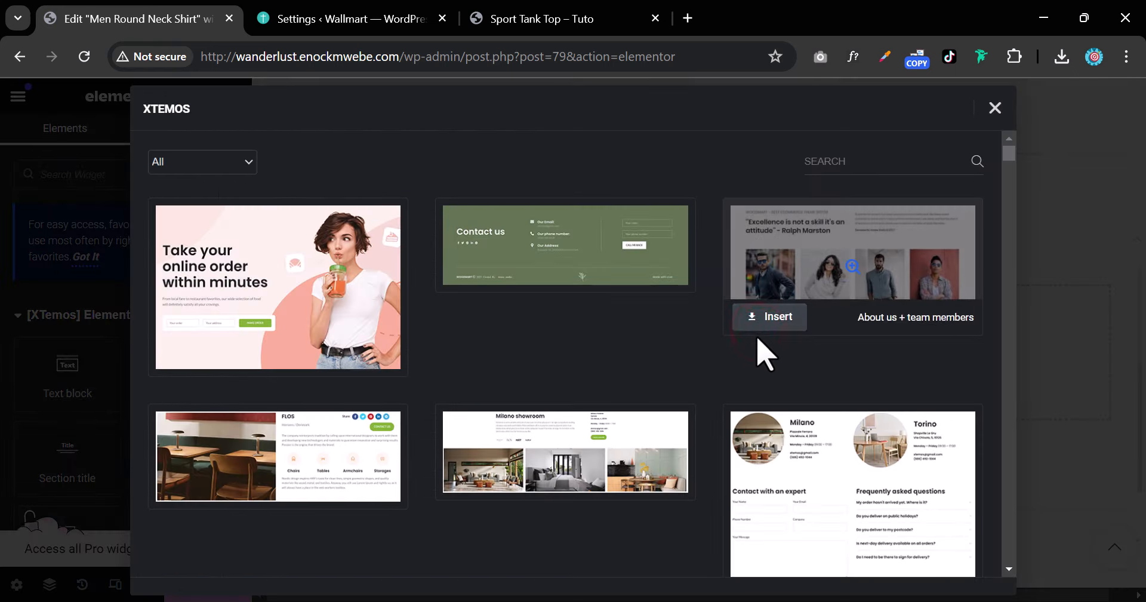
scroll(484, 376, "down", 10)
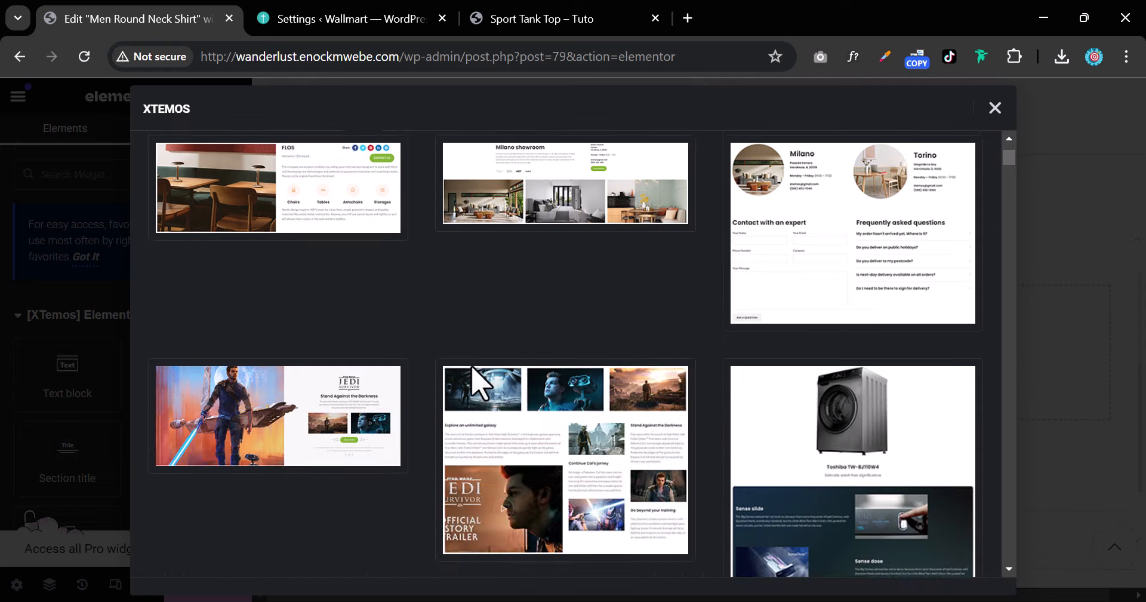
Examine the description layout on the demo store's Sport Tank Top product page, including its image, heading, details and buttons.
key("ctrl+shift+Tab")
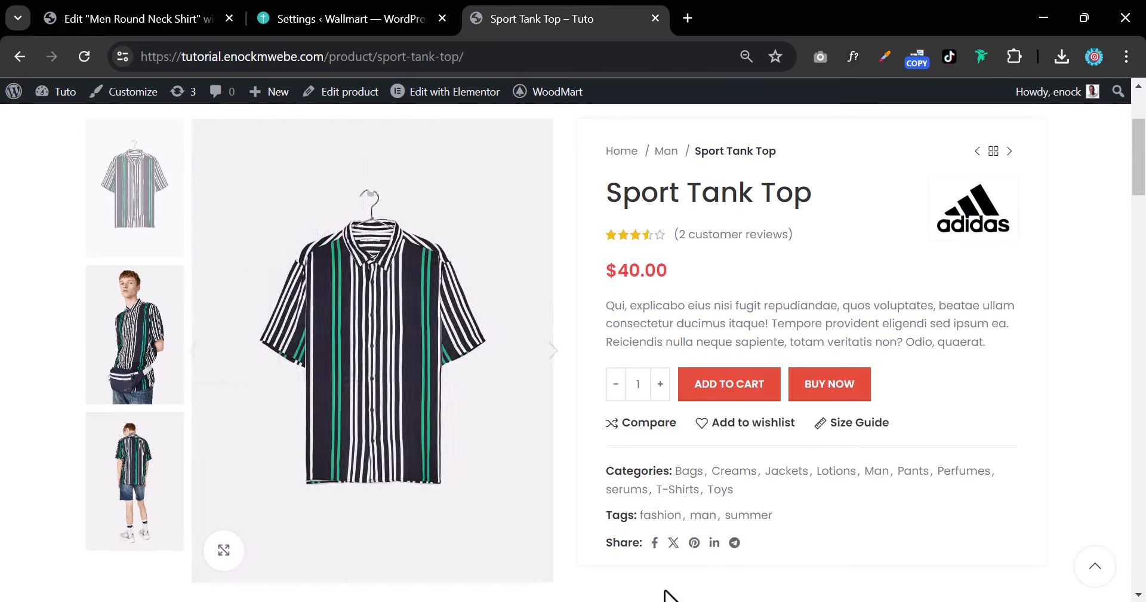
scroll(656, 493, "down", 12)
scroll(609, 456, "up", 4)
scroll(604, 450, "down", 7)
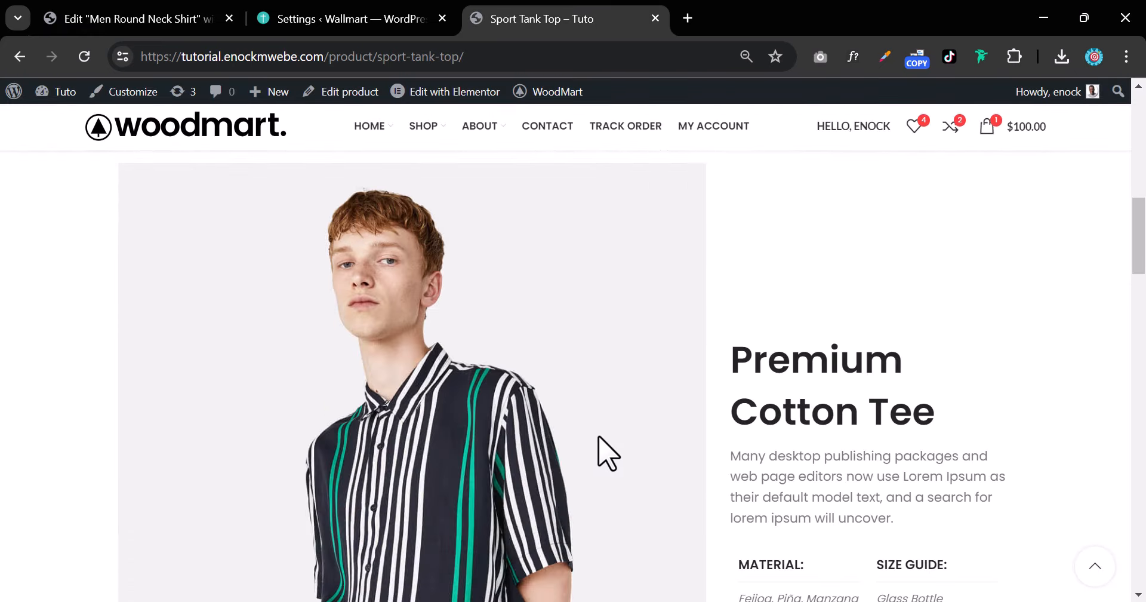
scroll(555, 346, "up", 5)
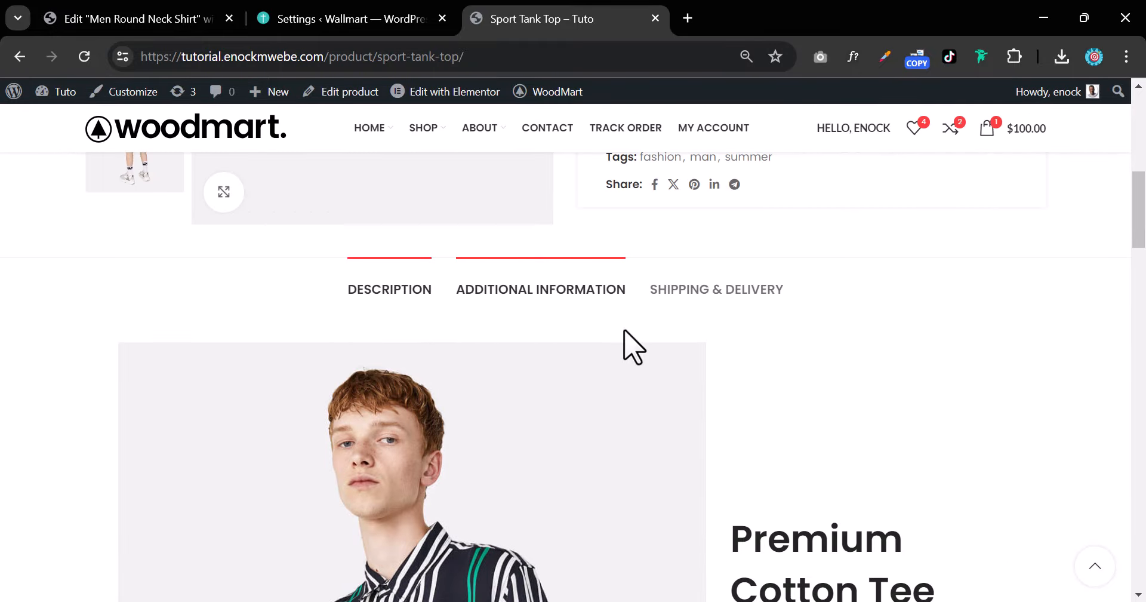
scroll(710, 409, "down", 8)
scroll(711, 409, "up", 4)
scroll(800, 392, "down", 2)
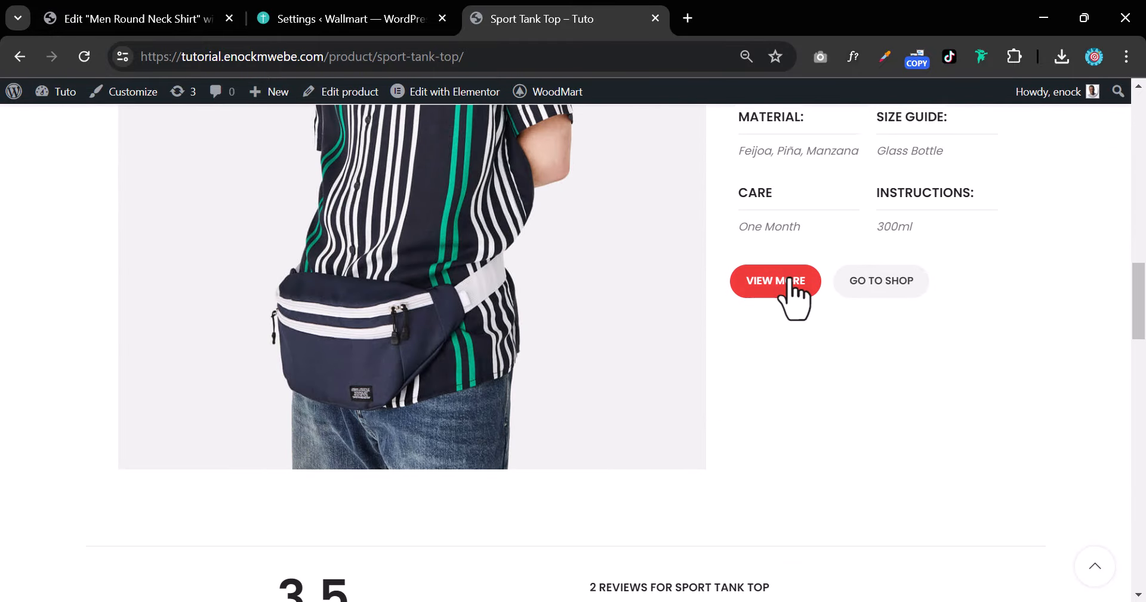
scroll(794, 294, "up", 4)
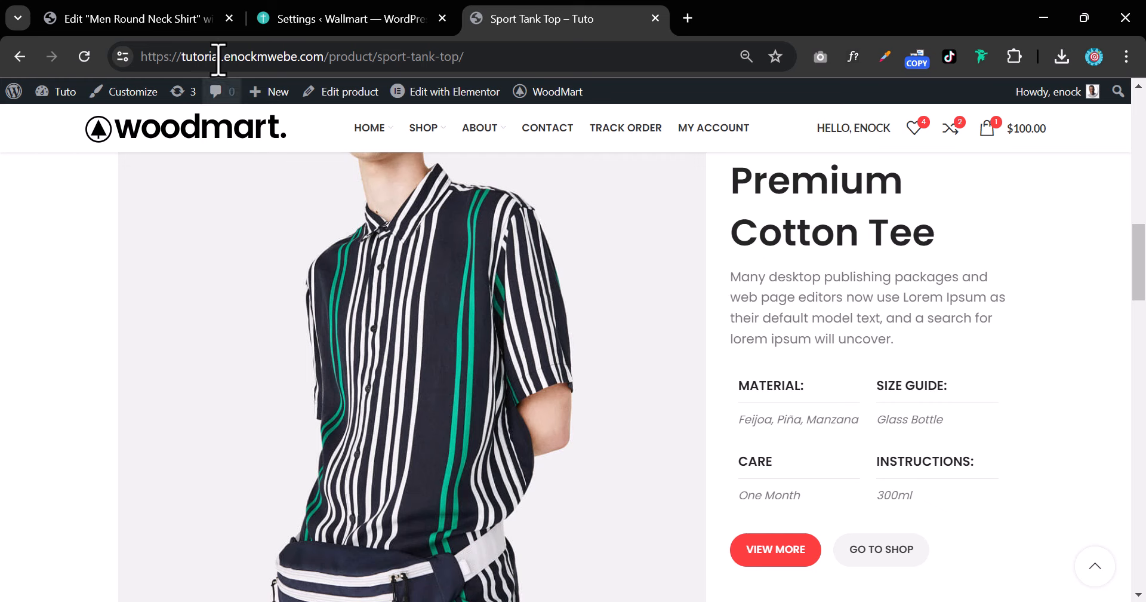
Return to the Men Round Neck Shirt editor and filter the XTemos template library to the Showcase category.
left_click(148, 32)
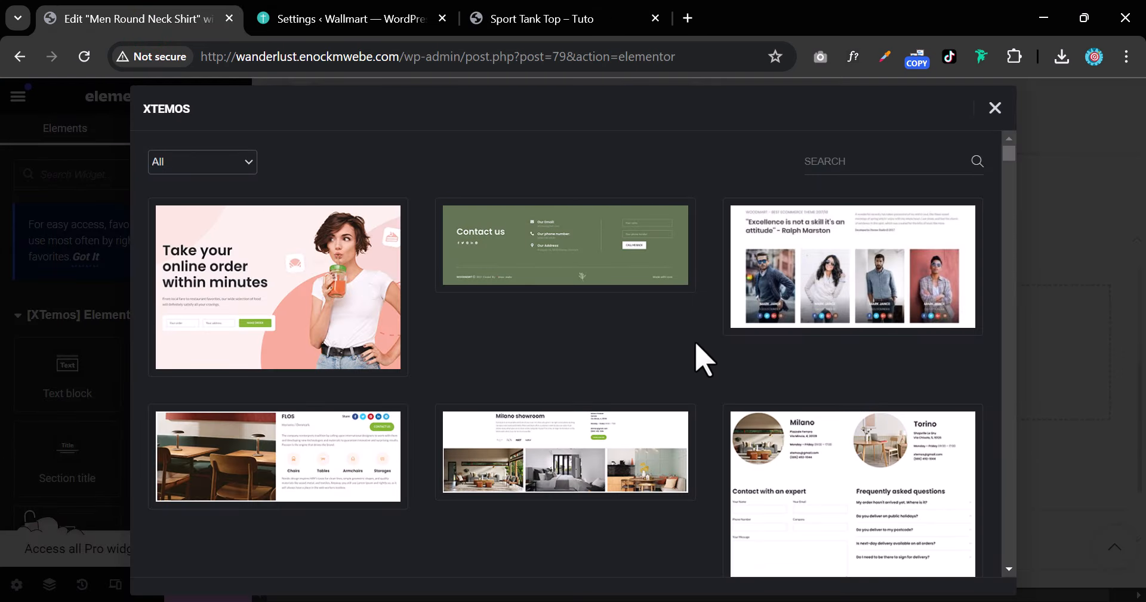
scroll(356, 294, "down", 10)
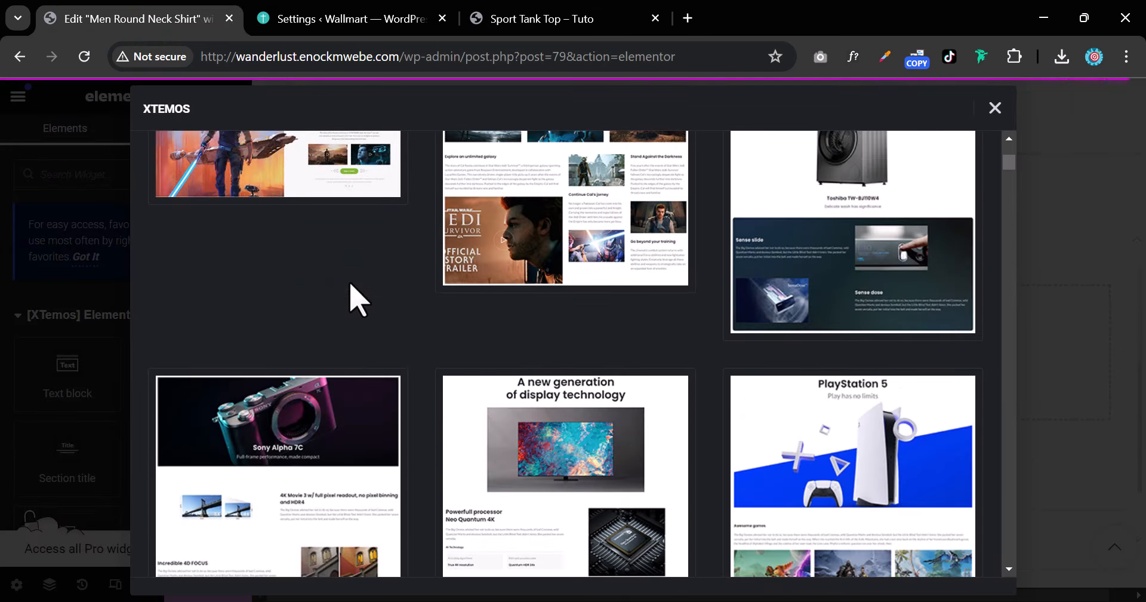
scroll(358, 299, "down", 4)
scroll(358, 301, "down", 5)
scroll(358, 304, "up", 3)
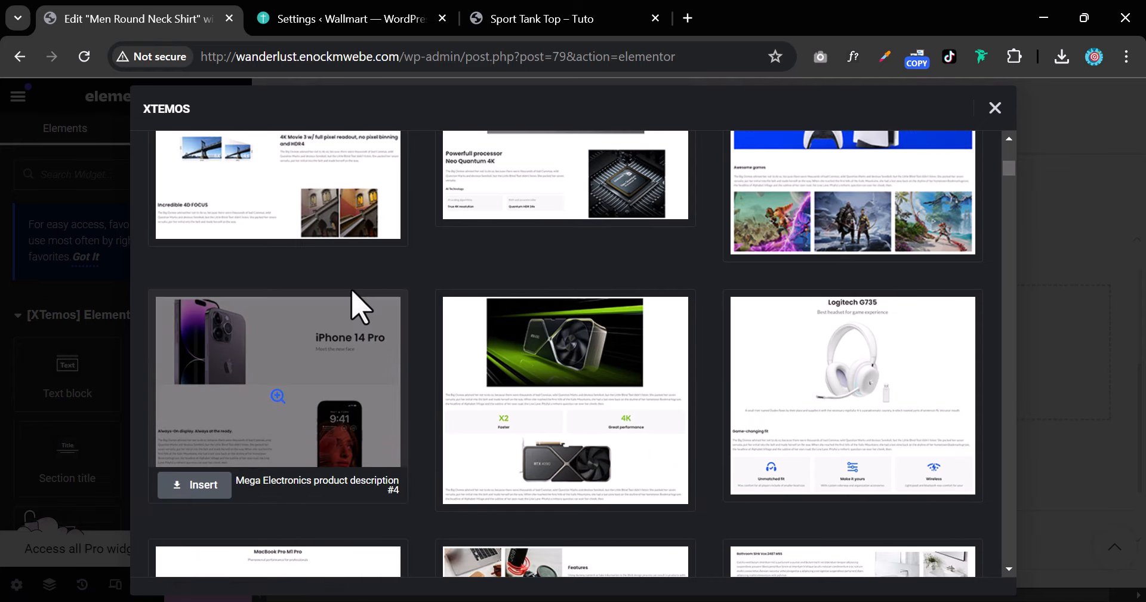
scroll(358, 302, "up", 15)
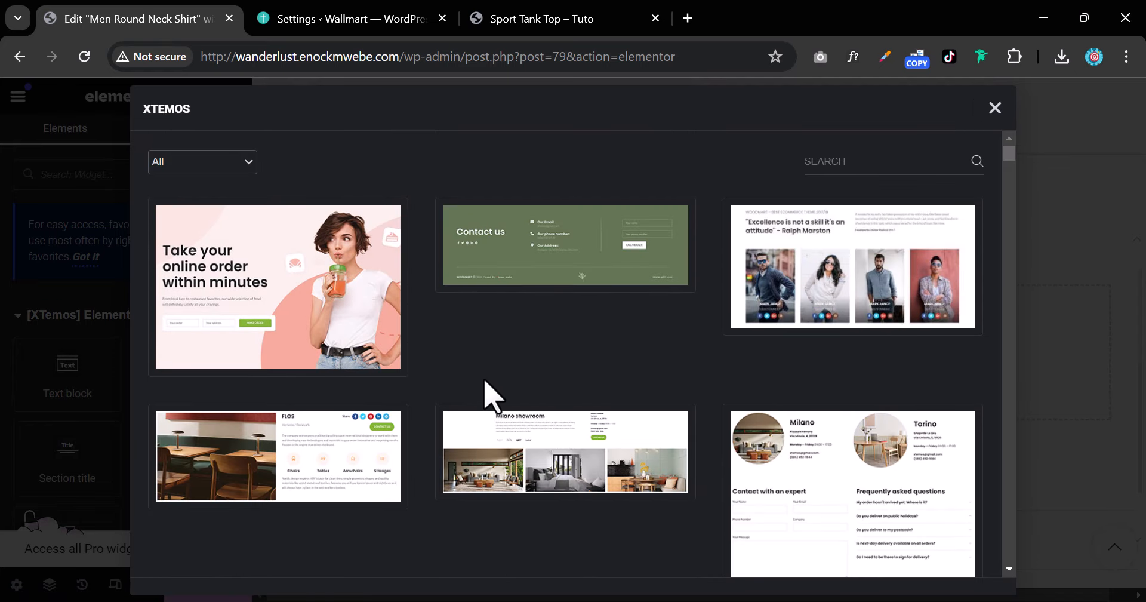
left_click(221, 170)
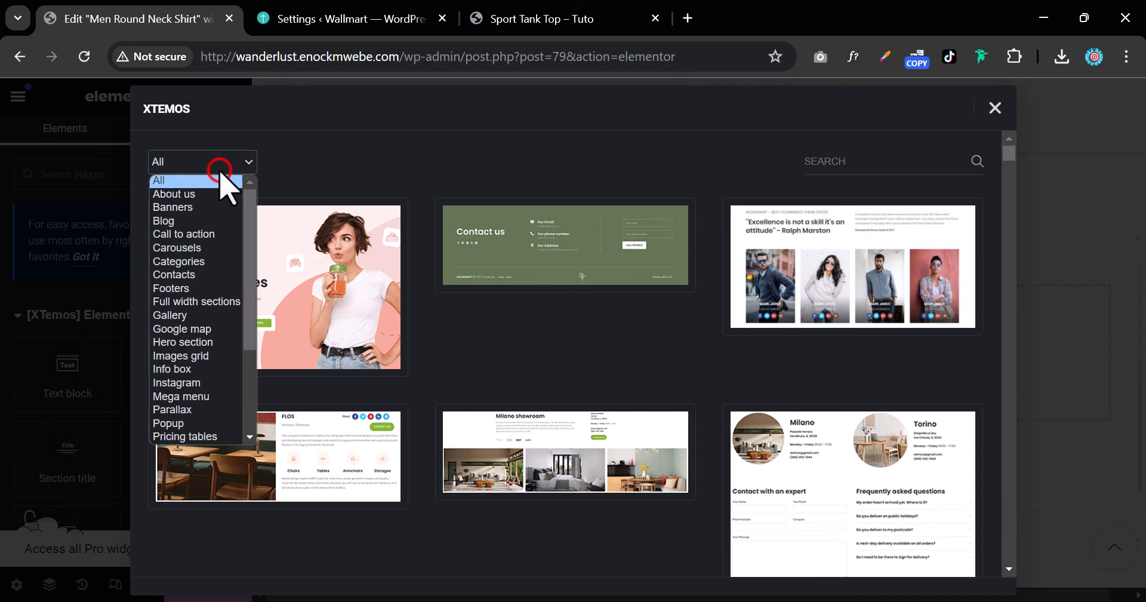
scroll(226, 353, "down", 3)
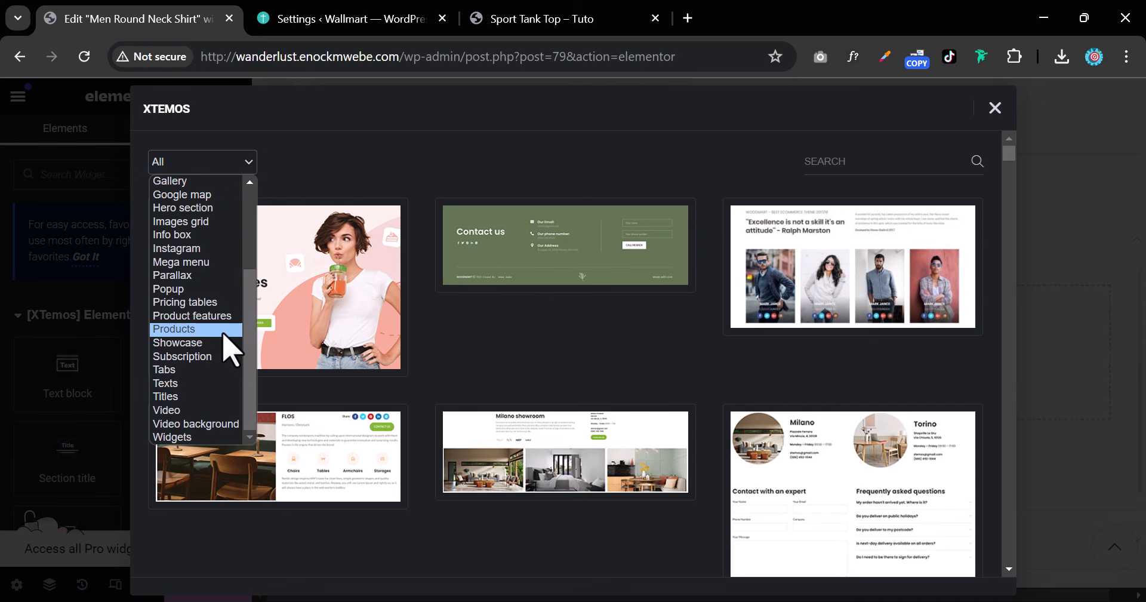
left_click(225, 342)
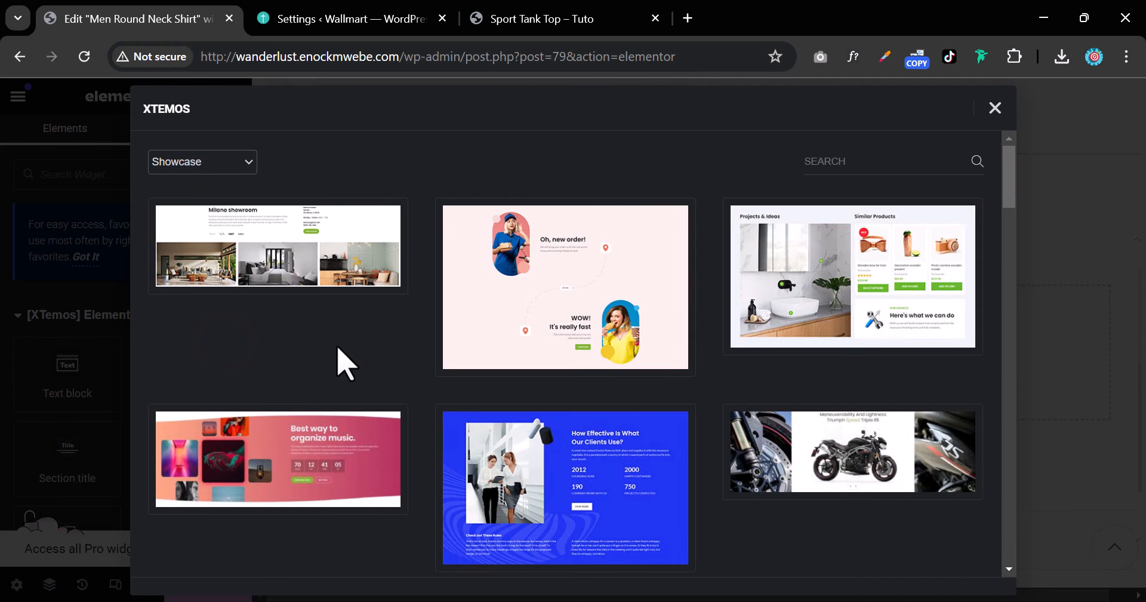
Insert the Organic promotion template from the Showcase templates into the product's Description section.
scroll(660, 353, "down", 10)
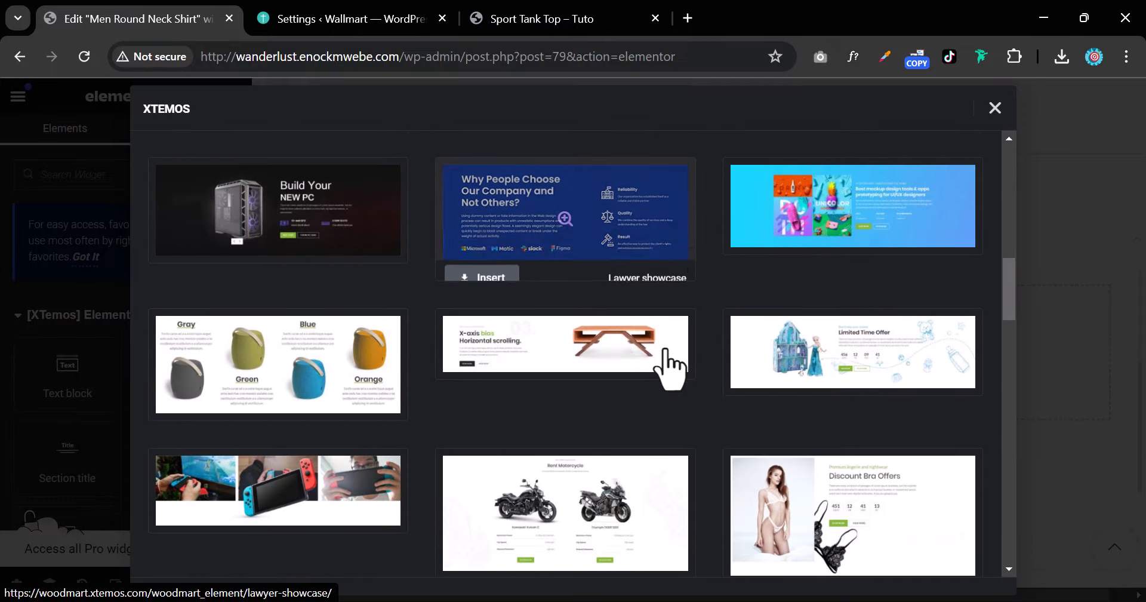
scroll(668, 367, "down", 8)
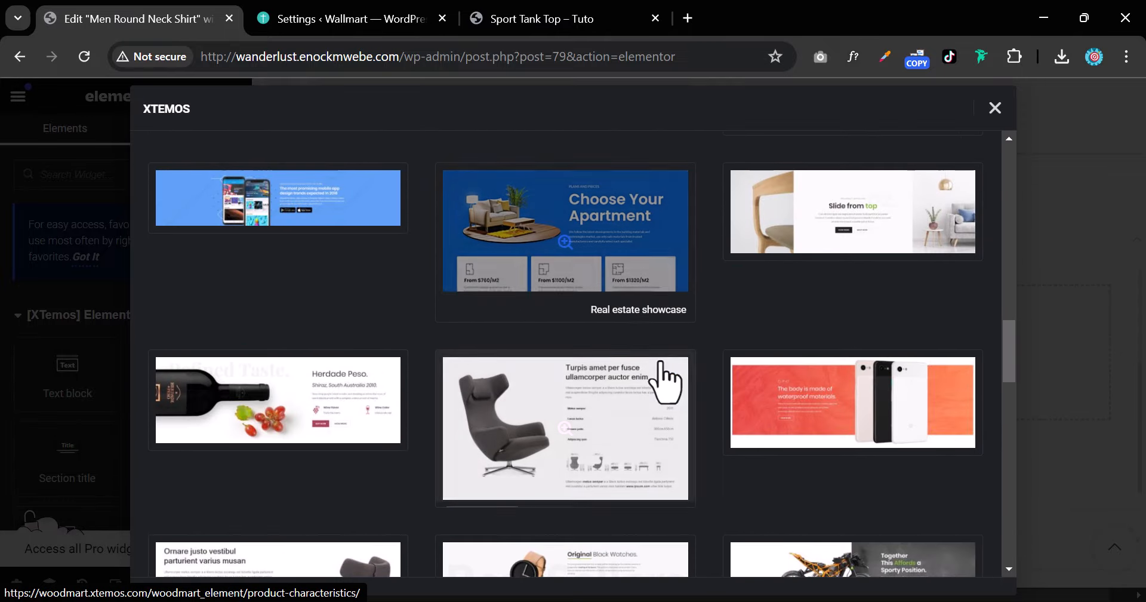
scroll(666, 379, "down", 3)
scroll(883, 361, "down", 3)
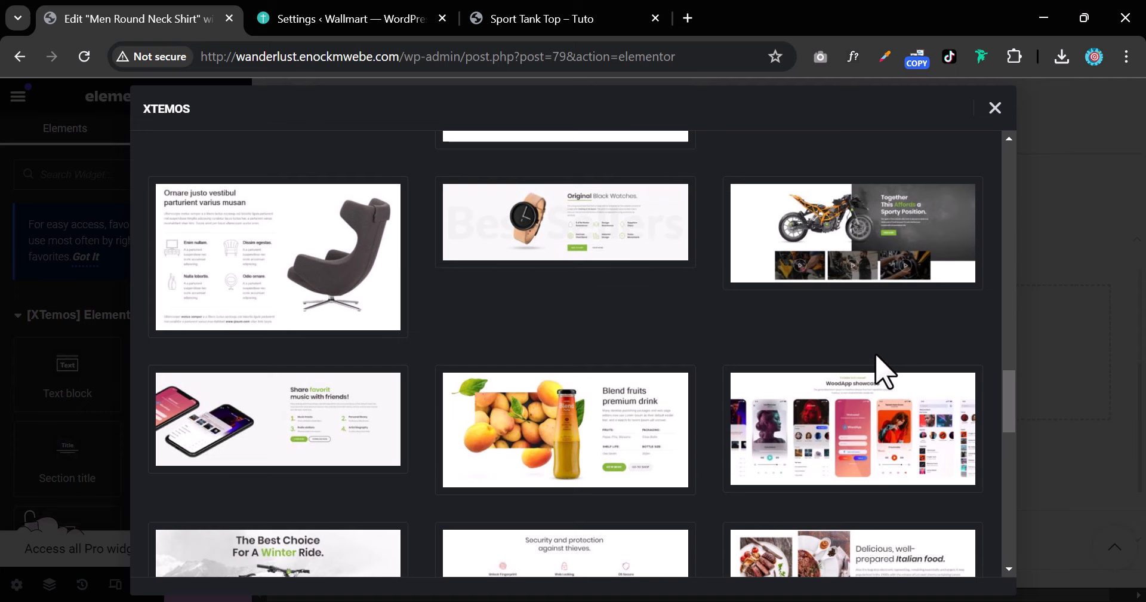
scroll(883, 369, "down", 3)
scroll(876, 357, "down", 3)
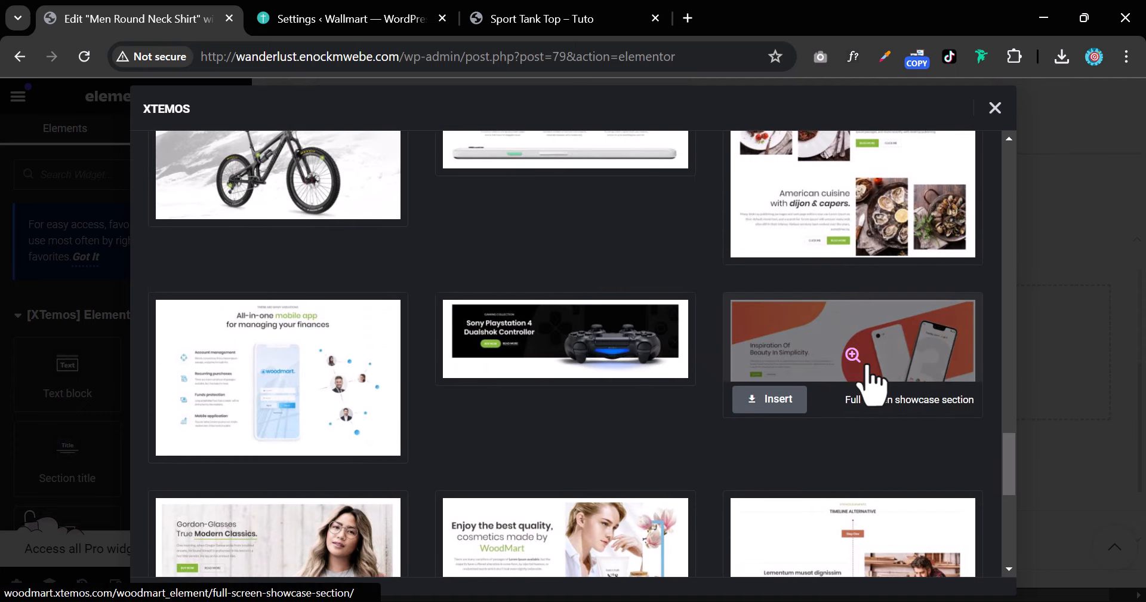
scroll(836, 380, "up", 1)
scroll(686, 358, "up", 1)
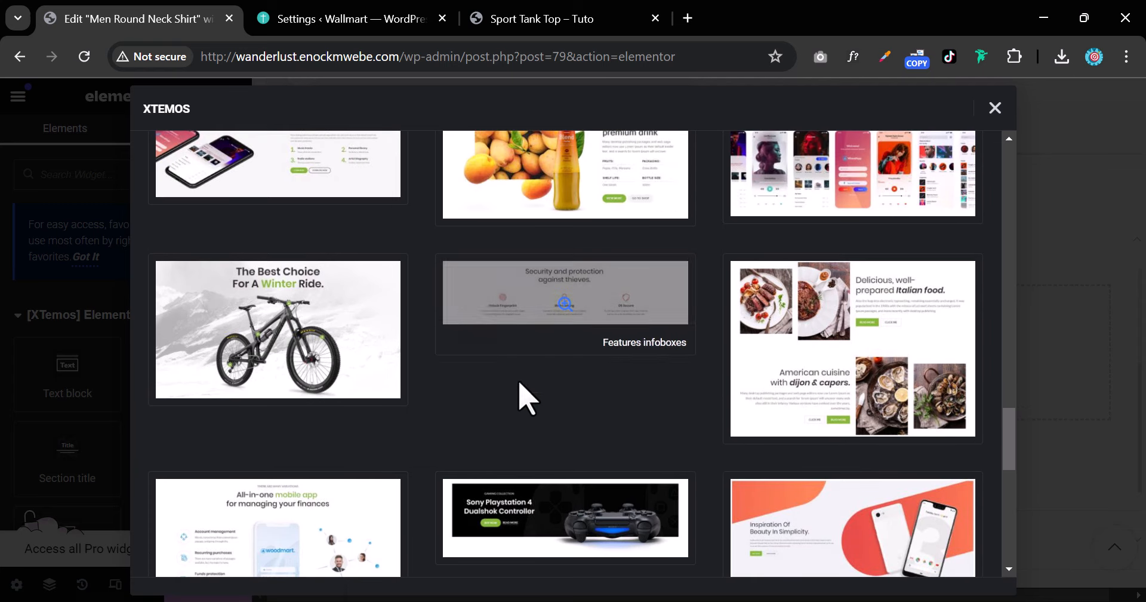
scroll(512, 359, "up", 1)
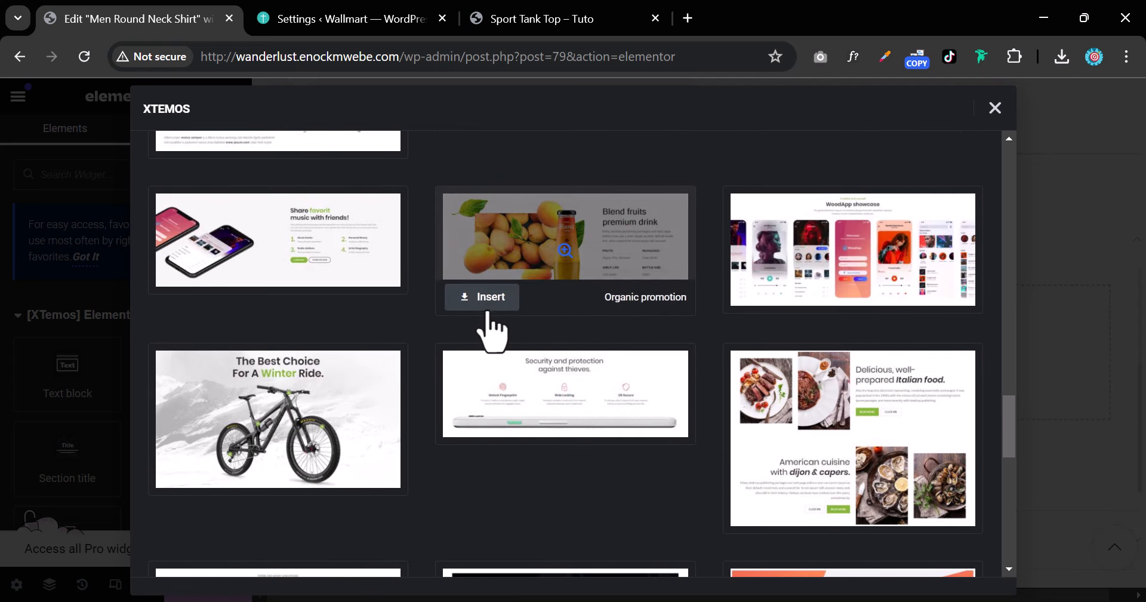
left_click(486, 297)
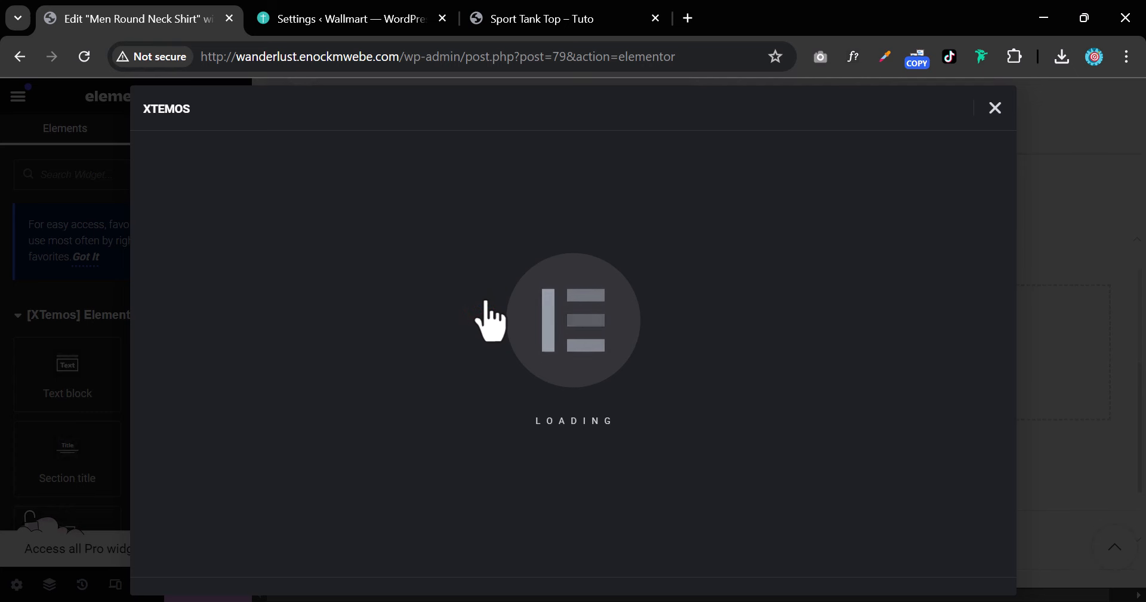
Zoom the page out and examine the inserted Organic promotion layout in the product's Description section.
scroll(506, 297, "down", 5)
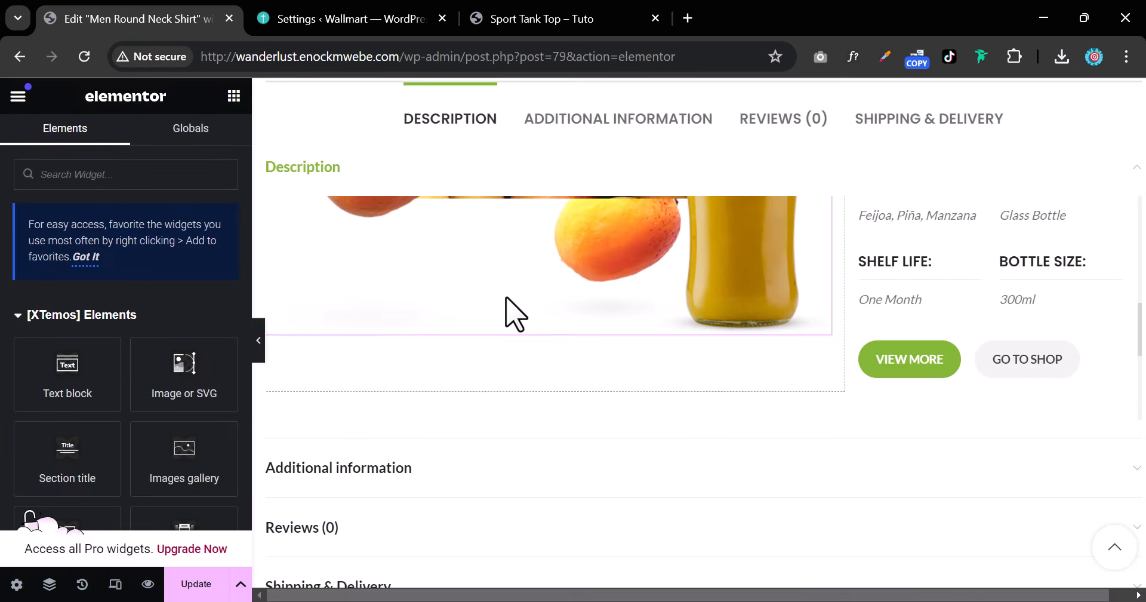
key("ctrl+minus")
key("ctrl+minus")
scroll(510, 310, "down", 2)
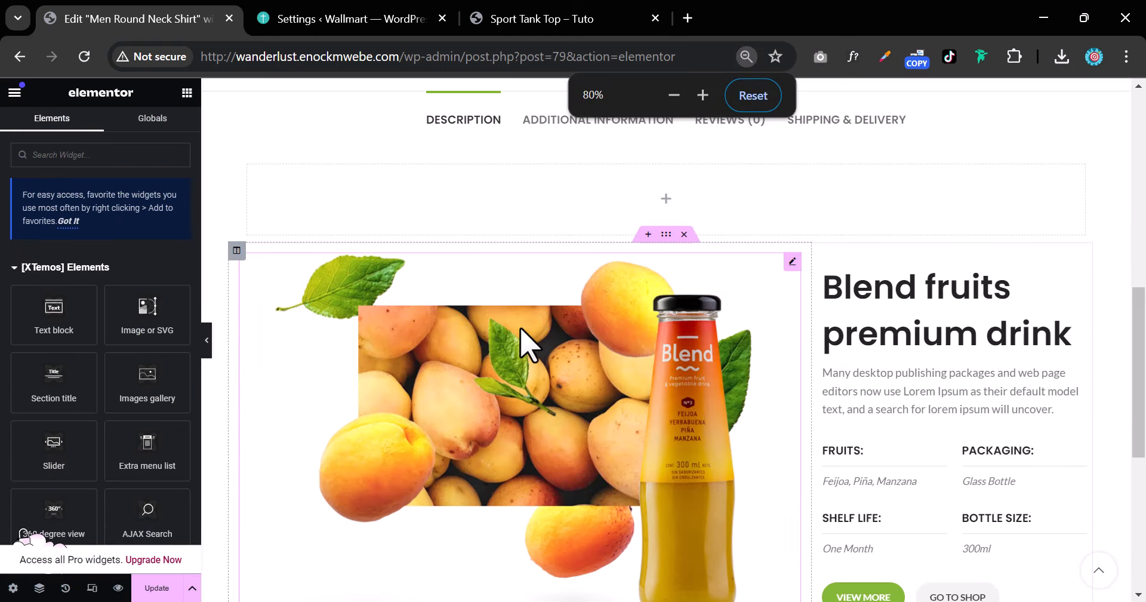
key("ctrl+minus")
scroll(538, 350, "down", 3)
scroll(538, 358, "down", 3)
scroll(537, 358, "up", 6)
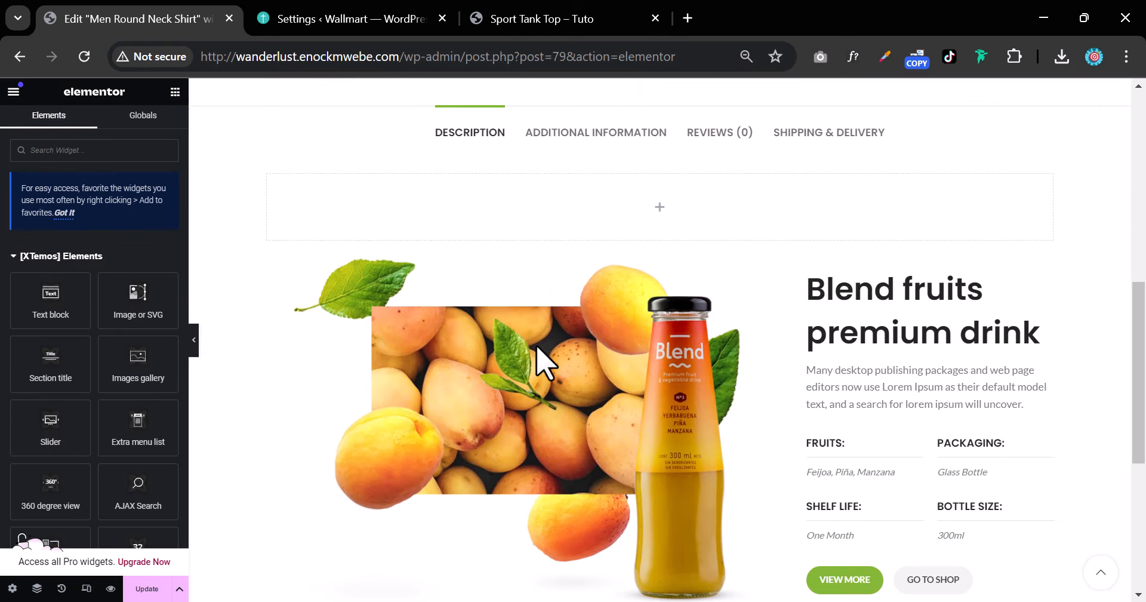
Replace the template's fruit and bottle image with 1-1.jpg, the red shirt photo, from the media library.
left_click(542, 387)
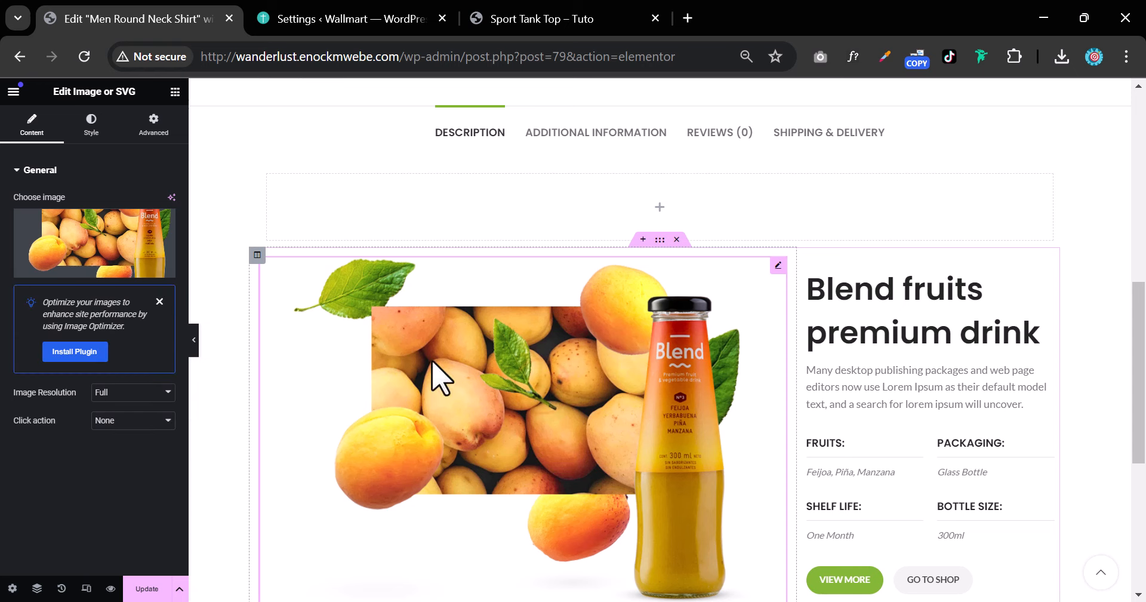
left_click(96, 233)
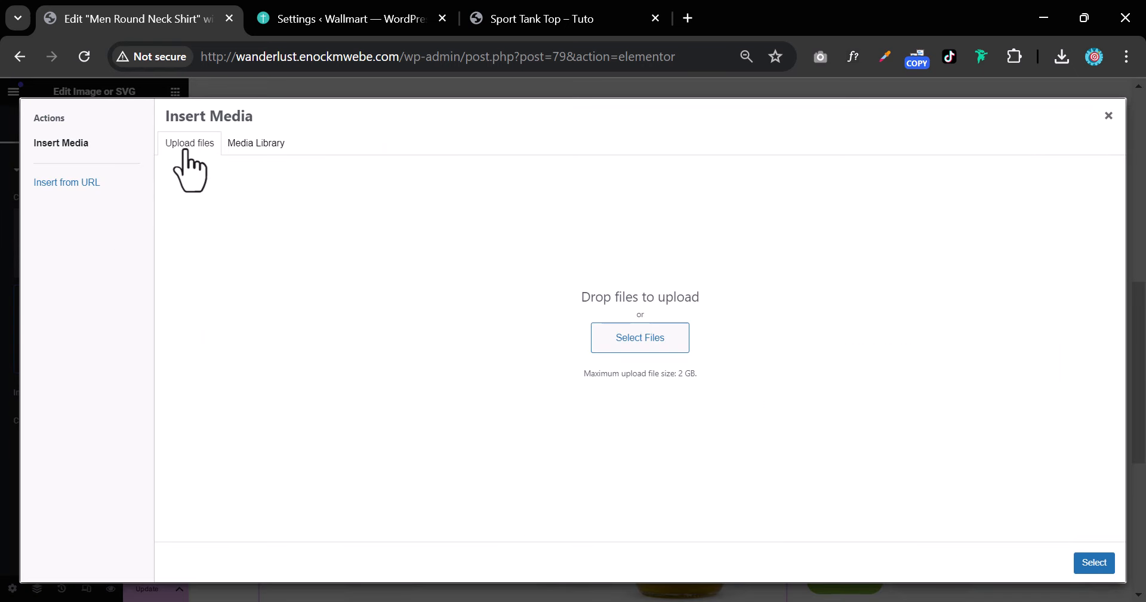
left_click(237, 144)
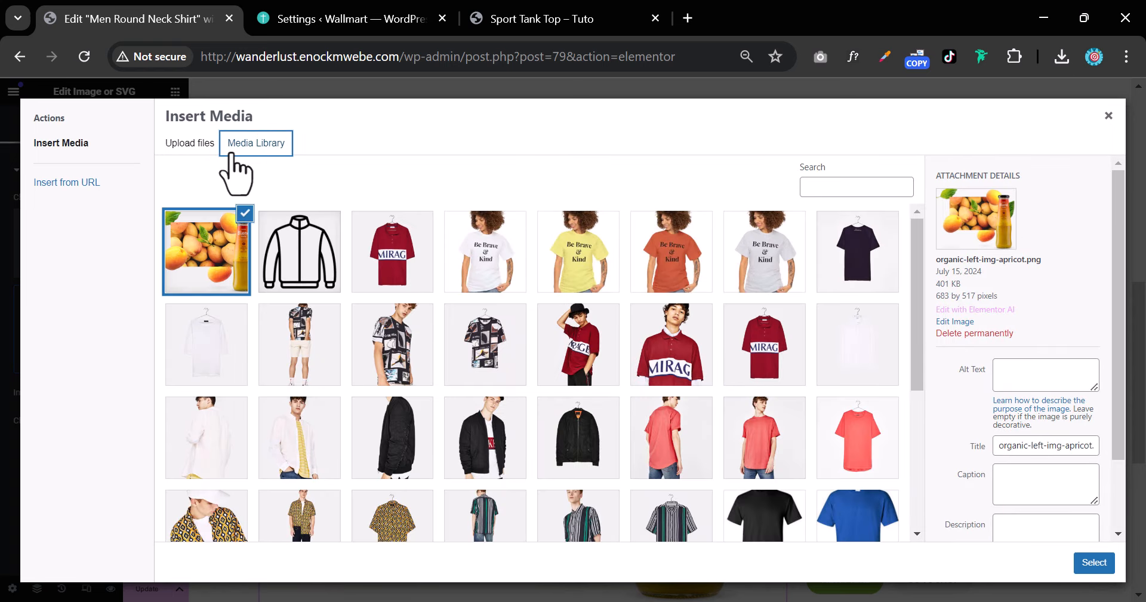
left_click(681, 354)
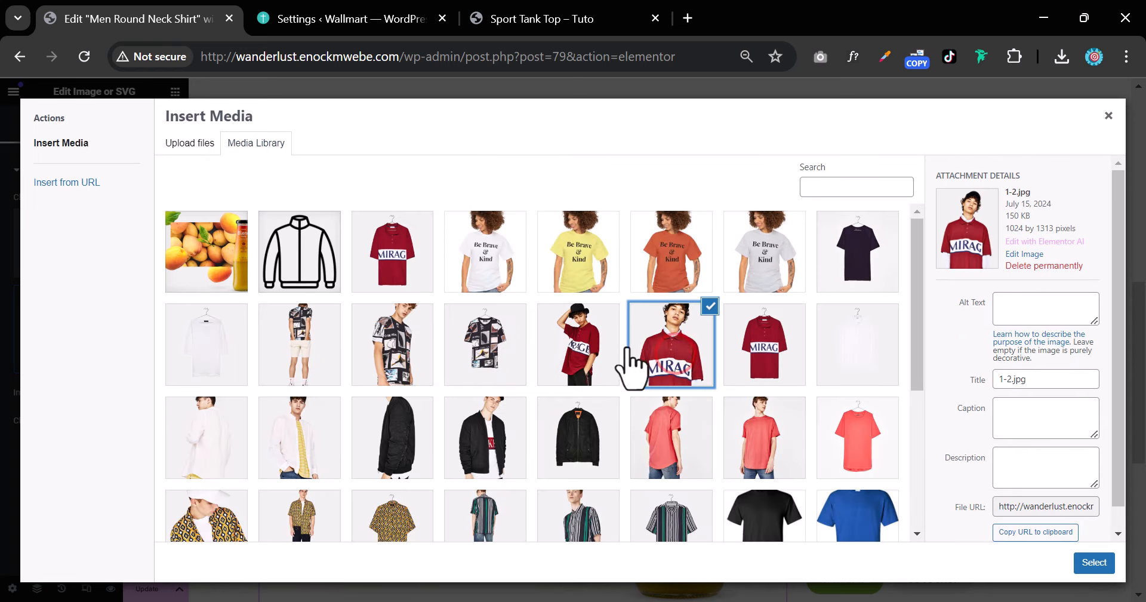
left_click(603, 358)
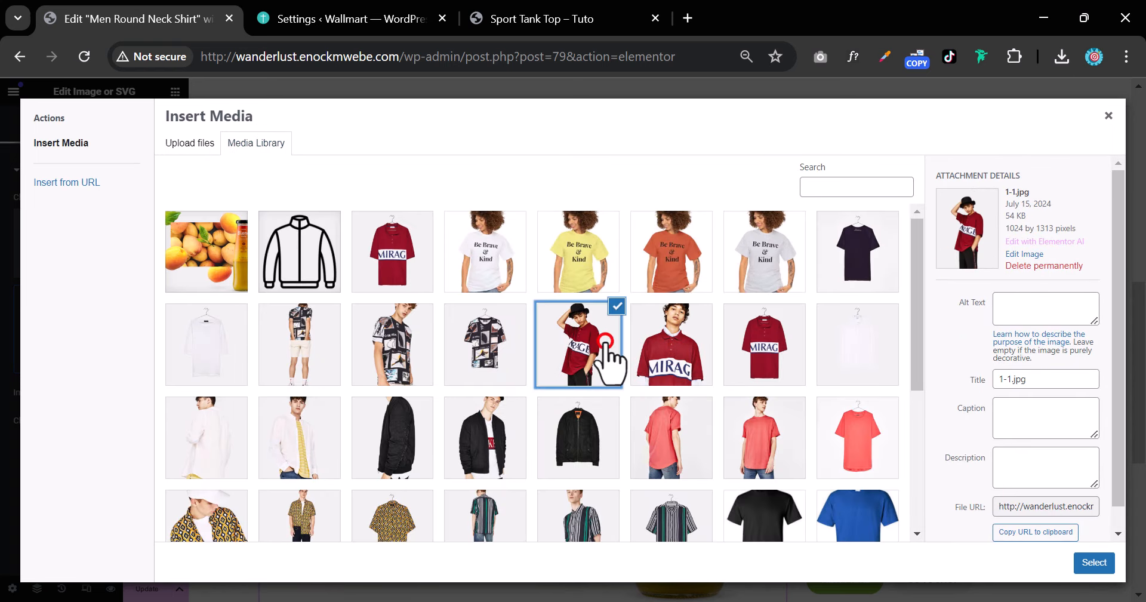
left_click(1094, 564)
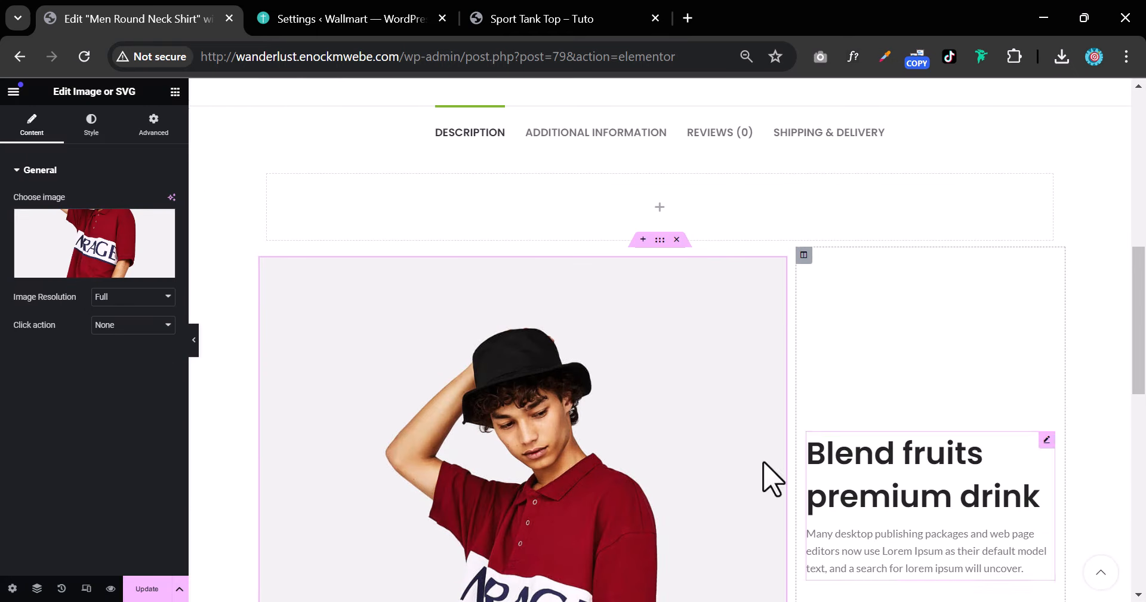
Replace the Blend fruits premium drink heading with Best Cotton Tees.
scroll(660, 427, "down", 10)
scroll(661, 427, "up", 10)
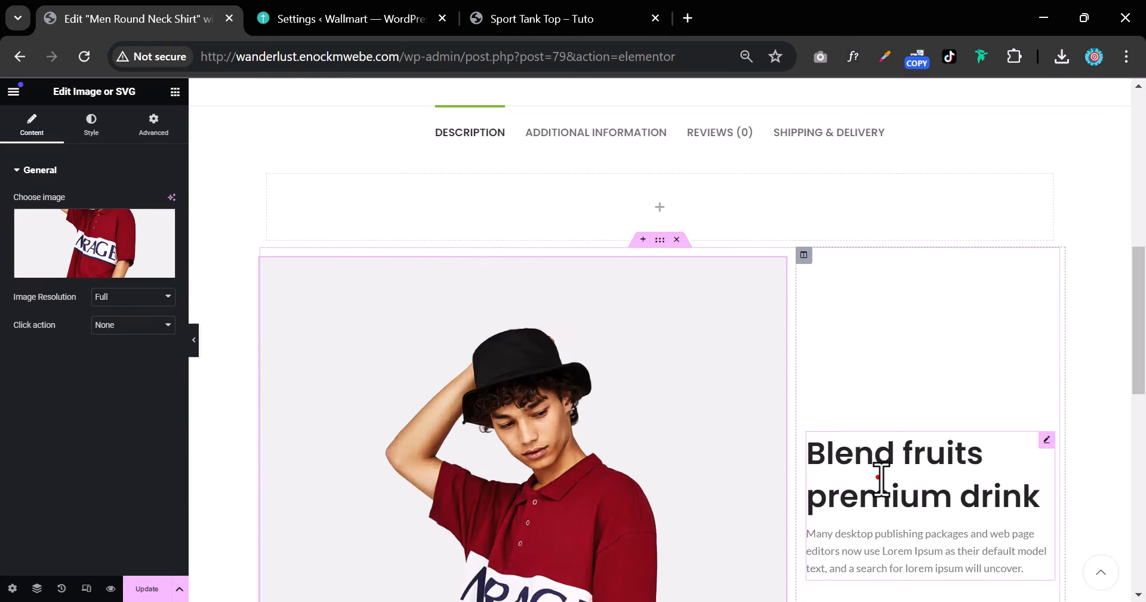
left_click(880, 477)
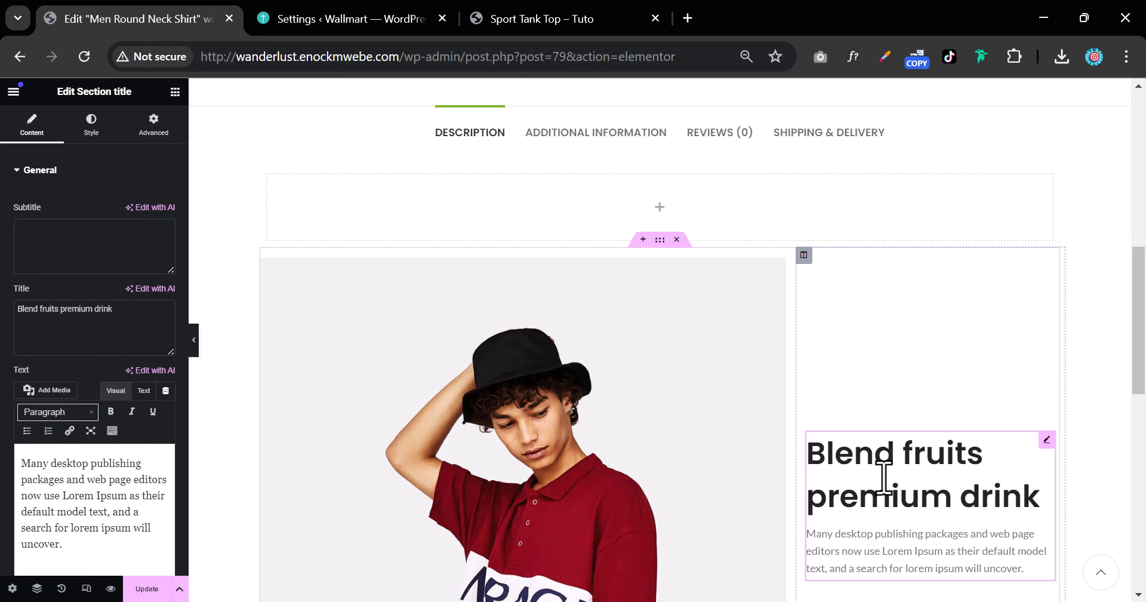
scroll(876, 460, "down", 4)
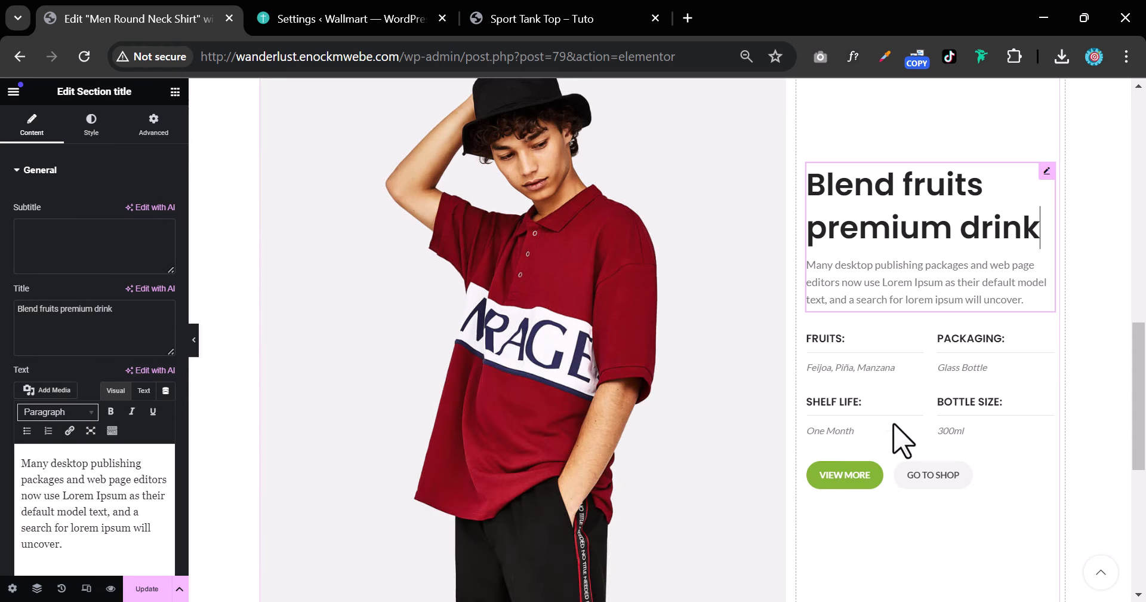
triple_click(884, 203)
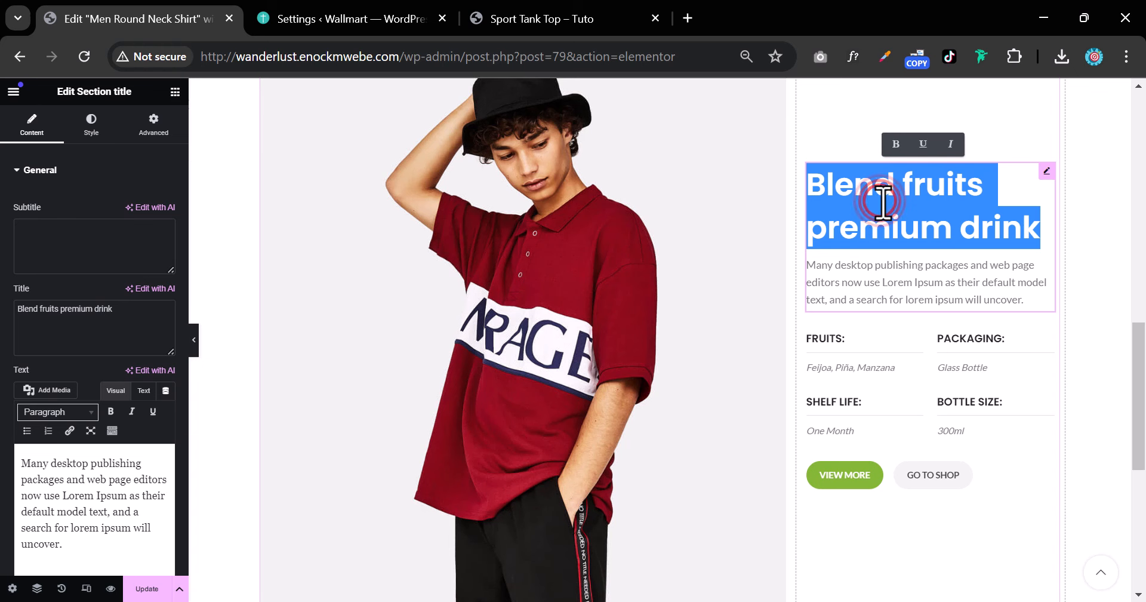
key("ctrl+plus")
key("ctrl+plus")
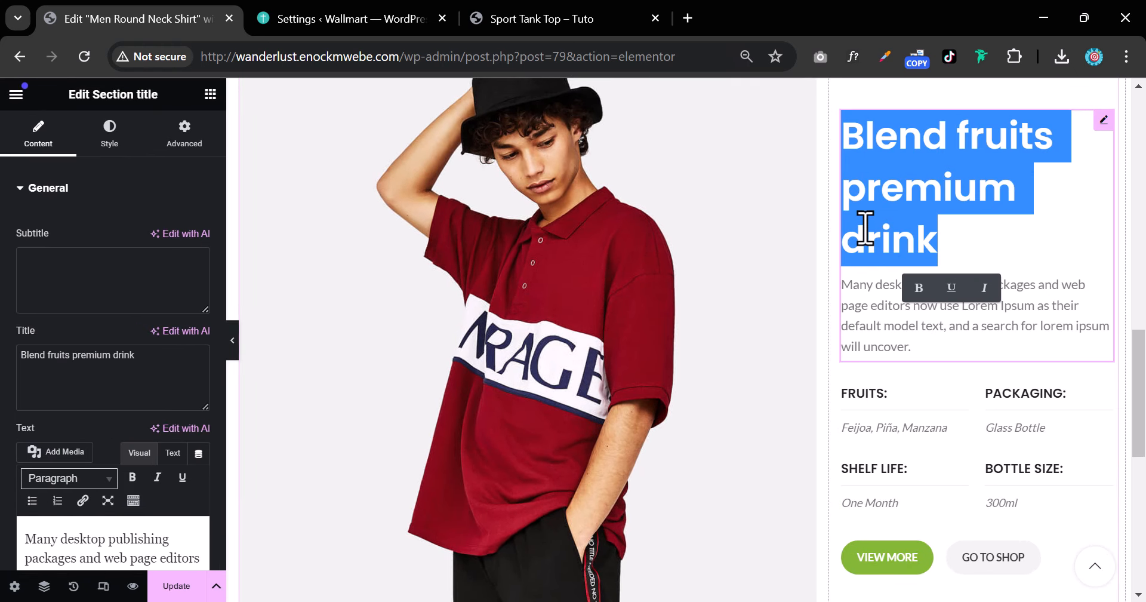
type("Best Cotton")
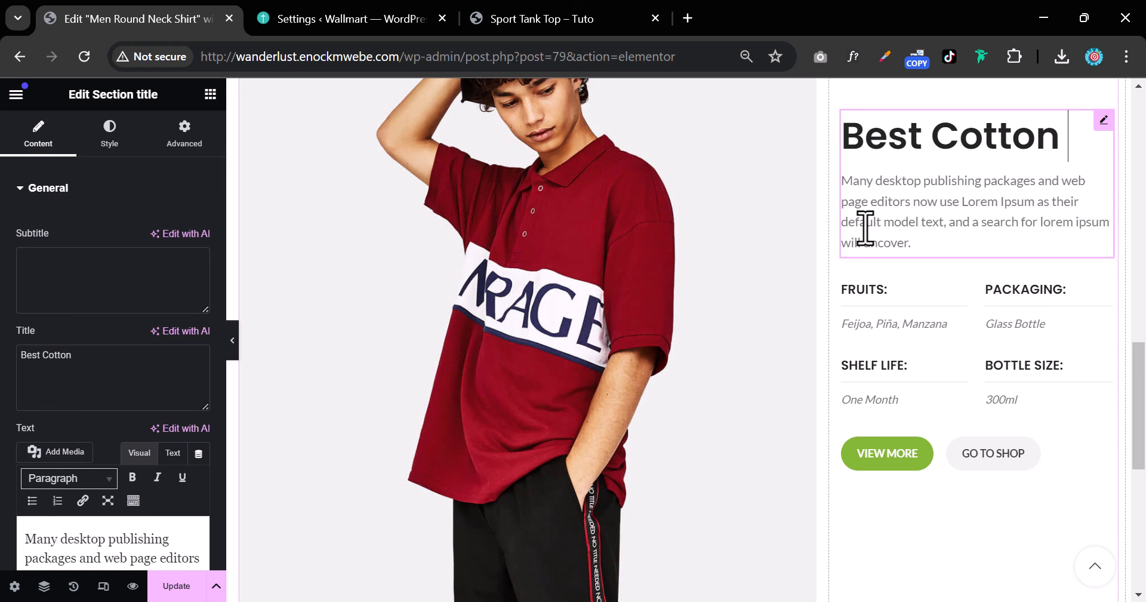
type(" Tees")
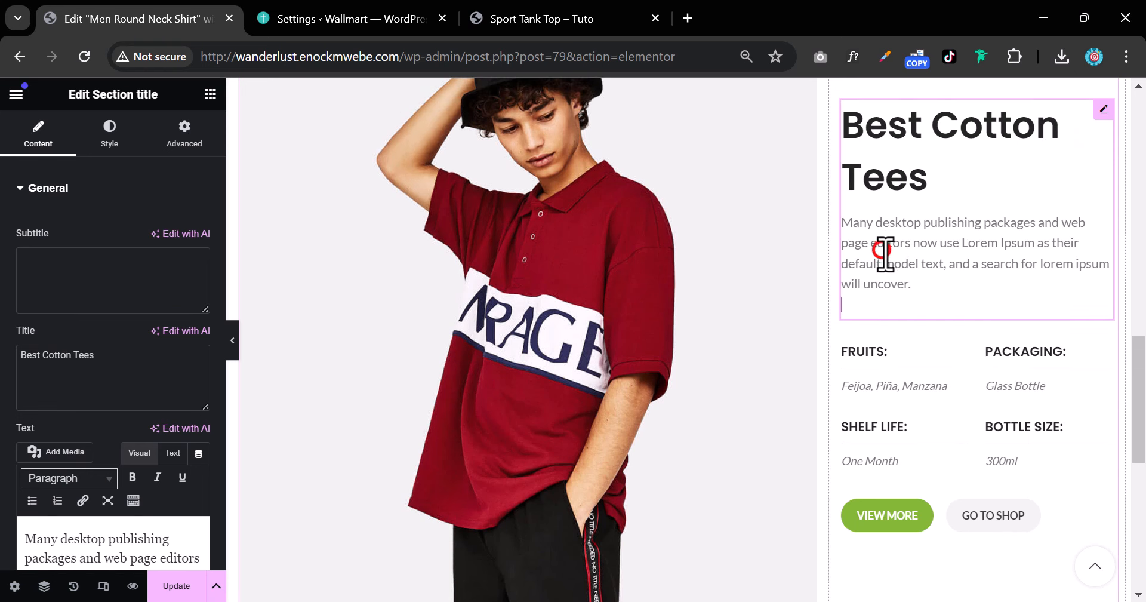
Change the FRUITS, PACKAGING and SHELF LIFE labels under the description text to SIZE:, FITTING: and CARE.
left_click(867, 350)
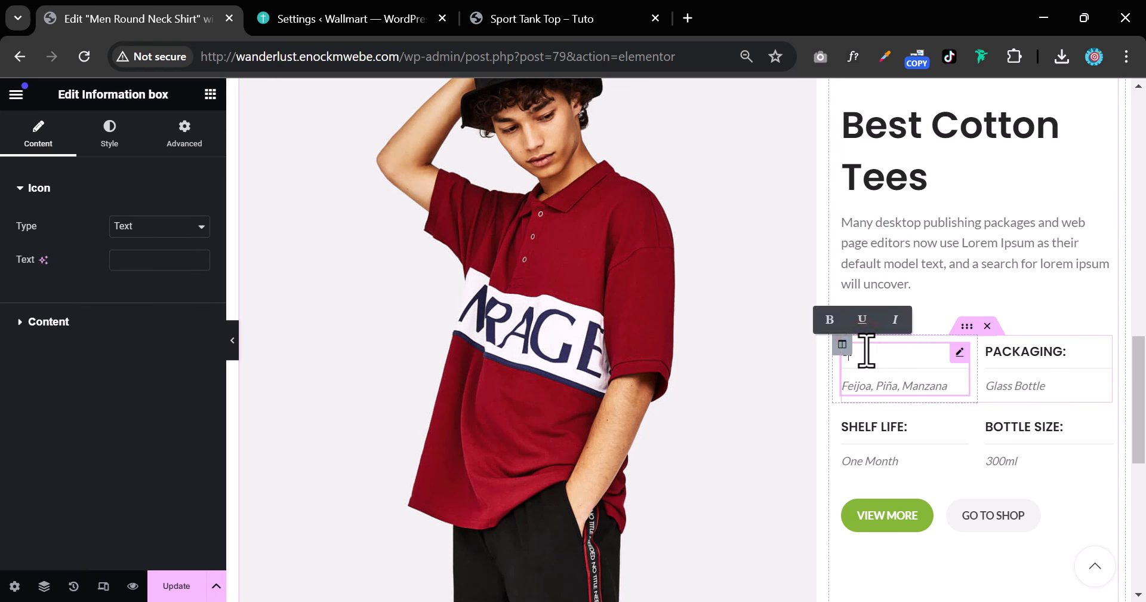
left_click(1016, 352)
double_click(1018, 351)
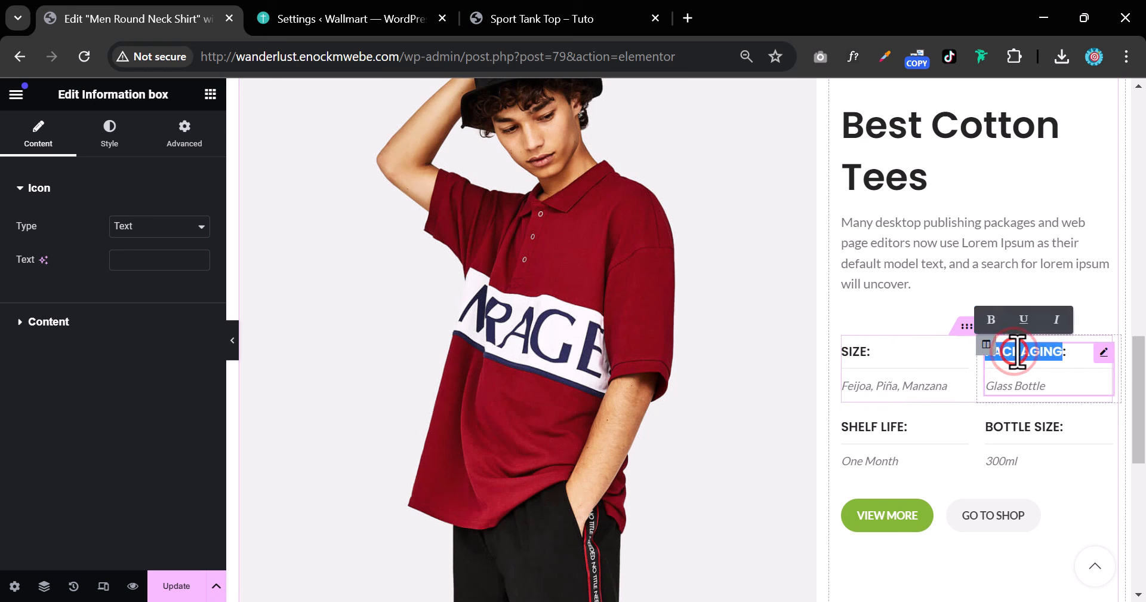
key("BackSpace")
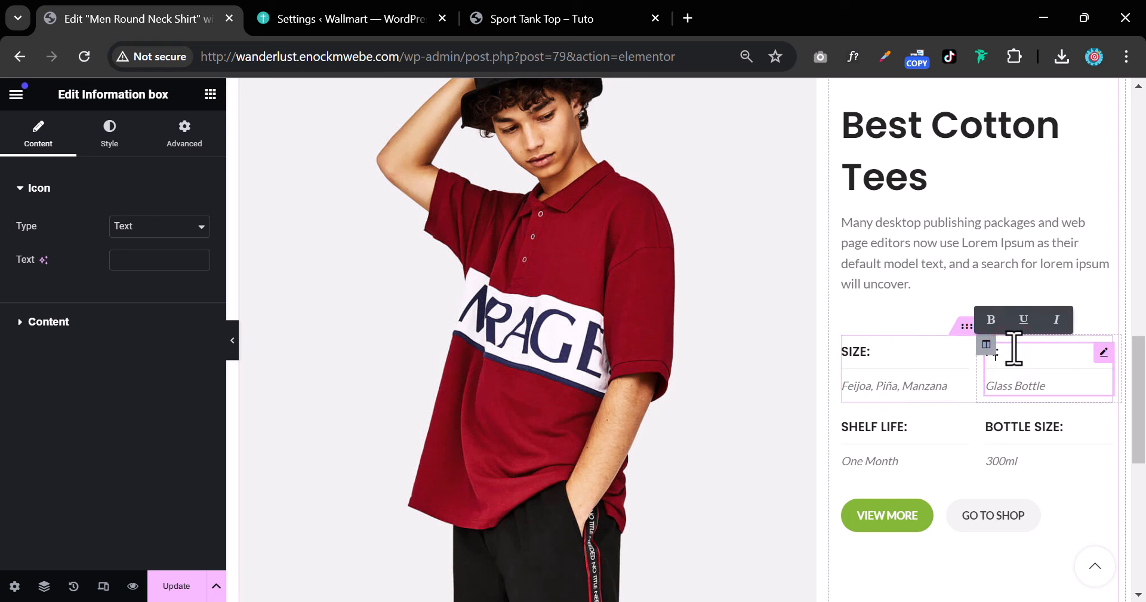
left_click(866, 425)
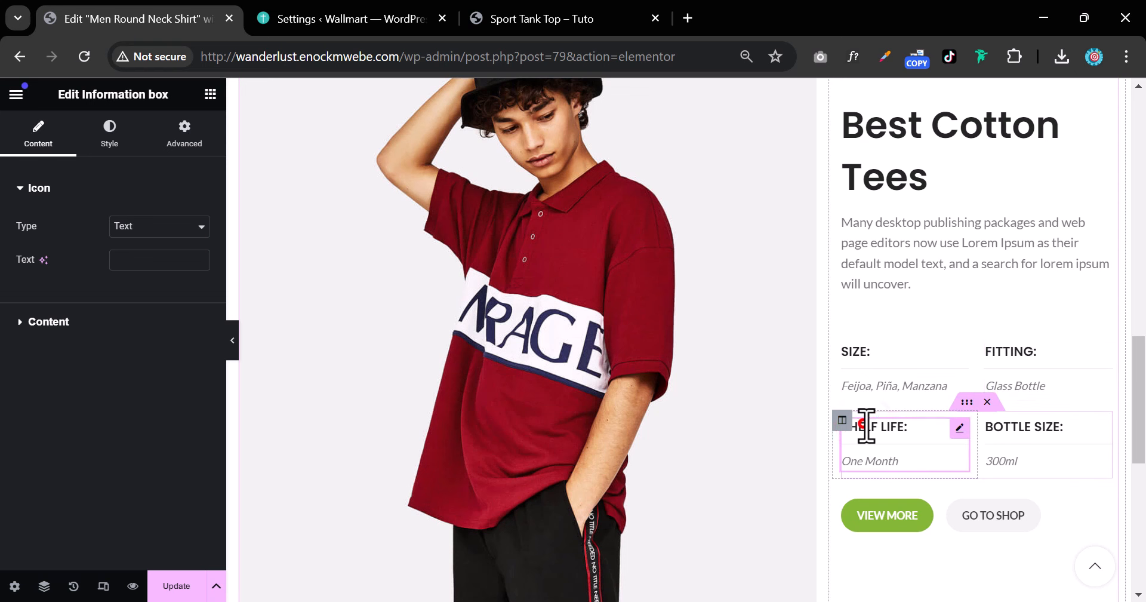
double_click(865, 426)
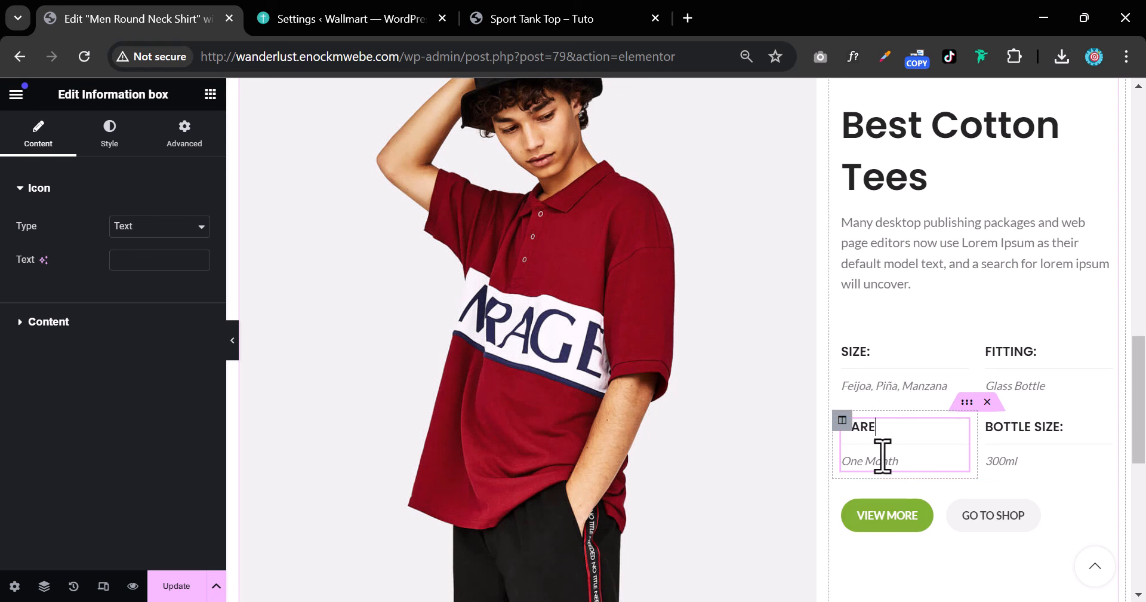
left_click(1038, 429)
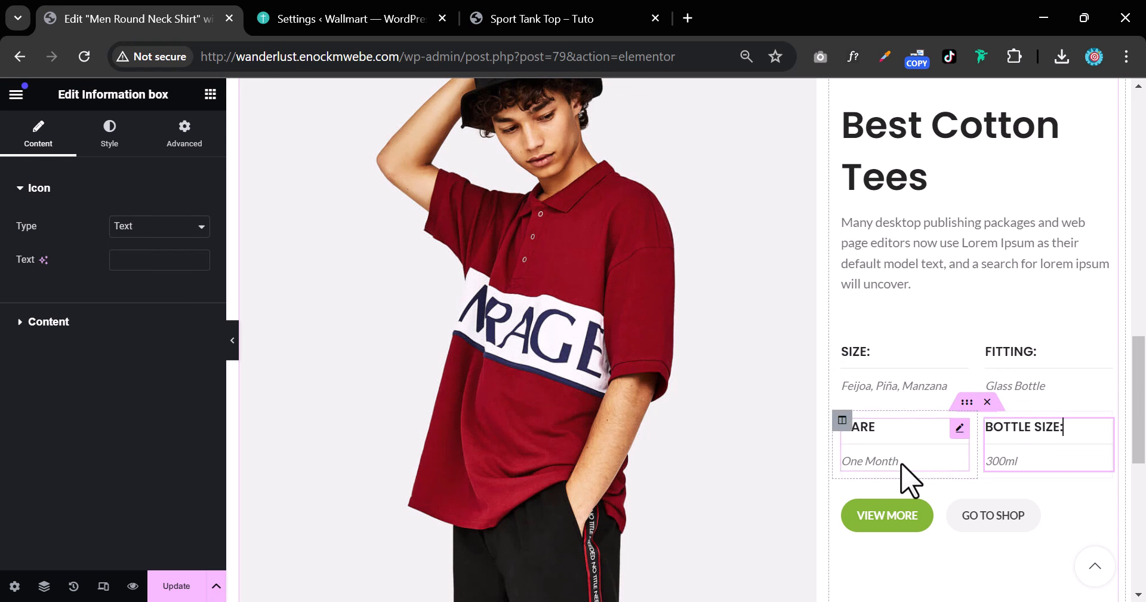
Try removing the VIEW MORE button below the product details.
right_click(889, 517)
left_click(923, 581)
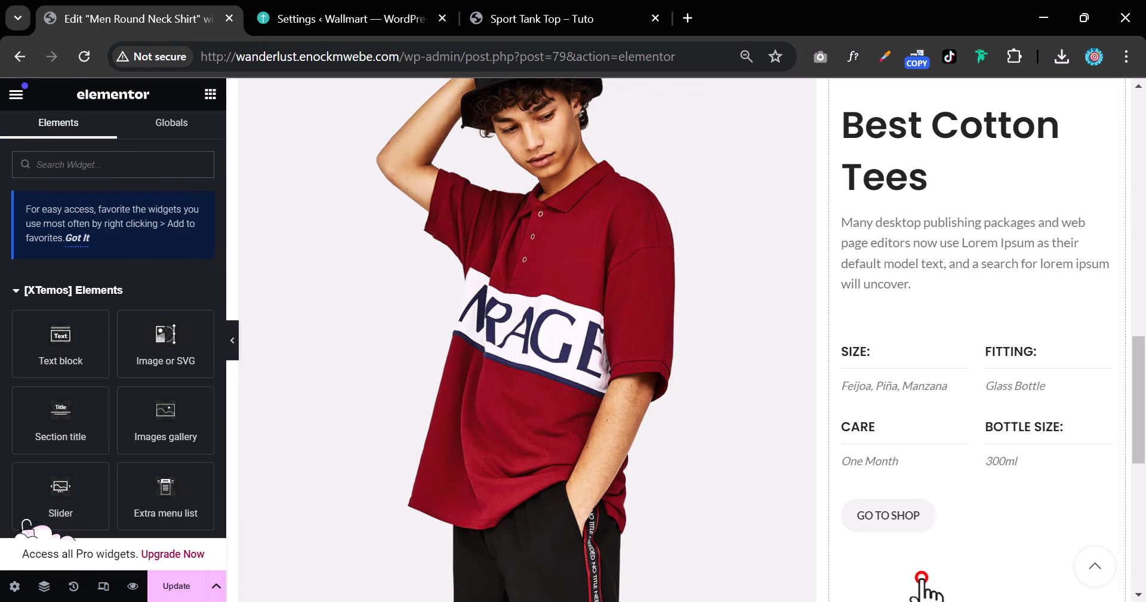
scroll(880, 294, "down", 8)
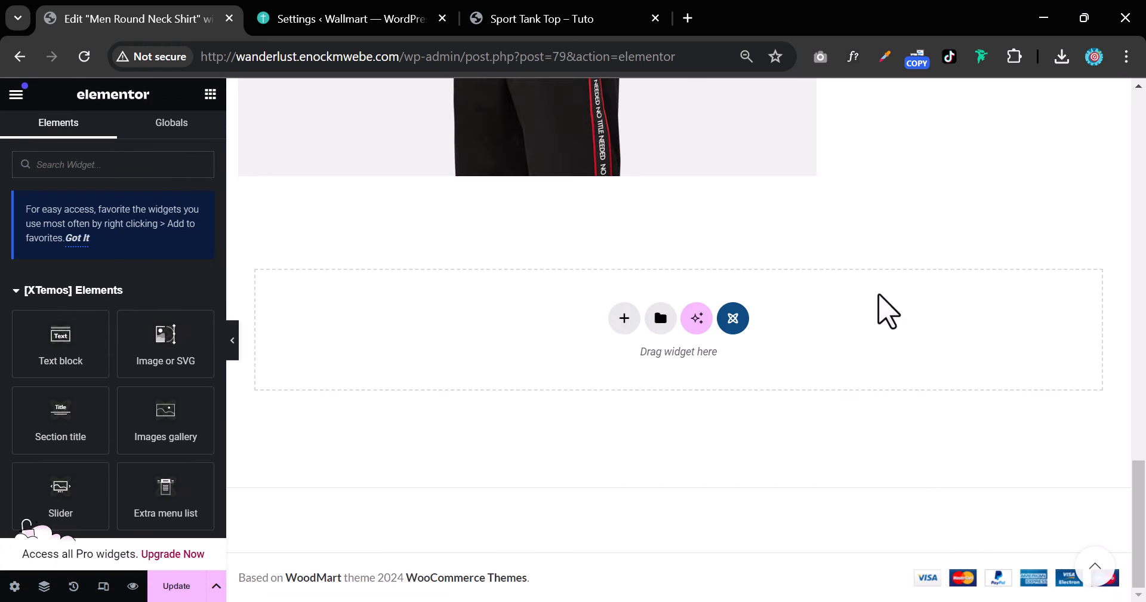
scroll(878, 294, "up", 15)
scroll(878, 294, "down", 8)
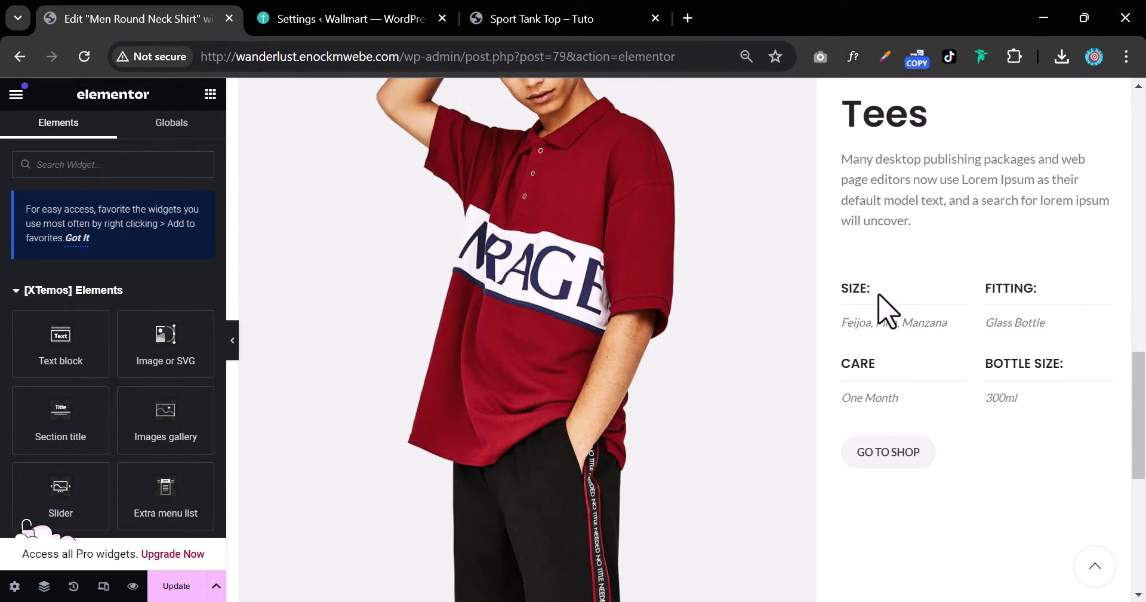
scroll(888, 310, "down", 2)
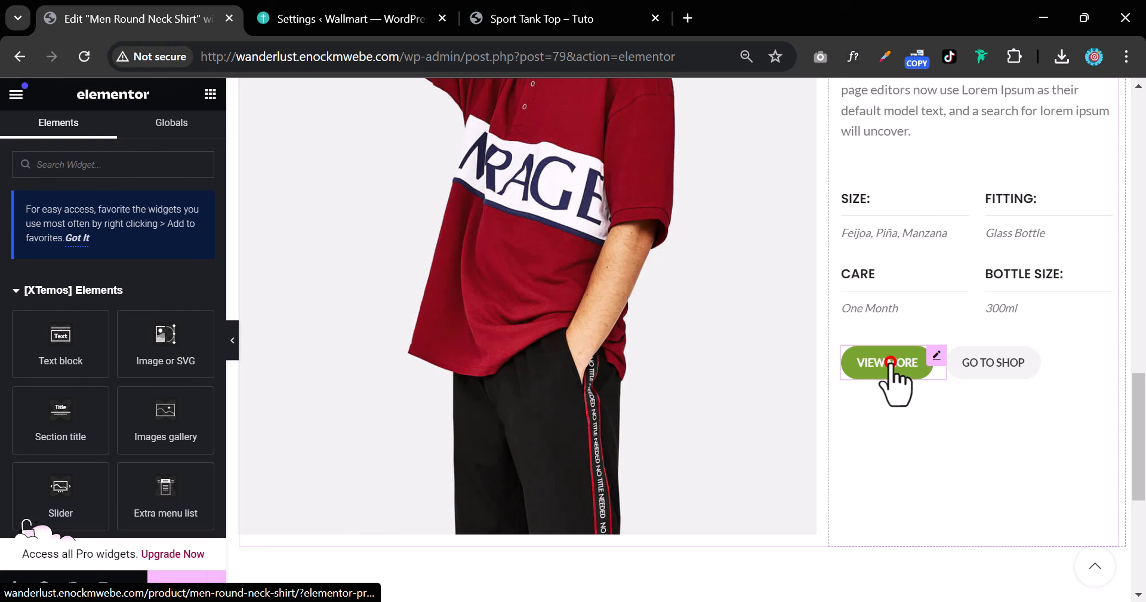
Search for Shop in the VIEW MORE button's link and link the button to the Men Round Neck Shirt product.
left_click(890, 361)
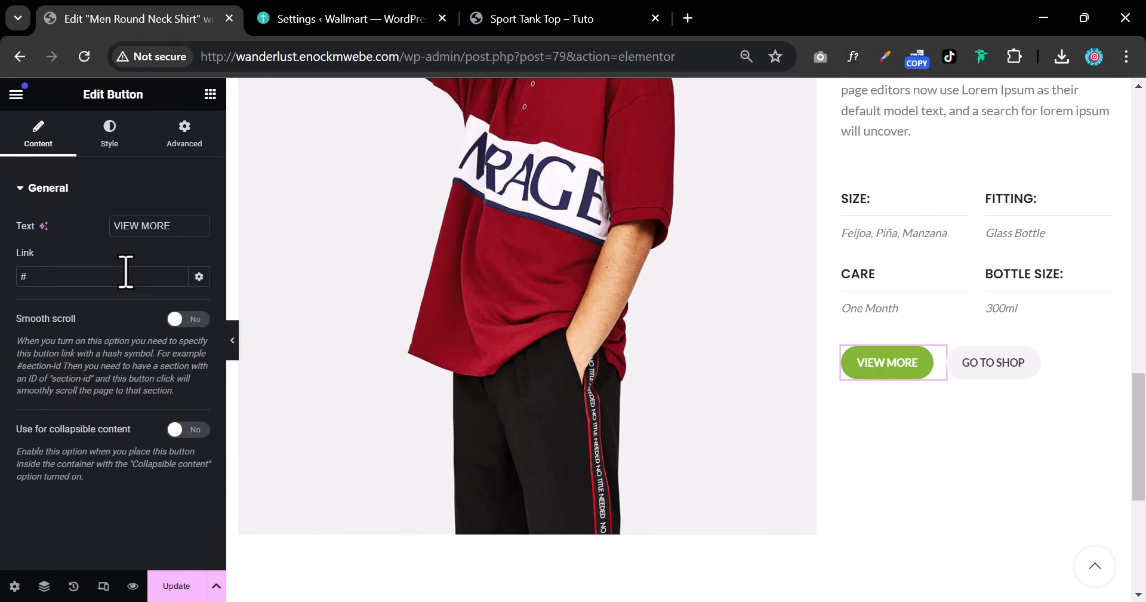
type("S")
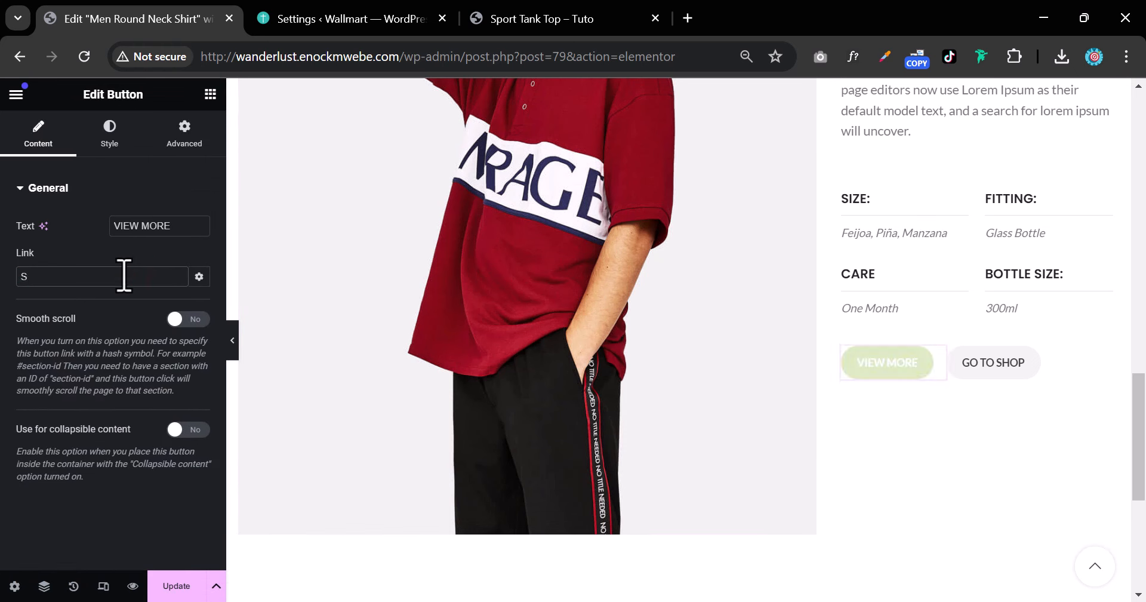
type("hop")
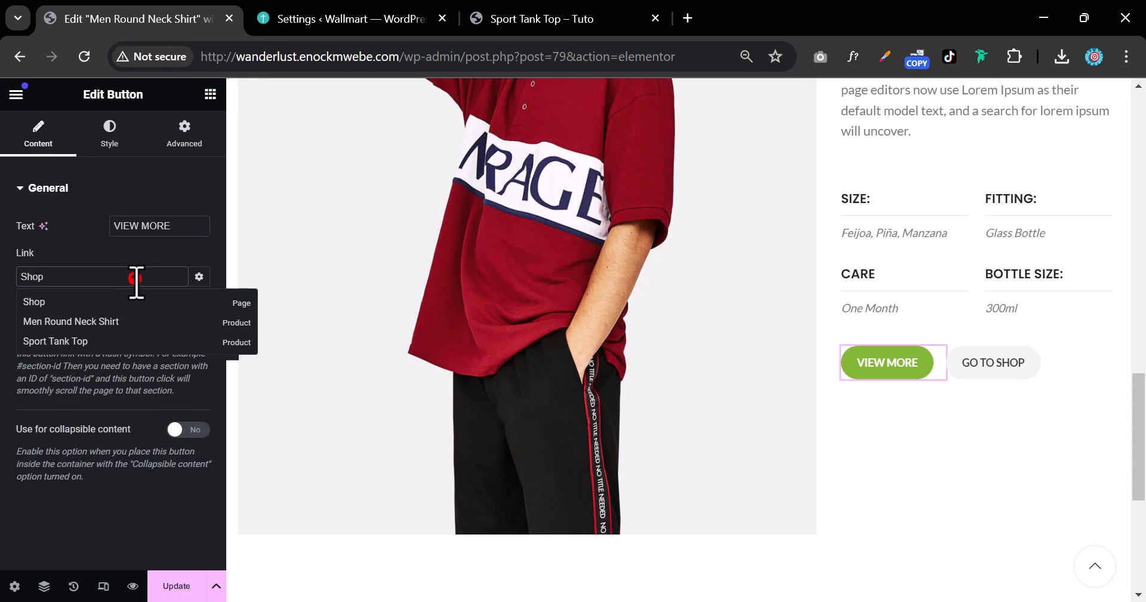
left_click(121, 325)
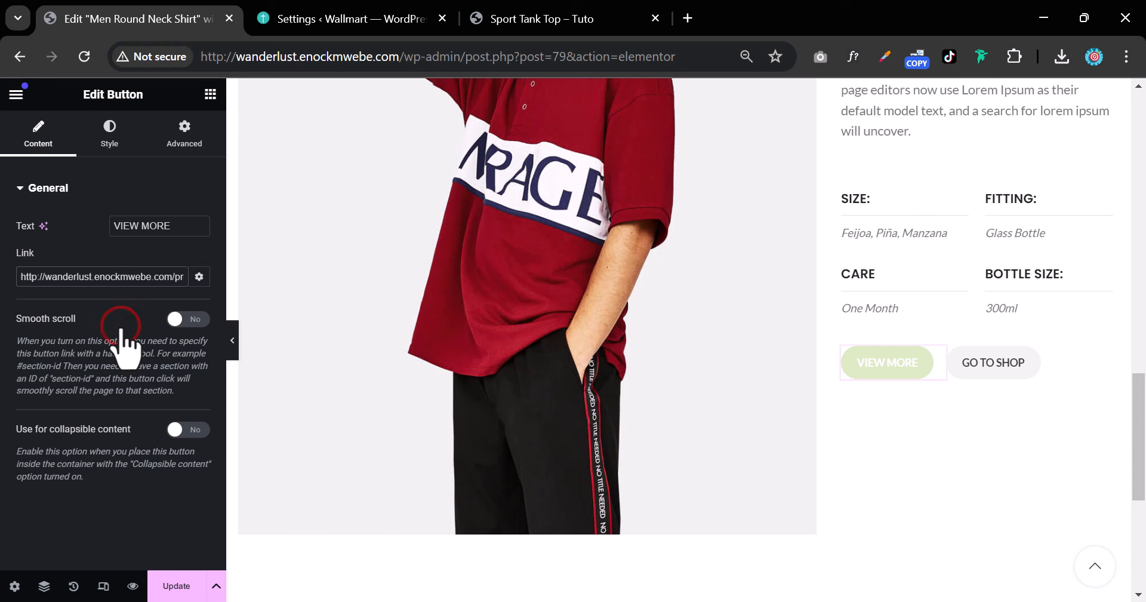
Link the GO TO SHOP button to the Shop page.
left_click(991, 371)
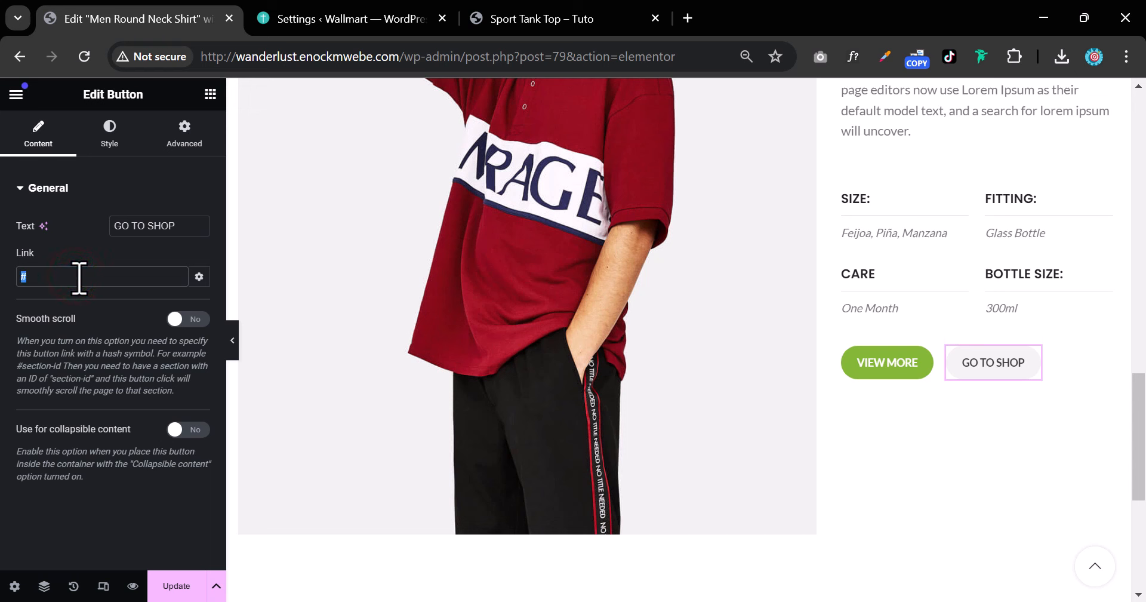
type("shop")
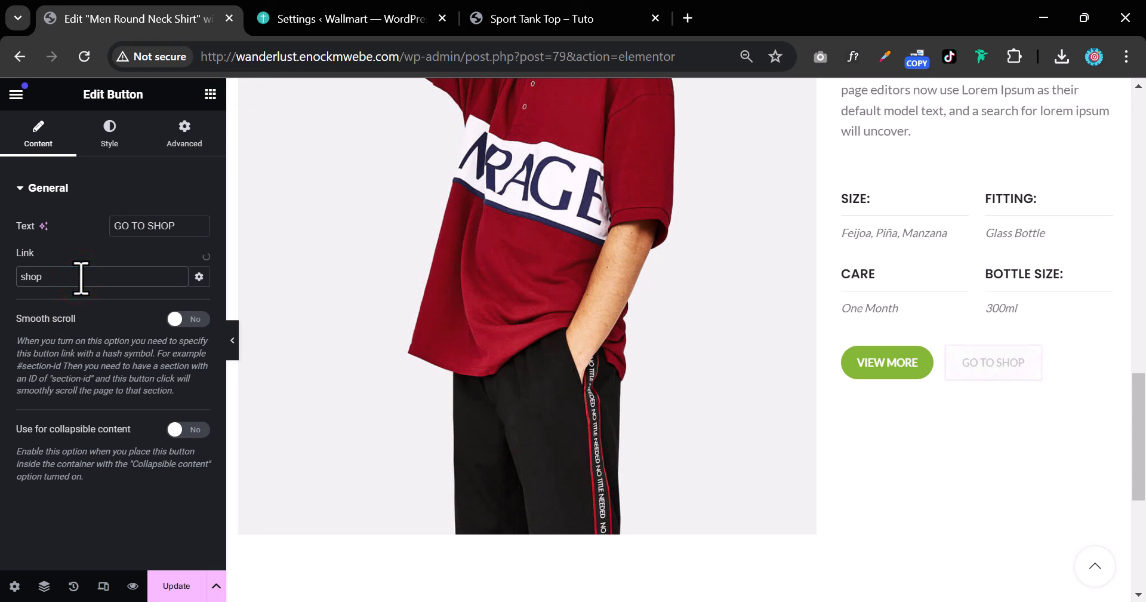
left_click(89, 300)
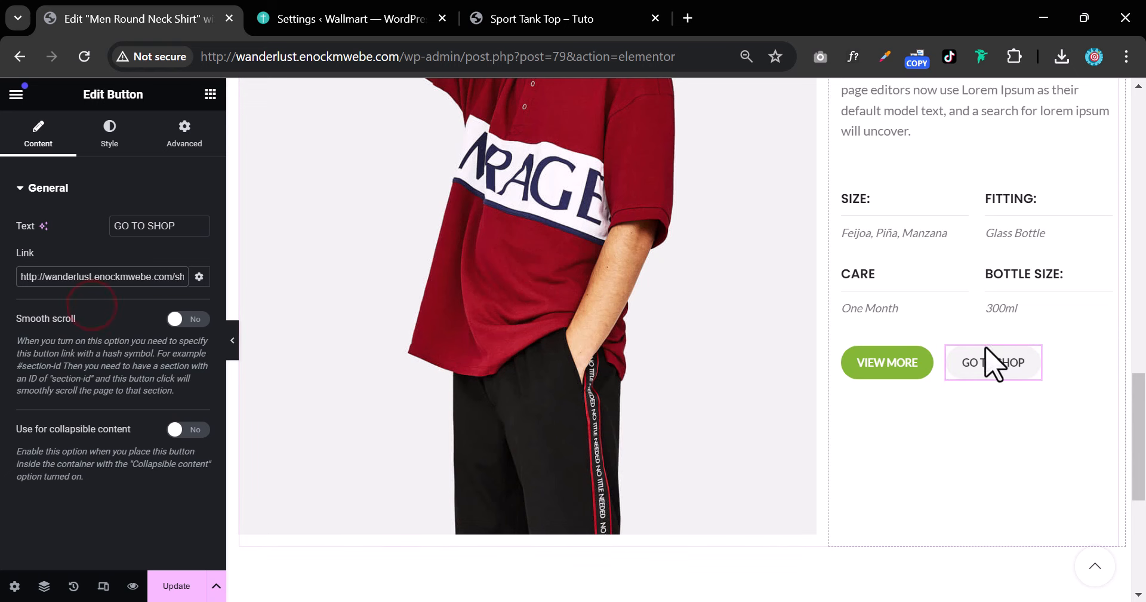
Look over the edited product page and save the changes to the Men Round Neck Shirt description.
scroll(926, 439, "up", 15)
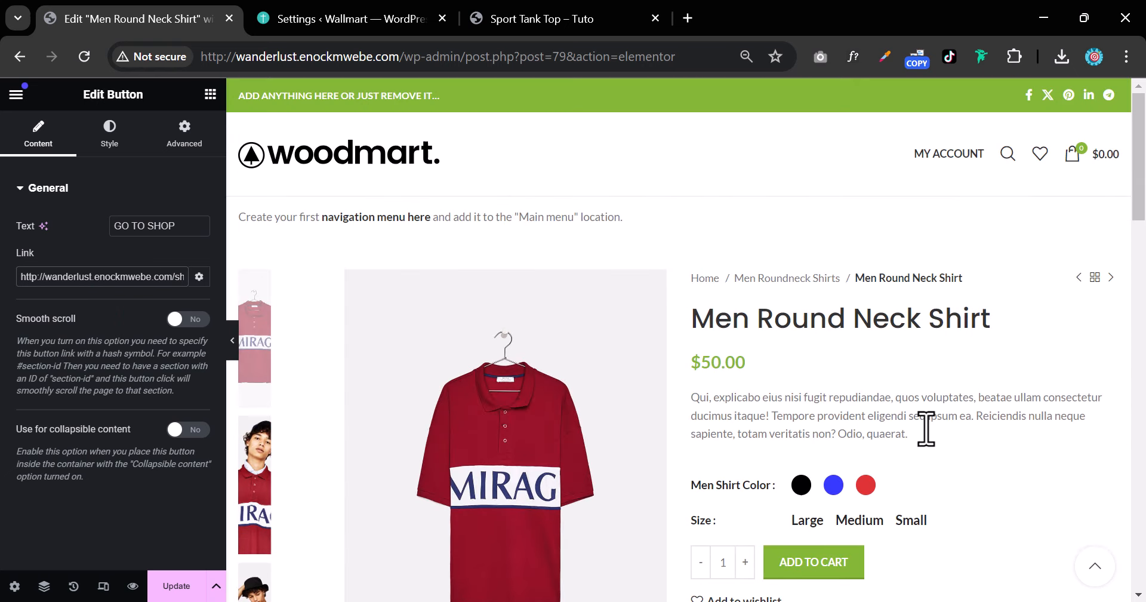
scroll(926, 429, "down", 15)
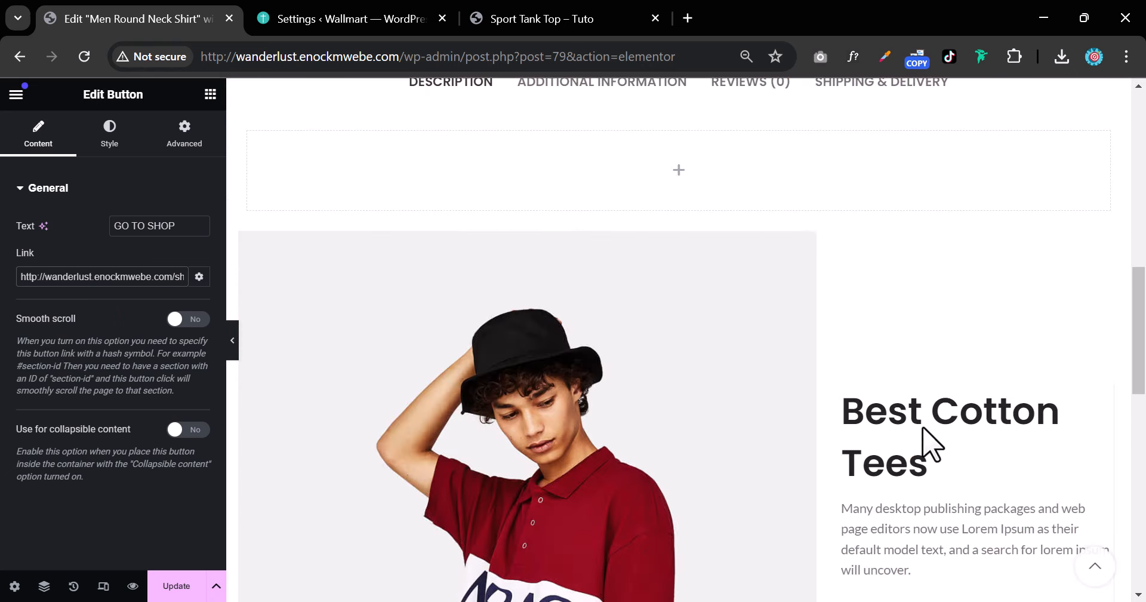
scroll(924, 429, "down", 4)
scroll(924, 429, "up", 20)
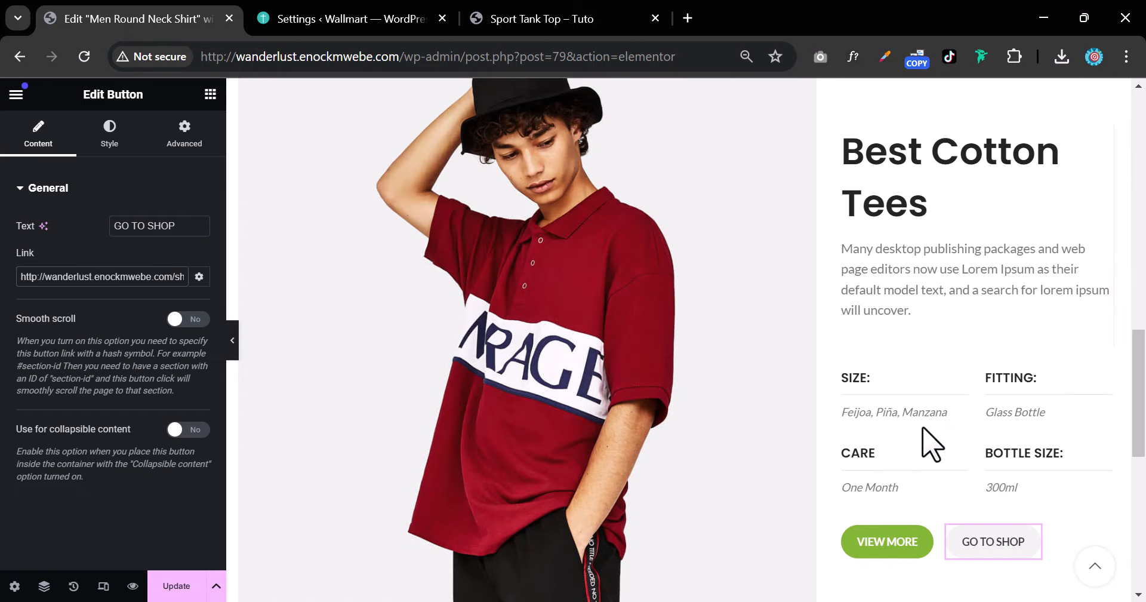
left_click(175, 578)
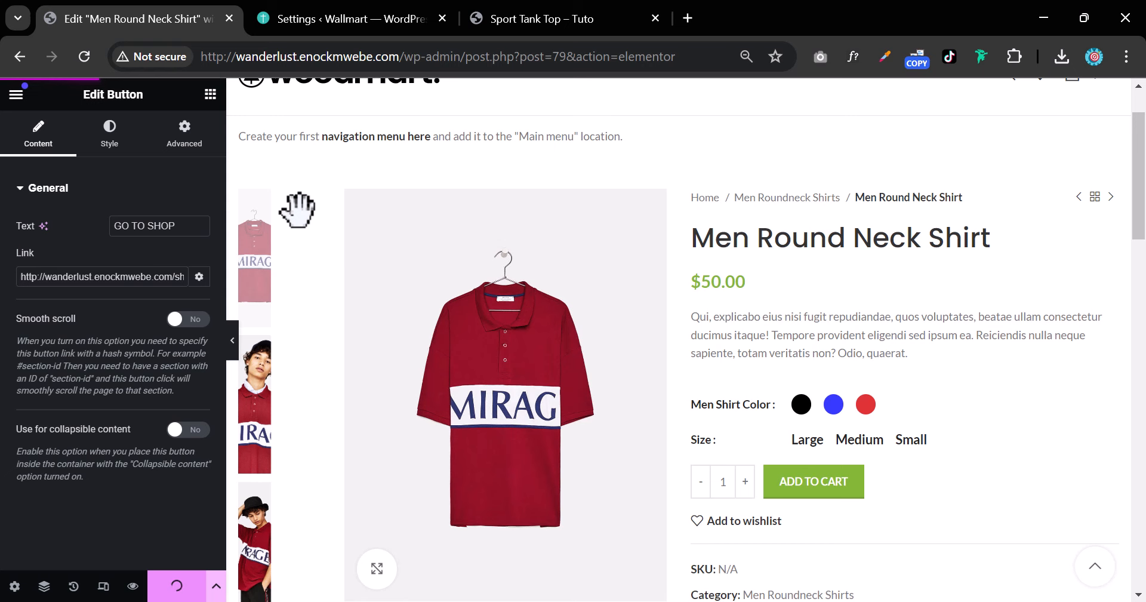
Exit Elementor to the product's edit page, applying This Post as the exit destination.
left_click(334, 17)
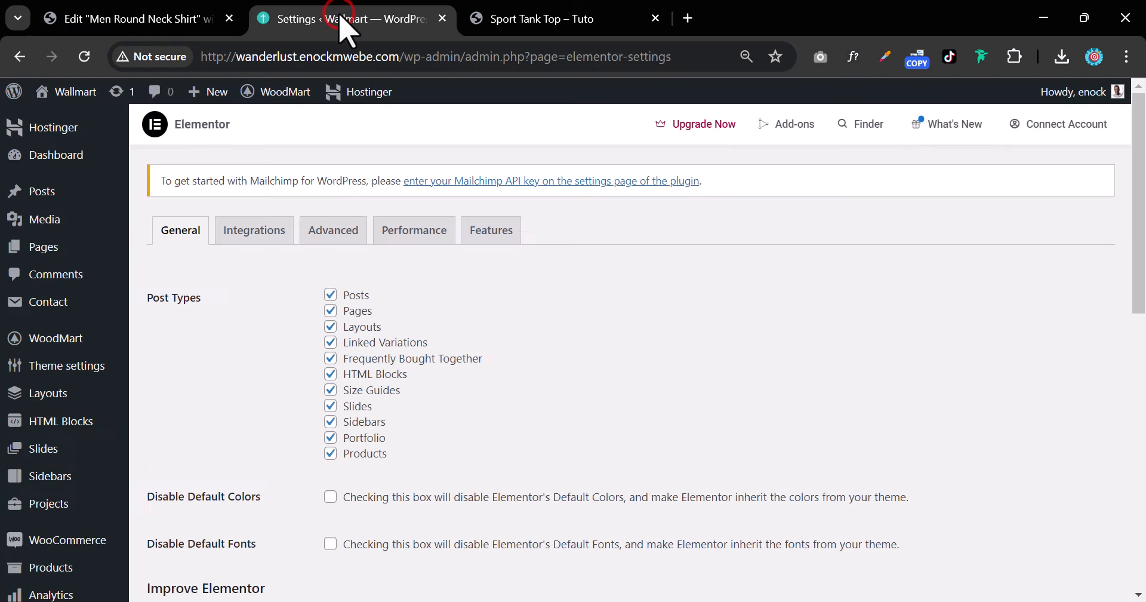
left_click(143, 21)
left_click(17, 94)
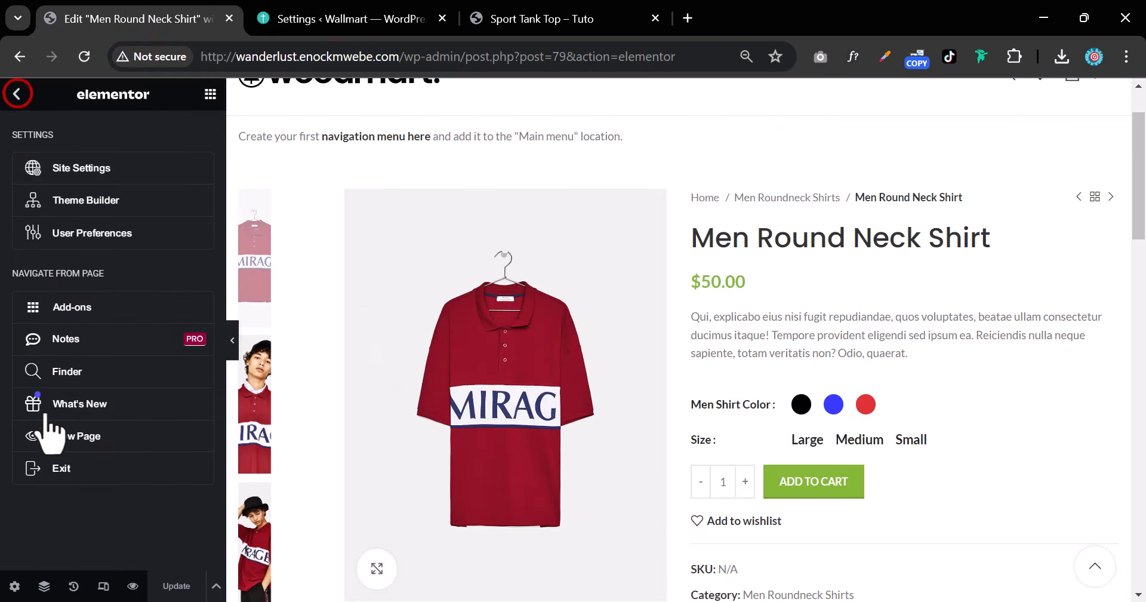
left_click(62, 471)
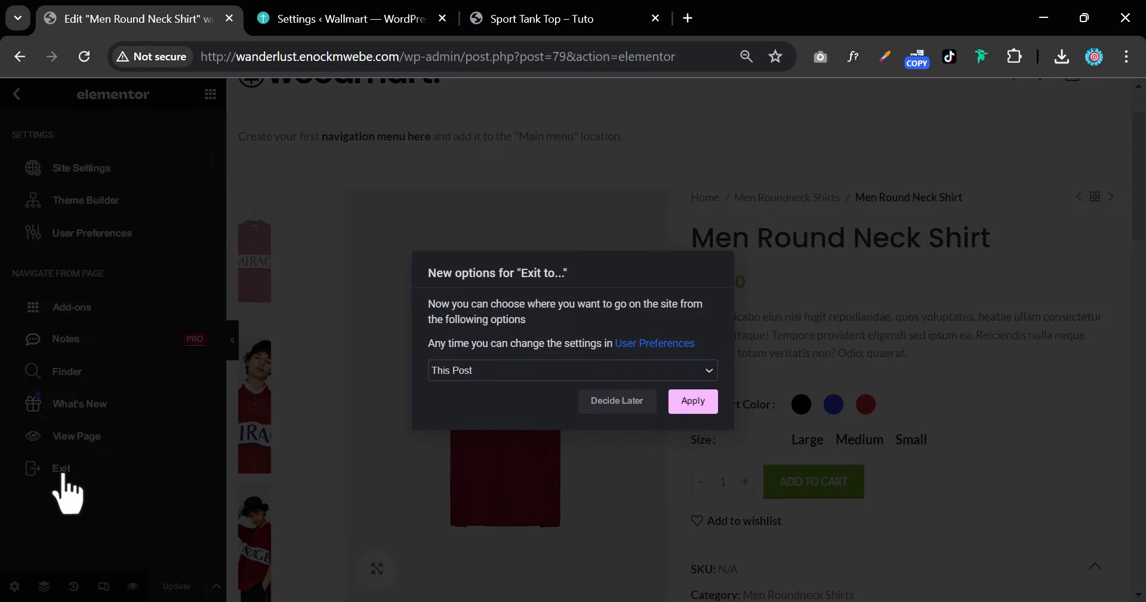
left_click(686, 404)
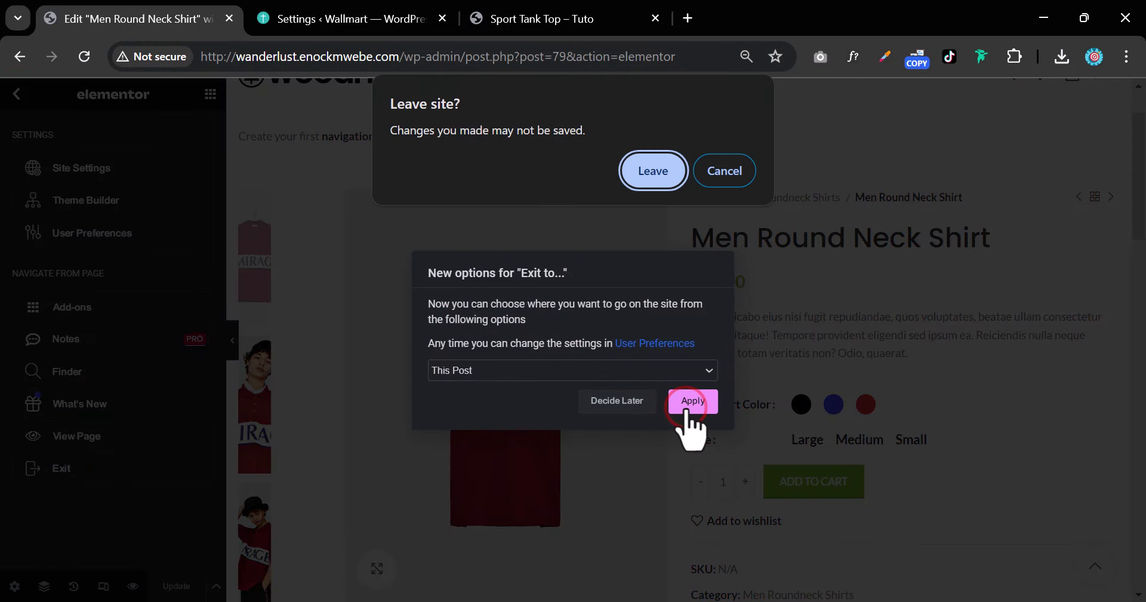
left_click(656, 179)
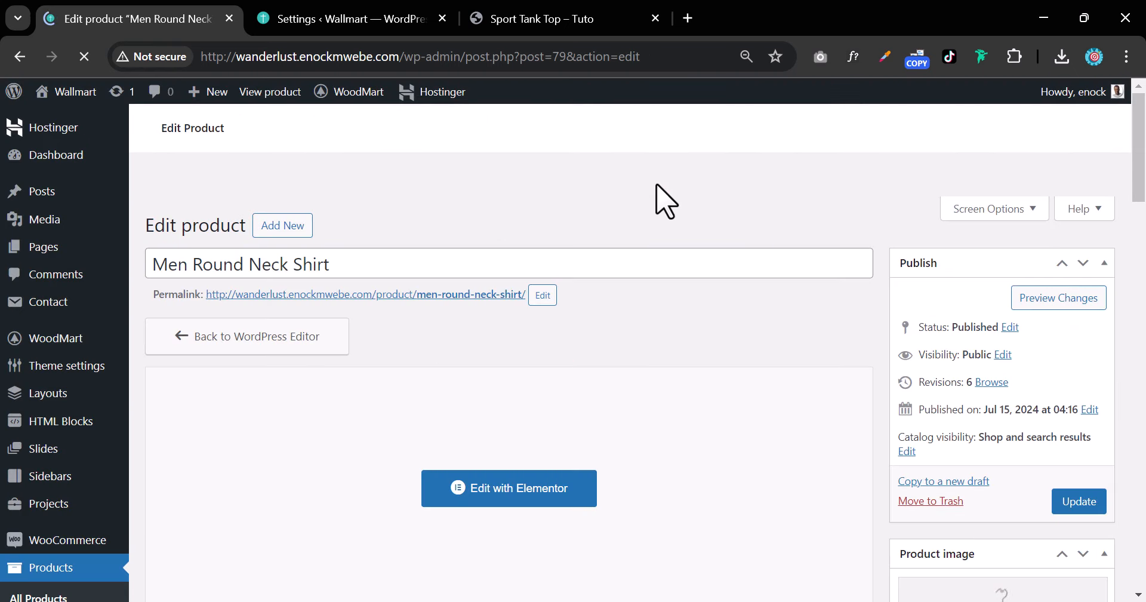
Open the Men Round Neck Shirt permalink in a new tab and view its Description section on the live page.
right_click(397, 295)
left_click(432, 315)
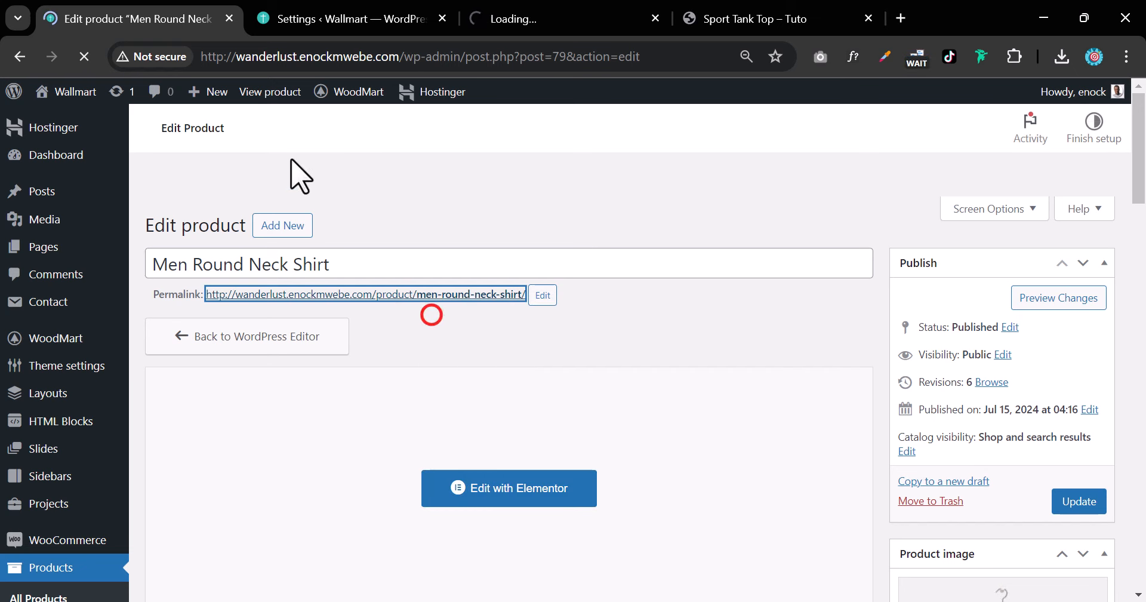
left_click(508, 20)
scroll(573, 287, "down", 15)
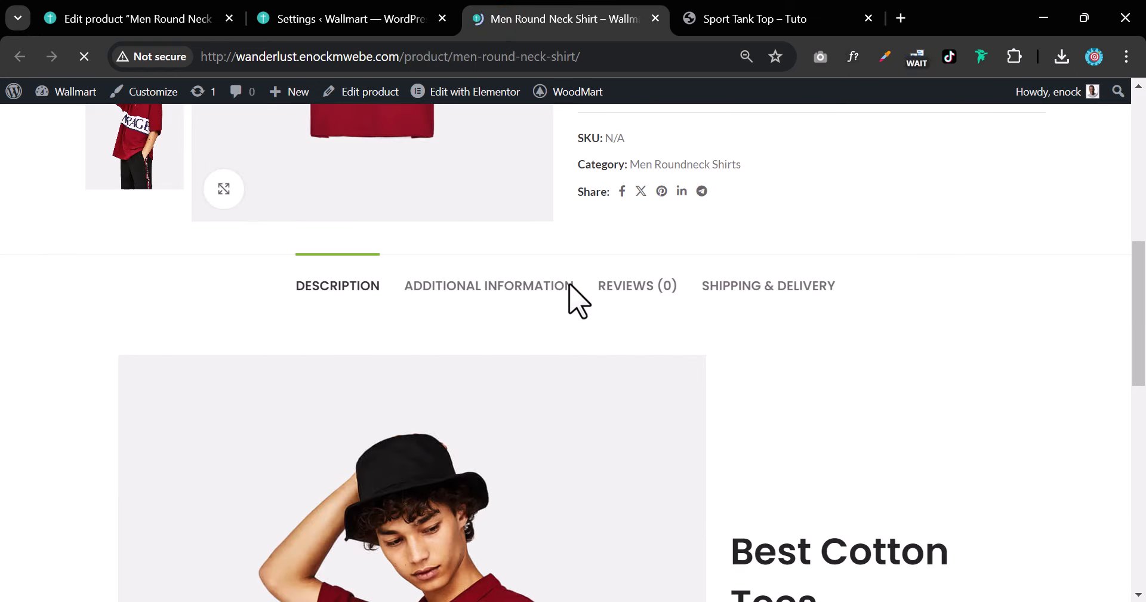
Review the Description section of the live Men Round Neck Shirt page, including the image and the Best Cotton Tees text.
scroll(606, 392, "up", 8)
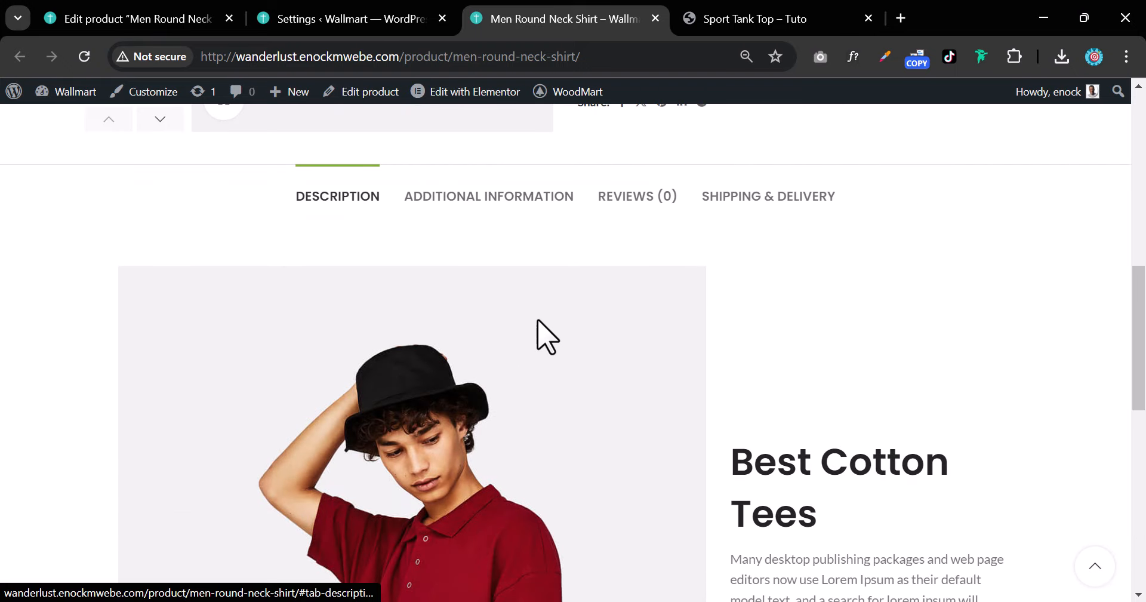
scroll(538, 335, "down", 8)
scroll(666, 376, "up", 7)
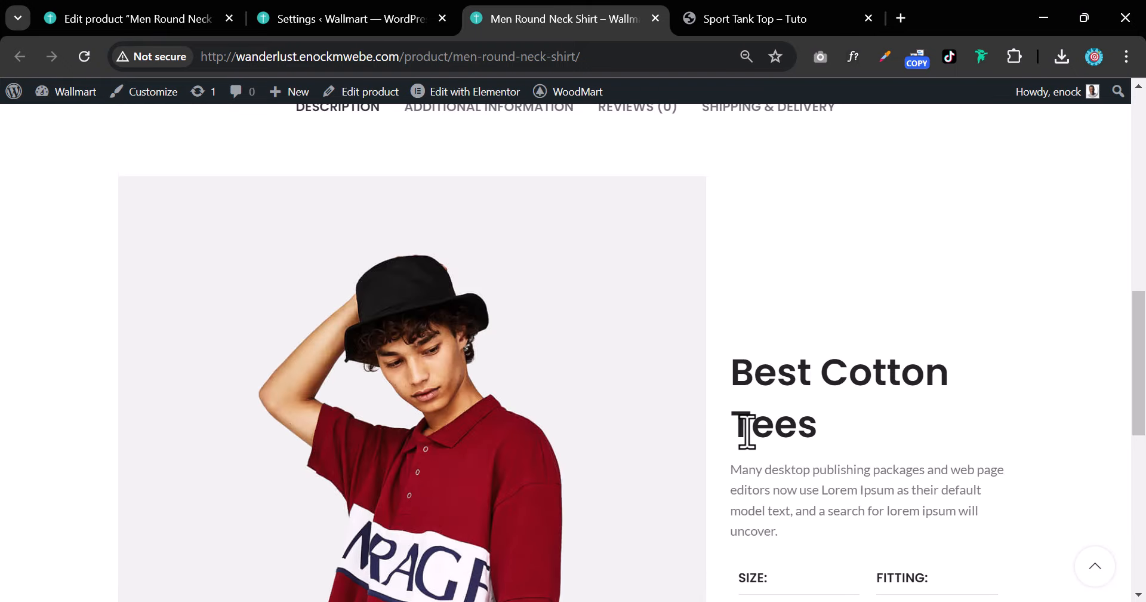
scroll(716, 397, "down", 8)
scroll(727, 396, "up", 12)
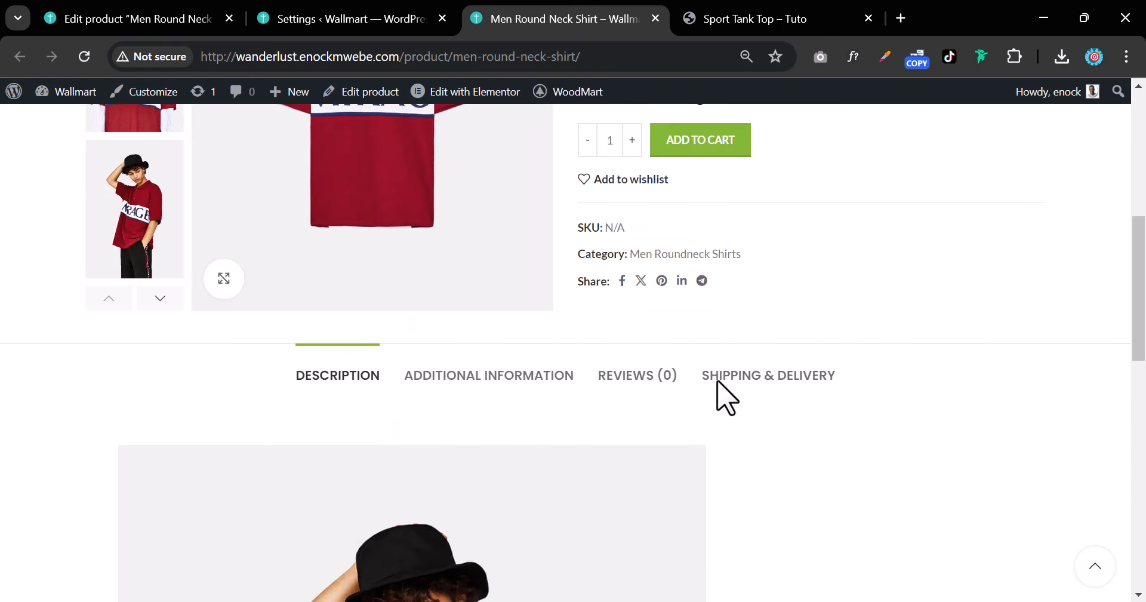
Examine the Additional Information, Reviews, and Shipping & Delivery sections of the live Men Round Neck Shirt page.
scroll(540, 349, "up", 2)
left_click(489, 463)
scroll(518, 451, "down", 2)
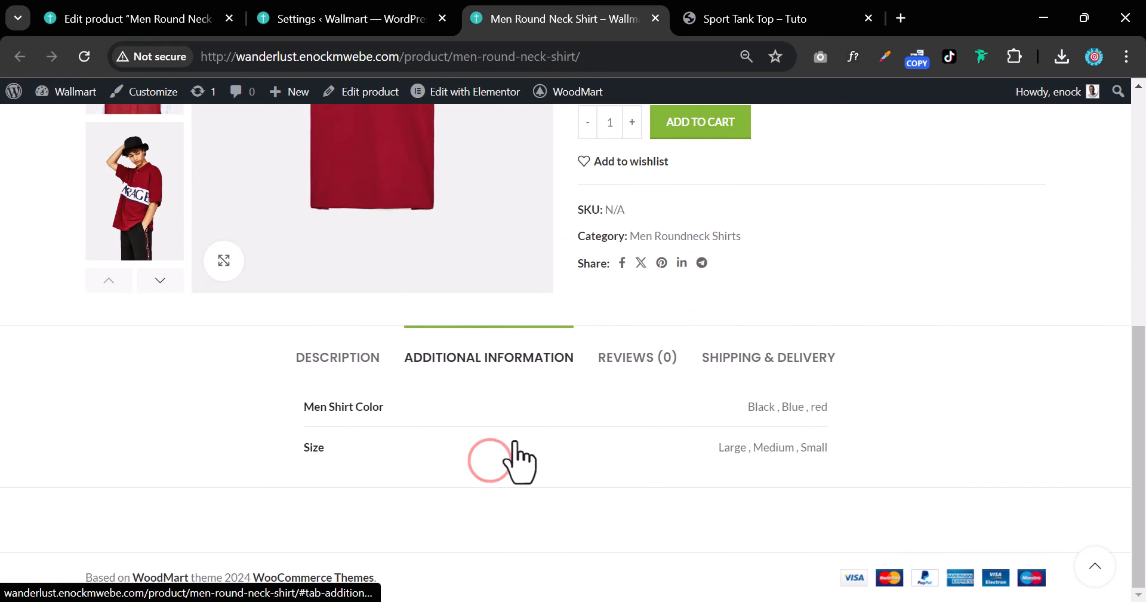
left_click(631, 357)
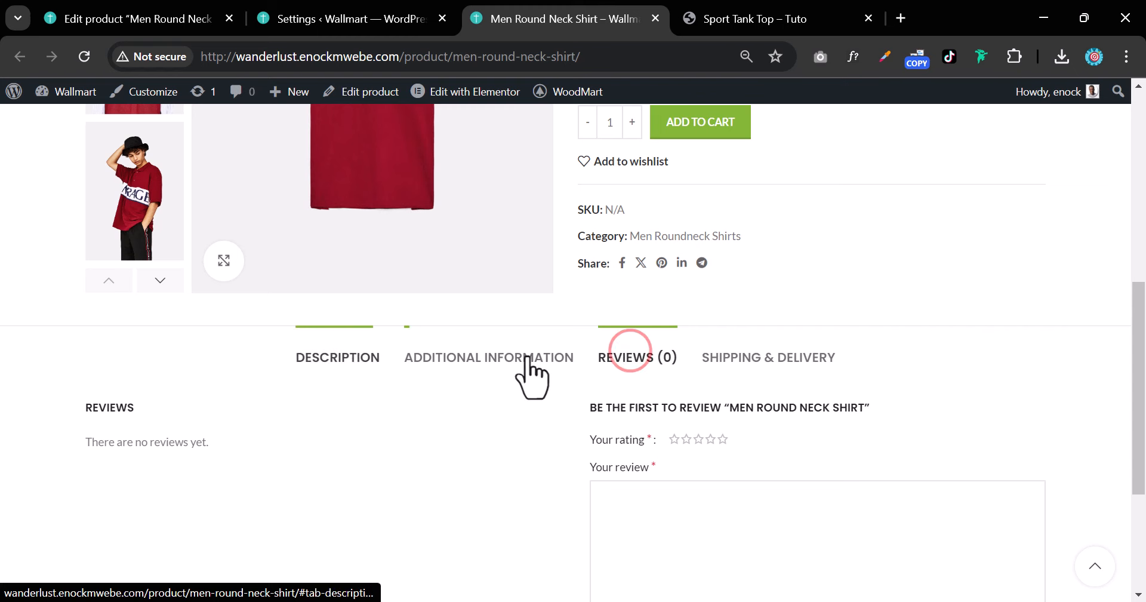
scroll(415, 399, "down", 4)
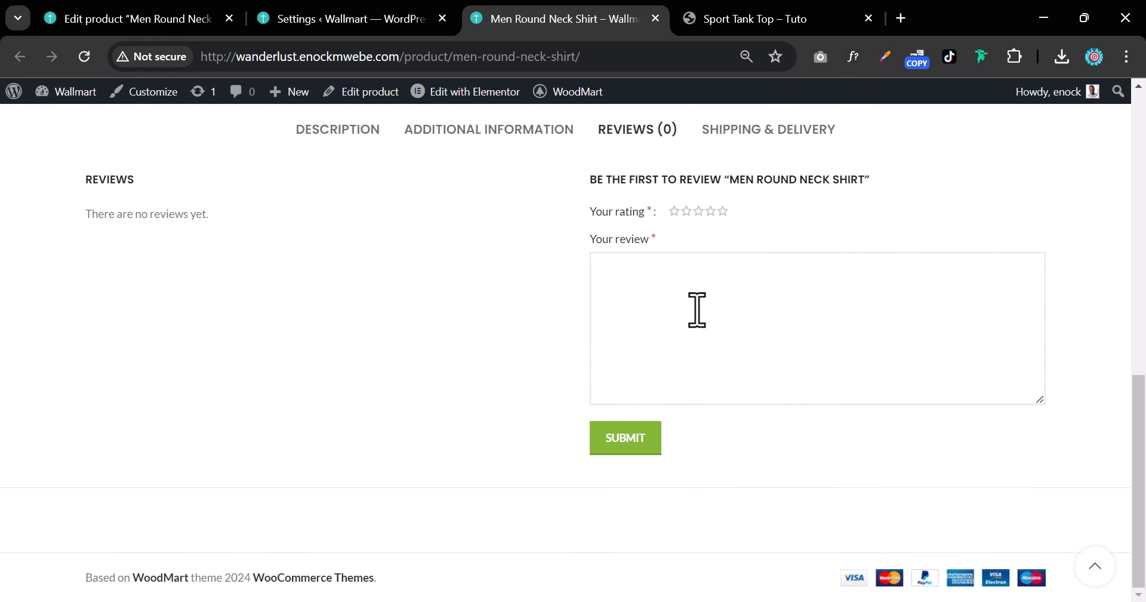
scroll(715, 303, "up", 5)
left_click(752, 394)
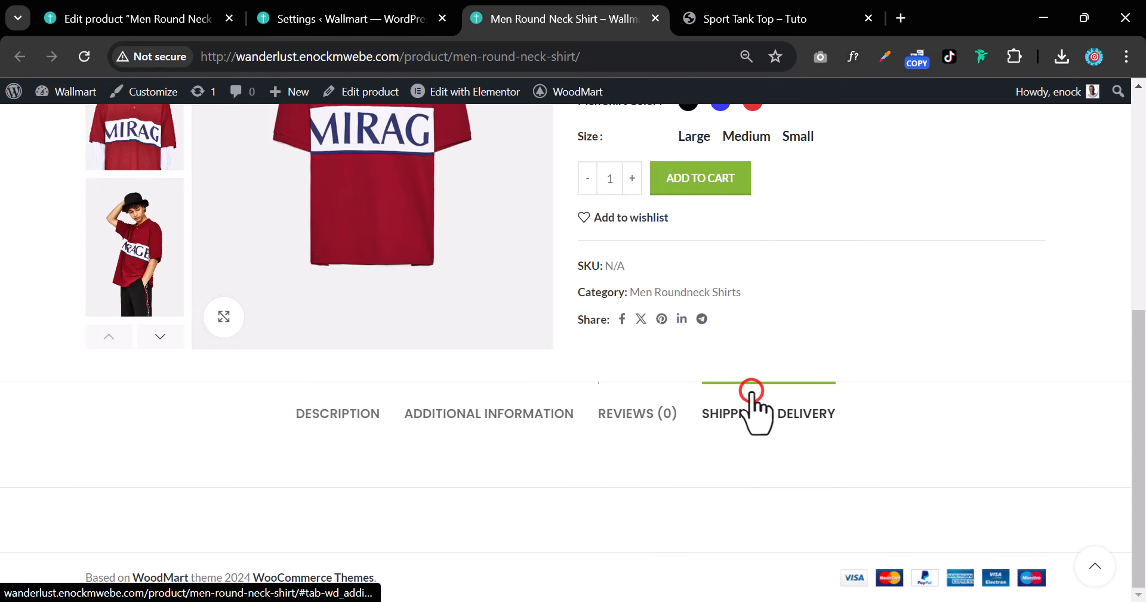
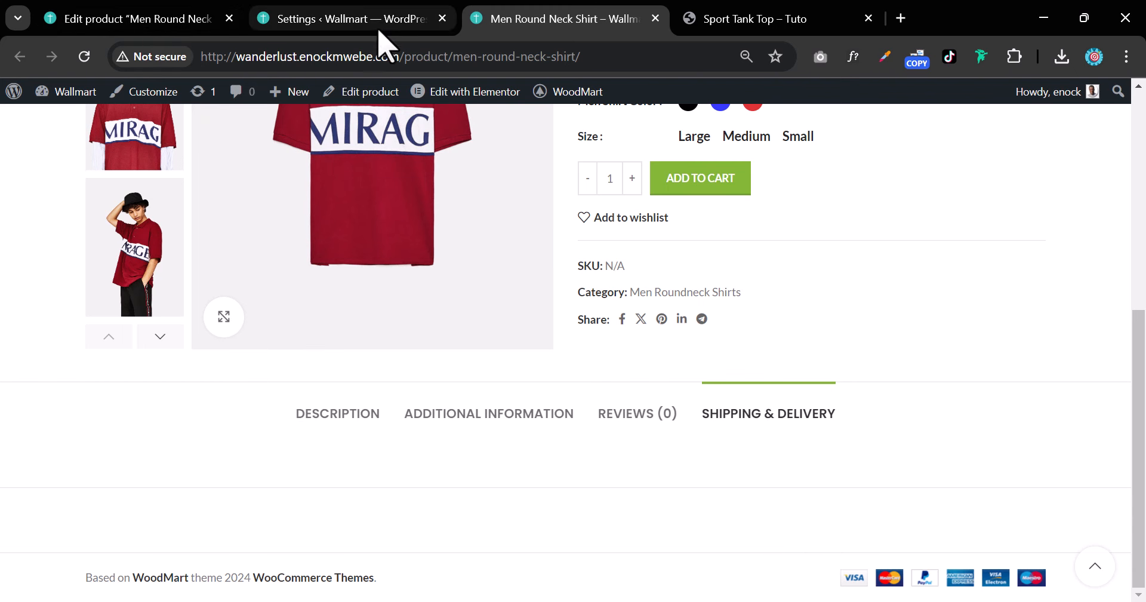
Create a new HTML block titled "Shipping Tab" in the Wallmart WordPress admin and publish it.
scroll(714, 385, "up", 4)
scroll(714, 385, "down", 4)
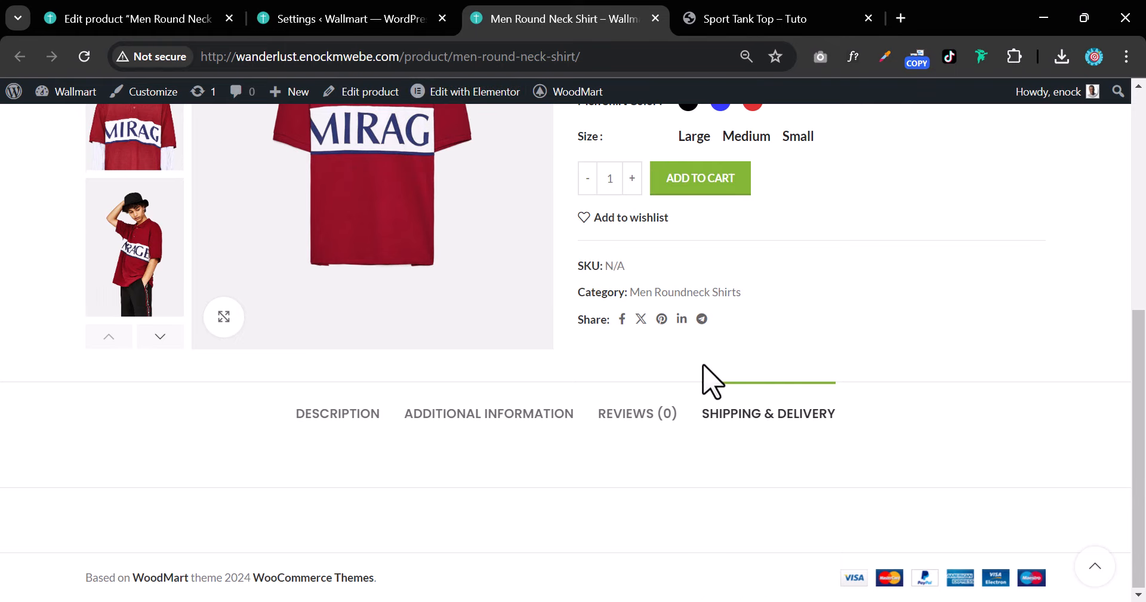
left_click(344, 20)
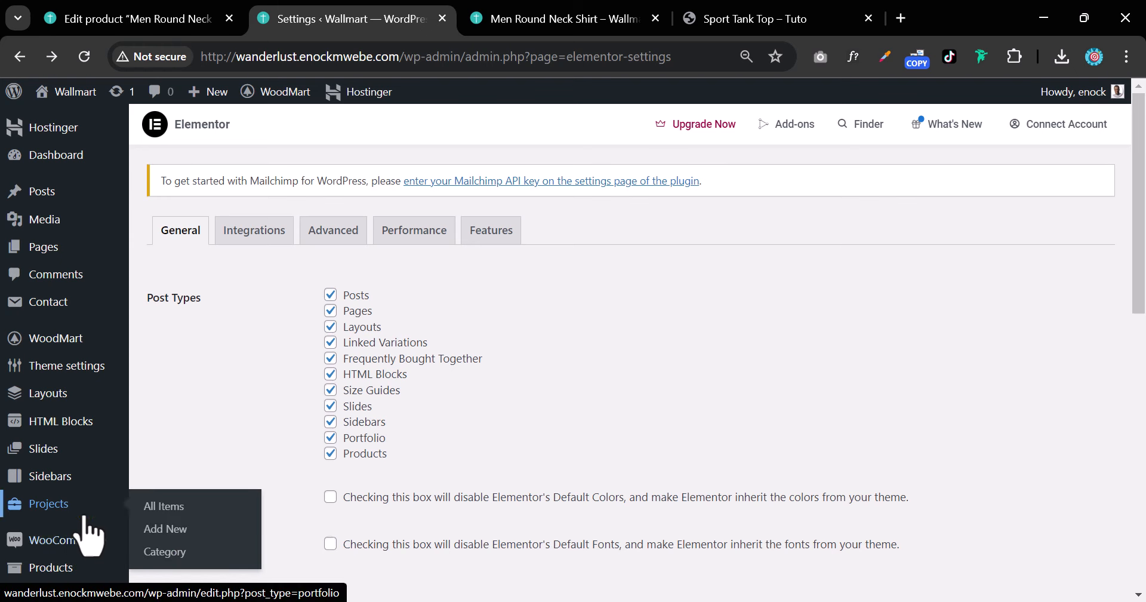
mouse_move(91, 424)
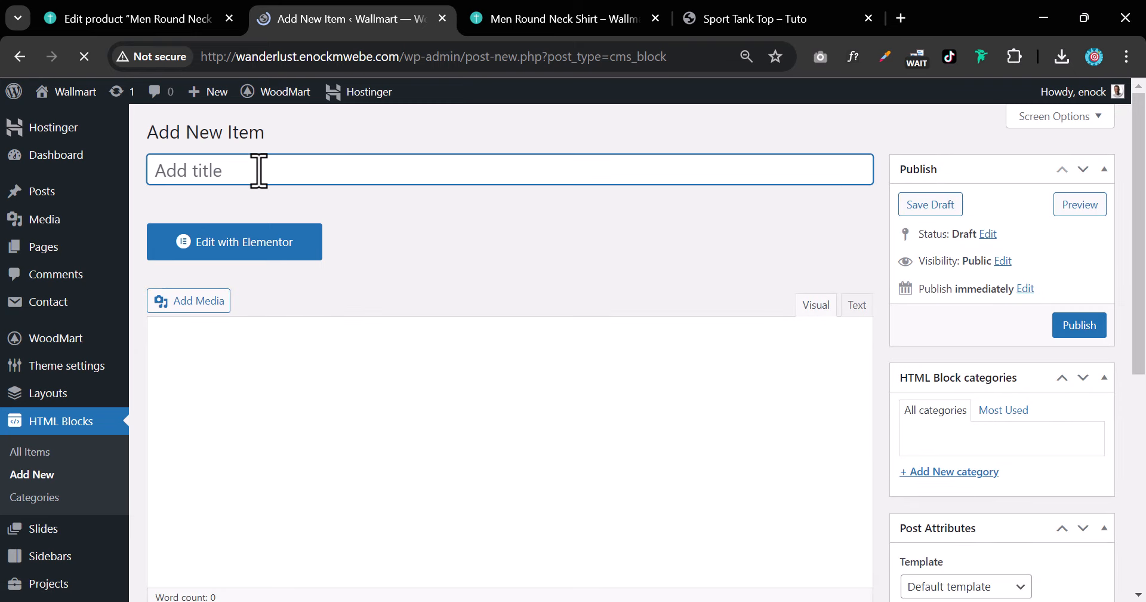
left_click(258, 170)
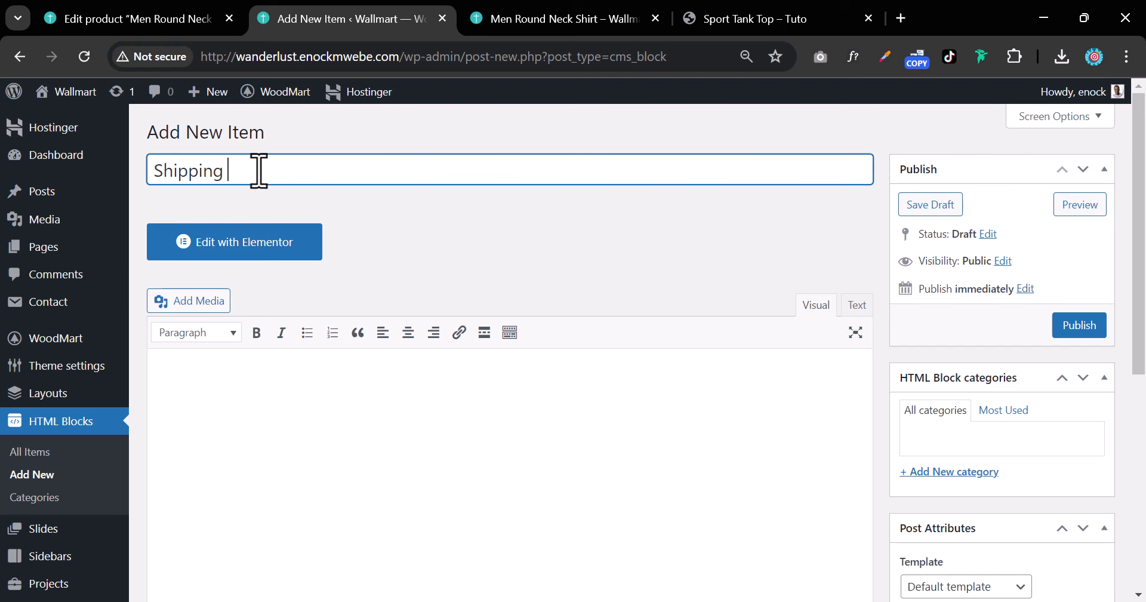
key("Tab")
type("t")
left_click(234, 173)
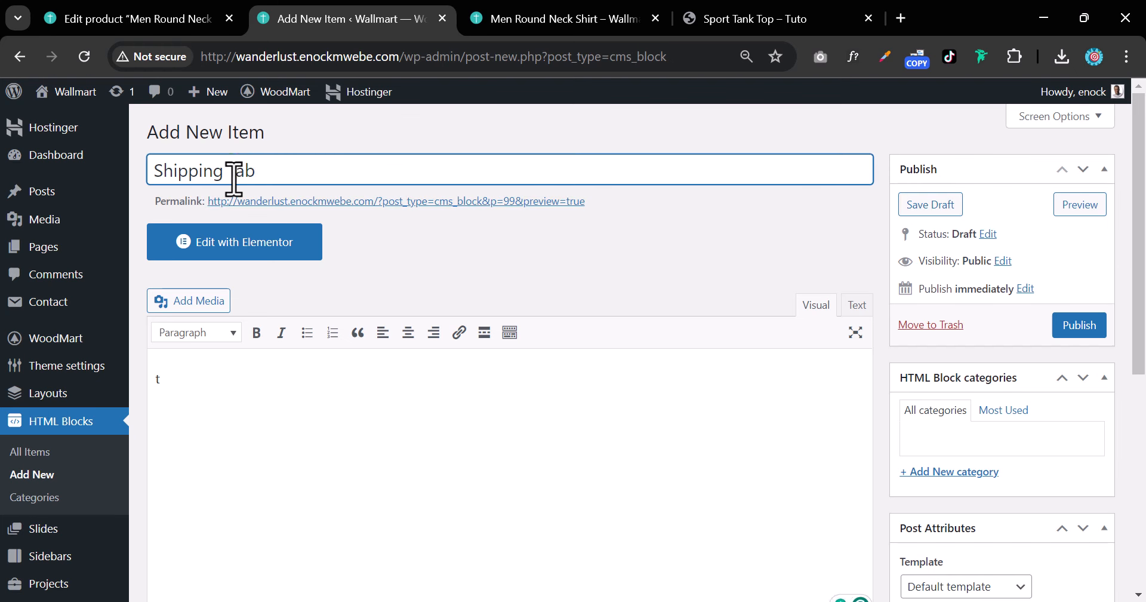
left_click(1082, 325)
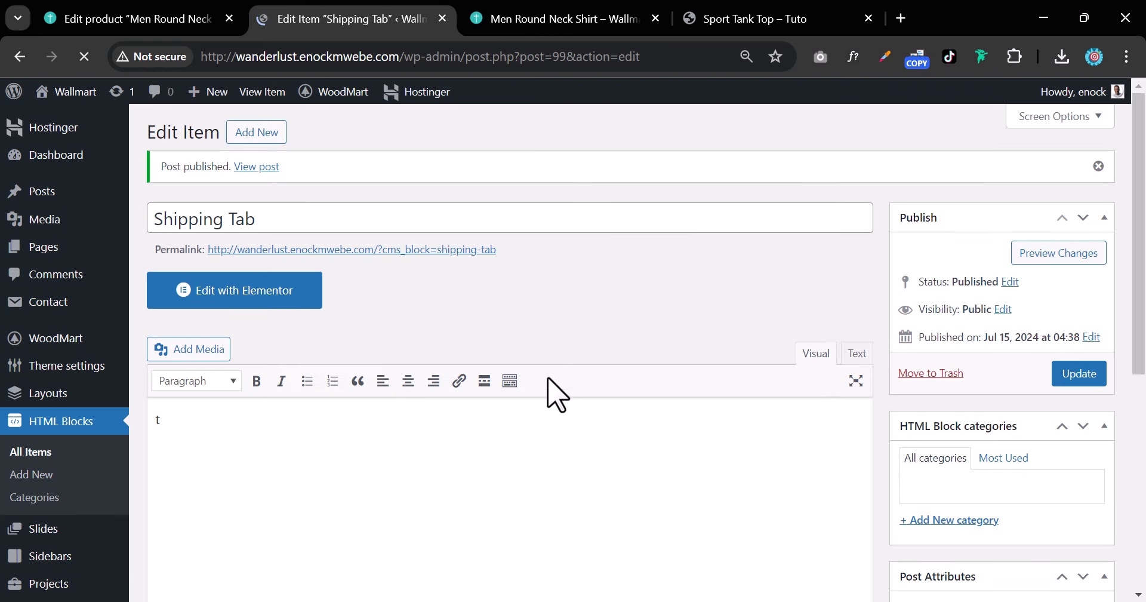
Open the published Shipping Tab block for editing with Elementor.
scroll(550, 387, "down", 7)
scroll(538, 388, "up", 10)
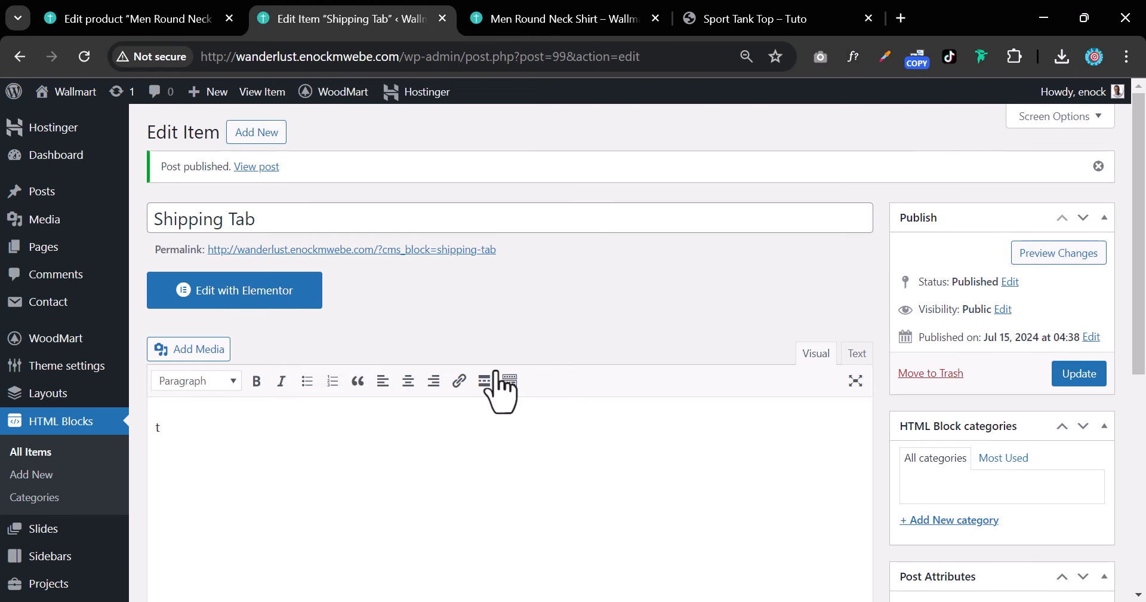
left_click(216, 293)
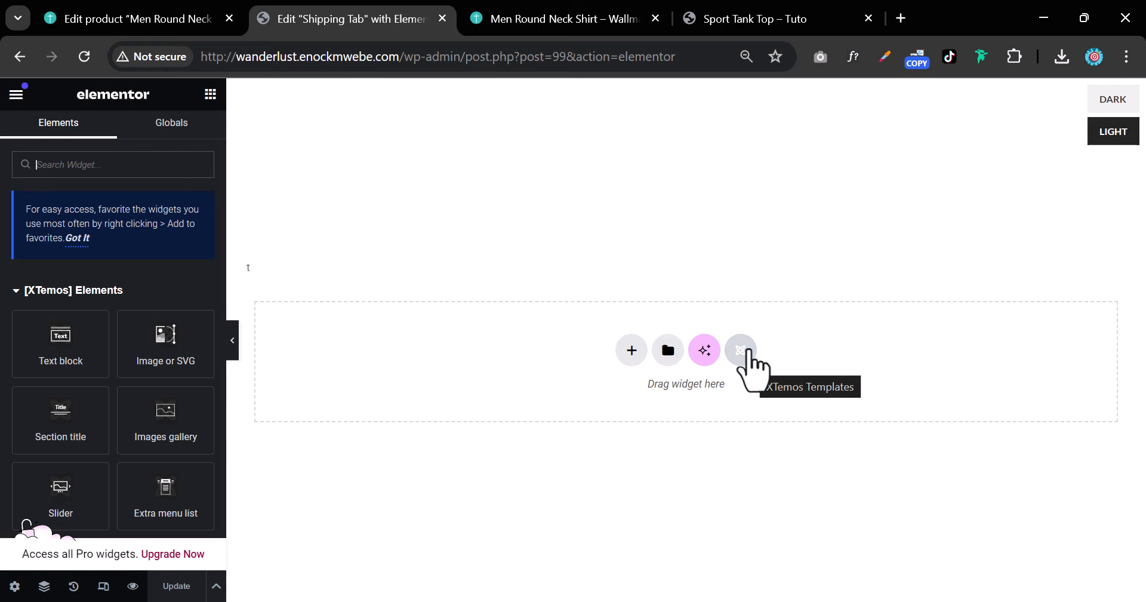
Review the Shipping & Delivery content on the Sport Tank Top product page, then return to the Shipping Tab editor.
left_click(715, 27)
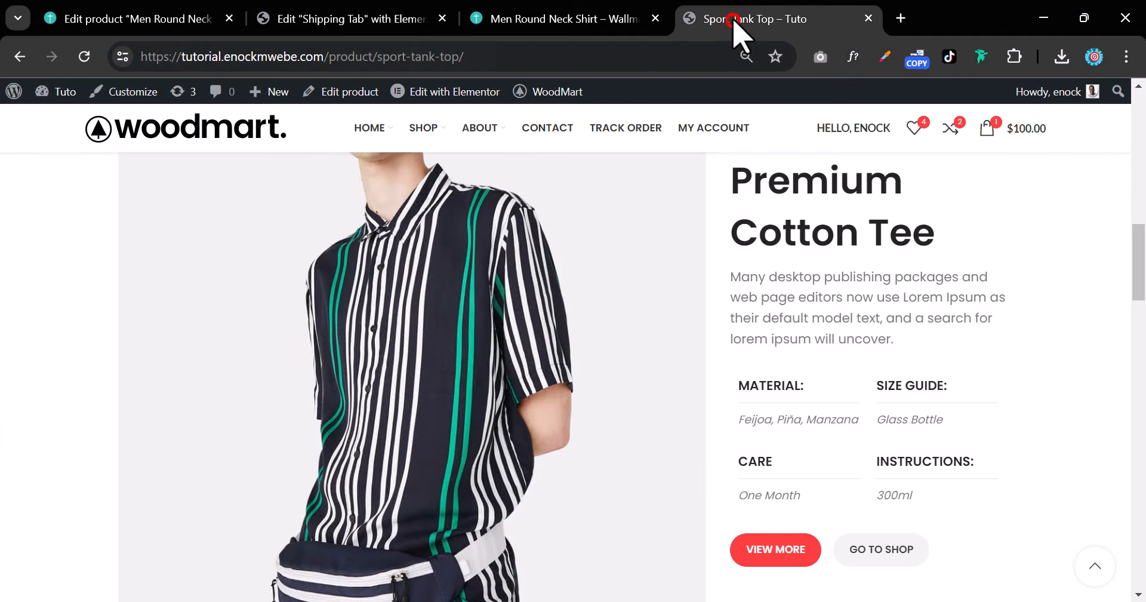
scroll(746, 347, "up", 5)
left_click(722, 293)
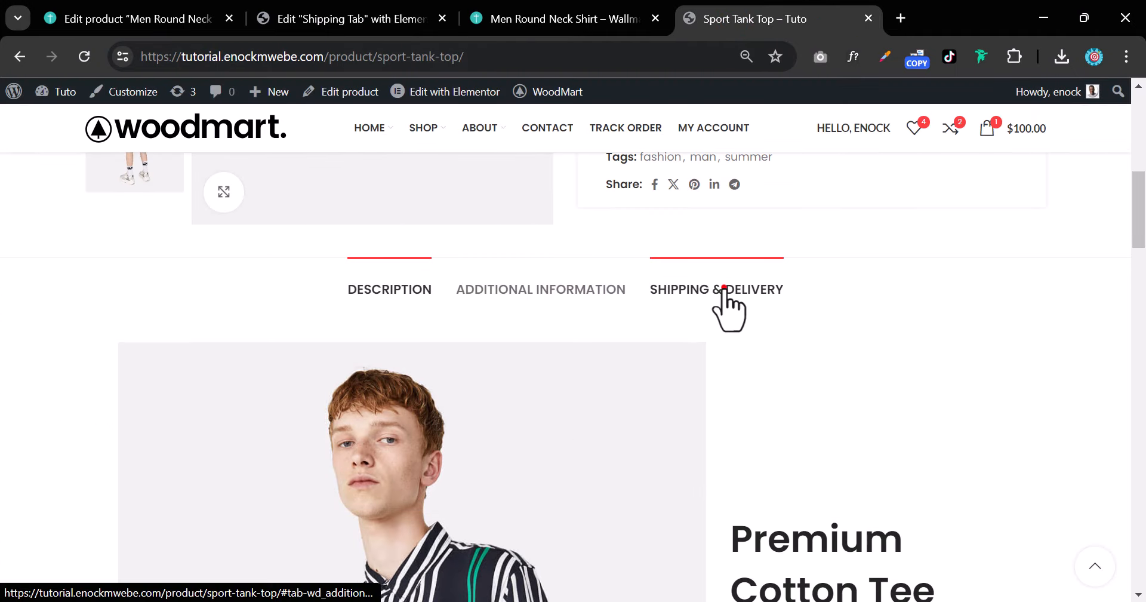
scroll(741, 382, "down", 5)
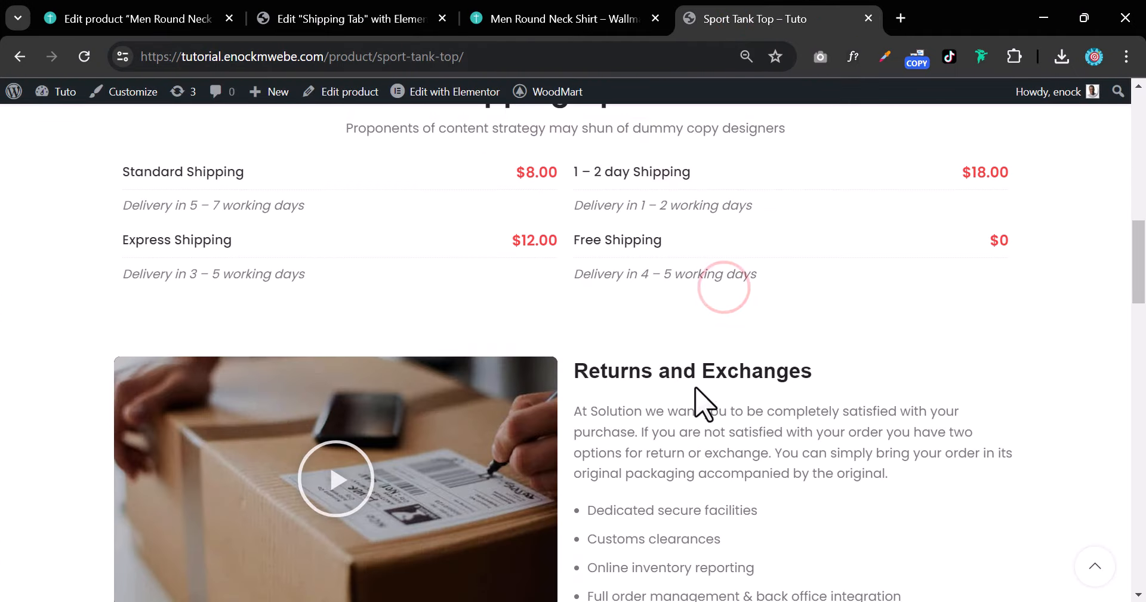
left_click(358, 24)
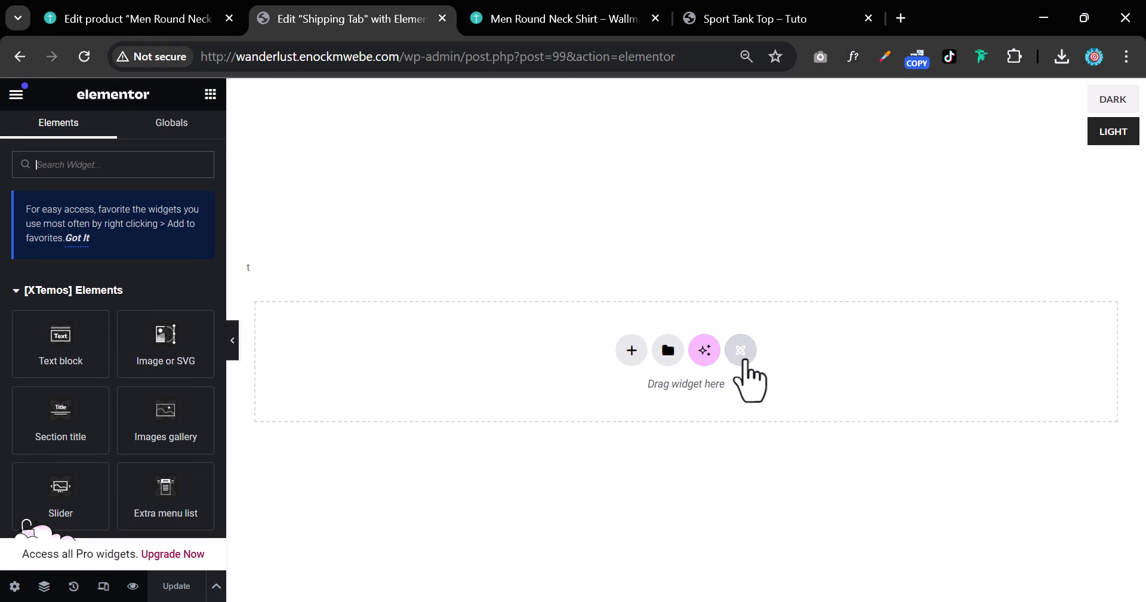
Search the XTemos templates for "ship" and insert the Accessories shipping template into the block.
left_click(743, 355)
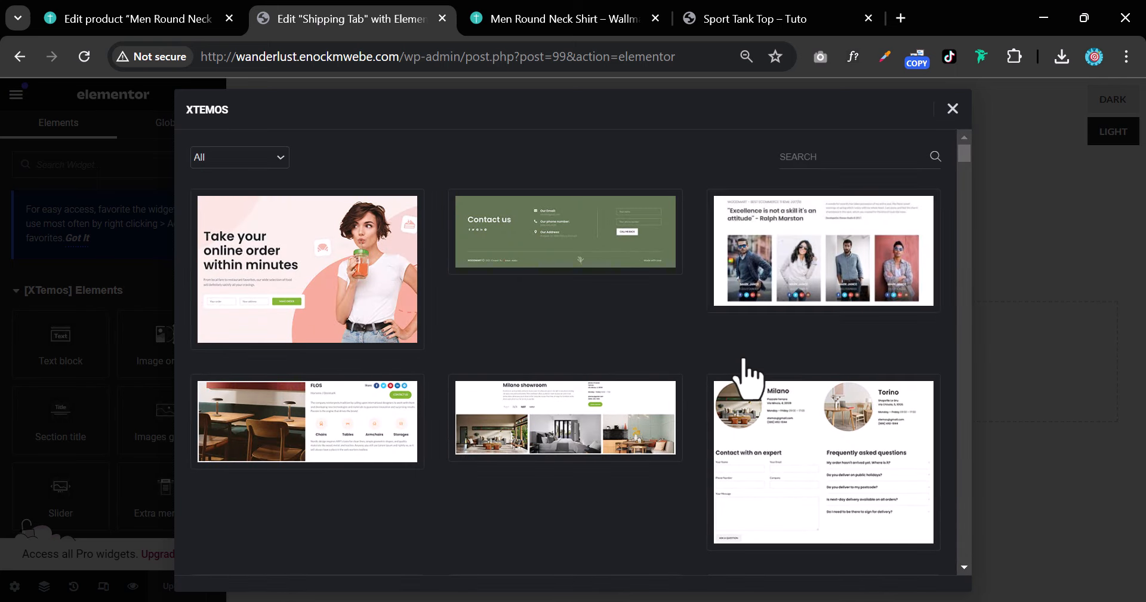
left_click(795, 157)
type("ship")
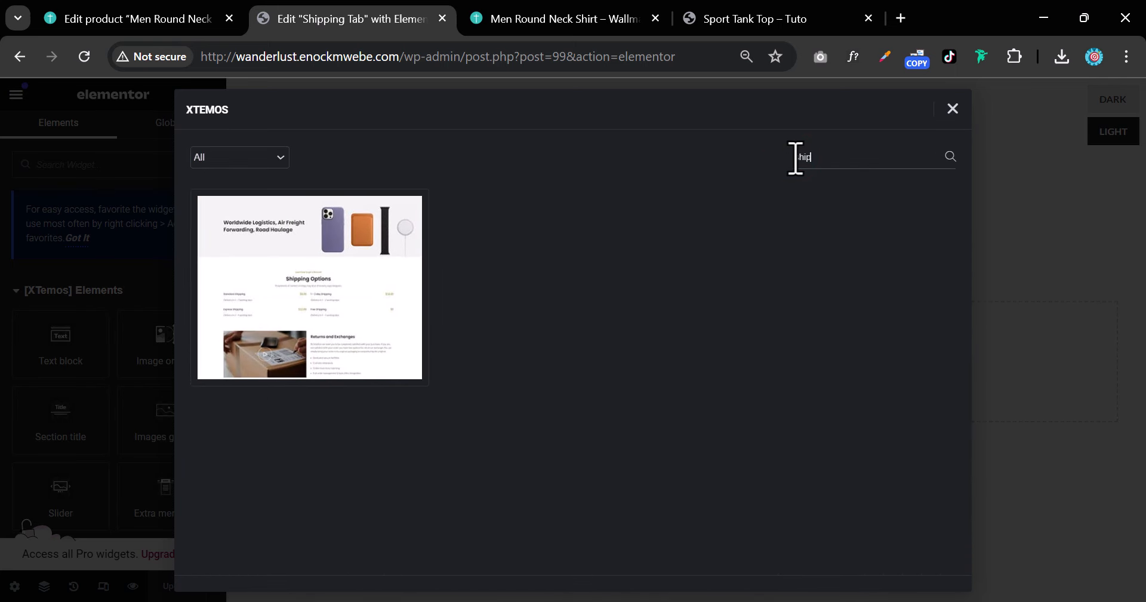
mouse_move(384, 318)
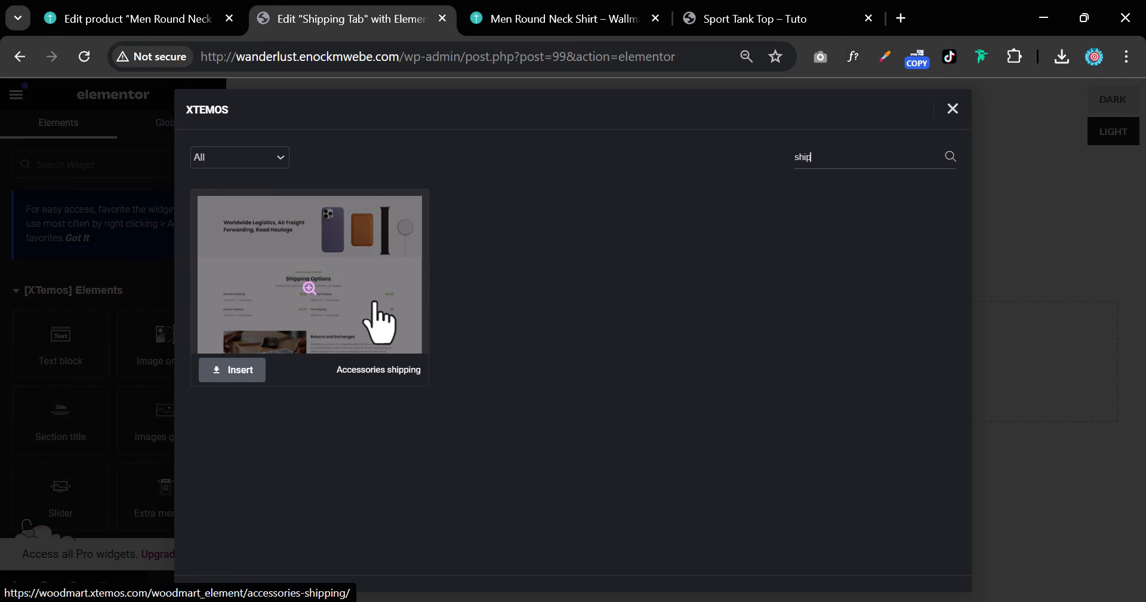
left_click(229, 371)
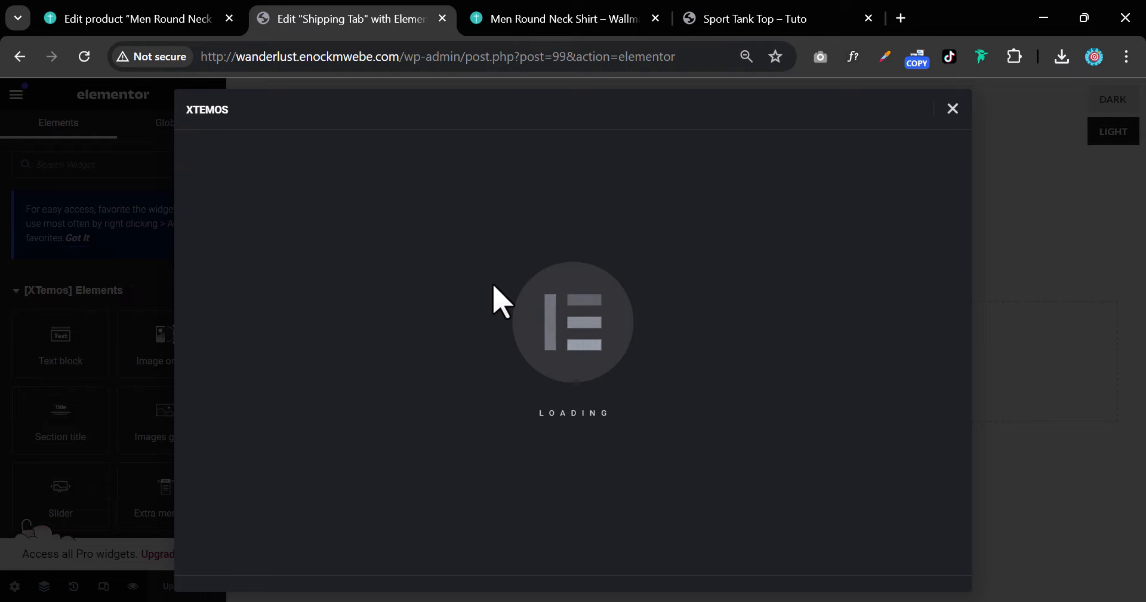
Delete the product image banner section above the Shipping Options section.
scroll(729, 345, "down", 10)
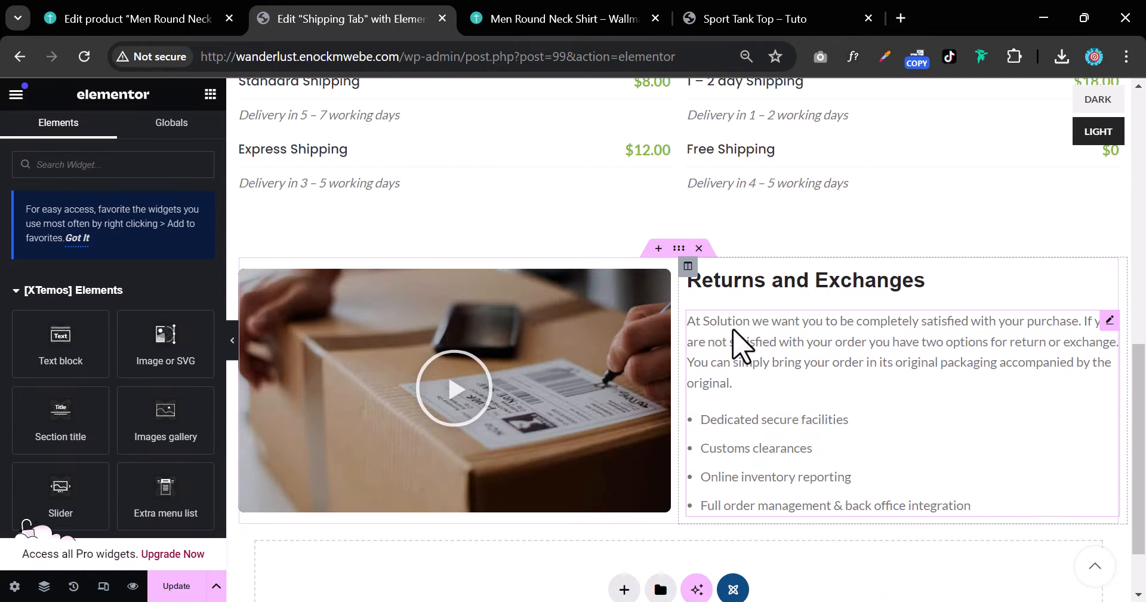
scroll(787, 361, "up", 3)
scroll(787, 361, "up", 8)
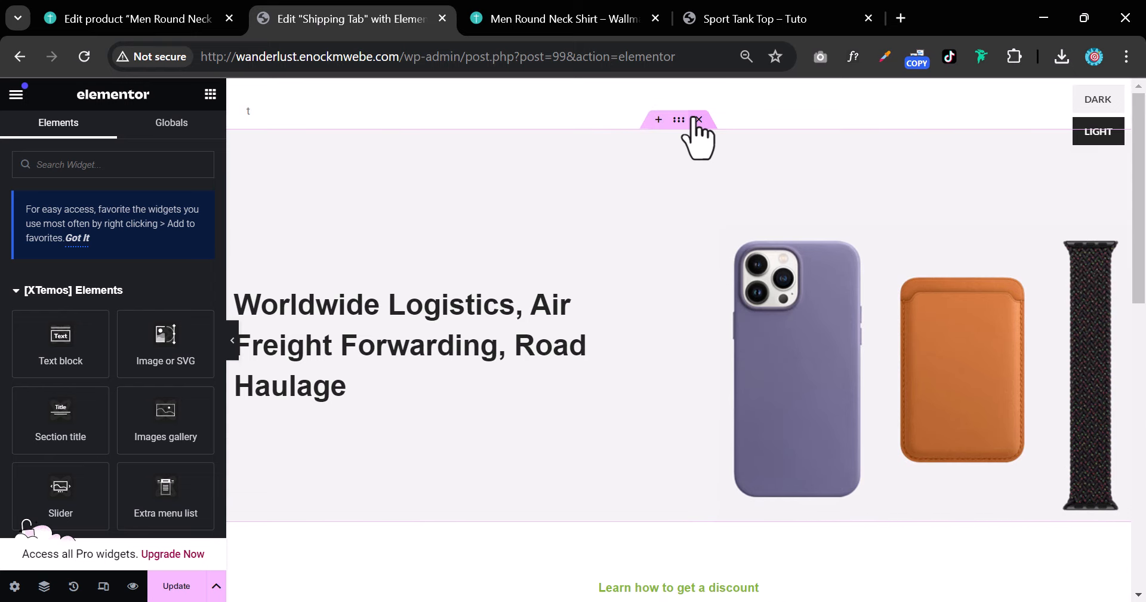
left_click(696, 119)
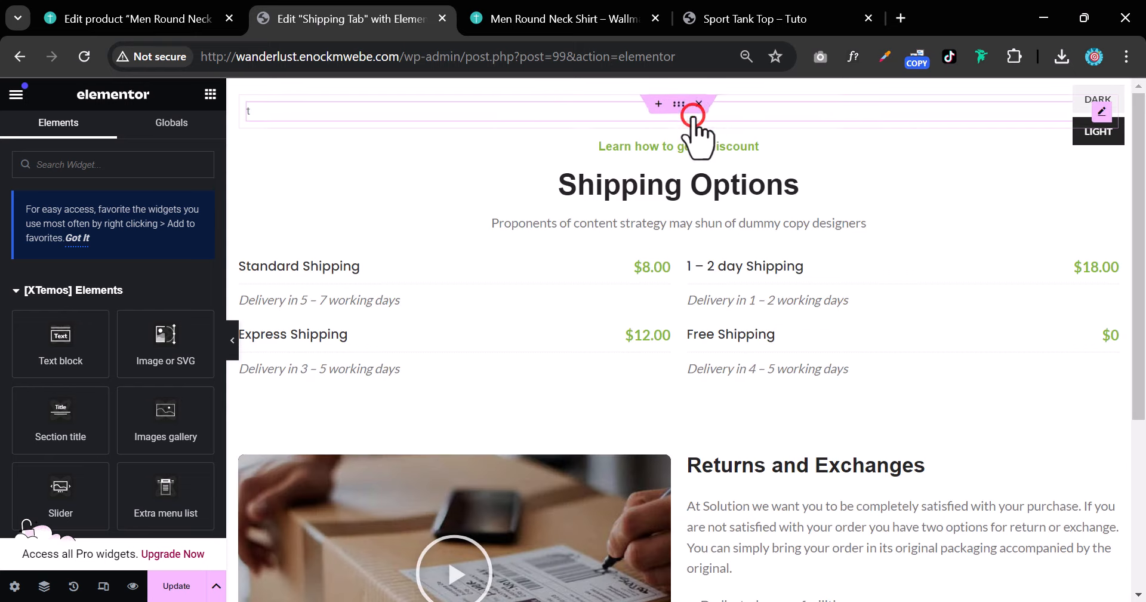
Check the Shipping Options heading on the Sport Tank Top page as a reference and return to the Shipping Tab editor.
left_click(743, 24)
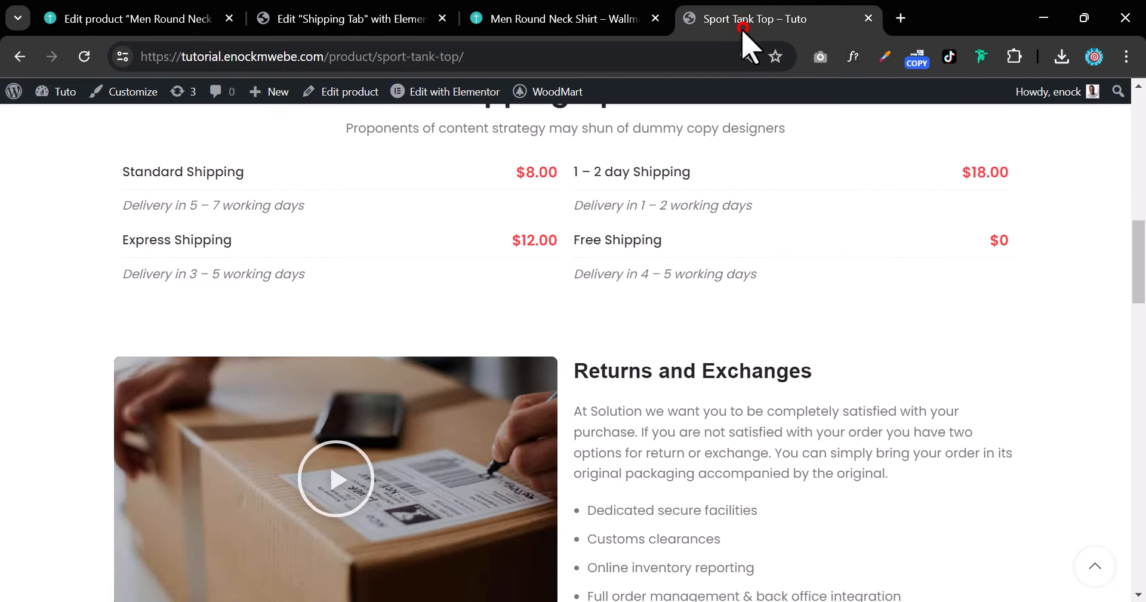
scroll(679, 311, "up", 3)
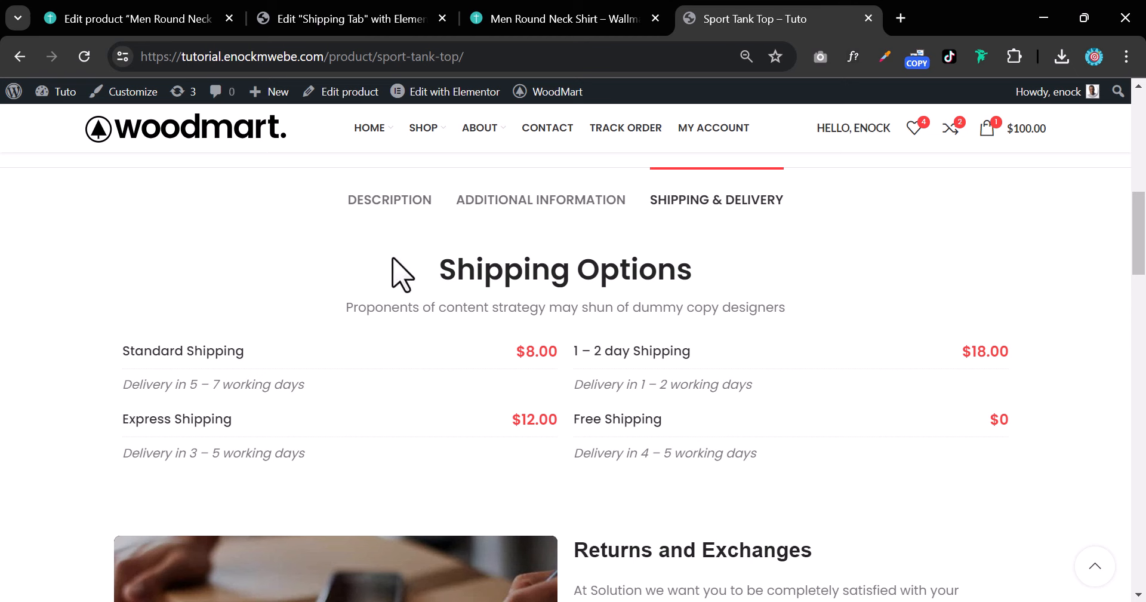
left_click(500, 21)
left_click(383, 21)
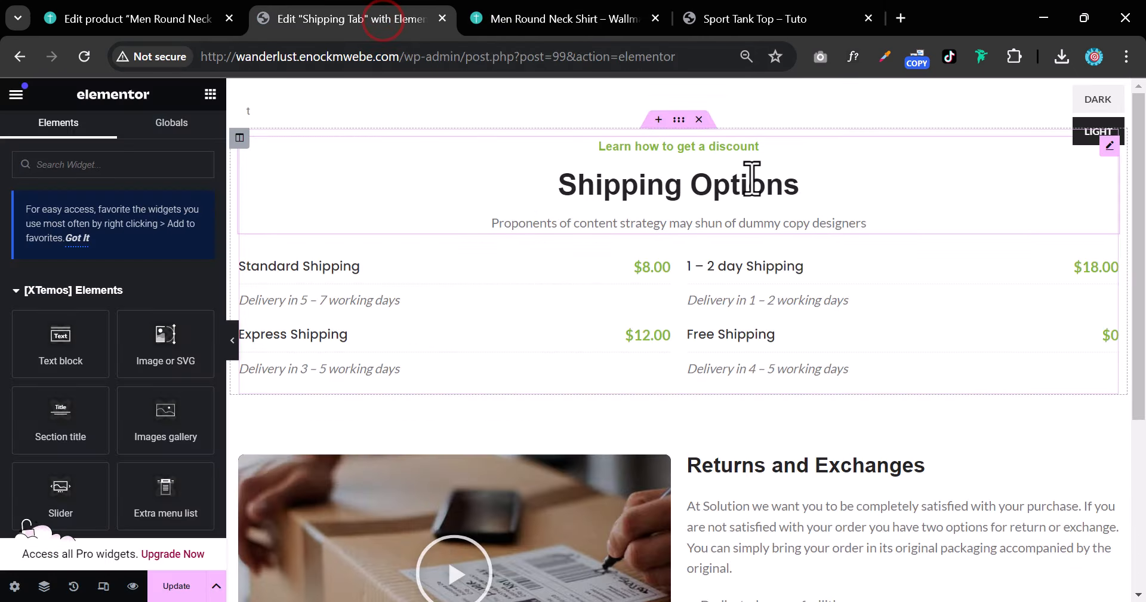
Clear the subtitle and the descriptive text of the Shipping Options section title, keeping only its title.
left_click(708, 149)
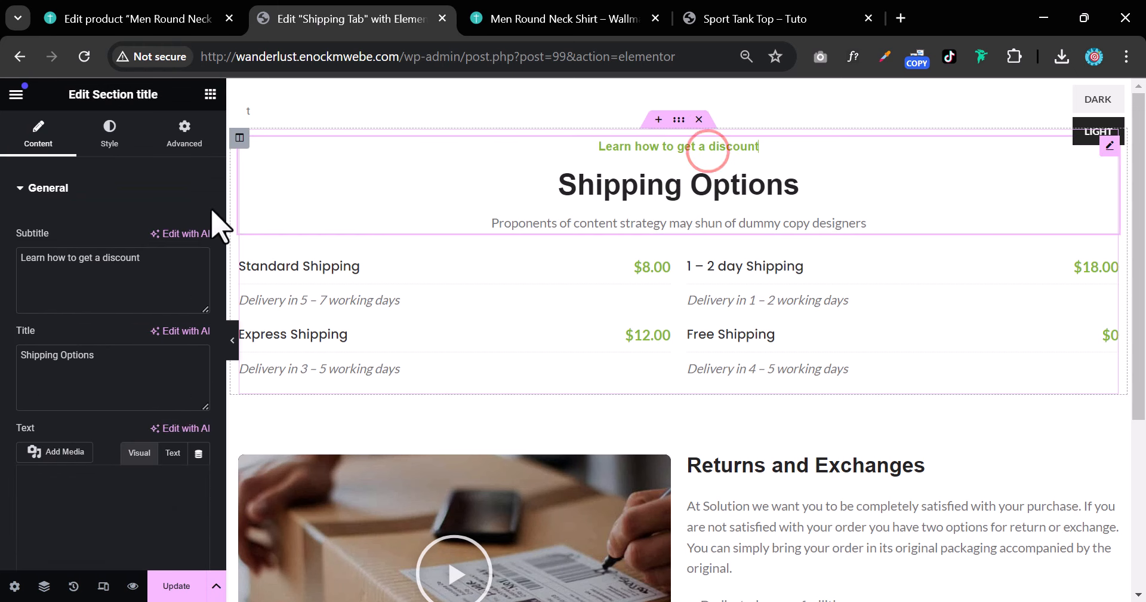
triple_click(121, 258)
key("BackSpace")
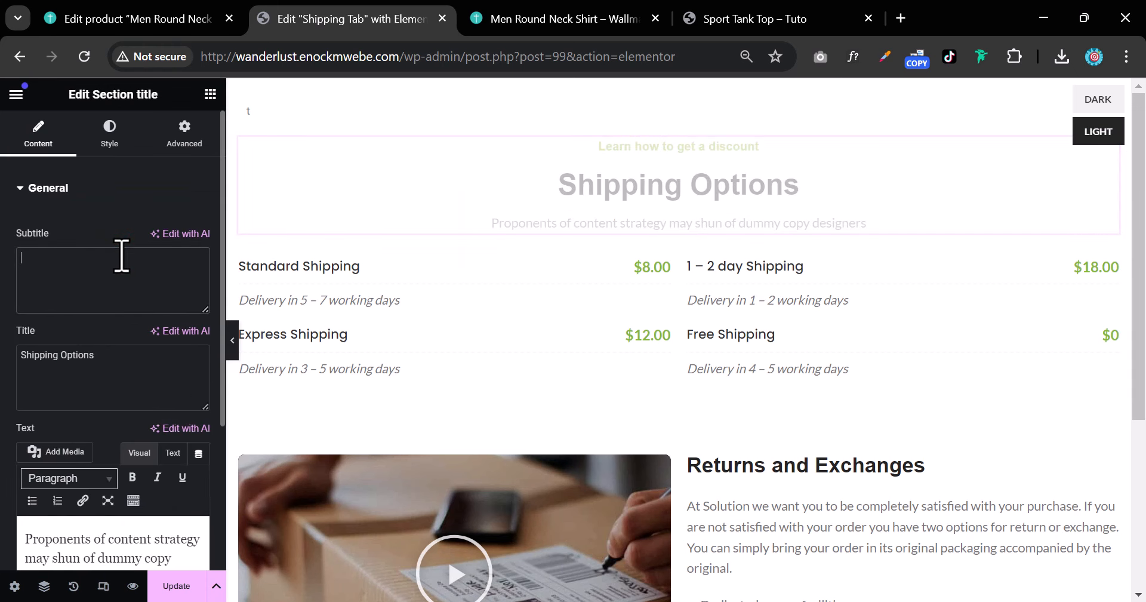
scroll(113, 370, "down", 2)
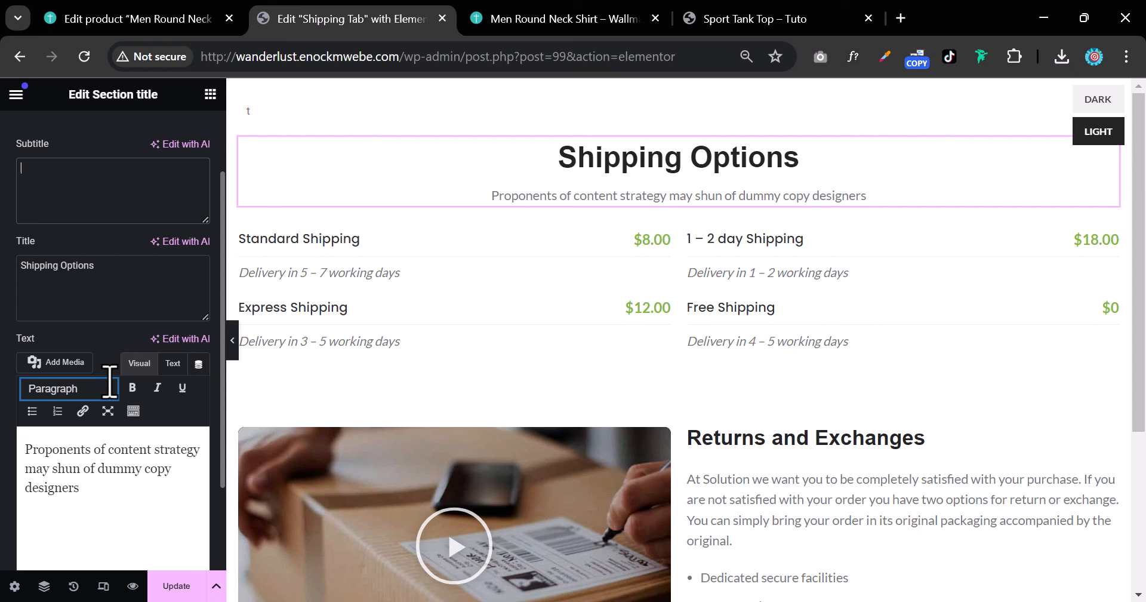
triple_click(78, 471)
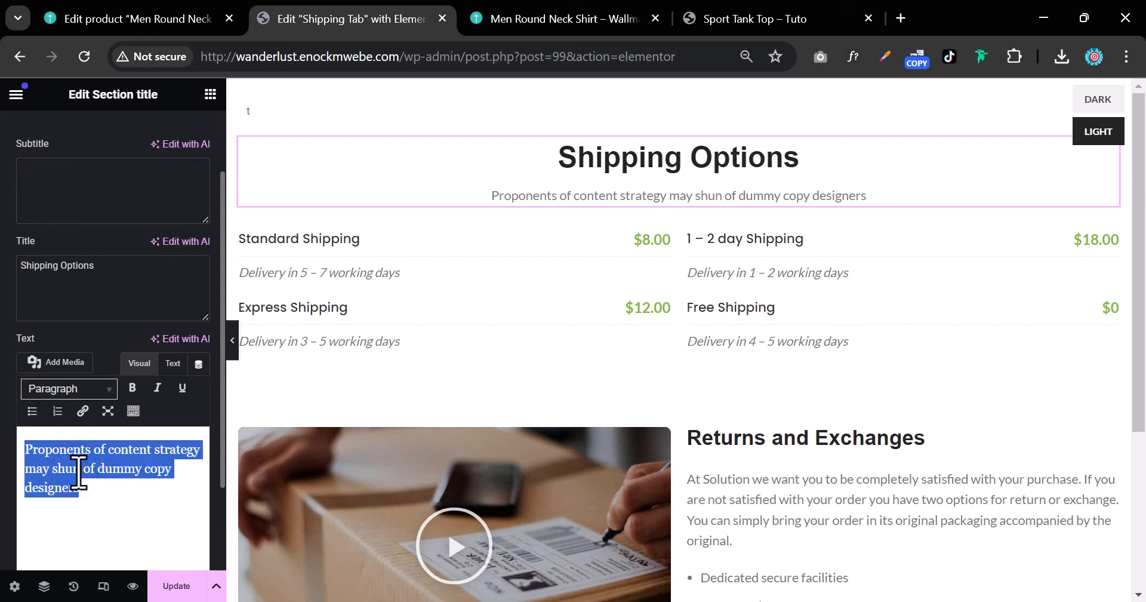
key("BackSpace")
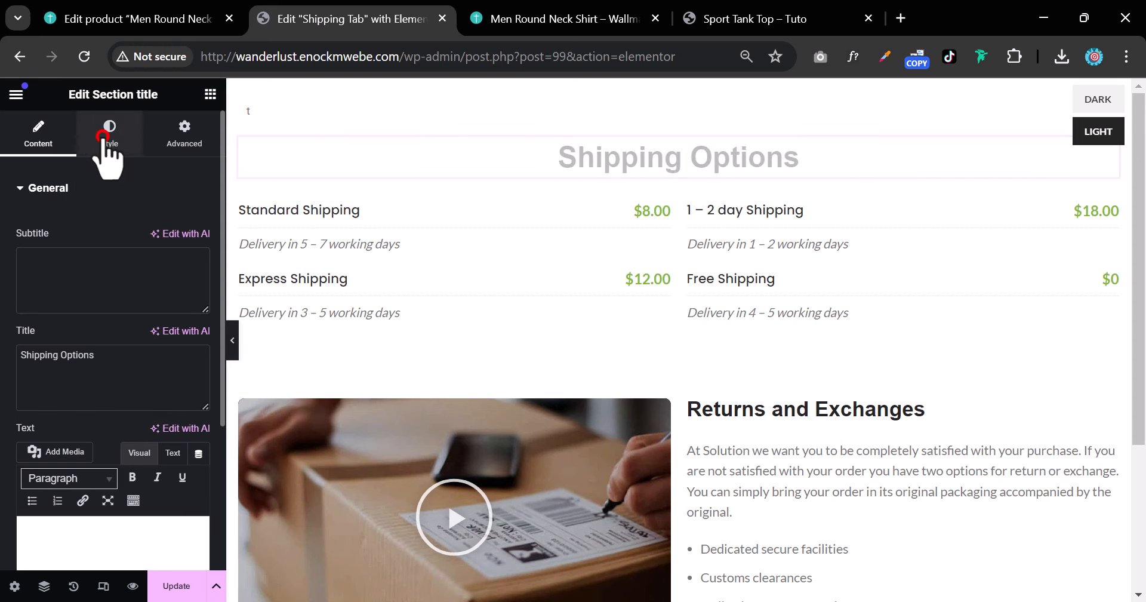
Set the font family of the Shipping Options section title to Poppins in its title typography.
left_click(109, 132)
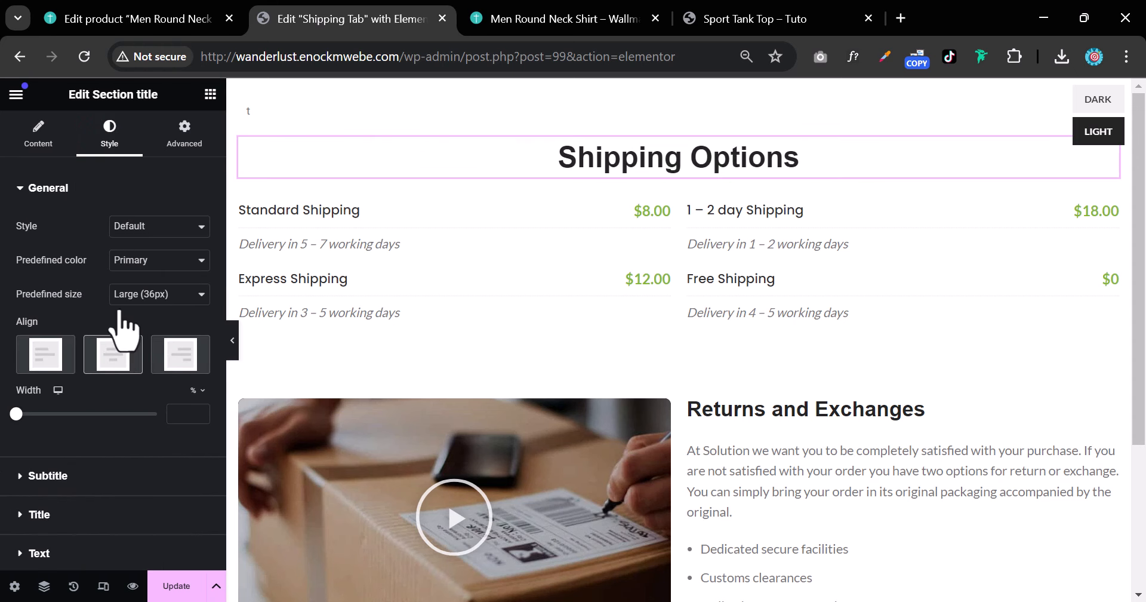
left_click(46, 517)
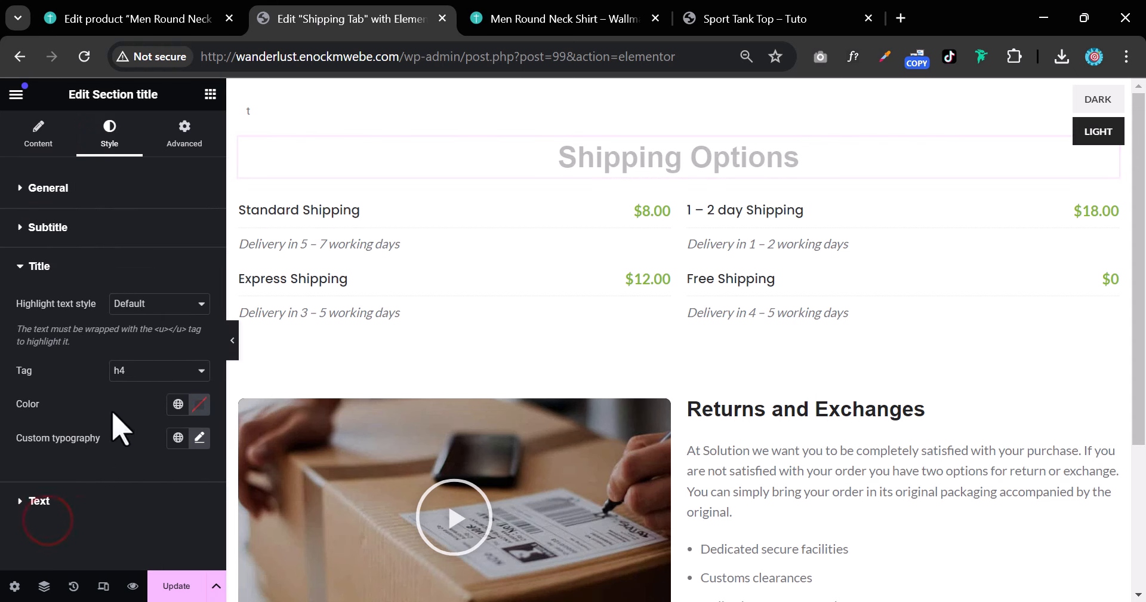
left_click(200, 437)
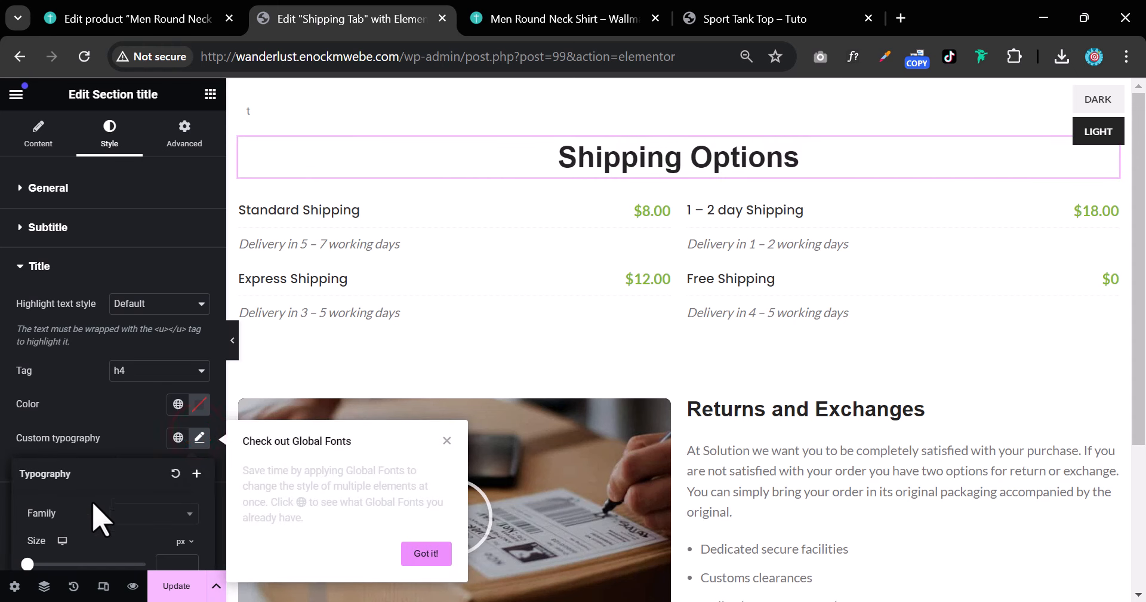
scroll(114, 487, "down", 3)
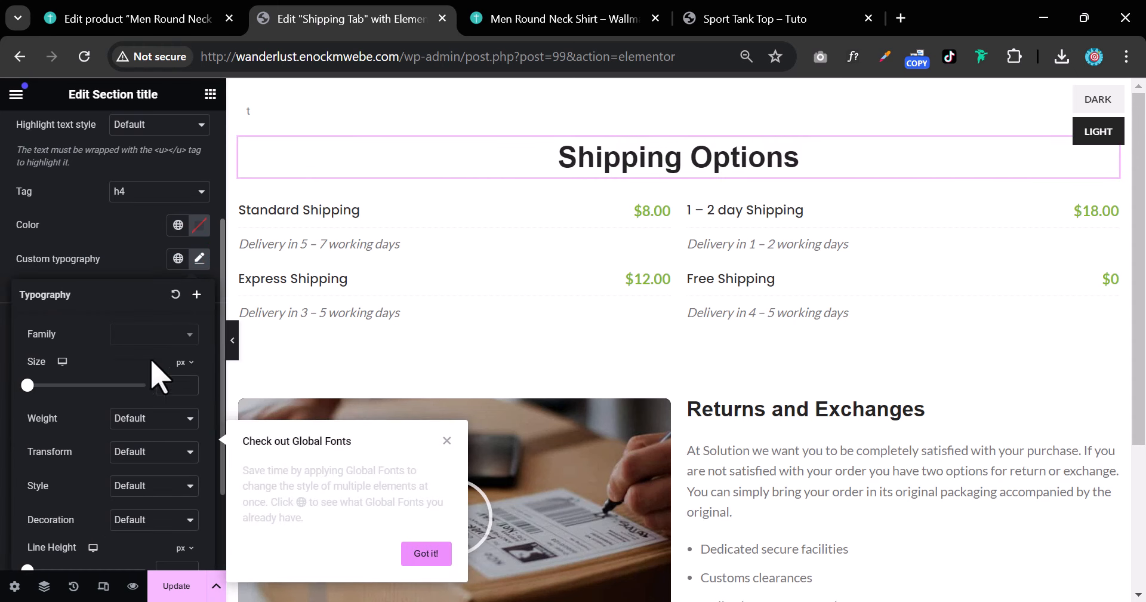
left_click(200, 263)
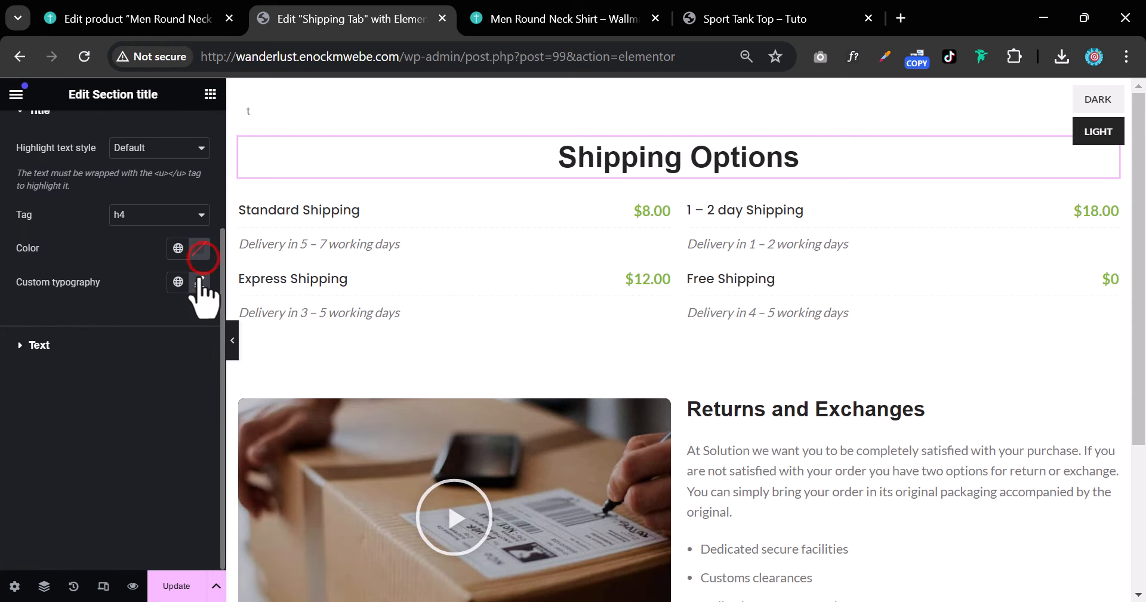
scroll(192, 353, "up", 3)
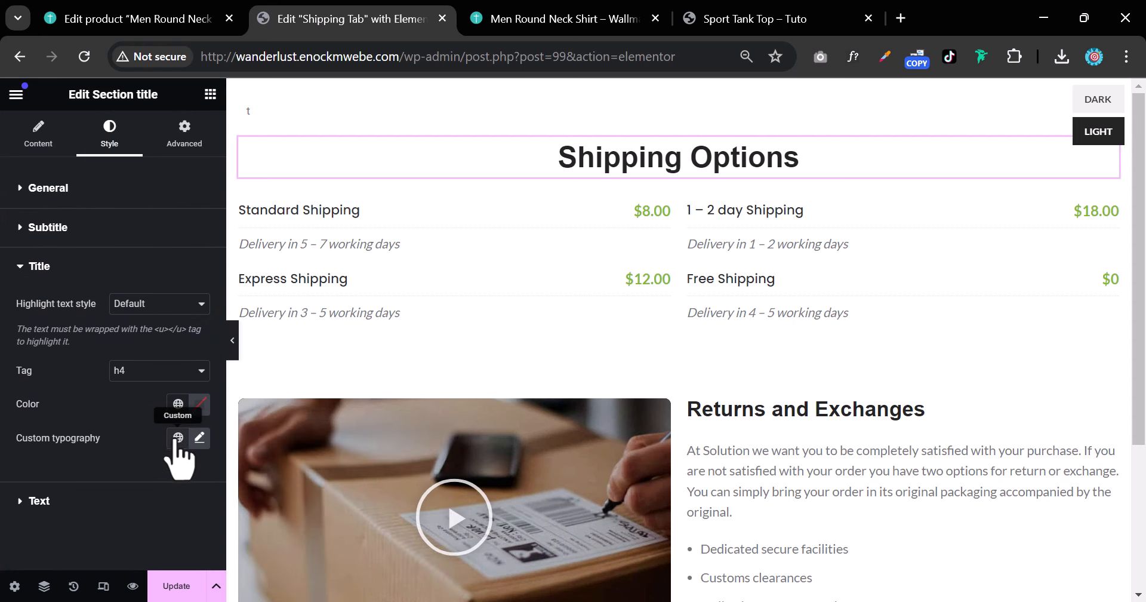
left_click(199, 438)
scroll(185, 448, "down", 3)
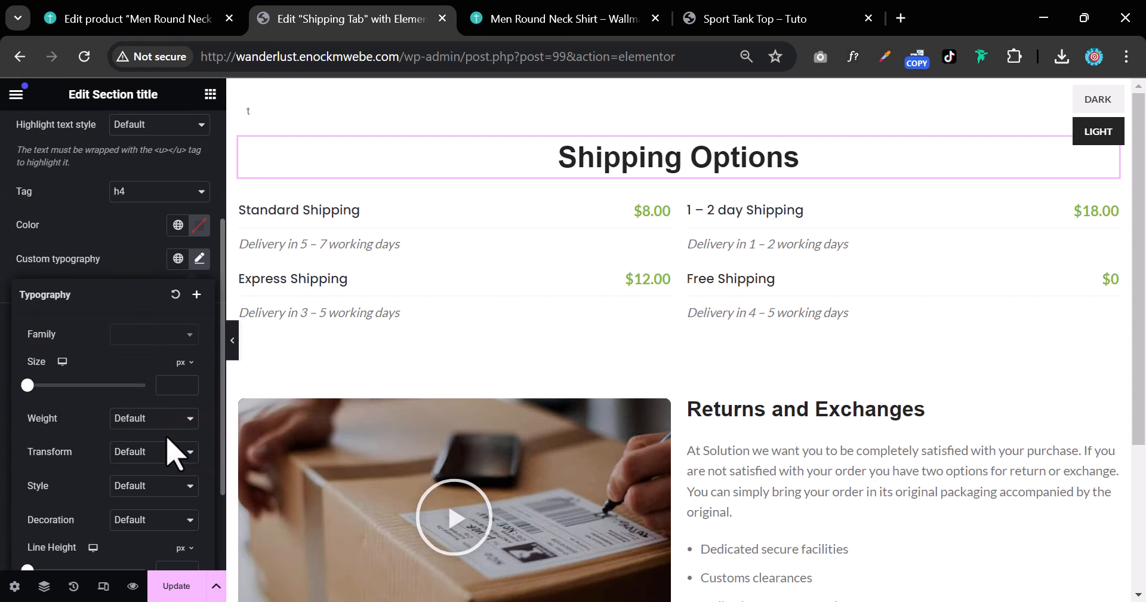
left_click(133, 332)
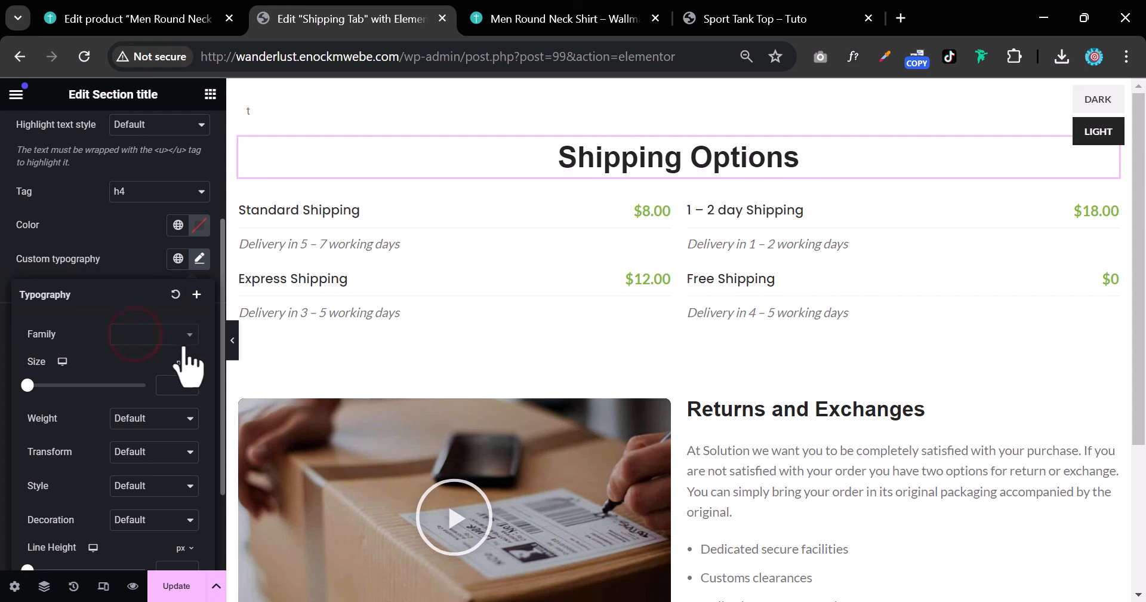
left_click(185, 333)
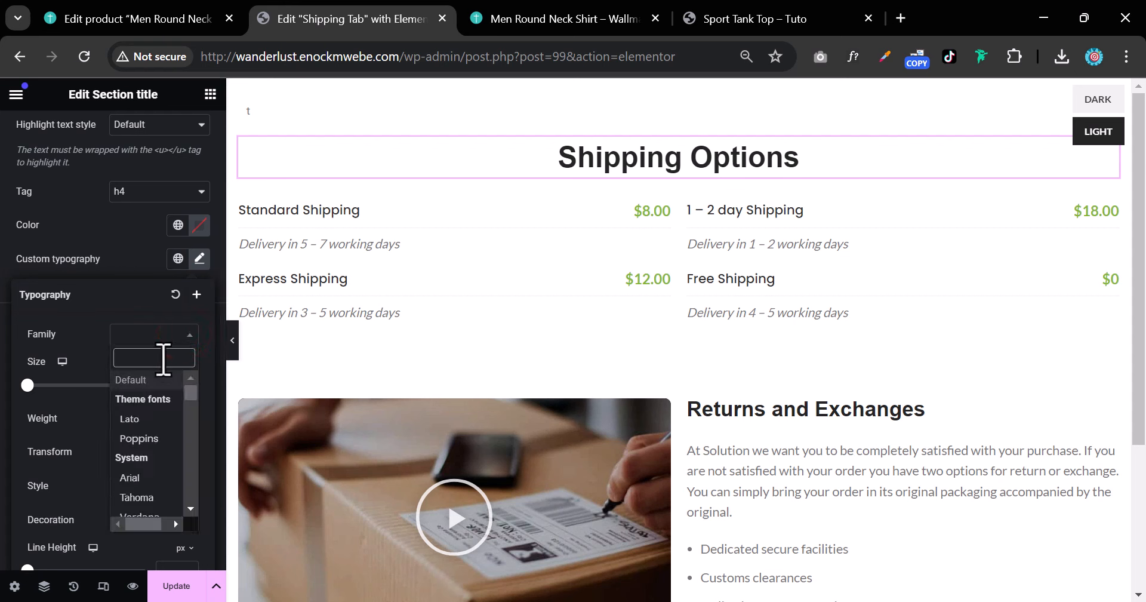
type("popp")
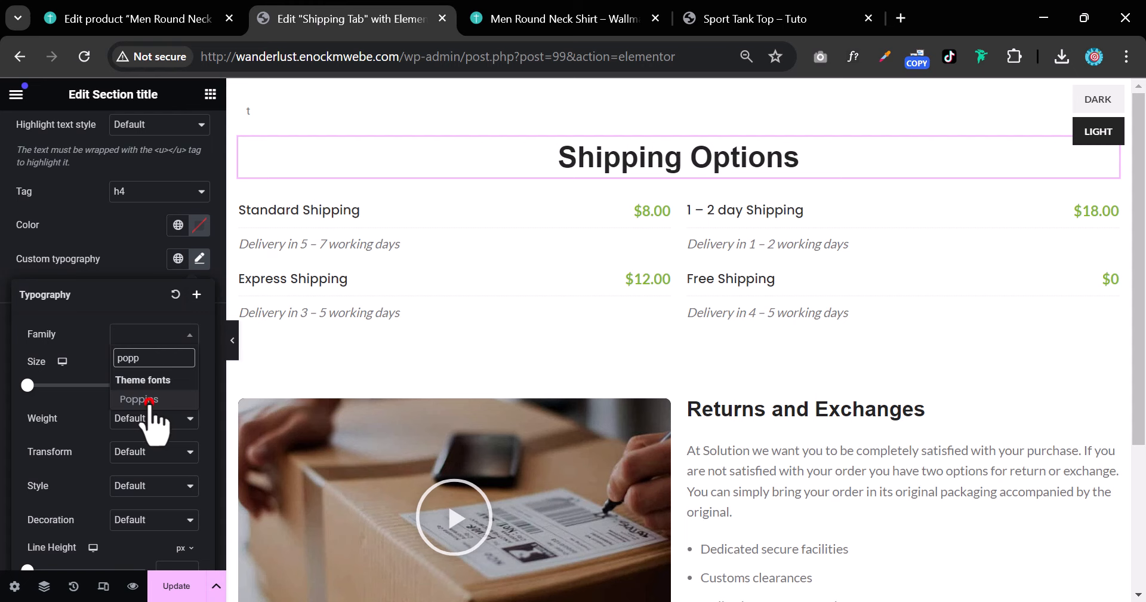
left_click(150, 399)
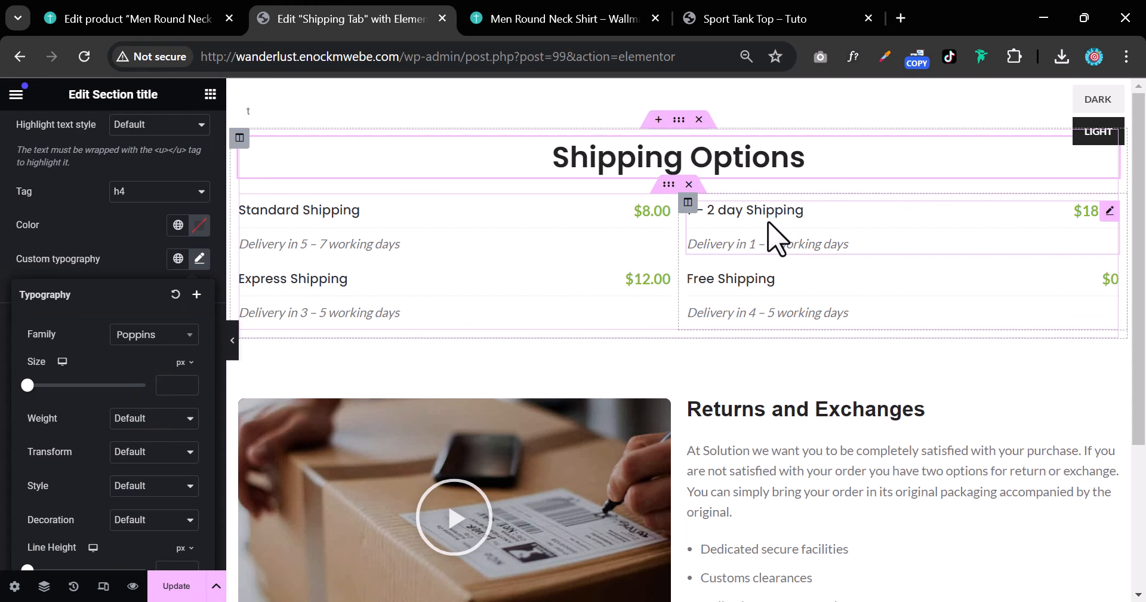
Check the video and the Returns and Exchanges text further down the block and save the Shipping Tab block.
scroll(771, 358, "down", 3)
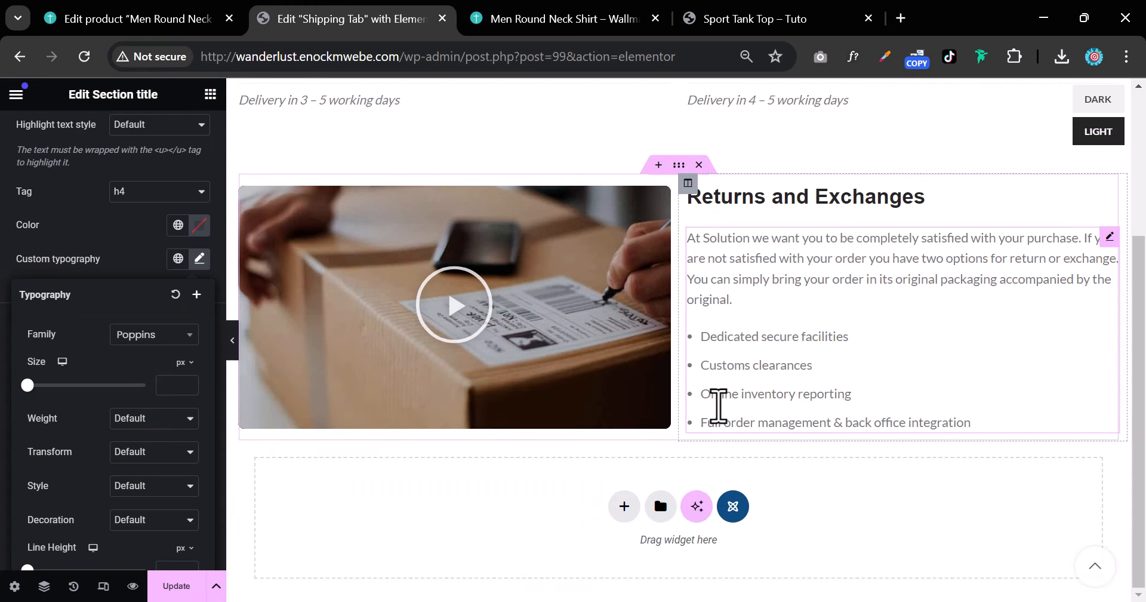
left_click(511, 332)
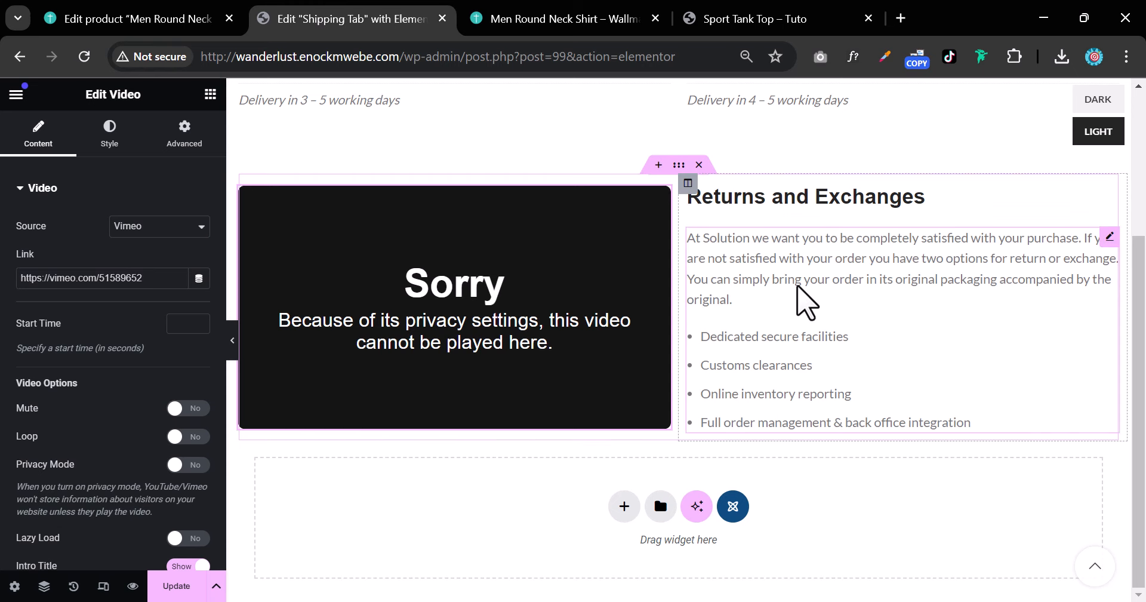
left_click(753, 338)
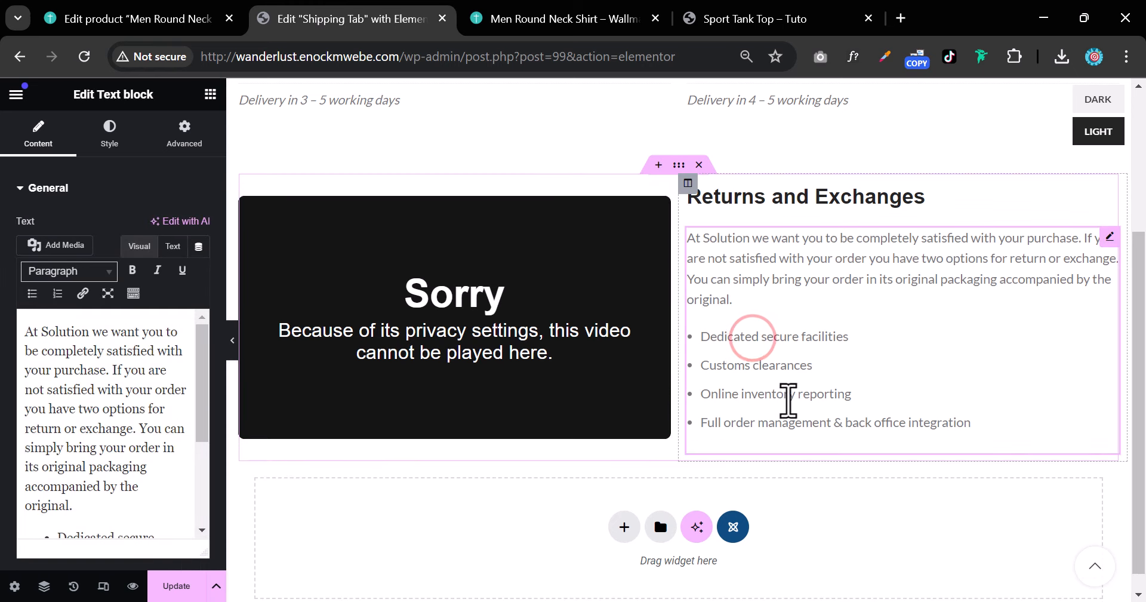
scroll(1057, 392, "up", 4)
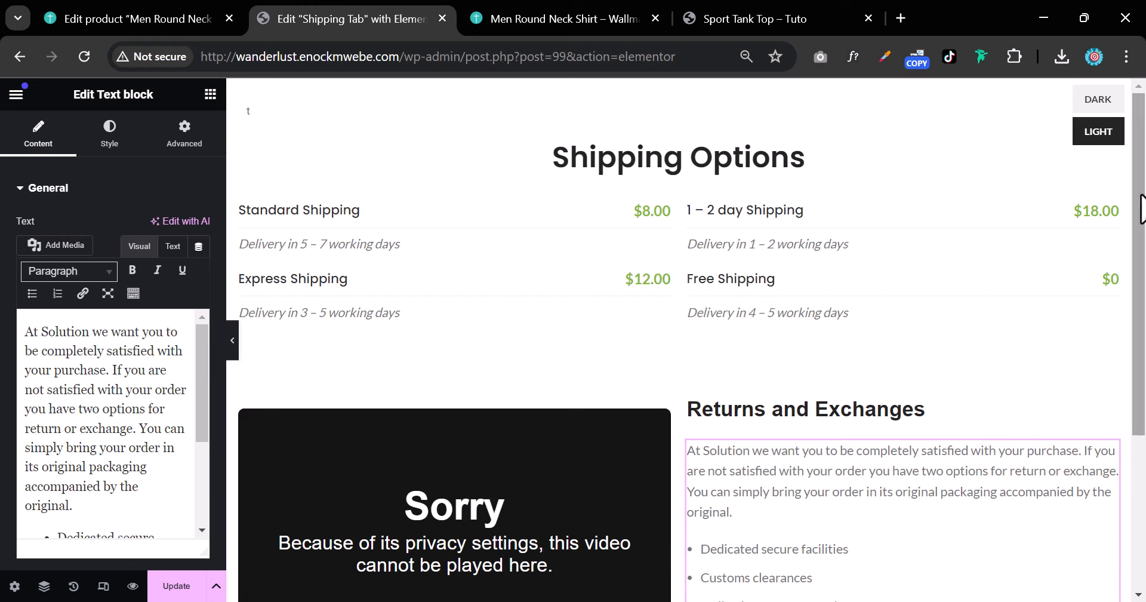
left_click(177, 578)
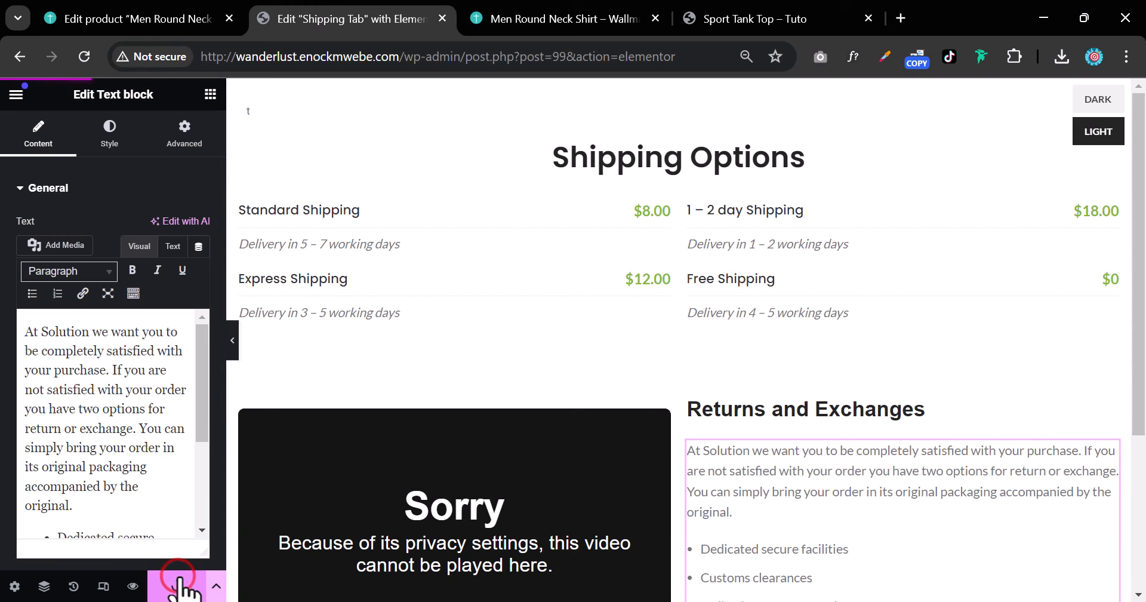
Reload the Men Round Neck Shirt product page and examine the contents of its Description and Shipping & Delivery tabs.
left_click(530, 19)
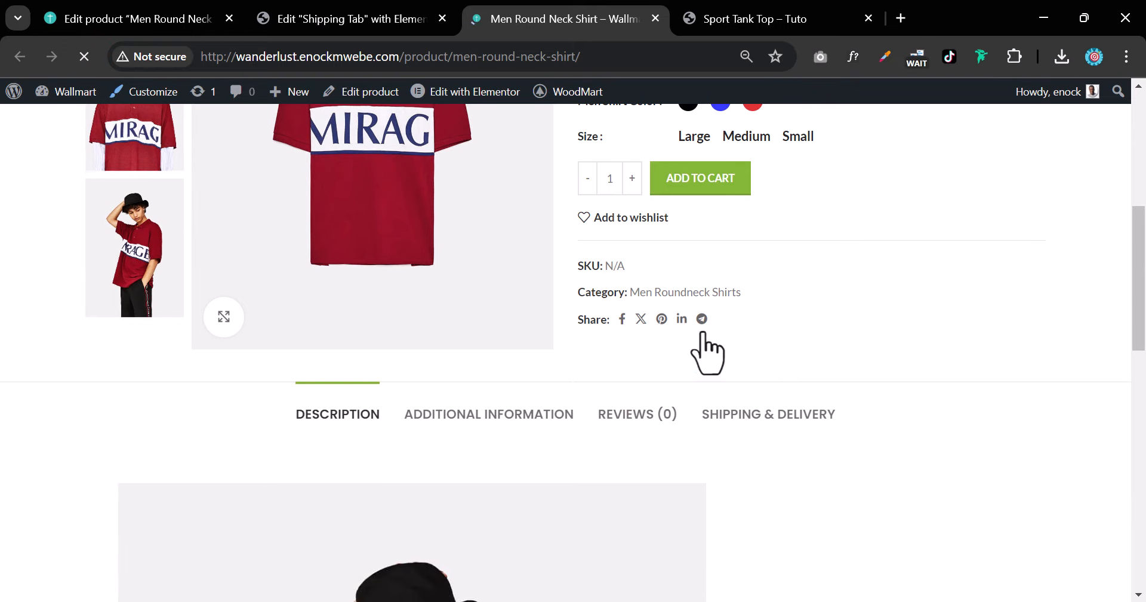
scroll(705, 358, "down", 6)
scroll(698, 358, "down", 3)
scroll(708, 370, "up", 6)
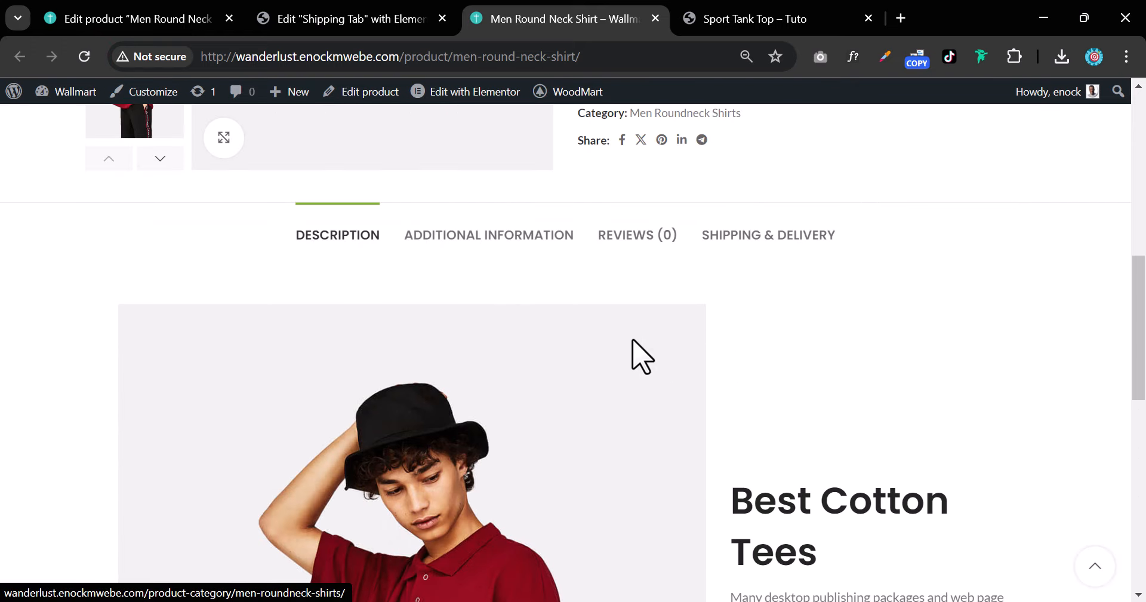
scroll(367, 358, "down", 10)
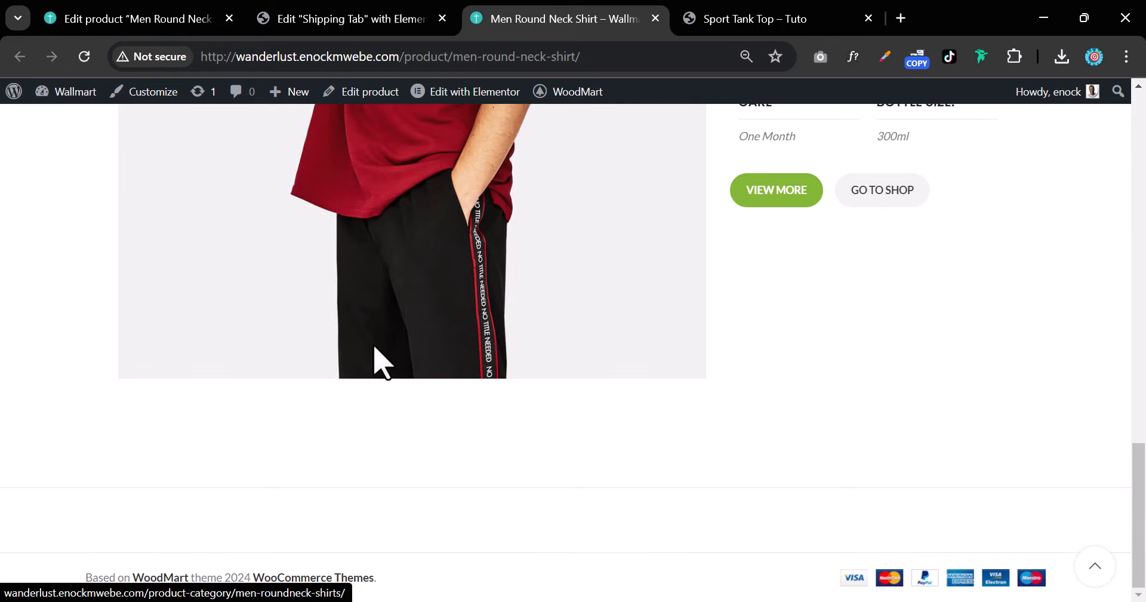
scroll(371, 358, "up", 10)
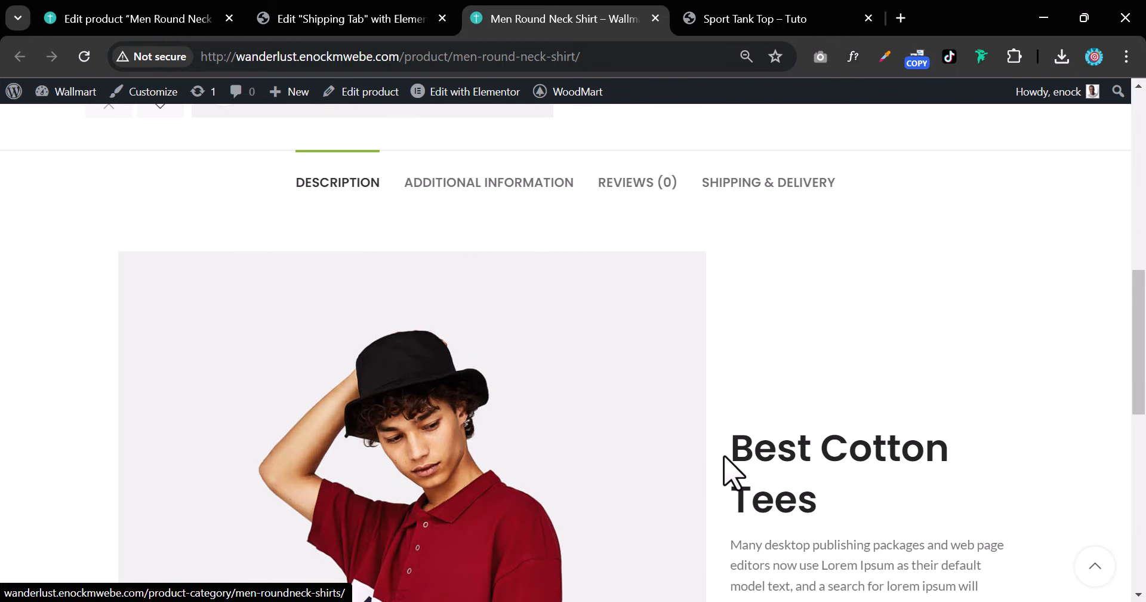
scroll(669, 442, "down", 9)
scroll(661, 427, "up", 7)
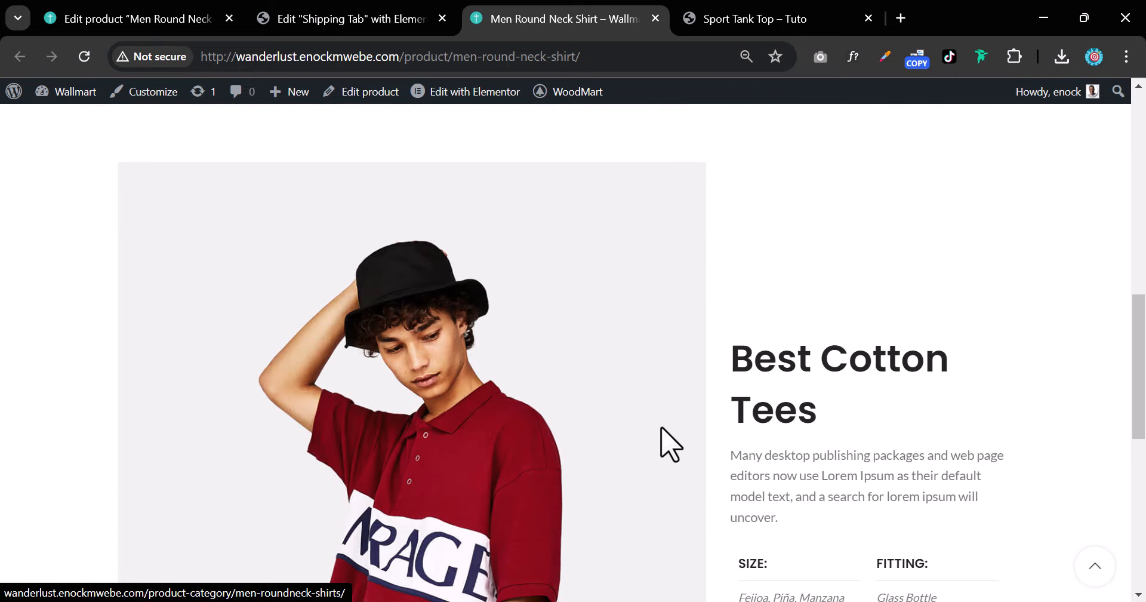
scroll(670, 442, "down", 3)
scroll(671, 443, "up", 5)
left_click(724, 182)
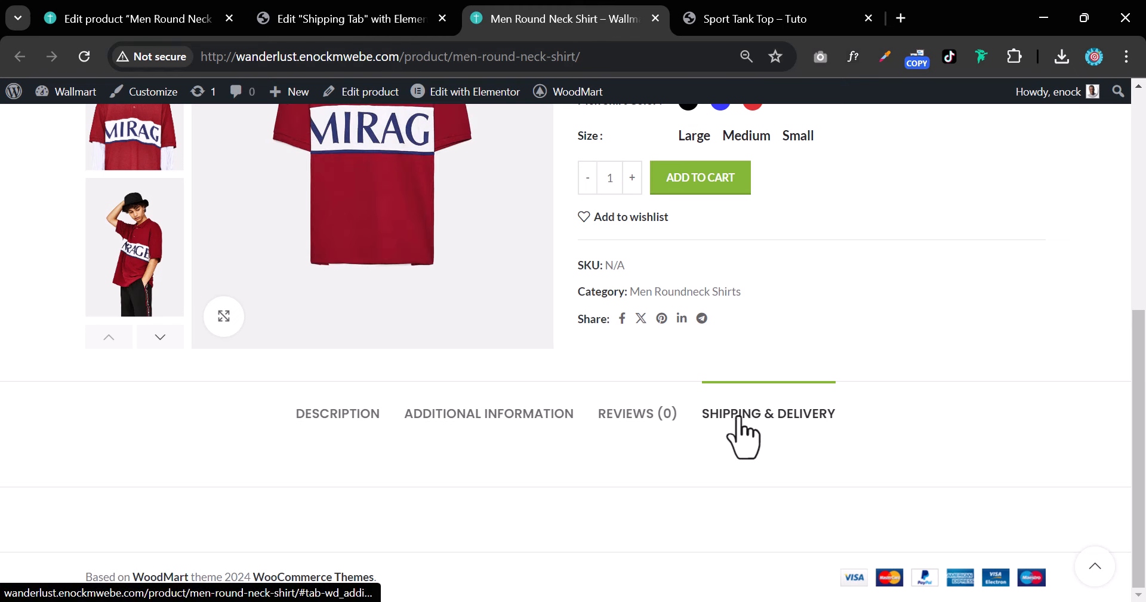
Return to the Shipping Tab block in Elementor and exit to its WordPress edit page.
left_click(173, 19)
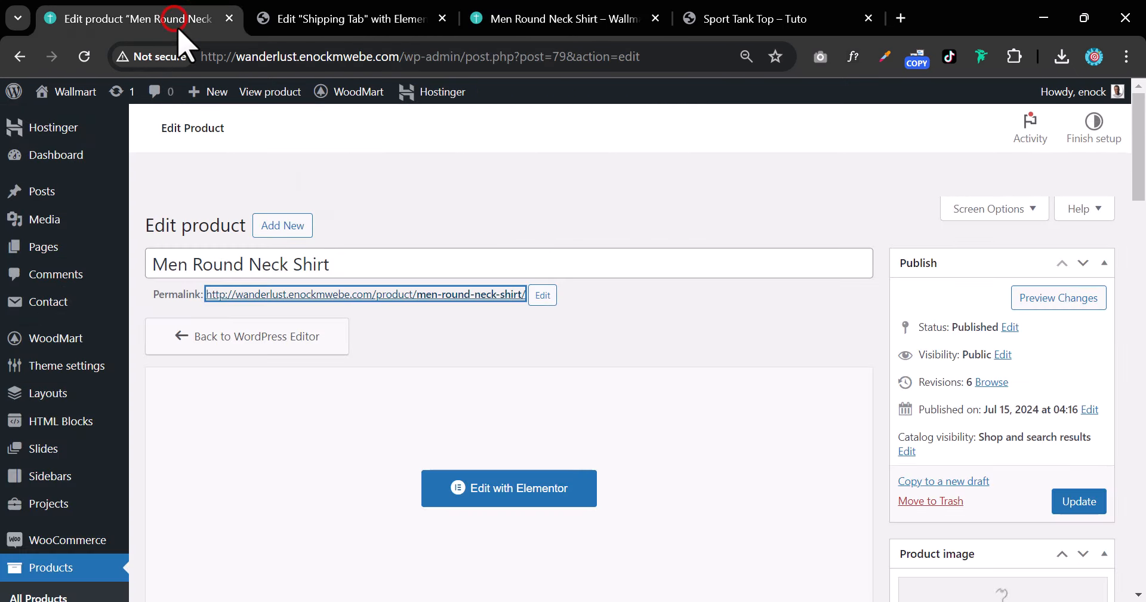
left_click(358, 19)
scroll(522, 334, "down", 3)
scroll(359, 389, "up", 3)
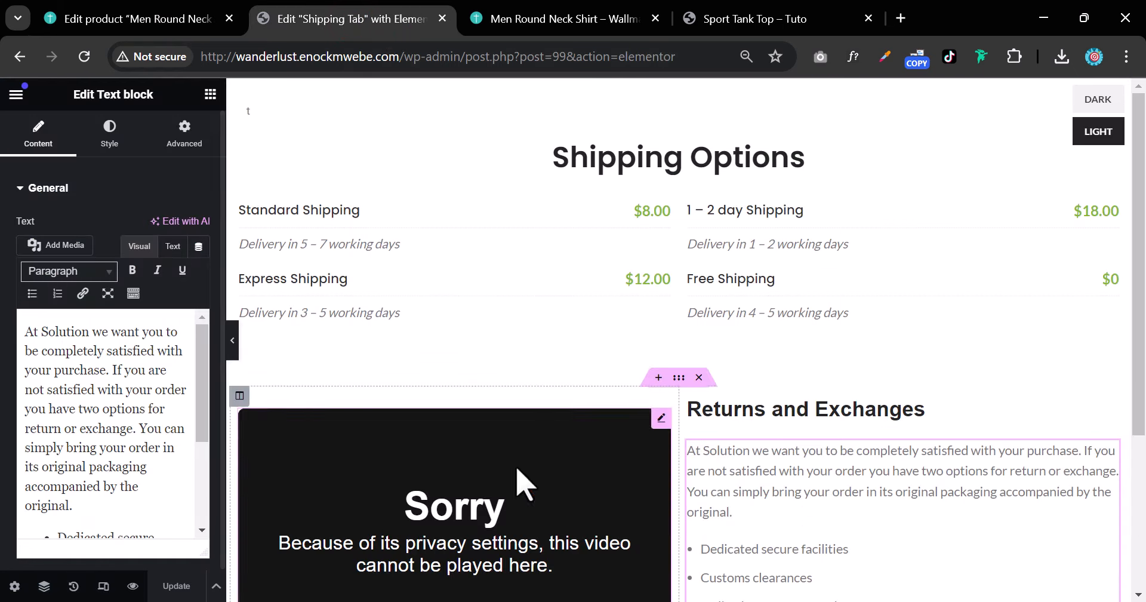
left_click(16, 93)
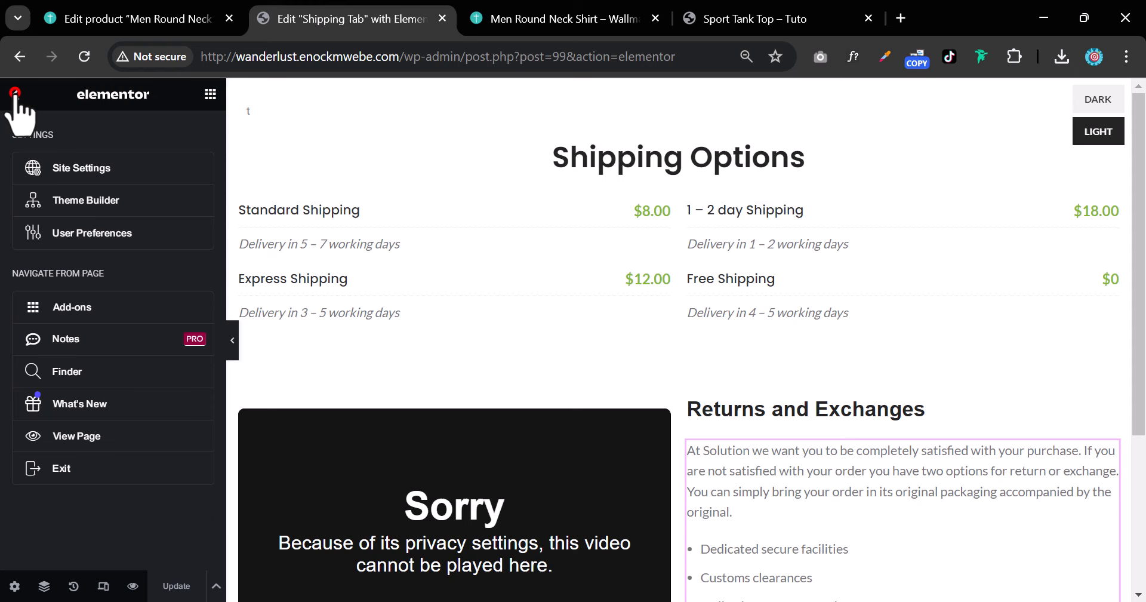
left_click(75, 469)
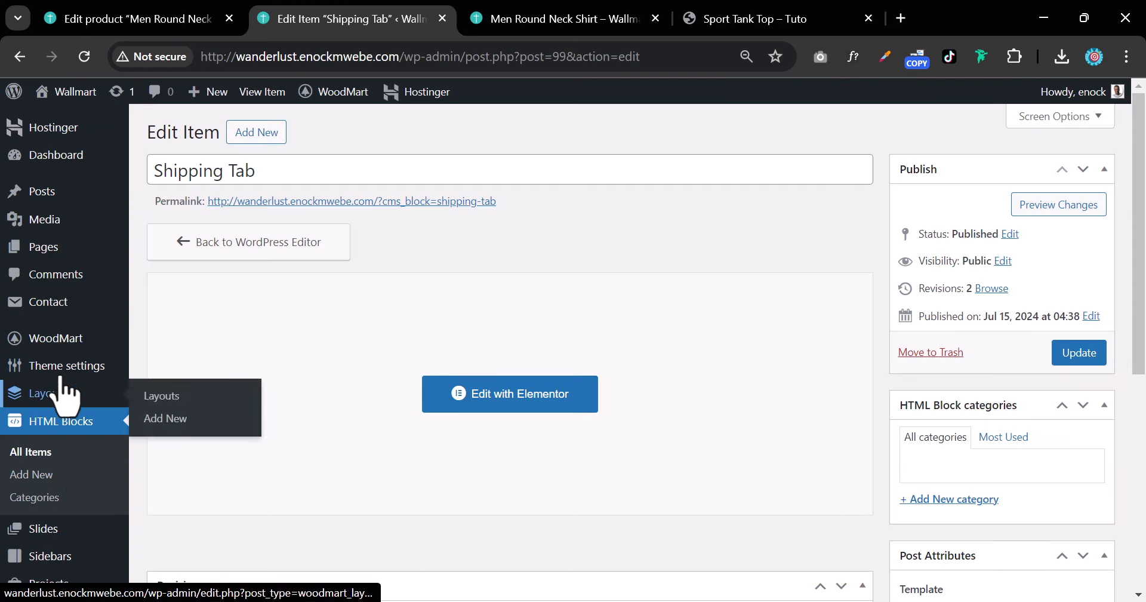
Open the Tabs section of the Single product theme settings and bring up the additional tabs.
mouse_move(81, 365)
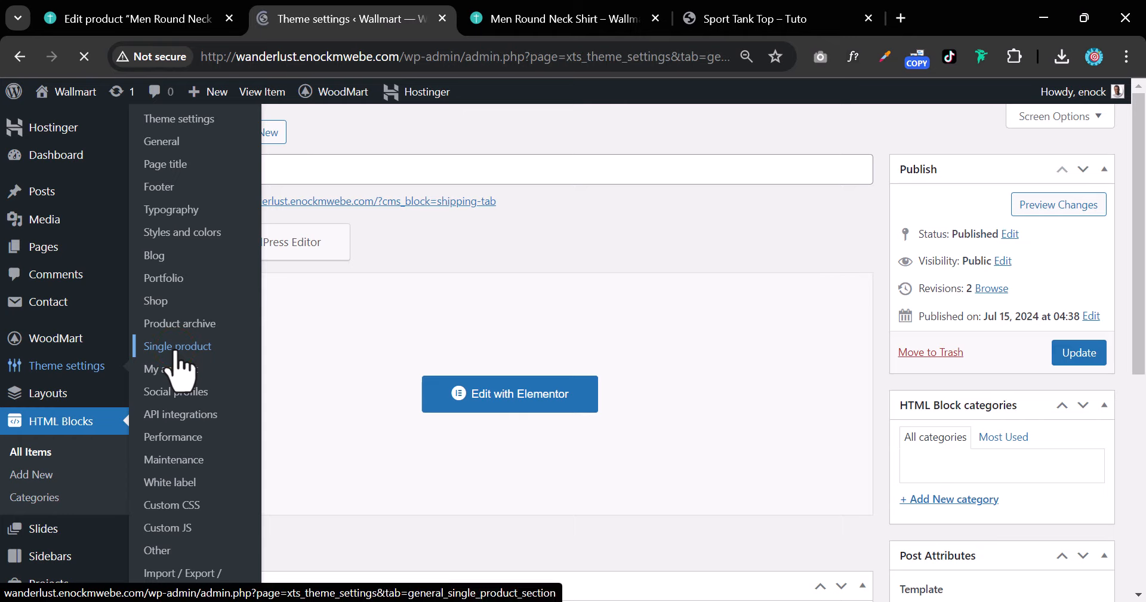
scroll(434, 345, "down", 4)
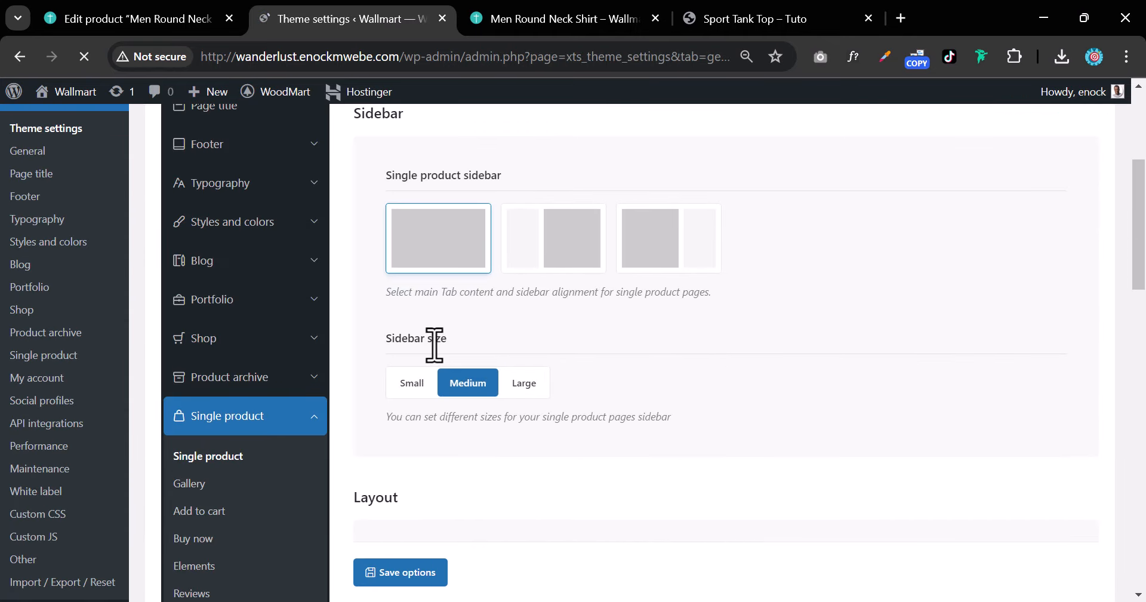
scroll(436, 349, "down", 3)
left_click(222, 441)
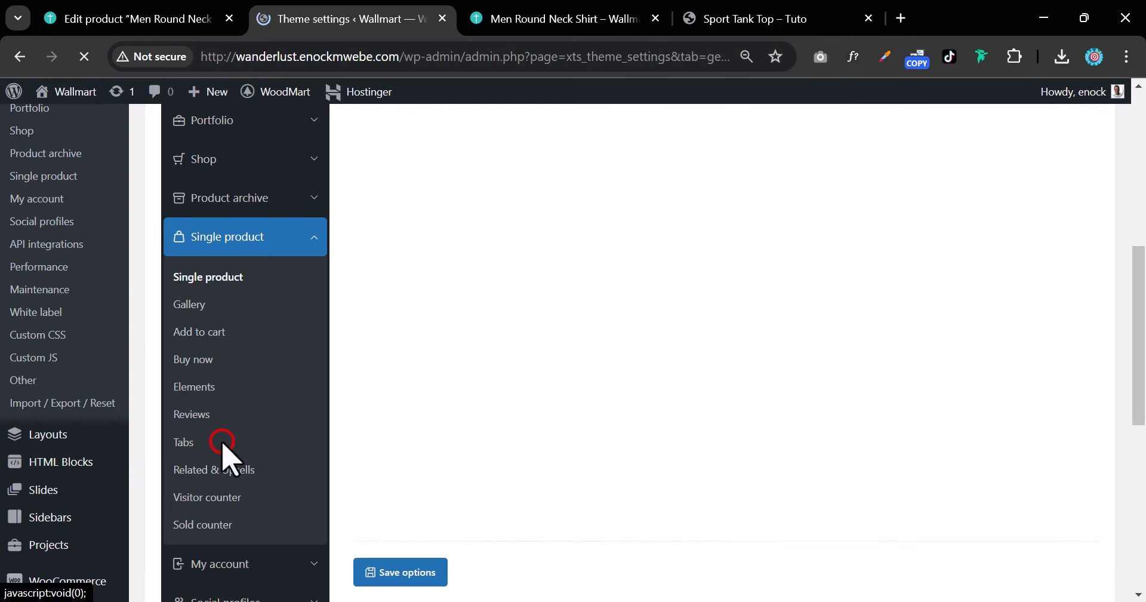
scroll(560, 367, "down", 3)
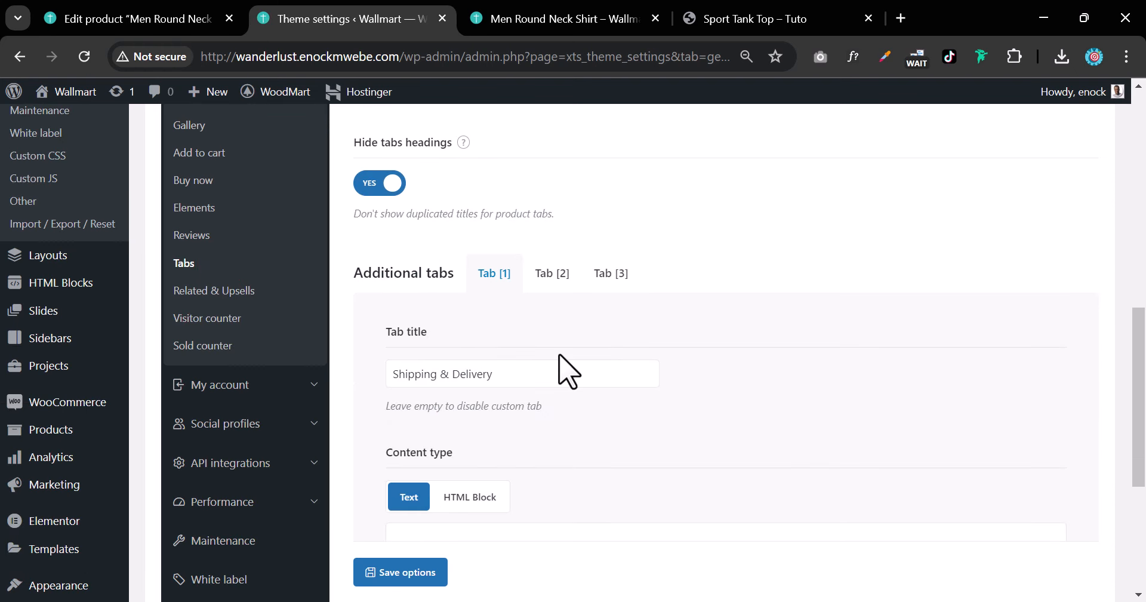
Look through the three additional product tabs and return to the settings of the Shipping & Delivery tab.
left_click(554, 276)
left_click(615, 274)
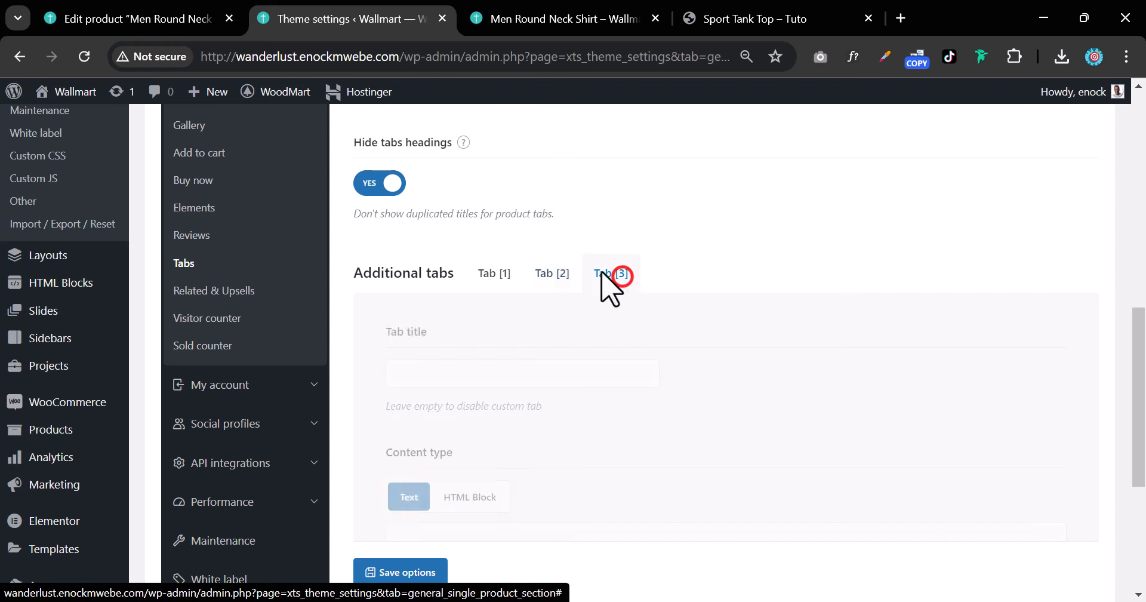
left_click(552, 274)
left_click(481, 275)
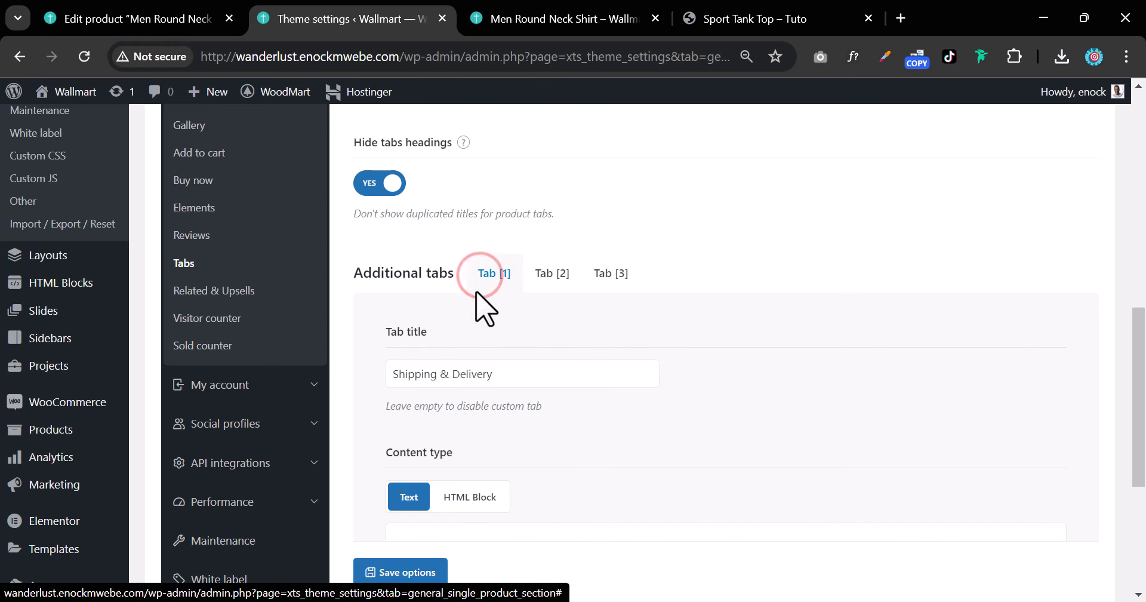
left_click(527, 374)
scroll(525, 373, "down", 3)
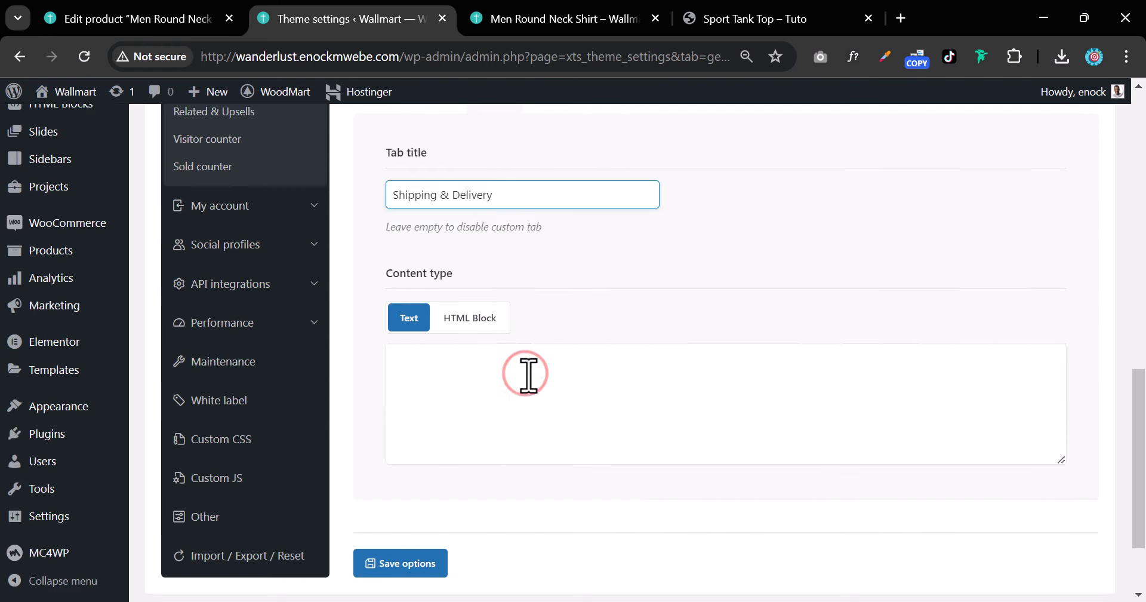
Set the Shipping & Delivery tab's content type to HTML Block, assign the Shipping Tab block and save the options.
left_click(470, 317)
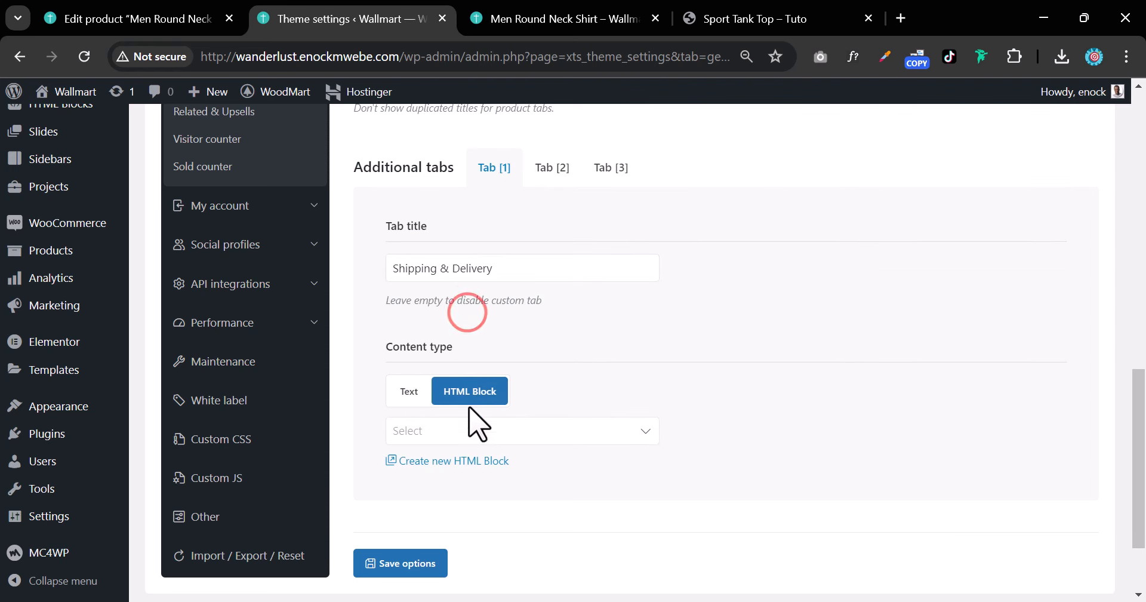
scroll(478, 421, "down", 2)
left_click(559, 315)
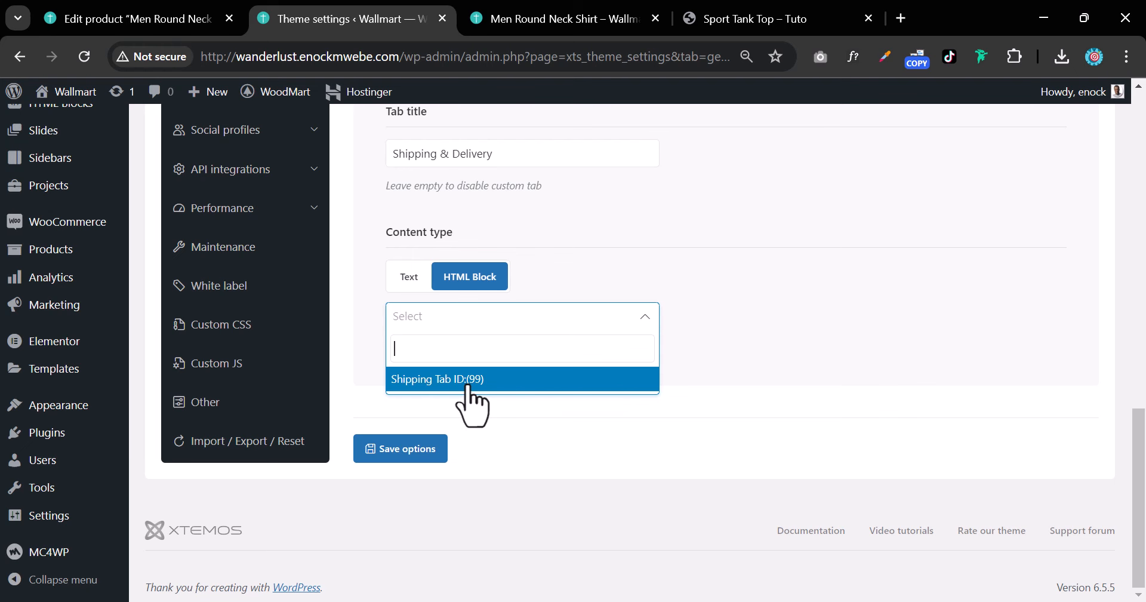
left_click(467, 382)
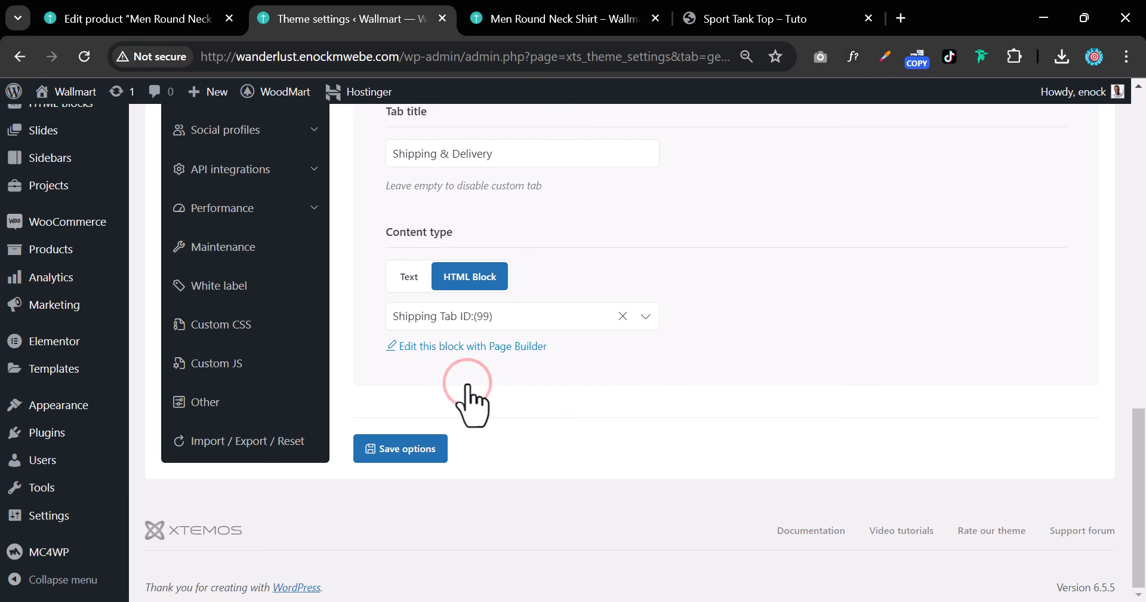
scroll(64, 417, "up", 5)
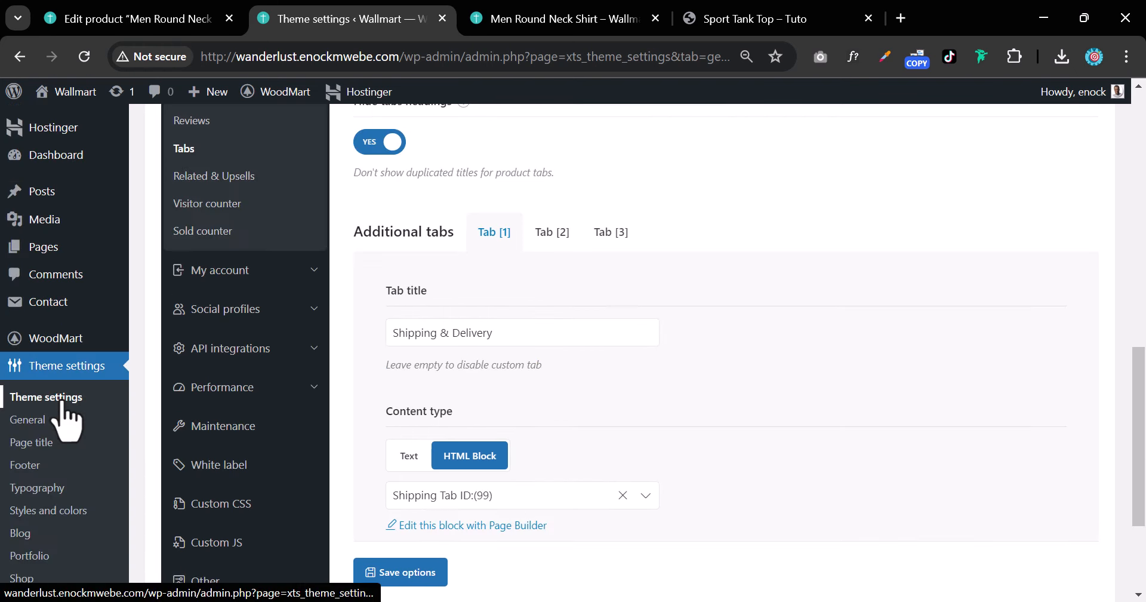
scroll(64, 418, "down", 5)
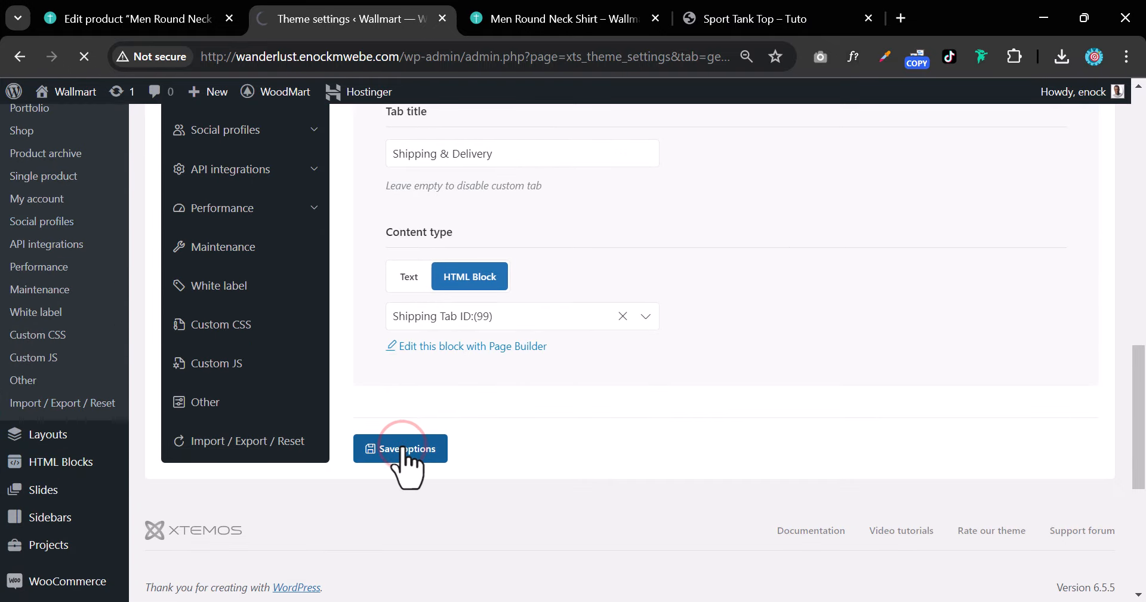
Reload the Men Round Neck Shirt product page and review the whole content of its Shipping & Delivery tab.
left_click(558, 22)
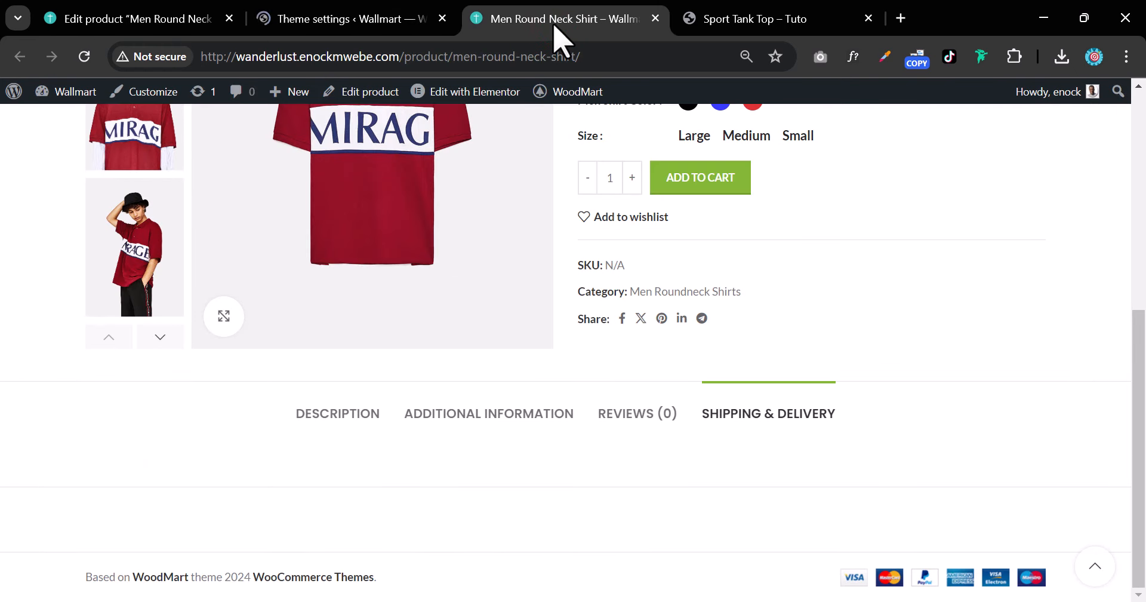
left_click(84, 56)
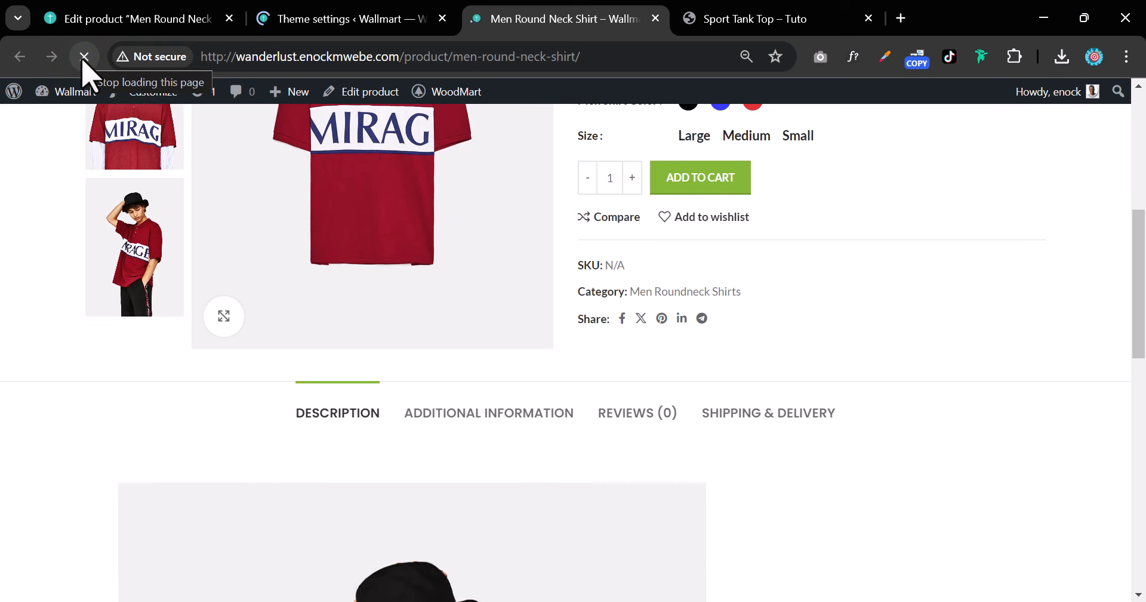
scroll(651, 275, "down", 3)
left_click(740, 235)
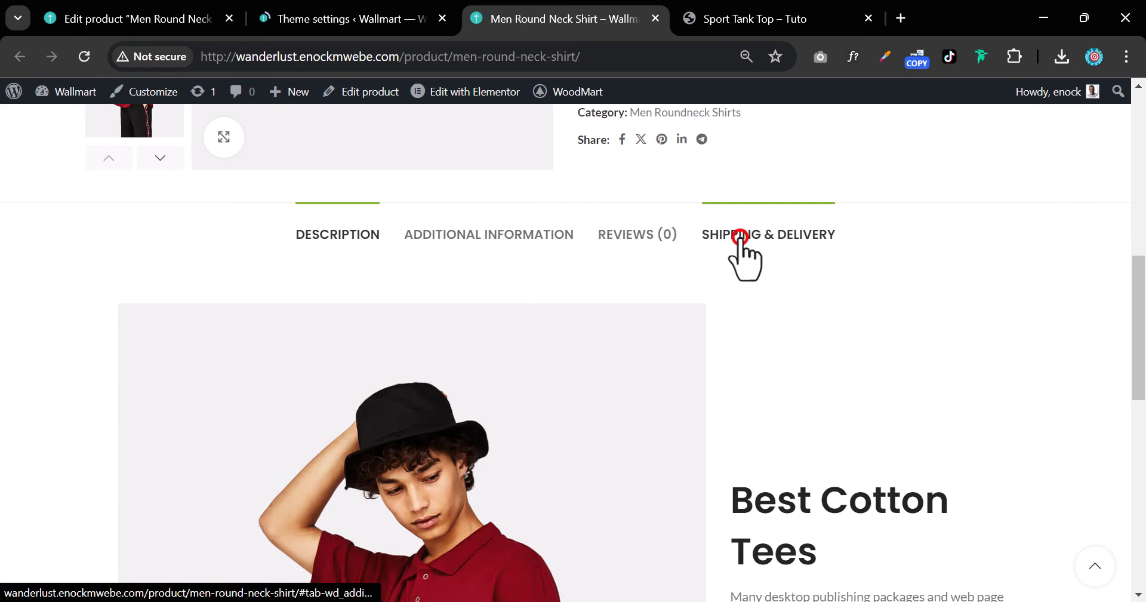
scroll(678, 277, "down", 2)
scroll(681, 290, "down", 2)
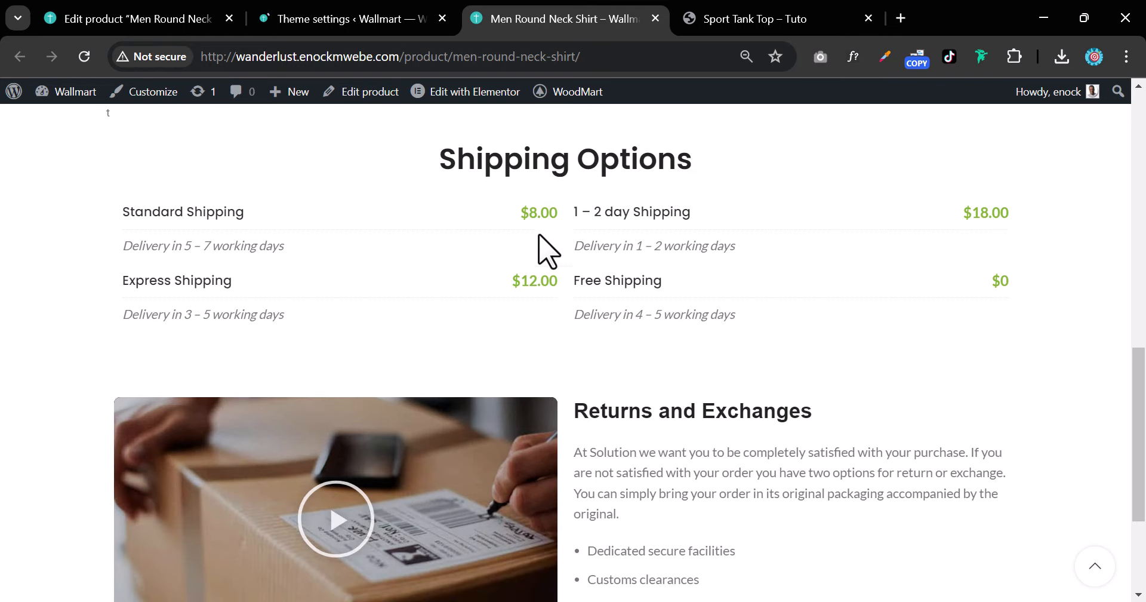
scroll(615, 454, "down", 3)
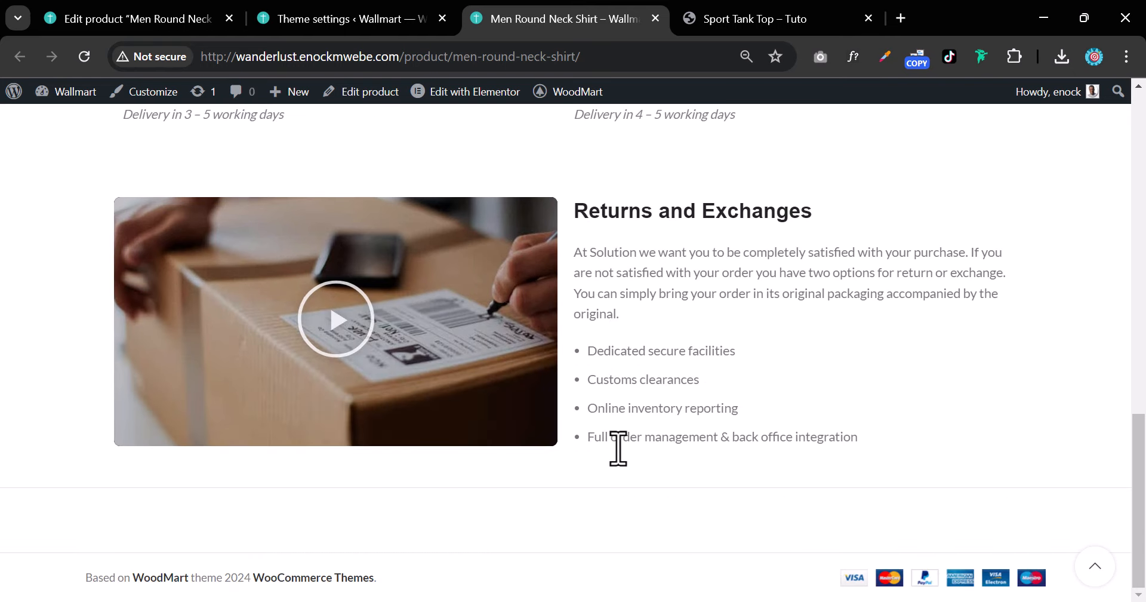
scroll(617, 460, "up", 13)
scroll(621, 463, "up", 3)
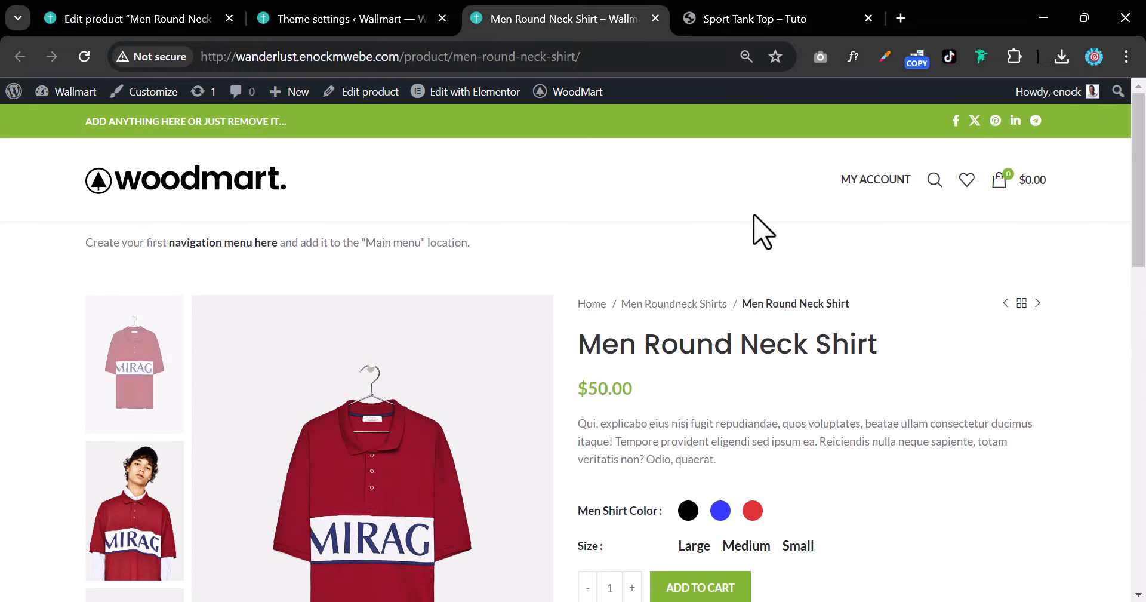
Examine the placement of the customer reviews relative to the product tabs on the Sport Tank Top reference page.
left_click(720, 24)
scroll(794, 382, "down", 13)
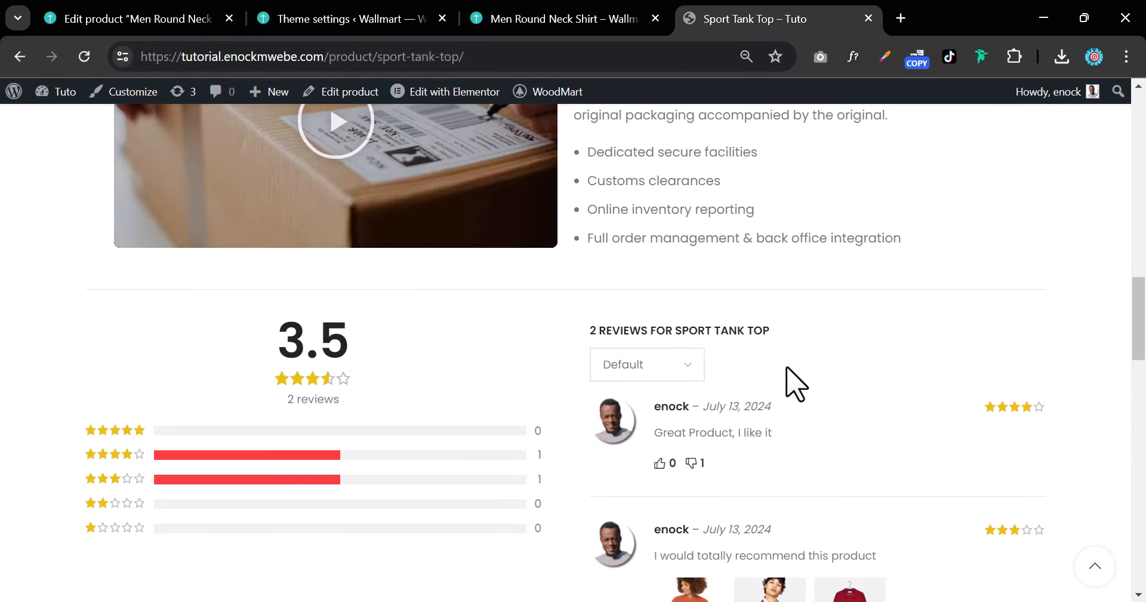
scroll(794, 384, "up", 4)
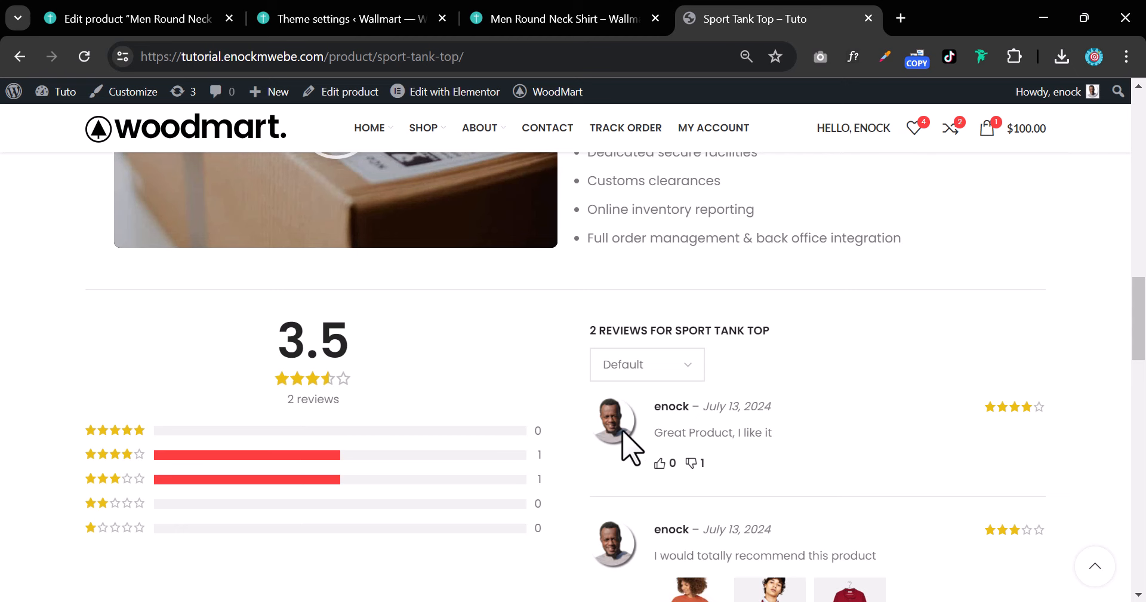
scroll(528, 370, "up", 8)
scroll(528, 370, "down", 8)
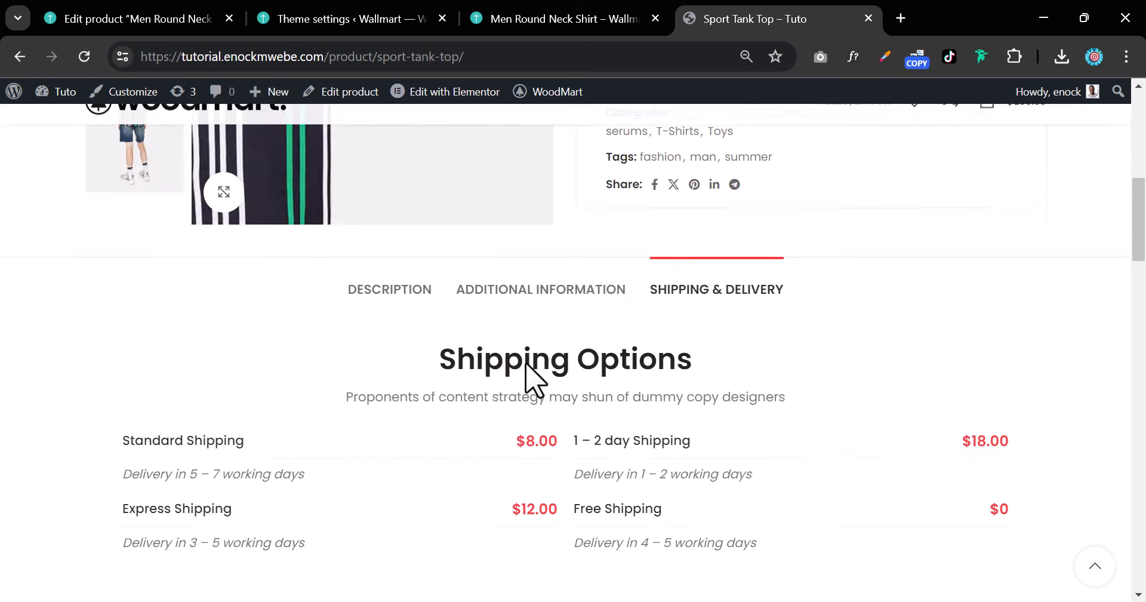
scroll(528, 367, "down", 4)
scroll(108, 465, "up", 3)
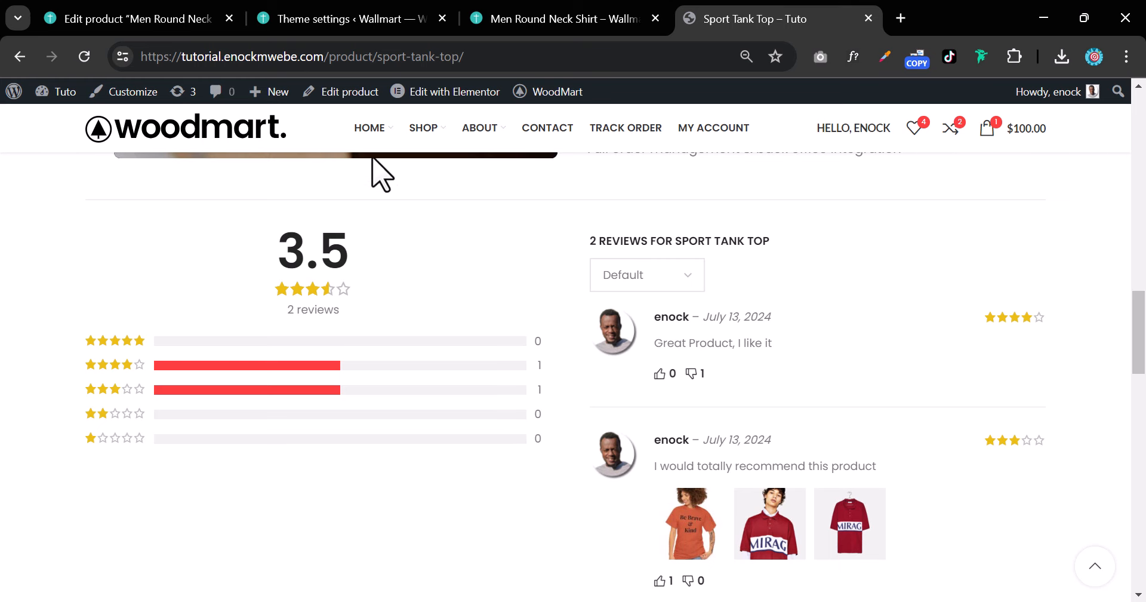
Return to the theme settings and open the Reviews section of the Single product options.
left_click(331, 19)
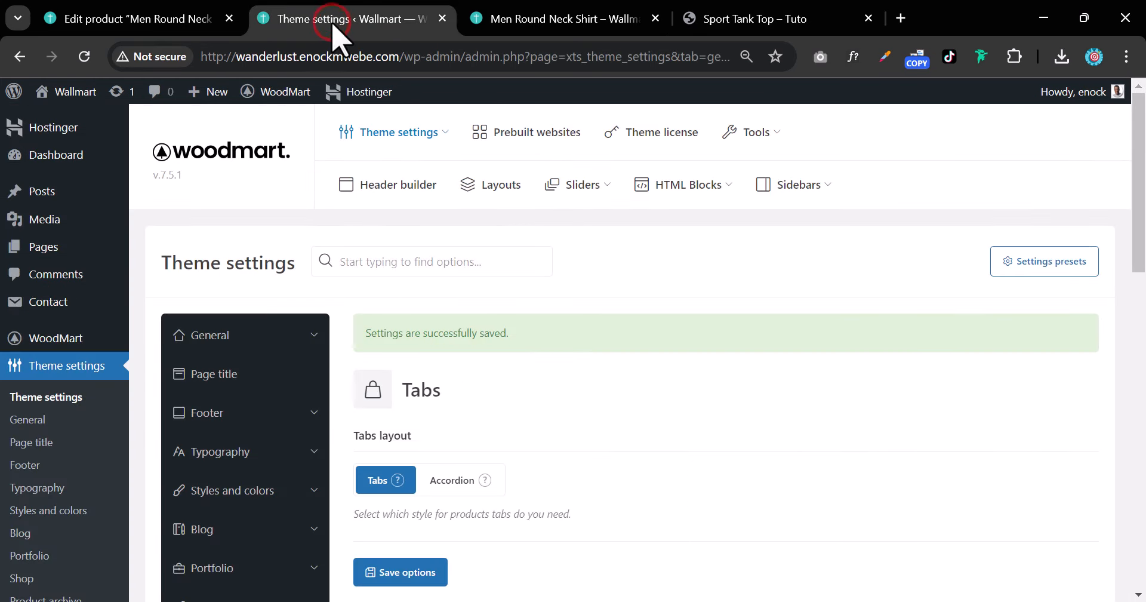
scroll(275, 424, "down", 5)
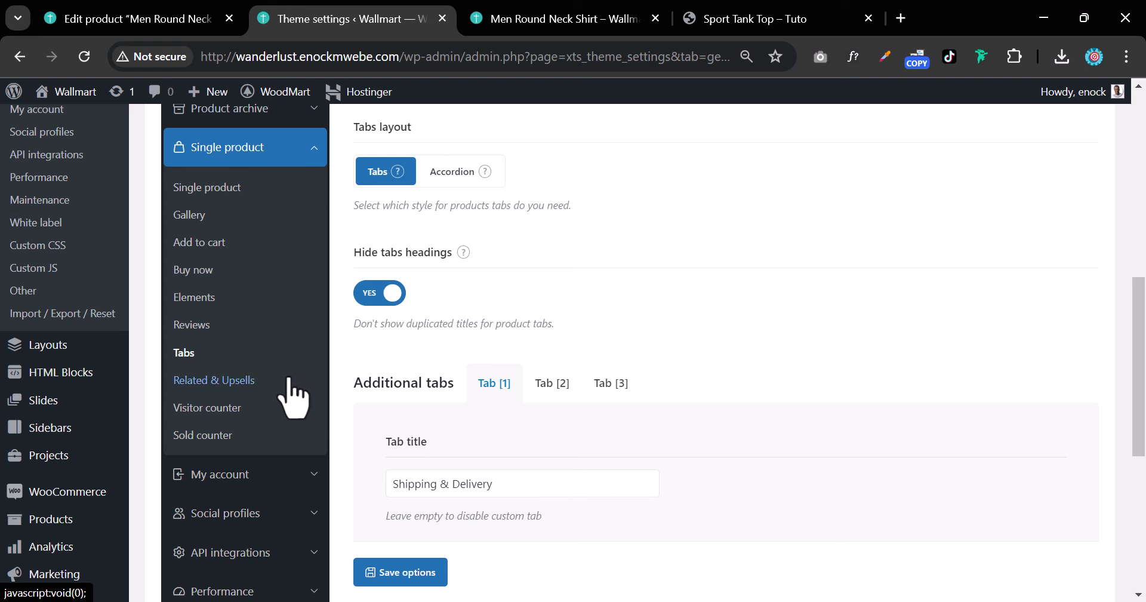
scroll(294, 396, "up", 2)
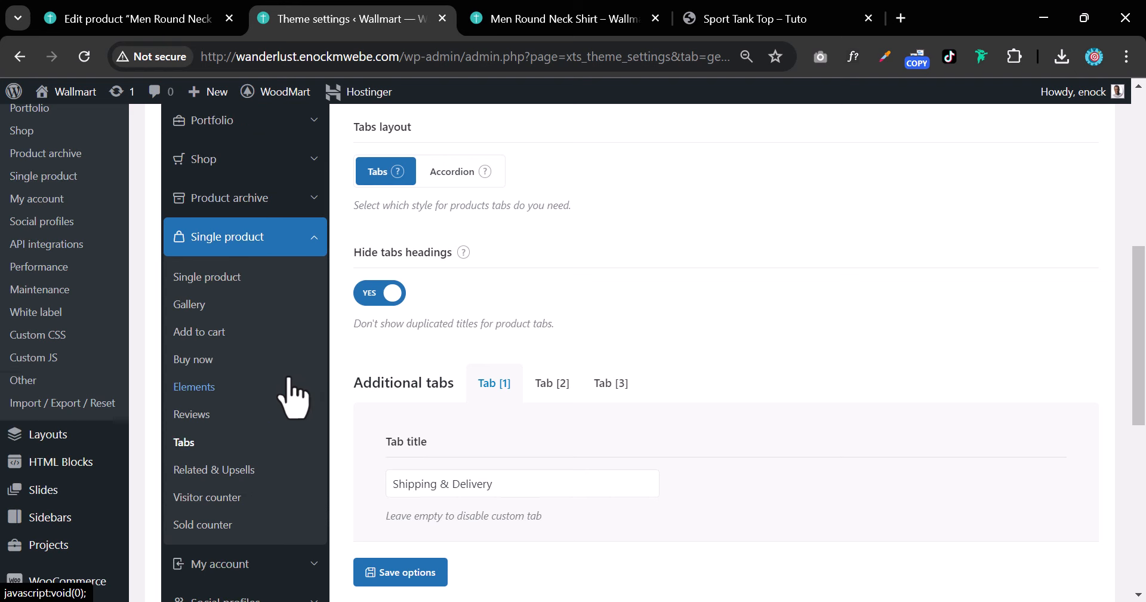
left_click(238, 422)
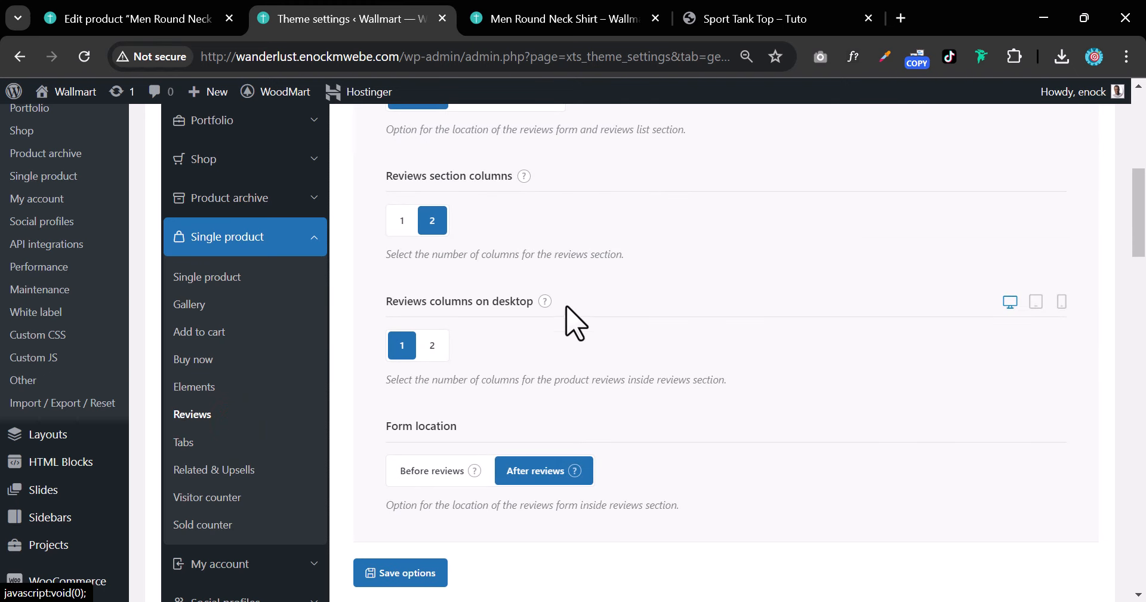
scroll(592, 383, "up", 4)
scroll(599, 396, "up", 2)
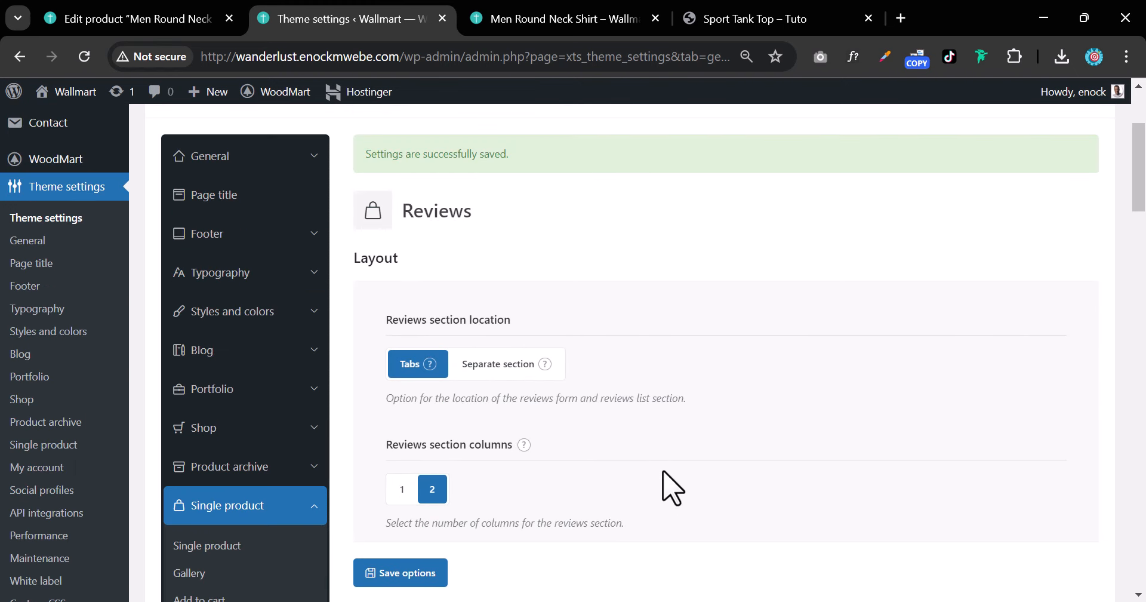
Enlarge the settings page and examine the Reviews layout options for section location and columns.
key("ctrl+plus")
key("ctrl+plus")
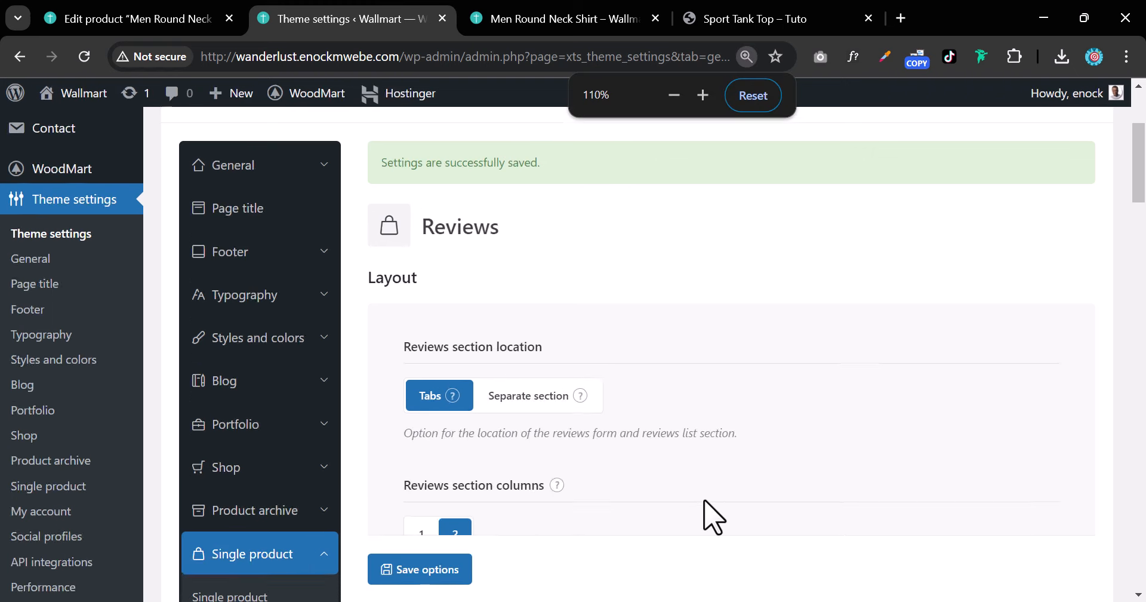
key("ctrl+plus")
key("ctrl+plus")
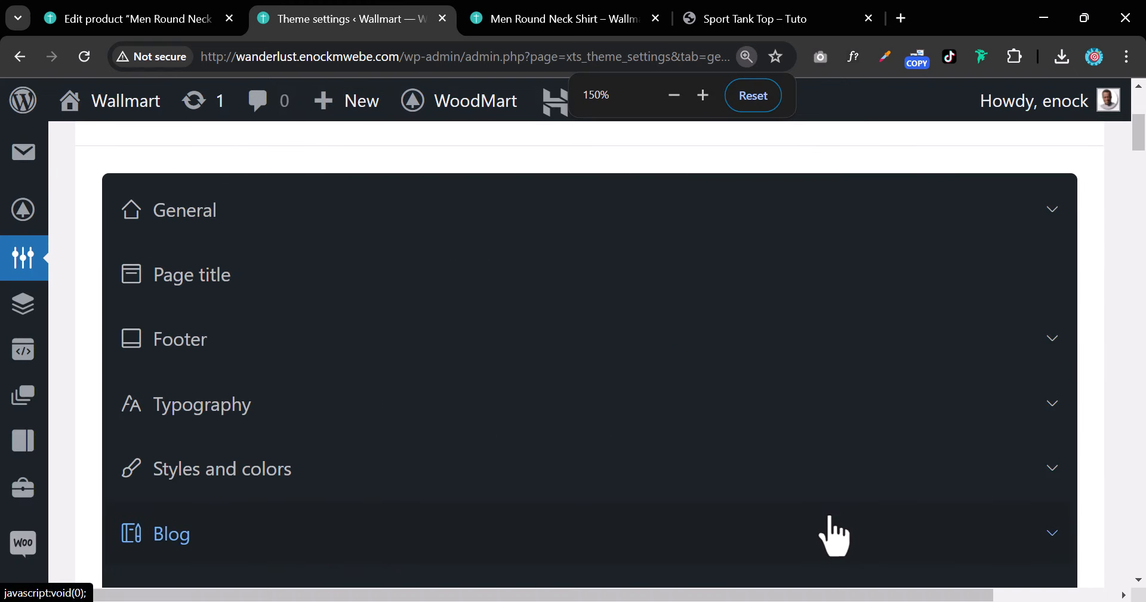
key("ctrl+minus")
key("ctrl+minus")
scroll(827, 523, "down", 3)
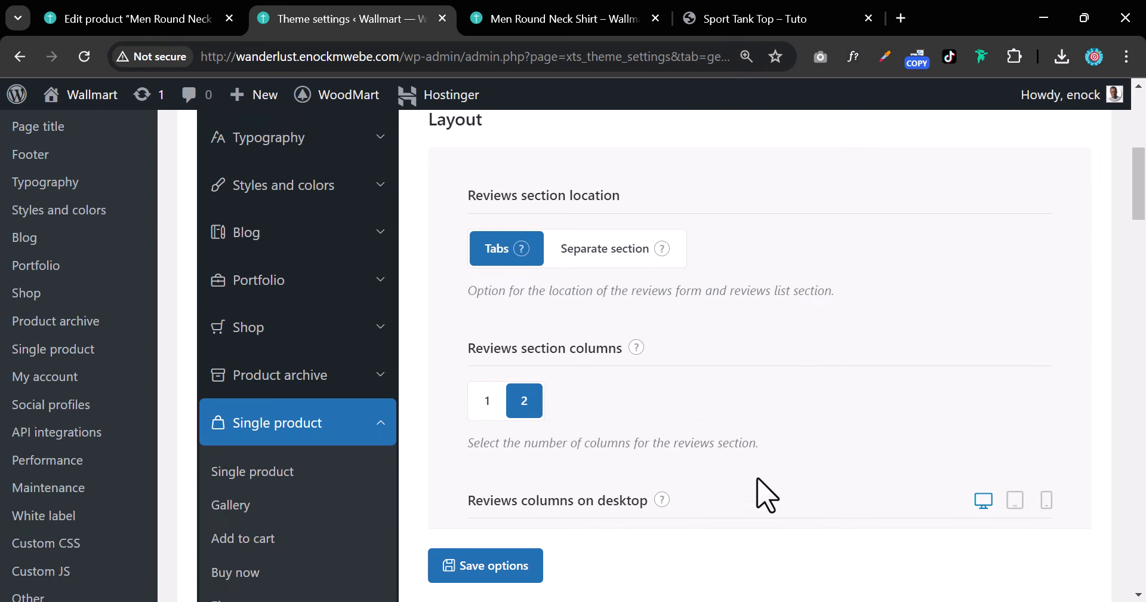
scroll(731, 410, "up", 4)
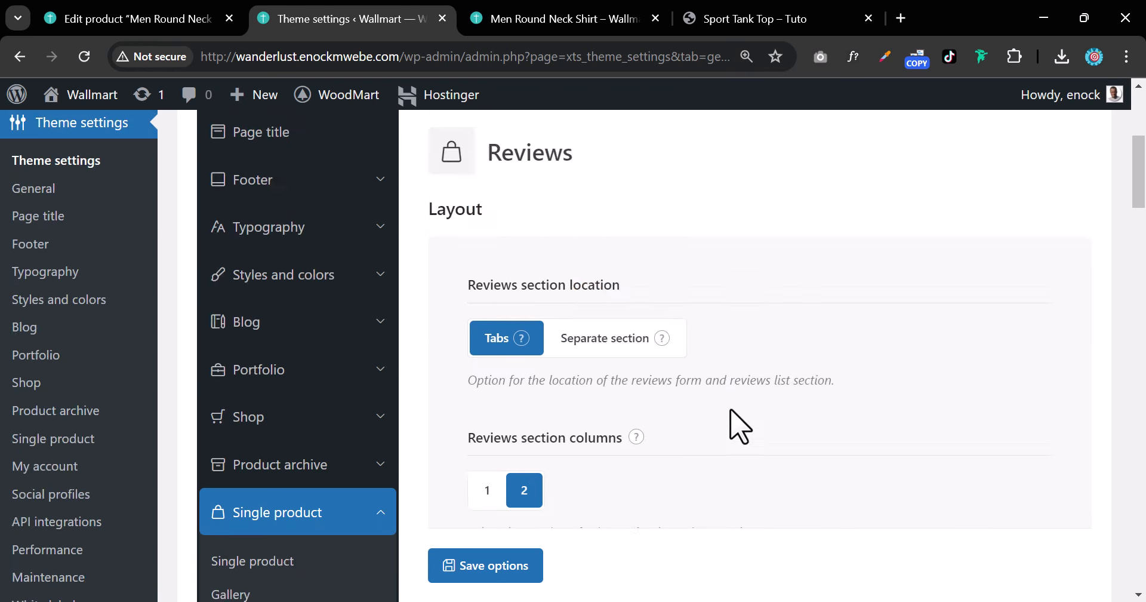
scroll(753, 472, "down", 4)
Compare where reviews appear on the Men Round Neck Shirt page and on the Sport Tank Top reference page.
left_click(548, 18)
scroll(642, 414, "down", 10)
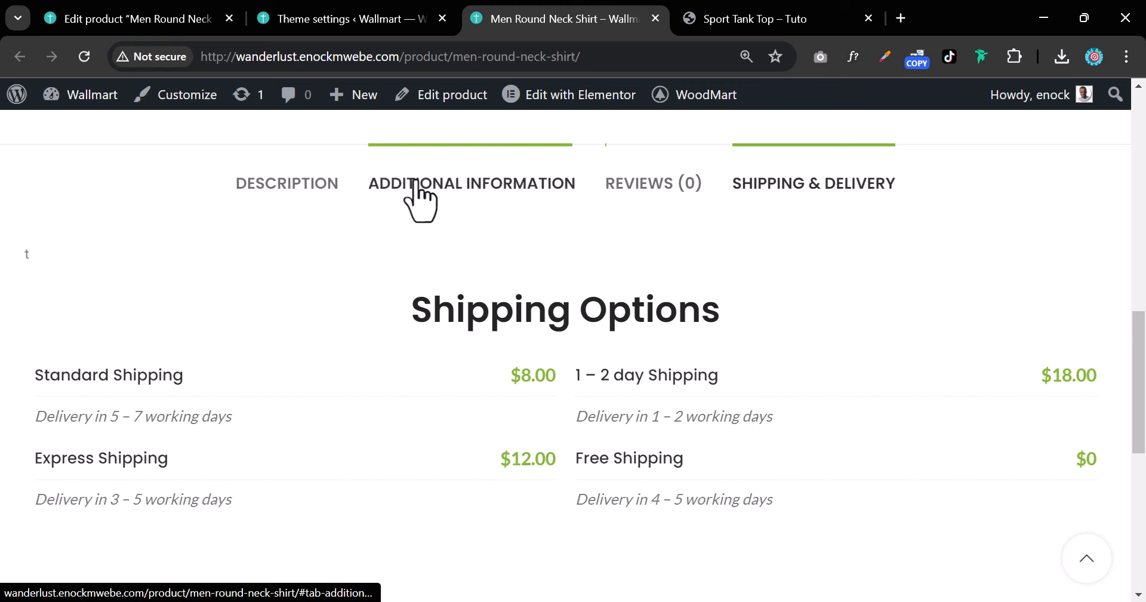
left_click(710, 18)
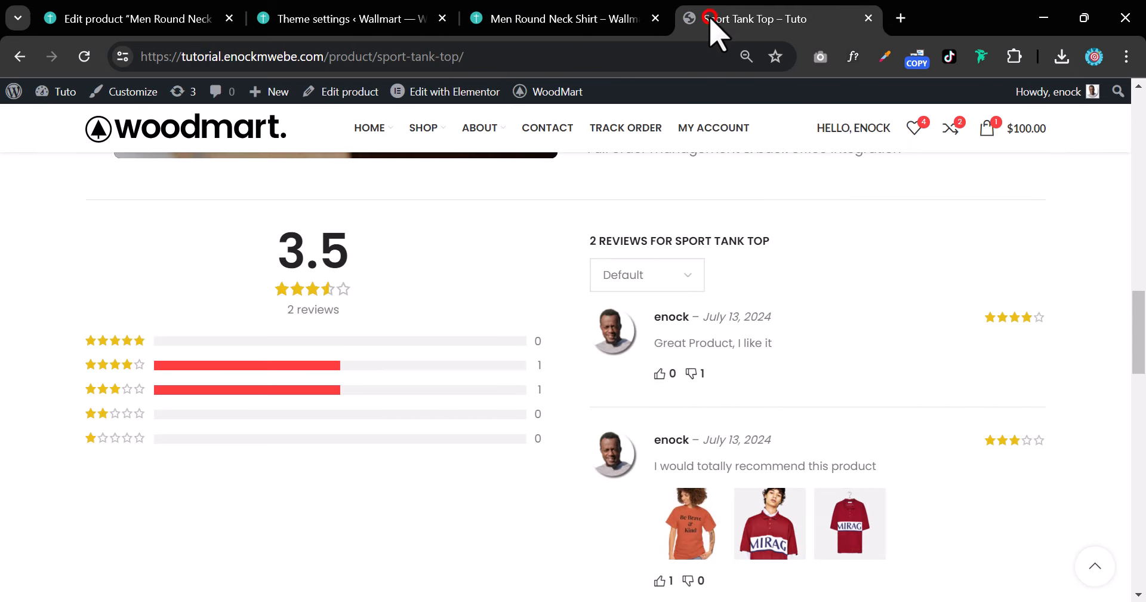
scroll(537, 358, "up", 10)
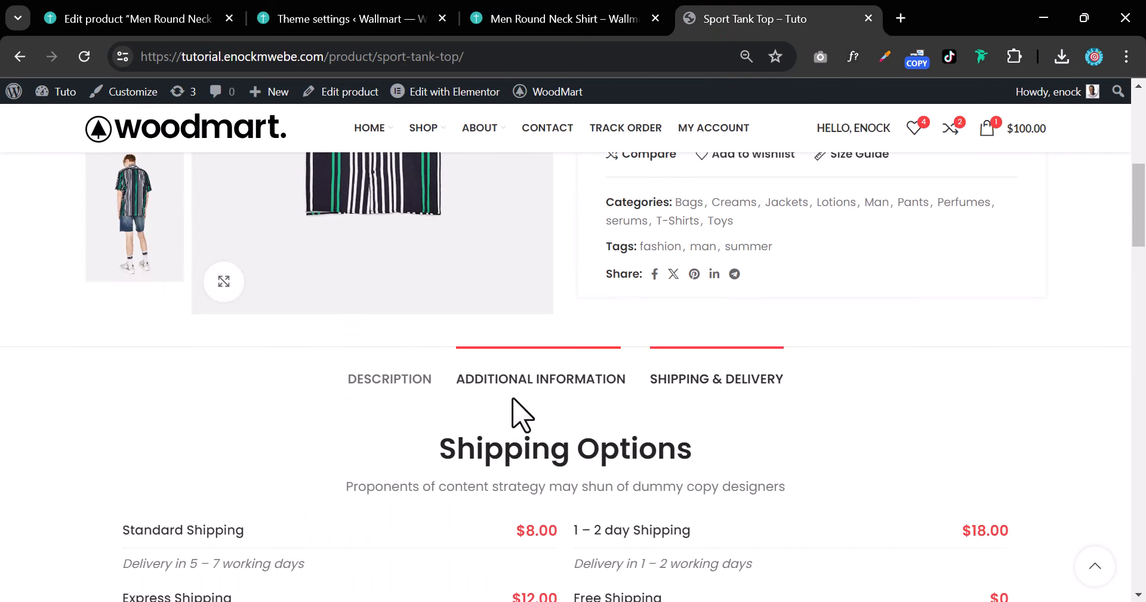
scroll(614, 412, "down", 10)
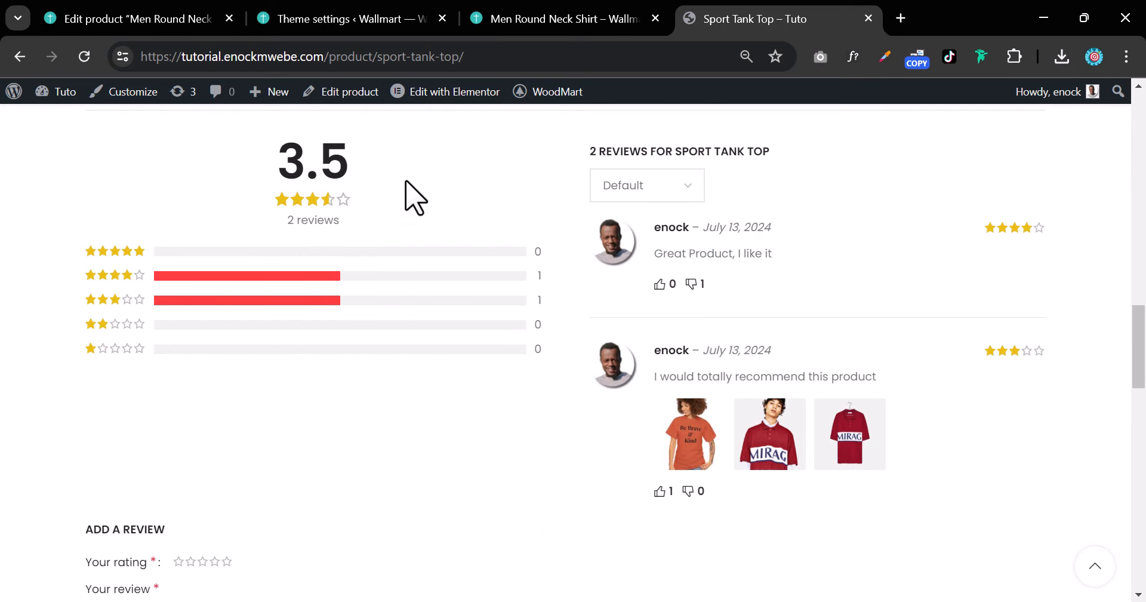
left_click(574, 23)
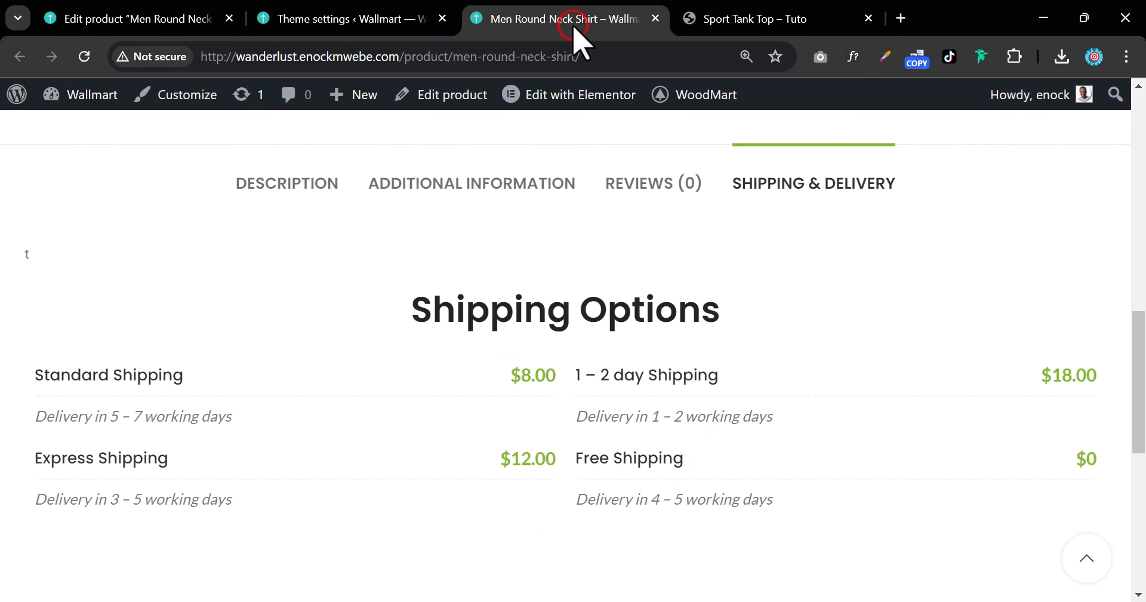
Go back to the Reviews settings and view the help preview of the Tabs choice for the reviews section location.
left_click(387, 22)
mouse_move(518, 341)
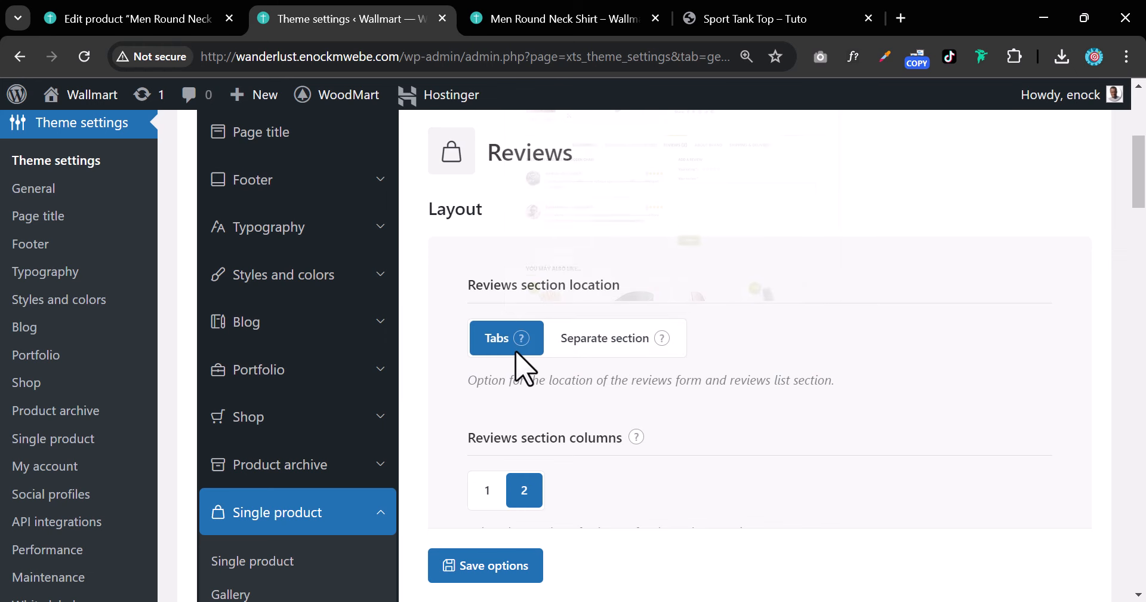
scroll(530, 412, "up", 2)
scroll(538, 493, "down", 1)
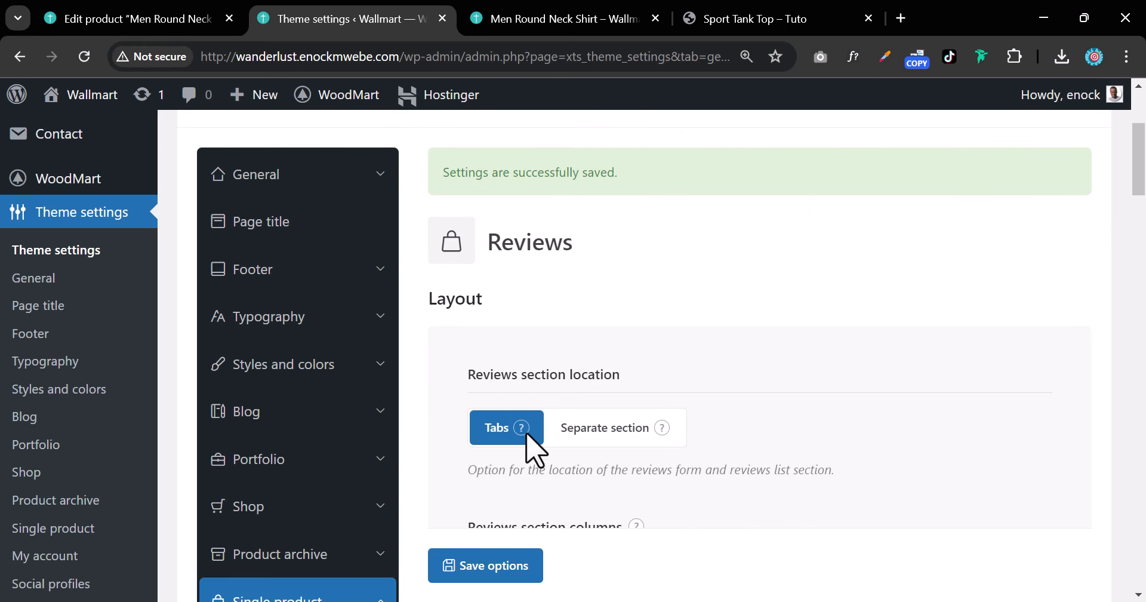
mouse_move(519, 428)
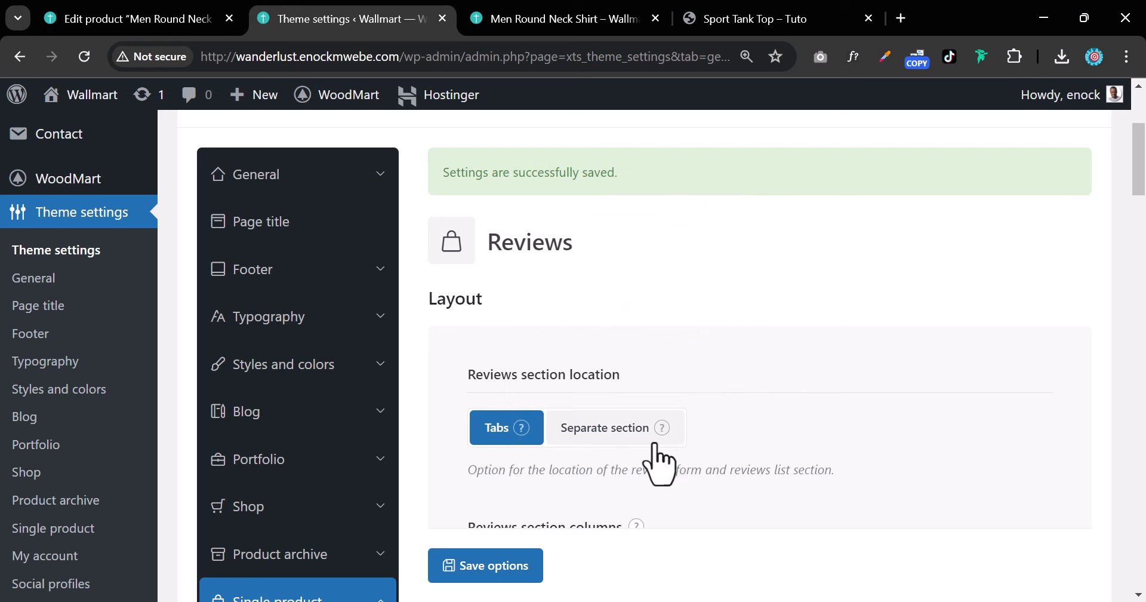
Set the reviews section location to Separate section and the reviews section columns to 2.
mouse_move(666, 435)
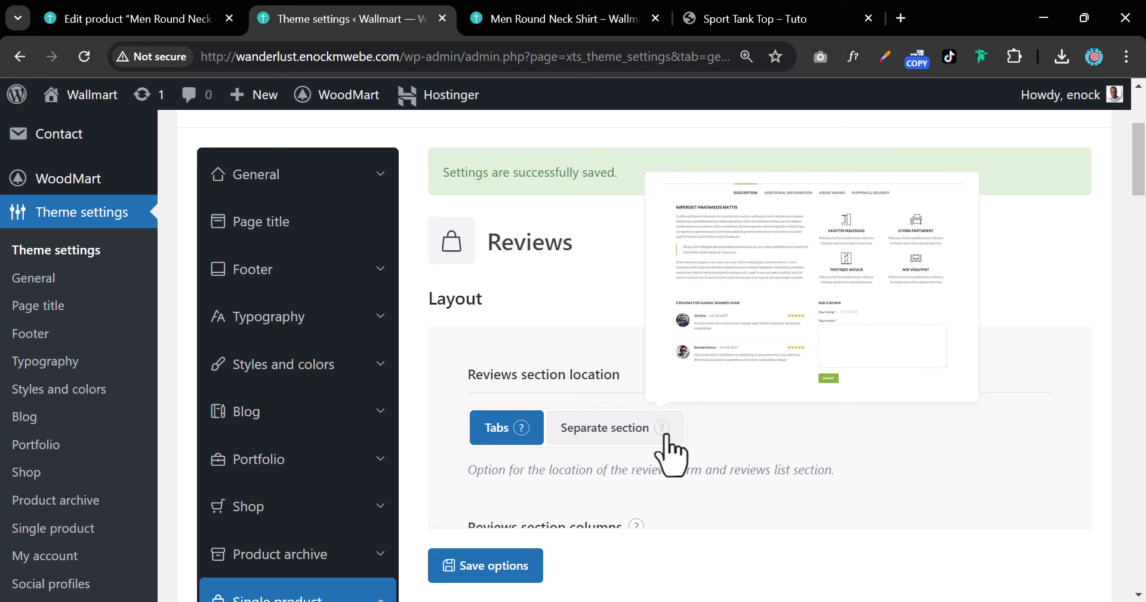
left_click(601, 427)
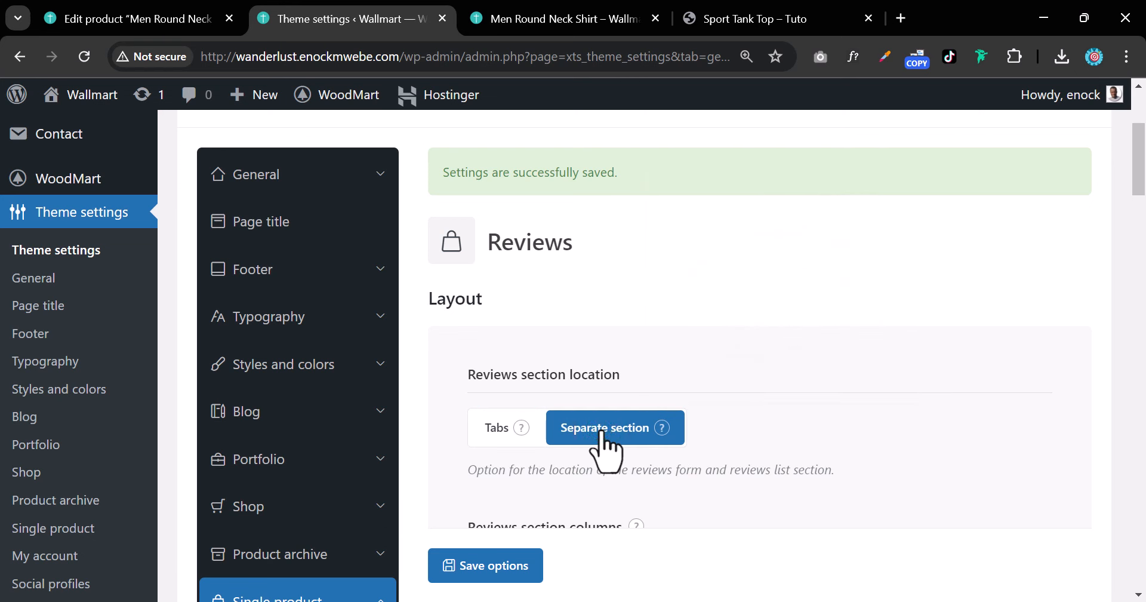
scroll(609, 447, "down", 3)
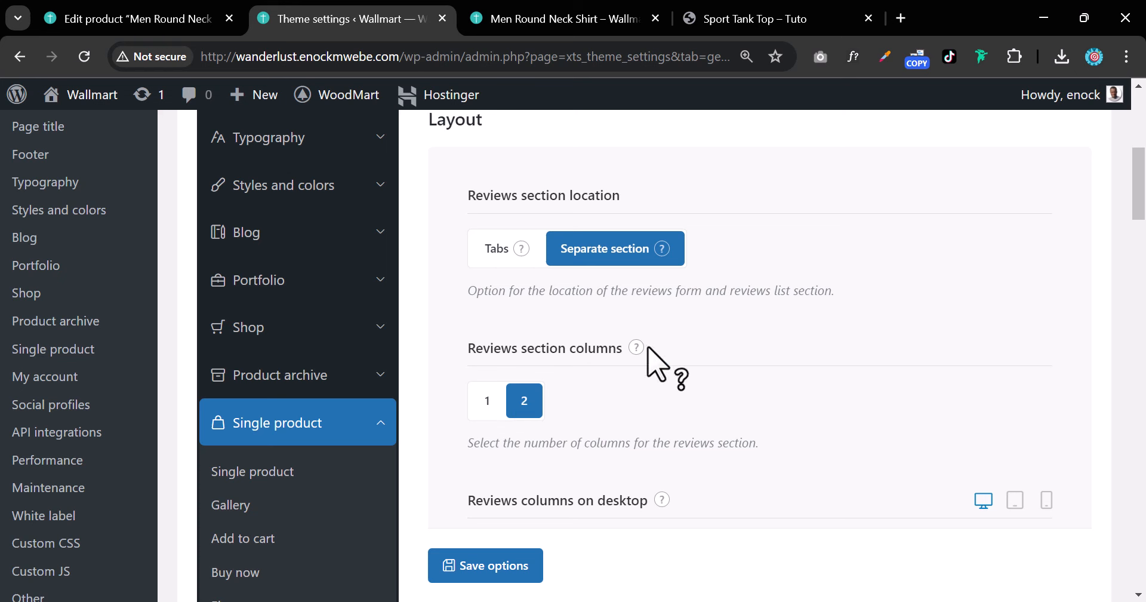
mouse_move(634, 351)
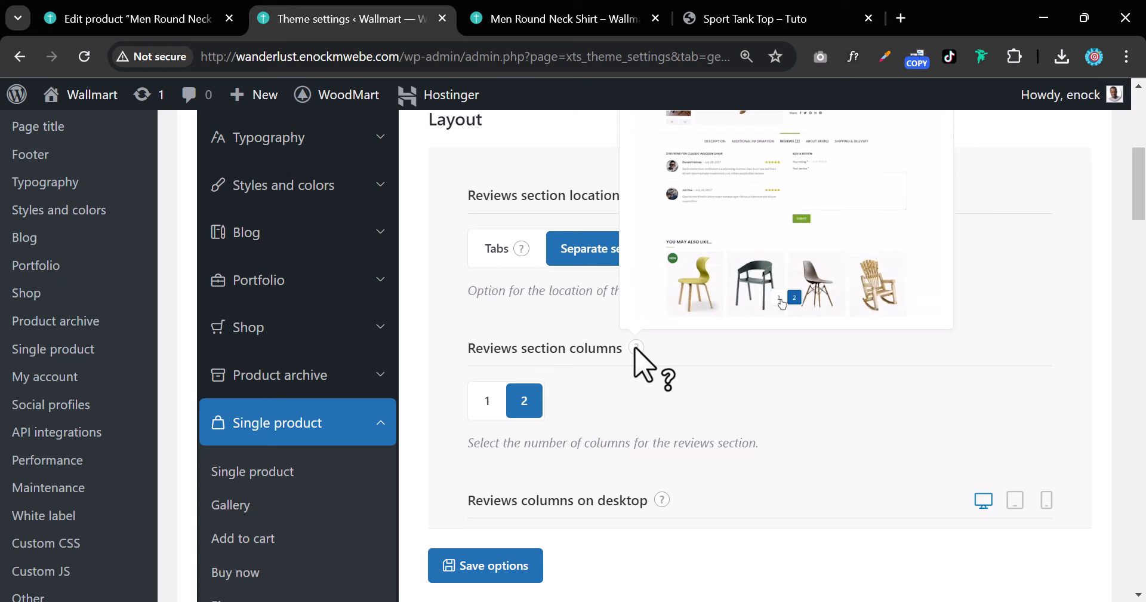
left_click(487, 400)
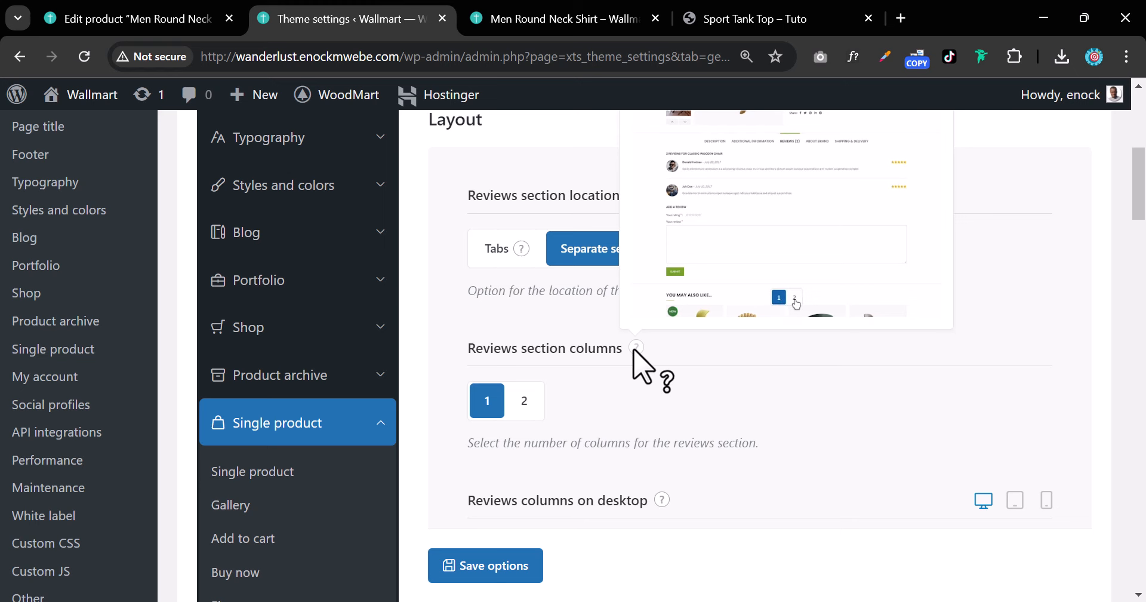
scroll(634, 351, "up", 1)
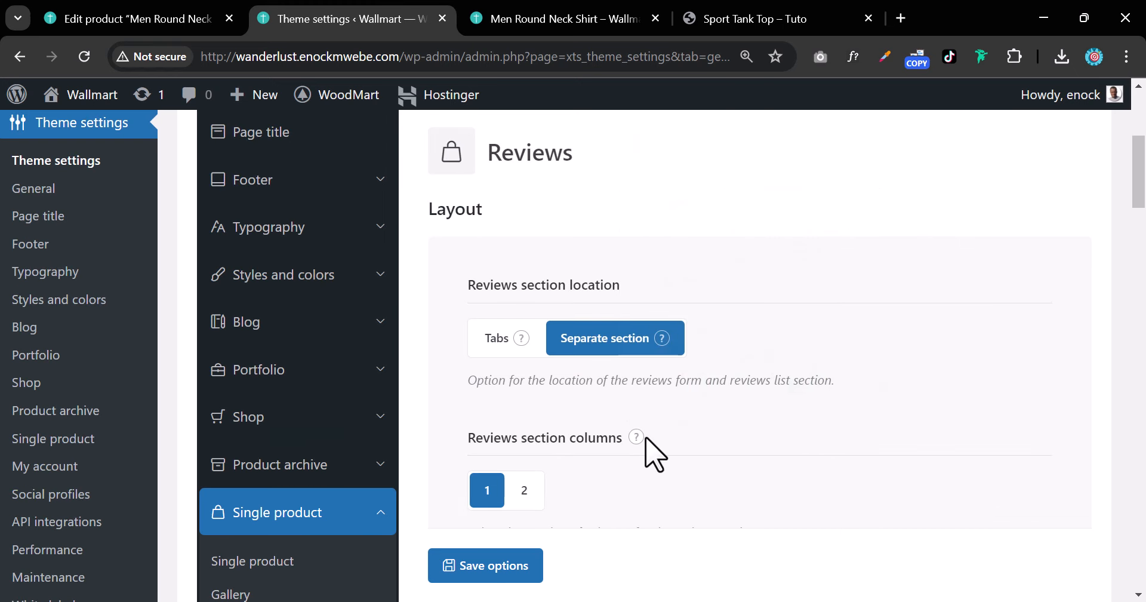
left_click(525, 490)
Examine the desktop review columns, form location and review style options, including the help previews for Before reviews and Style.
scroll(593, 440, "down", 3)
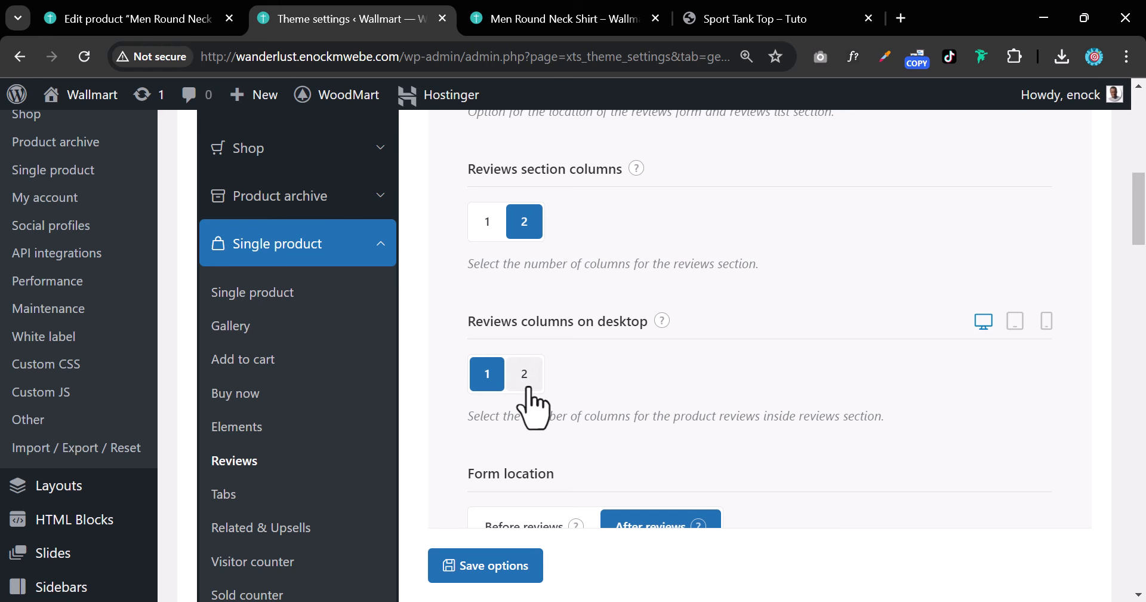
scroll(534, 406, "up", 1)
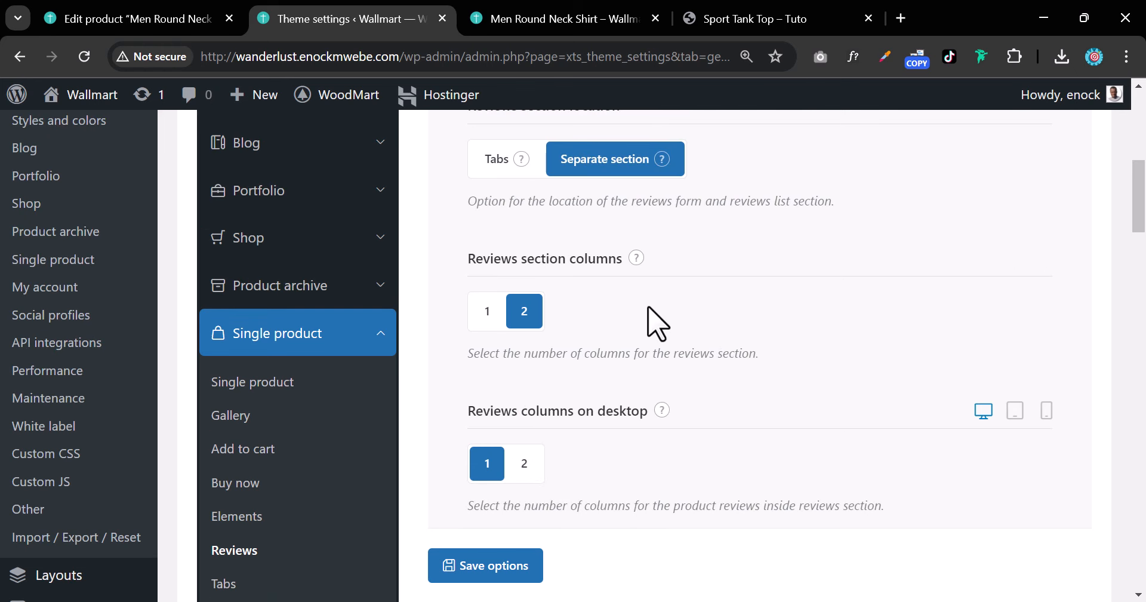
scroll(657, 323, "down", 3)
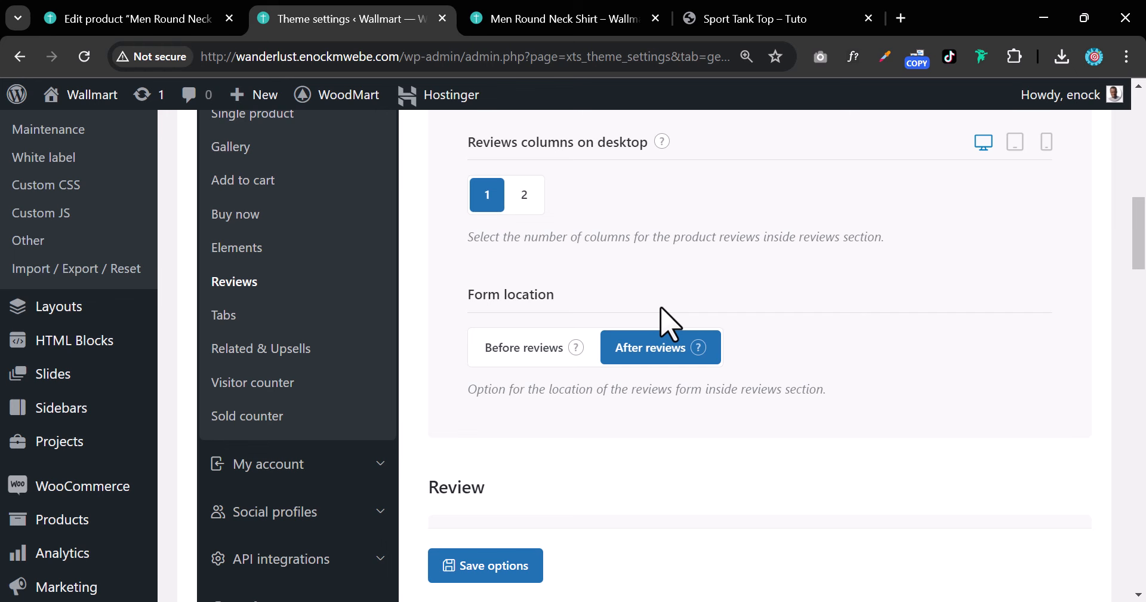
mouse_move(577, 355)
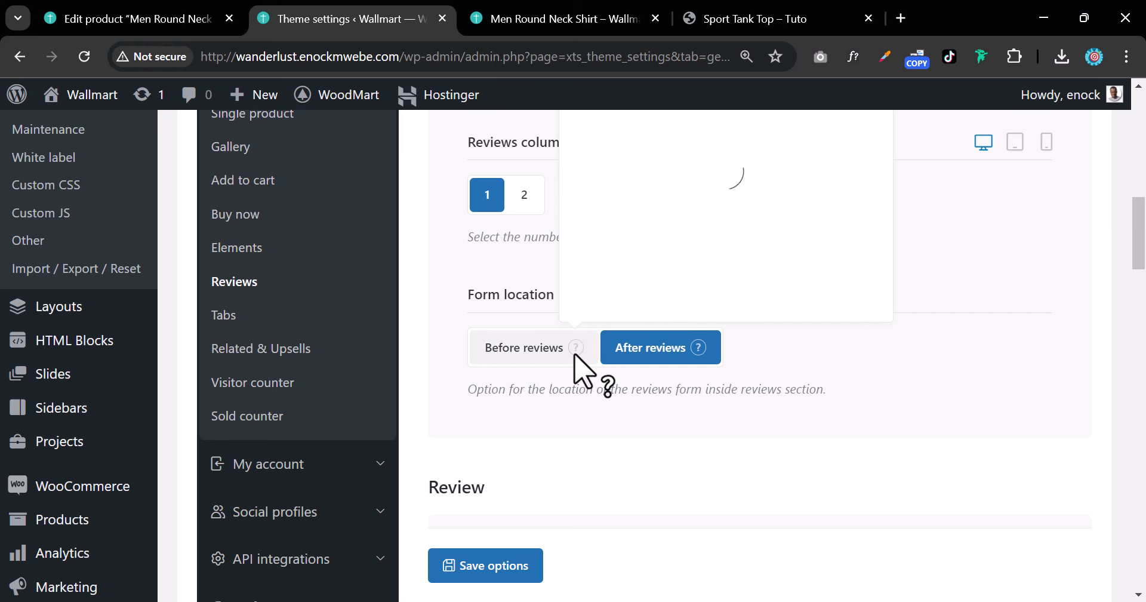
scroll(577, 356, "up", 1)
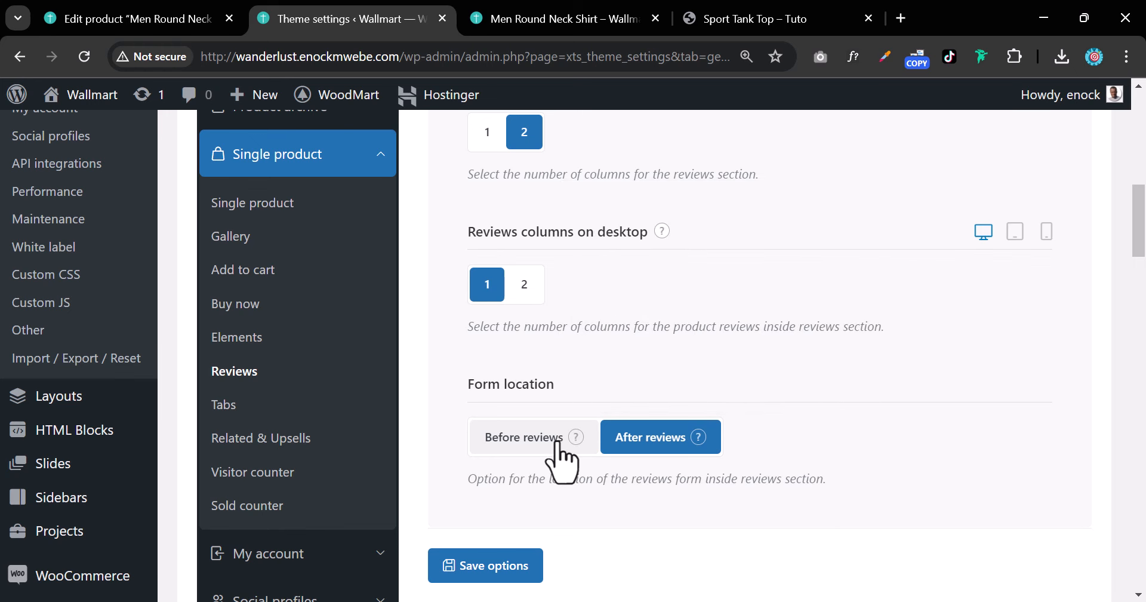
mouse_move(581, 441)
scroll(561, 460, "down", 3)
scroll(571, 425, "down", 2)
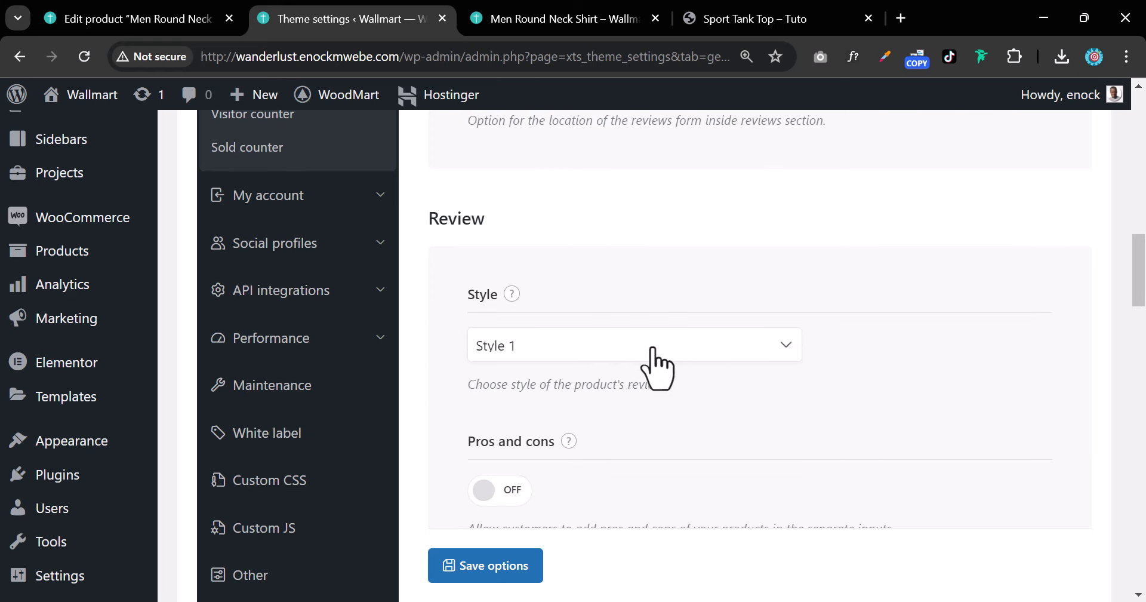
scroll(615, 364, "down", 4)
scroll(615, 356, "up", 2)
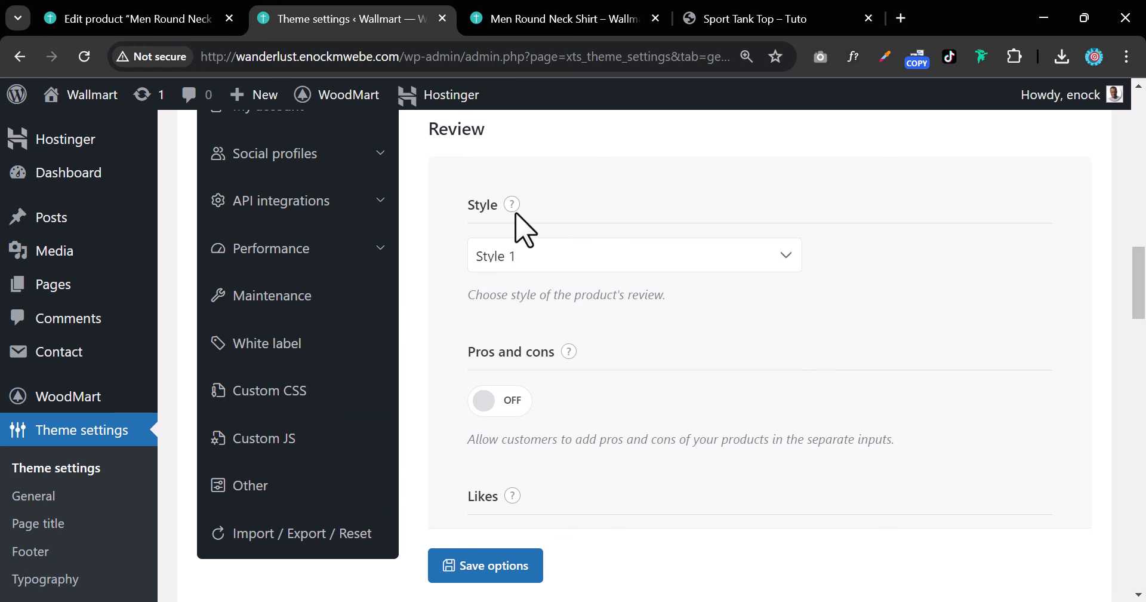
scroll(537, 275, "up", 5)
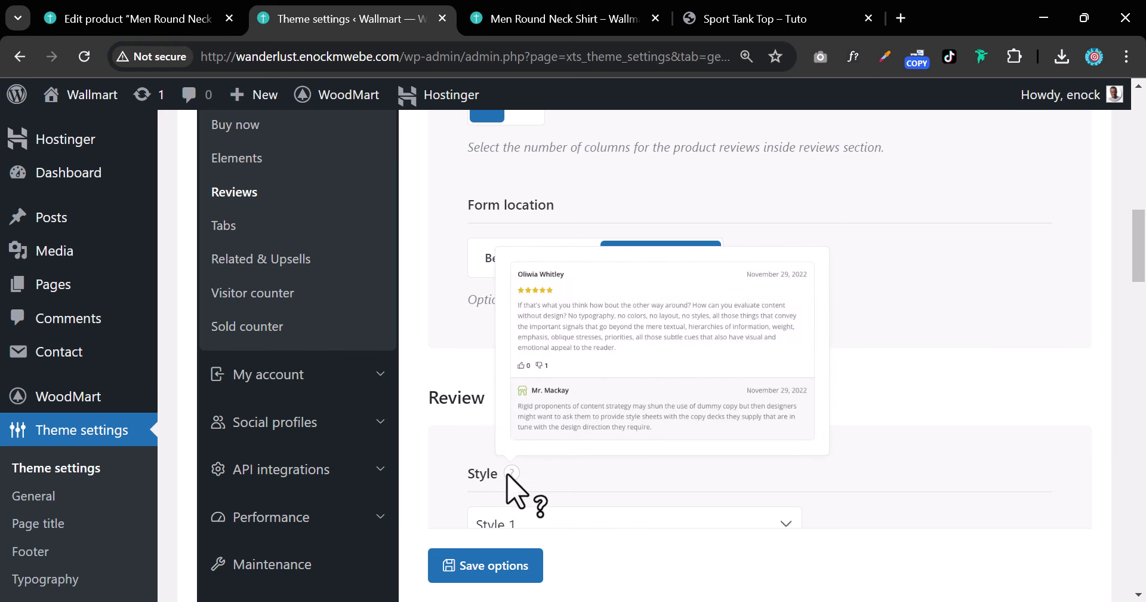
scroll(598, 496, "down", 2)
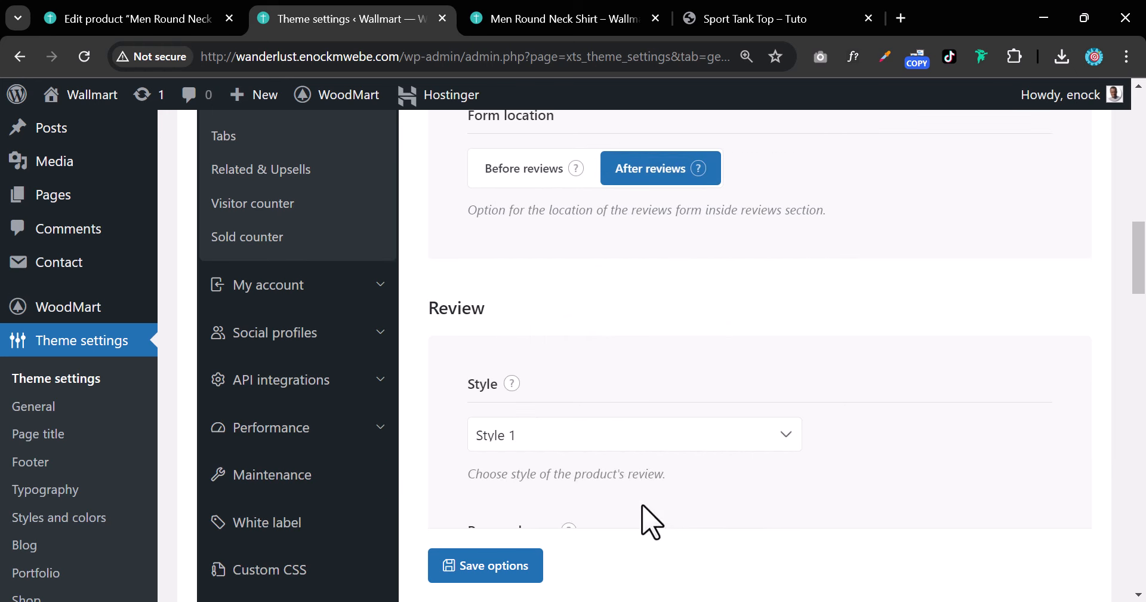
Try Style 2 as the review style and restore Style 1.
left_click(631, 430)
left_click(592, 483)
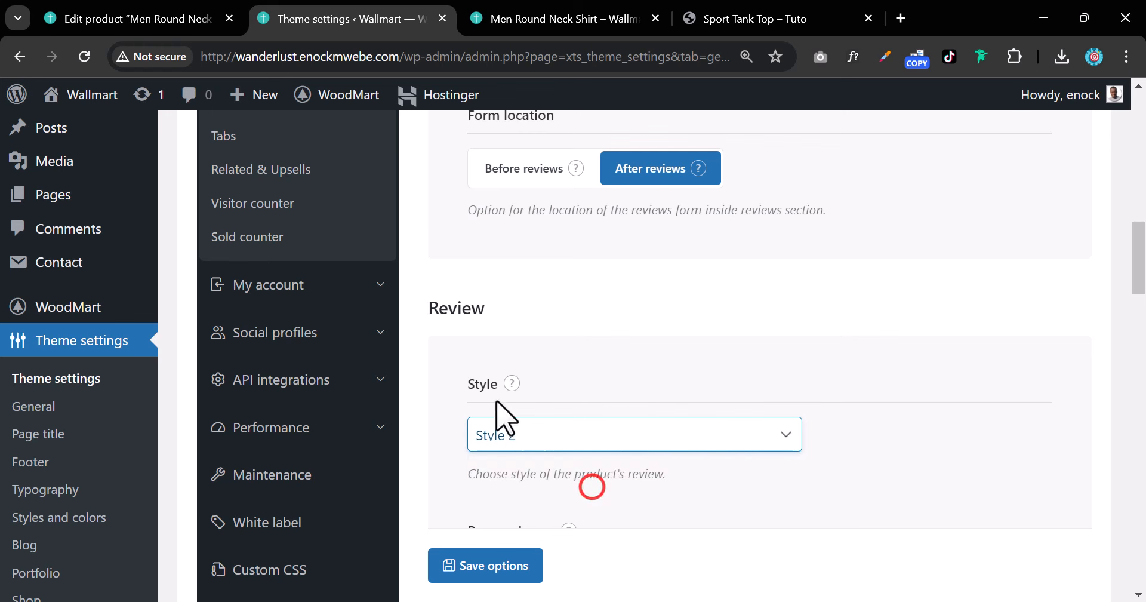
mouse_move(512, 384)
left_click(574, 440)
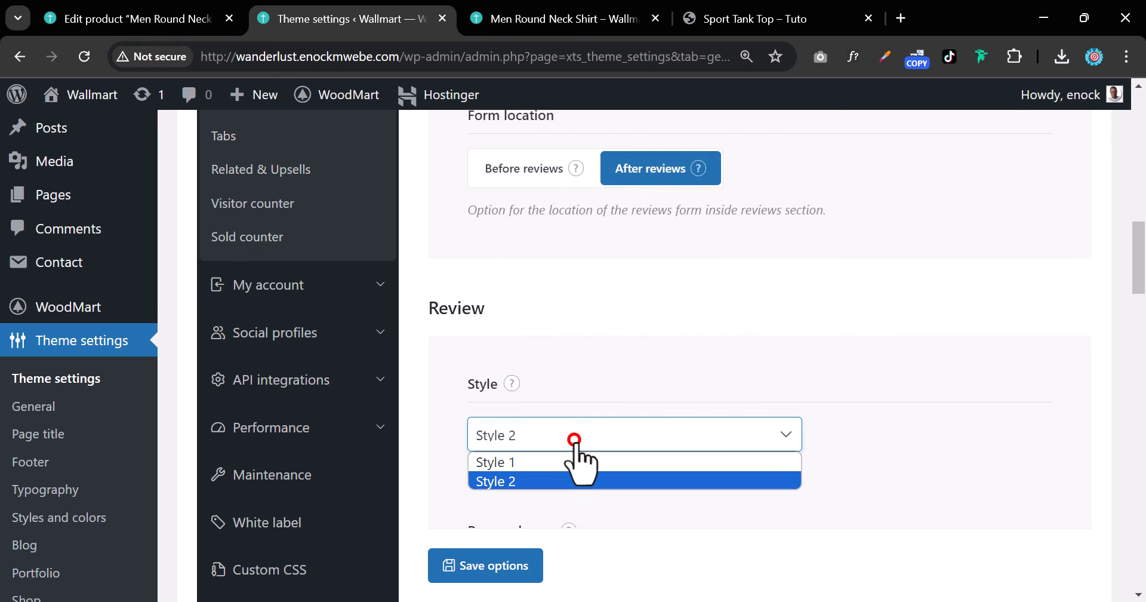
left_click(575, 463)
Enable Likes so customers can vote for the most helpful review.
scroll(575, 465, "down", 5)
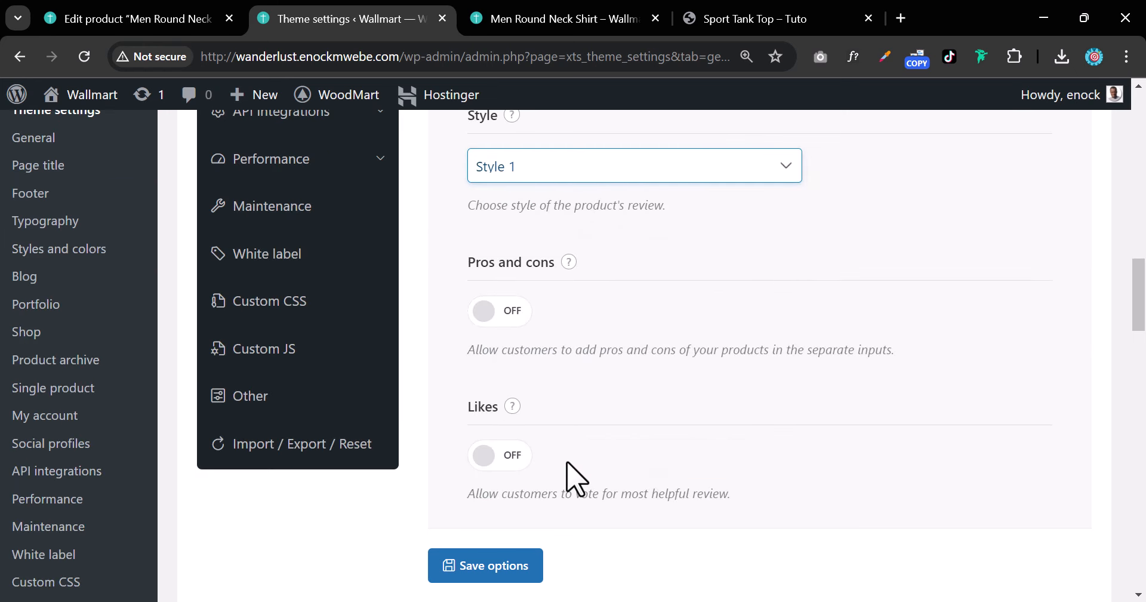
scroll(577, 478, "down", 3)
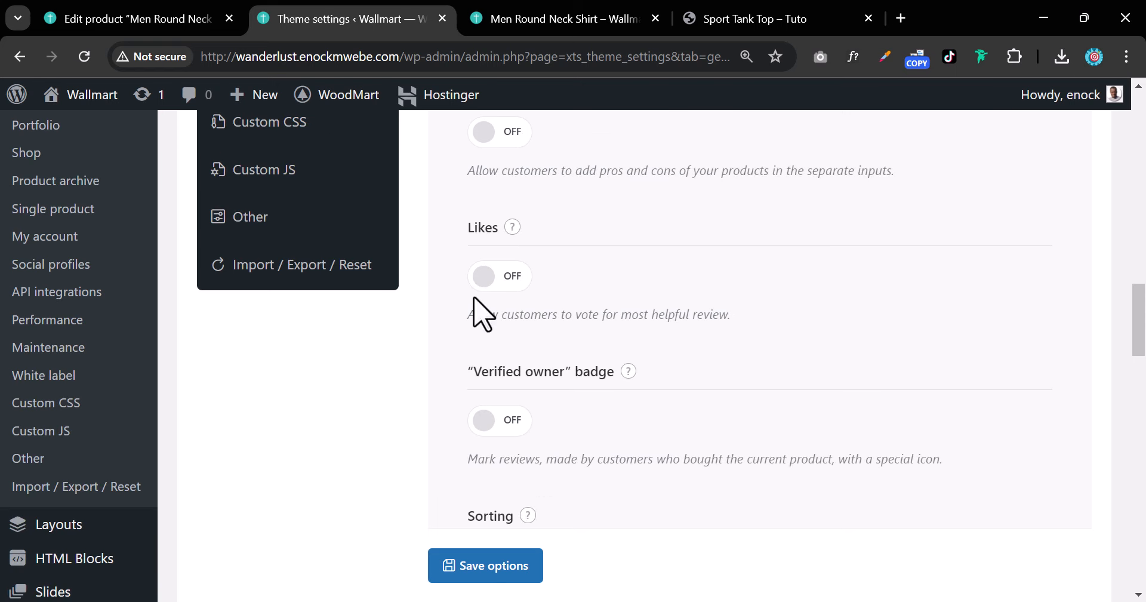
left_click(488, 278)
Check the like and dislike votes under the reviews on the Sport Tank Top reference page, and return to the theme settings.
left_click(745, 22)
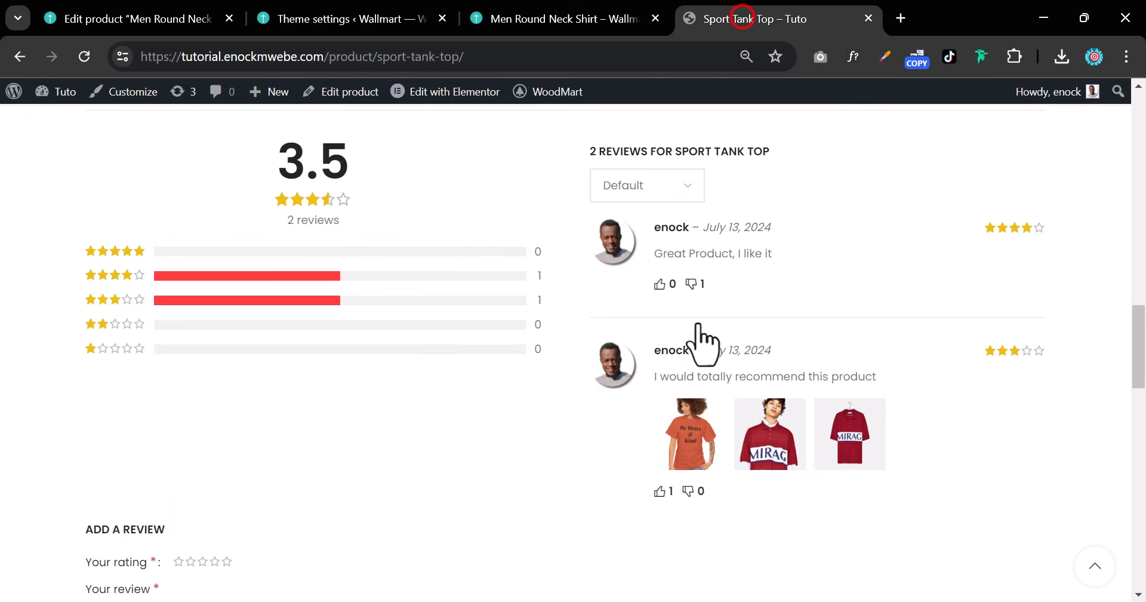
scroll(692, 358, "down", 2)
scroll(680, 370, "up", 2)
left_click(661, 284)
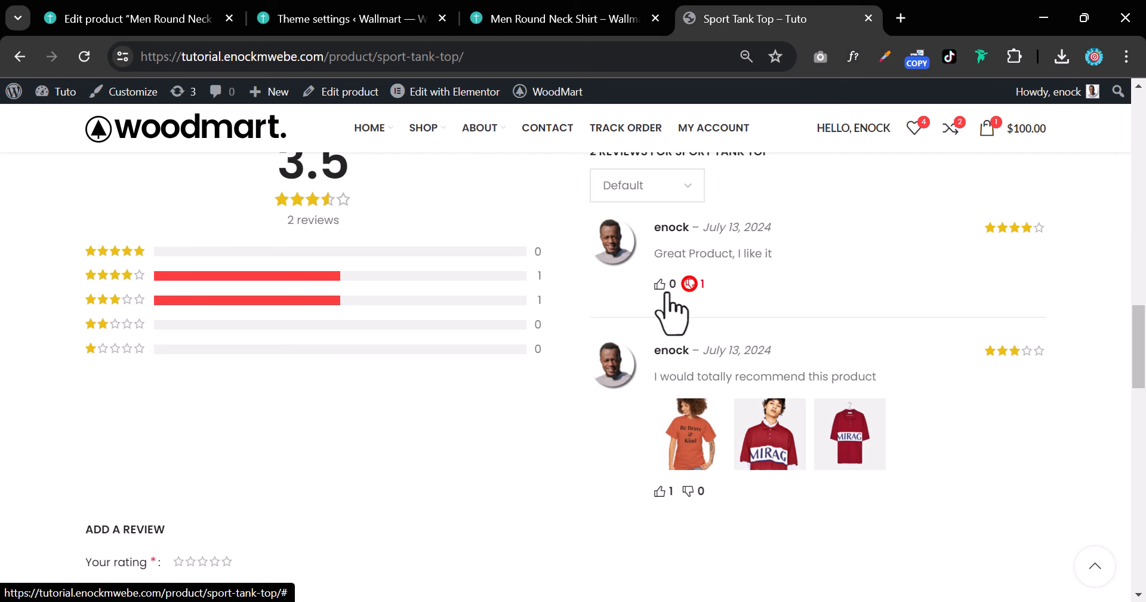
left_click(522, 20)
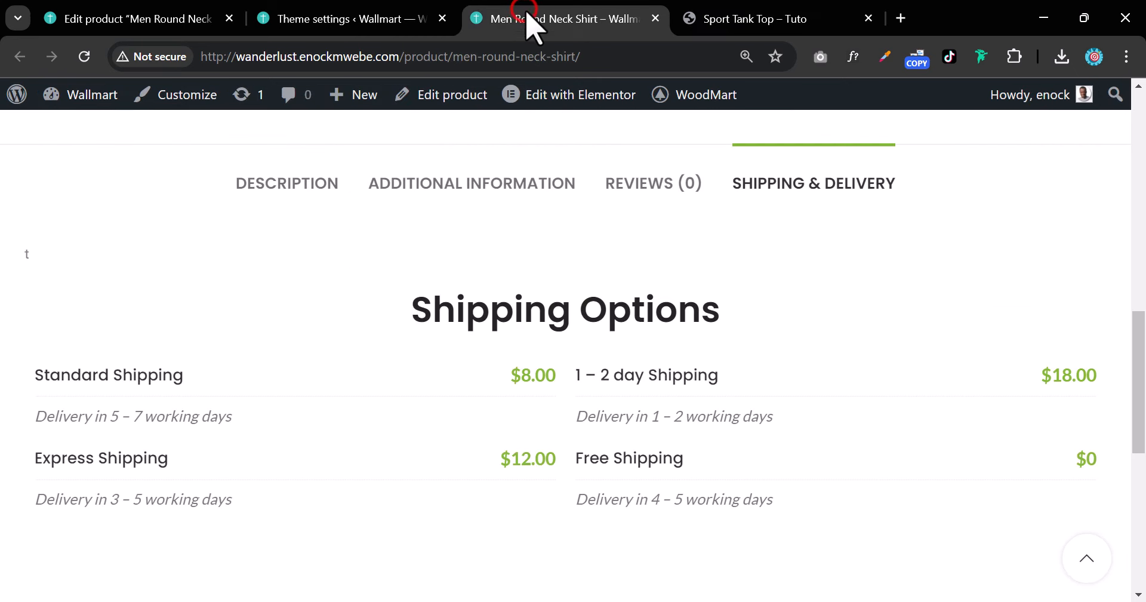
left_click(418, 18)
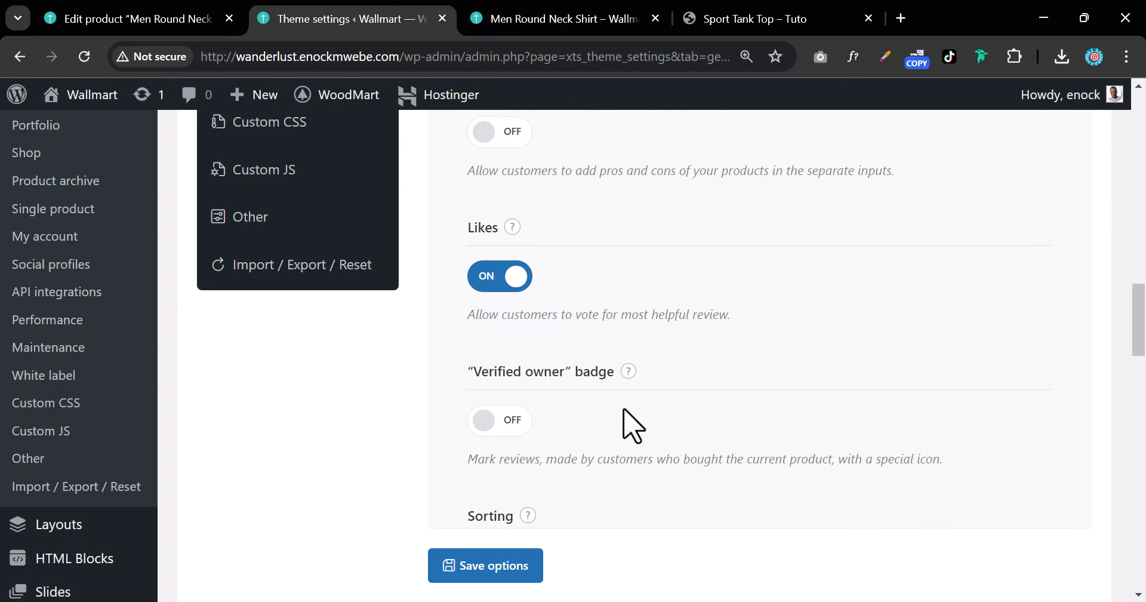
Enable review Sorting and allow customers to upload Review images.
scroll(633, 425, "down", 3)
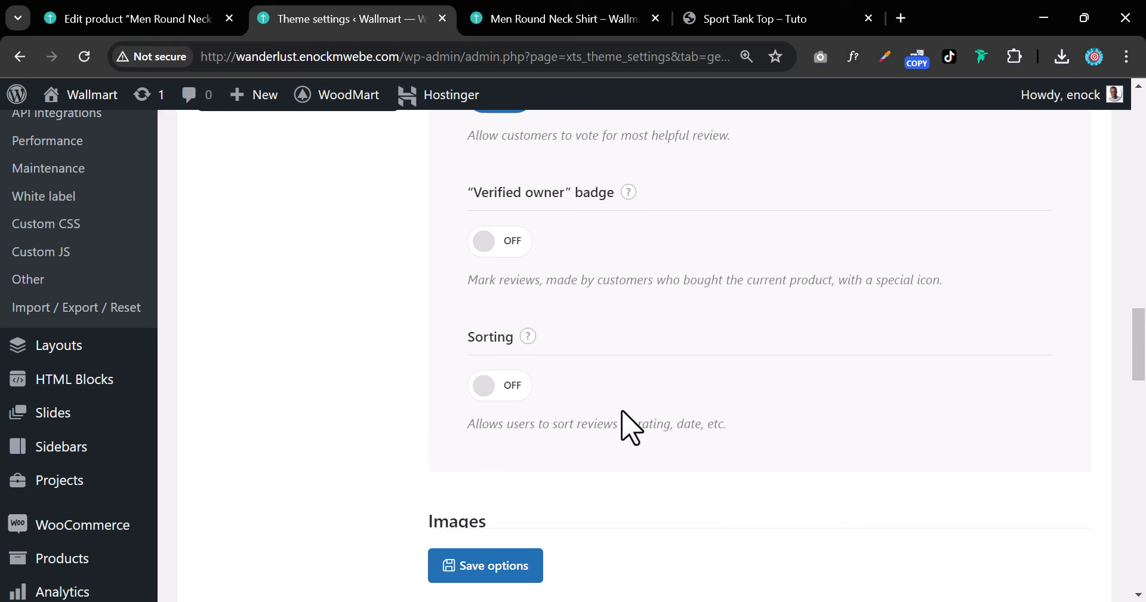
left_click(500, 387)
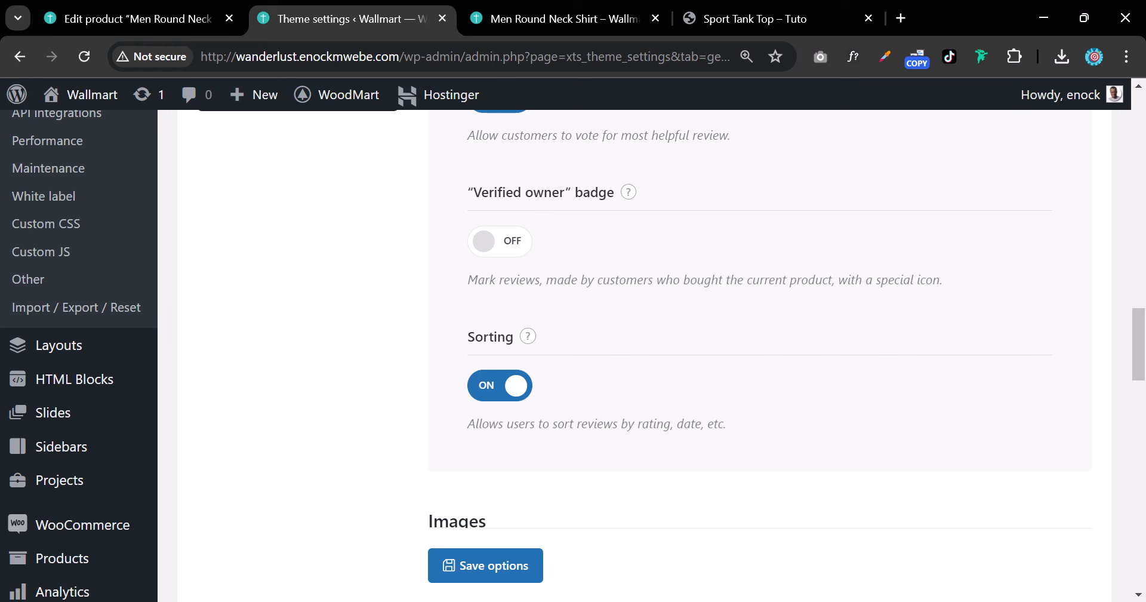
scroll(618, 373, "down", 5)
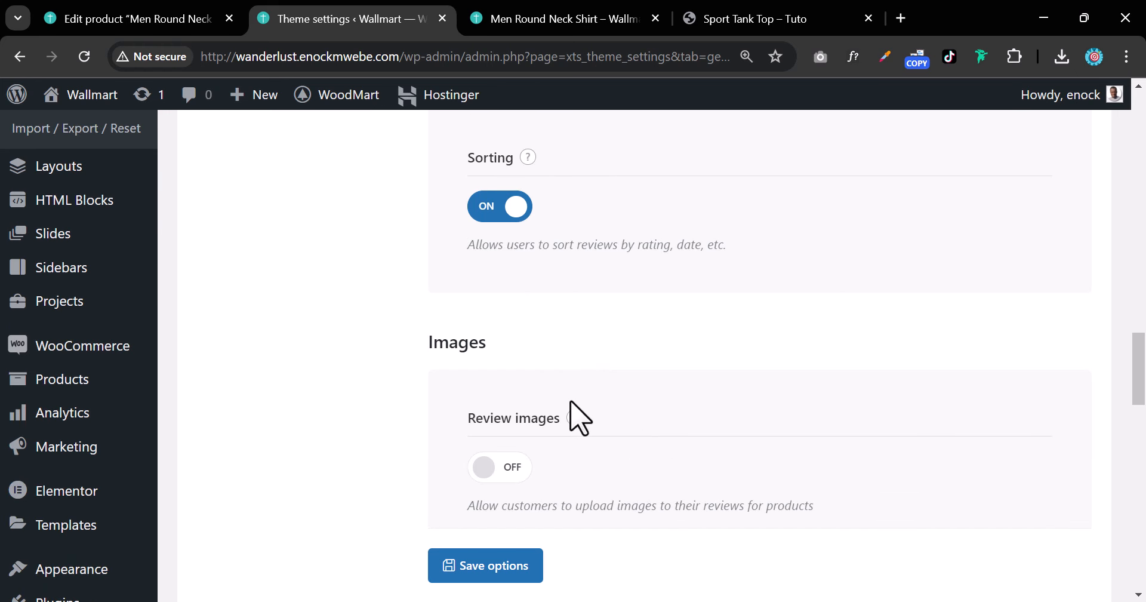
left_click(488, 382)
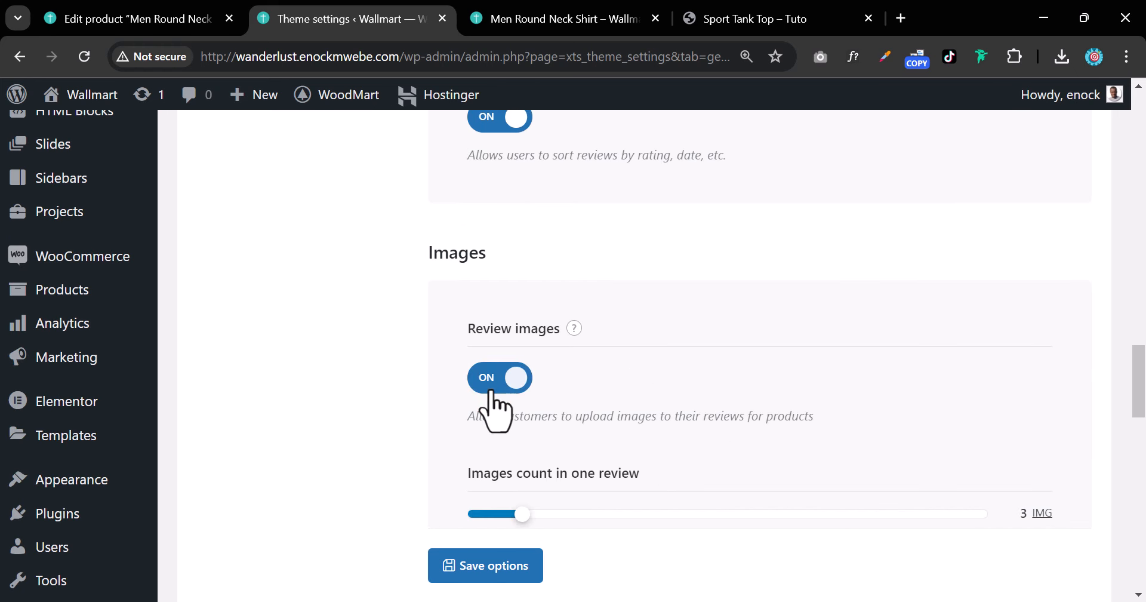
Check the image upload option in the Sport Tank Top review form without choosing a file, and return to the theme settings.
left_click(722, 22)
scroll(768, 312, "down", 5)
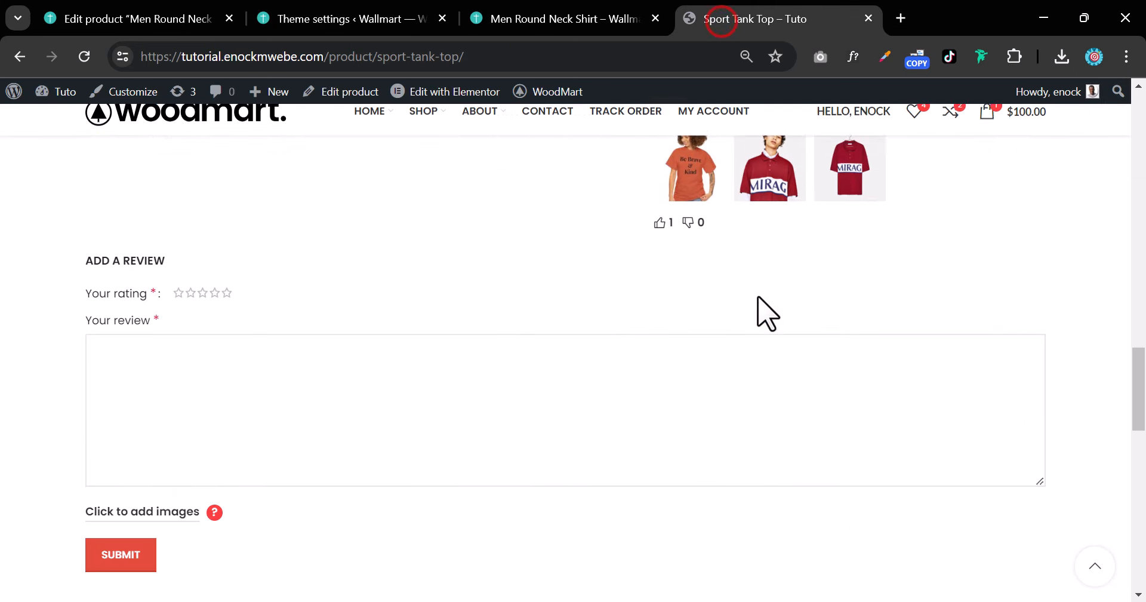
scroll(224, 365, "down", 3)
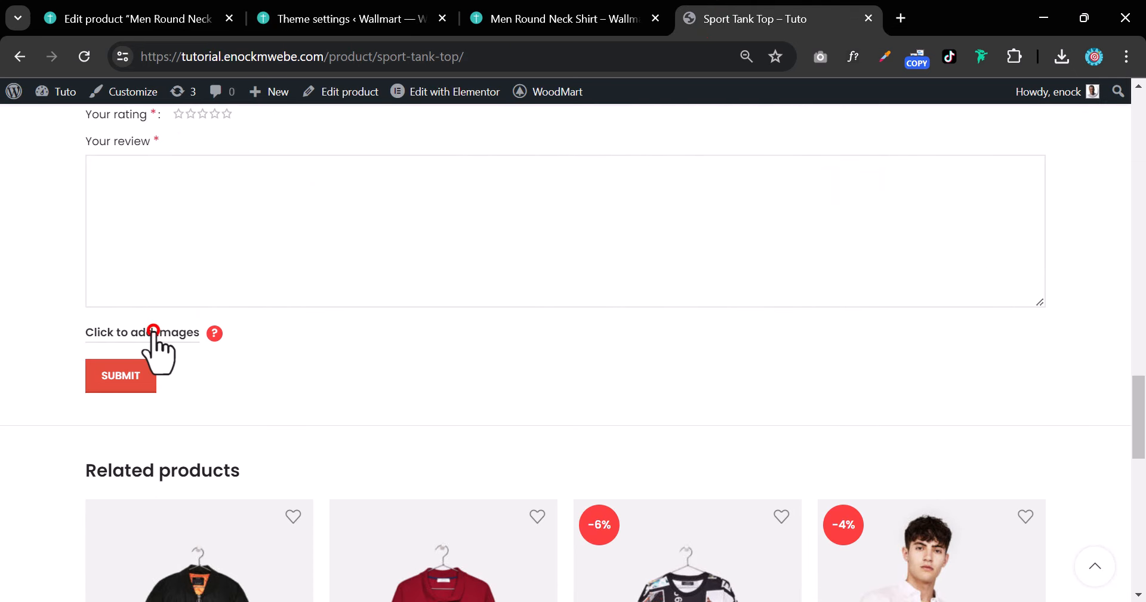
left_click(154, 332)
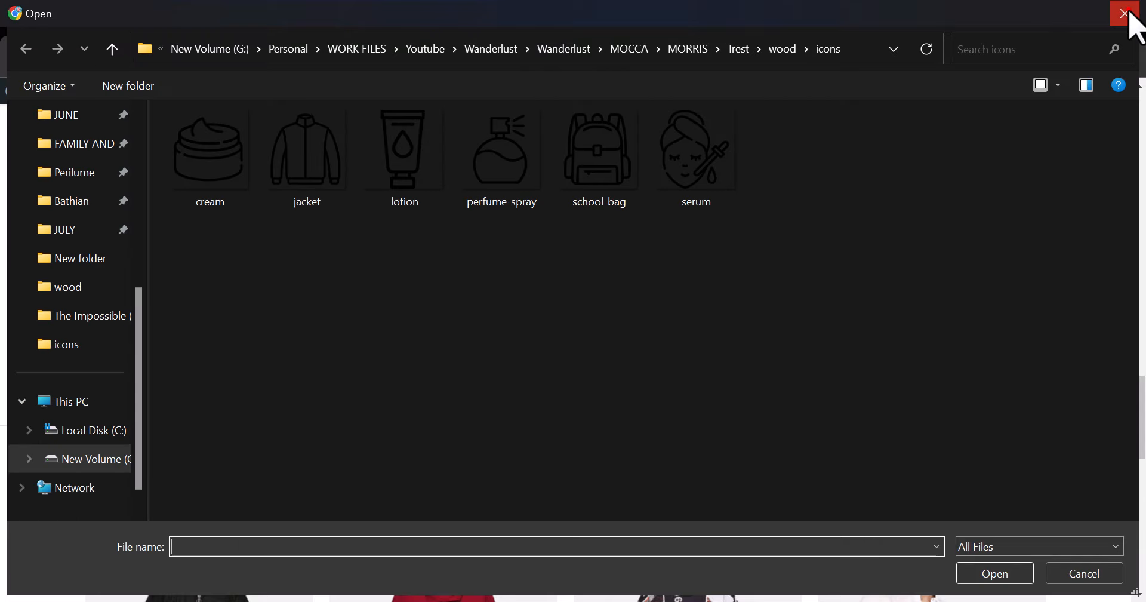
left_click(1125, 13)
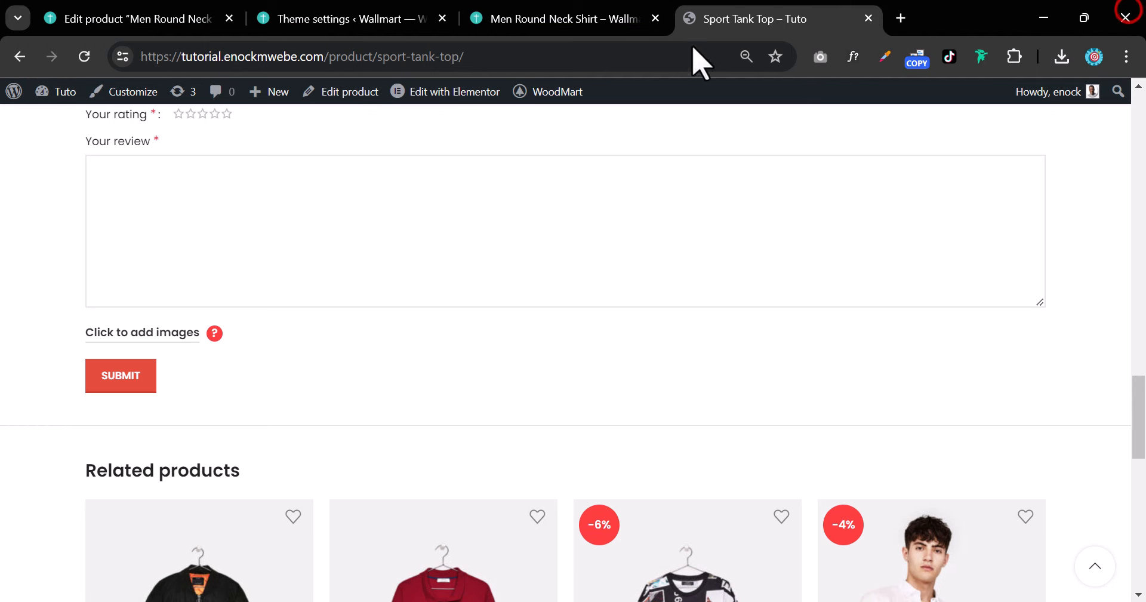
left_click(571, 21)
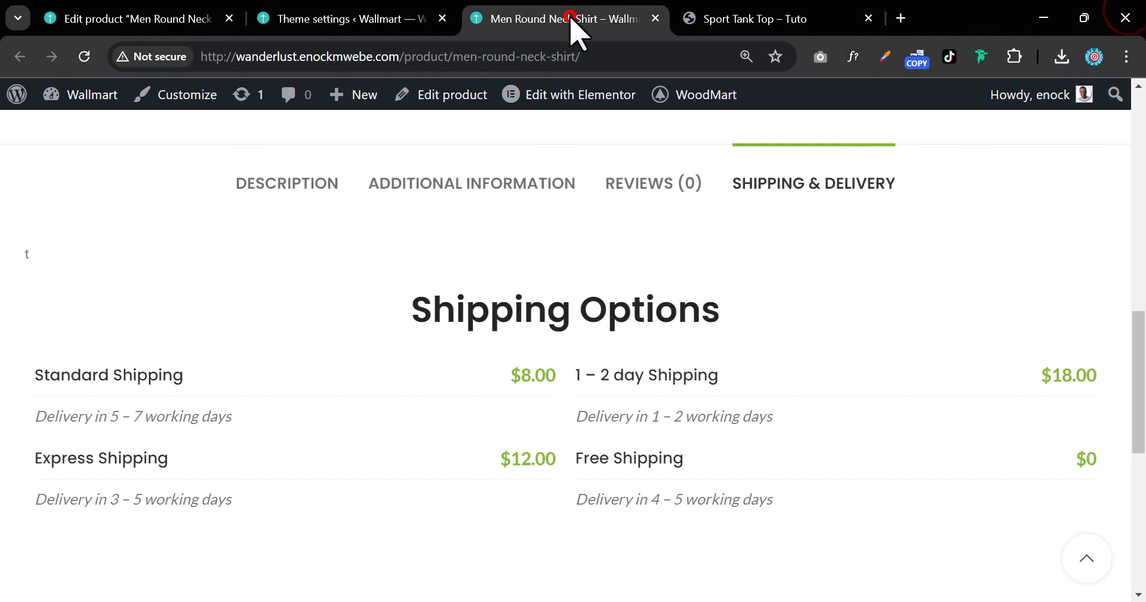
left_click(331, 21)
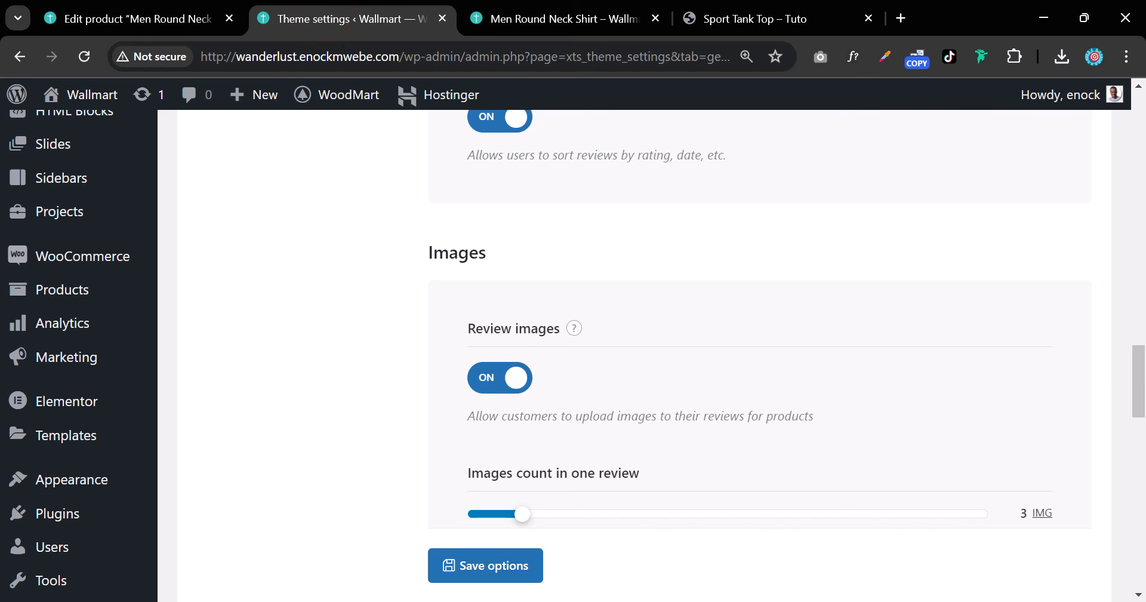
Set the images count in one review to 4.
scroll(610, 381, "down", 1)
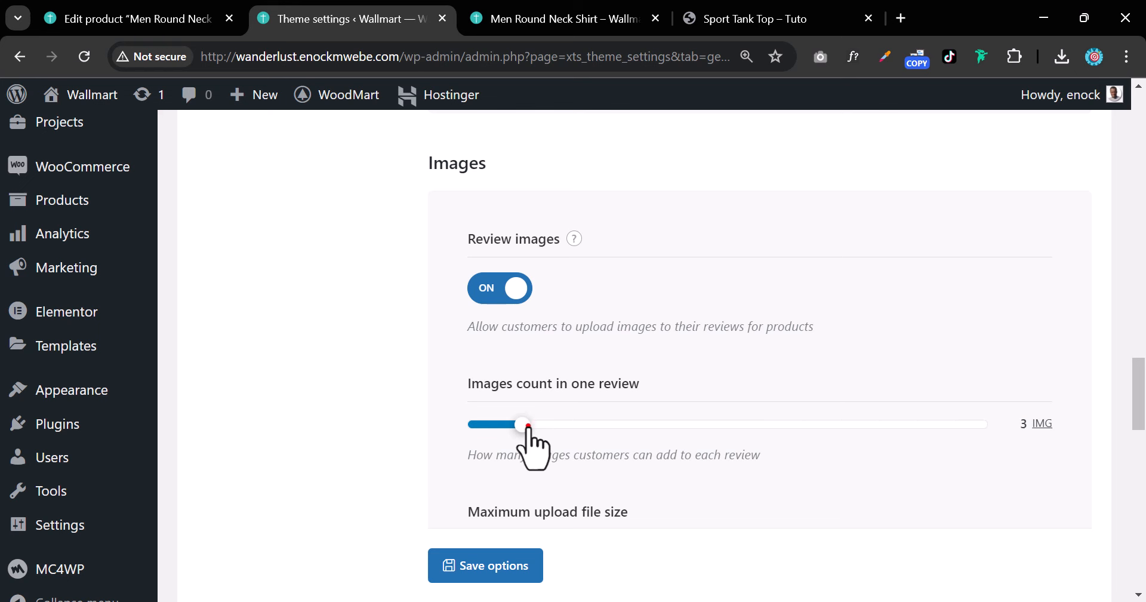
left_click_drag(529, 425, 571, 419)
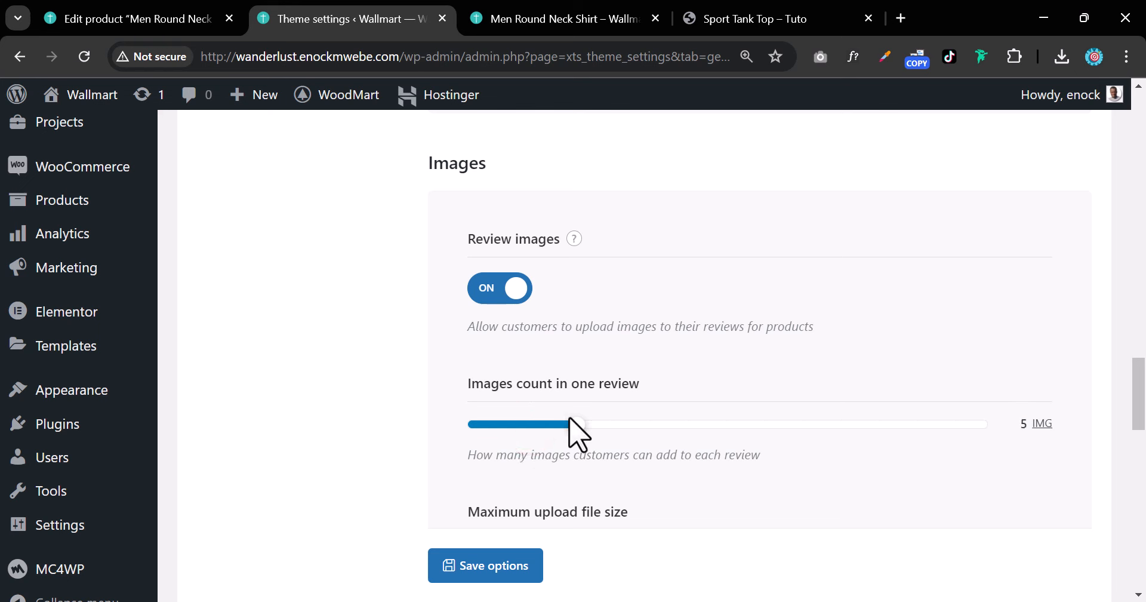
left_click_drag(582, 424, 548, 423)
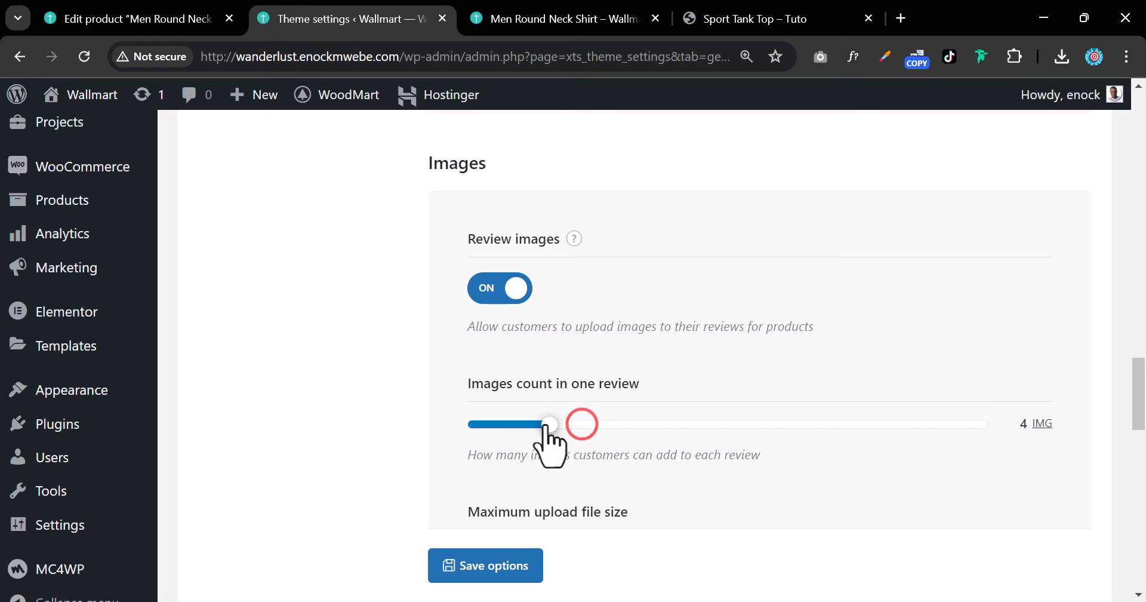
scroll(600, 427, "down", 3)
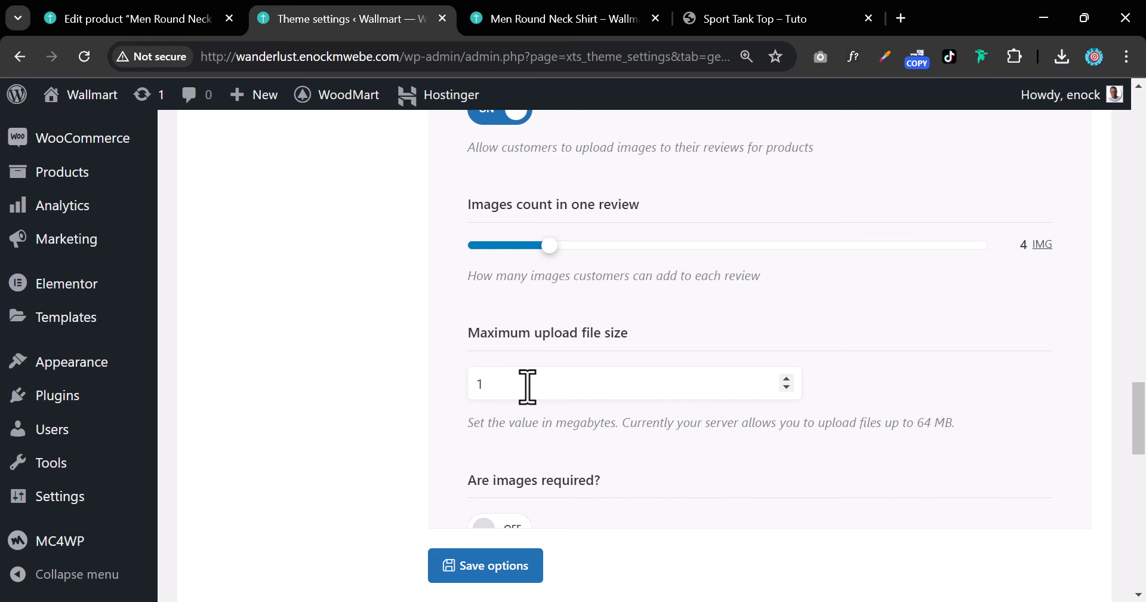
Set the maximum upload file size for review images to 11 MB.
left_click(787, 380)
left_click(787, 380)
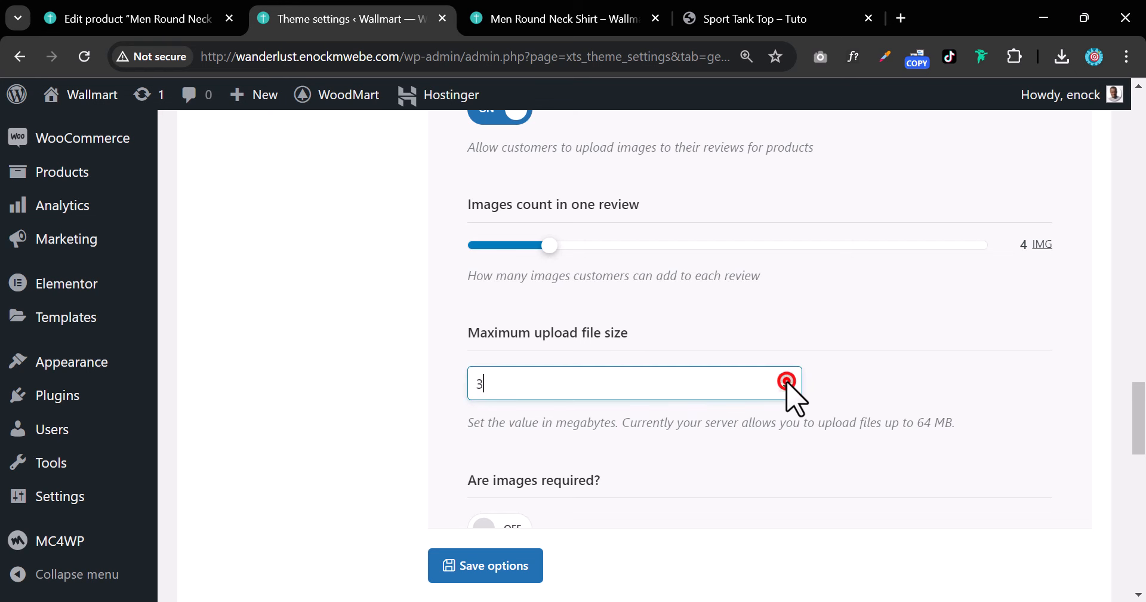
left_click(787, 381)
left_click(787, 380)
left_click(787, 380)
left_click(787, 380)
left_click(787, 380)
left_click(787, 380)
left_click(787, 380)
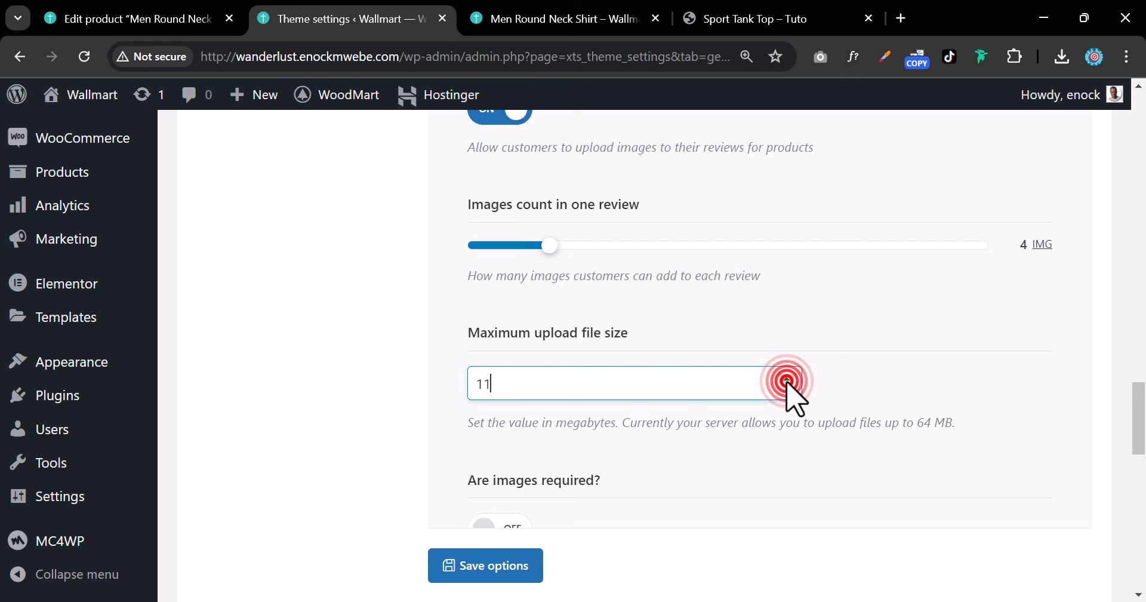
left_click(787, 380)
Enable Filter reviews by images and the Rating summary, leaving the images-required option off.
scroll(598, 397, "down", 3)
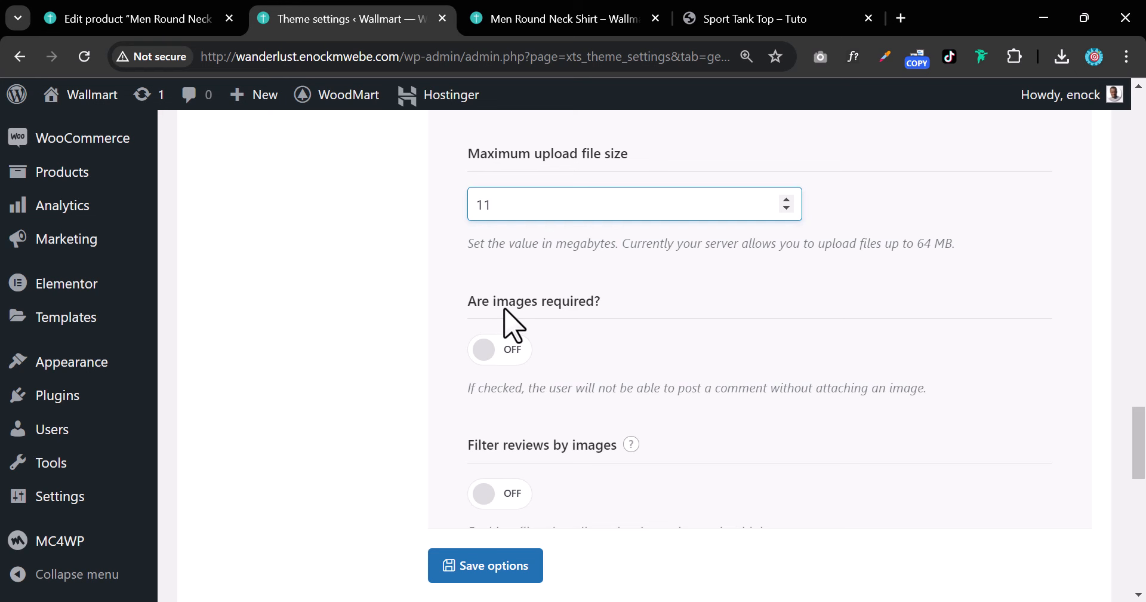
scroll(561, 376, "down", 1)
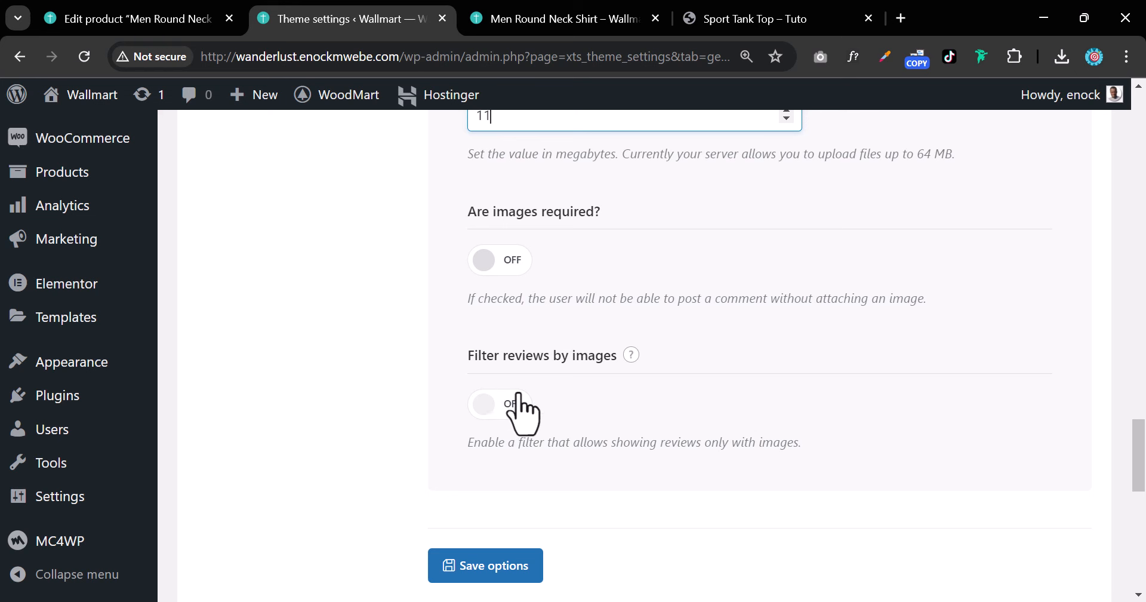
mouse_move(632, 364)
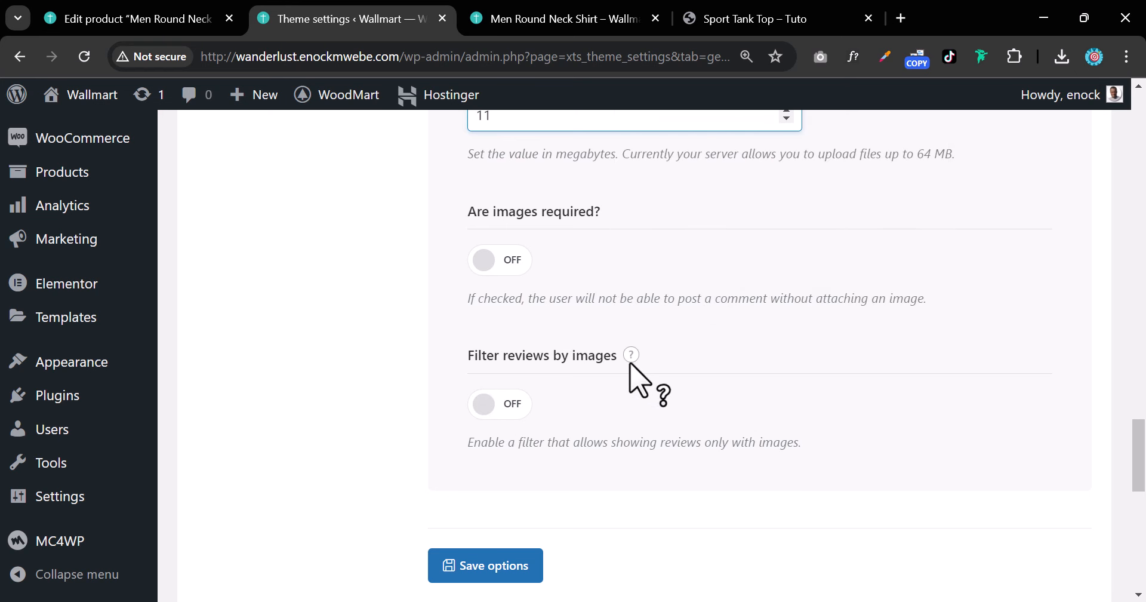
left_click(502, 404)
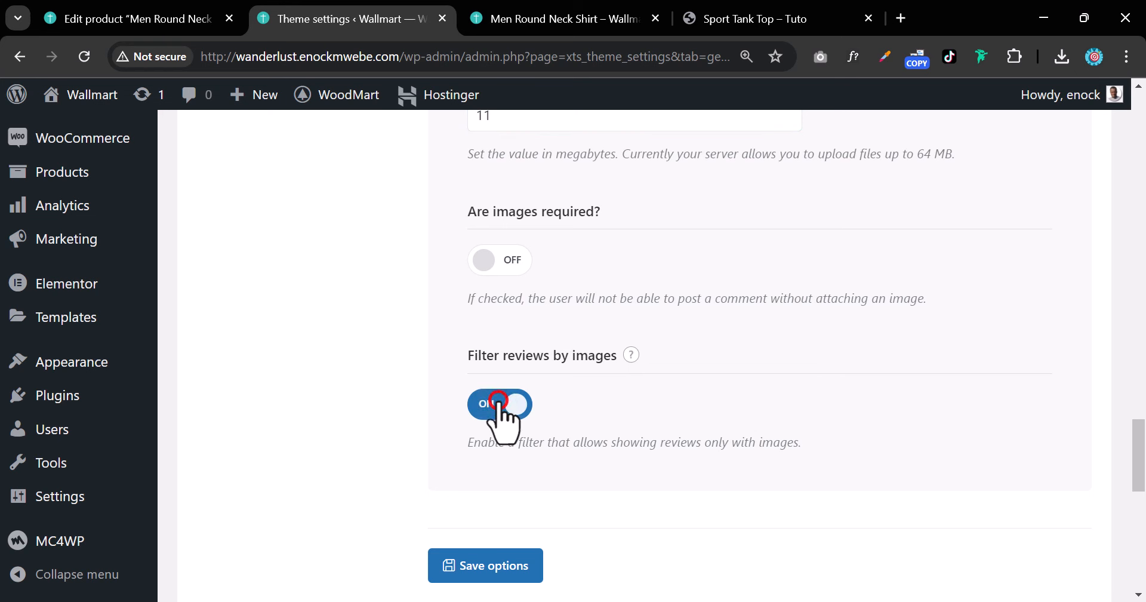
scroll(526, 412, "down", 2)
scroll(519, 392, "down", 4)
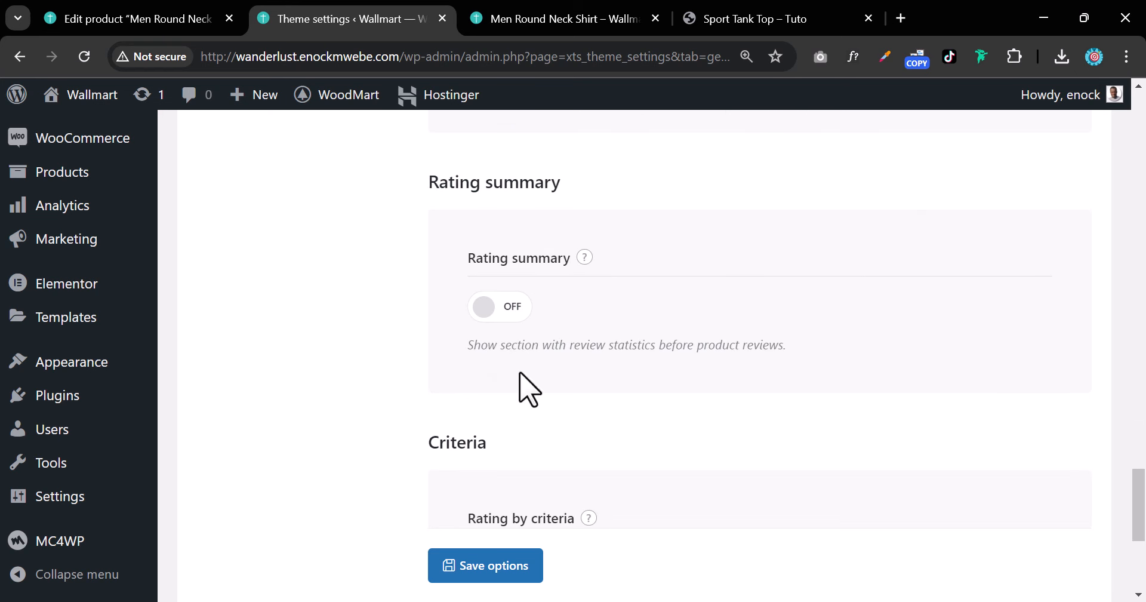
left_click(495, 307)
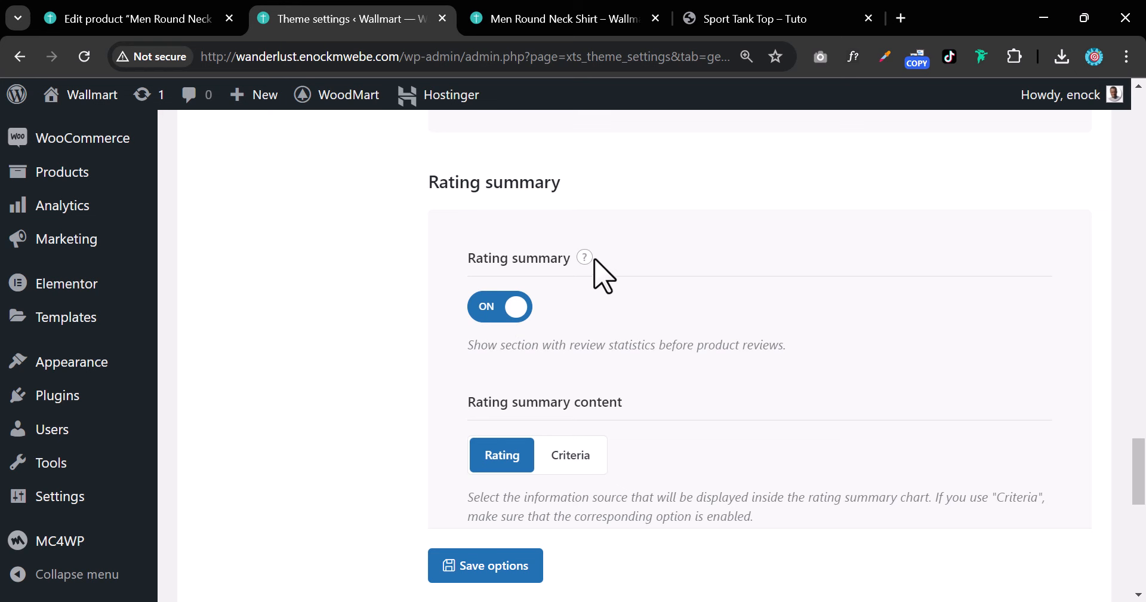
Check the rating summary on the Sport Tank Top reference page, and return to the theme settings.
scroll(592, 272, "up", 1)
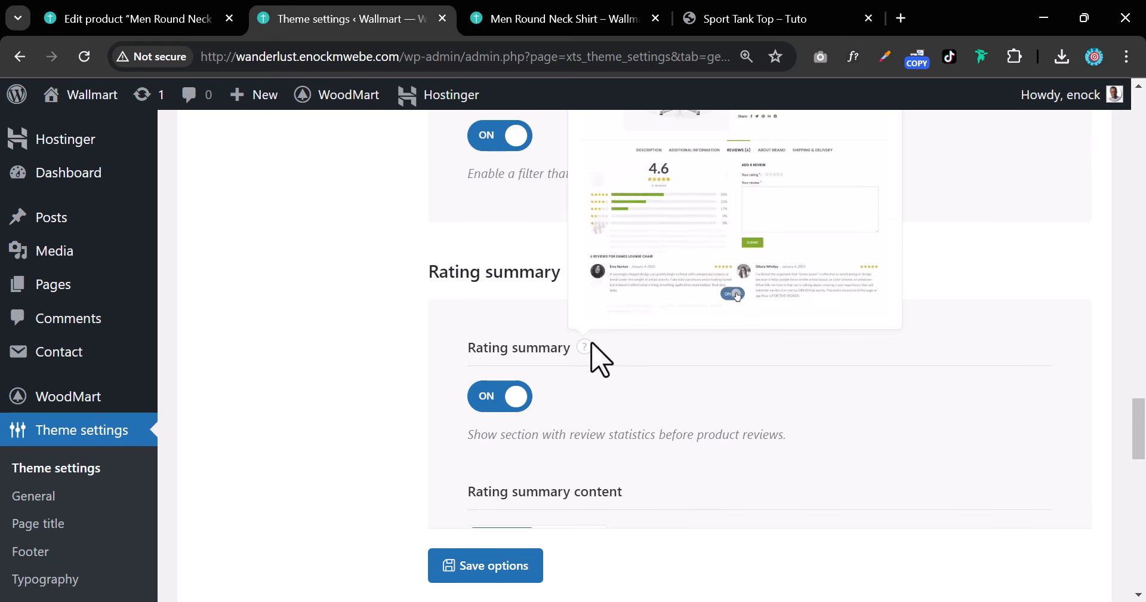
left_click(722, 15)
scroll(411, 276, "up", 8)
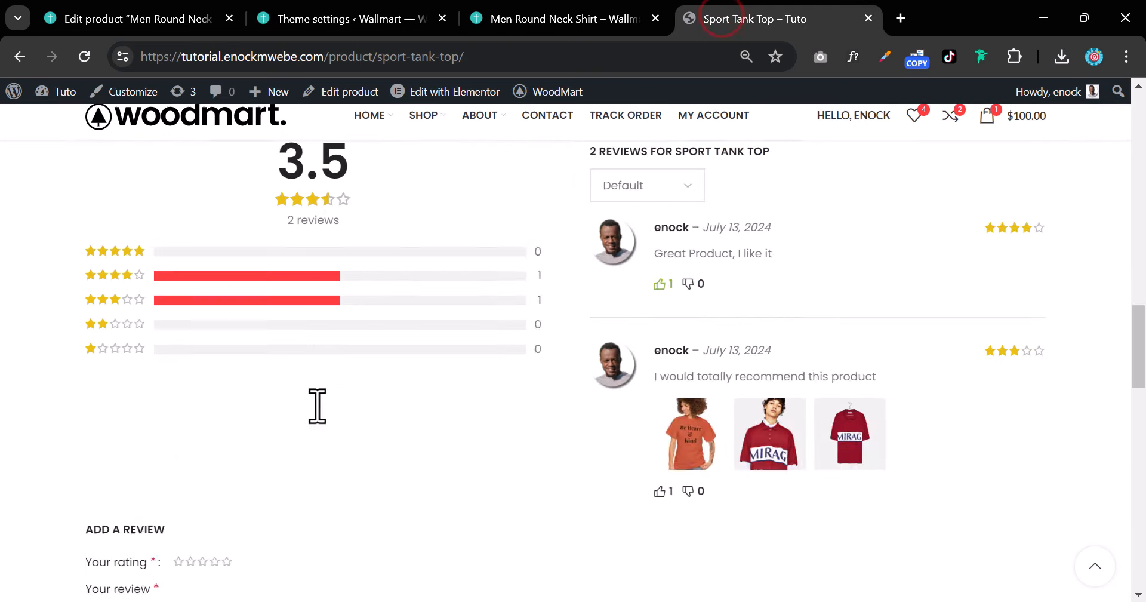
scroll(308, 438, "down", 3)
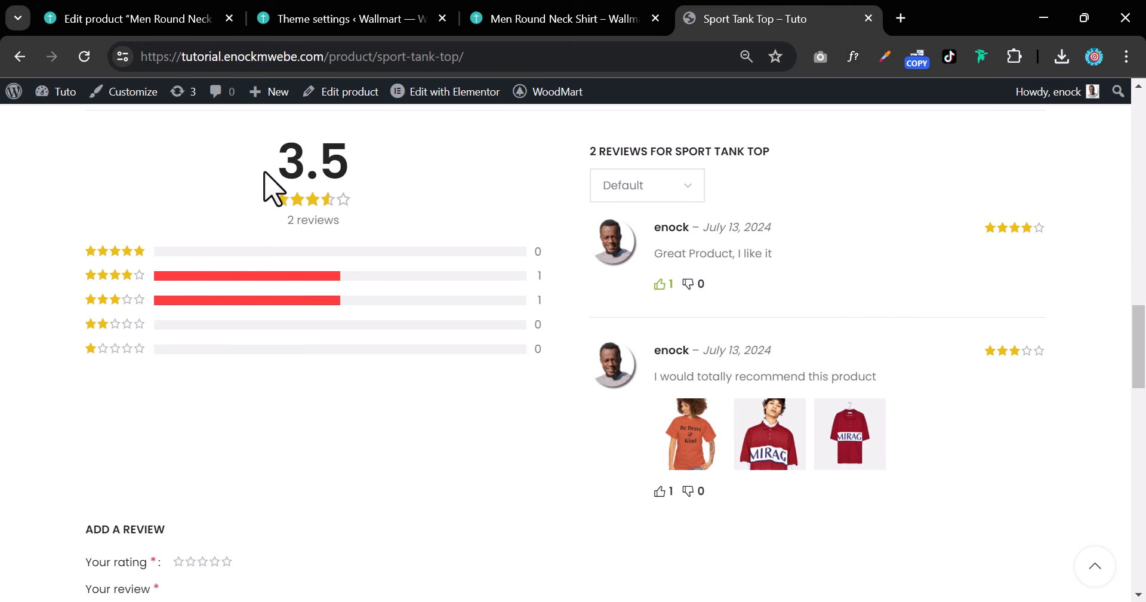
left_click(322, 23)
mouse_move(583, 346)
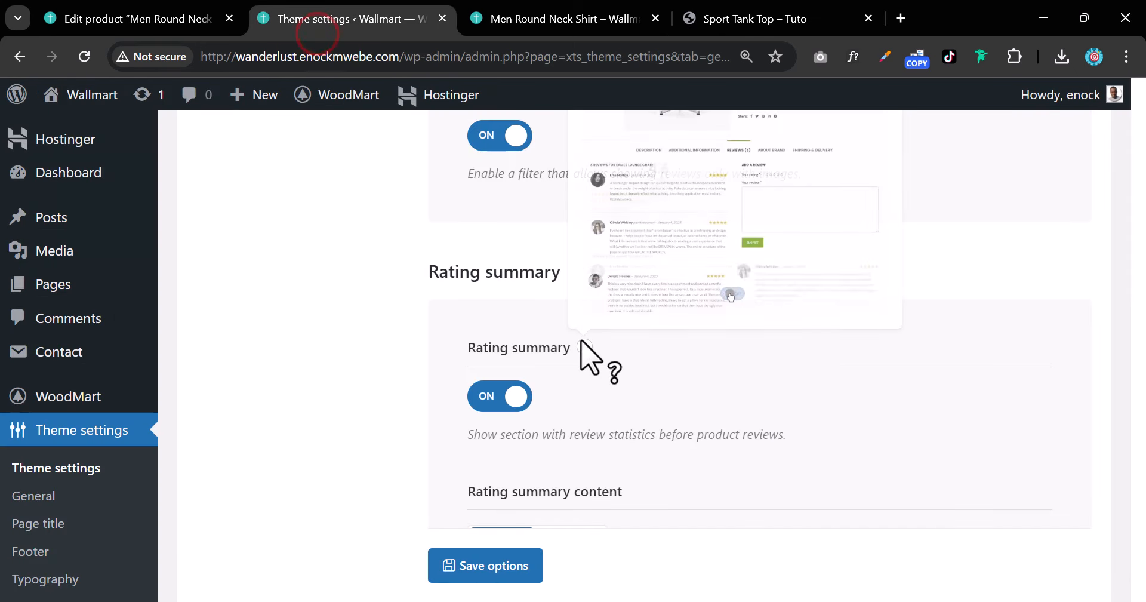
Enable Rating by criteria without making criteria required, and save the theme options.
scroll(573, 475, "down", 6)
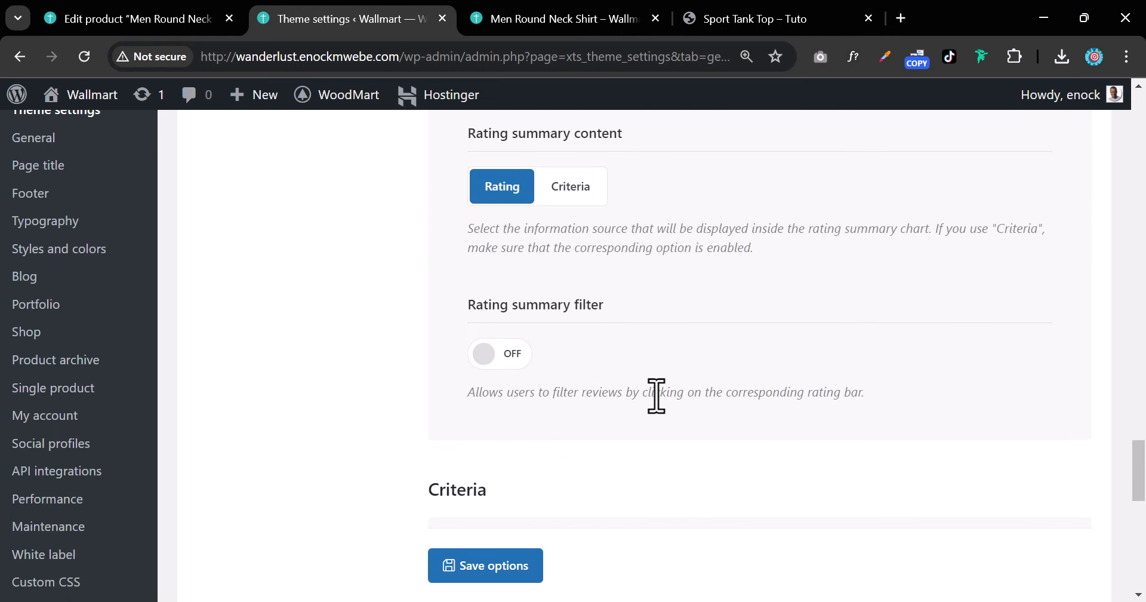
scroll(656, 395, "down", 6)
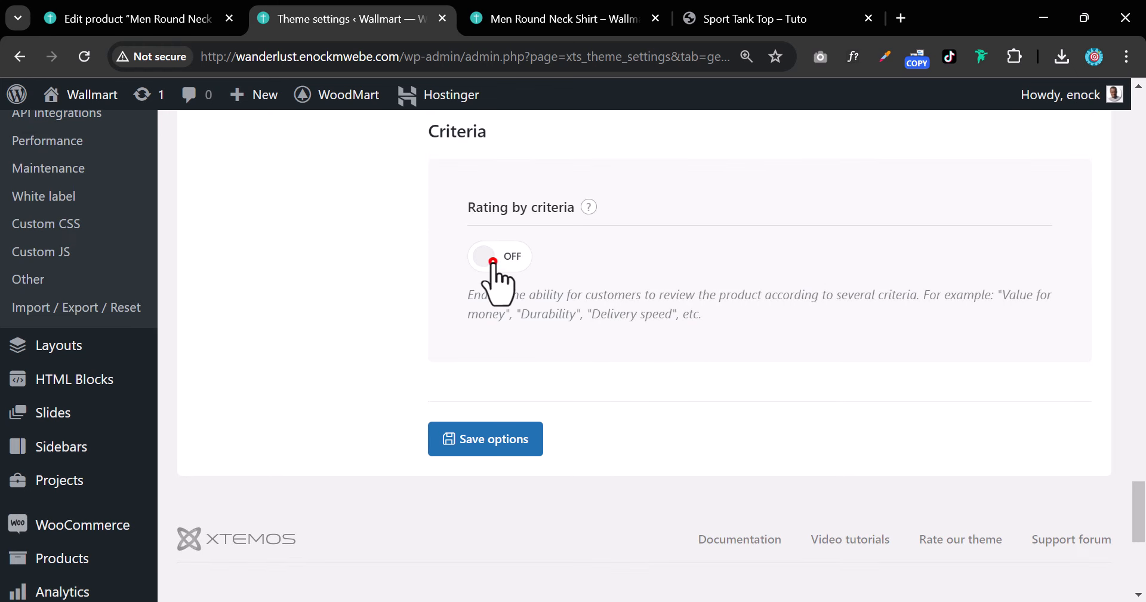
left_click(493, 261)
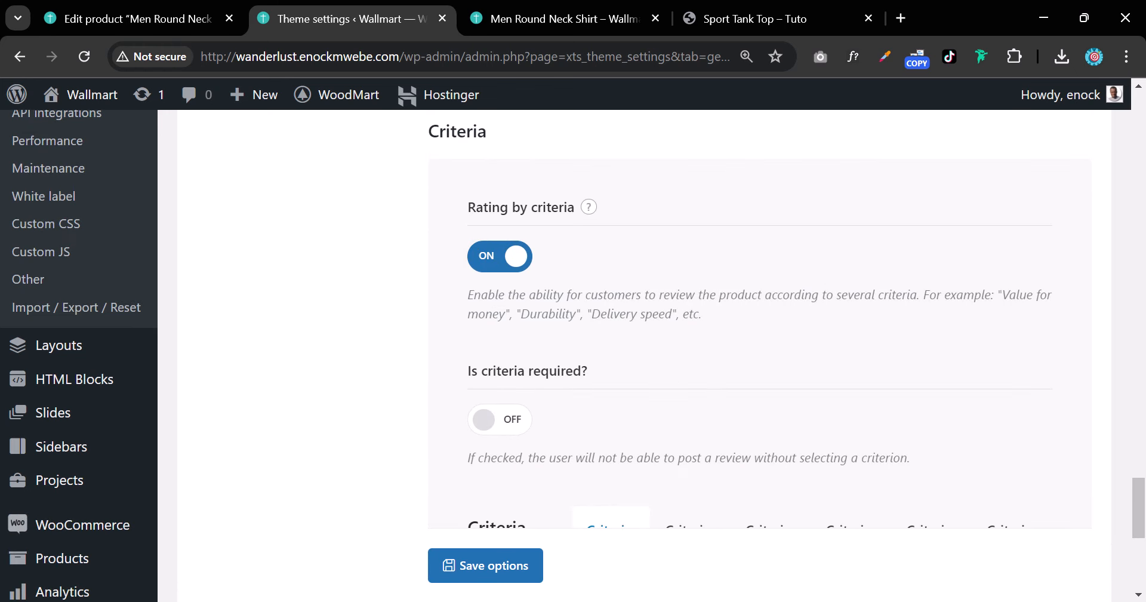
scroll(610, 367, "down", 3)
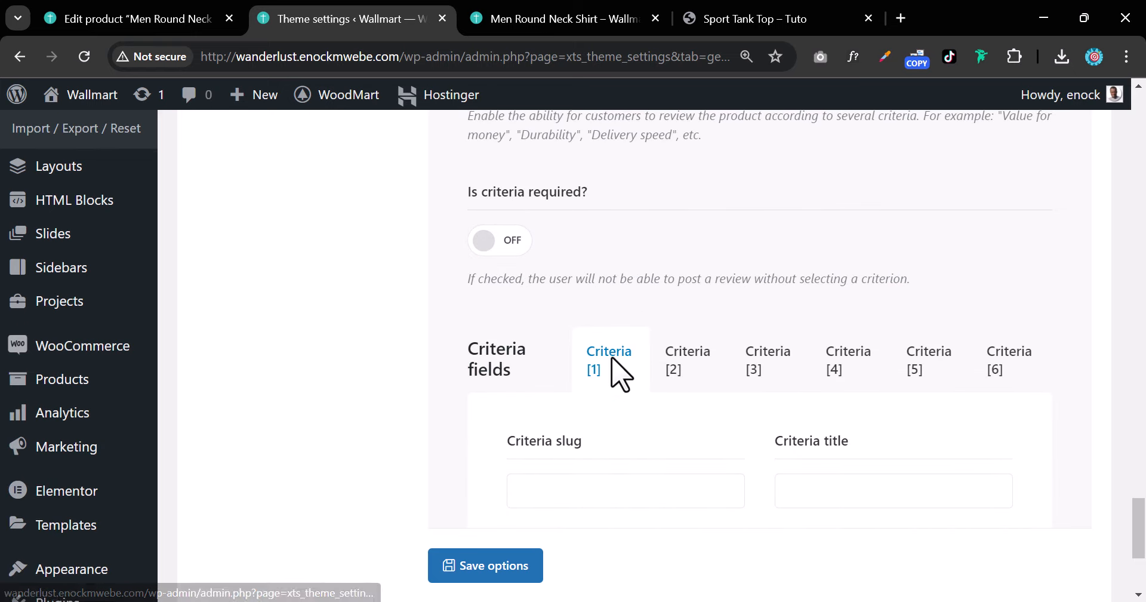
left_click(475, 577)
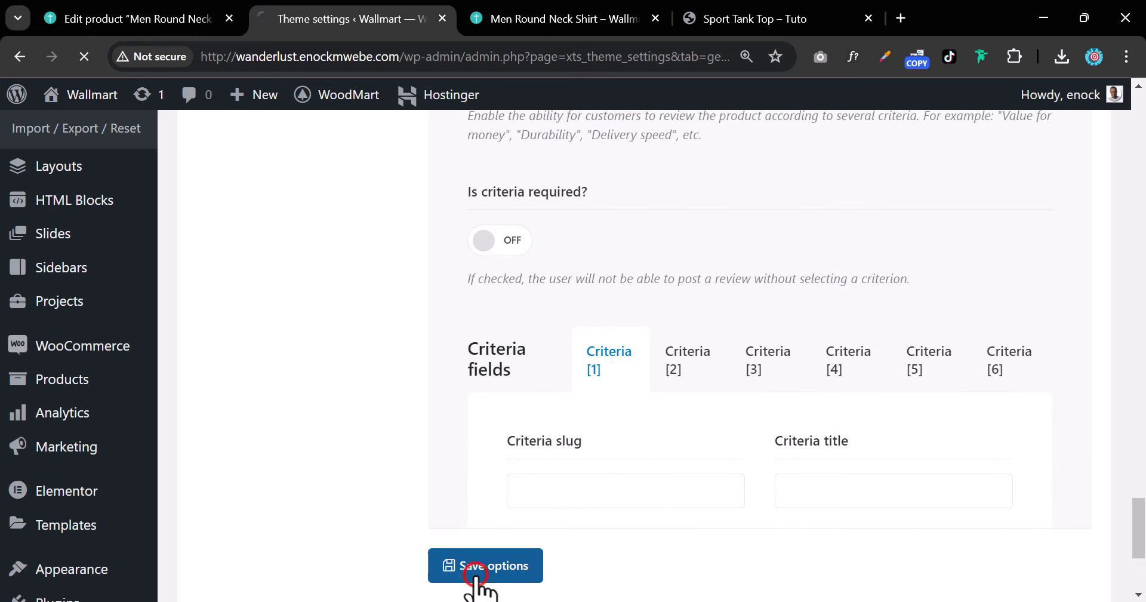
Reload the Men Round Neck Shirt product page and check its rating summary, review filters and review form.
left_click(536, 27)
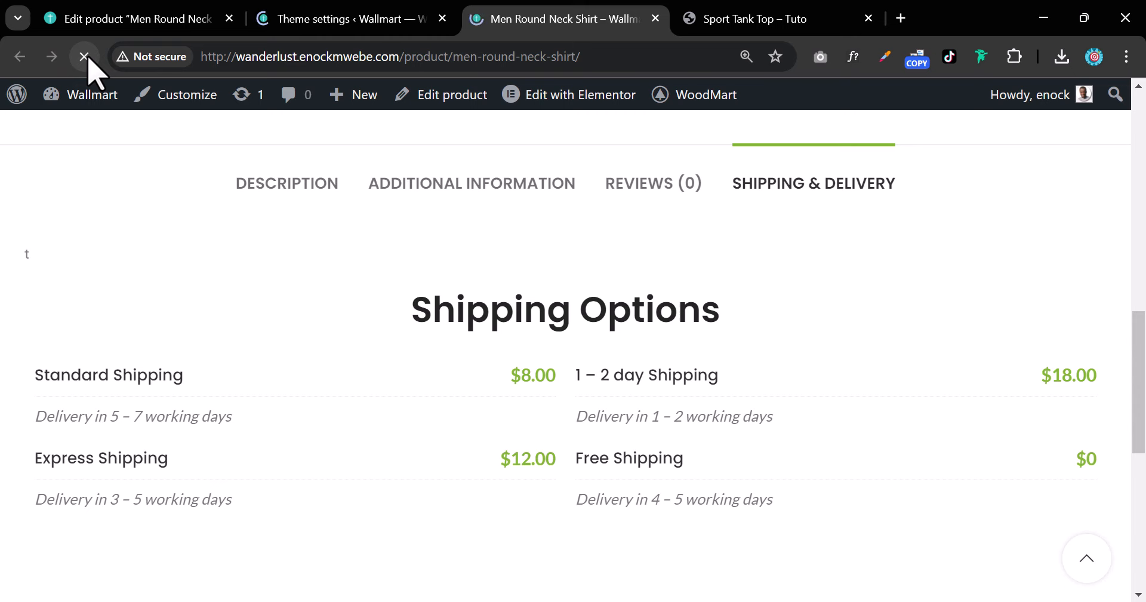
scroll(570, 267, "down", 15)
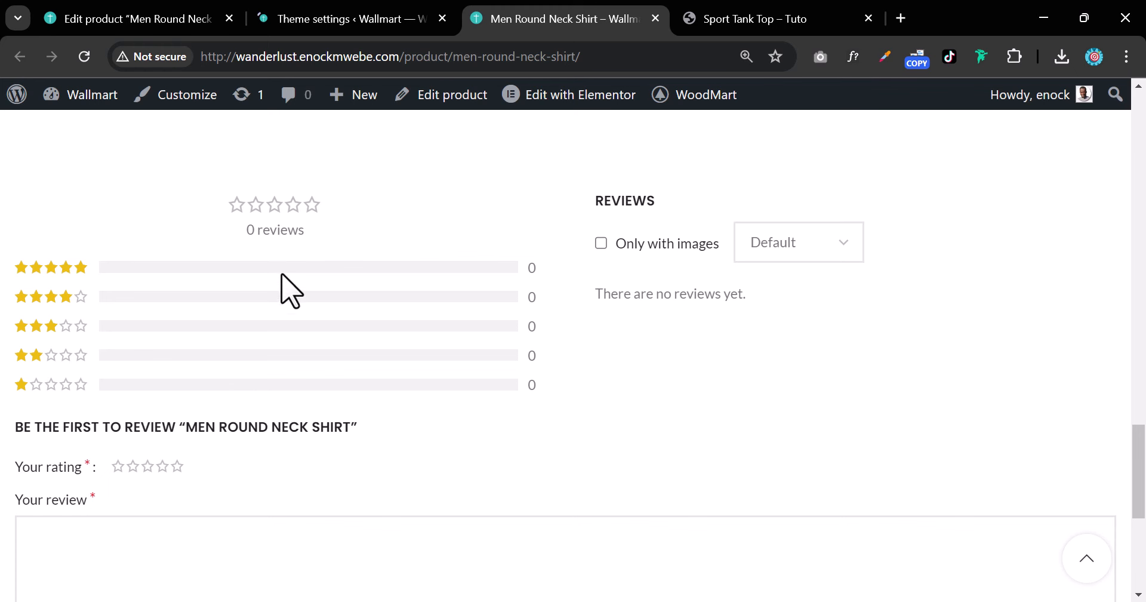
scroll(282, 288, "down", 4)
scroll(239, 295, "up", 1)
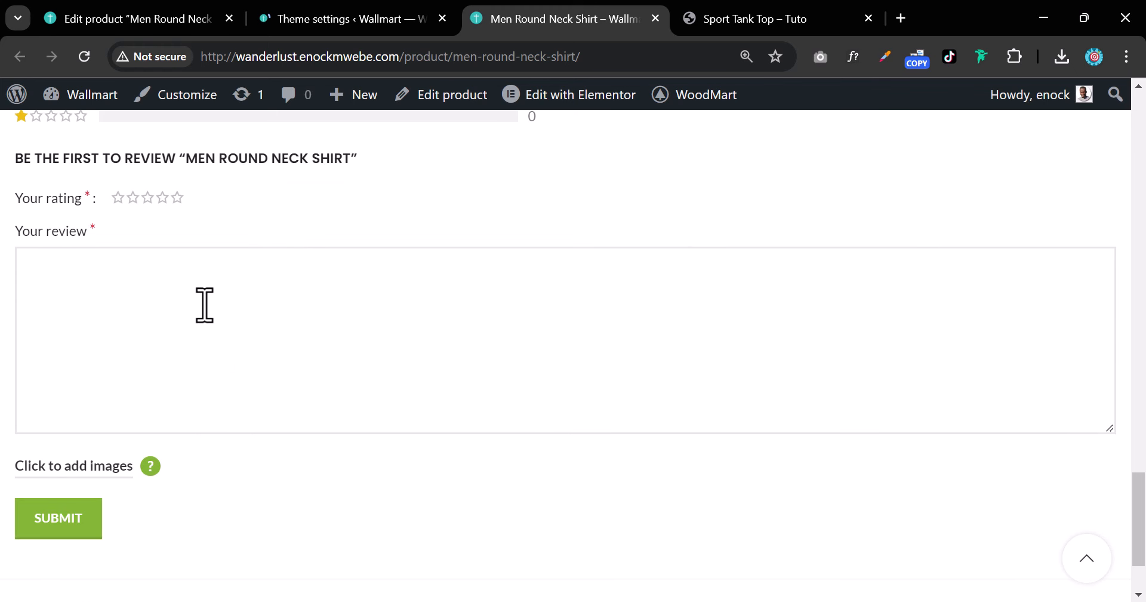
Give the Men Round Neck Shirt a five-star rating and enter "Great Product" as the review text.
left_click(178, 197)
left_click(159, 326)
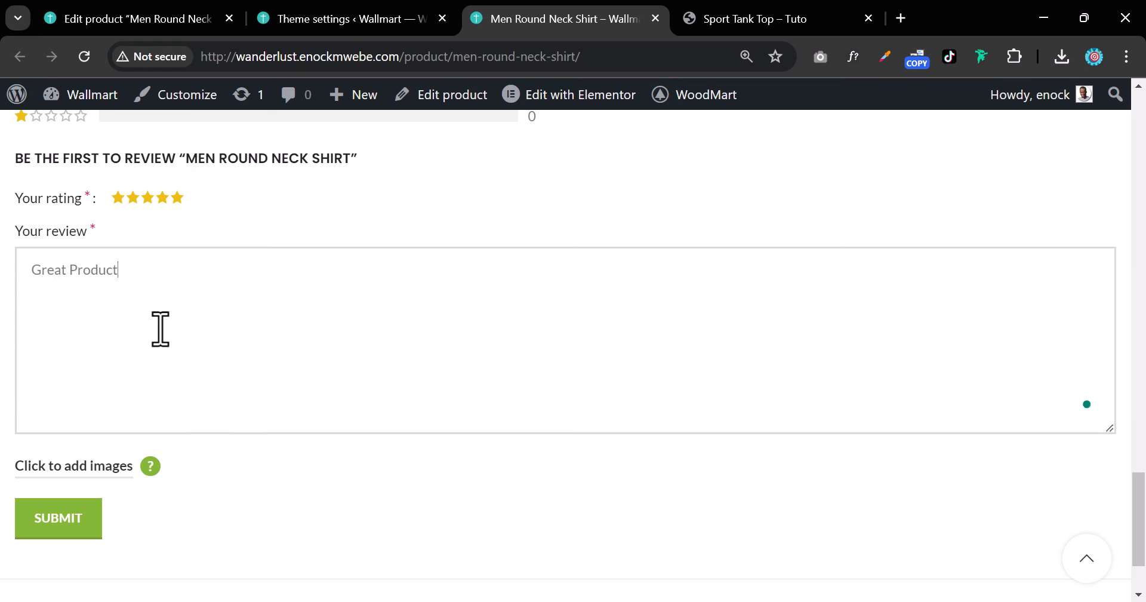
scroll(149, 379, "up", 1)
Attach the images esdAsset 6@3x, esdAsset 7@3x and esdAsset 8@3x from the wood folder to the review.
scroll(125, 465, "down", 3)
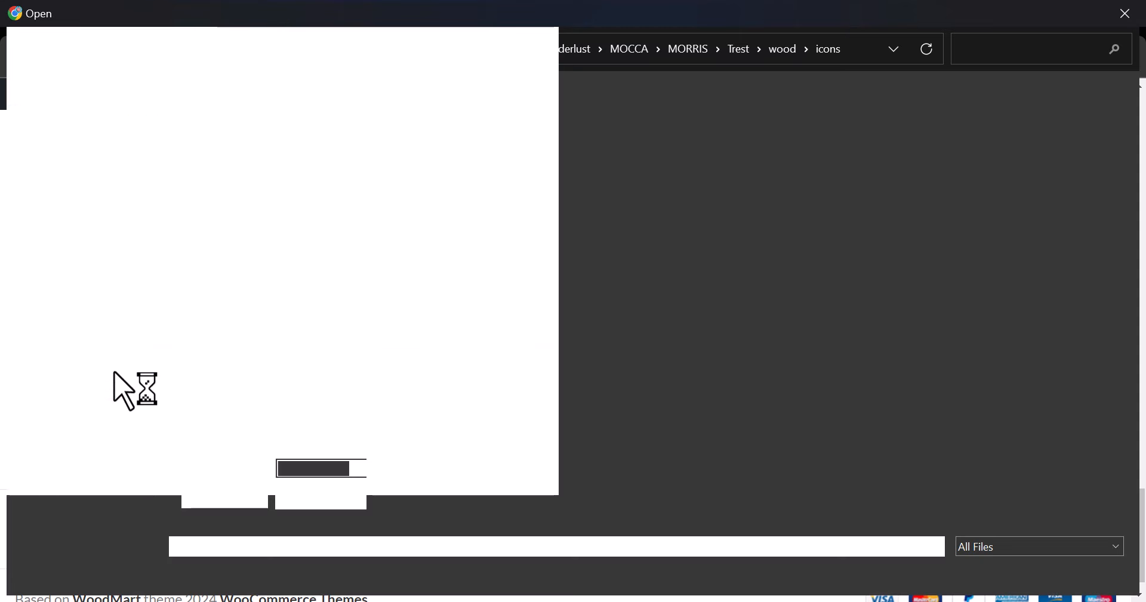
scroll(120, 384, "down", 4)
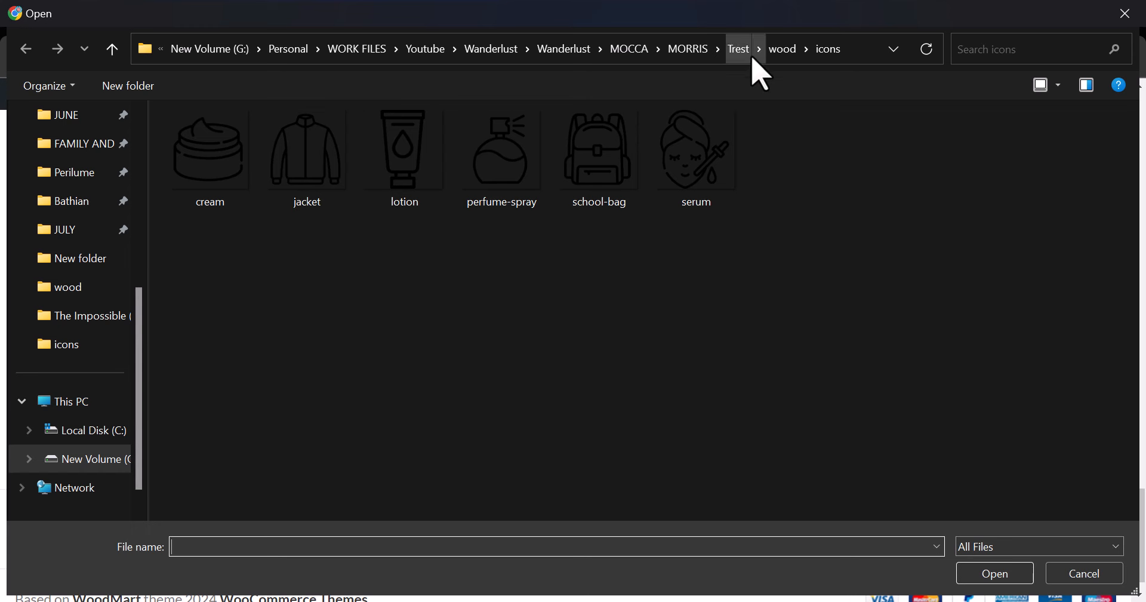
left_click(781, 48)
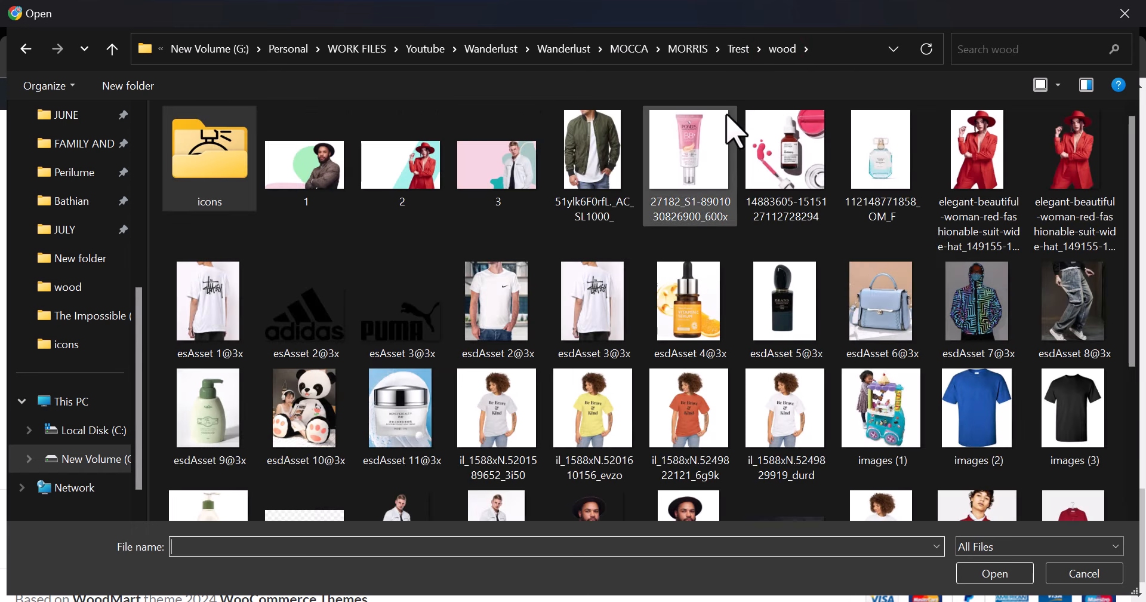
left_click(1006, 325)
left_click(1068, 311, "ctrl")
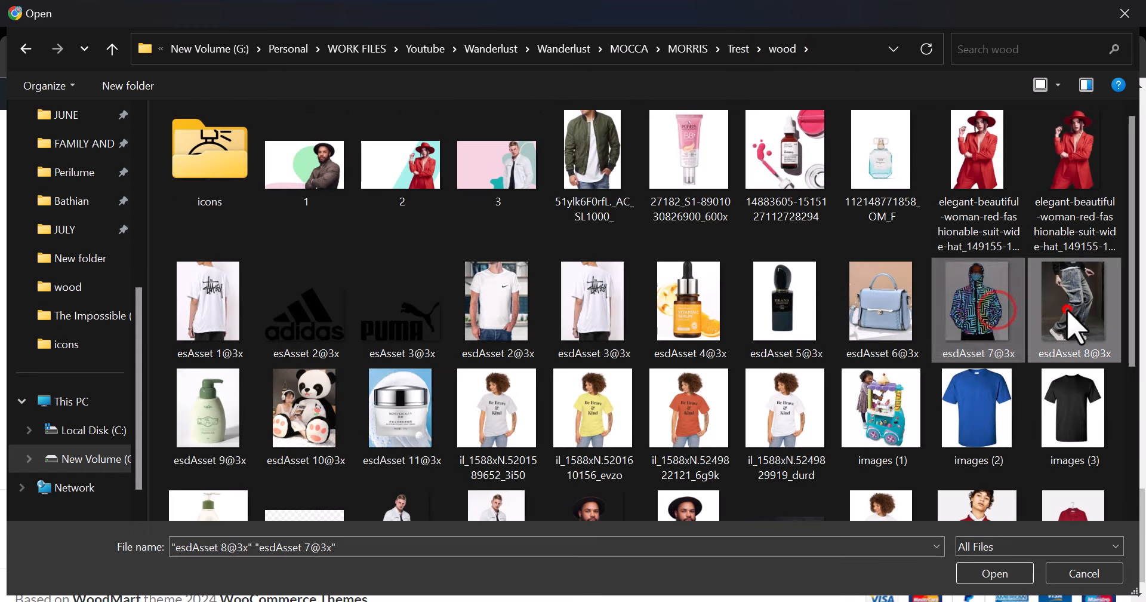
left_click(904, 335, "ctrl")
left_click(1015, 574)
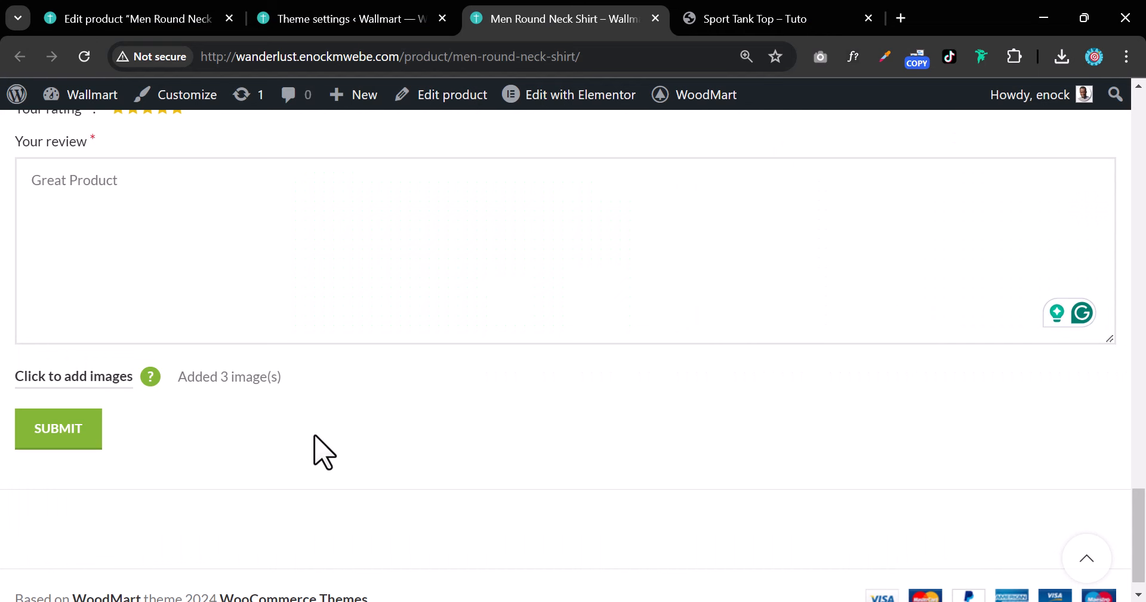
Complete the review text as "Great Product! I love it" and submit the review.
scroll(324, 452, "up", 2)
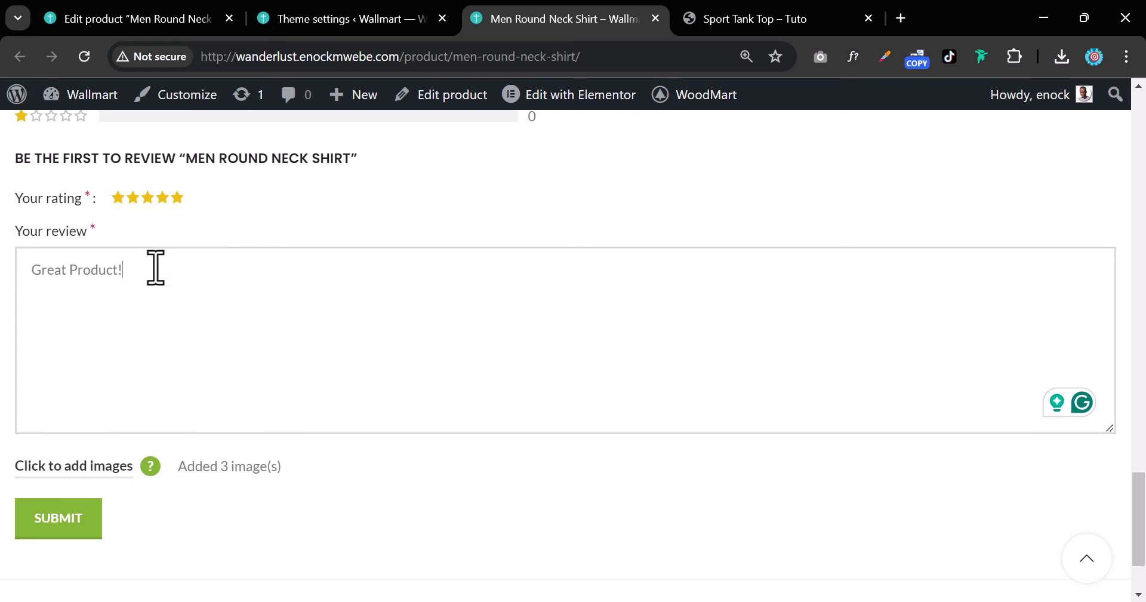
type("I love it")
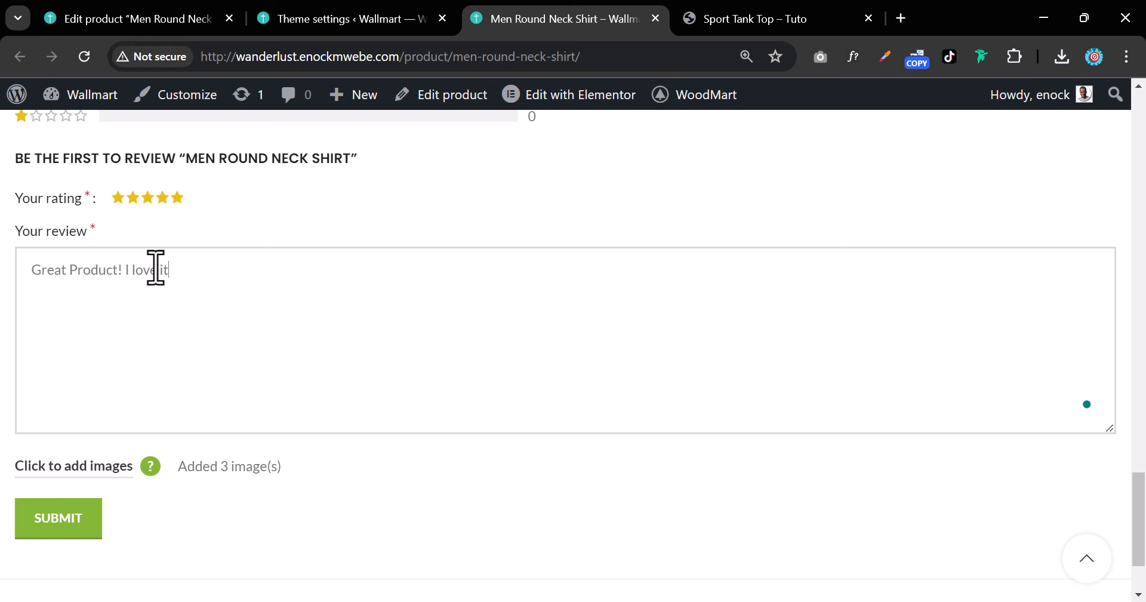
left_click(69, 530)
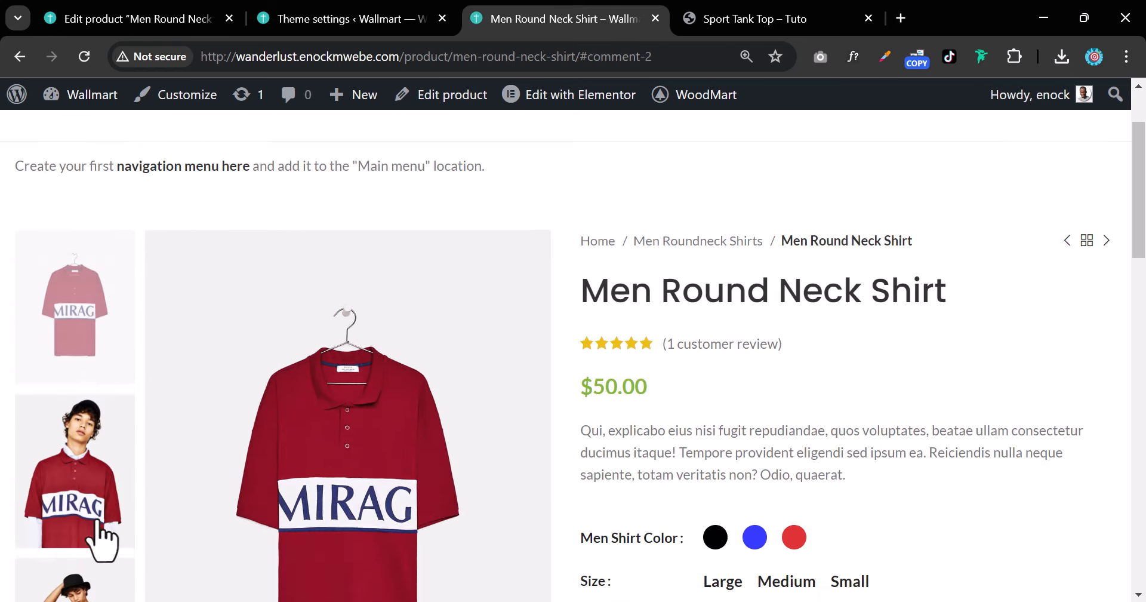
Examine the submitted review, its images and votes, the rating summary and the review form on the product page.
scroll(587, 325, "up", 1)
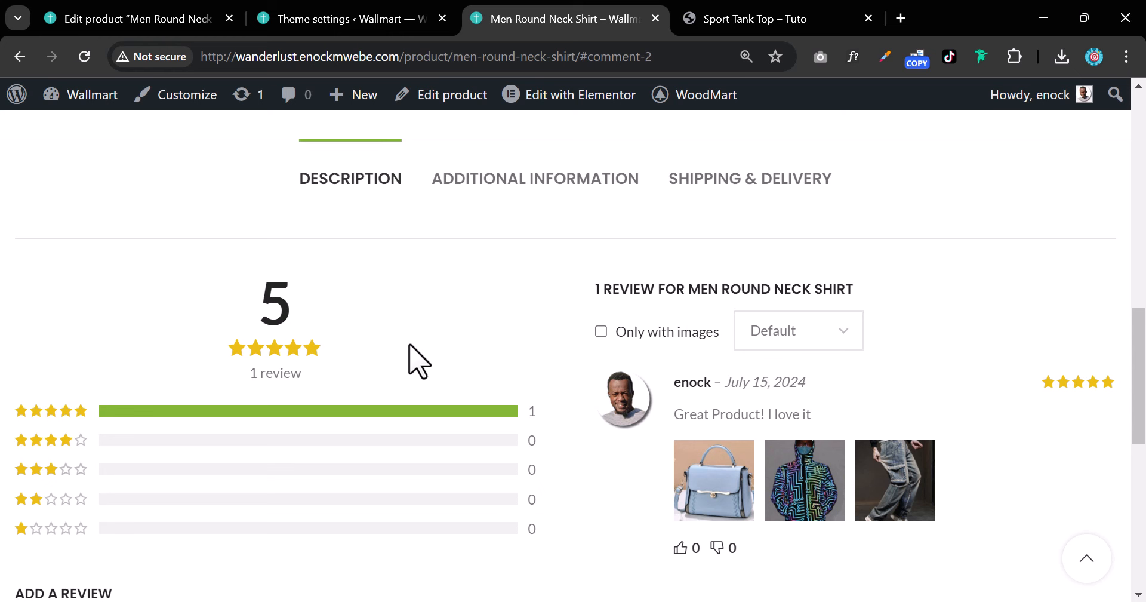
scroll(533, 320, "down", 3)
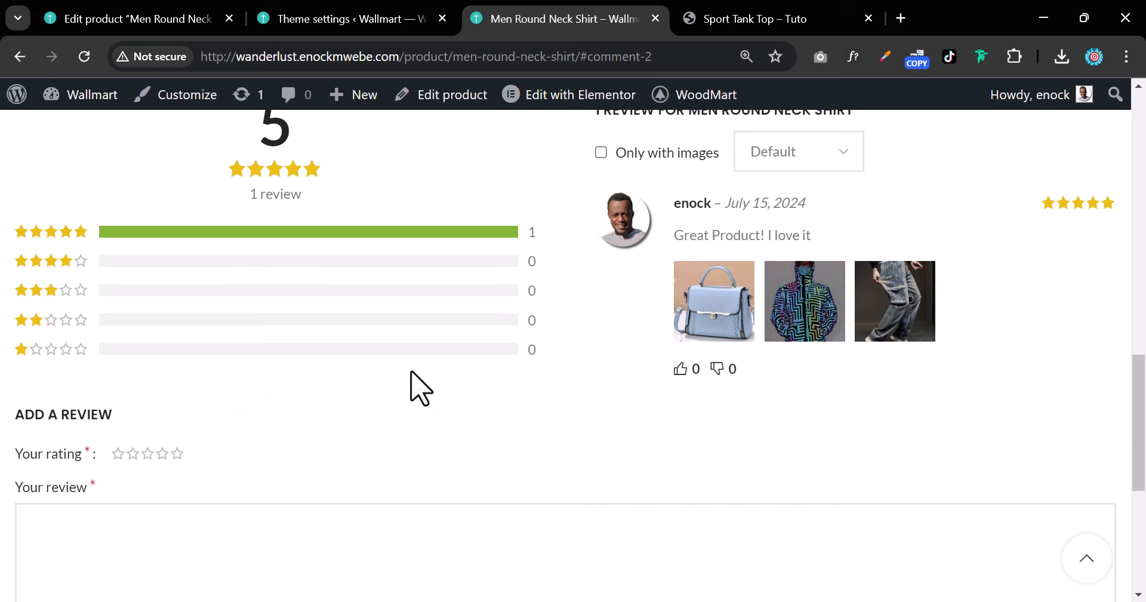
scroll(216, 366, "down", 3)
scroll(263, 361, "up", 5)
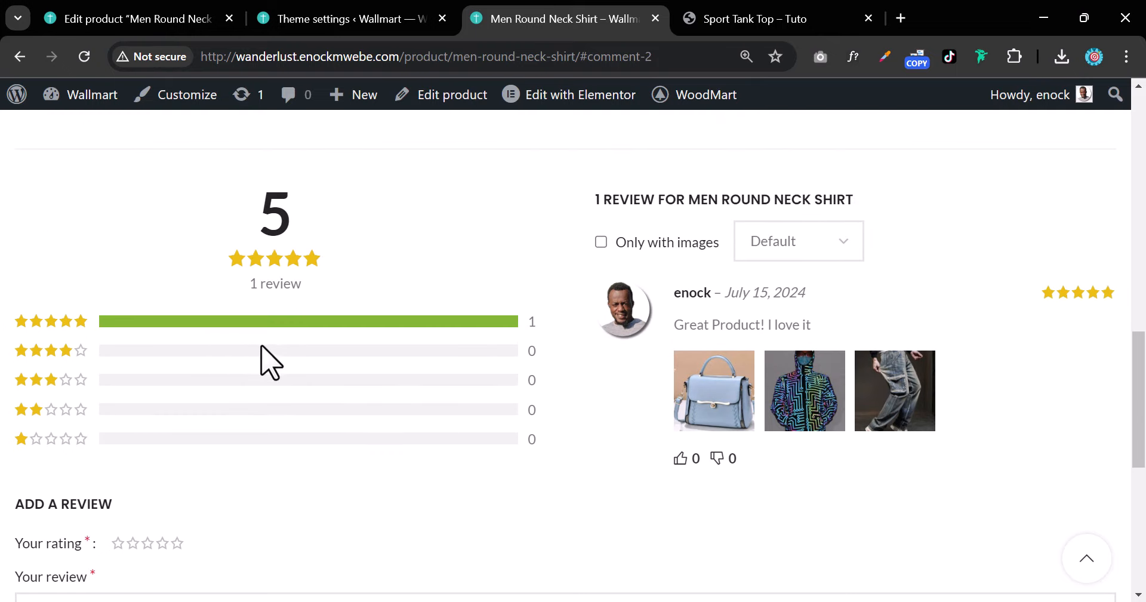
scroll(378, 425, "down", 3)
scroll(378, 404, "down", 5)
scroll(192, 351, "up", 3)
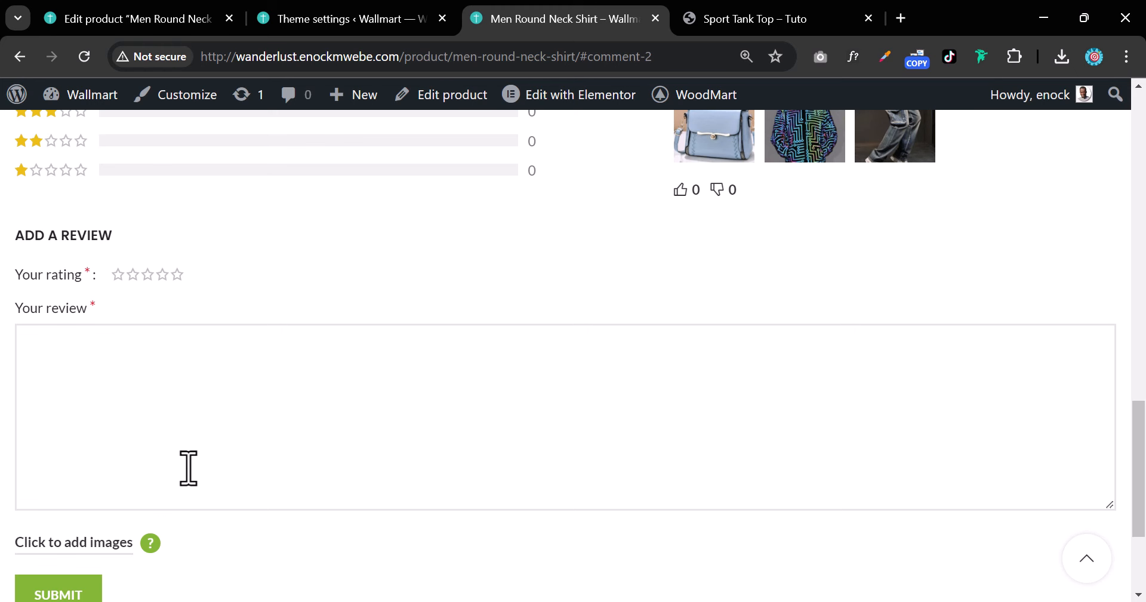
scroll(189, 468, "down", 3)
scroll(210, 465, "up", 3)
scroll(222, 334, "up", 3)
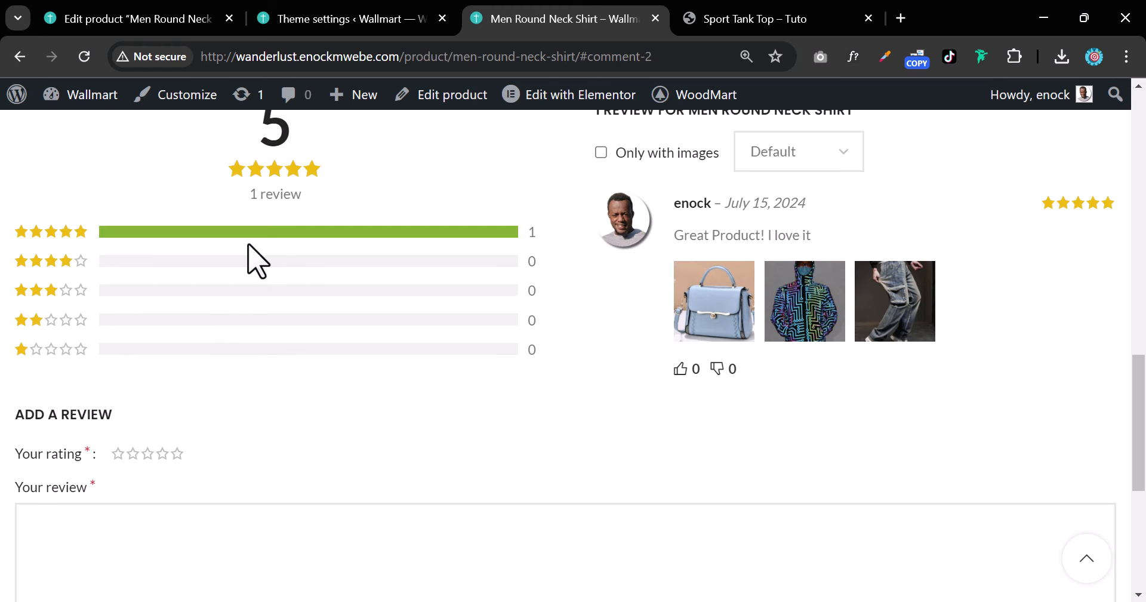
scroll(177, 398, "down", 3)
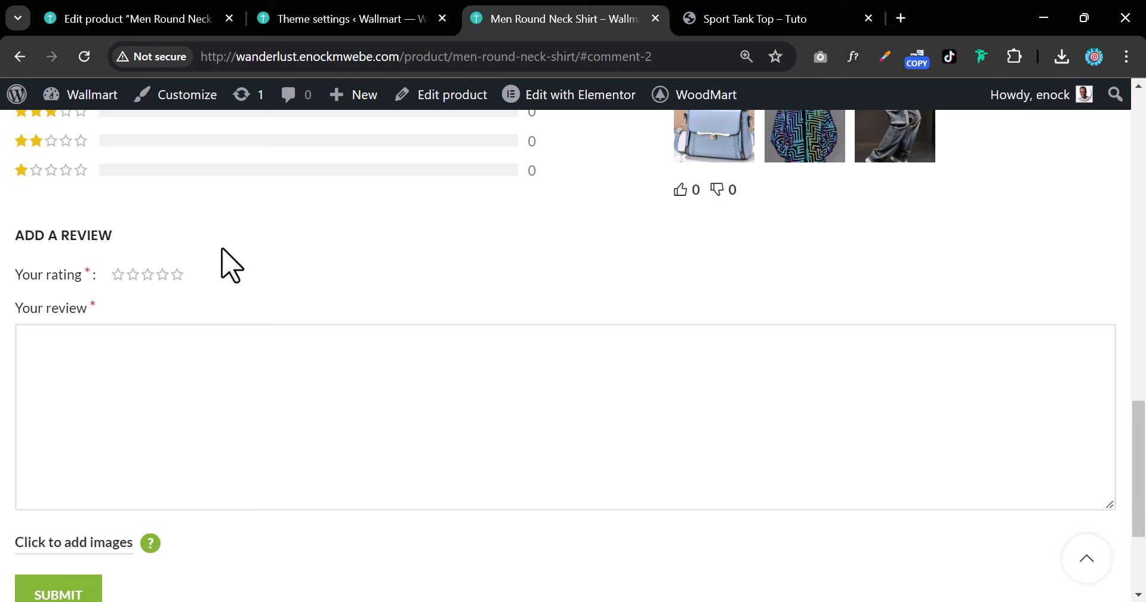
Try the "Only with images" filter on the Men Round Neck Shirt reviews, clear it and check the review sorting list.
scroll(232, 265, "up", 3)
scroll(287, 350, "up", 4)
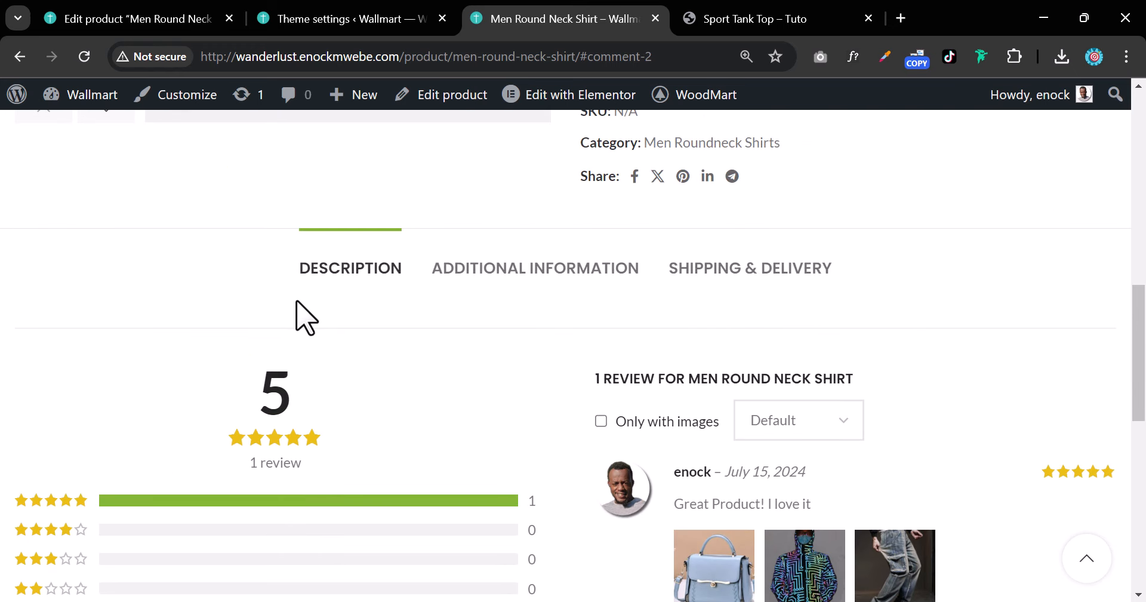
scroll(749, 375, "down", 2)
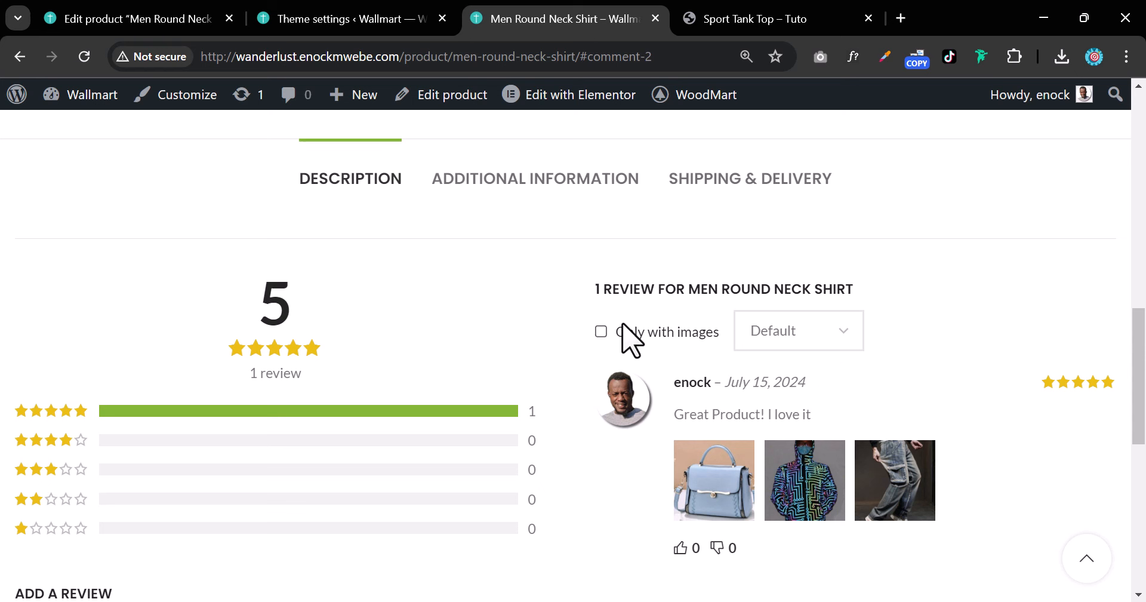
left_click(601, 332)
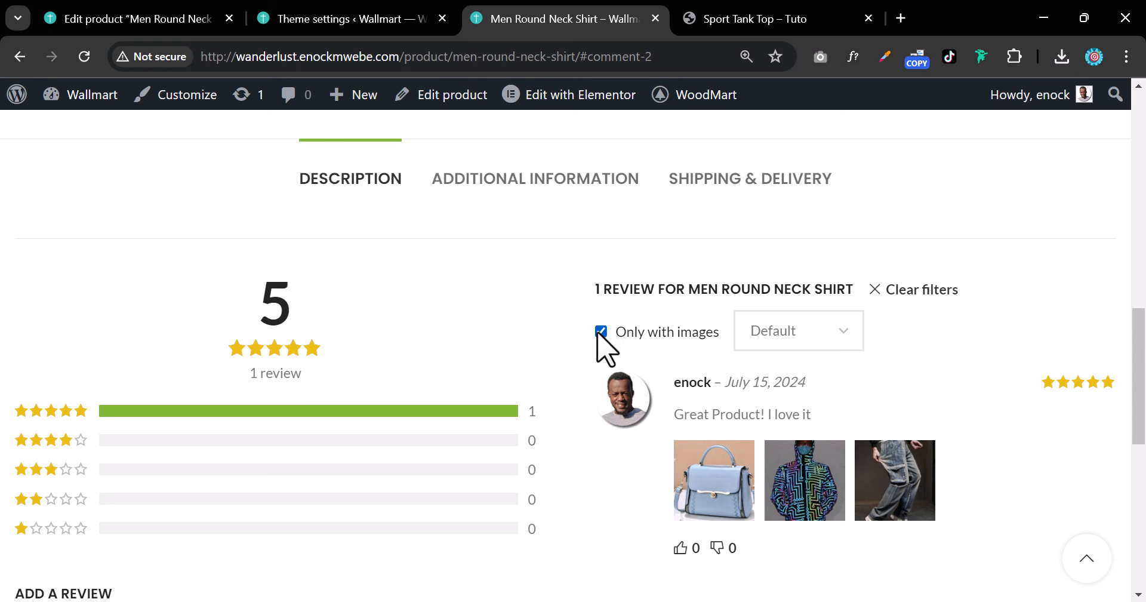
left_click(601, 332)
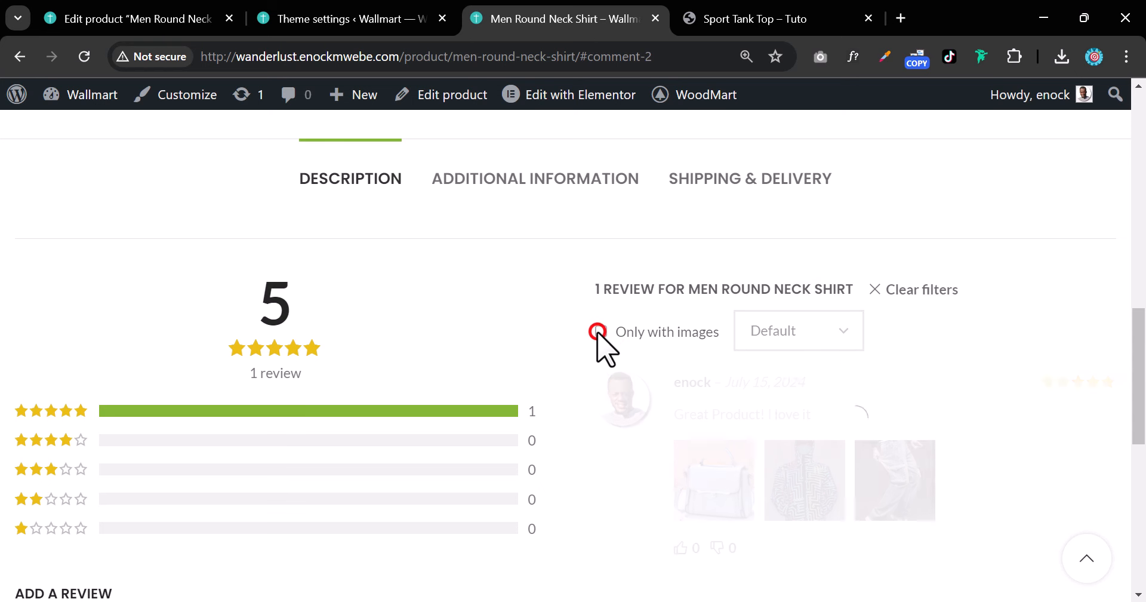
left_click(799, 333)
left_click(800, 337)
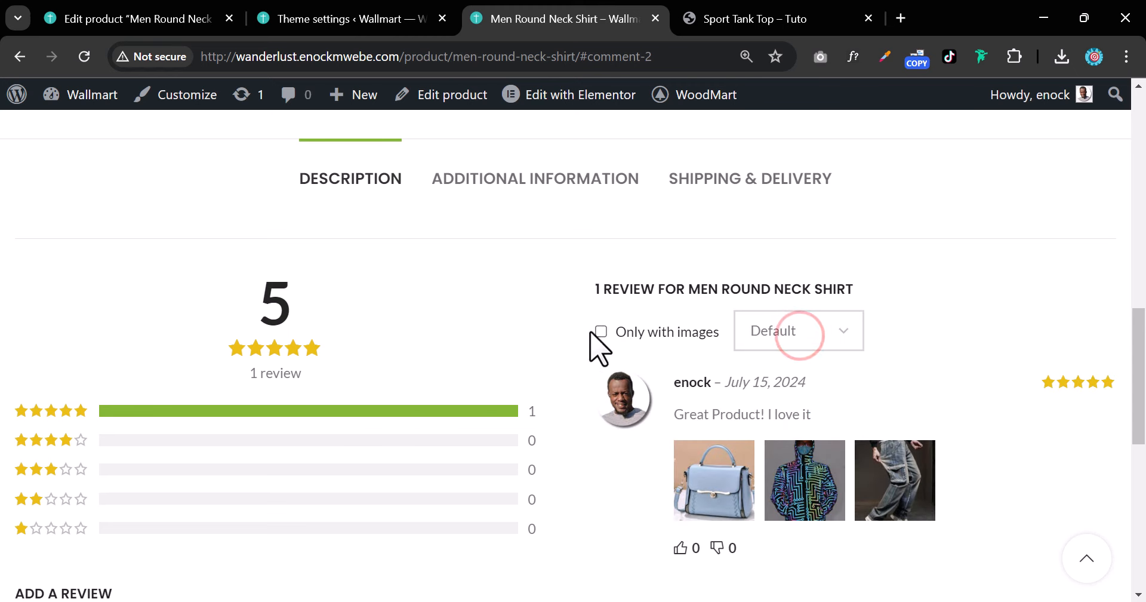
Turn off "Filter reviews by images" in the WoodMart review settings and save the options.
left_click(330, 21)
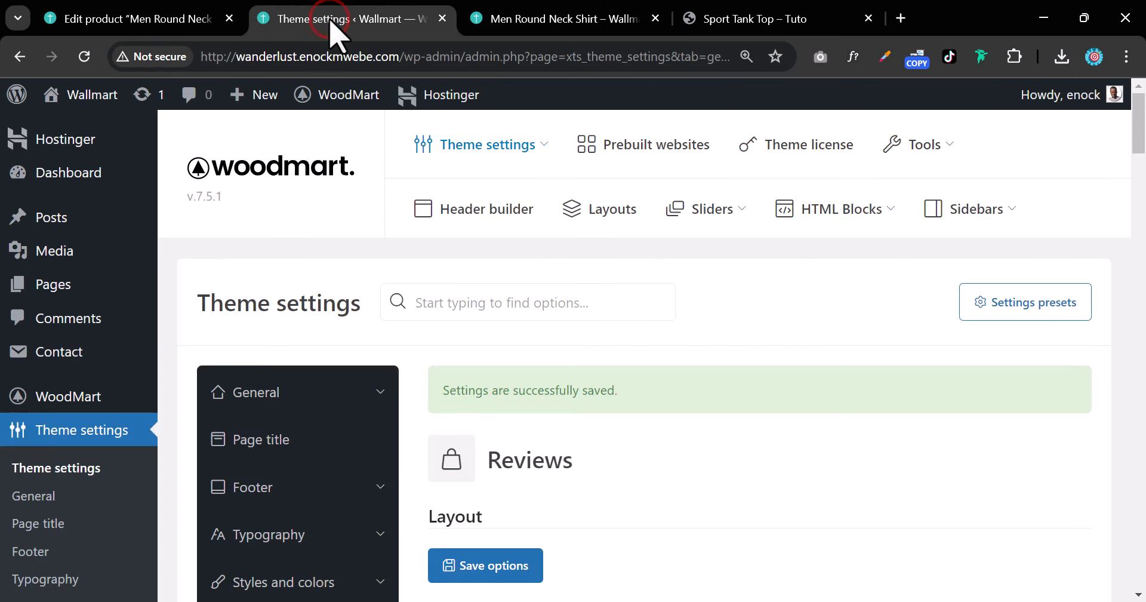
scroll(557, 365, "down", 10)
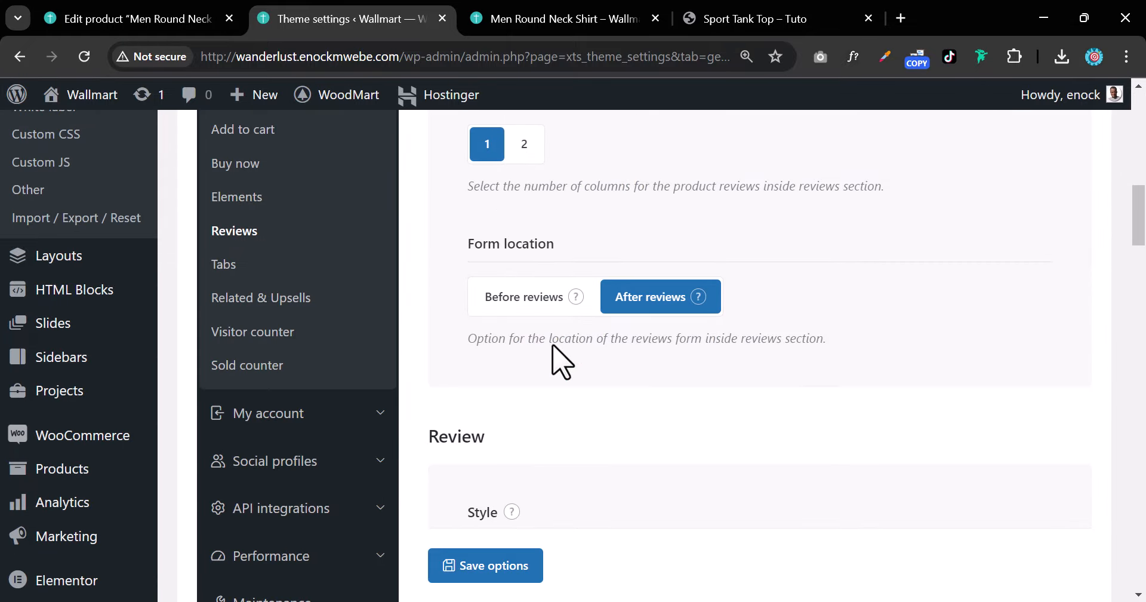
scroll(557, 365, "down", 10)
scroll(555, 367, "up", 6)
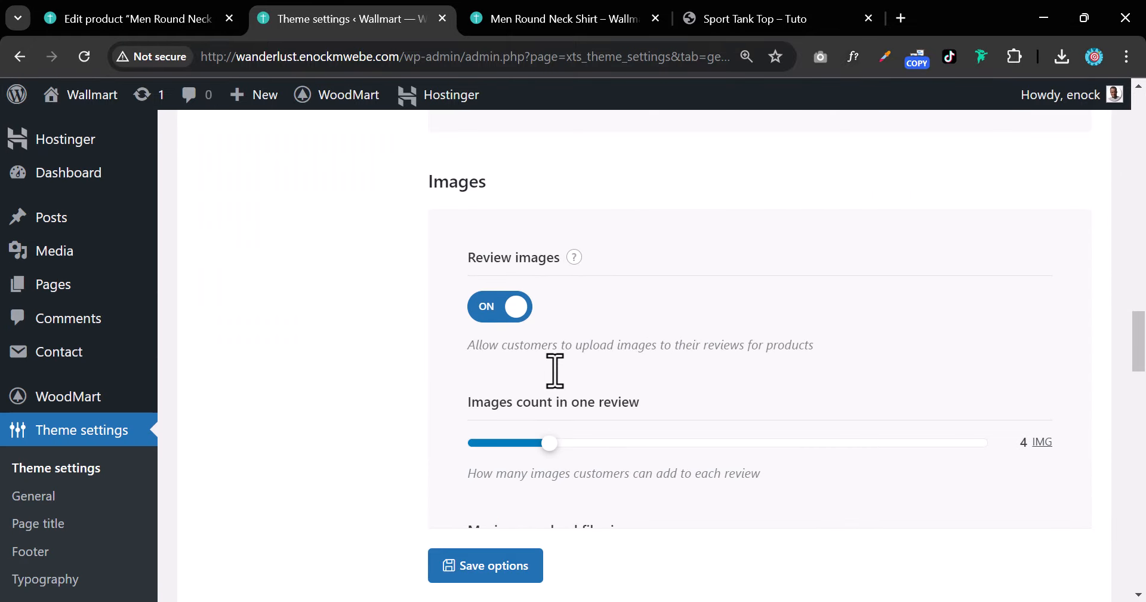
scroll(555, 371, "down", 8)
left_click(523, 339)
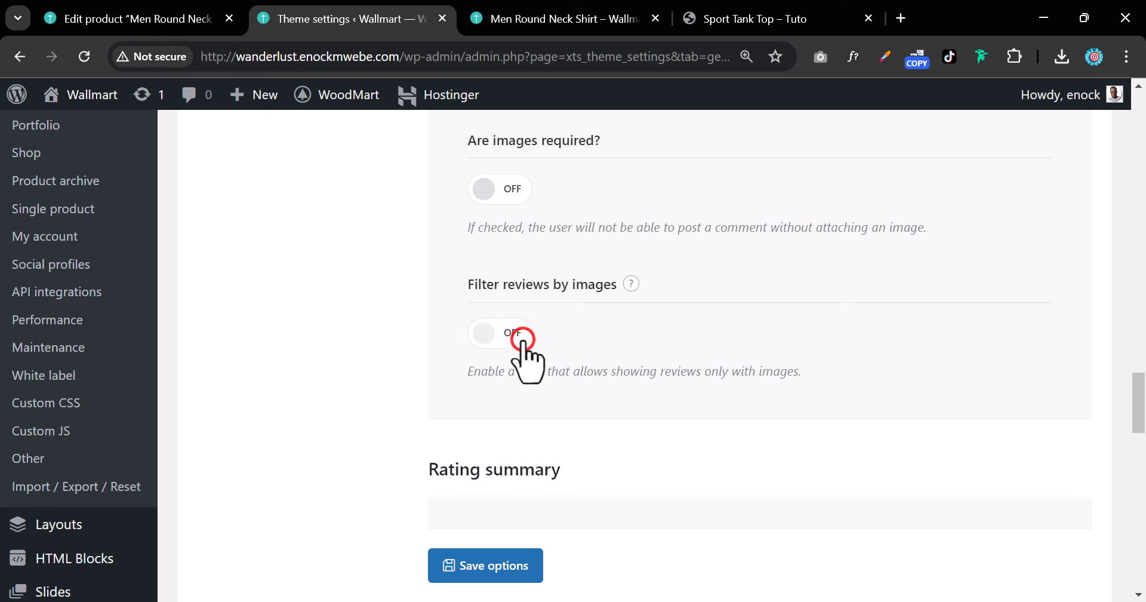
left_click(492, 569)
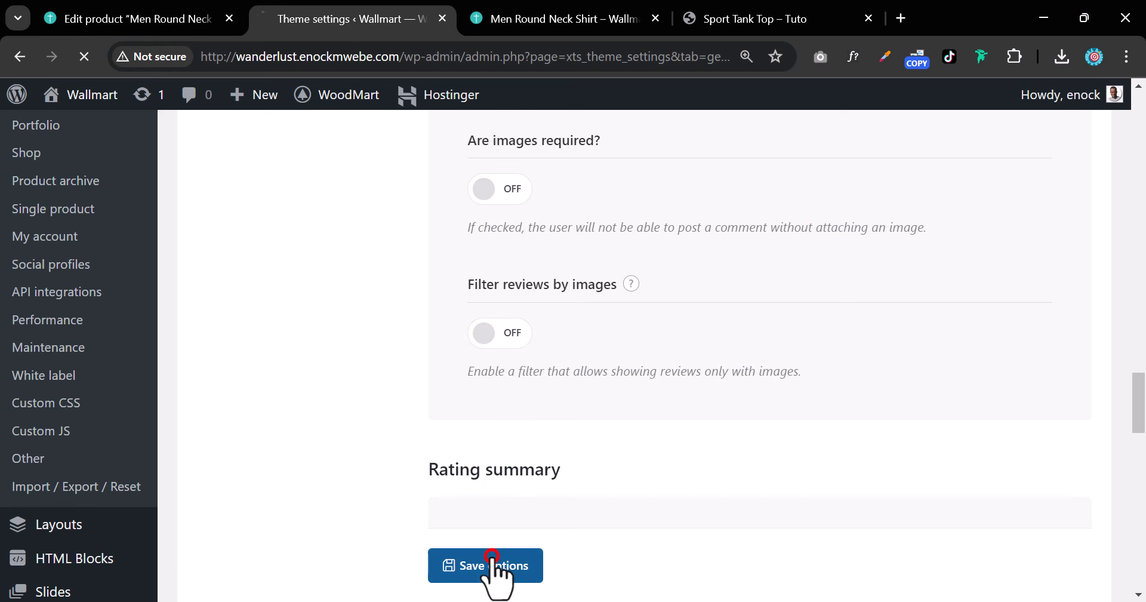
Compare the review section of the Men Round Neck Shirt page with the Sport Tank Top reference page and check the saved theme settings.
left_click(549, 26)
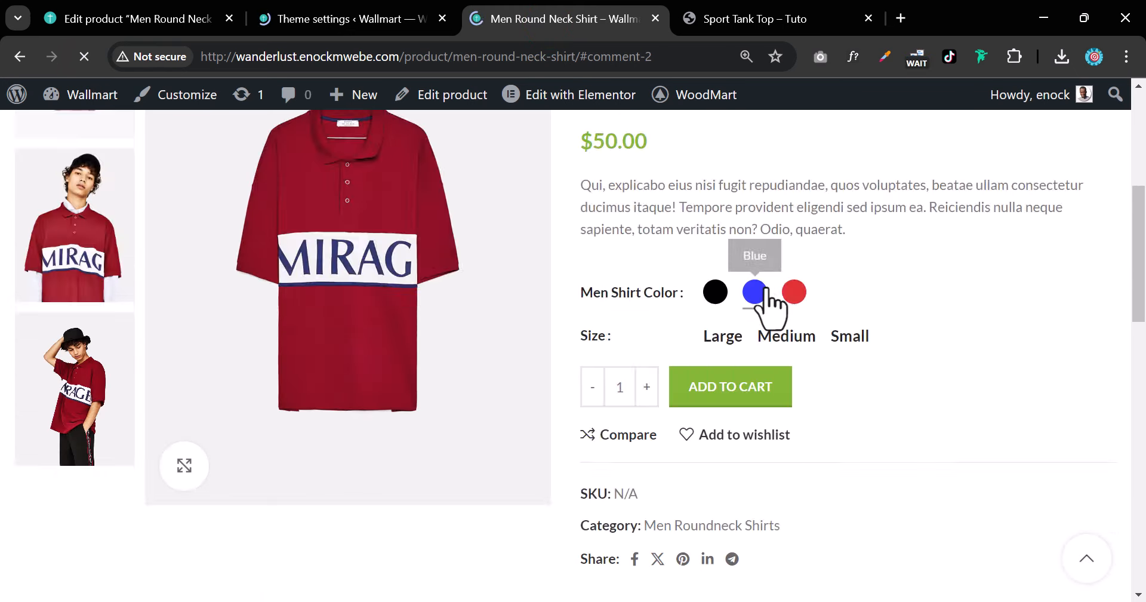
scroll(770, 289, "up", 1)
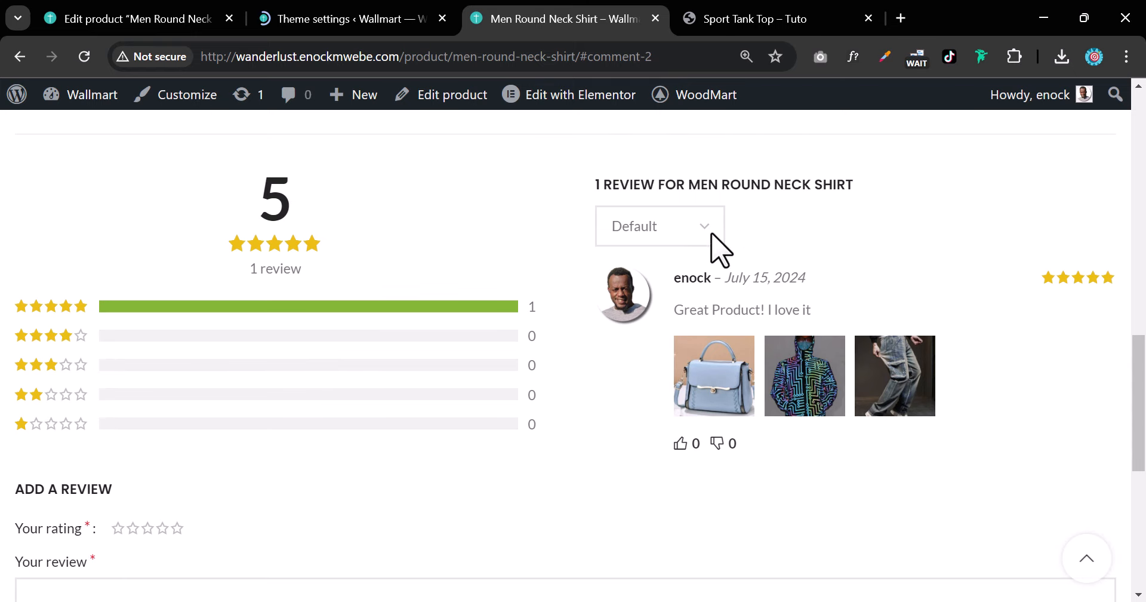
left_click(737, 21)
scroll(755, 307, "up", 1)
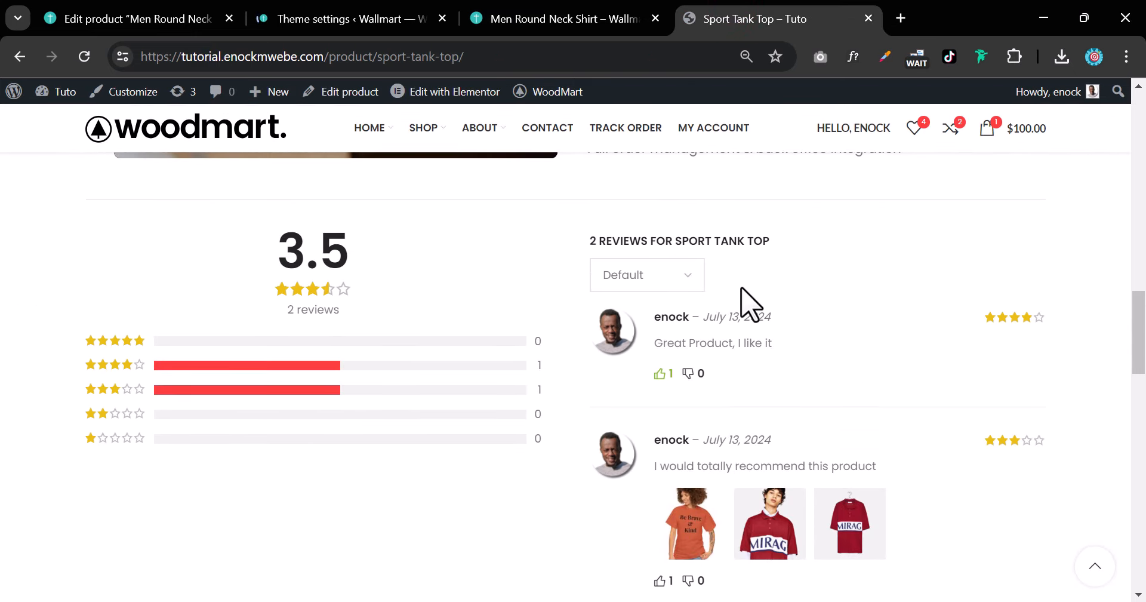
scroll(734, 440, "down", 6)
scroll(737, 436, "up", 5)
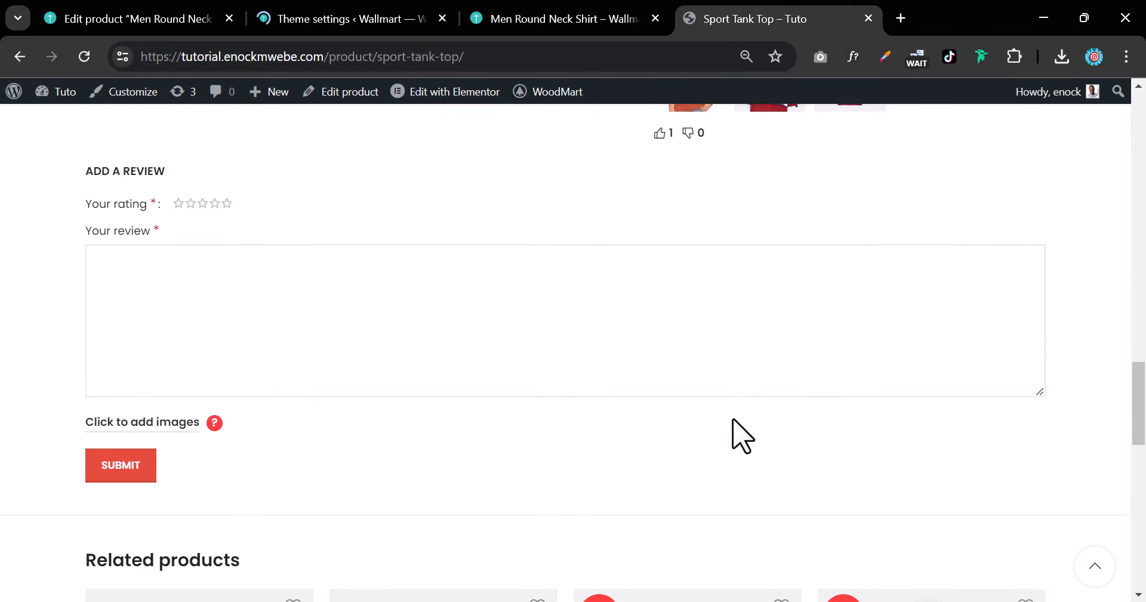
left_click(319, 21)
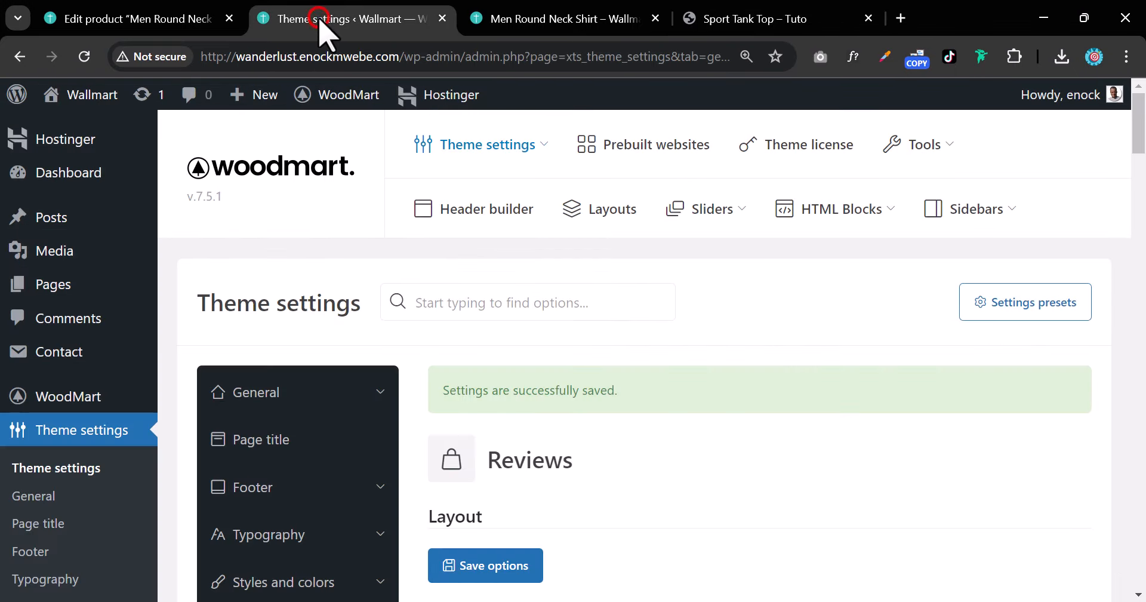
Give the submitted review on the Men Round Neck Shirt page a thumbs-up vote.
left_click(525, 24)
scroll(624, 382, "down", 3)
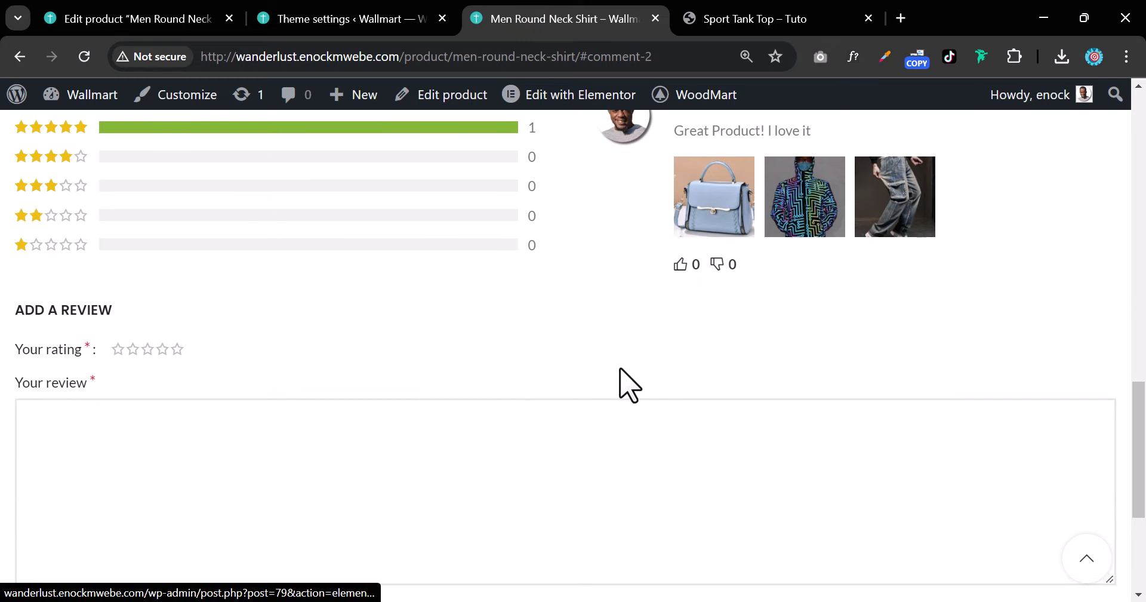
scroll(469, 386, "up", 3)
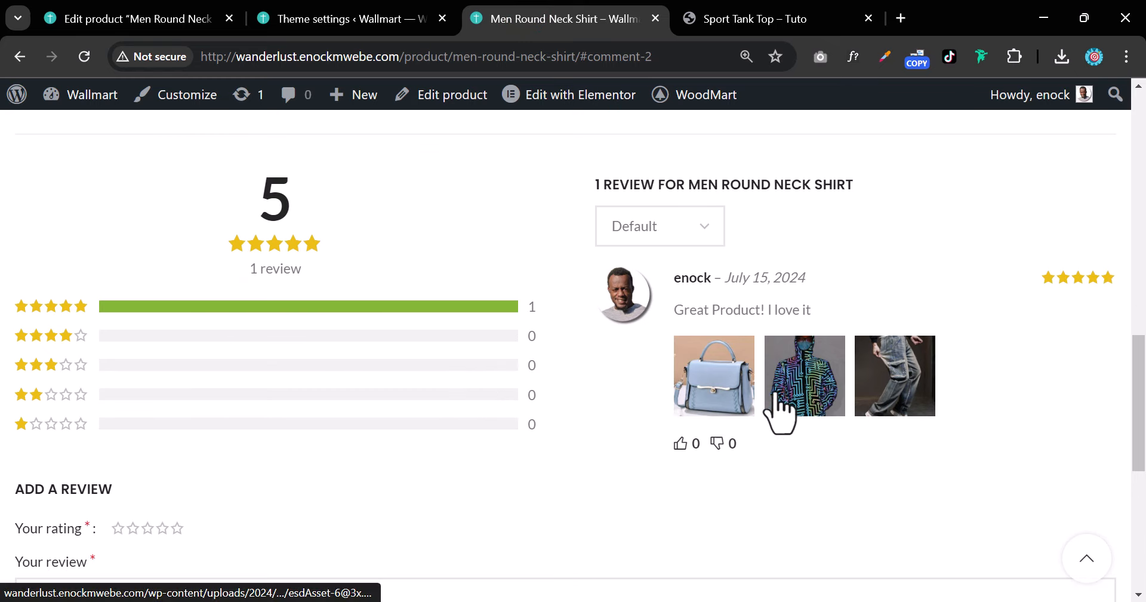
left_click(682, 443)
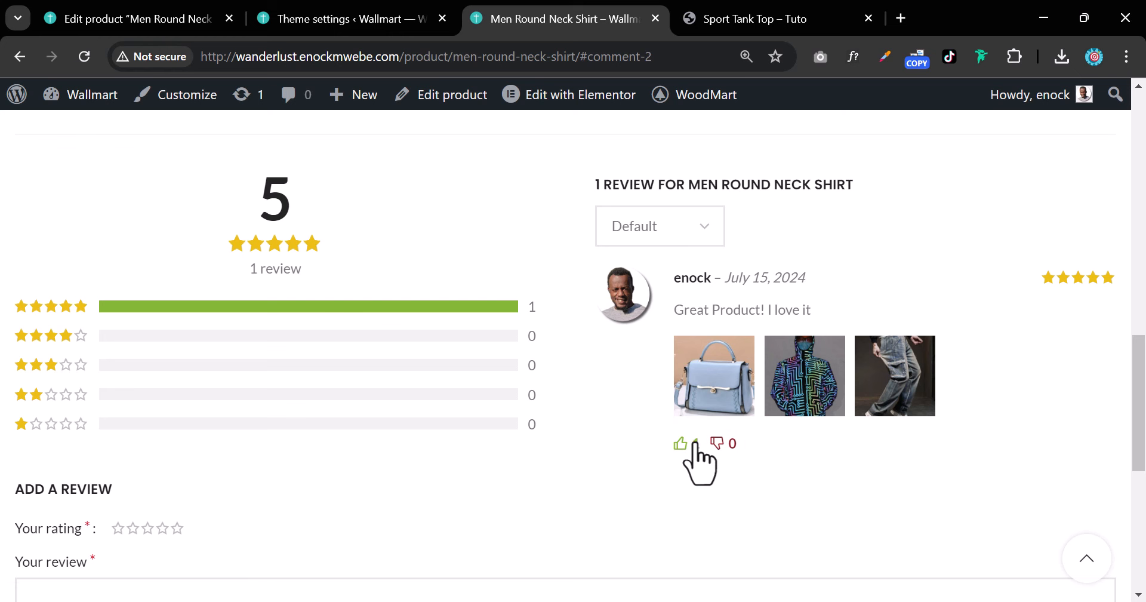
Examine the Additional Information, Description, and Shipping & Delivery content of the Men Round Neck Shirt, including its shipping options and returns section.
scroll(716, 460, "up", 2)
scroll(615, 418, "up", 1)
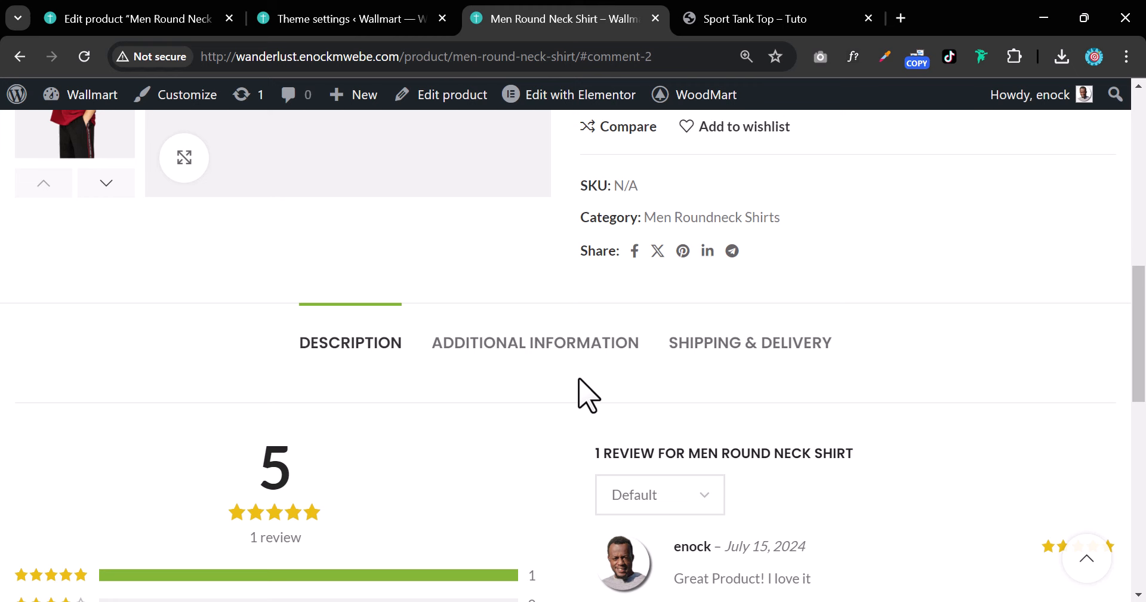
left_click(565, 341)
left_click(380, 335)
scroll(418, 361, "down", 3)
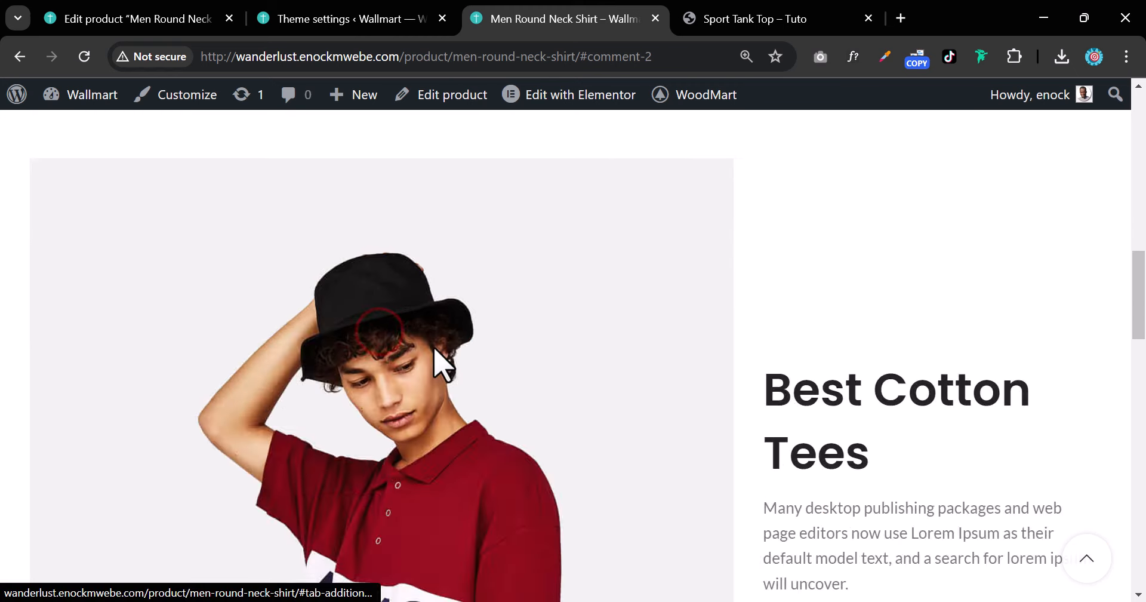
scroll(440, 362, "down", 4)
scroll(477, 358, "up", 8)
left_click(725, 425)
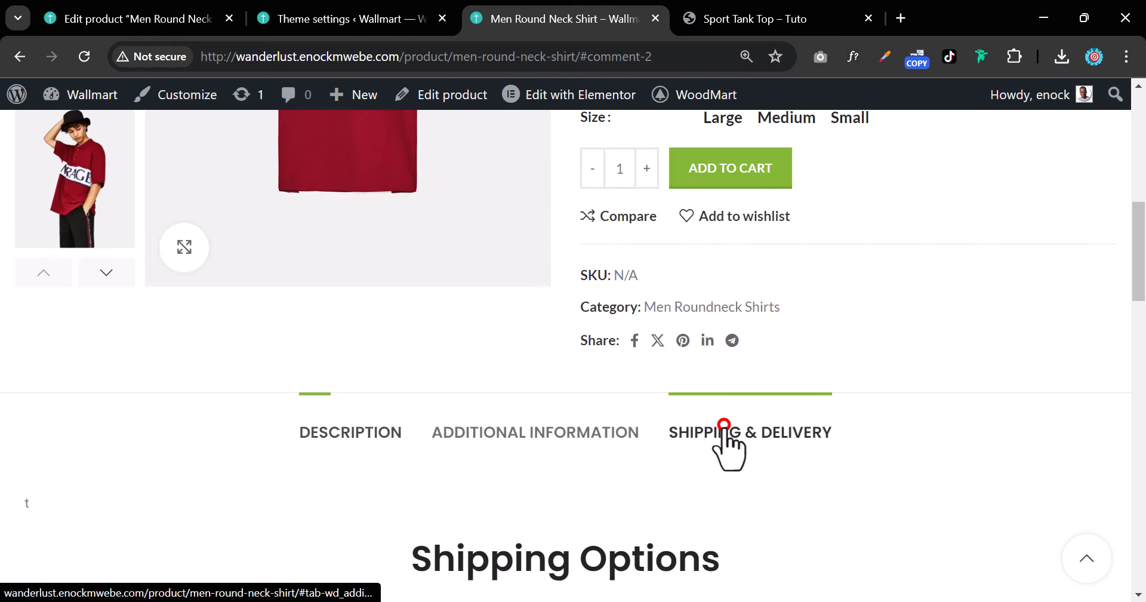
scroll(752, 423, "down", 12)
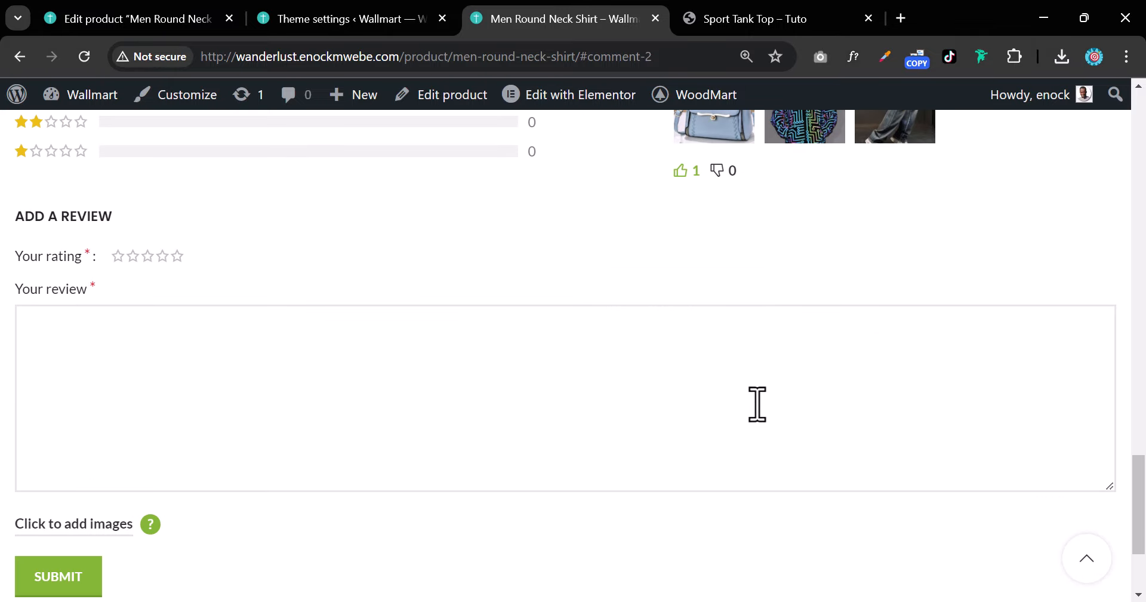
scroll(756, 403, "up", 10)
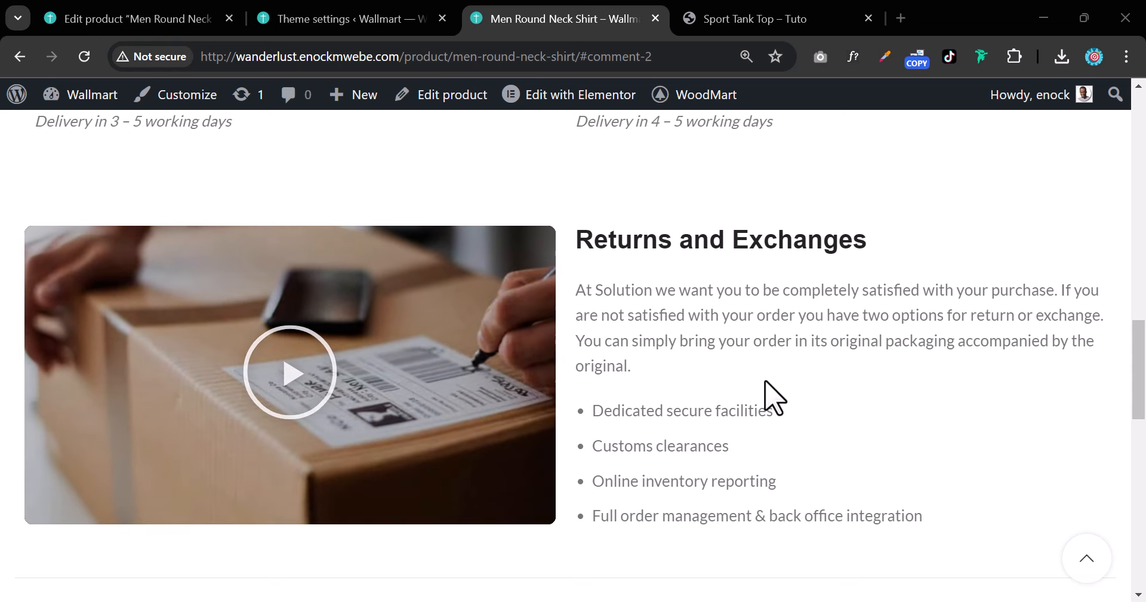
scroll(605, 260, "up", 5)
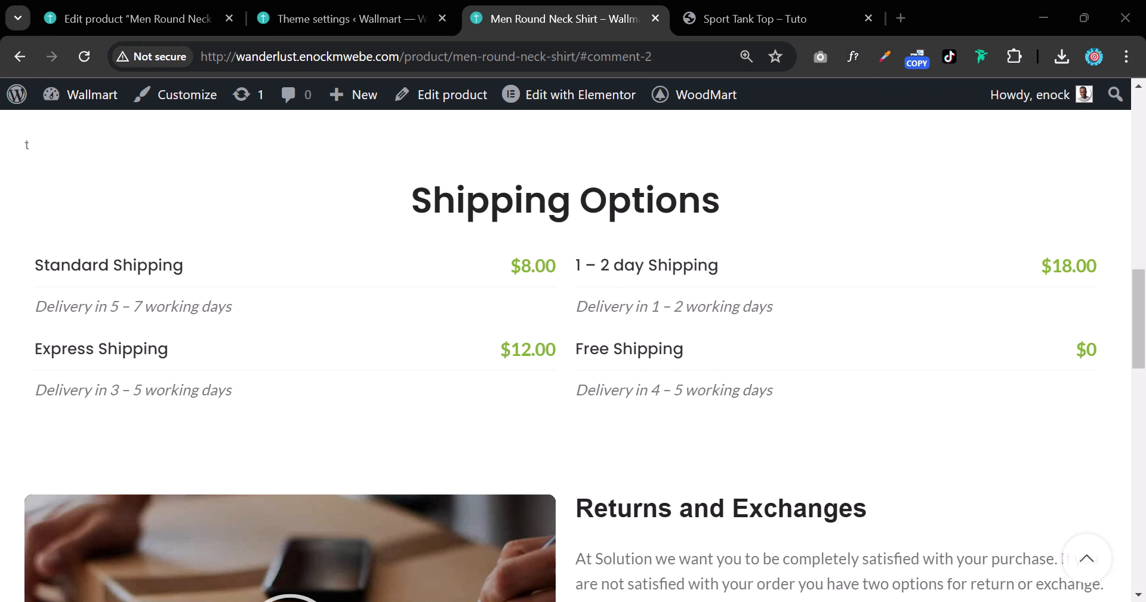
scroll(639, 484, "down", 5)
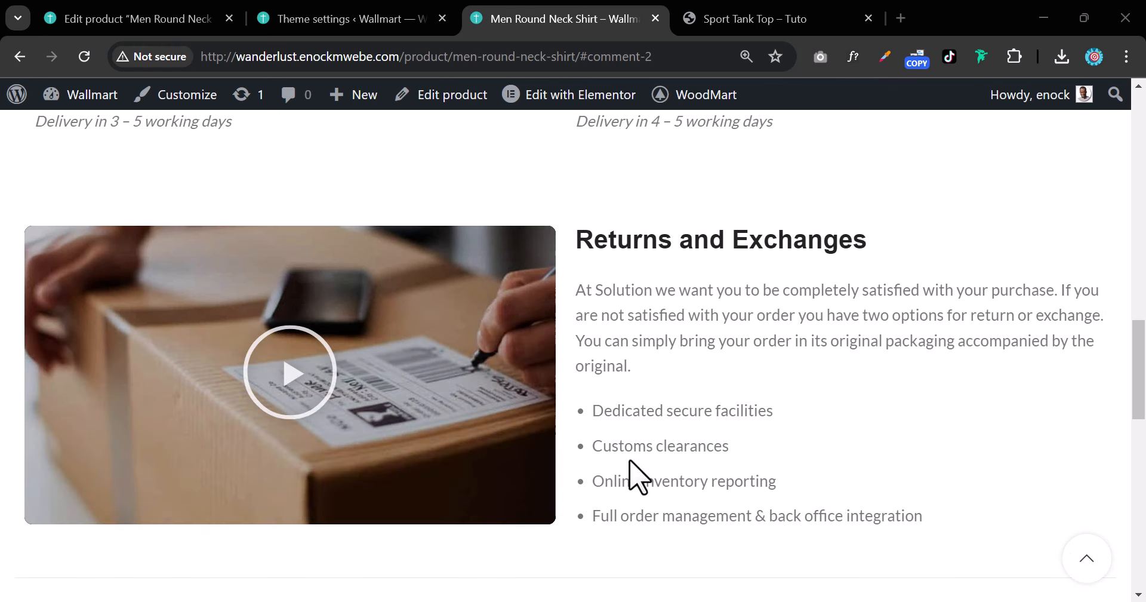
scroll(633, 425, "up", 5)
Examine the Tuto reference site's home page, including its category menu, featured categories, banners and product listings, and return to the Men Round Neck Shirt page.
left_click(717, 24)
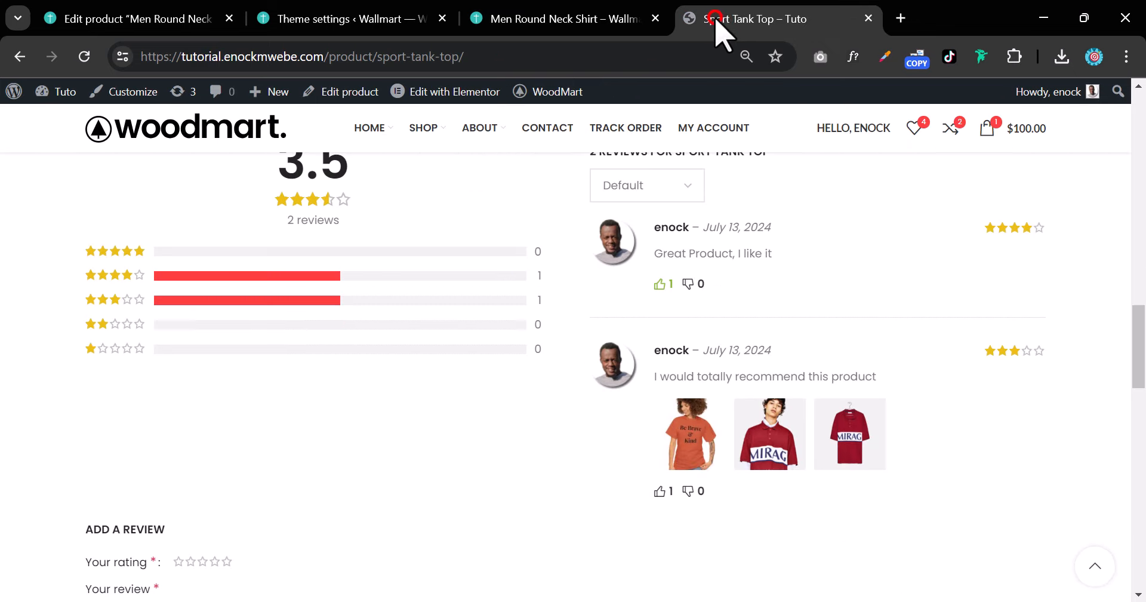
scroll(376, 313, "up", 10)
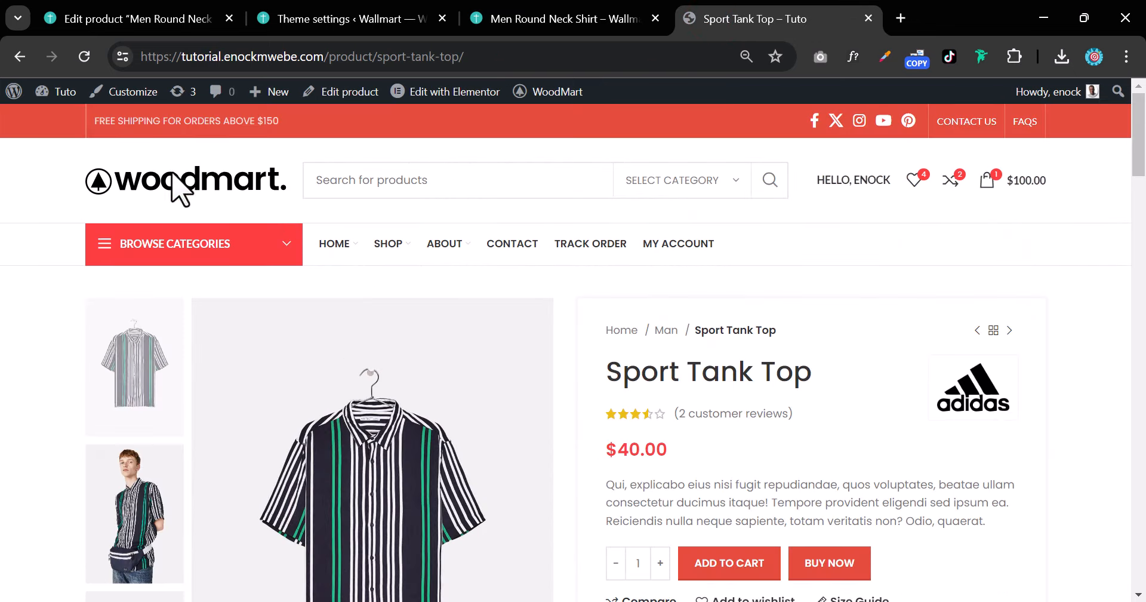
left_click(215, 182)
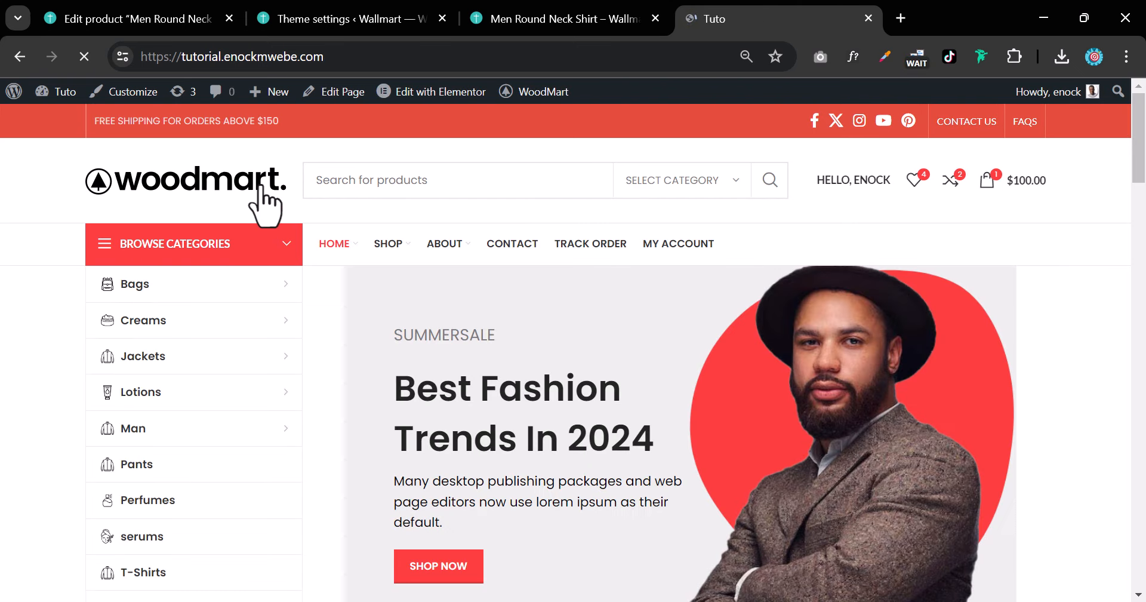
mouse_move(138, 291)
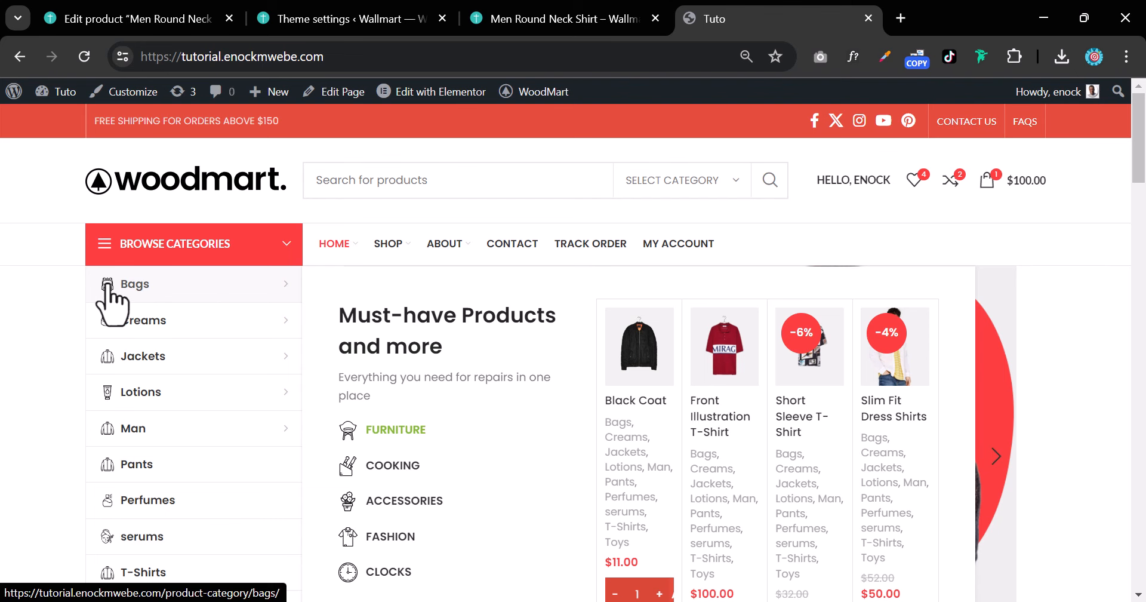
scroll(343, 362, "down", 15)
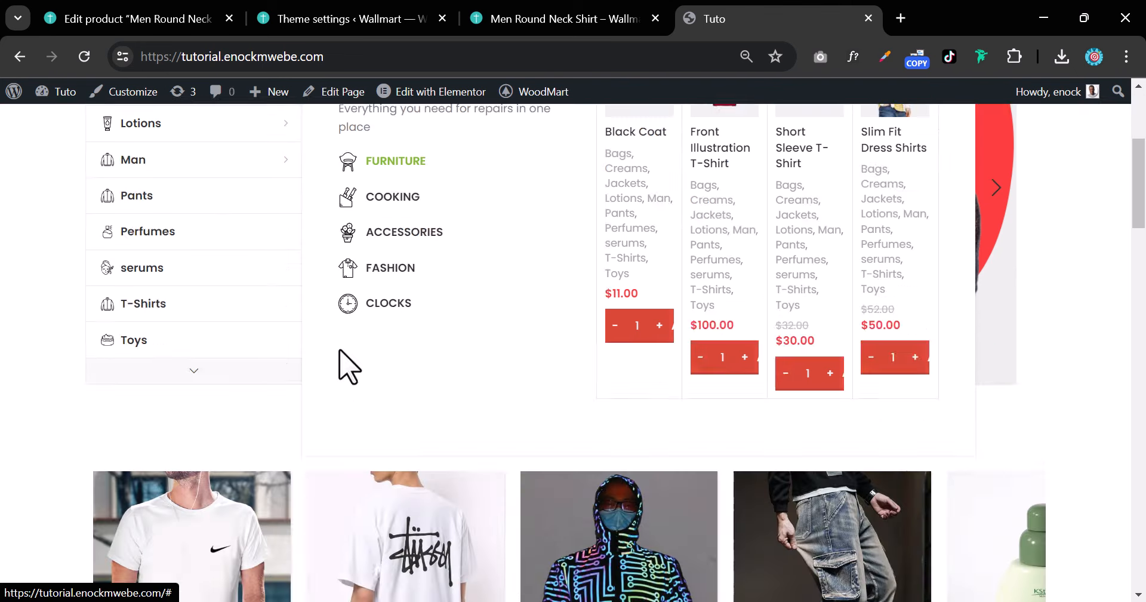
scroll(343, 358, "down", 5)
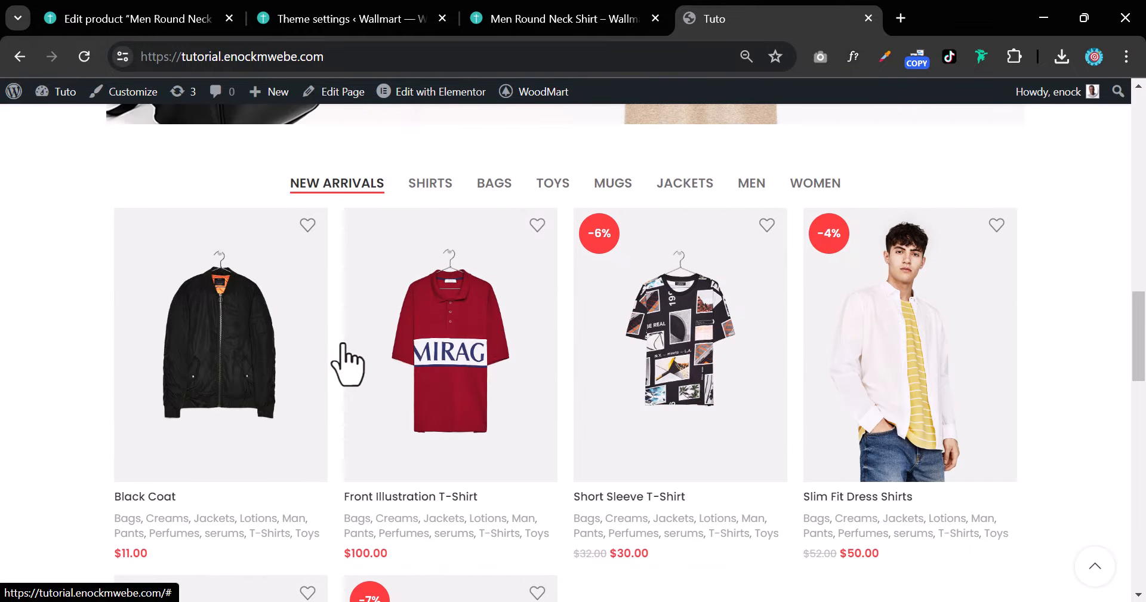
scroll(558, 392, "up", 10)
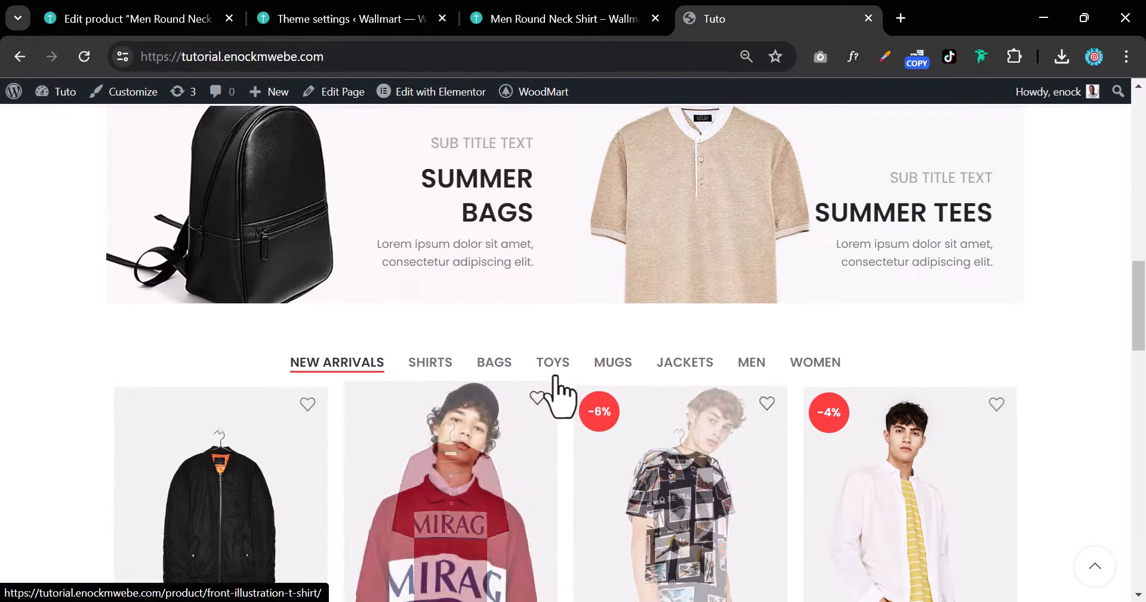
scroll(568, 397, "down", 3)
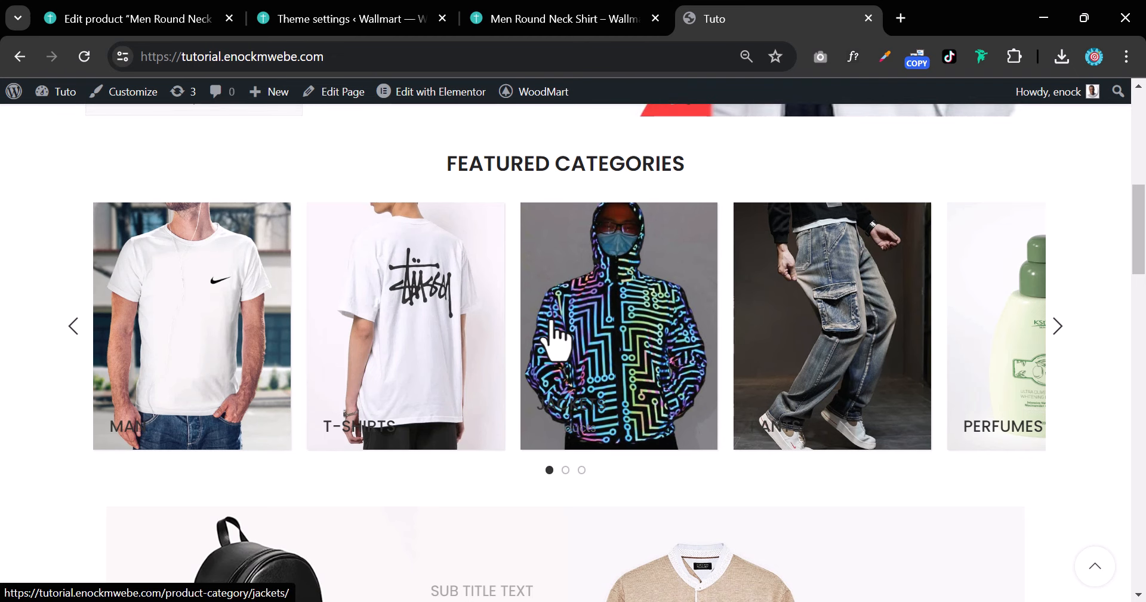
scroll(614, 364, "down", 5)
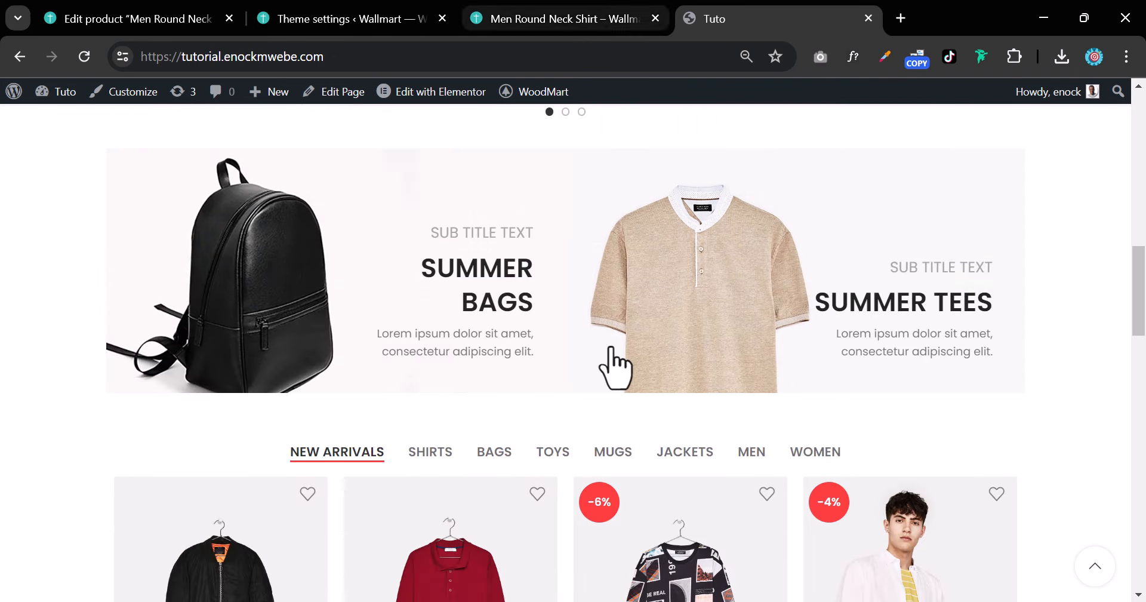
left_click(528, 20)
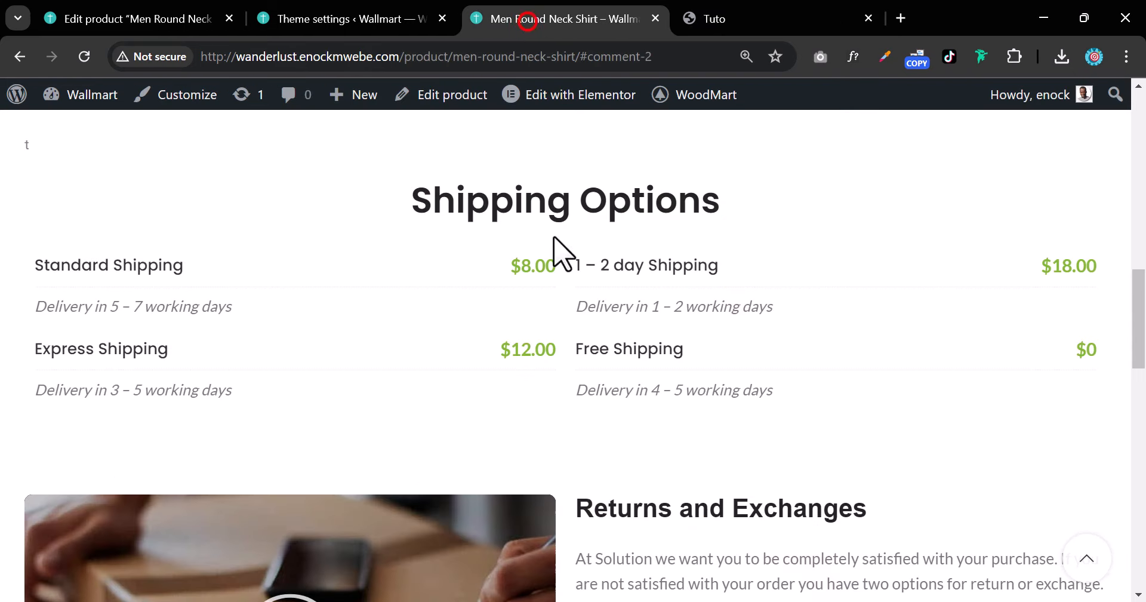
Choose the red color and Medium size for the Men Round Neck Shirt to test its variation swatches.
scroll(615, 441, "up", 10)
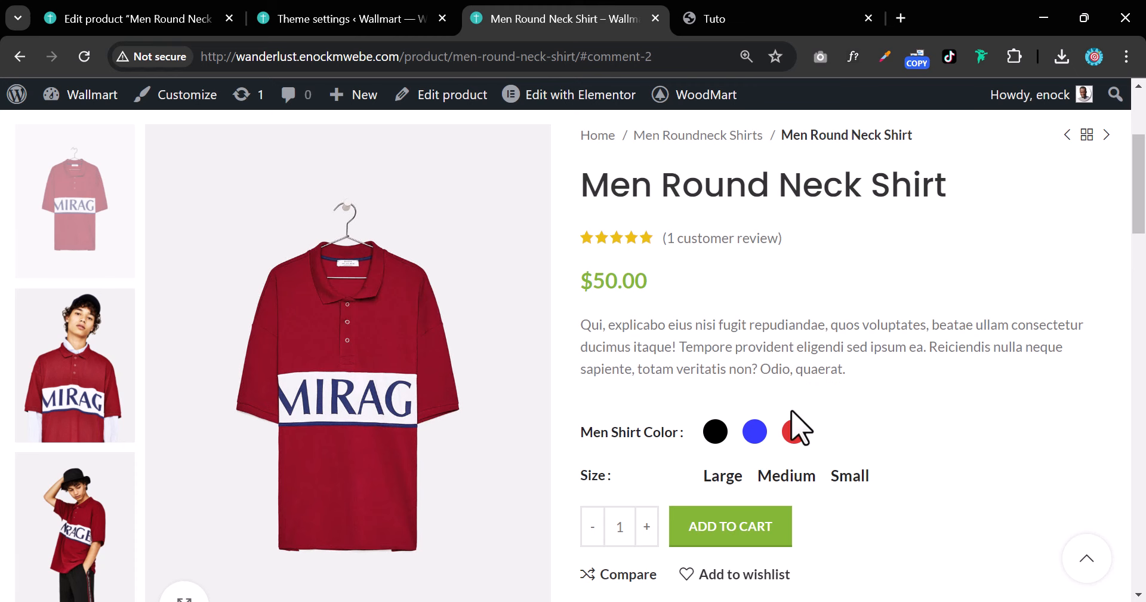
scroll(800, 412, "down", 1)
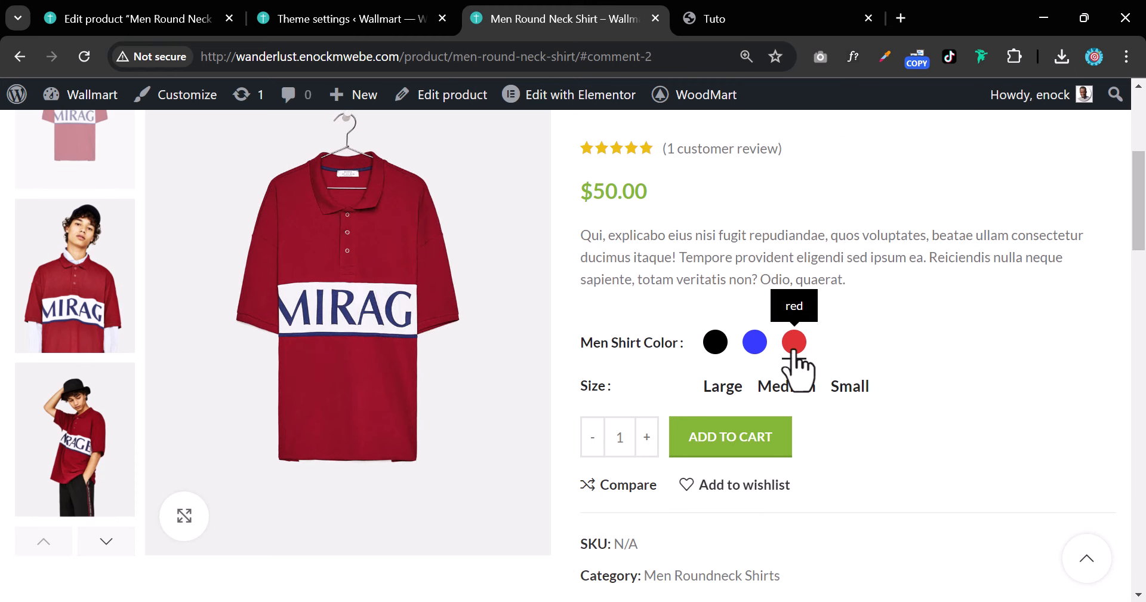
scroll(646, 263, "up", 1)
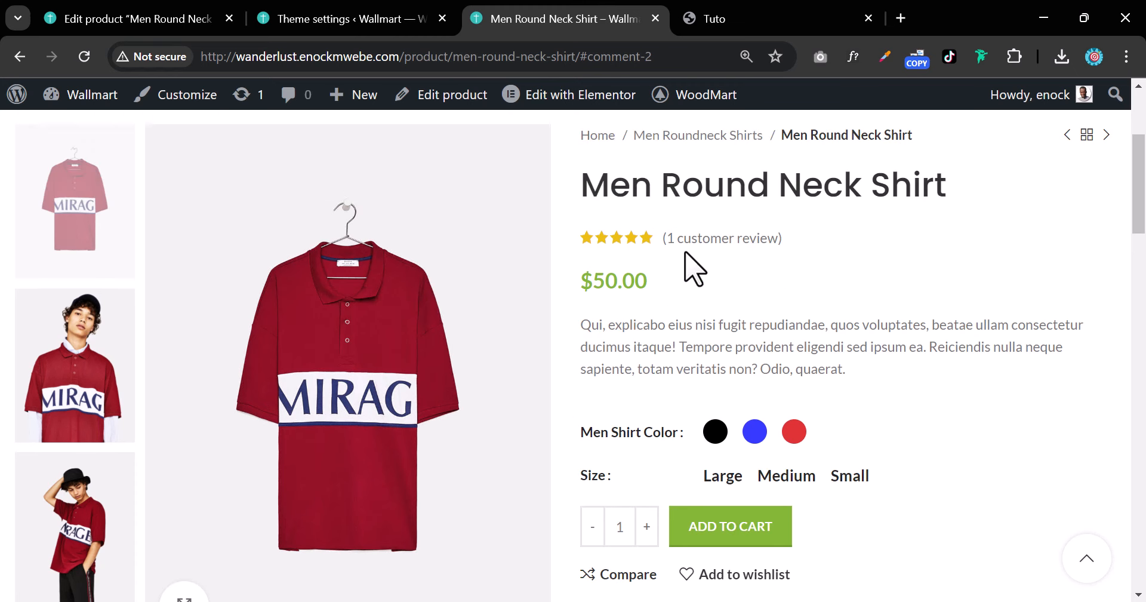
left_click(755, 433)
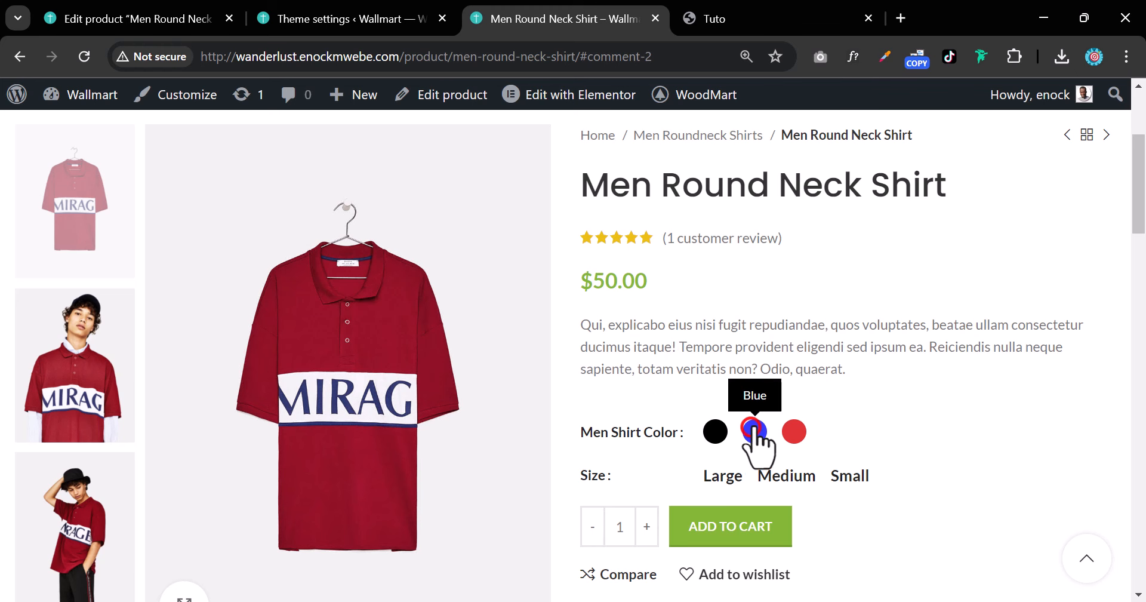
left_click(794, 434)
left_click(785, 472)
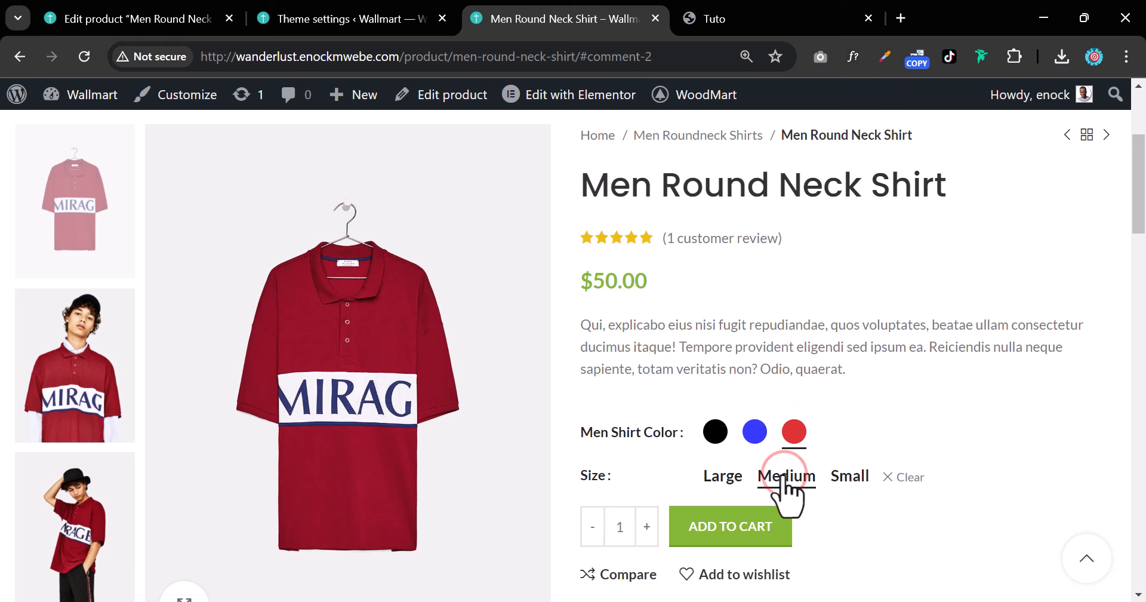
scroll(800, 403, "down", 1)
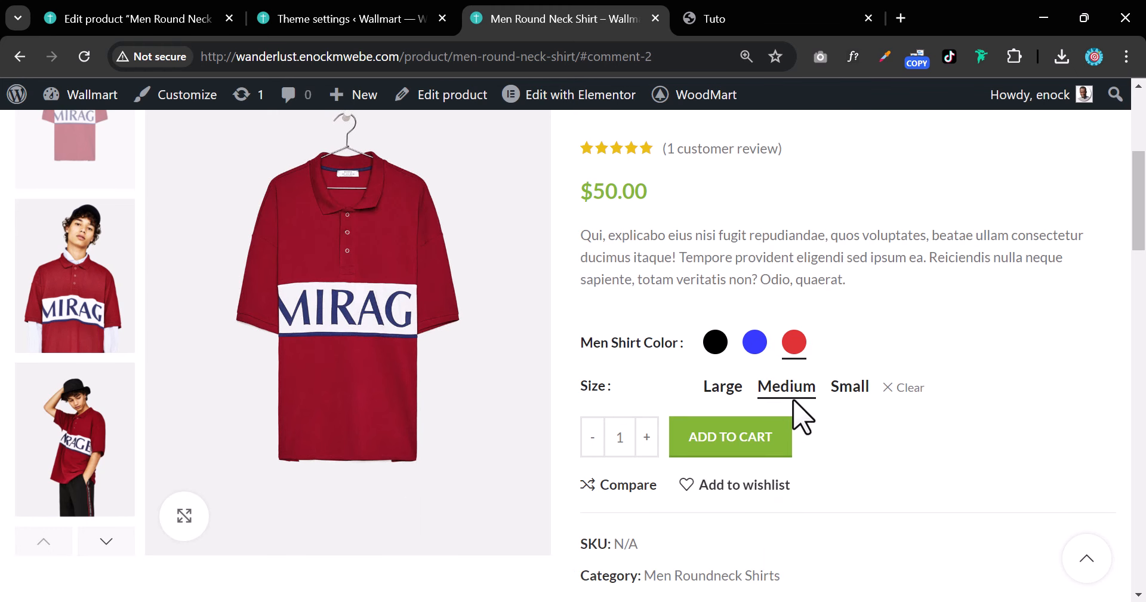
Open the Sport Tank Top page on the Tuto reference site and examine its brand logo and product summary.
left_click(727, 25)
scroll(748, 314, "down", 10)
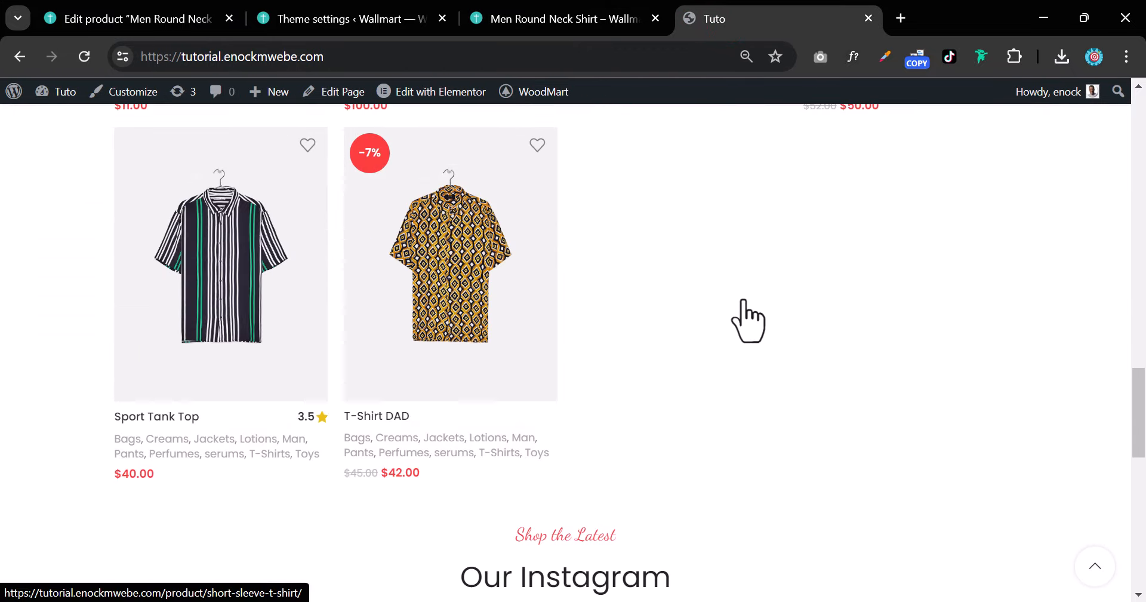
left_click(249, 280)
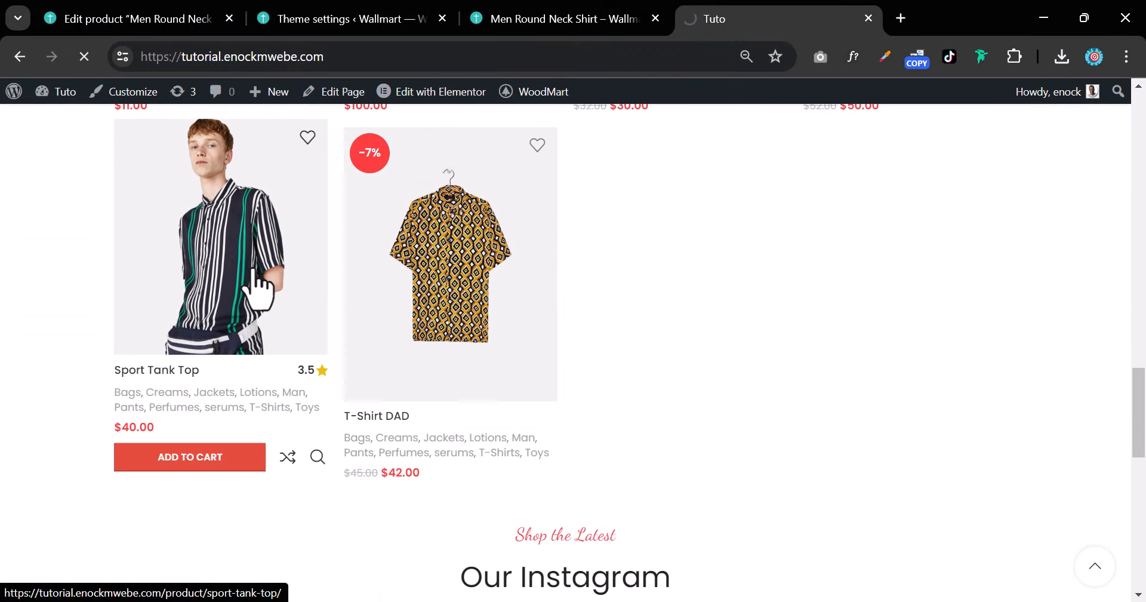
scroll(941, 415, "down", 3)
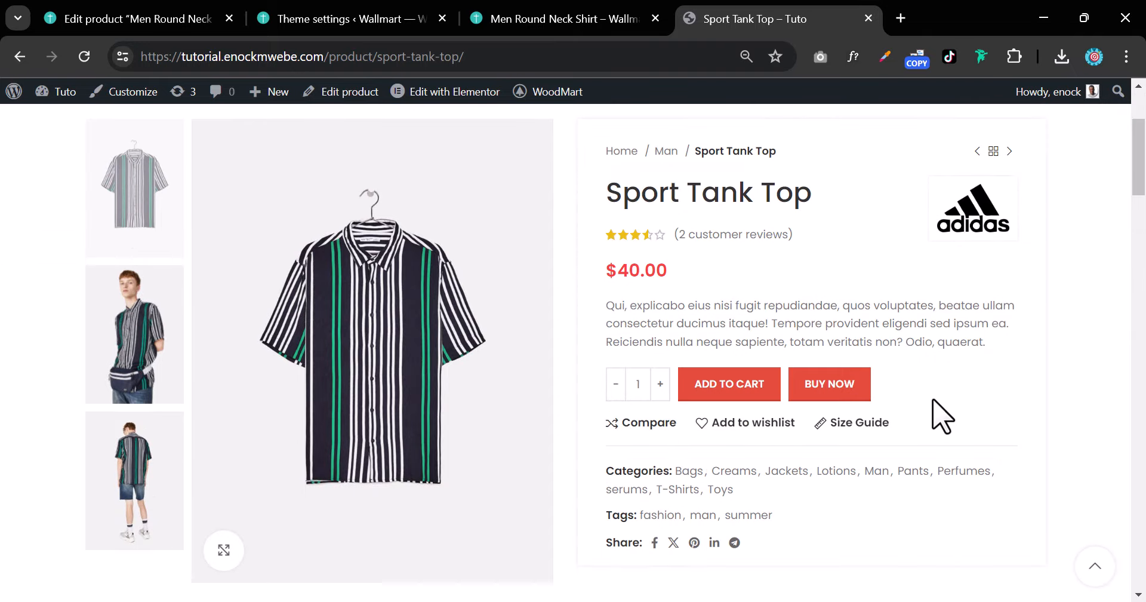
scroll(942, 416, "up", 3)
scroll(941, 416, "down", 3)
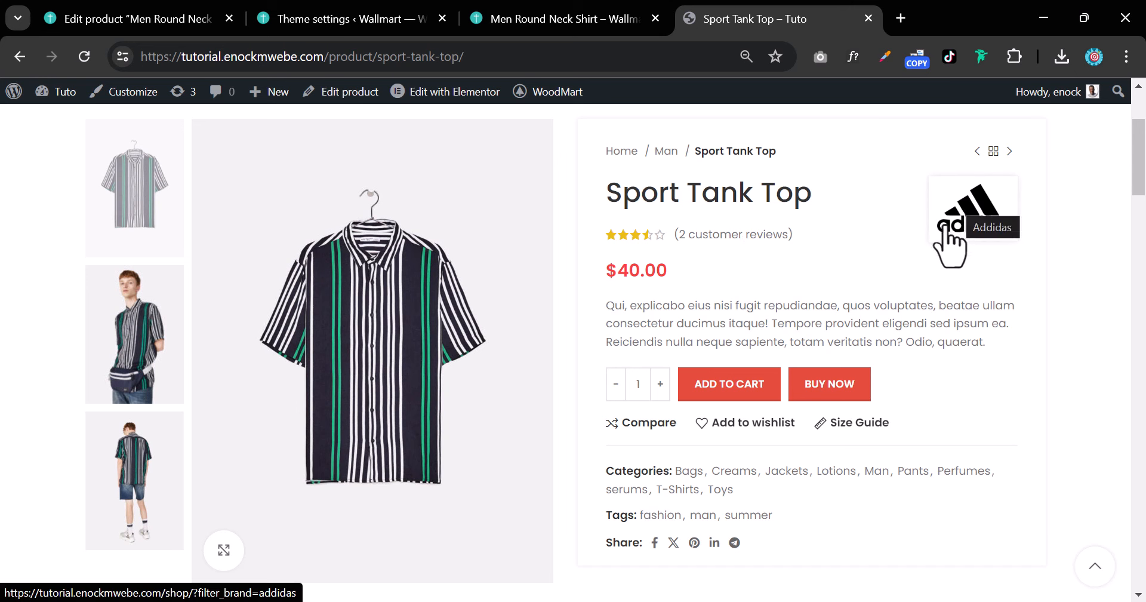
scroll(954, 239, "down", 5)
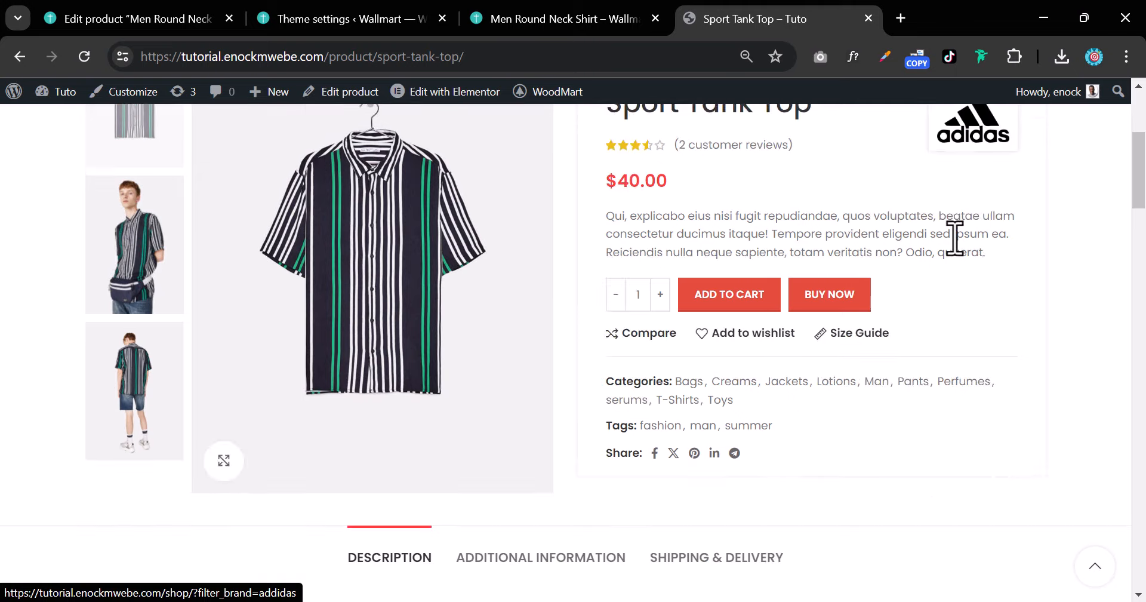
scroll(958, 254, "up", 4)
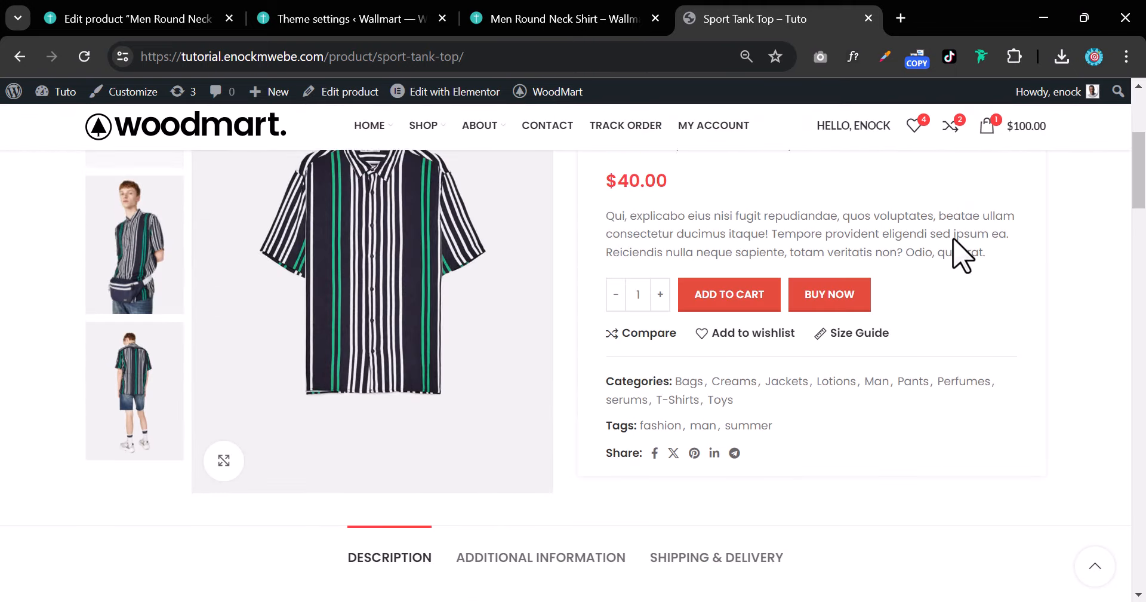
View the Sport Tank Top's size guide, close it, and compare the product options with the Men Round Neck Shirt page.
left_click(857, 335)
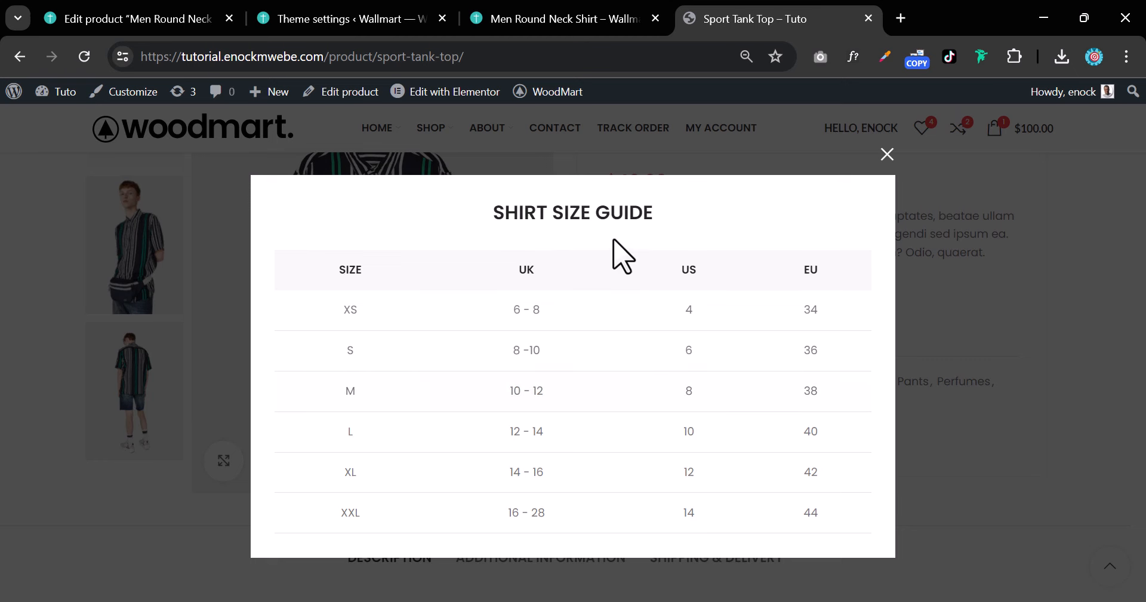
left_click(923, 279)
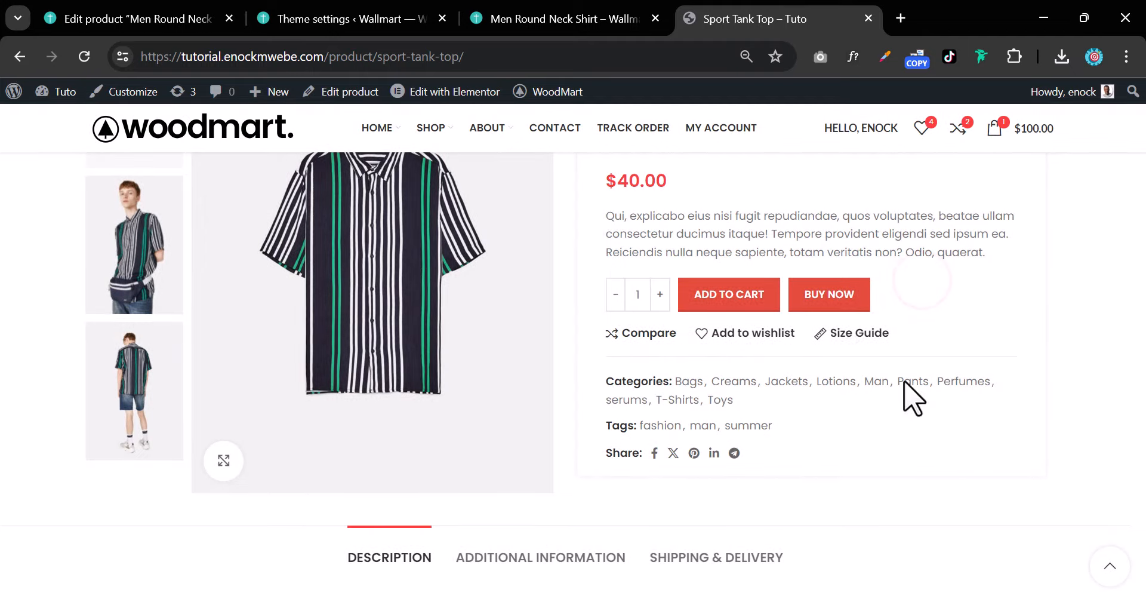
scroll(859, 364, "up", 2)
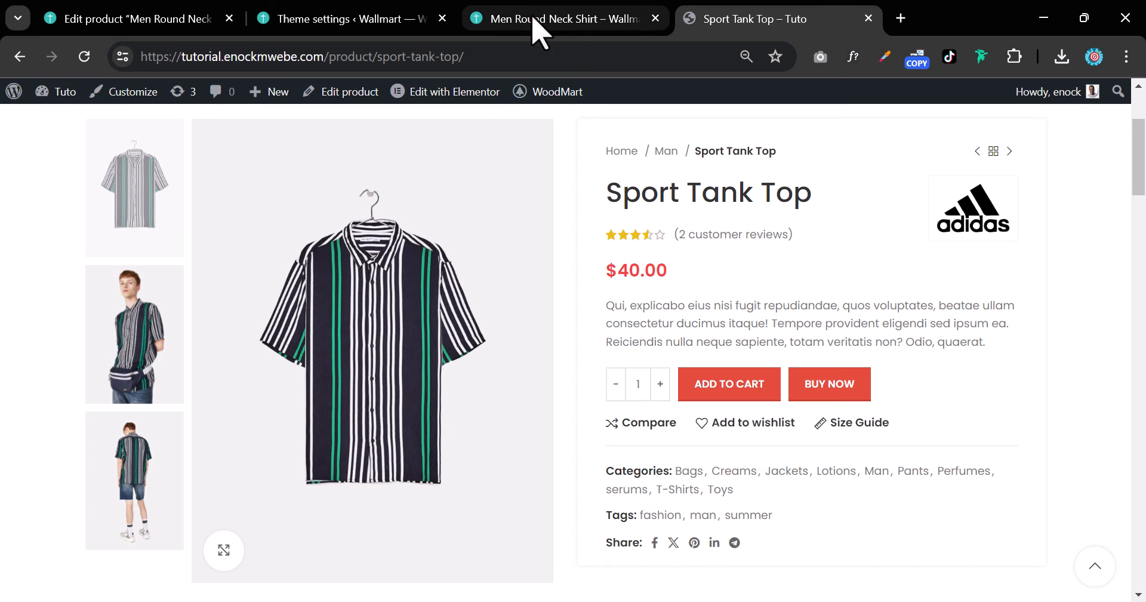
left_click(532, 19)
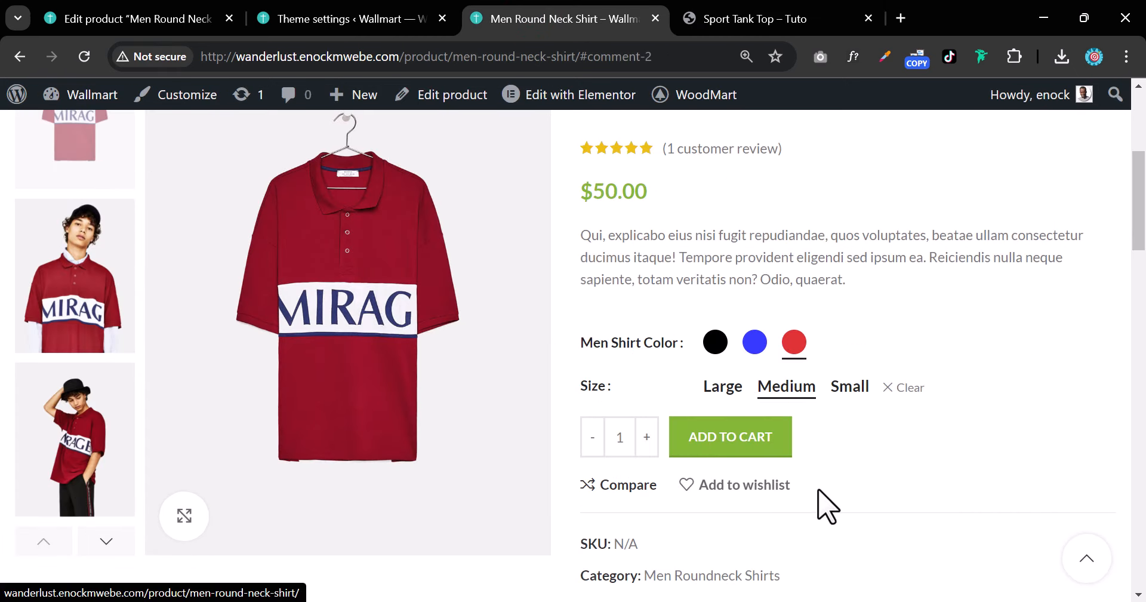
Create a new product size guide titled "Shirt Size Guide" in the Wallmart admin and publish it.
left_click(328, 18)
scroll(128, 349, "down", 15)
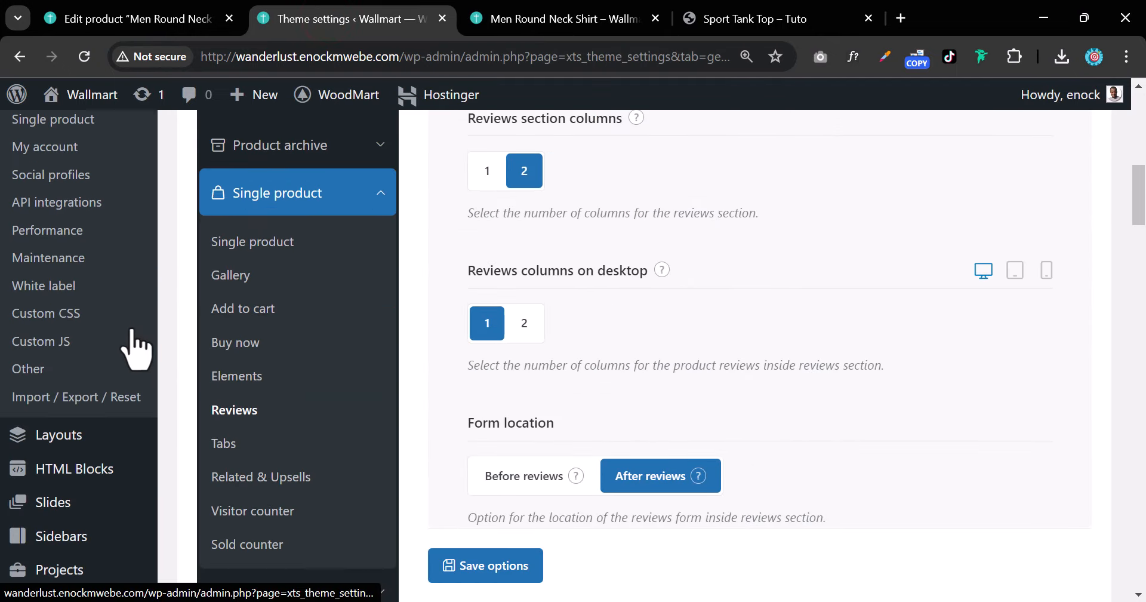
mouse_move(103, 397)
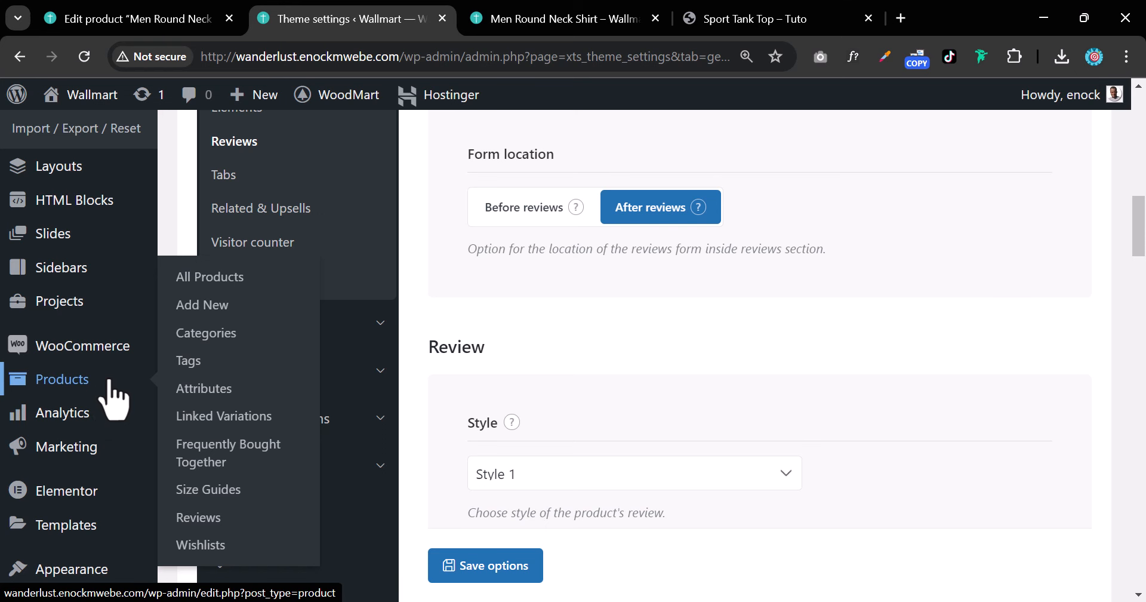
left_click(218, 502)
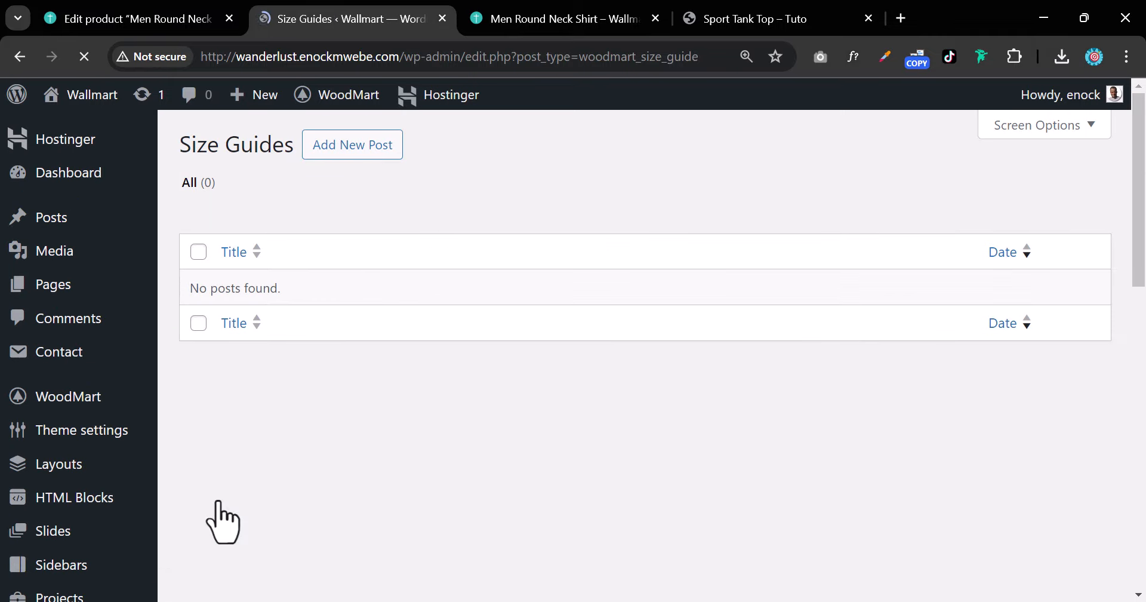
left_click(328, 150)
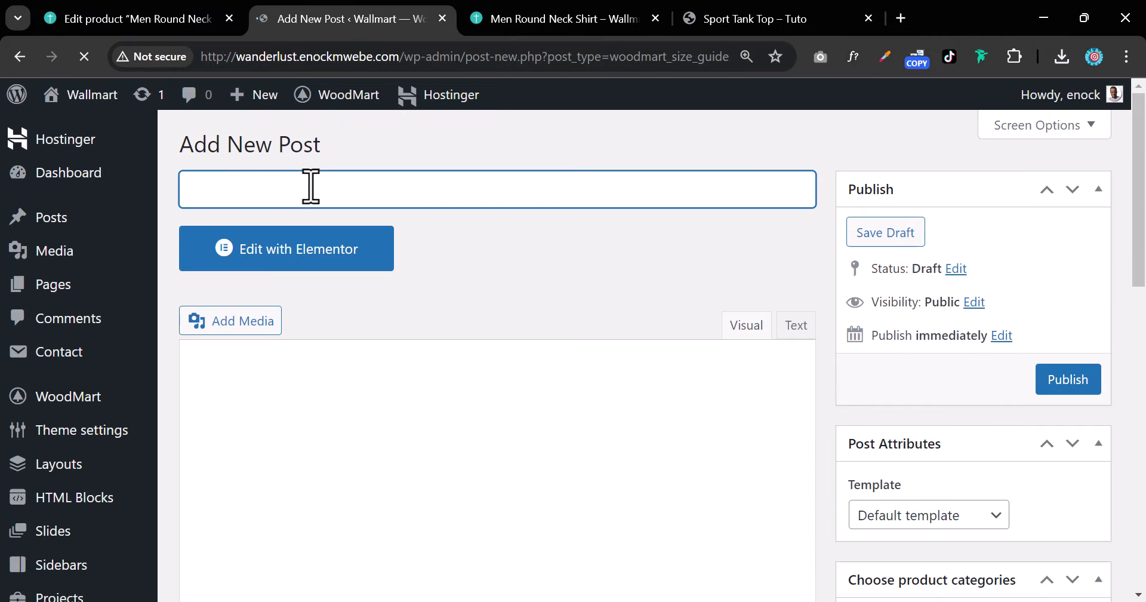
left_click(302, 189)
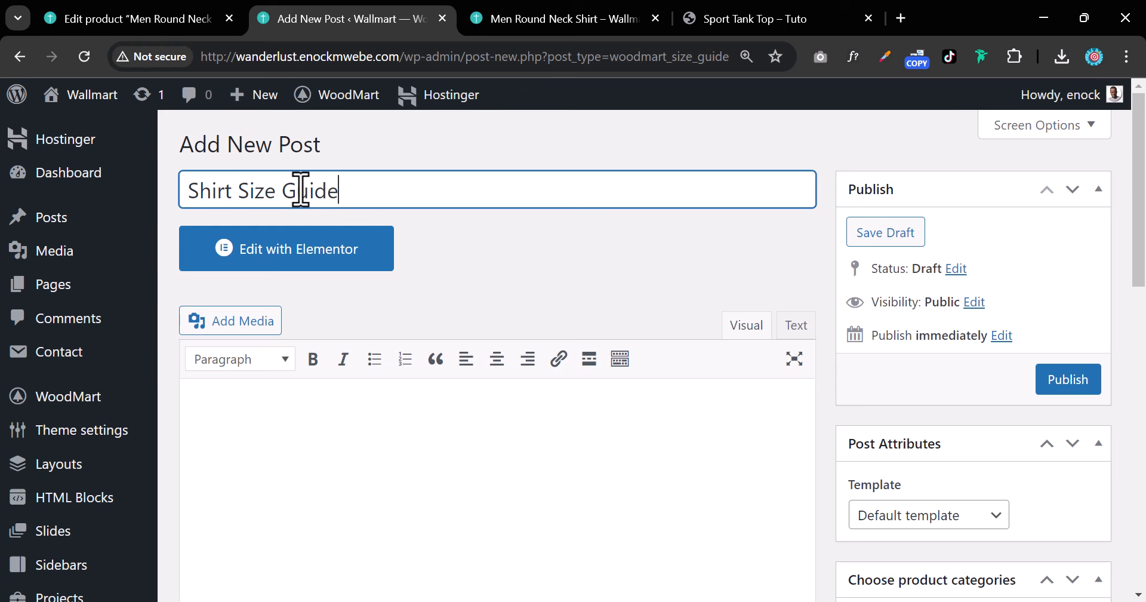
scroll(366, 345, "down", 2)
scroll(394, 372, "up", 2)
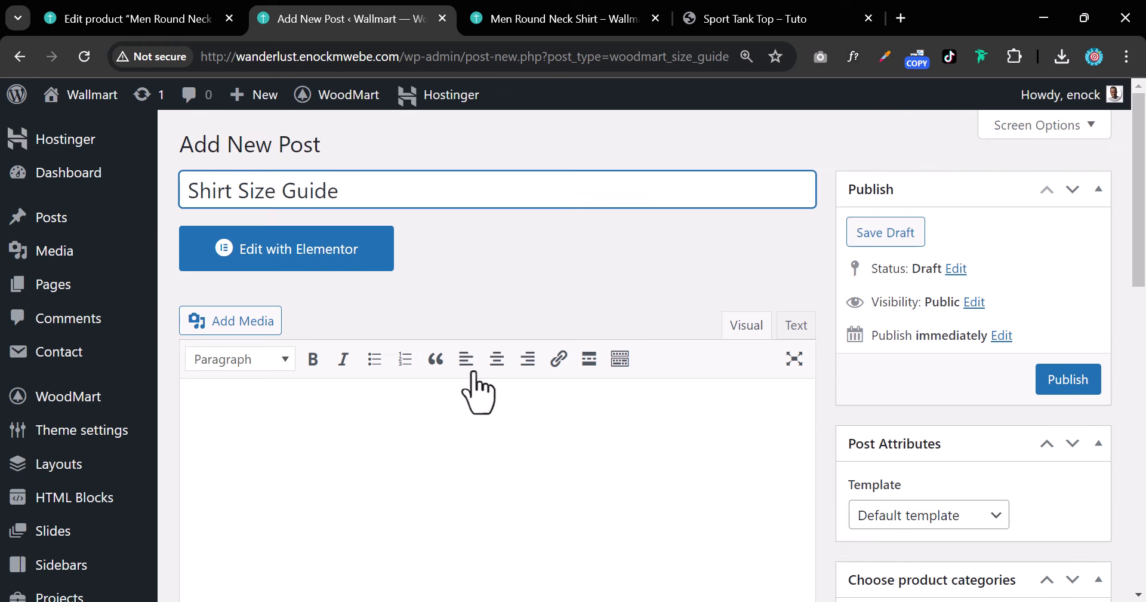
left_click(1080, 388)
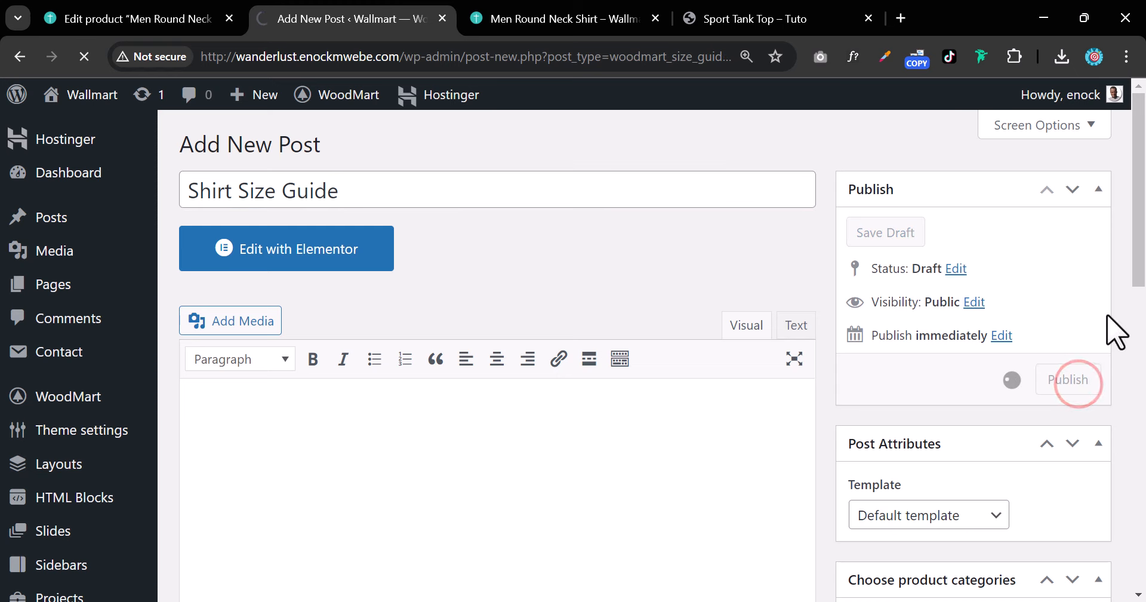
Review the size guide table and product category choices of the Shirt Size Guide.
scroll(694, 402, "down", 5)
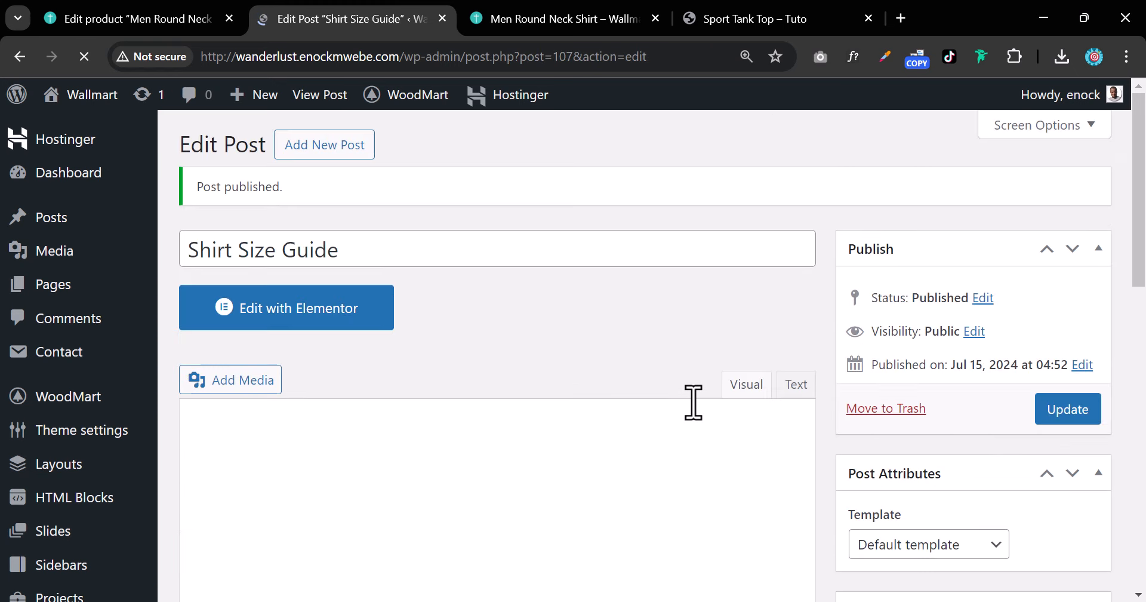
scroll(693, 406, "down", 7)
scroll(693, 409, "down", 10)
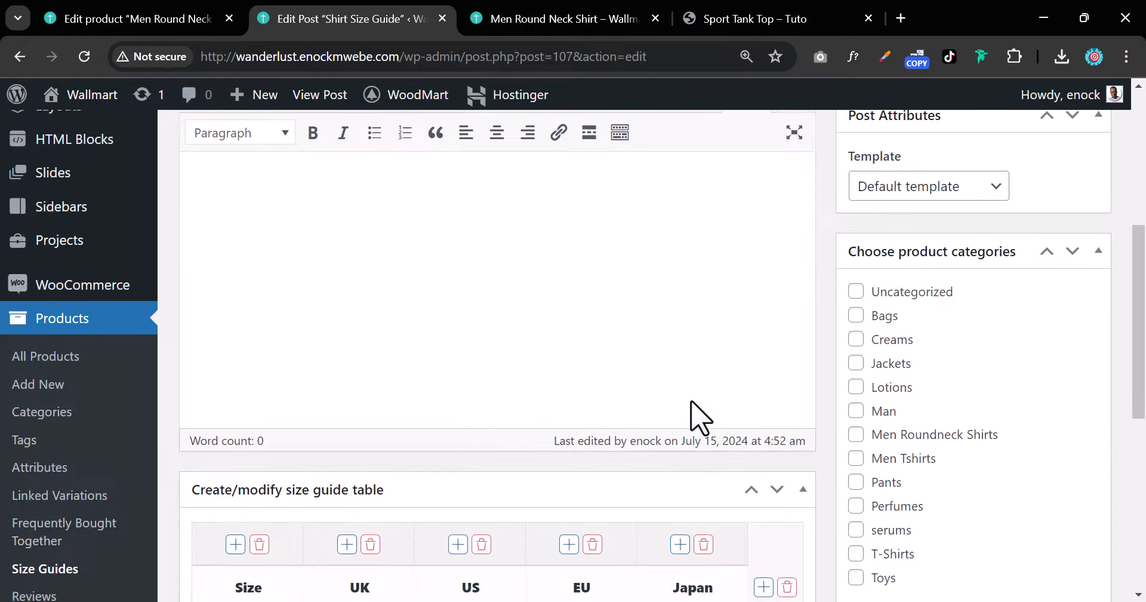
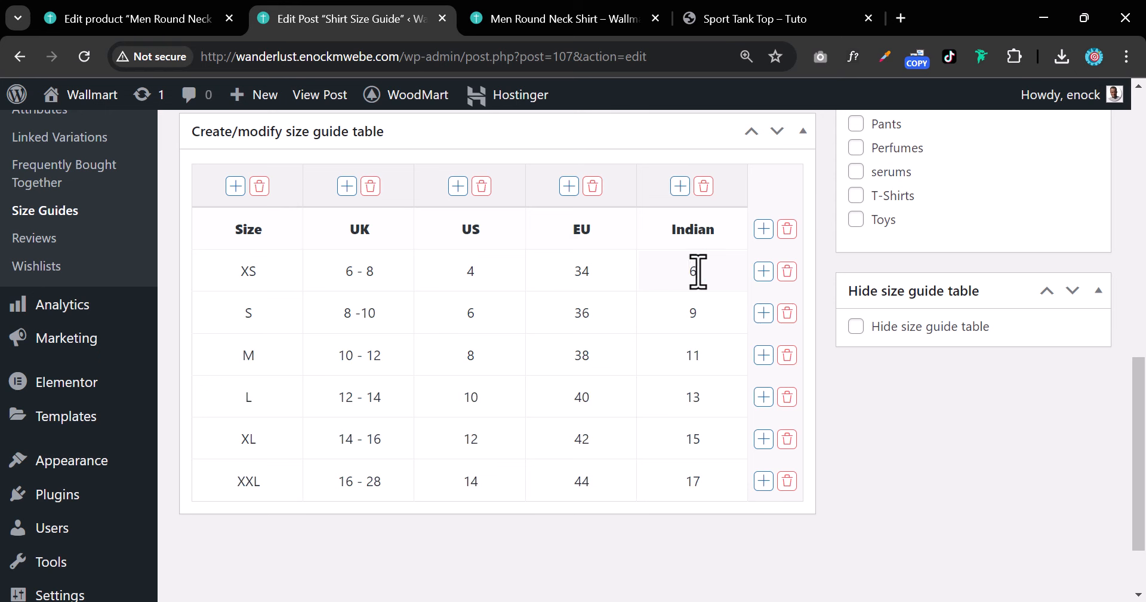
Delete the Indian column from the size guide table and change the size label L to Large.
left_click(704, 186)
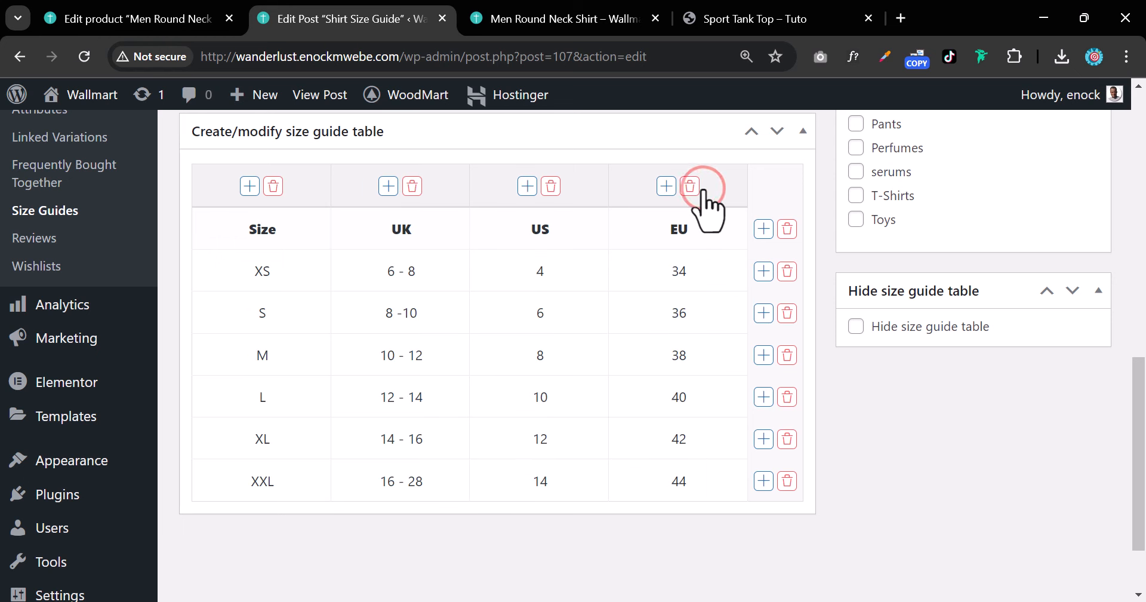
double_click(263, 275)
left_click(267, 396)
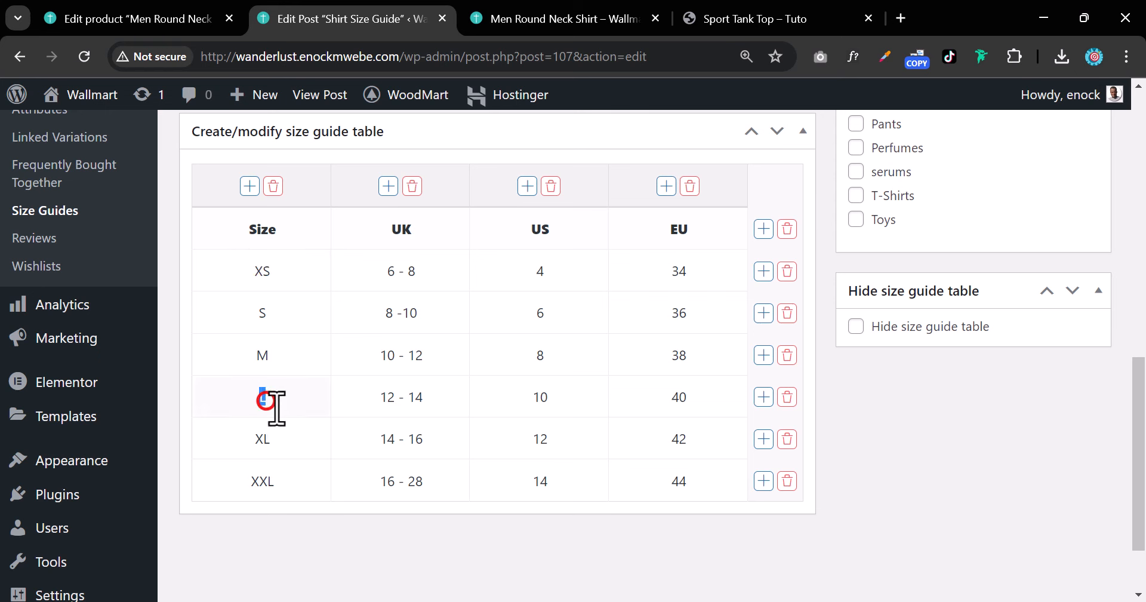
left_click(270, 396)
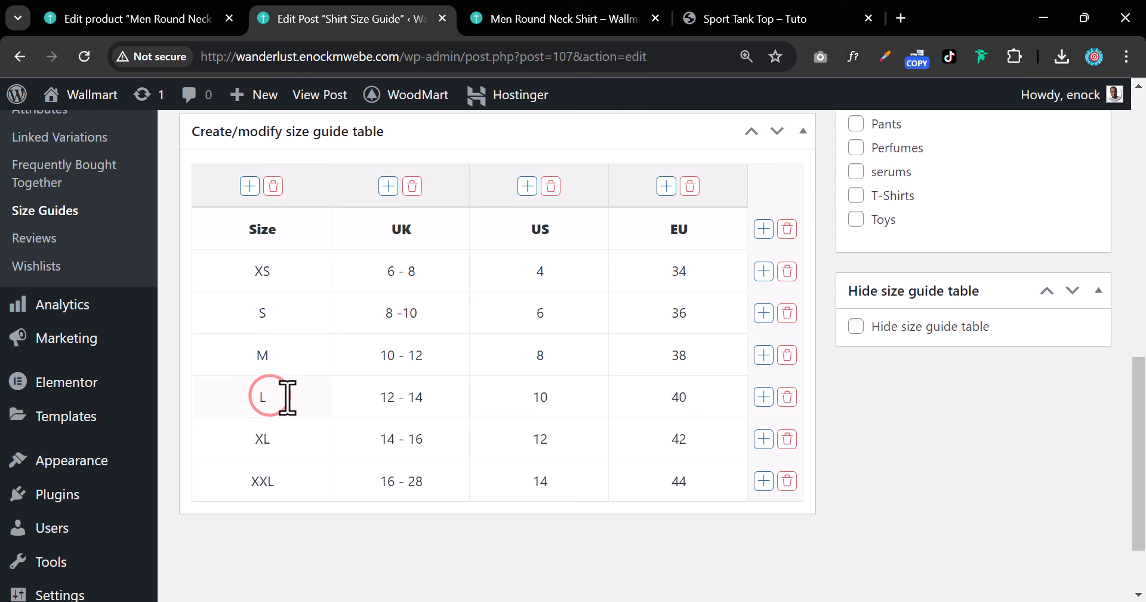
type("arge")
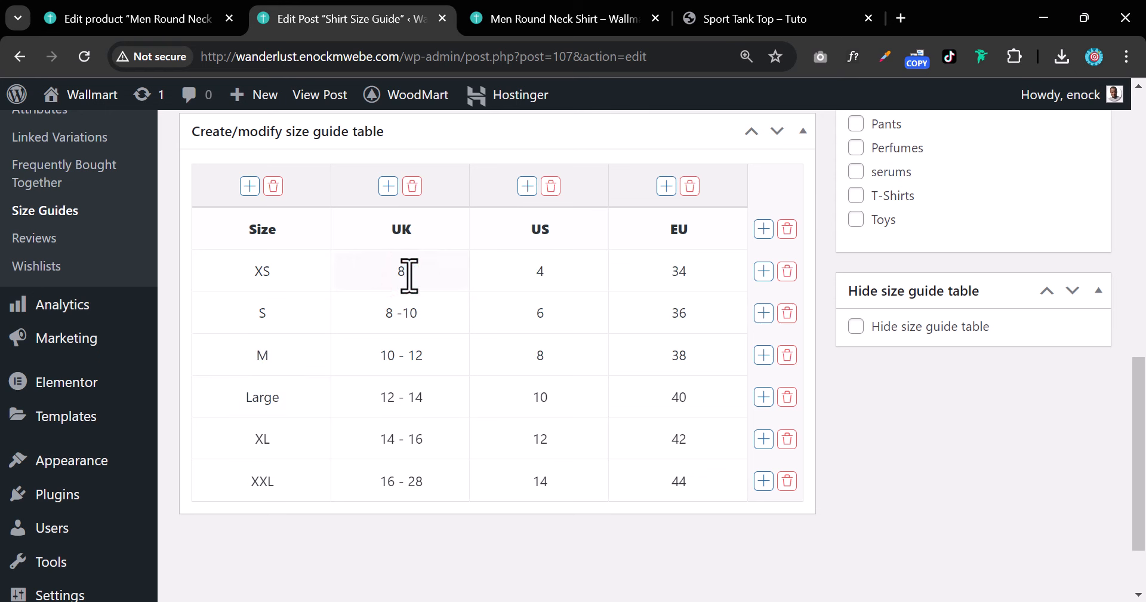
Assign the Shirt Size Guide to the Men Roundneck Shirts product category and update the post.
scroll(573, 397, "up", 3)
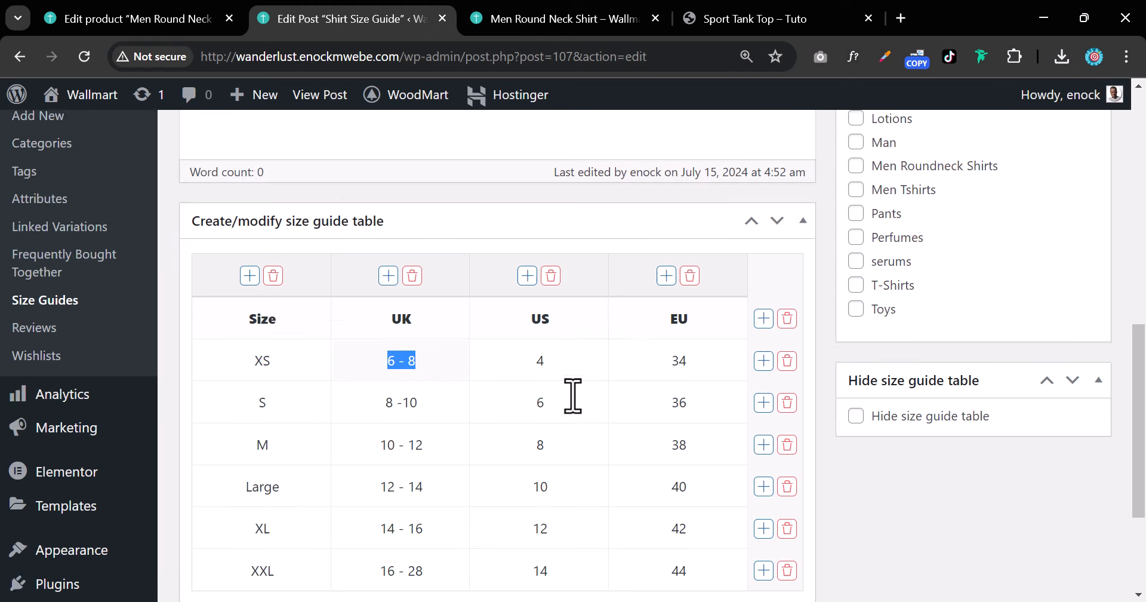
scroll(762, 441, "up", 5)
scroll(762, 442, "down", 3)
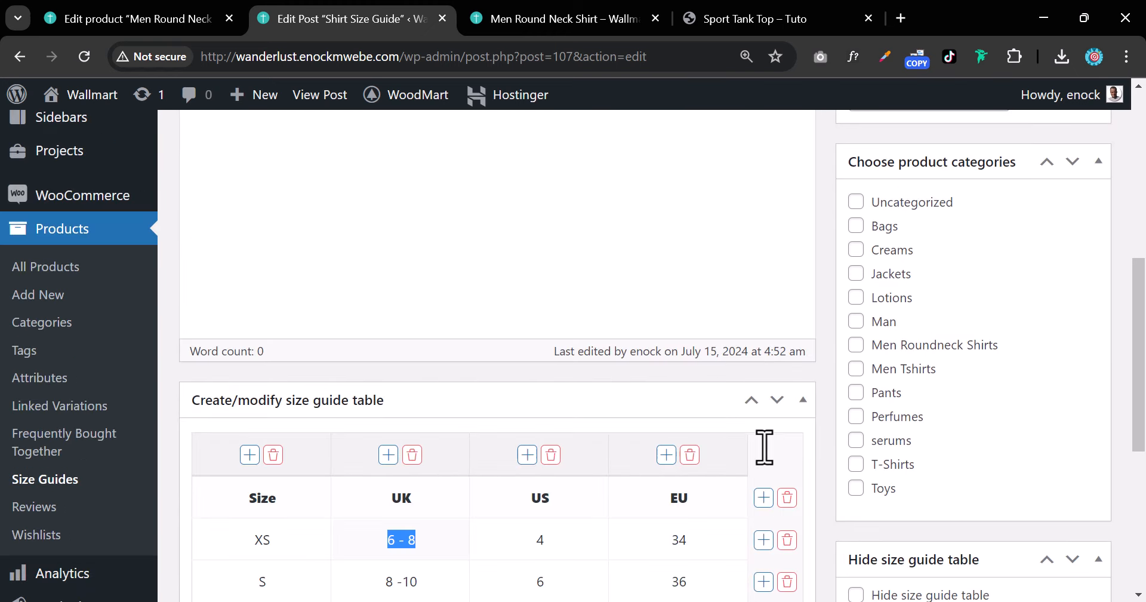
left_click(857, 347)
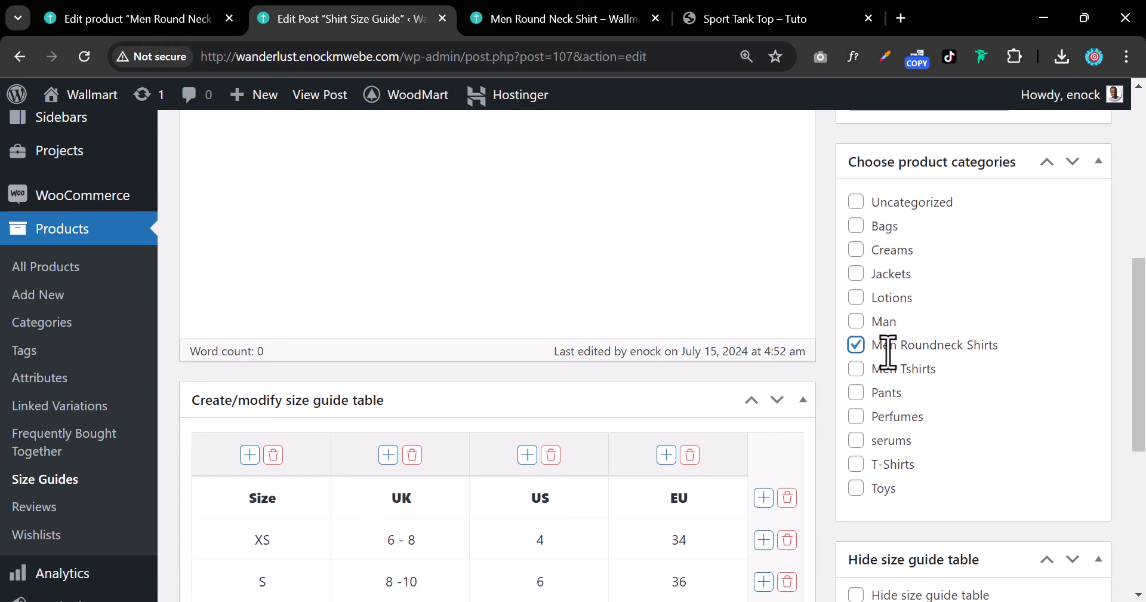
scroll(994, 384, "up", 6)
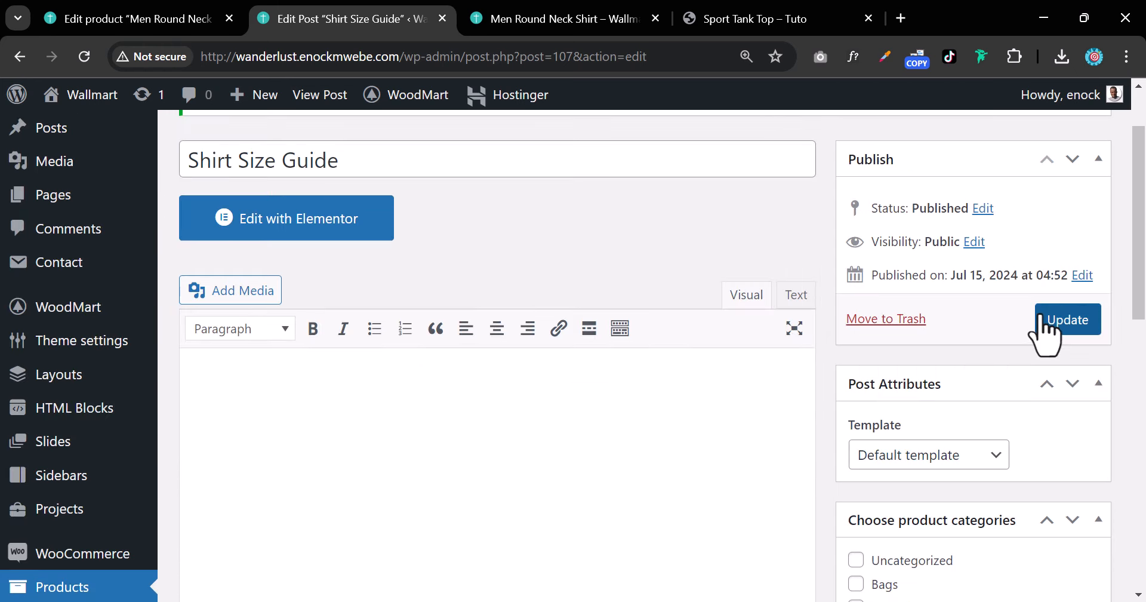
left_click(1051, 323)
scroll(985, 418, "down", 6)
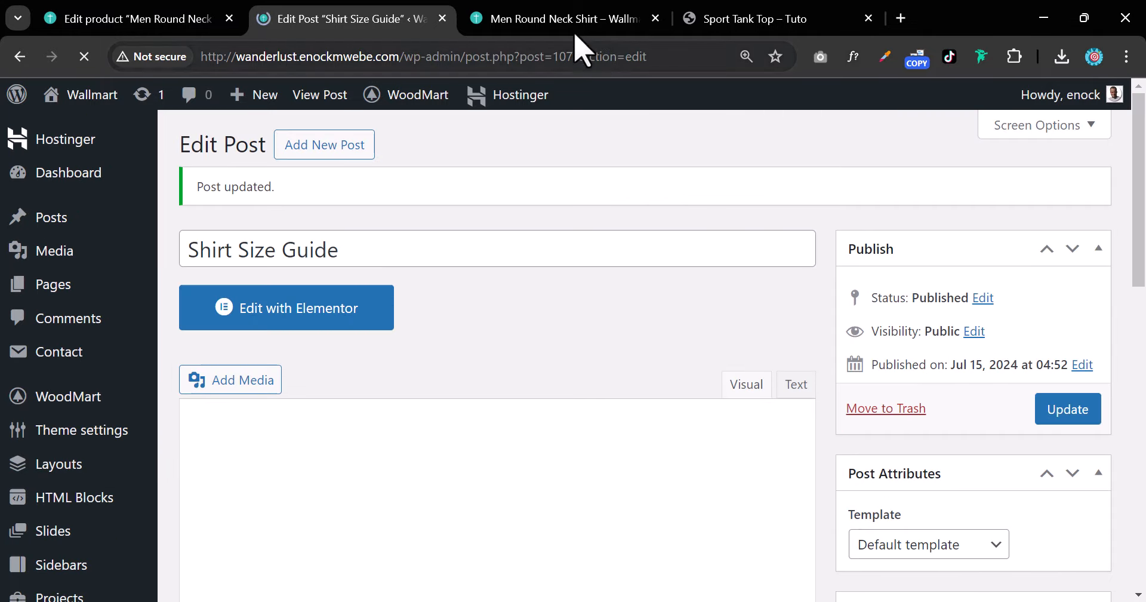
Reload the Men Round Neck Shirt page, view its size guide, close it, and look over the product page.
left_click(574, 19)
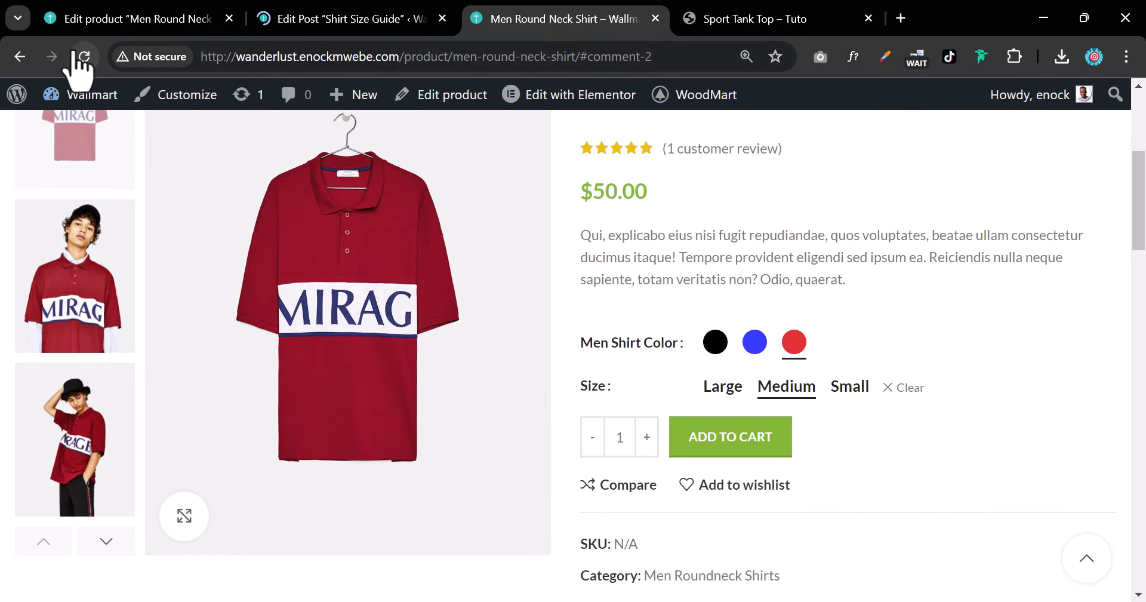
left_click(84, 57)
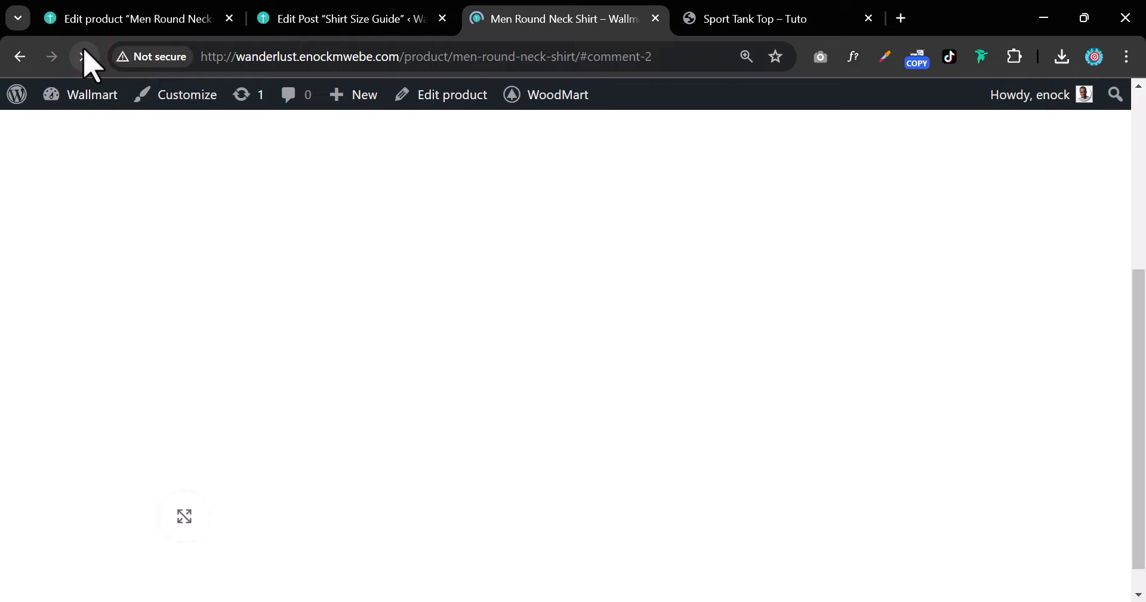
scroll(558, 295, "down", 15)
scroll(716, 310, "up", 6)
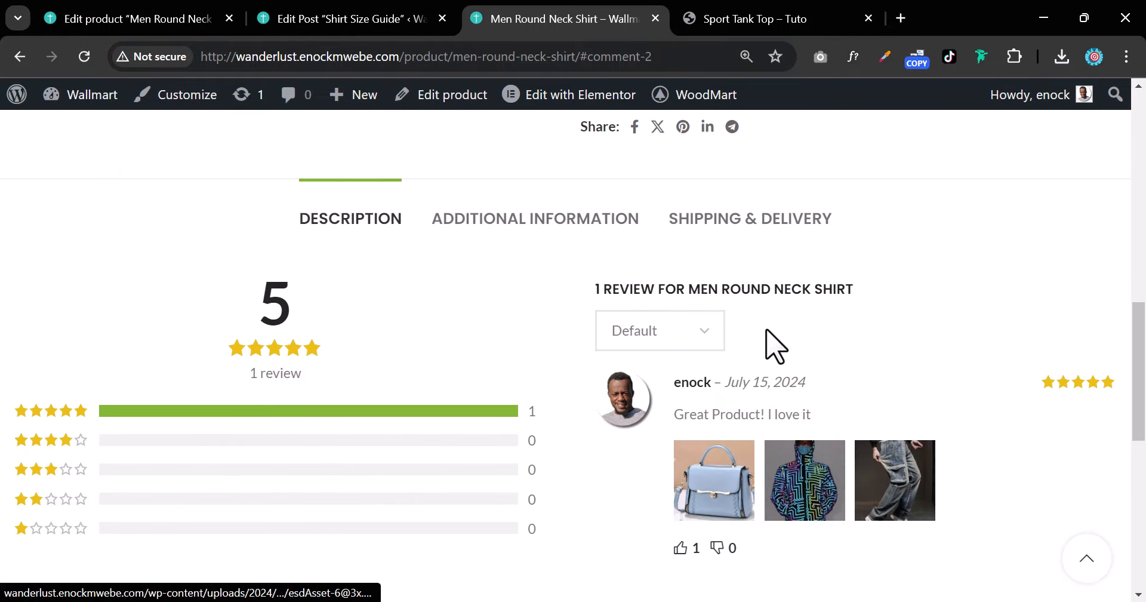
left_click(854, 181)
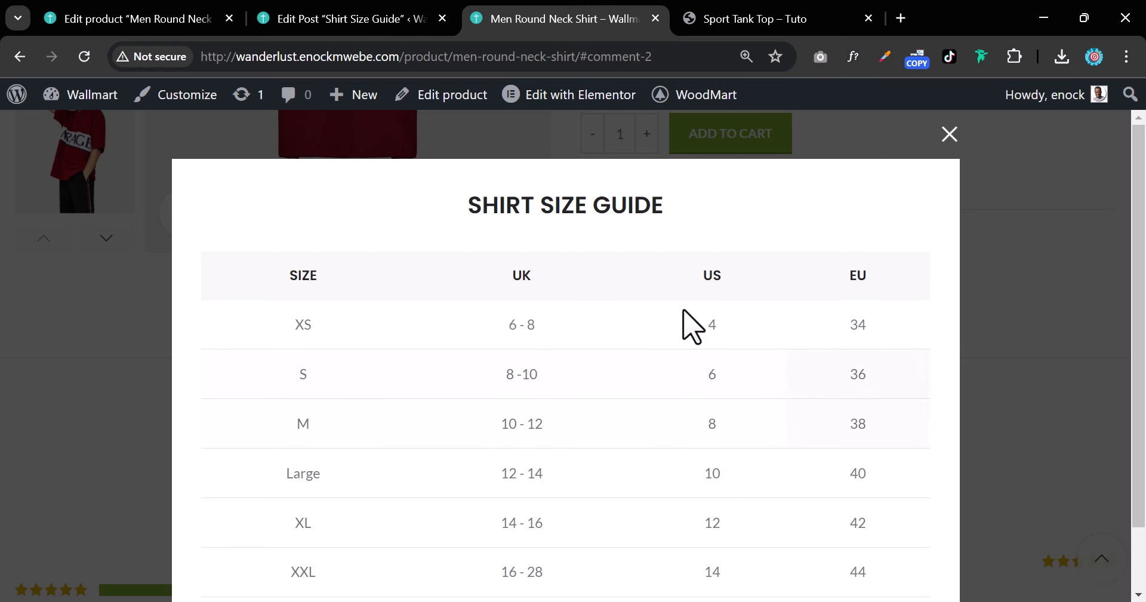
left_click(979, 343)
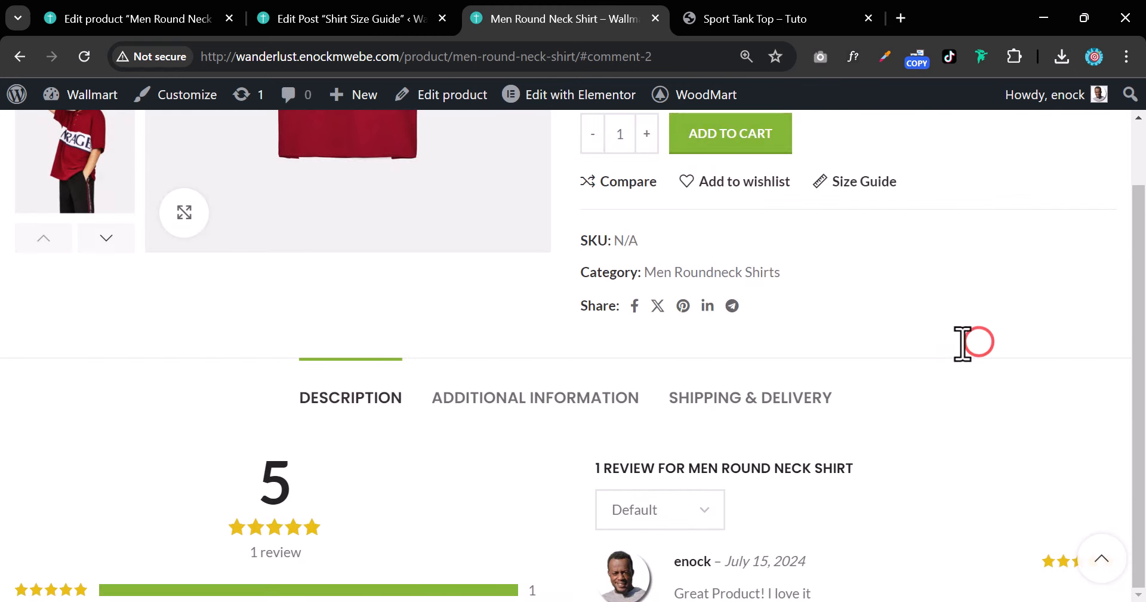
scroll(668, 395, "down", 15)
scroll(652, 404, "up", 20)
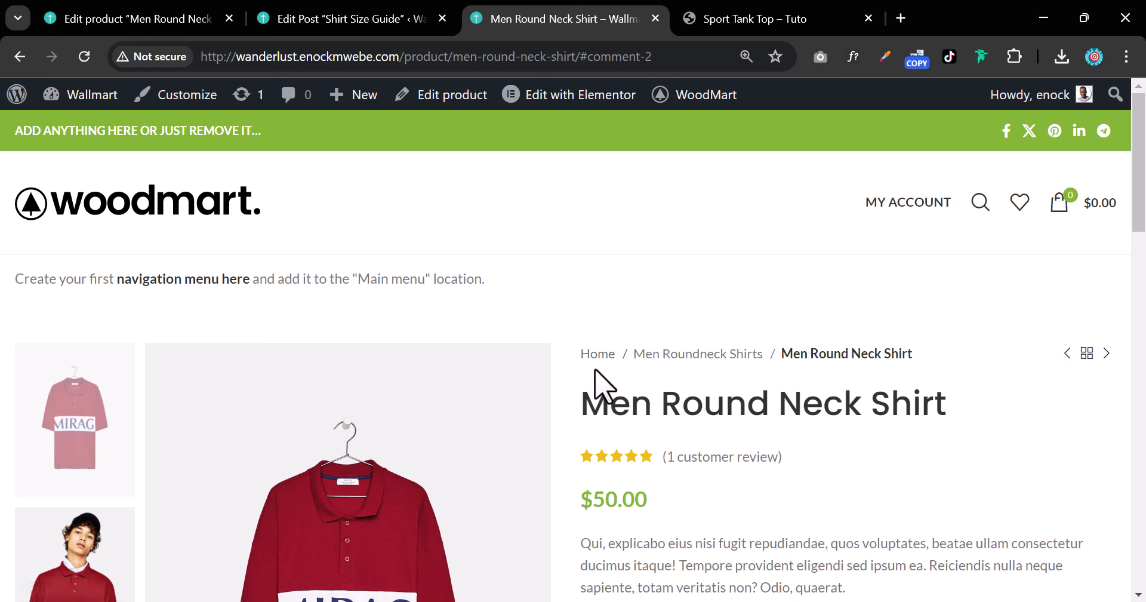
Open the store's shop page in a new tab, open the Front Illustration T-Shirt, and examine its product options and categories.
left_click(339, 27)
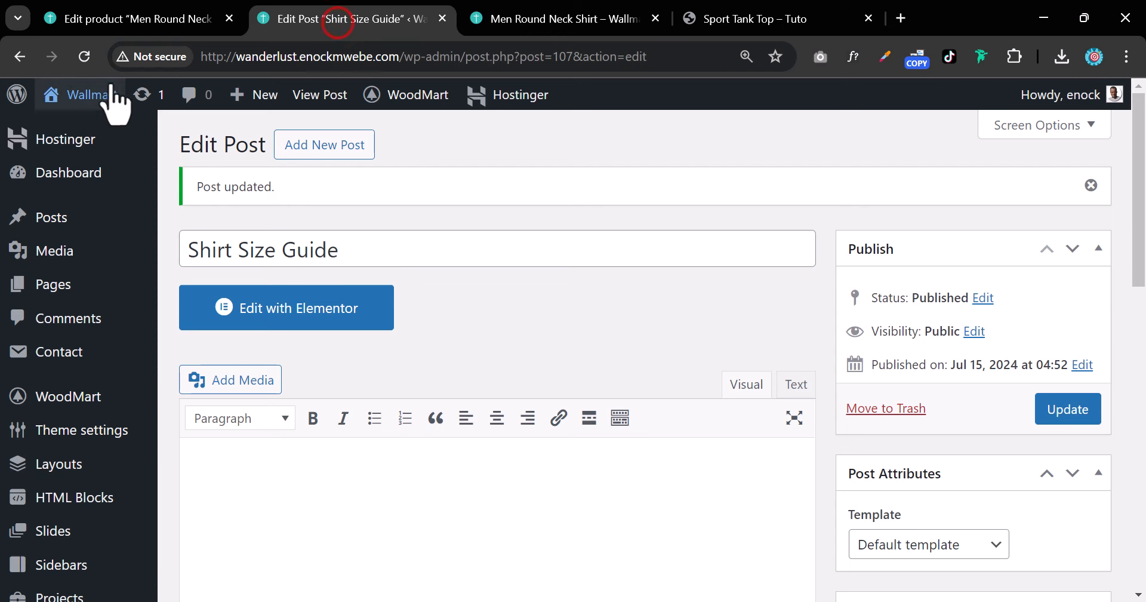
mouse_move(96, 96)
right_click(116, 167)
left_click(153, 182)
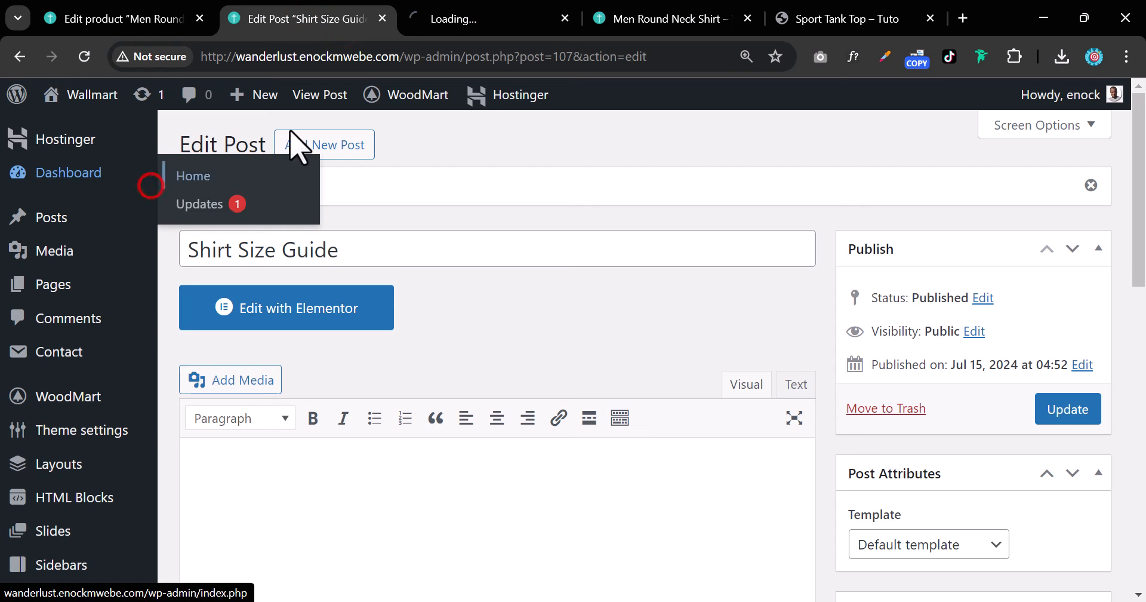
left_click(465, 27)
scroll(540, 269, "down", 6)
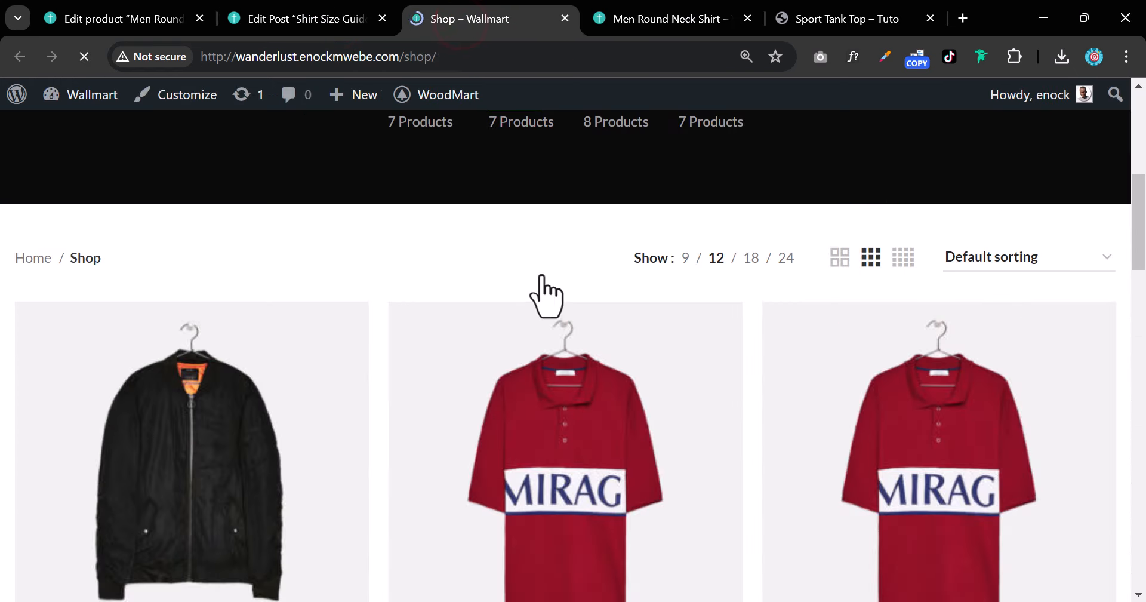
left_click(583, 217)
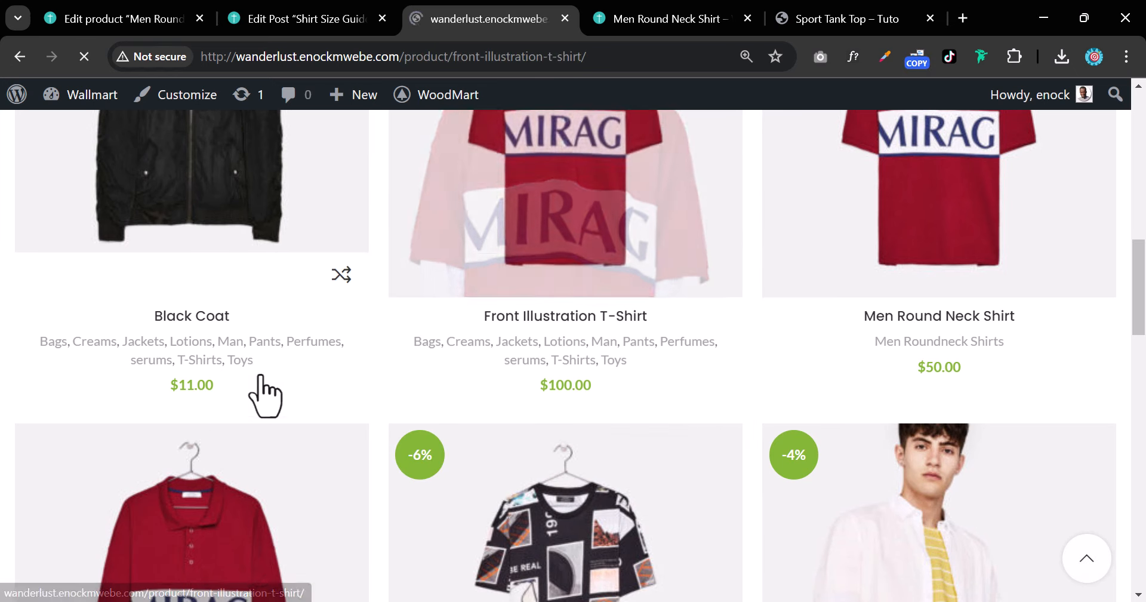
scroll(263, 375, "down", 2)
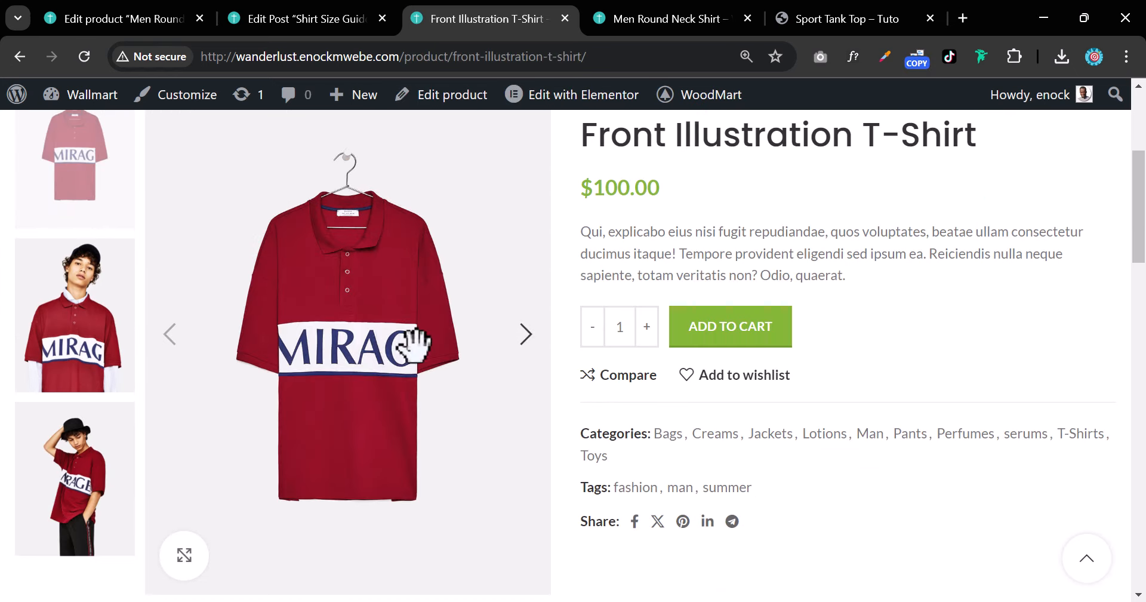
scroll(513, 356, "up", 3)
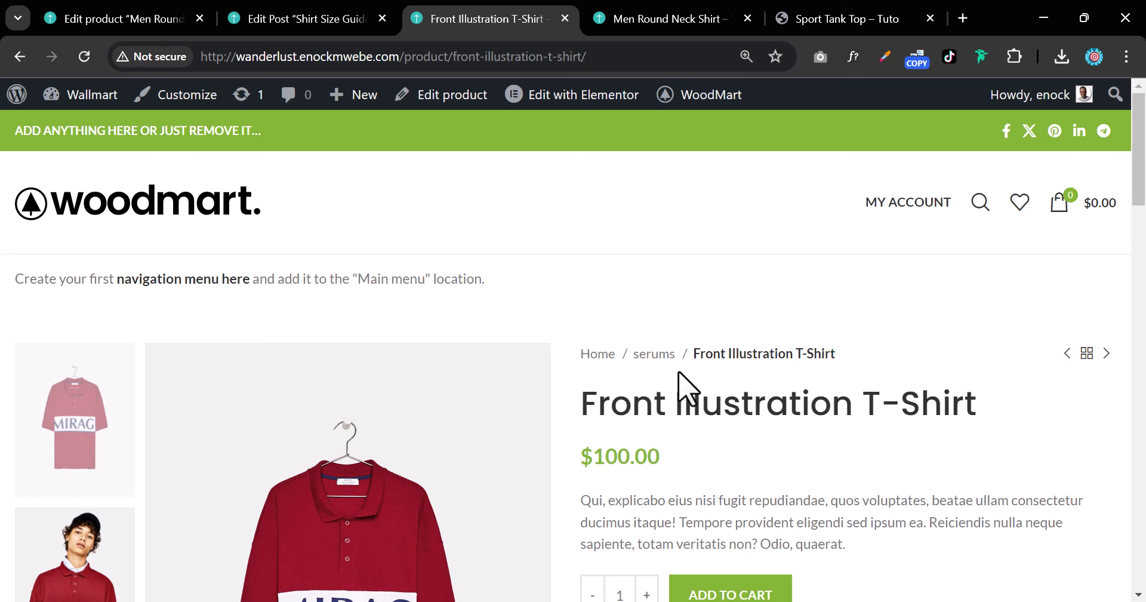
scroll(653, 376, "down", 4)
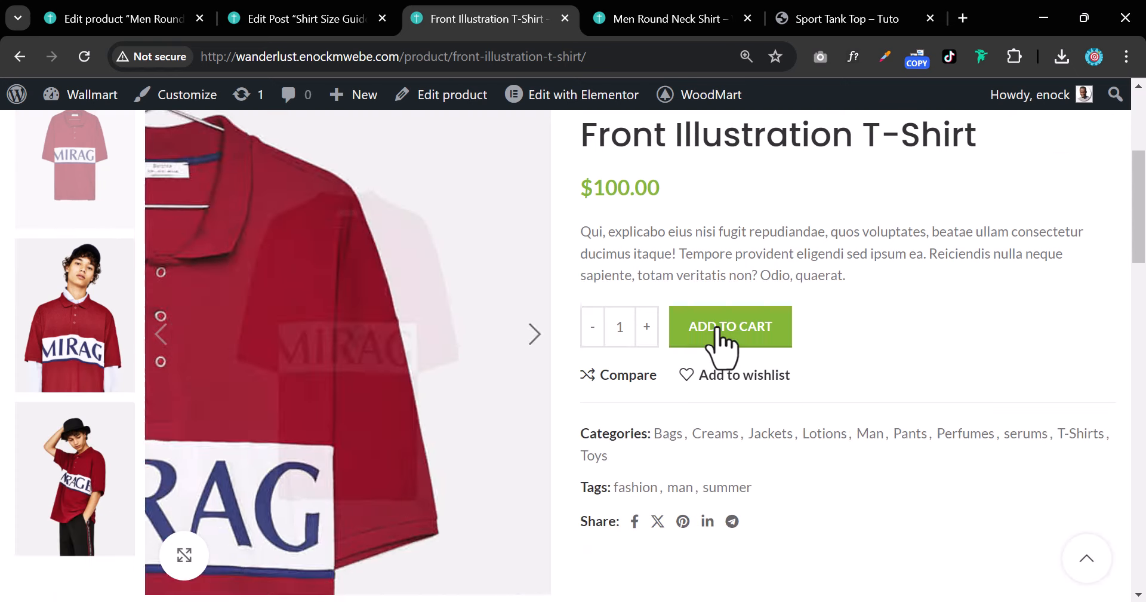
scroll(724, 341, "up", 4)
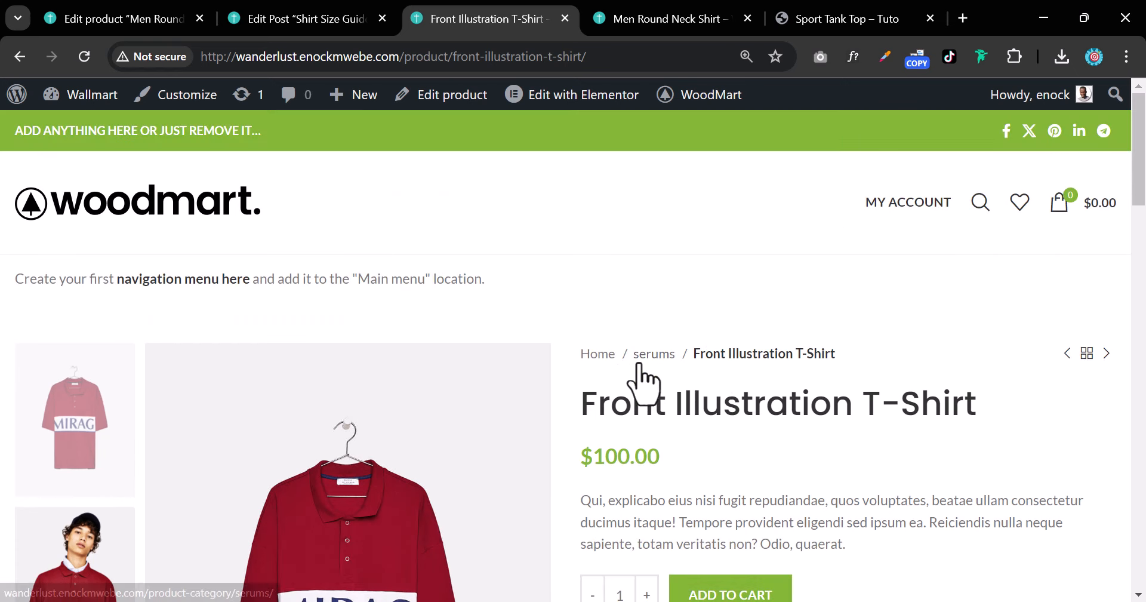
scroll(639, 376, "down", 6)
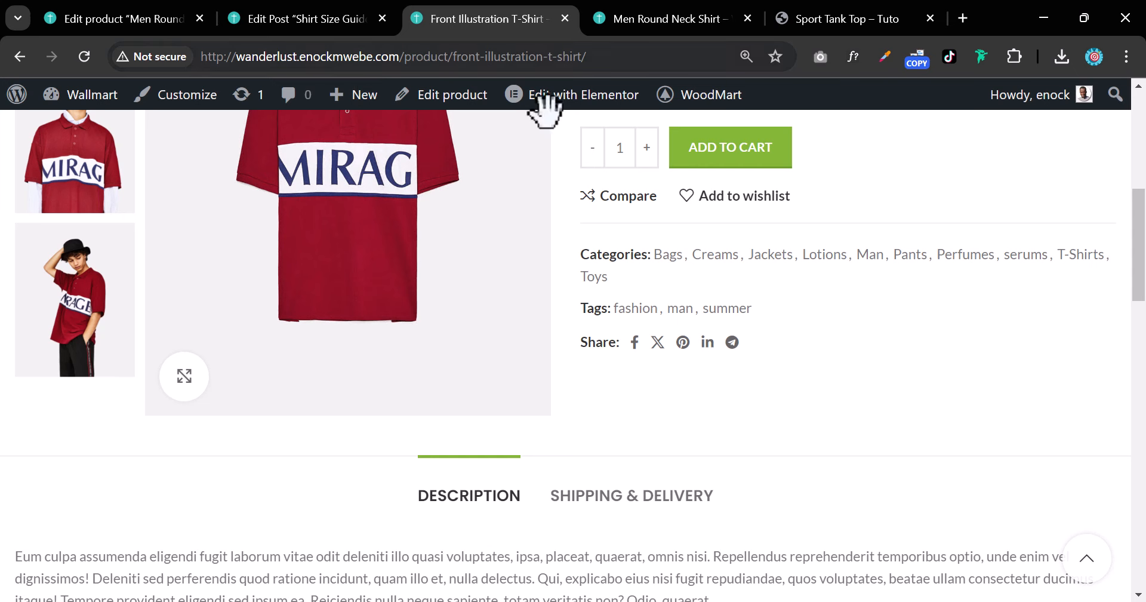
Assign the Shirt Size Guide to all remaining product categories from Bags to Toys, leaving out Uncategorized, and update the post.
left_click(307, 20)
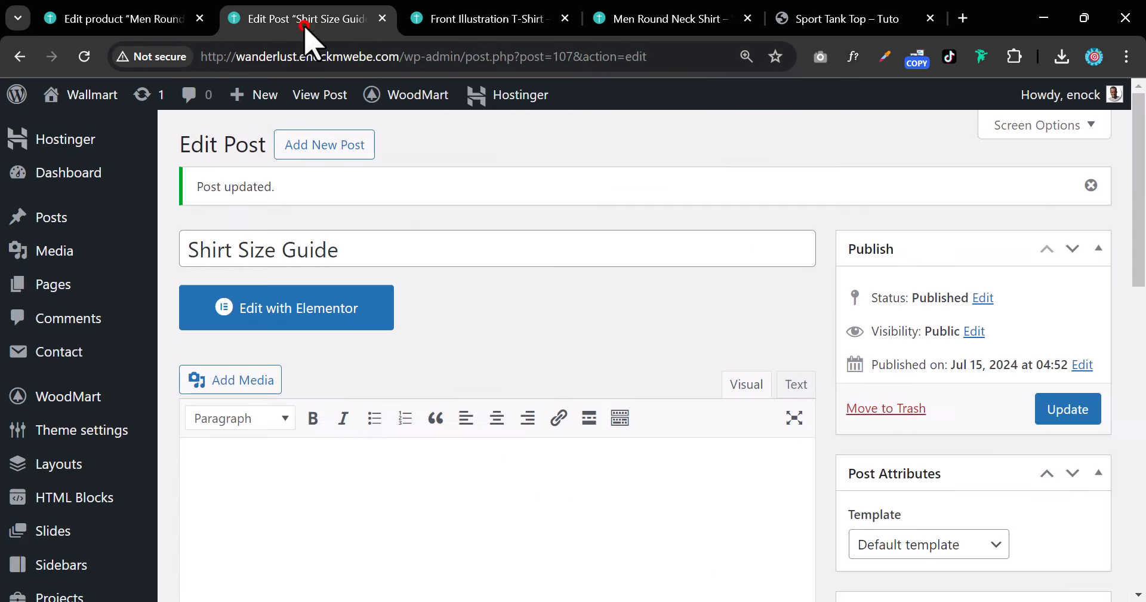
scroll(919, 311, "down", 5)
scroll(553, 361, "up", 5)
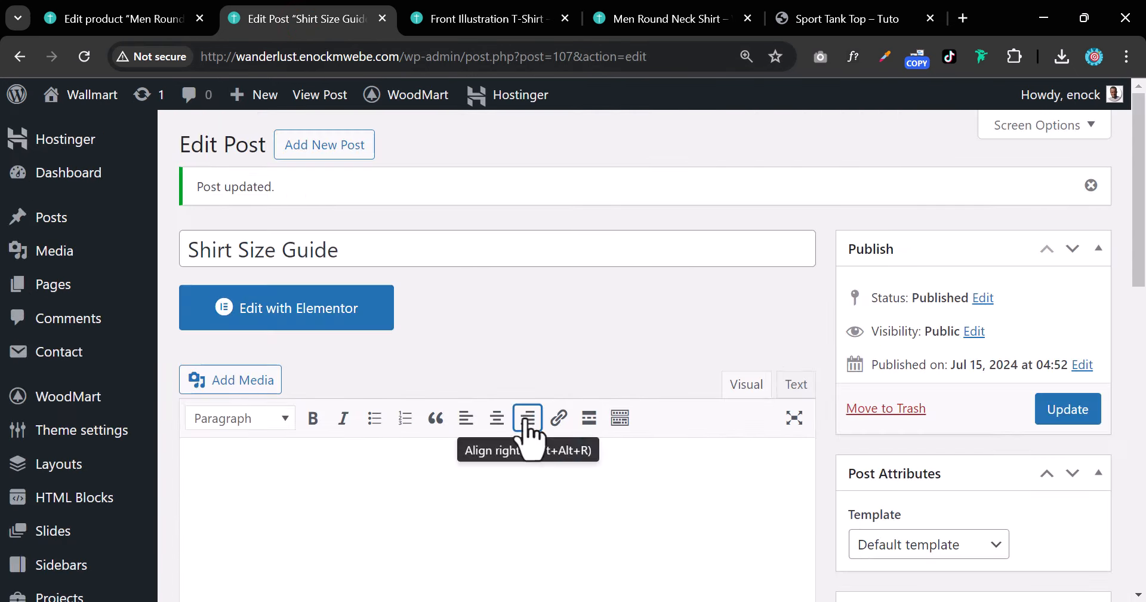
scroll(532, 353, "down", 10)
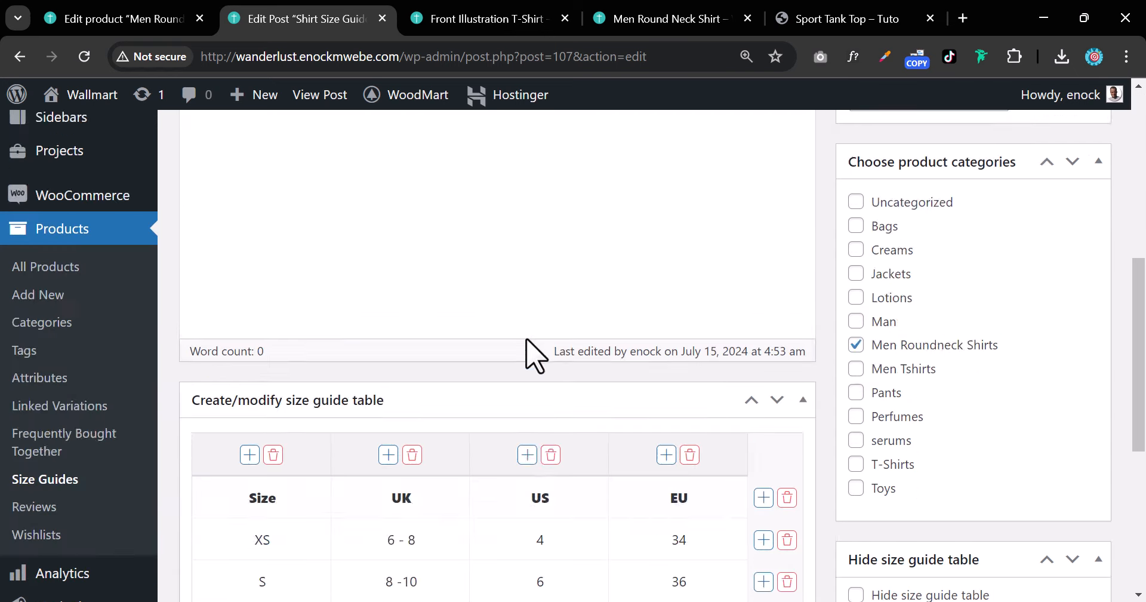
scroll(746, 384, "up", 3)
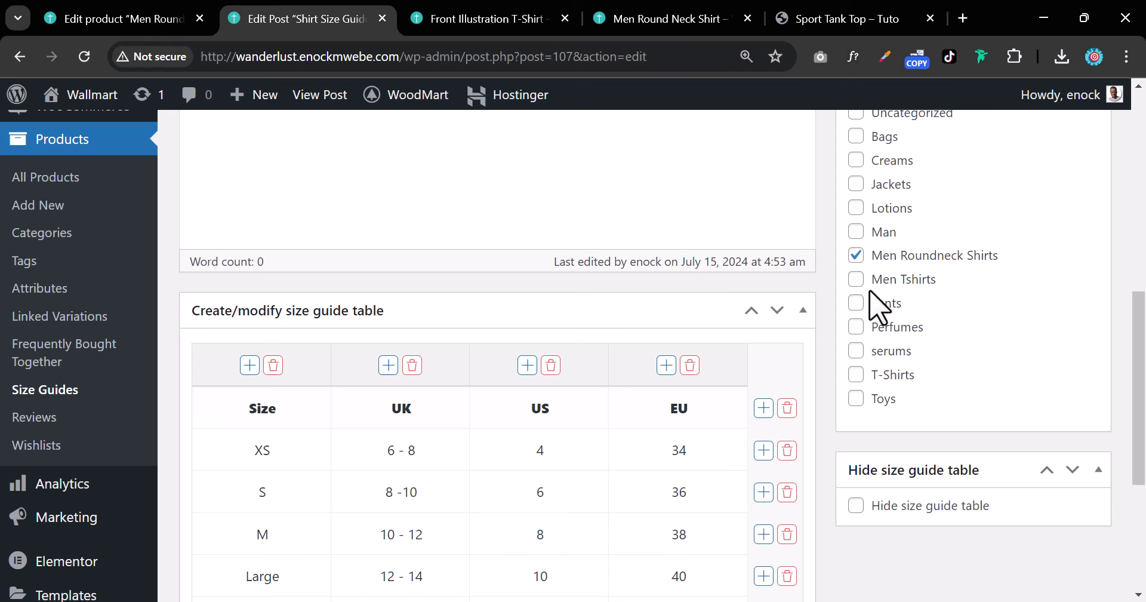
scroll(877, 306, "up", 2)
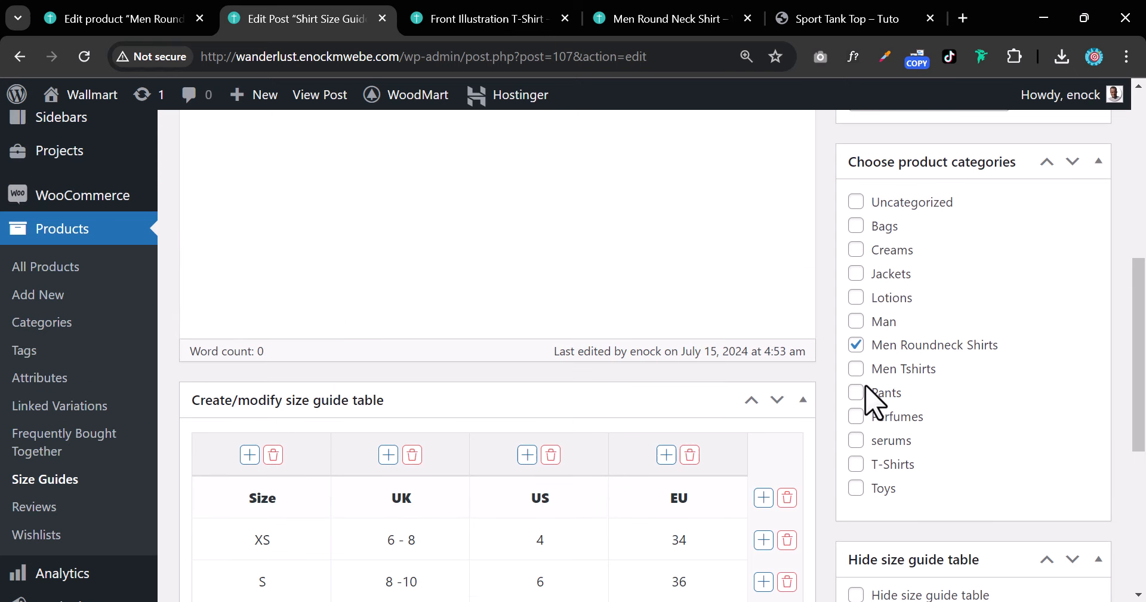
left_click(857, 226)
left_click(856, 250)
left_click(855, 274)
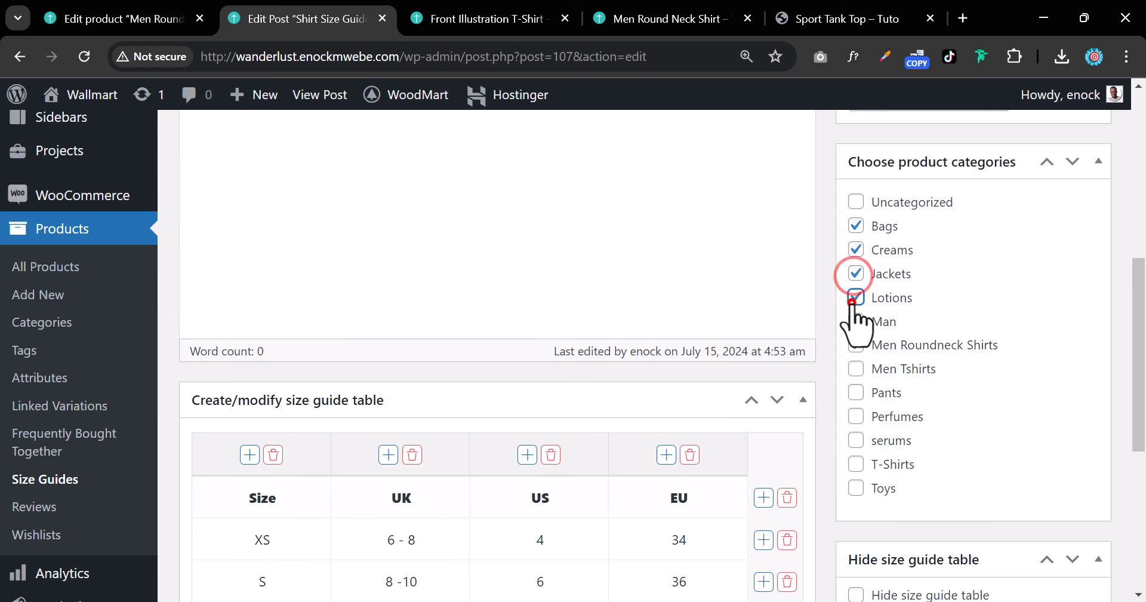
left_click(857, 297)
left_click(856, 321)
left_click(856, 369)
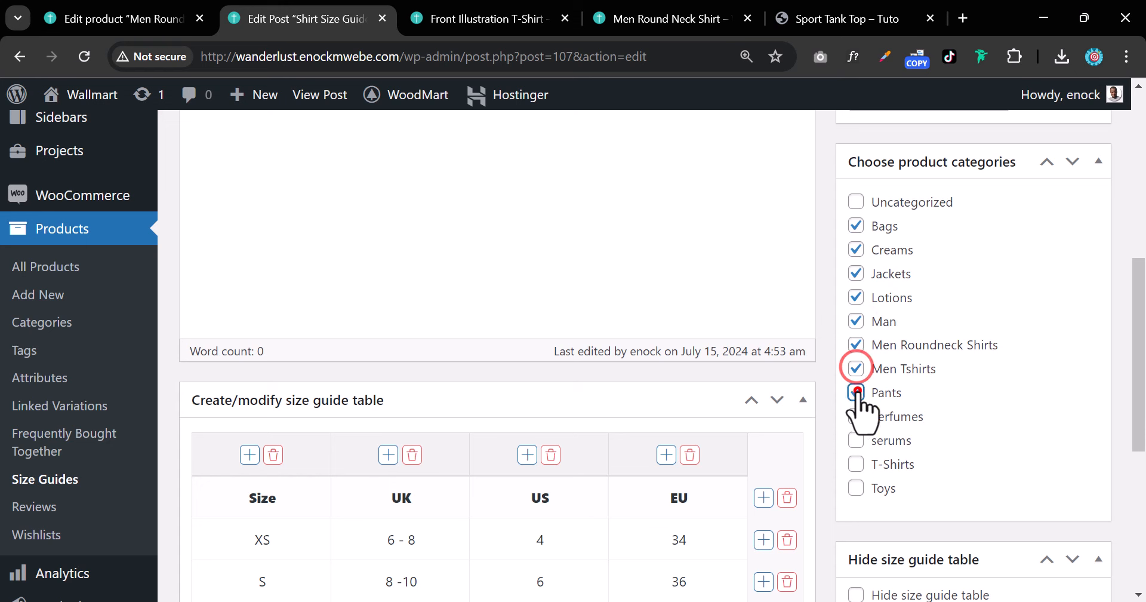
left_click(856, 393)
left_click(856, 416)
left_click(856, 440)
left_click(857, 464)
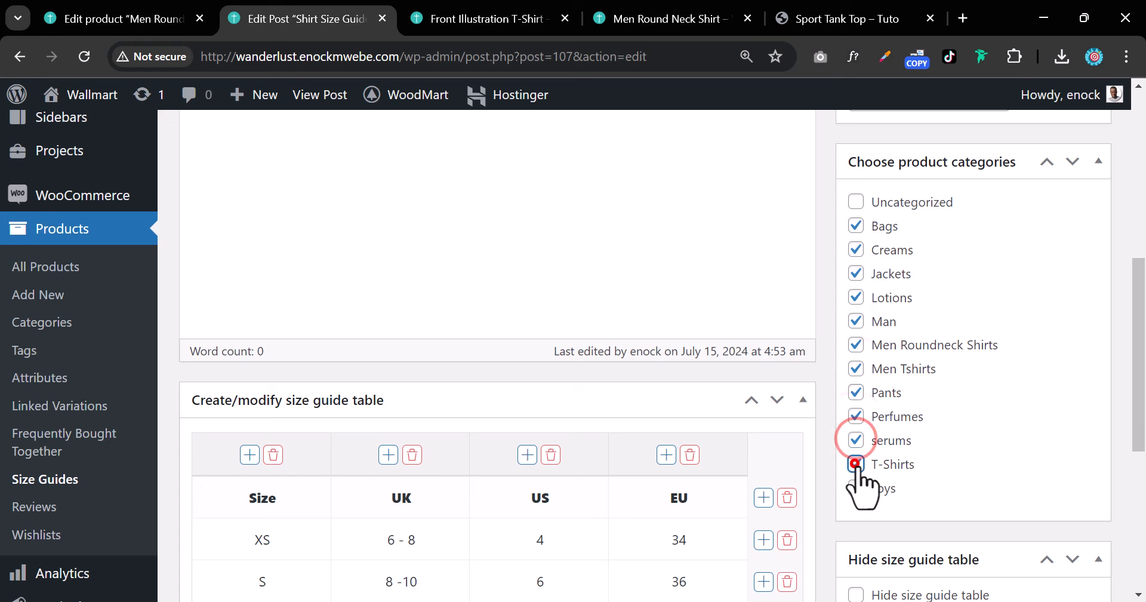
left_click(856, 488)
scroll(895, 418, "up", 15)
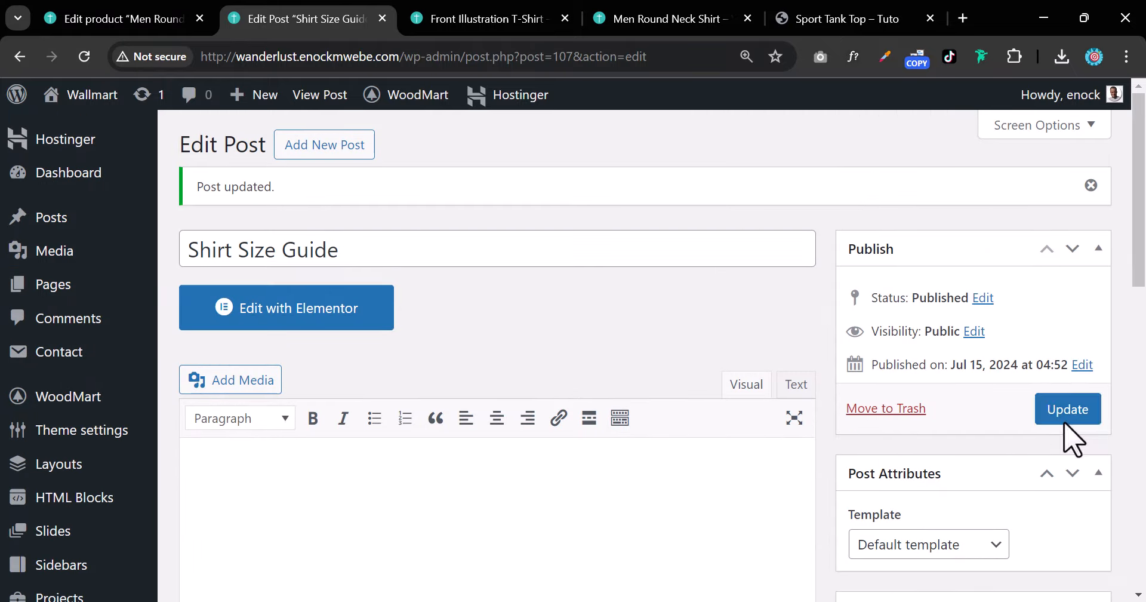
left_click(1058, 416)
Reload the Front Illustration T-Shirt page and check its product options for the size guide.
left_click(481, 18)
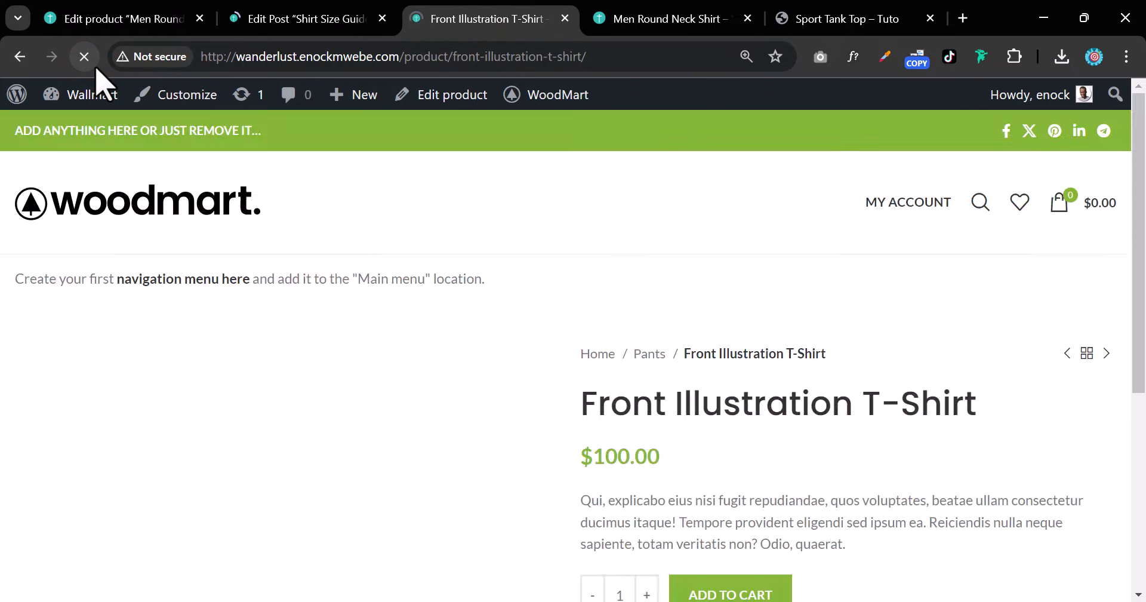
scroll(920, 400, "up", 1)
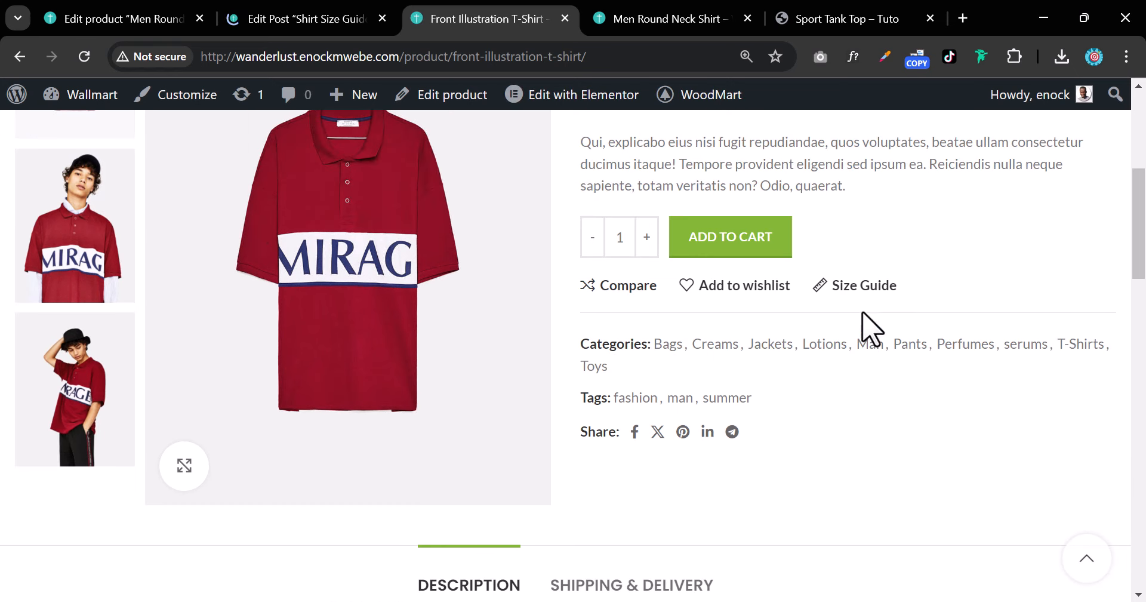
scroll(830, 322, "up", 2)
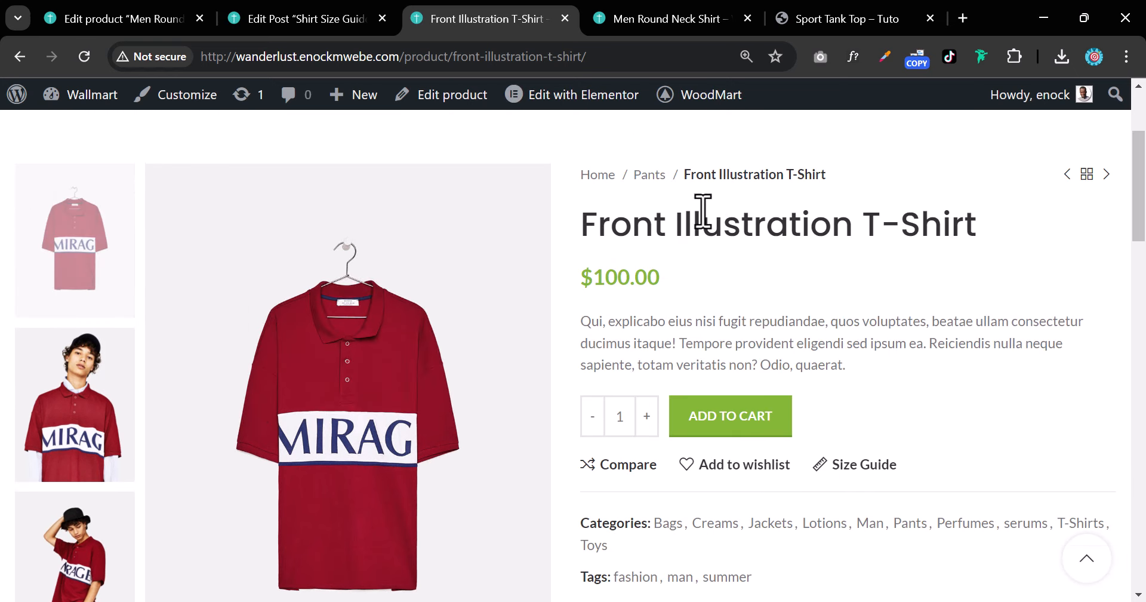
Close the Front Illustration T-Shirt page and look over the Men Round Neck Shirt product page.
left_click_drag(646, 167, 741, 246)
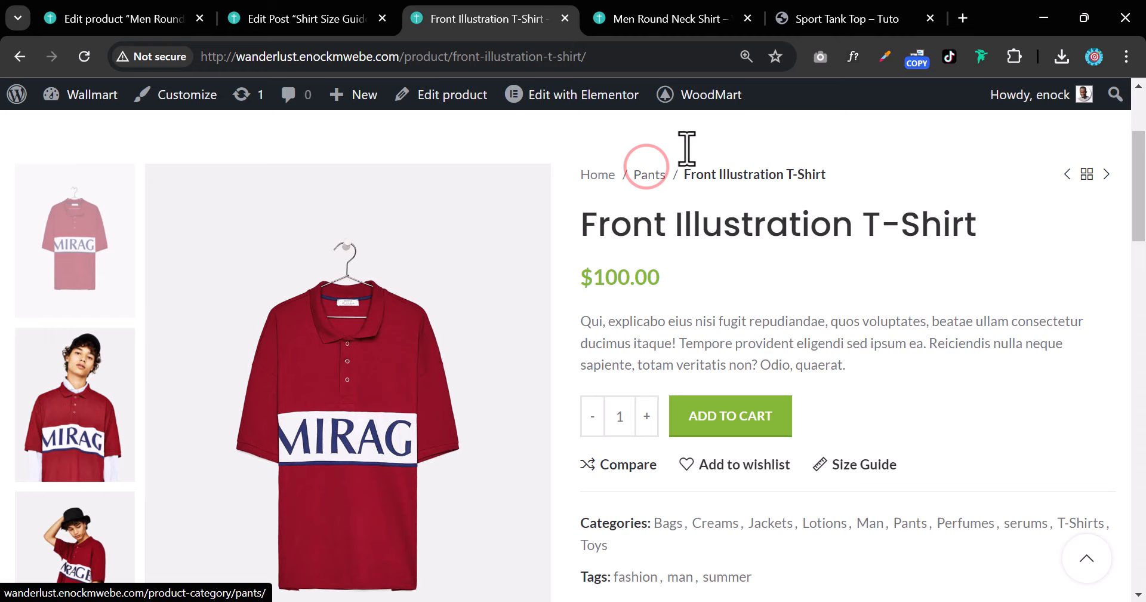
left_click(651, 24)
left_click(458, 24)
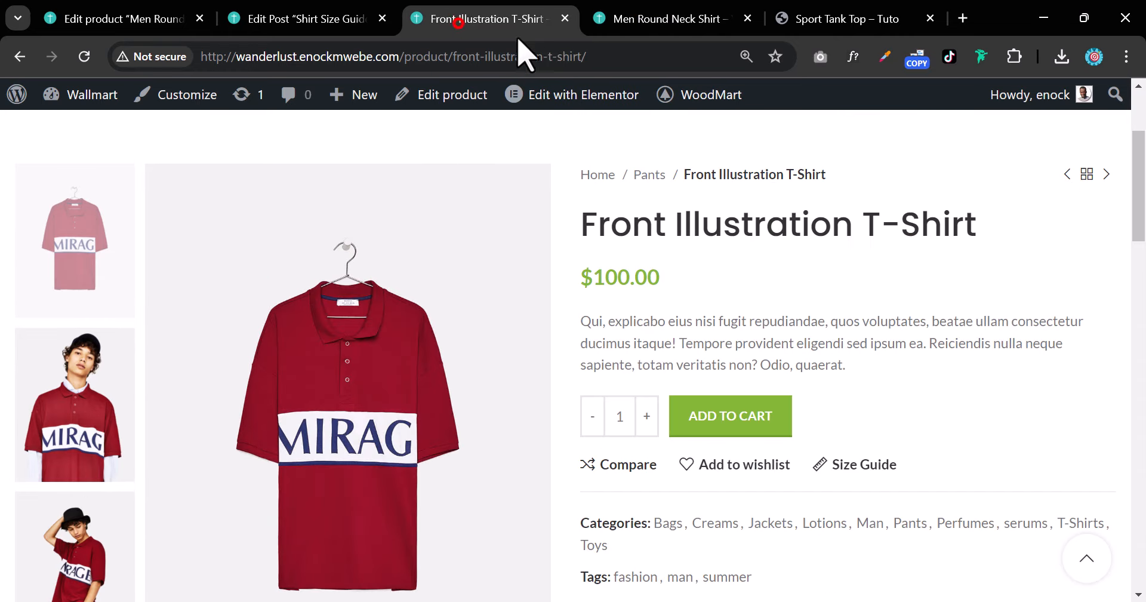
left_click(565, 18)
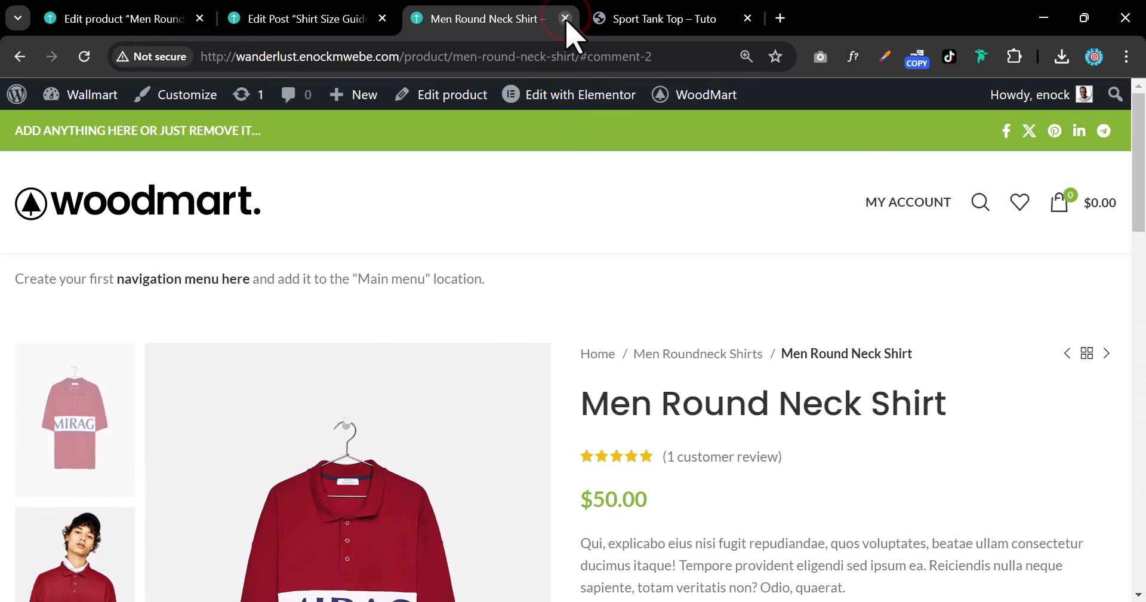
scroll(527, 310, "down", 10)
scroll(528, 289, "up", 10)
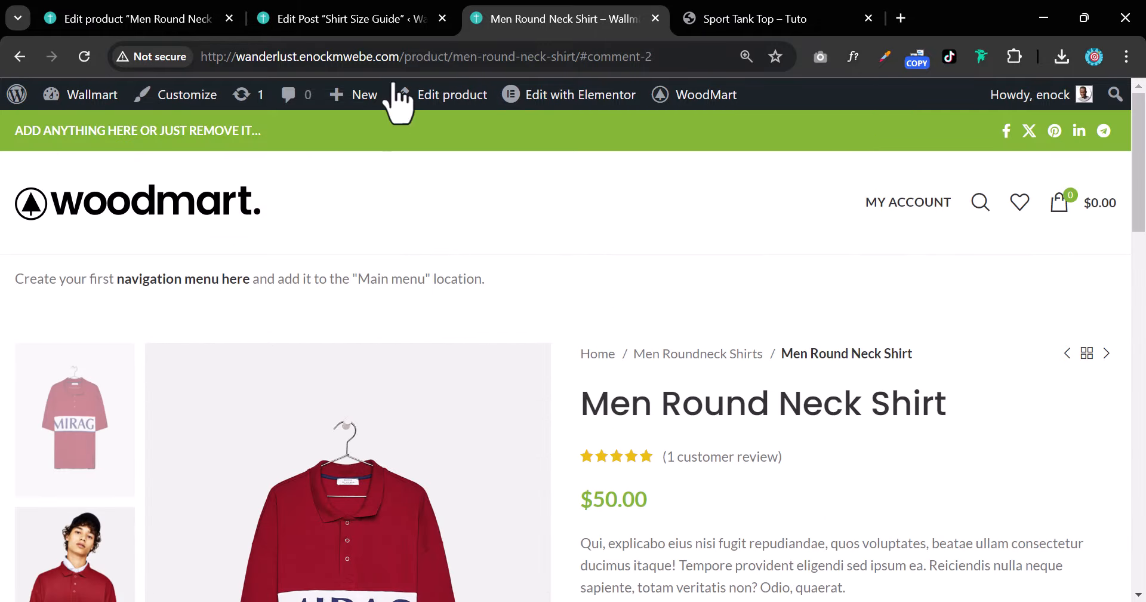
On the Tuto reference site, open the Adidas brand from the Sport Tank Top page and examine the filtered shop page.
left_click(388, 22)
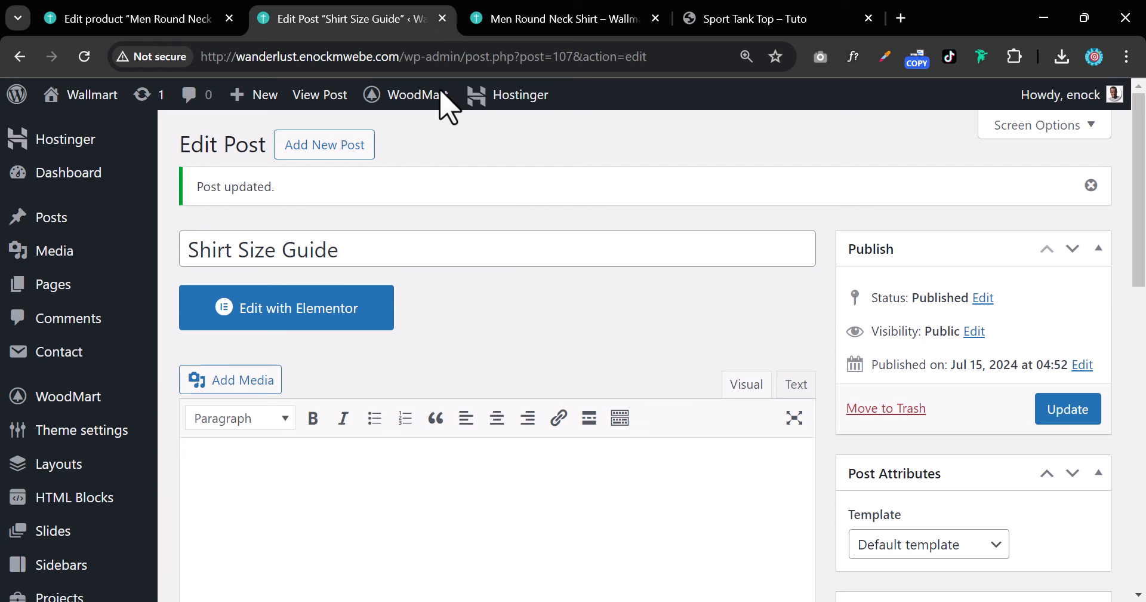
left_click(748, 14)
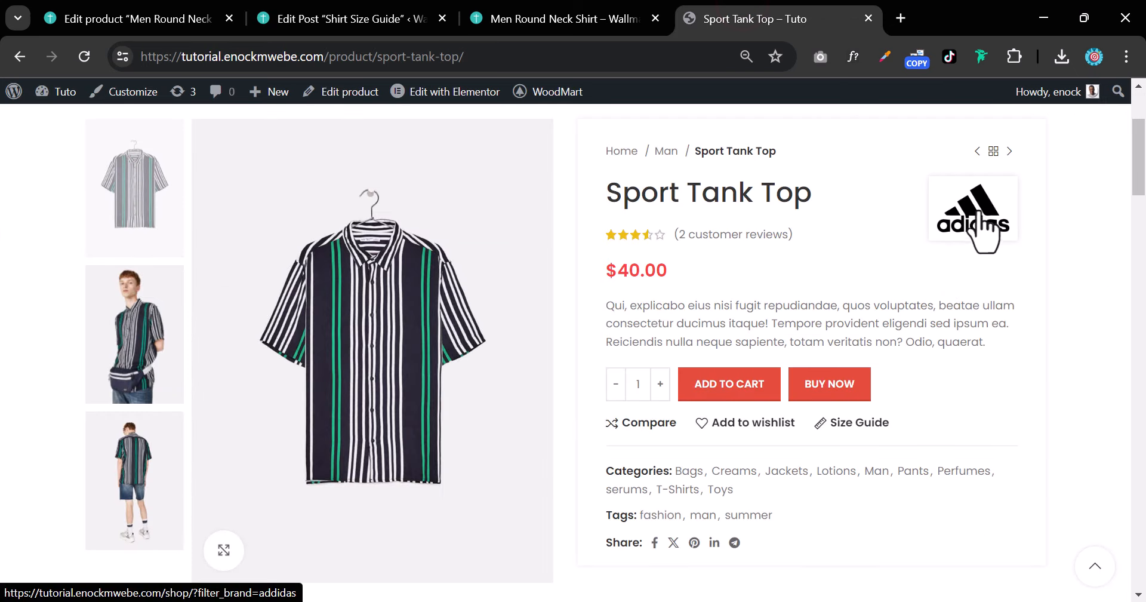
left_click(956, 213)
scroll(728, 295, "down", 4)
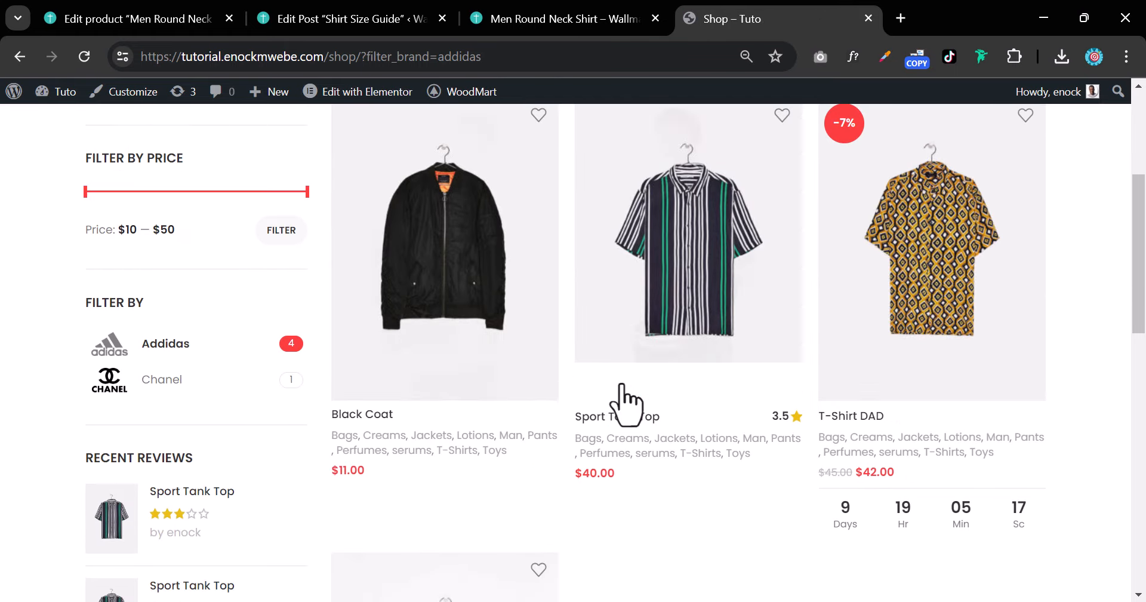
scroll(686, 389, "up", 3)
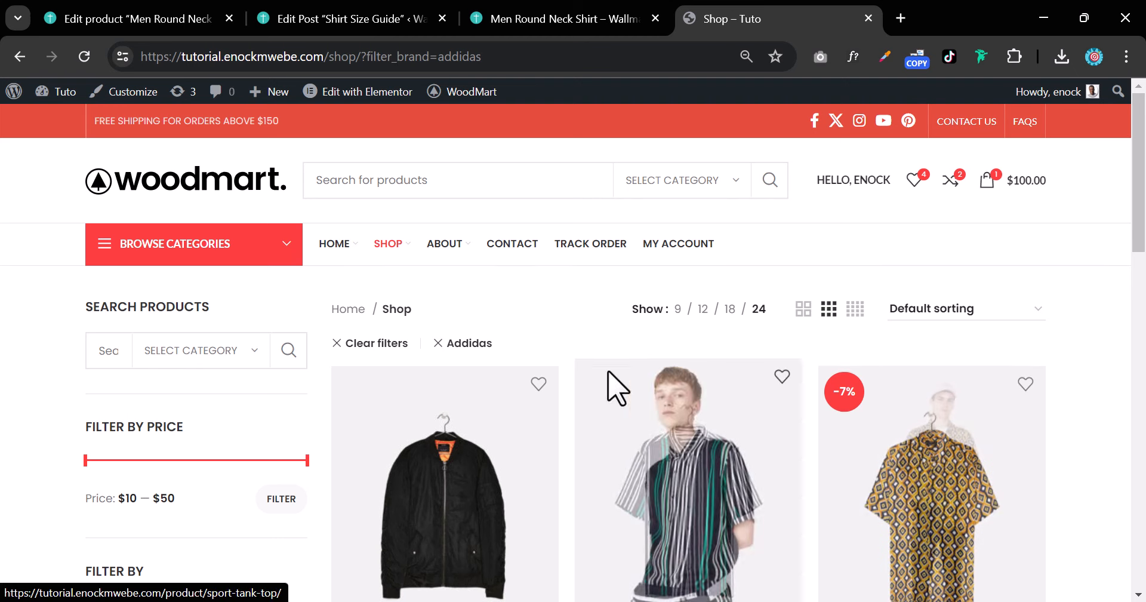
Return to the Wallmart admin and open the product attributes page.
left_click(290, 19)
scroll(95, 478, "down", 1)
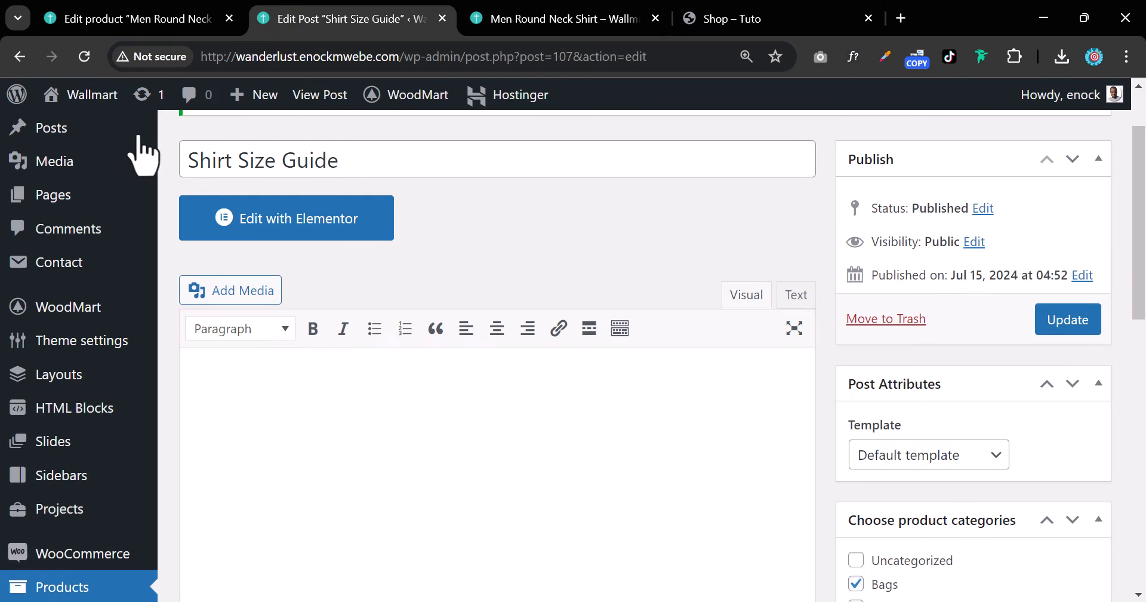
scroll(117, 442, "down", 4)
scroll(117, 442, "down", 3)
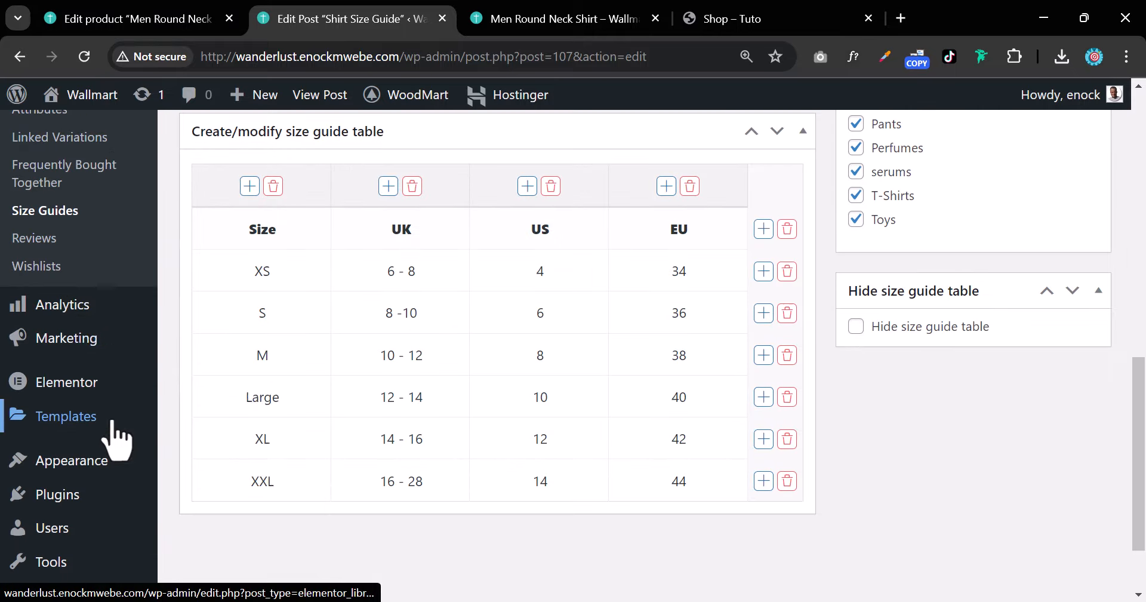
scroll(84, 271, "up", 1)
left_click(83, 203)
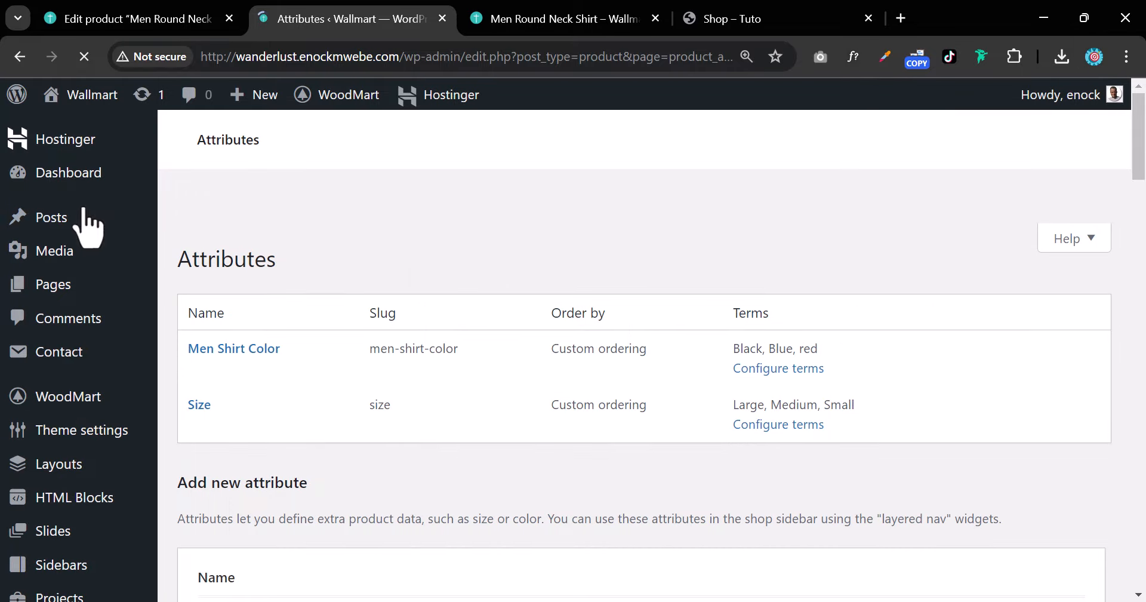
Add a new product attribute named Brands with custom ordering as its sort order.
scroll(378, 346, "down", 5)
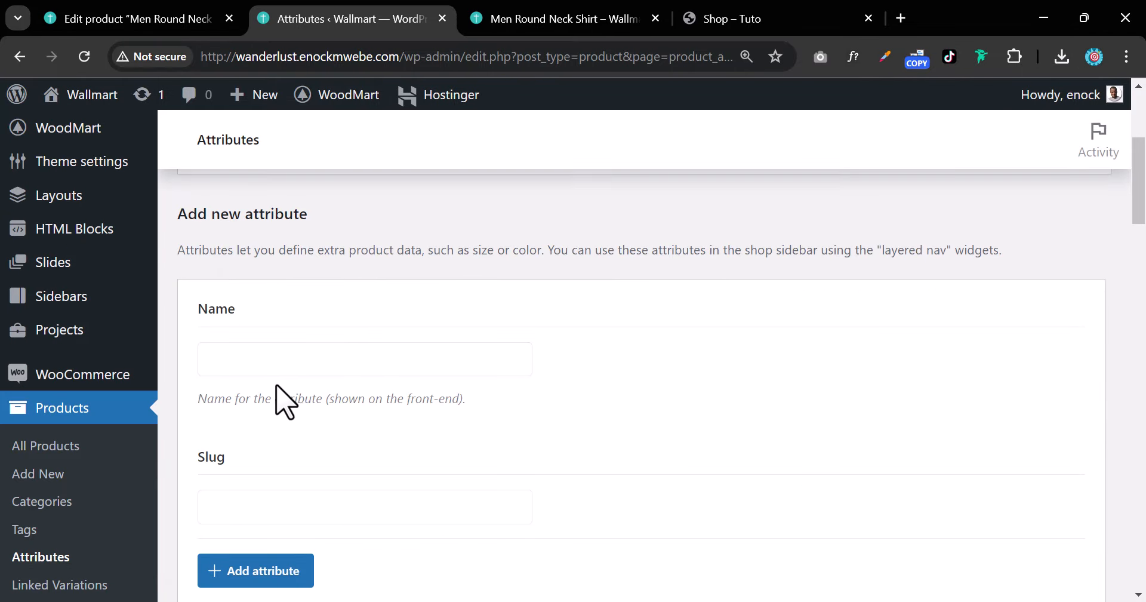
left_click(268, 254)
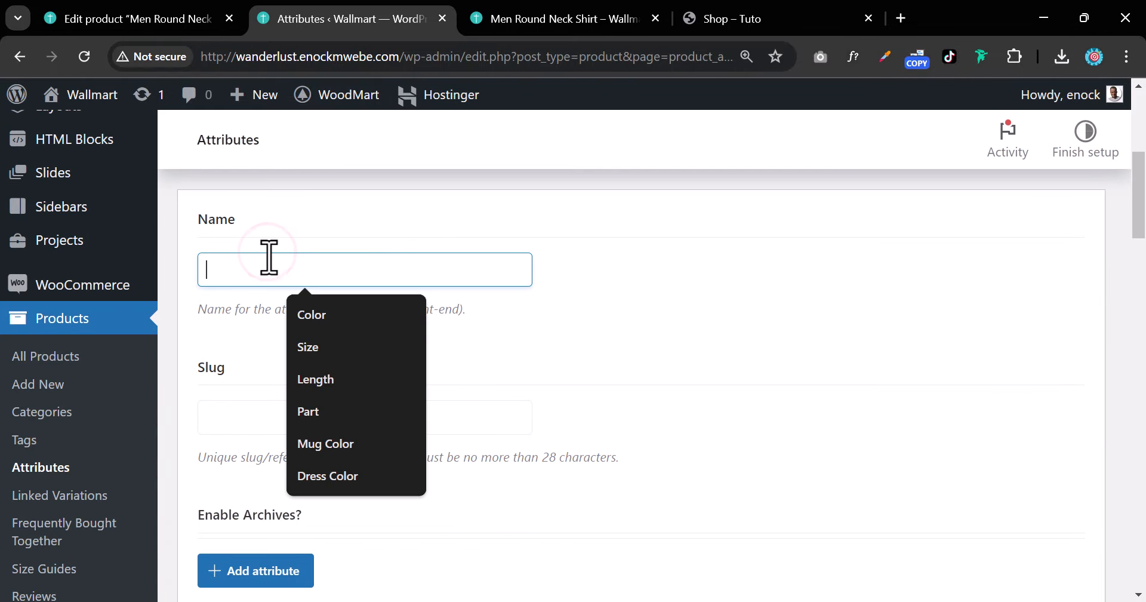
type("Bran")
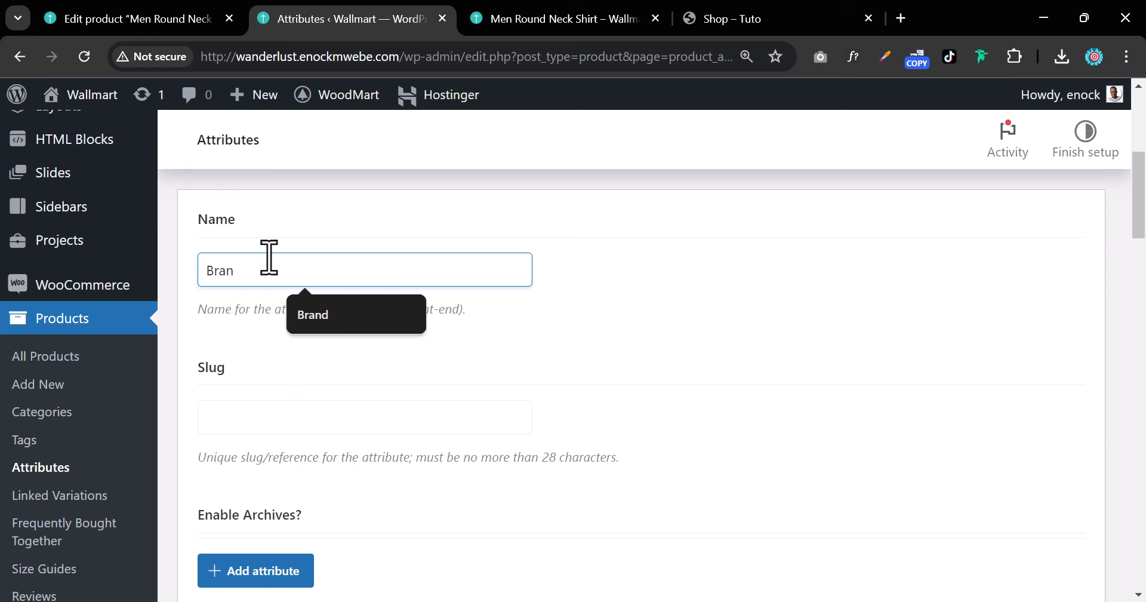
type("s")
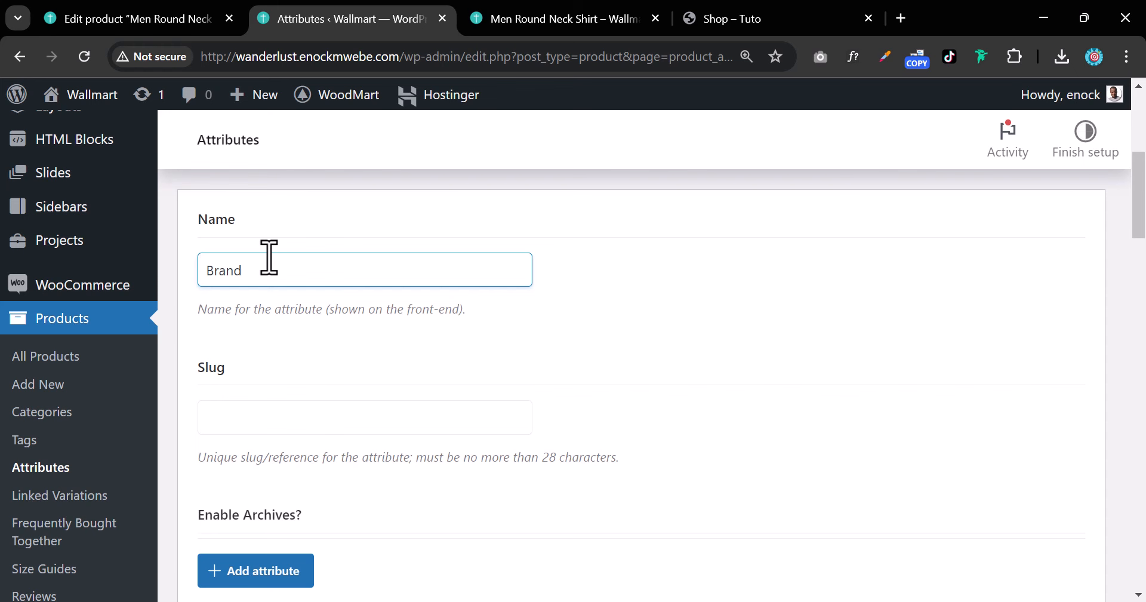
scroll(289, 286, "down", 3)
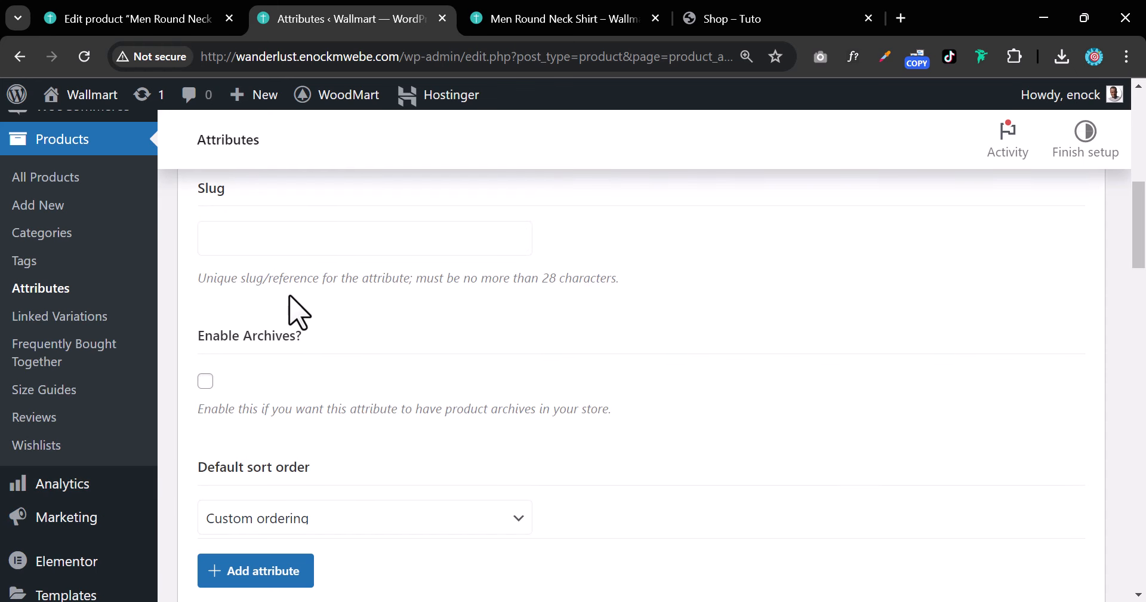
scroll(329, 283, "down", 3)
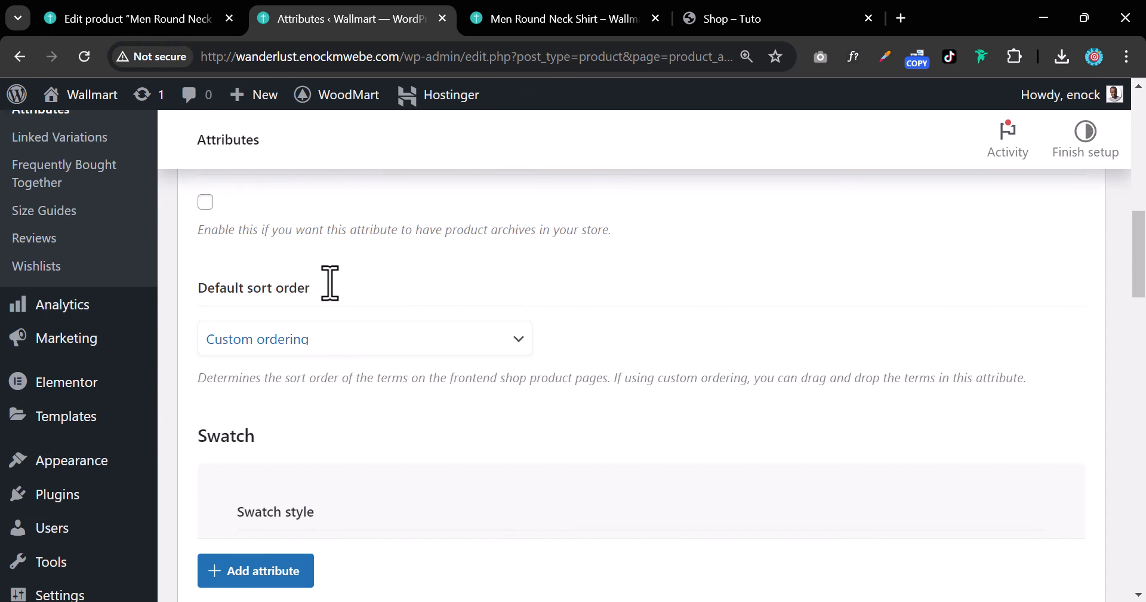
scroll(341, 289, "down", 12)
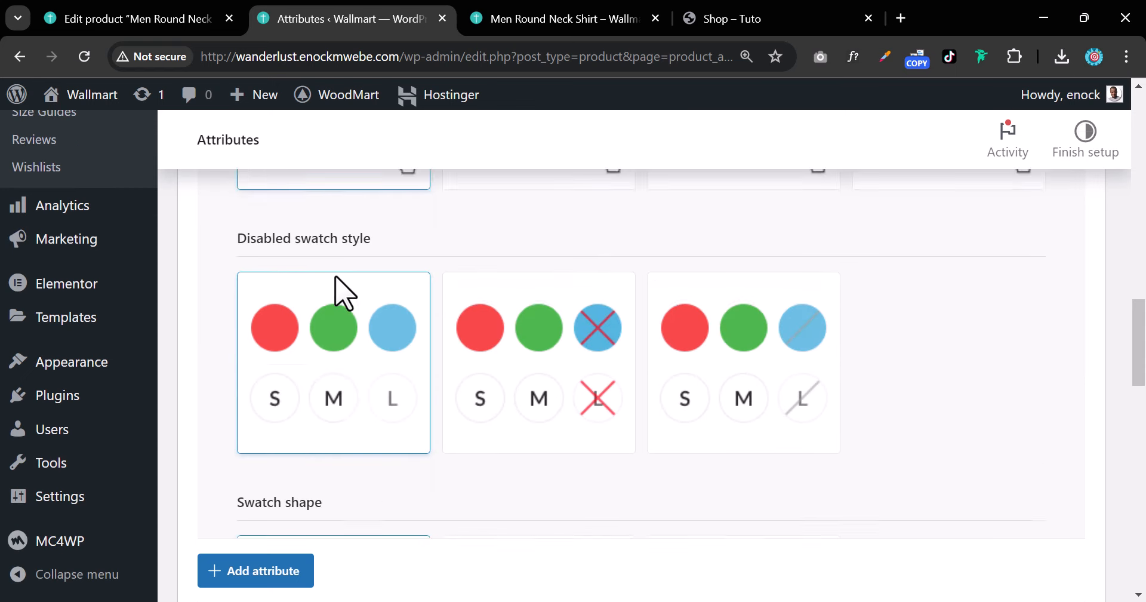
key("ctrl+minus")
scroll(377, 331, "down", 1)
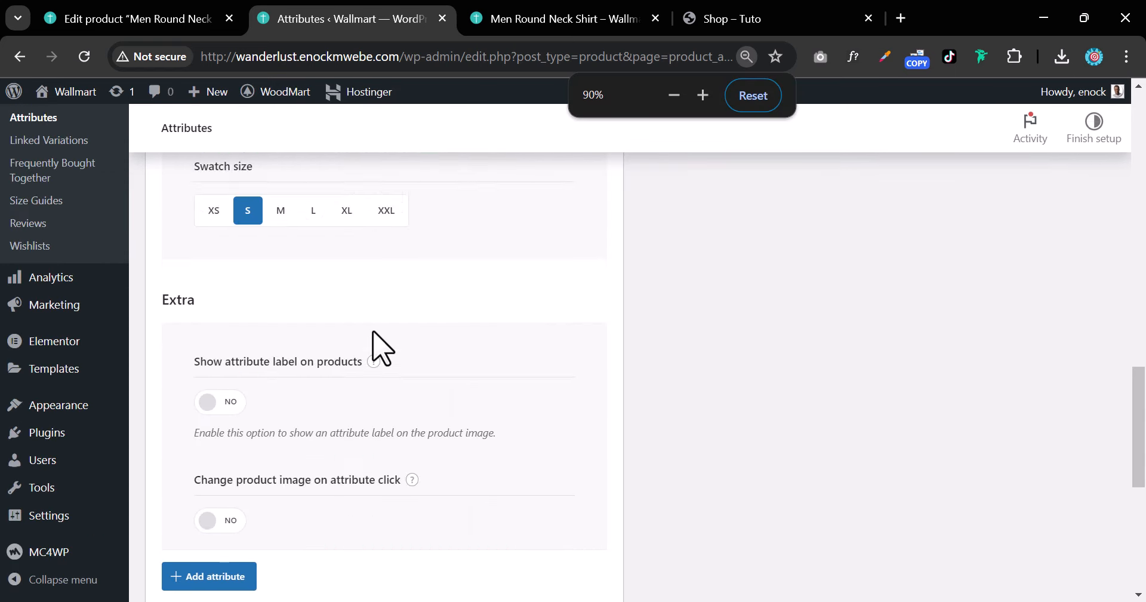
scroll(373, 332, "up", 1)
key("ctrl+plus")
scroll(215, 511, "down", 11)
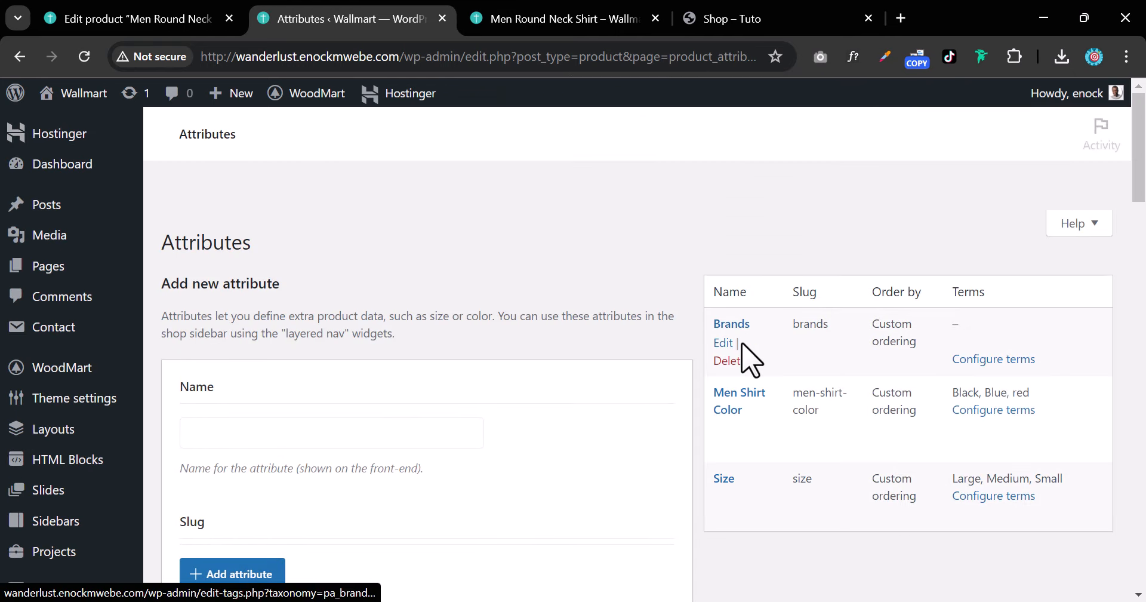
Open the terms of the Brands attribute and name the new term Addidas.
left_click(997, 359)
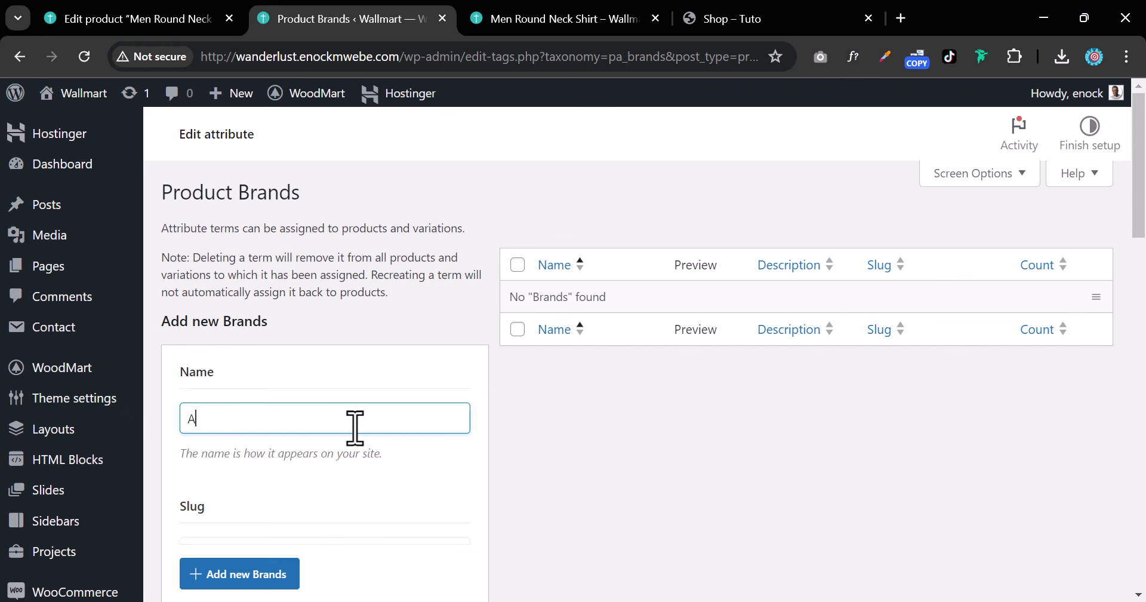
type("ddida")
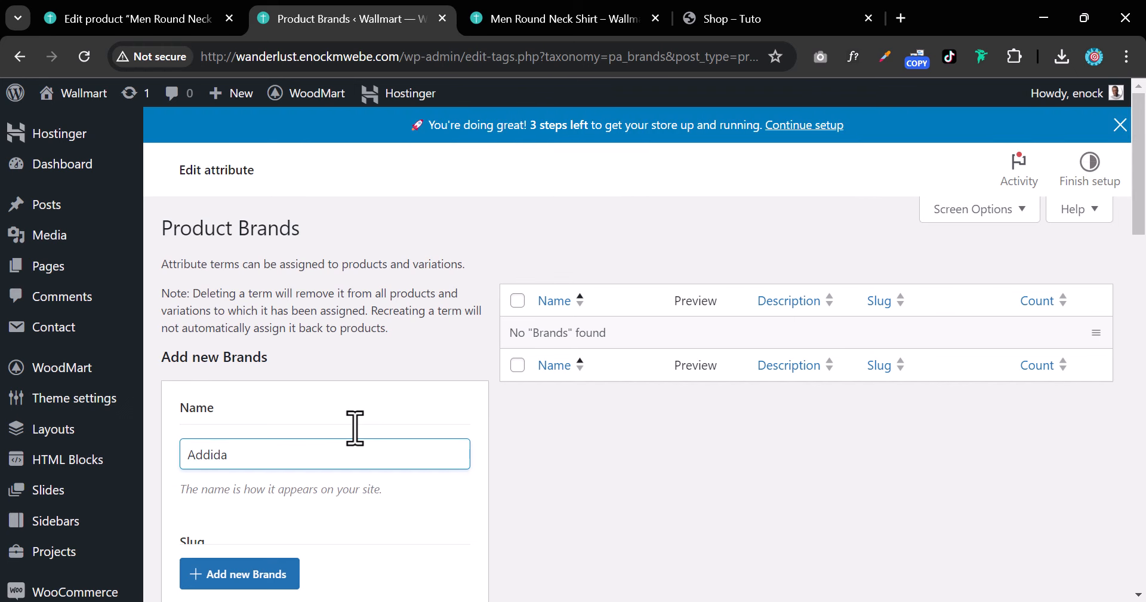
type("s")
From the term's image swatch setting, upload the Adidas and Puma logo files, esAsset 2@3x and esAsset 3@3x, to the media library.
scroll(352, 427, "down", 9)
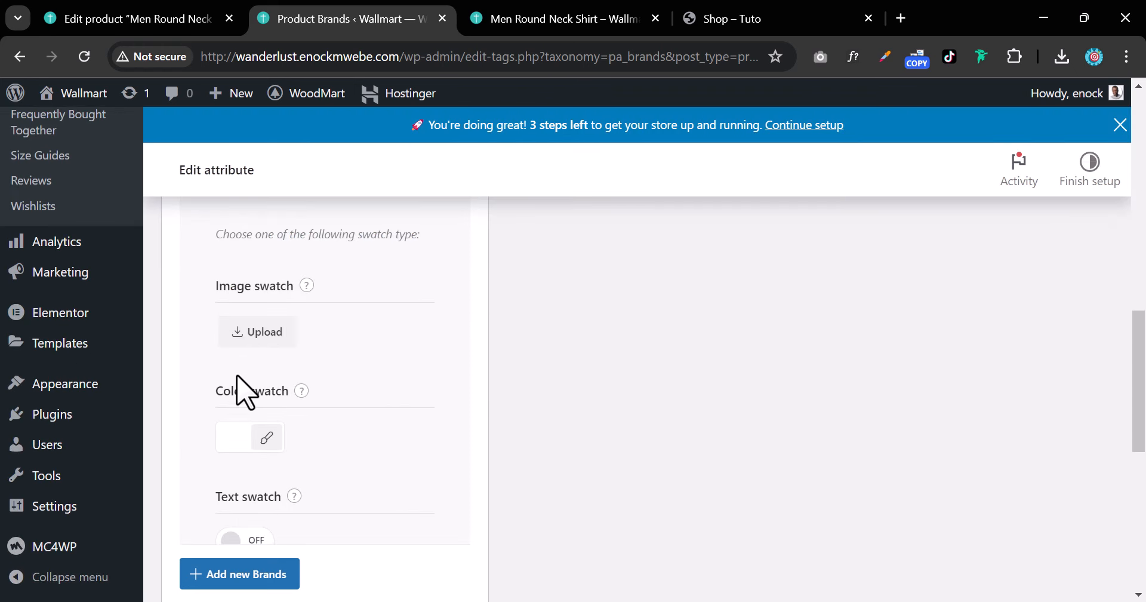
scroll(239, 341, "up", 1)
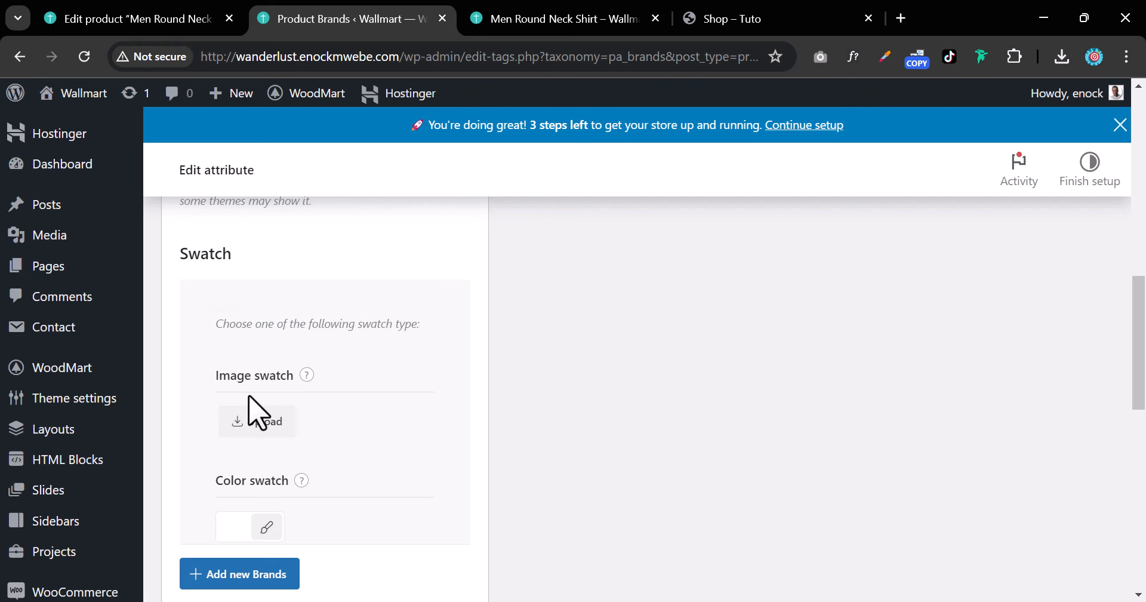
left_click(246, 421)
left_click(157, 167)
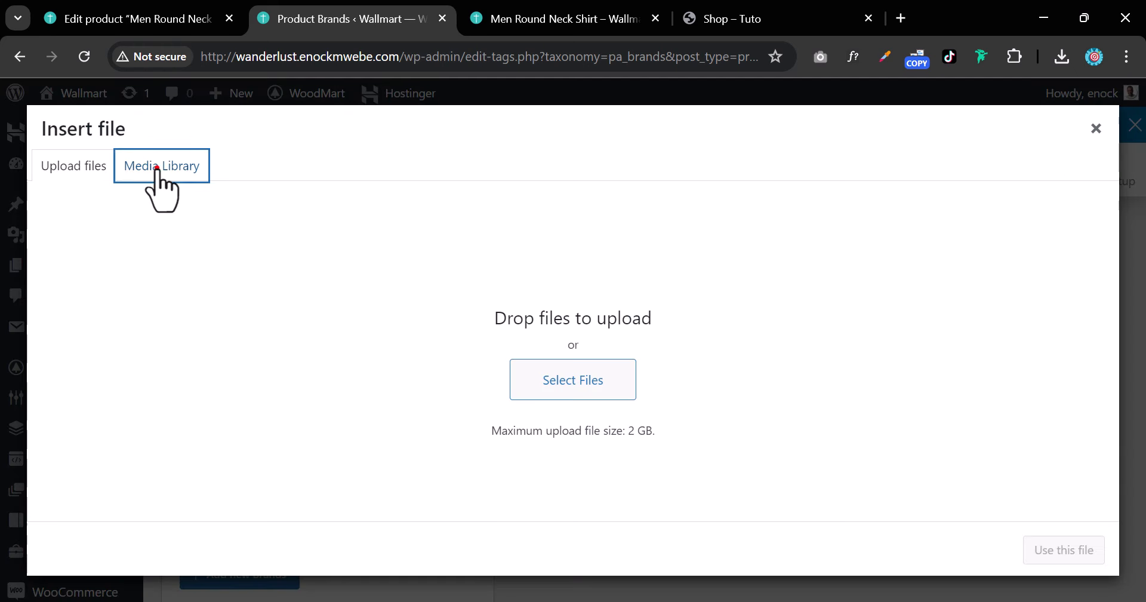
left_click(51, 177)
left_click(545, 375)
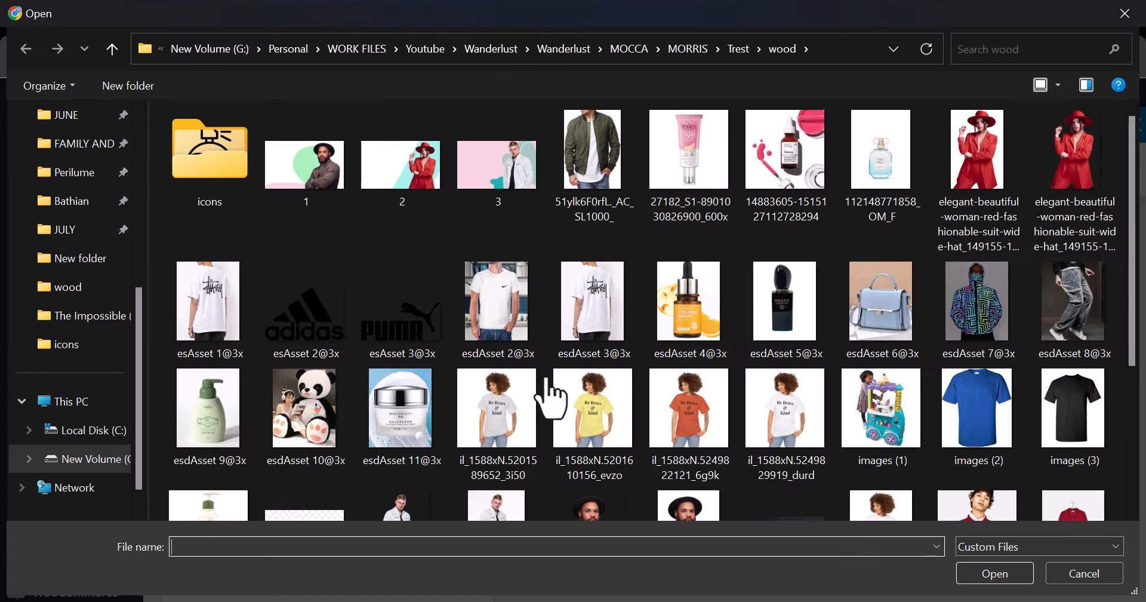
left_click(331, 331)
left_click(389, 327, "ctrl")
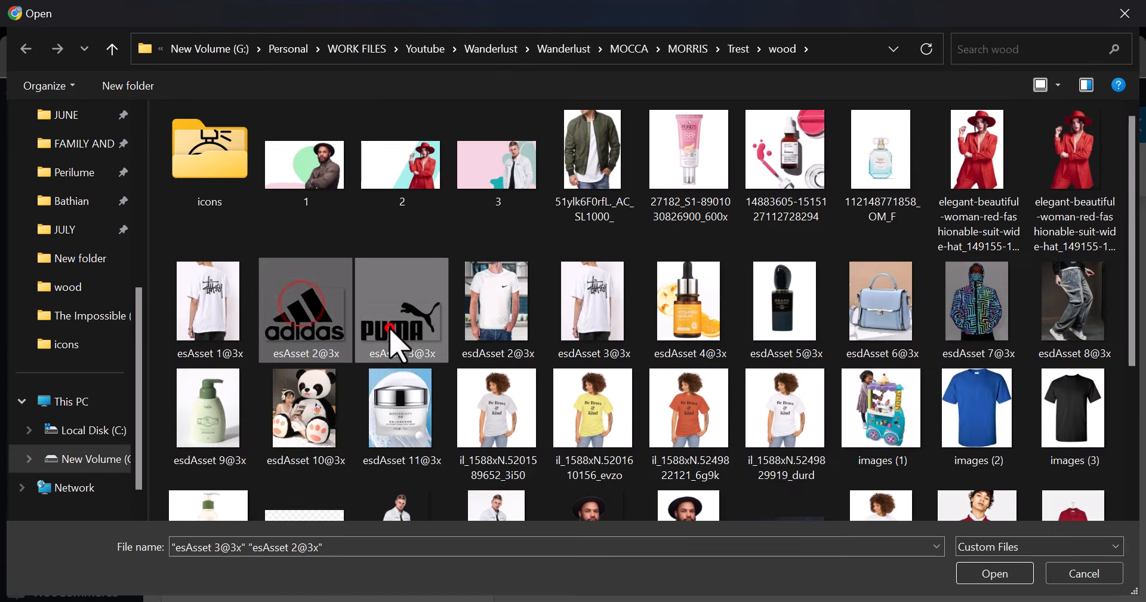
scroll(480, 357, "down", 3)
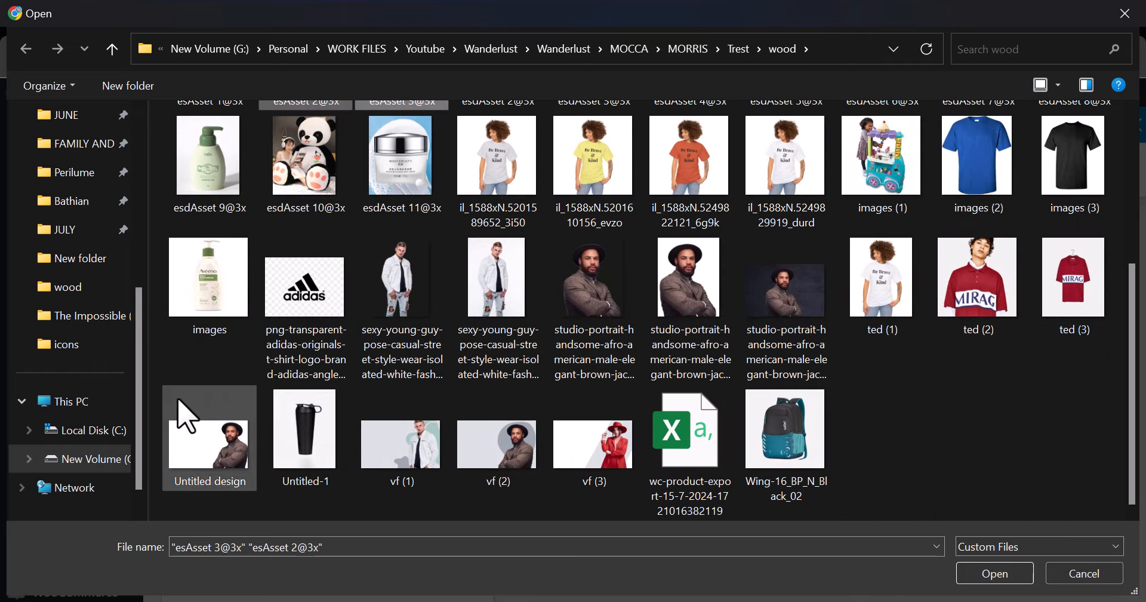
scroll(766, 418, "up", 3)
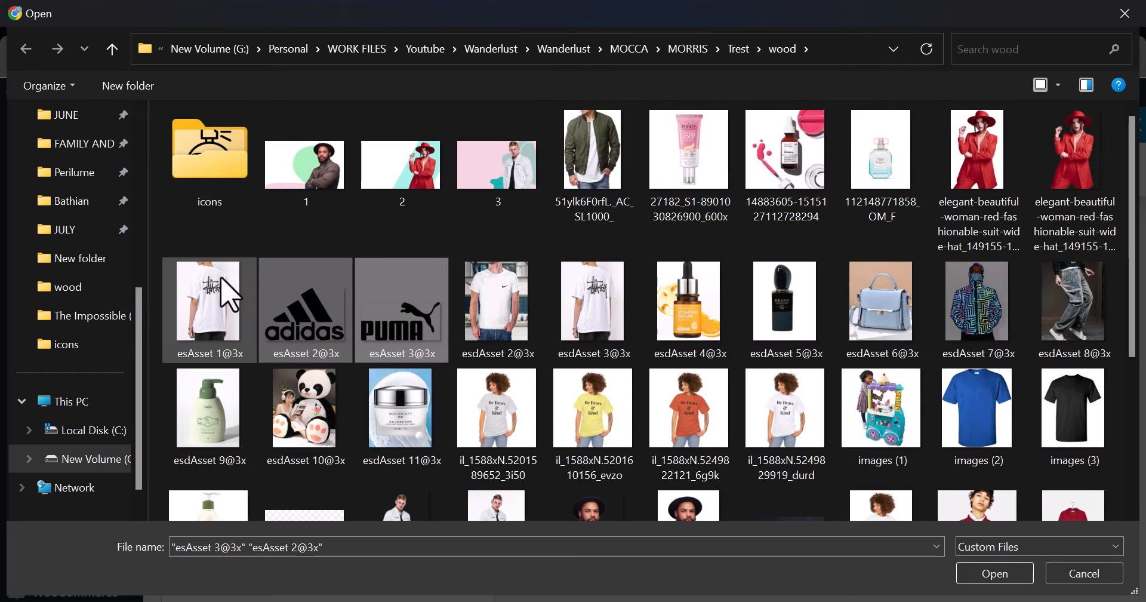
scroll(605, 287, "down", 3)
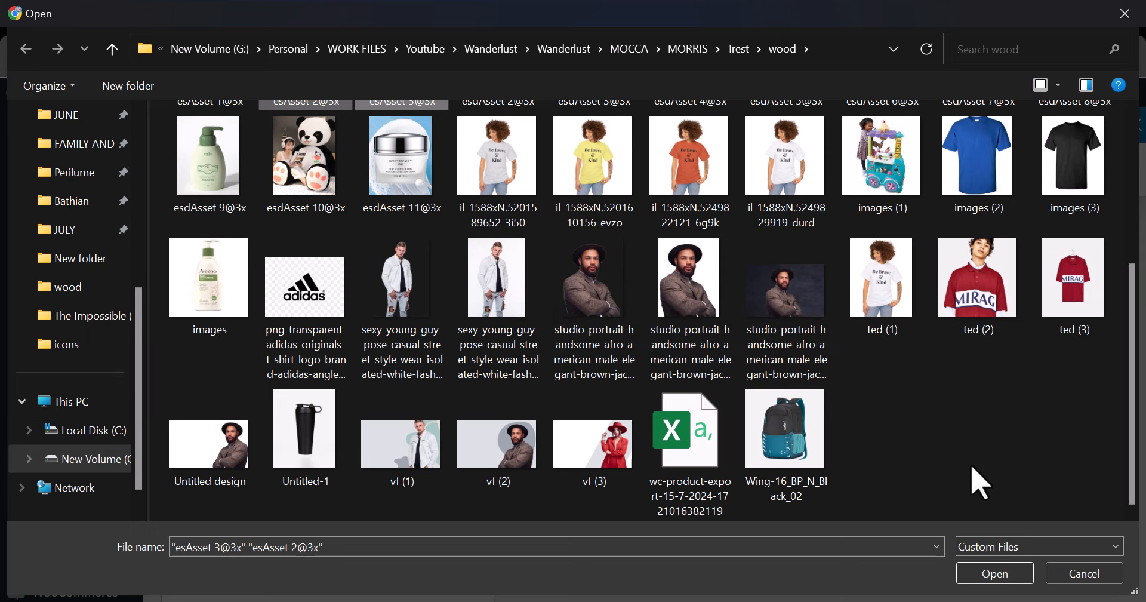
left_click(994, 575)
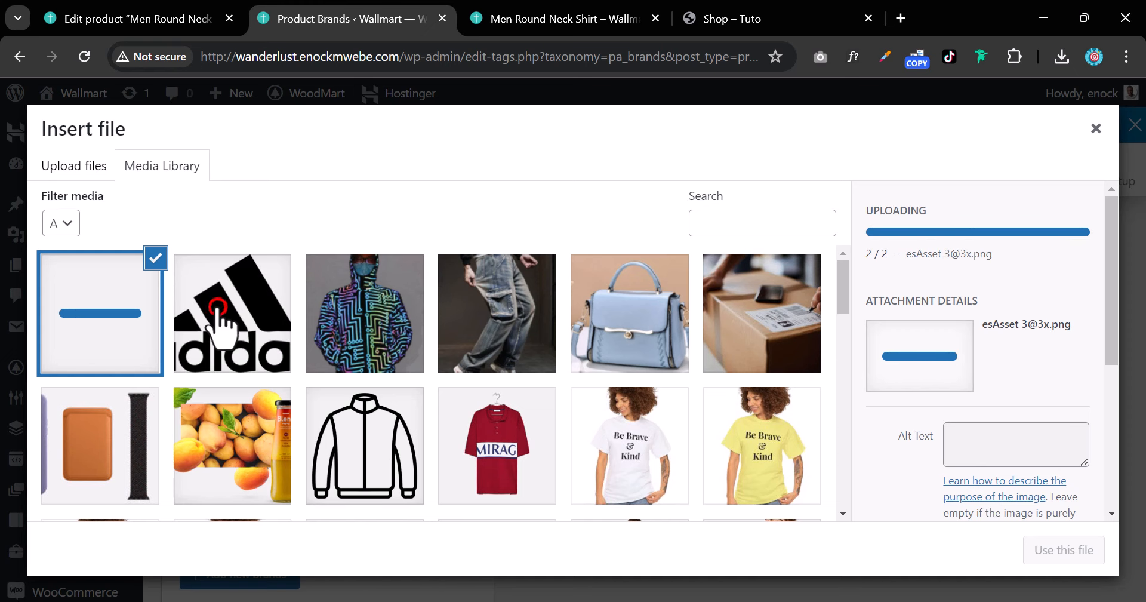
Use the Adidas logo as the image swatch and add the Addidas term to Brands.
left_click(217, 305)
left_click(1037, 547)
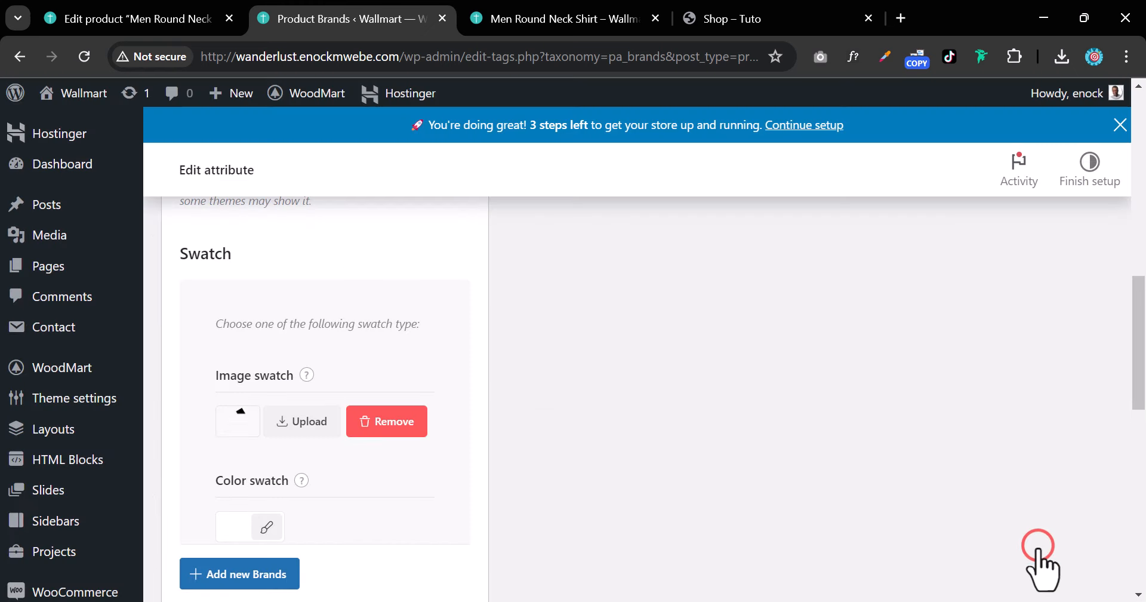
scroll(239, 474, "down", 10)
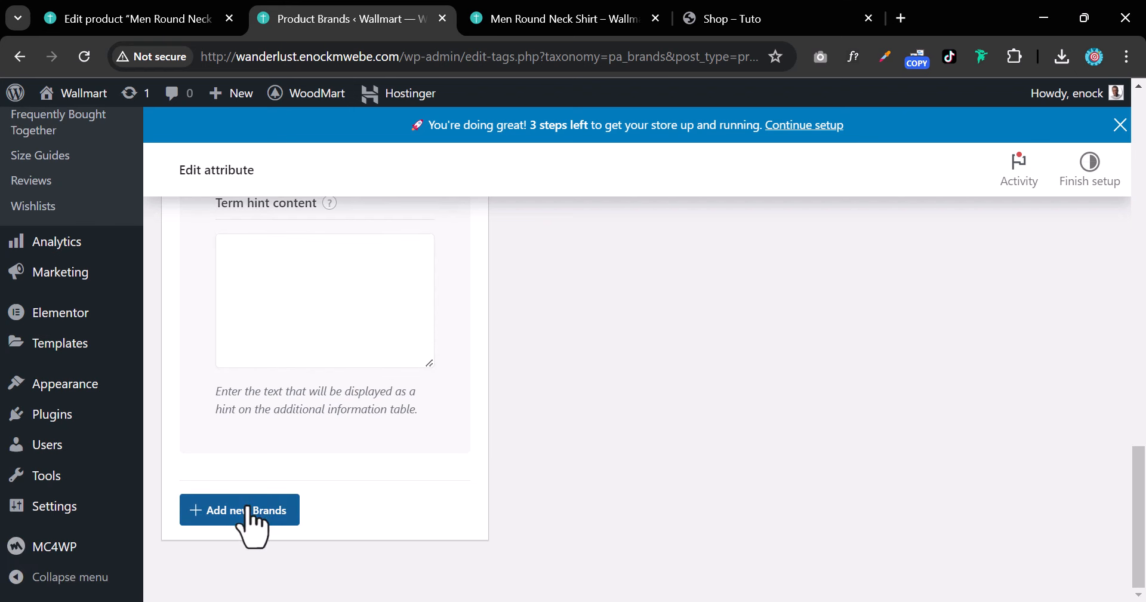
left_click(247, 509)
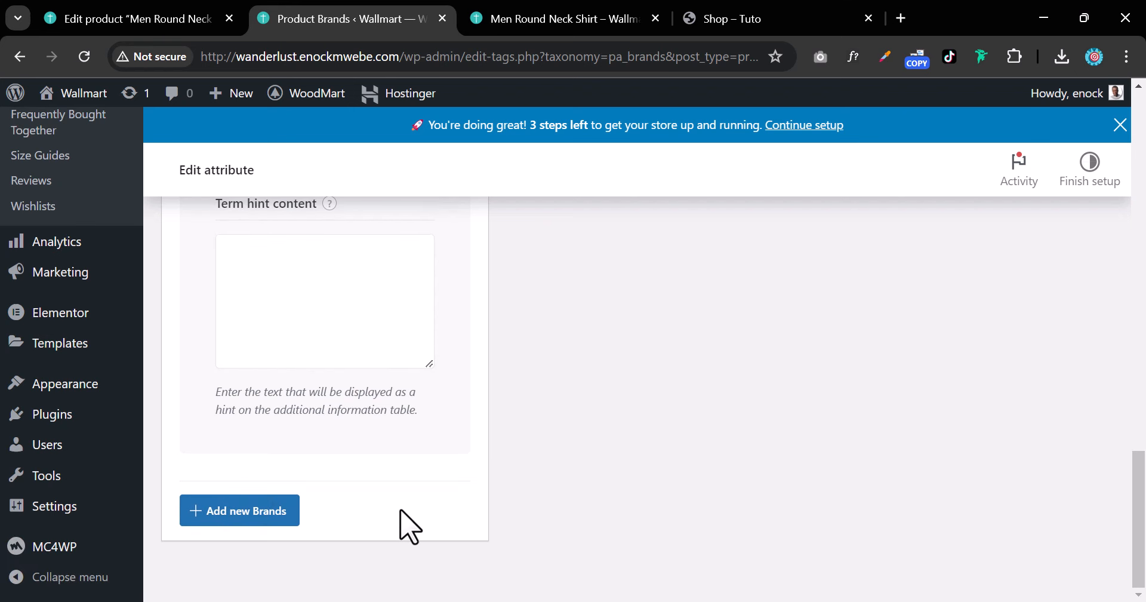
scroll(412, 526, "up", 10)
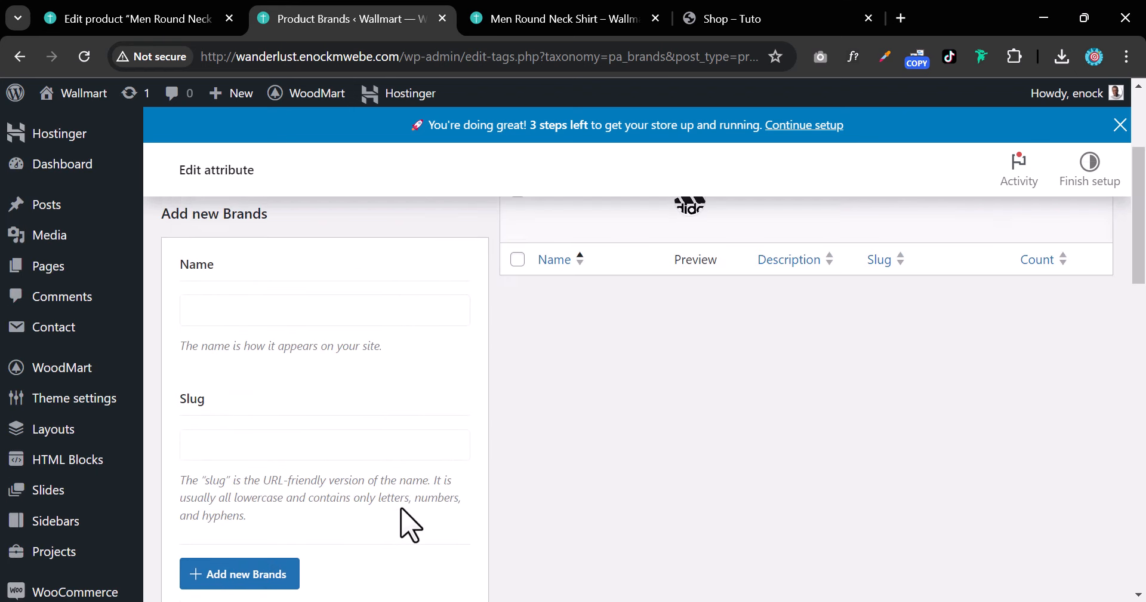
Add a Puma term to the Brands attribute with the Puma logo, esAsset 3@3x, as its image swatch.
left_click(231, 391)
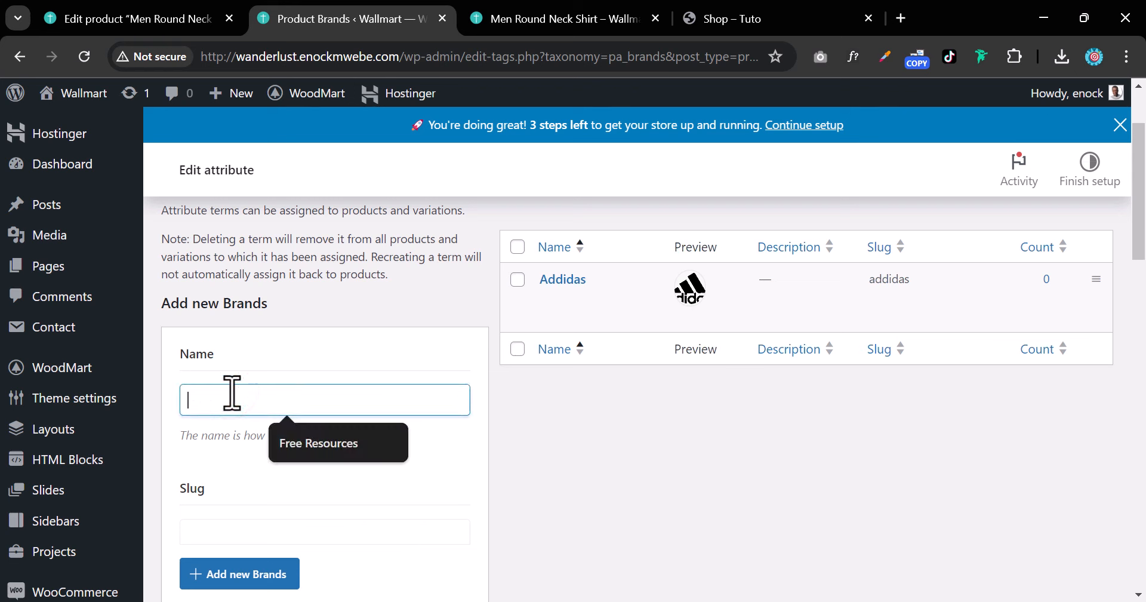
type("Puma")
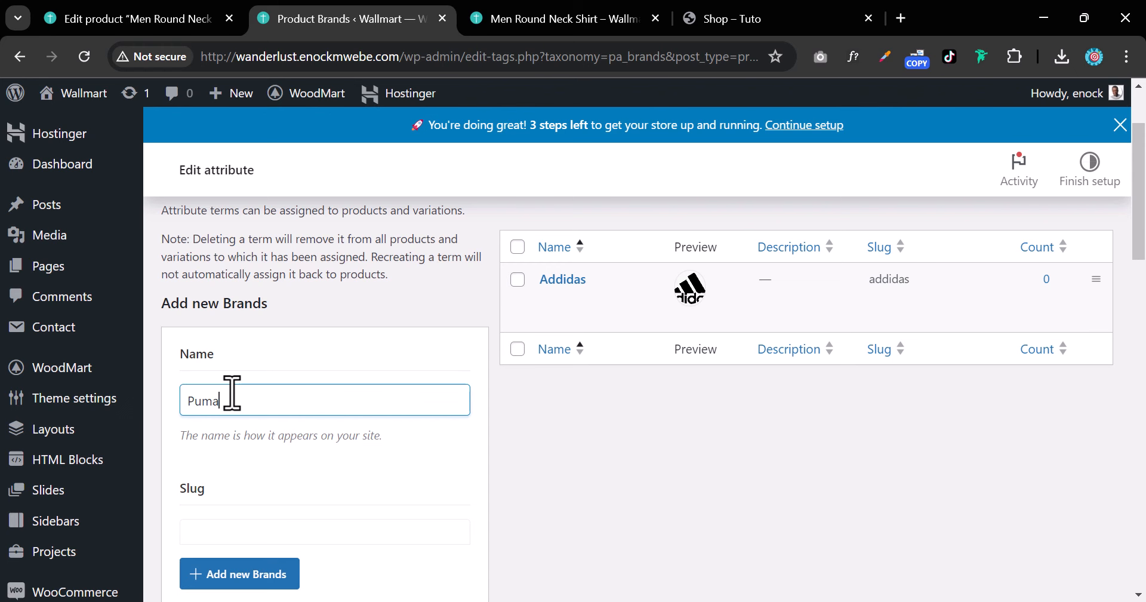
scroll(236, 410, "down", 10)
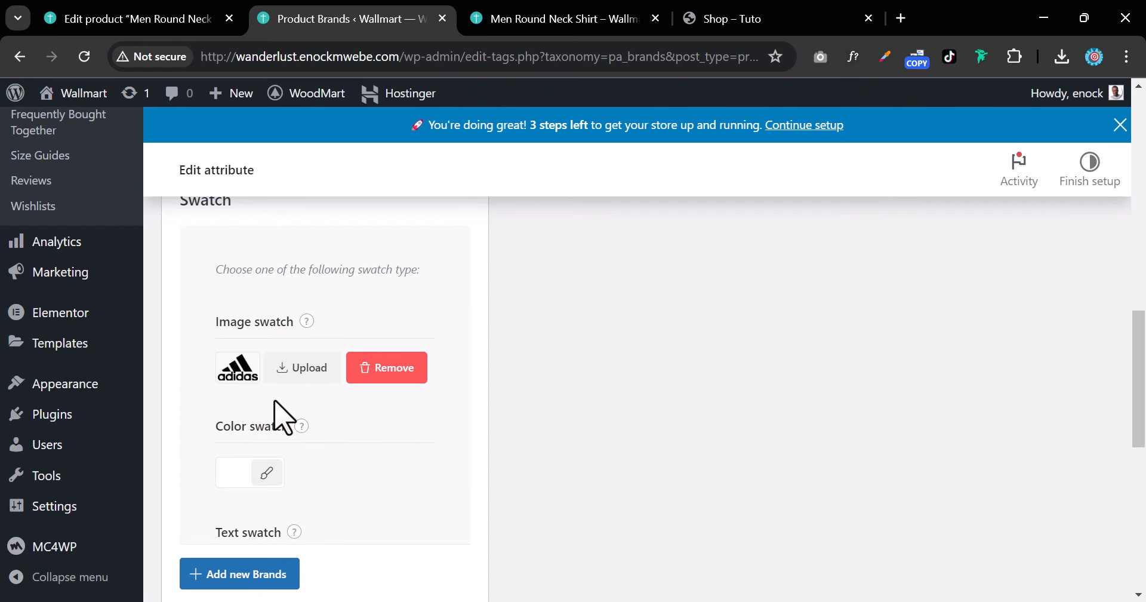
left_click(238, 383)
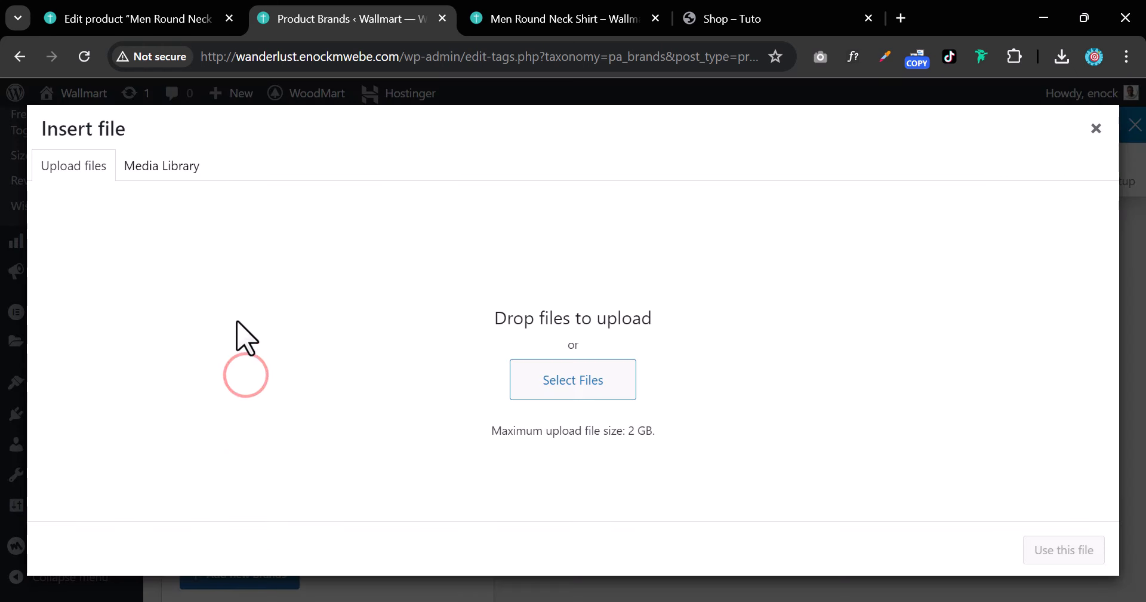
left_click(170, 170)
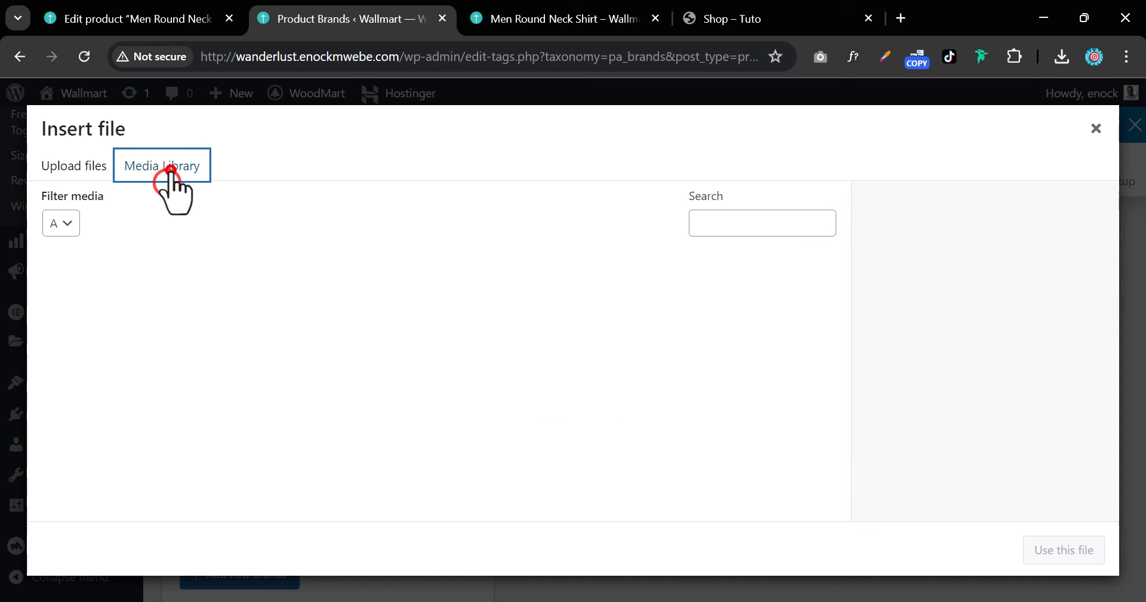
left_click(106, 297)
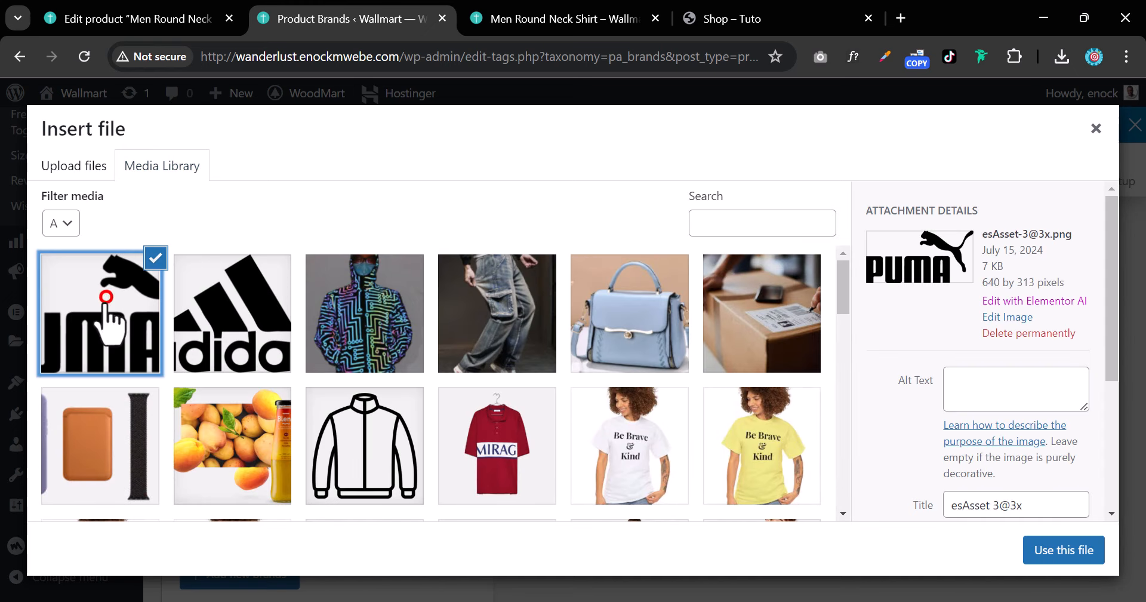
left_click(1051, 547)
scroll(333, 461, "down", 5)
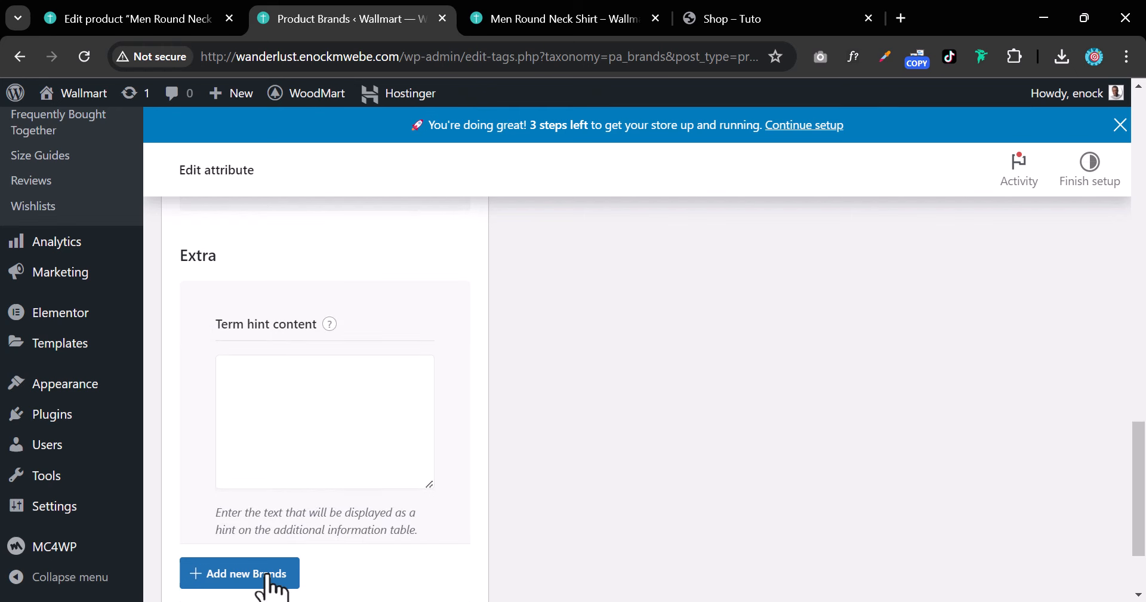
scroll(346, 504, "up", 10)
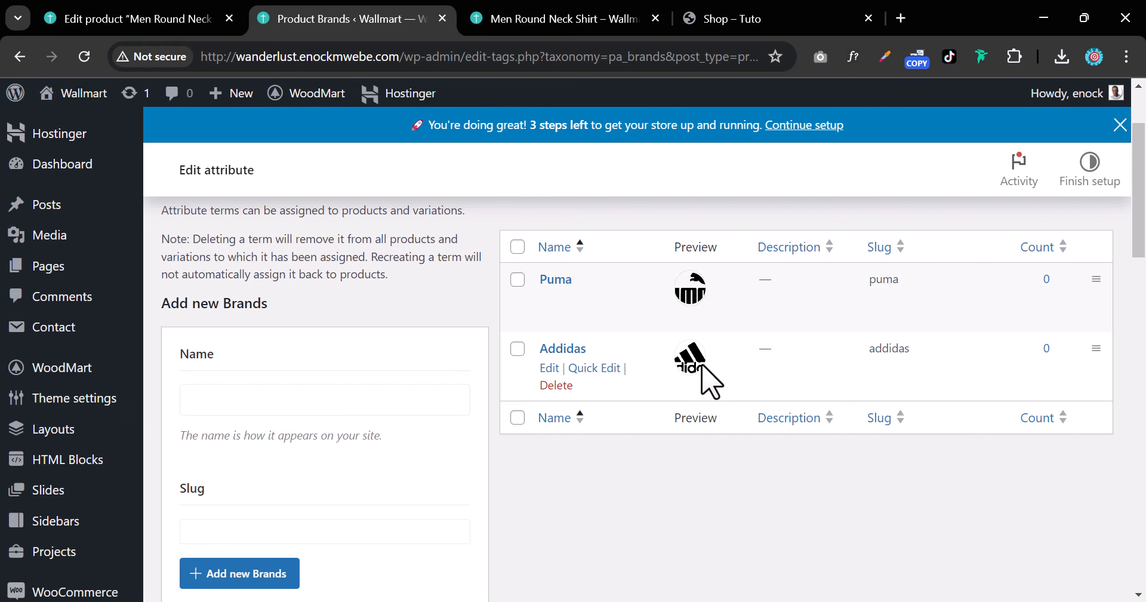
Open the Men Round Neck Shirt product for editing and close the Brands terms page and the duplicate product editor.
left_click(547, 20)
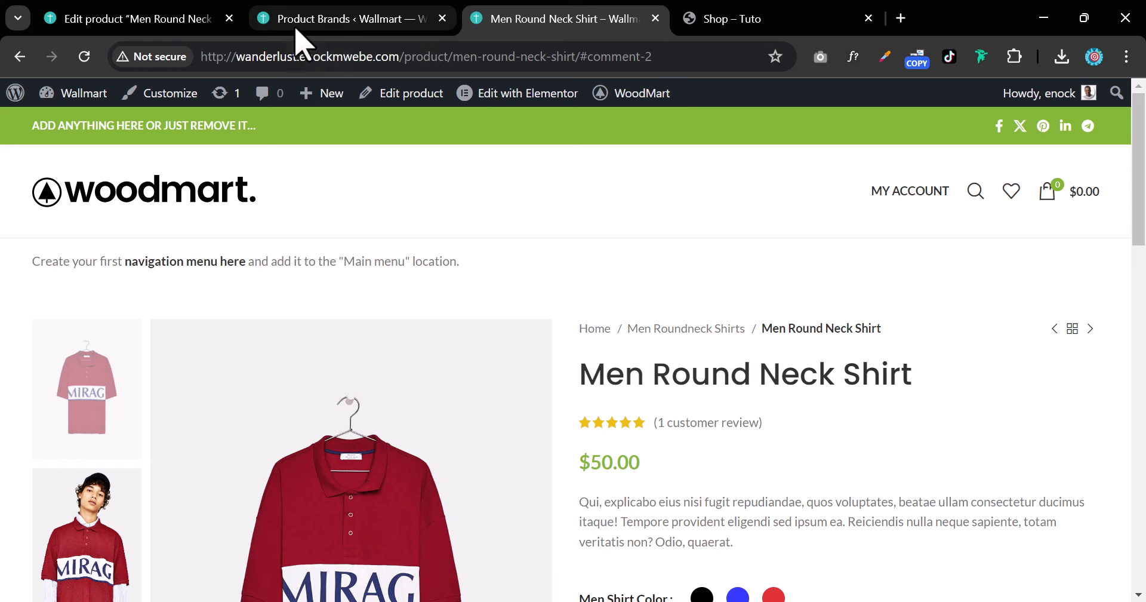
left_click(333, 29)
left_click(533, 24)
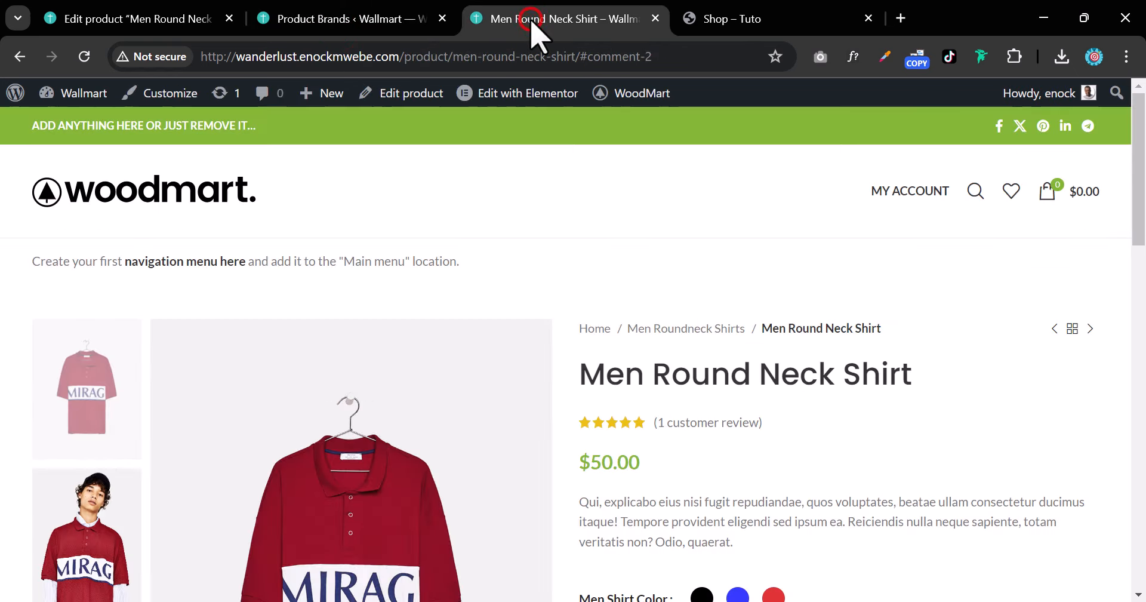
left_click(428, 95)
left_click(417, 25)
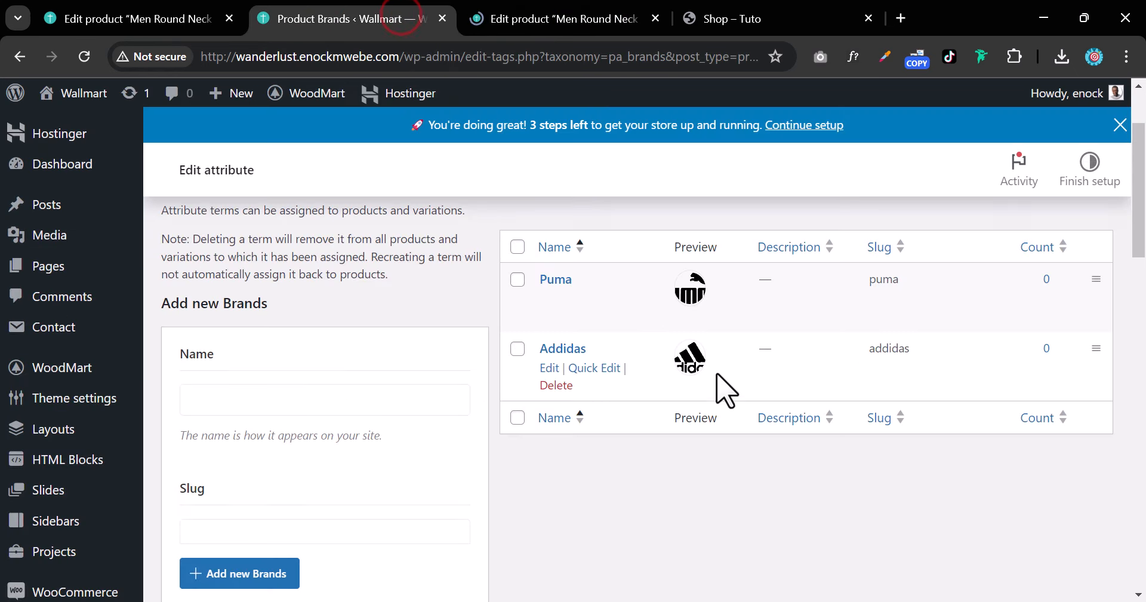
left_click(442, 19)
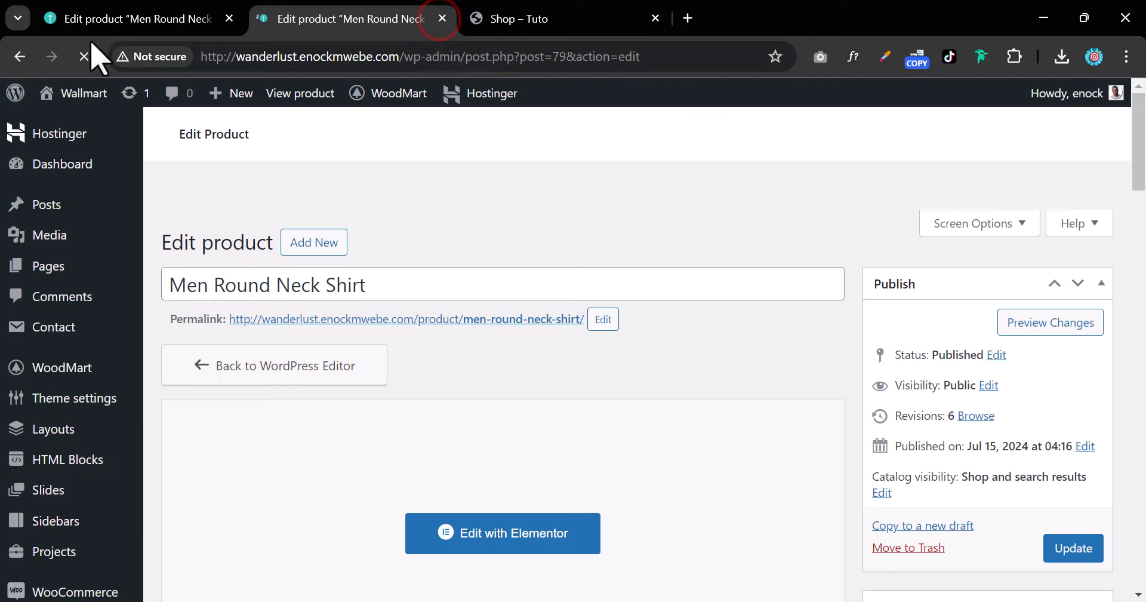
left_click(230, 19)
Add the existing Brands attribute to the product's attributes.
mouse_move(240, 94)
scroll(538, 359, "down", 8)
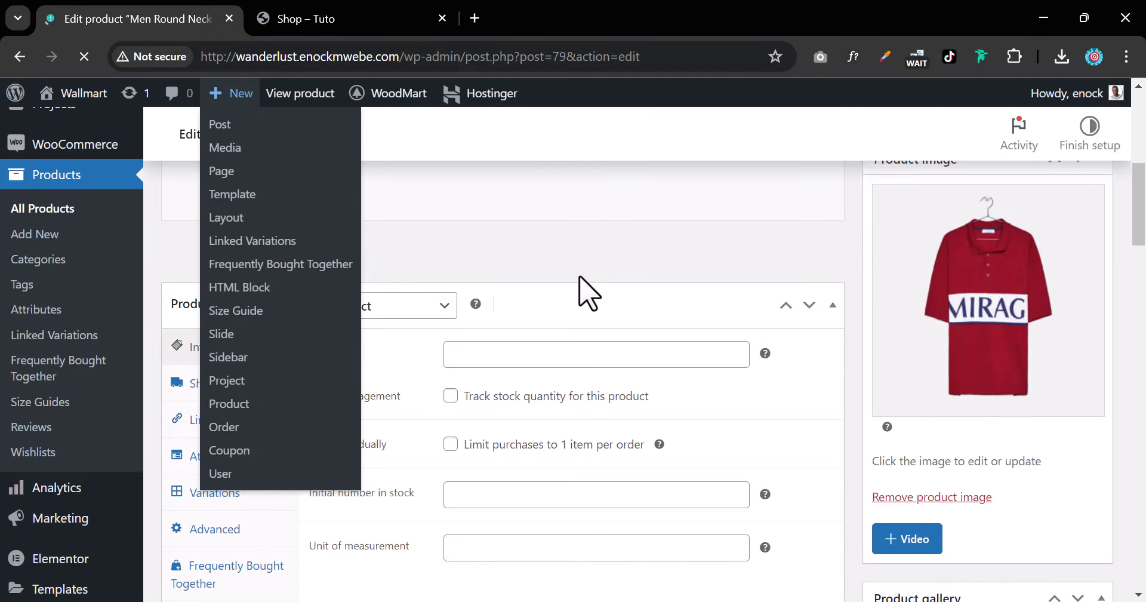
left_click(581, 255)
scroll(275, 421, "down", 3)
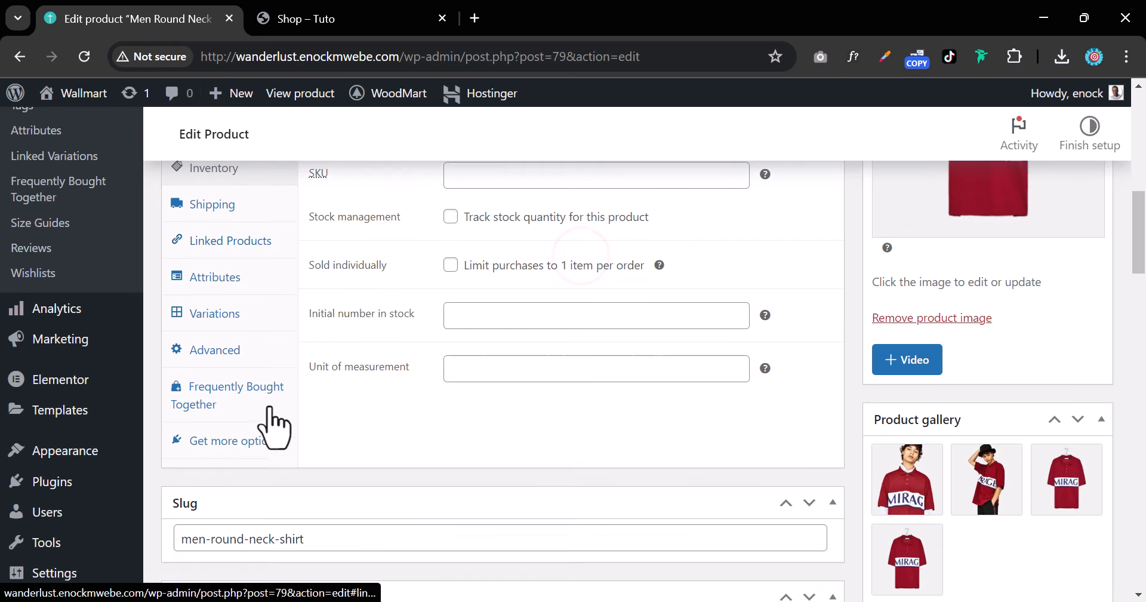
left_click(203, 275)
scroll(475, 392, "up", 1)
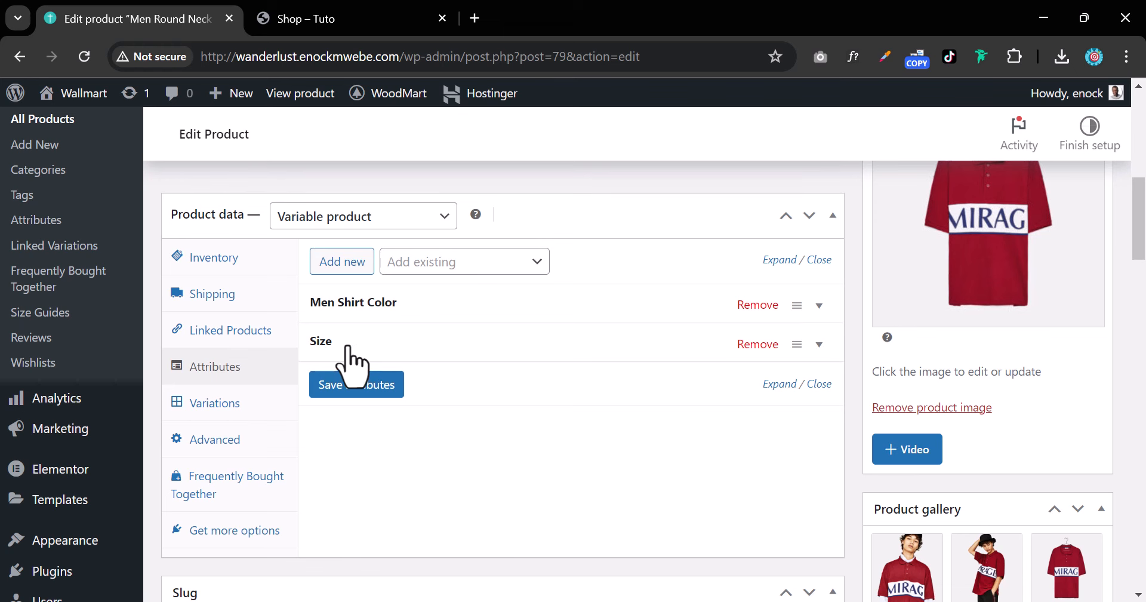
left_click(526, 272)
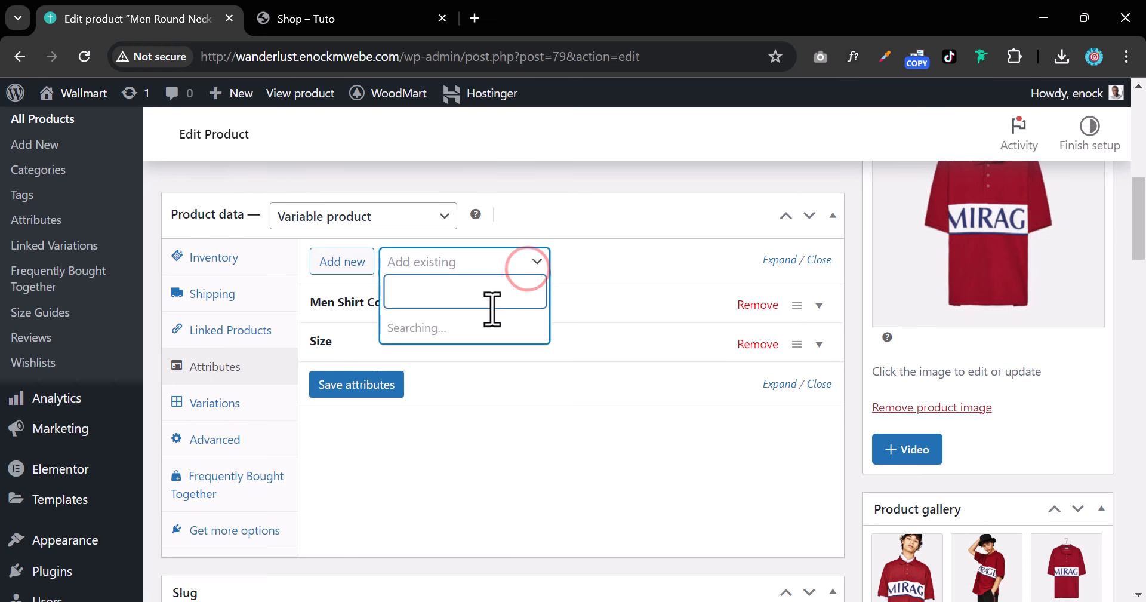
left_click(477, 327)
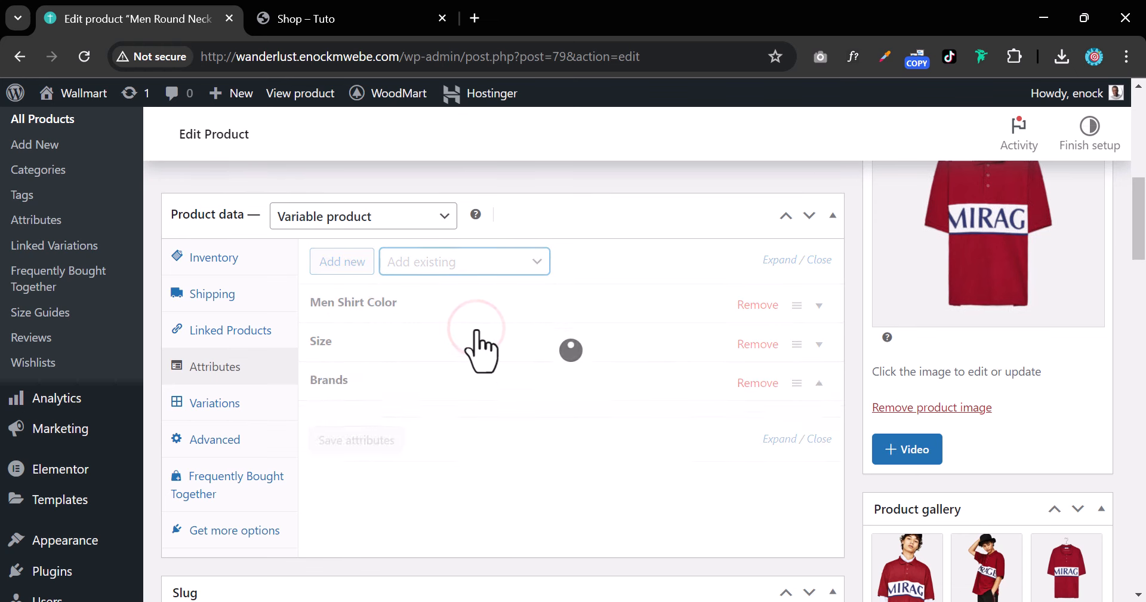
Assign Addidas as the product's Brands value, save the attributes, and expand the Brands entry to check it.
left_click(549, 449)
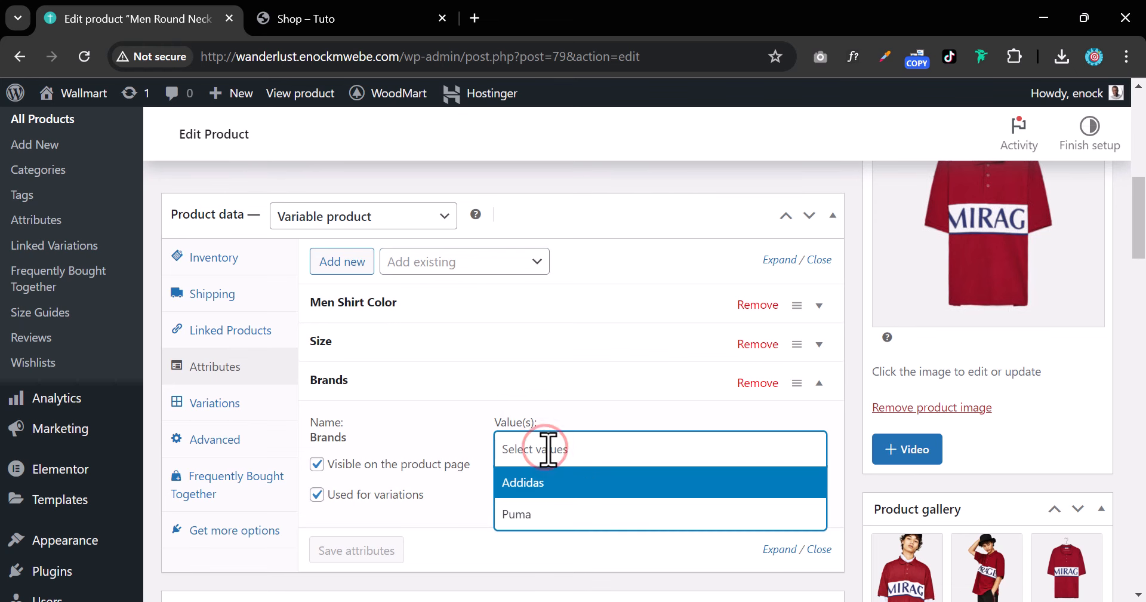
left_click(542, 483)
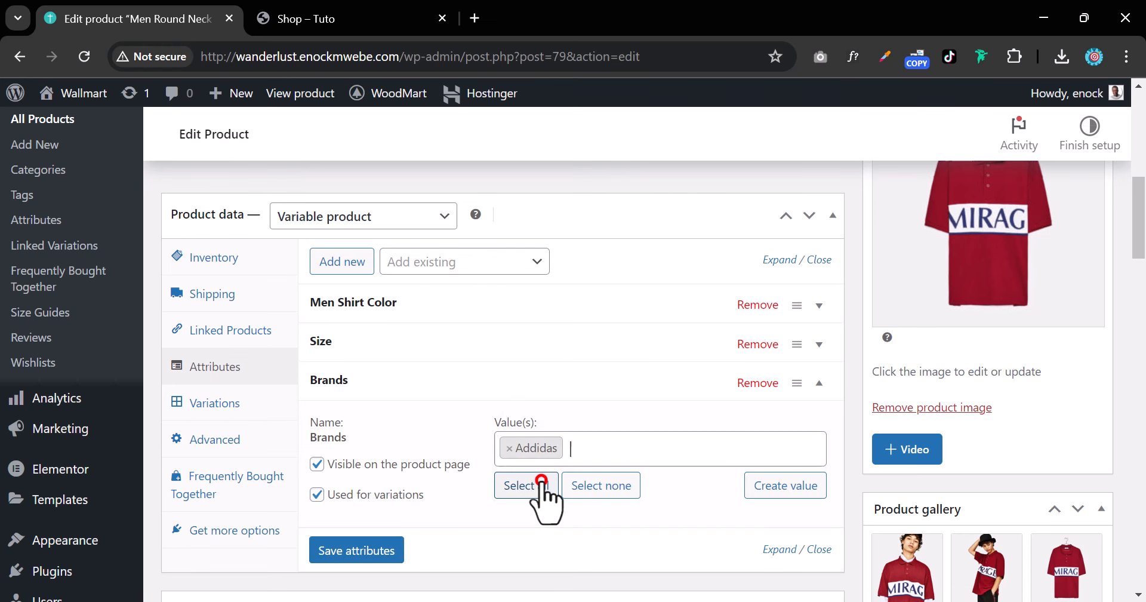
left_click(360, 551)
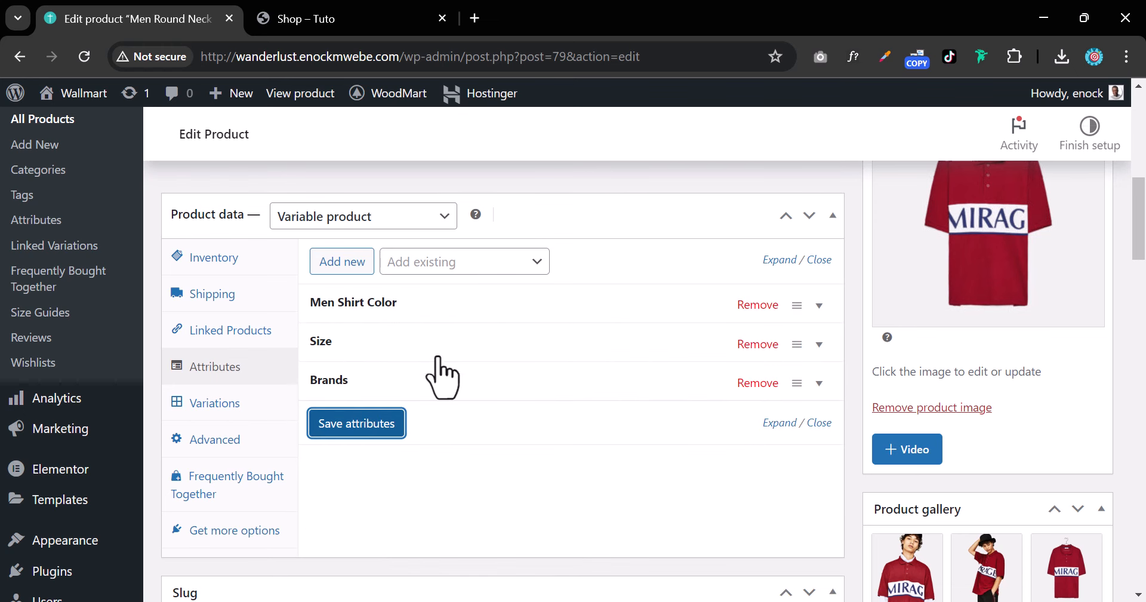
left_click(819, 383)
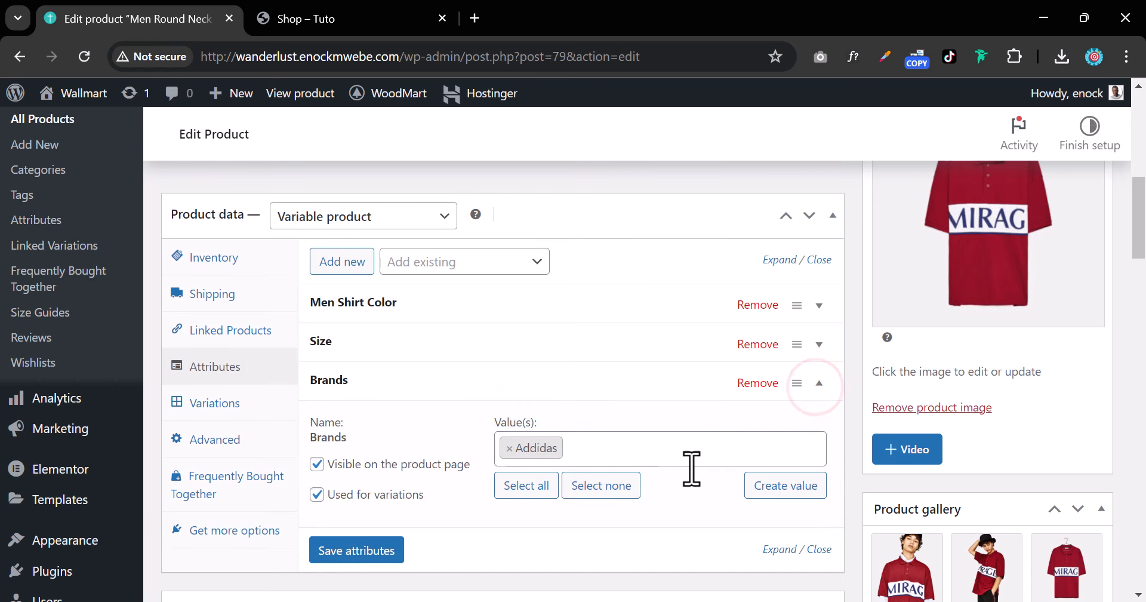
Open the live Men Round Neck Shirt page in a separate tab and check how the Brands swatch is displayed.
scroll(418, 418, "up", 15)
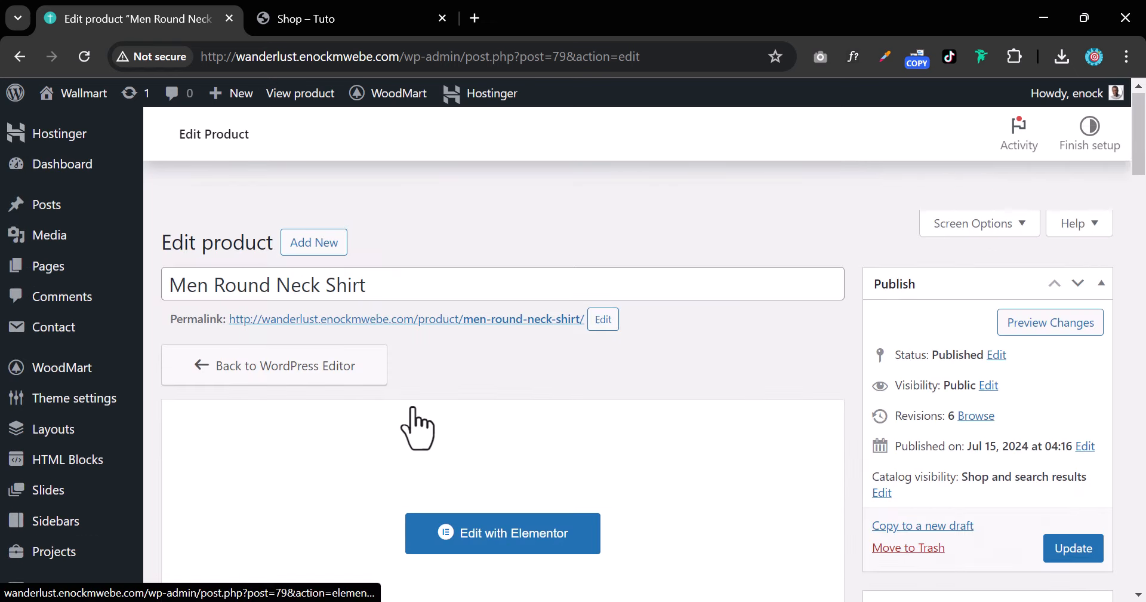
right_click(383, 318)
left_click(439, 333)
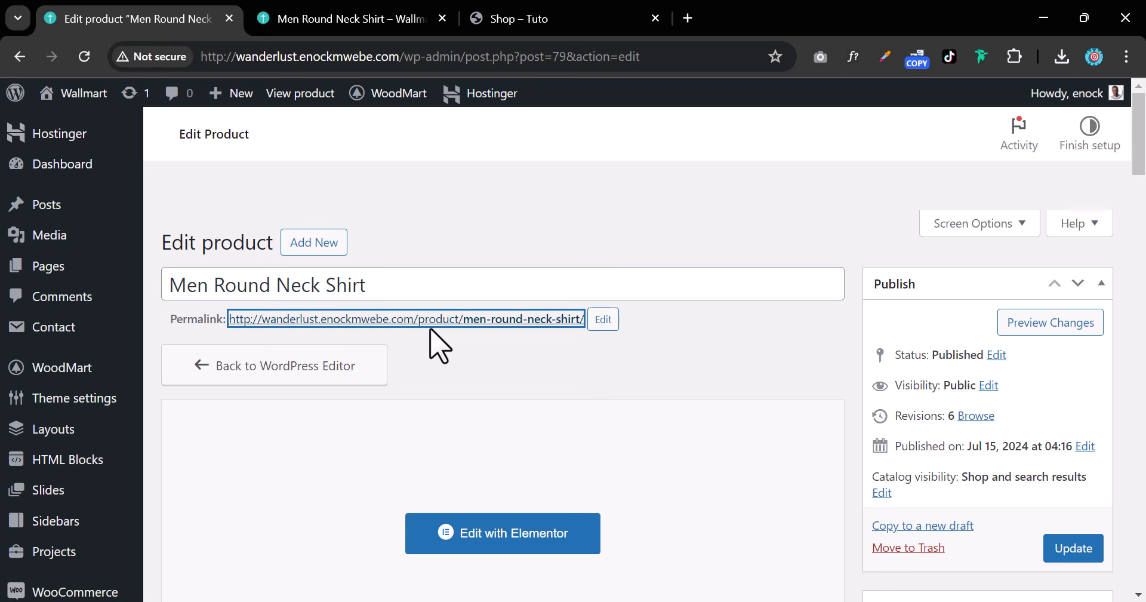
left_click(318, 18)
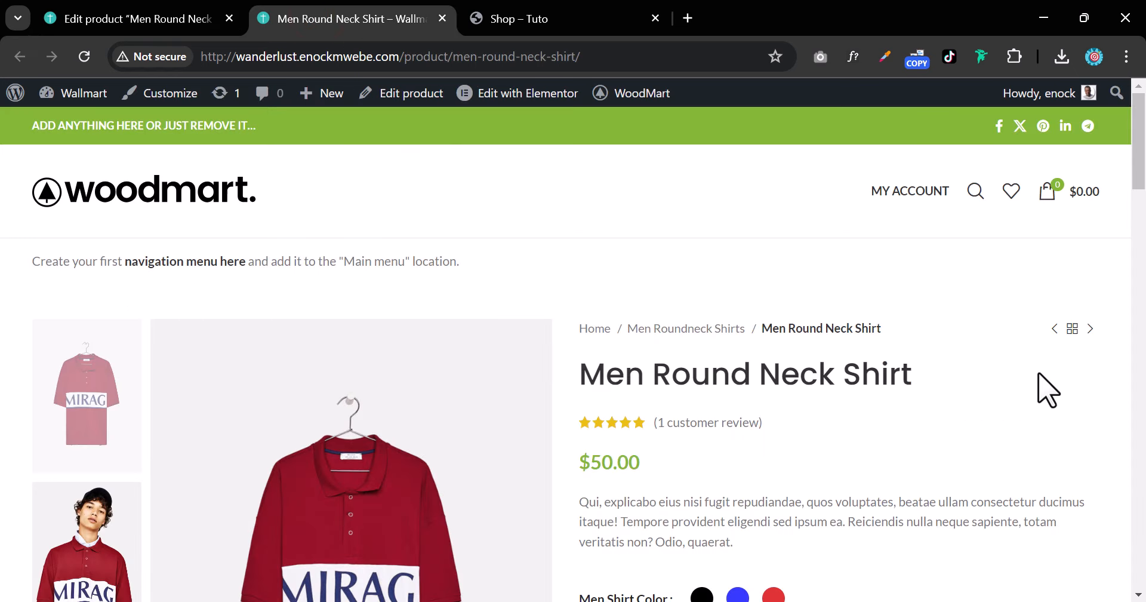
scroll(1082, 375, "down", 12)
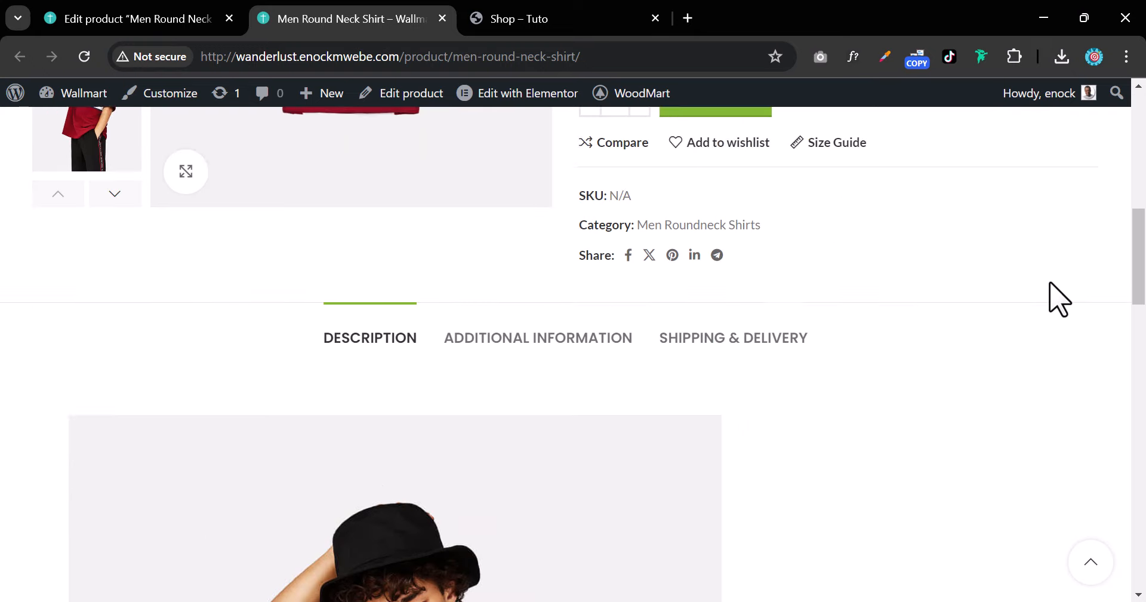
scroll(1057, 300, "up", 10)
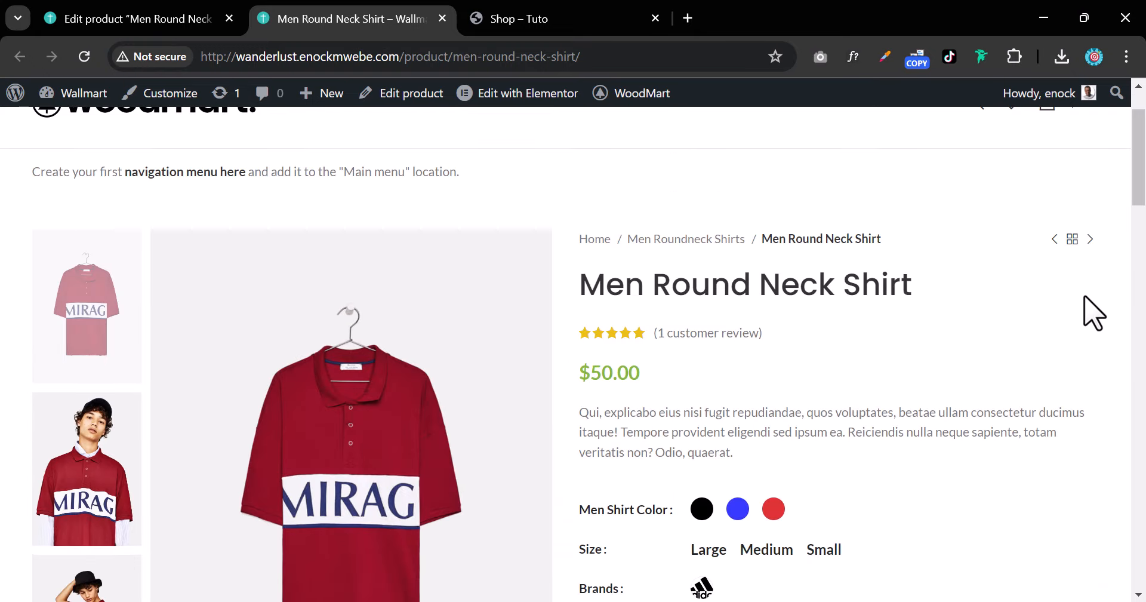
Look through the theme's Single product settings for an option that controls the brand display on product pages.
left_click(157, 19)
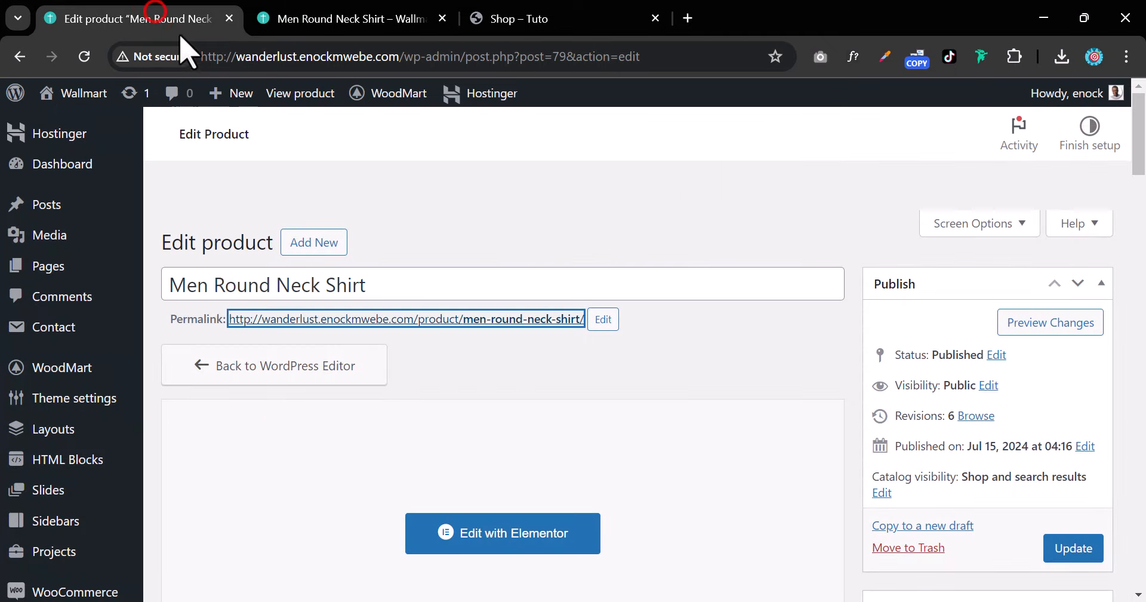
mouse_move(98, 403)
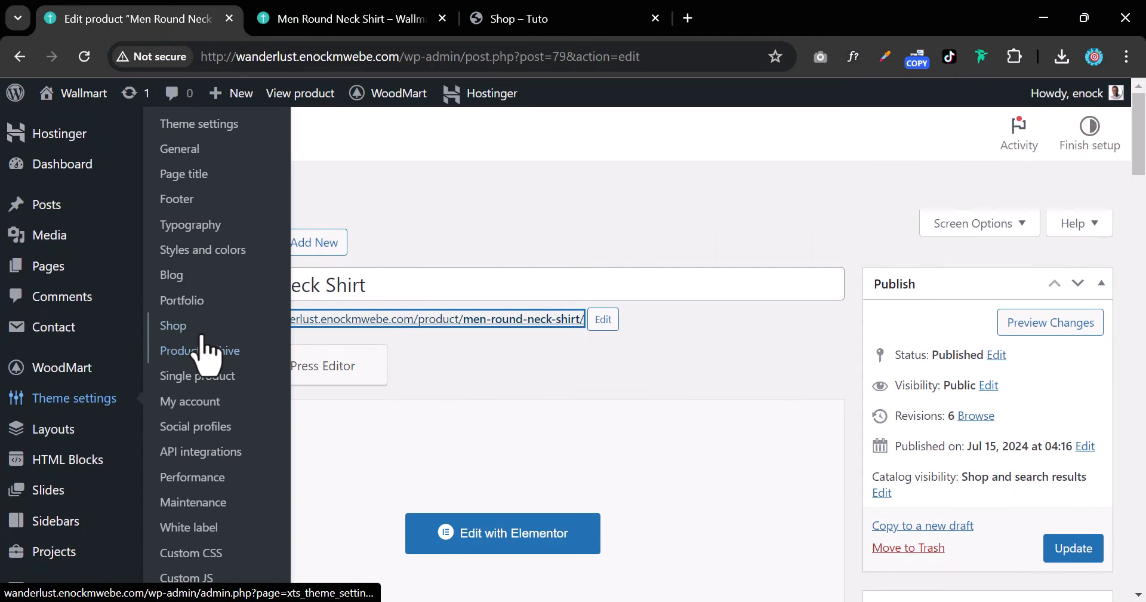
left_click(212, 370)
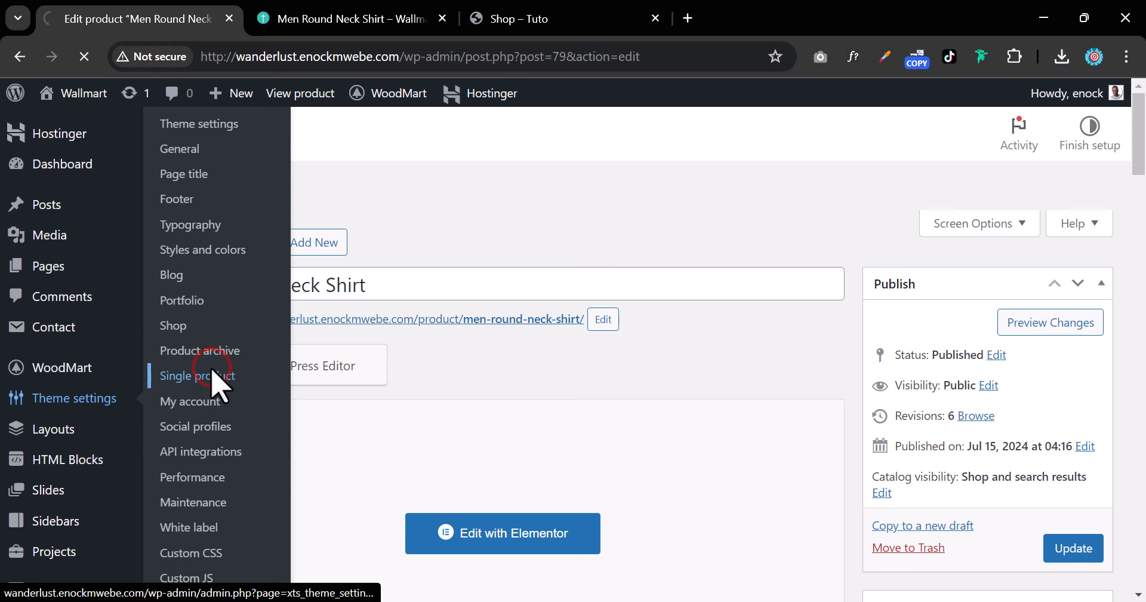
scroll(307, 429, "down", 3)
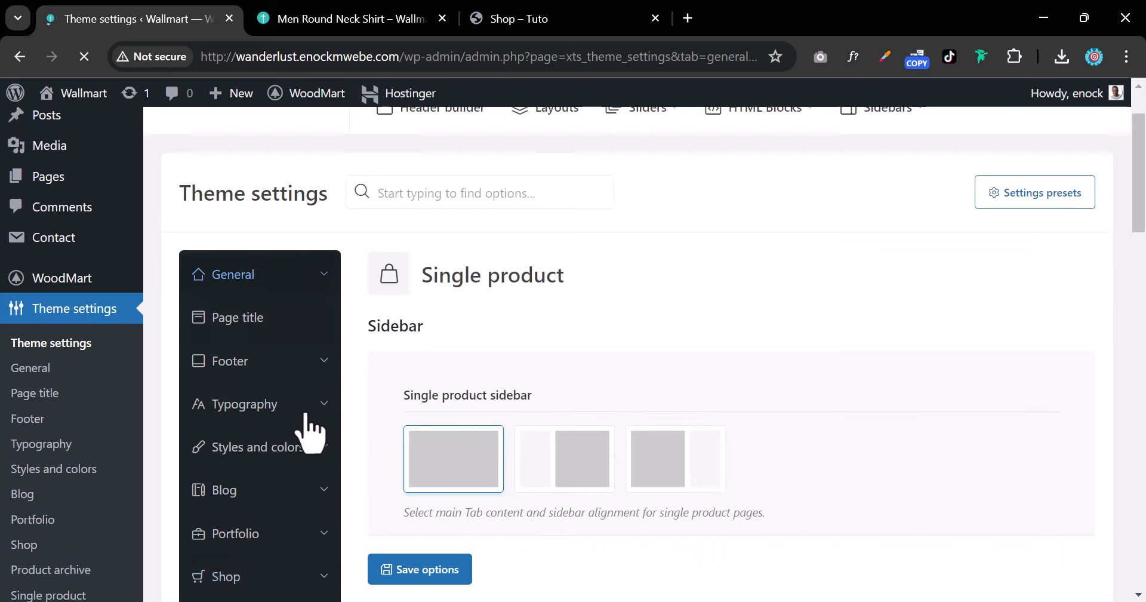
scroll(307, 429, "down", 4)
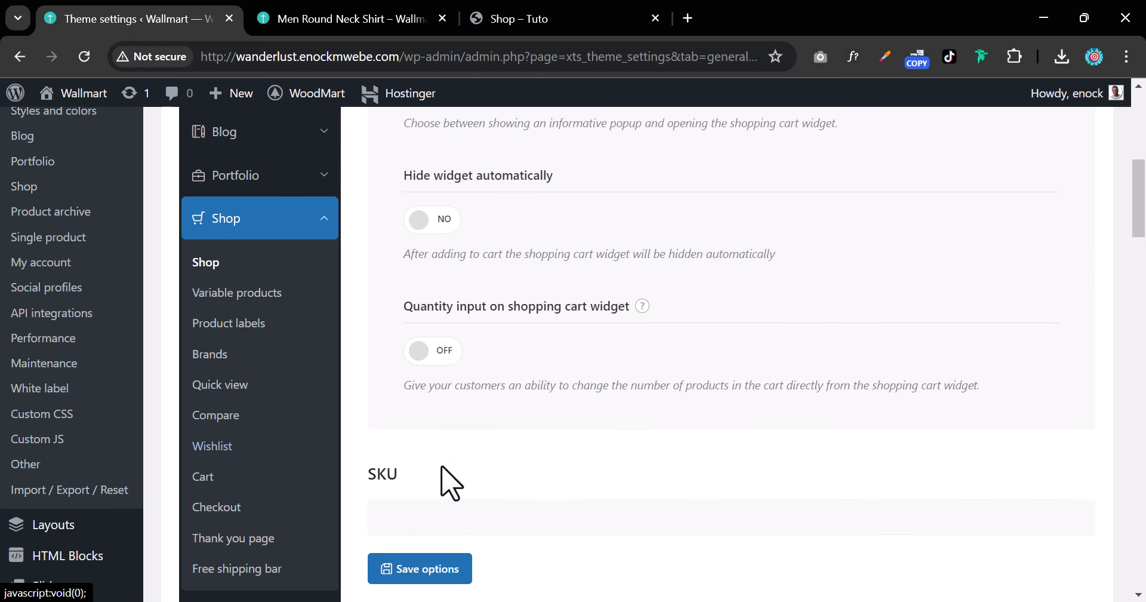
scroll(442, 466, "down", 5)
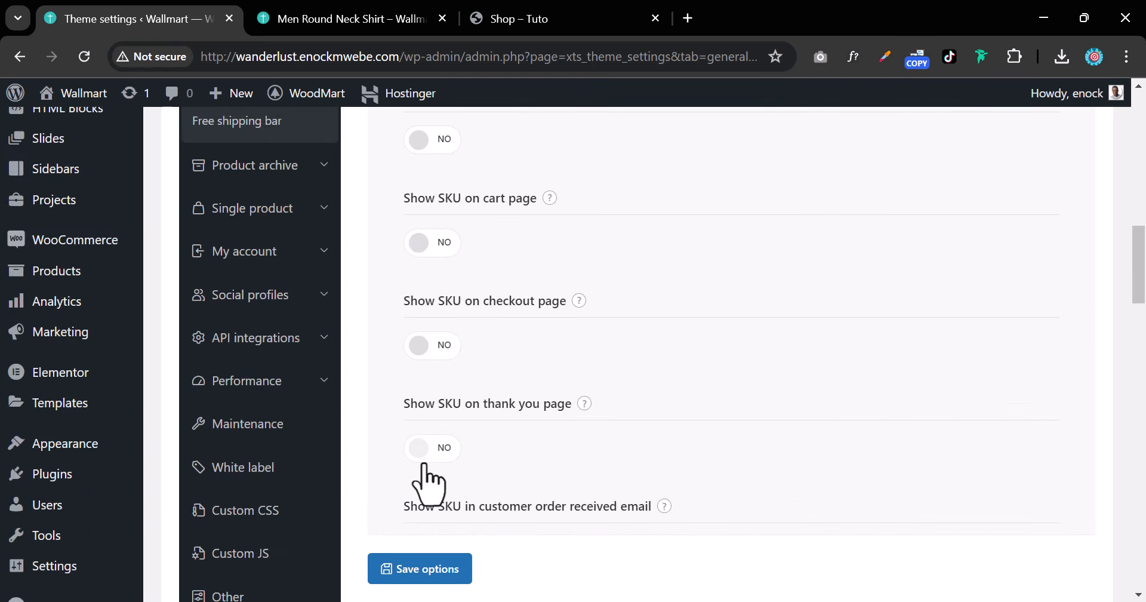
scroll(429, 483, "up", 3)
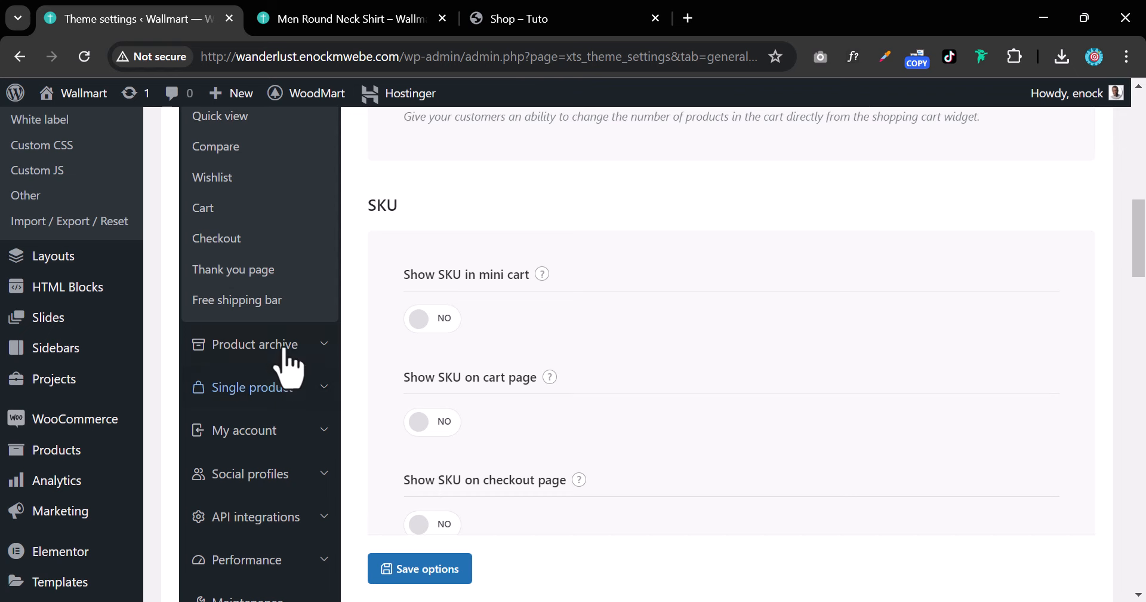
left_click(326, 388)
scroll(352, 454, "up", 3)
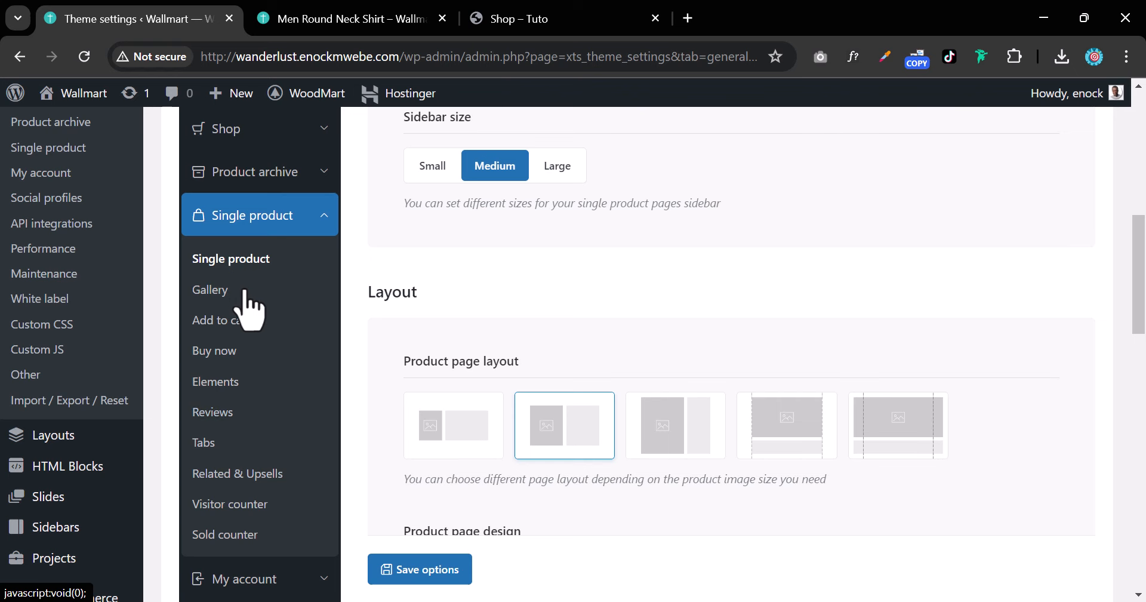
scroll(308, 278, "up", 3)
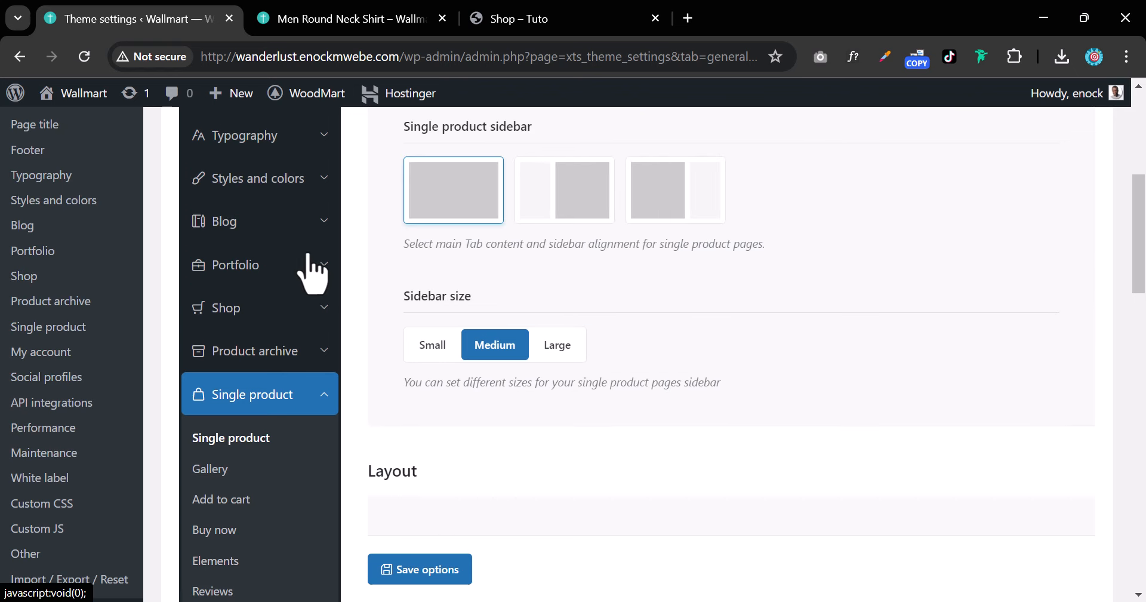
In the theme's Shop brand settings, set the Brand attribute to Brands and save the options.
left_click(285, 313)
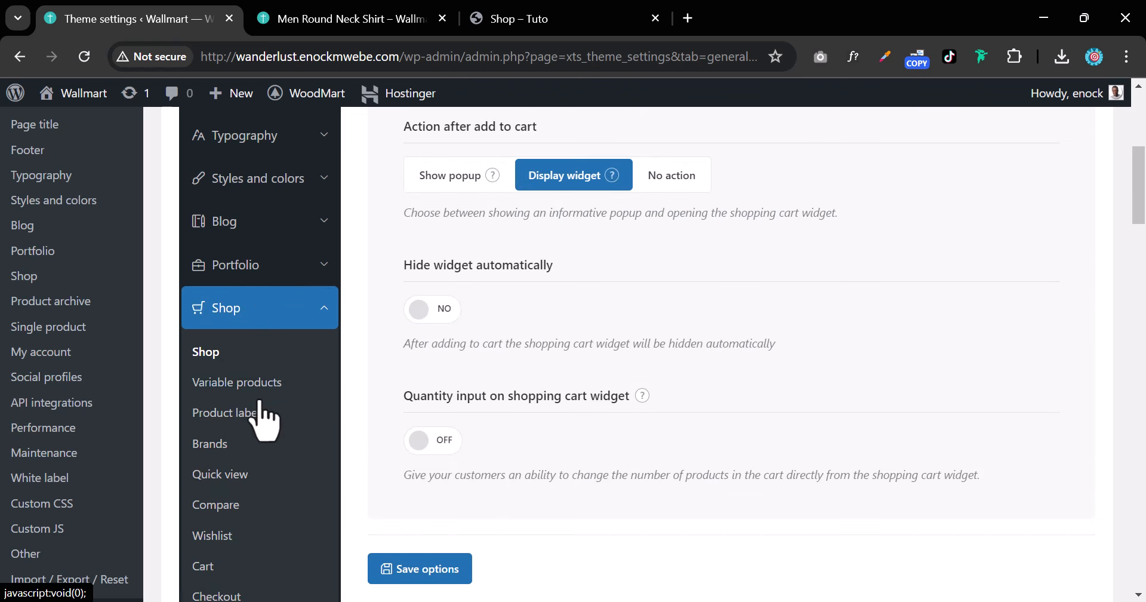
left_click(229, 446)
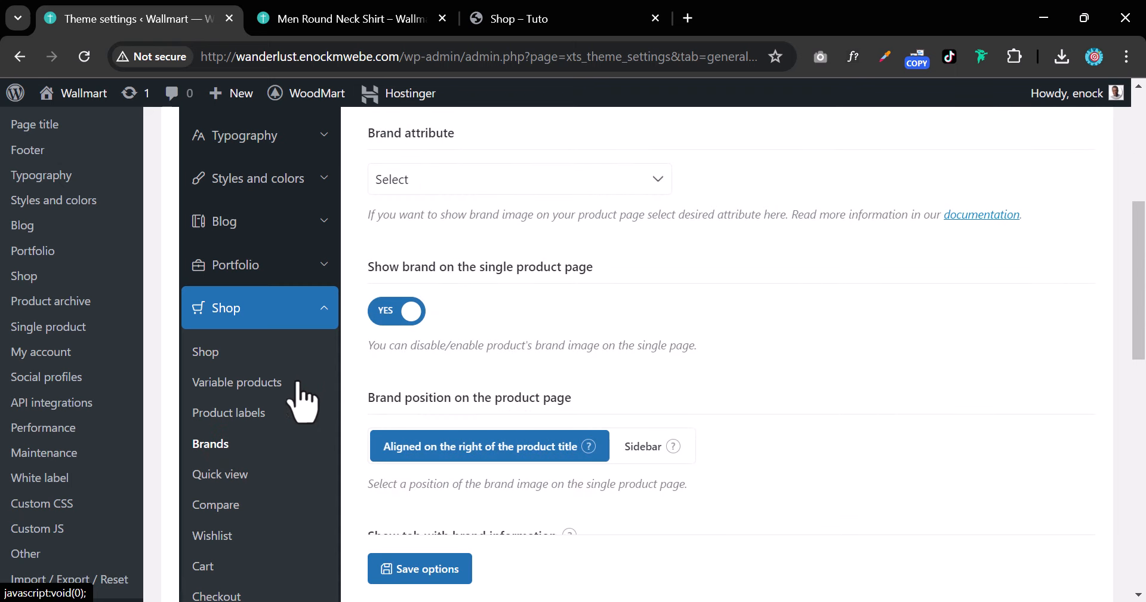
left_click(480, 178)
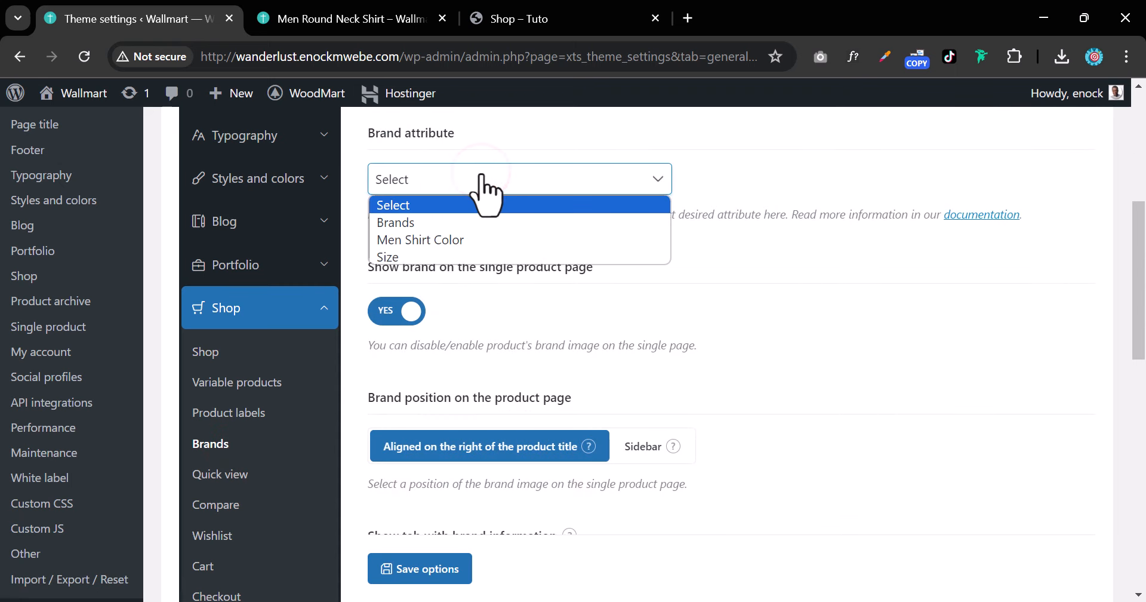
left_click(474, 223)
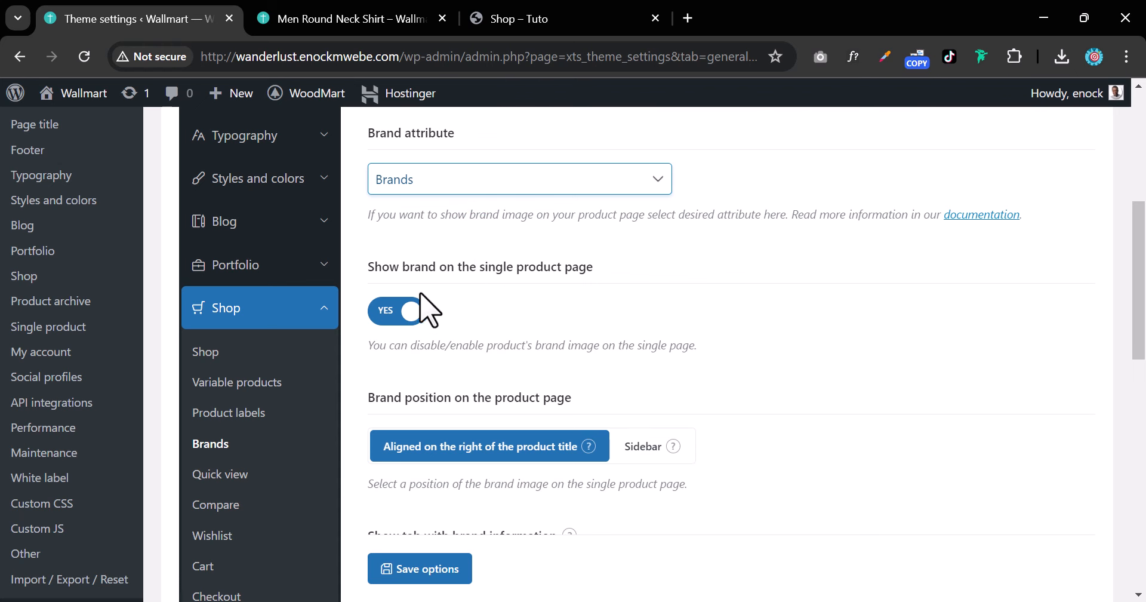
scroll(424, 314, "down", 1)
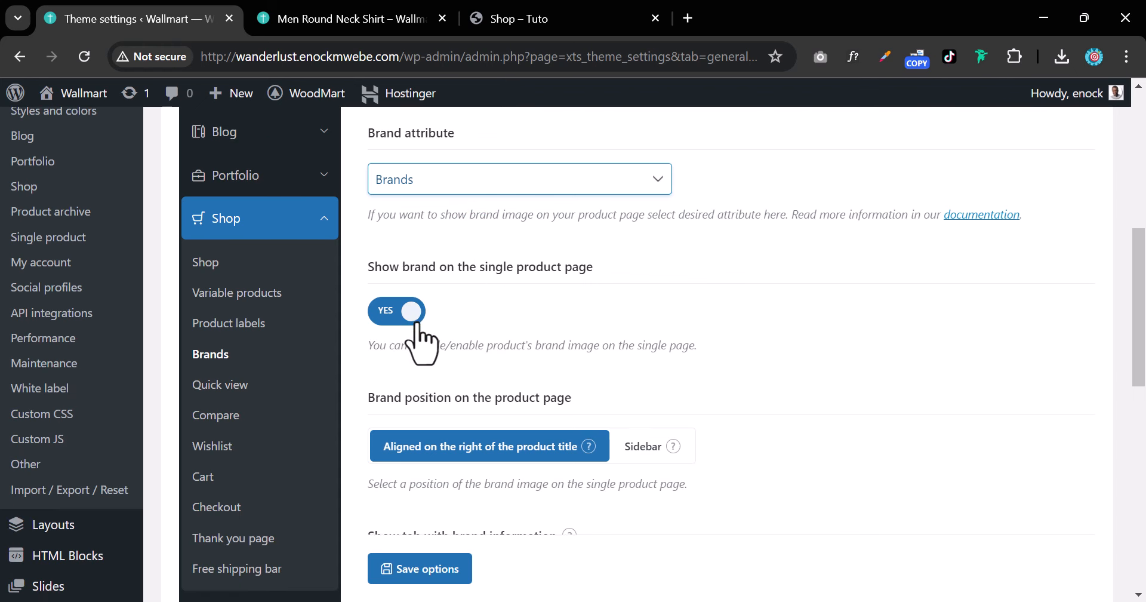
scroll(416, 327, "down", 4)
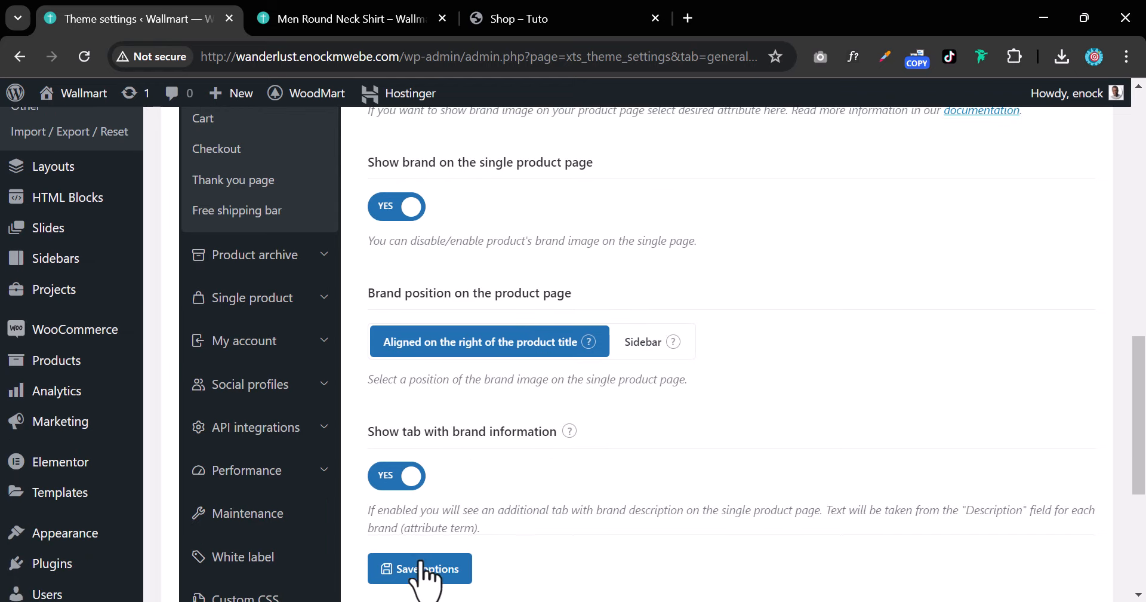
left_click(421, 570)
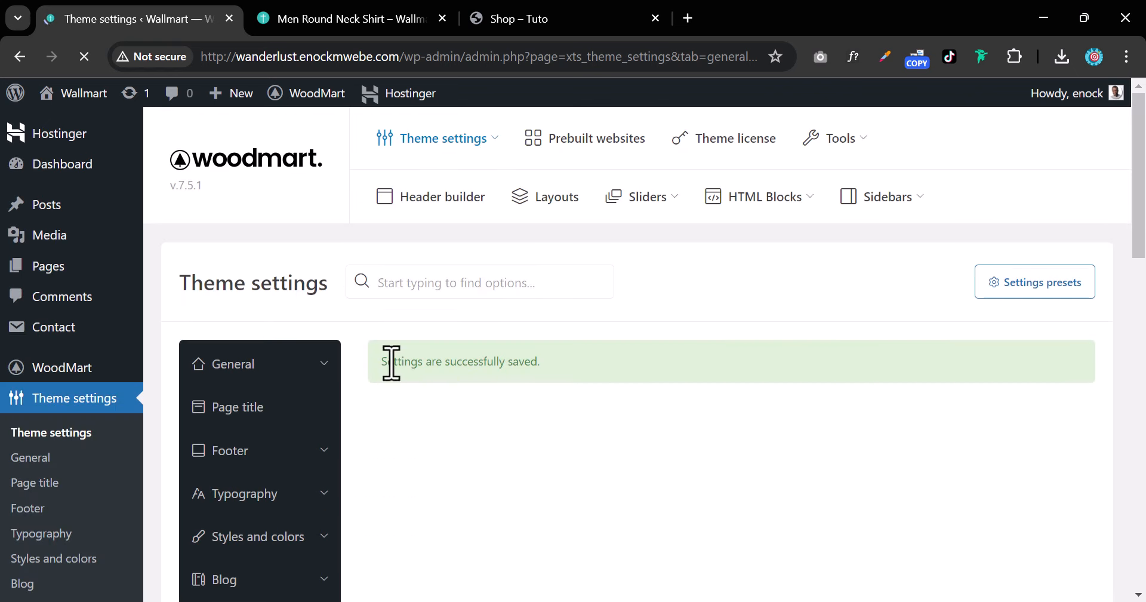
Enable using the brand name for the tab title and save the theme options.
scroll(456, 378, "down", 6)
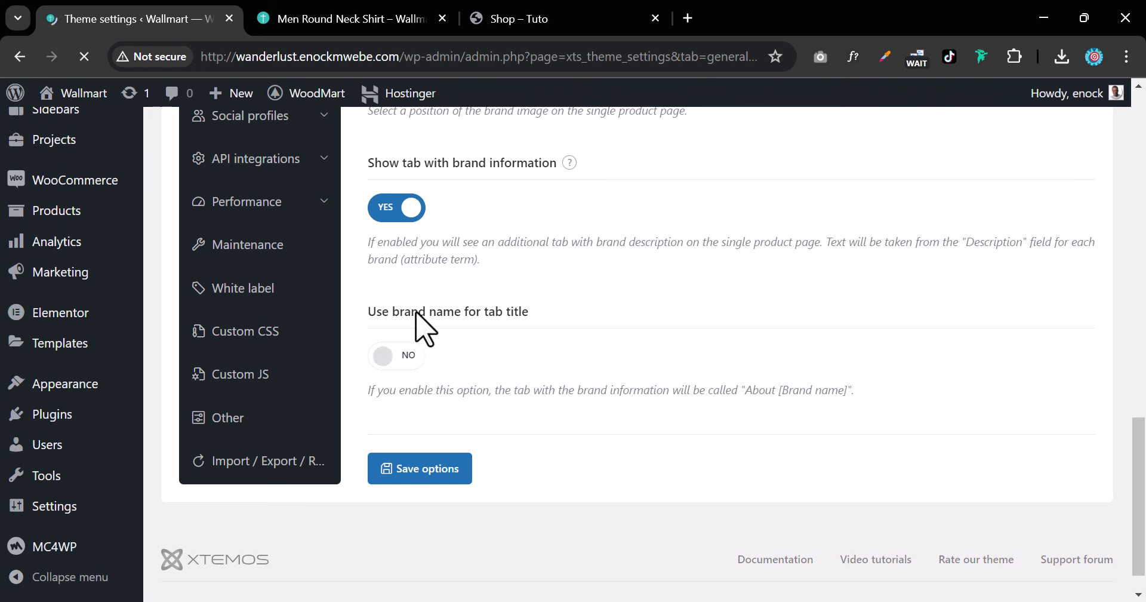
left_click(394, 355)
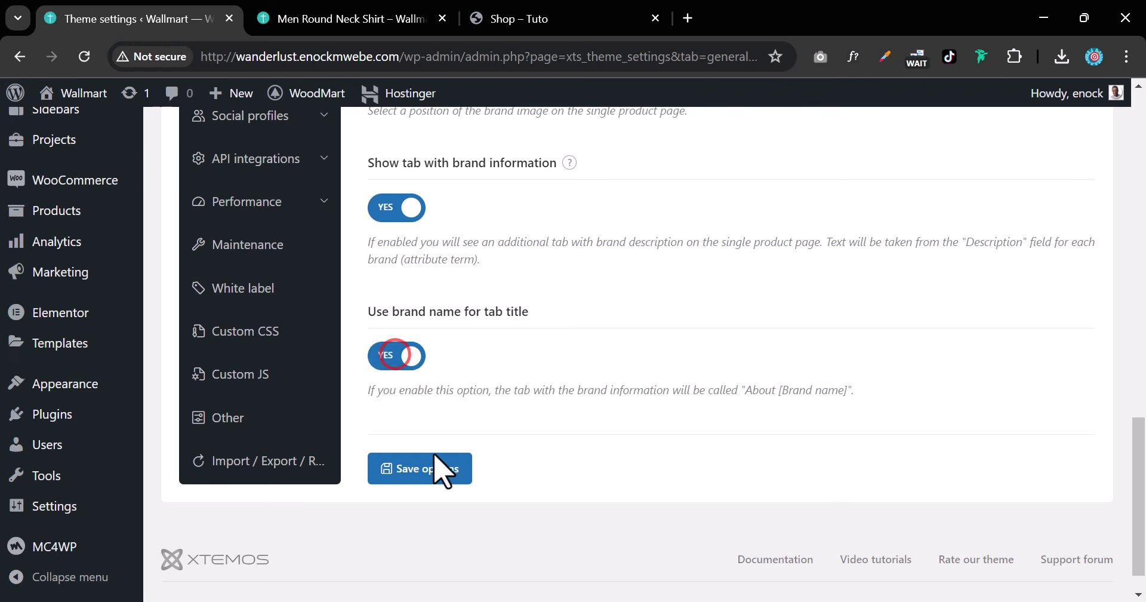
left_click(422, 469)
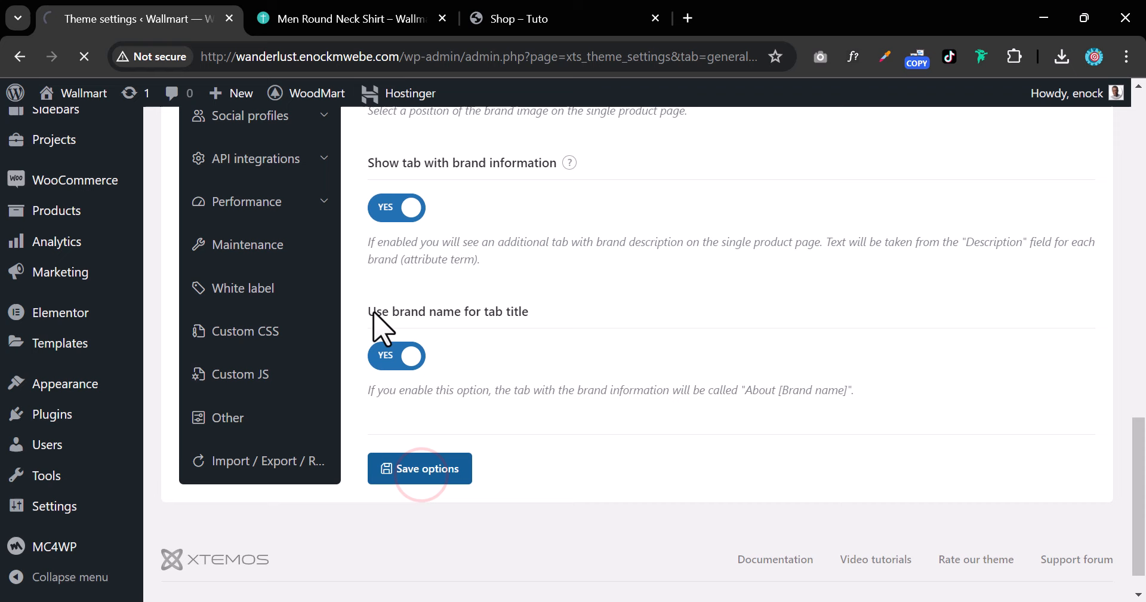
Check the brand logo on the live Men Round Neck Shirt page and follow it to the Addidas-filtered shop products.
left_click(293, 18)
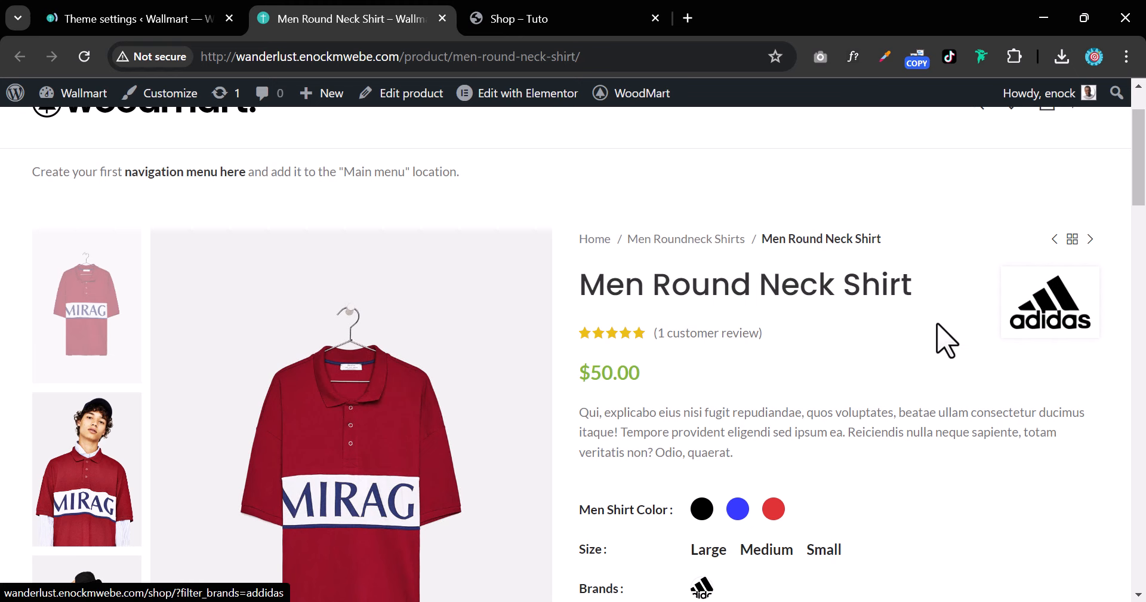
scroll(946, 340, "down", 8)
scroll(931, 343, "up", 6)
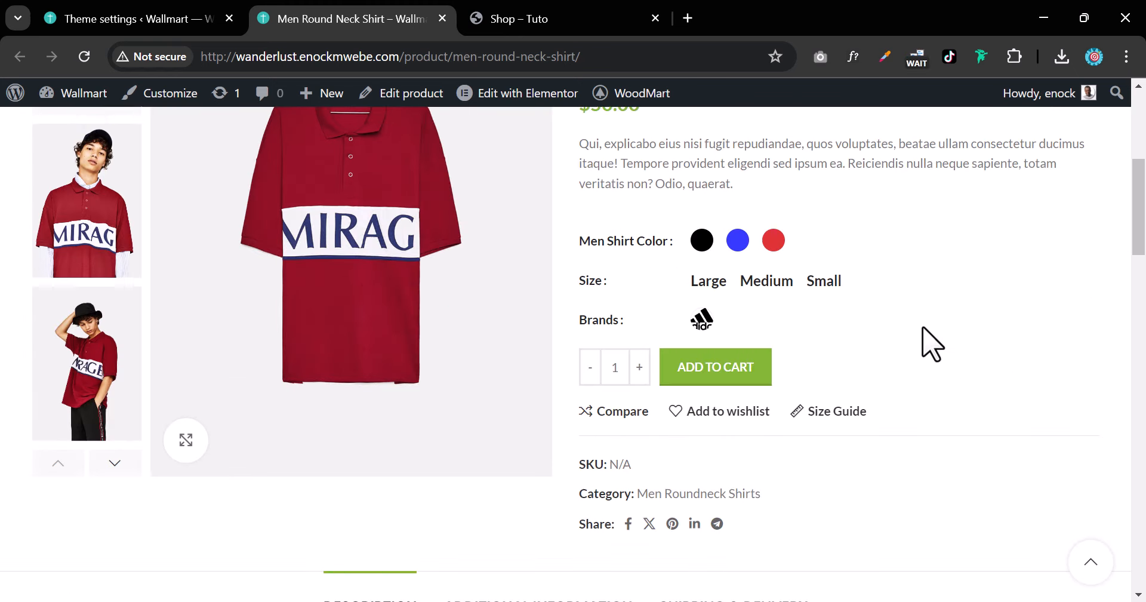
left_click(1042, 221)
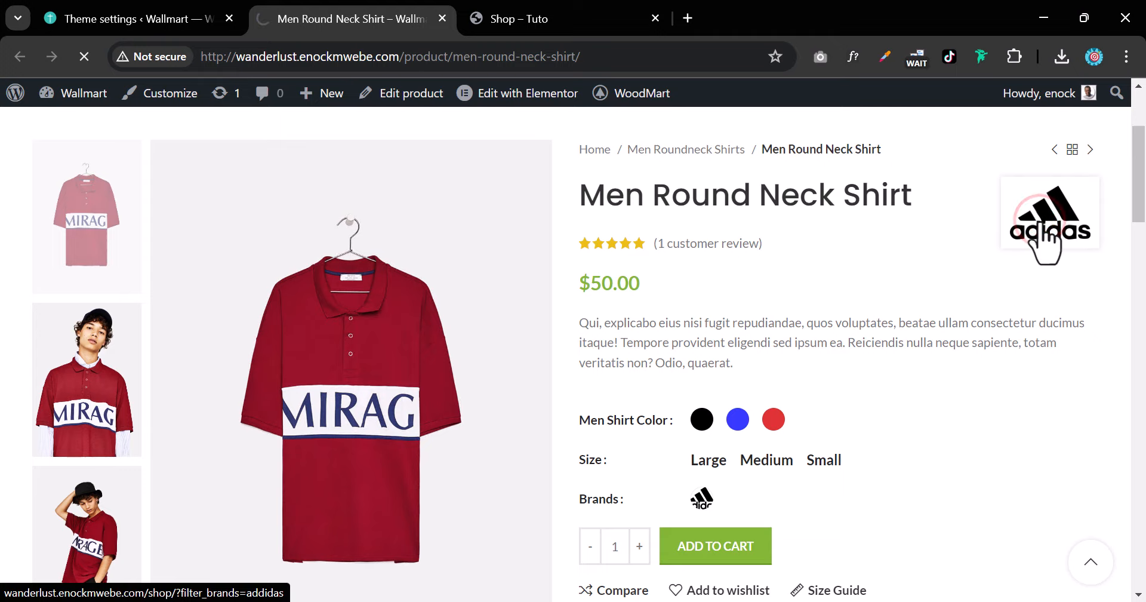
scroll(659, 343, "down", 10)
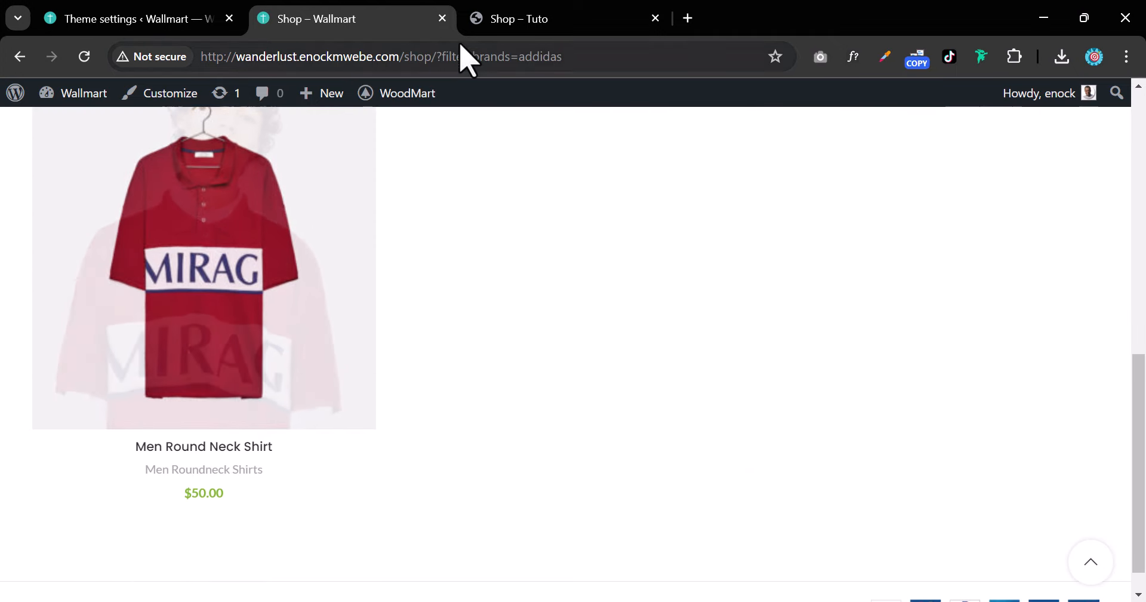
Compare the brand-filtered shop page with the Addidas-filtered shop on the Tuto reference site.
left_click(544, 24)
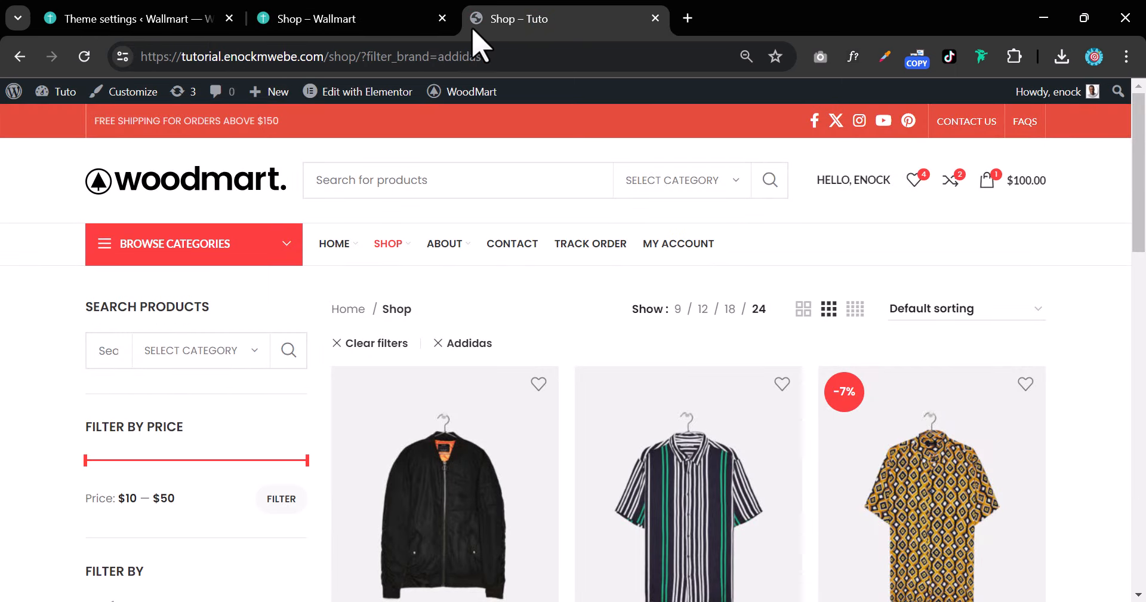
mouse_move(373, 25)
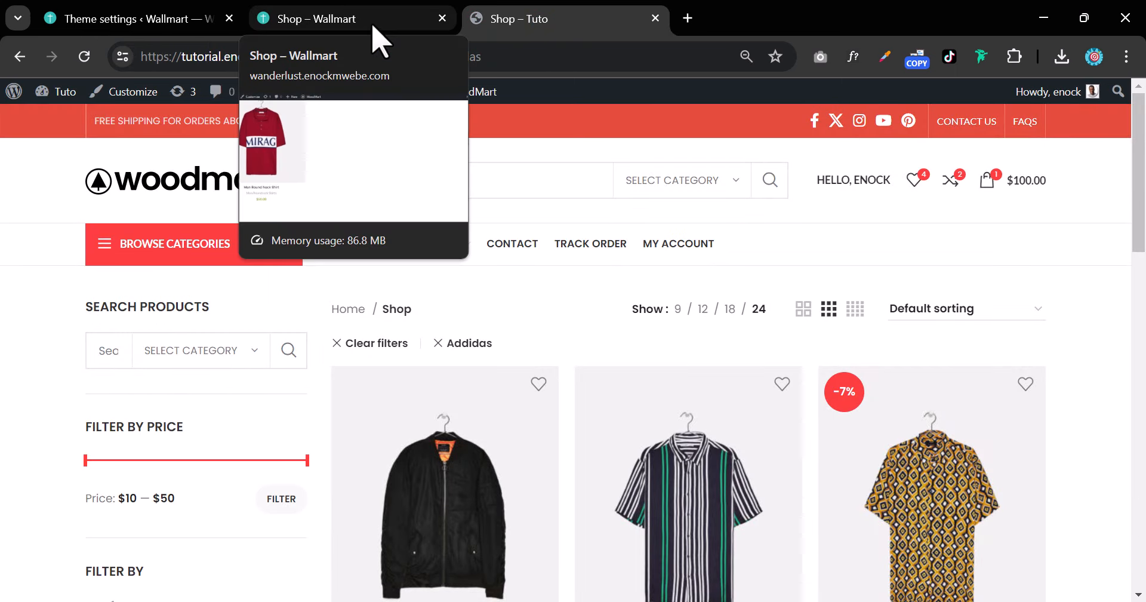
scroll(579, 294, "down", 5)
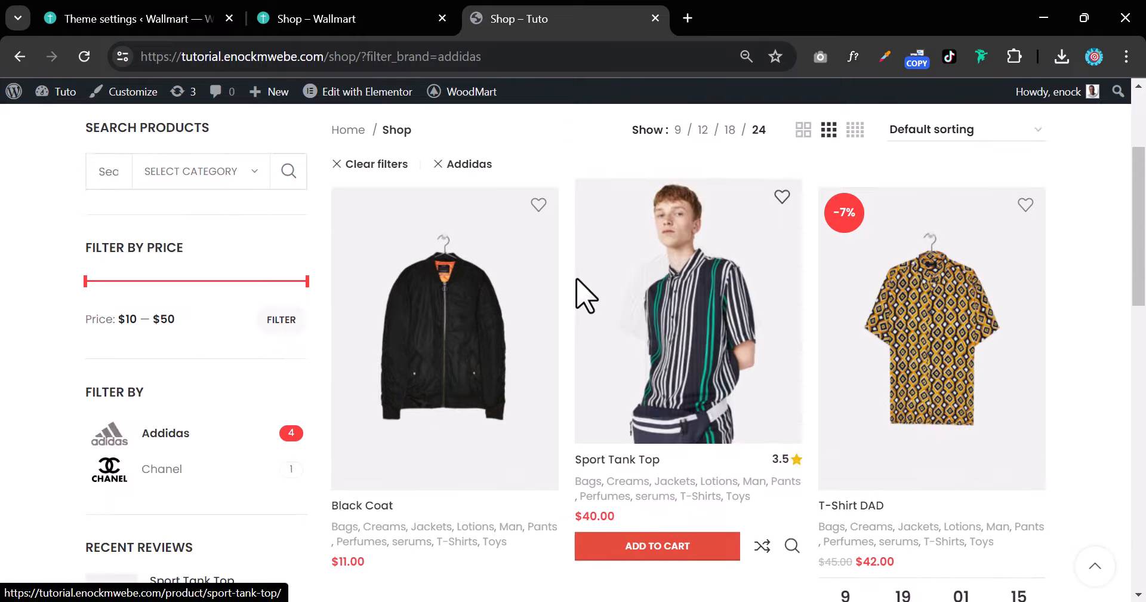
left_click(353, 20)
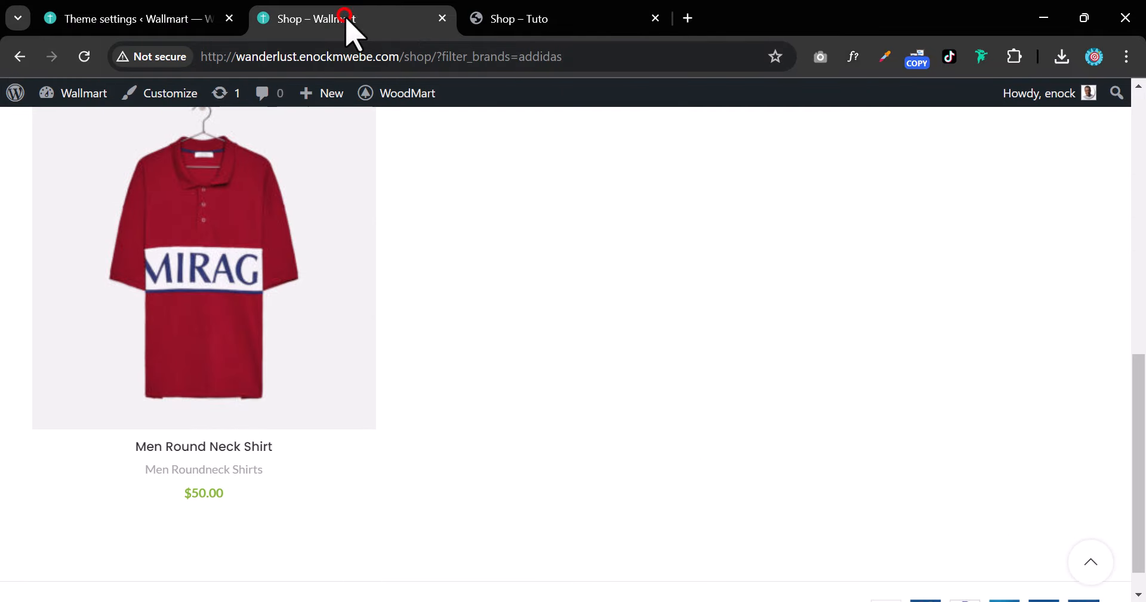
Open the list of all products in the Wallmart admin and close the two shop pages.
left_click(104, 25)
scroll(84, 457, "down", 6)
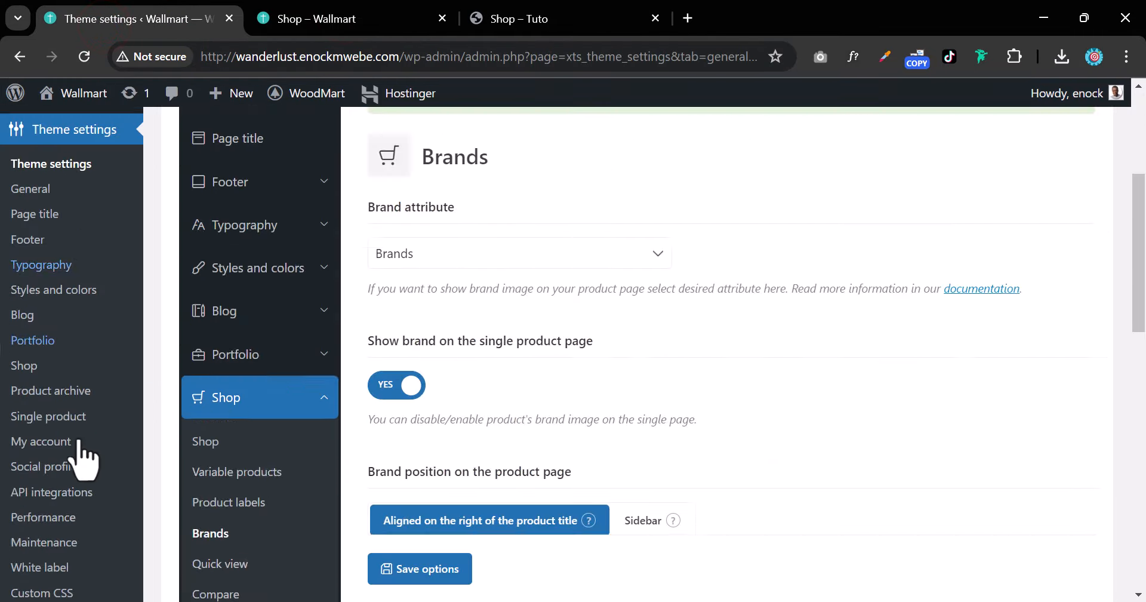
scroll(79, 454, "down", 2)
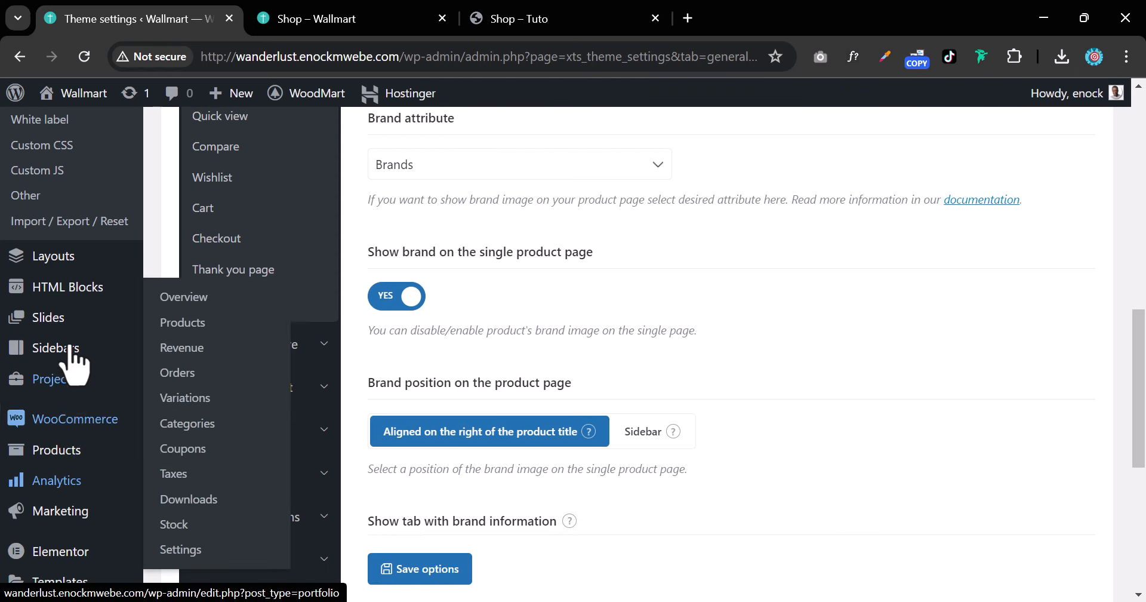
mouse_move(99, 427)
mouse_move(95, 454)
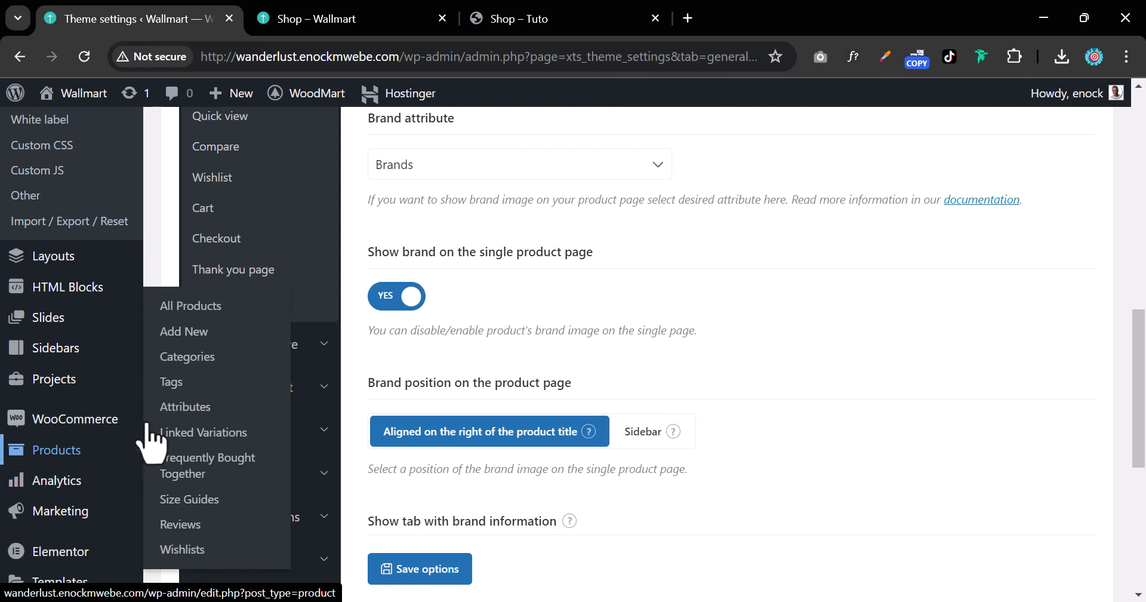
left_click(194, 310)
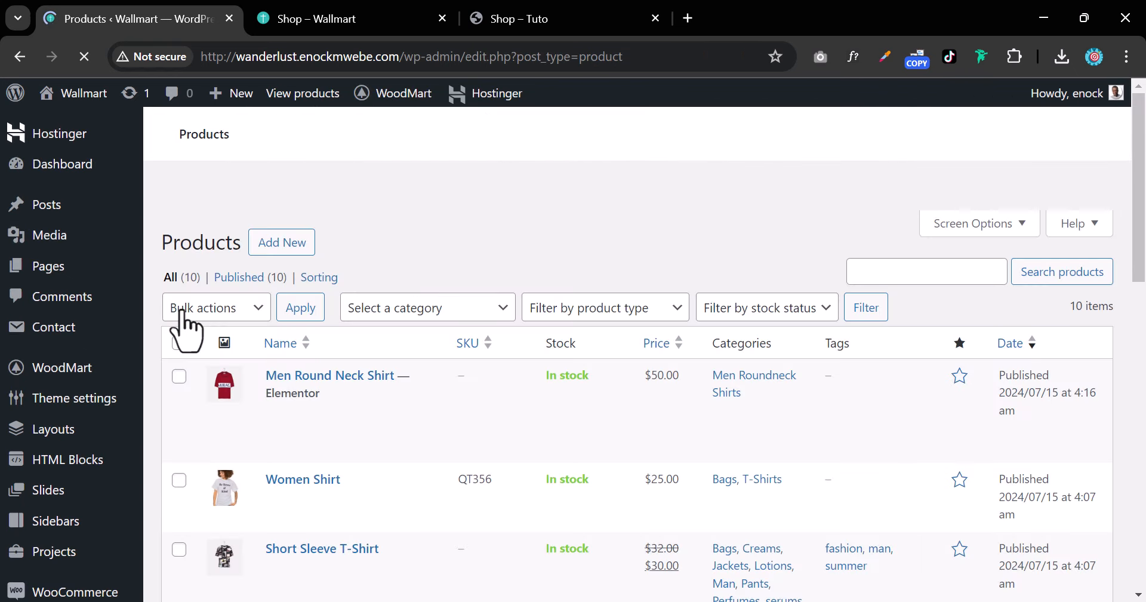
scroll(174, 537, "down", 3)
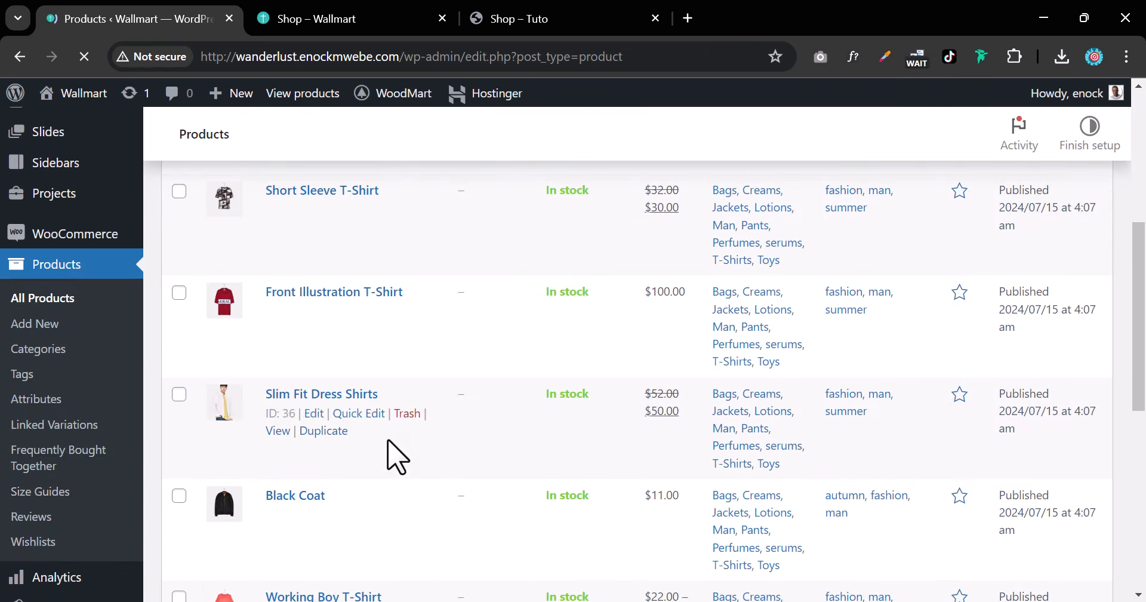
right_click(175, 23)
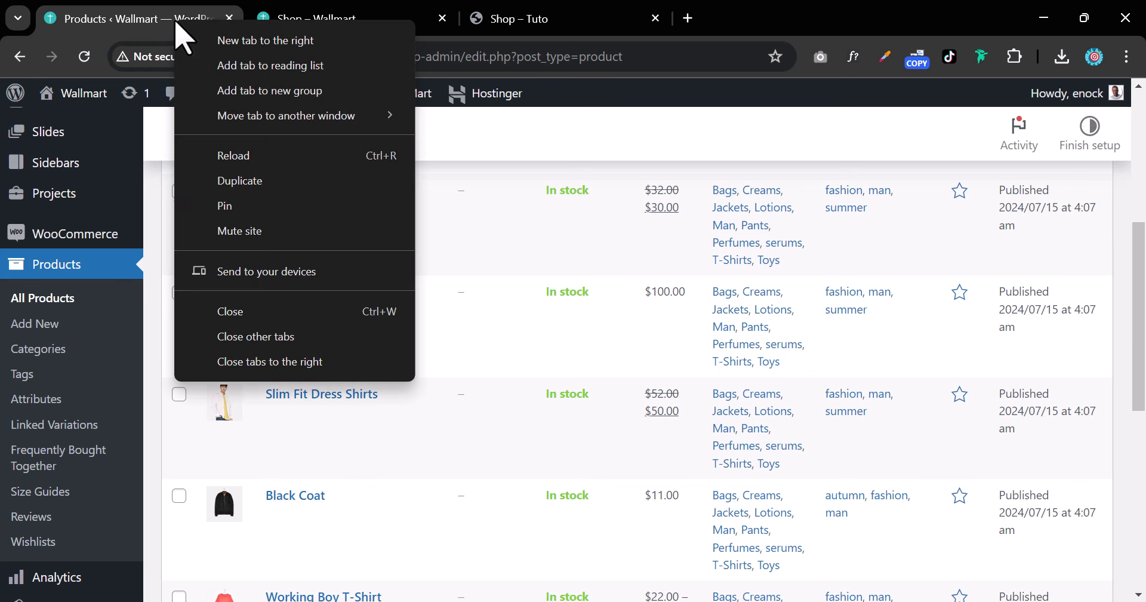
left_click(280, 361)
Open the edit pages of Short Sleeve T-Shirt, Front Illustration T-Shirt and Slim Fit Dress Shirts in separate new tabs.
scroll(307, 352, "up", 2)
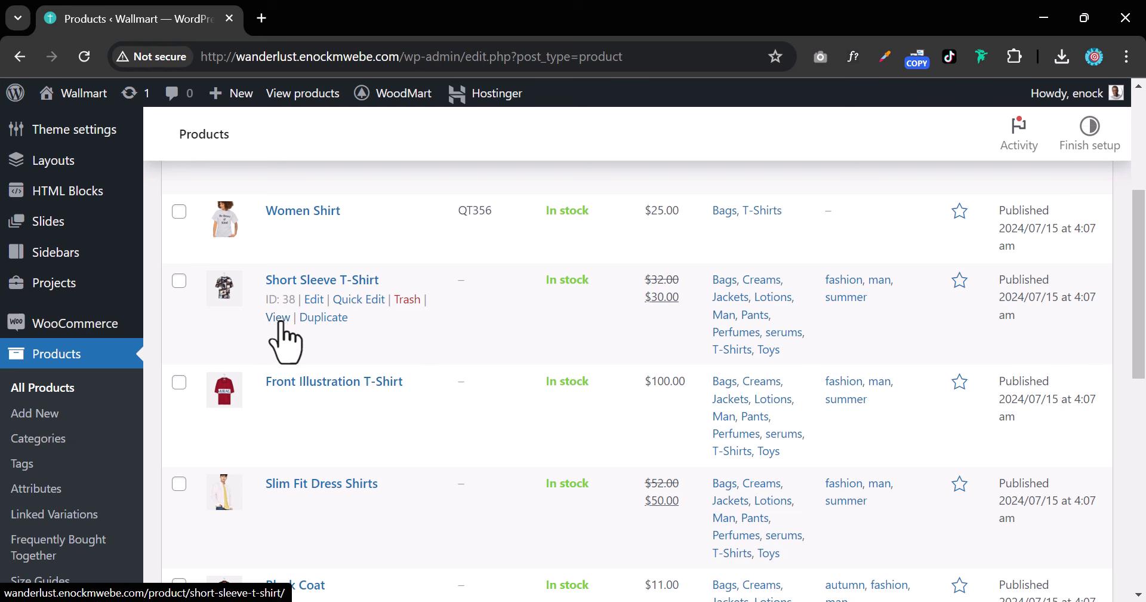
right_click(313, 299)
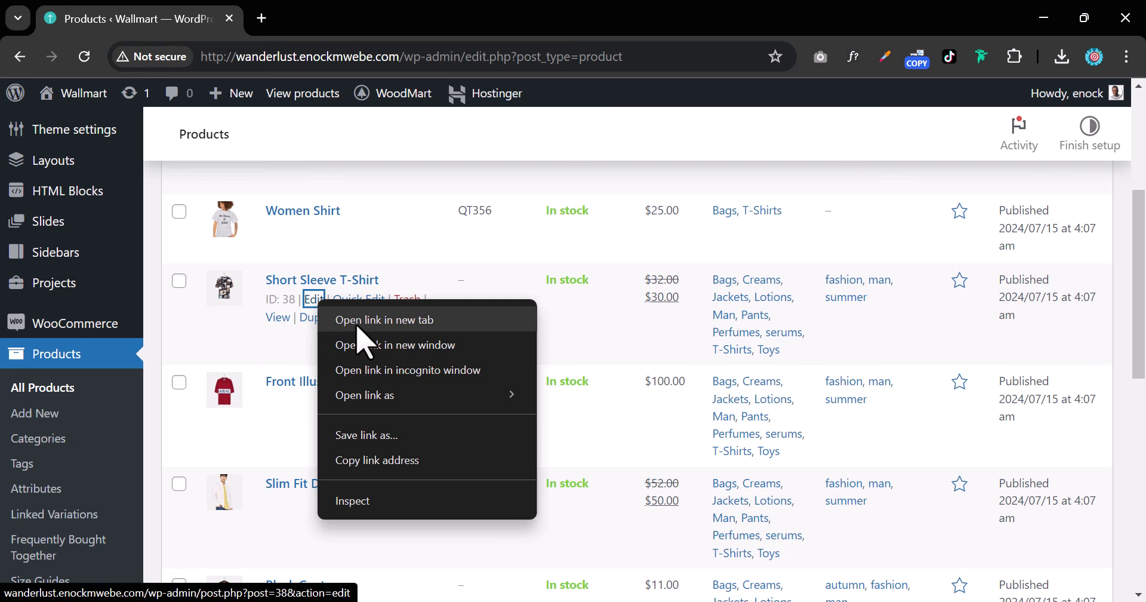
left_click(355, 316)
right_click(313, 401)
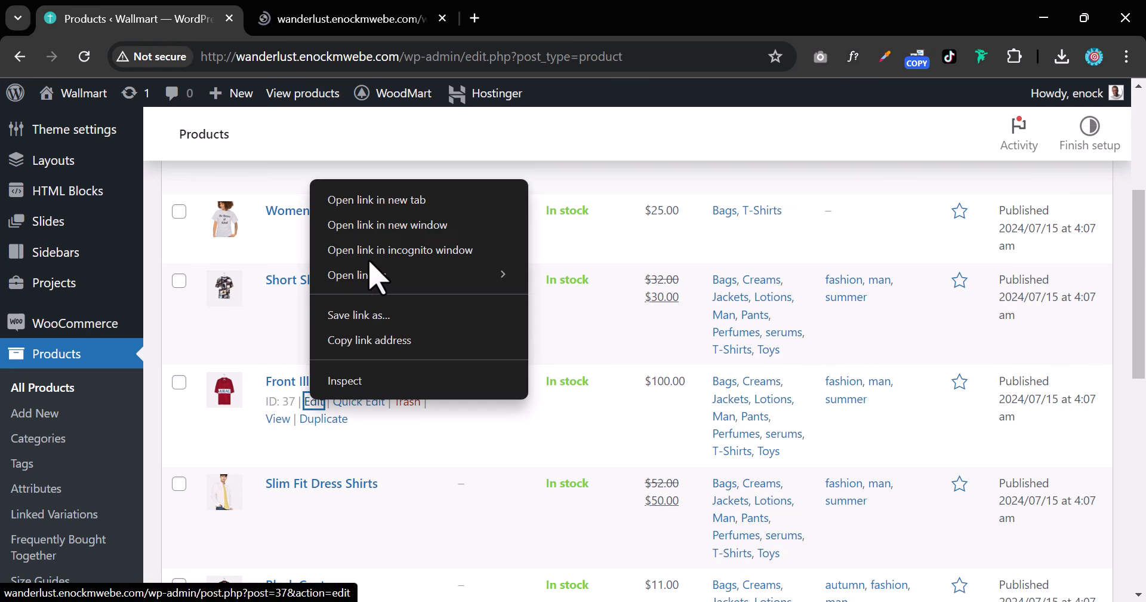
left_click(376, 201)
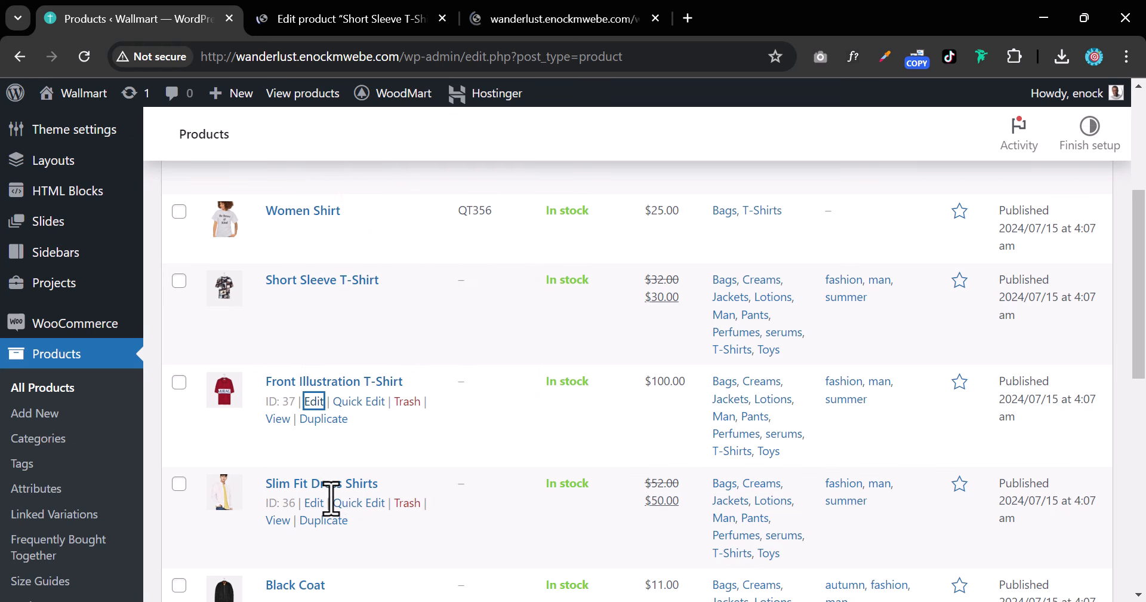
right_click(323, 503)
right_click(314, 503)
left_click(350, 296)
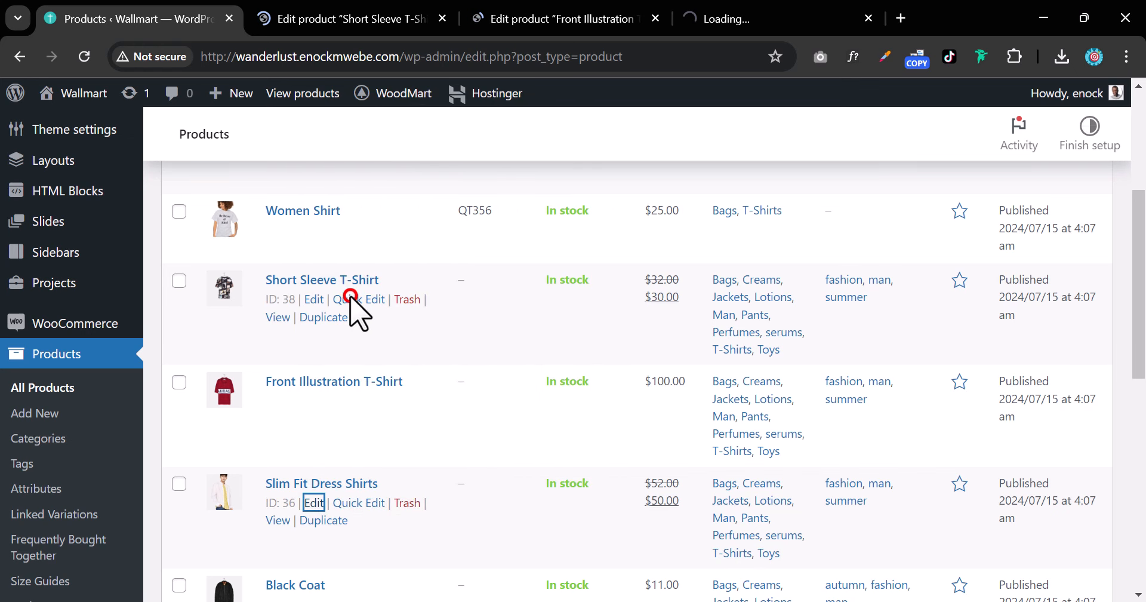
Add the existing Brands attribute with the value Puma to the Short Sleeve T-Shirt product and save its attributes.
left_click(307, 21)
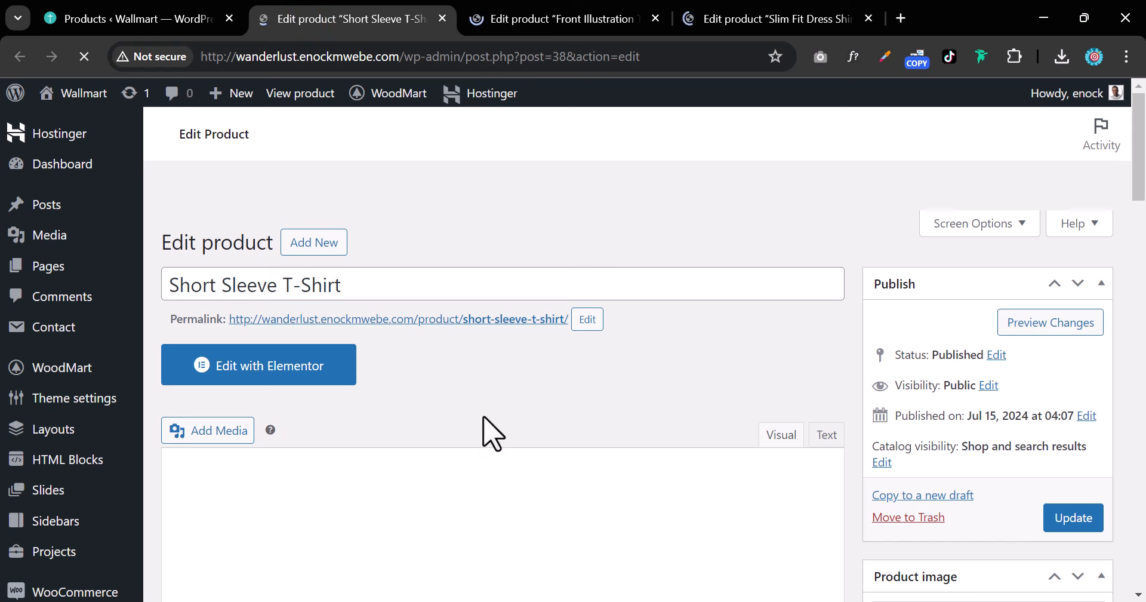
scroll(276, 310, "down", 10)
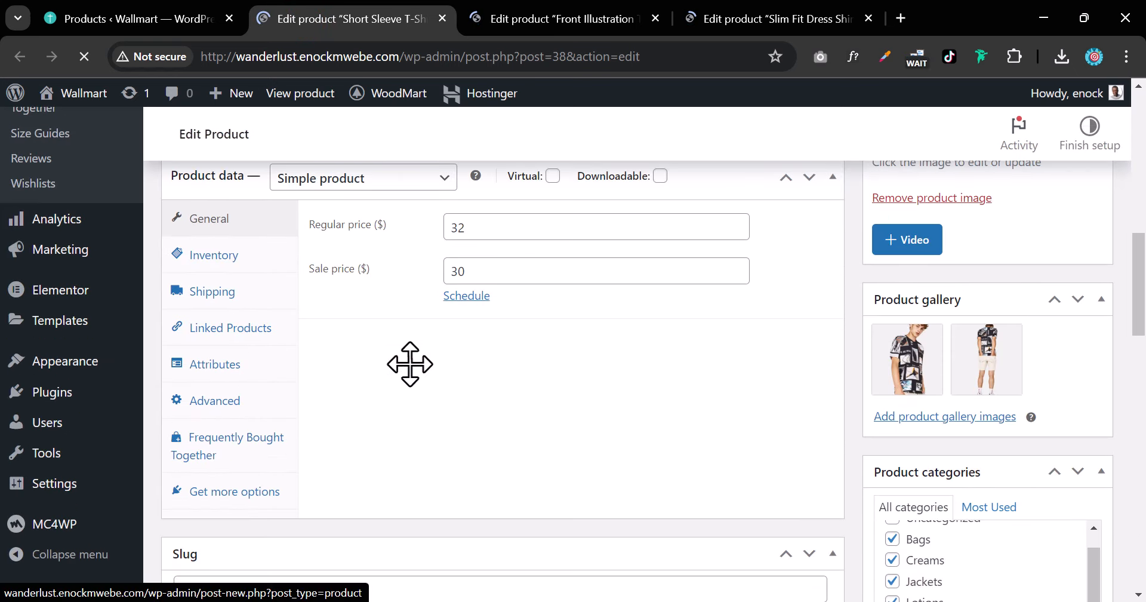
left_click(225, 369)
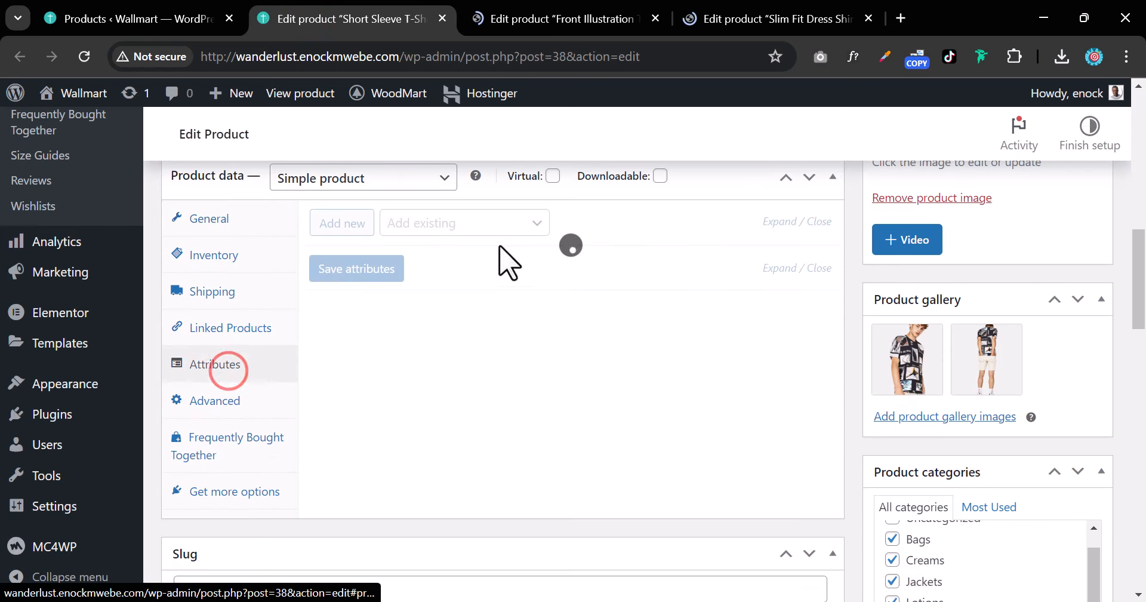
left_click(530, 225)
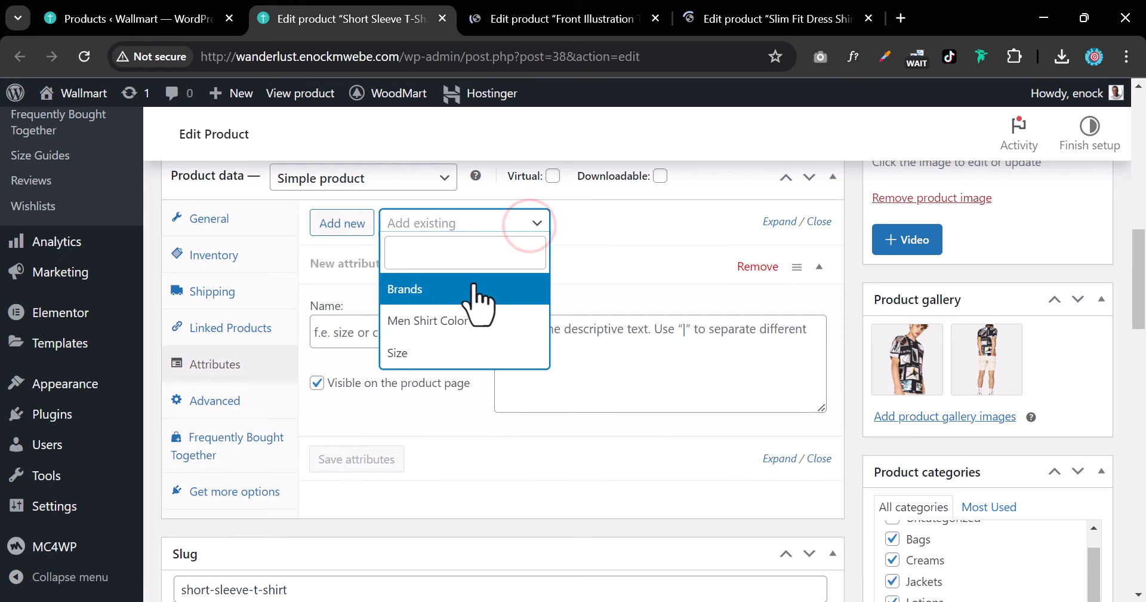
left_click(473, 286)
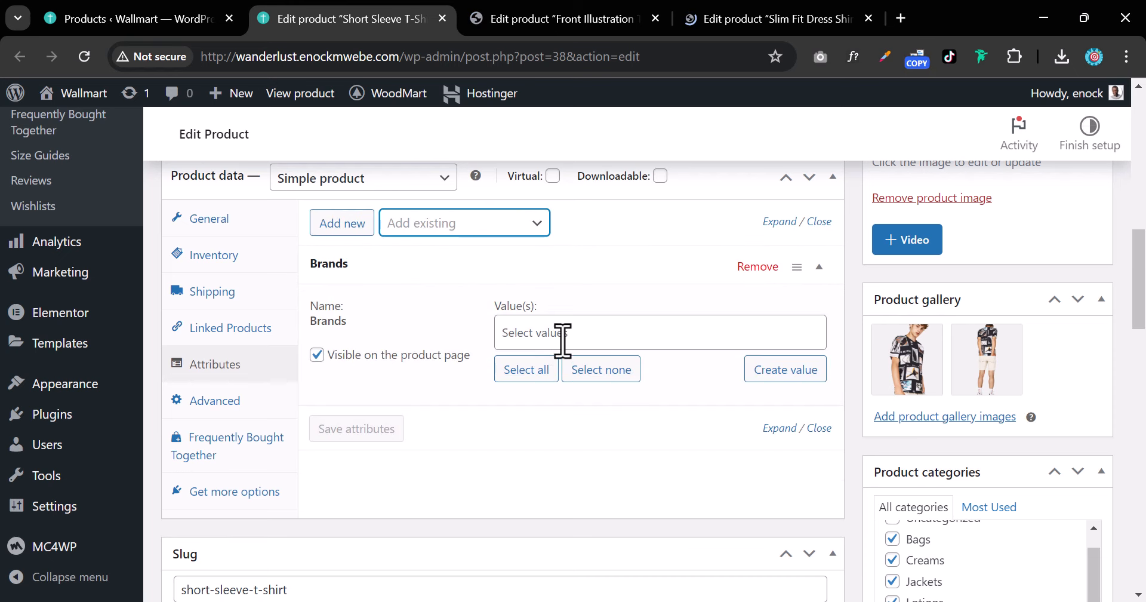
left_click(562, 334)
left_click(548, 404)
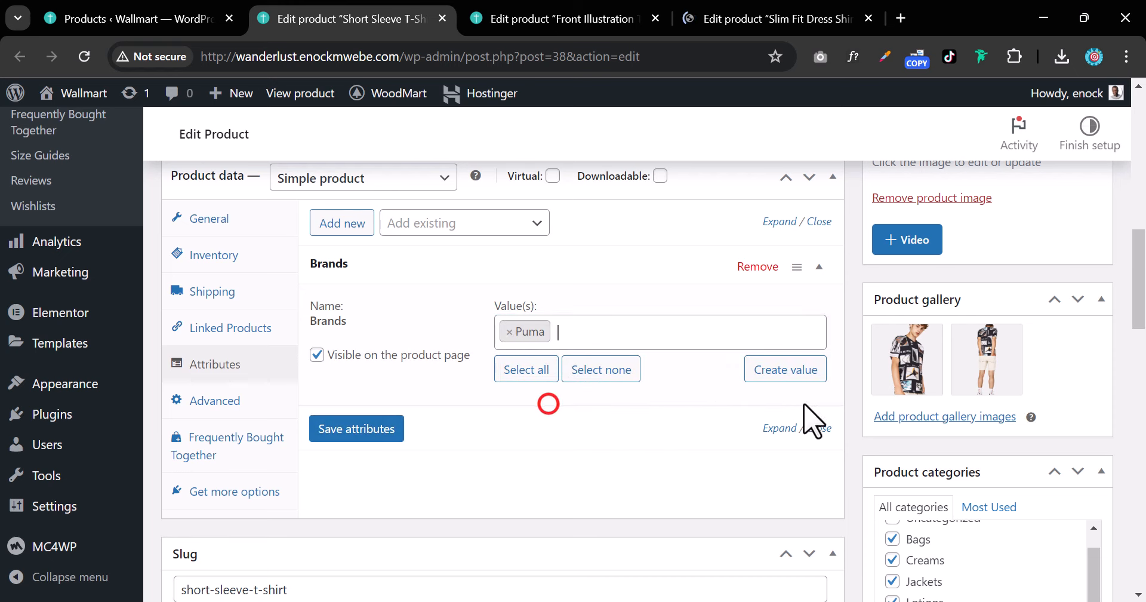
left_click(376, 436)
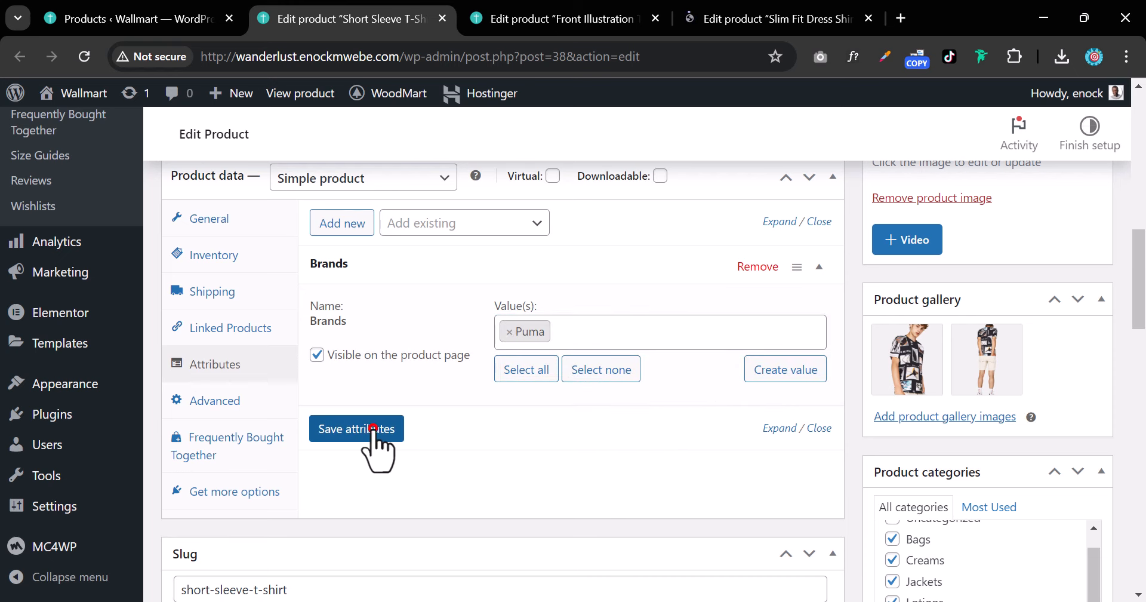
Add the existing Brands attribute with the value Puma to the Front Illustration T-Shirt product.
left_click(519, 18)
scroll(481, 341, "down", 7)
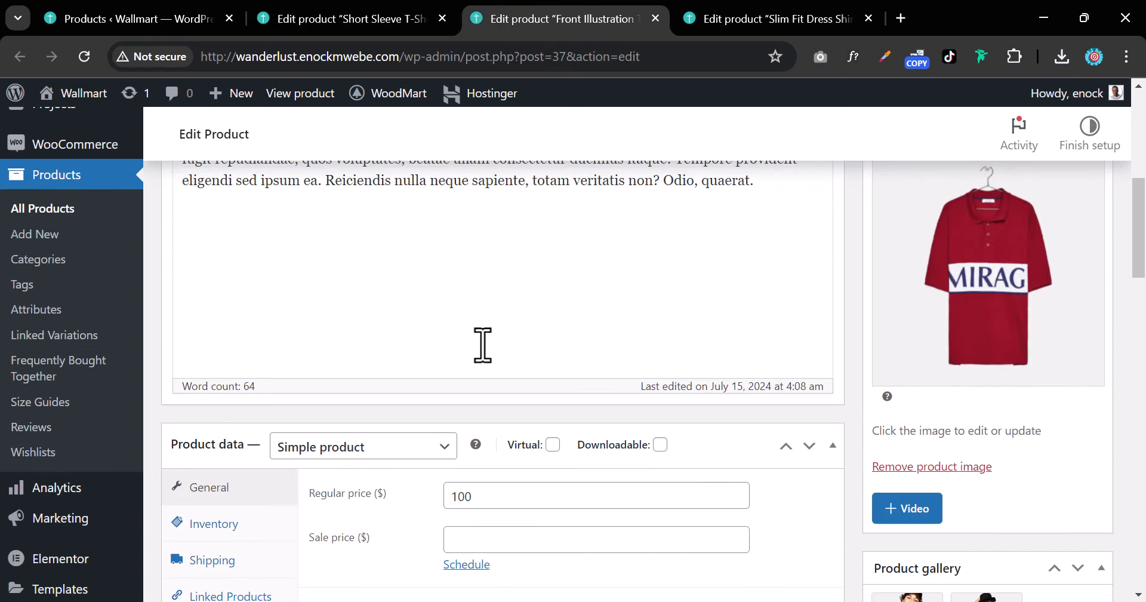
scroll(482, 345, "down", 3)
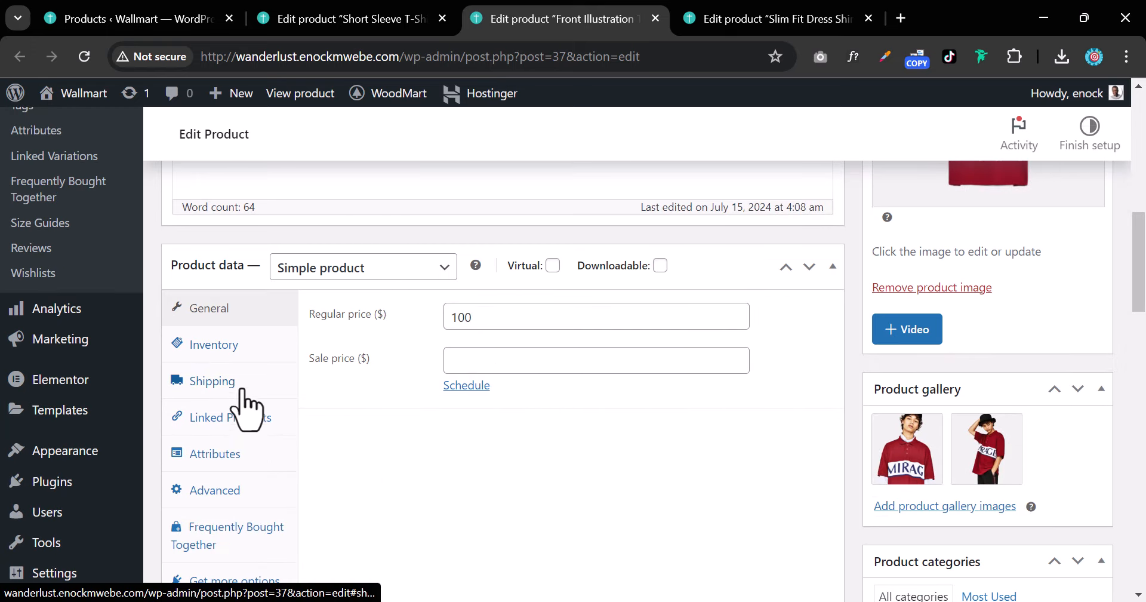
left_click(239, 454)
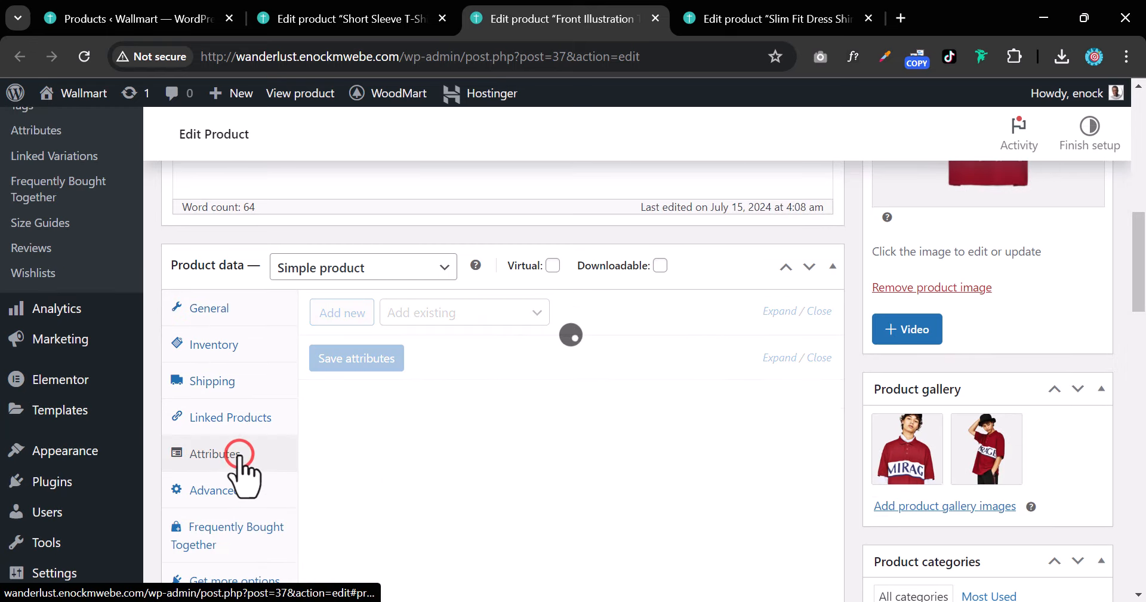
left_click(470, 313)
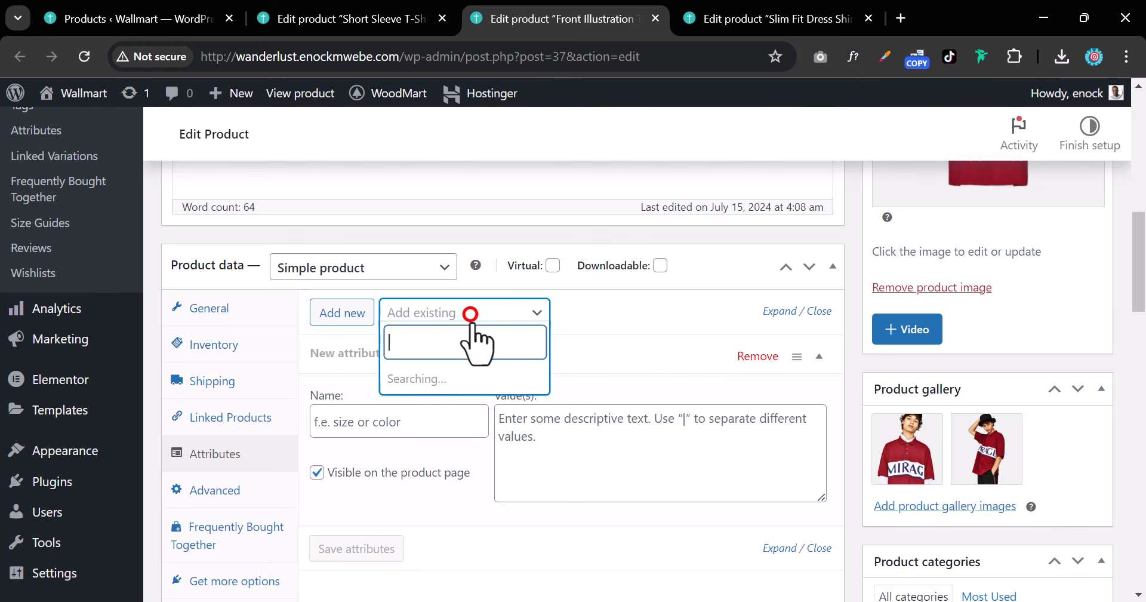
left_click(455, 382)
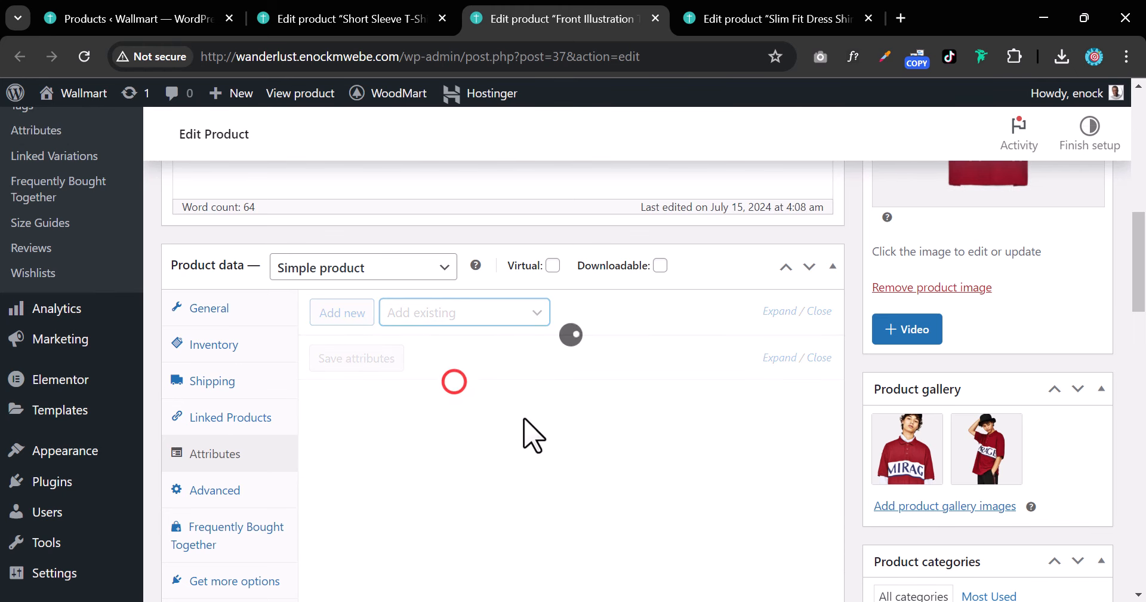
left_click(558, 421)
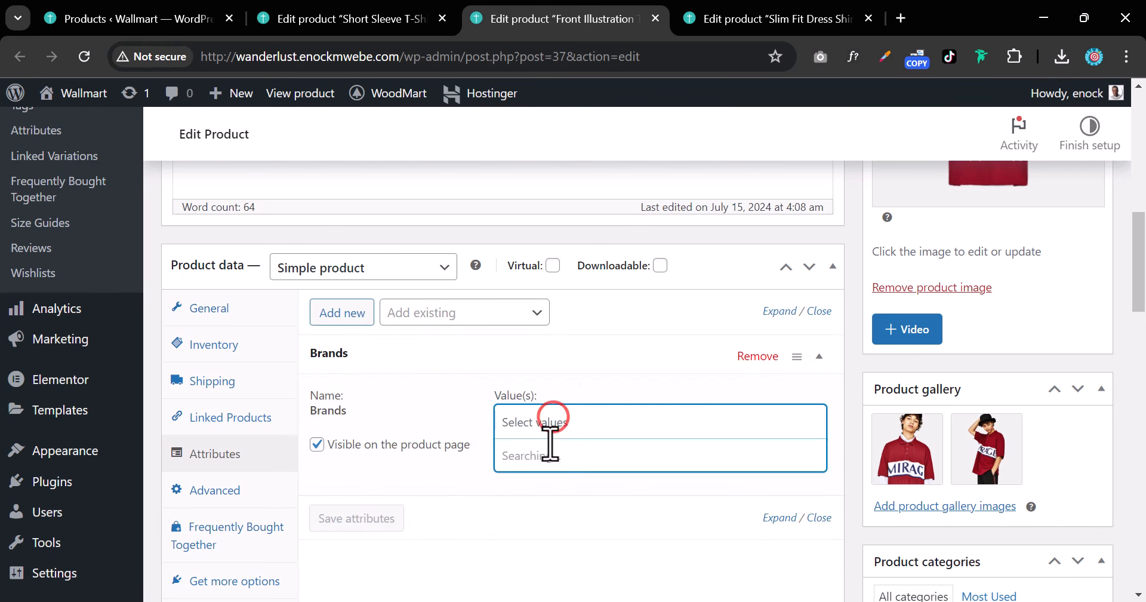
left_click(540, 483)
Save the attributes of the Front Illustration T-Shirt and update the product.
scroll(378, 418, "down", 3)
left_click(361, 342)
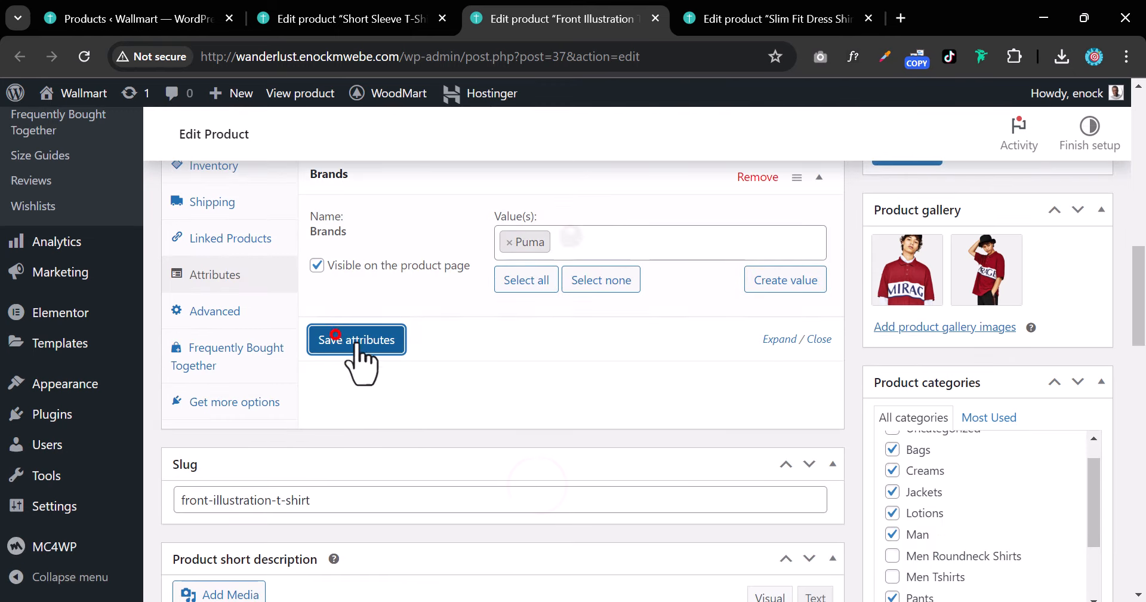
scroll(860, 376, "up", 10)
left_click(1074, 339)
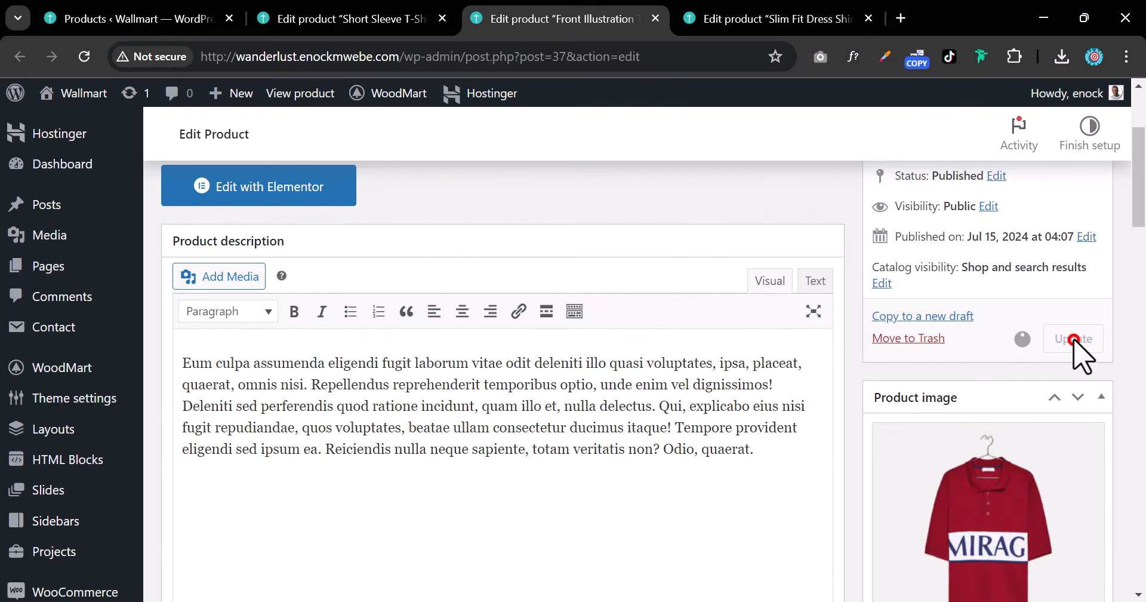
Add the existing Brands attribute with the value Addidas to the Slim Fit Dress Shirts product.
left_click(729, 19)
scroll(396, 351, "down", 8)
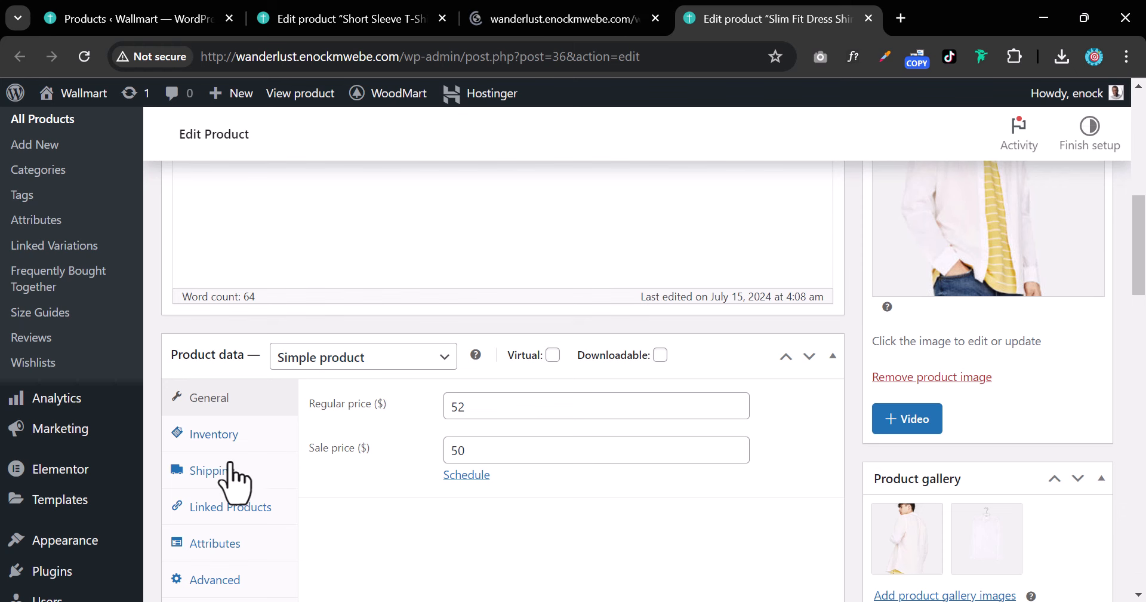
left_click(243, 542)
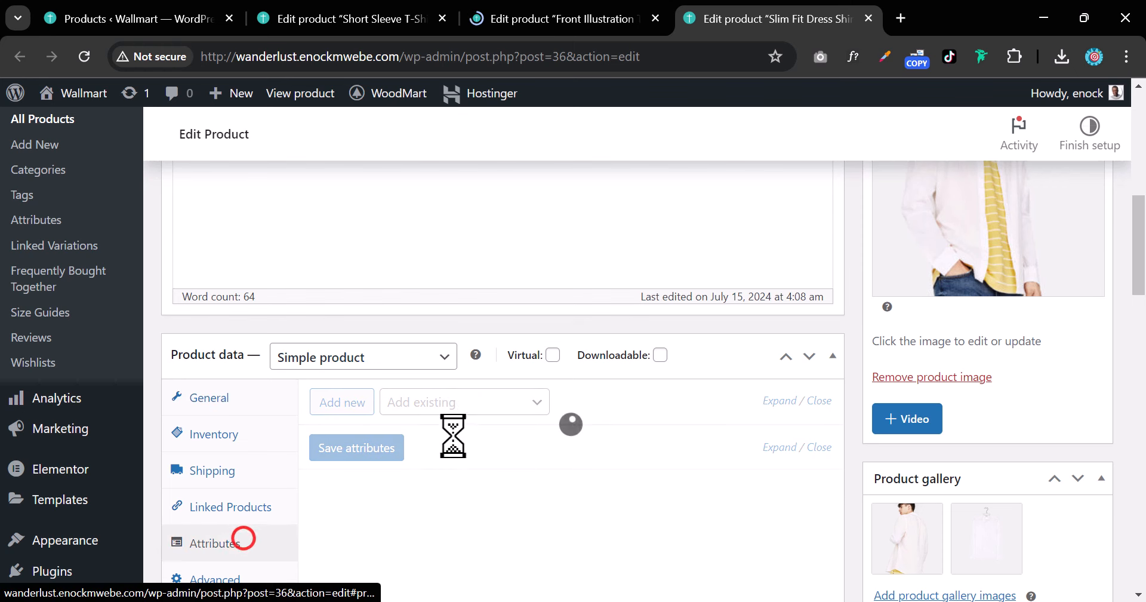
left_click(466, 405)
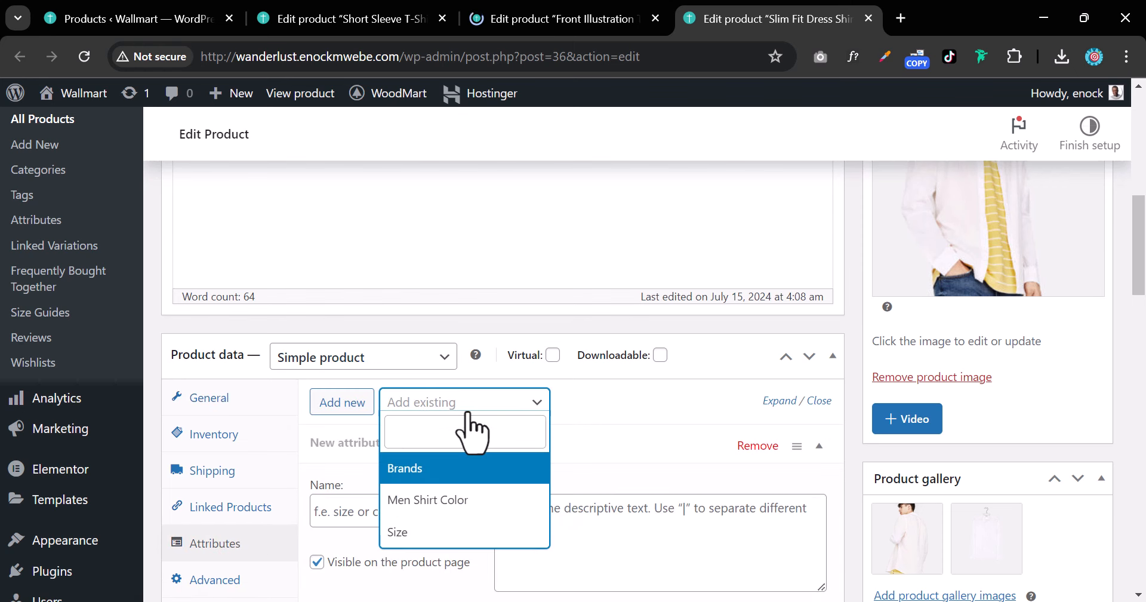
left_click(436, 468)
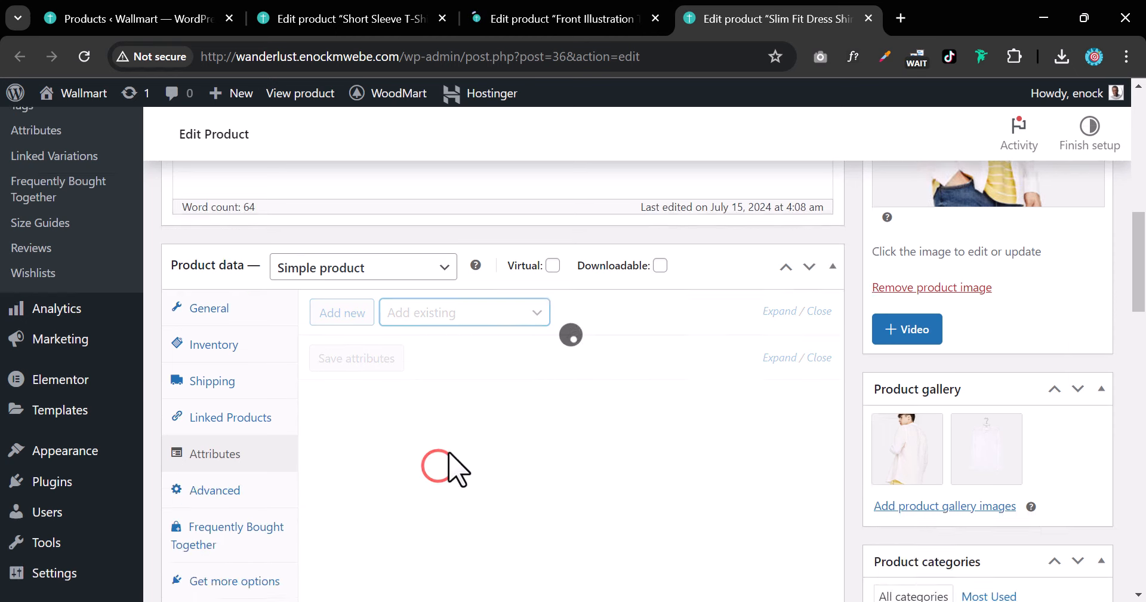
scroll(466, 436, "down", 4)
left_click(539, 238)
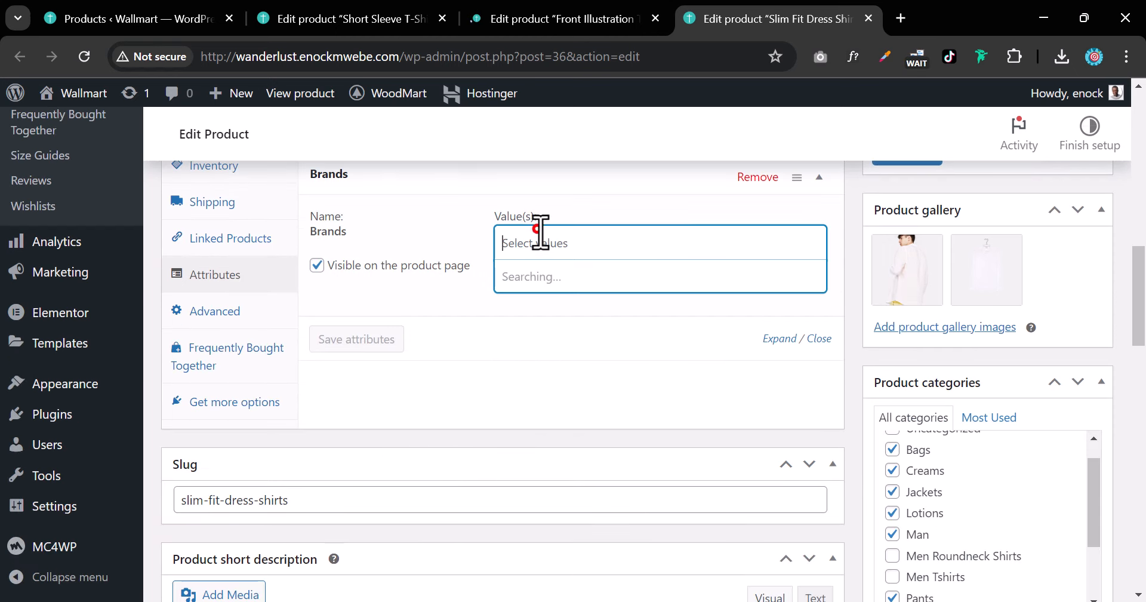
left_click(541, 280)
Save the attributes of the Slim Fit Dress Shirts and update the product.
scroll(522, 435, "up", 4)
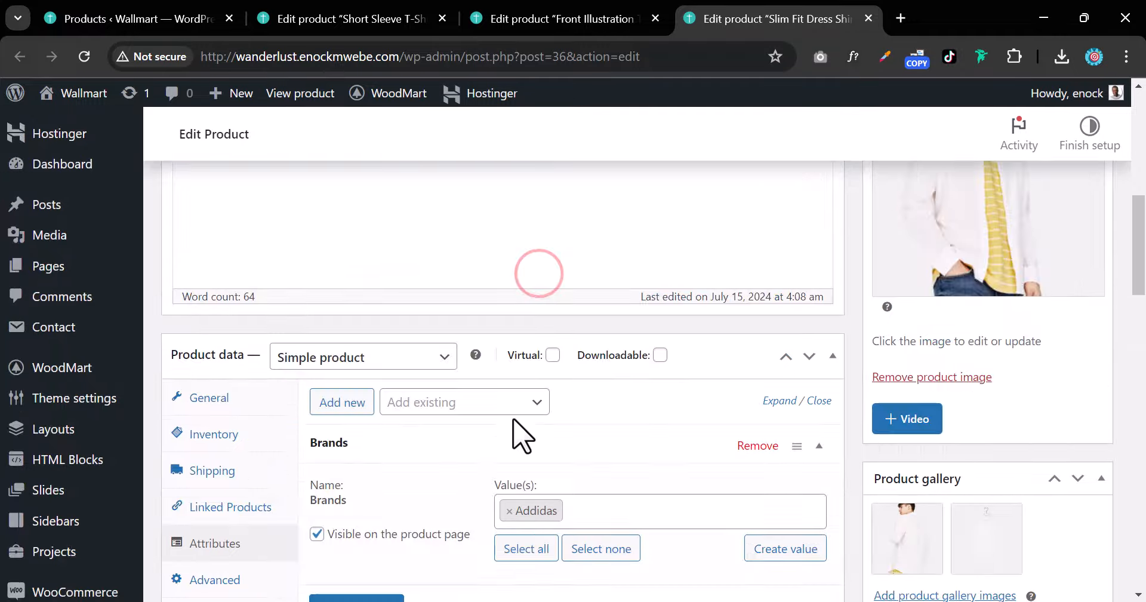
scroll(513, 430, "down", 4)
left_click(330, 340)
scroll(445, 357, "up", 15)
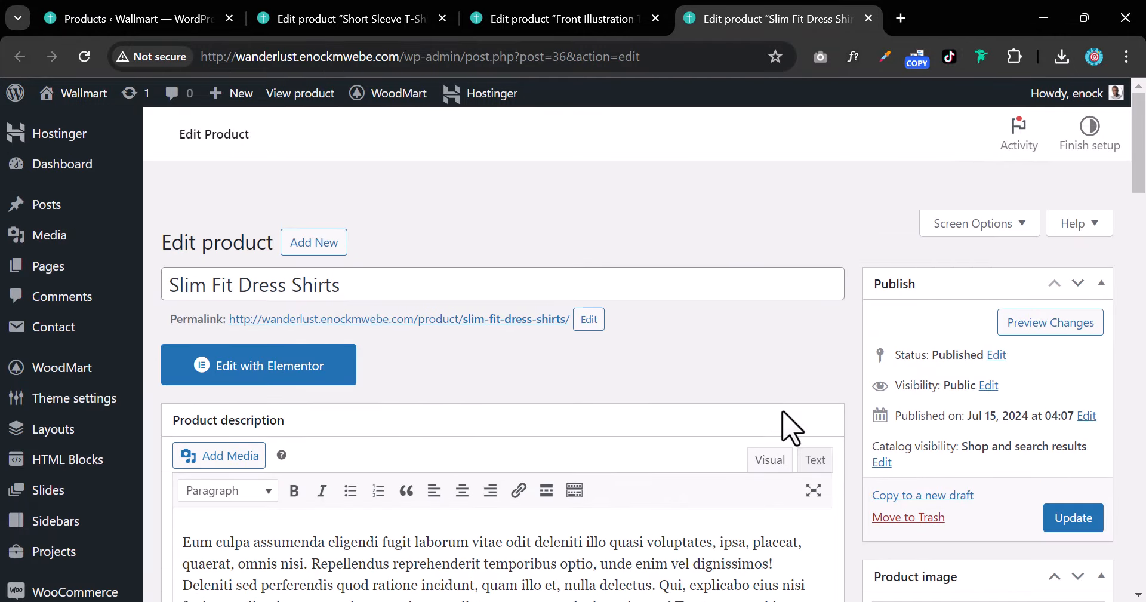
left_click(1079, 511)
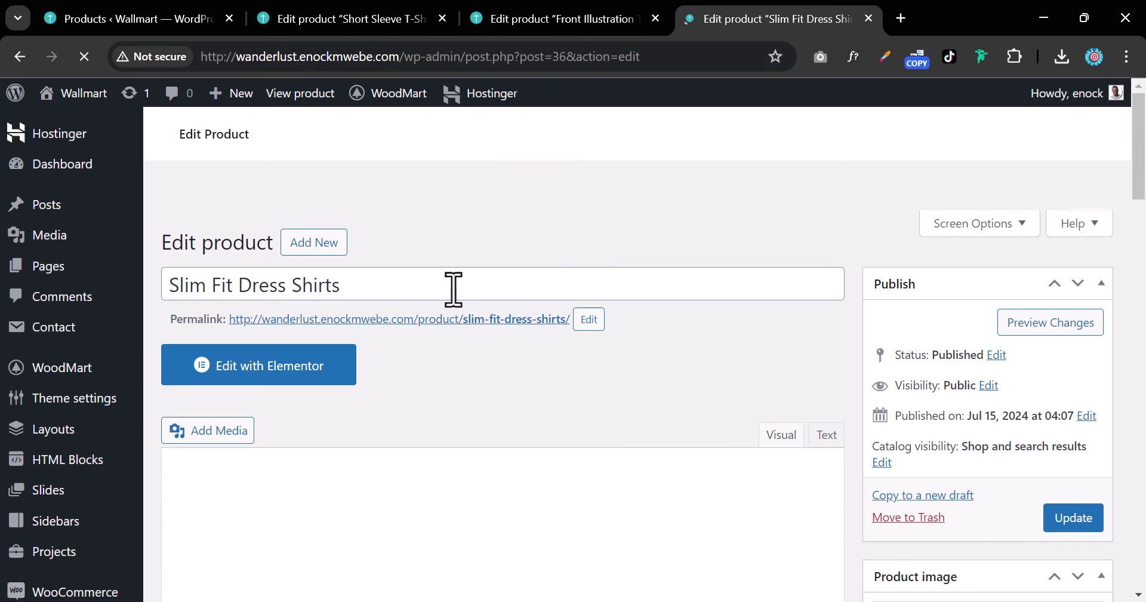
View the live Slim Fit Dress Shirts page and follow its brand logo to the Addidas-filtered shop products.
left_click(434, 319)
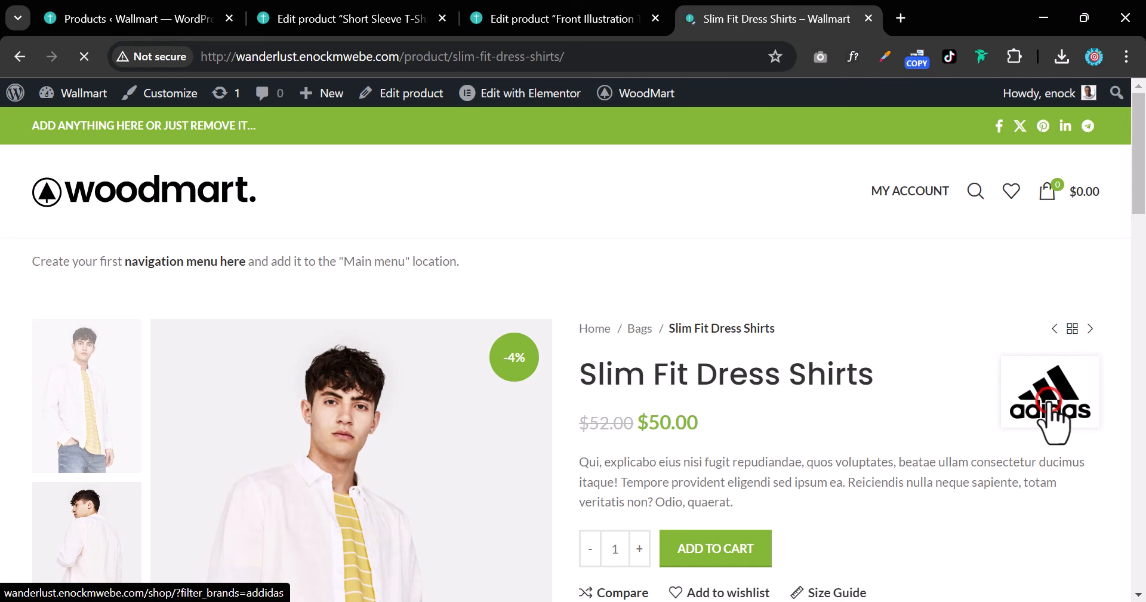
scroll(750, 394, "down", 10)
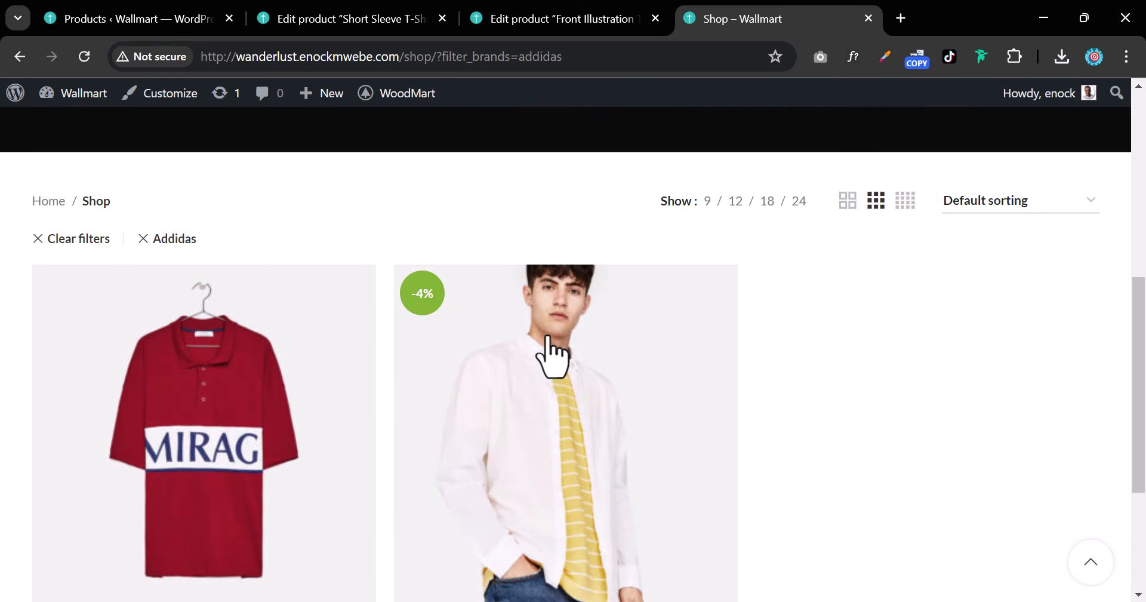
View the live Short Sleeve T-Shirt page, follow its brand logo and review the Puma-filtered shop products.
left_click(354, 20)
scroll(453, 299, "up", 6)
scroll(457, 315, "up", 3)
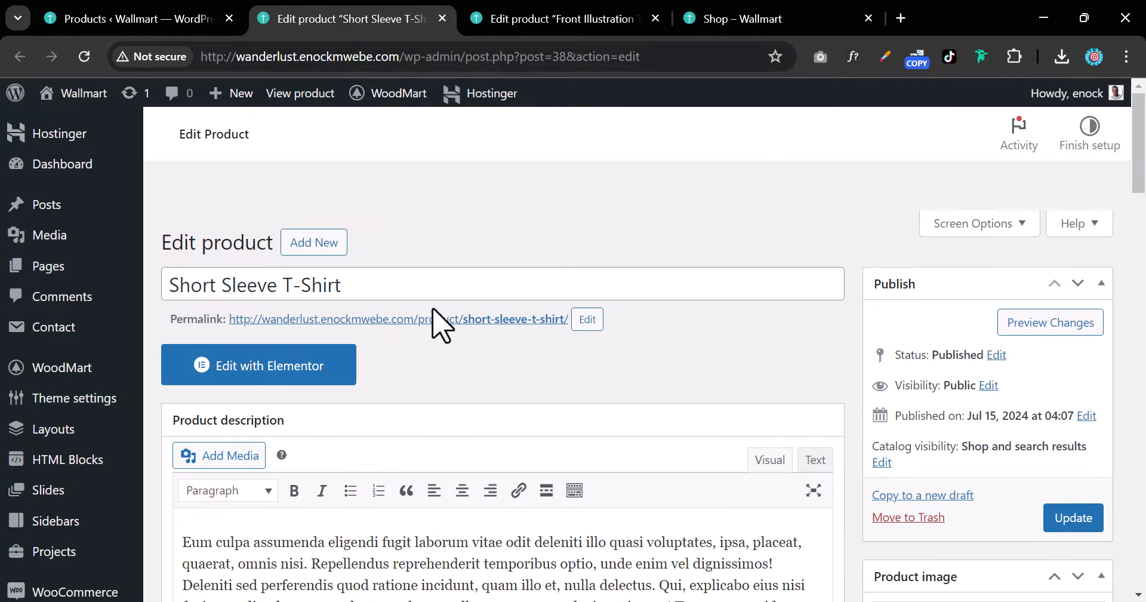
left_click(431, 319)
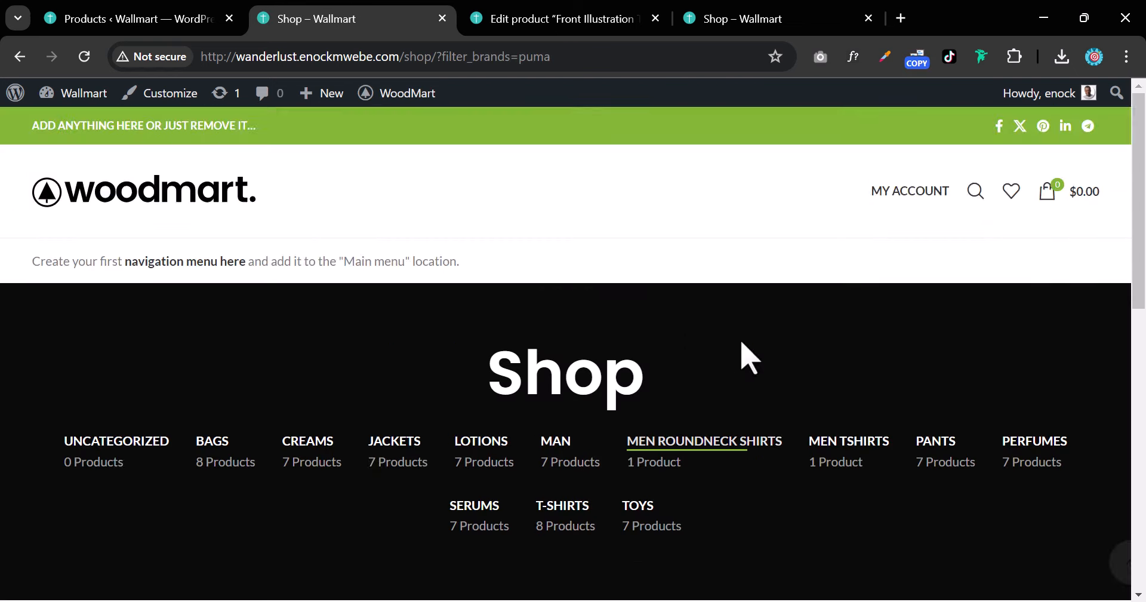
scroll(742, 358, "down", 6)
scroll(562, 412, "down", 3)
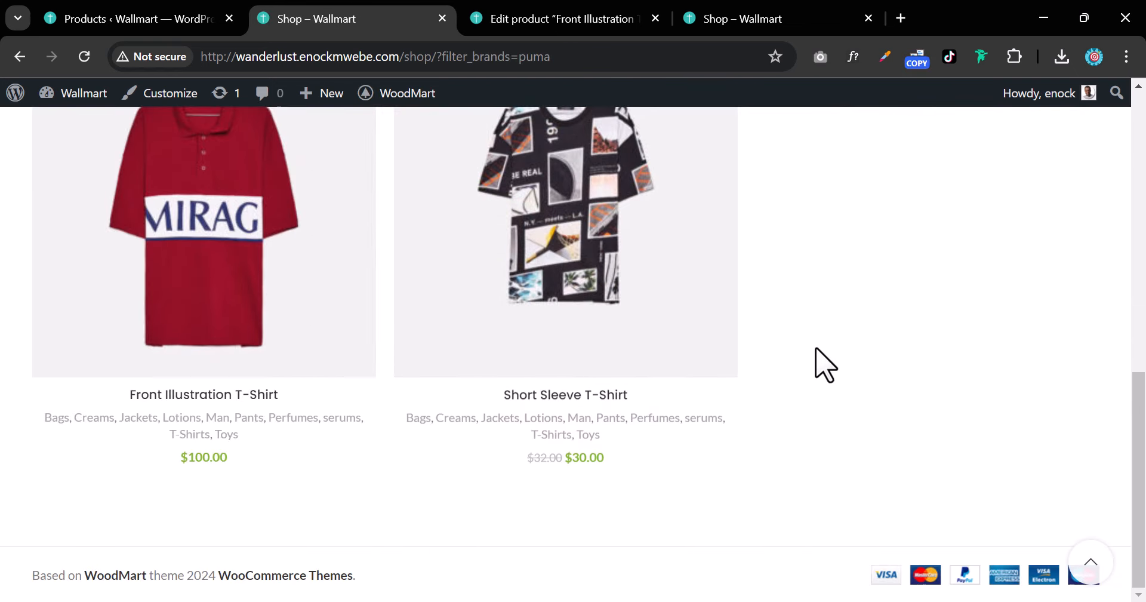
scroll(816, 351, "up", 5)
scroll(825, 367, "up", 5)
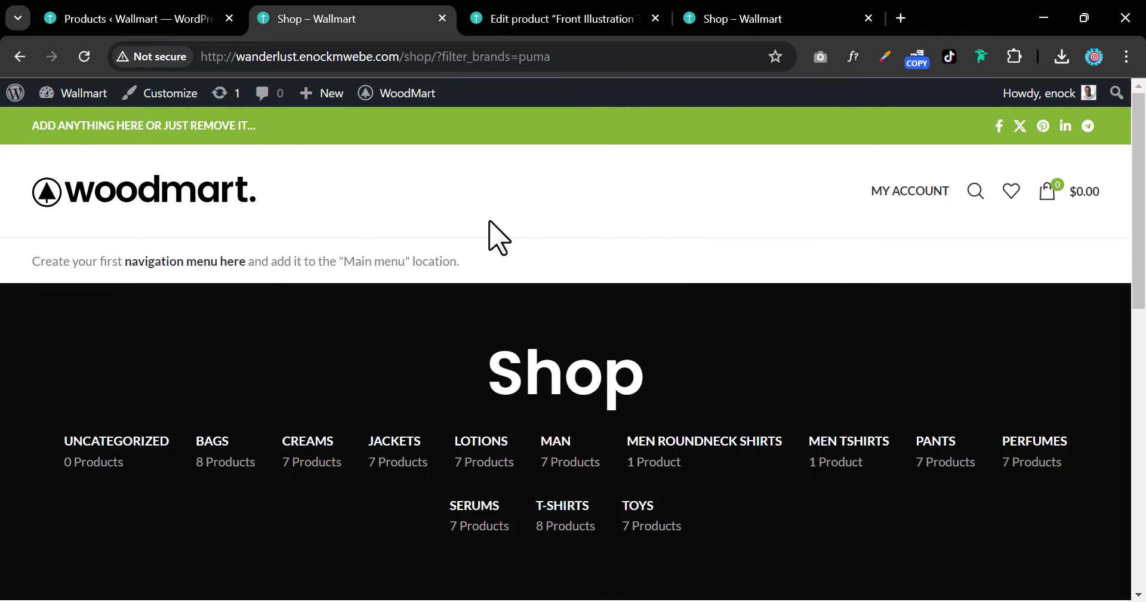
scroll(491, 223, "down", 10)
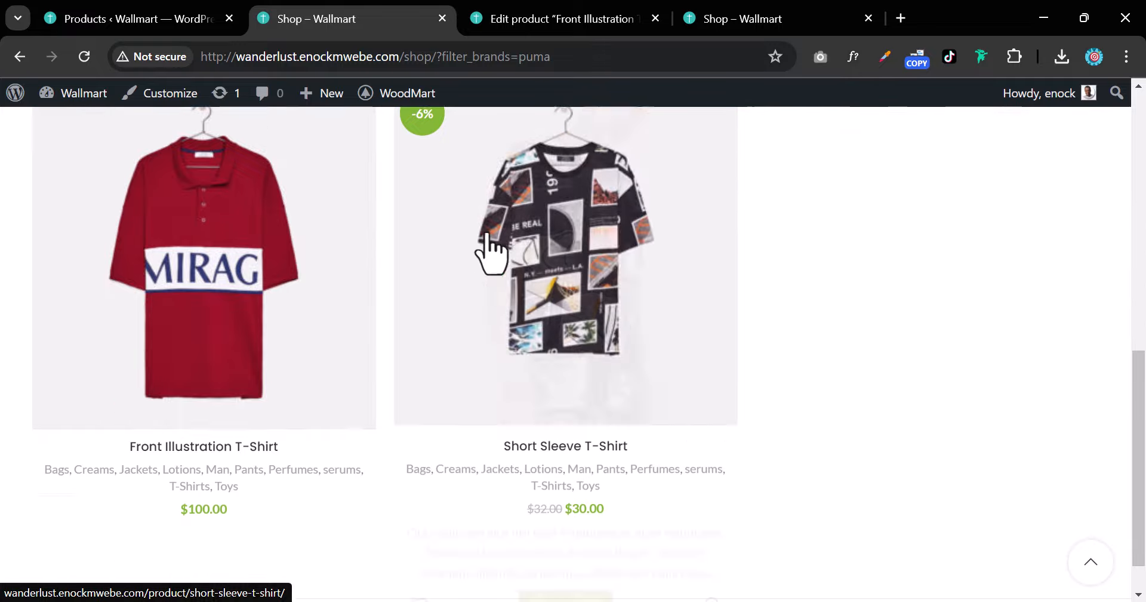
Open the Short Sleeve T-Shirt page from the Puma-filtered shop and review its details and description.
left_click(593, 26)
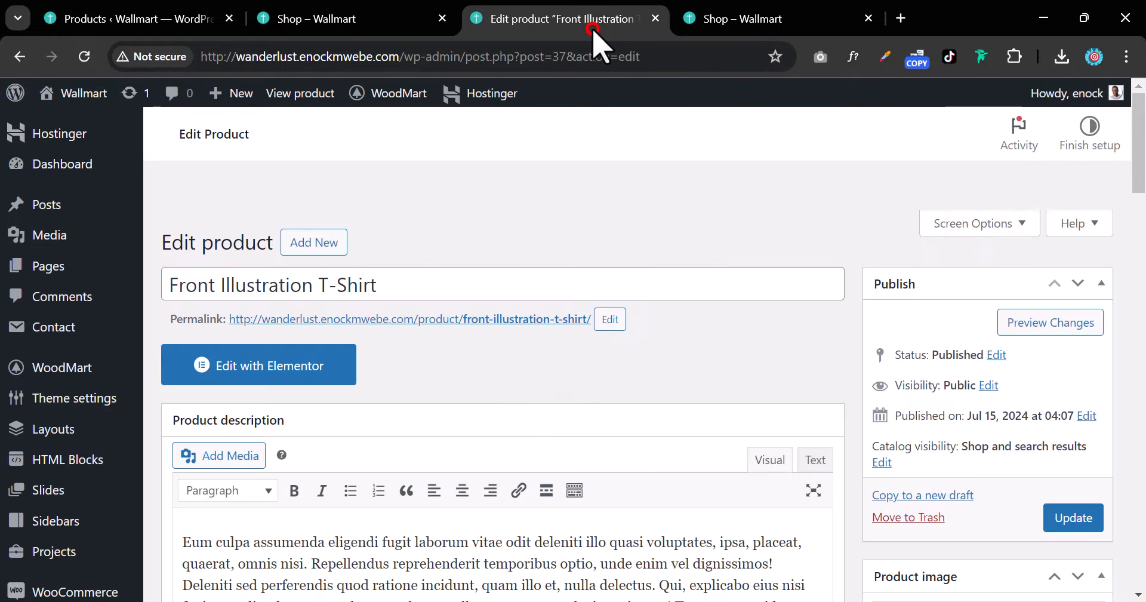
left_click(305, 25)
scroll(371, 322, "down", 1)
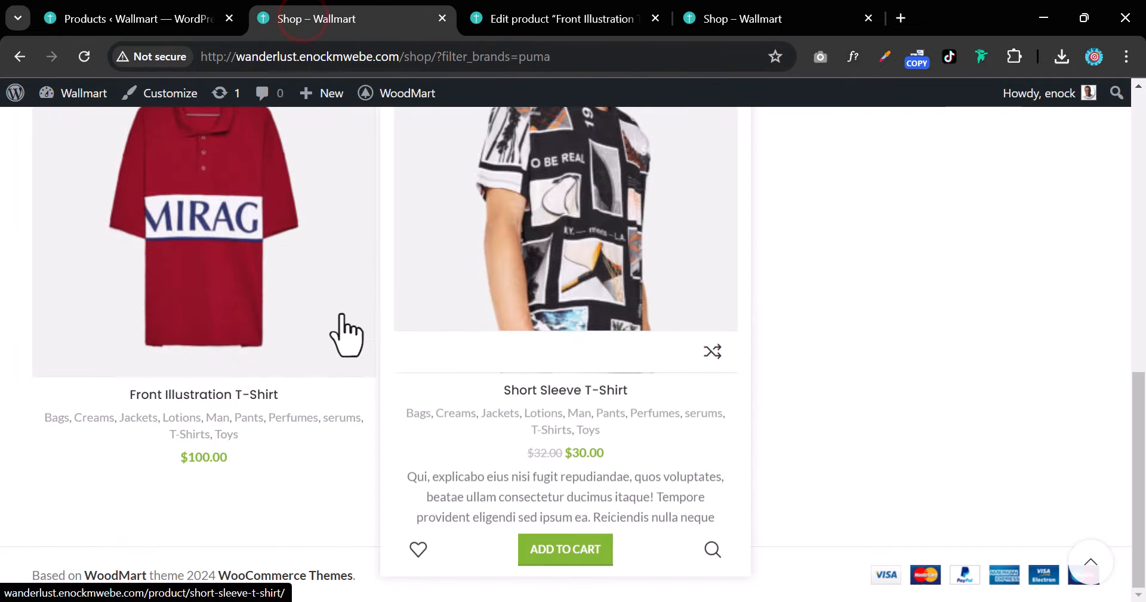
left_click(523, 258)
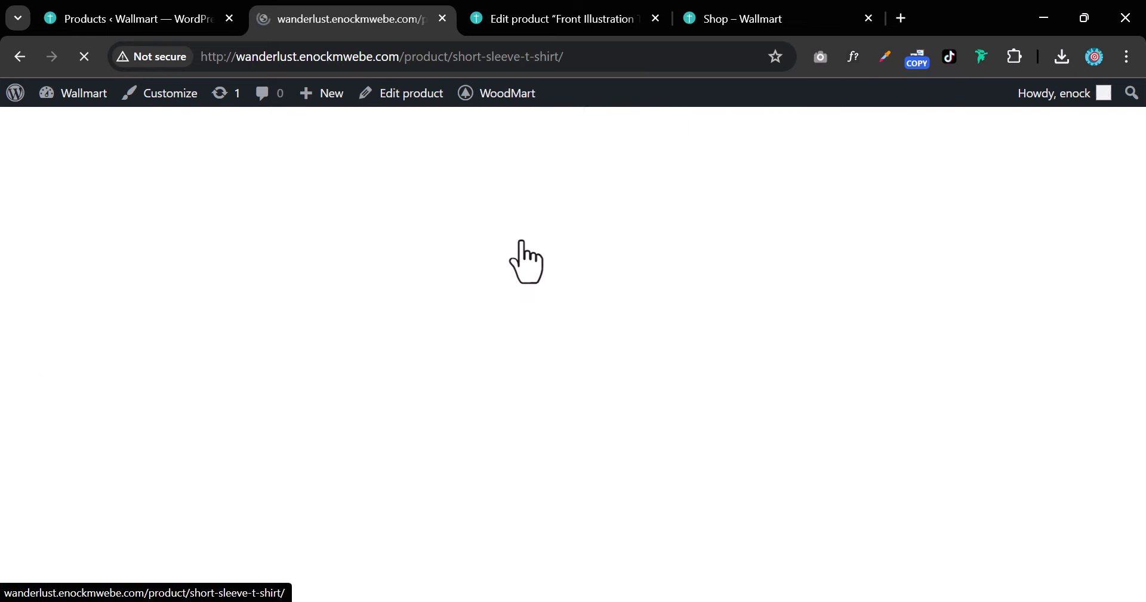
scroll(540, 278, "down", 15)
scroll(544, 281, "up", 9)
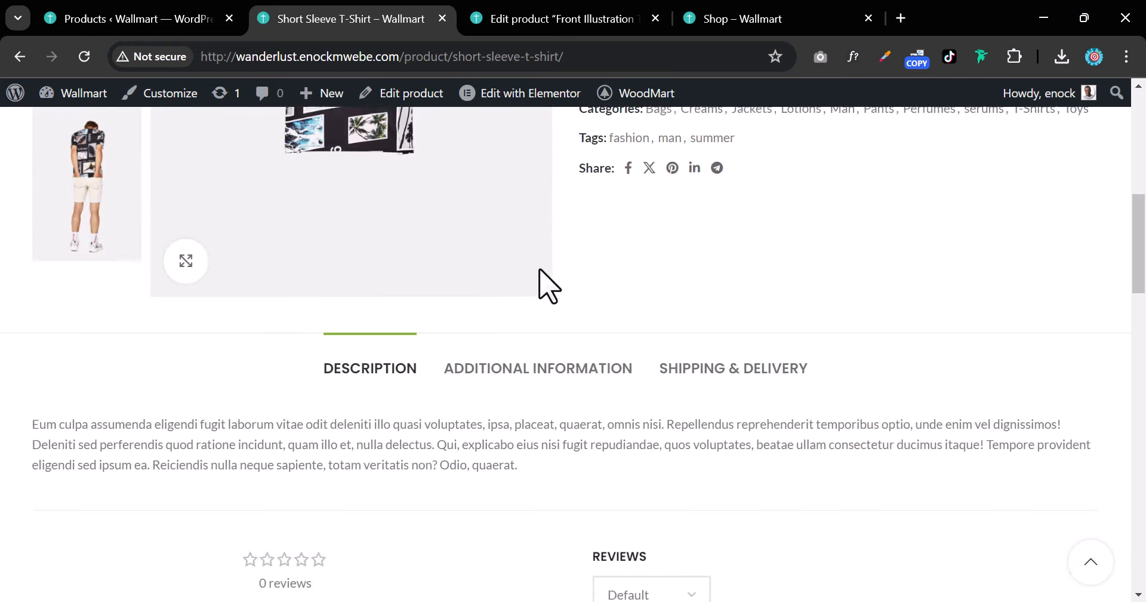
scroll(541, 278, "down", 3)
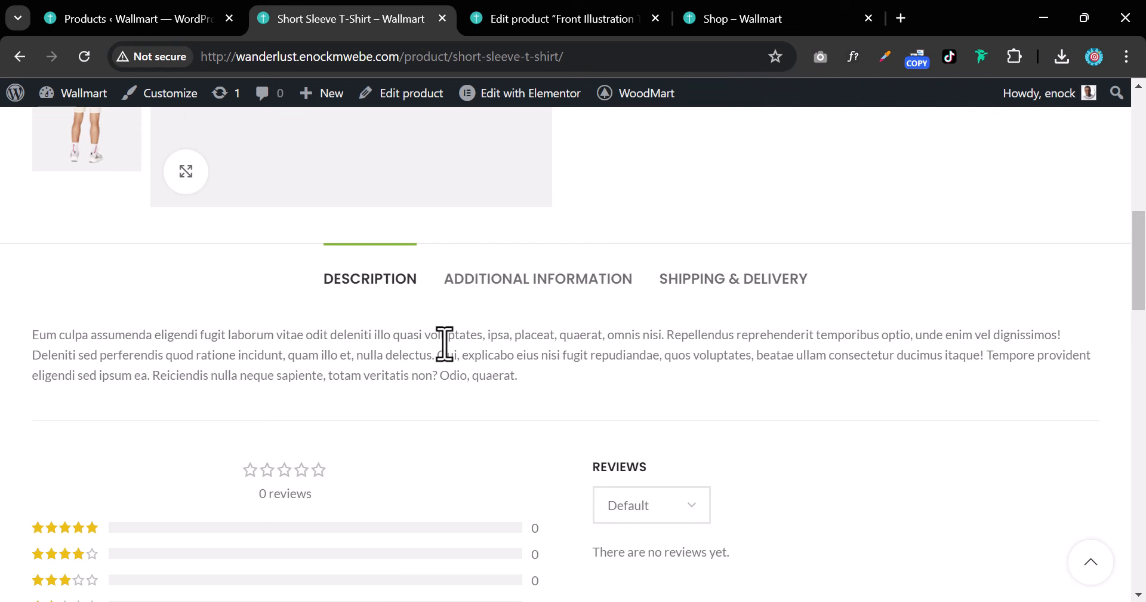
Show the Shipping & Delivery information of the Short Sleeve T-Shirt and review the rest of its page.
left_click(753, 292)
scroll(747, 286, "down", 18)
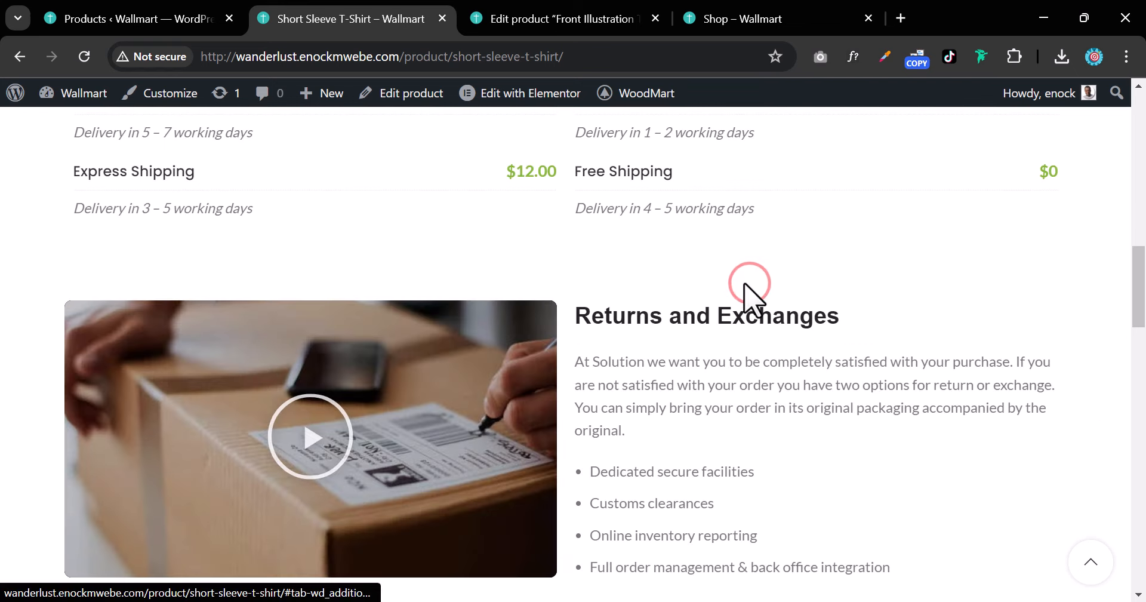
scroll(714, 290, "up", 5)
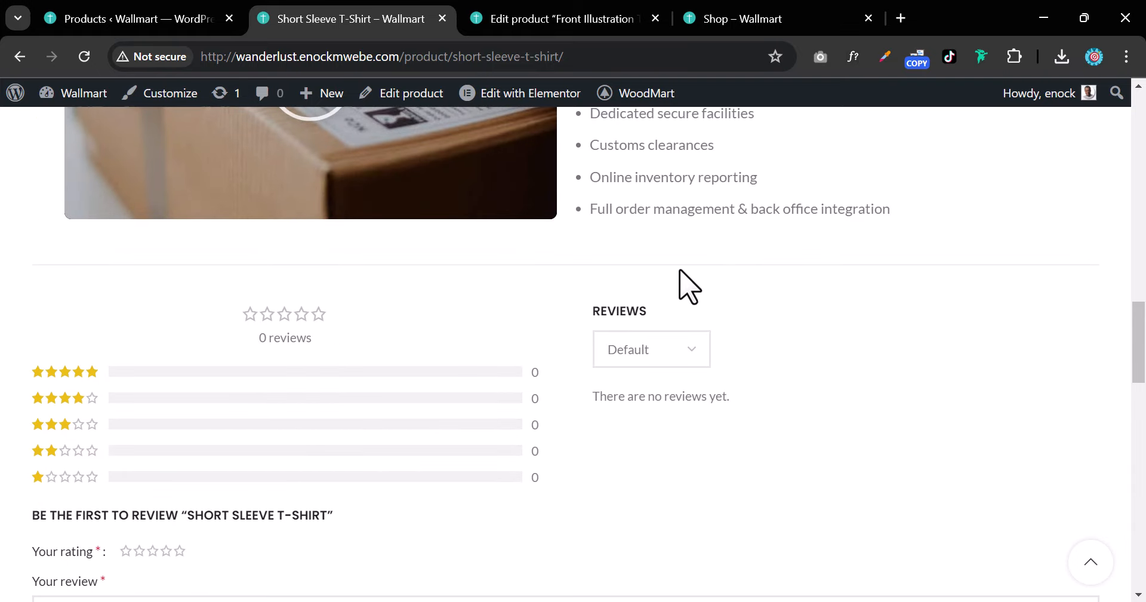
scroll(584, 341, "up", 20)
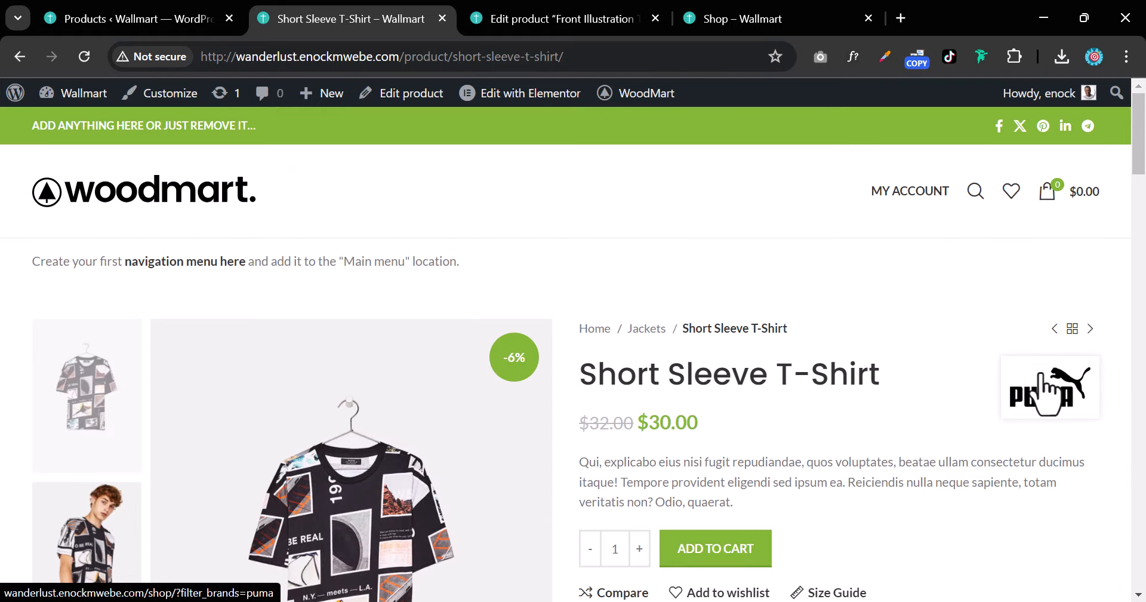
scroll(661, 358, "down", 15)
scroll(663, 334, "up", 11)
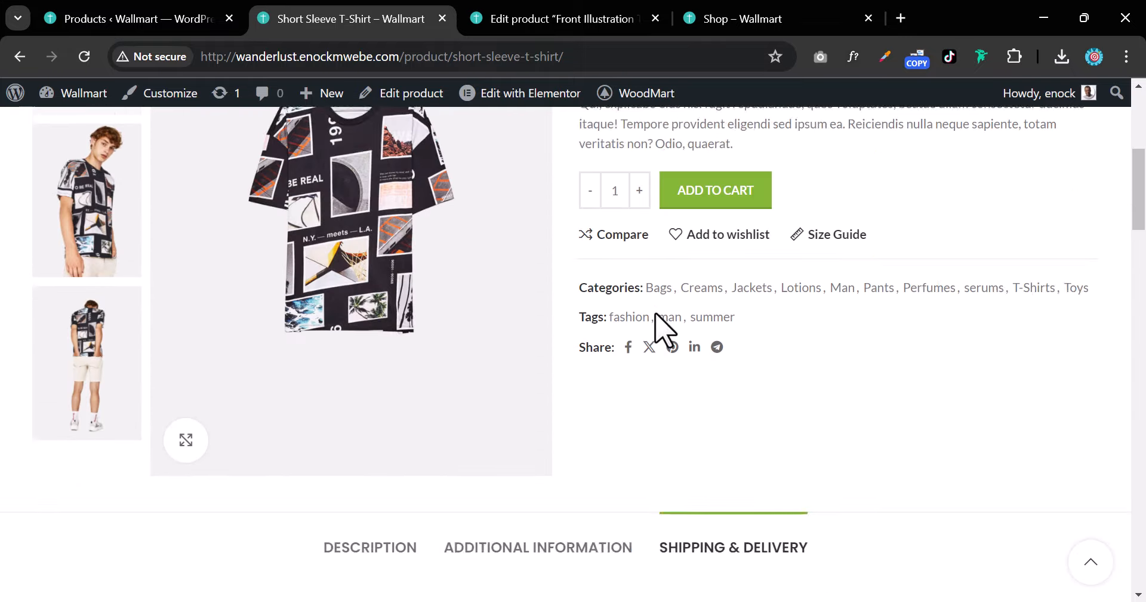
Open the Men Round Neck Shirt from the Addidas-filtered shop and examine its variations, brand logo, description and review sections.
left_click(558, 23)
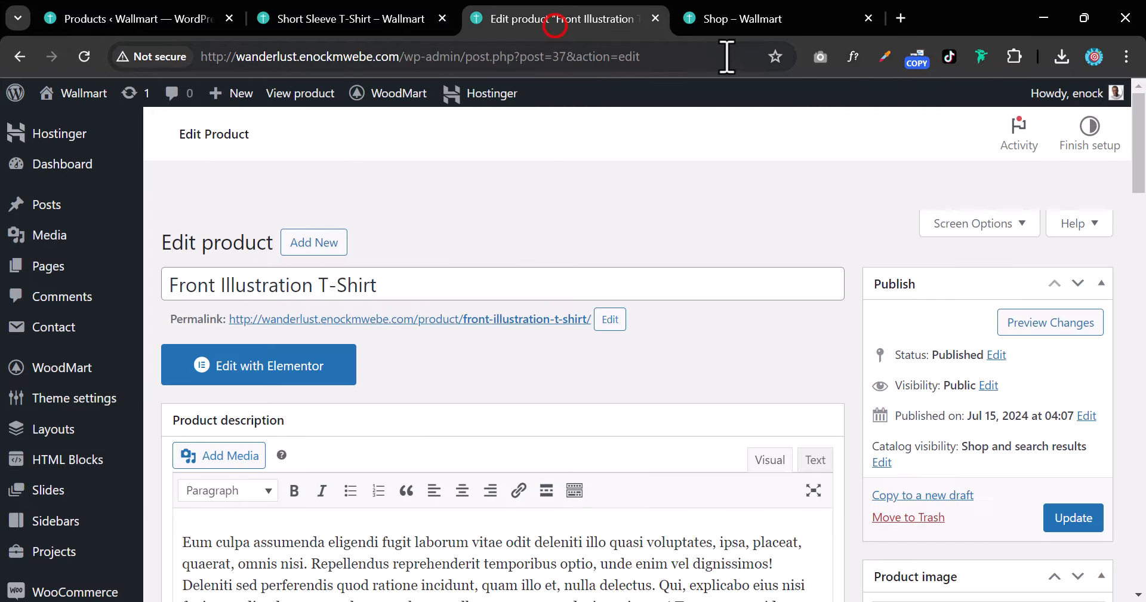
left_click(756, 24)
scroll(678, 139, "up", 2)
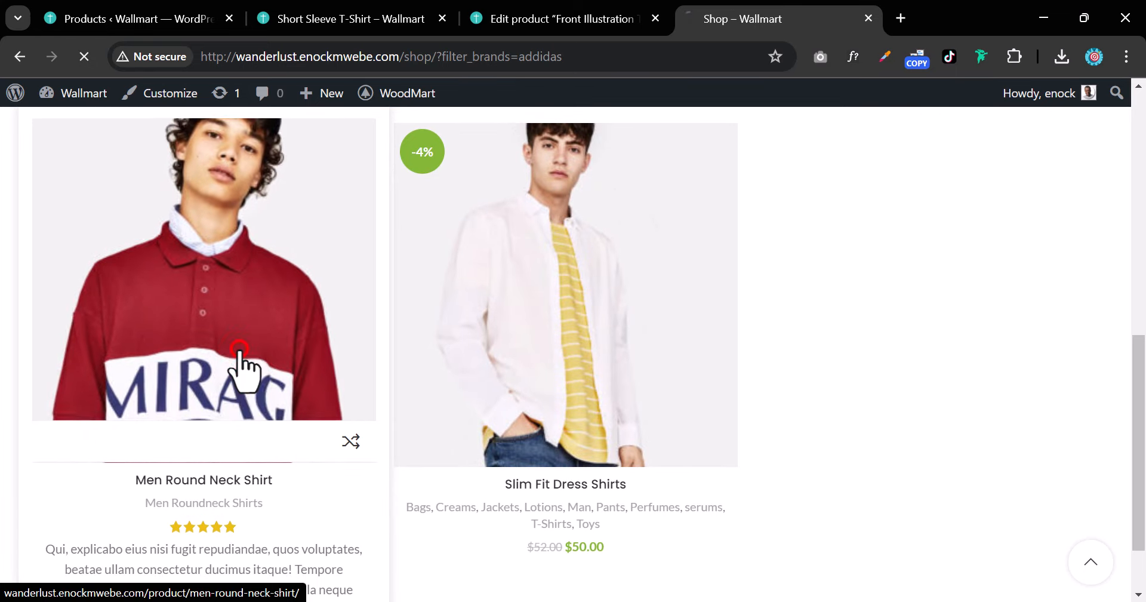
left_click(242, 365)
scroll(243, 371, "down", 5)
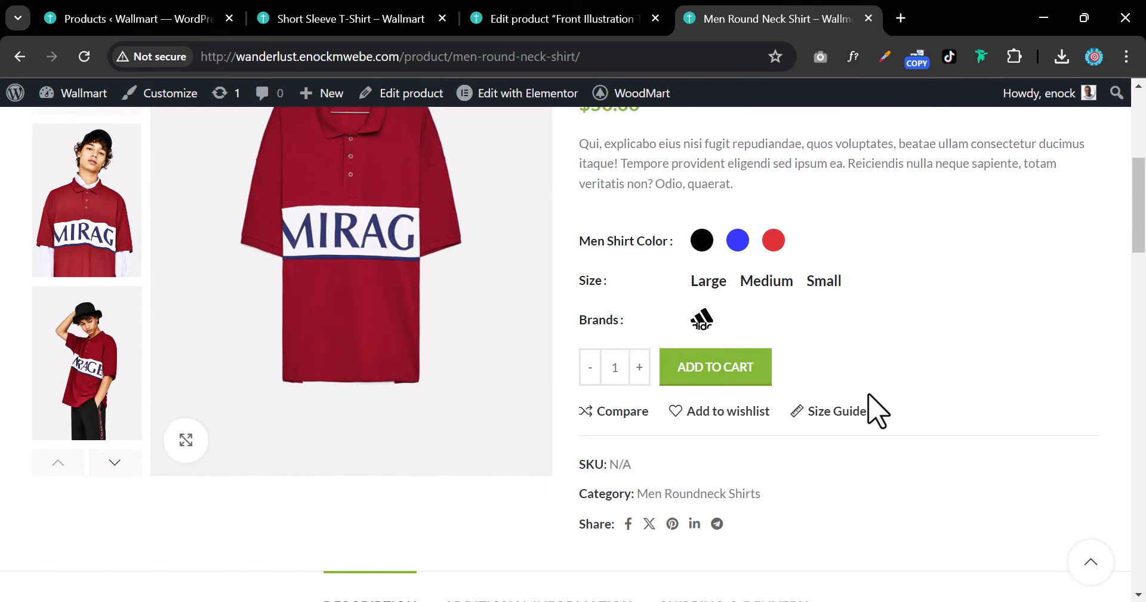
scroll(829, 418, "down", 20)
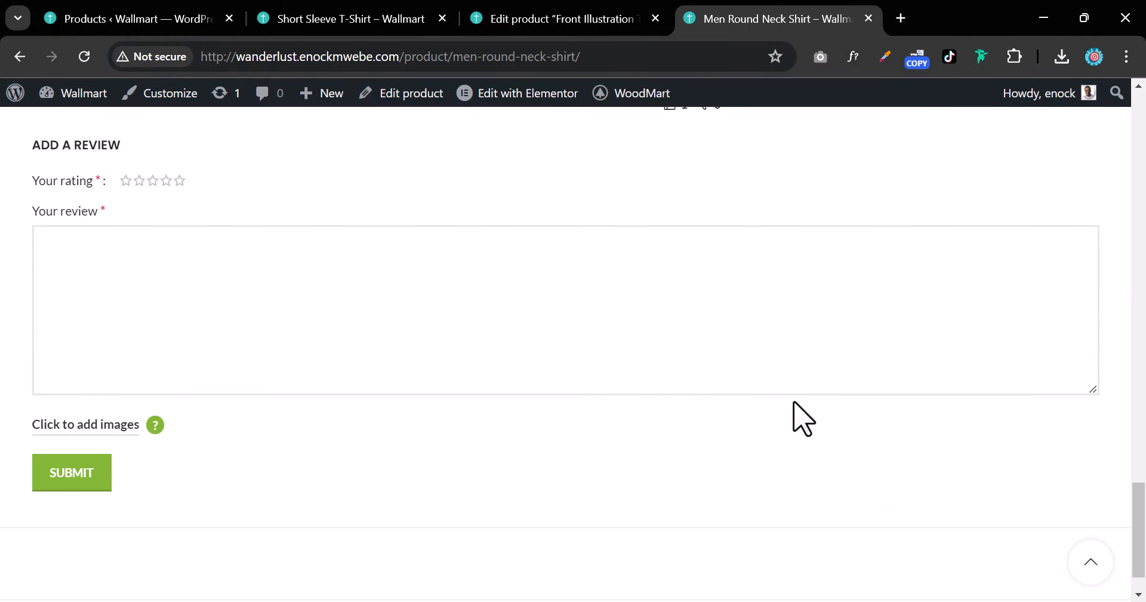
scroll(803, 418, "up", 5)
scroll(798, 415, "down", 7)
scroll(799, 415, "up", 18)
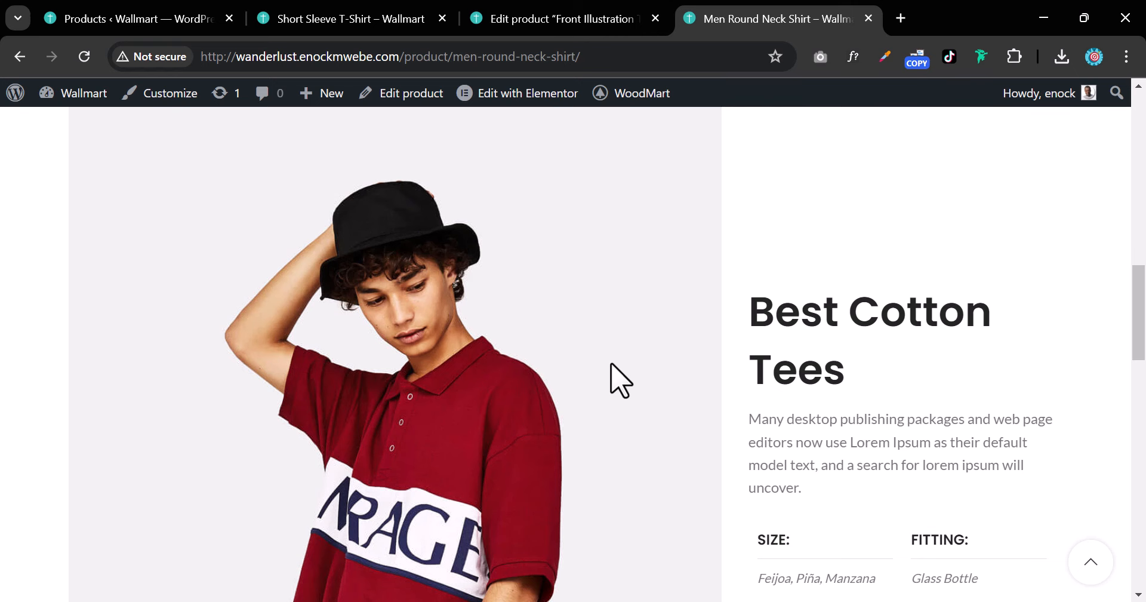
scroll(615, 380, "up", 15)
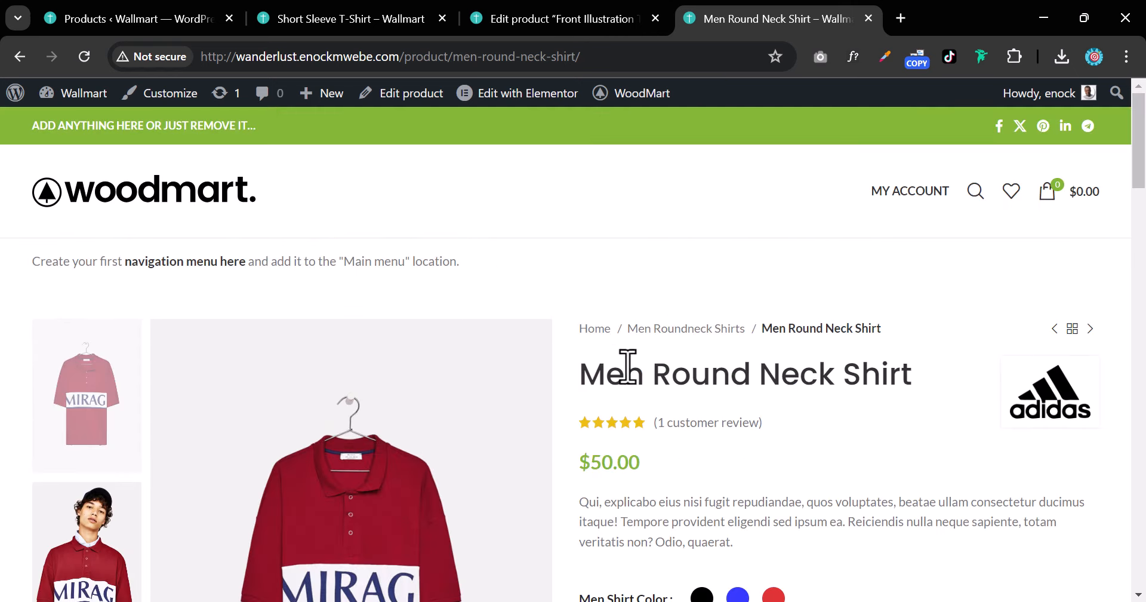
scroll(685, 410, "down", 8)
scroll(687, 412, "up", 8)
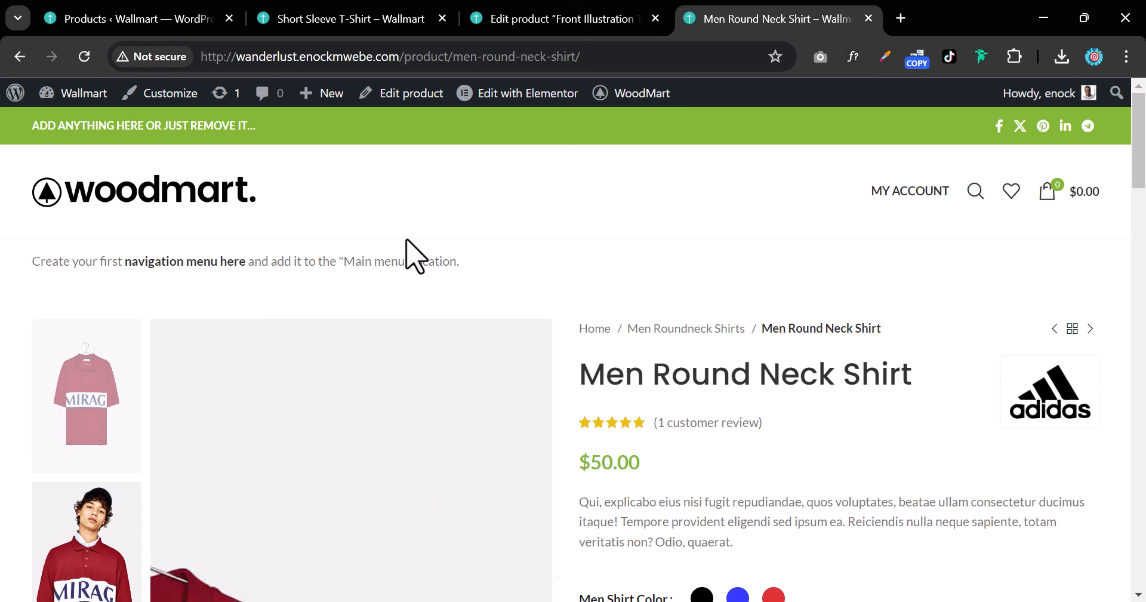
Return to the Wallmart products list and close all the browser tabs after it.
left_click(149, 24)
right_click(148, 24)
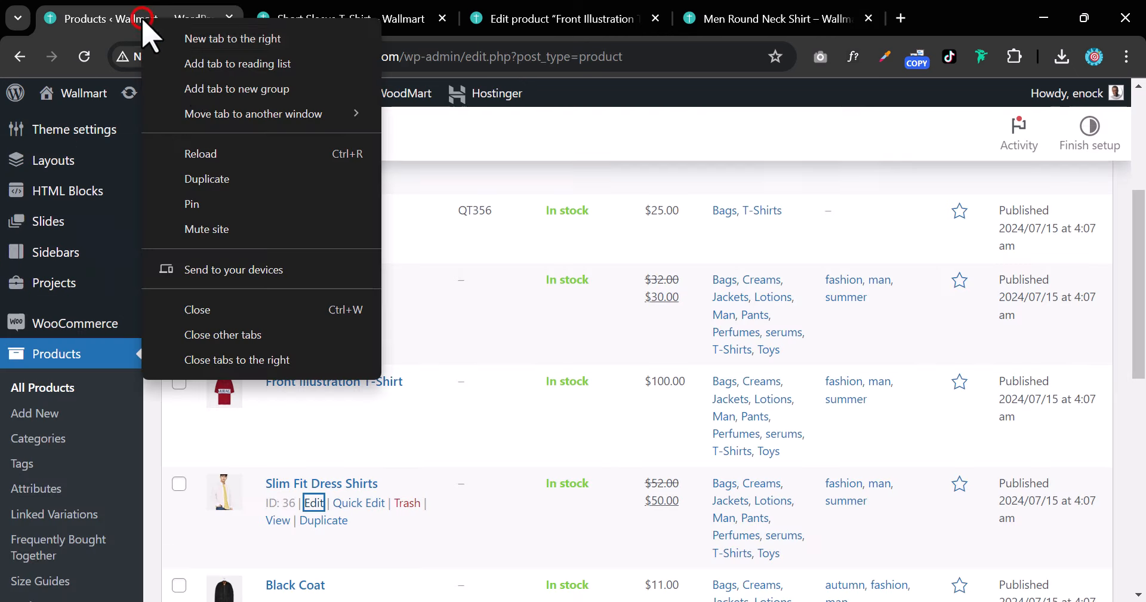
left_click(225, 359)
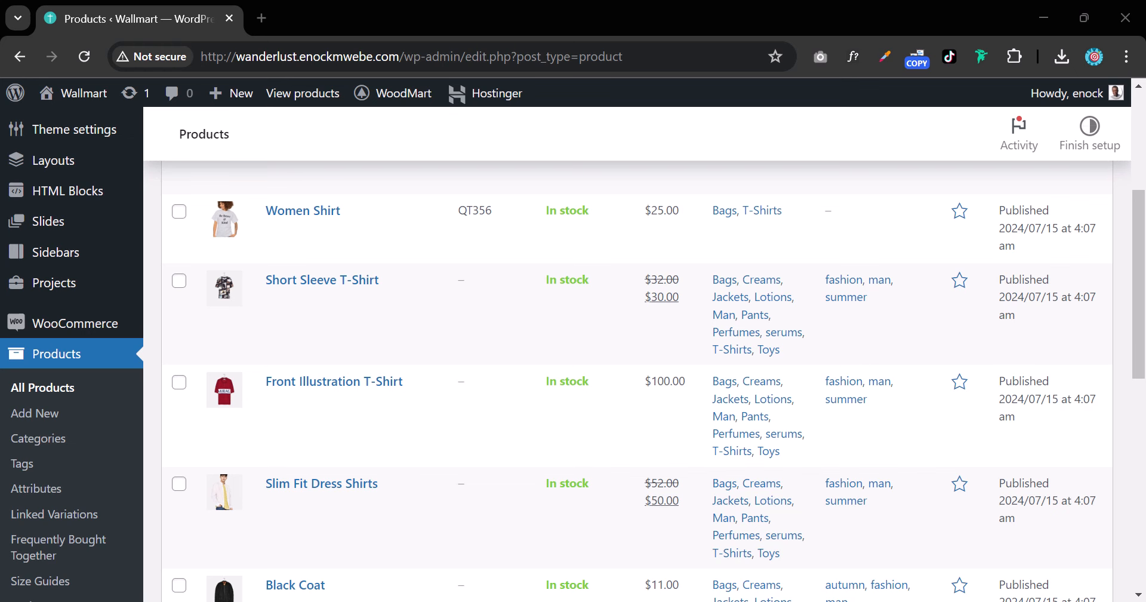
left_click(261, 18)
right_click(279, 51)
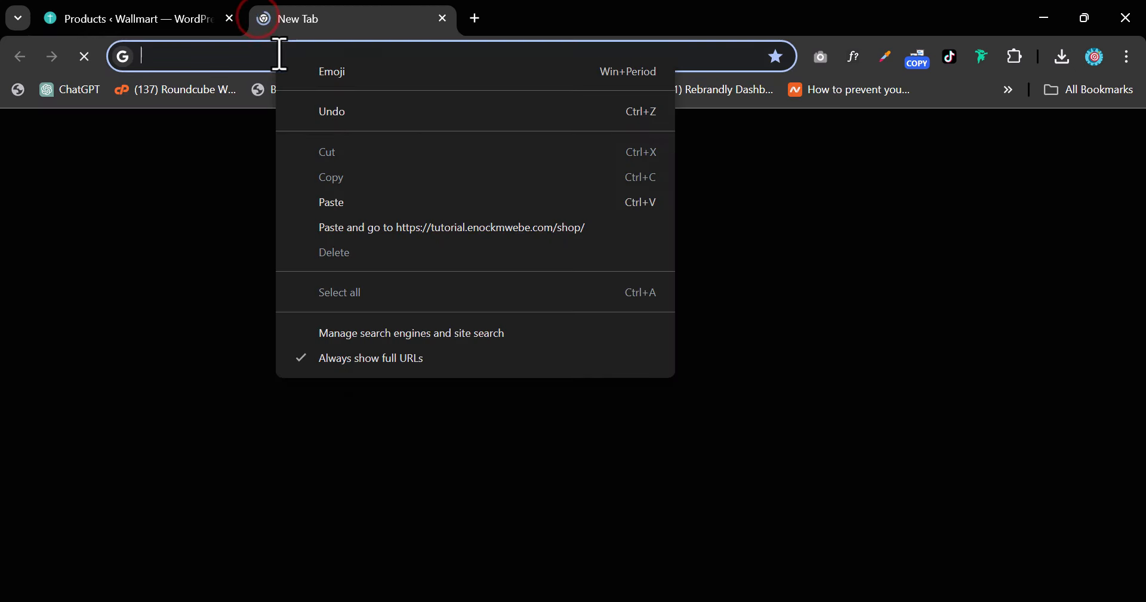
left_click(387, 230)
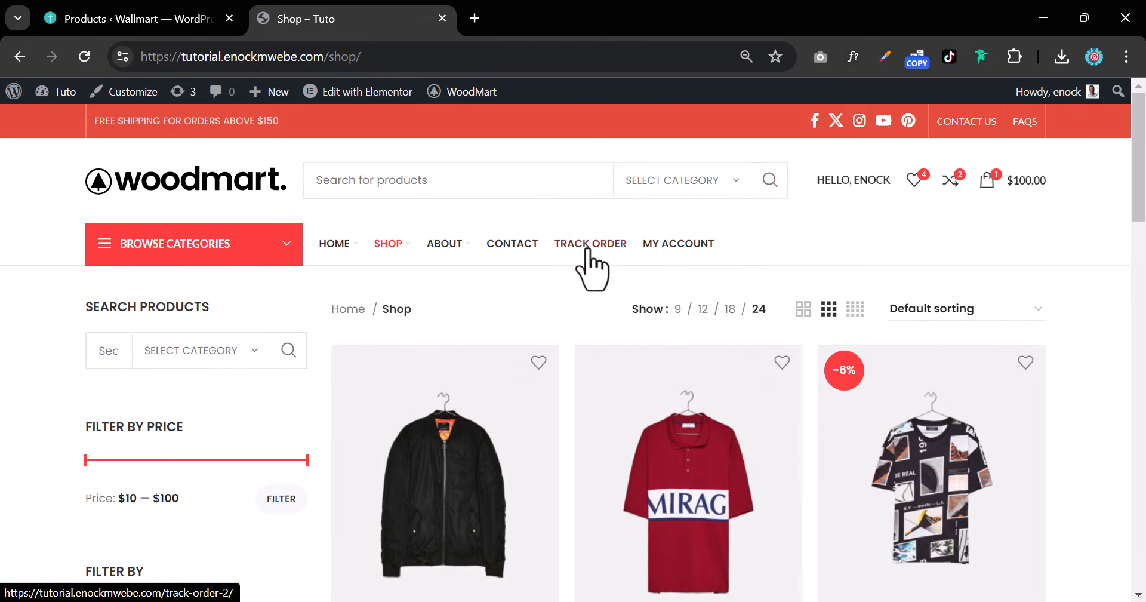
scroll(185, 376, "down", 4)
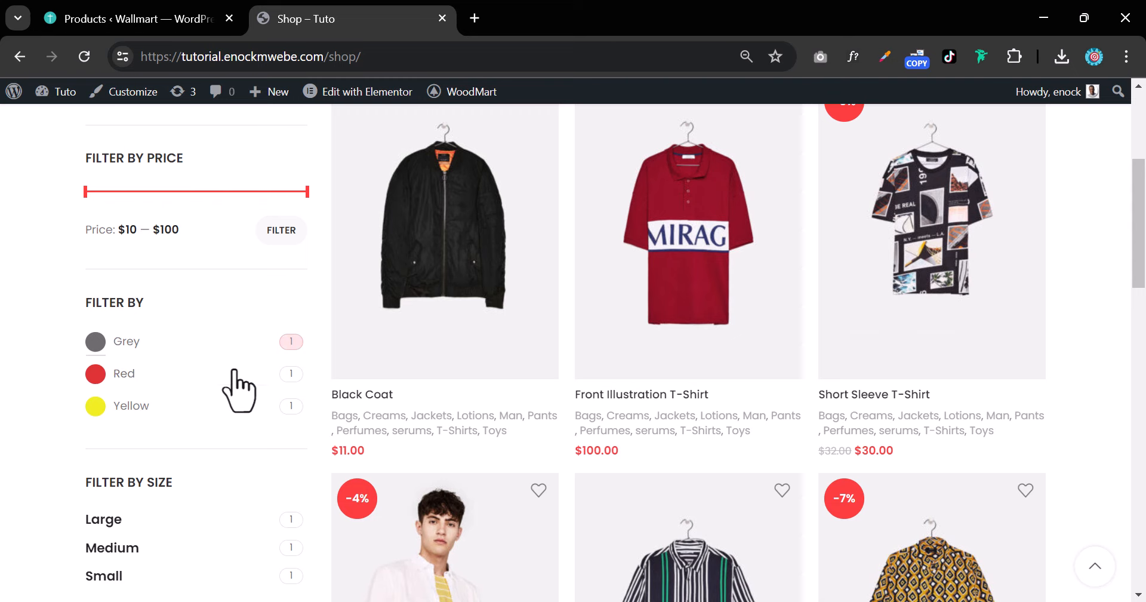
scroll(238, 418, "down", 5)
scroll(238, 459, "up", 9)
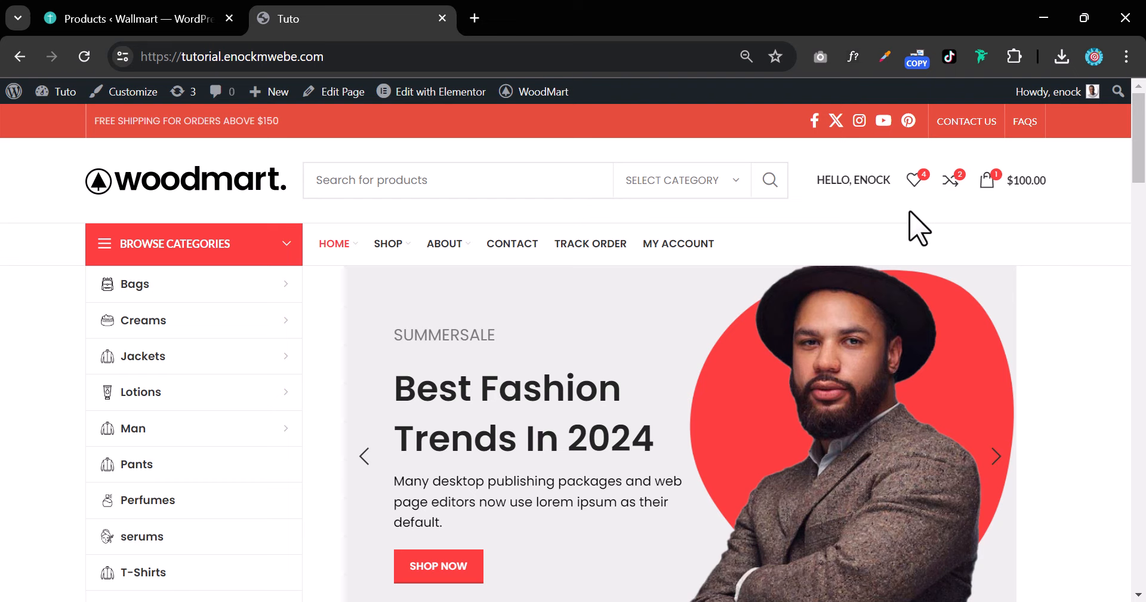
Review the sections of the Tuto reference site's home page, including the Instagram section.
scroll(911, 234, "down", 20)
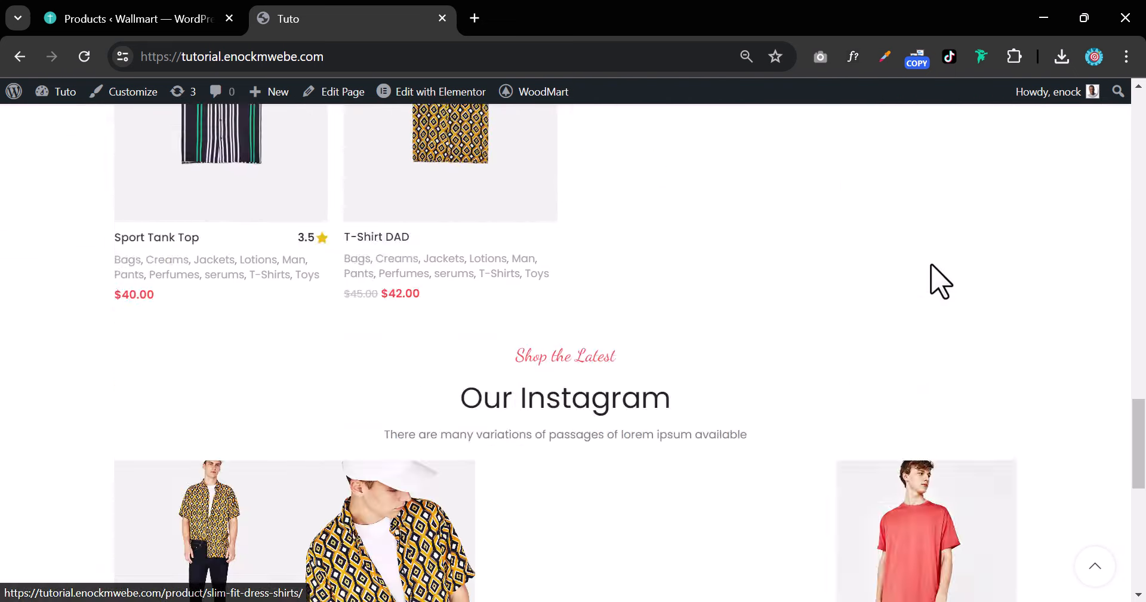
scroll(585, 412, "up", 20)
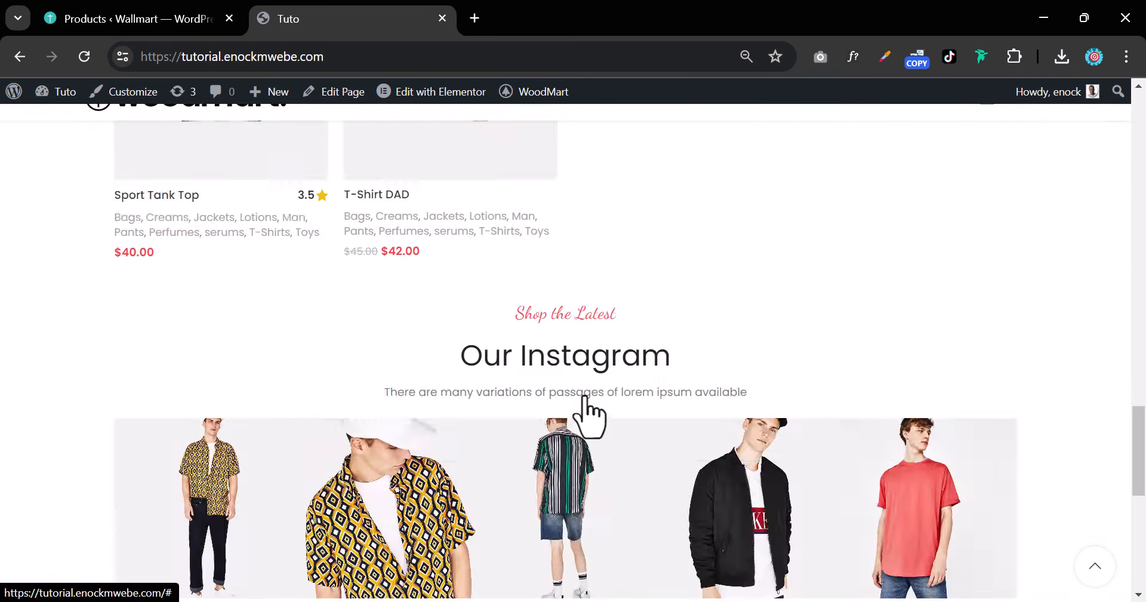
scroll(695, 423, "up", 3)
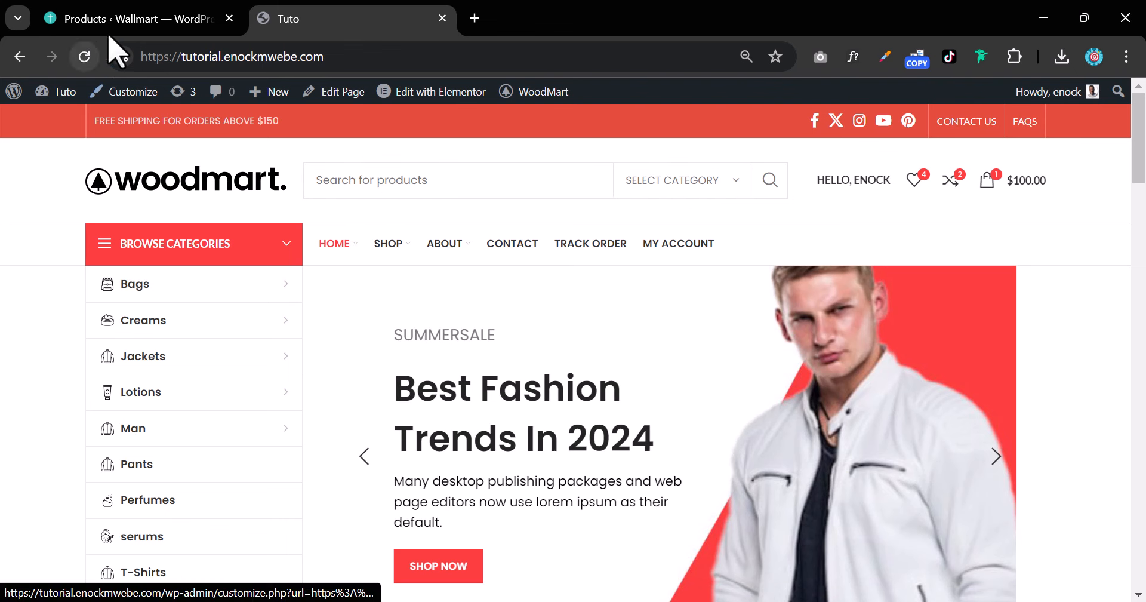
Open the list of all Wallmart pages and add a new page titled Contact Us.
left_click(81, 20)
scroll(63, 382, "up", 6)
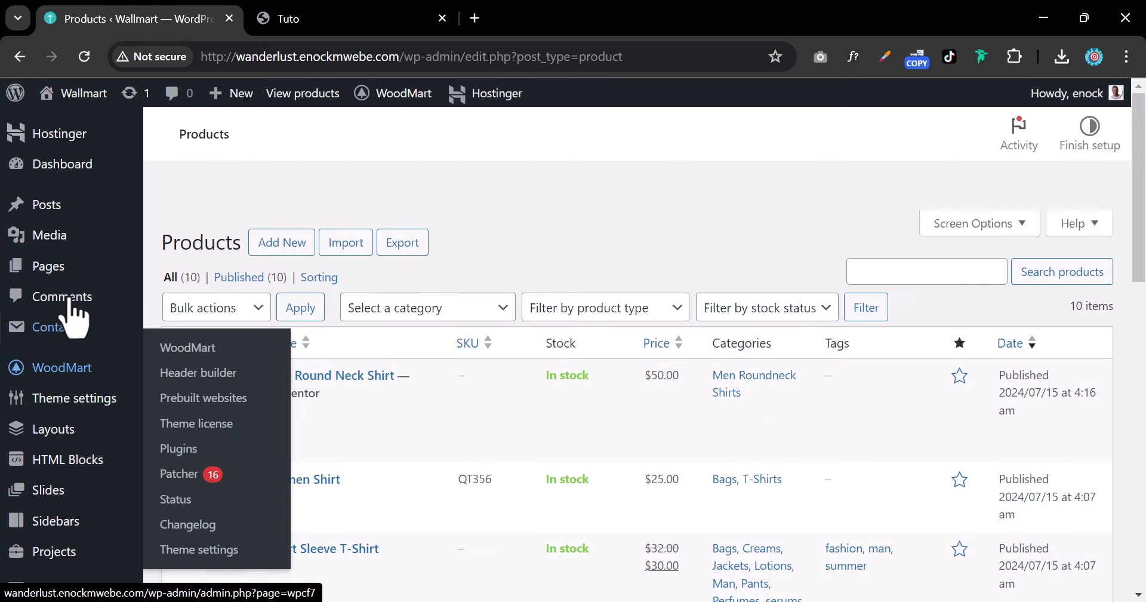
mouse_move(78, 275)
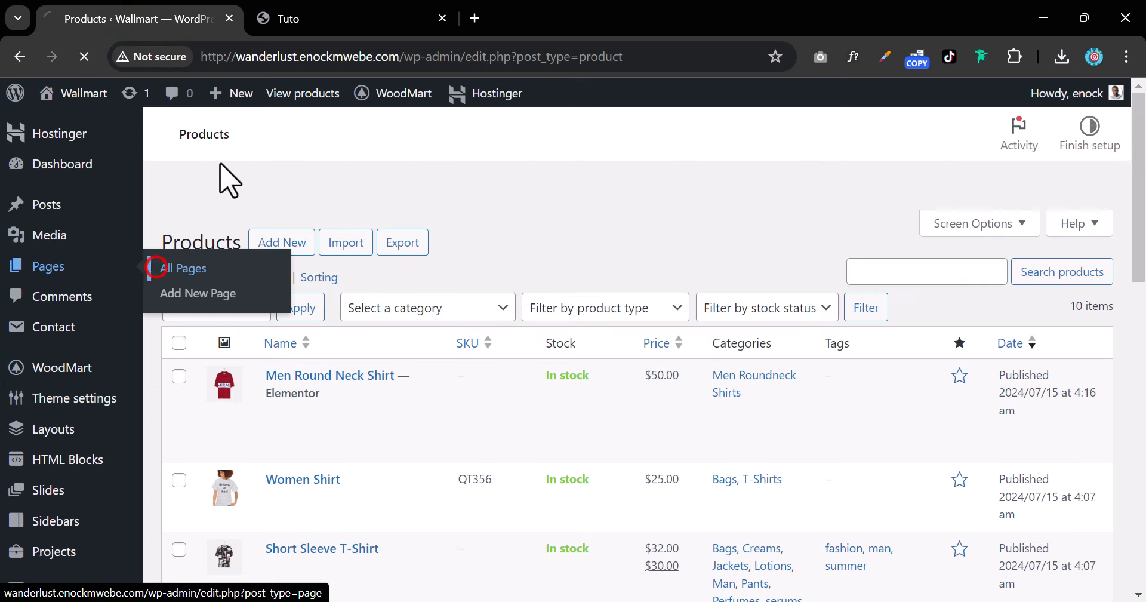
left_click(298, 19)
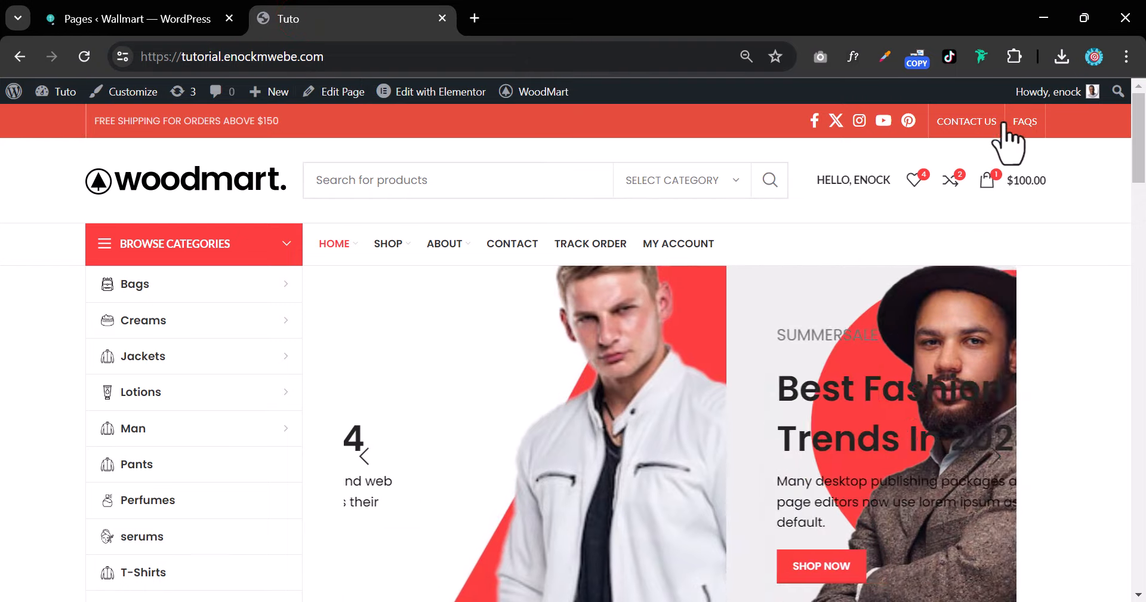
left_click(160, 24)
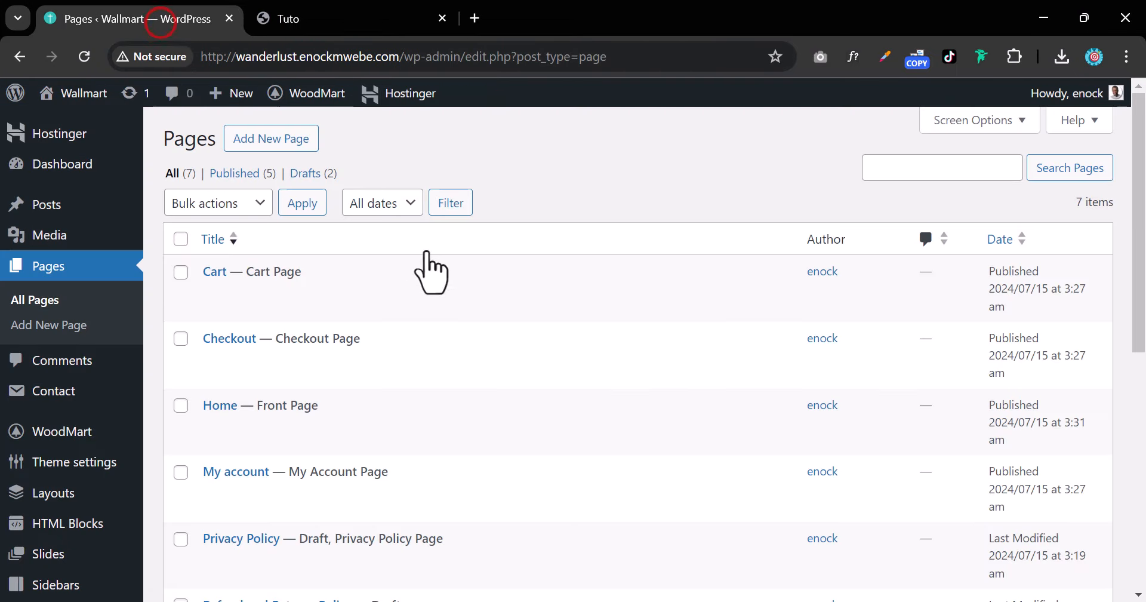
left_click(243, 135)
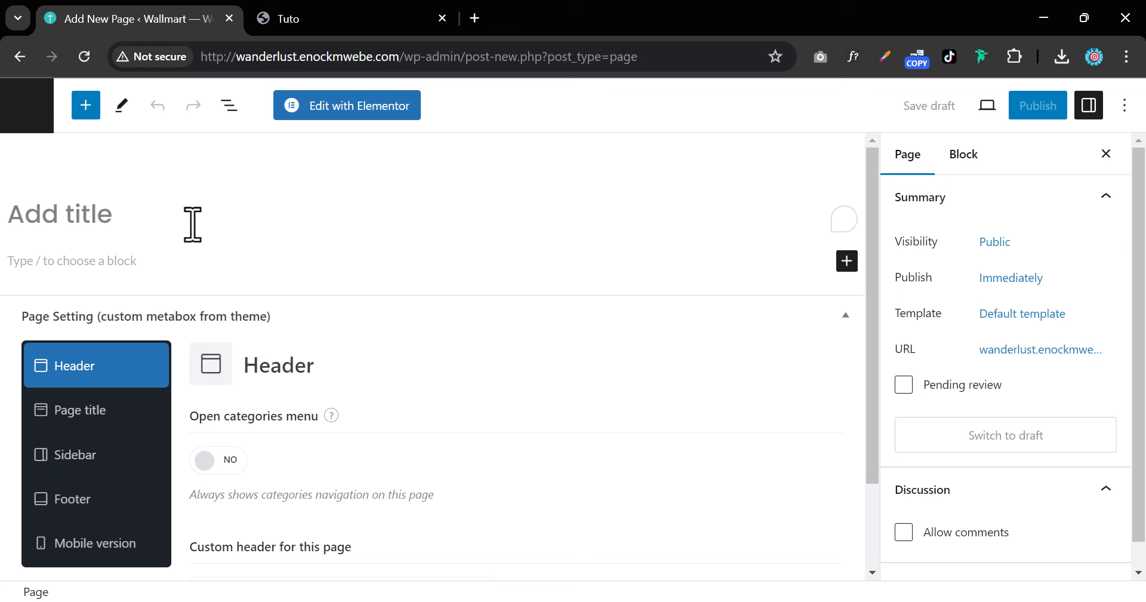
type("Contact Us")
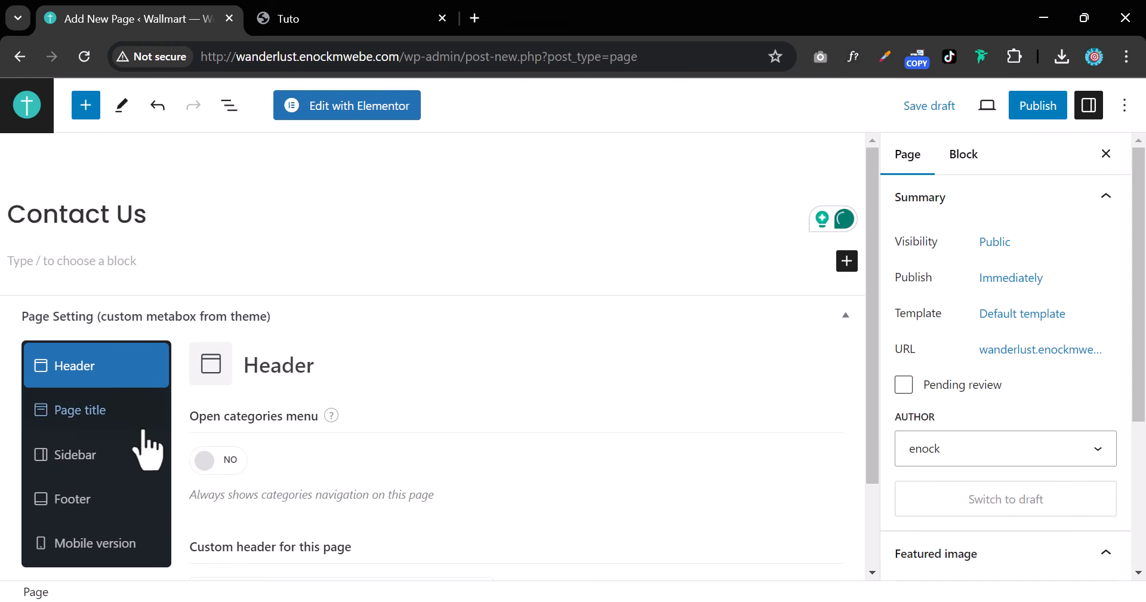
Disable the page title of the Contact Us page and set its sidebar position to Without.
left_click(114, 412)
scroll(245, 470, "down", 3)
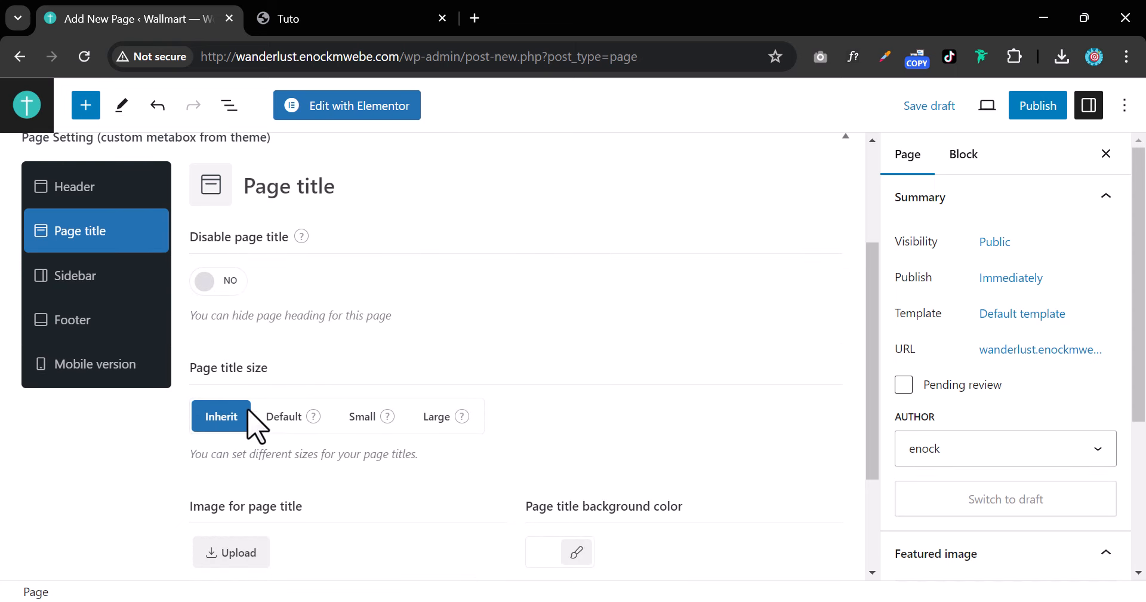
left_click(217, 290)
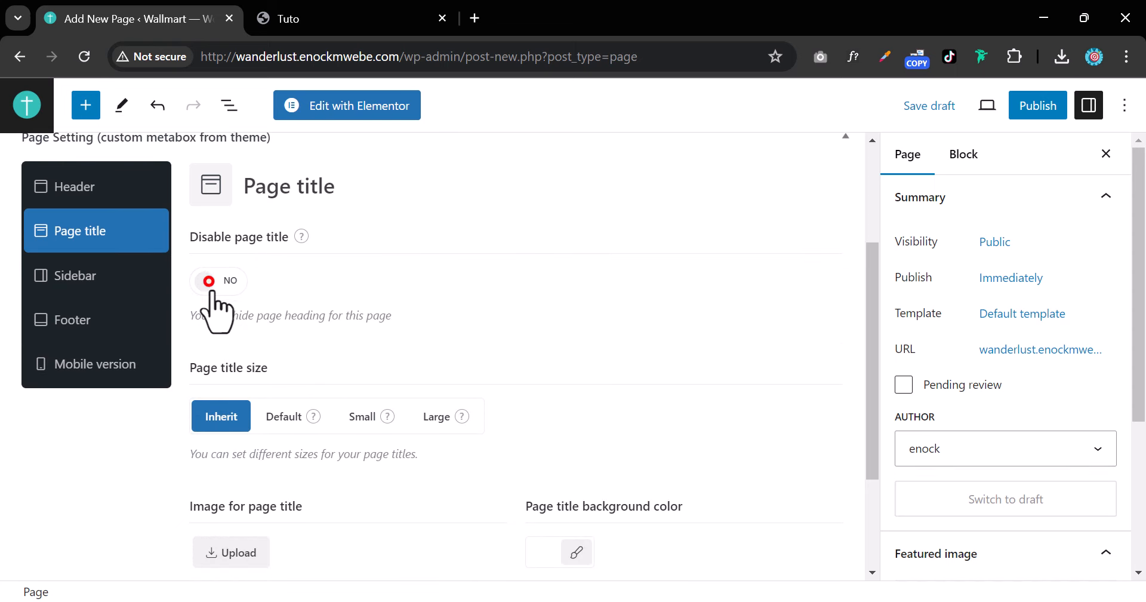
left_click(115, 275)
left_click(273, 283)
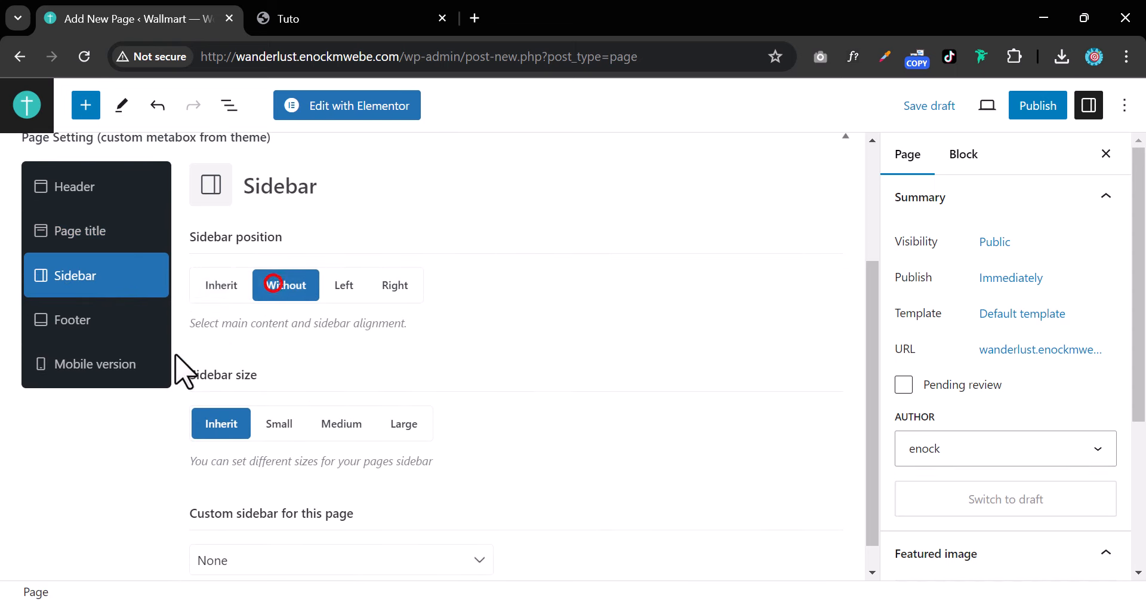
scroll(179, 370, "up", 3)
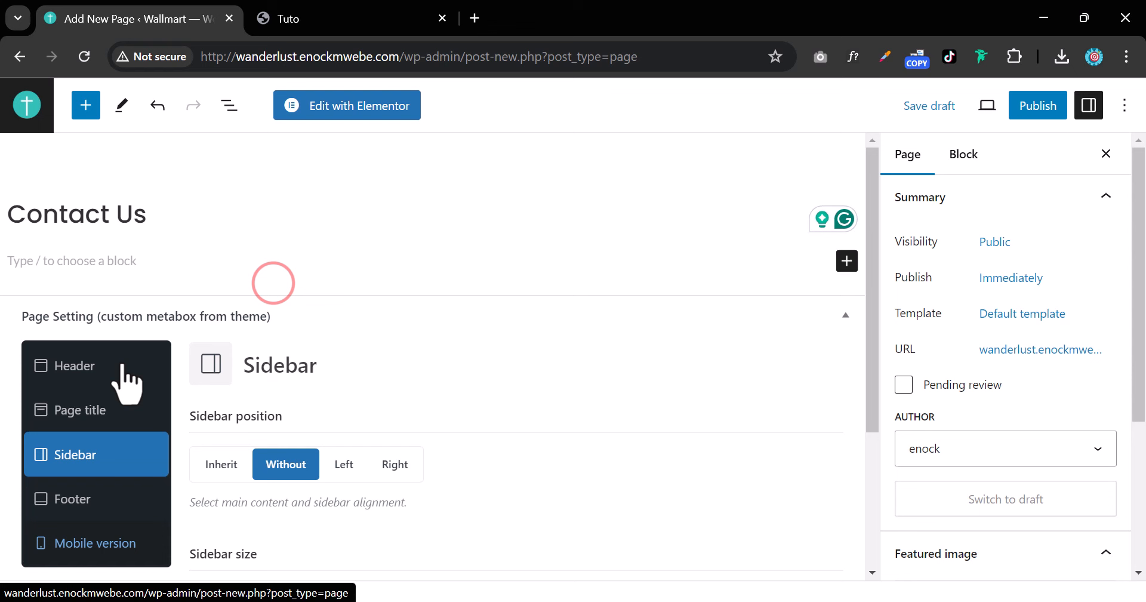
Publish the Contact Us page, and create and publish another page titled Faq.
left_click(1015, 101)
left_click(996, 111)
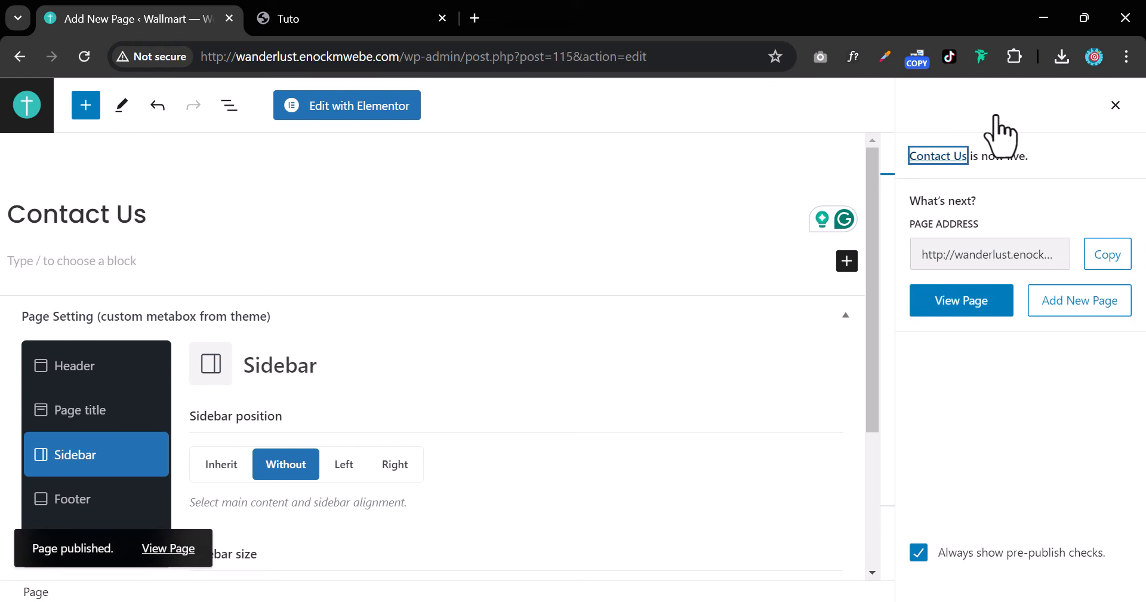
left_click(1077, 298)
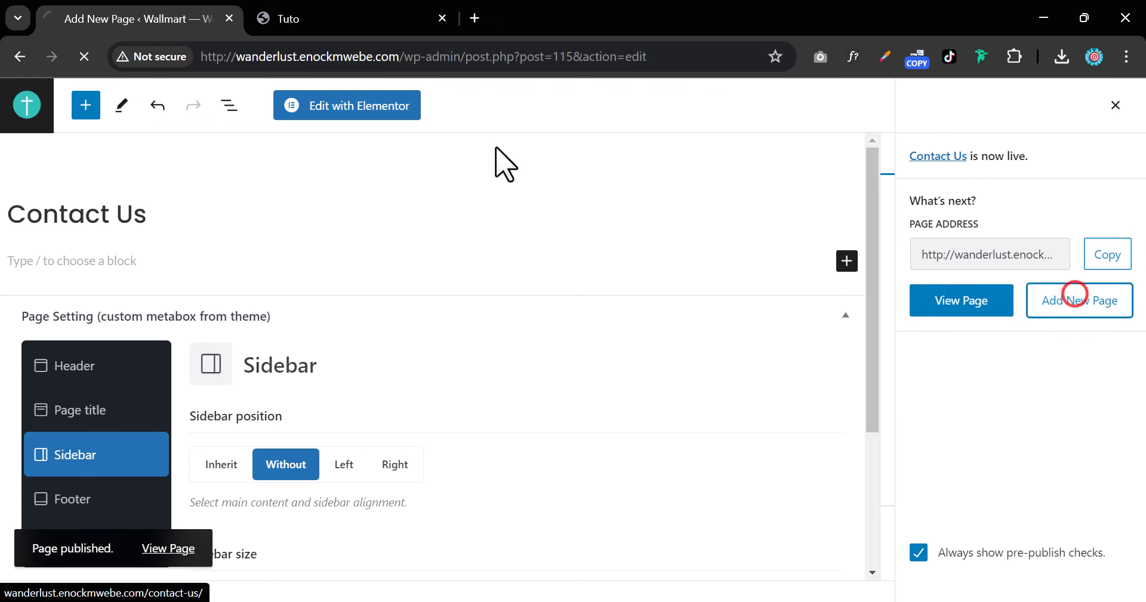
left_click(304, 14)
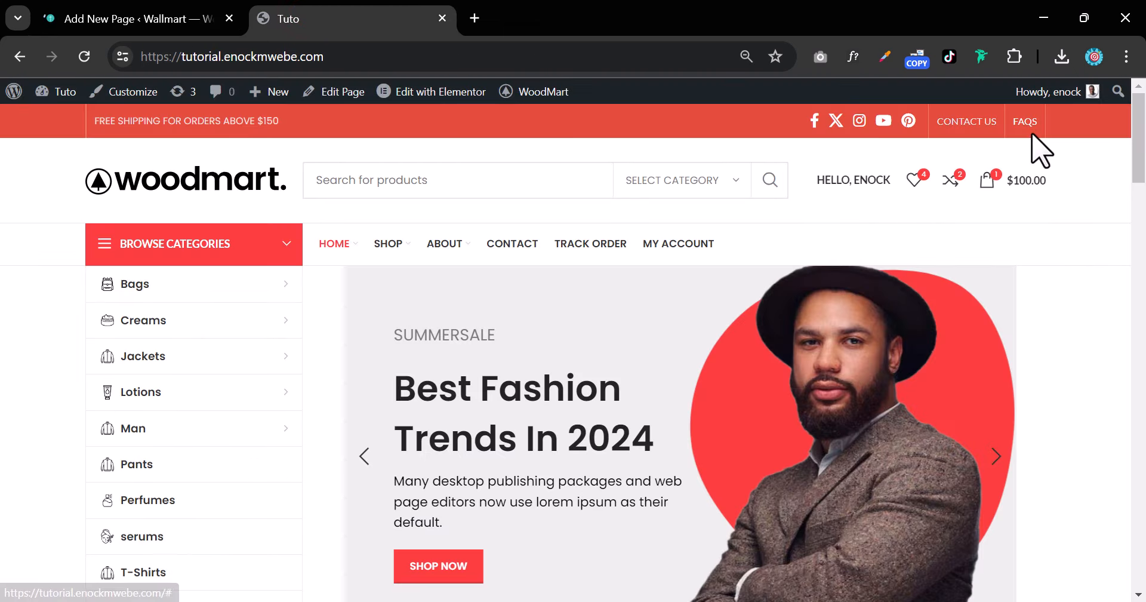
left_click(105, 15)
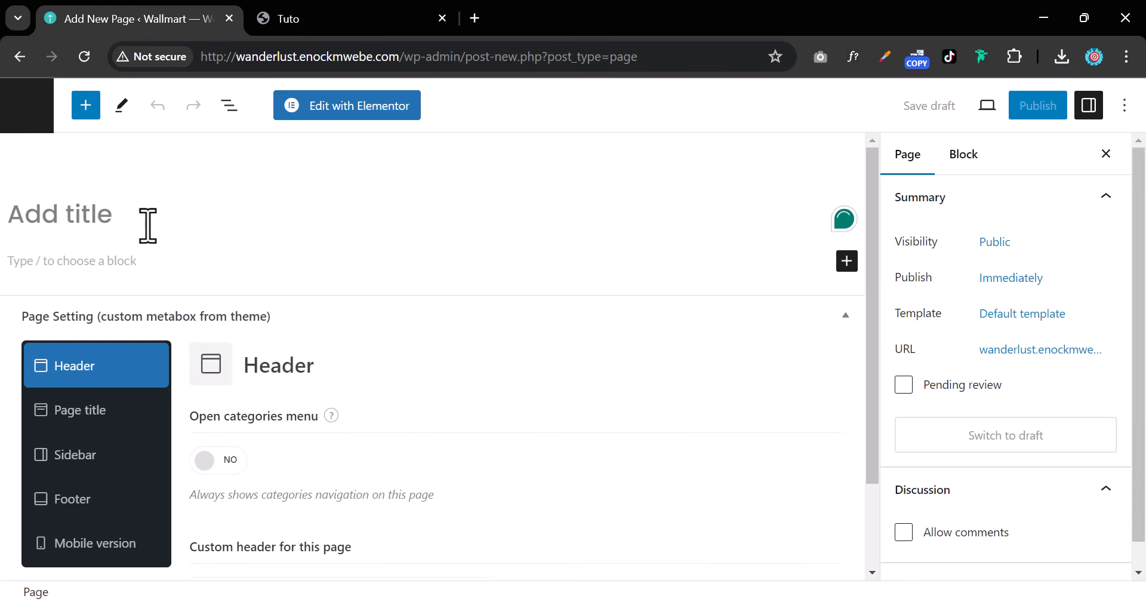
type("Faq")
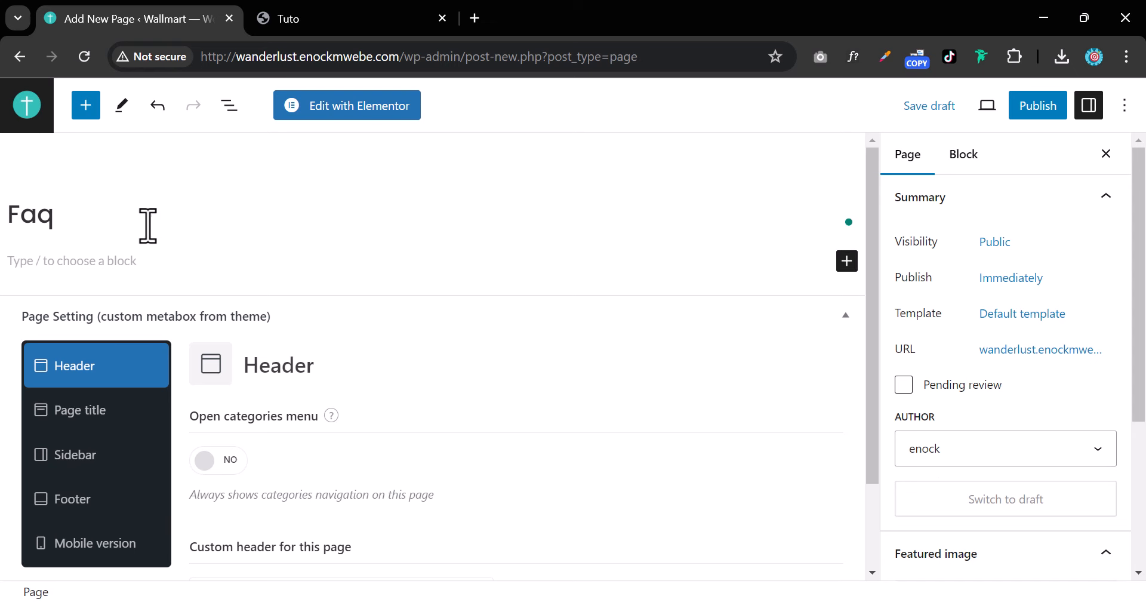
left_click(1039, 108)
left_click(973, 103)
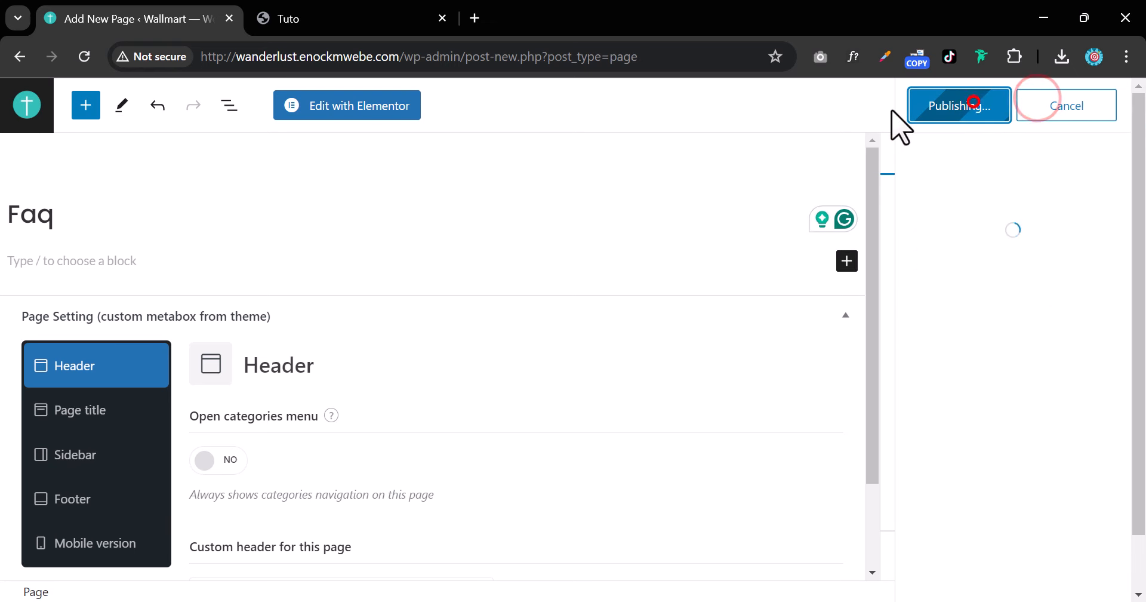
Check the Tuto reference site's navigation for the next page, and create and publish a page titled About.
left_click(315, 18)
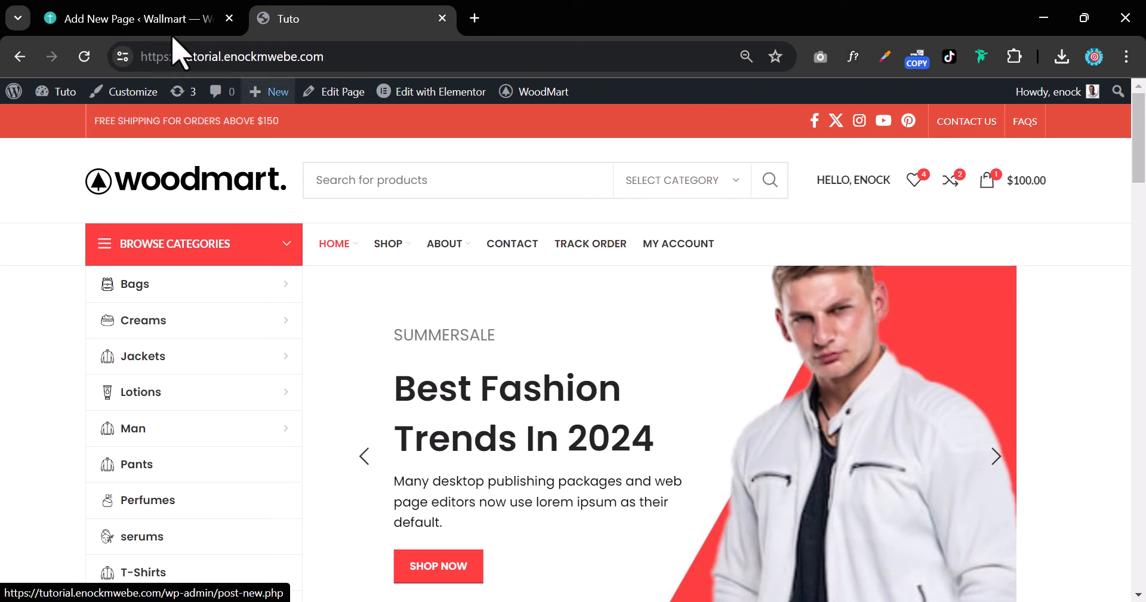
left_click(123, 18)
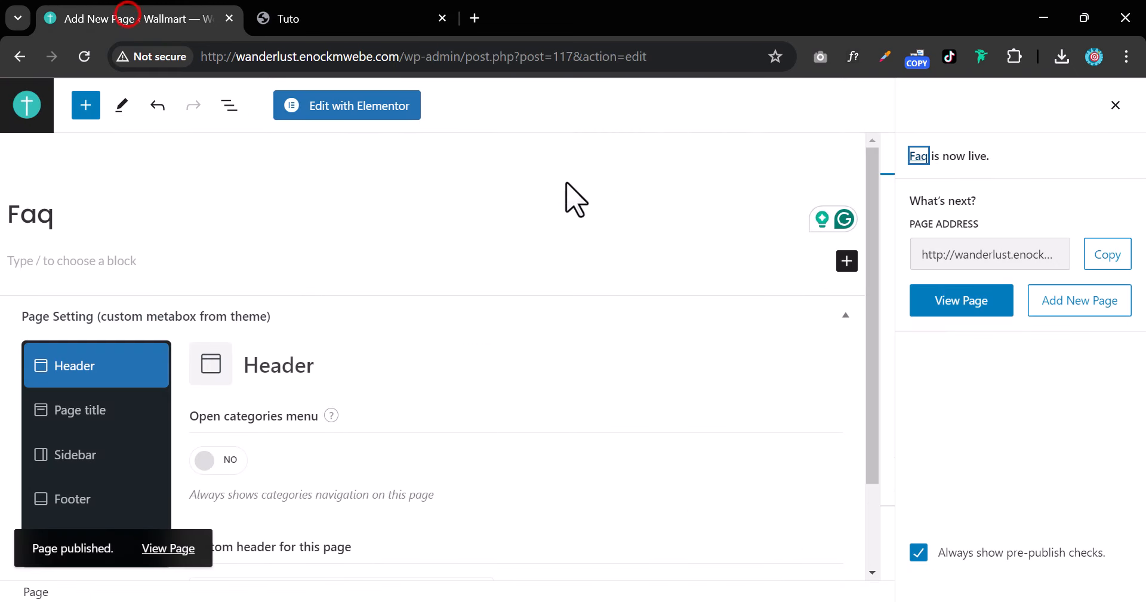
left_click(1062, 303)
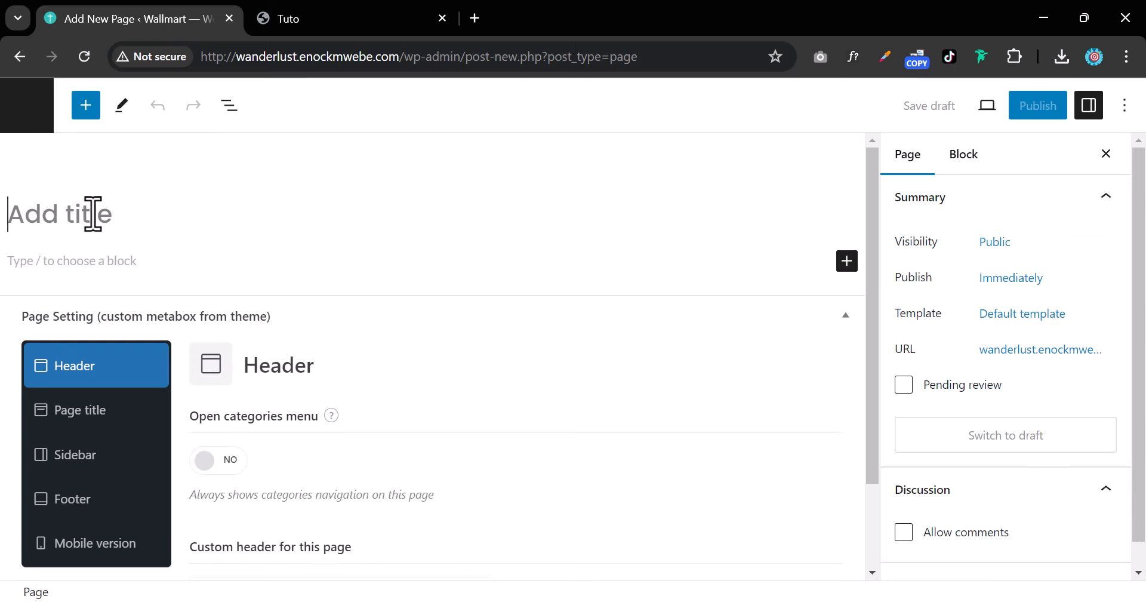
left_click(83, 230)
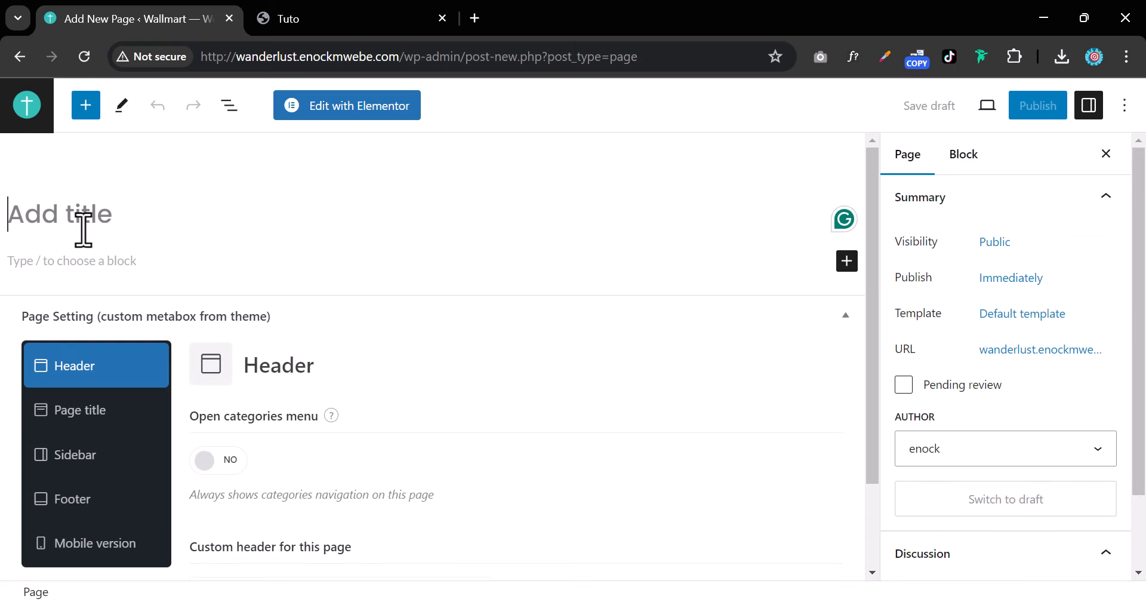
type("About")
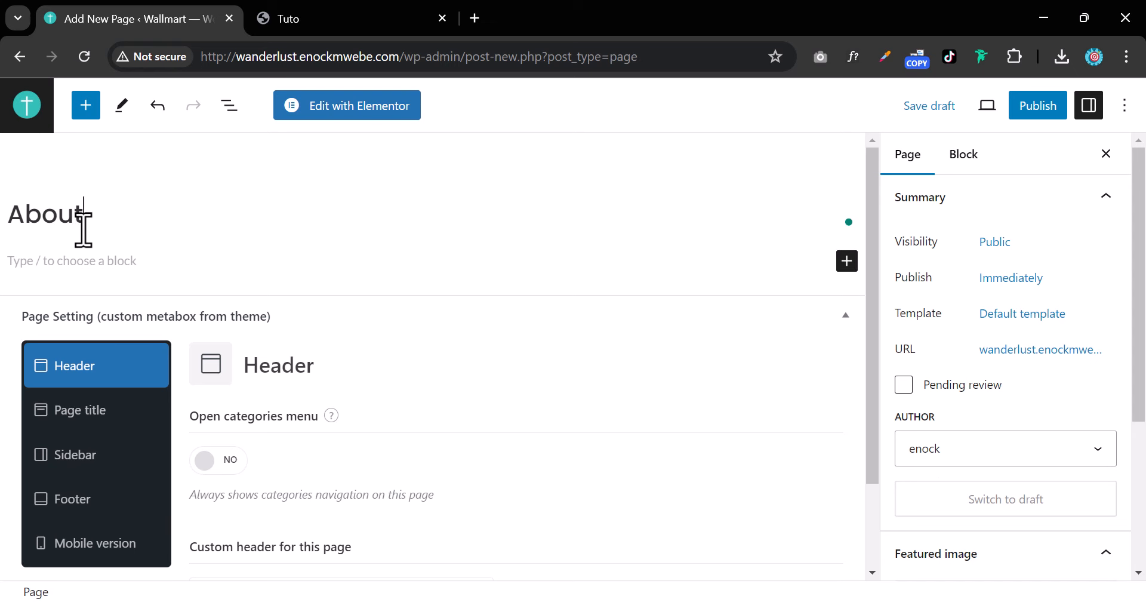
left_click(1030, 112)
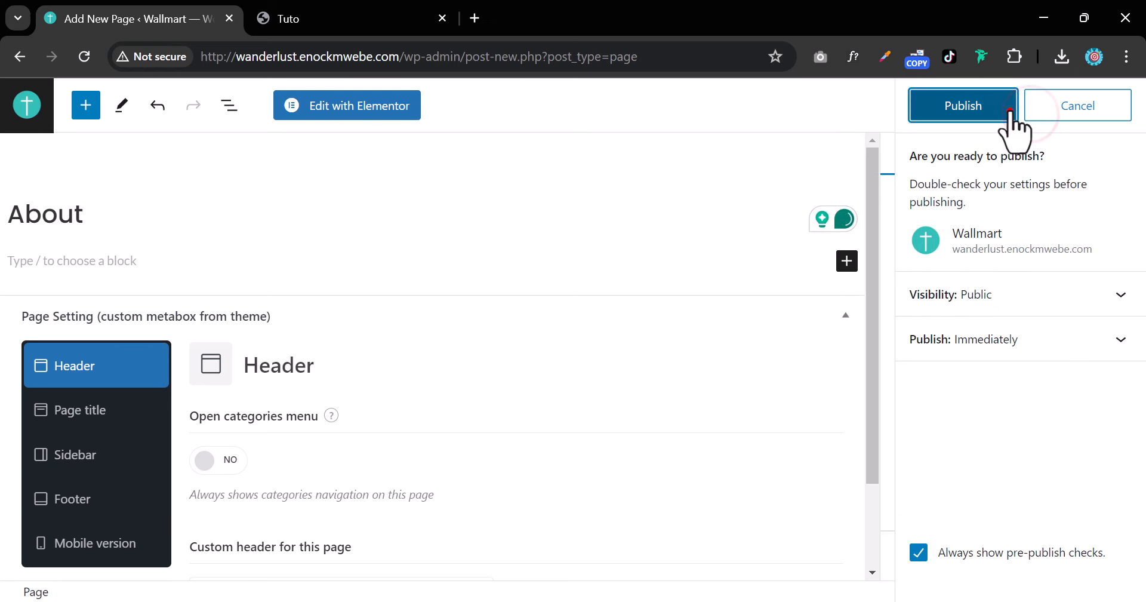
left_click(1011, 113)
Create and publish a page titled Track Order, matching the entry in the Tuto reference site's main menu.
left_click(321, 20)
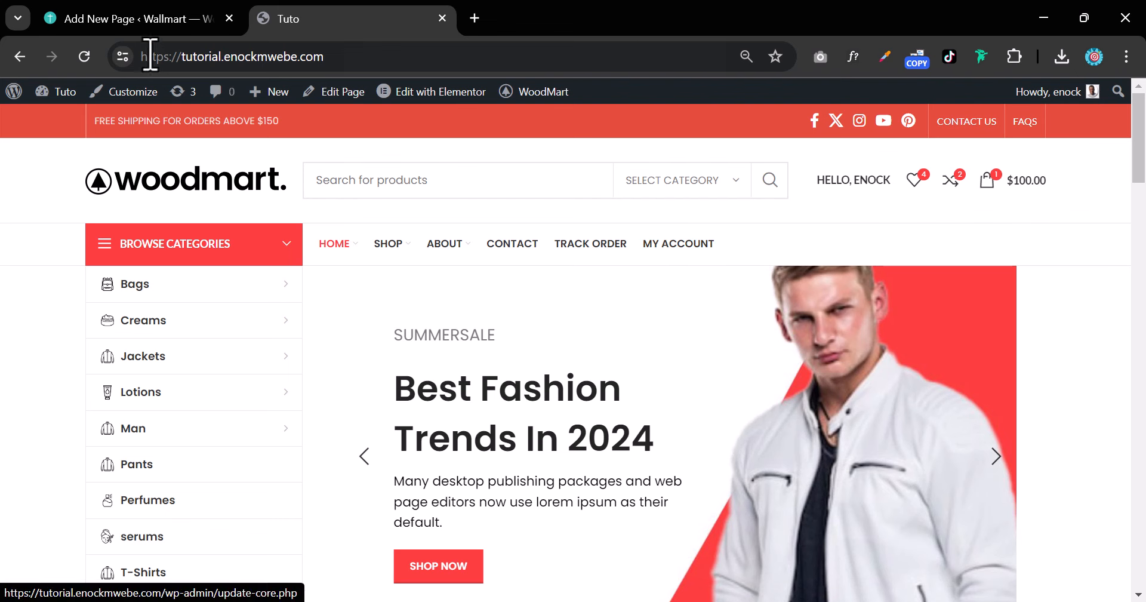
left_click(152, 19)
left_click(1069, 305)
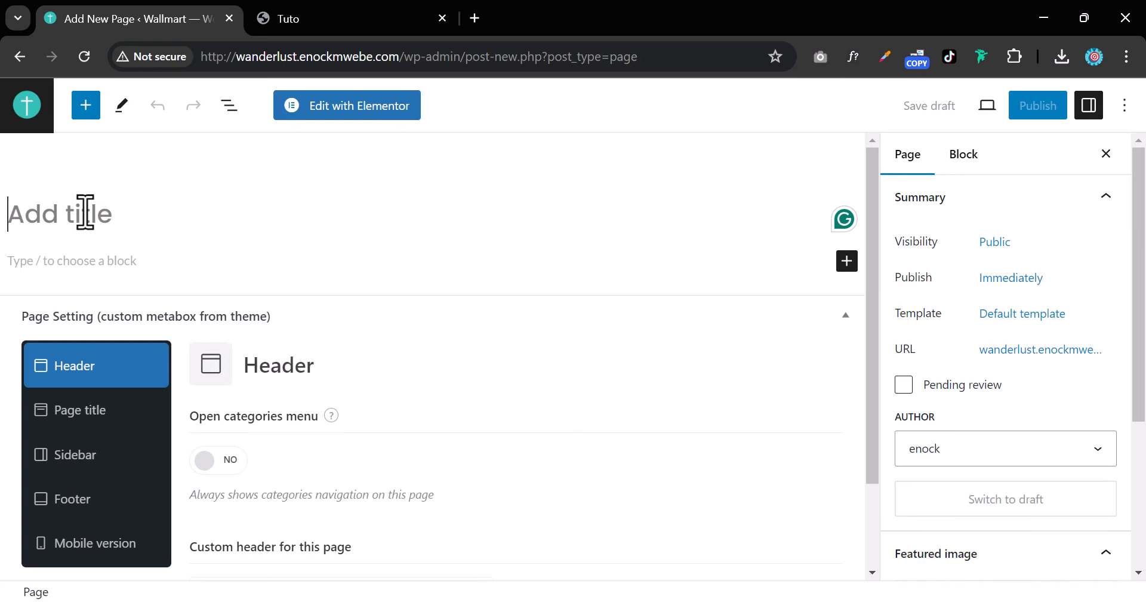
type("t")
key("BackSpace")
type("Track Order")
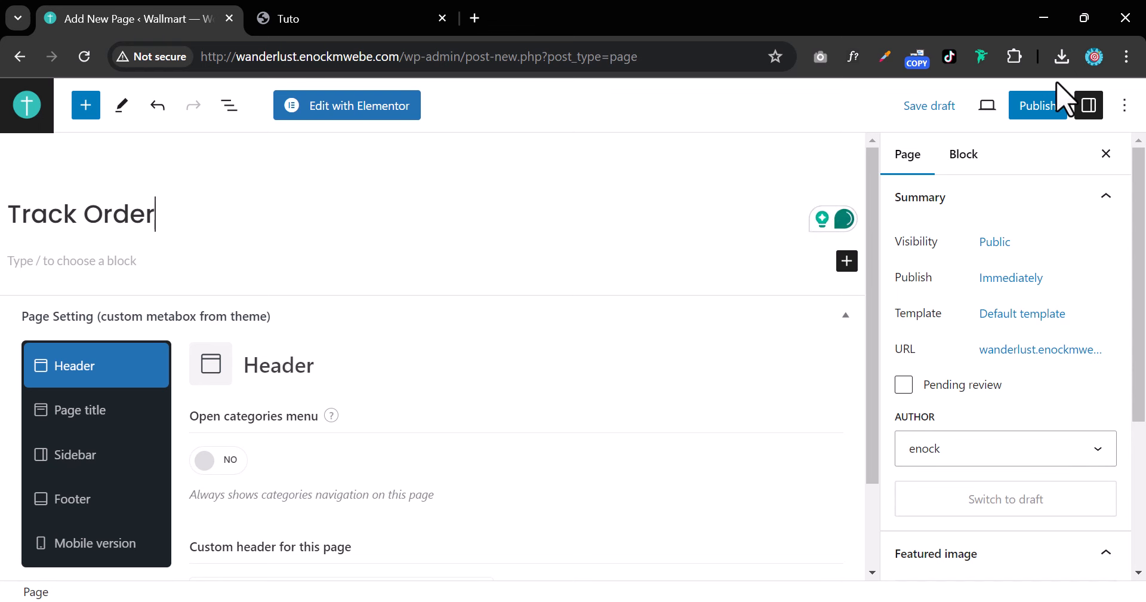
left_click(1039, 106)
left_click(962, 106)
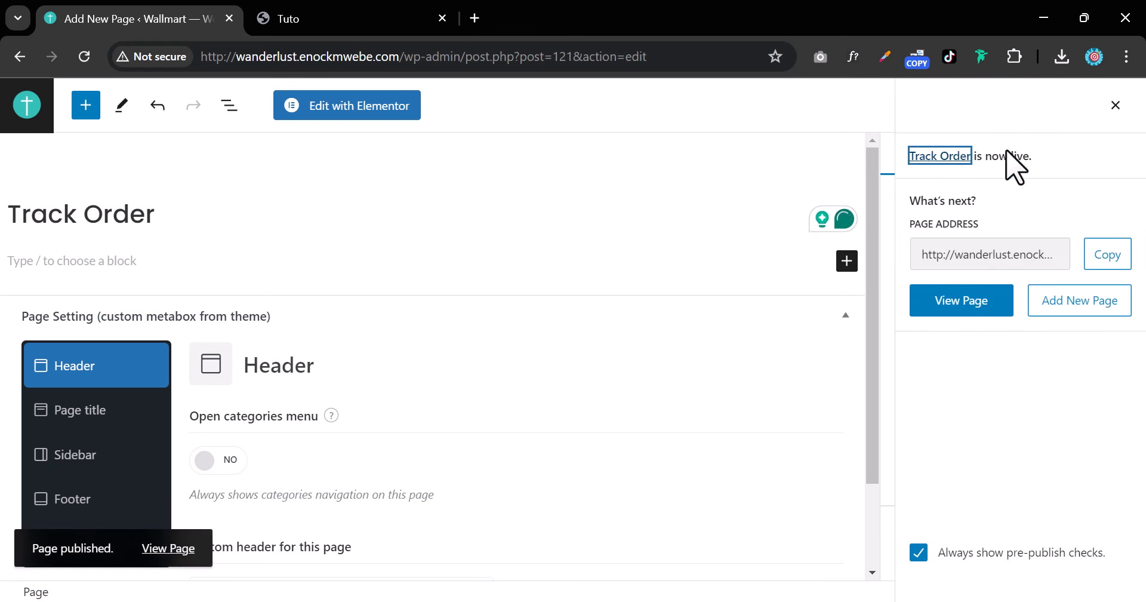
Check the Tuto reference site's header once more and open the WoodMart header builder of the Wallmart site.
left_click(336, 23)
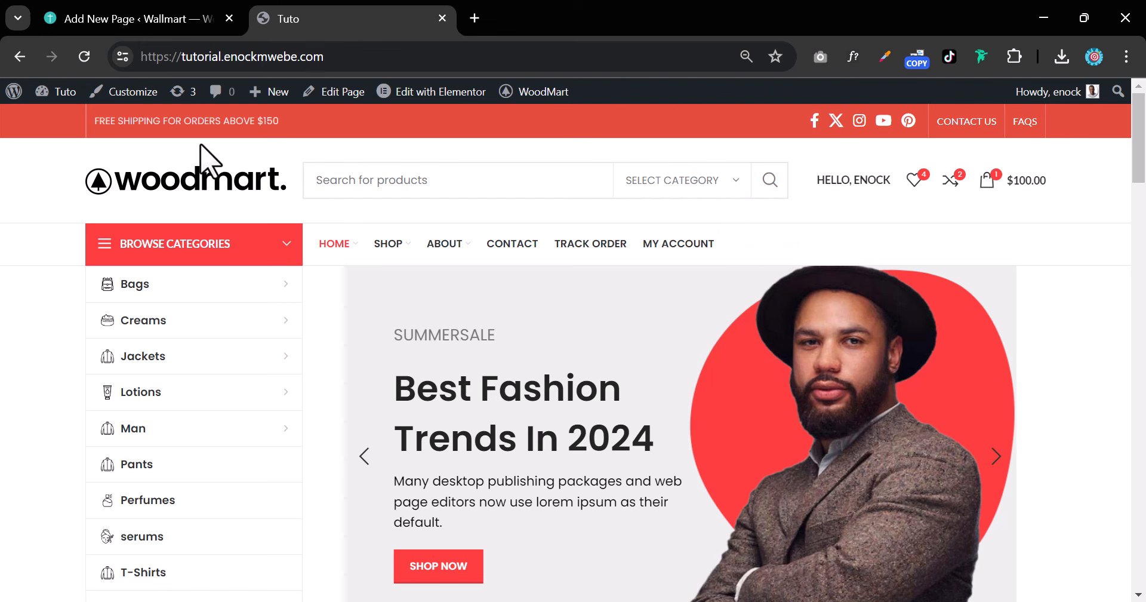
left_click(138, 19)
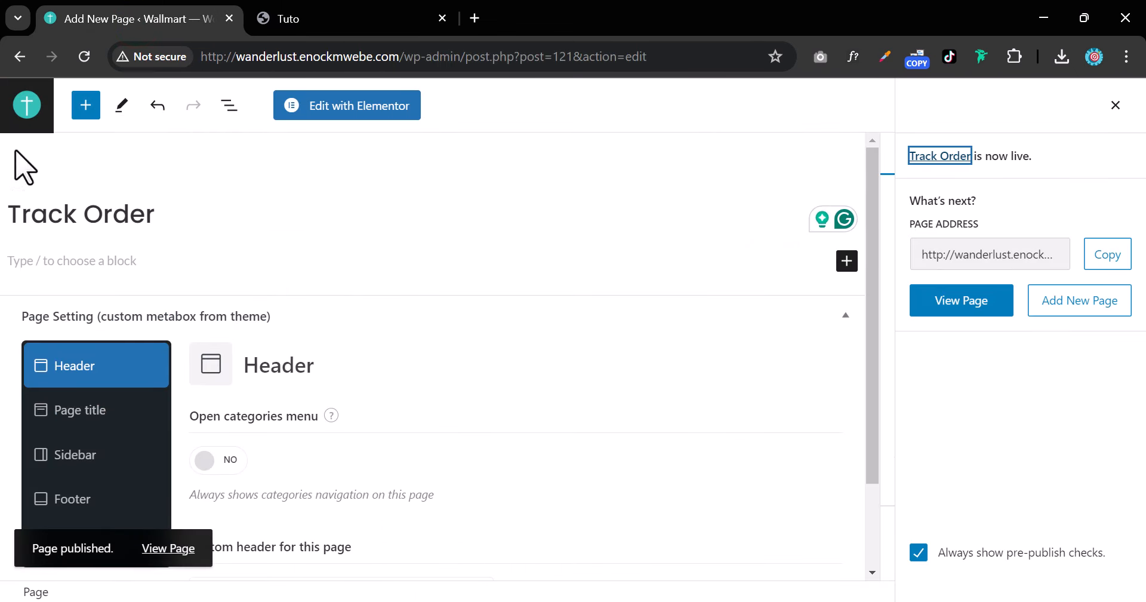
left_click(25, 108)
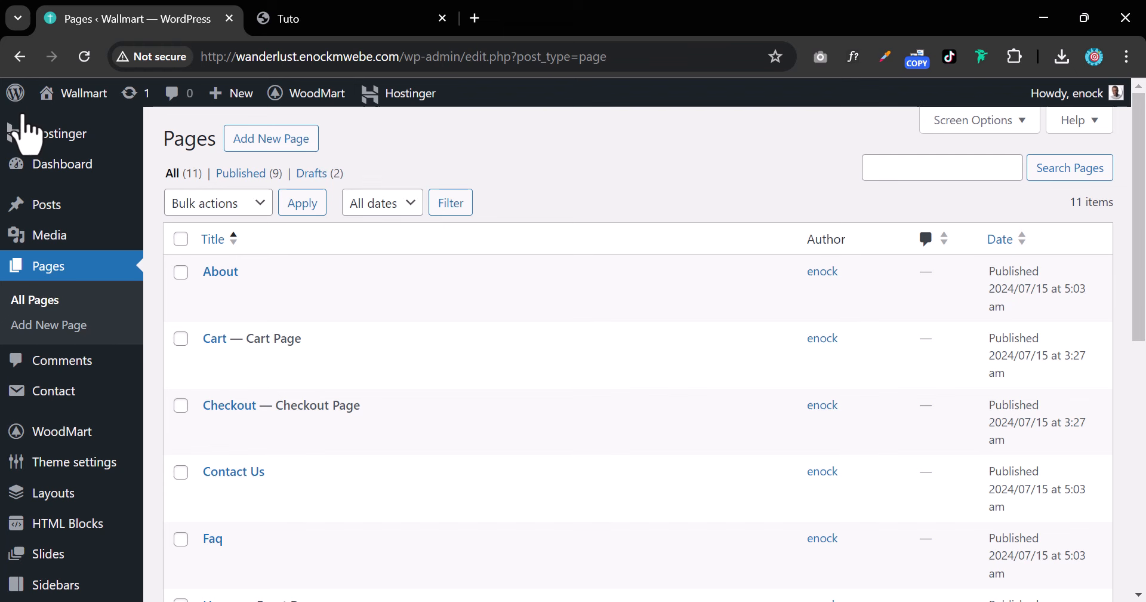
mouse_move(33, 439)
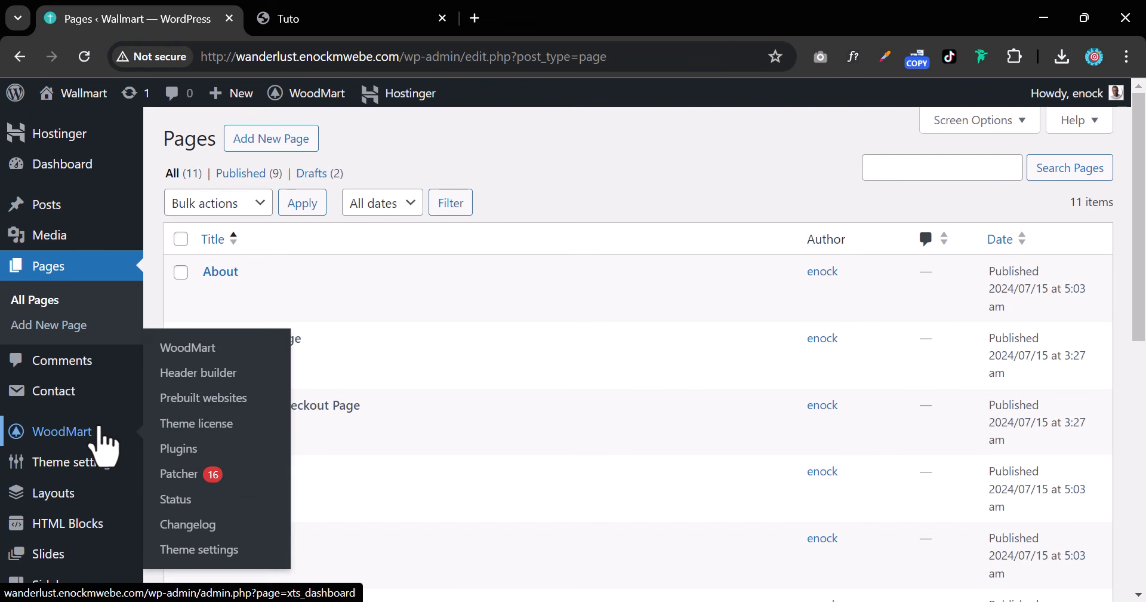
left_click(223, 373)
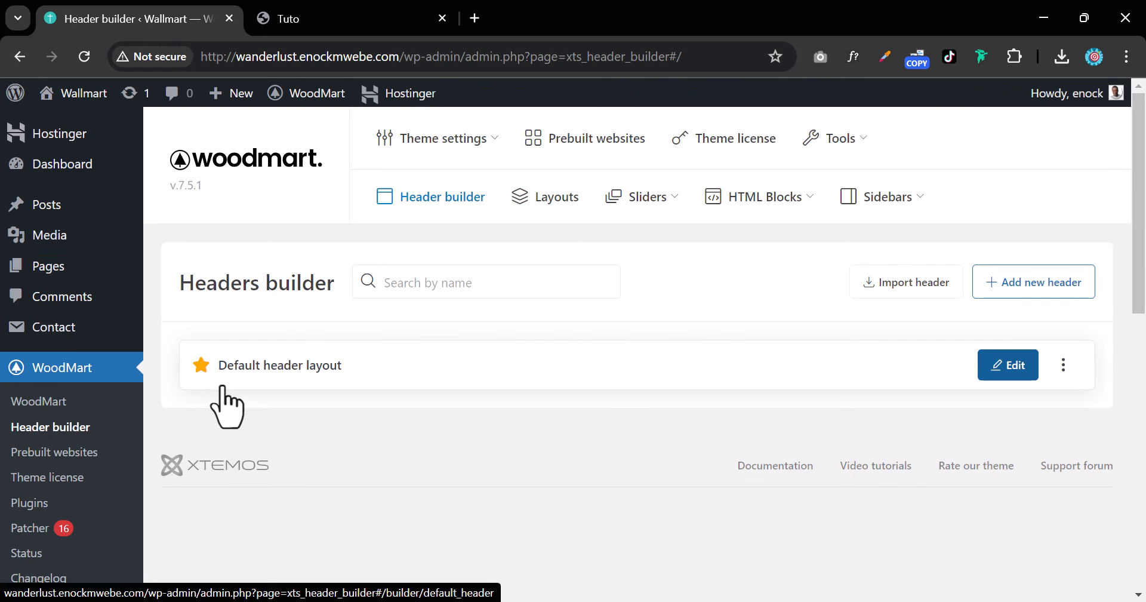
Create a new header using the Base layout from the examples library.
left_click(1041, 281)
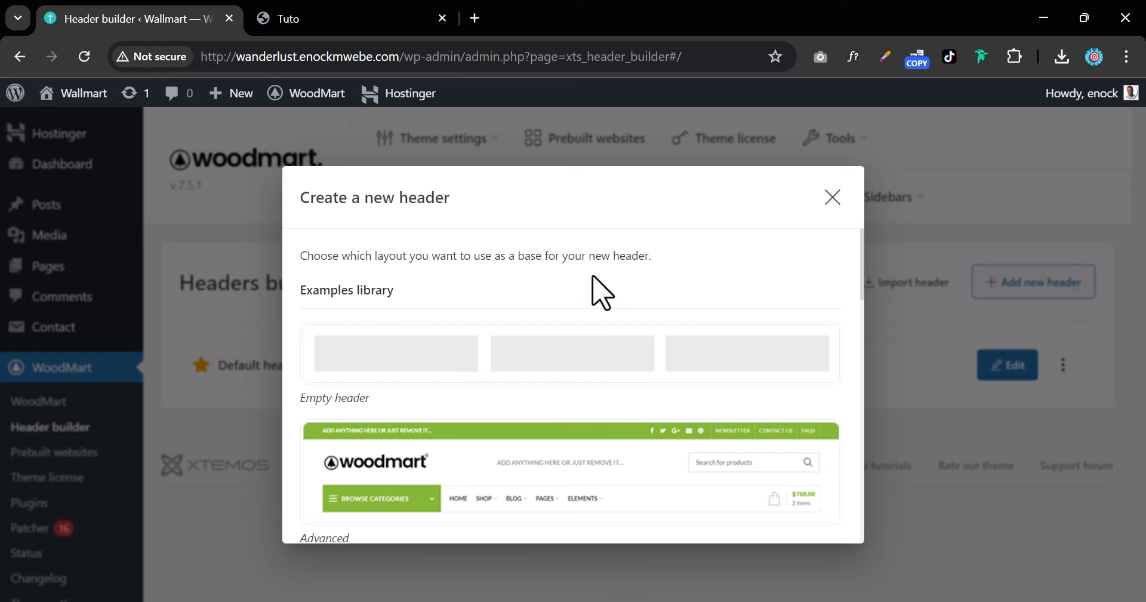
scroll(602, 298, "down", 10)
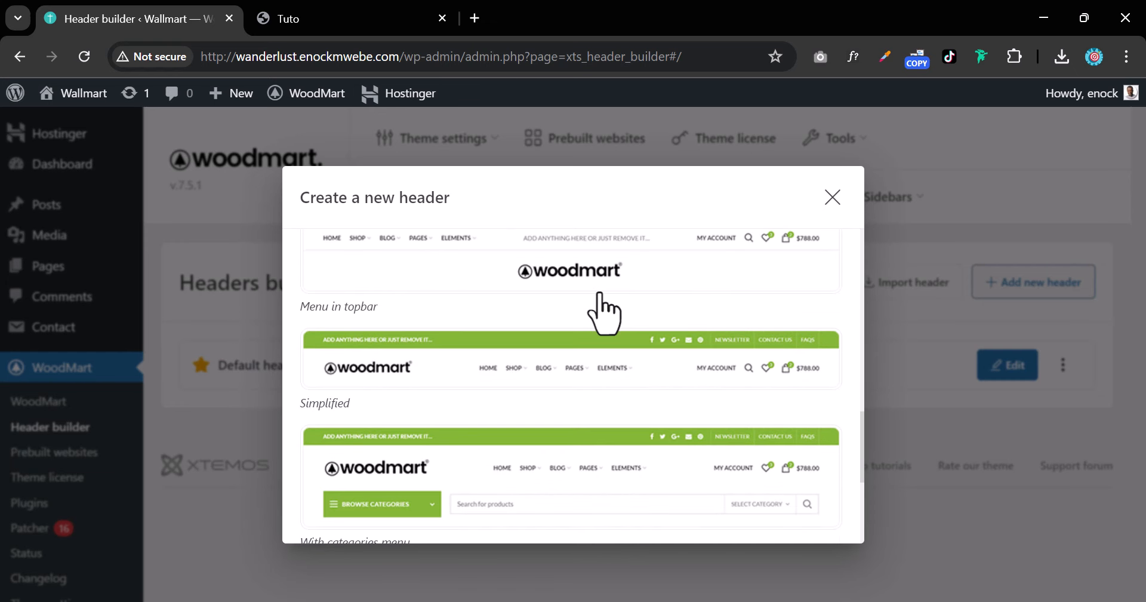
scroll(598, 292, "down", 5)
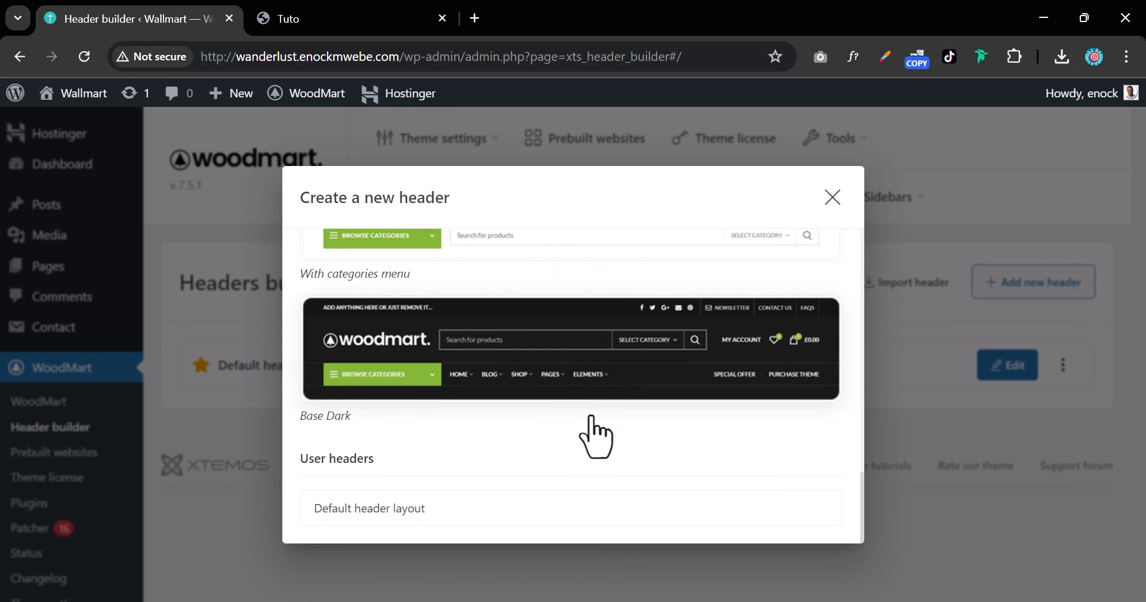
scroll(590, 416, "up", 2)
scroll(594, 428, "up", 4)
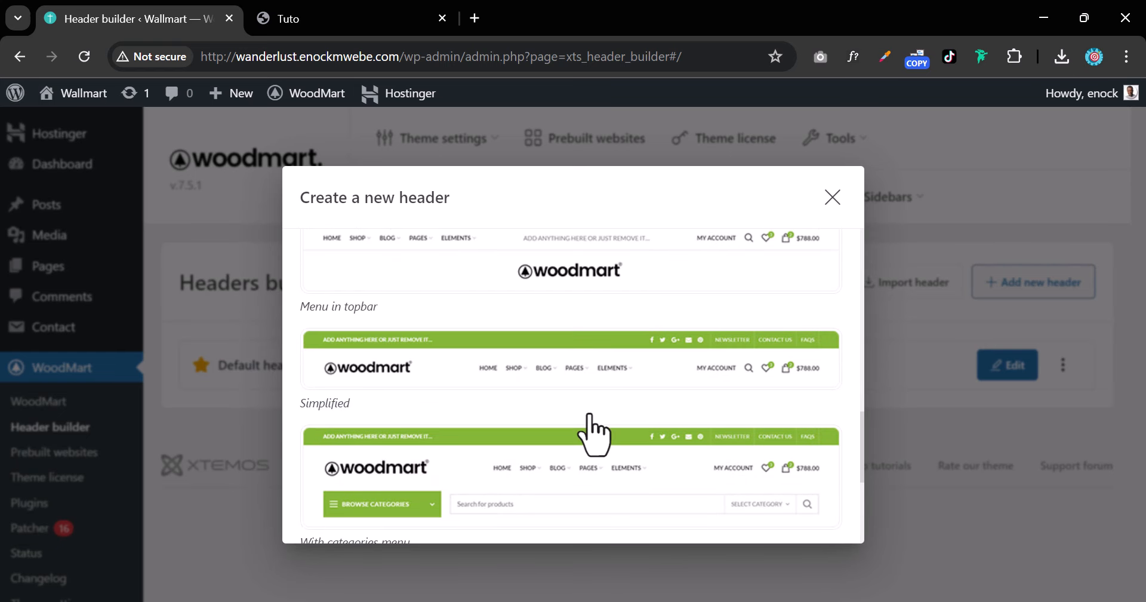
scroll(594, 432, "up", 4)
scroll(595, 433, "up", 8)
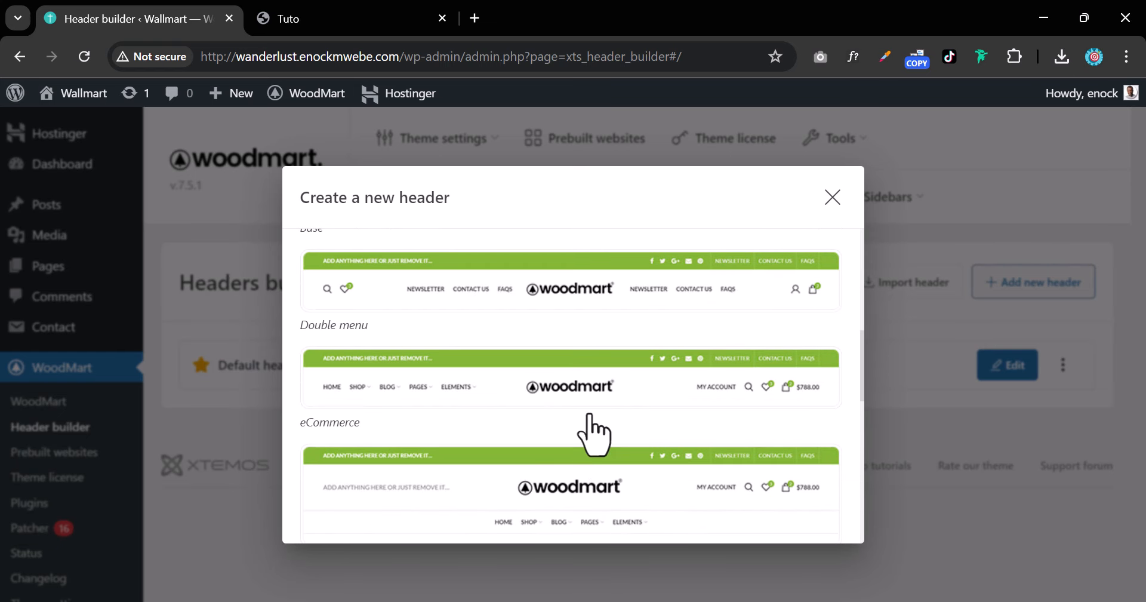
scroll(594, 428, "up", 6)
scroll(594, 427, "down", 7)
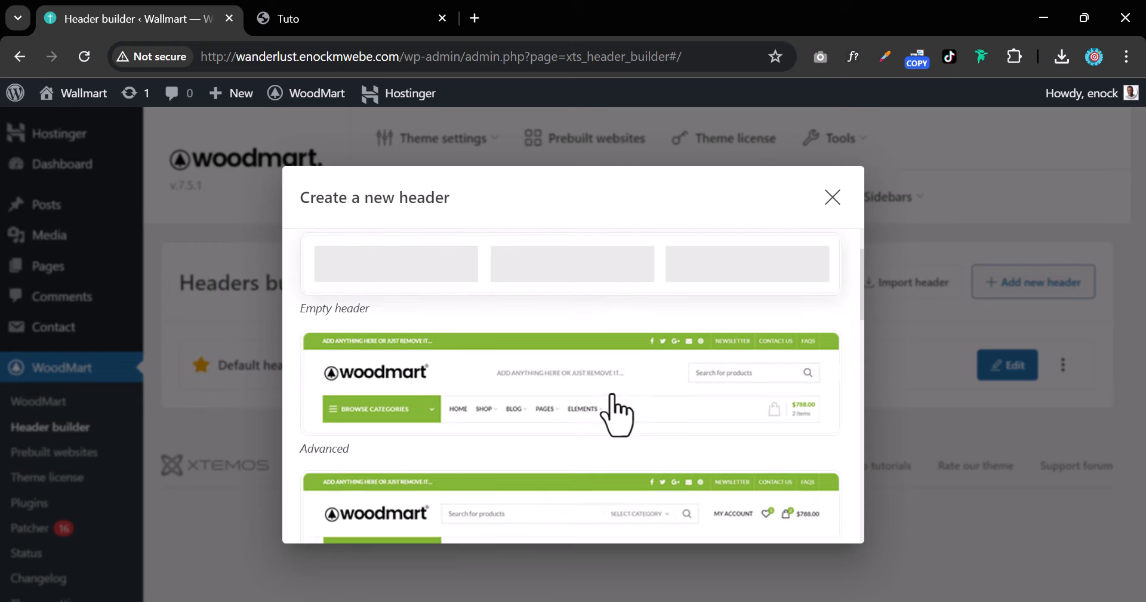
scroll(615, 413, "up", 2)
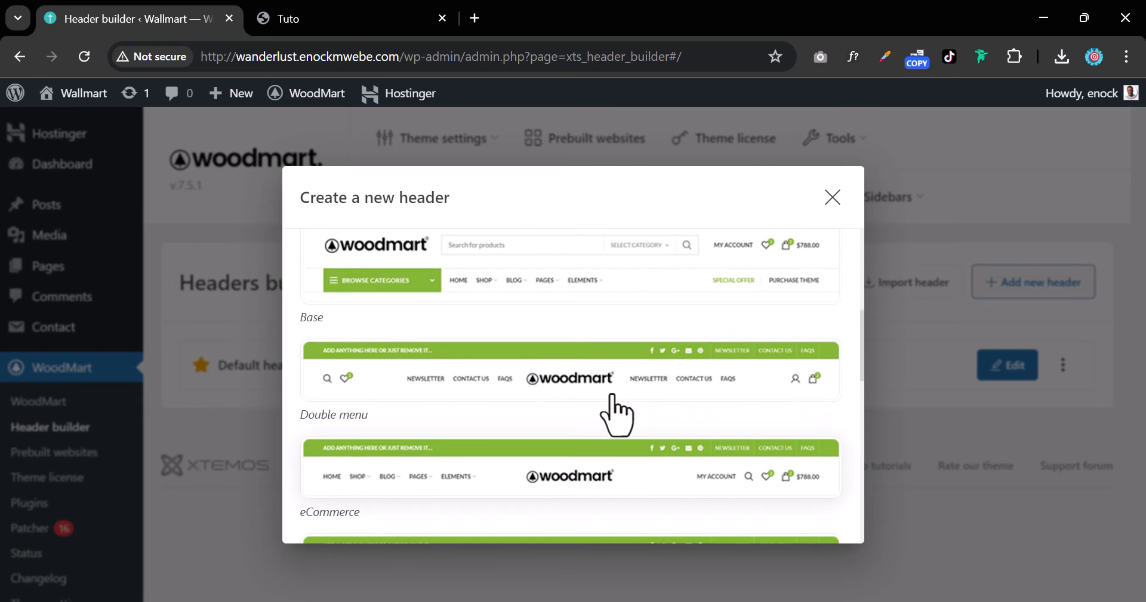
scroll(615, 413, "up", 1)
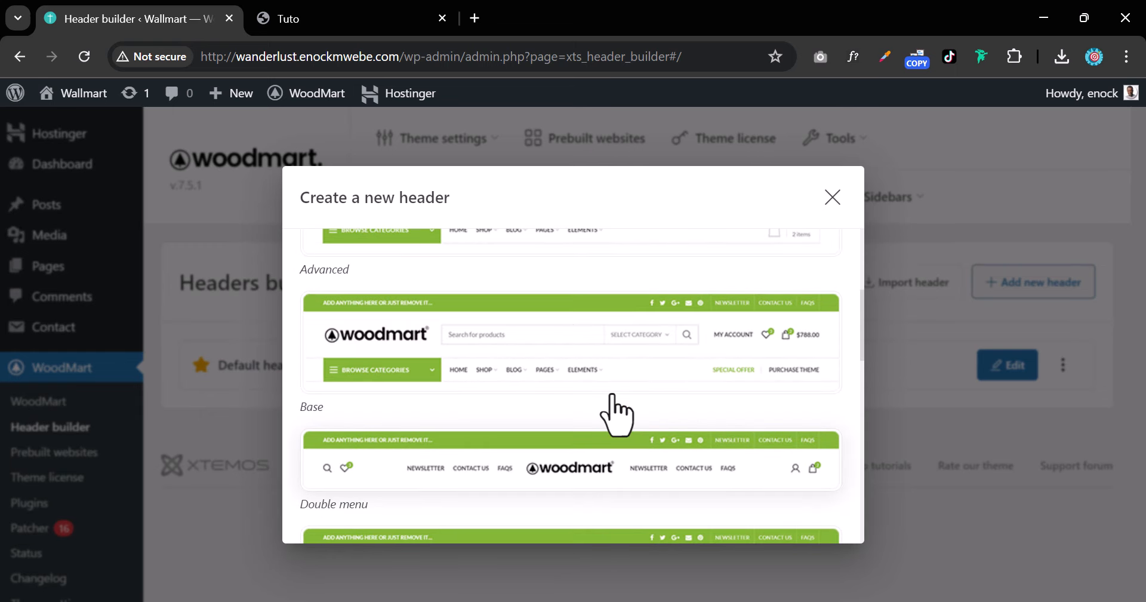
left_click(591, 353)
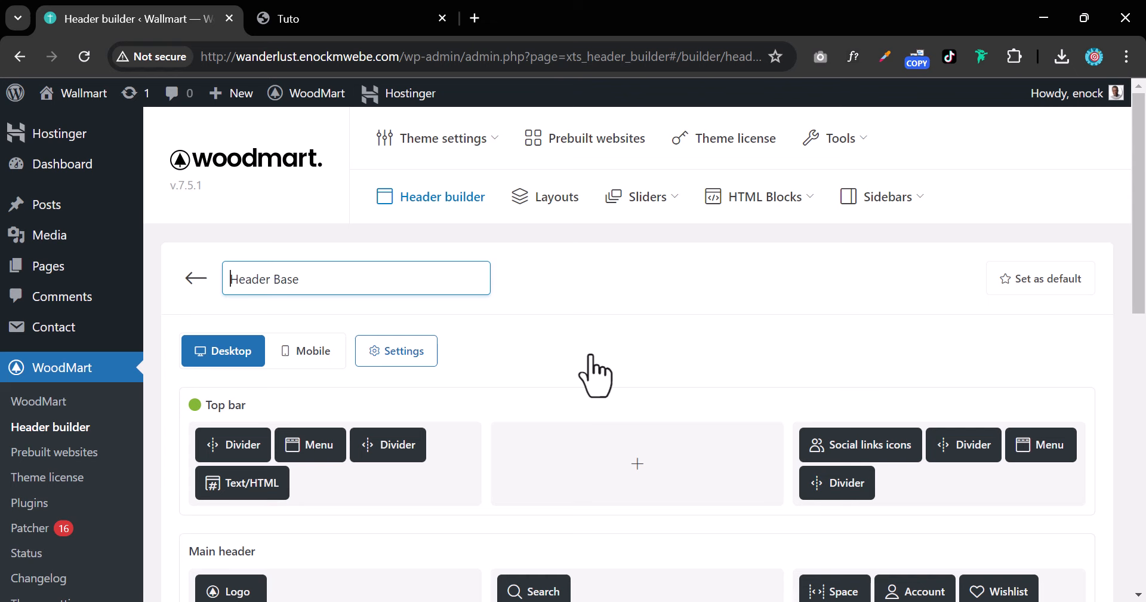
Set the Header Base header as the site's default header and save it.
scroll(486, 358, "down", 2)
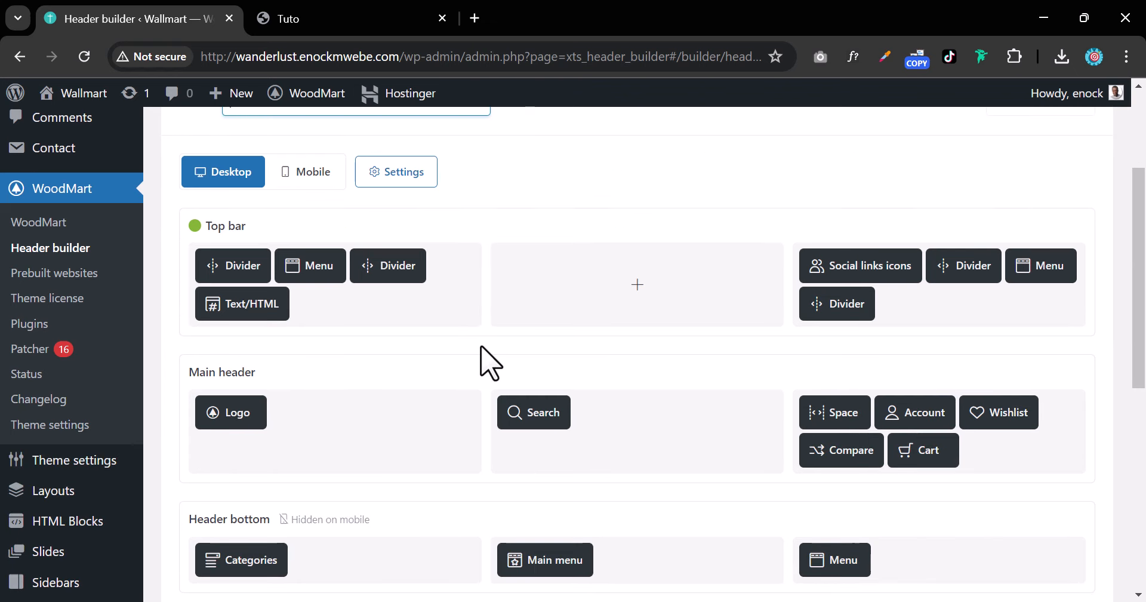
scroll(486, 358, "up", 1)
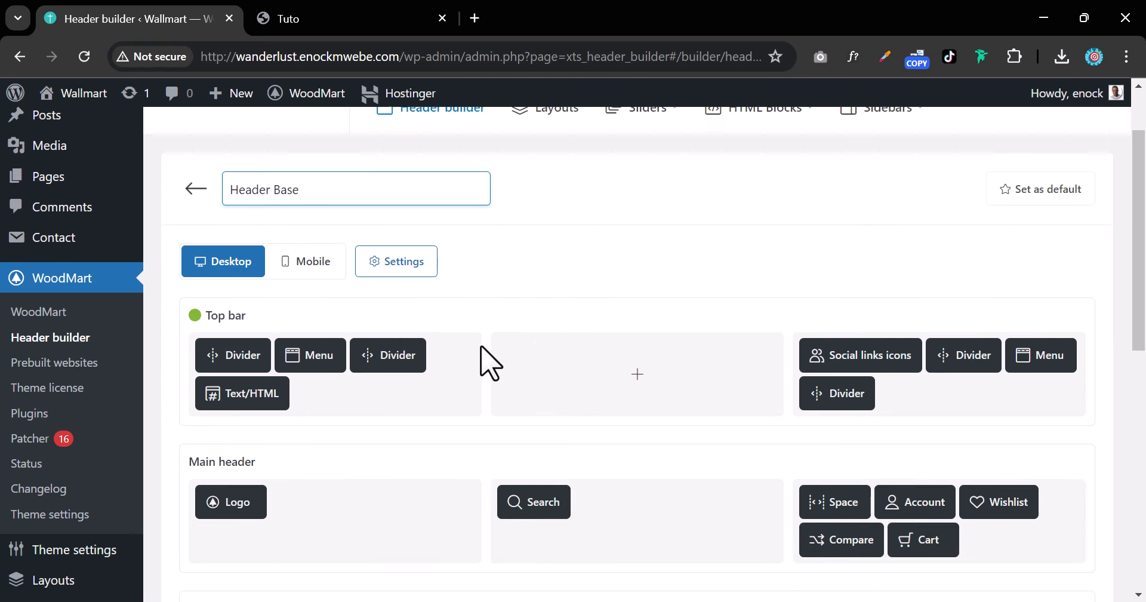
left_click(1009, 193)
left_click(641, 191)
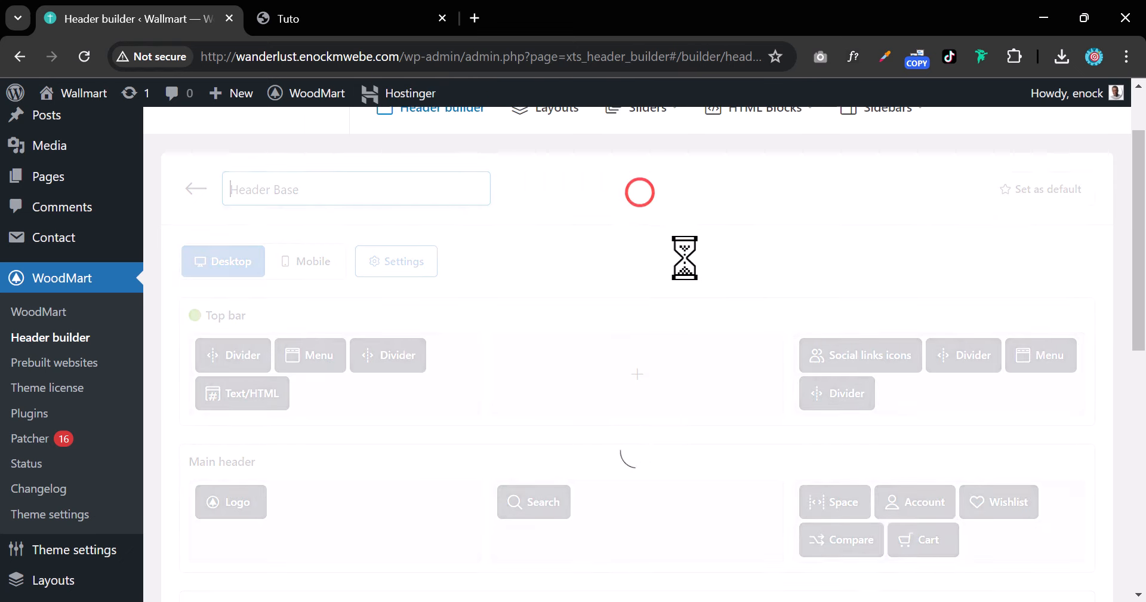
scroll(639, 290, "down", 5)
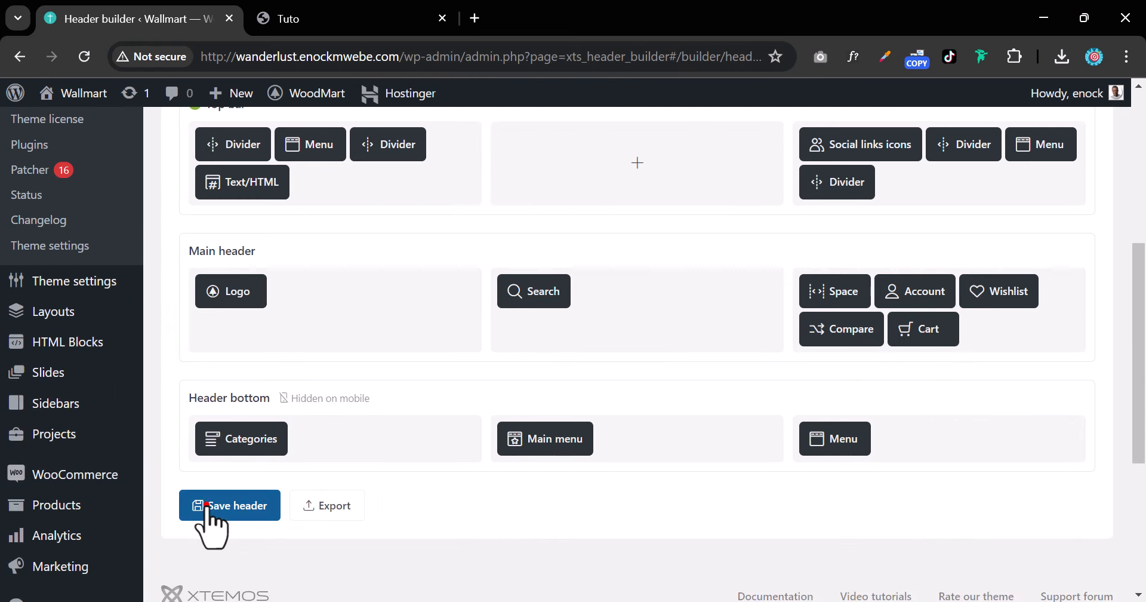
left_click(208, 506)
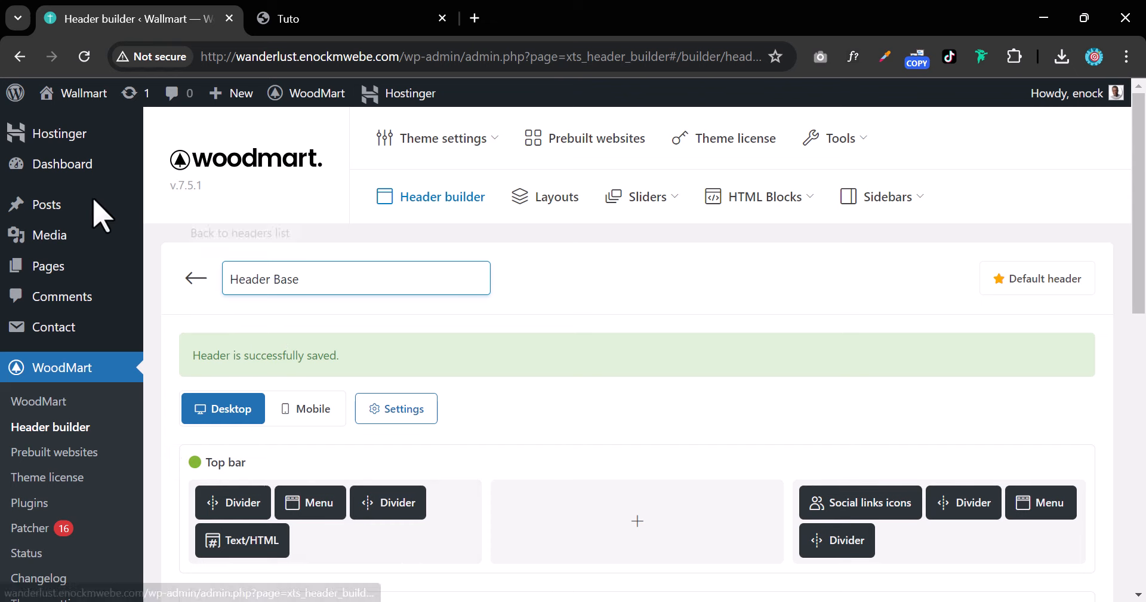
Open the Wallmart site in a new browser tab and compare its header with the Tuto reference site's header.
mouse_move(73, 103)
right_click(73, 129)
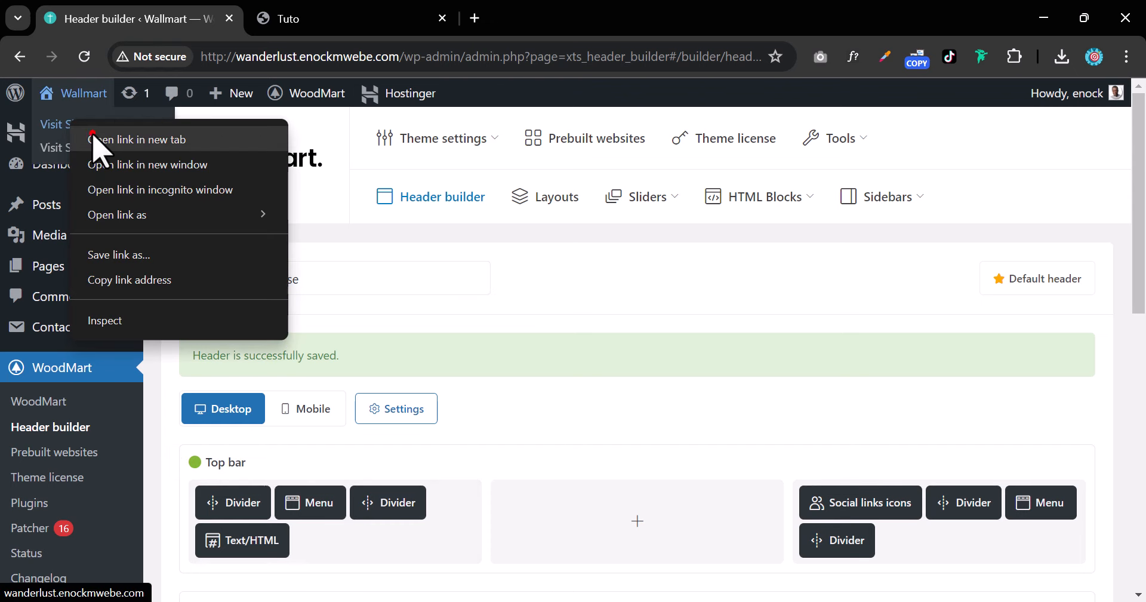
left_click(106, 139)
left_click(361, 31)
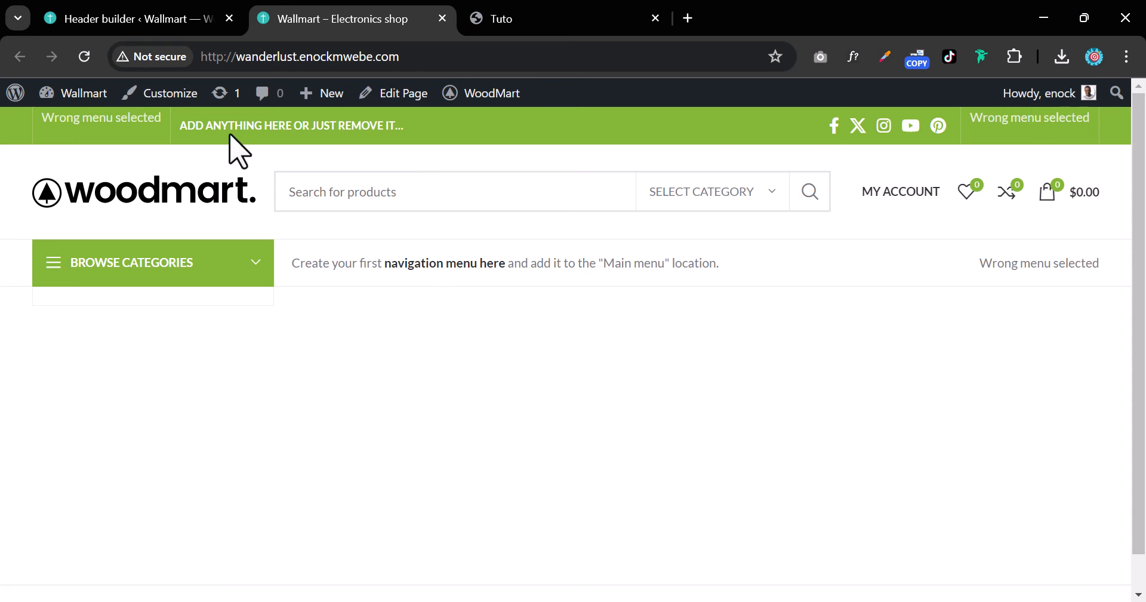
left_click(515, 23)
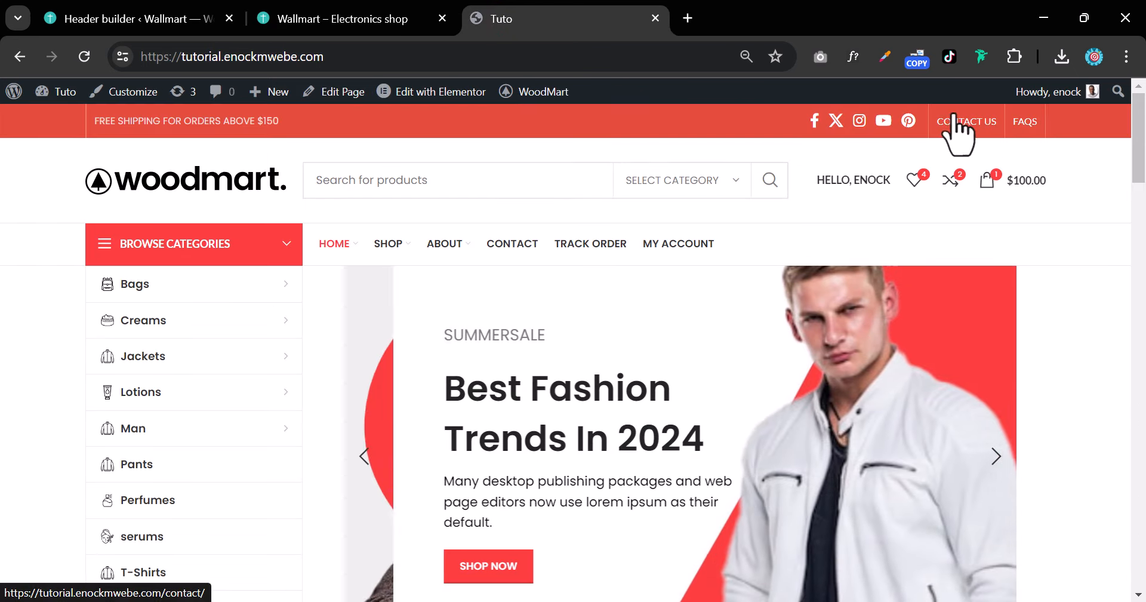
left_click(334, 25)
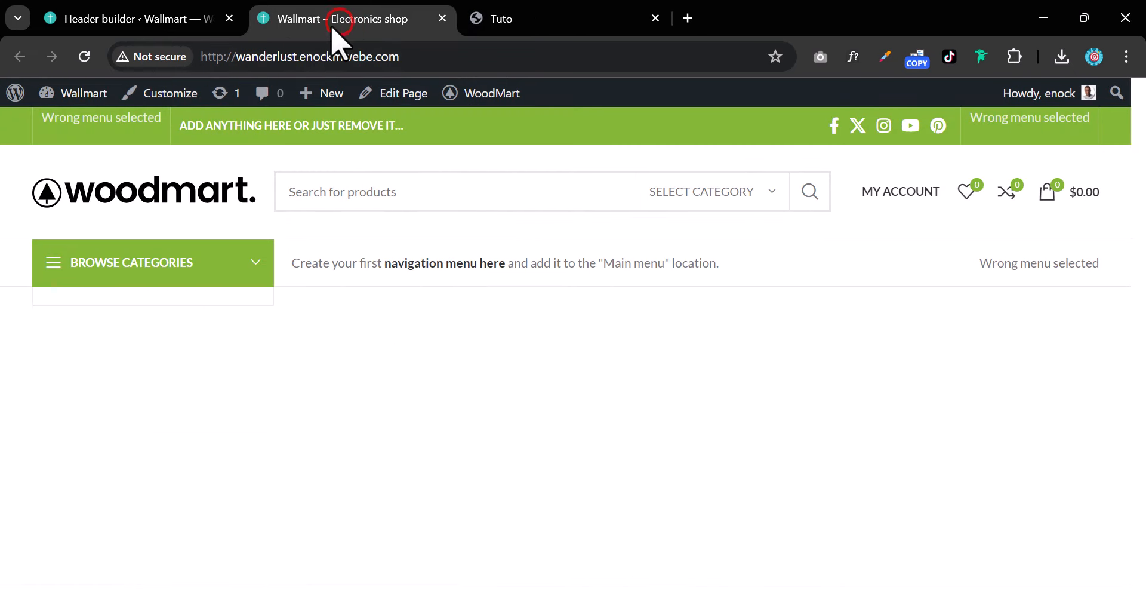
Open the Menus management page in the Wallmart dashboard, checking the Tuto reference site's top bar links.
left_click(85, 92)
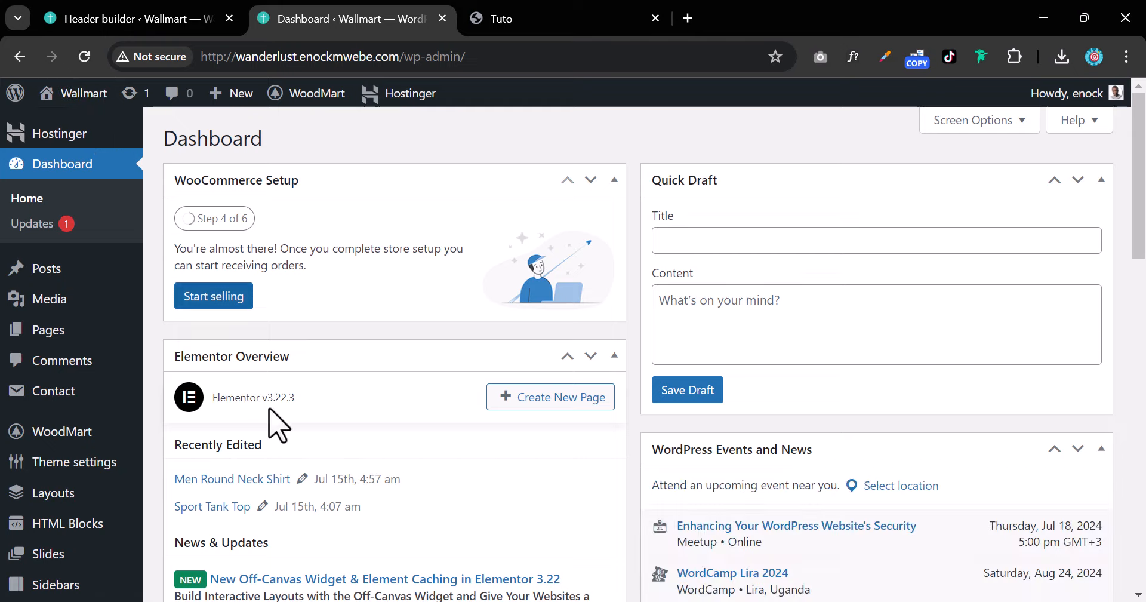
scroll(78, 401, "down", 7)
mouse_move(70, 412)
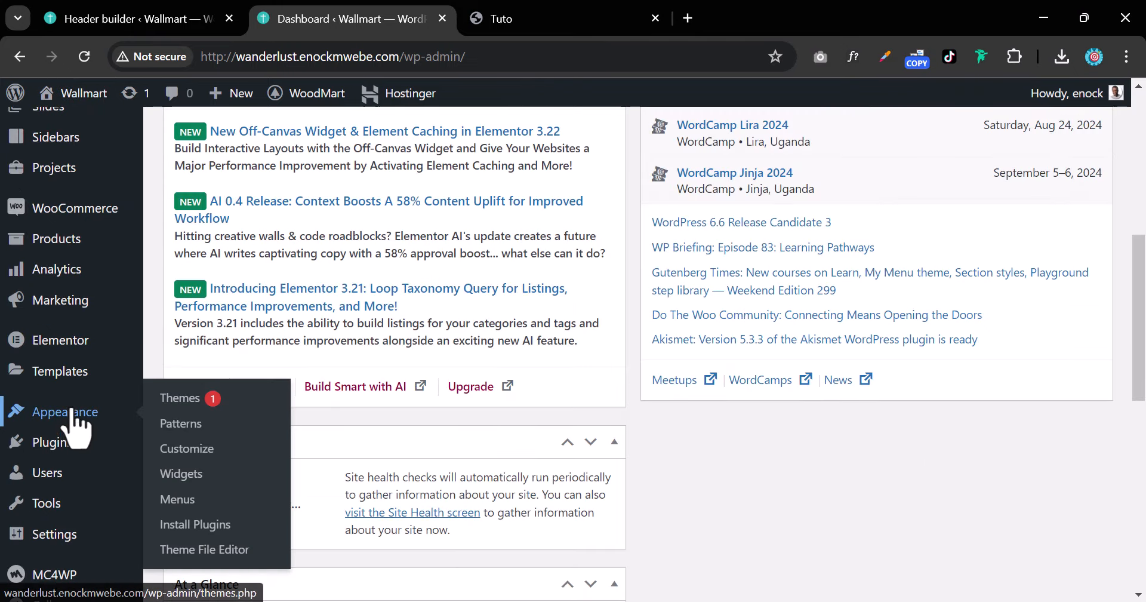
left_click(228, 495)
left_click(537, 22)
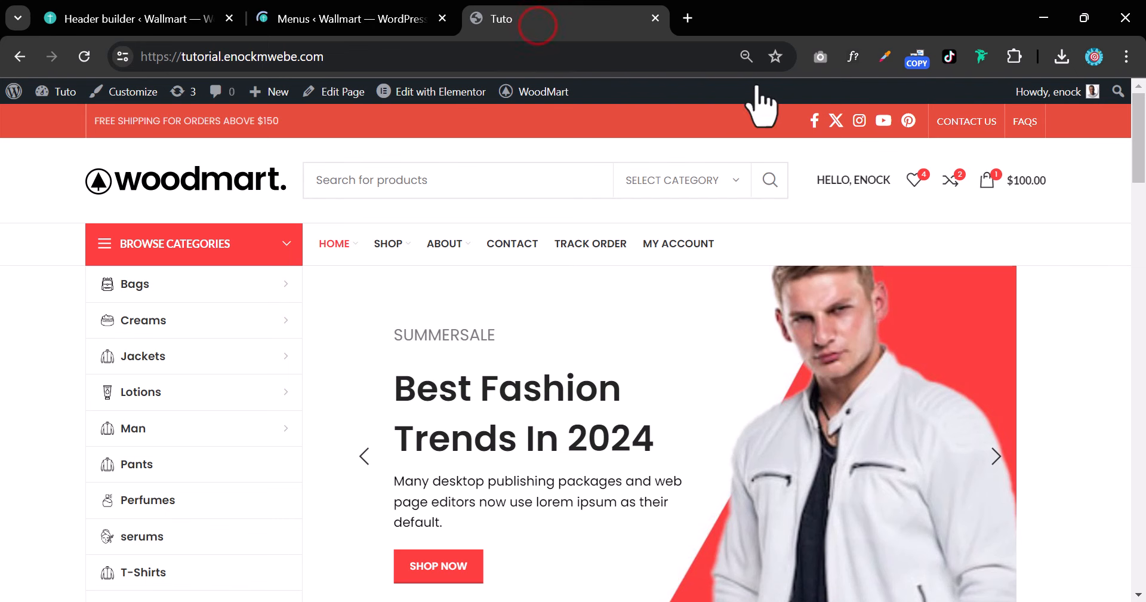
left_click(336, 19)
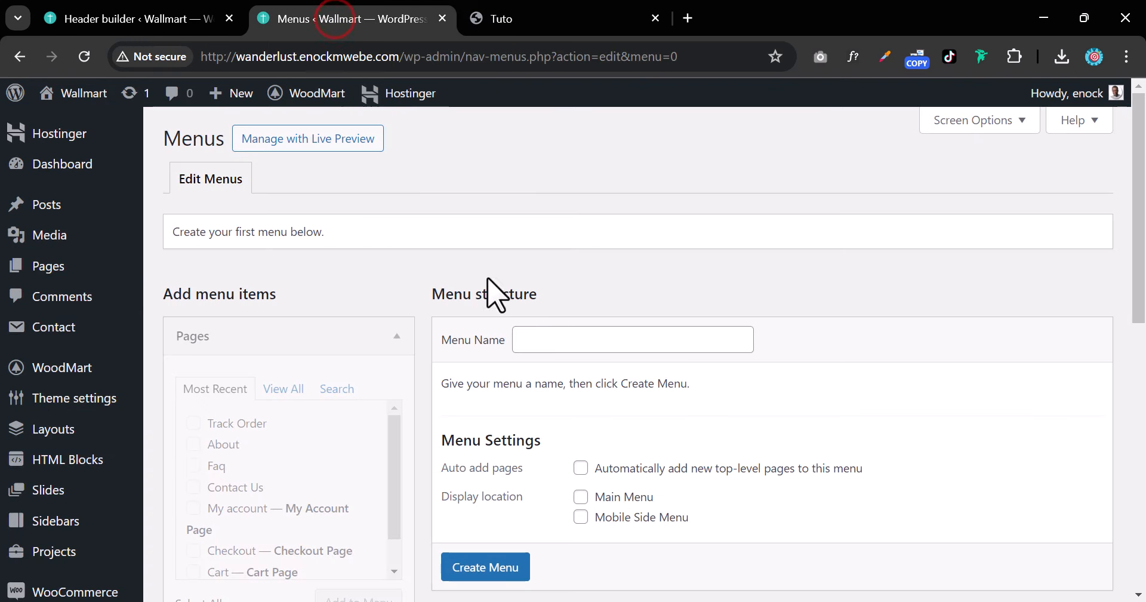
Create a new navigation menu named support.
left_click(557, 346)
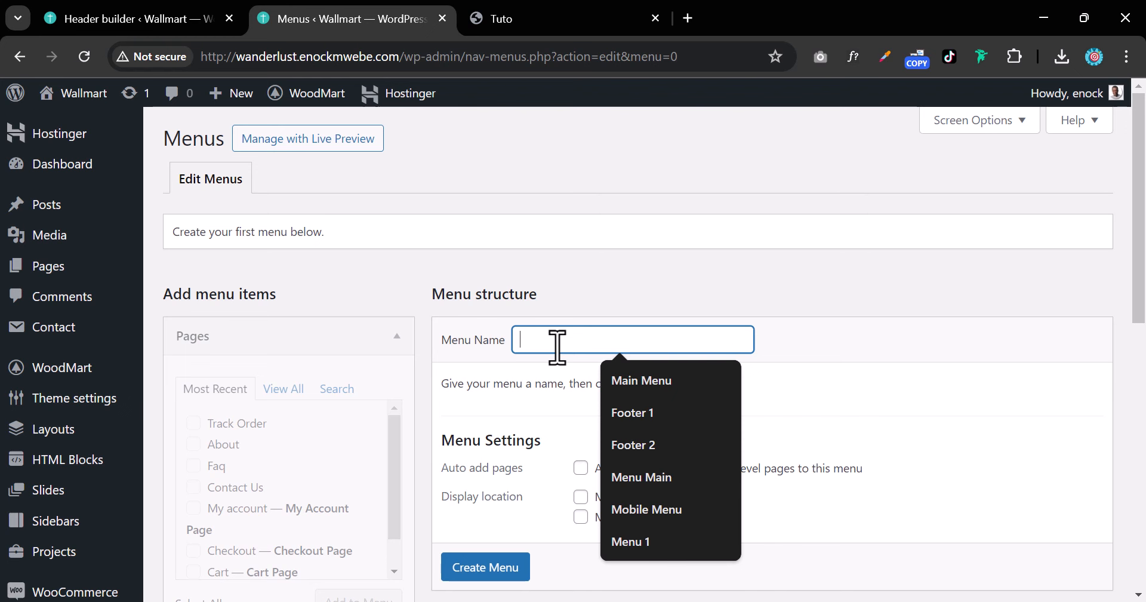
type("suppo")
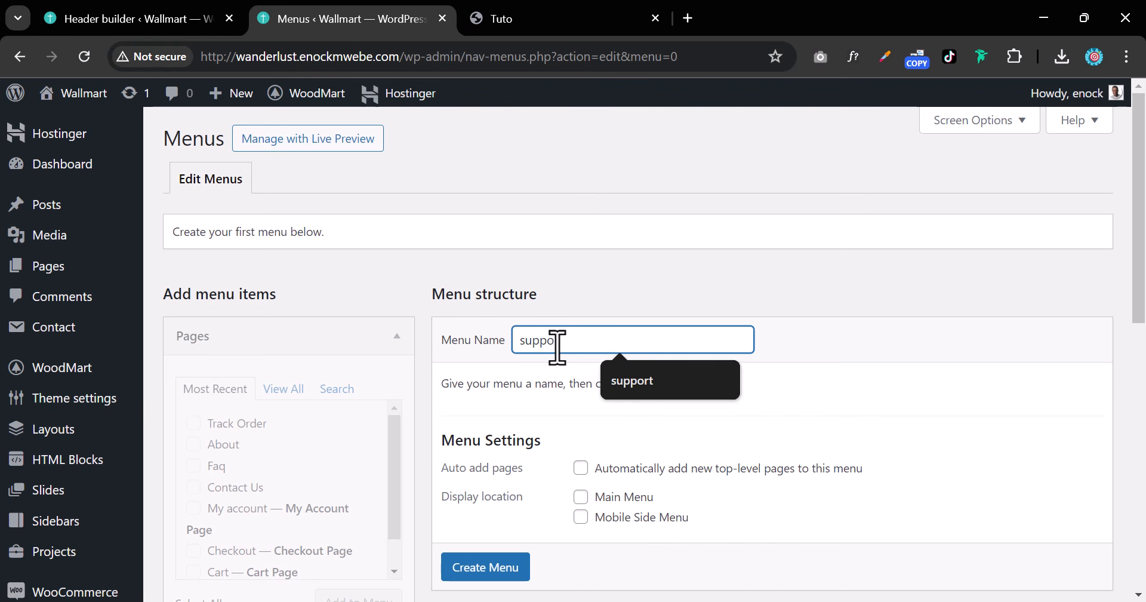
type("rt")
scroll(555, 356, "down", 2)
left_click(517, 478)
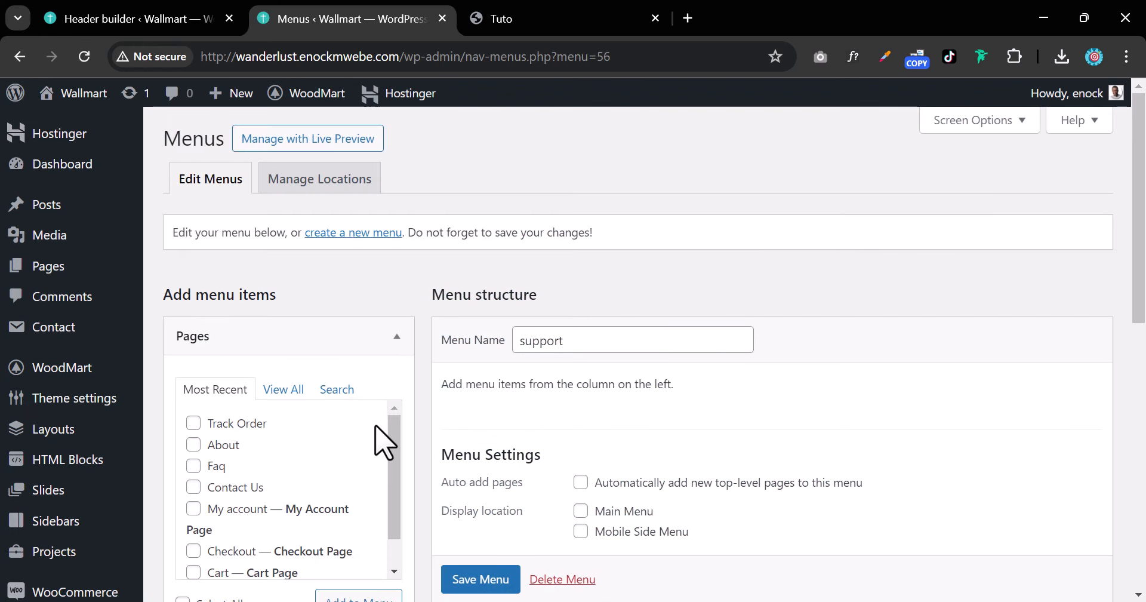
Add the Contact Us and Faq pages to the support menu and save the menu.
scroll(382, 442, "down", 1)
scroll(274, 427, "down", 4)
scroll(274, 427, "up", 3)
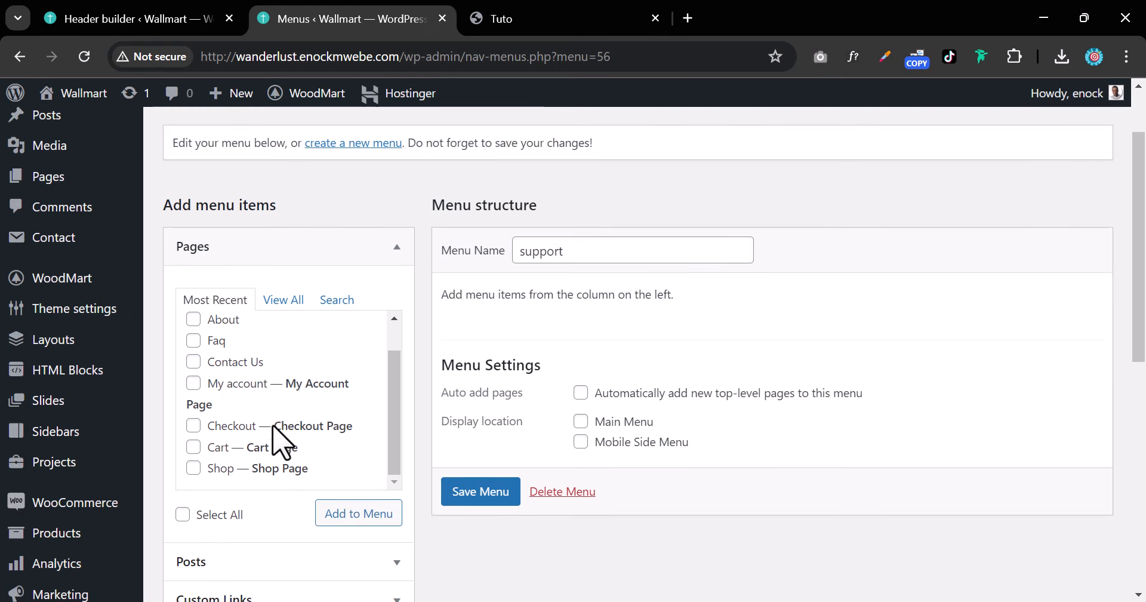
left_click(268, 300)
scroll(206, 400, "down", 1)
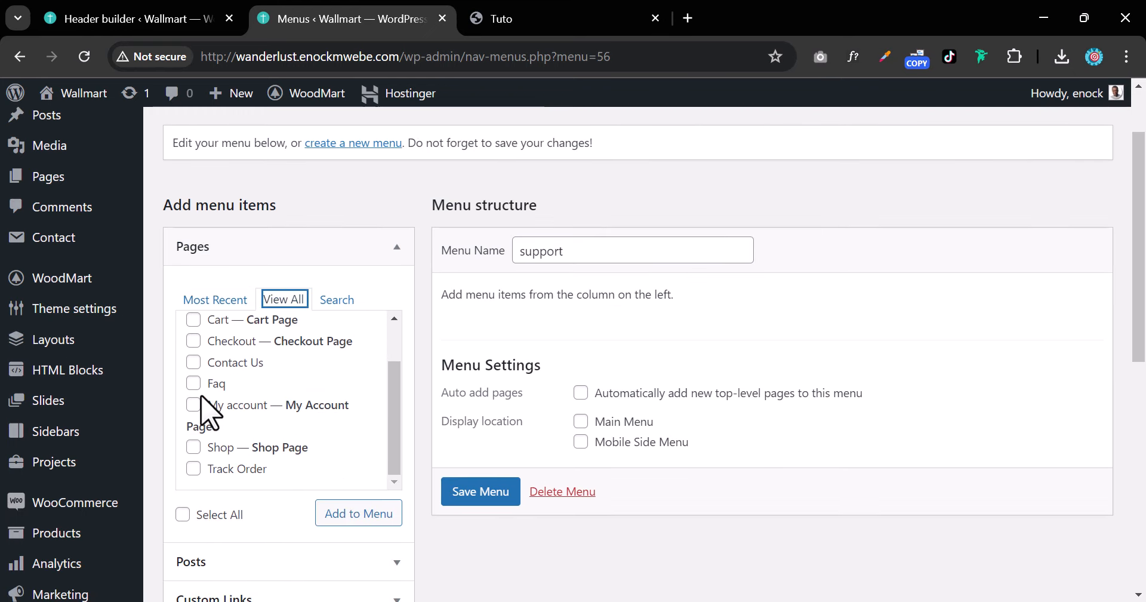
left_click(191, 382)
scroll(199, 378, "down", 1)
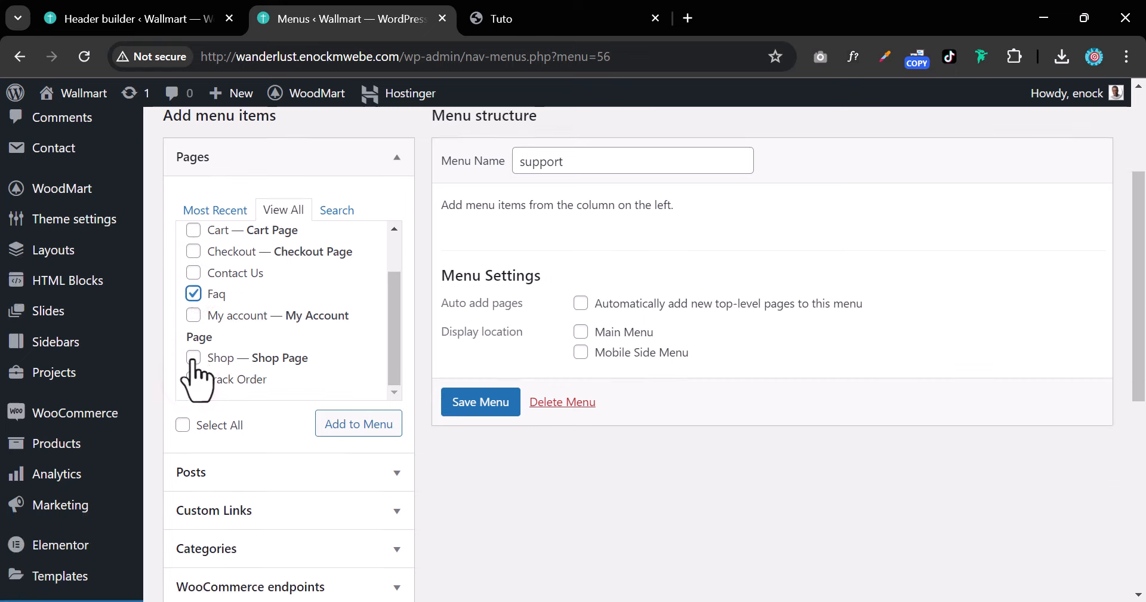
scroll(222, 402, "up", 2)
scroll(227, 418, "down", 1)
scroll(293, 412, "down", 3)
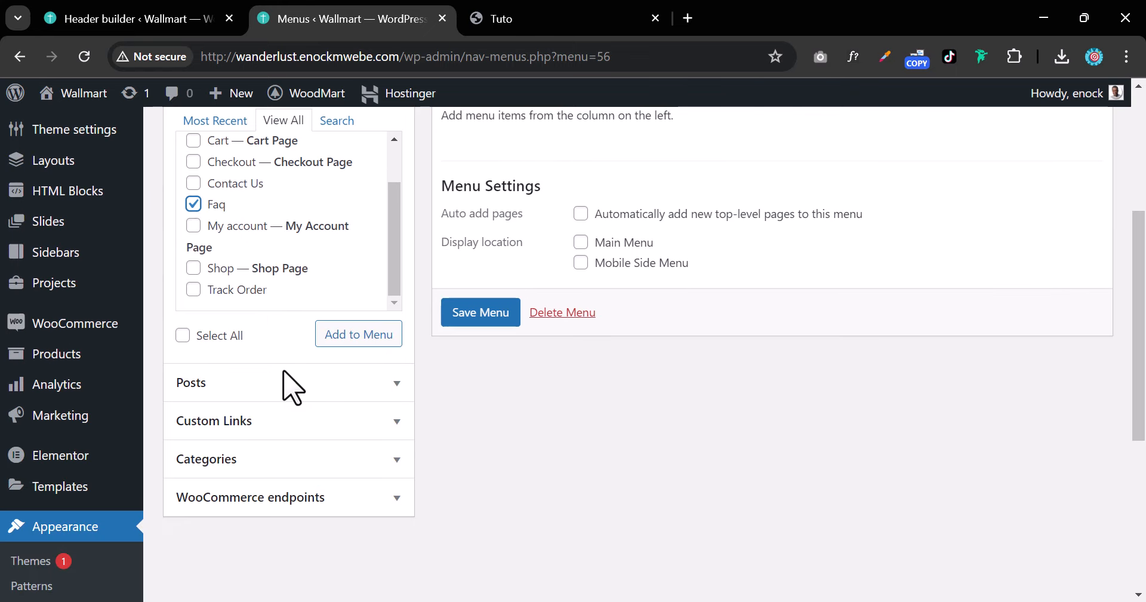
left_click_drag(395, 244, 393, 166)
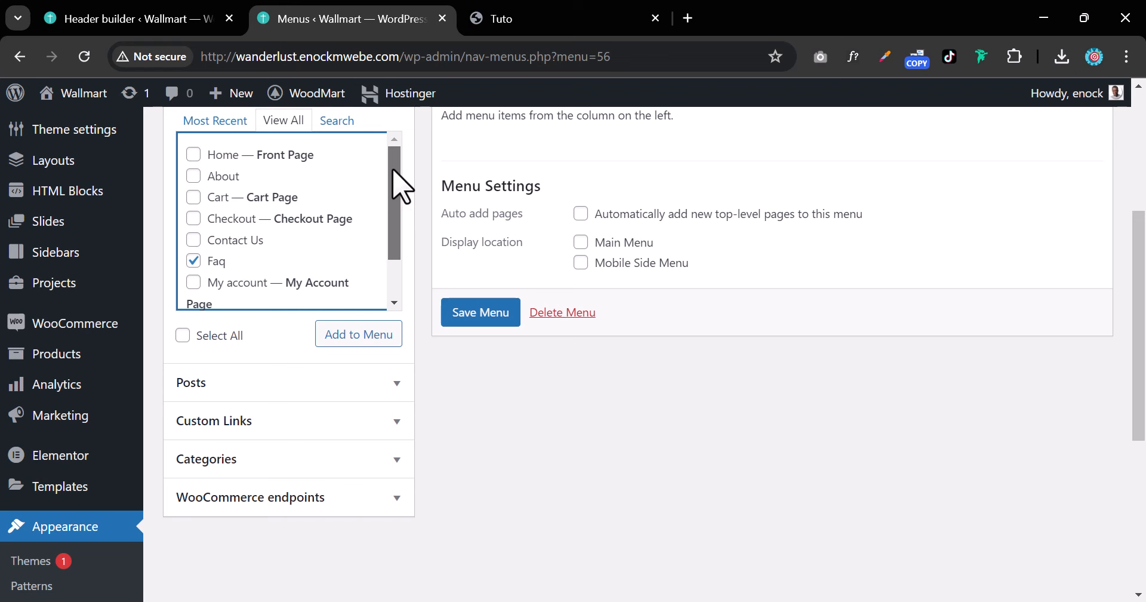
left_click(193, 238)
left_click(357, 333)
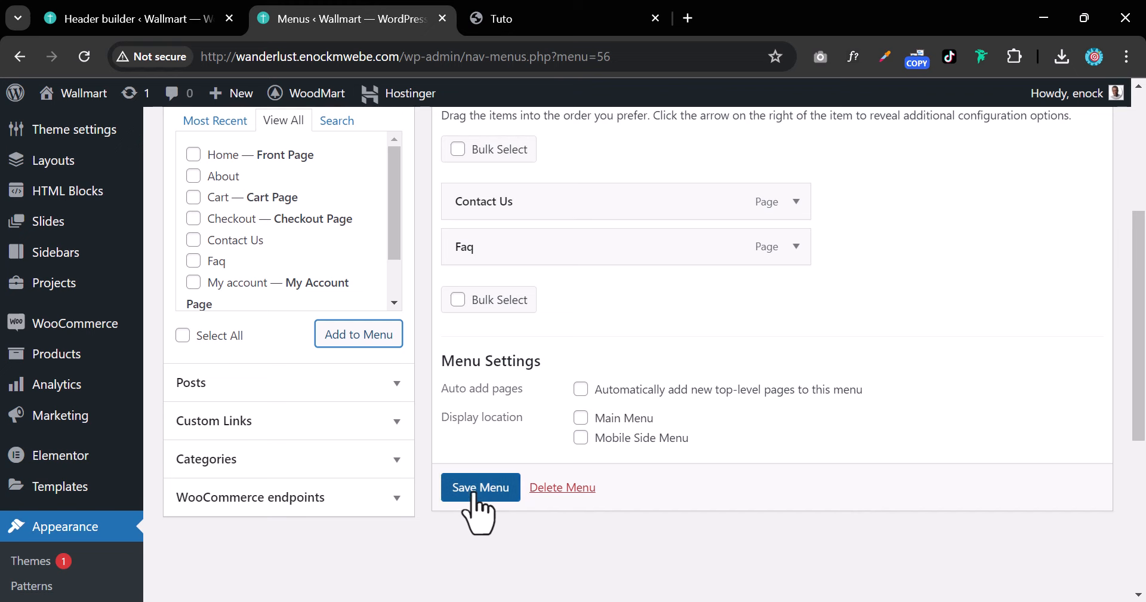
left_click(473, 489)
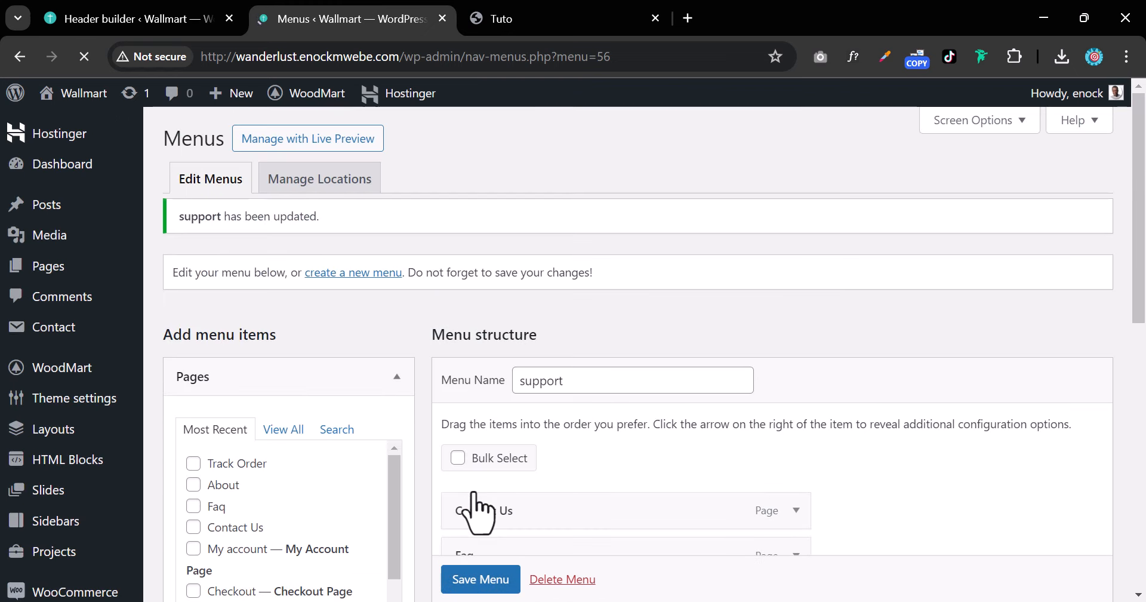
scroll(512, 457, "down", 1)
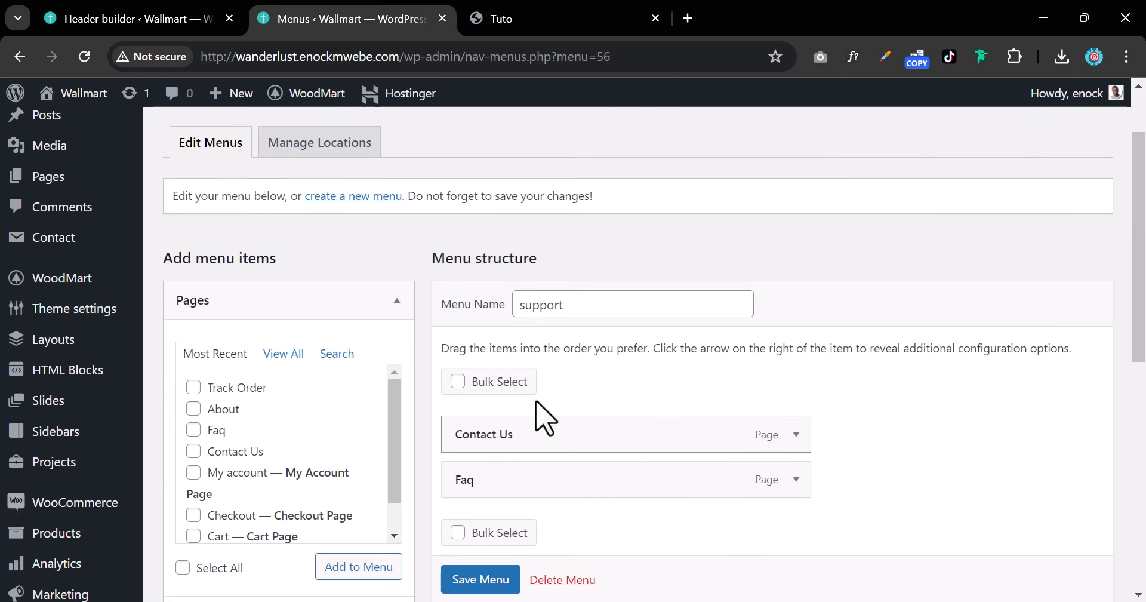
Check the menu choices of the Menu element after the top bar's social links icons, and reload the header builder page.
left_click(134, 19)
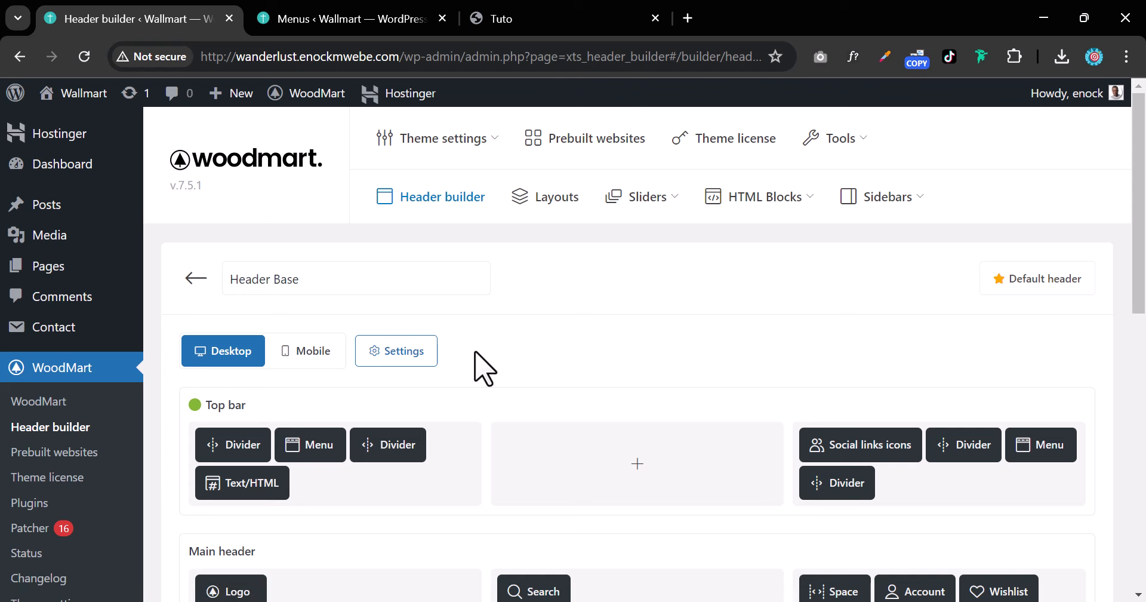
scroll(485, 373, "down", 3)
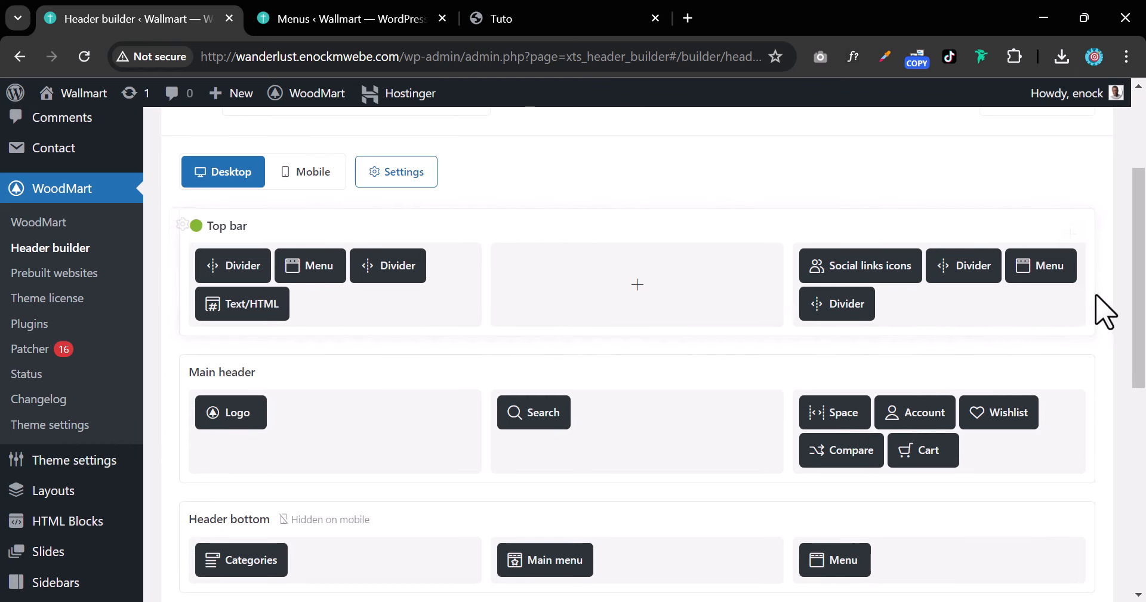
mouse_move(1038, 251)
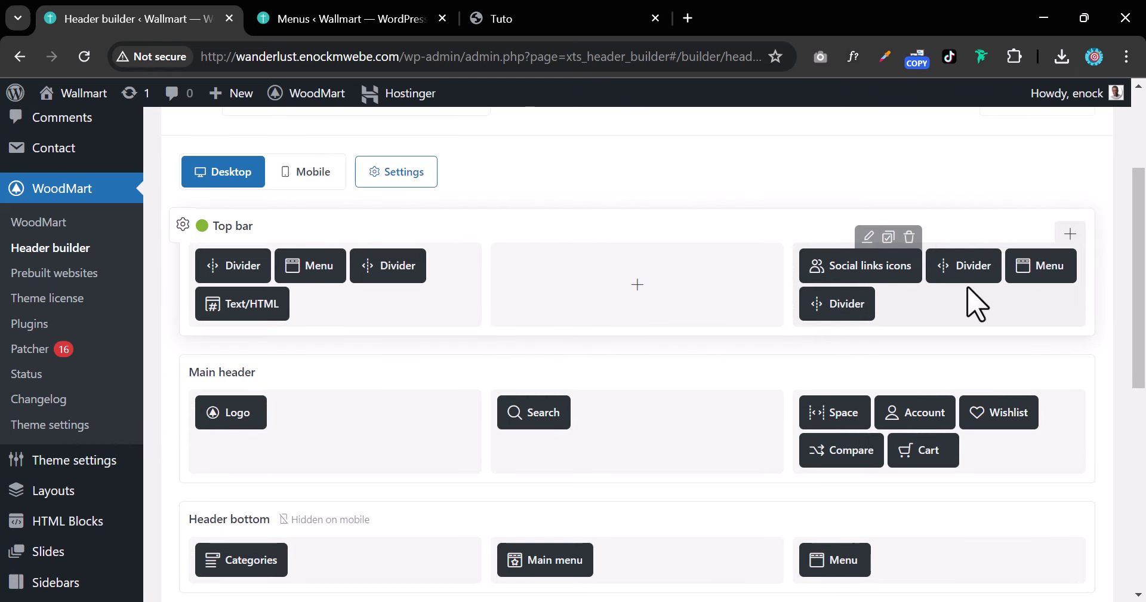
left_click(1036, 268)
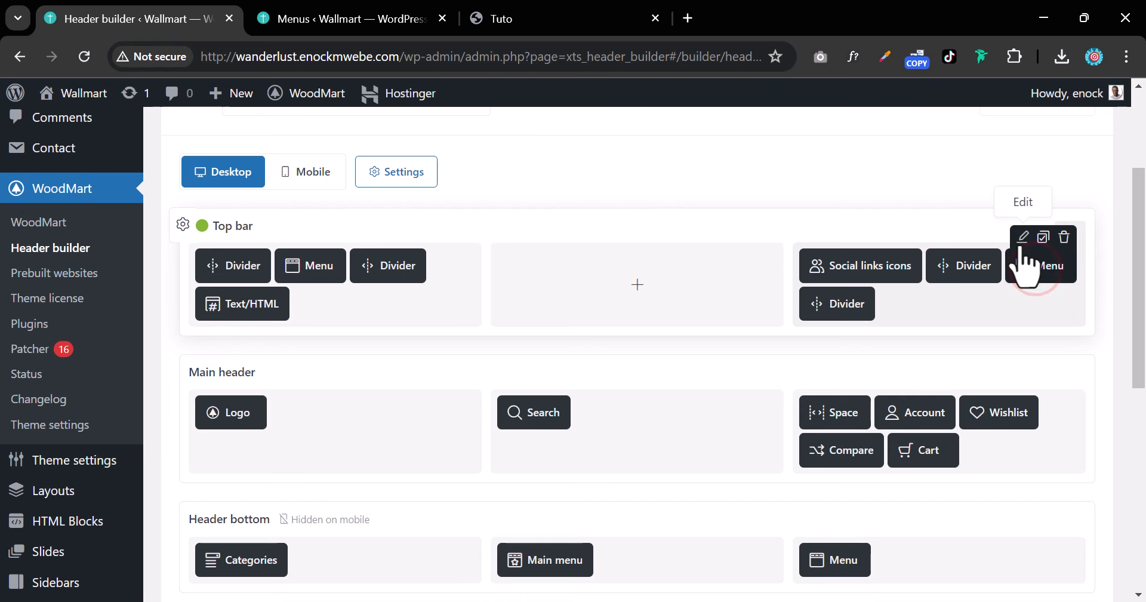
left_click(1022, 238)
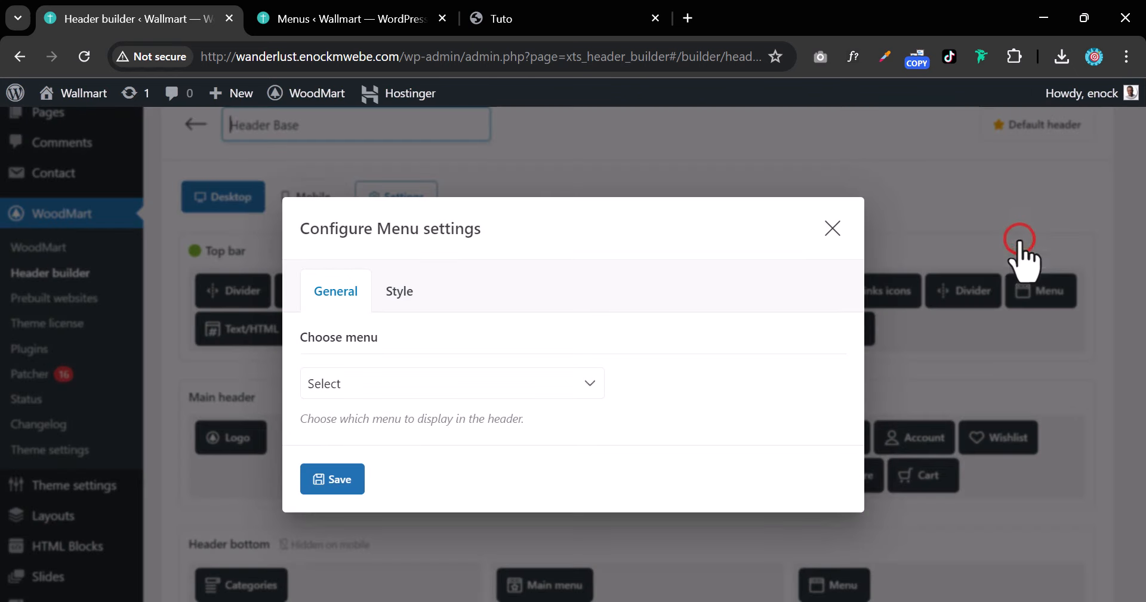
left_click(433, 375)
left_click(441, 408)
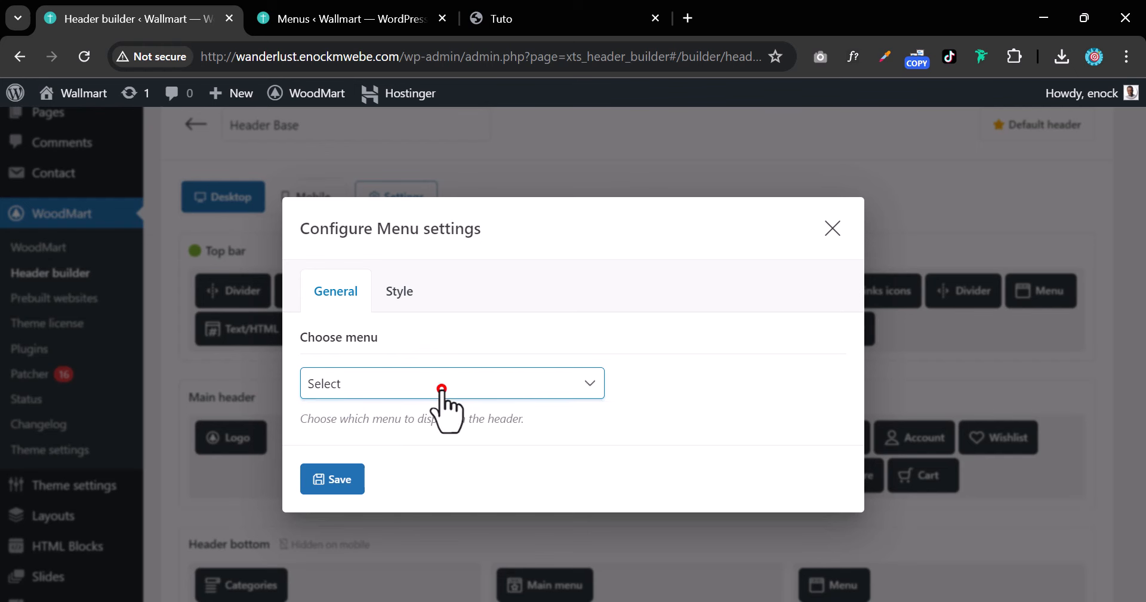
left_click(84, 56)
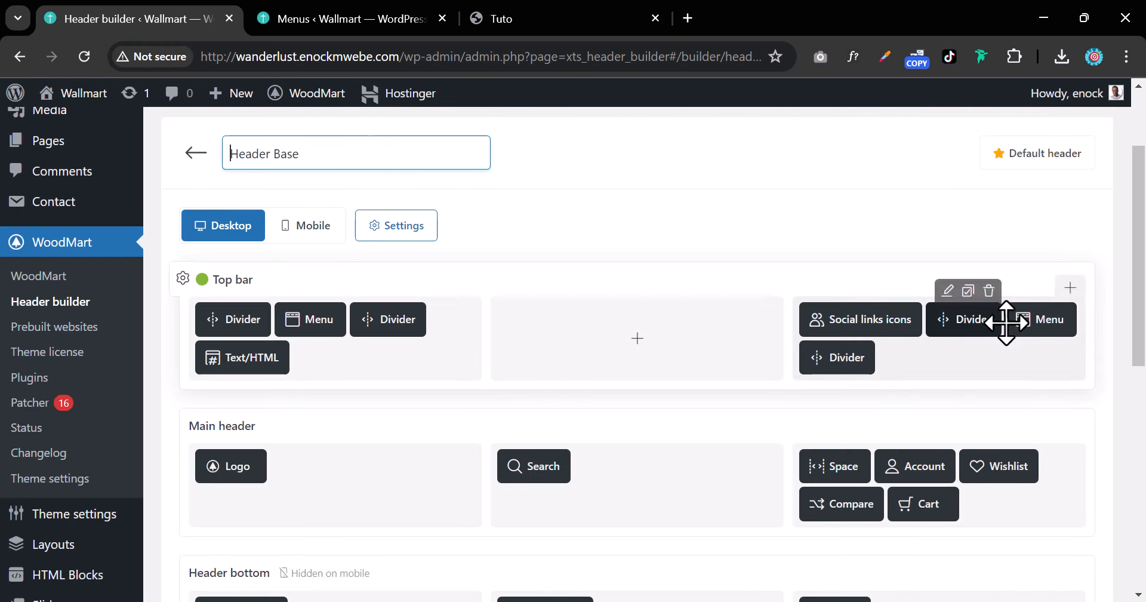
Assign the support menu to the Menu element after the top bar's social links icons and save the element's settings.
left_click(1022, 290)
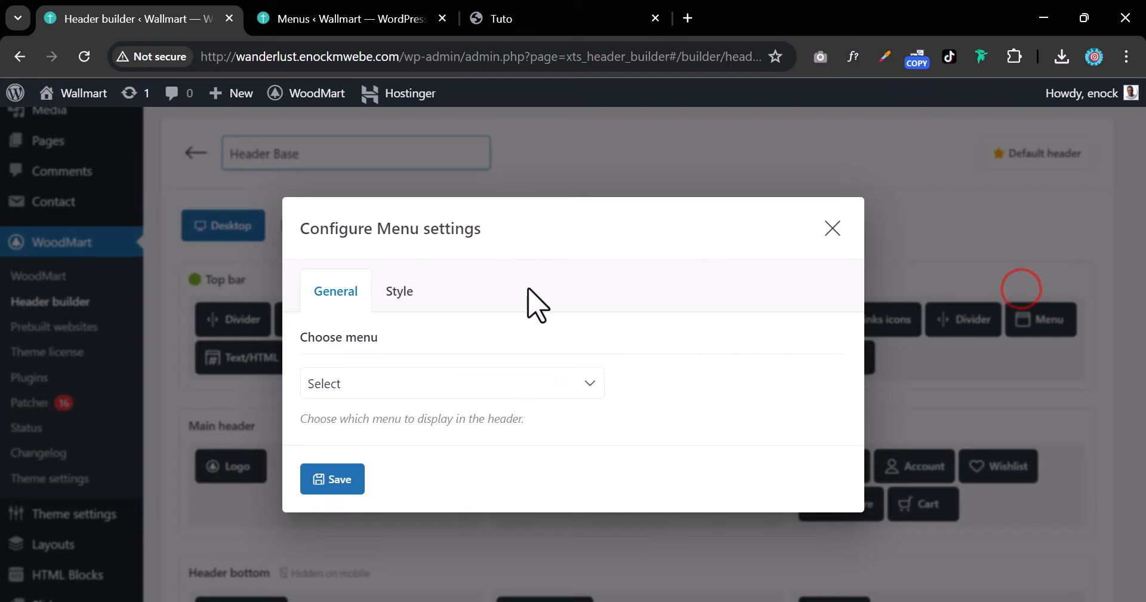
left_click(416, 383)
left_click(373, 427)
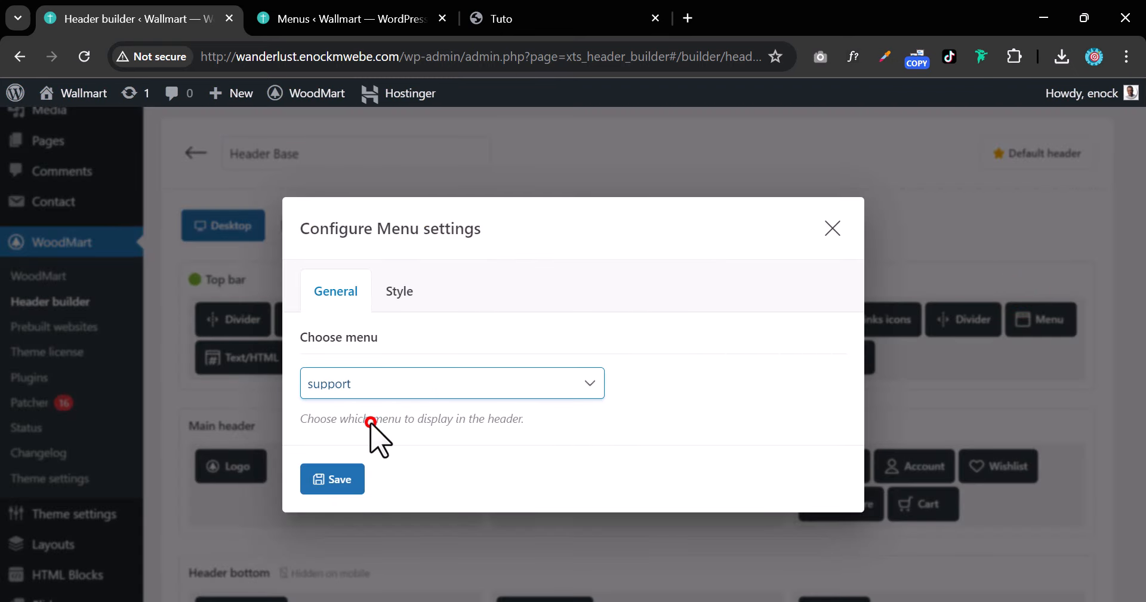
left_click(328, 481)
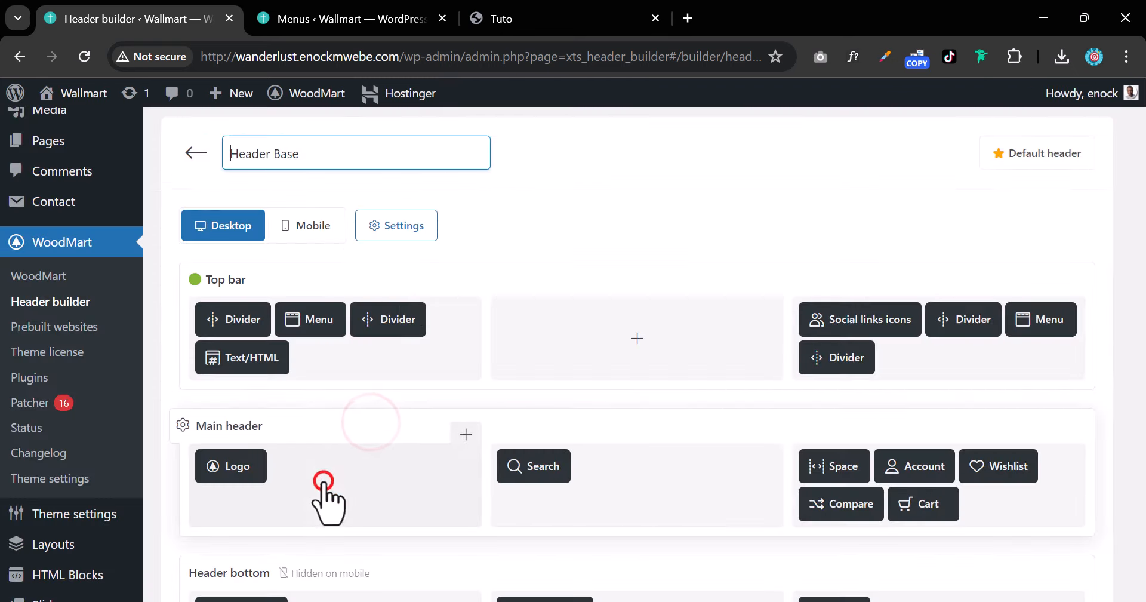
Open the Wallmart site in another new tab and check the top bar menu against the Tuto reference site.
left_click(540, 29)
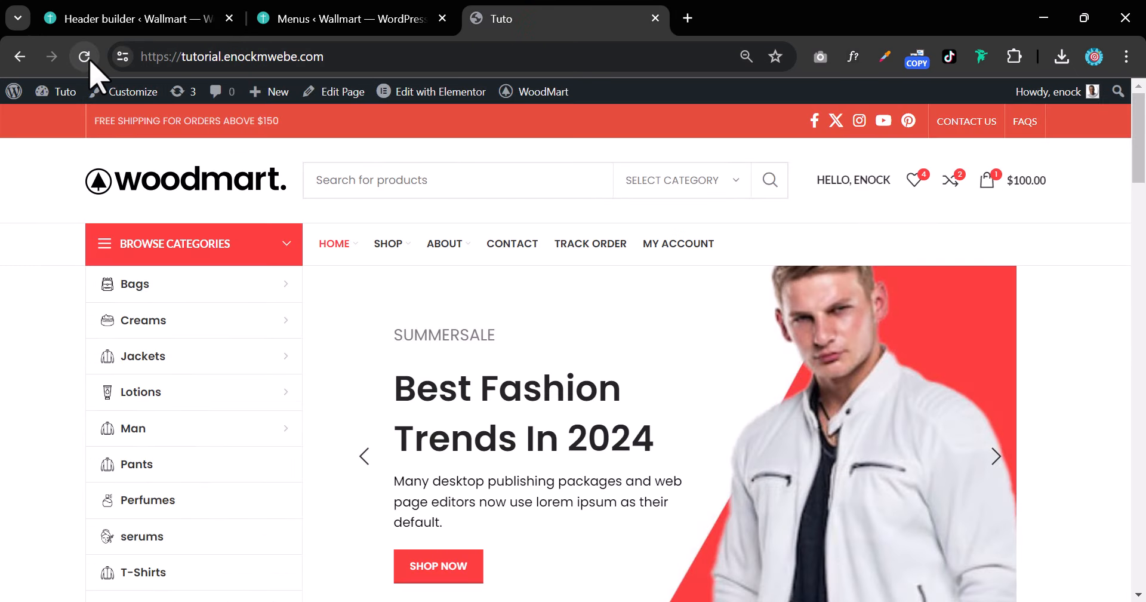
left_click(307, 19)
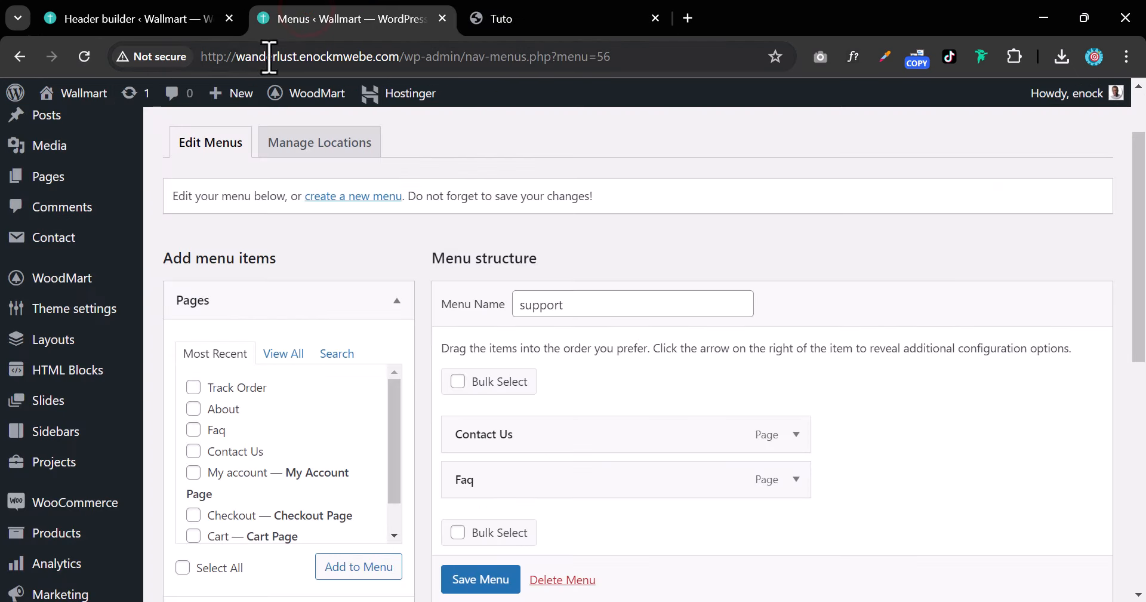
mouse_move(80, 103)
right_click(84, 135)
left_click(138, 147)
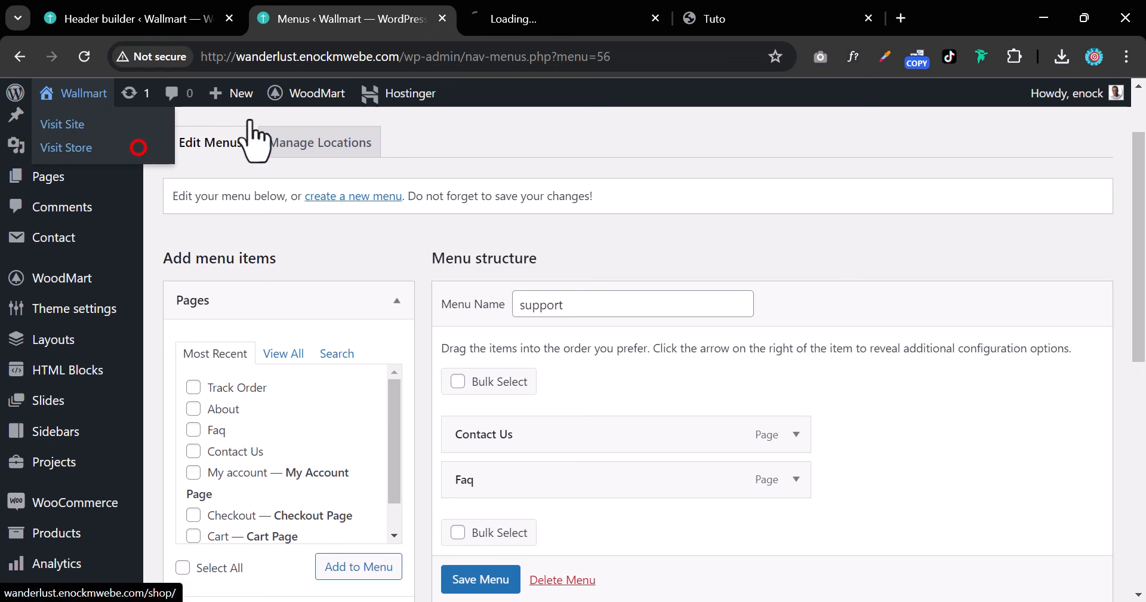
left_click(529, 19)
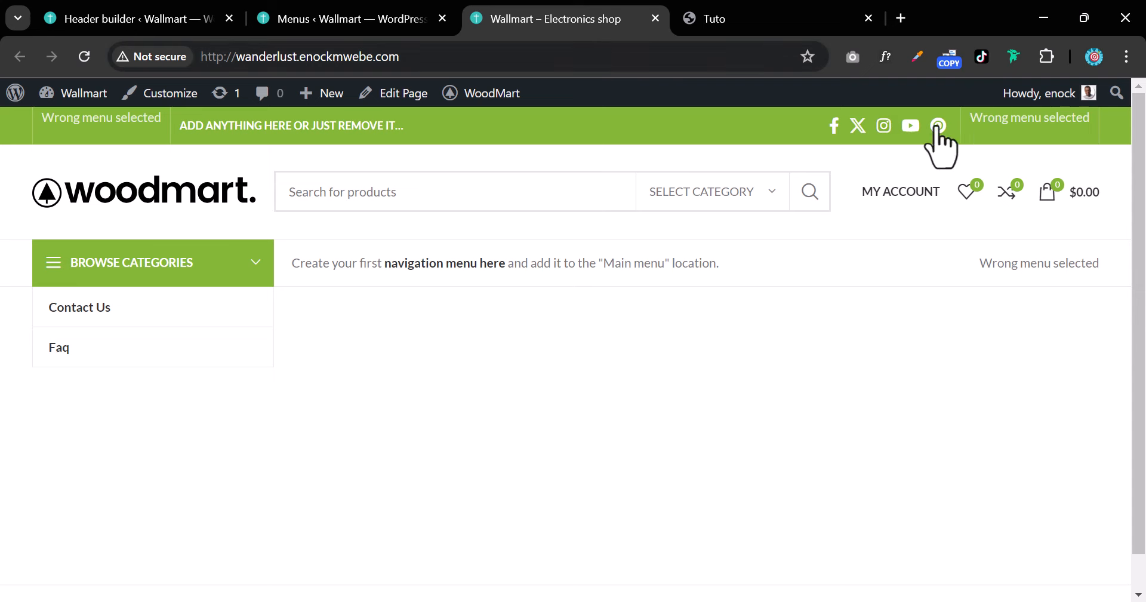
Return to the header builder and save the Header Base header.
left_click(131, 18)
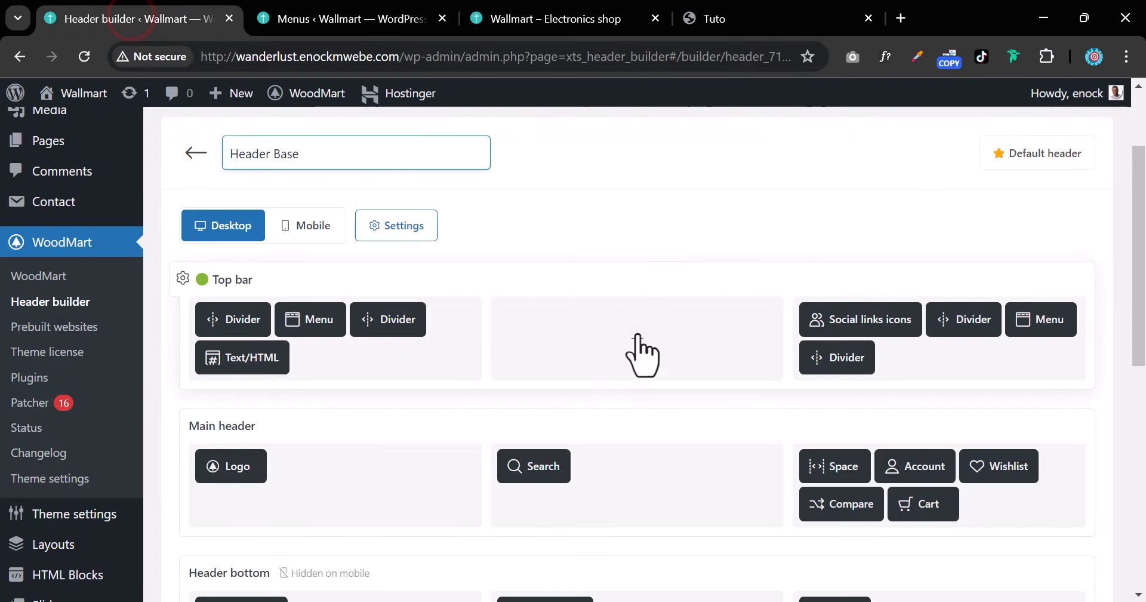
scroll(597, 383, "down", 8)
left_click(204, 154)
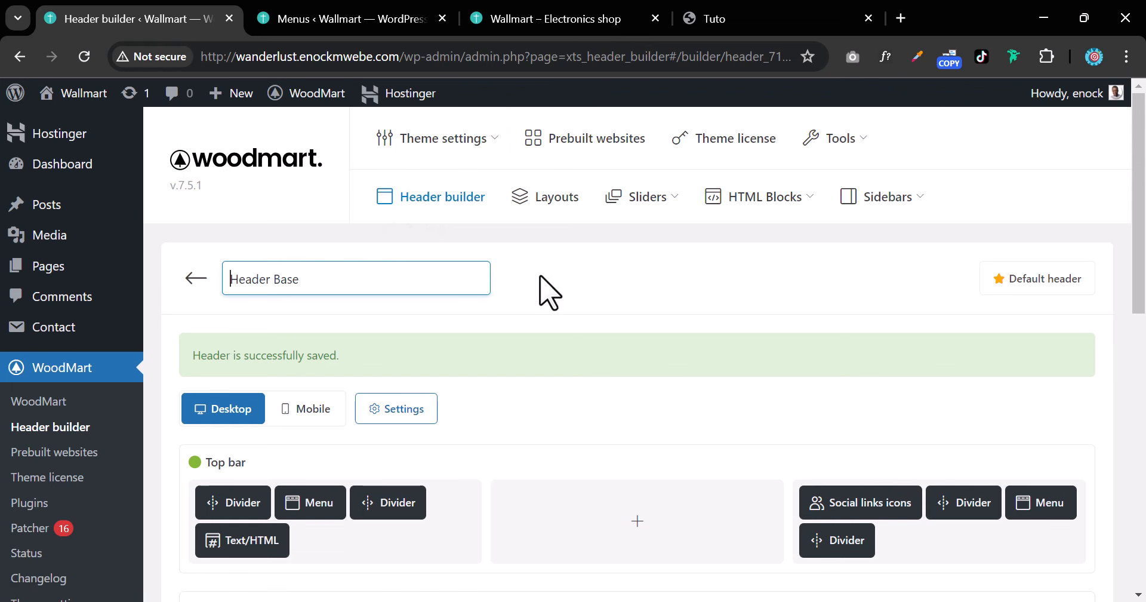
Reload the Wallmart storefront and compare its top bar text with the Tuto reference site.
left_click(529, 21)
left_click(82, 56)
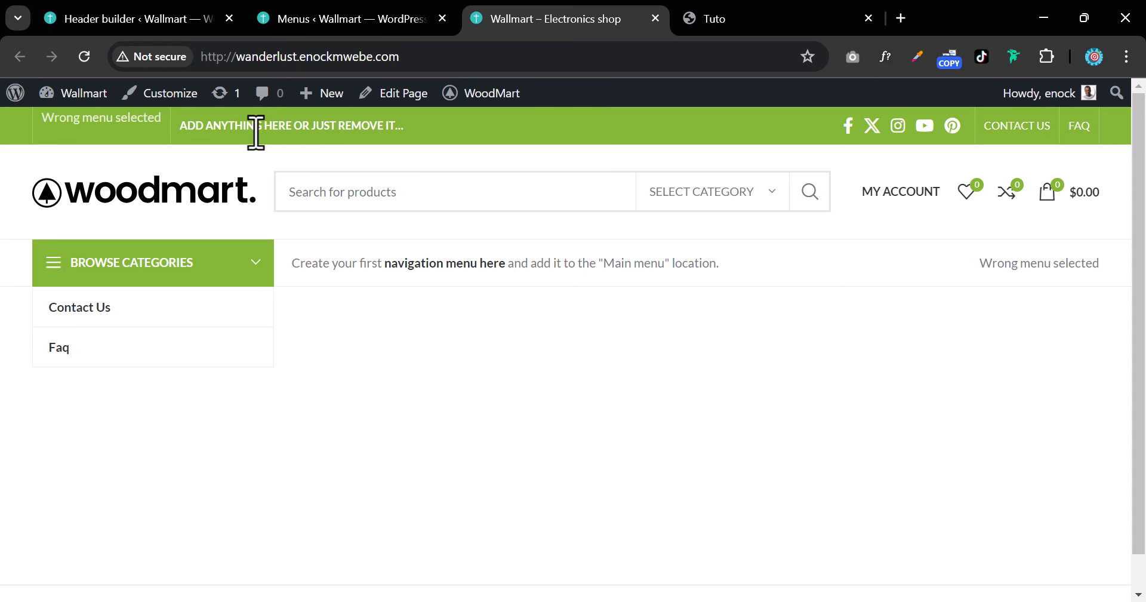
left_click(727, 18)
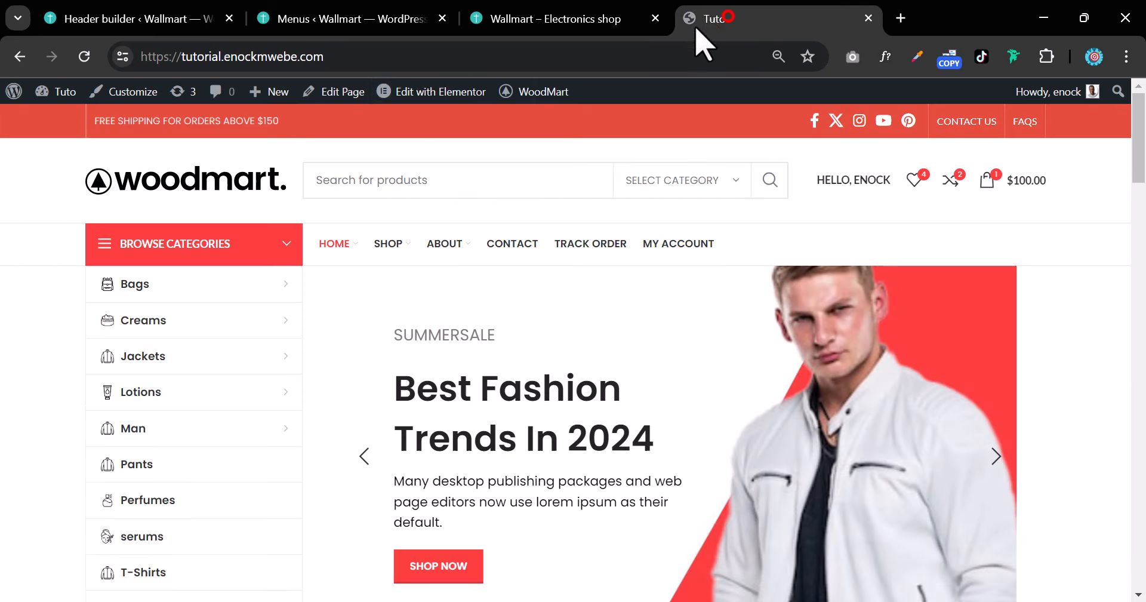
Copy the text "FREE SHIPPING FOR ORDERS ABOVE $150" from the Tuto site's top bar.
left_click_drag(310, 125, 349, 161)
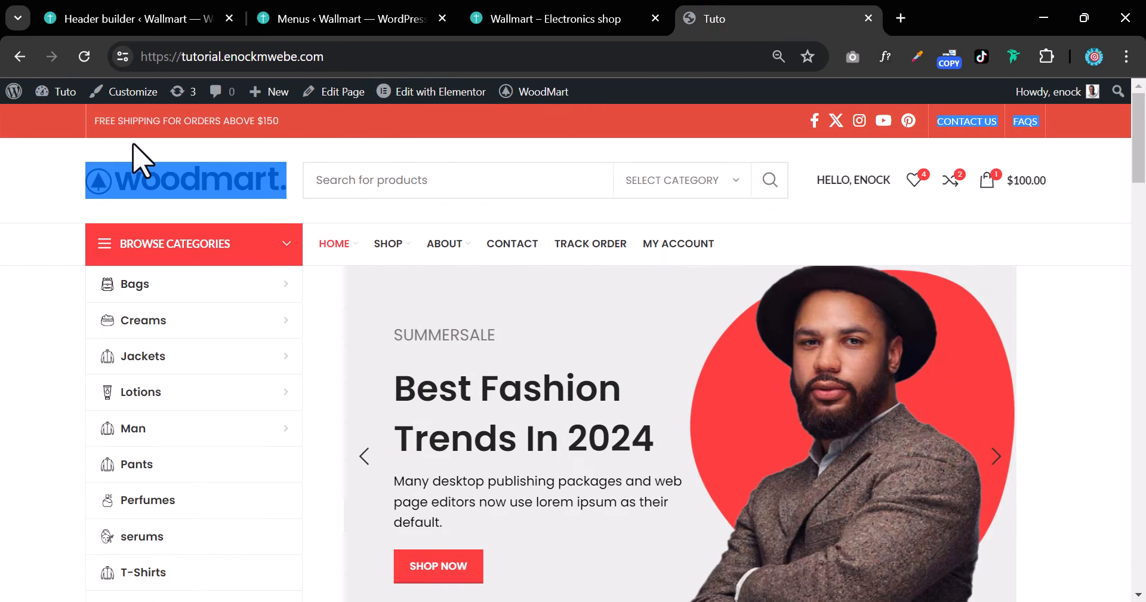
left_click_drag(93, 121, 290, 152)
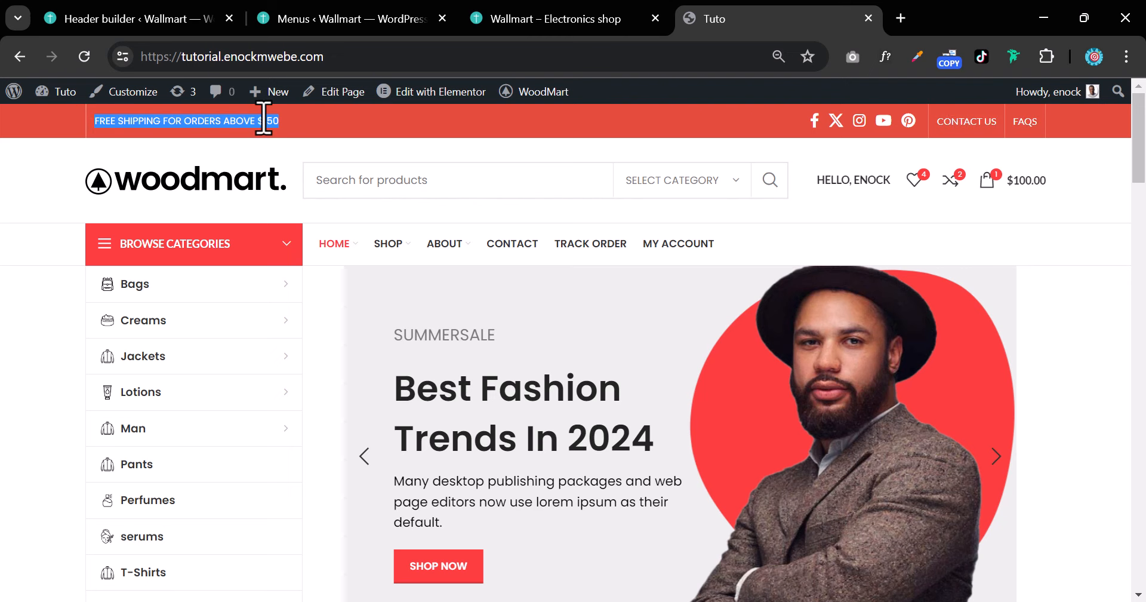
right_click(263, 119)
left_click(321, 134)
Return to the header builder and move the top bar's Text/HTML element into the empty middle column.
left_click(350, 24)
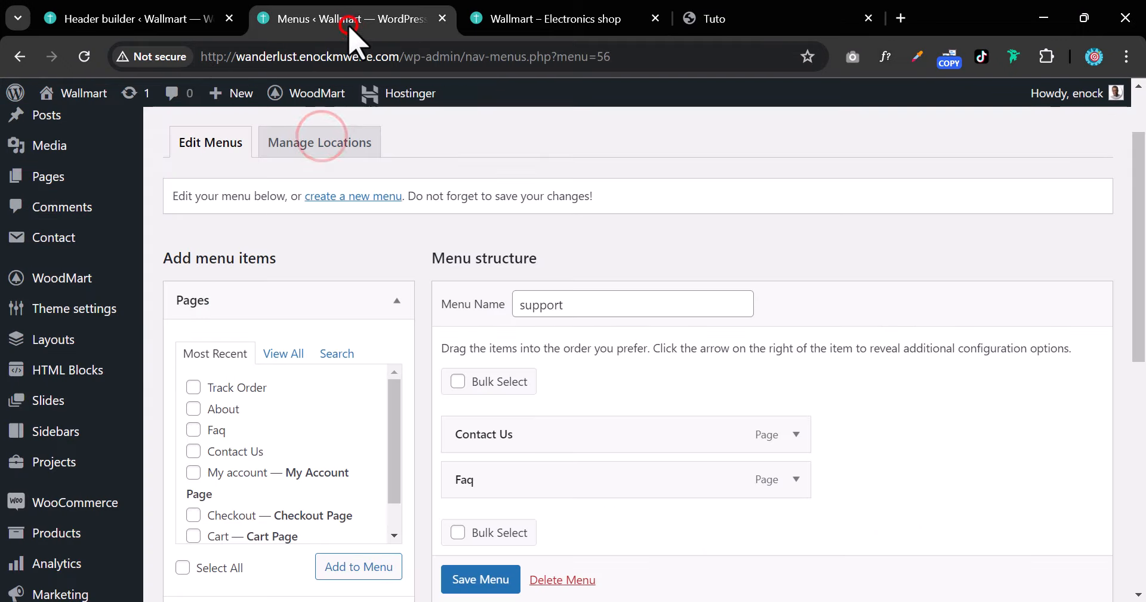
left_click(116, 21)
scroll(576, 352, "down", 3)
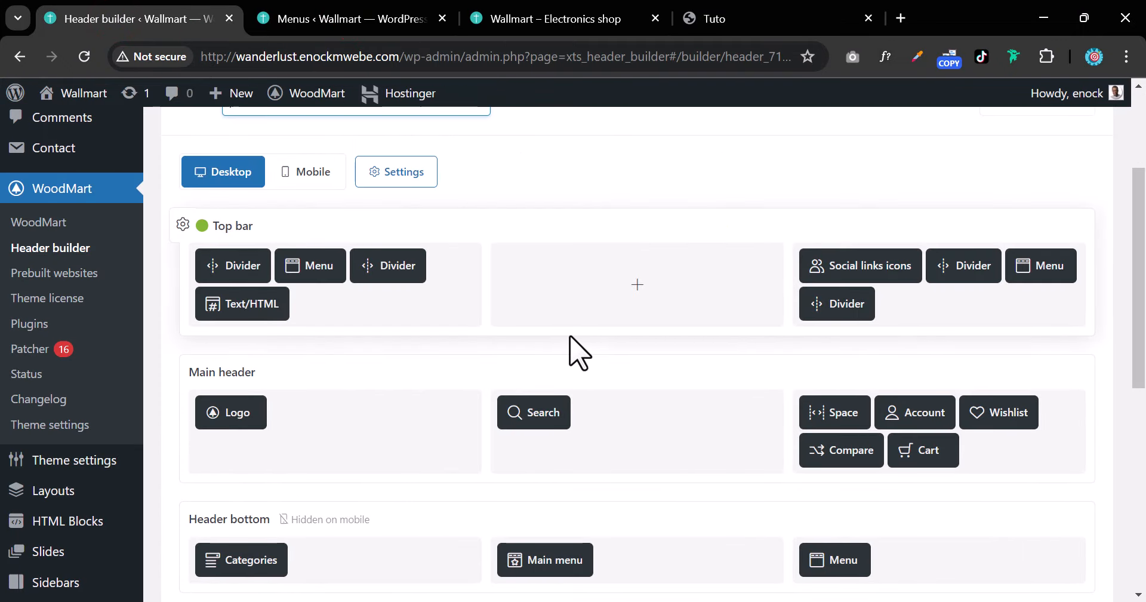
left_click_drag(232, 305, 597, 307)
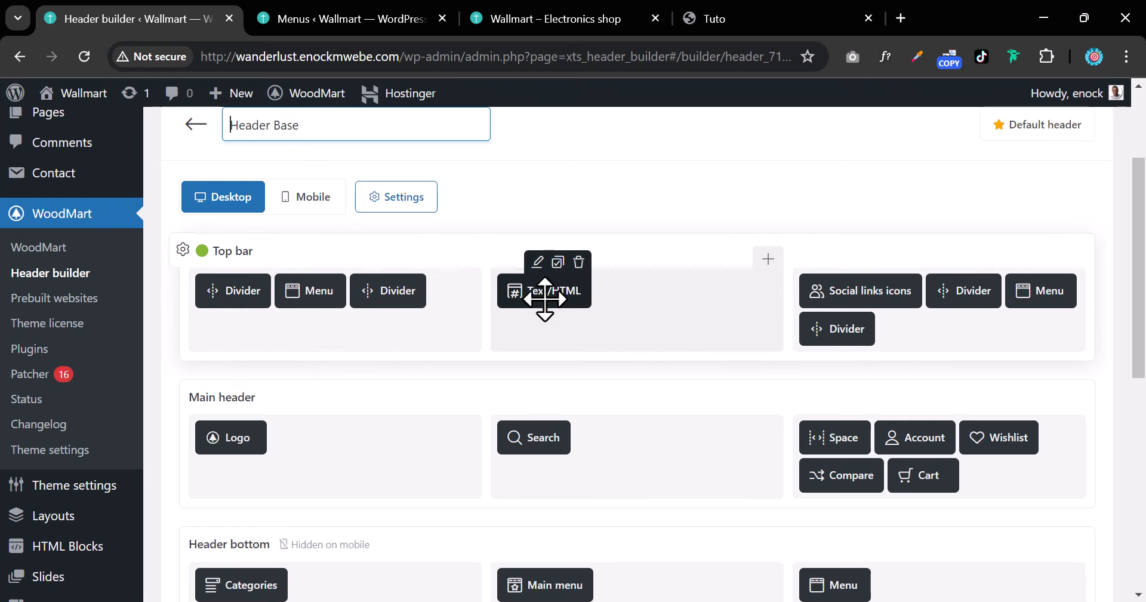
Open the settings of the top bar's Text/HTML element and clear all the text from its content.
left_click(538, 261)
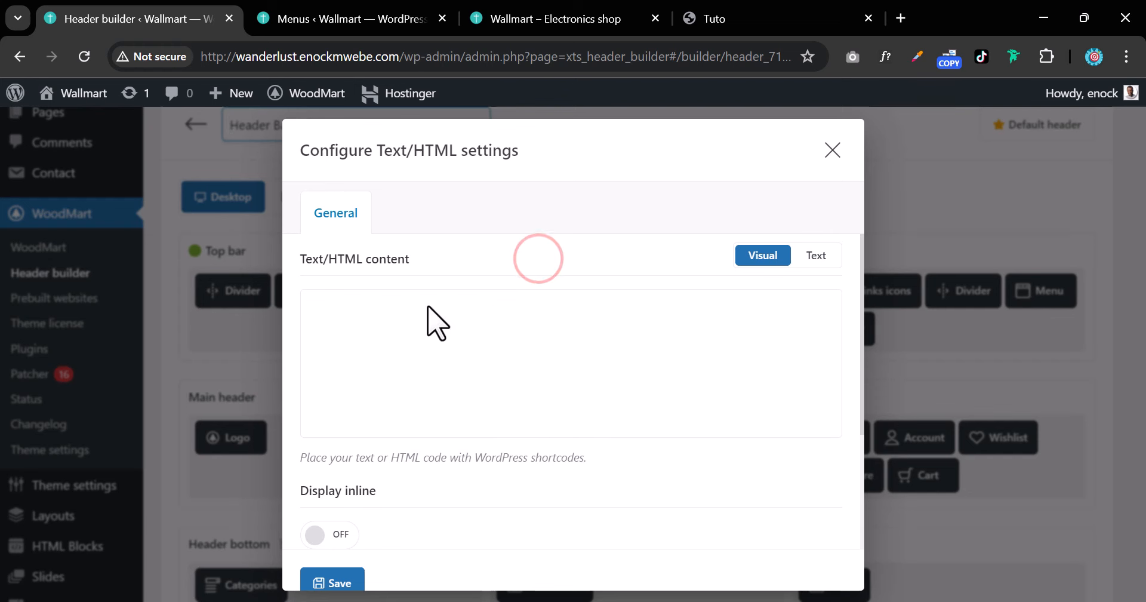
left_click(390, 397)
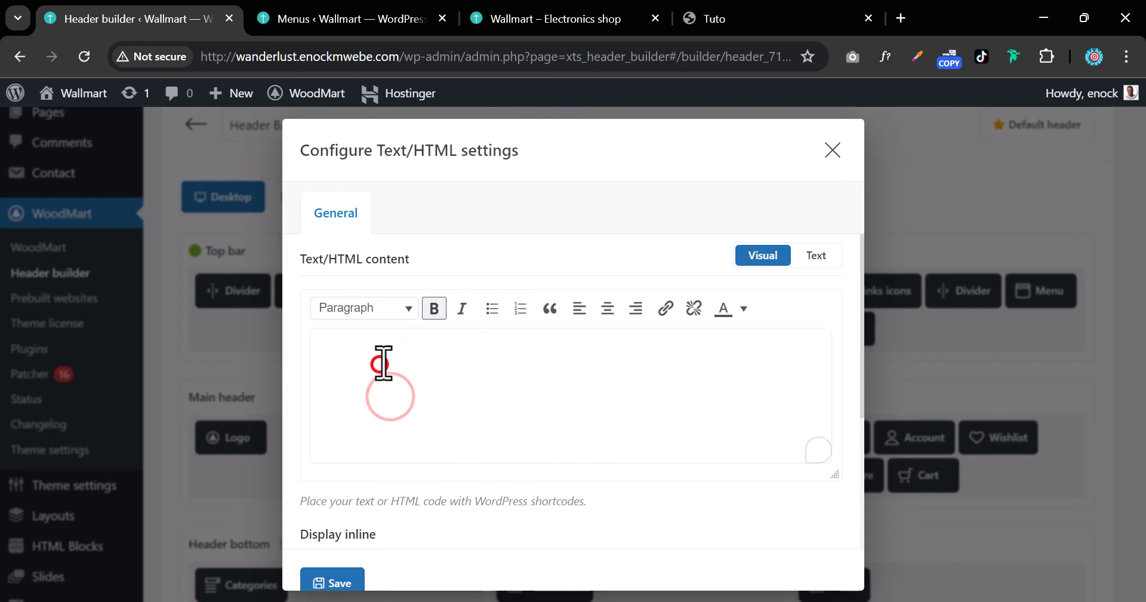
scroll(388, 382, "down", 4)
scroll(382, 397, "up", 4)
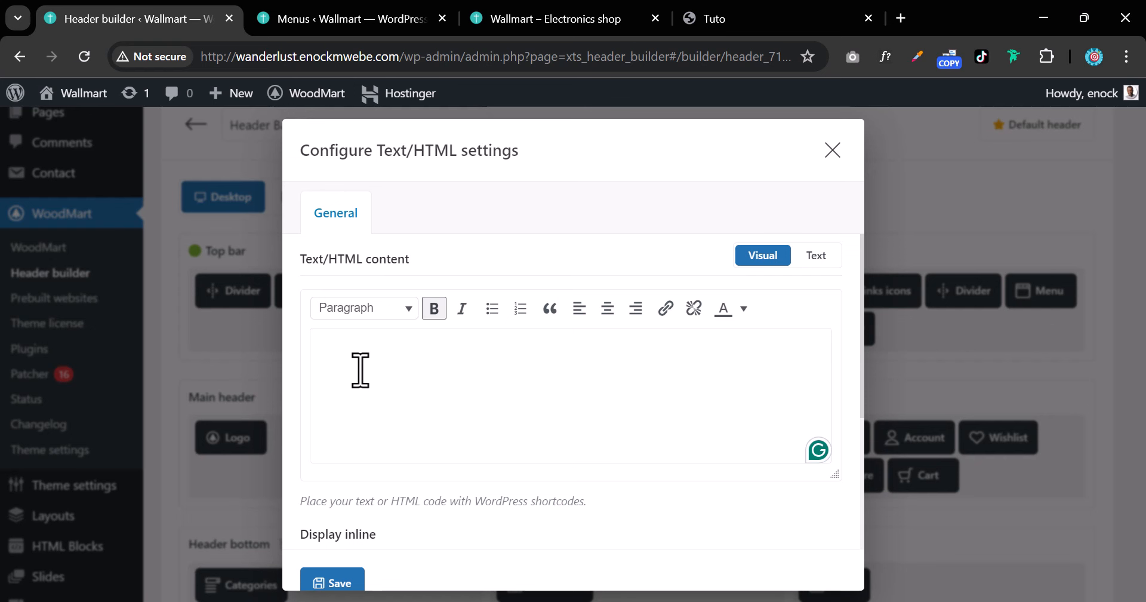
left_click(336, 348)
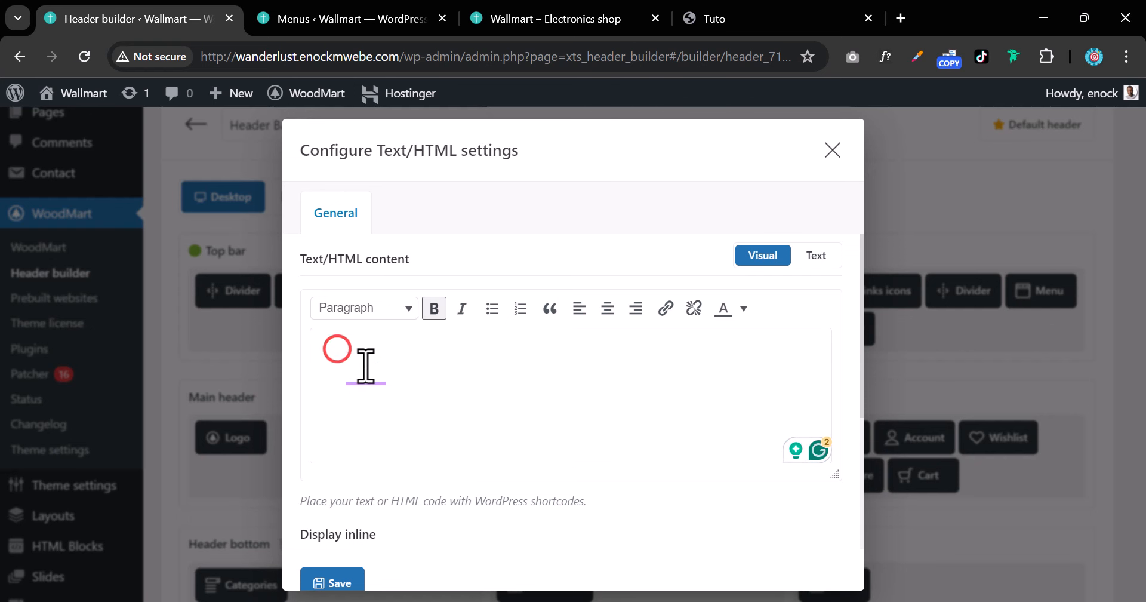
double_click(346, 348)
triple_click(348, 348)
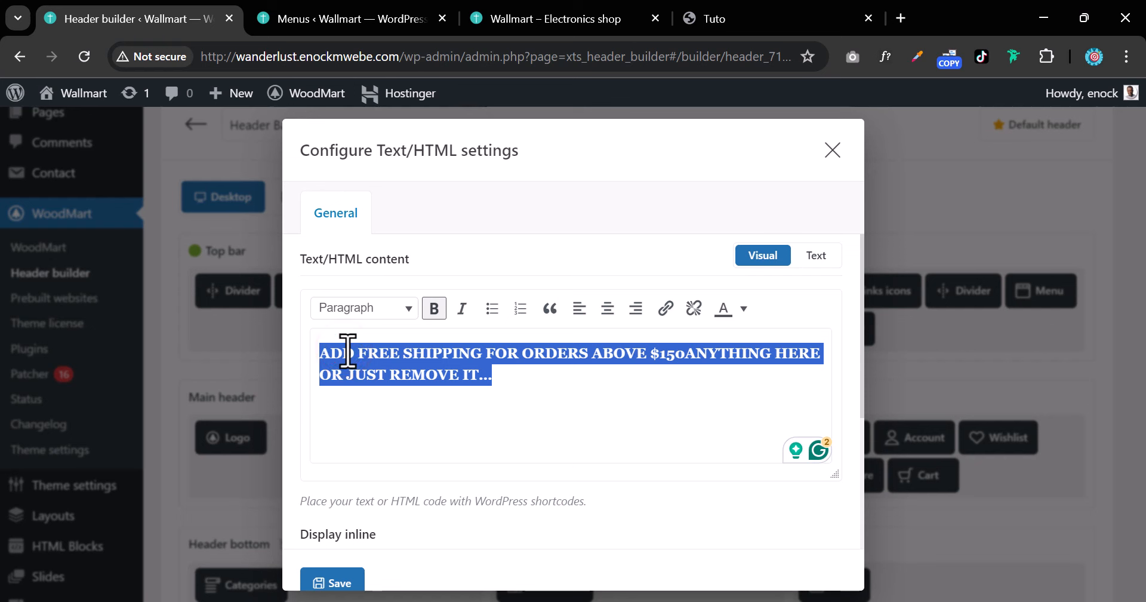
key("BackSpace")
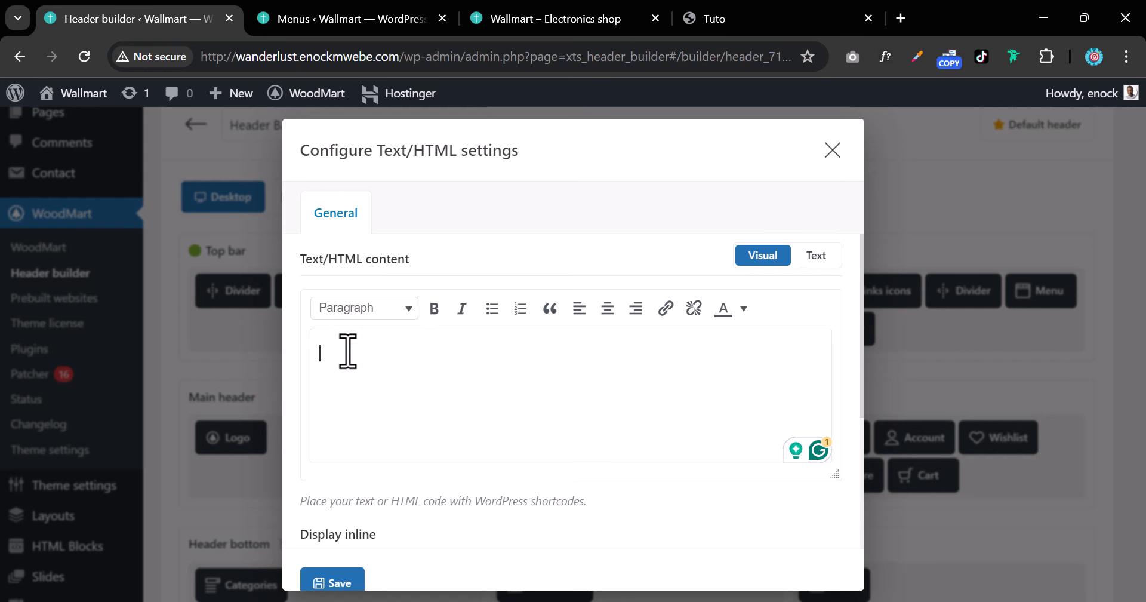
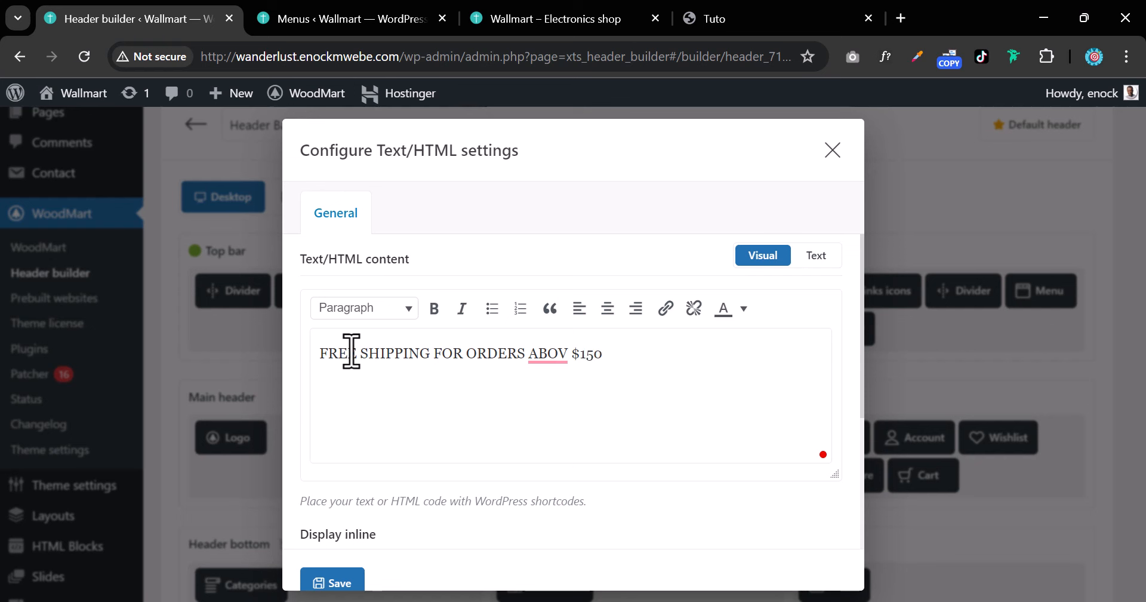
Set the Text/HTML content to "FREE SHIPPING FOR ORDERS ABOVE $150" and save the element's settings.
left_click(565, 352)
left_click(555, 401)
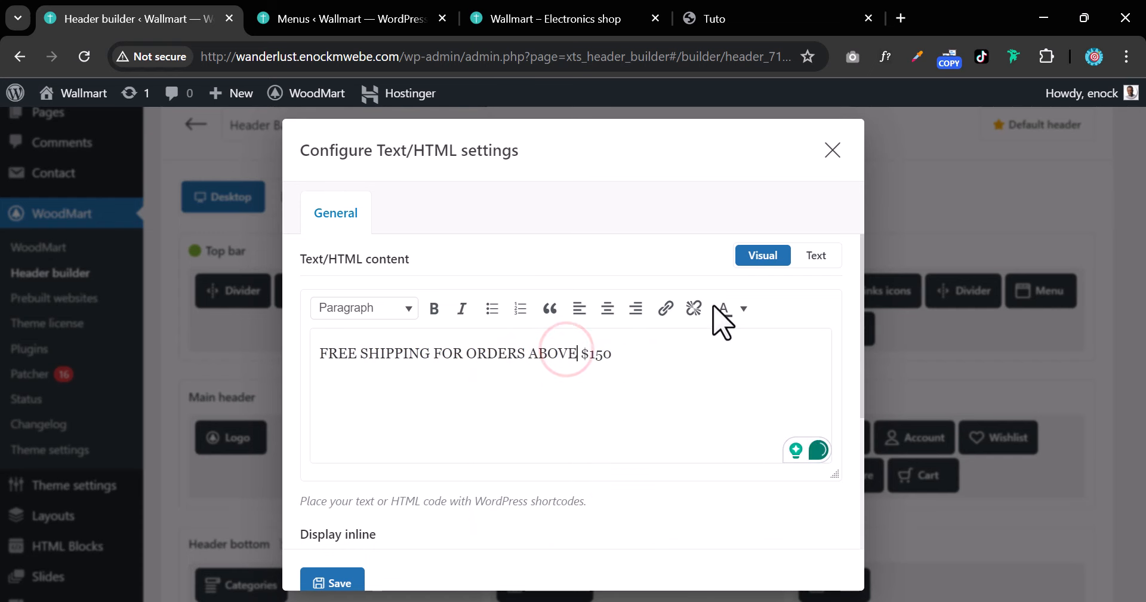
scroll(545, 373, "down", 4)
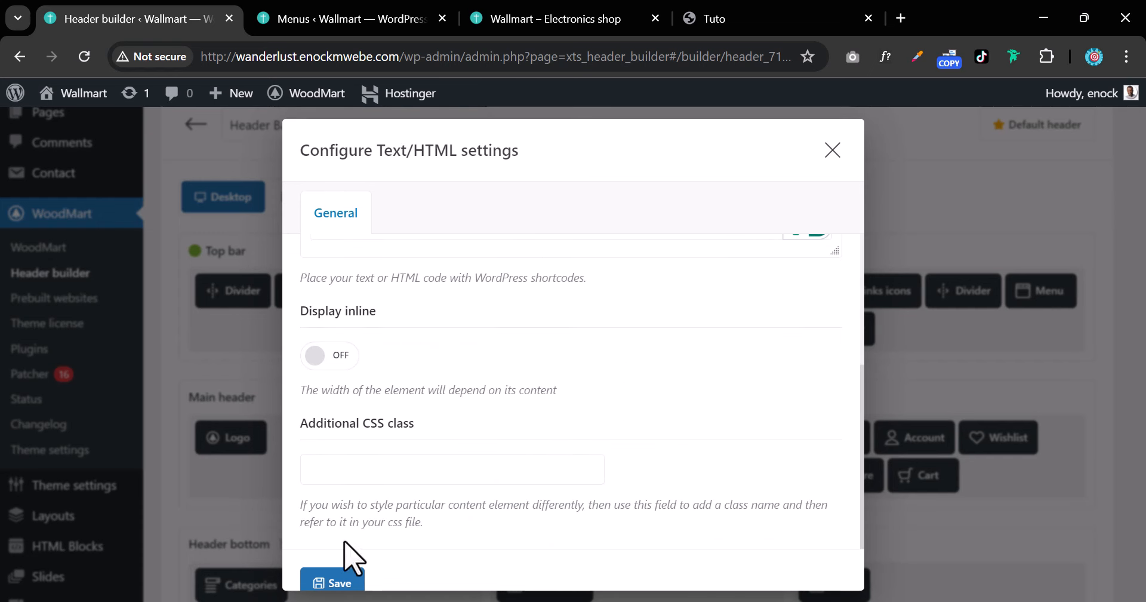
left_click(325, 583)
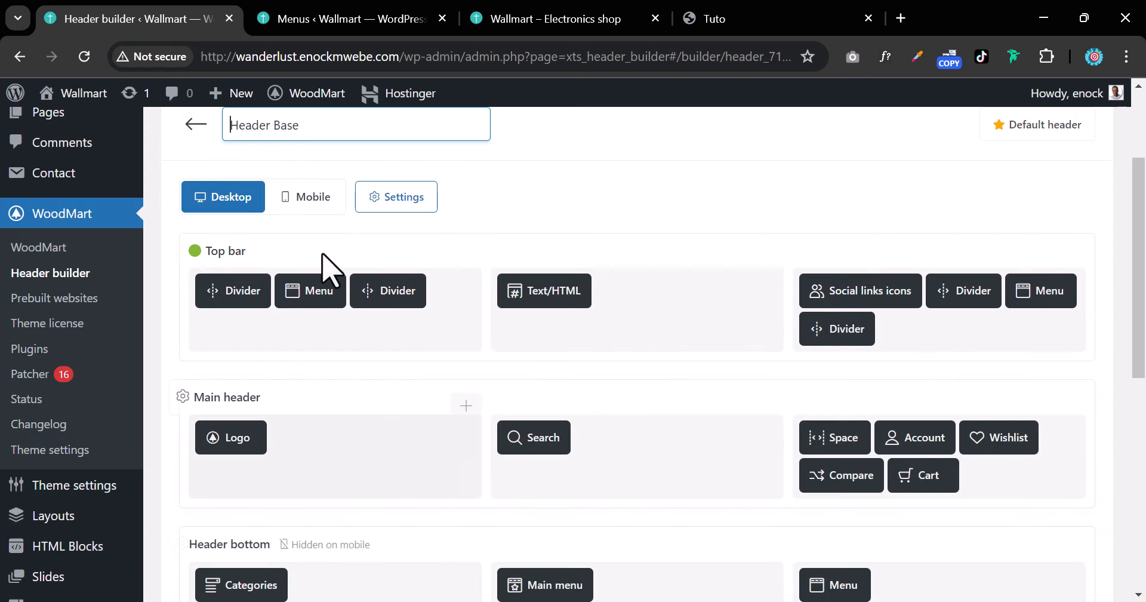
Save the header and reload the Wallmart storefront to check the top bar text.
scroll(316, 397, "down", 5)
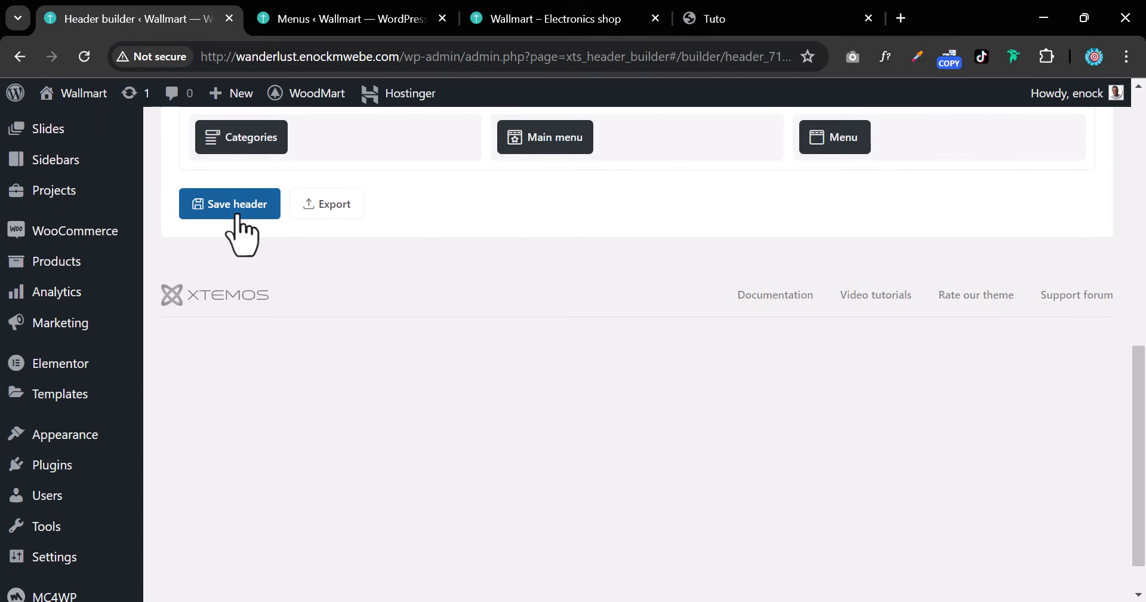
left_click(237, 210)
left_click(555, 20)
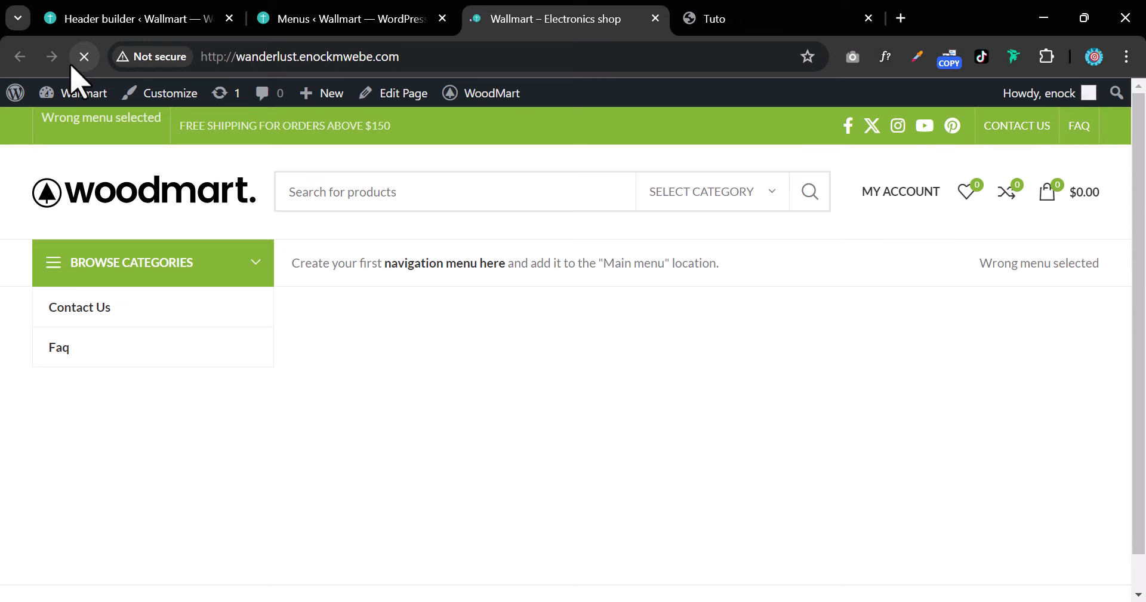
left_click(298, 18)
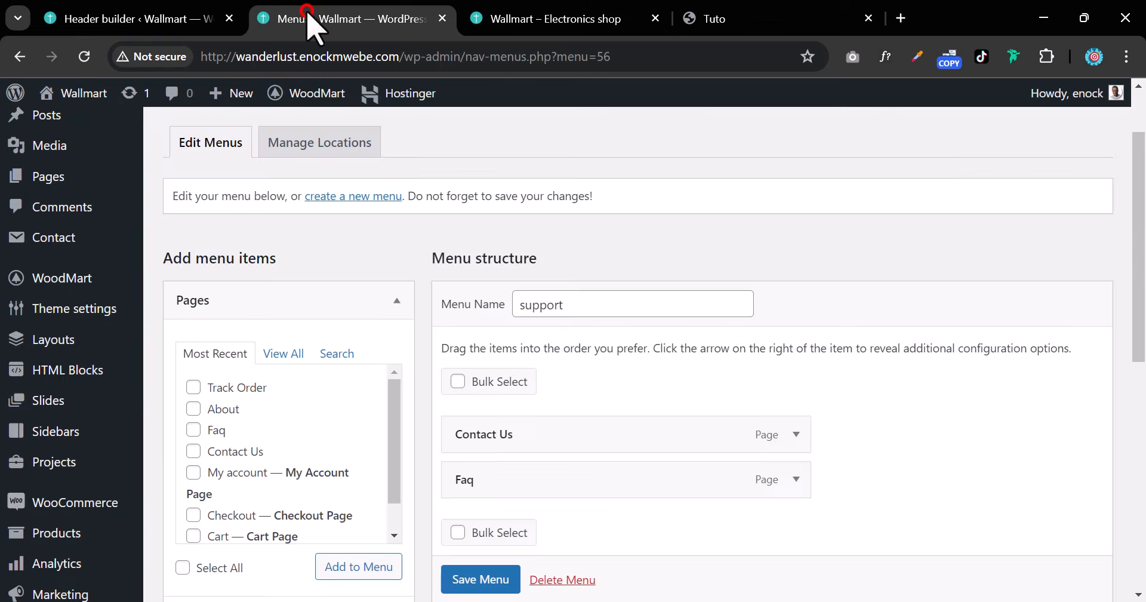
In the header builder, remove both Dividers and the Menu element from the top bar's first column.
left_click(156, 18)
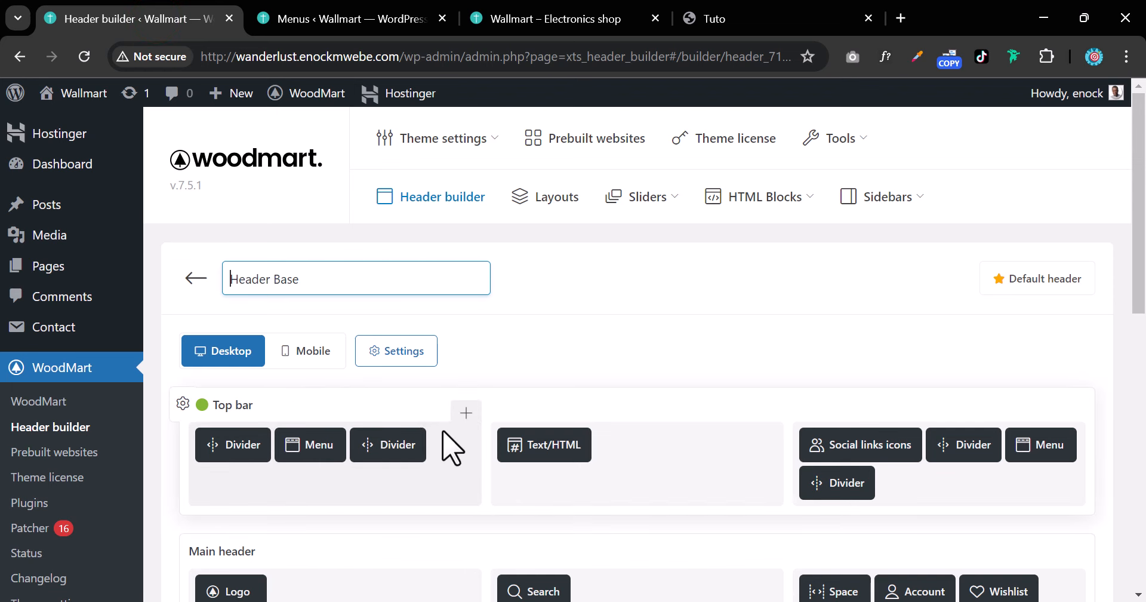
left_click(412, 416)
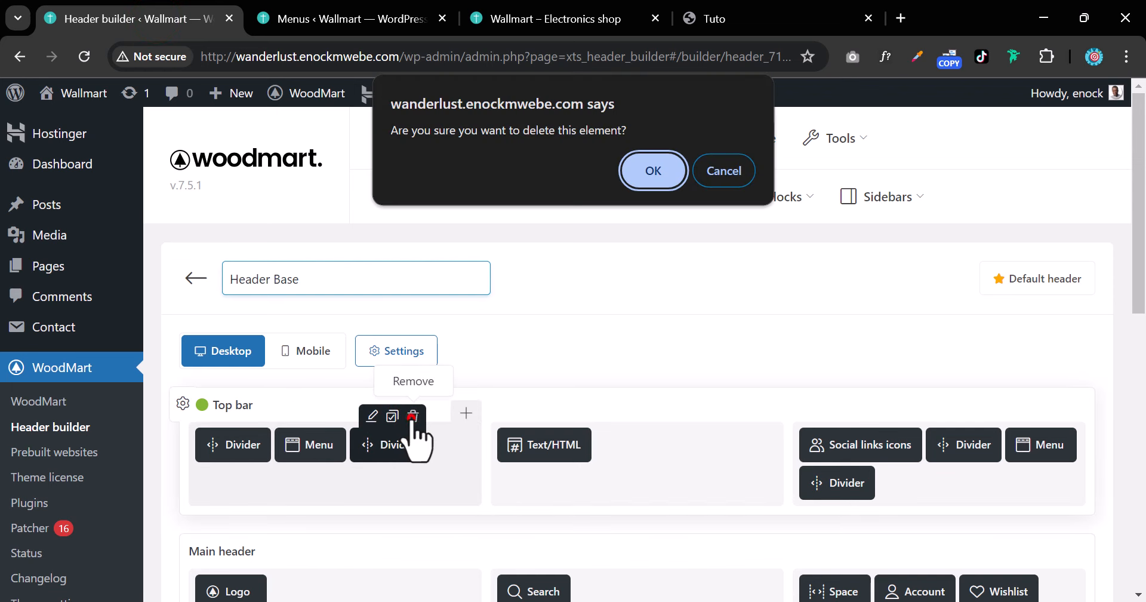
left_click(653, 171)
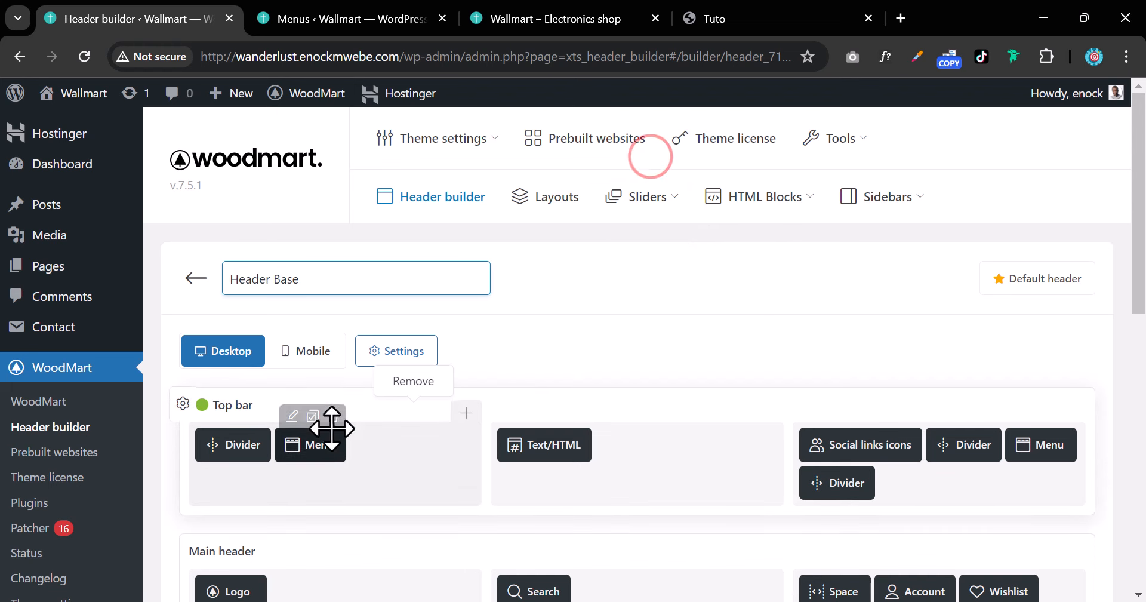
left_click(335, 416)
left_click(649, 174)
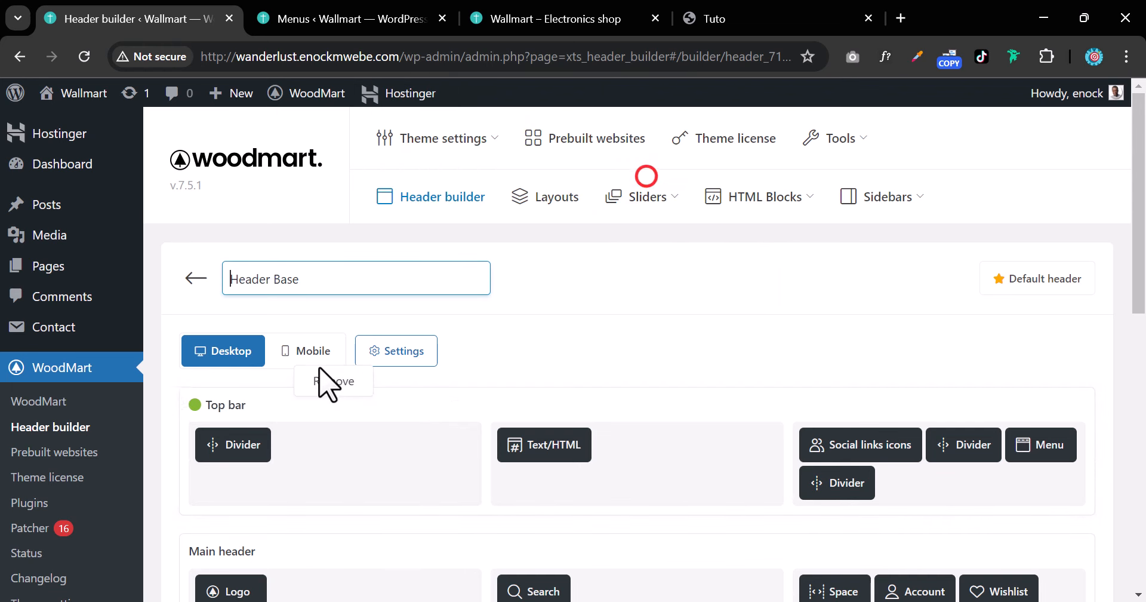
left_click(257, 416)
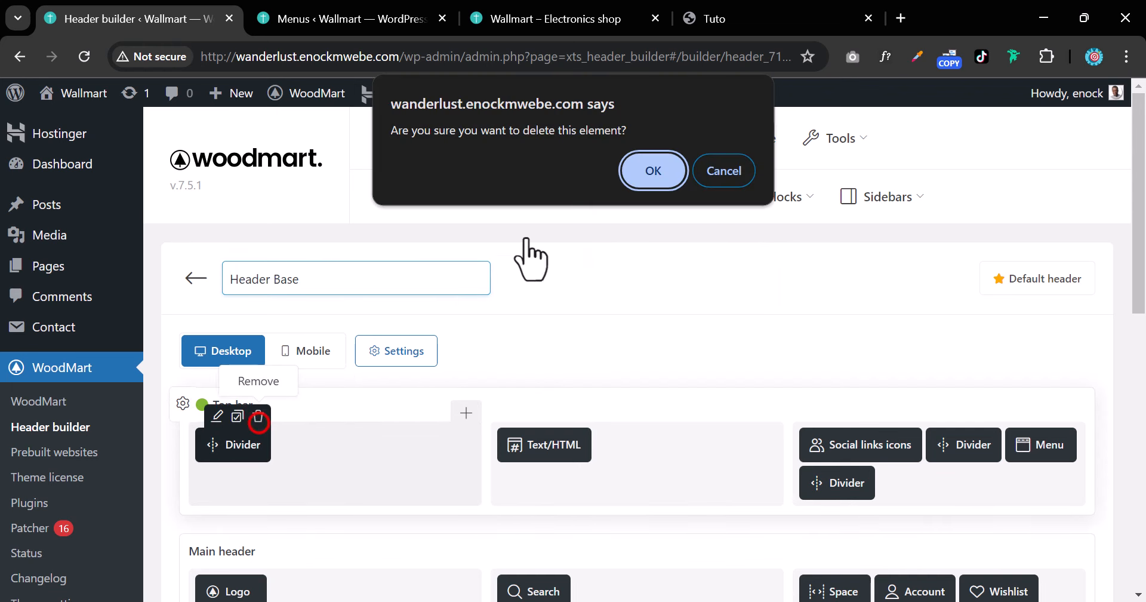
left_click(678, 162)
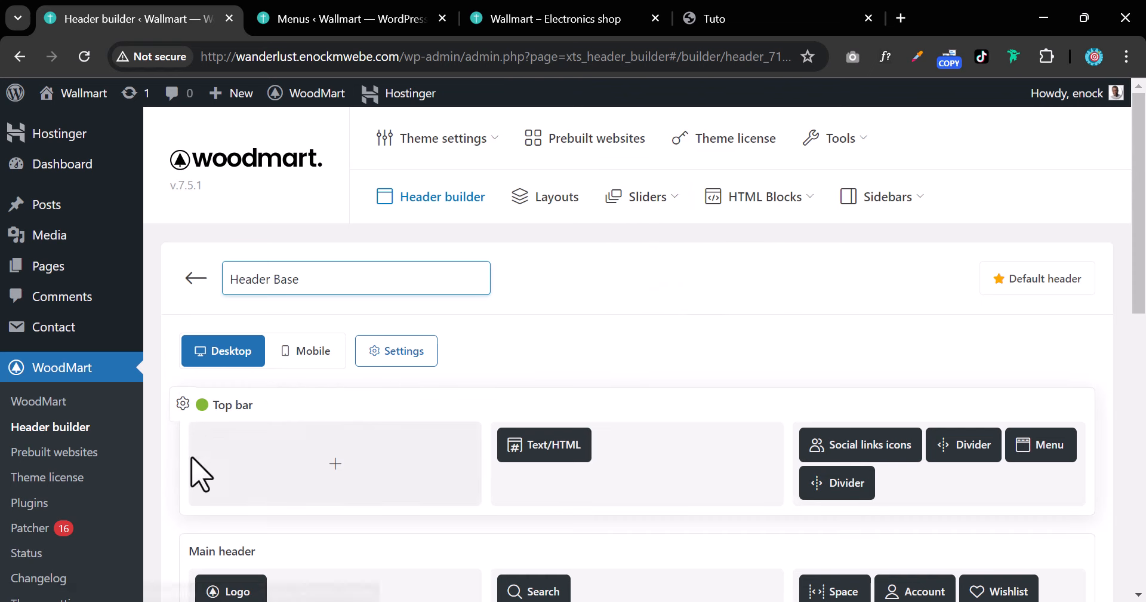
left_click(182, 405)
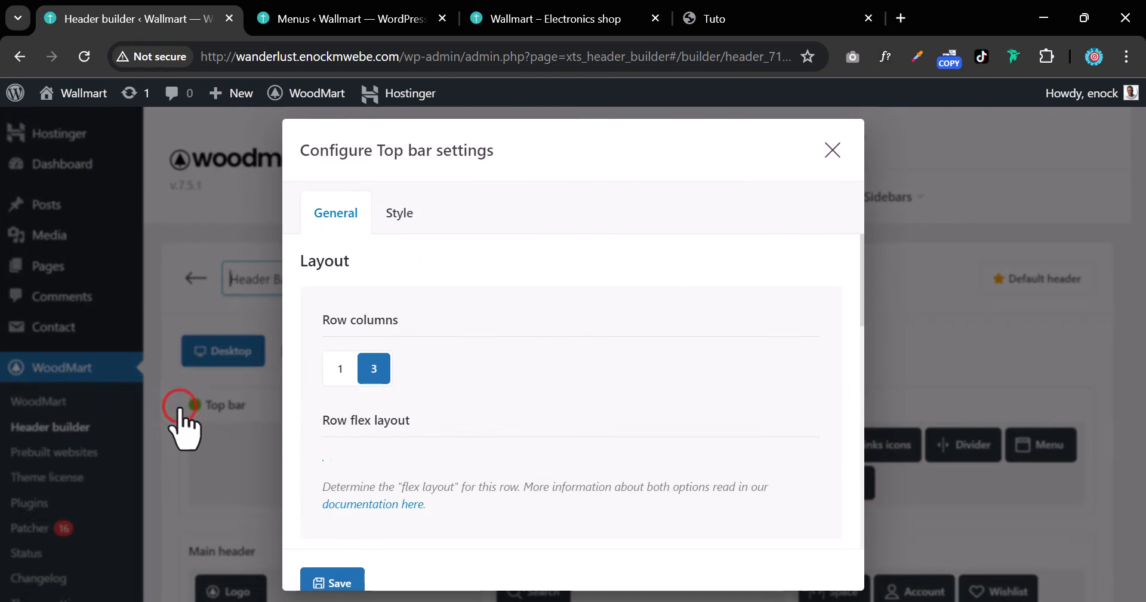
left_click(398, 216)
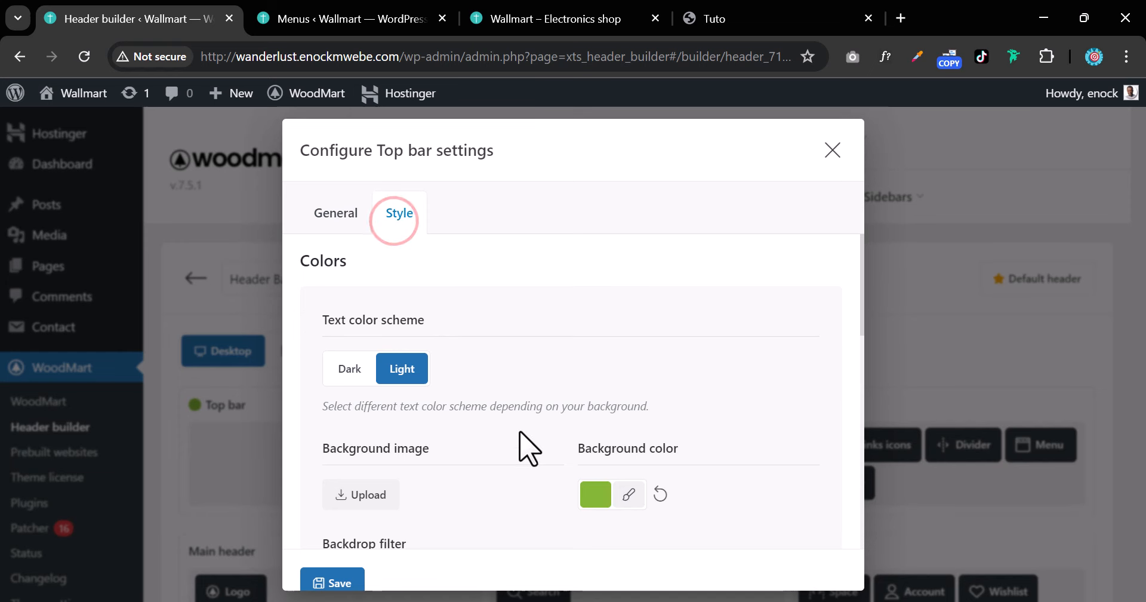
left_click(832, 149)
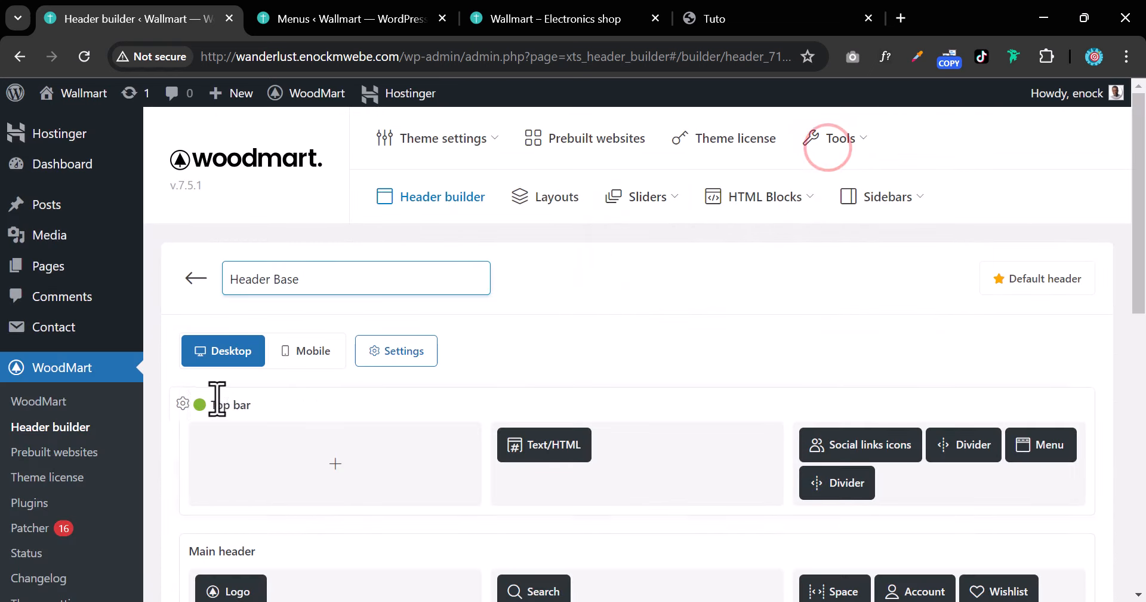
Open the Top bar row's settings, then sample the Tuto site's top bar background and copy its hex code #e54c3b.
left_click(183, 404)
left_click(742, 24)
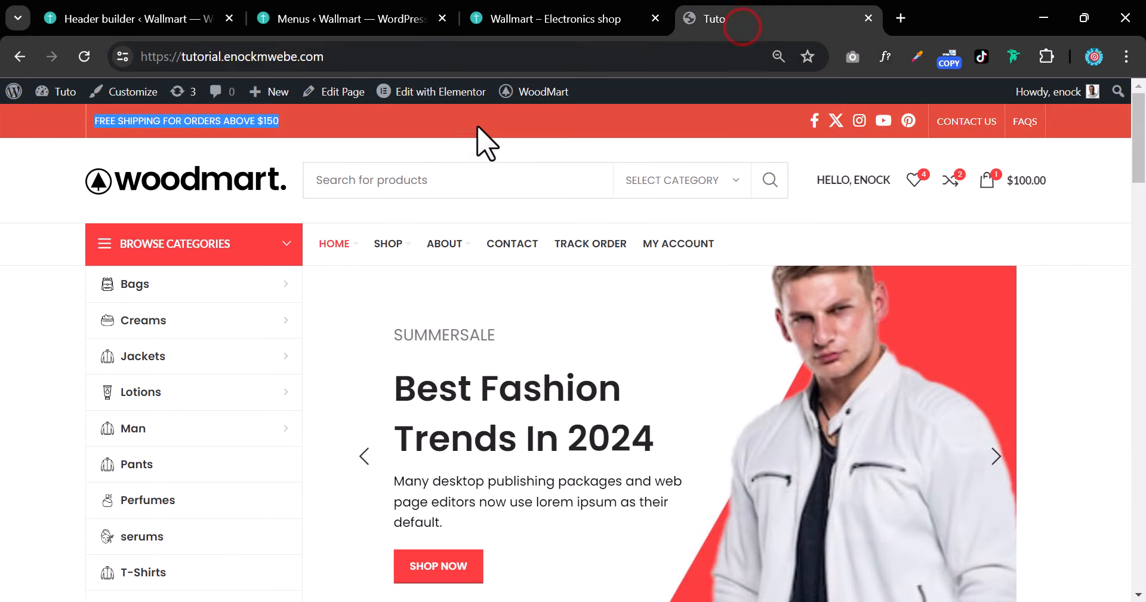
left_click(915, 58)
left_click(873, 103)
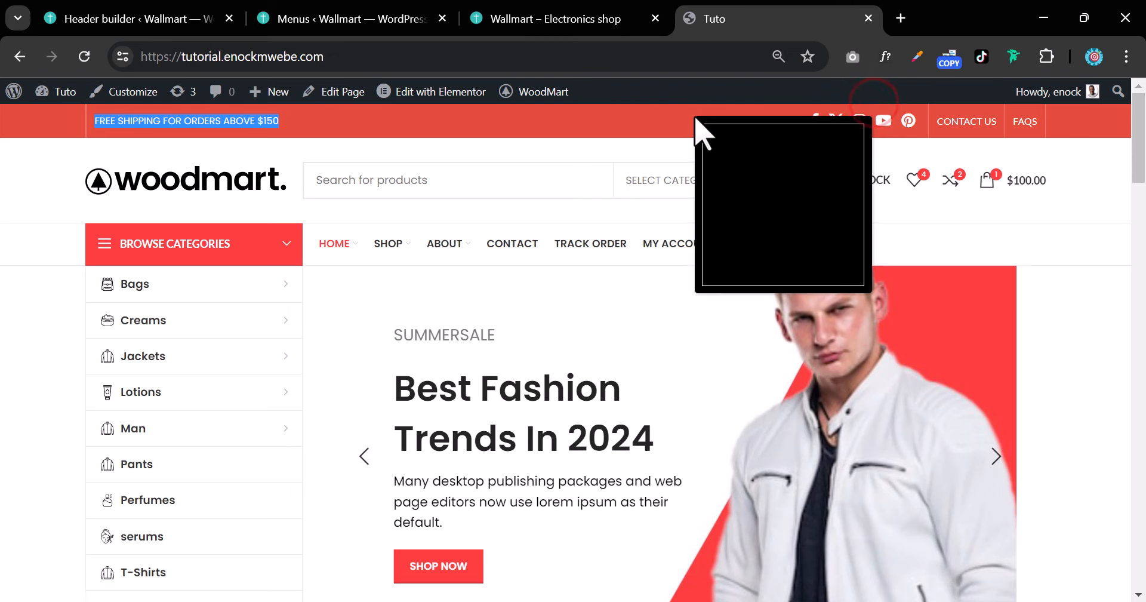
left_click(625, 112)
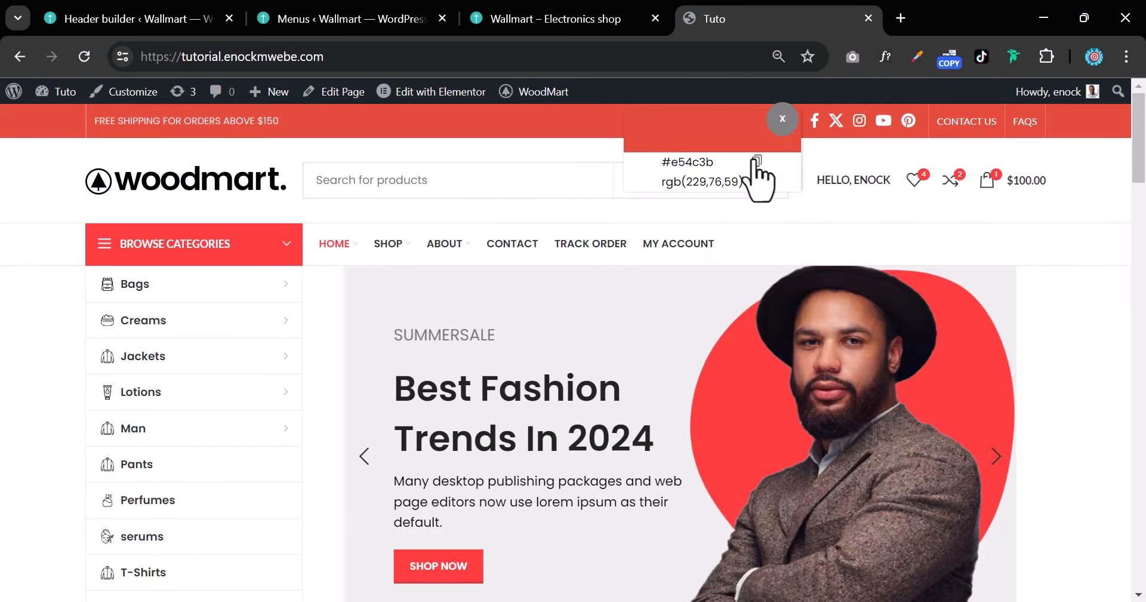
Return to the header builder, set the Top bar's background color to hex e54c3b and save the row's settings.
left_click(143, 20)
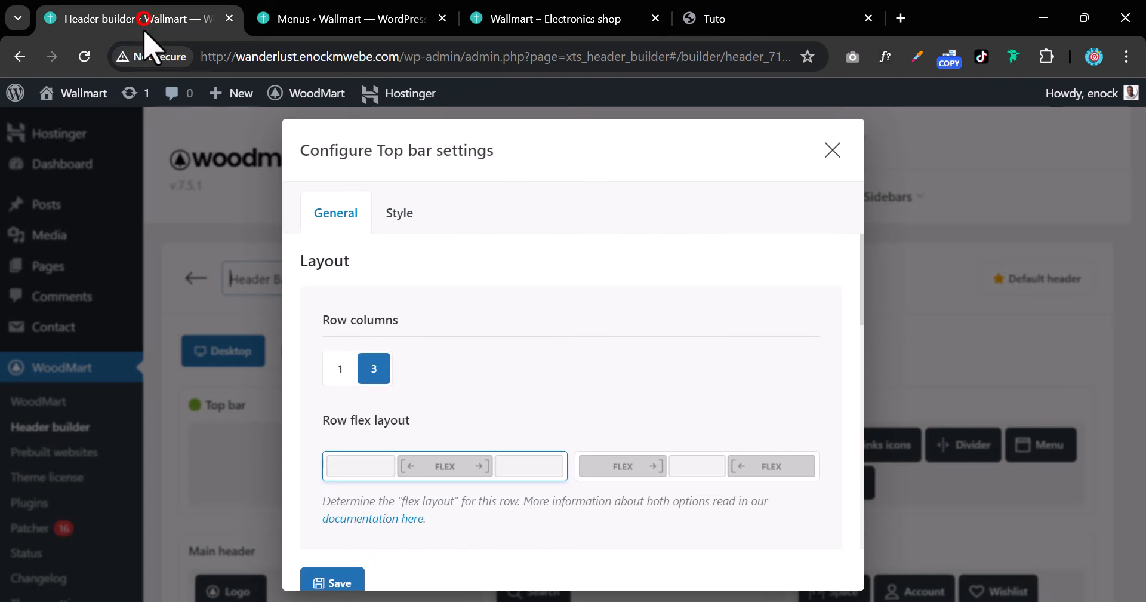
left_click(391, 213)
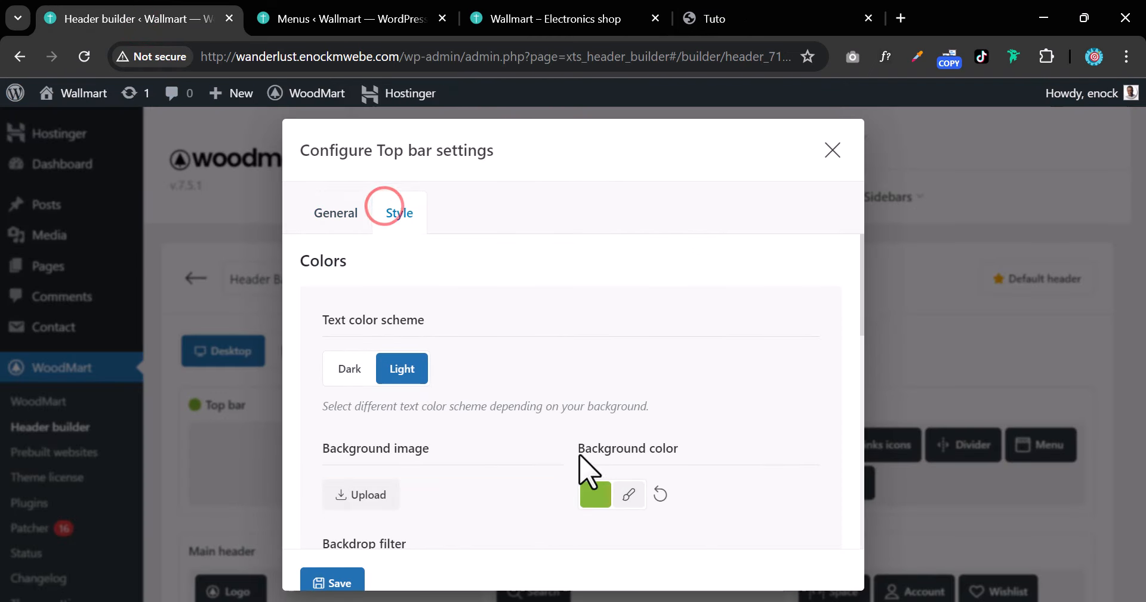
left_click(586, 493)
scroll(525, 454, "down", 3)
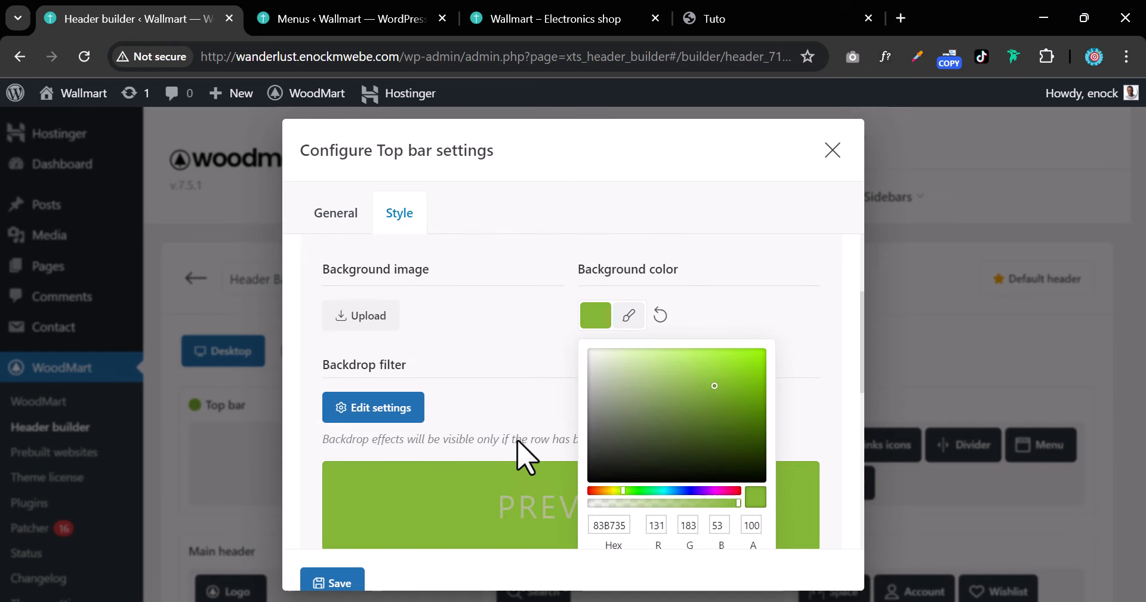
scroll(721, 442, "down", 1)
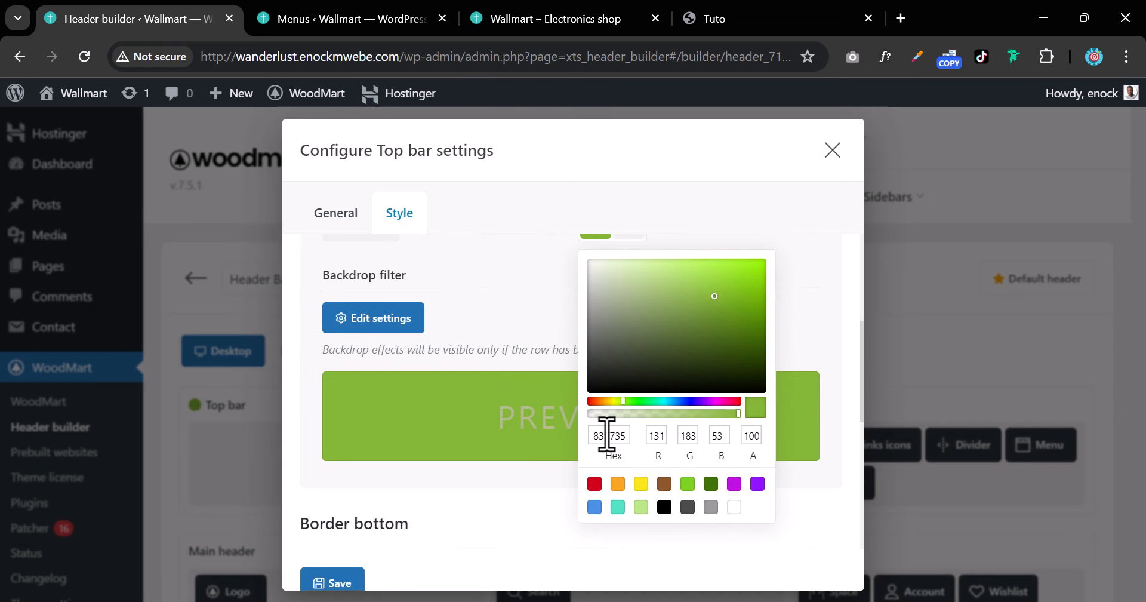
type("e54c3b")
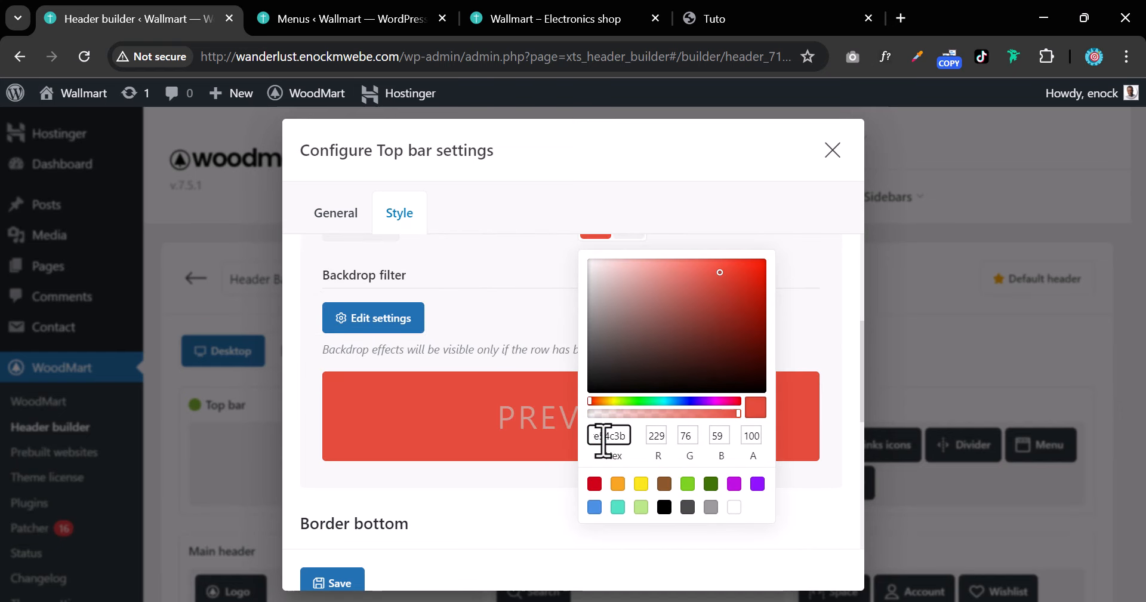
left_click(341, 582)
Save the header and reload the Wallmart storefront to check the recolored top bar and its remaining menus.
scroll(633, 370, "down", 10)
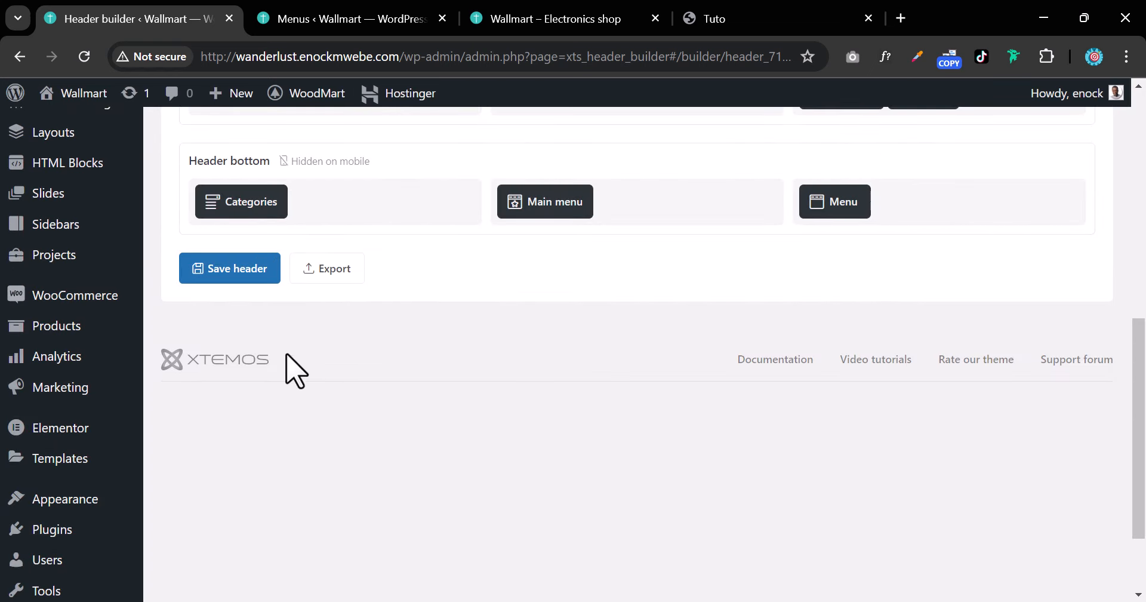
left_click(247, 274)
left_click(508, 18)
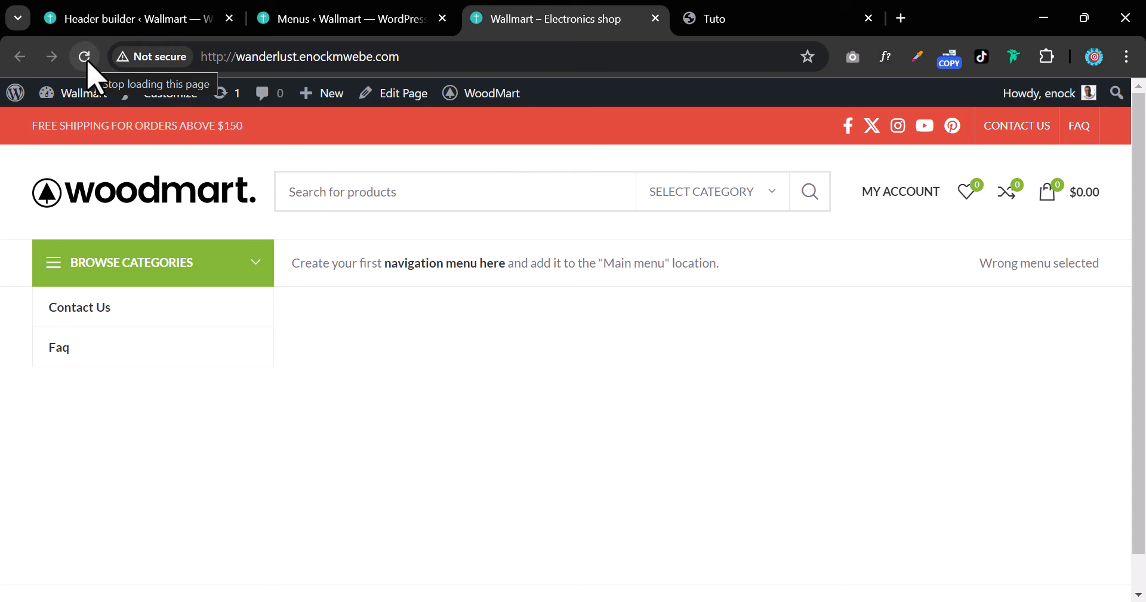
left_click(345, 24)
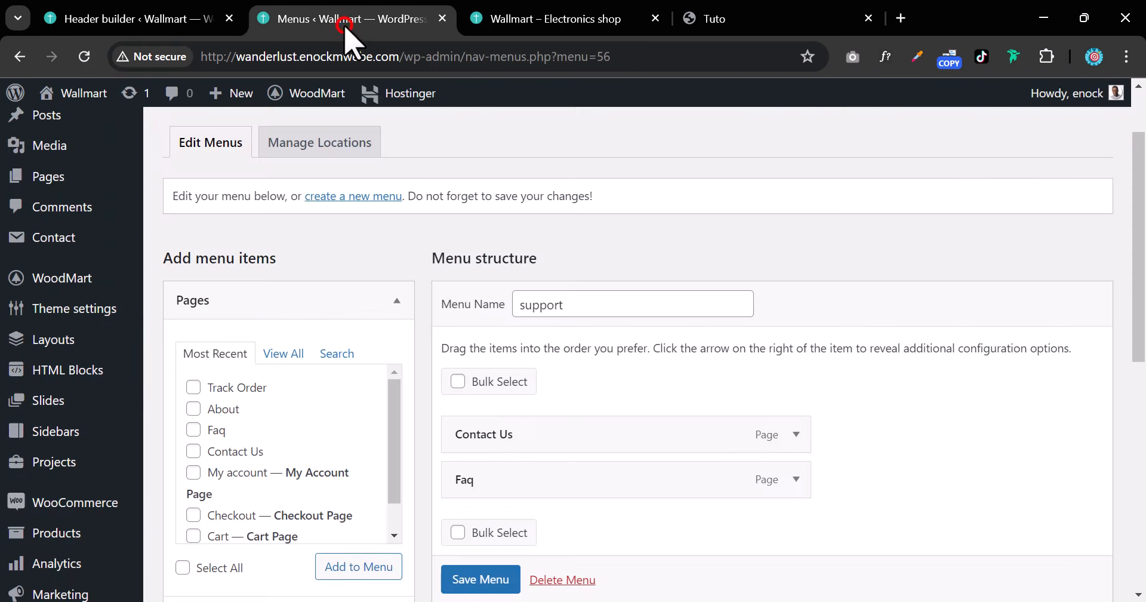
left_click(516, 21)
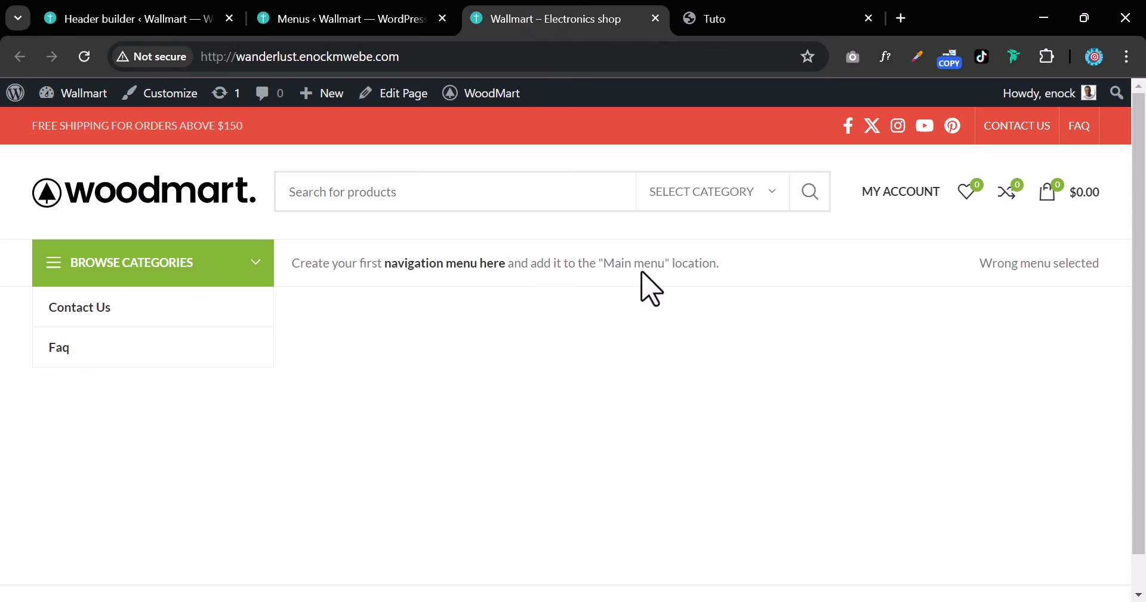
Create a new WordPress menu named "Main Menu" and assign it to the Main Menu display location.
left_click(343, 15)
scroll(582, 410, "down", 3)
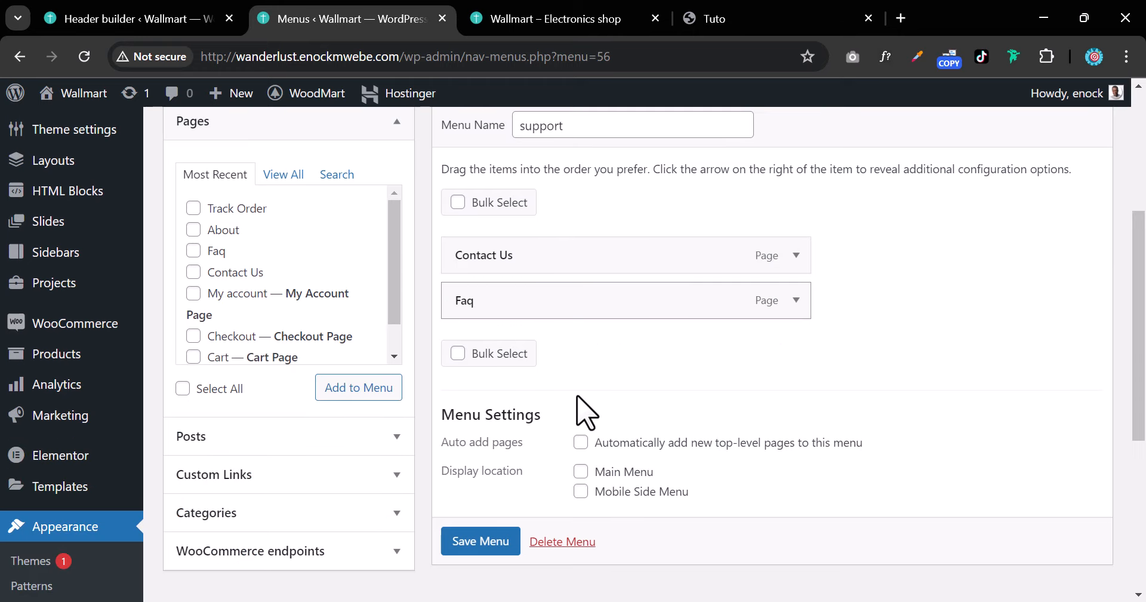
scroll(584, 412, "up", 3)
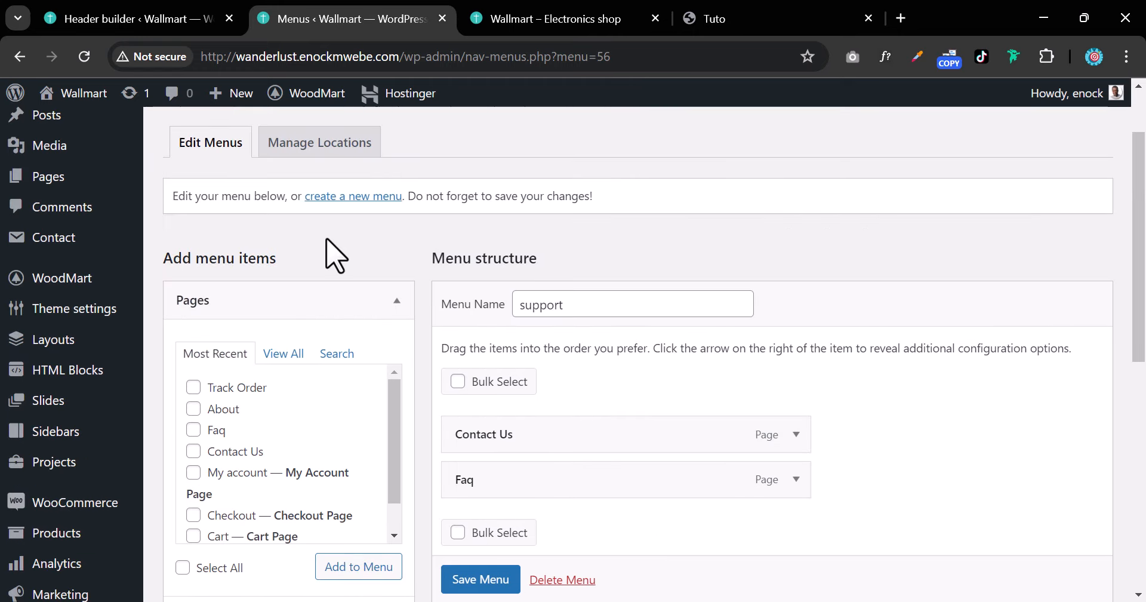
left_click(337, 196)
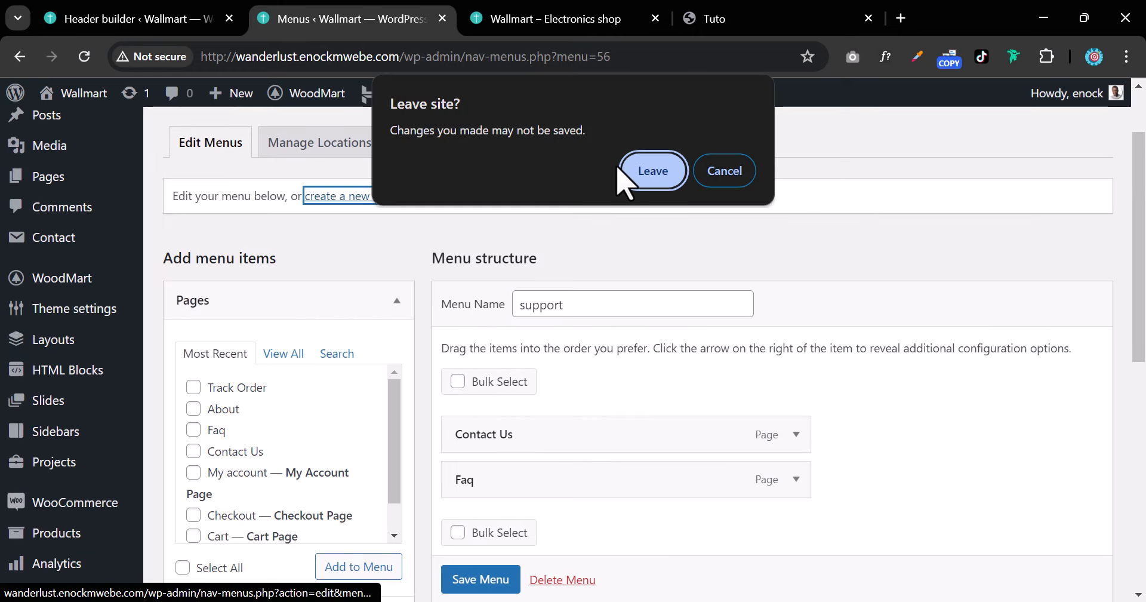
left_click(663, 184)
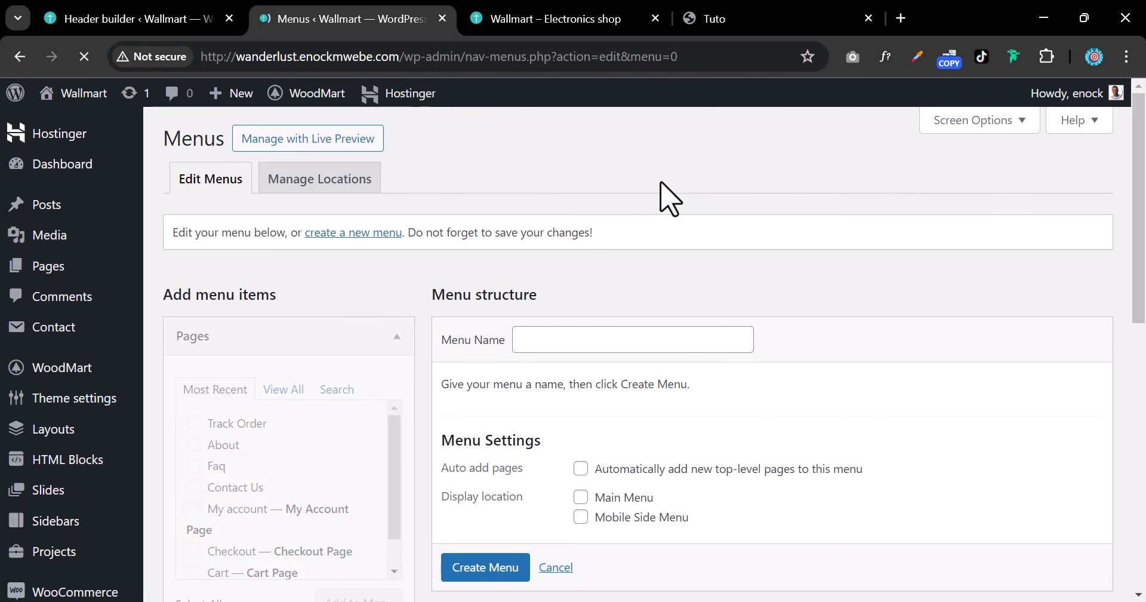
left_click(547, 334)
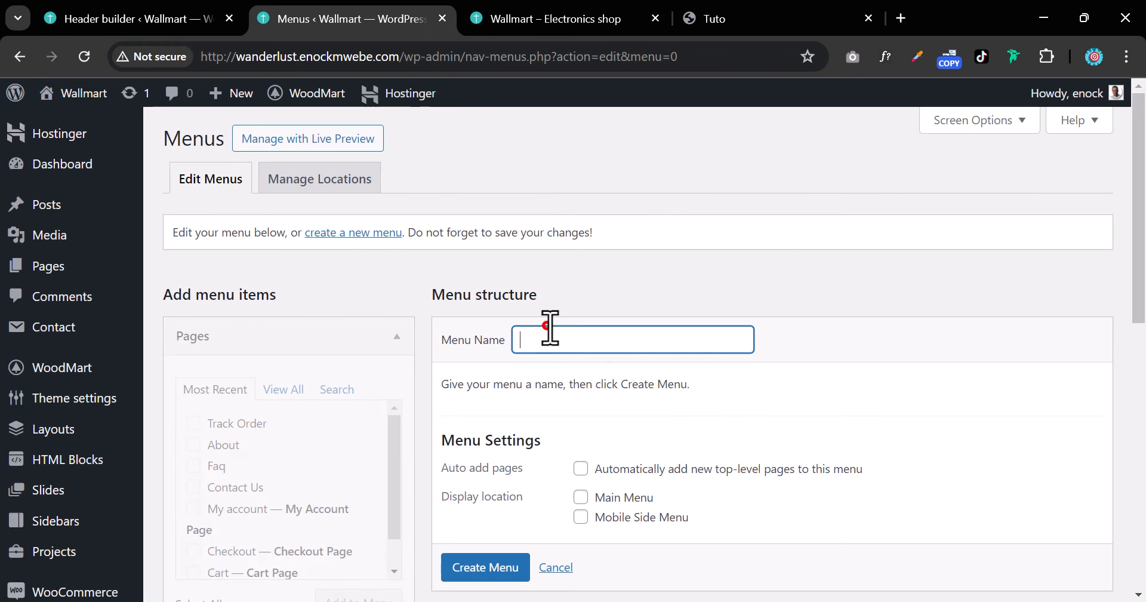
left_click(642, 381)
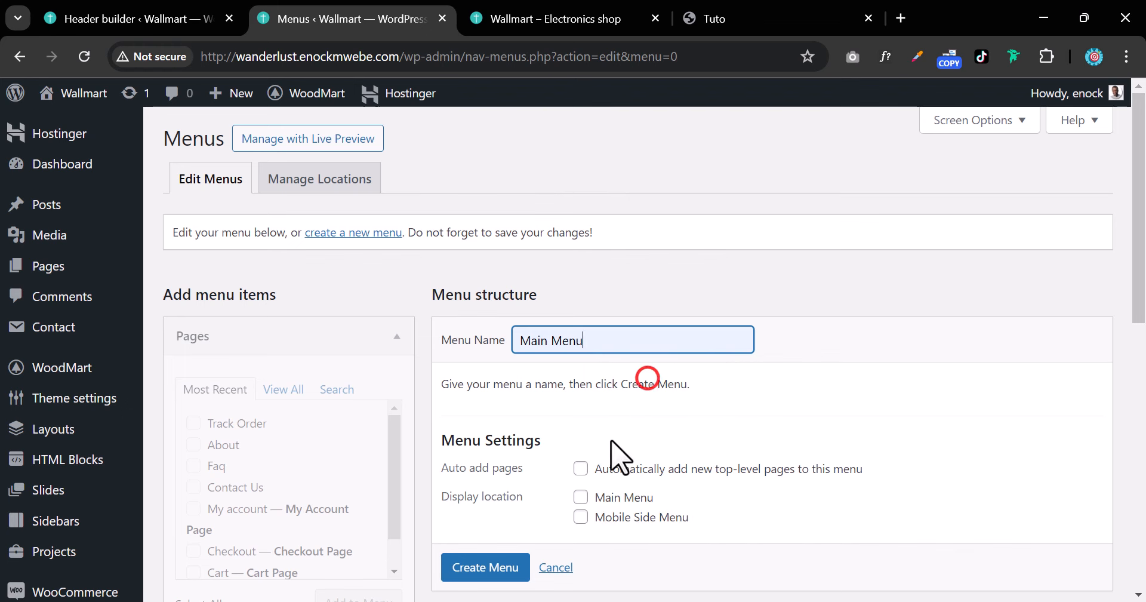
left_click(581, 496)
left_click(475, 566)
scroll(473, 566, "down", 1)
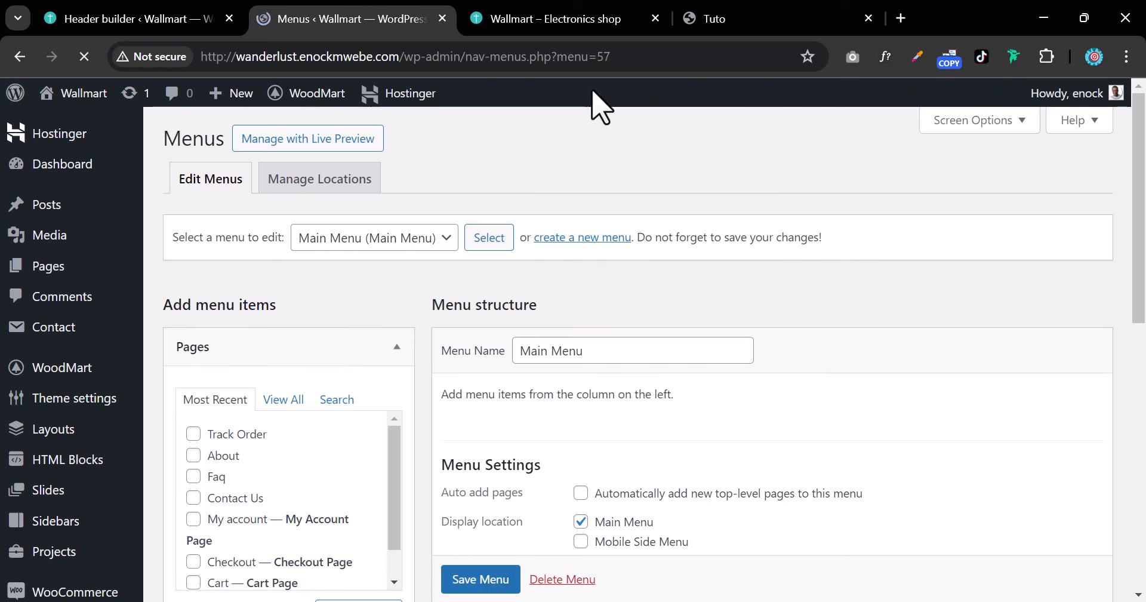
Check the Tuto site's navigation, then select the Home, About, Contact Us, Shop and Track Order pages for Main Menu.
left_click(768, 24)
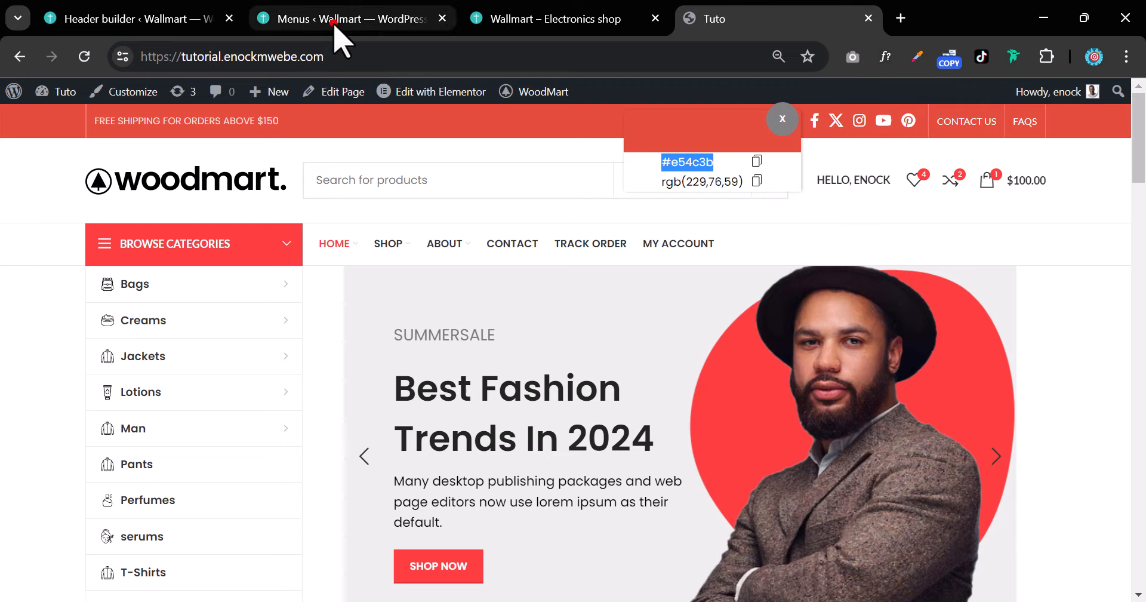
left_click(334, 24)
scroll(529, 367, "down", 3)
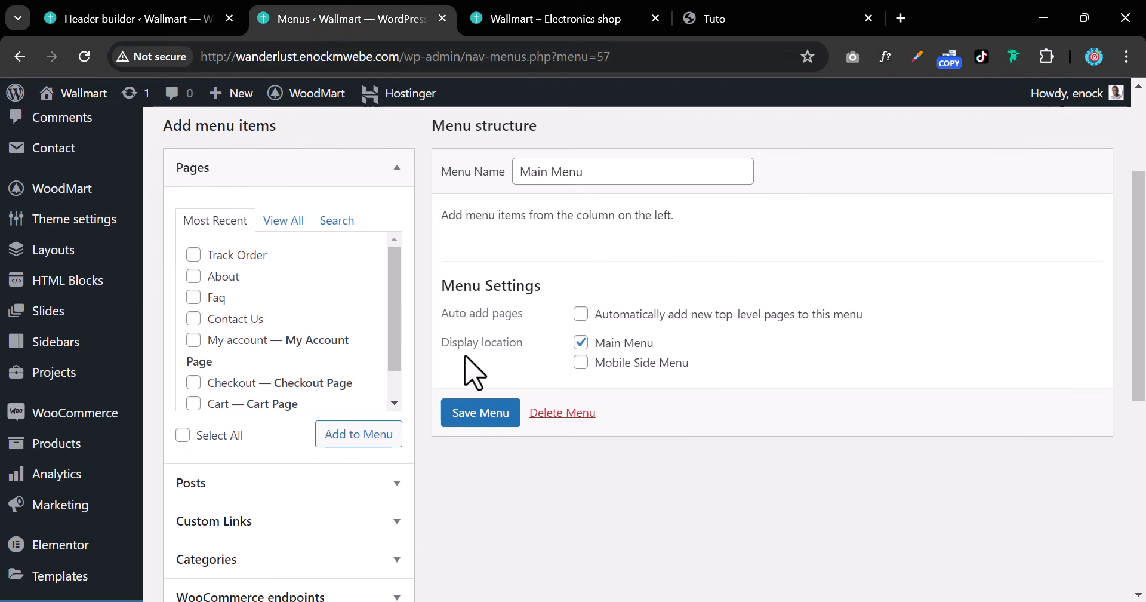
scroll(296, 298, "down", 1)
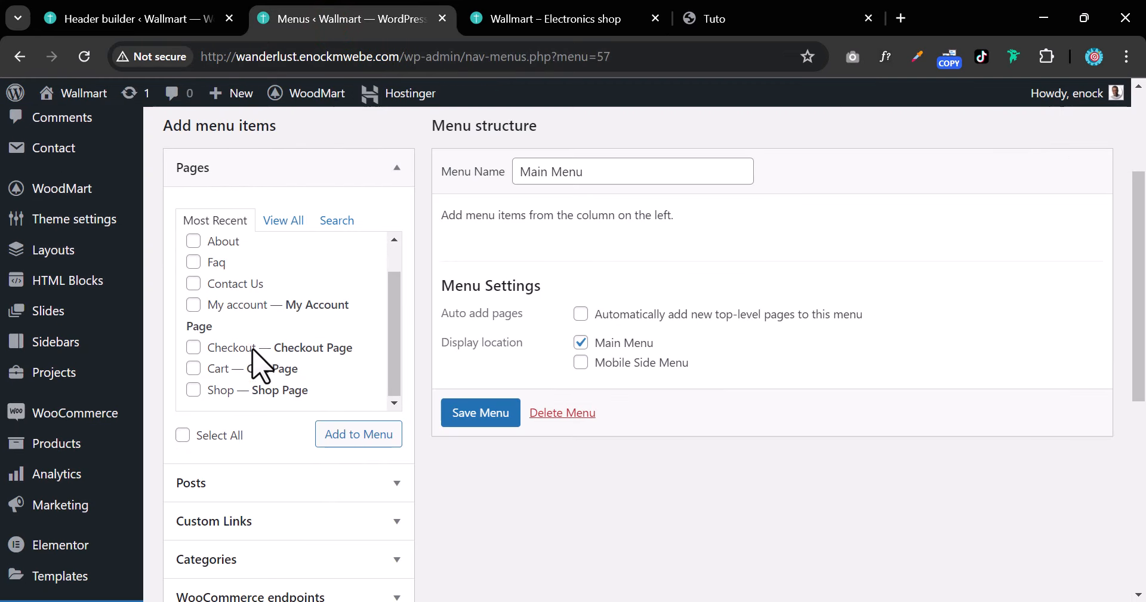
scroll(258, 363, "up", 1)
left_click(283, 221)
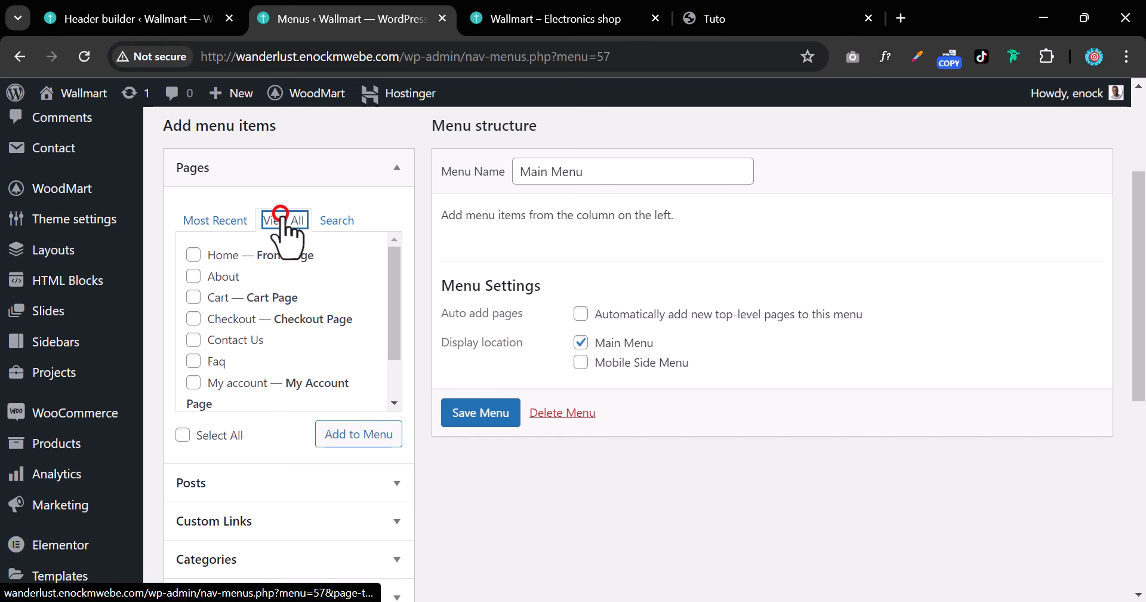
left_click(192, 255)
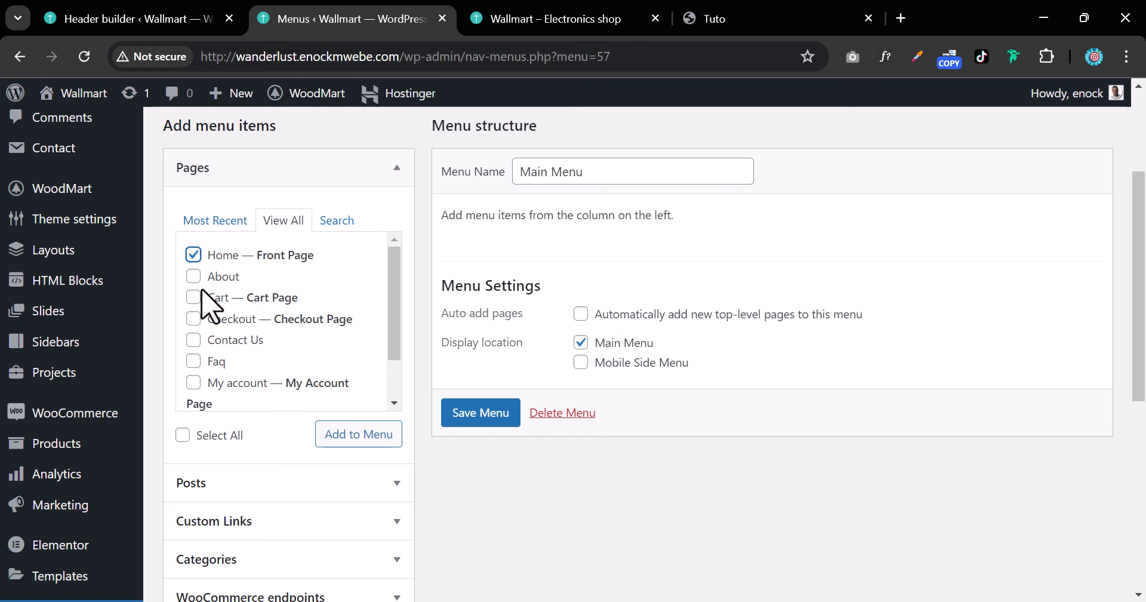
left_click(193, 276)
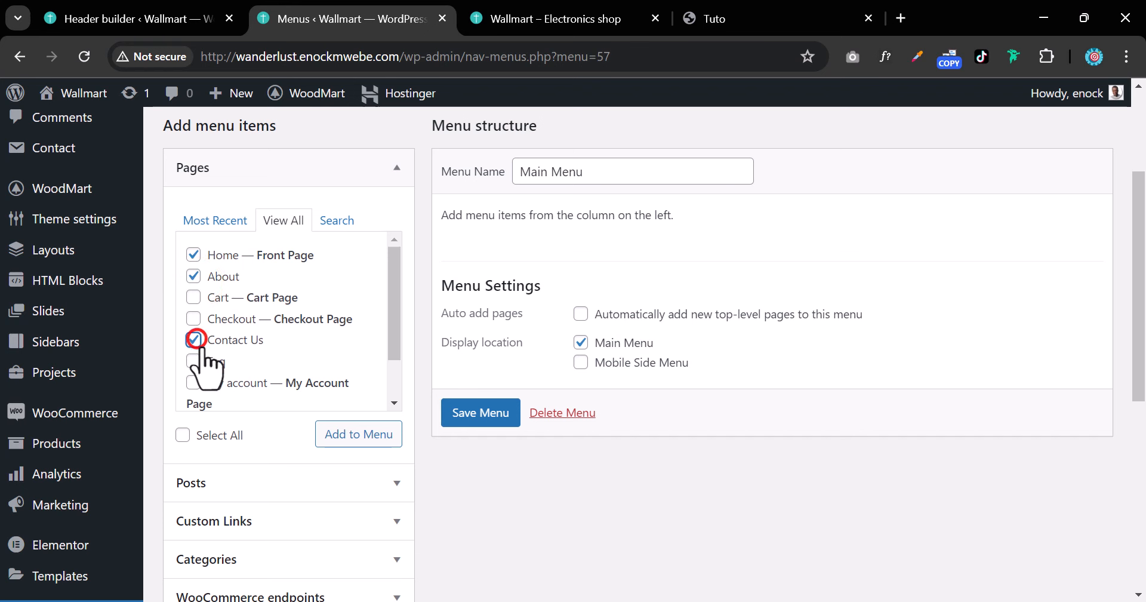
scroll(201, 349, "down", 2)
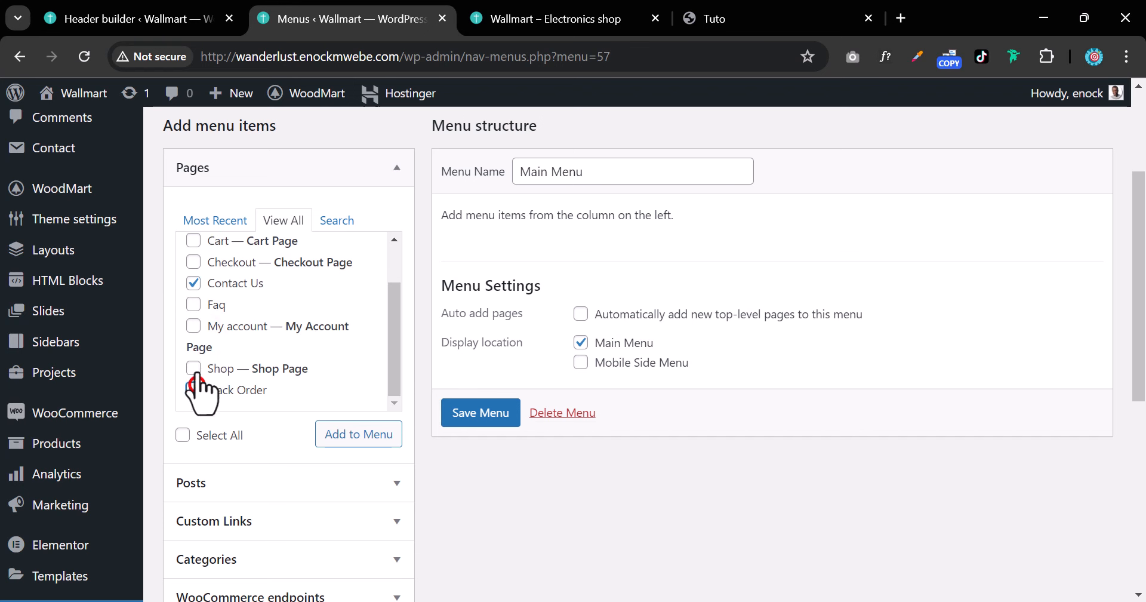
left_click(243, 390)
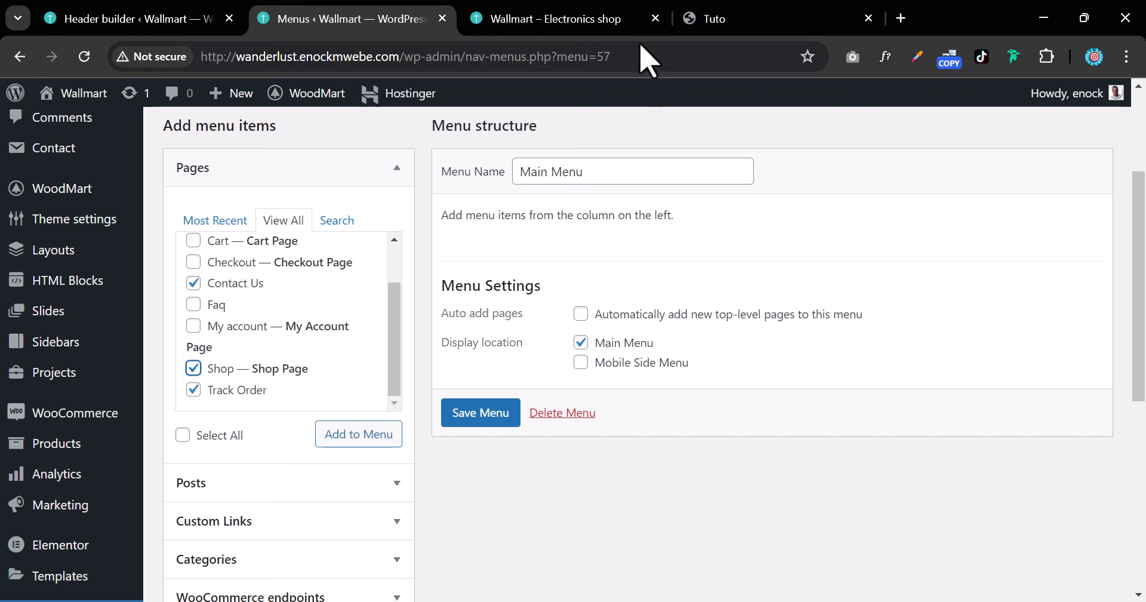
Compare with the Tuto site's navigation, include the My account page in the selection and add the selected pages to Main Menu.
left_click(717, 23)
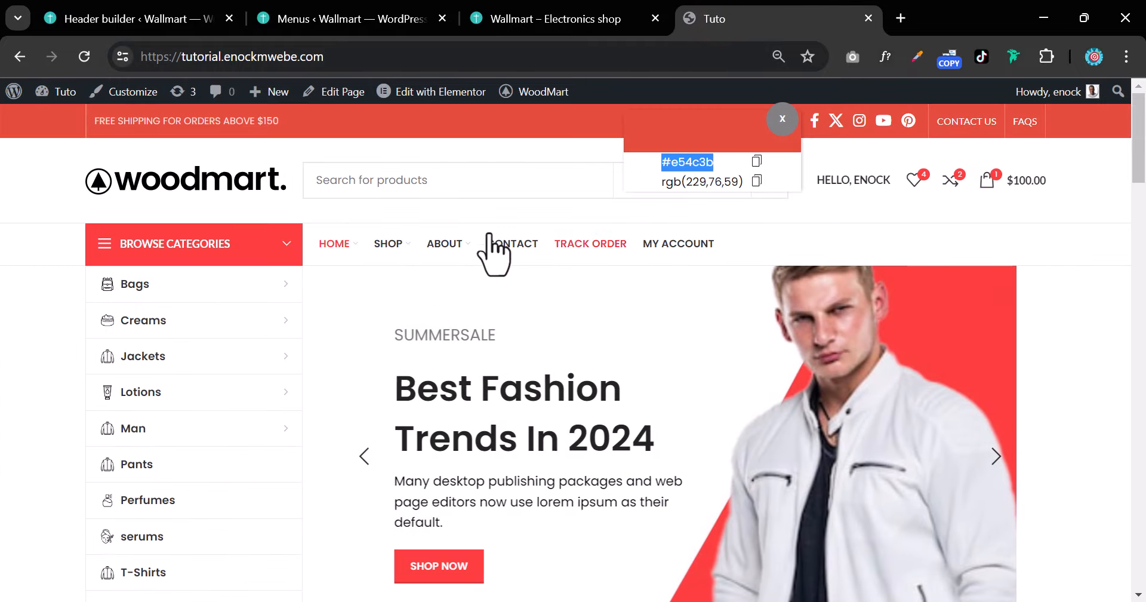
left_click(292, 17)
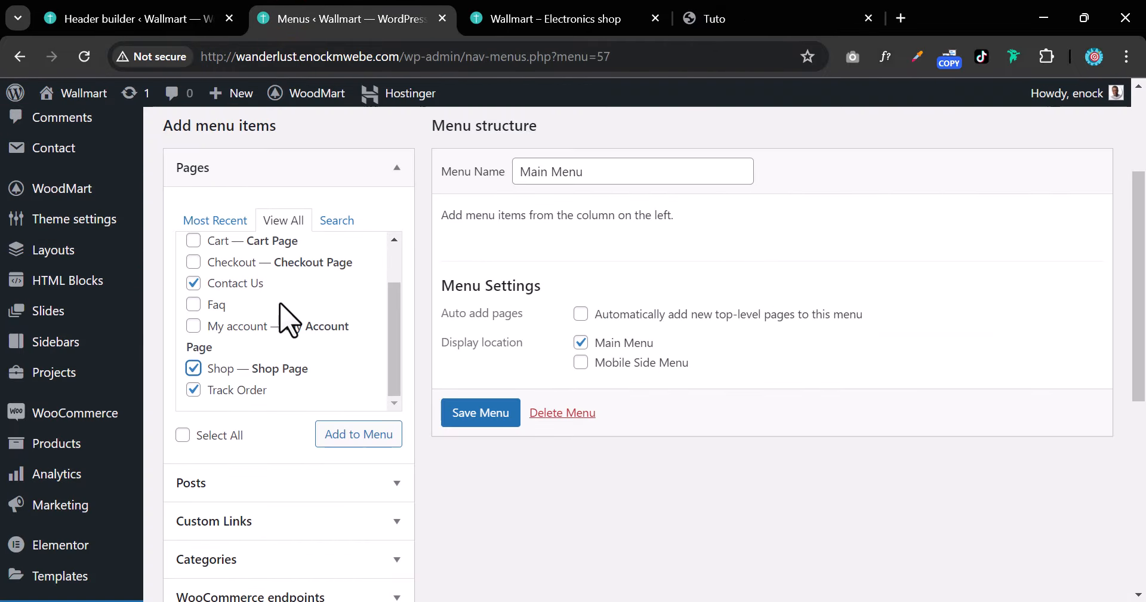
scroll(289, 319, "down", 2)
scroll(285, 307, "up", 1)
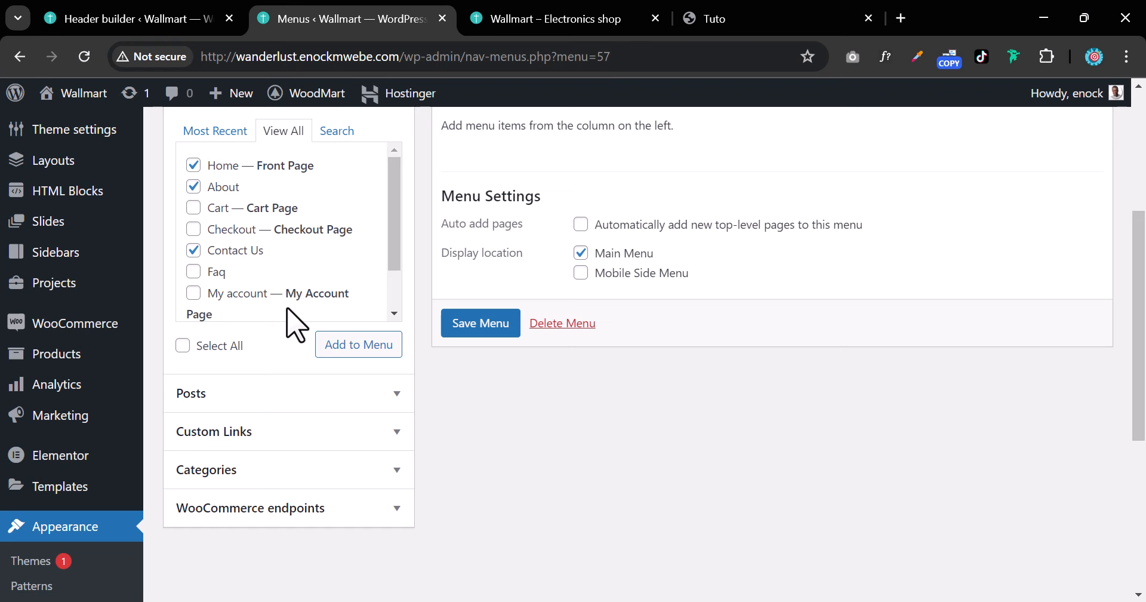
left_click(193, 293)
left_click(345, 349)
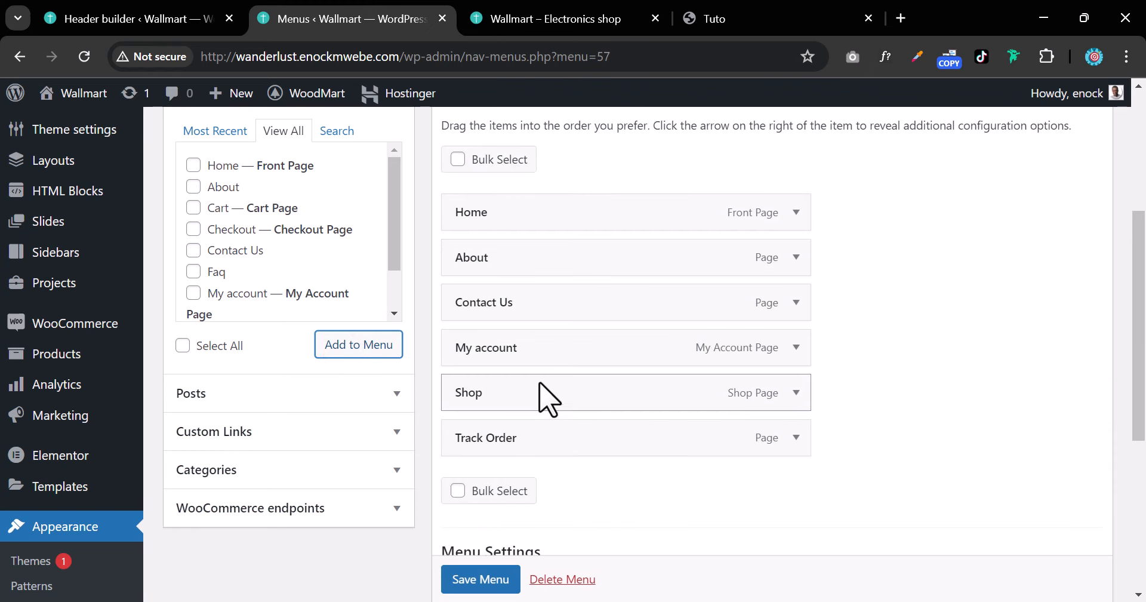
Reorder Main Menu to Home, Shop, Track Order, My account, About, Contact Us and save the menu.
left_click_drag(497, 404, 502, 273)
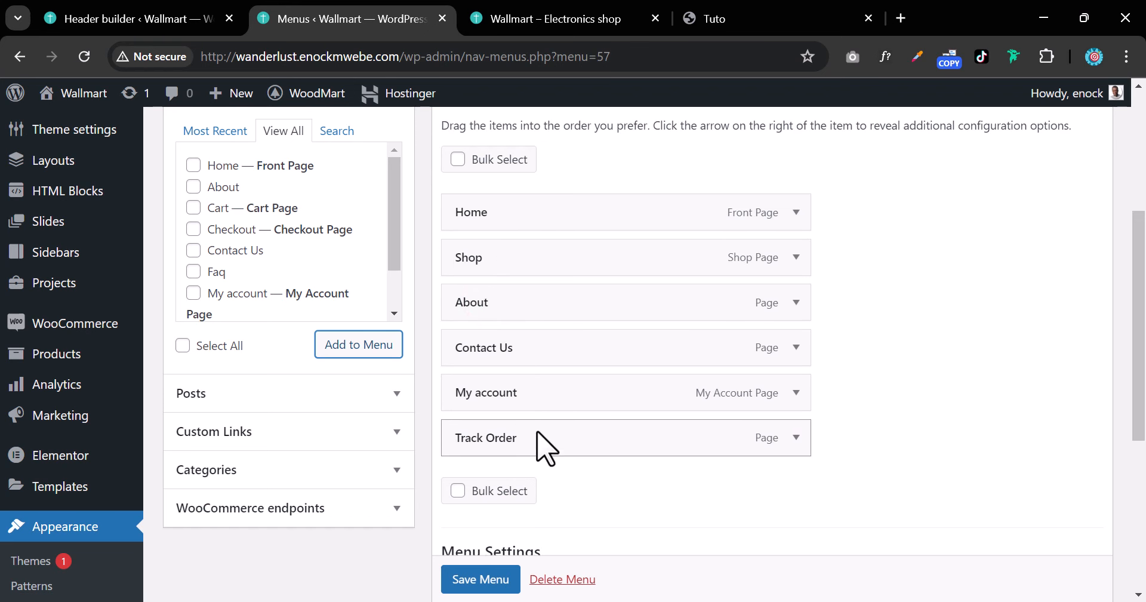
left_click_drag(531, 438, 537, 312)
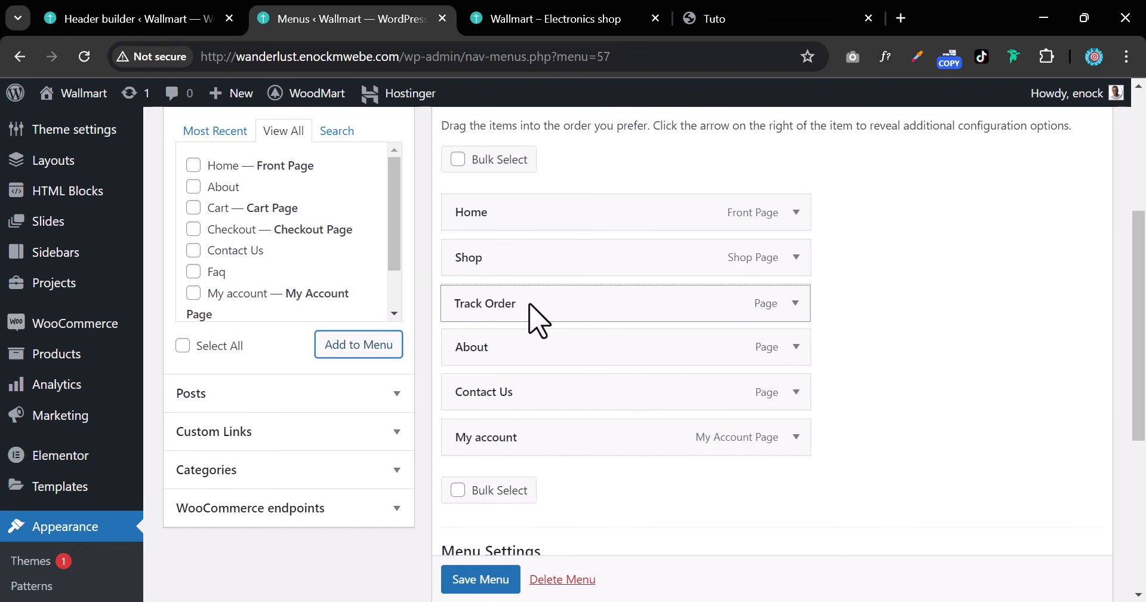
left_click_drag(518, 436, 530, 358)
scroll(541, 427, "down", 3)
left_click(487, 500)
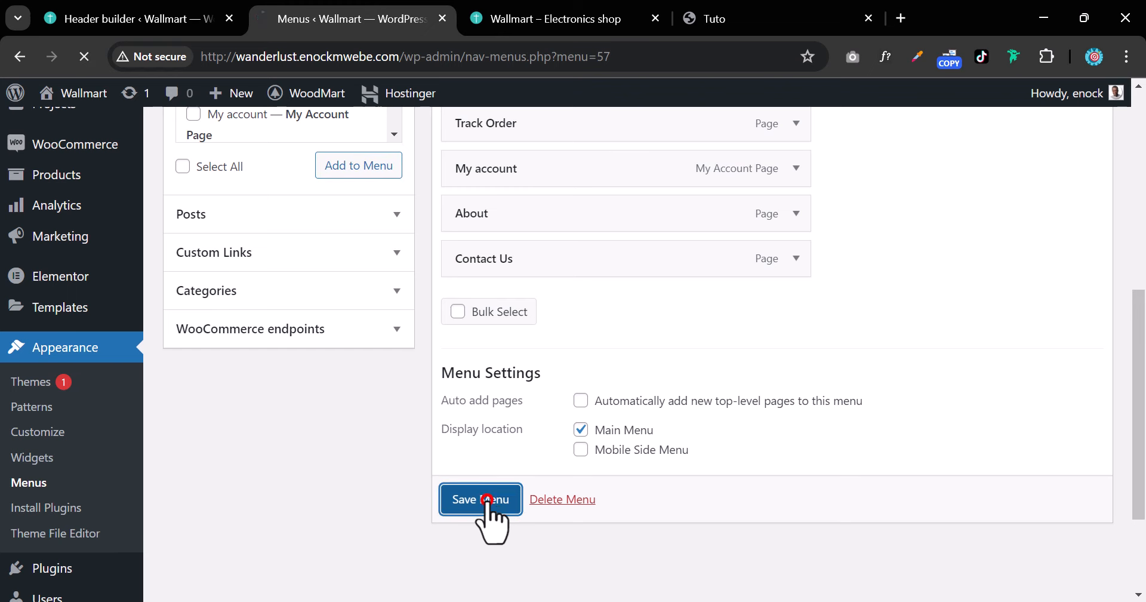
Check the menu choices of the Header bottom row's Main menu element in the header builder, then reload the builder to refresh them.
left_click(93, 17)
scroll(430, 299, "down", 5)
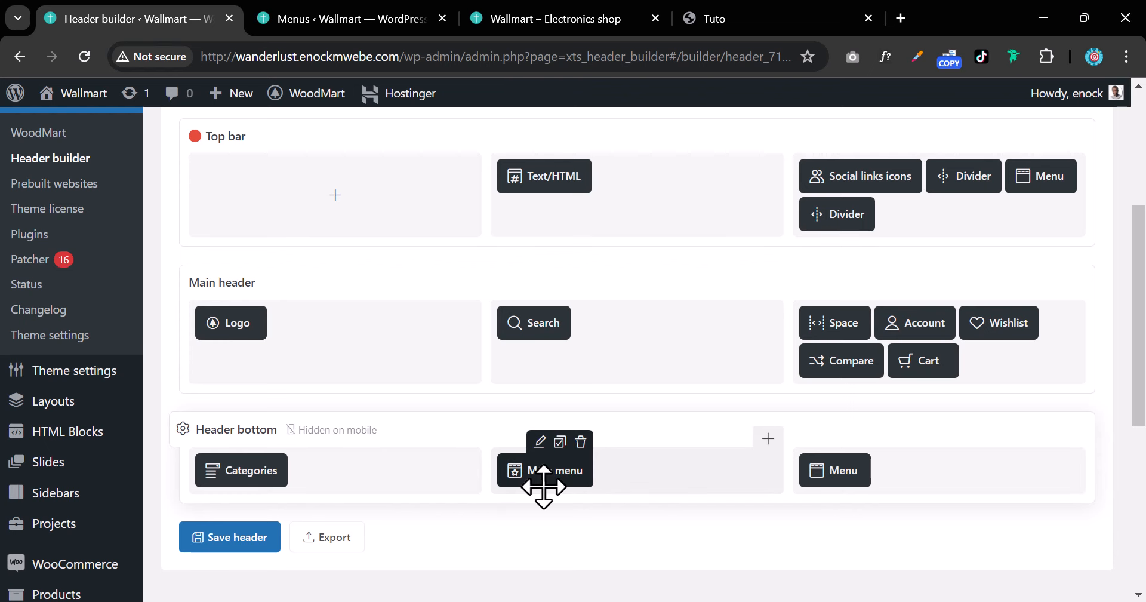
left_click(540, 442)
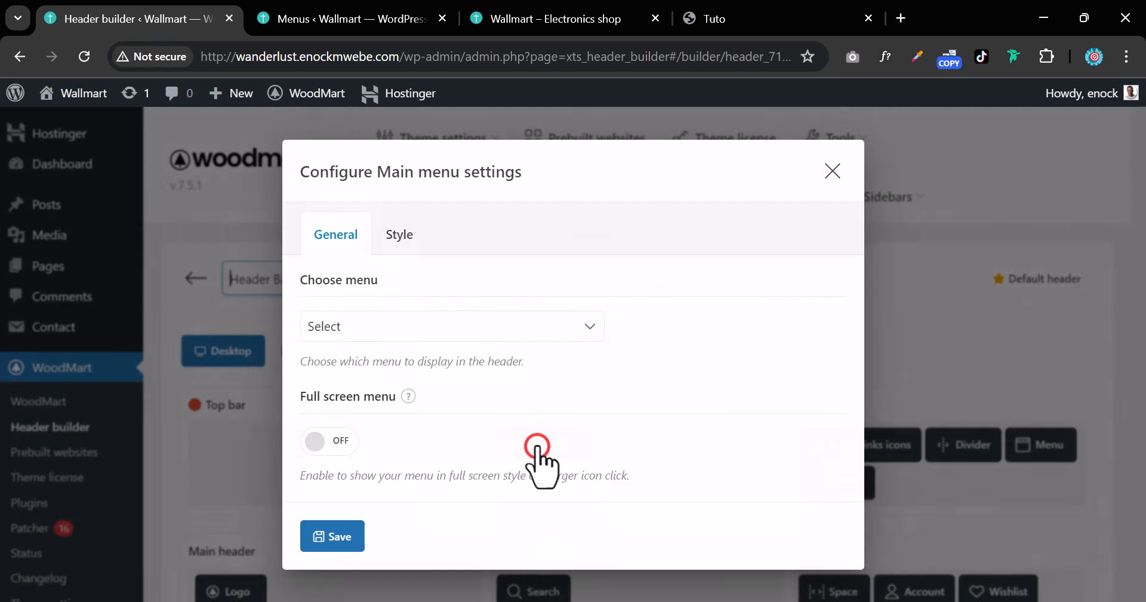
left_click(440, 326)
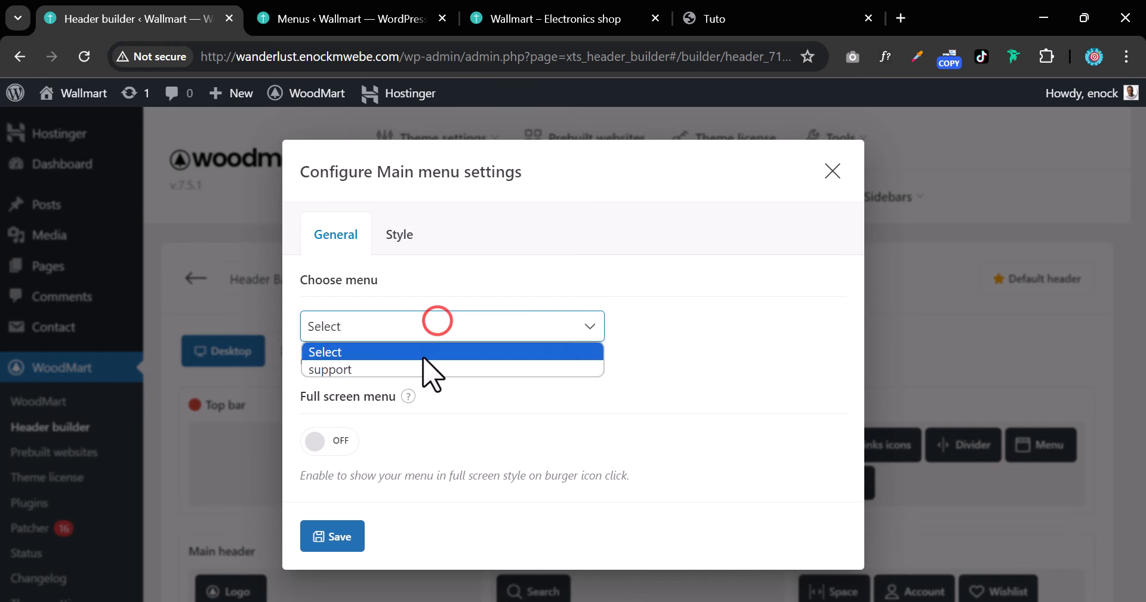
left_click(84, 57)
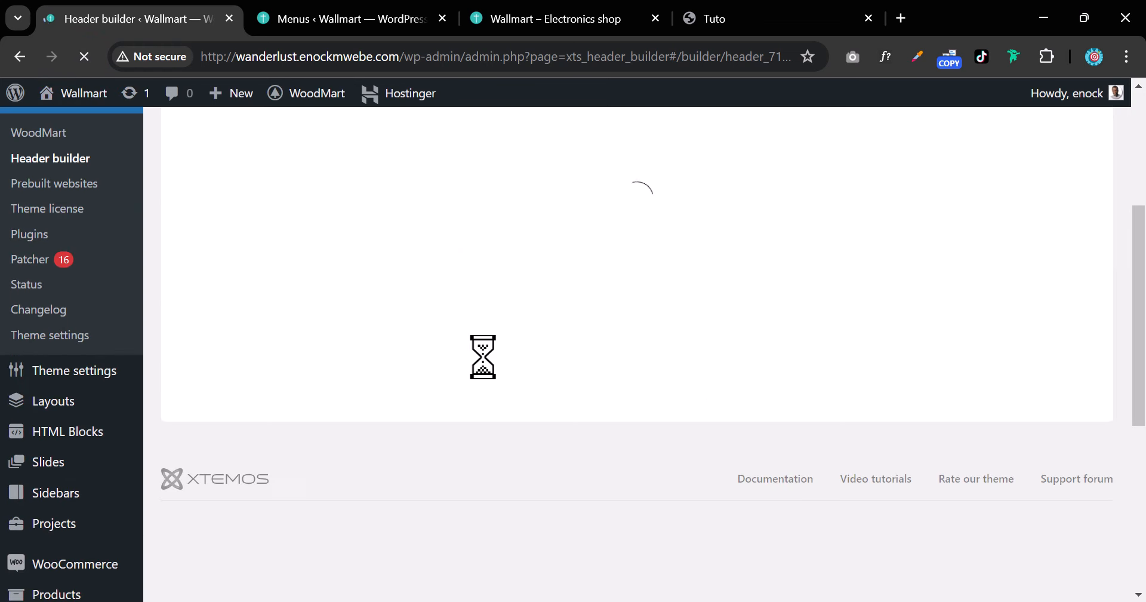
Set the Header bottom row's Main menu element to display Main Menu and save the element's settings.
scroll(545, 459, "down", 5)
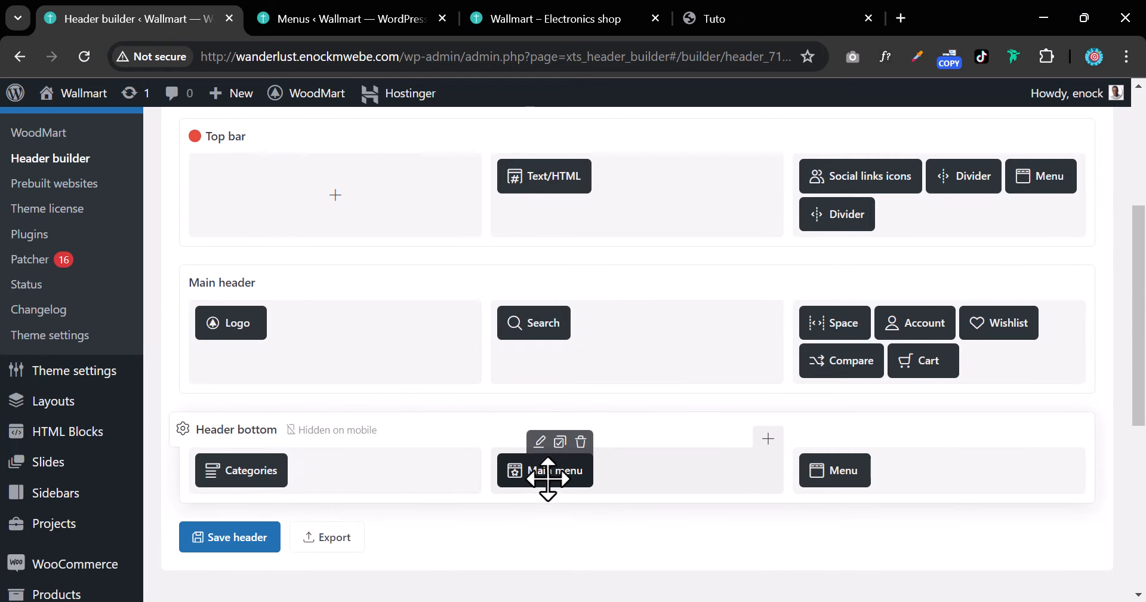
left_click(540, 442)
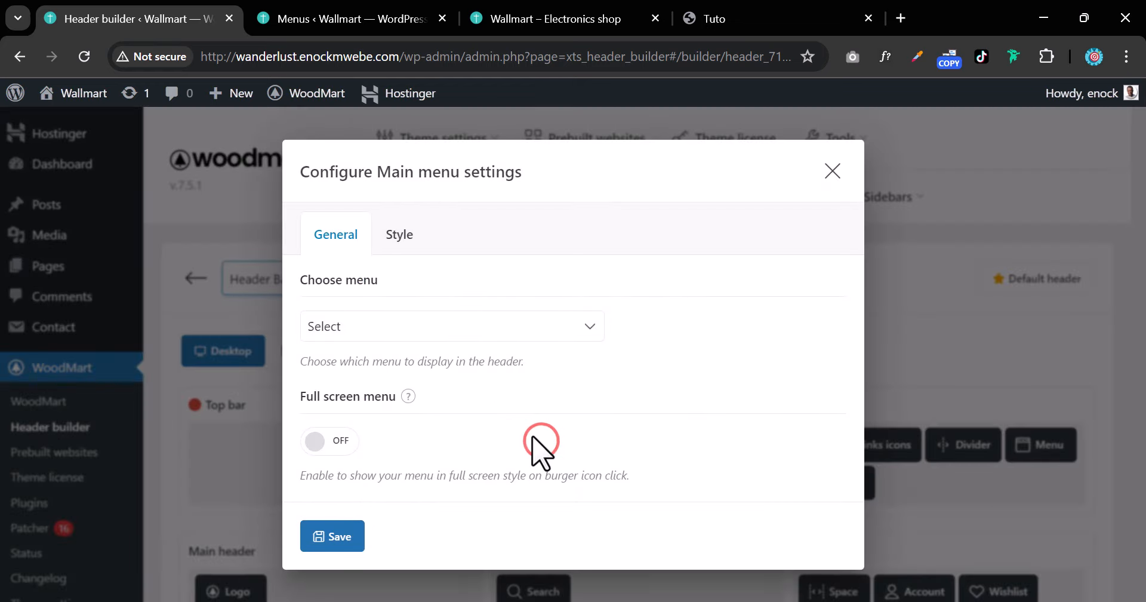
left_click(443, 320)
left_click(426, 369)
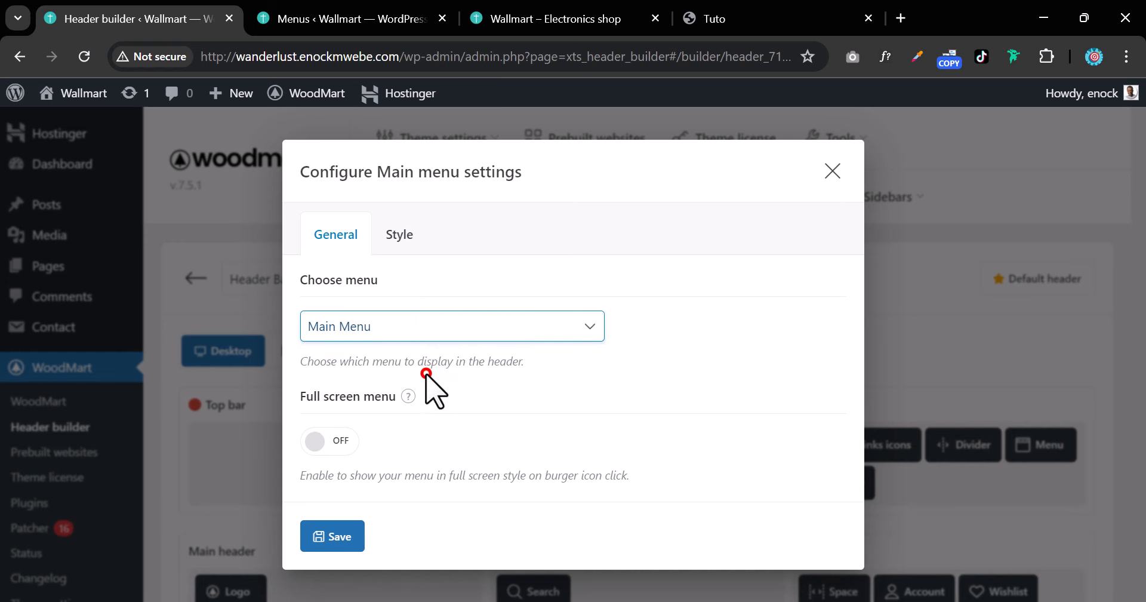
left_click(332, 538)
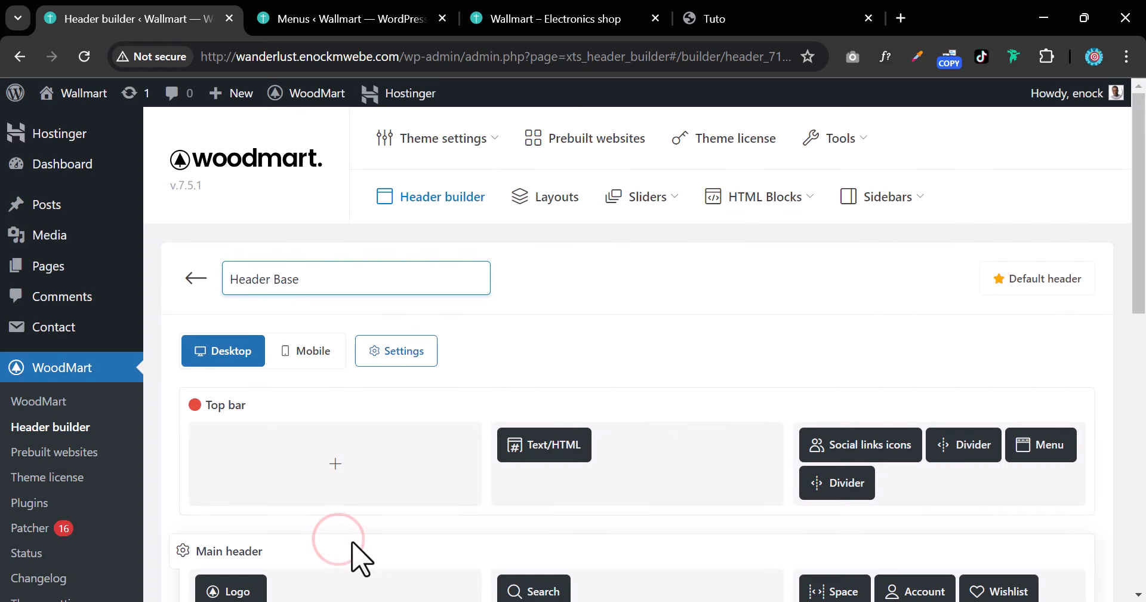
Save the header, reload the Wallmart storefront and compare its navigation row with the Tuto site.
scroll(370, 556, "down", 5)
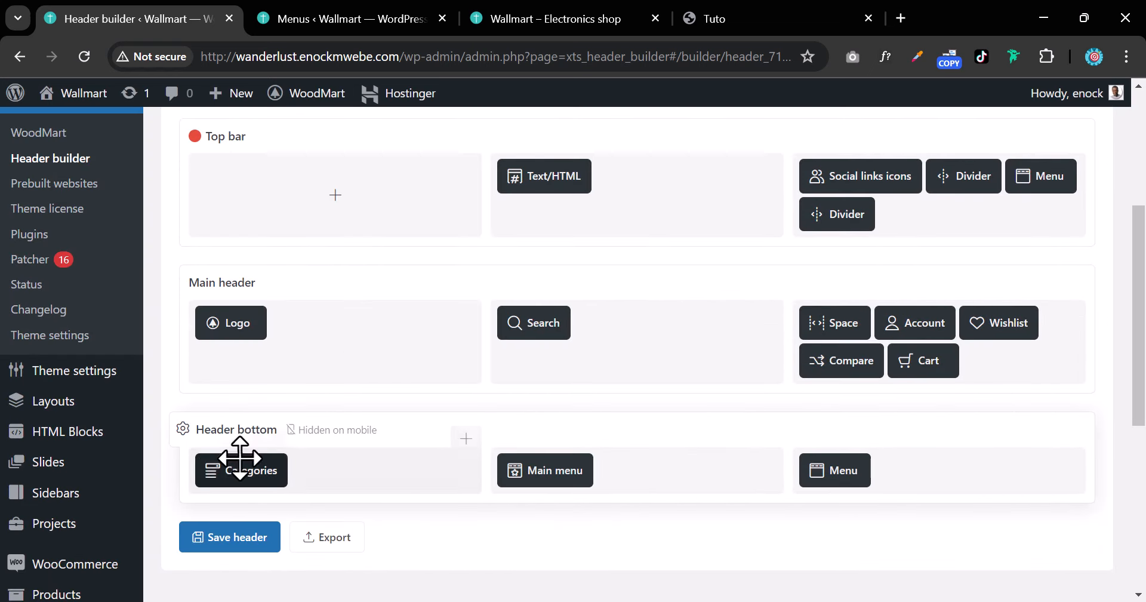
left_click(236, 544)
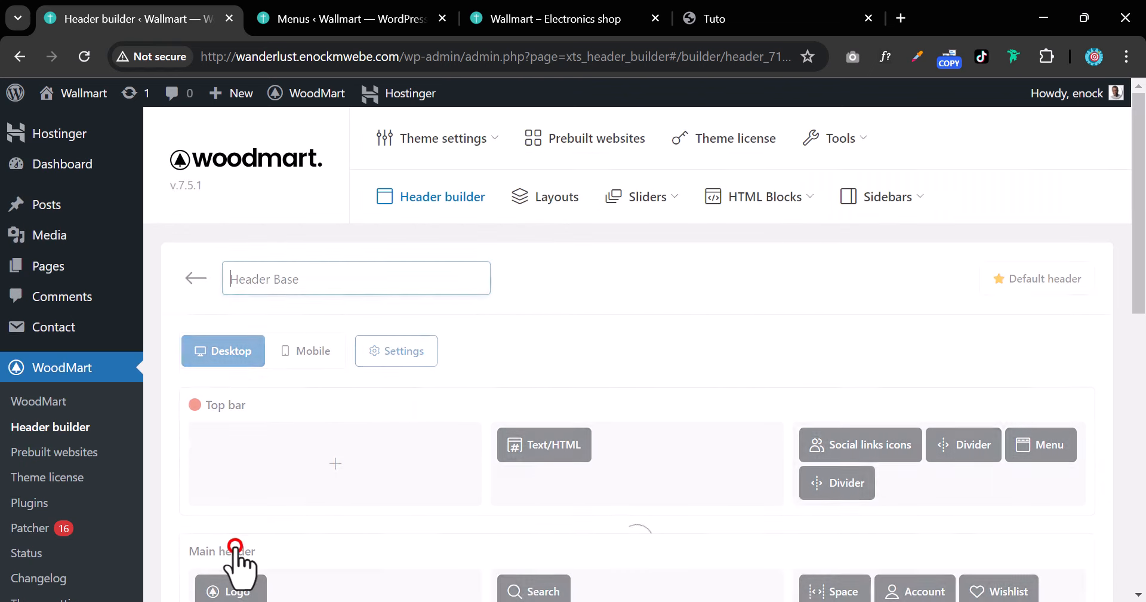
left_click(538, 21)
left_click(84, 57)
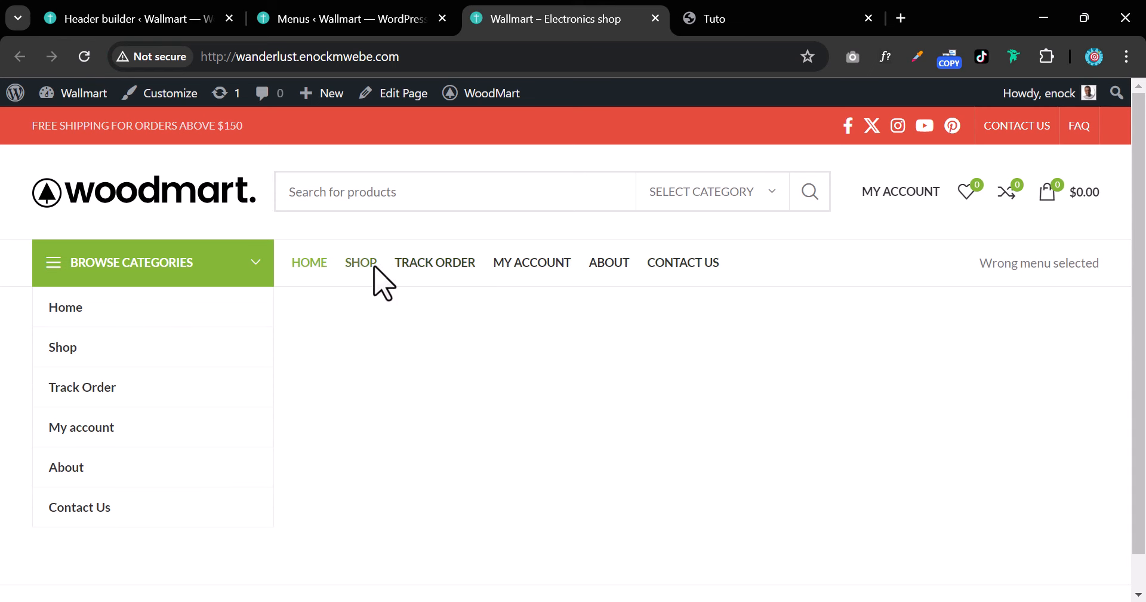
left_click(375, 27)
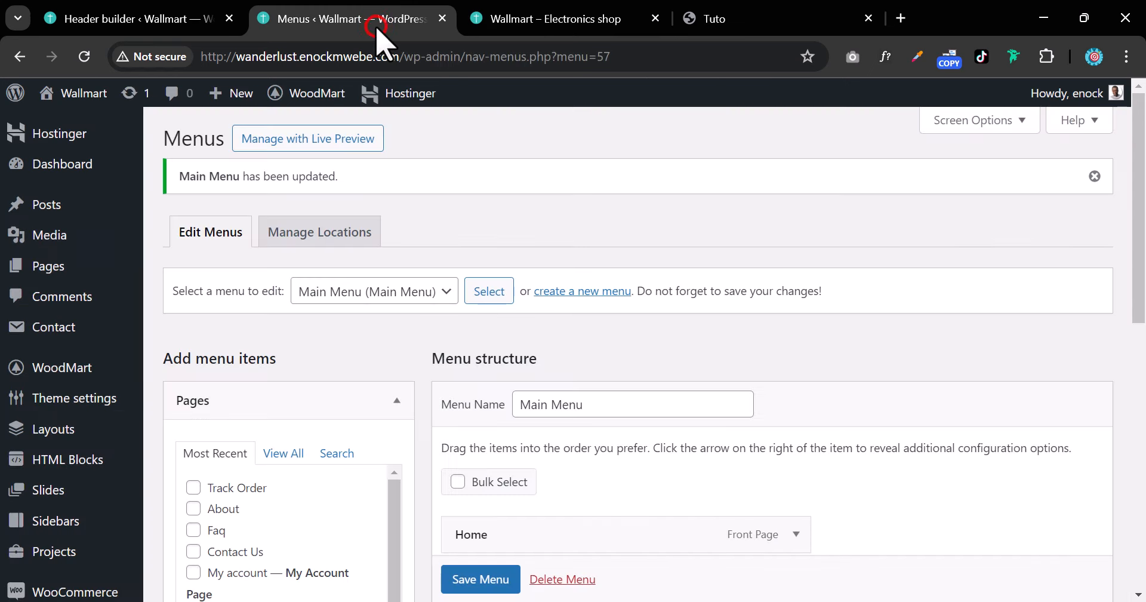
left_click(585, 27)
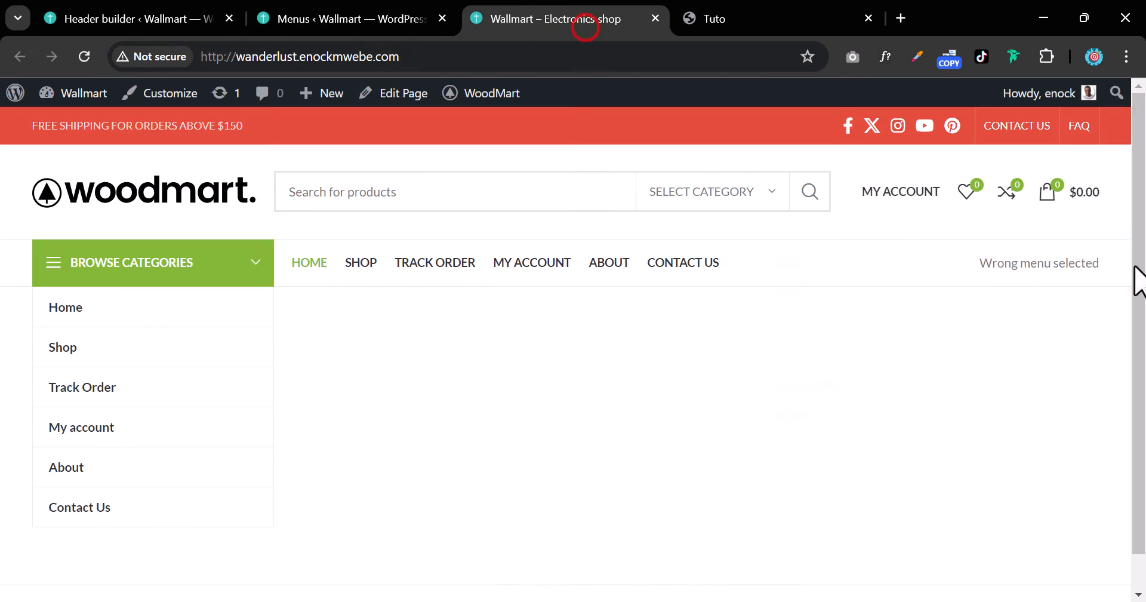
left_click(728, 17)
Delete the Menu element from the Header bottom row in the header builder and save the header.
left_click(132, 18)
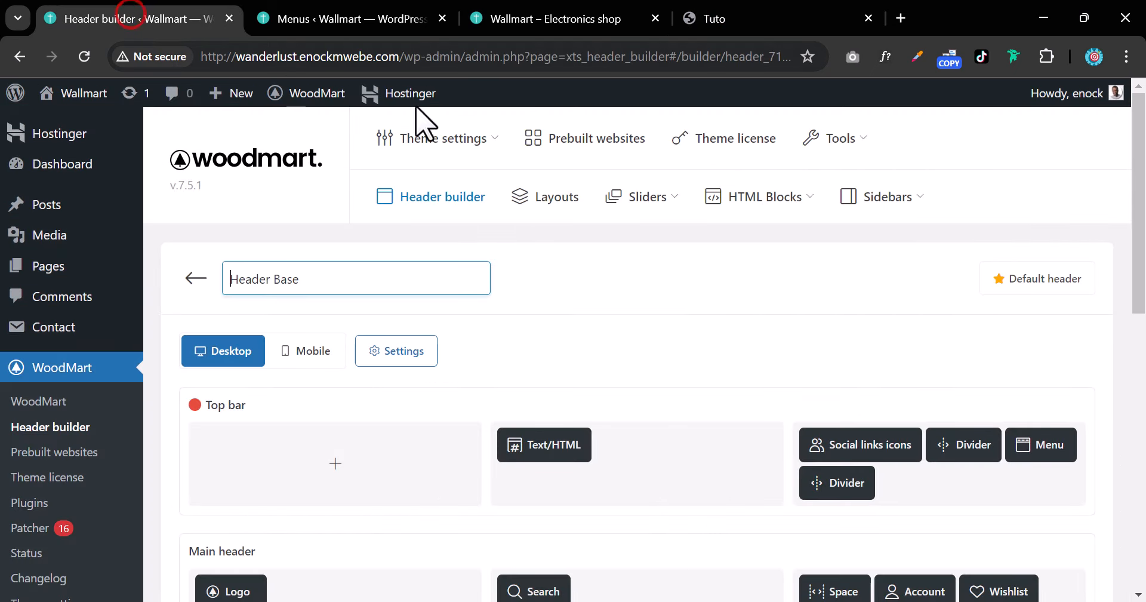
scroll(814, 366, "down", 5)
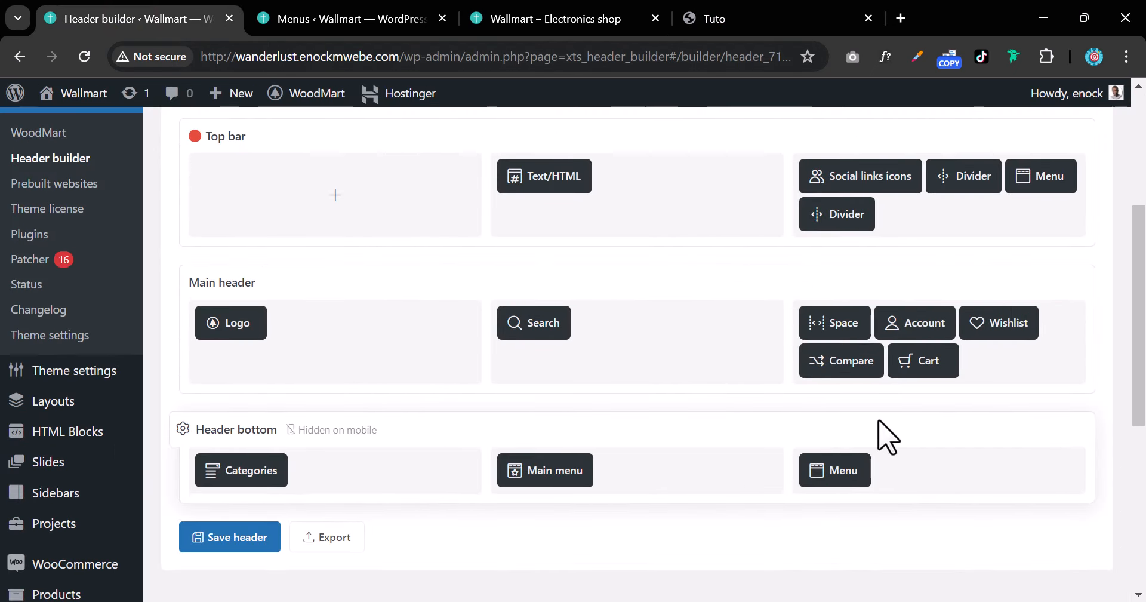
mouse_move(858, 471)
left_click(858, 441)
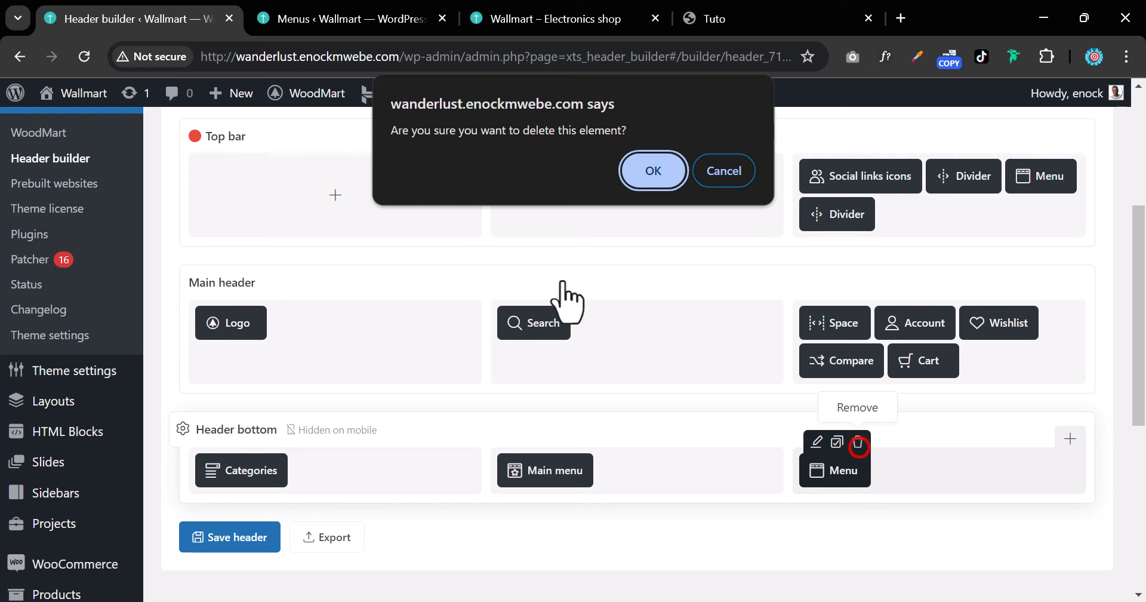
left_click(666, 164)
scroll(266, 366, "down", 8)
left_click(217, 352)
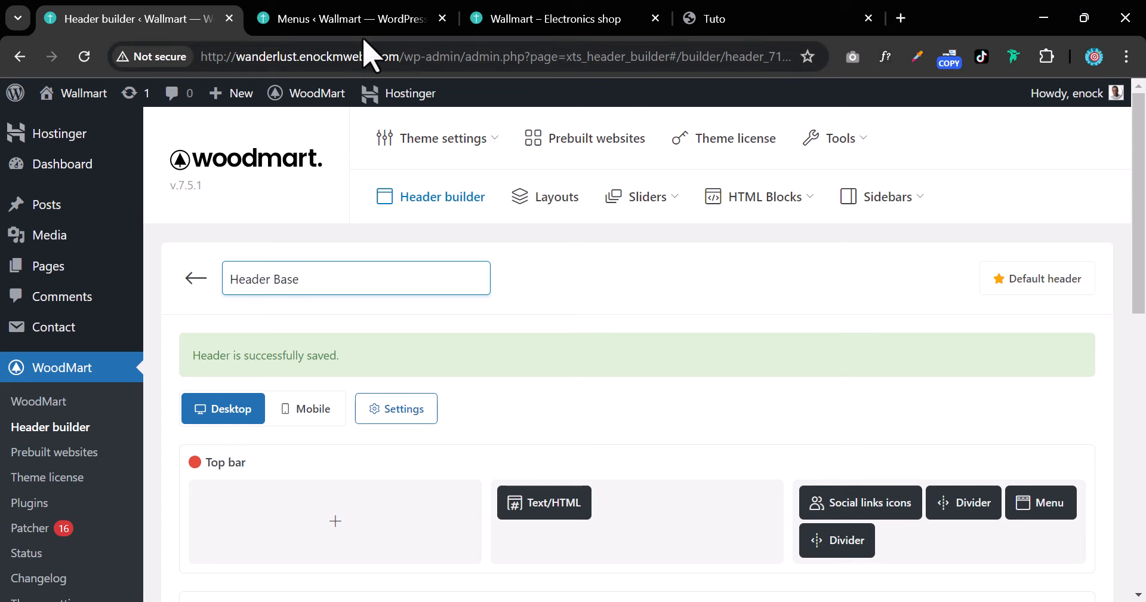
Examine the Browse Categories list on the Tuto site's home page.
left_click(730, 21)
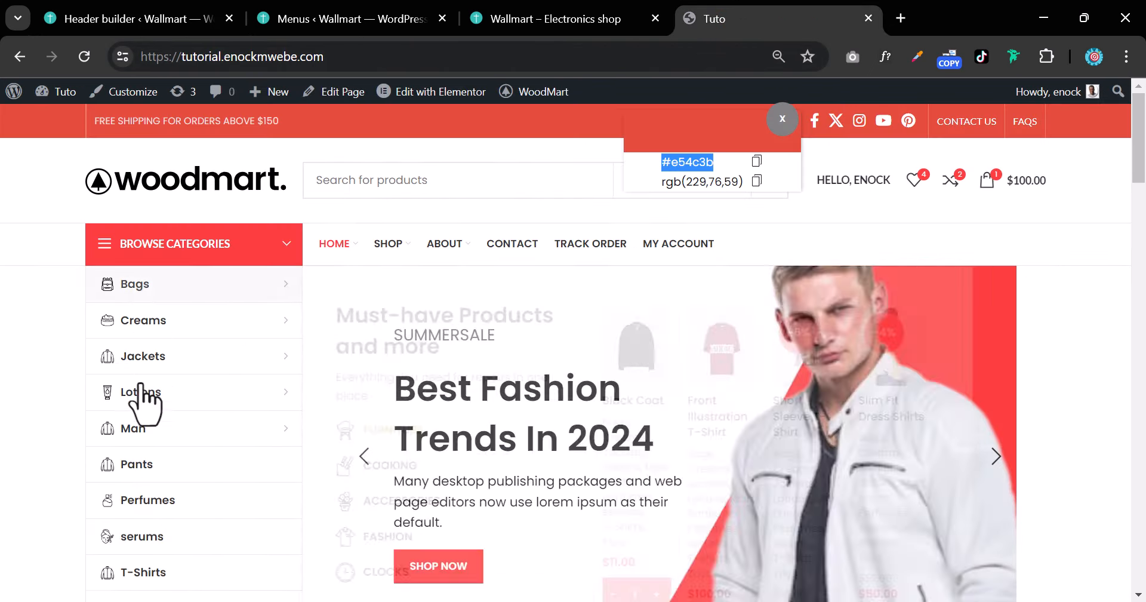
scroll(197, 327, "down", 3)
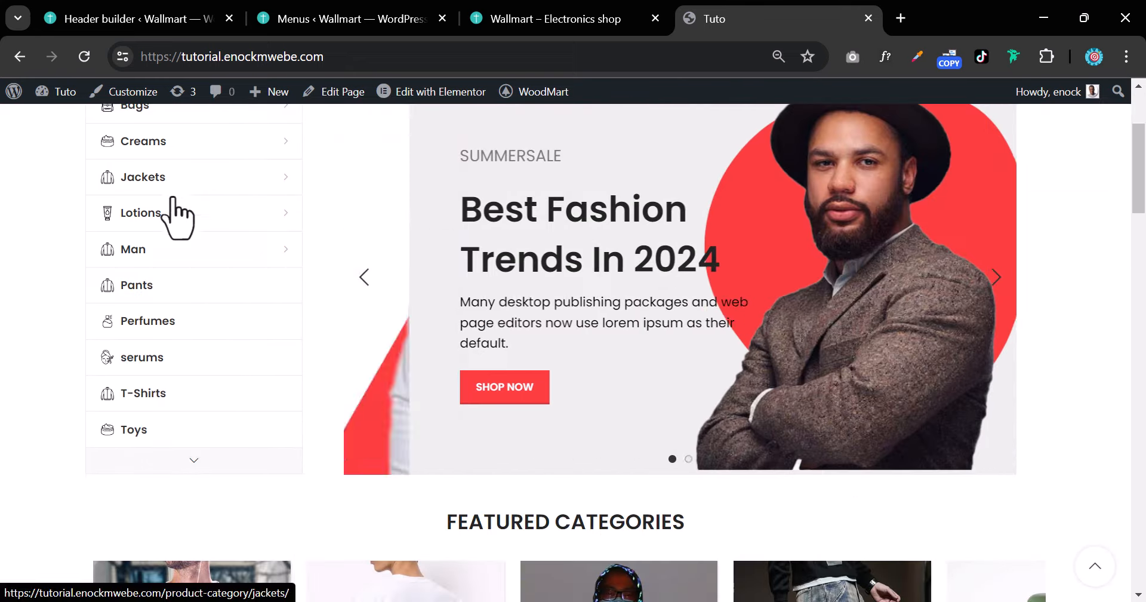
scroll(147, 457, "up", 3)
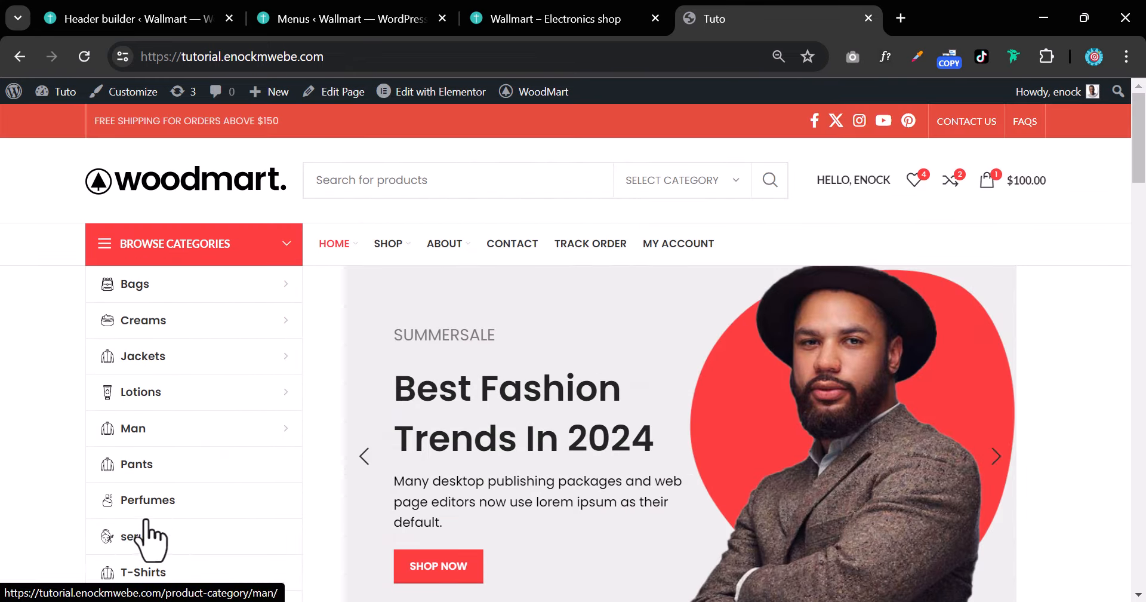
Create a new menu named Category Menu in the Wallmart site's menu editor.
left_click(552, 21)
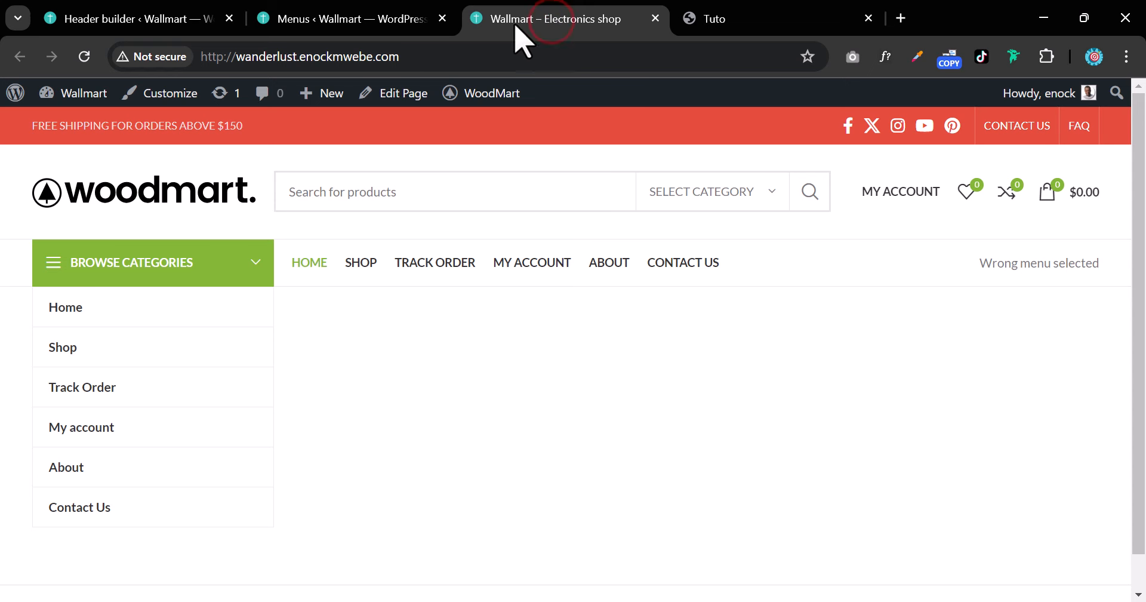
left_click(336, 22)
scroll(550, 360, "down", 1)
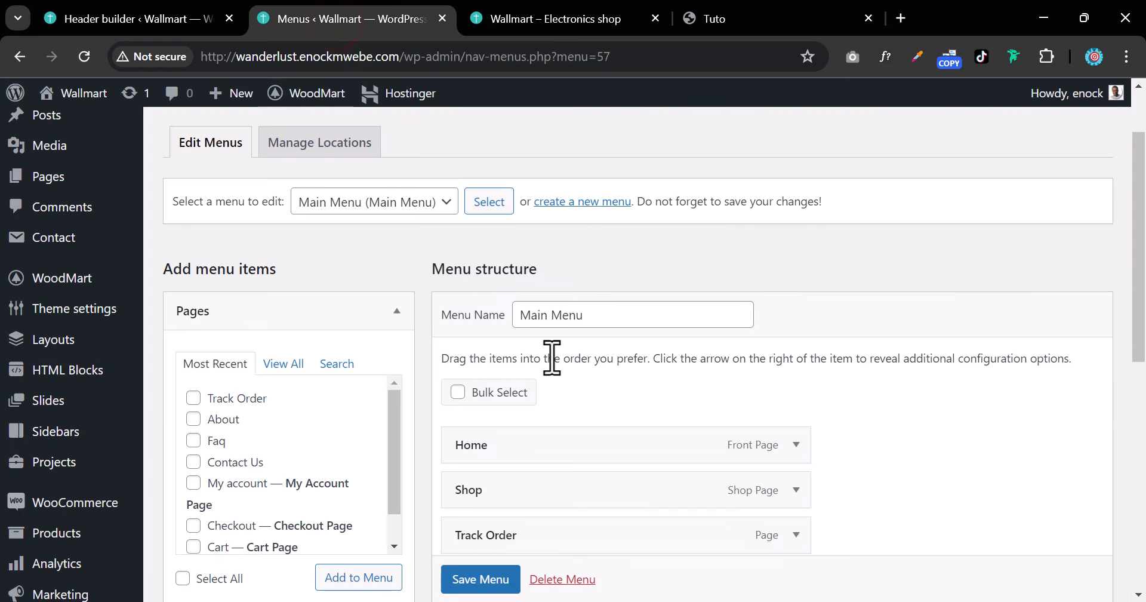
left_click(589, 202)
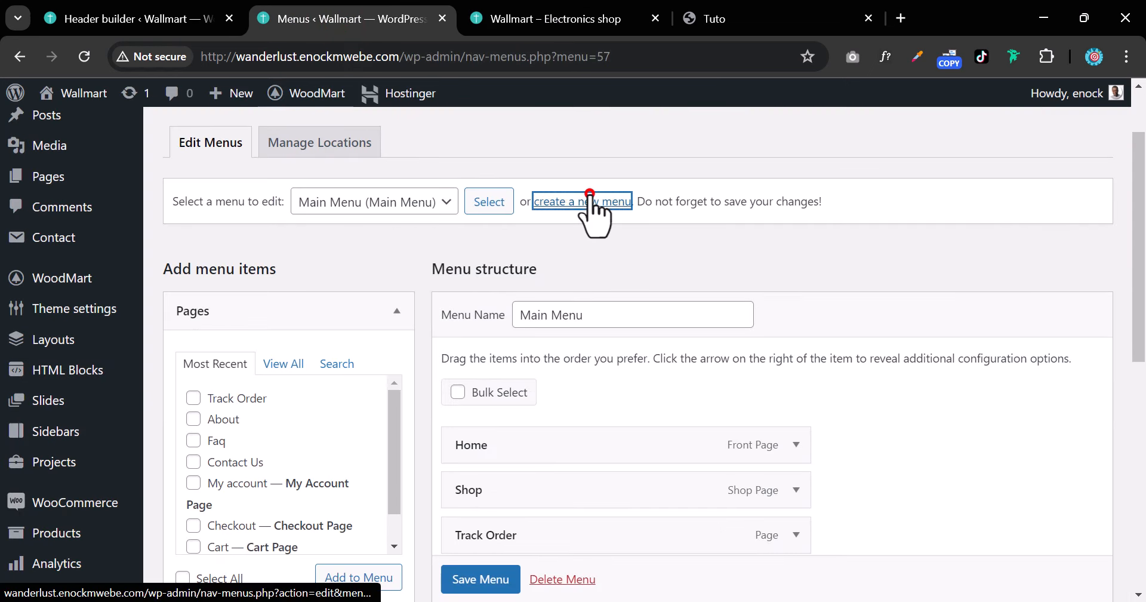
left_click(636, 168)
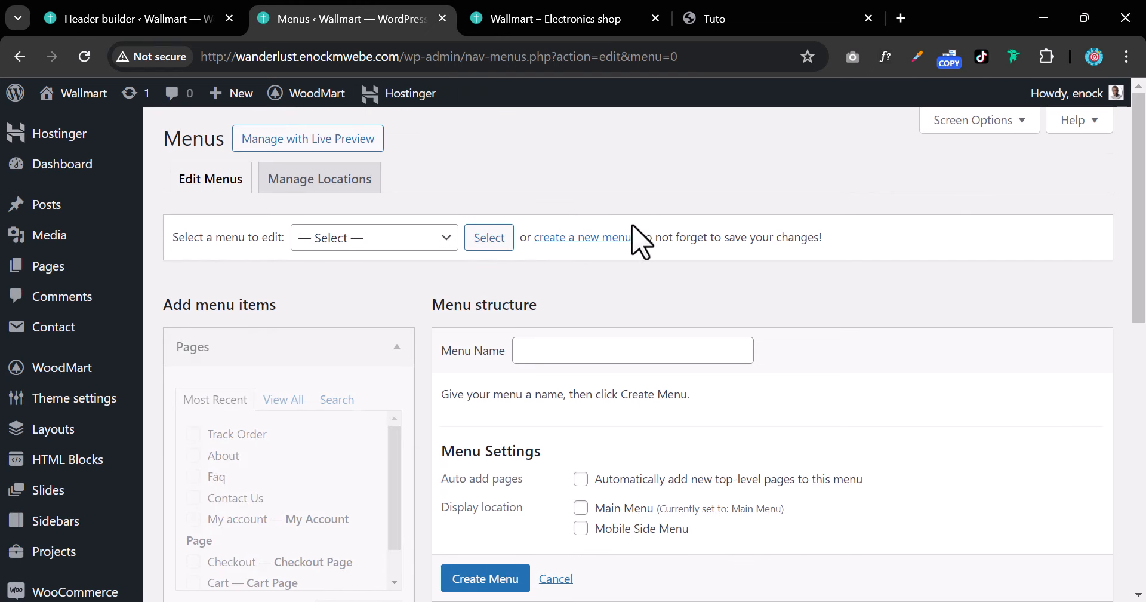
left_click(577, 352)
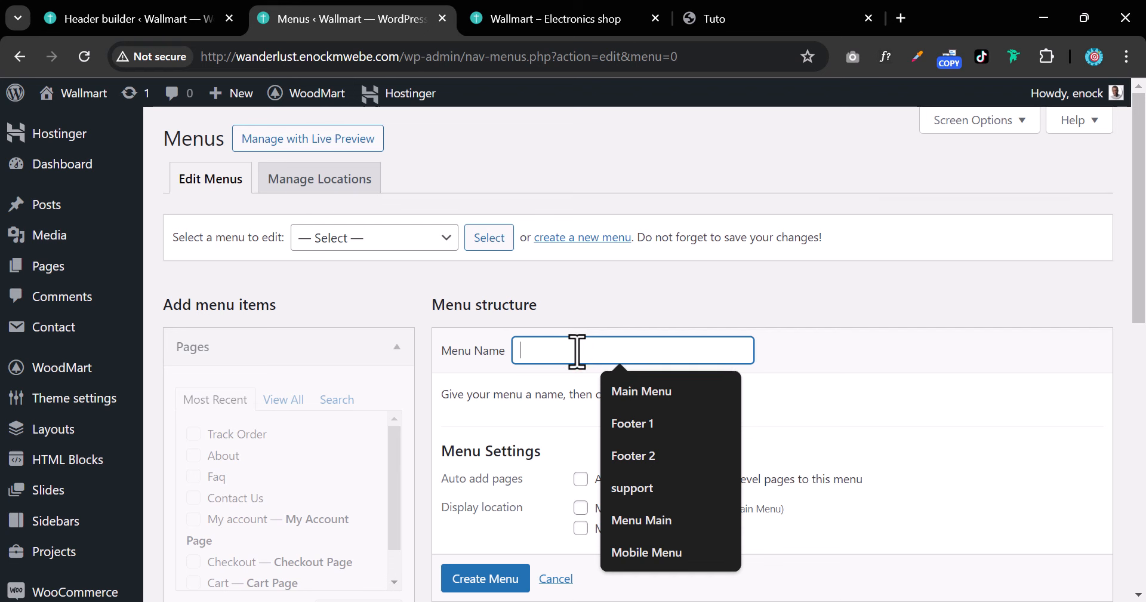
type("Cate")
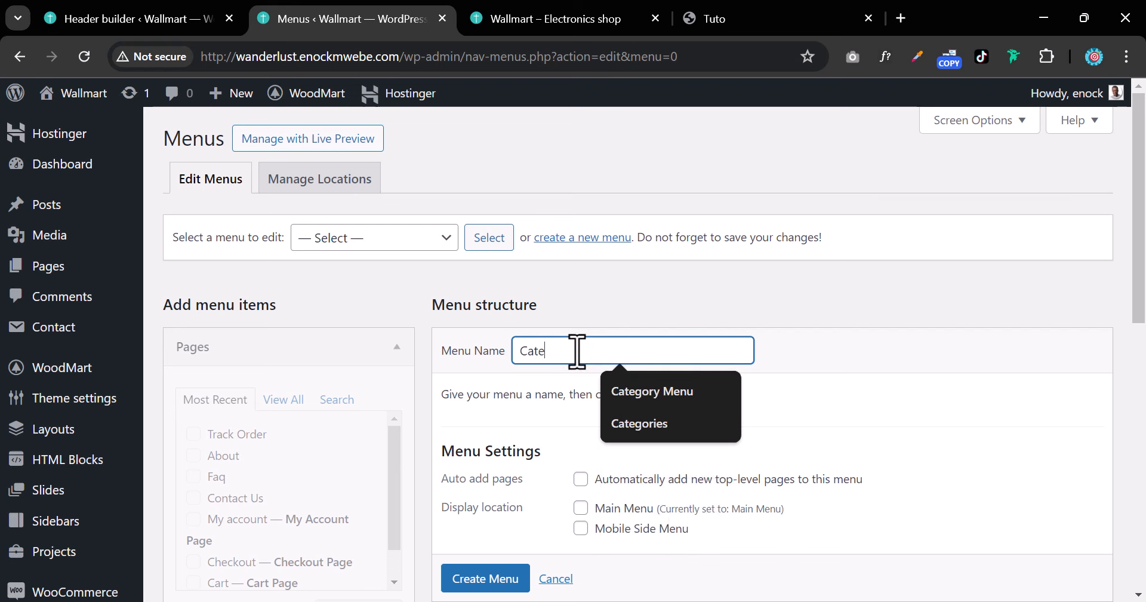
key("Down")
key("Return")
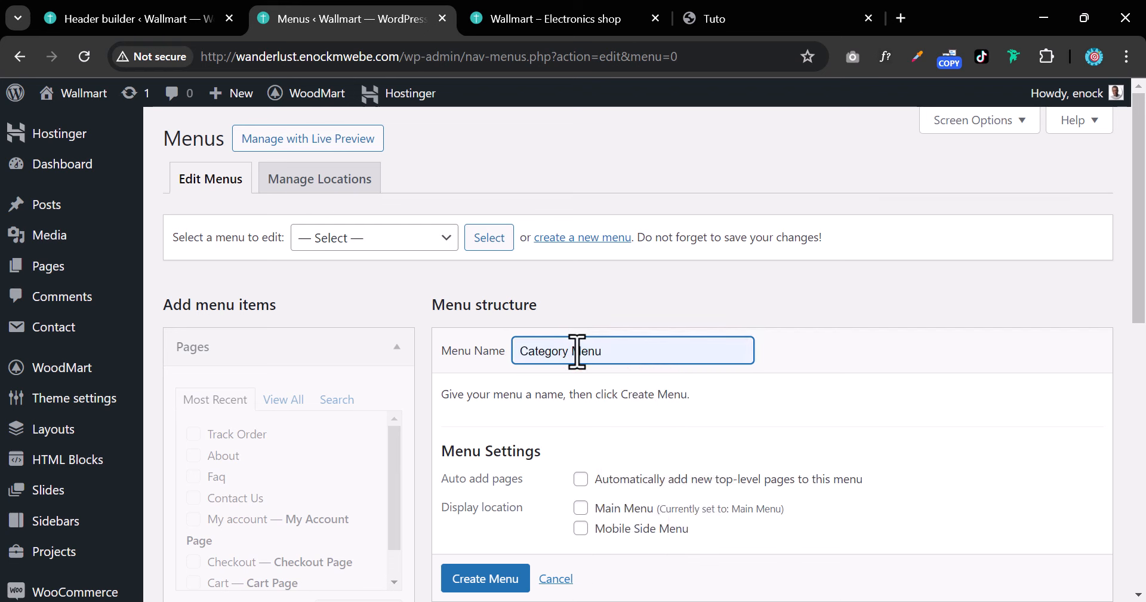
scroll(577, 352, "down", 3)
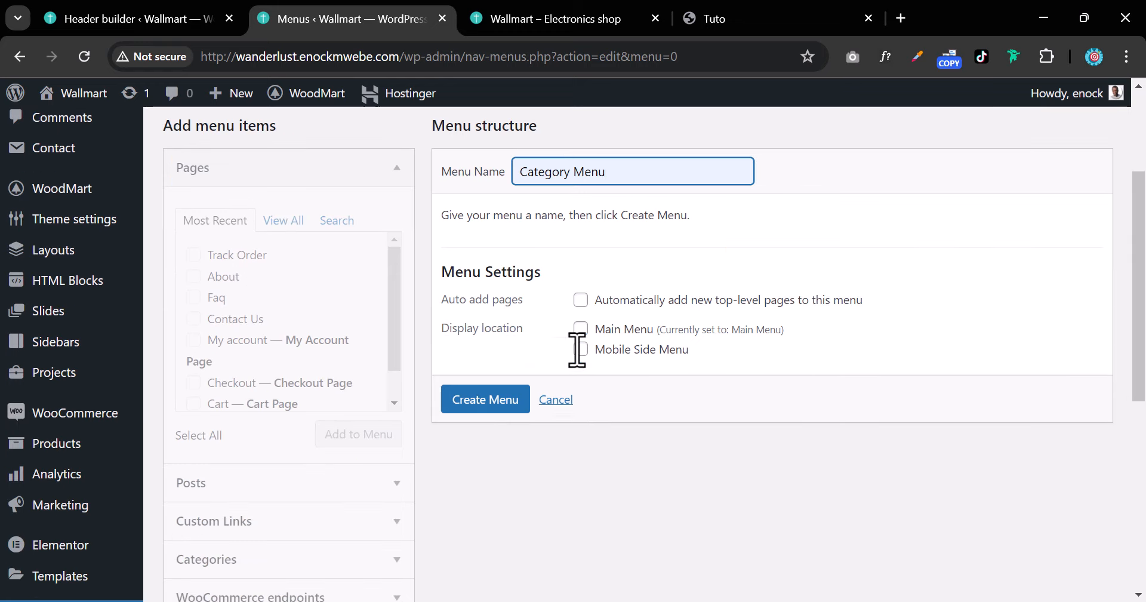
left_click(495, 399)
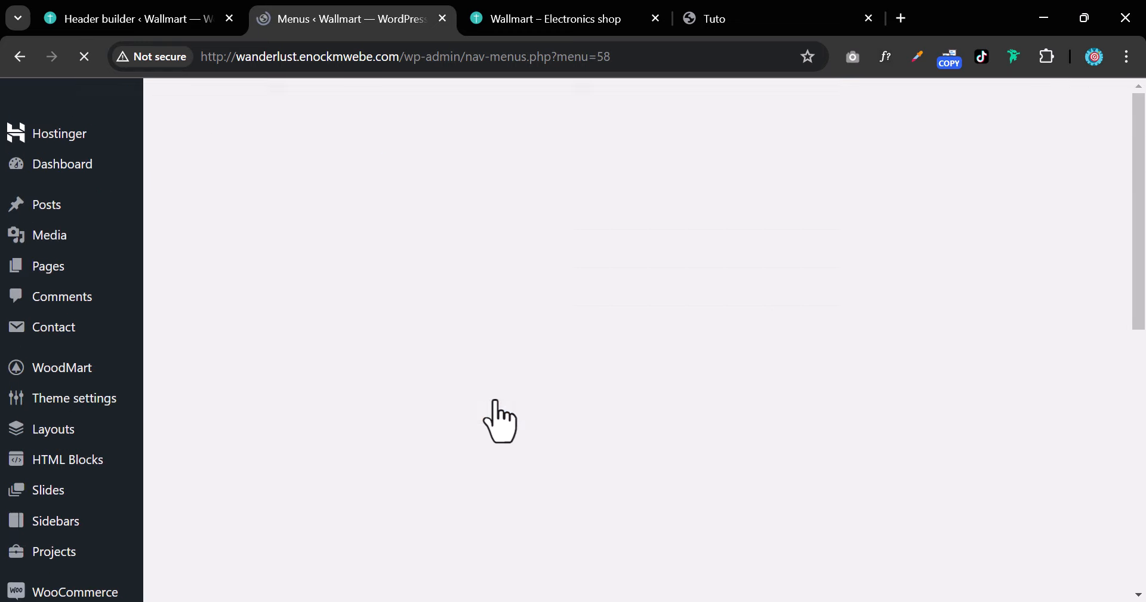
Enable the Product categories element in the Menus page's screen options.
scroll(491, 417, "down", 5)
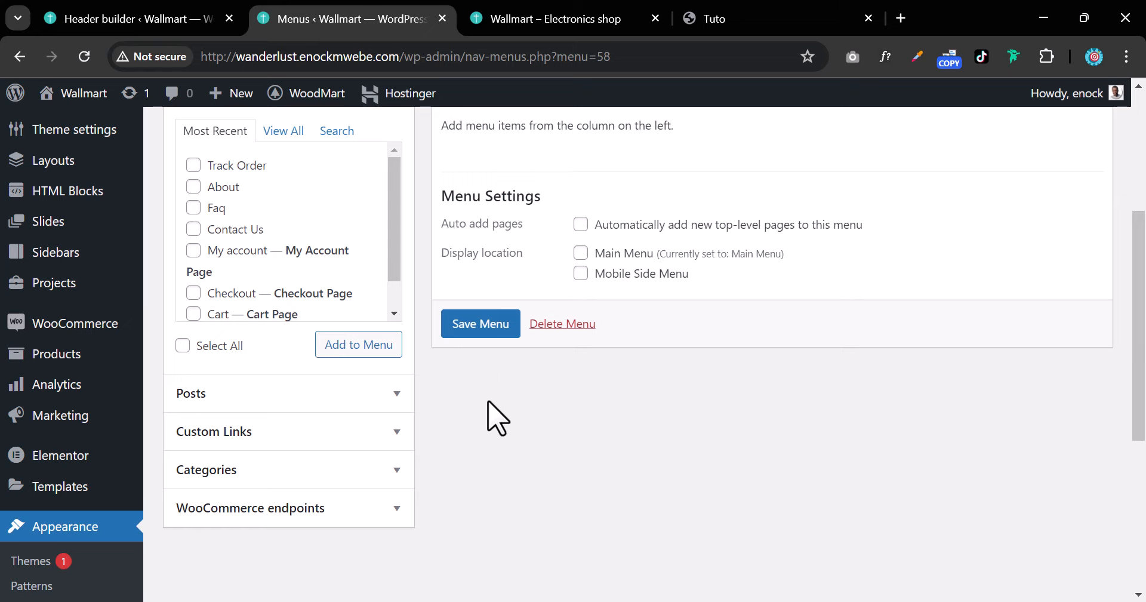
scroll(498, 418, "up", 5)
left_click(954, 123)
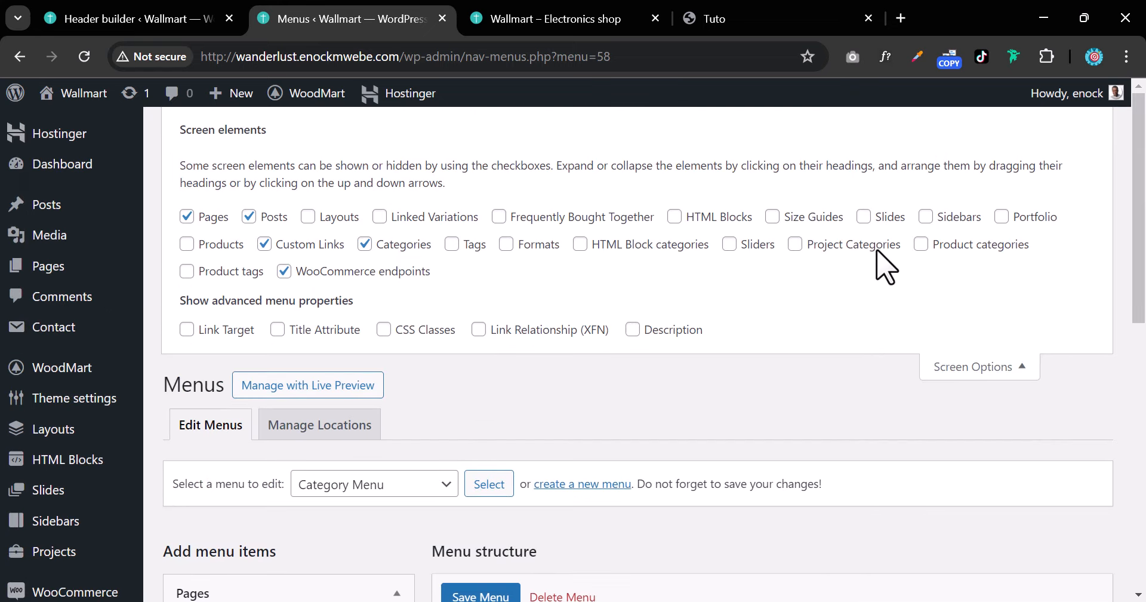
left_click(950, 244)
Add all product categories except Uncategorized to Category Menu and save the menu.
scroll(440, 340, "down", 8)
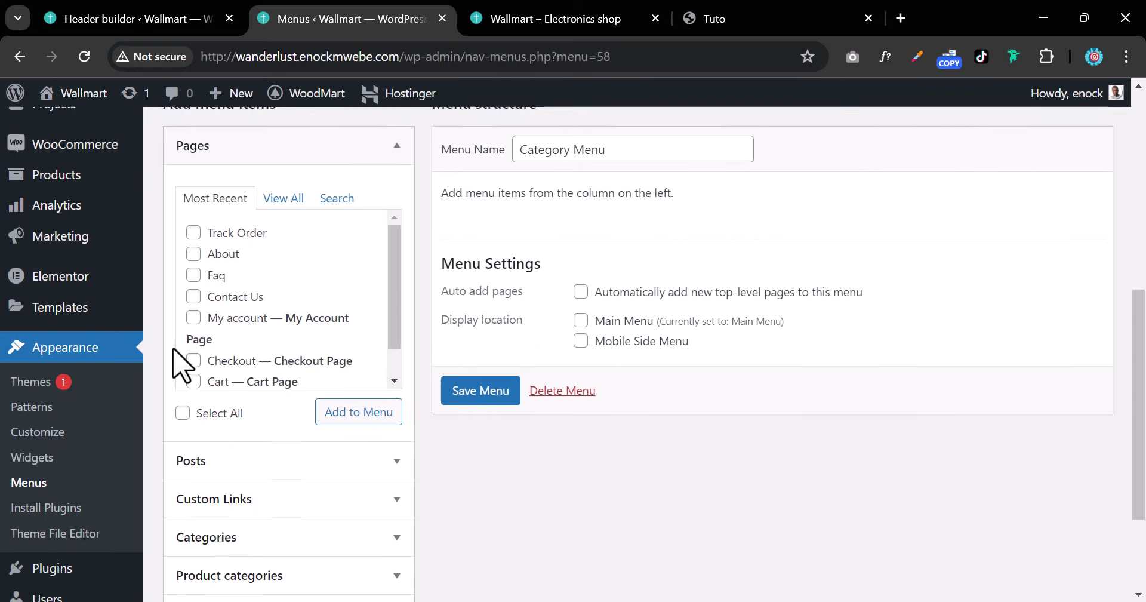
scroll(182, 366, "down", 3)
left_click(301, 424)
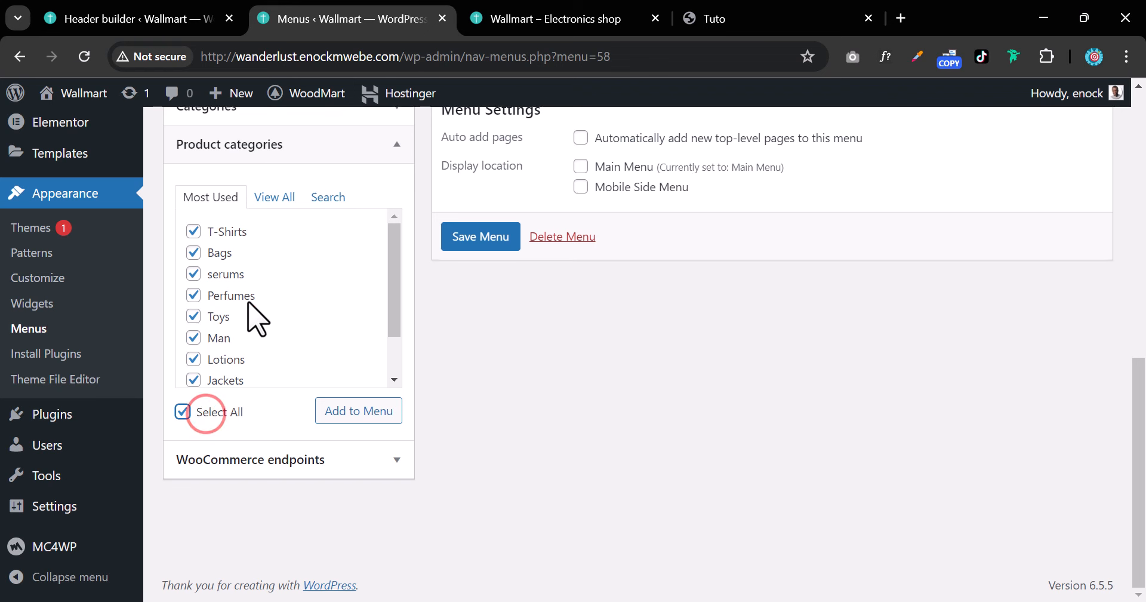
scroll(249, 304, "down", 2)
left_click(271, 197)
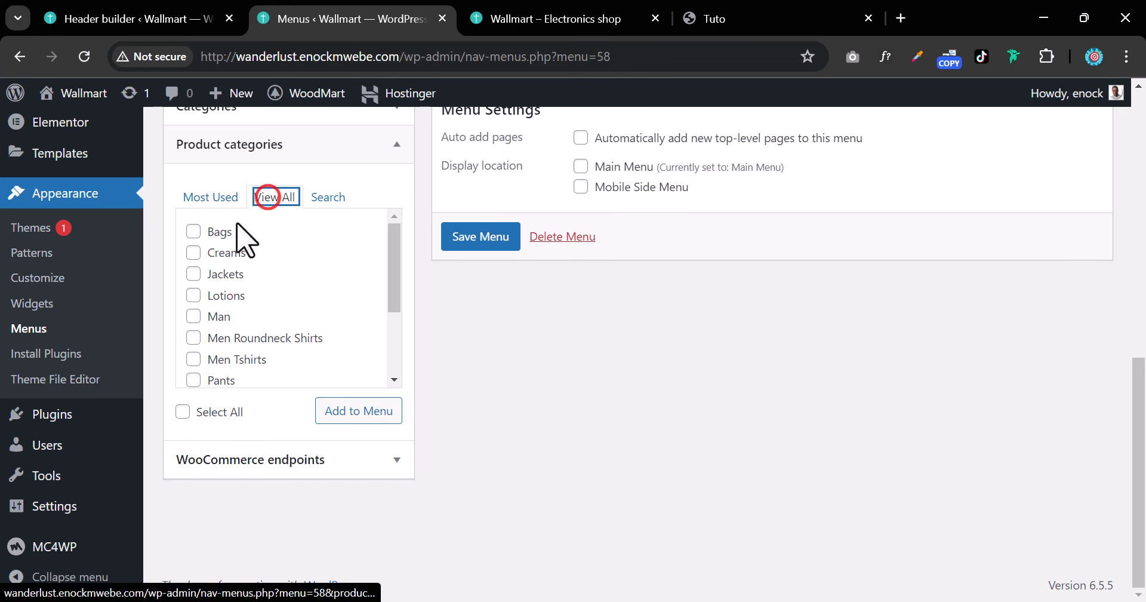
left_click(182, 412)
scroll(263, 325, "down", 3)
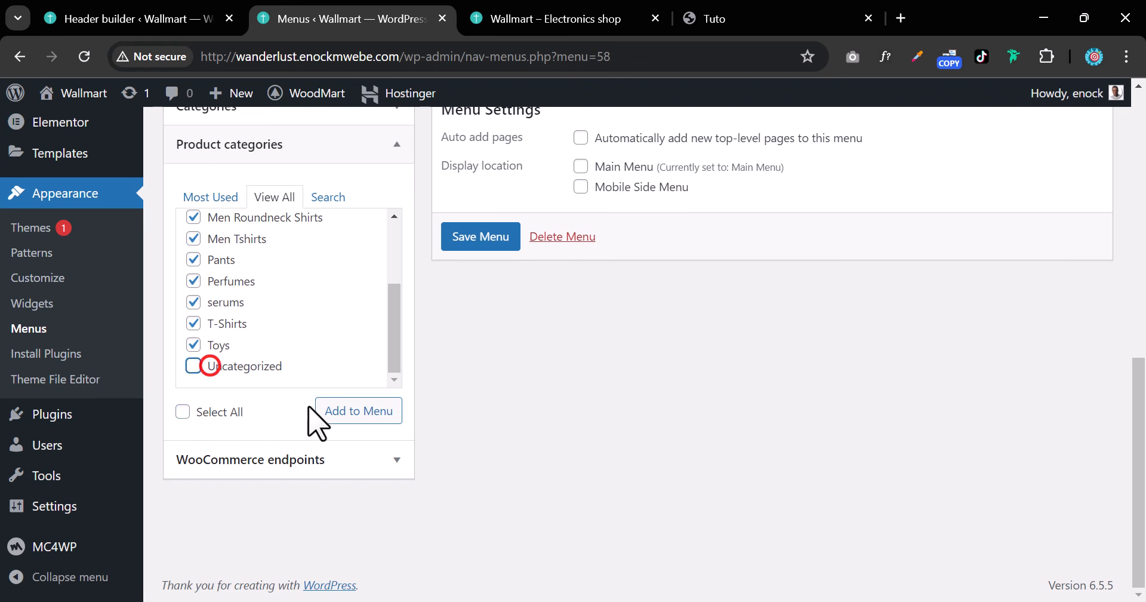
left_click(348, 411)
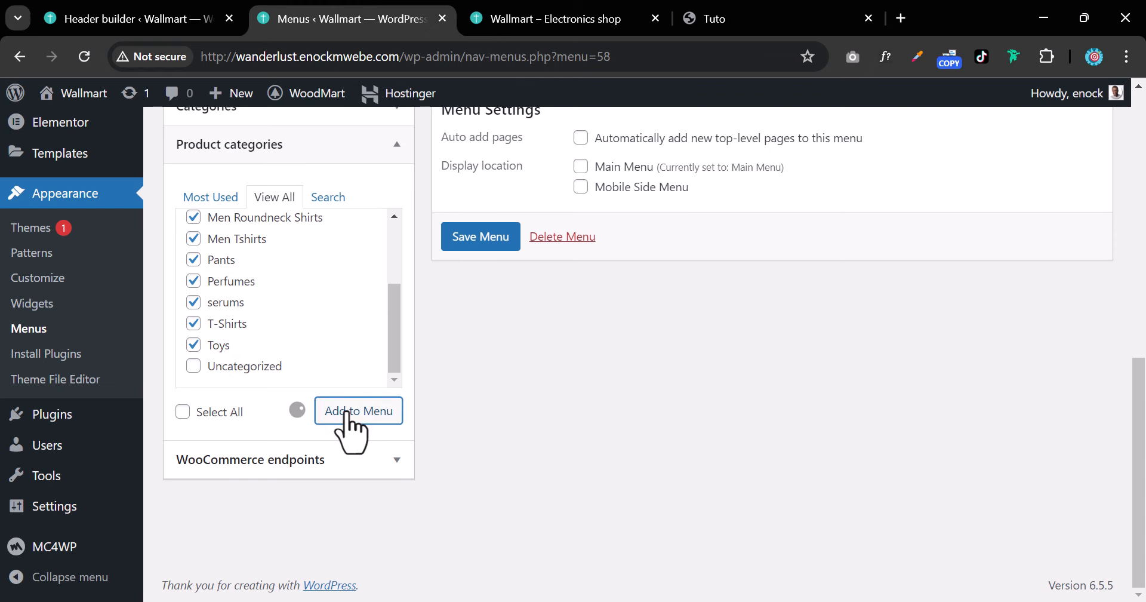
scroll(681, 388, "up", 2)
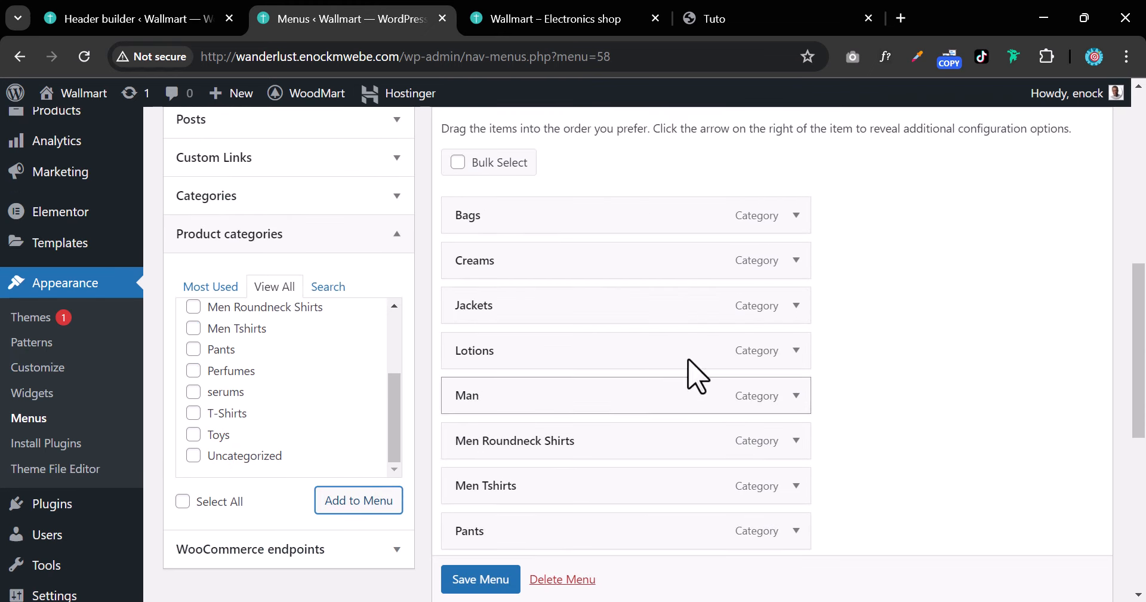
scroll(513, 582, "down", 1)
left_click(491, 577)
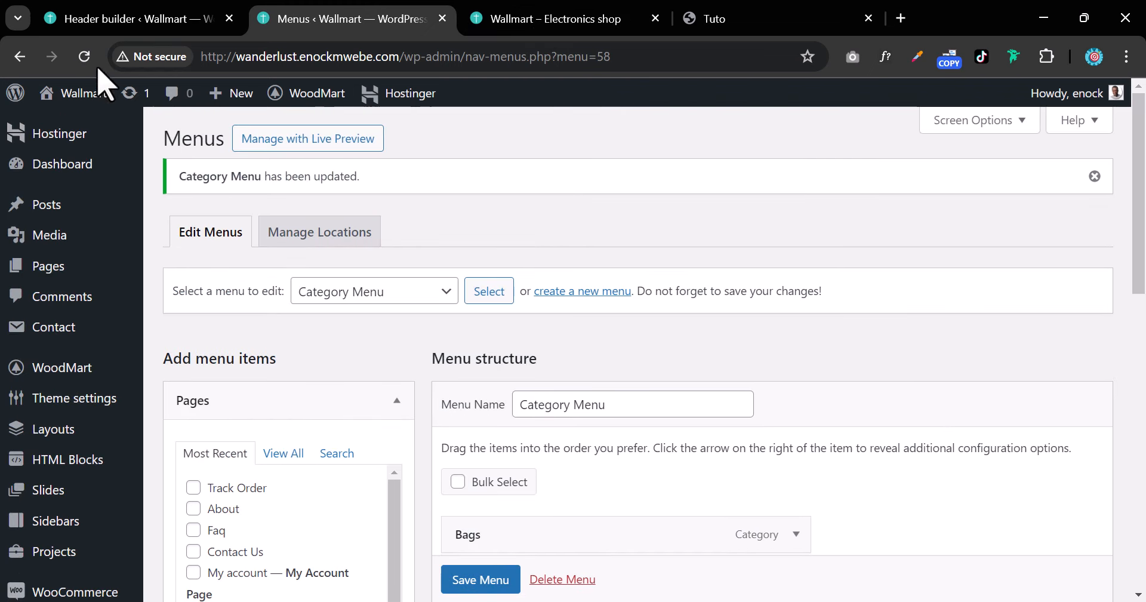
Set the Header bottom row's Categories element to display Category Menu in the header builder.
left_click(128, 18)
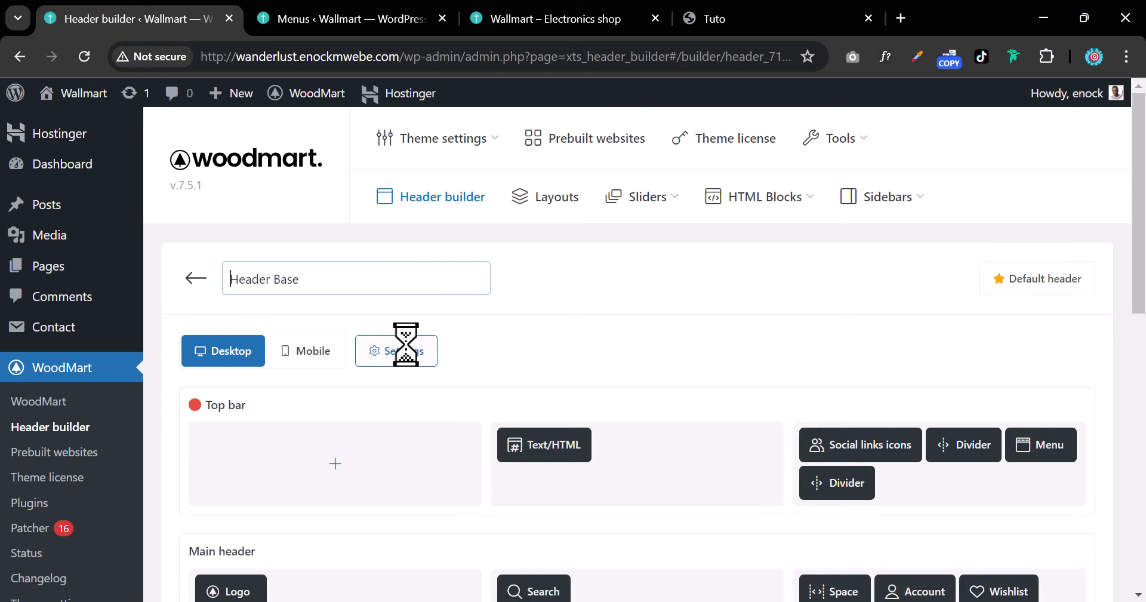
scroll(405, 352, "down", 5)
scroll(364, 378, "down", 3)
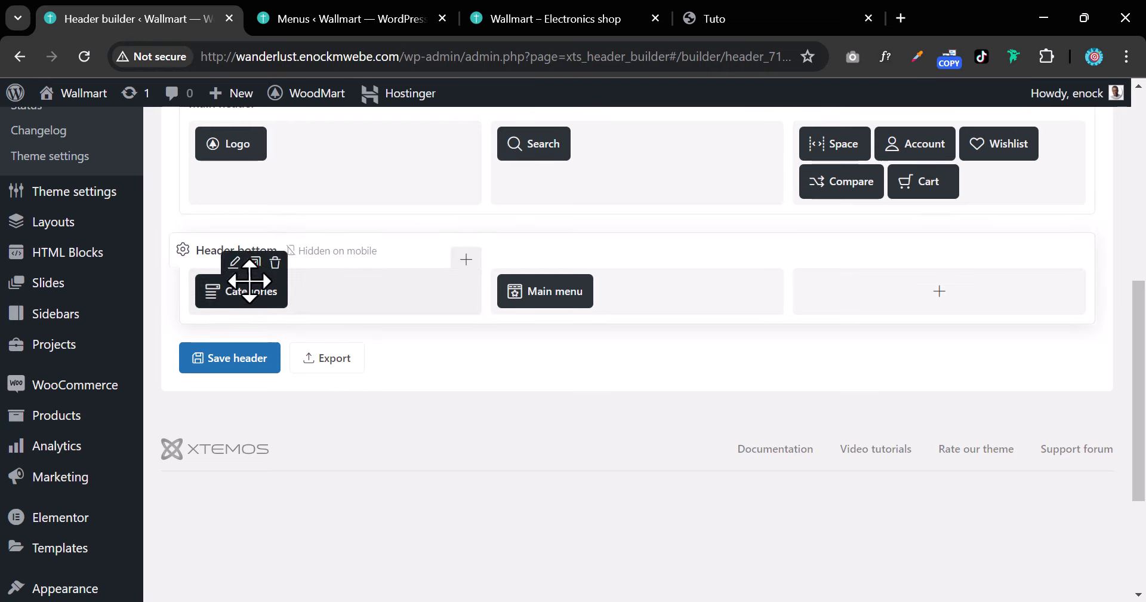
scroll(445, 373, "up", 10)
scroll(435, 364, "down", 10)
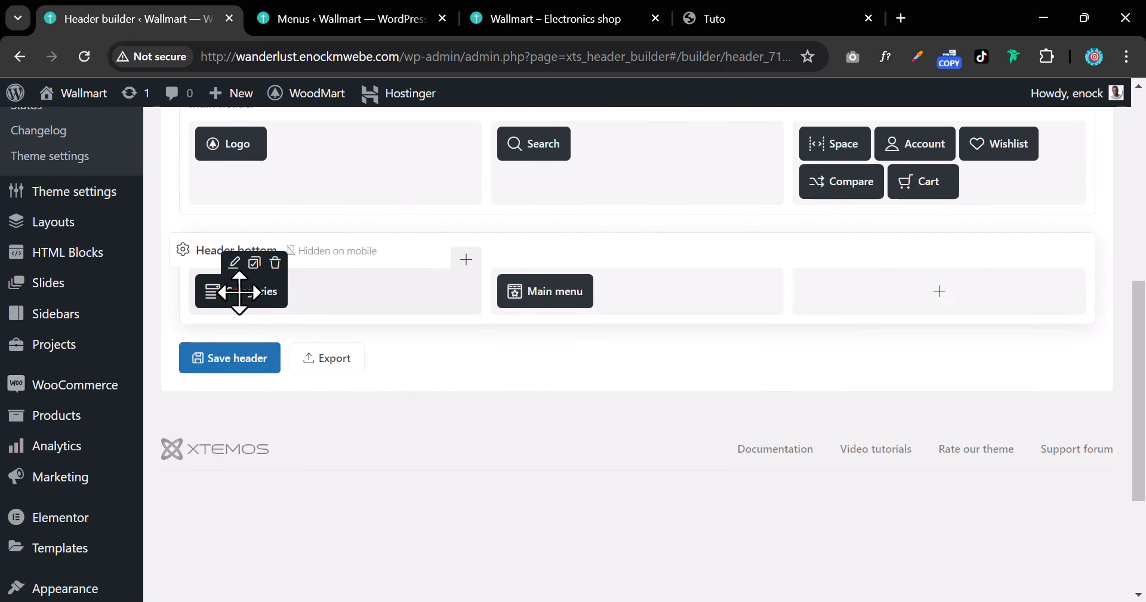
left_click(235, 262)
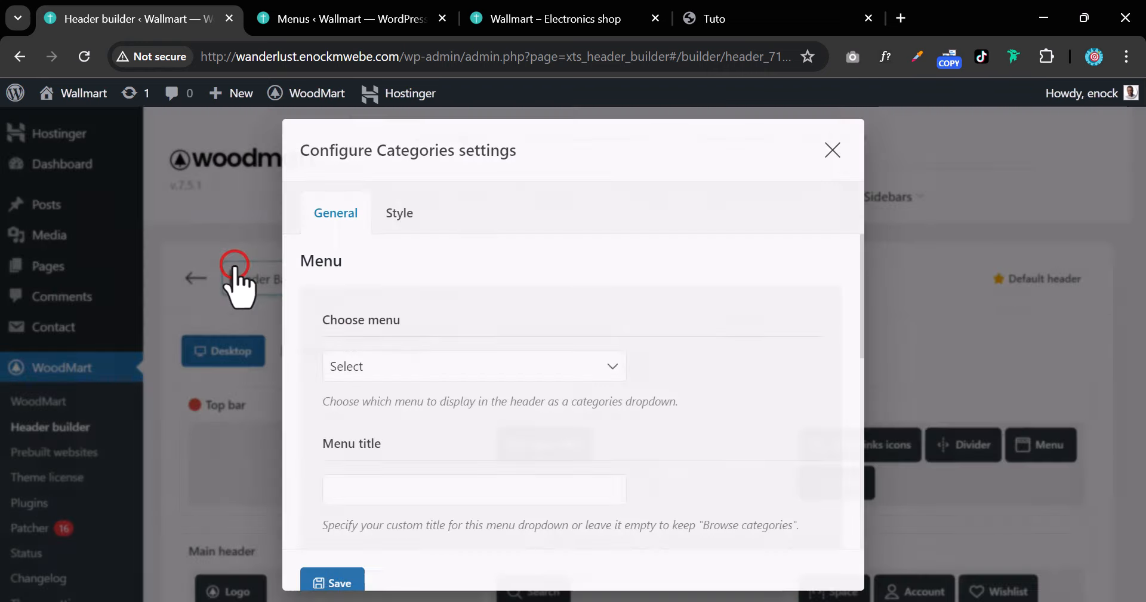
left_click(442, 358)
left_click(392, 411)
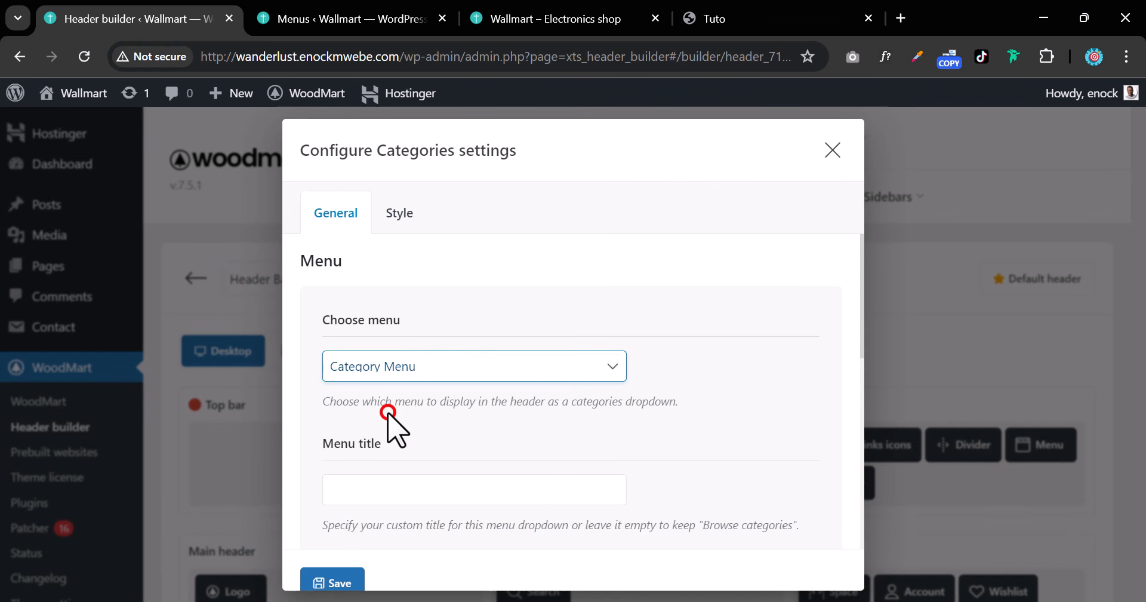
Try the Limit categories option in the Categories element's dropdown settings and switch it back off.
scroll(392, 425, "down", 3)
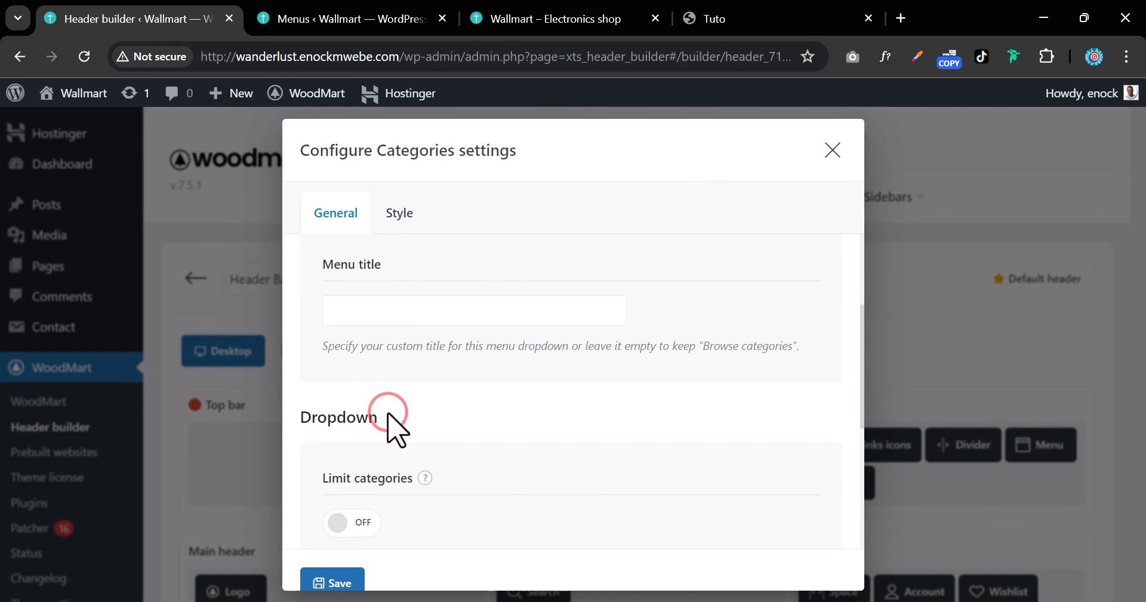
left_click(354, 523)
scroll(371, 525, "down", 2)
left_click(360, 440)
left_click(360, 440)
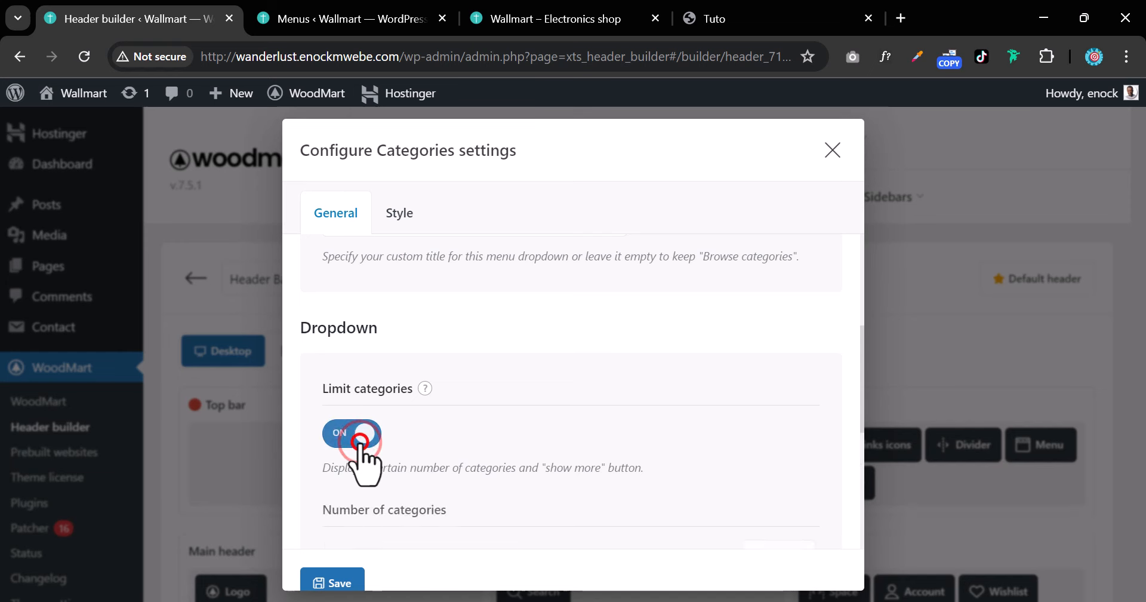
left_click(360, 440)
Save the Categories element's settings and save the header.
scroll(372, 456, "down", 3)
scroll(341, 546, "down", 1)
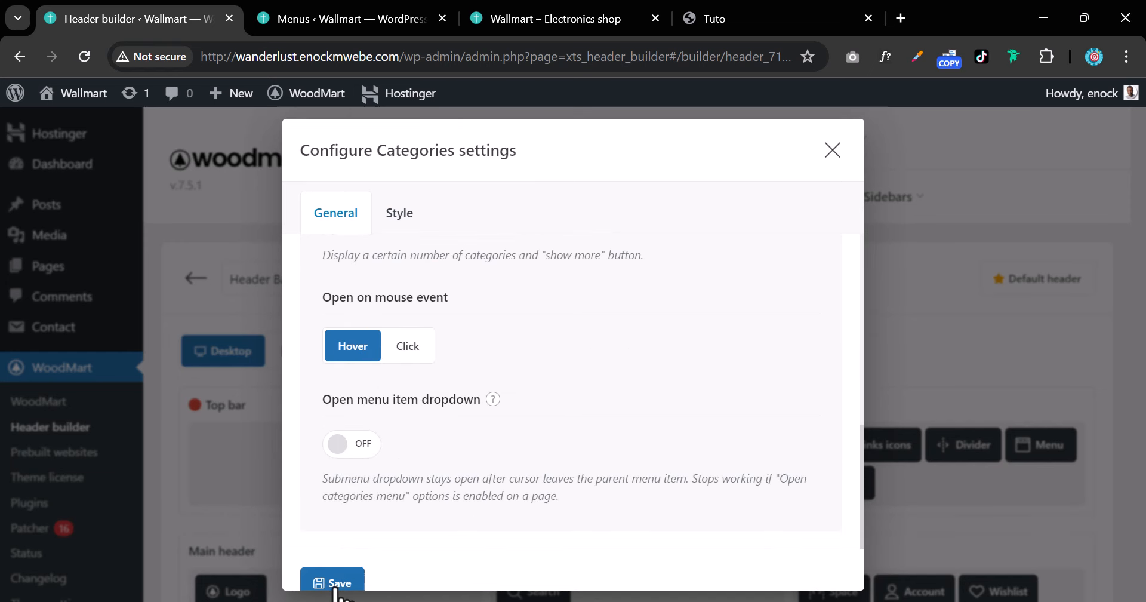
left_click(338, 582)
scroll(341, 582, "down", 5)
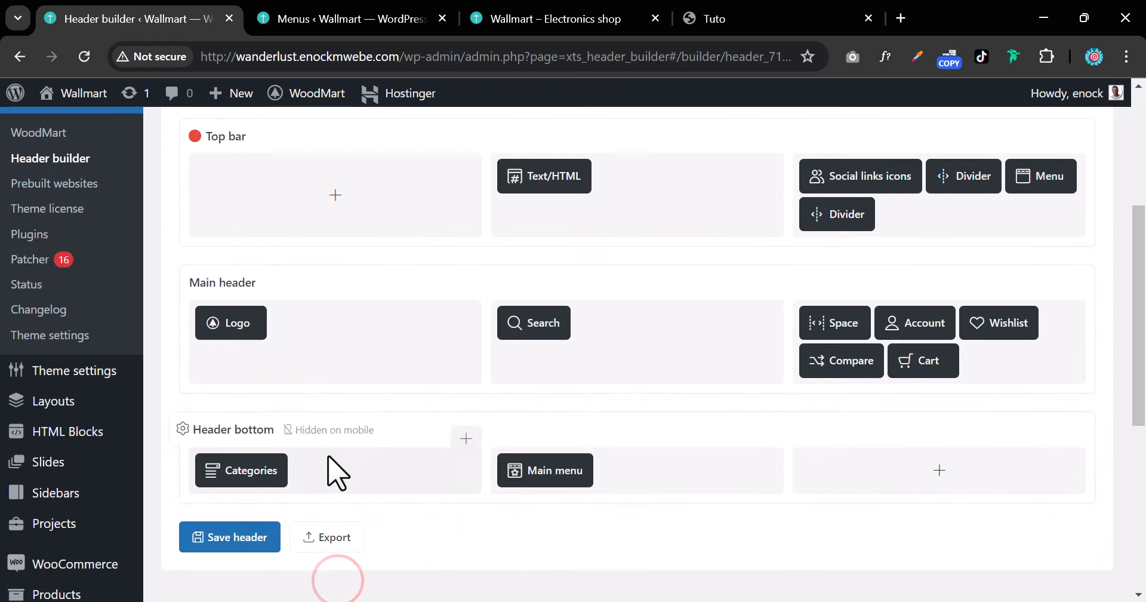
left_click(225, 537)
Check the Browse Categories list on the reloaded Wallmart storefront.
left_click(518, 16)
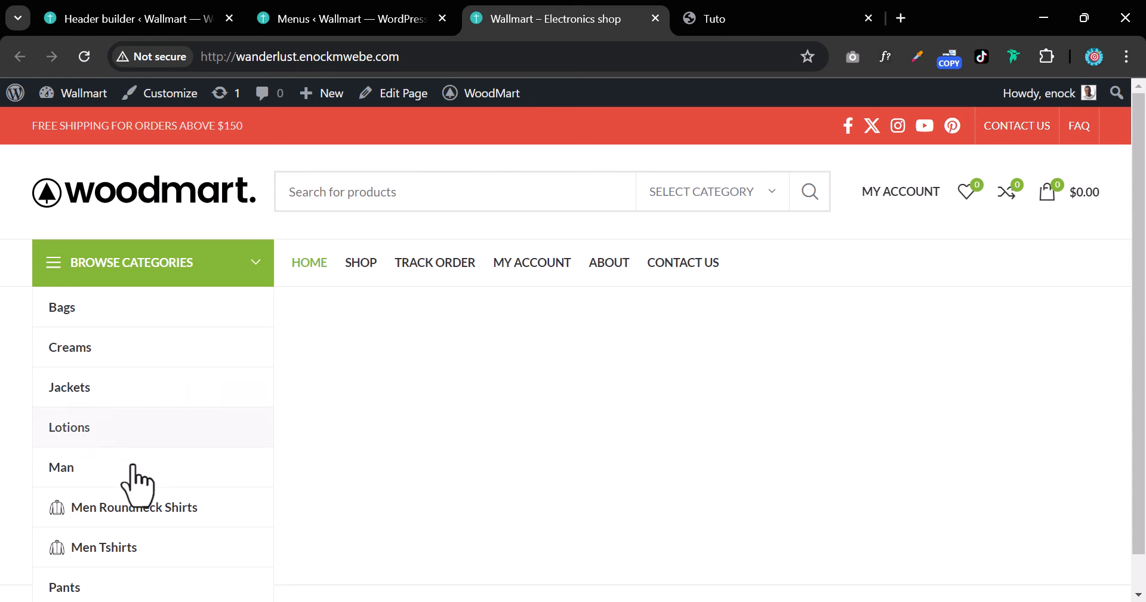
scroll(132, 439, "down", 1)
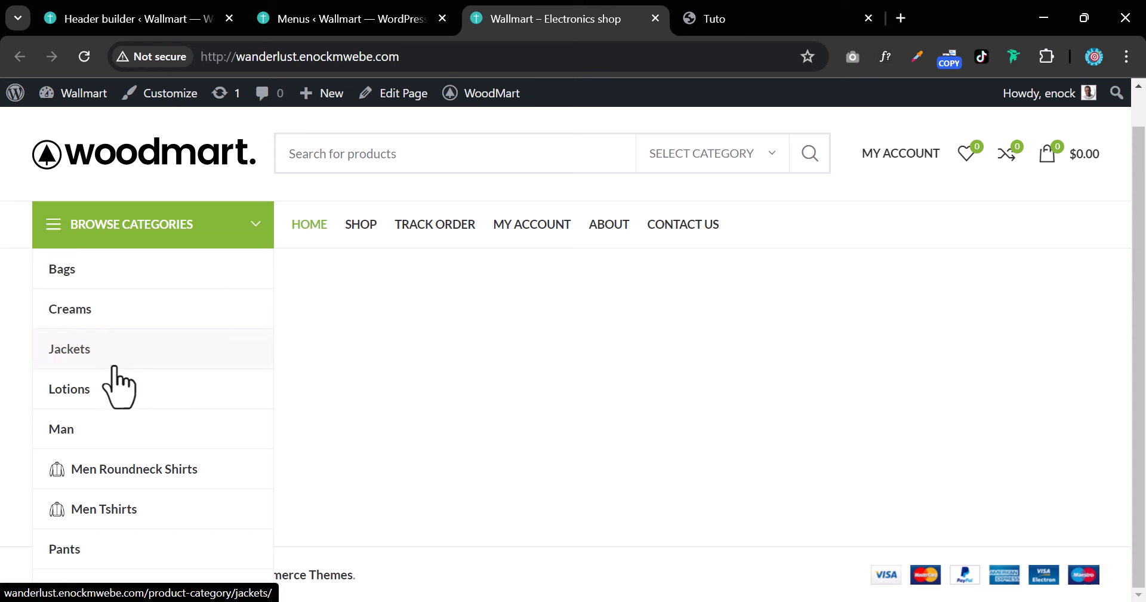
scroll(357, 376, "up", 1)
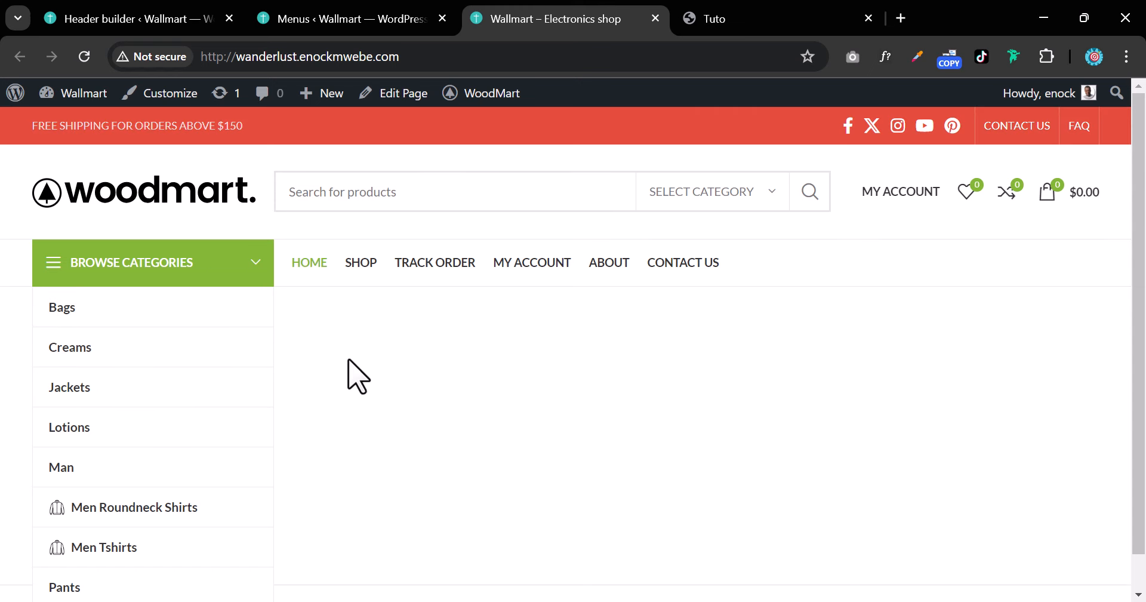
Switch to the Menus admin page and open the WooCommerce product categories list.
left_click(384, 19)
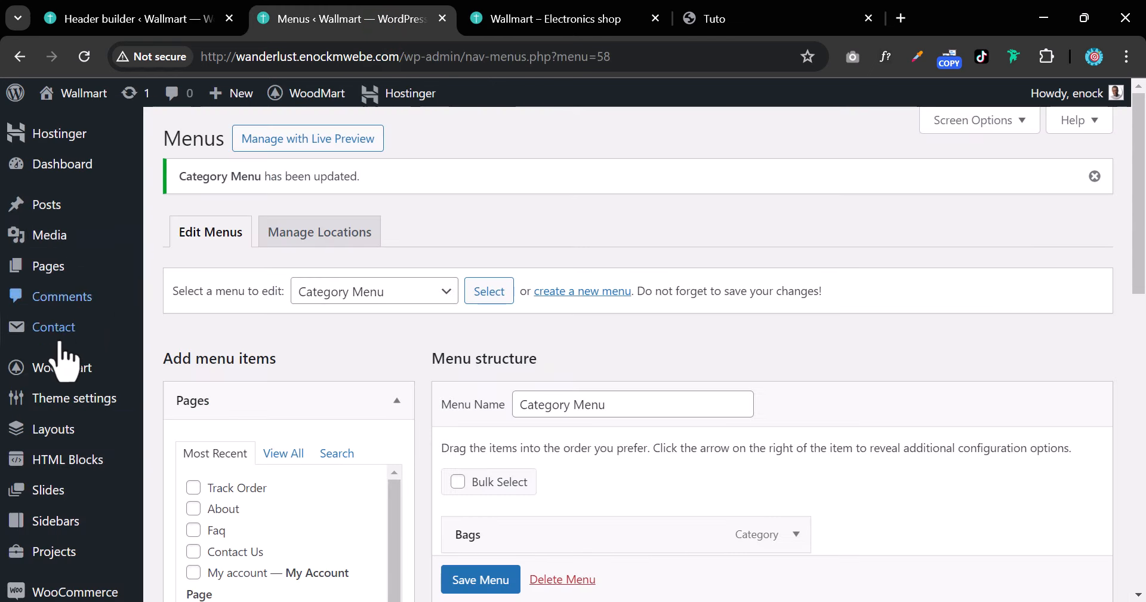
scroll(51, 575, "down", 6)
scroll(81, 301, "down", 3)
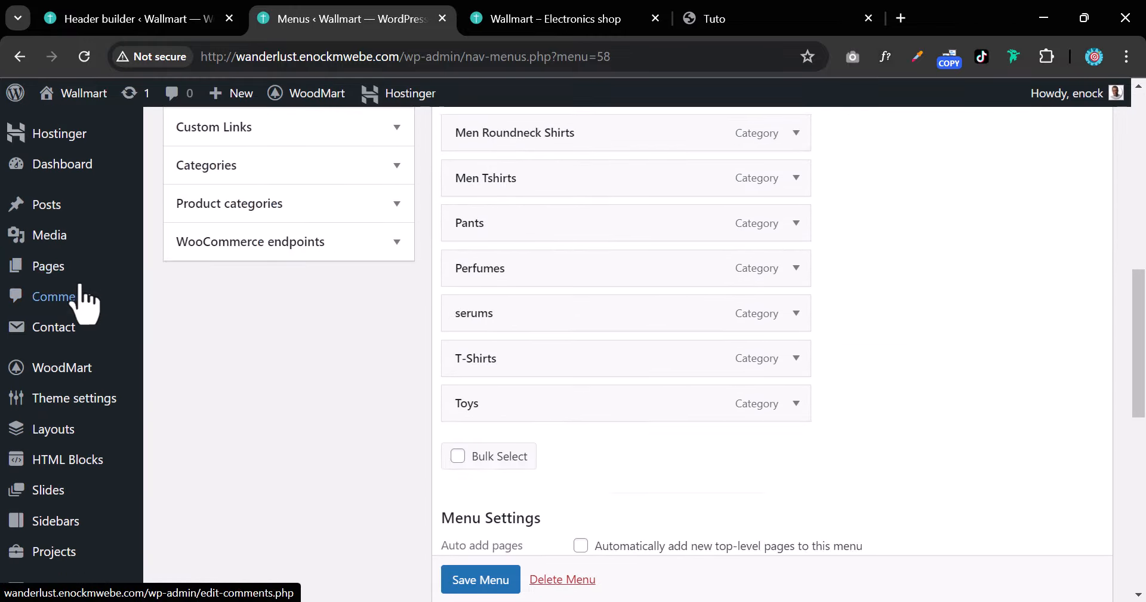
scroll(77, 251, "up", 3)
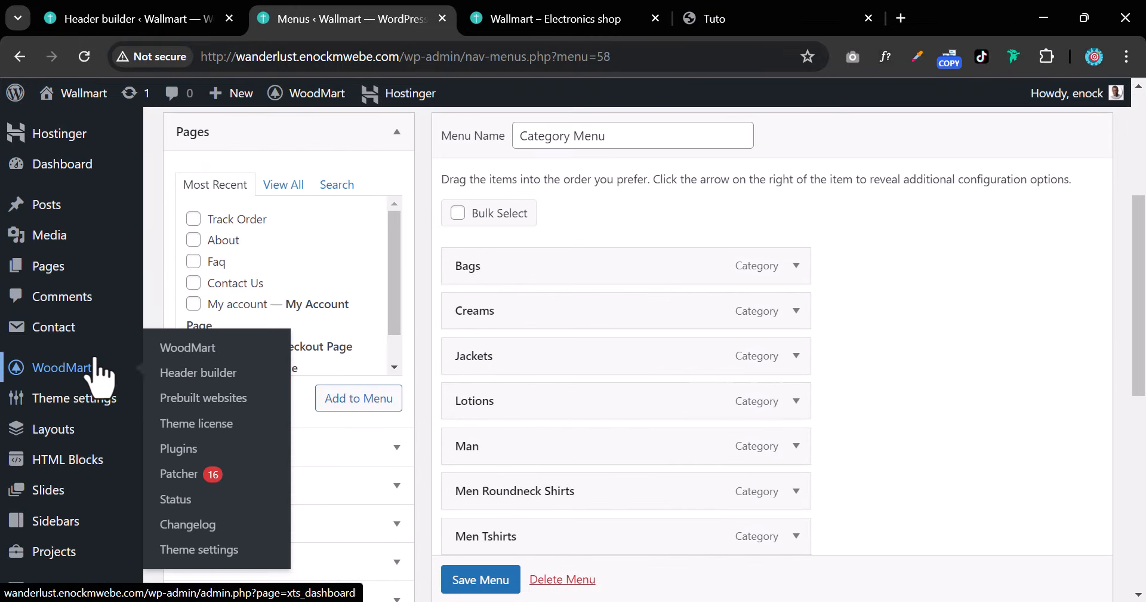
scroll(90, 418, "down", 3)
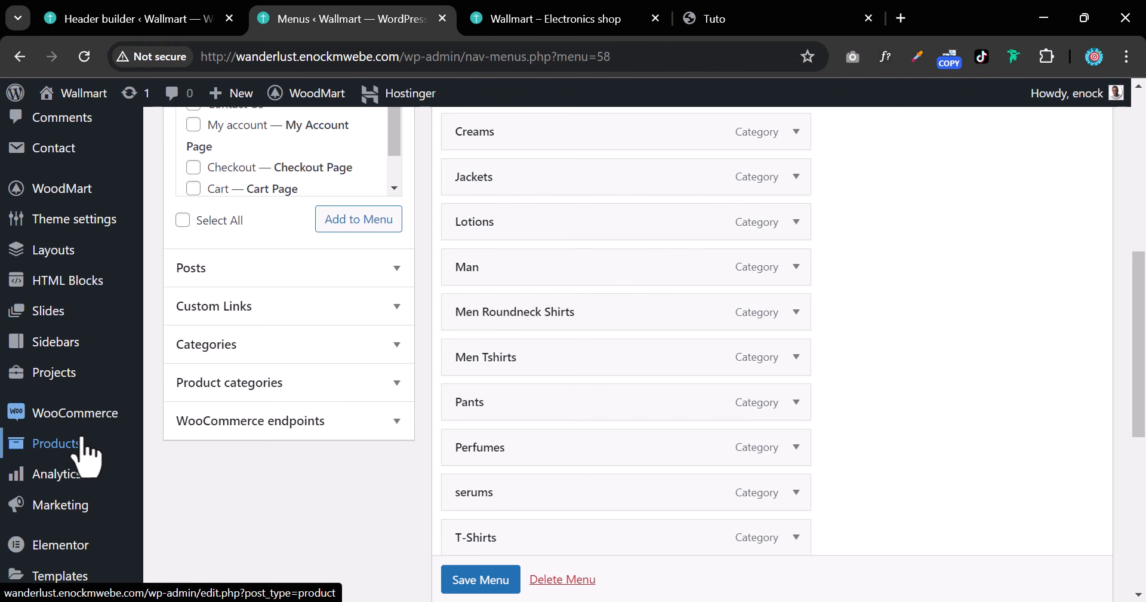
mouse_move(87, 457)
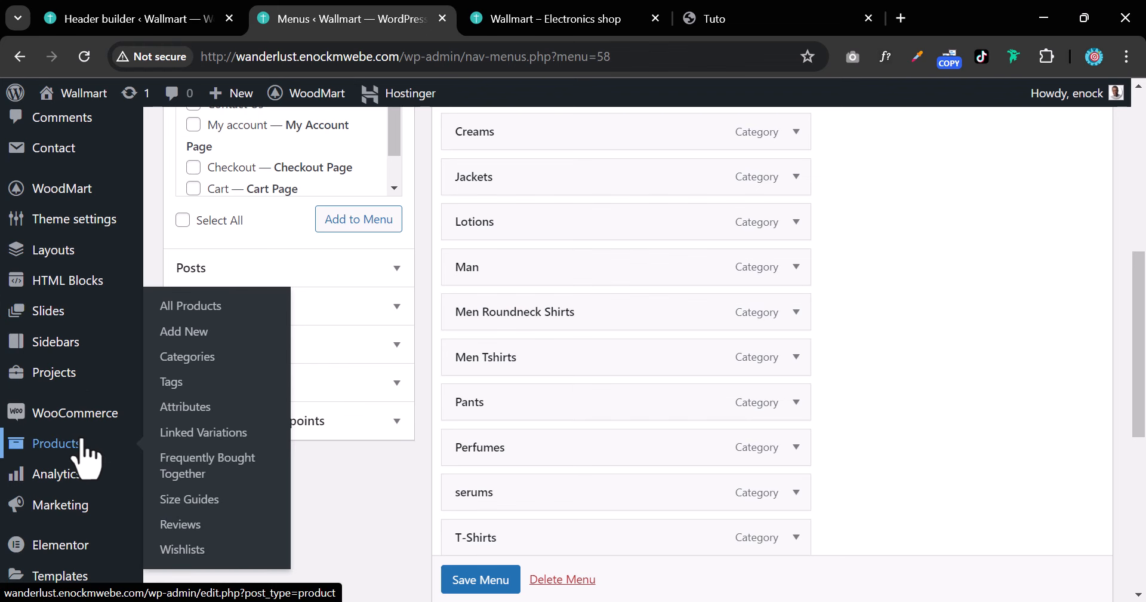
left_click(200, 361)
left_click(653, 166)
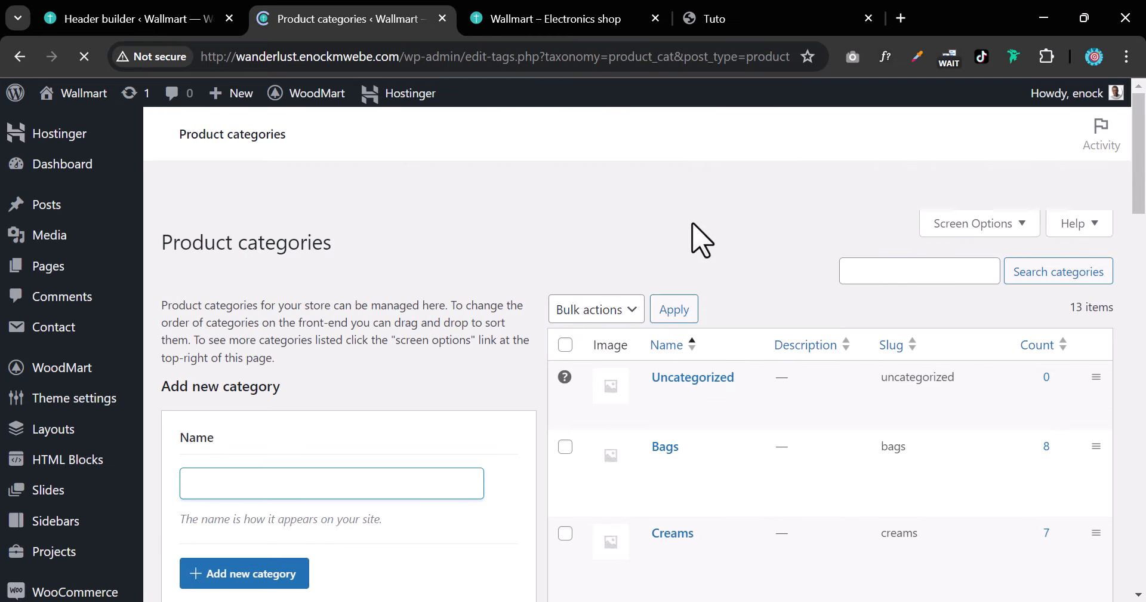
Open the Bags product category for editing in a new browser tab.
scroll(672, 382, "down", 1)
mouse_move(671, 385)
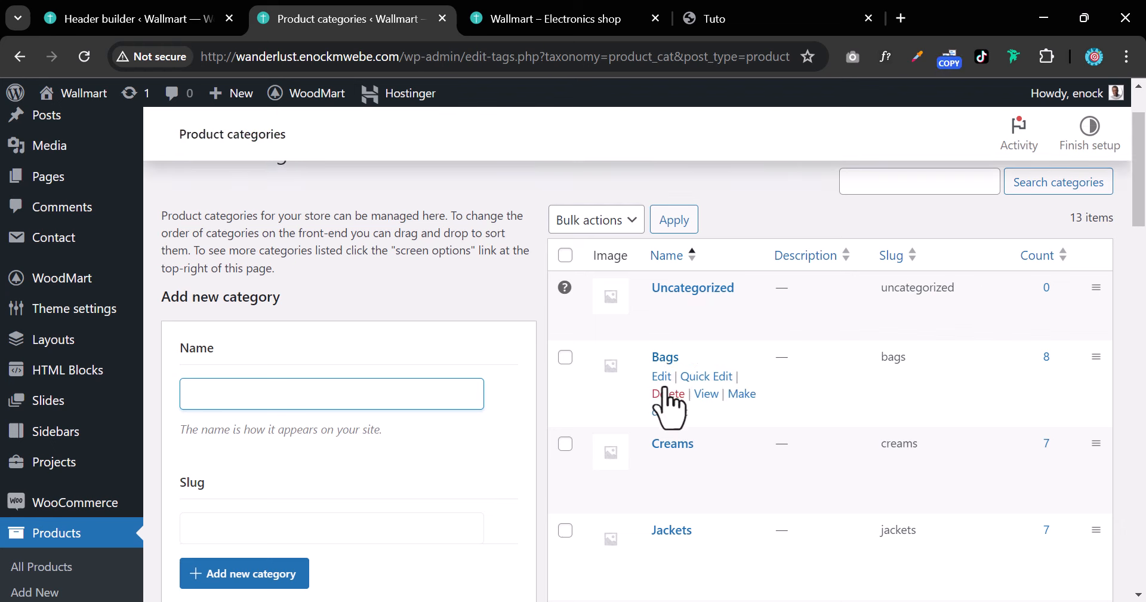
right_click(664, 383)
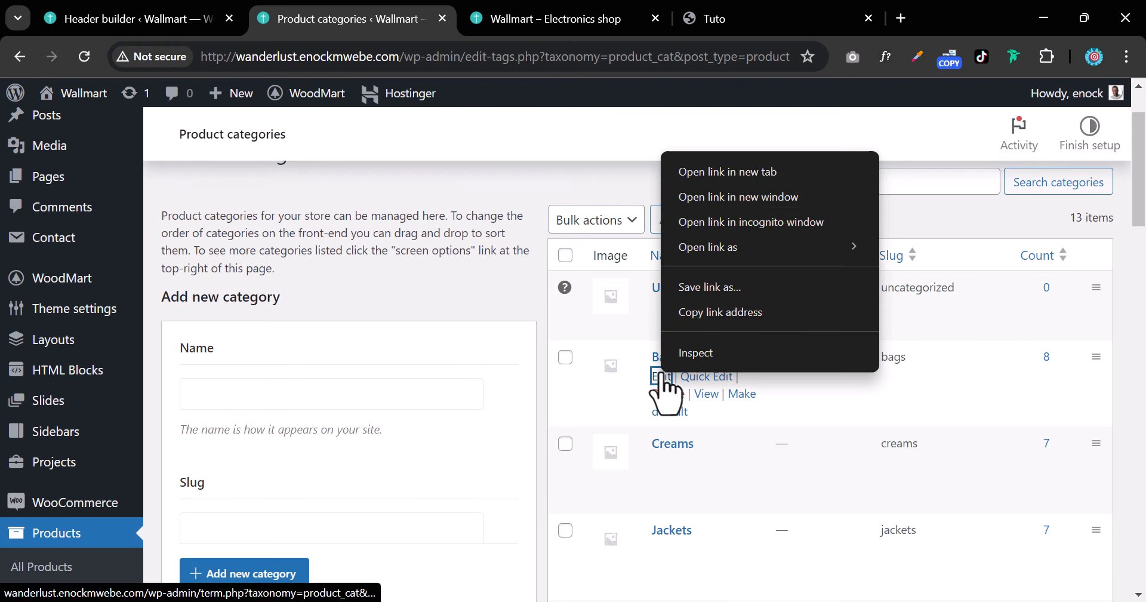
left_click(725, 174)
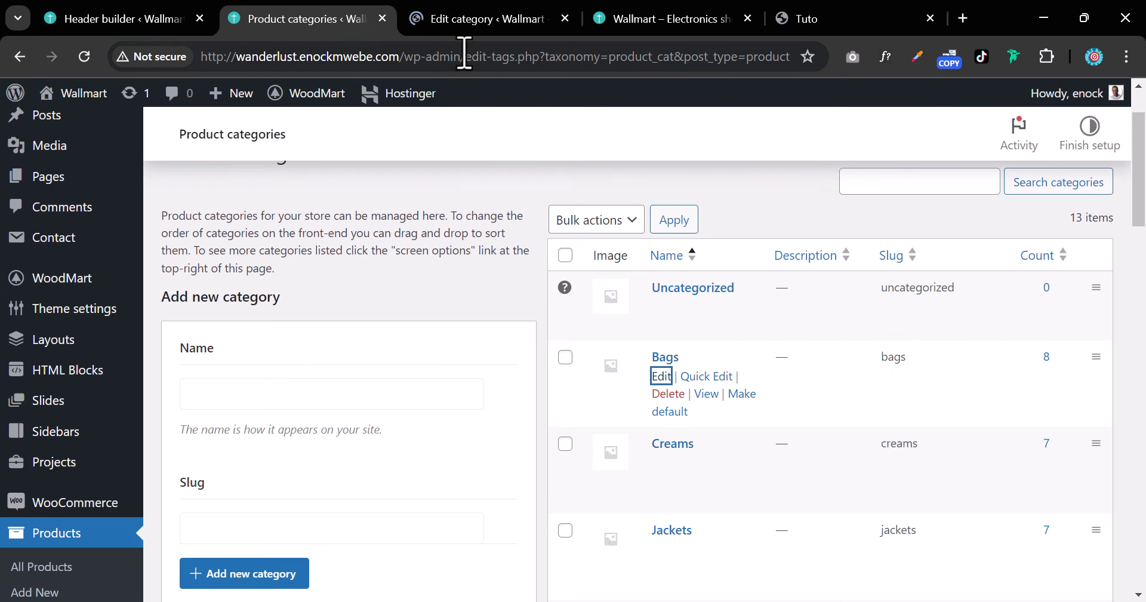
left_click(461, 26)
Upload all six images from the icons folder through the Bags category's Image for header menu setting.
scroll(334, 364, "down", 12)
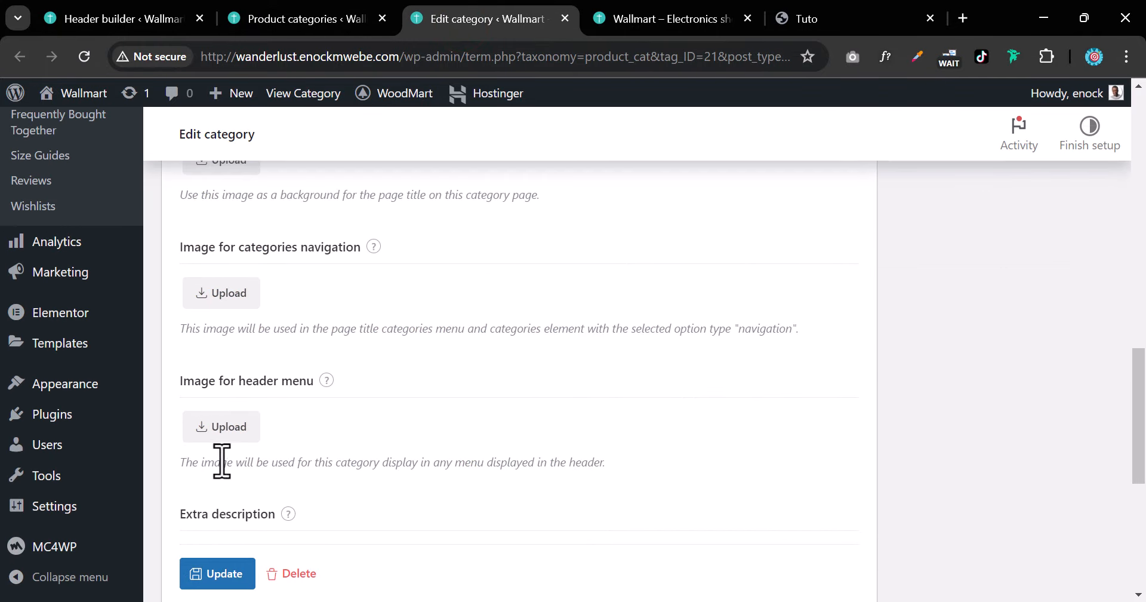
scroll(262, 418, "down", 3)
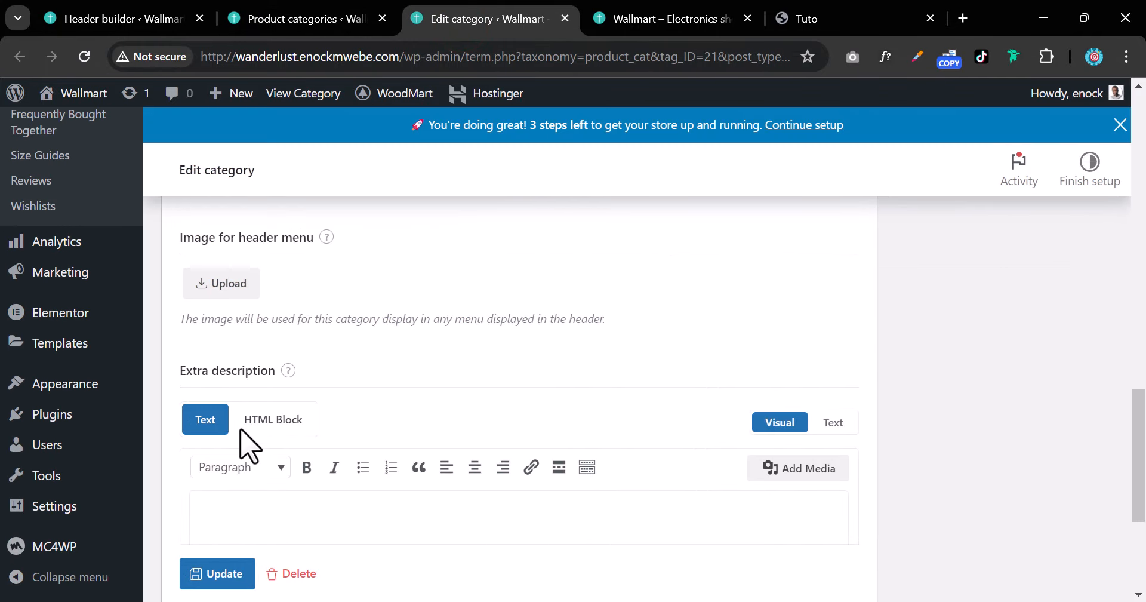
left_click(237, 278)
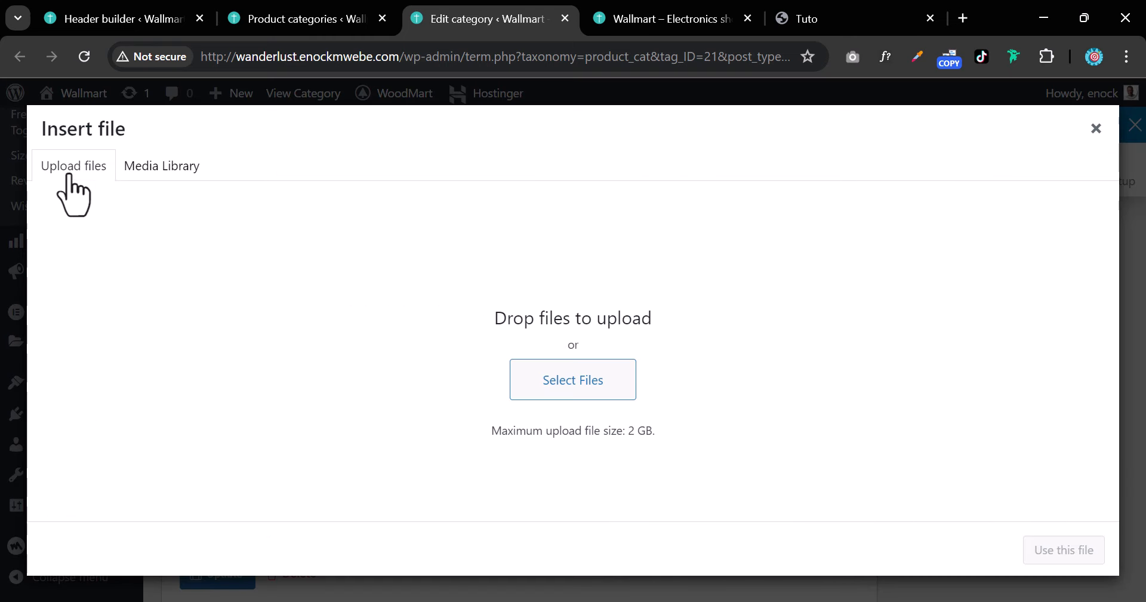
left_click(606, 388)
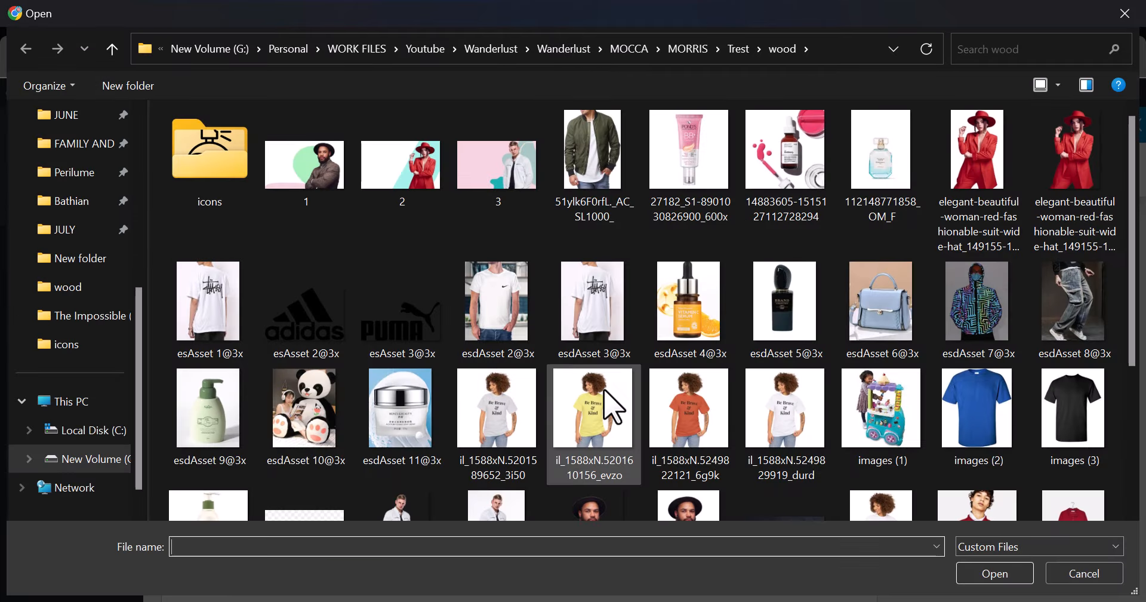
double_click(227, 174)
left_click_drag(768, 293, 227, 149)
left_click(994, 573)
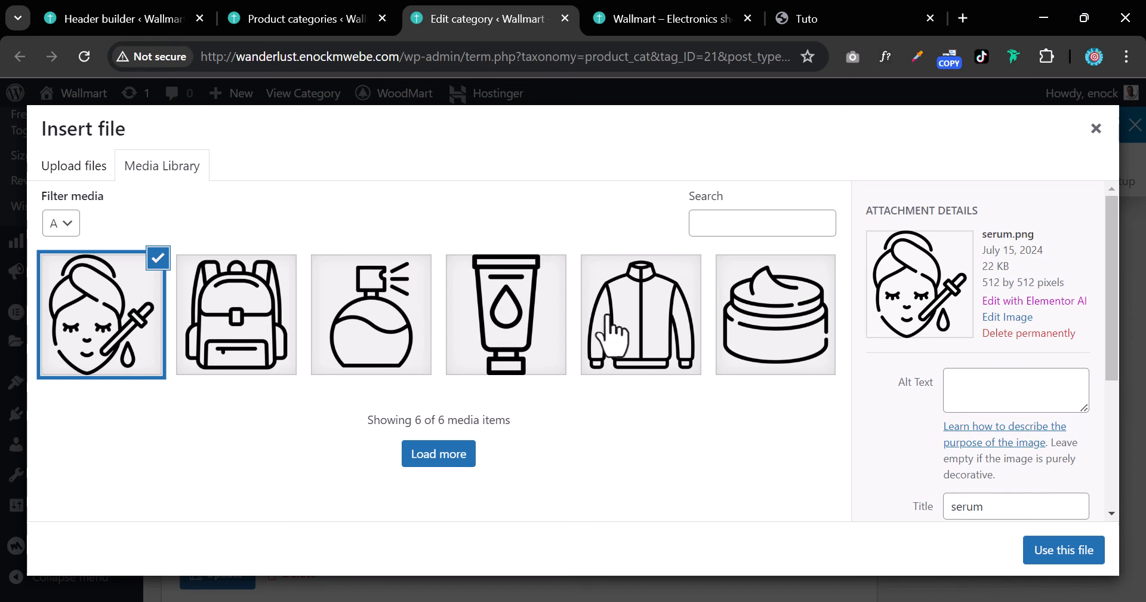
Use the school-bag icon as the Bags category's header menu image and update the category.
left_click(197, 299)
left_click(1043, 550)
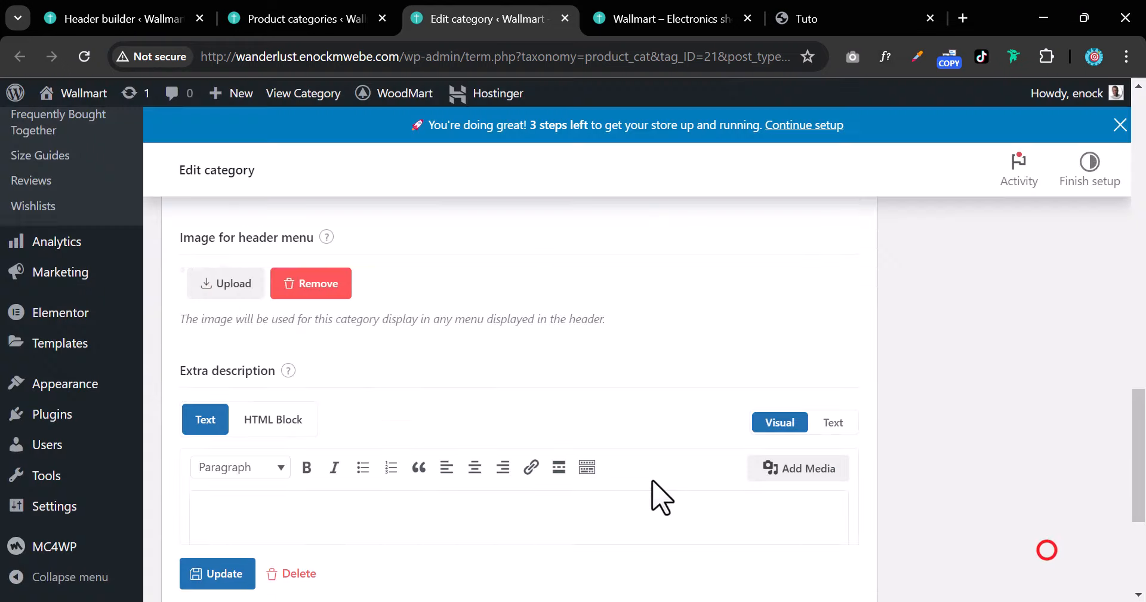
scroll(660, 493, "down", 4)
left_click(221, 507)
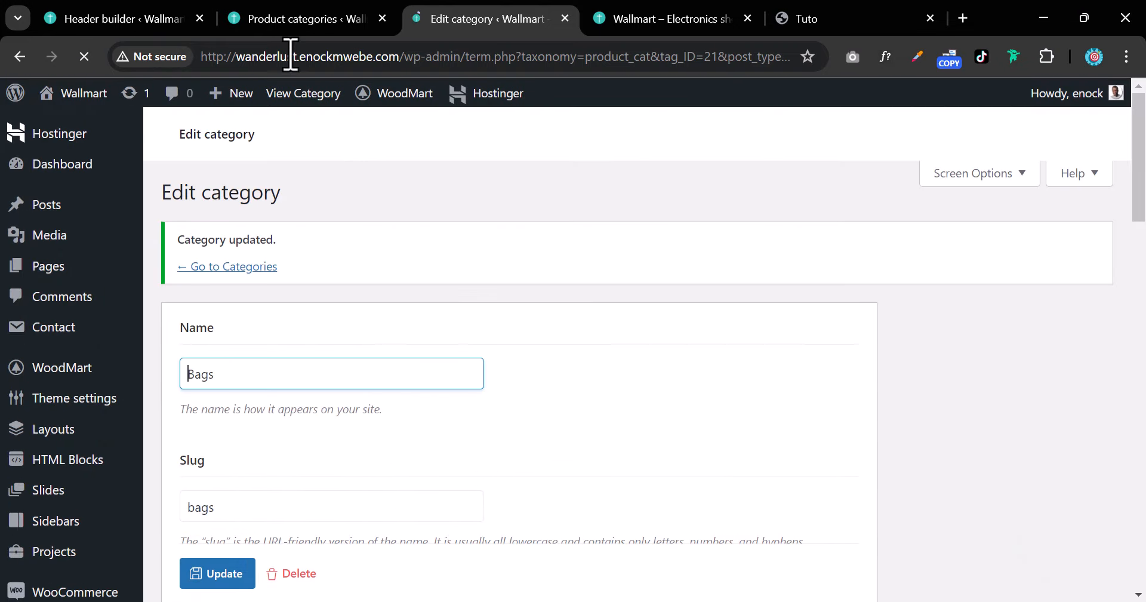
left_click(288, 24)
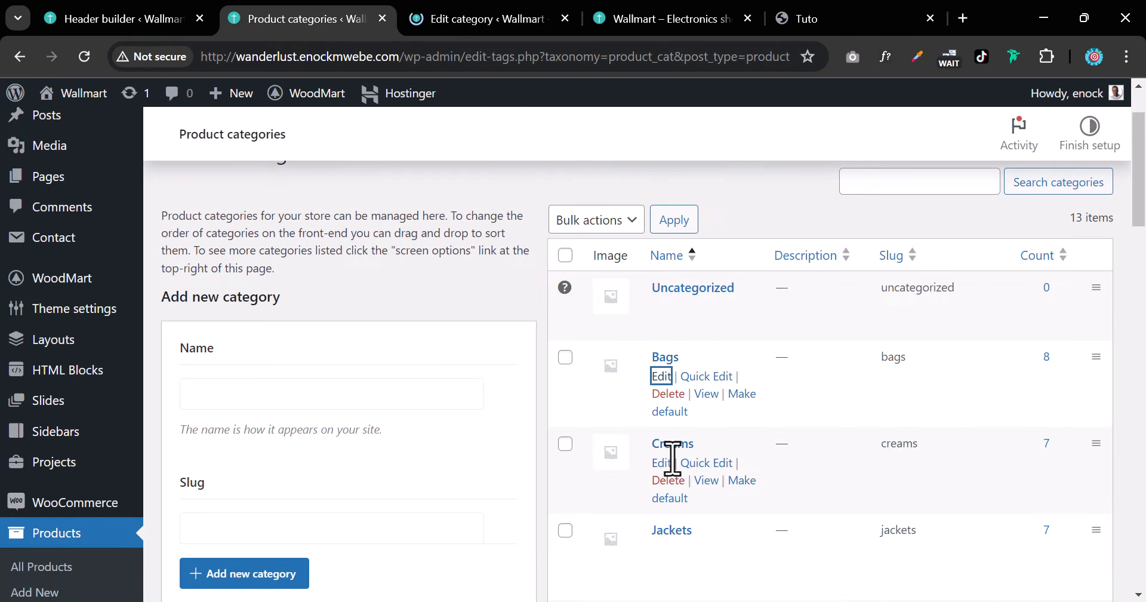
scroll(673, 458, "down", 4)
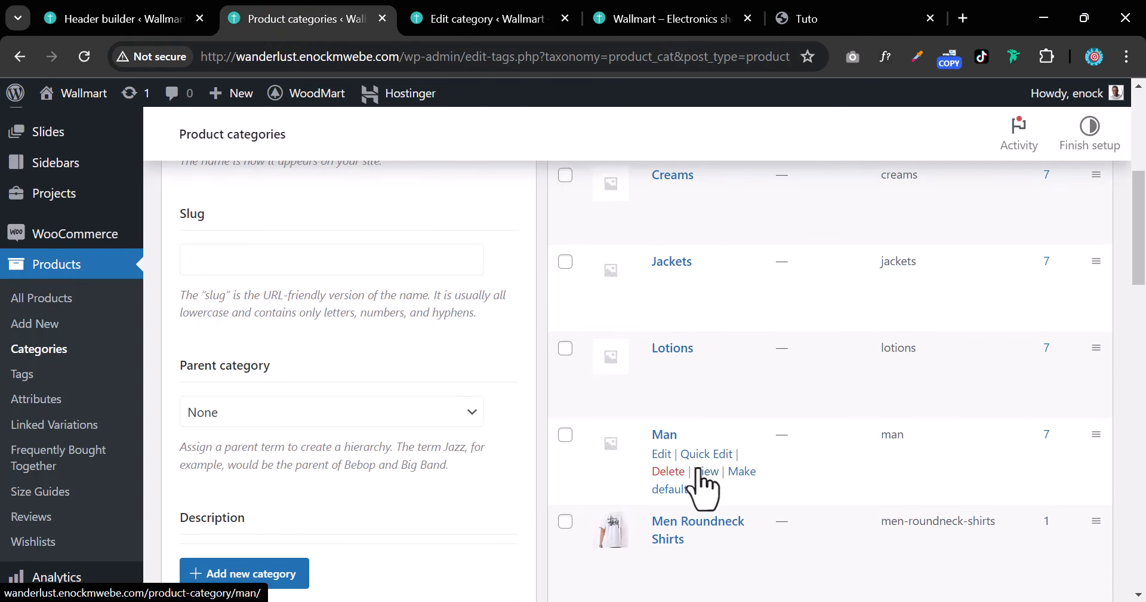
scroll(704, 484, "up", 4)
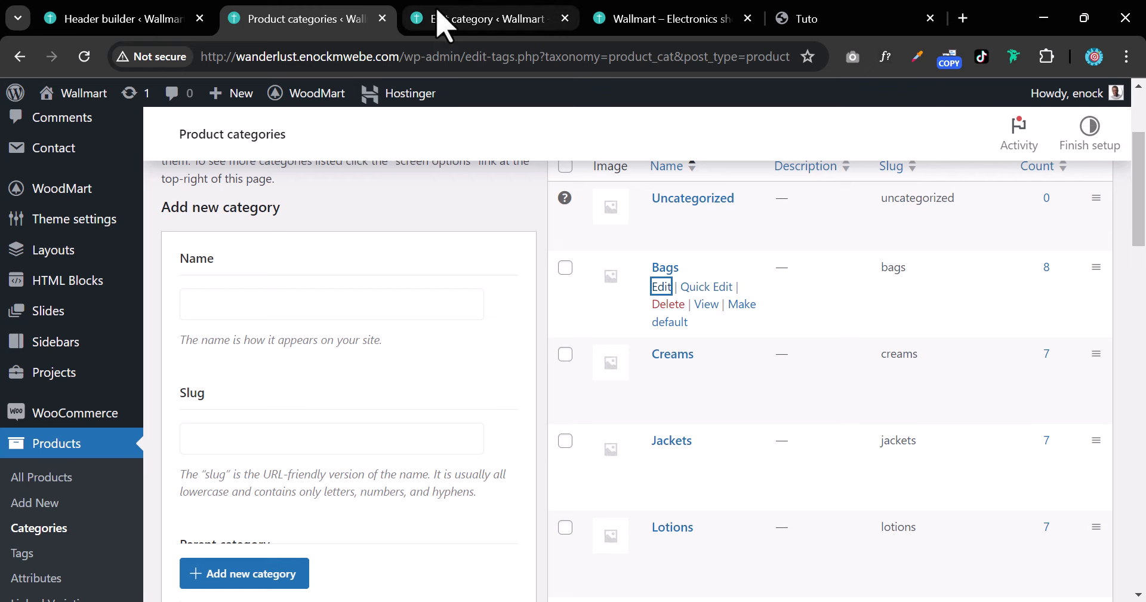
Upload product images esdAsset 2@3x through esdAsset 11@3x from the wood folder through the Bags category's Thumbnail setting.
left_click(437, 15)
scroll(378, 422, "down", 7)
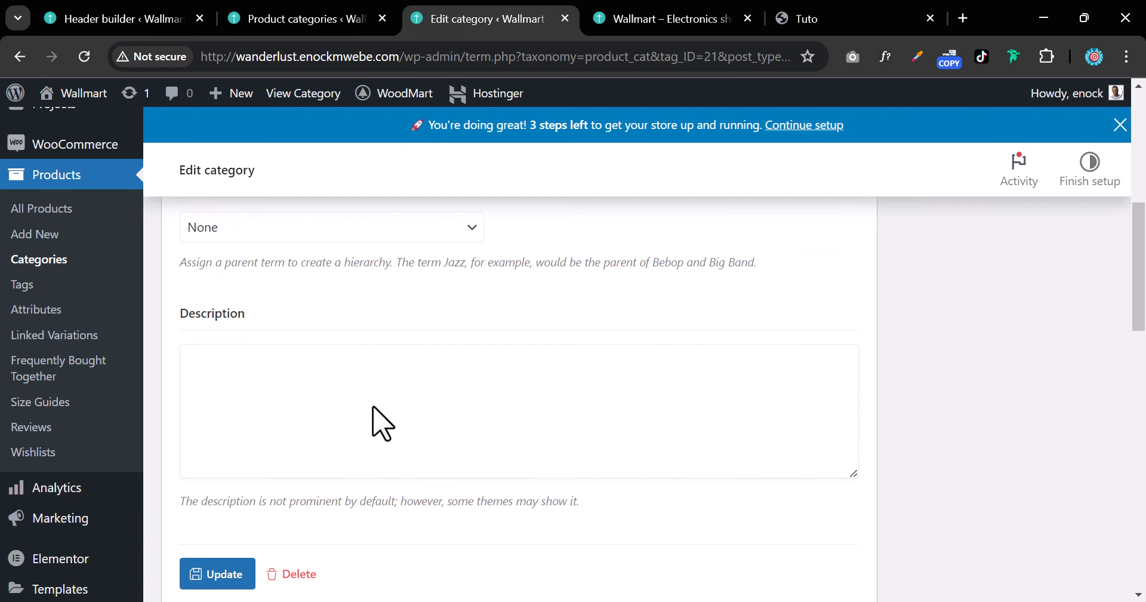
scroll(375, 406, "up", 3)
scroll(376, 406, "down", 7)
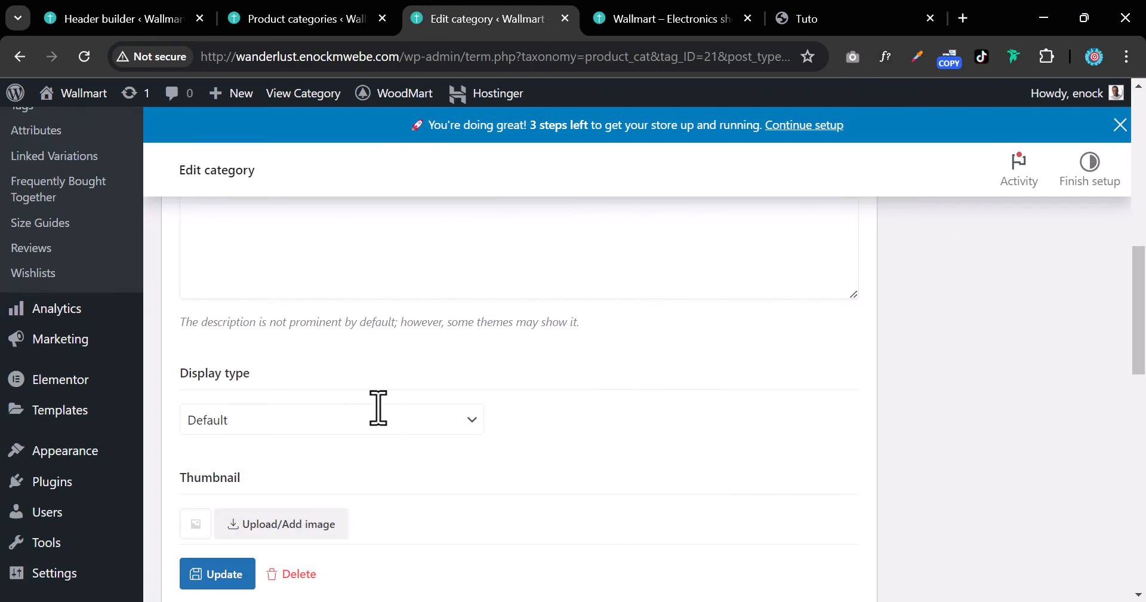
left_click(288, 429)
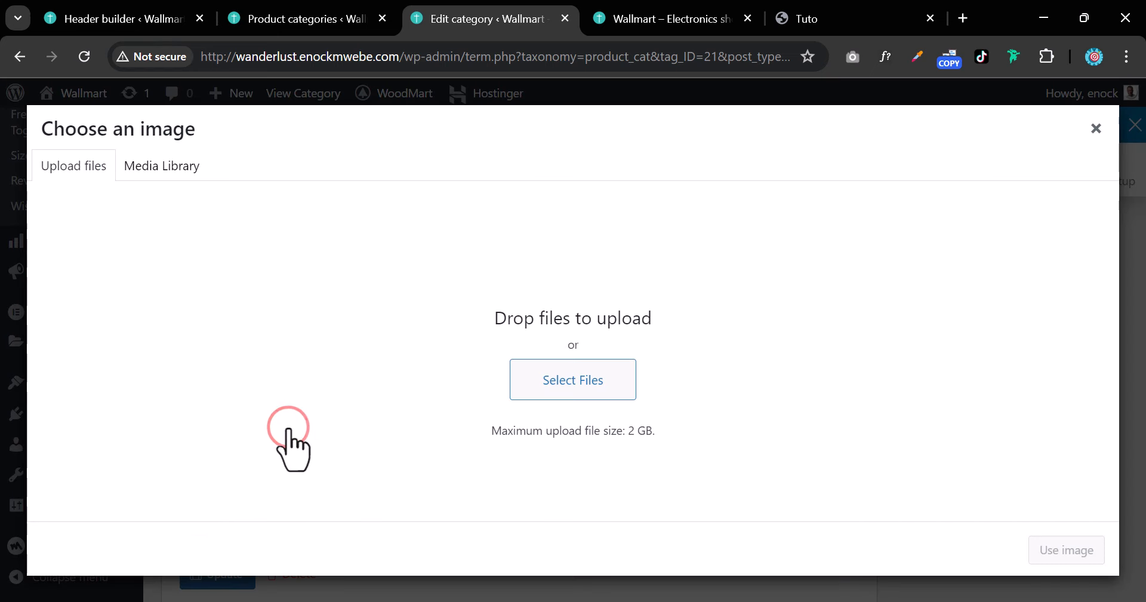
left_click(564, 389)
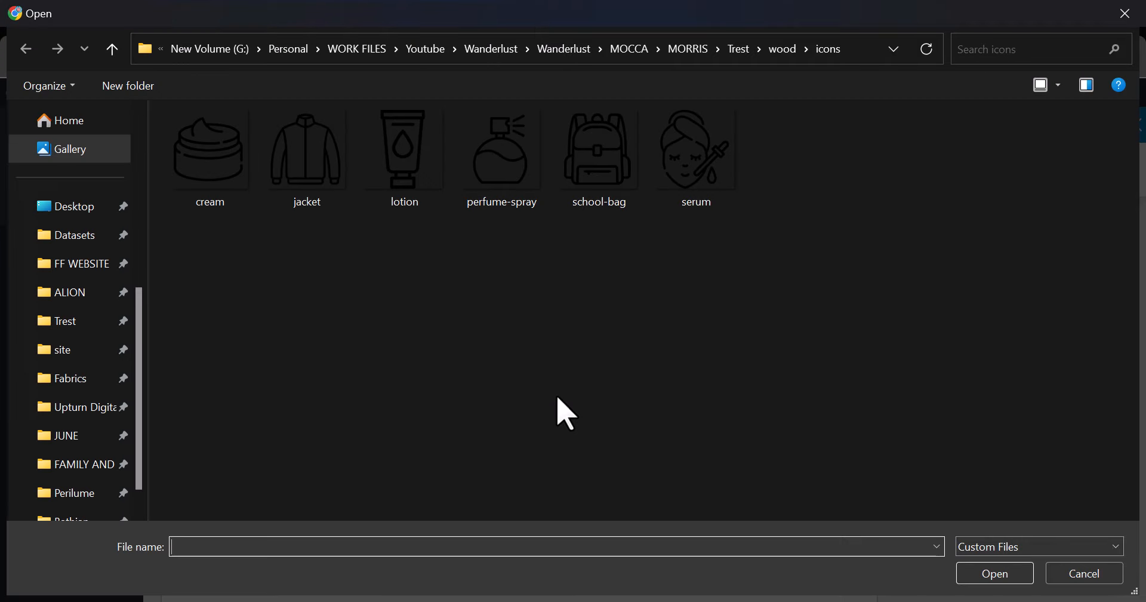
left_click(784, 56)
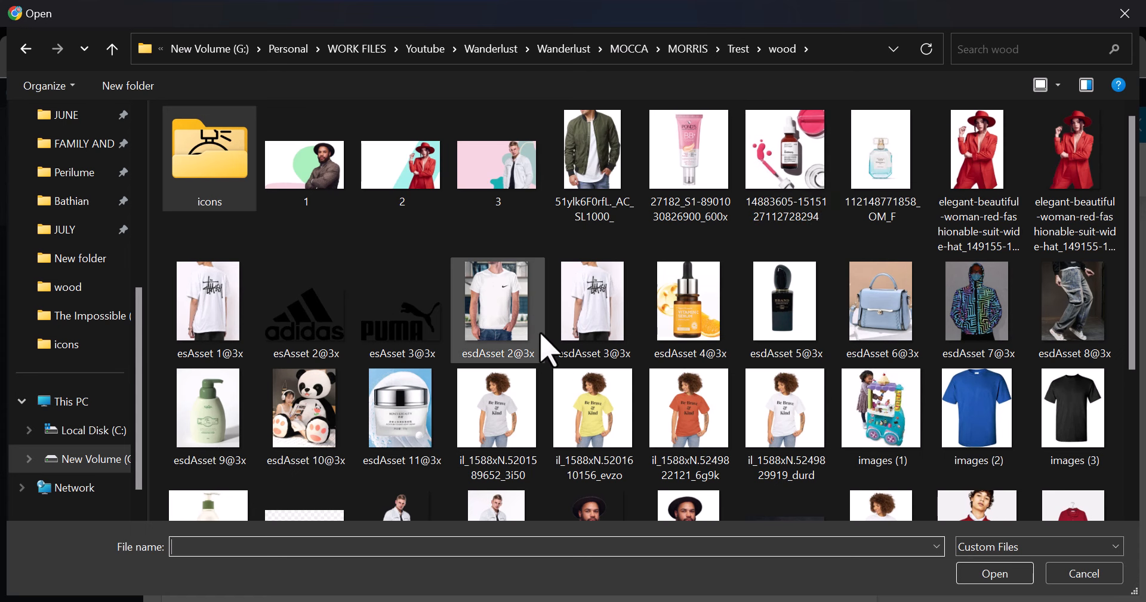
left_click(505, 329)
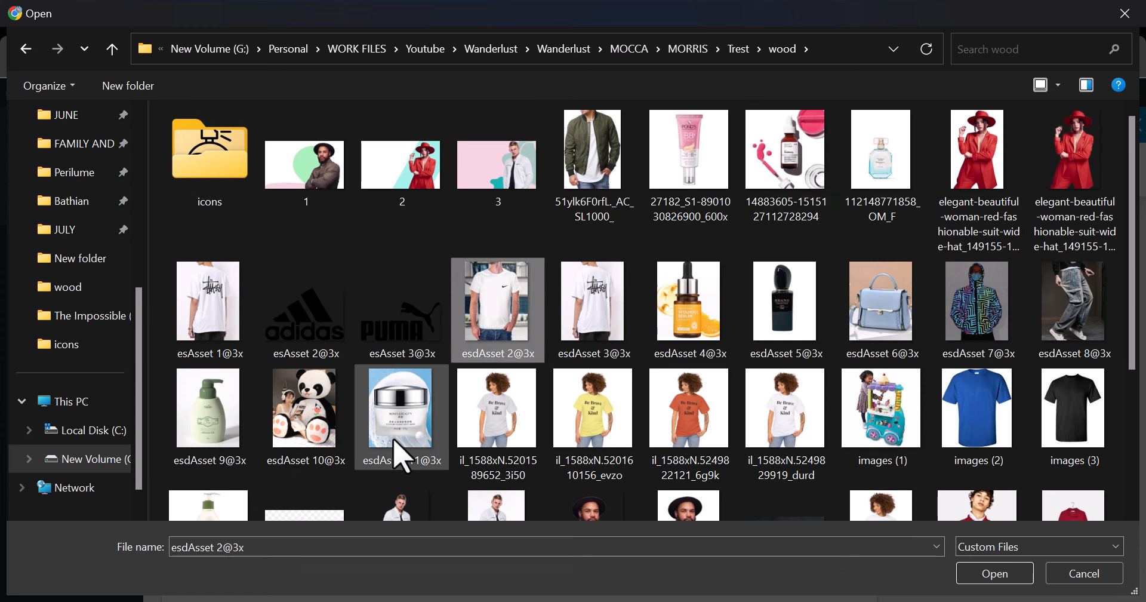
left_click(404, 454, "shift")
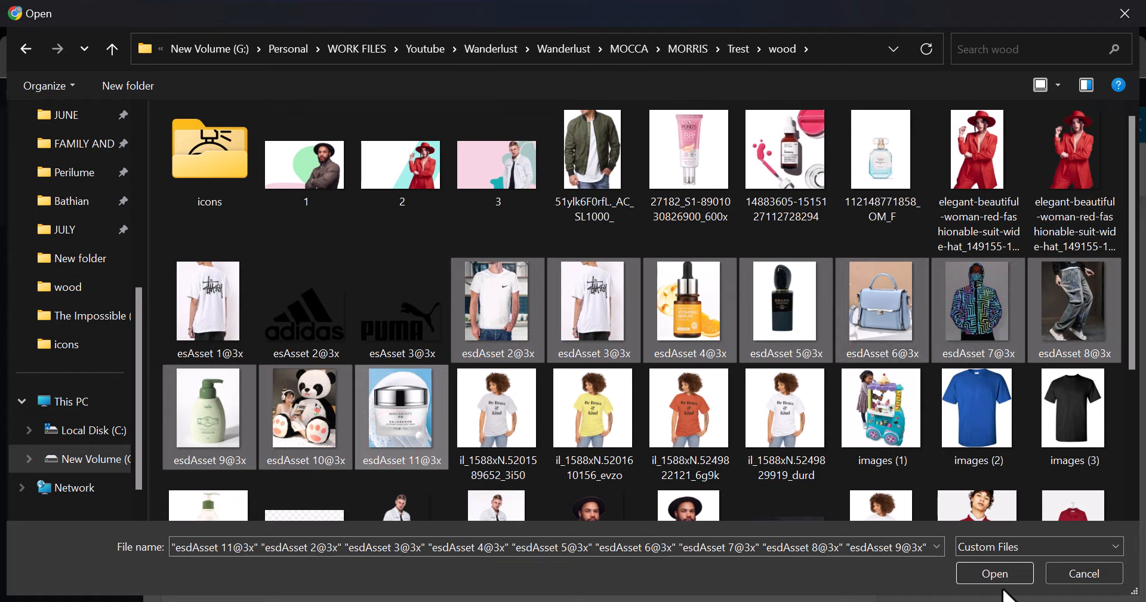
left_click(995, 574)
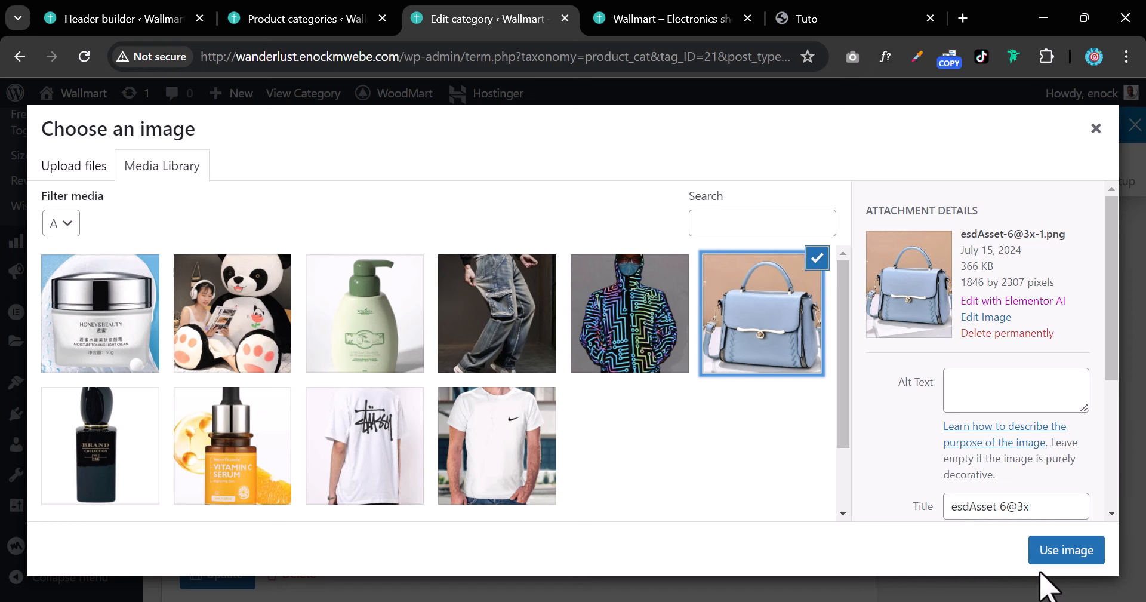
Use the blue handbag image esdAsset 6@3x as the Bags category's thumbnail and update the category.
left_click(1067, 550)
scroll(456, 396, "down", 6)
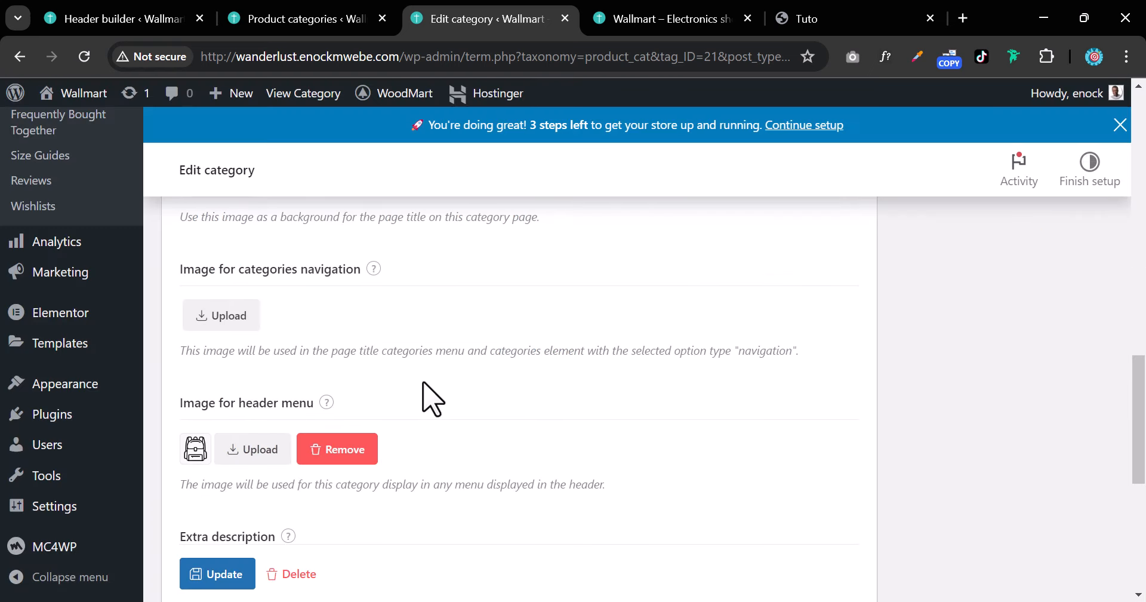
scroll(431, 399, "up", 5)
scroll(255, 499, "down", 5)
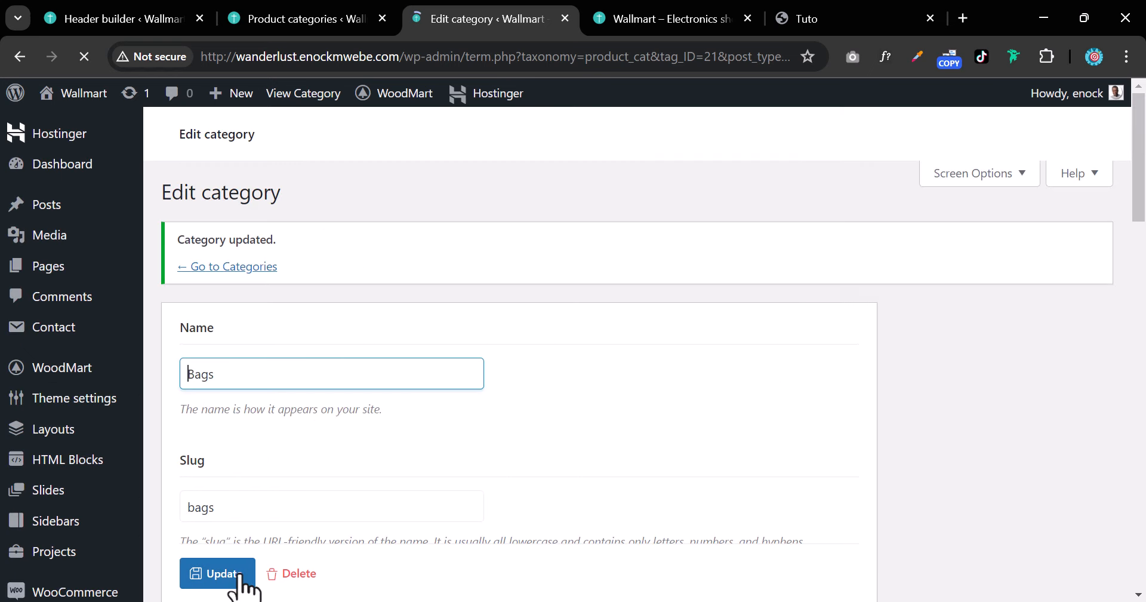
Close the product category tabs and check the category icons in the storefront's Browse Categories list.
left_click(308, 22)
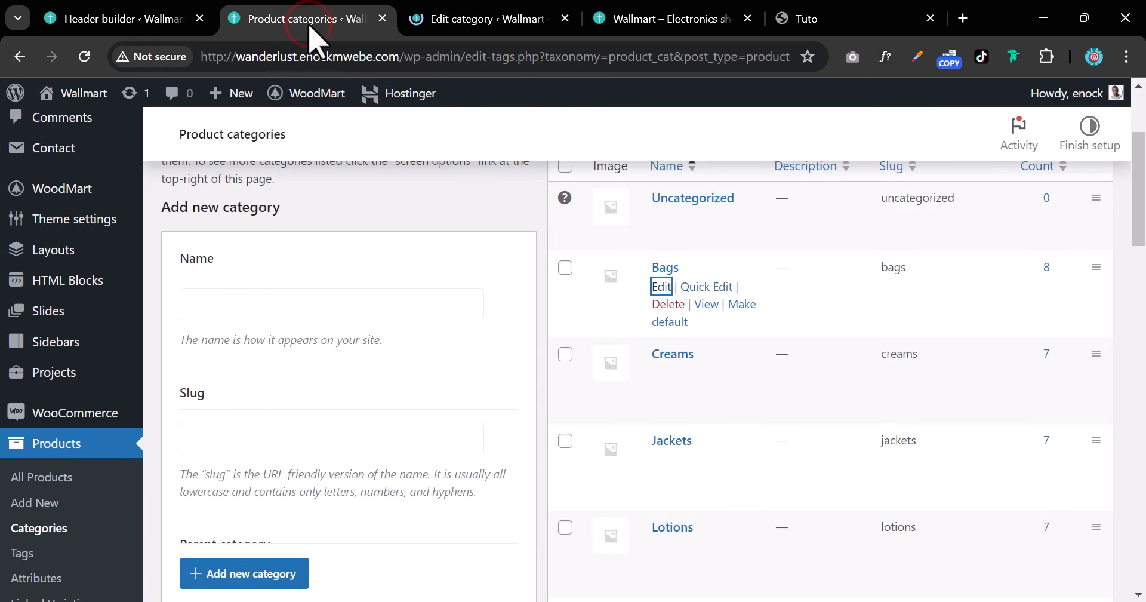
key("ctrl+w")
key("ctrl+w")
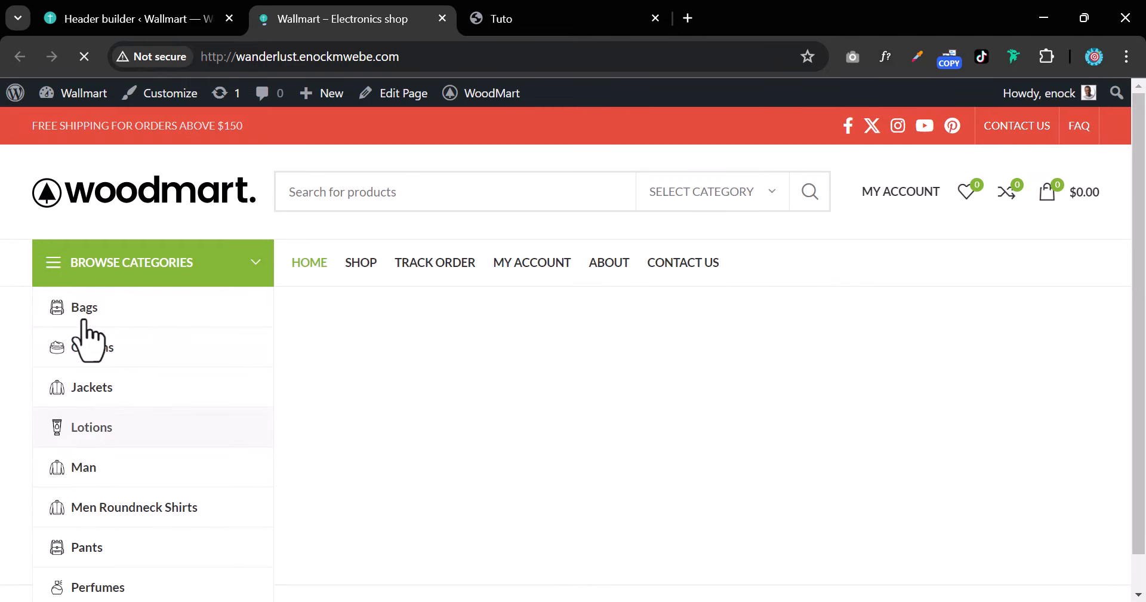
scroll(99, 430, "down", 1)
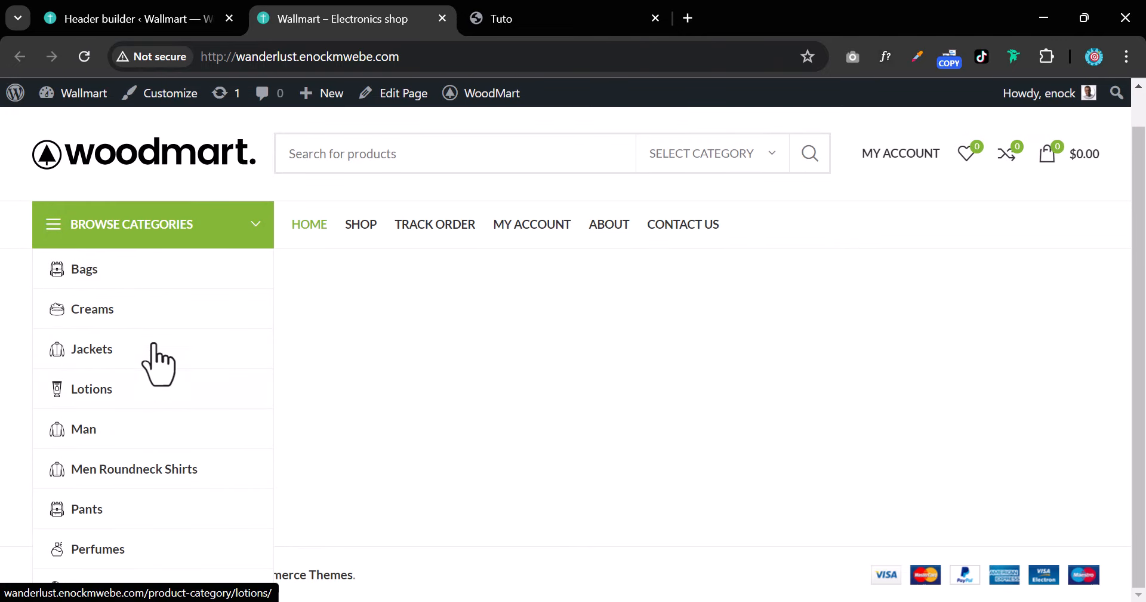
scroll(239, 317, "up", 1)
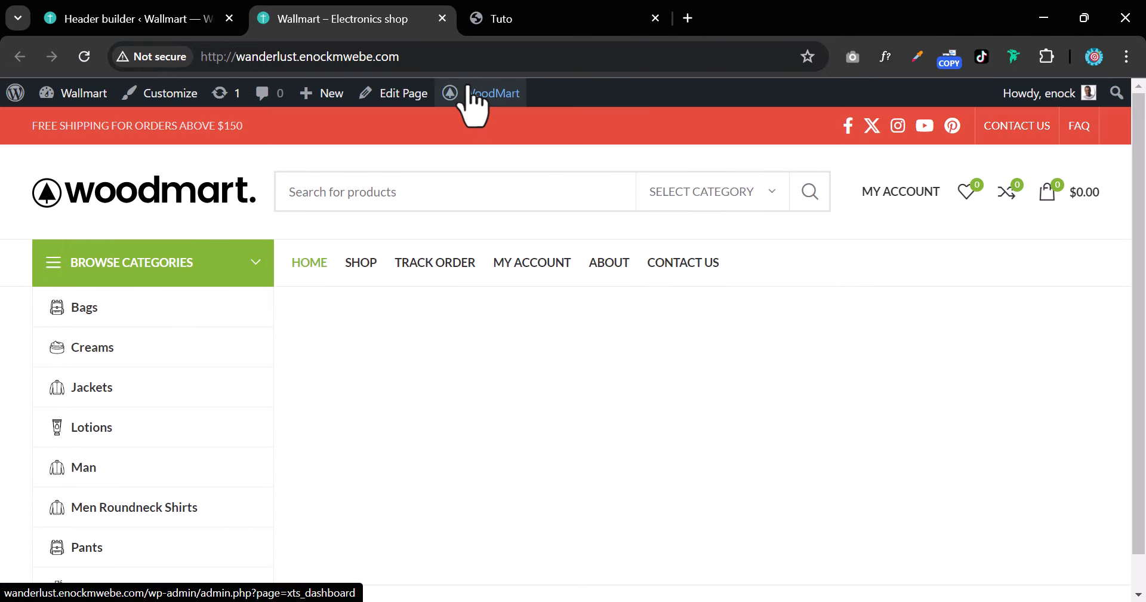
Find Flaticon through a Google search for flaticons in a new tab and close the Tuto reference site.
left_click(695, 27)
left_click(543, 54)
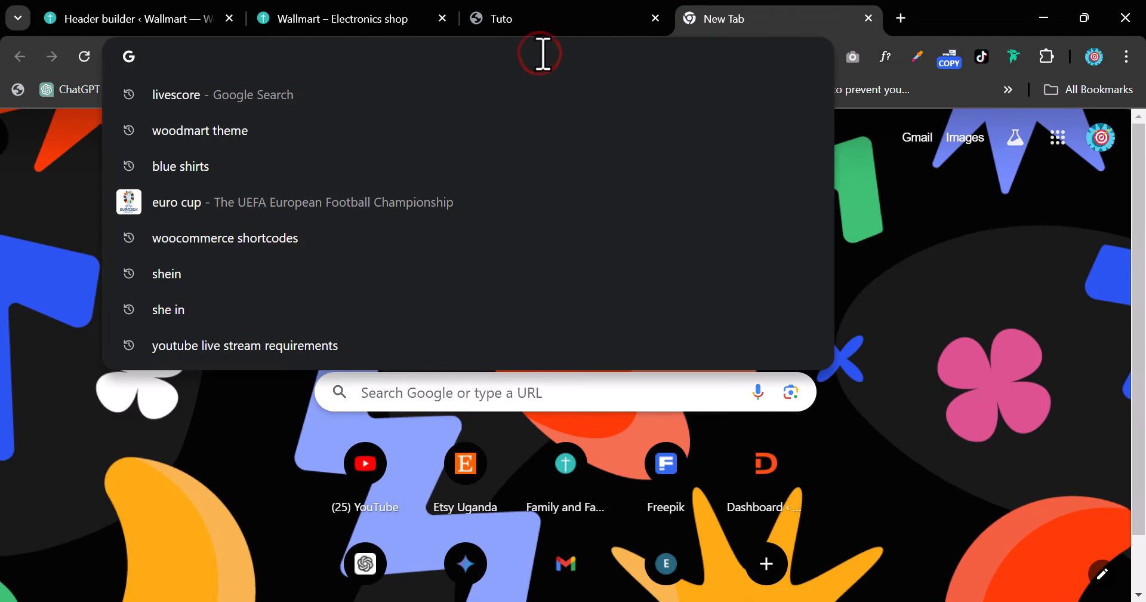
type("flaticons")
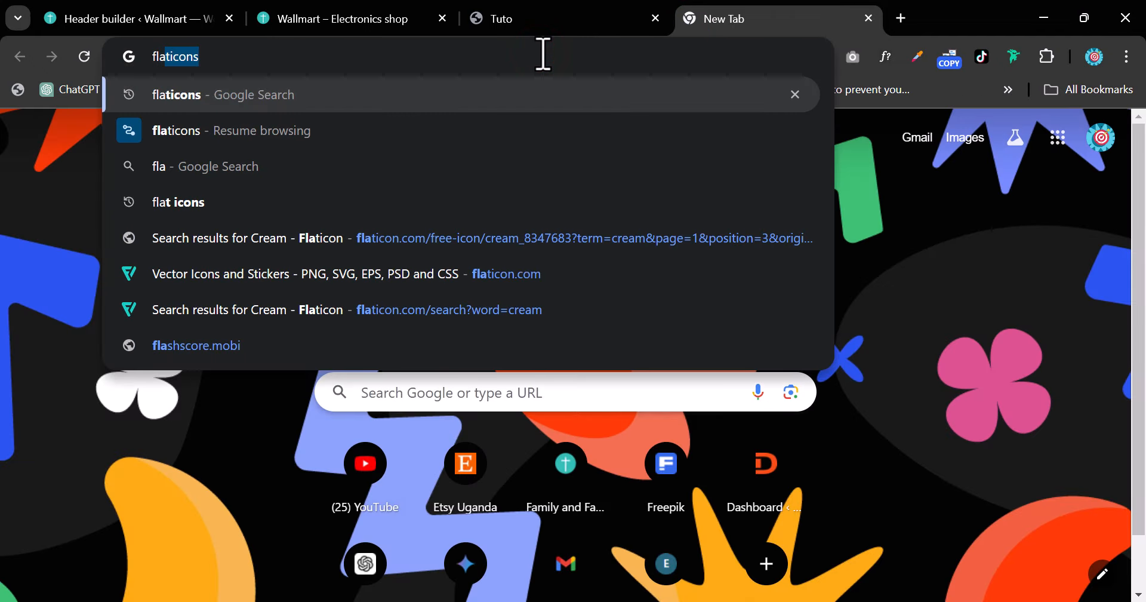
key("Return")
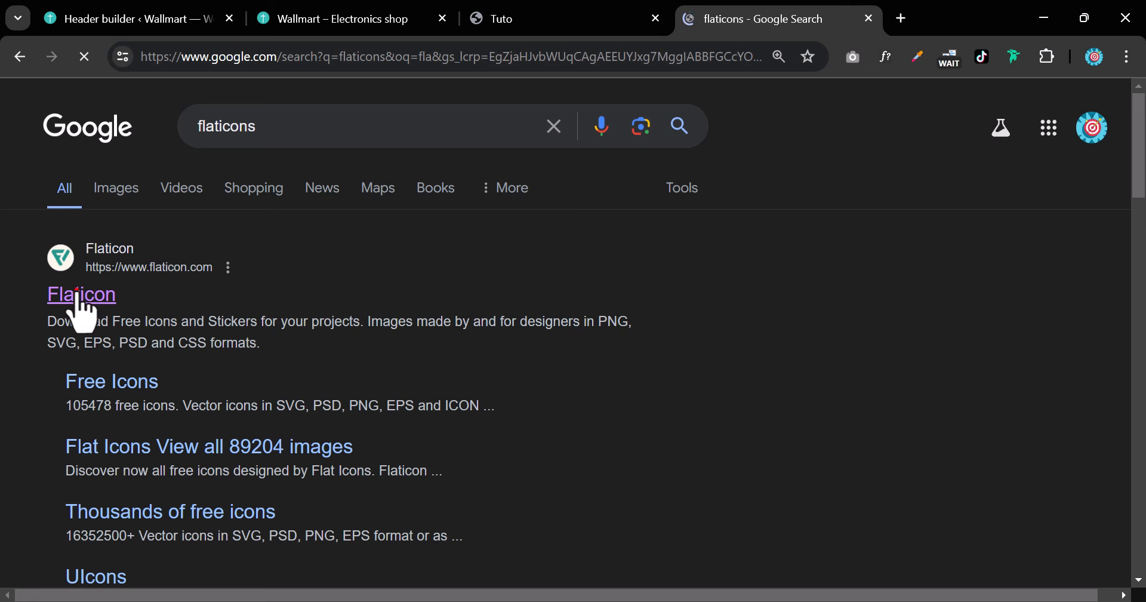
left_click(78, 293)
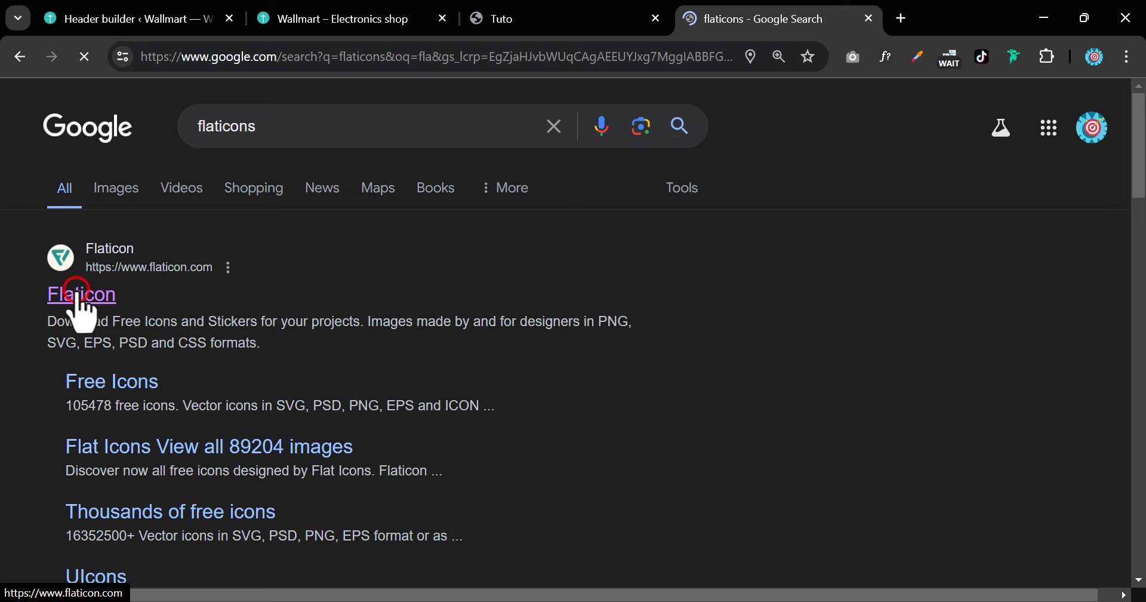
left_click(611, 24)
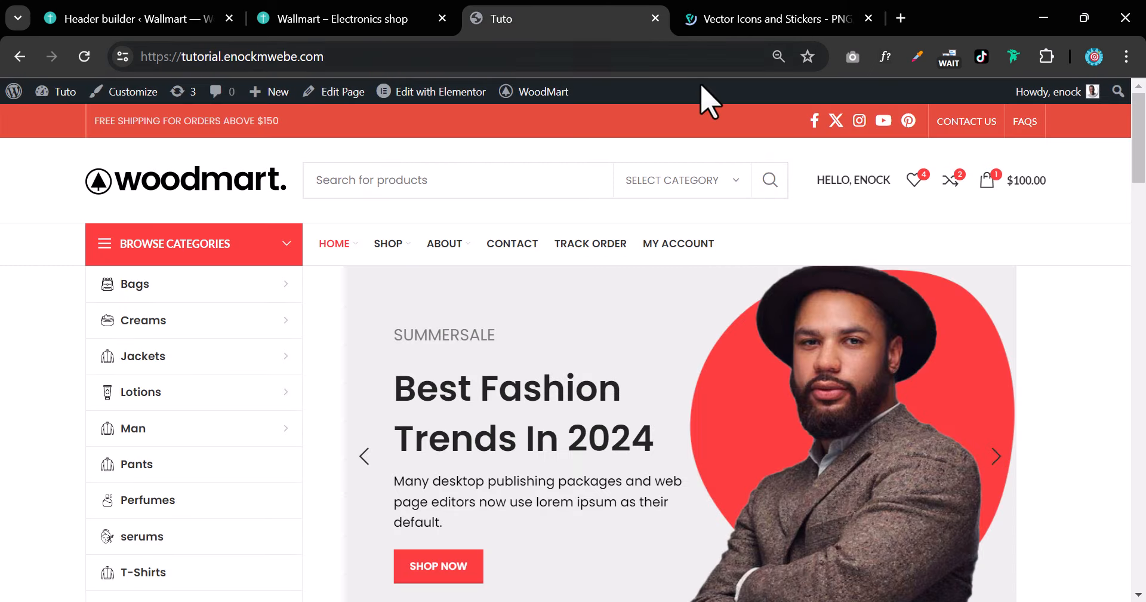
left_click(656, 18)
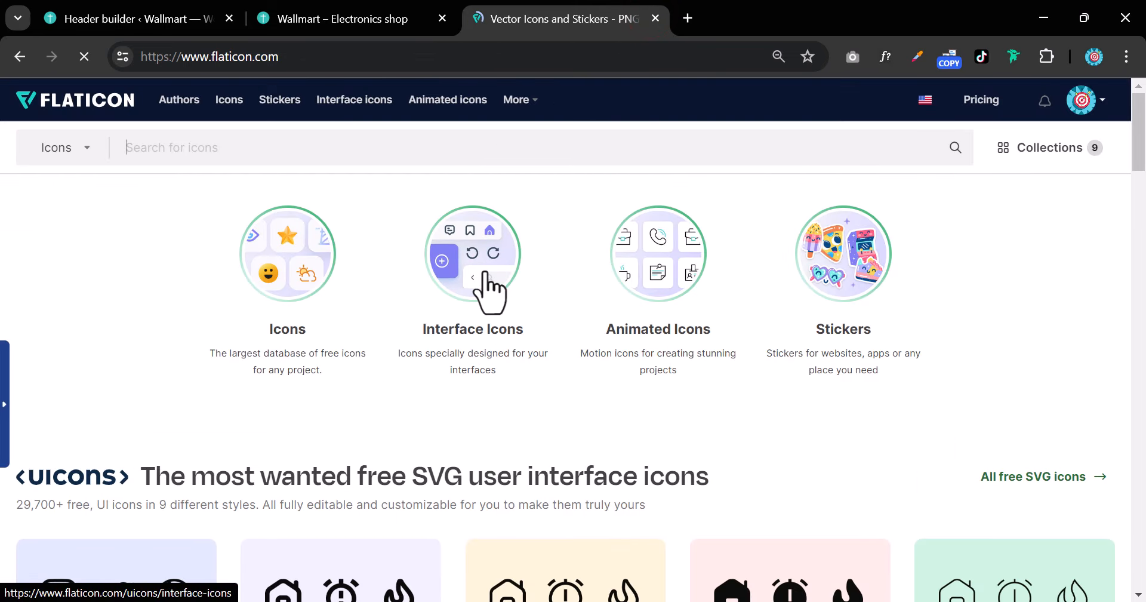
Search Flaticon for shirt icons and open the details of the outlined Tshirt icon.
left_click(355, 149)
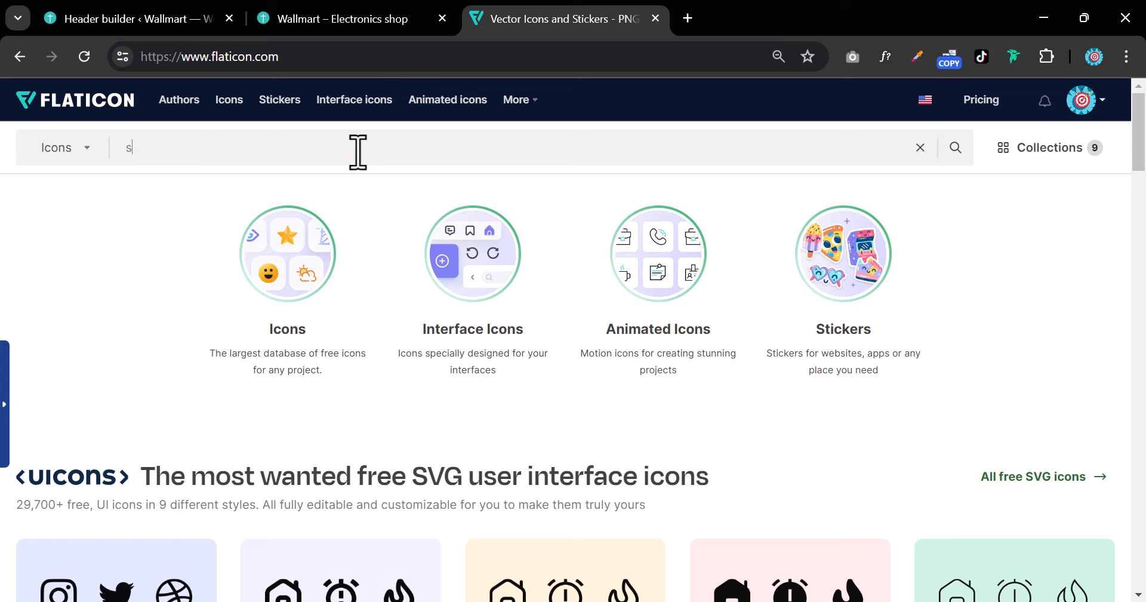
left_click(358, 150)
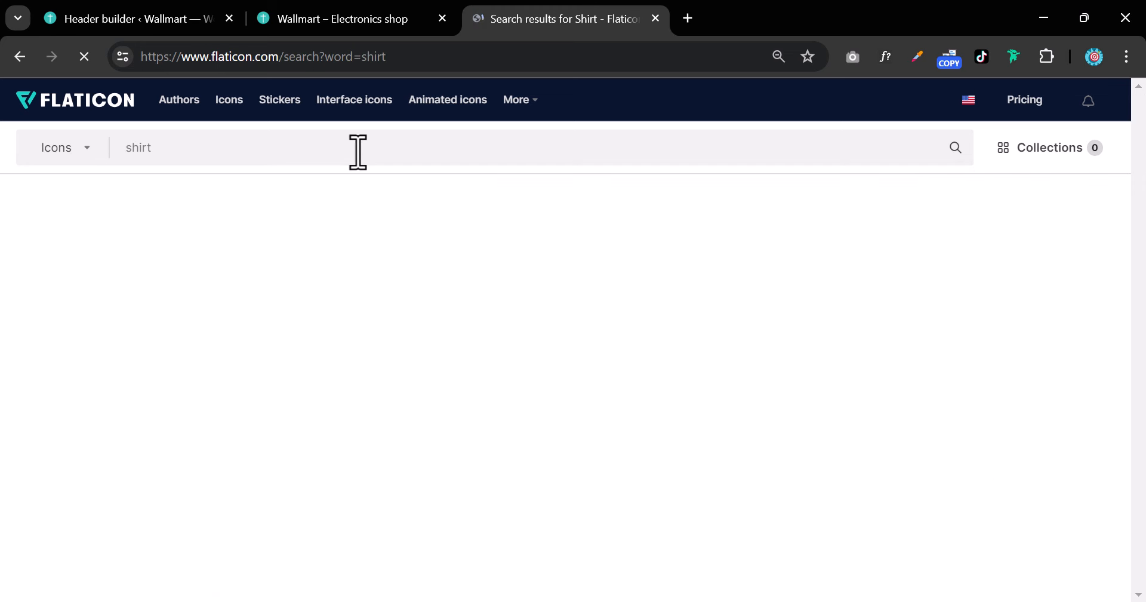
scroll(454, 317, "down", 4)
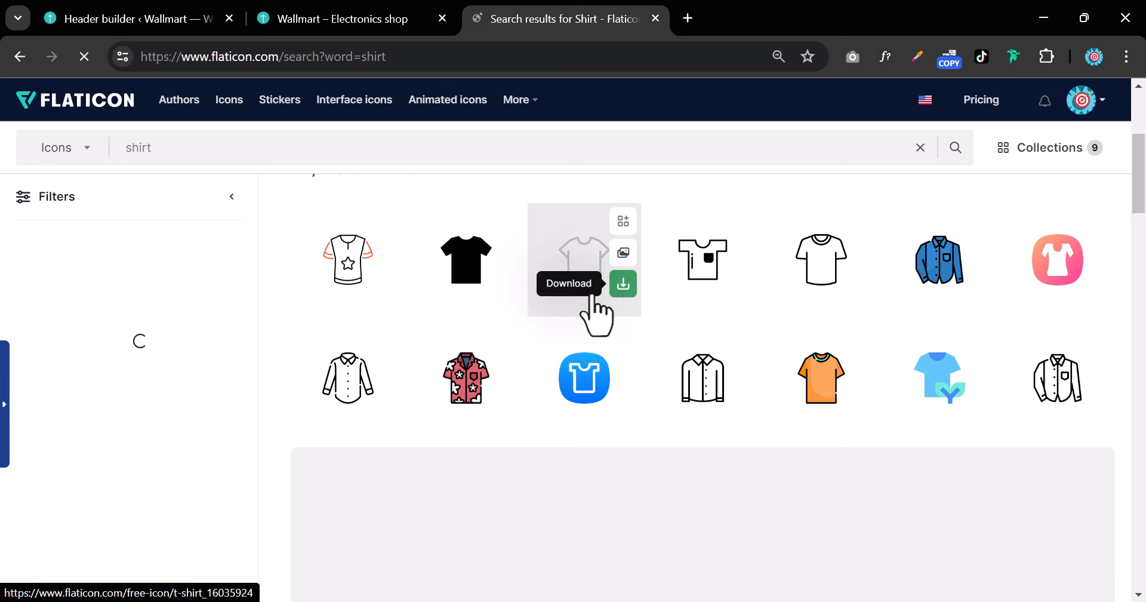
left_click(625, 283)
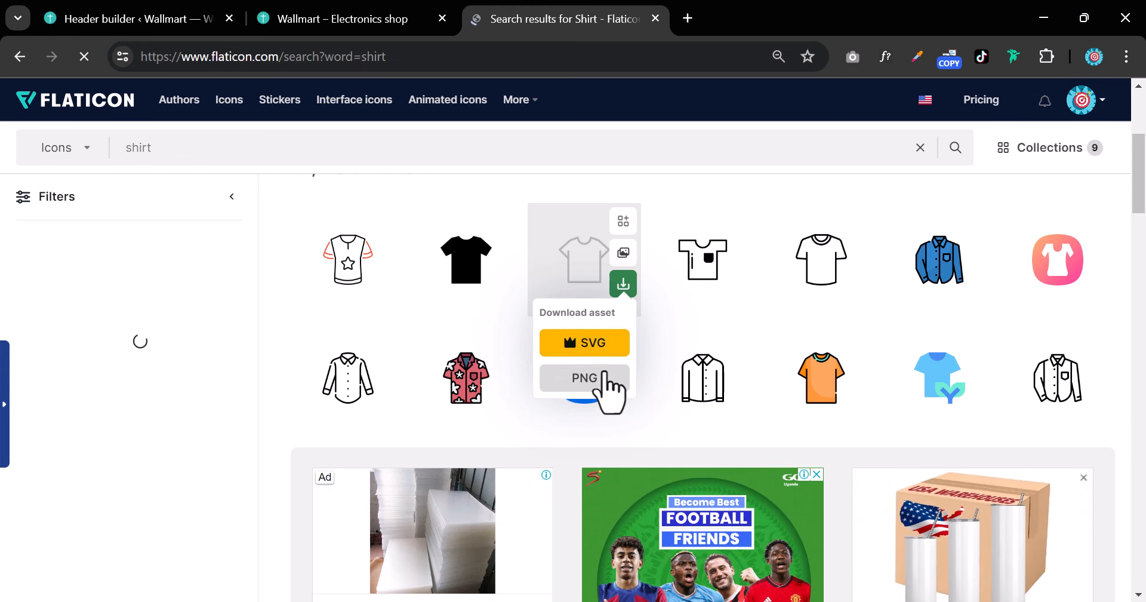
left_click(574, 221)
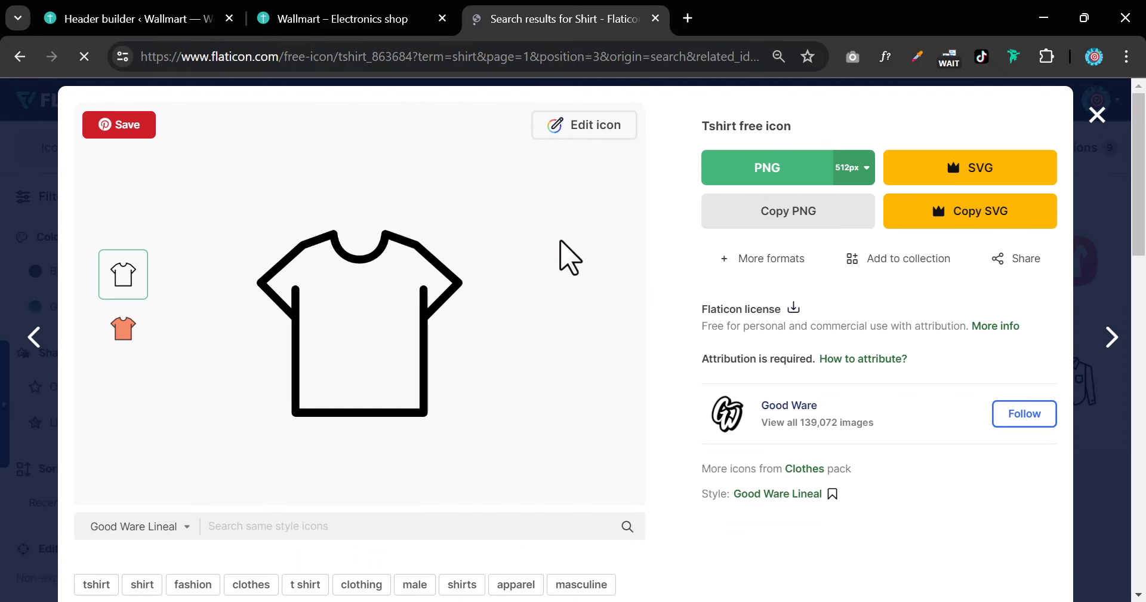
Recolor the Tshirt icon to red #FF0000 in the icon editor and show its download formats.
left_click(574, 119)
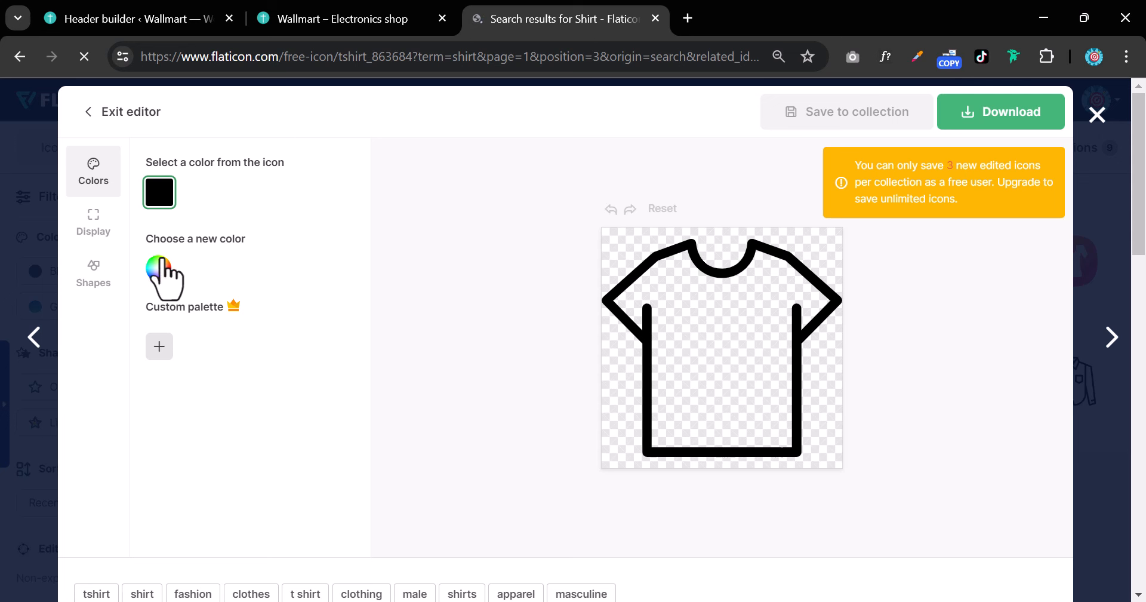
left_click(160, 263)
left_click(258, 320)
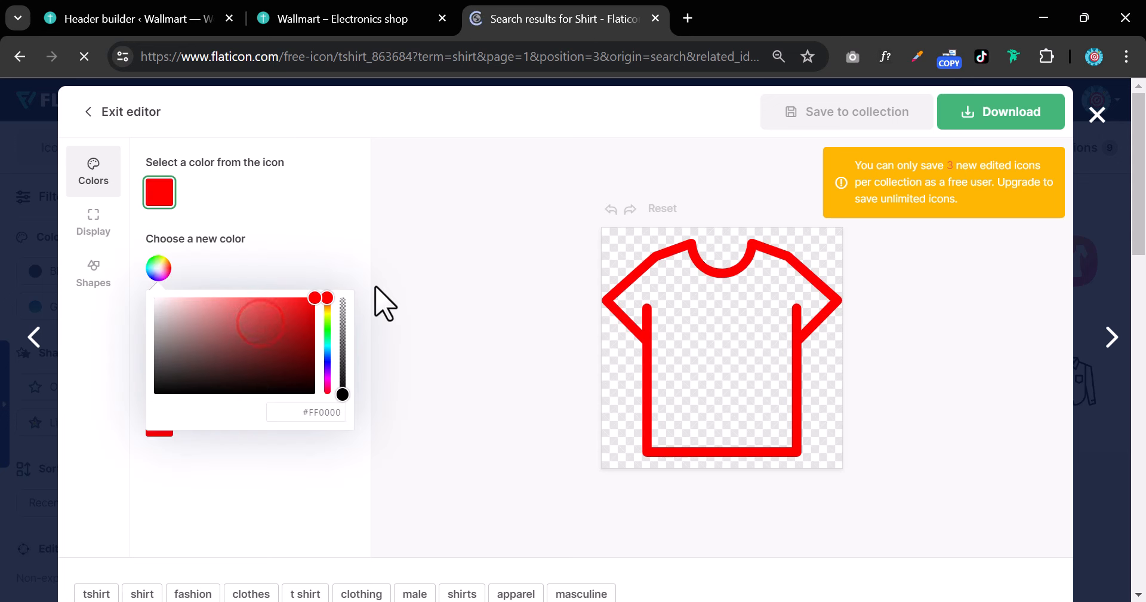
left_click(960, 333)
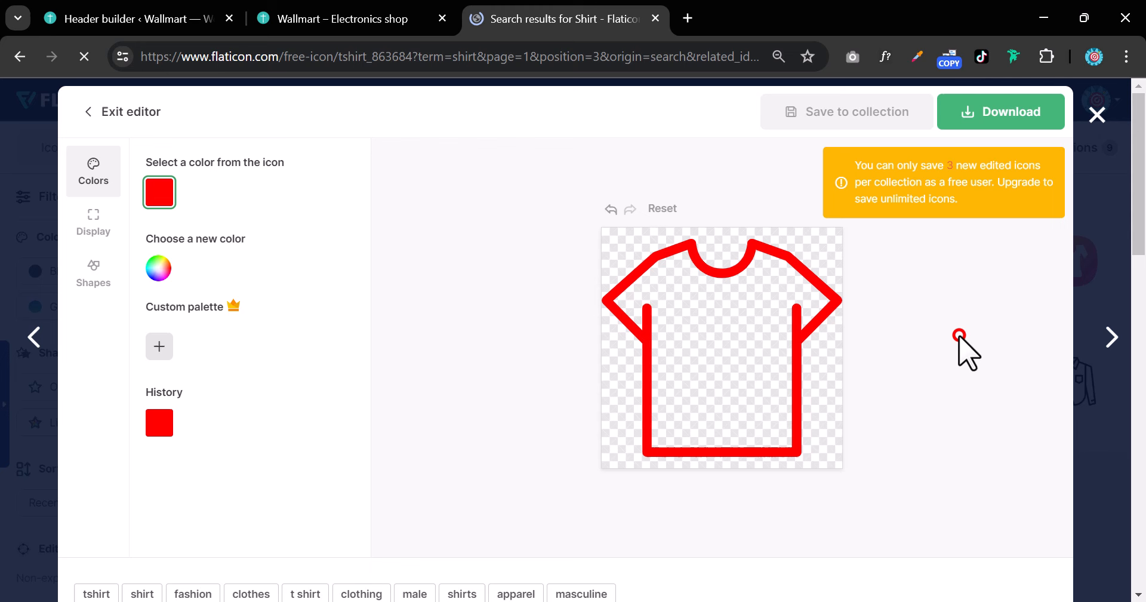
left_click(993, 101)
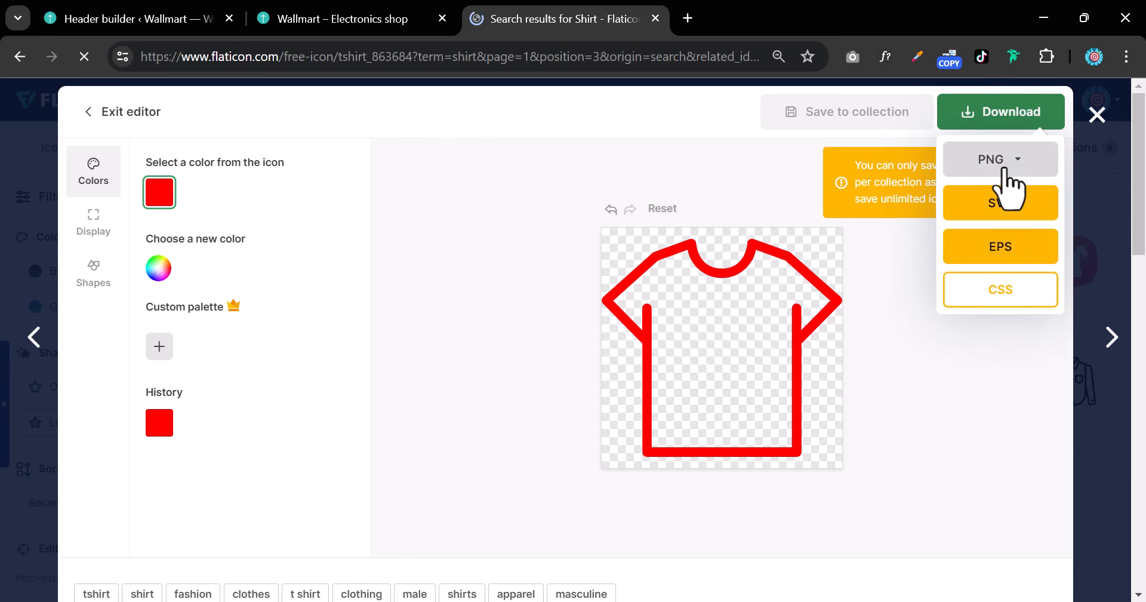
left_click(317, 24)
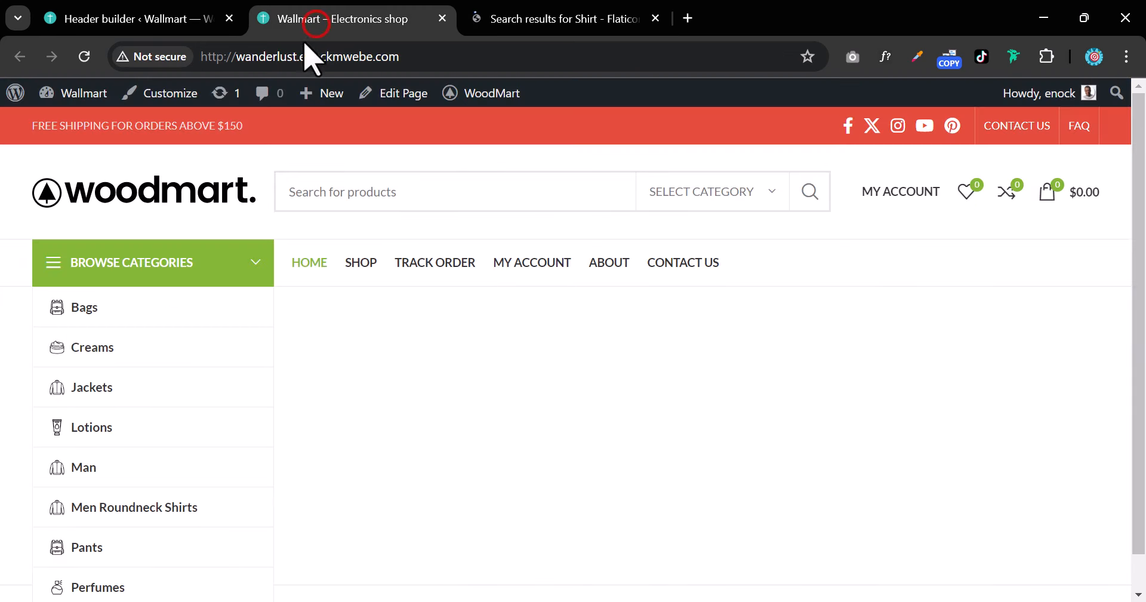
left_click(122, 27)
left_click(361, 23)
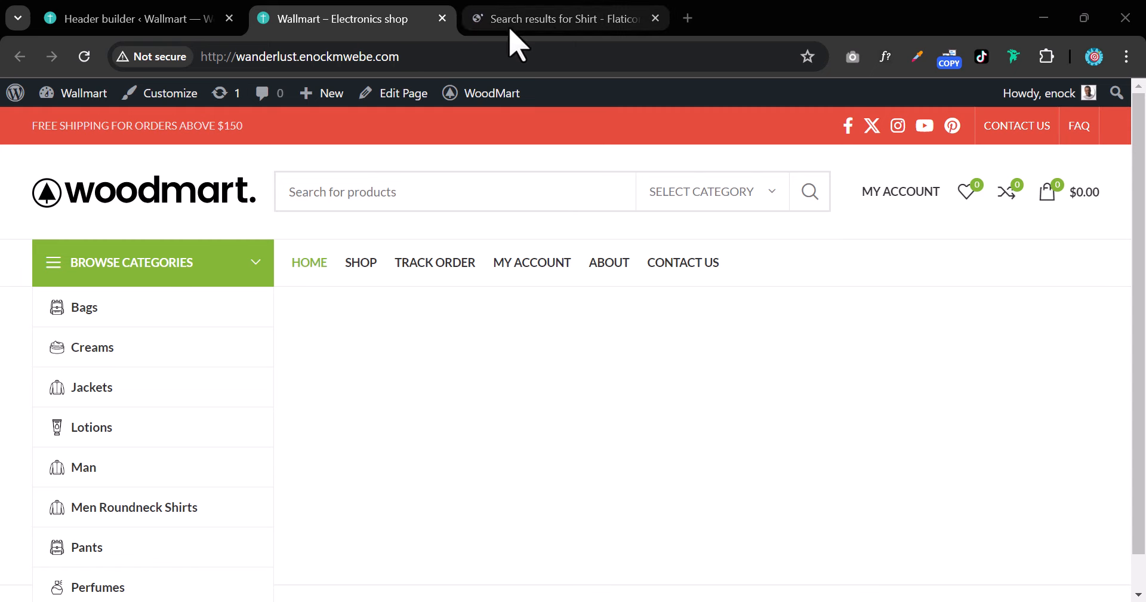
left_click(540, 17)
left_click(512, 56)
right_click(509, 58)
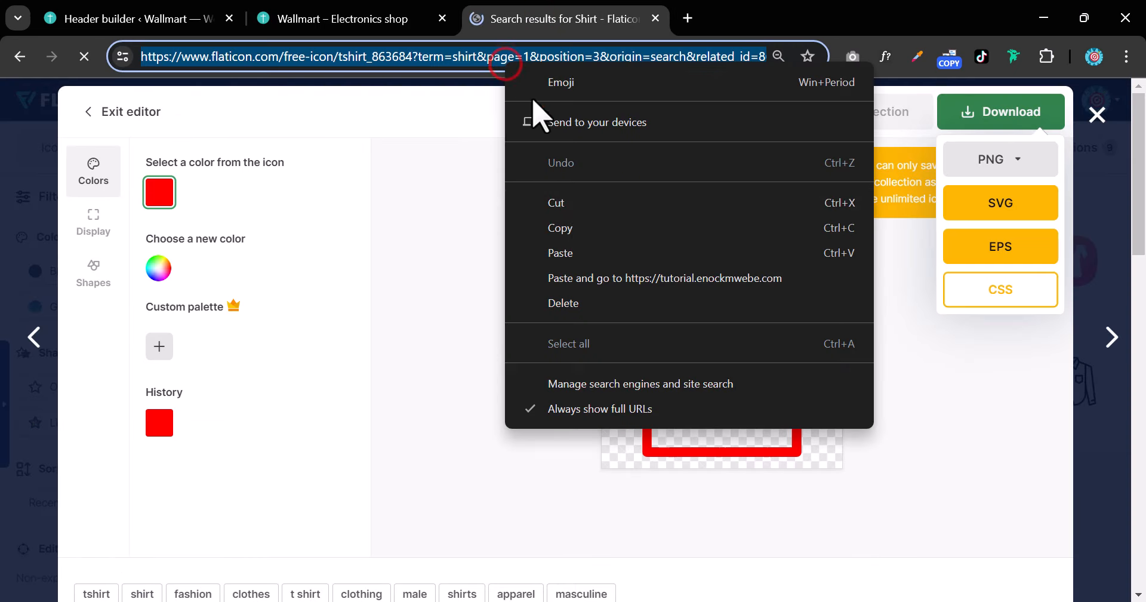
left_click(591, 276)
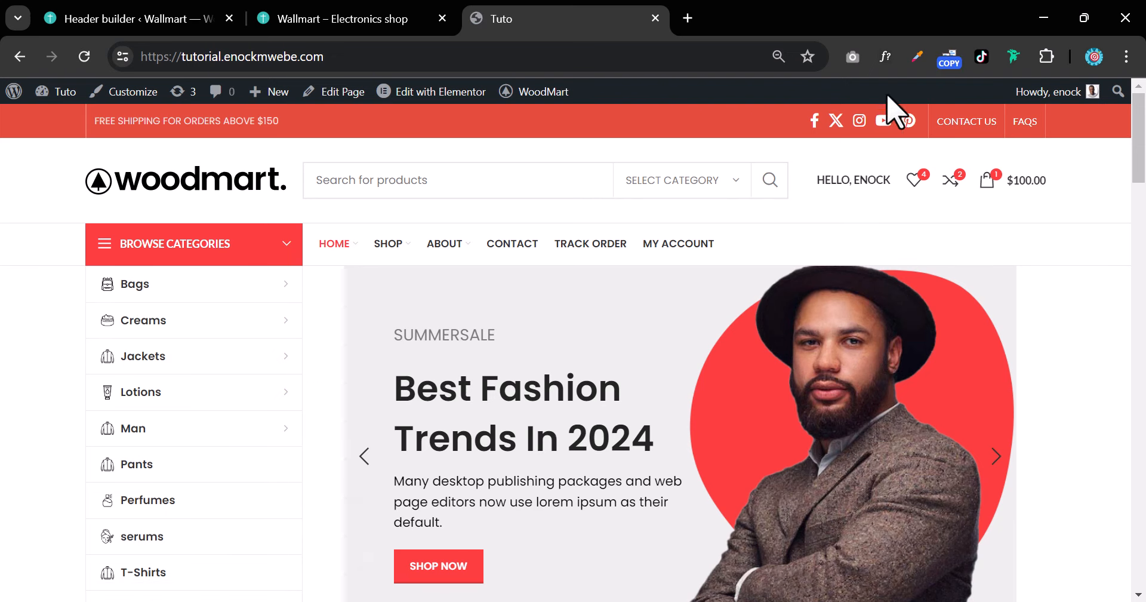
Sample the red background of the reference site's Browse Categories bar with Color Picker and copy the hex code #fc3f3f.
left_click(917, 60)
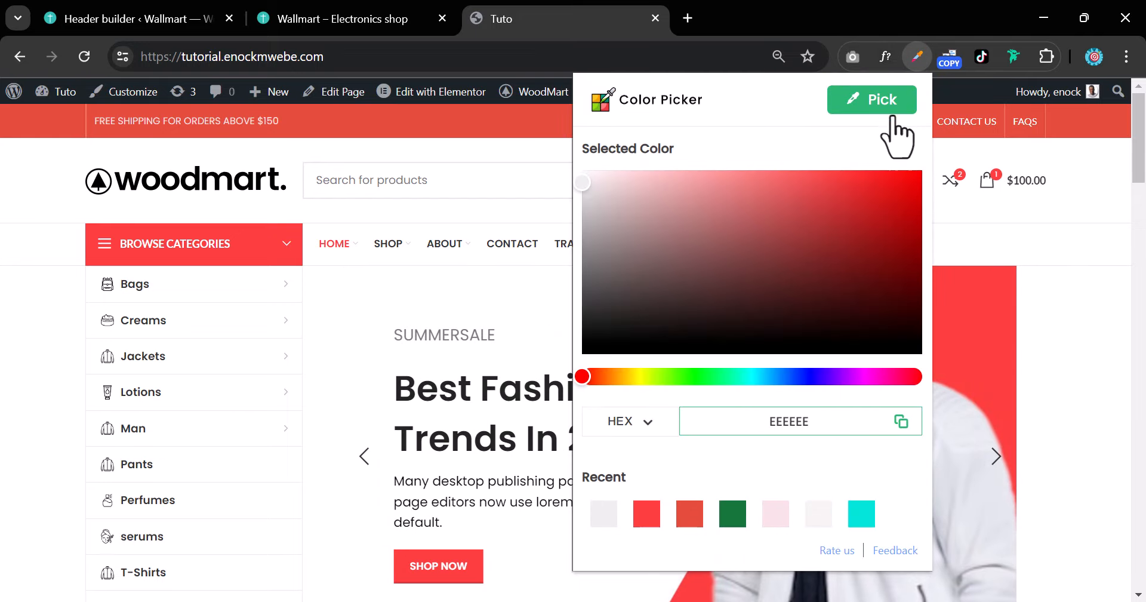
left_click(888, 106)
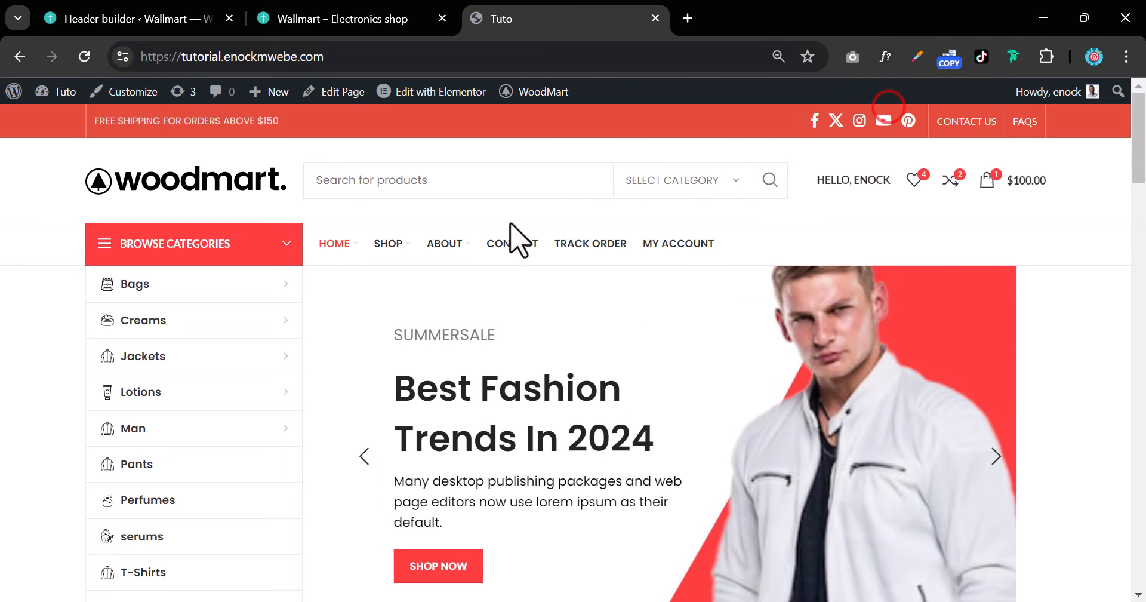
left_click(256, 243)
left_click(388, 297)
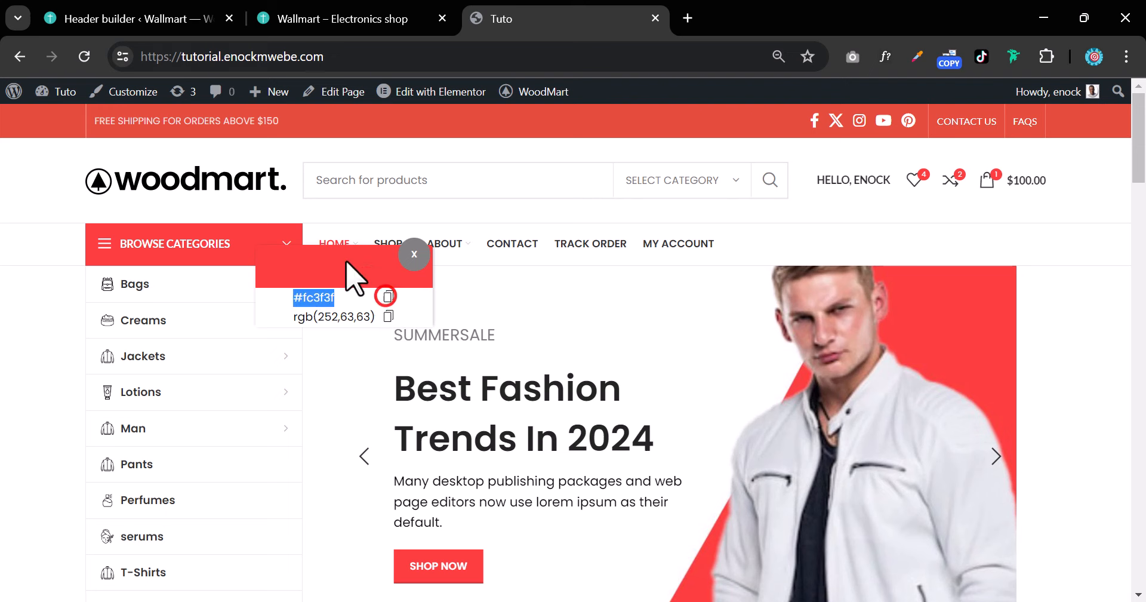
Return to the Wallmart admin and open the WoodMart theme settings.
left_click(319, 16)
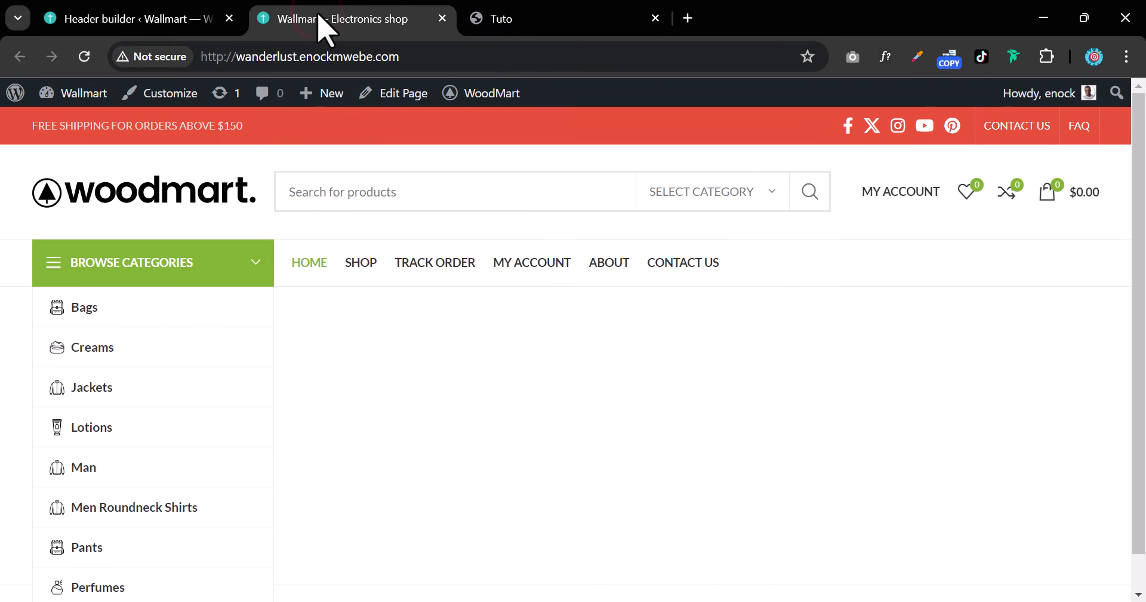
left_click(123, 20)
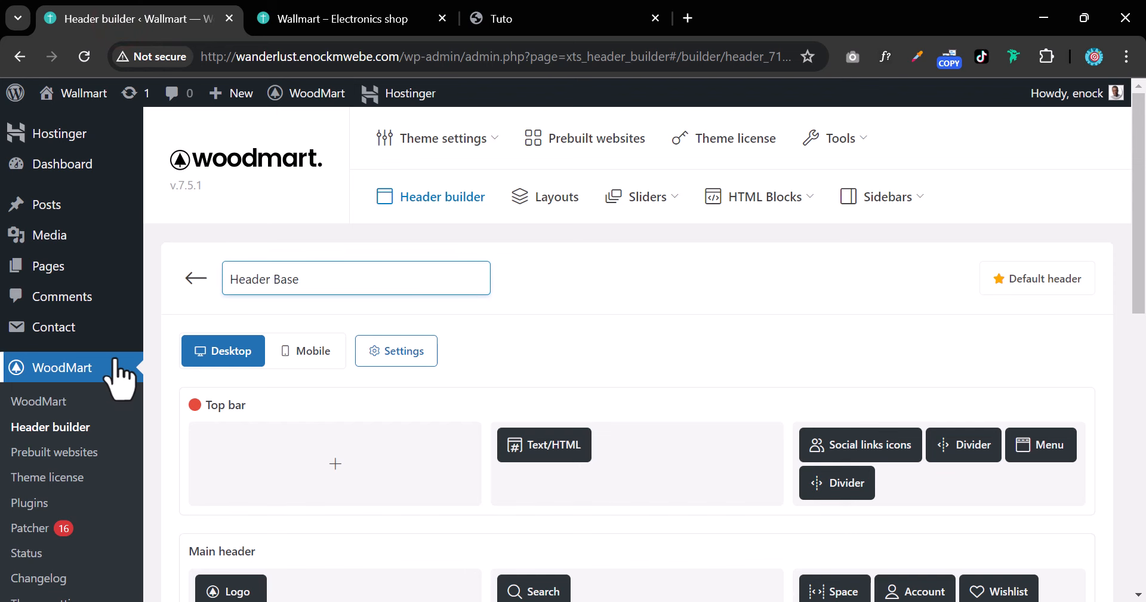
scroll(116, 363, "down", 3)
mouse_move(99, 467)
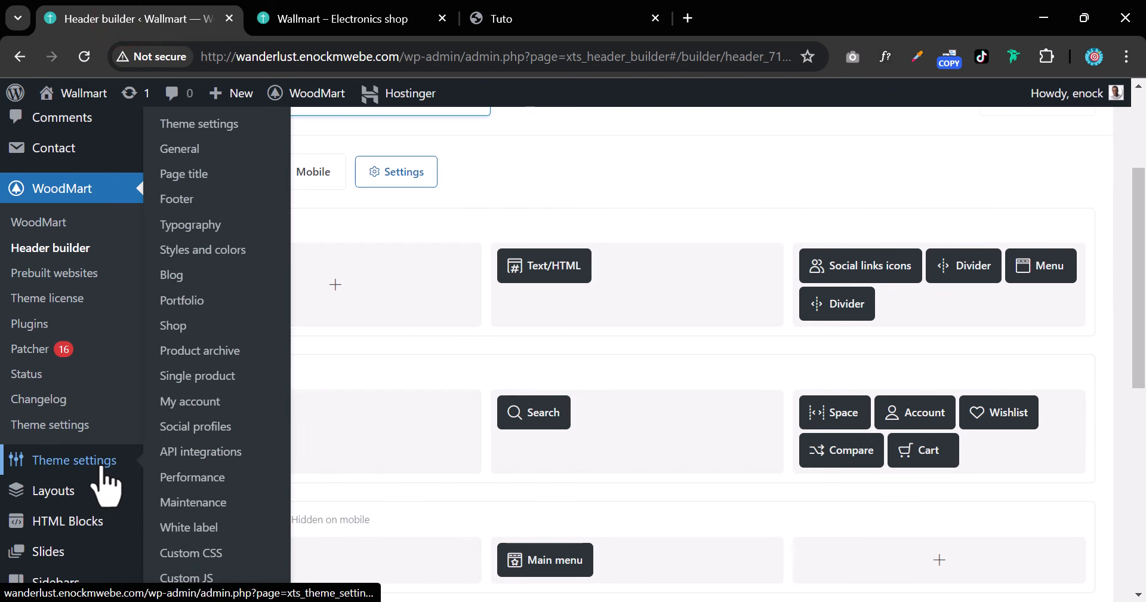
left_click(217, 125)
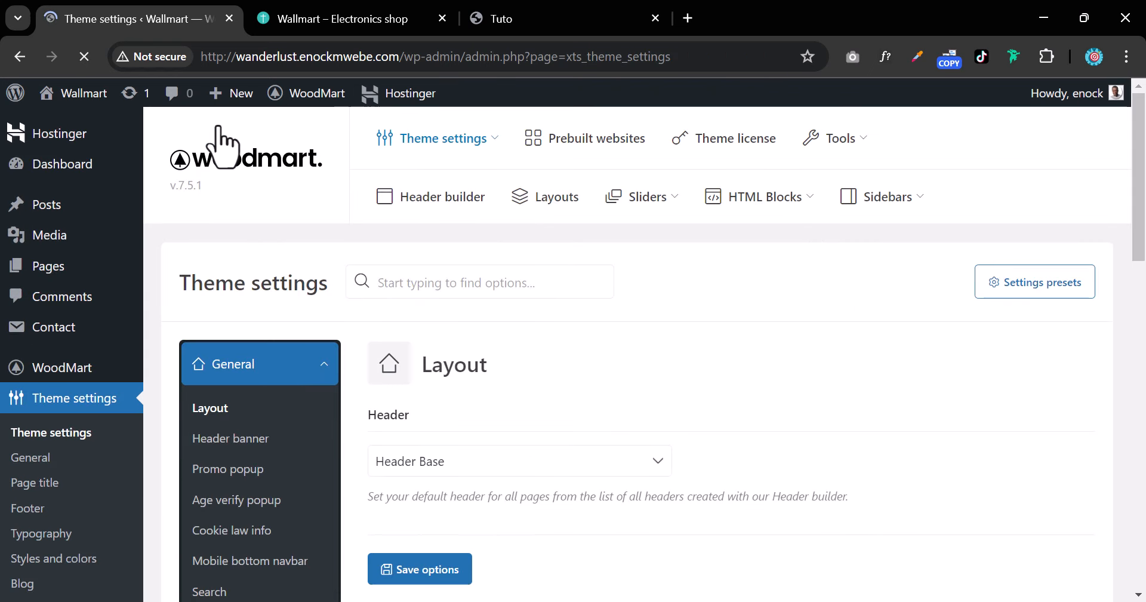
Open the Colors options within the theme's Styles and colors settings.
scroll(293, 442, "down", 3)
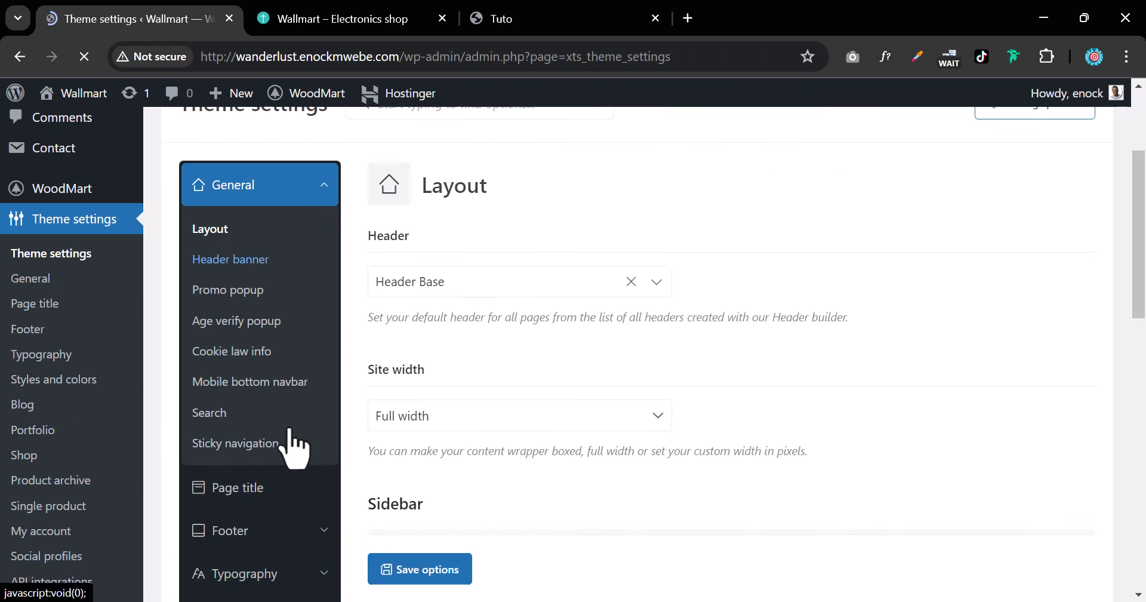
scroll(289, 493, "down", 2)
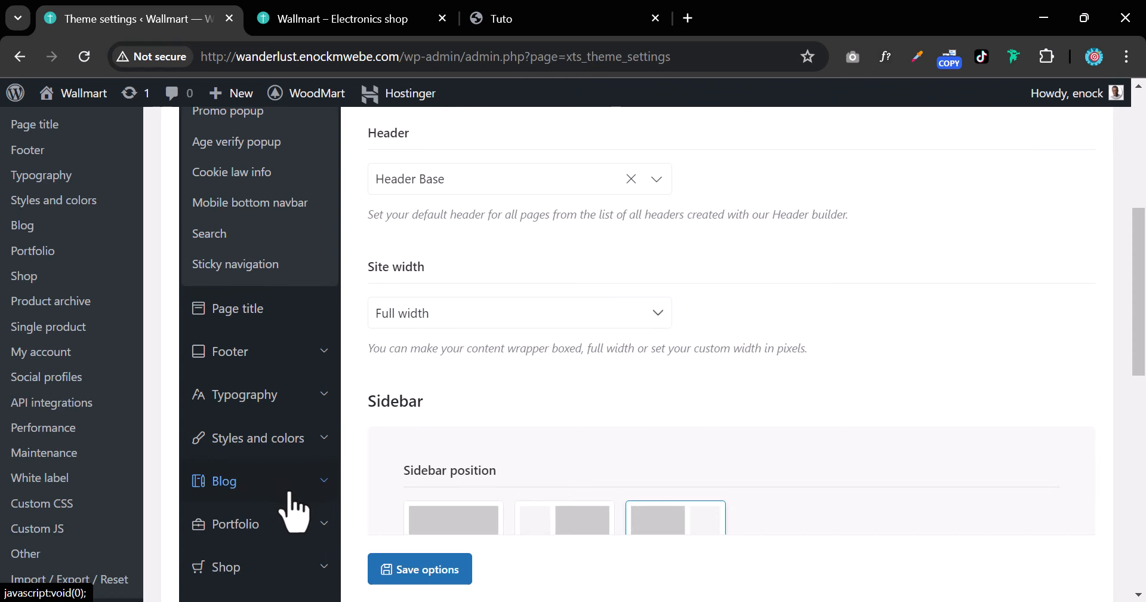
scroll(308, 418, "up", 2)
scroll(314, 412, "down", 2)
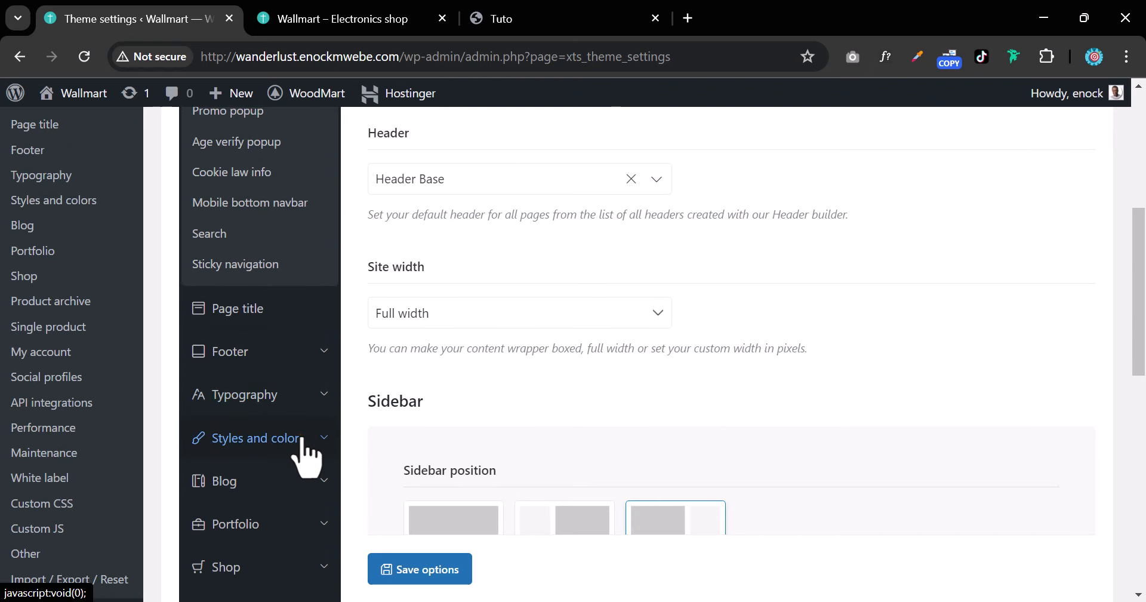
left_click(304, 438)
left_click(242, 253)
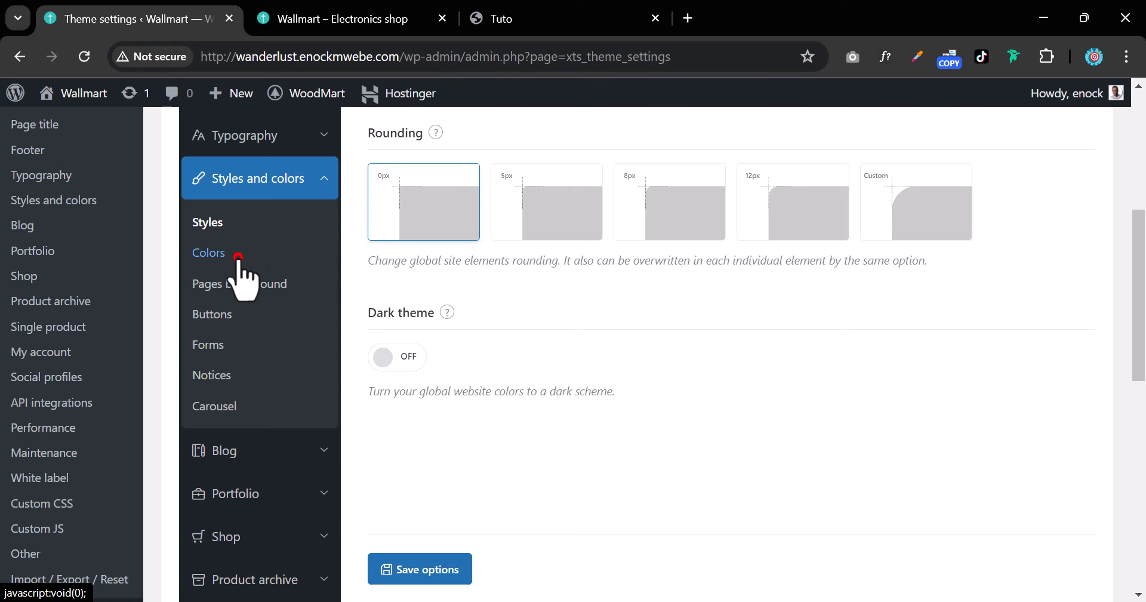
Set the theme's primary color to the copied red #fc3f3f.
left_click(384, 182)
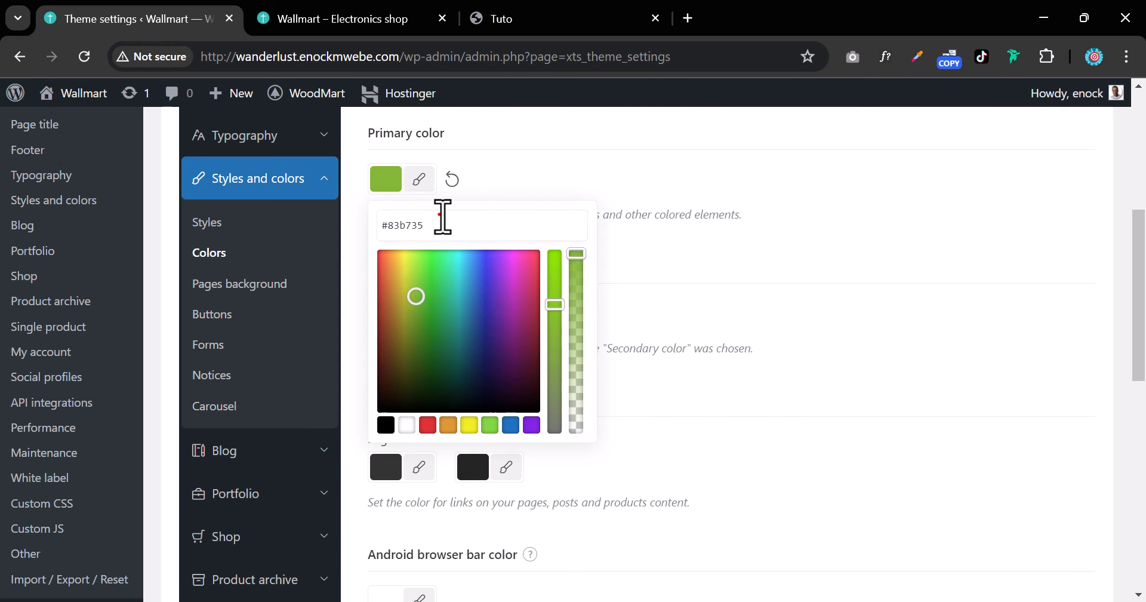
key("ctrl+v")
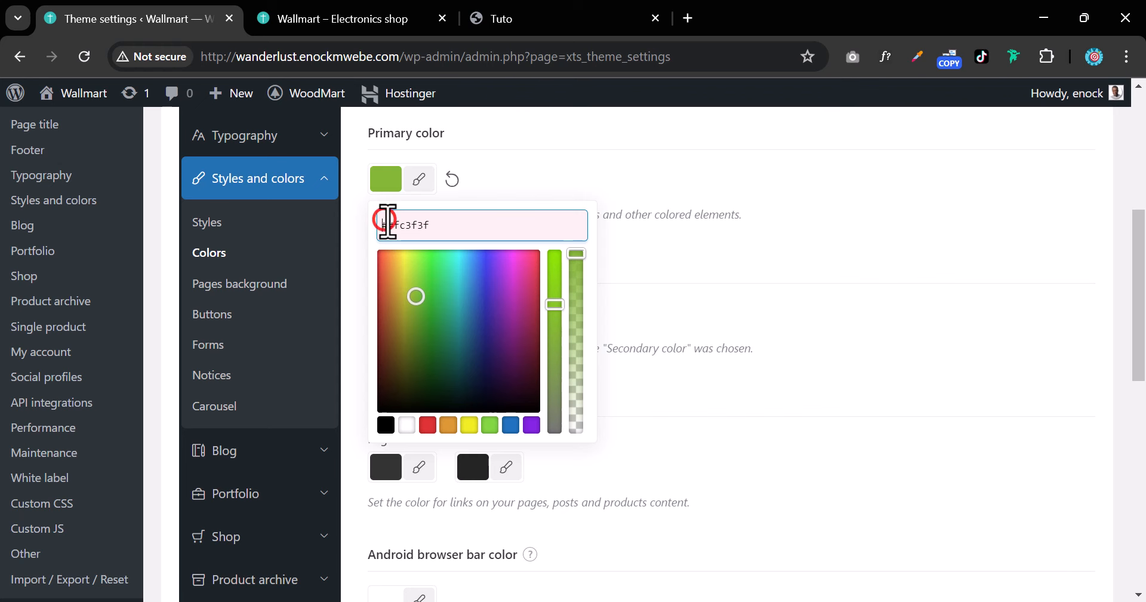
key("BackSpace")
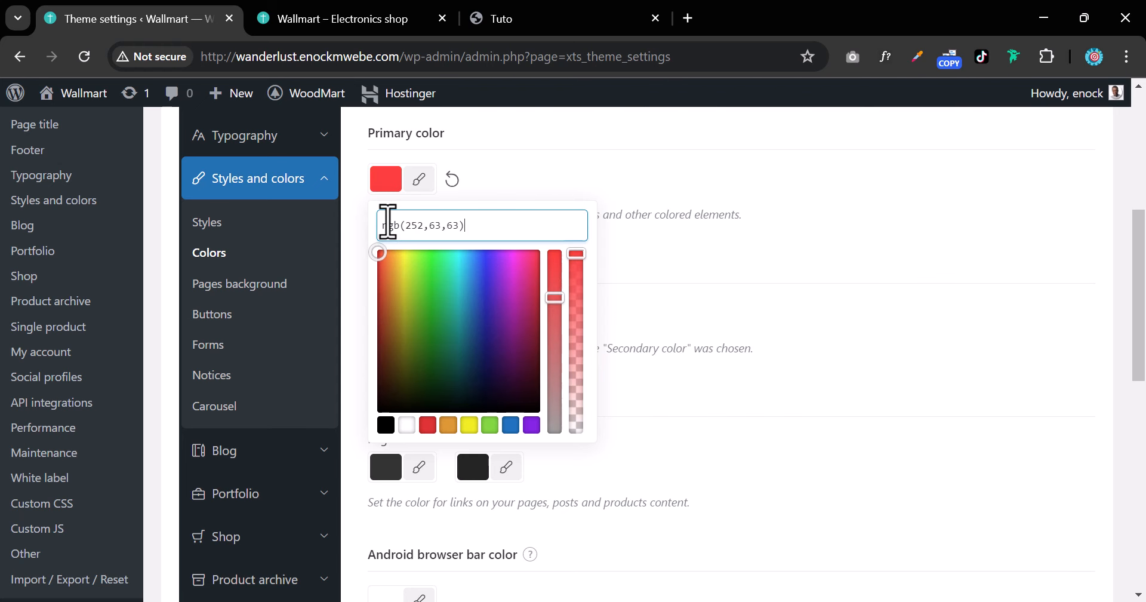
left_click(527, 172)
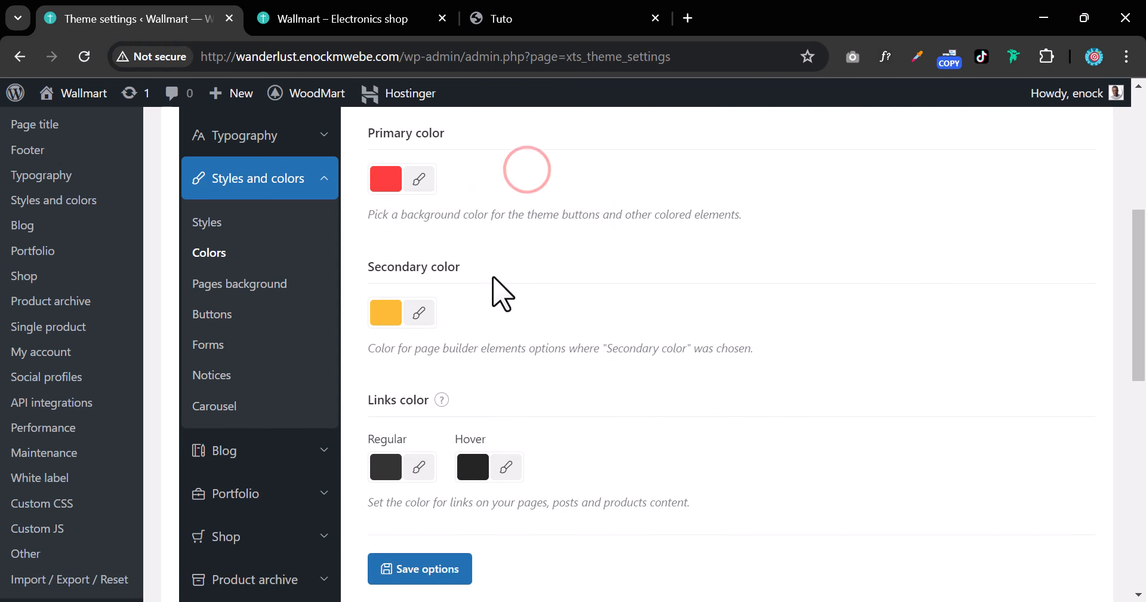
scroll(493, 286, "down", 3)
scroll(493, 285, "down", 3)
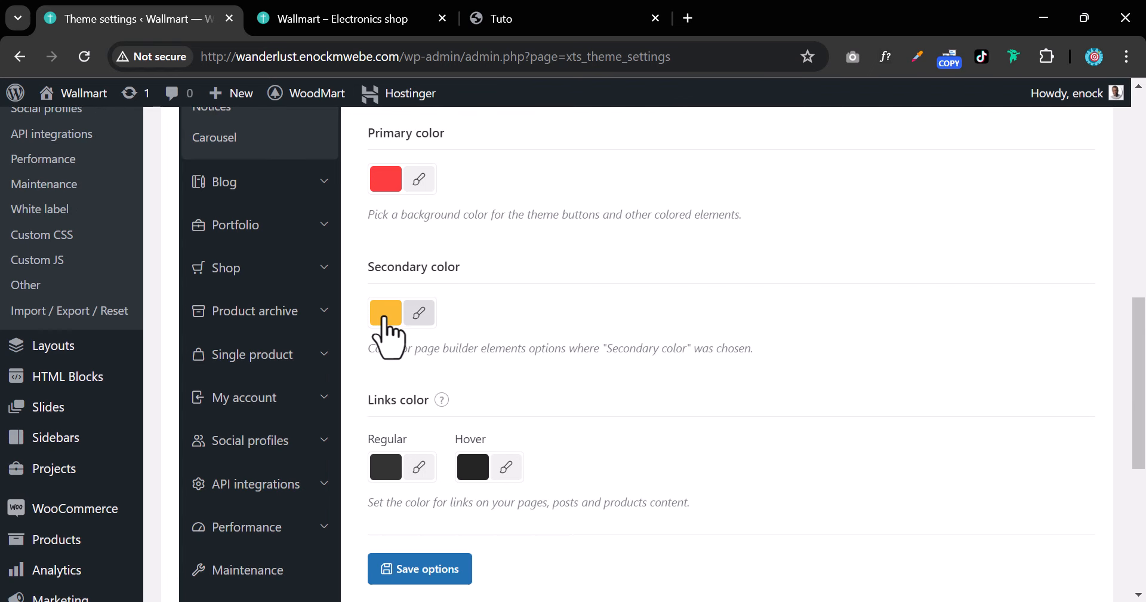
Save the theme color options and check the result on the Wallmart storefront's home page.
scroll(449, 402, "down", 5)
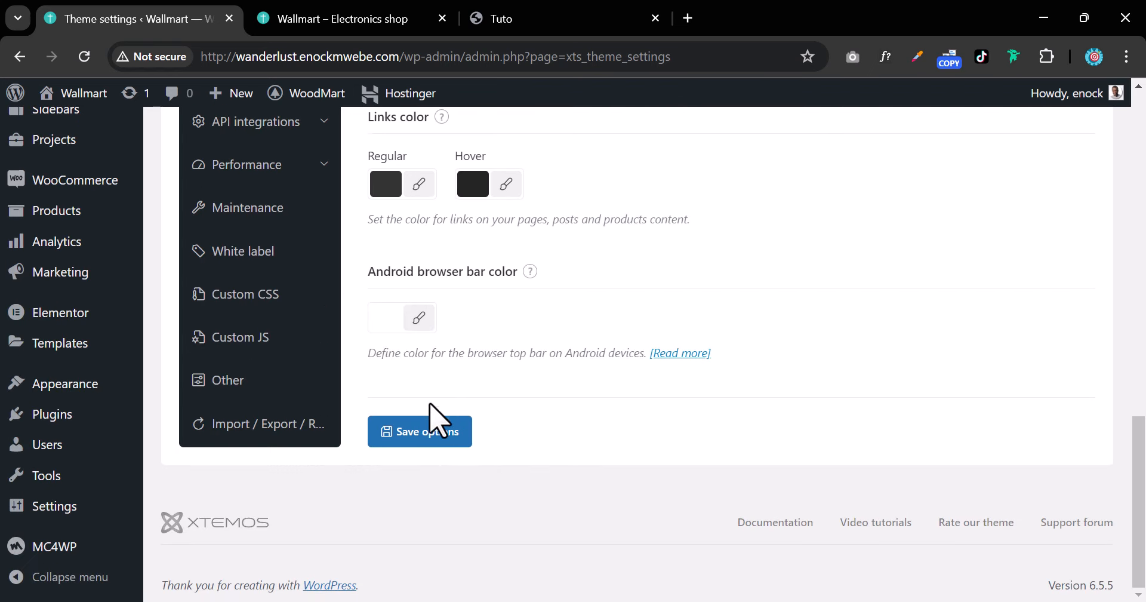
left_click(411, 431)
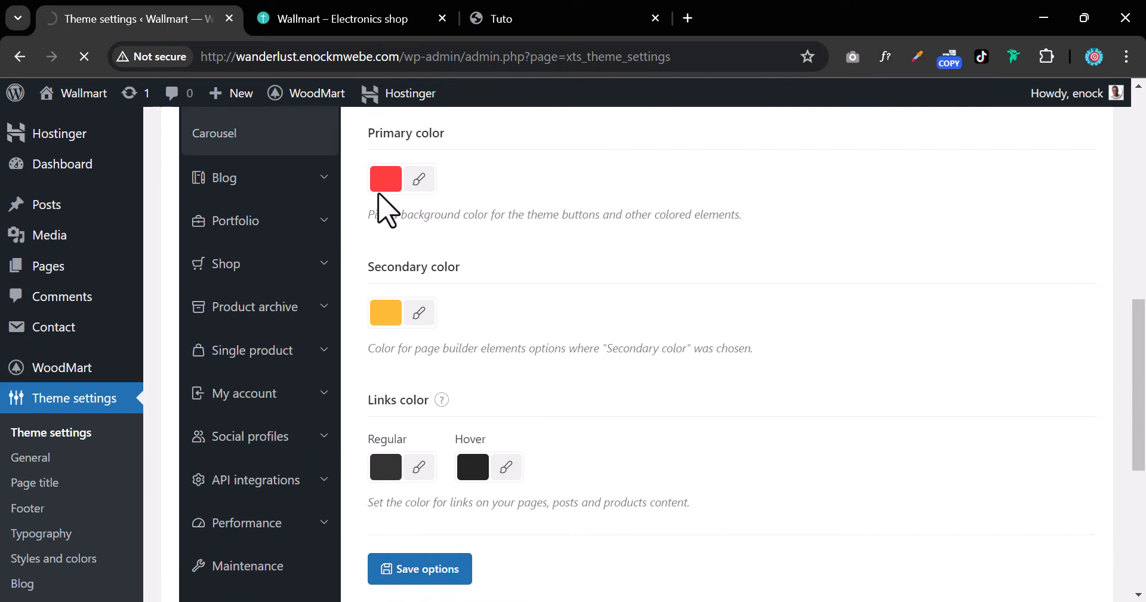
left_click(338, 18)
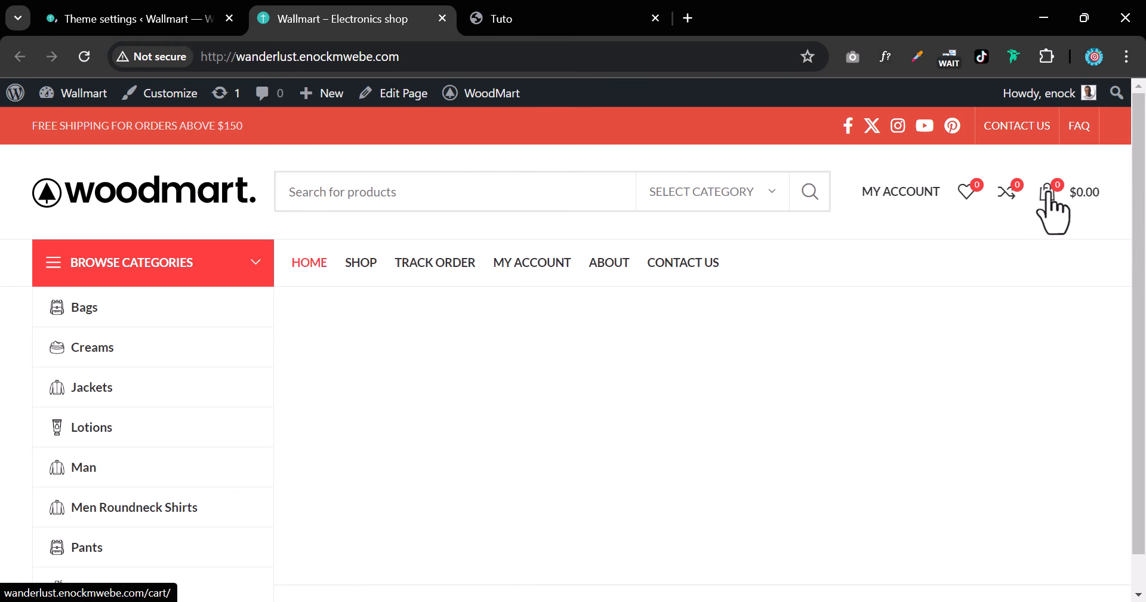
scroll(185, 418, "down", 1)
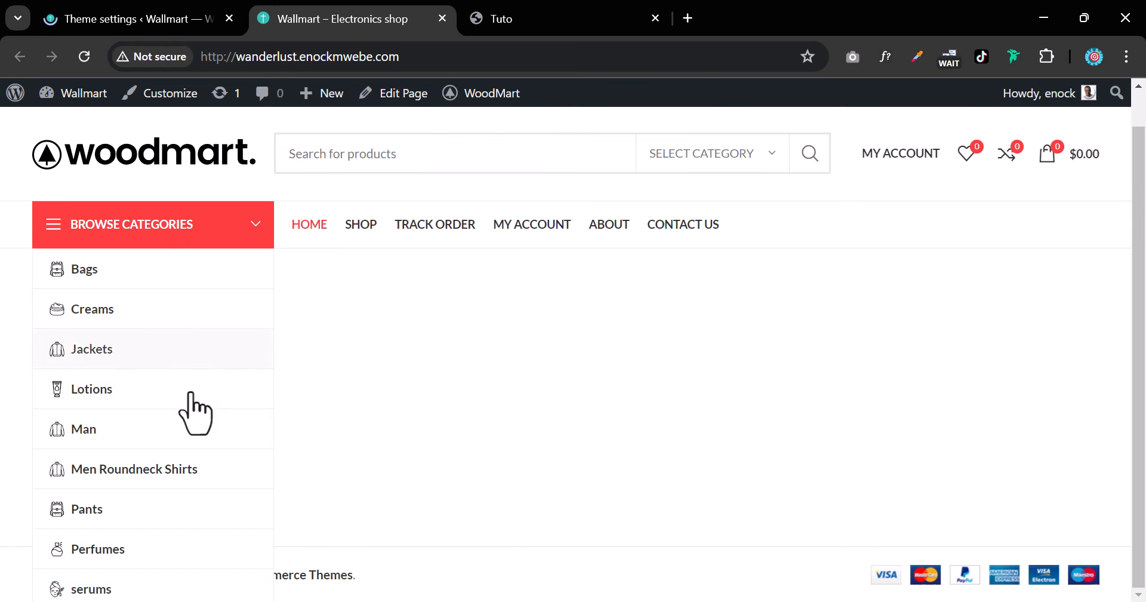
scroll(536, 358, "up", 1)
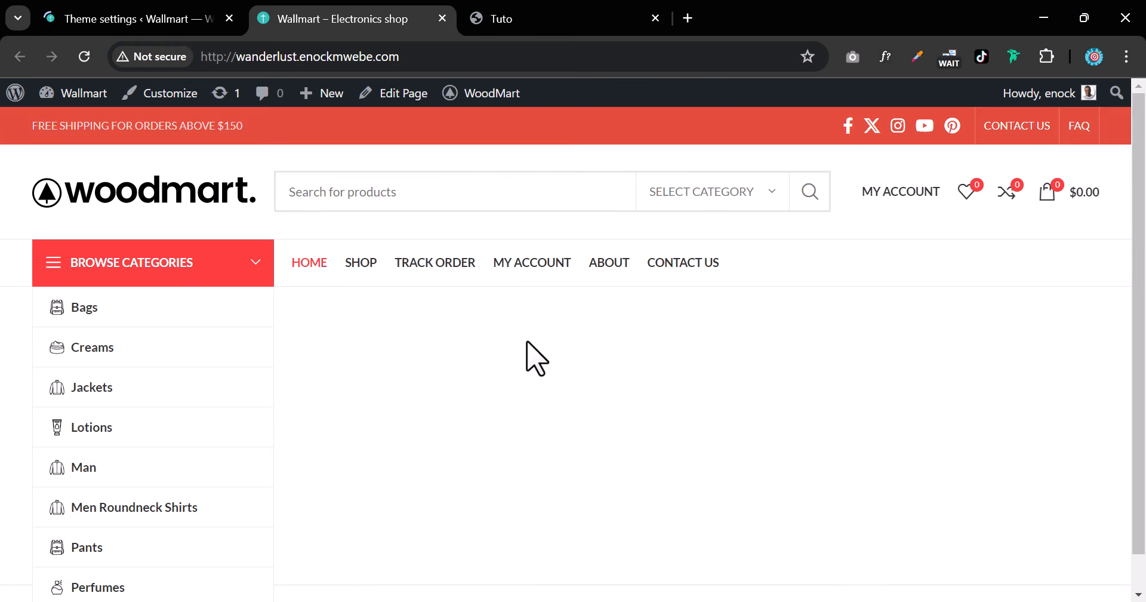
Close the sampled-color pop-up on the Tuto reference site and look at the Shop mega menu in its navigation.
left_click(561, 18)
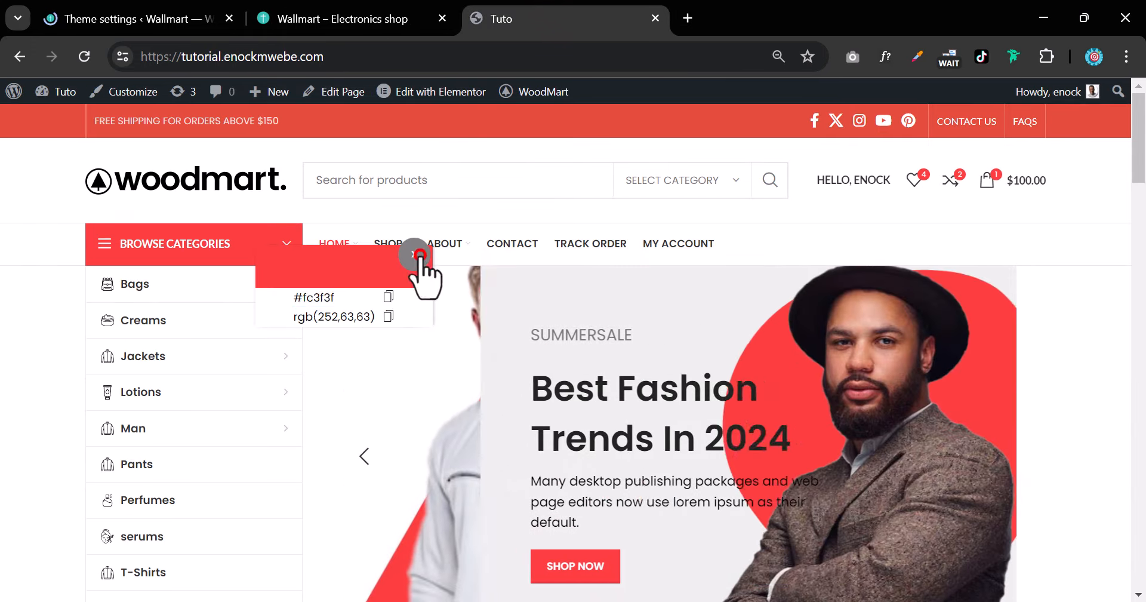
left_click(416, 257)
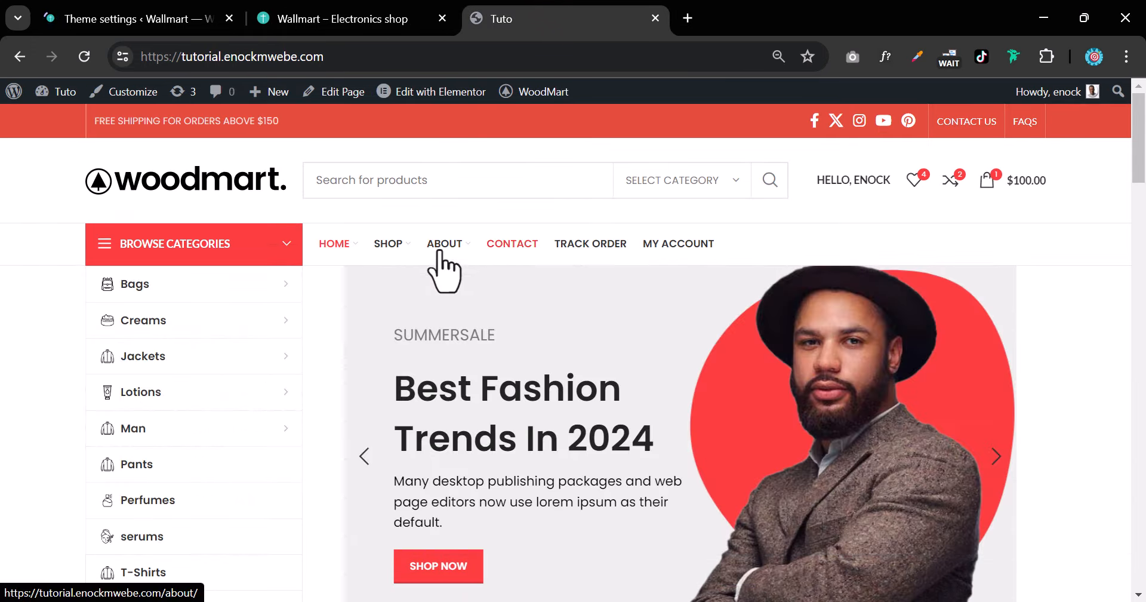
mouse_move(332, 249)
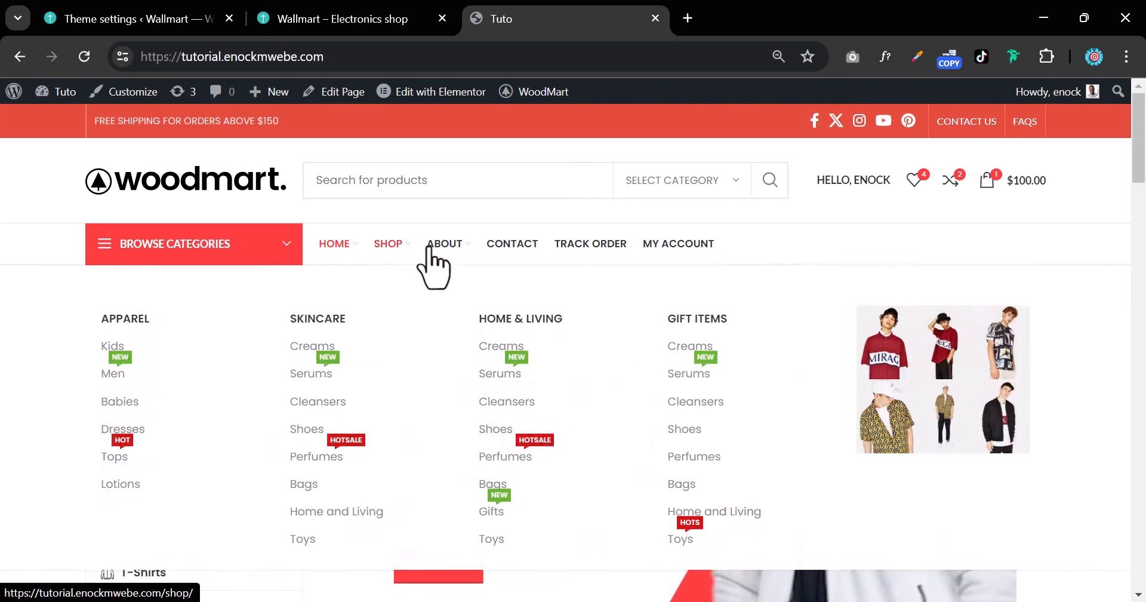
left_click(297, 24)
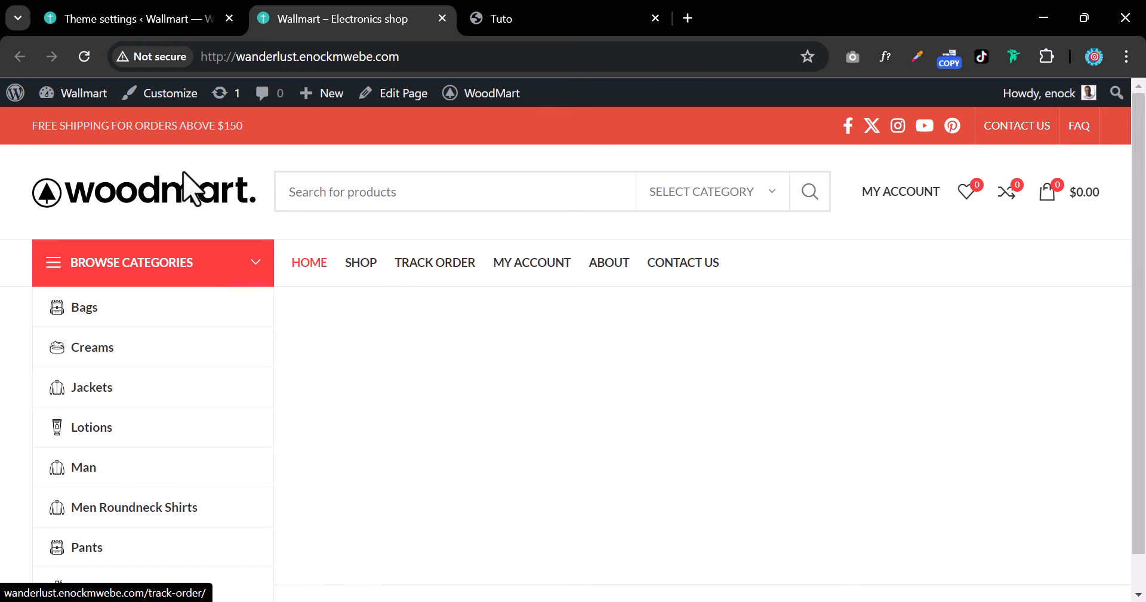
left_click(127, 20)
scroll(269, 496, "down", 3)
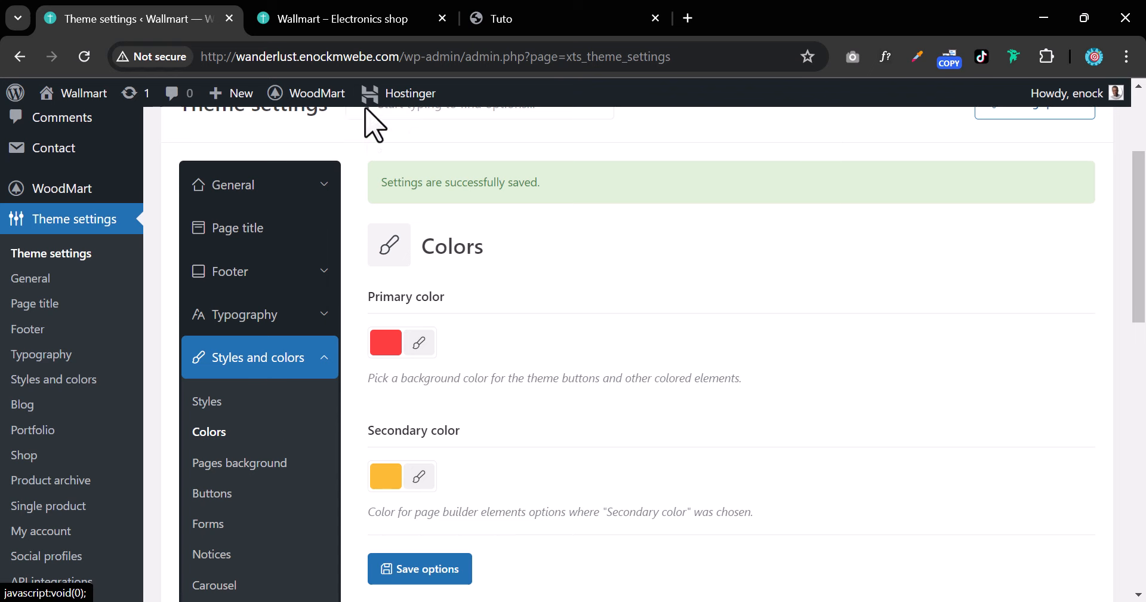
left_click(358, 20)
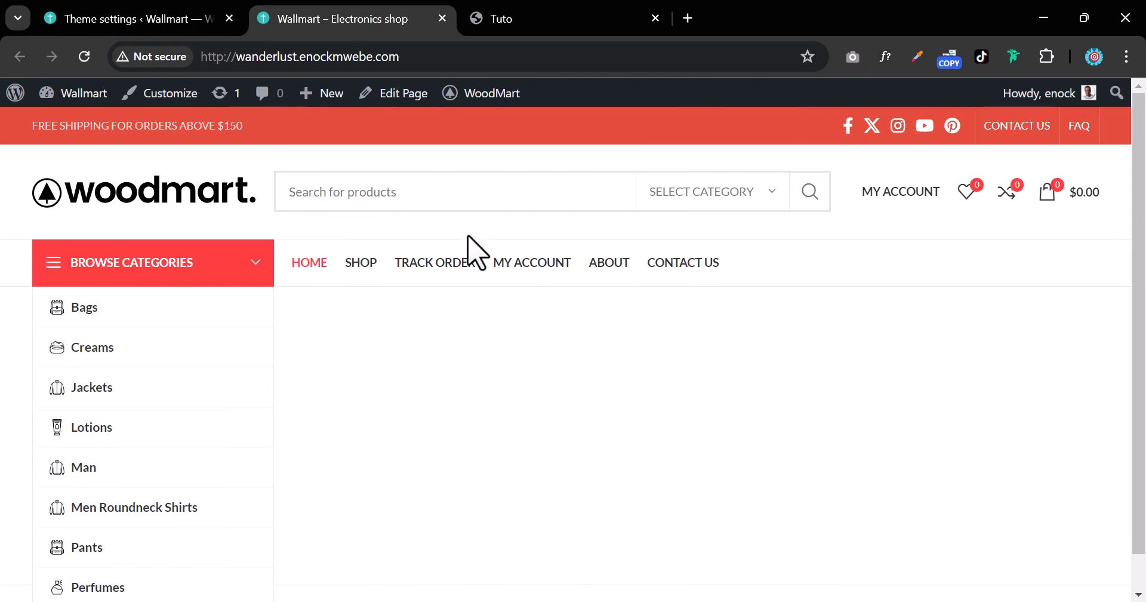
Examine the layout of the About mega menu on the Tuto reference site.
left_click(537, 19)
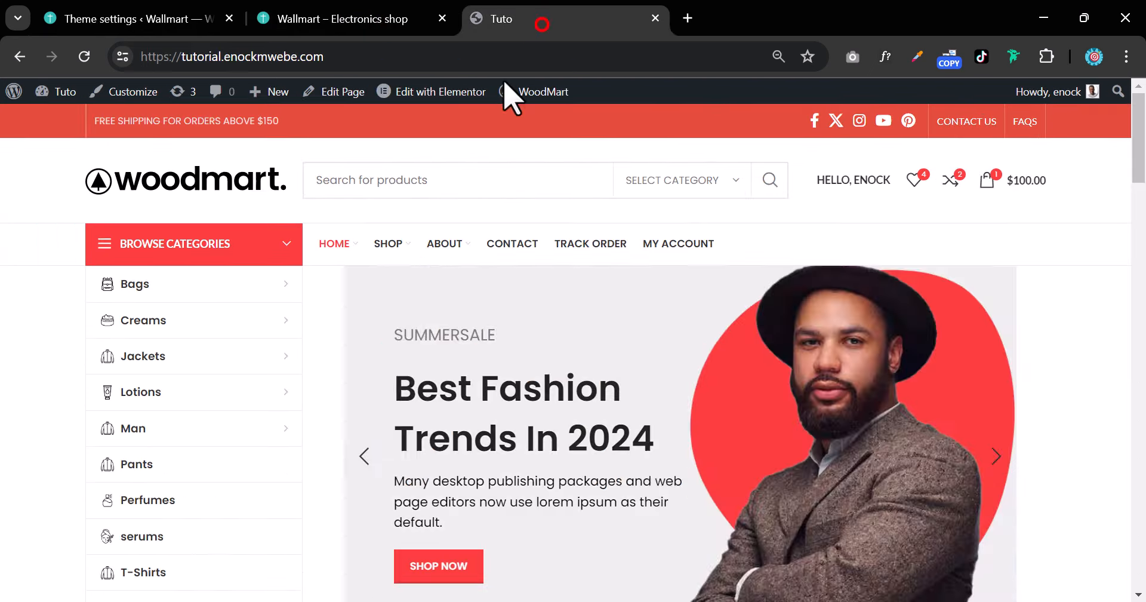
mouse_move(449, 253)
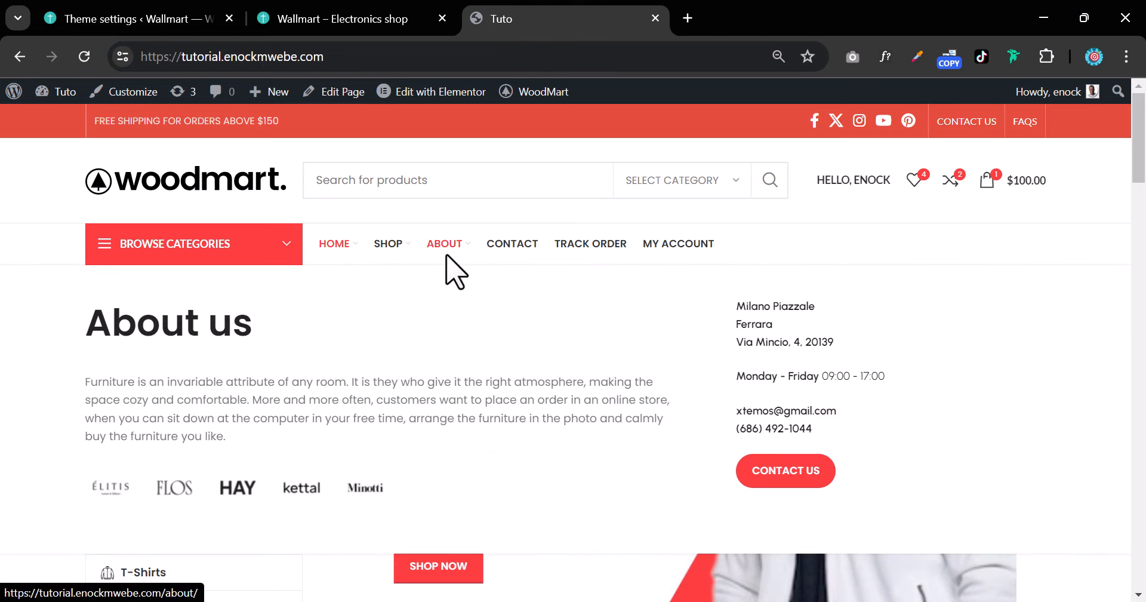
mouse_move(389, 251)
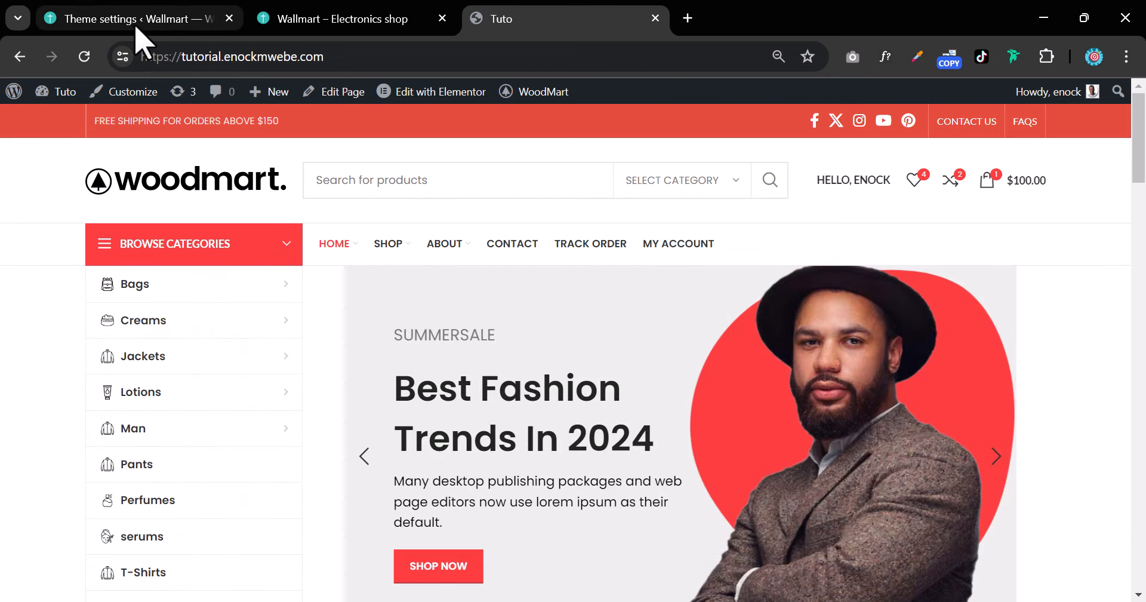
Return to the Wallmart admin and start a new HTML block.
left_click(133, 24)
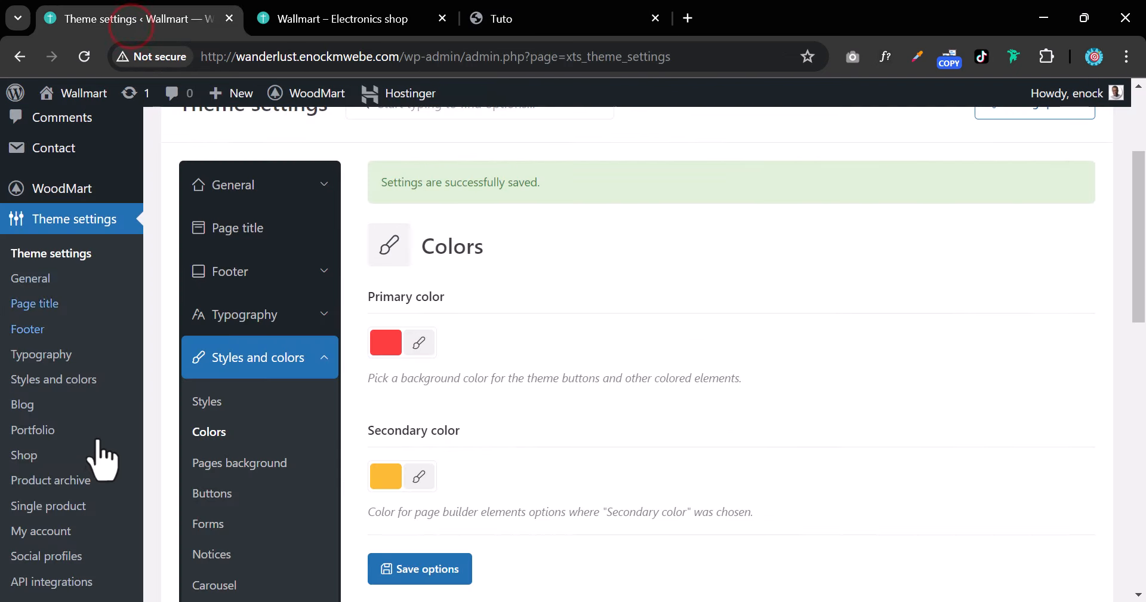
scroll(96, 469, "down", 3)
mouse_move(84, 383)
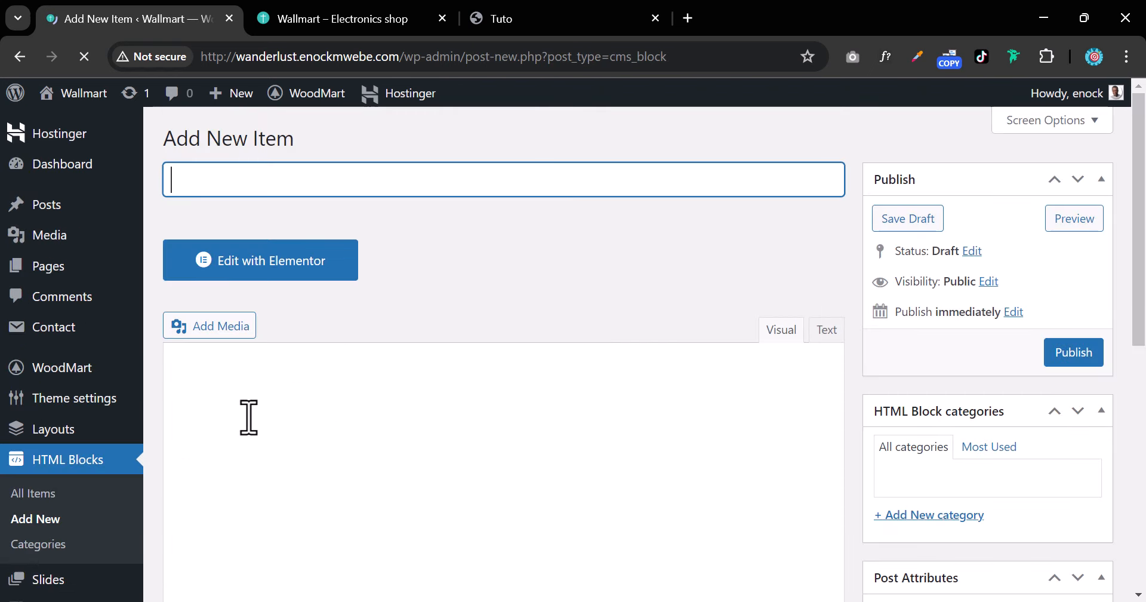
left_click(498, 19)
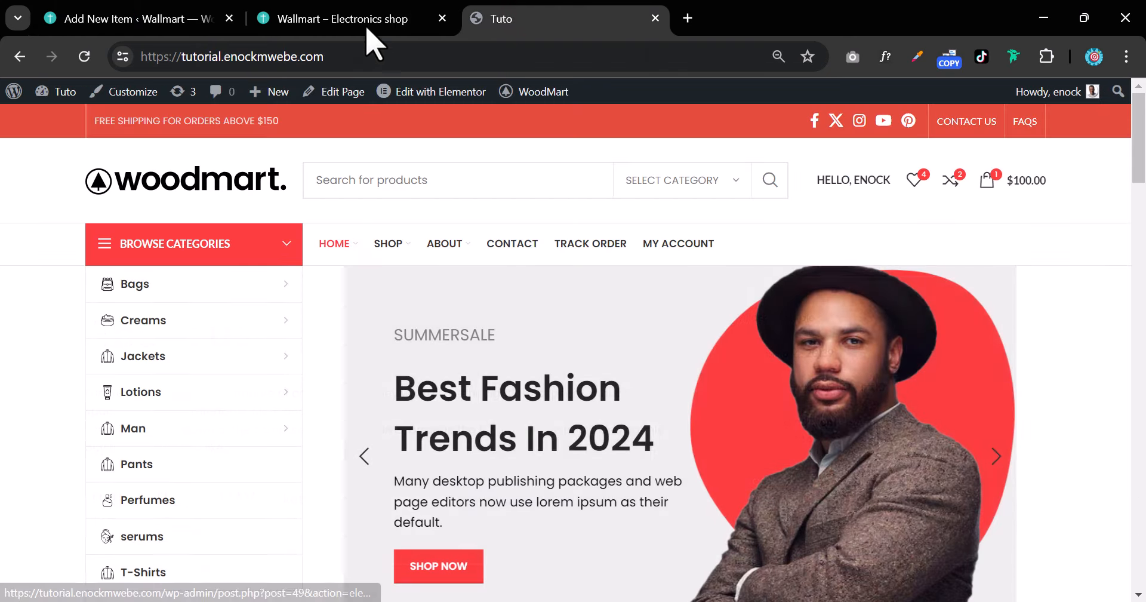
left_click(363, 20)
left_click(158, 30)
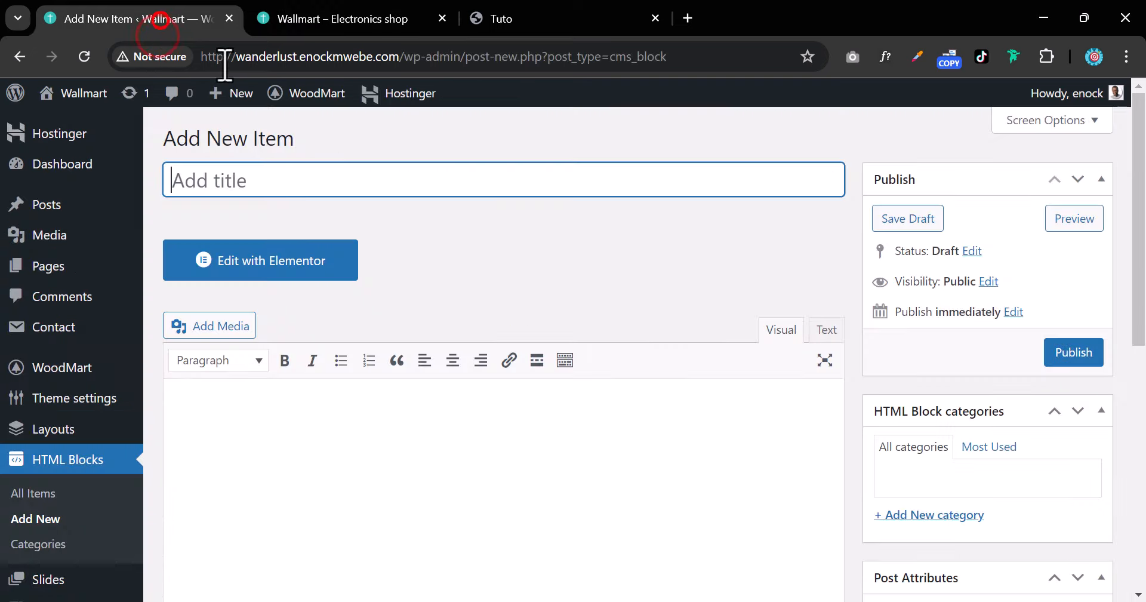
Title the new HTML block "About Mega Menu" and publish it.
left_click(332, 185)
type("A")
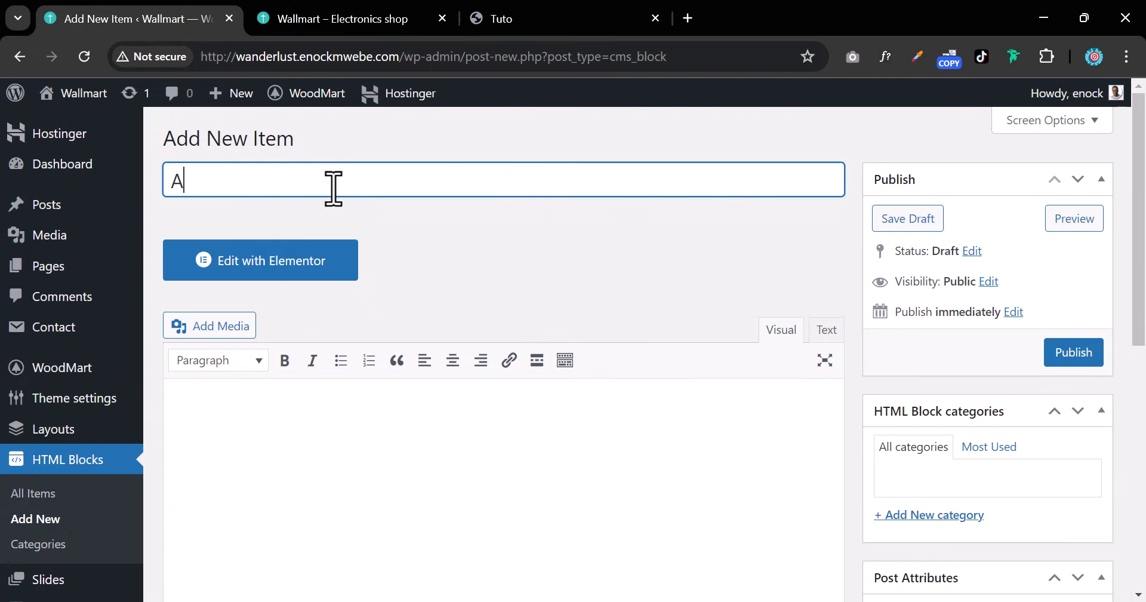
type("bout Mega Menu")
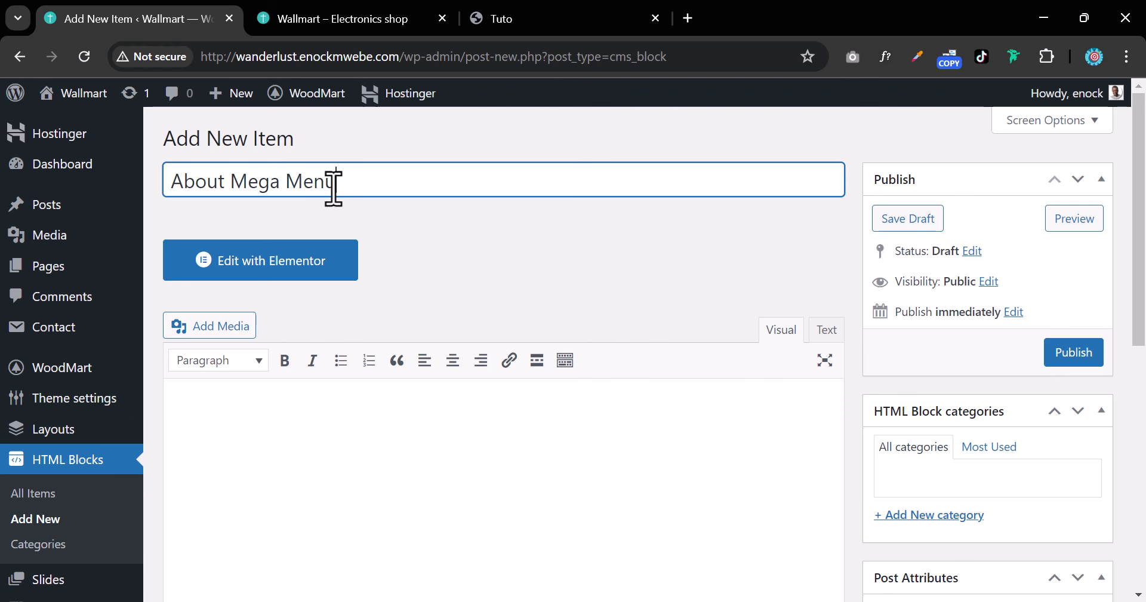
left_click(1084, 358)
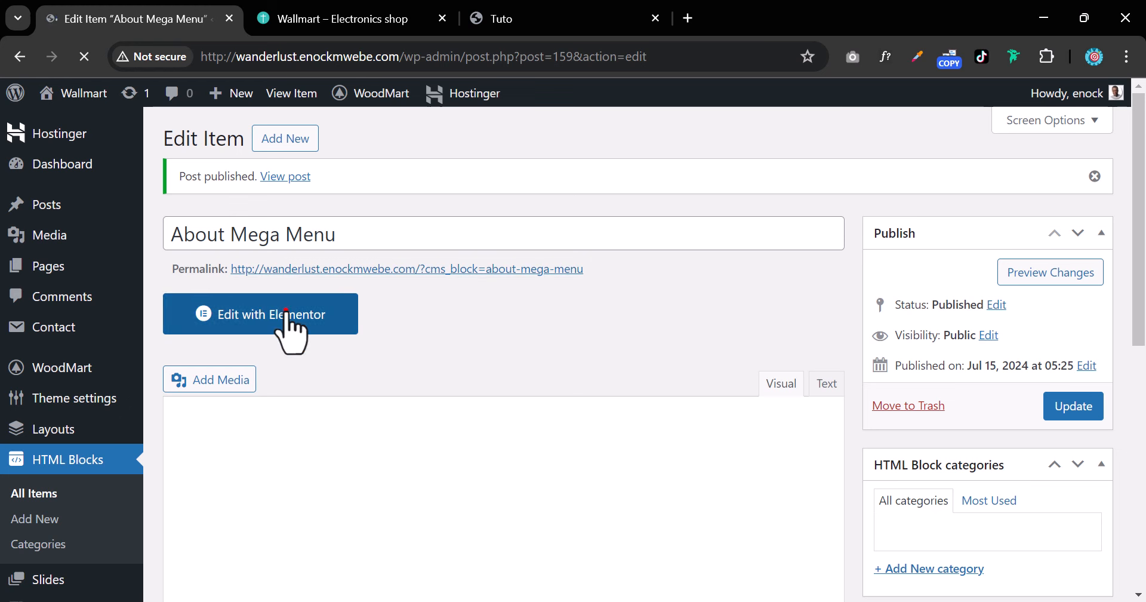
Open the block in Elementor and filter the XTEMOS template library by About us.
left_click(286, 310)
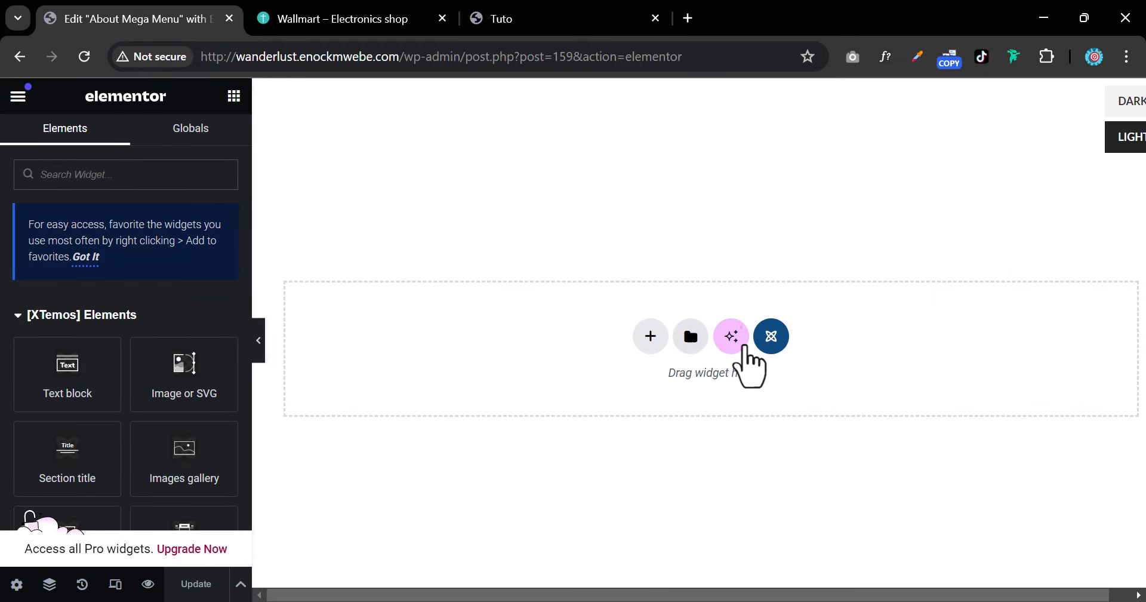
left_click(772, 339)
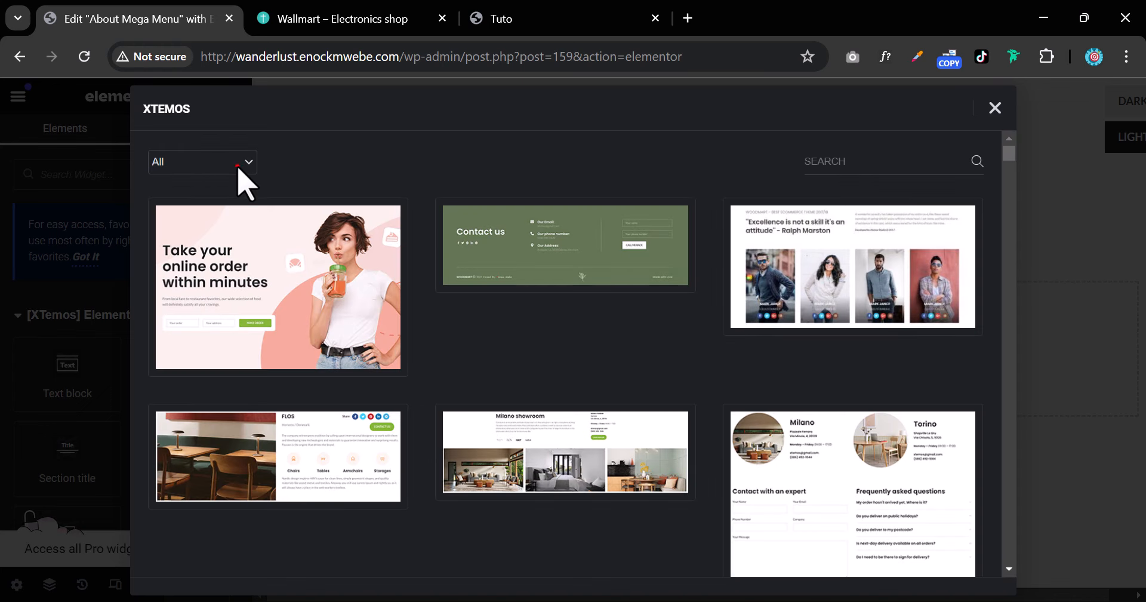
left_click(237, 162)
left_click(218, 194)
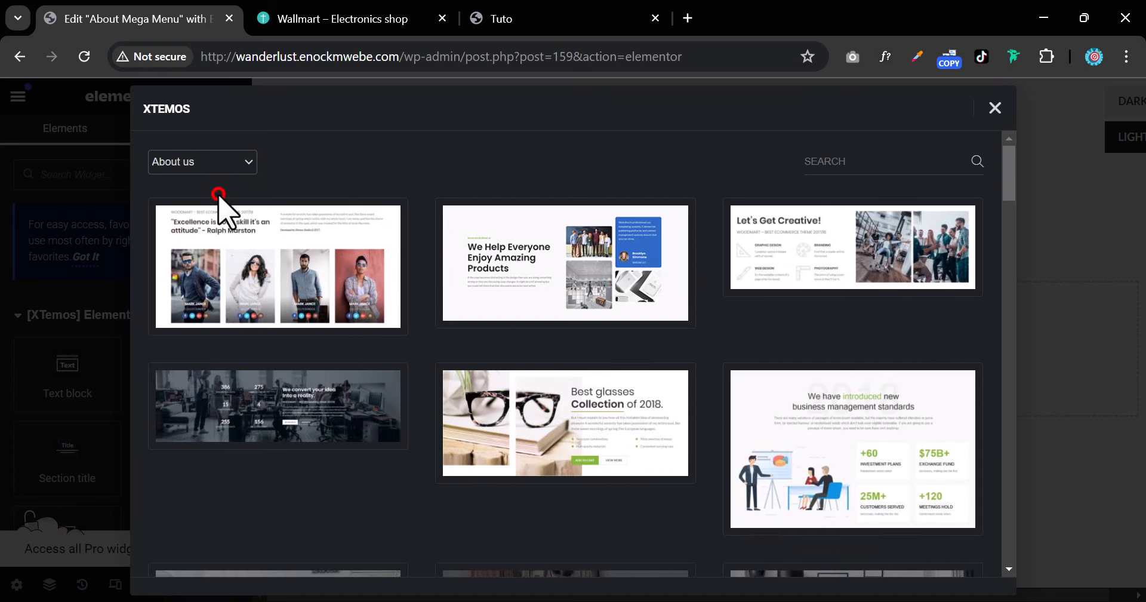
Examine the About us, Footers and Contacts template categories for a layout resembling the reference site's About menu.
scroll(442, 302, "down", 20)
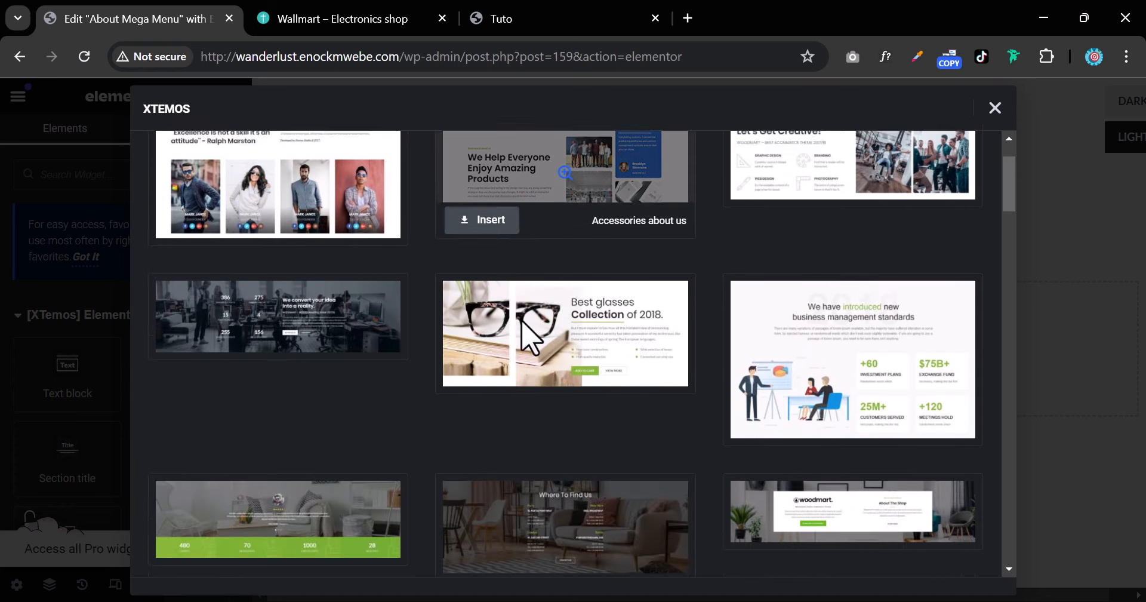
scroll(523, 332, "down", 7)
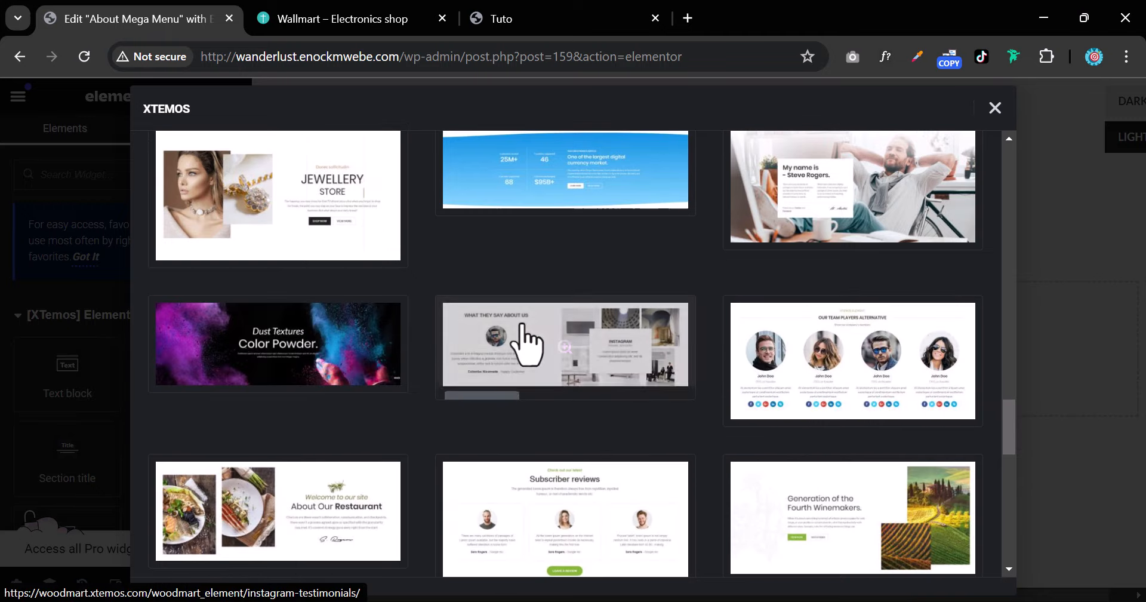
scroll(525, 337, "down", 5)
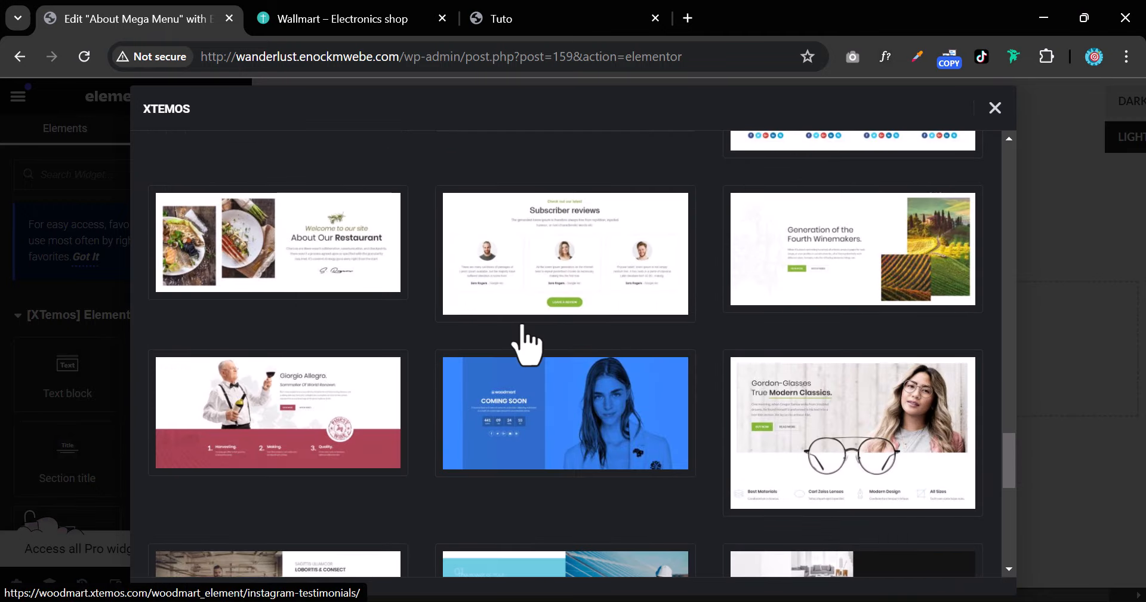
scroll(530, 333, "up", 20)
scroll(261, 287, "up", 15)
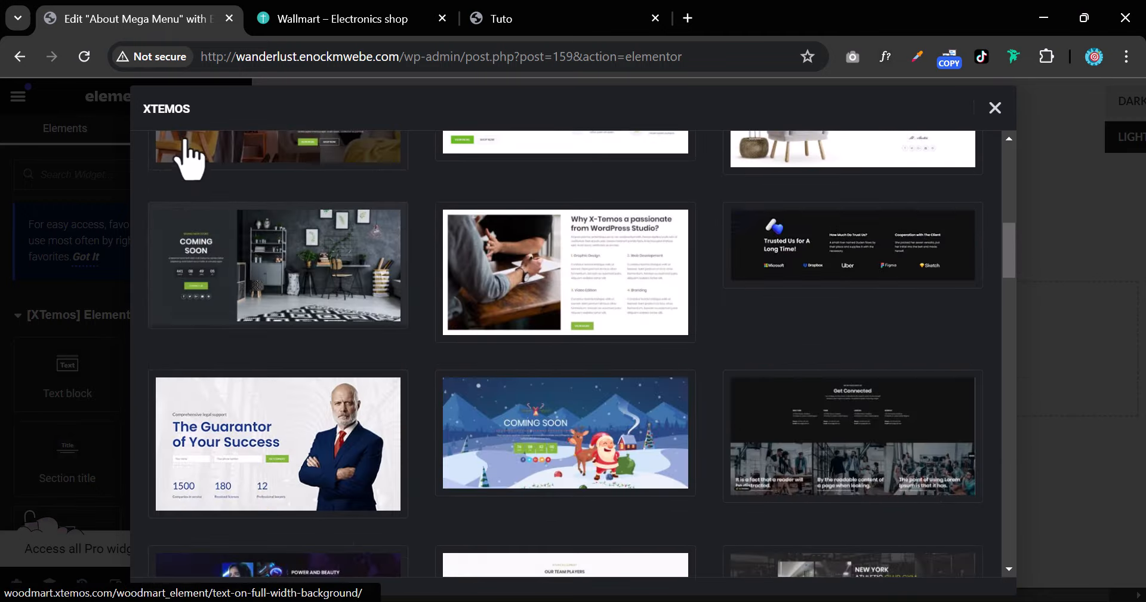
left_click(194, 160)
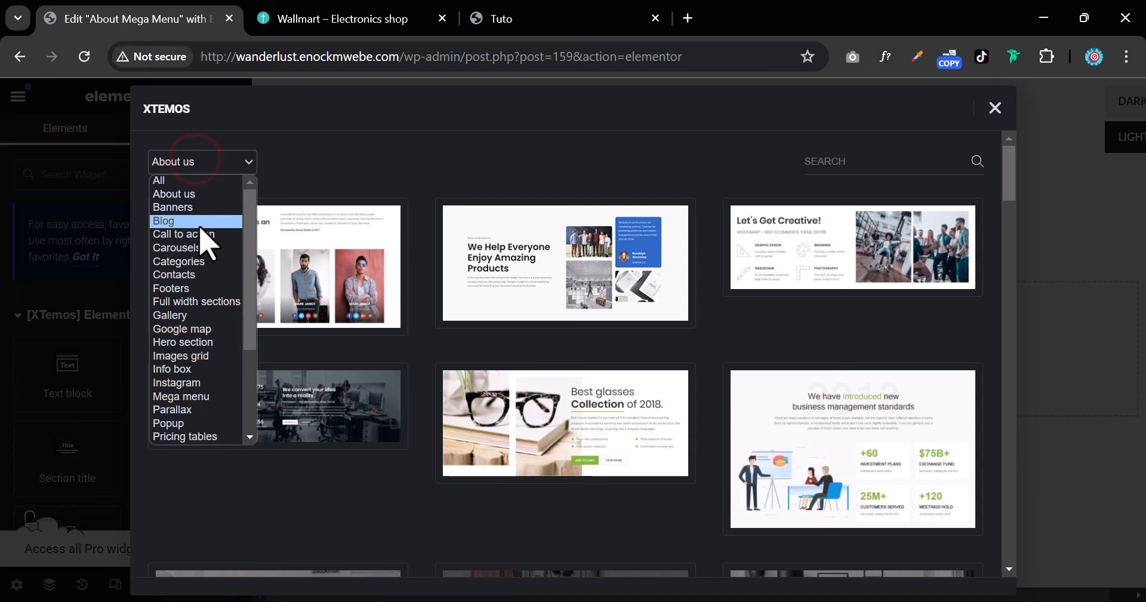
left_click(188, 288)
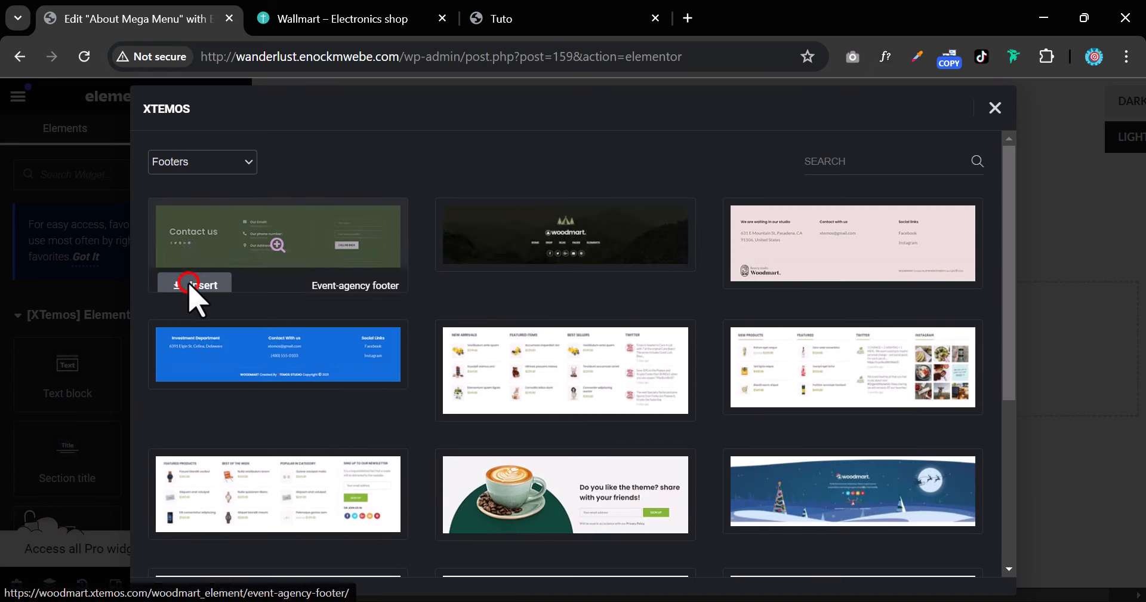
left_click(194, 169)
left_click(208, 276)
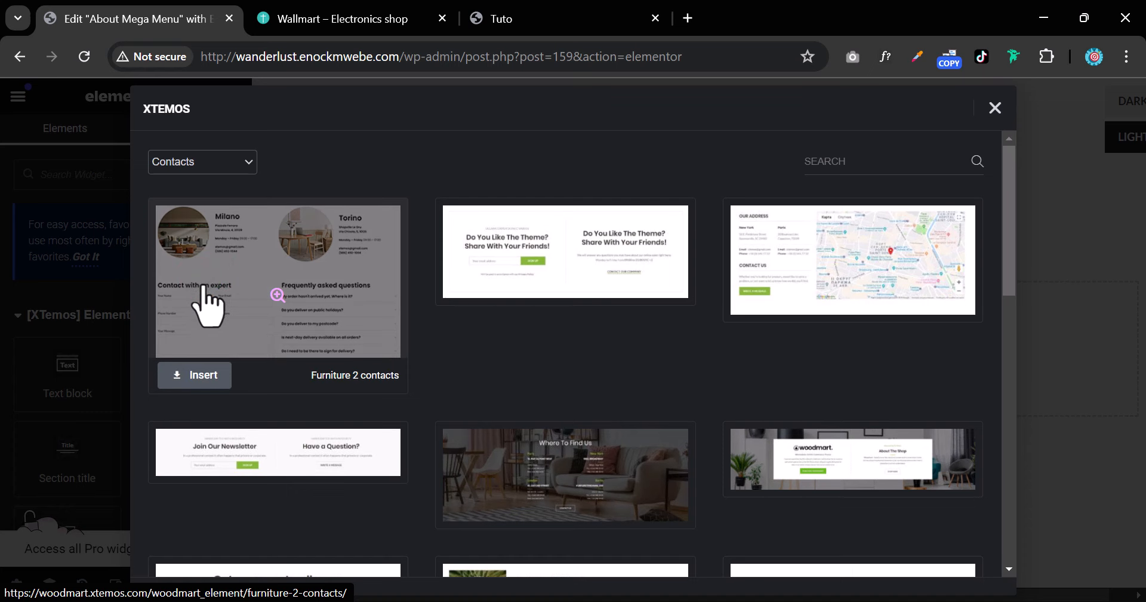
Find the "2 Columns text + info boxes" template in the XTEMOS library and insert it into the block.
scroll(200, 281, "down", 10)
scroll(453, 412, "down", 5)
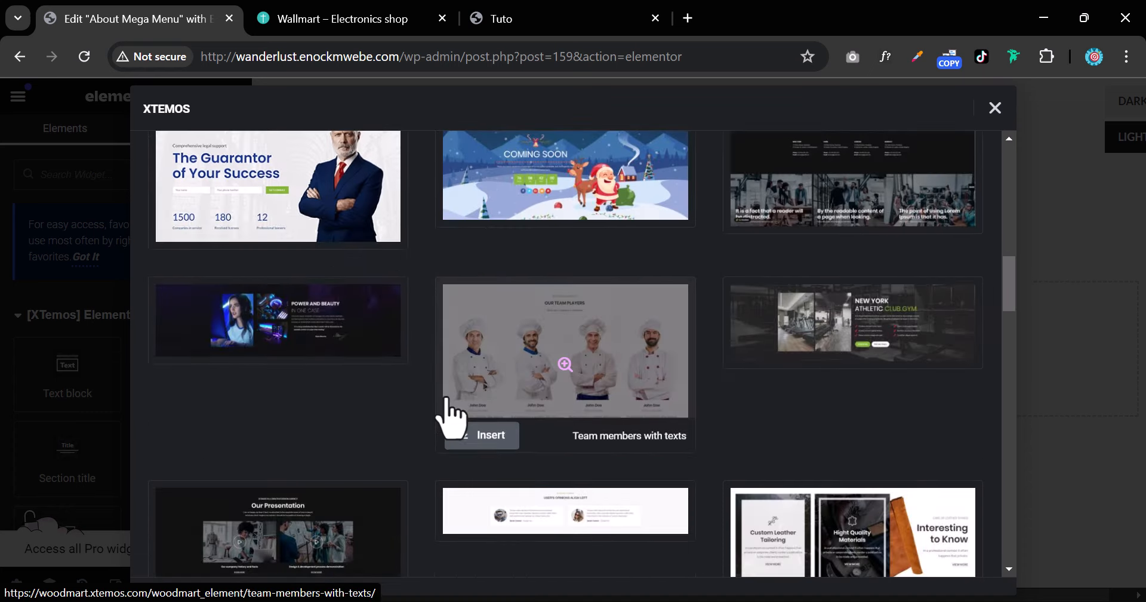
scroll(453, 412, "down", 9)
scroll(455, 413, "down", 3)
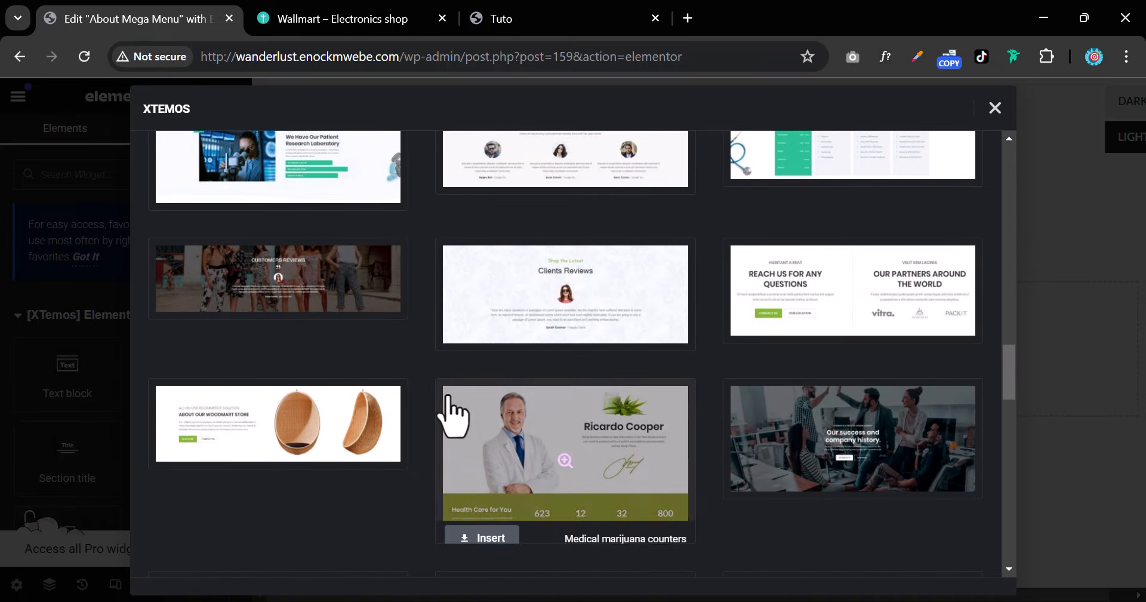
scroll(449, 397, "down", 5)
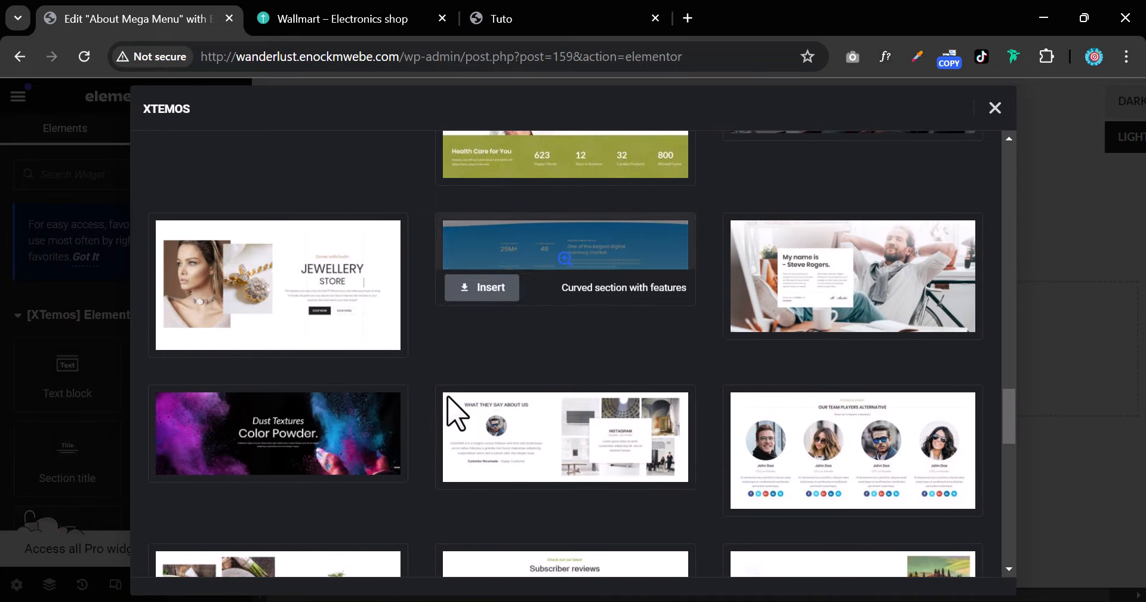
scroll(449, 398, "down", 7)
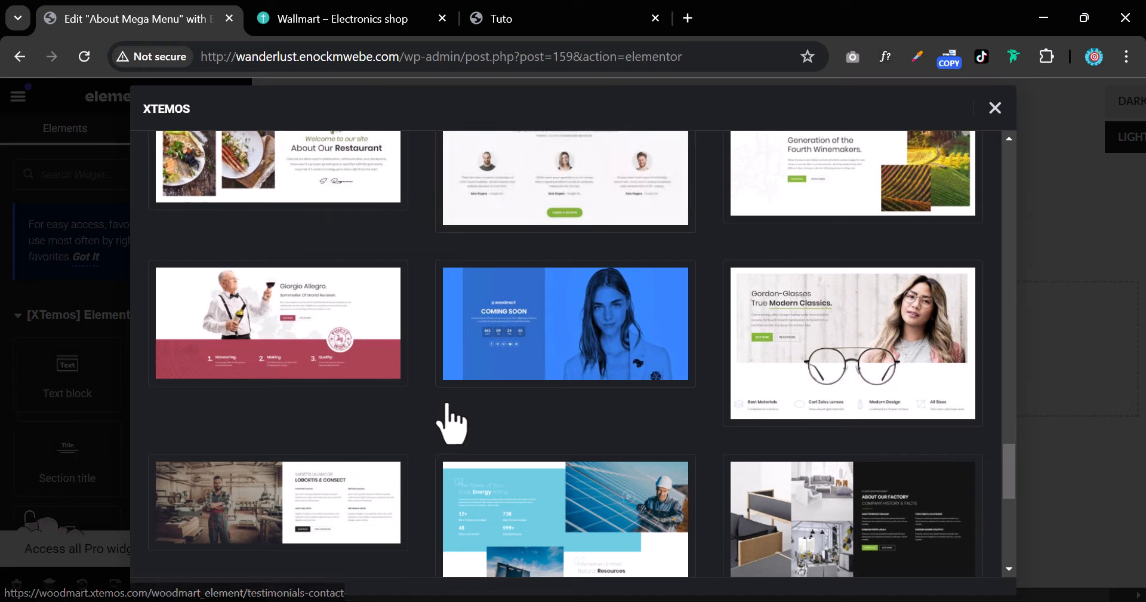
scroll(448, 406, "down", 3)
scroll(447, 406, "up", 10)
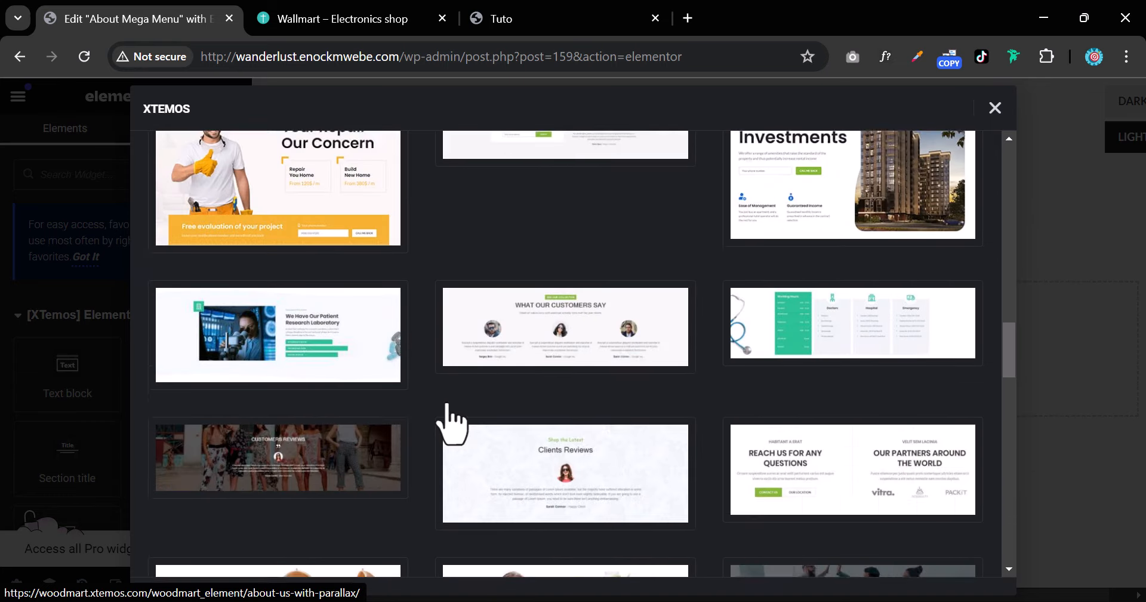
scroll(449, 418, "up", 10)
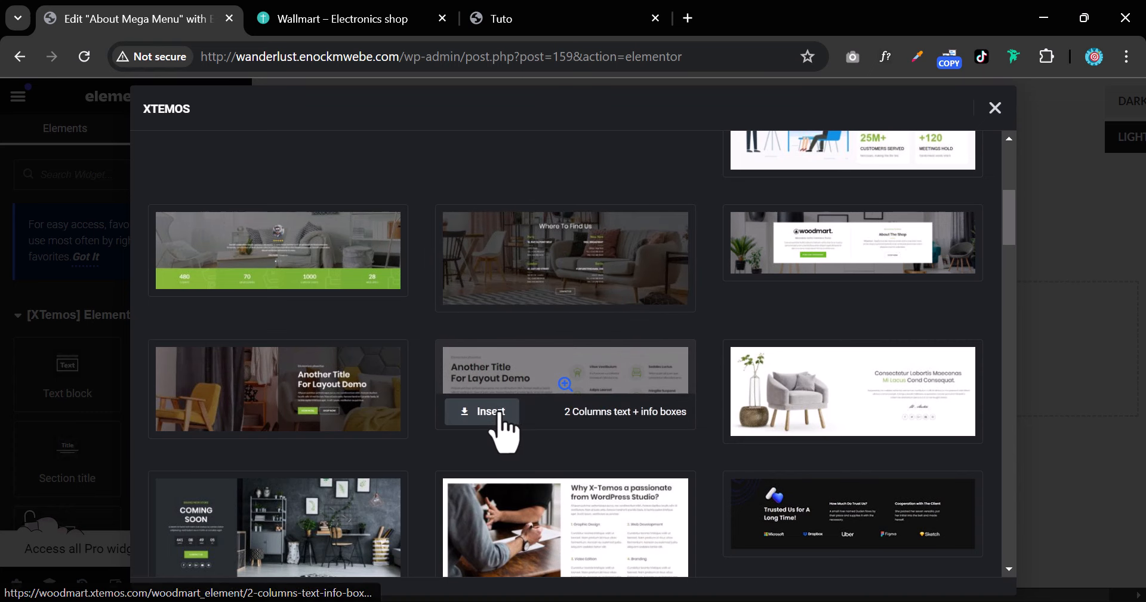
left_click(500, 411)
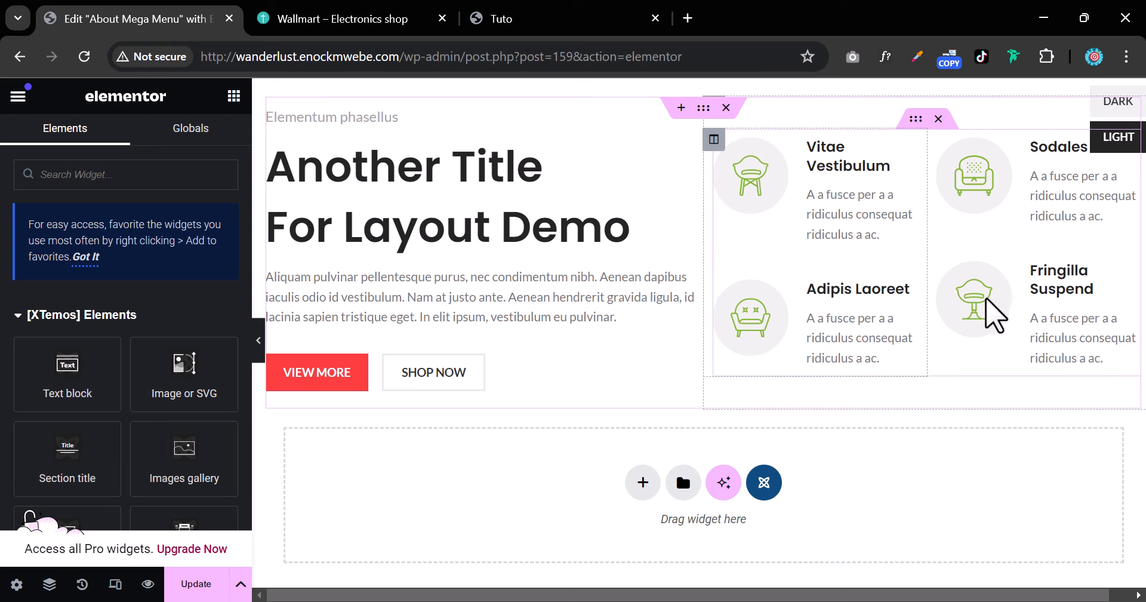
Replace the section title "Another Title For Layout Demo" with "Get to know about us".
left_click(482, 231)
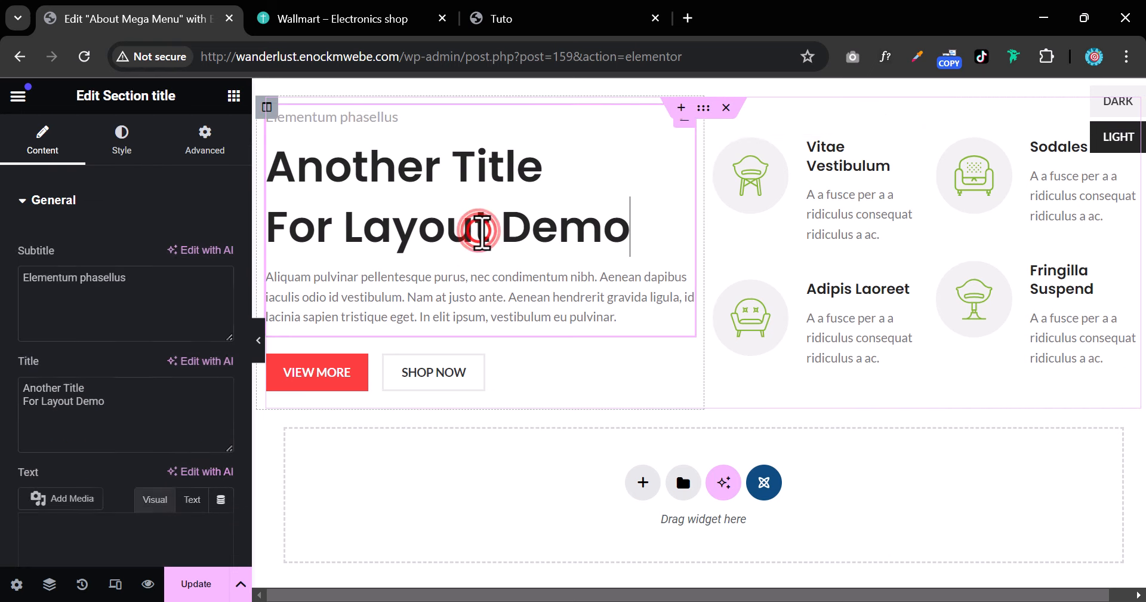
left_click(395, 167)
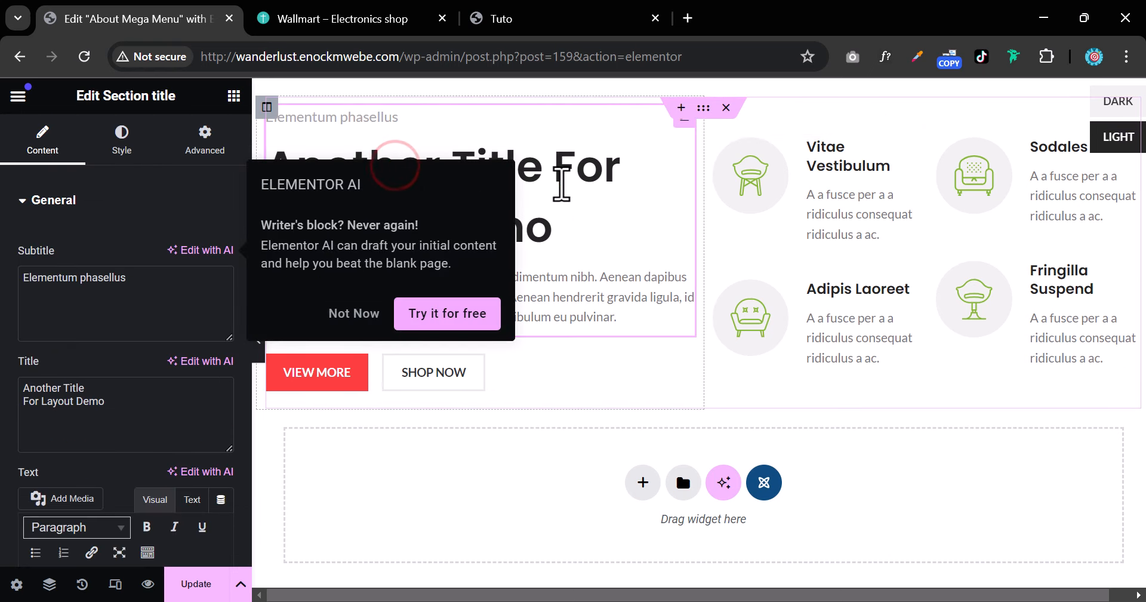
left_click(559, 181)
triple_click(83, 402)
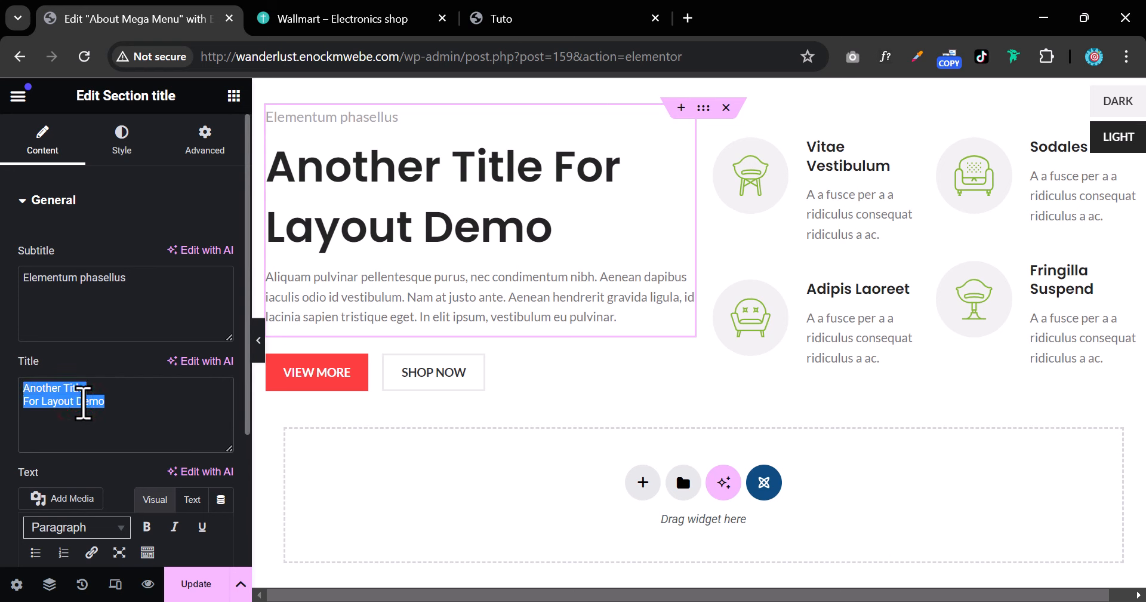
type("Get to know about us")
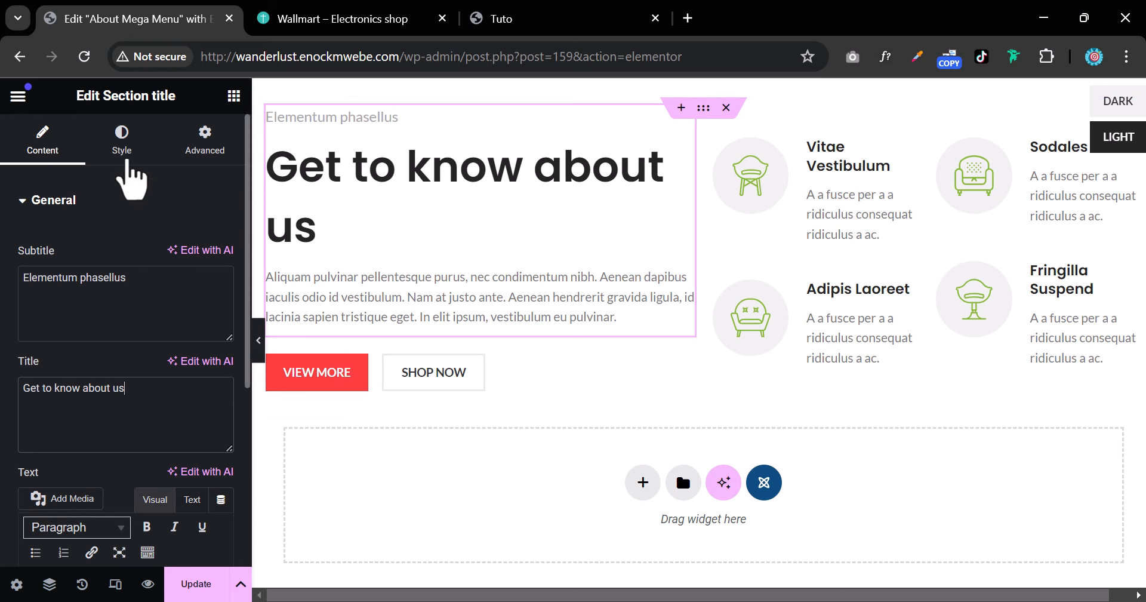
Set the text transform in the section title's custom typography to Capitalize.
left_click(125, 150)
scroll(126, 412, "down", 1)
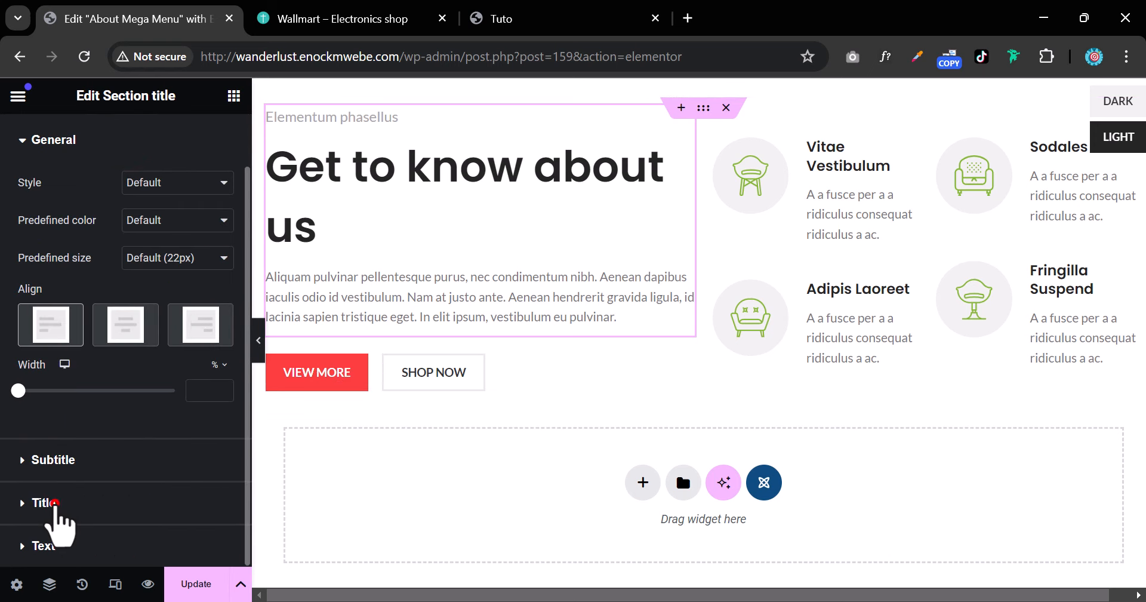
left_click(54, 504)
double_click(213, 464)
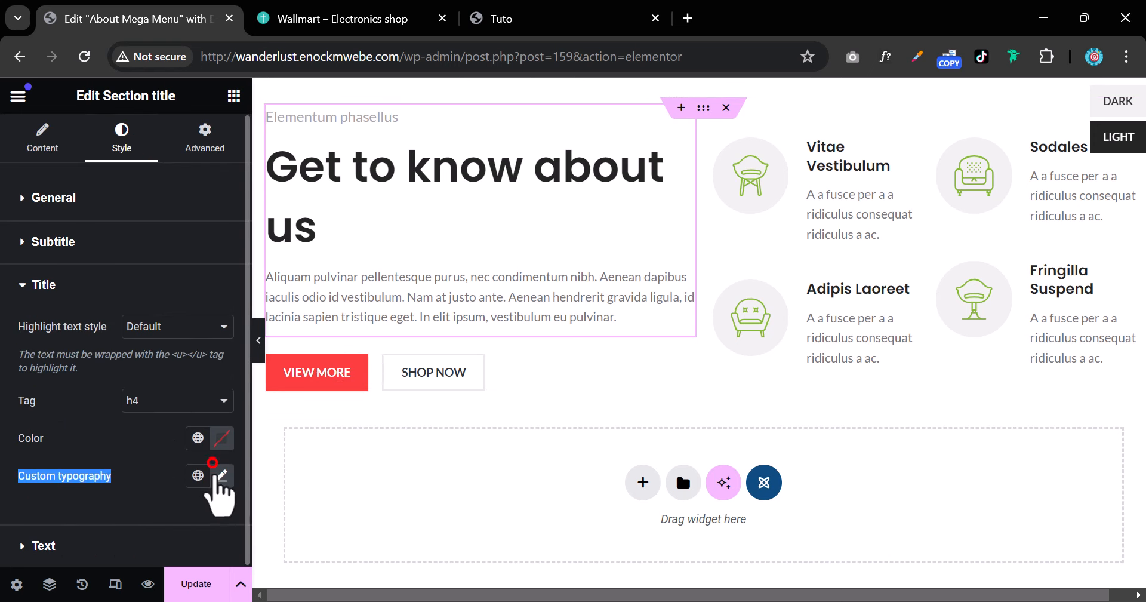
left_click(222, 476)
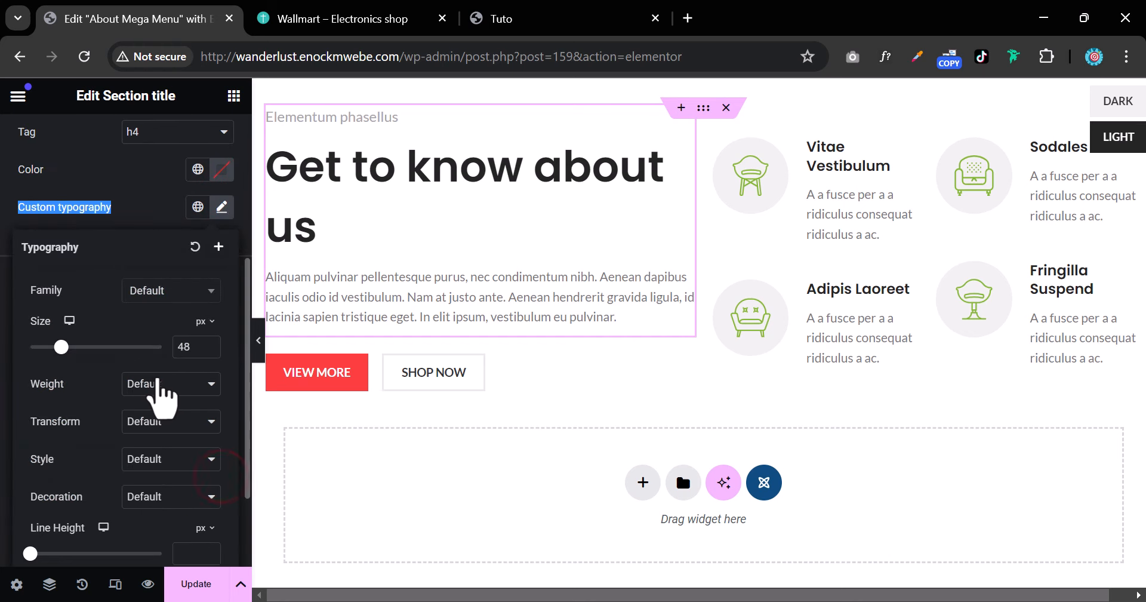
left_click(191, 420)
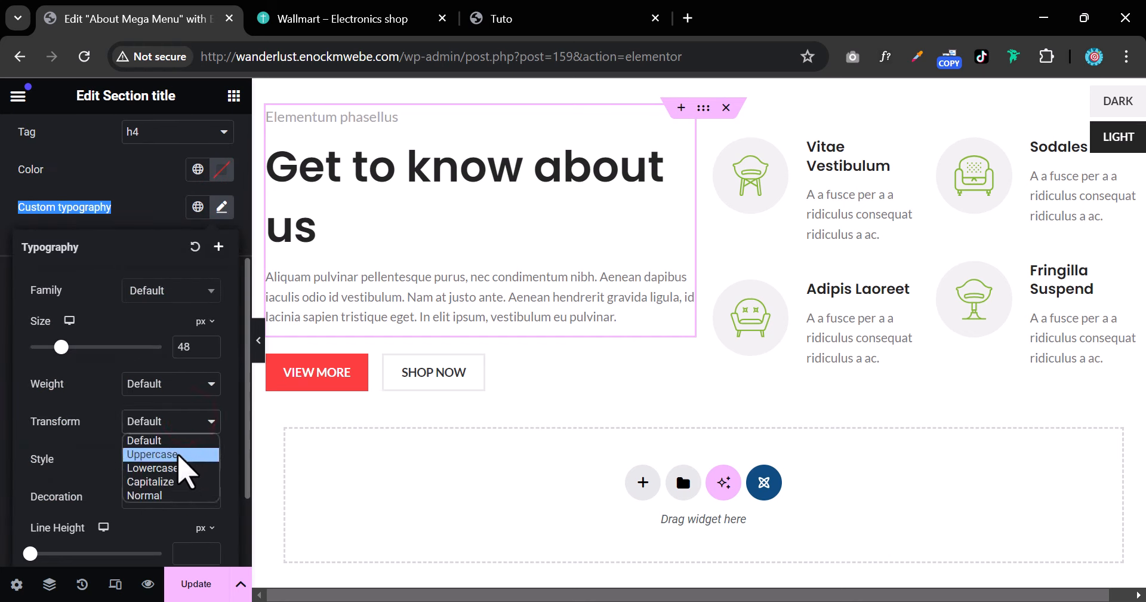
left_click(181, 482)
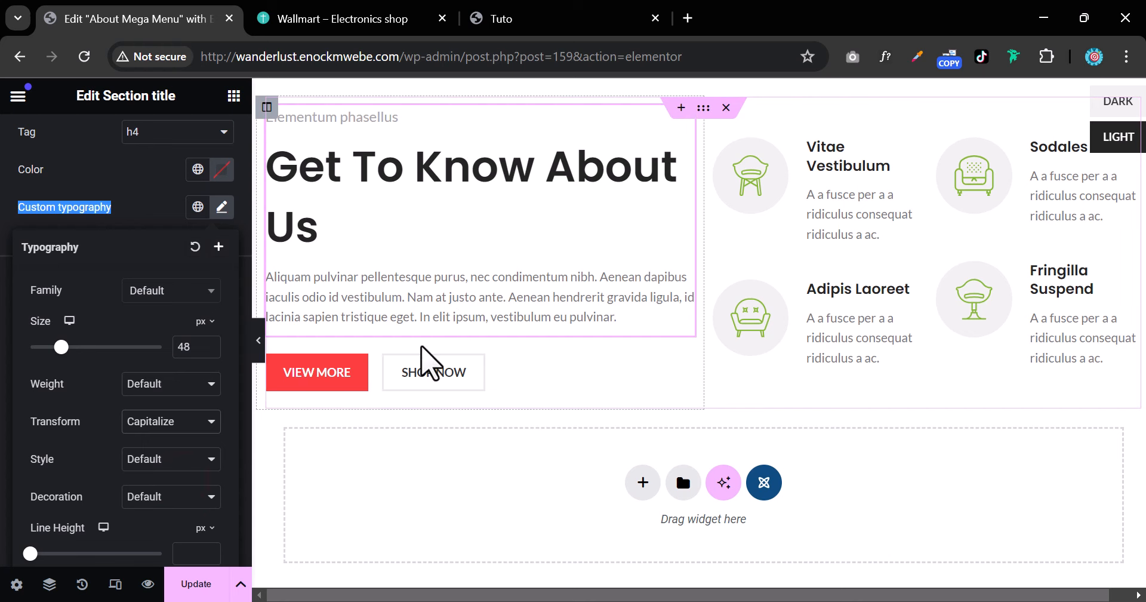
Change the View more button's text to "About uS" and link it to the About page.
left_click_drag(320, 387, 320, 383)
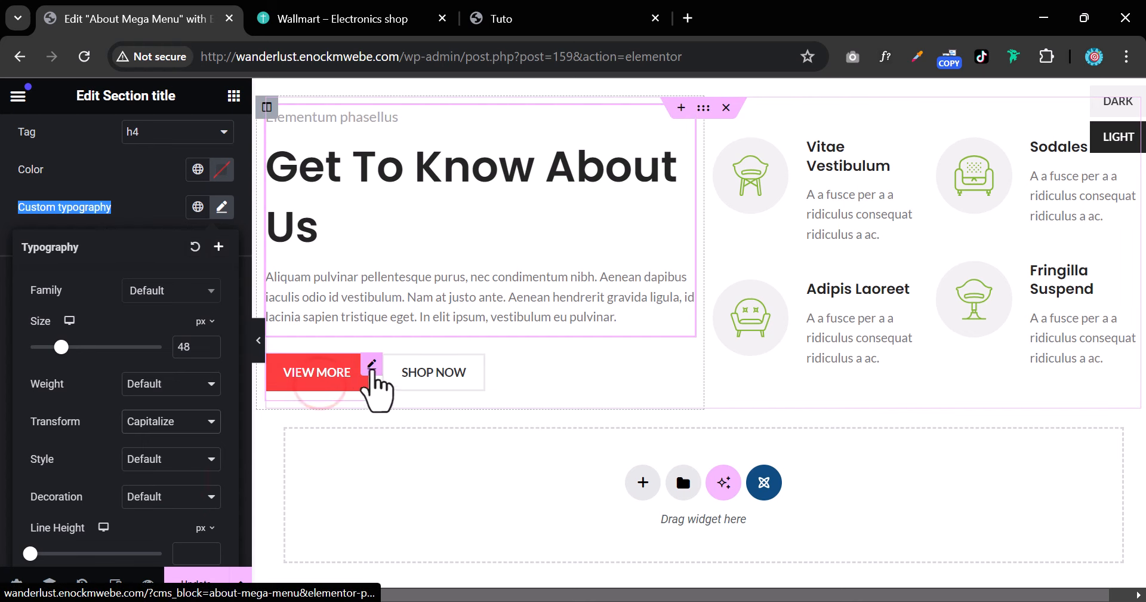
left_click(366, 361)
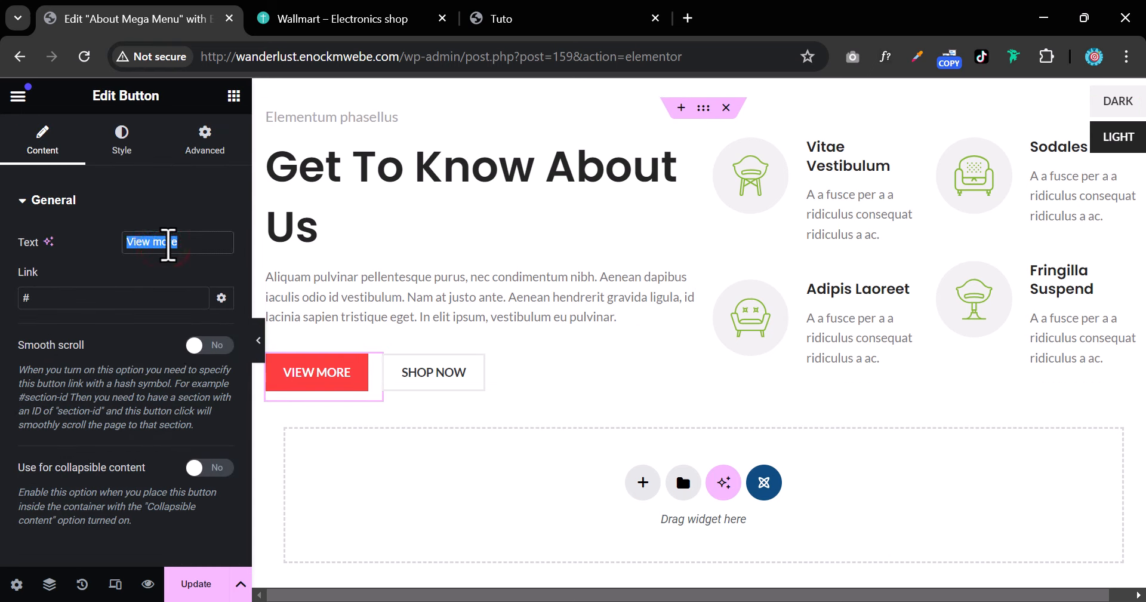
type("About uS")
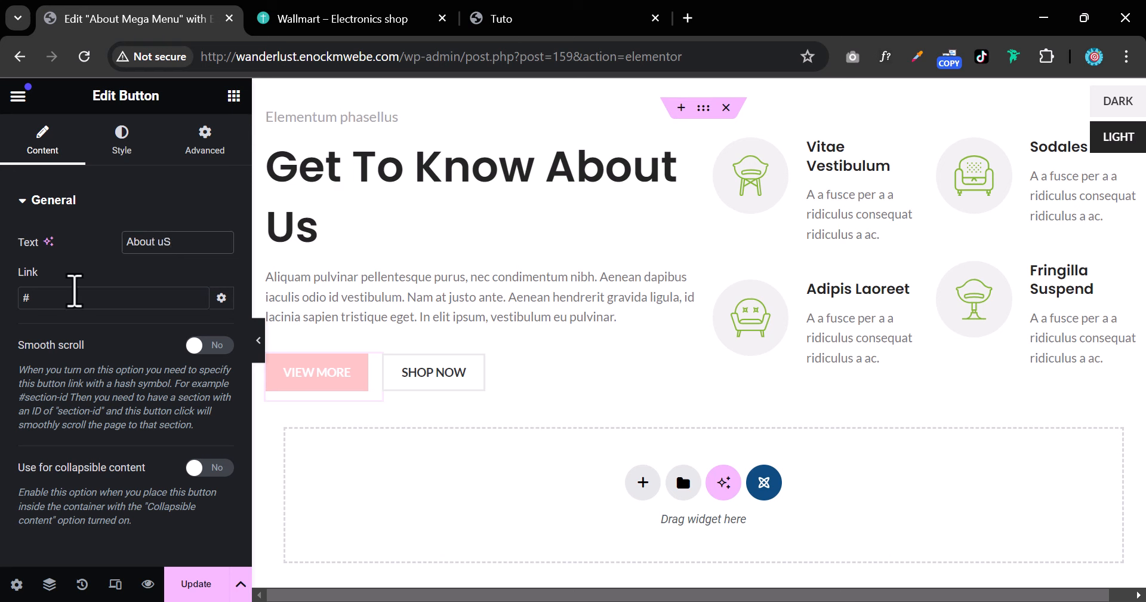
double_click(74, 294)
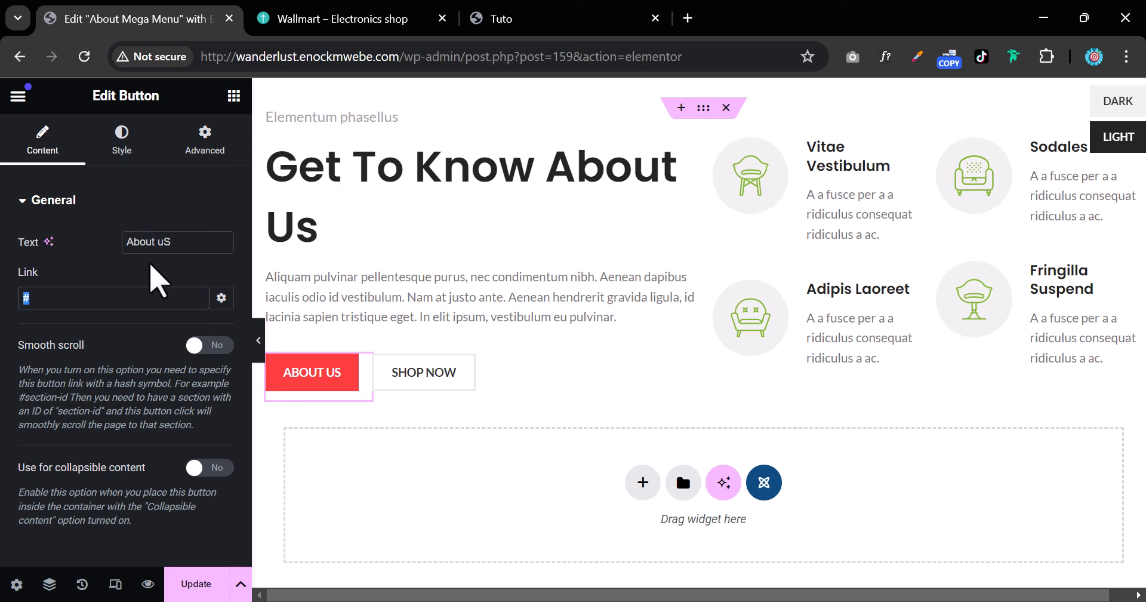
type("ab")
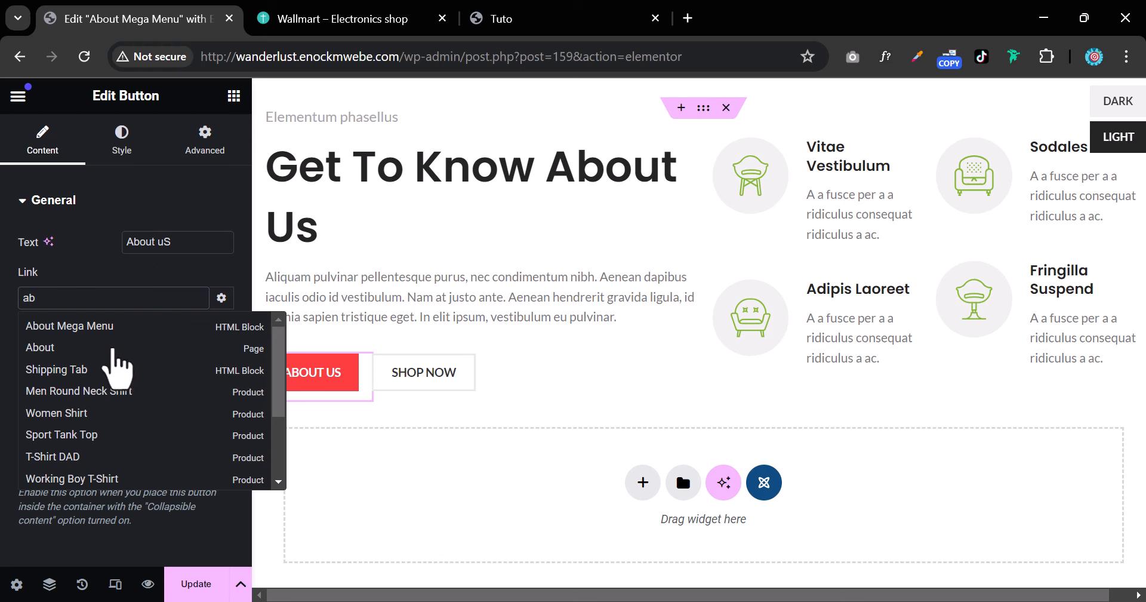
left_click(109, 347)
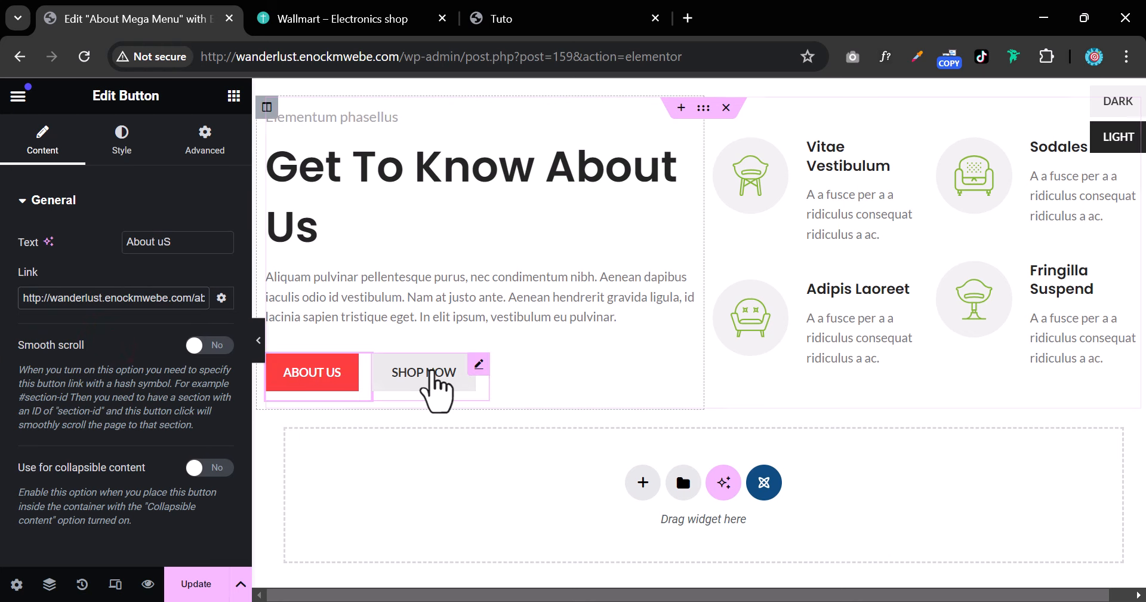
Link the Shop now button to the Shop page.
left_click(431, 368)
left_click(64, 295)
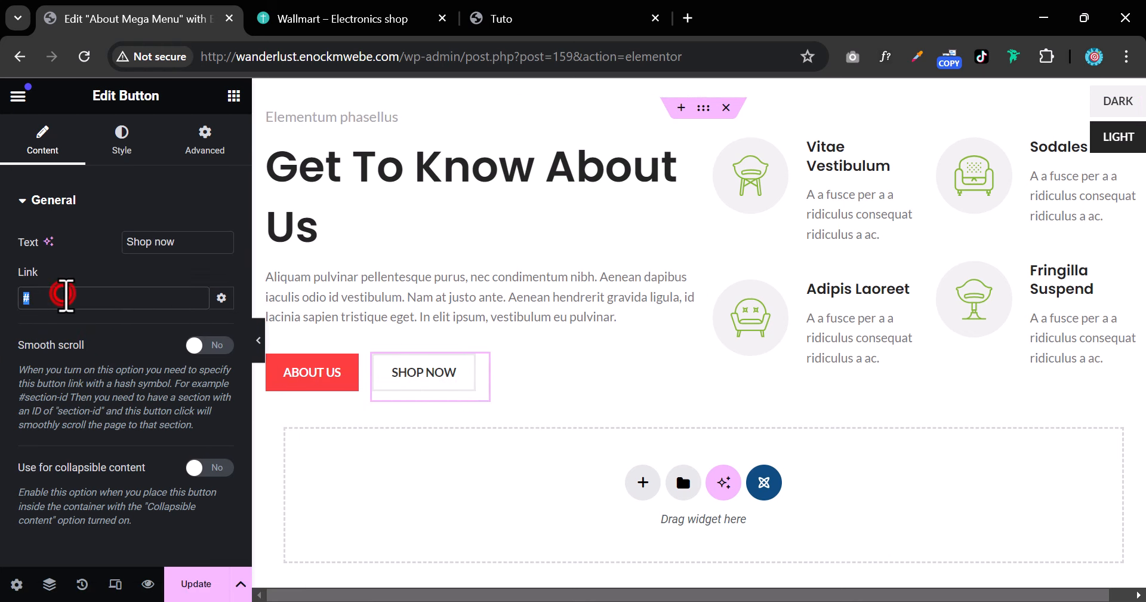
type("shop")
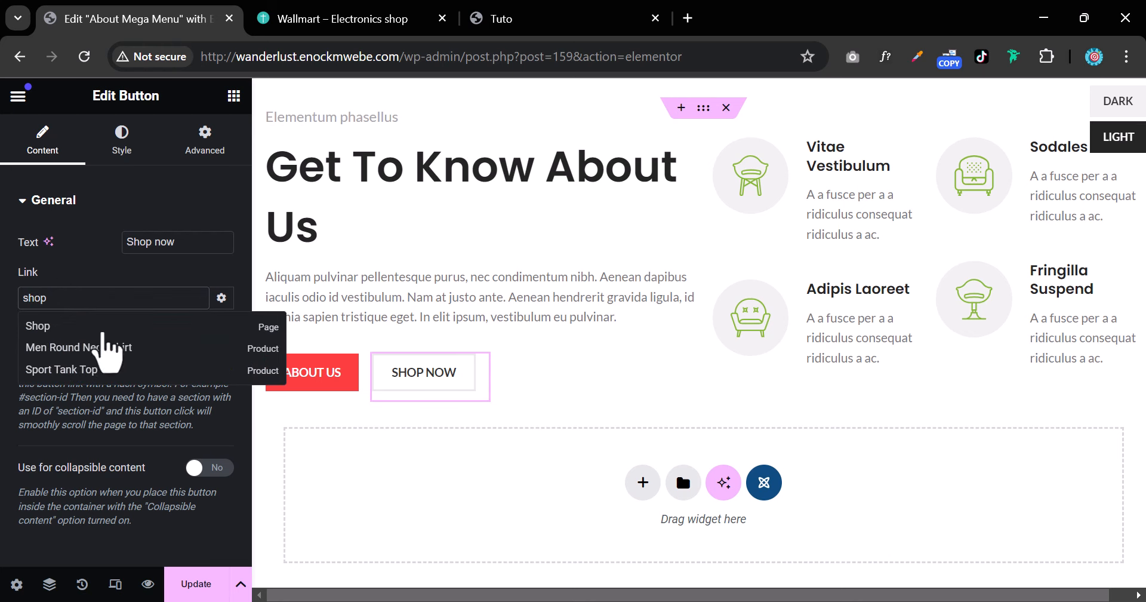
left_click(102, 329)
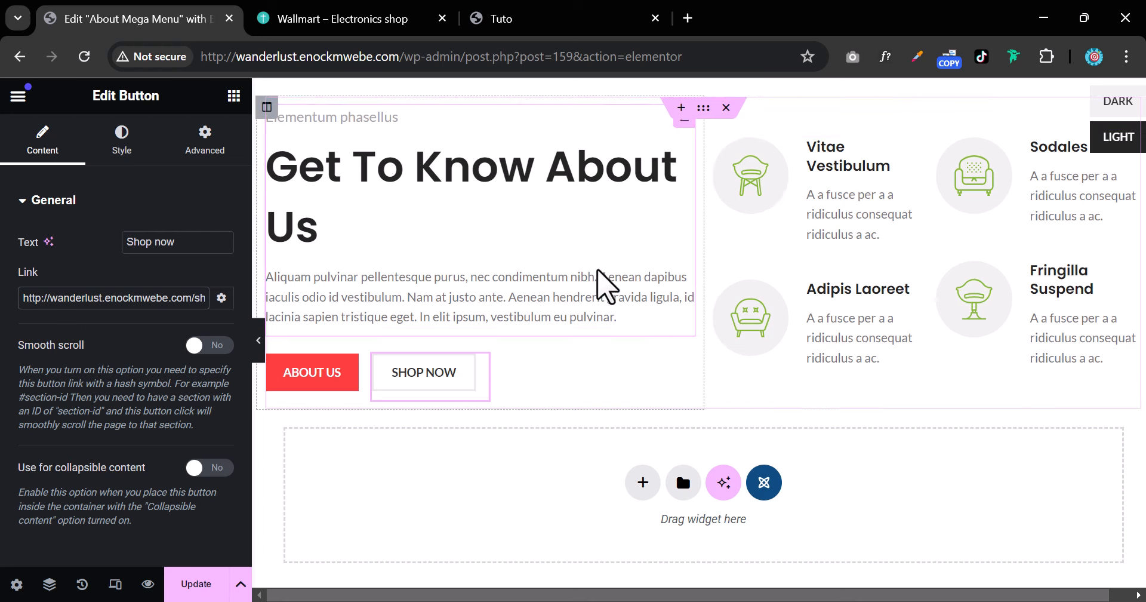
Update the About Mega Menu block and exit the Elementor editor.
left_click(195, 576)
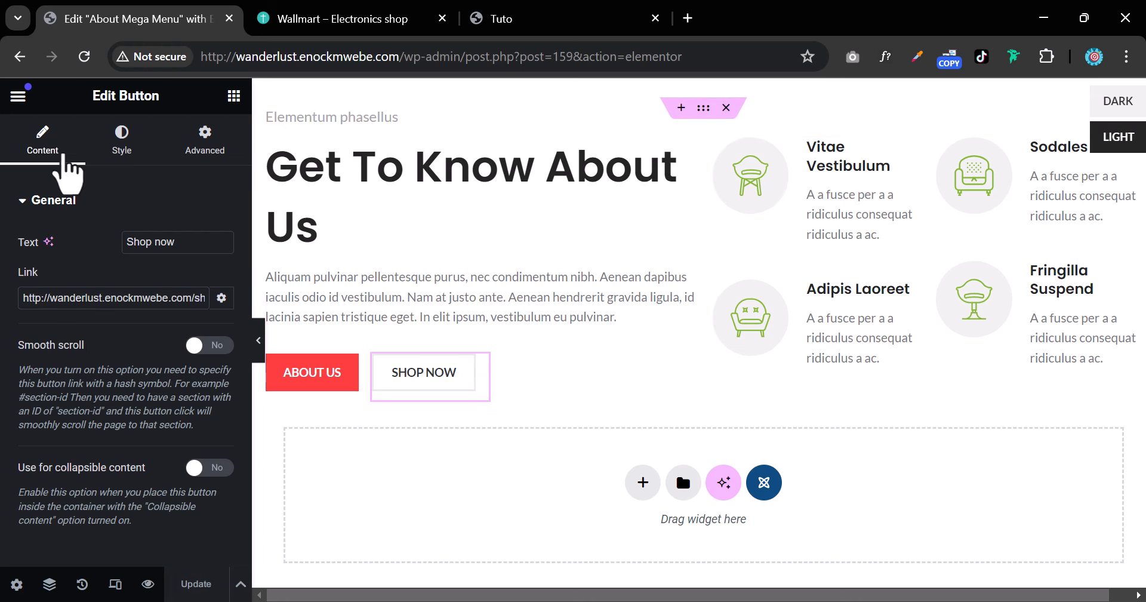
left_click(18, 95)
left_click(138, 515)
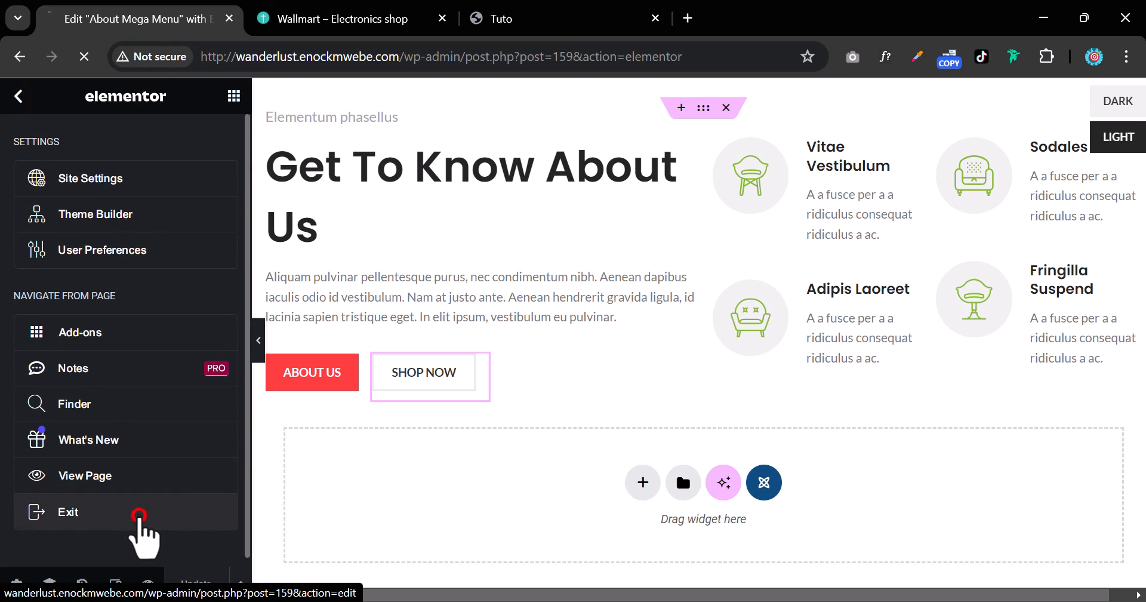
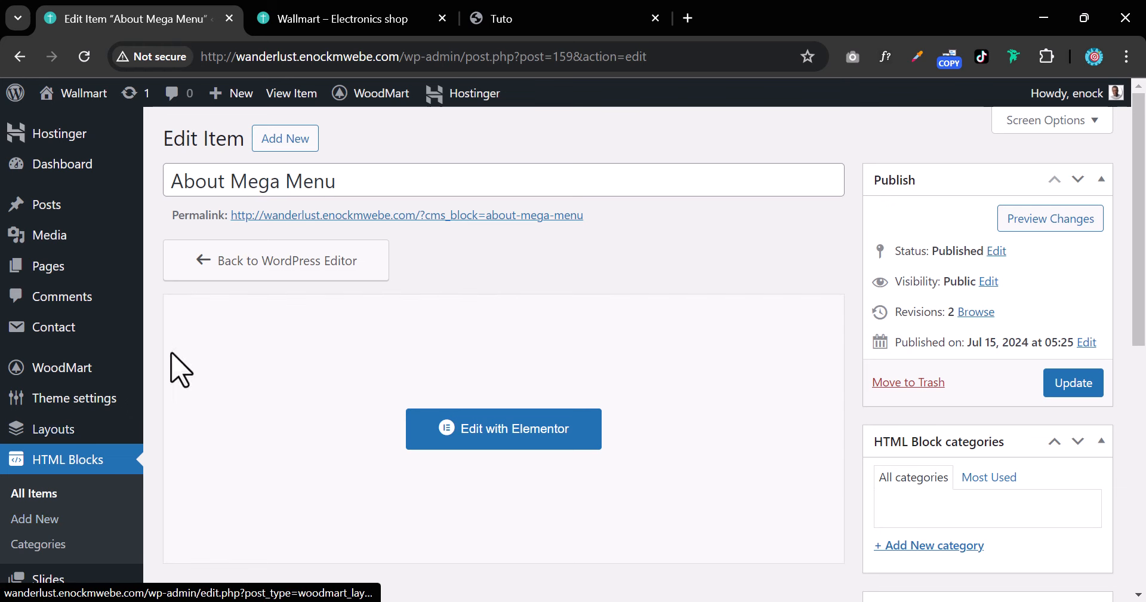
Open the site's Menus management page and load the Main Menu for editing.
scroll(96, 290, "down", 5)
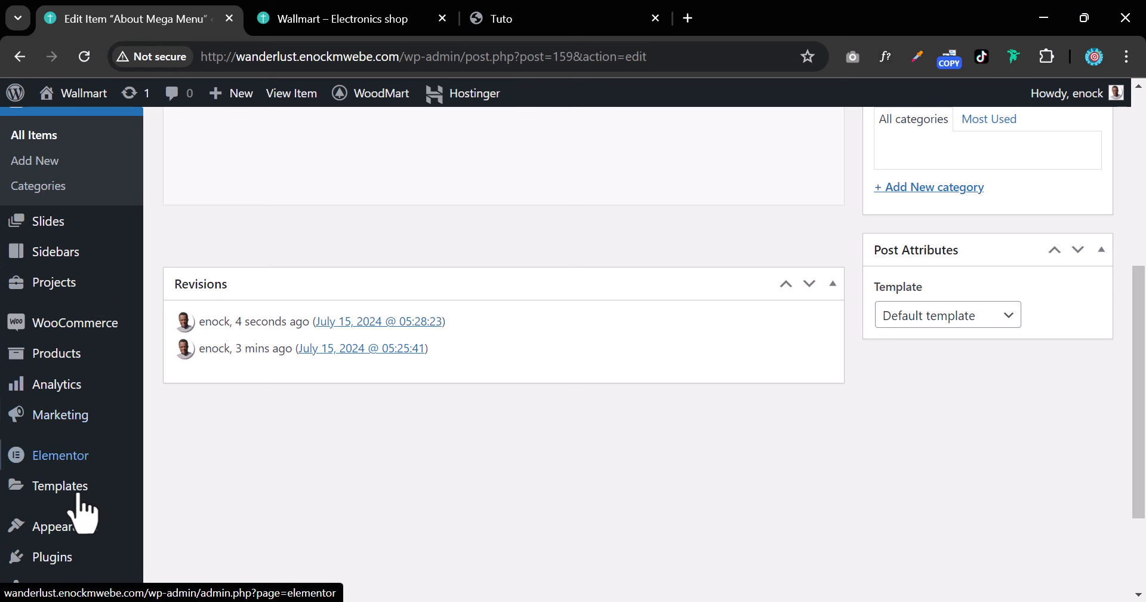
scroll(84, 490, "down", 2)
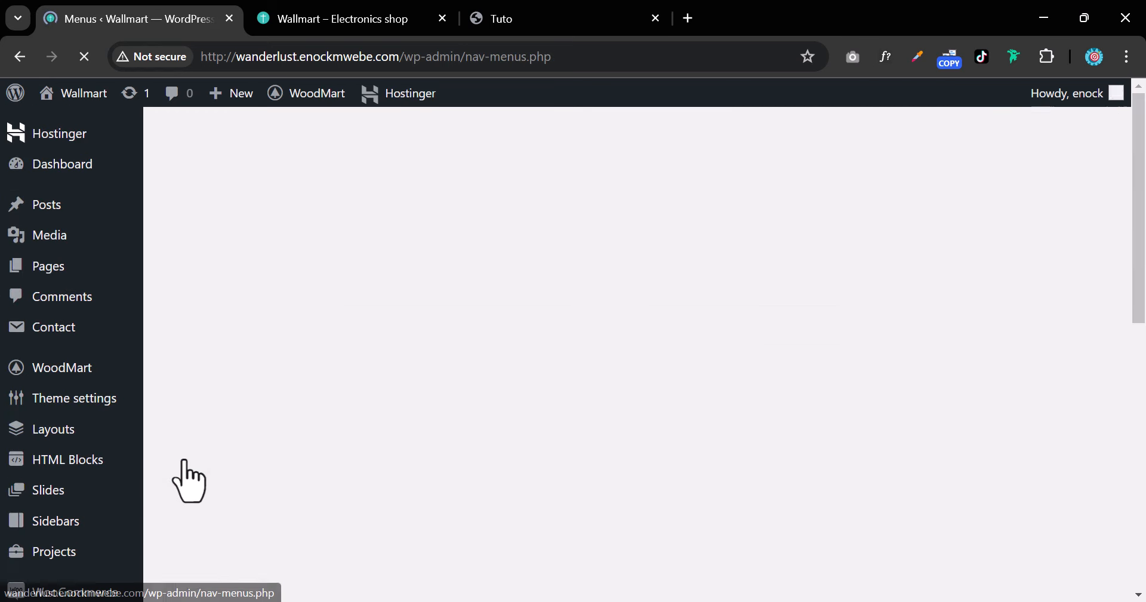
scroll(545, 440, "down", 4)
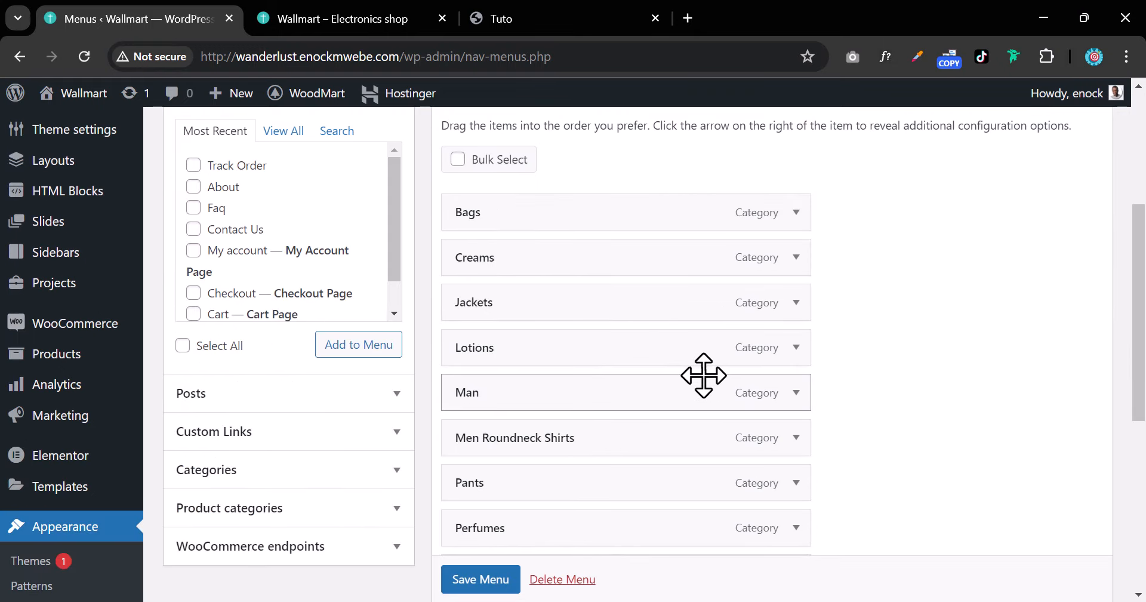
scroll(705, 380, "down", 6)
scroll(709, 388, "up", 10)
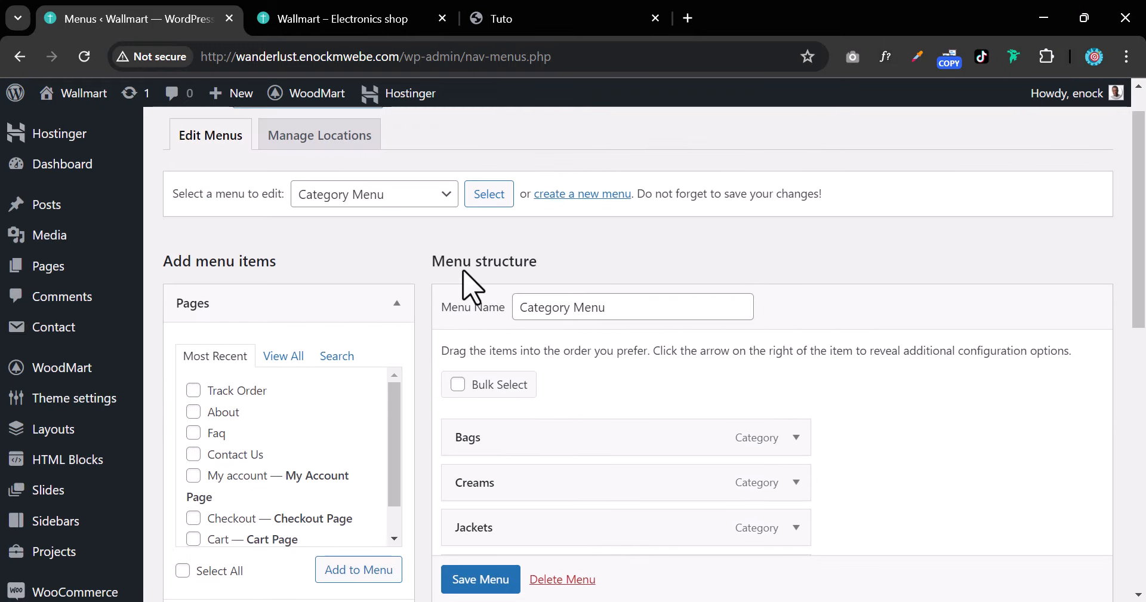
left_click(400, 190)
left_click(397, 231)
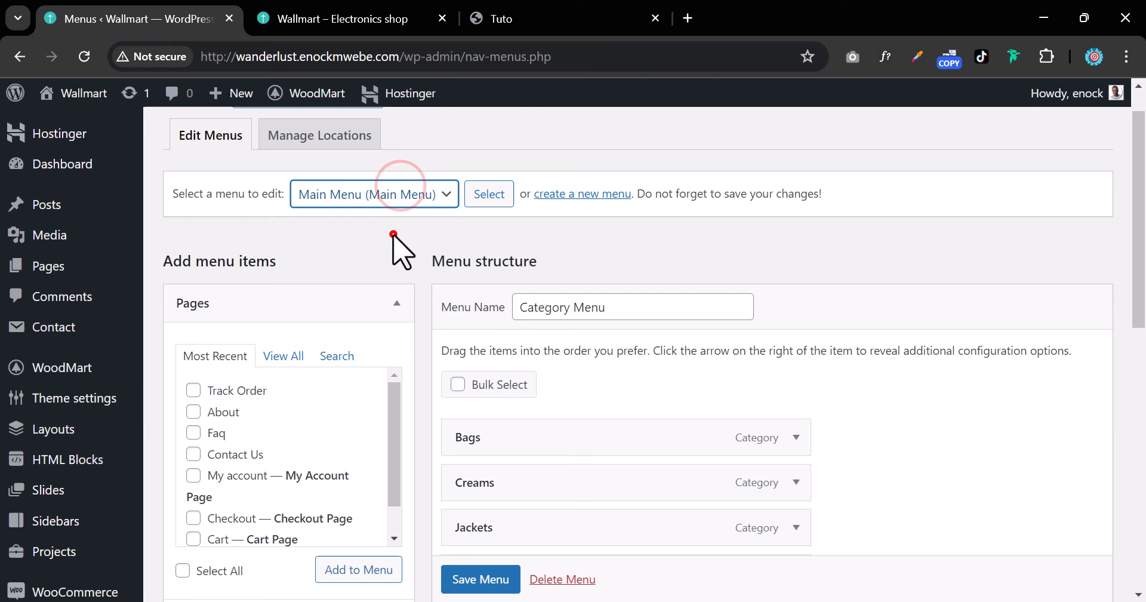
left_click(481, 192)
left_click(653, 172)
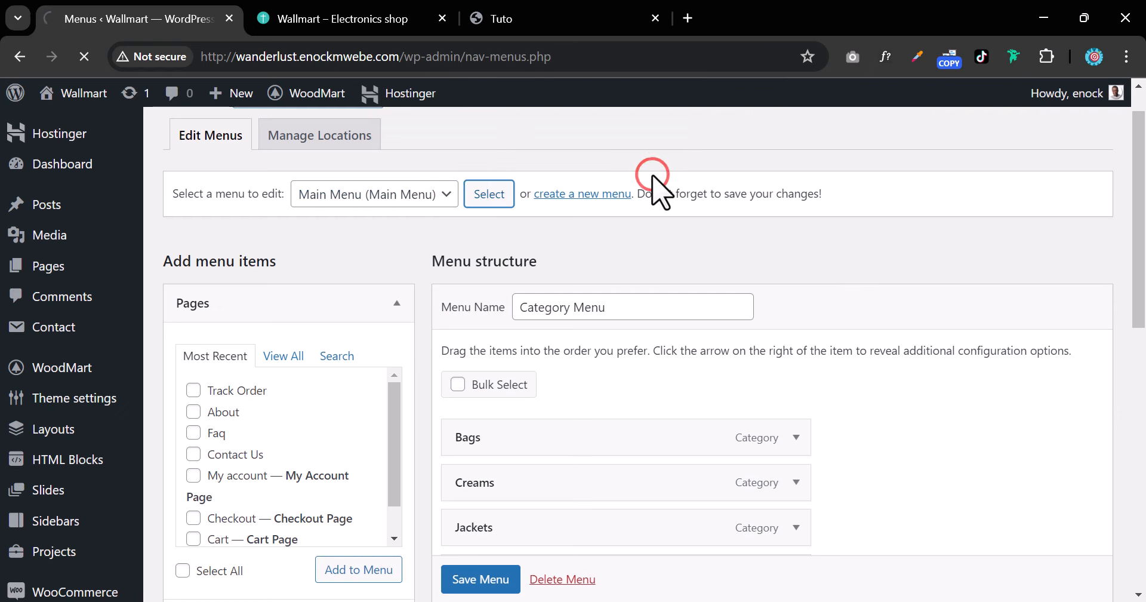
Set the dropdown design of the About item in the Main Menu to Full width.
scroll(675, 382, "down", 5)
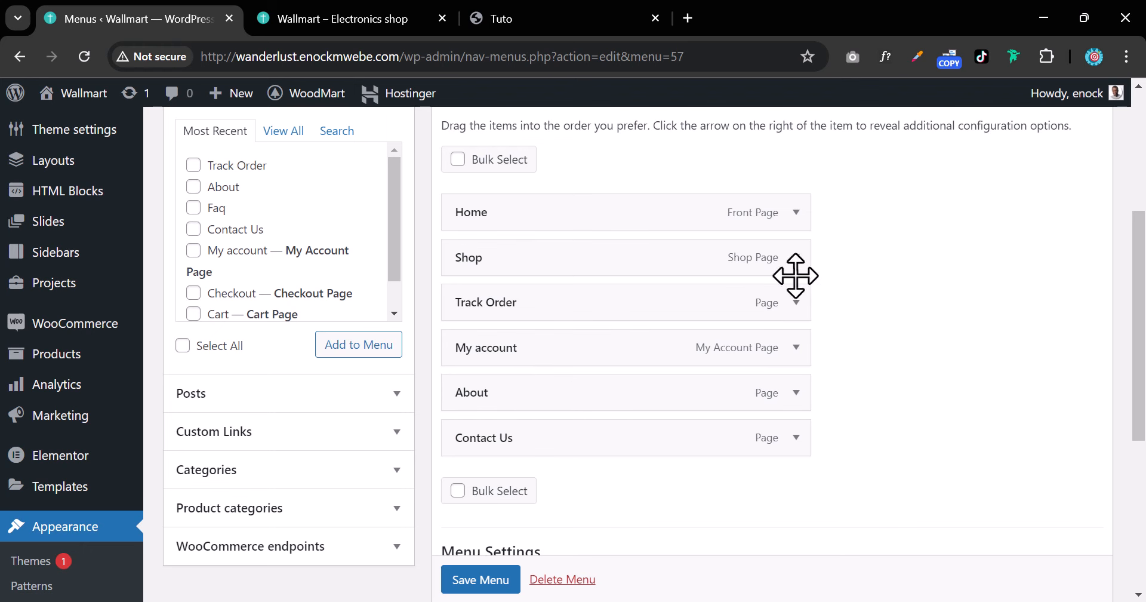
left_click(801, 392)
scroll(781, 384, "down", 5)
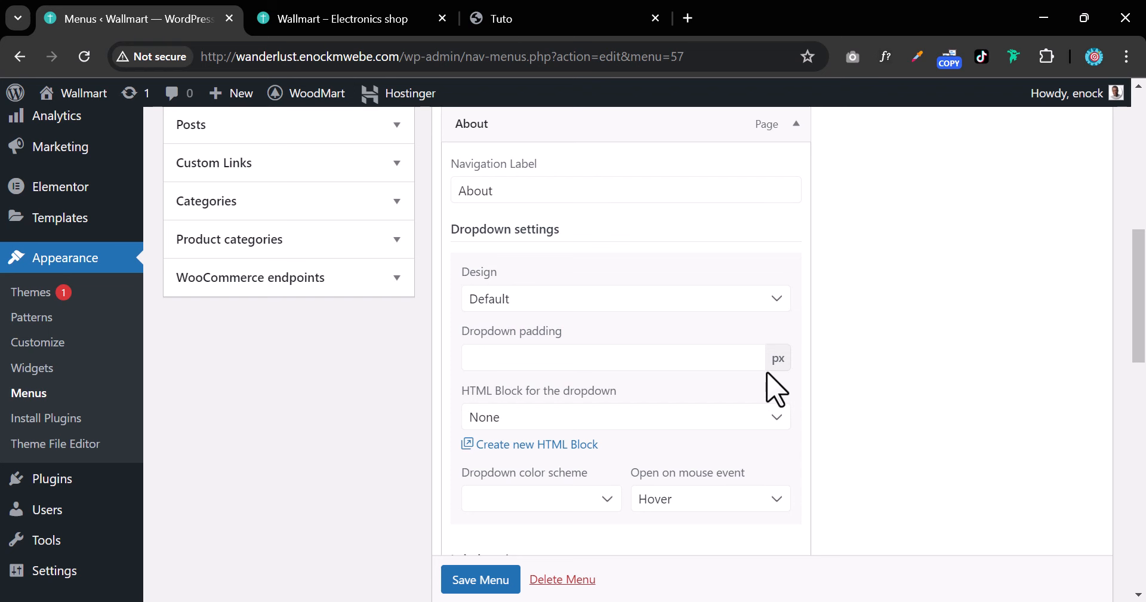
left_click(774, 298)
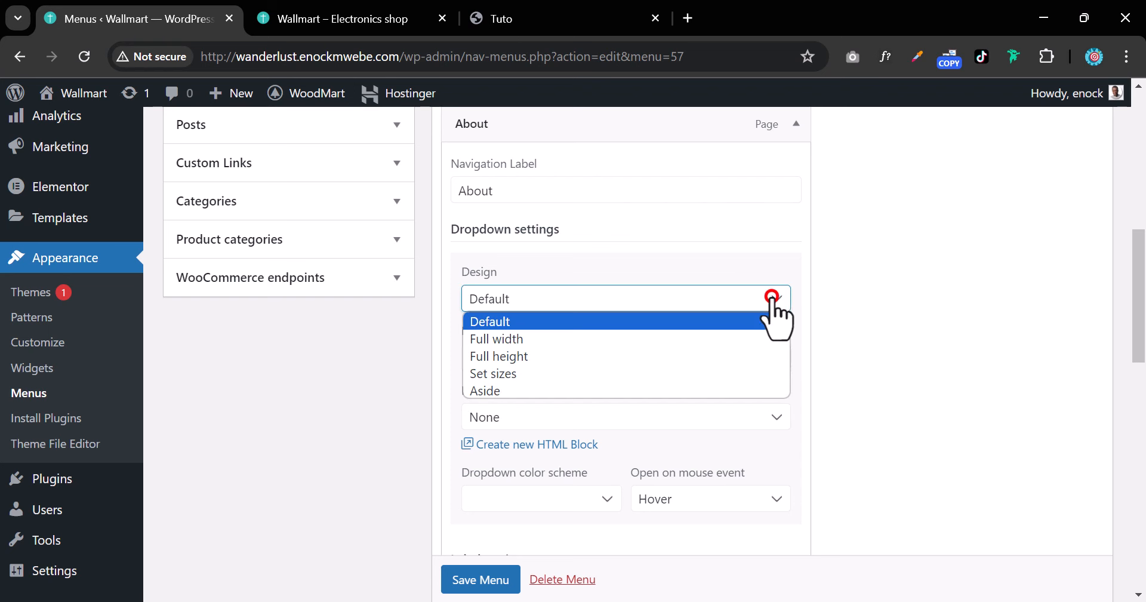
left_click(743, 340)
scroll(751, 361, "down", 3)
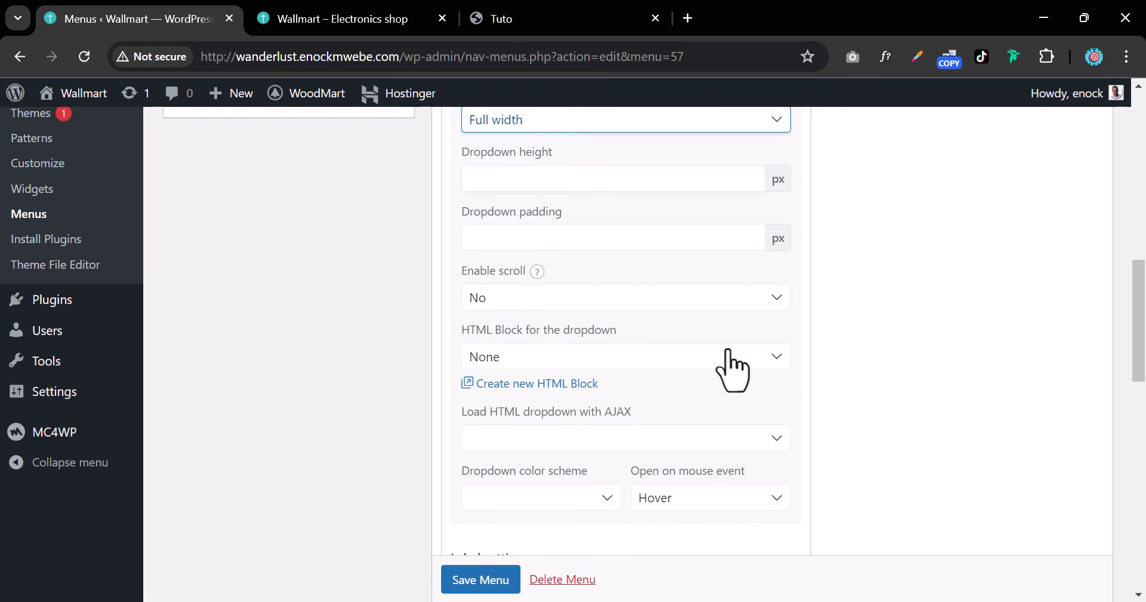
Assign the About Mega Menu HTML block to the About item's dropdown, save the menu and view the storefront.
left_click(545, 363)
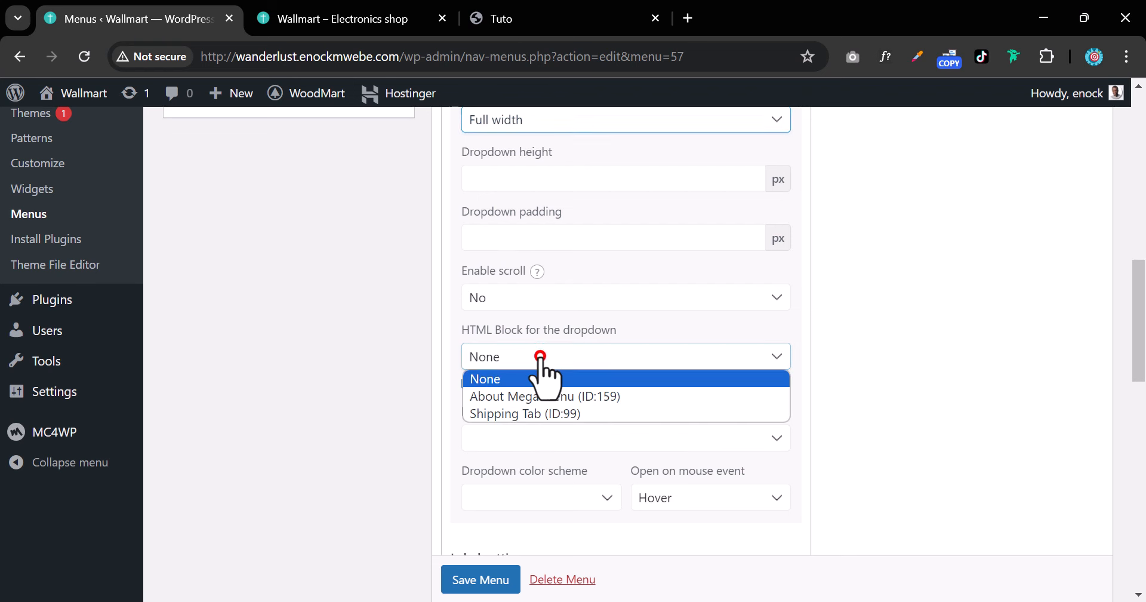
left_click(529, 394)
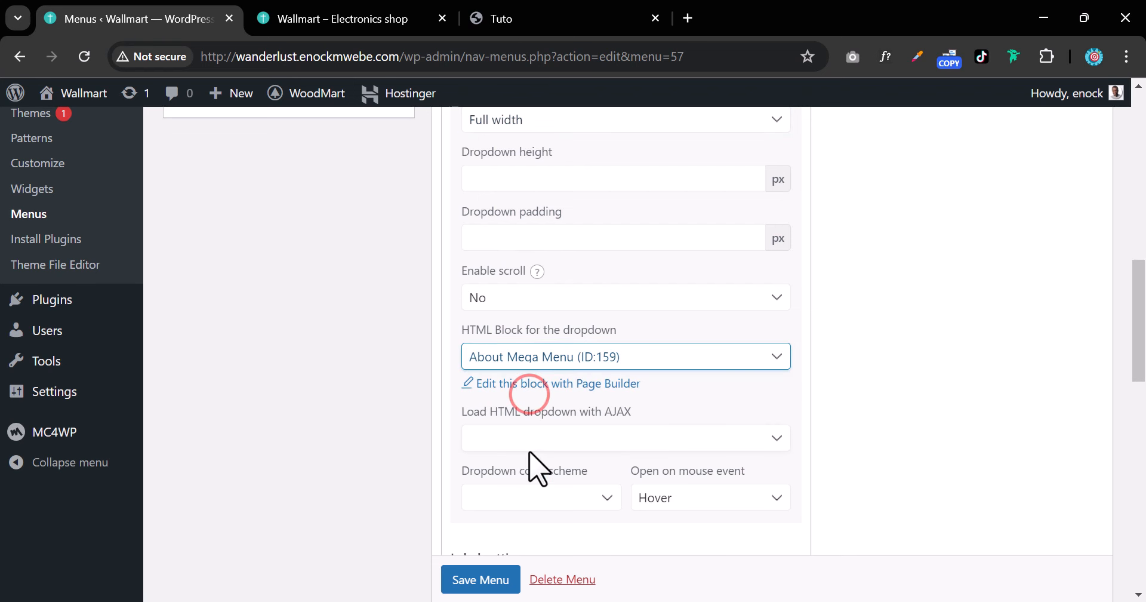
scroll(468, 584, "down", 4)
left_click(472, 578)
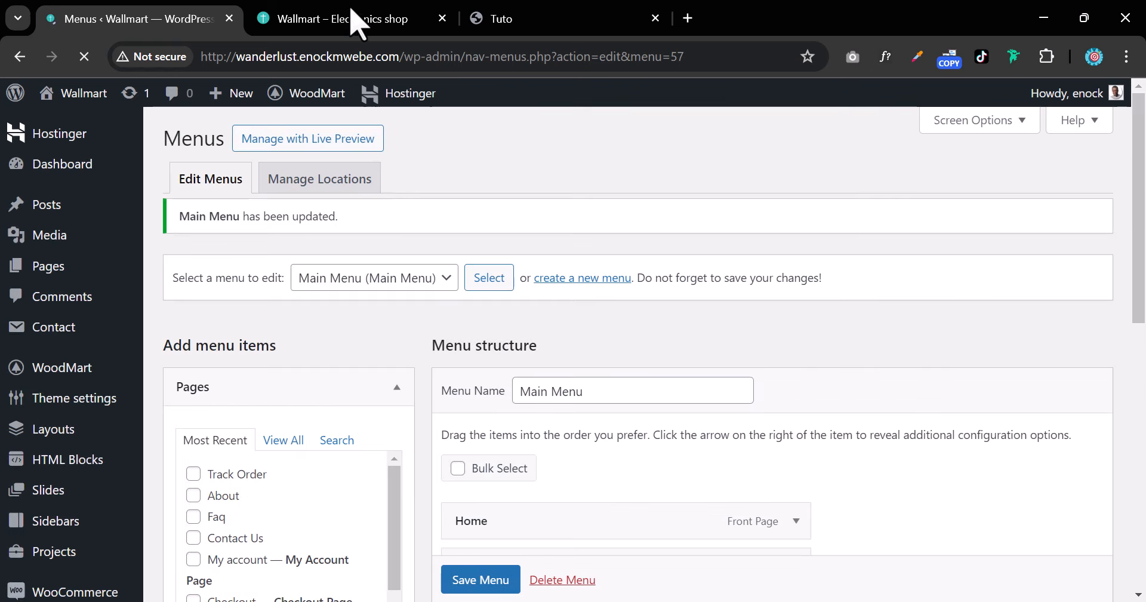
left_click(350, 18)
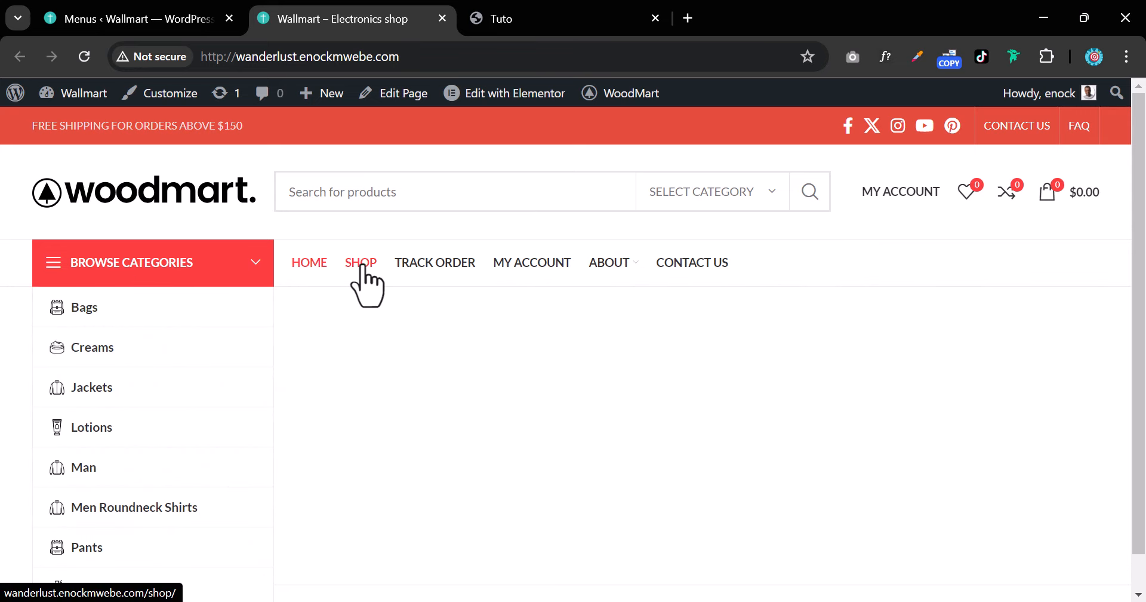
Create and publish a new HTML block titled "Shop Mega Menu".
left_click(94, 19)
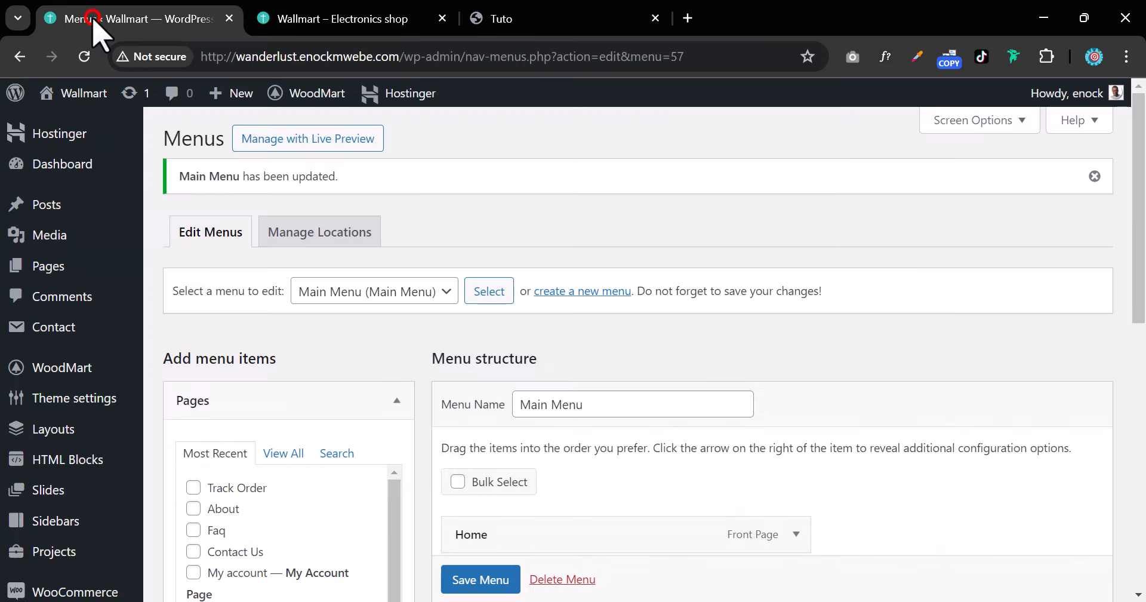
left_click(73, 457)
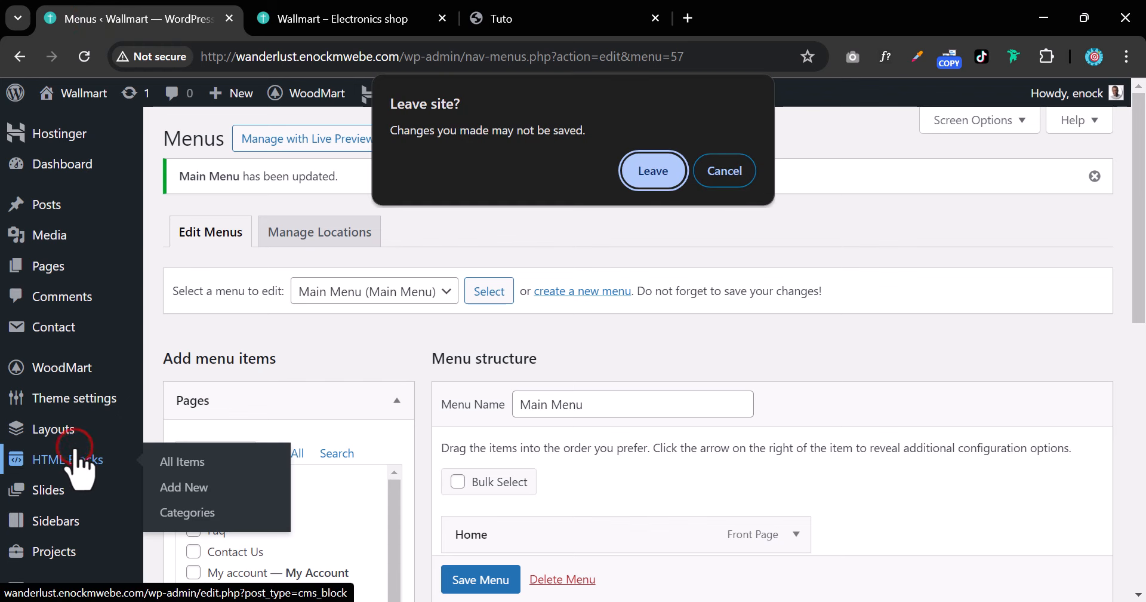
left_click(657, 173)
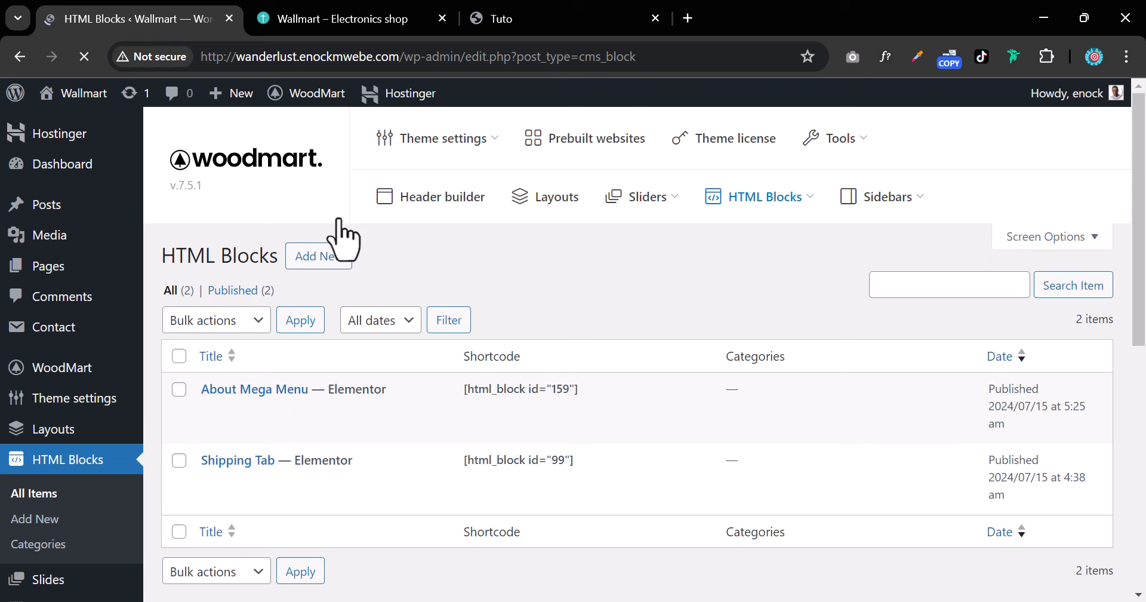
left_click(322, 257)
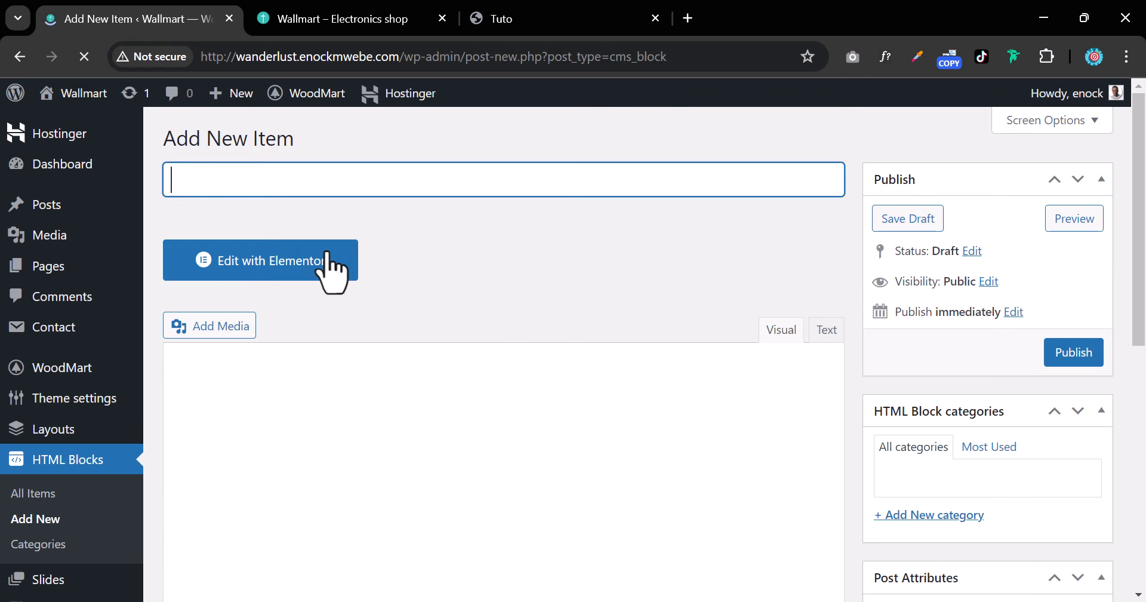
type("S")
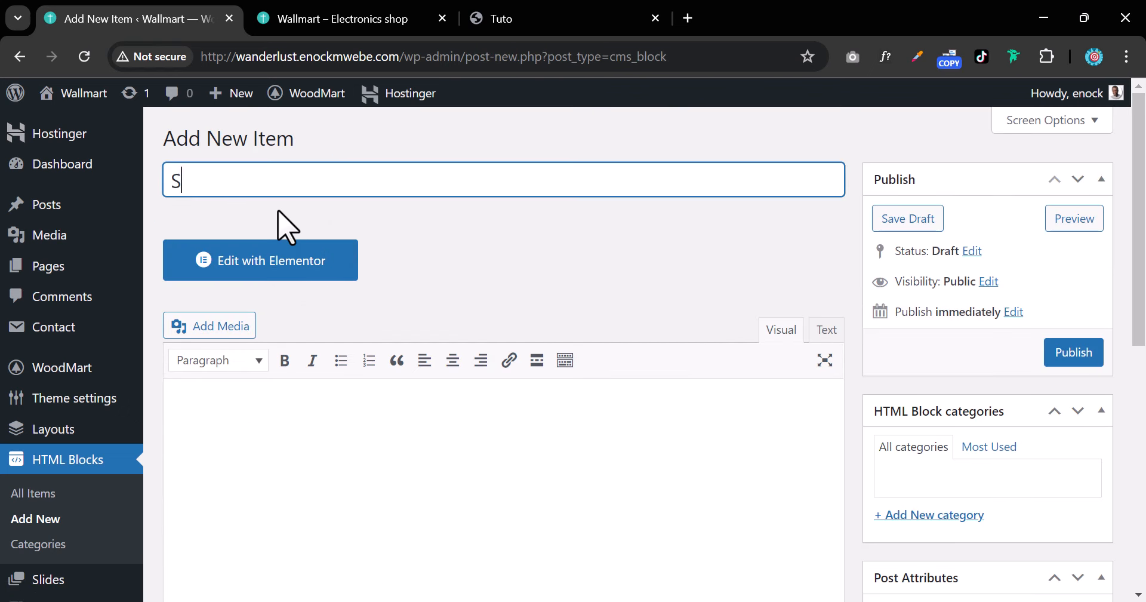
type("hop Mega Menu")
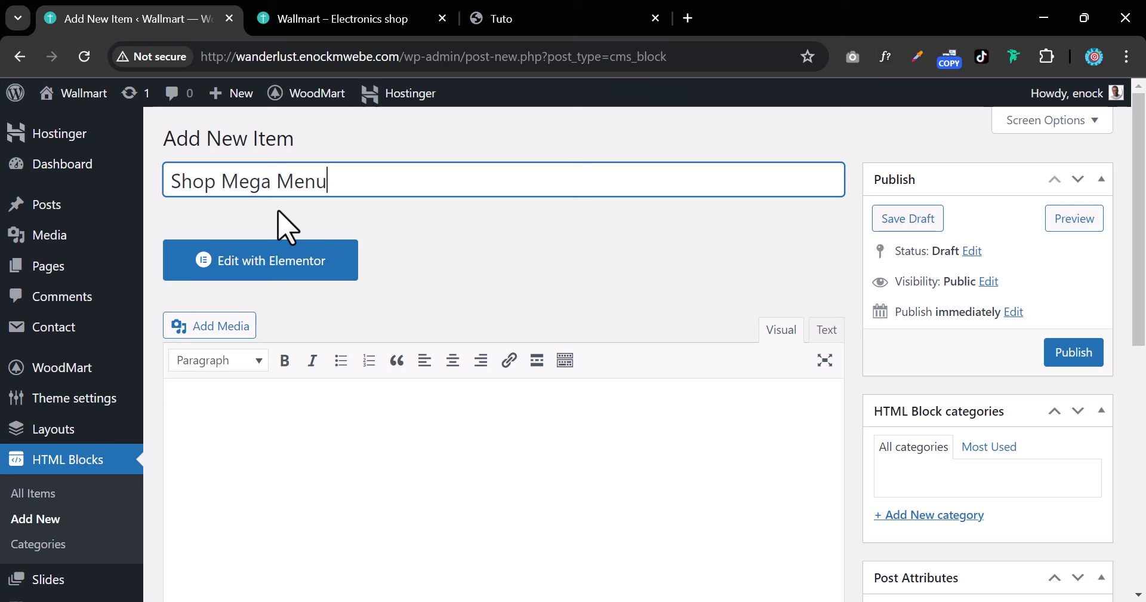
left_click(1051, 357)
scroll(637, 358, "down", 10)
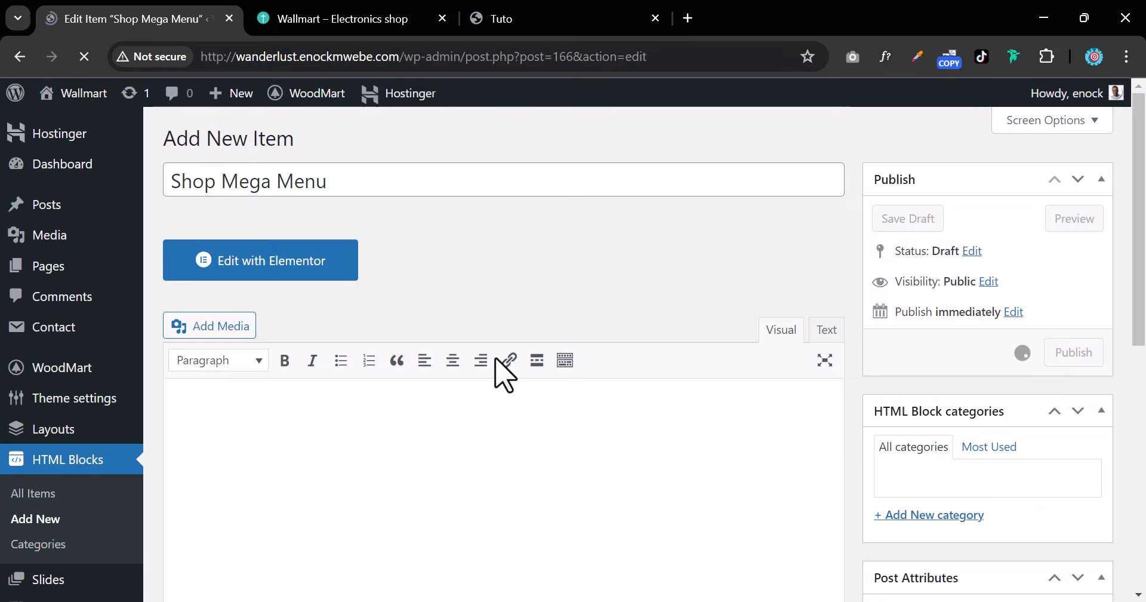
Open the Shop Mega Menu block in Elementor and examine the Shop menu on the Tuto reference site.
left_click(275, 311)
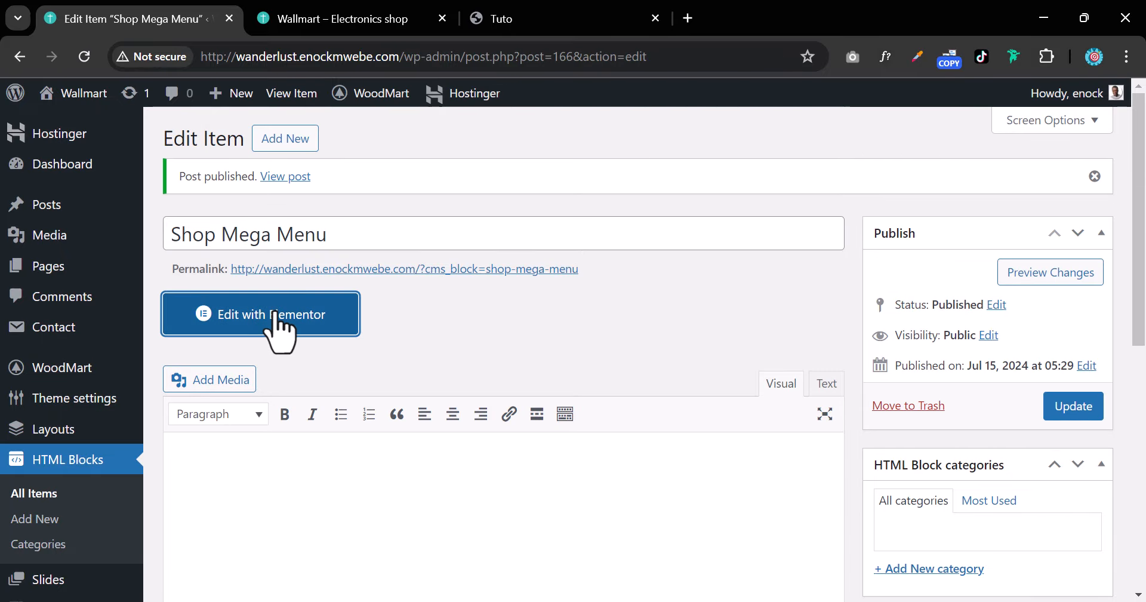
left_click(278, 311)
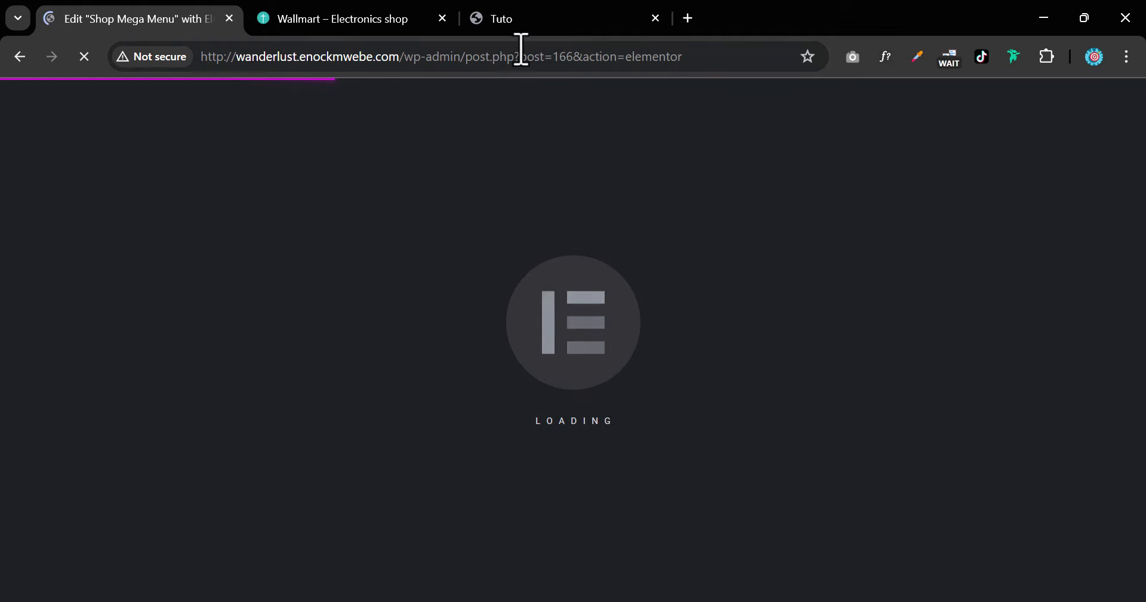
left_click(531, 16)
mouse_move(389, 242)
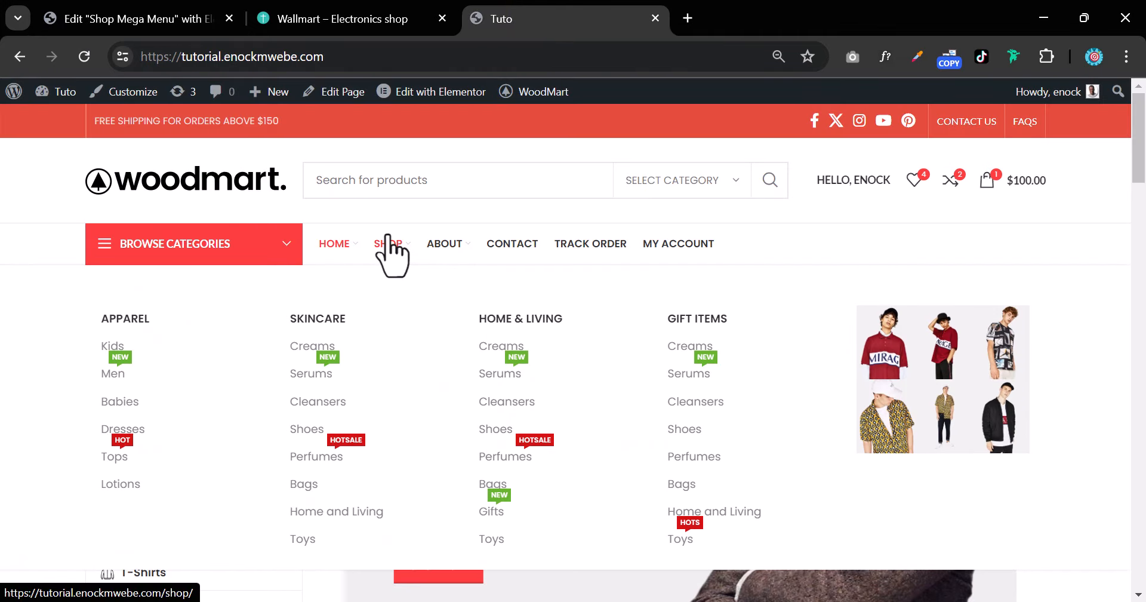
left_click(328, 24)
left_click(147, 18)
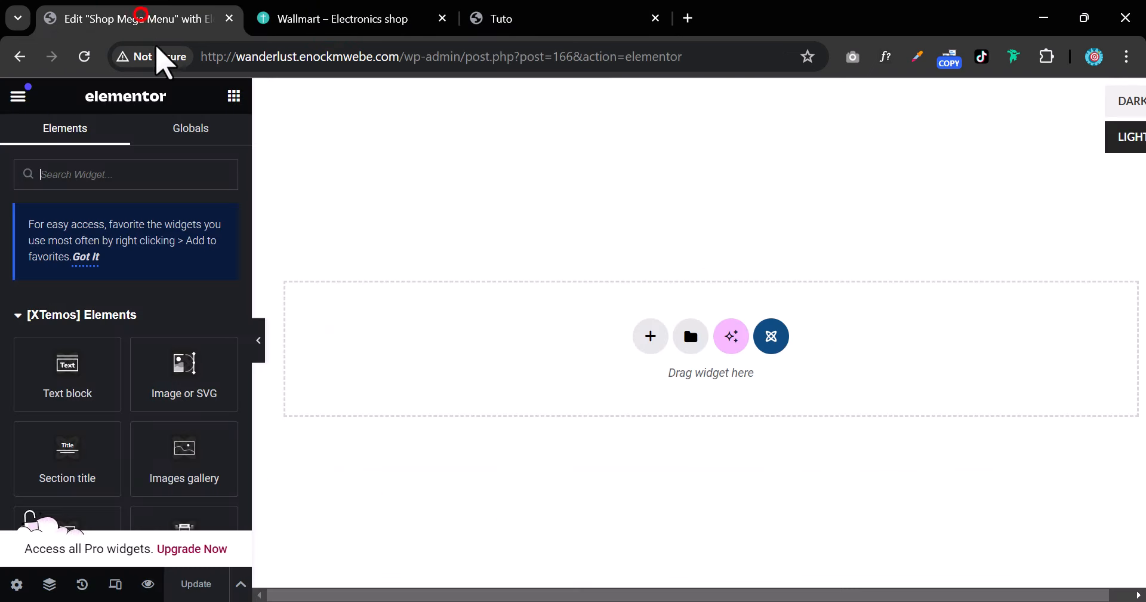
Add a Flexbox container with four equal columns to the Shop Mega Menu block and bring up the widget list.
left_click(639, 331)
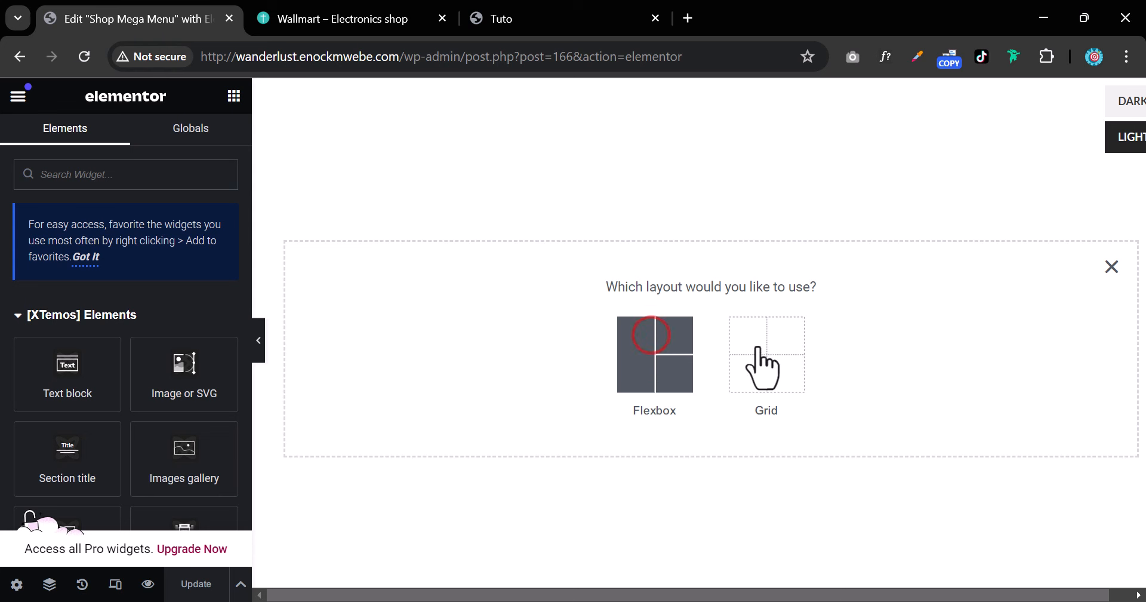
left_click(639, 343)
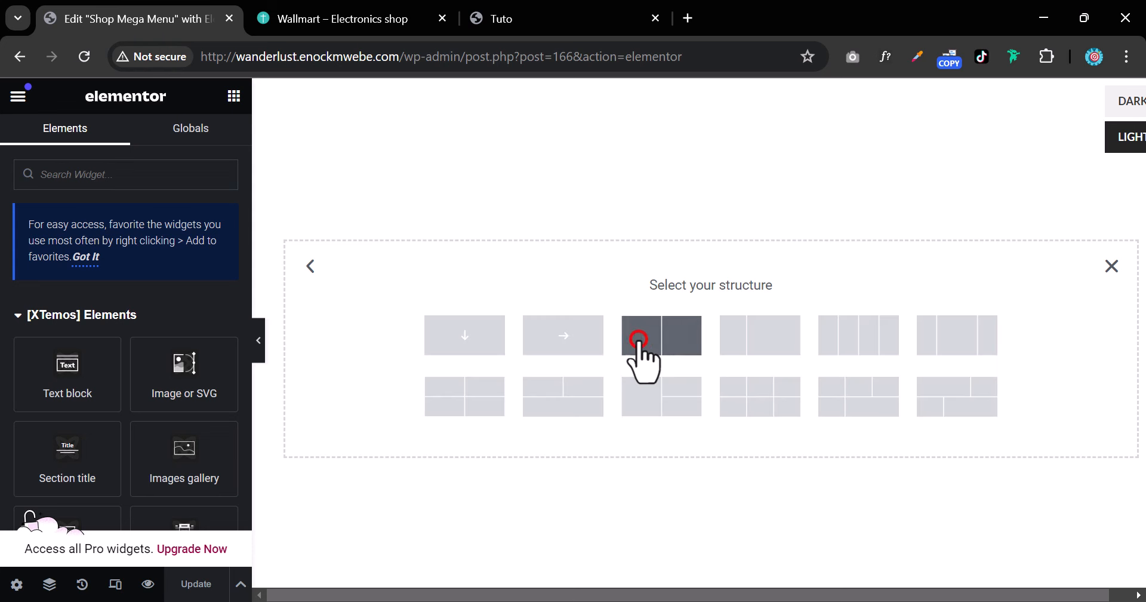
left_click(851, 338)
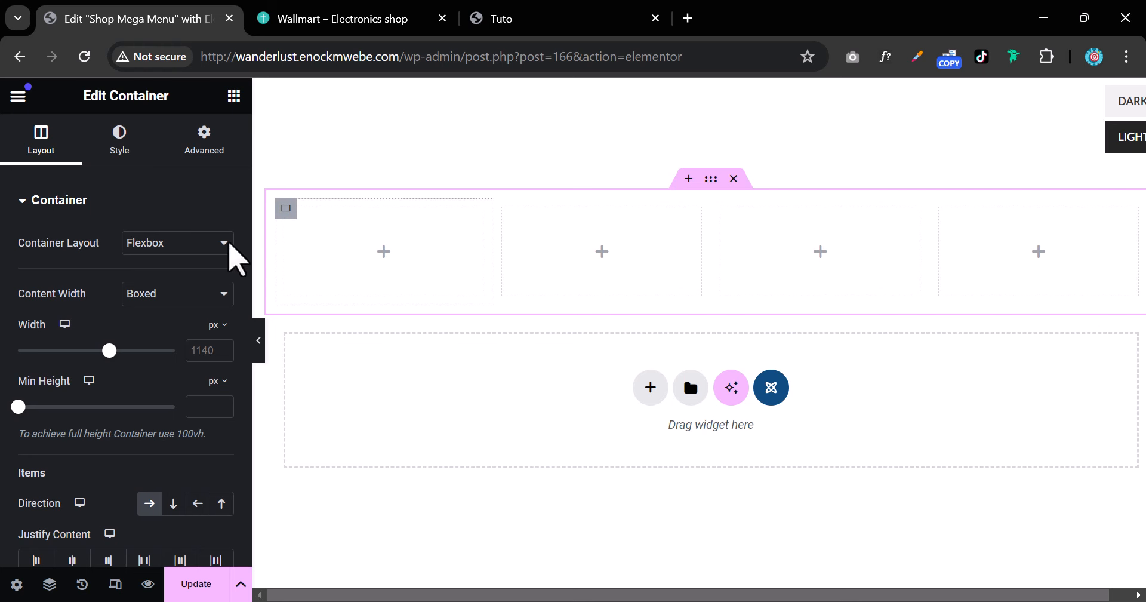
left_click(233, 96)
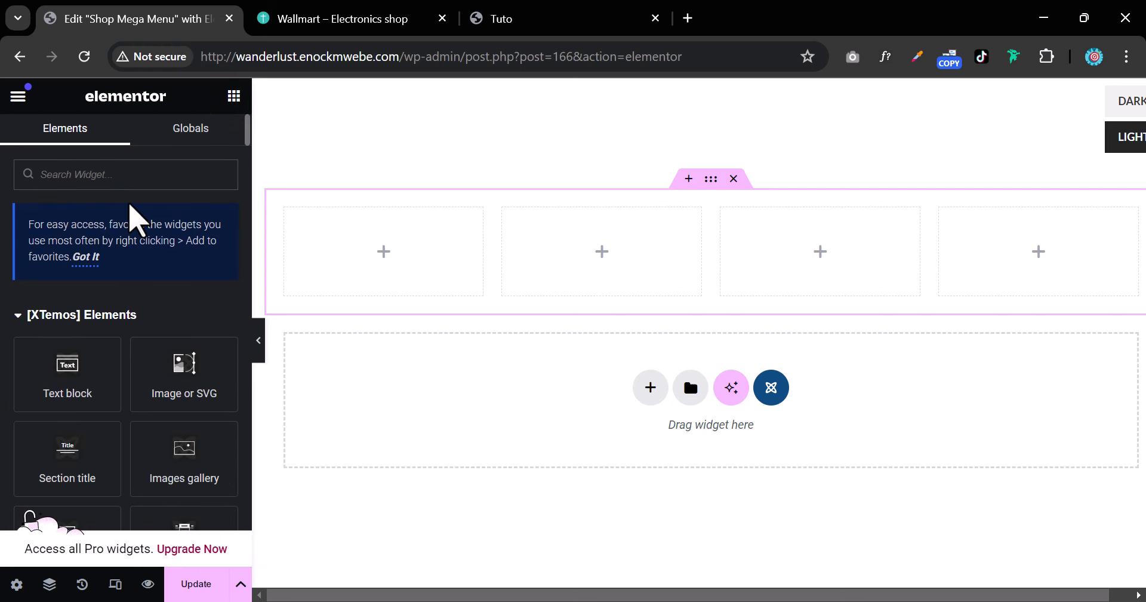
type("c")
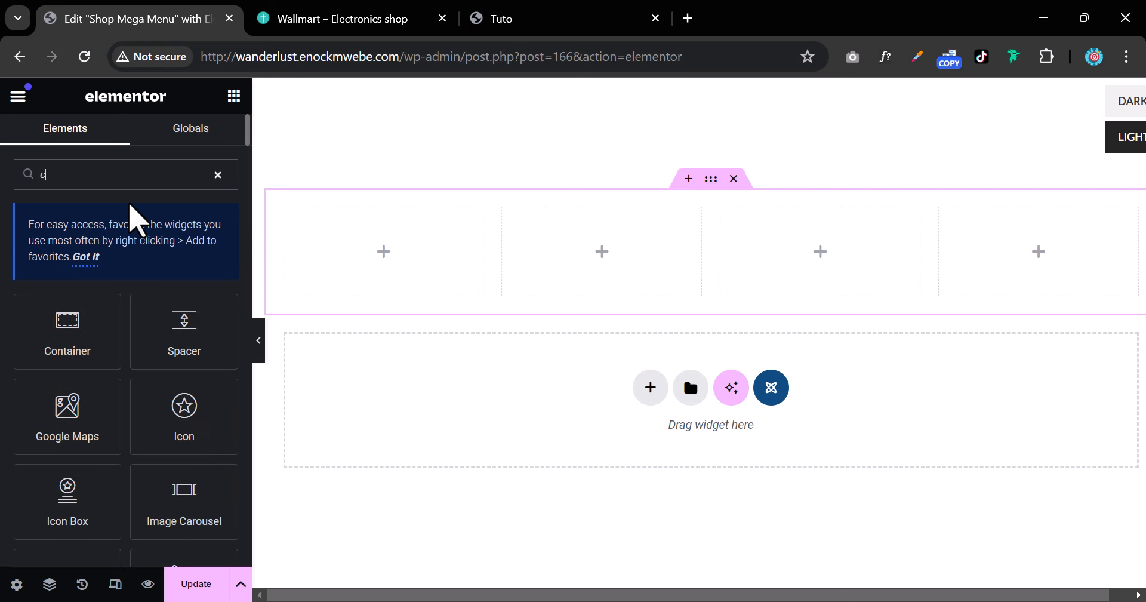
type("a")
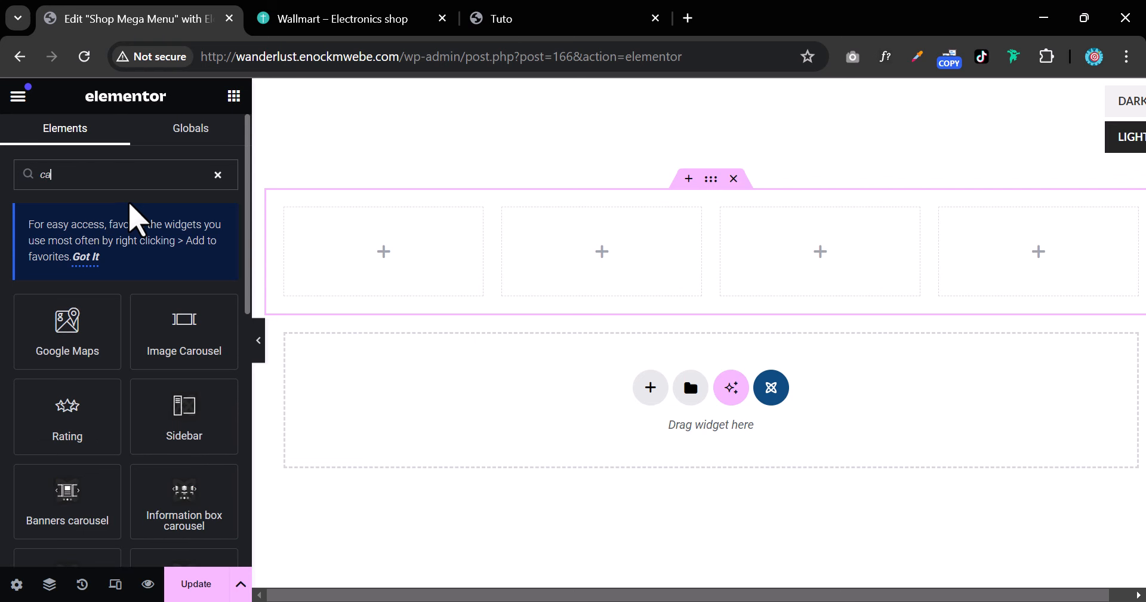
key("BackSpace")
key("BackSpace")
type("cat")
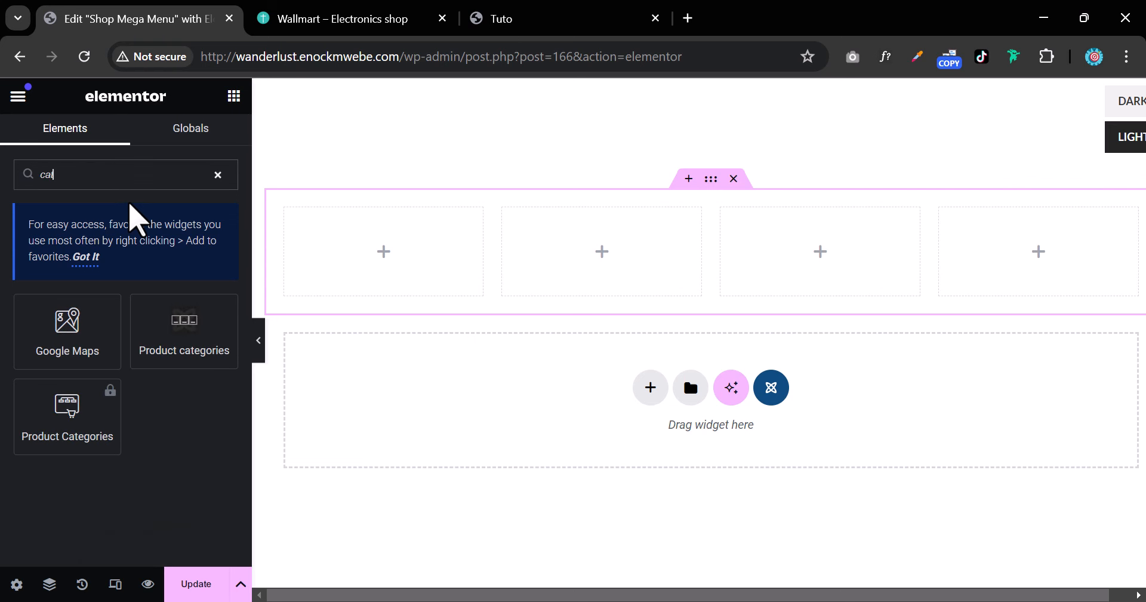
key("BackSpace")
key("BackSpace")
key("BackSpace")
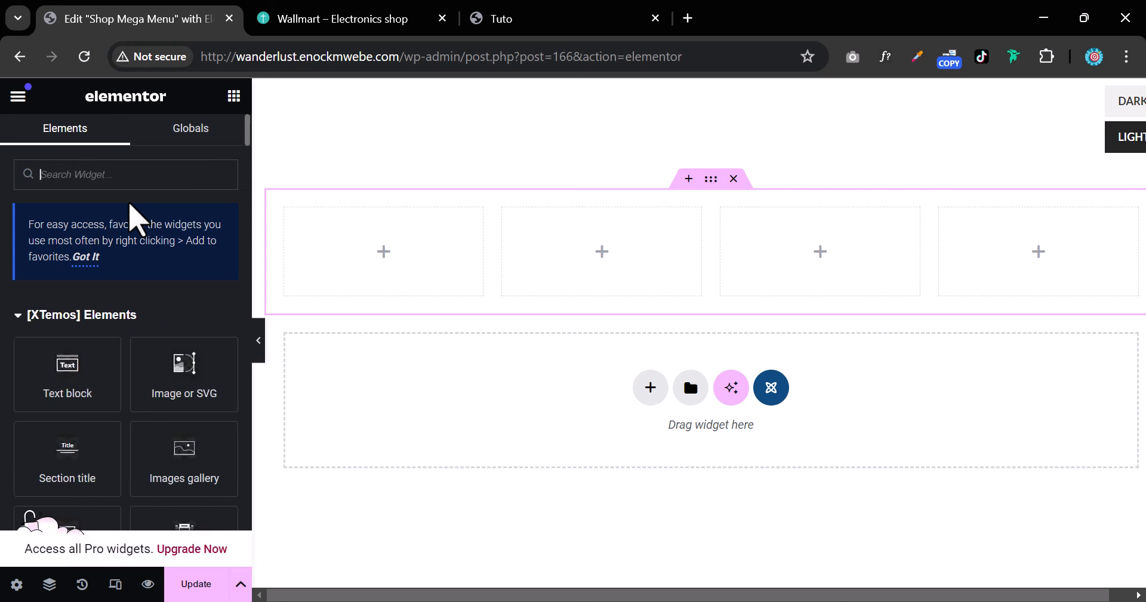
Find the Extra menu list widget by searching "ist" and place it in the container's first column.
type("ist")
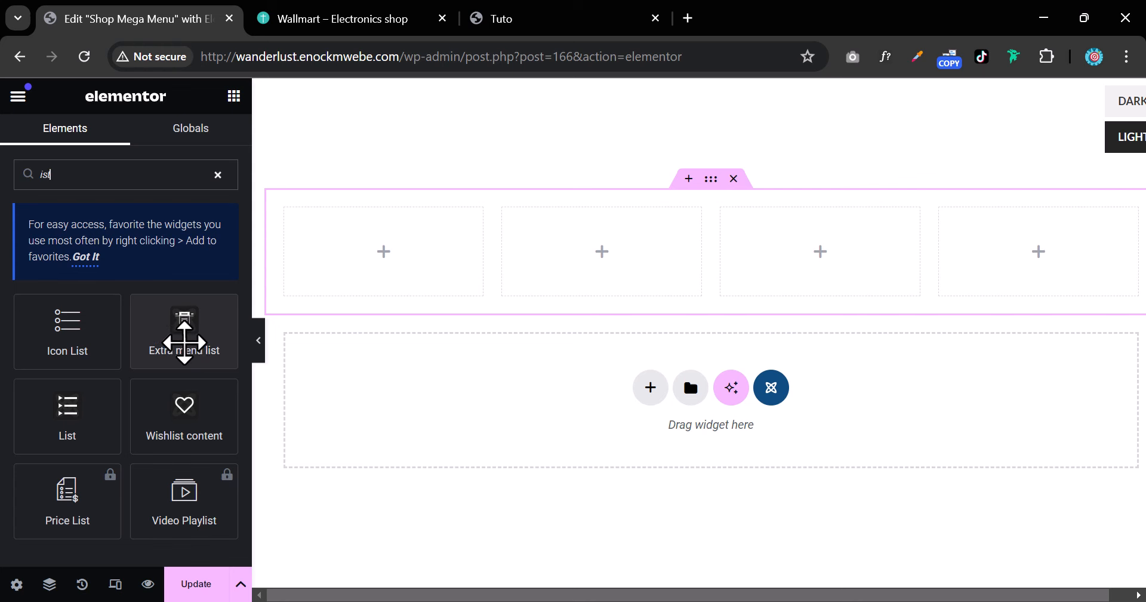
left_click_drag(182, 342, 402, 259)
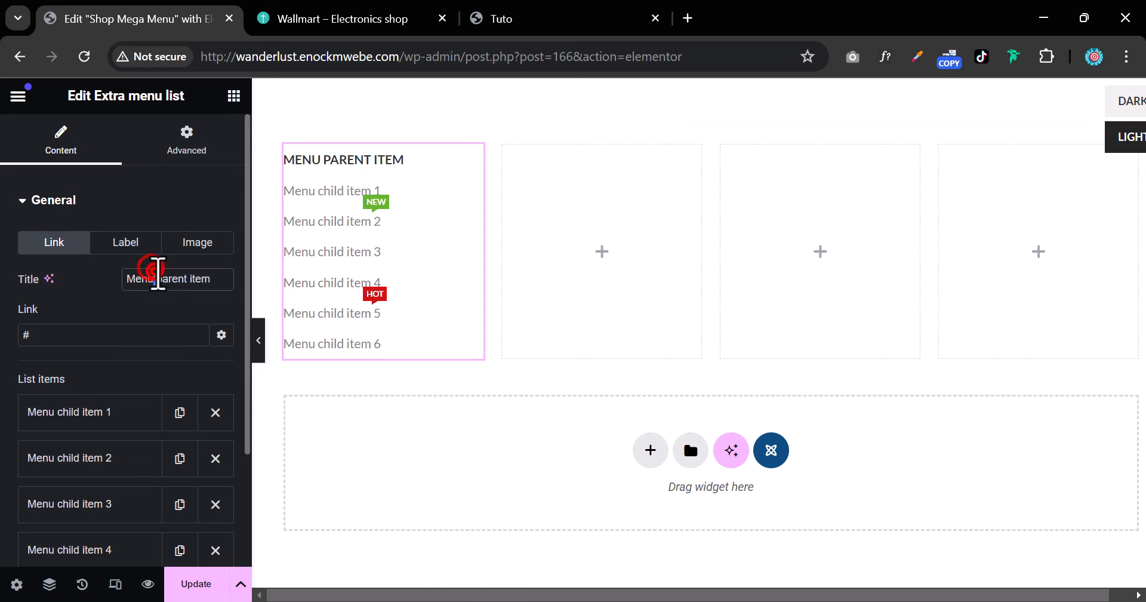
Title the menu list SKINCARE and rename its first list item Serums.
triple_click(157, 276)
type("SKIN CARE")
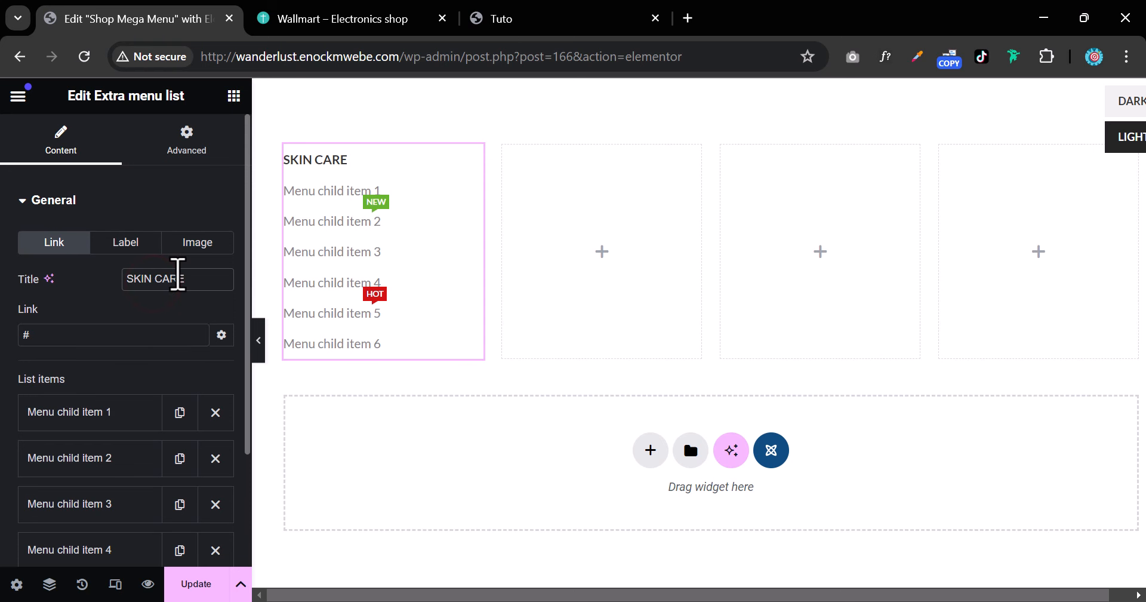
key("BackSpace")
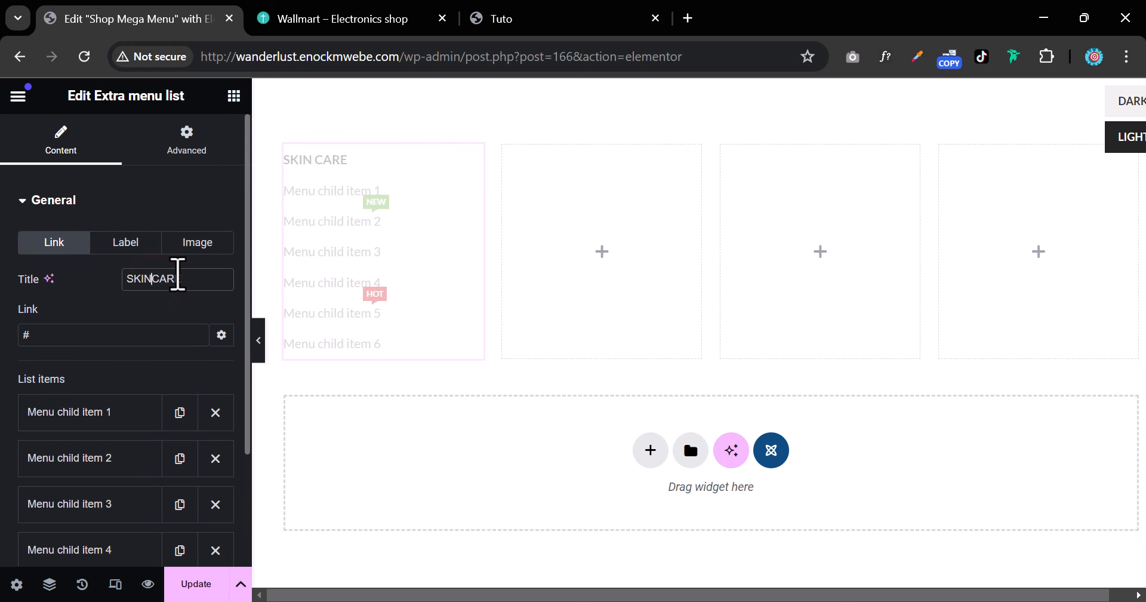
left_click(95, 418)
scroll(95, 430, "down", 3)
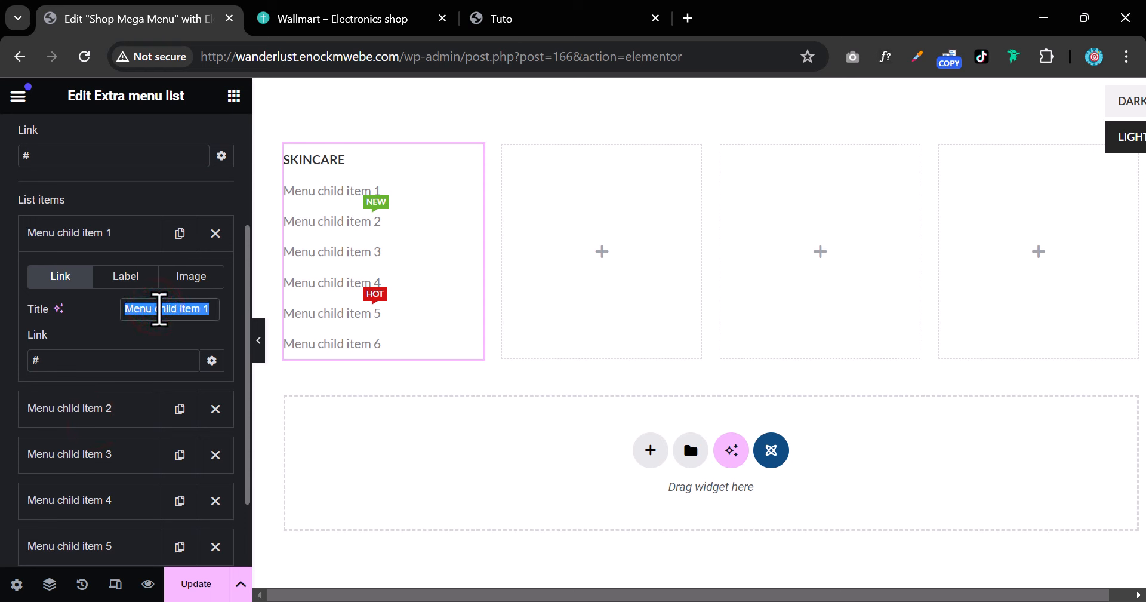
type("Serums")
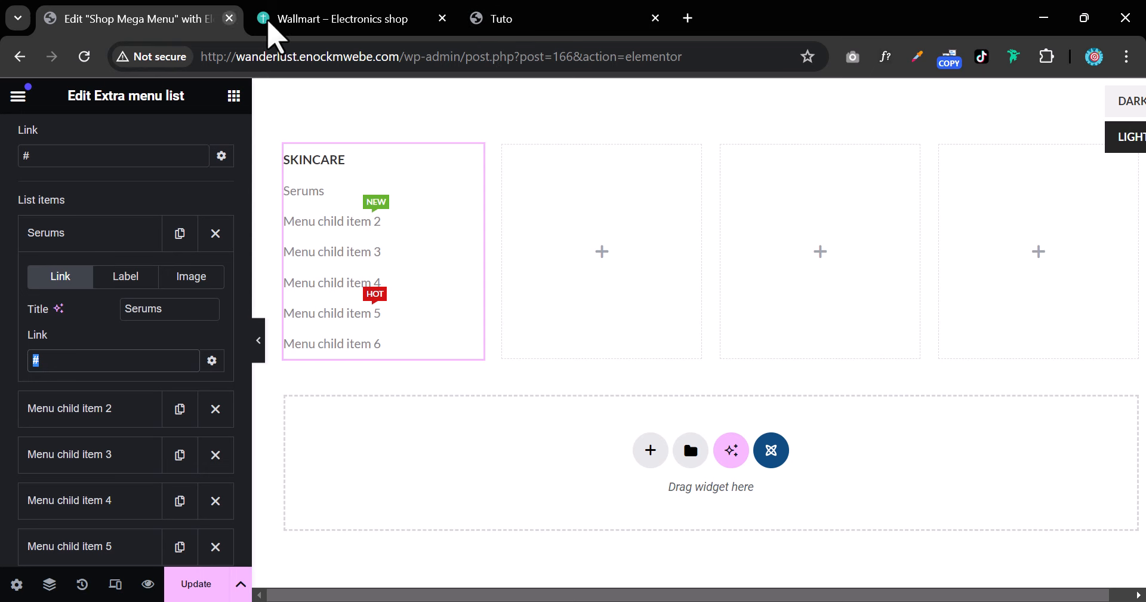
In the Wallmart site's dashboard, open the product categories and copy the link address of the serums category page.
left_click(292, 18)
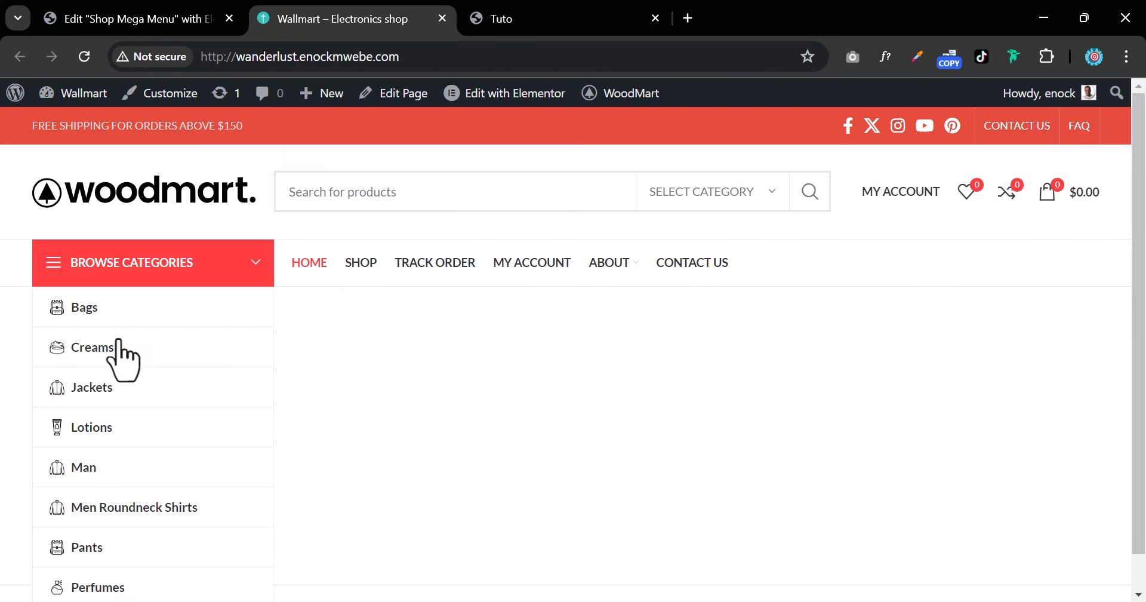
scroll(115, 397, "down", 1)
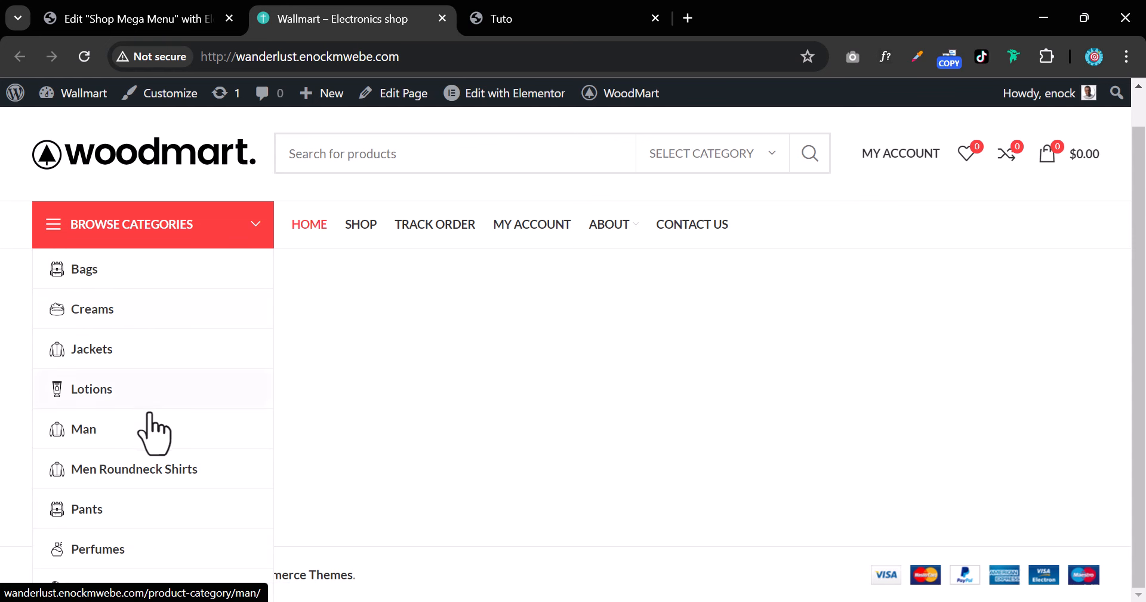
scroll(182, 481, "up", 1)
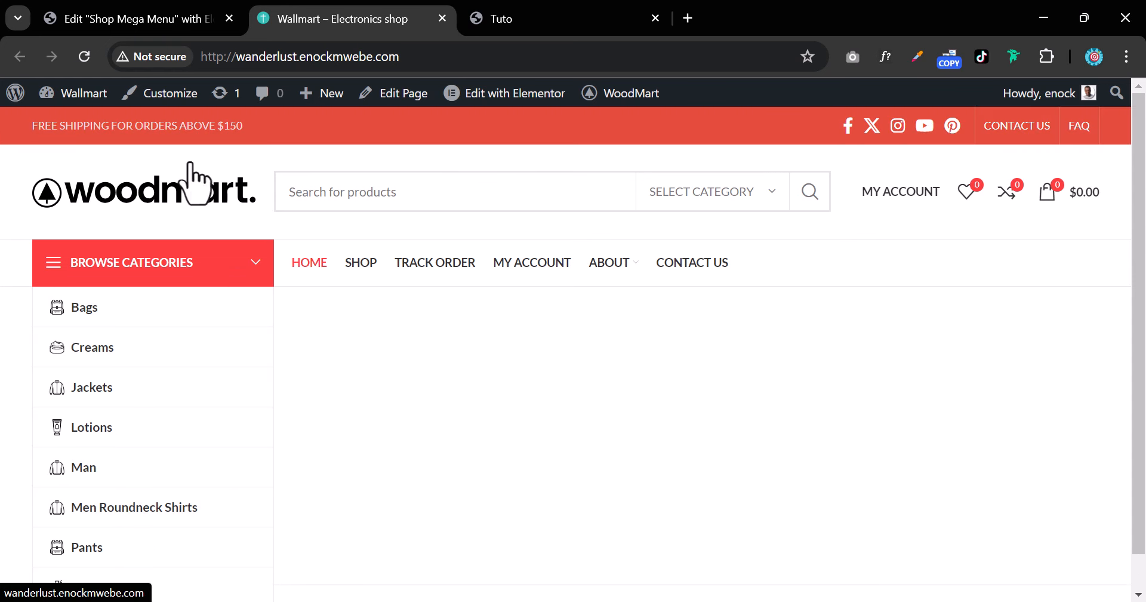
mouse_move(75, 101)
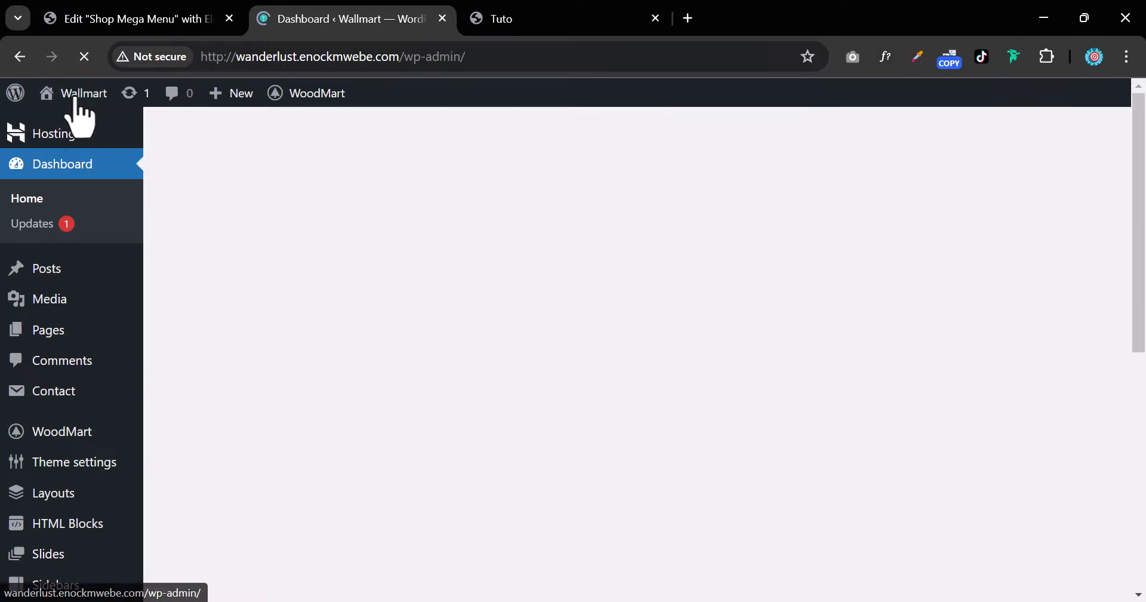
scroll(84, 469, "down", 3)
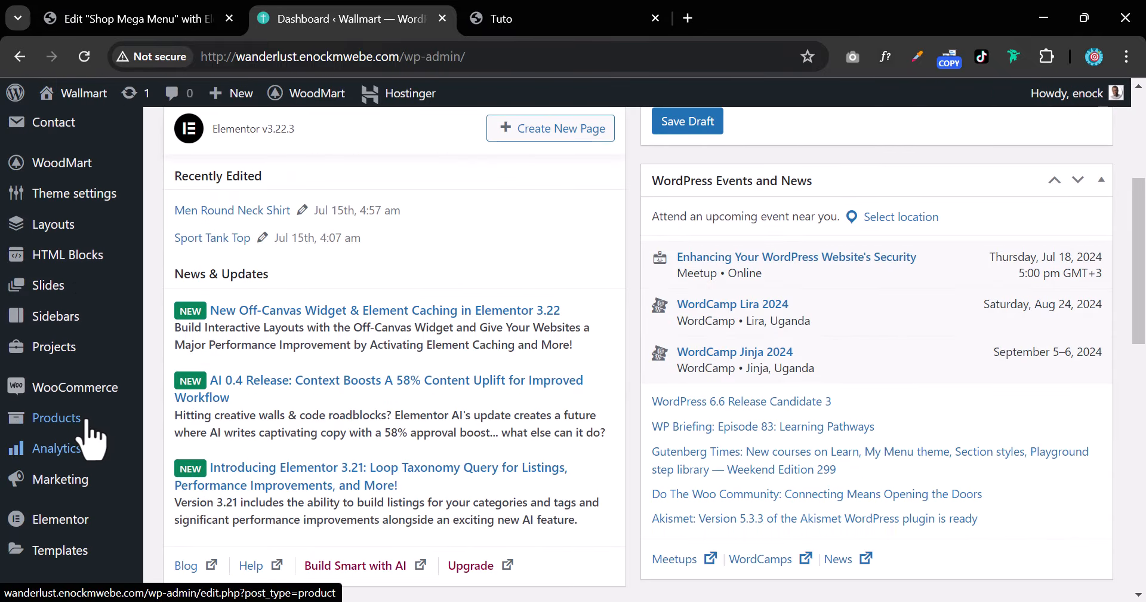
mouse_move(83, 418)
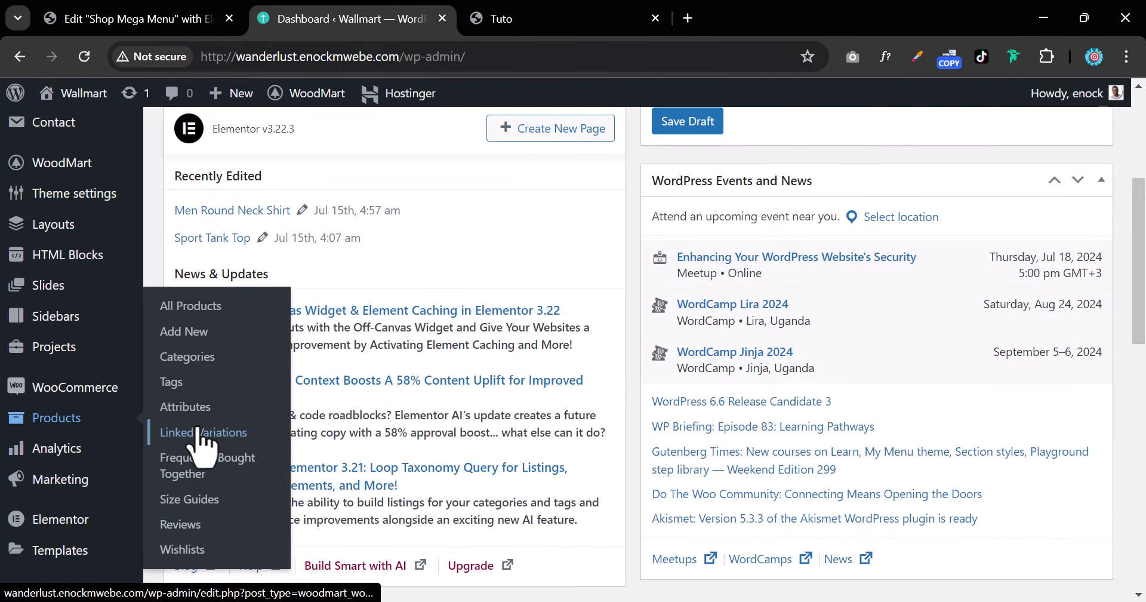
left_click(210, 358)
scroll(727, 384, "down", 5)
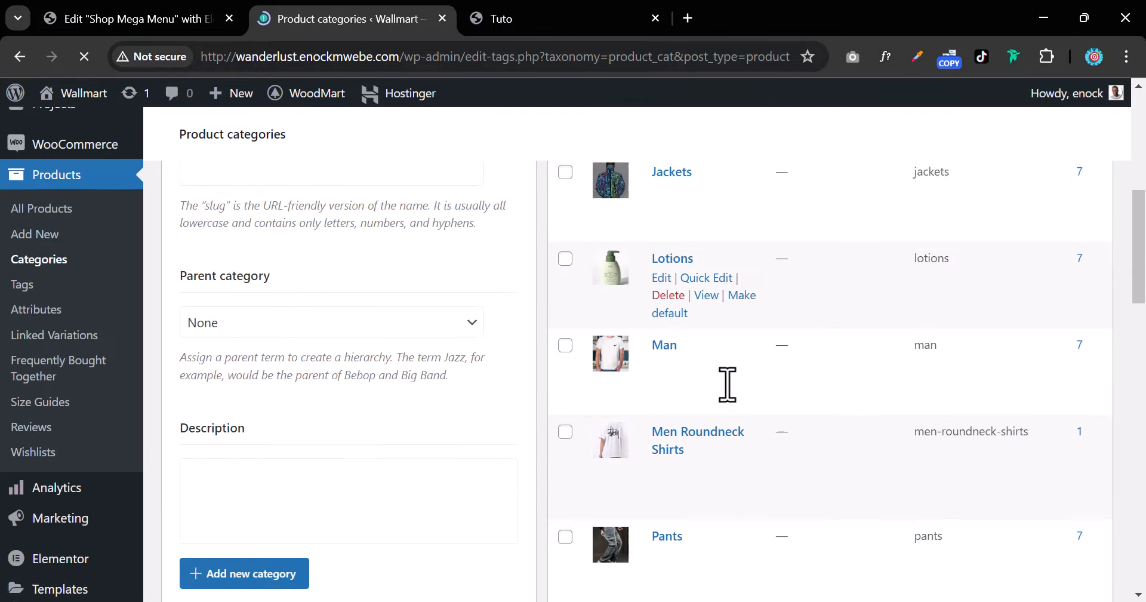
scroll(727, 384, "down", 5)
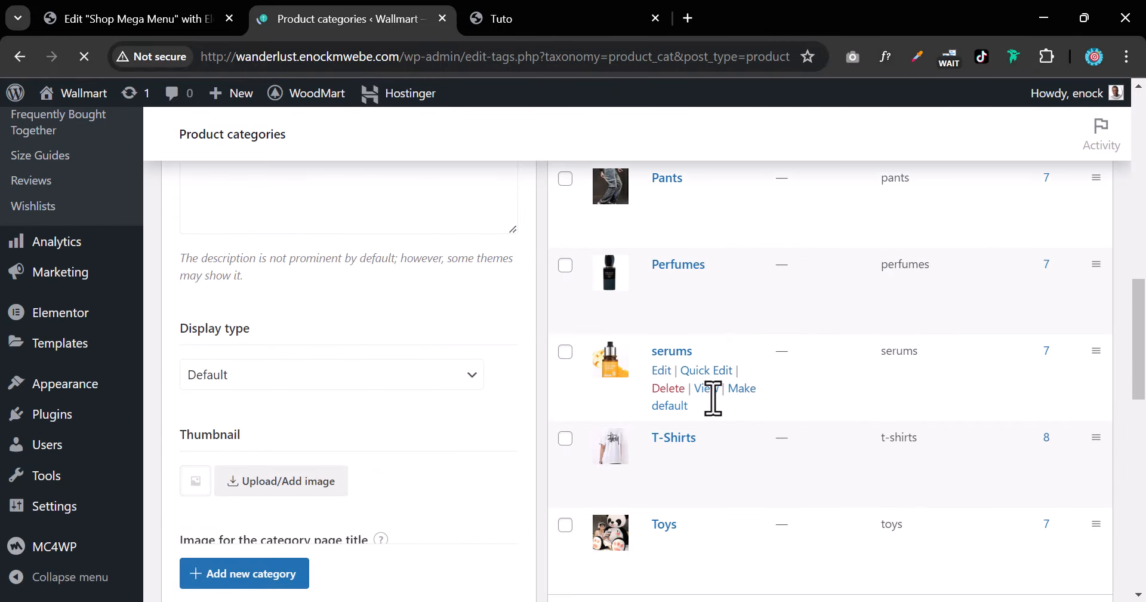
right_click(712, 395)
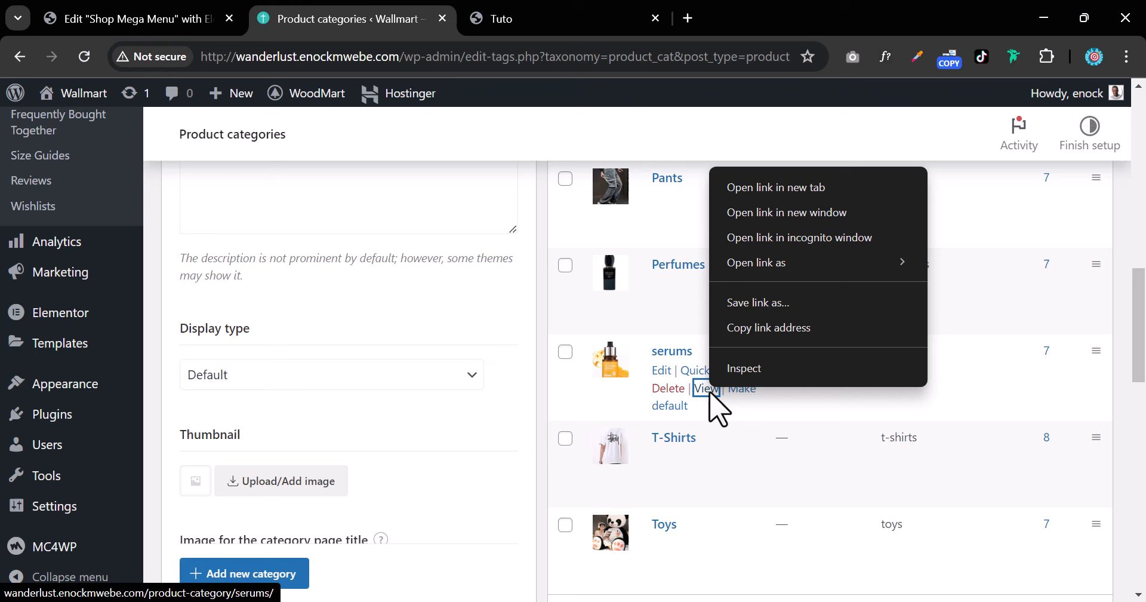
left_click(752, 327)
Back in the Shop Mega Menu editor, paste the copied serums category address as the Serums item's link.
left_click(140, 15)
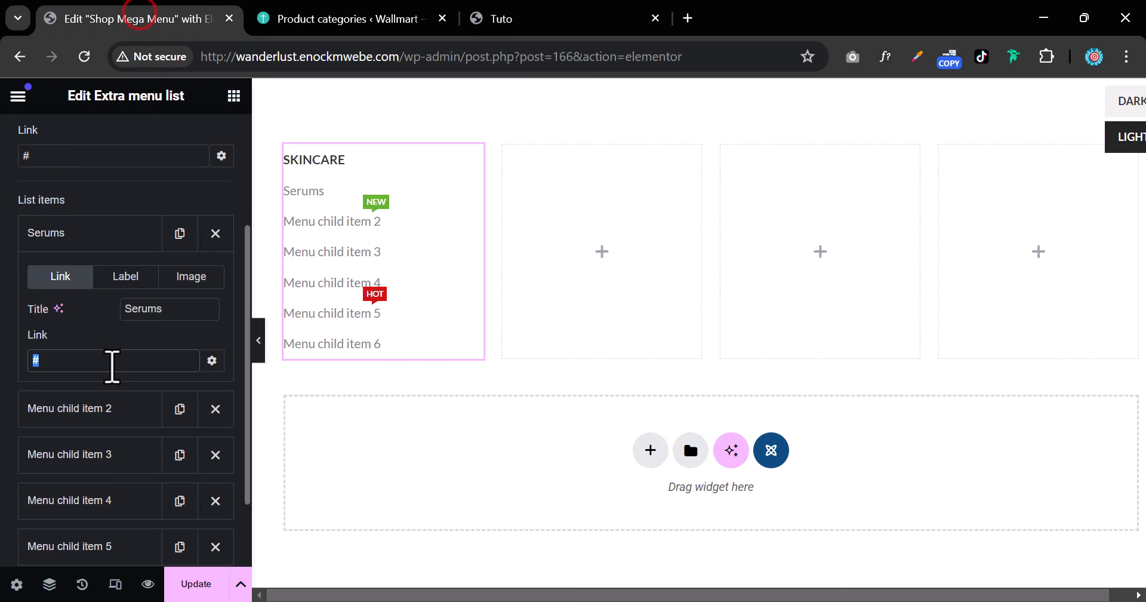
right_click(102, 361)
left_click(162, 160)
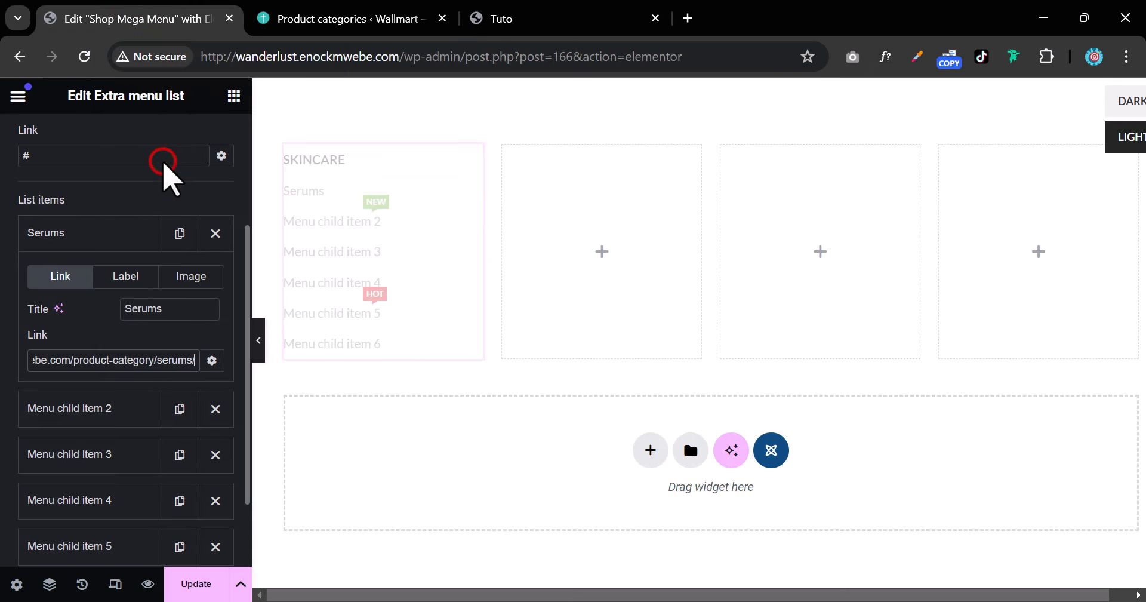
Delete Menu child items 2 to 6 from the list and restore them from the editing history.
left_click(213, 410)
left_click(215, 409)
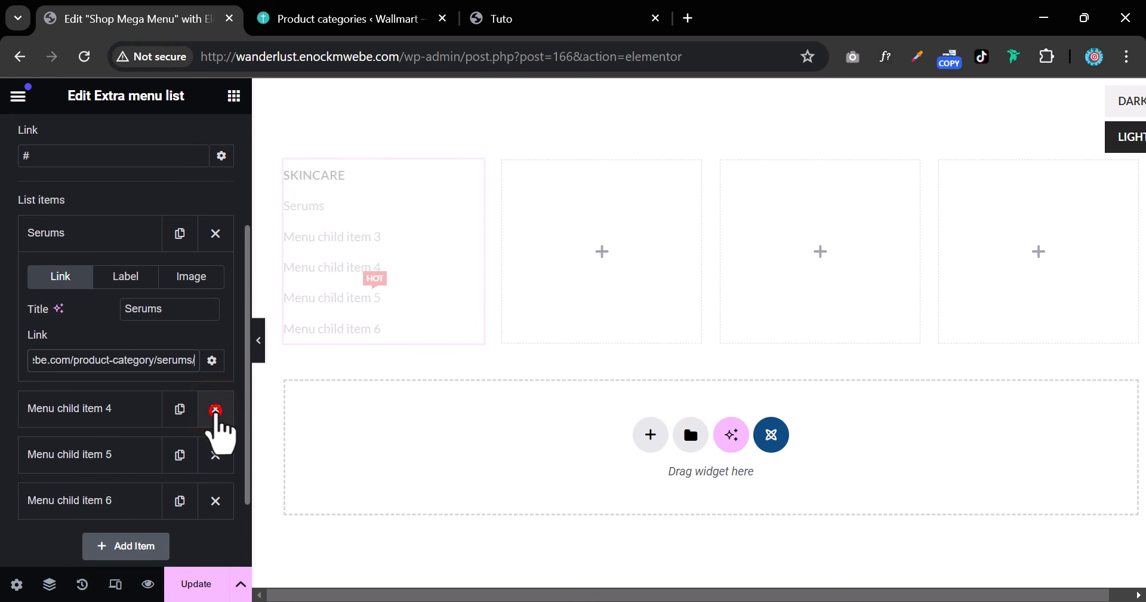
left_click(215, 409)
left_click(215, 409)
left_click(215, 409)
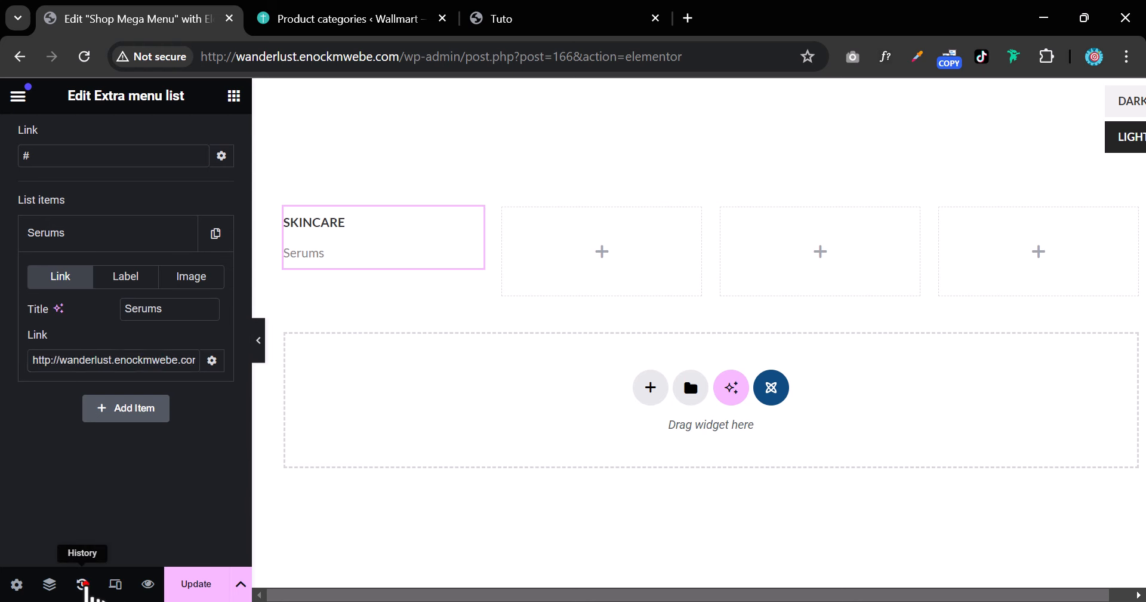
left_click(82, 584)
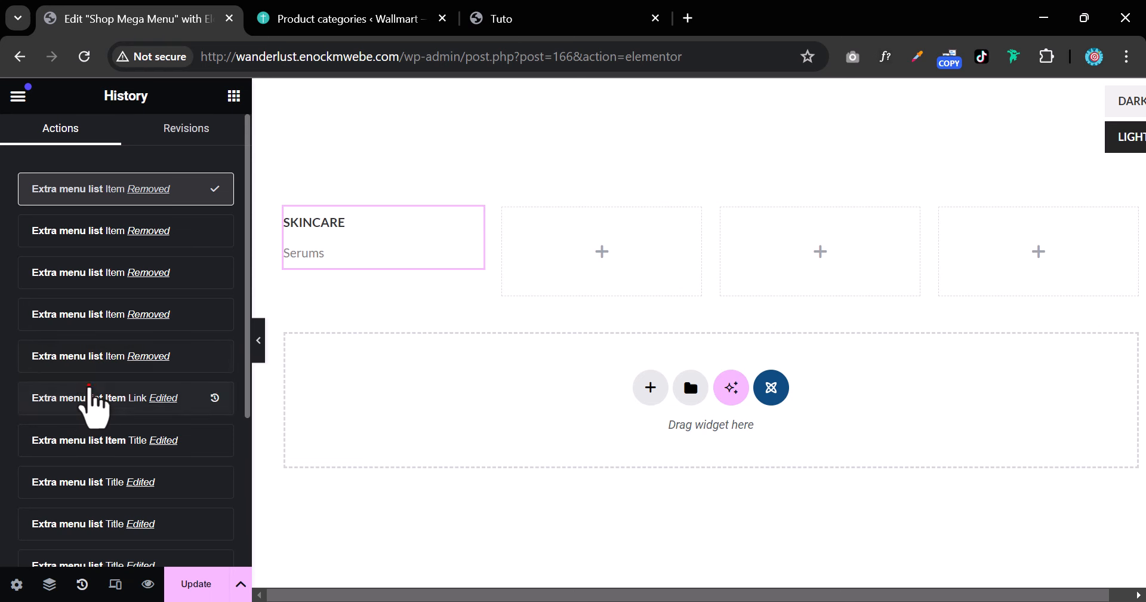
left_click(88, 387)
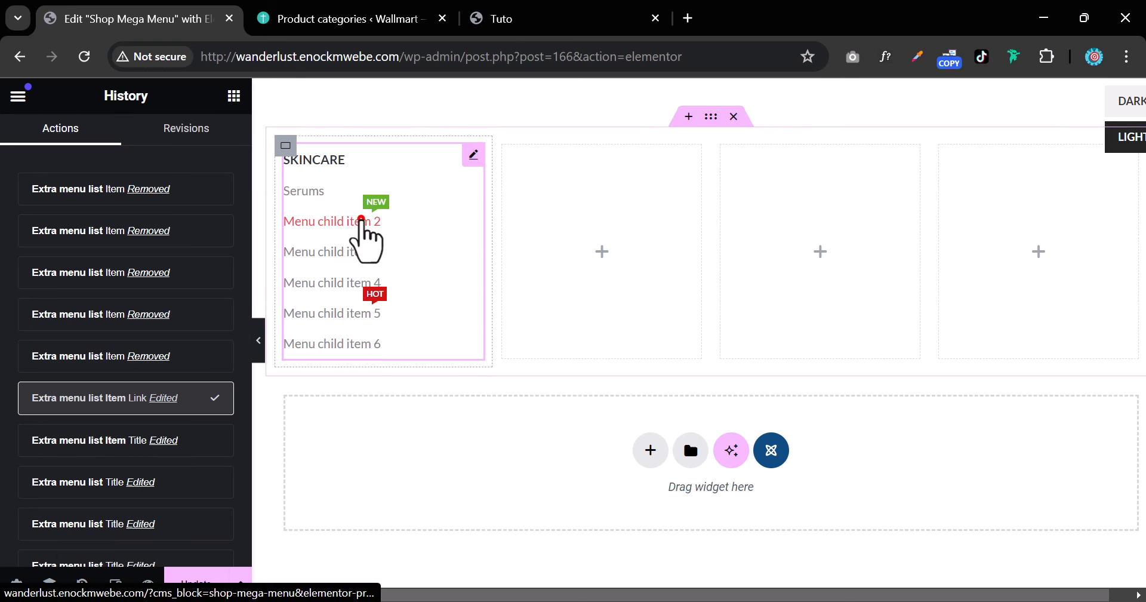
Rename Menu child item 2 as Lotions and Menu child item 3 as Creams in the SKINCARE list.
left_click(361, 221)
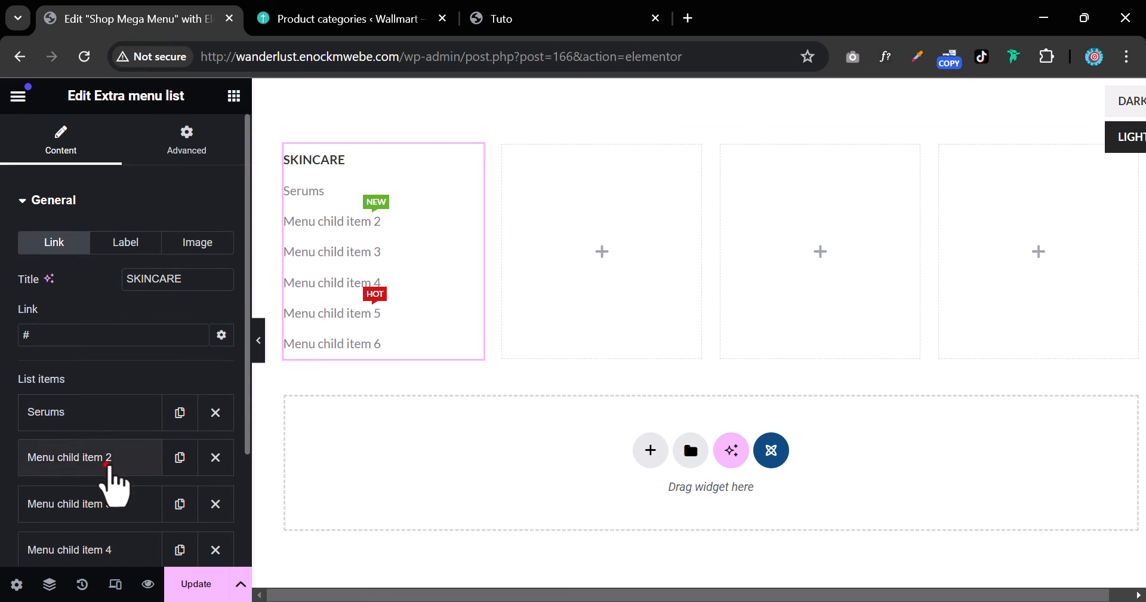
left_click(108, 462)
scroll(107, 471, "down", 3)
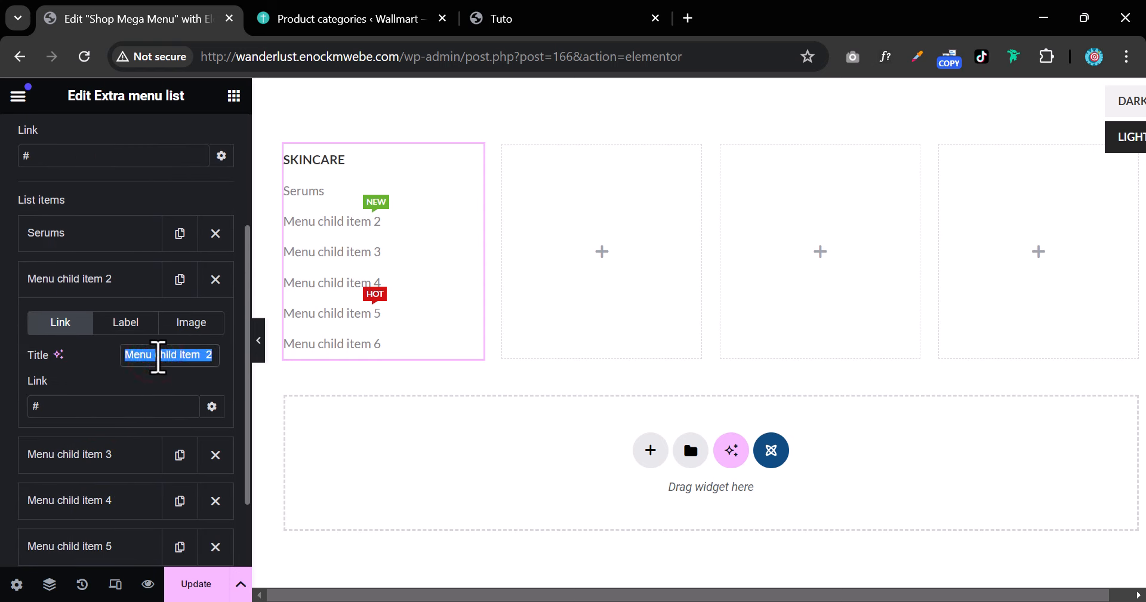
type("Lotions")
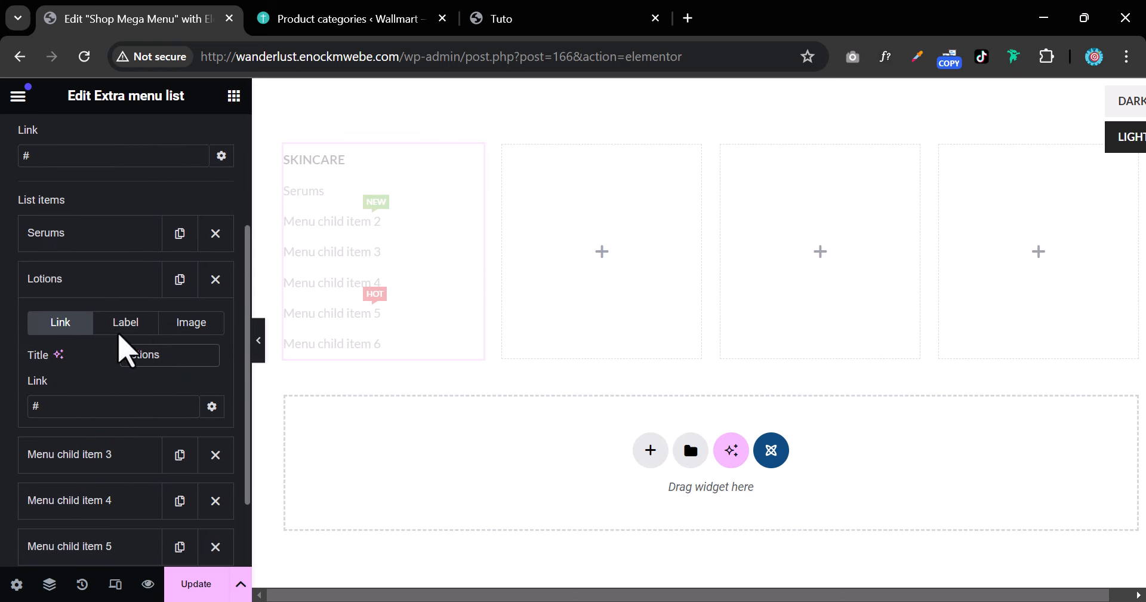
left_click(90, 279)
left_click(119, 325)
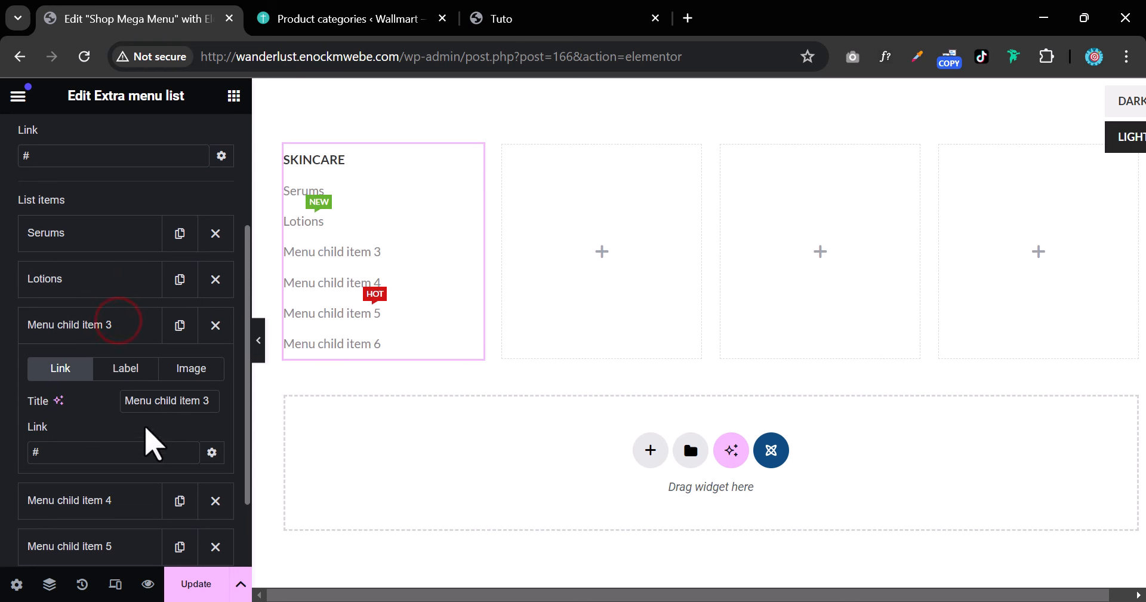
triple_click(163, 412)
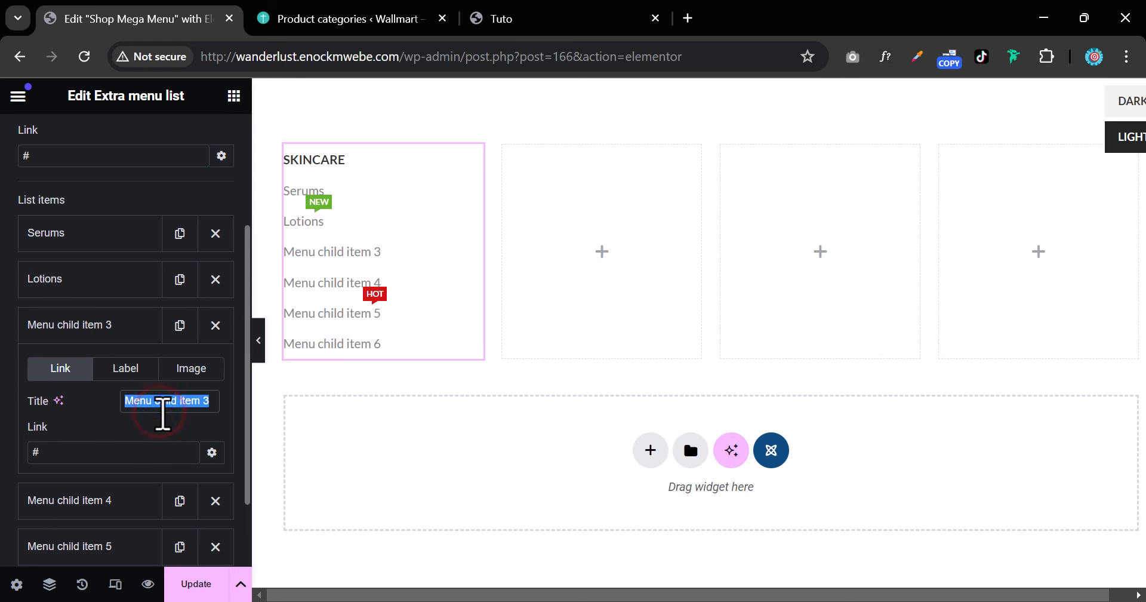
type("Creams")
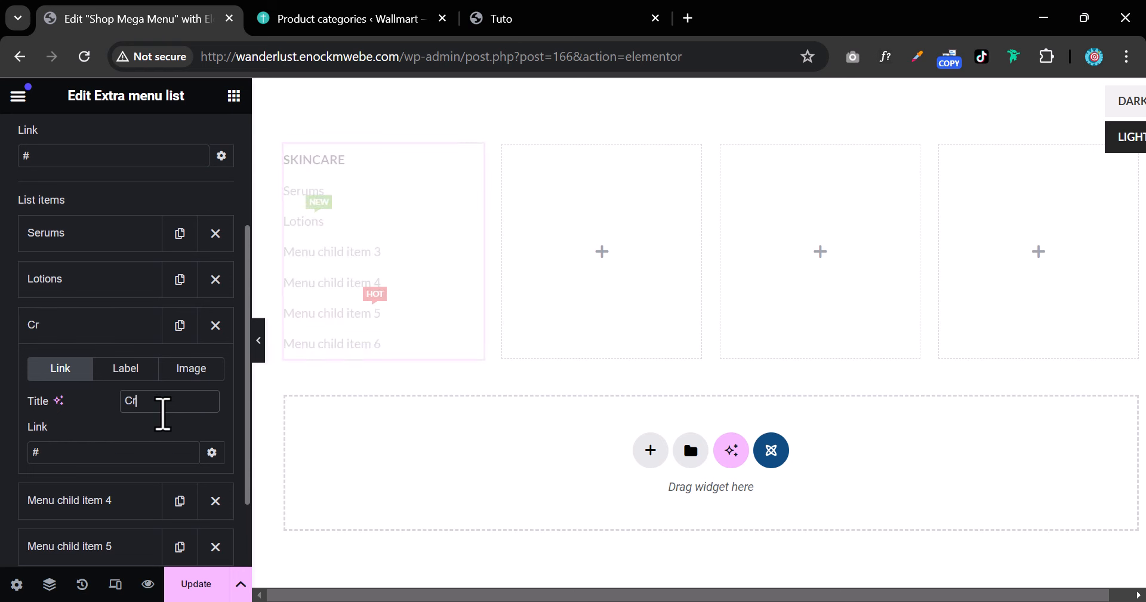
left_click(153, 330)
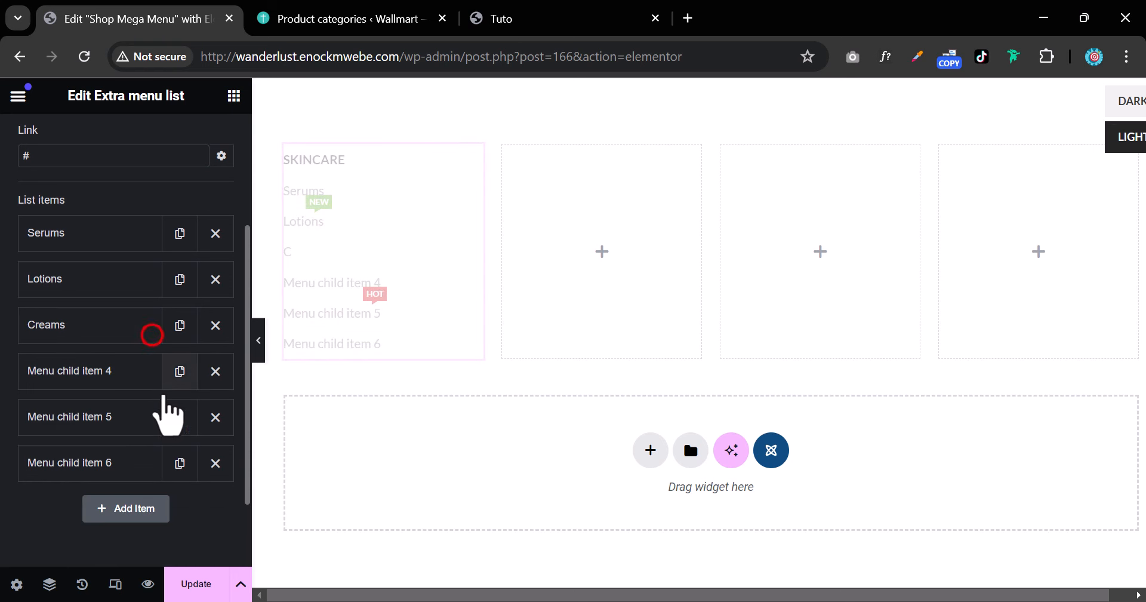
Rename Menu child item 4 as Shirts and Menu child item 5 as Dresses.
left_click(143, 372)
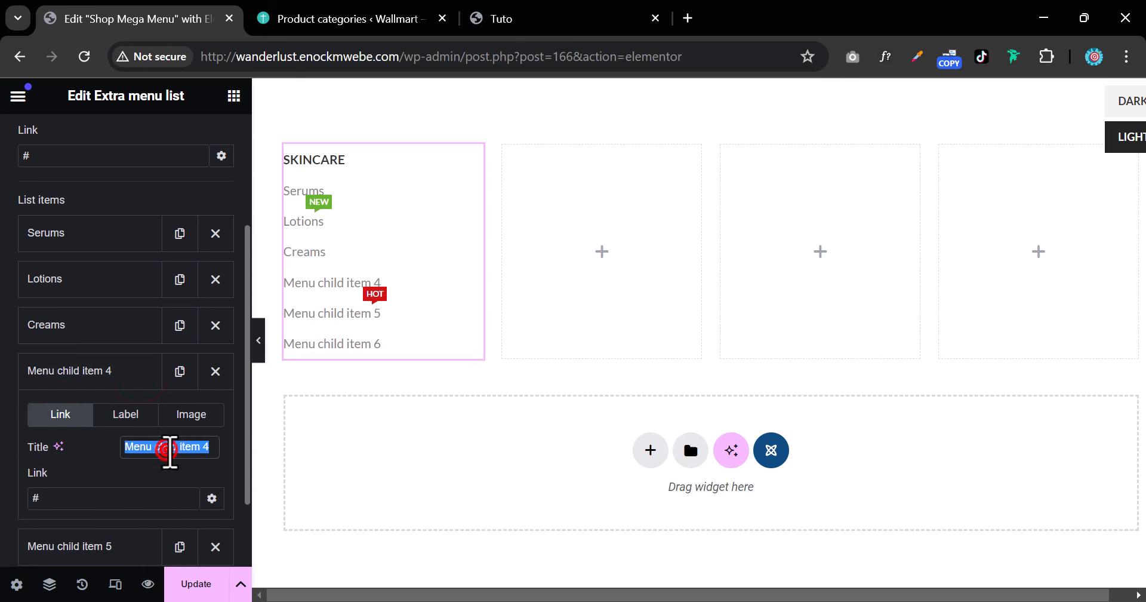
type("Shirts")
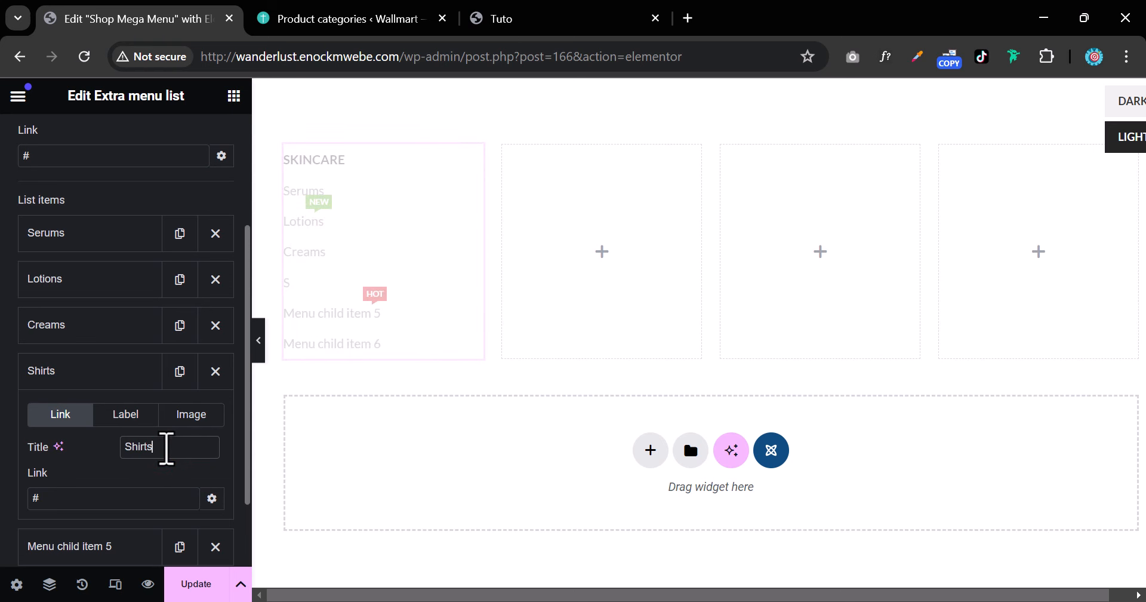
left_click(66, 374)
left_click(119, 416)
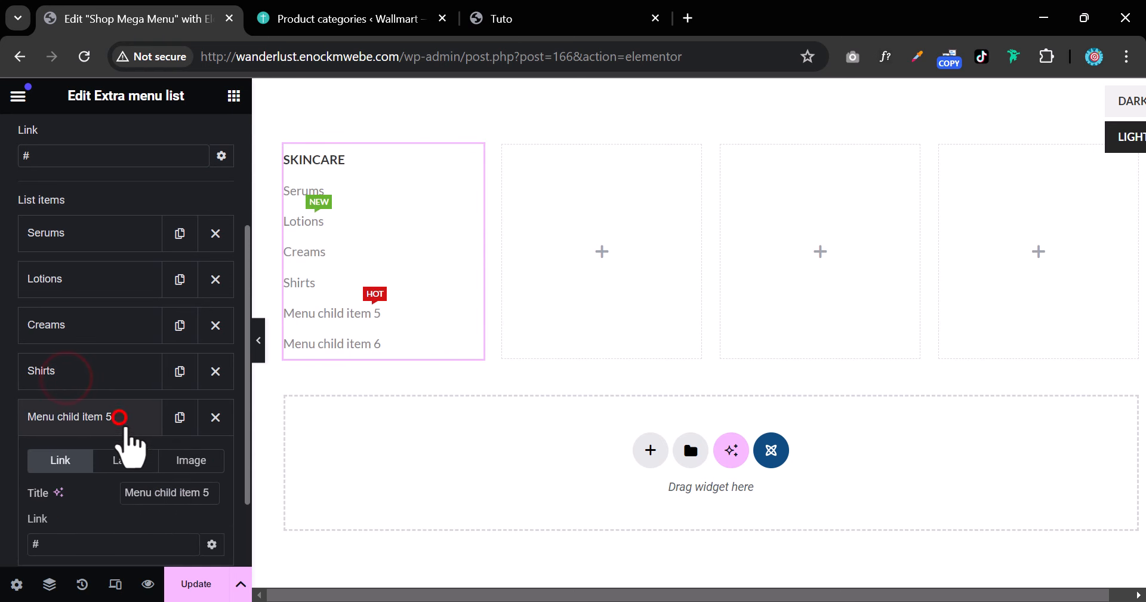
triple_click(154, 504)
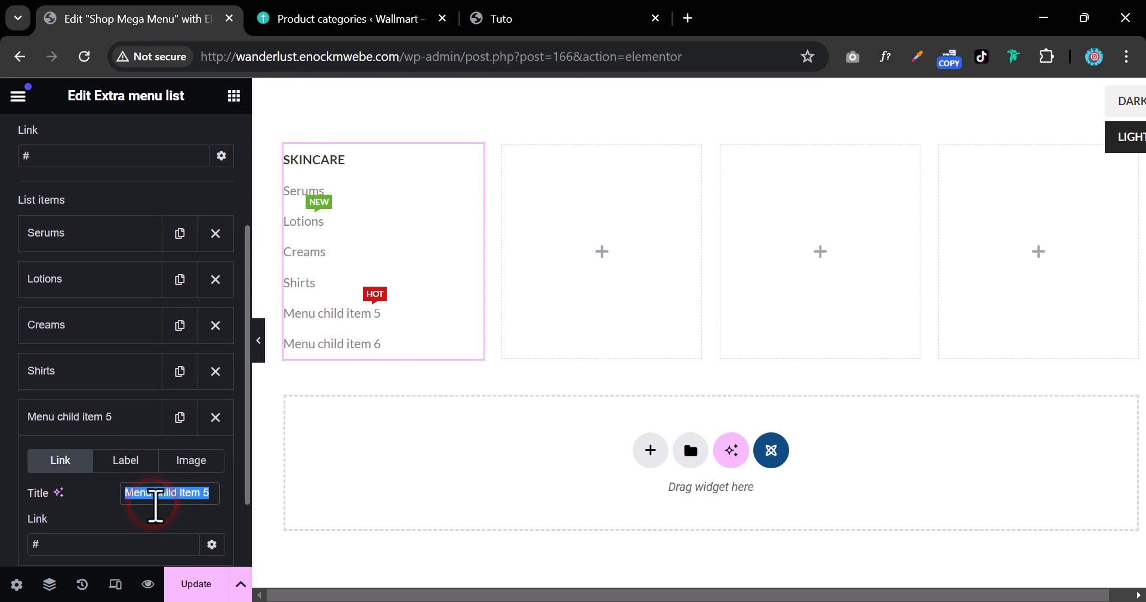
type("Dresses")
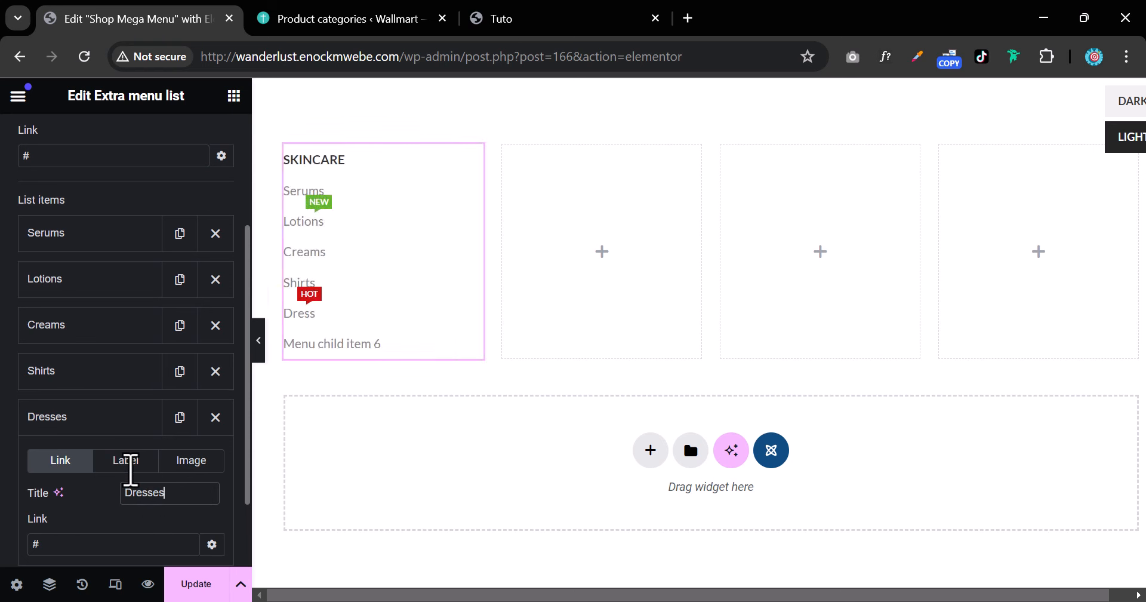
left_click(95, 416)
Rename Menu child item 6, the last entry in the SKINCARE list, as Mugs.
left_click(113, 452)
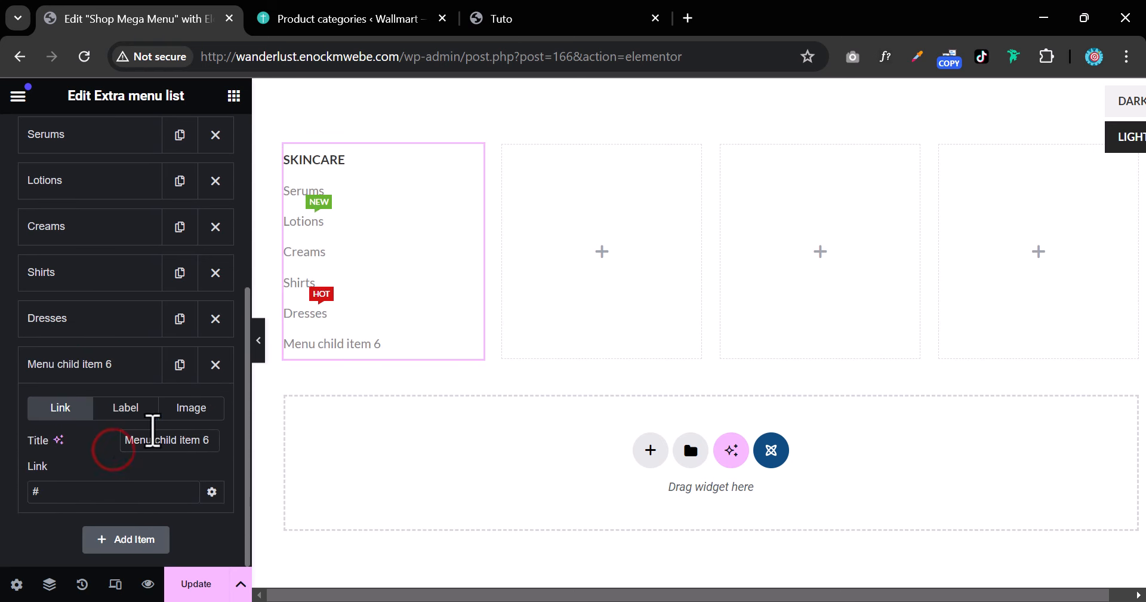
triple_click(166, 452)
type("Mugs")
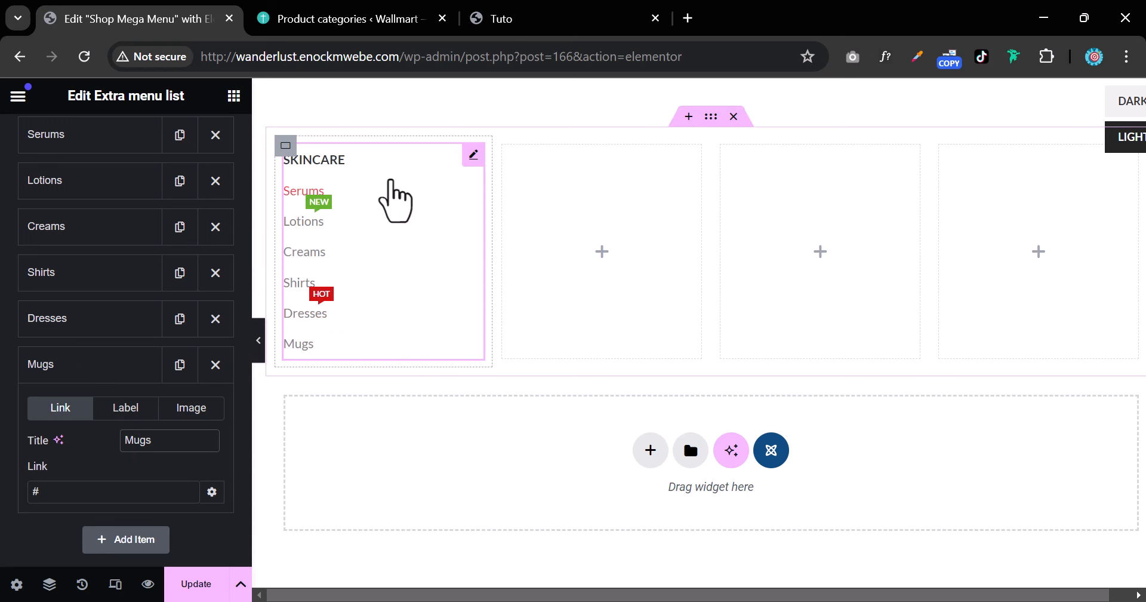
right_click(378, 200)
left_click(455, 267)
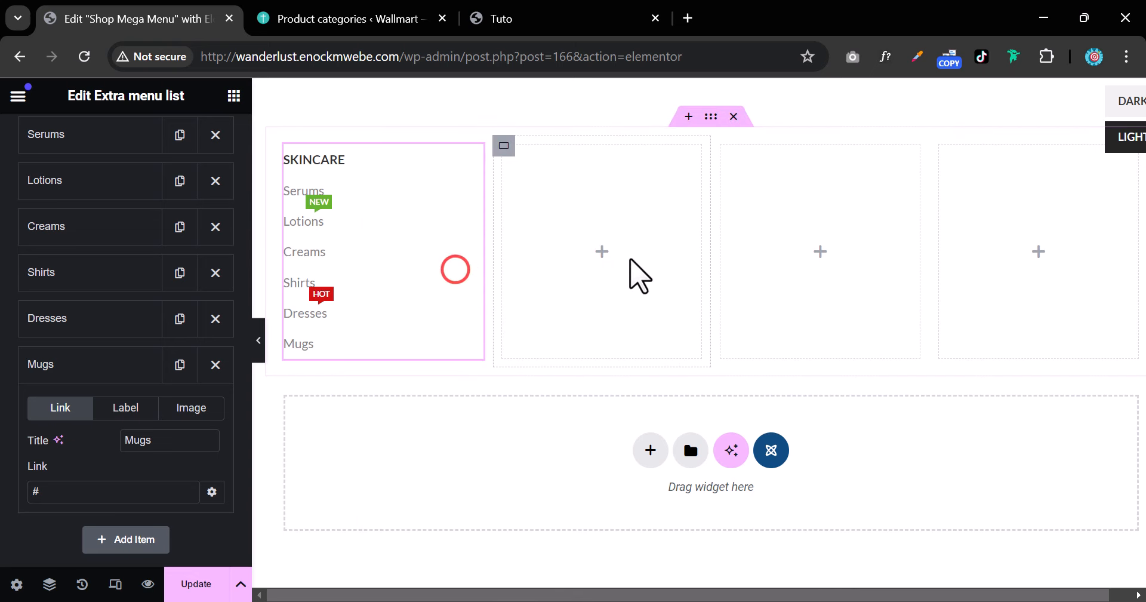
right_click(600, 255)
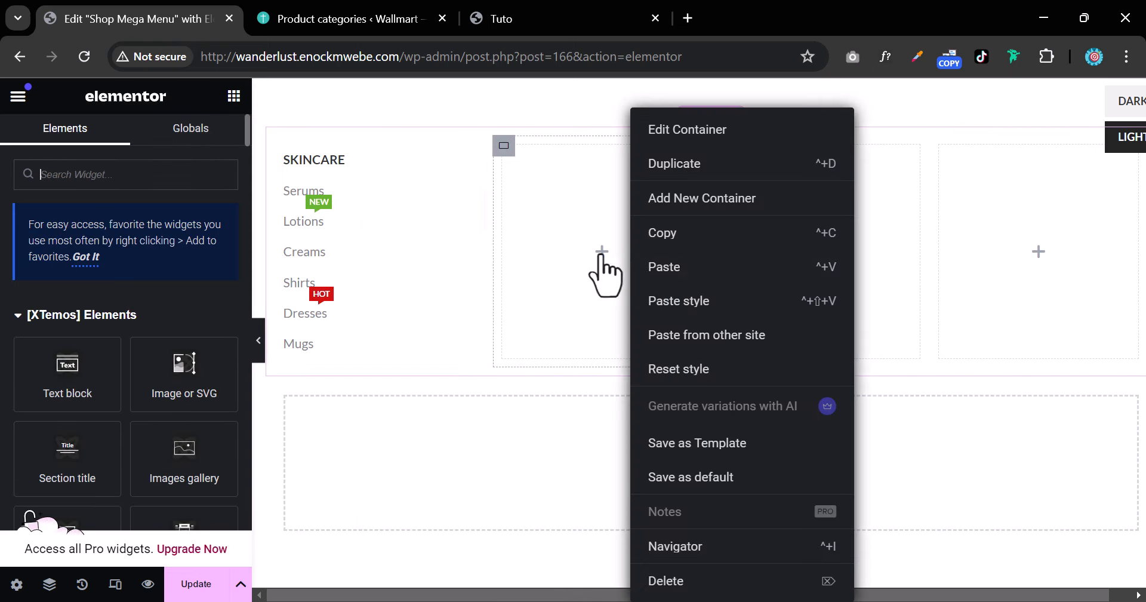
left_click(715, 165)
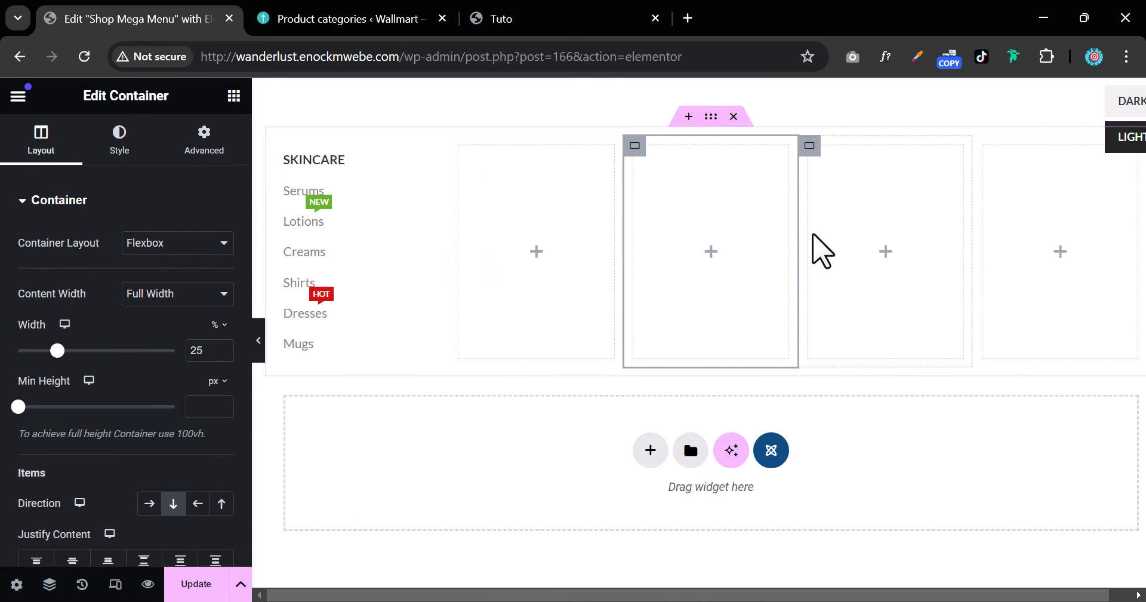
key("Delete")
Copy the SKINCARE menu list and paste it into the empty second and third columns.
right_click(410, 263)
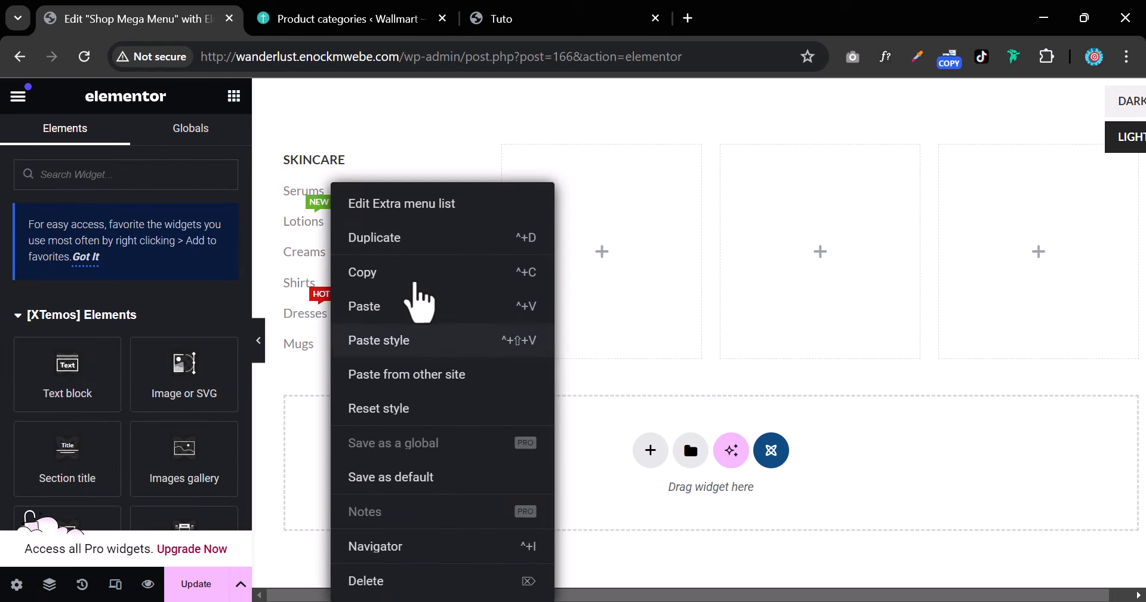
left_click(414, 278)
right_click(576, 286)
left_click(659, 267)
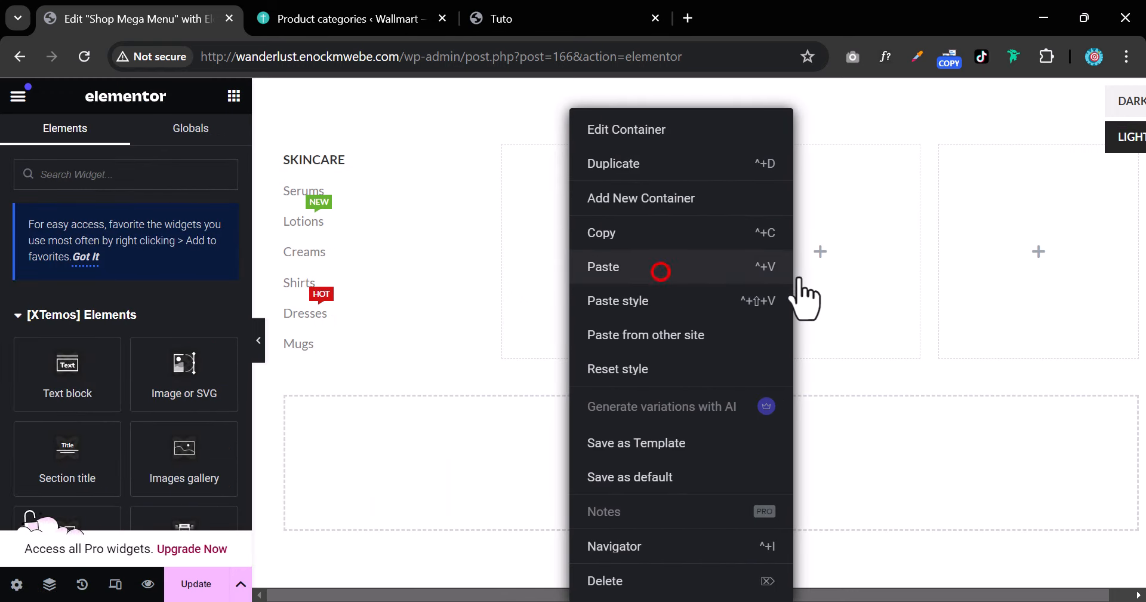
right_click(823, 279)
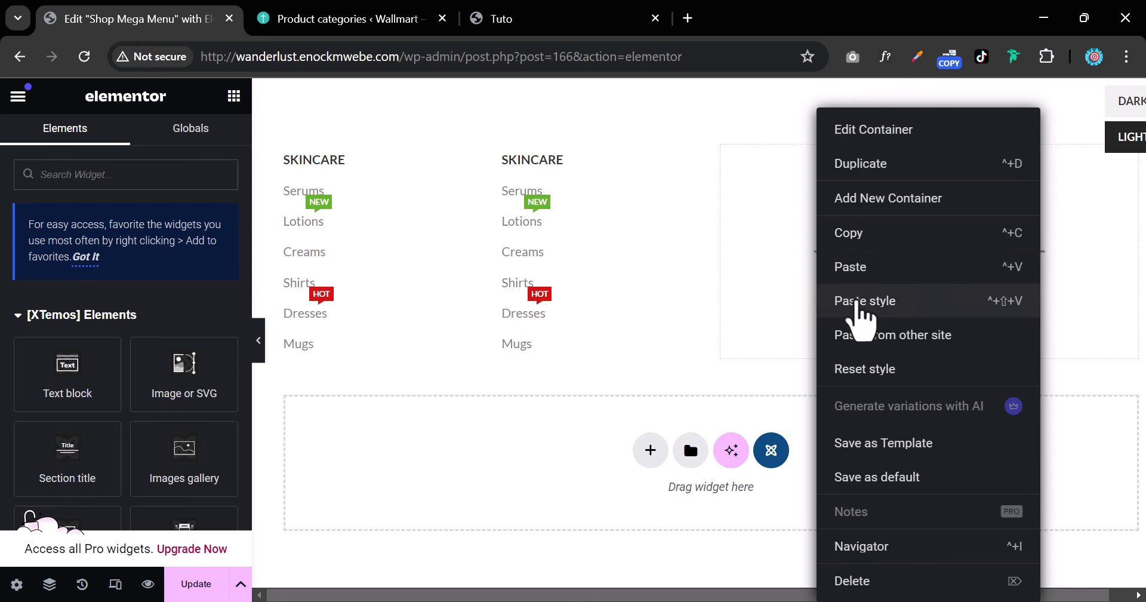
left_click(858, 267)
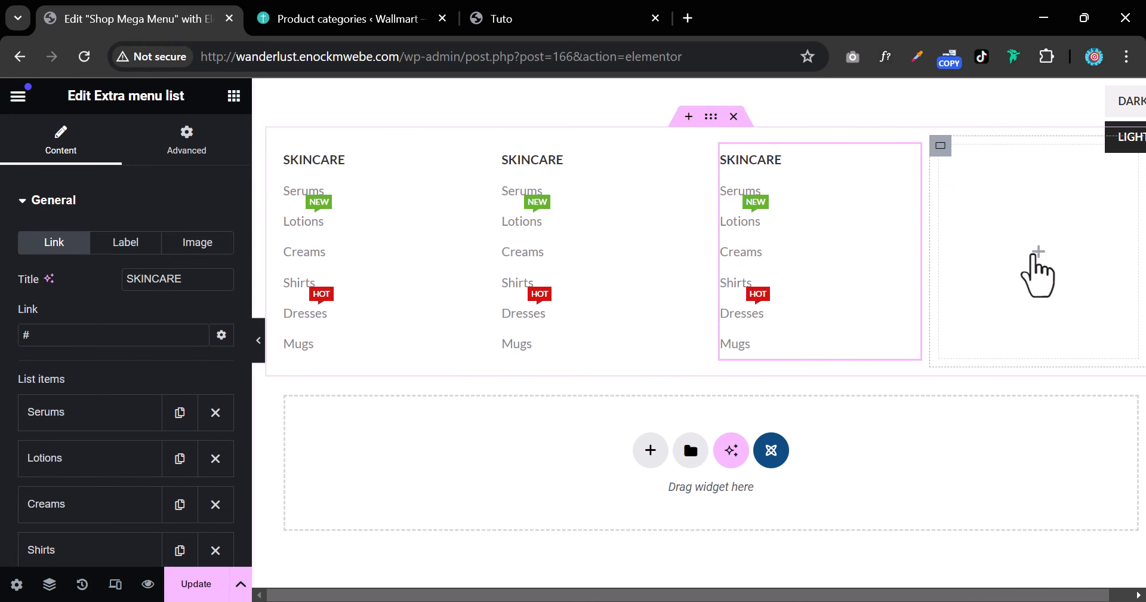
Find the Images gallery widget and add it to the empty fourth column.
left_click(1035, 251)
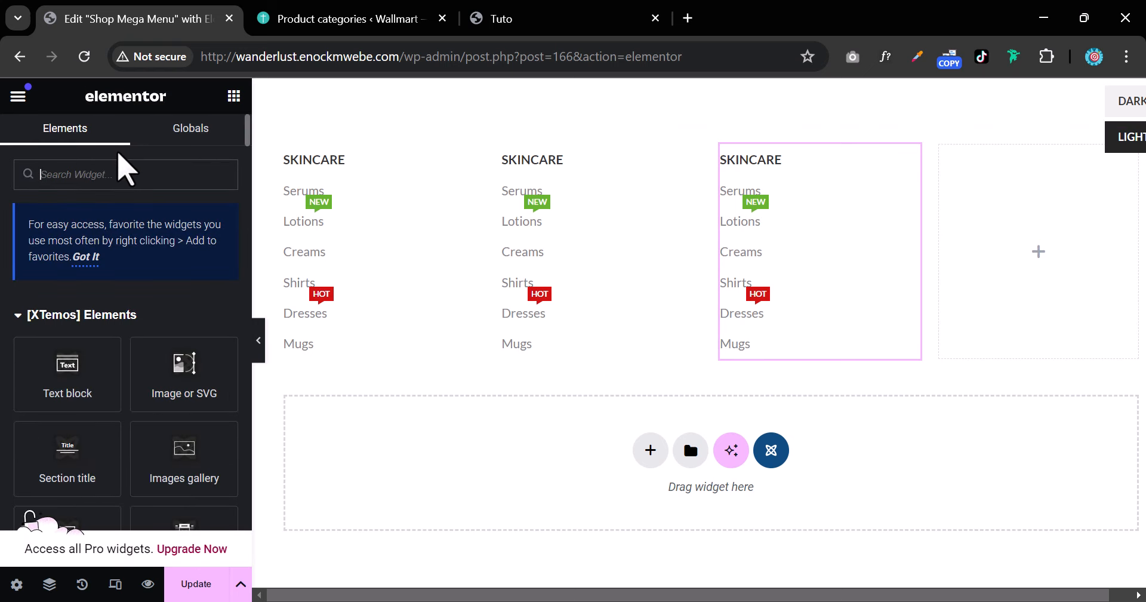
type("galler")
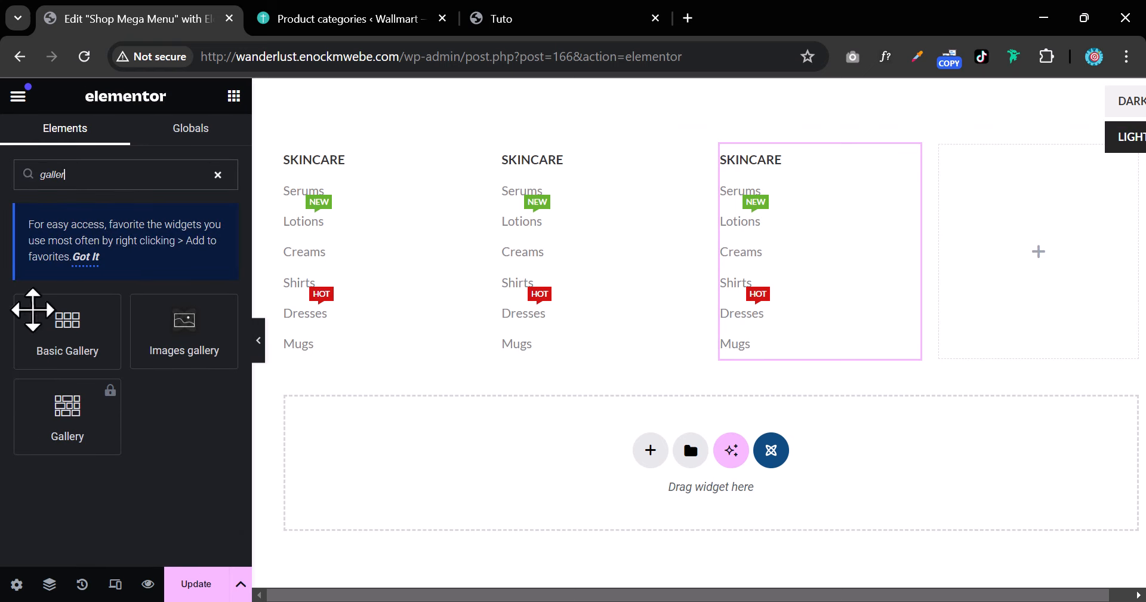
left_click_drag(184, 331, 1024, 258)
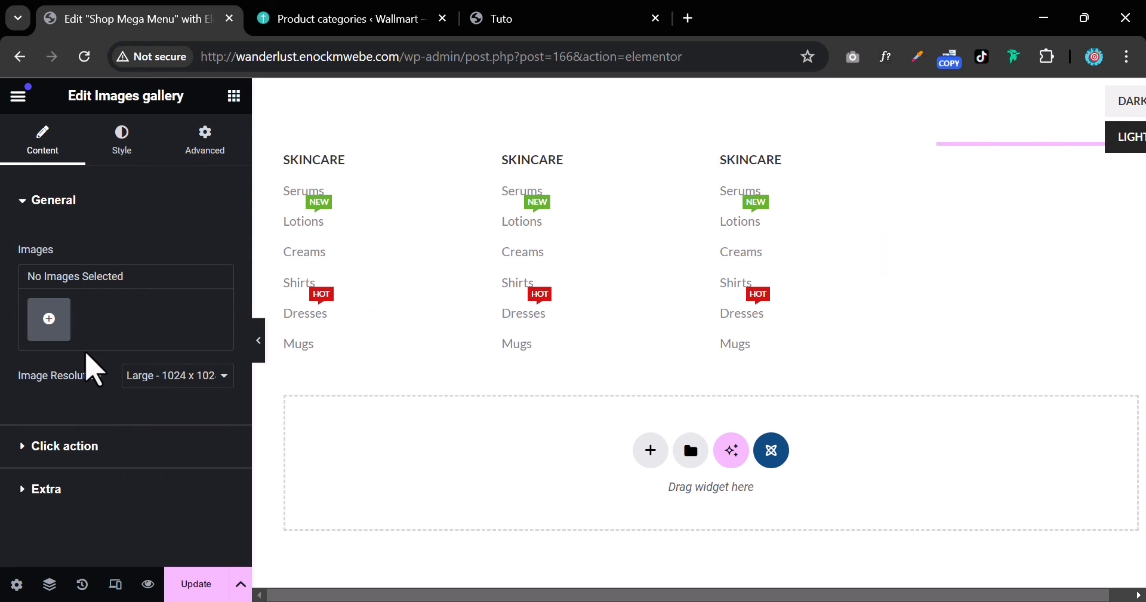
Start the widget's gallery from the media library with the model photos 2-1.jpg and 1-1.jpg.
left_click(48, 319)
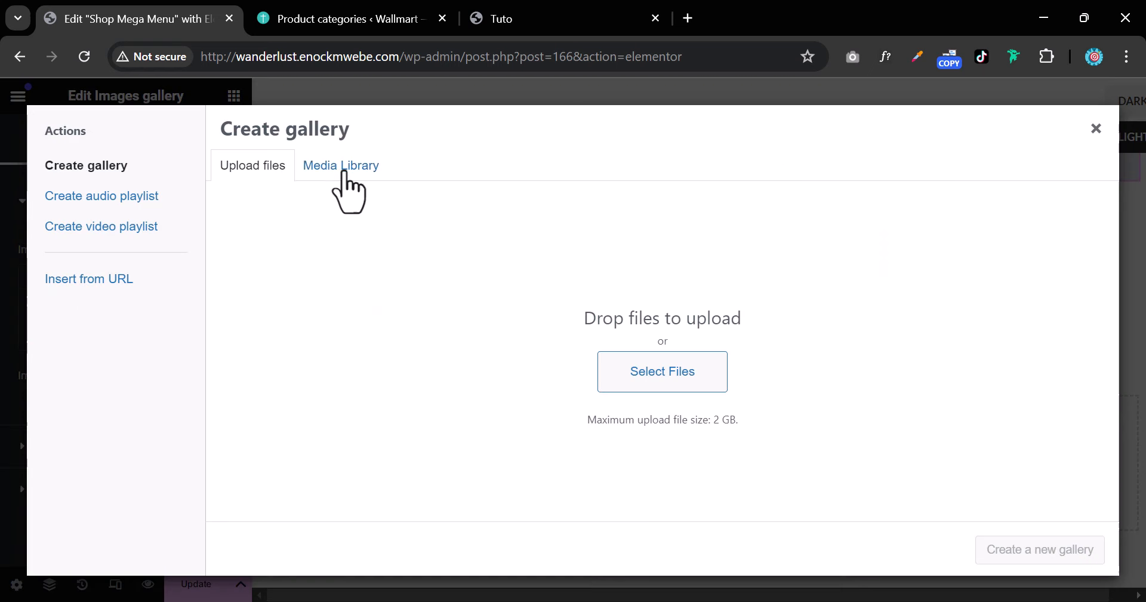
left_click(351, 167)
scroll(479, 422, "down", 10)
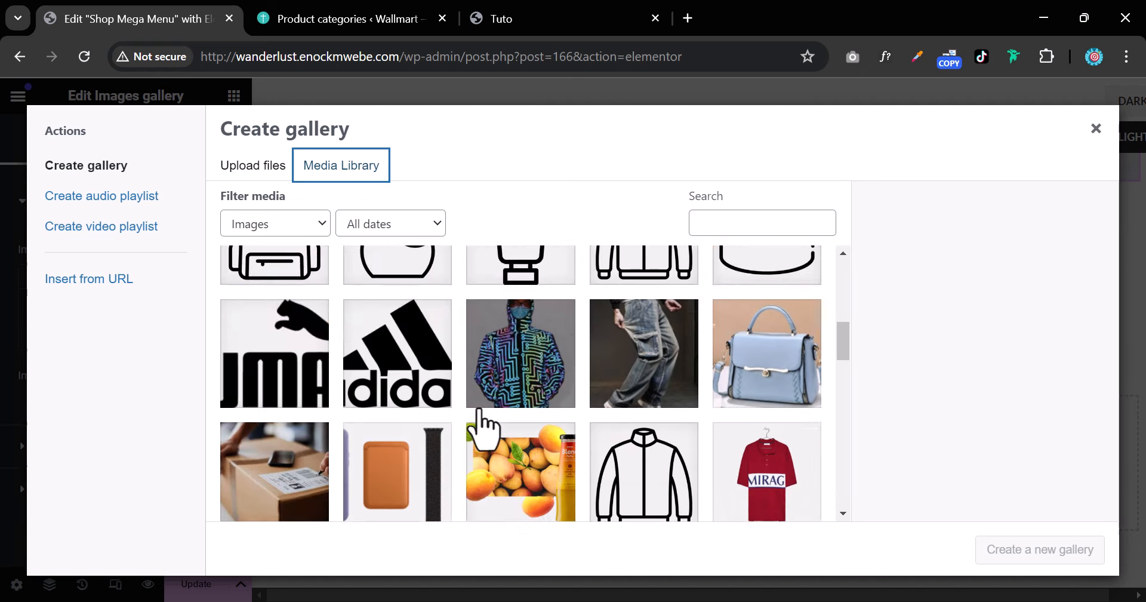
left_click(534, 375)
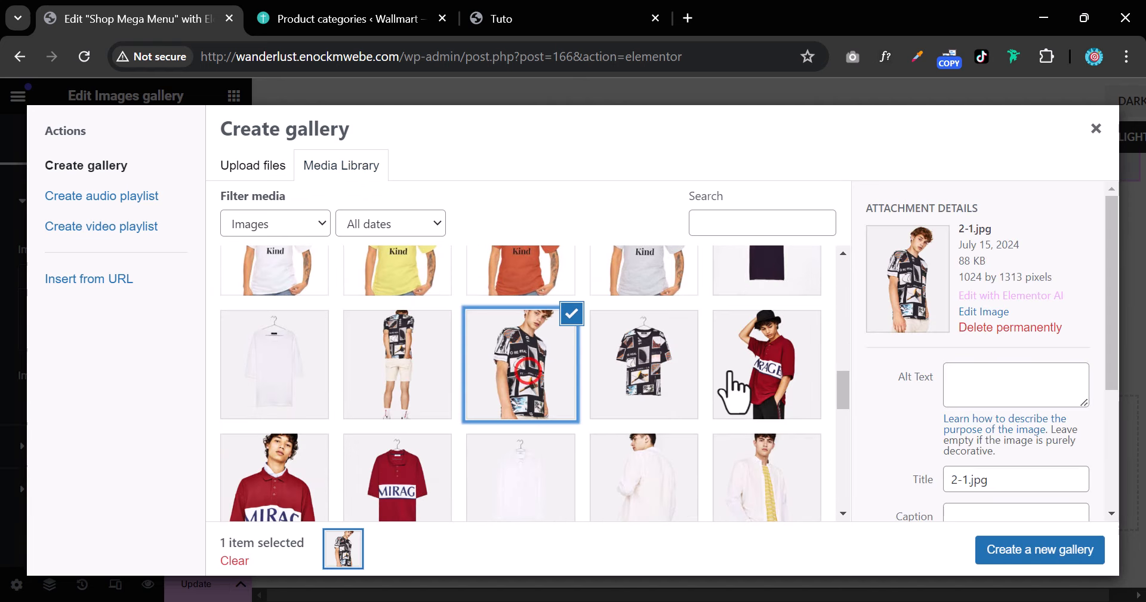
left_click(756, 378)
Add the front views of the coral T-shirt and open white shirt, plus 8-1.jpg and 11-2.jpg, and insert the gallery.
scroll(746, 382, "down", 3)
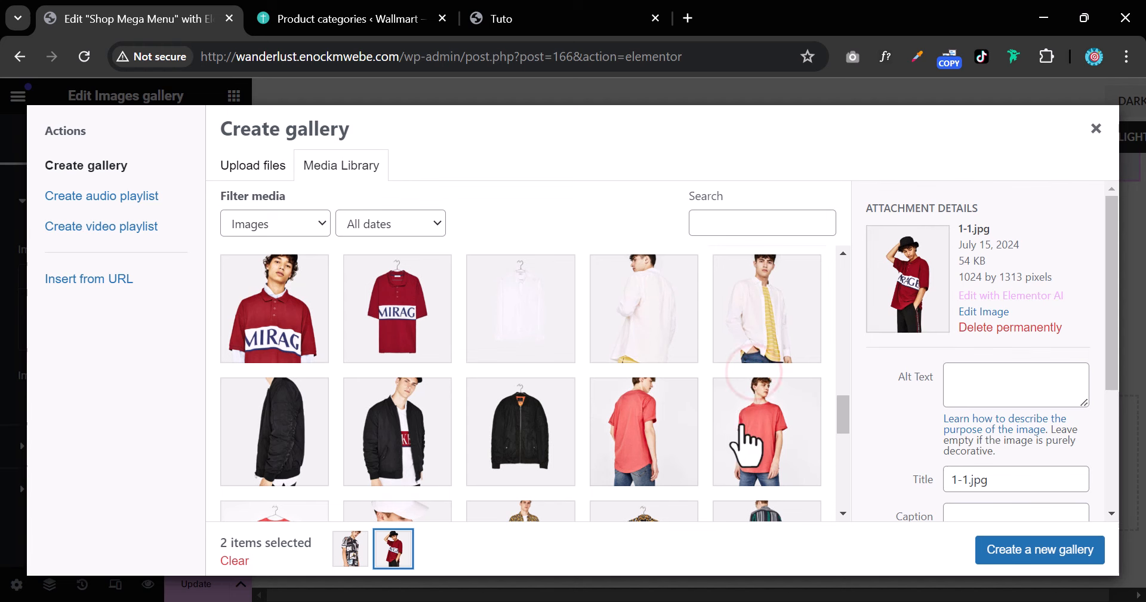
left_click(745, 423)
left_click(755, 327)
left_click(422, 427)
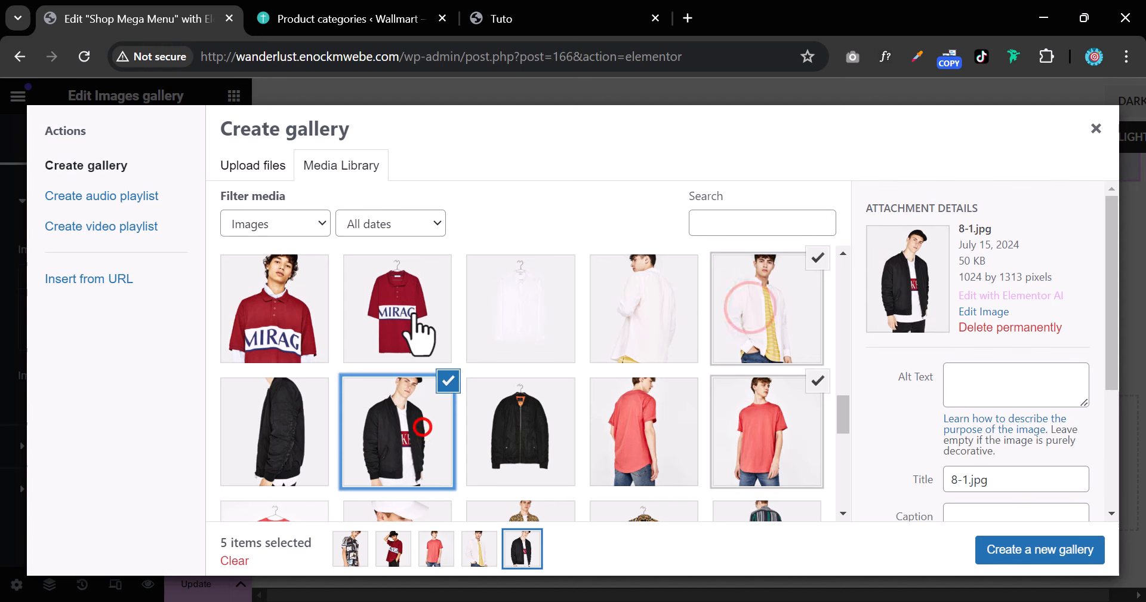
scroll(507, 445, "down", 3)
left_click(527, 397)
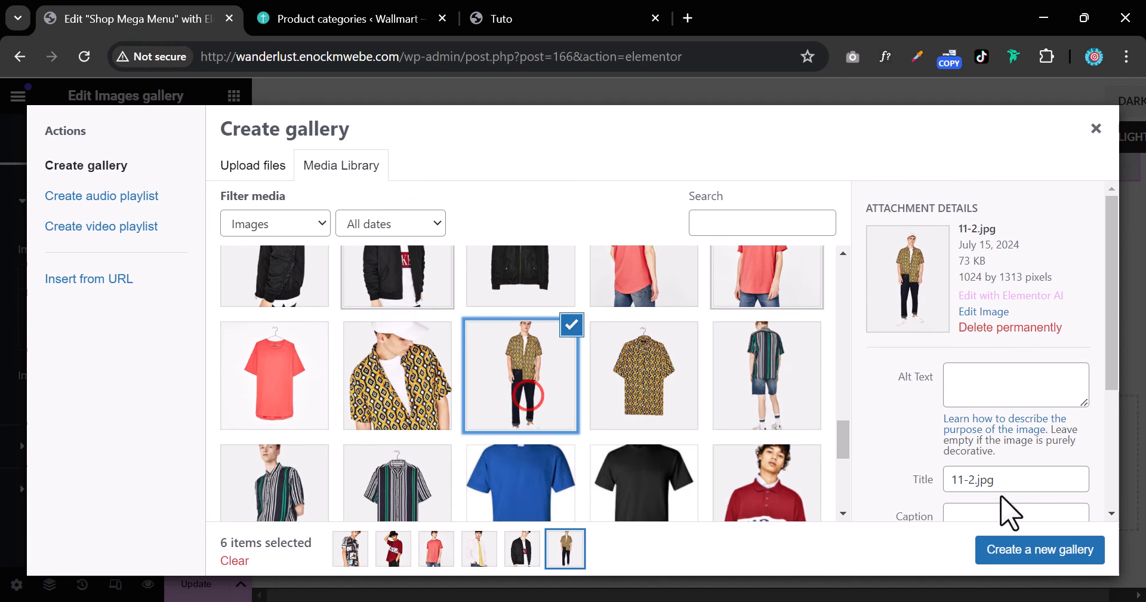
left_click(1011, 553)
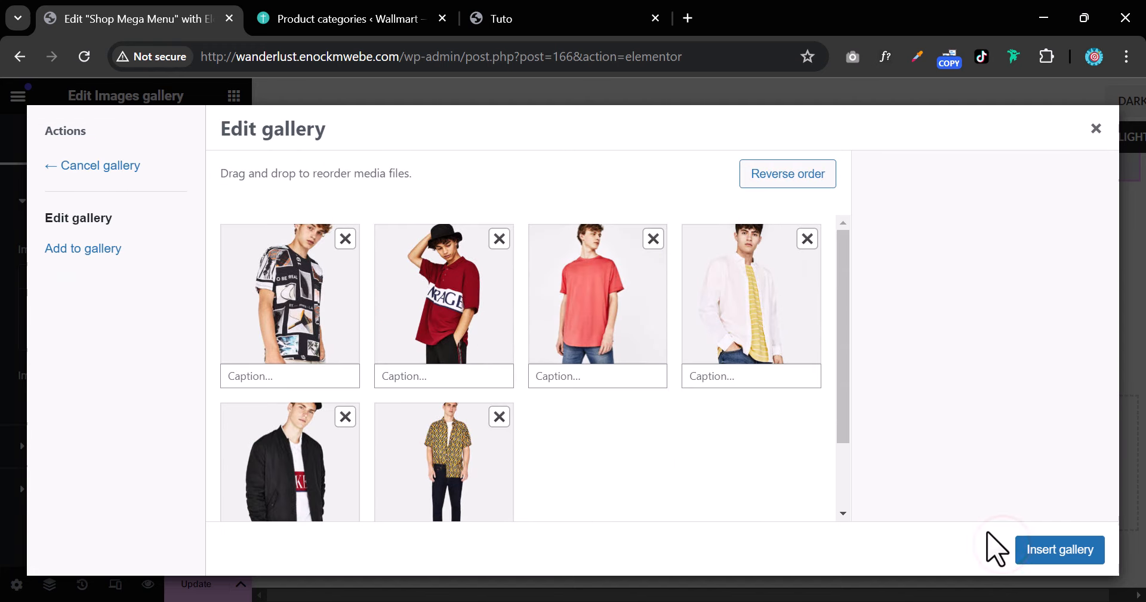
left_click(1035, 550)
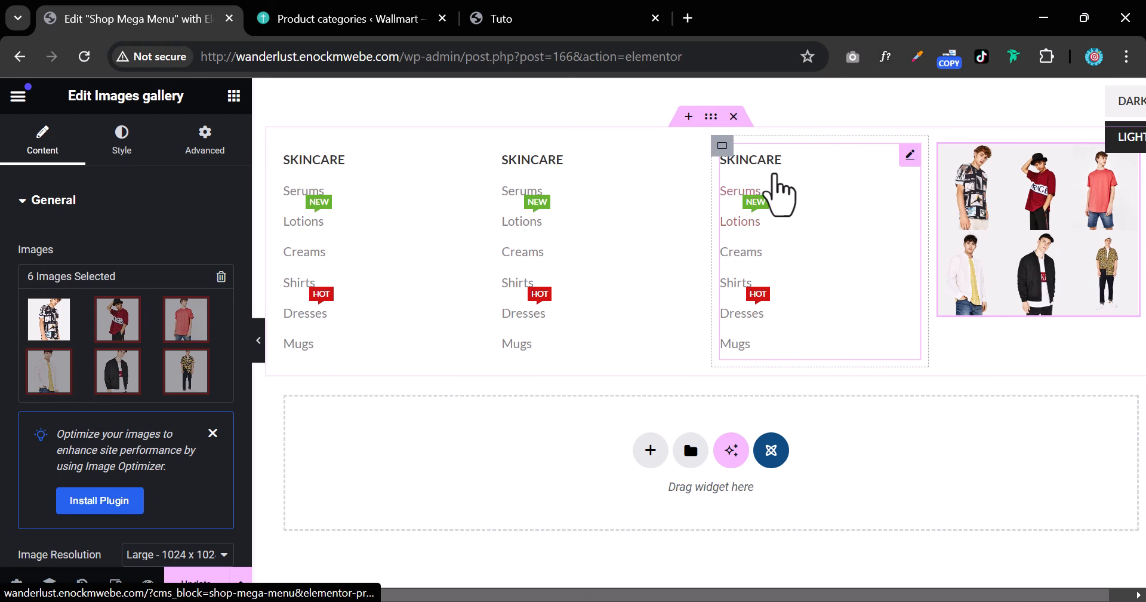
Change the title of the third column's menu list to HOME & LIVING.
left_click(772, 155)
left_click(163, 276)
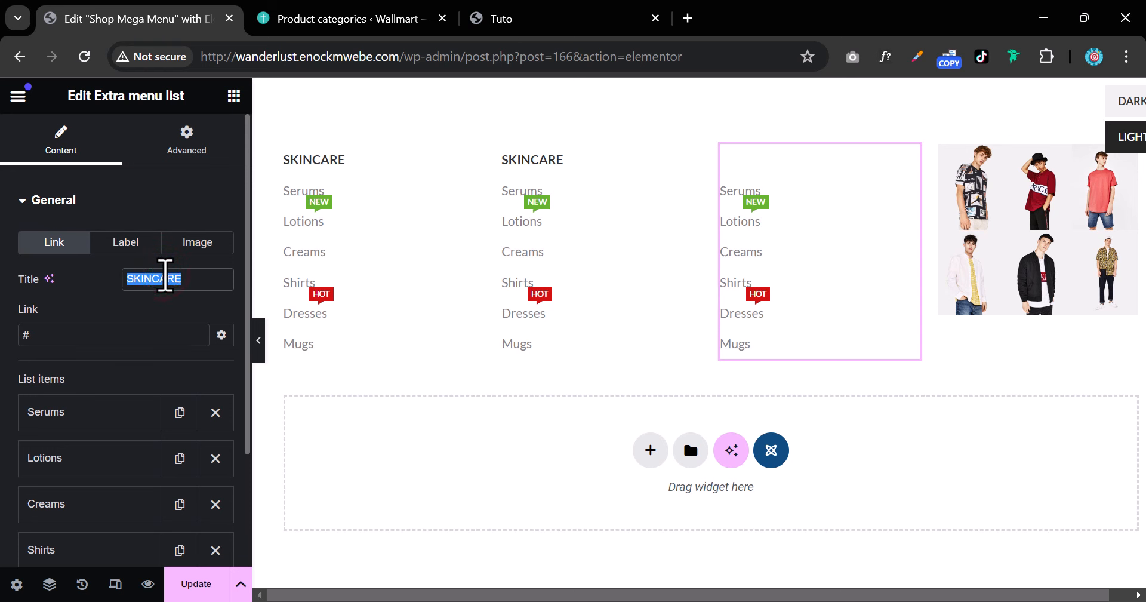
type("ho")
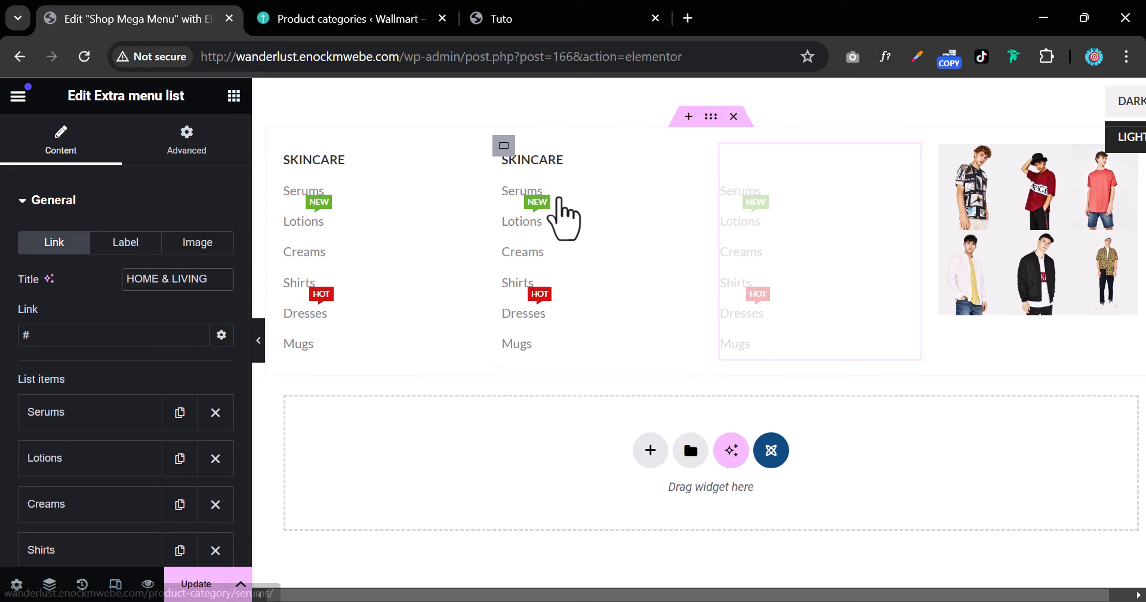
Change the title of the second column's menu list to FUNITURE.
left_click(541, 158)
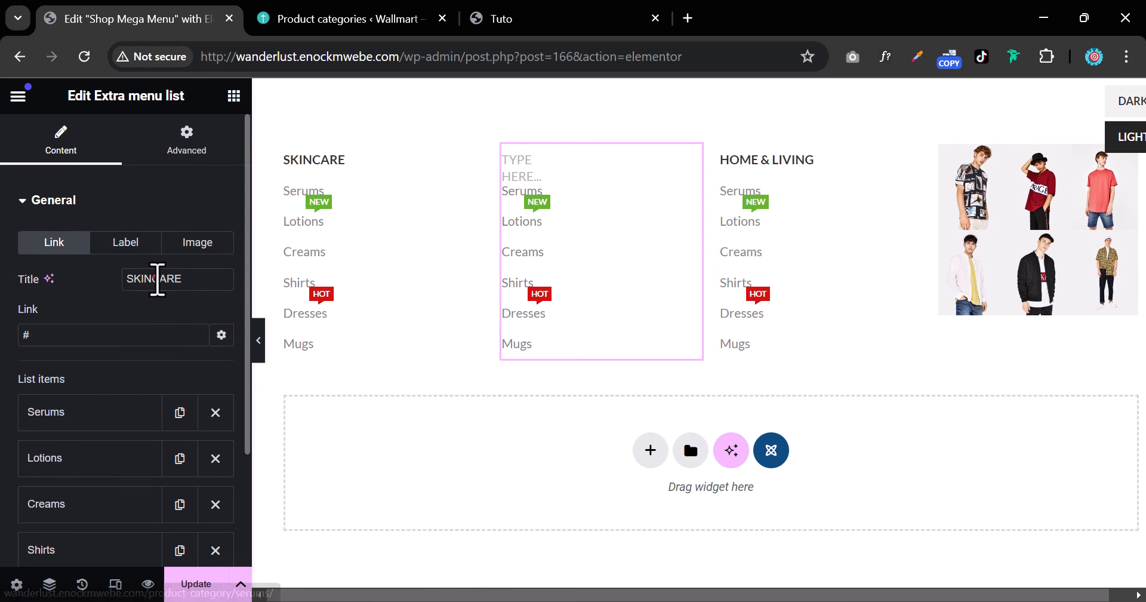
double_click(157, 279)
type("FU")
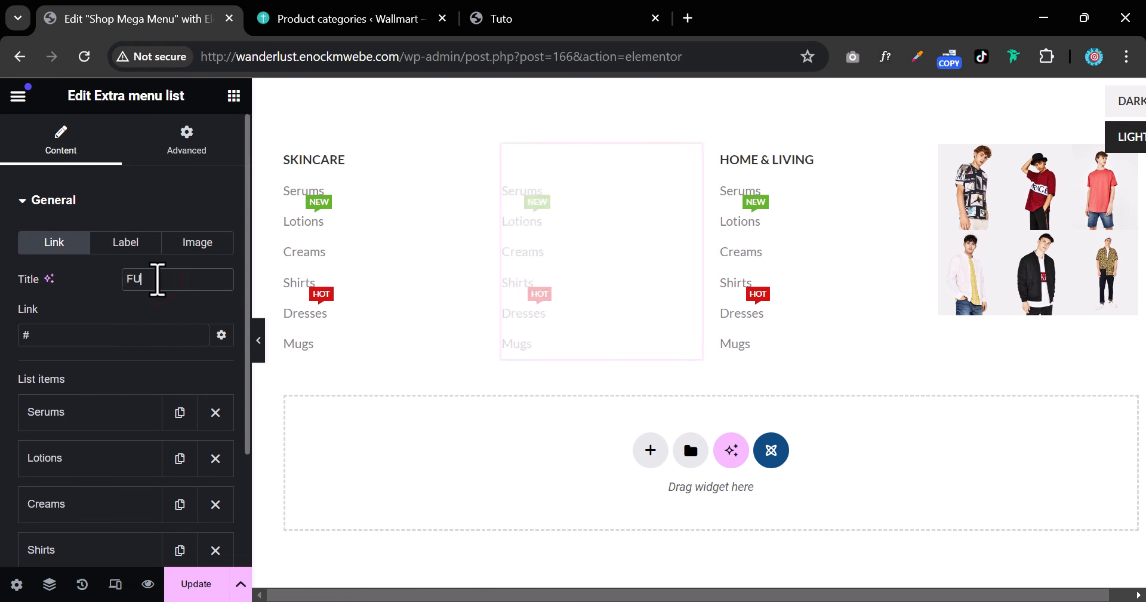
type("NITURE")
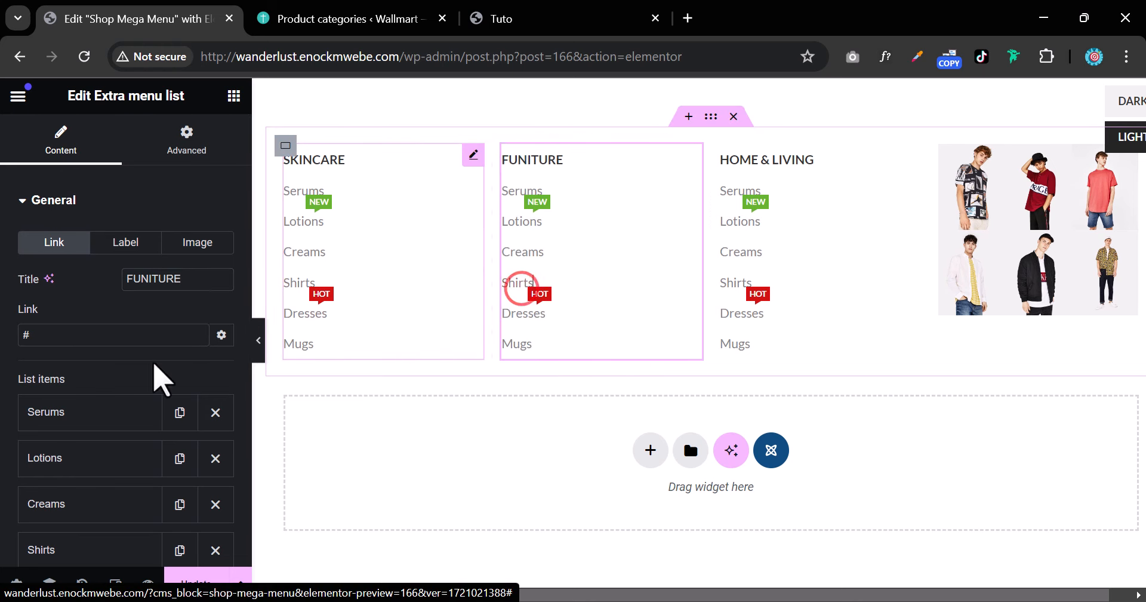
Set the label text of the Dresses item in the FUNITURE list to HotSALE.
scroll(143, 418, "down", 3)
left_click(96, 448)
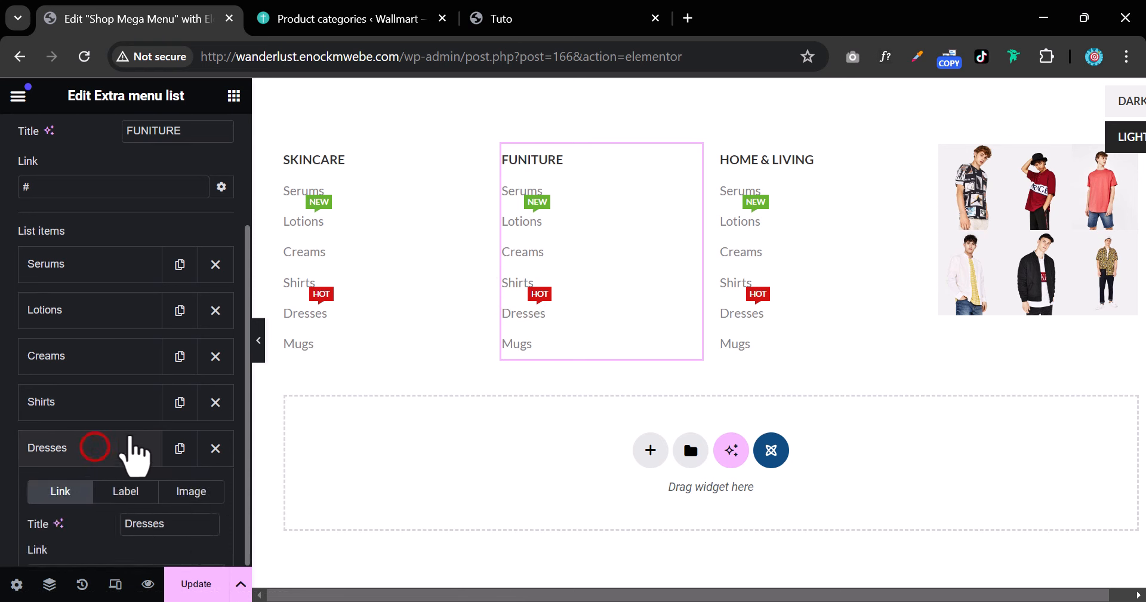
left_click(125, 361)
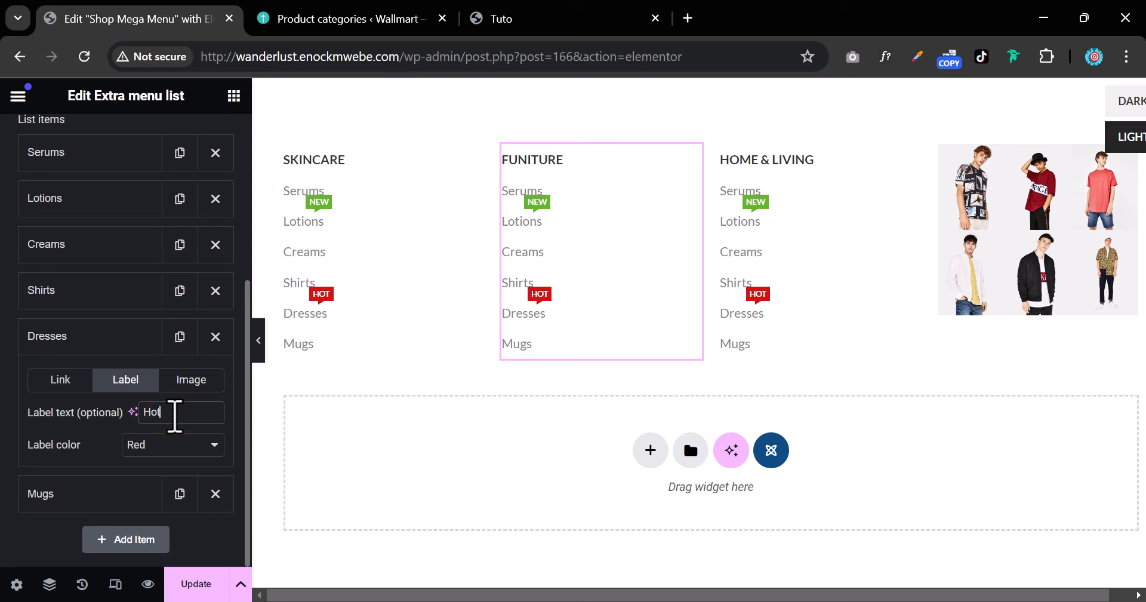
left_click(174, 412)
type("SALE")
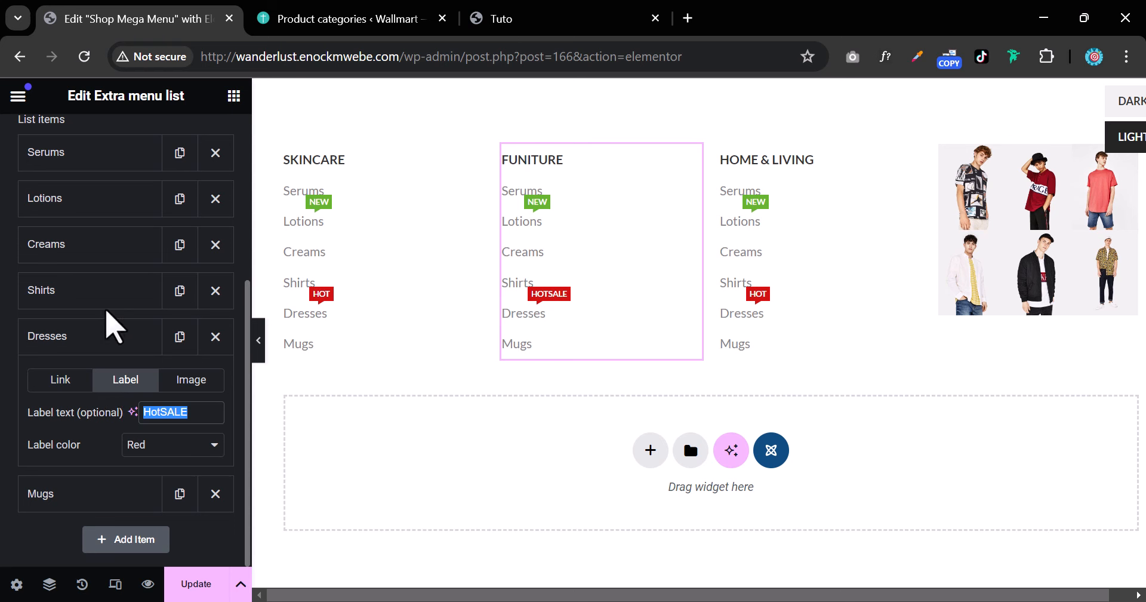
Duplicate the Dresses item in the FUNITURE list and move the copy below Mugs.
left_click(169, 336)
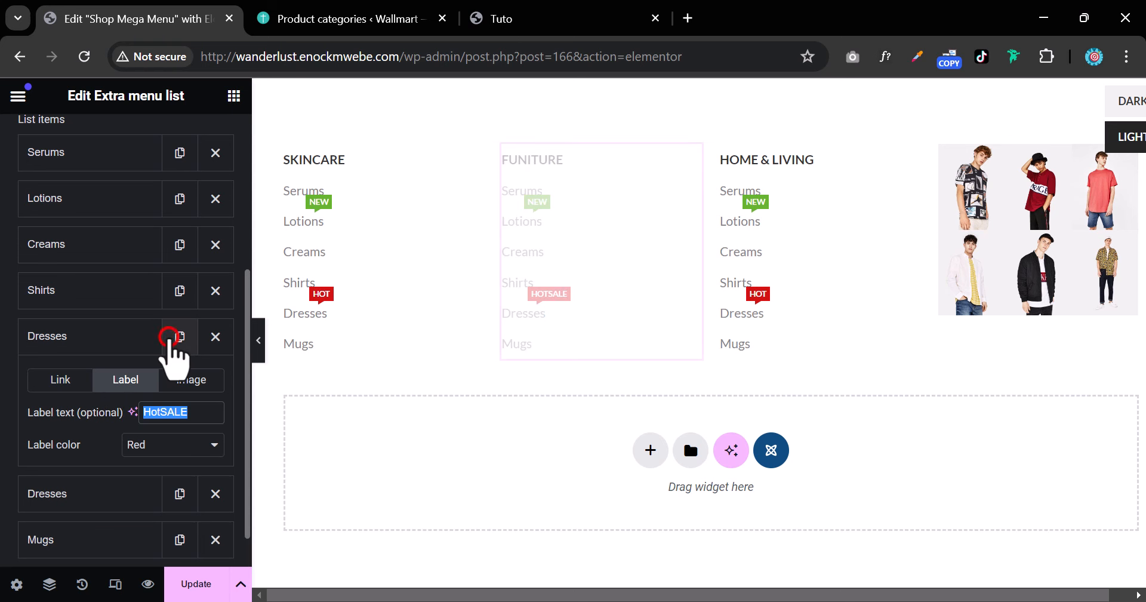
left_click(122, 337)
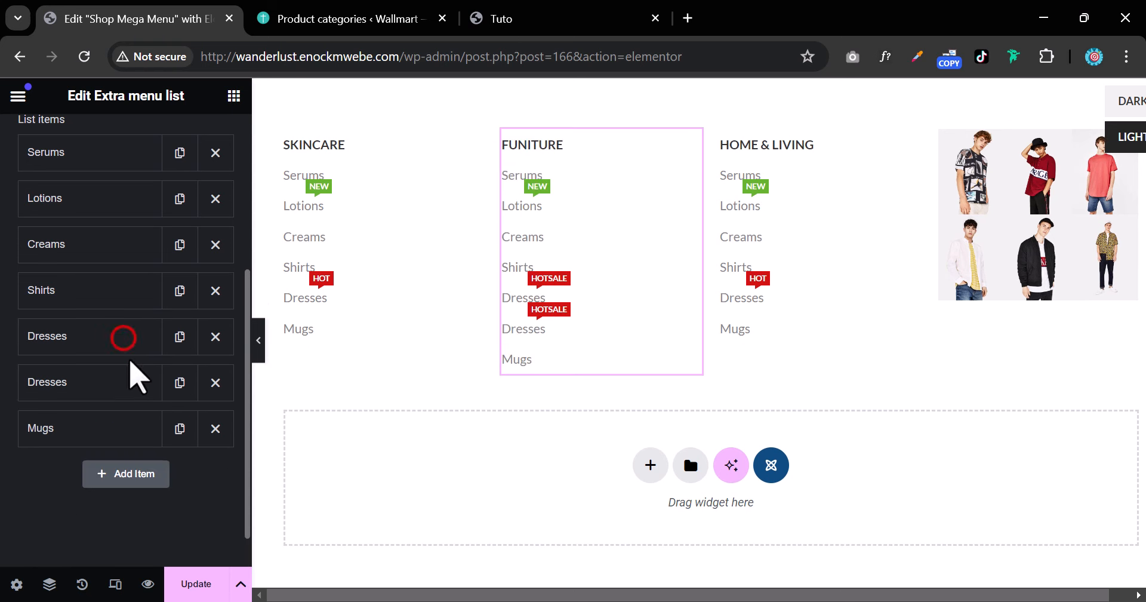
left_click_drag(90, 365, 97, 430)
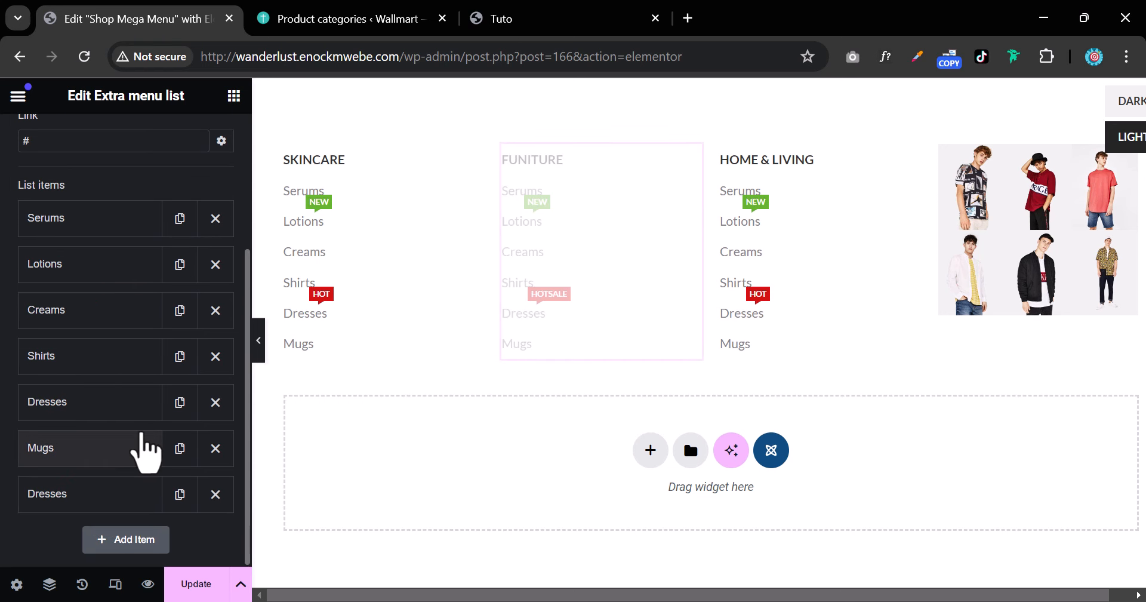
Rename the last Dresses item in the FUNITURE list as TUMBLERS.
left_click(132, 496)
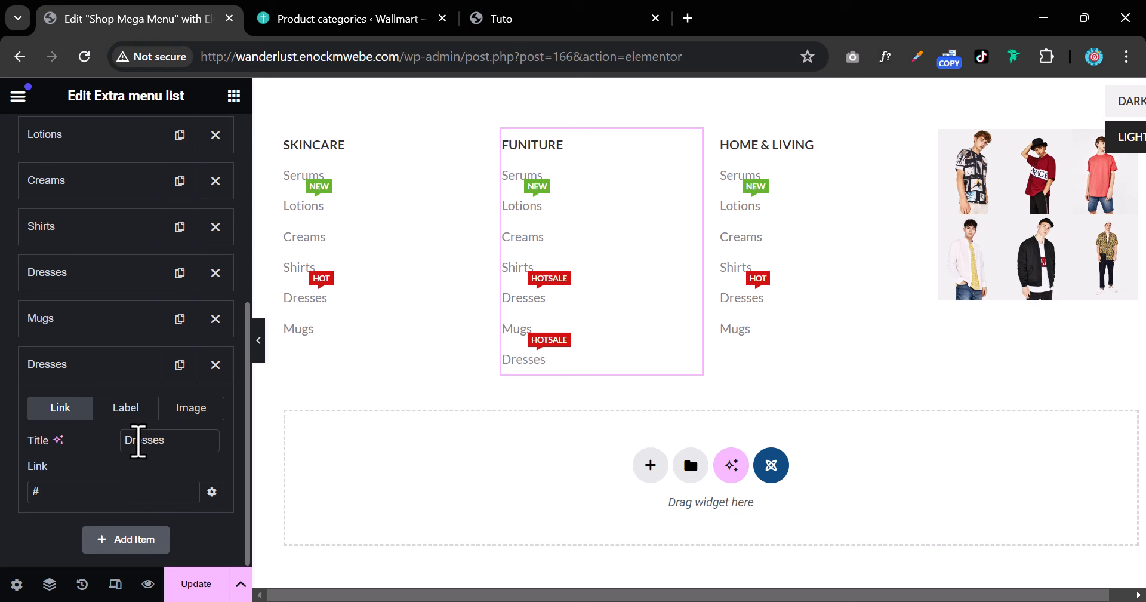
type("T")
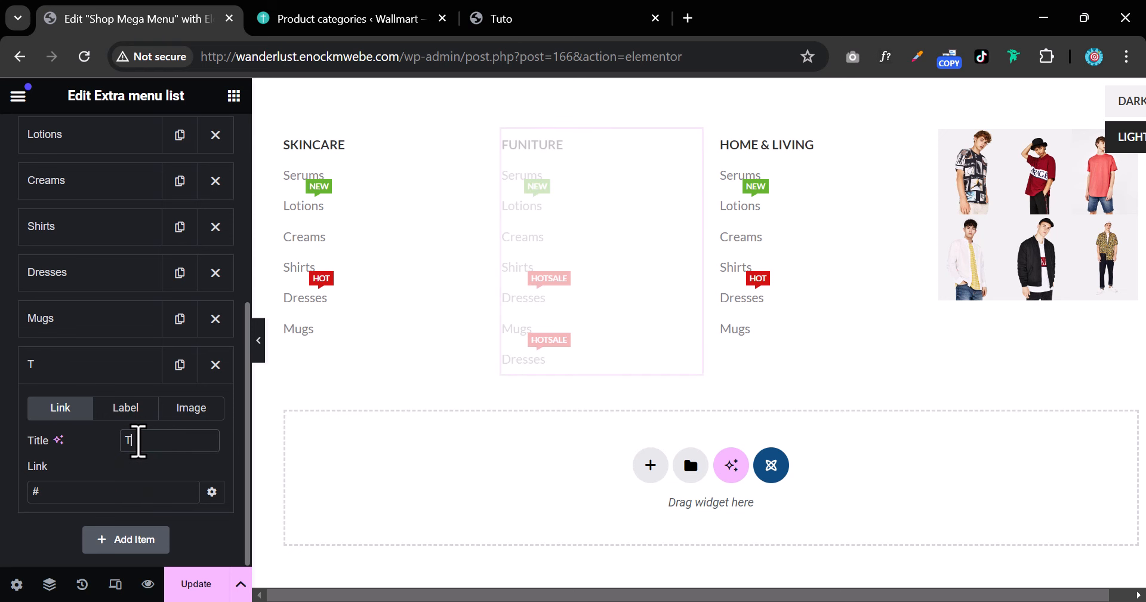
type("UMBLERS")
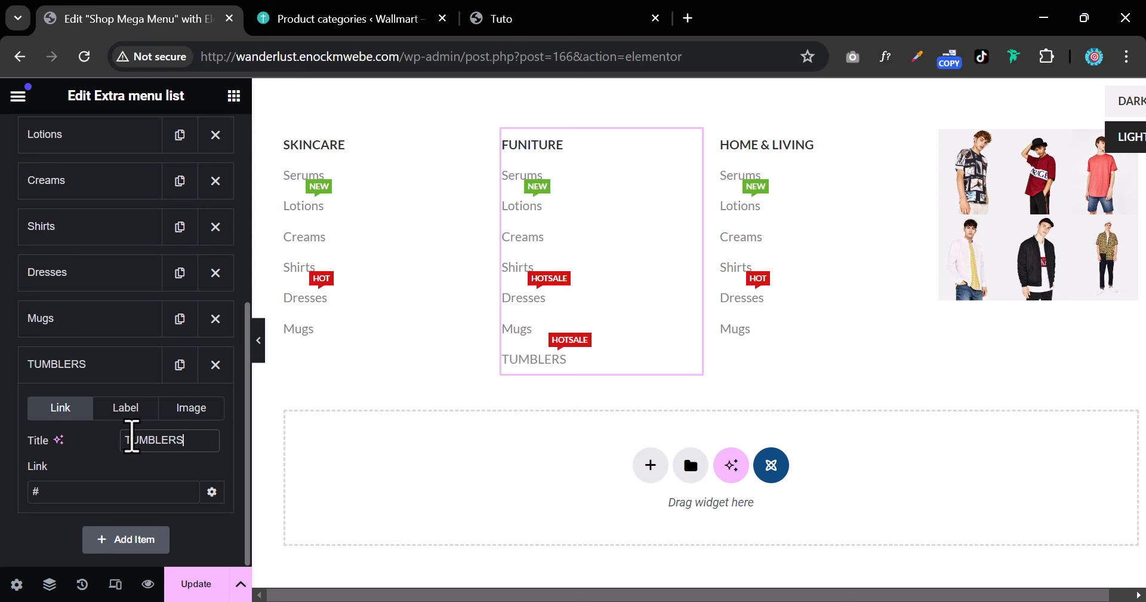
left_click(112, 366)
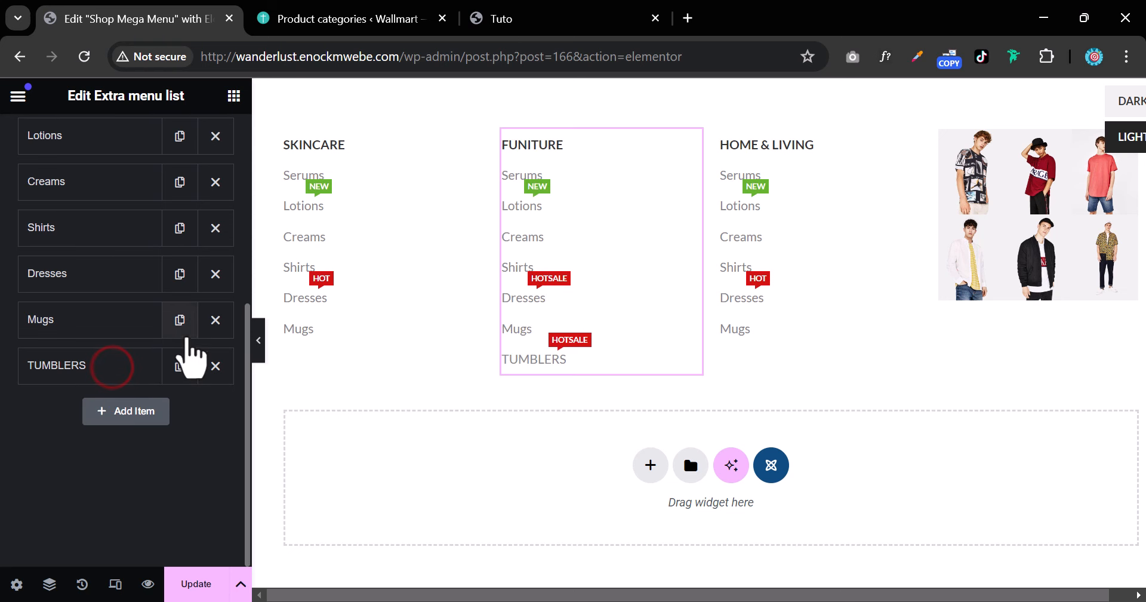
Duplicate the Mugs item in the FUNITURE list and rename the copy JACKETS.
left_click(181, 320)
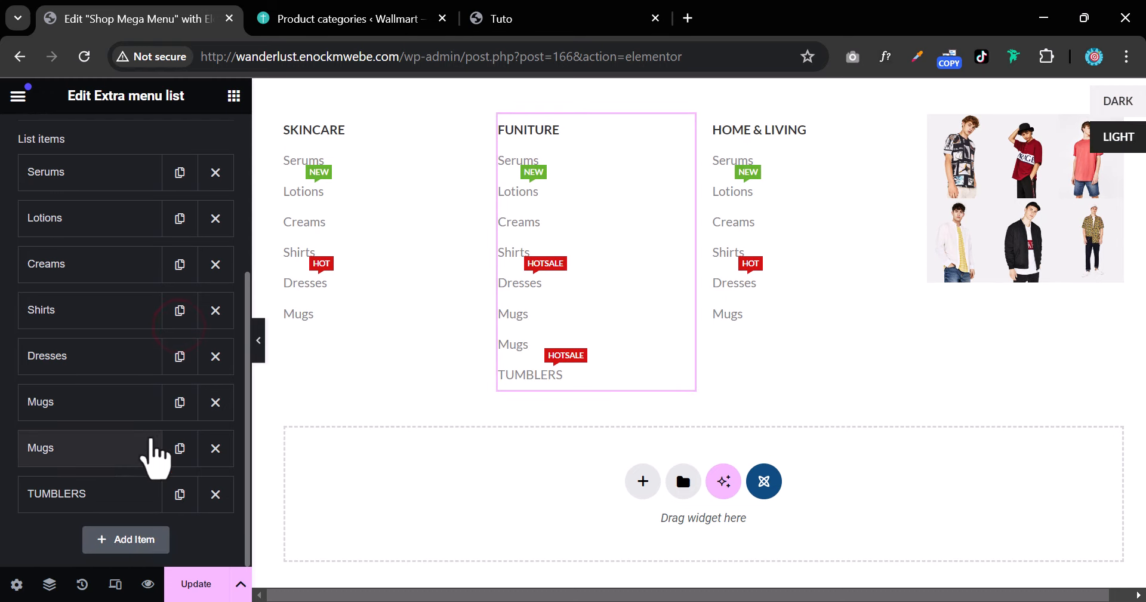
left_click(106, 449)
scroll(128, 485, "down", 2)
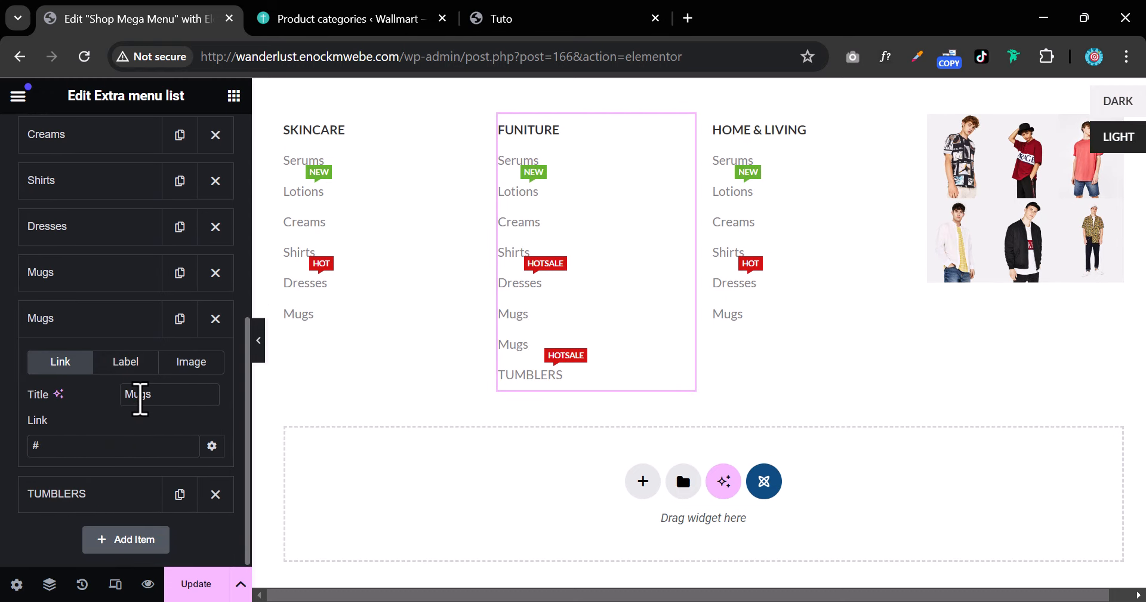
type("JACKEST")
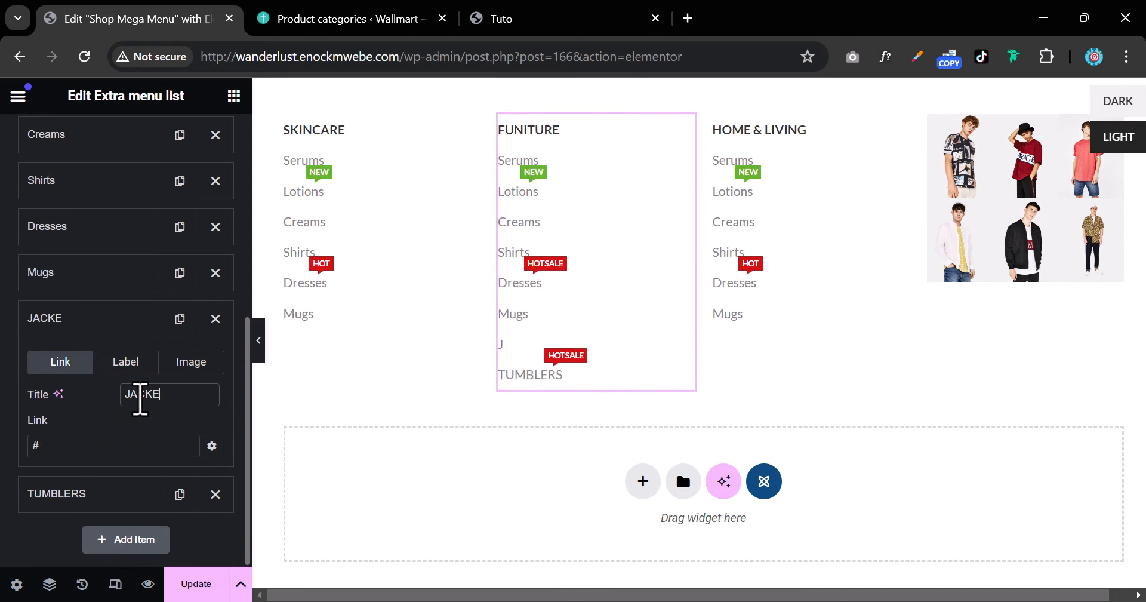
key("BackSpace")
key("BackSpace")
type("TS")
left_click(90, 319)
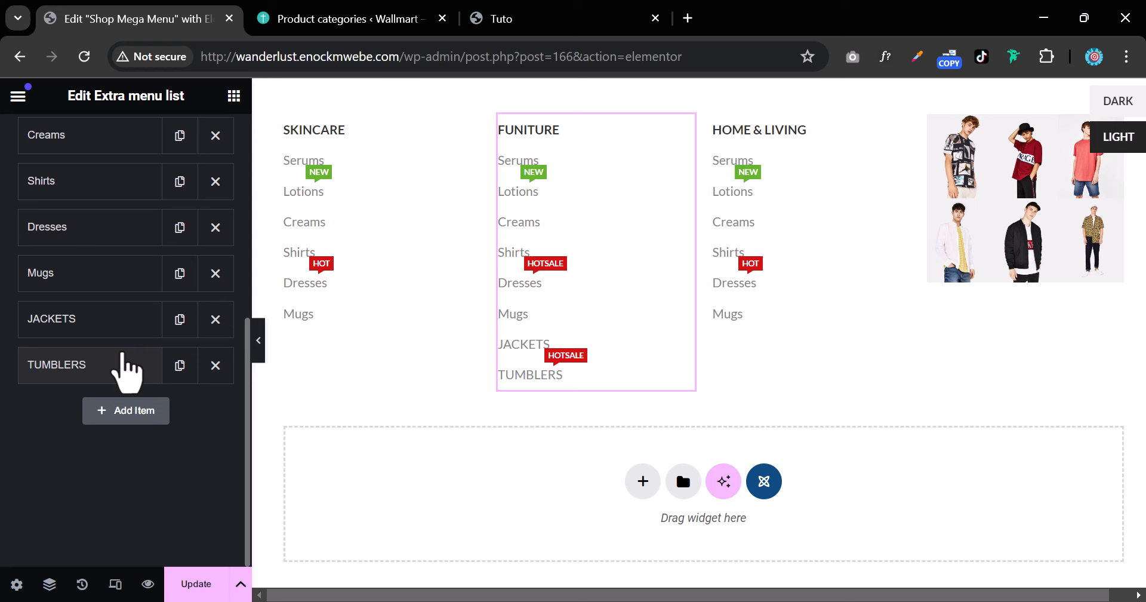
Duplicate the JACKETS item in the FUNITURE list and rename the copy WATCHES.
left_click(97, 278)
left_click(97, 278)
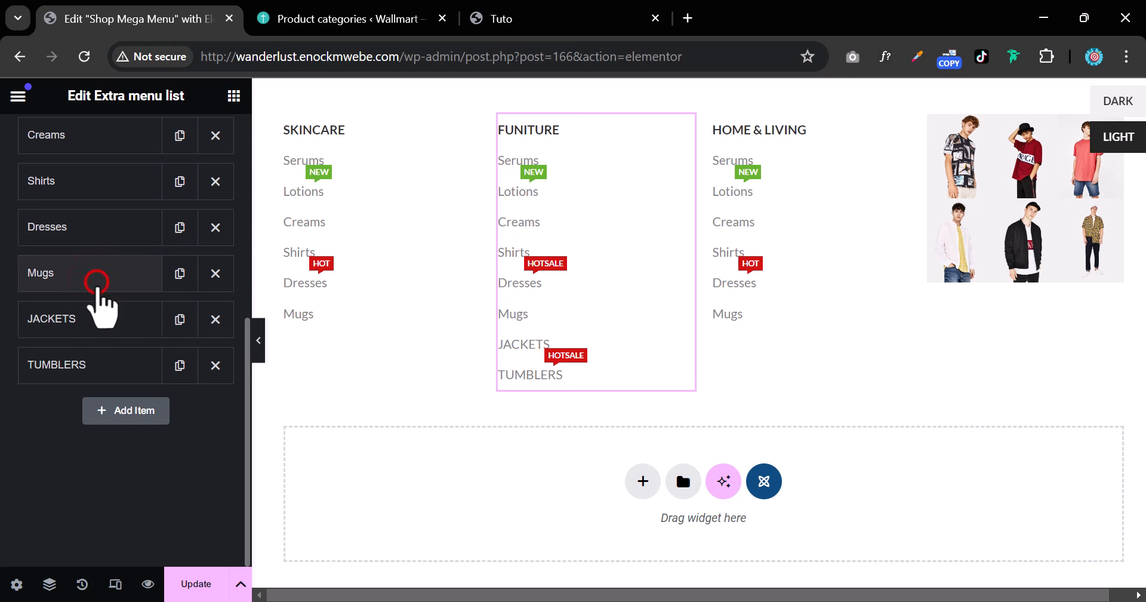
left_click(116, 318)
left_click(183, 321)
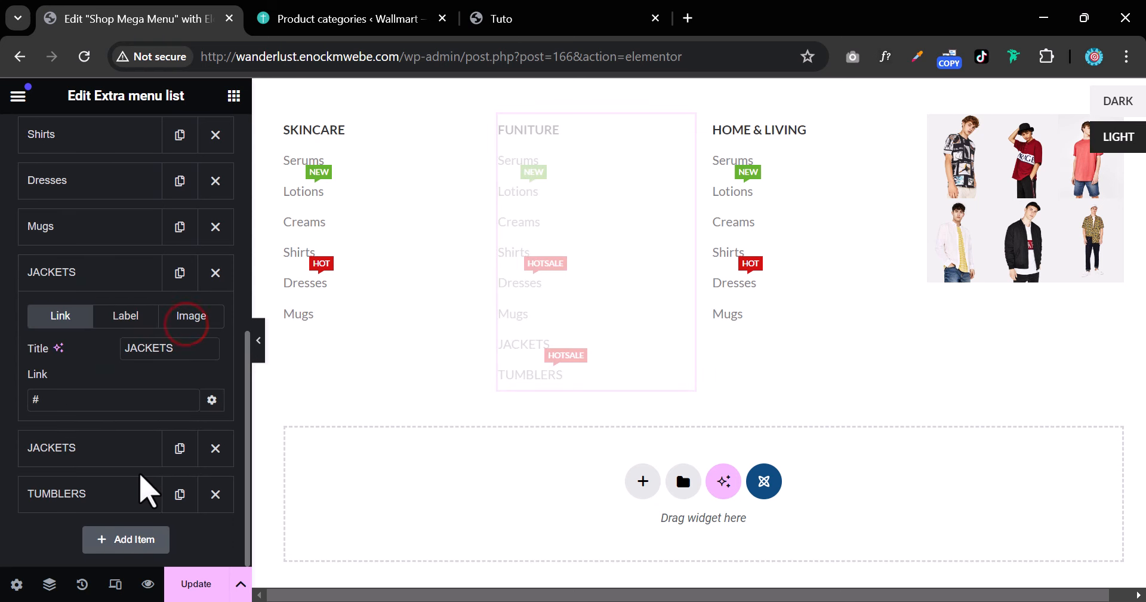
left_click(121, 443)
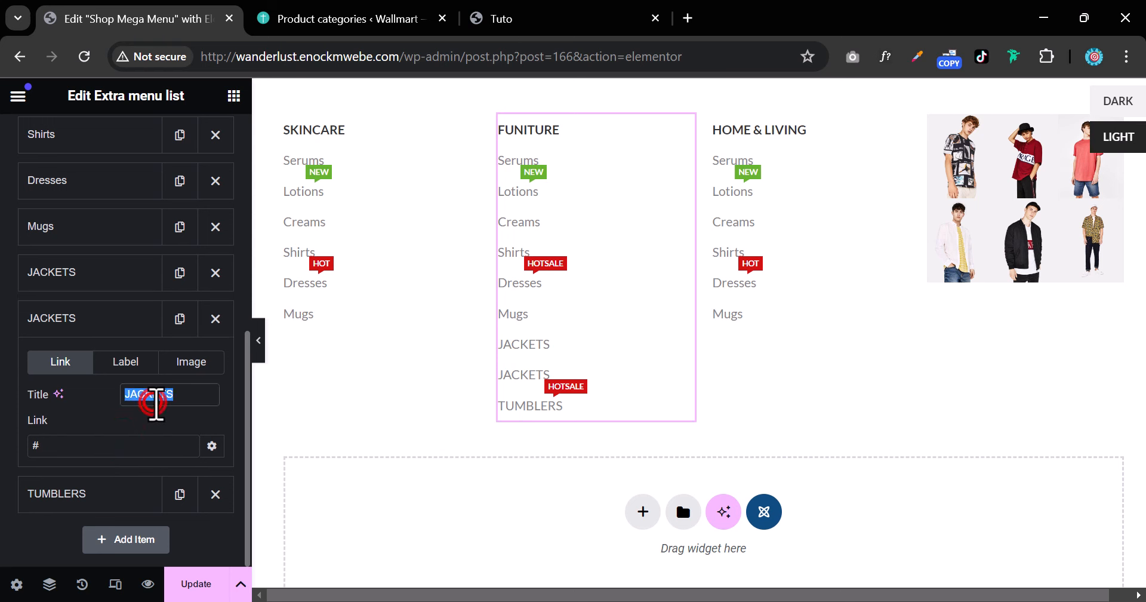
type("WATCHE")
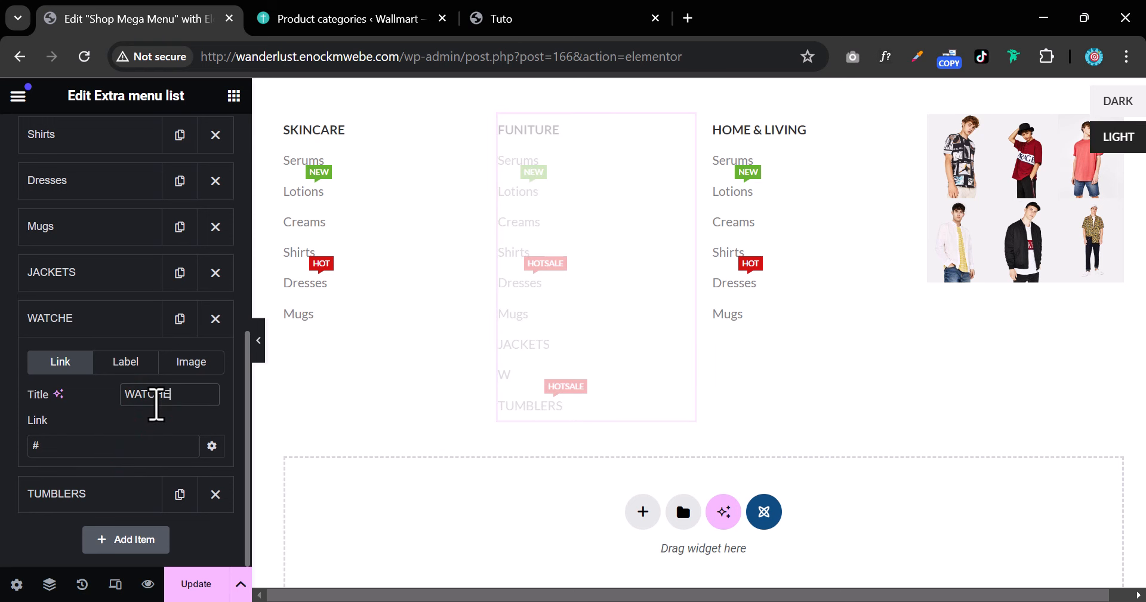
type("S")
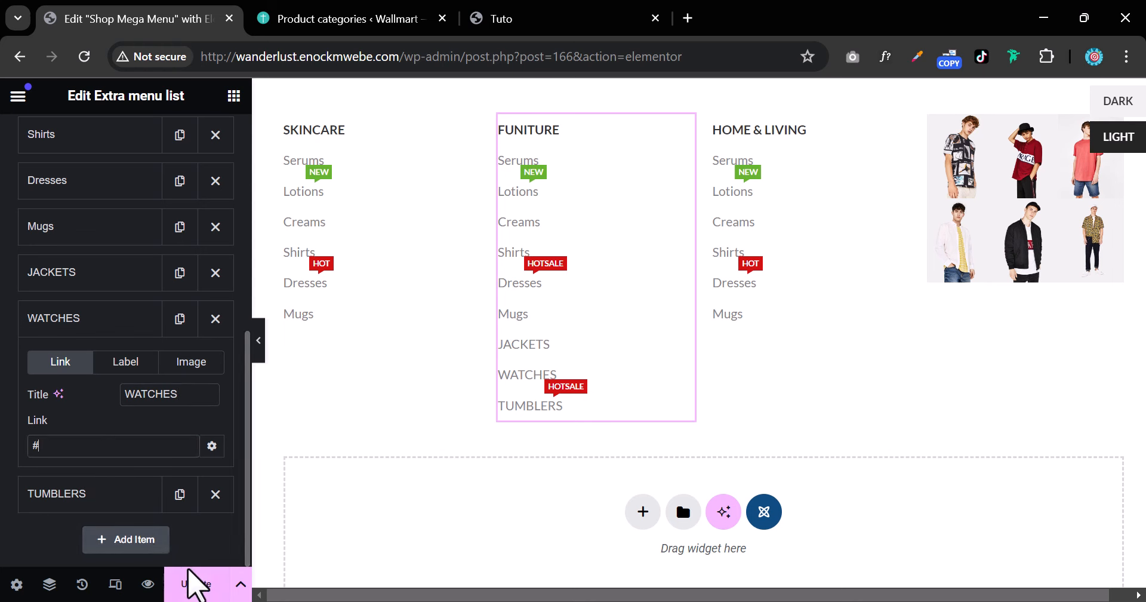
Save the Shop Mega Menu block and exit the Elementor editor.
left_click(192, 582)
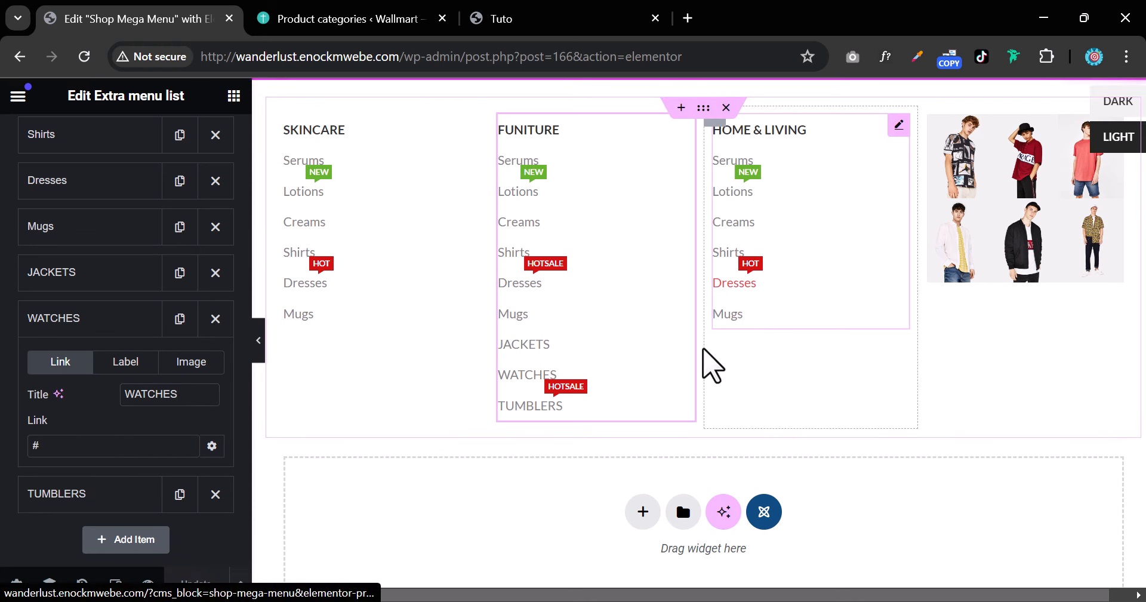
left_click(17, 96)
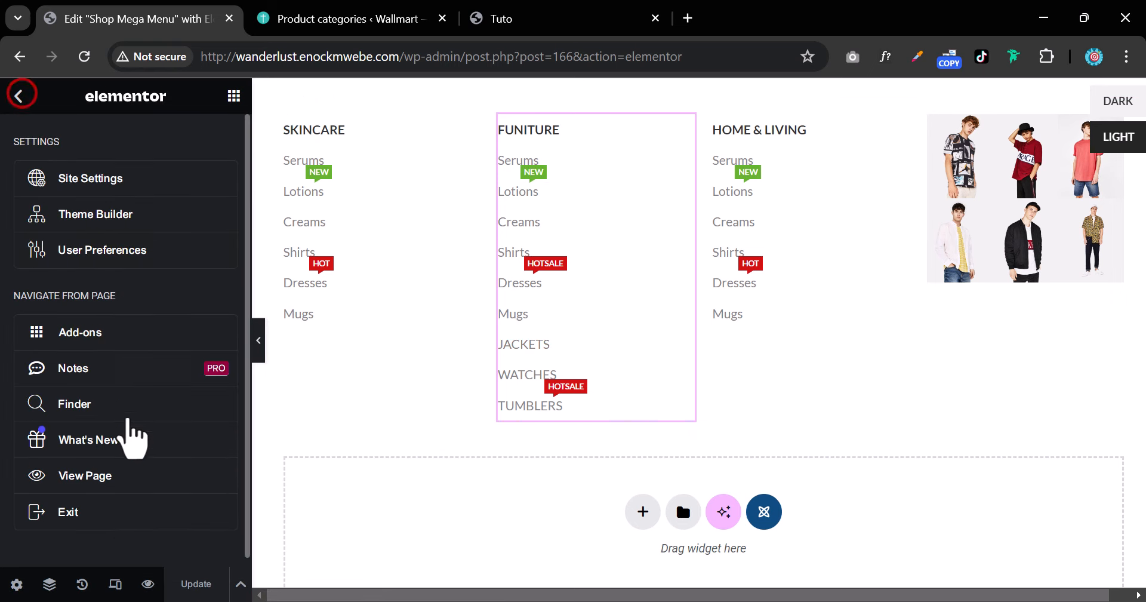
left_click(125, 513)
Switch to the Tuto reference site and examine the mega menus under its main navigation, especially Home.
left_click(519, 18)
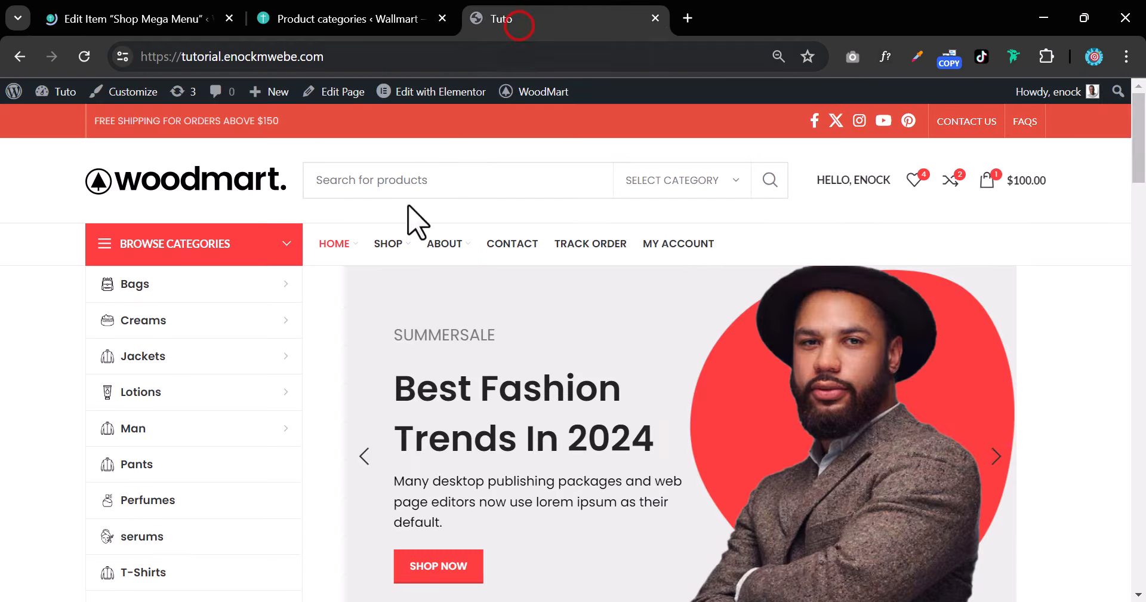
mouse_move(372, 255)
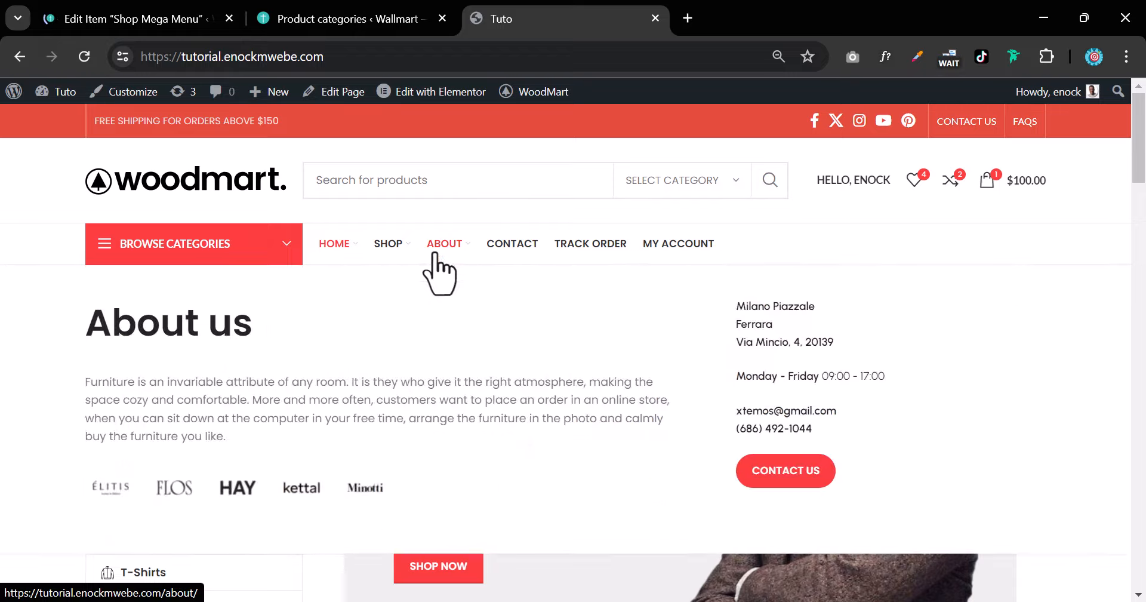
mouse_move(453, 258)
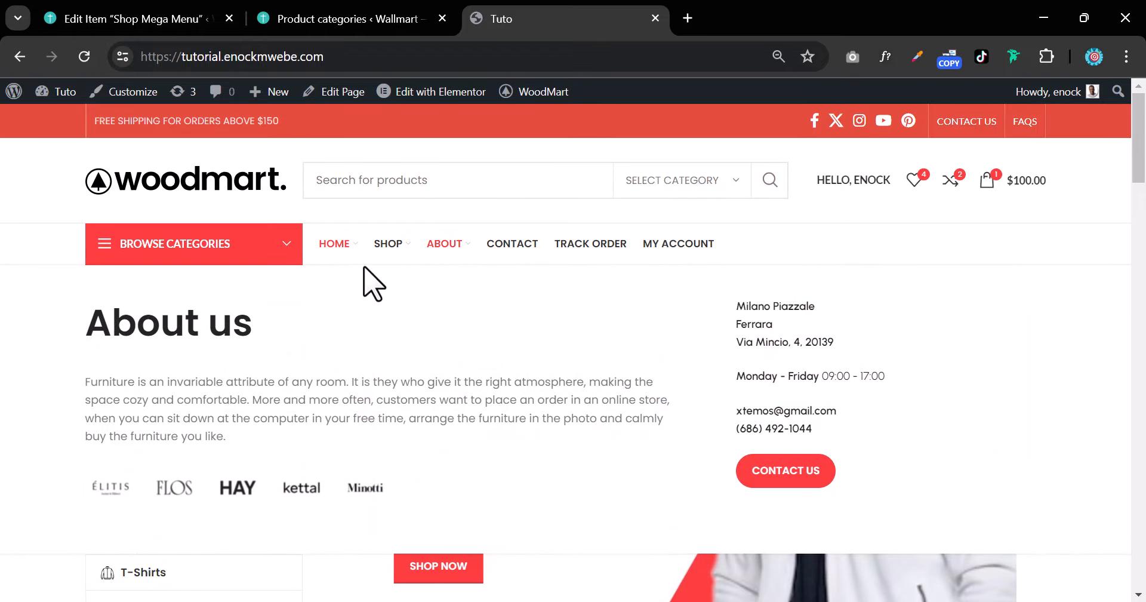
mouse_move(337, 246)
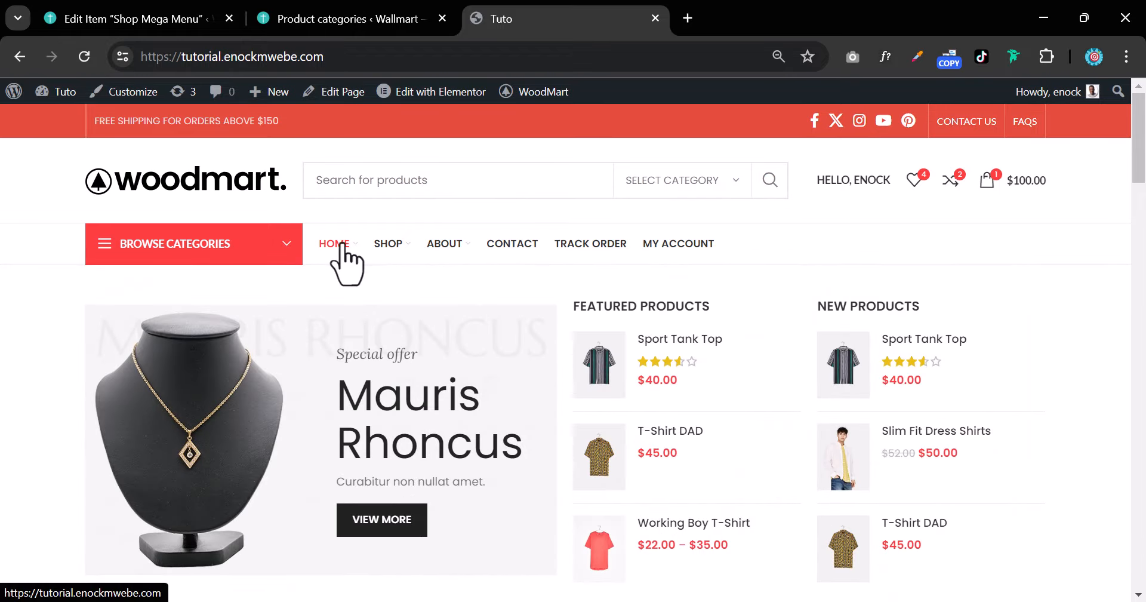
Back in the Wallmart admin, create a new HTML block titled Home Mega Menu and publish it.
left_click(125, 20)
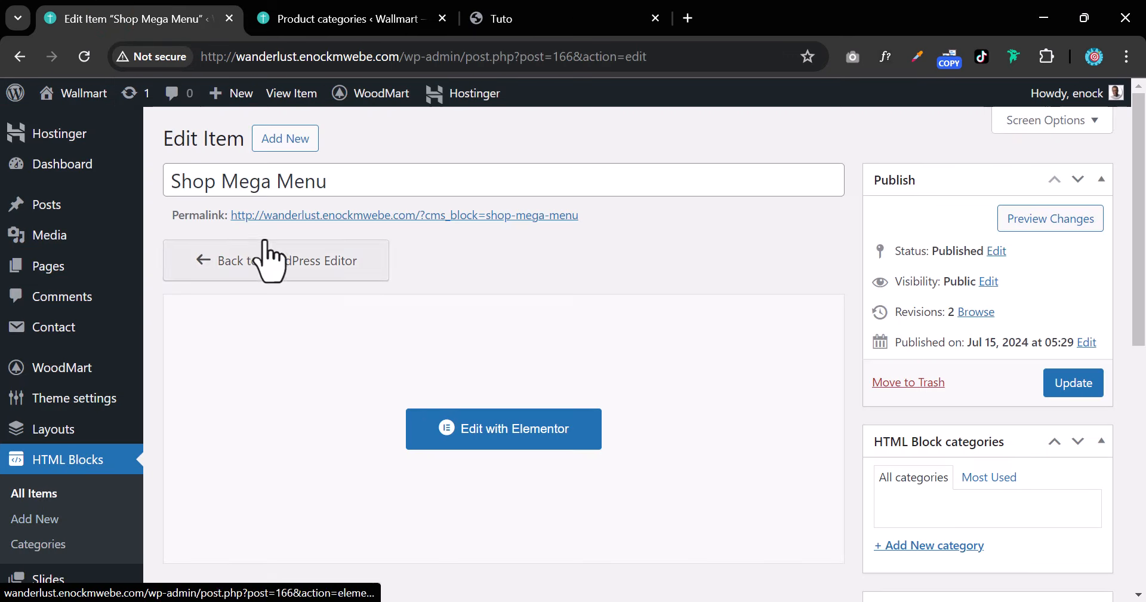
left_click(63, 518)
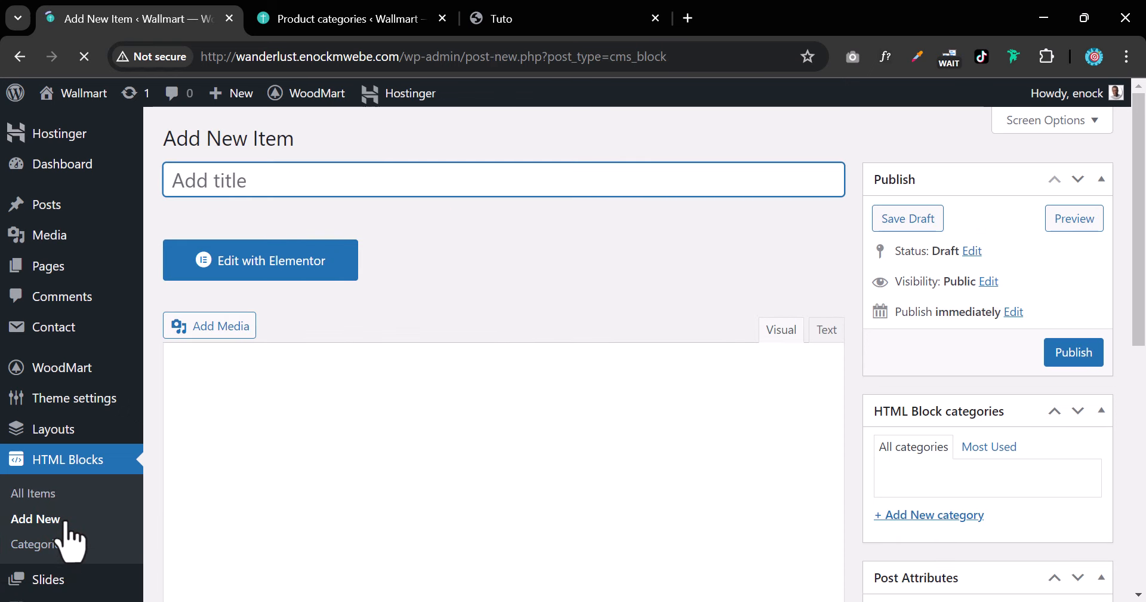
left_click(330, 197)
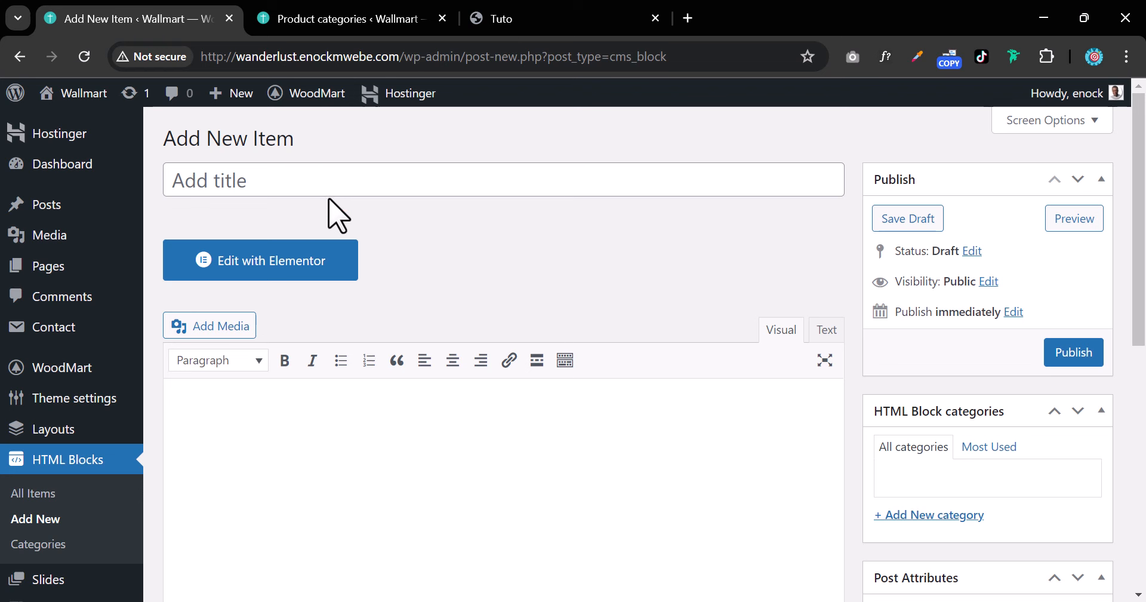
left_click(332, 185)
type("Home Mega Menu")
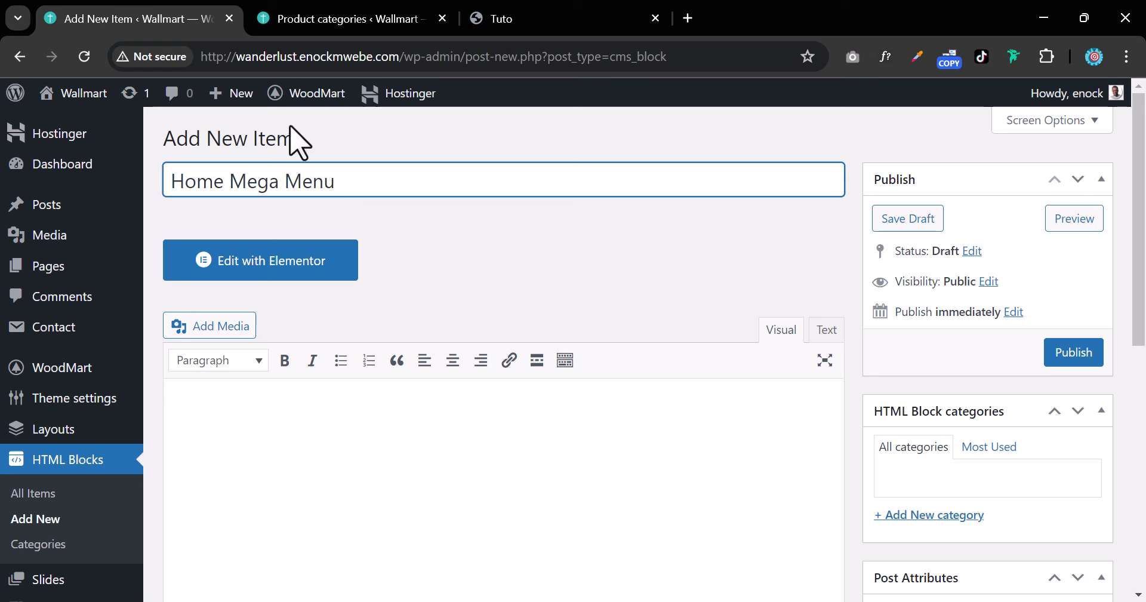
left_click(1066, 354)
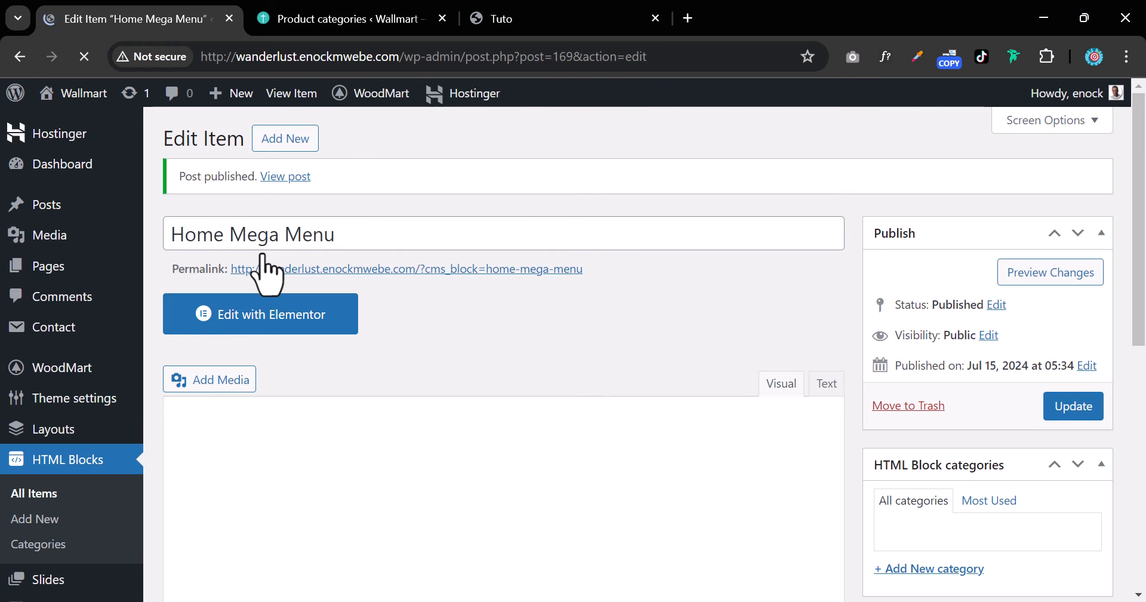
Open the Home Mega Menu block in Elementor and filter the XTemos template library by Products.
left_click(275, 300)
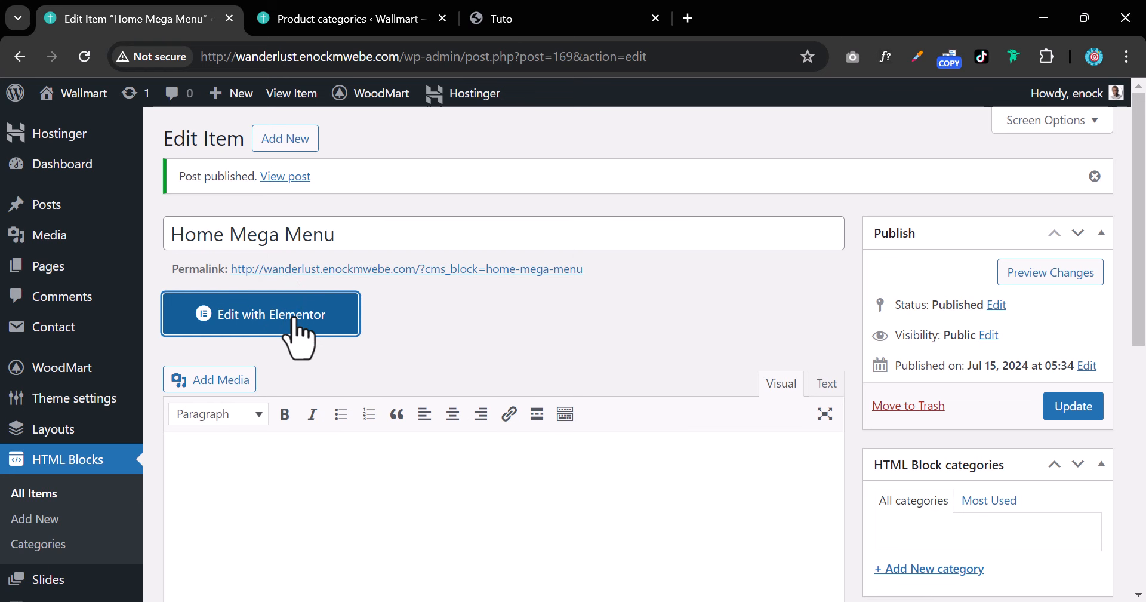
left_click(293, 317)
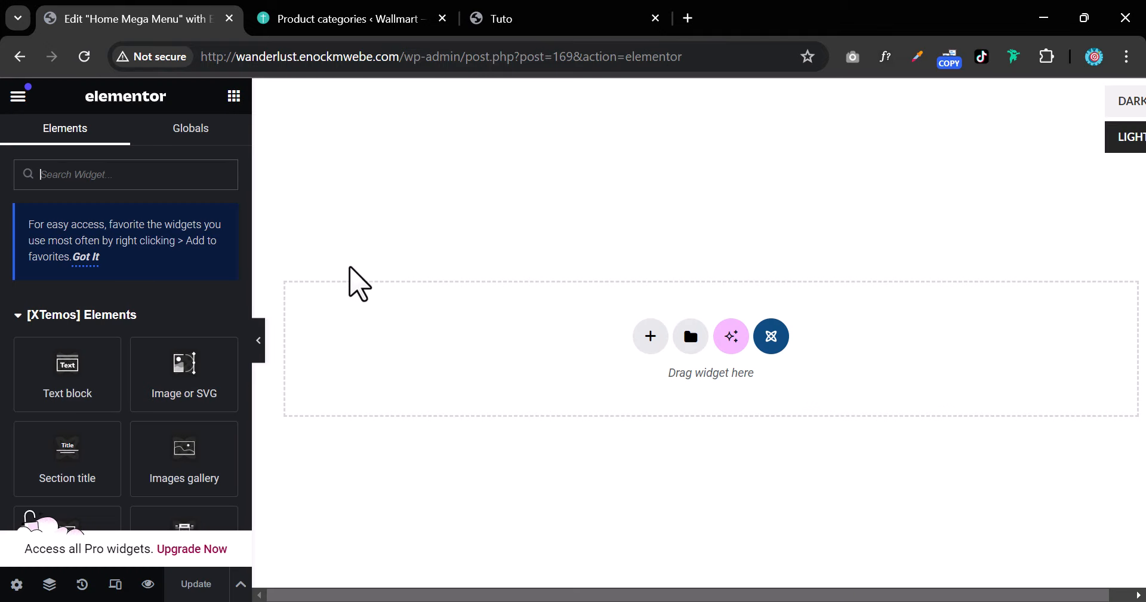
left_click(771, 337)
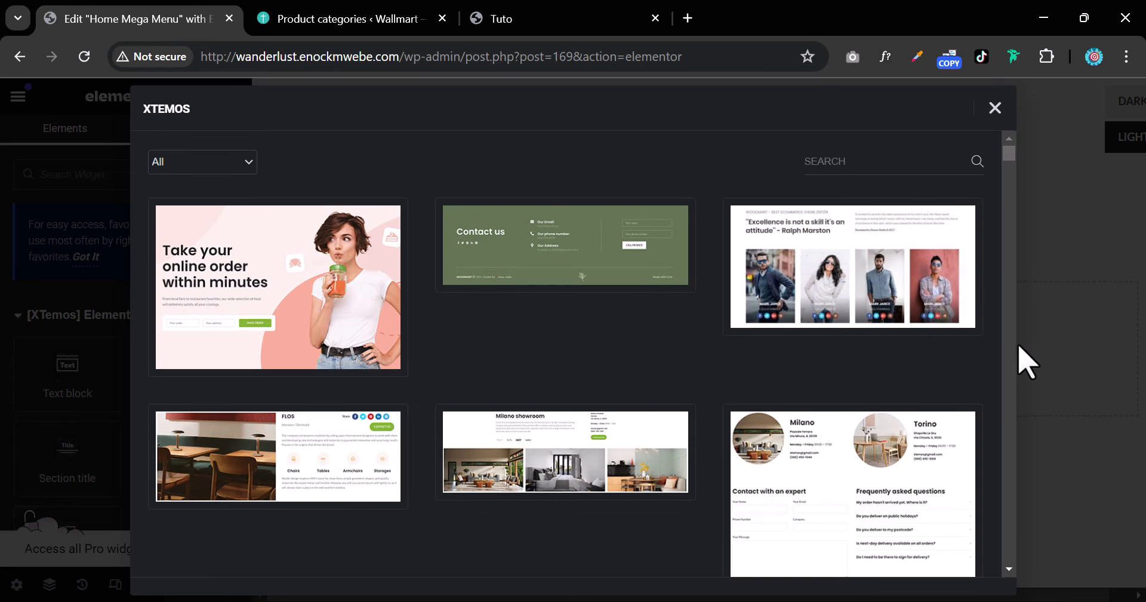
left_click(223, 161)
scroll(239, 319, "down", 3)
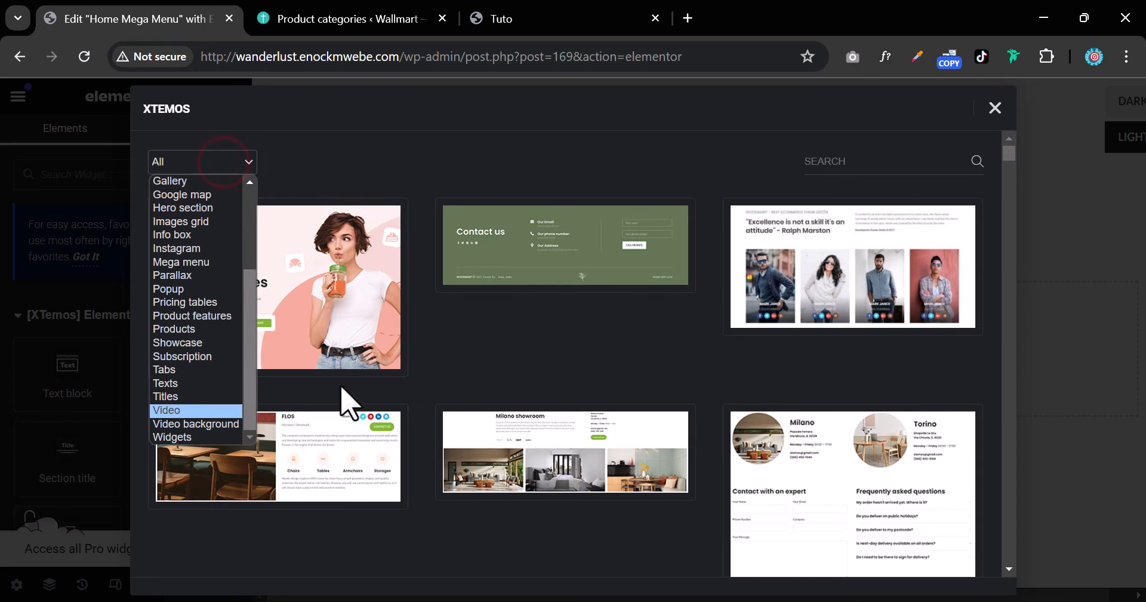
left_click(191, 329)
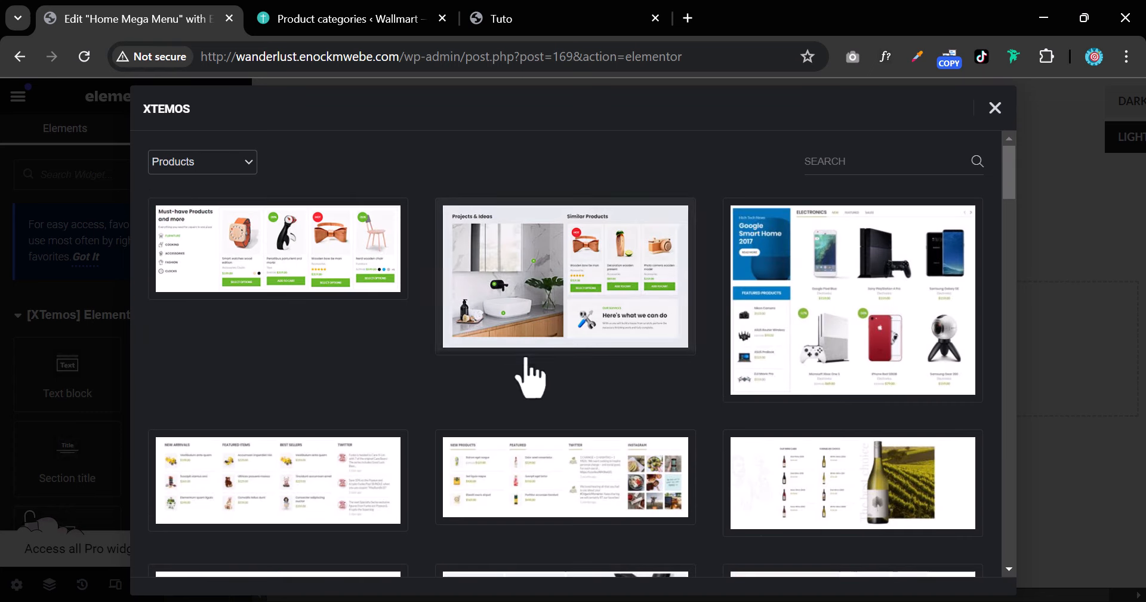
Insert the Mauris Rhoncus template with featured and new products into the block and save it.
scroll(535, 364, "down", 4)
scroll(836, 373, "down", 4)
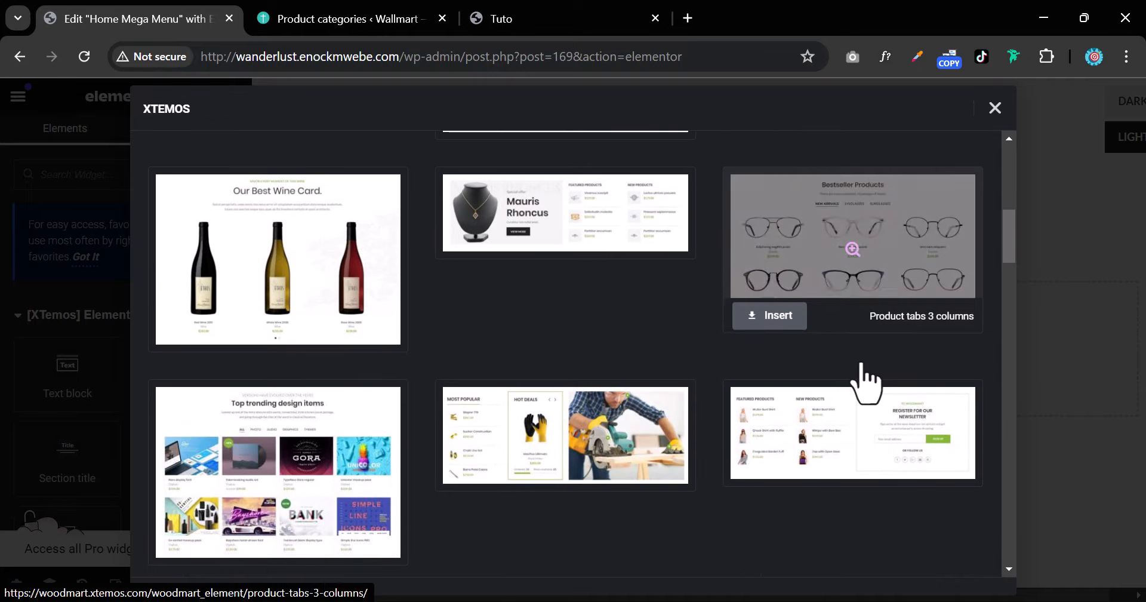
scroll(870, 376, "up", 1)
left_click(483, 330)
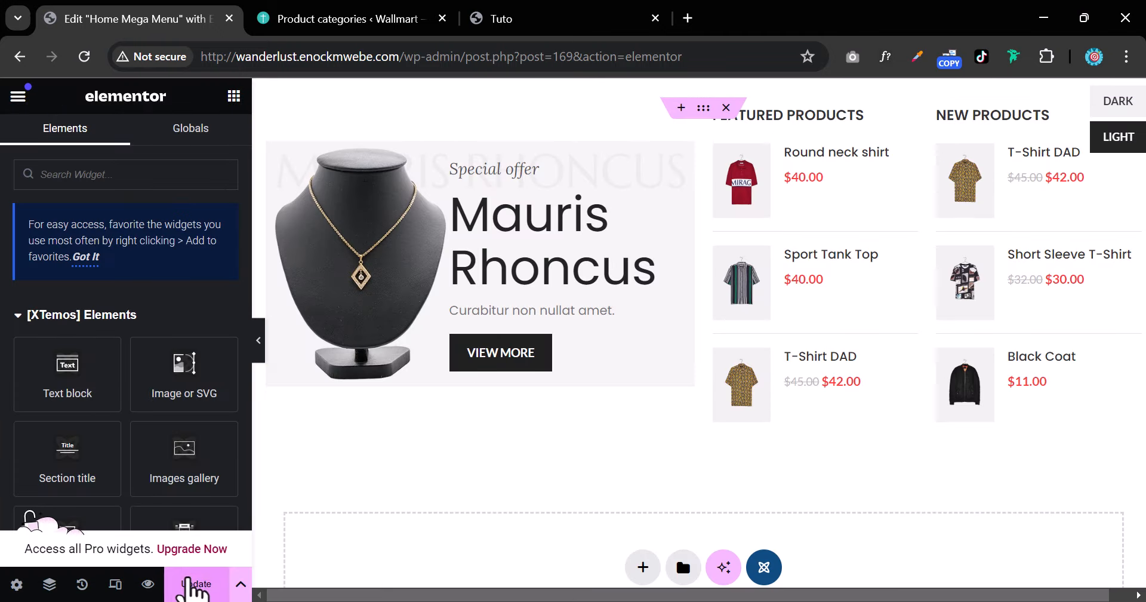
left_click(189, 583)
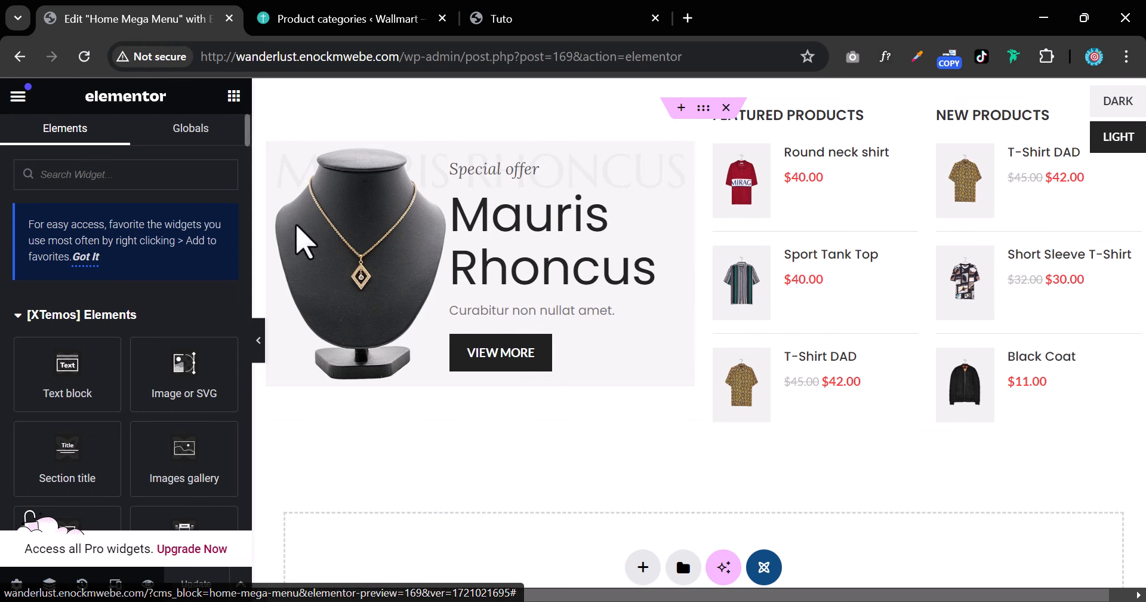
Change the promo banner's subtitle to Summer sale and save the block.
left_click(481, 355)
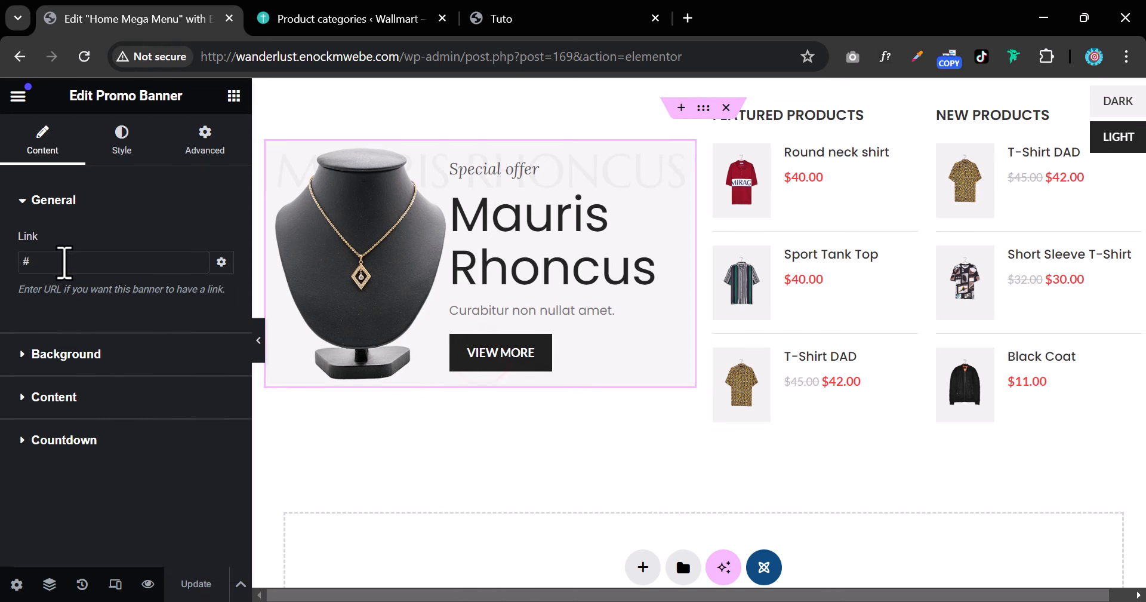
left_click(63, 399)
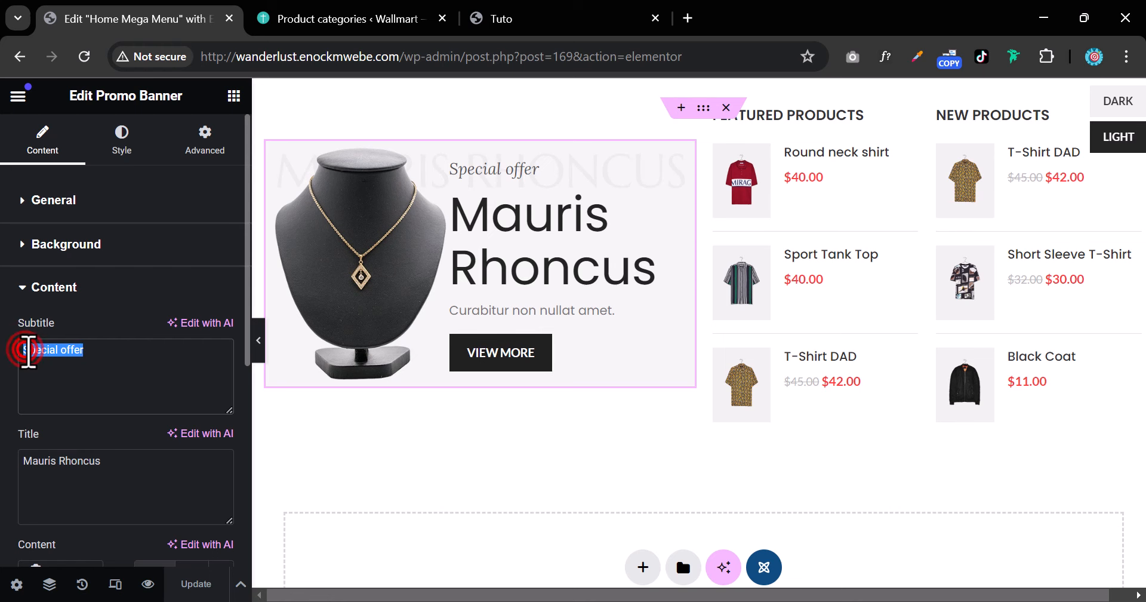
key("BackSpace")
type("Summer sale")
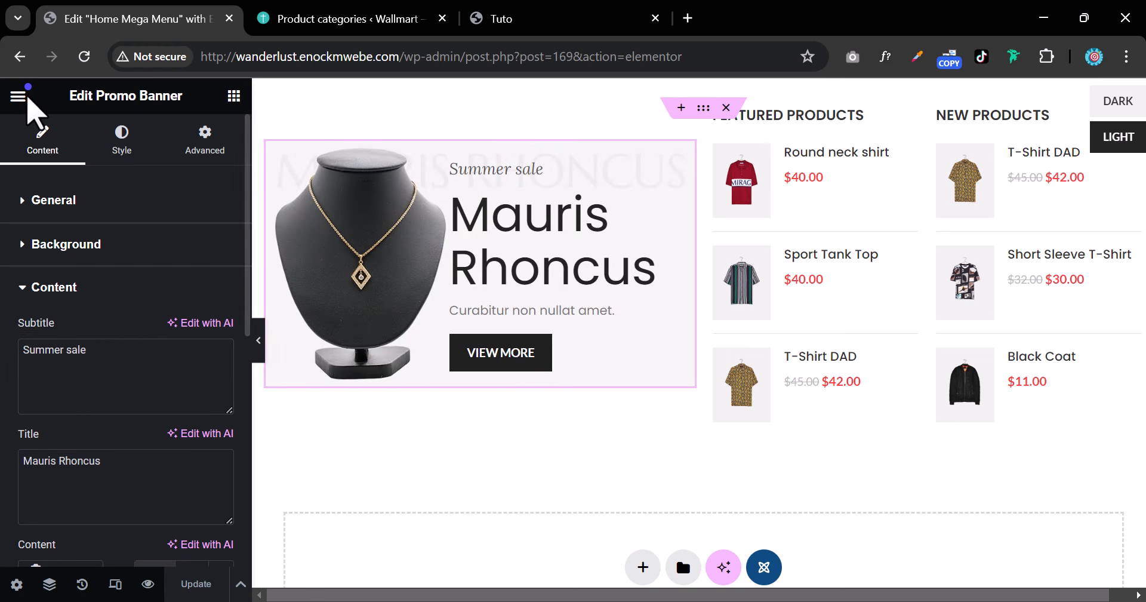
Exit the Elementor editor of the Home Mega Menu block and open the site's menu management page.
left_click(18, 96)
left_click(140, 512)
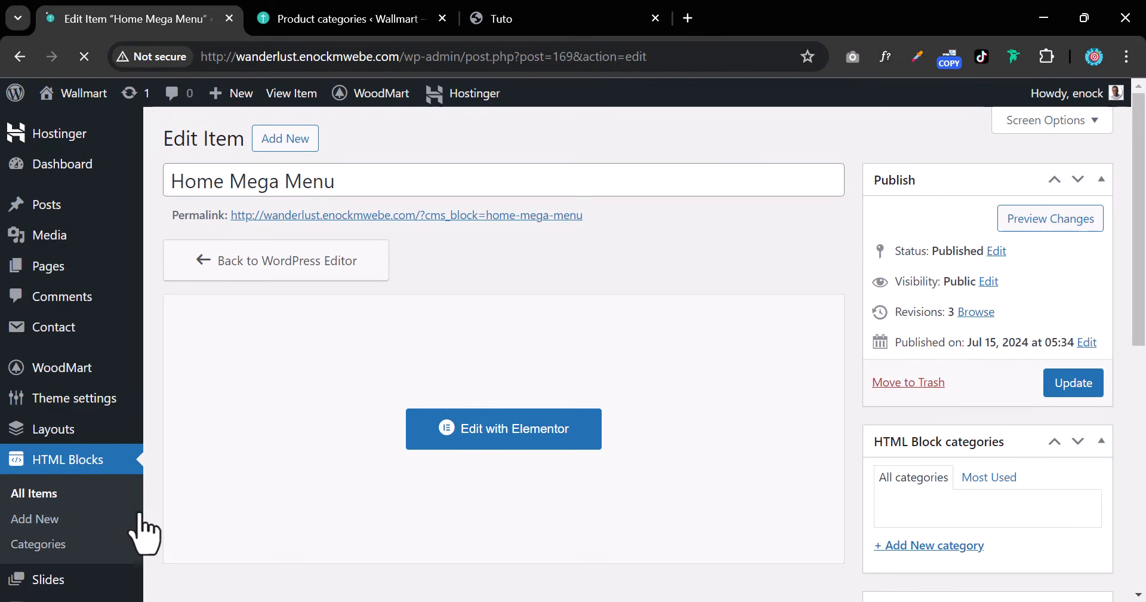
left_click(138, 505)
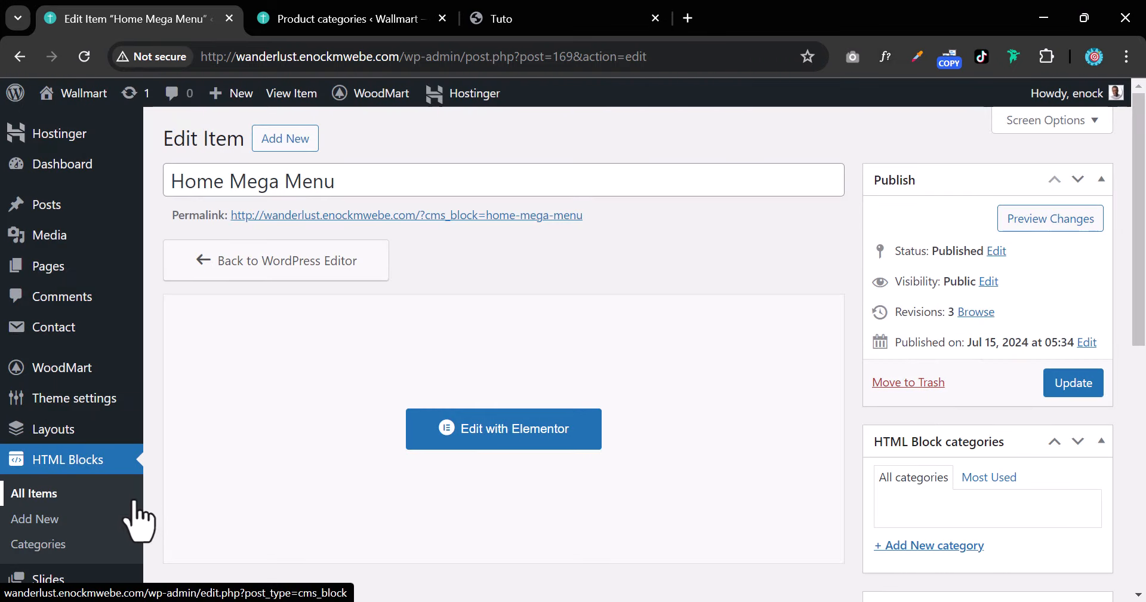
scroll(72, 333, "down", 5)
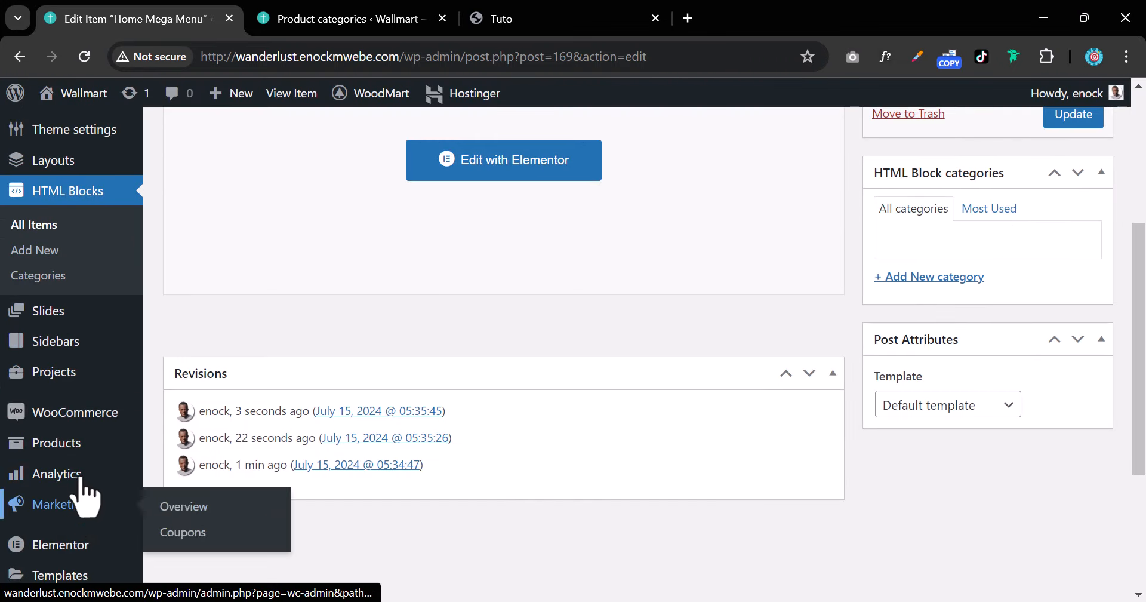
scroll(83, 508, "down", 4)
mouse_move(80, 394)
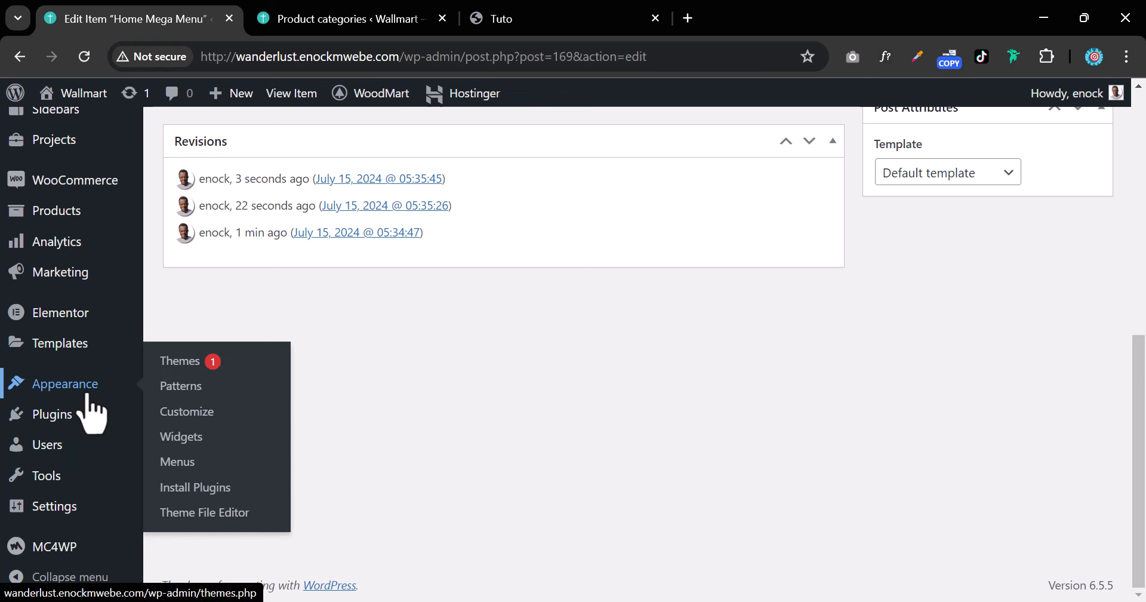
left_click(204, 468)
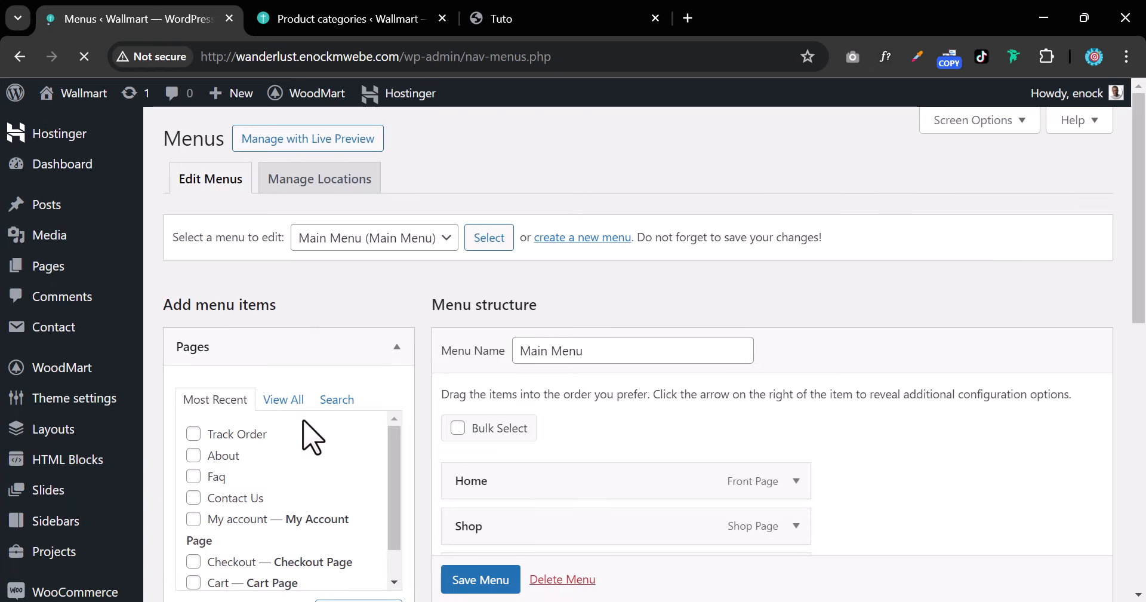
Expand the Shop item in the Main Menu and set its dropdown design to Full width.
scroll(543, 428, "down", 8)
scroll(552, 449, "up", 3)
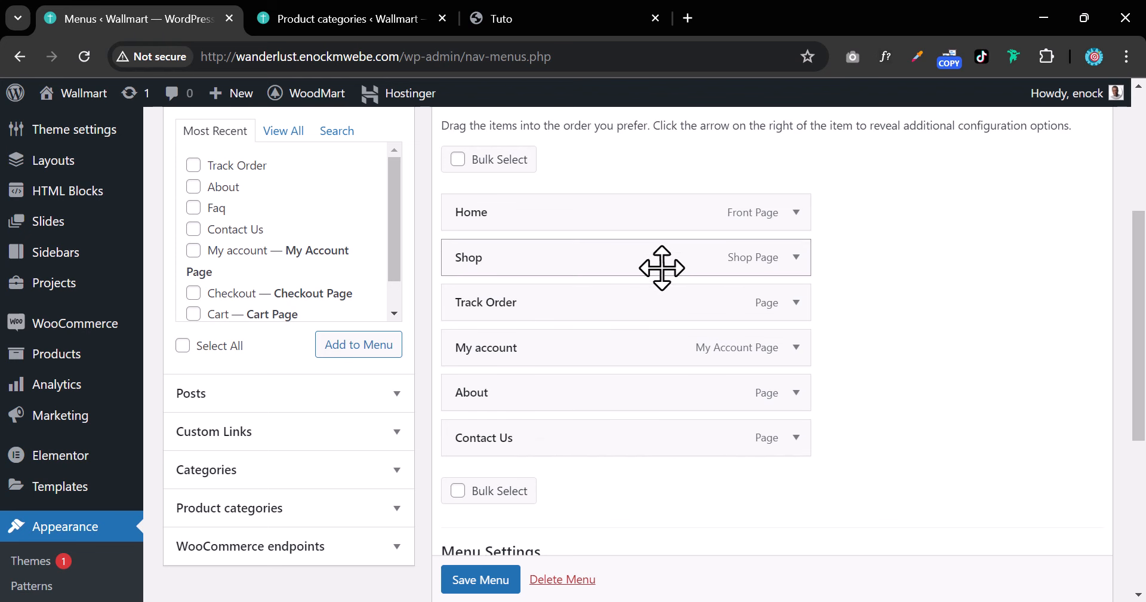
left_click(797, 259)
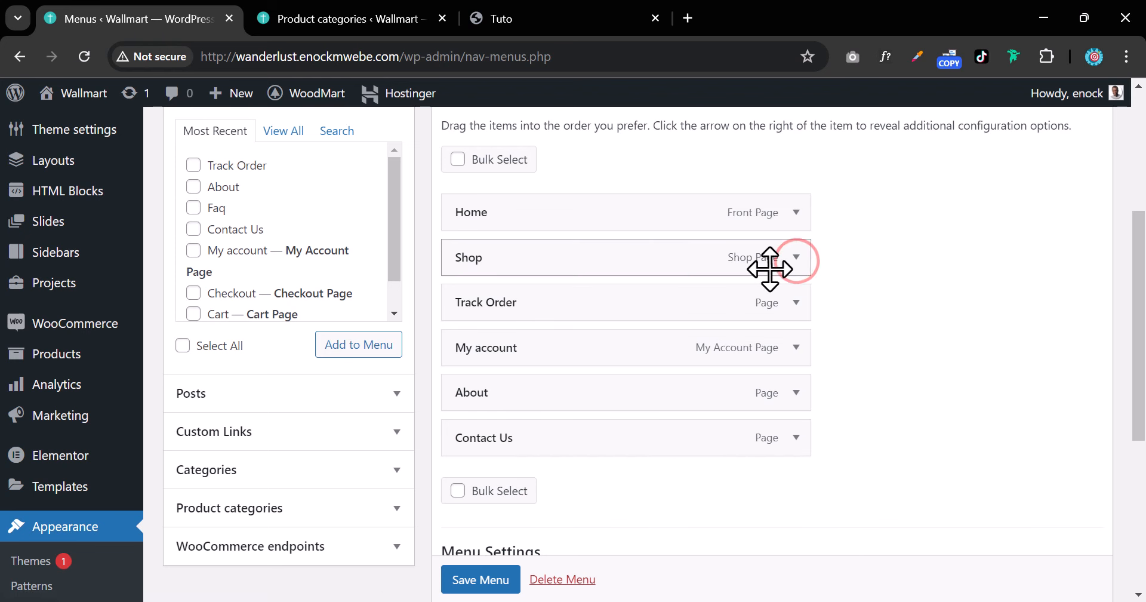
left_click(799, 261)
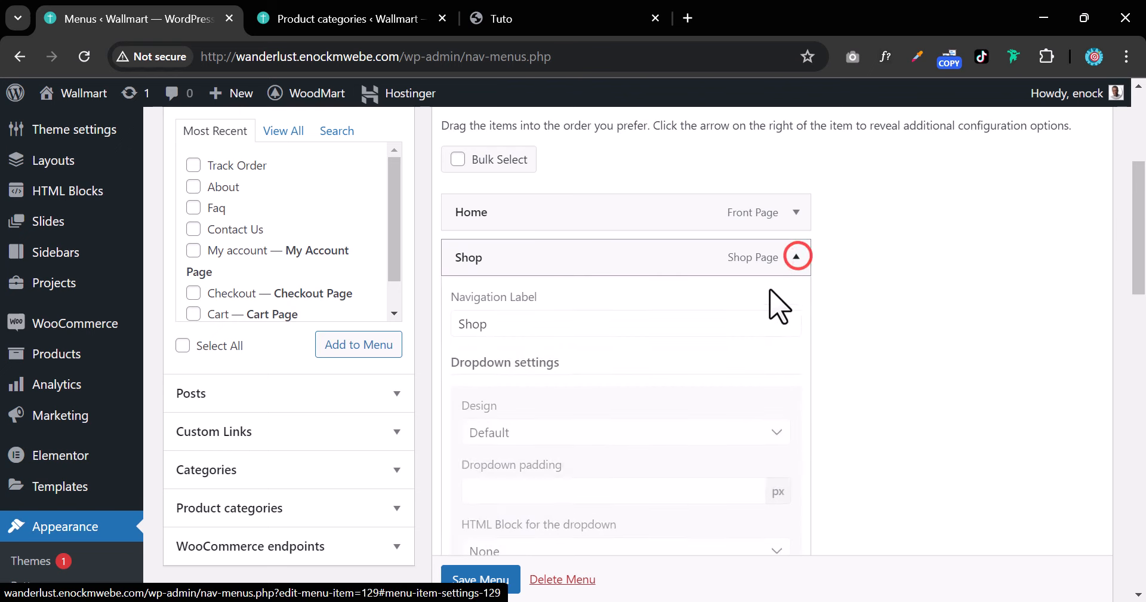
scroll(771, 302, "down", 5)
scroll(621, 263, "up", 3)
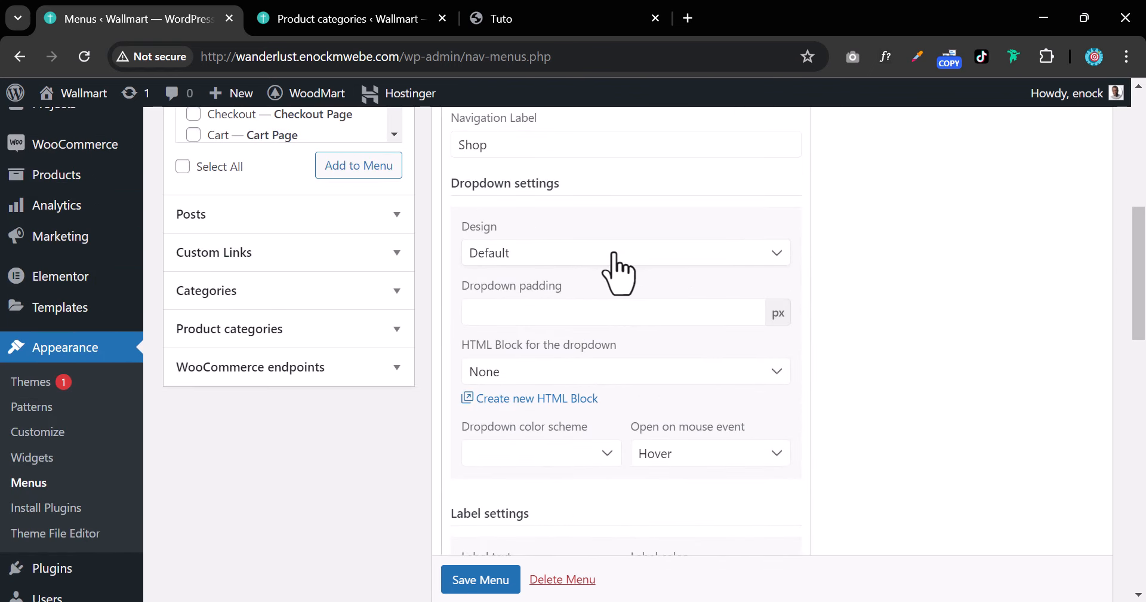
left_click(614, 254)
left_click(603, 291)
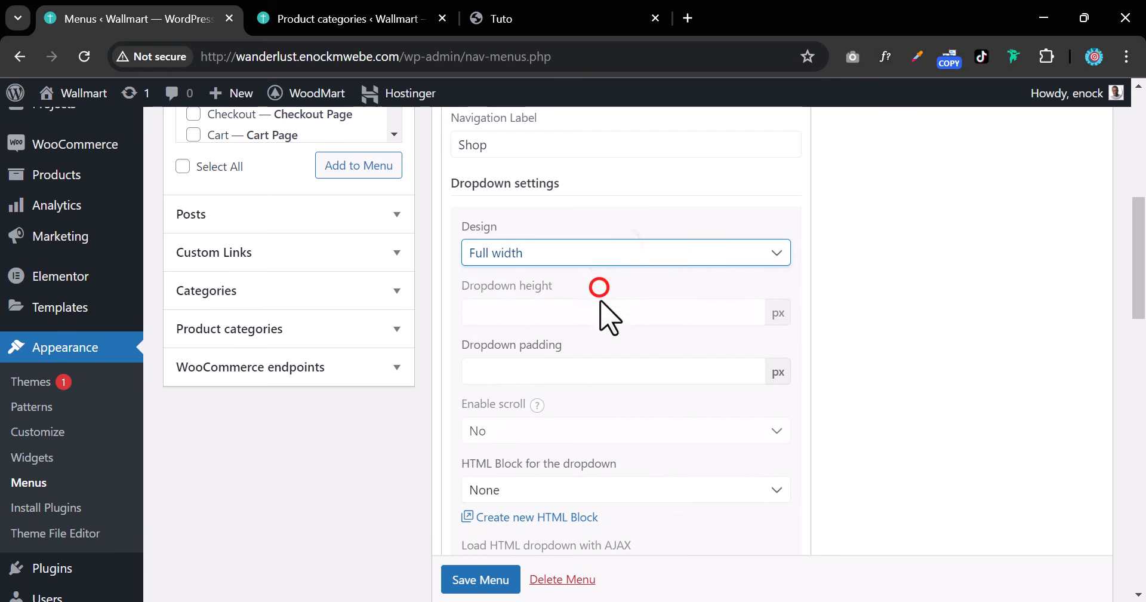
scroll(604, 313, "down", 3)
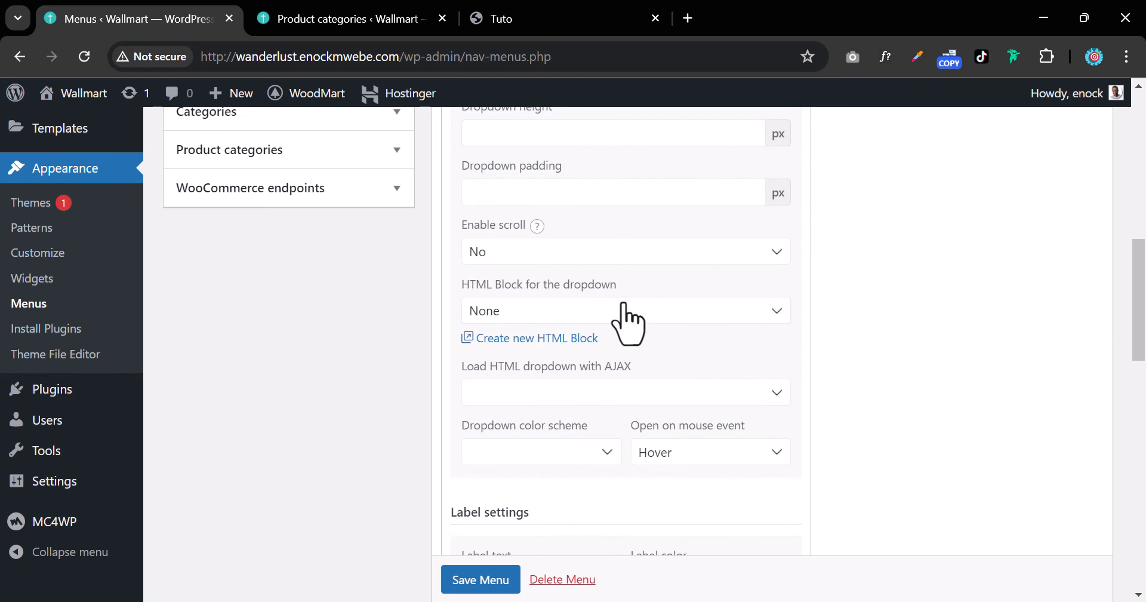
left_click(625, 316)
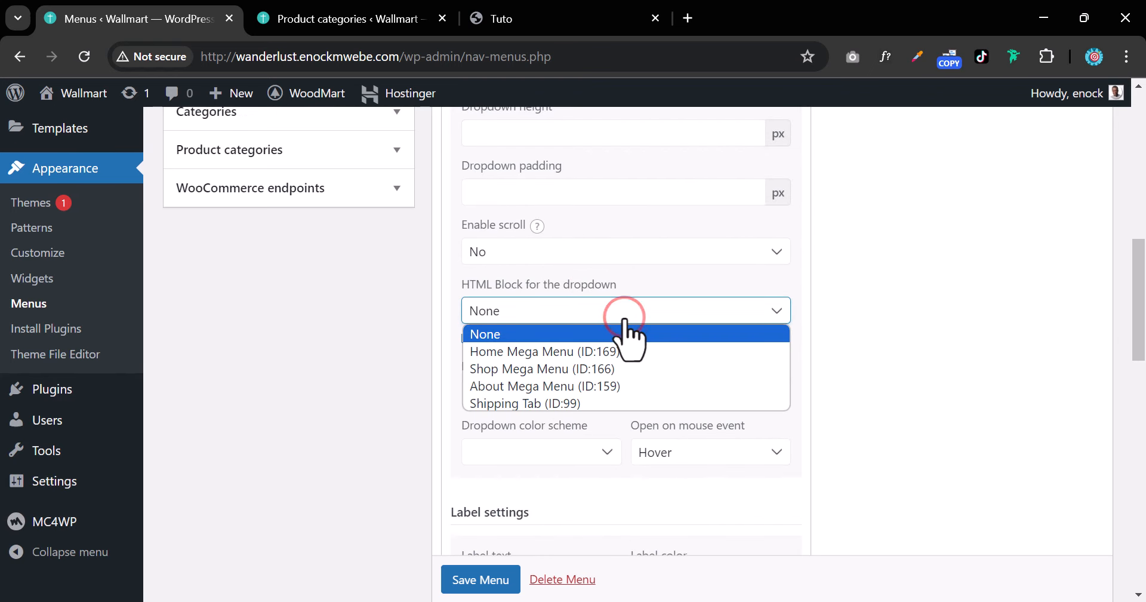
left_click(594, 351)
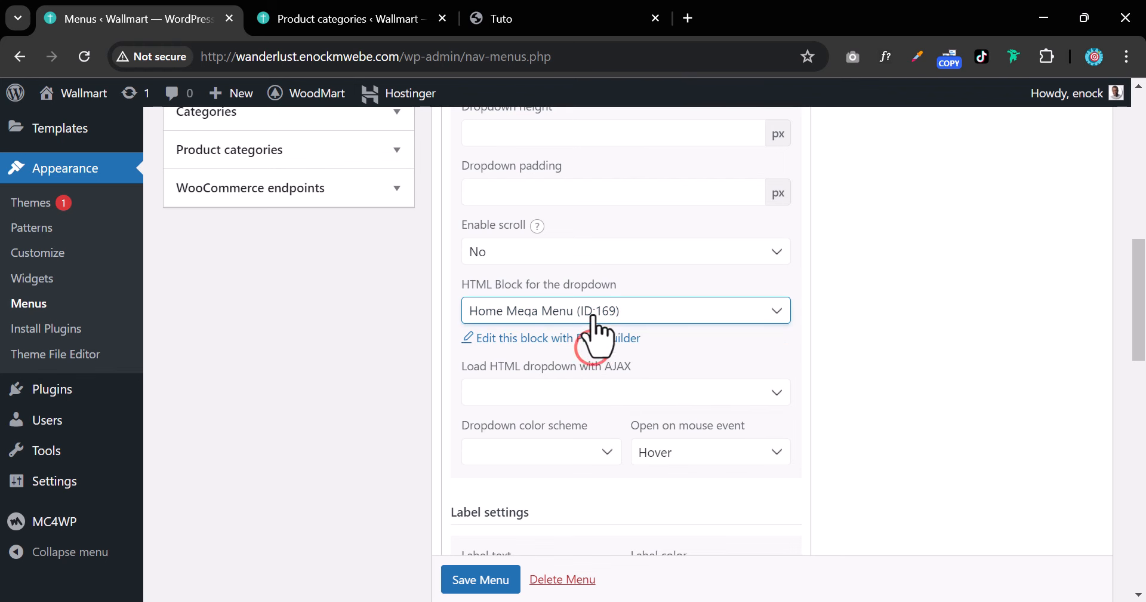
scroll(603, 337, "up", 4)
scroll(606, 343, "down", 4)
Assign the Shop Mega Menu block to the Shop item's dropdown and collapse the item.
left_click(612, 309)
left_click(586, 363)
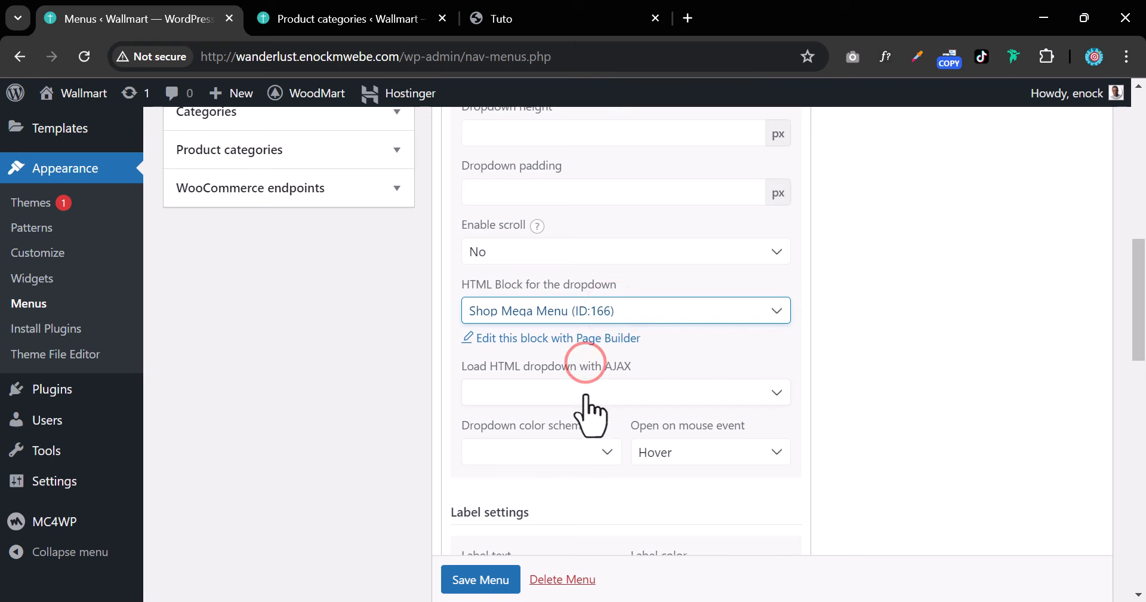
scroll(588, 415, "down", 6)
scroll(594, 422, "up", 11)
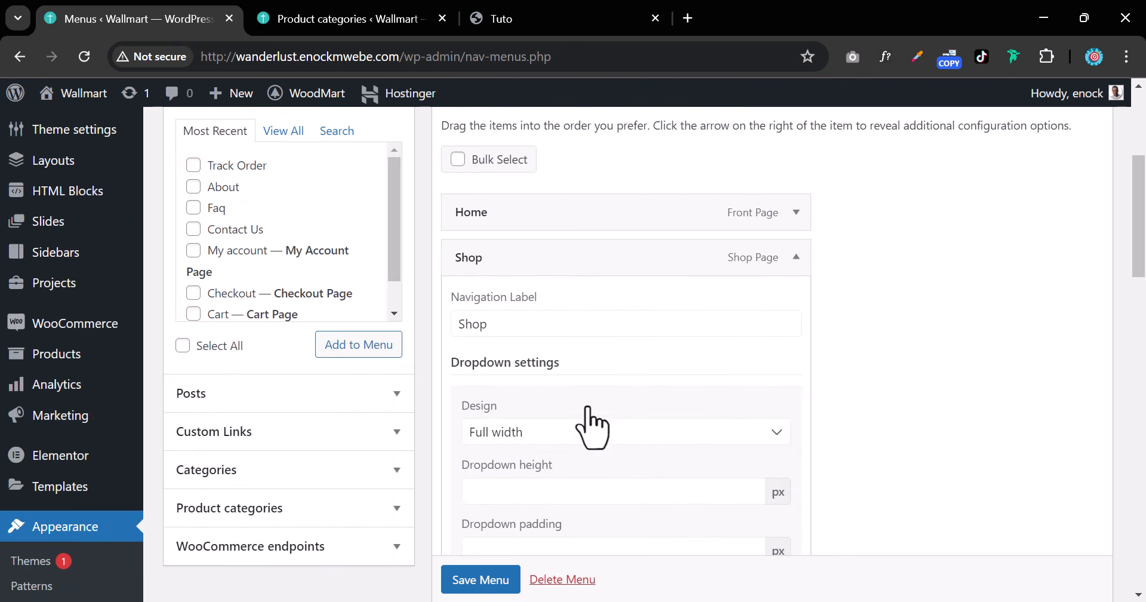
left_click(627, 245)
Assign the Home Mega Menu block to the Home item's dropdown and save the menu.
left_click(801, 213)
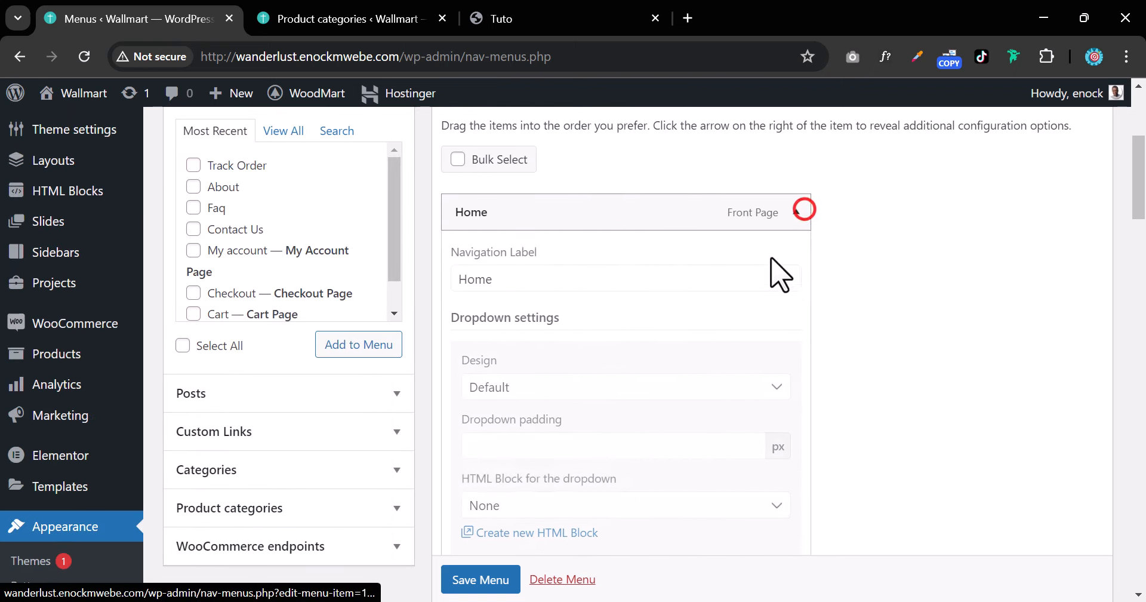
scroll(716, 350, "down", 5)
left_click(769, 236)
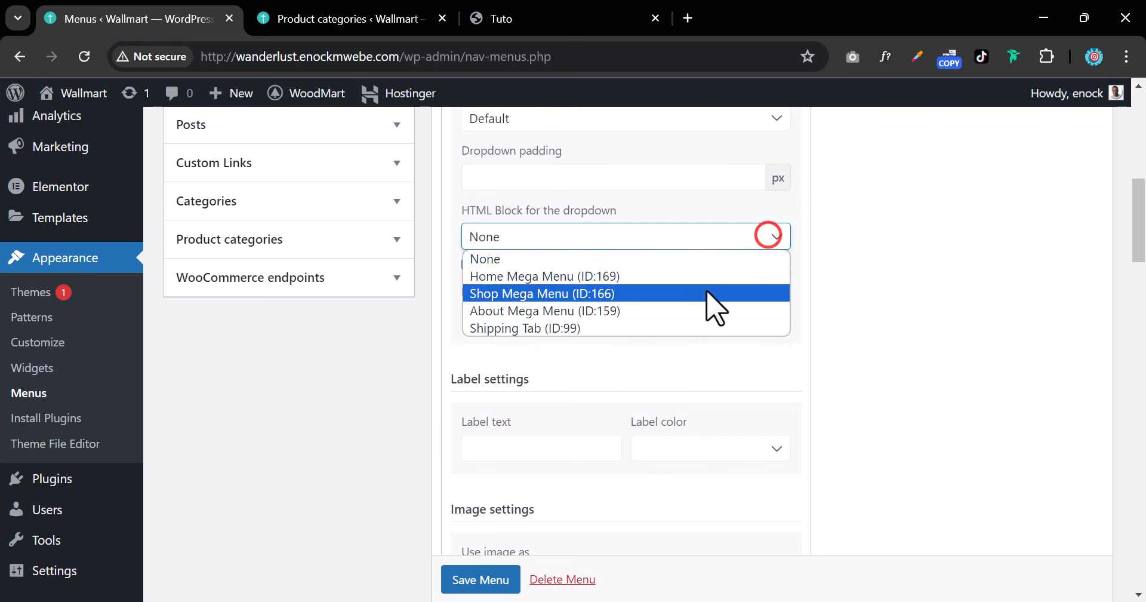
left_click(705, 276)
scroll(622, 353, "down", 3)
left_click(479, 572)
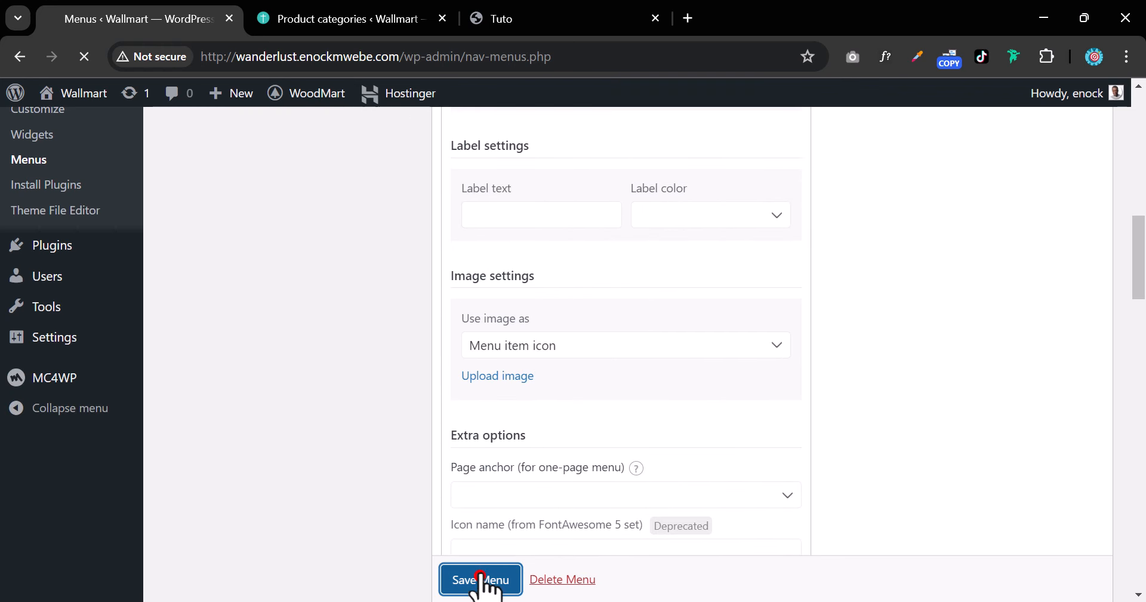
Open the Wallmart storefront in the second browser tab and check the Shop and Home mega menu dropdowns.
left_click(349, 18)
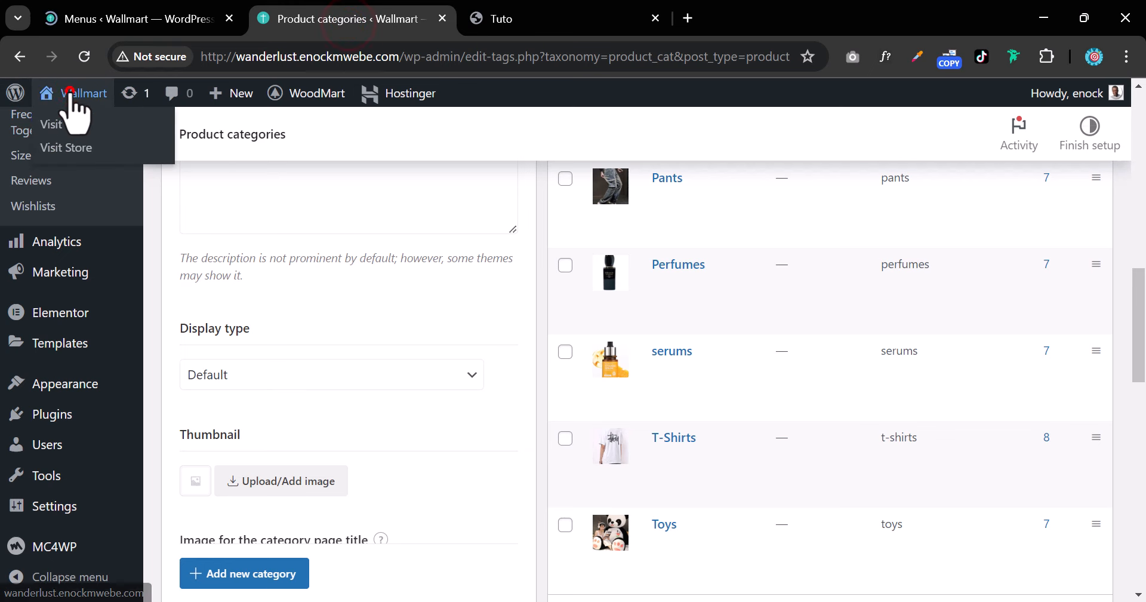
left_click(70, 93)
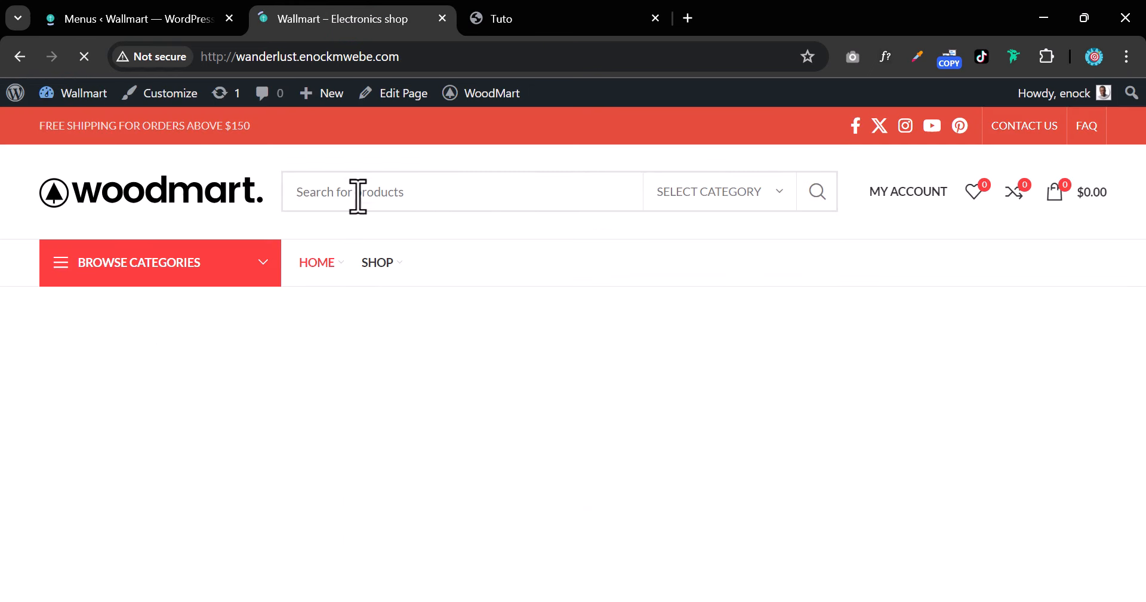
mouse_move(295, 265)
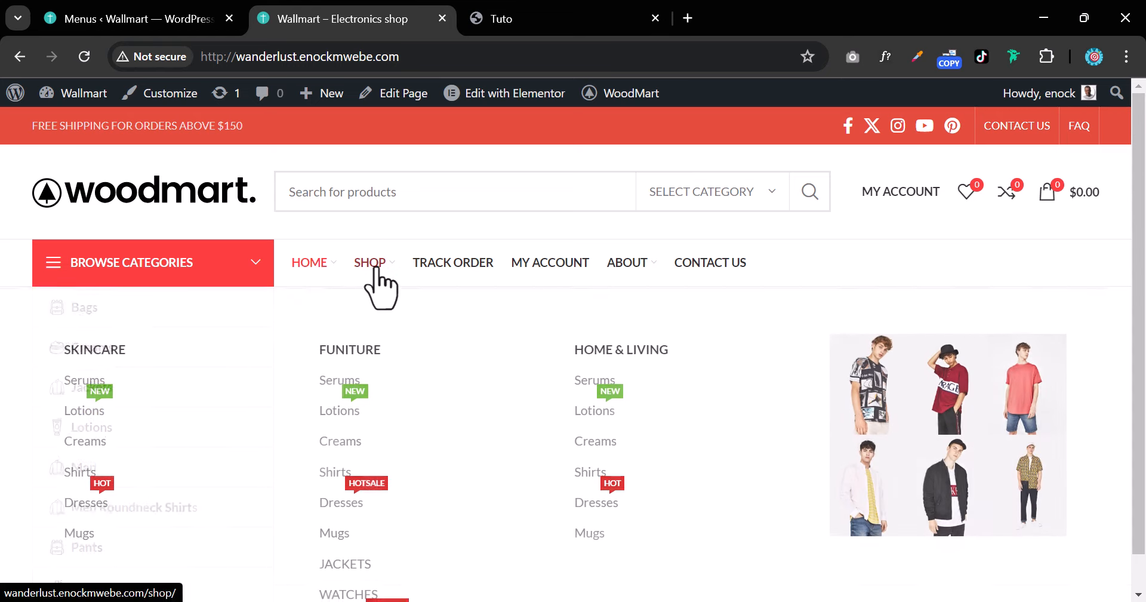
scroll(401, 325, "down", 1)
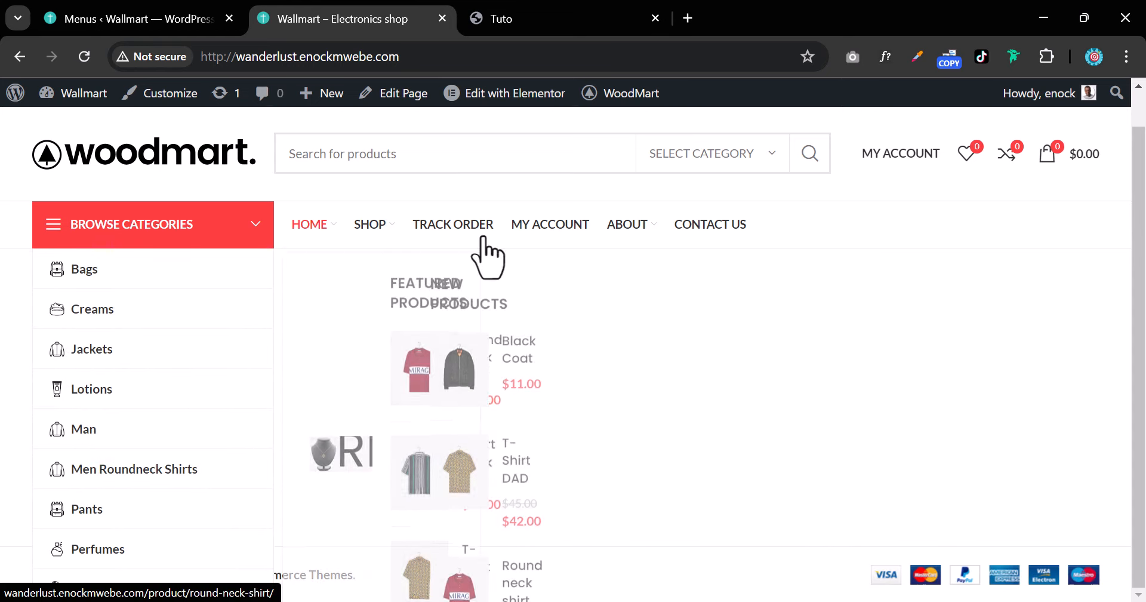
mouse_move(330, 242)
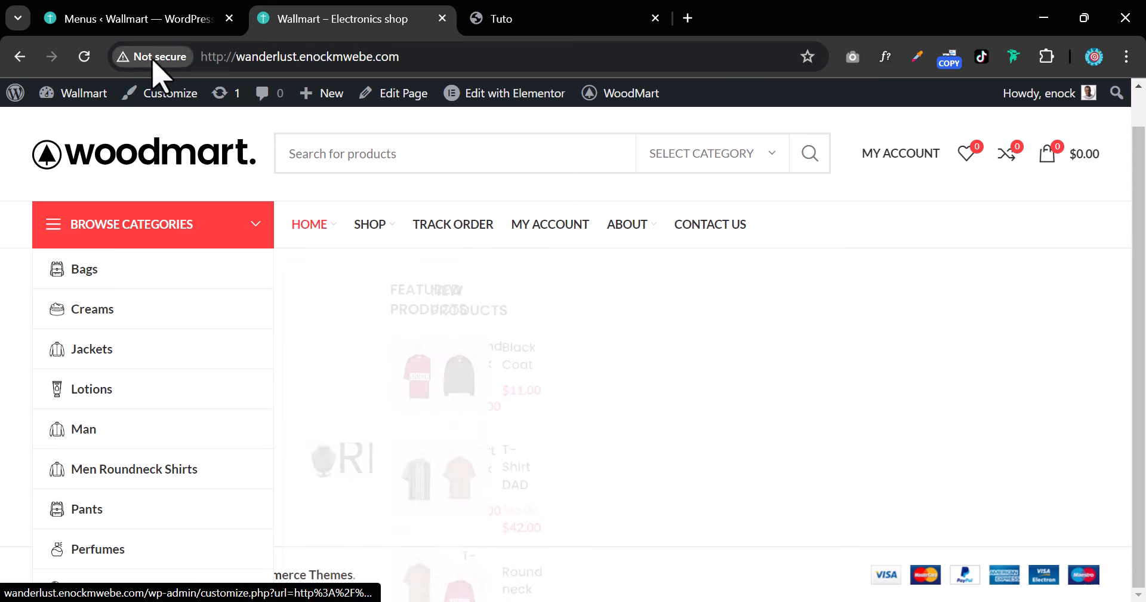
Back in the Main Menu editor, set the Home item's dropdown design to Full width and save the menu.
left_click(141, 19)
scroll(597, 433, "down", 5)
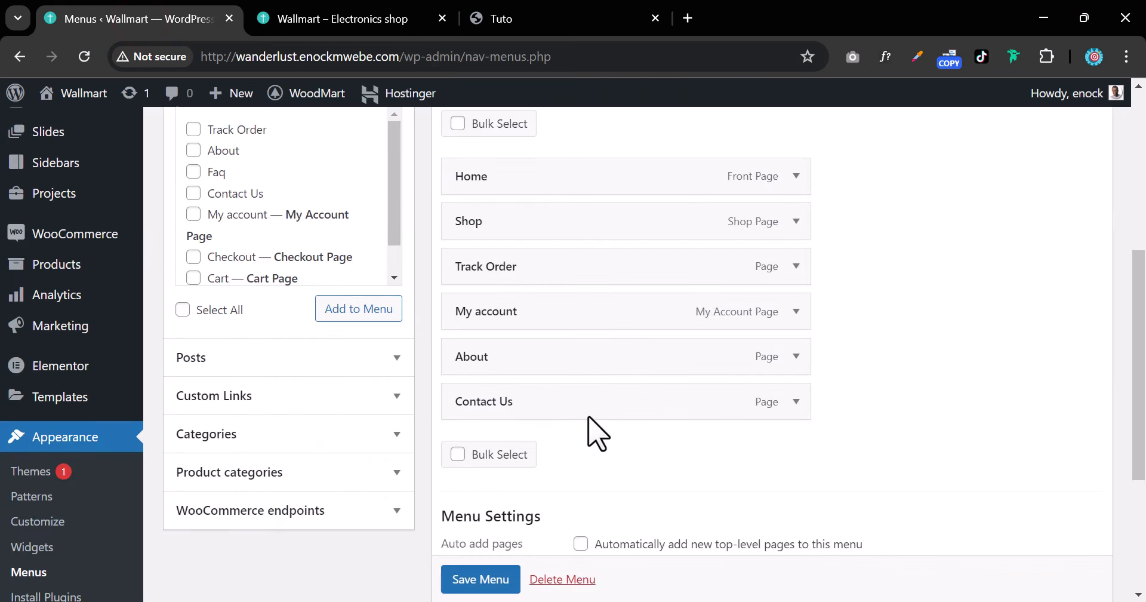
left_click(795, 185)
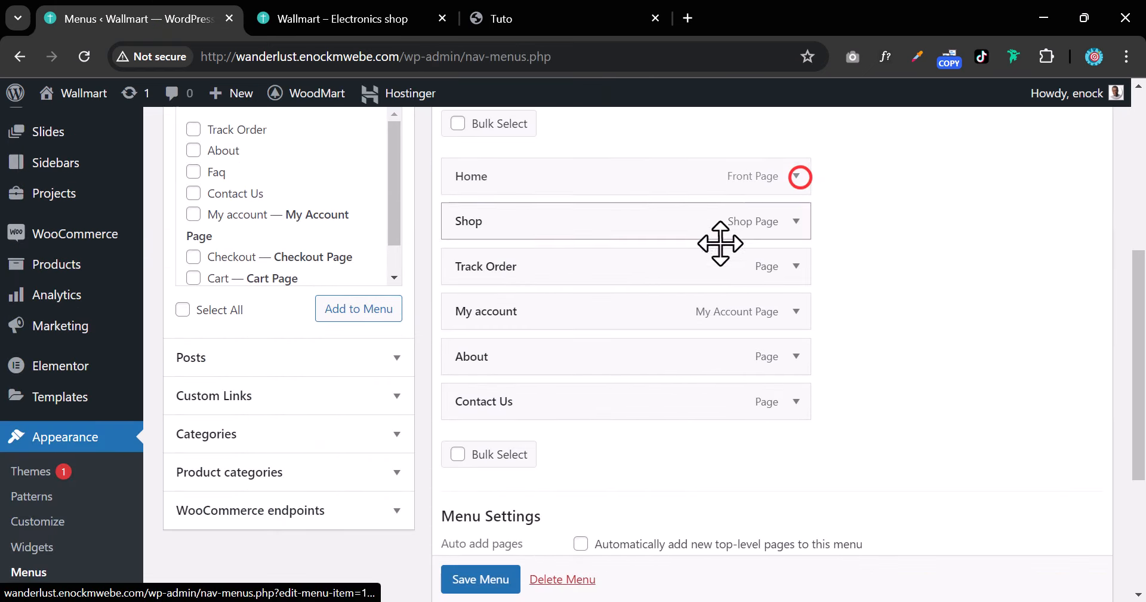
left_click(804, 181)
scroll(657, 332, "down", 2)
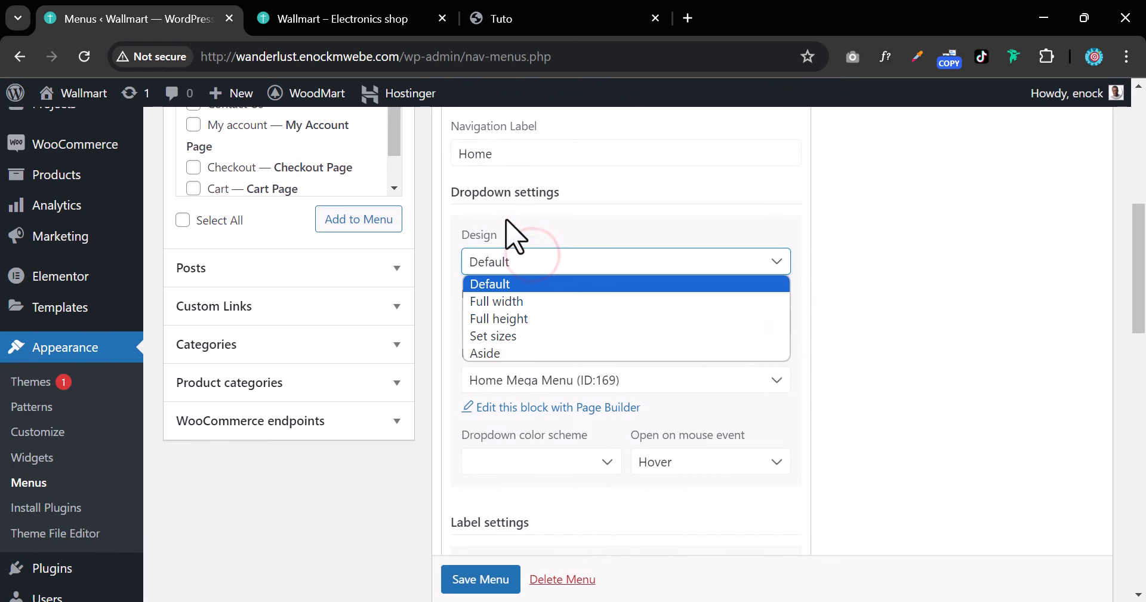
left_click(506, 301)
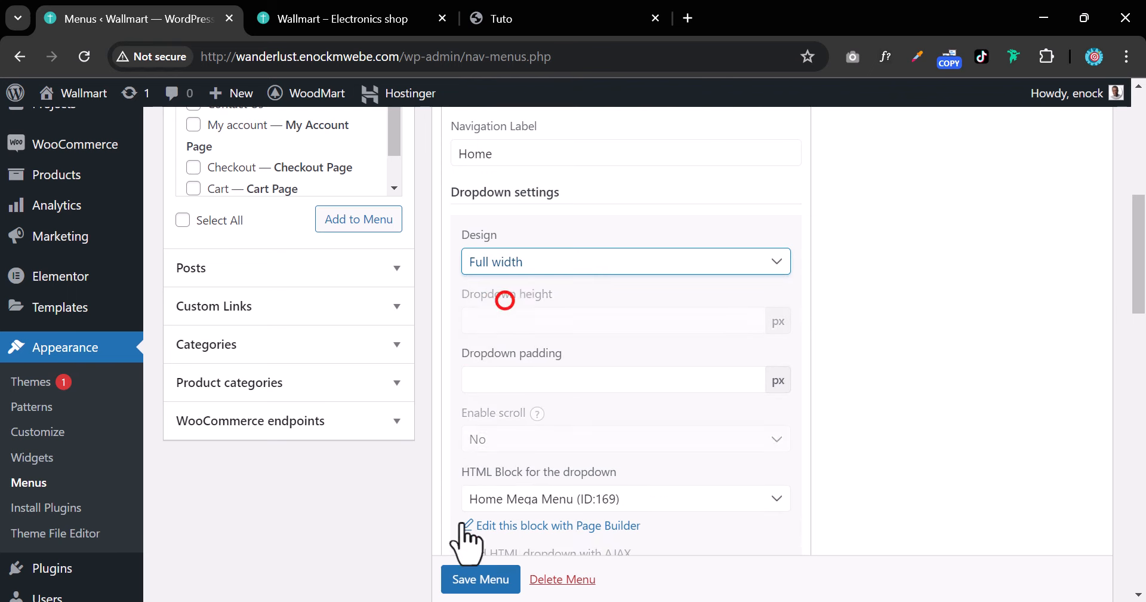
left_click(471, 578)
Reload the Wallmart storefront and compare its navigation items and Home and Shop mega menus with the Tuto reference site.
left_click(361, 21)
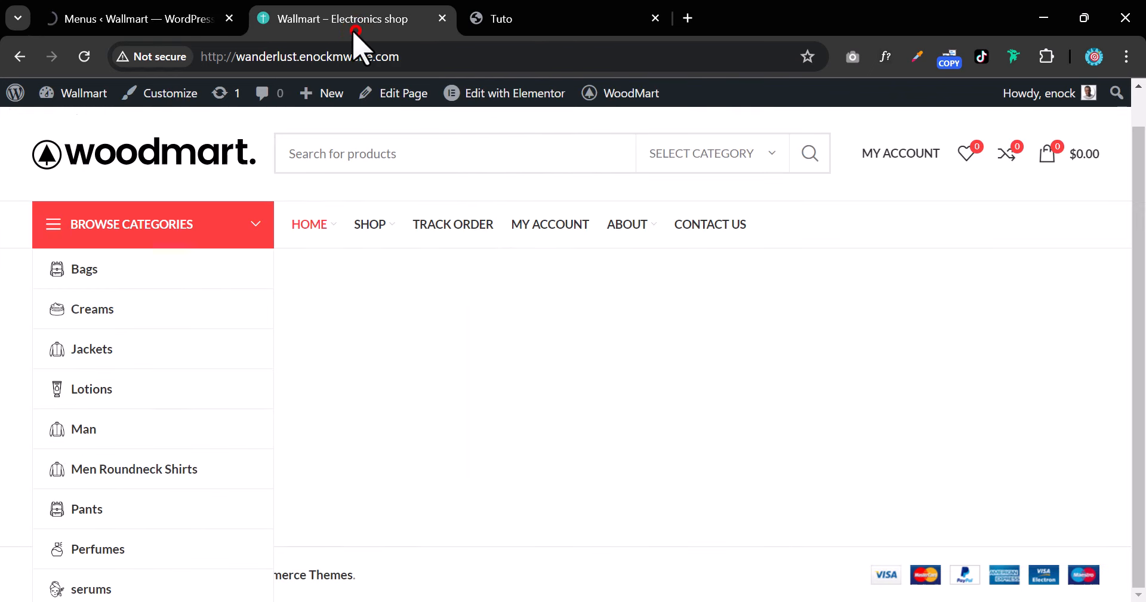
left_click(83, 59)
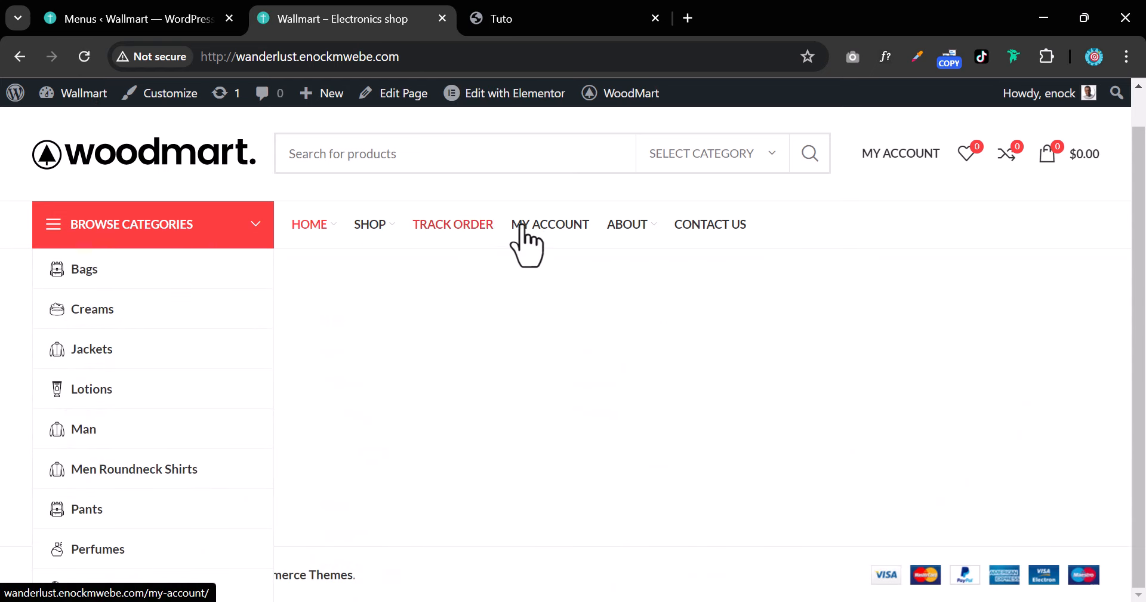
left_click(552, 20)
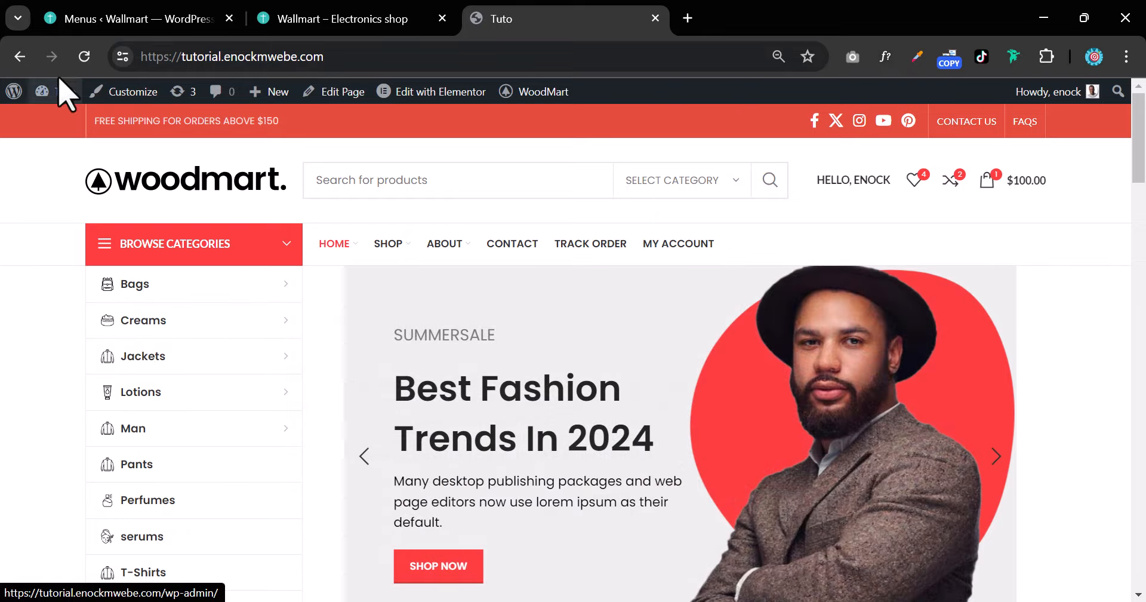
left_click(126, 26)
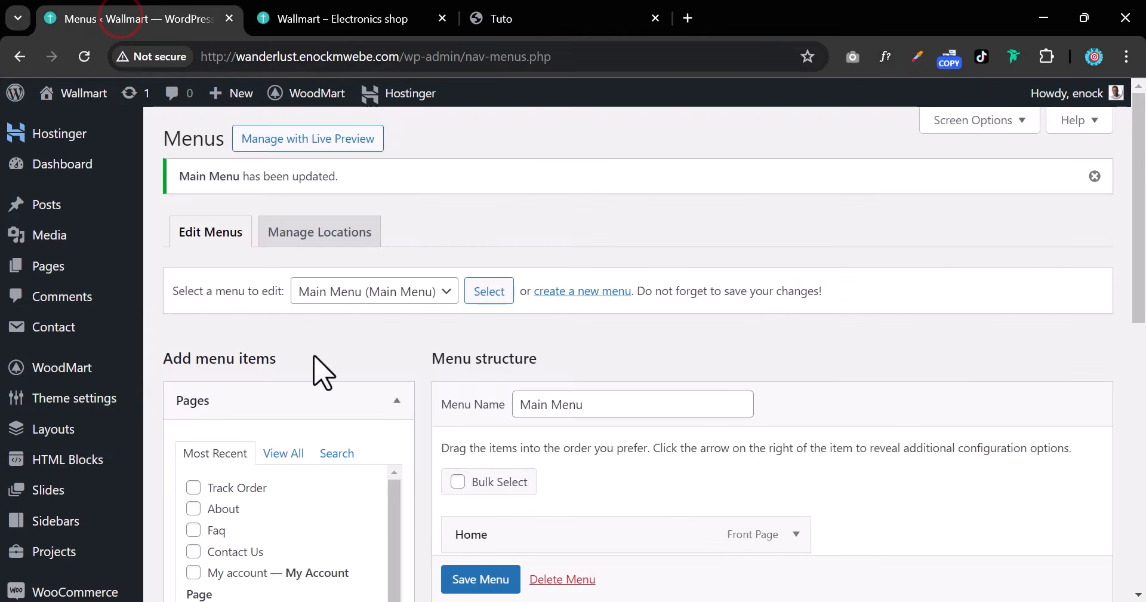
scroll(323, 373, "down", 7)
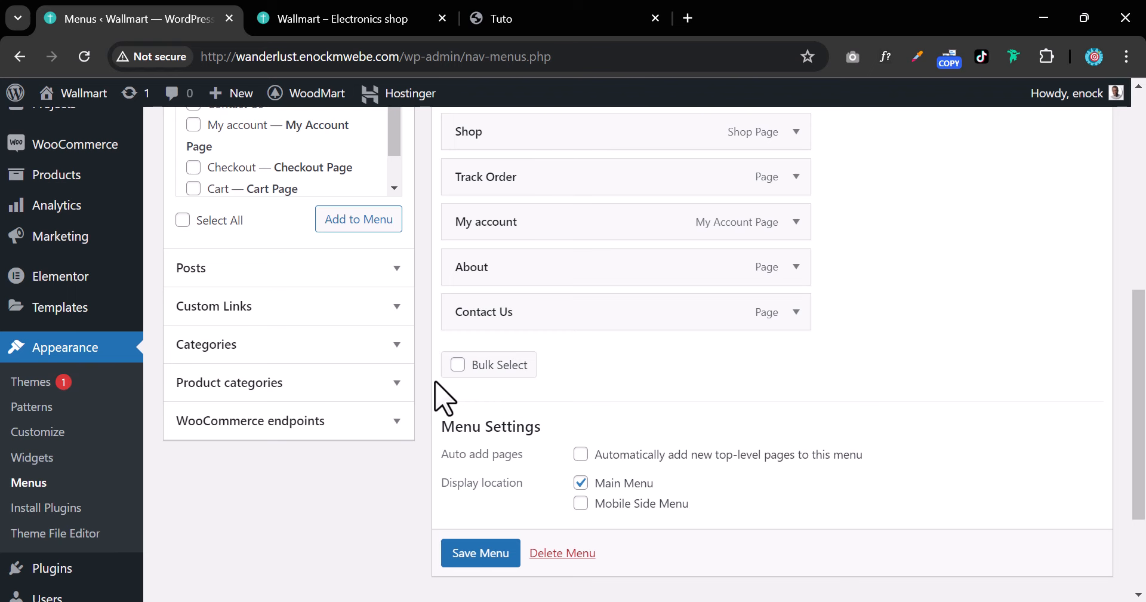
scroll(461, 154, "up", 3)
left_click(341, 19)
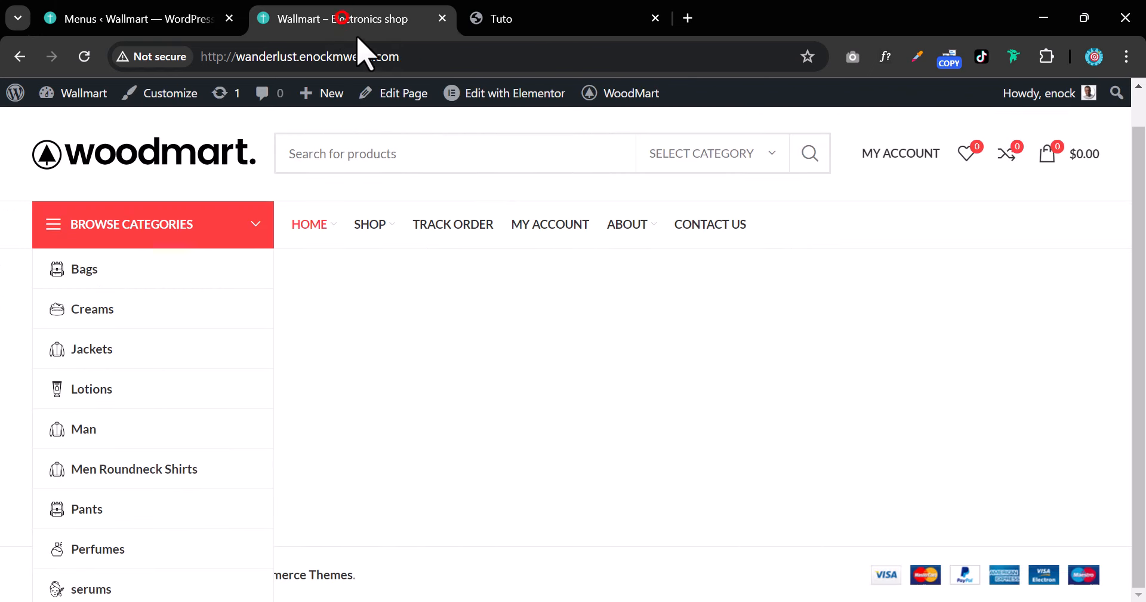
left_click(501, 19)
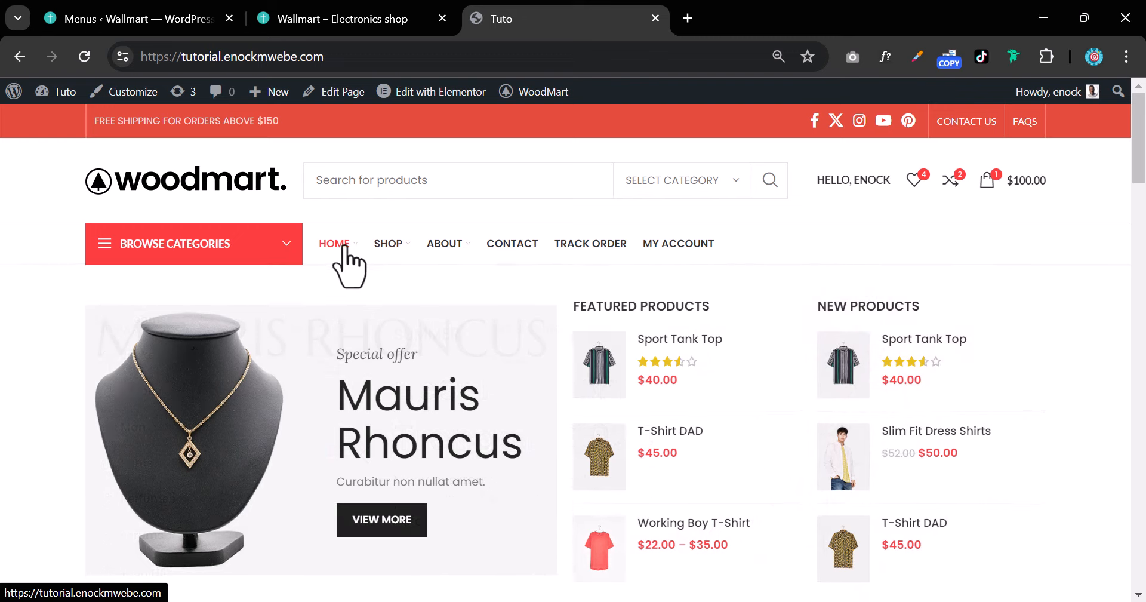
mouse_move(330, 250)
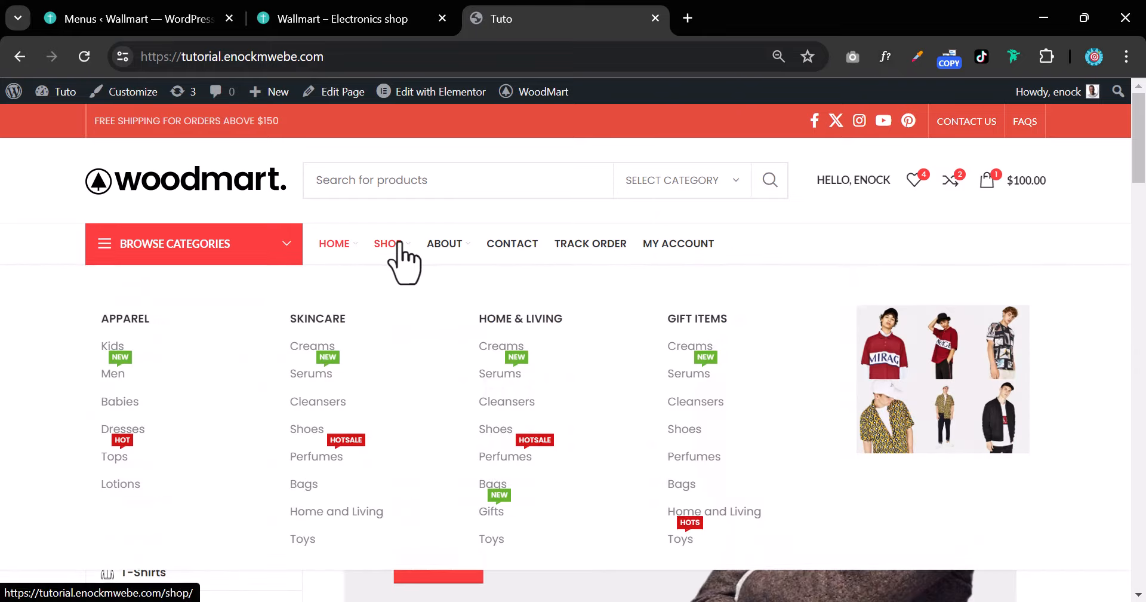
Compare the main navigation and Browse Categories dropdowns on the Tuto reference site with the Wallmart storefront.
mouse_move(453, 250)
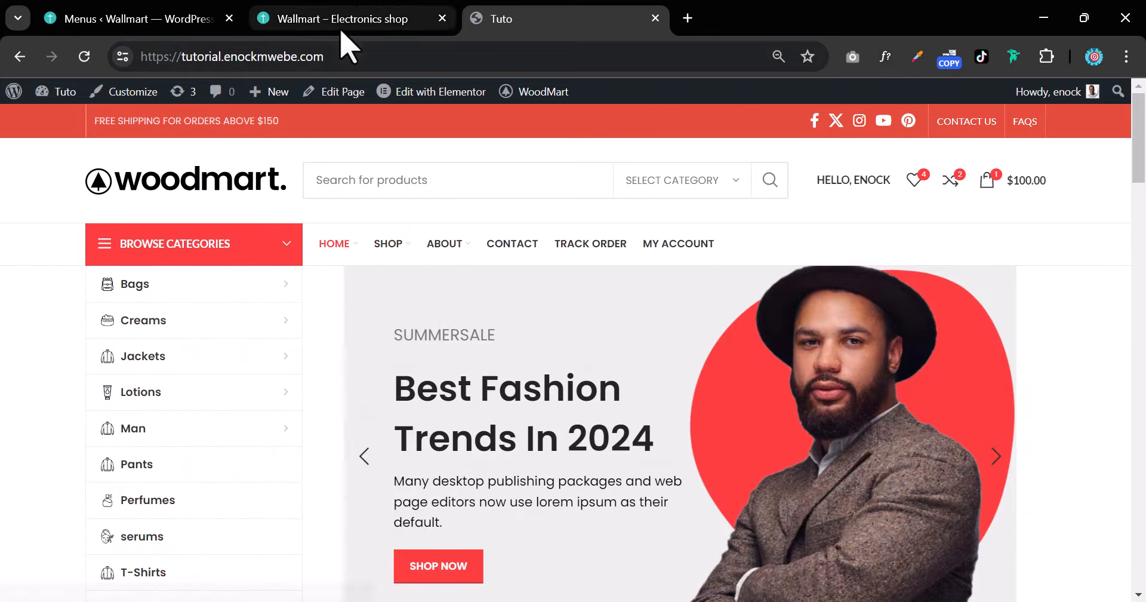
left_click(106, 23)
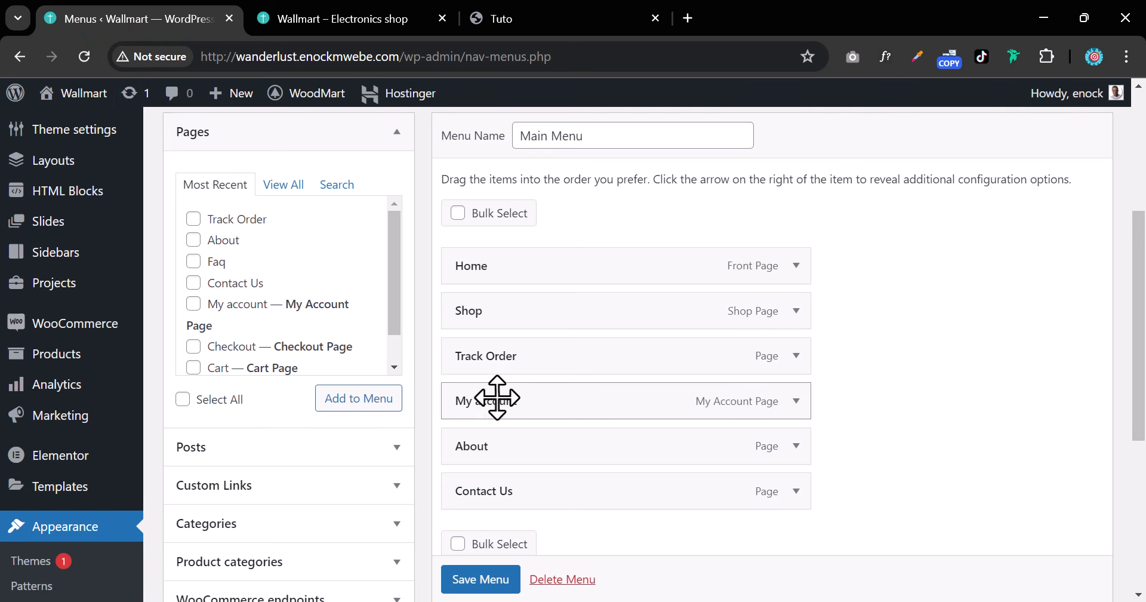
scroll(618, 460, "up", 3)
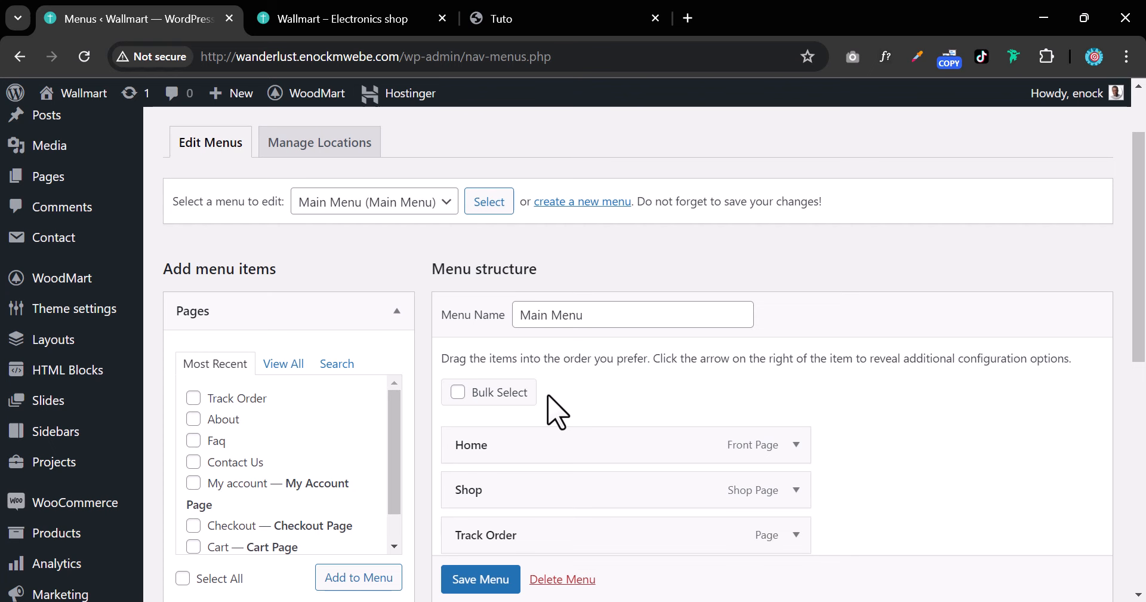
left_click(524, 19)
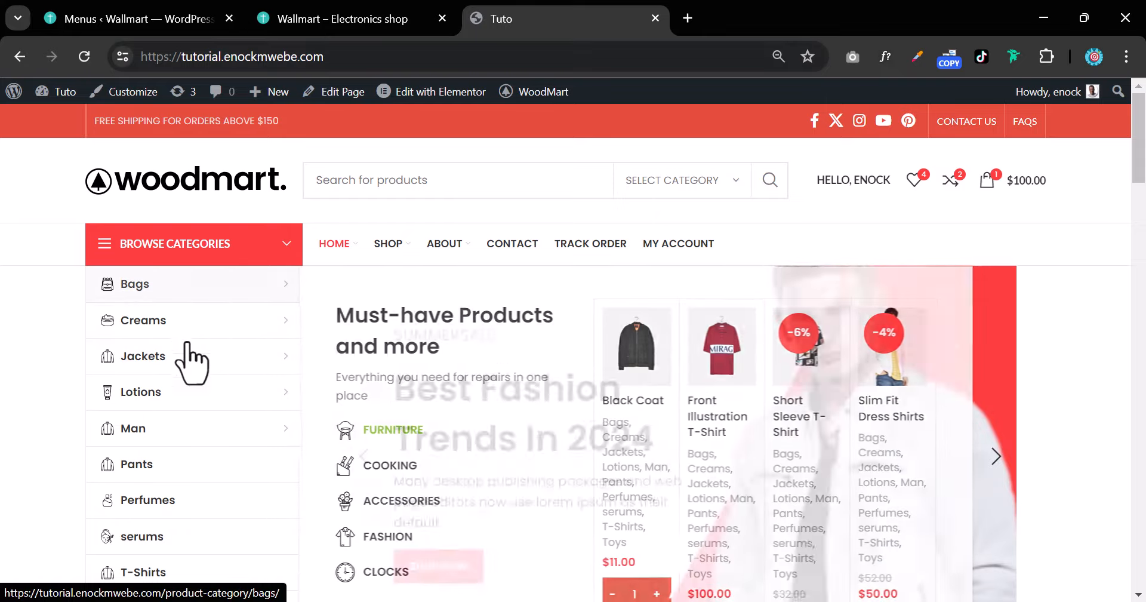
left_click(316, 27)
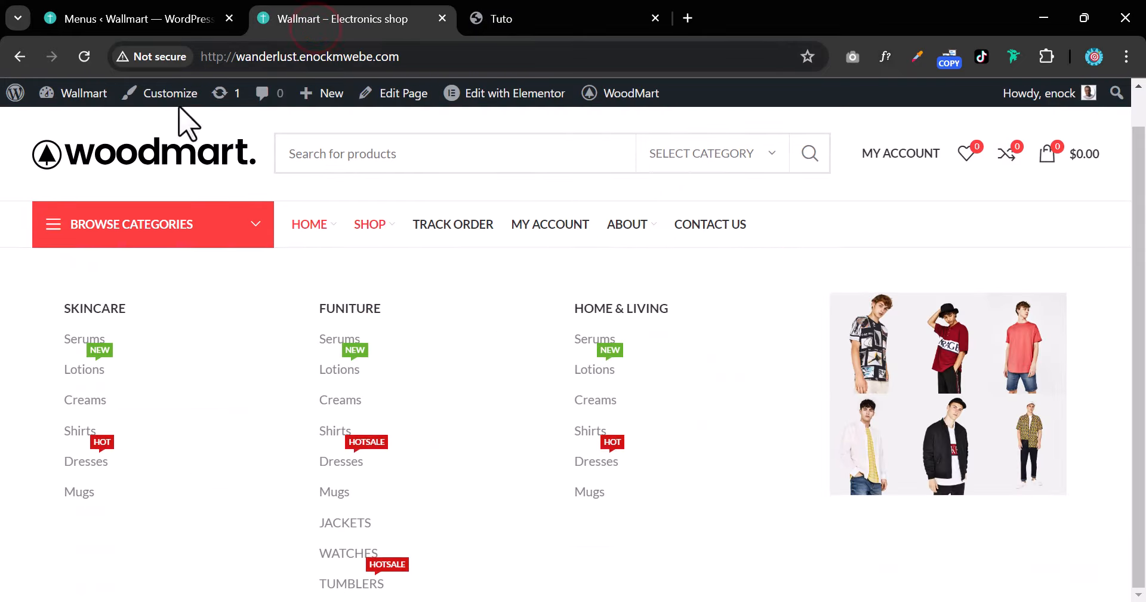
Return to the Wallmart menu editor and open Category Menu for editing, leaving Main Menu without saving.
left_click(163, 29)
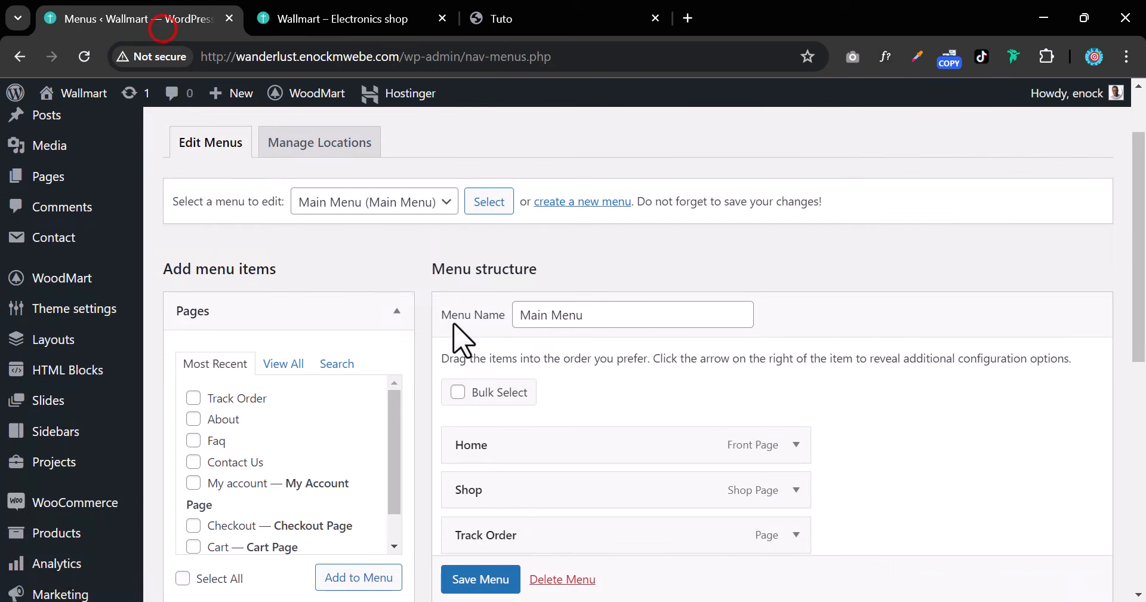
left_click(412, 185)
left_click(397, 221)
left_click(504, 200)
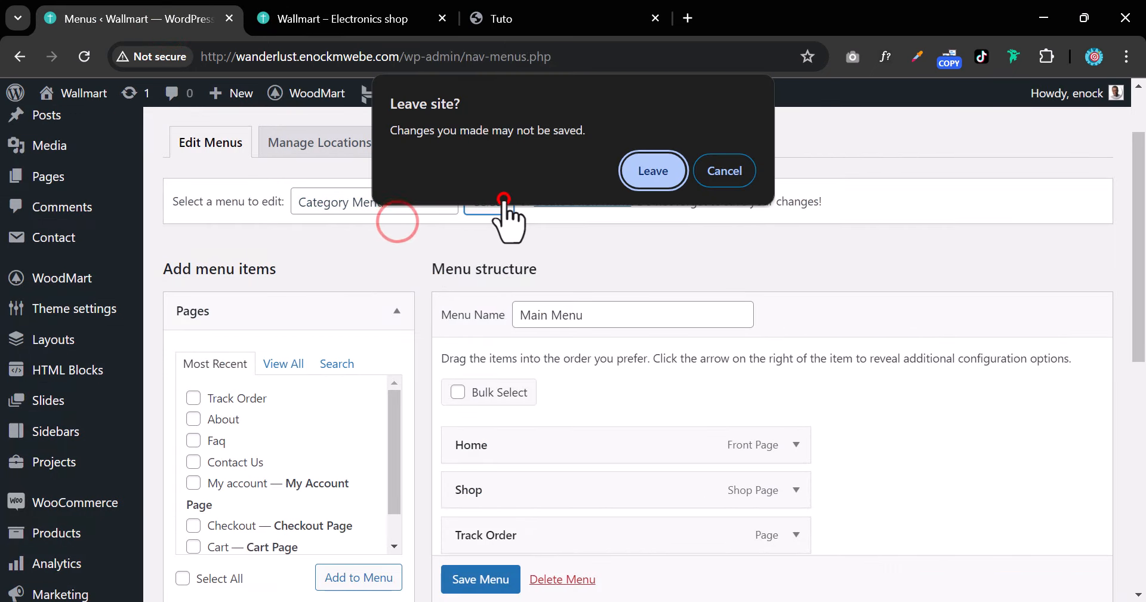
left_click(637, 164)
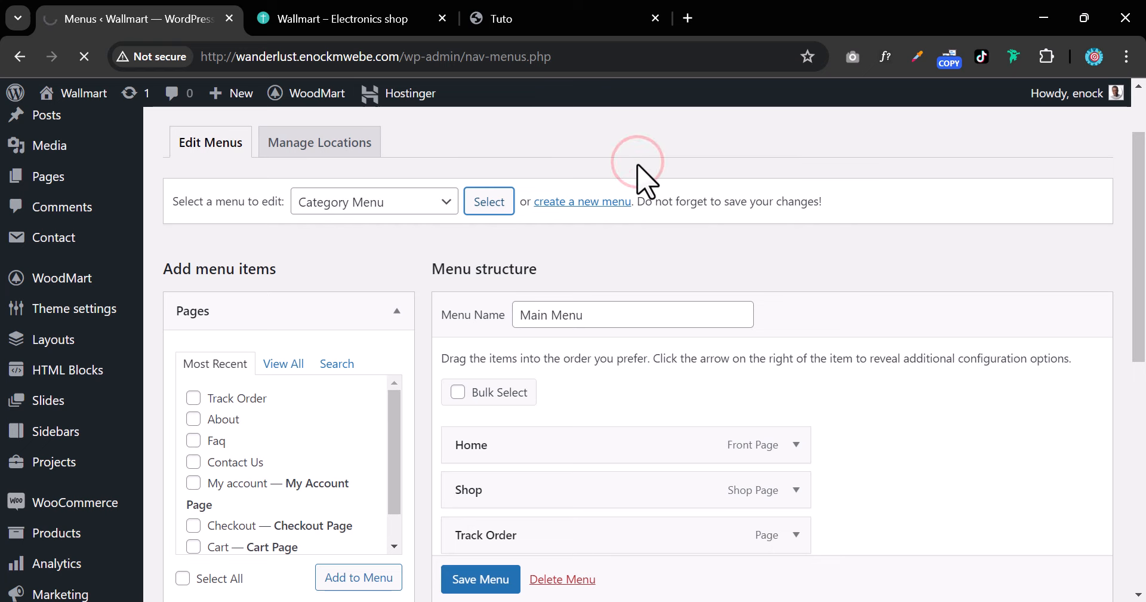
Assign the Home Mega Menu block to the Bags item's dropdown, set its design to Full width and save the menu.
scroll(548, 407, "down", 3)
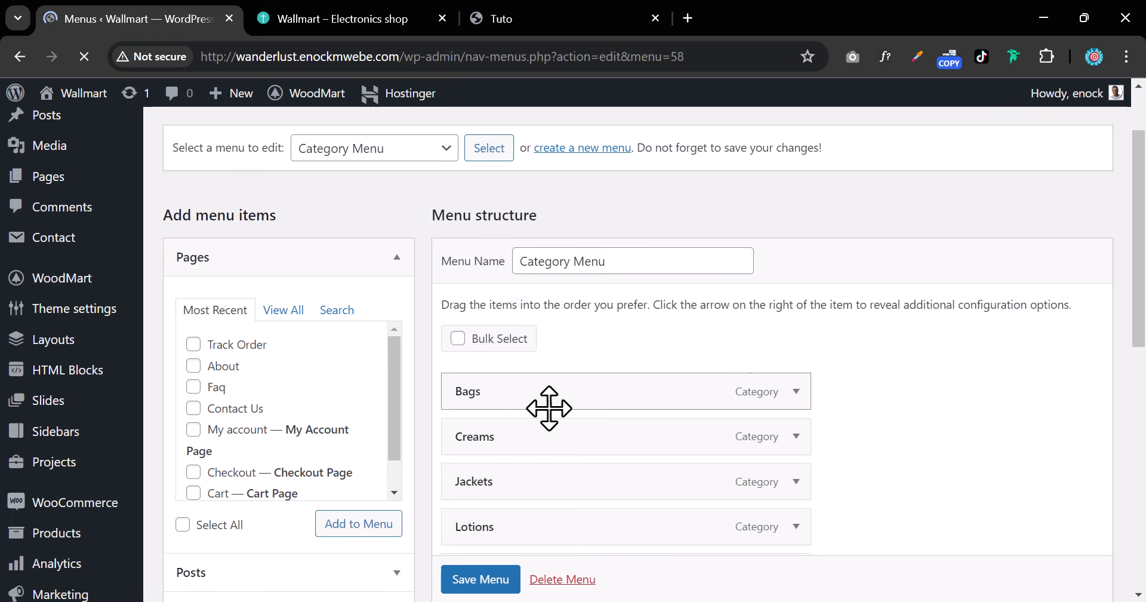
left_click(797, 303)
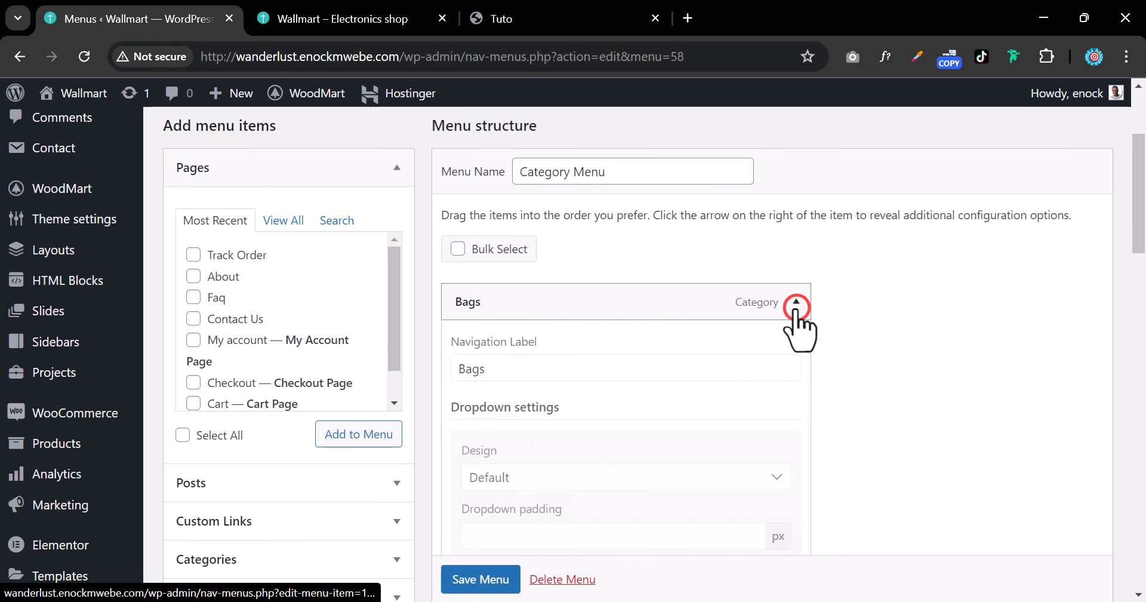
scroll(609, 406, "down", 4)
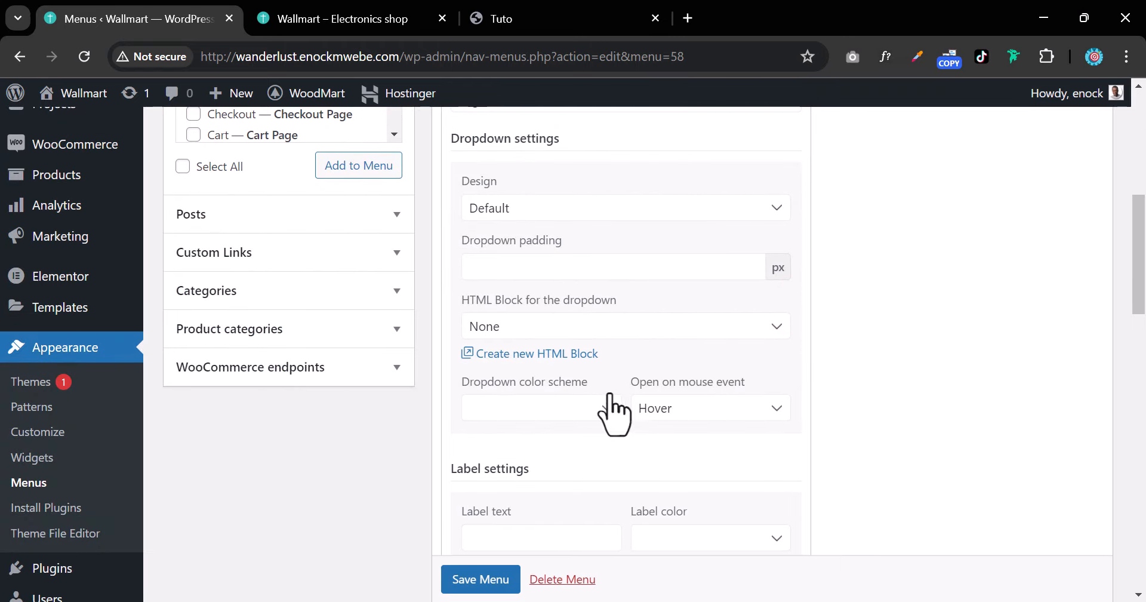
left_click(772, 327)
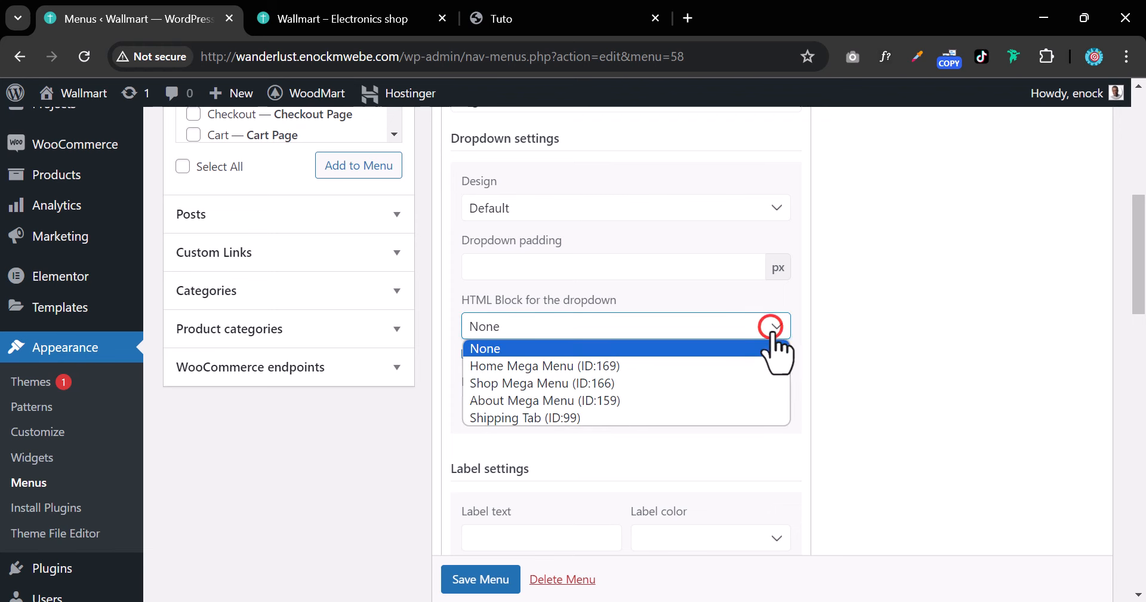
left_click(750, 369)
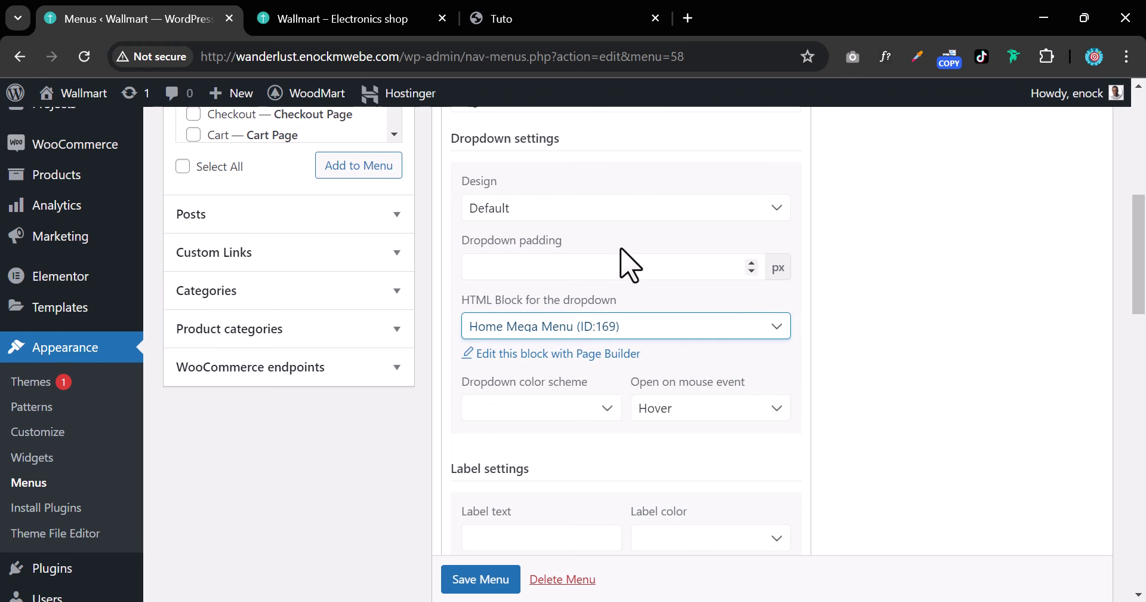
left_click(603, 205)
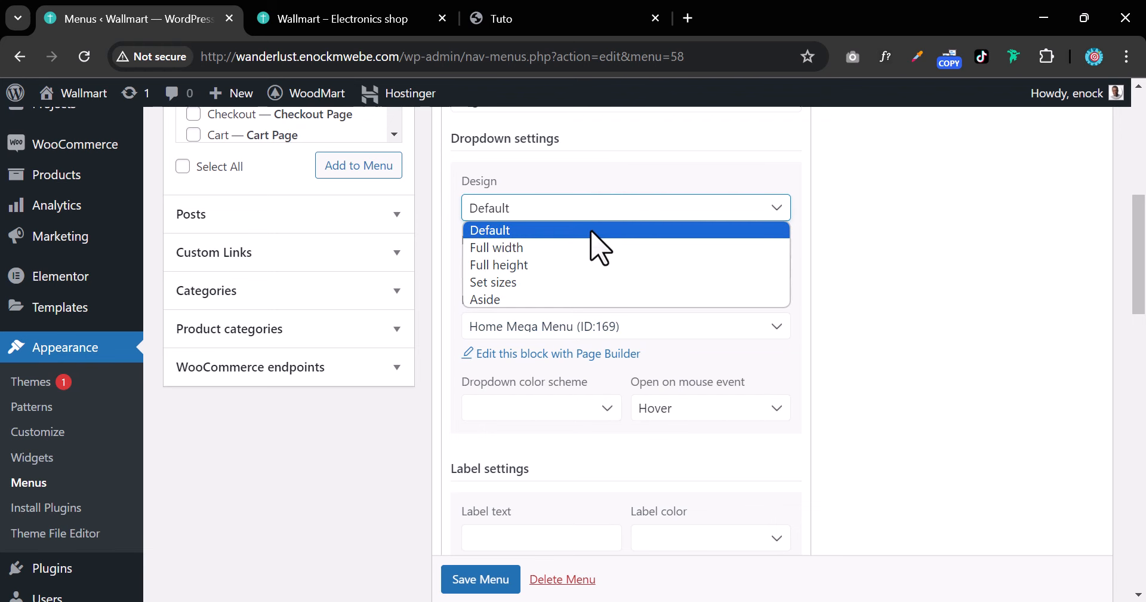
left_click(597, 248)
scroll(496, 573, "down", 1)
left_click(487, 578)
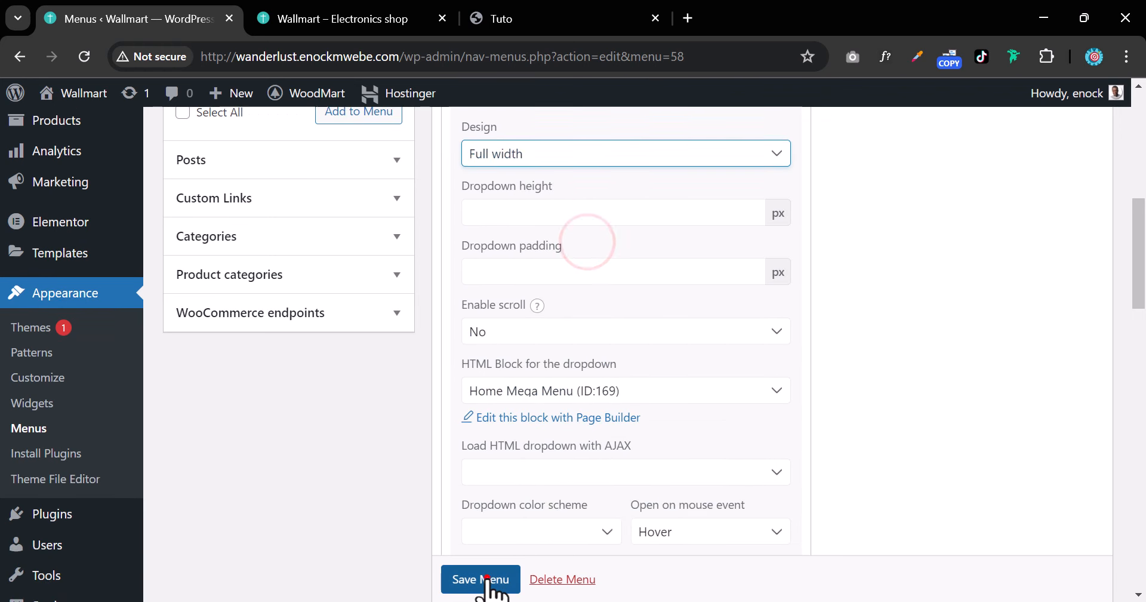
Reload the Wallmart storefront, check the Bags dropdown under Browse Categories, and return to the menu editor.
left_click(353, 20)
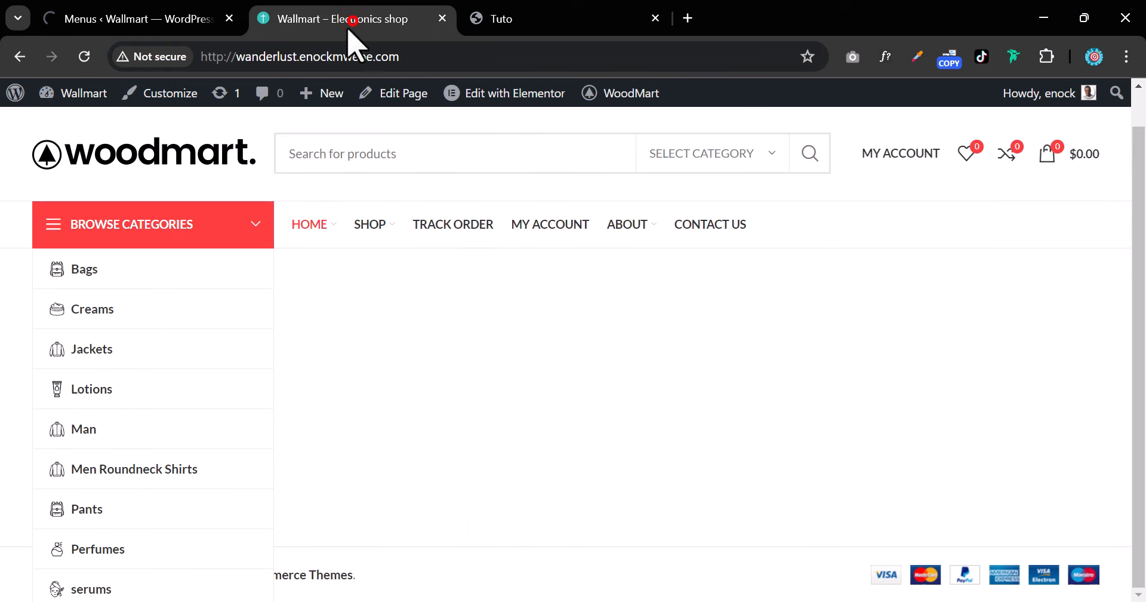
left_click(78, 57)
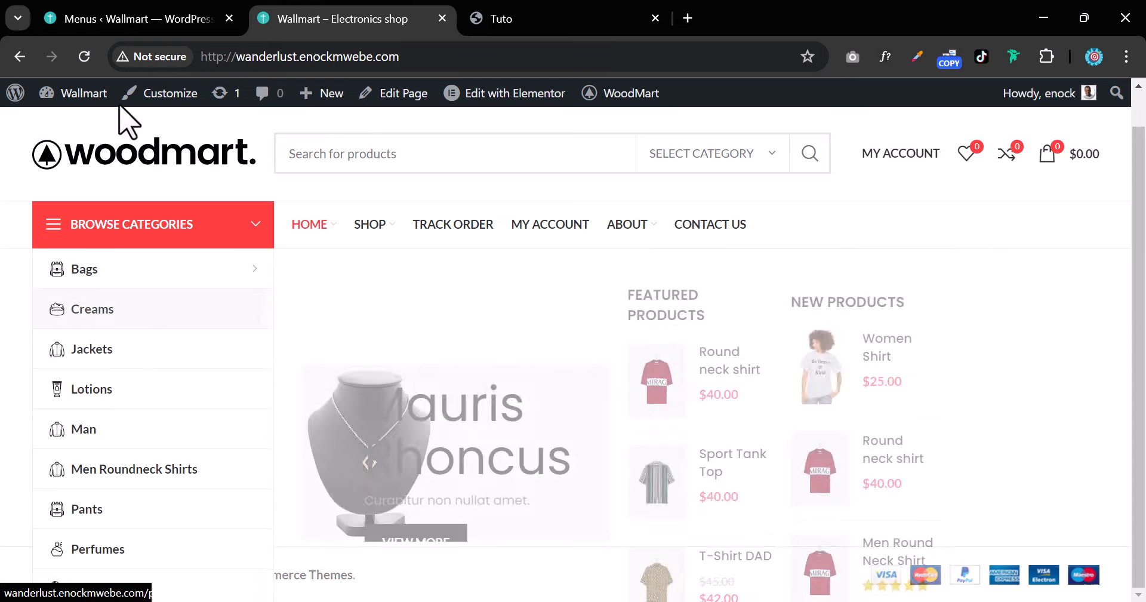
left_click(141, 19)
Switch the Bags item's dropdown block to Shop Mega Menu and save the Category Menu.
scroll(537, 370, "down", 5)
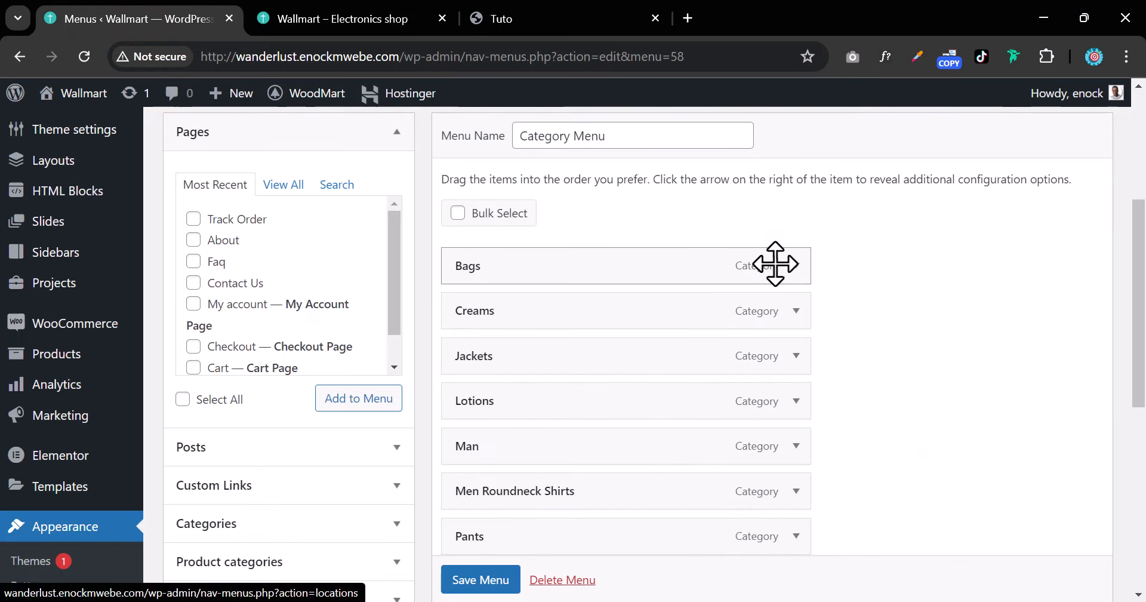
left_click(804, 272)
scroll(767, 358, "down", 3)
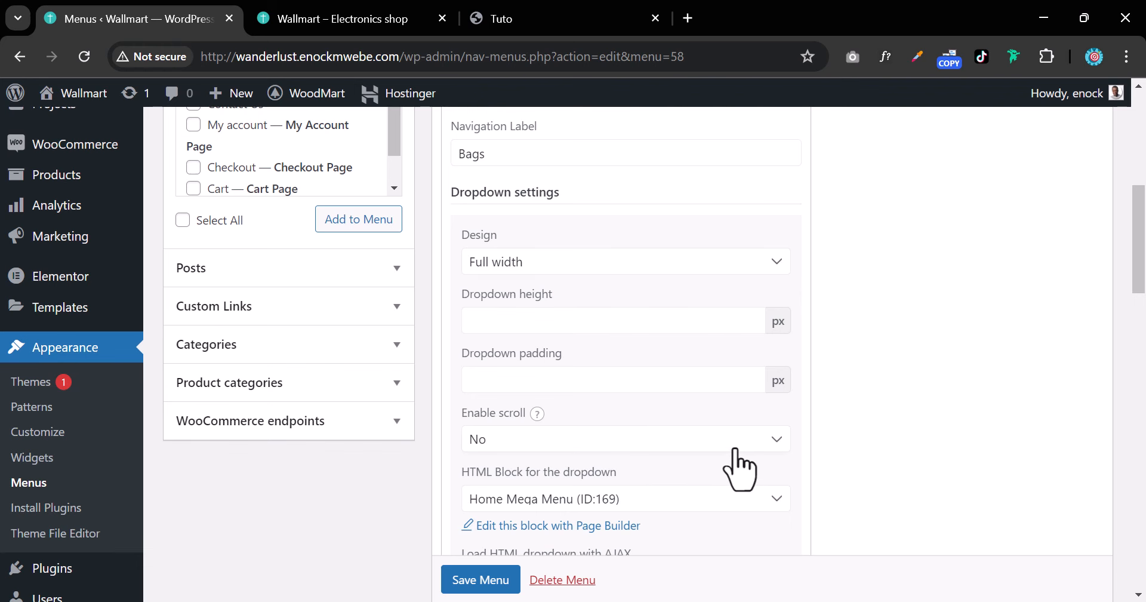
scroll(743, 468, "down", 2)
left_click(757, 408)
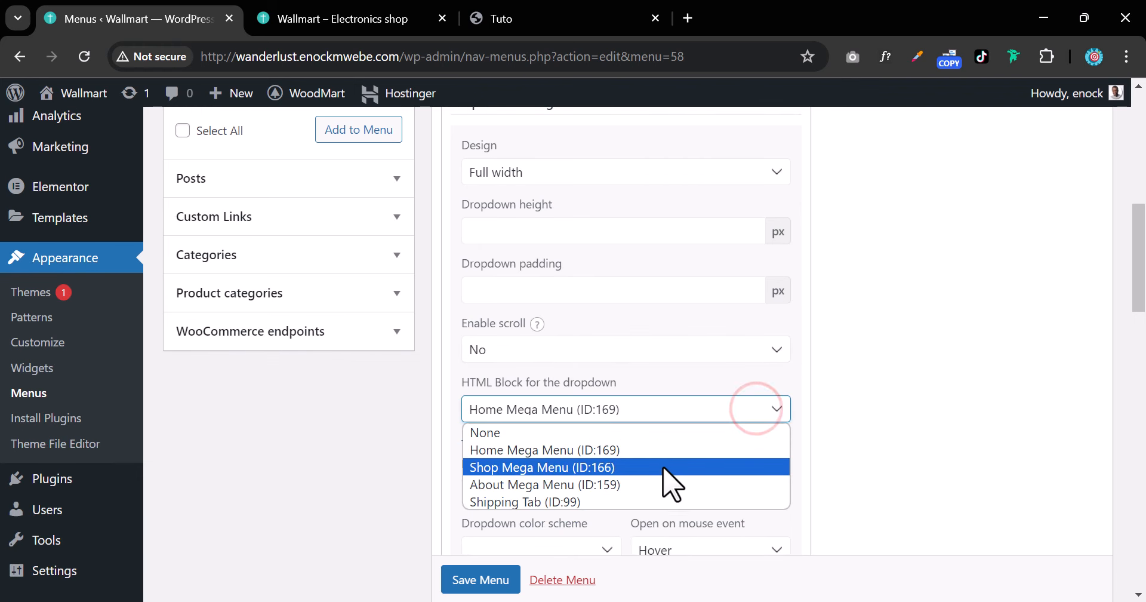
left_click(646, 468)
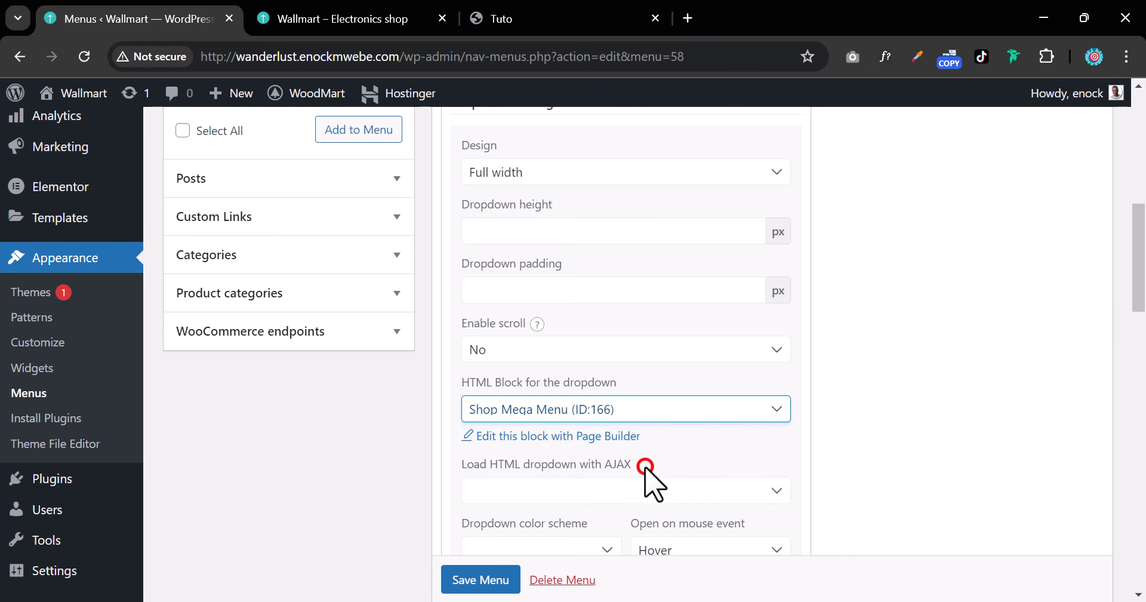
left_click(457, 576)
scroll(458, 576, "down", 1)
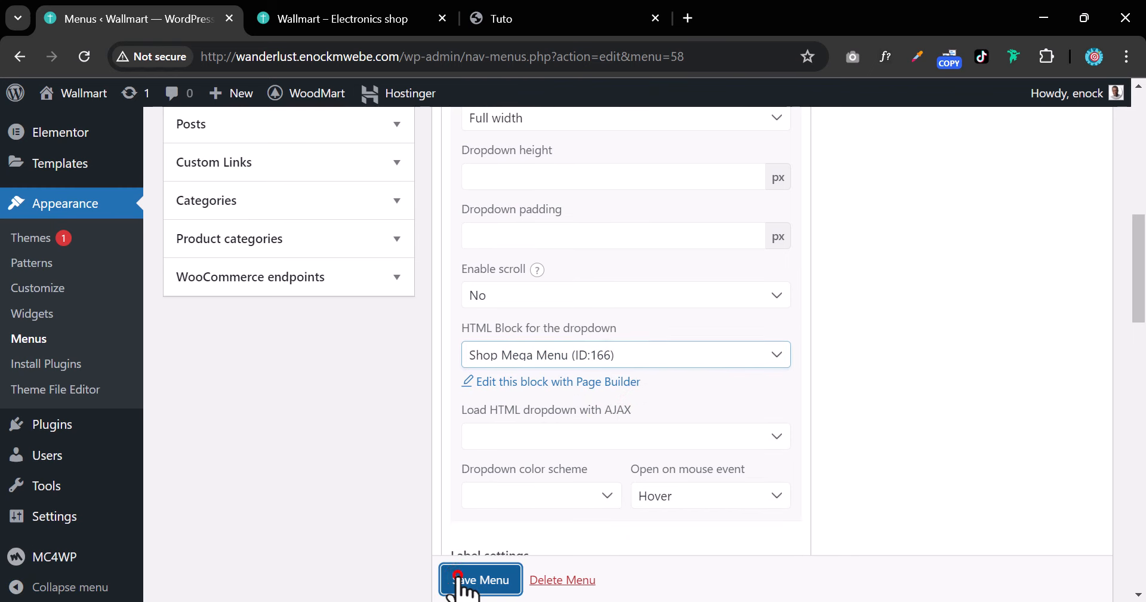
Check the Bags dropdown's content and width on the Wallmart storefront.
left_click(324, 22)
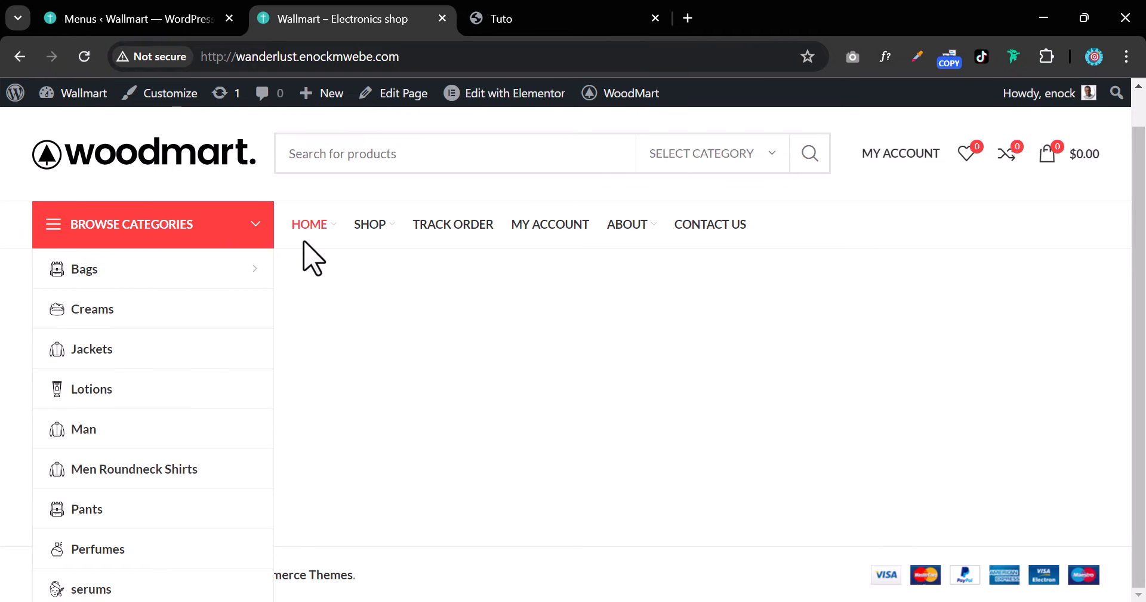
mouse_move(93, 267)
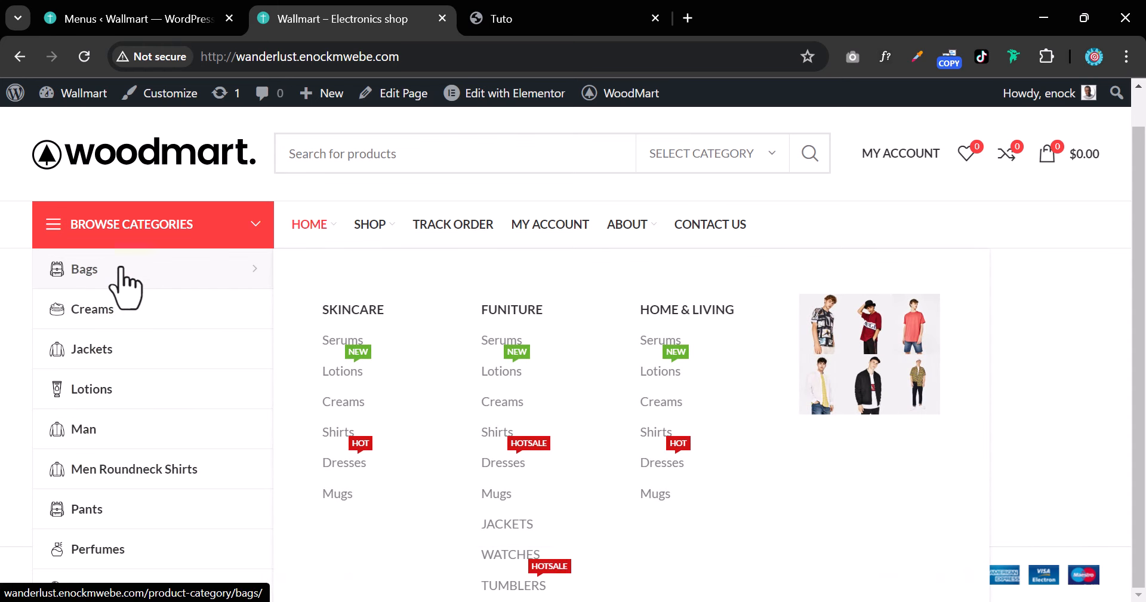
mouse_move(371, 251)
In the Category Menu editor, set the Bags dropdown design to Set sizes with width 835 px and height 10 px, and save.
left_click(119, 24)
scroll(591, 460, "down", 8)
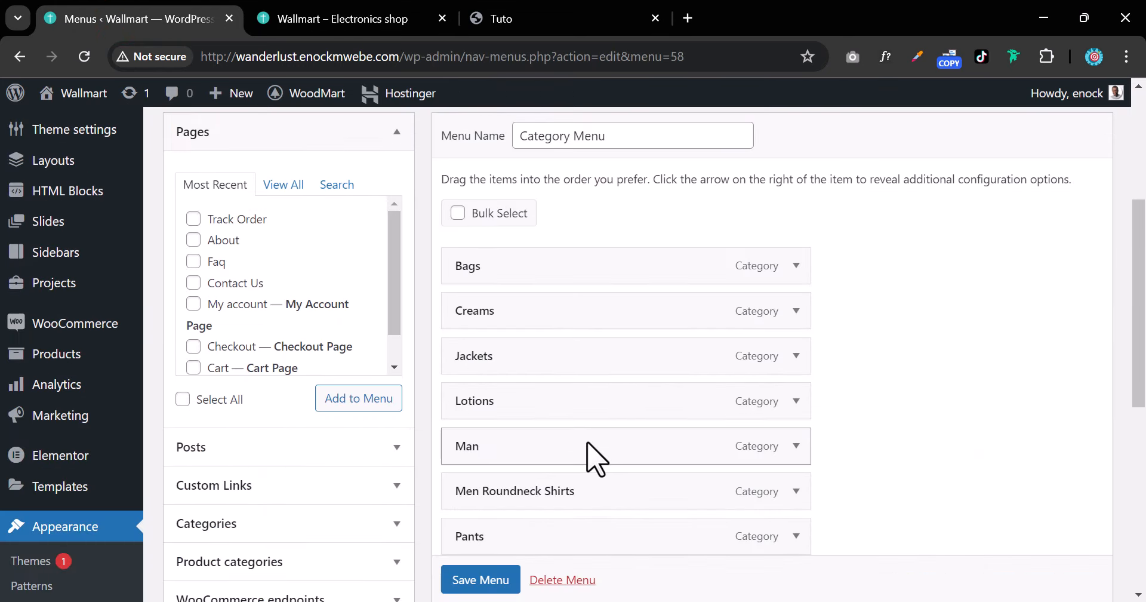
scroll(591, 460, "up", 2)
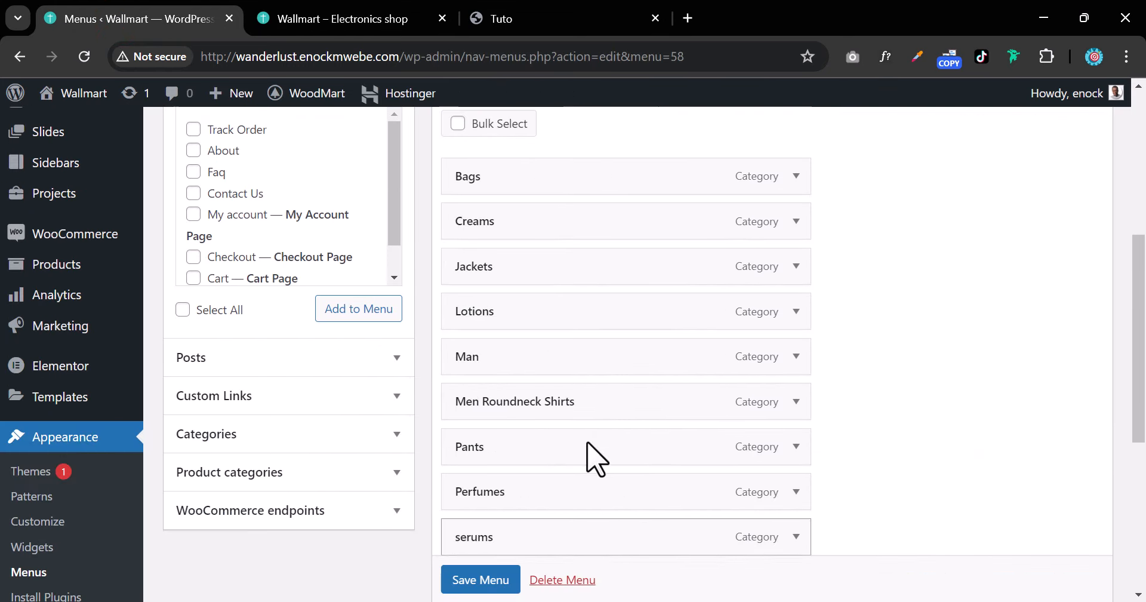
left_click(797, 179)
scroll(687, 311, "down", 2)
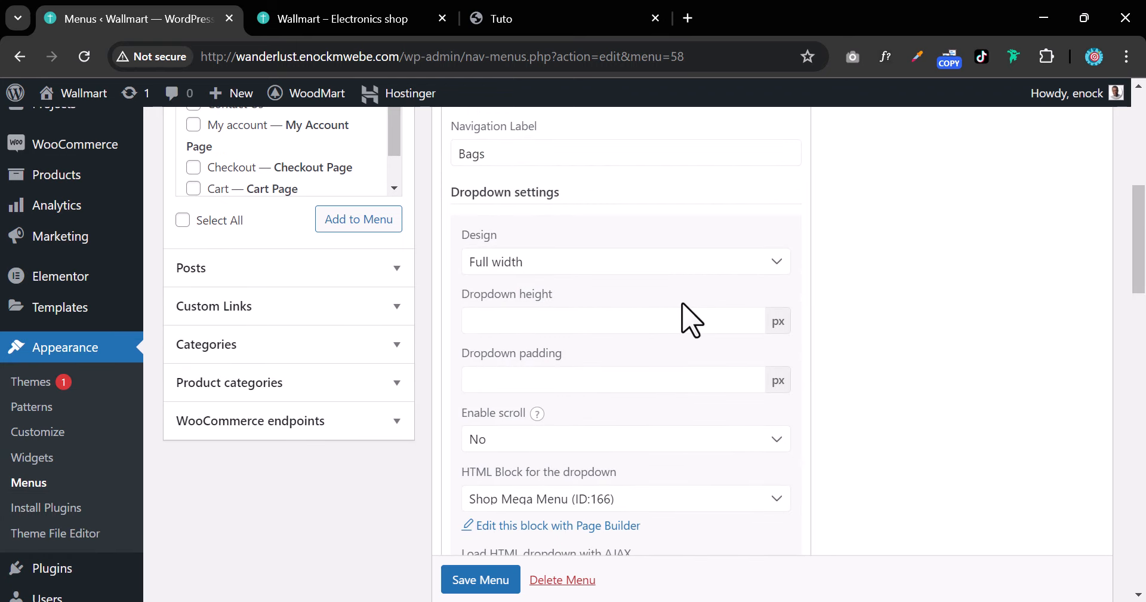
left_click(673, 264)
left_click(614, 340)
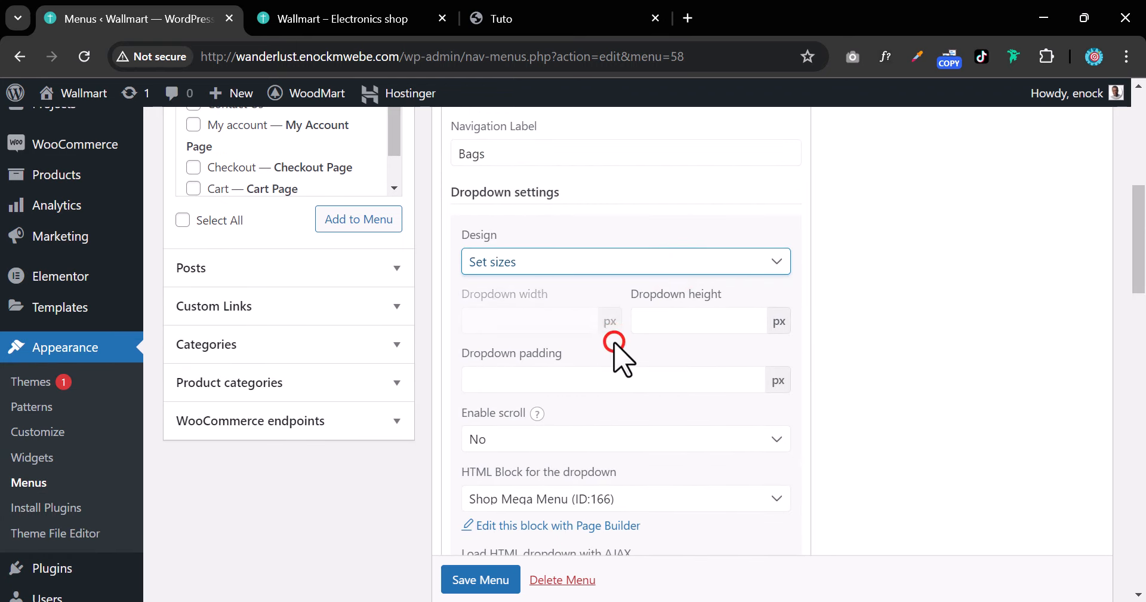
left_click(542, 321)
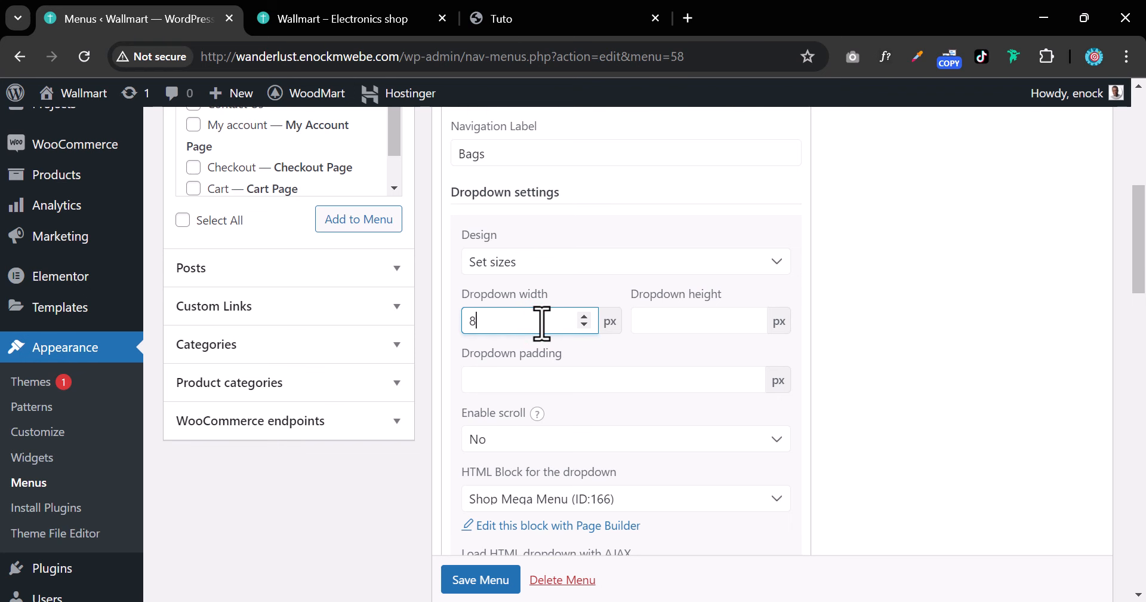
left_click(668, 321)
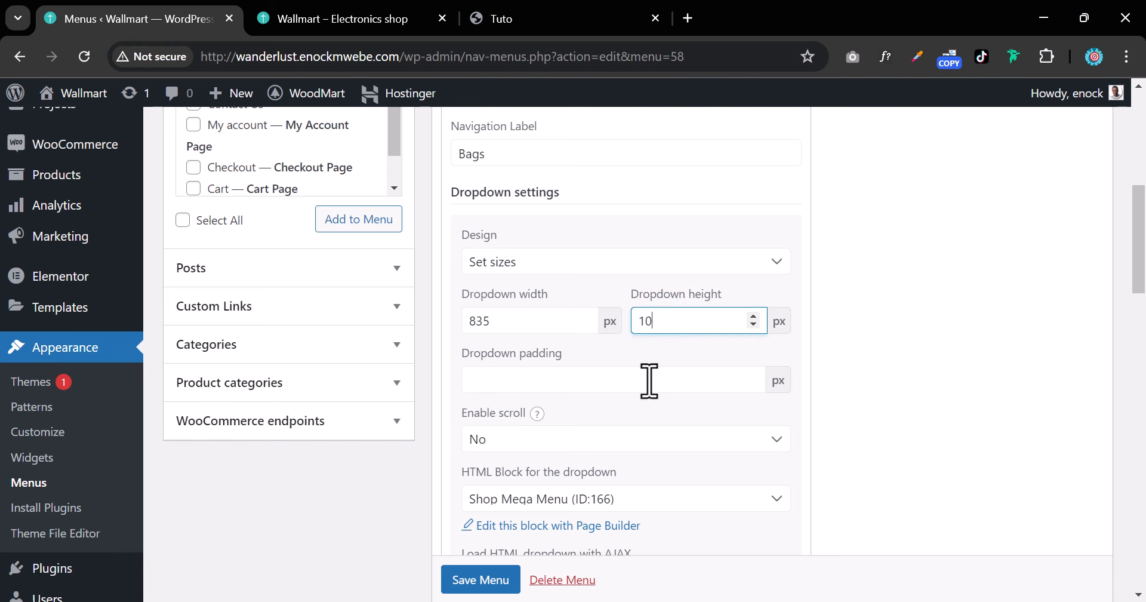
scroll(484, 582, "down", 1)
left_click(485, 581)
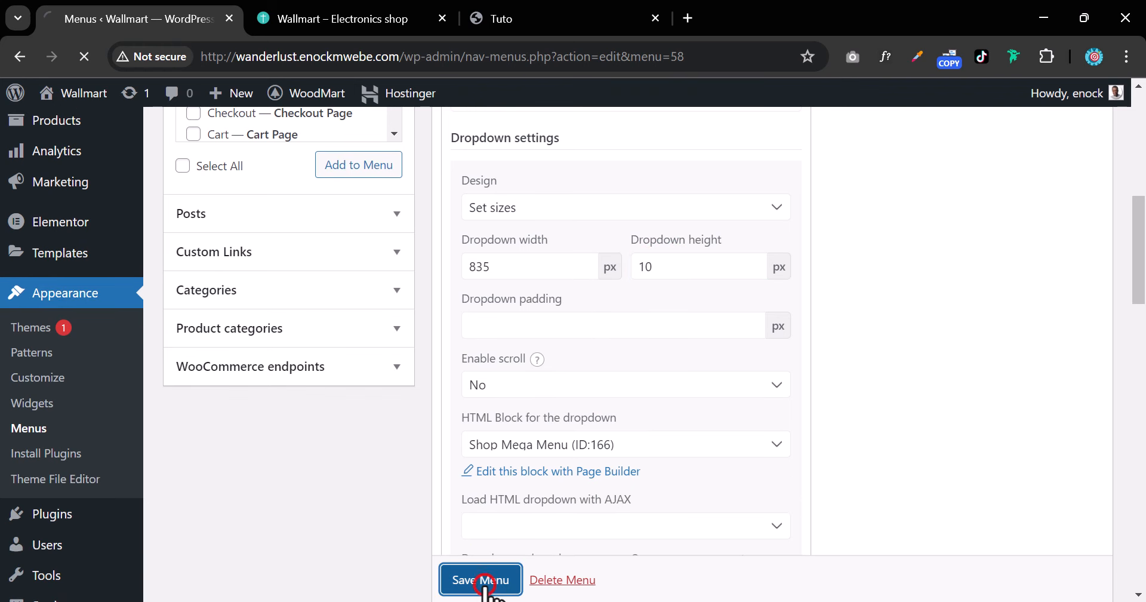
Reload the Wallmart storefront to check the resized Bags dropdown, and go back to the Category Menu editor.
left_click(289, 18)
left_click(84, 56)
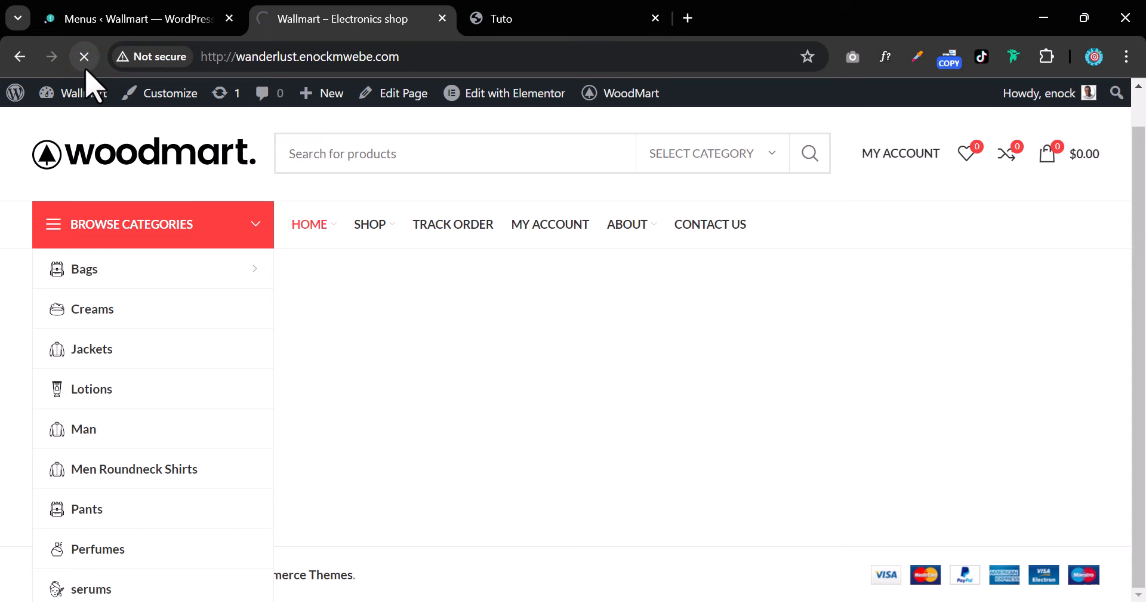
mouse_move(136, 272)
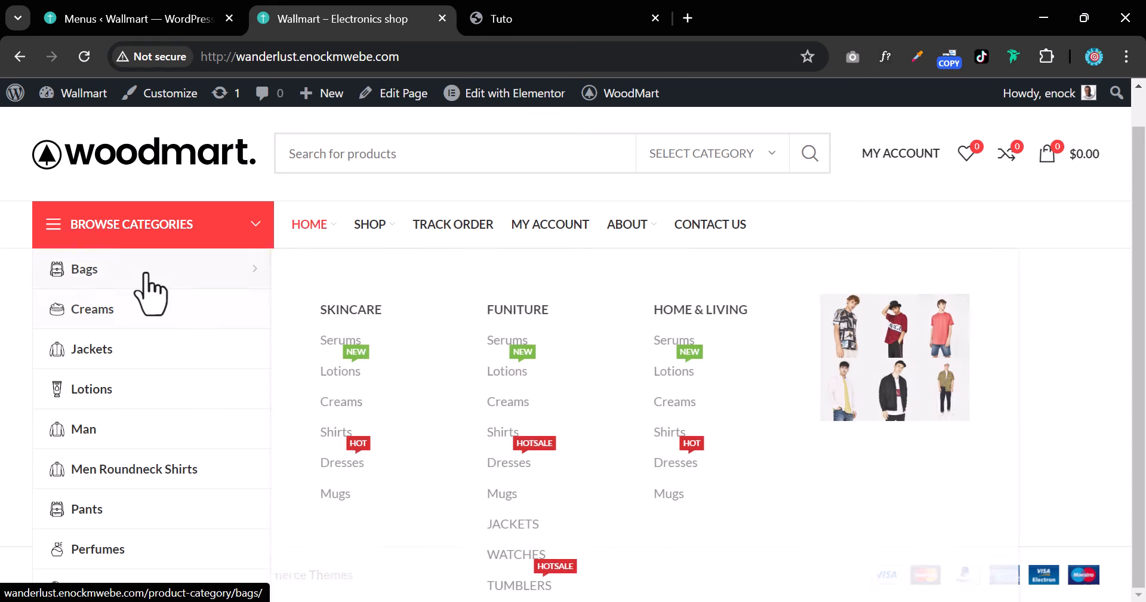
left_click(117, 17)
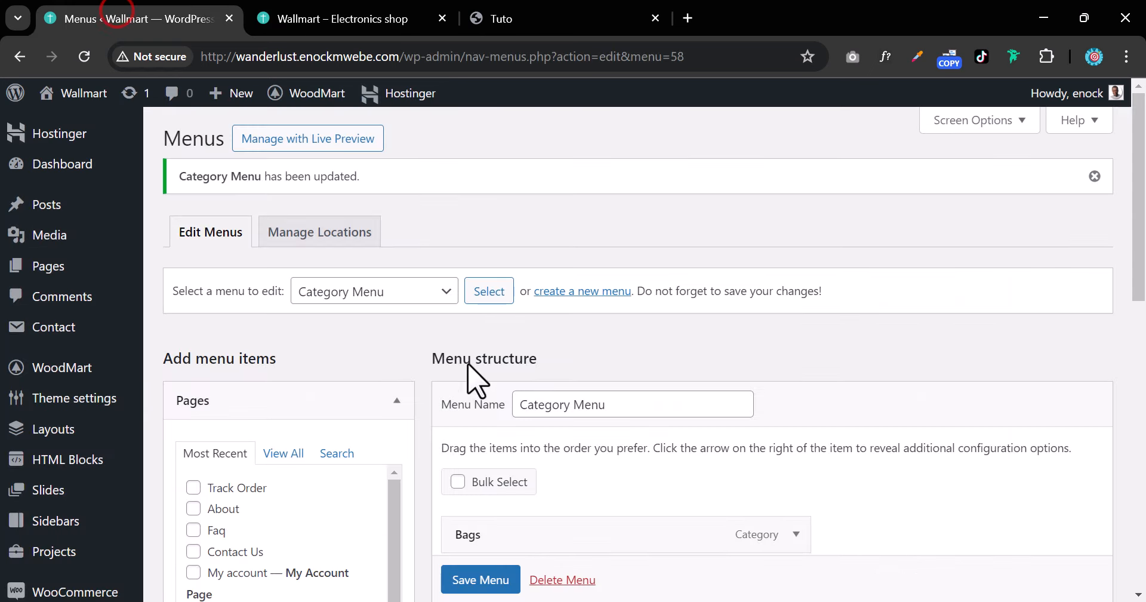
Assign the Home Mega Menu block to the Creams item's dropdown and save the Category Menu.
scroll(476, 380, "down", 5)
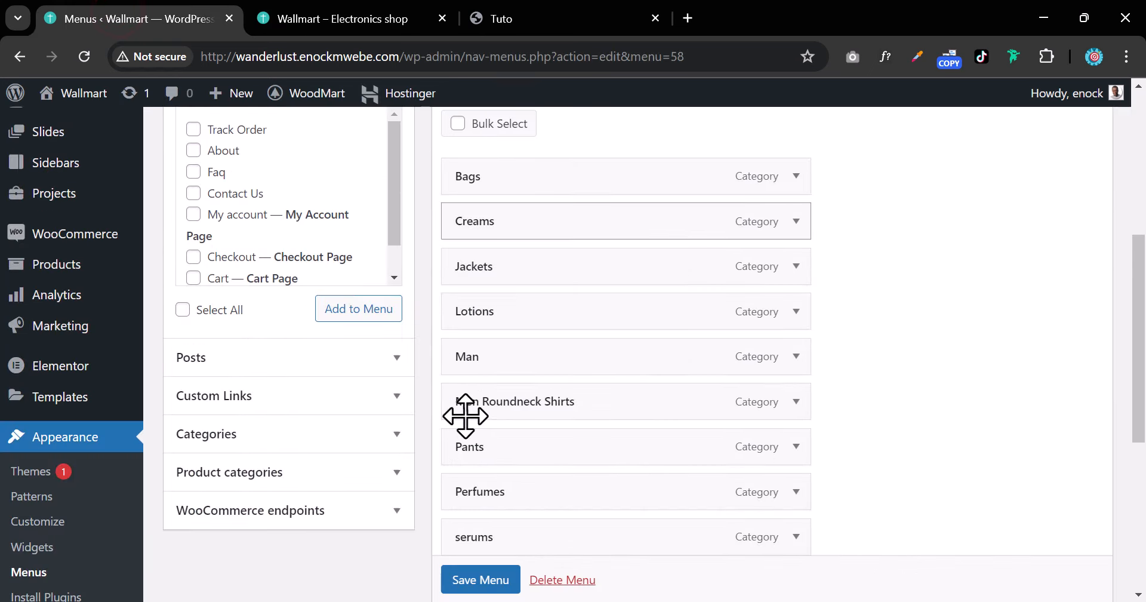
left_click(799, 222)
scroll(749, 358, "down", 1)
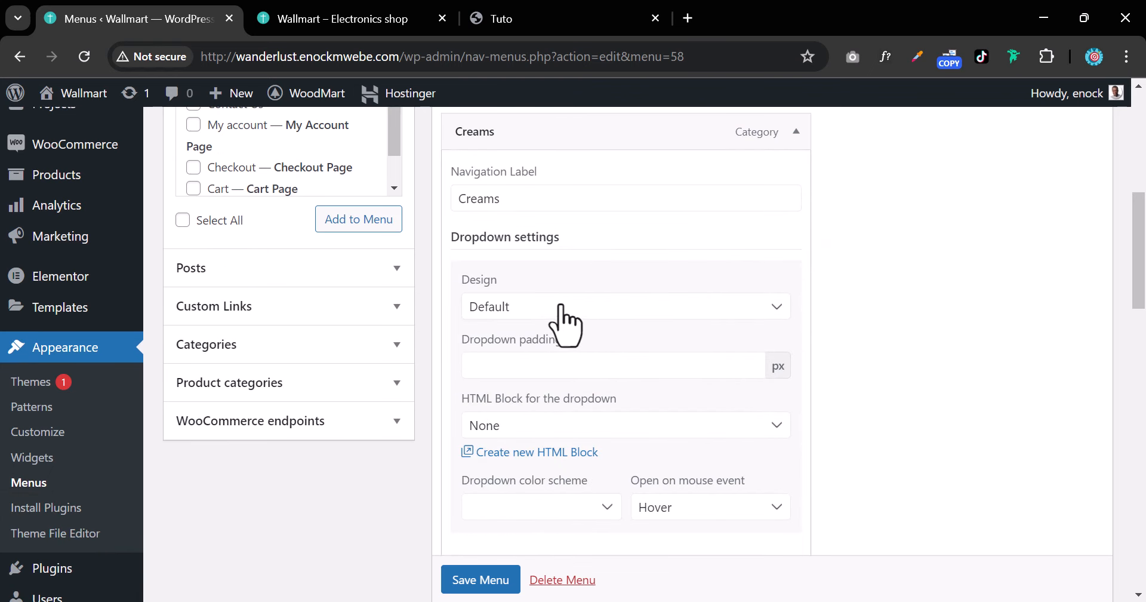
scroll(659, 365, "down", 1)
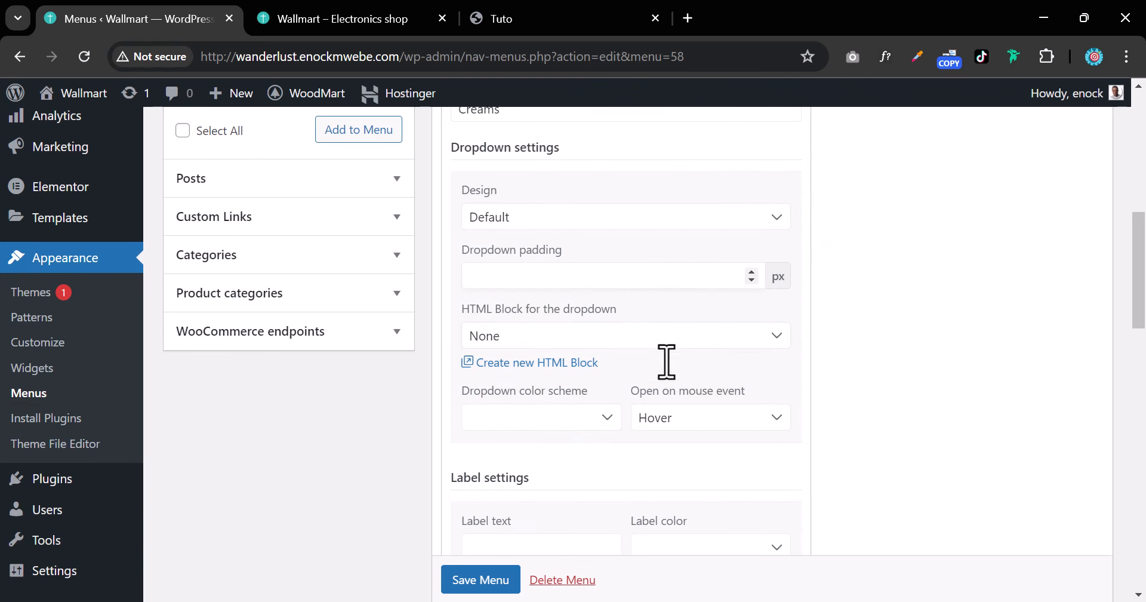
left_click(729, 340)
left_click(693, 376)
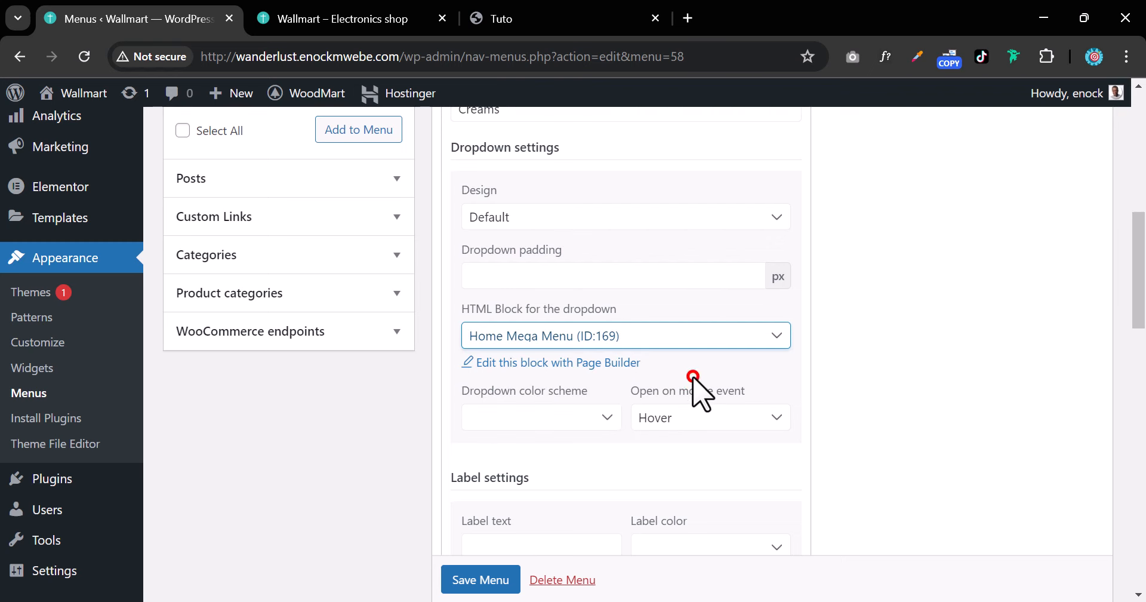
left_click(486, 578)
scroll(647, 409, "up", 2)
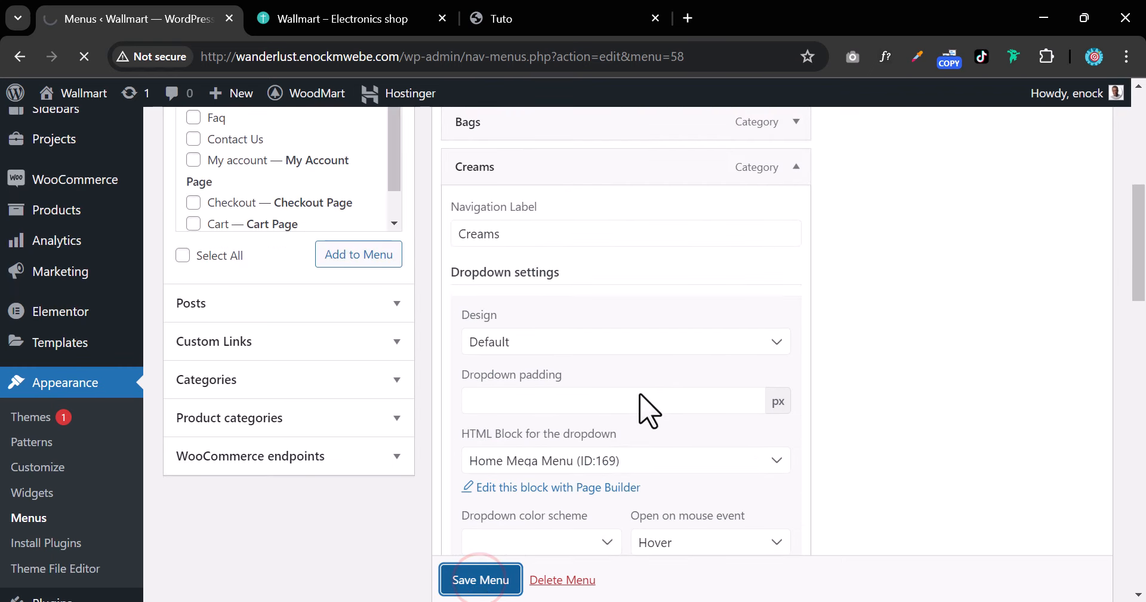
scroll(648, 410, "up", 1)
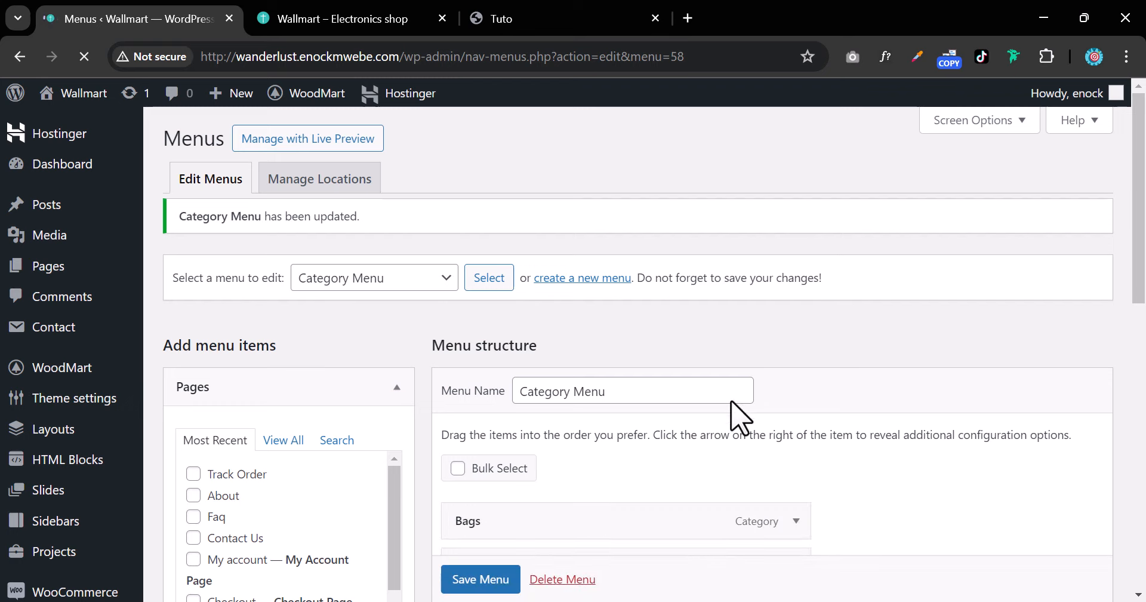
Assign the About Mega Menu block to the Jackets item's dropdown and save the Category Menu.
scroll(737, 414, "down", 5)
left_click(791, 275)
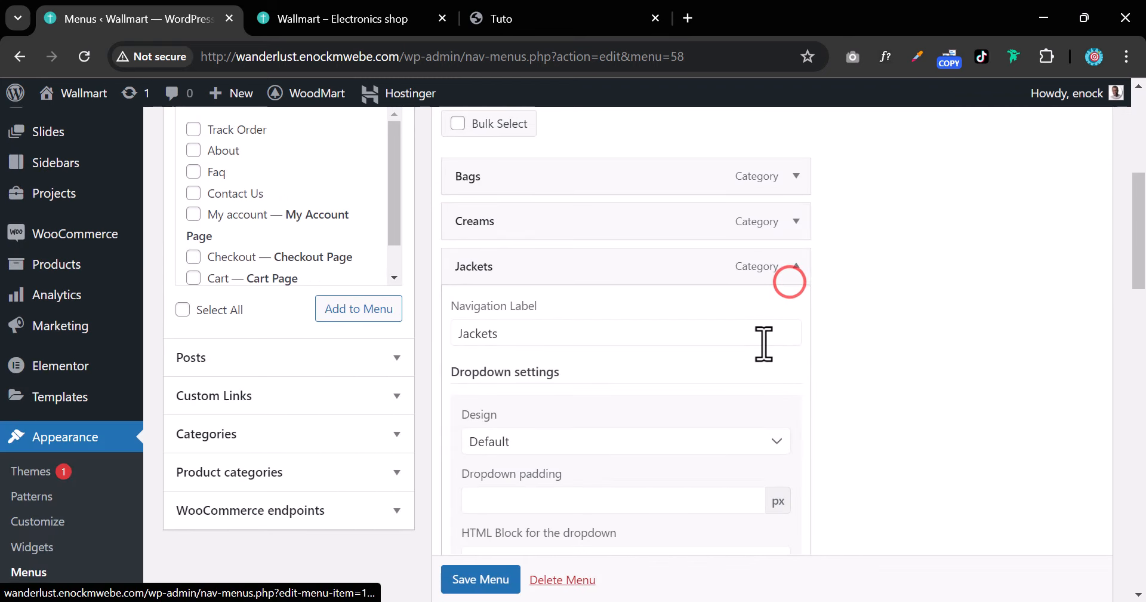
scroll(741, 358, "down", 3)
left_click(774, 382)
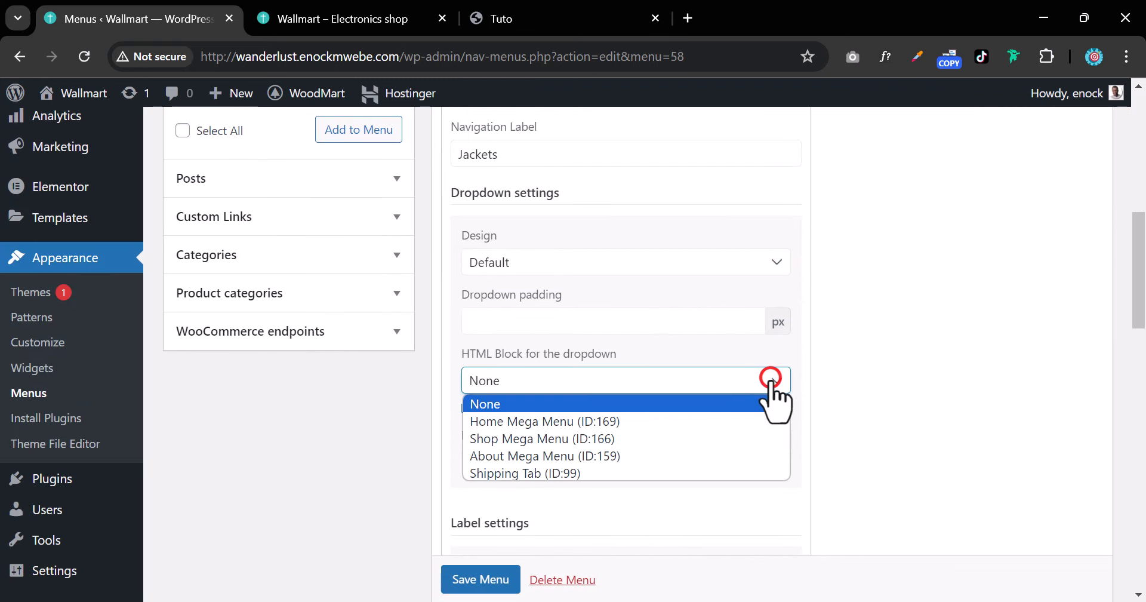
left_click(634, 455)
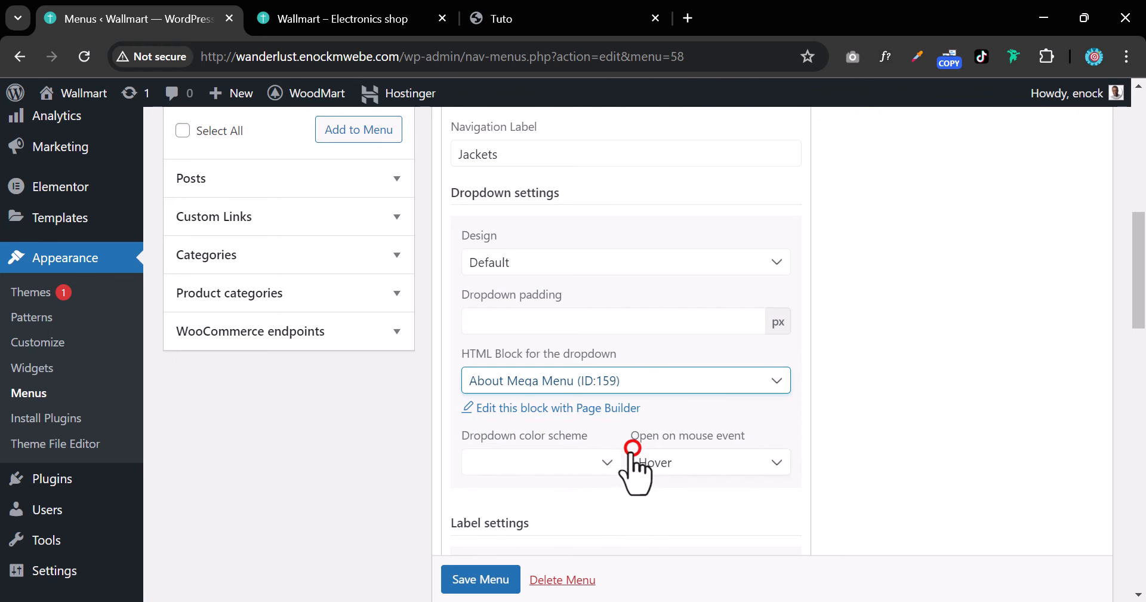
scroll(481, 582, "down", 1)
left_click(481, 581)
scroll(590, 449, "up", 3)
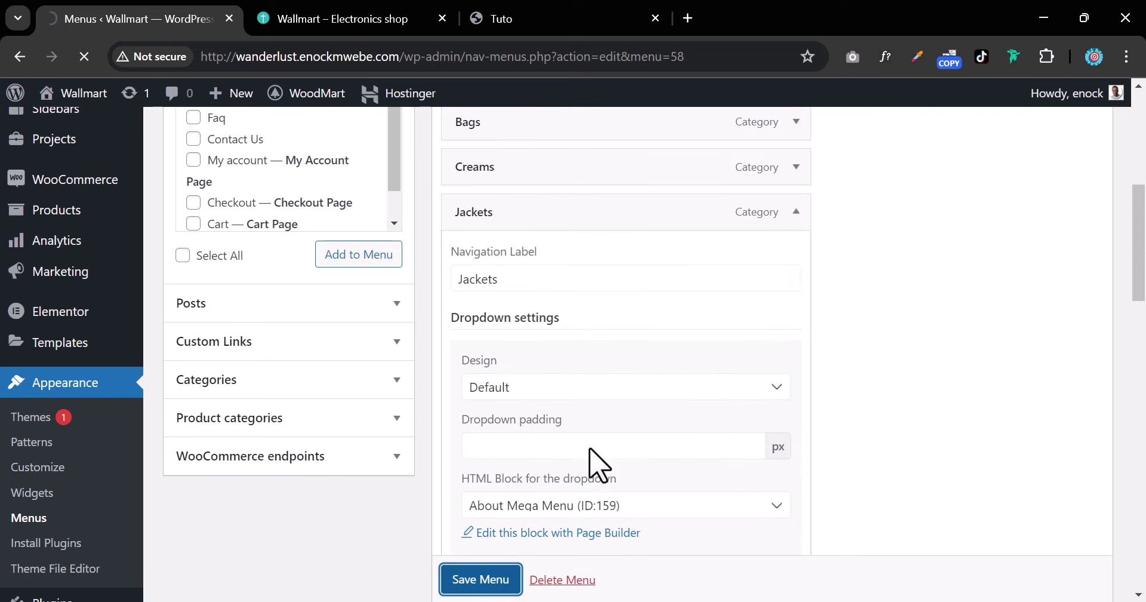
left_click(802, 206)
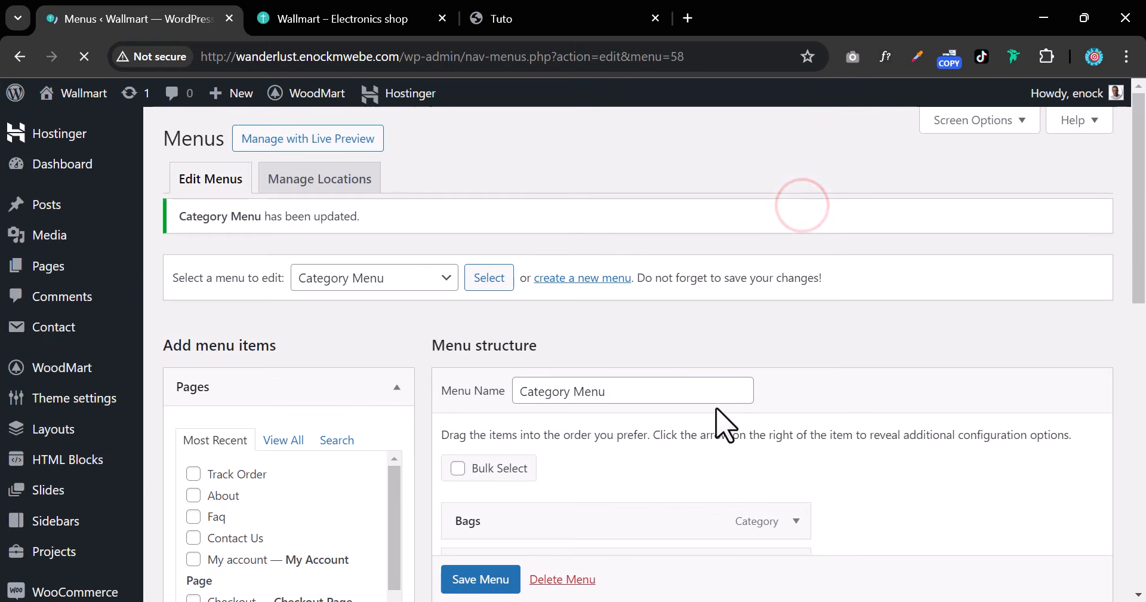
Set the Lotions dropdown design to Full width with the Home Mega Menu block, and save the Category Menu.
scroll(716, 427, "down", 6)
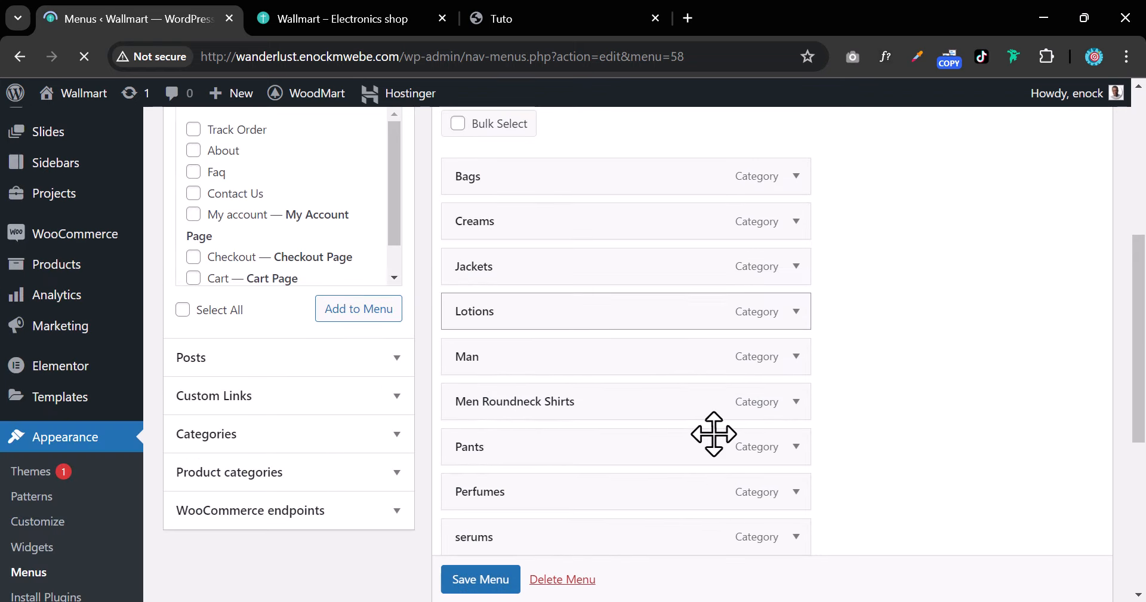
left_click(796, 311)
scroll(541, 487, "down", 2)
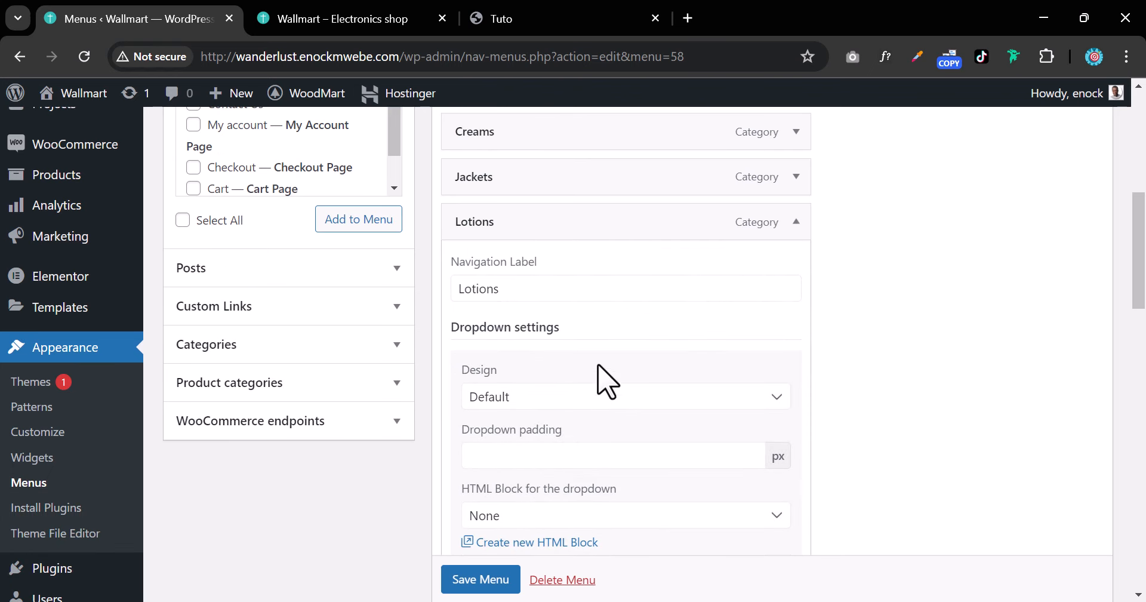
left_click(609, 394)
left_click(597, 439)
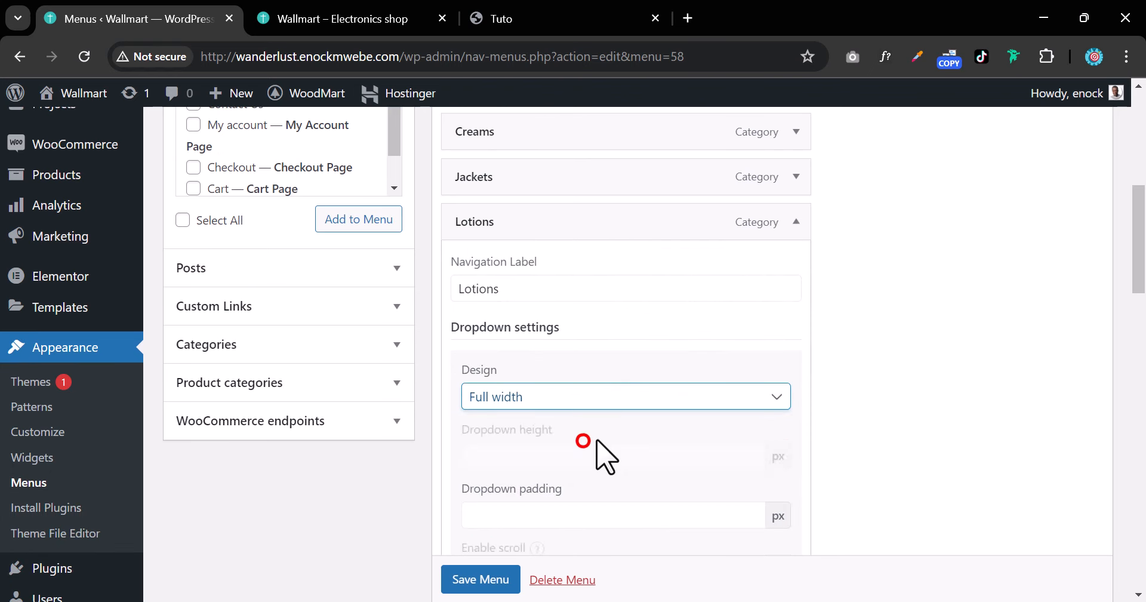
scroll(605, 455, "down", 5)
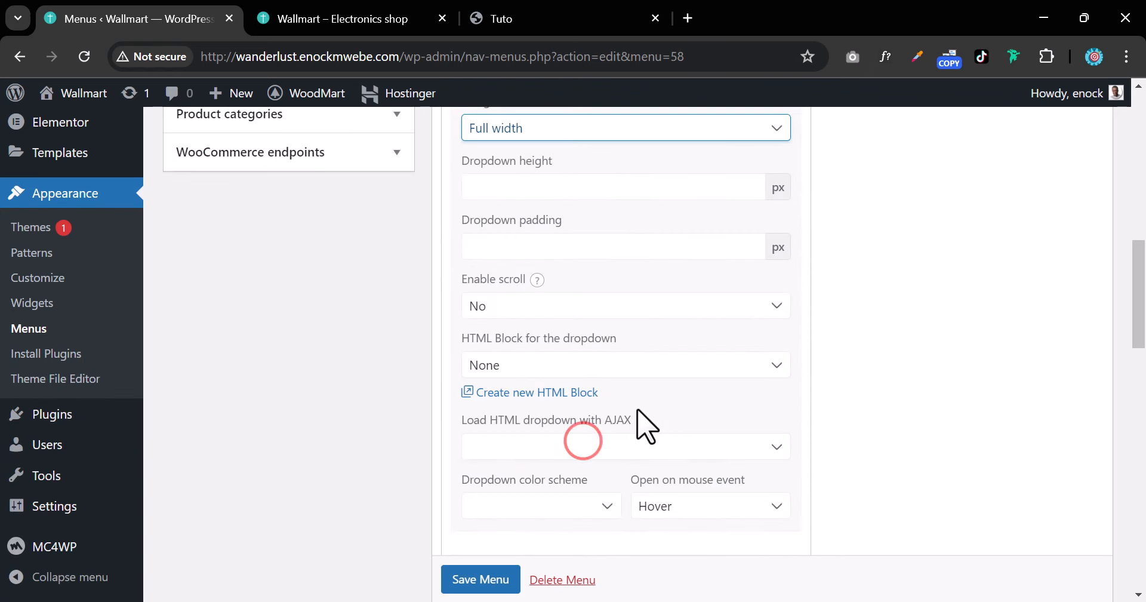
left_click(778, 371)
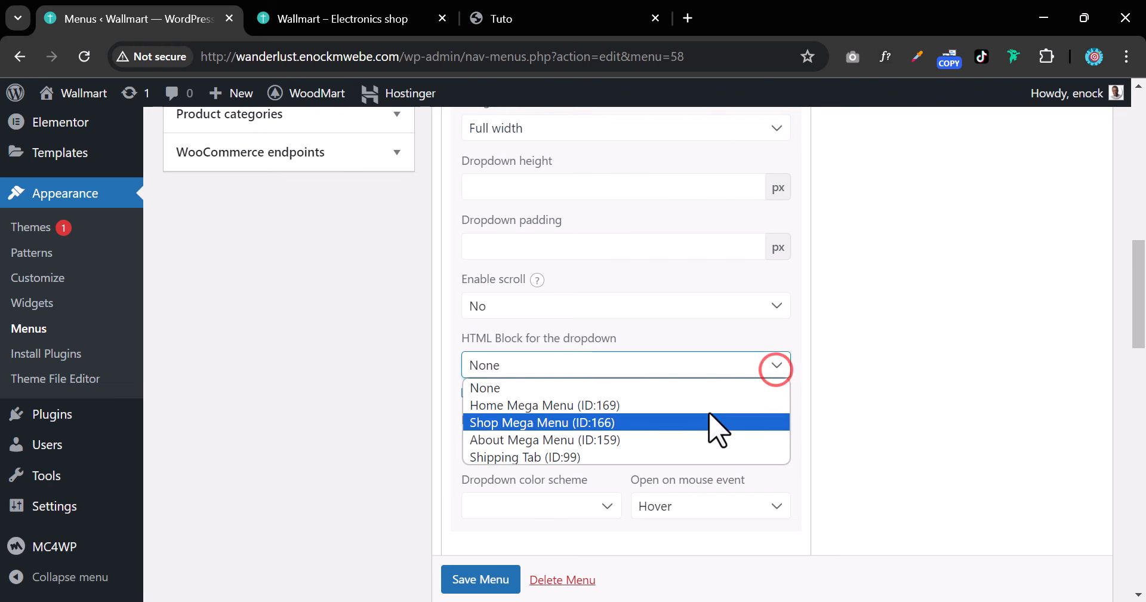
left_click(708, 408)
left_click(480, 579)
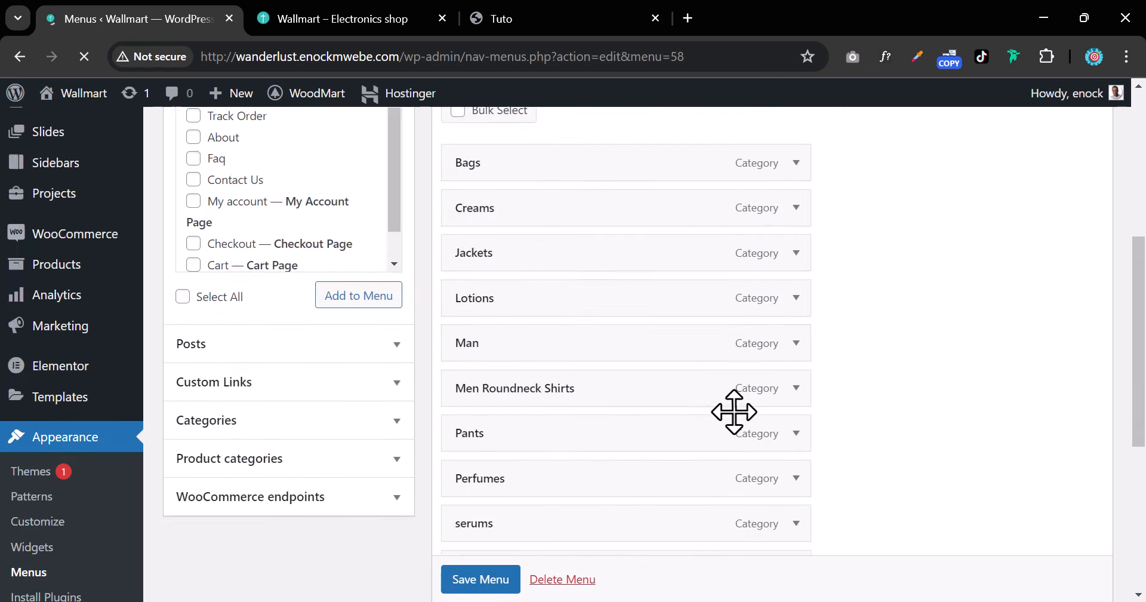
Expand the settings of the Jackets and Creams items in the Category Menu.
left_click(798, 181)
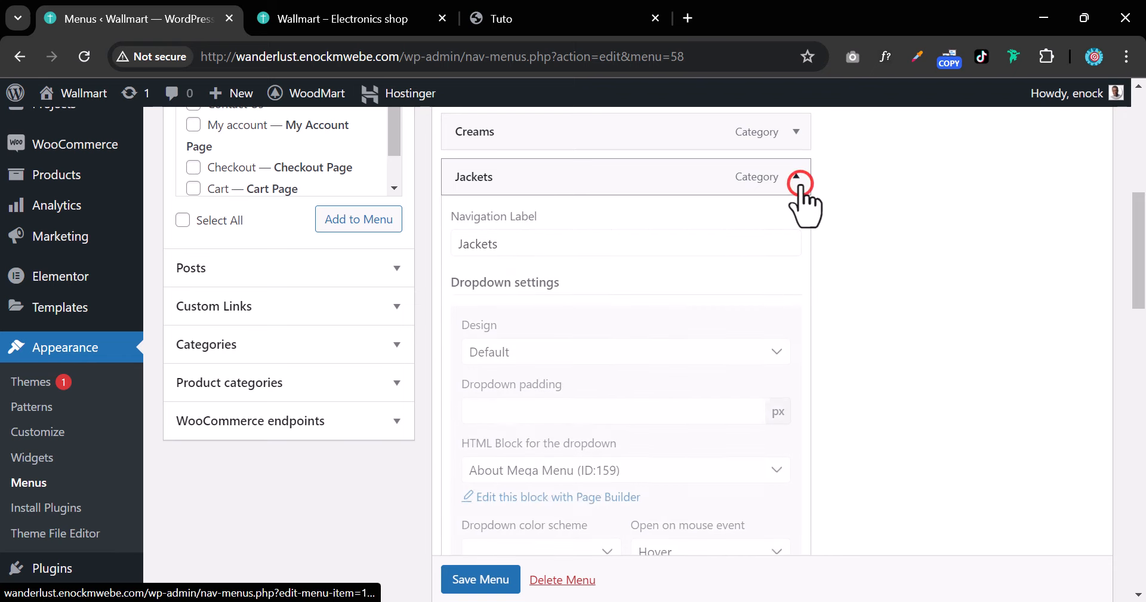
left_click(797, 179)
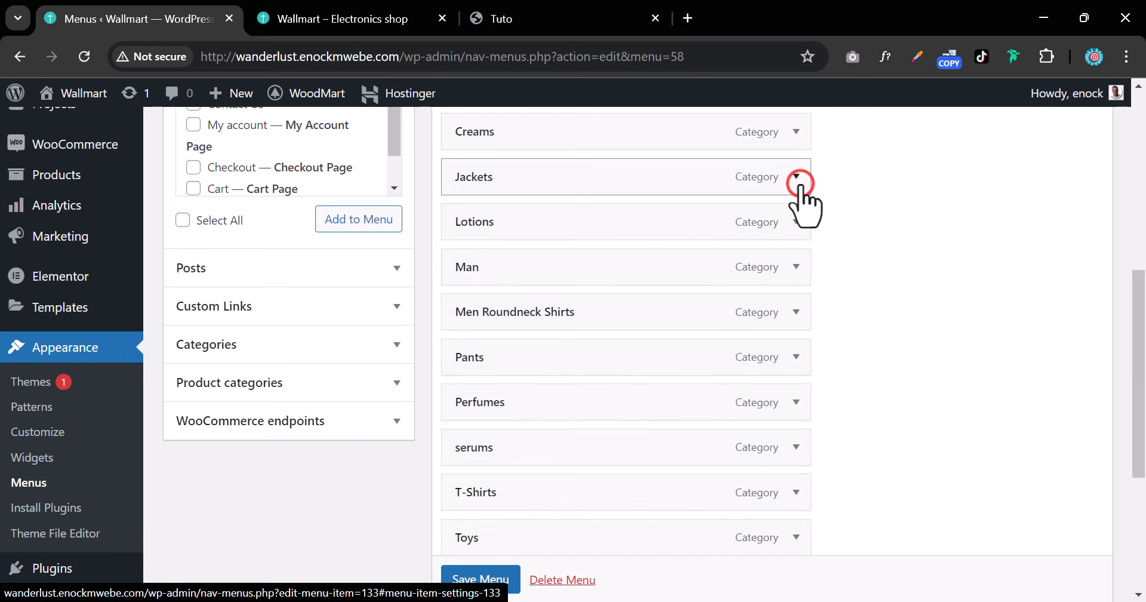
left_click(798, 179)
left_click(796, 132)
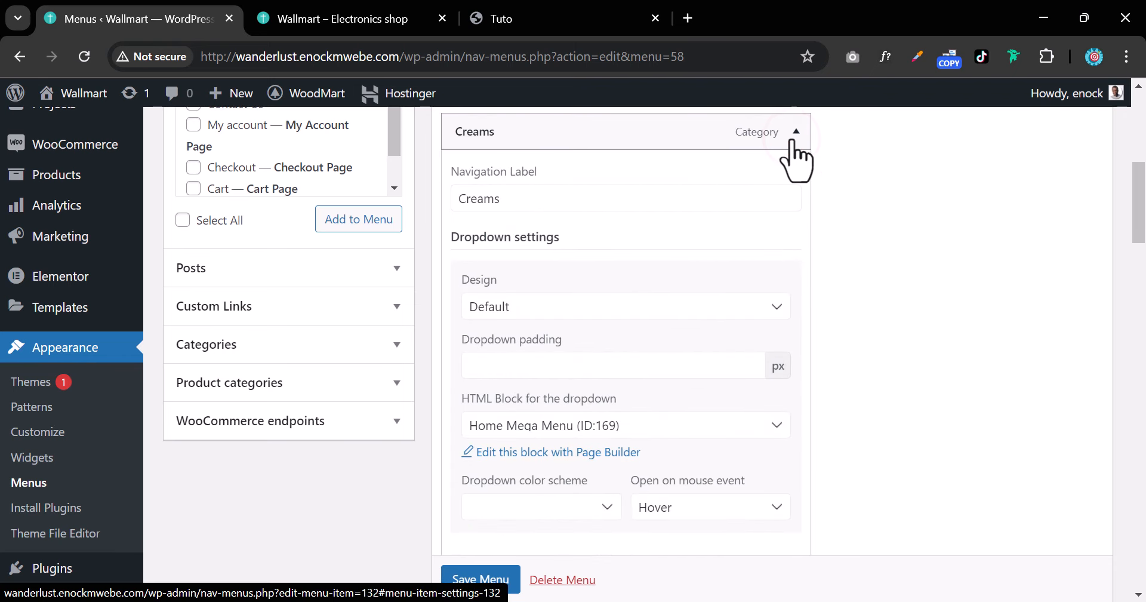
scroll(782, 227, "up", 3)
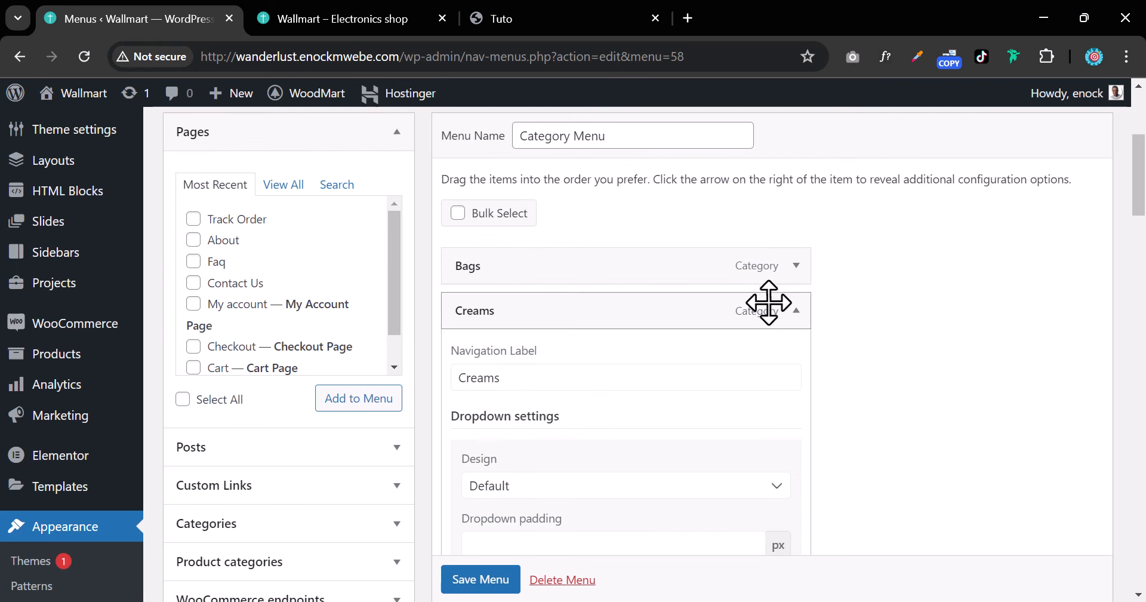
Change the Bags item's dropdown design to Full width and clear its dropdown height.
left_click(796, 279)
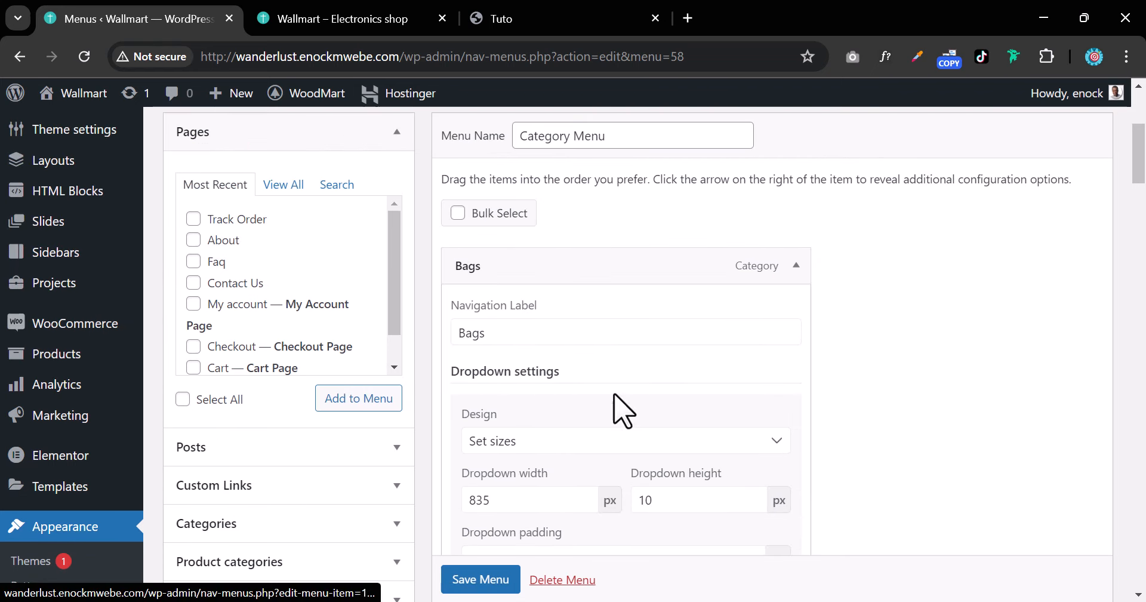
left_click(624, 439)
left_click(568, 484)
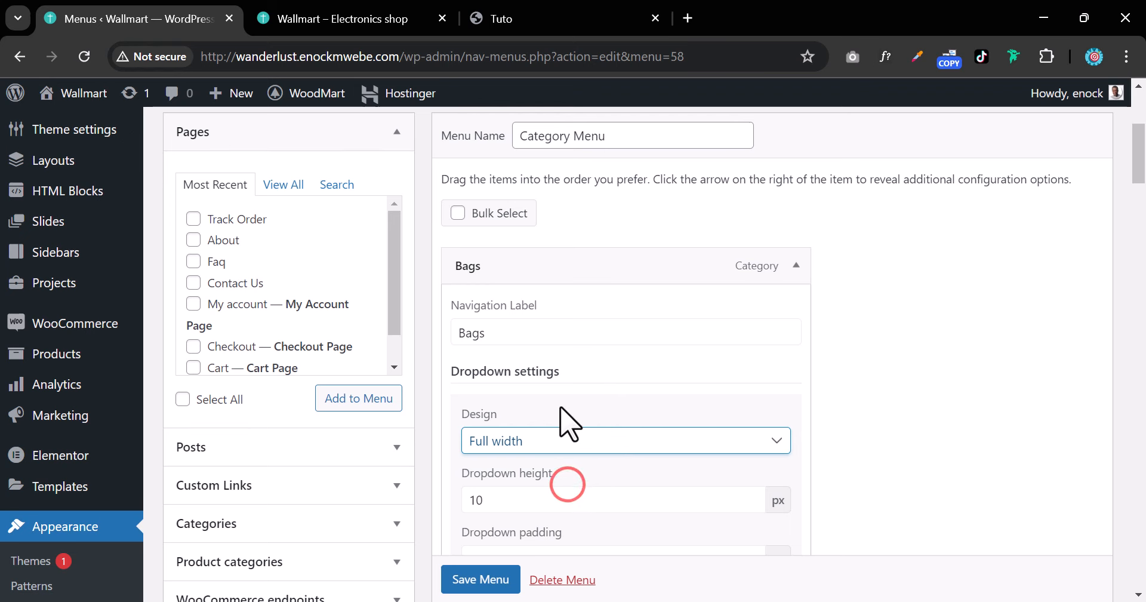
scroll(602, 418, "down", 3)
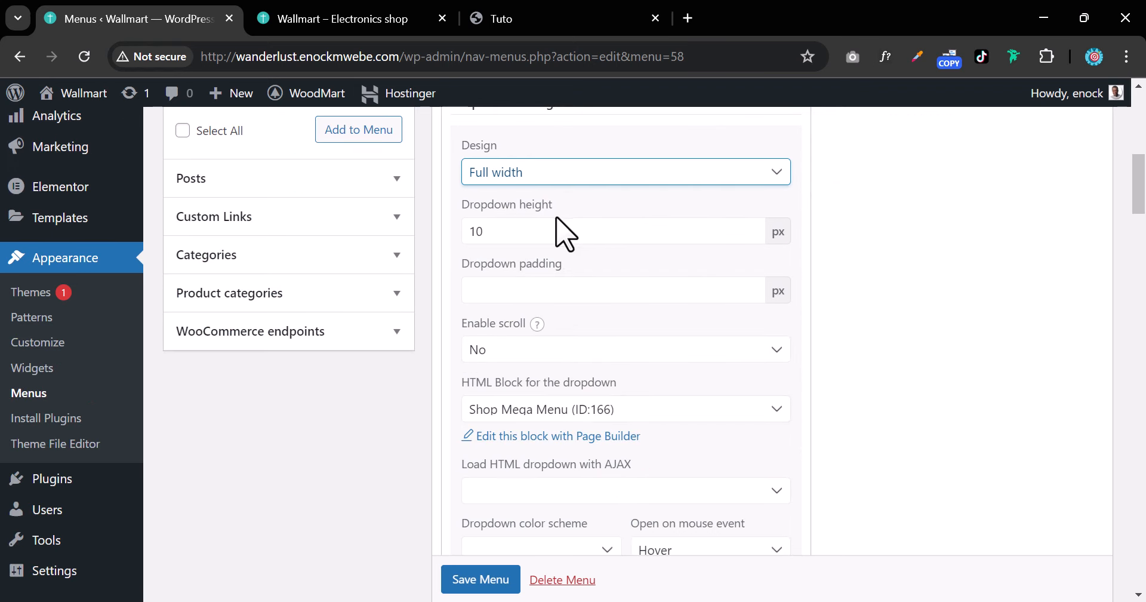
left_click(496, 232)
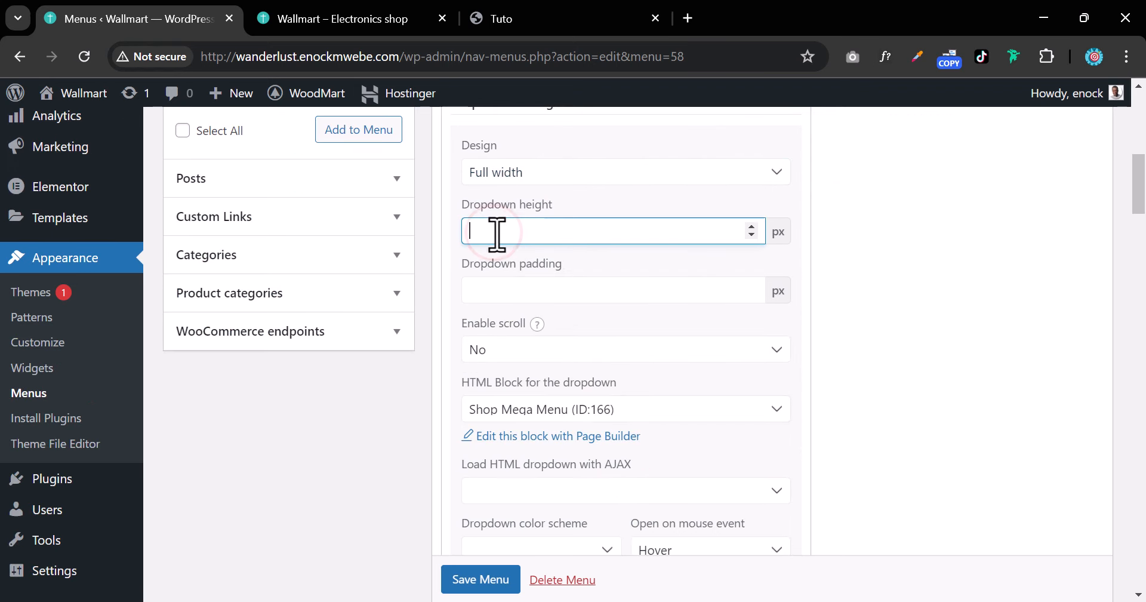
Change the Creams item's dropdown design to Full width.
scroll(558, 312, "down", 5)
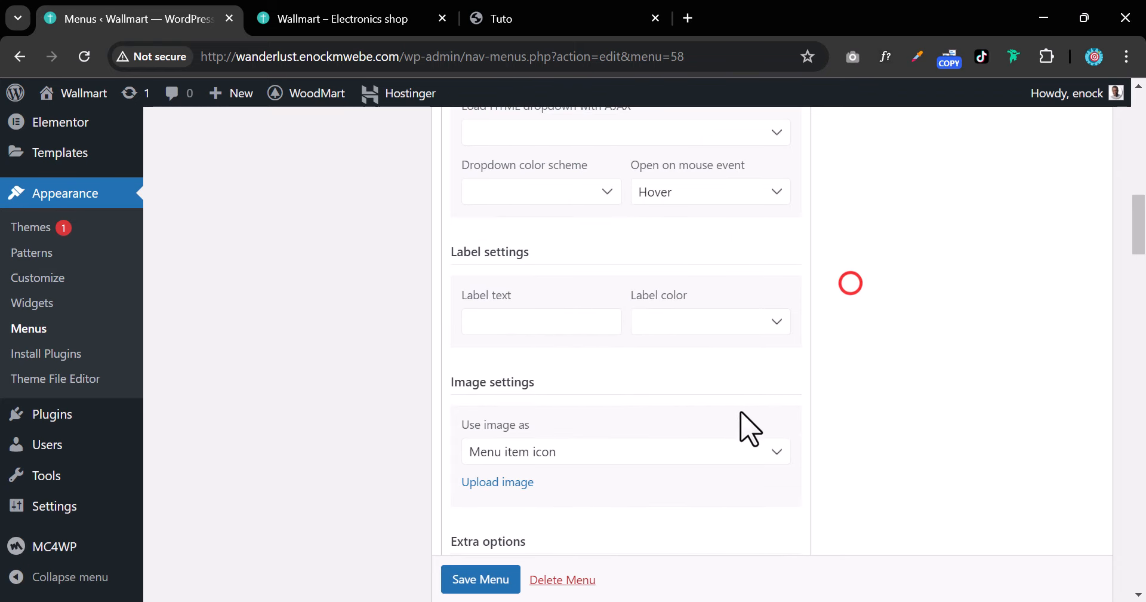
scroll(740, 412, "down", 7)
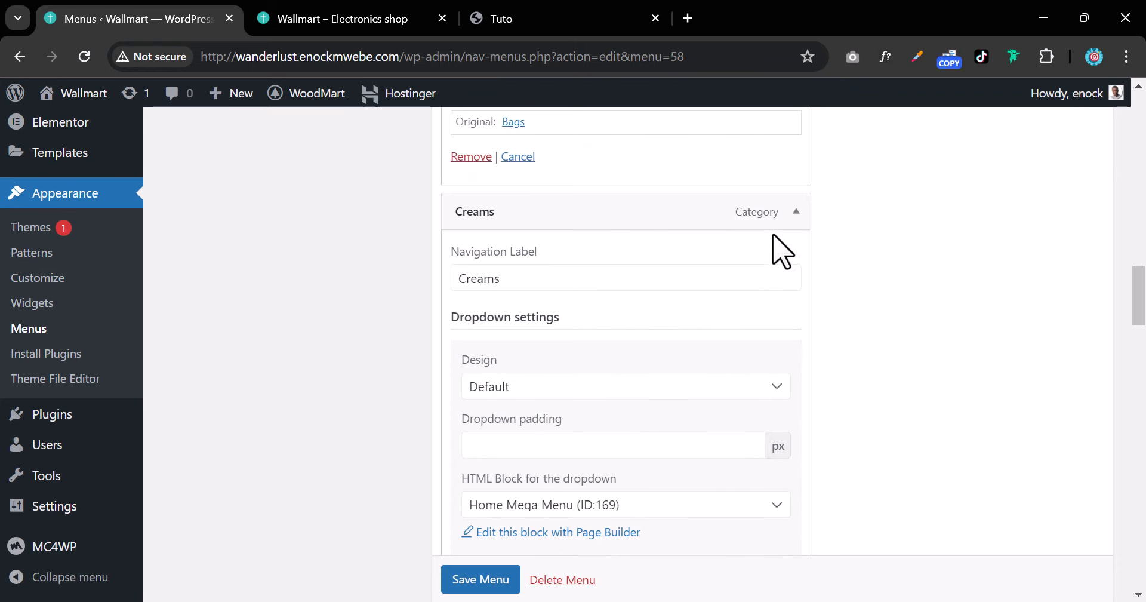
left_click(541, 386)
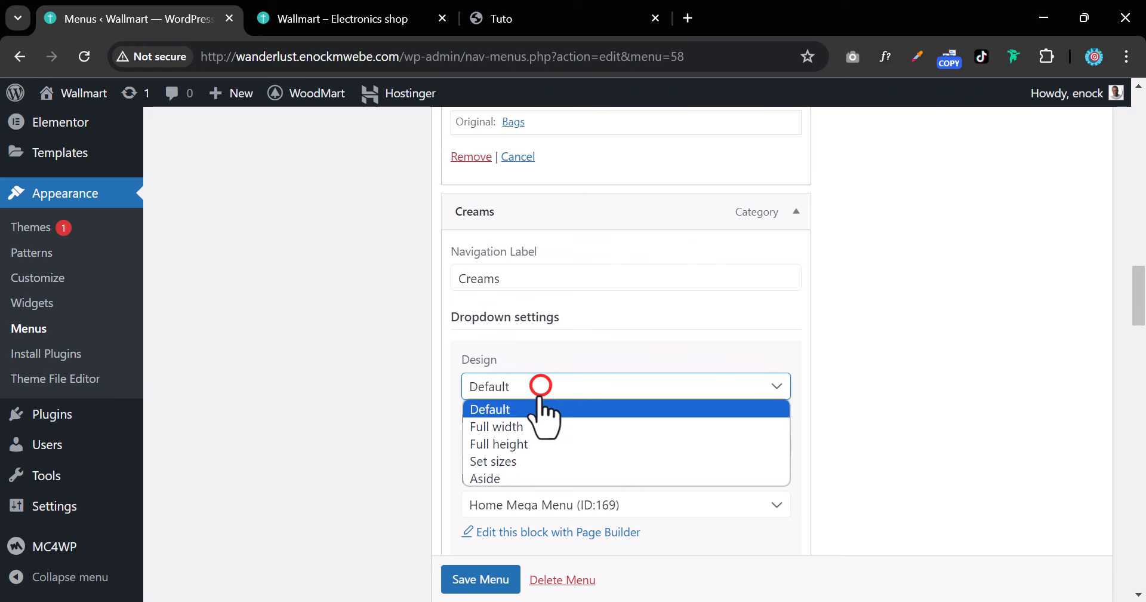
left_click(532, 426)
Change the Jackets item's dropdown design to Full width.
scroll(573, 415, "down", 5)
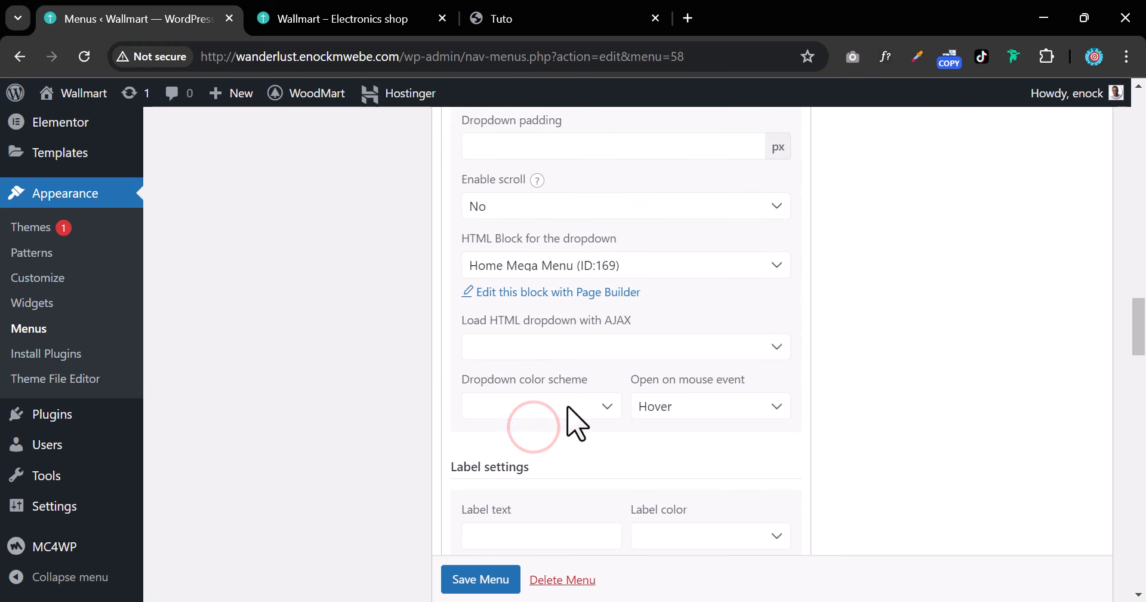
scroll(576, 421, "down", 11)
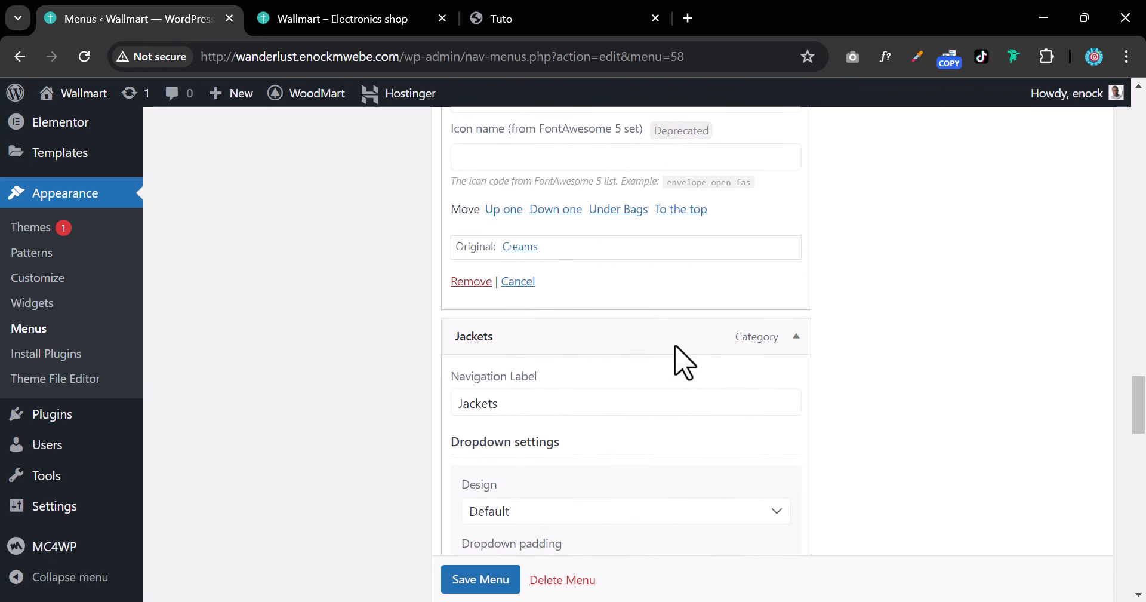
scroll(675, 346, "down", 1)
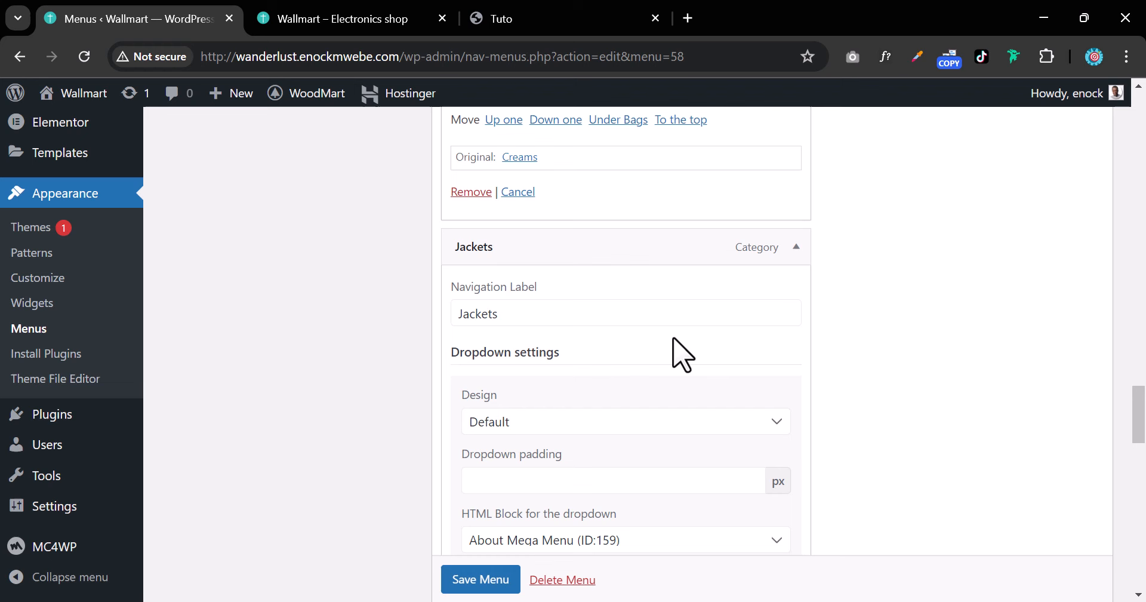
left_click(571, 416)
left_click(540, 463)
Review the dropdown settings of the Lotions and Man items, and save the Category Menu.
scroll(562, 454, "down", 10)
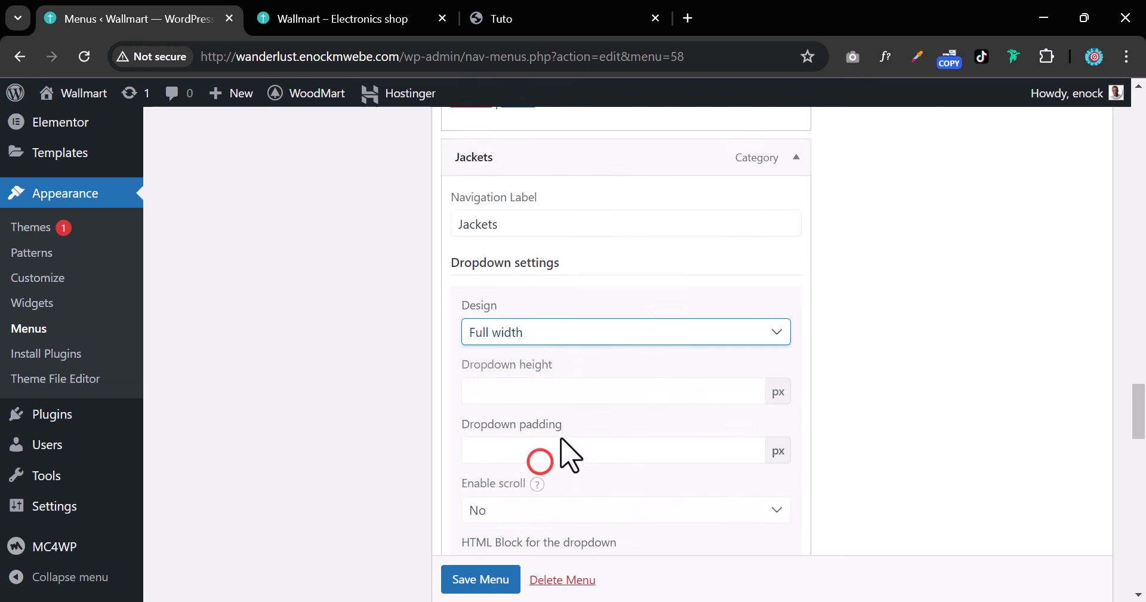
scroll(561, 426, "down", 4)
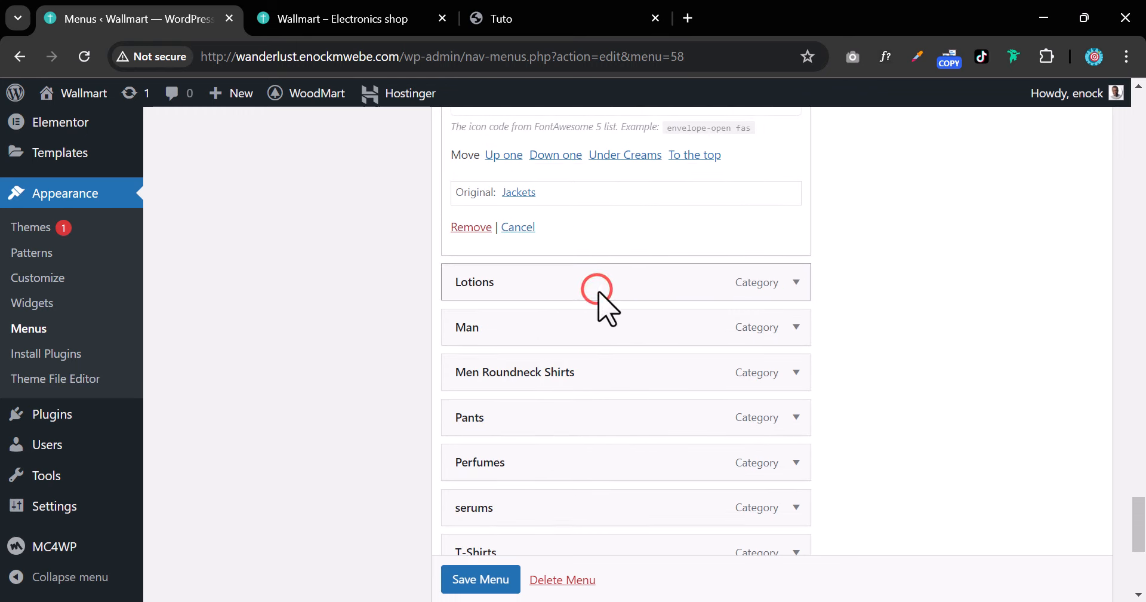
left_click(795, 283)
scroll(627, 391, "down", 4)
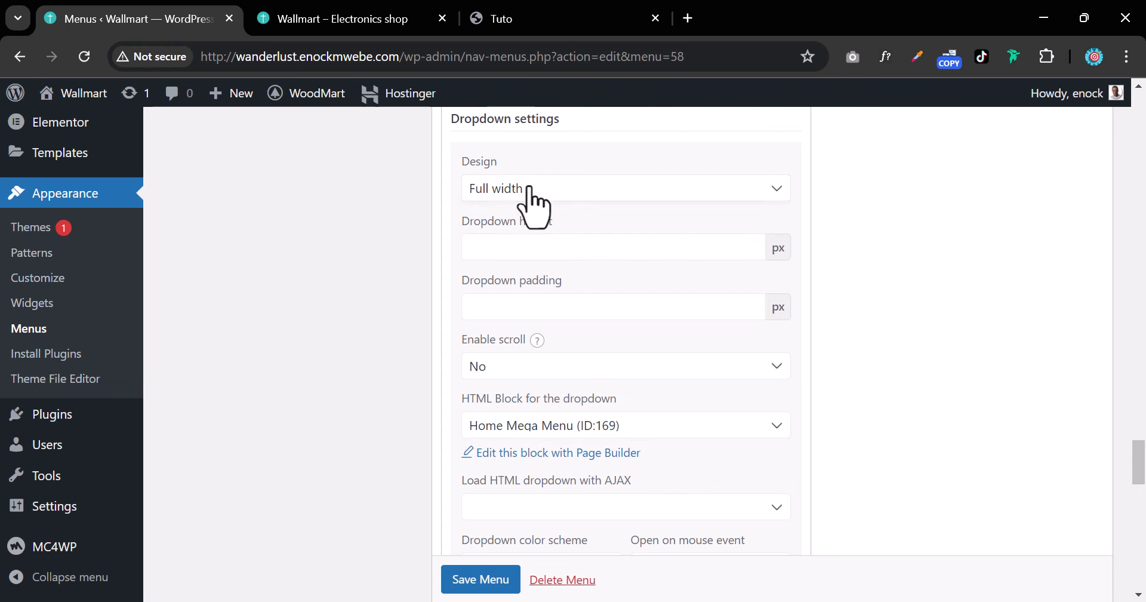
scroll(570, 395, "down", 18)
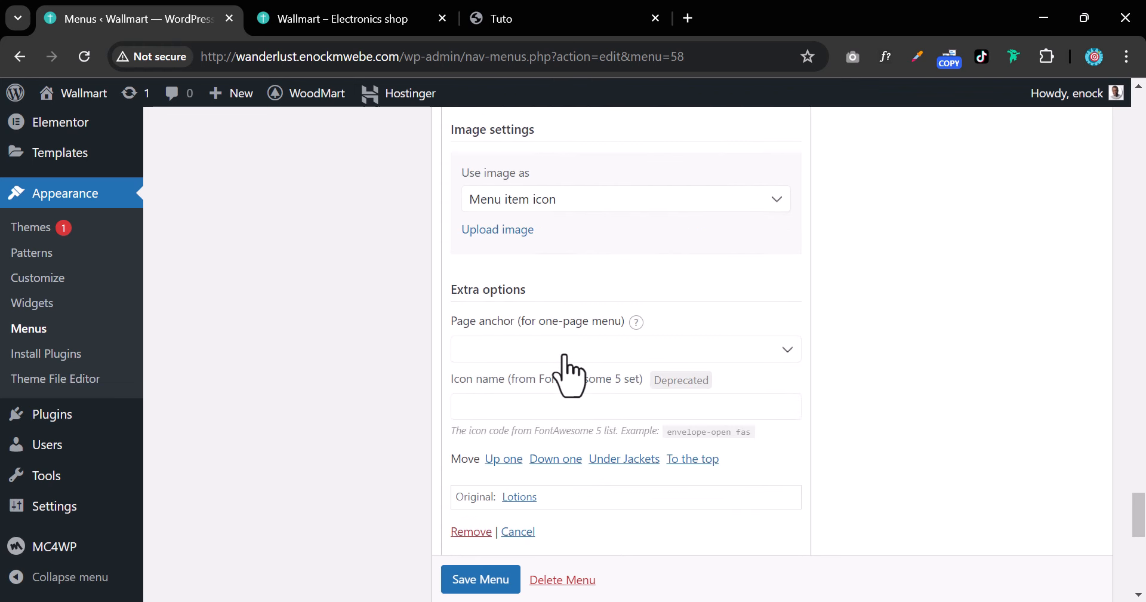
left_click(637, 140)
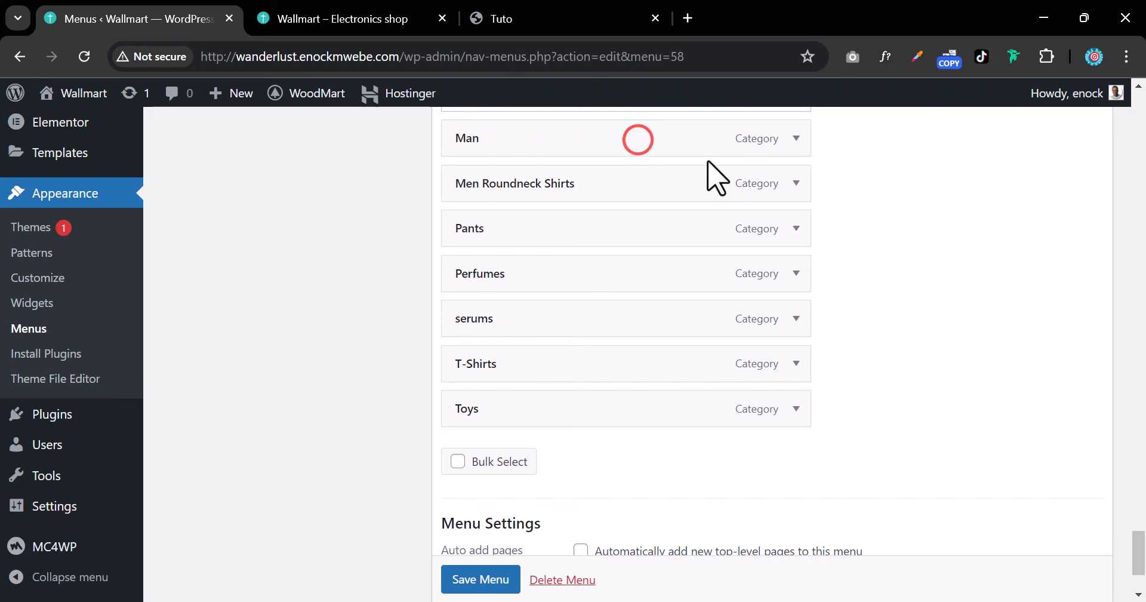
left_click(791, 149)
scroll(658, 358, "down", 3)
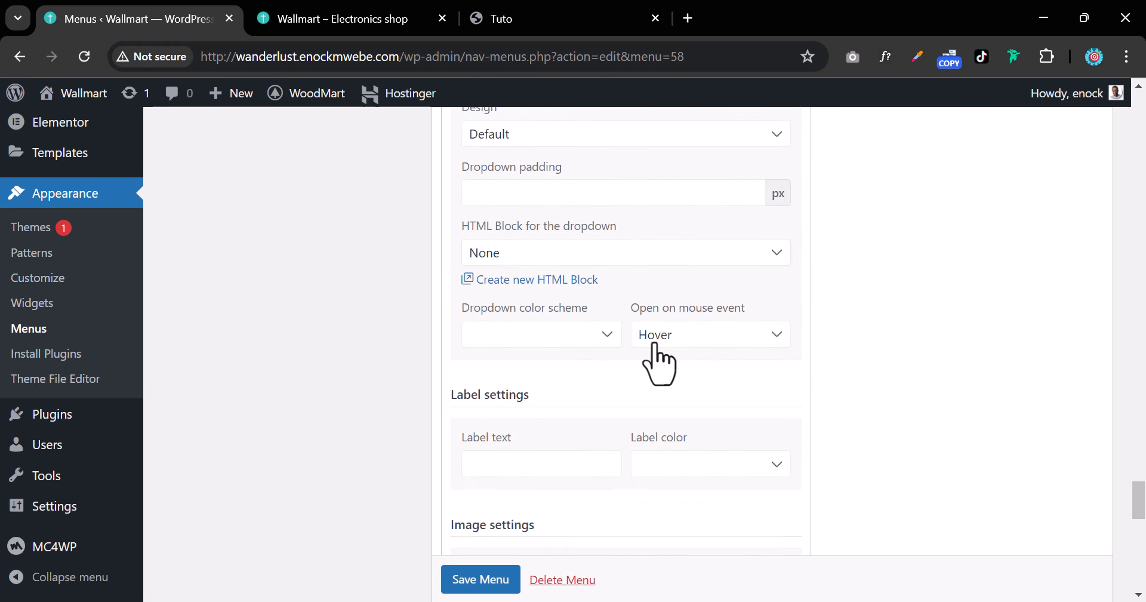
scroll(476, 579, "down", 1)
left_click(481, 579)
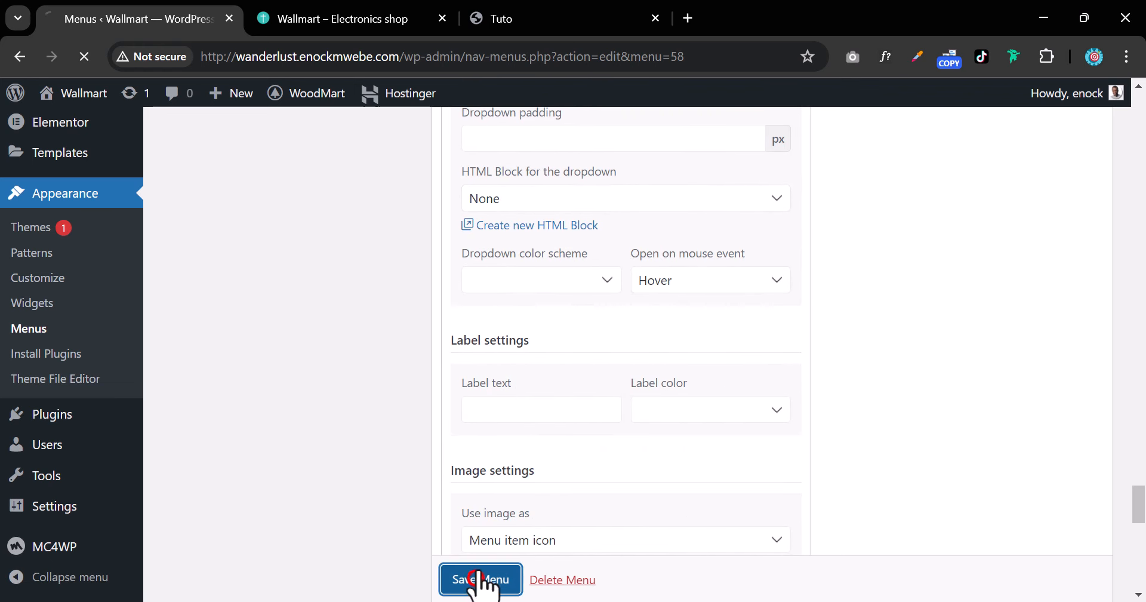
Reload the Wallmart storefront and check the category dropdowns under Browse Categories.
left_click(327, 26)
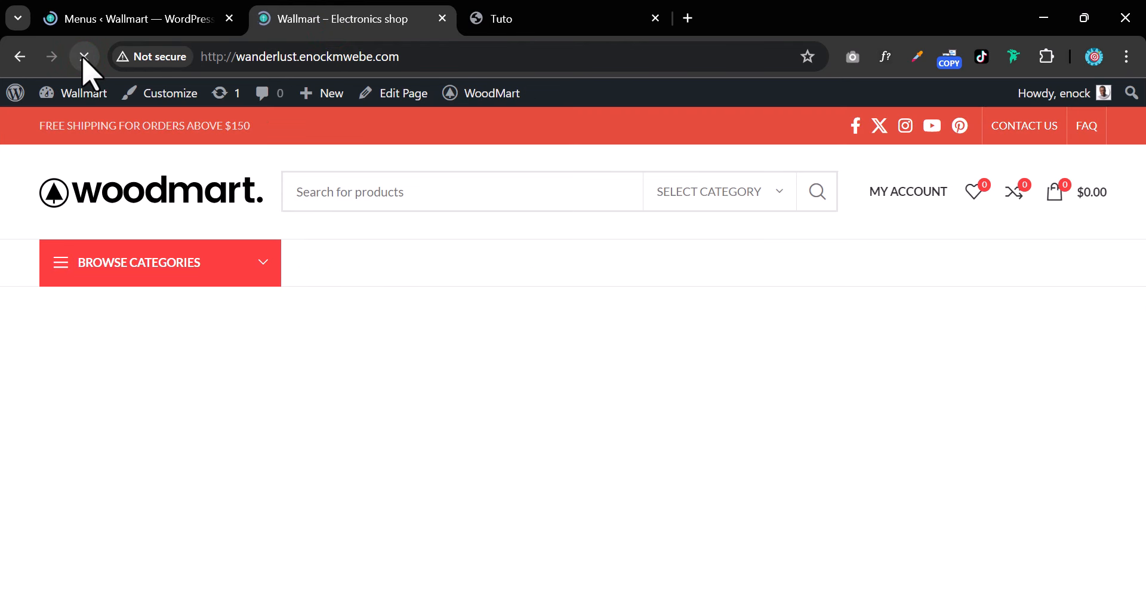
mouse_move(100, 287)
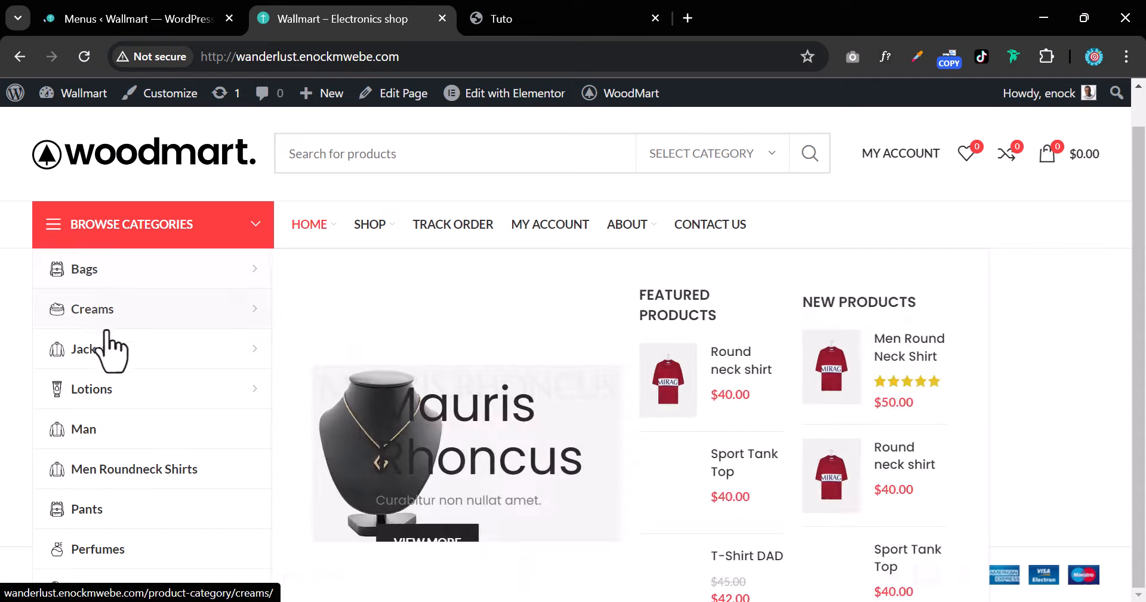
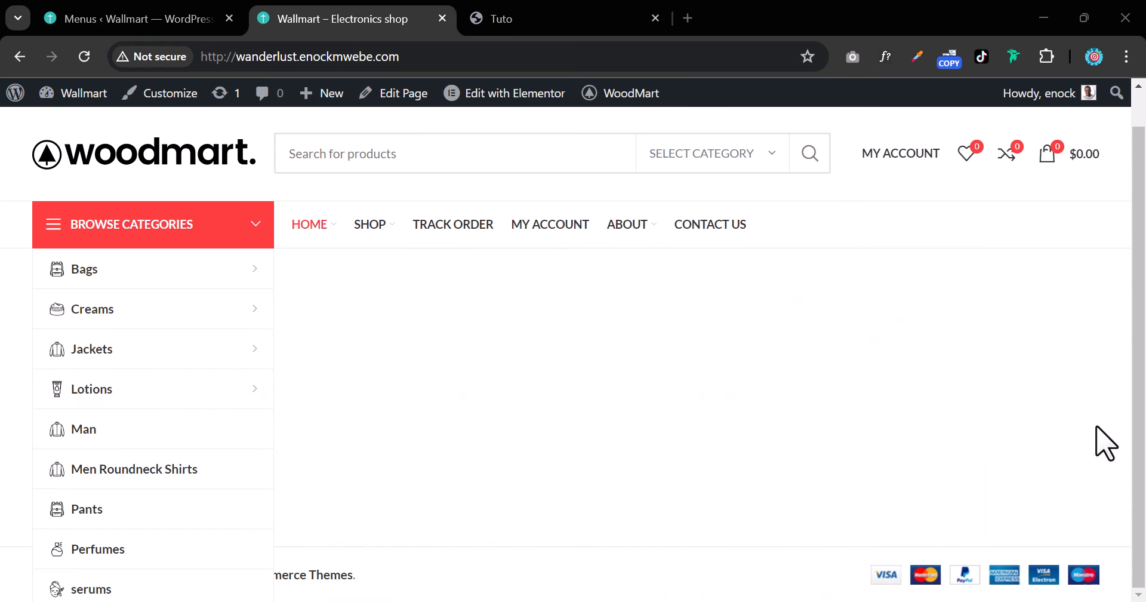
Switch to the Tuto reference site and examine the footer at the end of its home page.
left_click(544, 21)
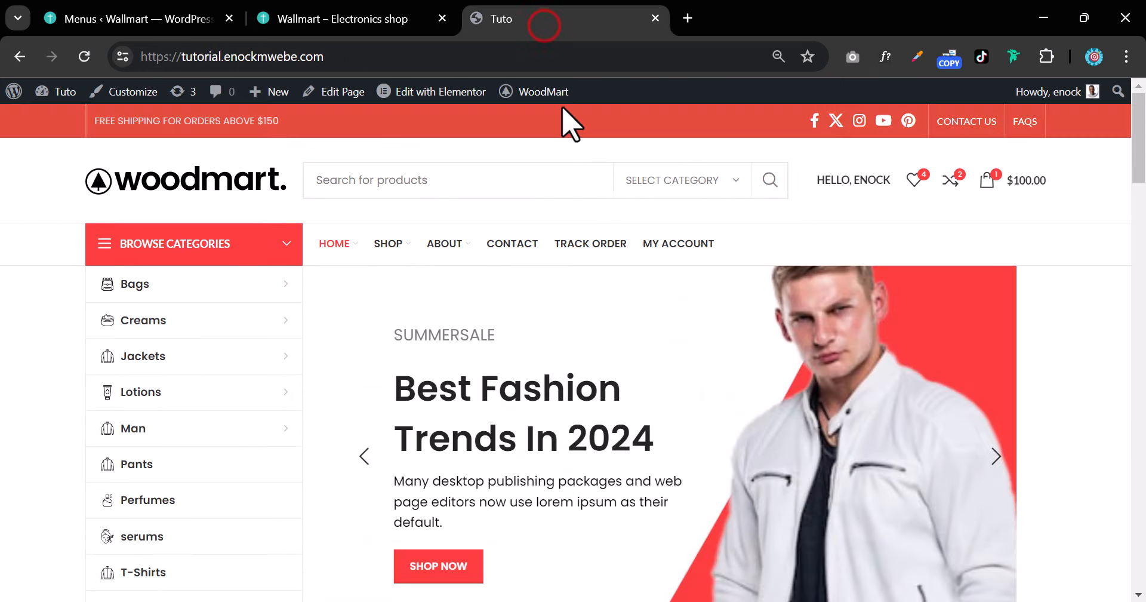
scroll(647, 302, "down", 15)
scroll(650, 303, "down", 10)
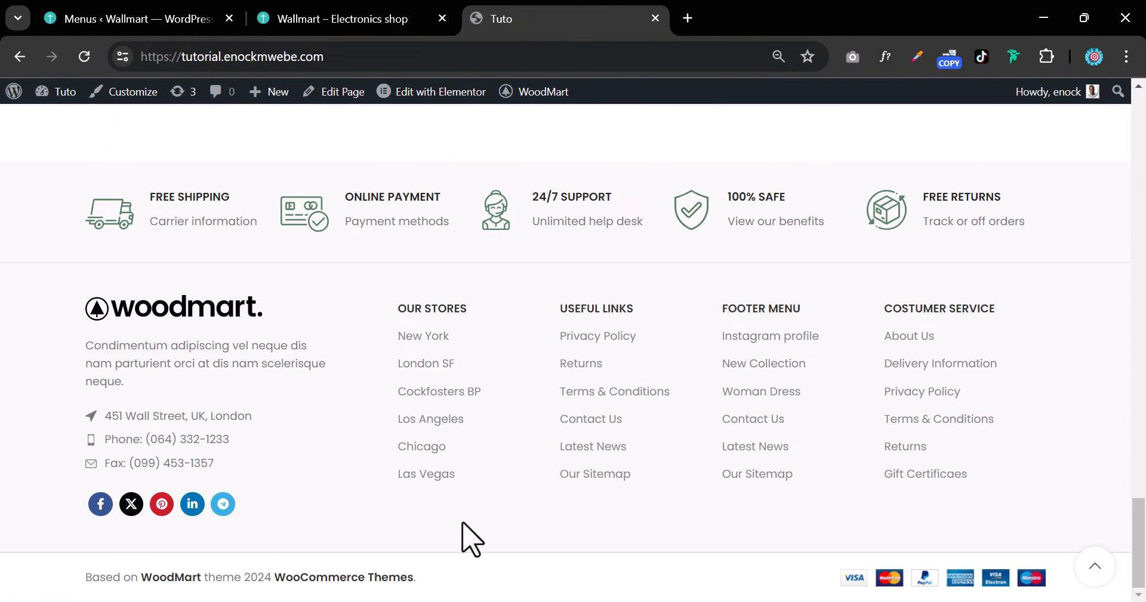
Switch to the Wallmart admin site and start a new HTML block, leaving the menu editor without saving.
left_click(122, 19)
mouse_move(96, 436)
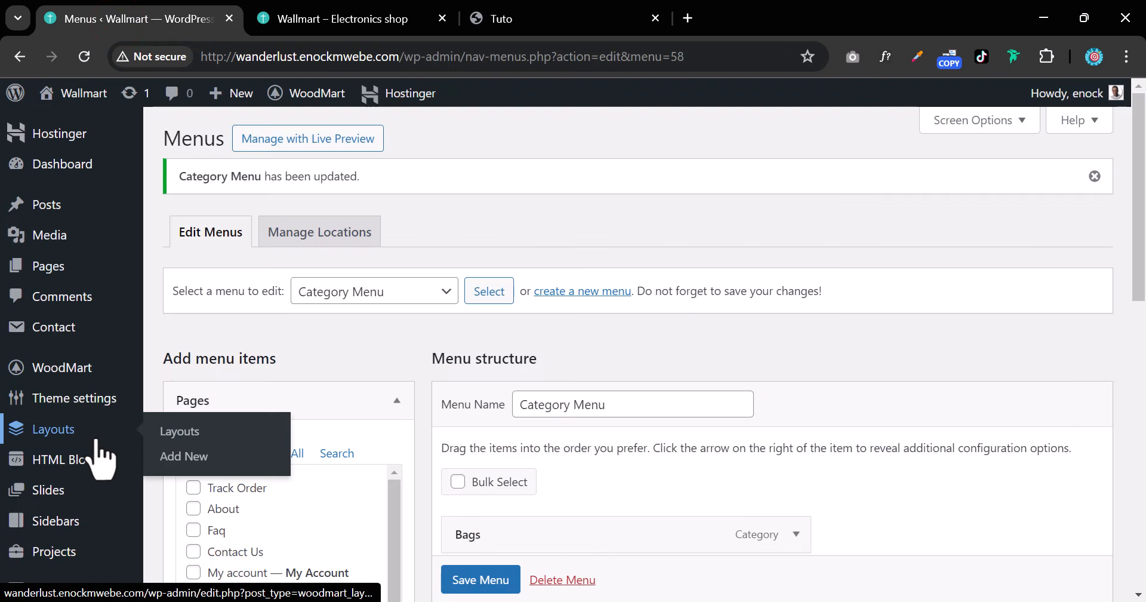
mouse_move(95, 410)
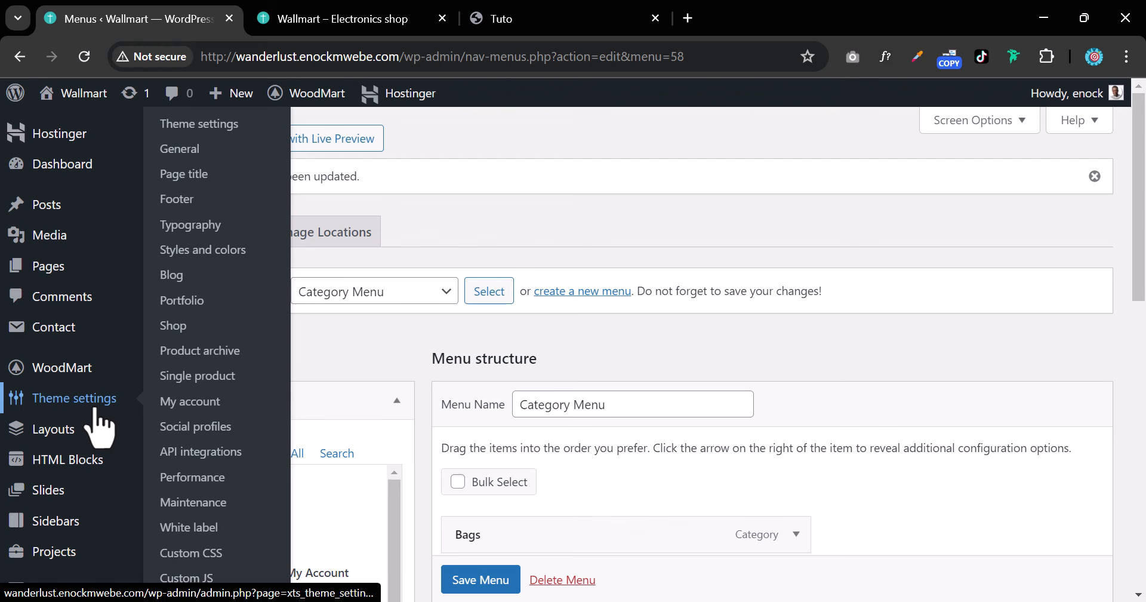
scroll(116, 418, "down", 10)
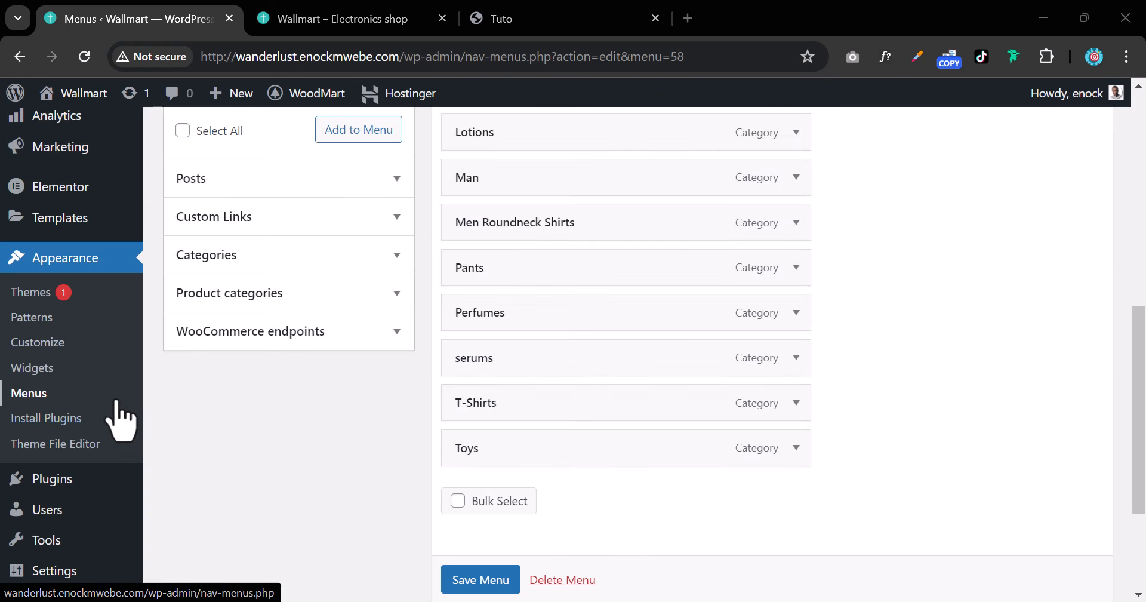
scroll(119, 427, "up", 5)
scroll(90, 406, "down", 5)
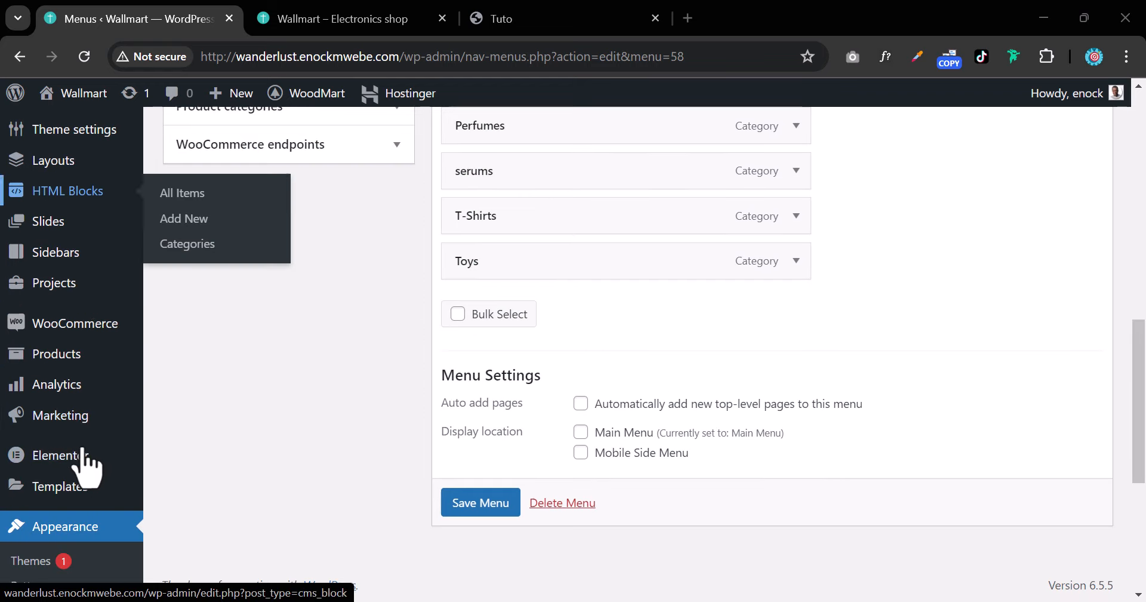
mouse_move(88, 197)
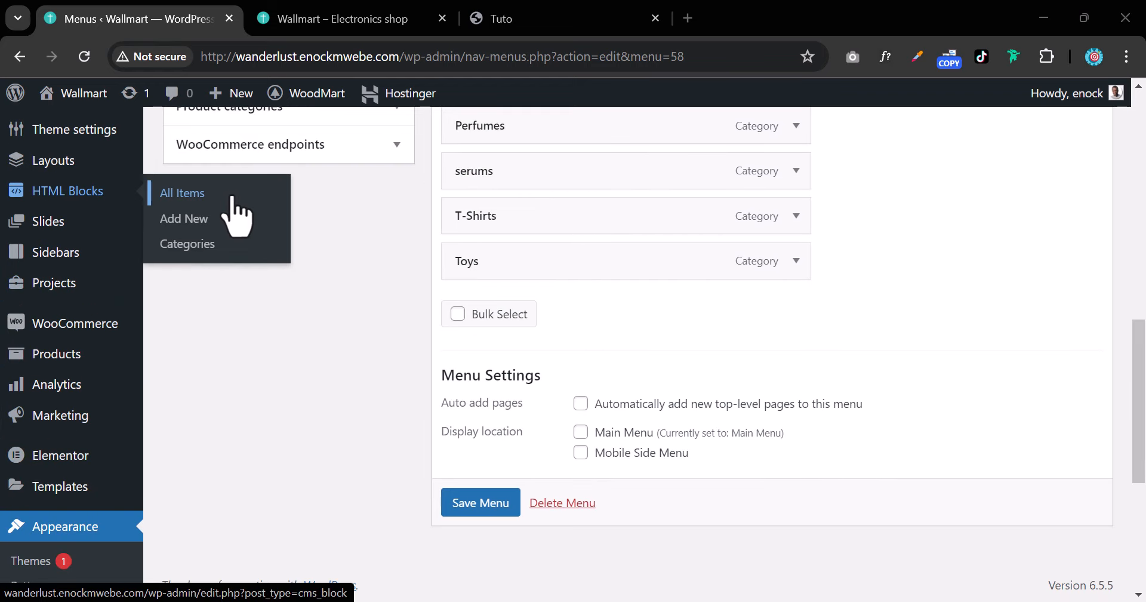
left_click(211, 220)
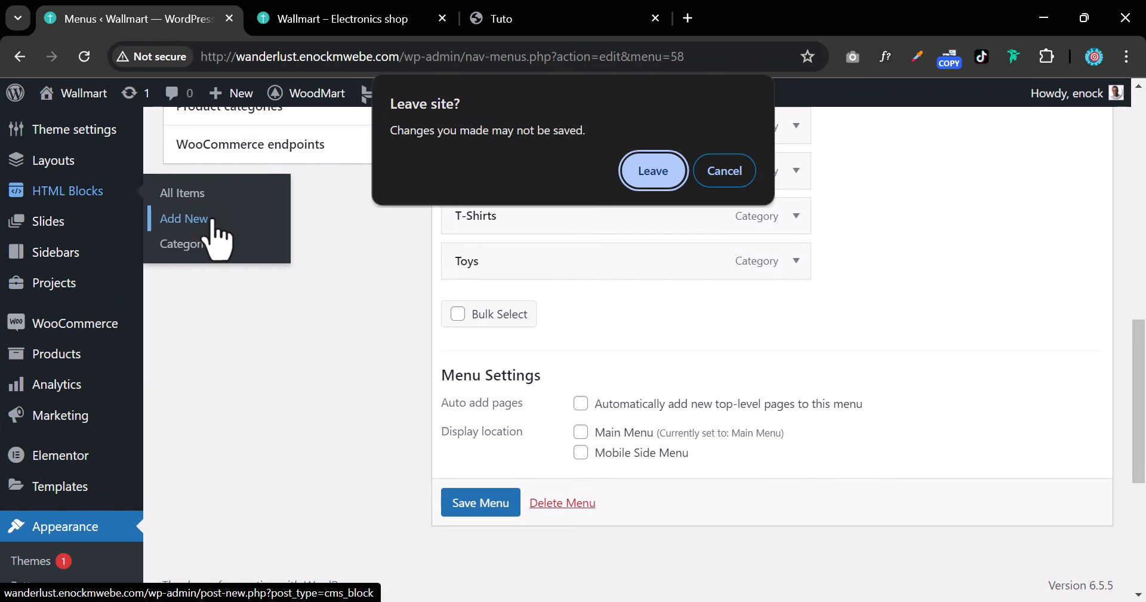
left_click(627, 162)
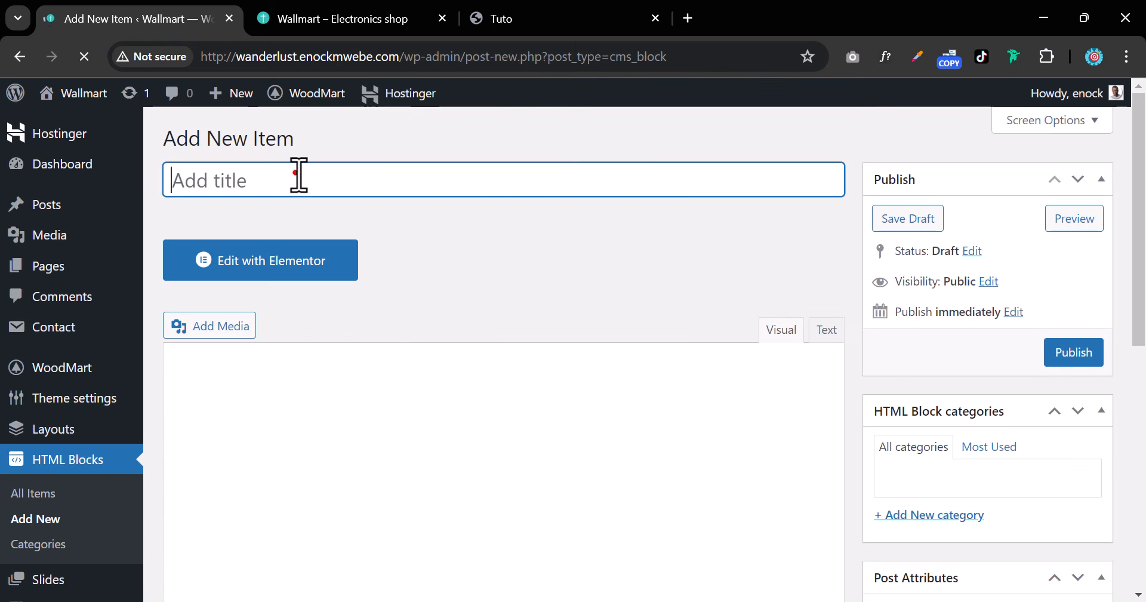
Title the new HTML block "Footer" and publish it.
left_click(297, 175)
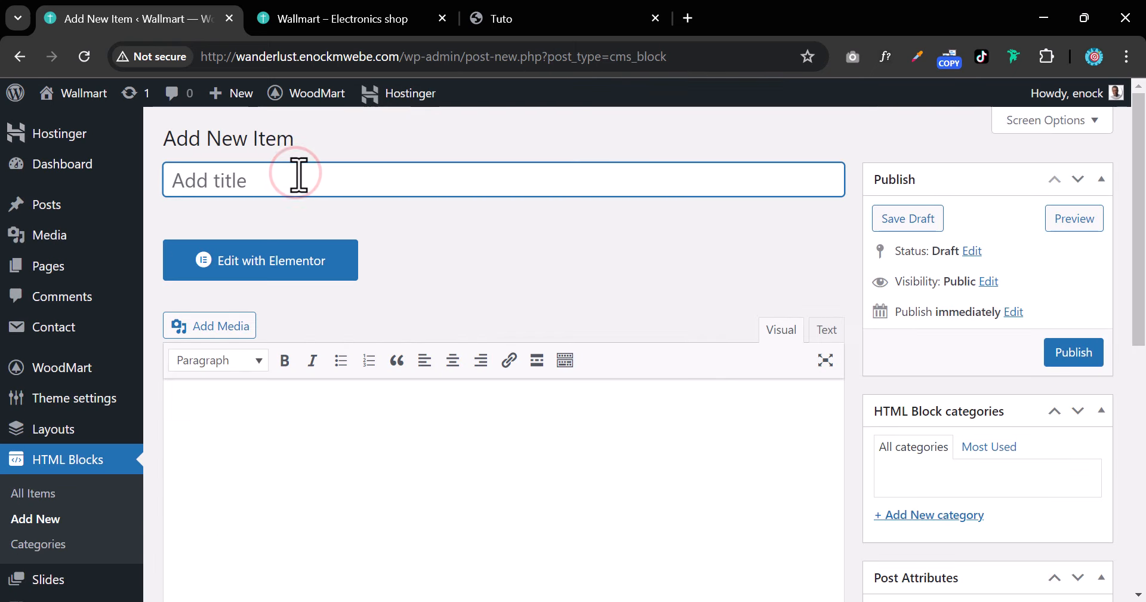
type("Footer")
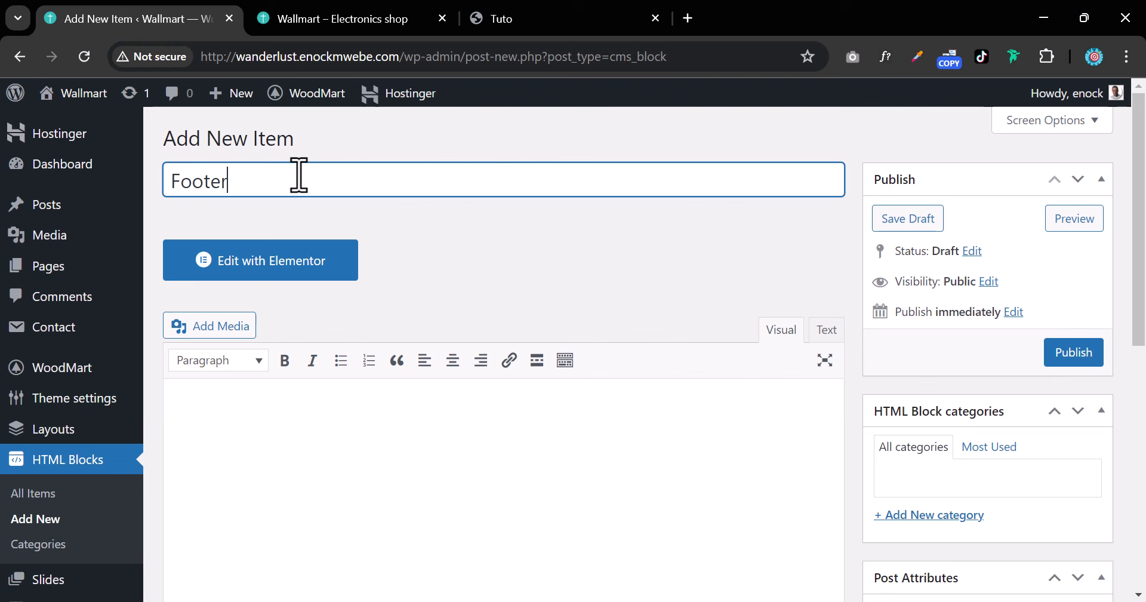
left_click(1072, 356)
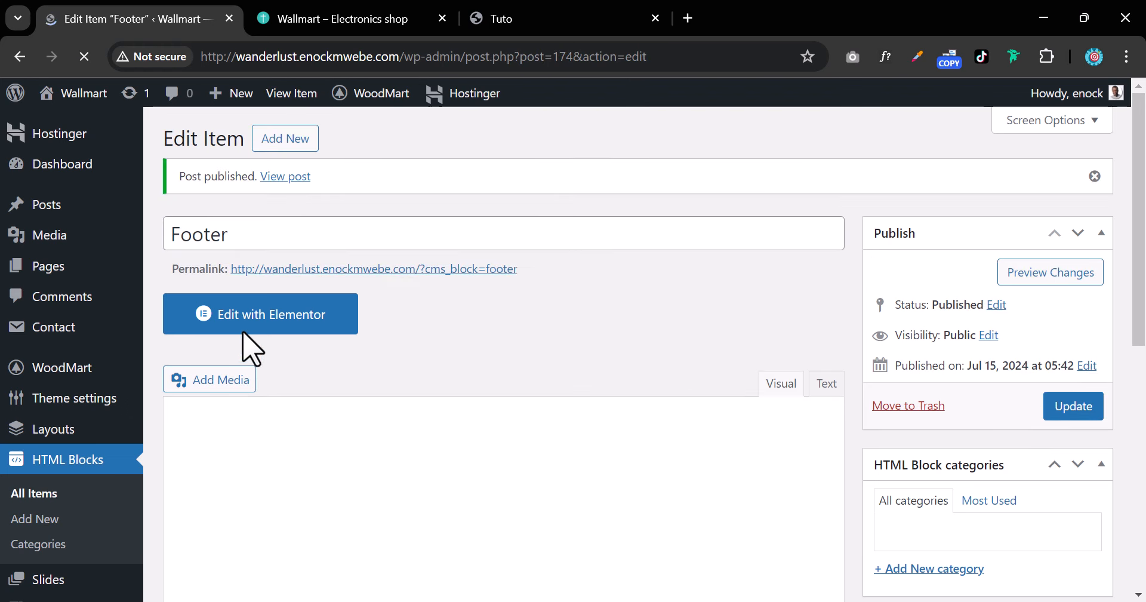
Edit the Footer block with Elementor and insert the "Retail 2 footer" template from the XTemos Footers category.
left_click(255, 317)
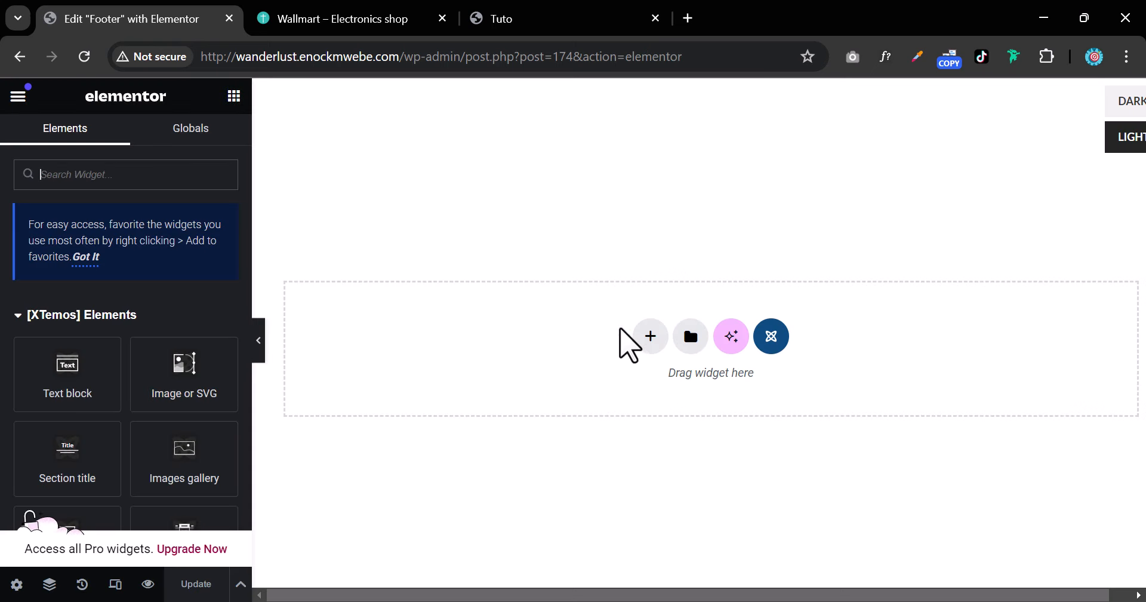
left_click(771, 332)
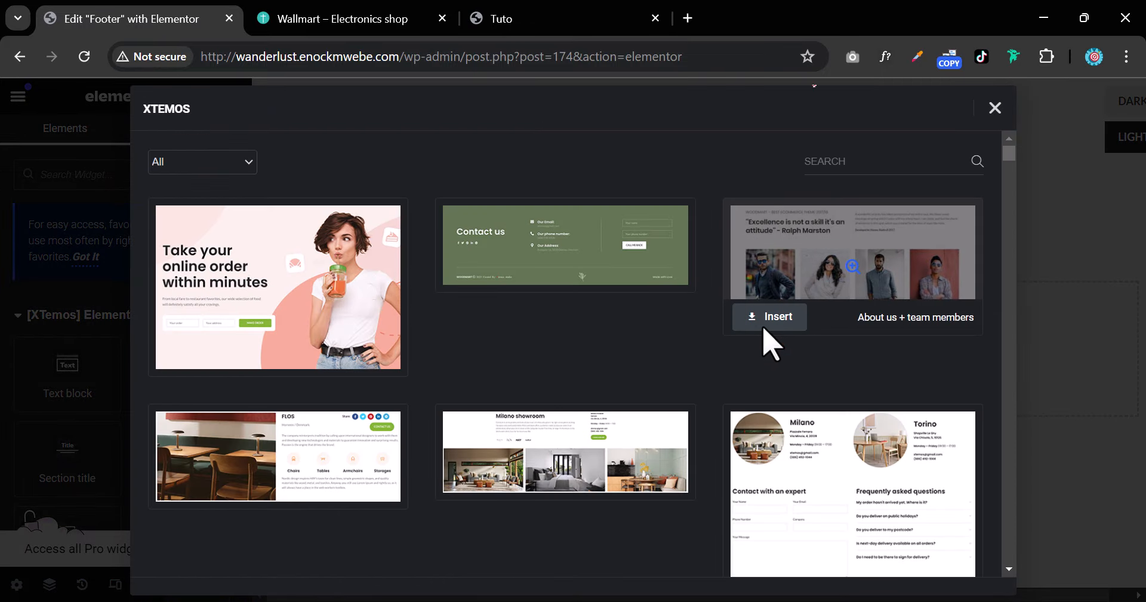
left_click(219, 165)
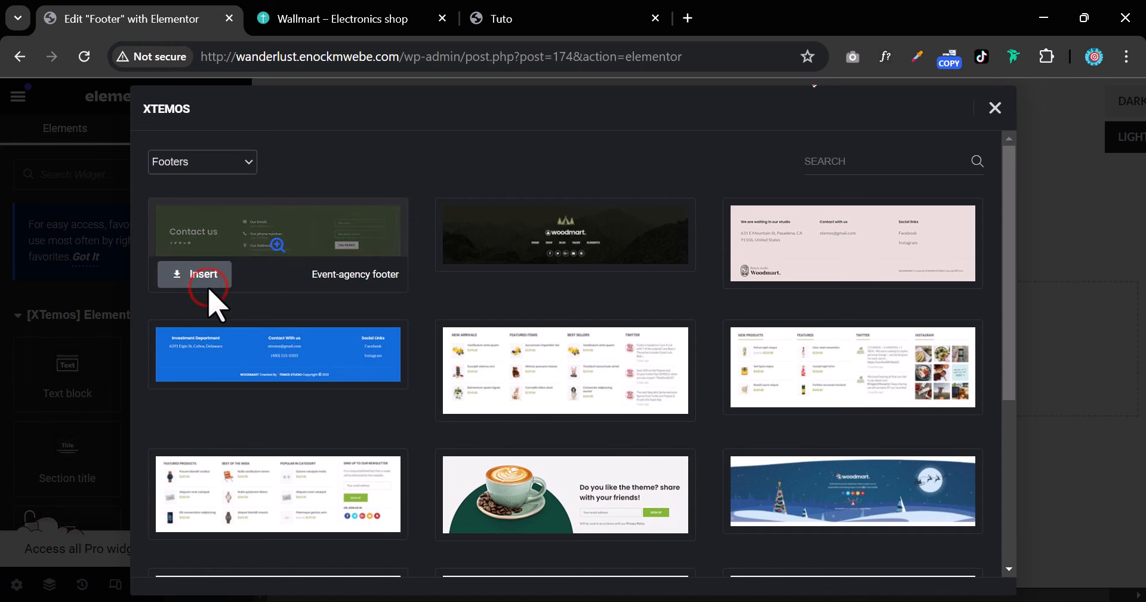
scroll(698, 377, "down", 5)
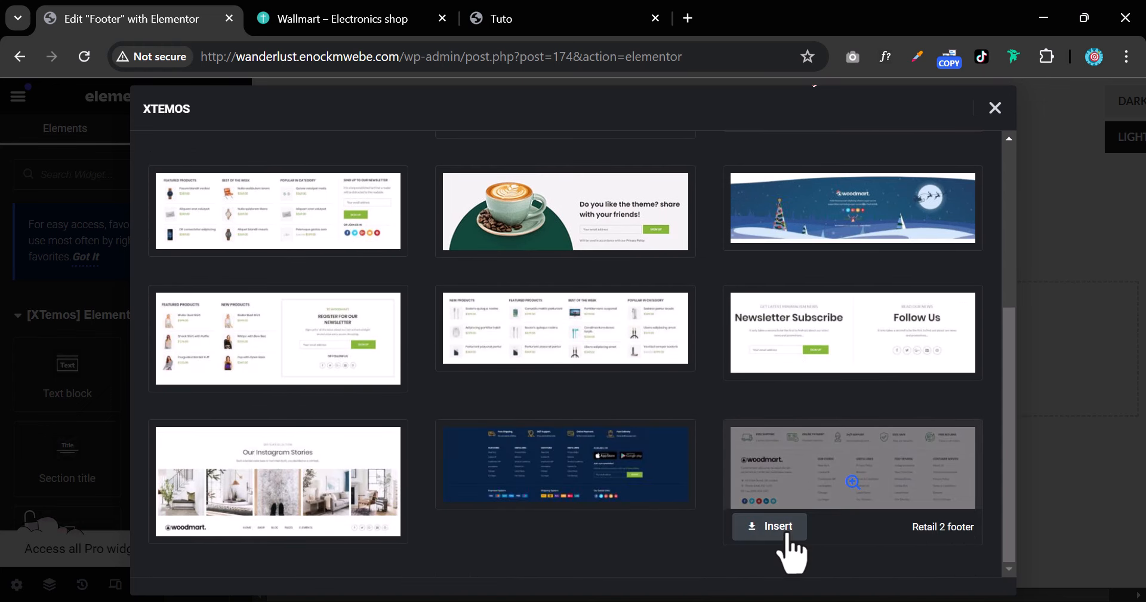
left_click(787, 531)
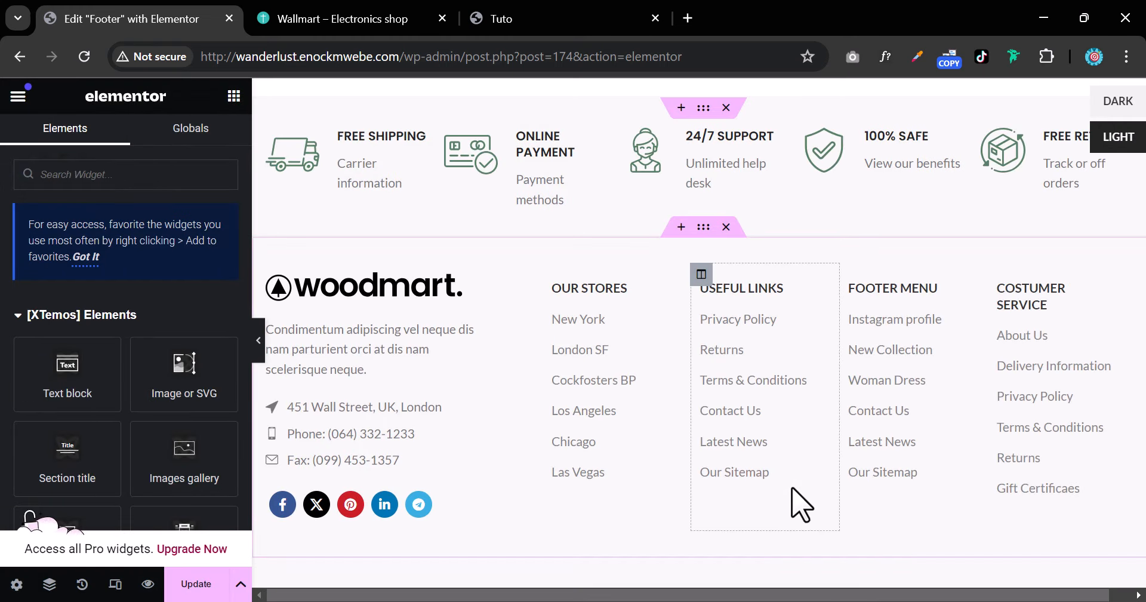
Delete the "Join Our Newsletter Now" section from the inserted footer.
left_click(554, 164)
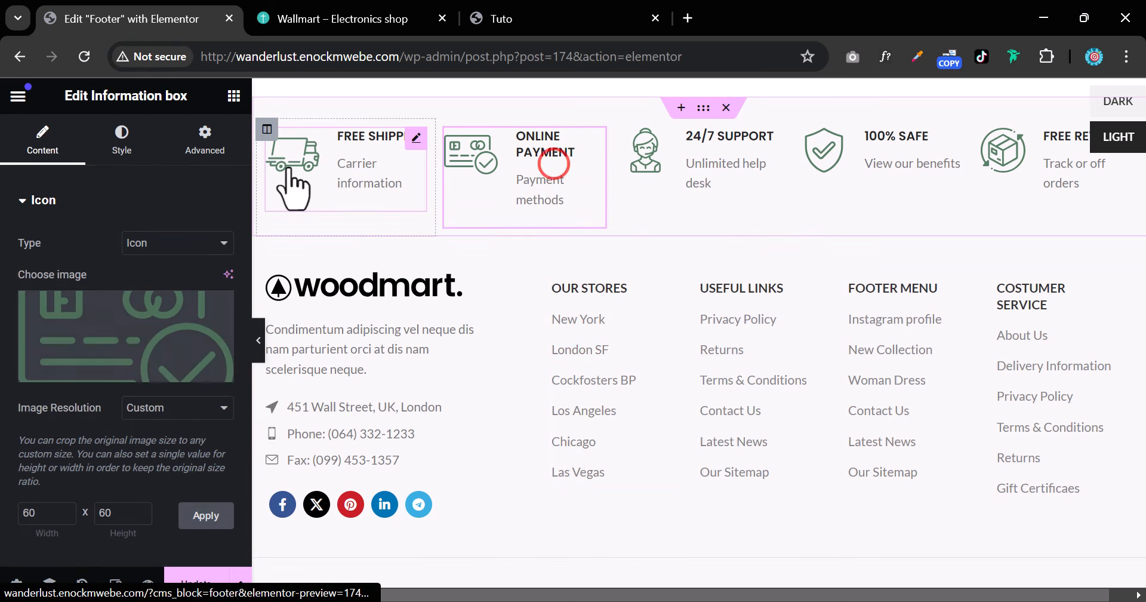
left_click(347, 173)
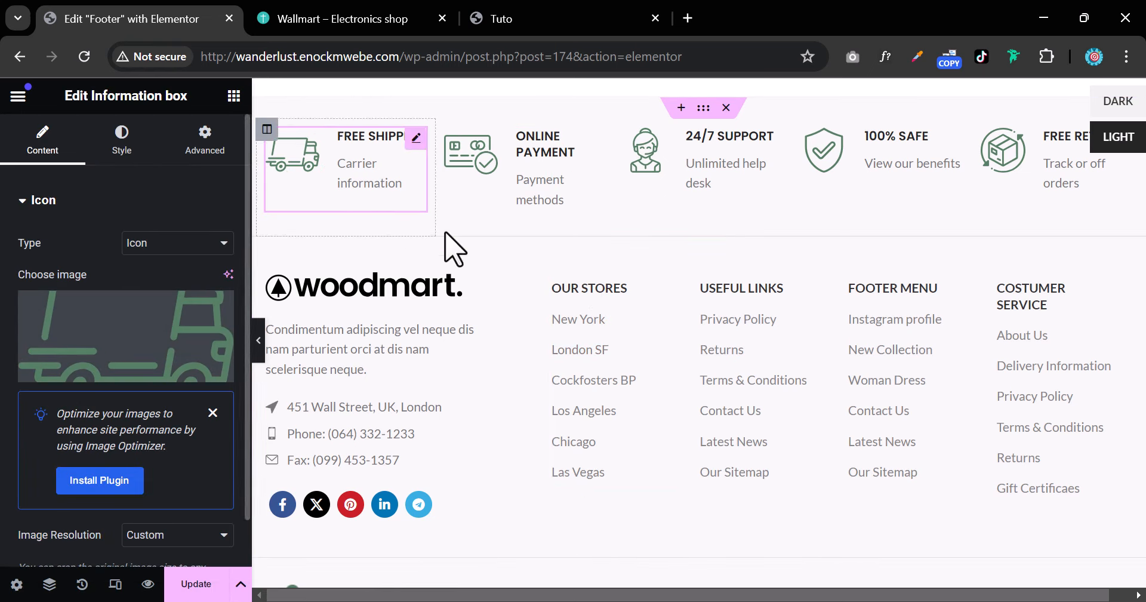
left_click(624, 161)
scroll(758, 388, "down", 4)
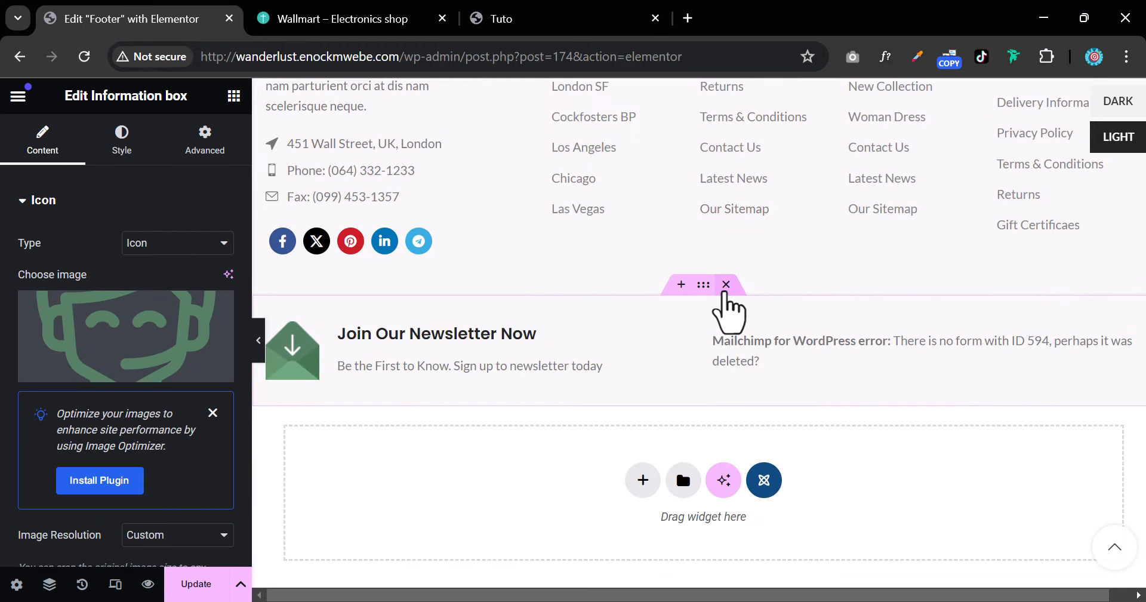
scroll(728, 311, "up", 4)
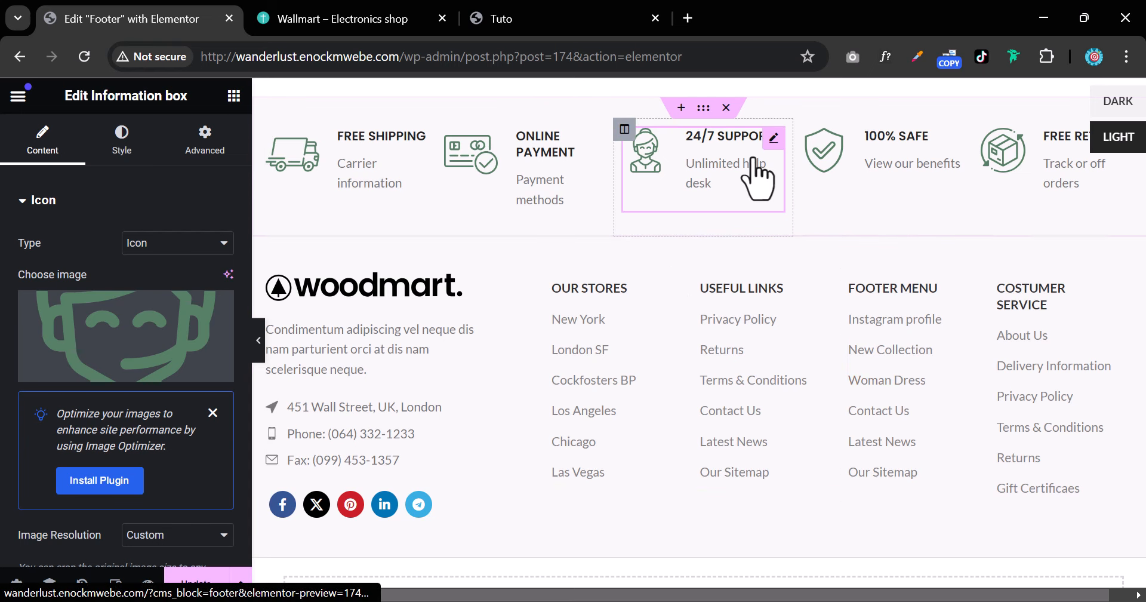
Preview the footer at full width and in the tablet and mobile portrait layouts.
left_click(258, 340)
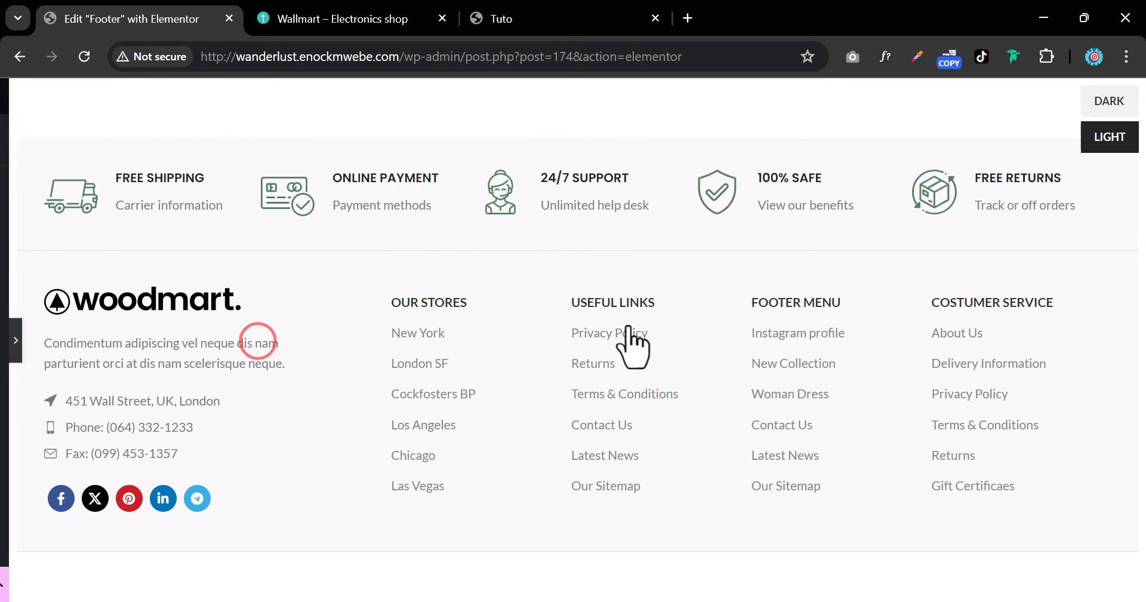
left_click(6, 342)
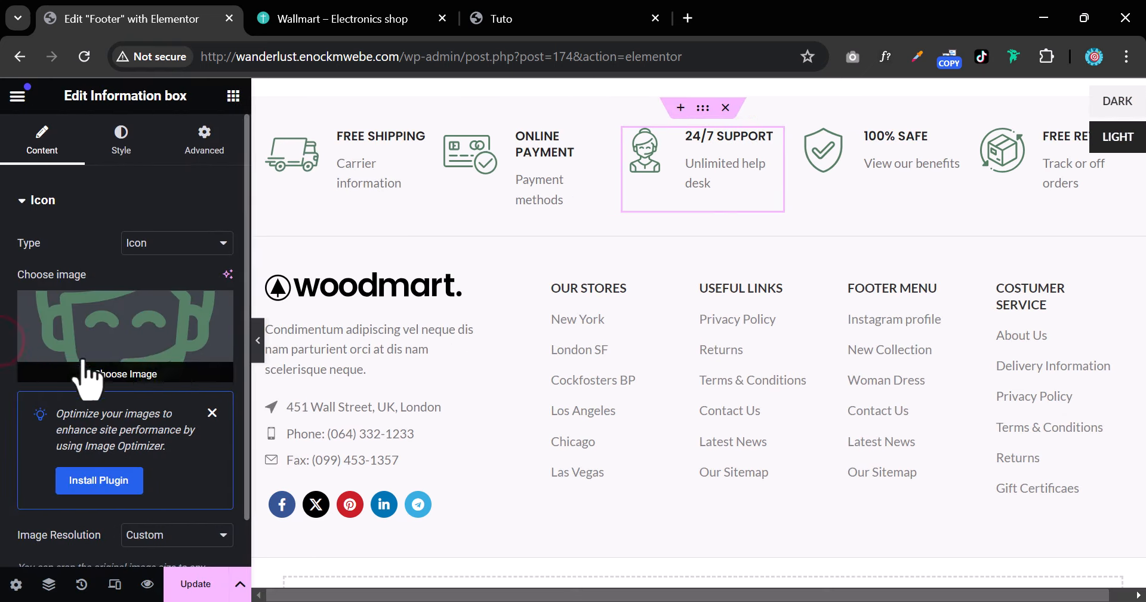
left_click(116, 585)
left_click(312, 96)
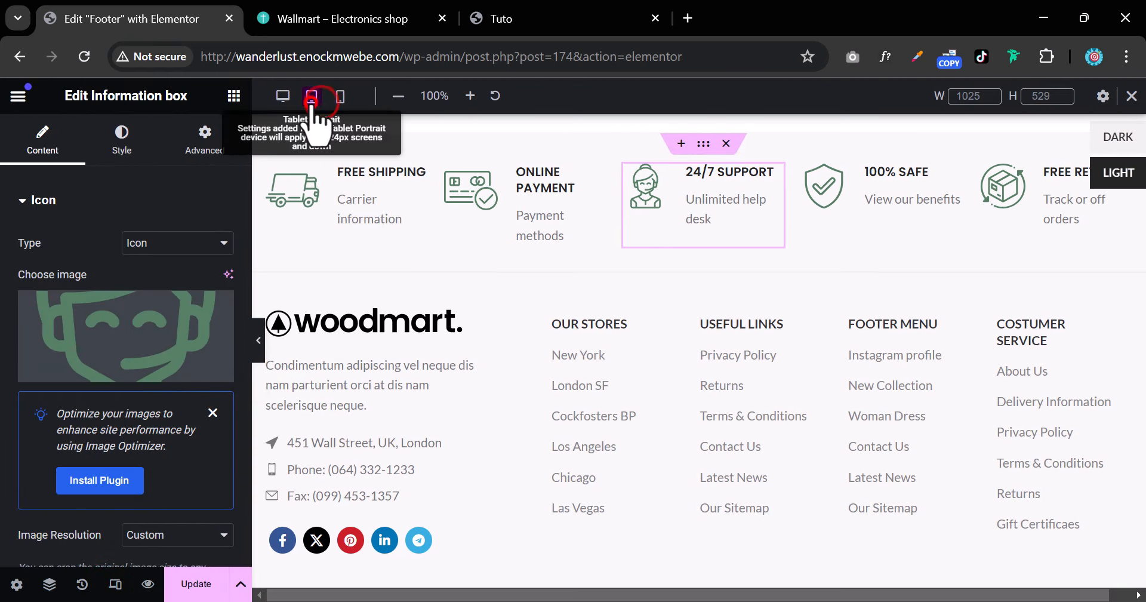
scroll(724, 371, "down", 8)
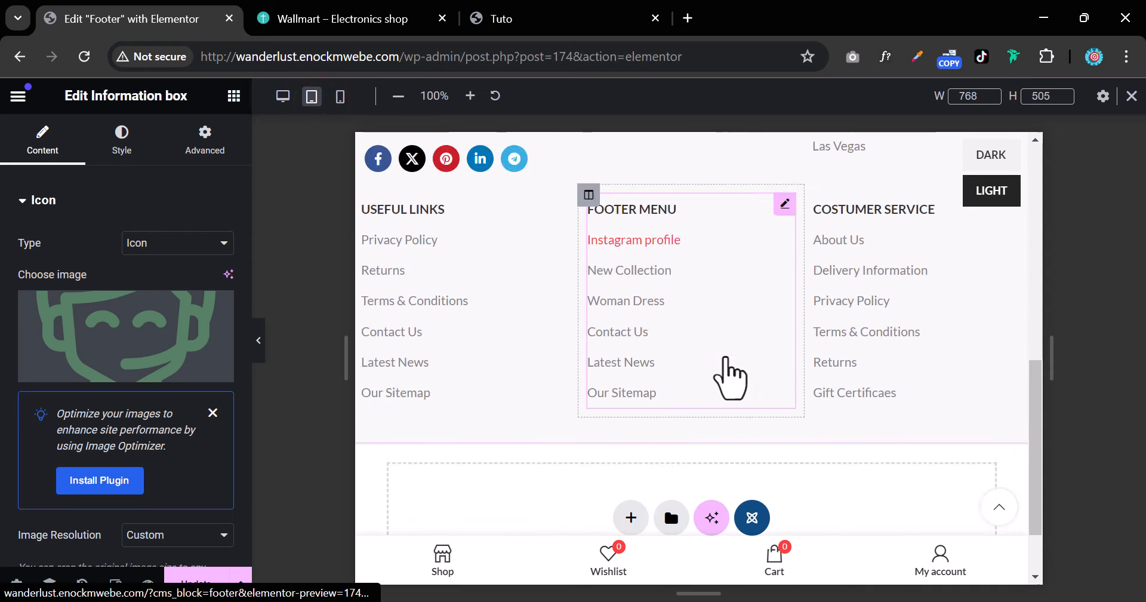
scroll(730, 378, "up", 8)
left_click(340, 96)
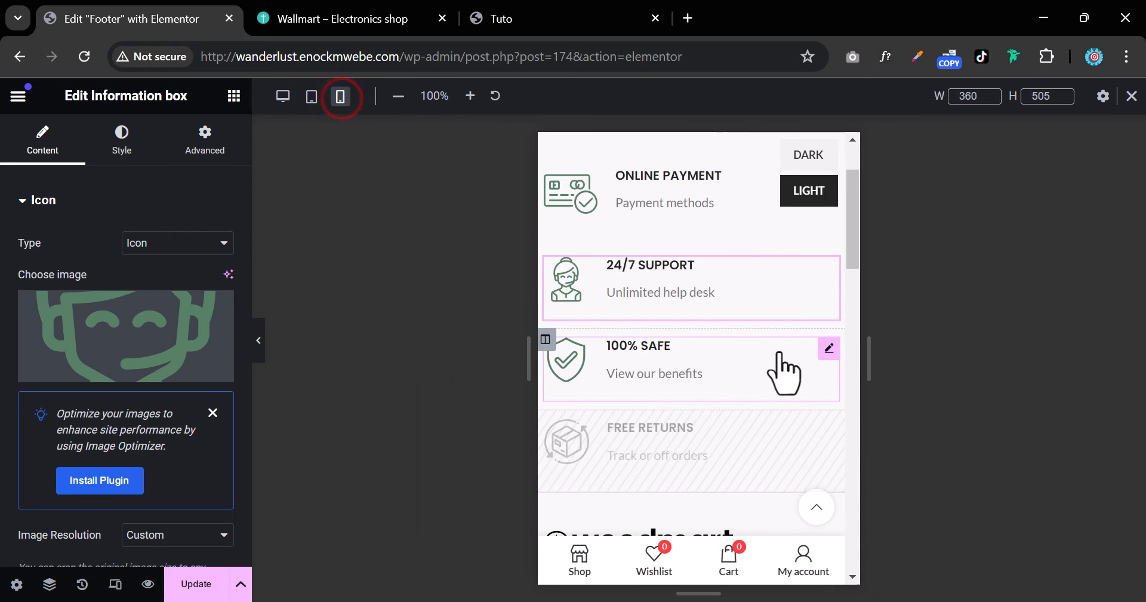
scroll(784, 373, "down", 9)
scroll(793, 389, "up", 5)
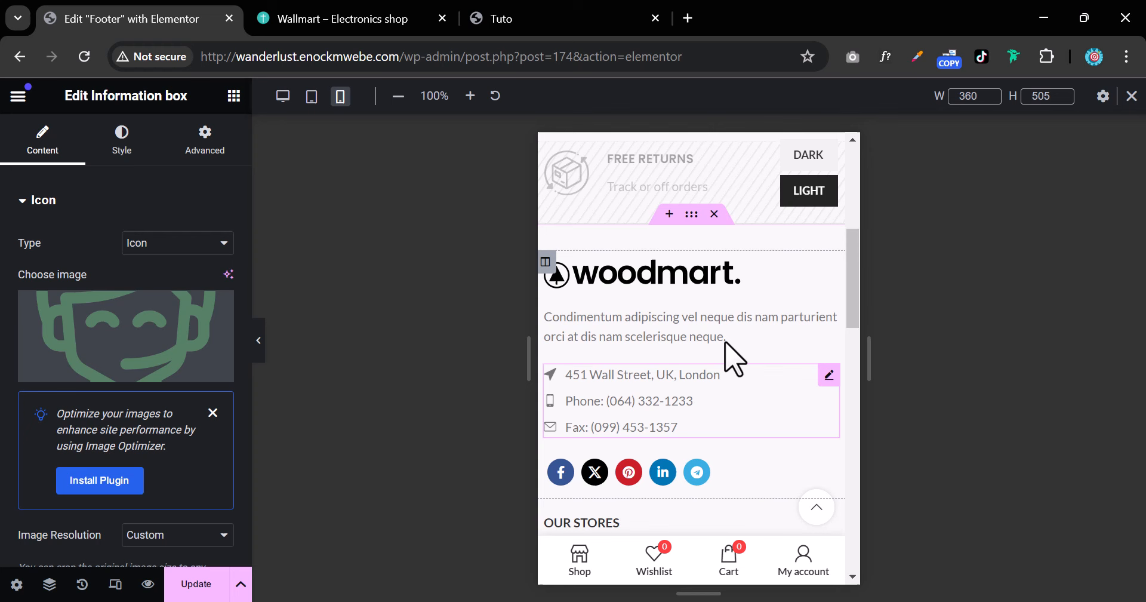
Center-align the footer's woodmart logo, the description text below it and the contact details list in the mobile layout.
left_click(725, 296)
left_click(122, 136)
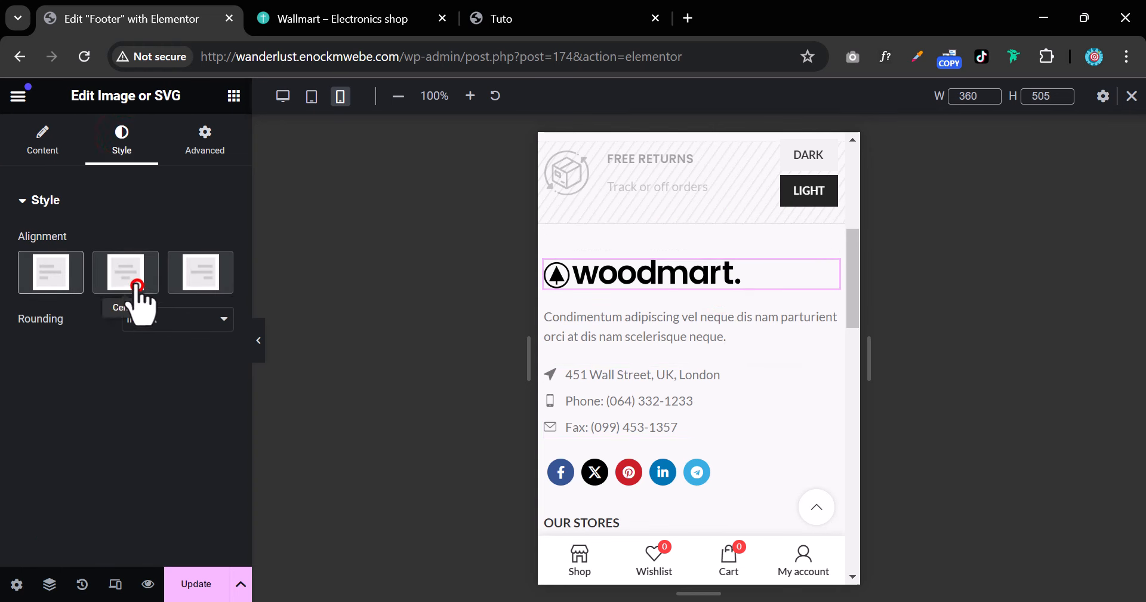
left_click(648, 323)
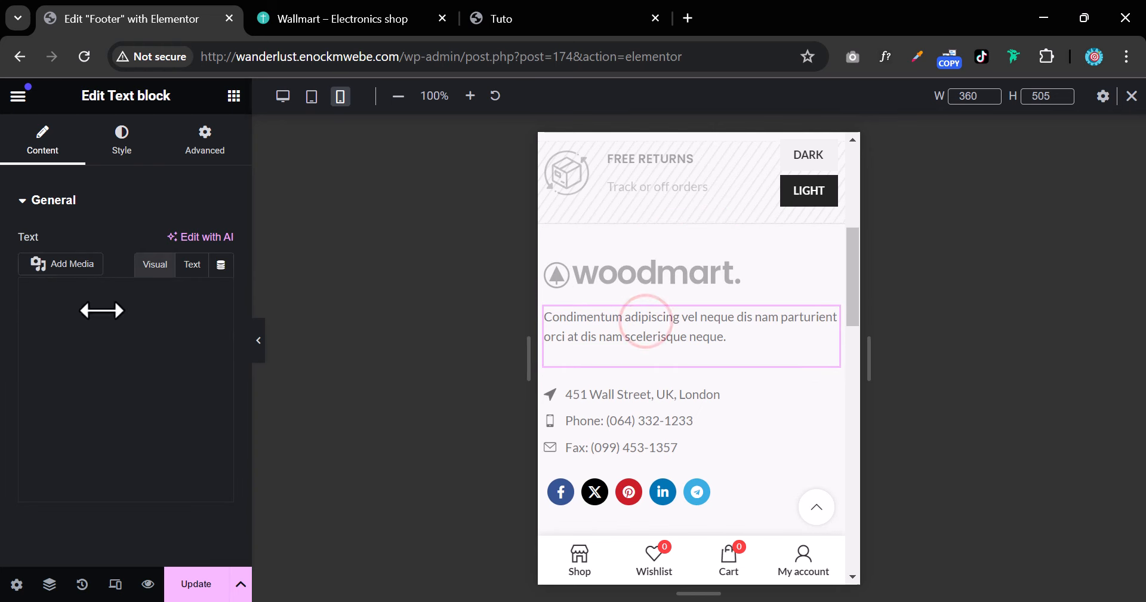
left_click(122, 137)
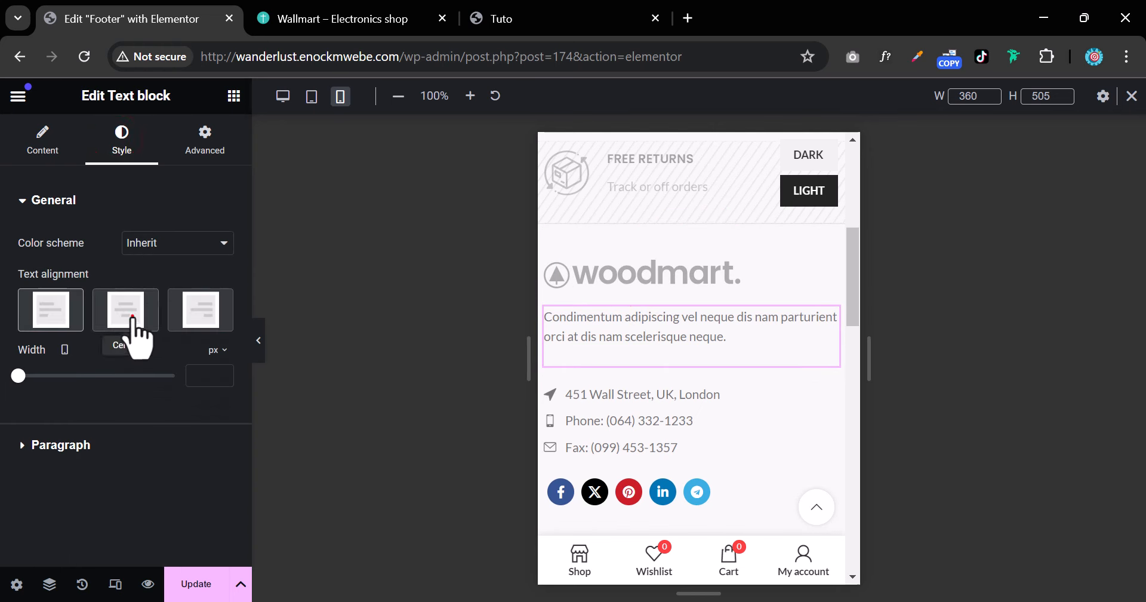
left_click(132, 323)
left_click_drag(624, 394, 631, 421)
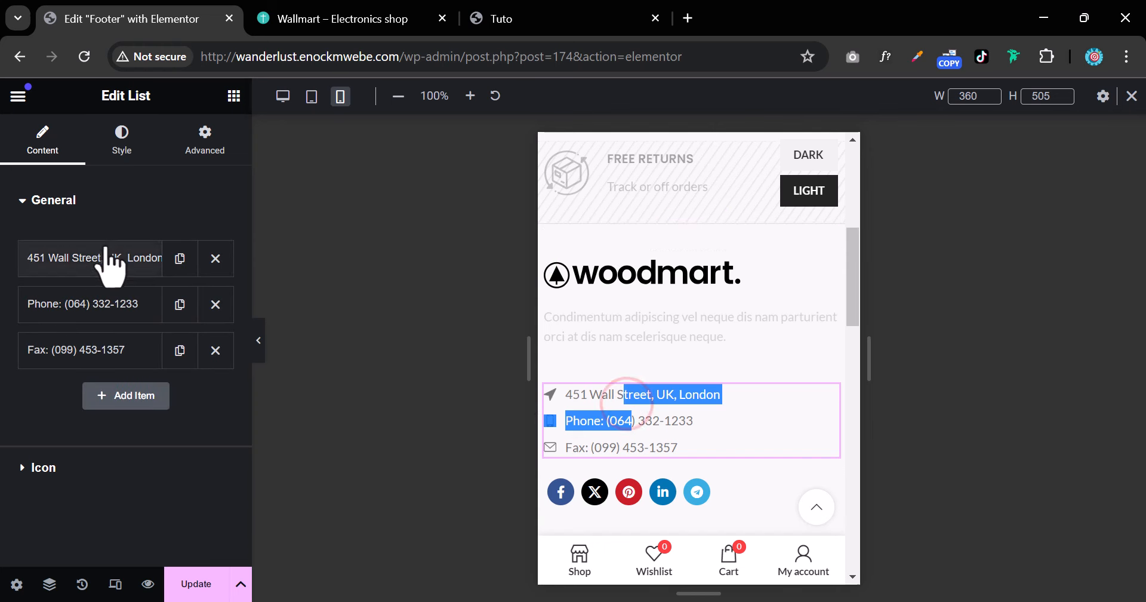
left_click(121, 138)
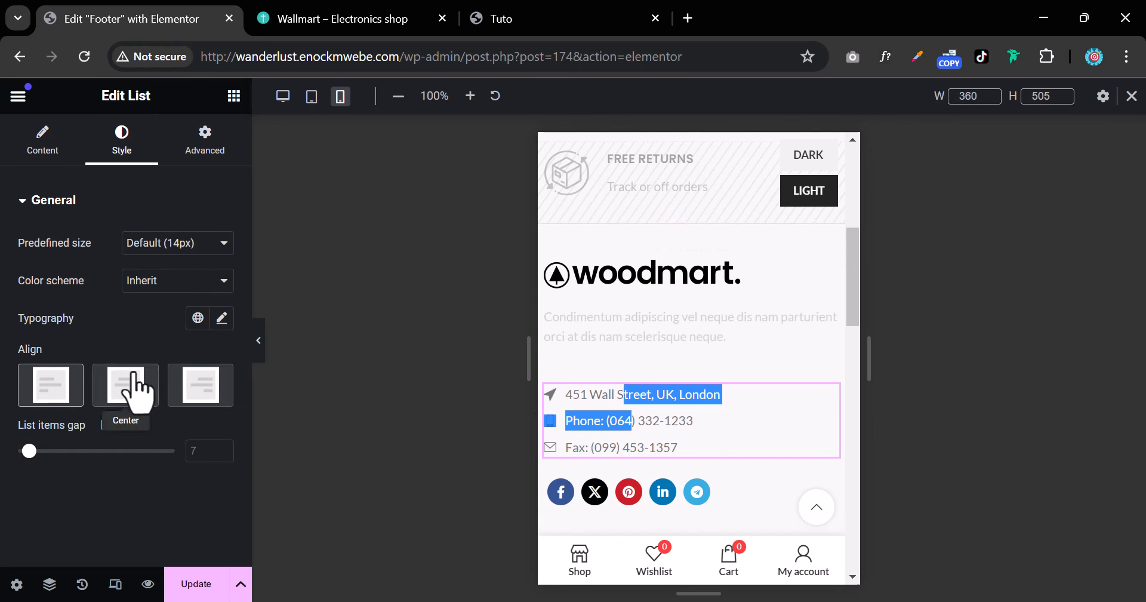
Inspect the settings of the OUR STORES menu list and the layout settings of the USEFUL LINKS column.
scroll(728, 418, "down", 7)
left_click(581, 307)
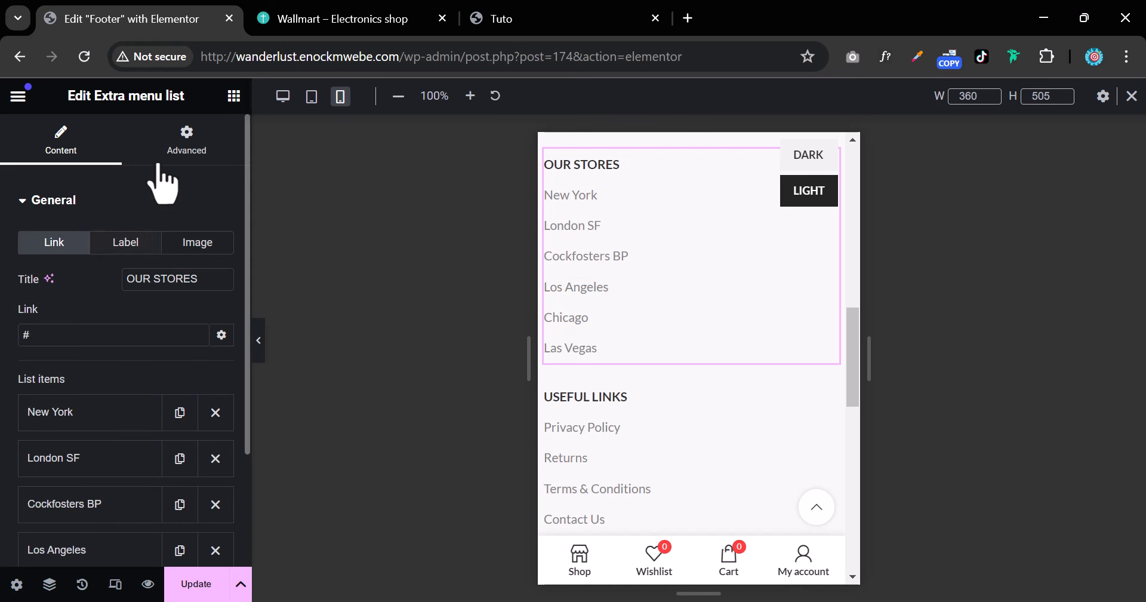
scroll(194, 292, "down", 3)
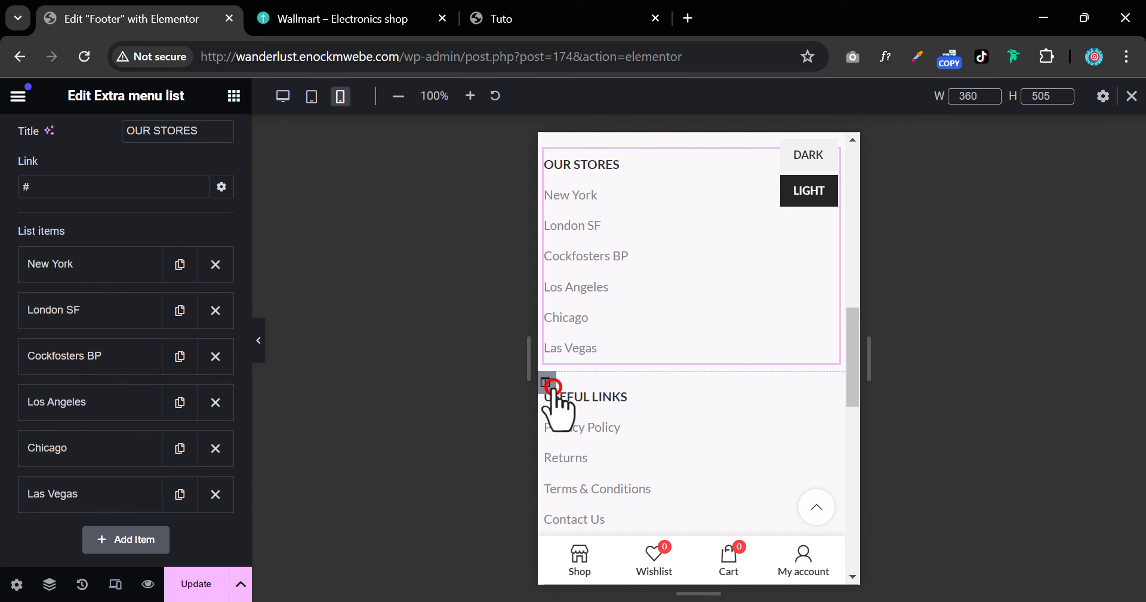
left_click(547, 383)
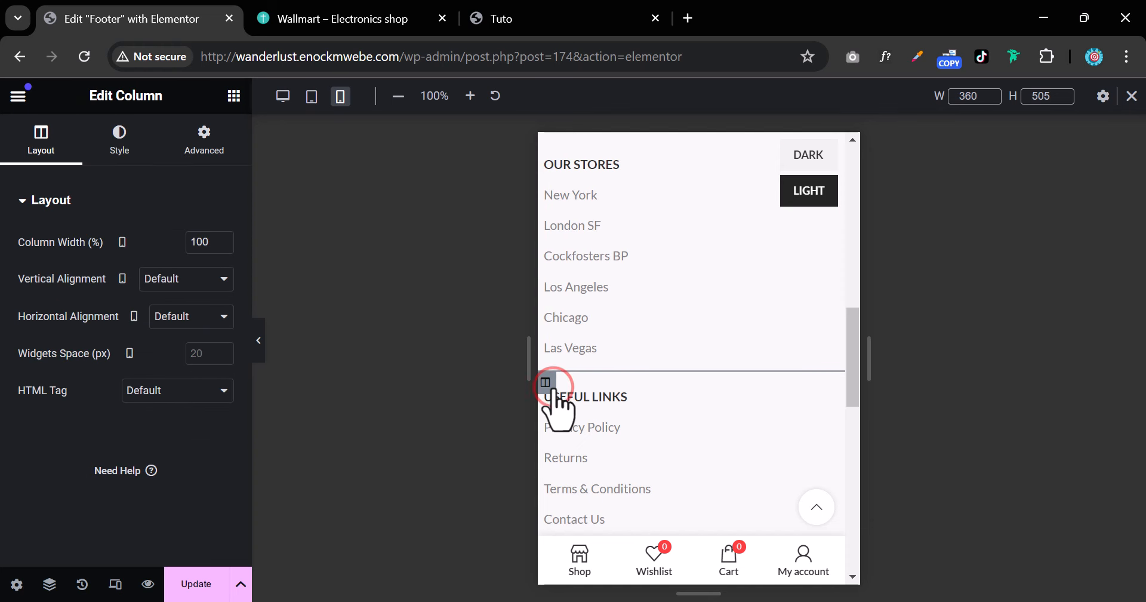
Save the changes to the footer block and exit Elementor to the WordPress edit screen.
left_click(197, 582)
scroll(545, 382, "up", 5)
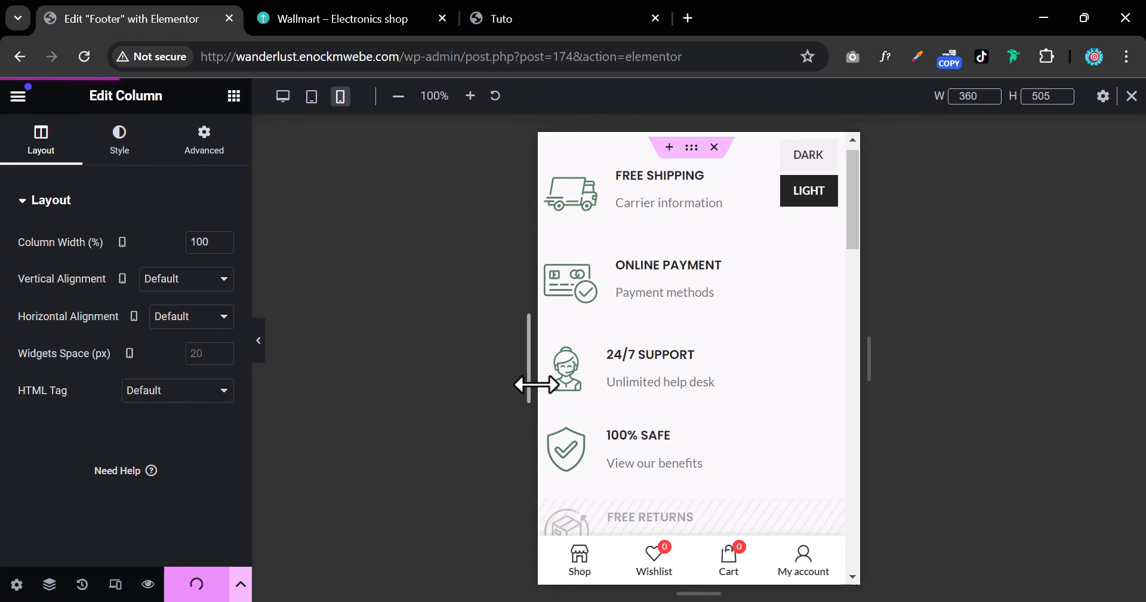
left_click(17, 98)
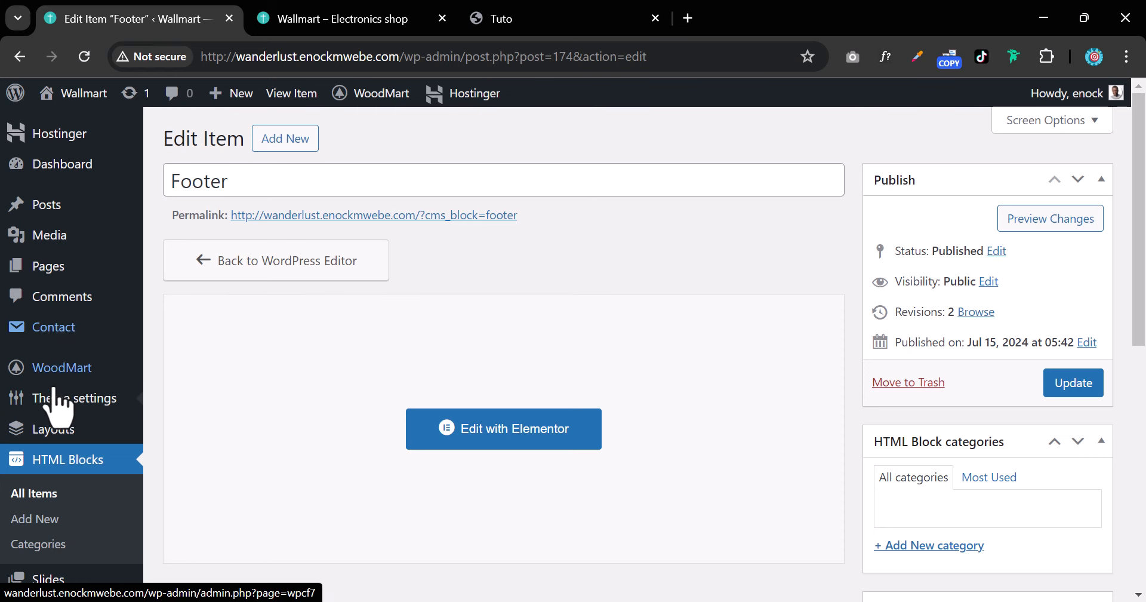
Open the Footer options in the WoodMart theme settings.
scroll(77, 396, "down", 3)
left_click(95, 220)
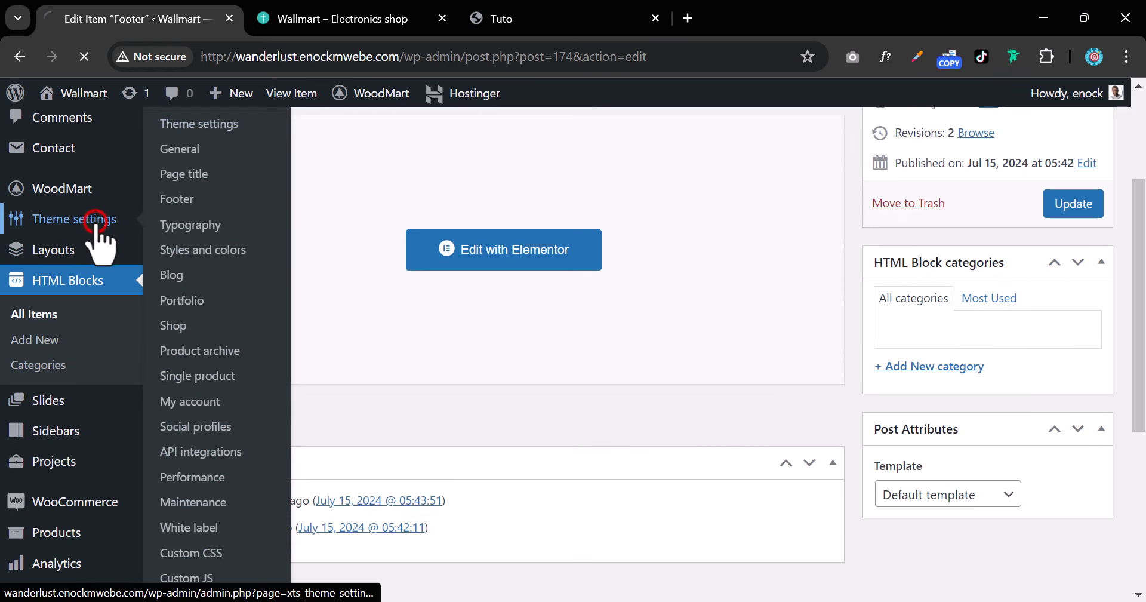
scroll(325, 486, "down", 3)
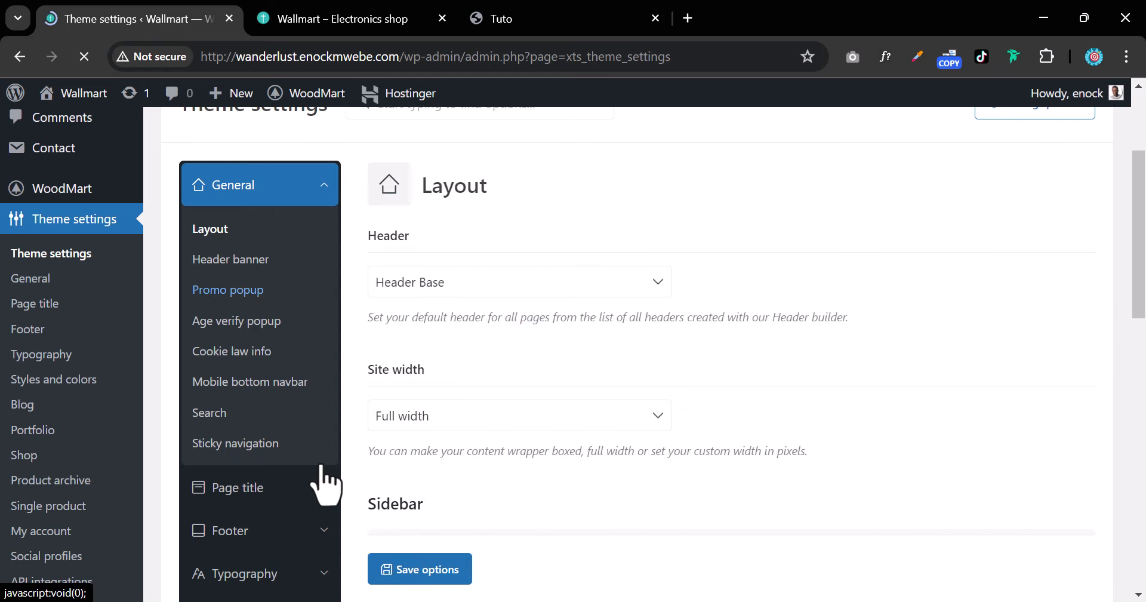
left_click(278, 446)
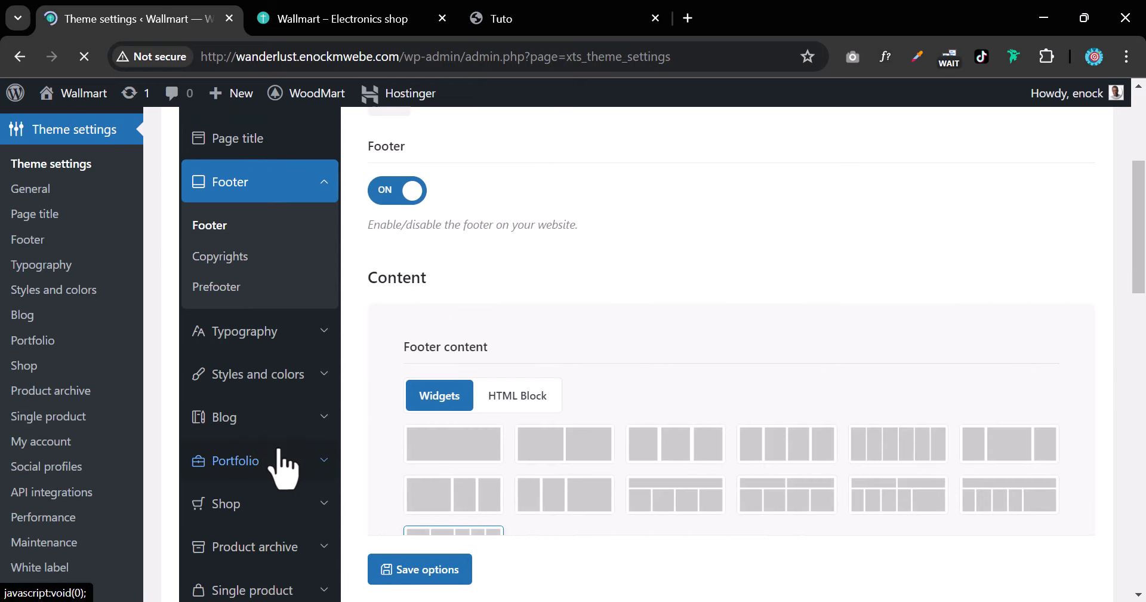
Set the footer content to the HTML Block "Footer ID:(174)" and save the theme options.
left_click(525, 395)
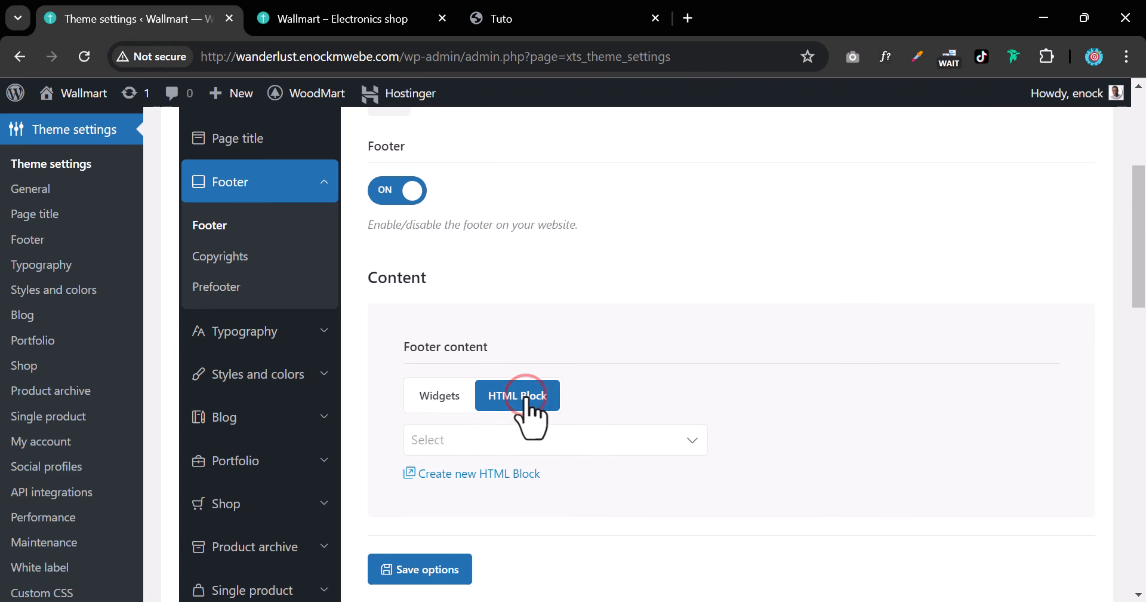
scroll(600, 363, "down", 1)
left_click(631, 358)
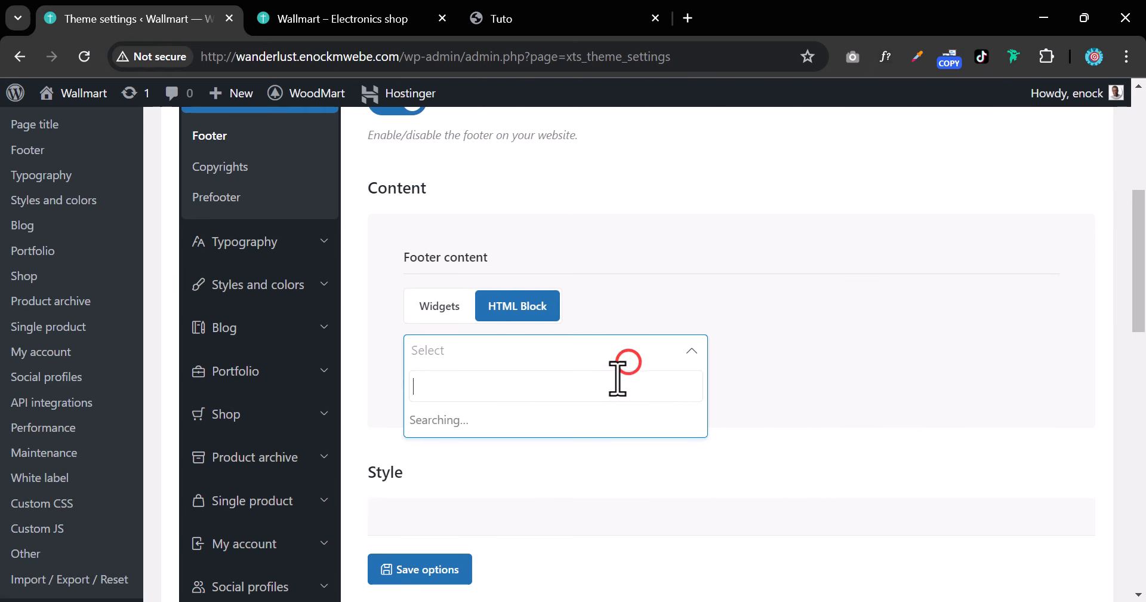
left_click(566, 421)
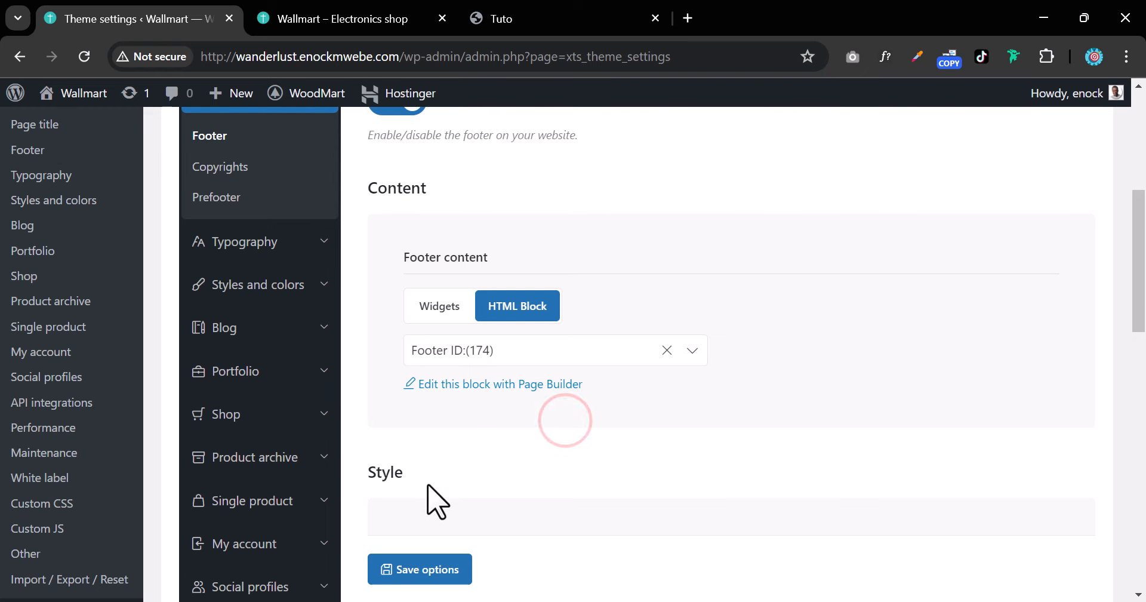
scroll(454, 493, "down", 3)
scroll(478, 430, "down", 8)
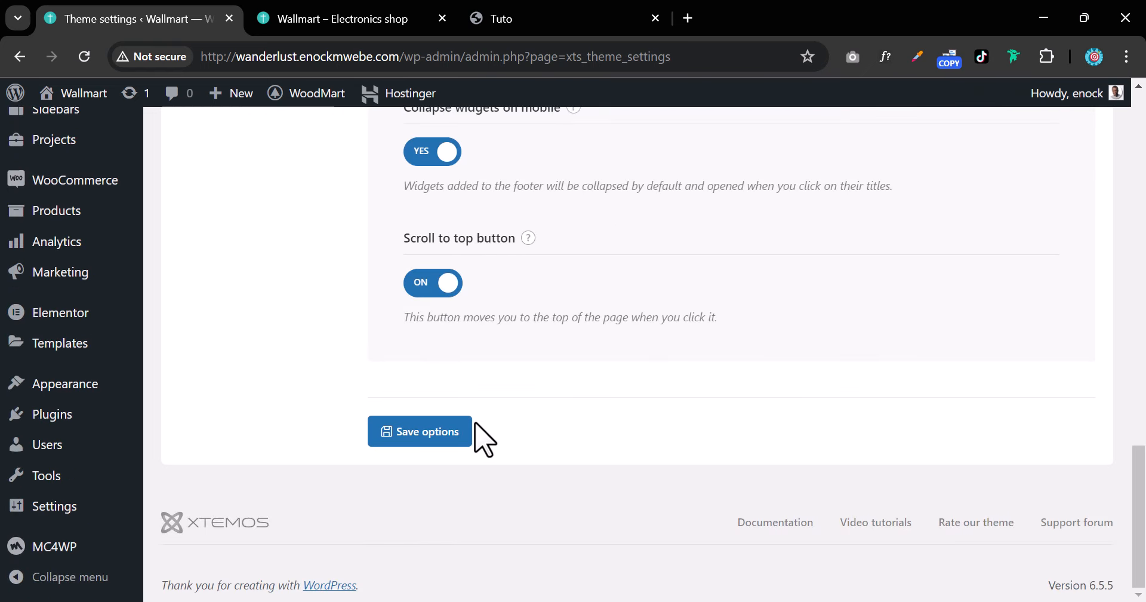
left_click(430, 431)
scroll(502, 435, "up", 8)
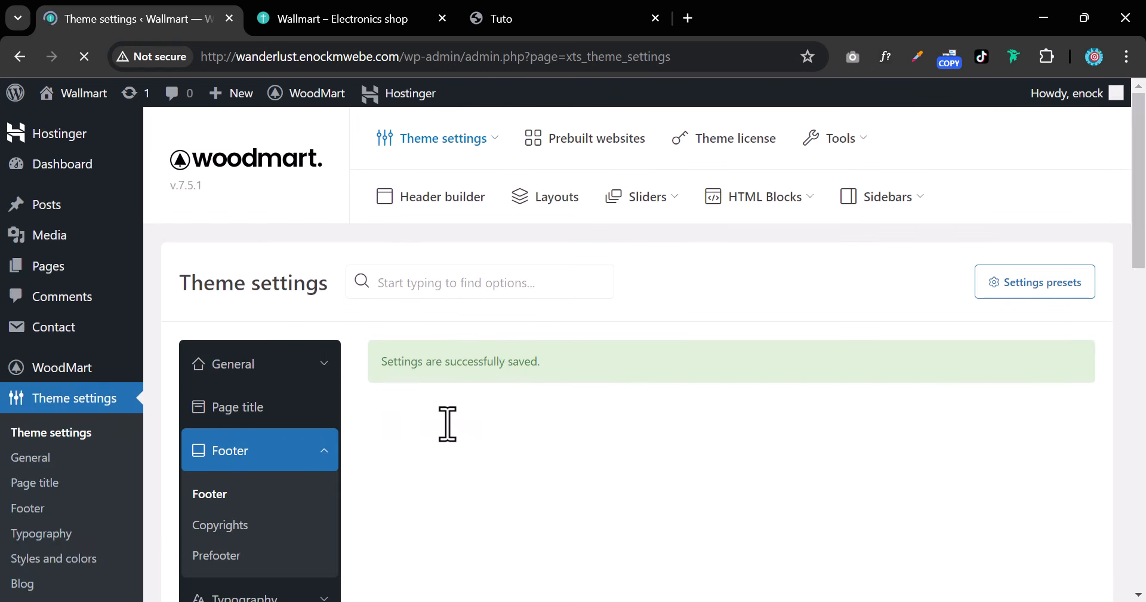
scroll(445, 426, "down", 3)
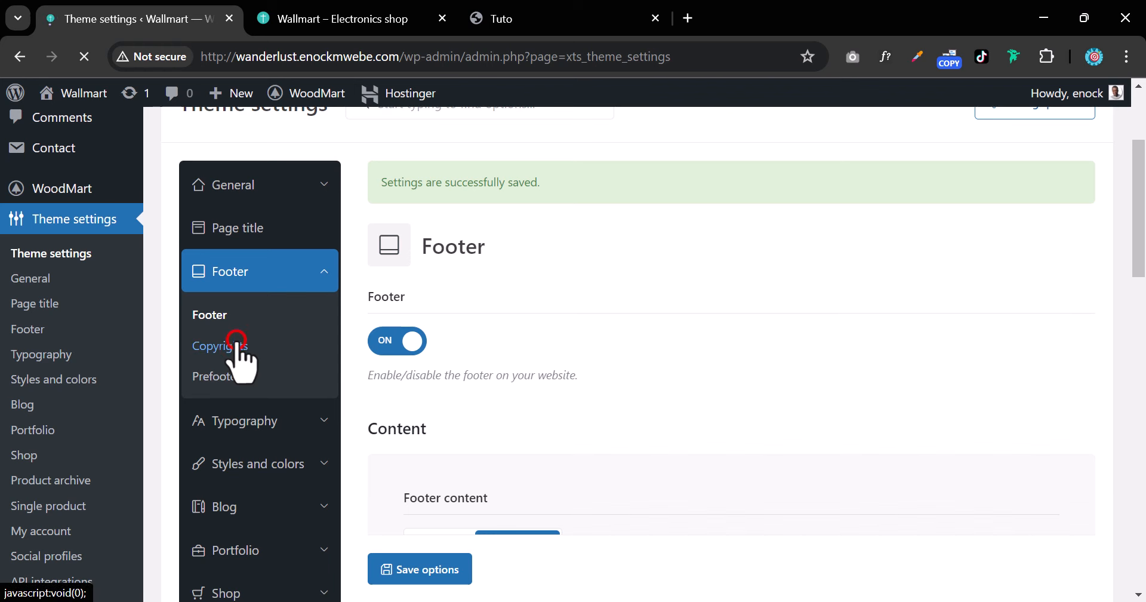
Reload the storefront and check the new footer on the home page and the Shop page.
left_click(337, 14)
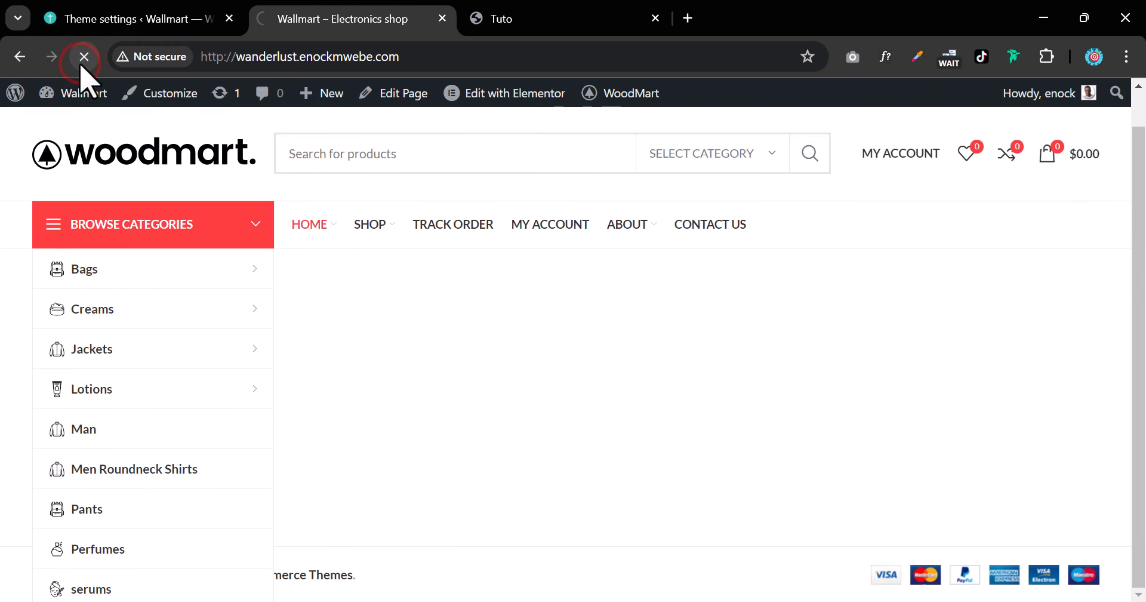
scroll(525, 371, "down", 7)
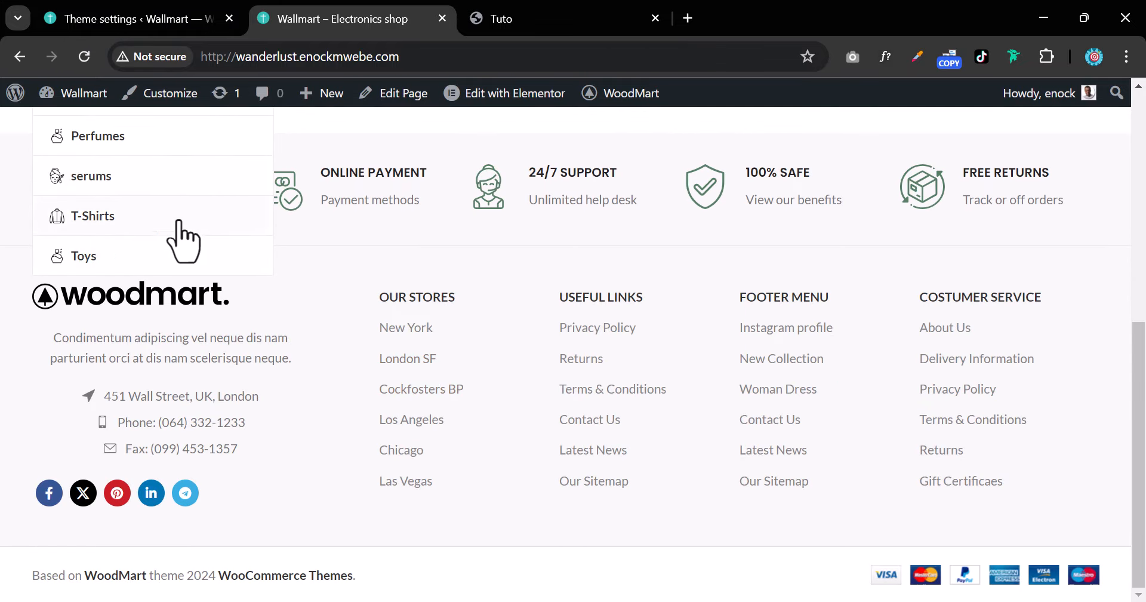
scroll(261, 345, "up", 8)
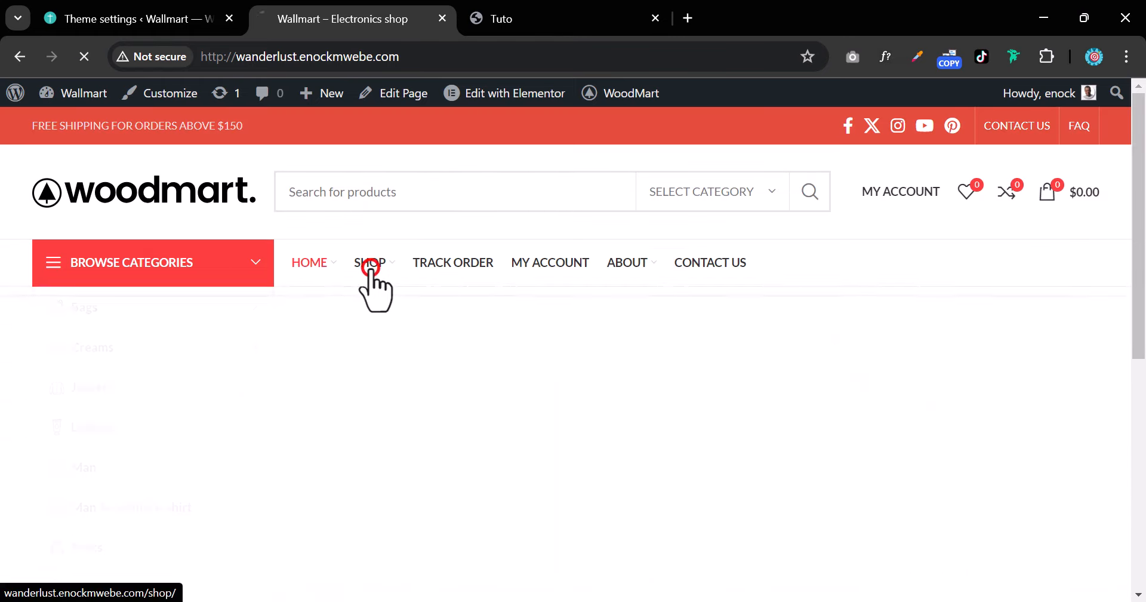
left_click(368, 268)
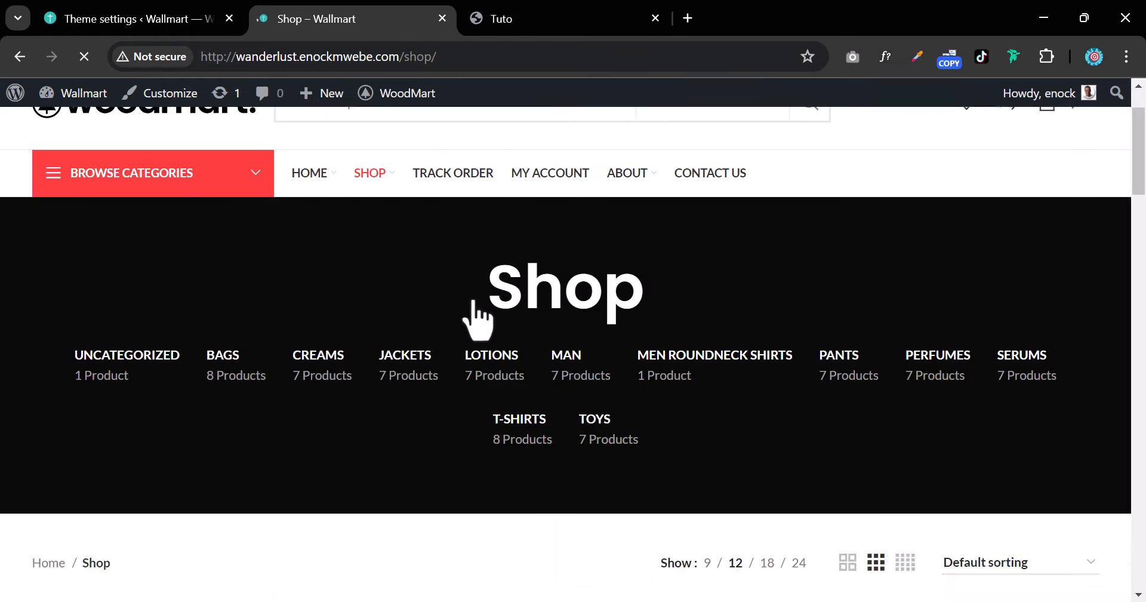
scroll(475, 316, "down", 10)
scroll(475, 319, "down", 10)
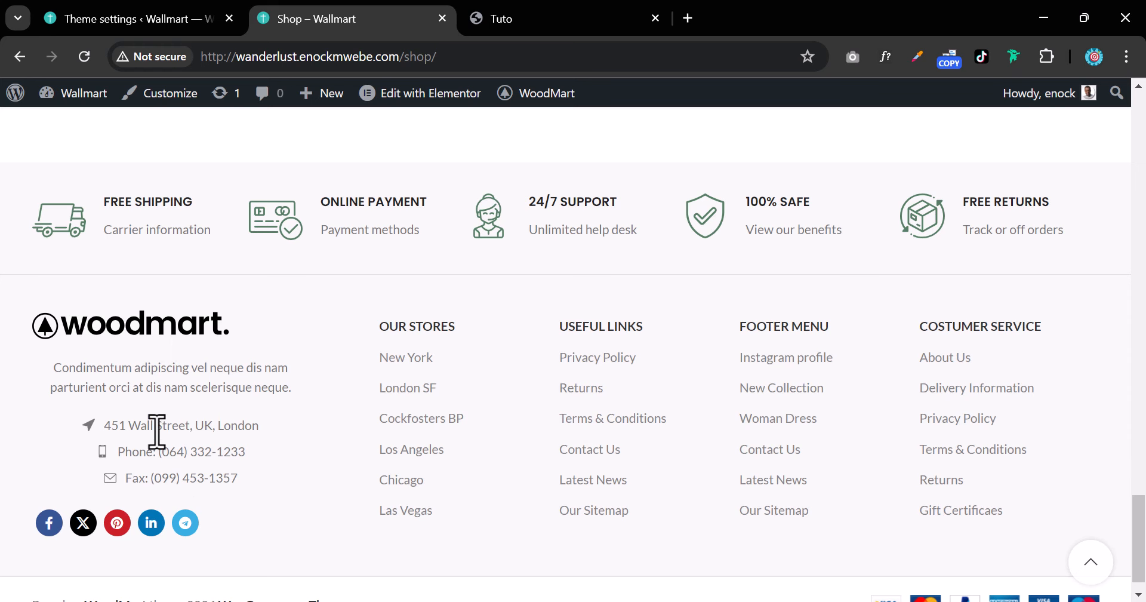
scroll(512, 431, "down", 1)
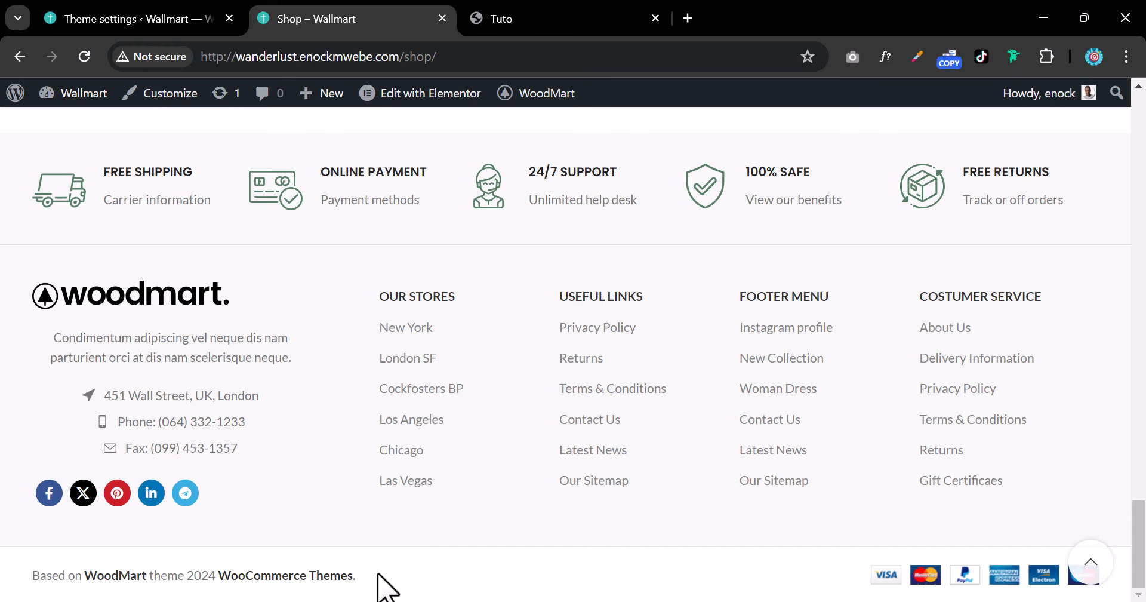
Replace the footer's copyrights text with a short credit line containing the site owner's name and save the options.
left_click(103, 24)
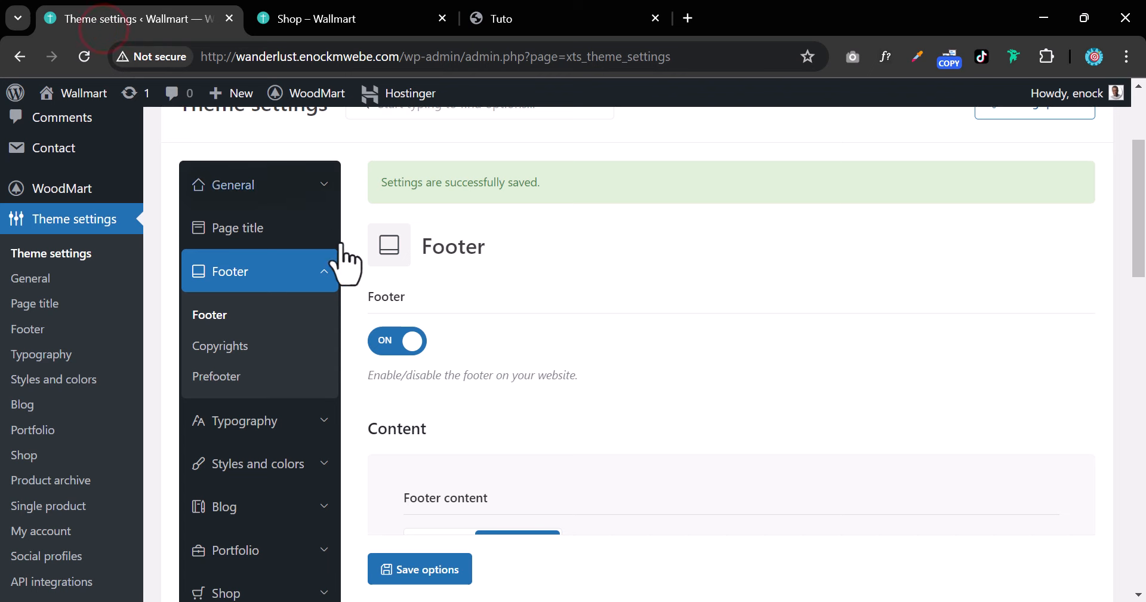
left_click(244, 350)
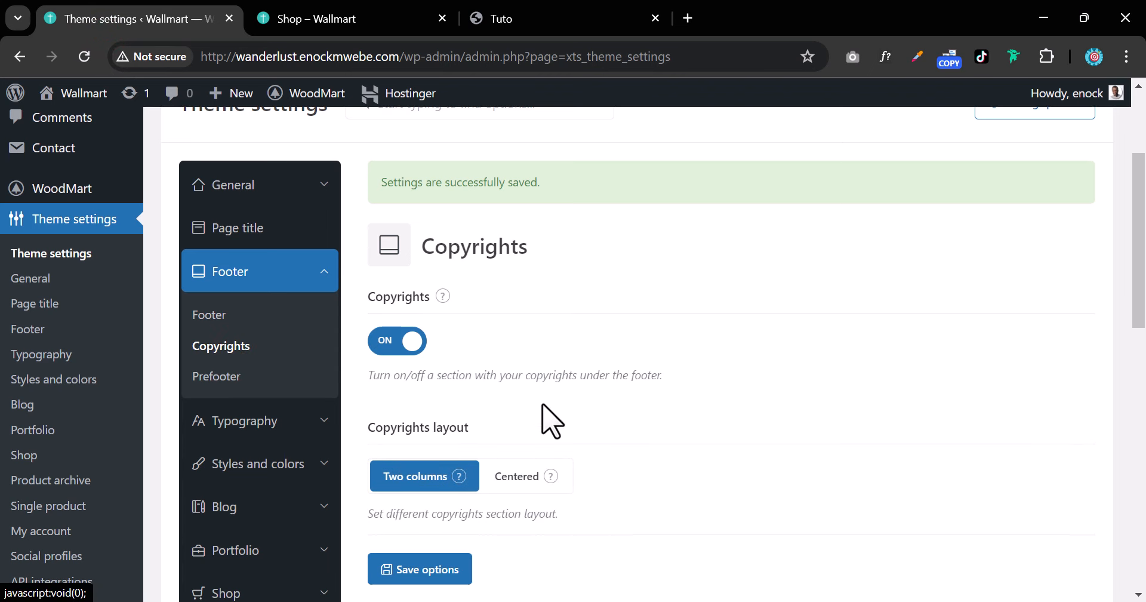
scroll(455, 377, "down", 6)
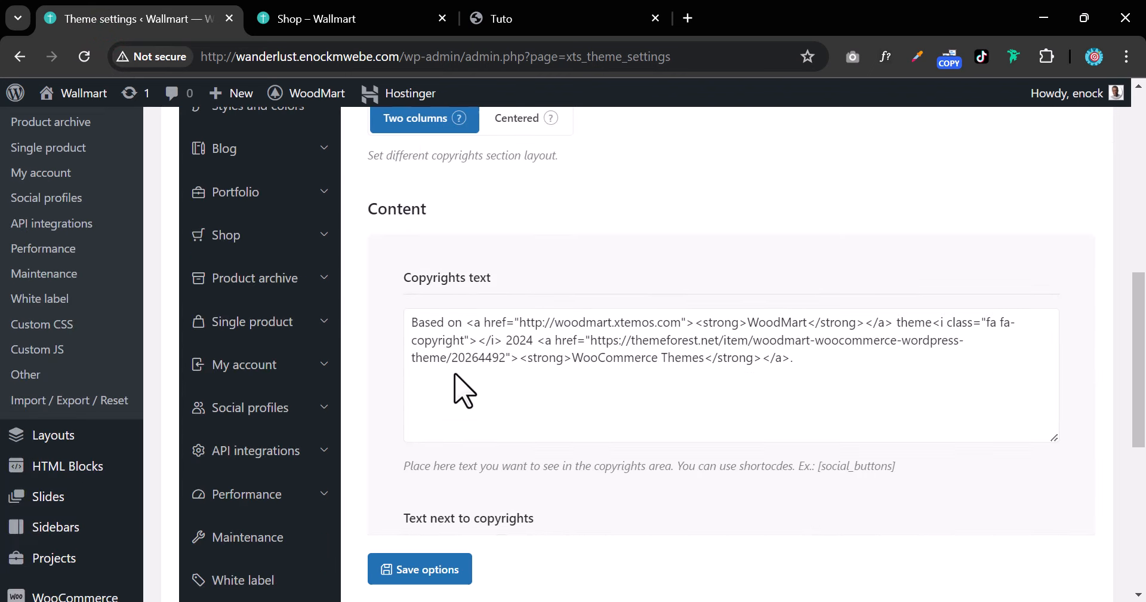
triple_click(469, 358)
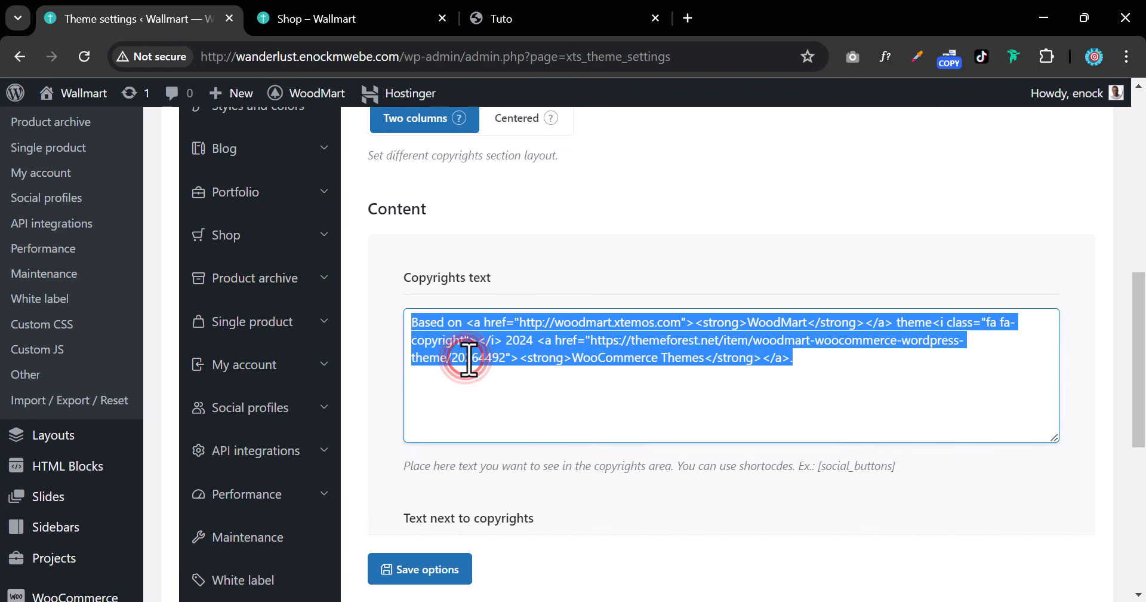
key("BackSpace")
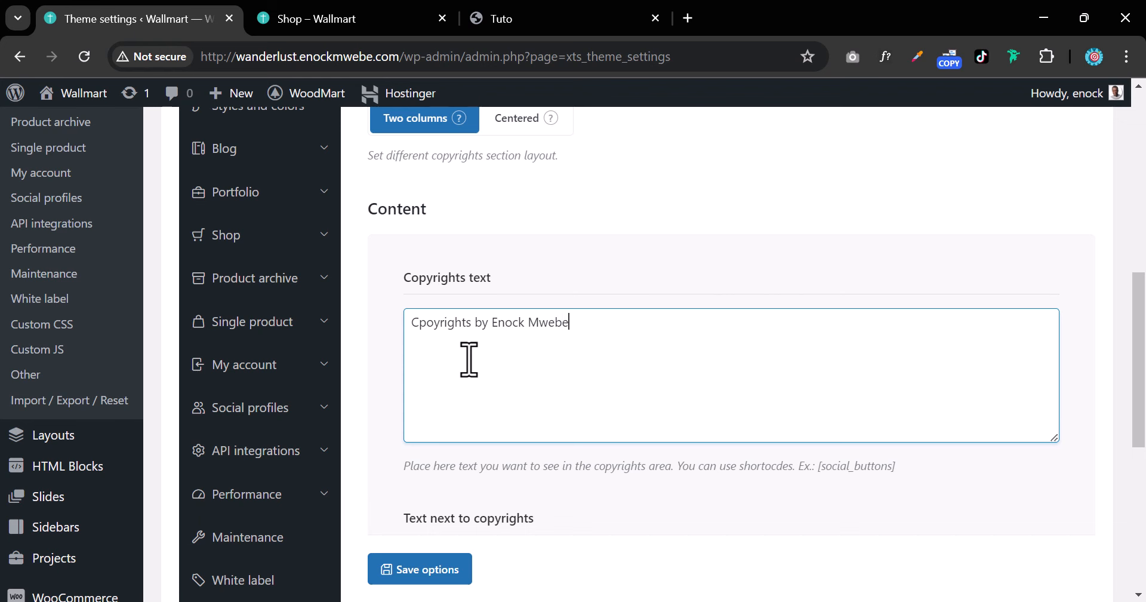
left_click(455, 572)
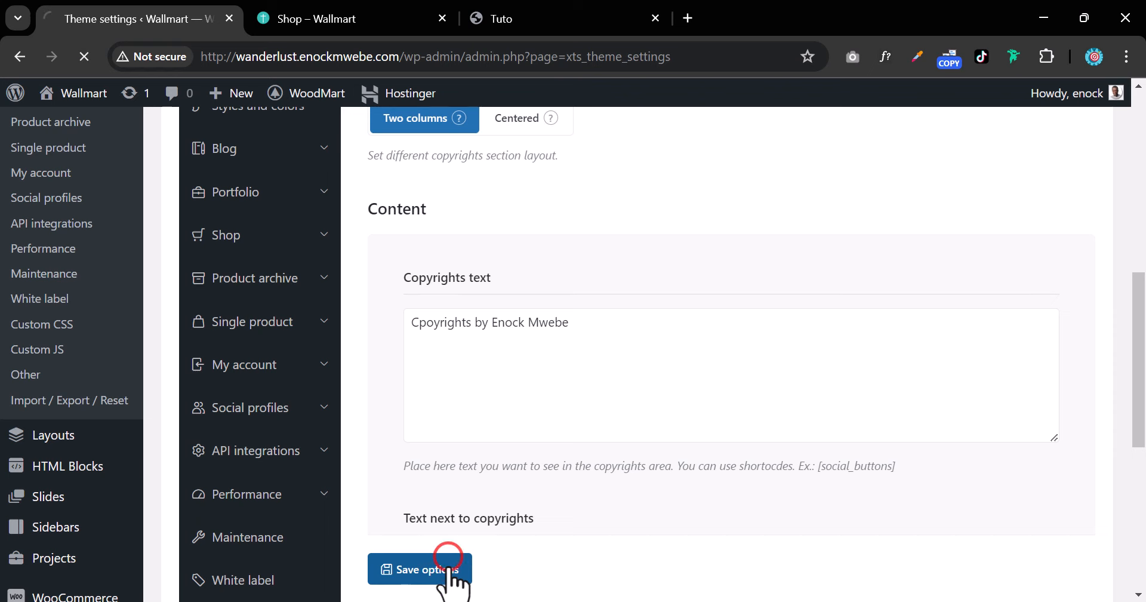
Reload the storefront and check the copyright line below the footer.
left_click(372, 31)
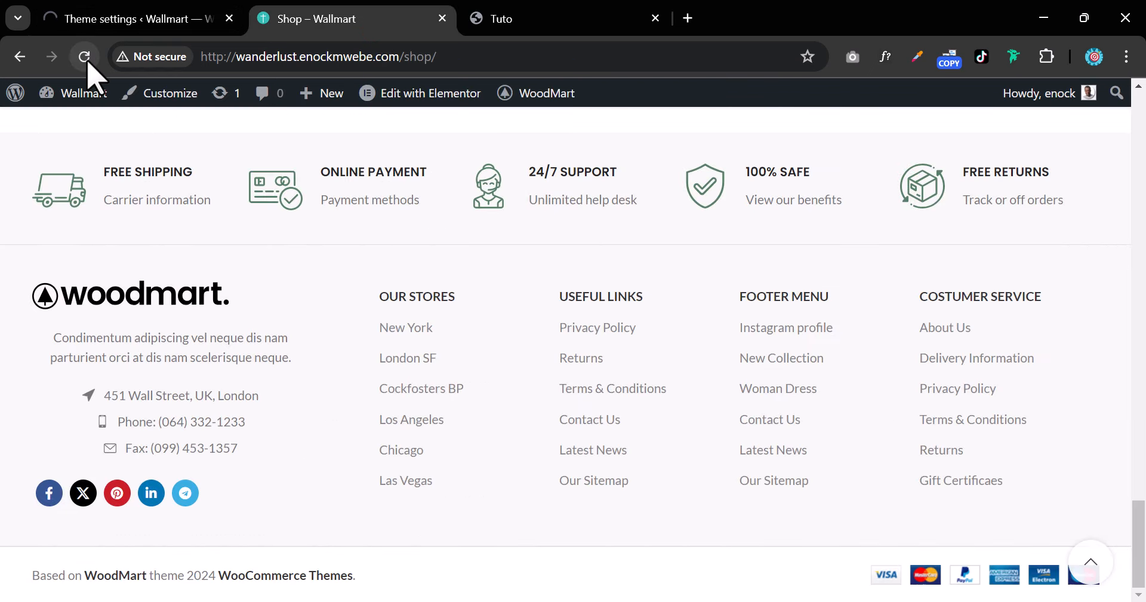
left_click(87, 60)
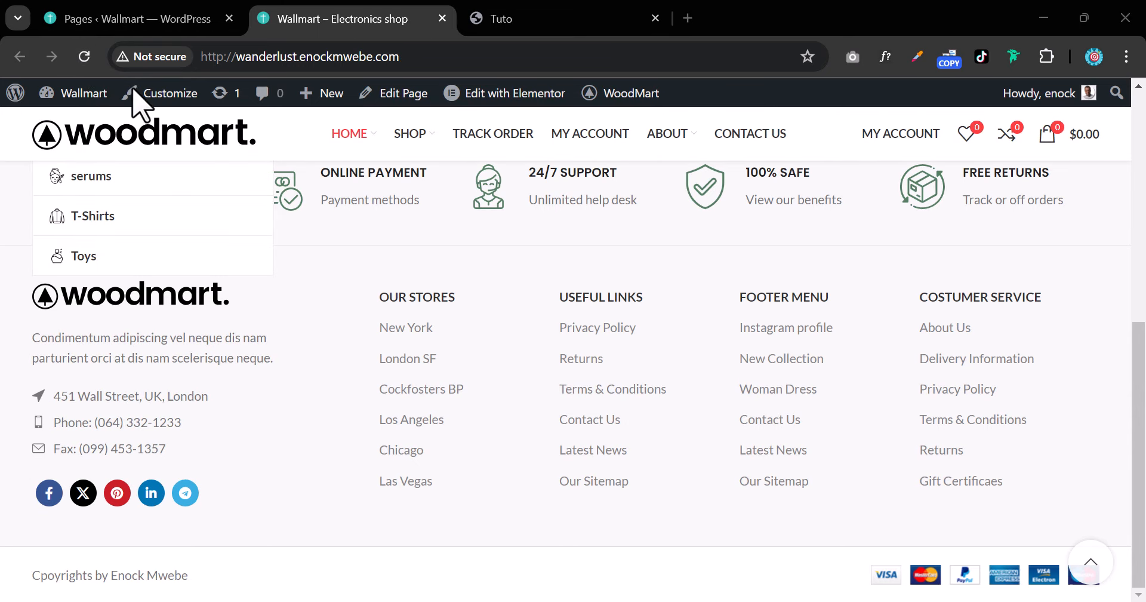
scroll(559, 453, "up", 6)
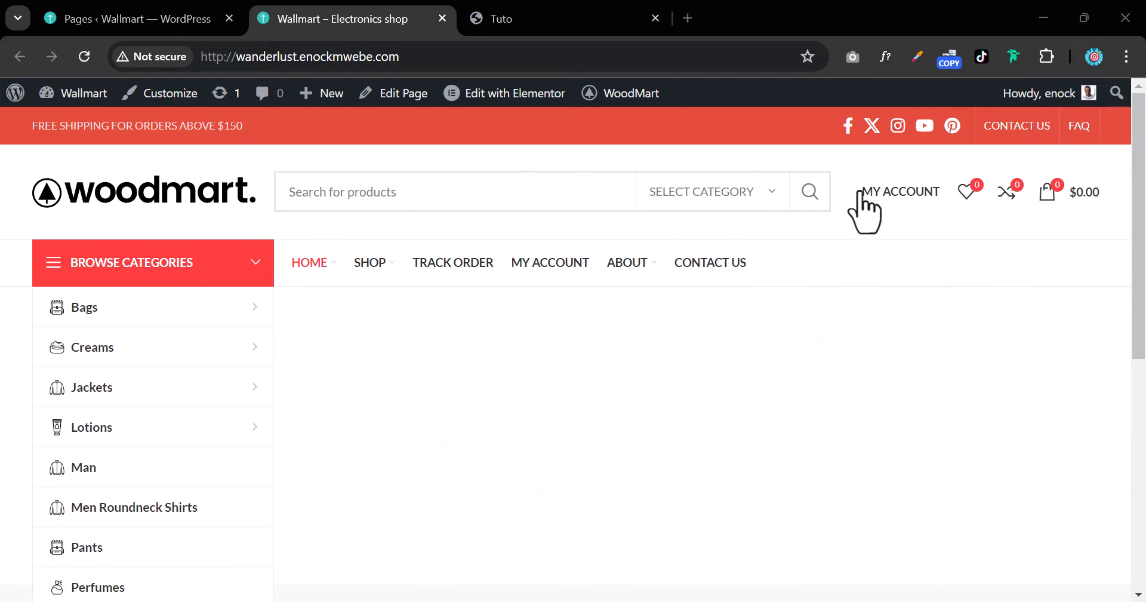
Test the wishlist link and view the My Account dropdown in the home page header.
mouse_move(887, 206)
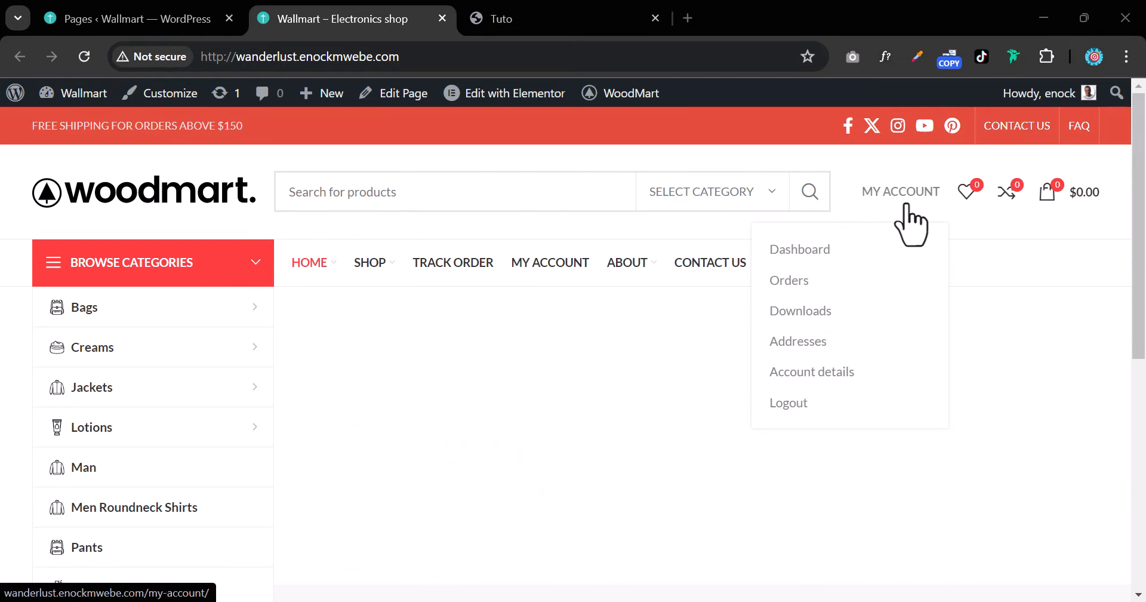
left_click(965, 203)
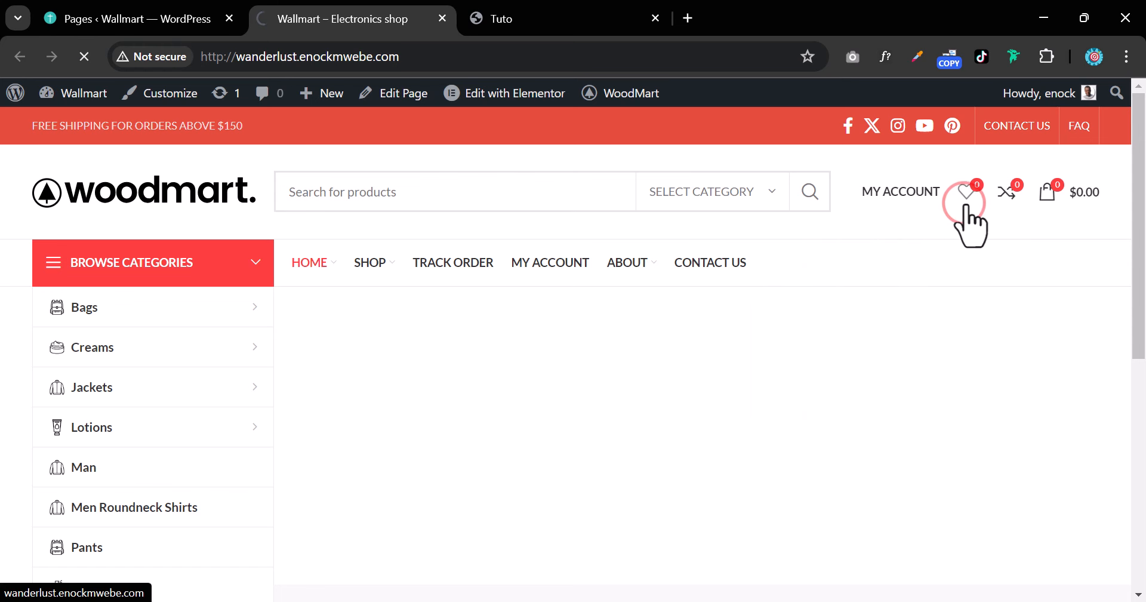
scroll(519, 307, "down", 8)
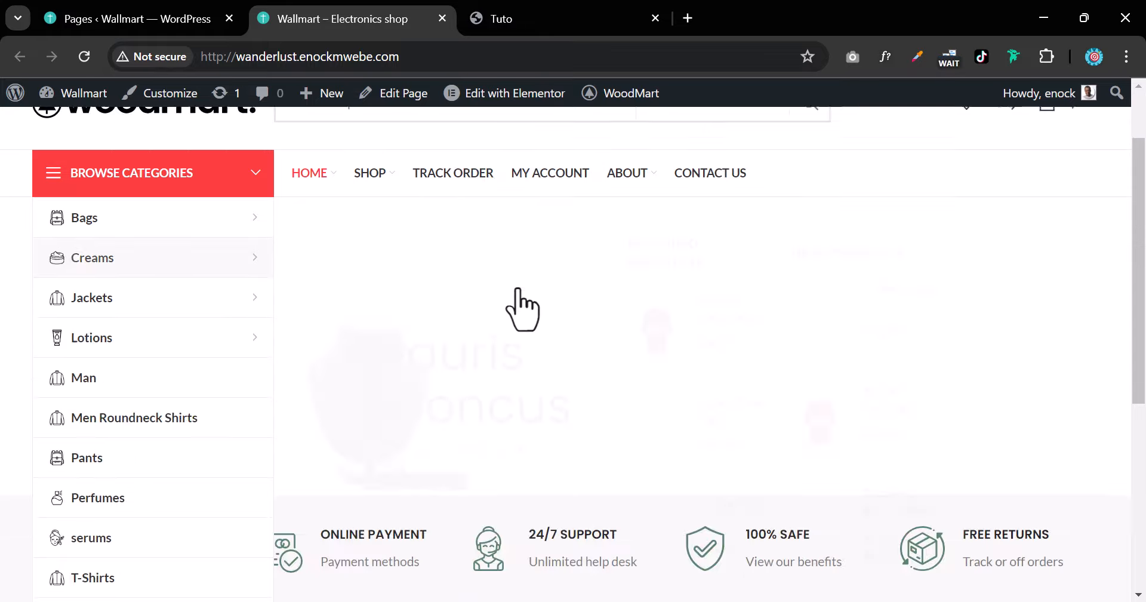
scroll(358, 302, "up", 10)
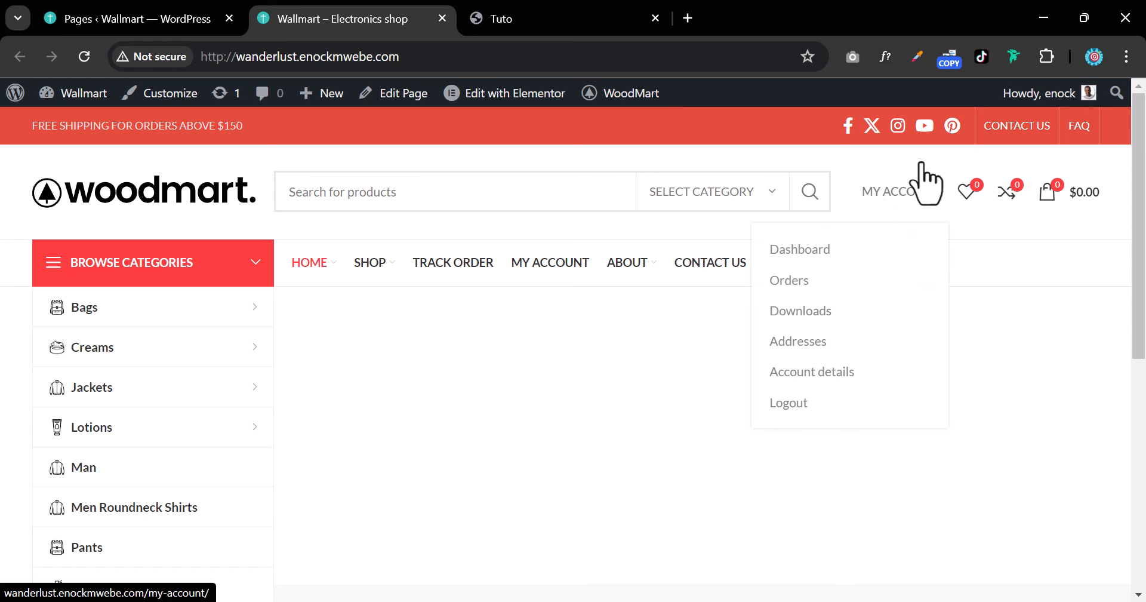
Open the store's home page URL in a new Incognito window and go to its Login / Register page.
left_click(517, 60)
right_click(516, 60)
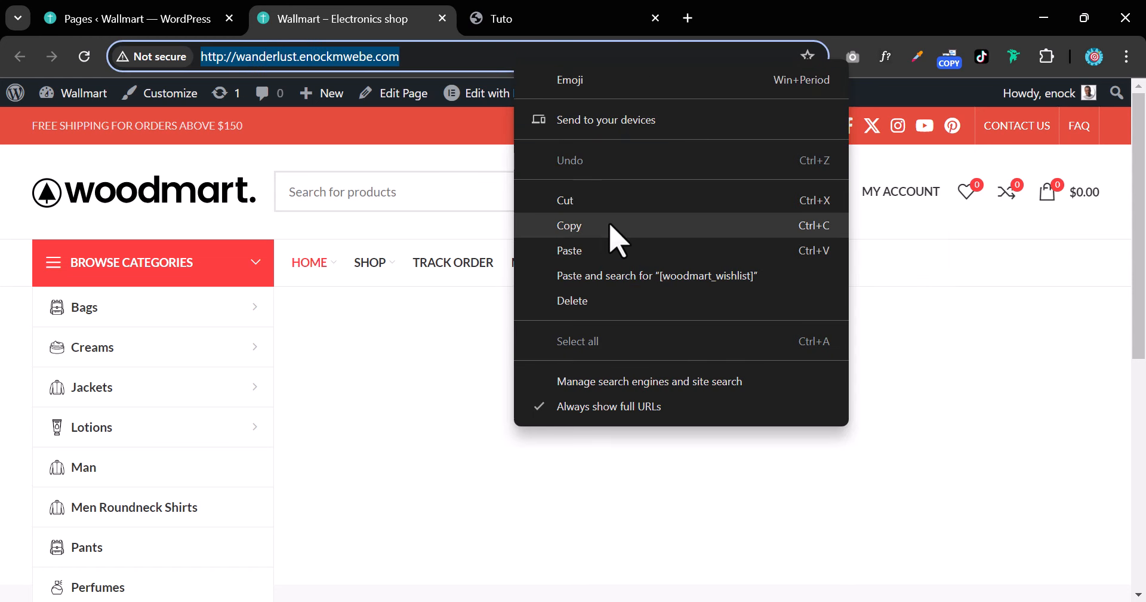
left_click(610, 226)
left_click(1127, 56)
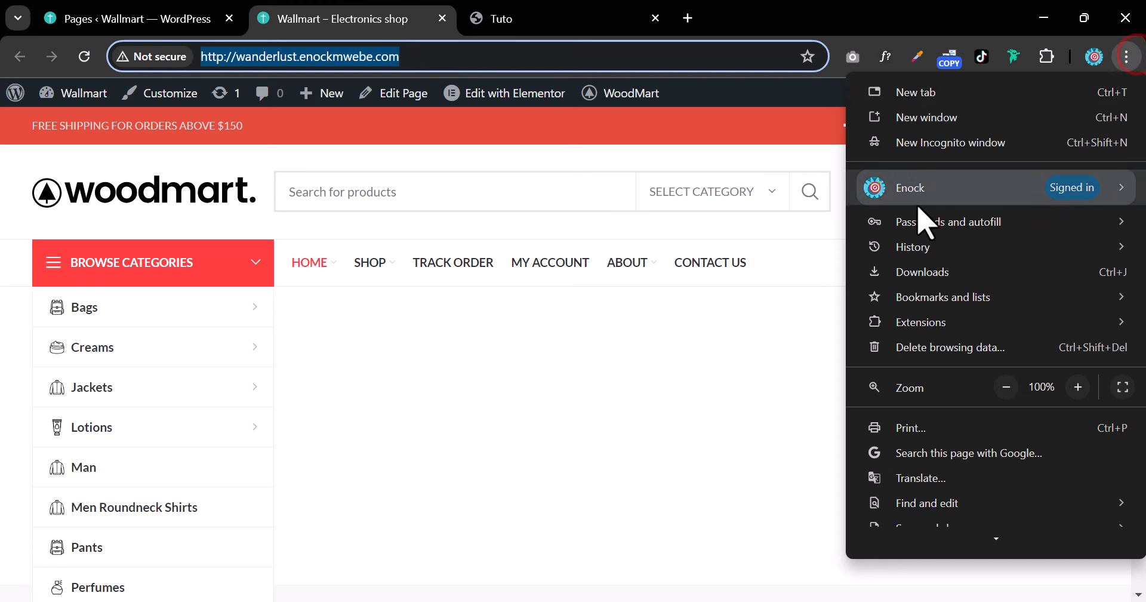
left_click(878, 143)
right_click(312, 55)
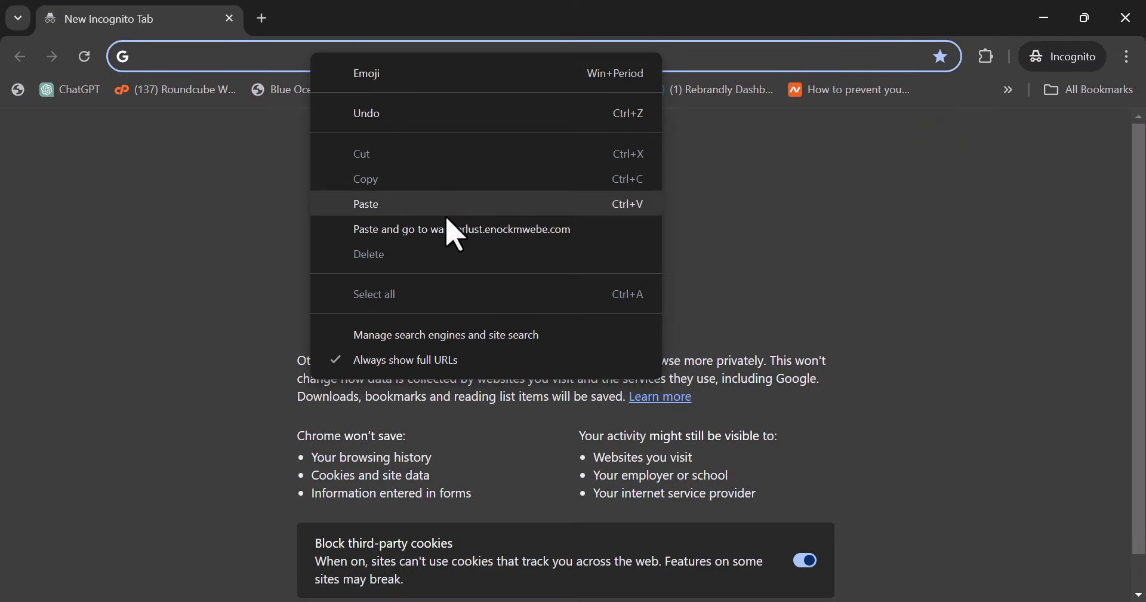
left_click(449, 228)
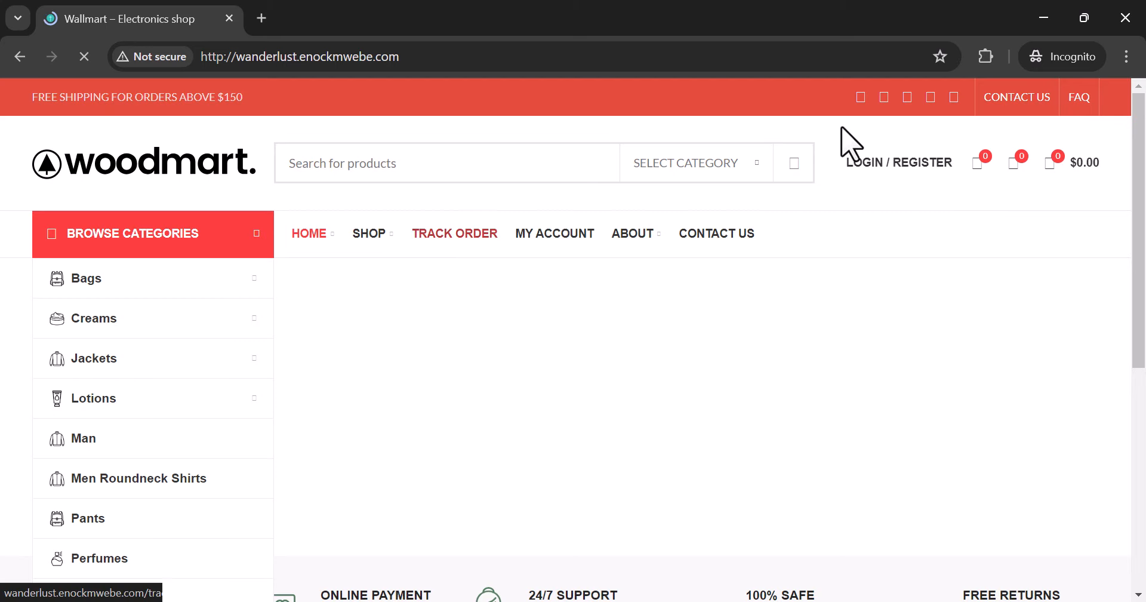
left_click(886, 162)
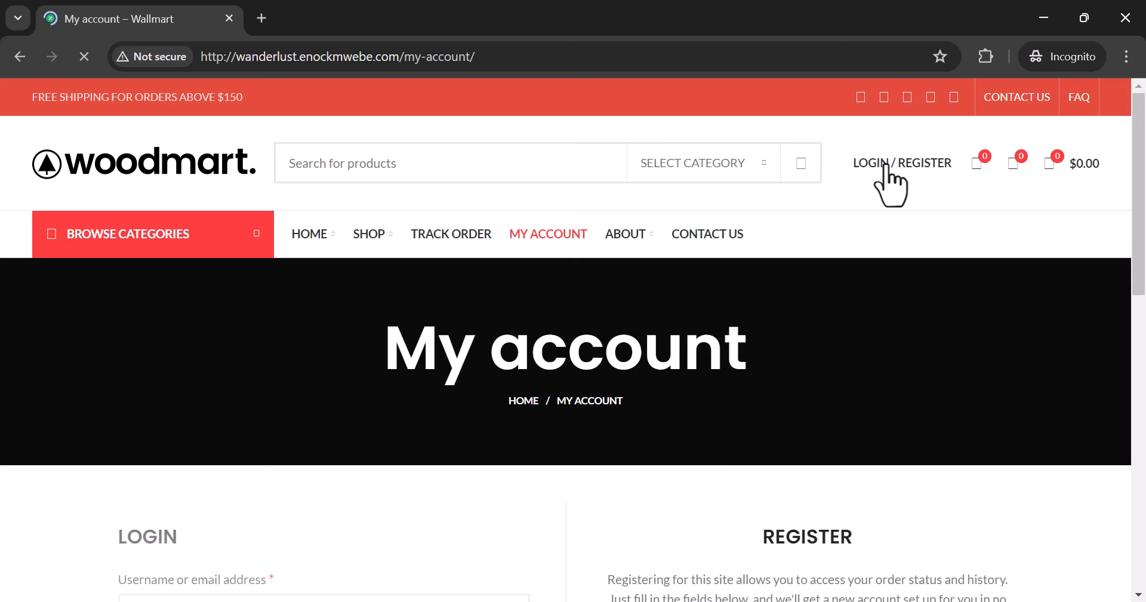
Review the login and registration sections of the My account page, reload it from the header link, and close the Incognito window.
scroll(948, 292, "down", 5)
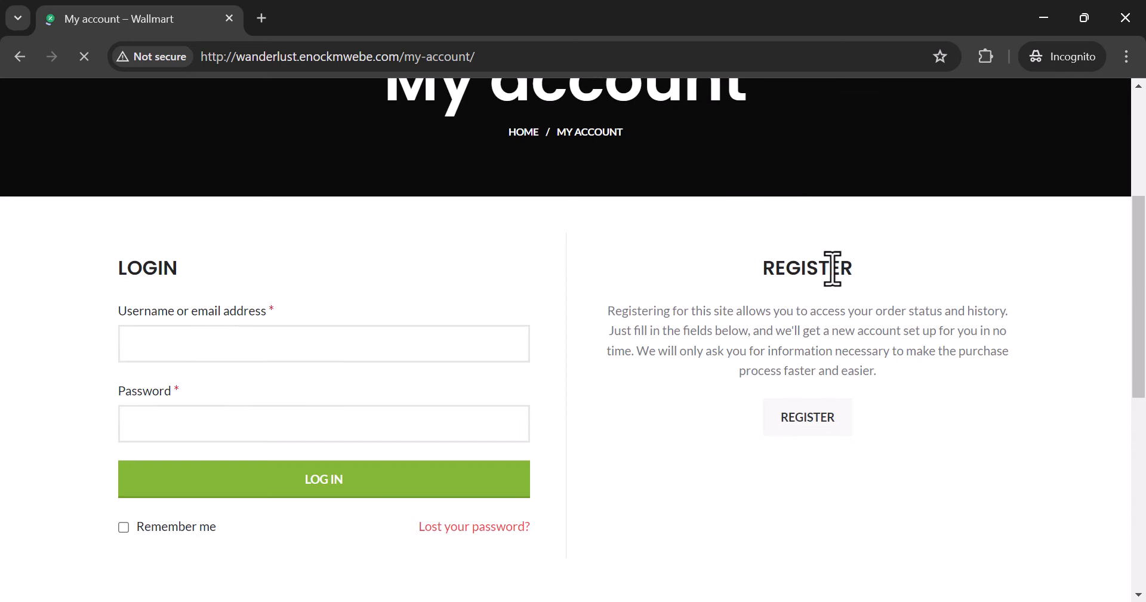
scroll(963, 452, "up", 5)
left_click(873, 164)
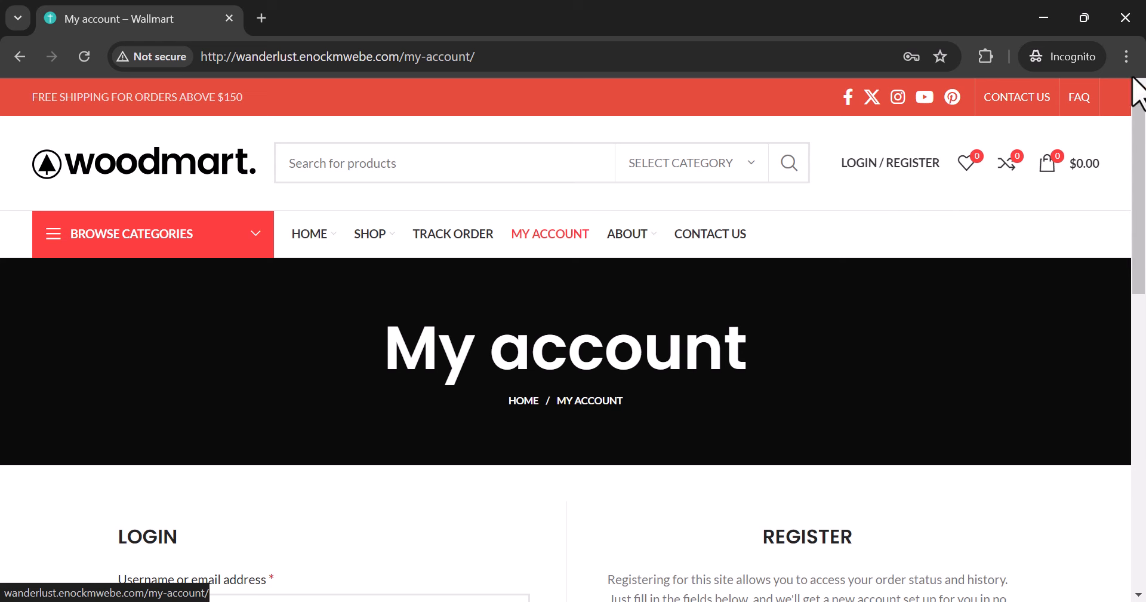
left_click(1125, 18)
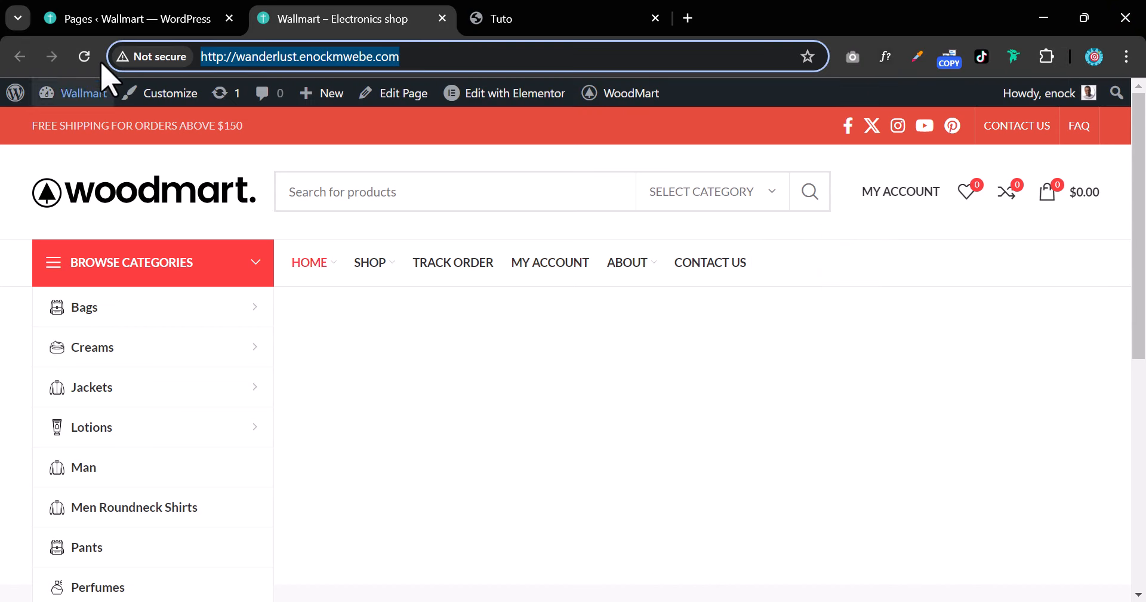
Start a new page in the WordPress admin and title it "Wishlist".
left_click(148, 27)
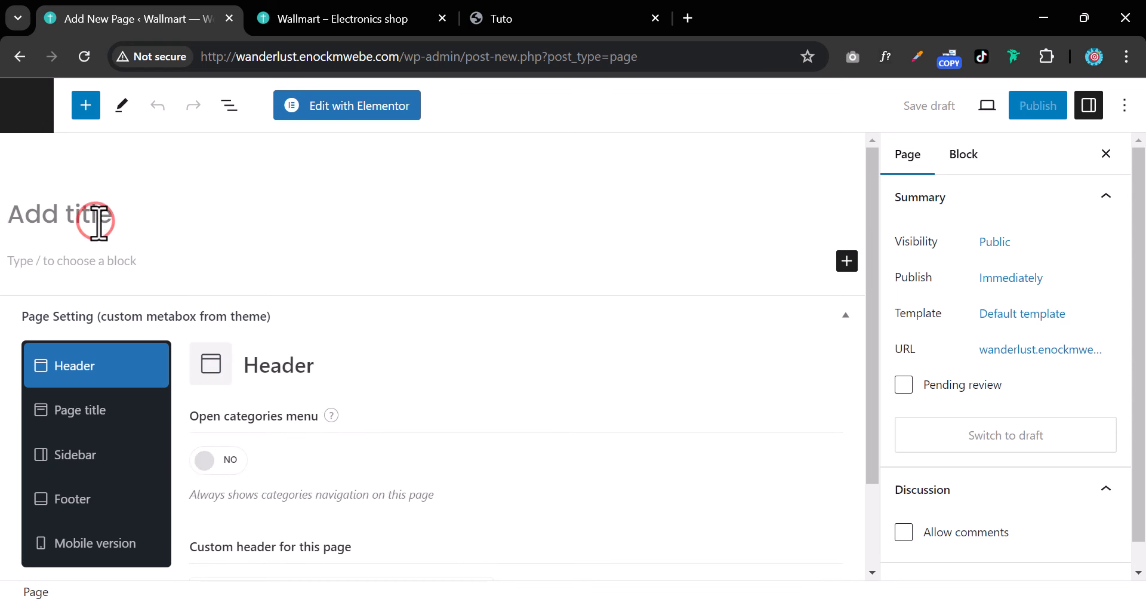
left_click(99, 223)
type("Wishlist")
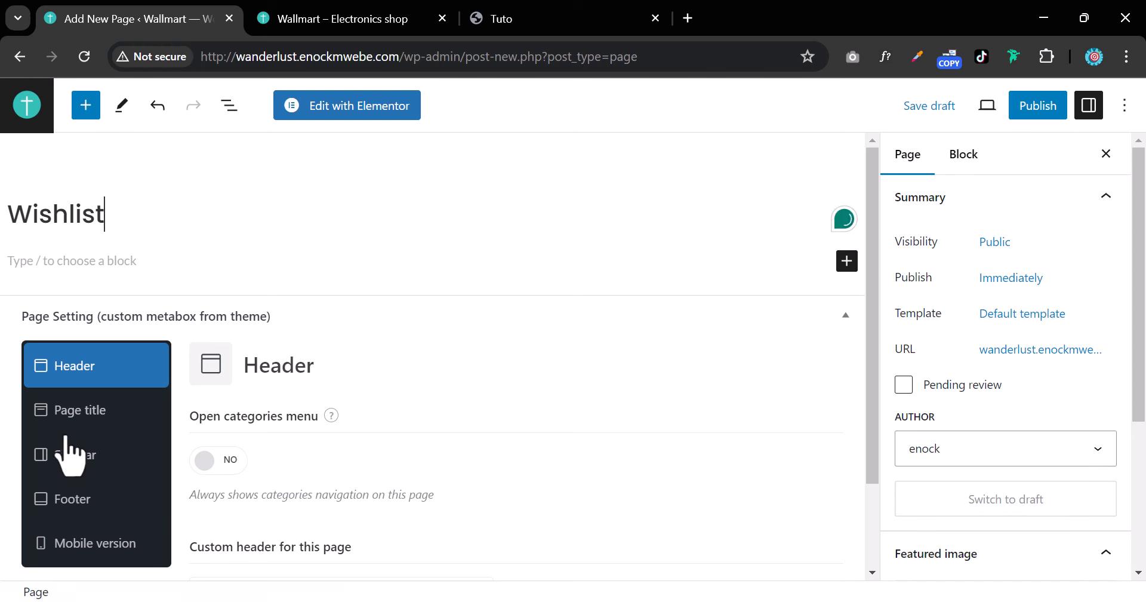
In the Wishlist page's theme settings, disable the page title and set the sidebar position to Without.
left_click(73, 453)
left_click(88, 411)
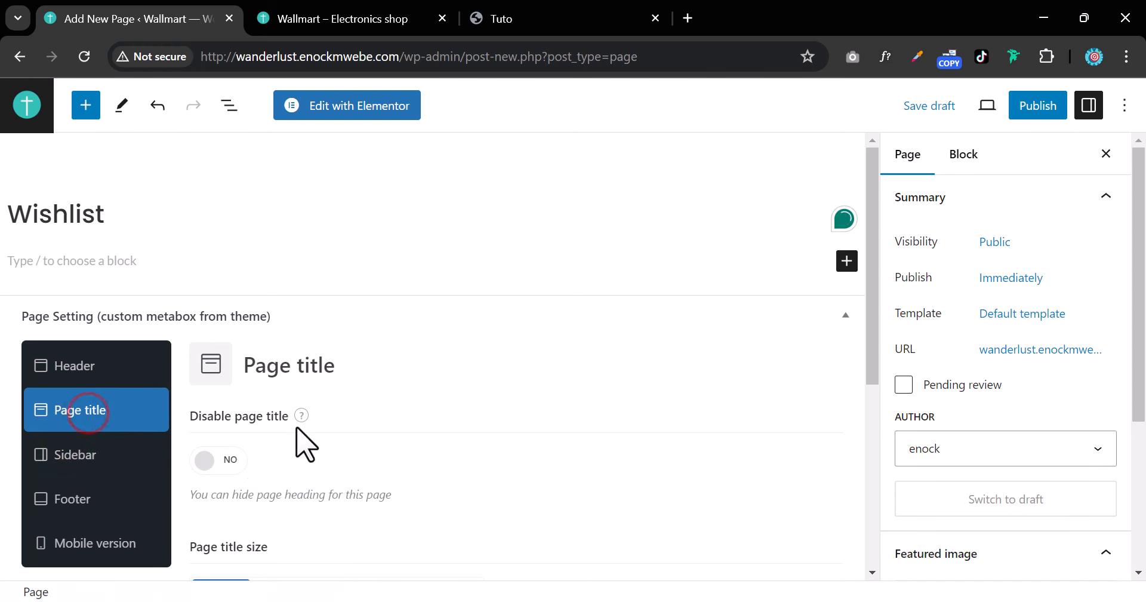
left_click(212, 461)
scroll(81, 292, "down", 5)
left_click(88, 189)
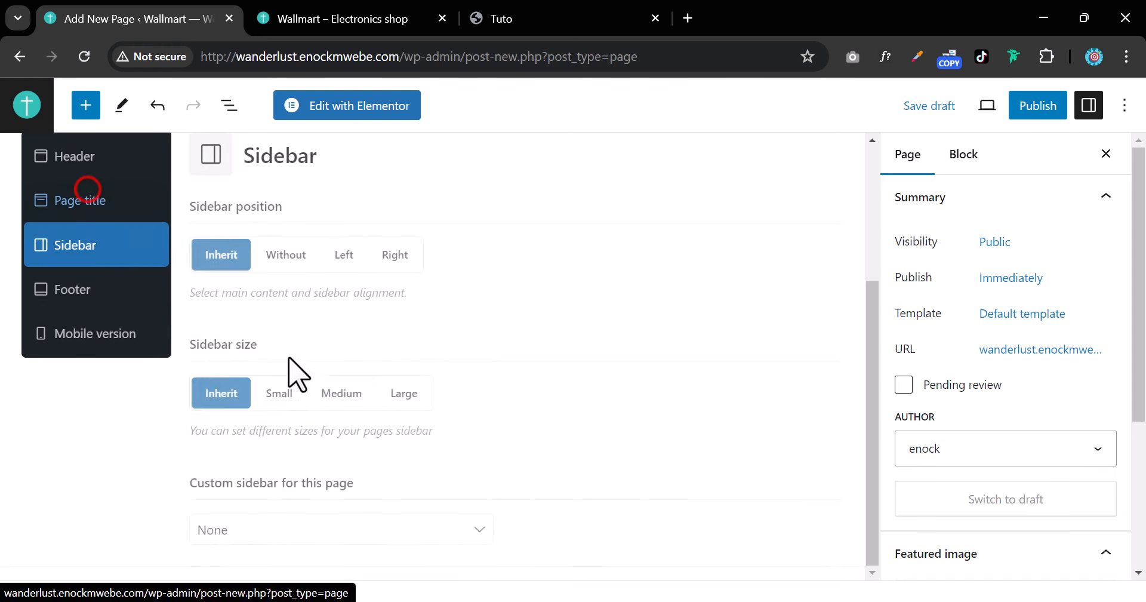
left_click(274, 261)
scroll(303, 307, "up", 3)
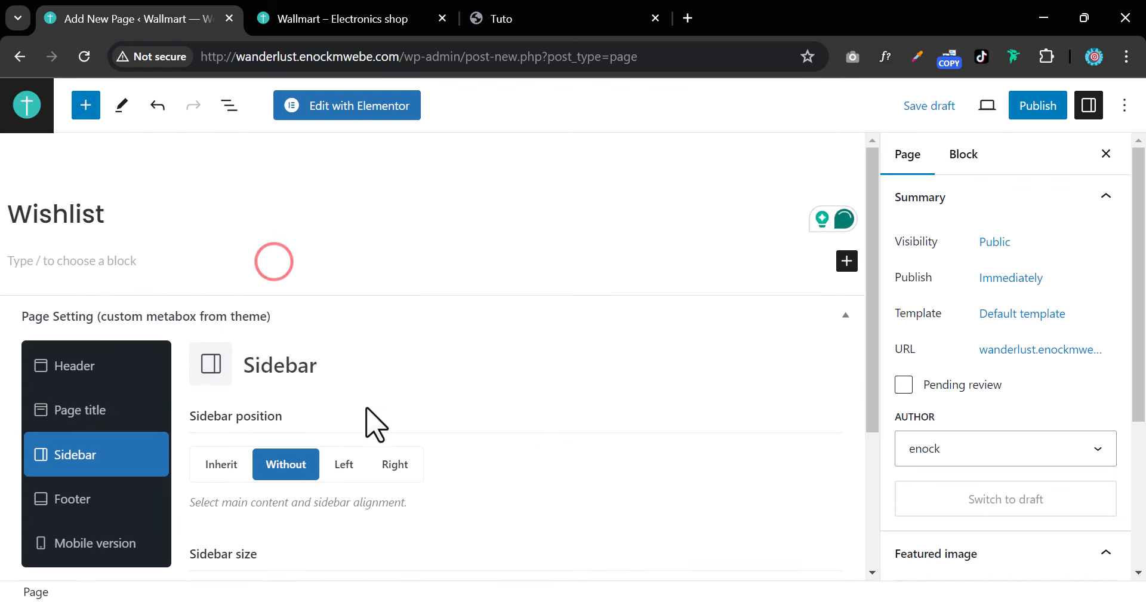
Insert a Shortcode block into the Wishlist page containing [woodmart_wishlist].
left_click(86, 105)
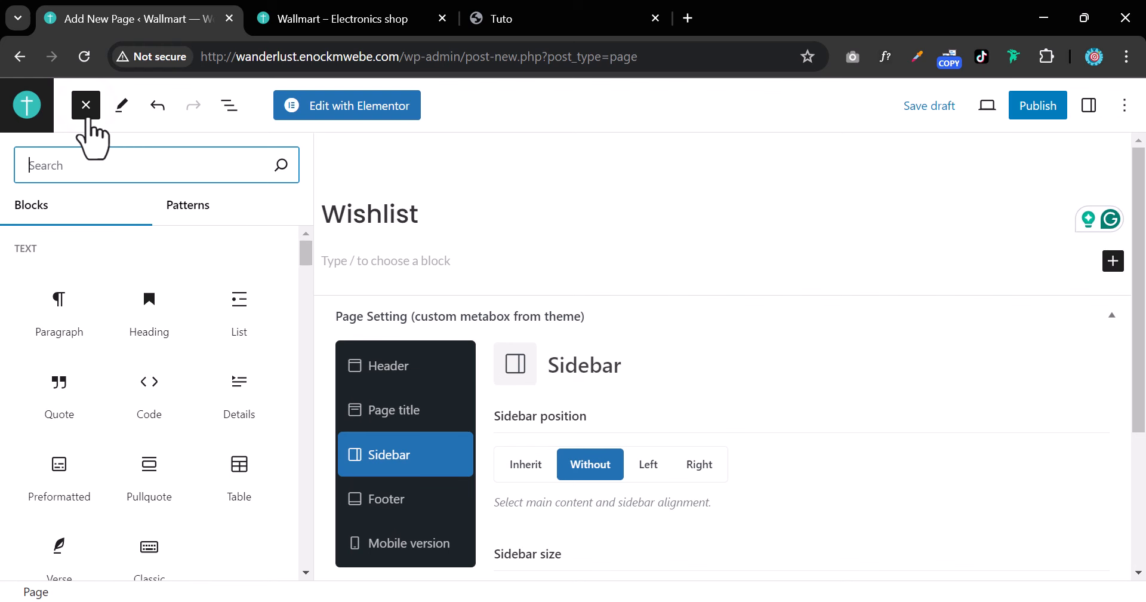
type("short")
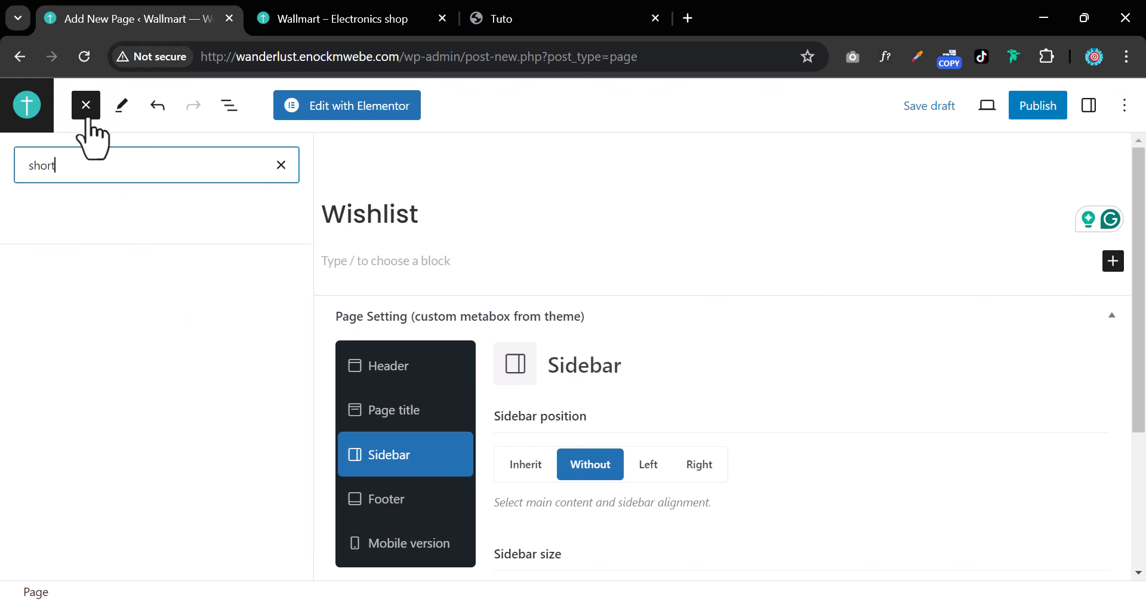
left_click(60, 259)
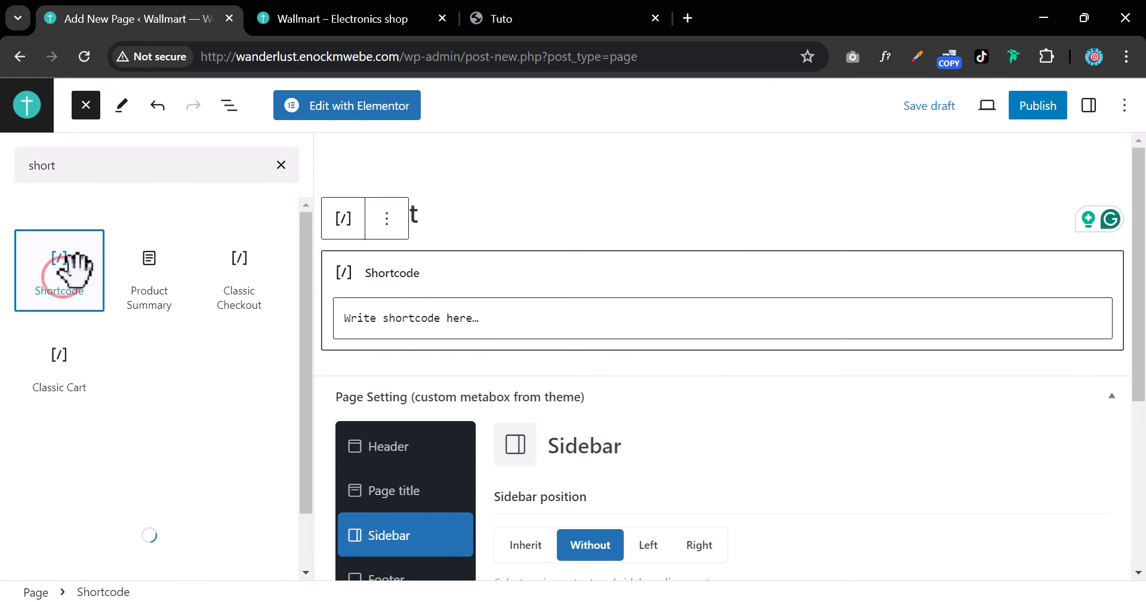
left_click(465, 320)
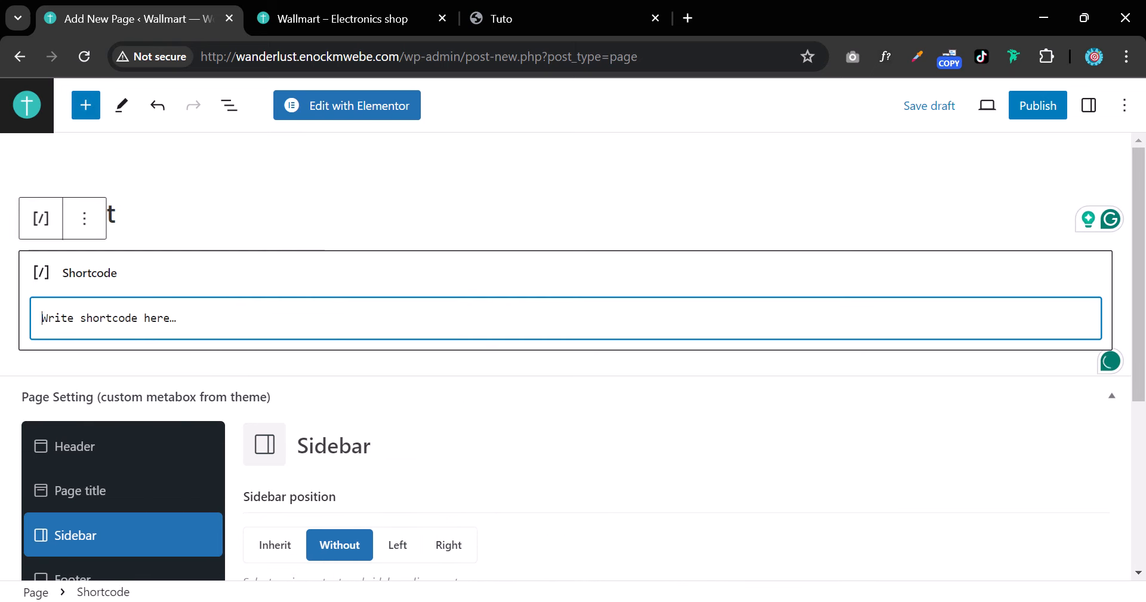
key("alt+Tab")
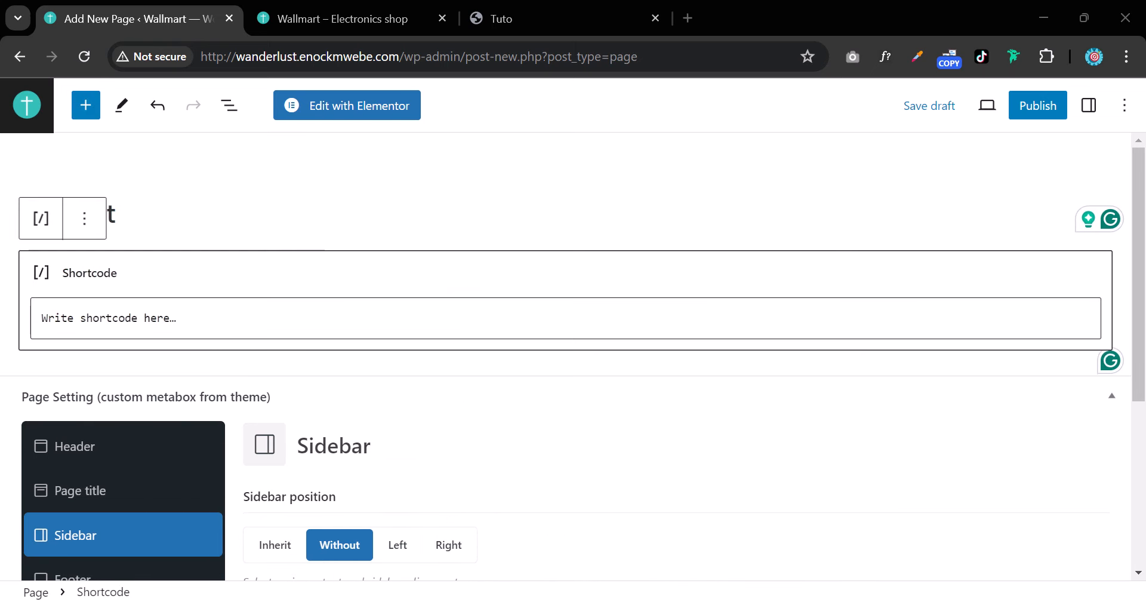
left_click(161, 316)
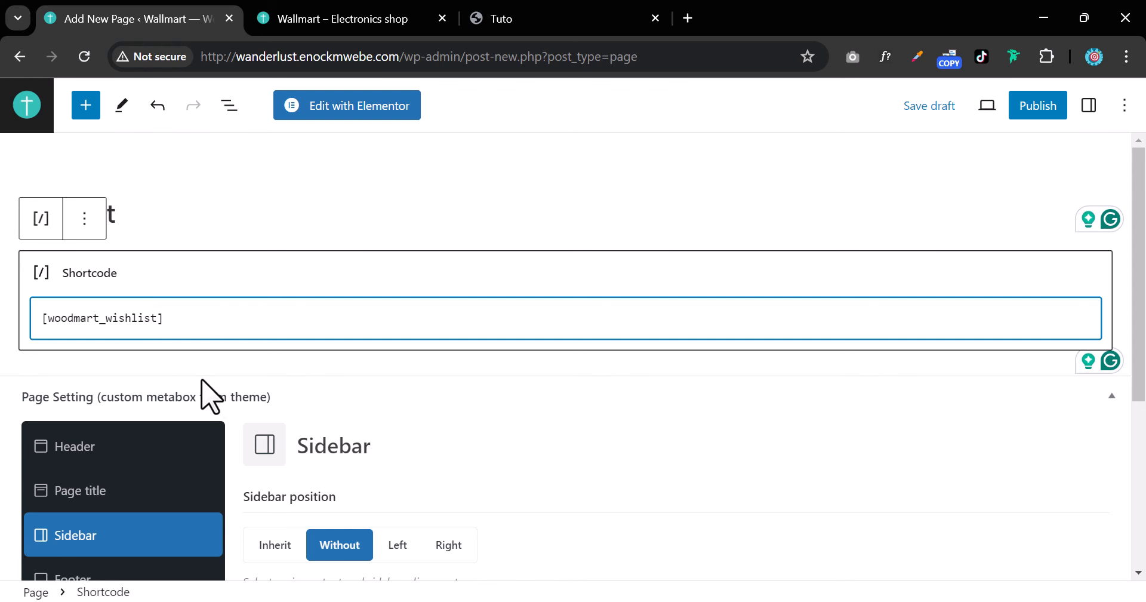
key("ctrl+plus")
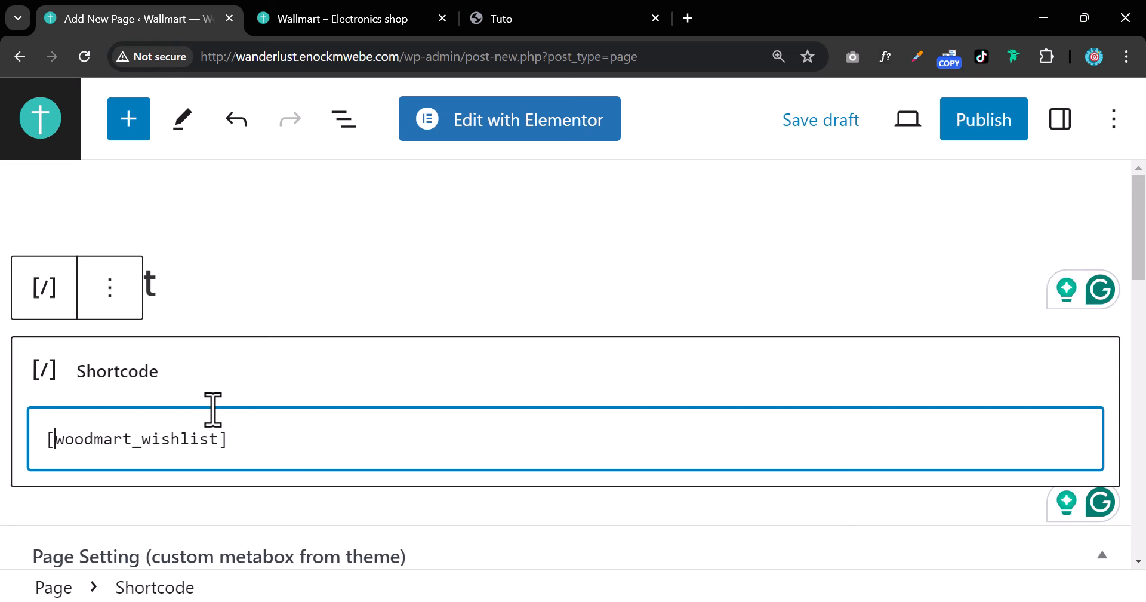
Publish the Wishlist page with public visibility.
key("ctrl+minus")
key("ctrl+minus")
left_click(1024, 110)
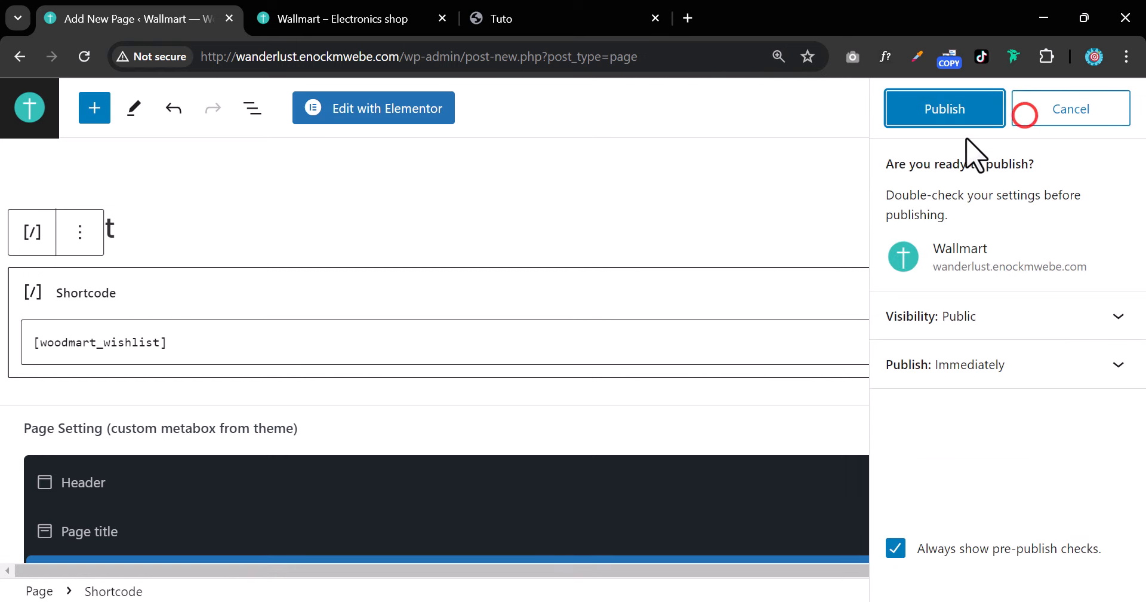
left_click(927, 120)
key("ctrl+minus")
key("ctrl+minus")
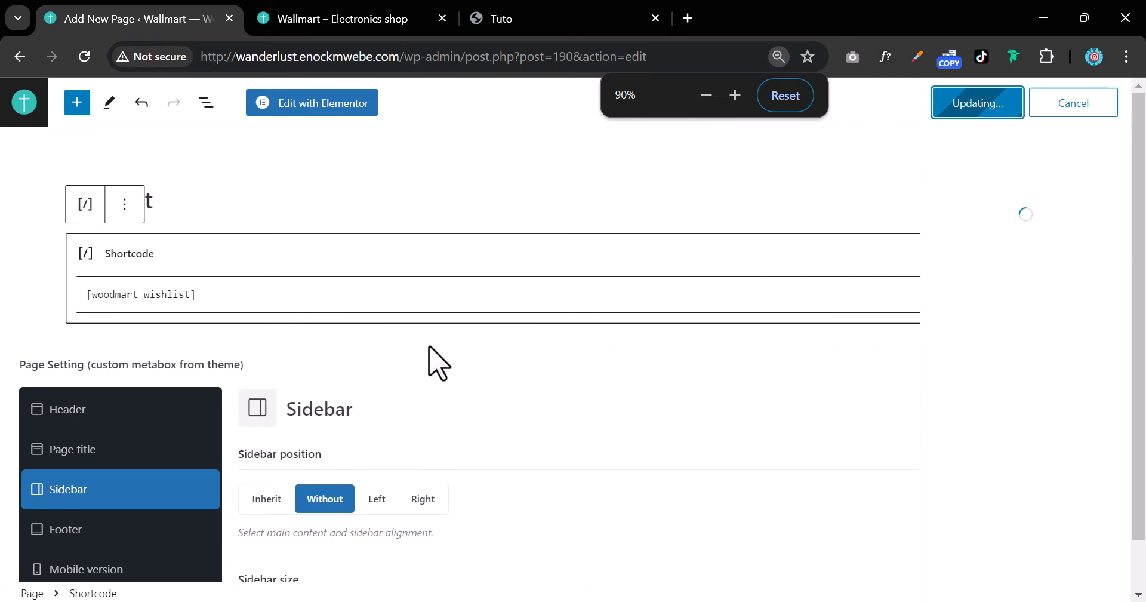
Open the published Wishlist page in a new browser tab and check its content.
left_click(144, 563)
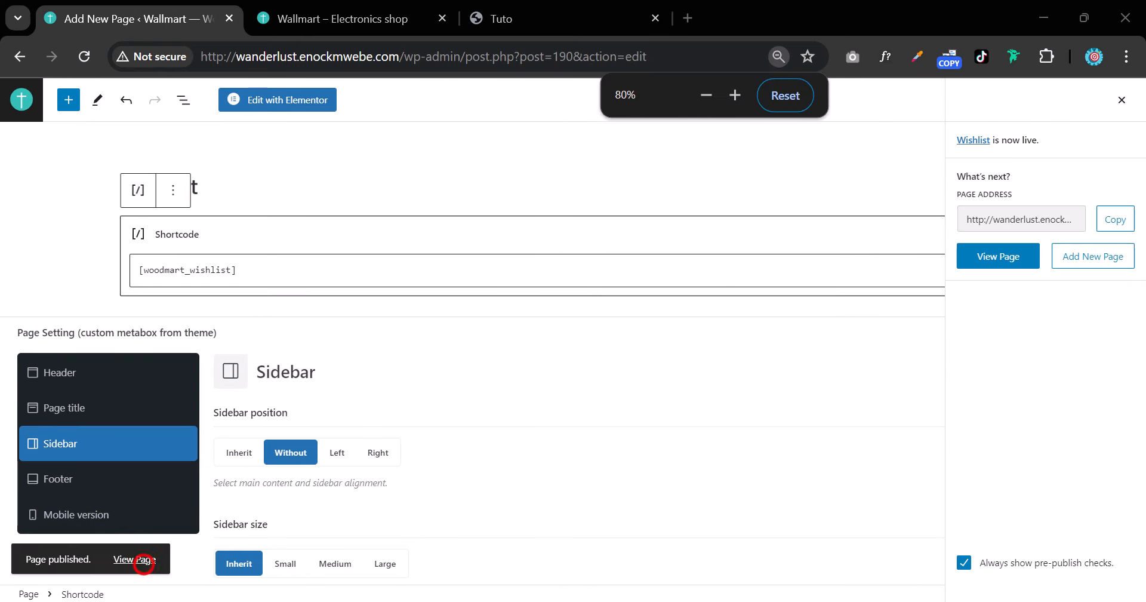
right_click(138, 560)
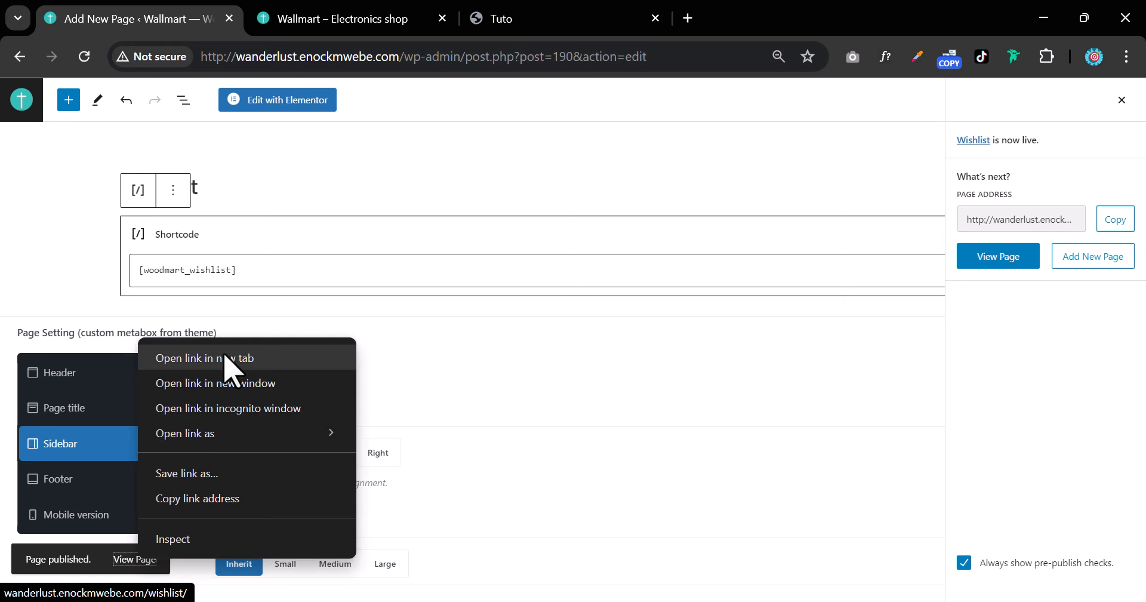
left_click(225, 363)
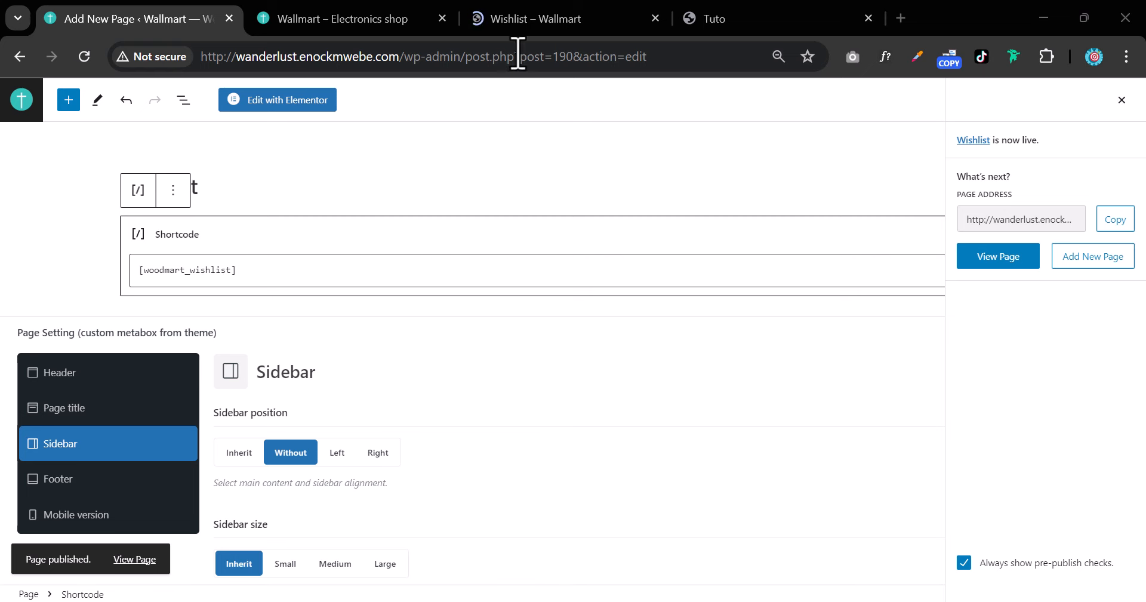
left_click(510, 21)
scroll(586, 409, "down", 8)
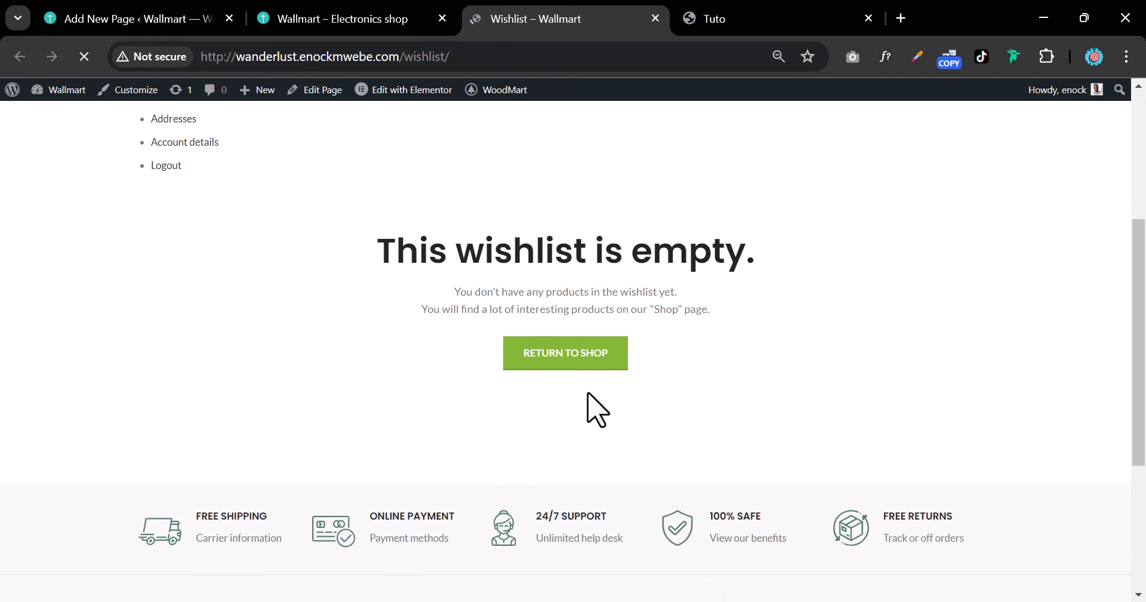
scroll(596, 410, "up", 8)
Open the Shop page and add the Short Sleeve T-Shirt to the wishlist.
left_click(410, 226)
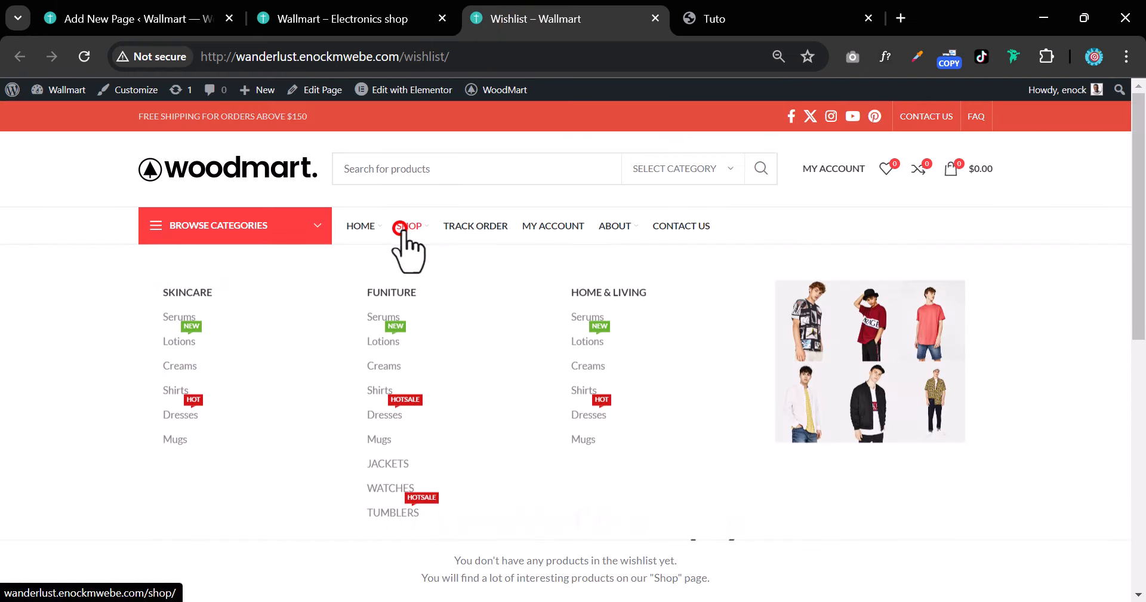
key("ctrl+plus")
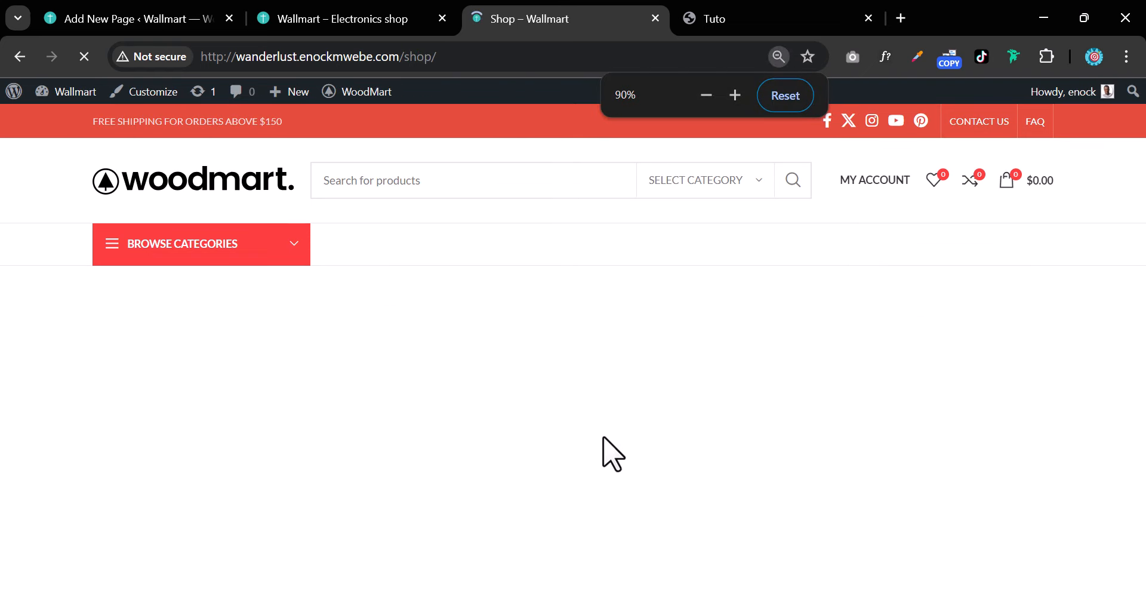
scroll(607, 440, "down", 8)
scroll(609, 442, "up", 7)
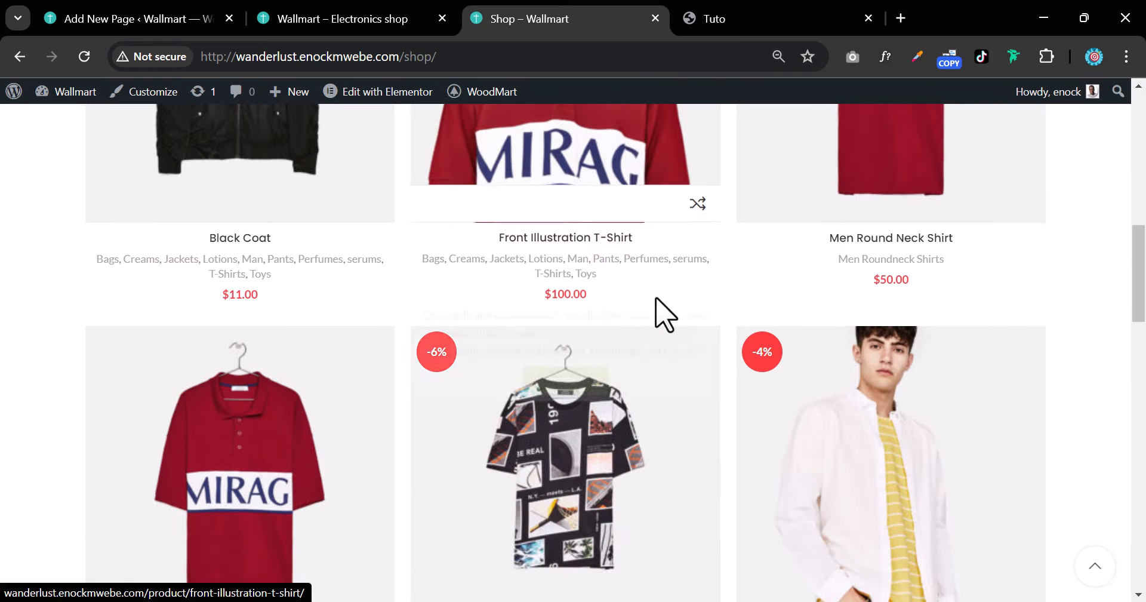
scroll(700, 482, "down", 8)
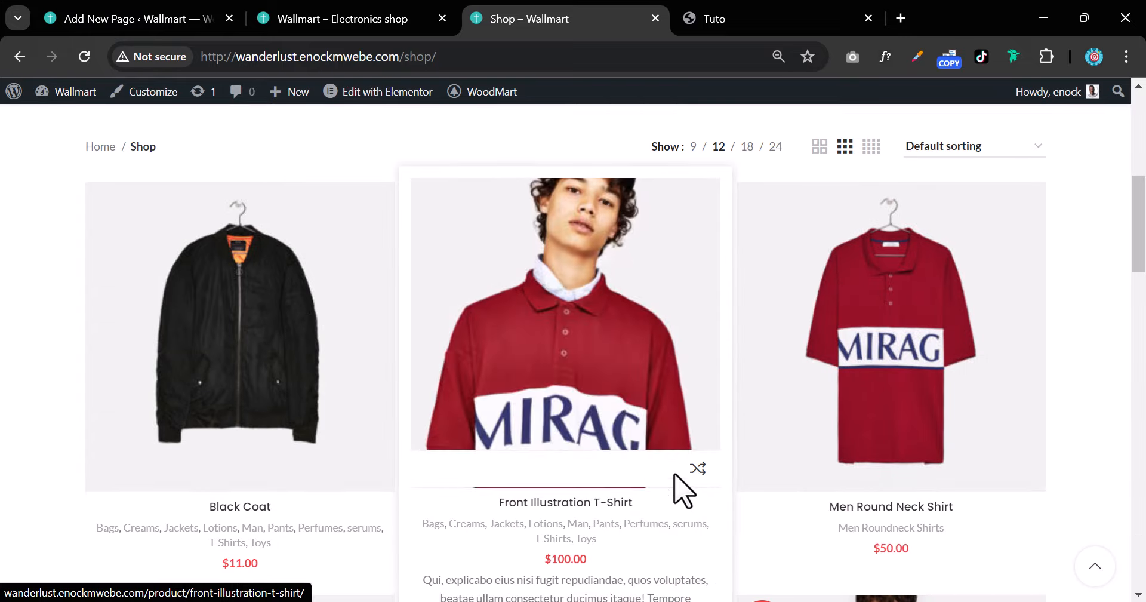
scroll(663, 418, "up", 1)
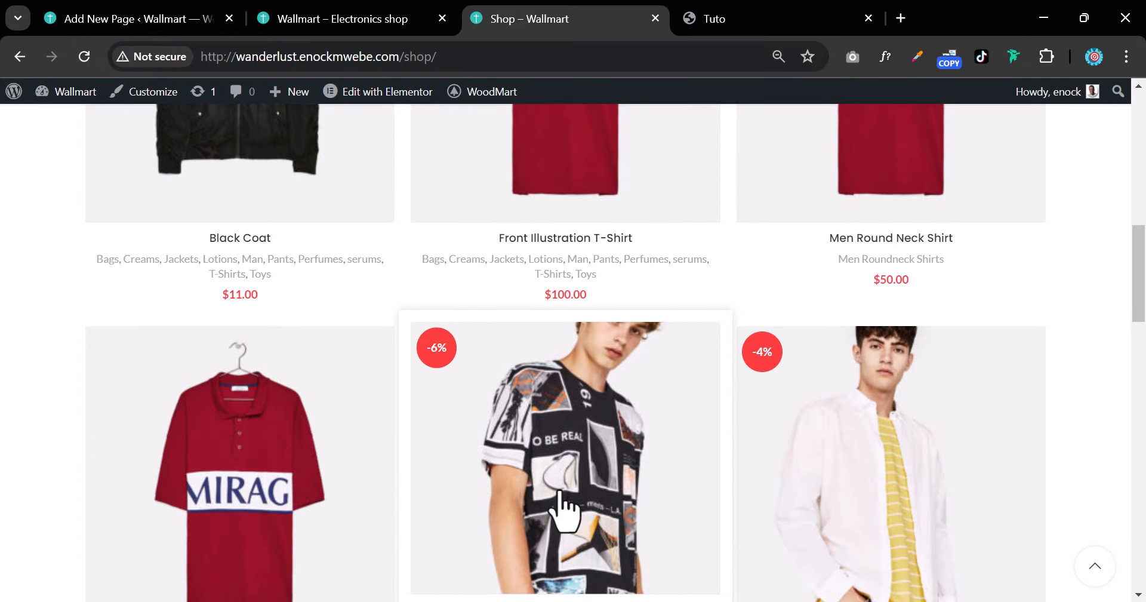
scroll(560, 477, "down", 4)
scroll(439, 526, "down", 10)
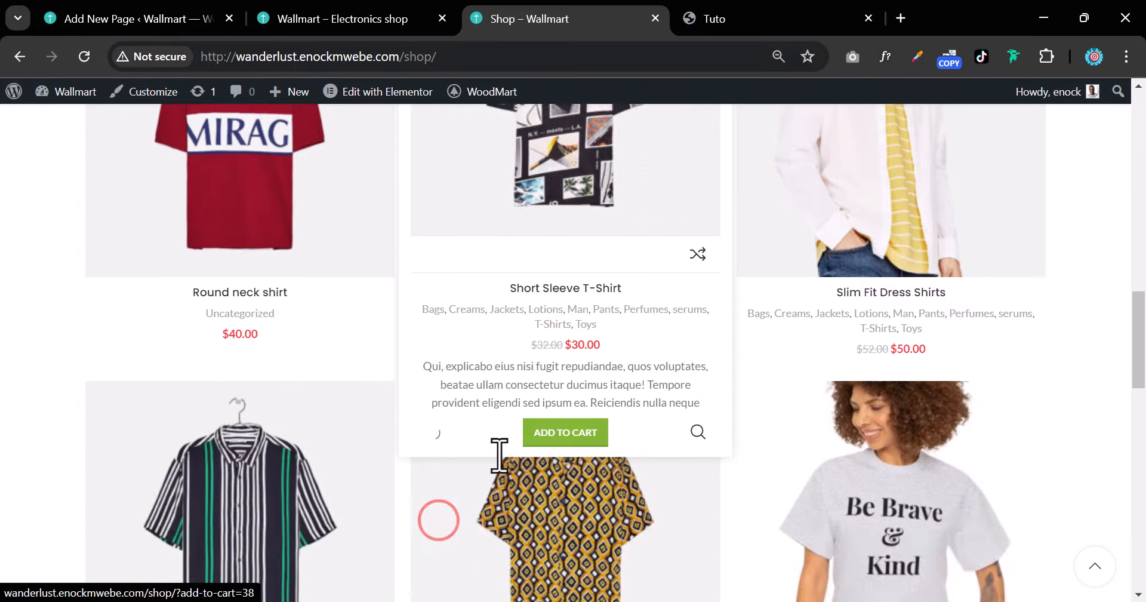
Add the Working Boy T-Shirt at the end of the shop's product list to the wishlist.
scroll(226, 249, "down", 3)
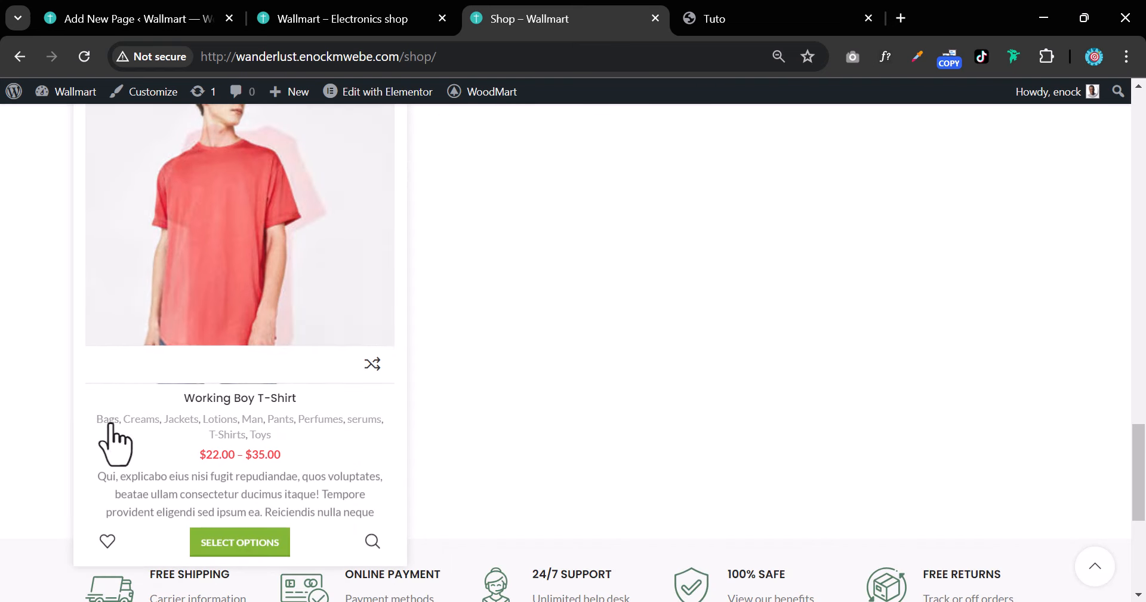
scroll(98, 384, "down", 3)
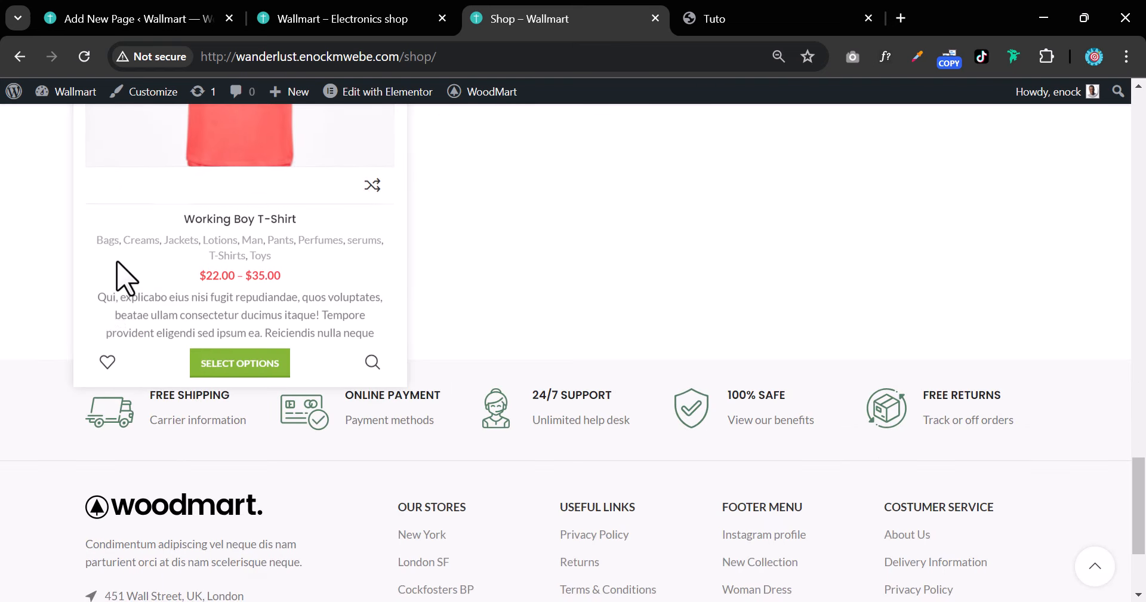
left_click(108, 362)
scroll(400, 275, "up", 10)
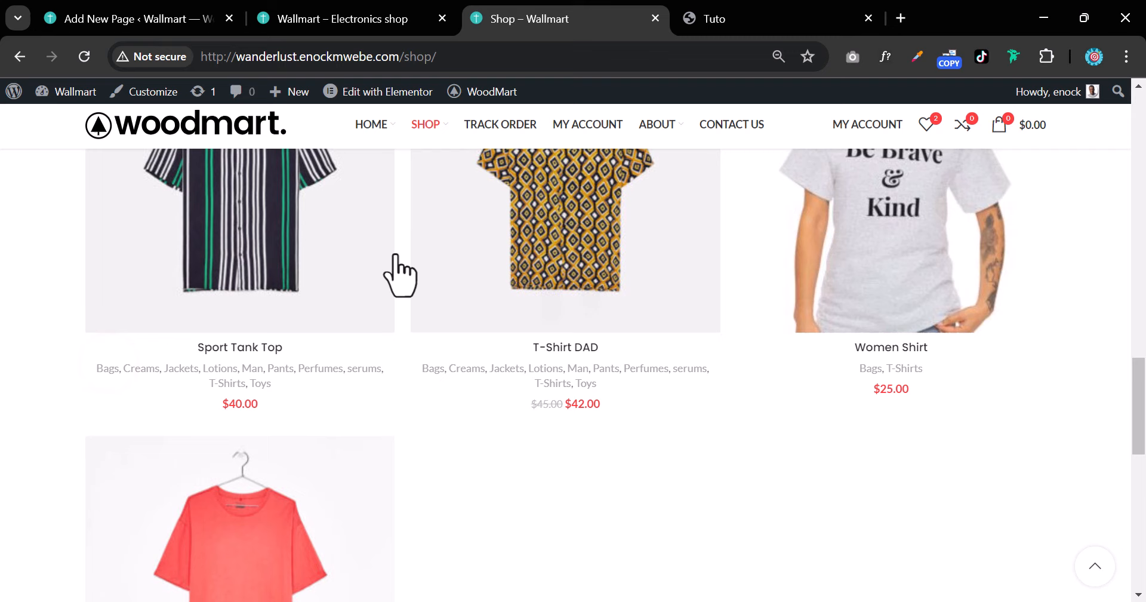
View the Wishlist page in another new tab from the page editor and check the products saved on it.
left_click(349, 21)
left_click(122, 13)
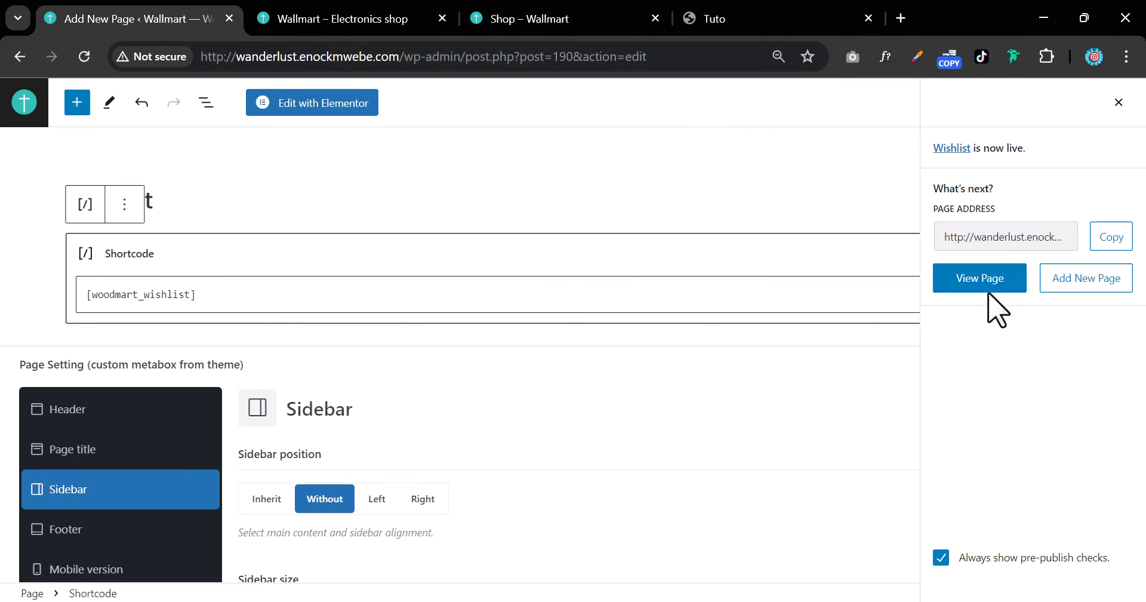
right_click(1008, 274)
left_click(866, 296)
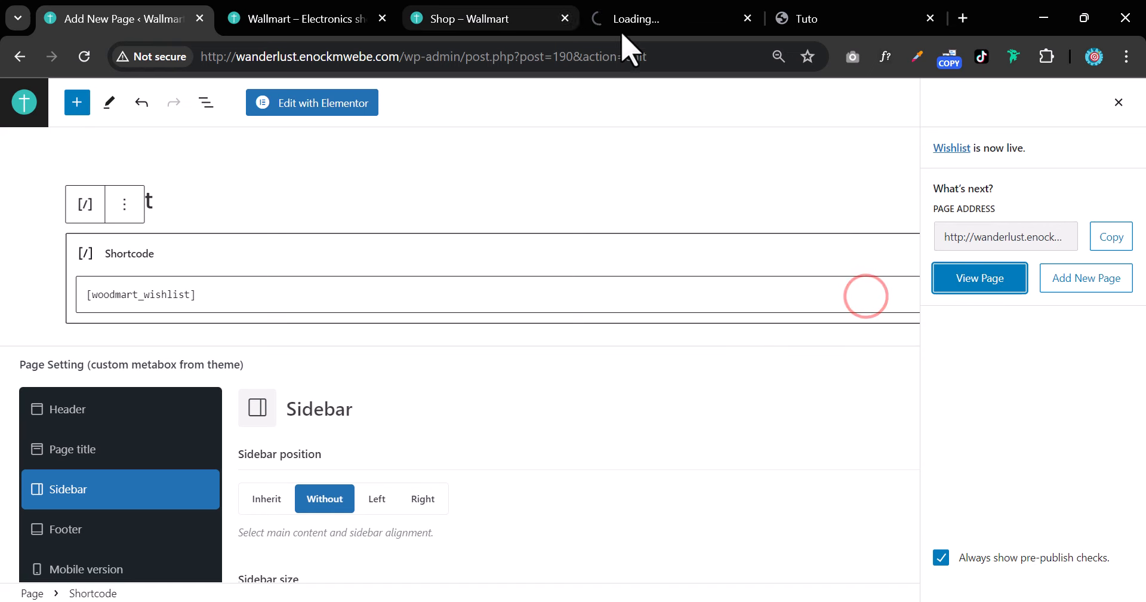
left_click(659, 24)
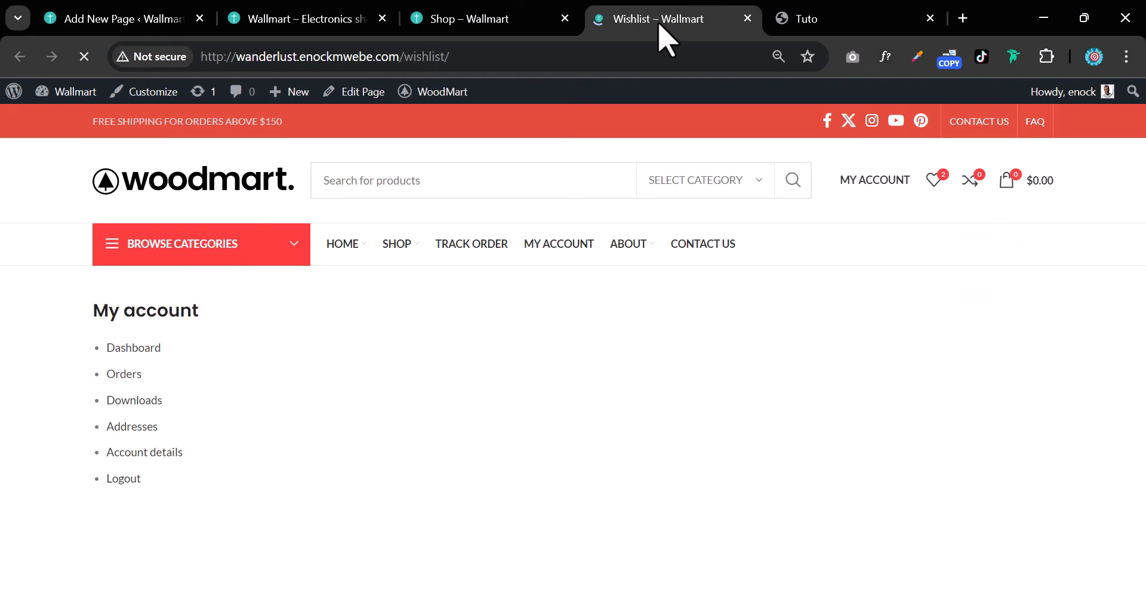
scroll(661, 366, "down", 6)
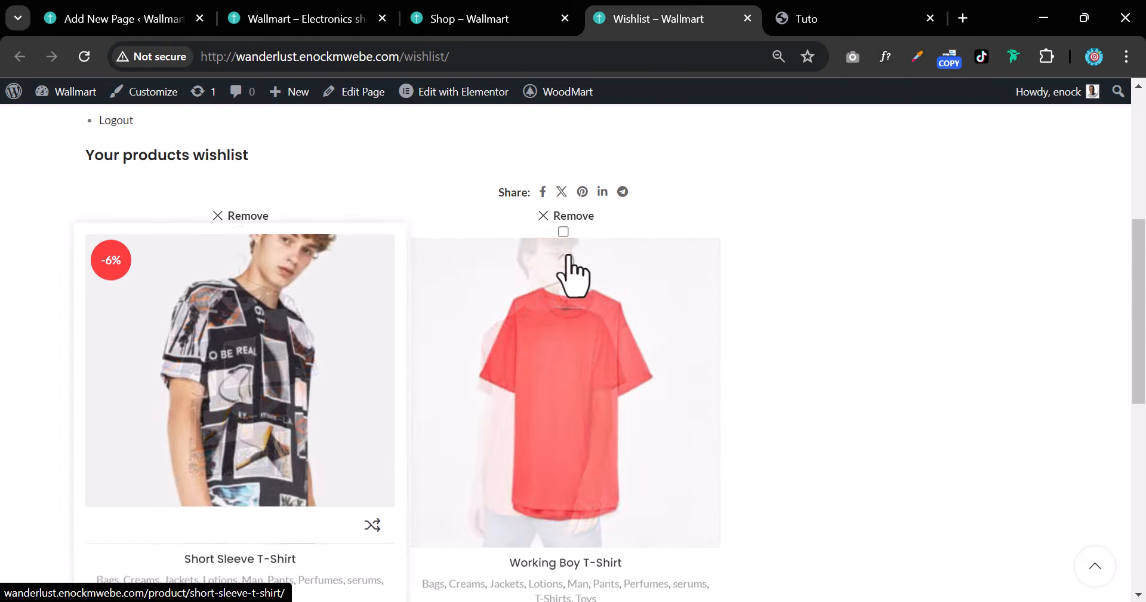
scroll(476, 371, "up", 6)
scroll(482, 388, "down", 7)
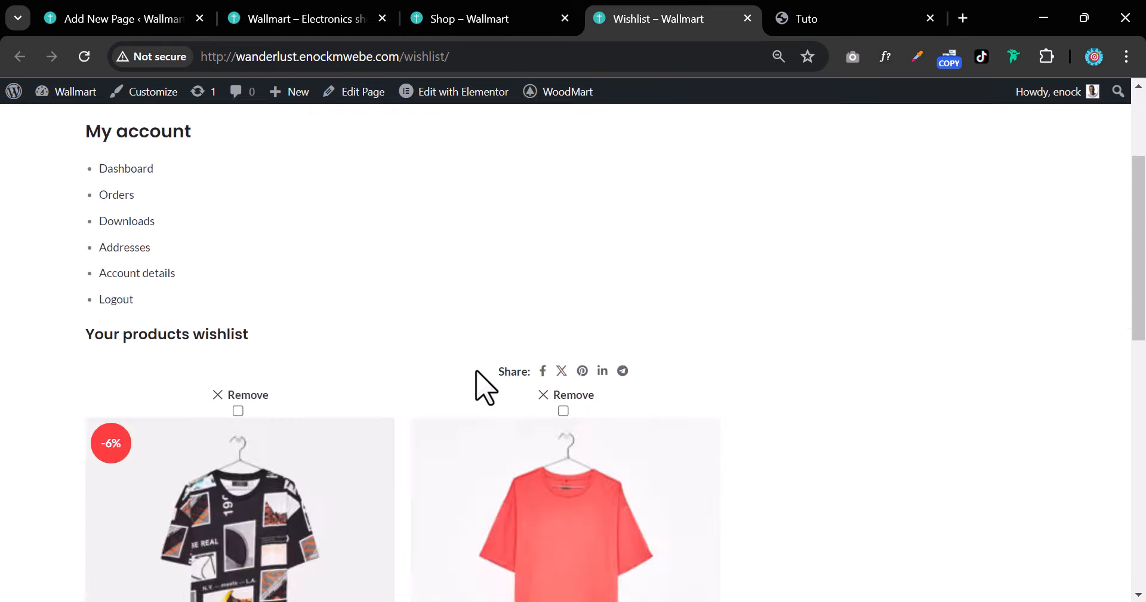
Close the Wishlist tab and the store home page tab, keeping the Shop tab open.
scroll(553, 257, "up", 7)
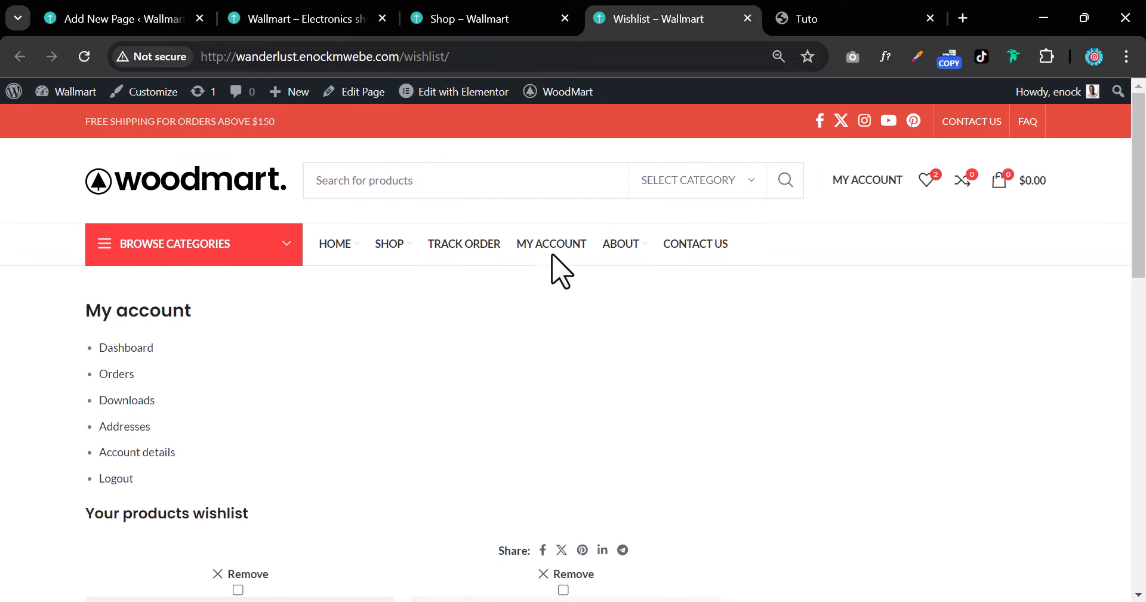
left_click(748, 19)
left_click(346, 27)
left_click(381, 19)
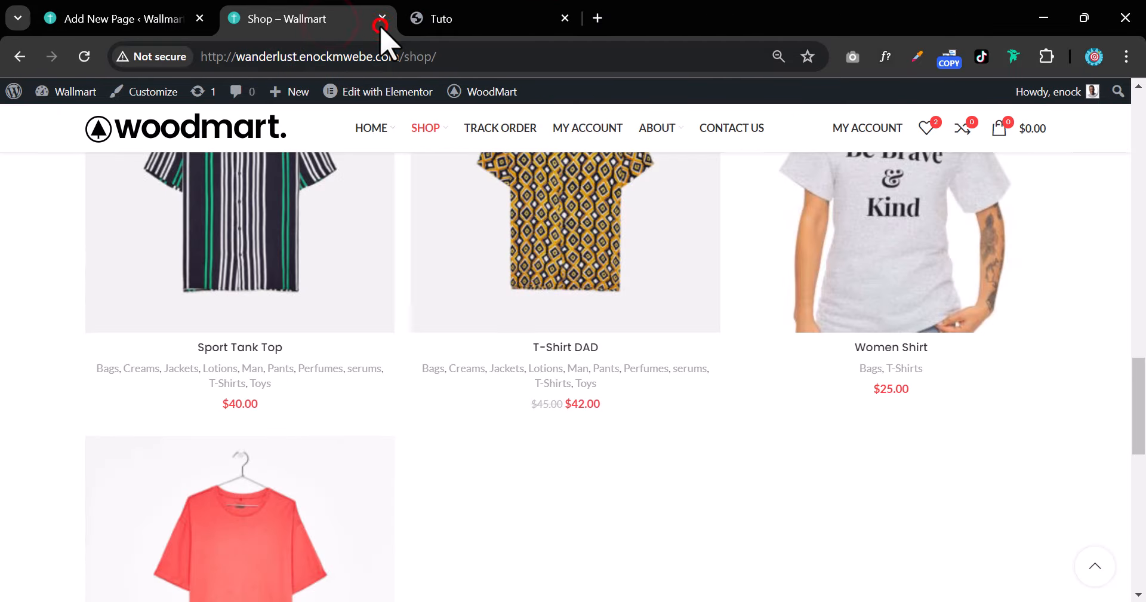
scroll(729, 357, "up", 15)
scroll(967, 143, "down", 9)
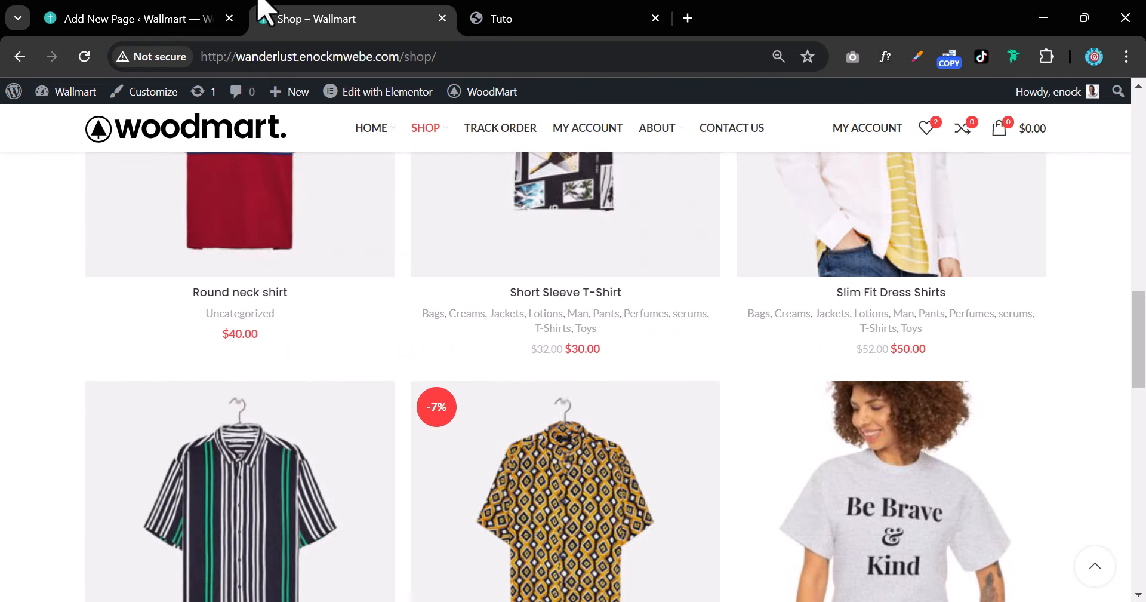
Create another new page from the published Wishlist page's editor and title it "Compare products".
left_click(129, 21)
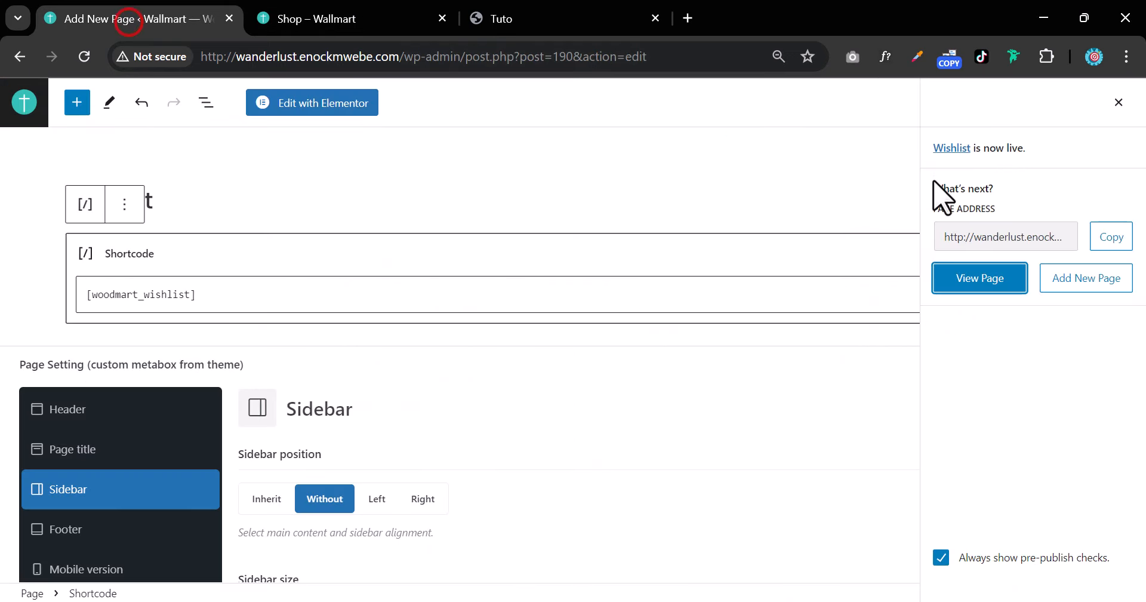
left_click(1082, 278)
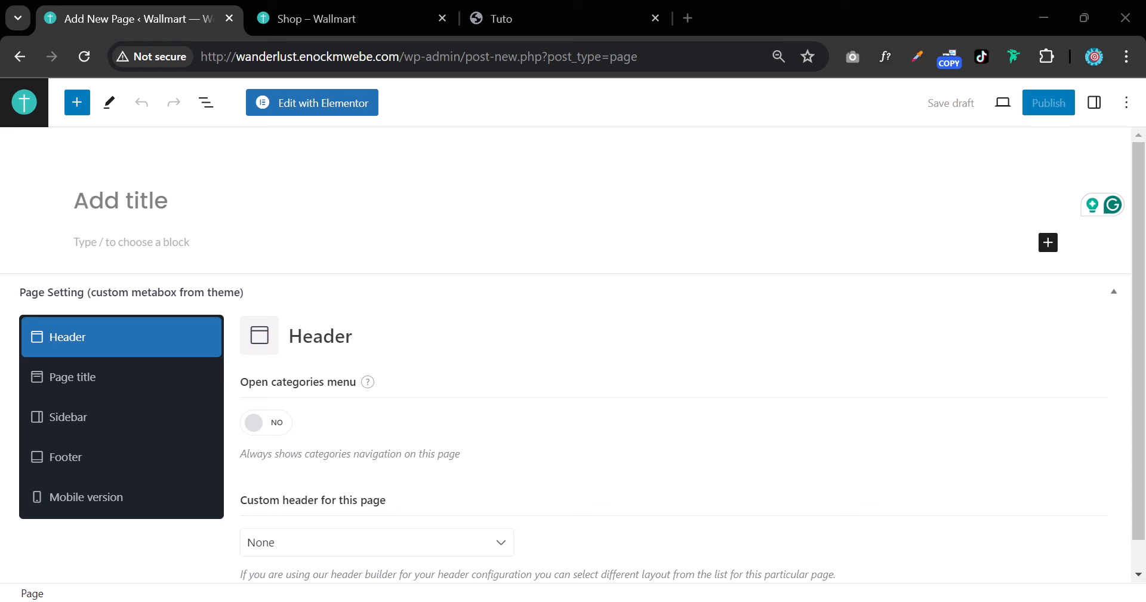
left_click(175, 195)
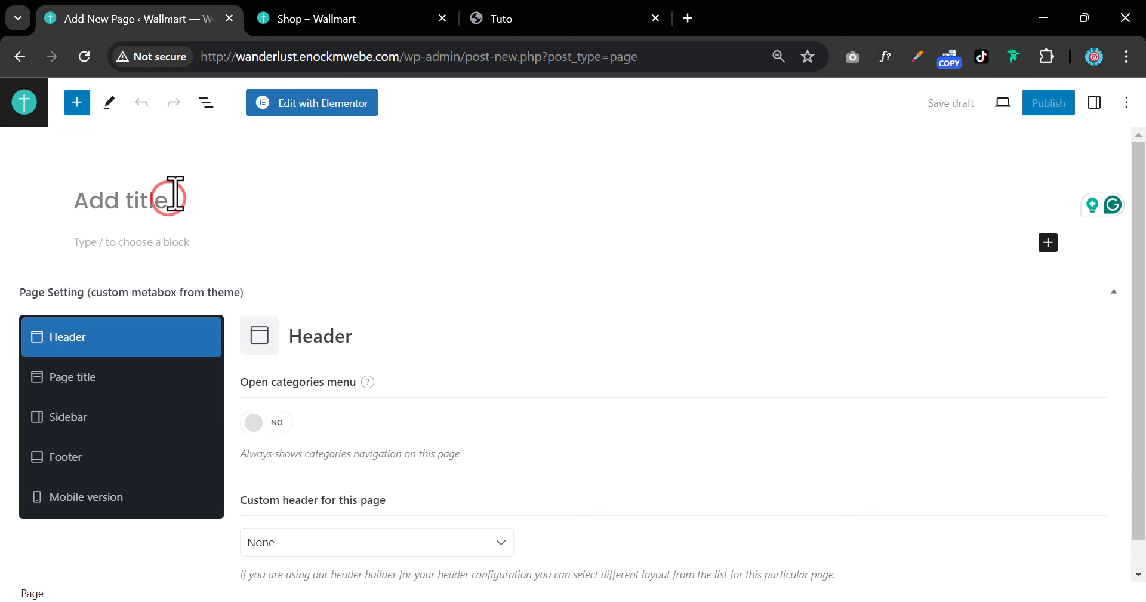
type("C")
key("BackSpace")
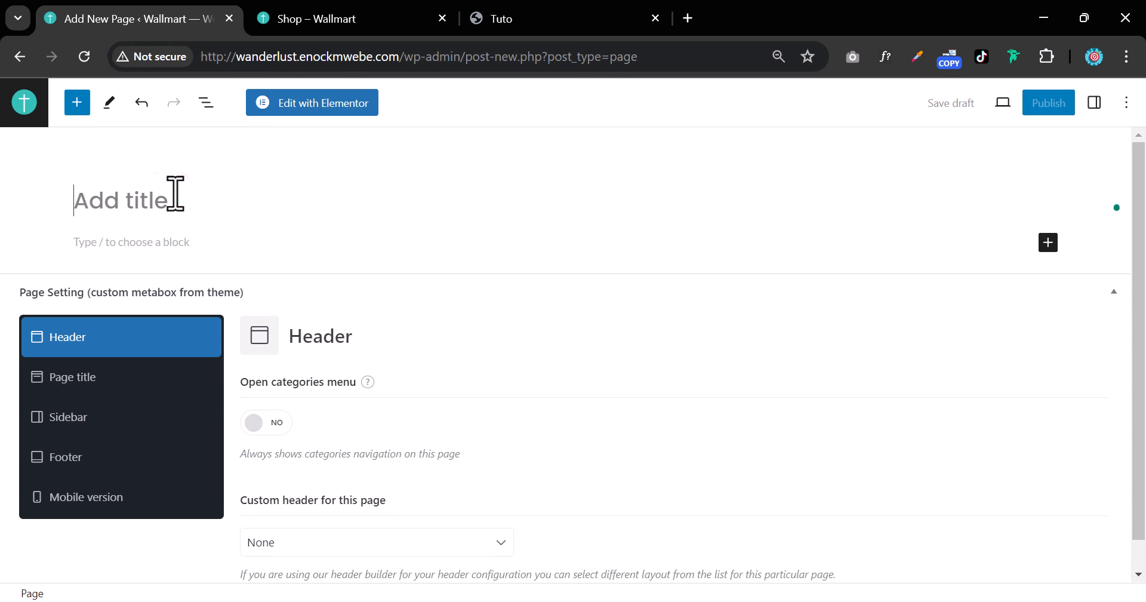
type("Compare products")
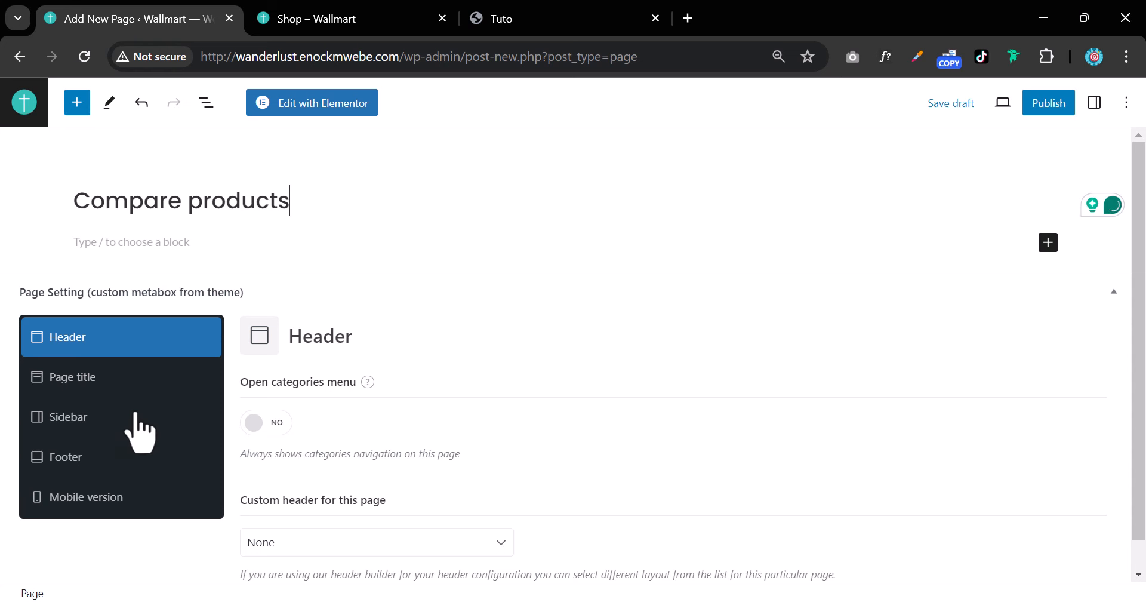
Set the Compare products page's sidebar position to Without.
left_click(145, 383)
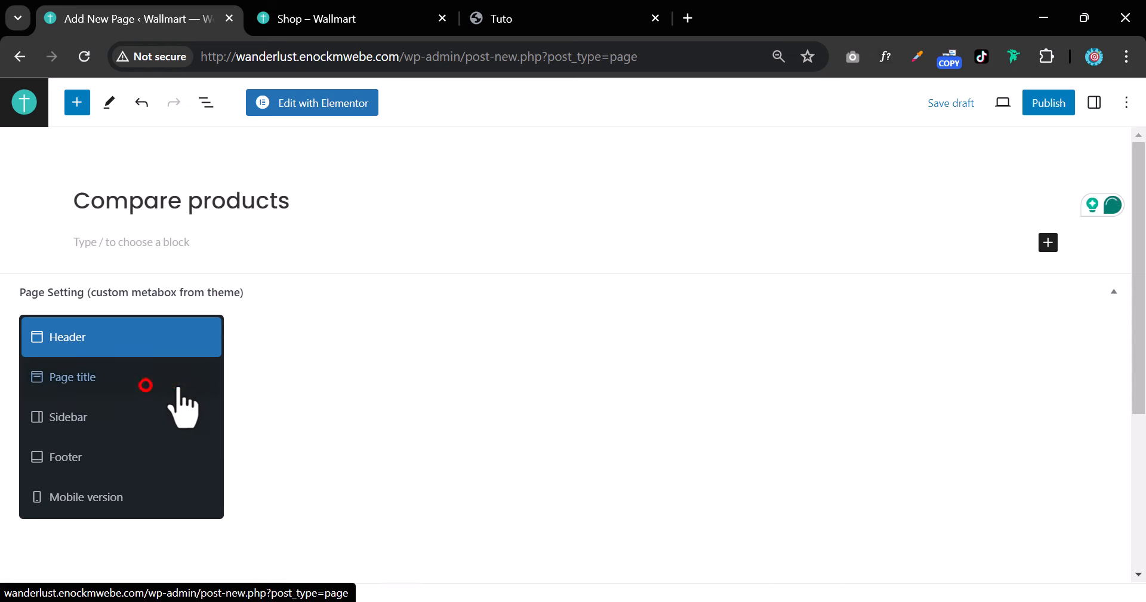
left_click(263, 423)
left_click(138, 412)
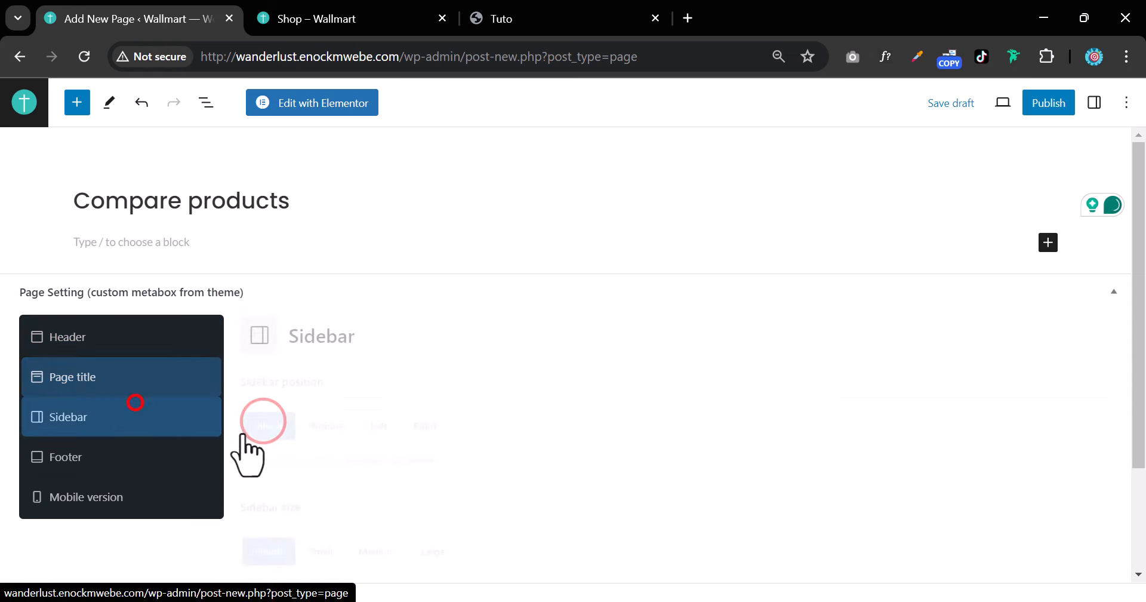
left_click(345, 430)
scroll(382, 454, "down", 3)
scroll(227, 302, "up", 3)
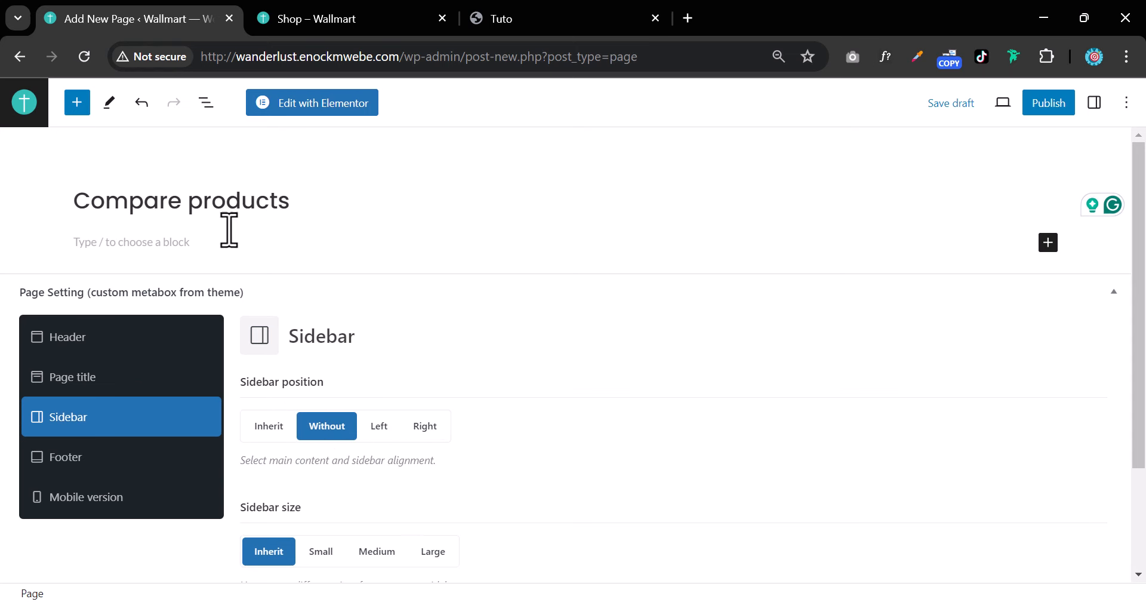
Add a Shortcode block to the Compare products page containing [woodmart_compare].
left_click(76, 102)
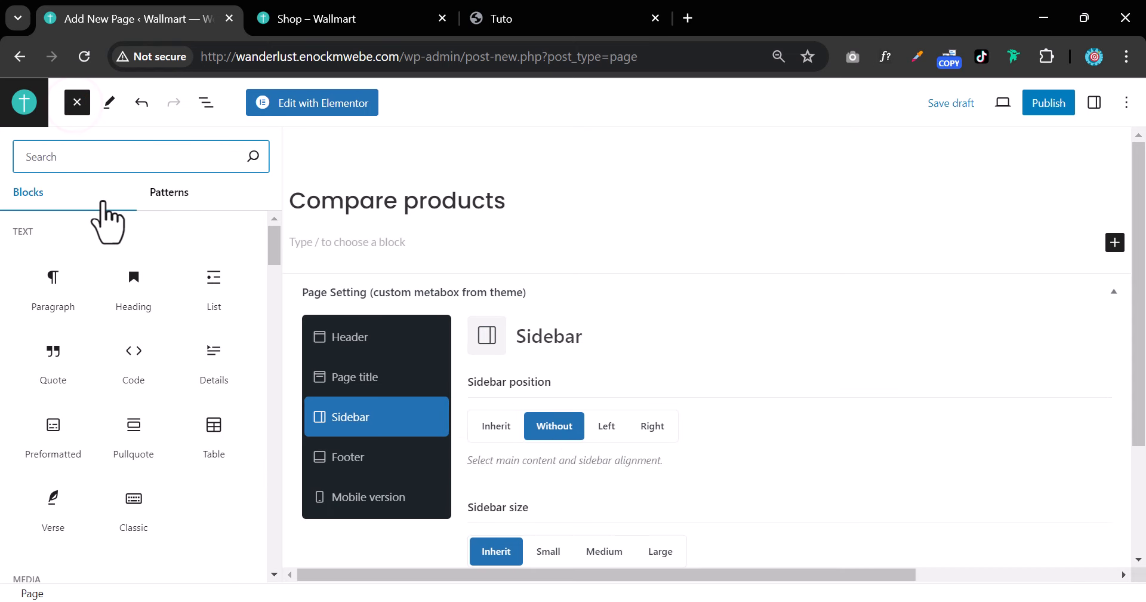
type("short")
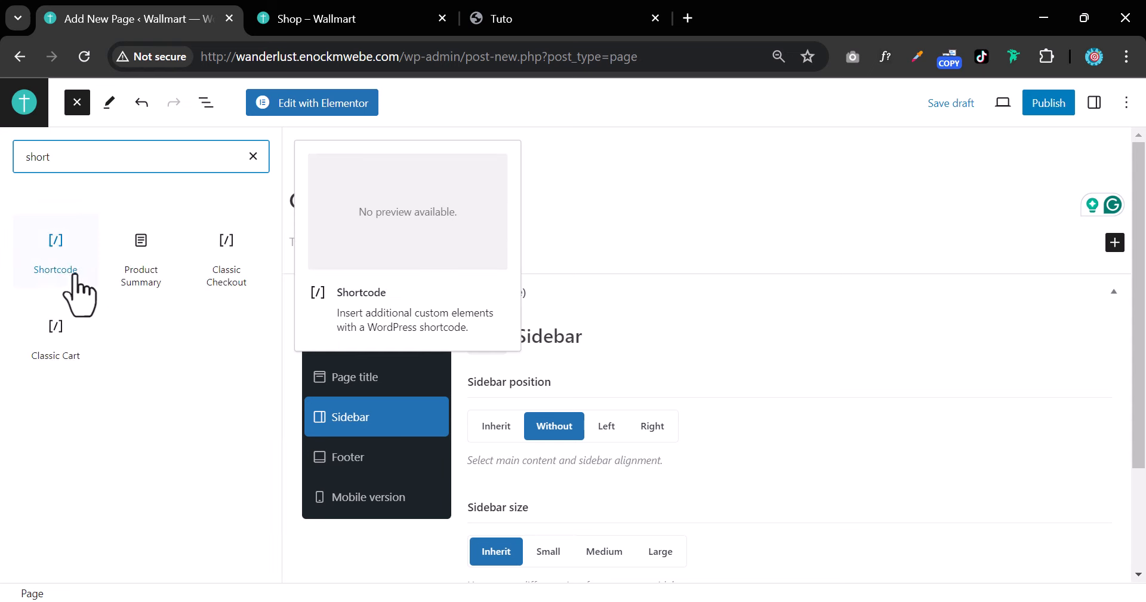
left_click(60, 248)
left_click(360, 298)
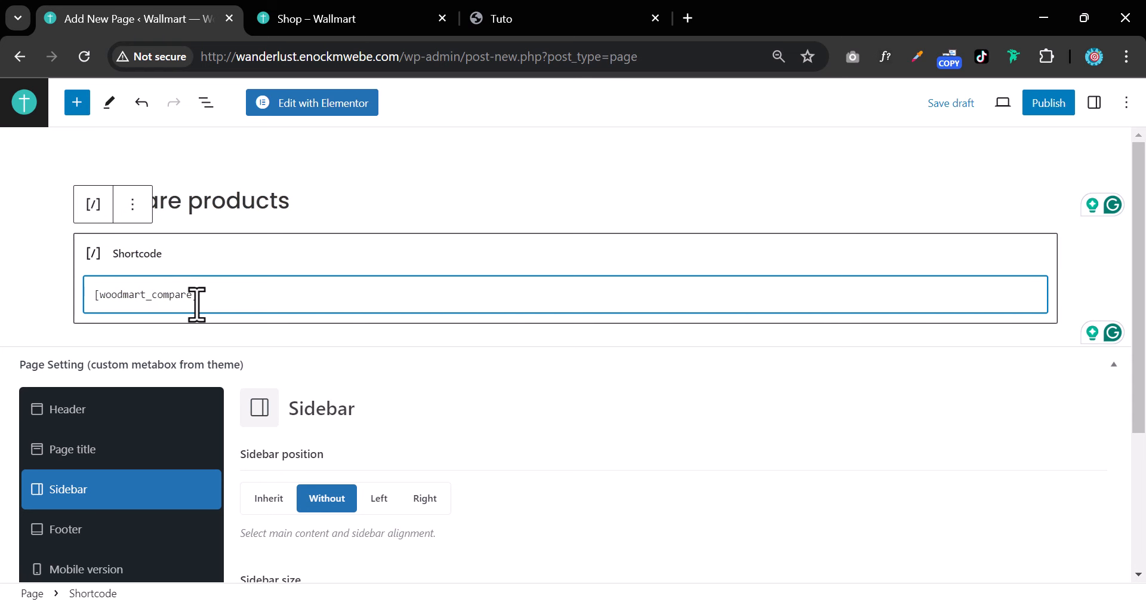
Publish the Compare products page and return to the list of all pages.
left_click(1040, 107)
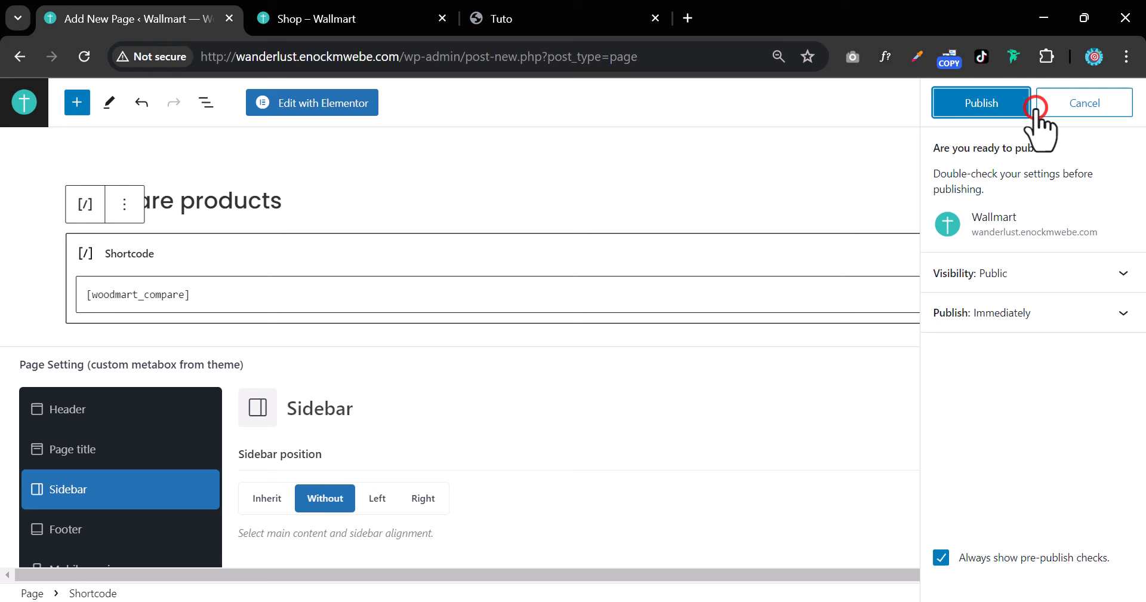
left_click(995, 101)
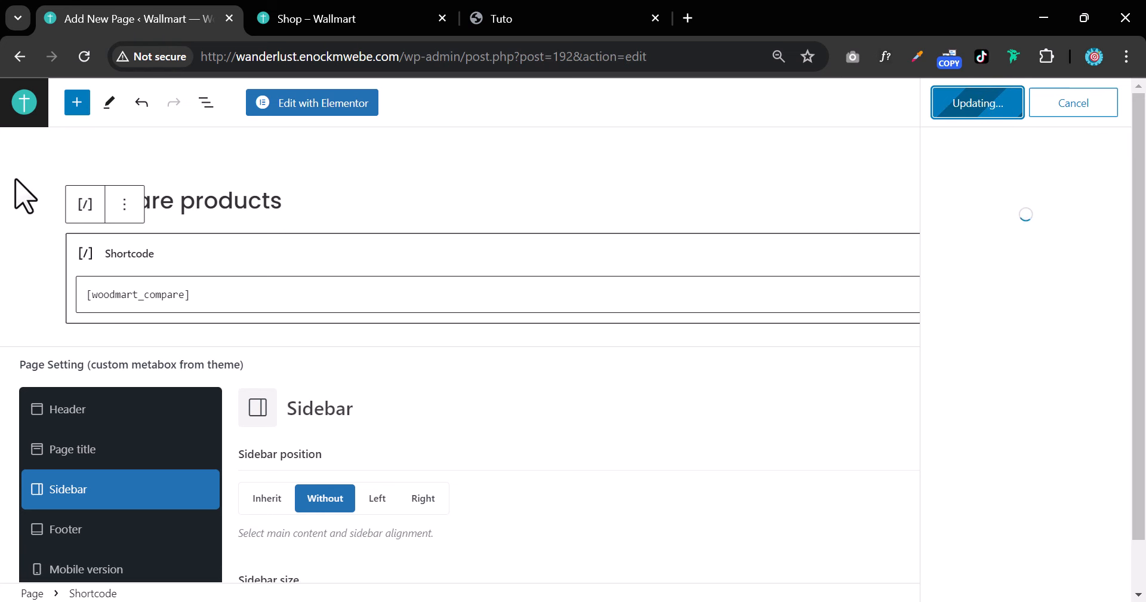
left_click(23, 103)
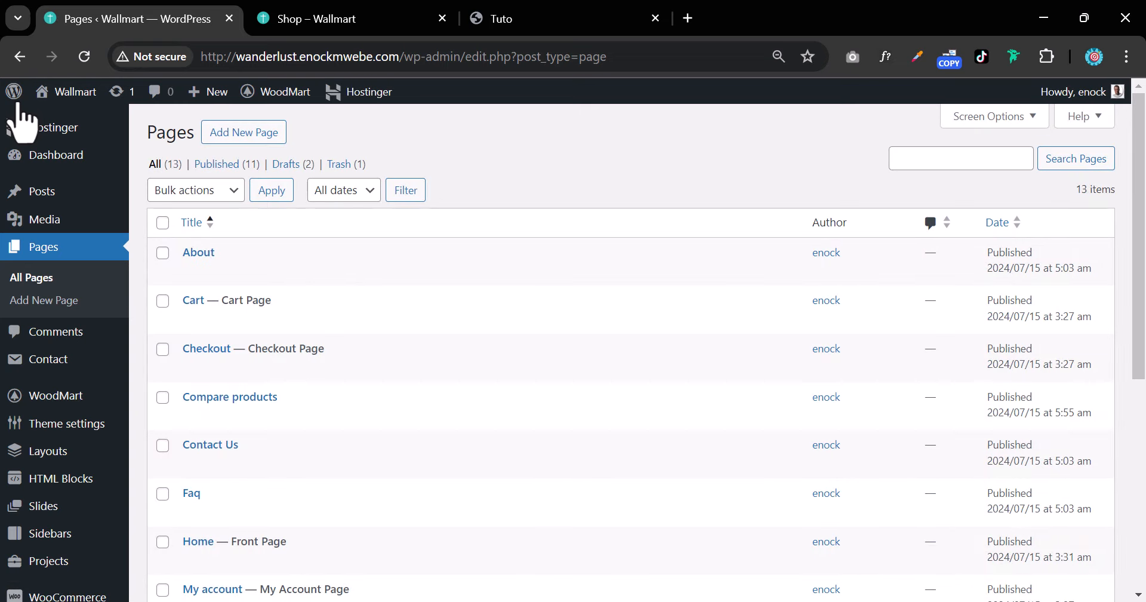
Open the Track Order page for editing in a new browser tab and switch to it.
scroll(266, 312, "down", 6)
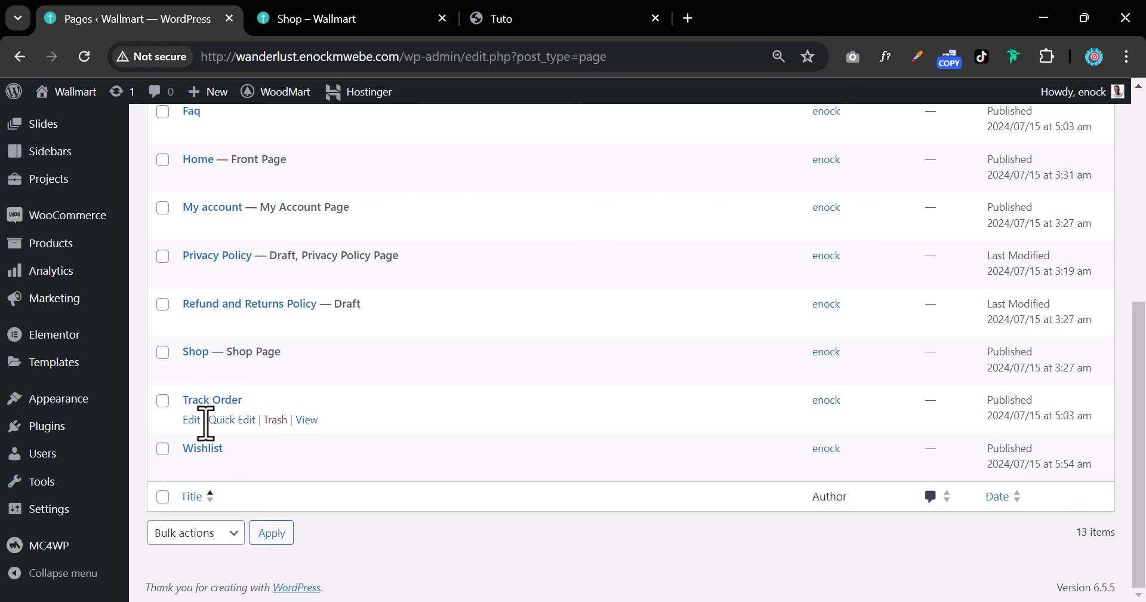
right_click(192, 422)
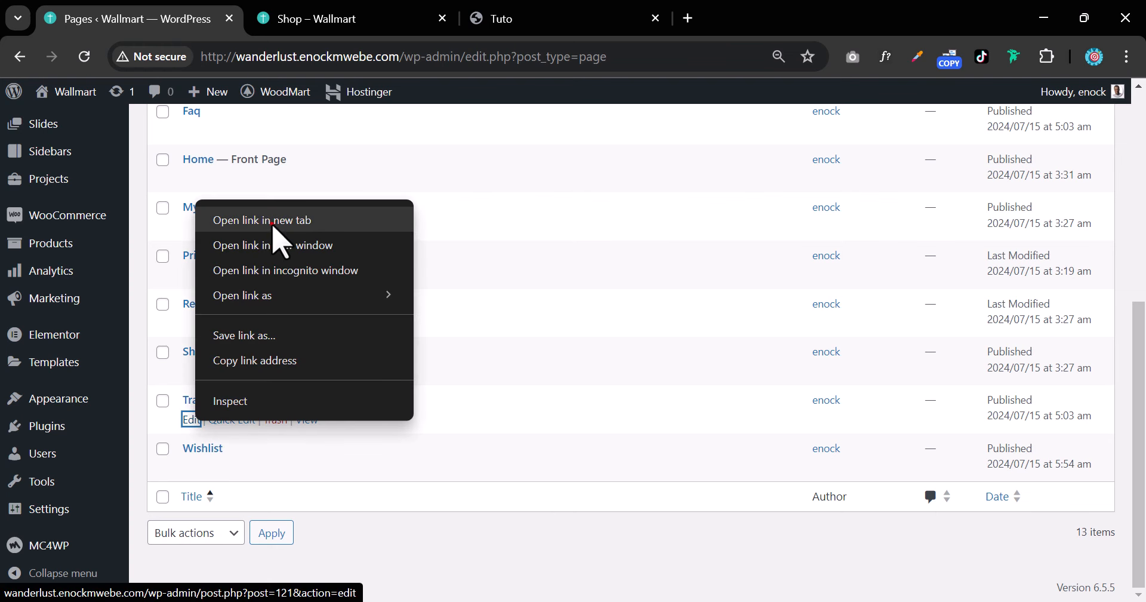
left_click(272, 222)
left_click(514, 27)
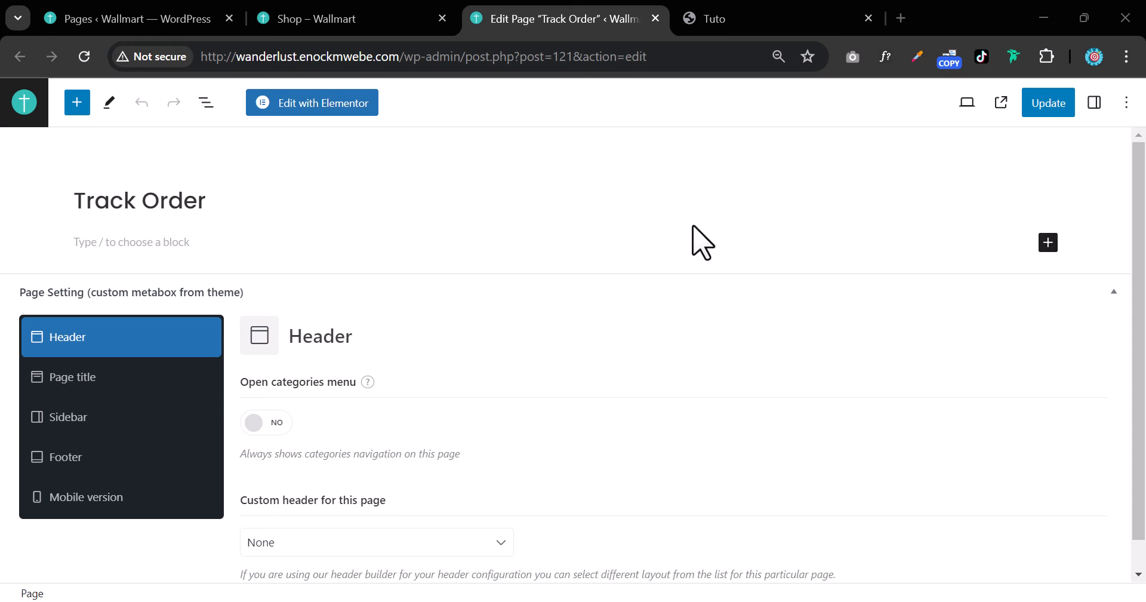
Insert an empty Shortcode block into the Track Order page and dismiss the HP Hotkey Support popup.
left_click(77, 102)
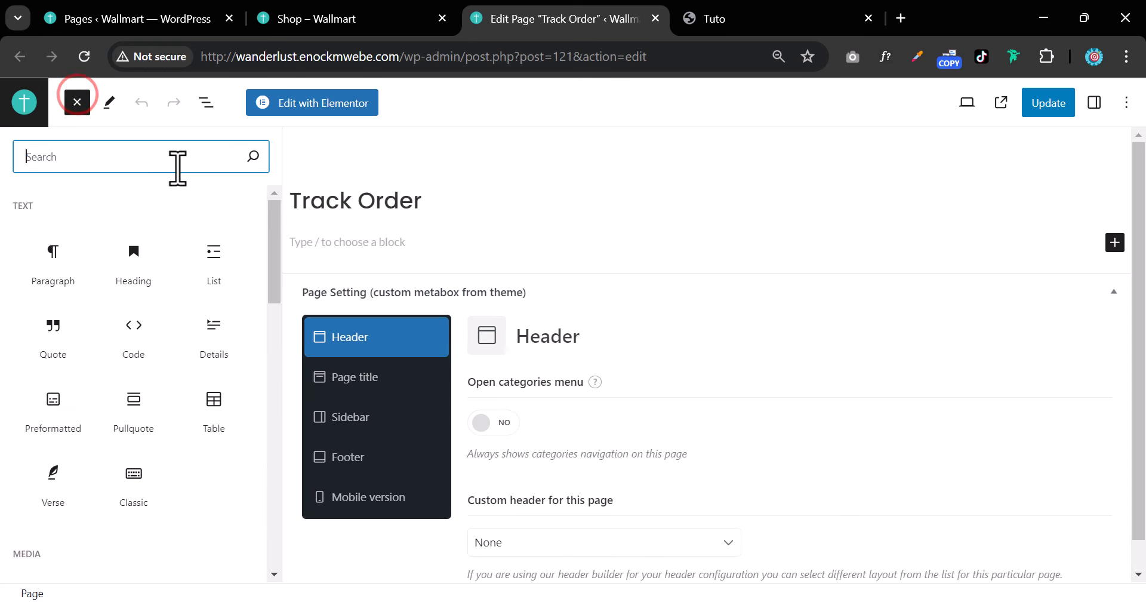
type("short")
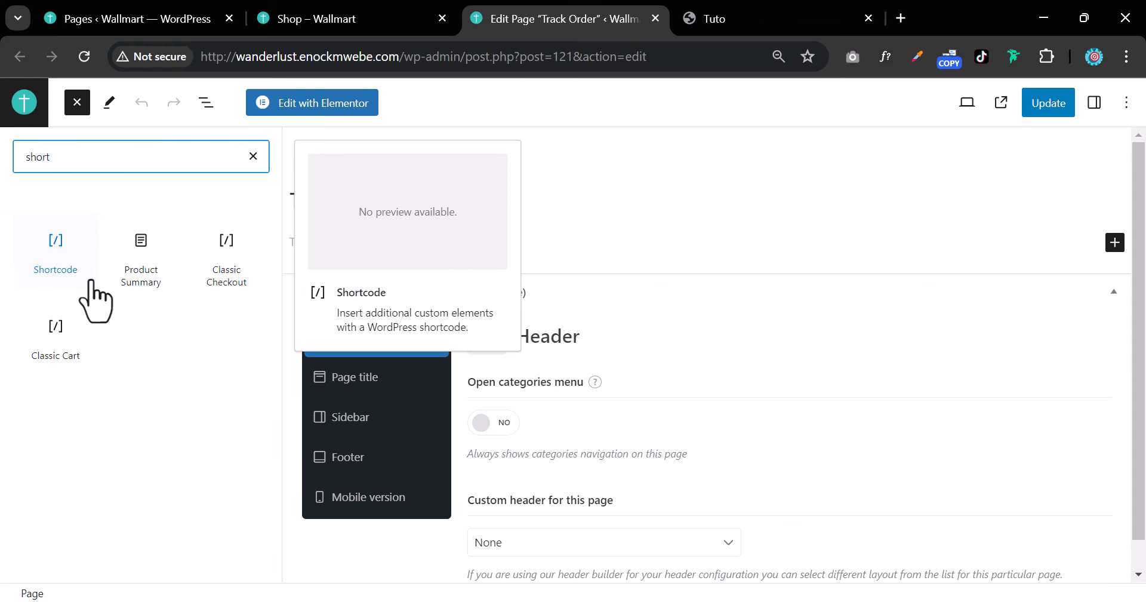
left_click(74, 261)
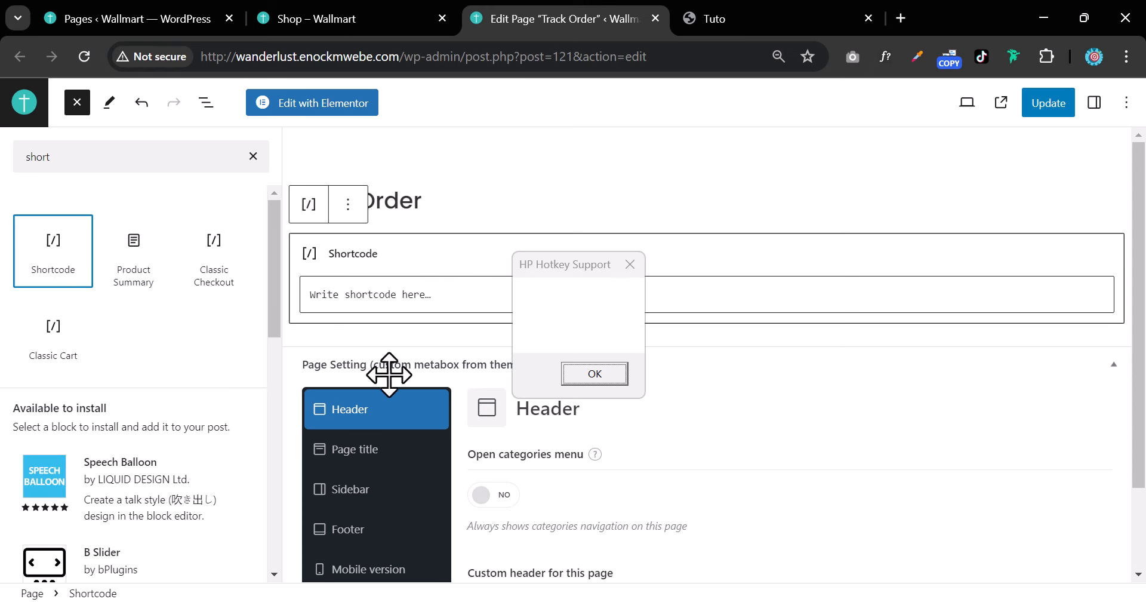
left_click(630, 265)
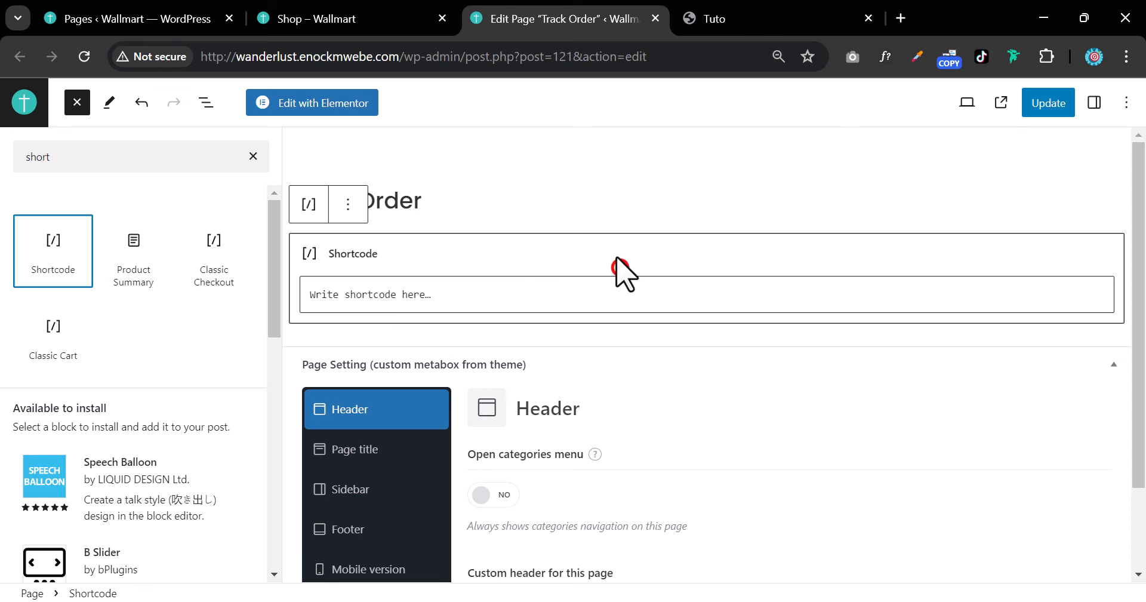
Search Google for "woocommerce shortcodes" in a new tab and open the WooCommerce documentation on included shortcodes.
left_click(901, 19)
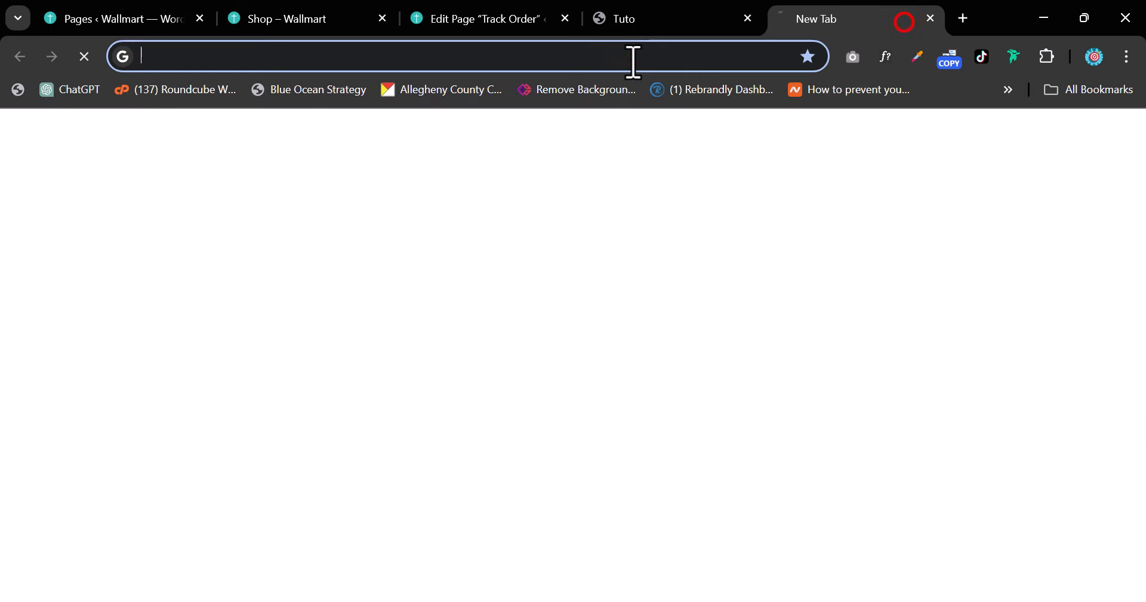
left_click(631, 58)
type("woo")
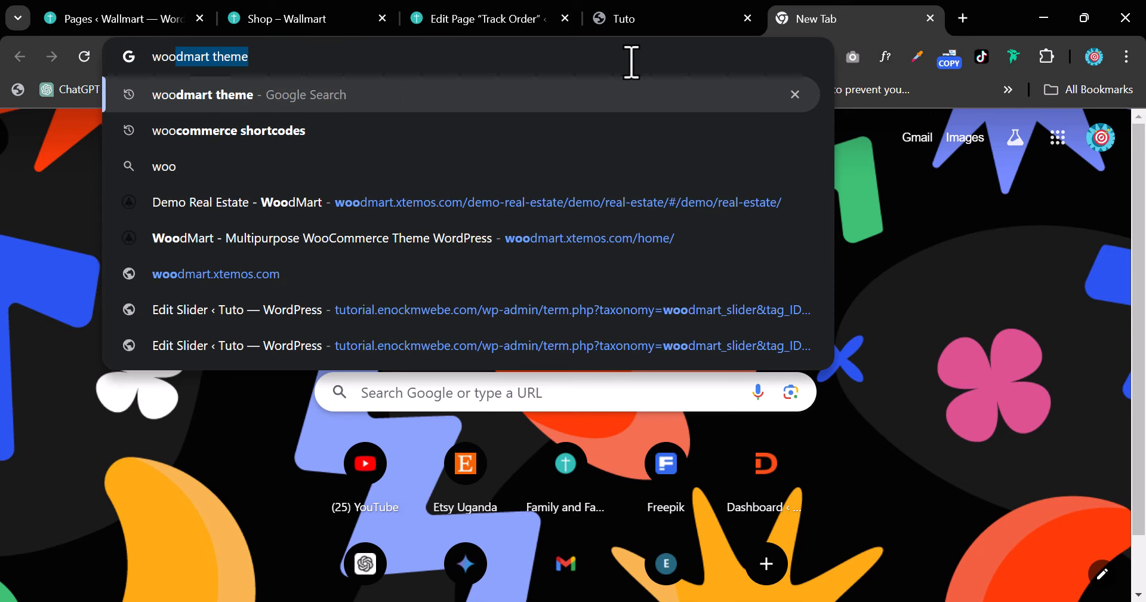
key("Down")
key("Return")
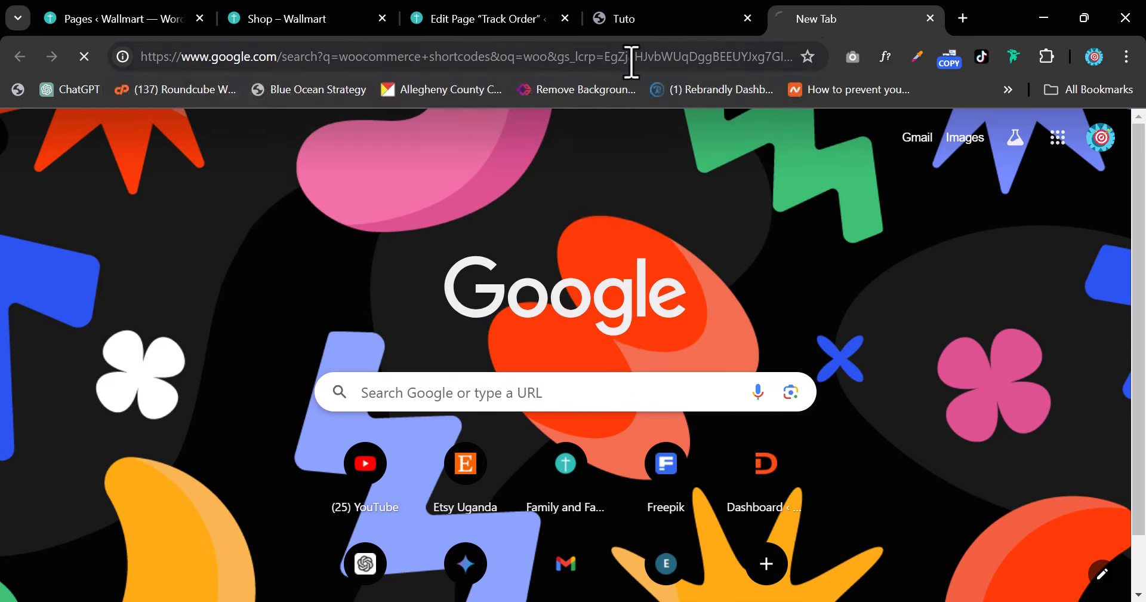
left_click(341, 344)
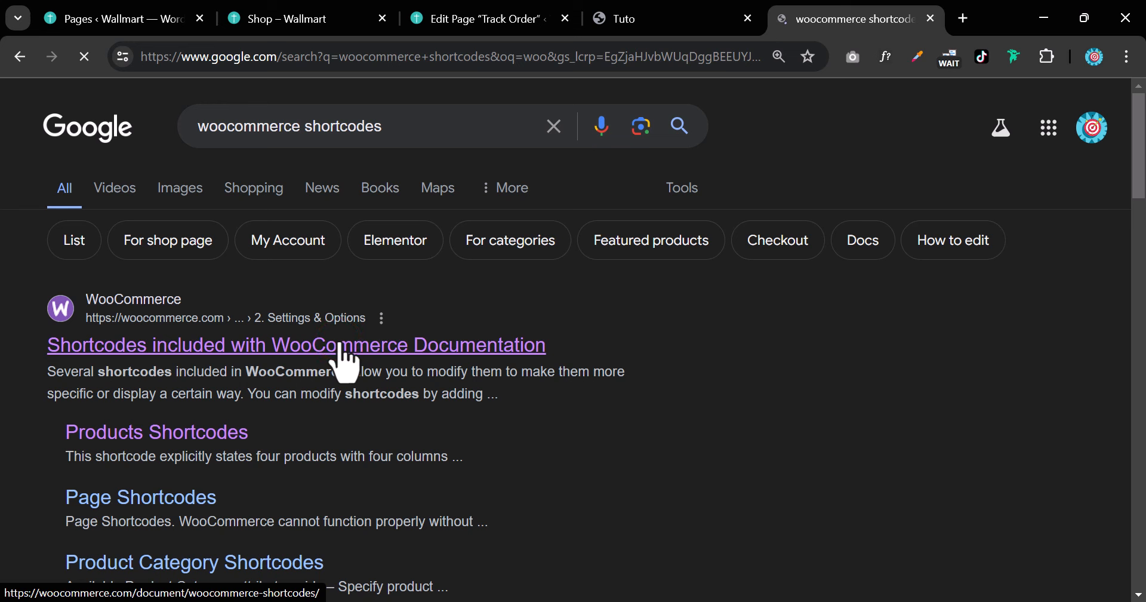
left_click(340, 343)
left_click(323, 345)
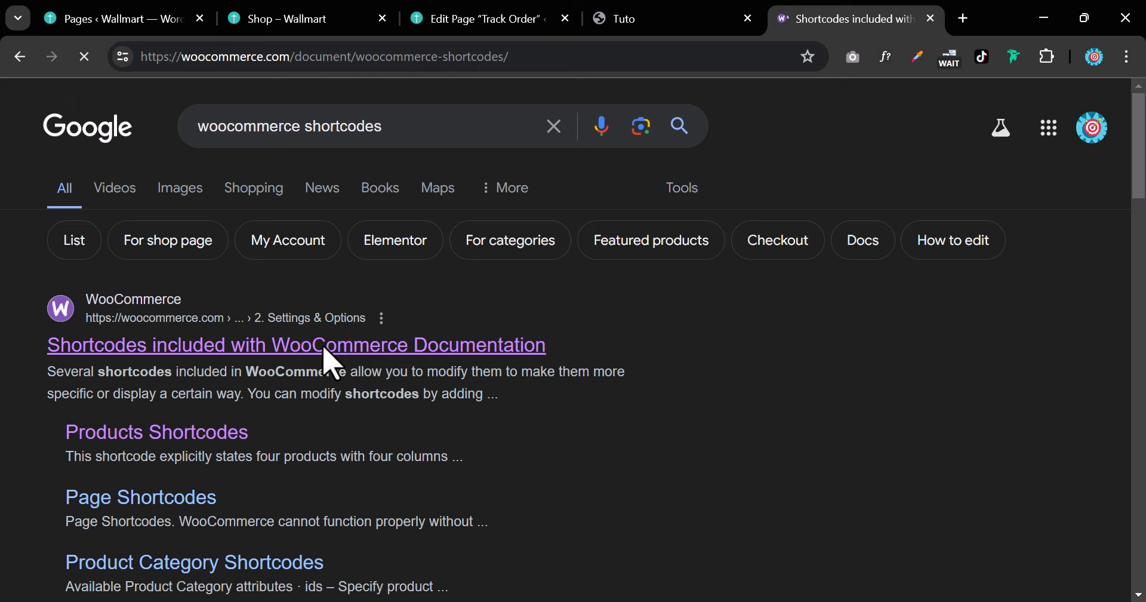
Find "order tra" in the documentation, copy the [woocommerce_order_tracking] shortcode and paste it into the Track Order page's Shortcode block.
scroll(467, 457, "down", 3)
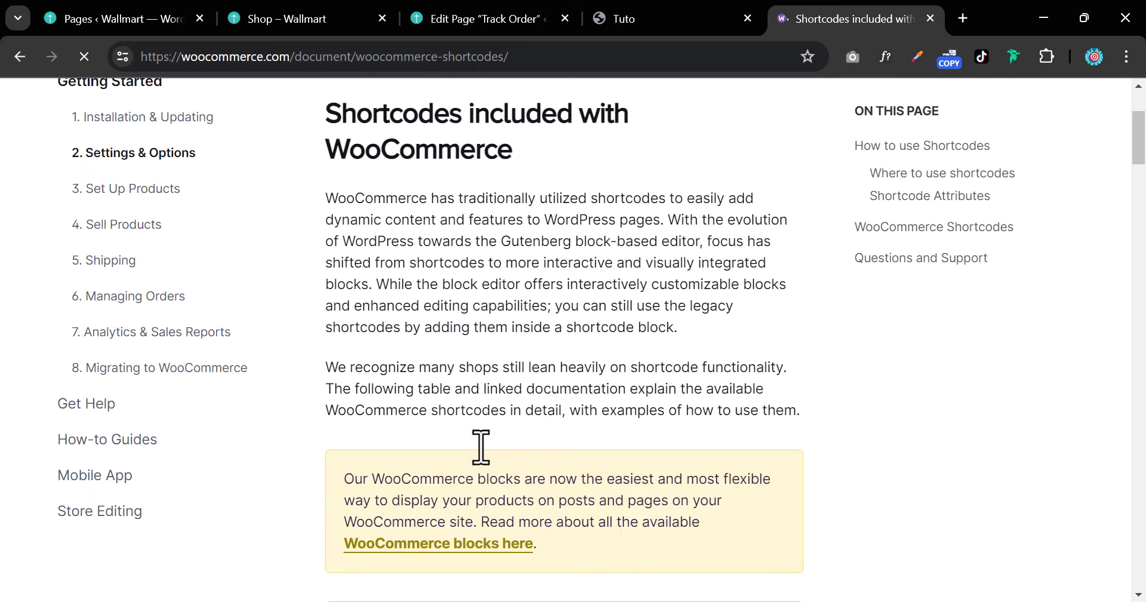
key("ctrl+f")
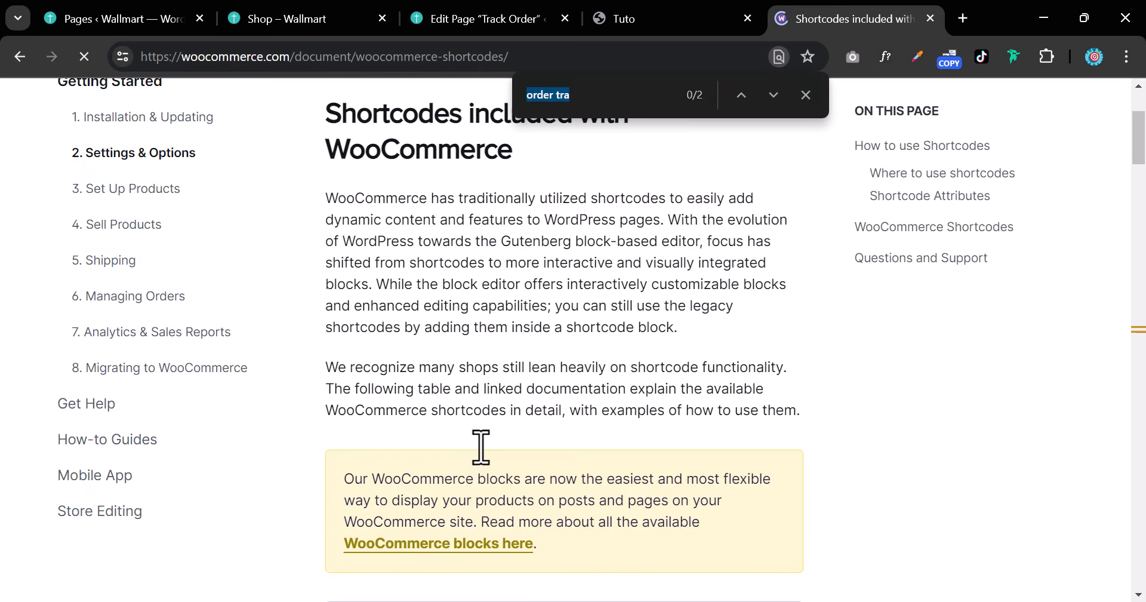
left_click(773, 96)
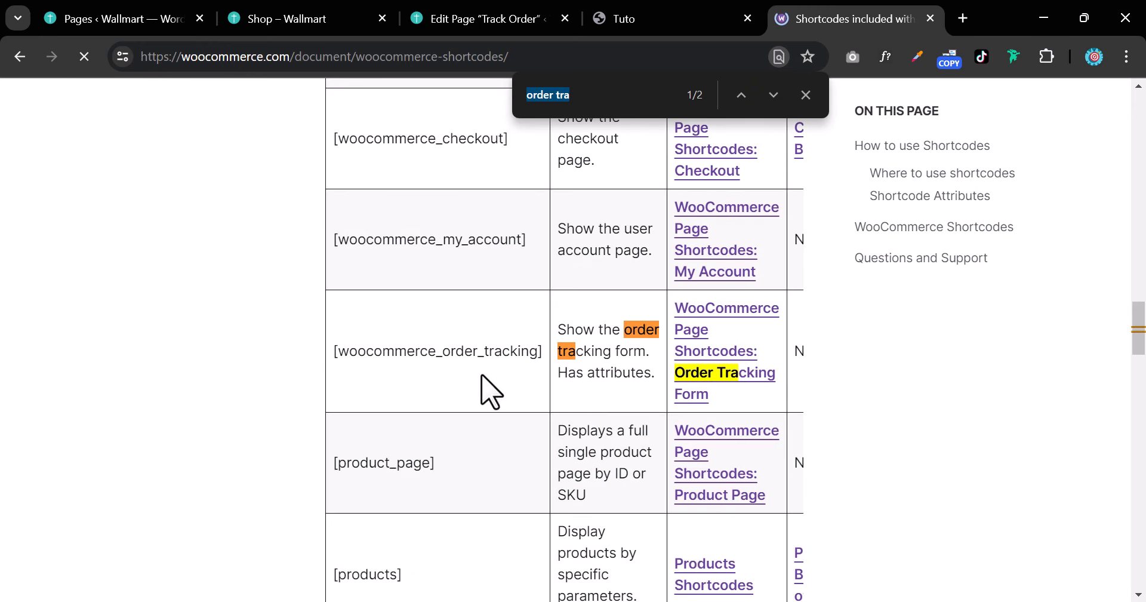
triple_click(469, 349)
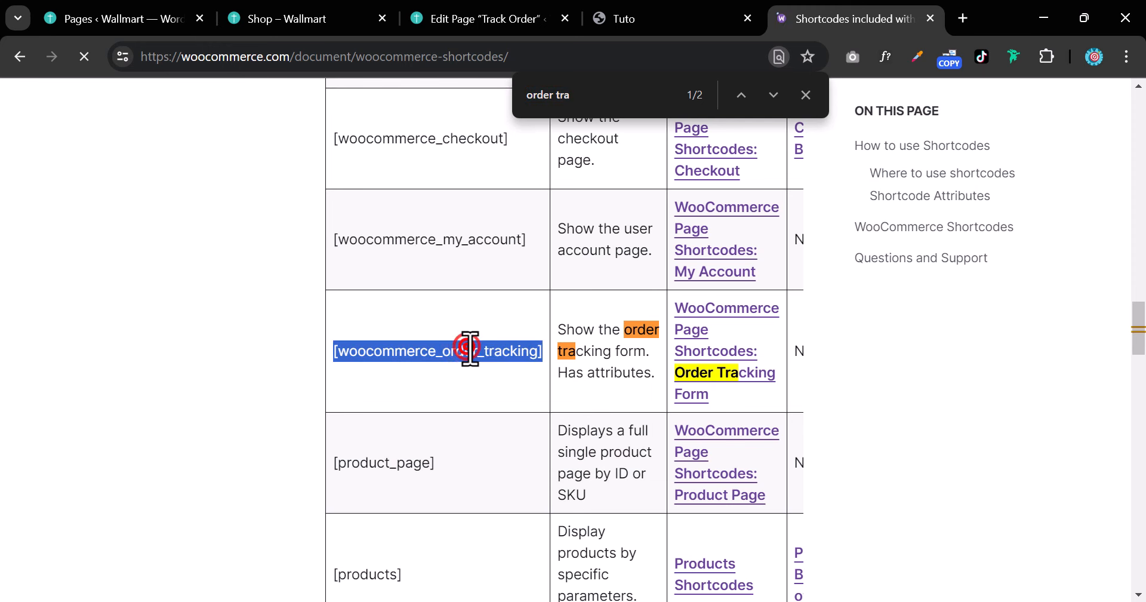
right_click(470, 349)
left_click(504, 366)
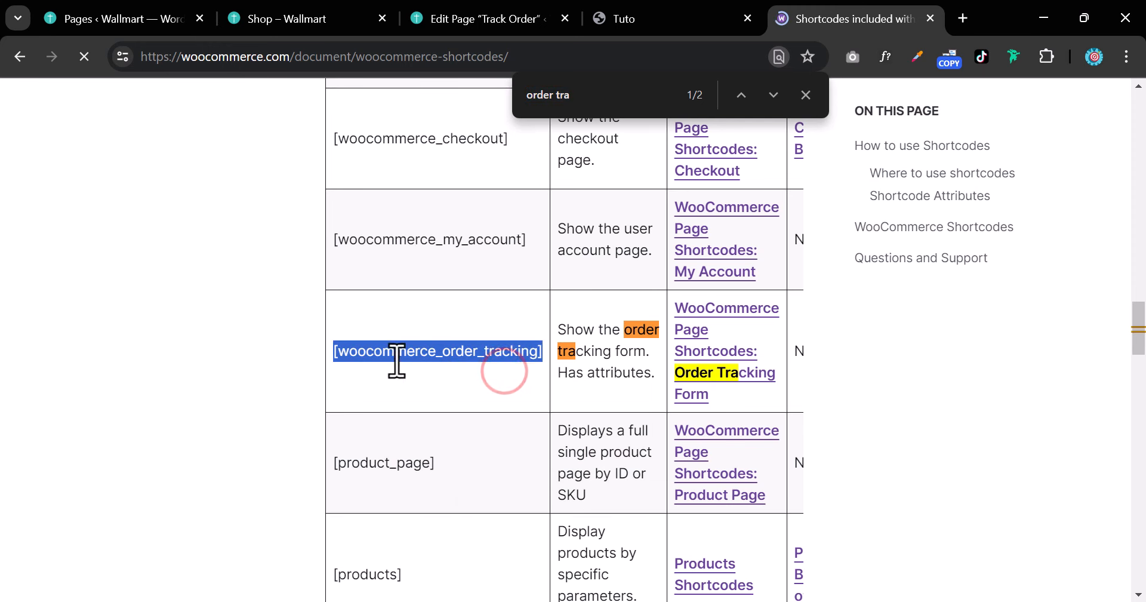
left_click(463, 12)
left_click(379, 297)
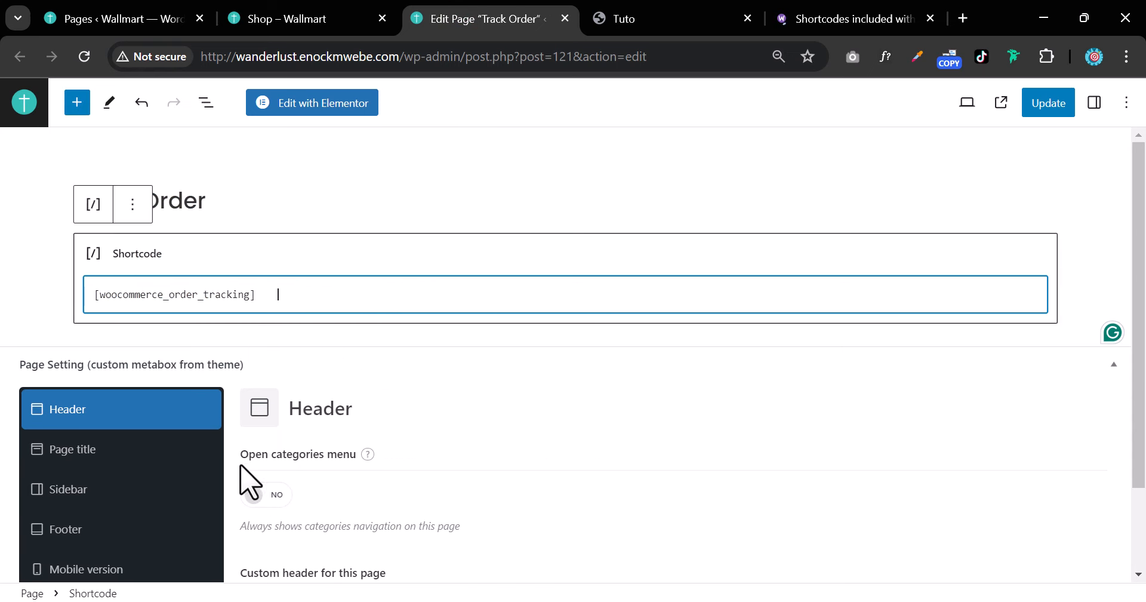
Disable the Track Order page's title, set its sidebar position to Without, and update the page.
left_click(117, 449)
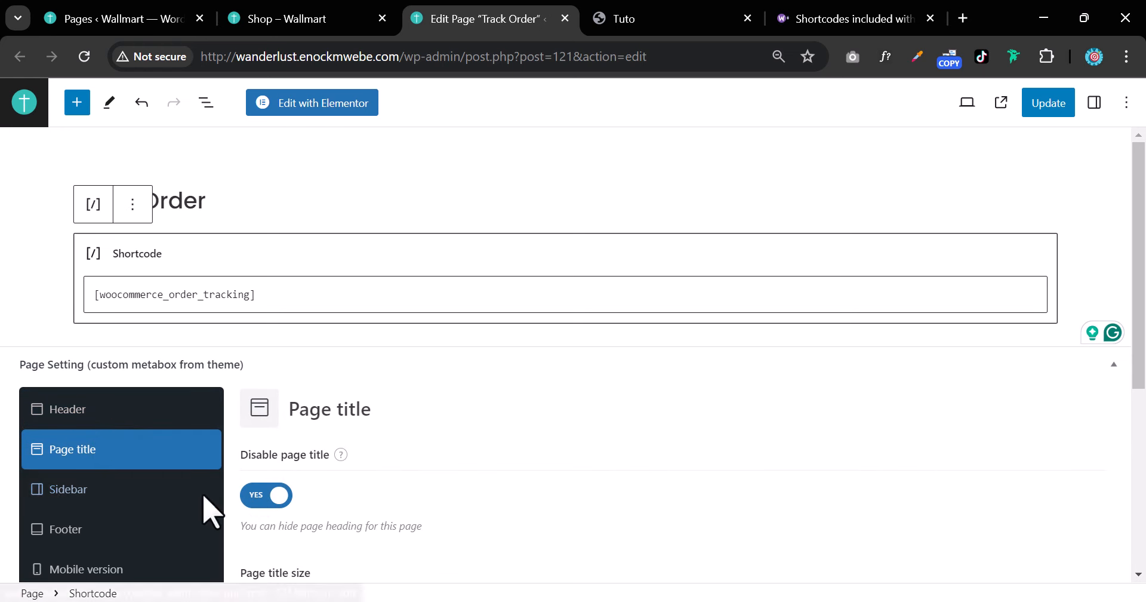
left_click(117, 503)
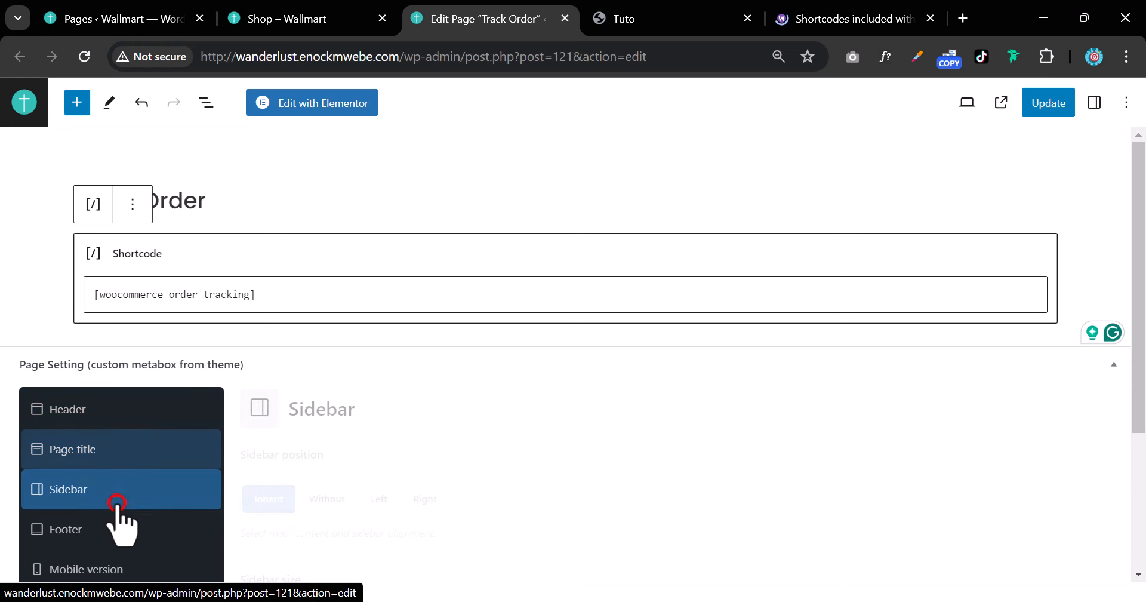
left_click(323, 501)
left_click(1049, 105)
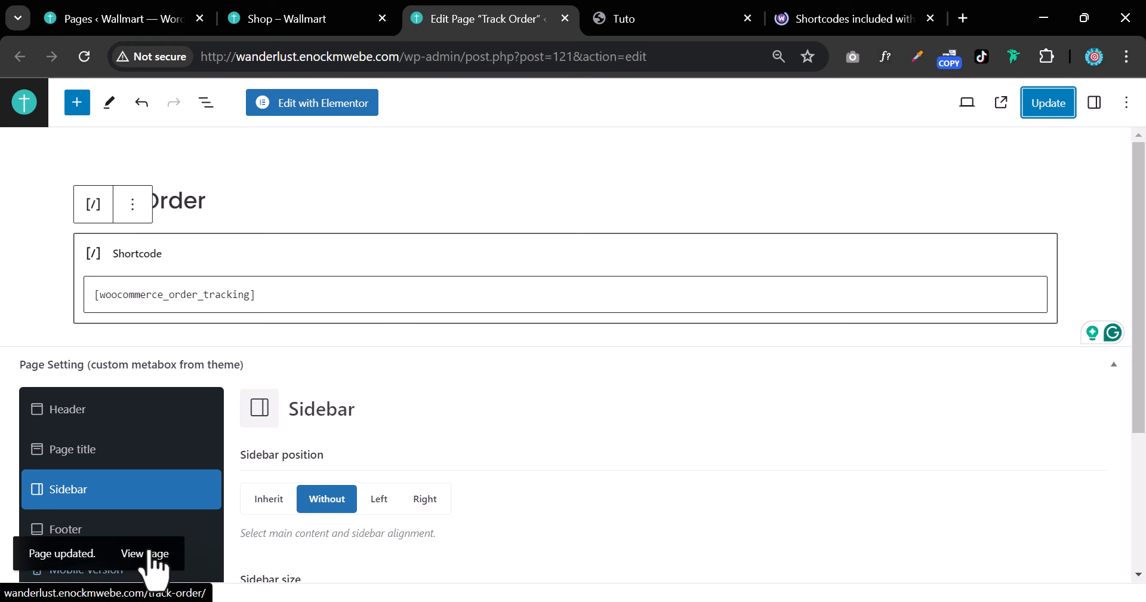
View the Track Order page in a new tab, check its Order ID and Billing email fields, and try the header's wishlist link.
right_click(146, 554)
left_click(232, 348)
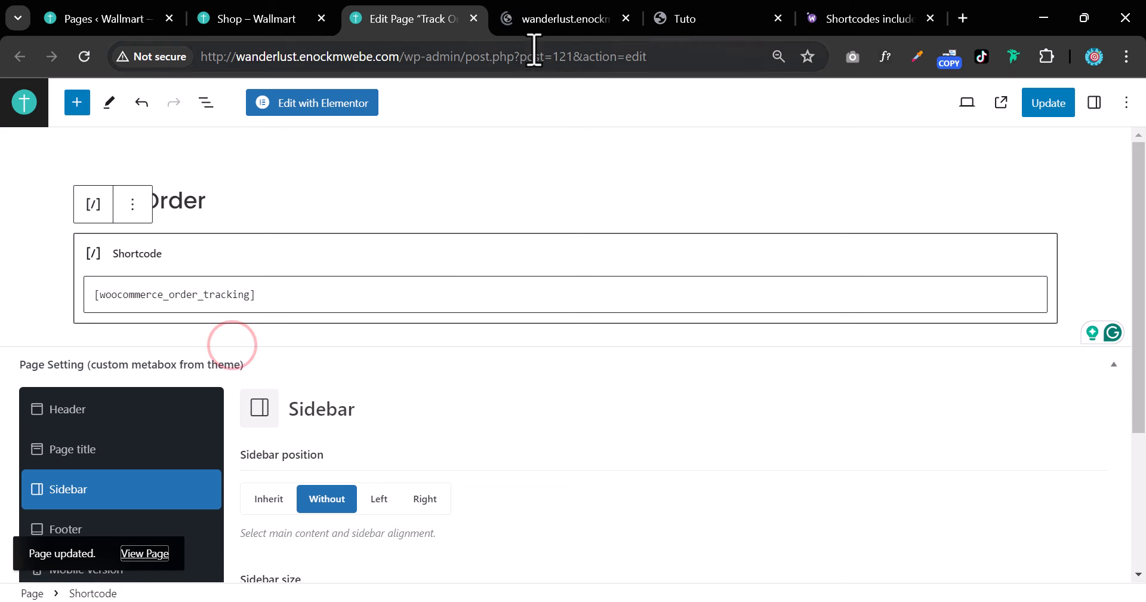
left_click(535, 19)
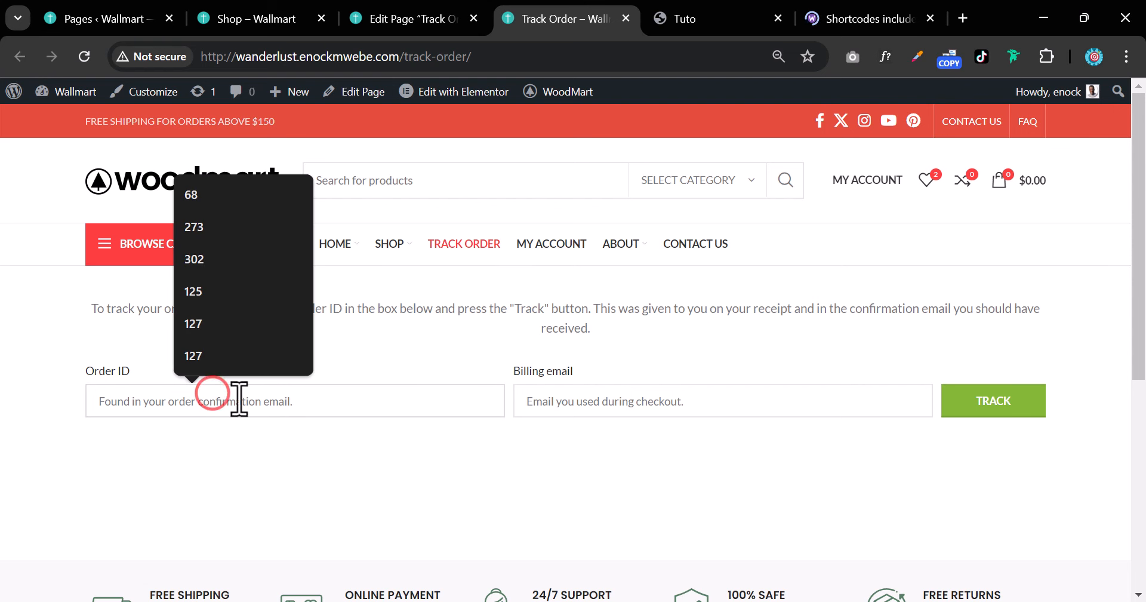
left_click(595, 394)
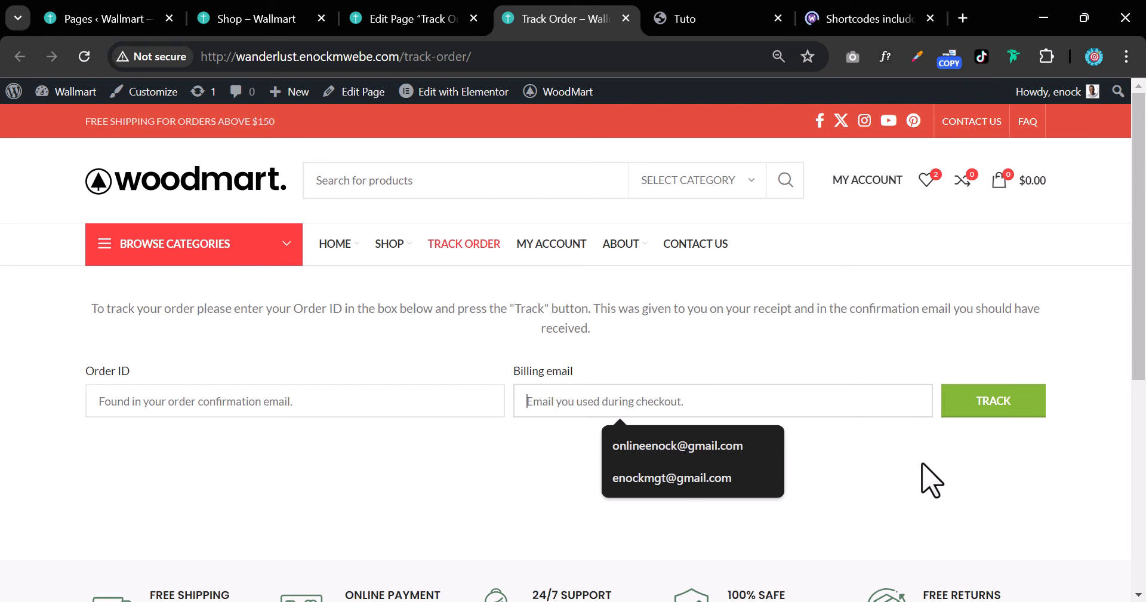
left_click(926, 177)
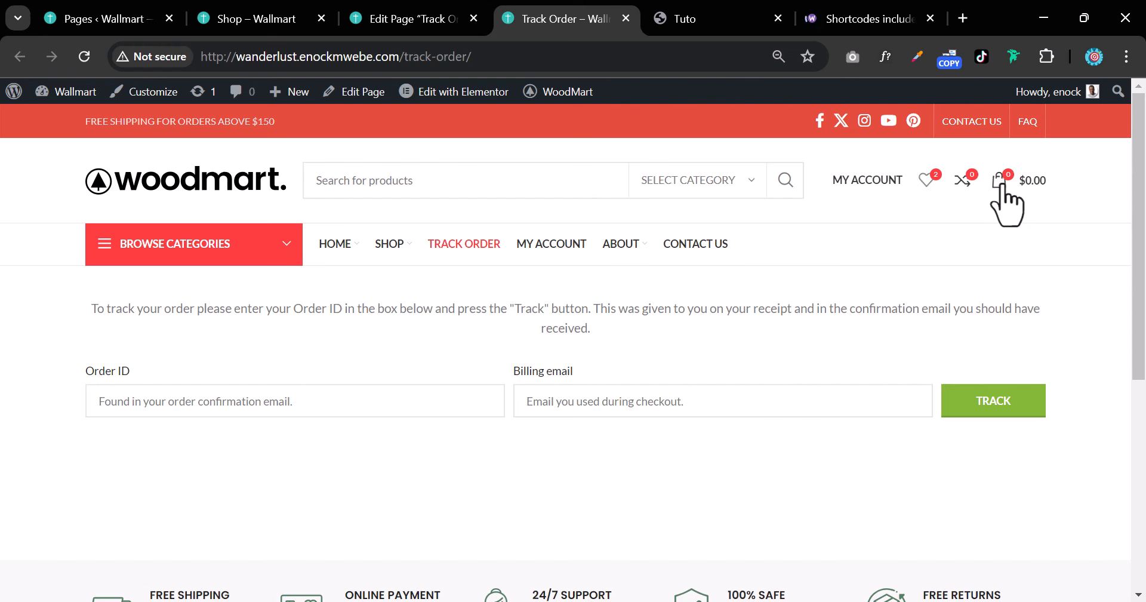
left_click(923, 179)
Close the Track Order, documentation and Shop browser tabs, keeping only the WordPress Pages list open.
left_click(627, 17)
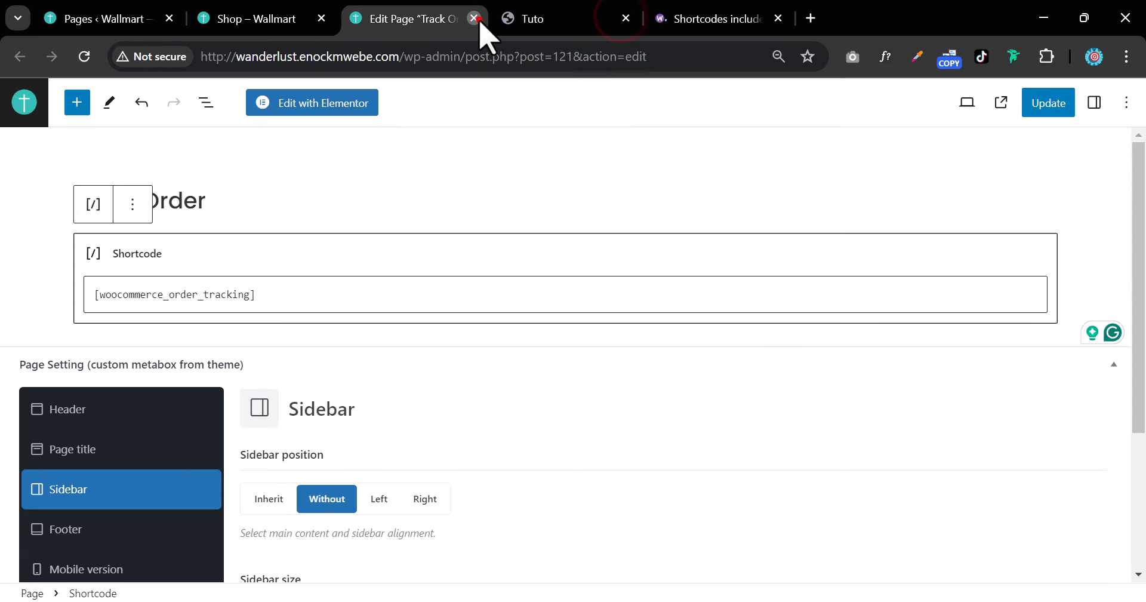
left_click(473, 18)
left_click(474, 18)
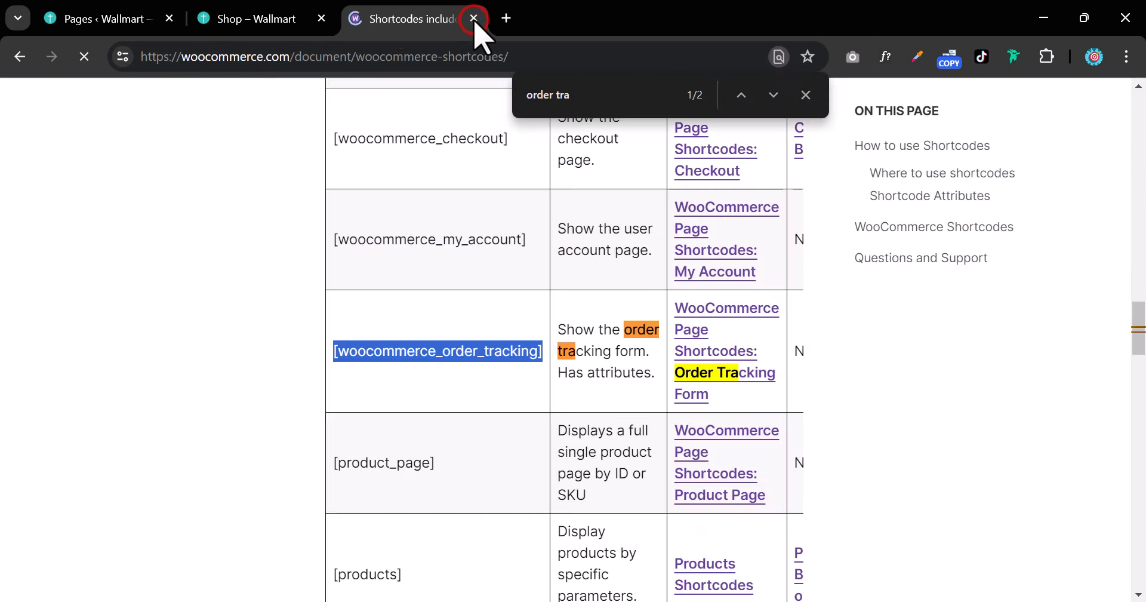
left_click(473, 18)
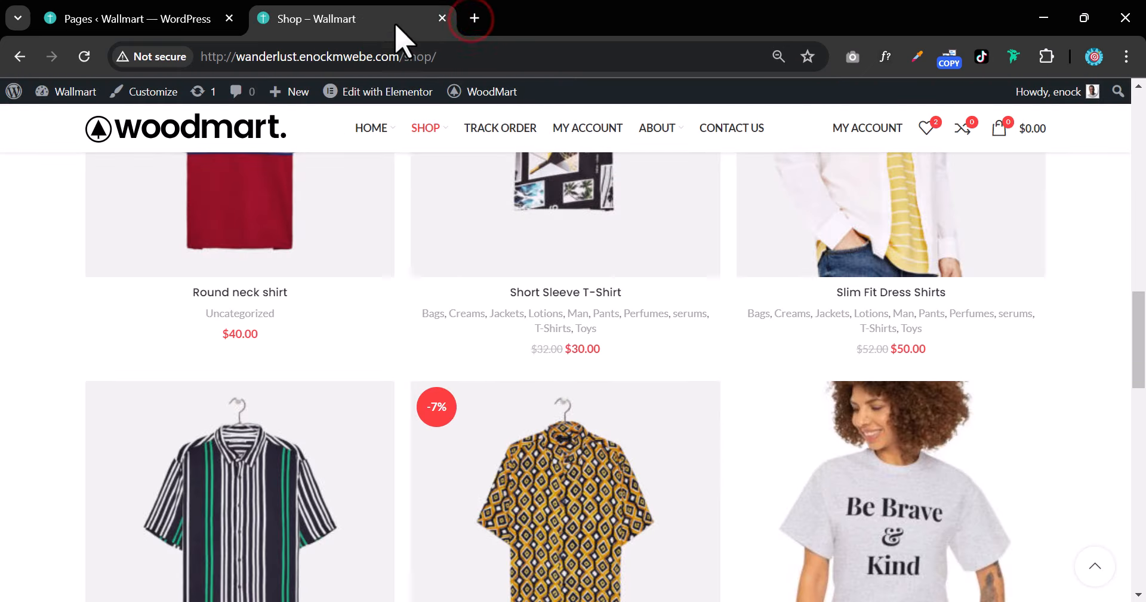
left_click(441, 18)
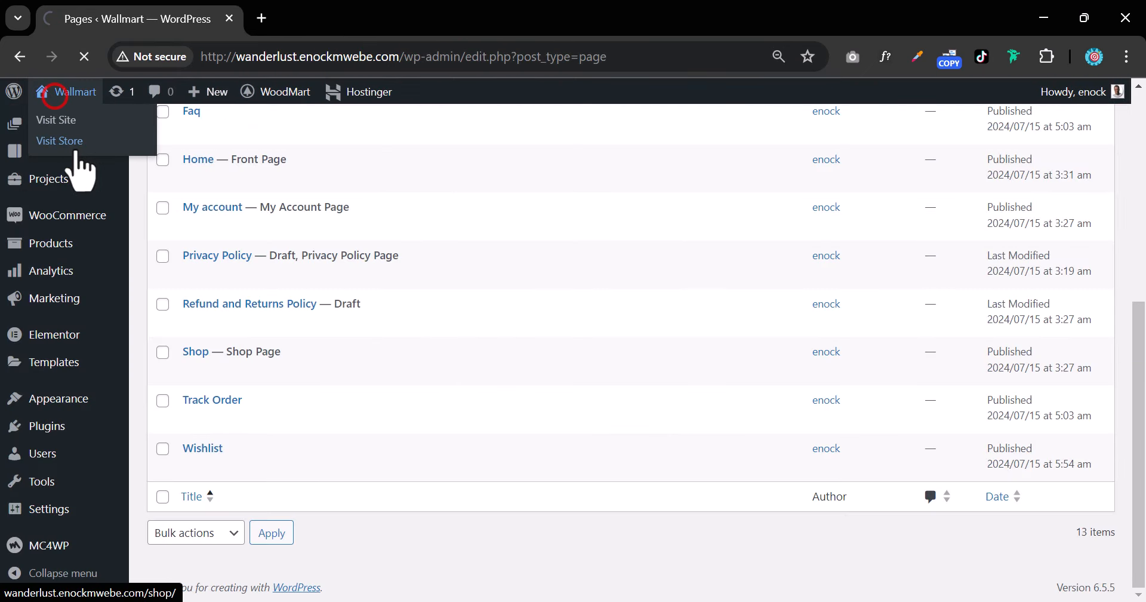
Visit the storefront, return to the WordPress dashboard, and bring the browser zoom back to 100%.
left_click(54, 94)
key("ctrl+plus")
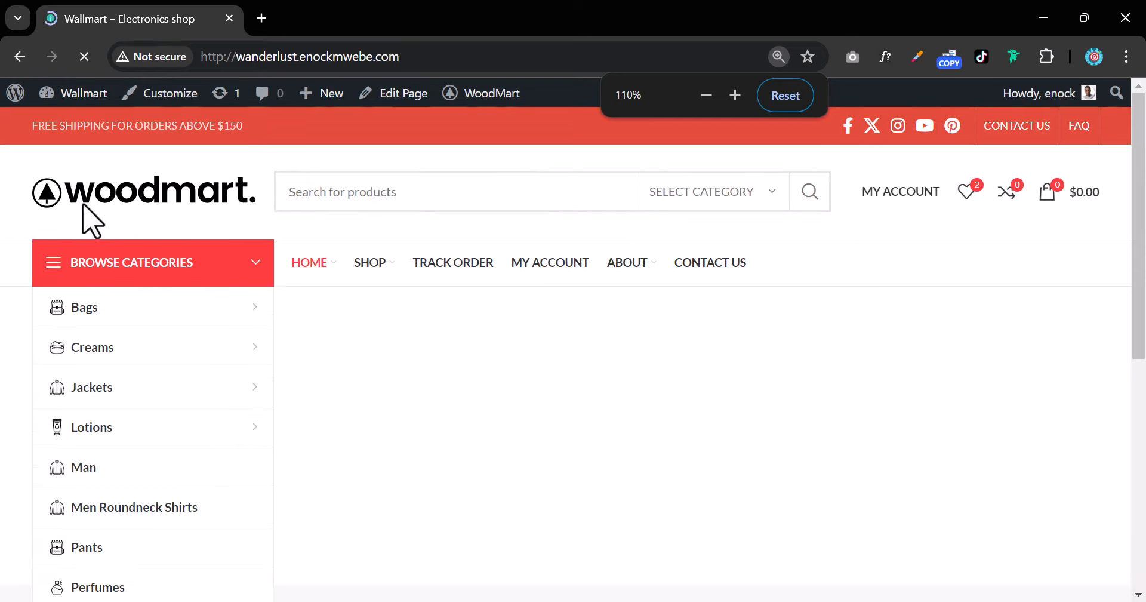
left_click(65, 103)
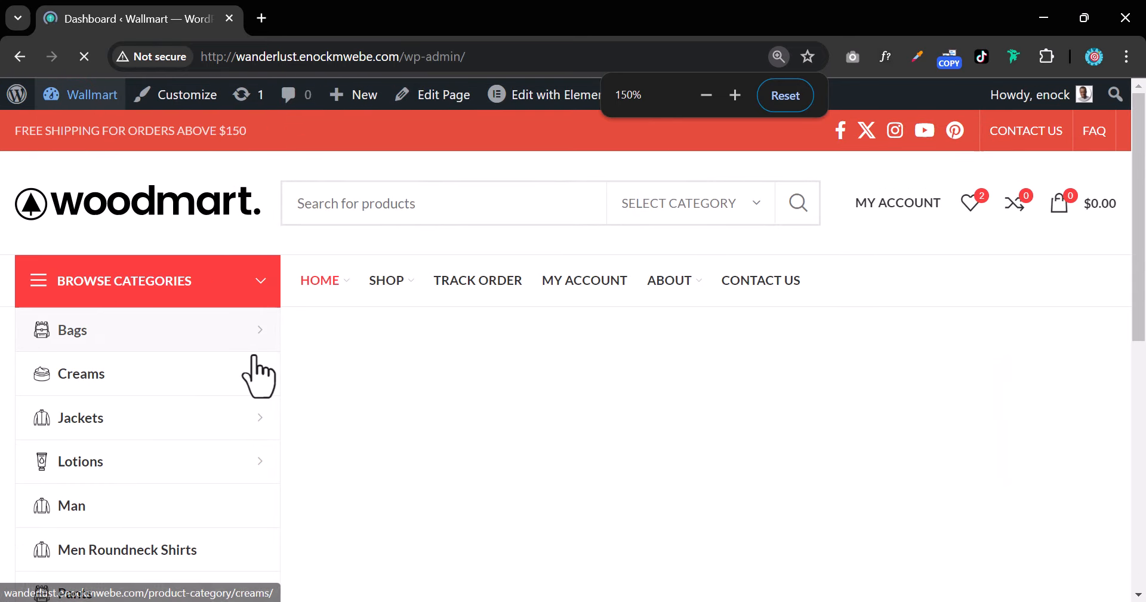
key("ctrl+minus")
key("ctrl+minus")
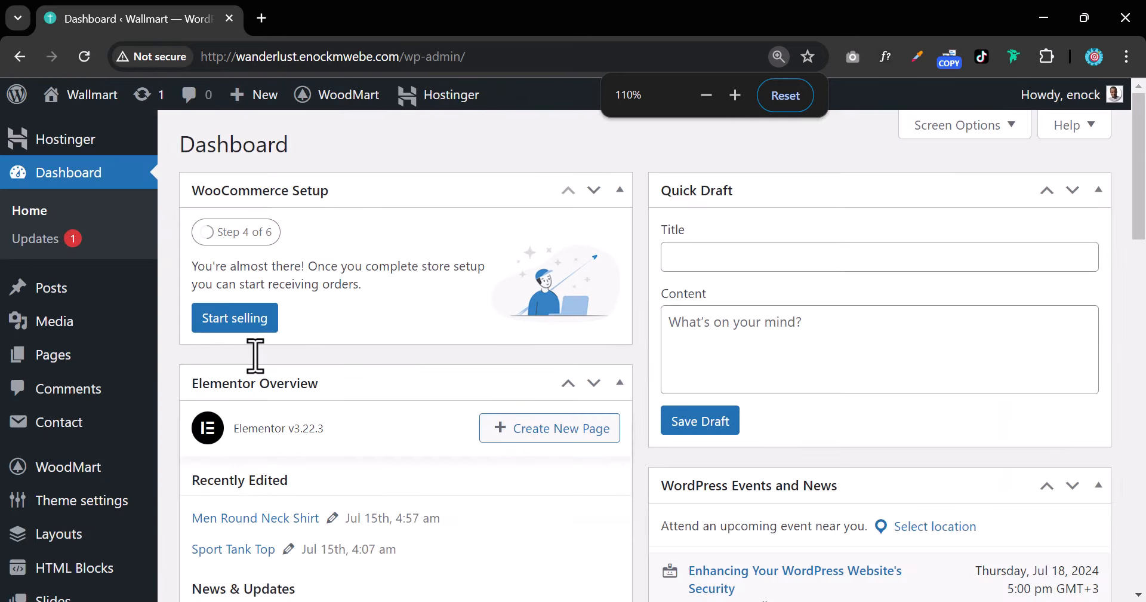
key("ctrl+minus")
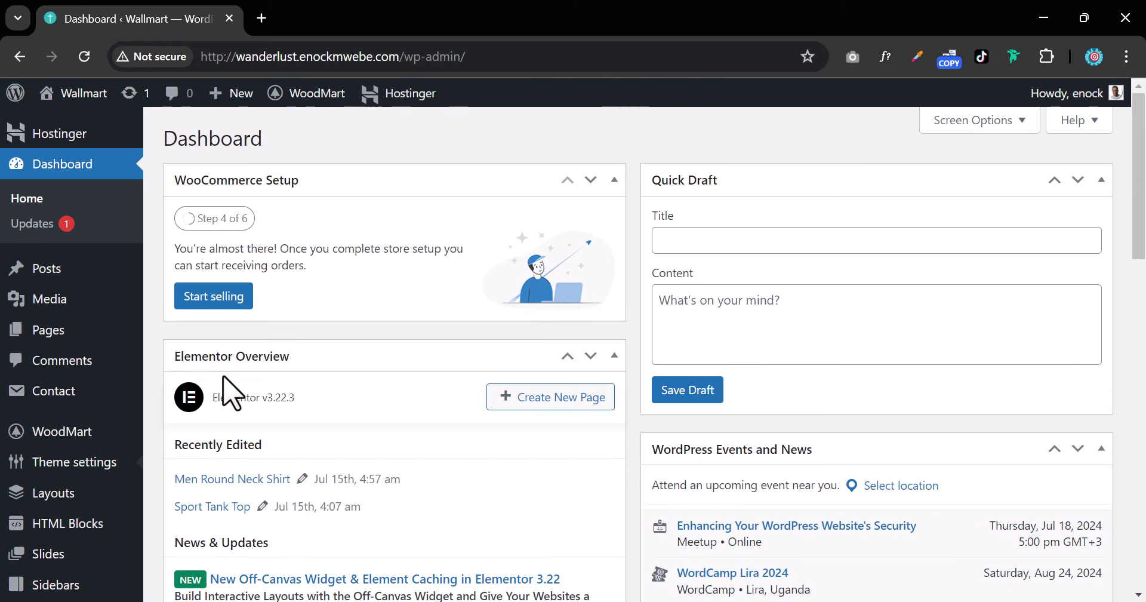
In the theme's Shop settings for Wishlist, assign Wishlist as the wishlist page and save the options.
mouse_move(95, 460)
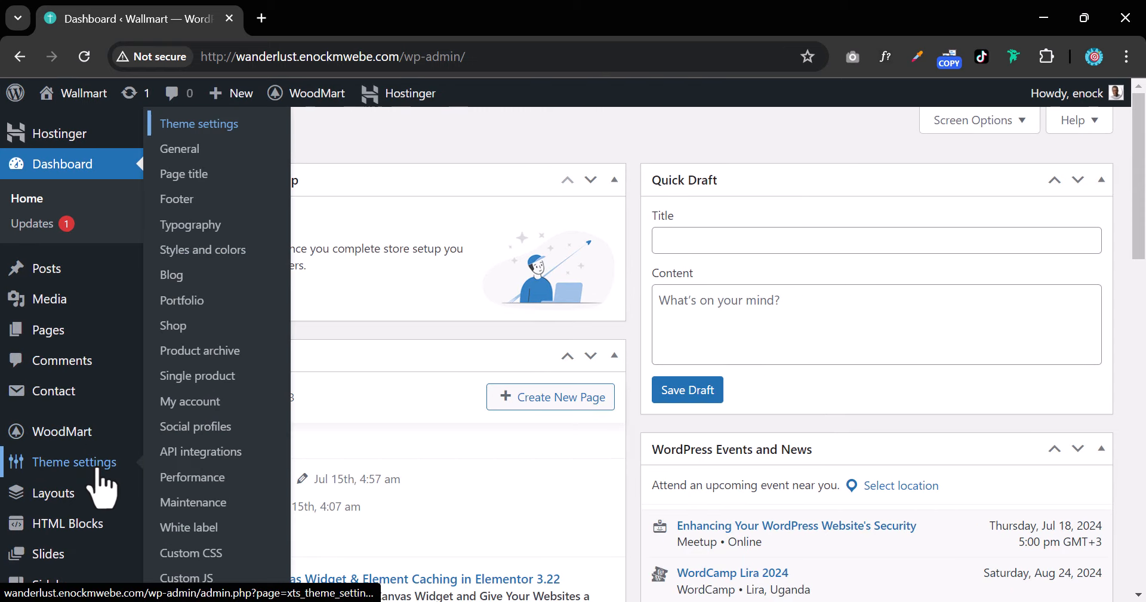
left_click(188, 324)
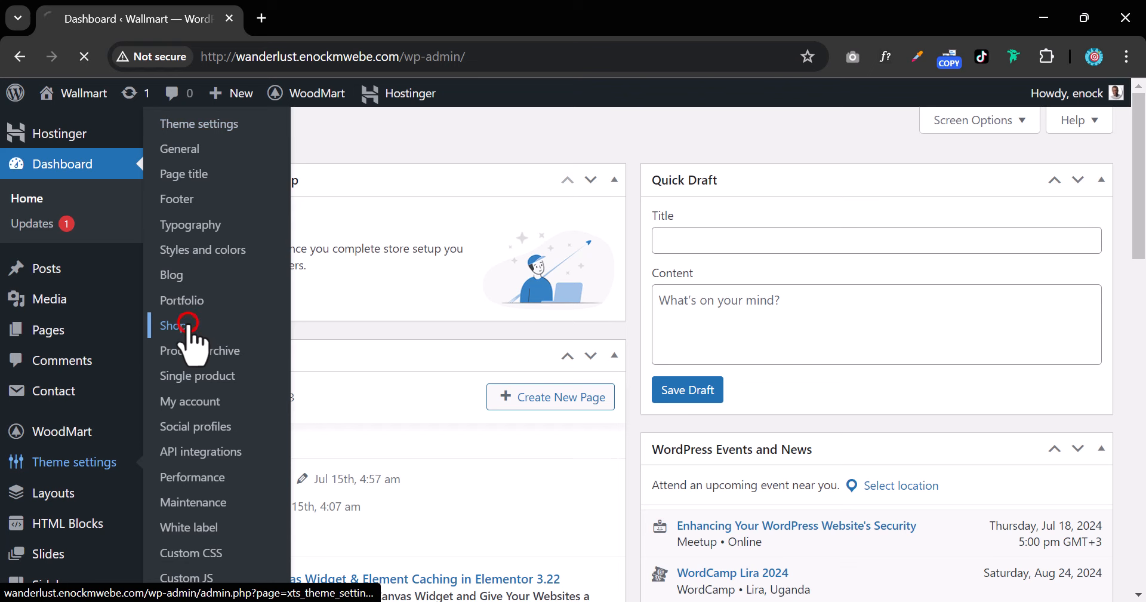
scroll(275, 444, "down", 3)
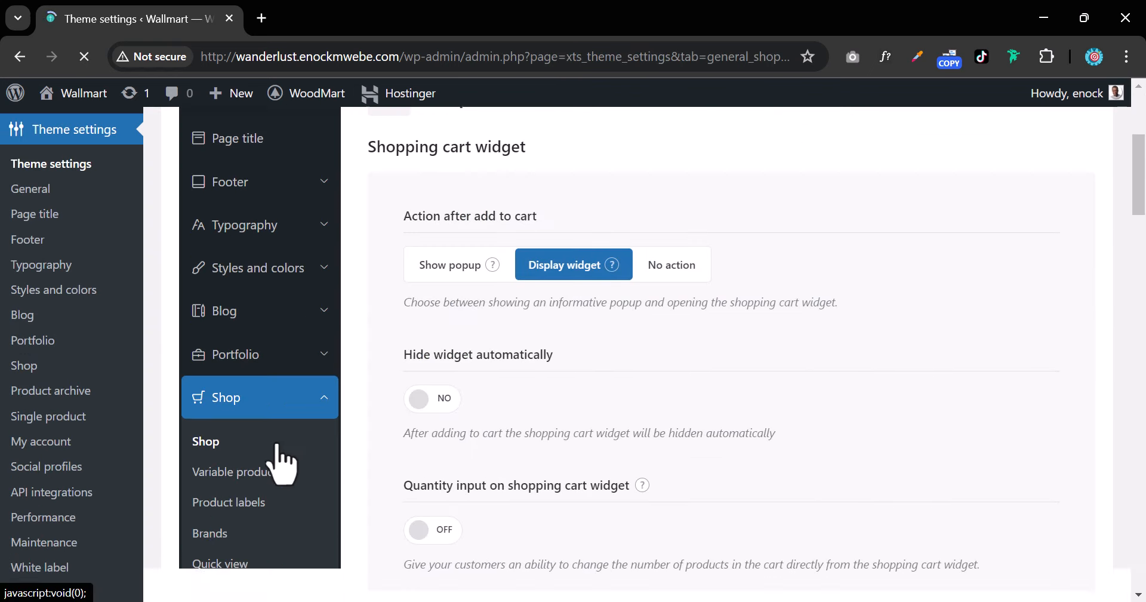
scroll(307, 463, "down", 1)
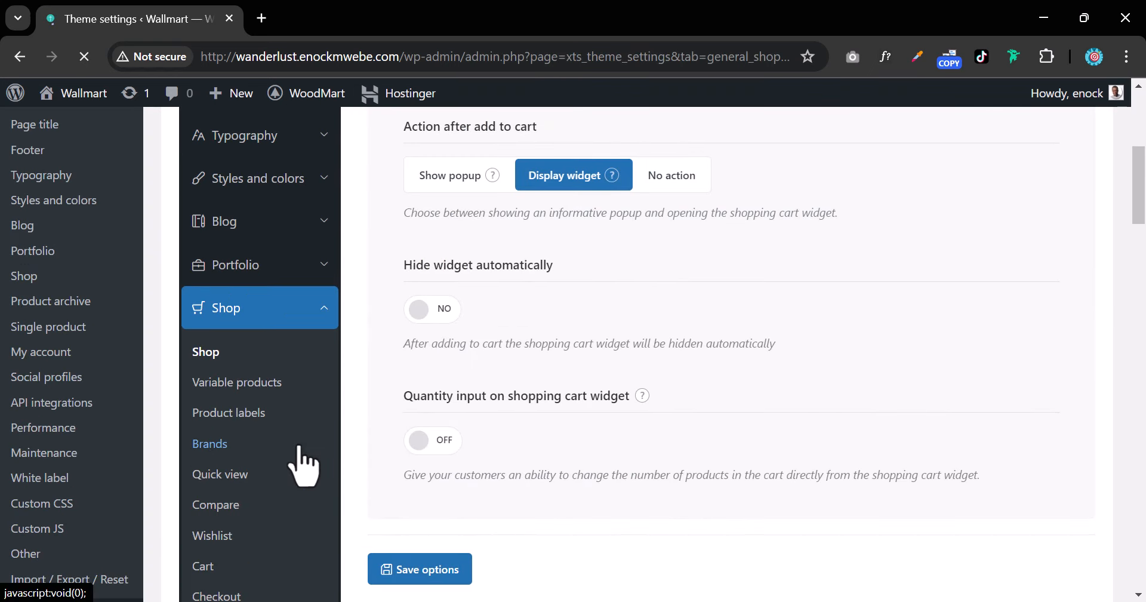
left_click(264, 535)
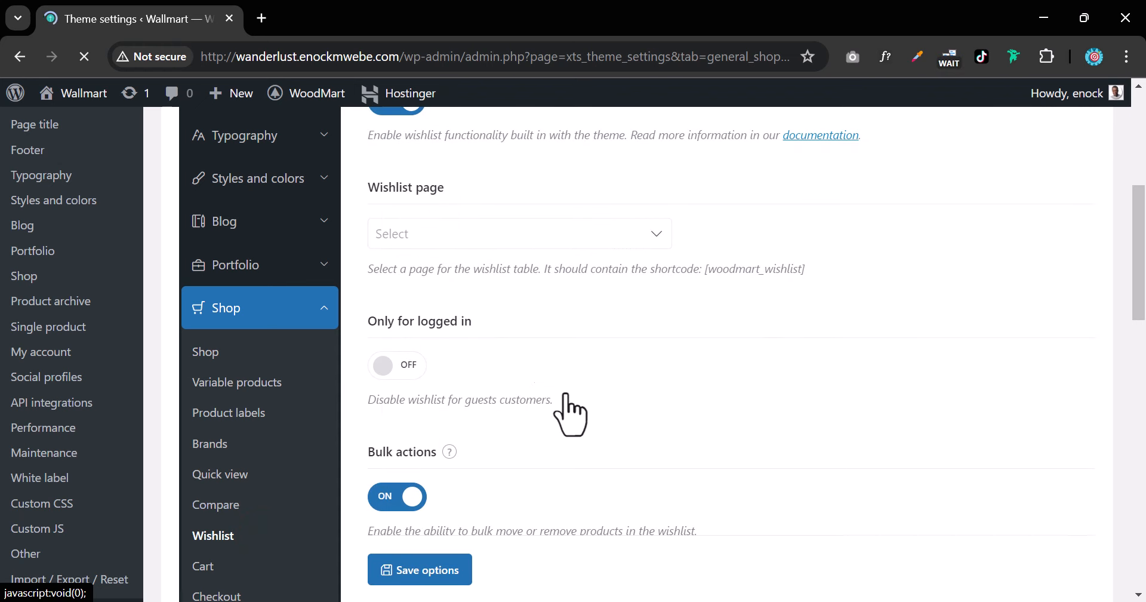
left_click(465, 412)
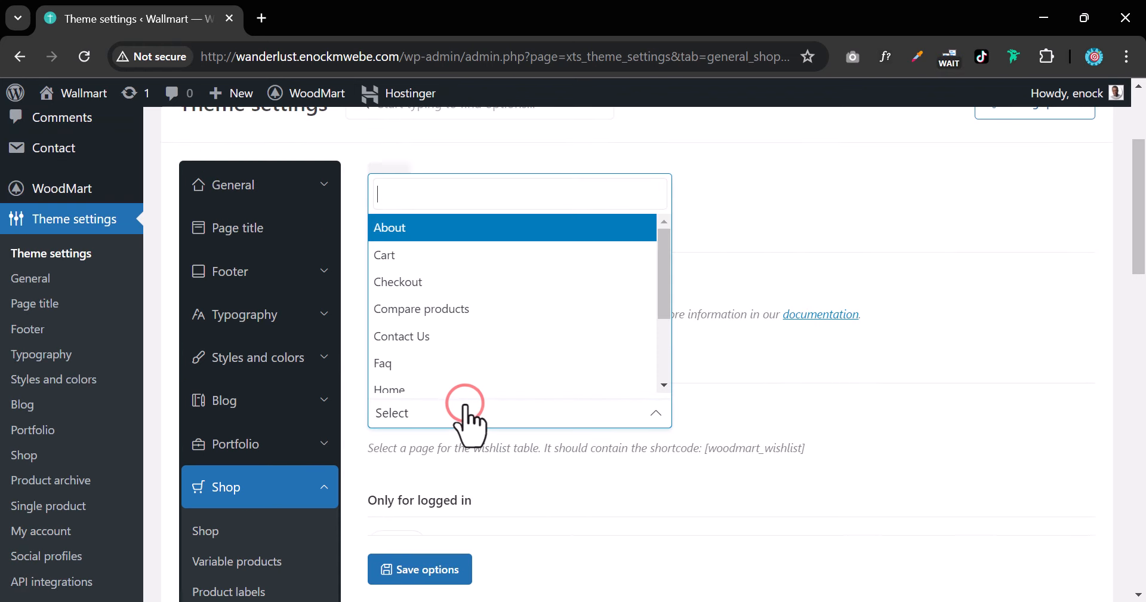
scroll(540, 347, "down", 2)
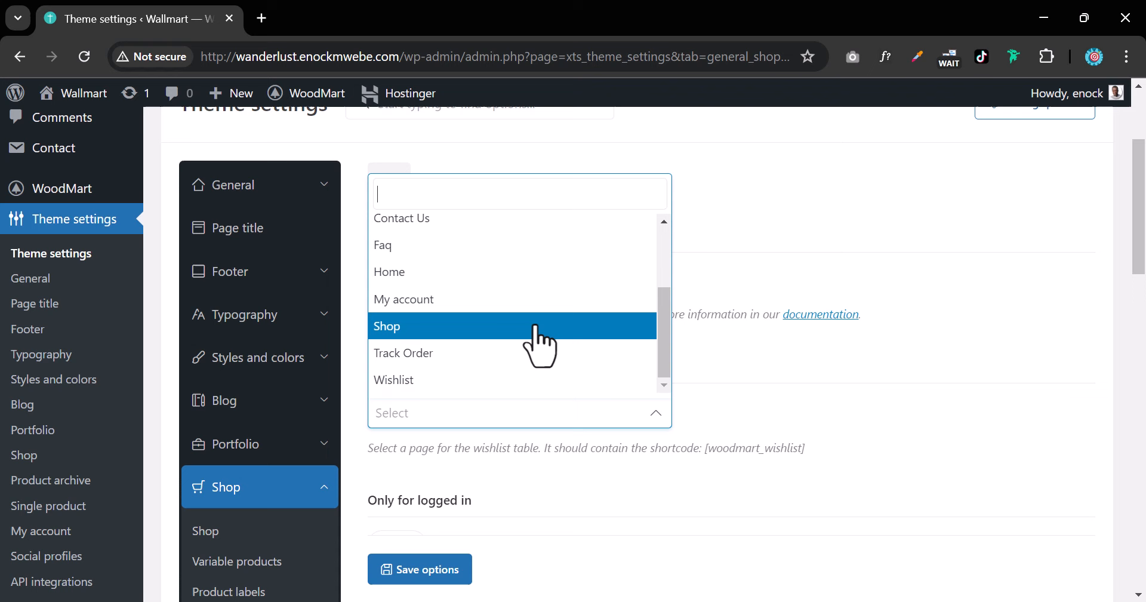
left_click(511, 380)
scroll(507, 415, "down", 3)
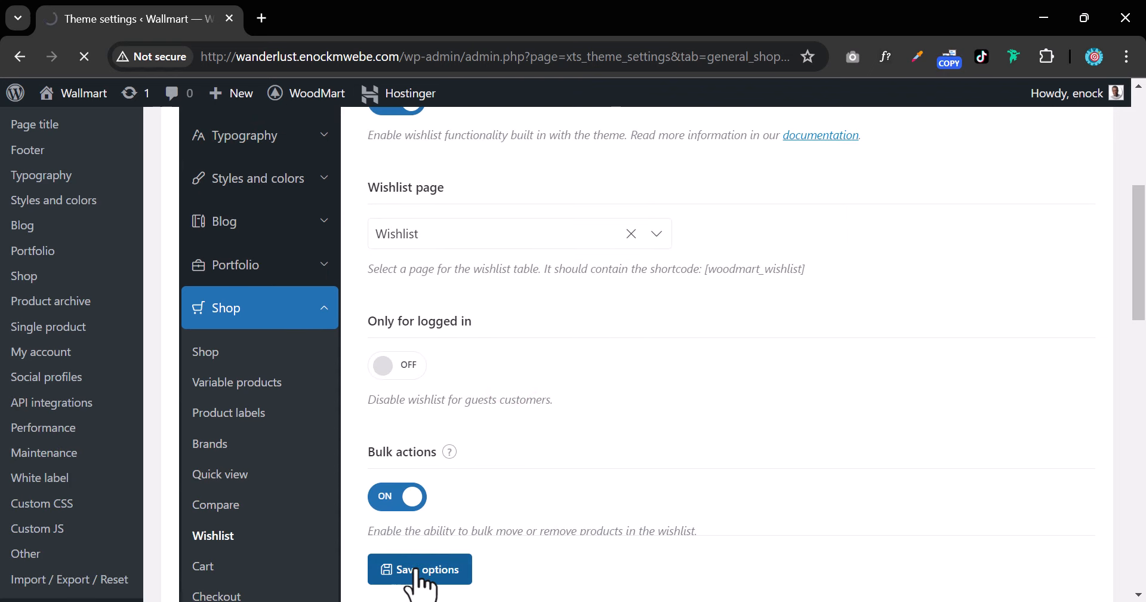
Review the remaining wishlist options, assign Compare products as the compare page in the Compare settings, and save.
scroll(566, 454, "down", 2)
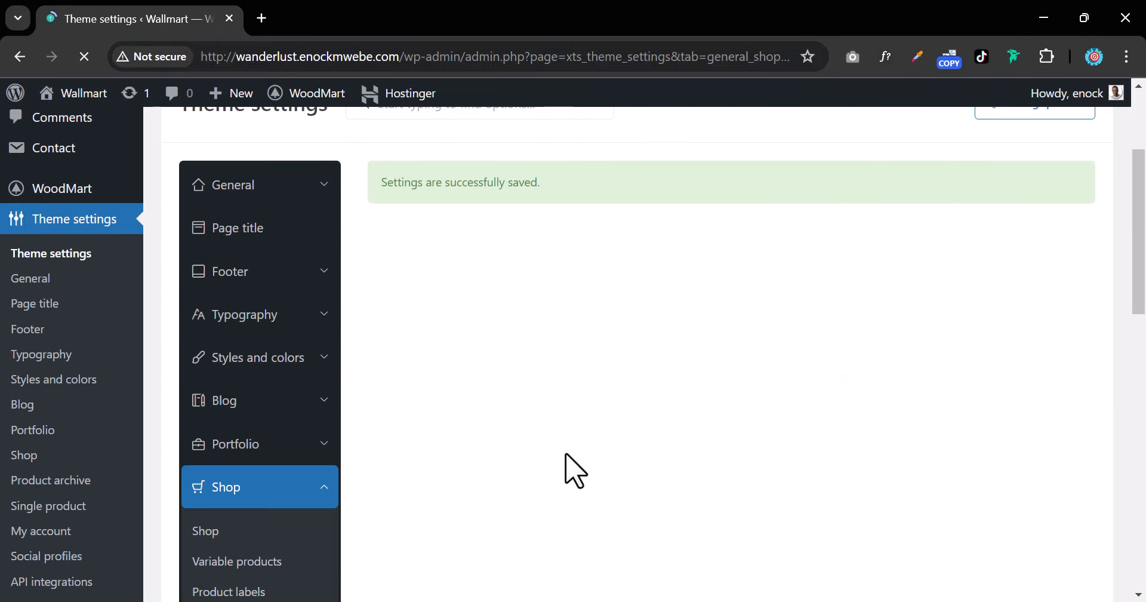
scroll(565, 470, "down", 5)
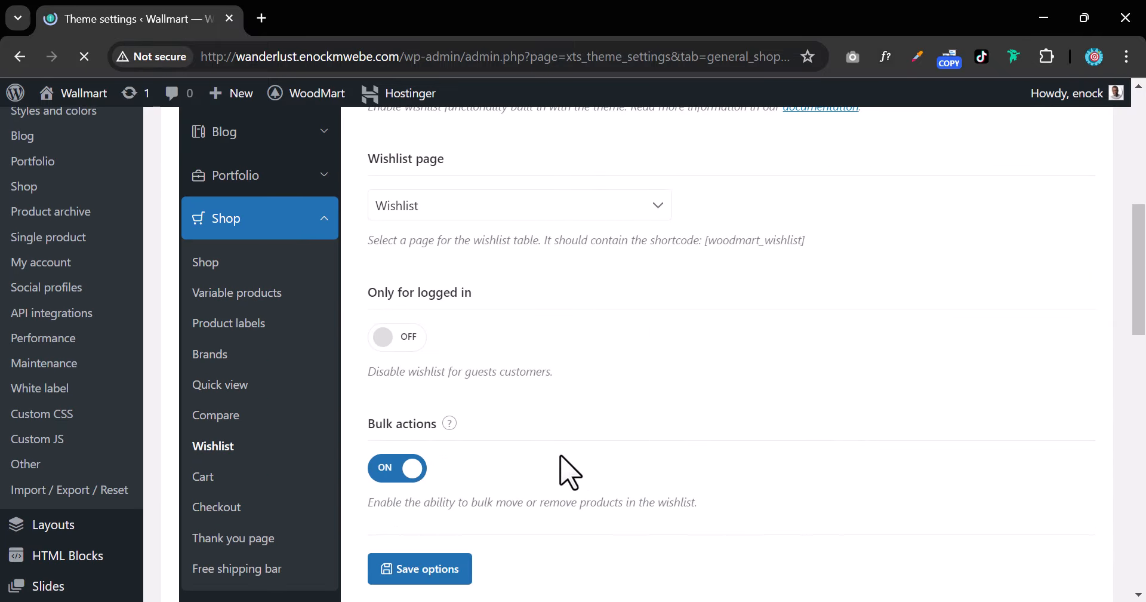
scroll(569, 471, "down", 4)
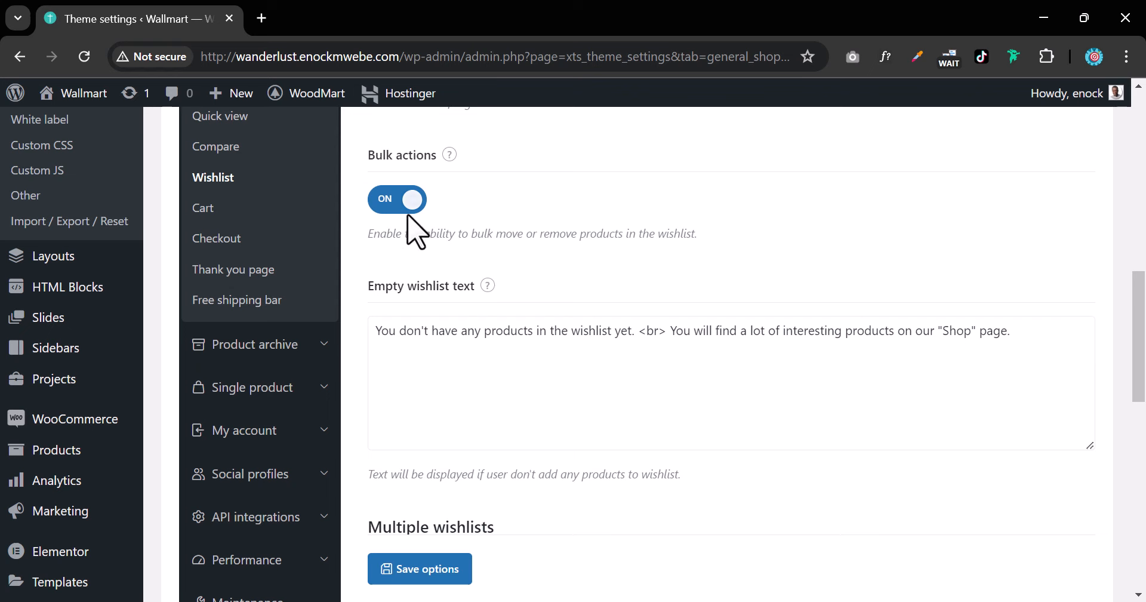
scroll(445, 468, "down", 5)
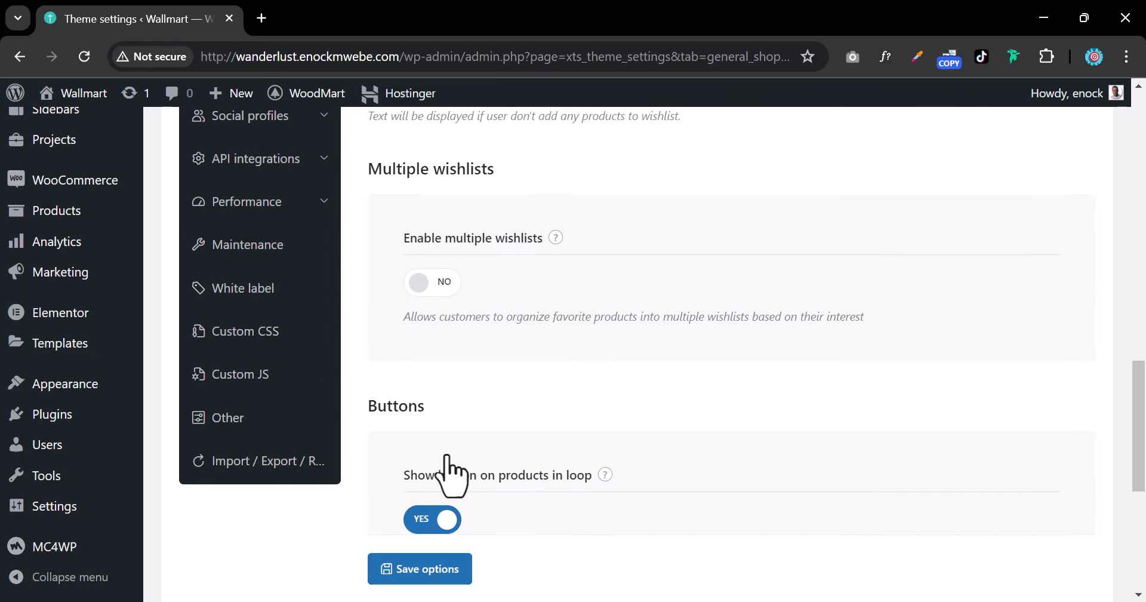
scroll(302, 440, "up", 10)
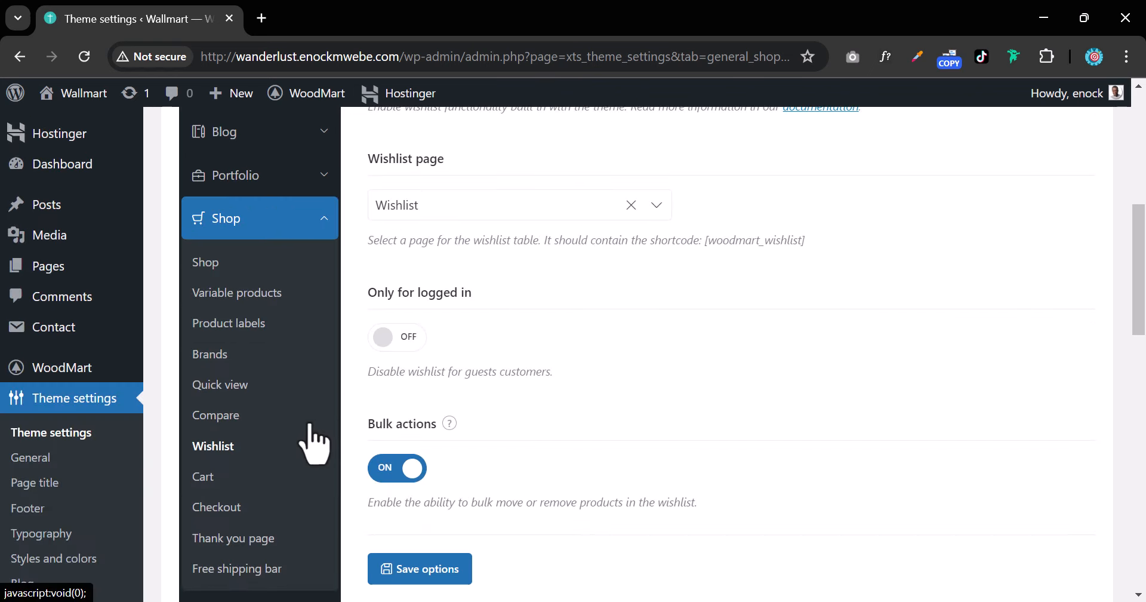
left_click(239, 416)
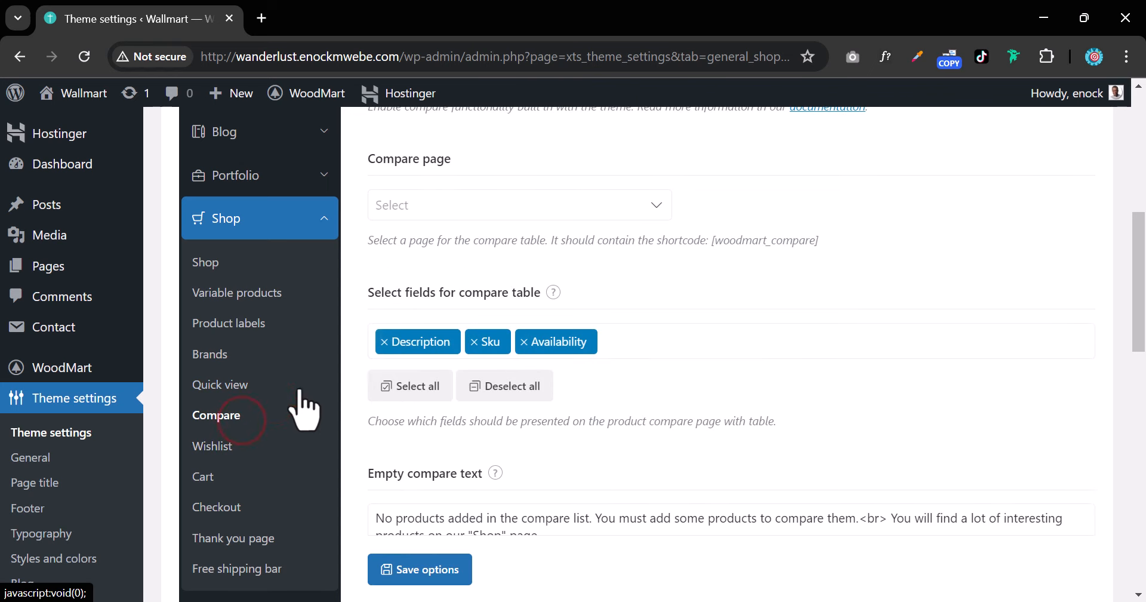
scroll(451, 281, "up", 1)
left_click(455, 303)
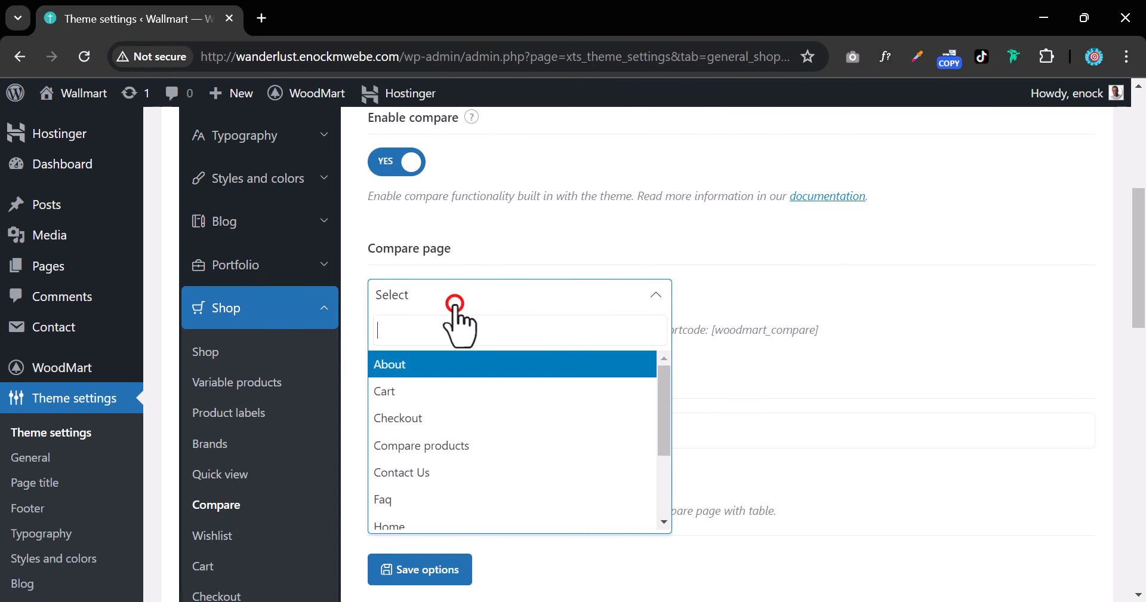
left_click(436, 445)
scroll(451, 442, "down", 9)
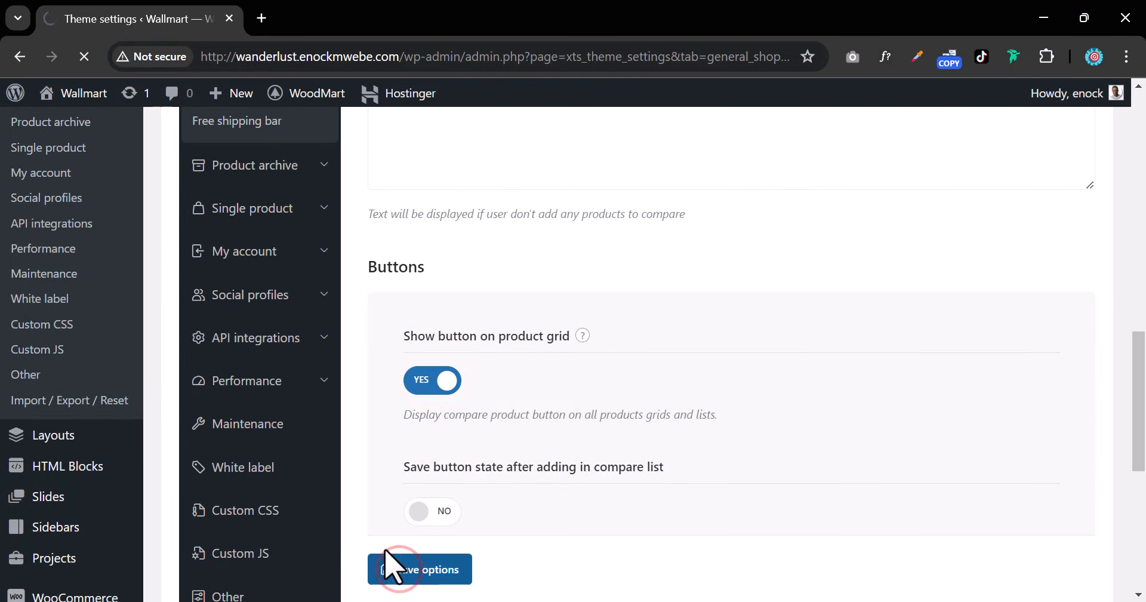
Open the storefront in a new tab and check the products shown on its Wishlist page.
mouse_move(70, 100)
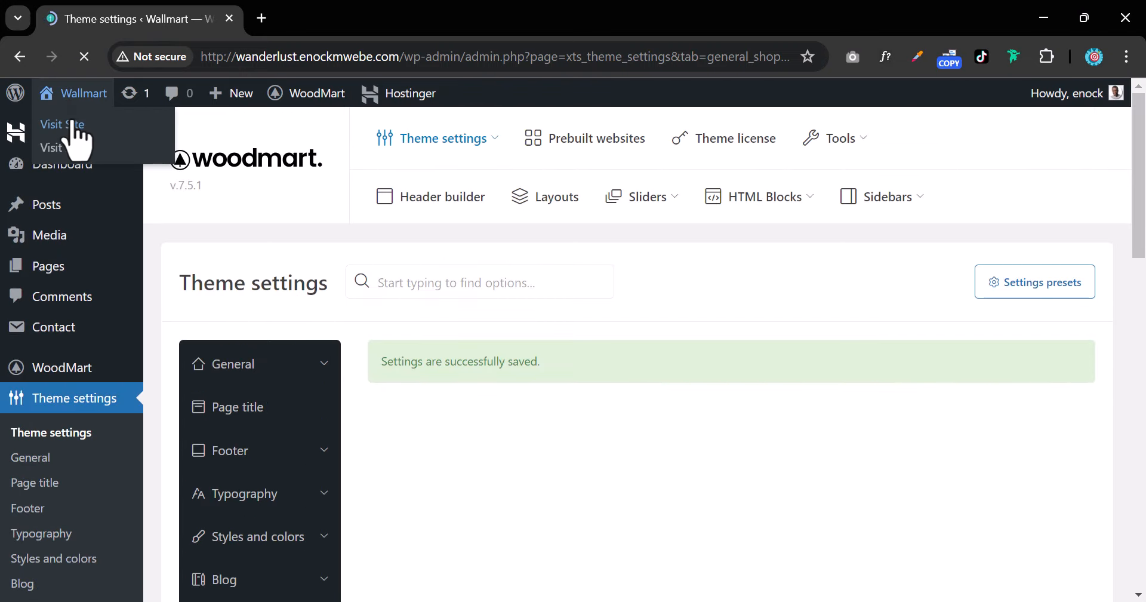
right_click(73, 123)
left_click(103, 139)
left_click(308, 21)
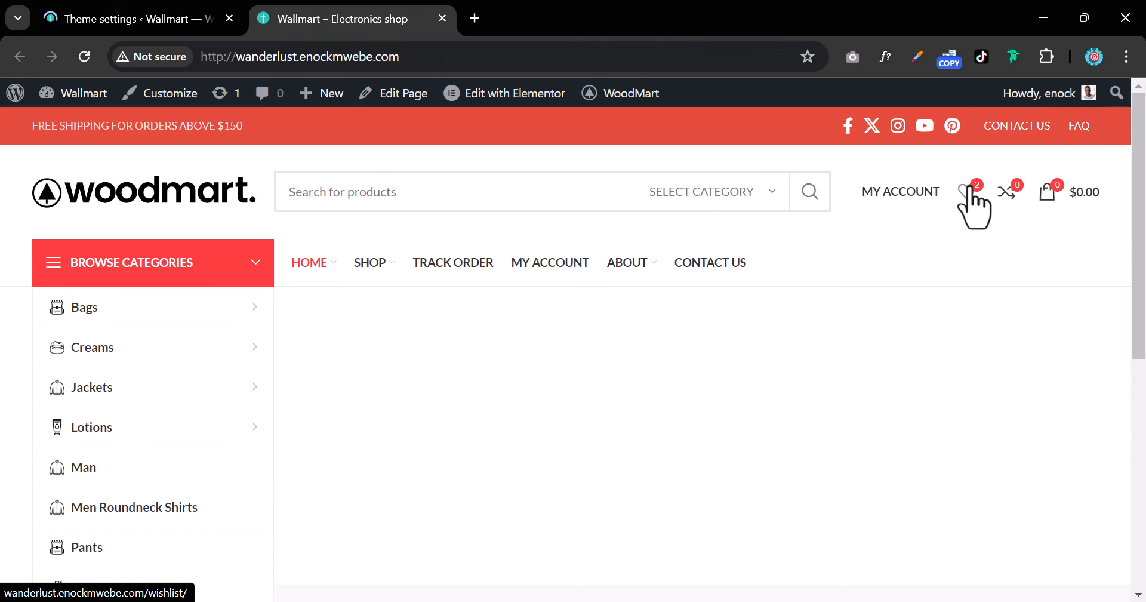
left_click(968, 191)
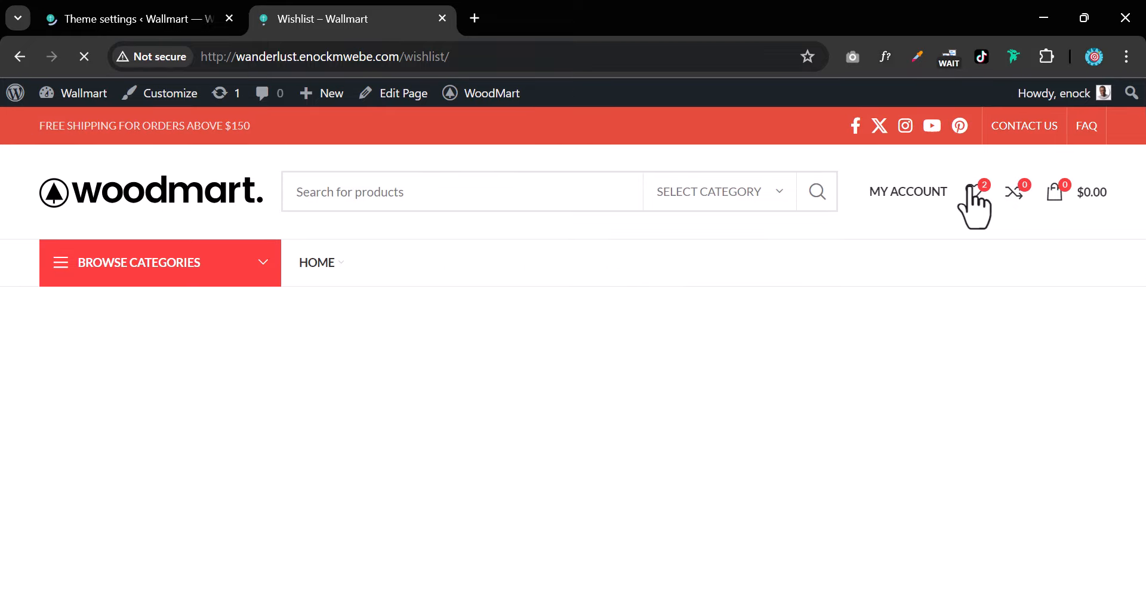
scroll(343, 354, "down", 4)
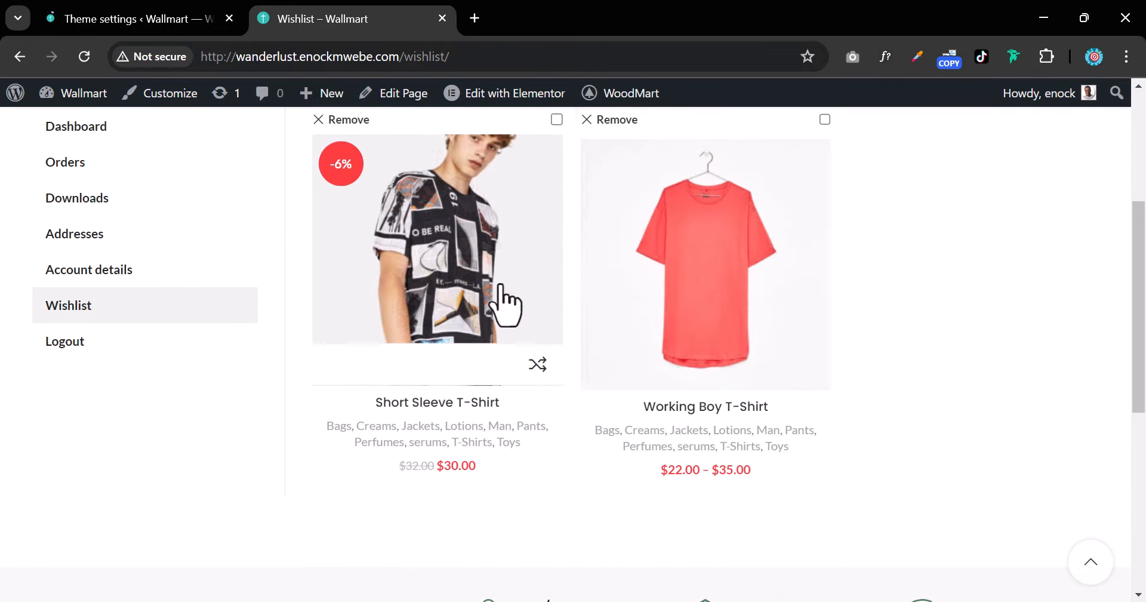
Open the storefront's Compare products page from the header and look over its content.
scroll(911, 402, "up", 4)
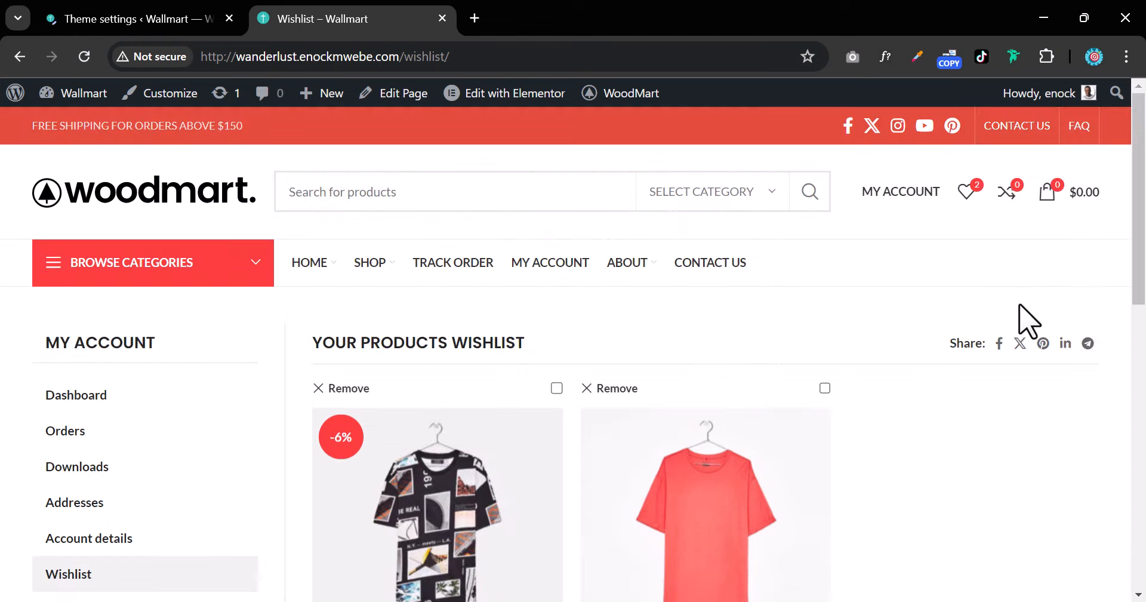
left_click(1007, 192)
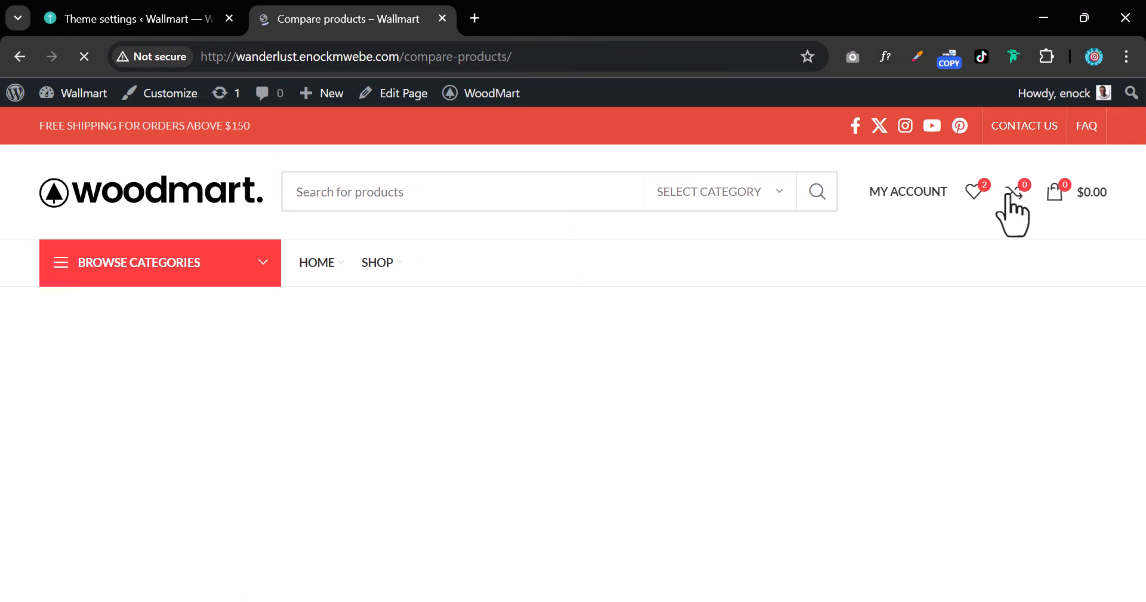
scroll(593, 421, "down", 3)
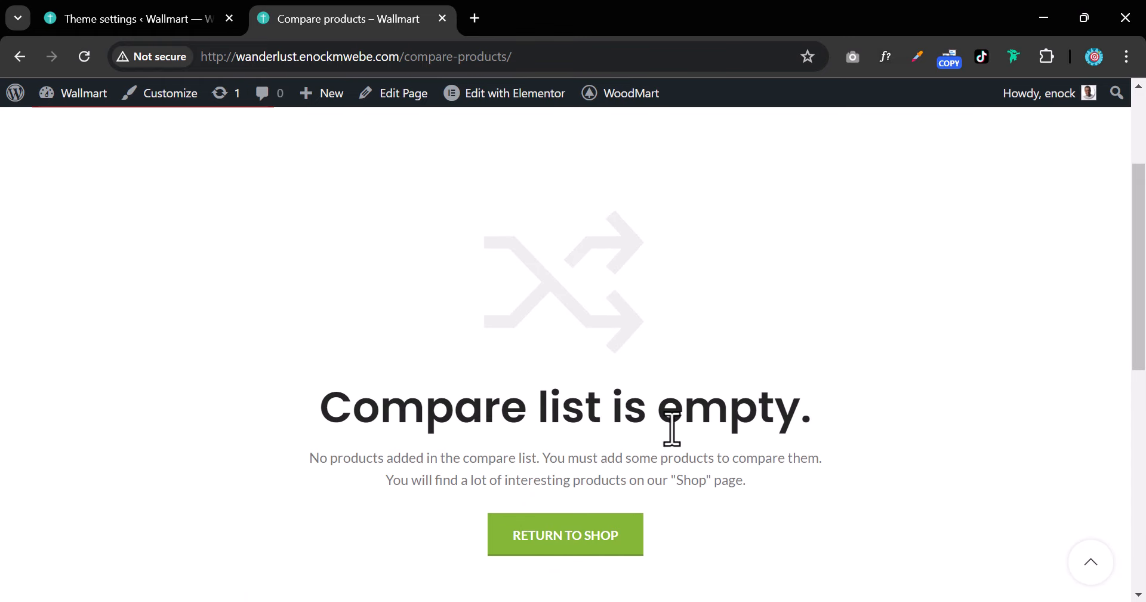
scroll(658, 437, "up", 3)
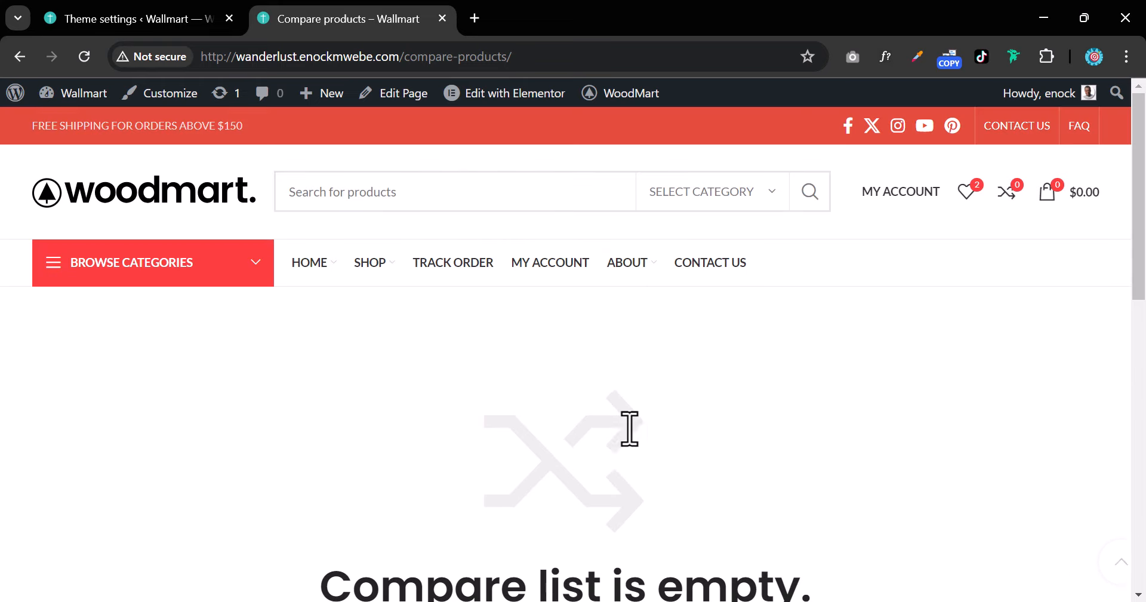
On the Shop page, add the Front Illustration T-Shirt and the Sport Tank Top to the compare list.
left_click(383, 264)
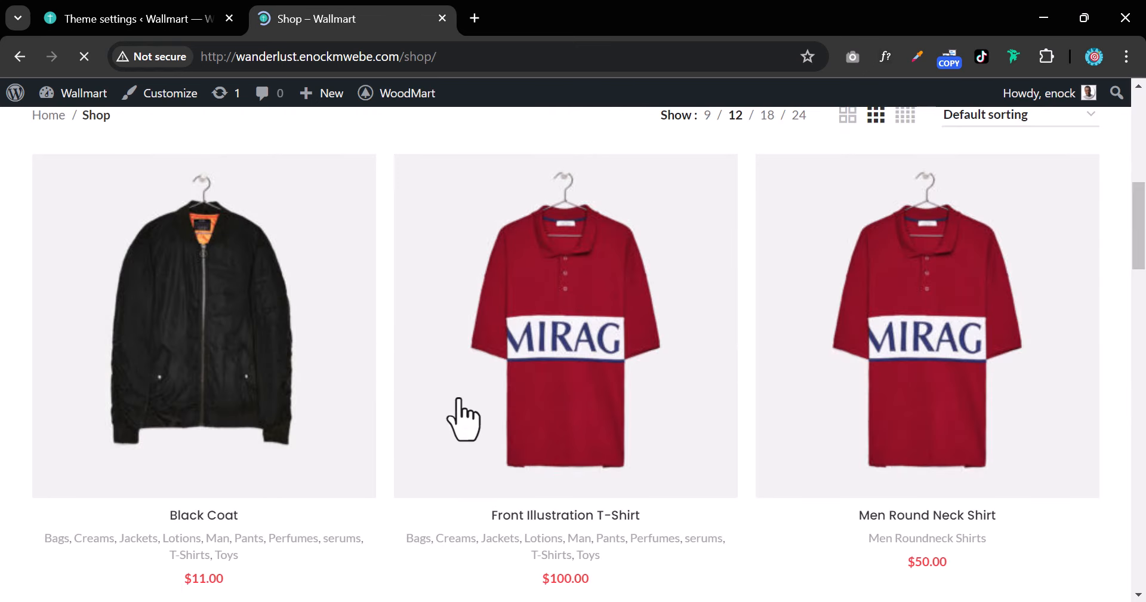
scroll(677, 408, "down", 3)
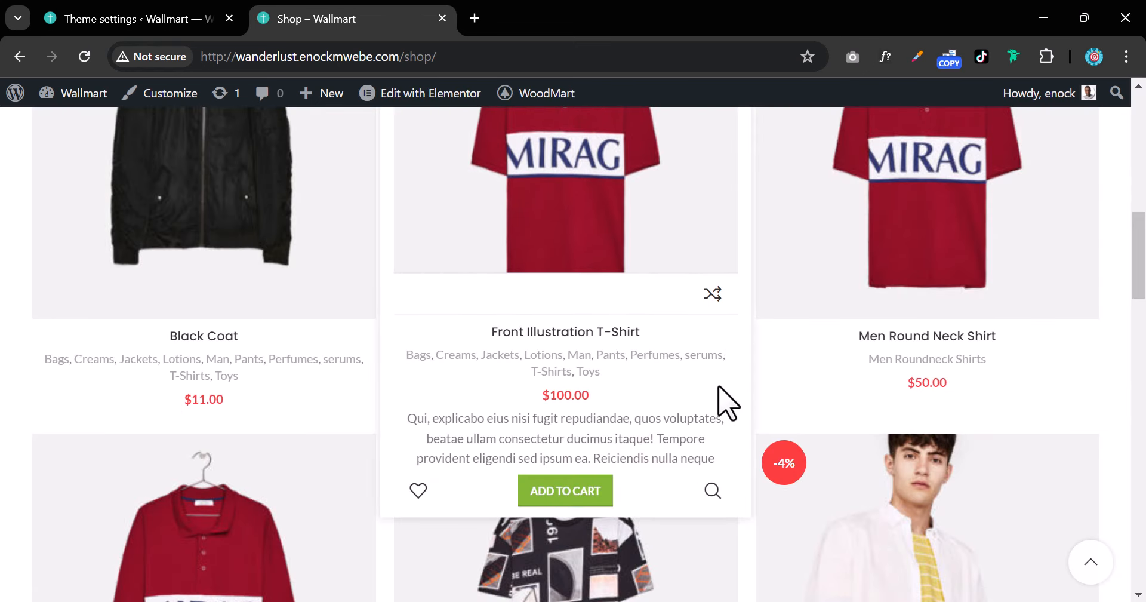
left_click(712, 293)
scroll(401, 423, "down", 9)
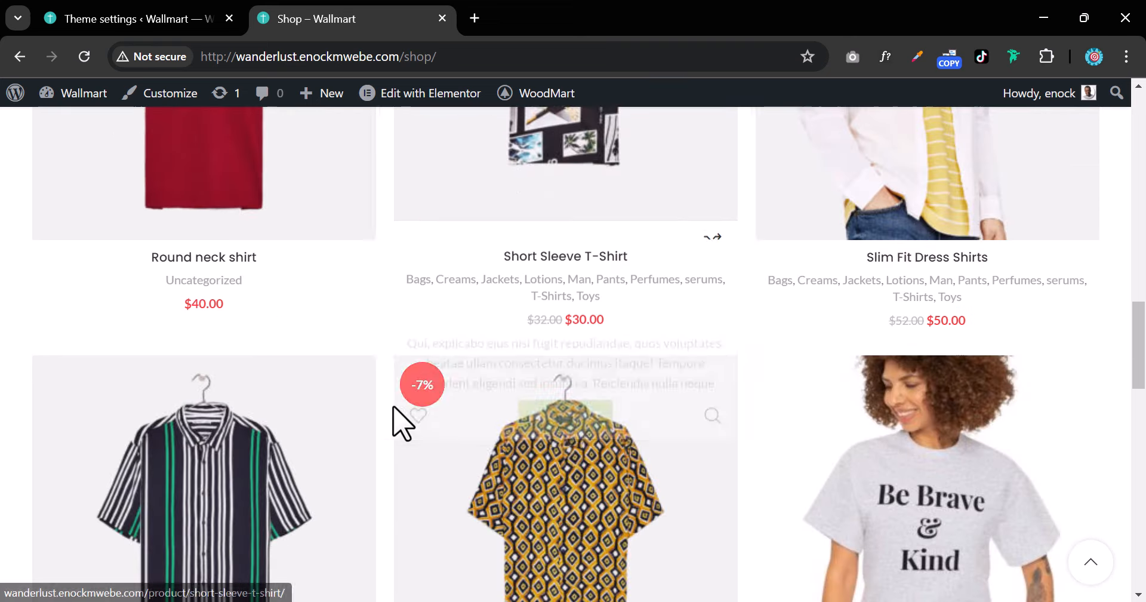
scroll(395, 427, "down", 5)
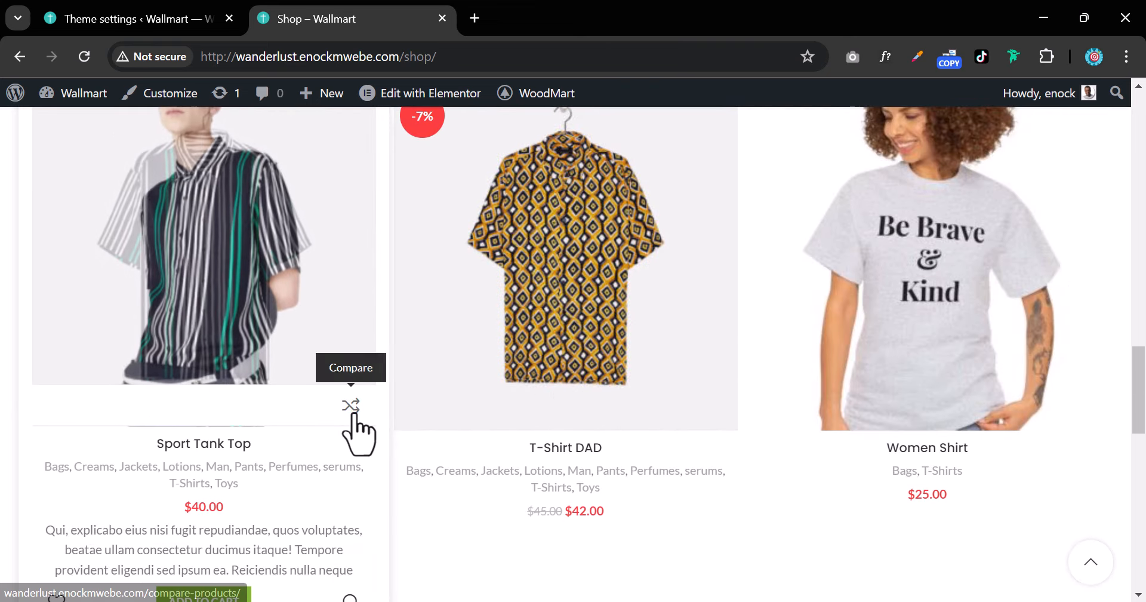
left_click(352, 411)
scroll(800, 455, "up", 15)
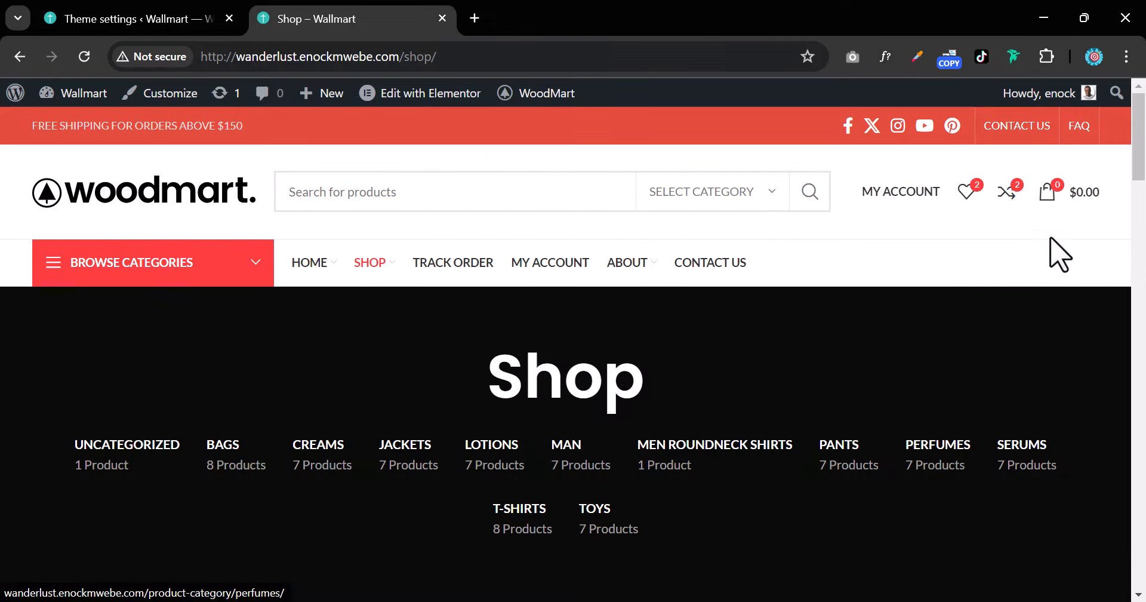
Open the Compare products page and examine the two products' comparison rows, including description and availability, plus the My Account links.
left_click(1007, 195)
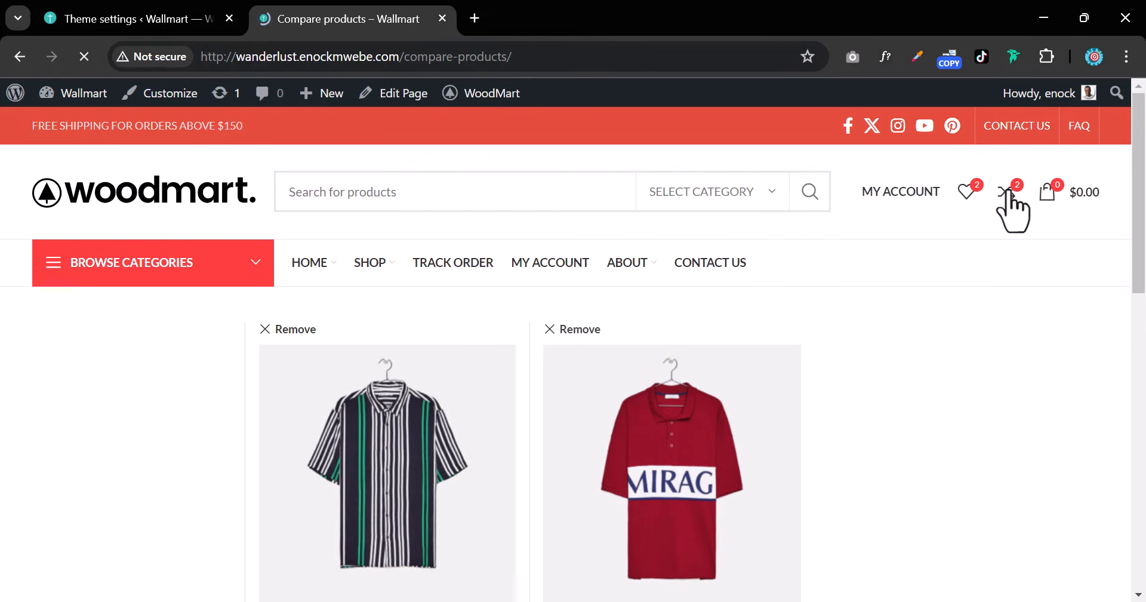
scroll(818, 317, "down", 4)
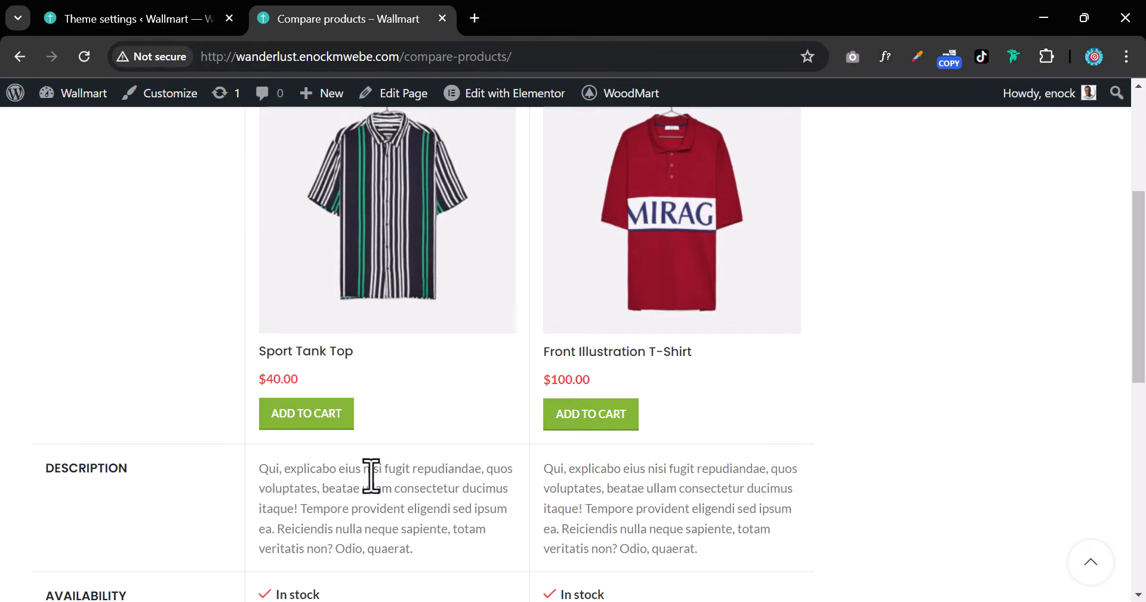
scroll(405, 292, "down", 4)
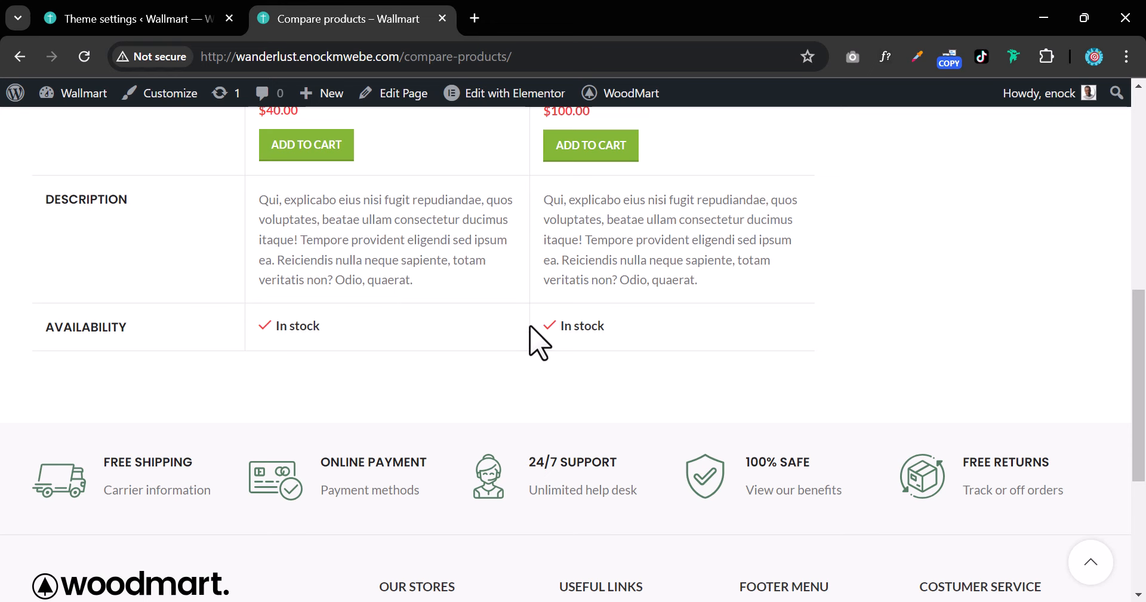
scroll(271, 385, "down", 2)
scroll(463, 320, "up", 3)
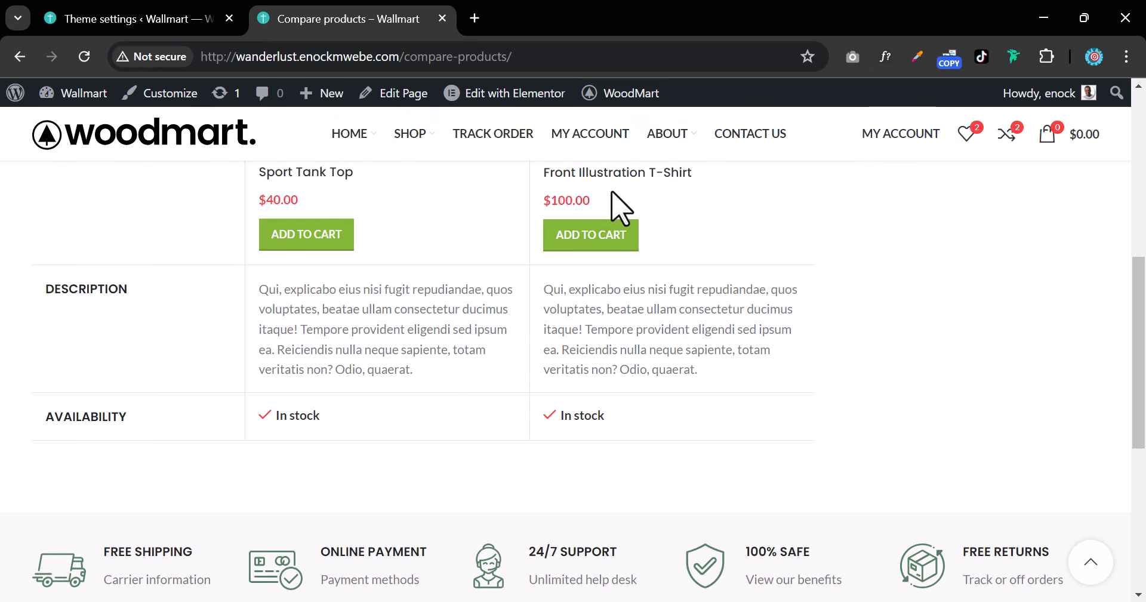
scroll(482, 296, "up", 8)
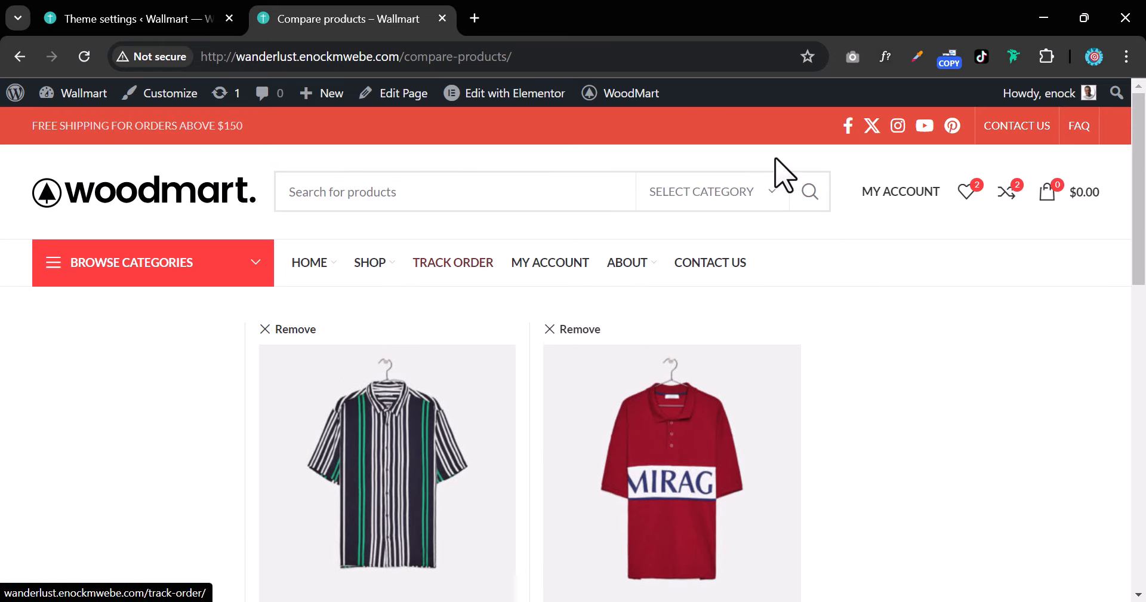
mouse_move(878, 212)
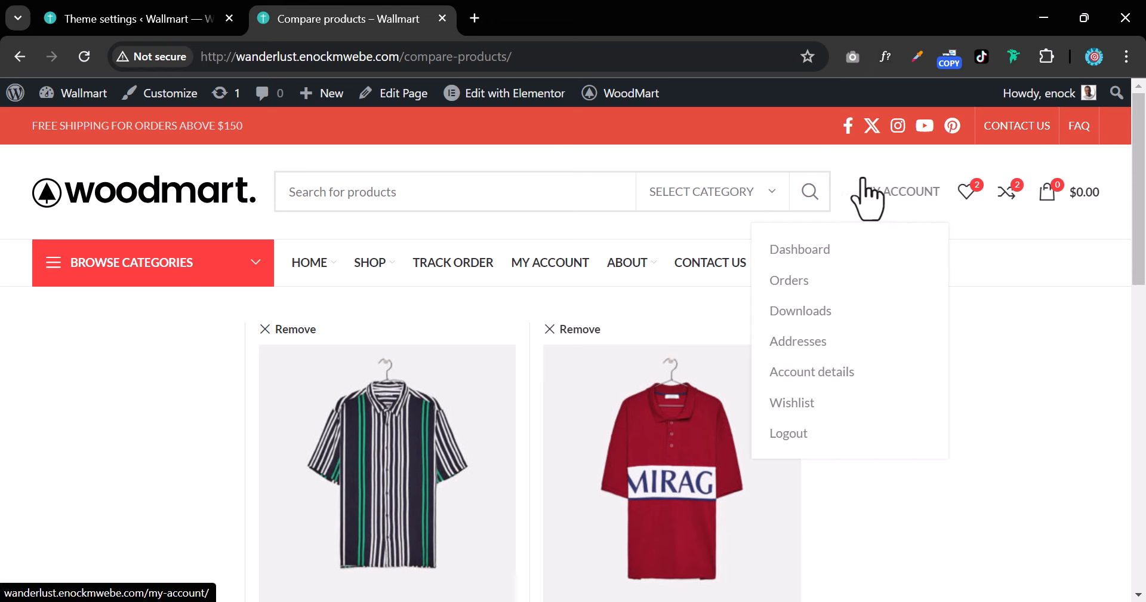
Return to the WordPress dashboard and open the Header Base layout in WoodMart's header builder.
left_click(110, 18)
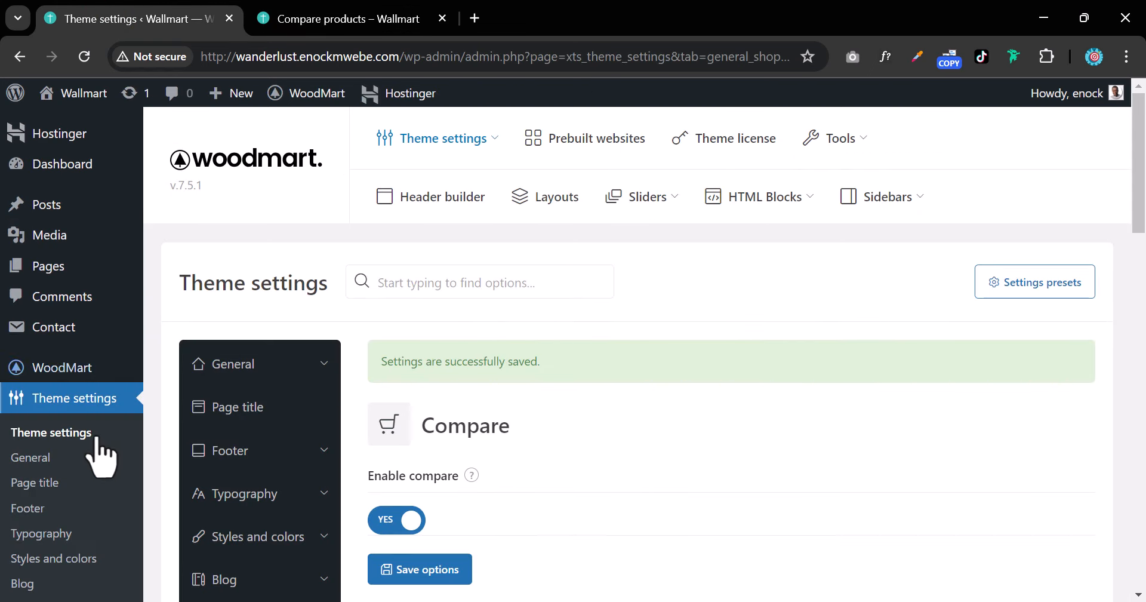
mouse_move(83, 372)
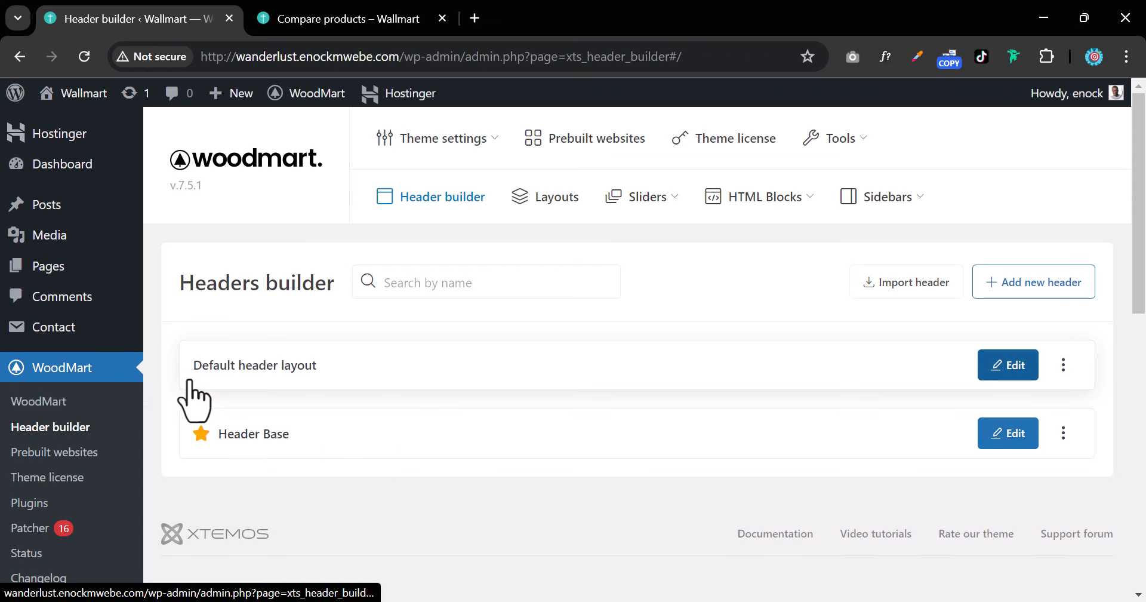
left_click(348, 436)
scroll(680, 412, "down", 2)
scroll(684, 418, "down", 5)
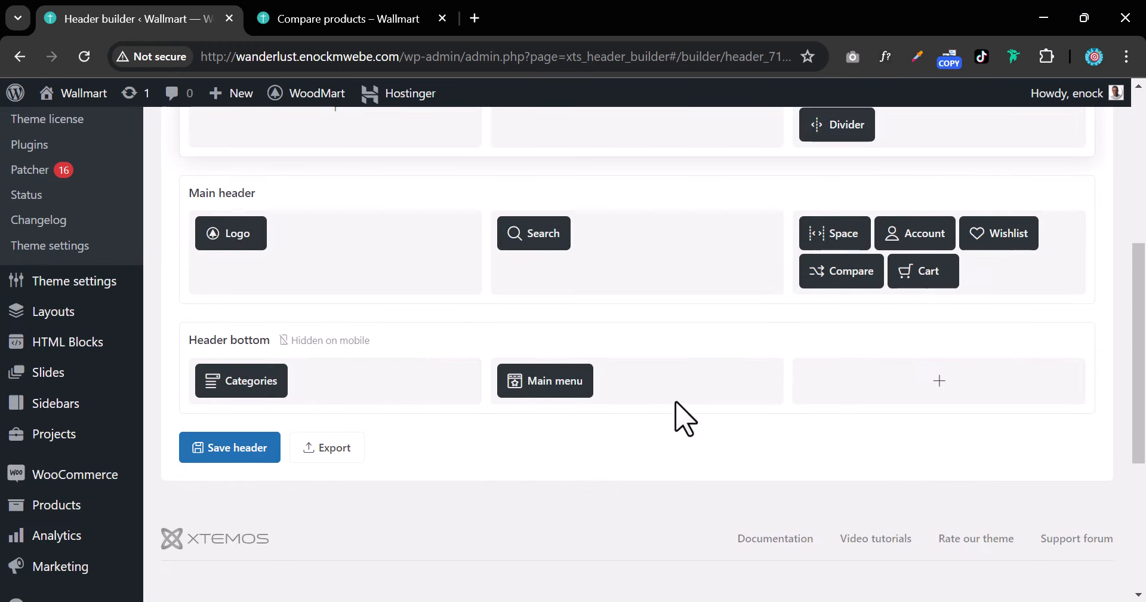
Turn on Show username for the main header's Account element, keep the login form display as Sidebar, and save the element.
mouse_move(914, 230)
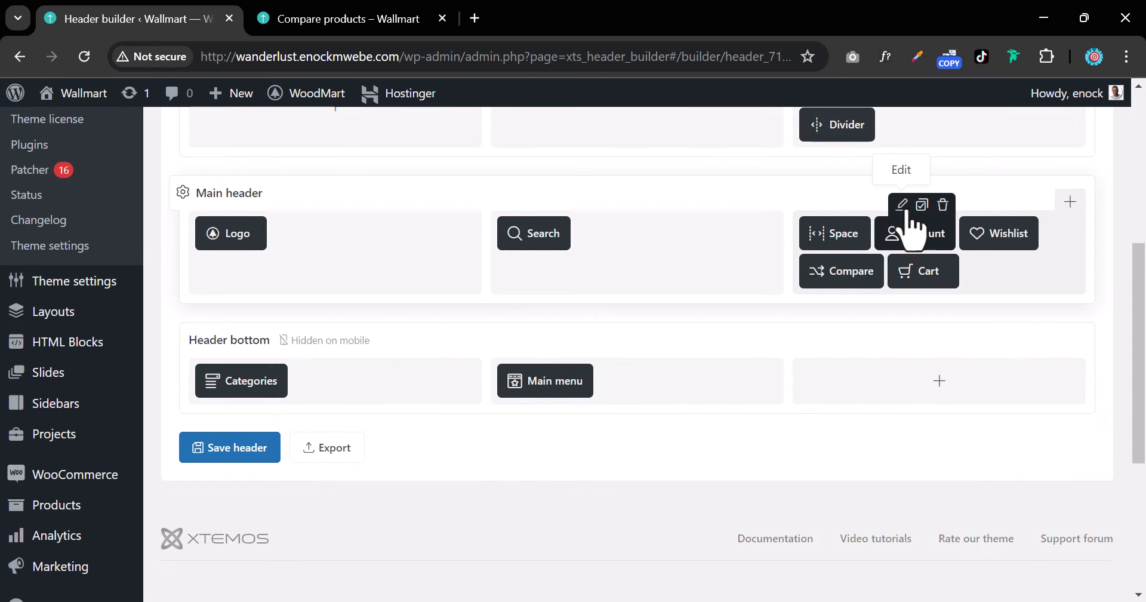
left_click(903, 206)
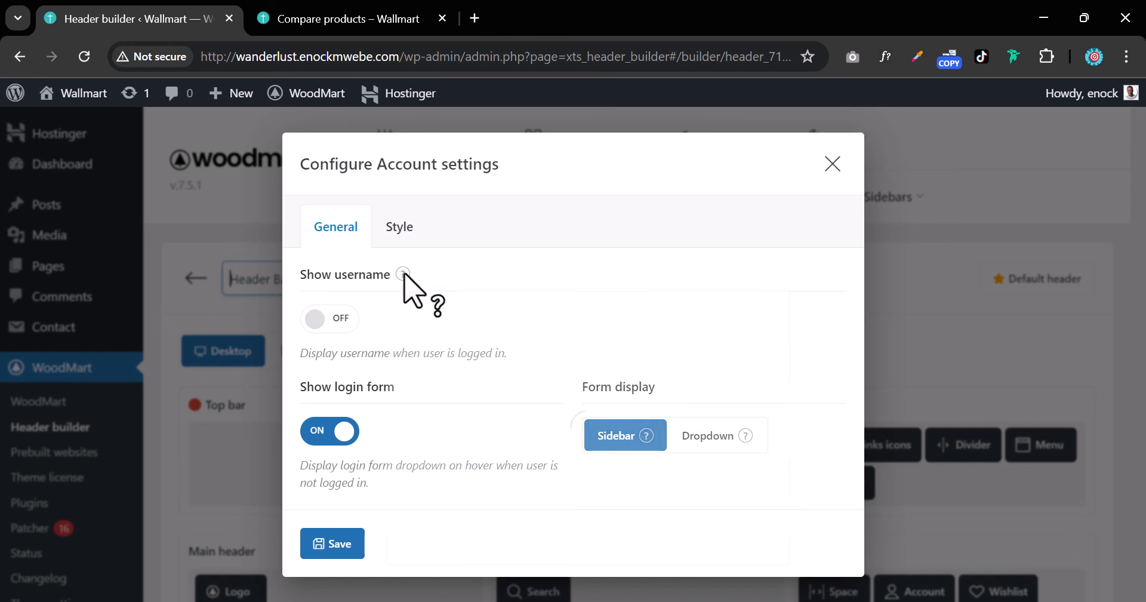
mouse_move(404, 274)
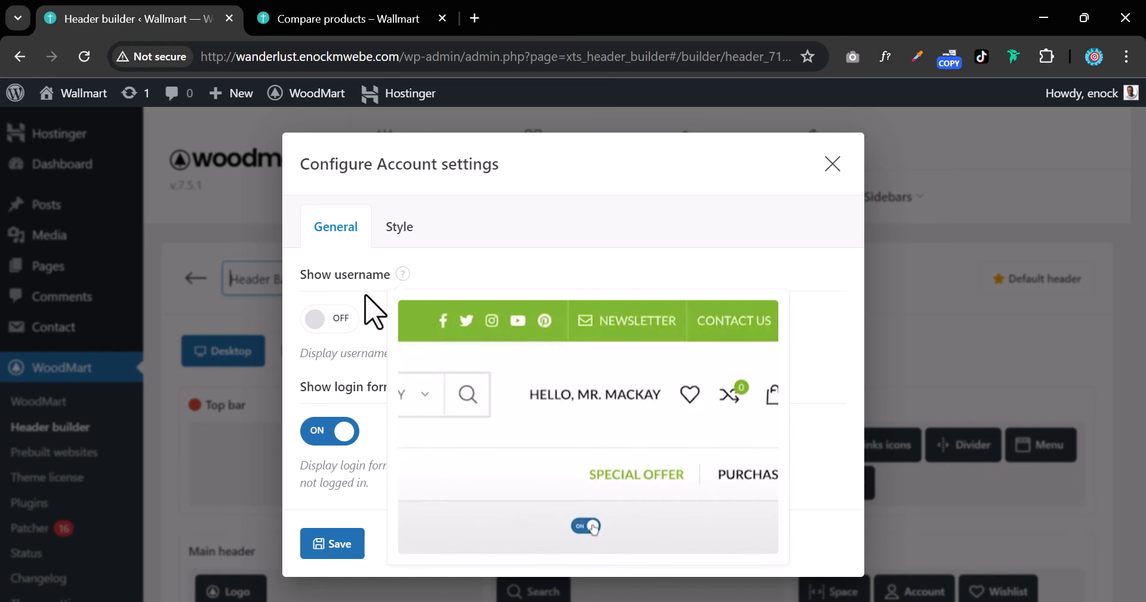
left_click(326, 317)
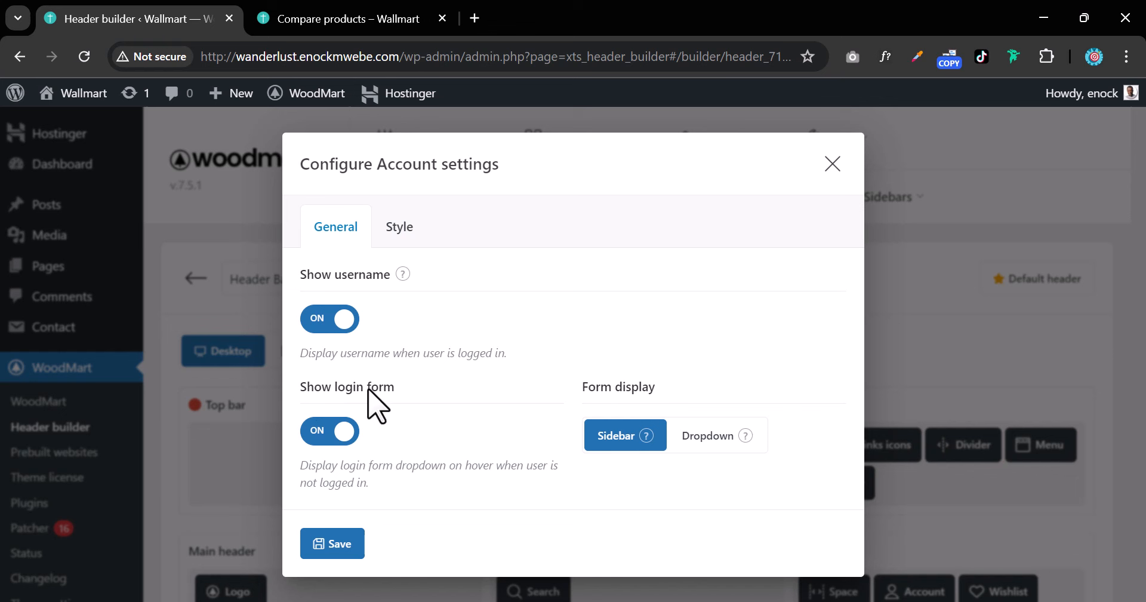
left_click(744, 439)
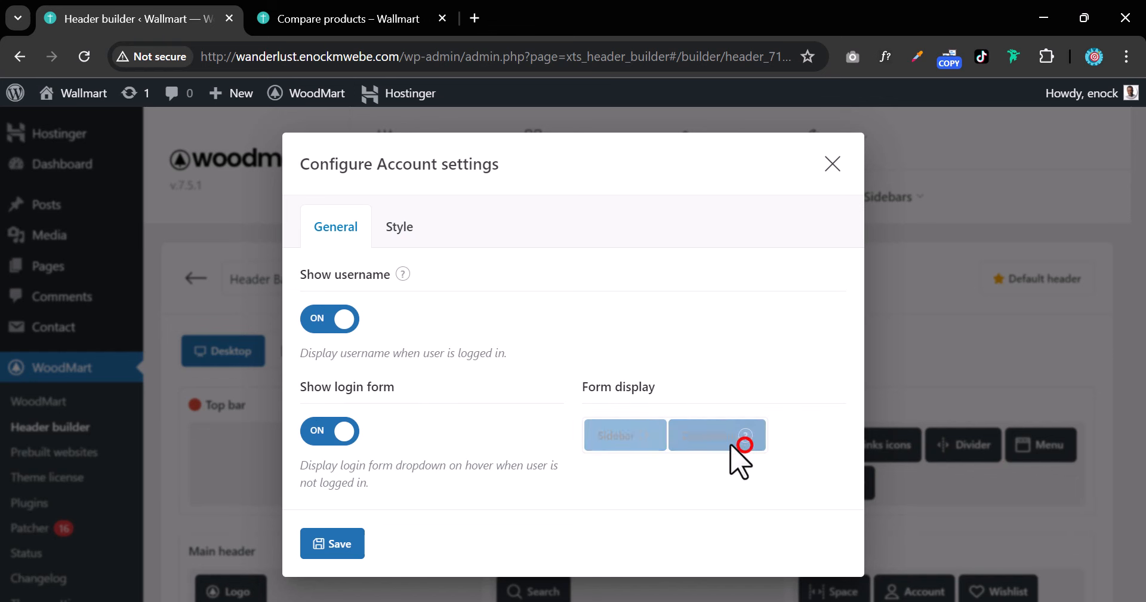
left_click(631, 437)
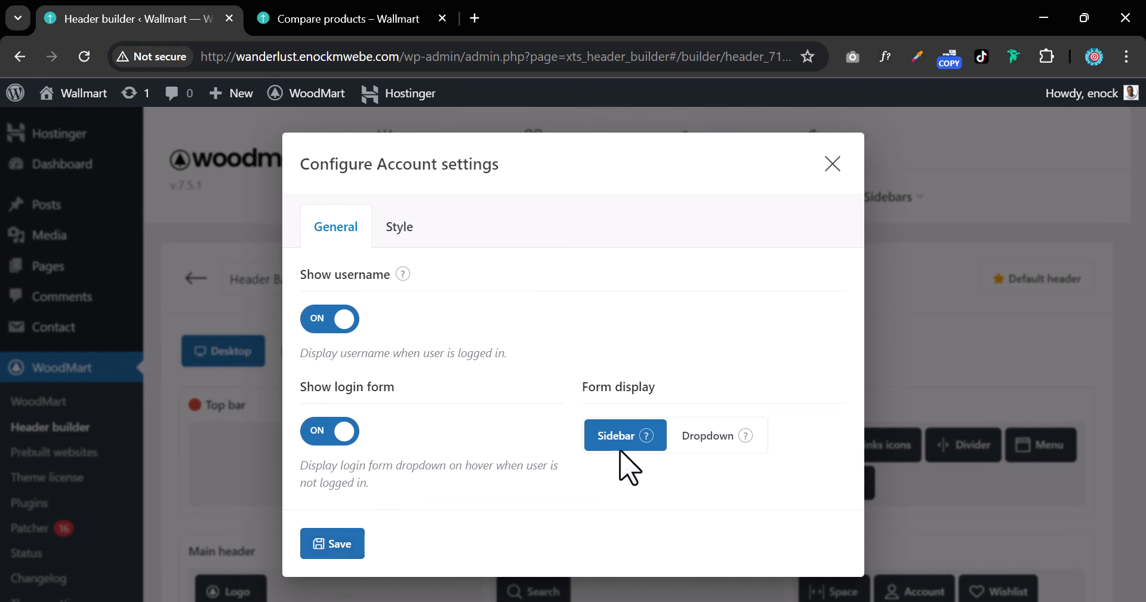
mouse_move(743, 434)
left_click(328, 544)
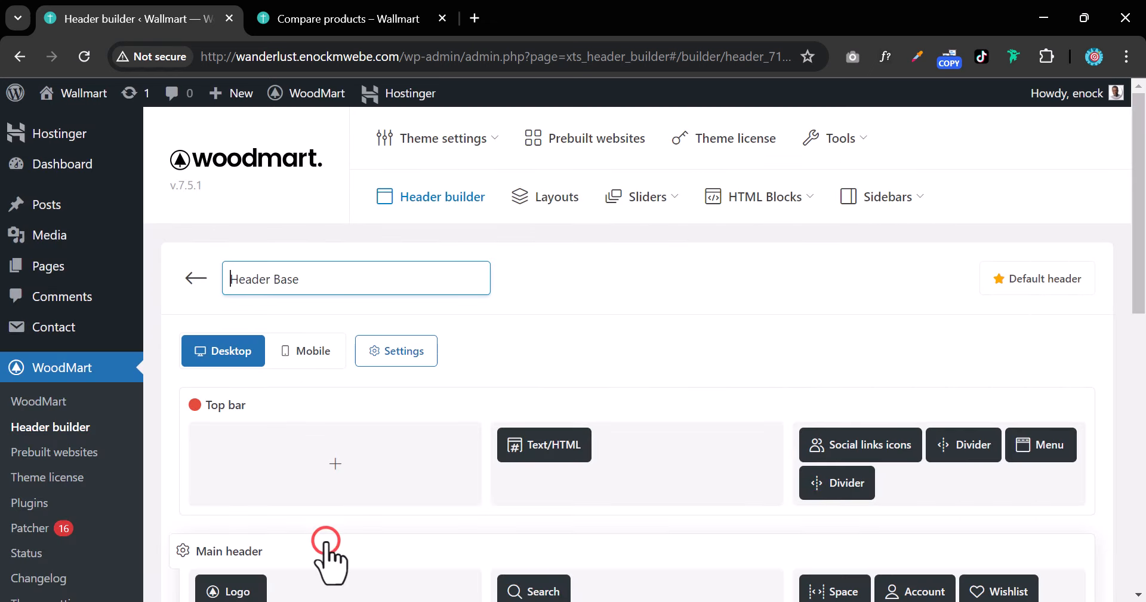
scroll(895, 514, "down", 3)
mouse_move(899, 421)
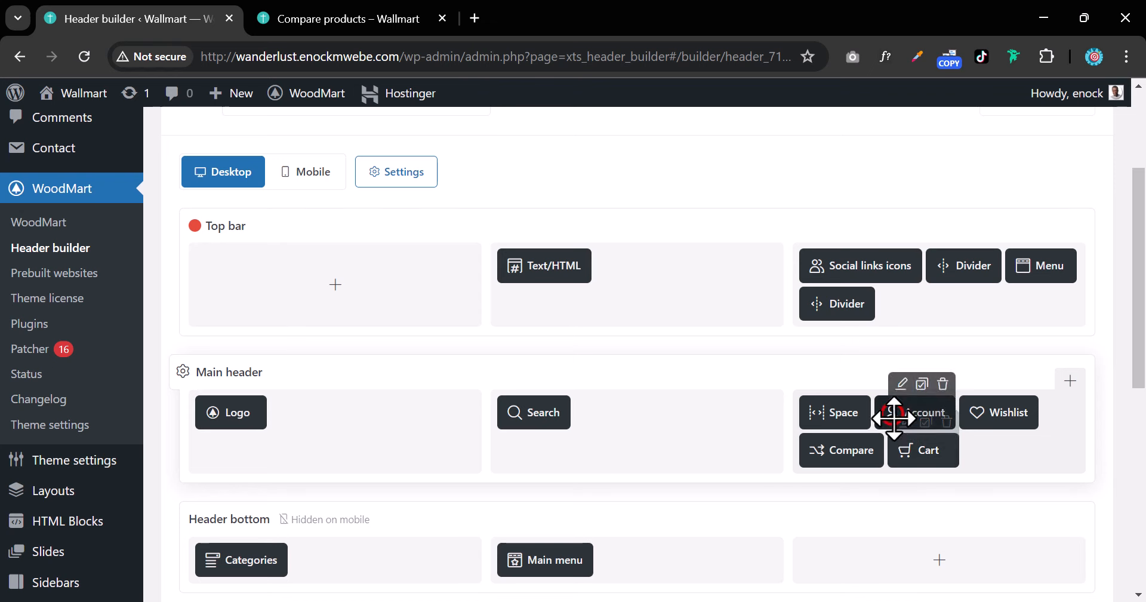
left_click(907, 419)
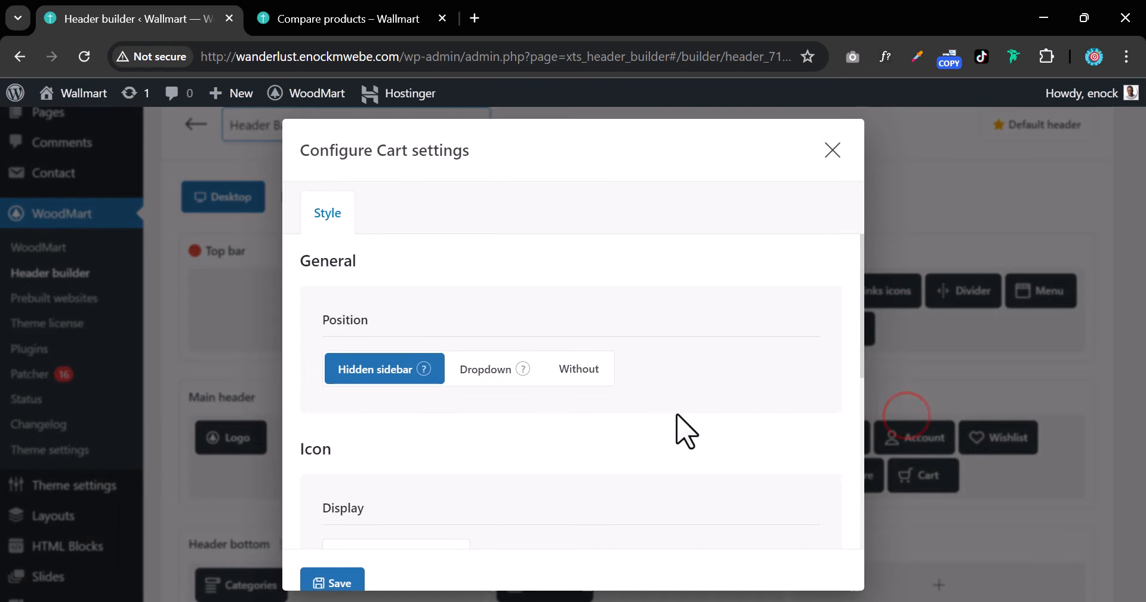
left_click(935, 239)
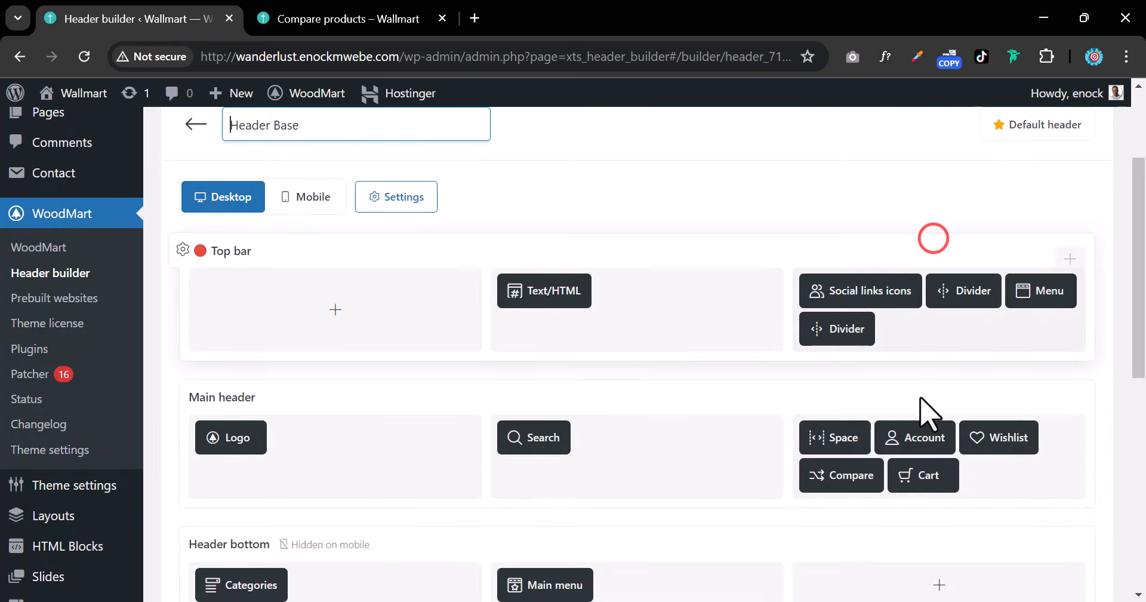
Review the Account element's login form and Style options, keeping the login form on and the display as Only text, and save.
left_click(902, 409)
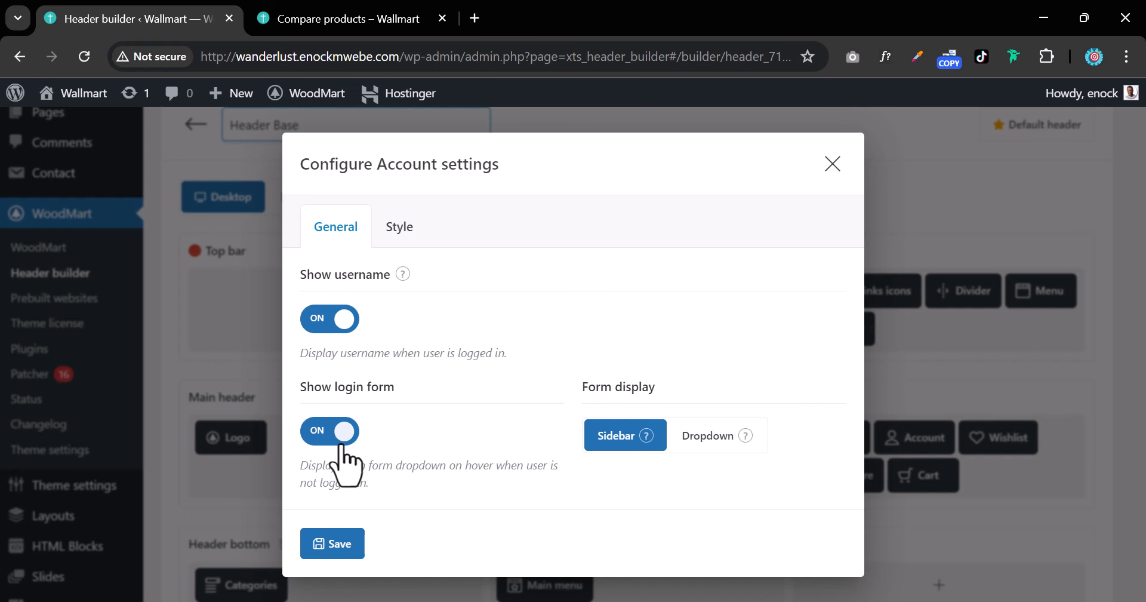
left_click(335, 431)
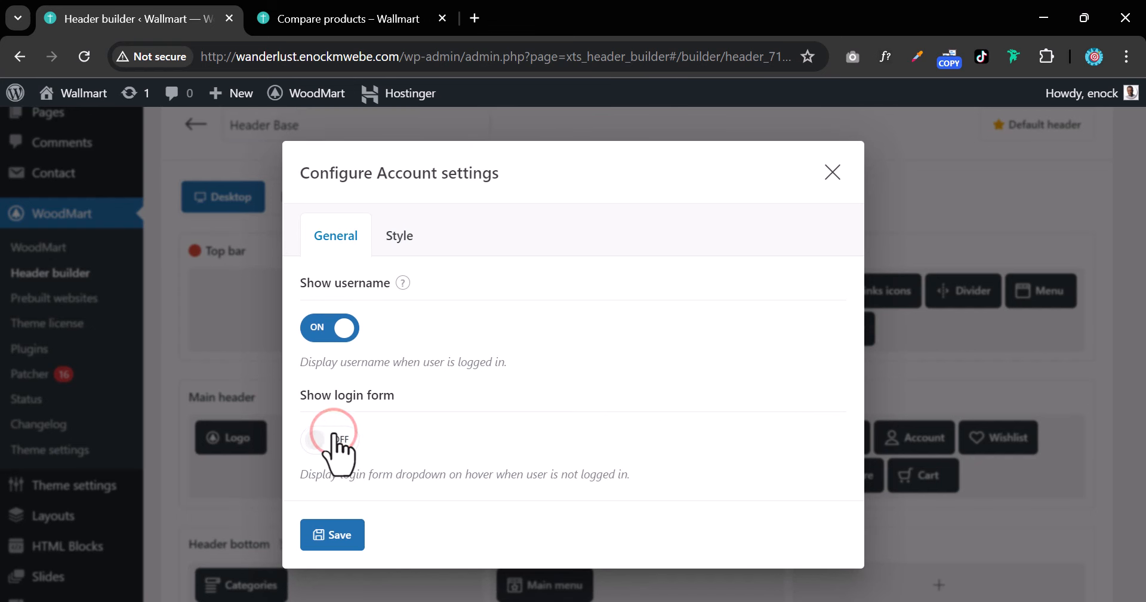
left_click(330, 438)
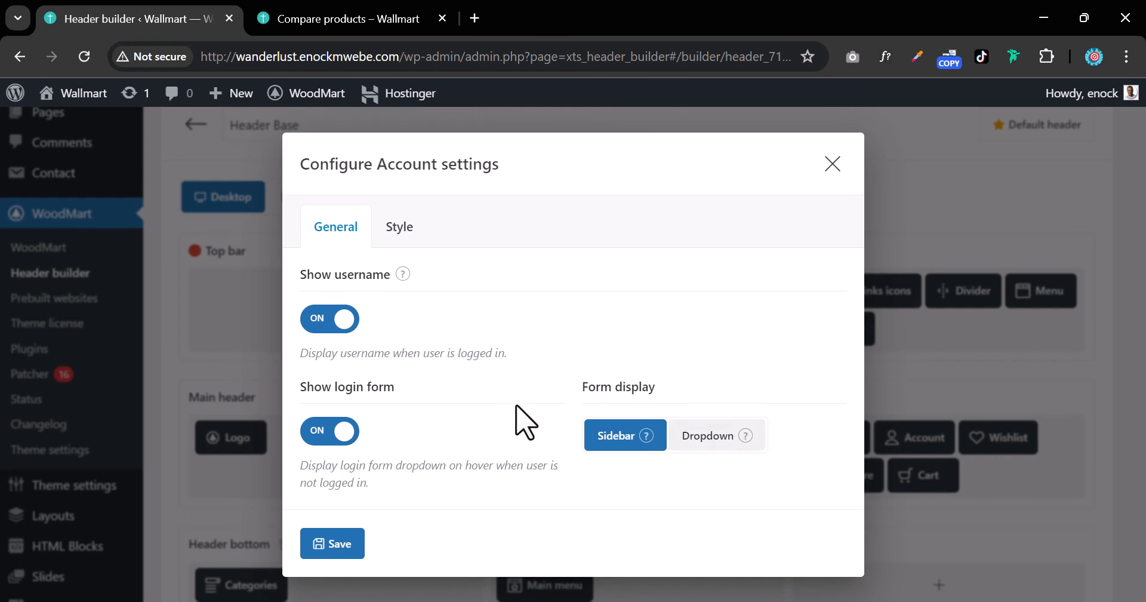
left_click(391, 226)
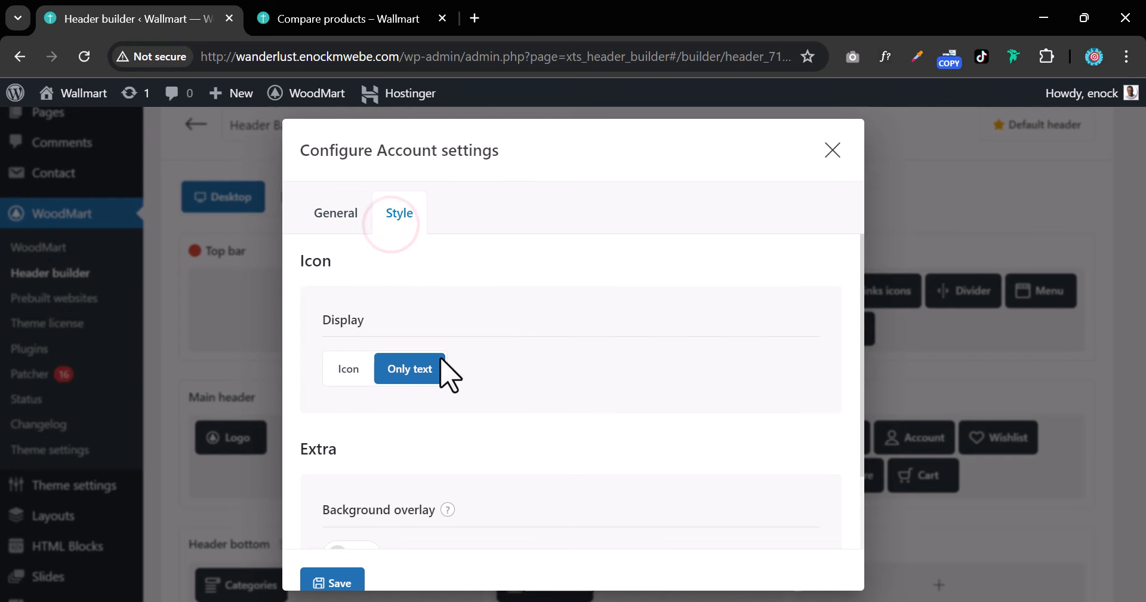
scroll(342, 338, "down", 2)
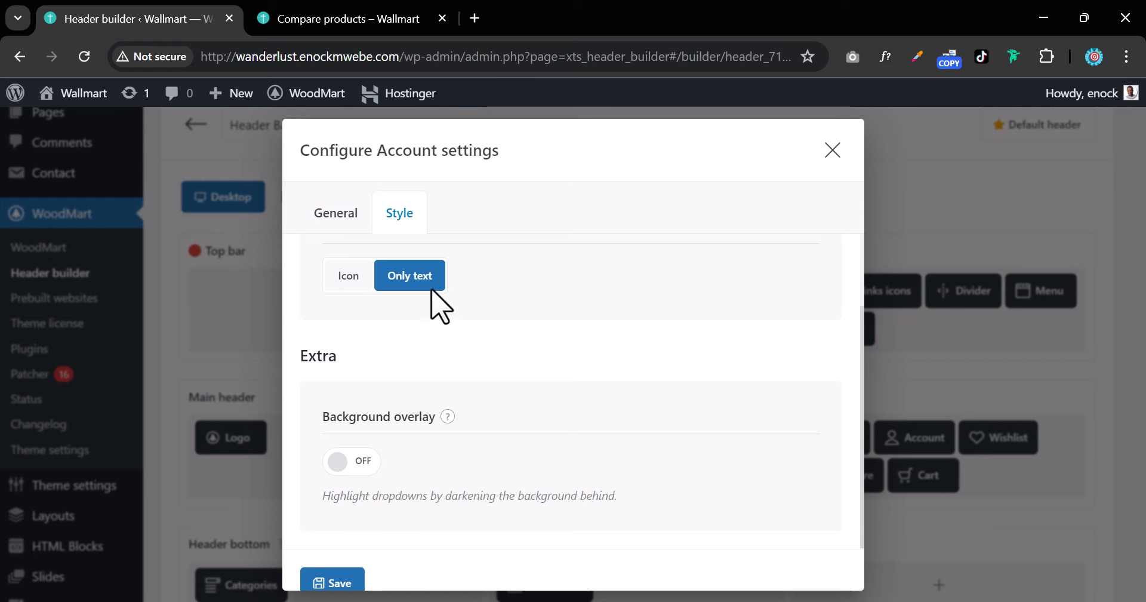
left_click(332, 583)
Open the Wallmart storefront in a new browser tab.
mouse_move(50, 90)
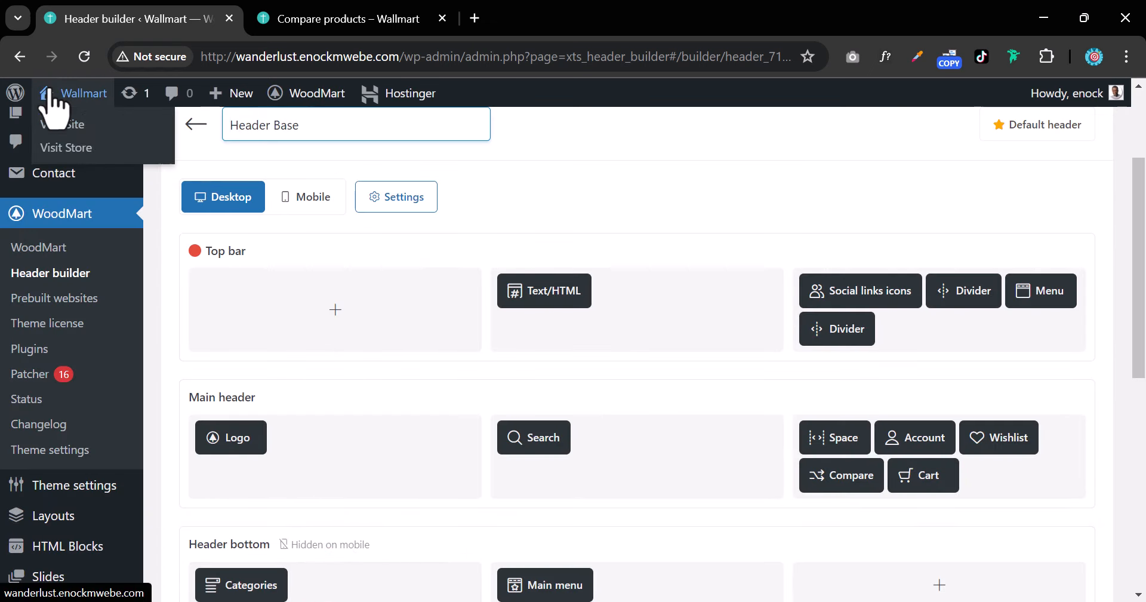
right_click(89, 136)
left_click(114, 145)
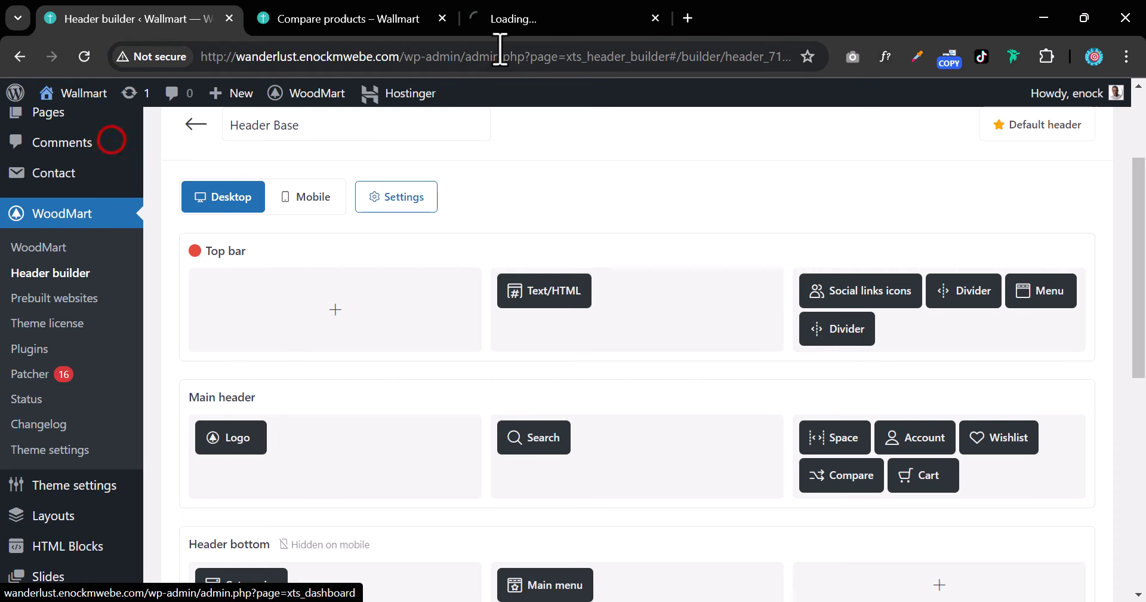
Save the Header Base layout, reload the Wallmart storefront, and check the header's account greeting and its dropdown.
left_click(525, 20)
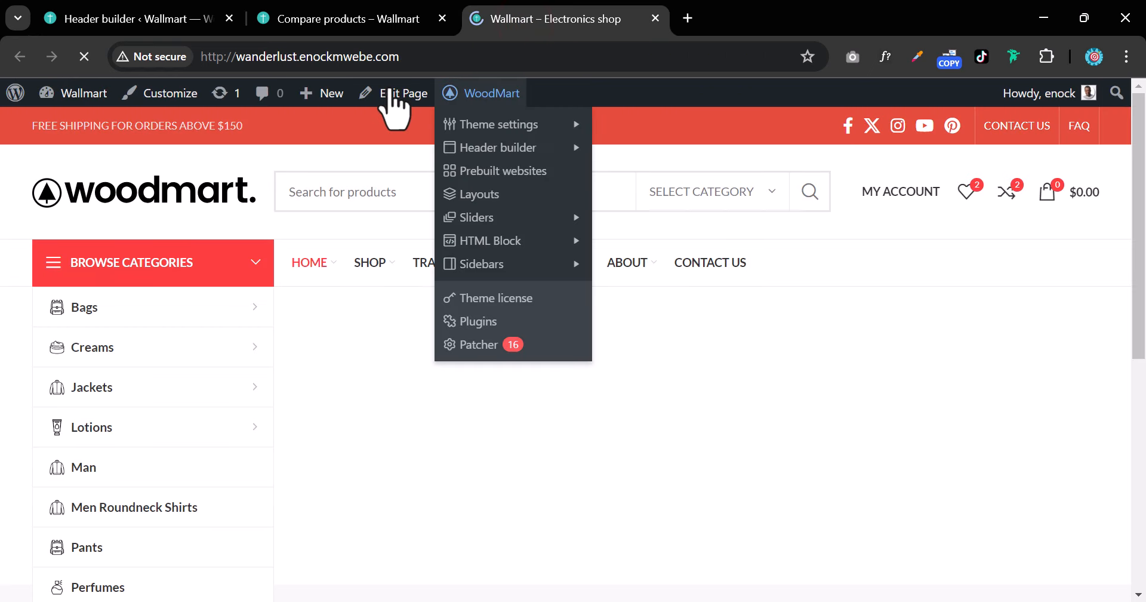
left_click(153, 19)
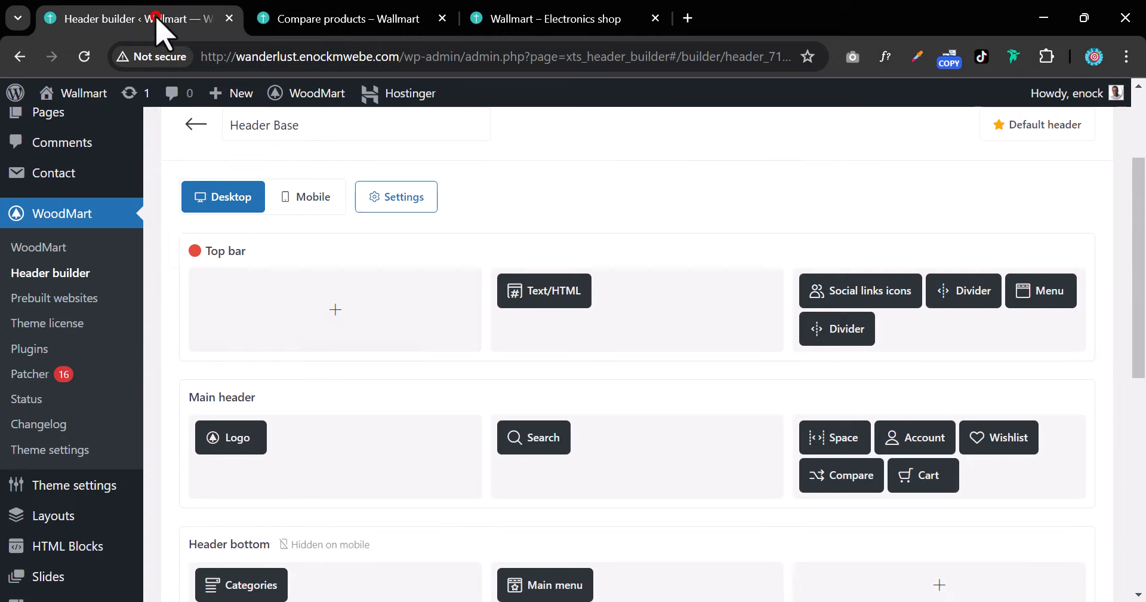
scroll(333, 358, "down", 6)
left_click(208, 203)
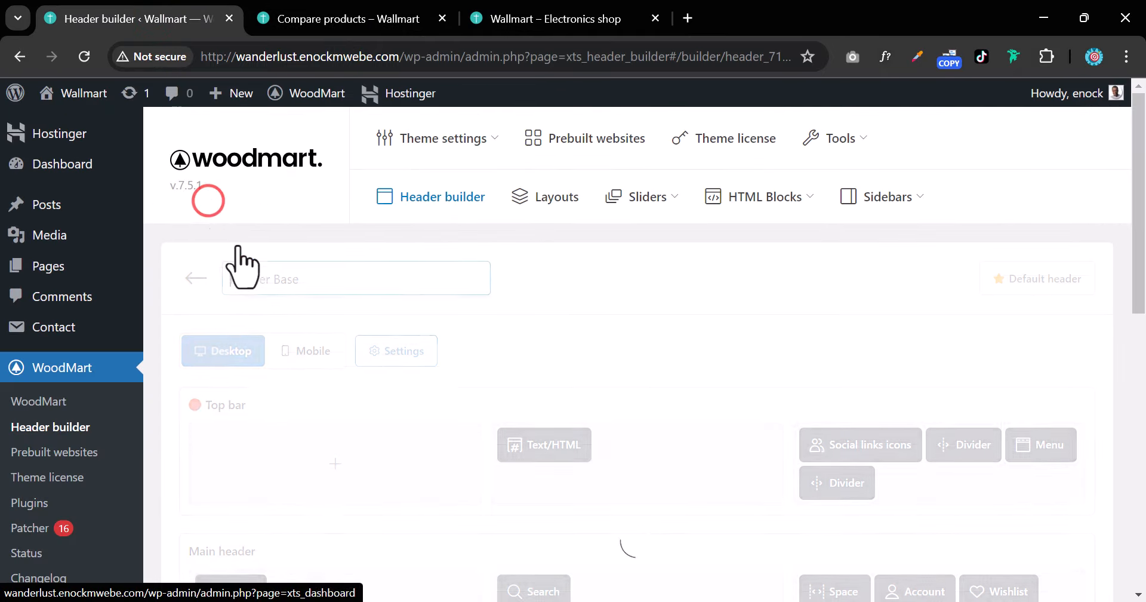
left_click(503, 16)
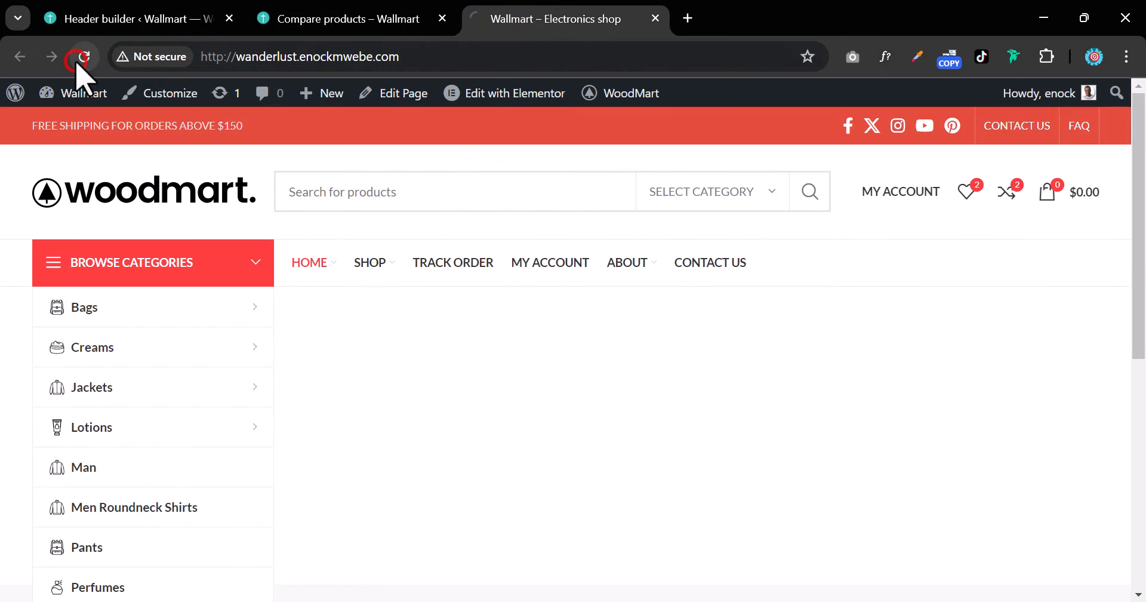
mouse_move(867, 206)
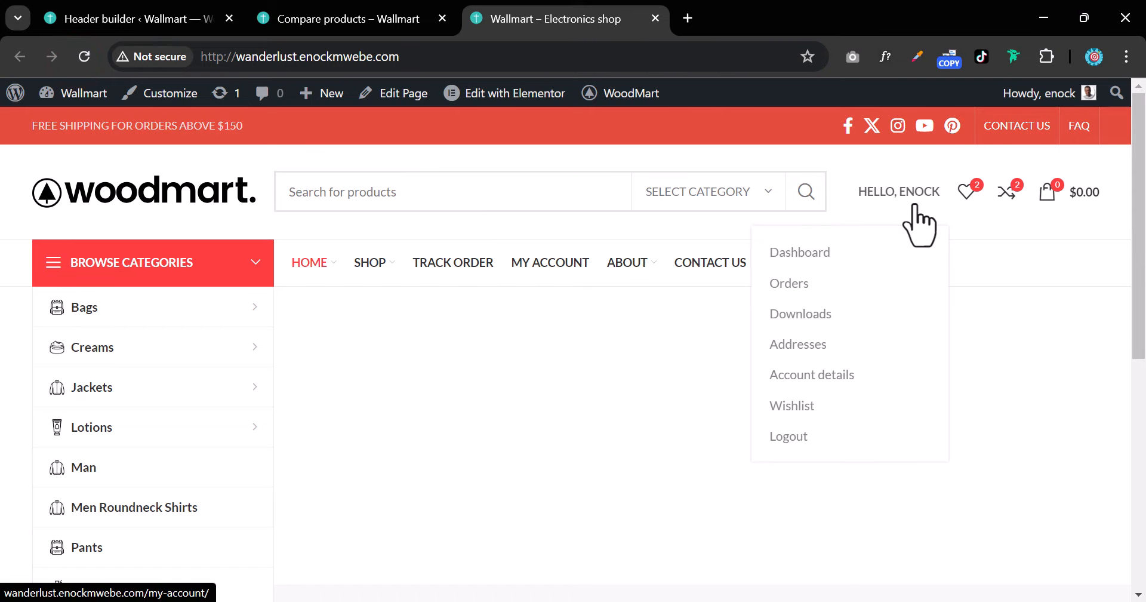
Copy the storefront's address and open it in a new incognito window.
left_click(344, 56)
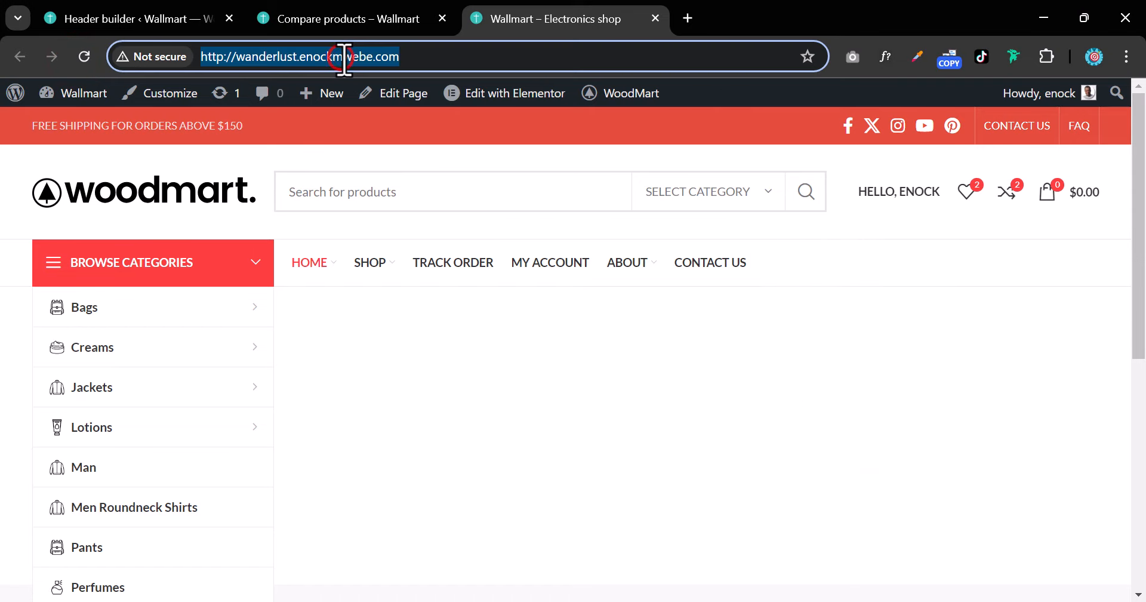
right_click(342, 60)
left_click(428, 227)
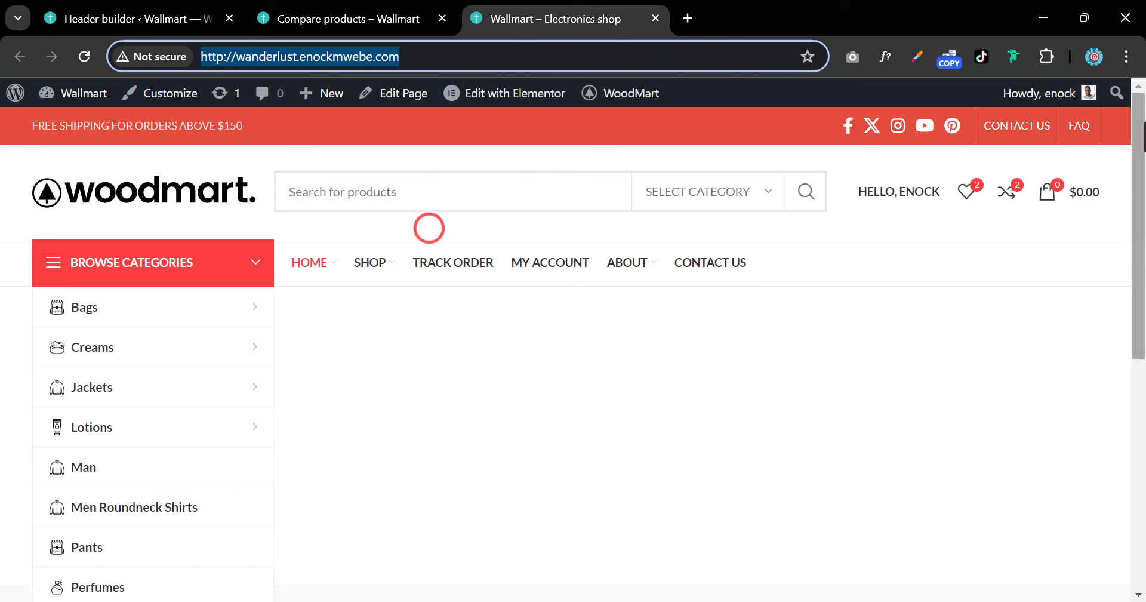
left_click(1128, 56)
left_click(1059, 146)
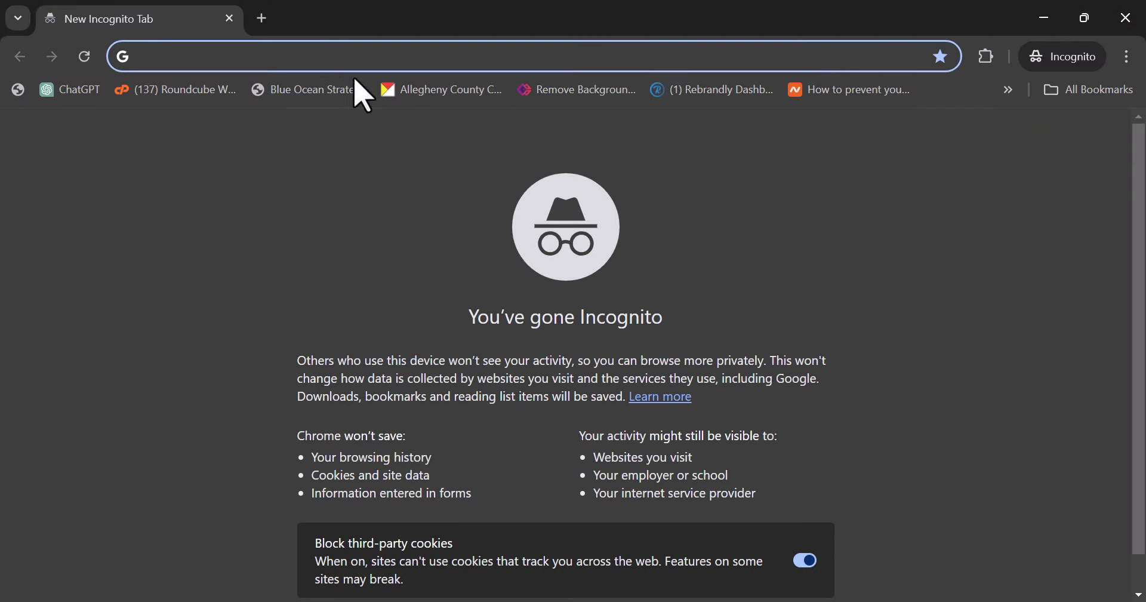
right_click(328, 57)
left_click(445, 230)
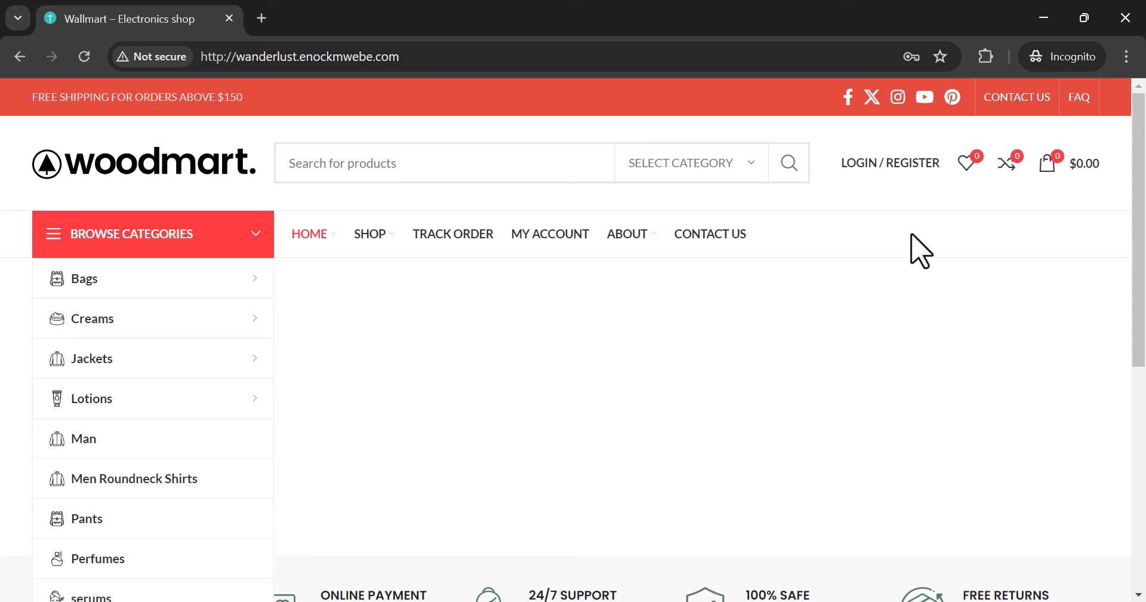
Check the Login / Register sidebar's sign-in form as a logged-out visitor, and close the incognito window.
left_click(890, 162)
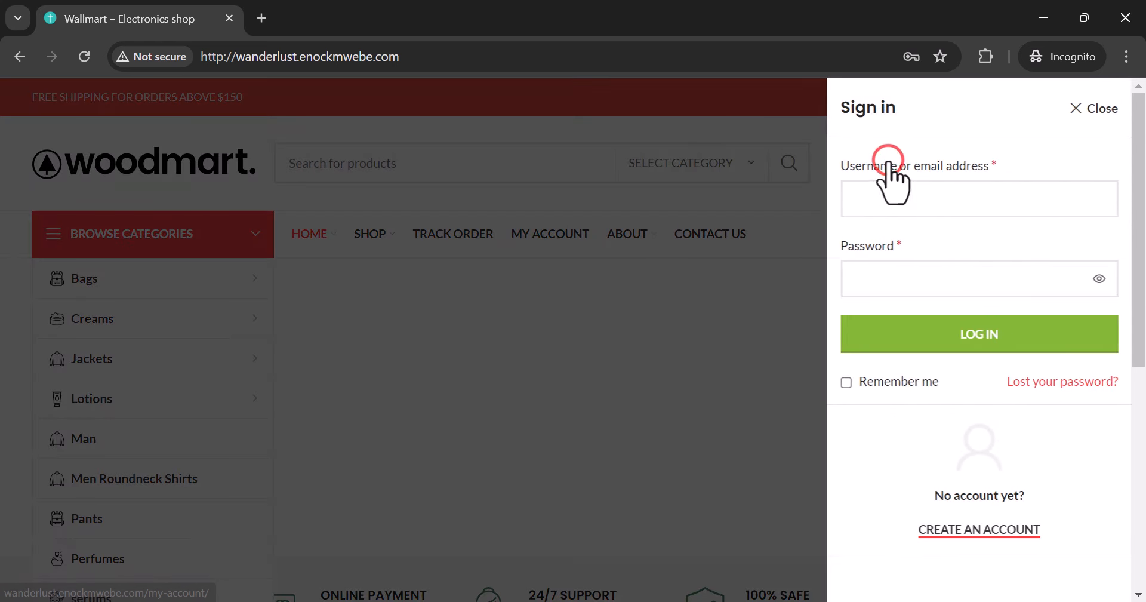
left_click(737, 304)
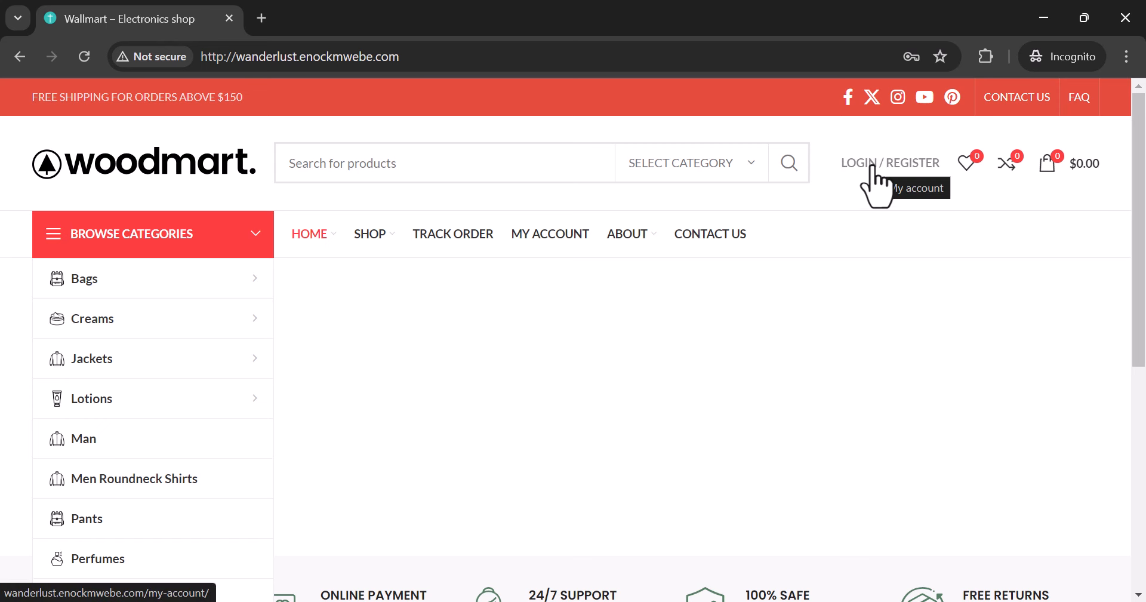
left_click(873, 168)
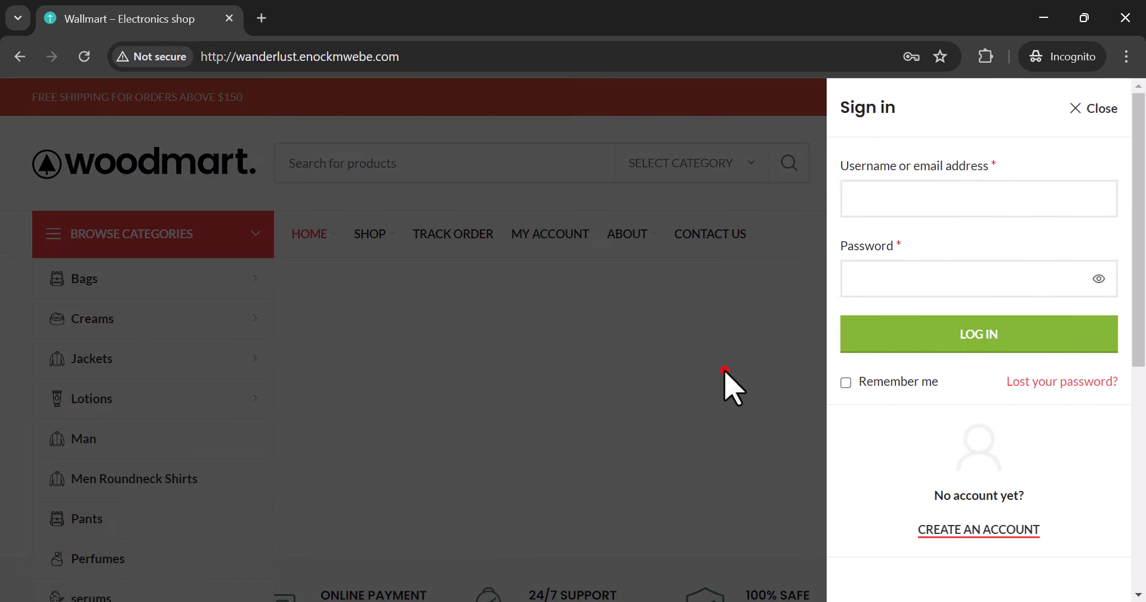
left_click(725, 370)
left_click(879, 165)
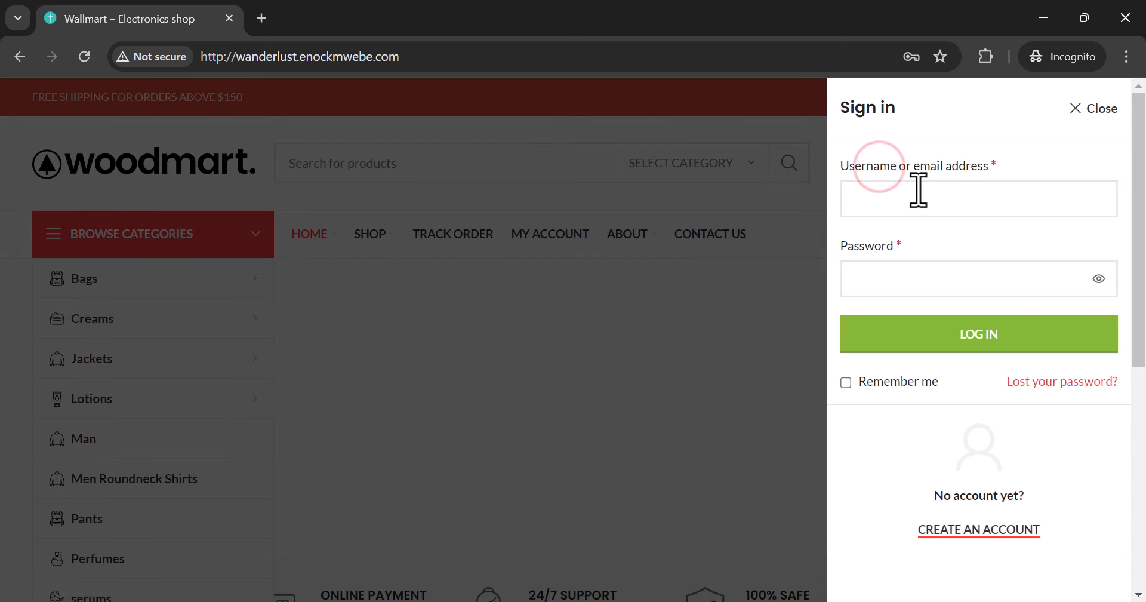
left_click(906, 199)
left_click(695, 323)
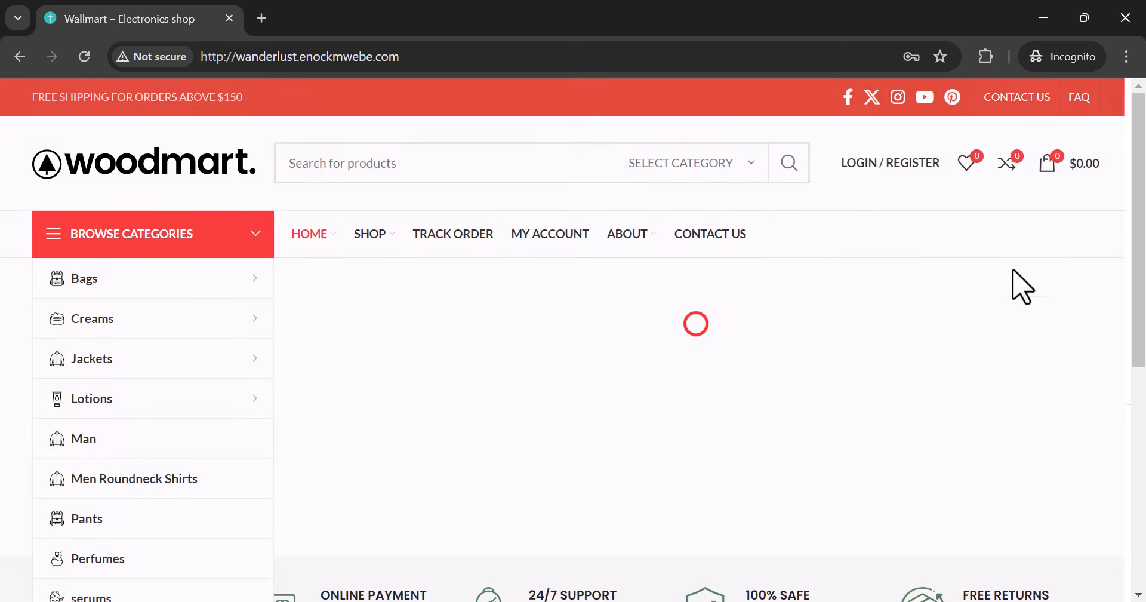
left_click(907, 161)
left_click(929, 297)
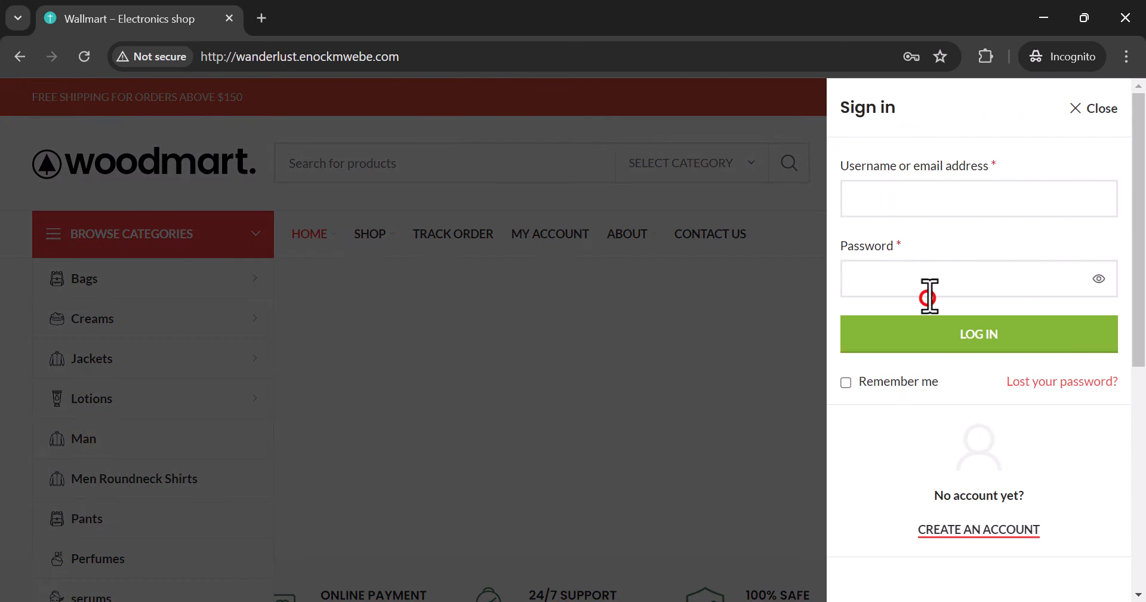
left_click(916, 188)
left_click(722, 353)
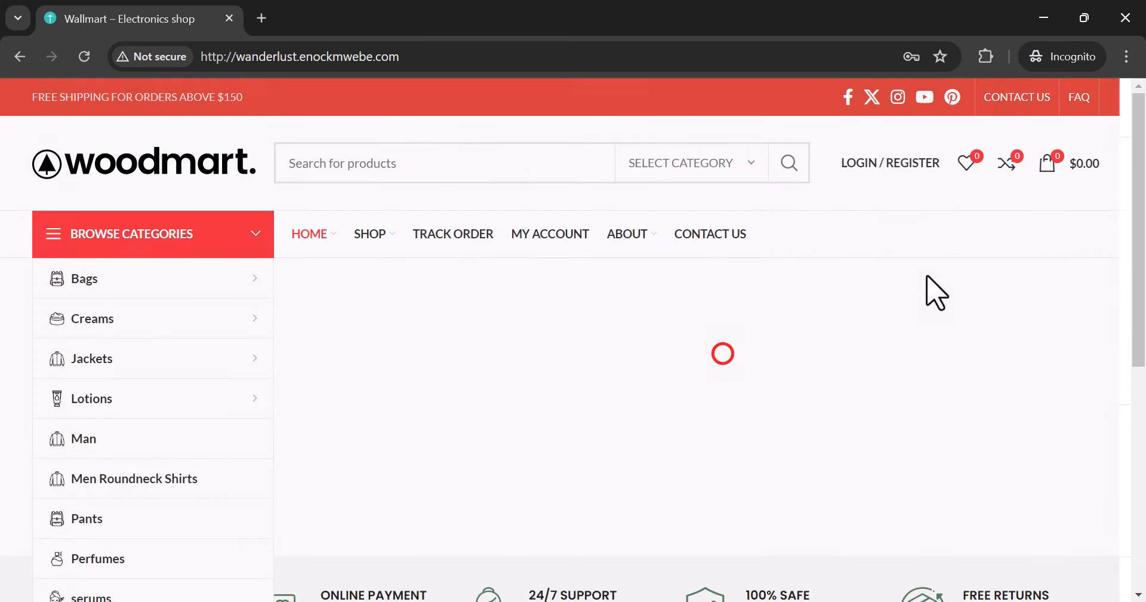
left_click(894, 157)
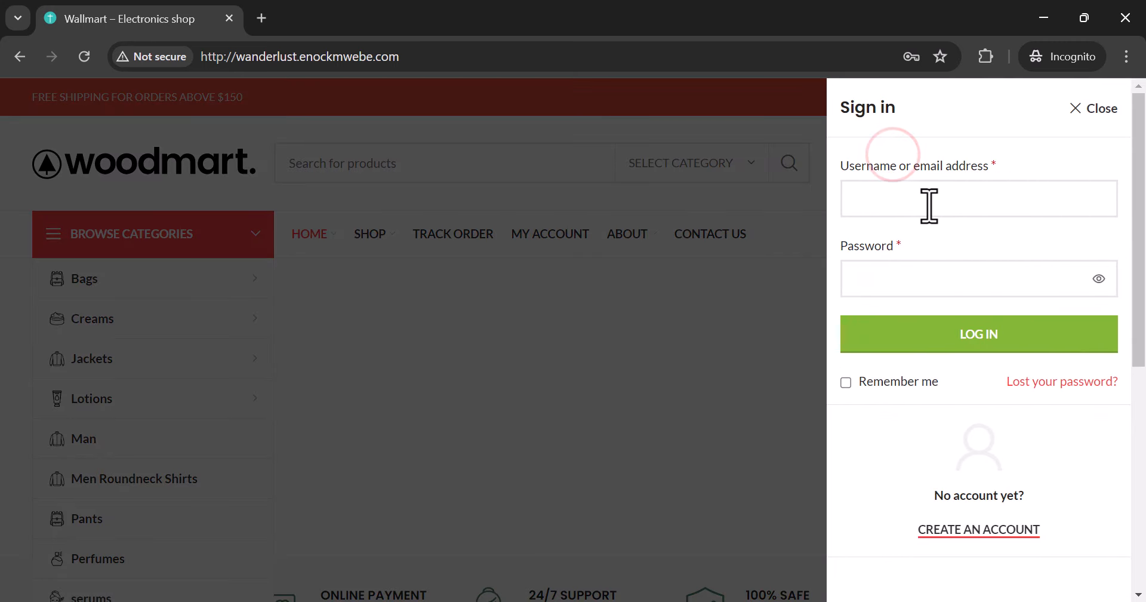
left_click(556, 349)
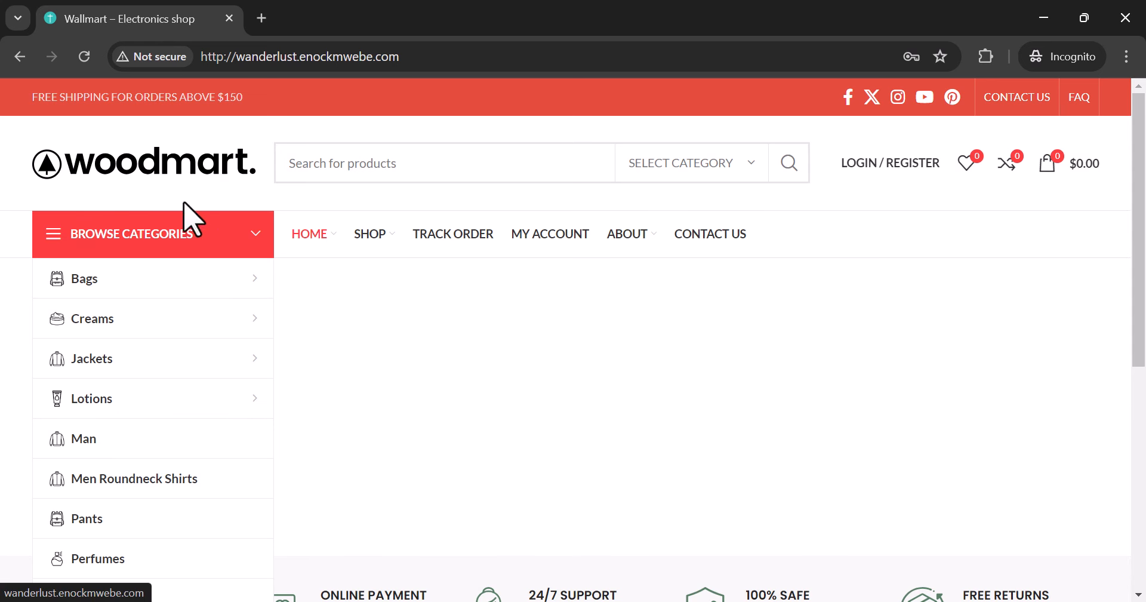
left_click(1126, 18)
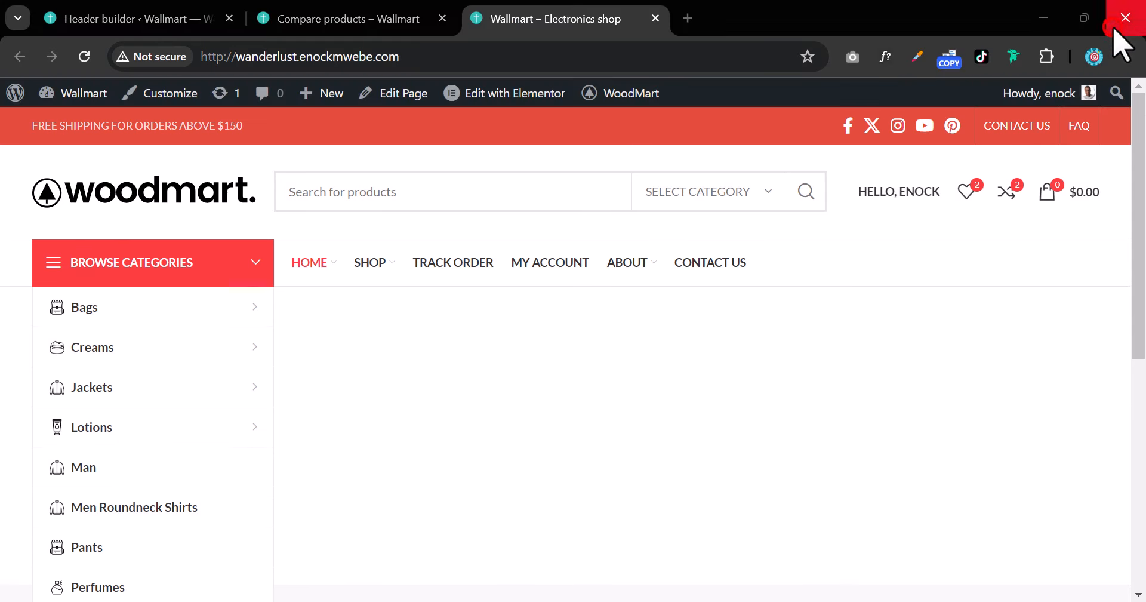
Open the main header's Logo settings in the header builder and review the General options.
left_click(131, 21)
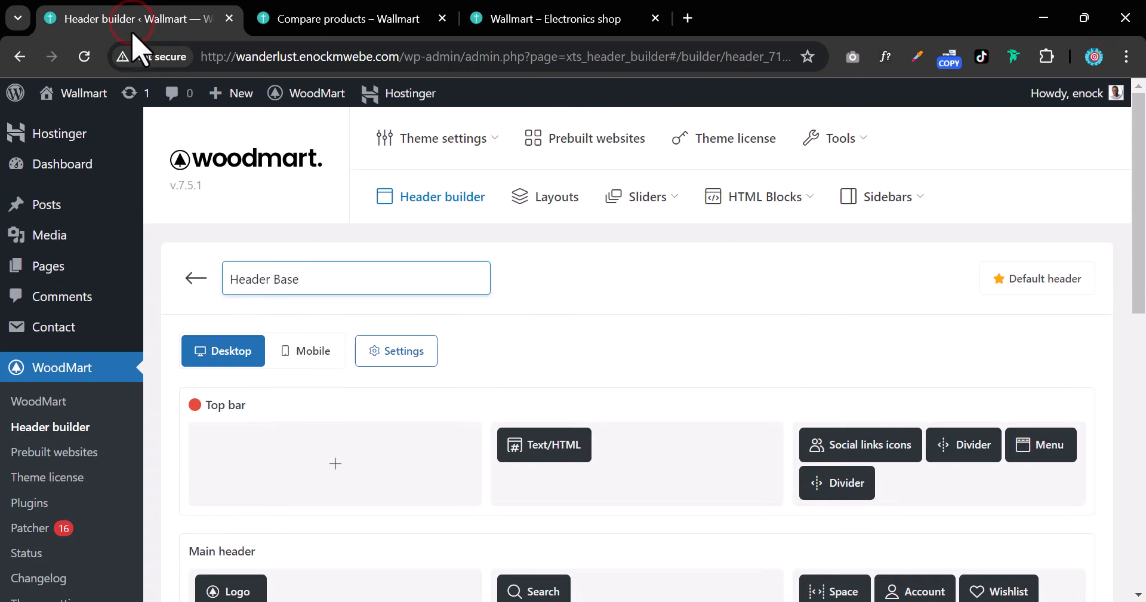
scroll(495, 362, "down", 3)
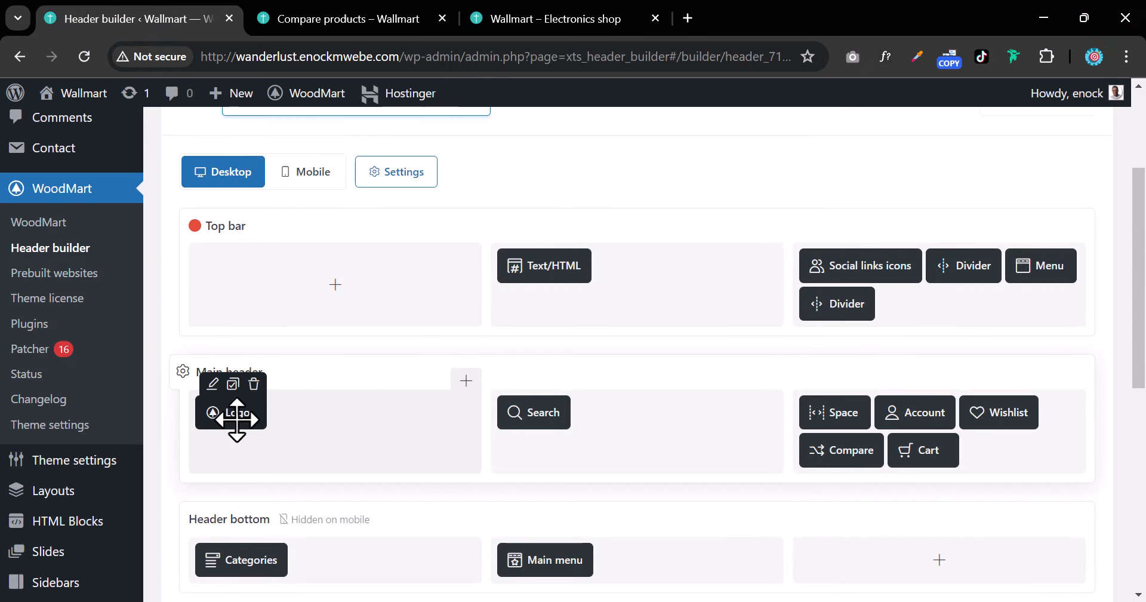
left_click(213, 384)
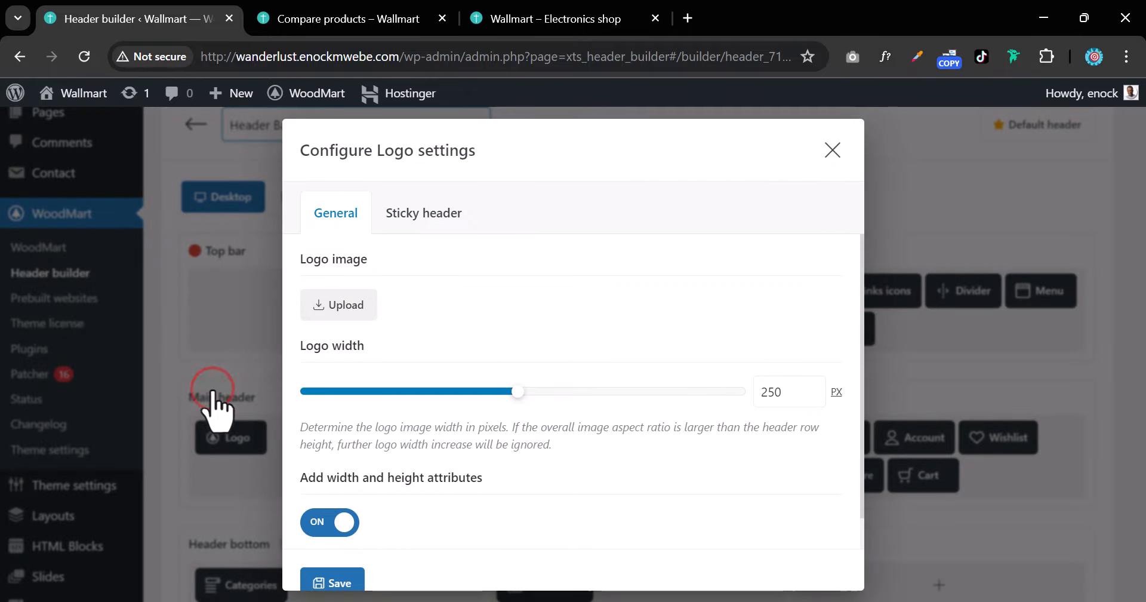
scroll(553, 282, "down", 1)
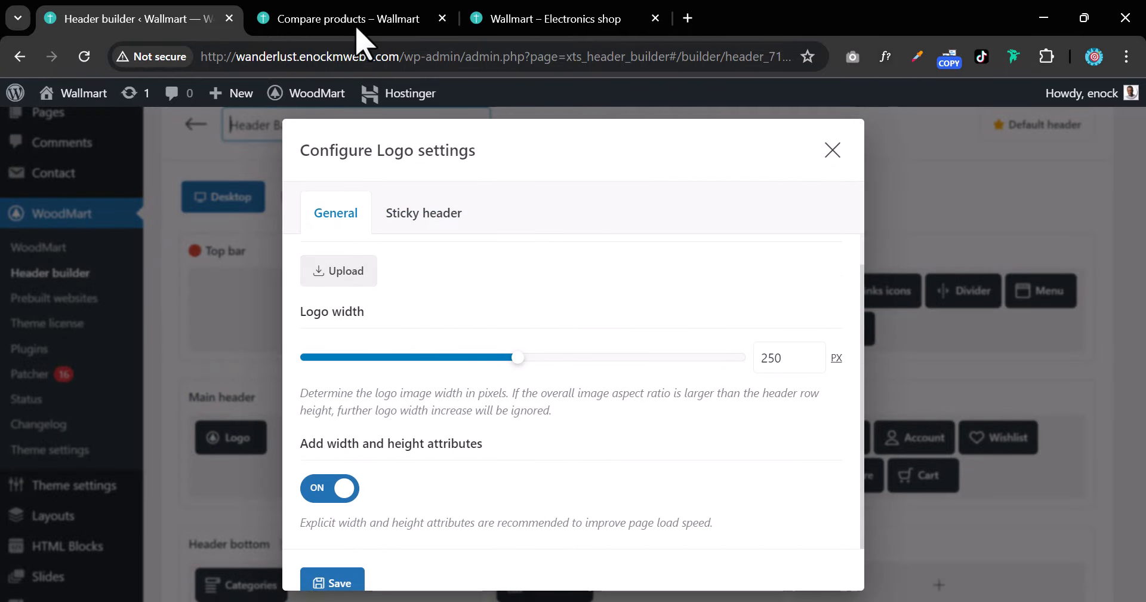
Close the Compare products browser tab, leaving the header builder and the storefront homepage open.
left_click(541, 19)
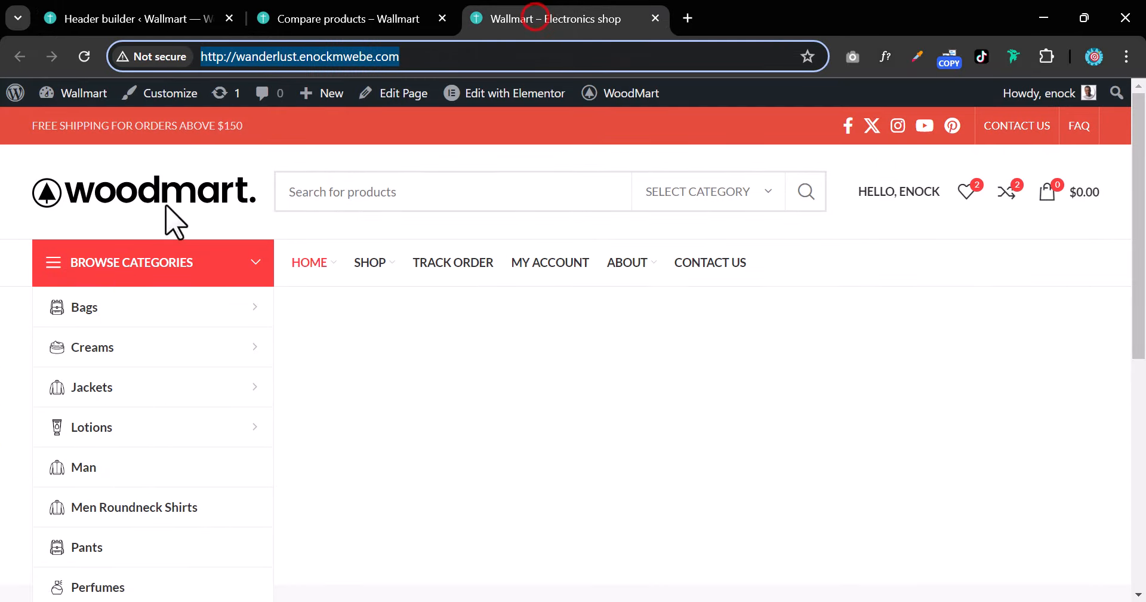
left_click(378, 33)
left_click(148, 23)
left_click(365, 15)
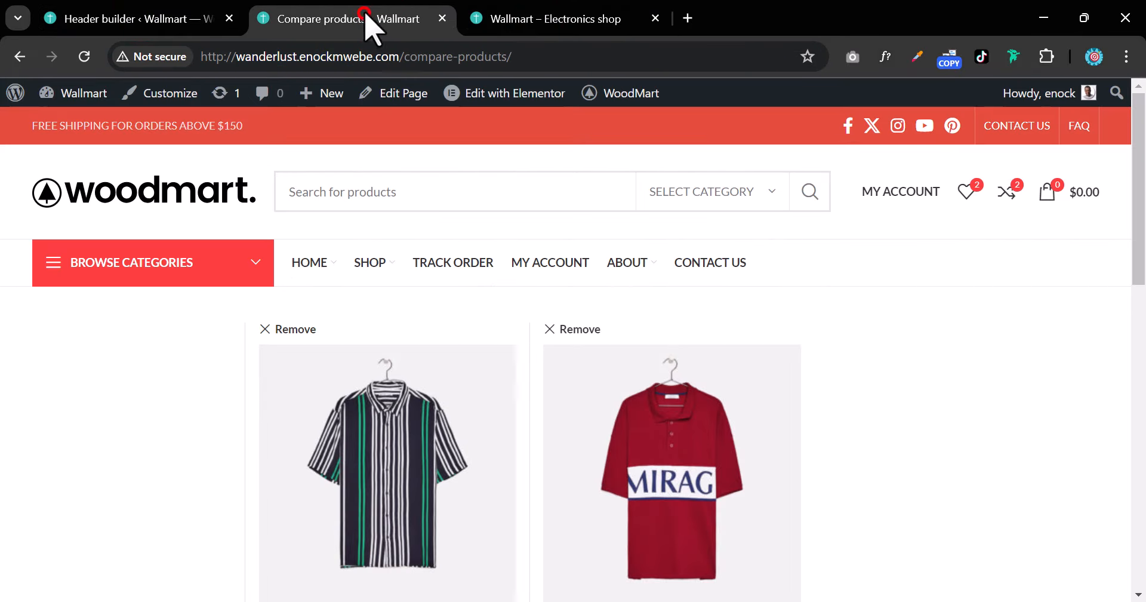
left_click(442, 18)
Review the storefront homepage from the header and category menu down to the footer.
scroll(632, 307, "down", 7)
scroll(633, 308, "up", 3)
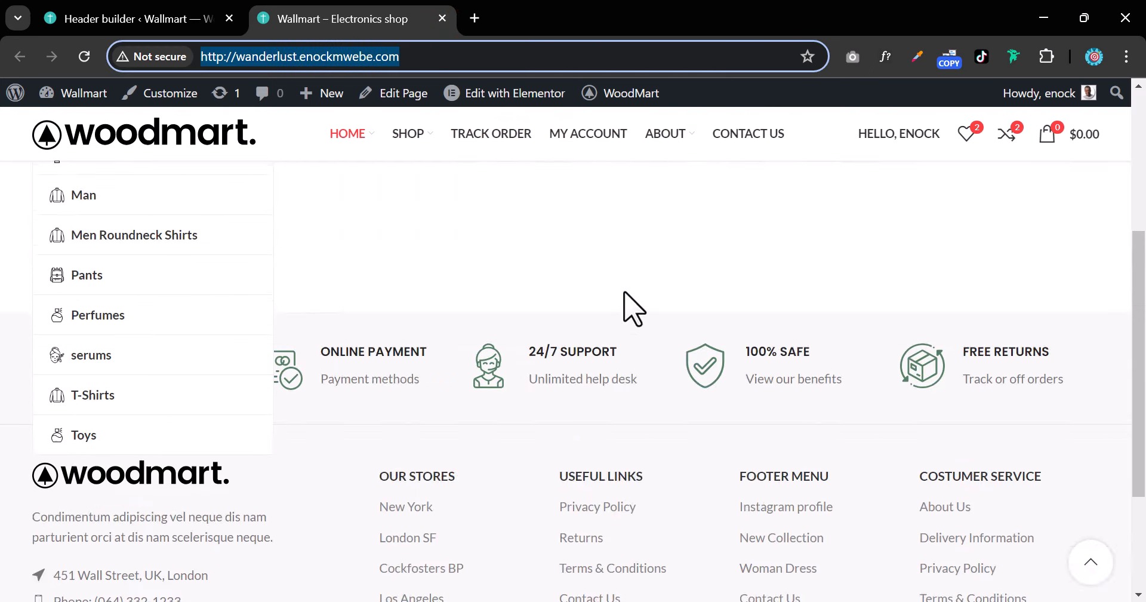
scroll(632, 308, "up", 5)
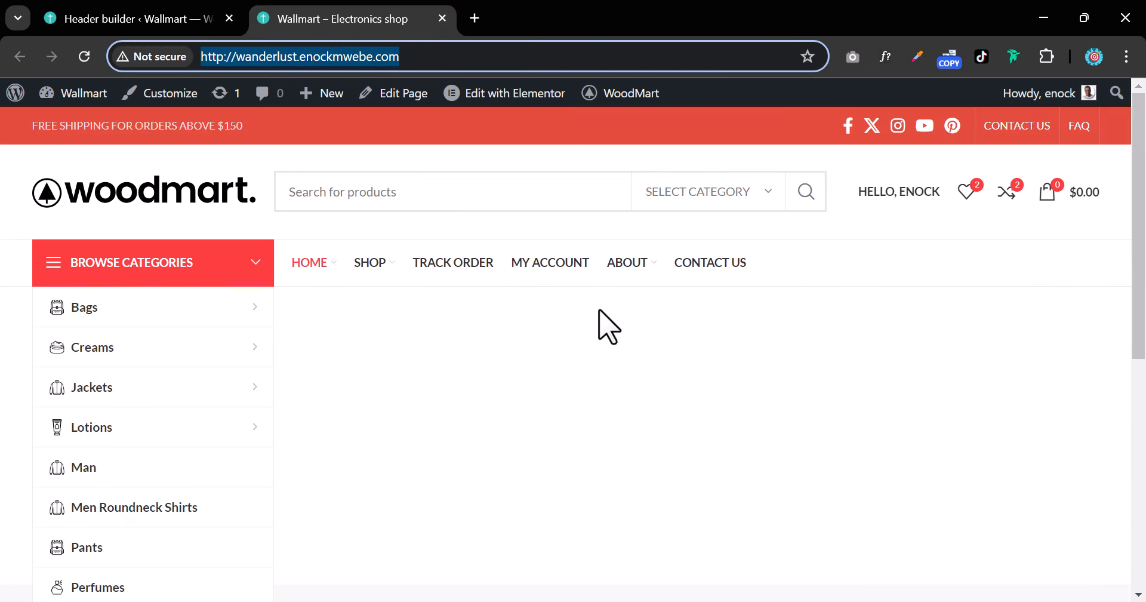
mouse_move(894, 195)
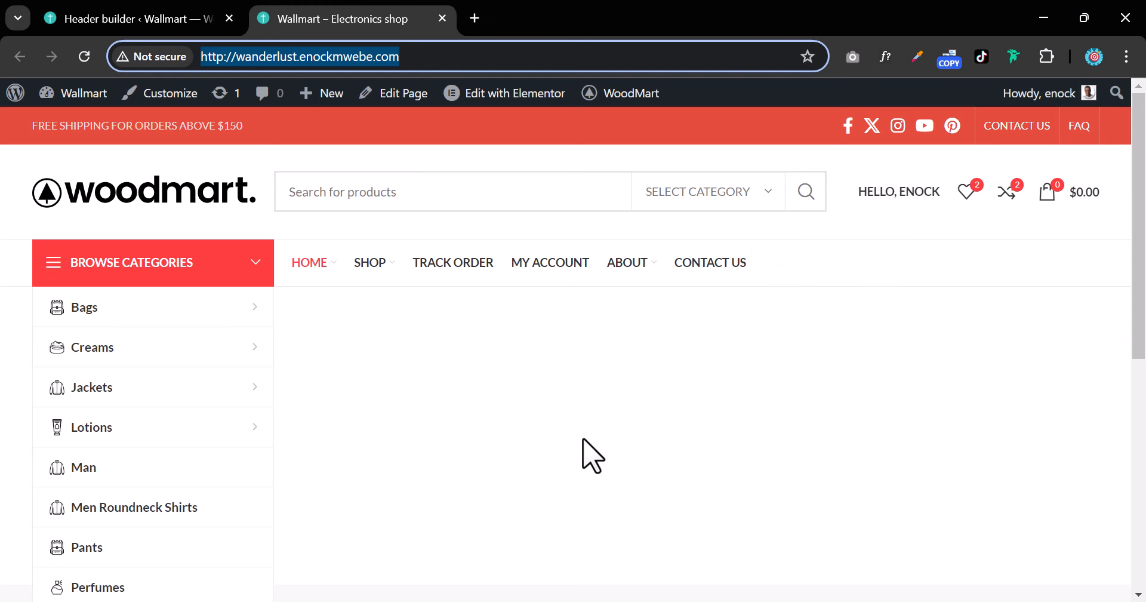
scroll(588, 454, "down", 8)
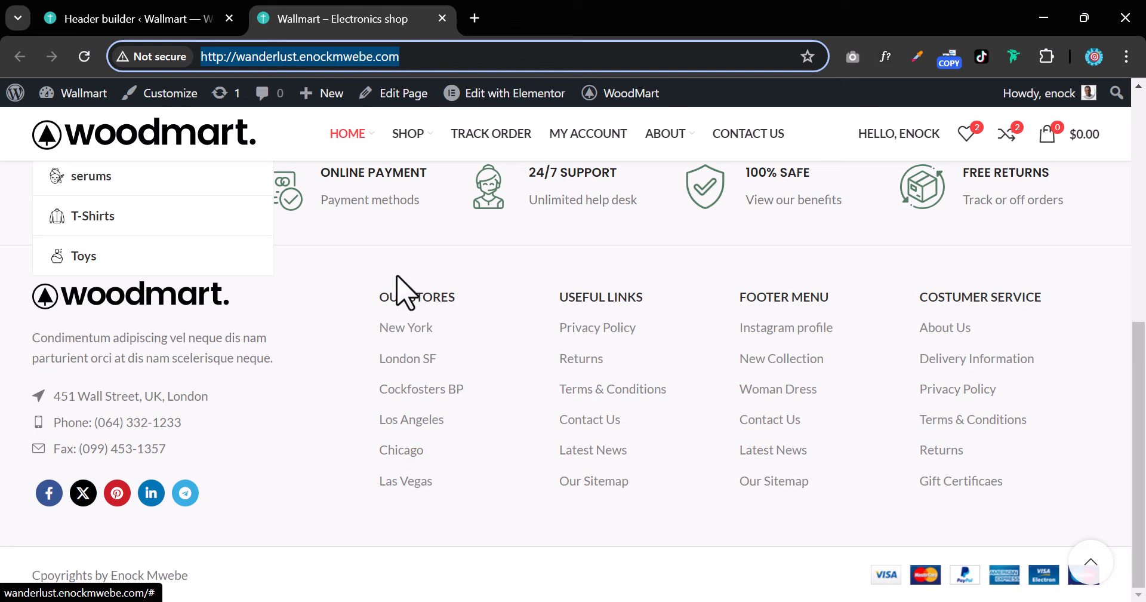
scroll(434, 364, "up", 8)
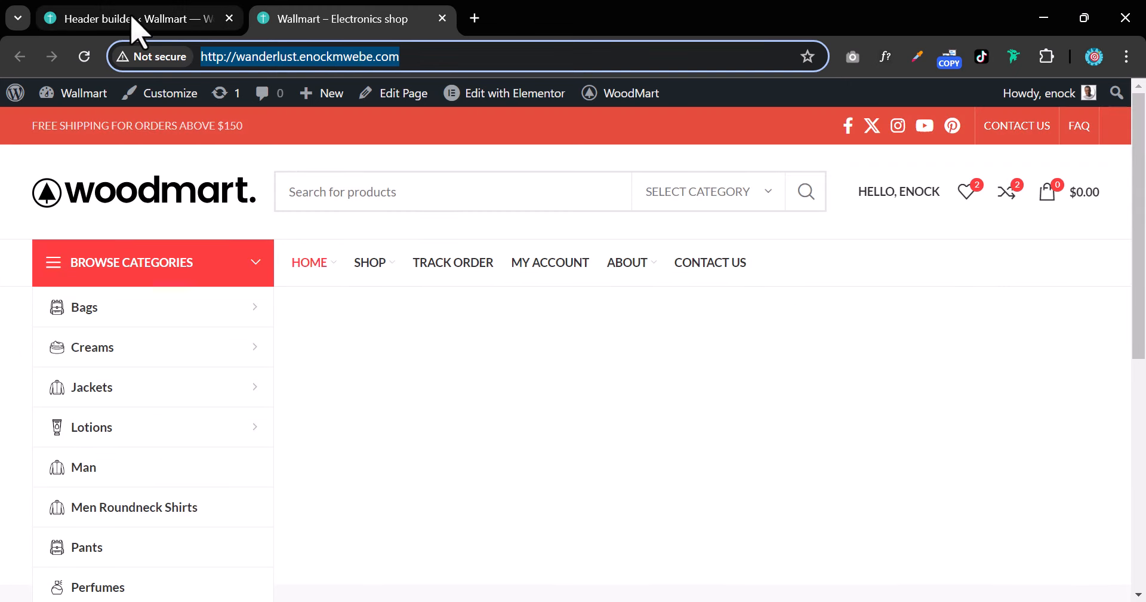
Open the previously copied Tuto tutorial site in a new browser tab and return to the Wallmart storefront.
left_click(475, 18)
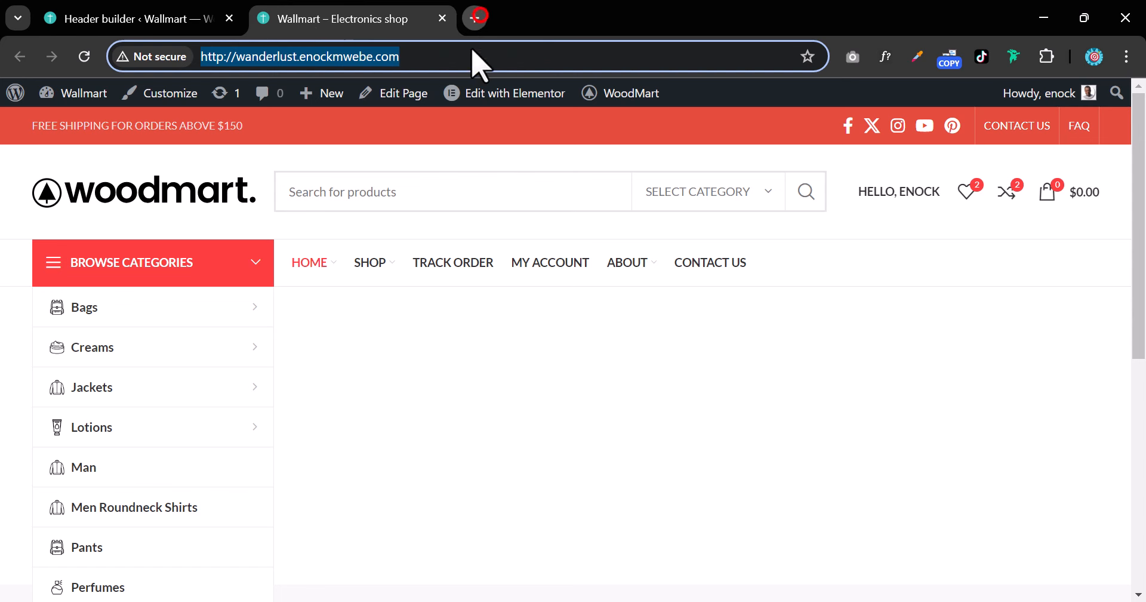
left_click(473, 55)
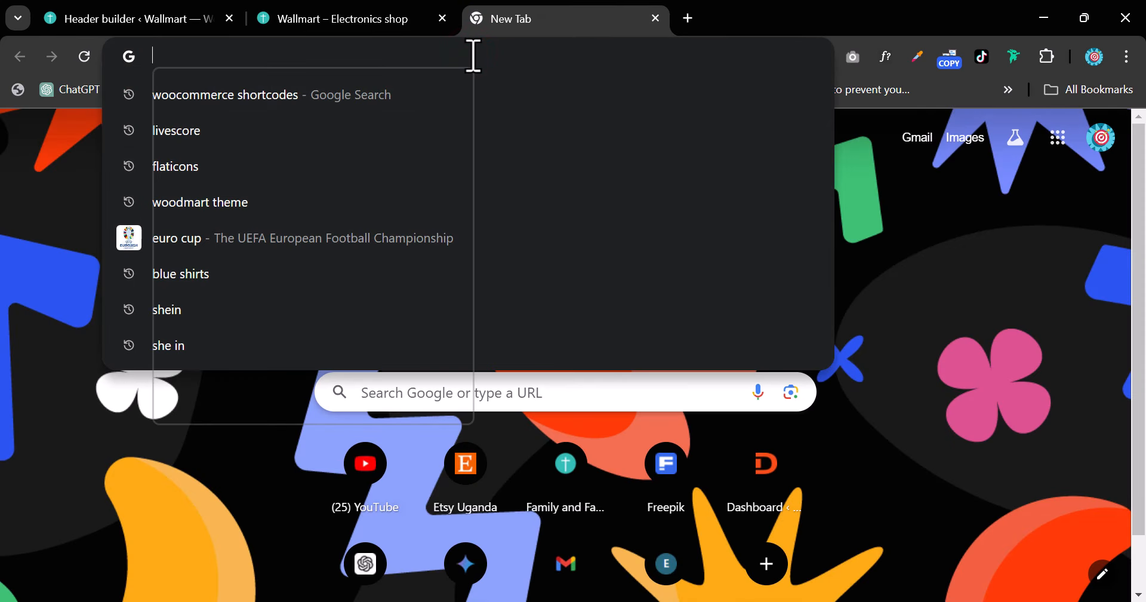
key("super+v")
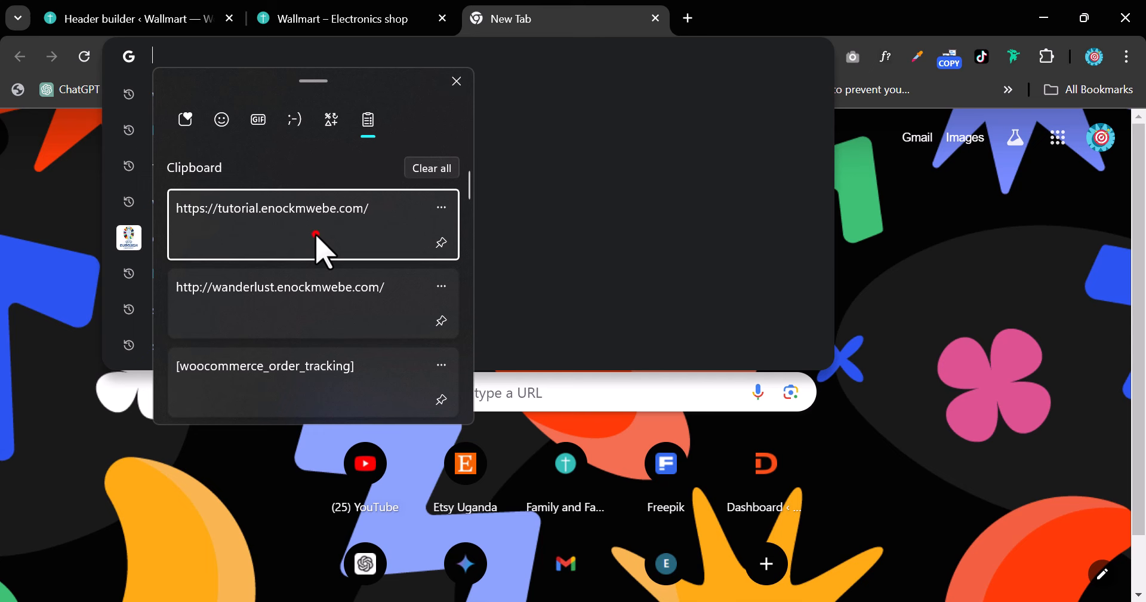
left_click(316, 234)
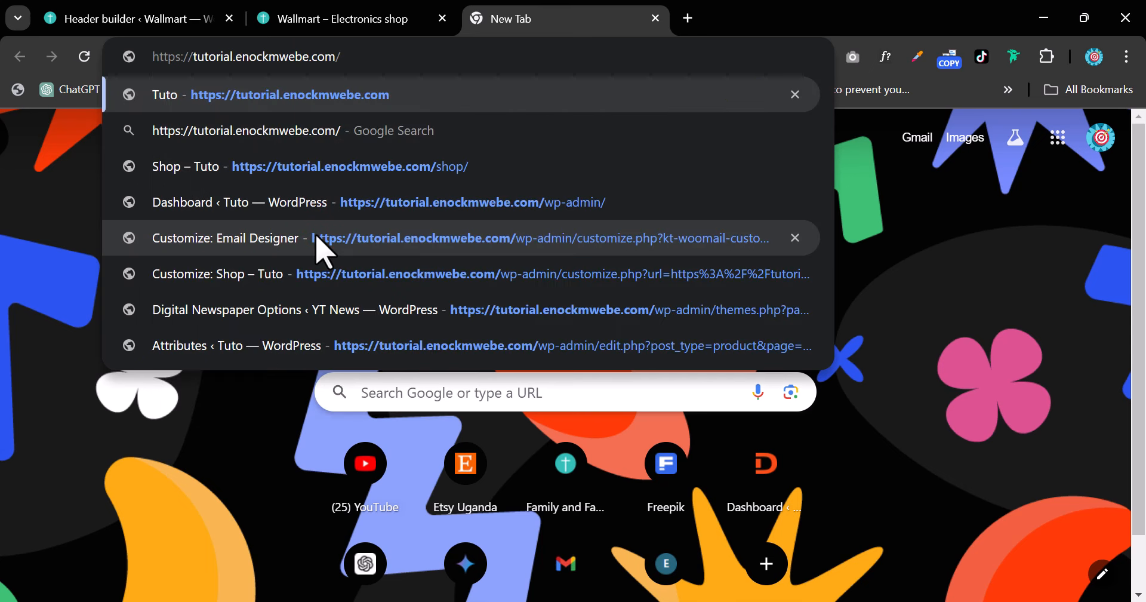
key("Return")
left_click(352, 18)
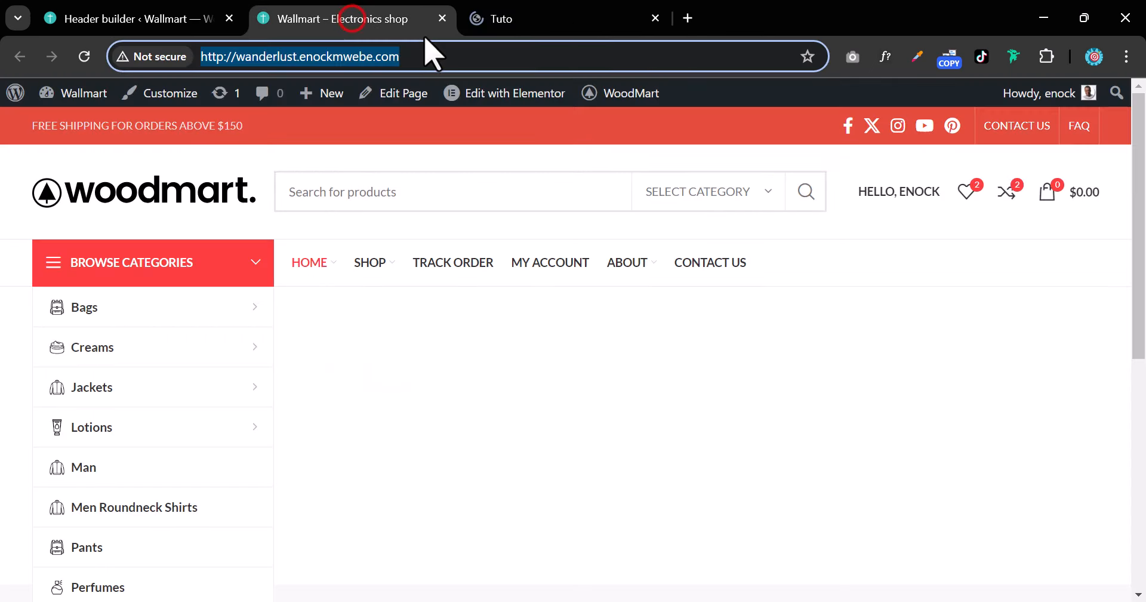
Switch to the Tuto site and review its homepage hero slider by cycling through the slides.
left_click(500, 19)
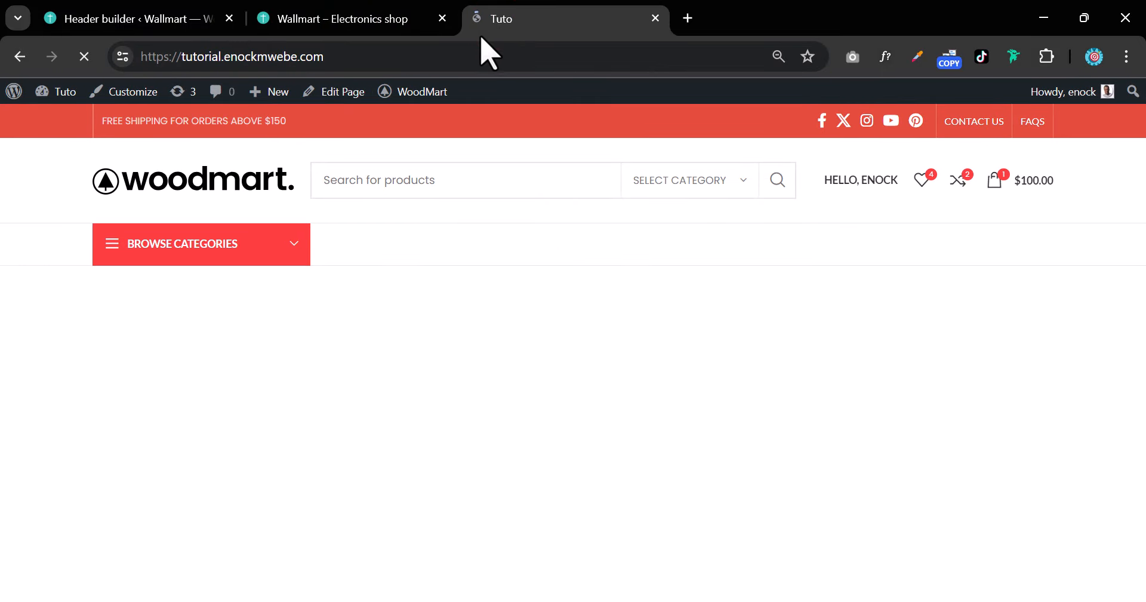
scroll(642, 382, "down", 3)
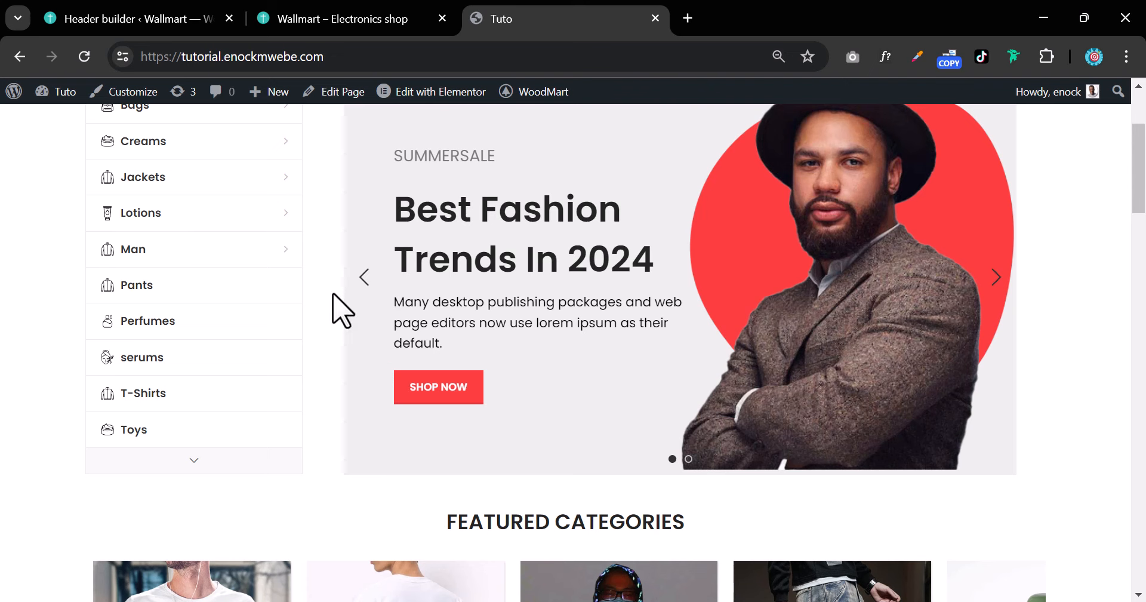
left_click(363, 277)
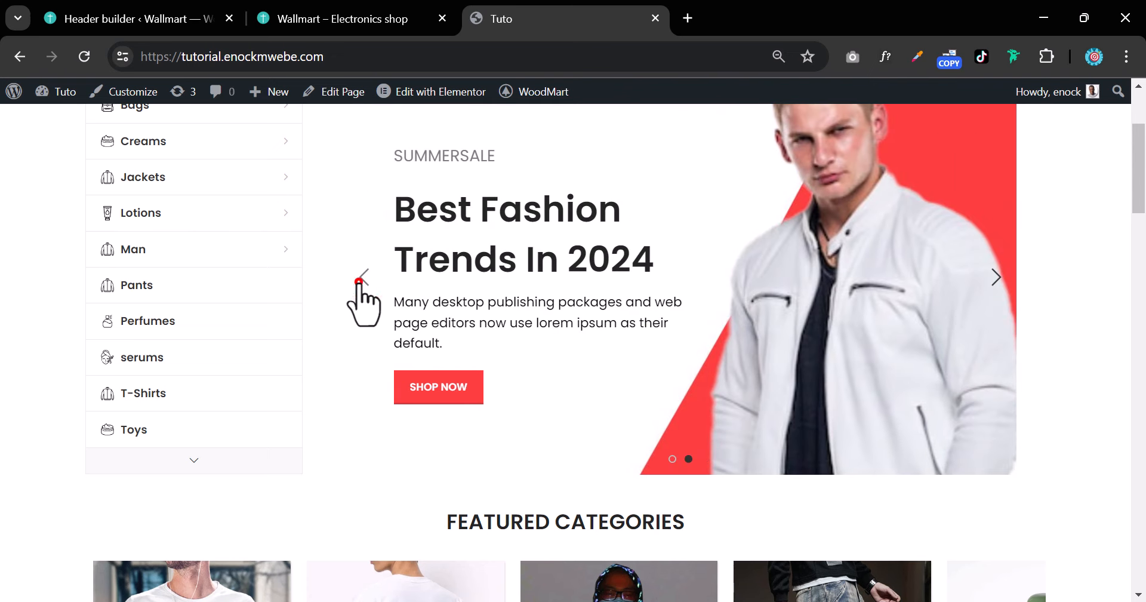
left_click(363, 278)
left_click(364, 277)
left_click(361, 278)
left_click(362, 278)
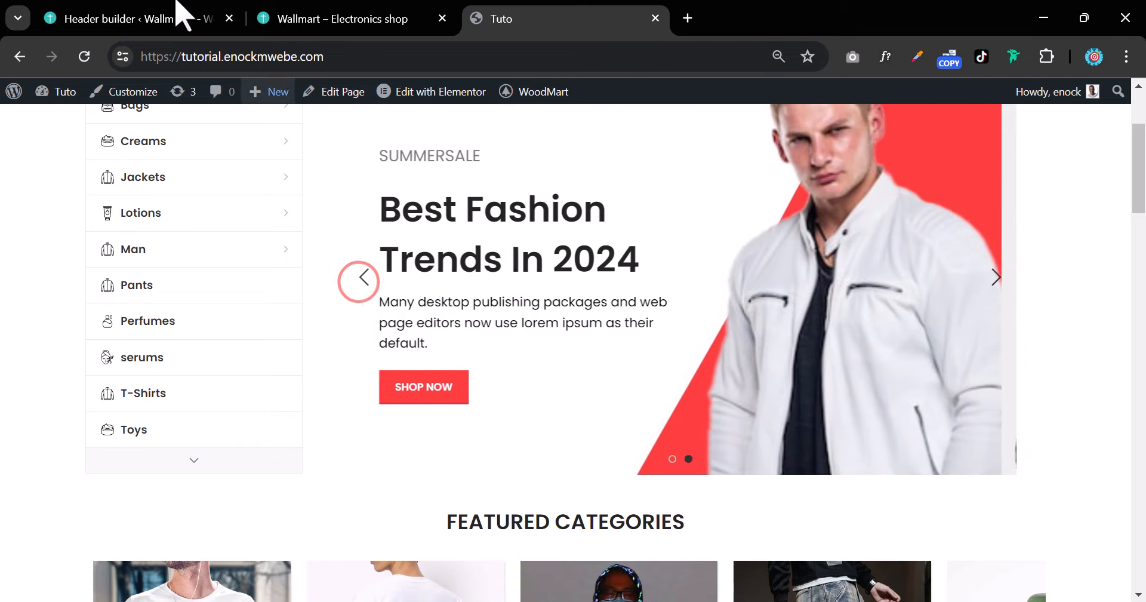
Return to the header builder browser tab and close all the other tabs.
left_click(132, 24)
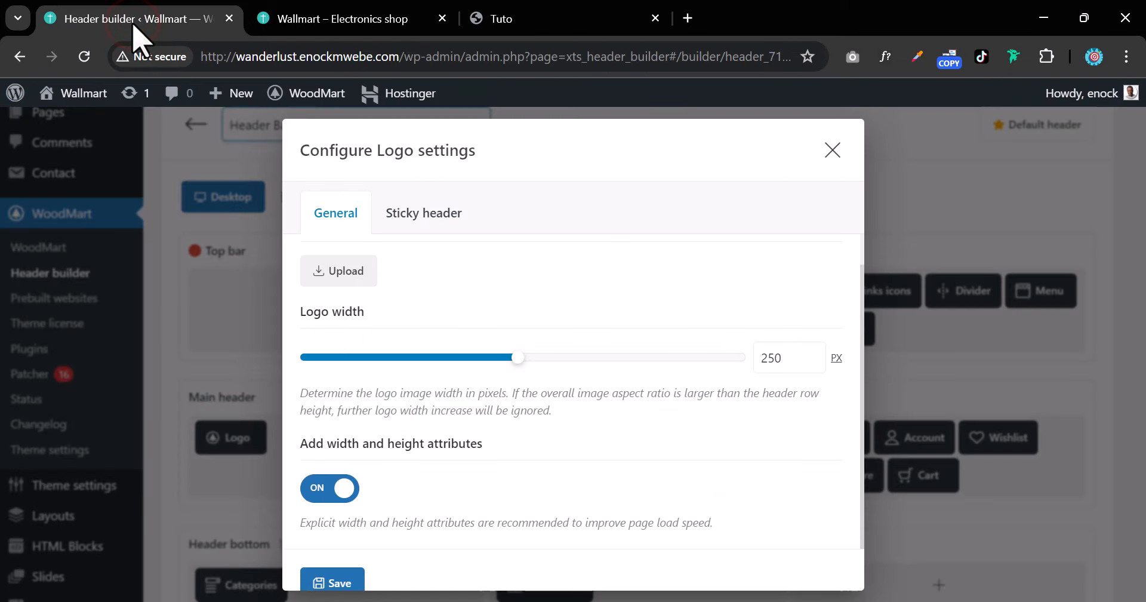
right_click(132, 23)
left_click(238, 358)
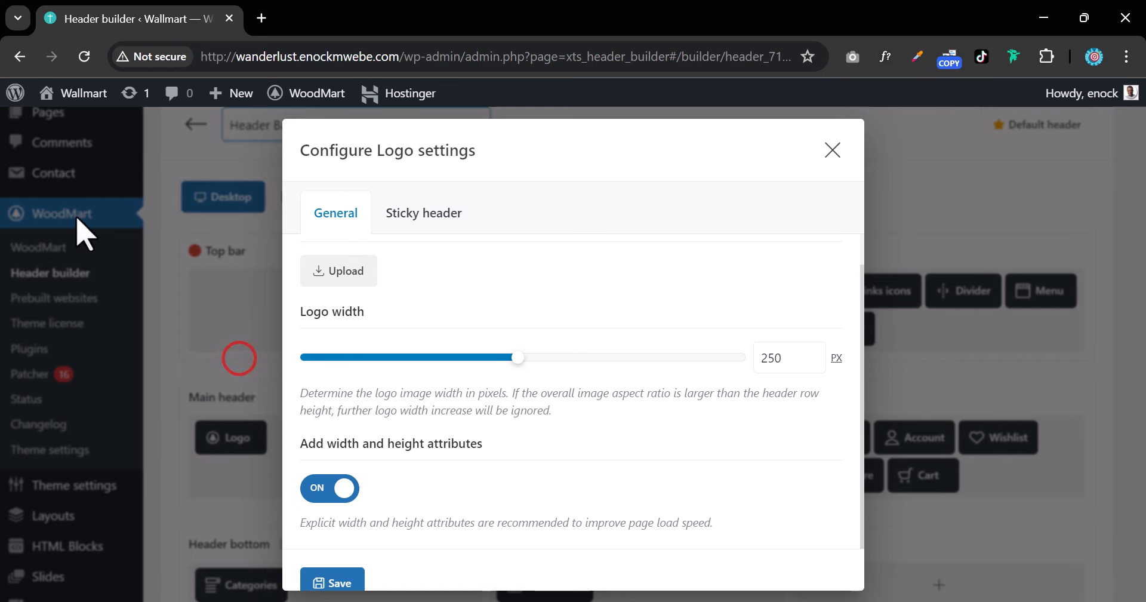
Add a new WoodMart slide titled "Slider 1", publish it and open it in Elementor.
left_click(182, 251)
scroll(36, 361, "down", 7)
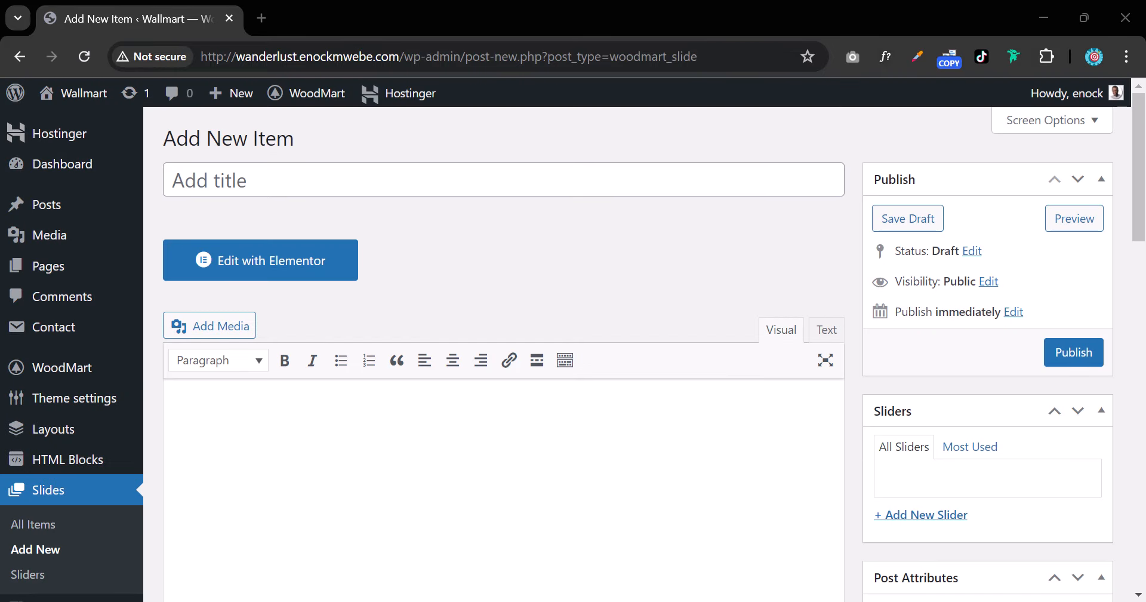
left_click(275, 180)
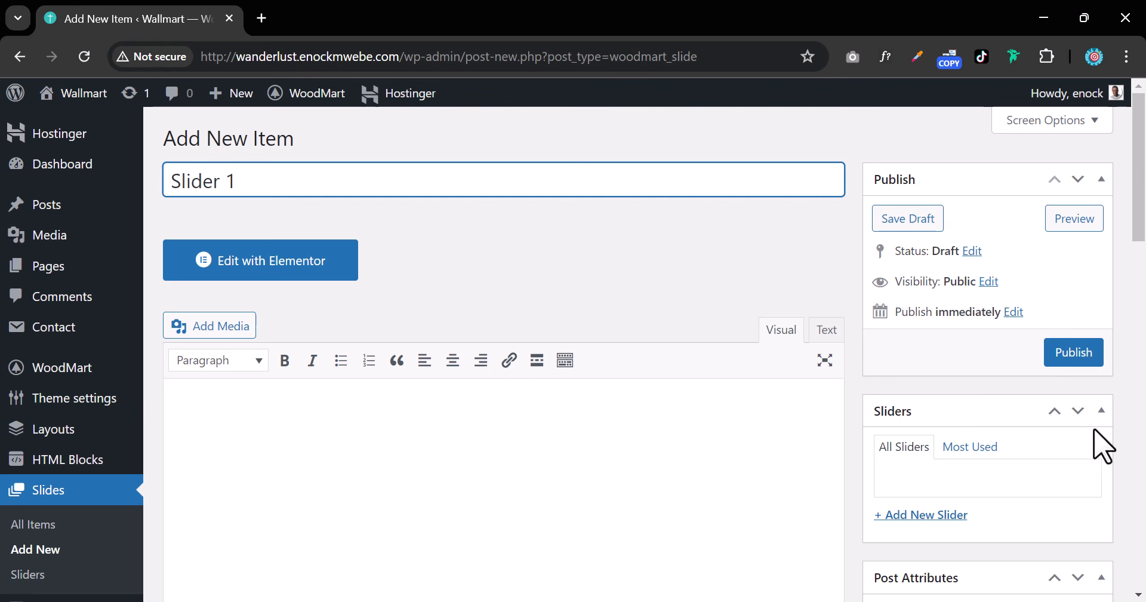
left_click(1079, 353)
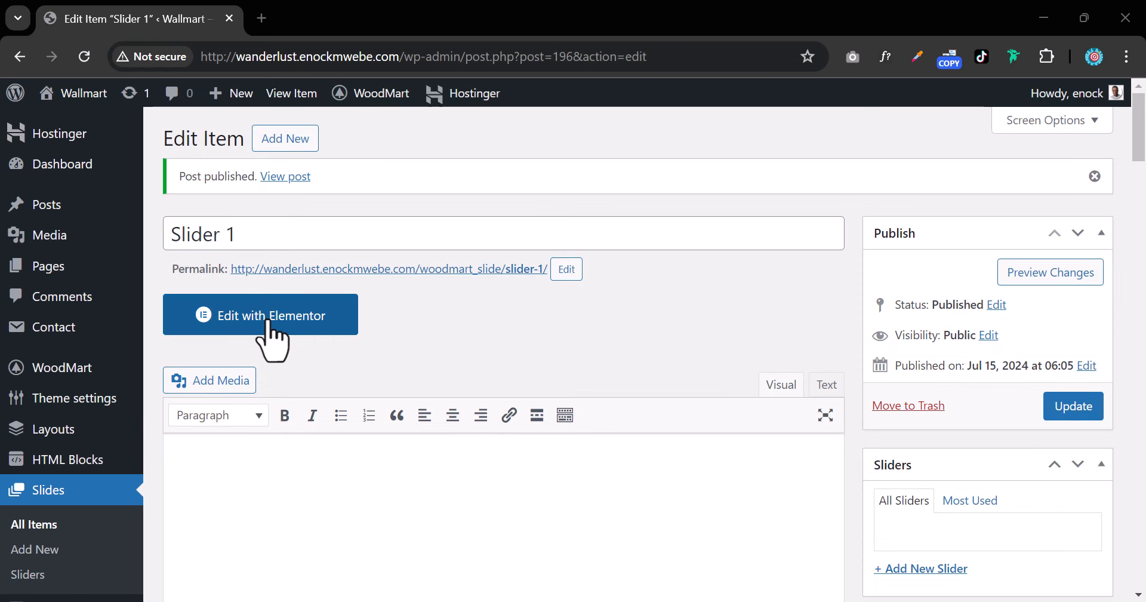
left_click(269, 316)
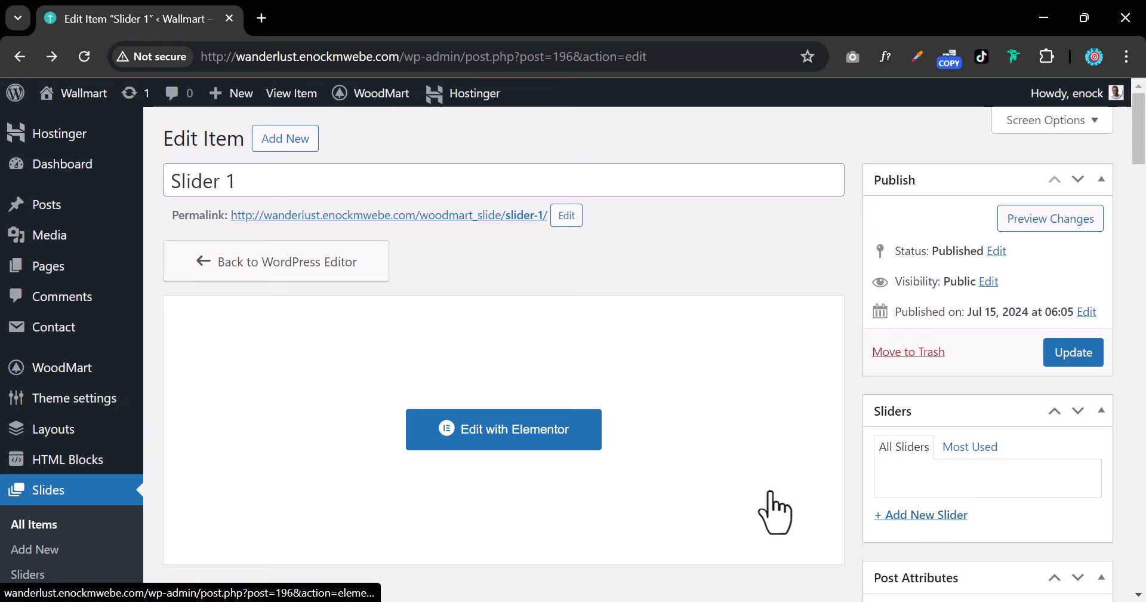
Upload the Untitled-design image from the wood folder for use as the featured image of Slider 1.
scroll(770, 512, "down", 5)
left_click(941, 448)
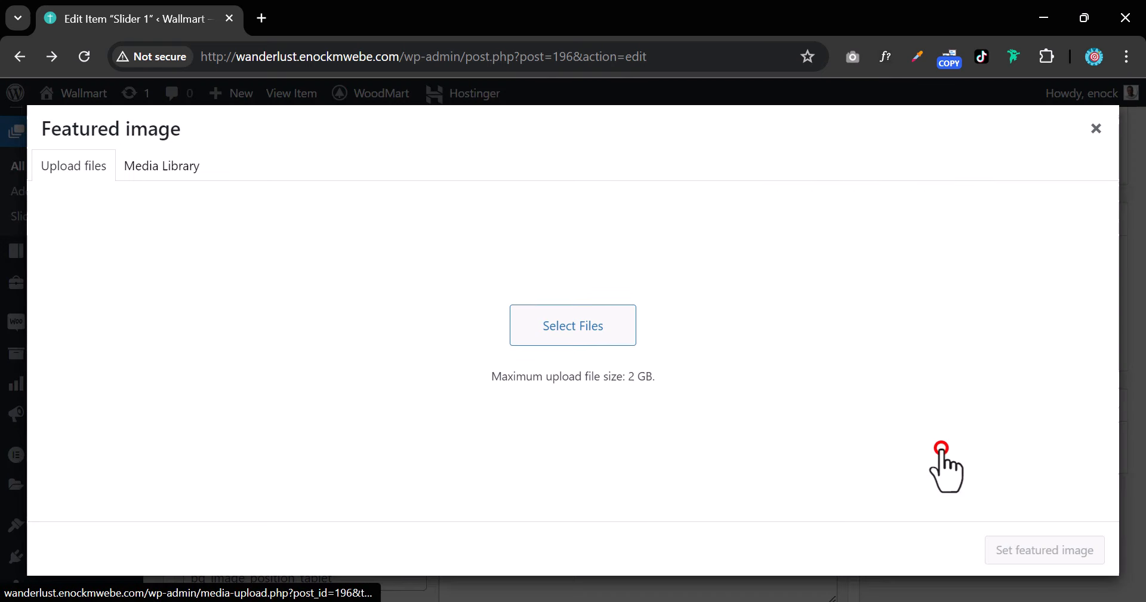
left_click(555, 385)
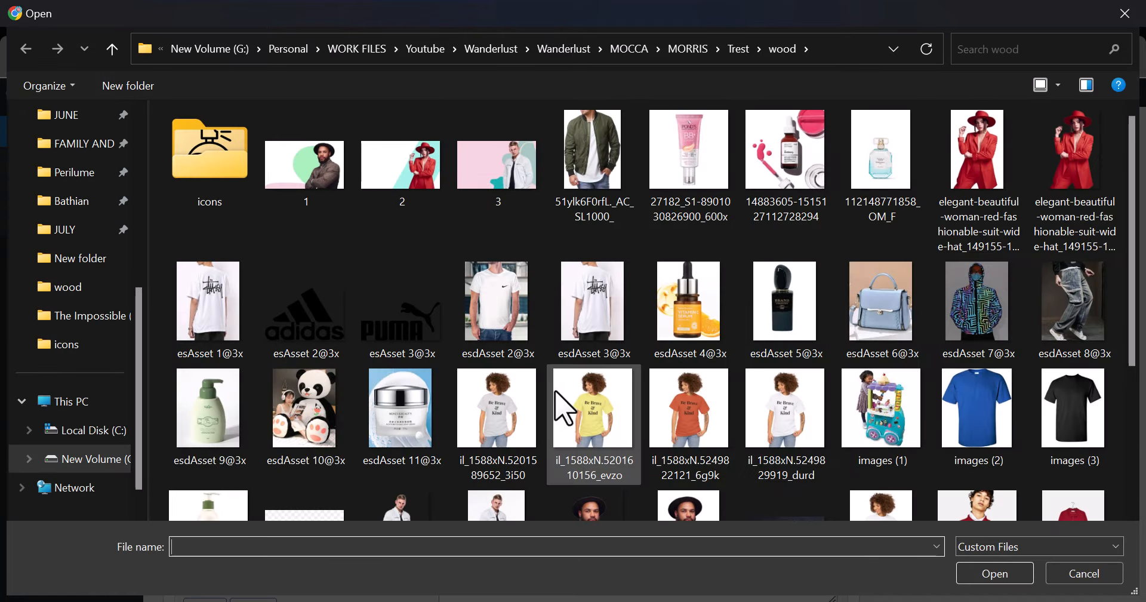
scroll(557, 387, "down", 3)
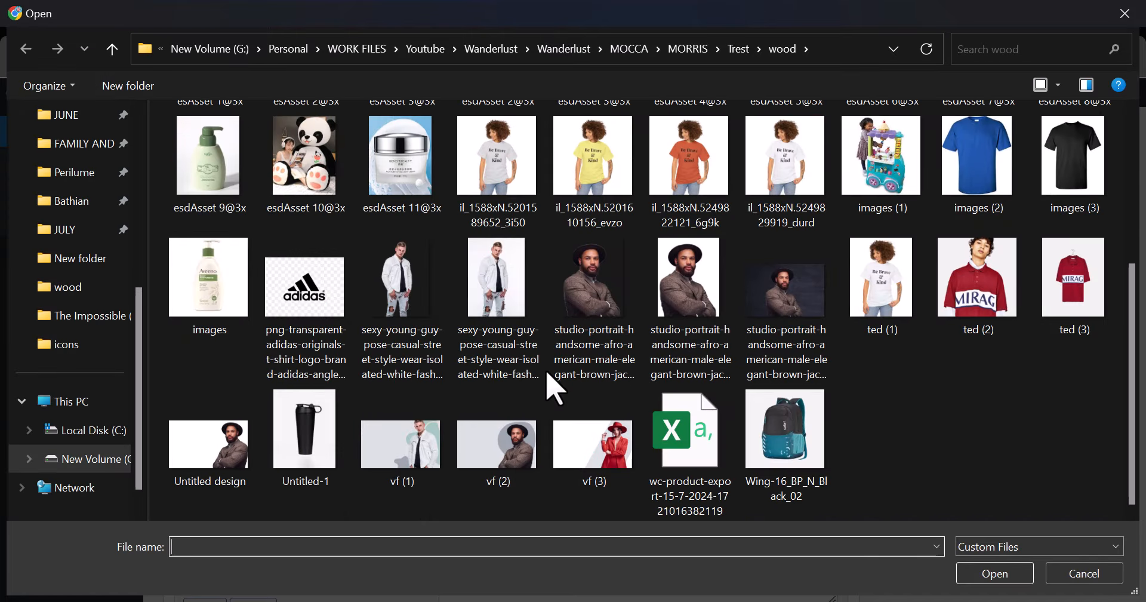
left_click(592, 433)
left_click(448, 432)
scroll(449, 435, "up", 3)
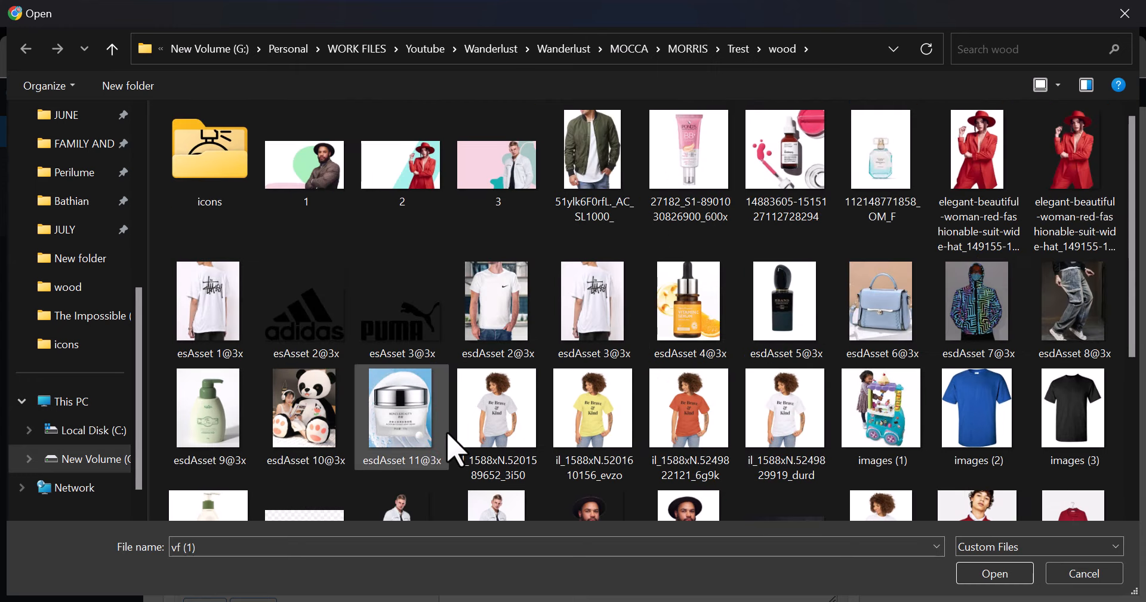
scroll(507, 394, "down", 5)
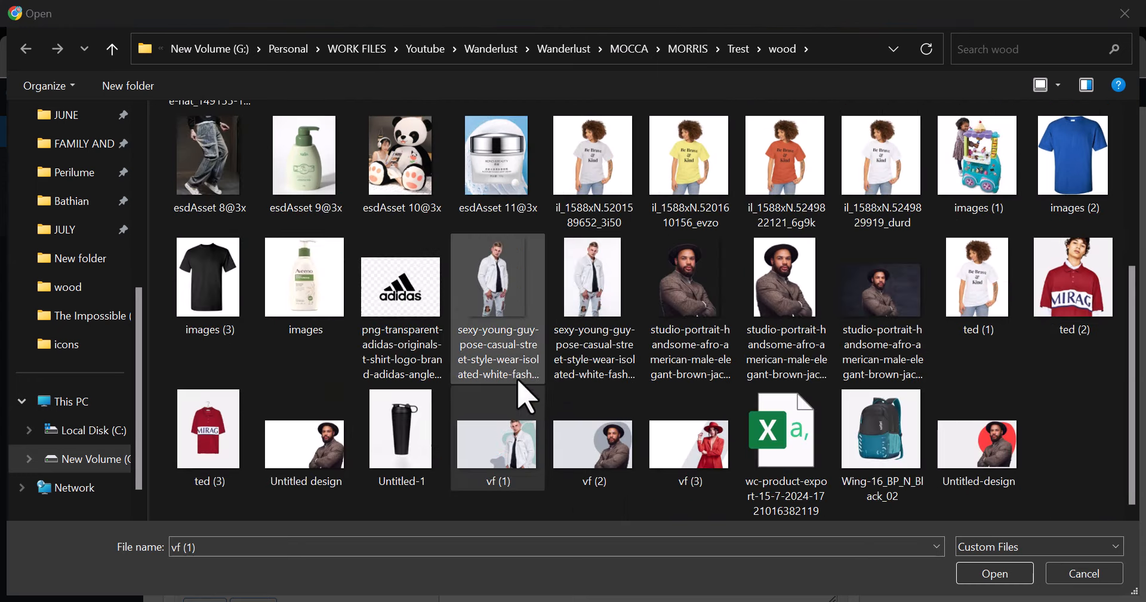
left_click(973, 466)
left_click(1009, 572)
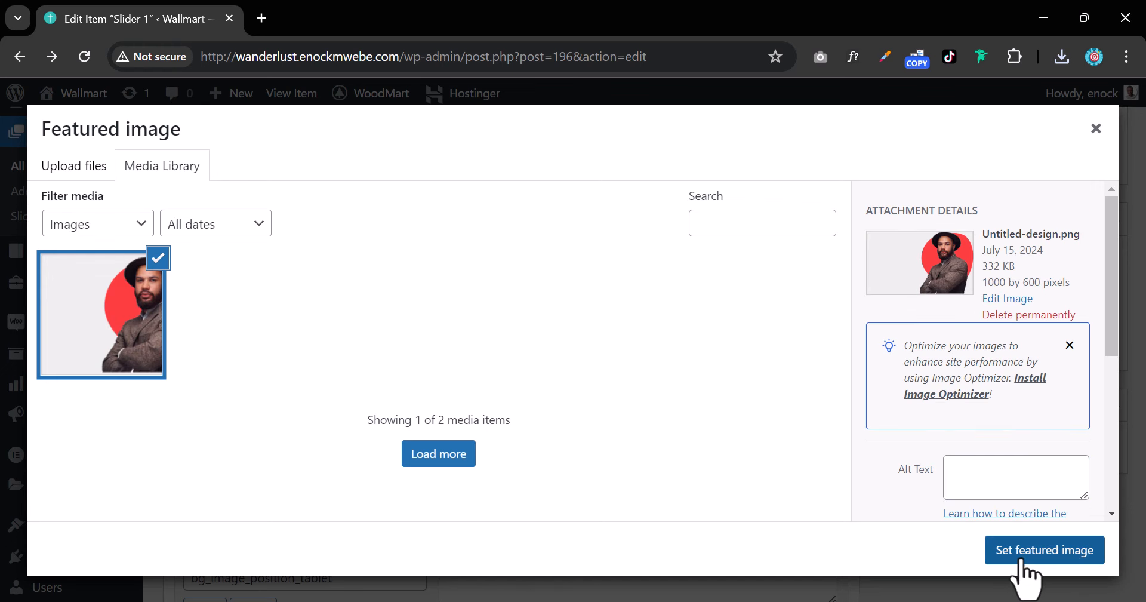
Set Untitled-design.png as the featured image of Slider 1 and update the slide.
left_click(1022, 552)
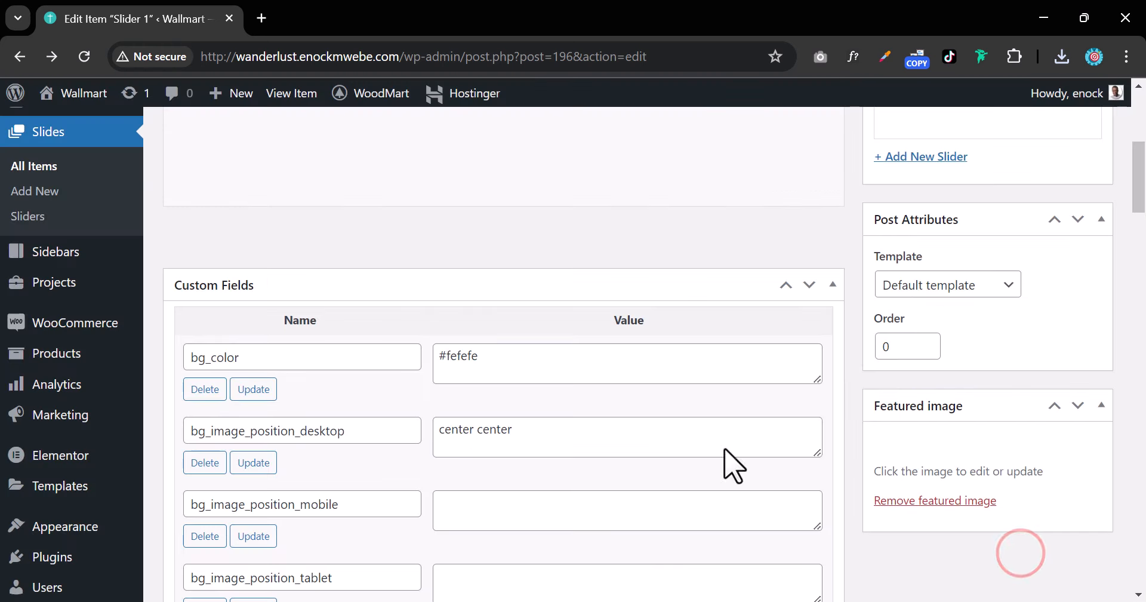
scroll(671, 424, "up", 5)
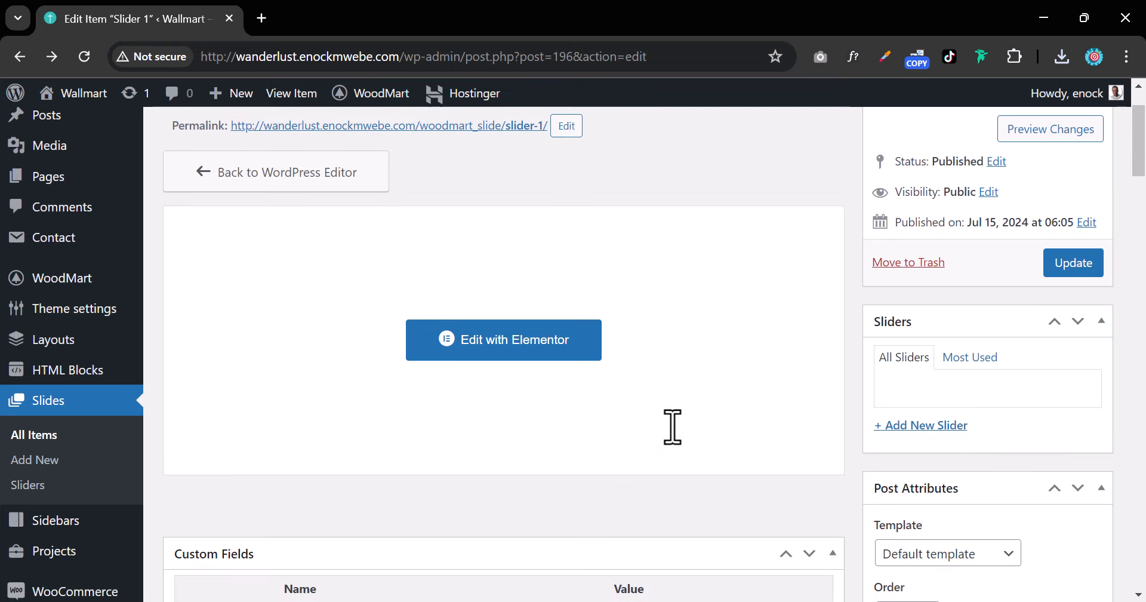
scroll(673, 426, "up", 2)
left_click(1074, 356)
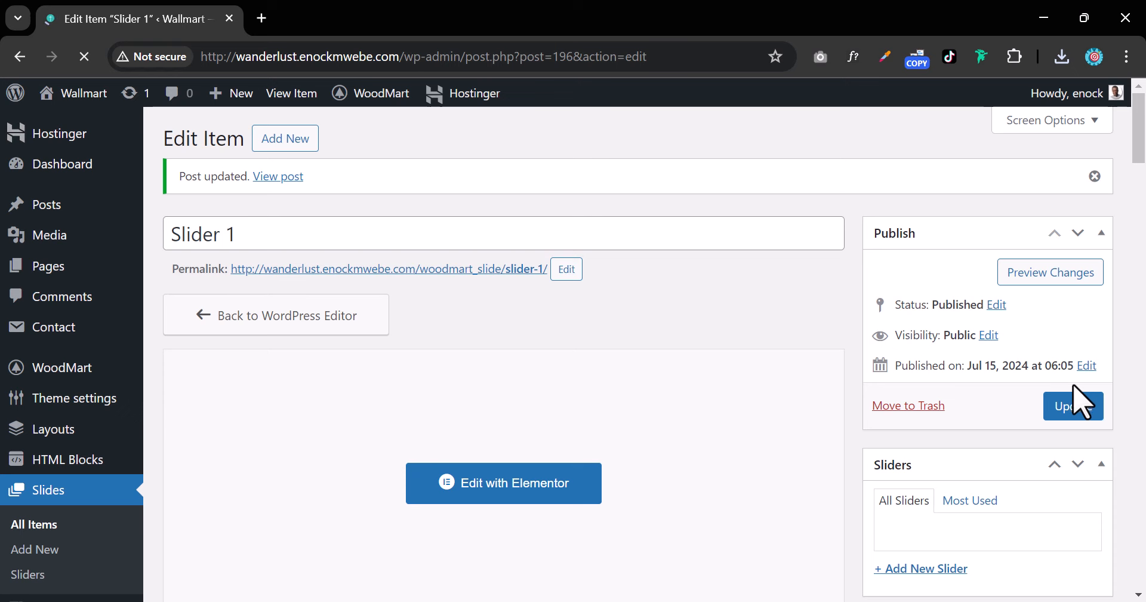
Open the updated Slider 1 slide for editing in Elementor.
scroll(591, 359, "down", 4)
scroll(594, 367, "up", 4)
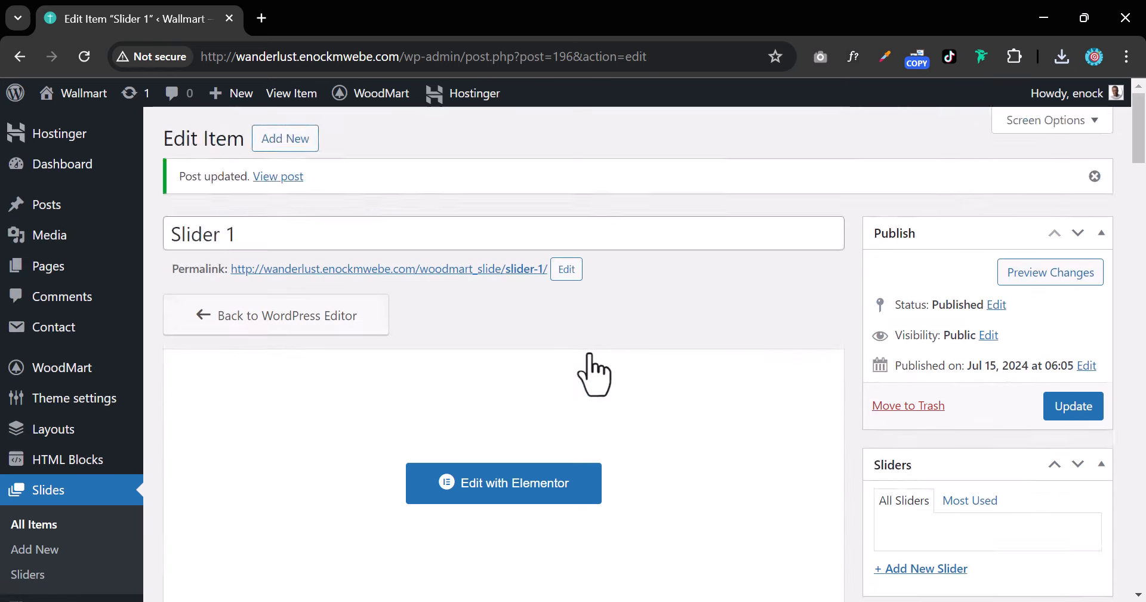
scroll(594, 373, "down", 2)
scroll(594, 374, "up", 2)
left_click(501, 478)
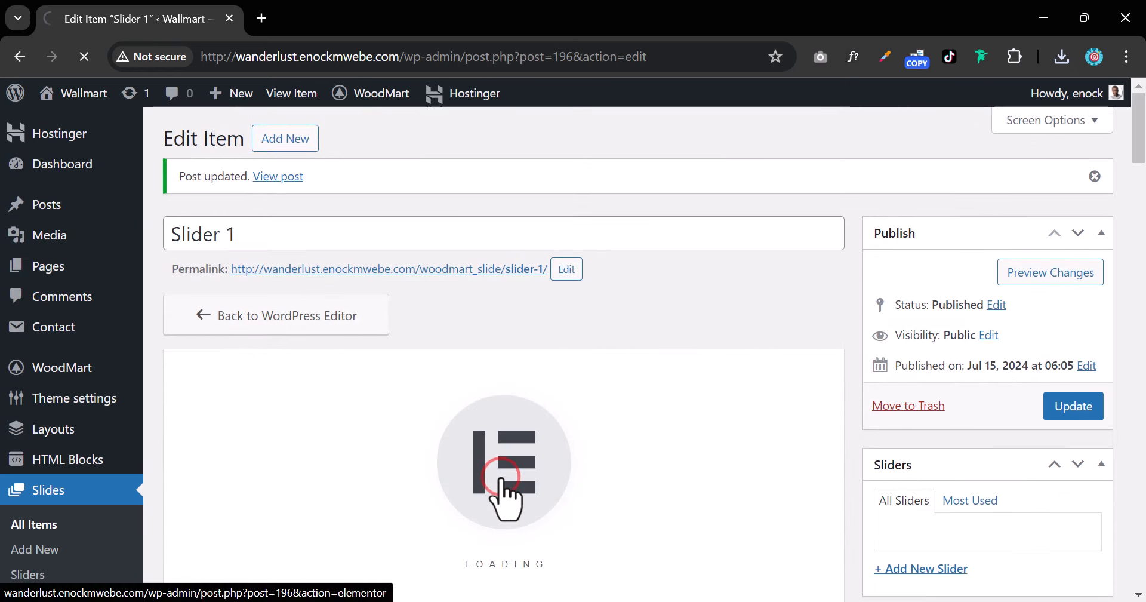
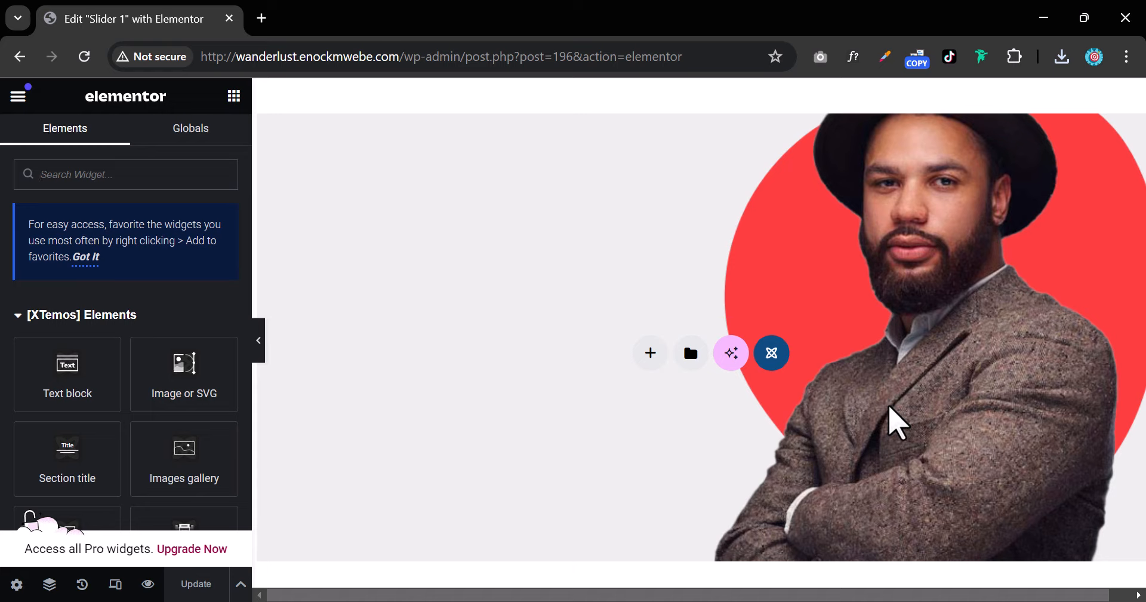
Switch to the other Chrome window with the Hostinger page and open freepik.com in a new tab.
key("alt+Tab")
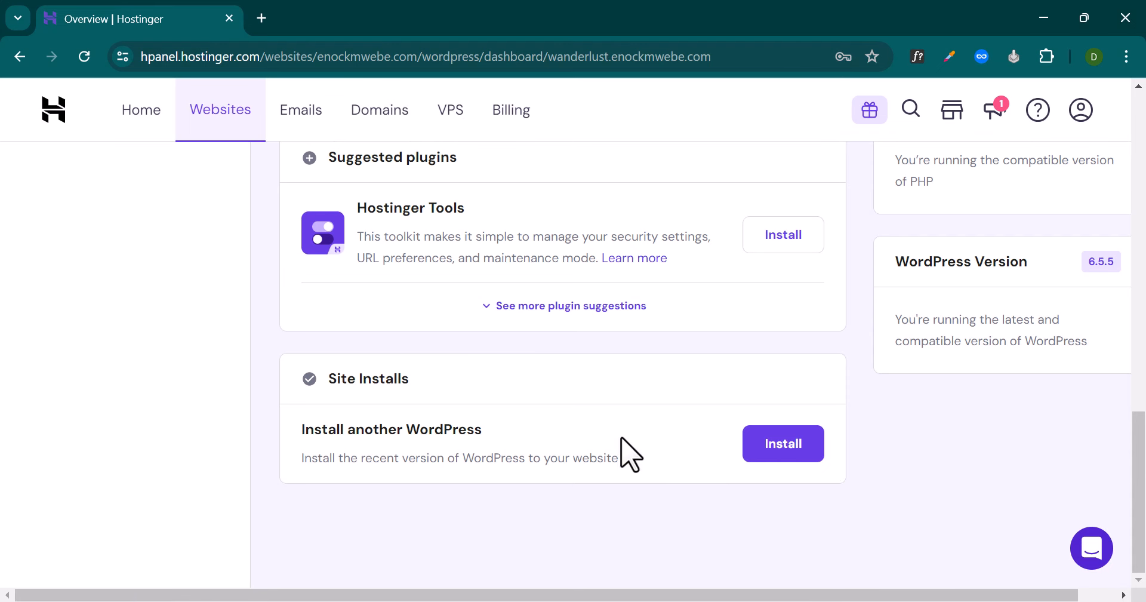
left_click(261, 18)
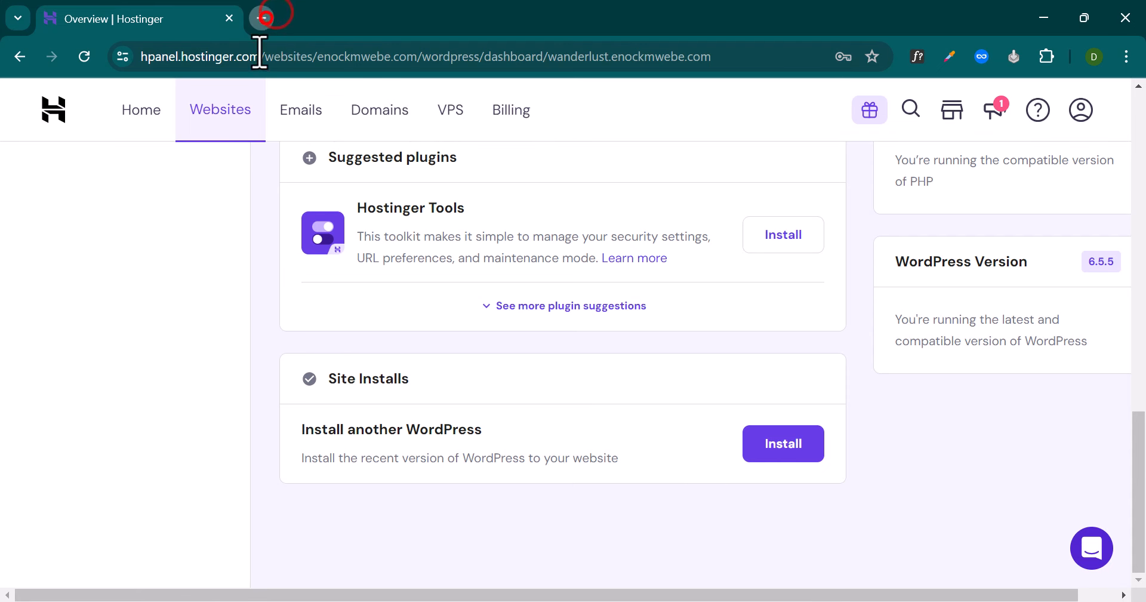
type("fre")
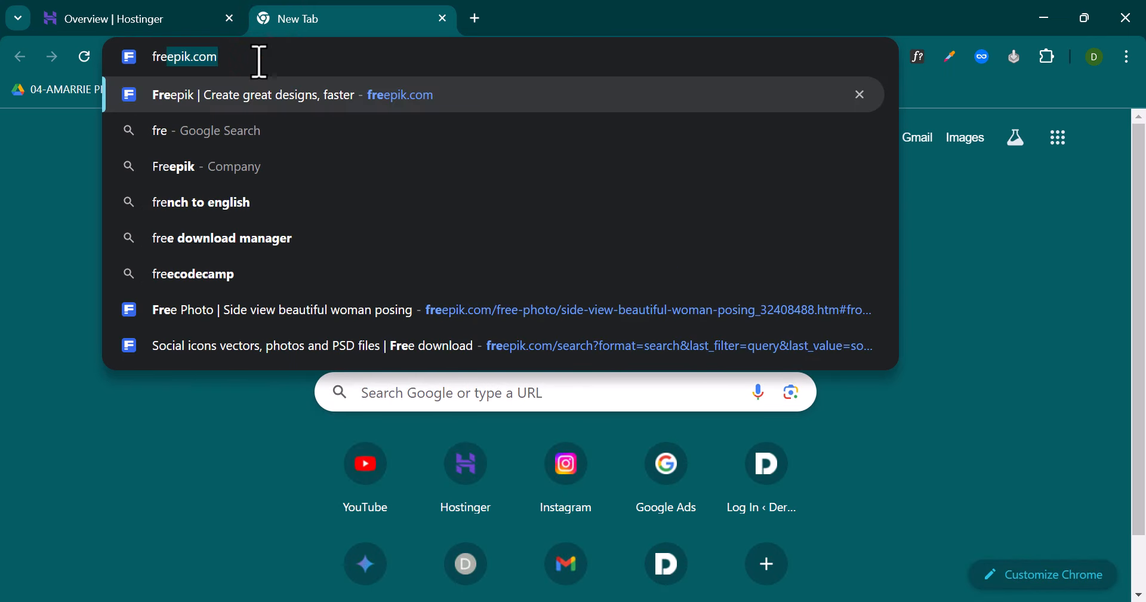
key("Return")
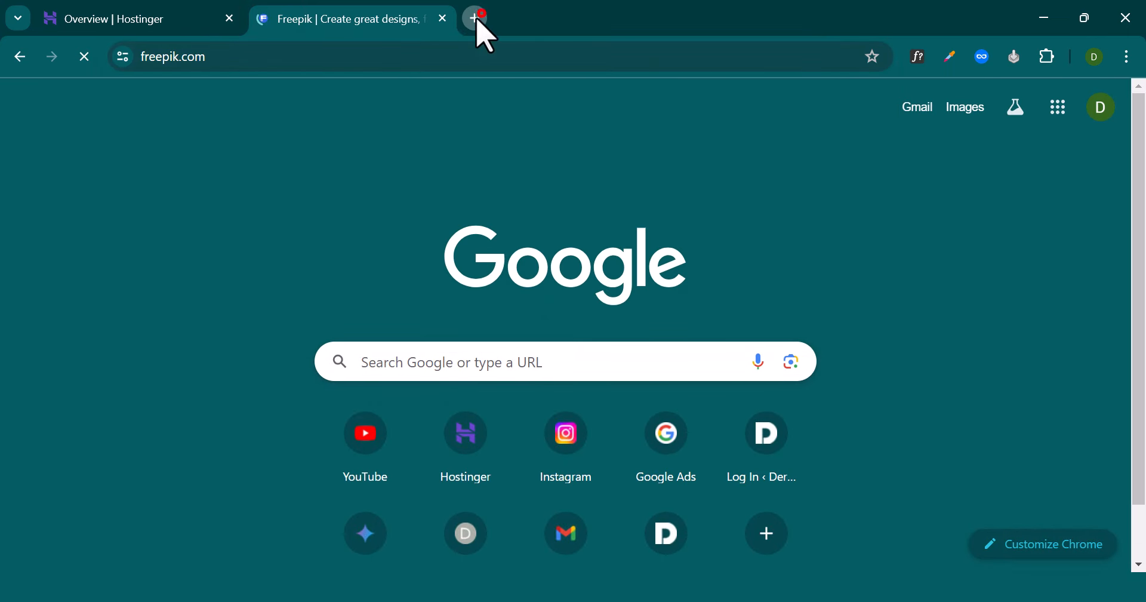
Search Google for "canva" in another new tab, and search Freepik's assets for "white man jacket".
left_click(476, 18)
left_click(444, 64)
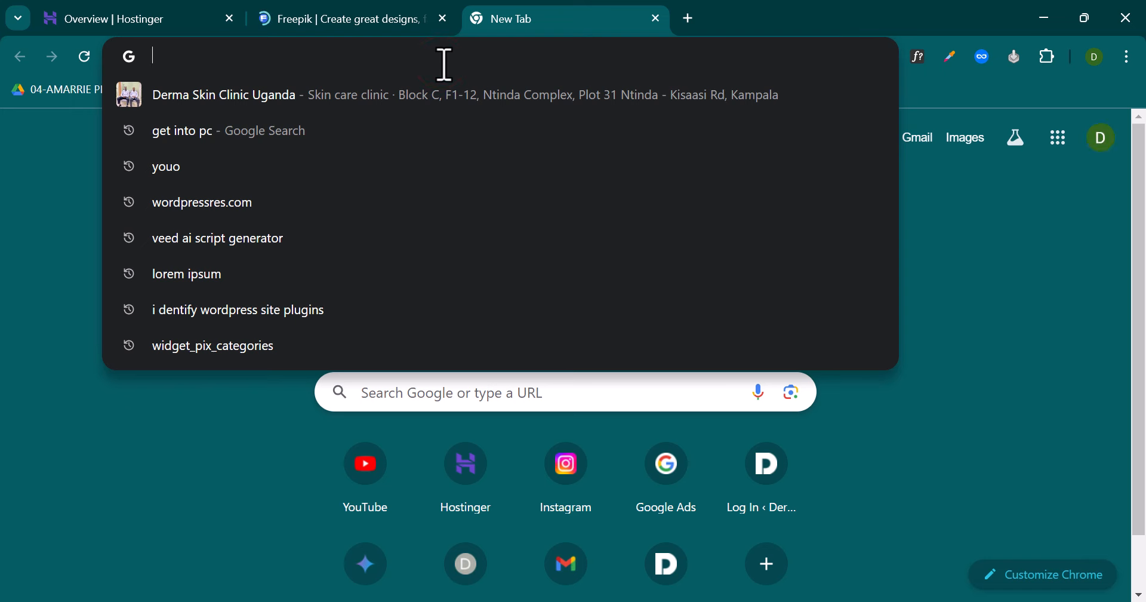
type("canva")
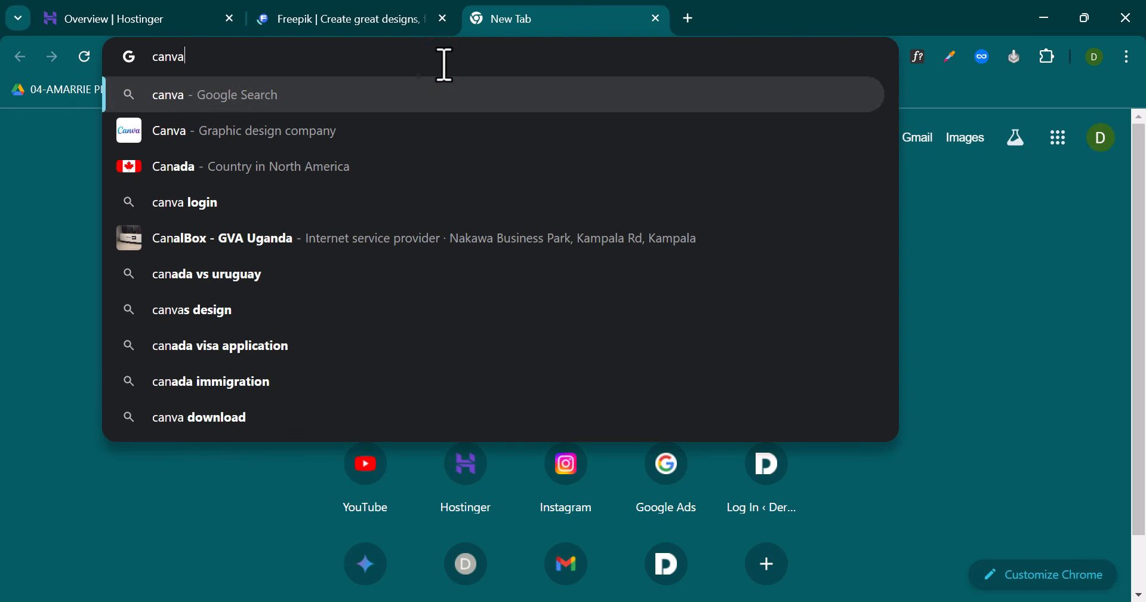
key("Return")
left_click(373, 35)
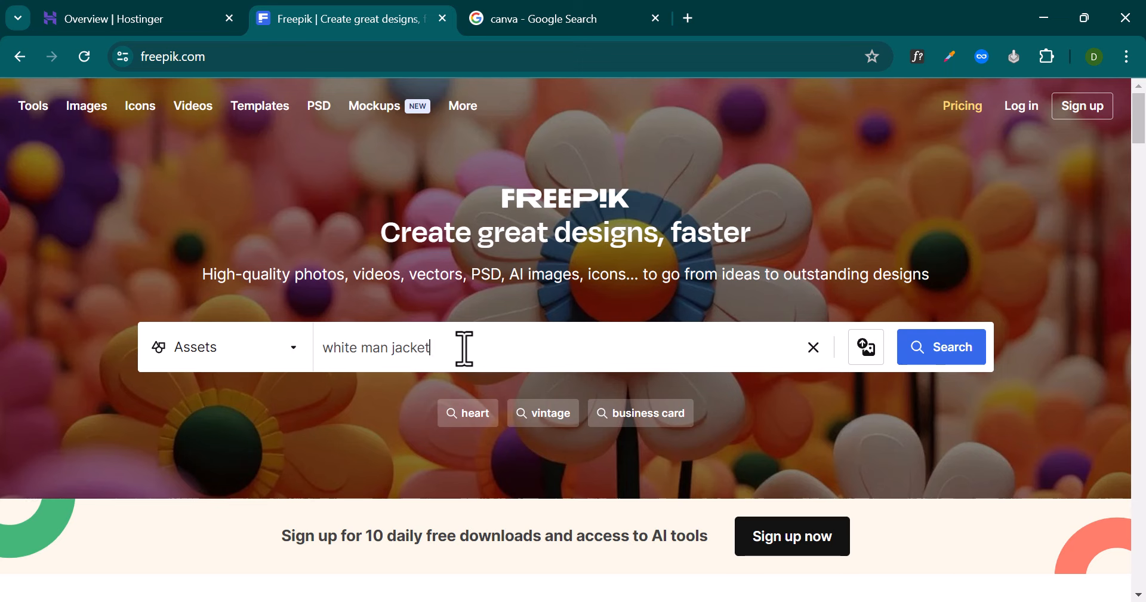
Open the Canva website from the Google results and log in with the Google account.
left_click(588, 19)
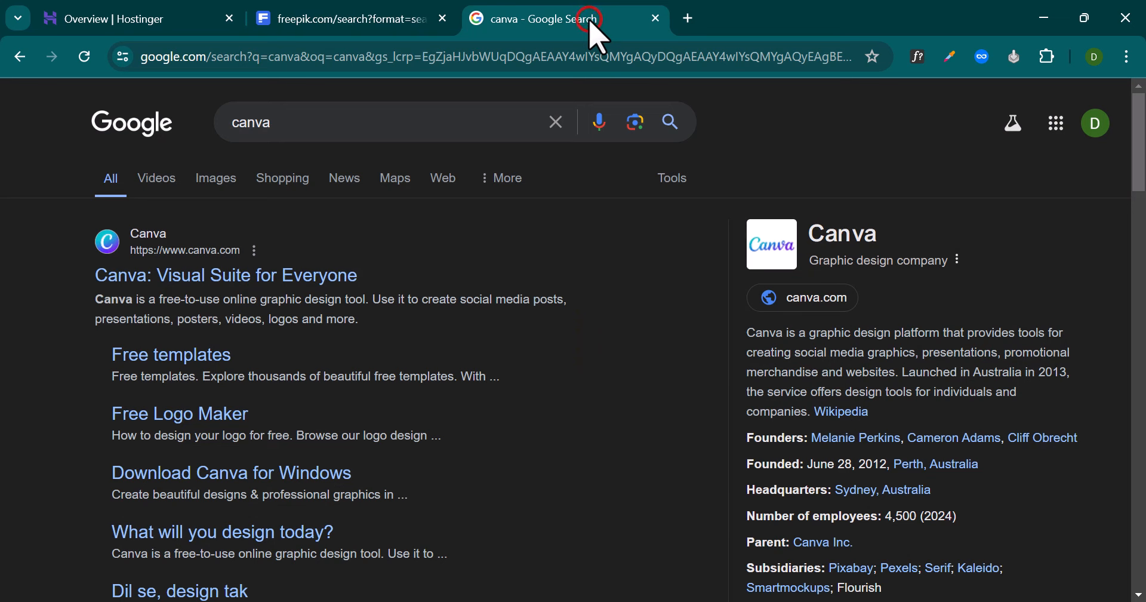
left_click(284, 273)
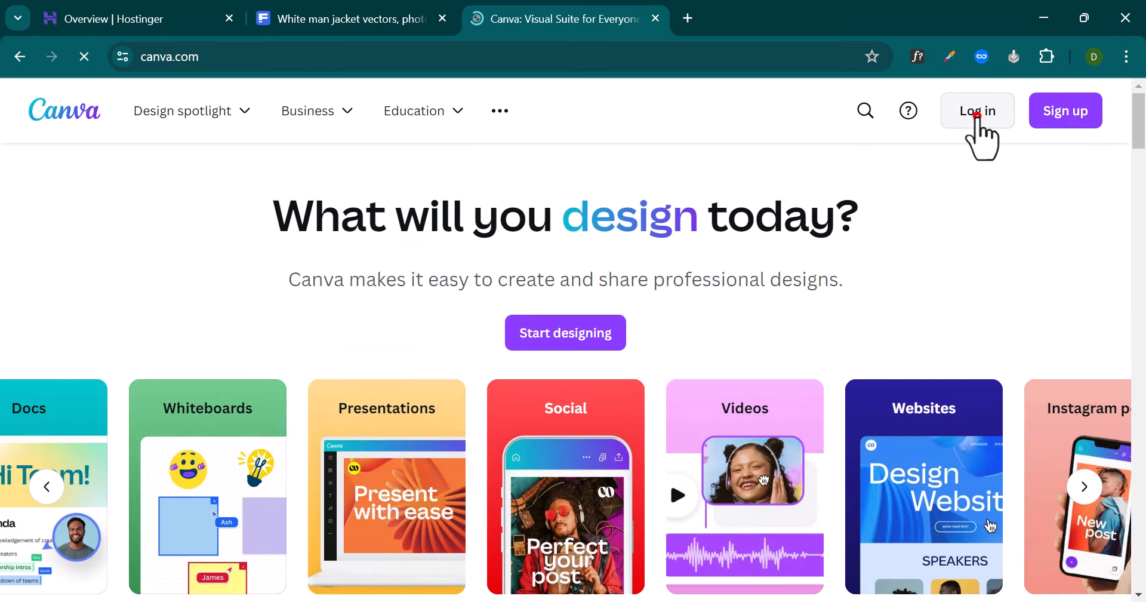
left_click(977, 117)
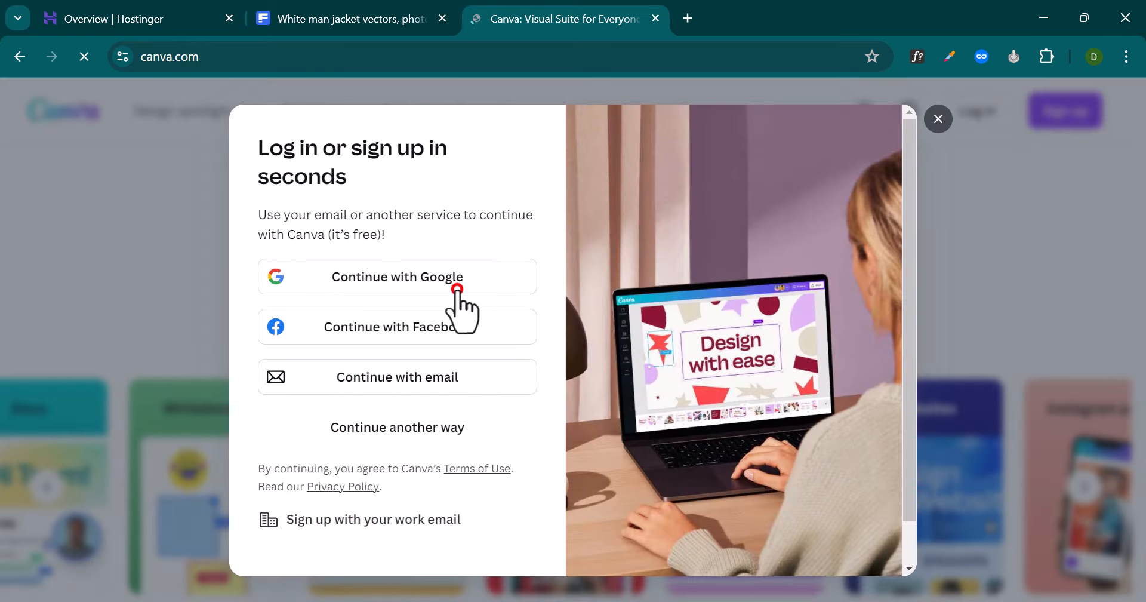
left_click(457, 287)
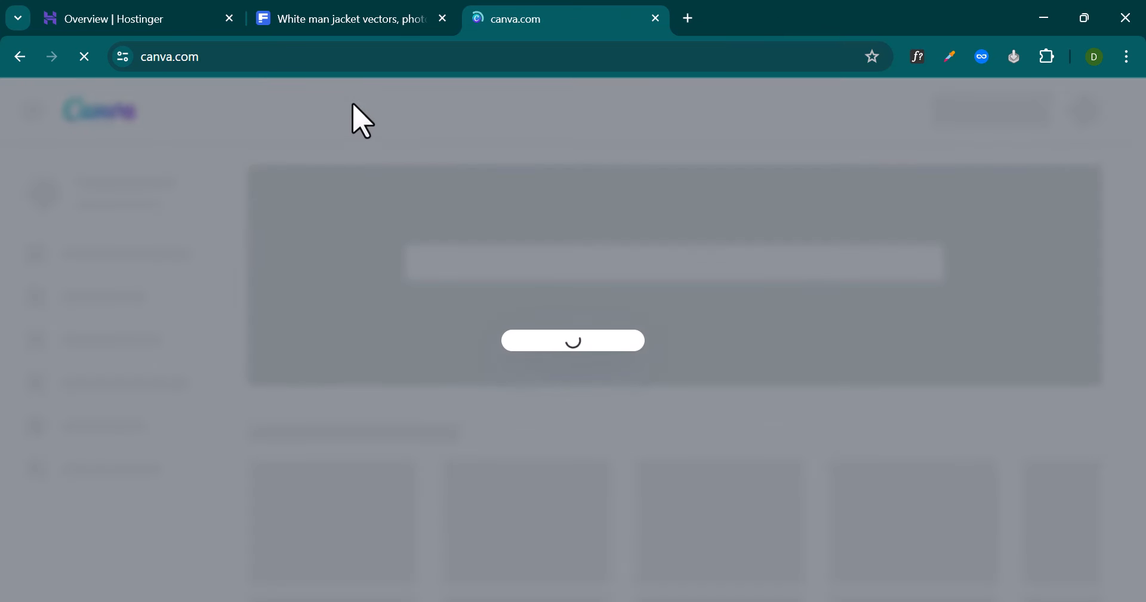
Browse Freepik's "white man jacket" results and open the photo of the man in a white jacket against an orange wall.
left_click(376, 23)
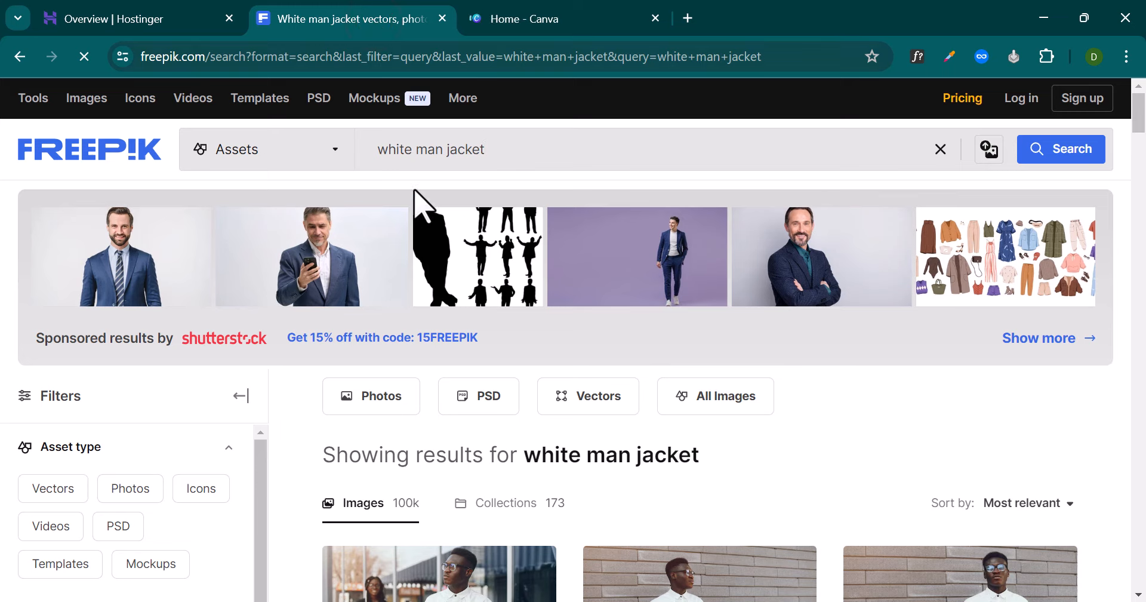
scroll(535, 307, "down", 6)
scroll(565, 302, "down", 8)
scroll(562, 296, "up", 3)
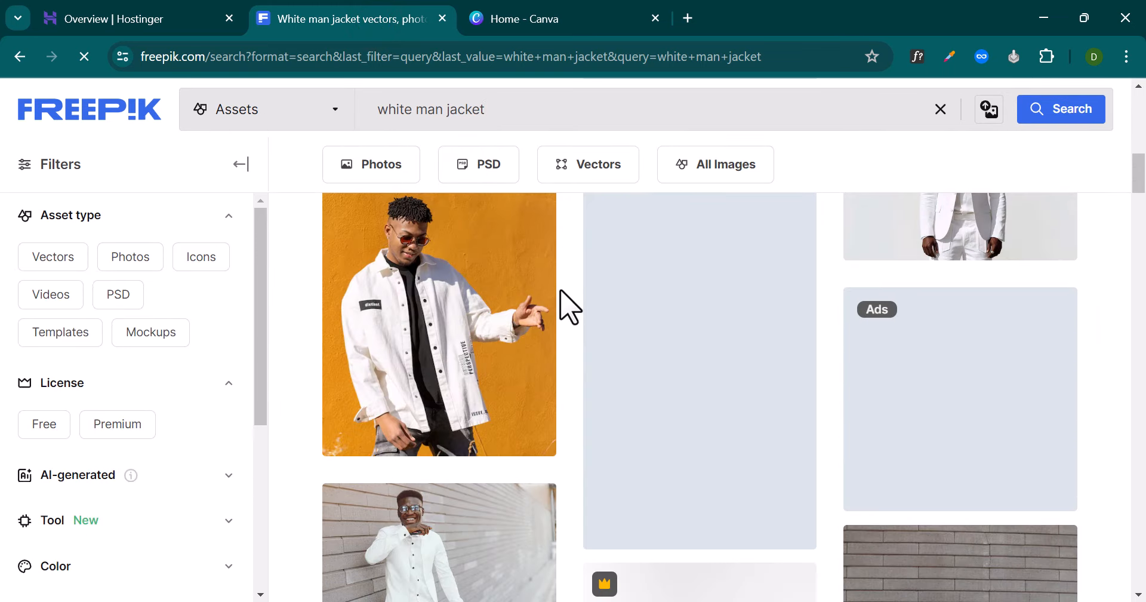
scroll(571, 306, "up", 2)
scroll(570, 306, "down", 6)
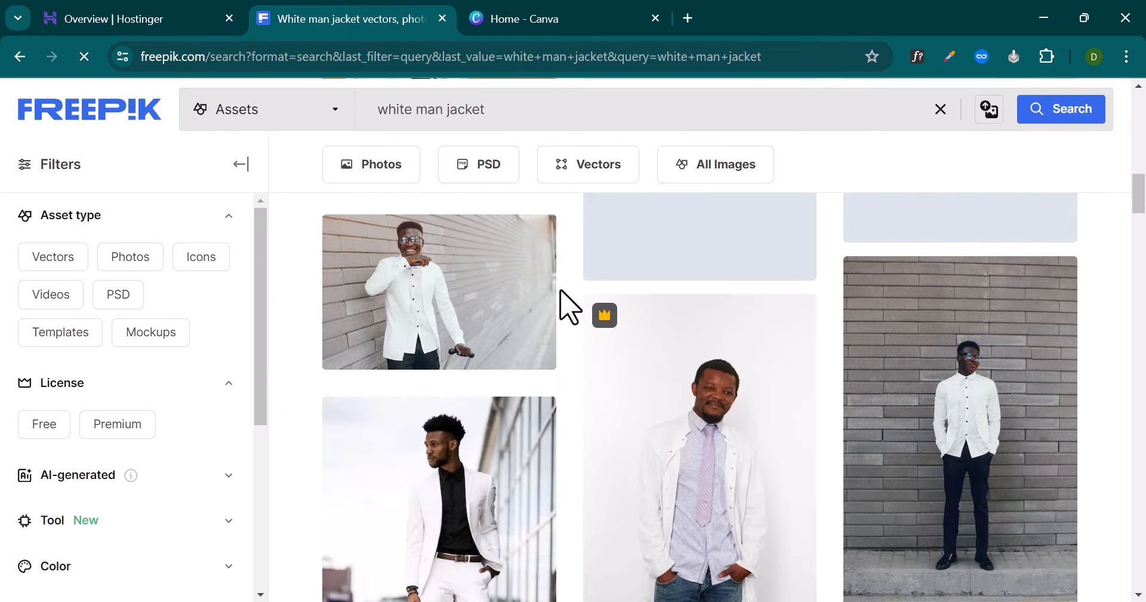
scroll(560, 291, "up", 6)
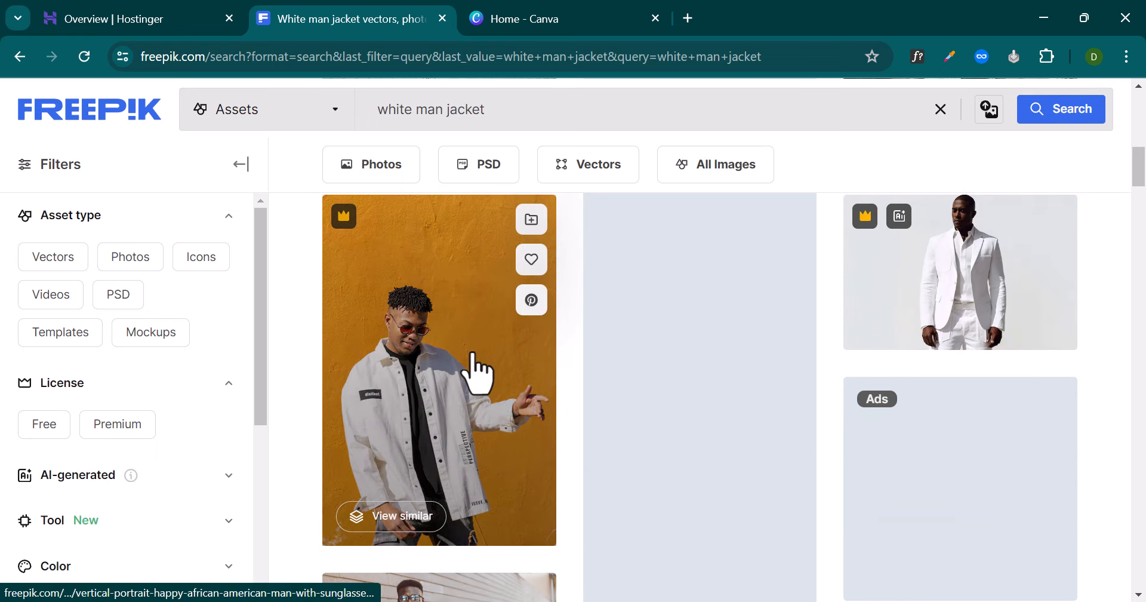
left_click(471, 351)
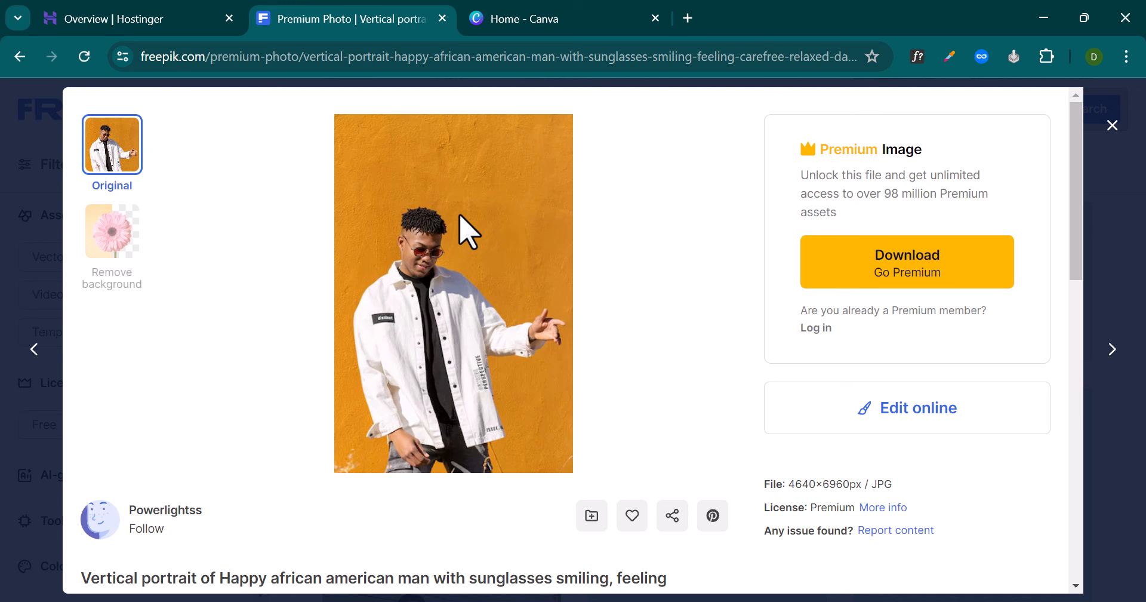
Save the white-jacket photo as a JPEG image in the wood folder and close its preview.
right_click(476, 286)
left_click(558, 473)
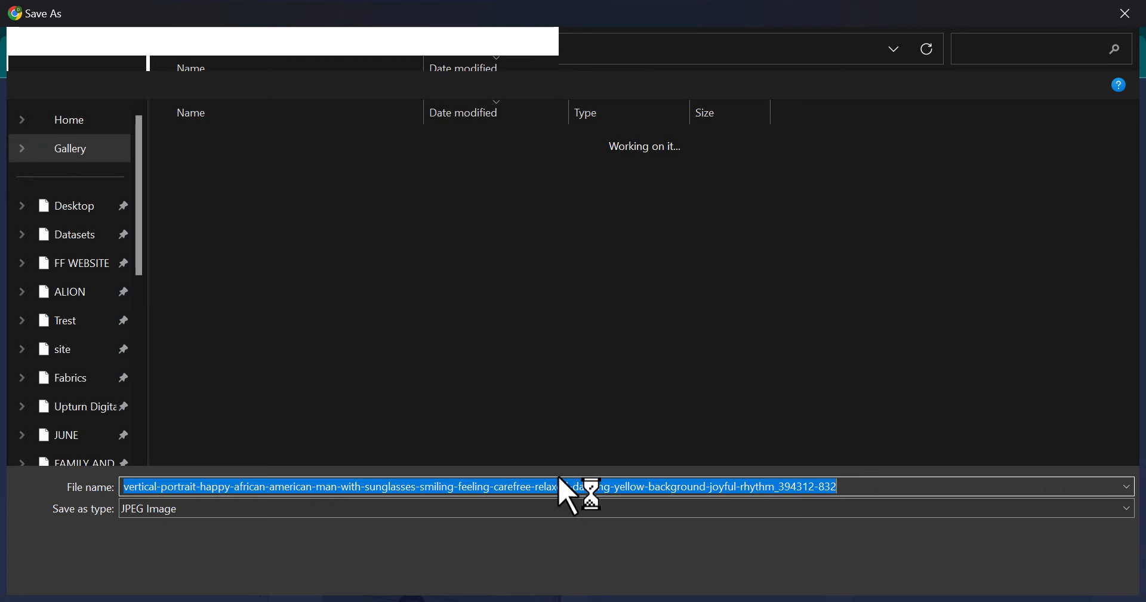
scroll(72, 359, "down", 5)
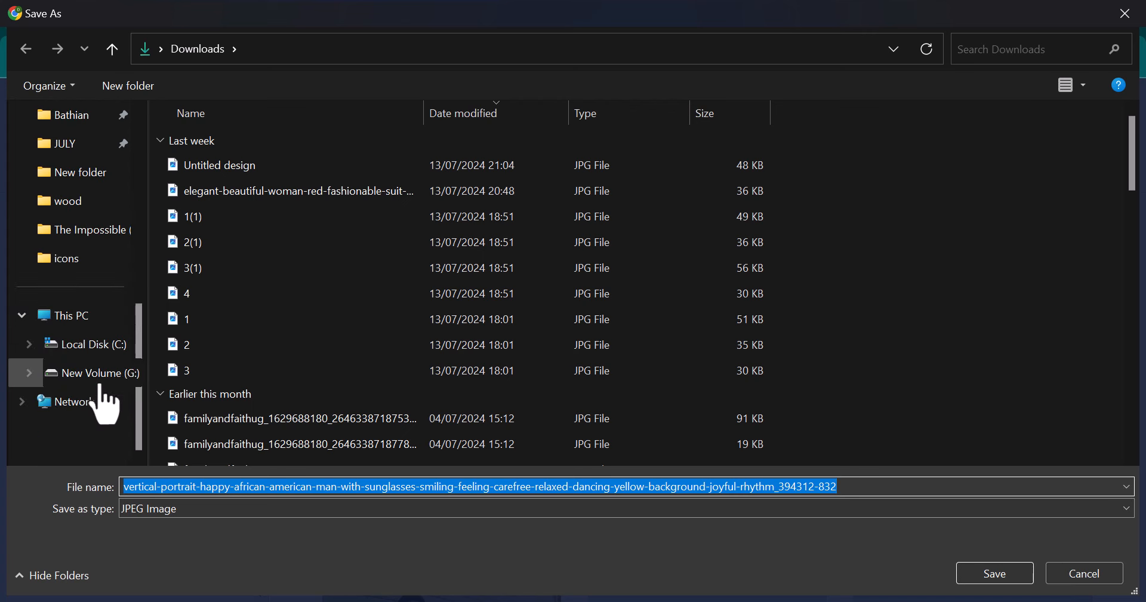
left_click(66, 201)
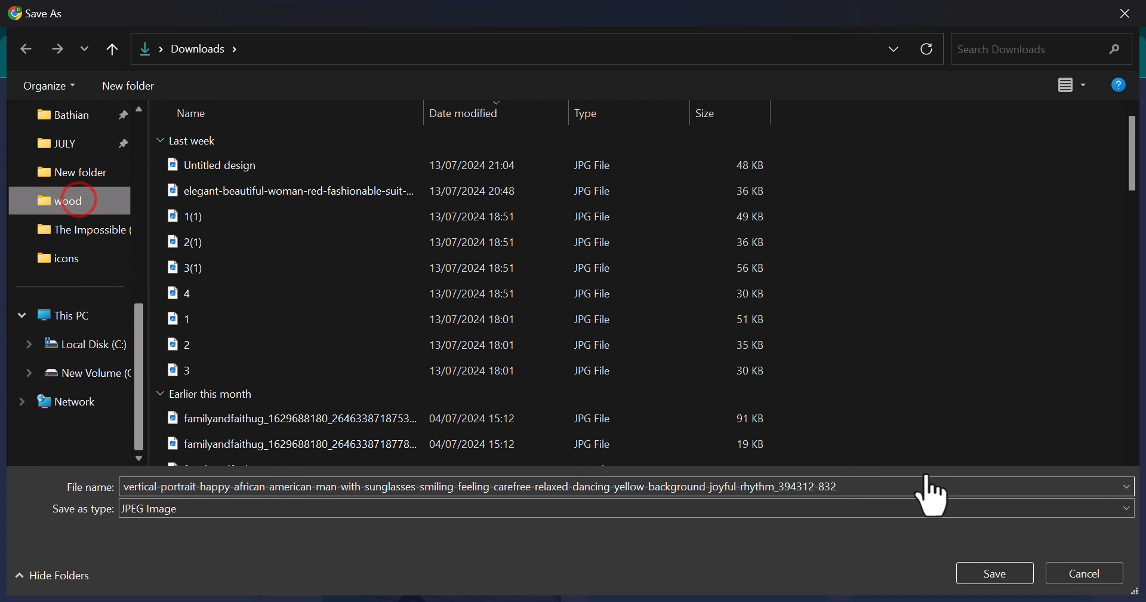
left_click(982, 574)
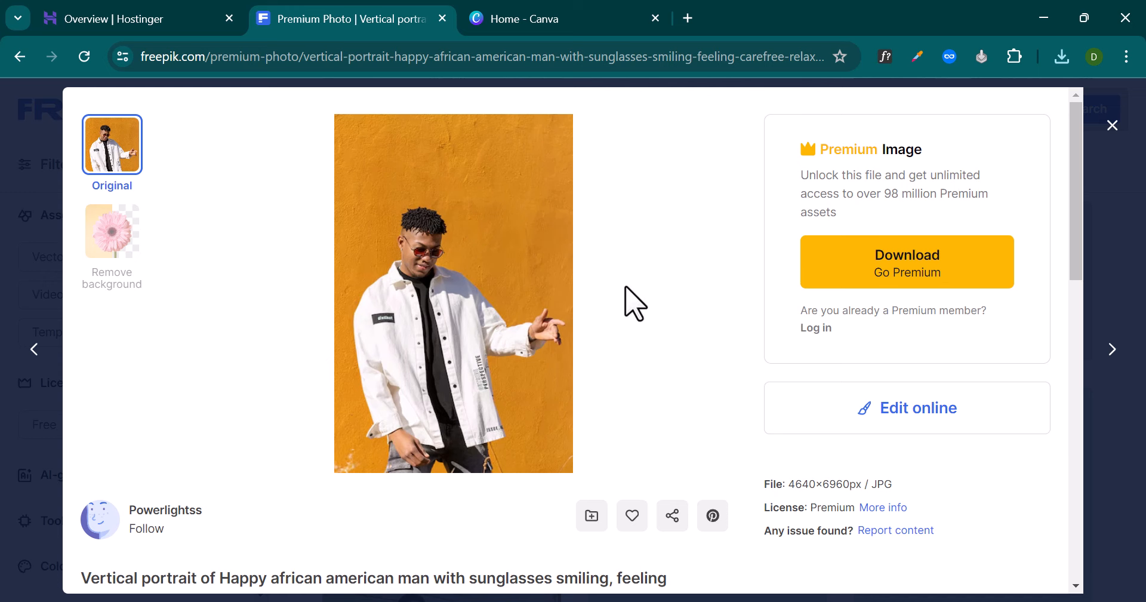
left_click(1108, 448)
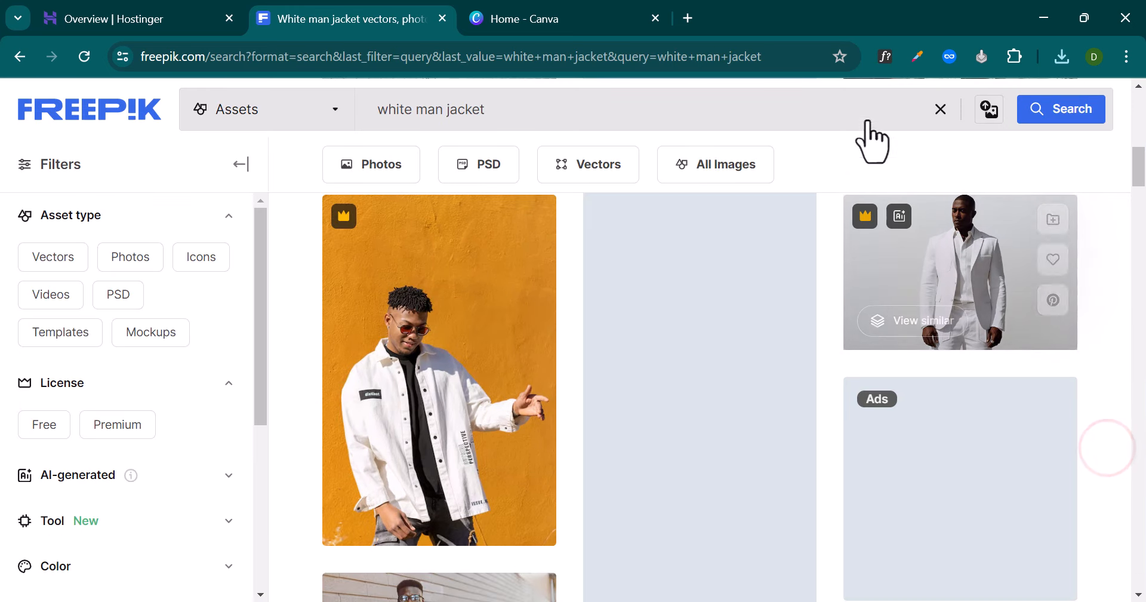
left_click(1016, 57)
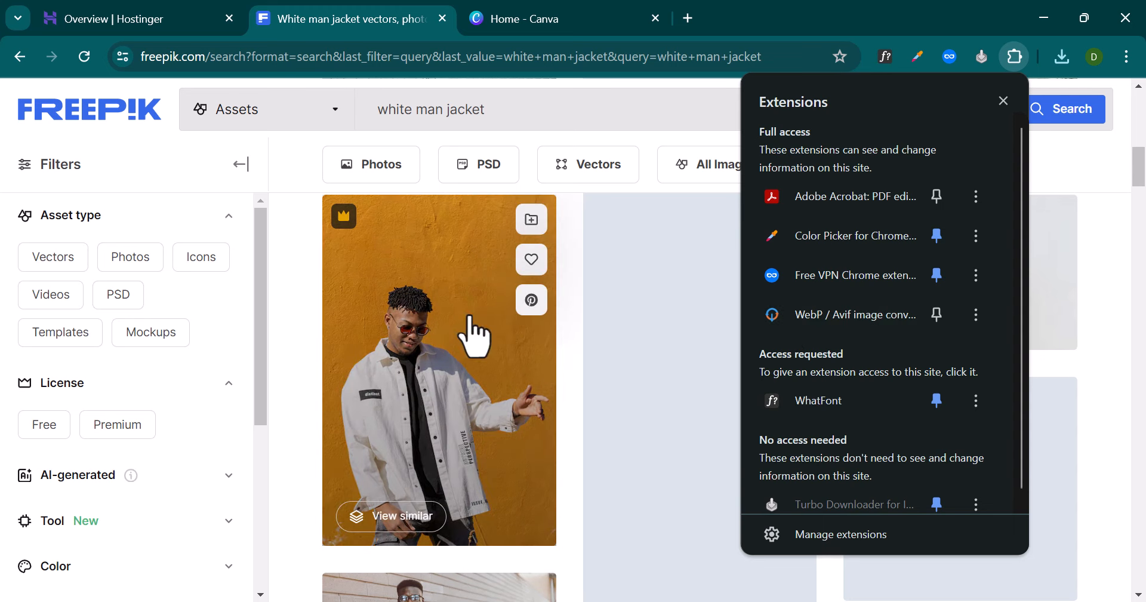
right_click(406, 335)
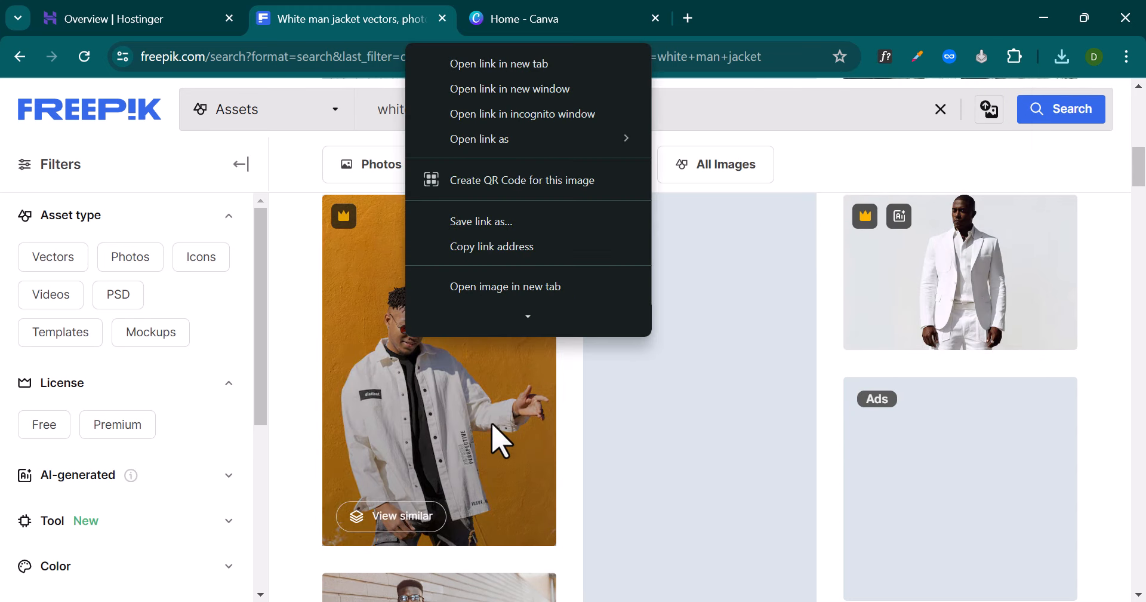
left_click(442, 434)
right_click(464, 277)
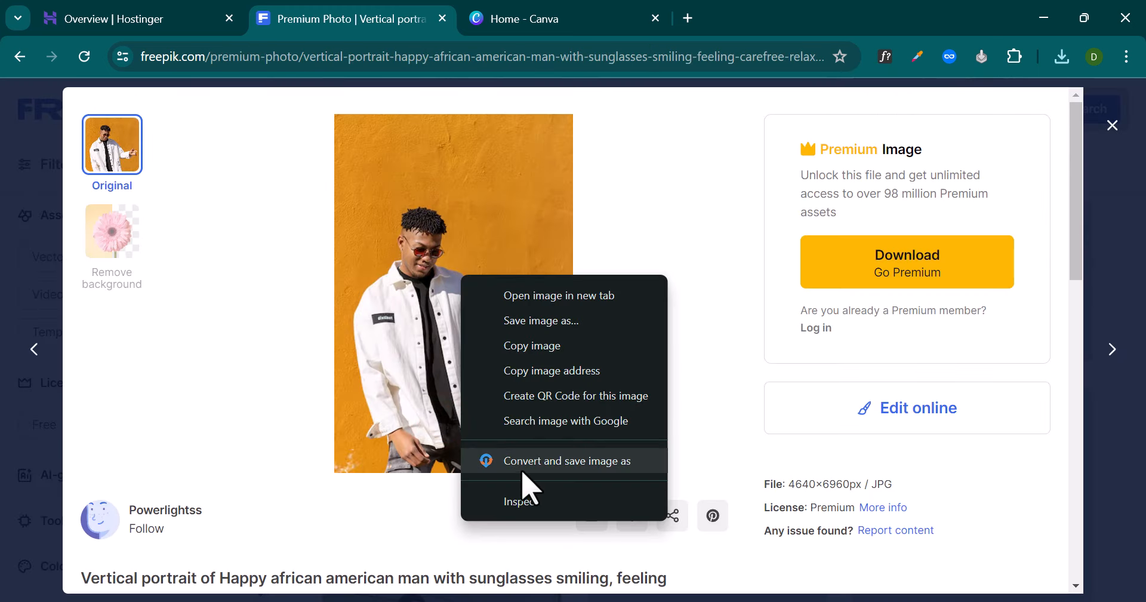
left_click(1087, 397)
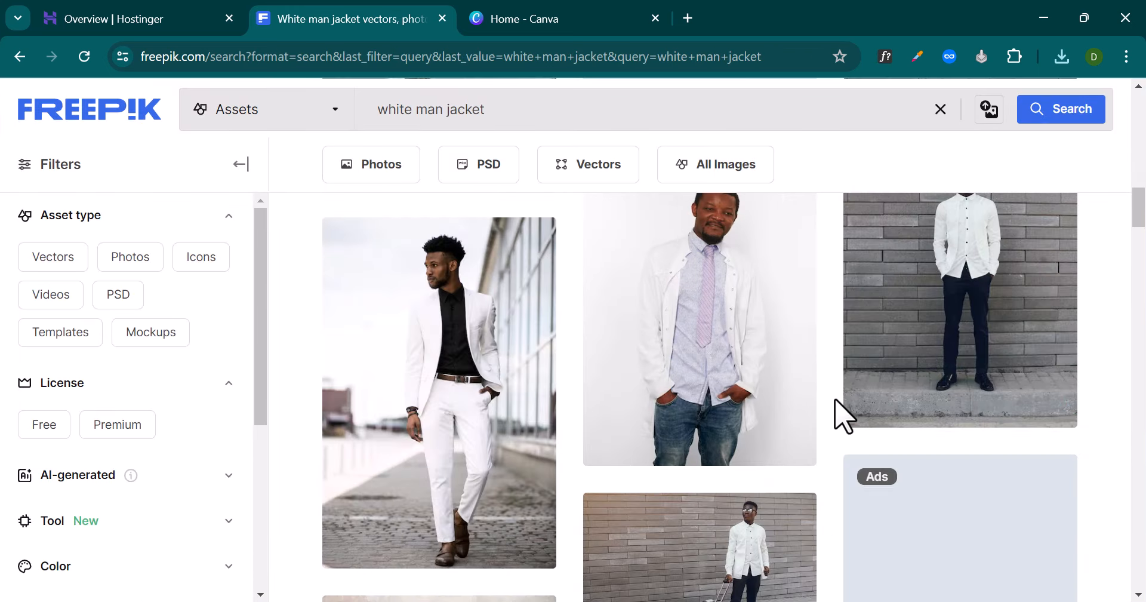
Find the free photo of the man in an open white shirt on a beige background and download it with attribution.
scroll(845, 416, "down", 15)
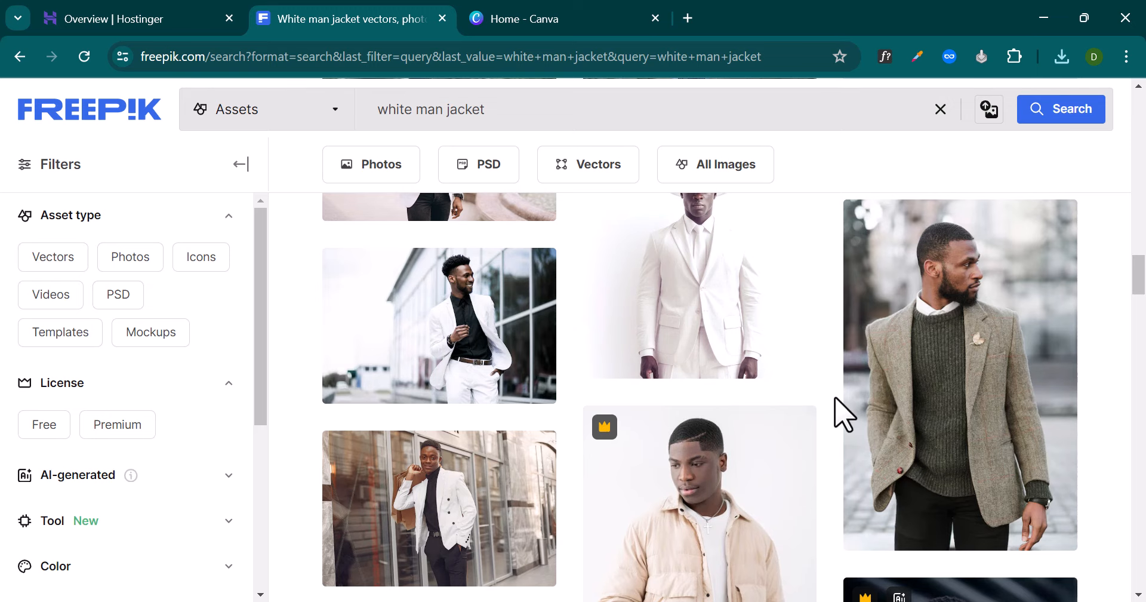
scroll(845, 417, "down", 5)
scroll(845, 416, "down", 5)
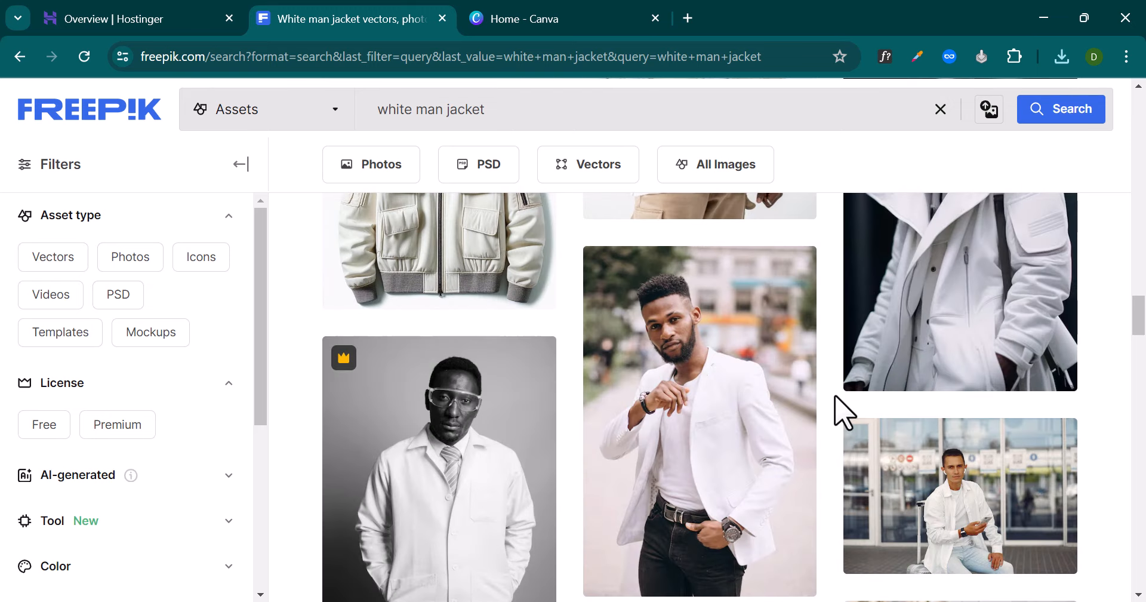
scroll(845, 416, "down", 8)
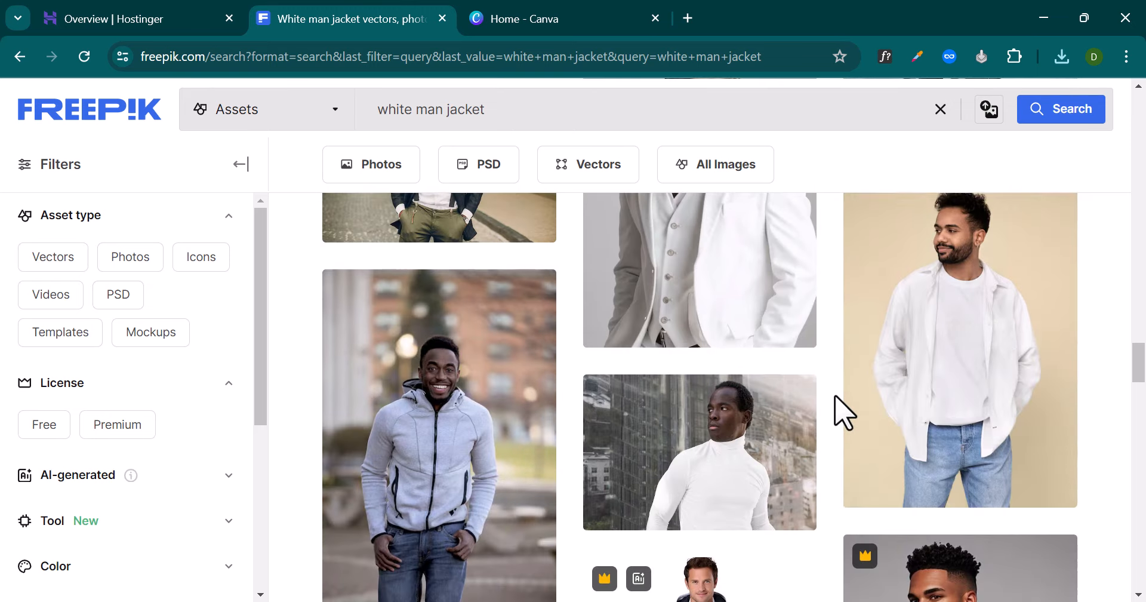
left_click(935, 335)
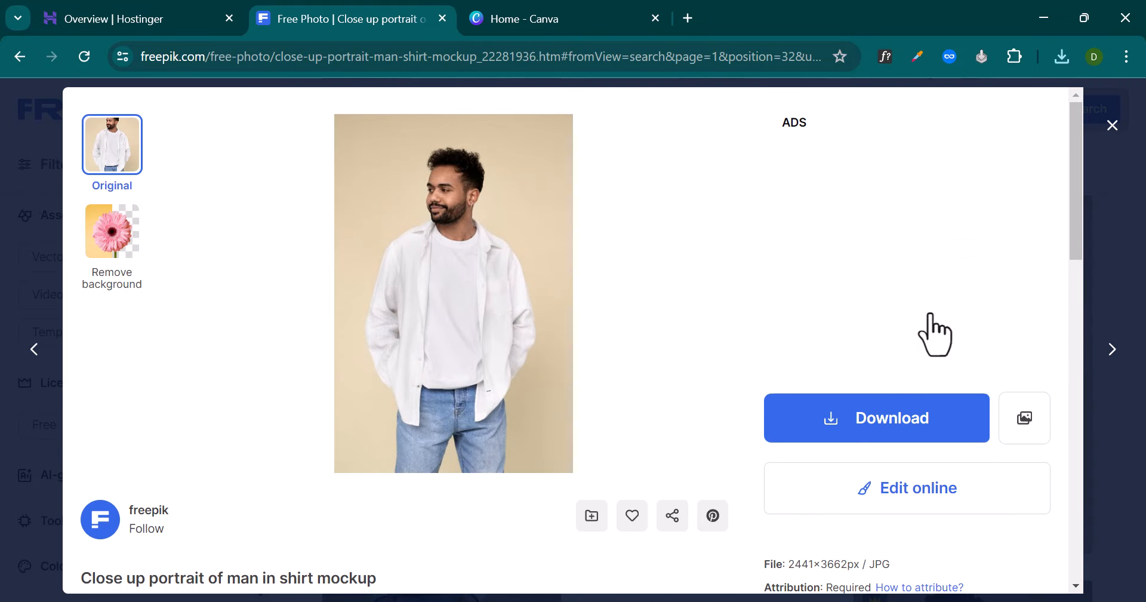
left_click(852, 416)
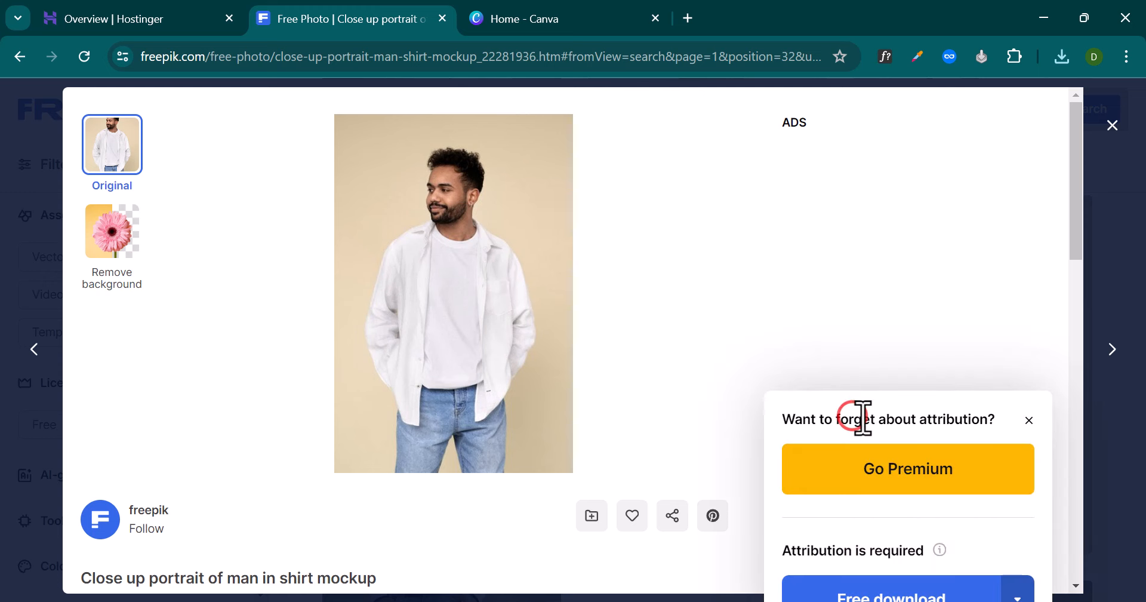
left_click(889, 591)
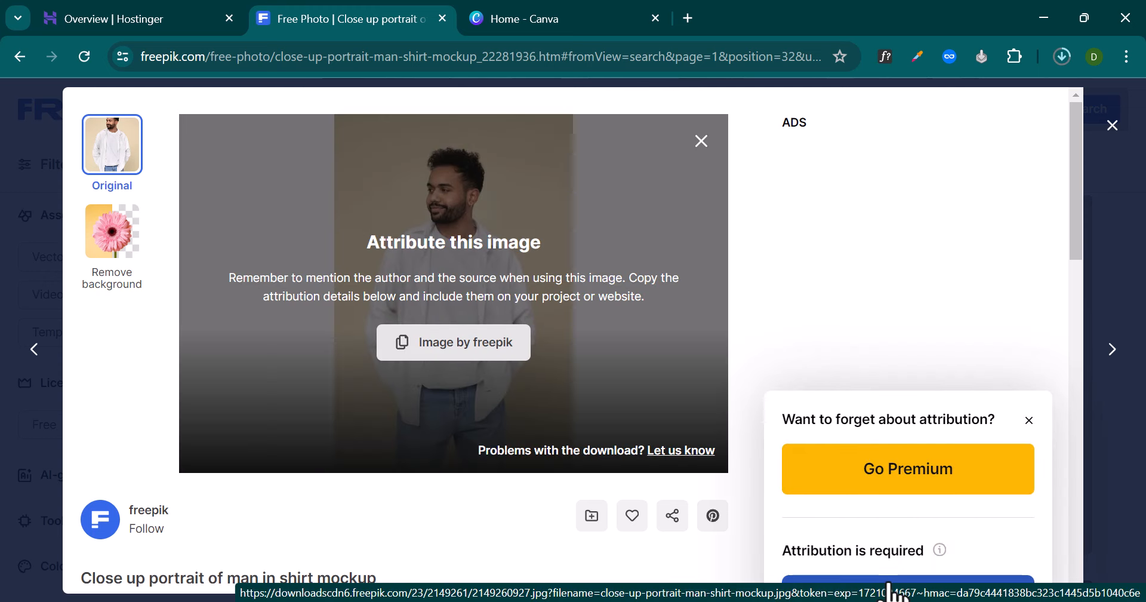
Search Google for "remove bg" in a new tab.
key("ctrl+t")
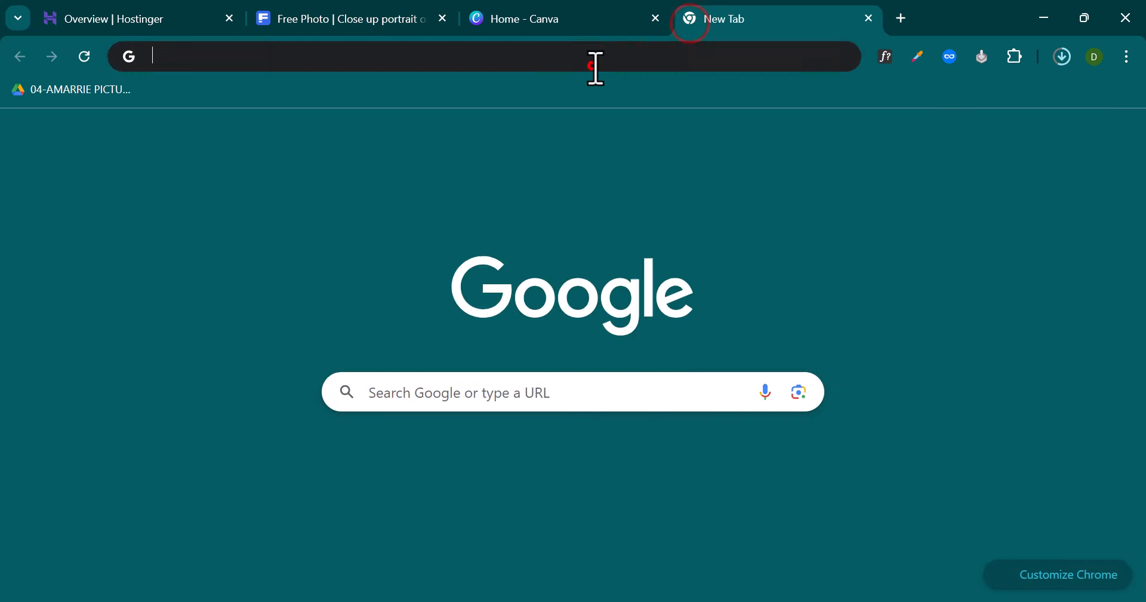
left_click(593, 66)
type("e")
key("BackSpace")
type("r")
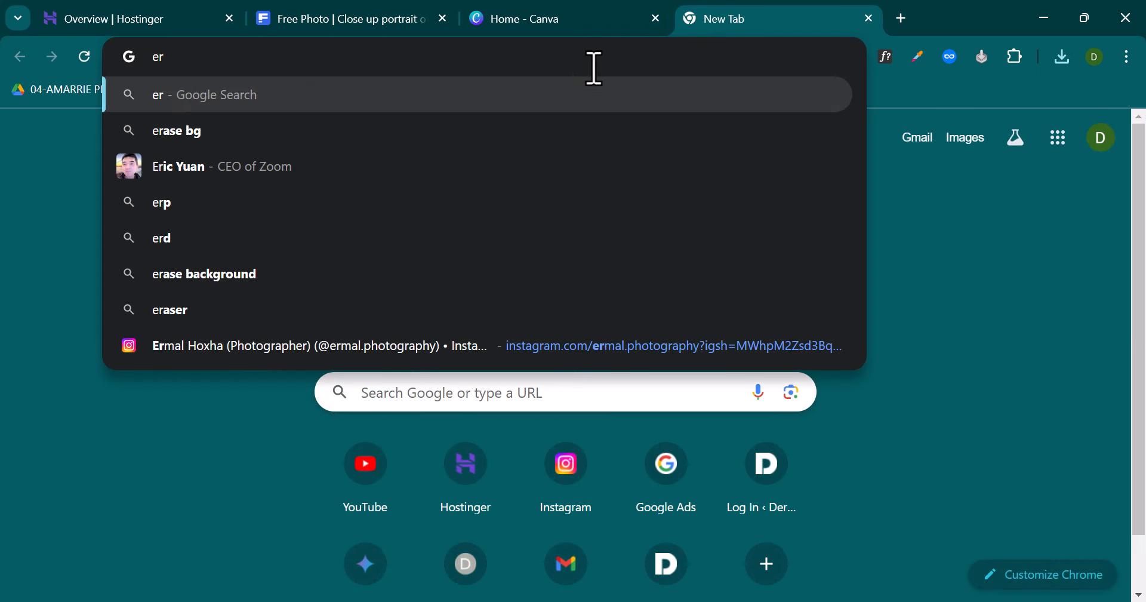
key("BackSpace")
key("BackSpace")
type("remo")
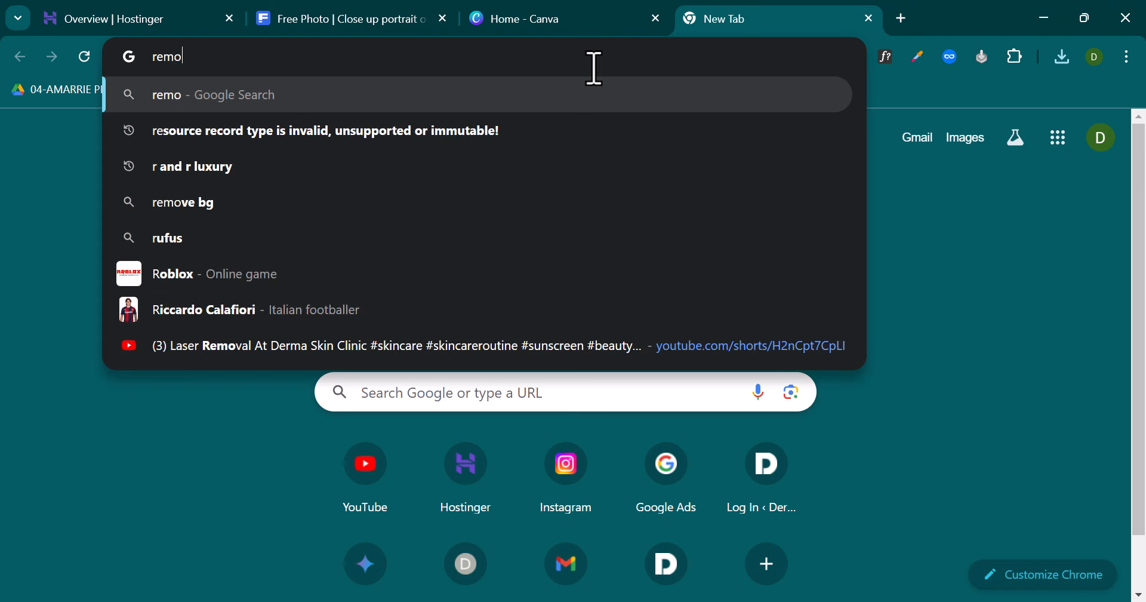
type("ve bg")
key("Return")
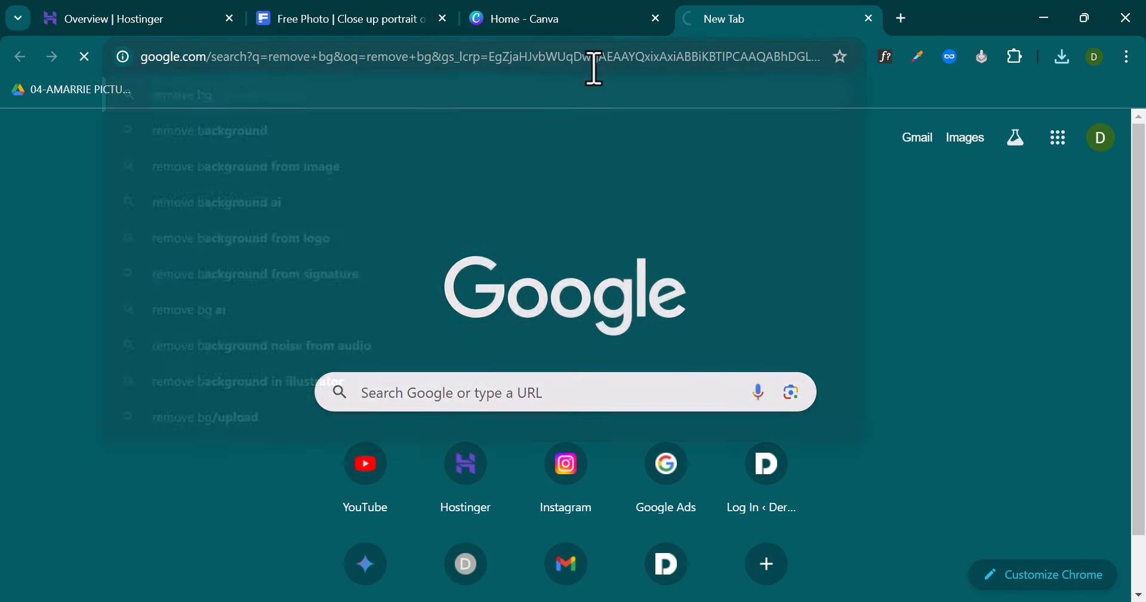
Open the remove.bg site and upload the downloaded close-up-portrait-man-shirt-mockup.jpg for background removal.
left_click(283, 272)
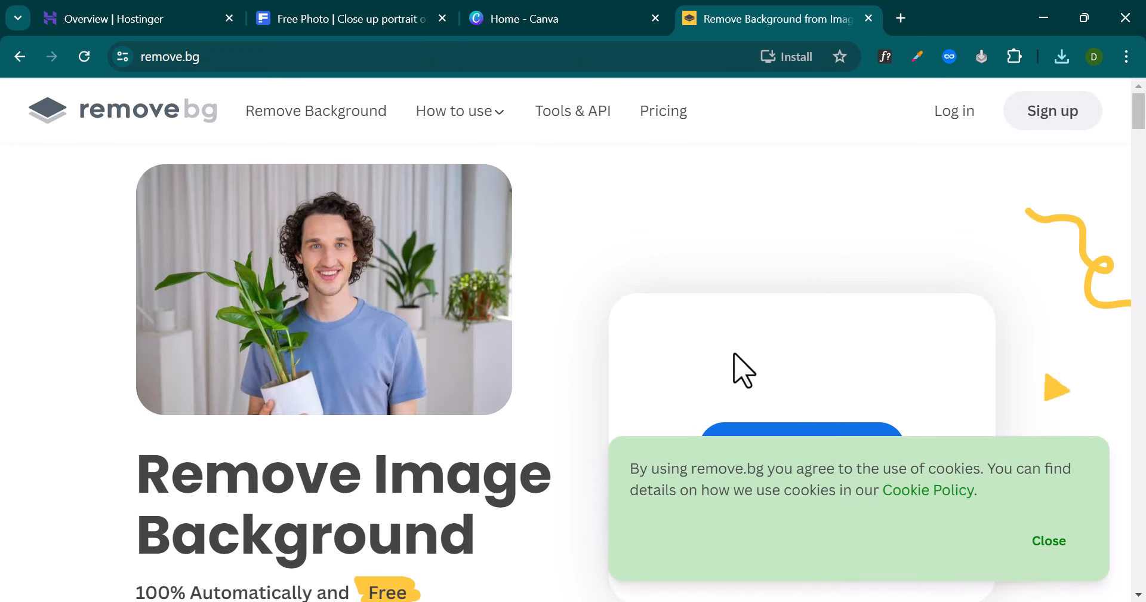
scroll(734, 267, "down", 4)
left_click(1061, 57)
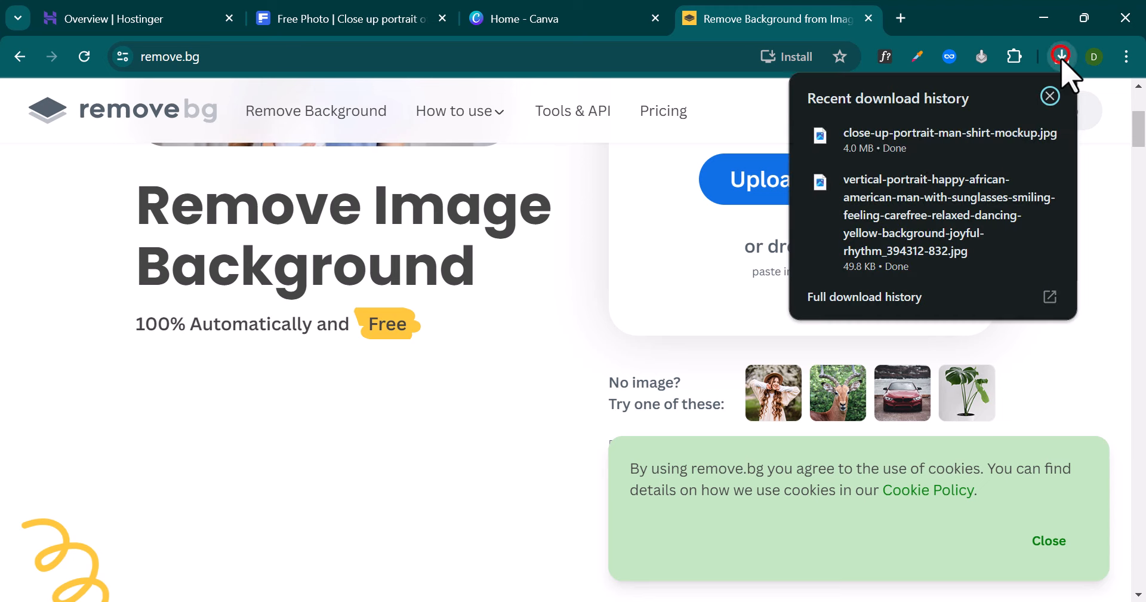
left_click_drag(911, 144, 634, 278)
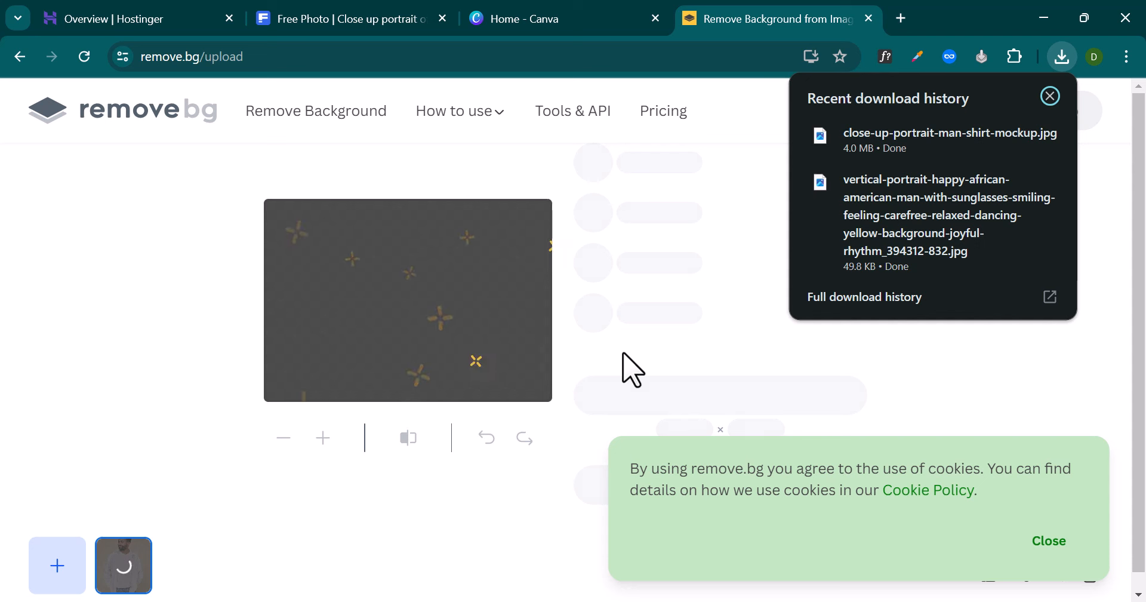
left_click(1050, 95)
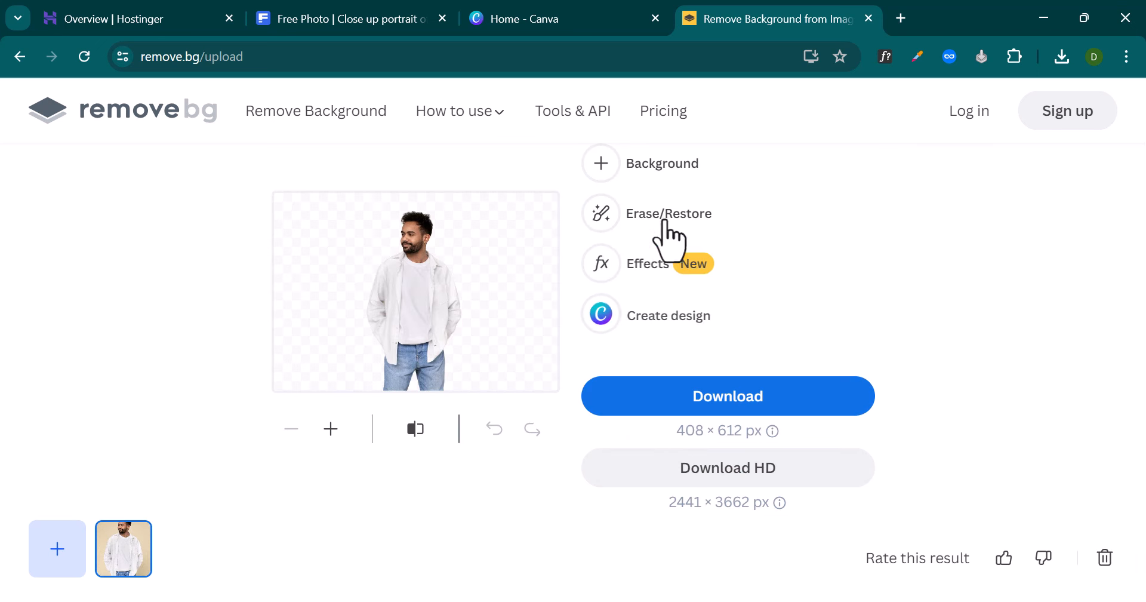
Download the background-free cutout of the man at 408 × 612 px.
left_click(779, 401)
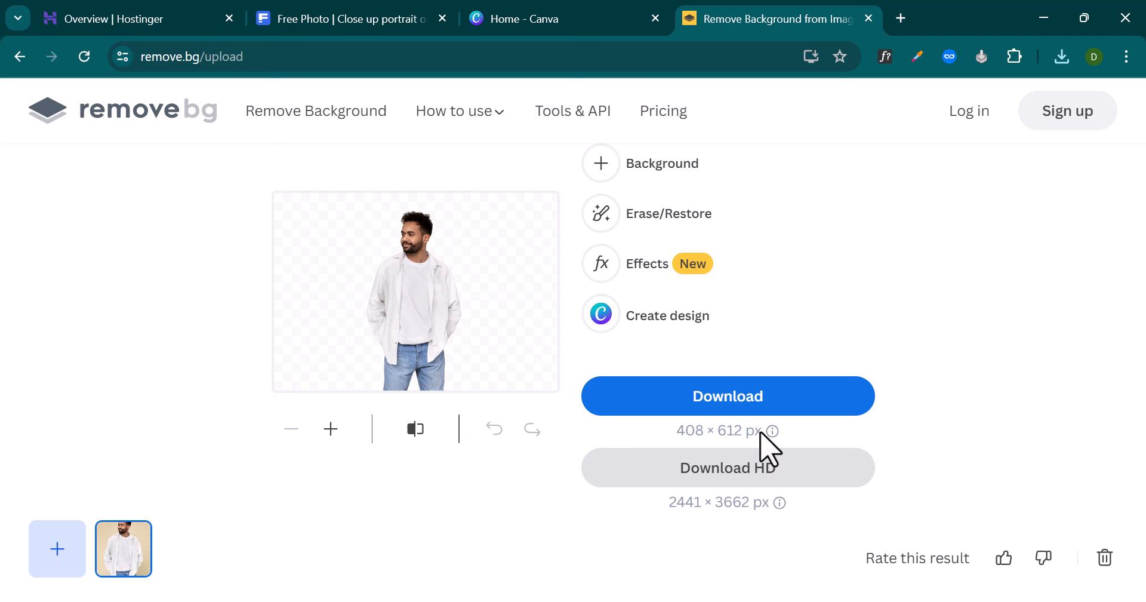
left_click(748, 398)
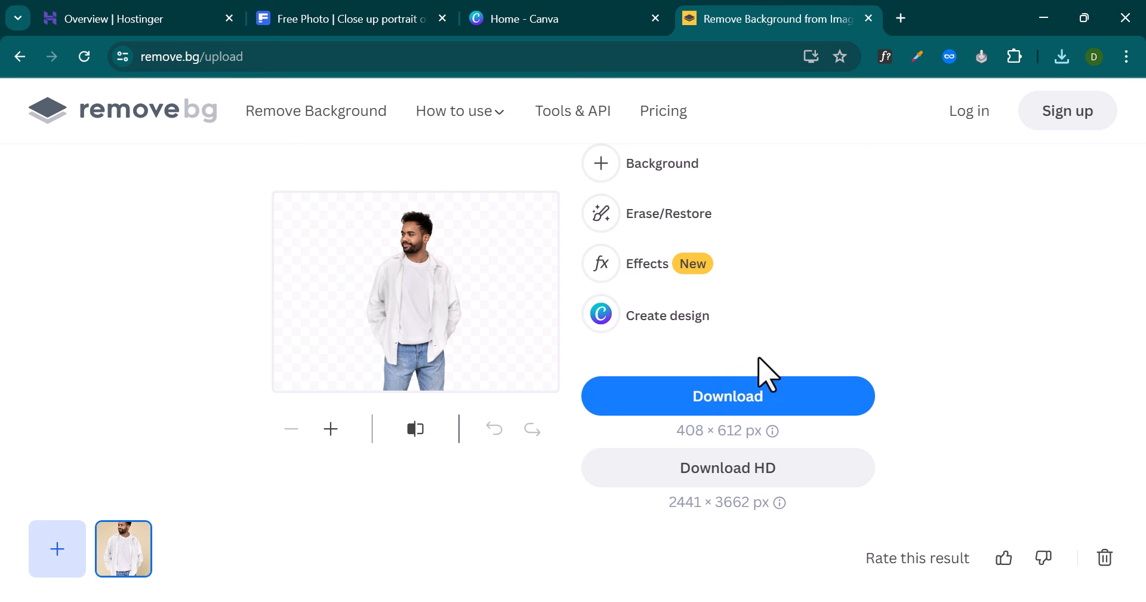
left_click(535, 23)
left_click(779, 33)
Switch to Canva, choose Personal as the intended use and decline the free Canva Pro trial.
left_click(568, 18)
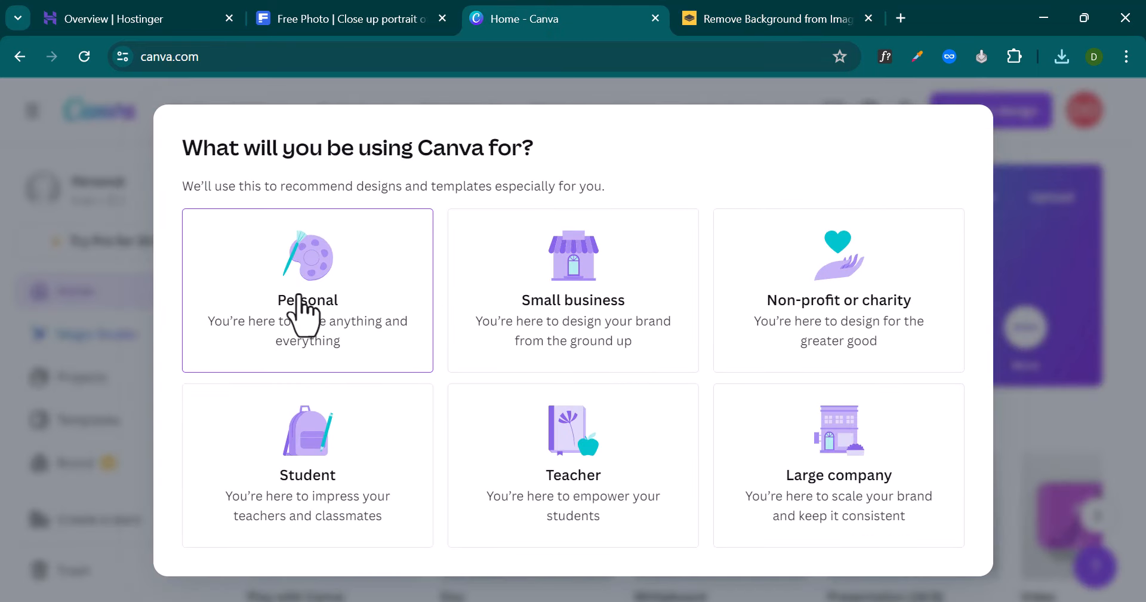
left_click(299, 293)
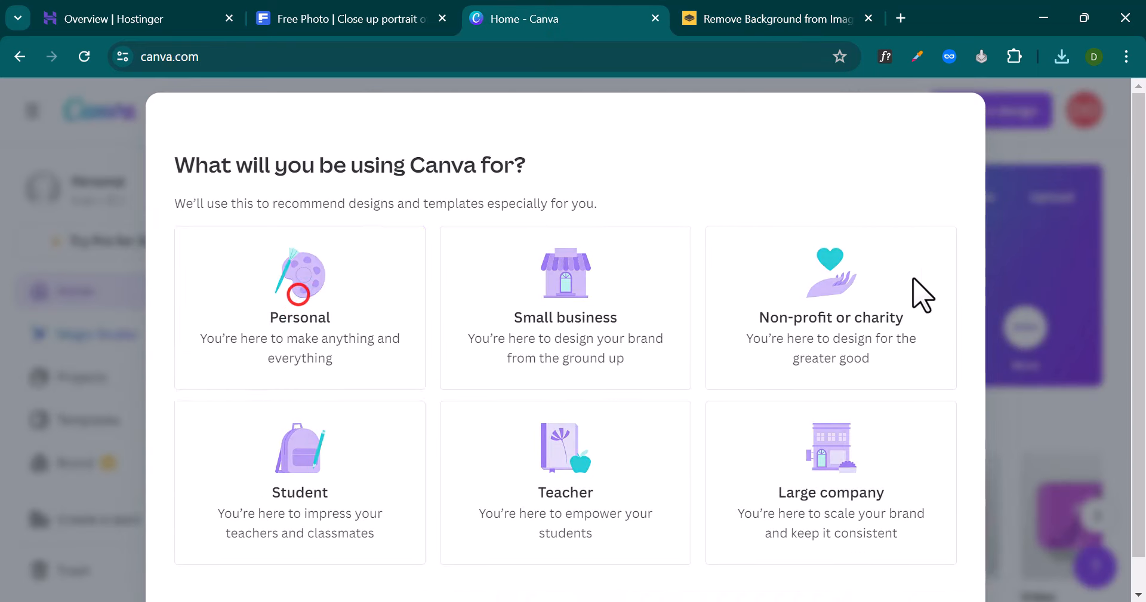
left_click(726, 18)
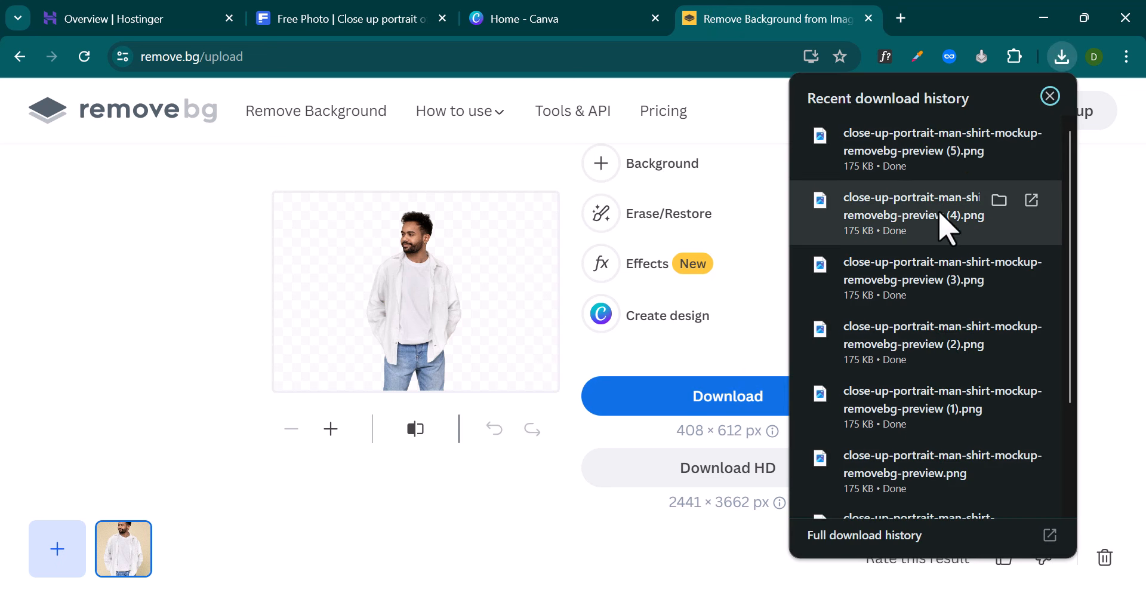
left_click(544, 30)
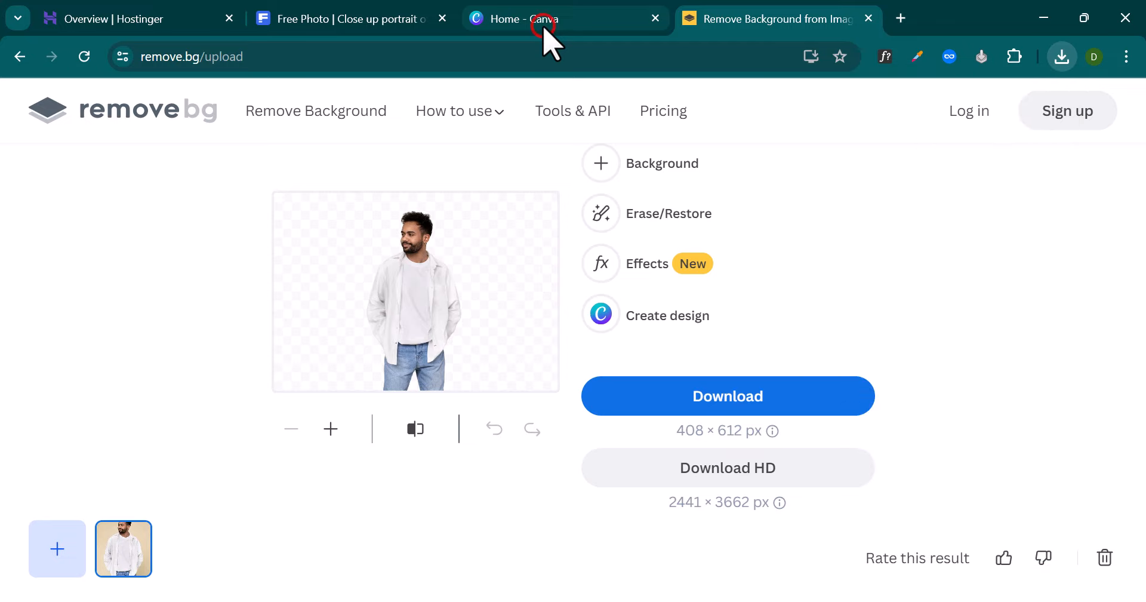
left_click(545, 30)
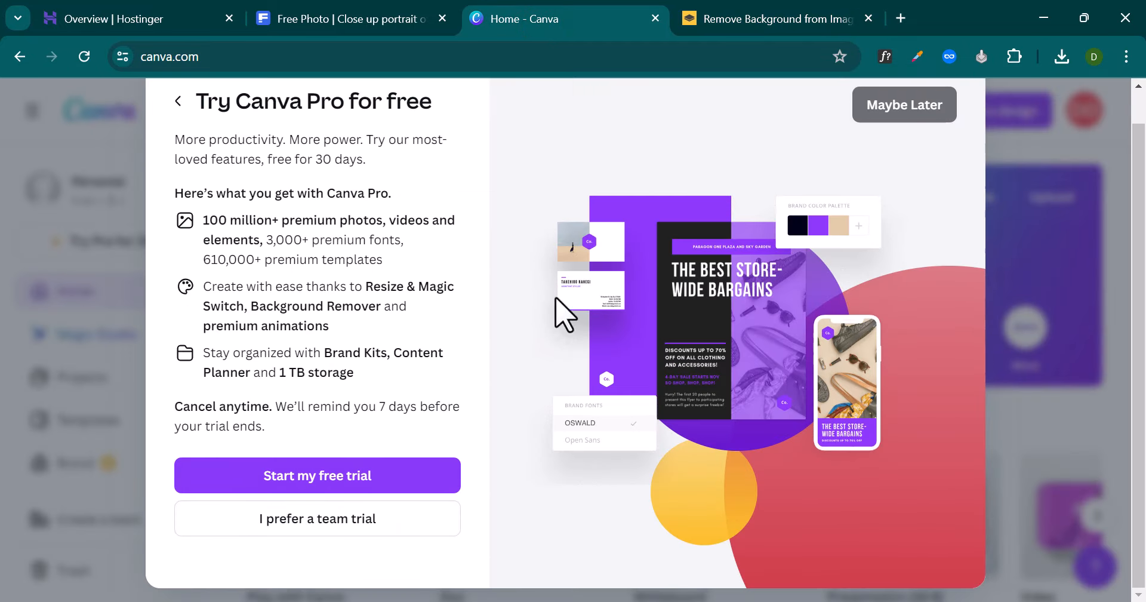
left_click(881, 148)
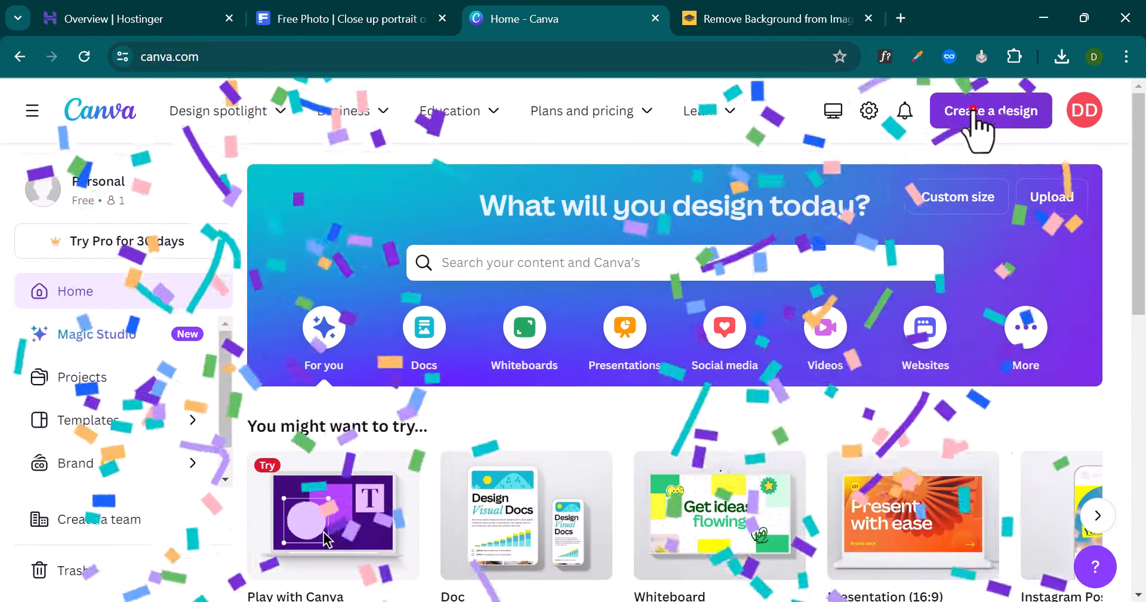
Create a new custom-size Canva design 900 px wide and 600 px high.
left_click(980, 125)
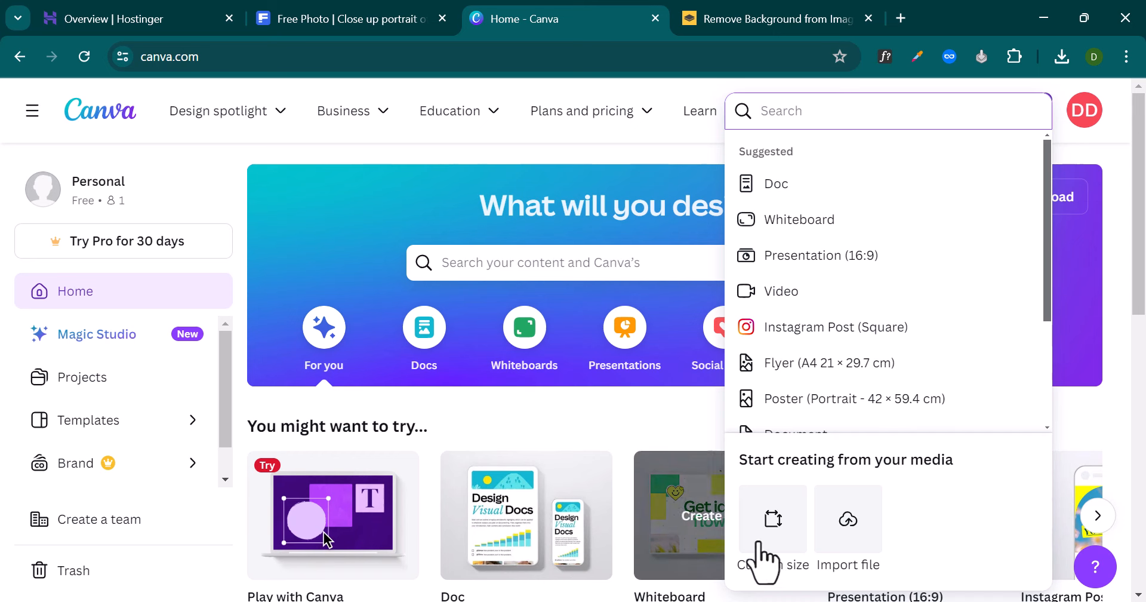
left_click(786, 525)
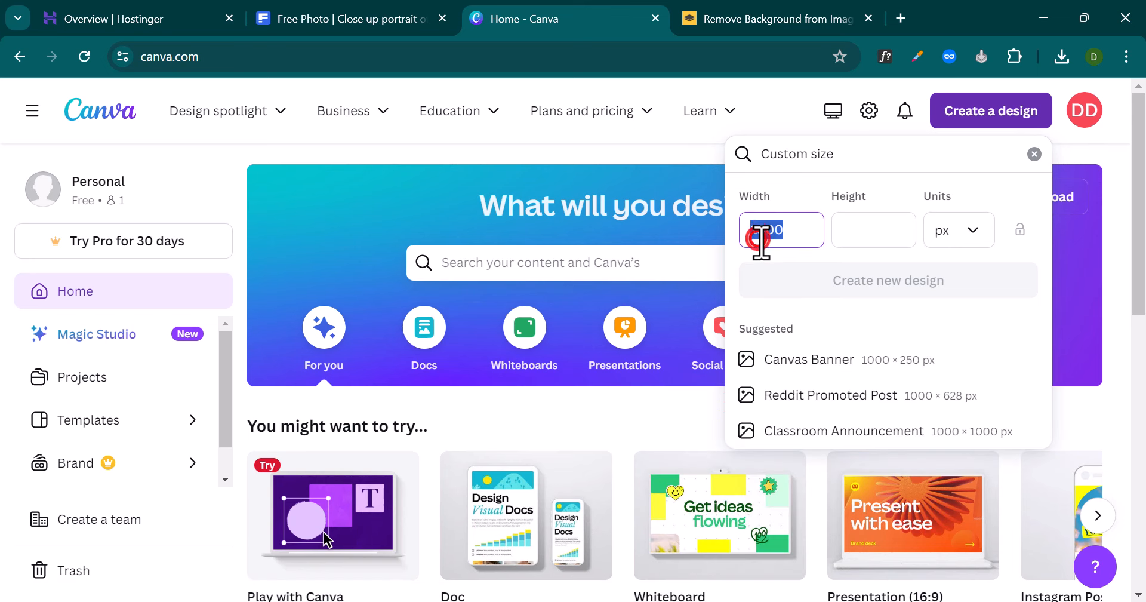
type("9")
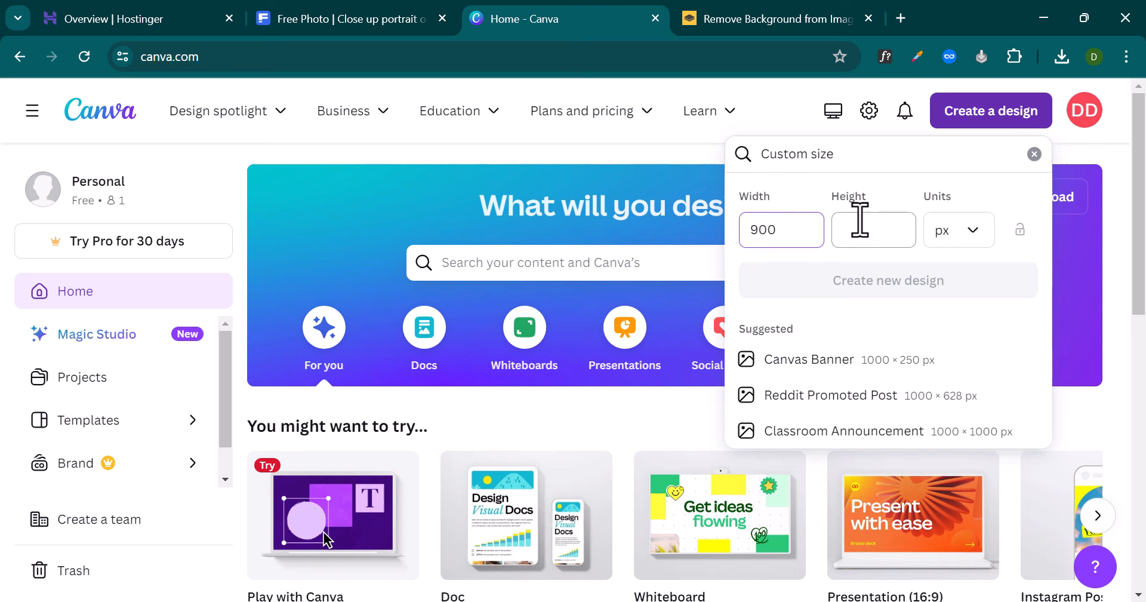
left_click(865, 231)
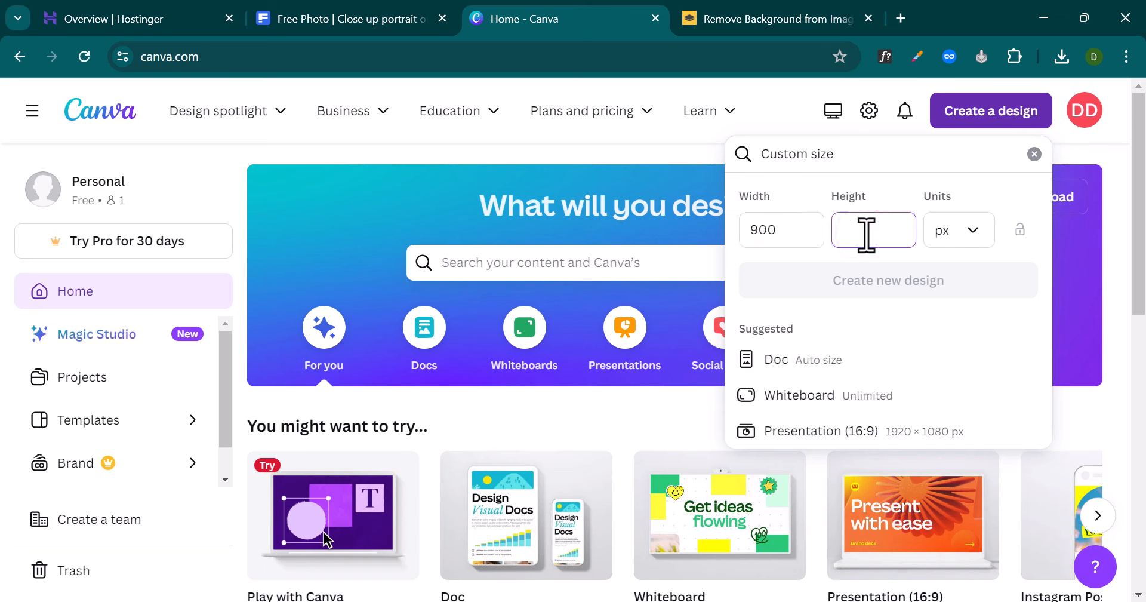
type("600")
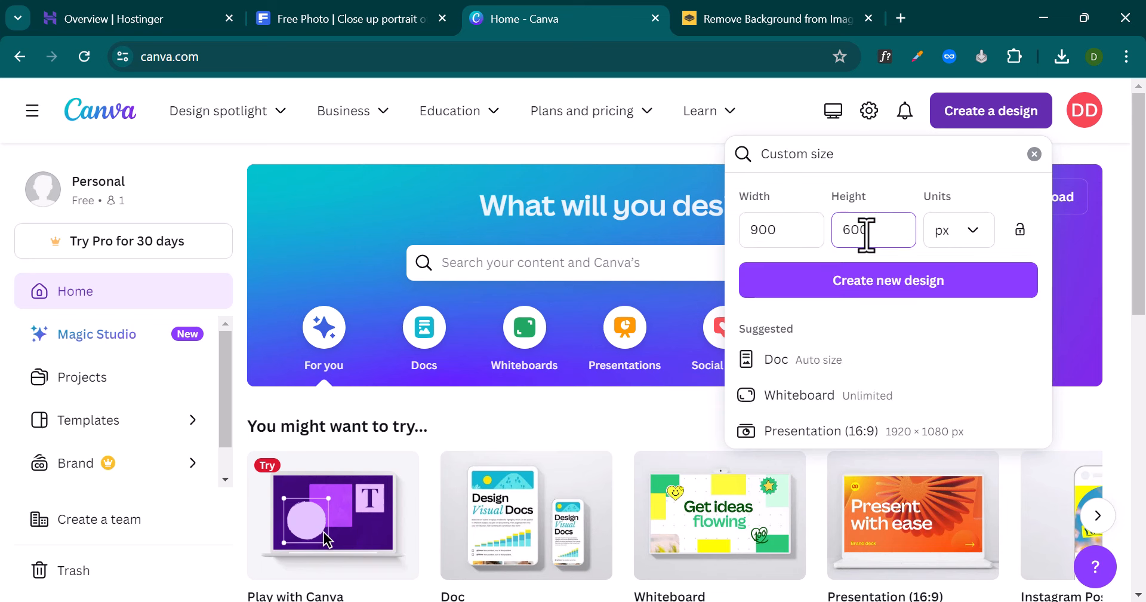
left_click(917, 278)
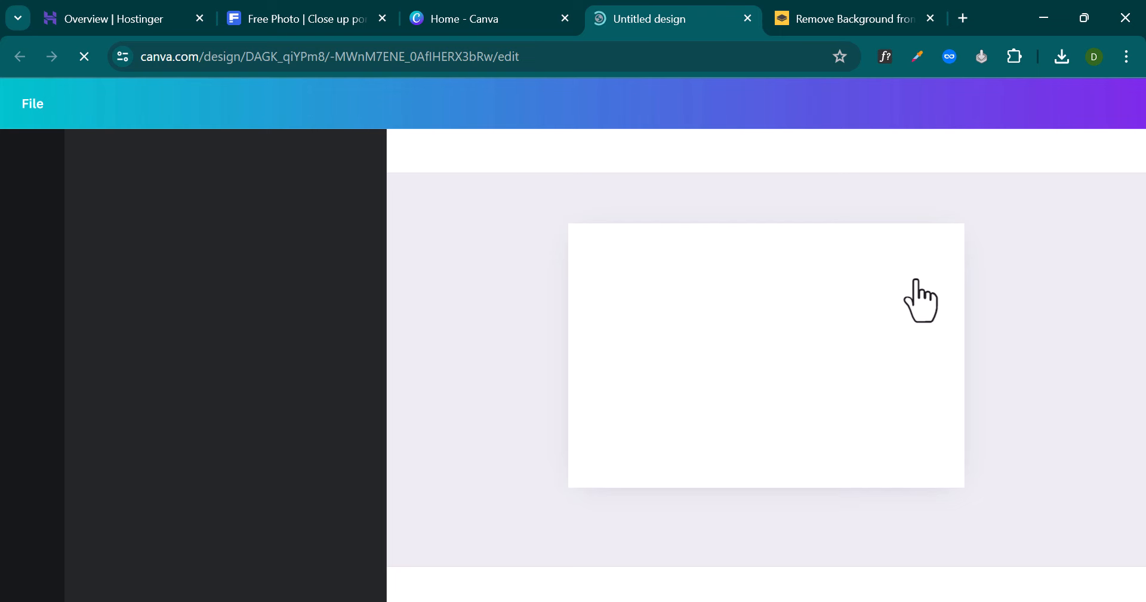
Upload the downloaded removebg-preview PNG of the man into the blank design and select it on the canvas.
left_click(1061, 56)
left_click_drag(884, 150, 662, 333)
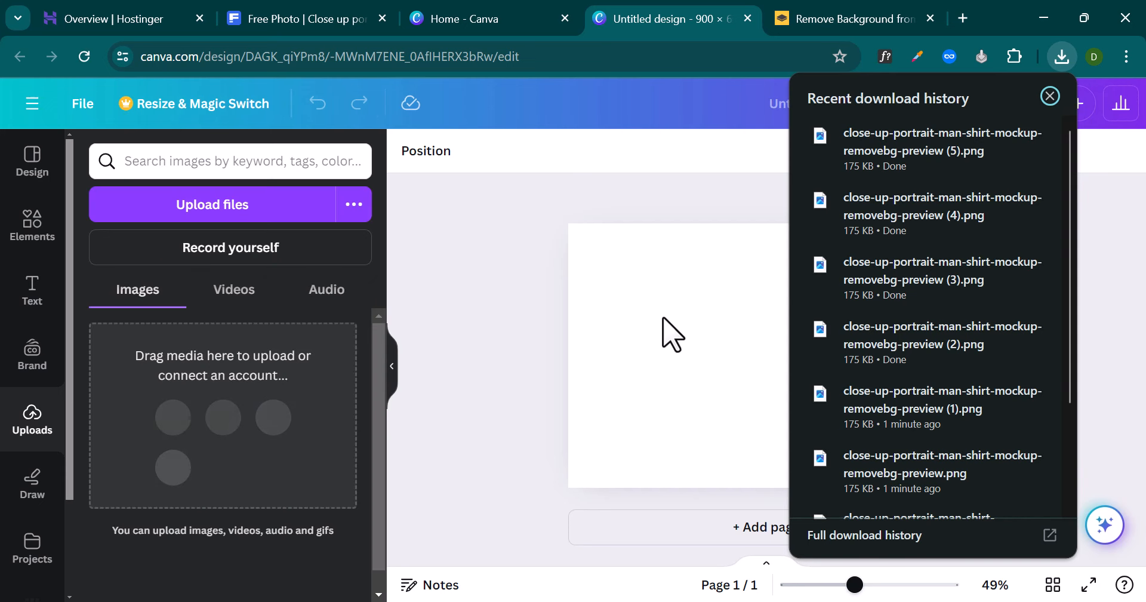
left_click(649, 412)
left_click(778, 342)
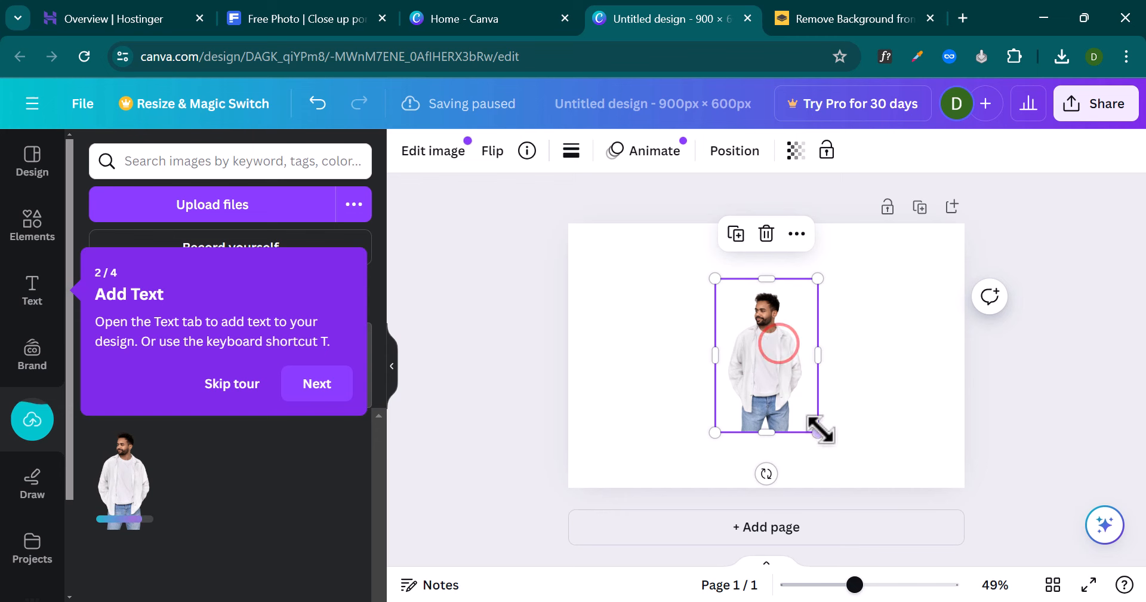
Enlarge the man's cutout to fill the canvas height and position it on the canvas's right side, with his legs running off the lower edge.
left_click_drag(818, 428, 880, 370)
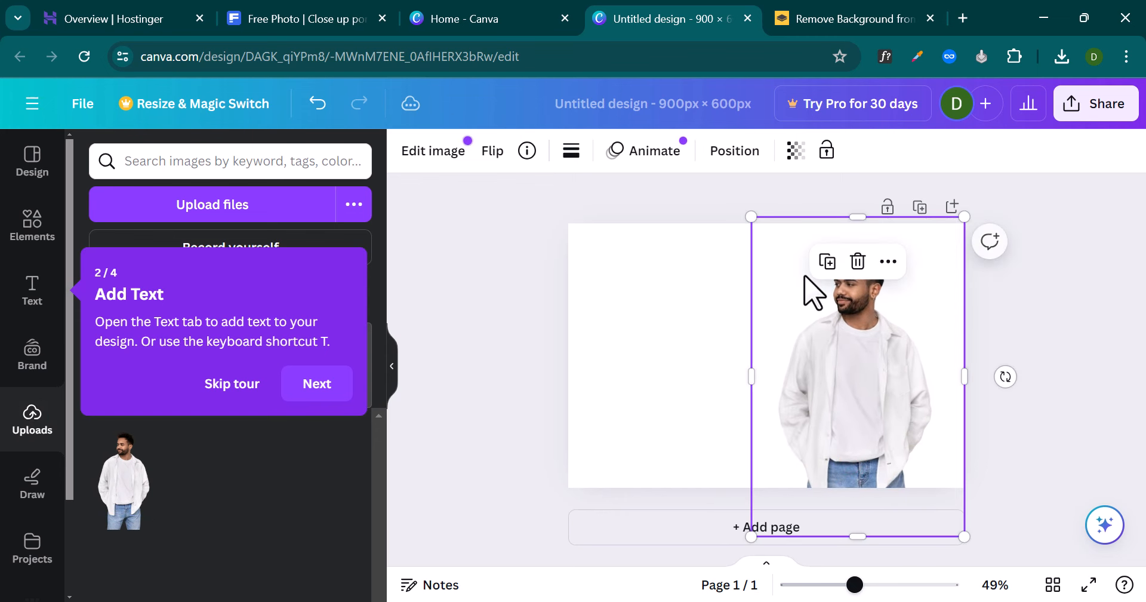
left_click_drag(752, 218, 706, 185)
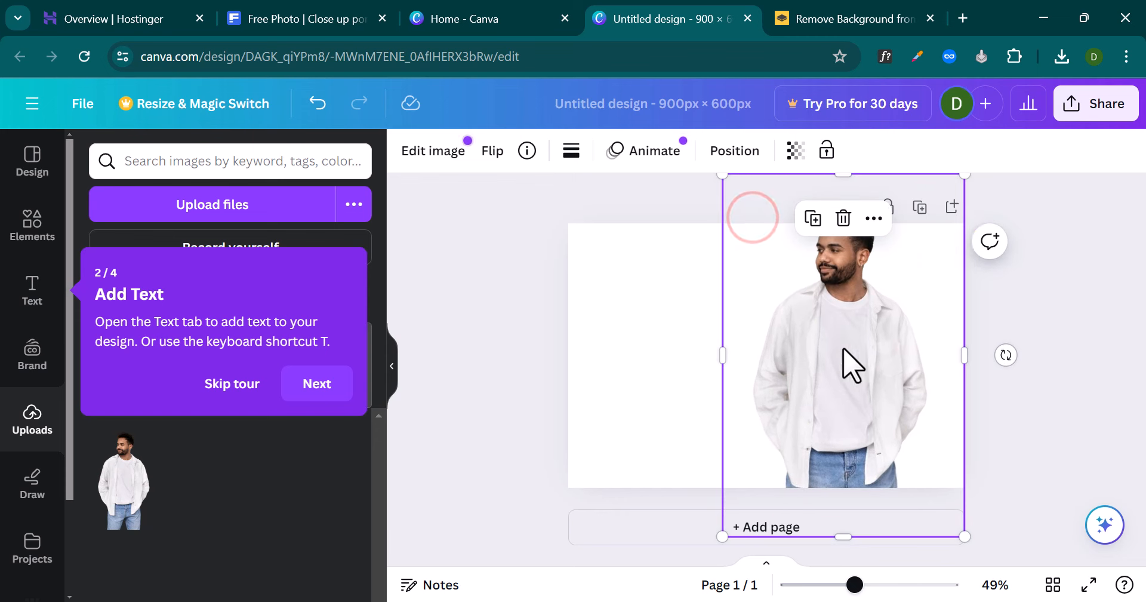
mouse_move(840, 350)
left_mouse_down()
mouse_move(847, 392)
mouse_move(847, 351)
mouse_move(857, 351)
left_mouse_up()
left_click(1066, 343)
left_click(1059, 331)
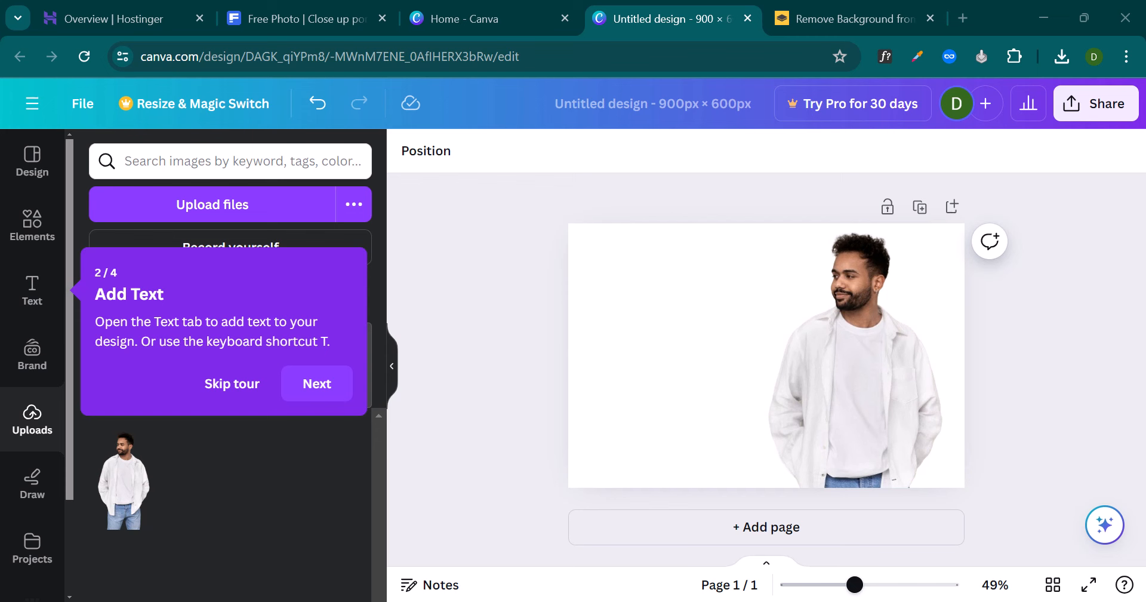
Switch to the browser window with the Slider 1 Elementor editor and open a new tab.
mouse_move(410, 597)
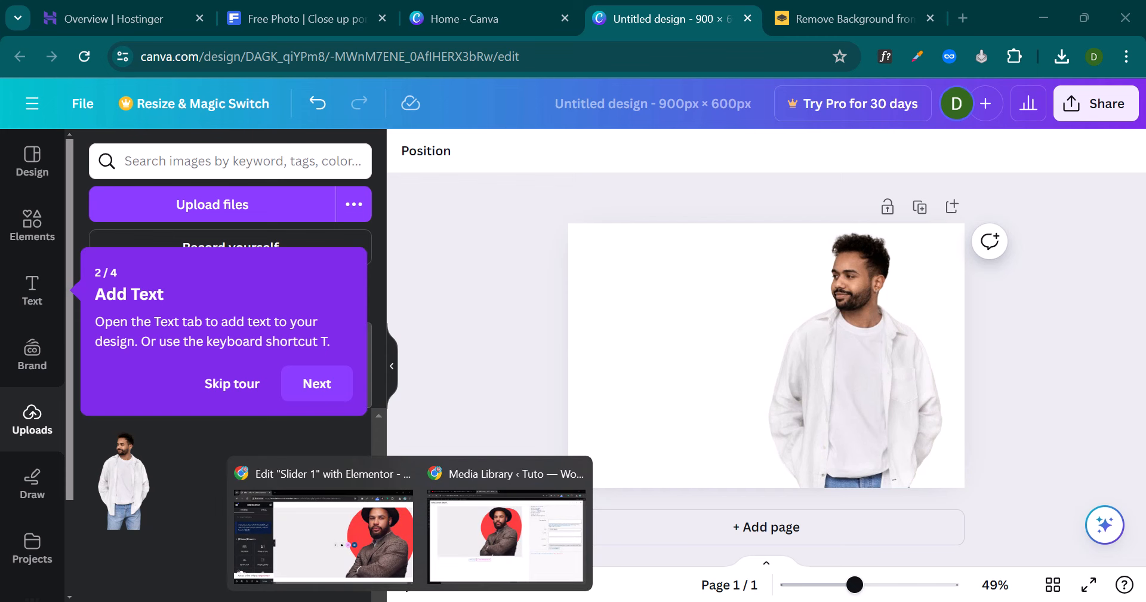
left_click(372, 552)
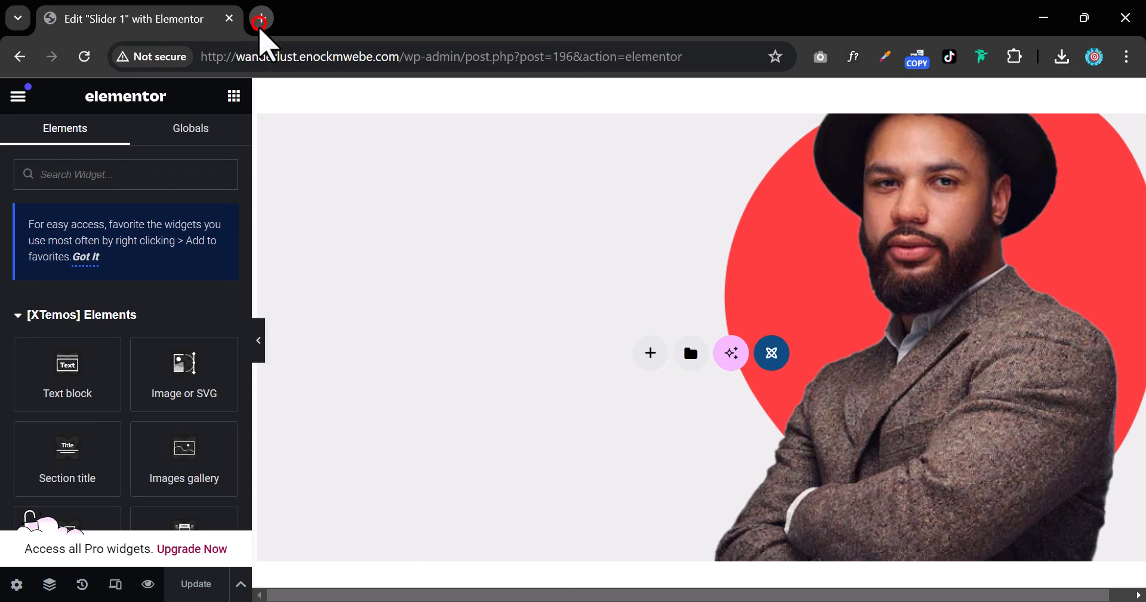
left_click(260, 20)
type("wa")
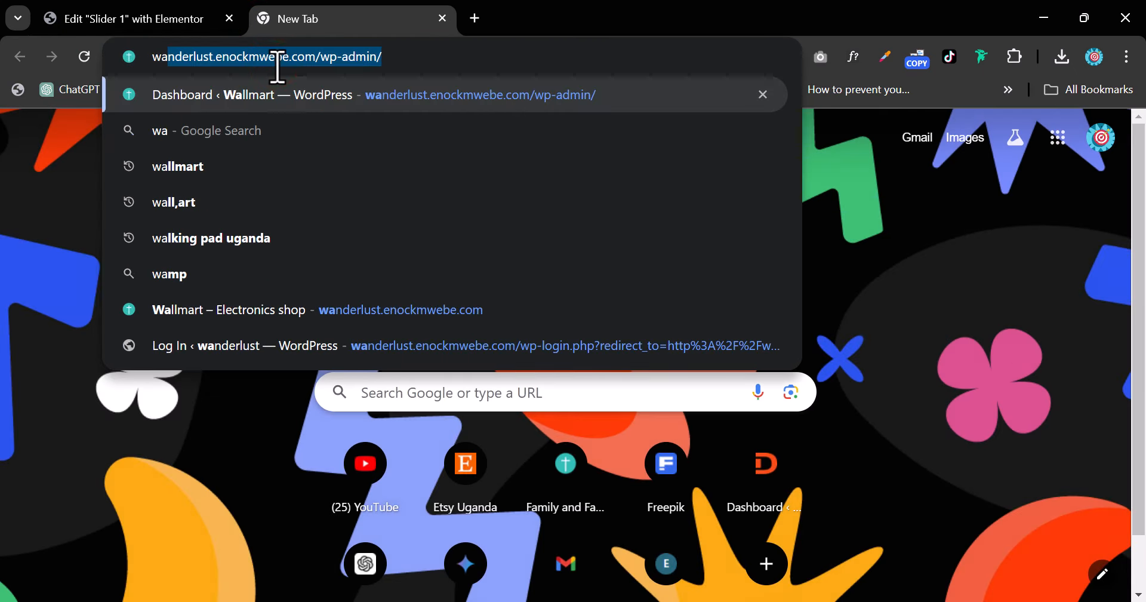
key("End")
key("BackSpace")
key("BackSpace")
key("BackSpace")
key("BackSpace")
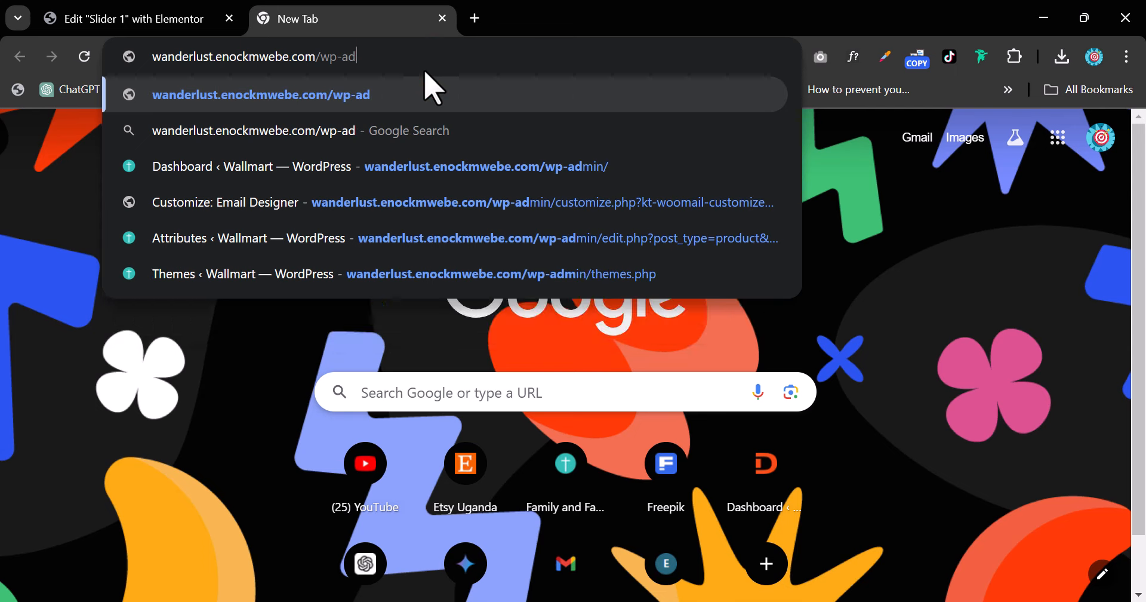
key("BackSpace")
key("BackSpace")
key("BackSpace")
key("BackSpace")
key("BackSpace")
key("BackSpace")
key("BackSpace")
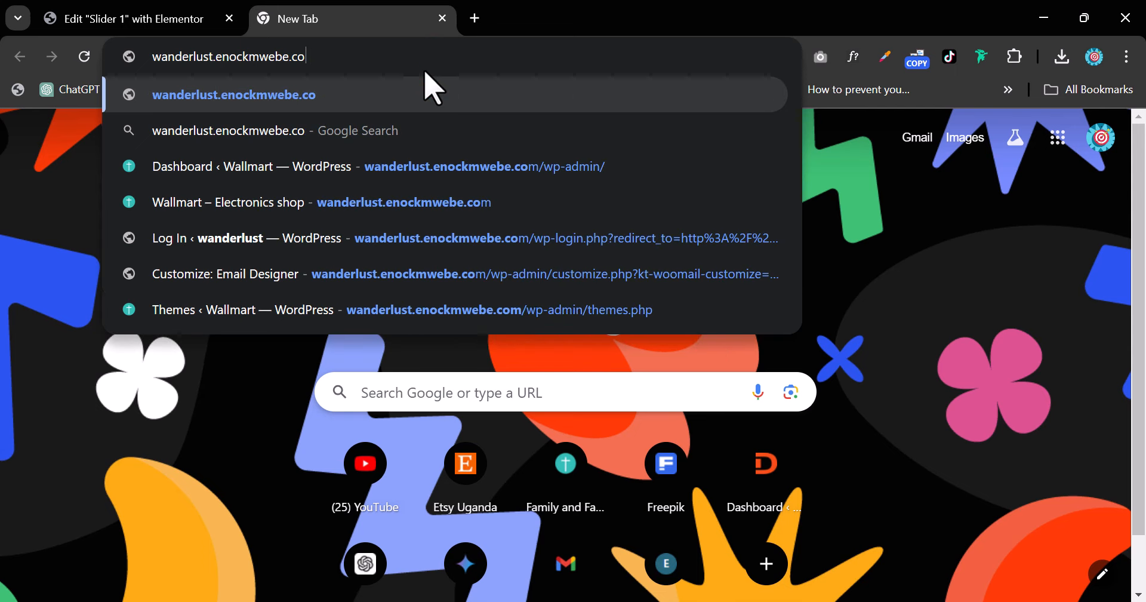
key("ctrl+a")
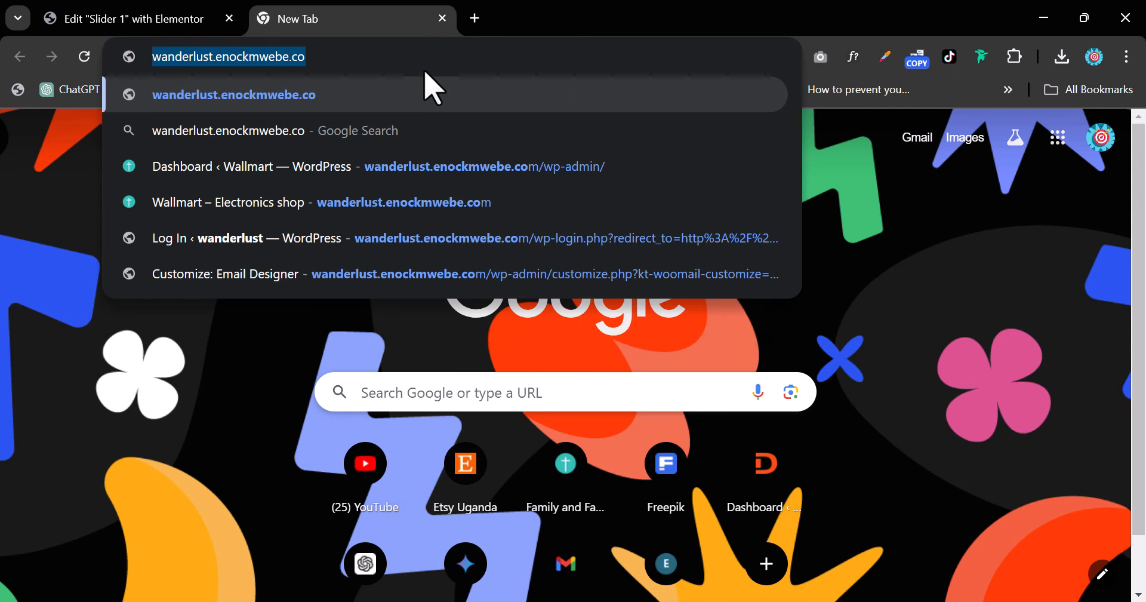
Open the Tuto site's homepage in the new tab.
type("tu")
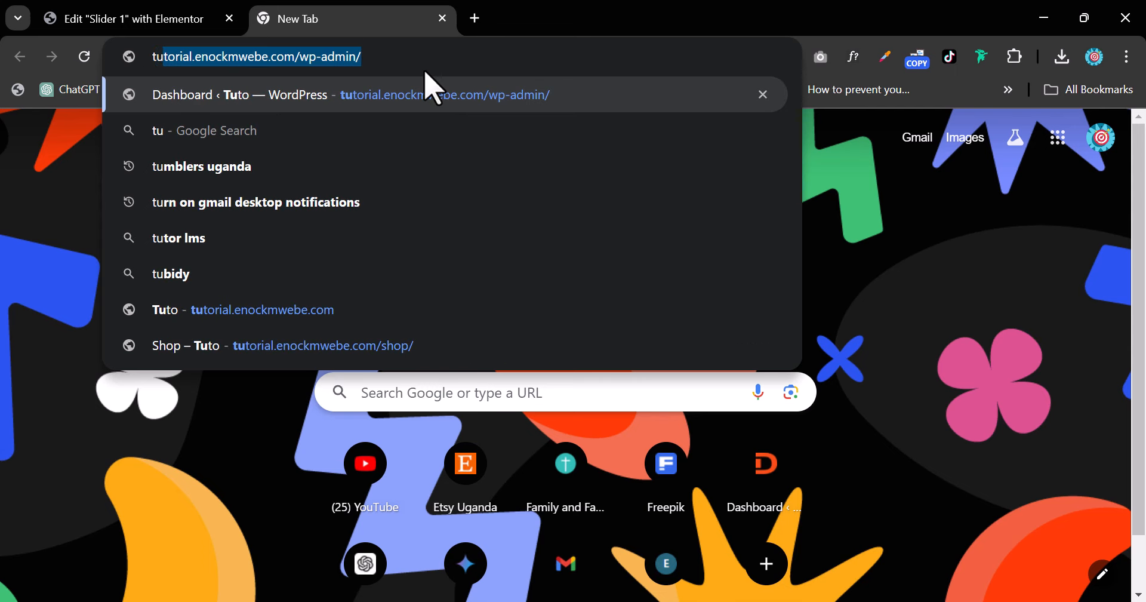
key("End")
key("BackSpace")
key("BackSpace")
key("BackSpace")
key("BackSpace")
key("BackSpace")
key("BackSpace")
key("BackSpace")
key("BackSpace")
key("BackSpace")
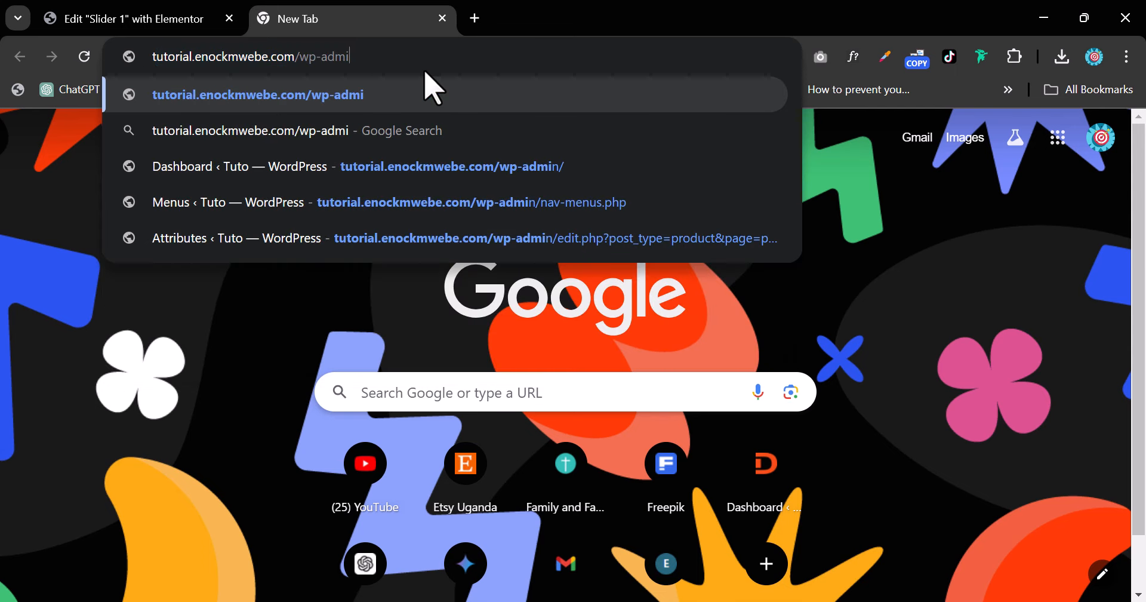
key("Return")
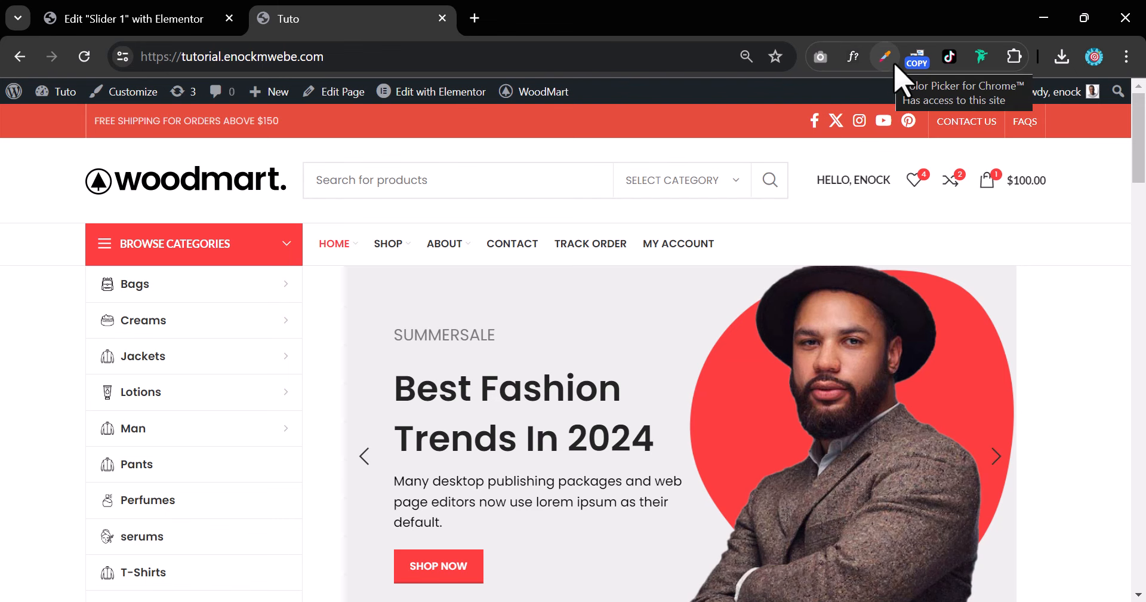
Sample the light grey background of the Tuto homepage slider with Color Picker and copy its hex code #eeeeee.
left_click(893, 63)
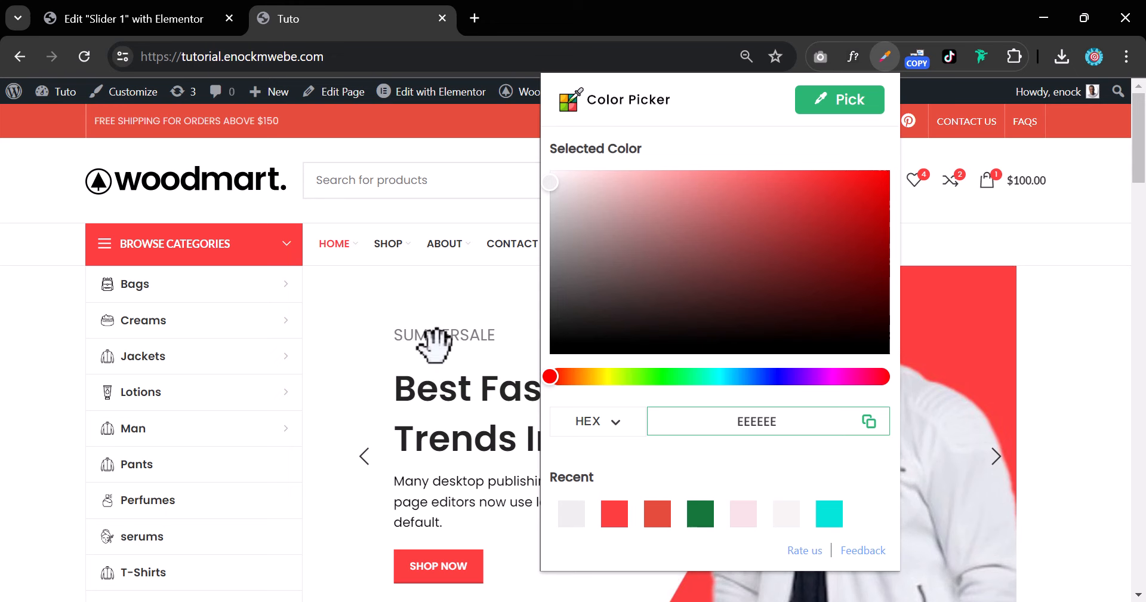
left_click(366, 458)
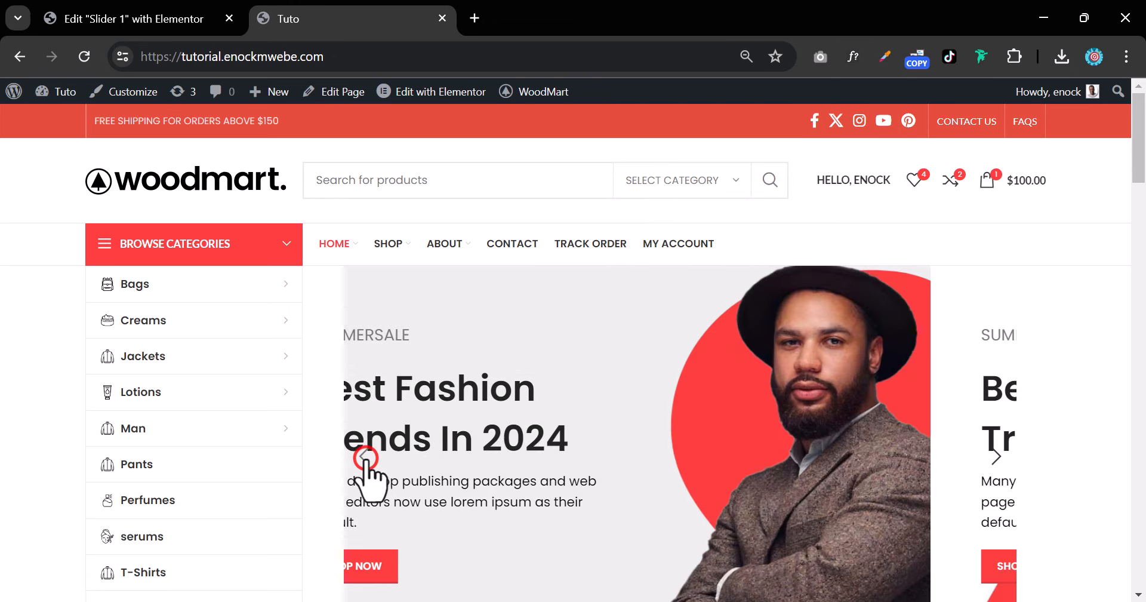
left_click(884, 58)
left_click(840, 101)
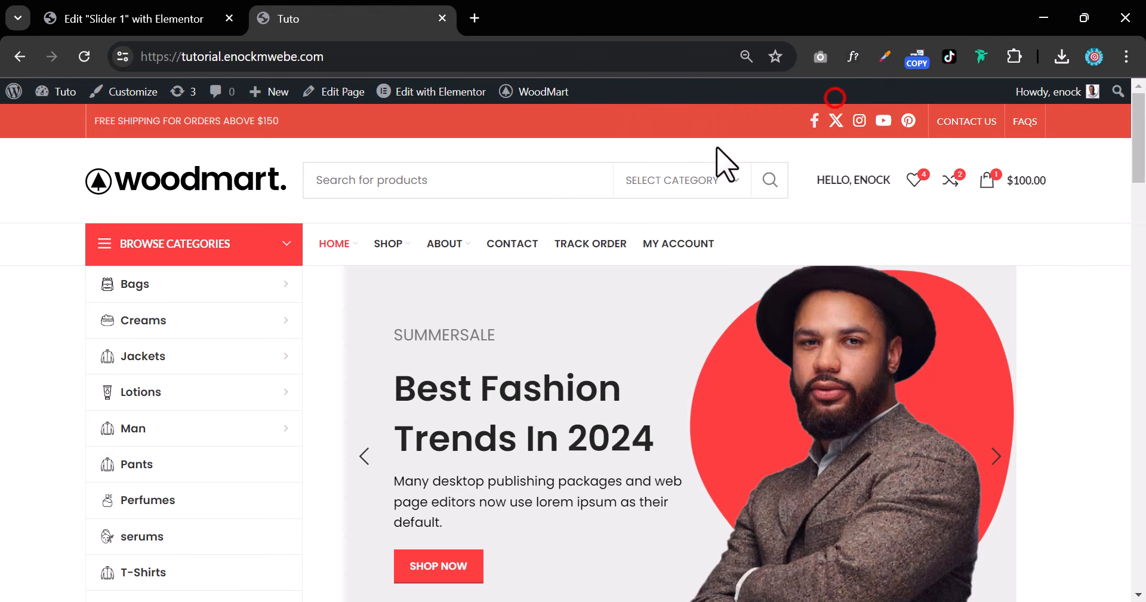
left_click(572, 316)
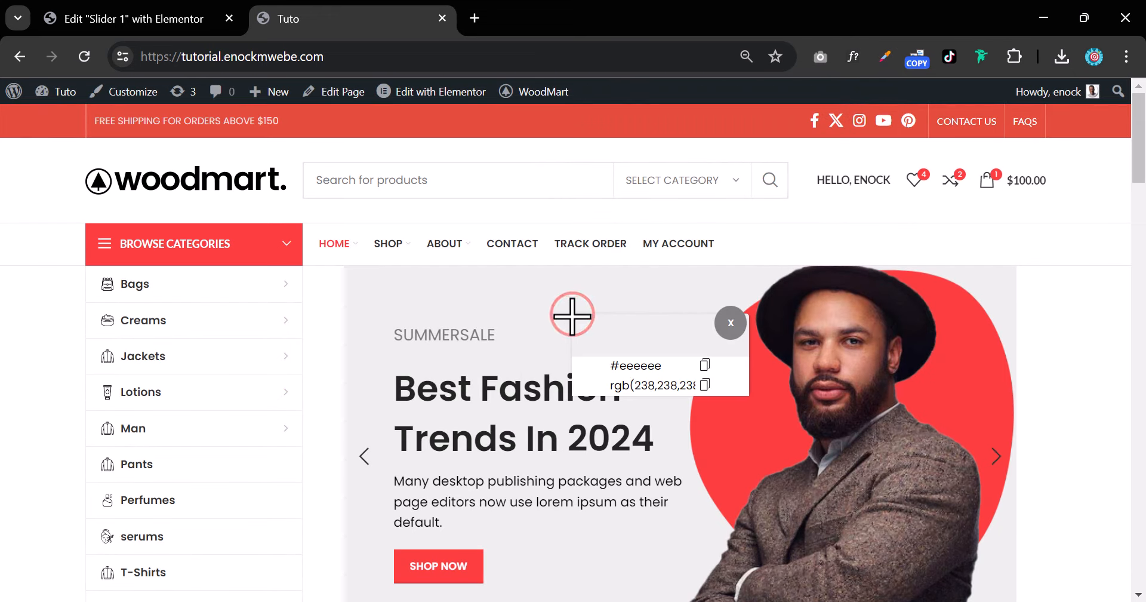
left_click(704, 364)
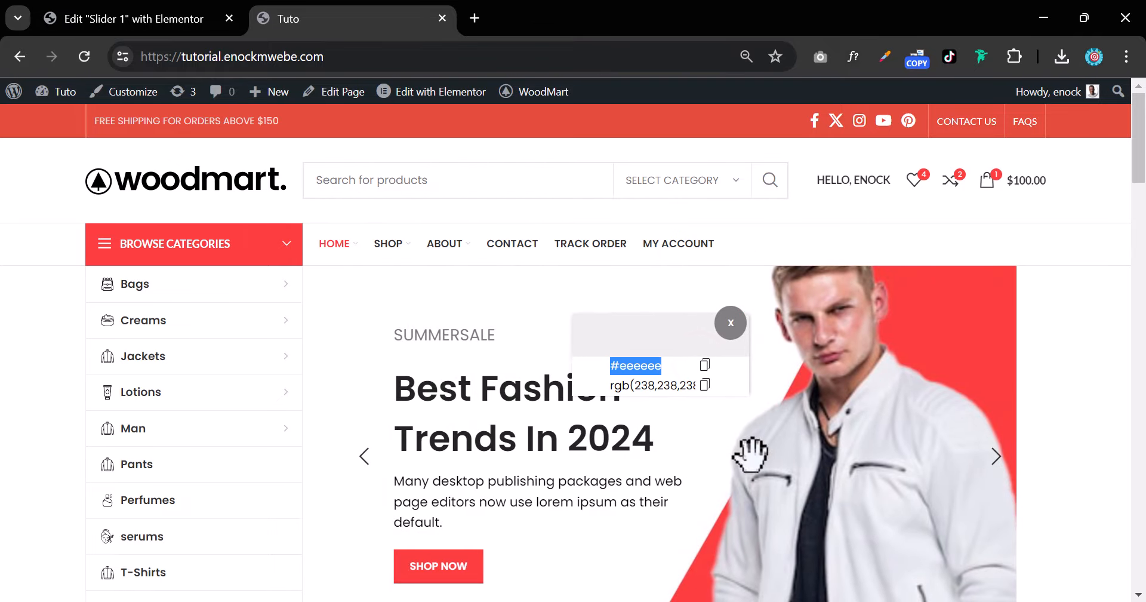
Switch to the Canva design, dismiss the onboarding tour and set the canvas background colour to #EEEEEE.
left_click(795, 525)
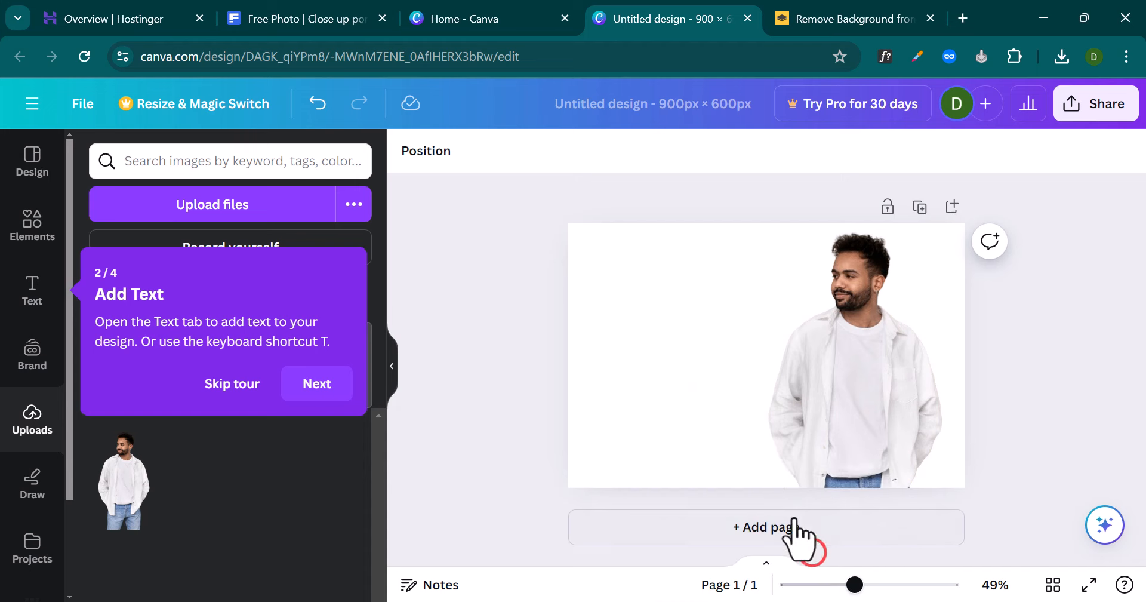
left_click(623, 267)
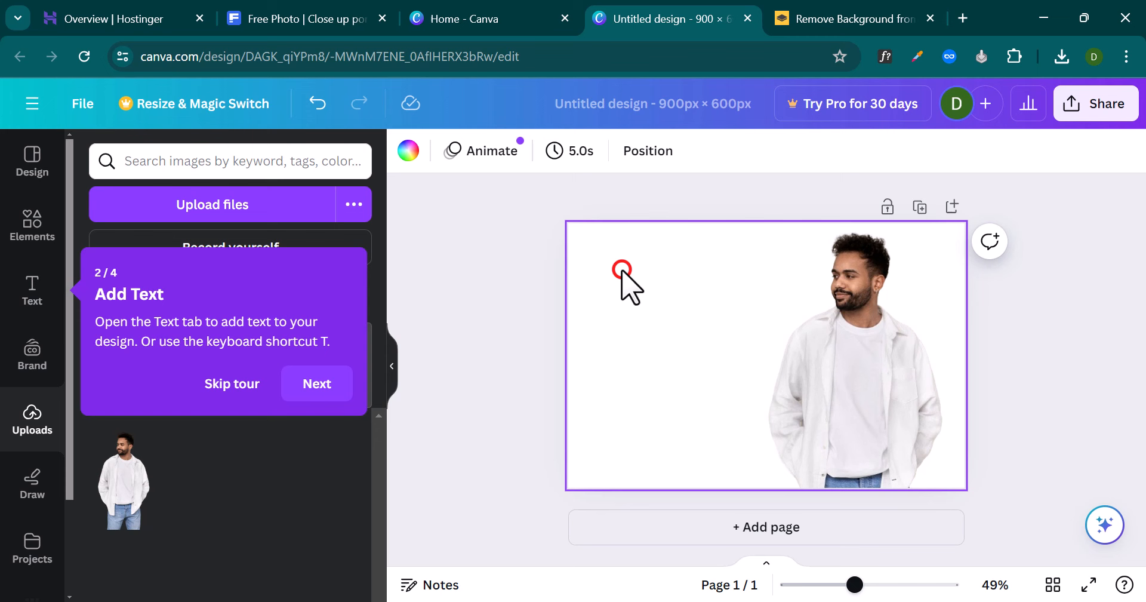
left_click(406, 158)
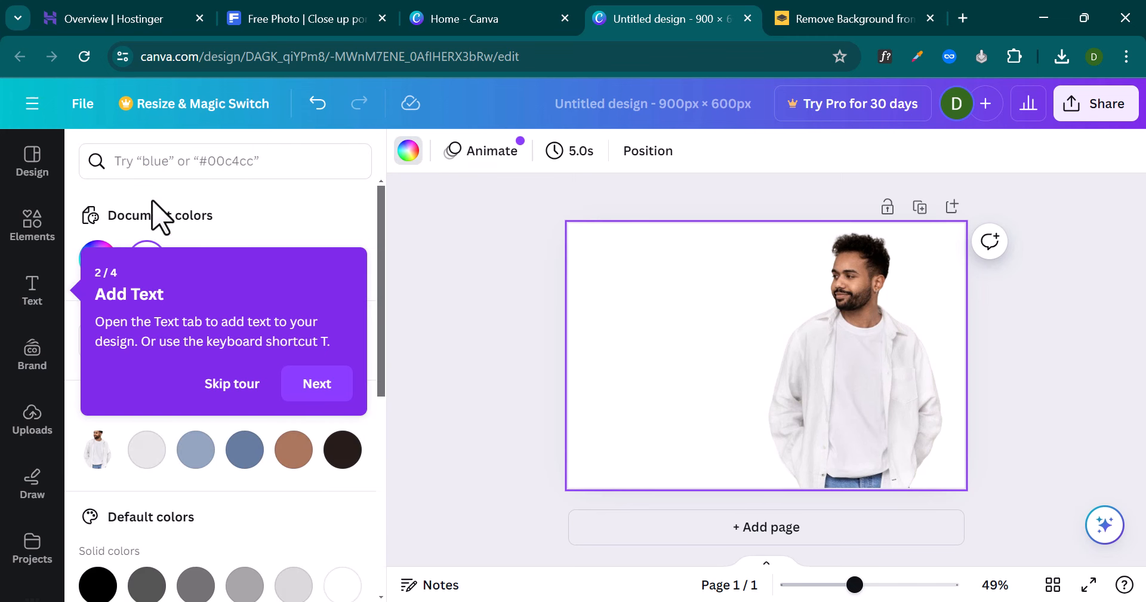
left_click(238, 383)
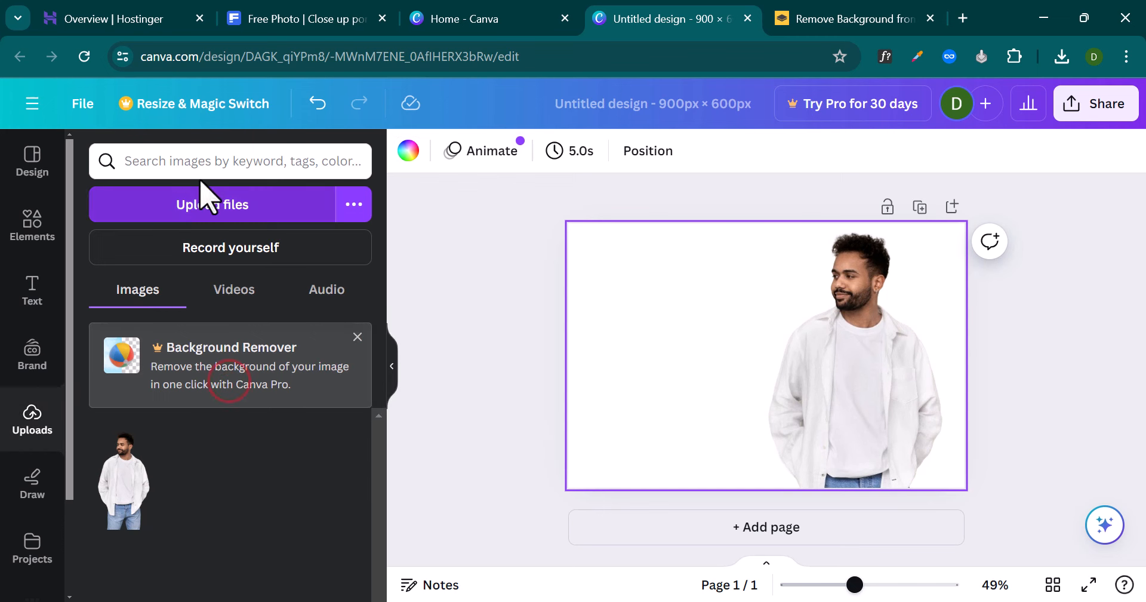
left_click(412, 155)
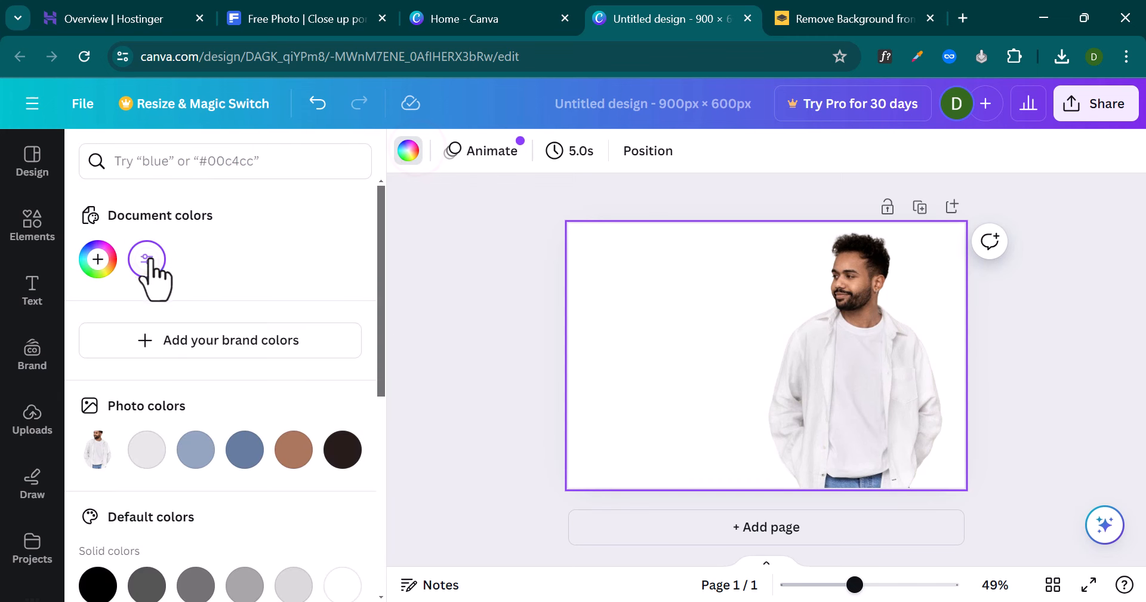
left_click(99, 260)
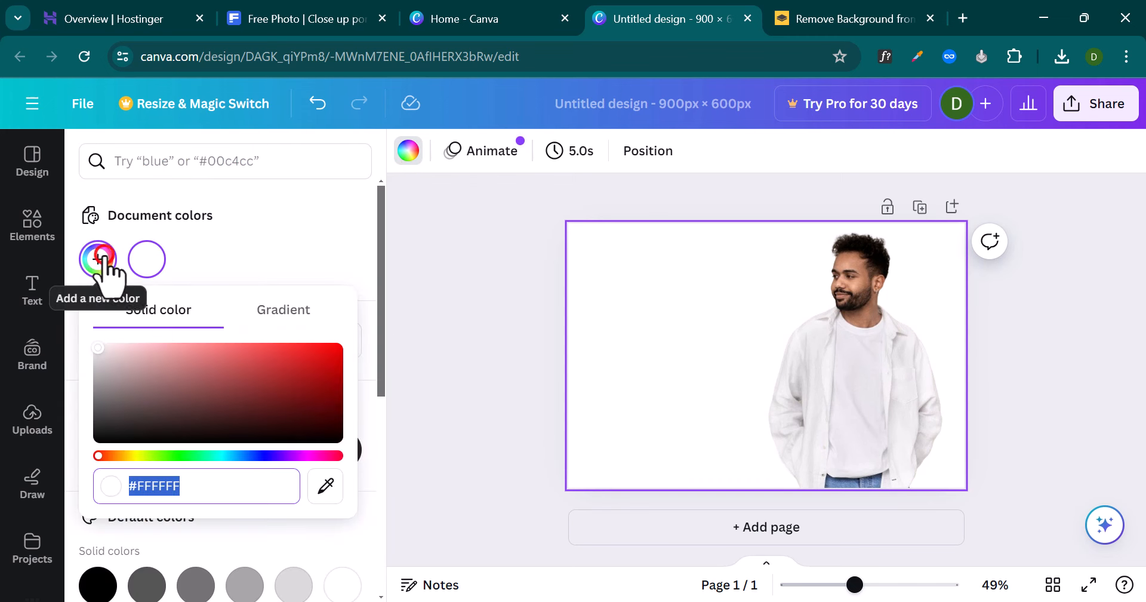
left_click(130, 487)
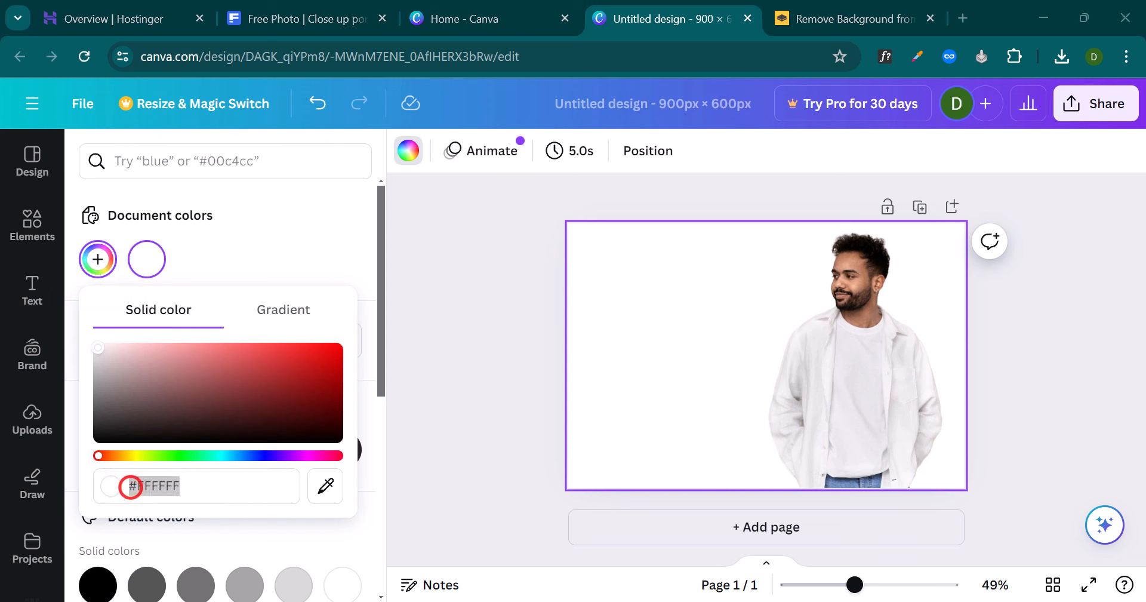
double_click(166, 486)
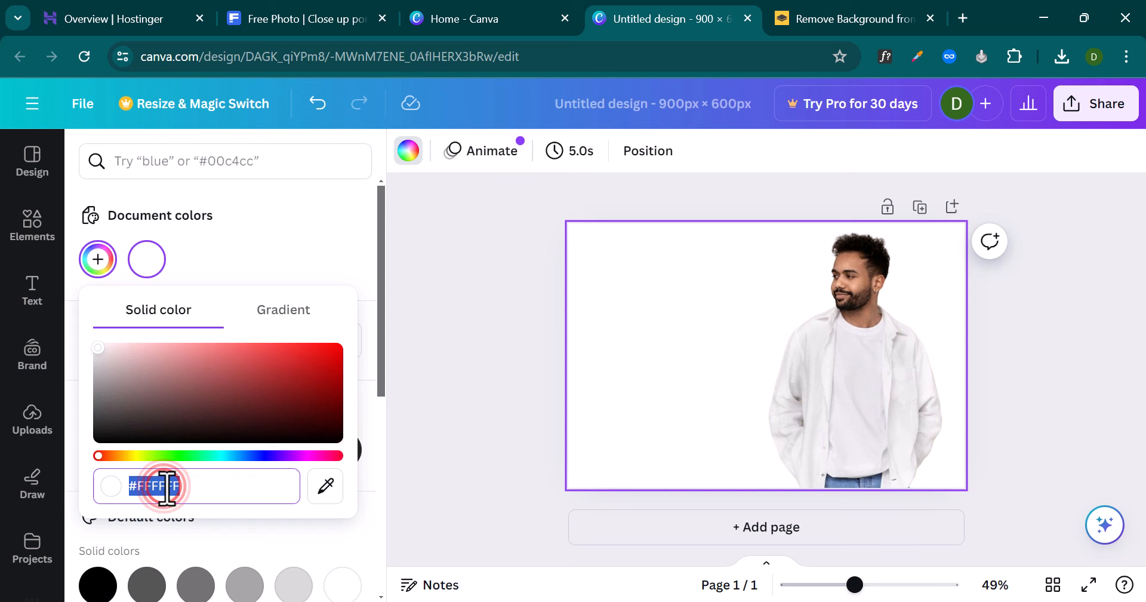
type("EEEEEE")
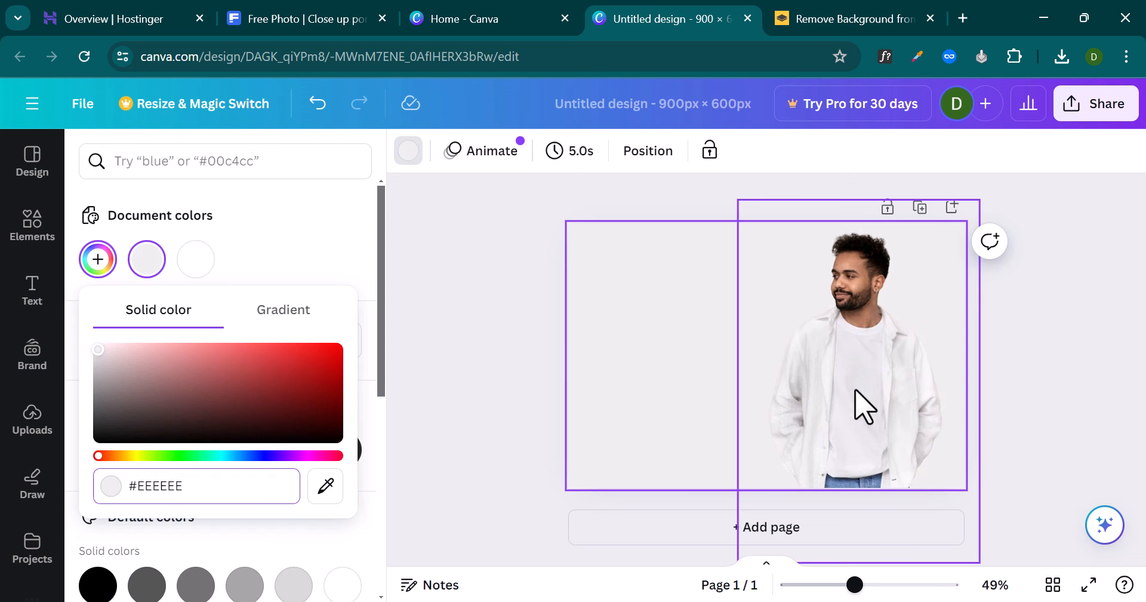
Search the elements library for "blob" and show all matching graphics.
left_click(36, 226)
left_click(156, 160)
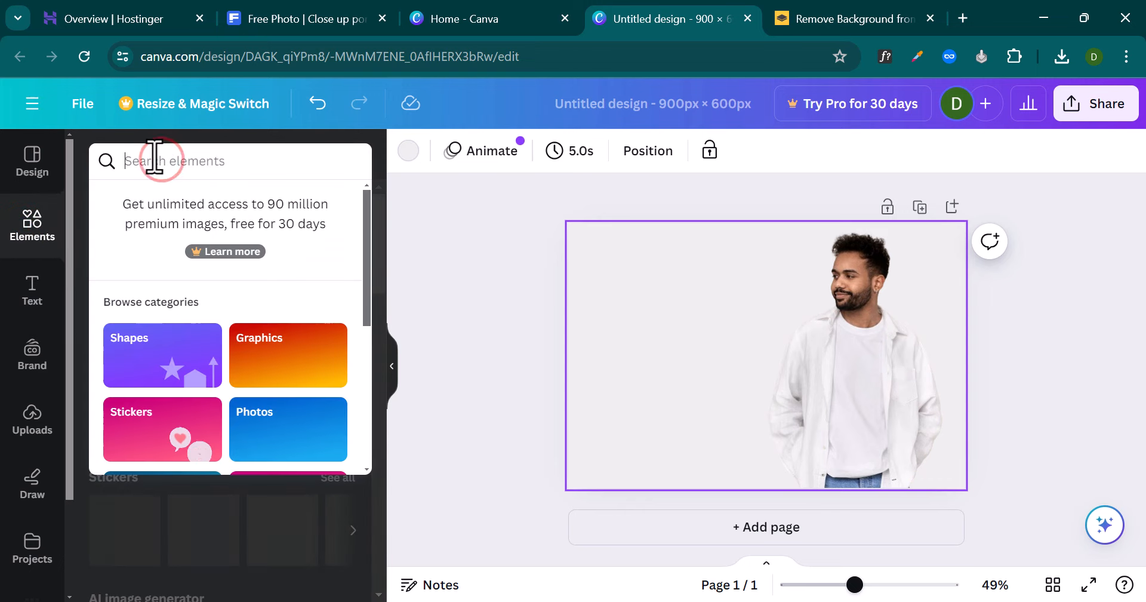
type("blob")
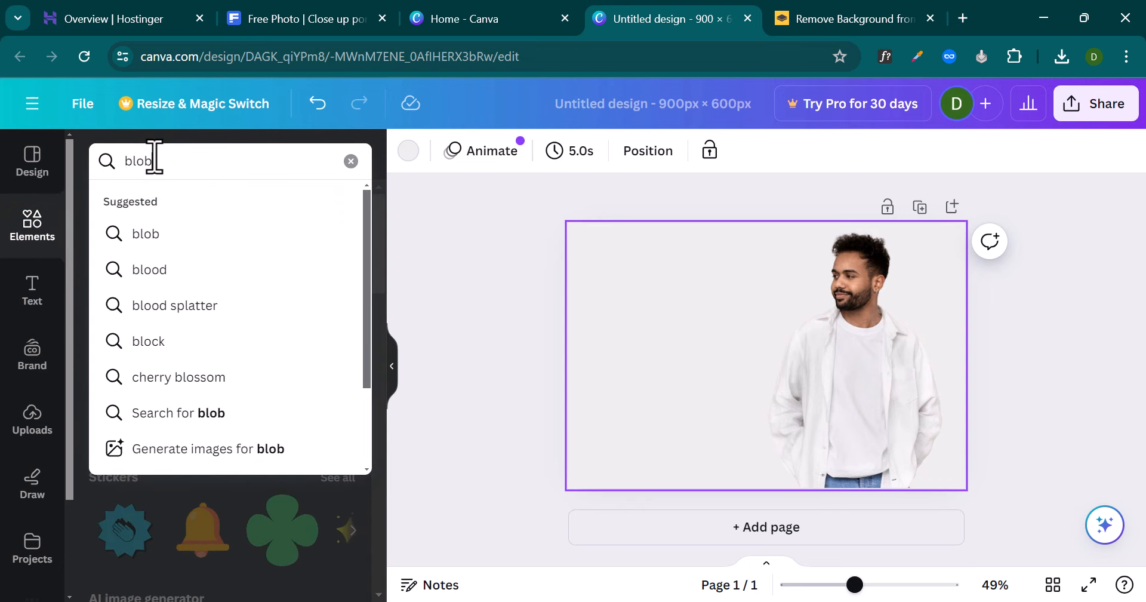
left_click(156, 235)
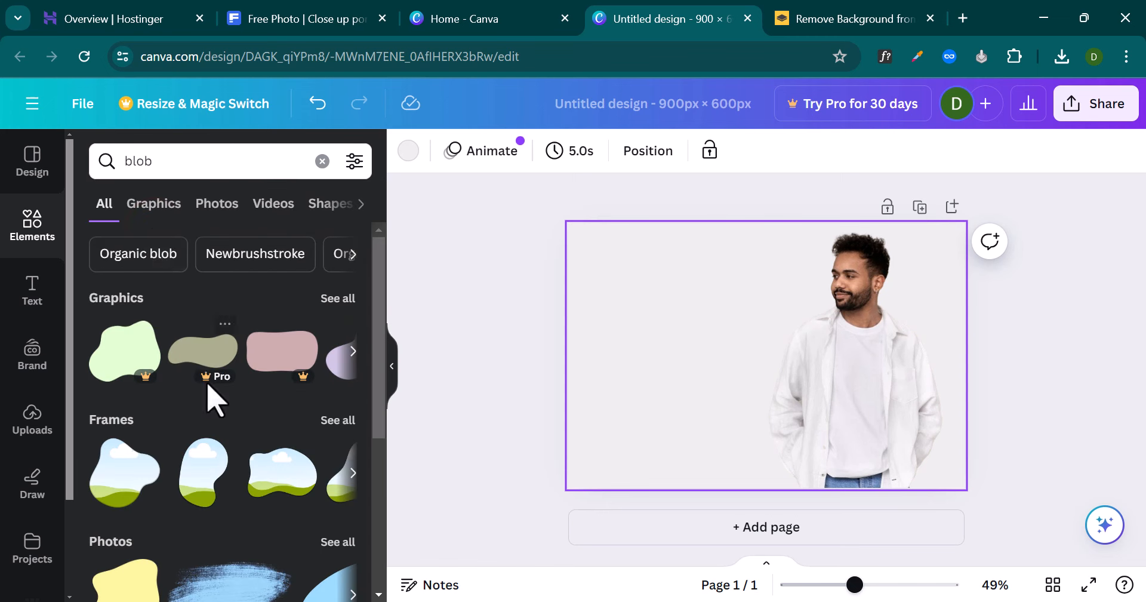
scroll(255, 422, "down", 5)
scroll(260, 430, "up", 5)
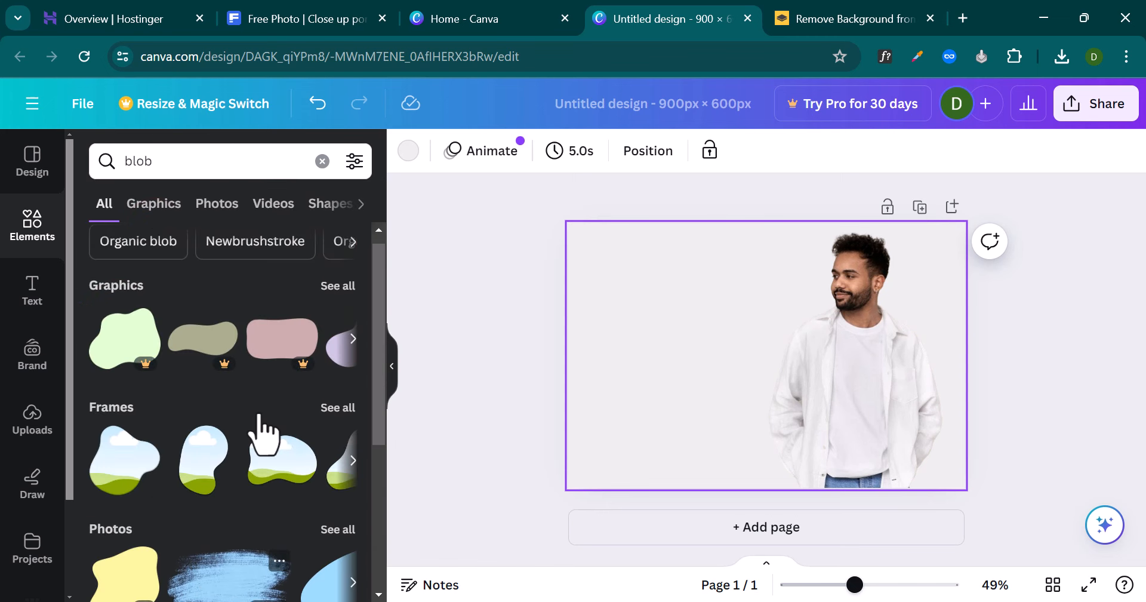
left_click(333, 296)
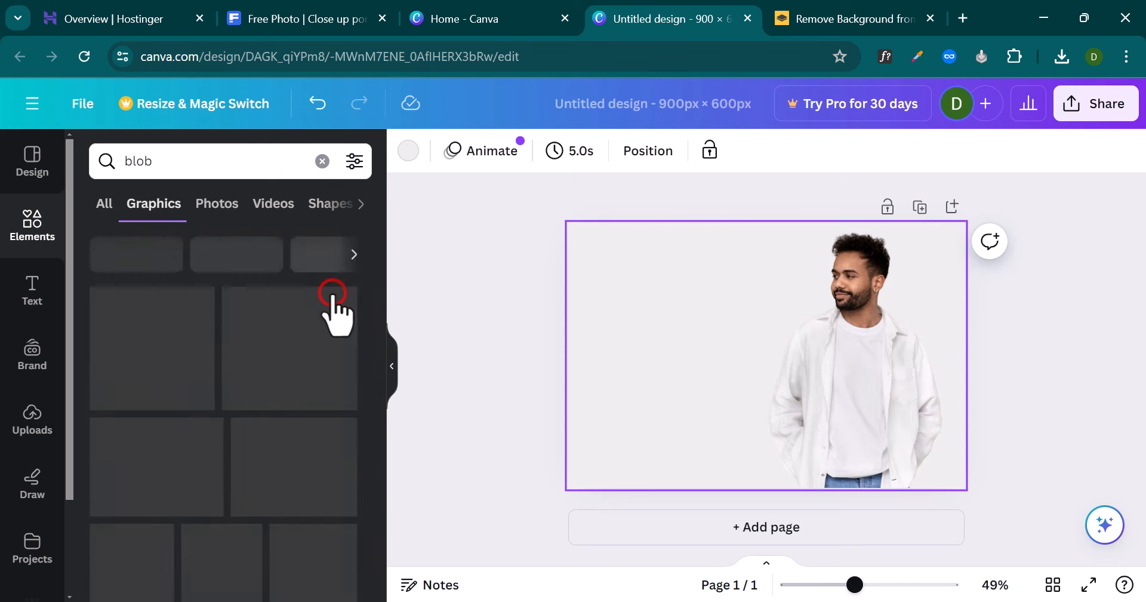
Add the rounded light green blob graphic, enlarge it to most of the canvas height and place it beside the man, slightly overlapping him.
scroll(282, 384, "down", 3)
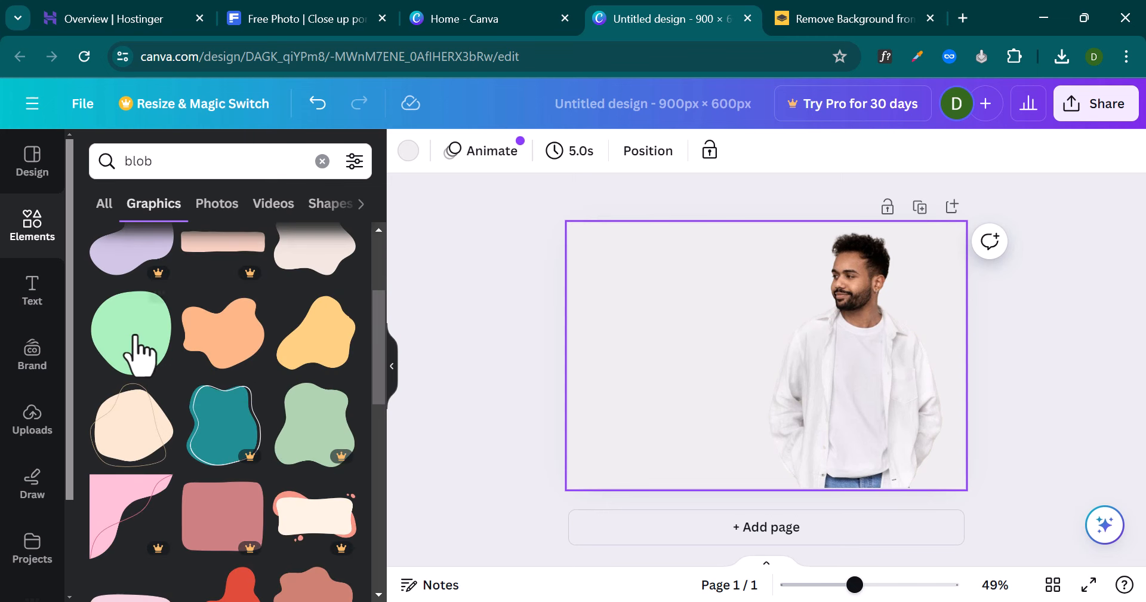
left_click_drag(140, 346, 761, 347)
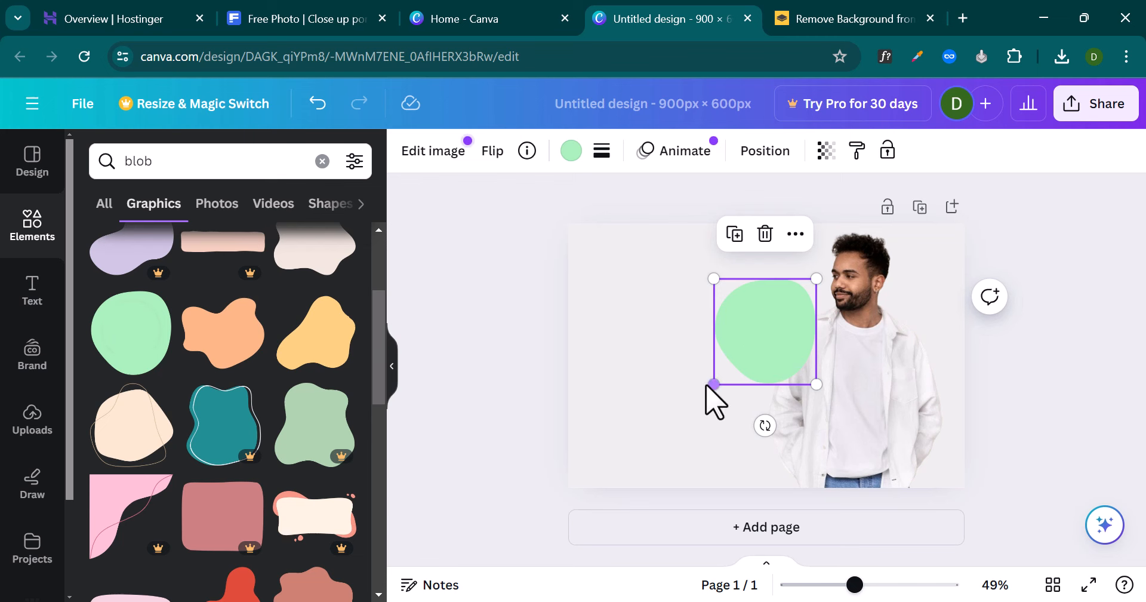
left_click_drag(714, 385, 591, 498)
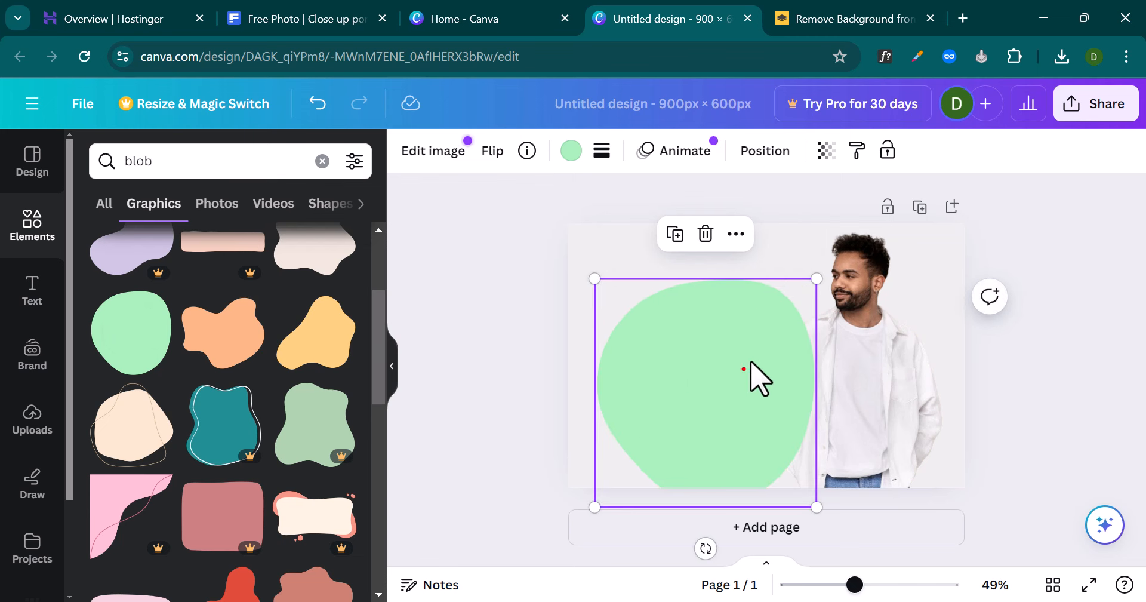
left_click_drag(743, 369, 769, 337)
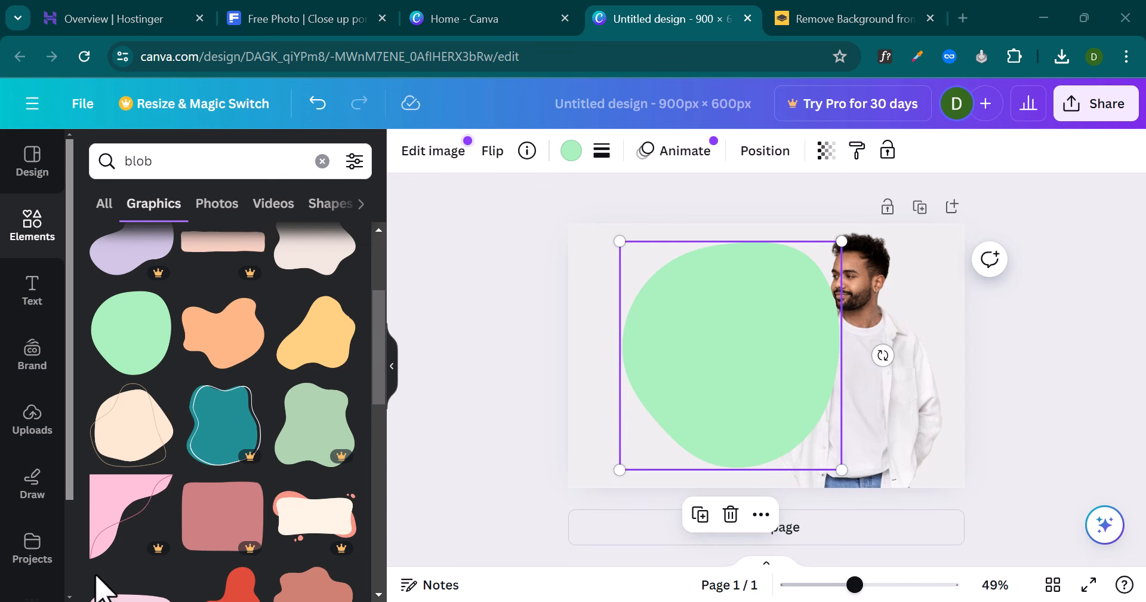
Switch to the Tuto homepage, sample the red of the Browse Categories bar with Color Picker and copy its hex code #fc3f3f.
mouse_move(410, 601)
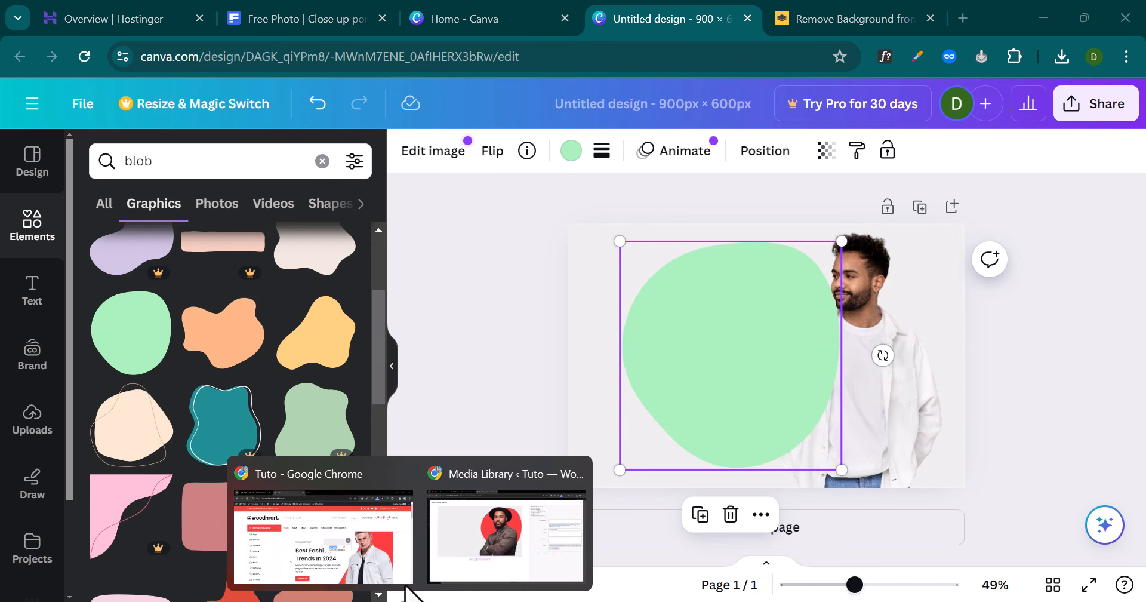
left_click(366, 507)
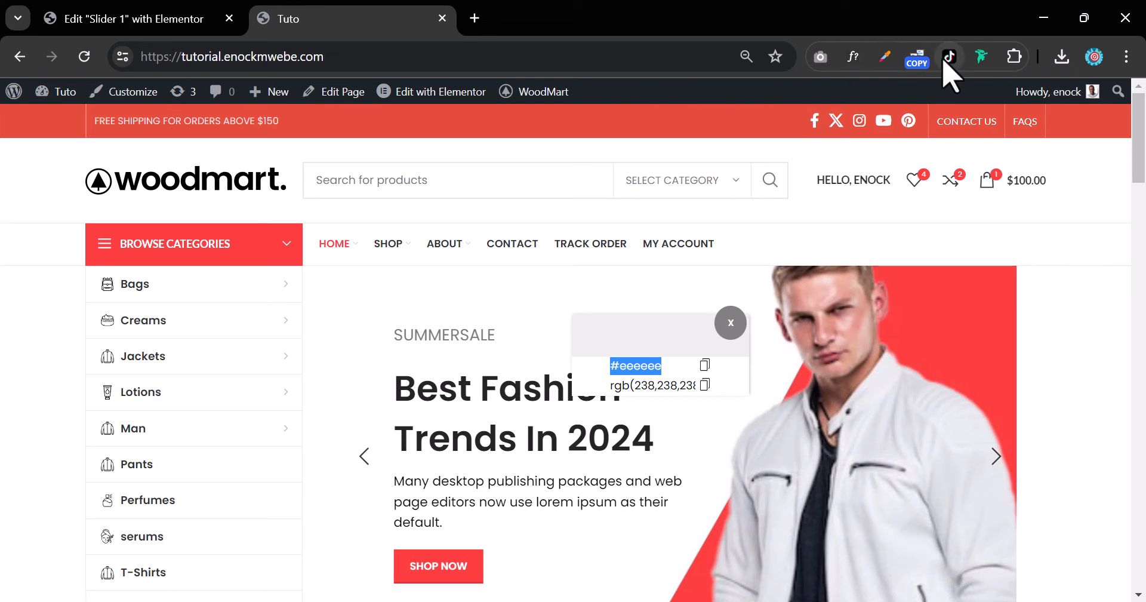
left_click(887, 60)
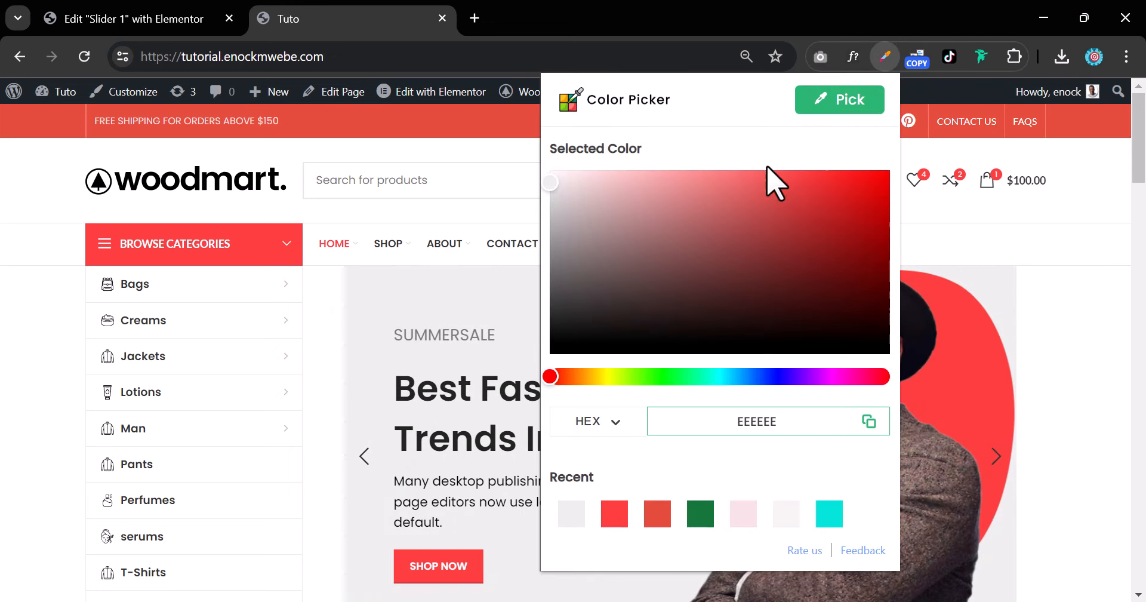
left_click(820, 110)
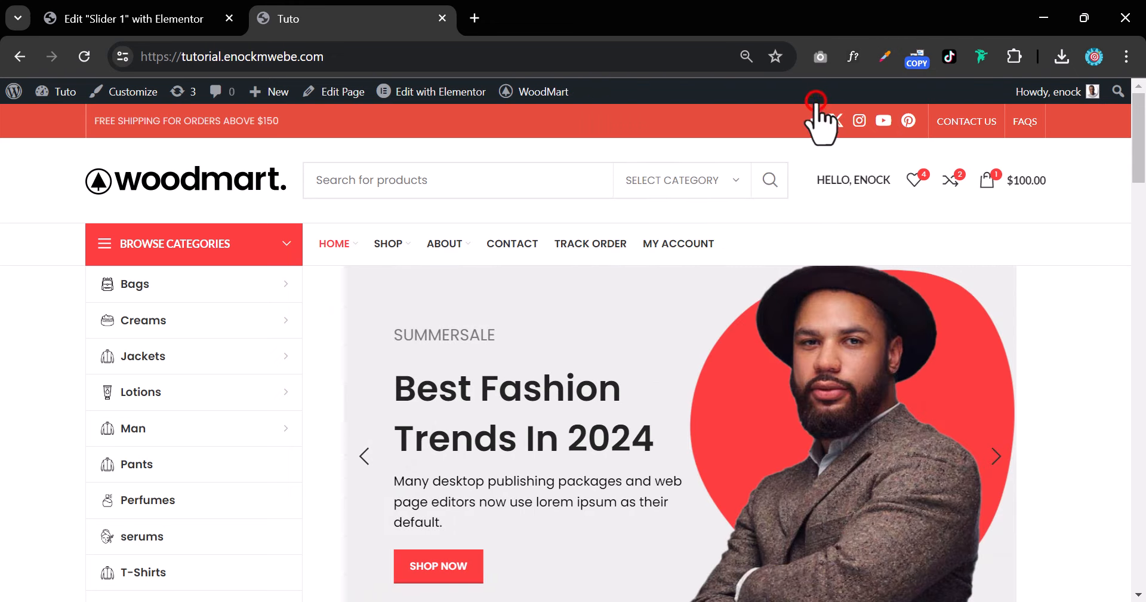
left_click(251, 246)
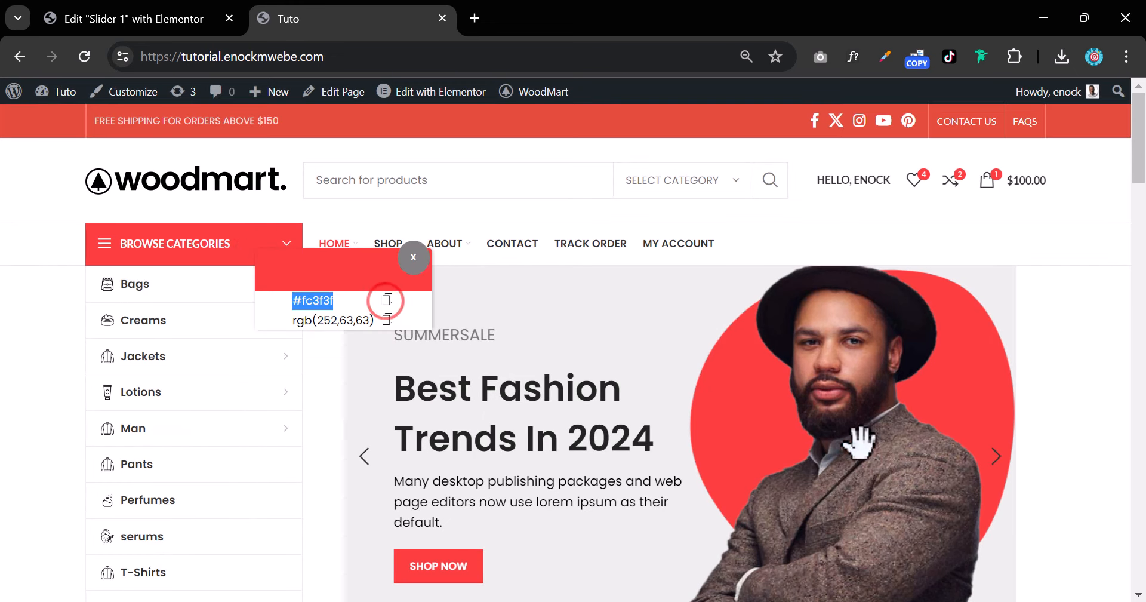
Return to the Canva design and recolour the green blob with the copied hex code #FC3F3F.
left_click(804, 601)
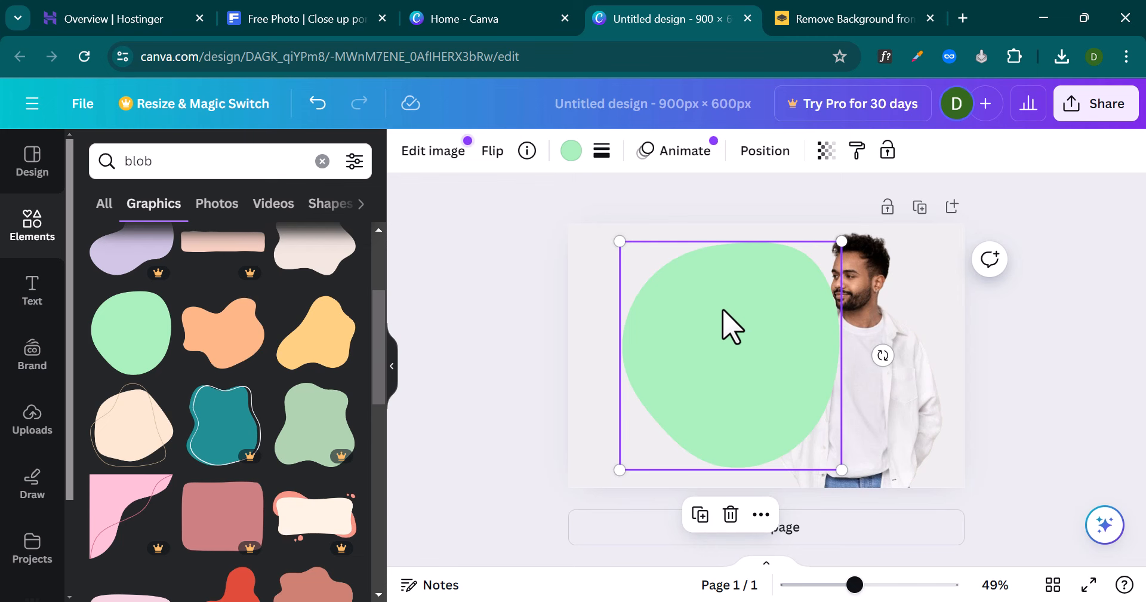
left_click(570, 150)
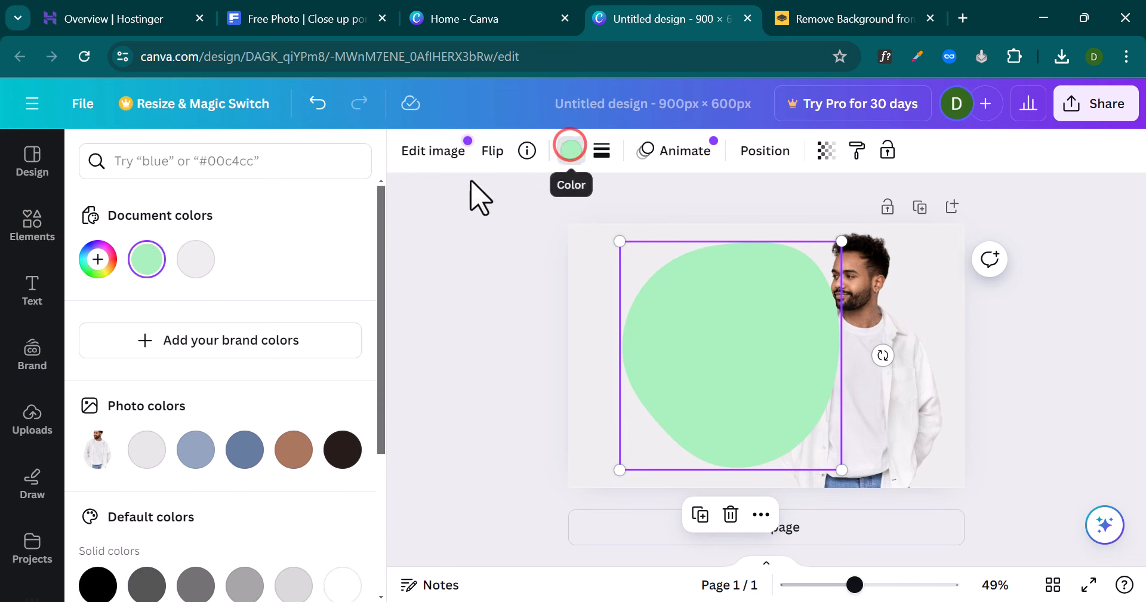
left_click(99, 260)
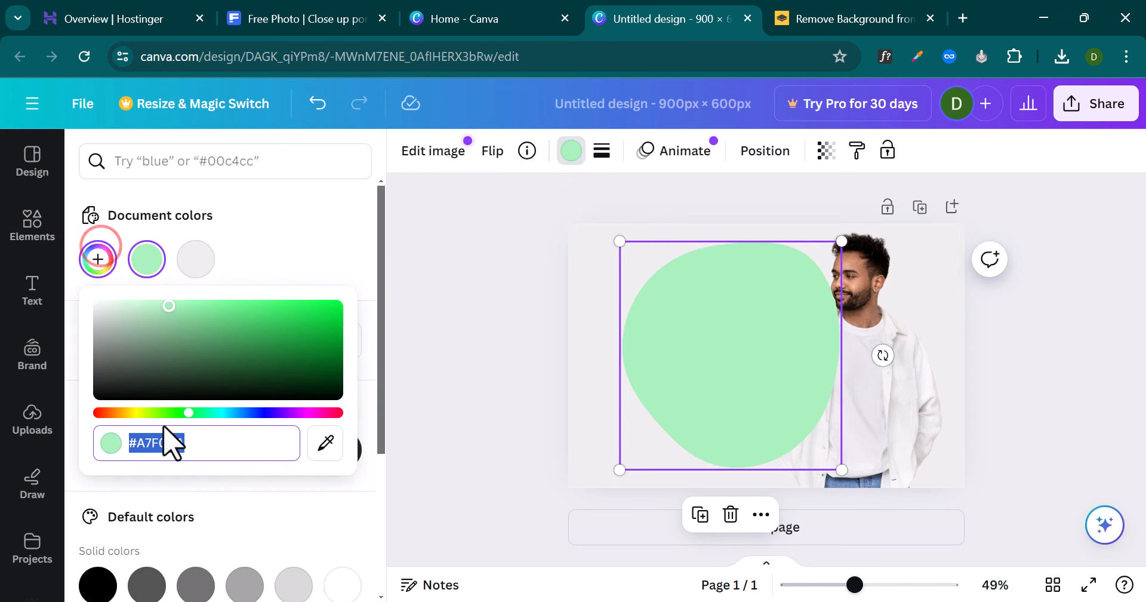
type("#FC3F3F")
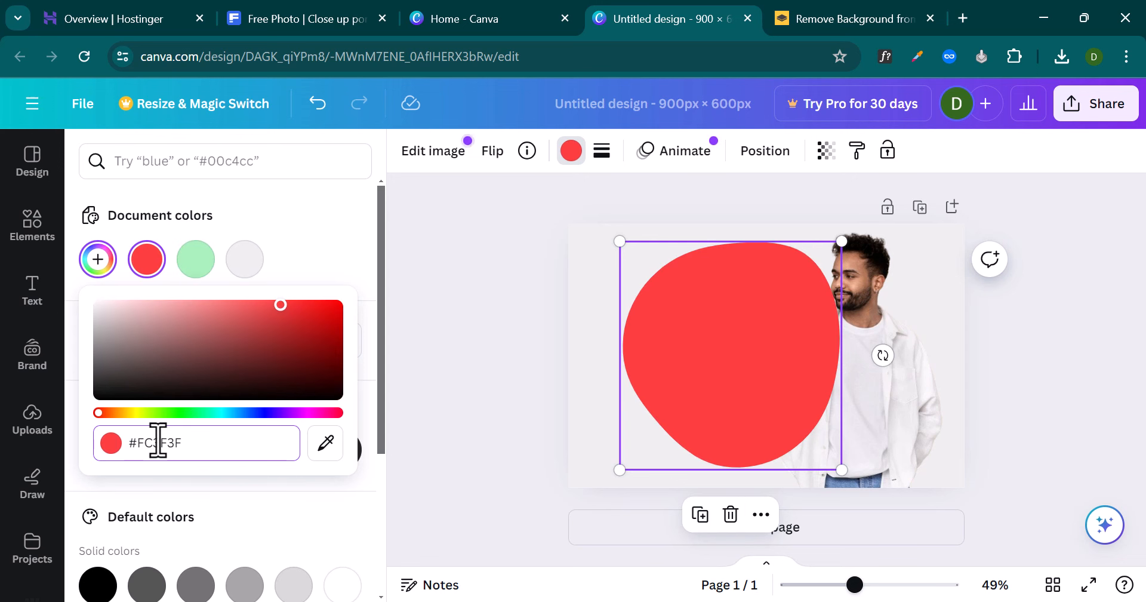
key("Return")
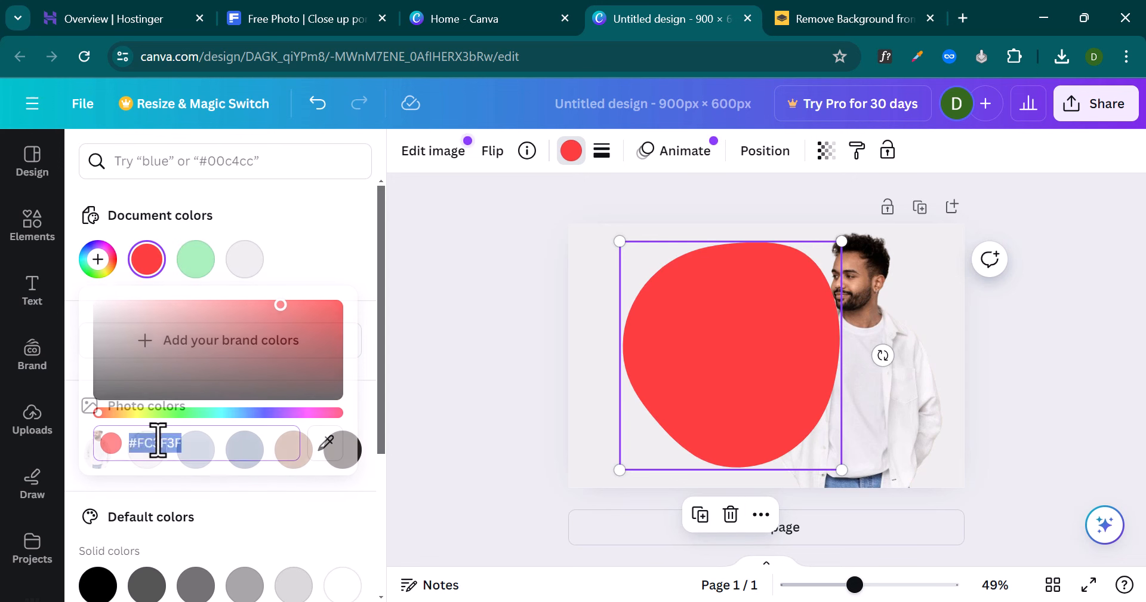
Send the red blob to the back of the design and move it directly behind the man.
right_click(728, 349)
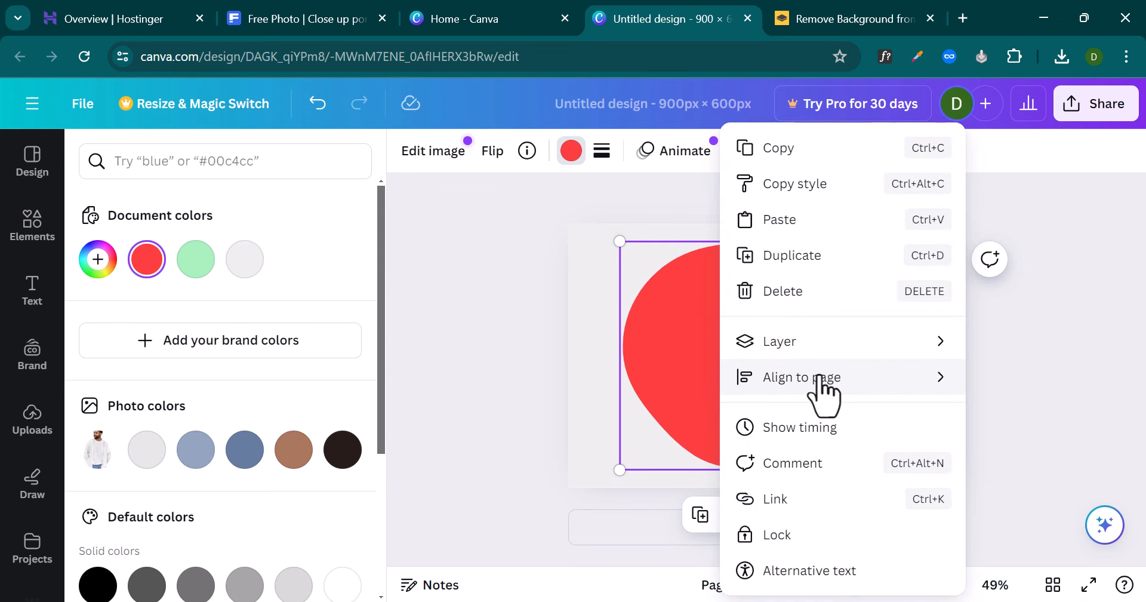
mouse_move(831, 349)
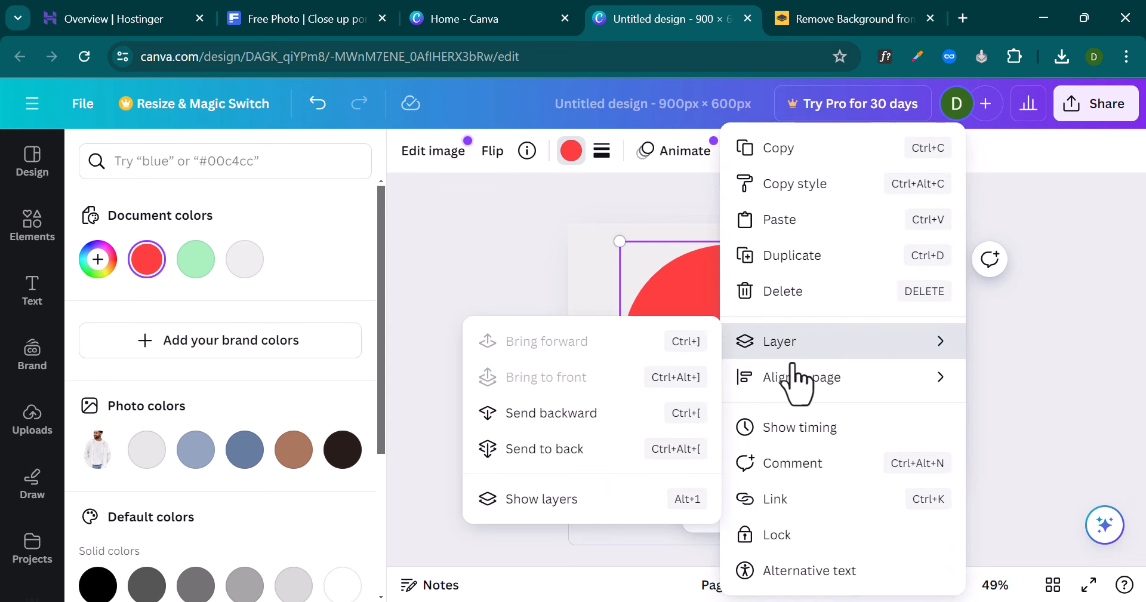
left_click(615, 447)
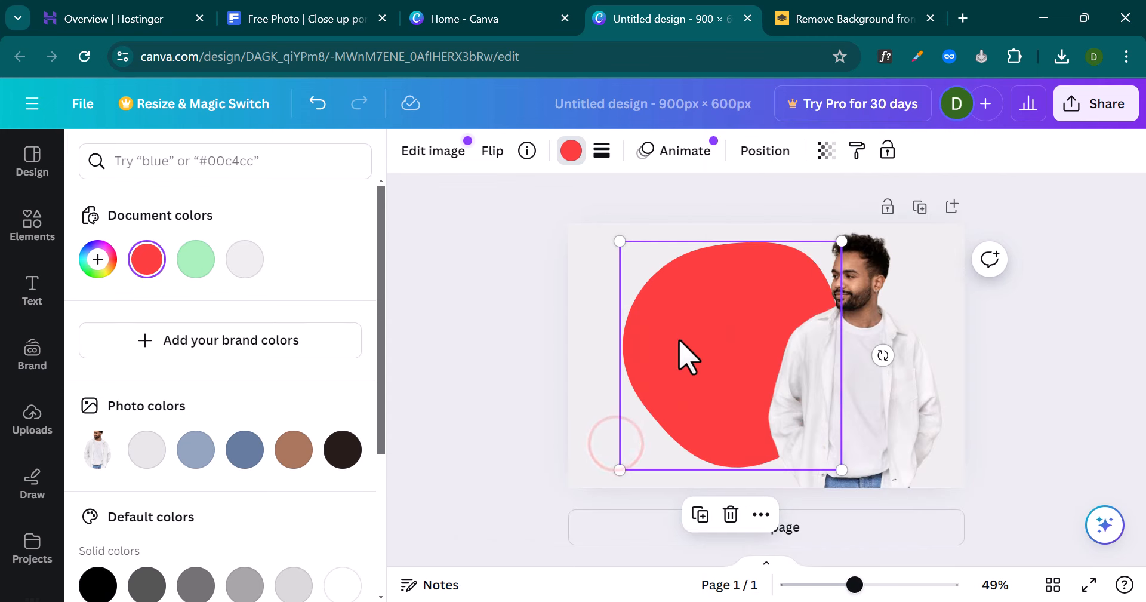
left_click_drag(687, 358, 788, 348)
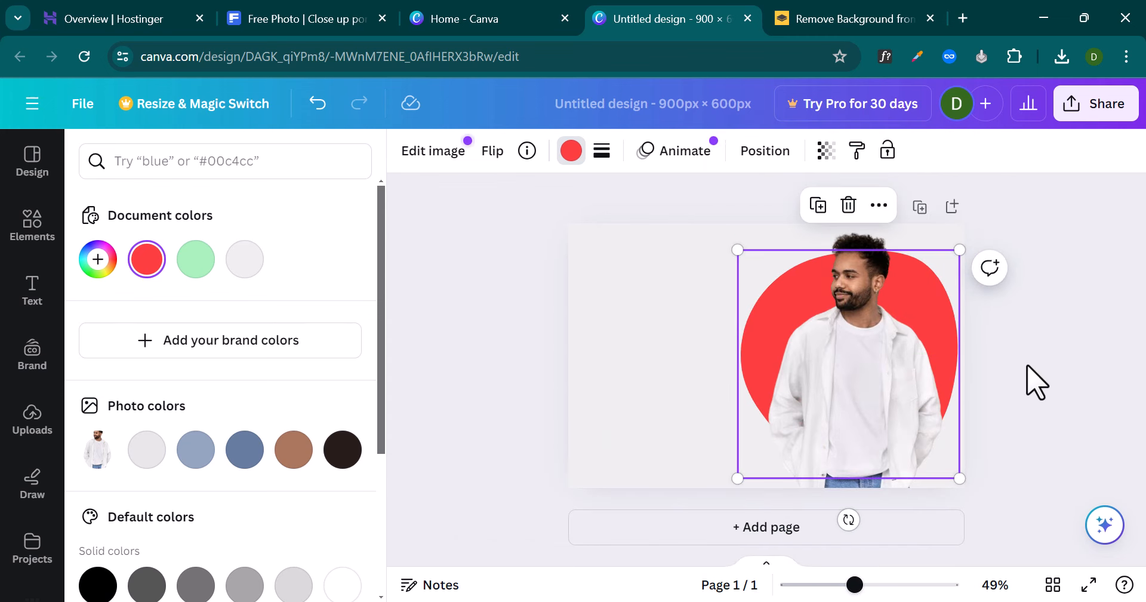
left_click(1109, 401)
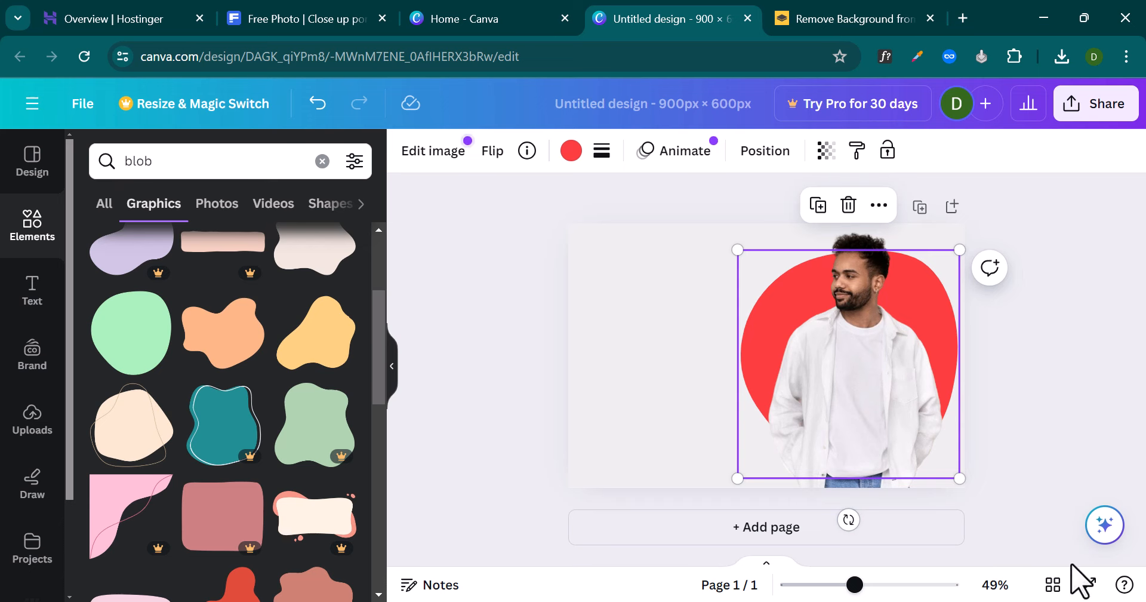
Preview the man and red blob design in full screen and return to the editor.
left_click(1087, 582)
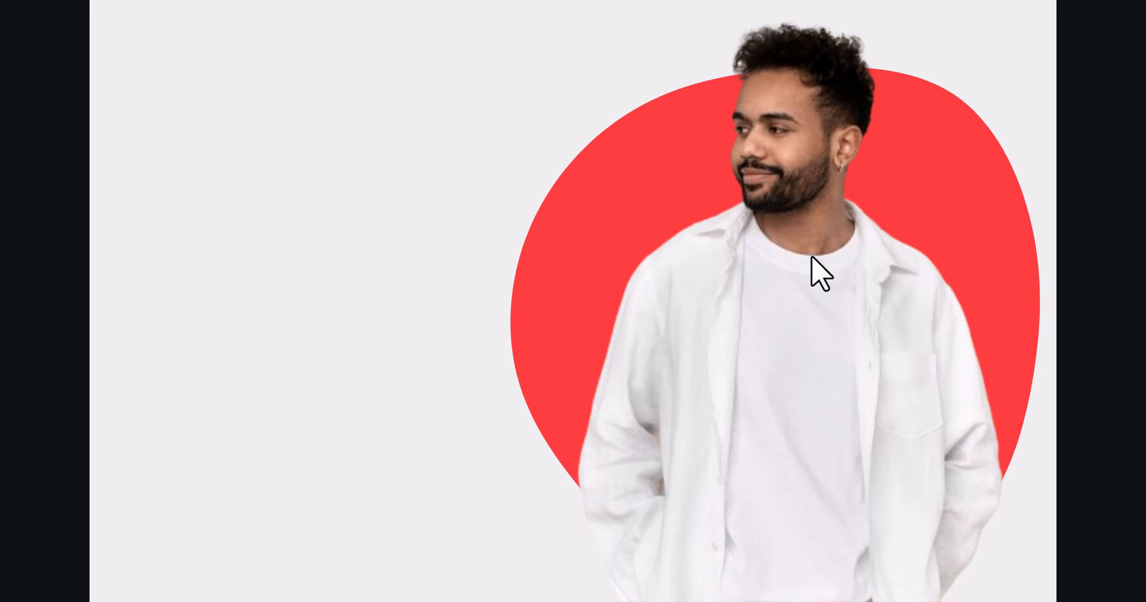
key("Escape")
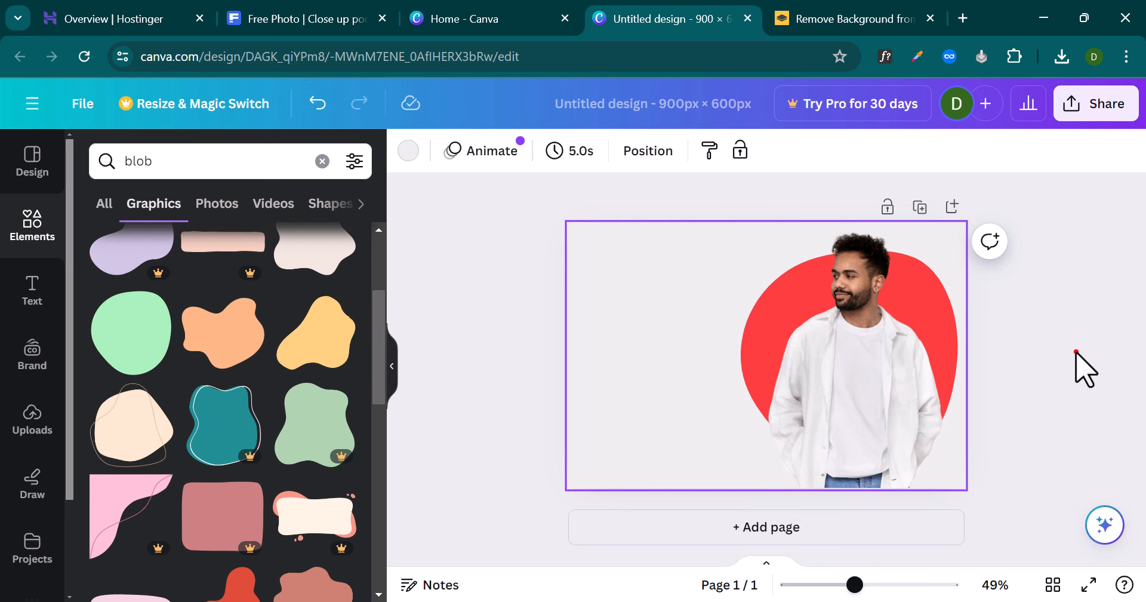
left_click(1076, 352)
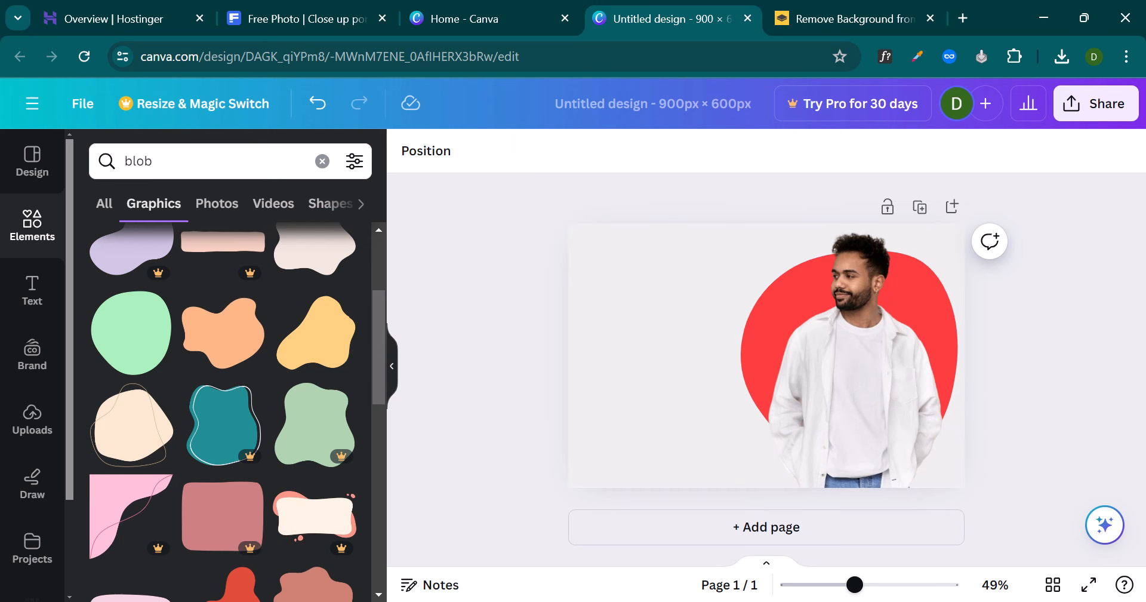
Open the recently downloaded close-up-portrait-man-shirt-mockup.jpg from the browser's download history in Photoshop.
mouse_move(607, 600)
left_click(607, 601)
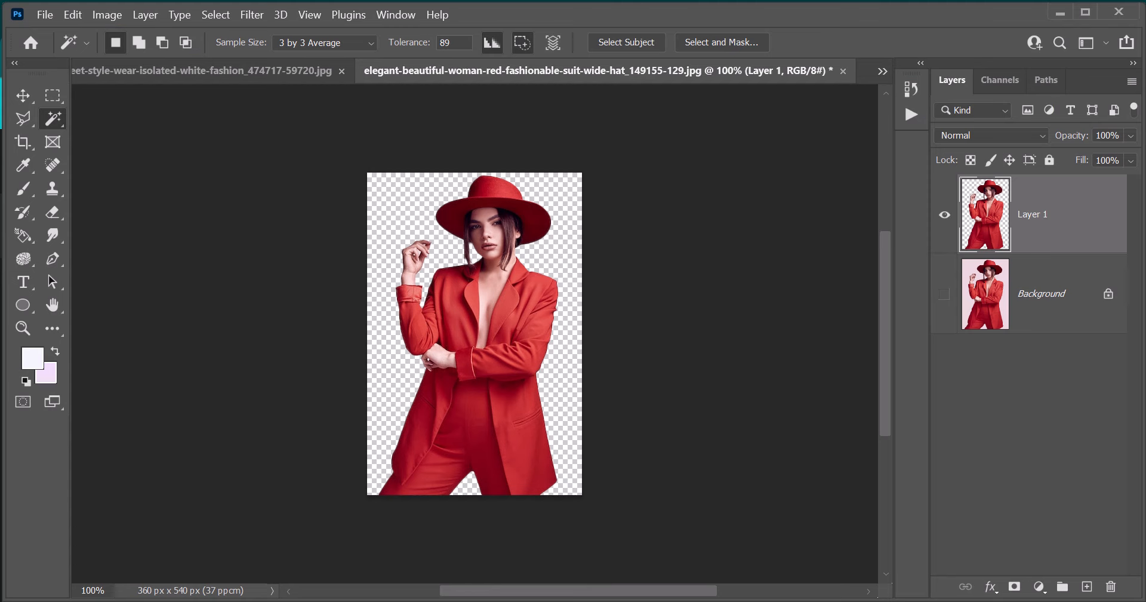
left_click(410, 601)
left_click(506, 536)
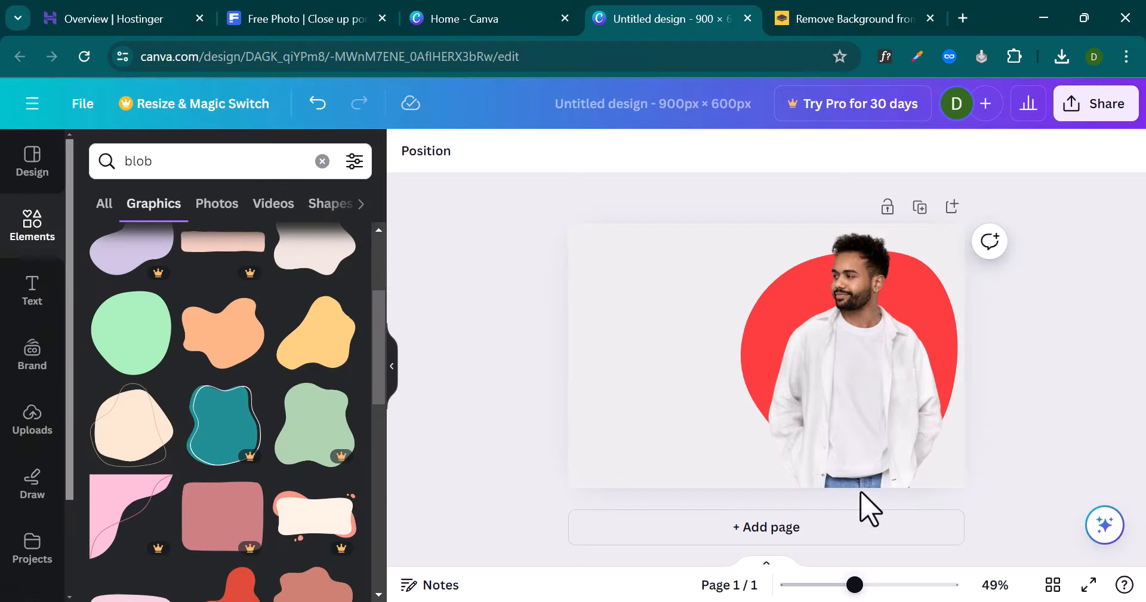
left_click(1062, 56)
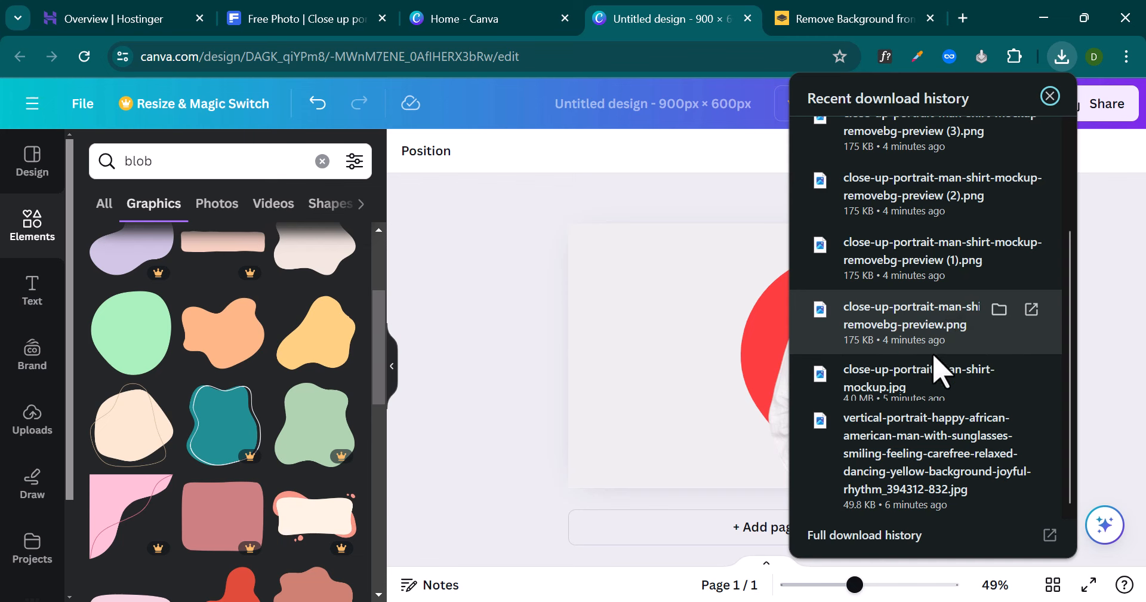
left_click_drag(873, 387, 598, 532)
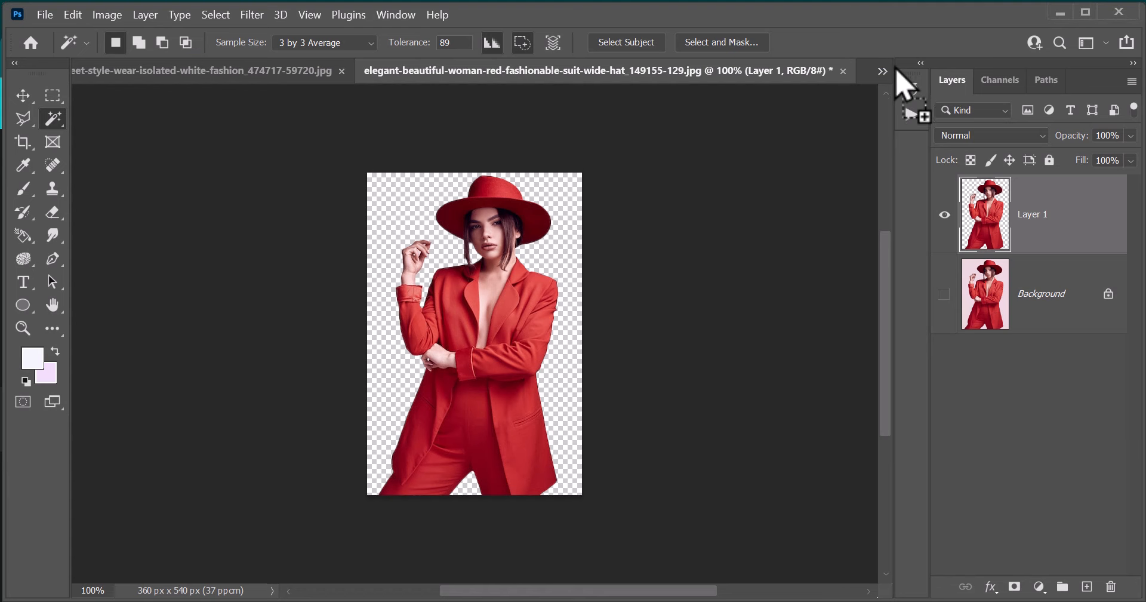
left_click_drag(898, 68, 855, 52)
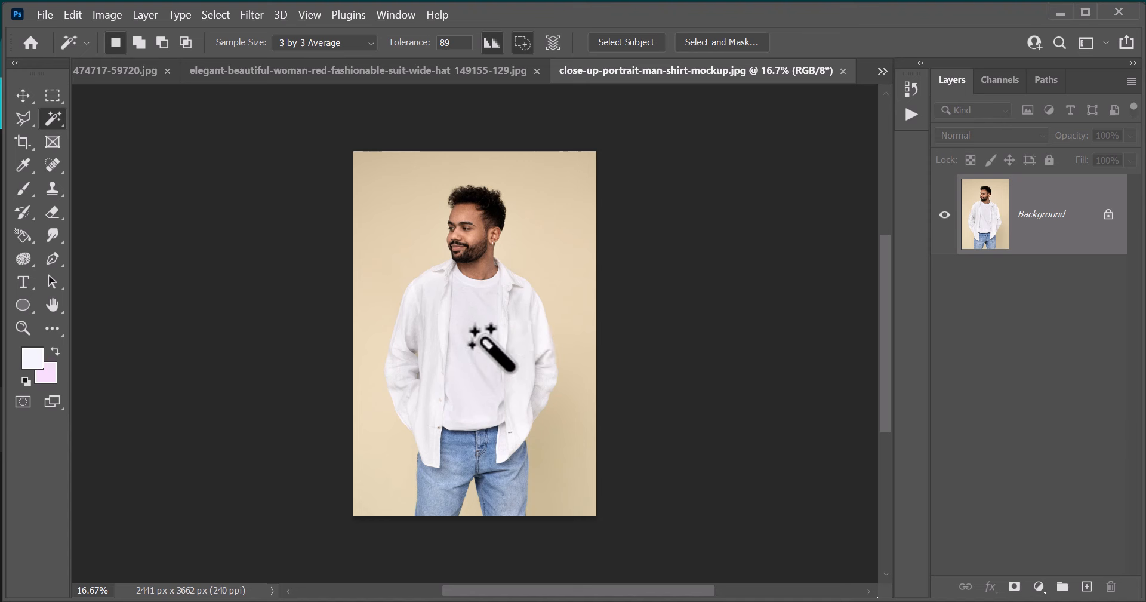
Select the man as the subject, copy him to a new layer and hide the Background layer.
scroll(519, 325, "up", 3)
scroll(458, 145, "up", 4)
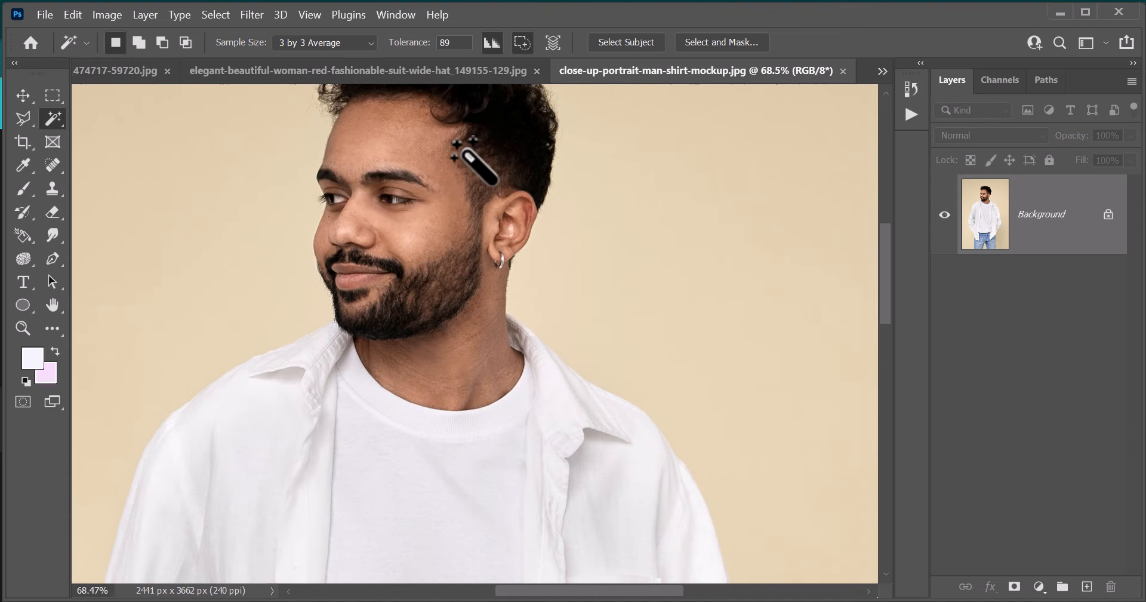
scroll(457, 145, "up", 2)
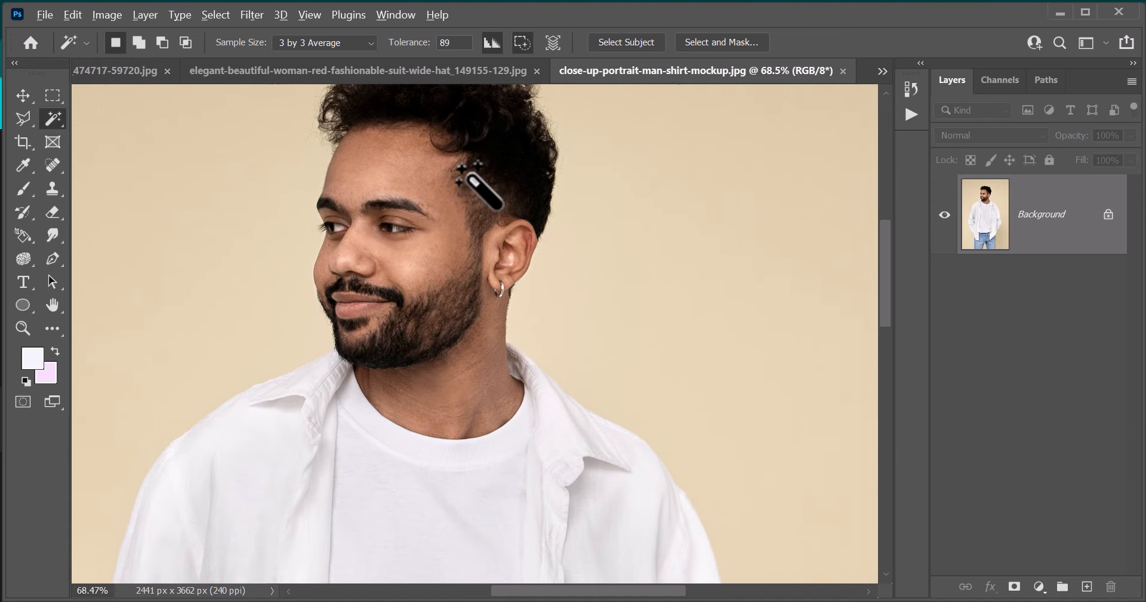
scroll(461, 172, "down", 2)
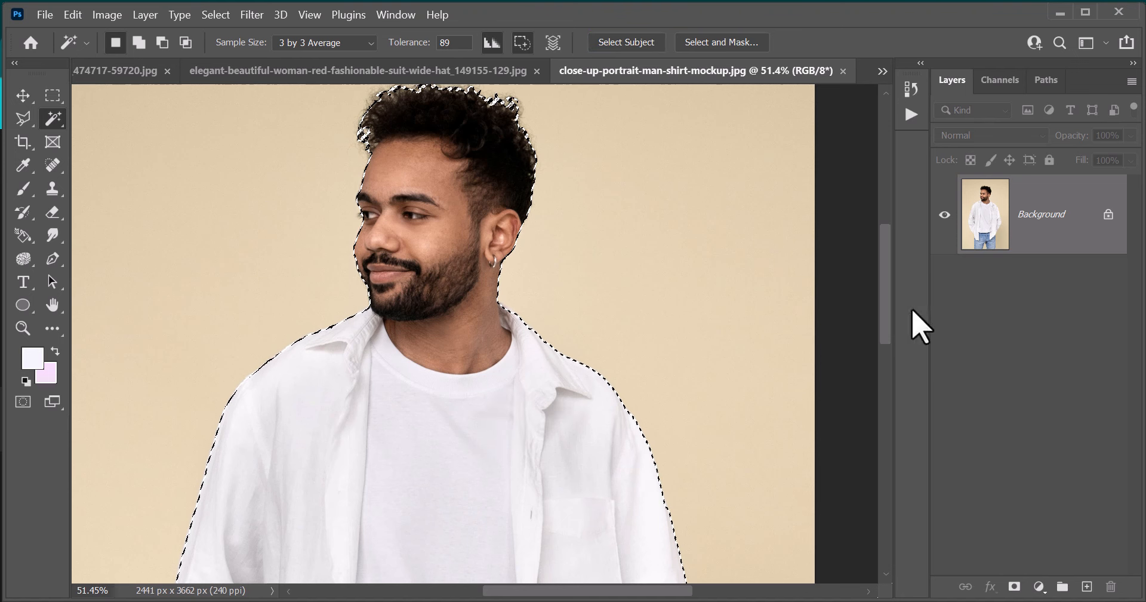
left_click(468, 445)
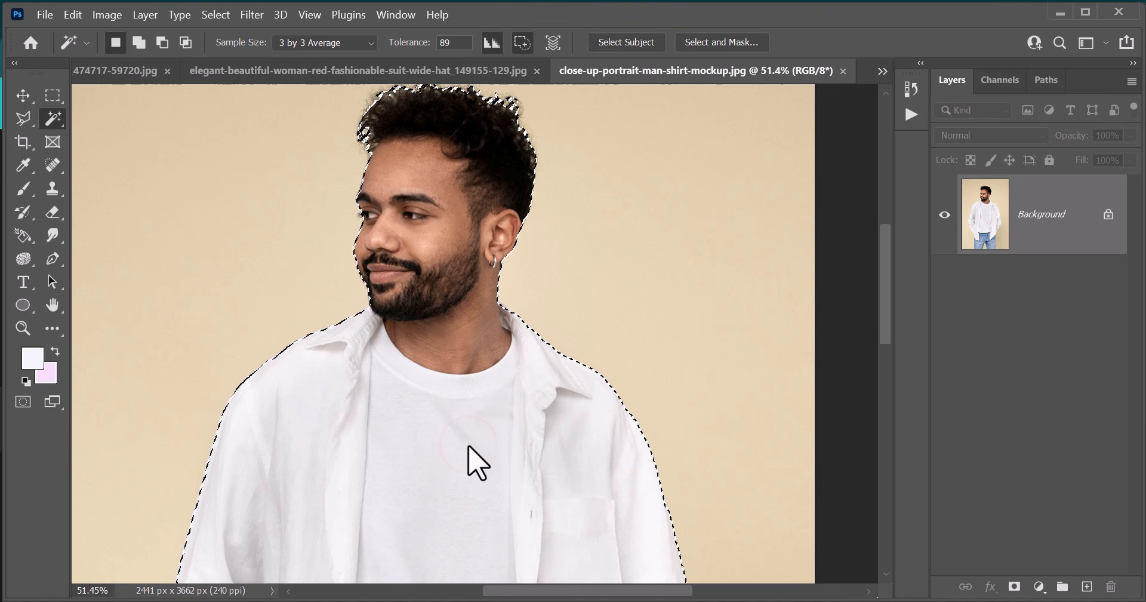
key("ctrl+j")
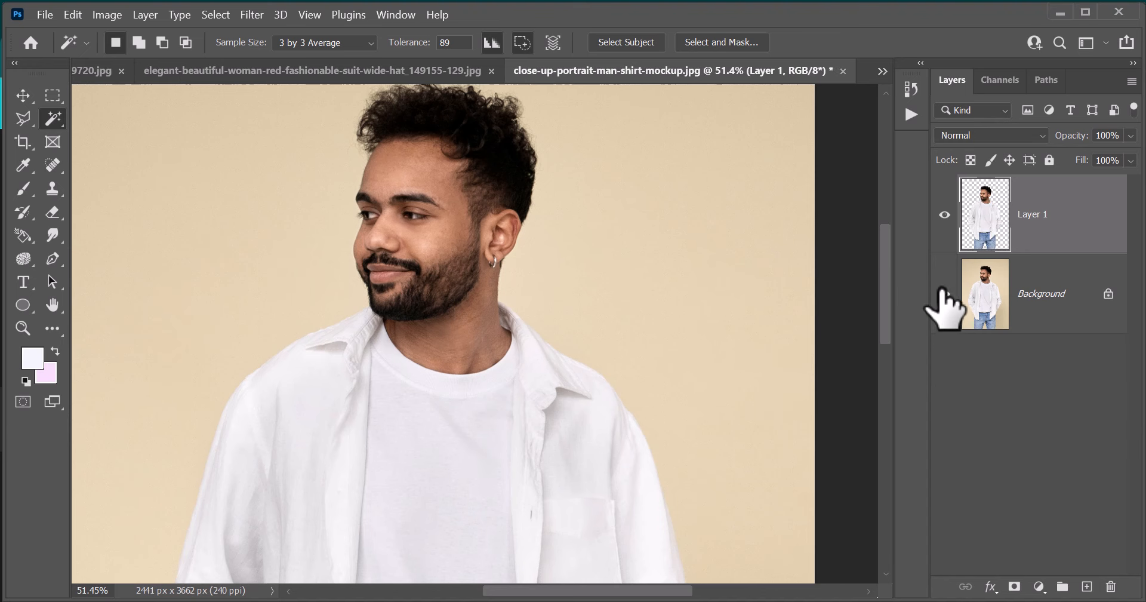
left_click(944, 292)
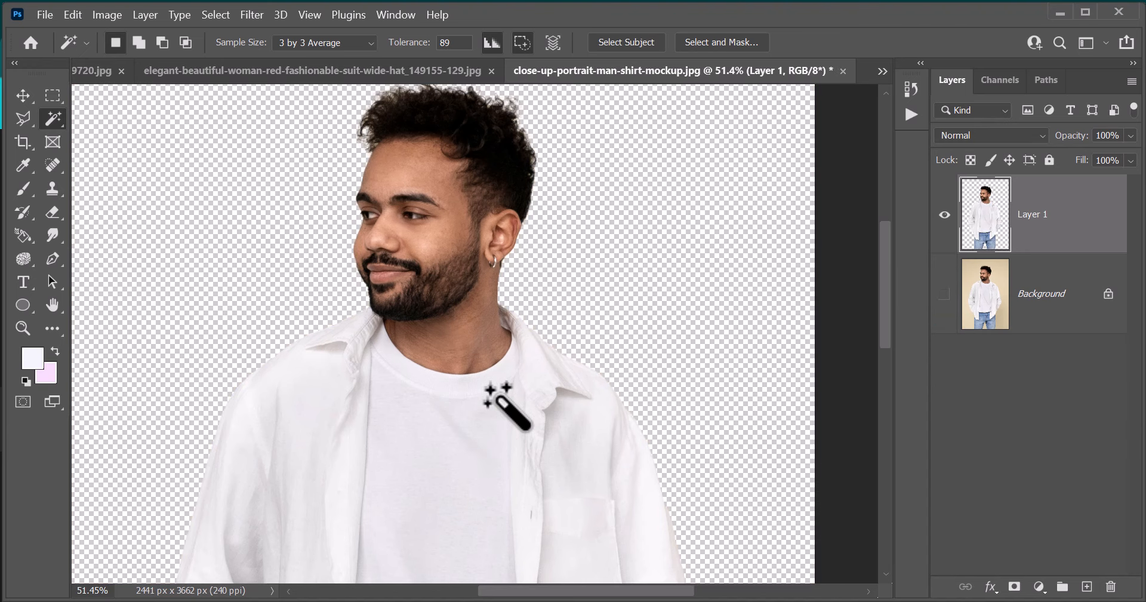
Resize the cut-out image to a width of 1000 pixels, keeping its proportions.
scroll(504, 400, "down", 3)
scroll(504, 400, "down", 5)
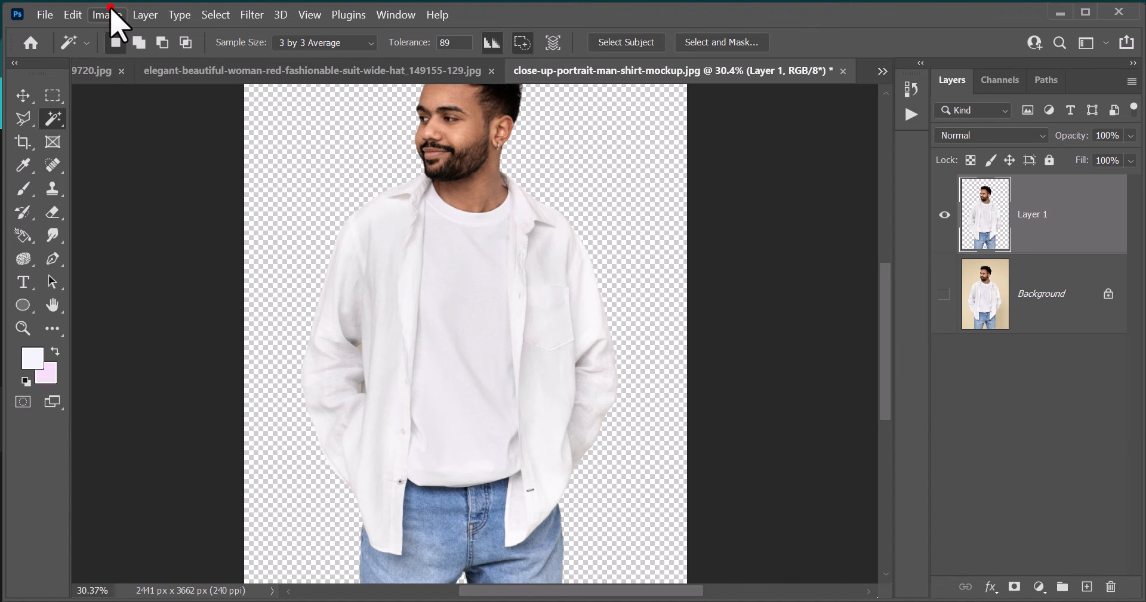
left_click(107, 14)
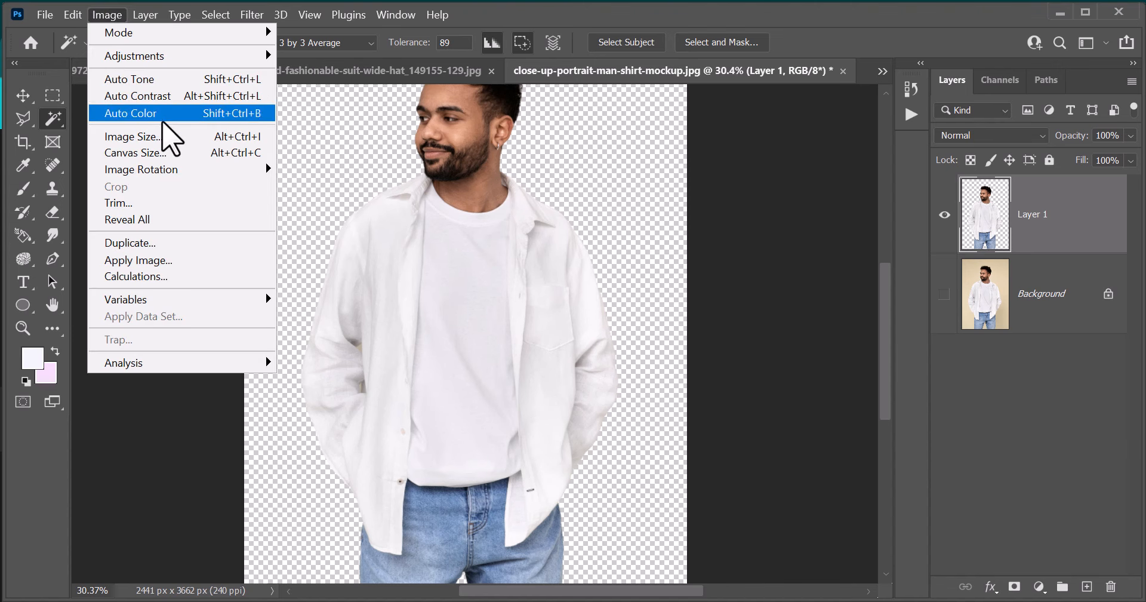
left_click(172, 139)
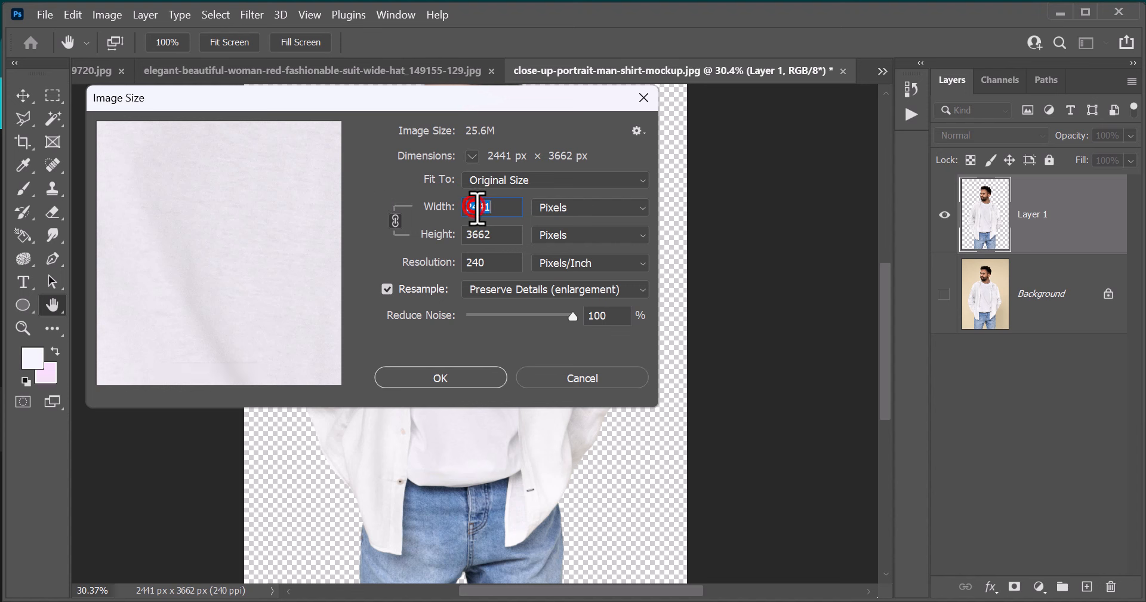
type("100")
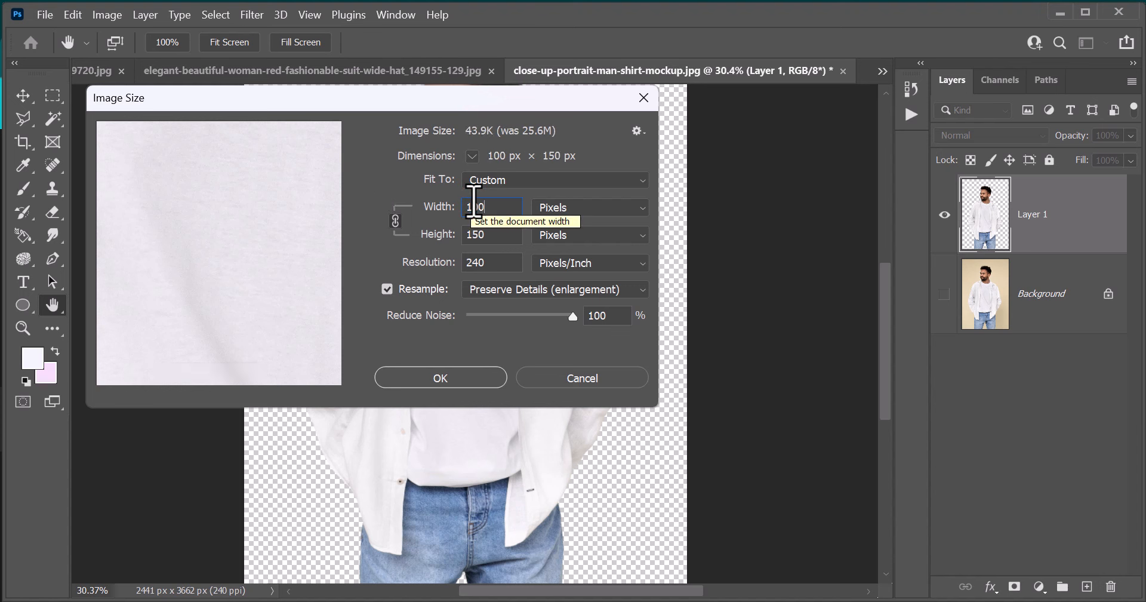
type("0")
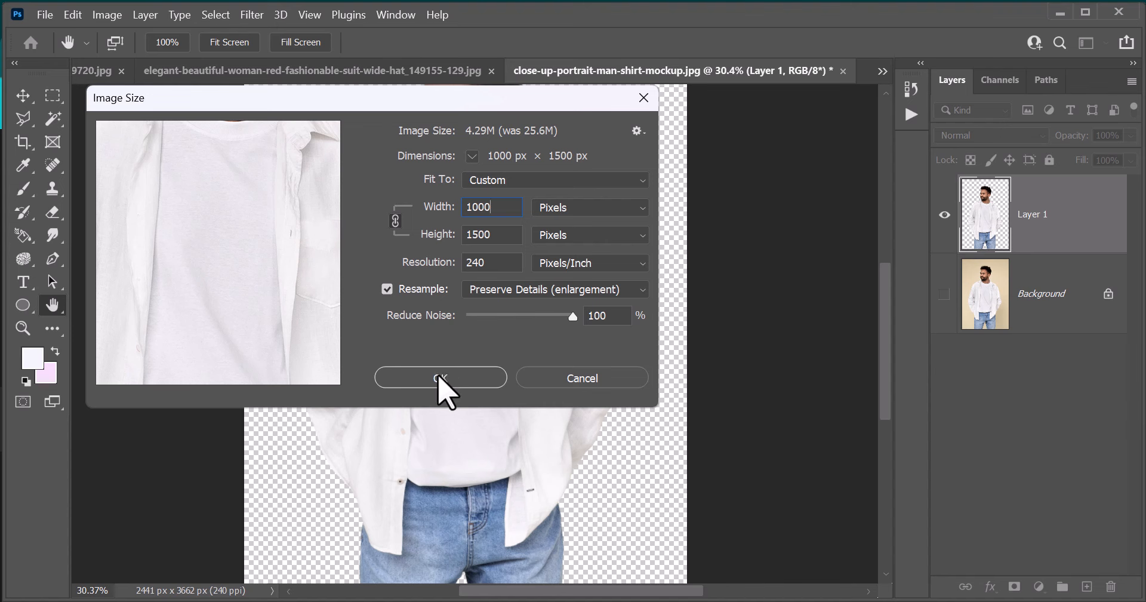
left_click(439, 376)
key("w")
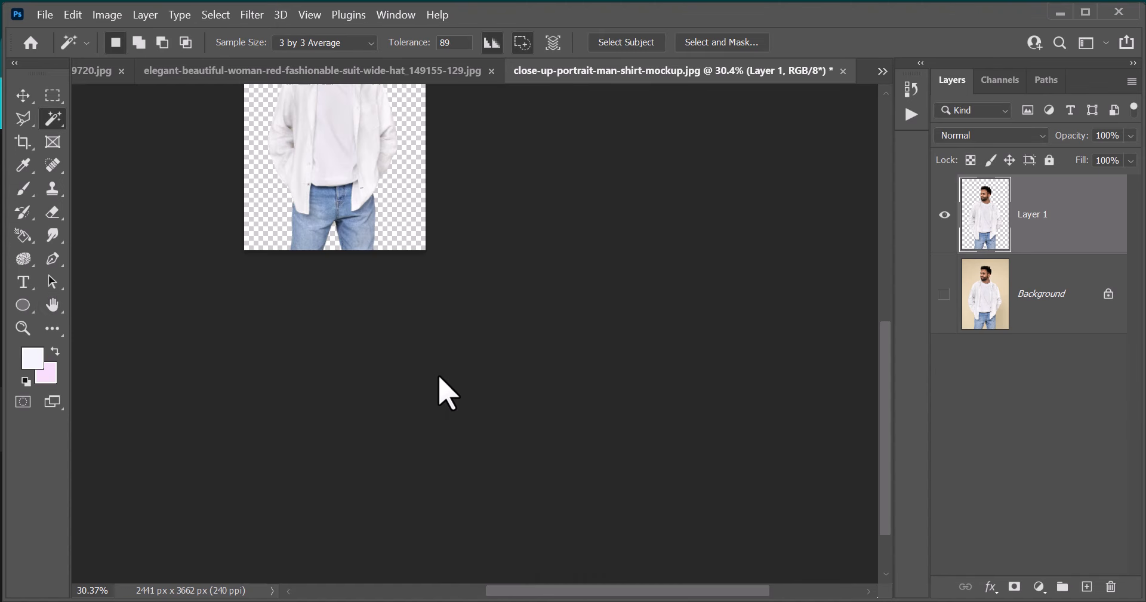
key("ctrl+shift+s")
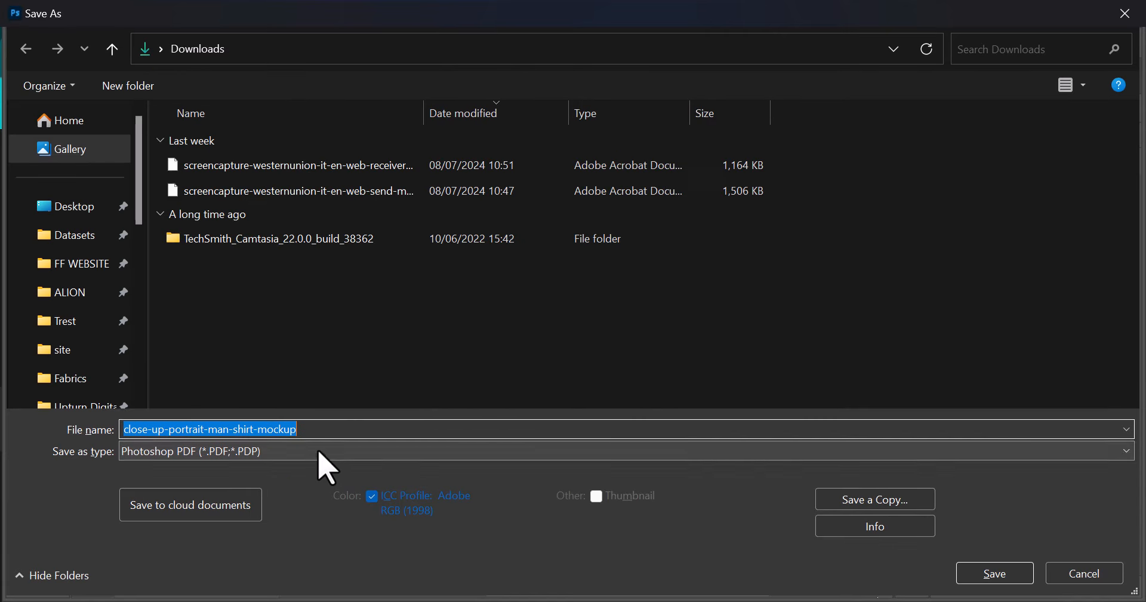
left_click(321, 449)
left_click(1113, 21)
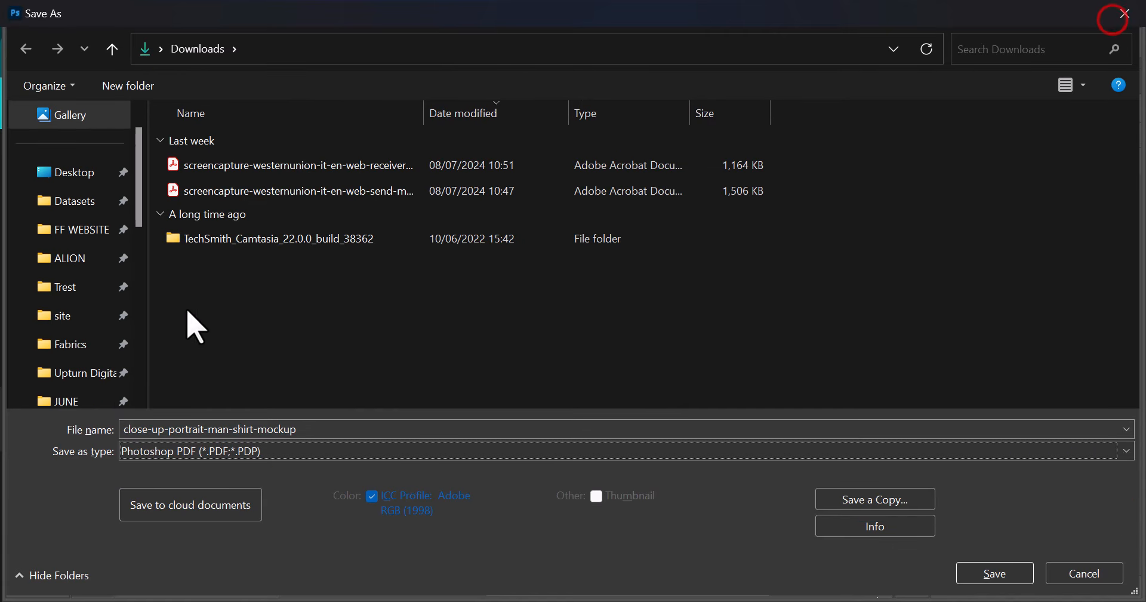
left_click(1132, 19)
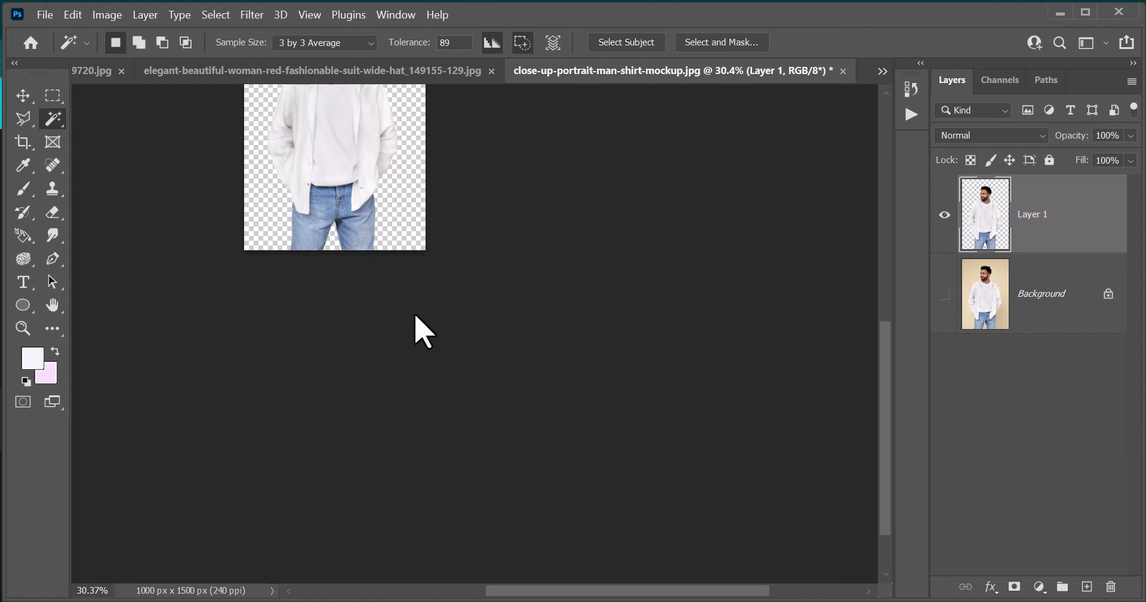
Save a JPEG copy of the image named close-up-portrait-man-shirt-mockup copy in the wood folder.
key("alt+ctrl+s")
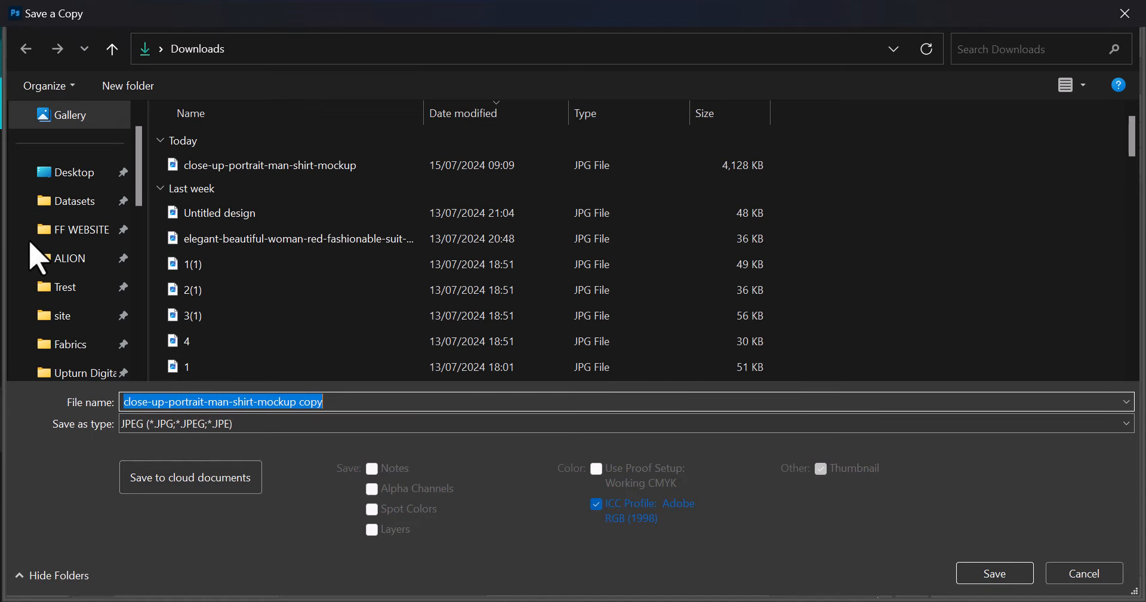
scroll(62, 243, "down", 1)
scroll(64, 243, "down", 3)
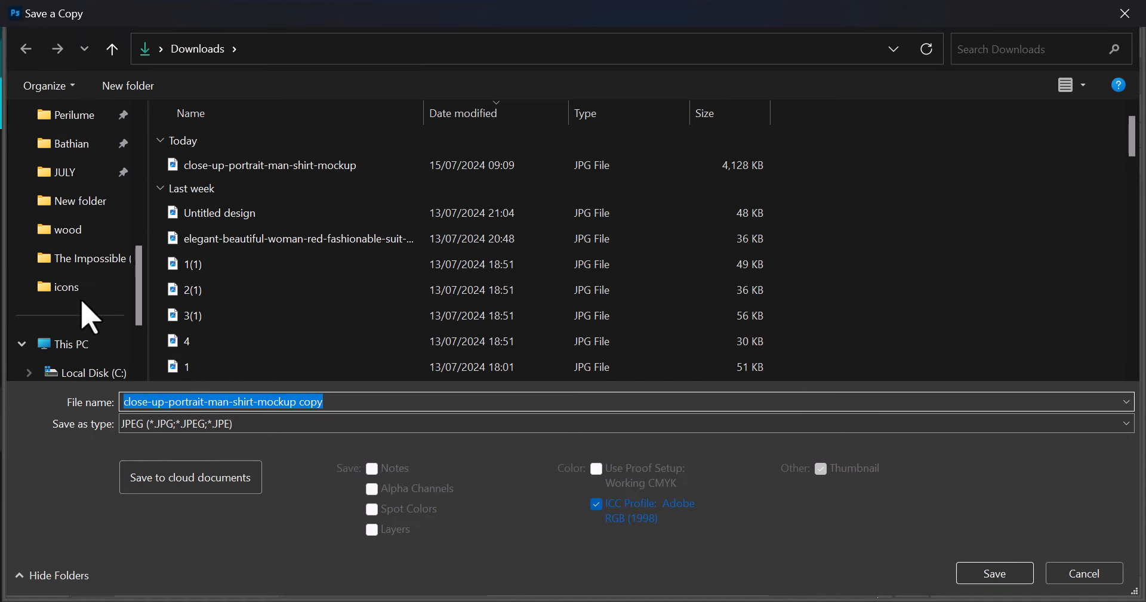
left_click(76, 232)
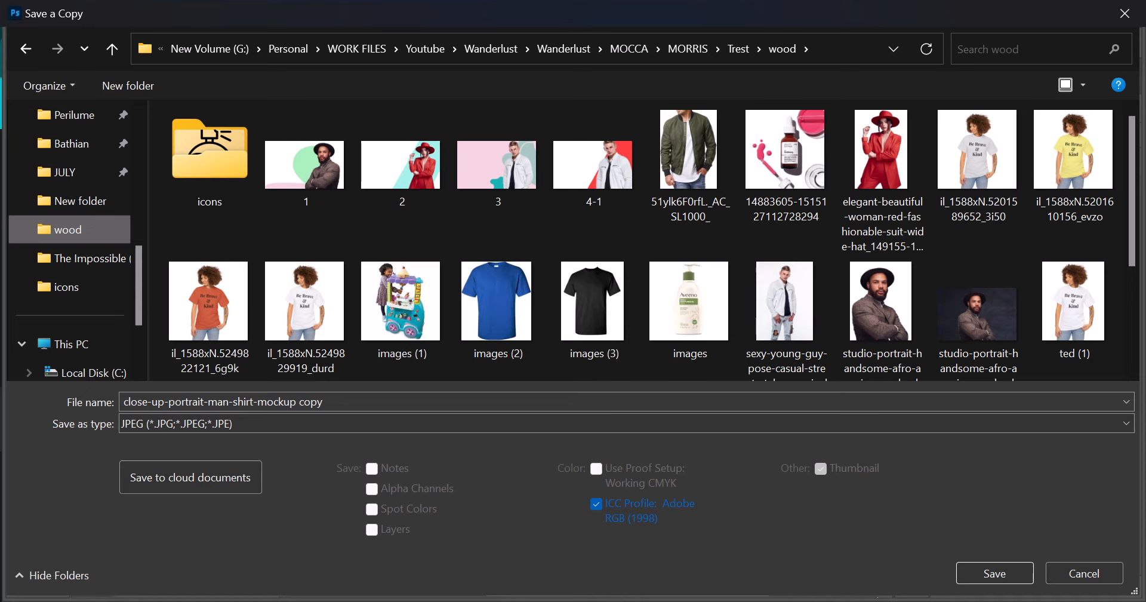
left_click(988, 570)
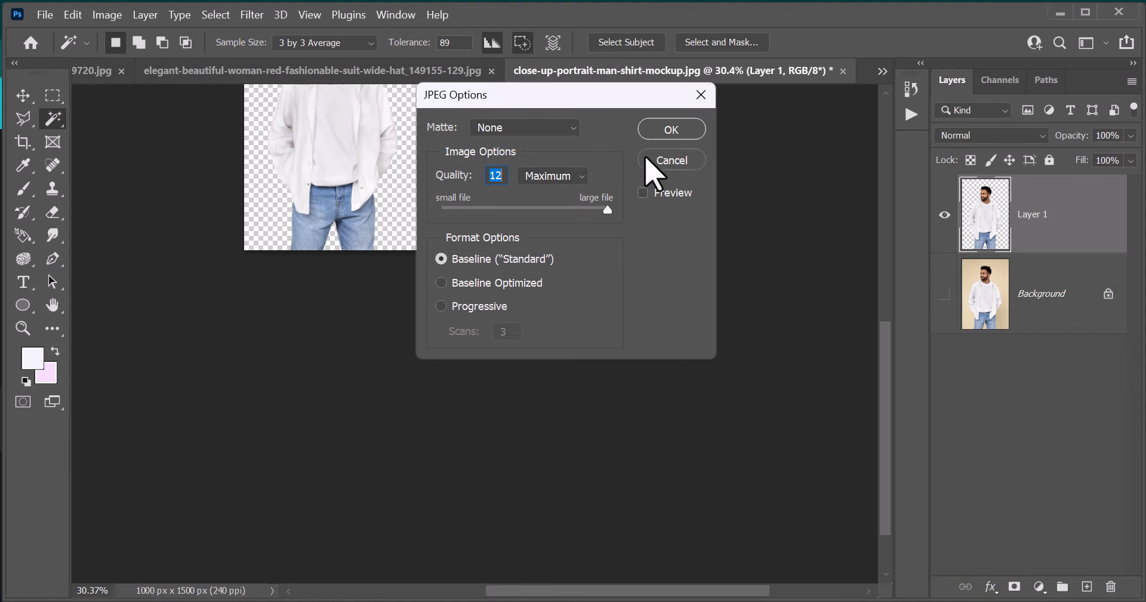
Set the JPEG copy's quality to High and complete the save.
left_click(577, 175)
left_click(568, 208)
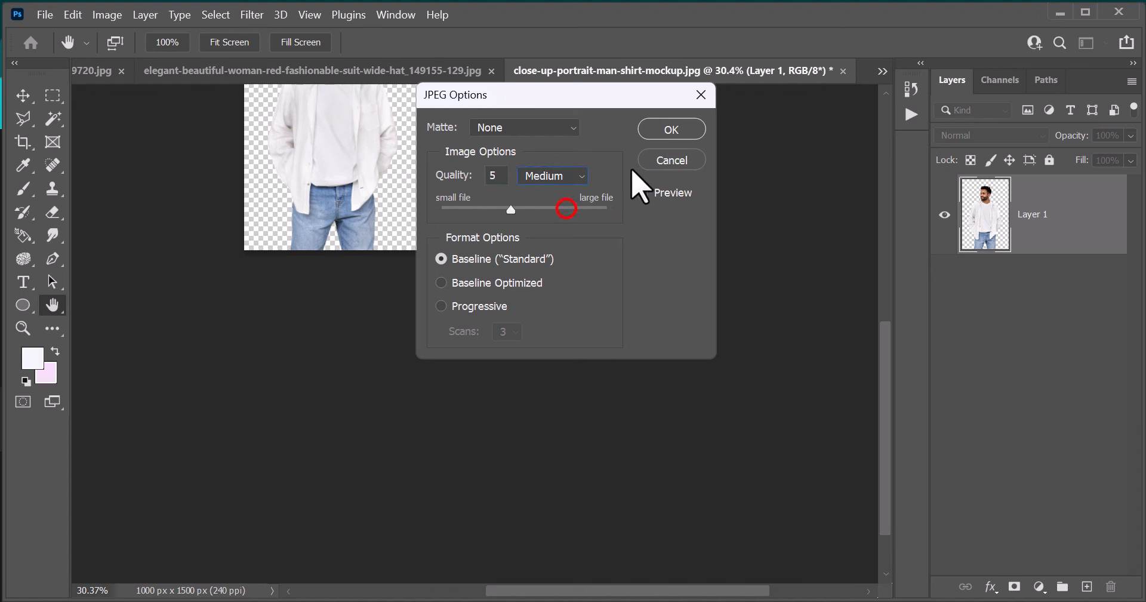
left_click(572, 175)
left_click(564, 225)
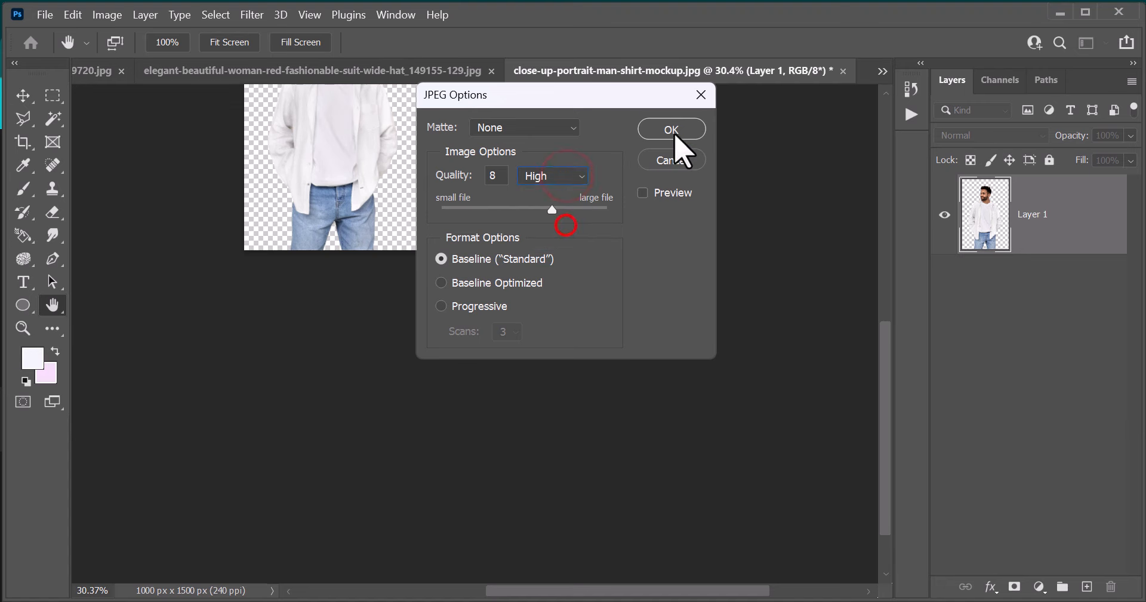
left_click(679, 129)
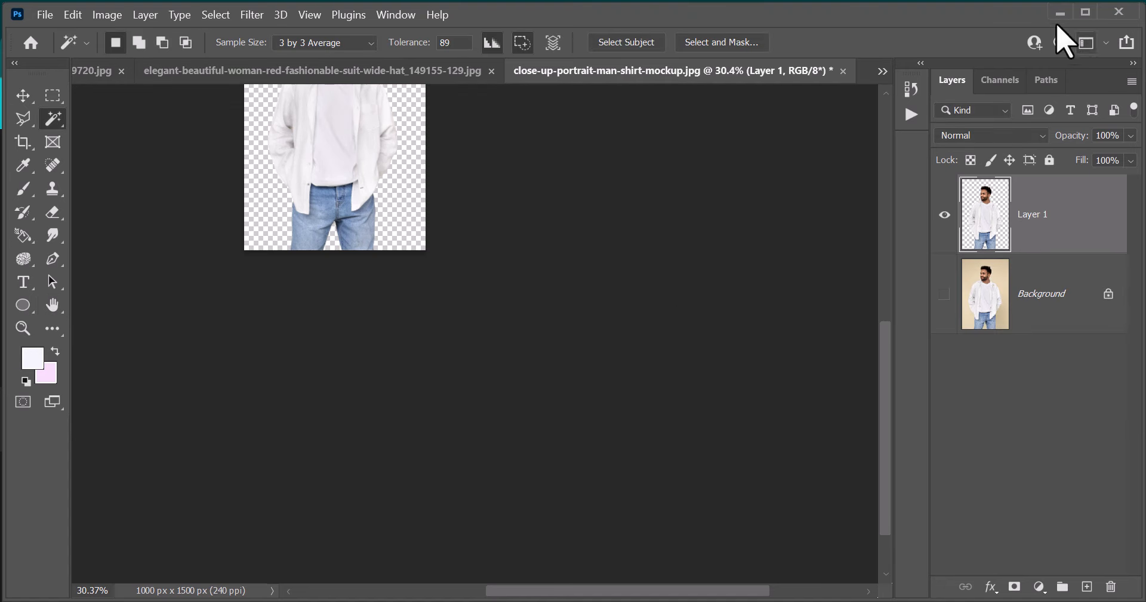
Return to the Canva design, close the download history and bring up the uploaded images.
left_click(1058, 14)
left_click(1050, 95)
left_click(638, 278)
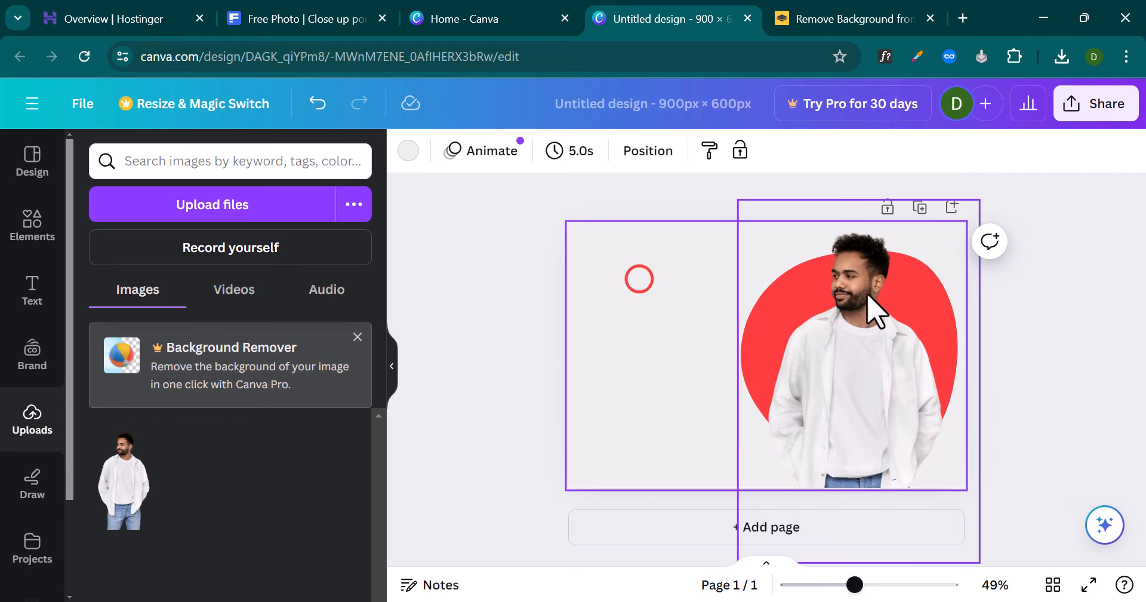
Switch to the wood folder and locate the saved JPEG copy of the man image.
left_click(891, 307)
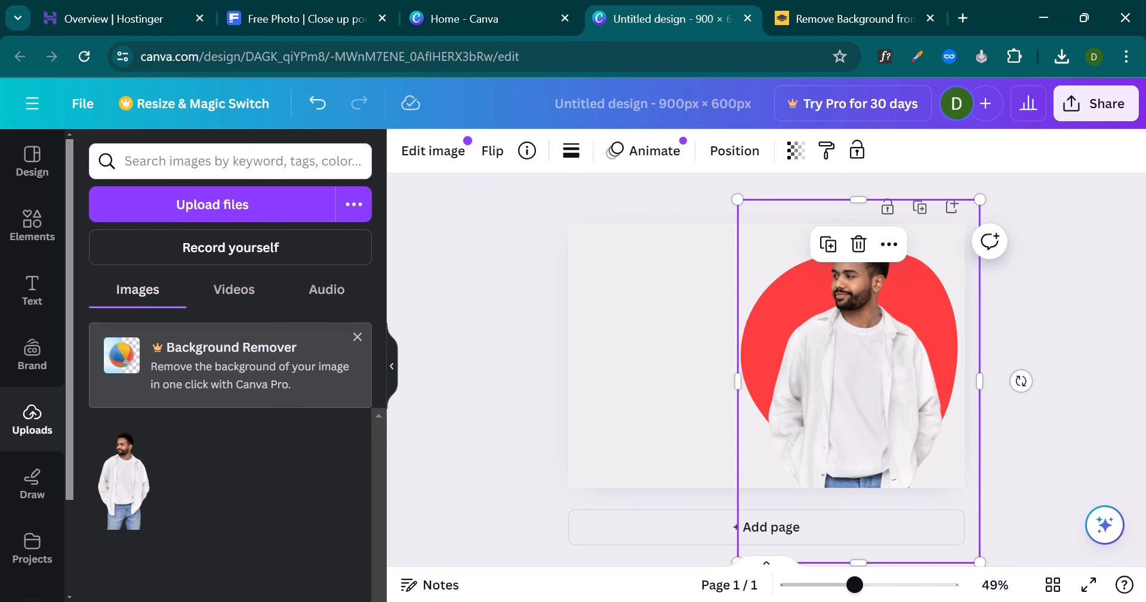
mouse_move(418, 601)
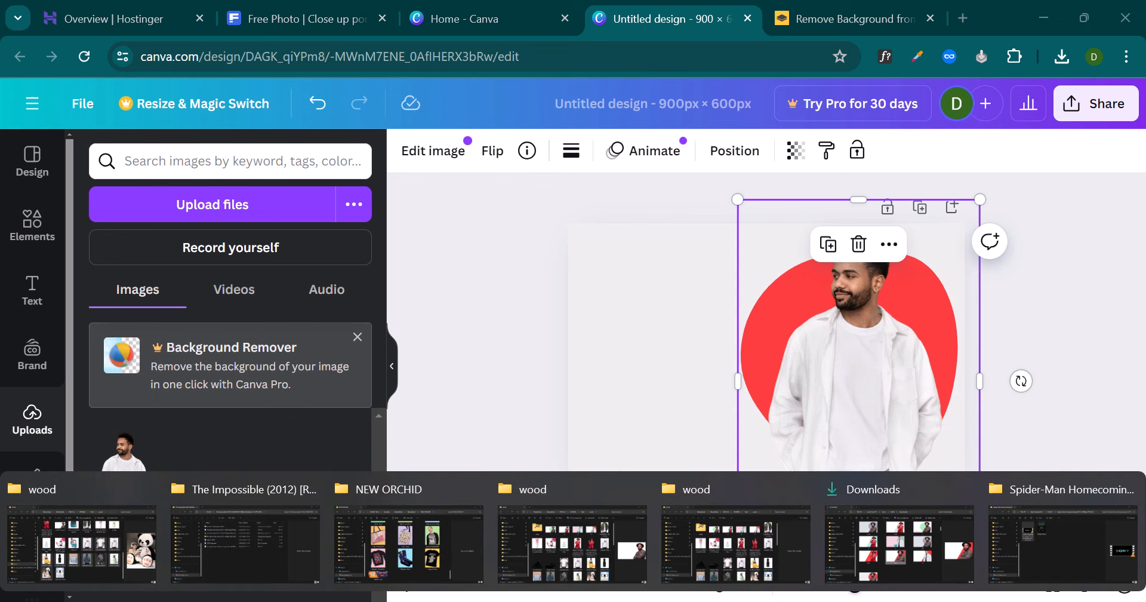
left_click(591, 546)
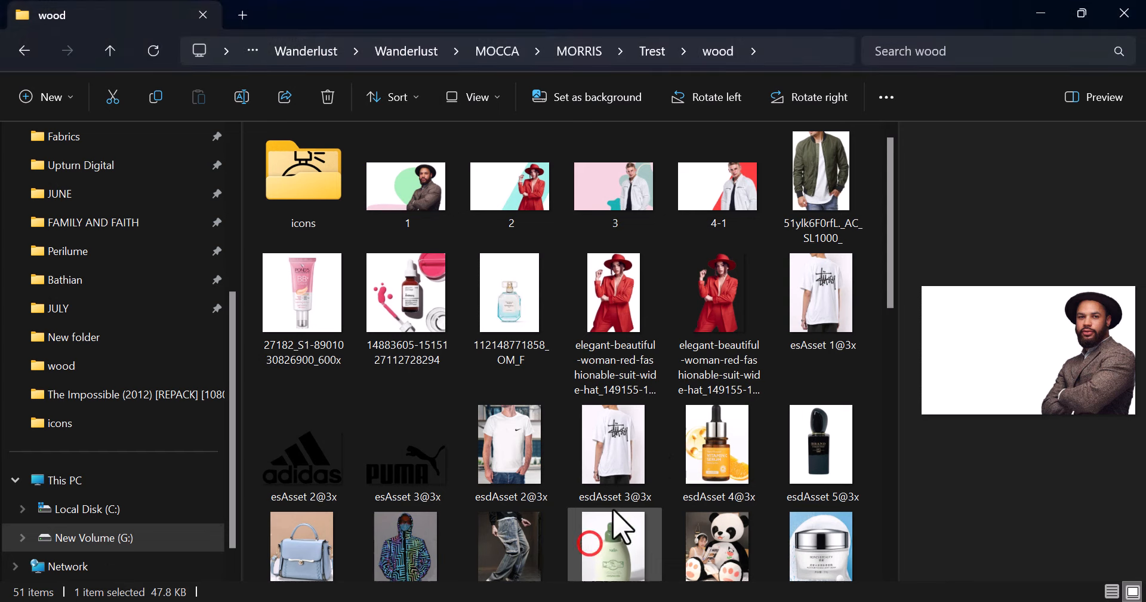
scroll(710, 382, "down", 5)
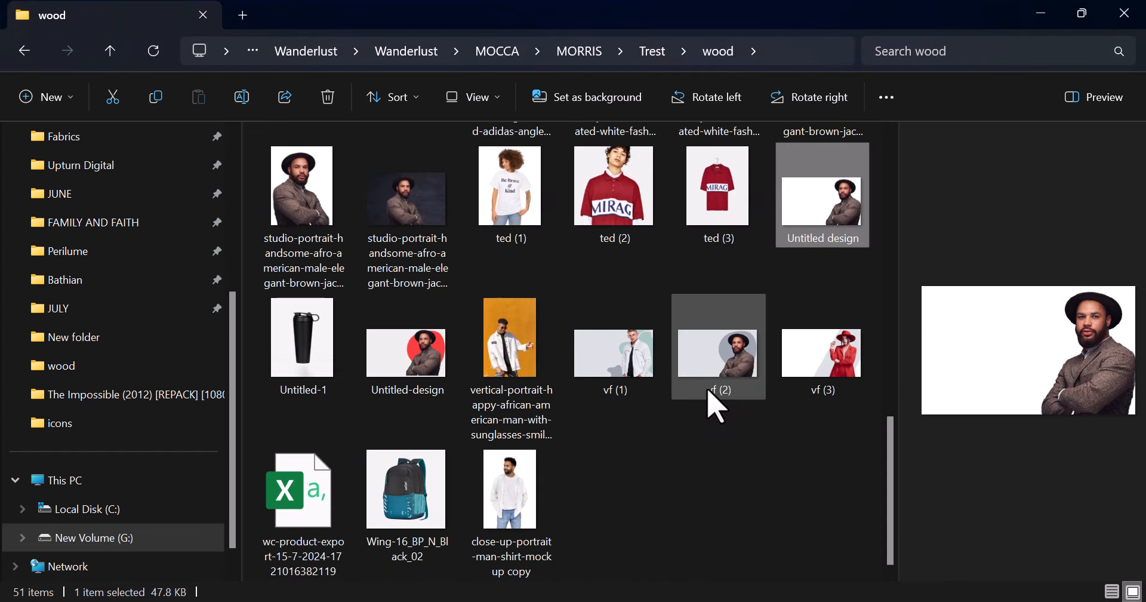
left_click(523, 485)
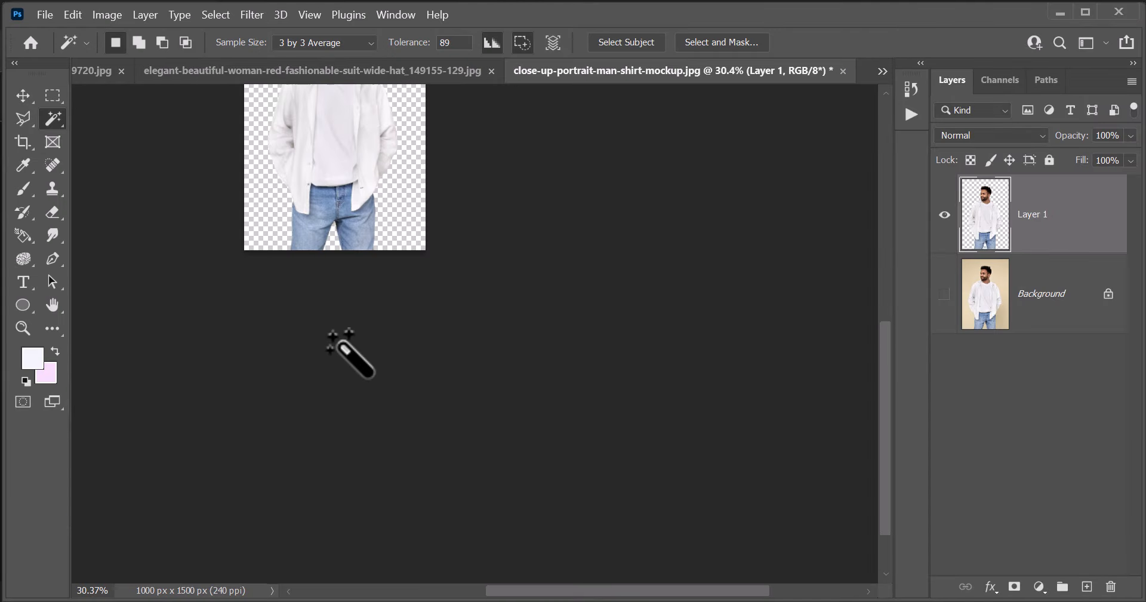
Save a PNG copy of the cut-out image from Photoshop, named Man, in the wood folder.
key("ctrl+alt+s")
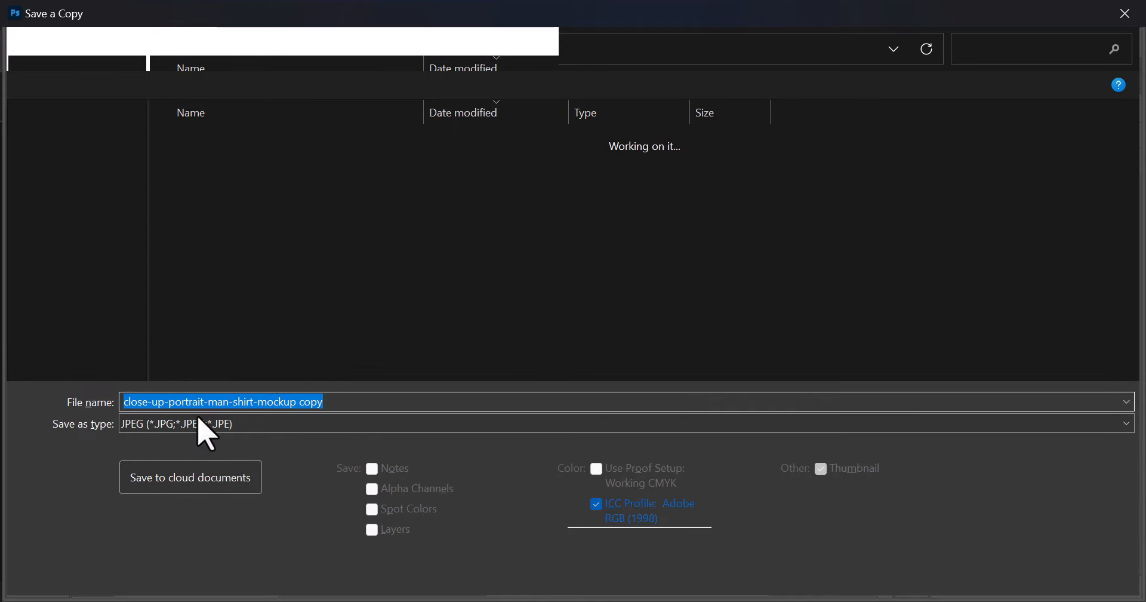
left_click(203, 412)
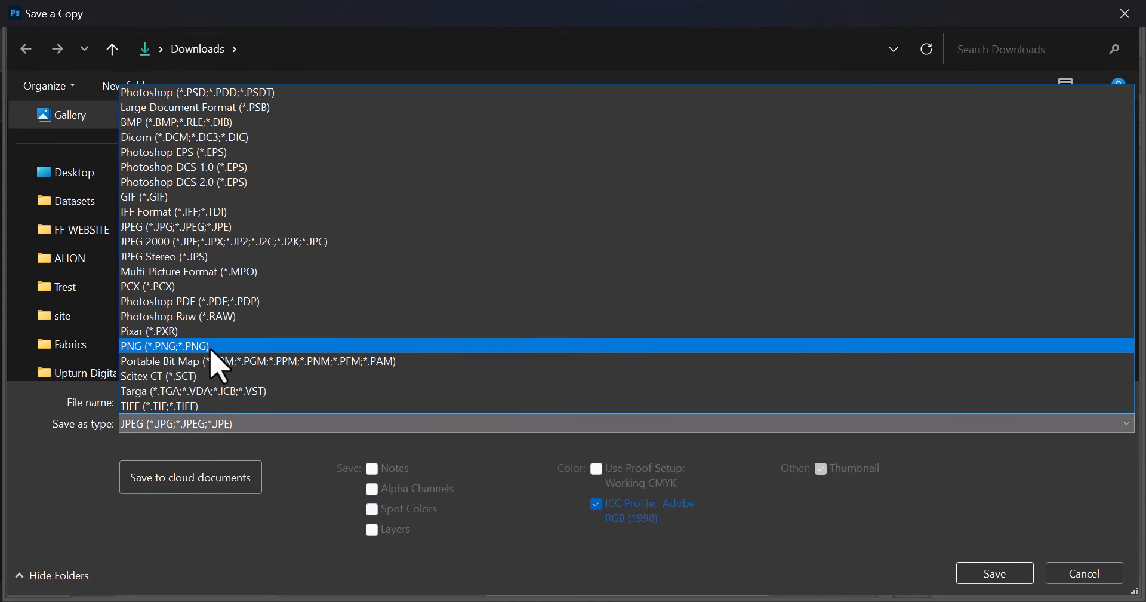
left_click(210, 347)
scroll(96, 340, "down", 5)
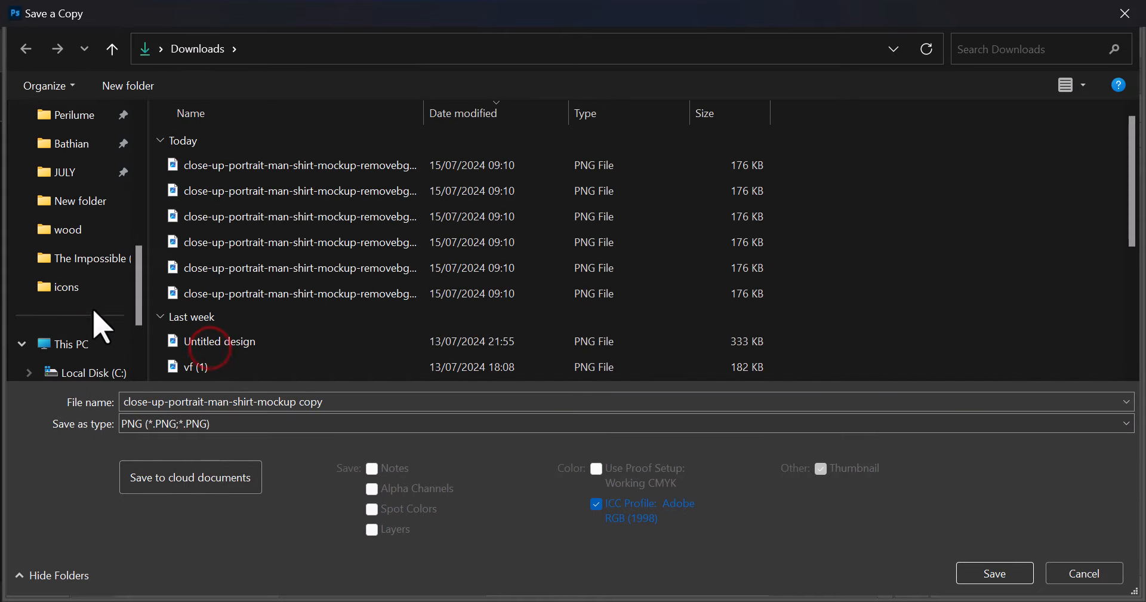
left_click(89, 228)
left_click(303, 399)
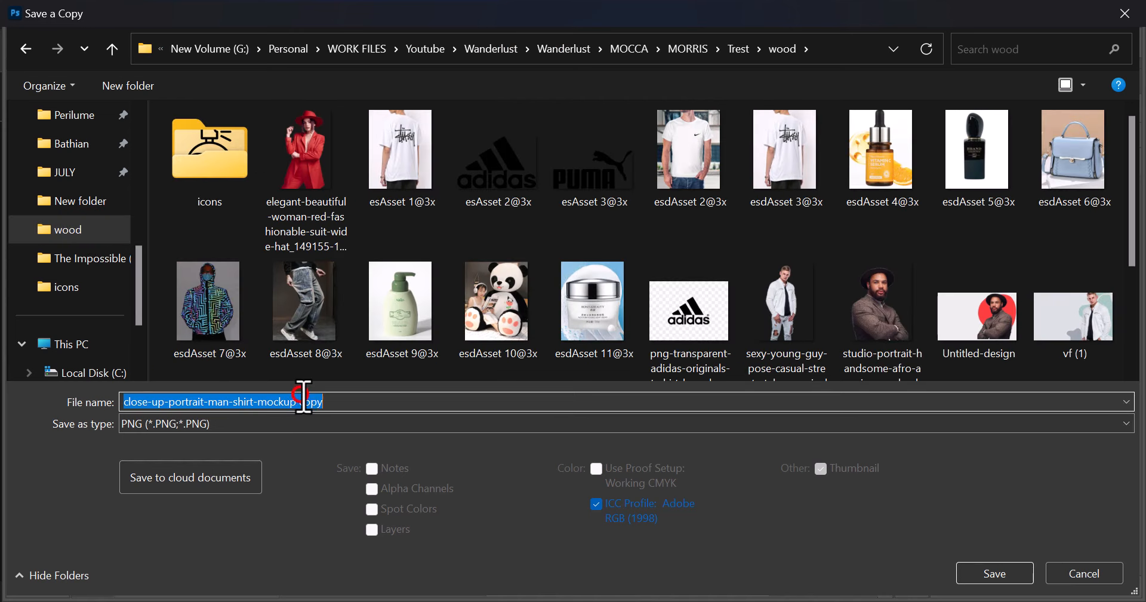
type("M")
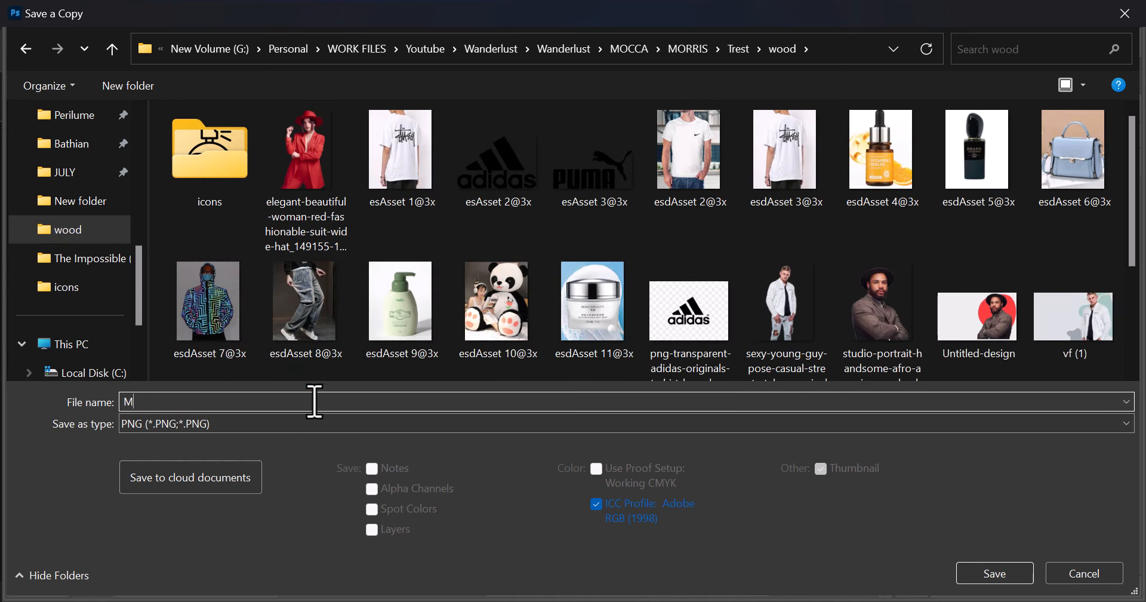
type("an")
key("Return")
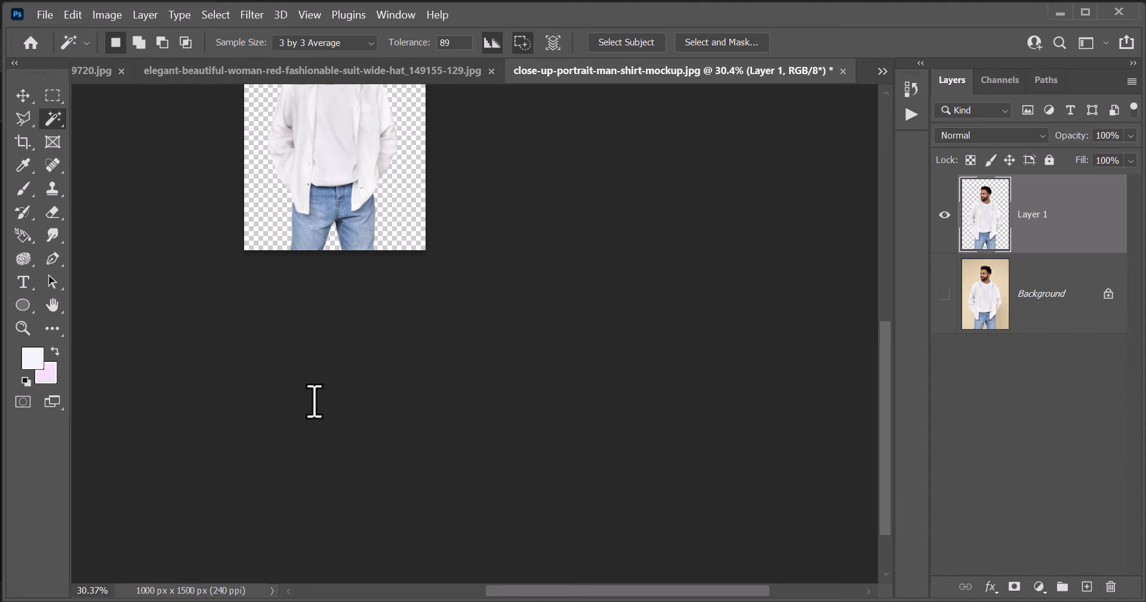
key("Return")
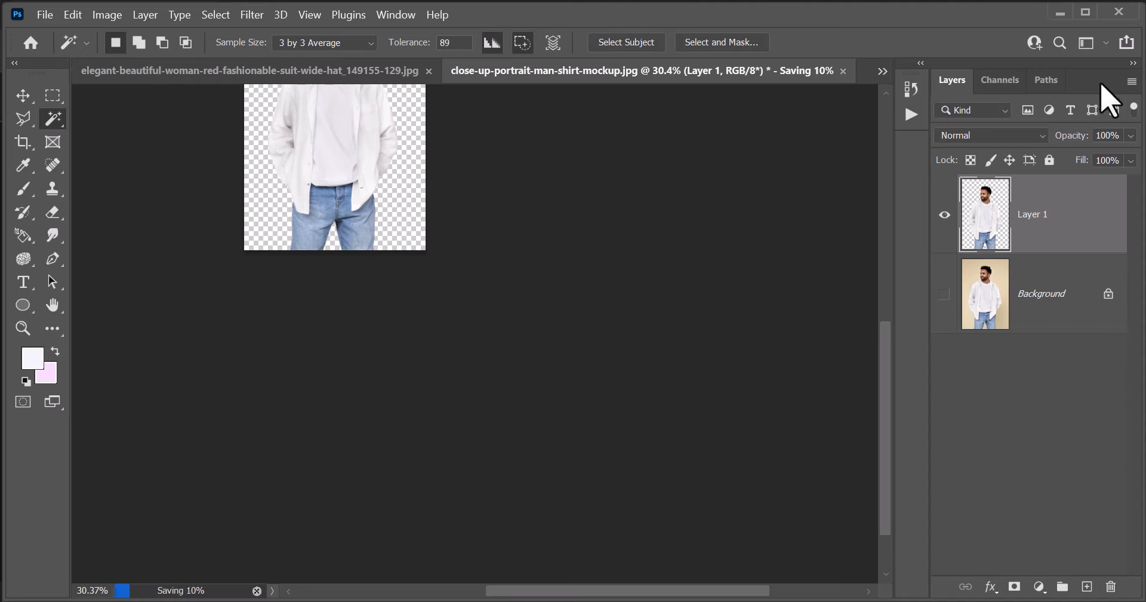
Add the Man PNG from the wood folder to the Canva design and delete the previous man image.
left_click(1061, 12)
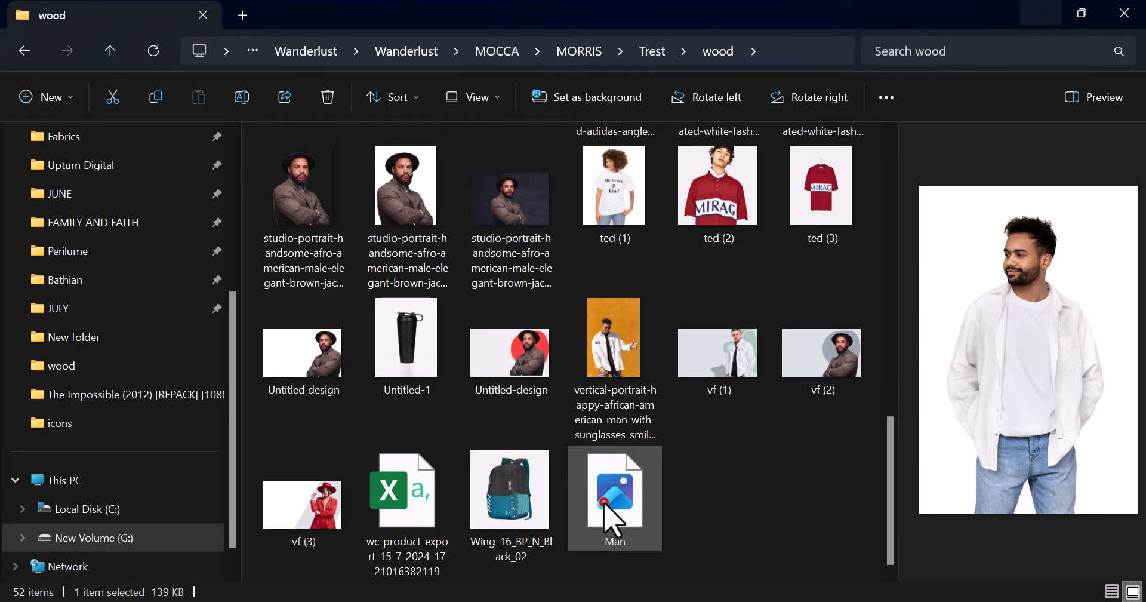
left_click_drag(615, 508, 756, 439)
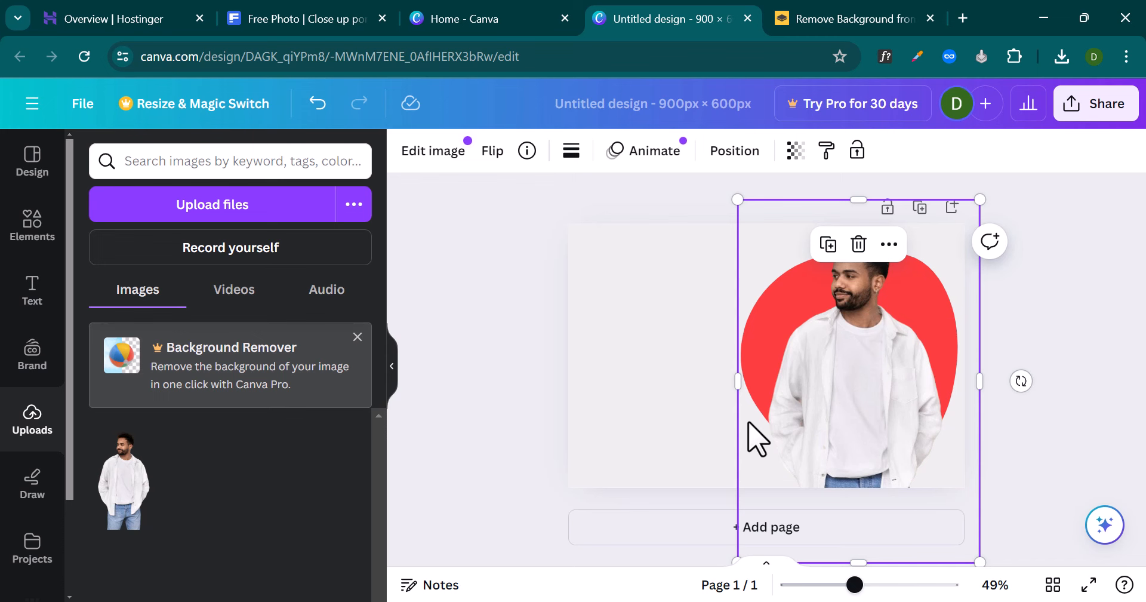
left_click(881, 358)
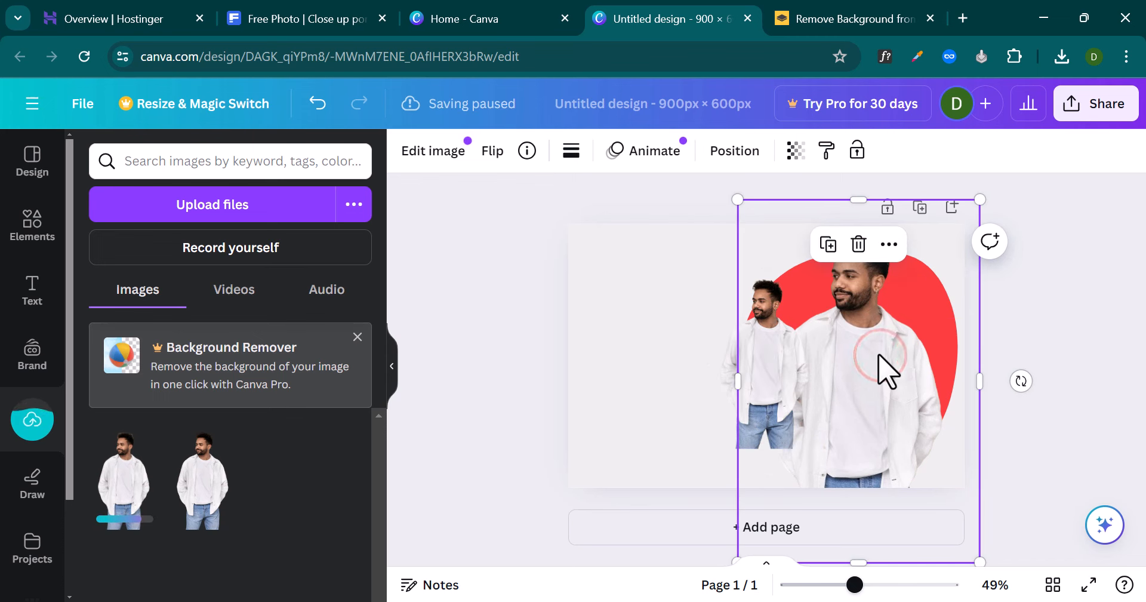
key("Delete")
Enlarge the new man image and position it over the red blob, with his head near the page's top edge.
left_click(776, 342)
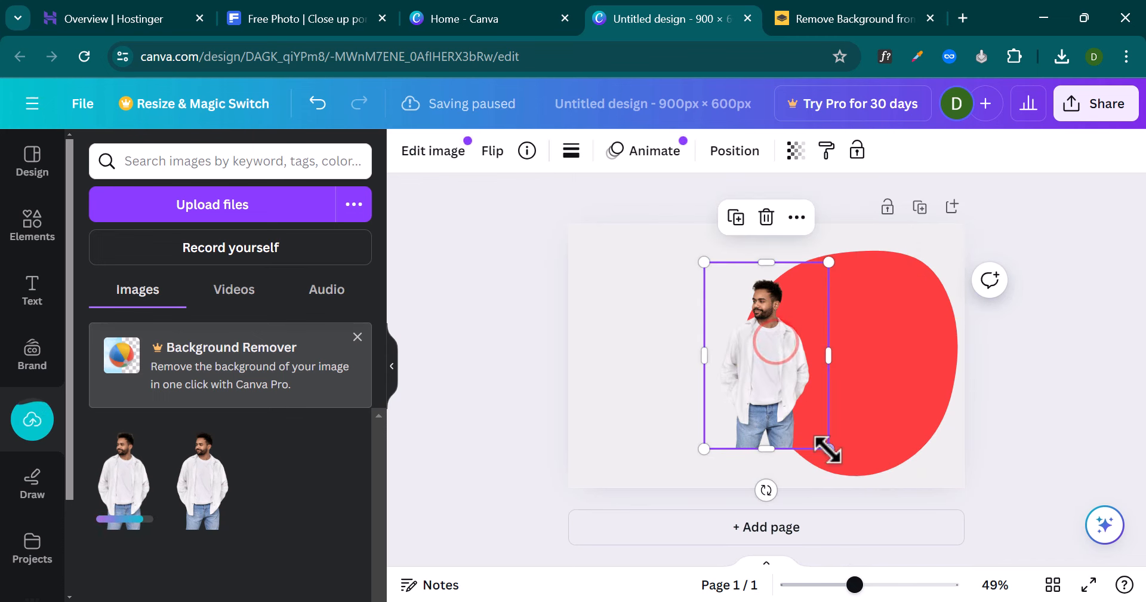
mouse_move(828, 449)
left_mouse_down()
mouse_move(909, 553)
mouse_move(1009, 597)
mouse_move(946, 597)
left_mouse_up()
left_click(824, 438)
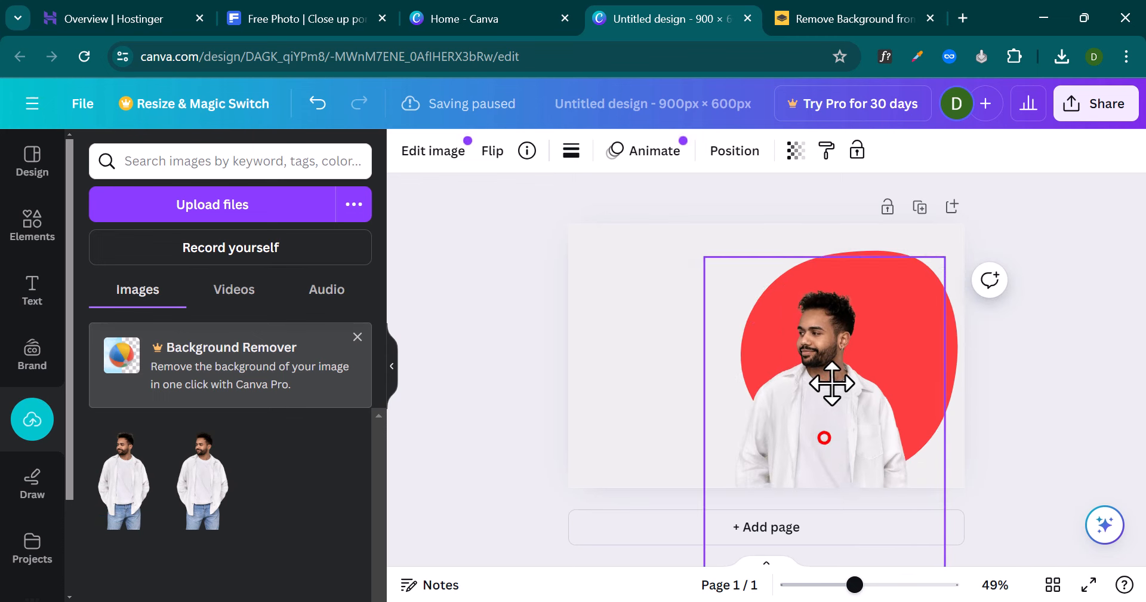
left_click_drag(833, 384, 830, 384)
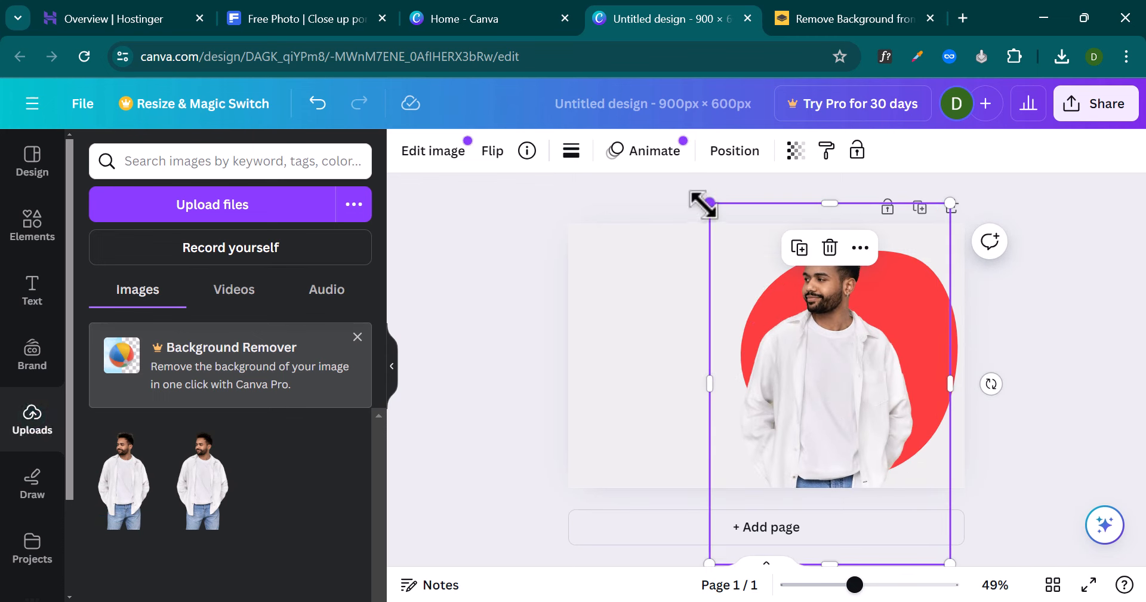
mouse_move(709, 203)
left_mouse_down()
mouse_move(655, 237)
mouse_move(669, 191)
left_mouse_up()
left_click(812, 387)
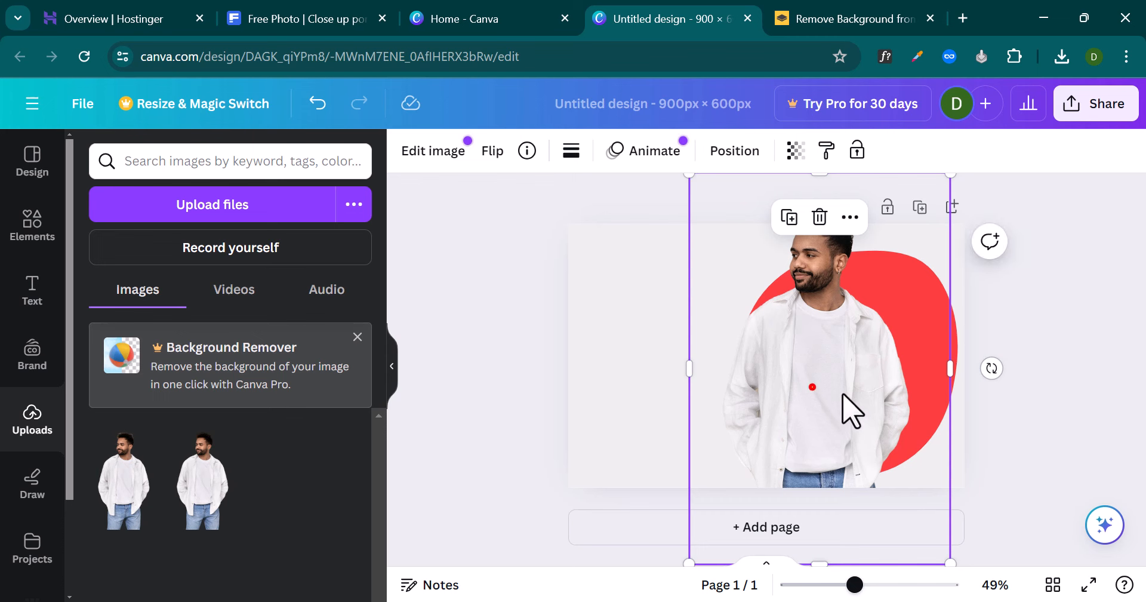
left_click_drag(843, 395, 865, 401)
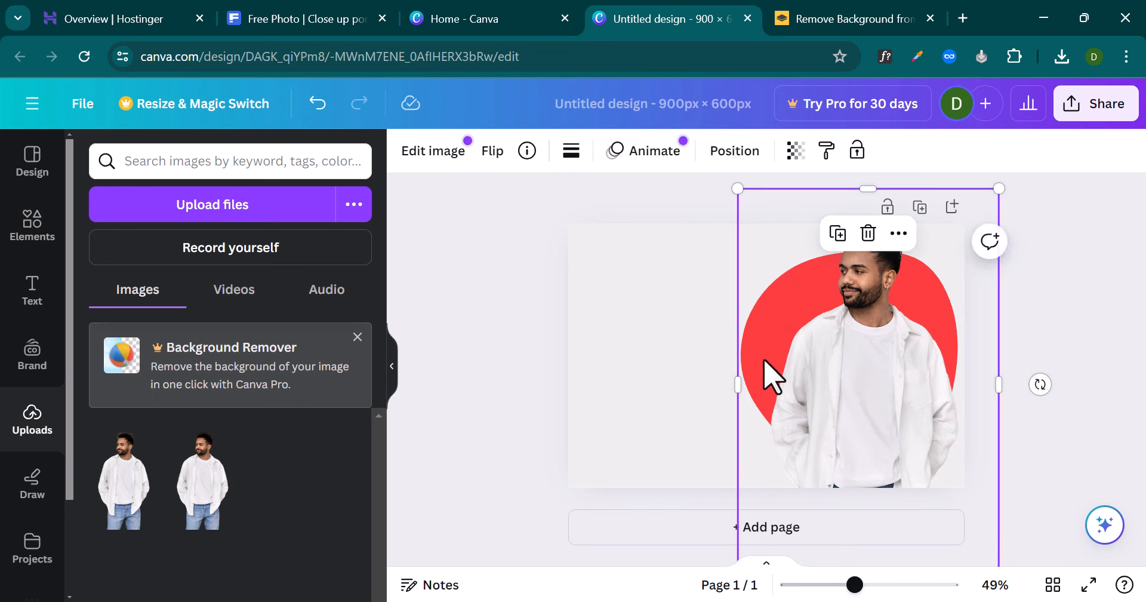
left_click_drag(731, 393, 720, 412)
mouse_move(852, 422)
left_mouse_down()
mouse_move(898, 414)
mouse_move(867, 413)
left_mouse_up()
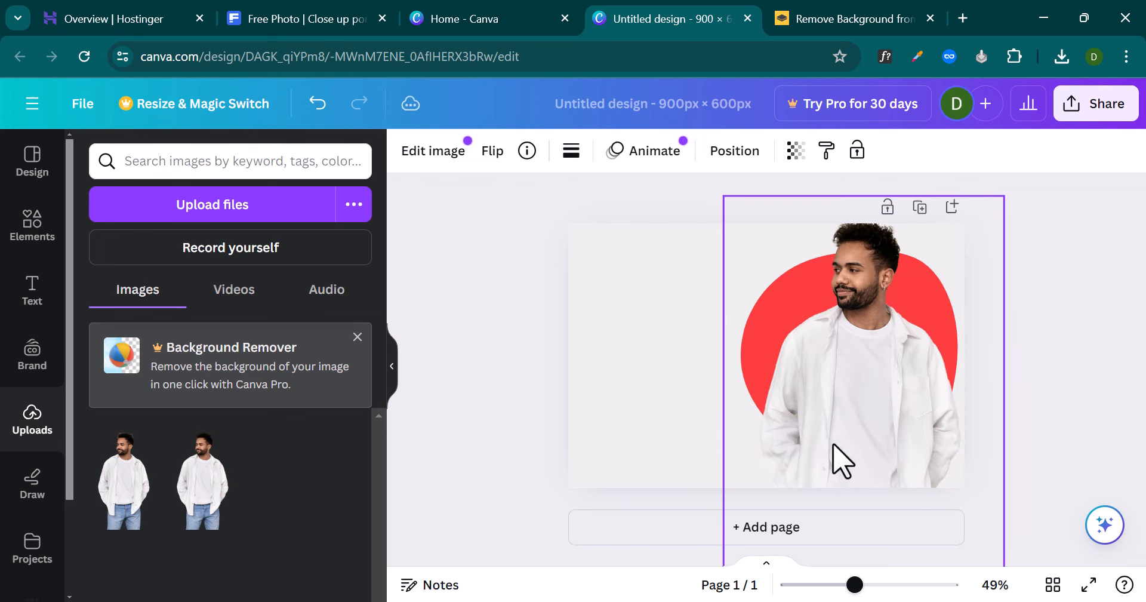
left_click(1054, 297)
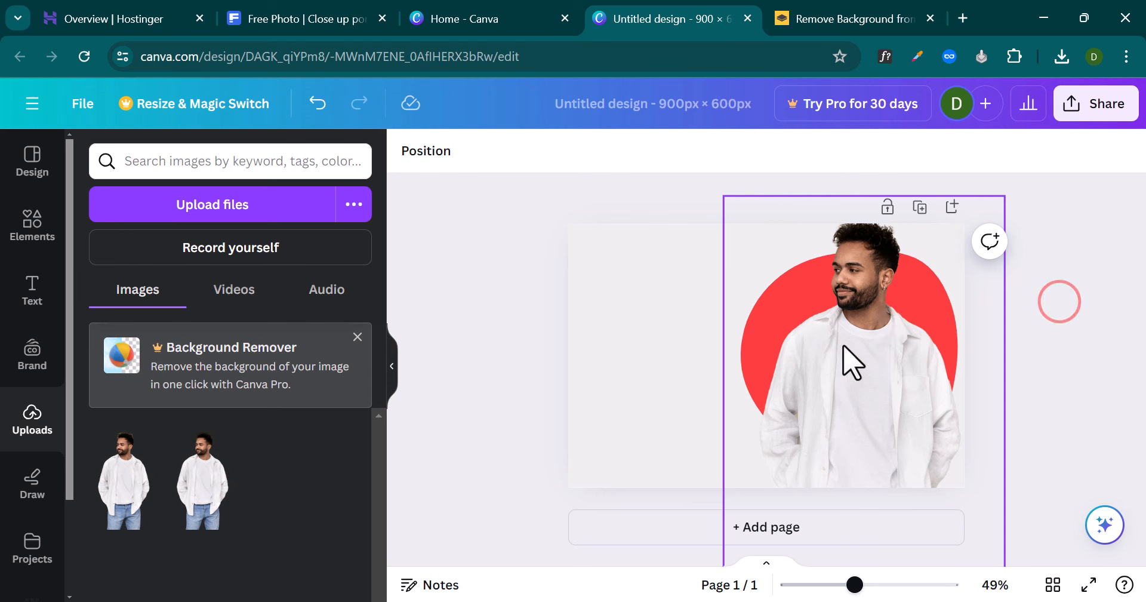
Shrink the red blob slightly and shift it left, moving the man aside and back over the blob's right part.
left_click_drag(843, 344, 725, 346)
left_click(893, 307)
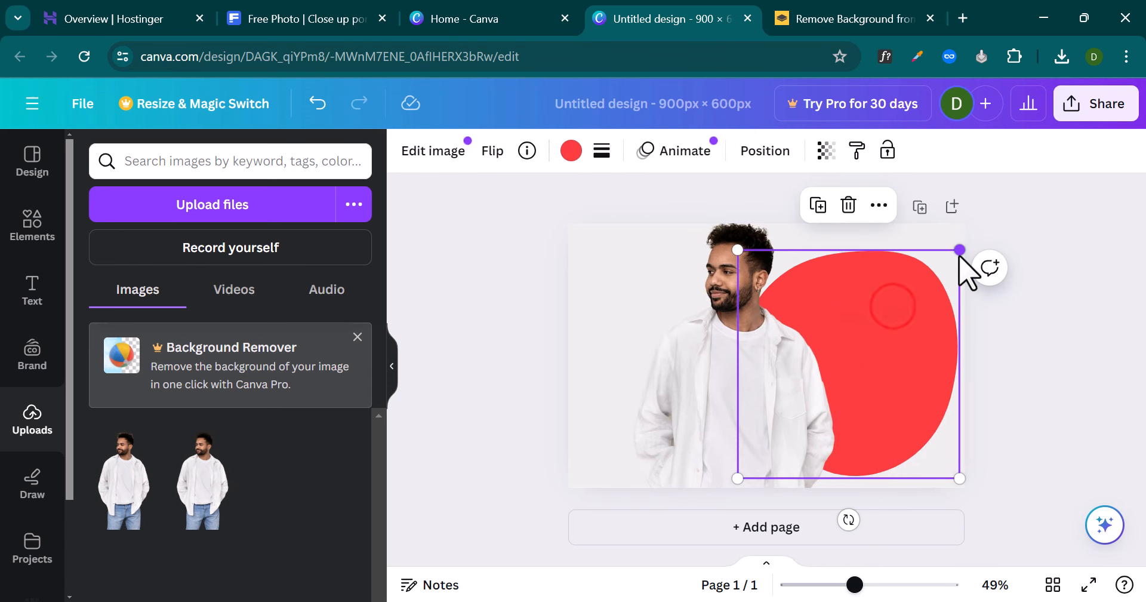
mouse_move(959, 249)
left_mouse_down()
mouse_move(919, 299)
mouse_move(951, 259)
left_mouse_up()
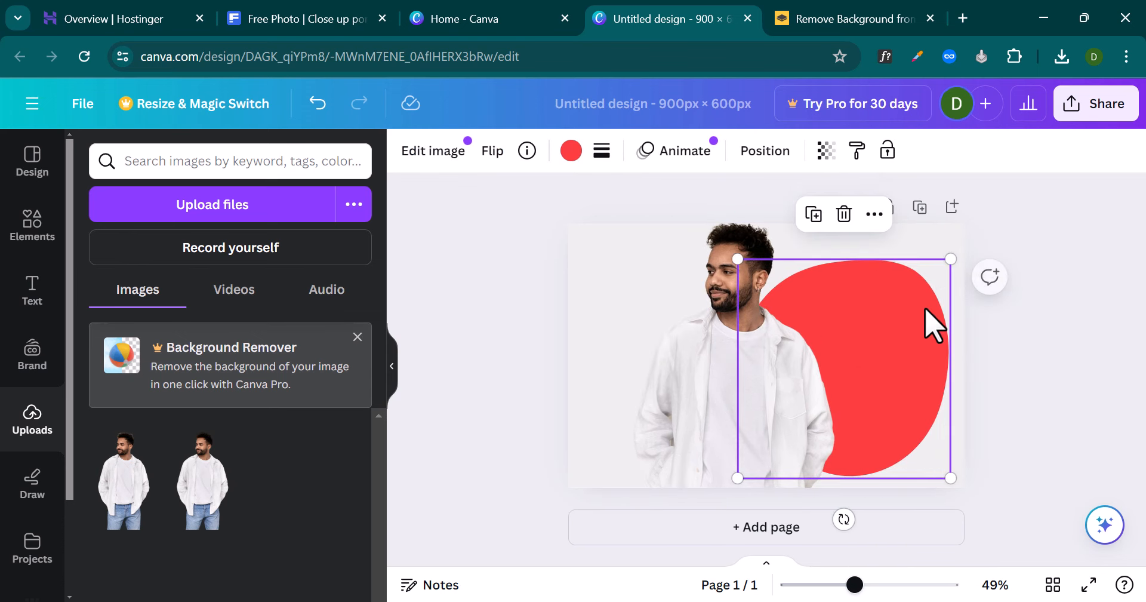
left_click_drag(933, 326, 874, 316)
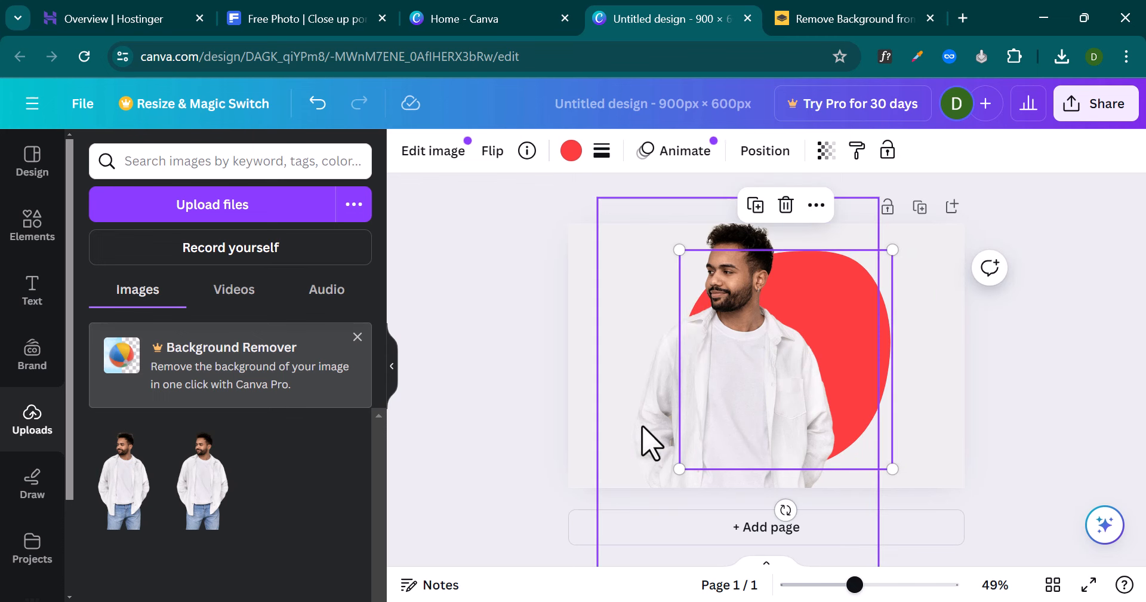
left_click_drag(642, 426, 760, 424)
left_click(623, 335)
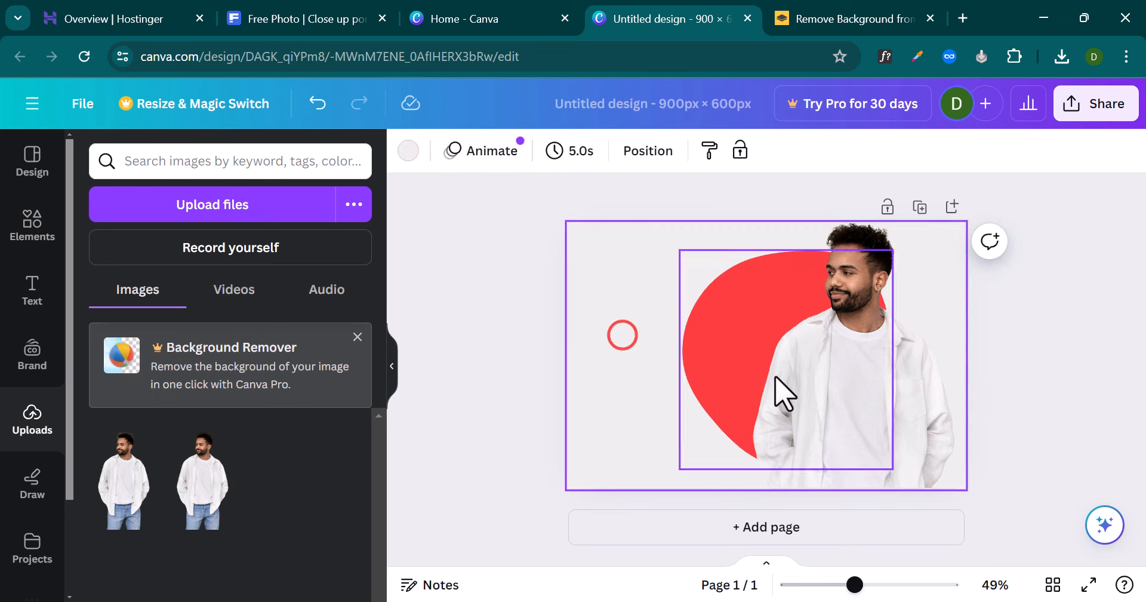
Move the man to the page's right edge and scale him down slightly so his whole head fits.
left_click_drag(835, 392, 866, 392)
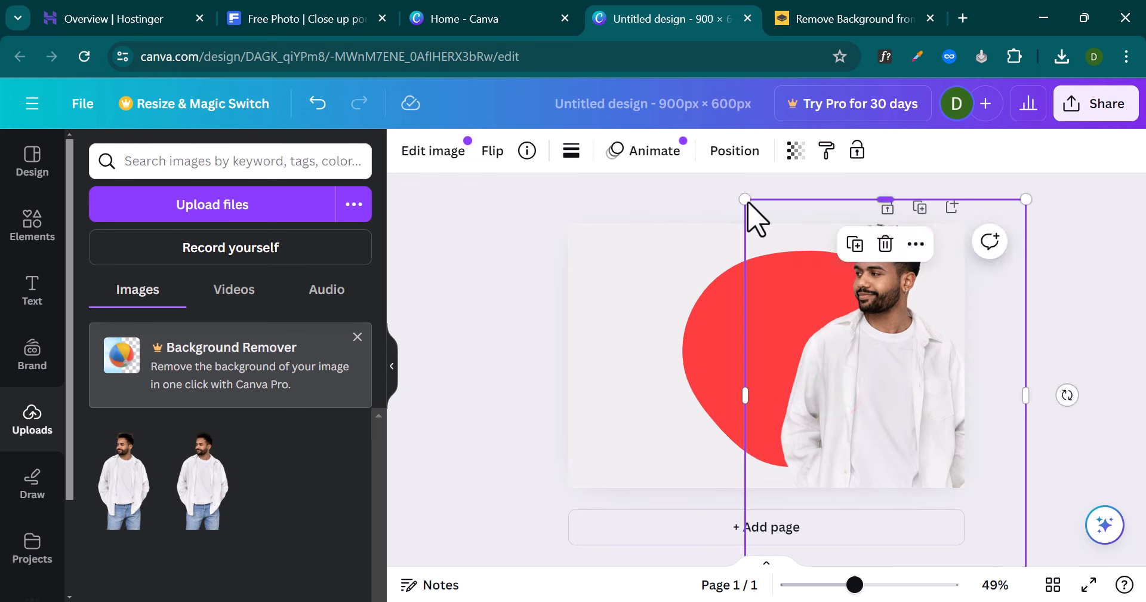
left_click_drag(745, 201, 758, 227)
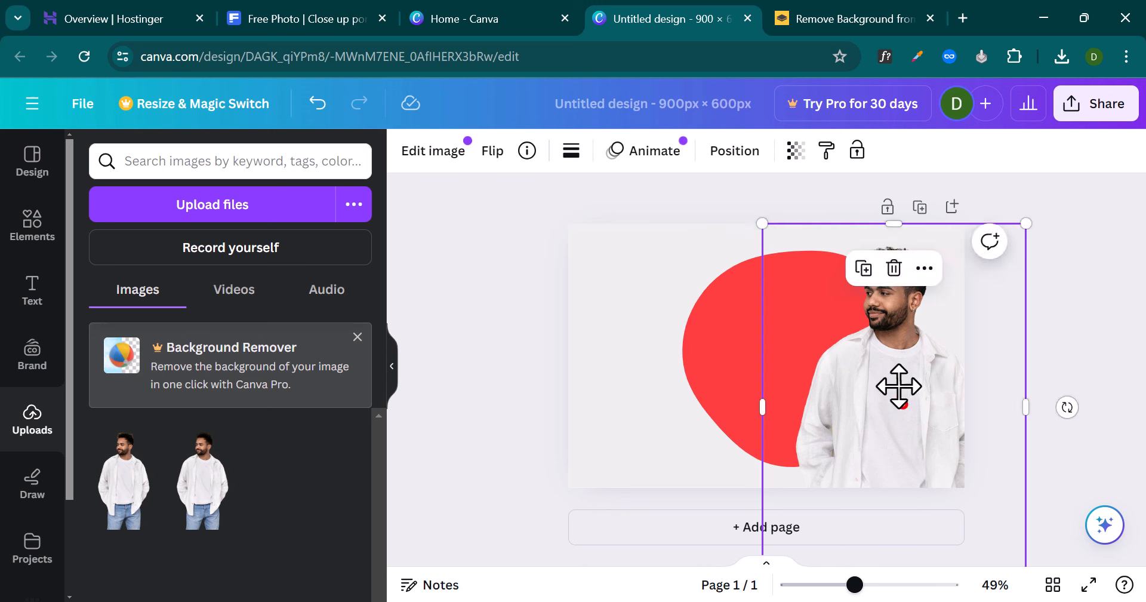
left_click_drag(898, 384, 900, 384)
Scale the red blob down further and move it up behind the man's shoulder and head.
left_click(719, 364)
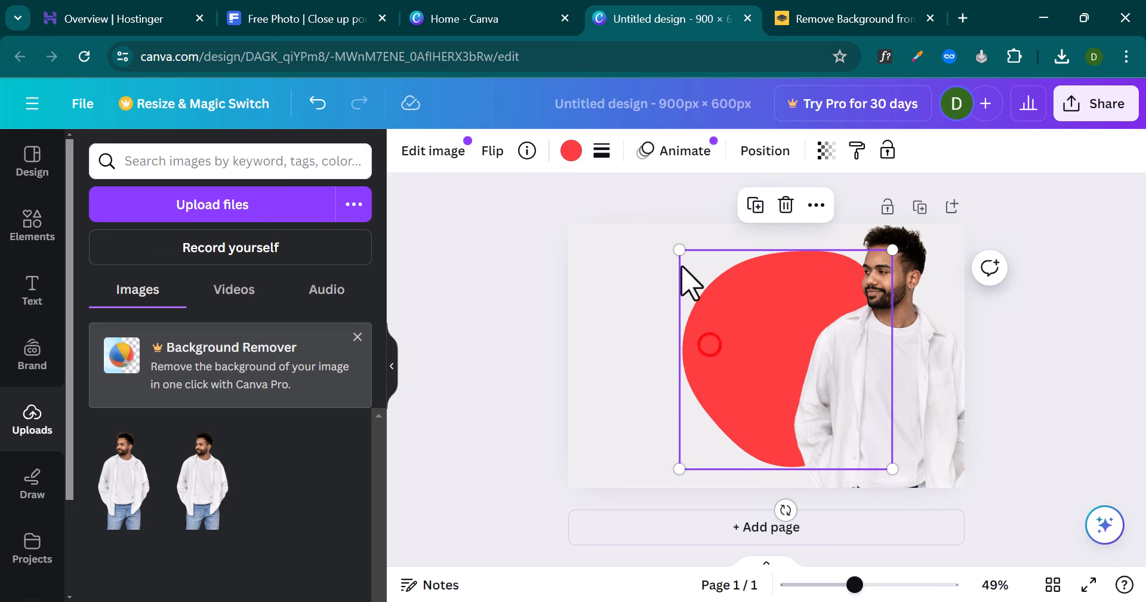
left_click_drag(677, 249, 735, 289)
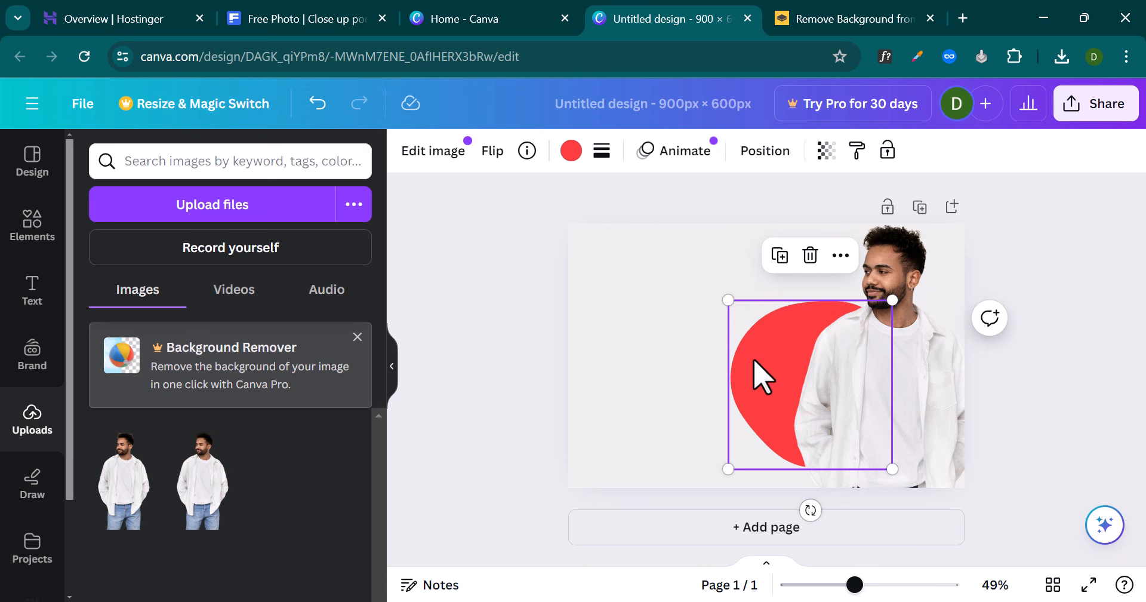
left_click_drag(756, 362, 766, 323)
left_click(624, 339)
Download the design as a JPG and bring up the browser's recent downloads.
left_click(1069, 108)
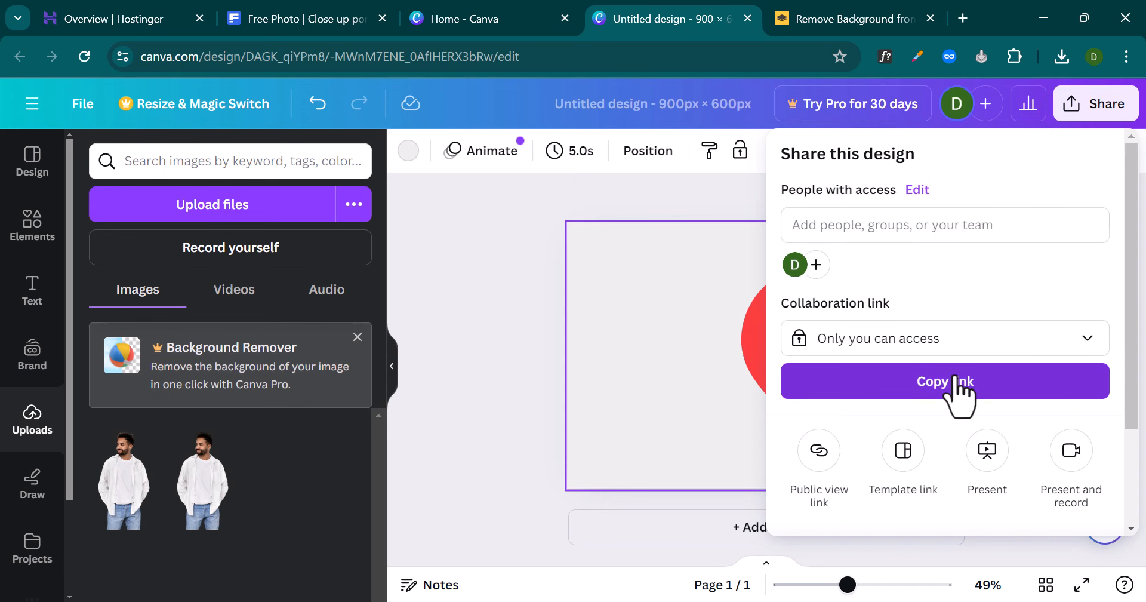
scroll(958, 388, "down", 3)
left_click(915, 426)
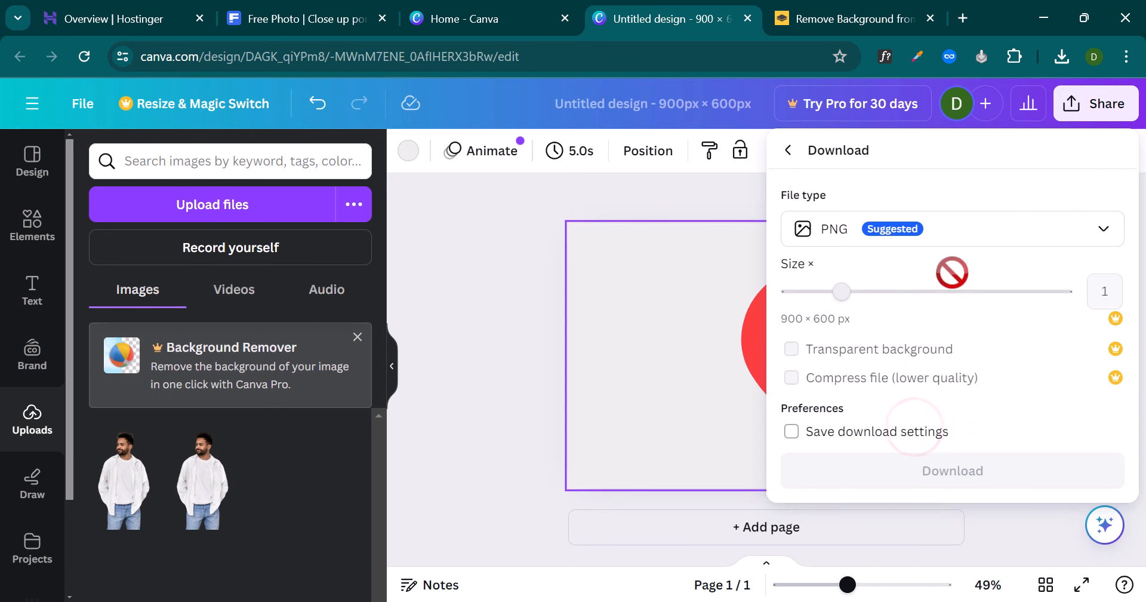
left_click(958, 232)
left_click(893, 299)
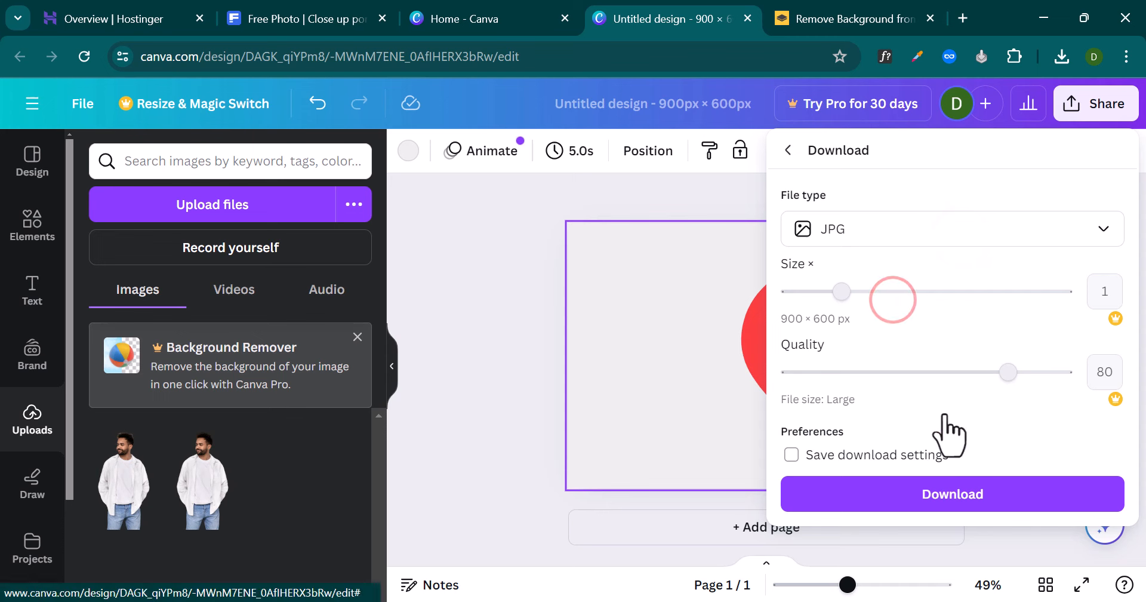
left_click(950, 496)
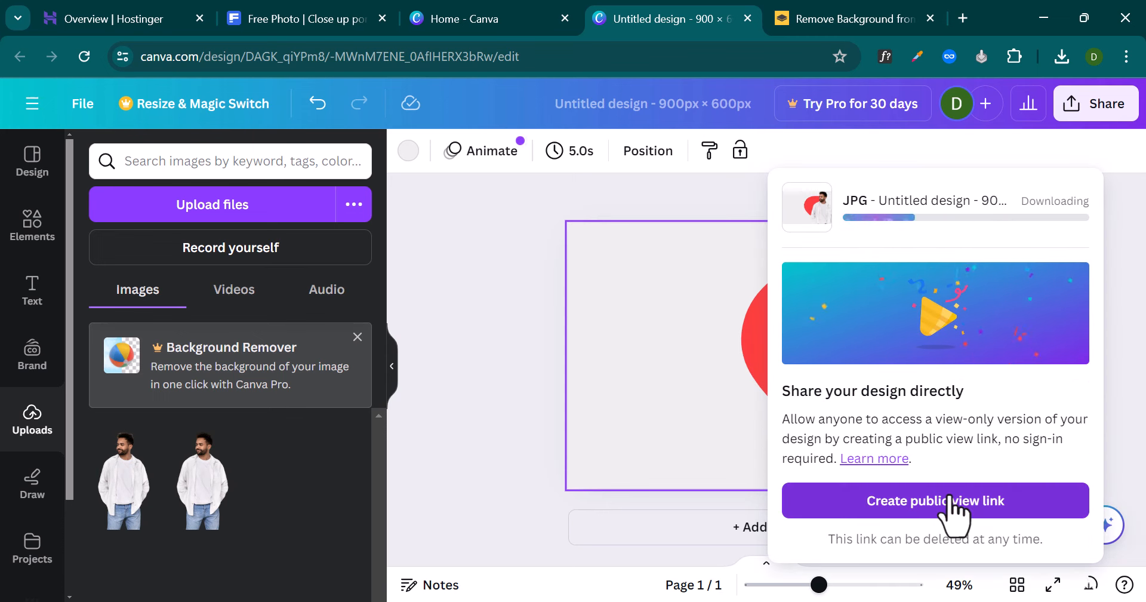
left_click(1062, 56)
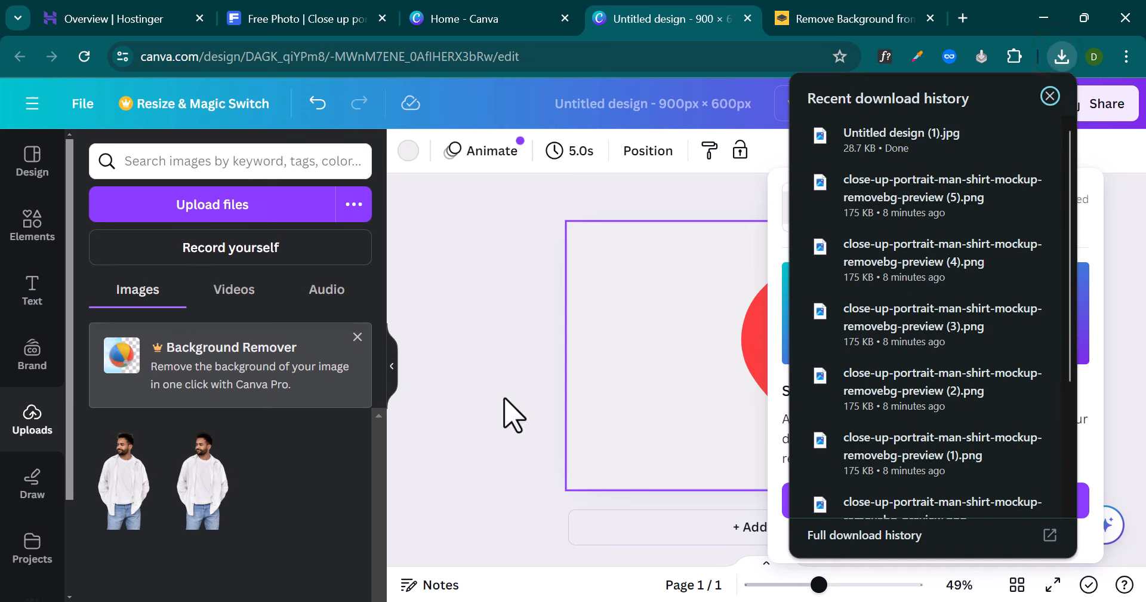
Switch to the Tuto site, compare its hero slide with the Slider 1 editor, and move the Tuto page into its own window.
mouse_move(409, 600)
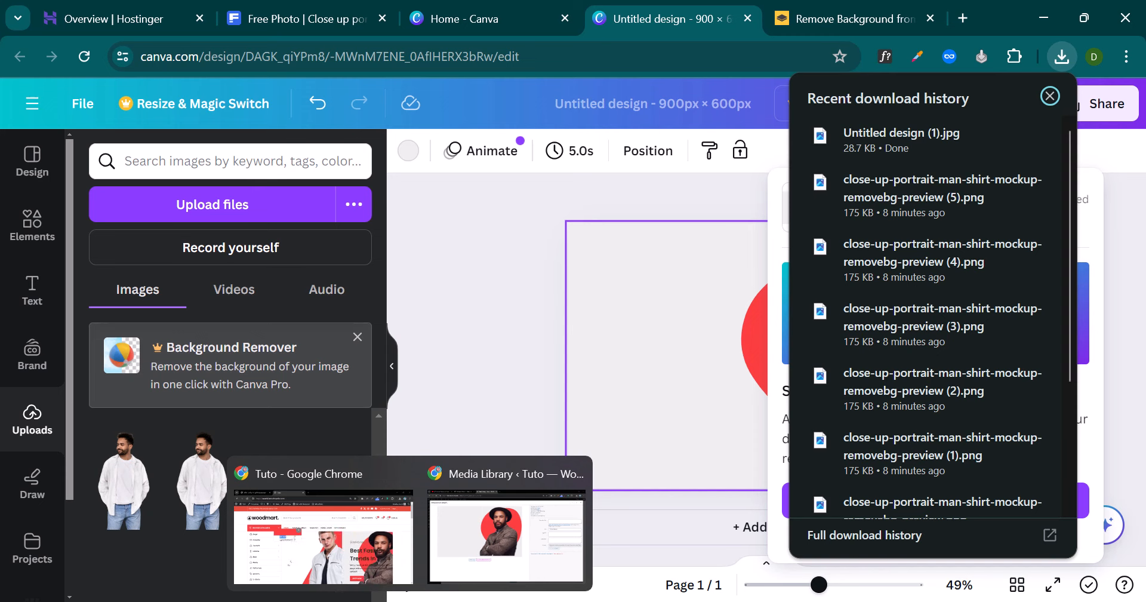
left_click(335, 516)
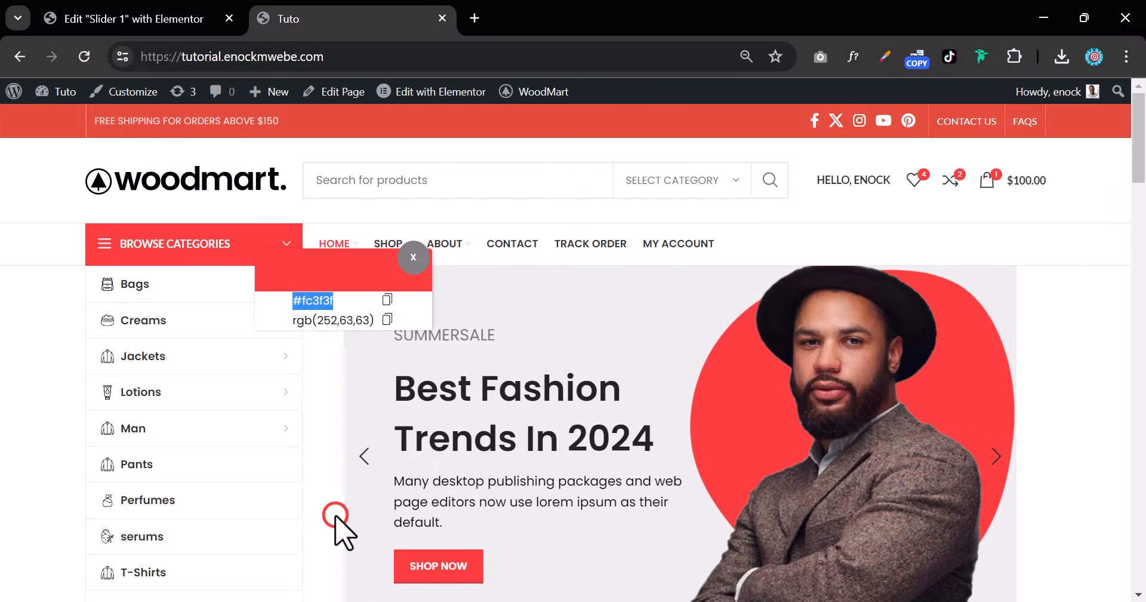
left_click(418, 263)
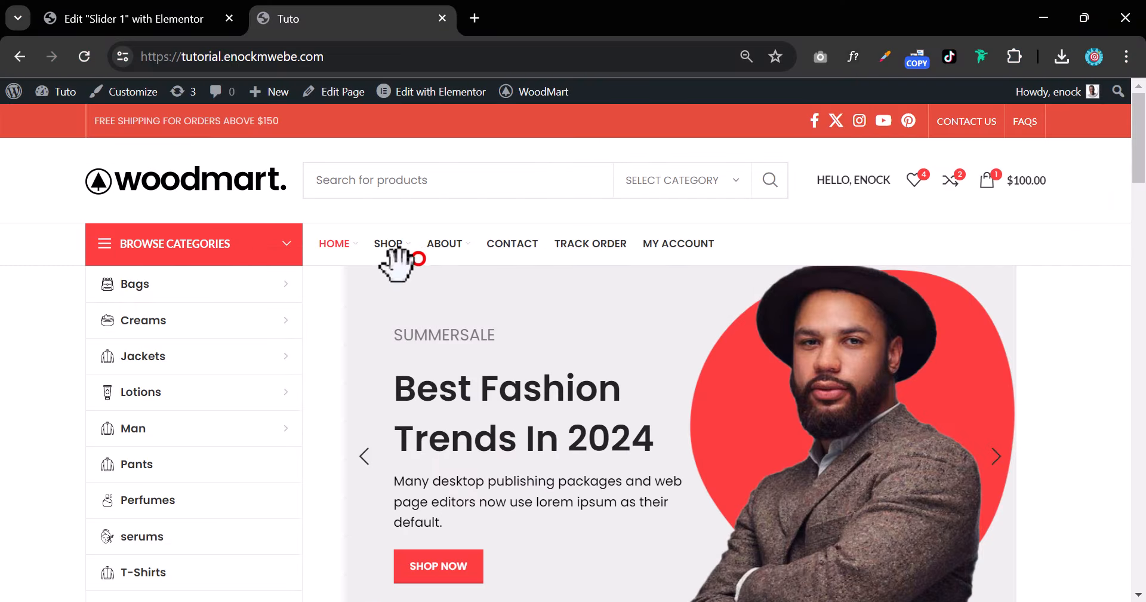
left_click(149, 14)
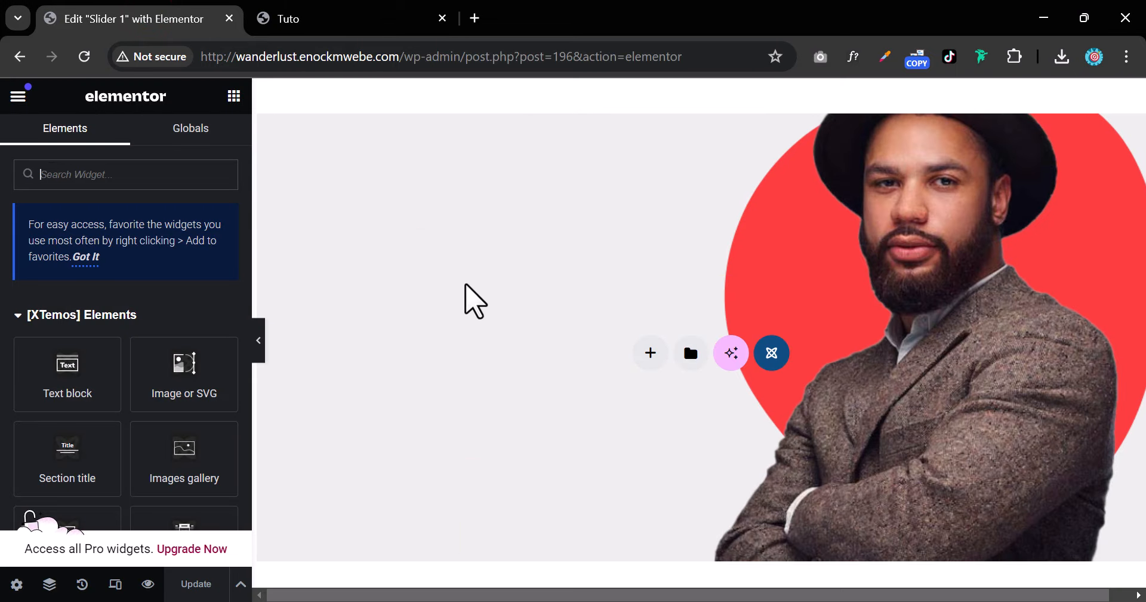
left_click(288, 18)
scroll(499, 442, "down", 1)
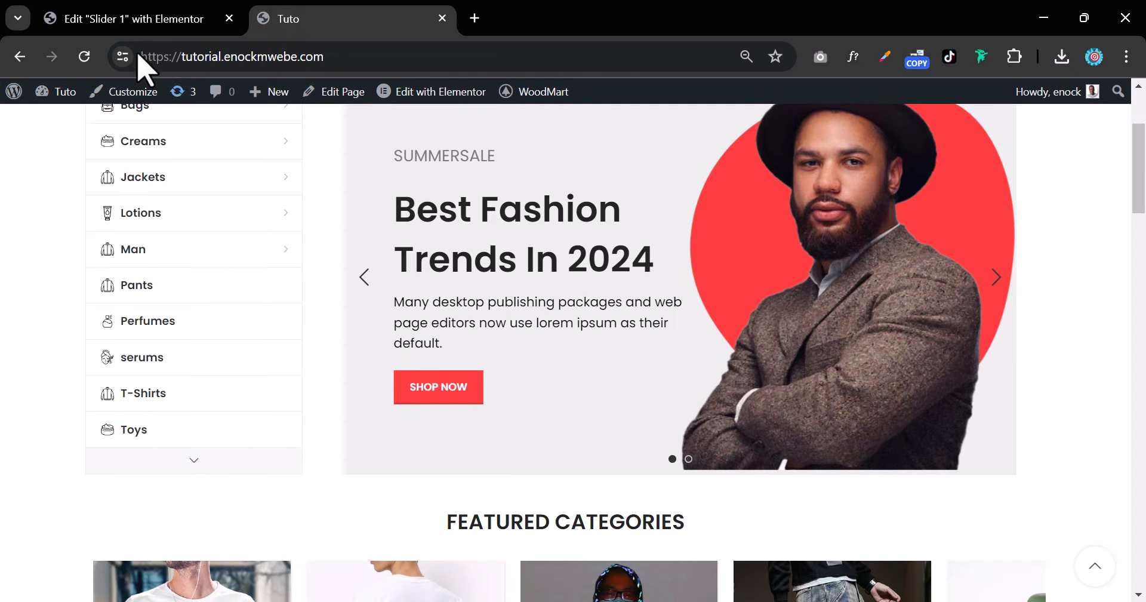
left_click(131, 17)
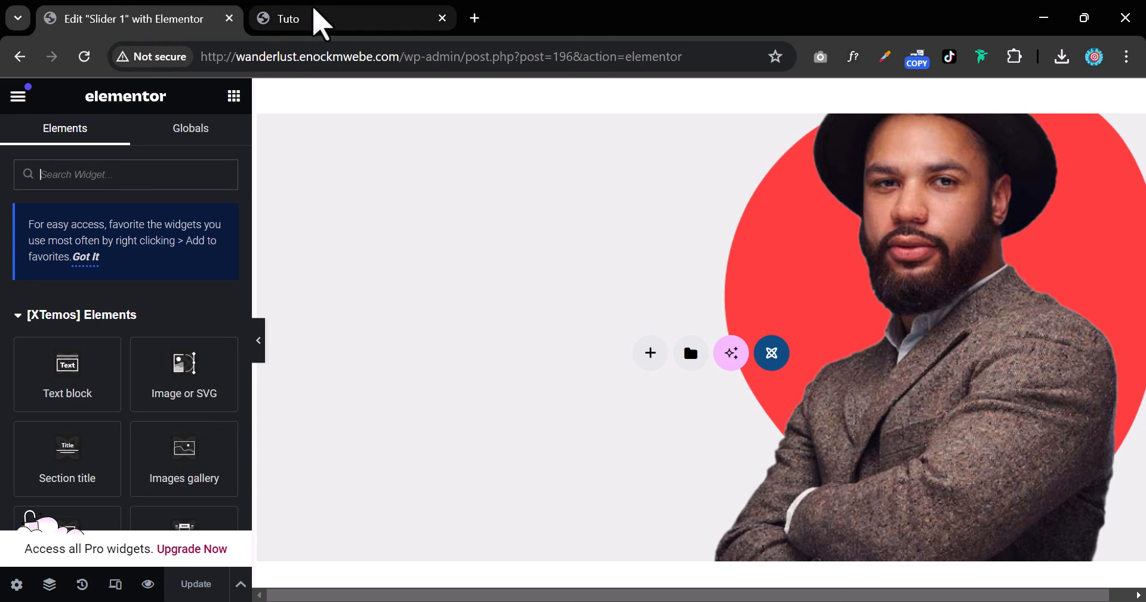
mouse_move(312, 13)
left_mouse_down()
mouse_move(312, 0)
mouse_move(298, 0)
left_mouse_up()
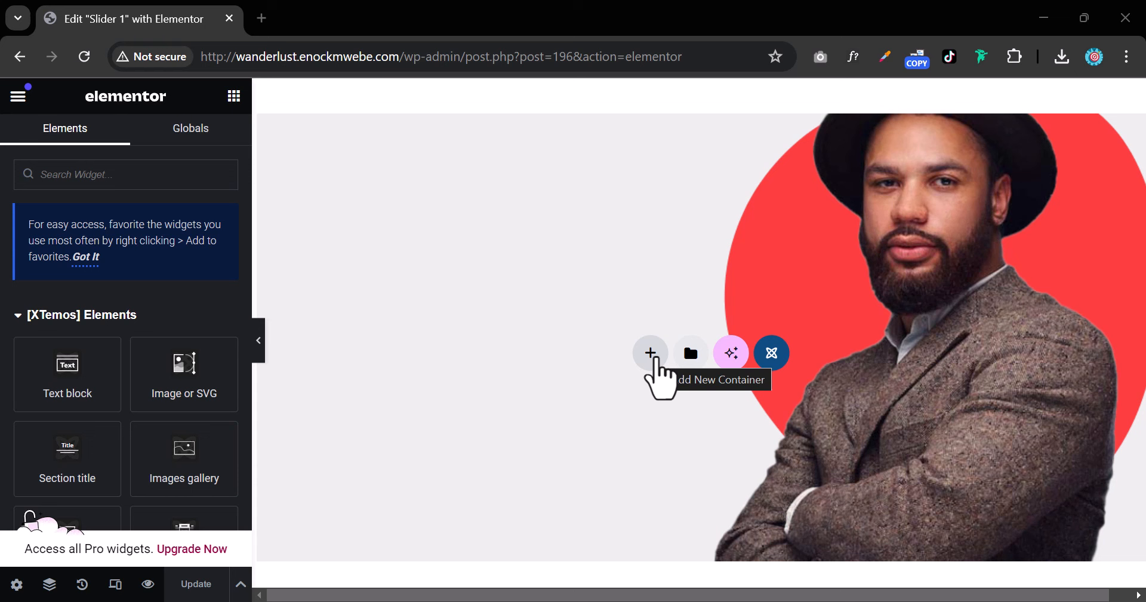
Add a new container with two equal side-by-side columns to the Slider 1 slide.
left_click(652, 356)
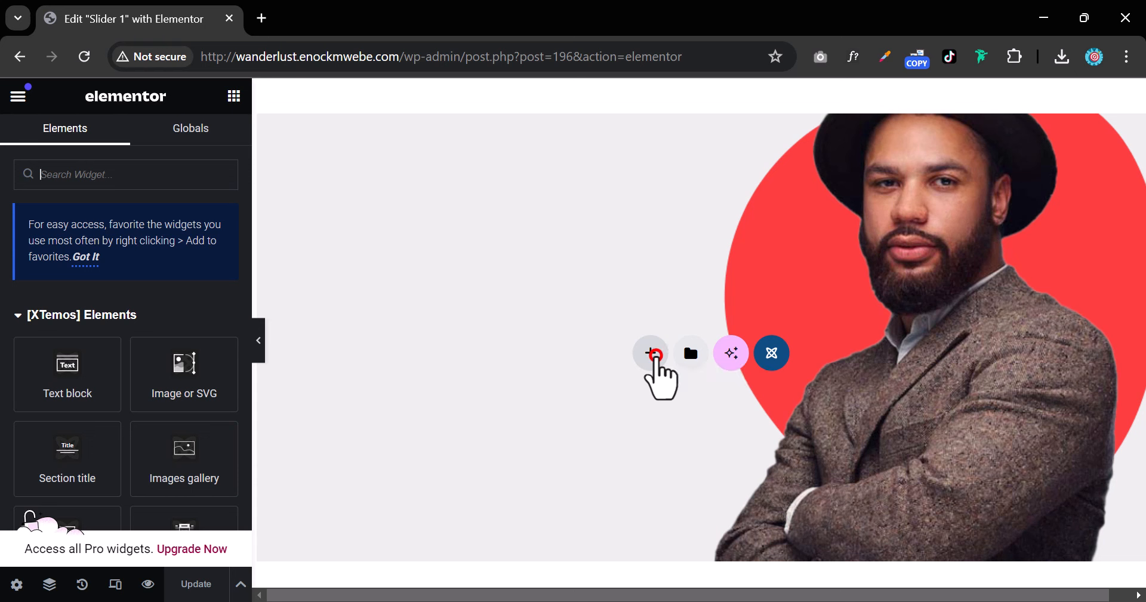
left_click(648, 354)
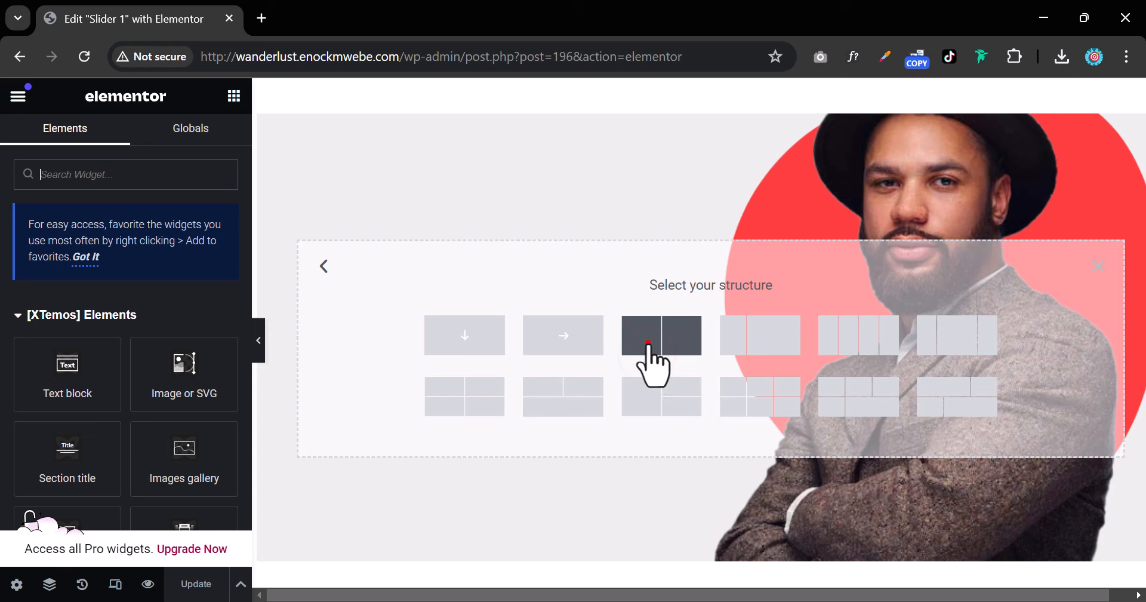
left_click(648, 342)
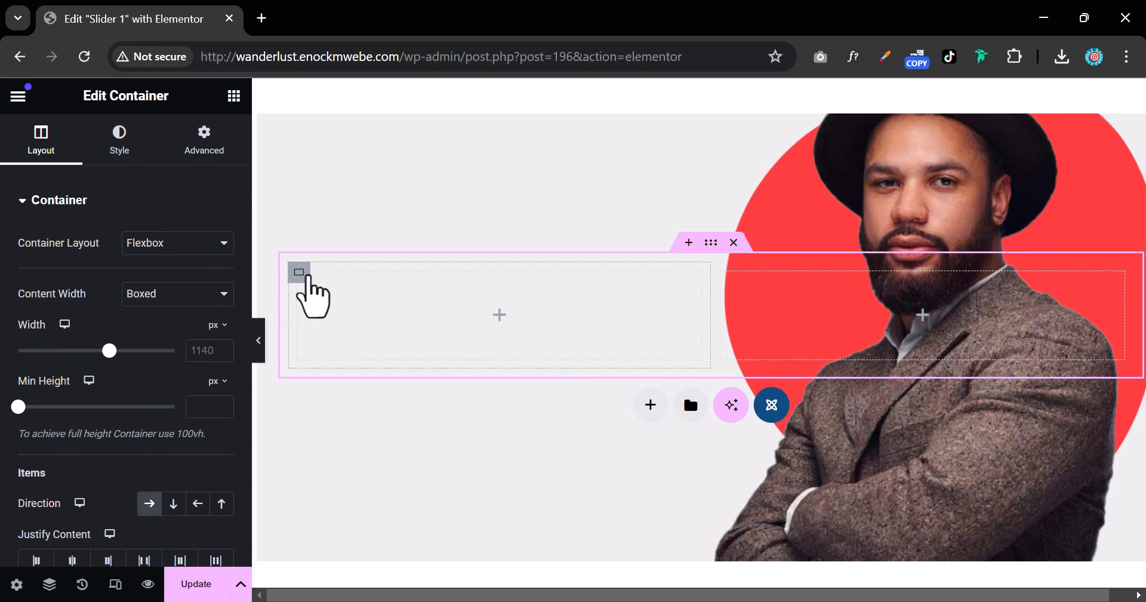
Set the first column's width to 65% and the second column's width to 35%.
left_click(299, 266)
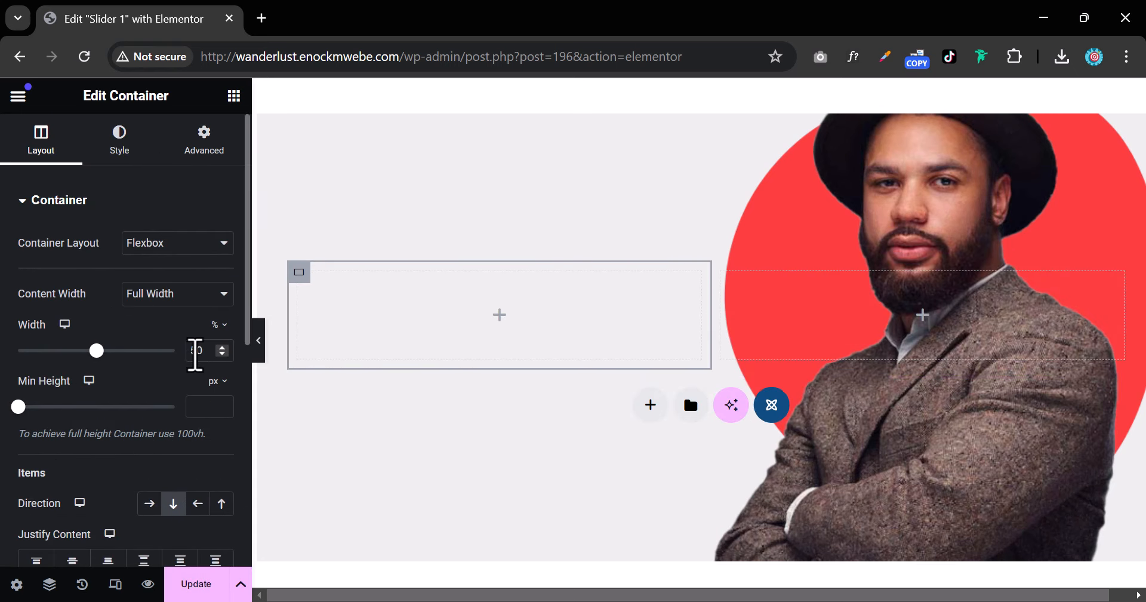
type("65")
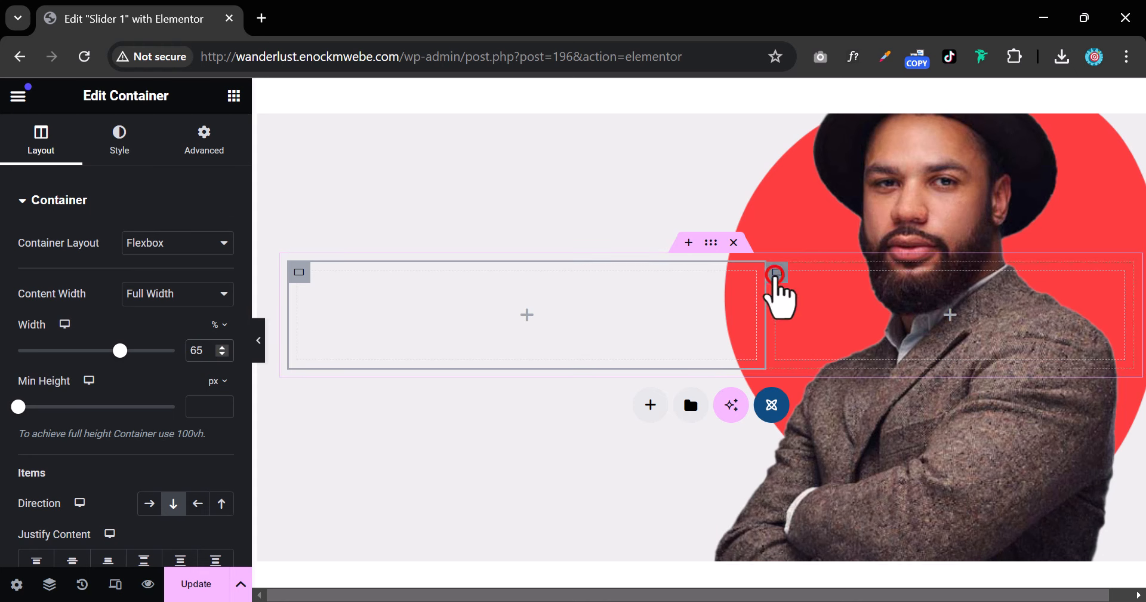
left_click(777, 274)
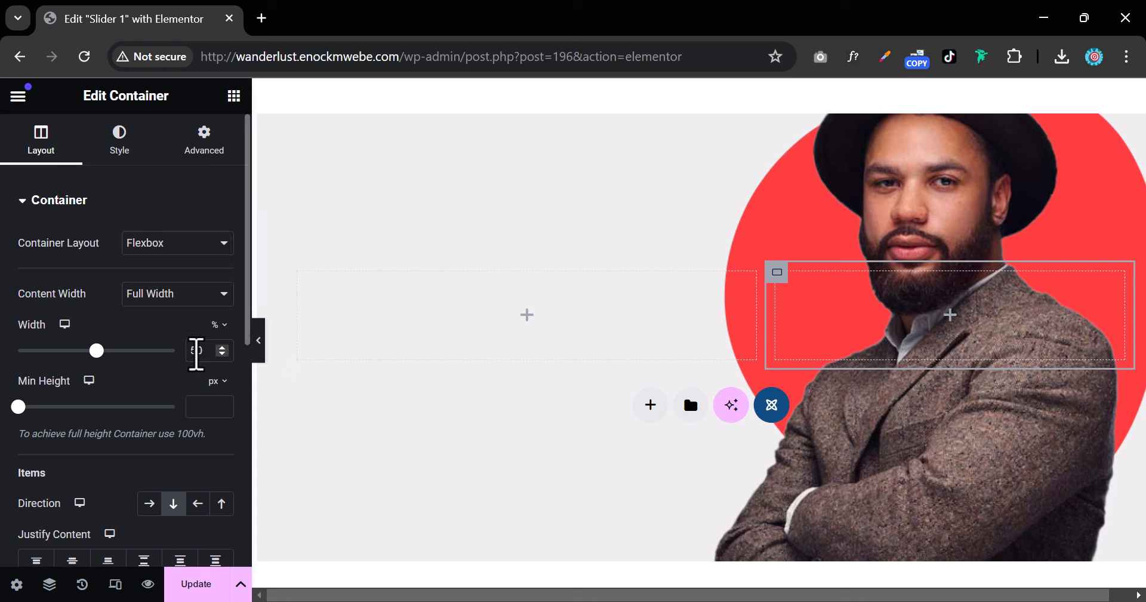
type("35")
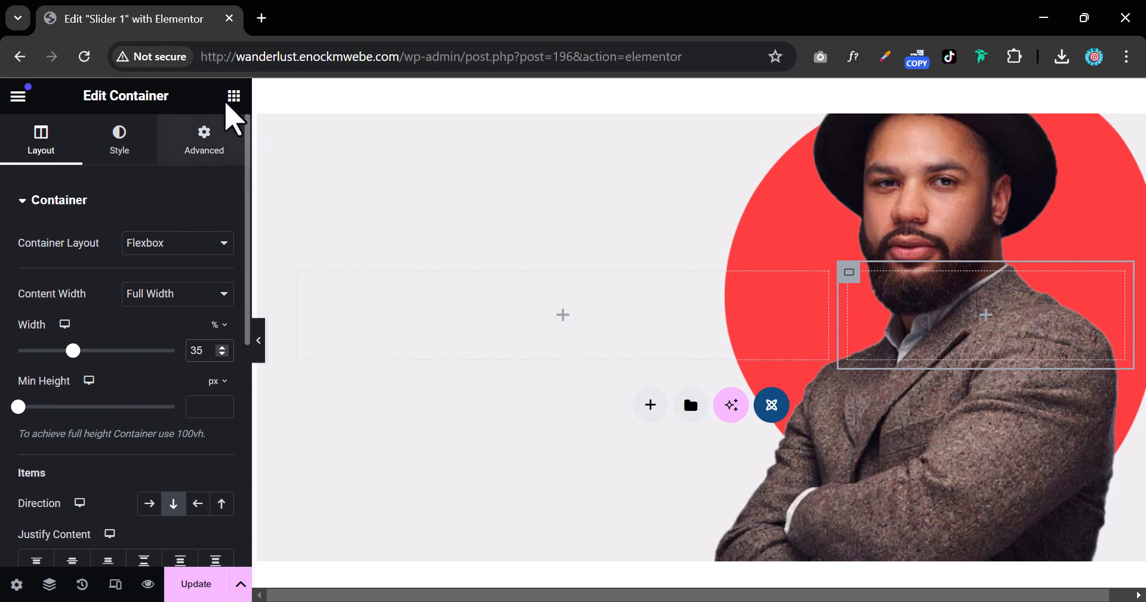
left_click(232, 100)
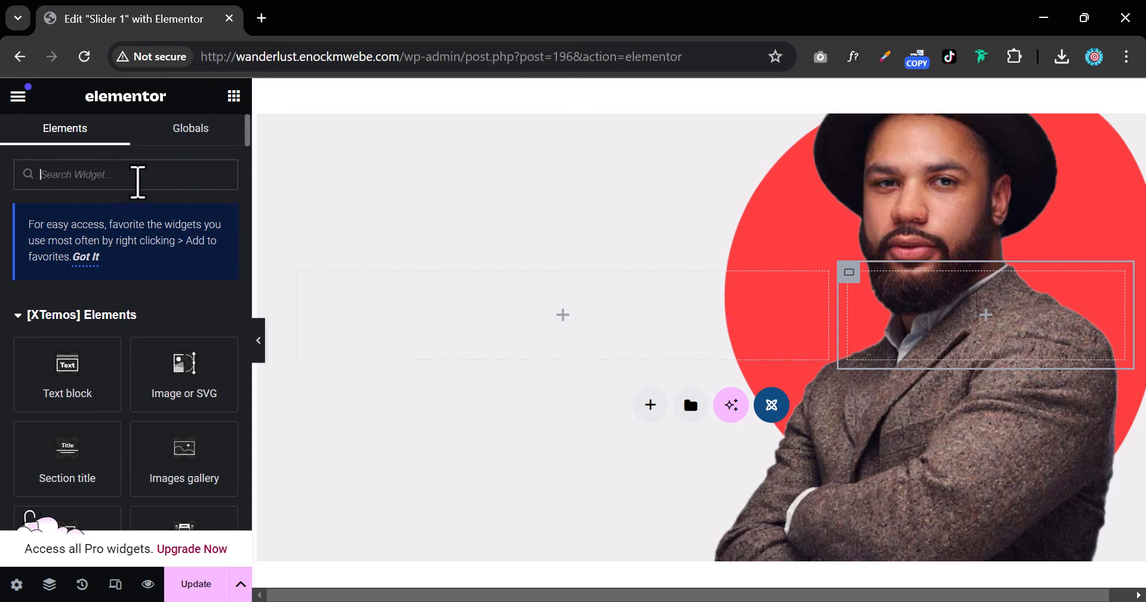
left_click_drag(69, 387, 577, 345)
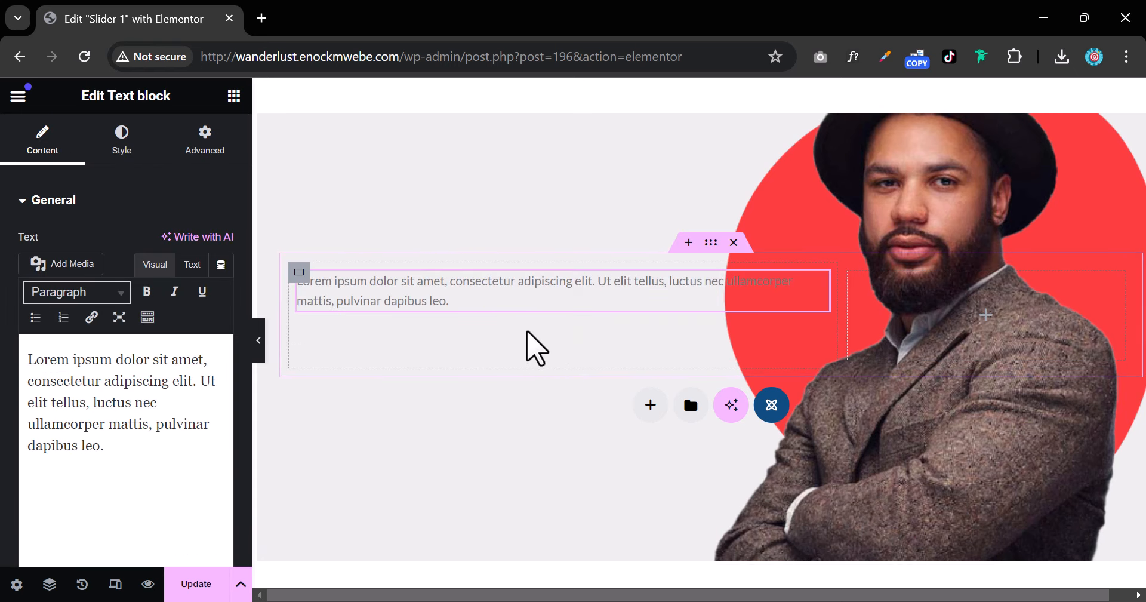
key("Delete")
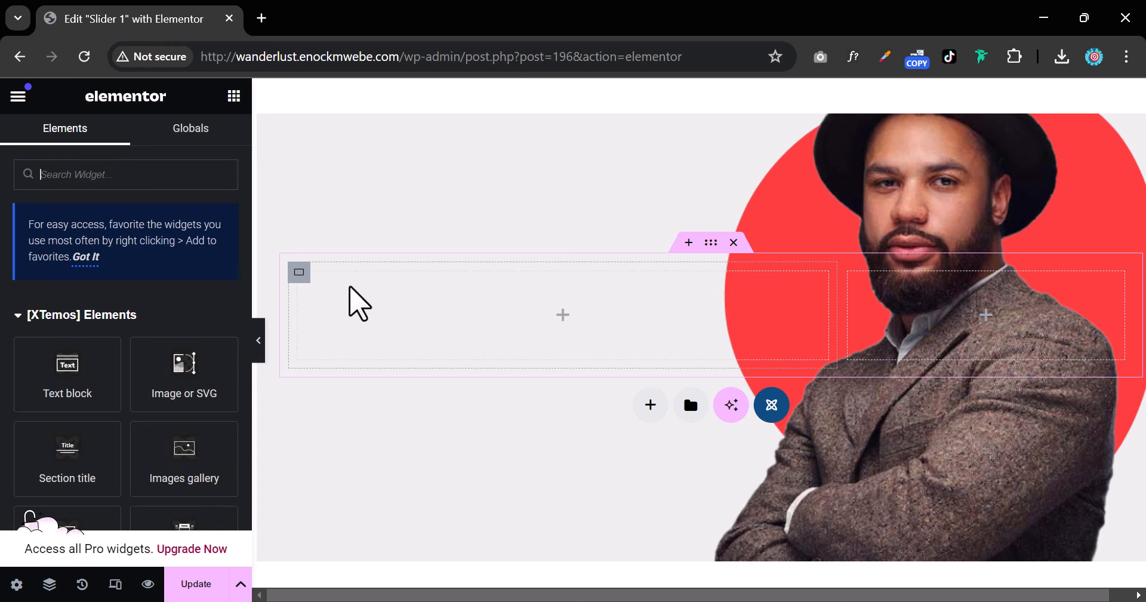
Look through the XTemos Elements widgets for one suited to the slide's title text.
scroll(160, 358, "down", 3)
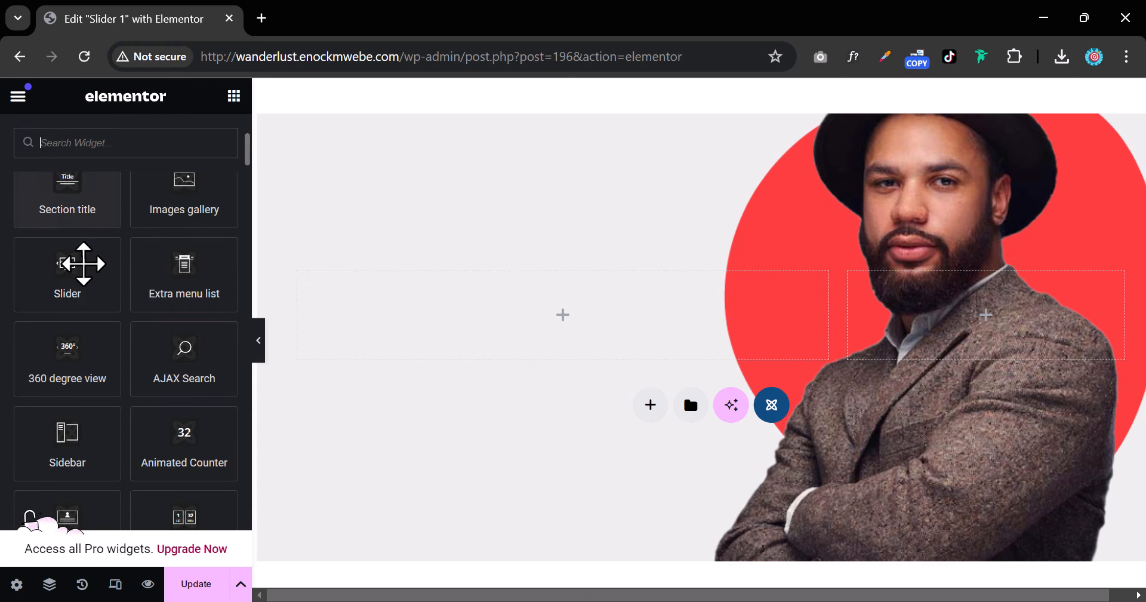
scroll(190, 425, "up", 2)
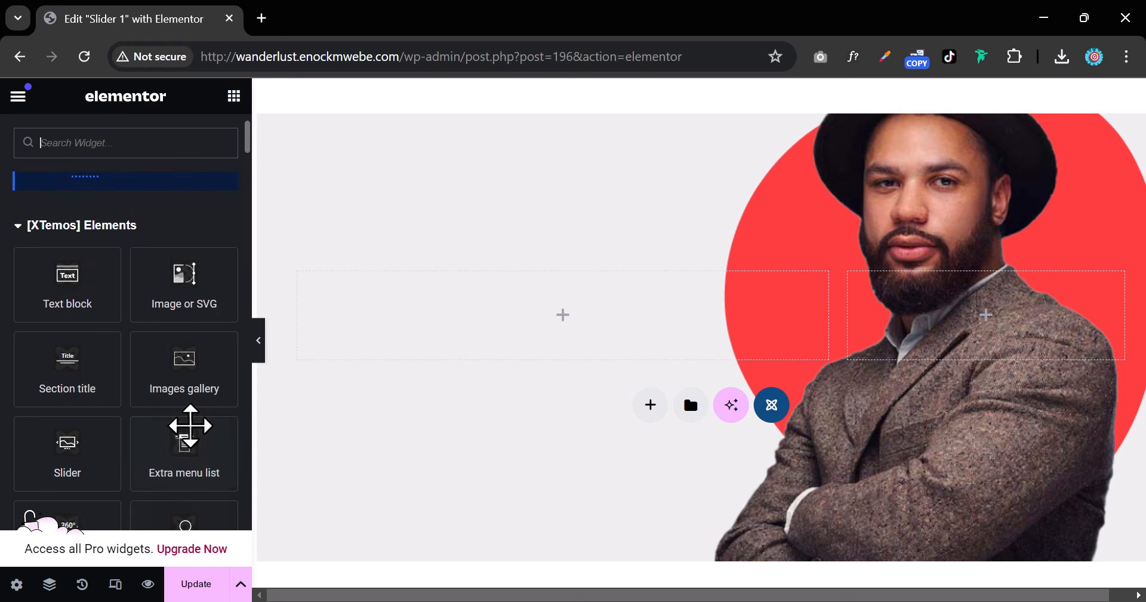
scroll(190, 425, "down", 1)
scroll(189, 425, "down", 1)
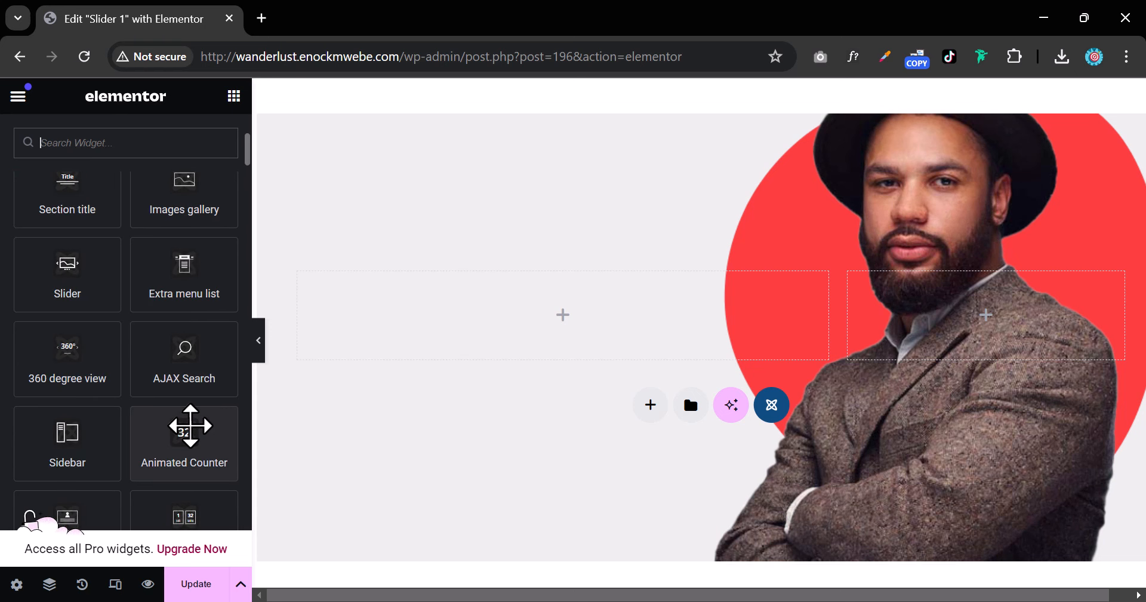
scroll(190, 425, "down", 2)
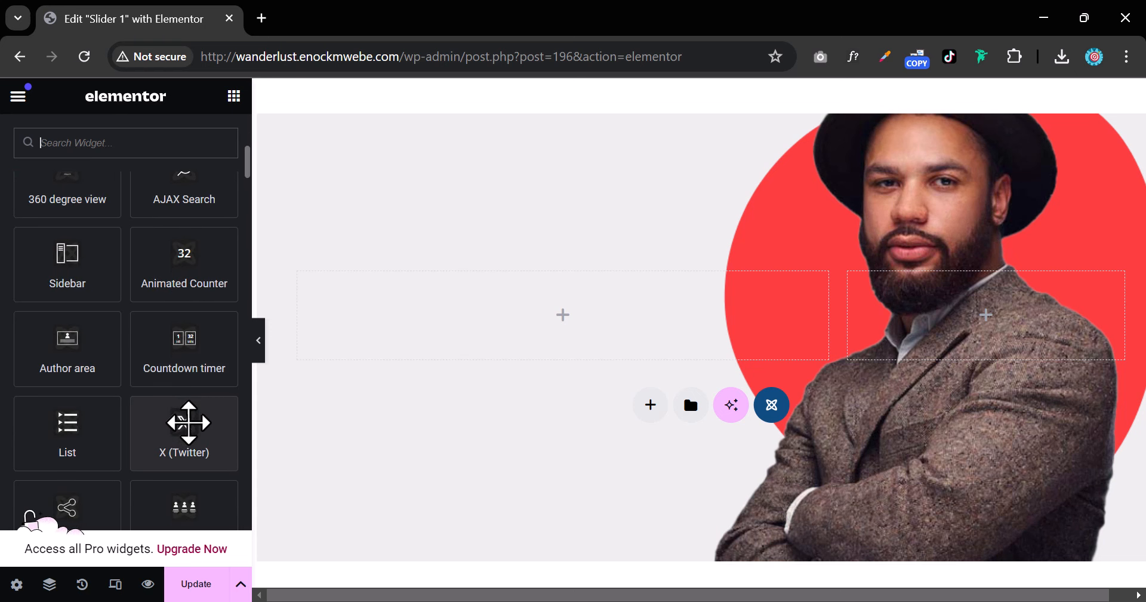
scroll(189, 422, "down", 3)
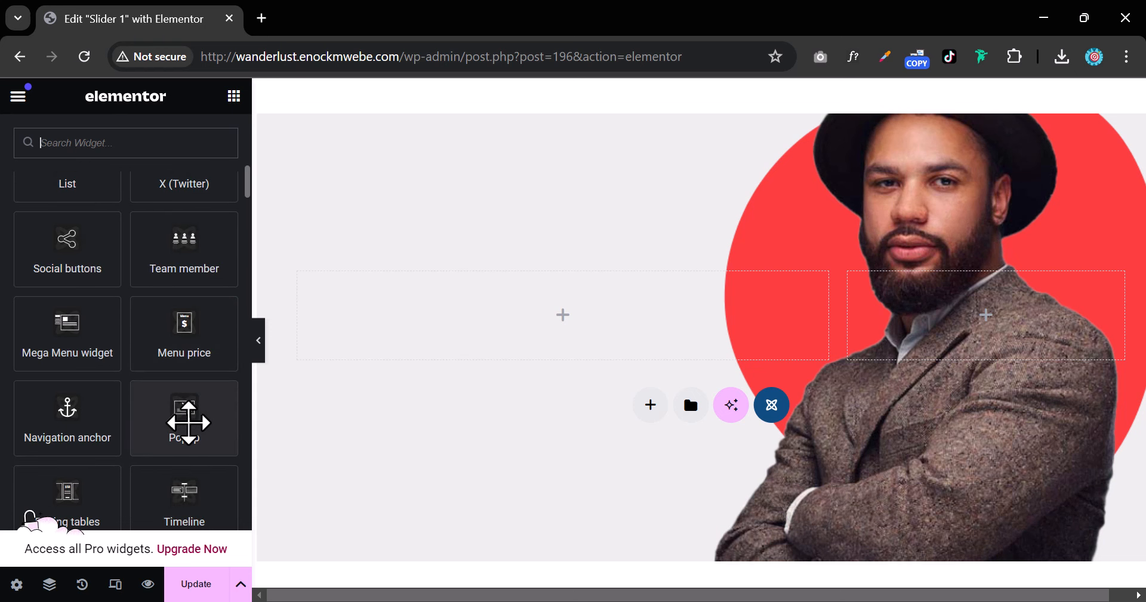
scroll(189, 422, "down", 5)
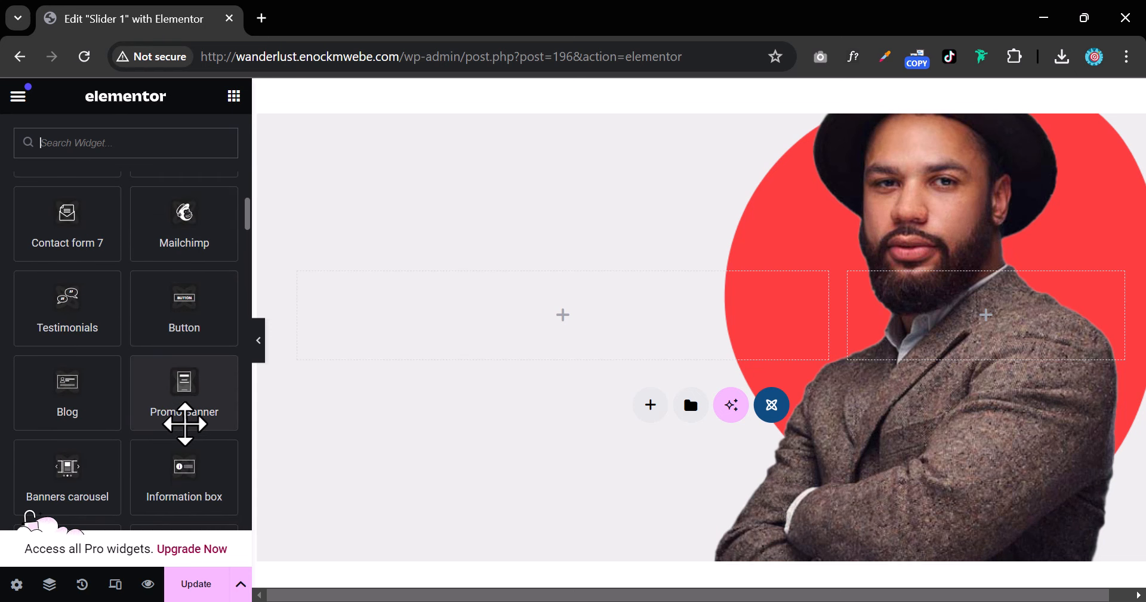
scroll(185, 424, "down", 3)
scroll(185, 422, "up", 9)
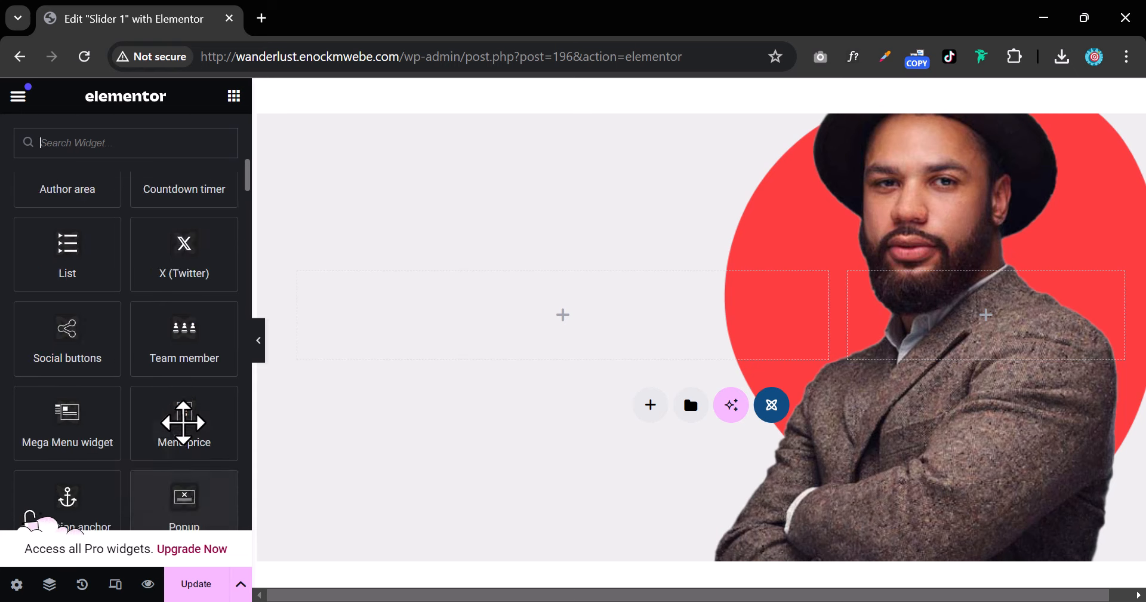
scroll(183, 422, "up", 5)
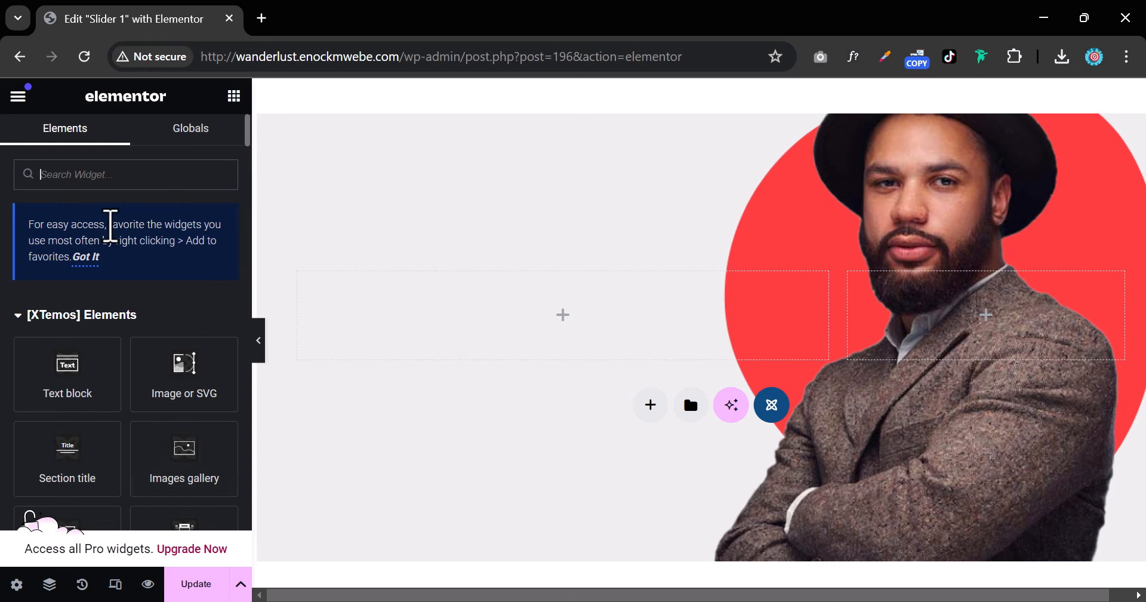
Add a Heading widget to the wider column and set its title to SUMMER SALE.
type("head")
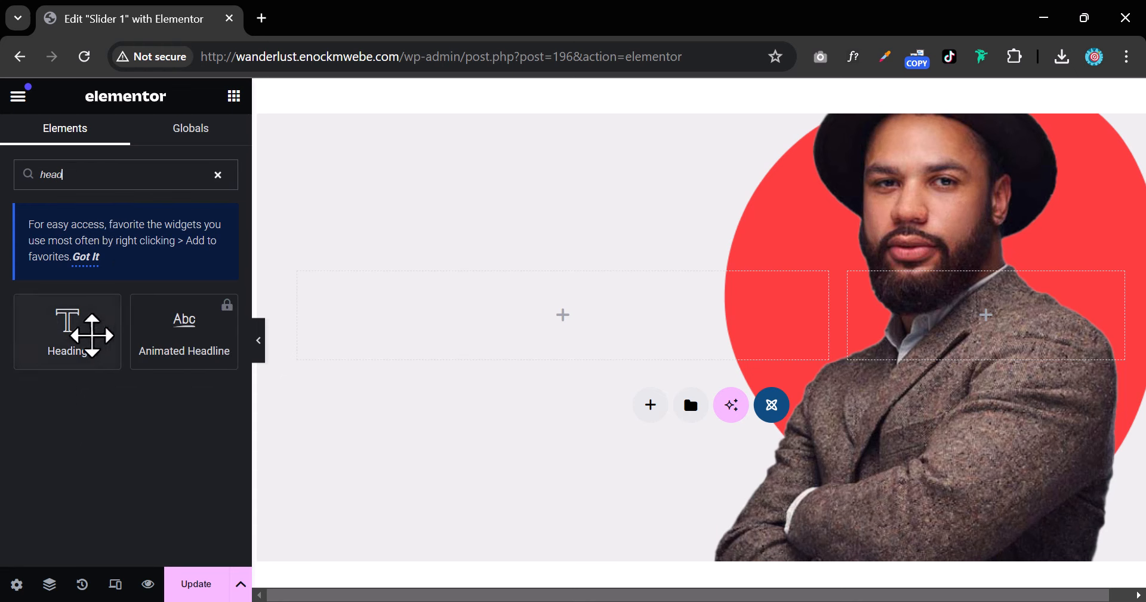
left_click_drag(74, 325, 553, 332)
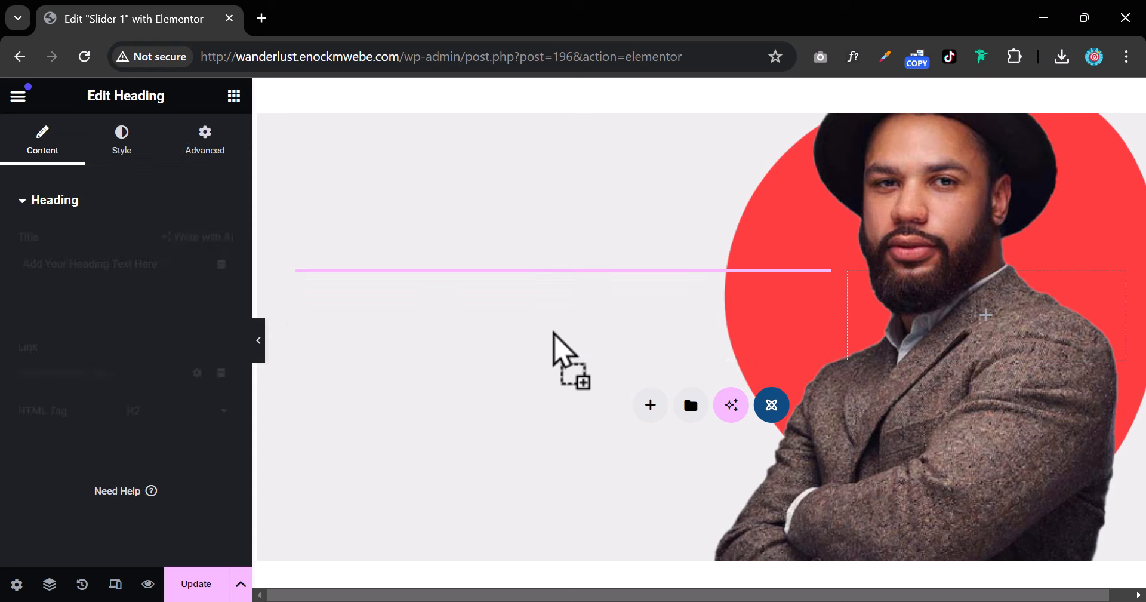
left_click(82, 263)
triple_click(86, 264)
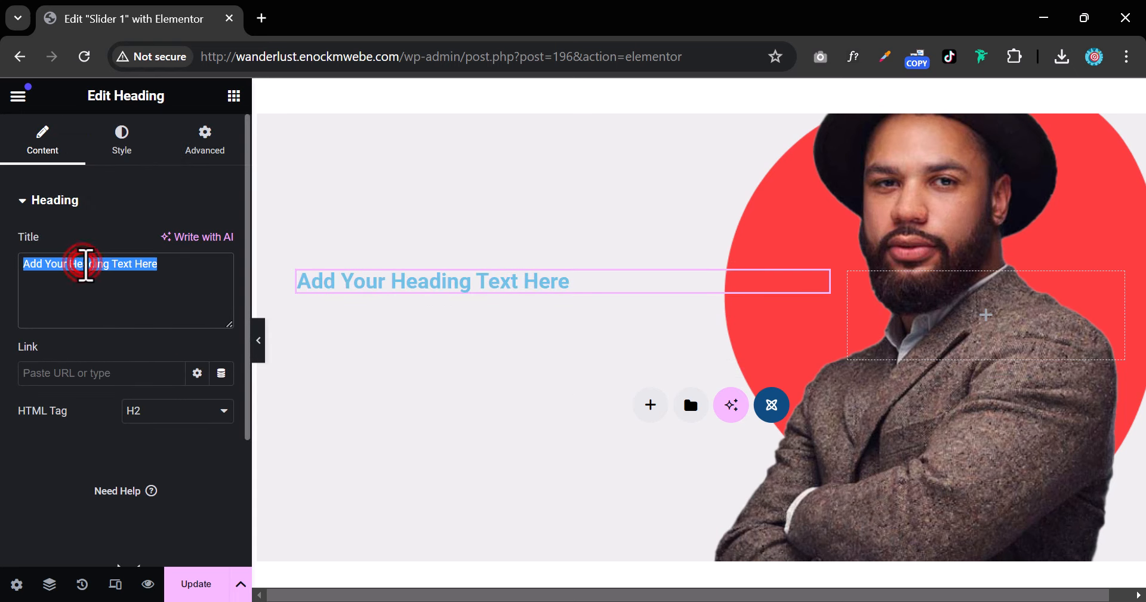
type("SUMMER SALE")
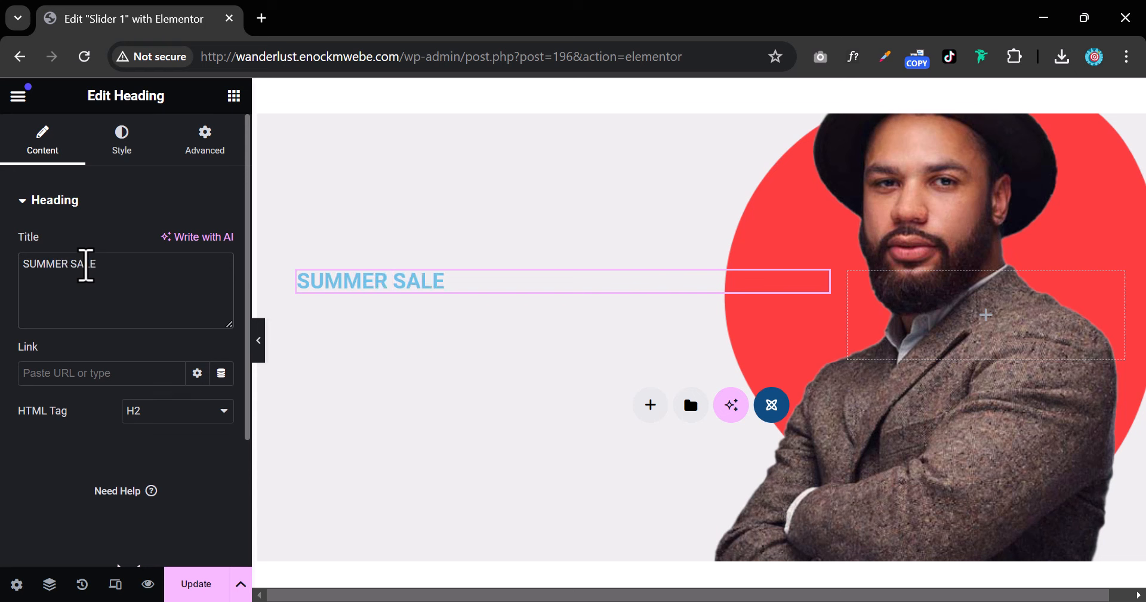
Change the SUMMER SALE heading's text color to a neutral grey.
left_click(120, 148)
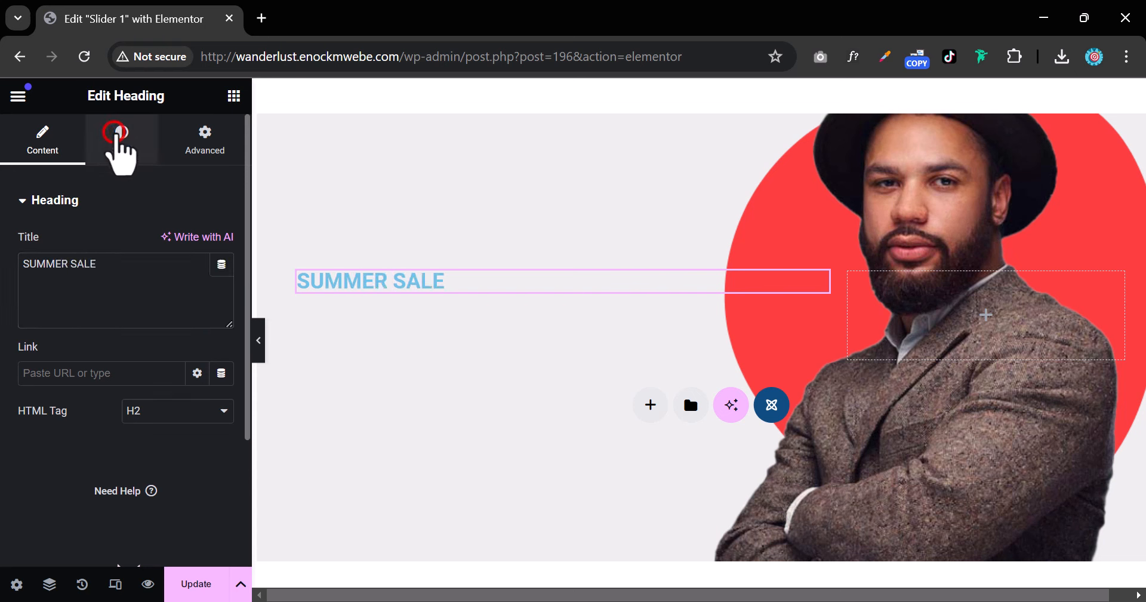
left_click(222, 280)
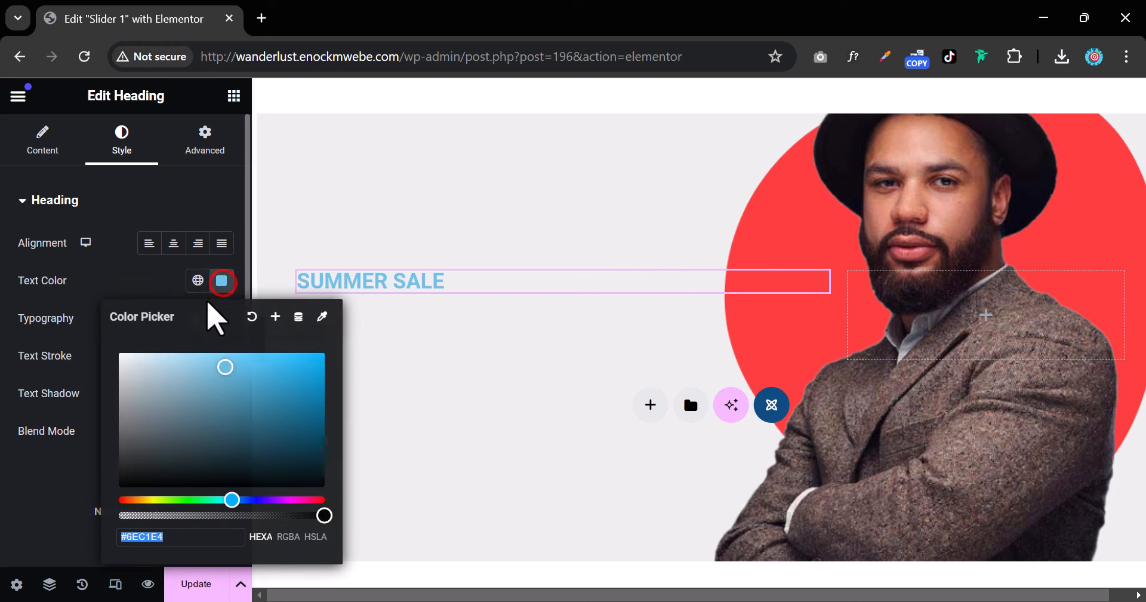
left_click_drag(143, 384, 112, 397)
left_click(100, 279)
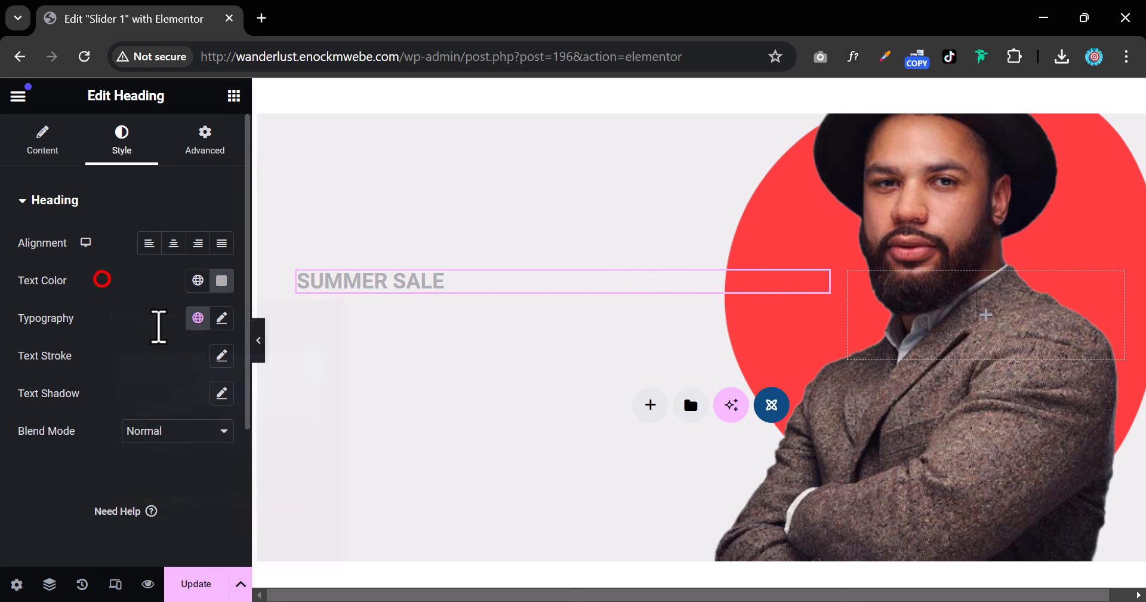
Set the SUMMER SALE heading's font family to Poppins in its typography settings.
left_click(222, 318)
left_click(152, 400)
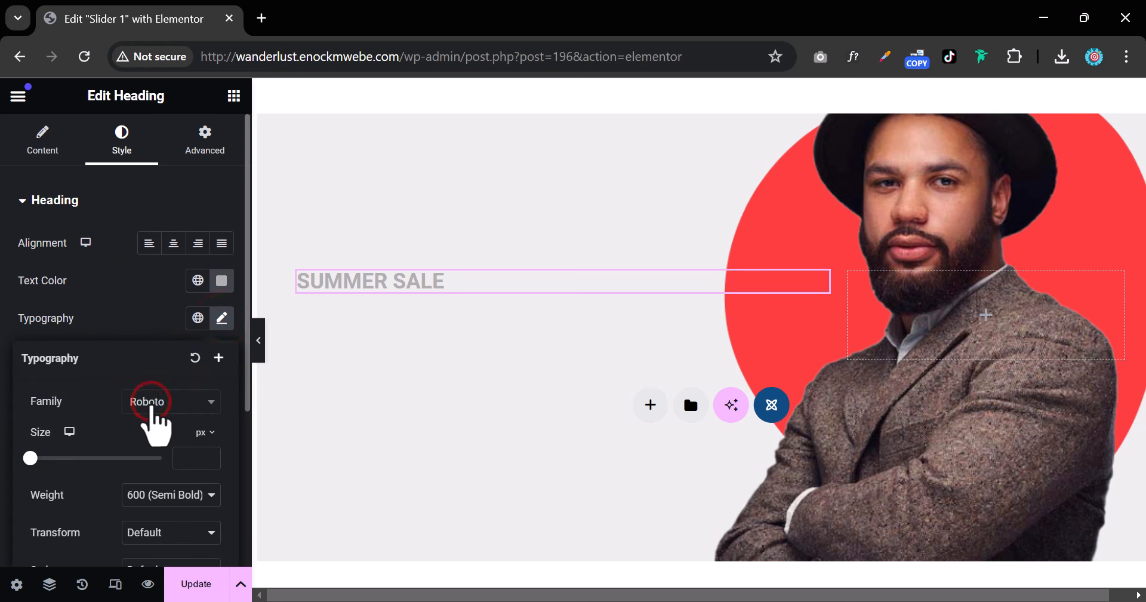
type("POPP")
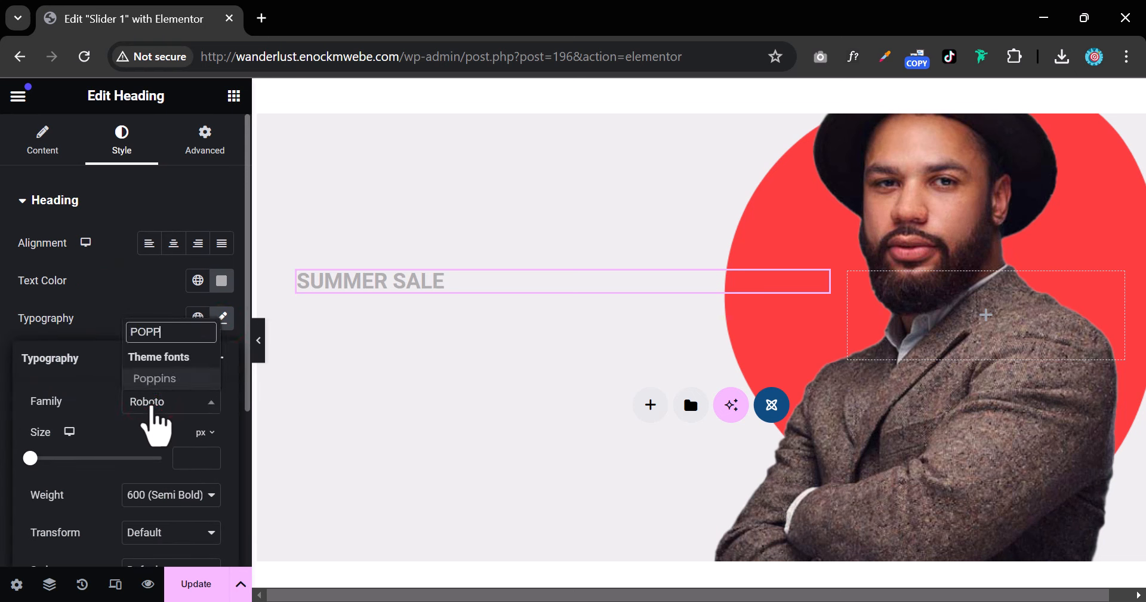
left_click(164, 379)
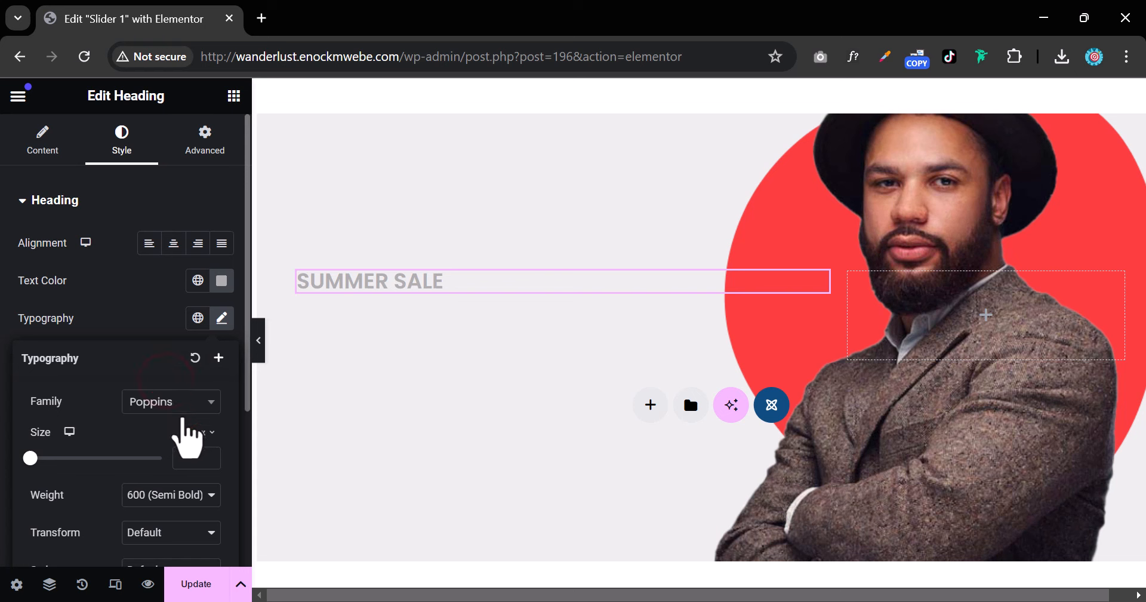
Set the SUMMER SALE heading's font weight to 300 (Light) and darken its text color to grey #696A6B.
left_click(160, 499)
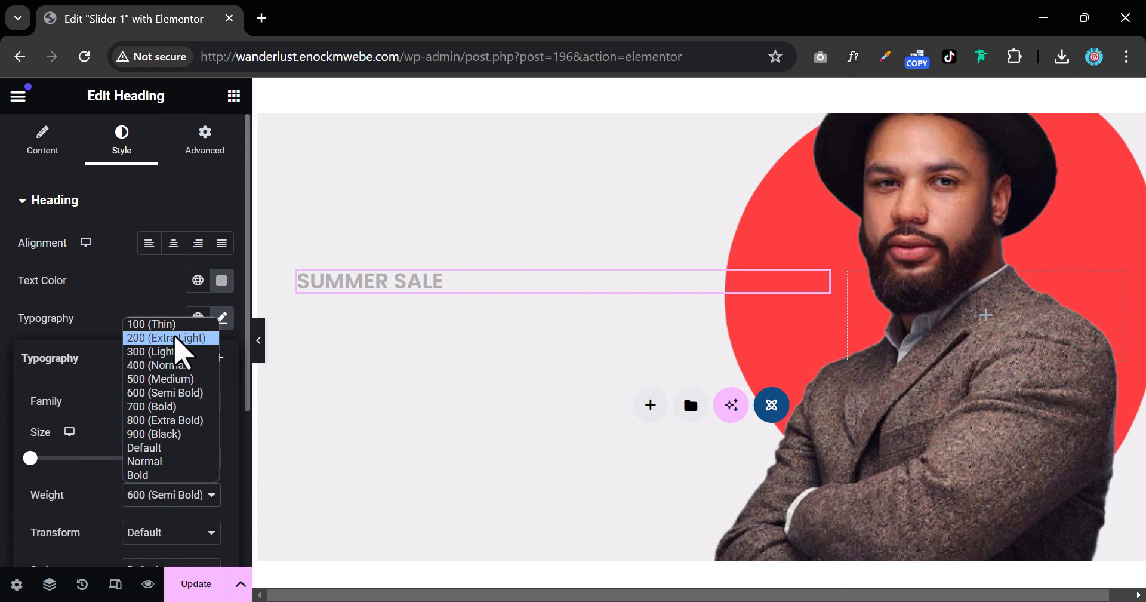
left_click(177, 353)
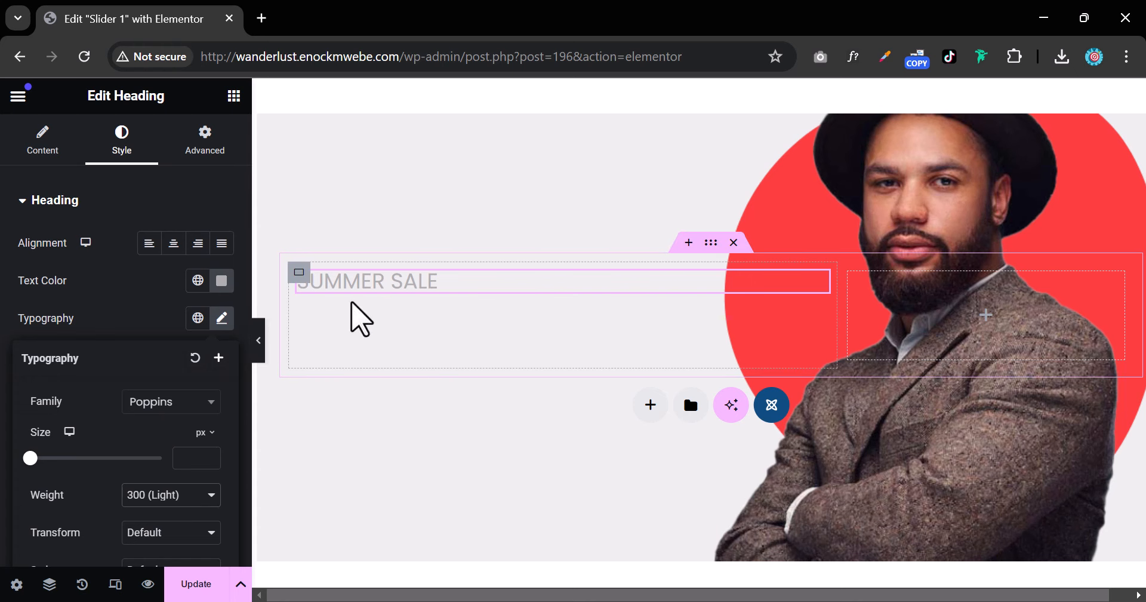
left_click(221, 280)
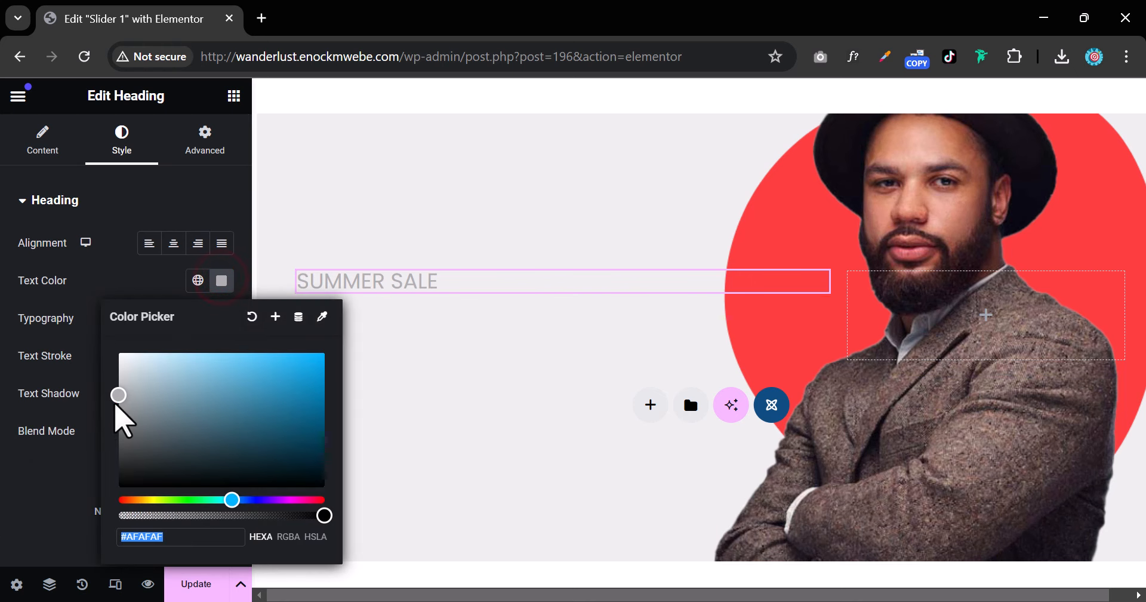
left_click(112, 397)
left_click_drag(122, 402, 123, 430)
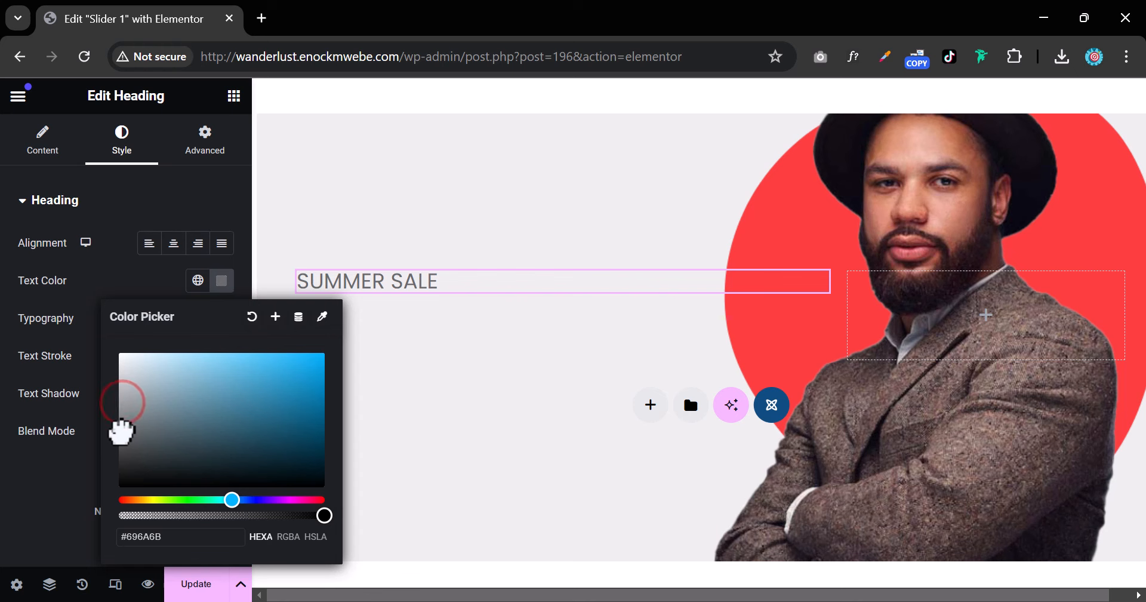
left_click(115, 277)
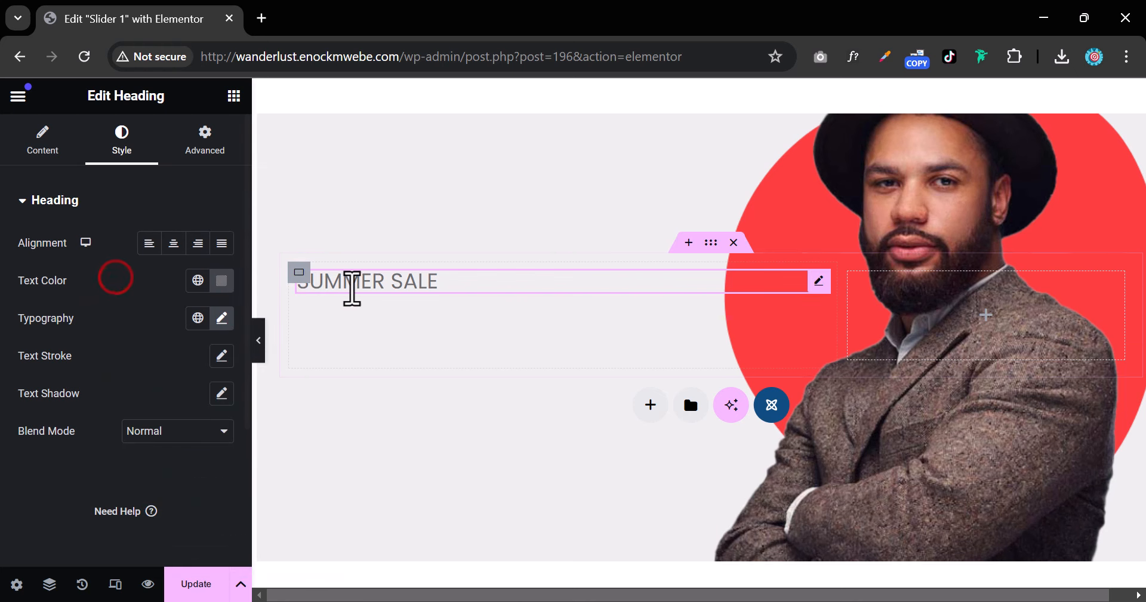
Duplicate the SUMMER SALE heading and change the copy's title to "Best Fashion<br> Trends in 2024".
right_click(353, 288)
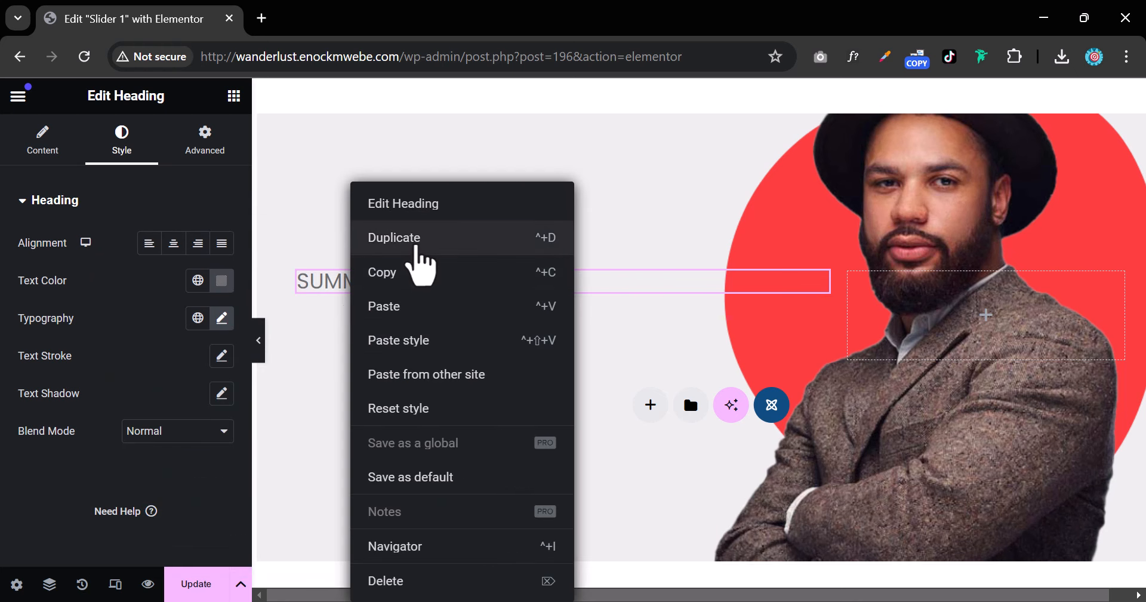
left_click(416, 239)
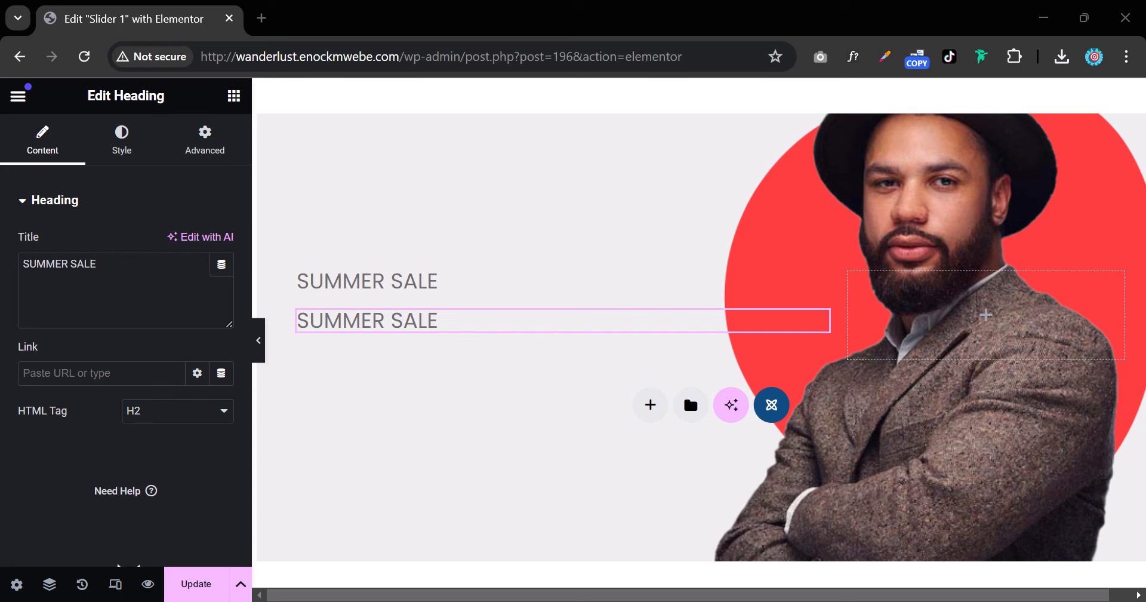
left_click(95, 258)
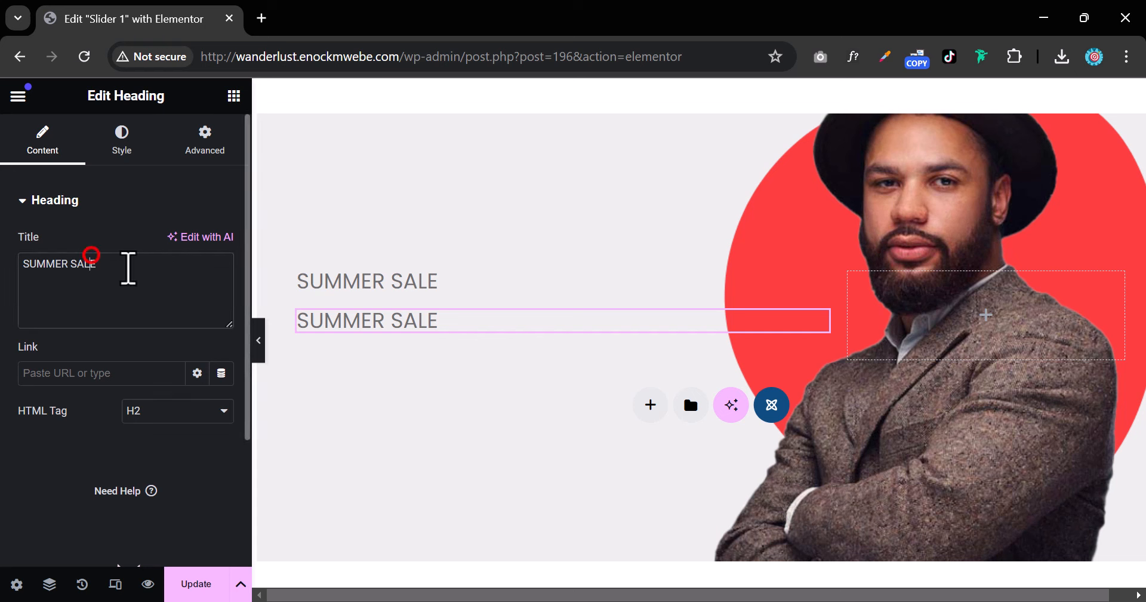
triple_click(88, 261)
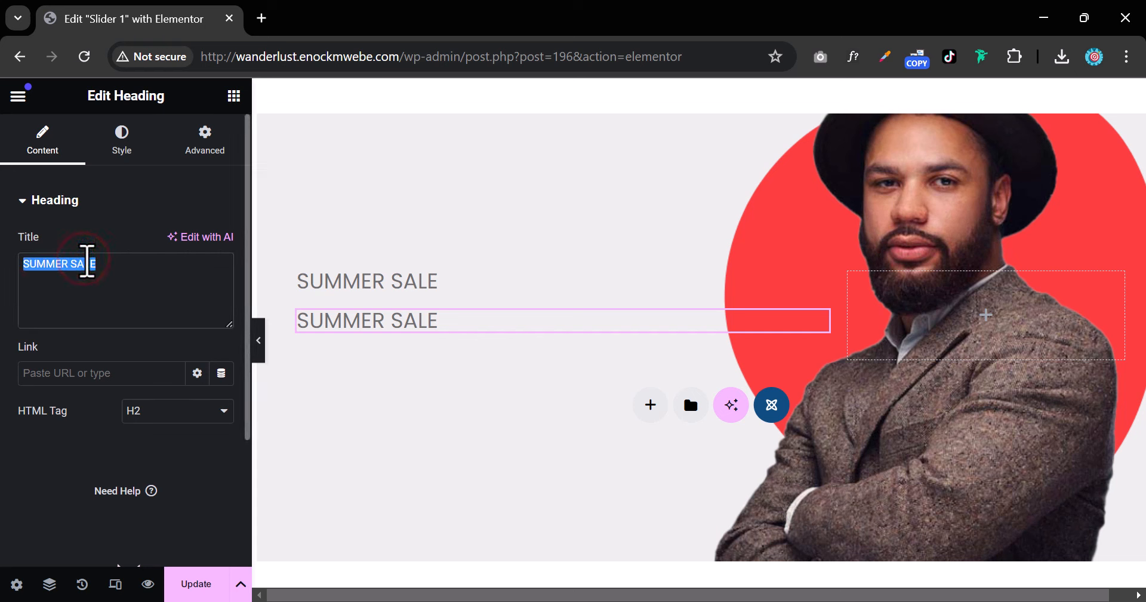
type("Best Fashion<br>")
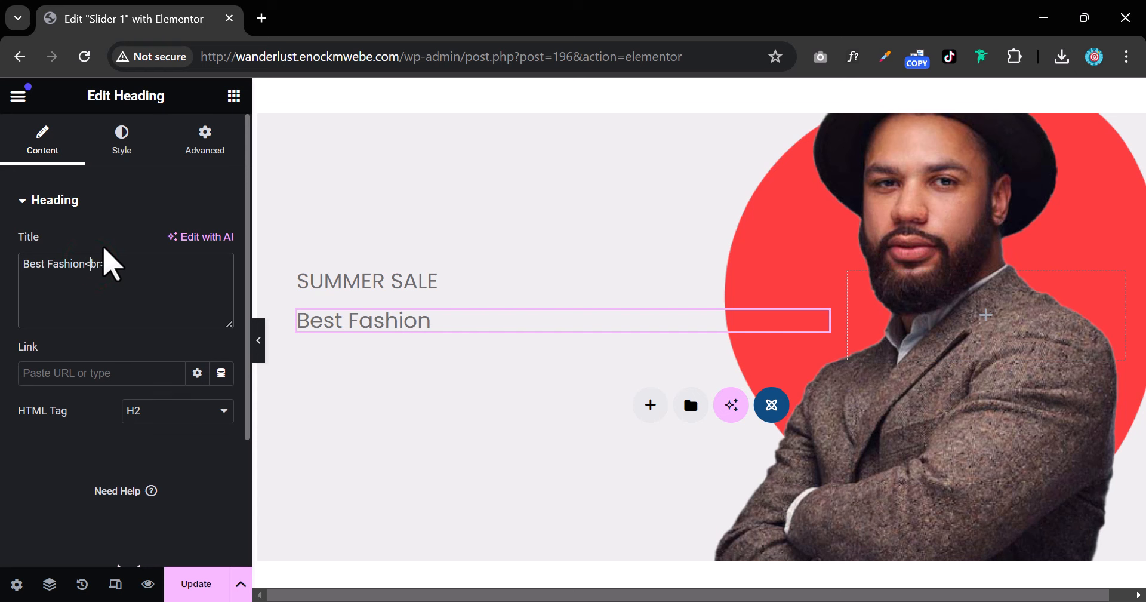
left_click_drag(87, 266, 128, 264)
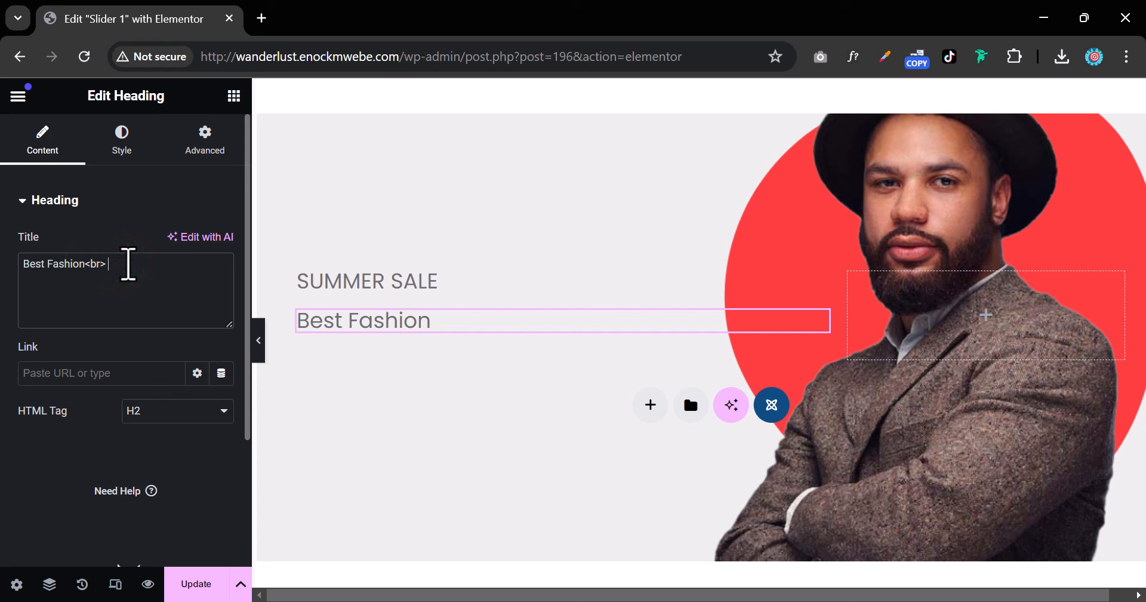
type("Trends in 2024")
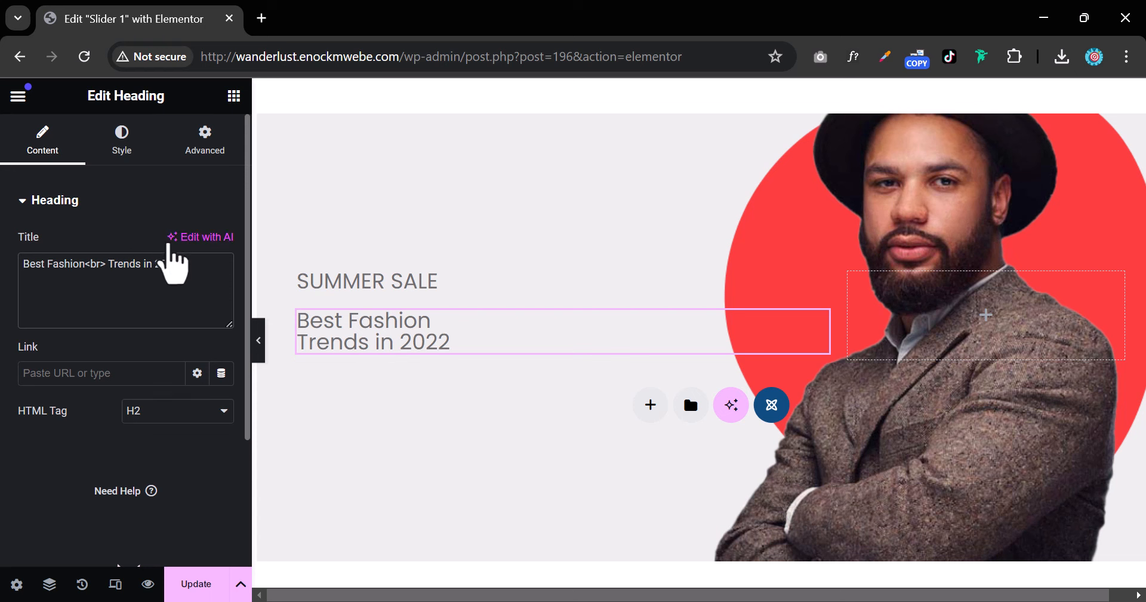
Set the text color of the Best Fashion Trends in 2024 heading to black, #000000.
left_click(122, 144)
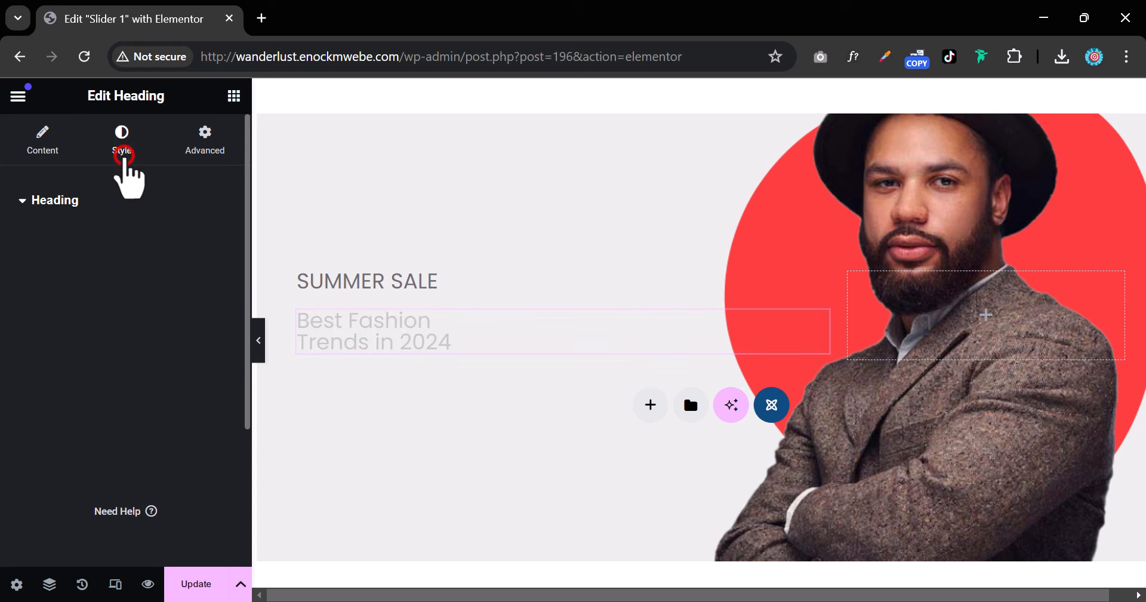
left_click(218, 285)
left_click_drag(171, 371, 77, 538)
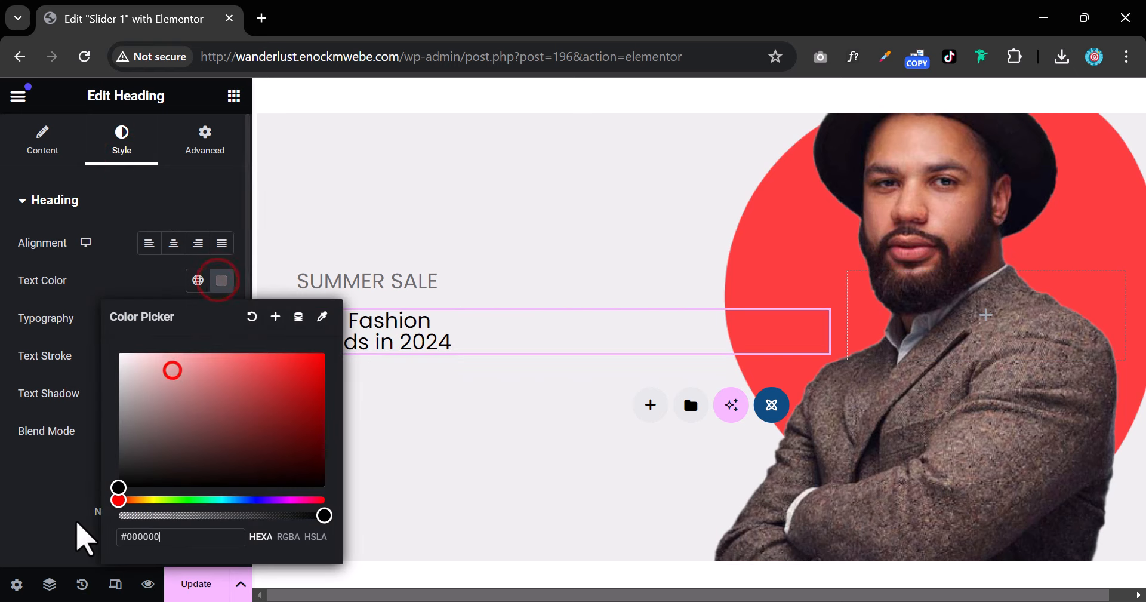
left_click(128, 274)
Set the Best Fashion heading's font weight to 800 (Extra Bold) and its size to 54 px.
left_click(221, 317)
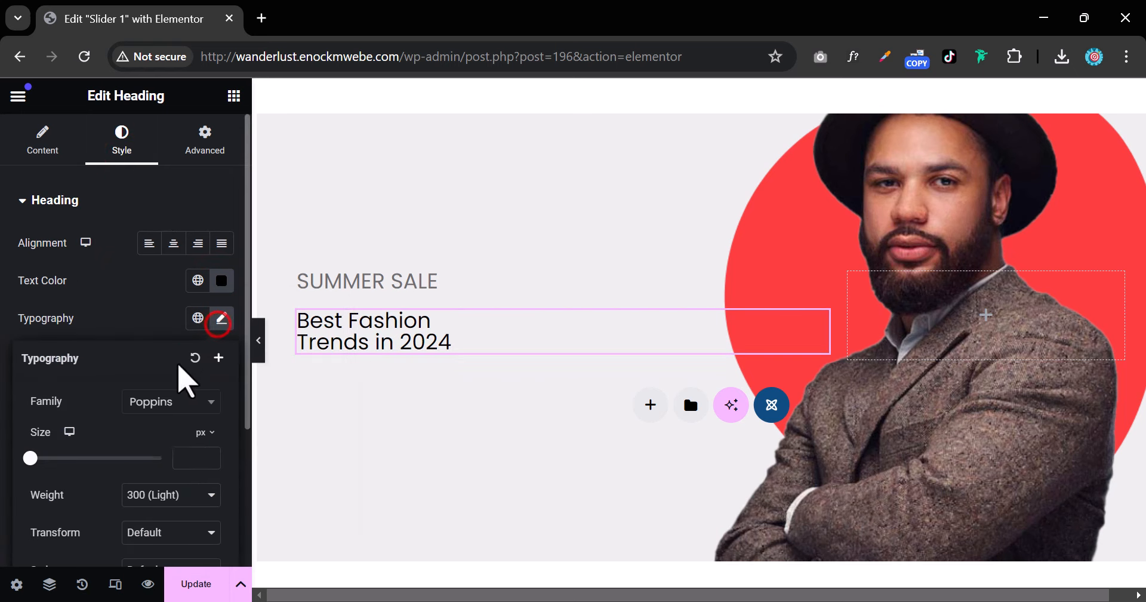
left_click(173, 398)
scroll(176, 355, "down", 2)
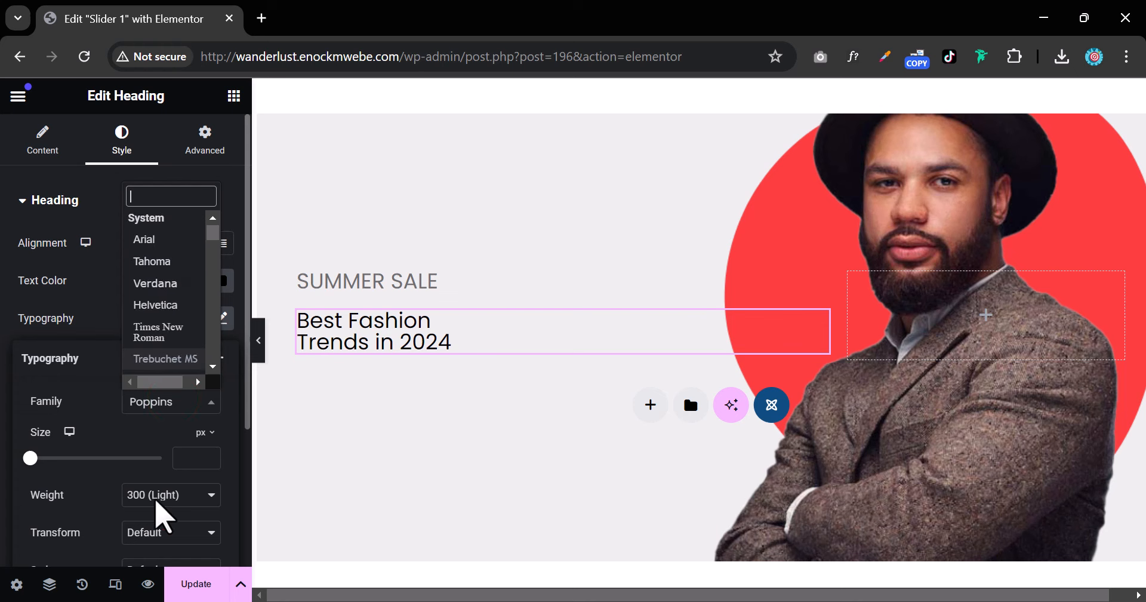
left_click(162, 486)
scroll(169, 486, "down", 4)
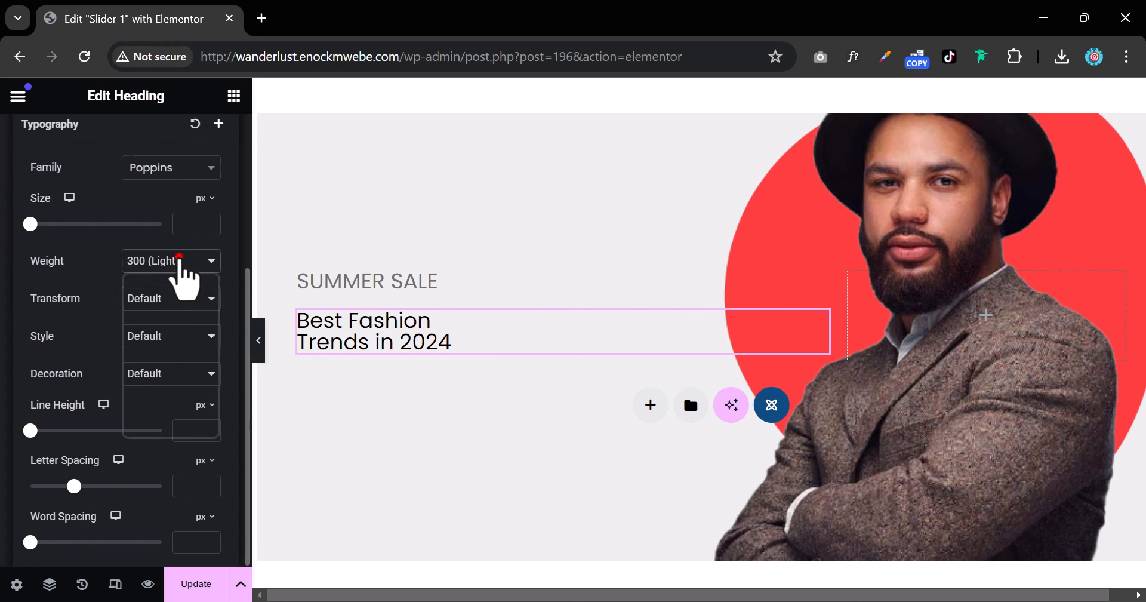
left_click(176, 259)
left_click(195, 372)
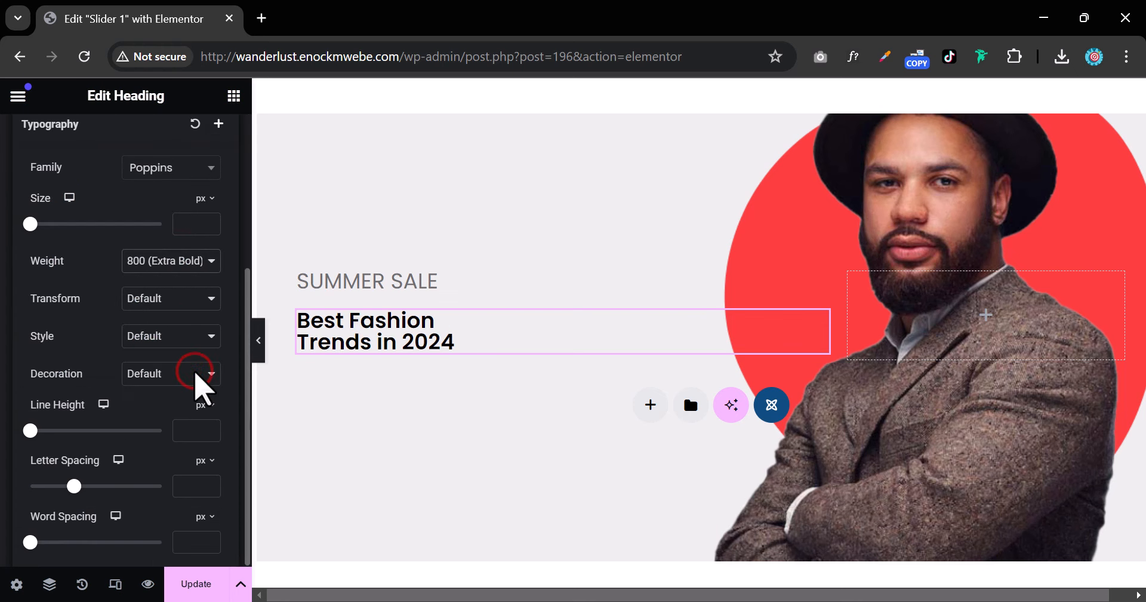
left_click_drag(29, 224, 65, 228)
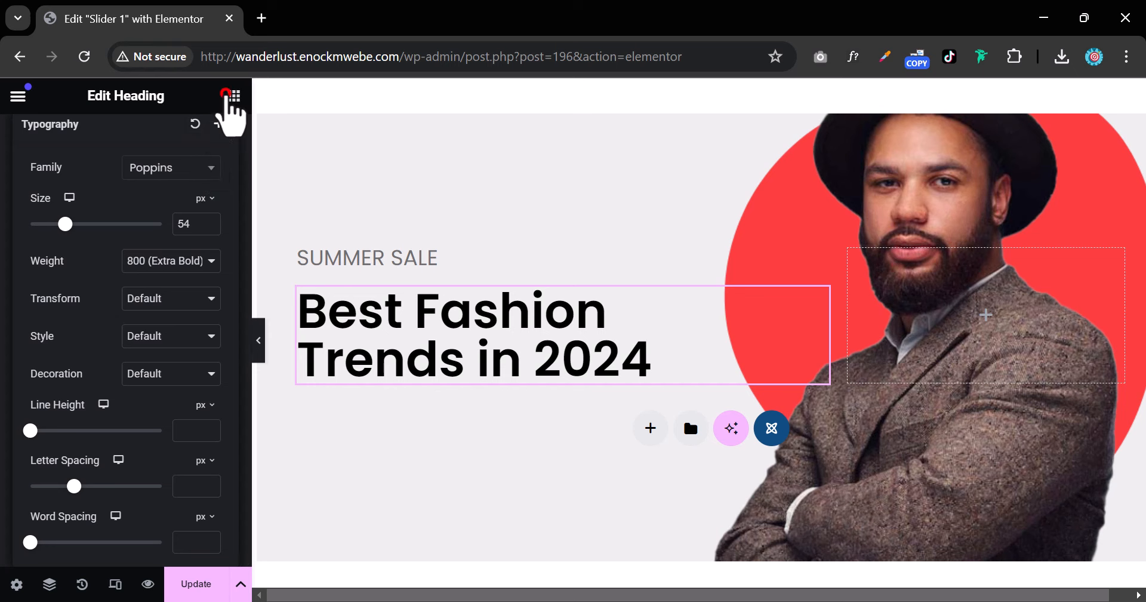
Add a Text block below the Best Fashion heading reading "Many desktop publishing packages and web page editors now use lorem ipsum as their default." and preview the slide.
left_click(233, 96)
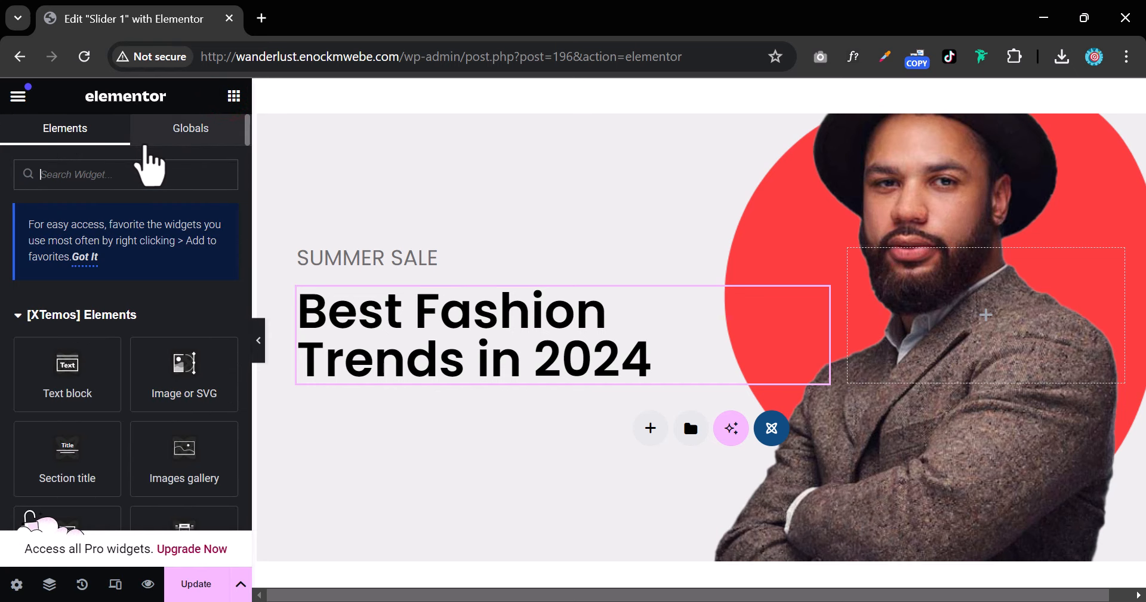
type("text")
left_click_drag(72, 406, 432, 370)
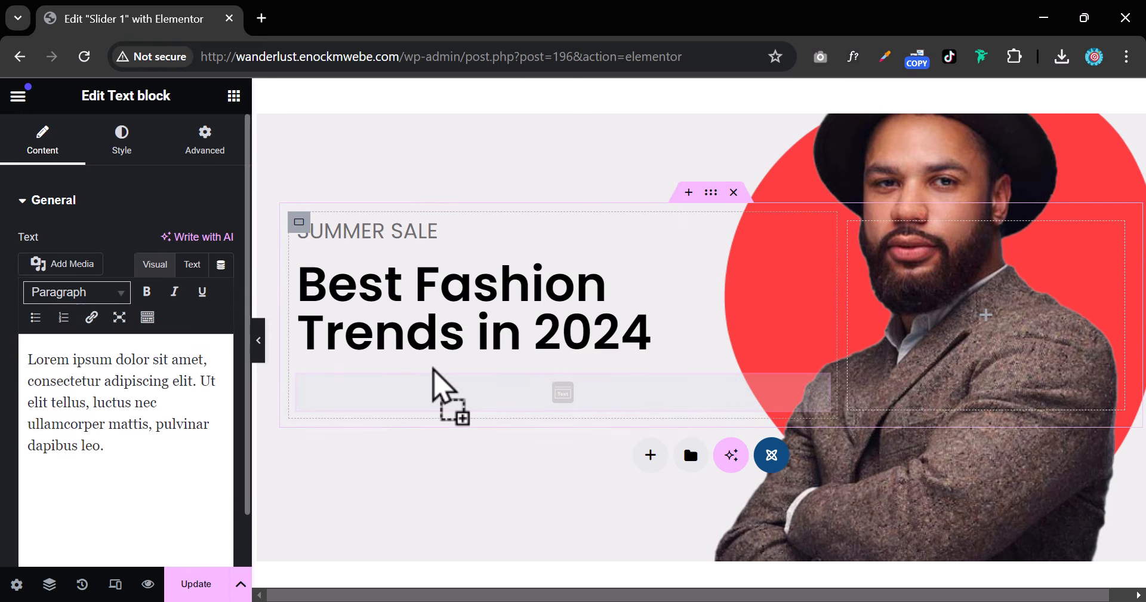
left_click(121, 387)
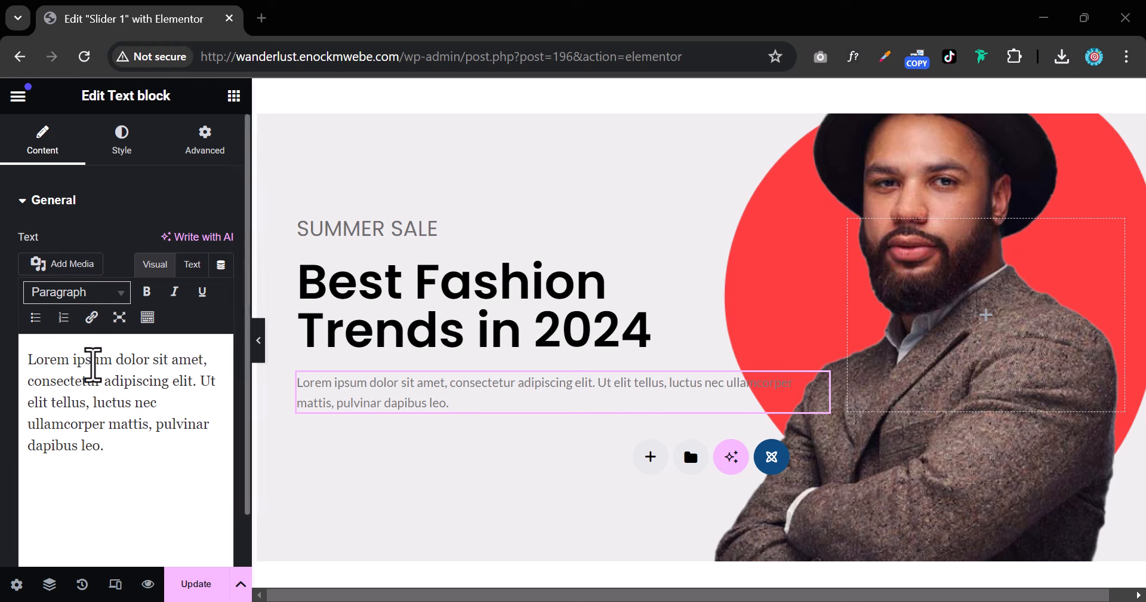
triple_click(83, 394)
type("Many desktop publishing packages and web page editors now use lorem ipsum as their default.")
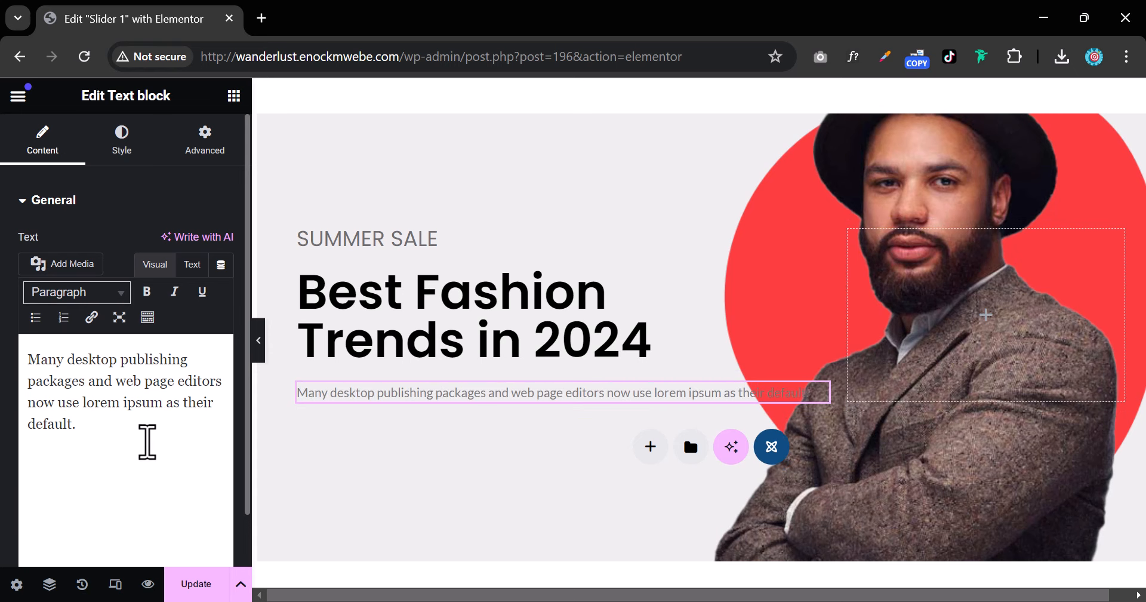
left_click(148, 441)
left_click(258, 341)
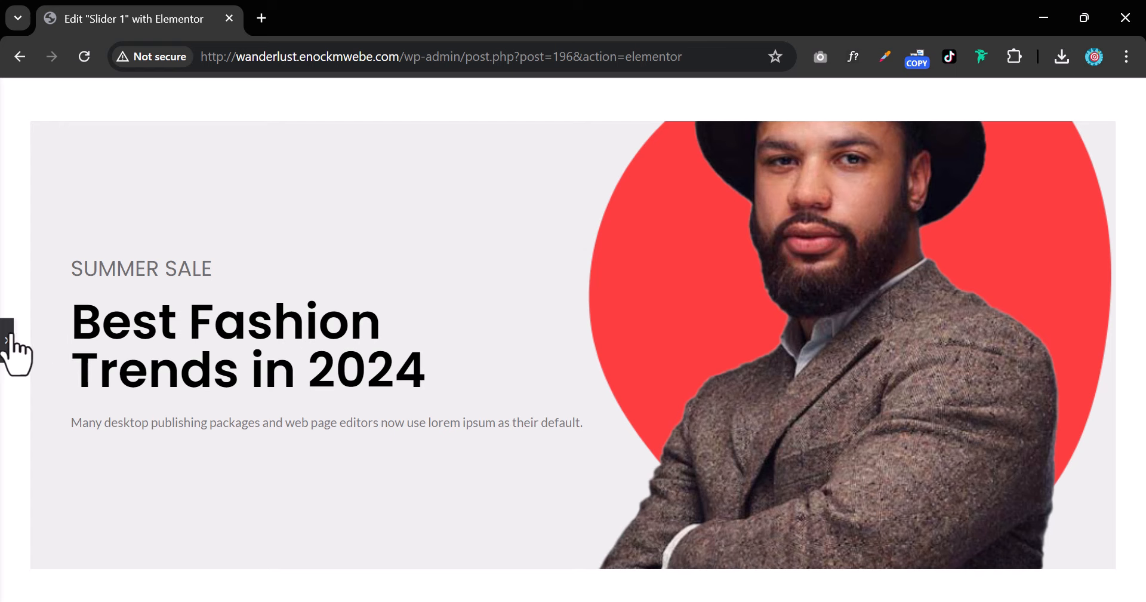
left_click(8, 332)
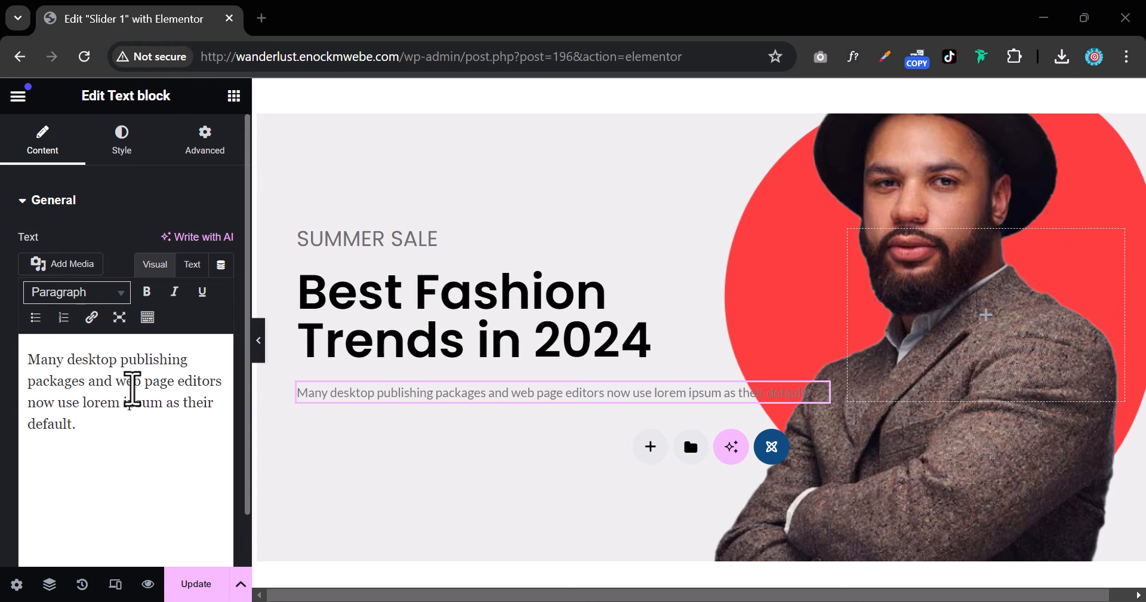
Delete the text block below the Best Fashion heading.
scroll(27, 239, "down", 1)
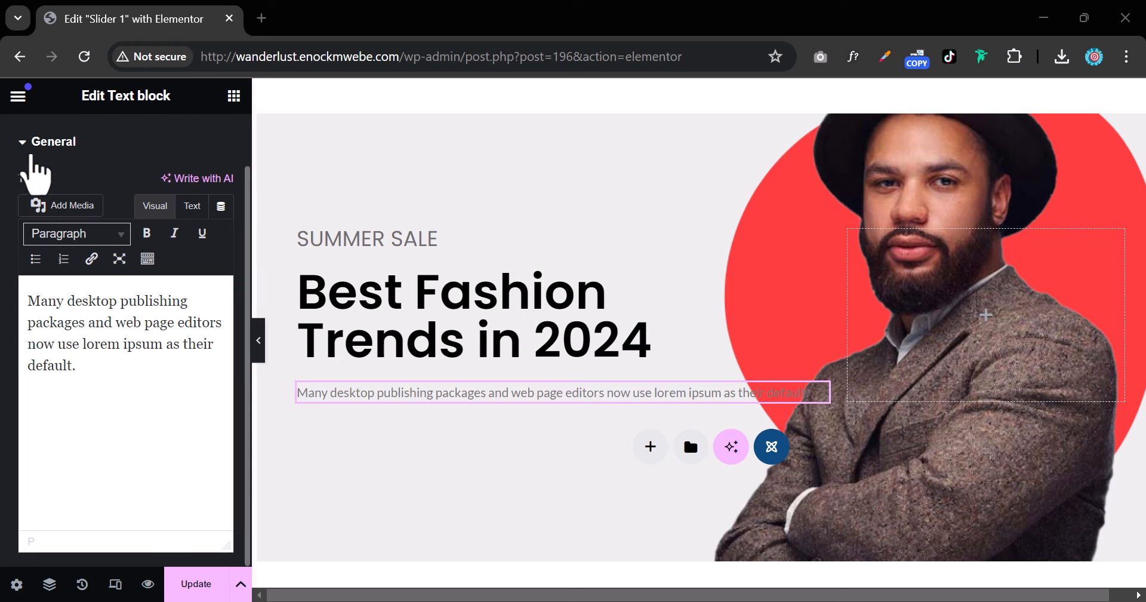
left_click(30, 150)
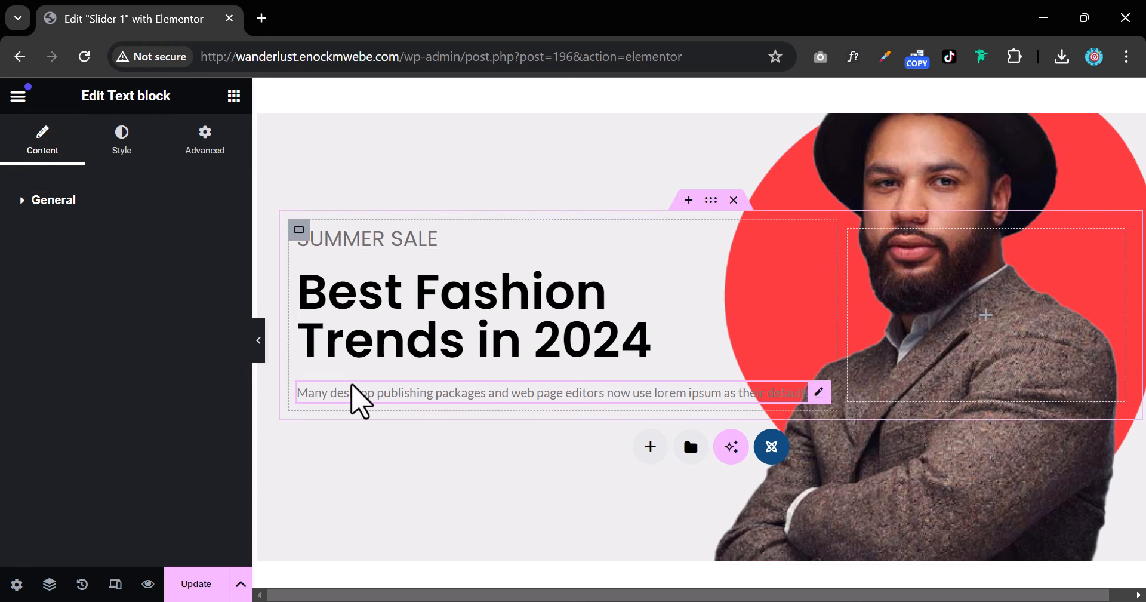
right_click(357, 396)
left_click(386, 576)
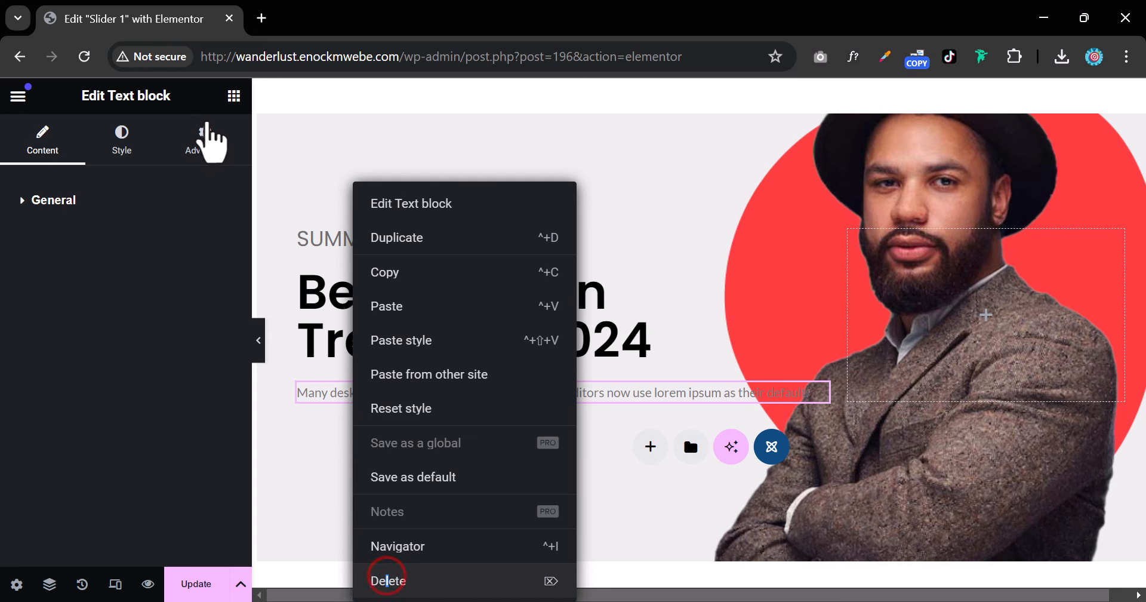
Find the Text Editor widget by searching for "text" and place it below the Best Fashion heading.
left_click(234, 95)
left_click(124, 176)
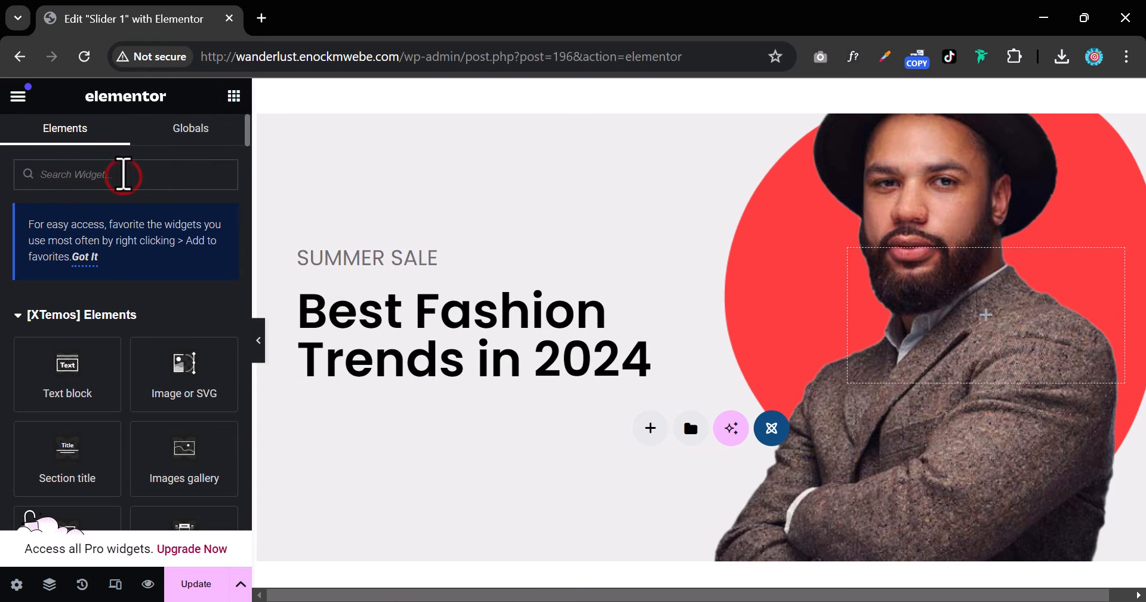
type("text")
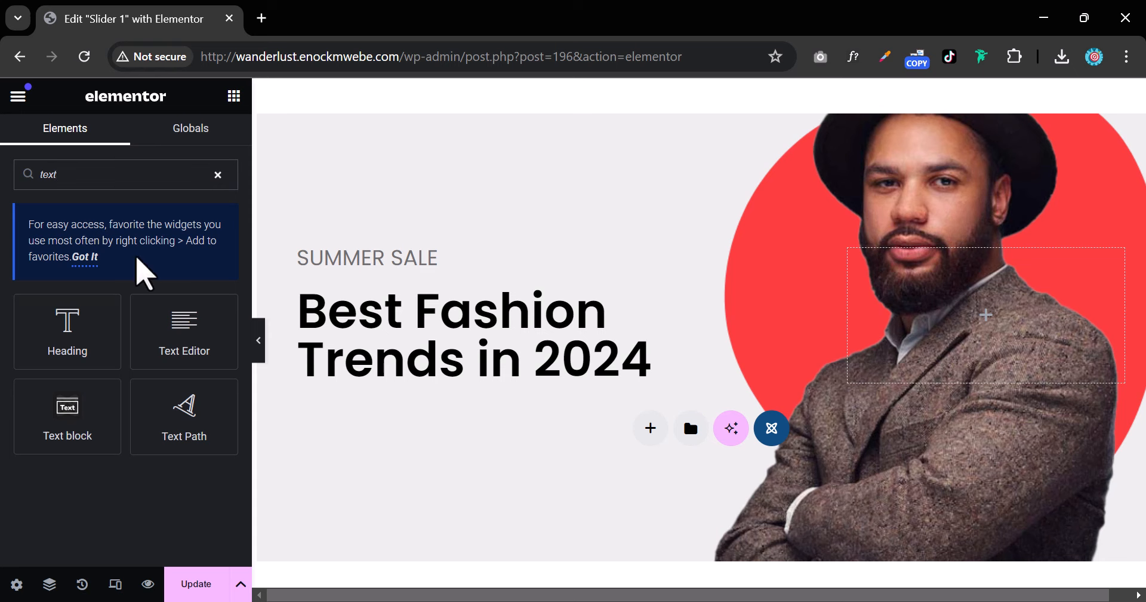
left_click_drag(141, 342, 416, 387)
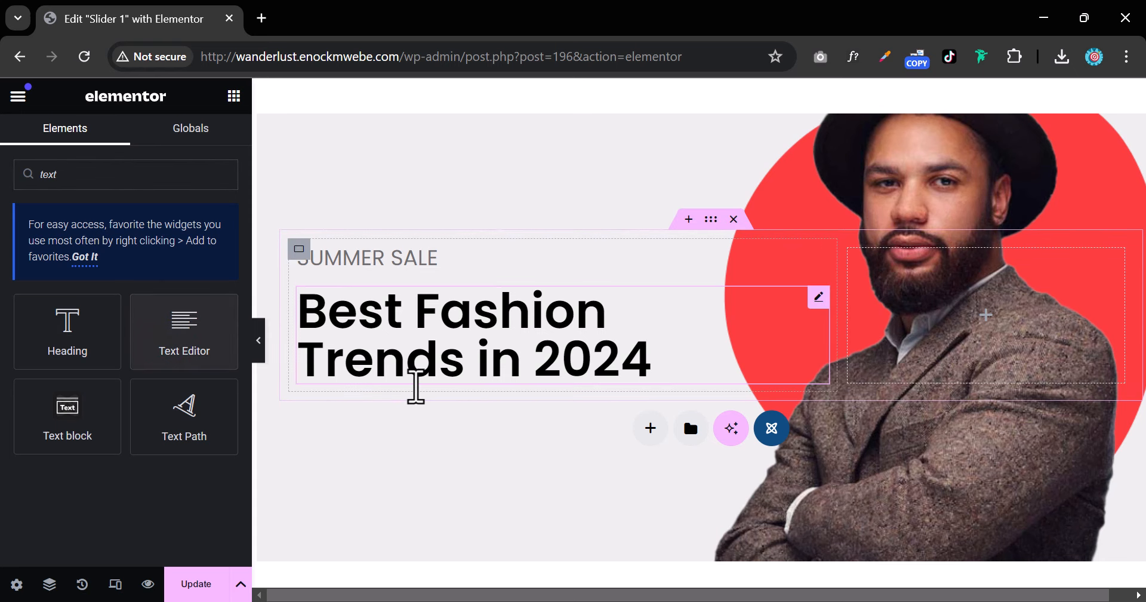
left_click_drag(197, 341, 390, 363)
left_click(106, 391)
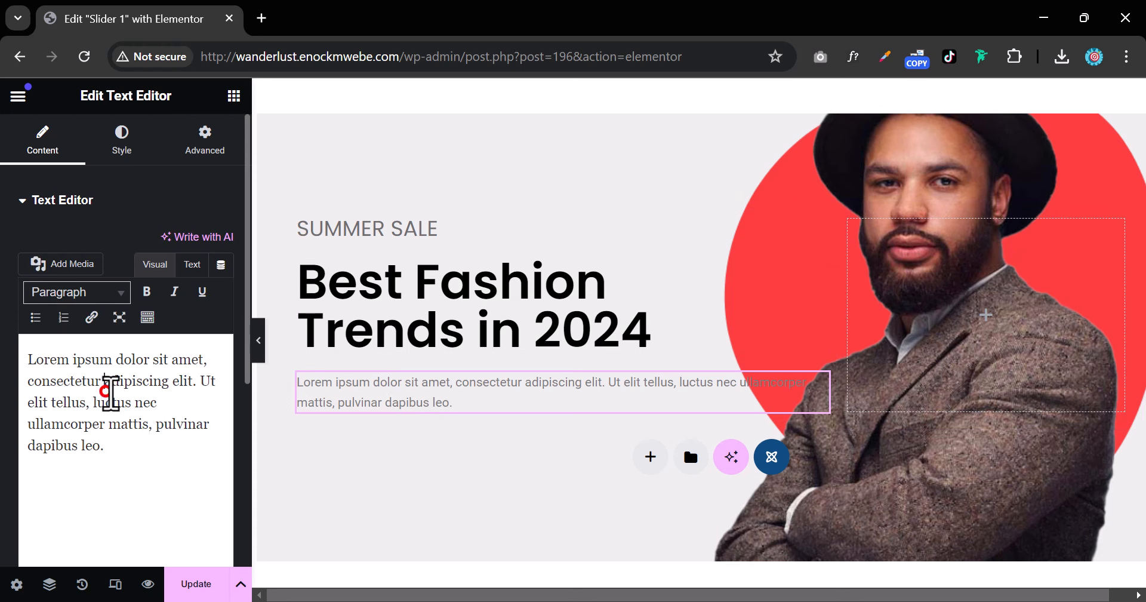
triple_click(108, 392)
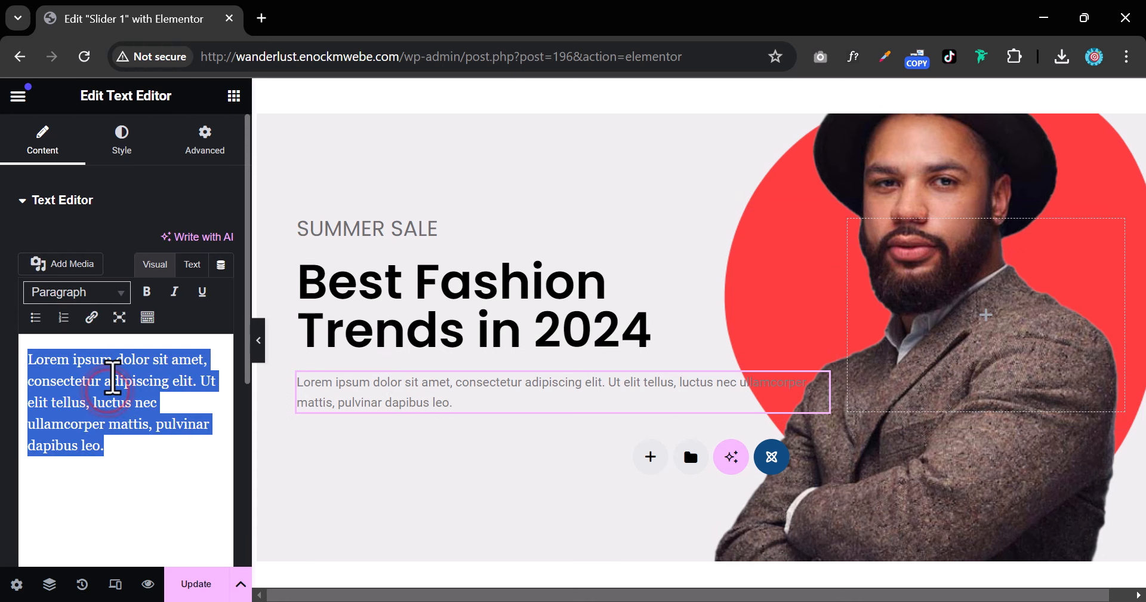
Set the Text Editor paragraph's text color to black, #000000.
left_click(127, 138)
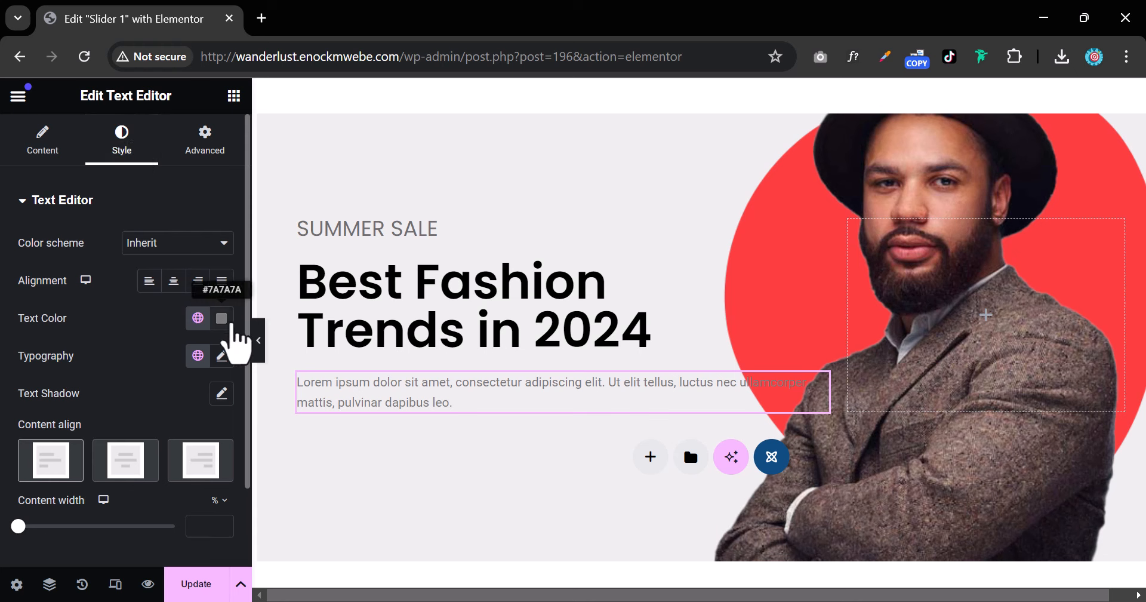
left_click(222, 318)
left_click_drag(155, 432, 120, 558)
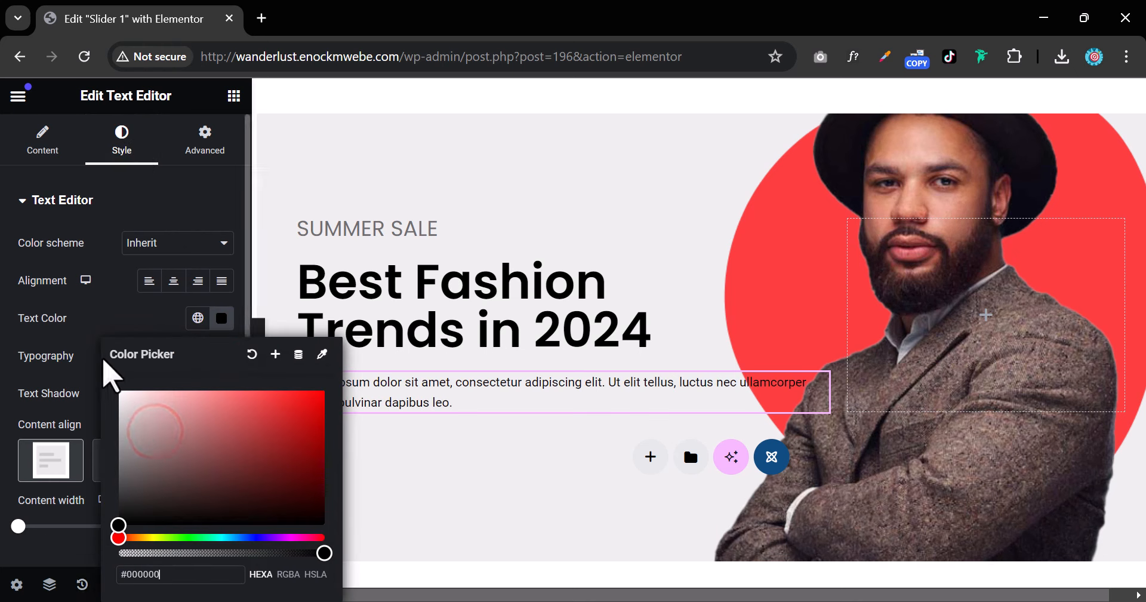
Narrow the description paragraph's content width to 59%.
left_click(109, 342)
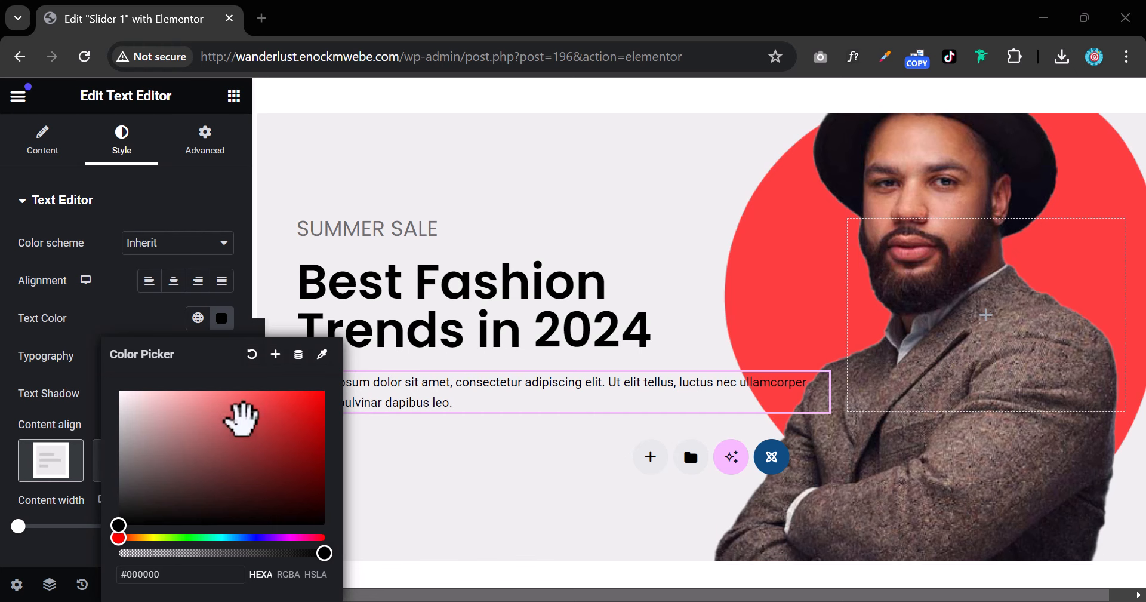
left_click(50, 513)
left_click_drag(19, 526, 111, 528)
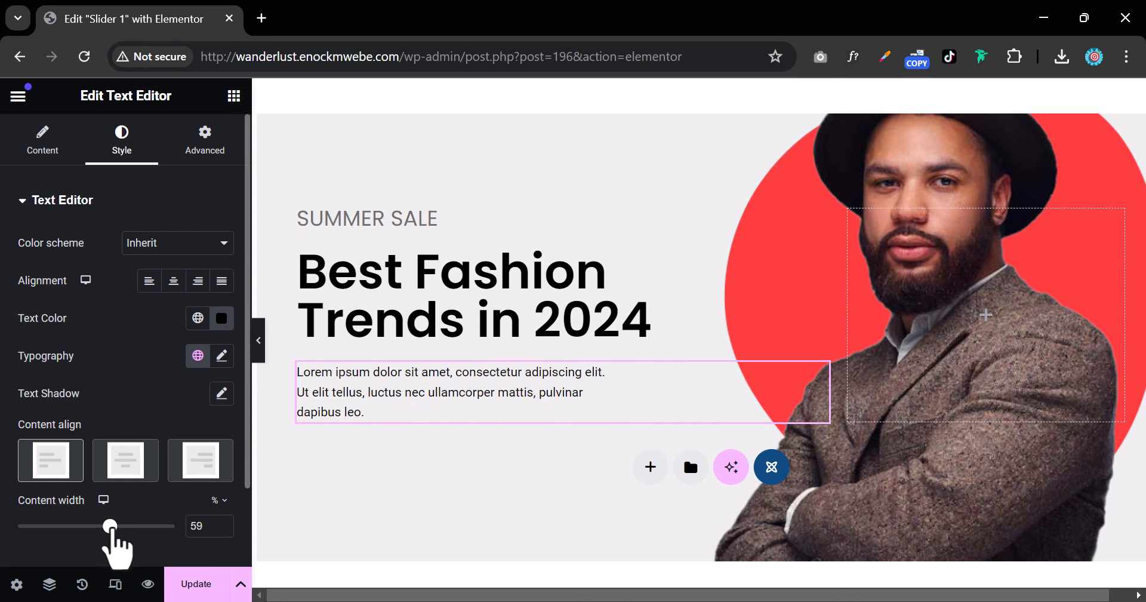
Change the description paragraph's font family to Poppins and set its content width to 65%.
left_click(220, 356)
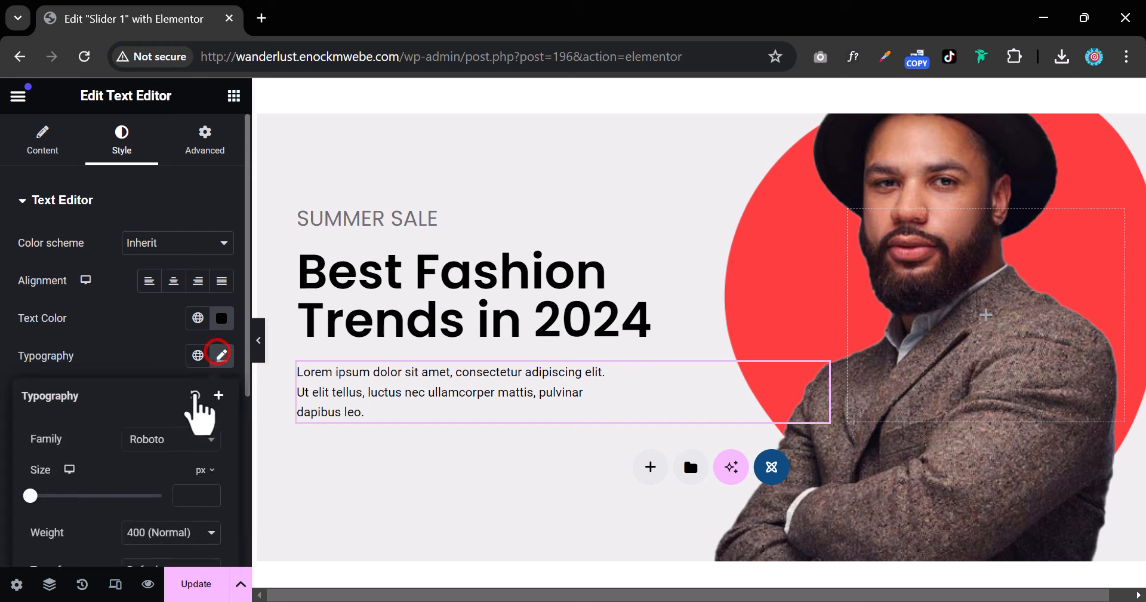
left_click(166, 442)
type("popp")
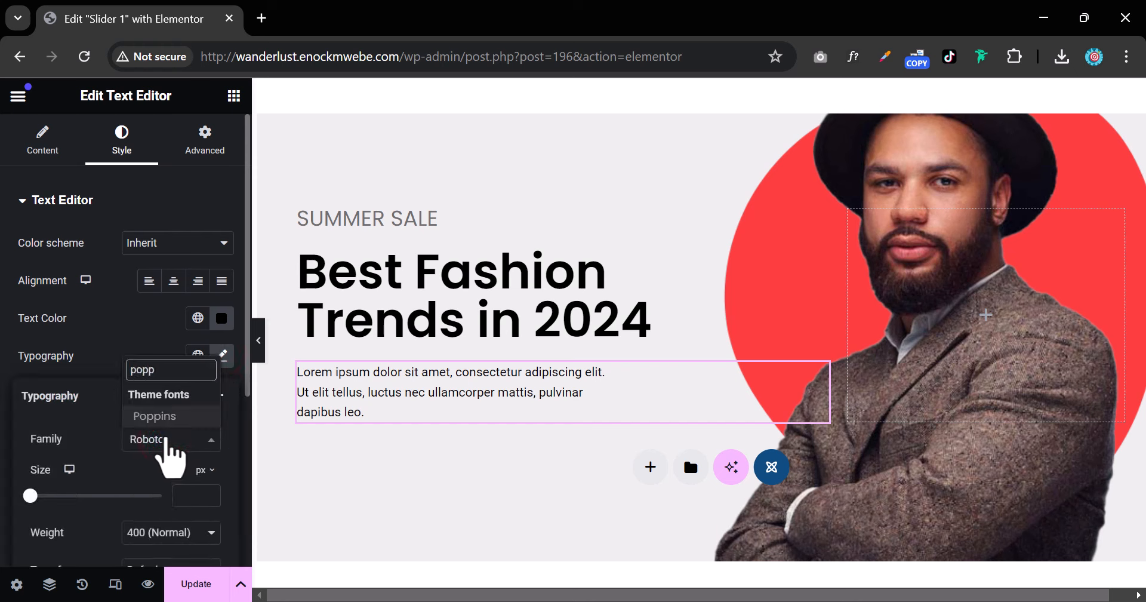
left_click(160, 416)
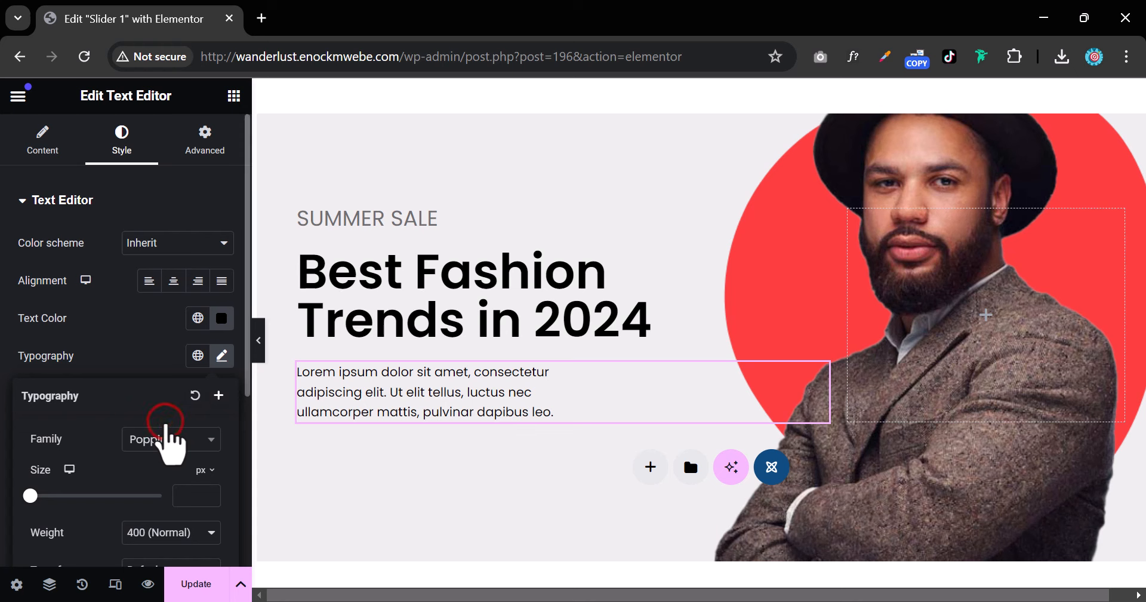
scroll(66, 496, "down", 5)
scroll(56, 448, "up", 5)
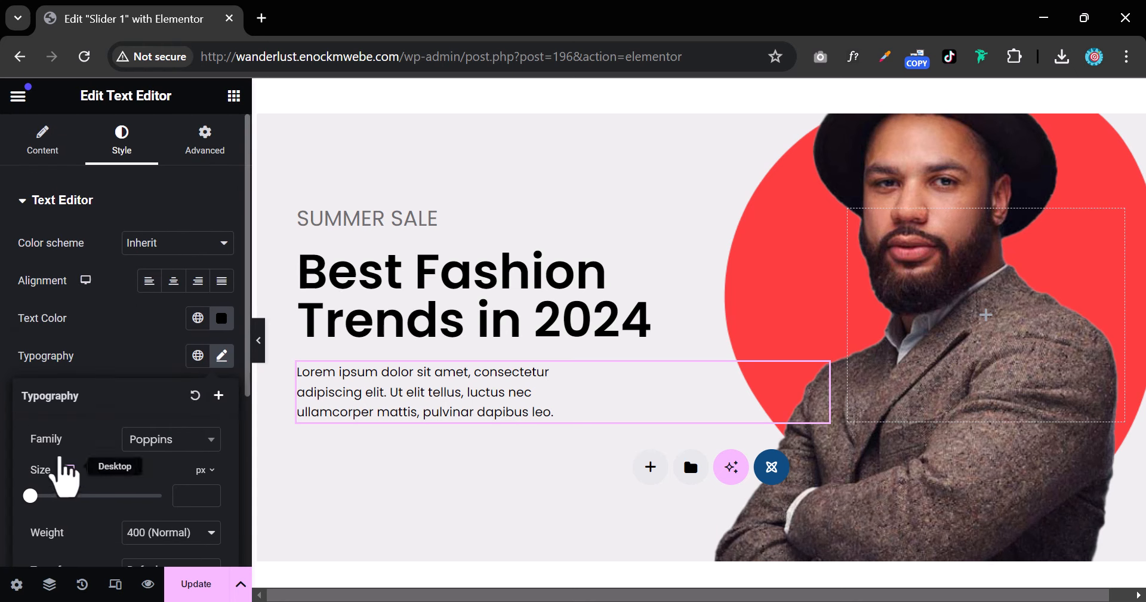
left_click(118, 198)
left_click(35, 200)
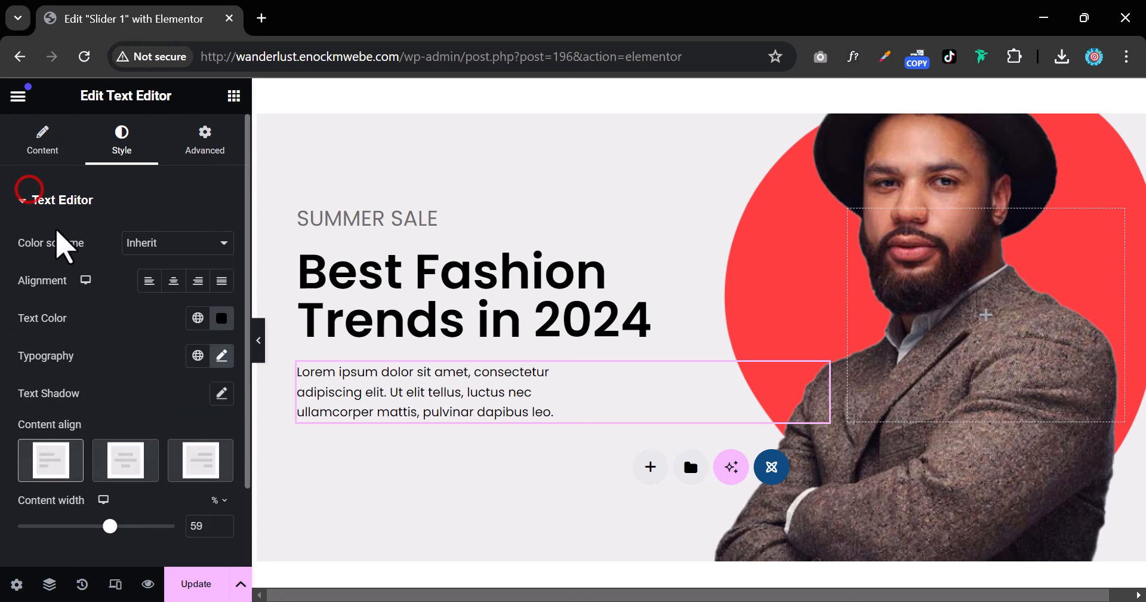
scroll(84, 334, "down", 2)
left_click_drag(107, 435, 125, 451)
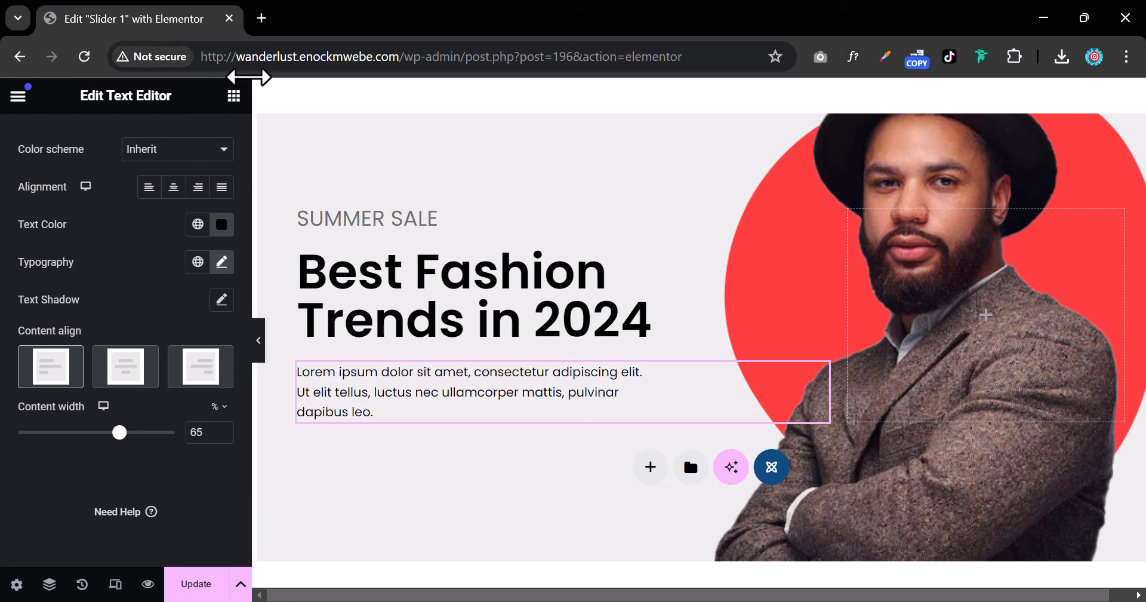
Add a Button widget below the description paragraph by searching for "but", and replace its label with "SHOP".
left_click(231, 93)
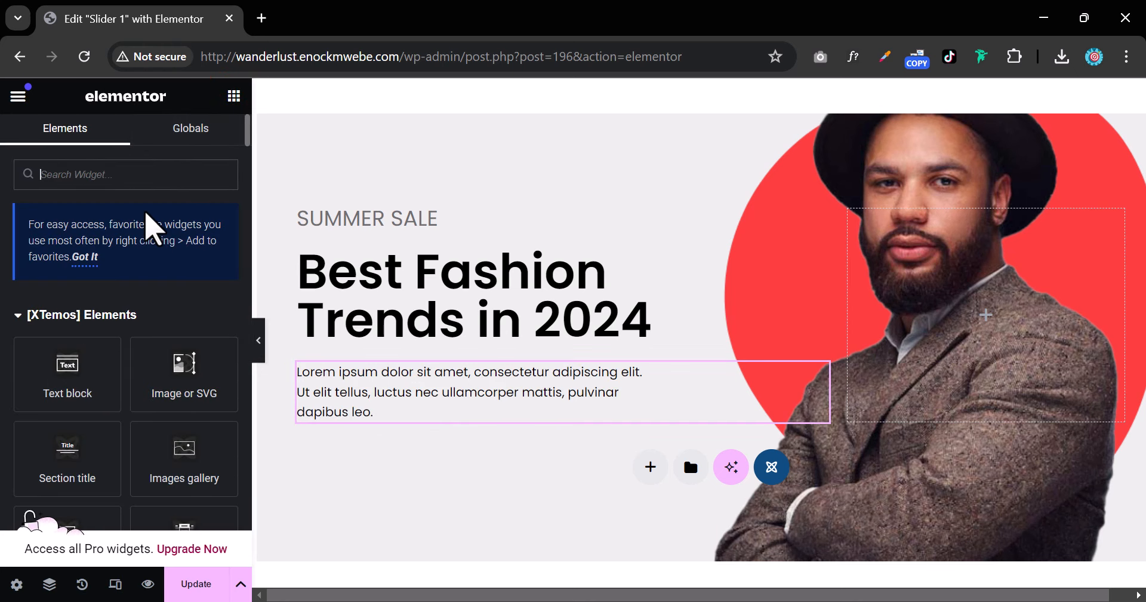
type("but")
left_click_drag(189, 340, 361, 394)
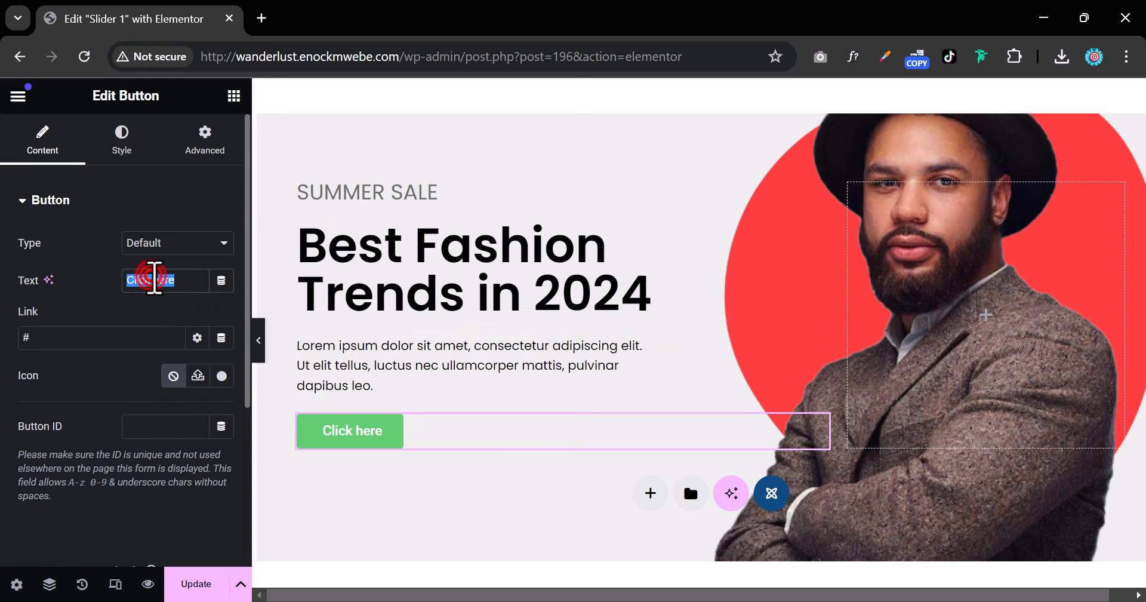
type("SHOP NOW")
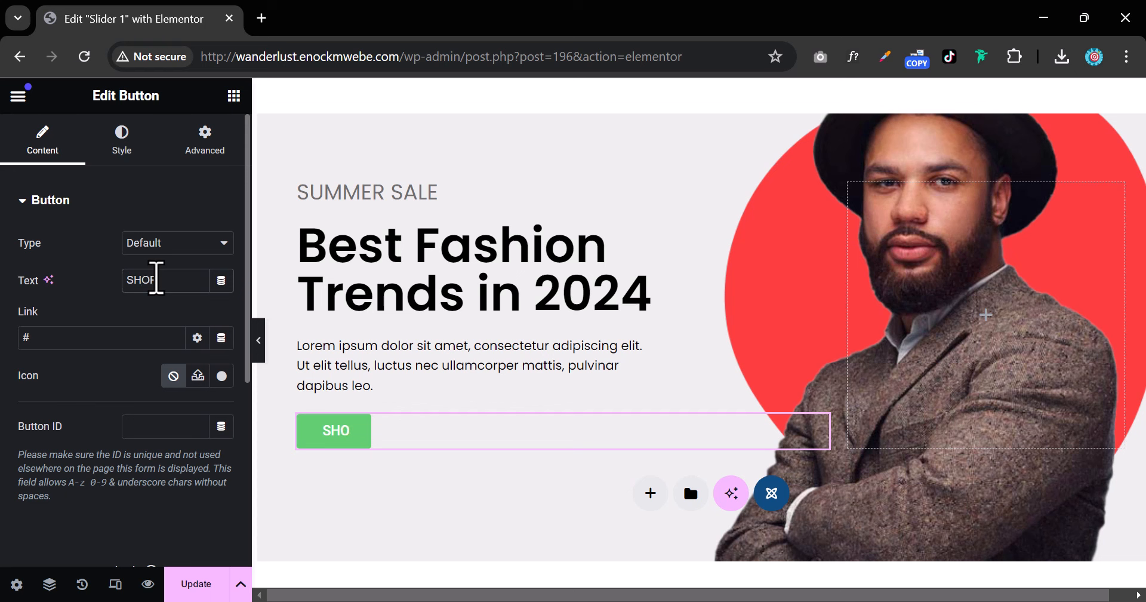
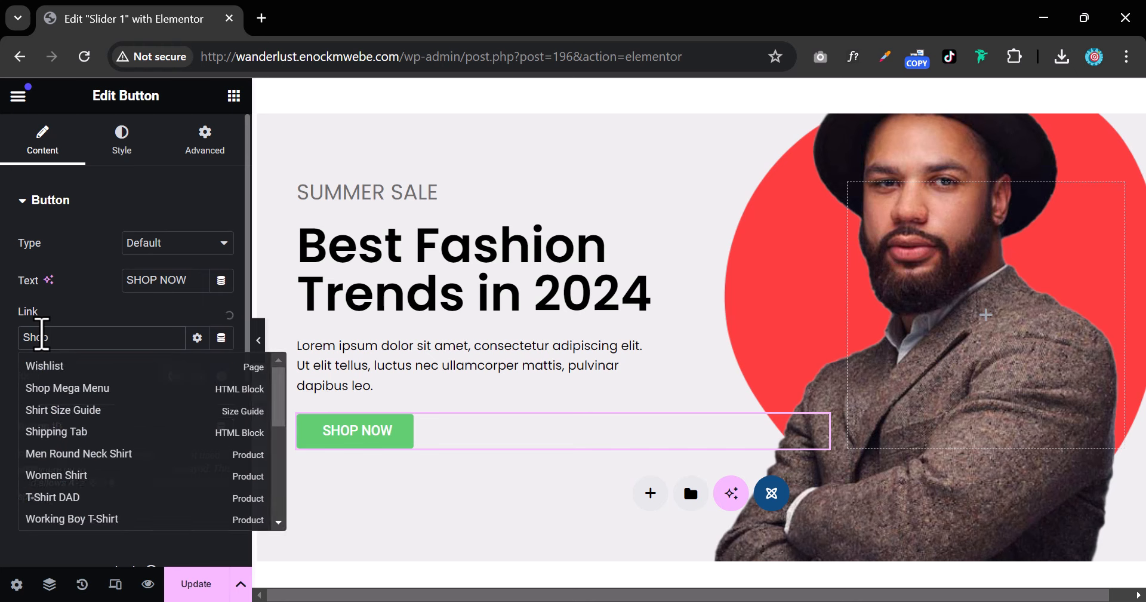
Link the SHOP NOW button to the Shop page and open its background color for editing.
left_click(60, 389)
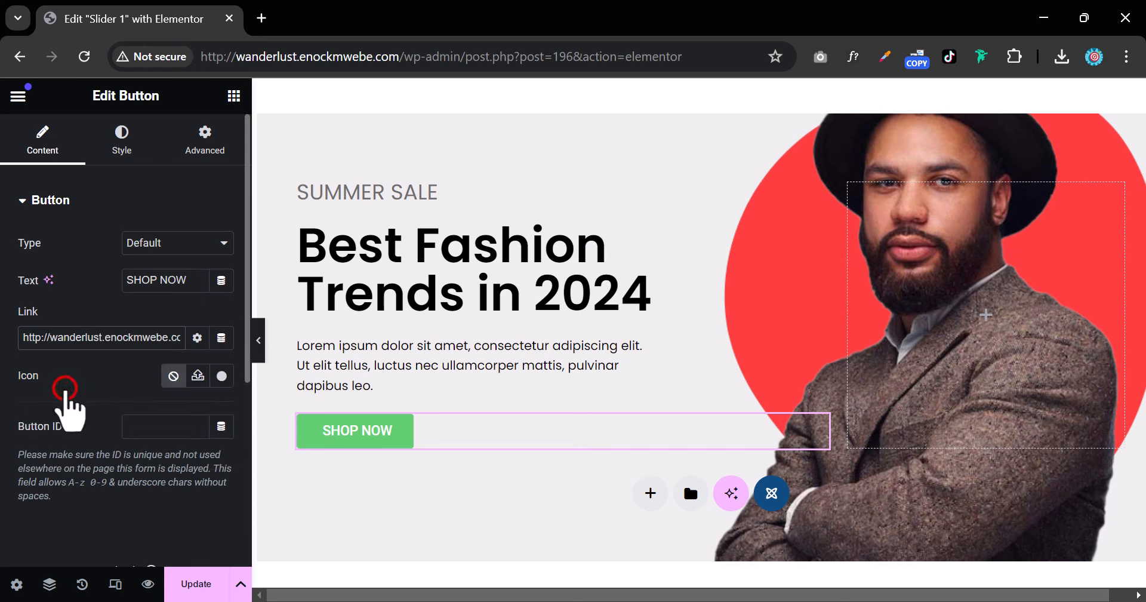
left_click(131, 138)
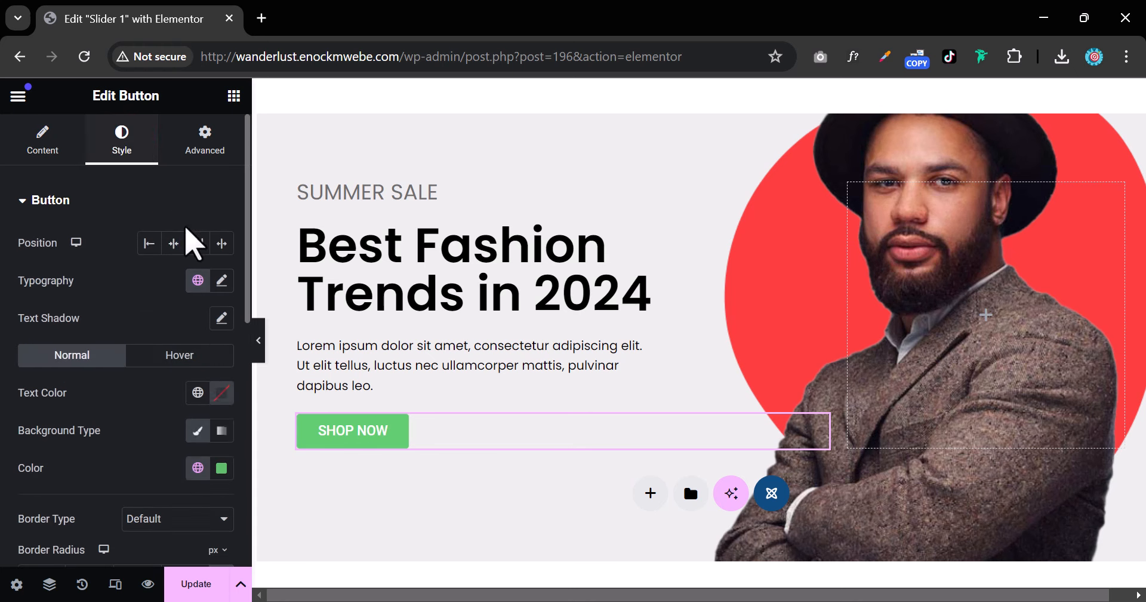
left_click(220, 470)
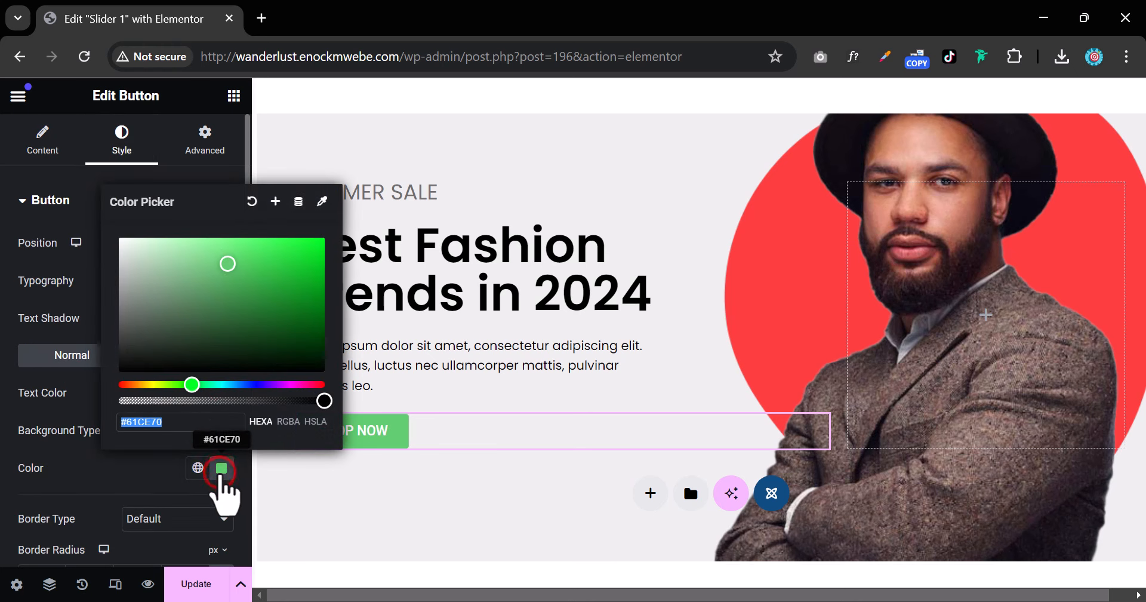
Try to sample the red circle behind the man as the button's background color with the eyedropper.
left_click(318, 203)
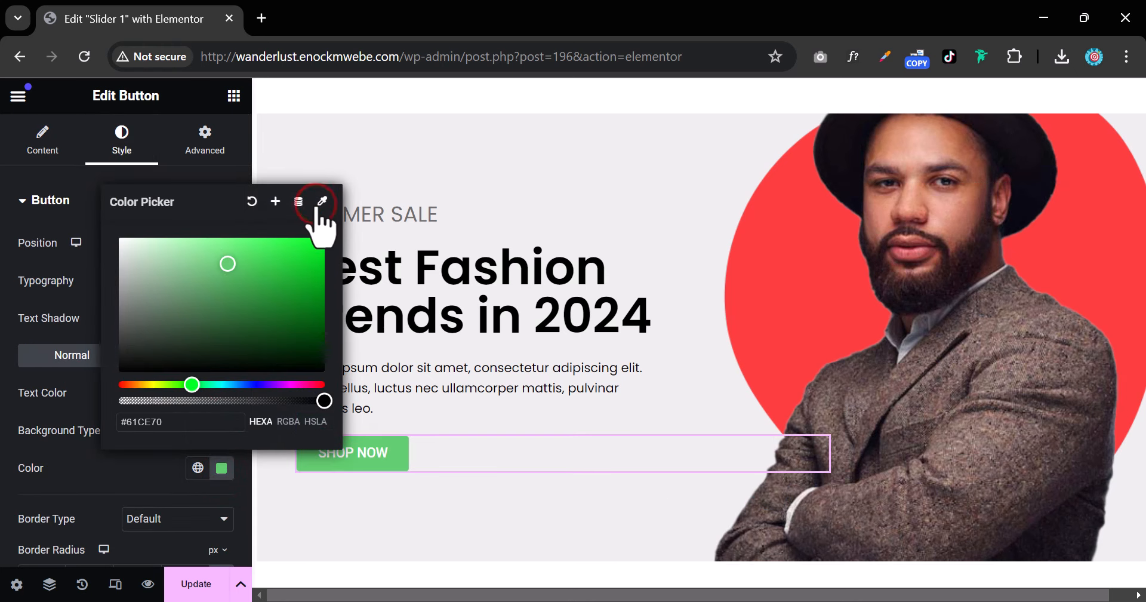
left_click(796, 247)
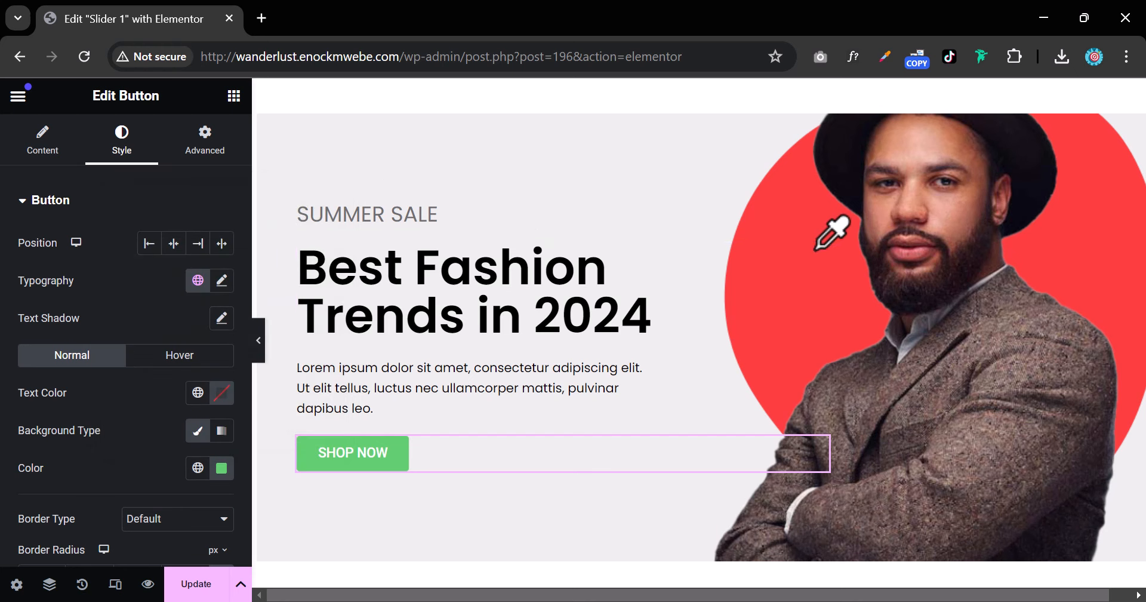
left_click(861, 301)
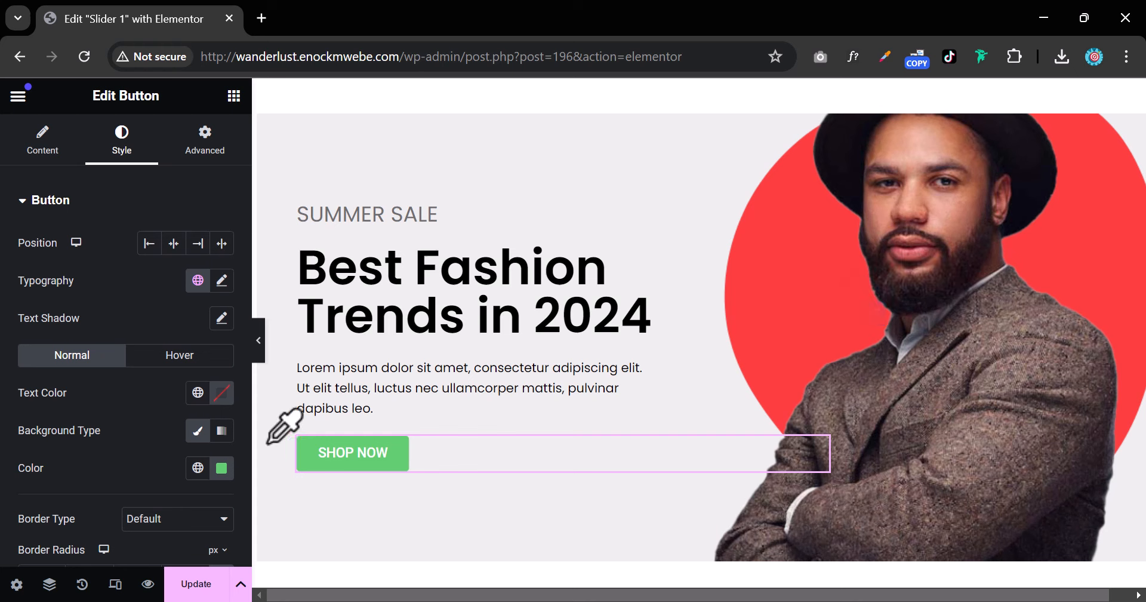
Set the SHOP NOW button's background color to #fc3f3f using the hex code from the clipboard history.
left_click(221, 468)
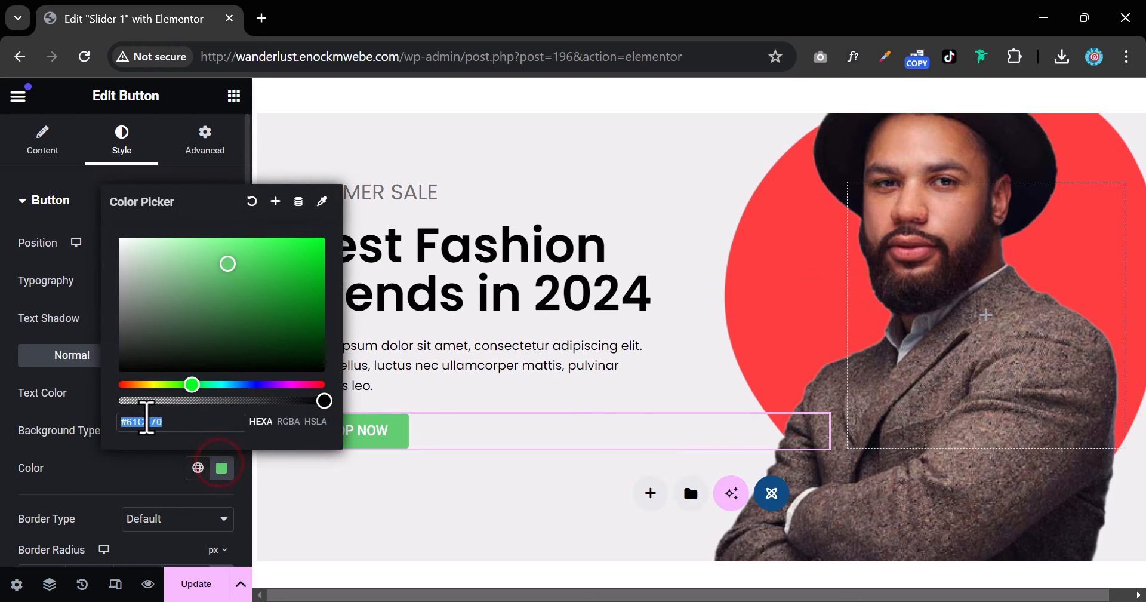
key("super+v")
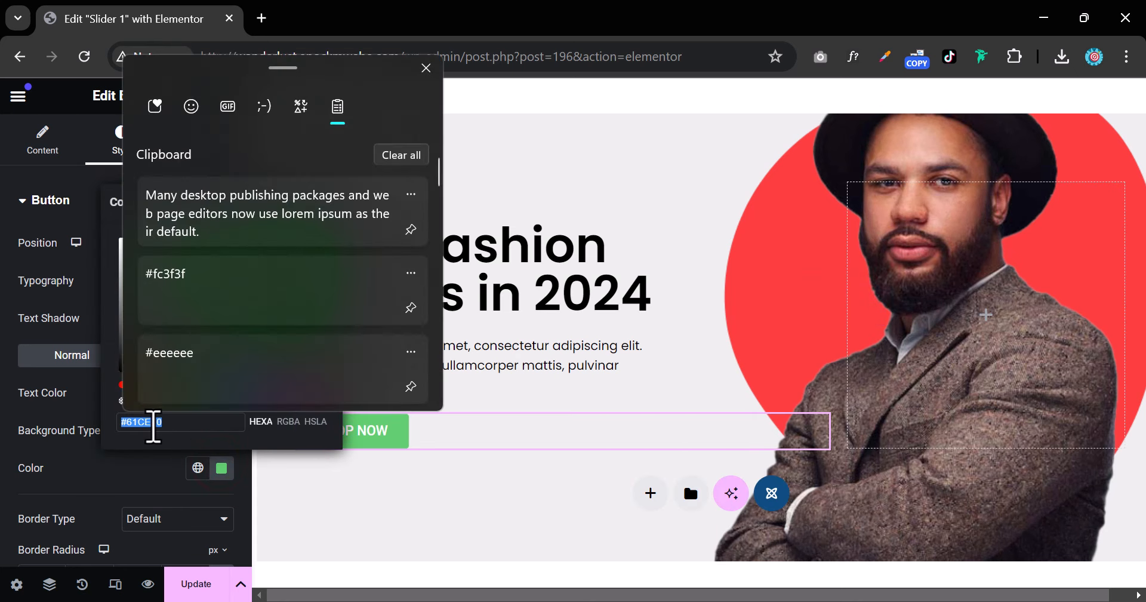
left_click(196, 284)
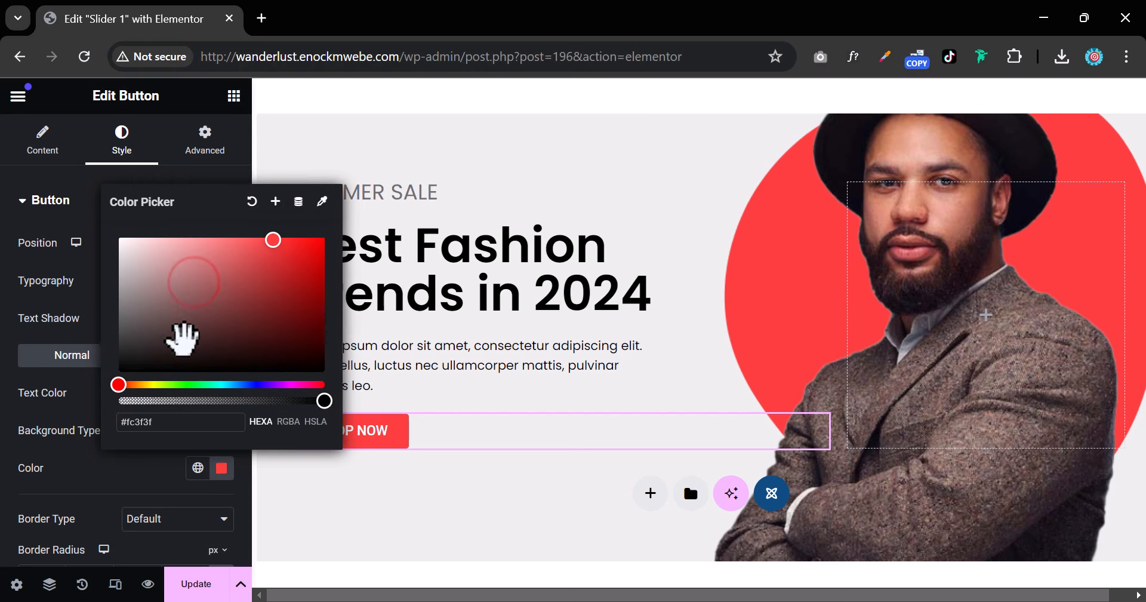
left_click(156, 466)
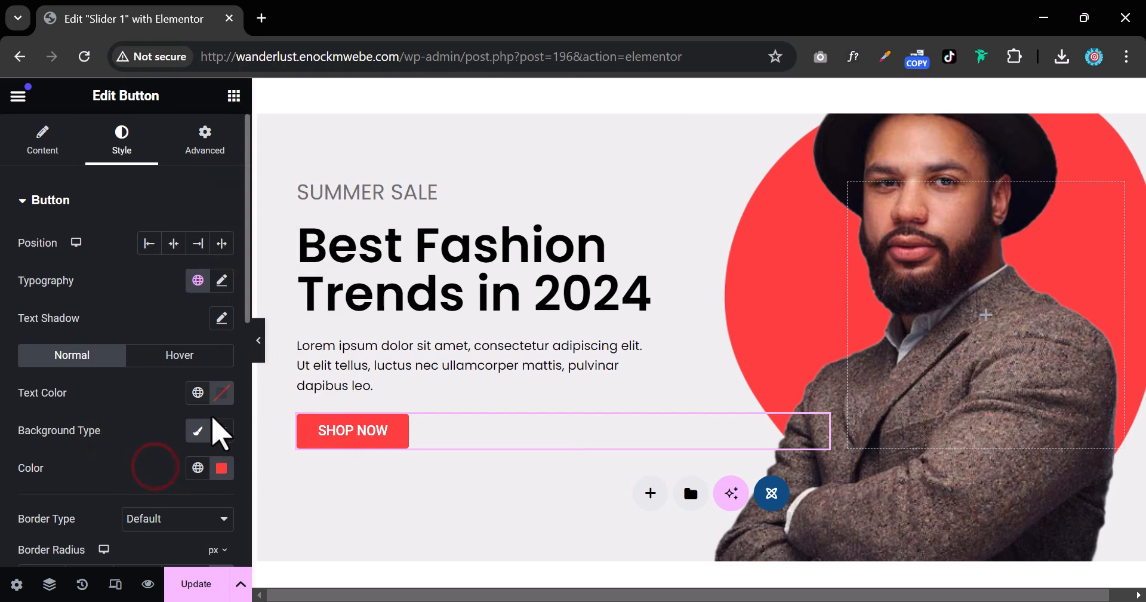
Save the button's background color as a new global color named "Red".
left_click(225, 468)
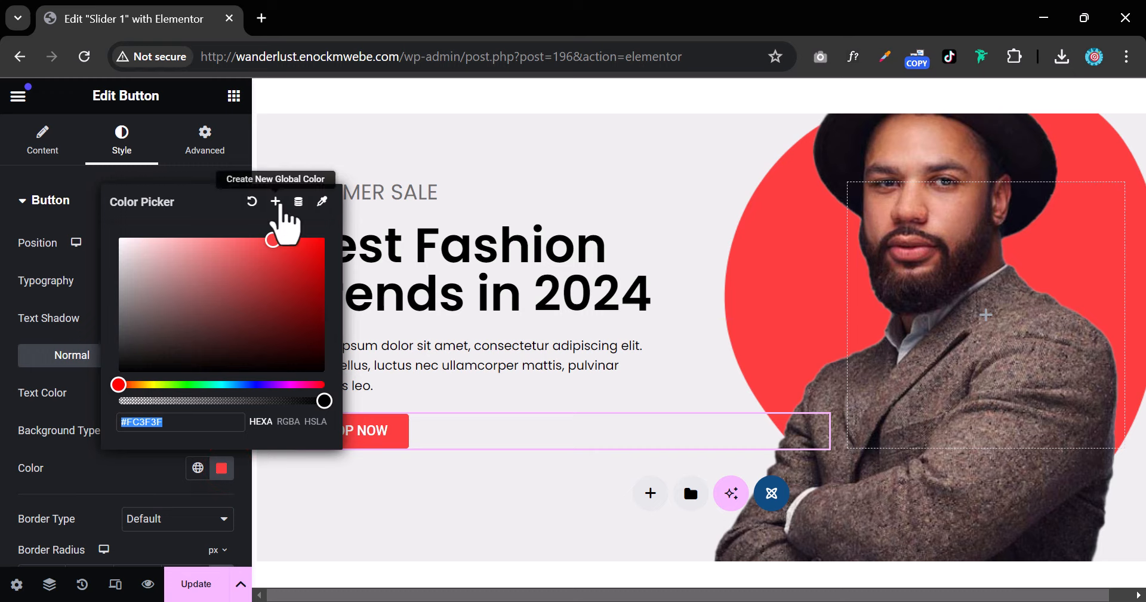
left_click(277, 202)
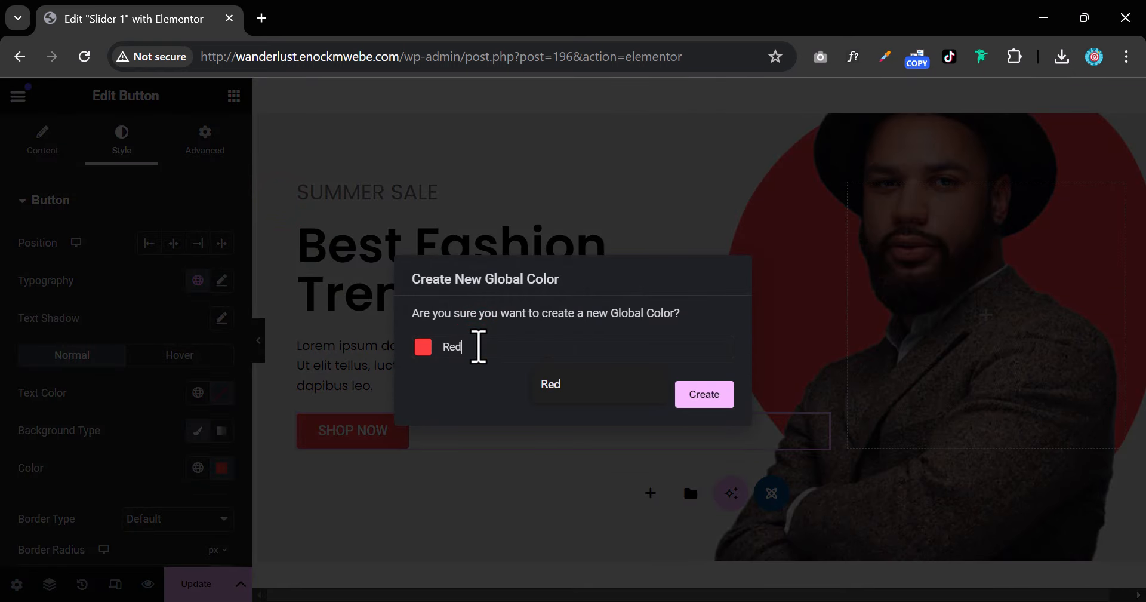
left_click(690, 391)
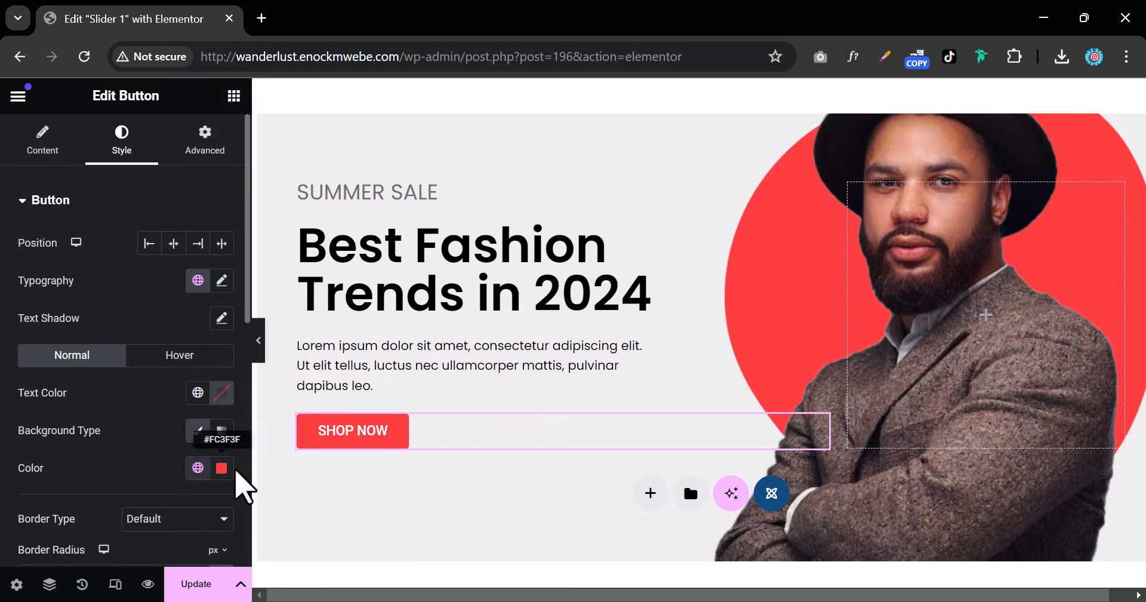
Change the SHOP NOW button's font family to Poppins and update the slide.
scroll(205, 460, "down", 2)
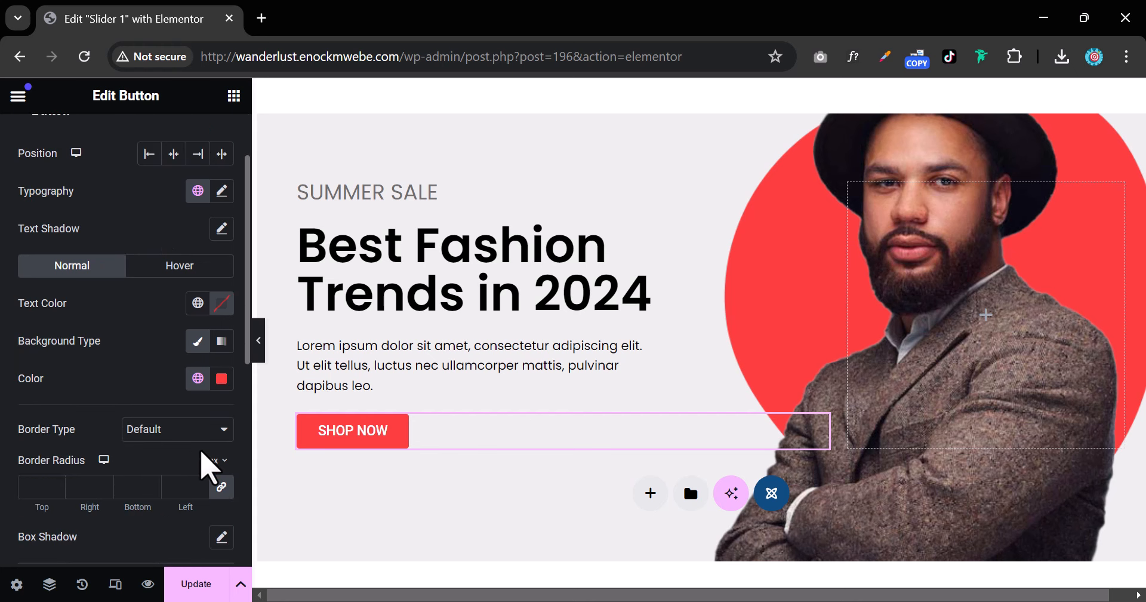
left_click(221, 192)
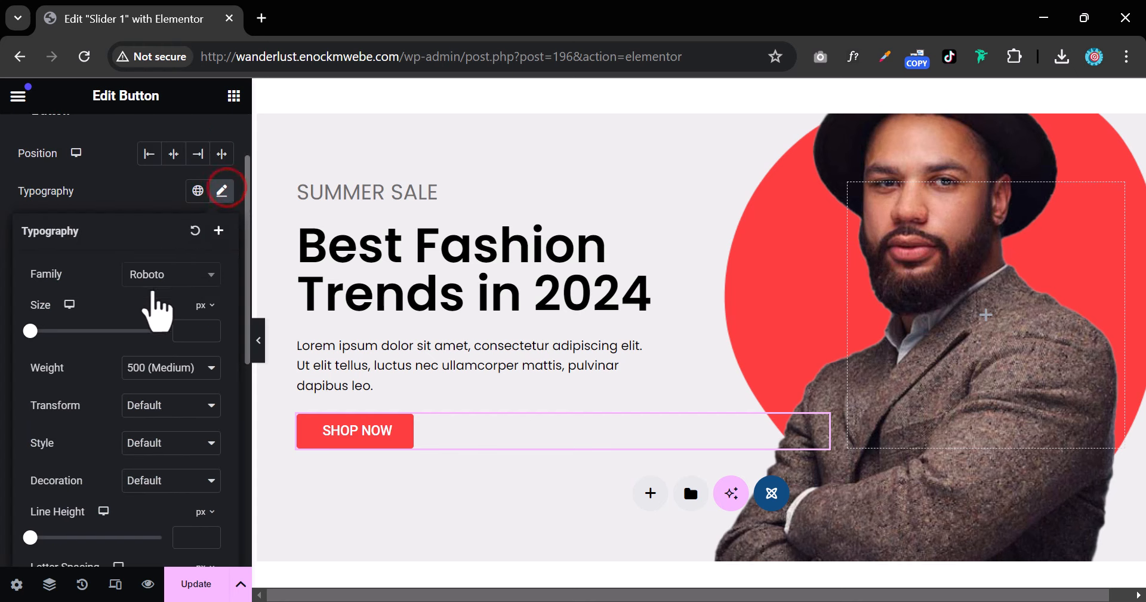
left_click(159, 275)
type("popp")
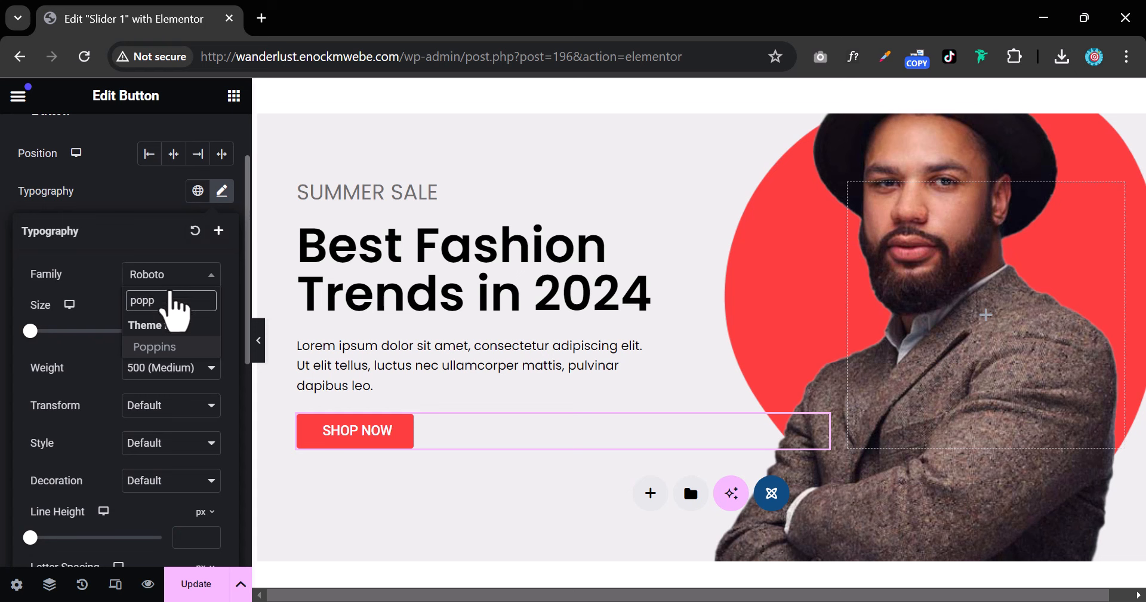
left_click(177, 347)
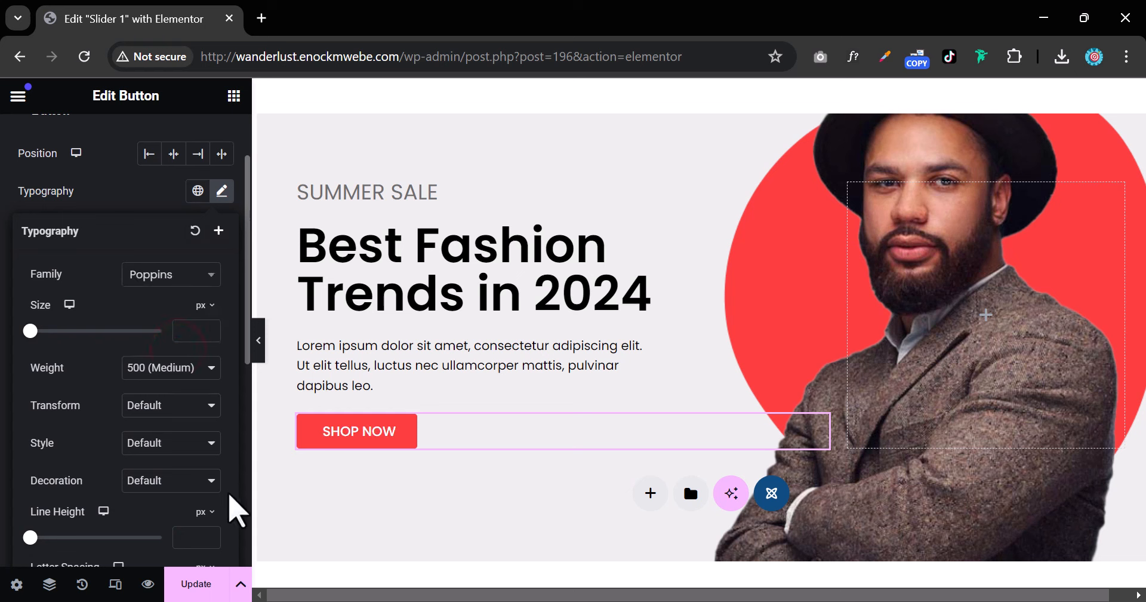
left_click(192, 588)
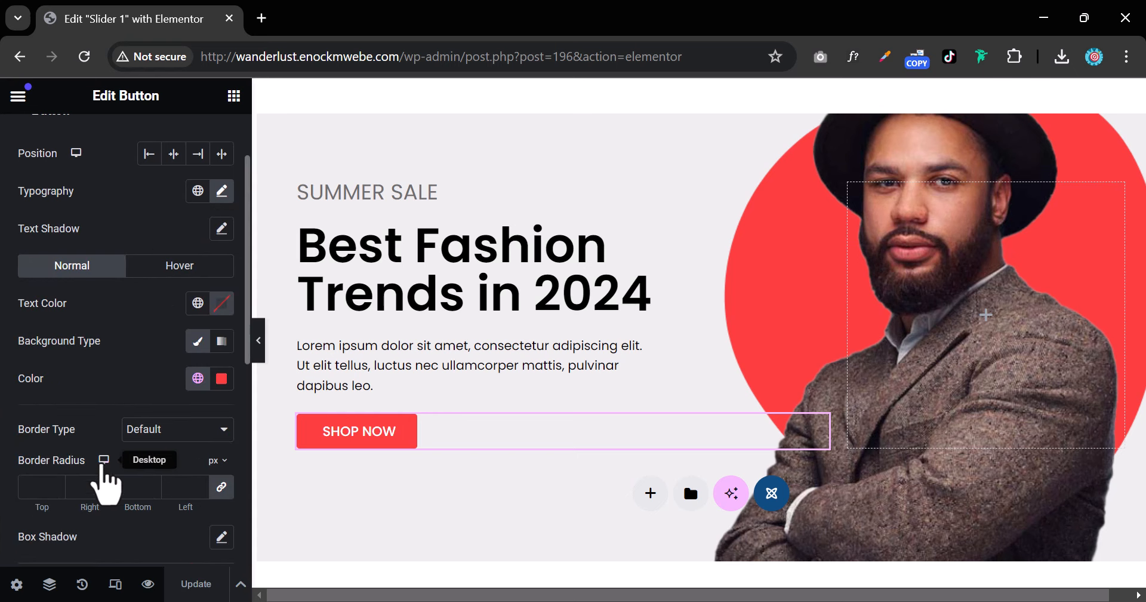
Give the "Best Fashion Trends in 2024" heading a Fade In Left entrance animation.
left_click(17, 95)
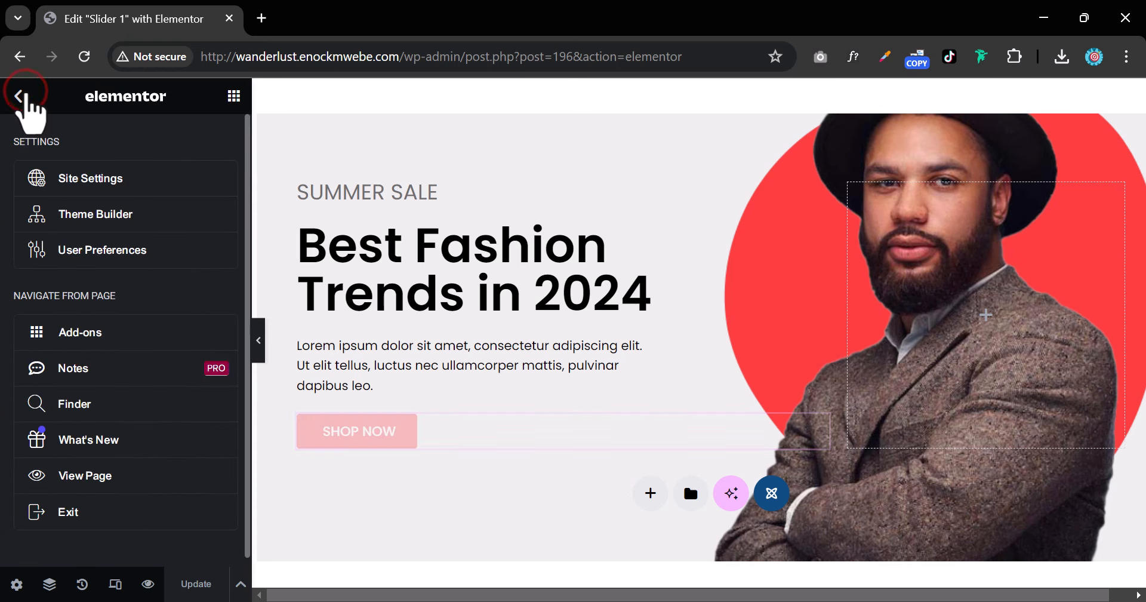
left_click(380, 251)
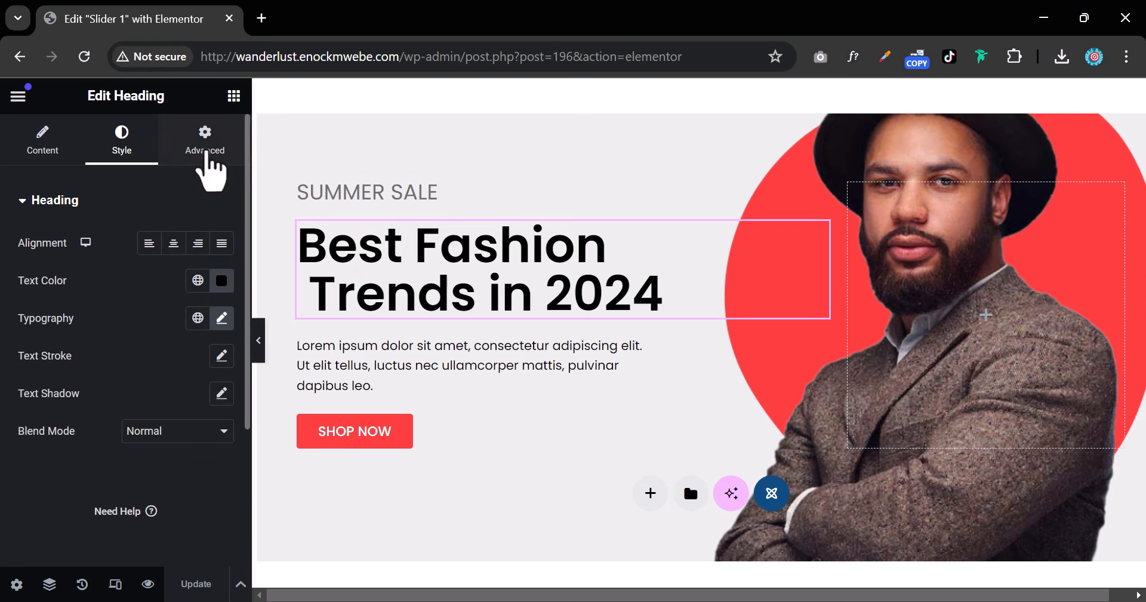
left_click(205, 143)
scroll(123, 394, "down", 10)
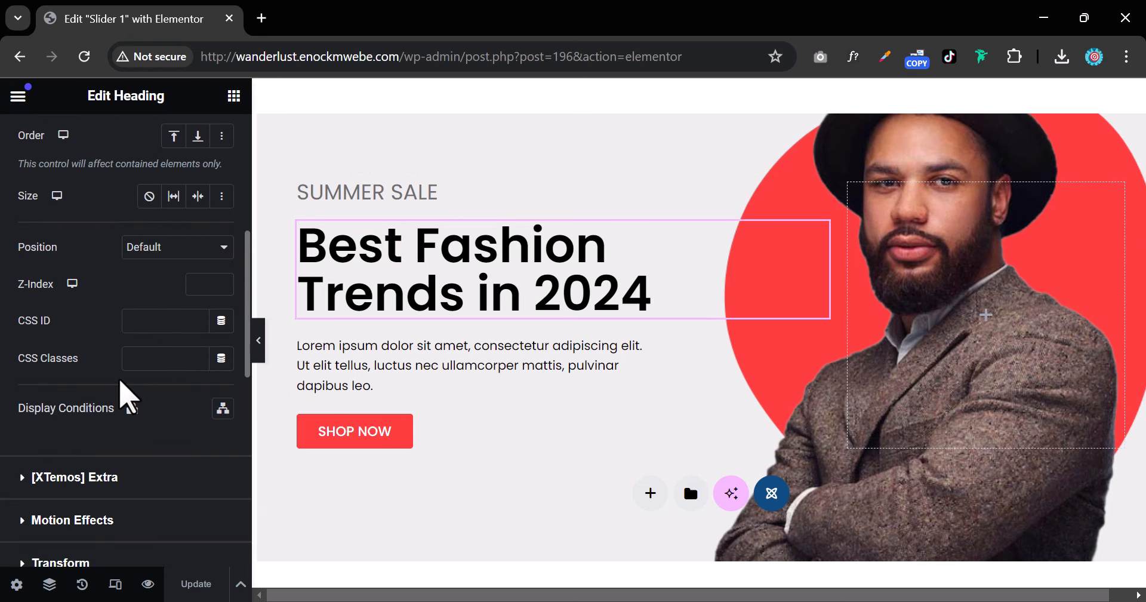
left_click(69, 241)
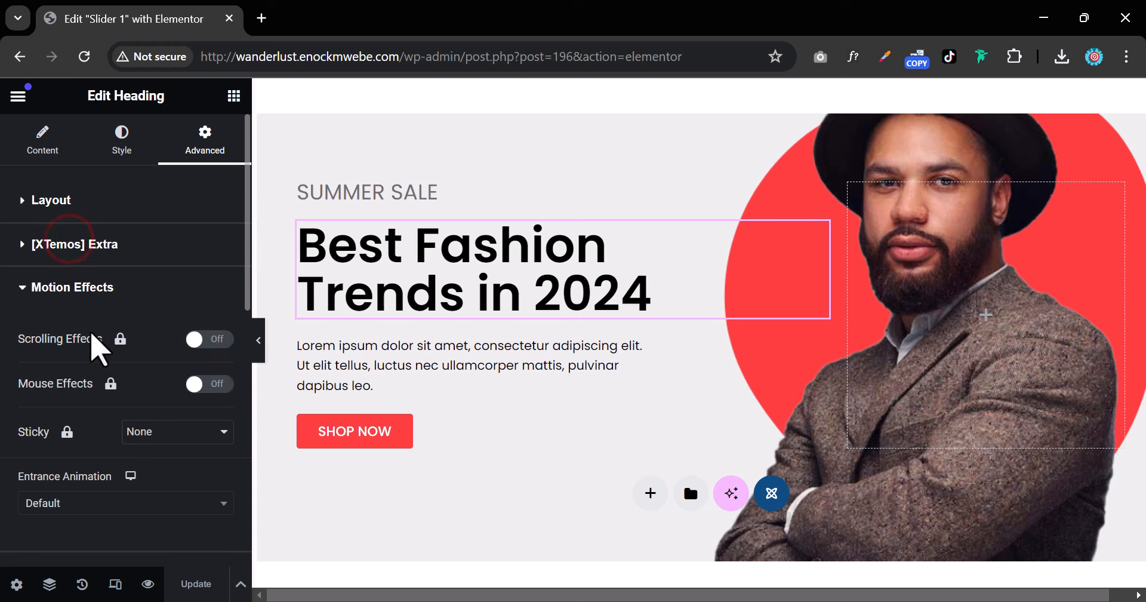
scroll(109, 412, "down", 3)
left_click(110, 320)
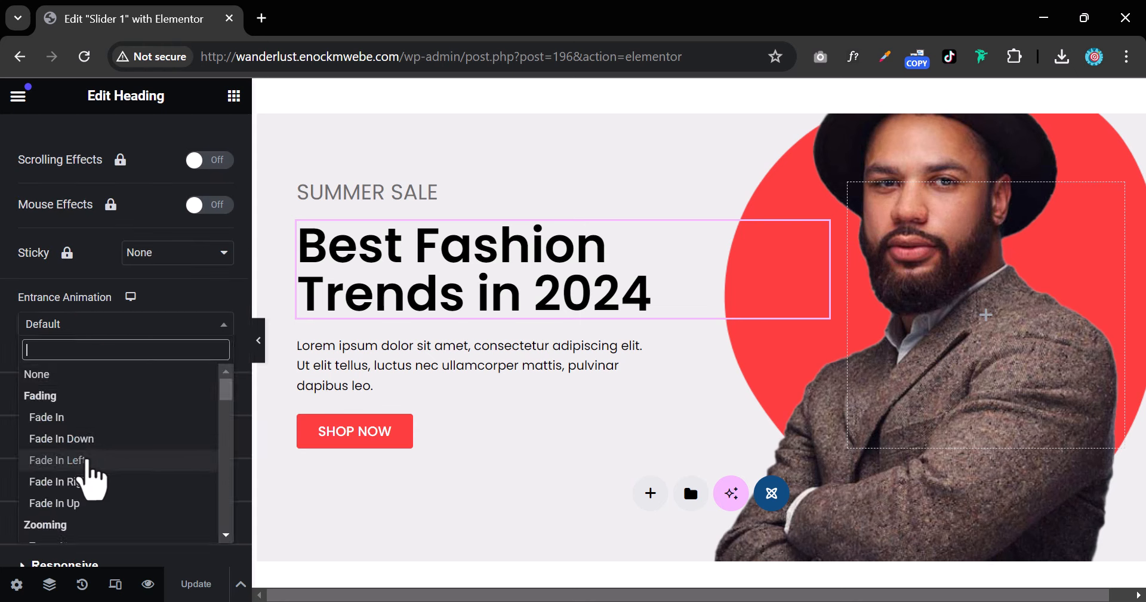
left_click(89, 461)
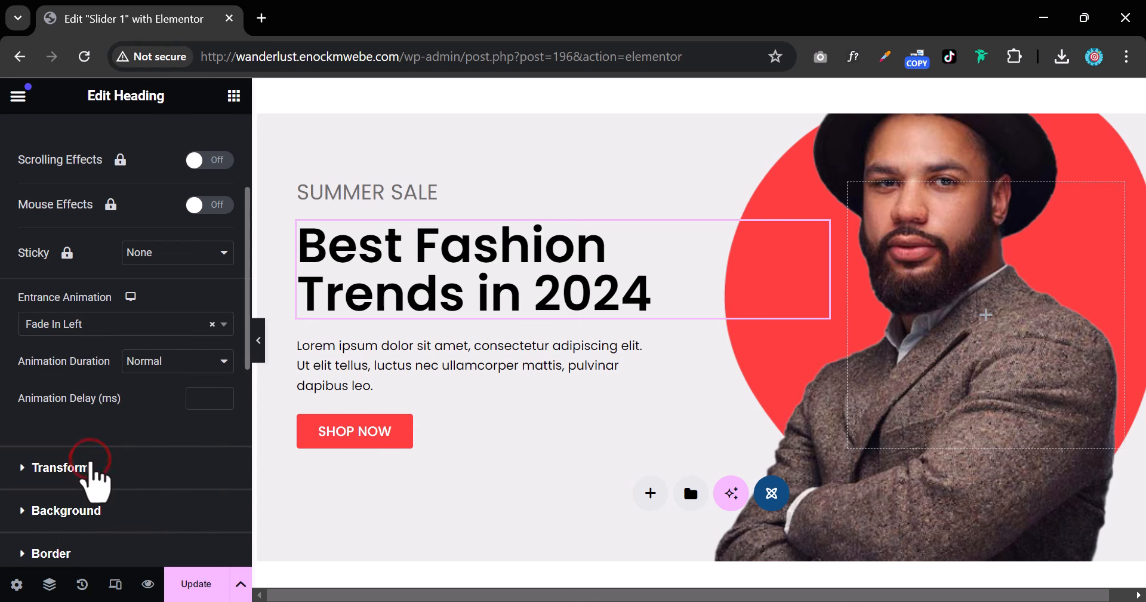
Apply the Fade In Right entrance animation to the lorem ipsum description paragraph.
left_click(395, 368)
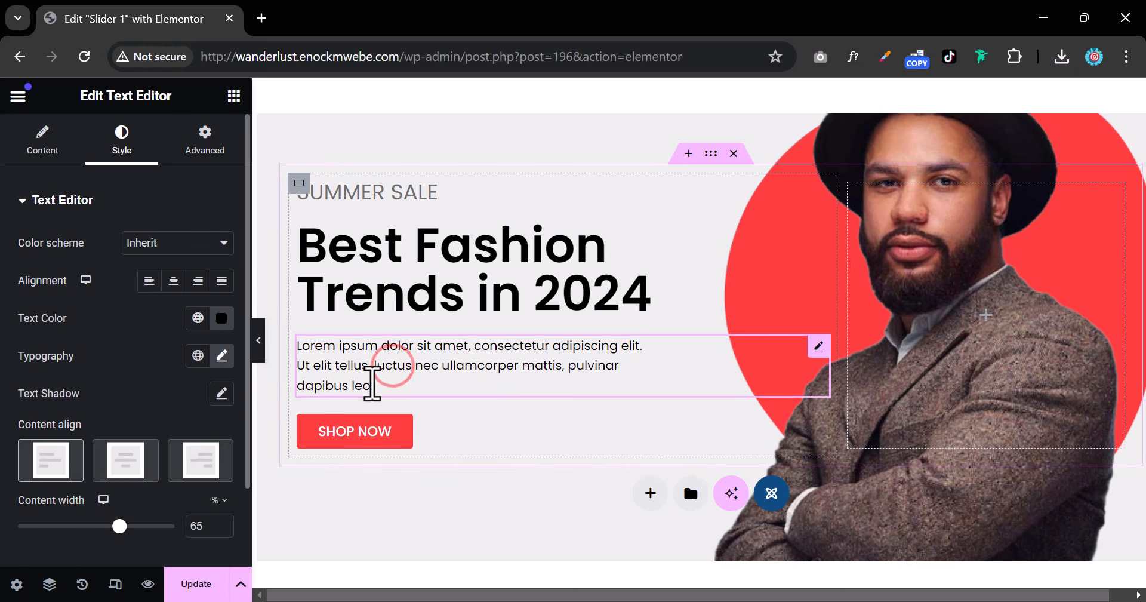
scroll(115, 439, "down", 2)
scroll(219, 310, "up", 2)
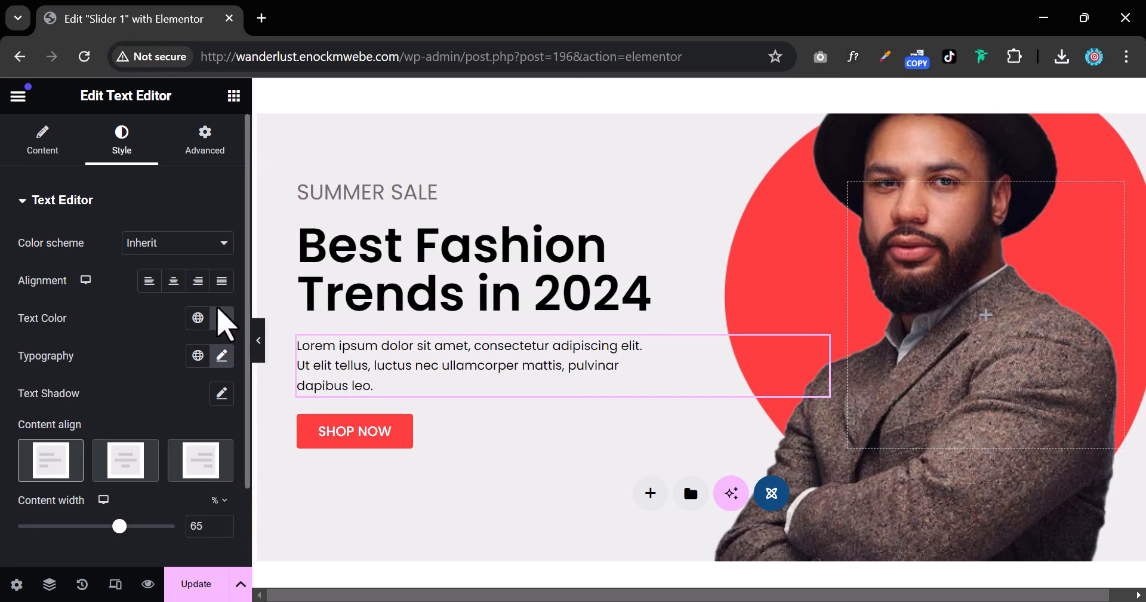
left_click(203, 146)
scroll(146, 454, "down", 10)
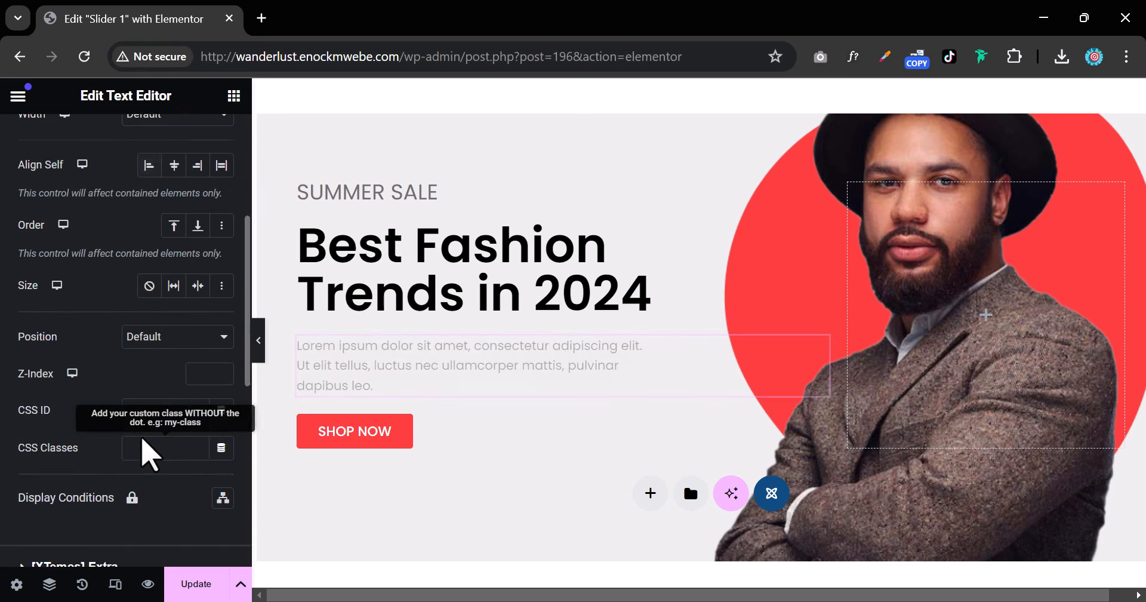
left_click(120, 435)
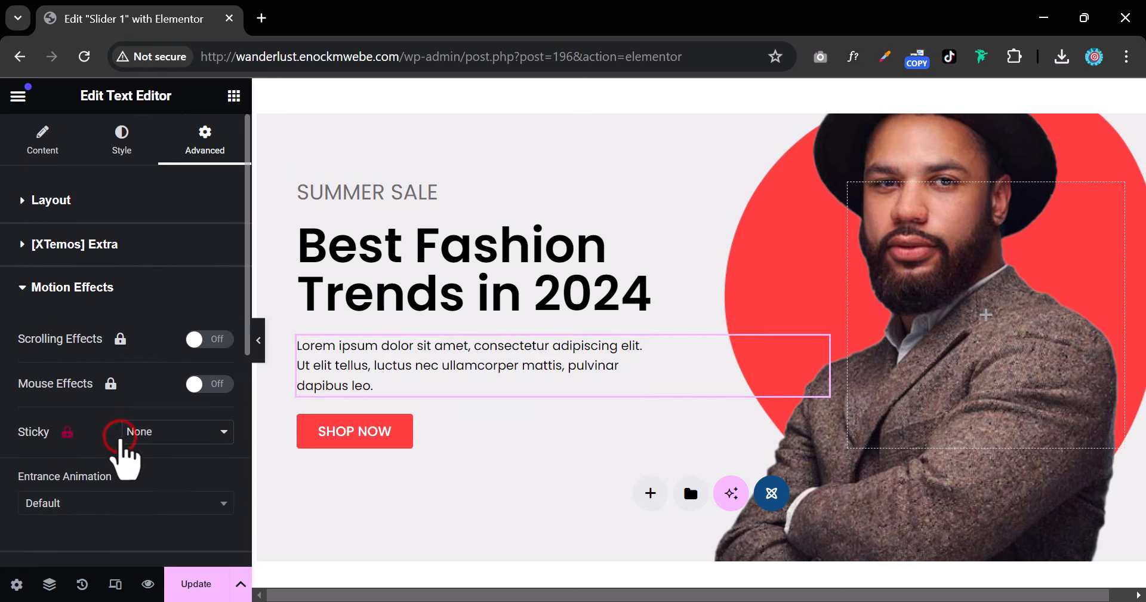
scroll(159, 468, "down", 5)
left_click(169, 234)
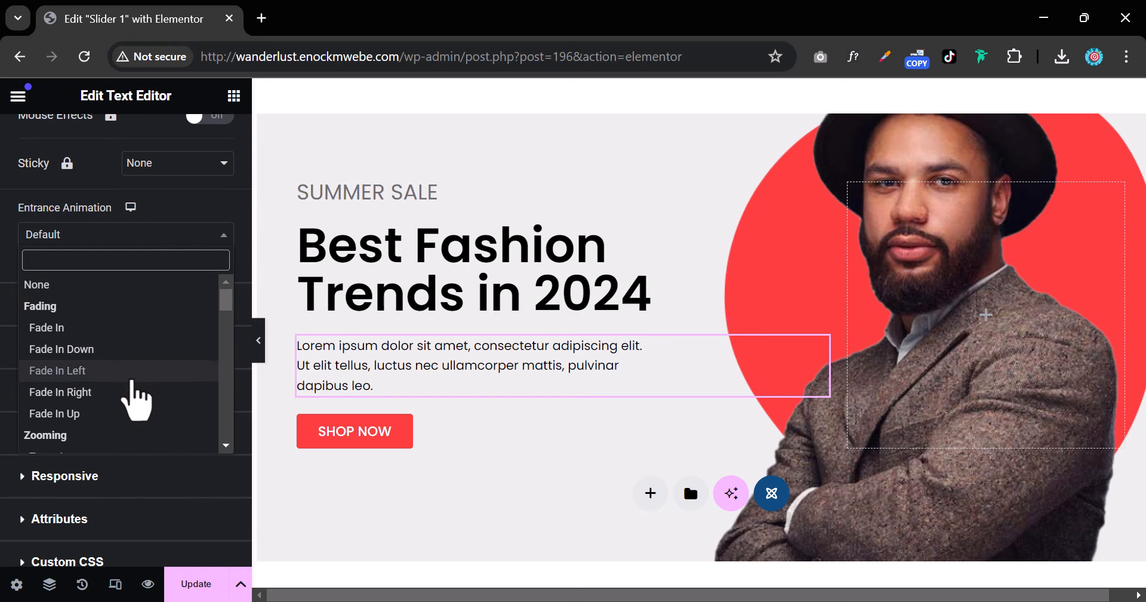
left_click(132, 393)
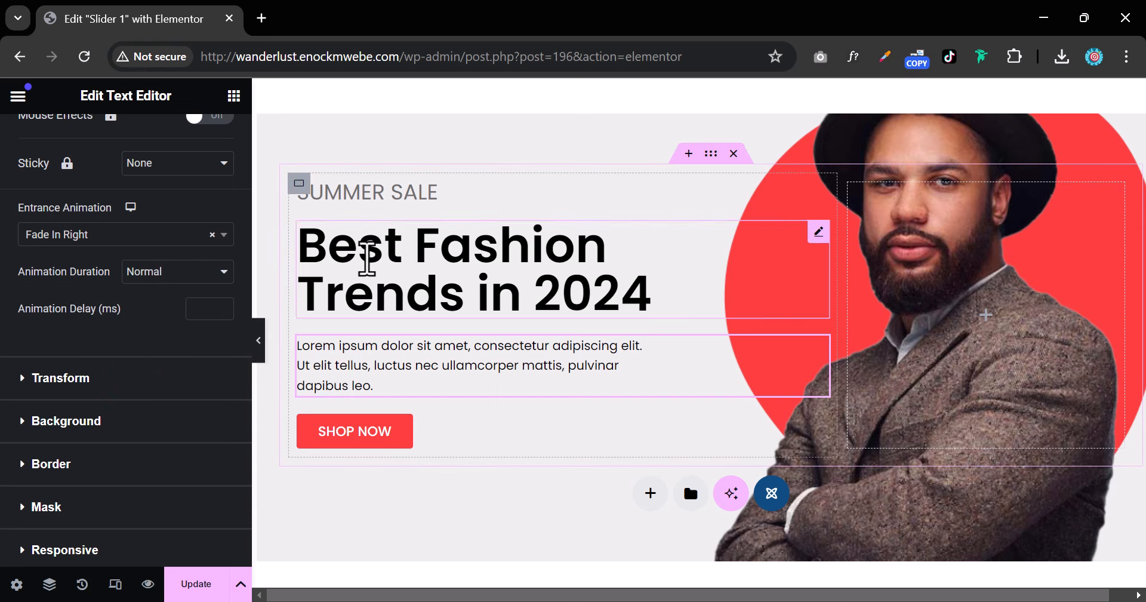
Give the SHOP NOW button a Fade In Up entrance animation and update the slide.
left_click(400, 424)
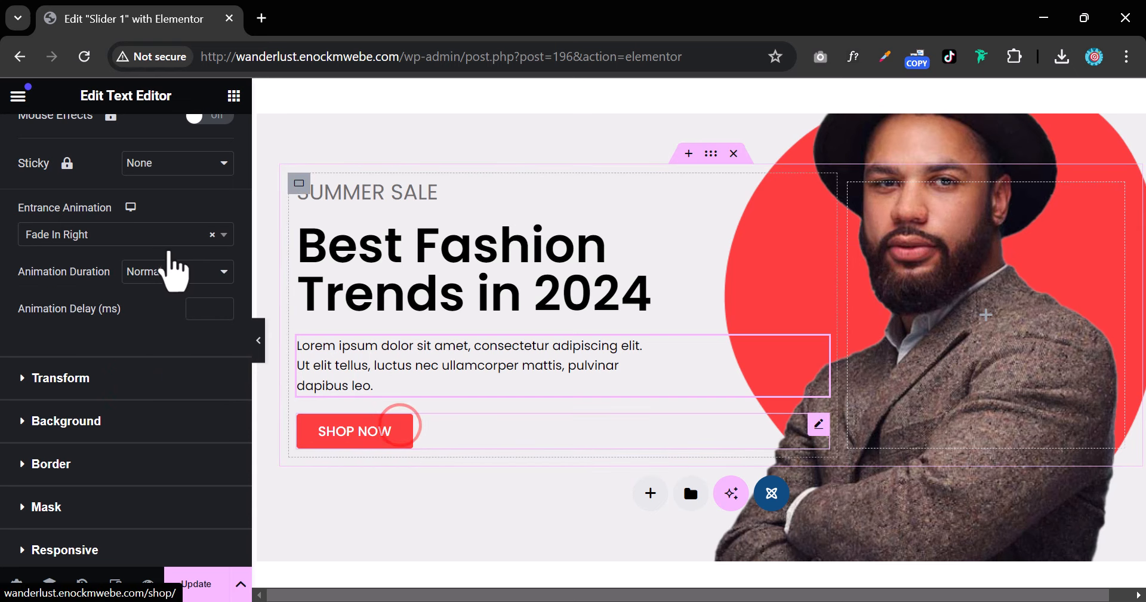
left_click(202, 145)
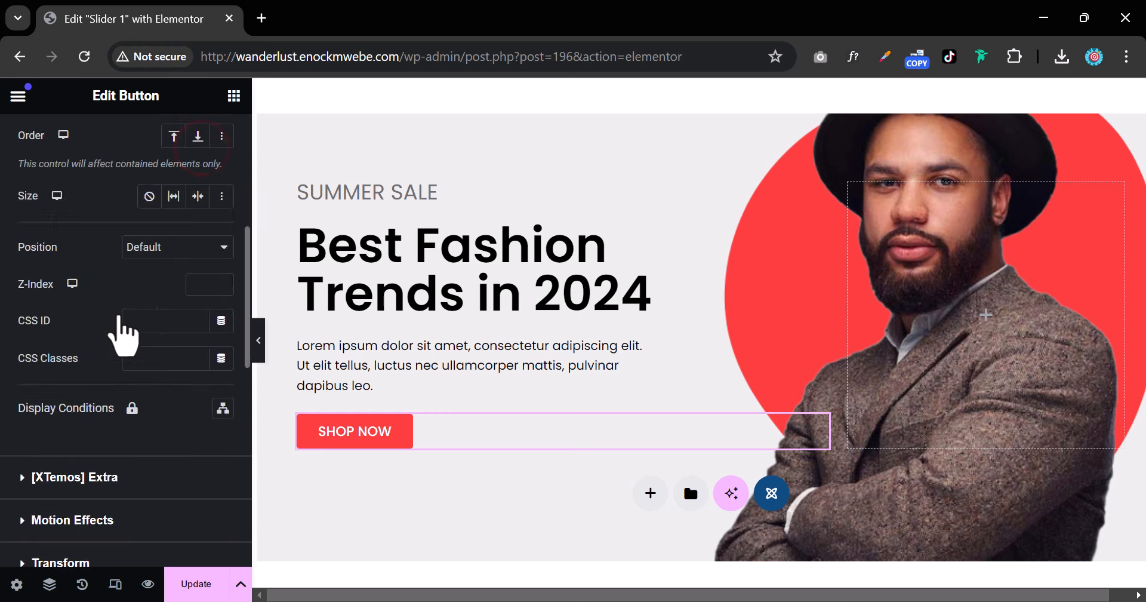
scroll(115, 328, "down", 5)
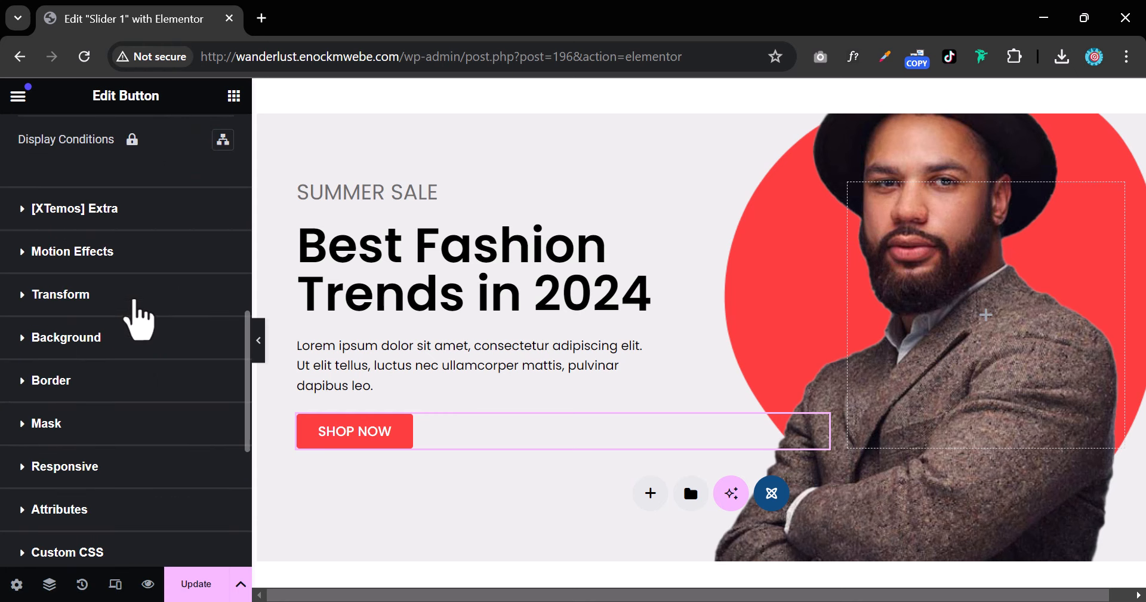
left_click(133, 256)
scroll(136, 442, "down", 3)
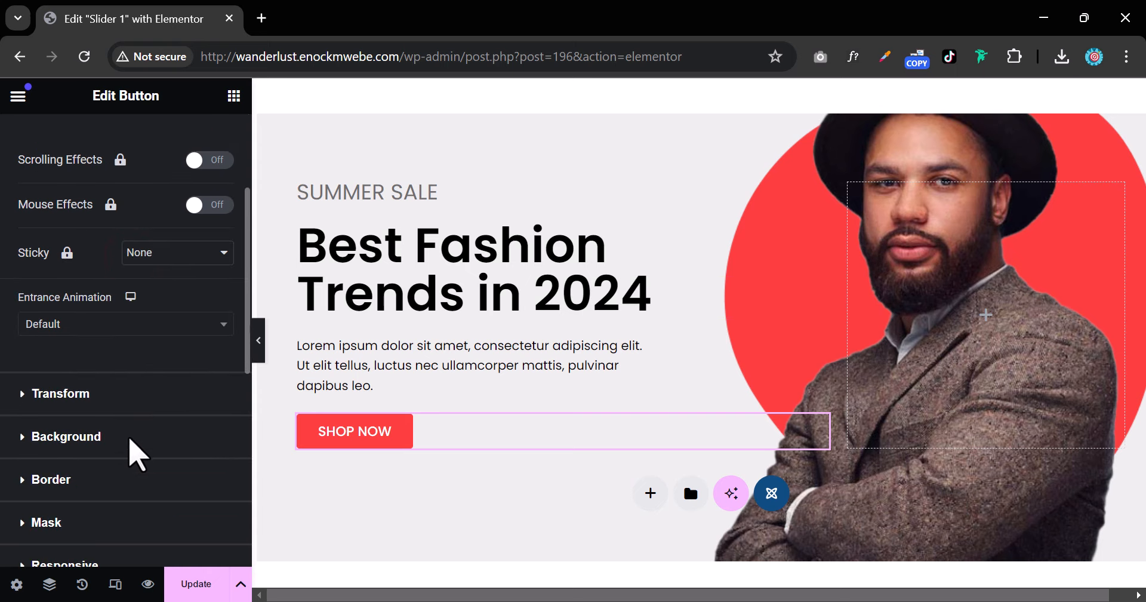
left_click(137, 325)
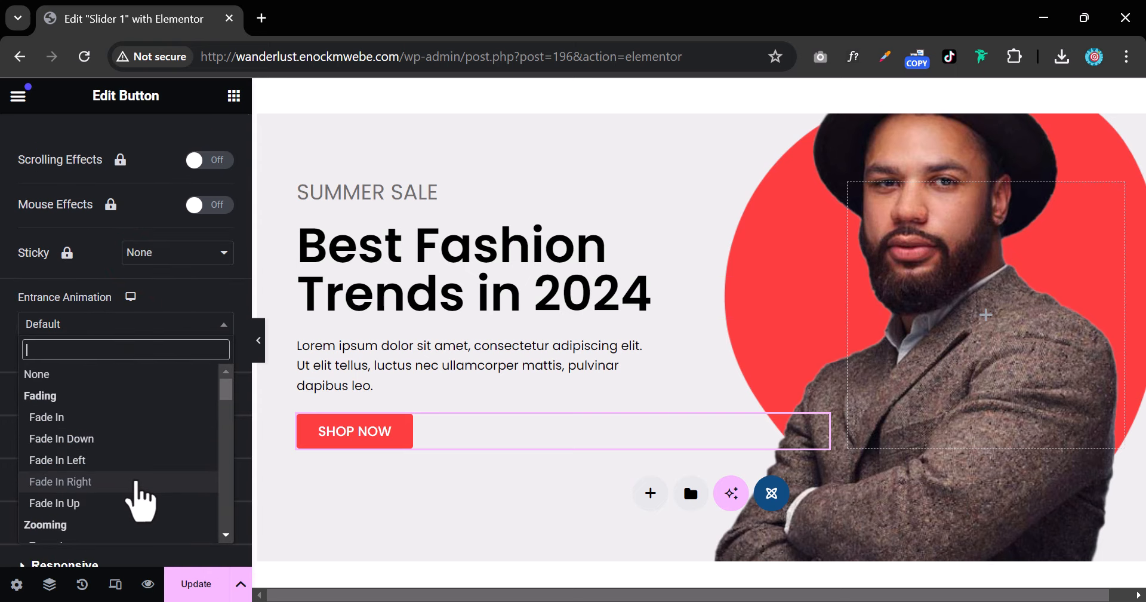
left_click(132, 503)
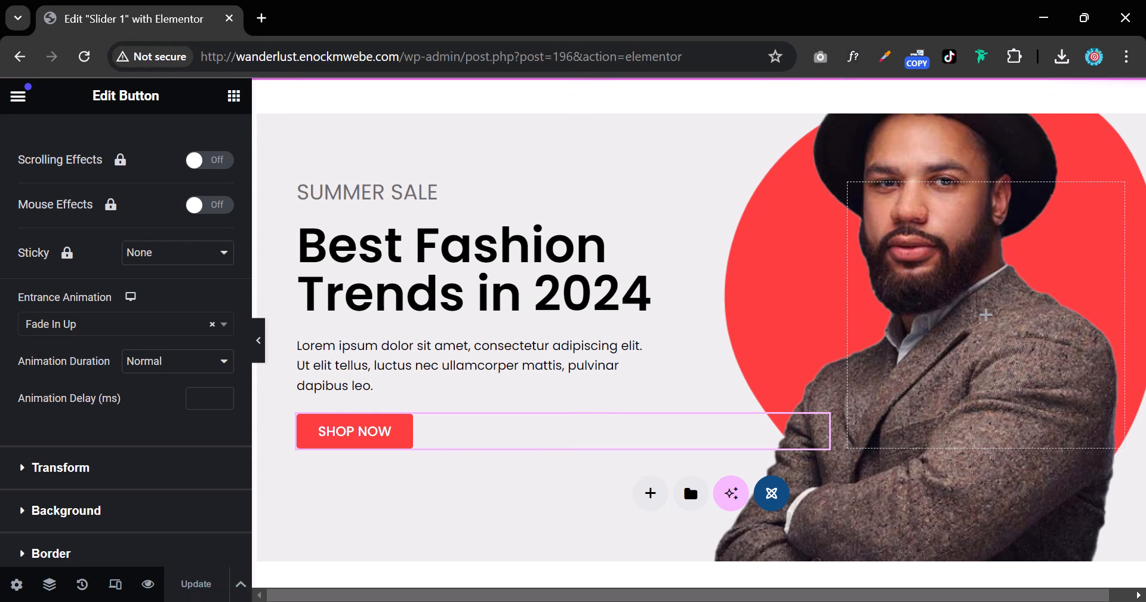
scroll(56, 524, "down", 9)
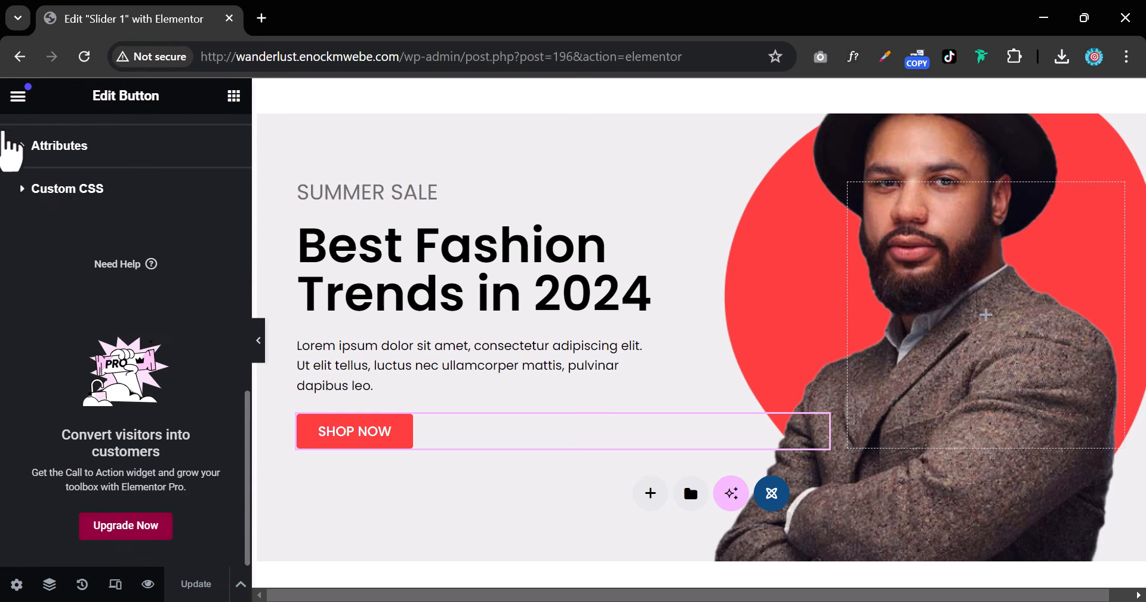
Exit to the slides list, duplicate the Slider 1 slide and title the copy "Slider 2".
left_click(12, 108)
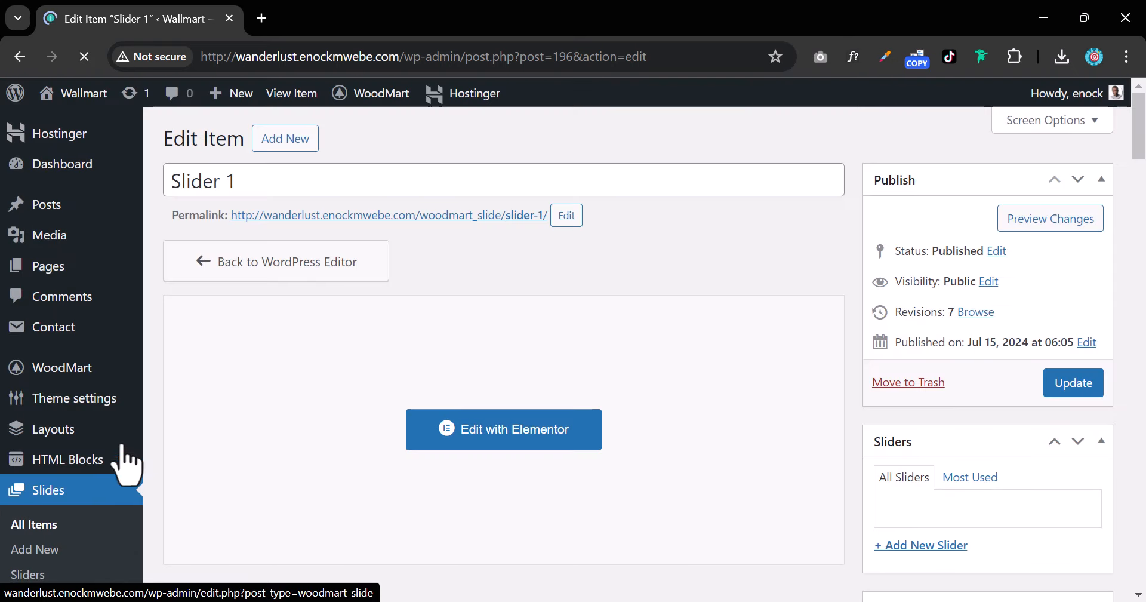
scroll(299, 379, "down", 9)
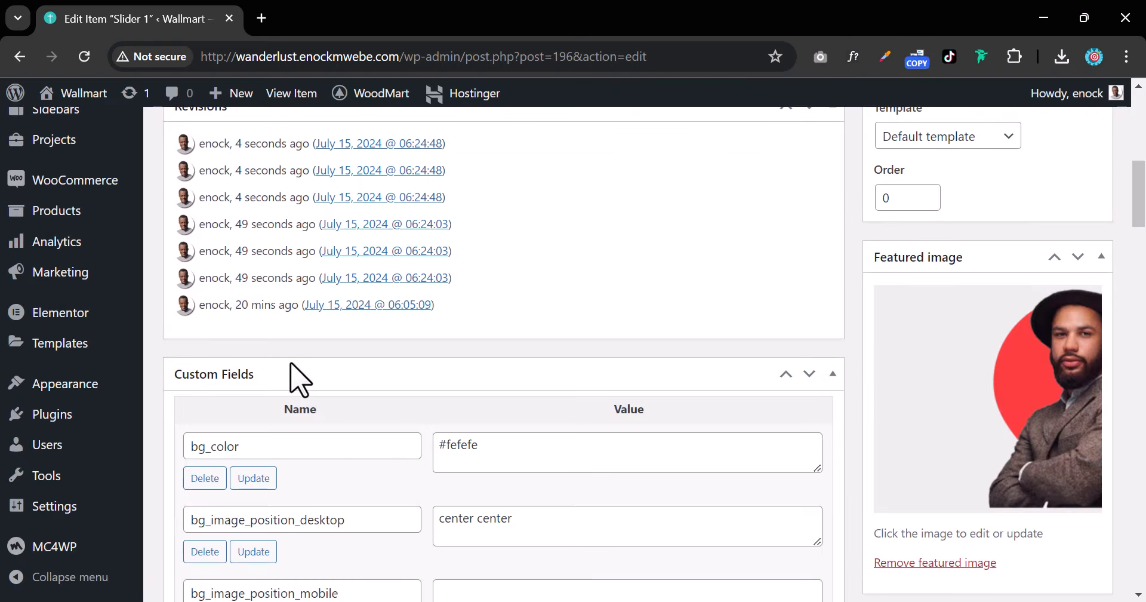
scroll(81, 415, "up", 9)
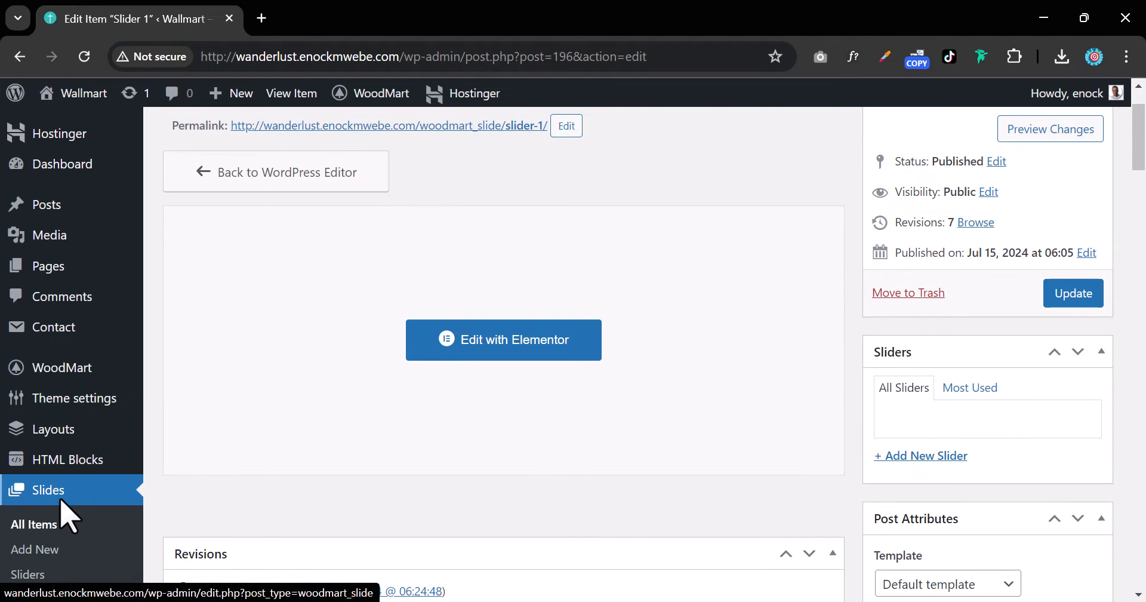
left_click(57, 525)
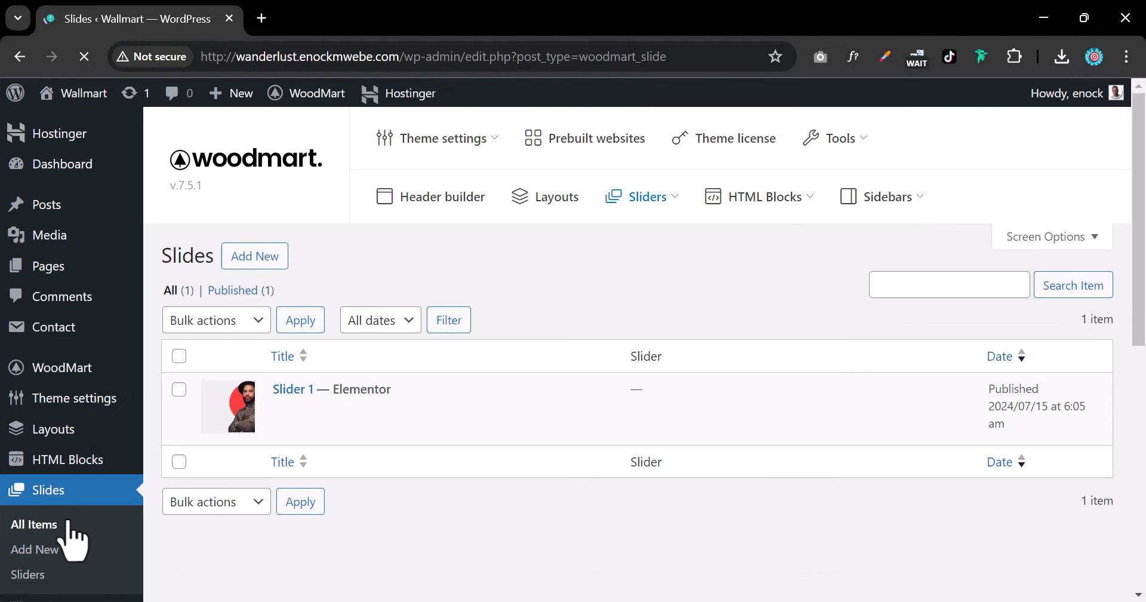
left_click(456, 412)
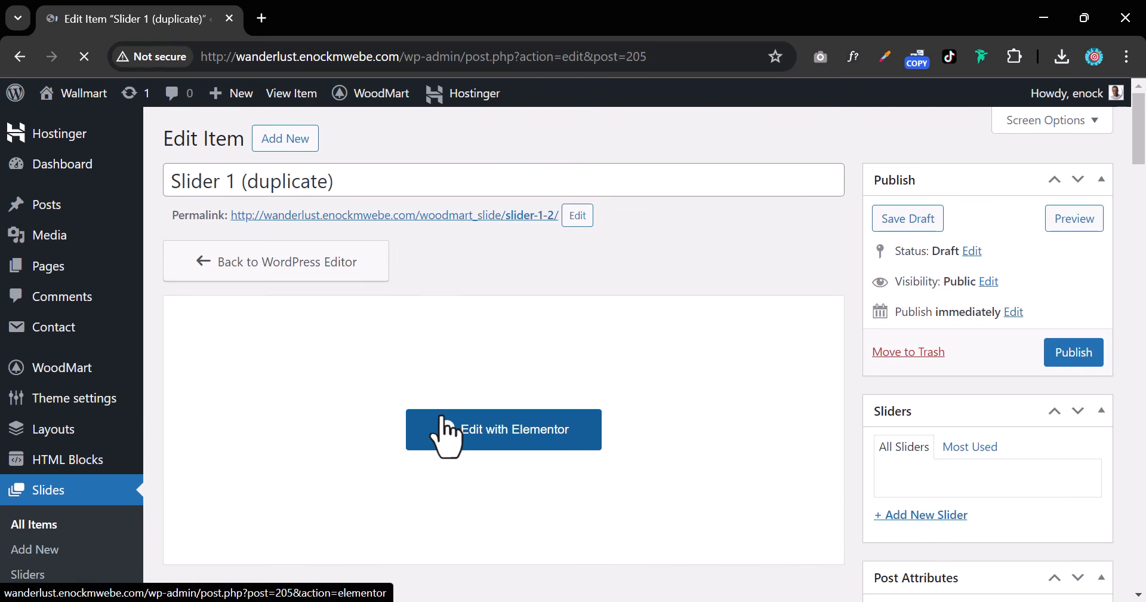
left_click_drag(233, 183, 361, 184)
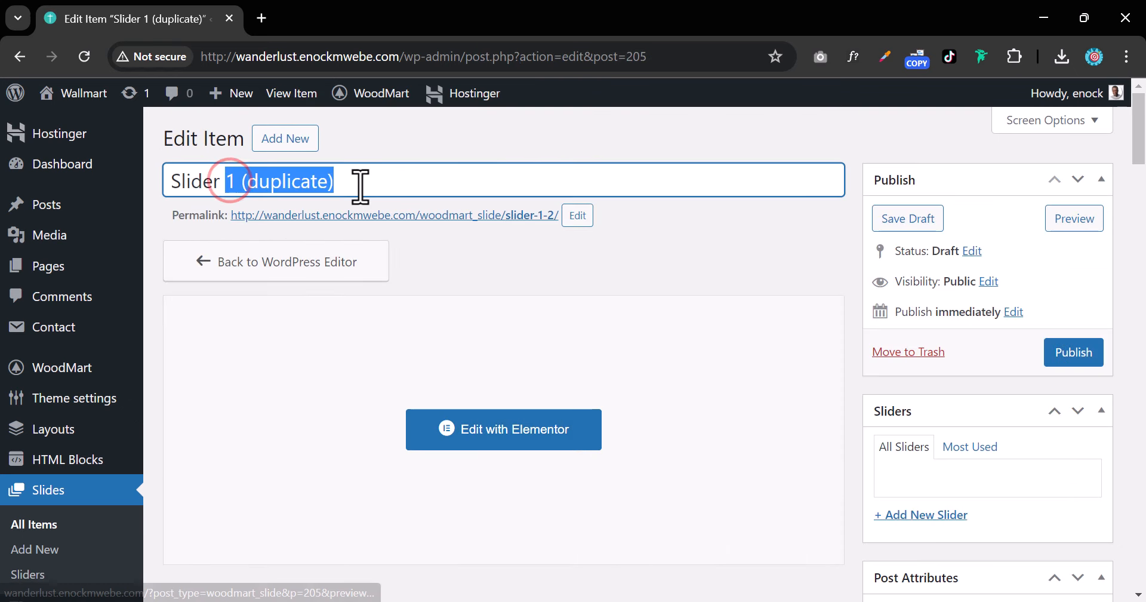
type("2")
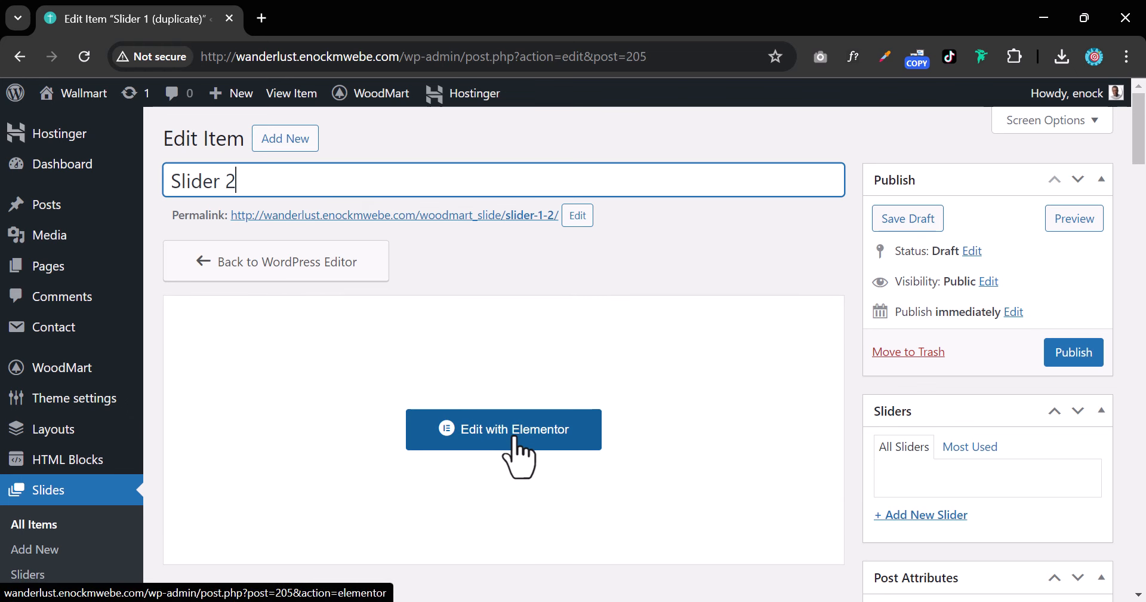
Replace the duplicated slide's featured image with the uploaded file 4-1 from the wood folder.
scroll(518, 454, "down", 5)
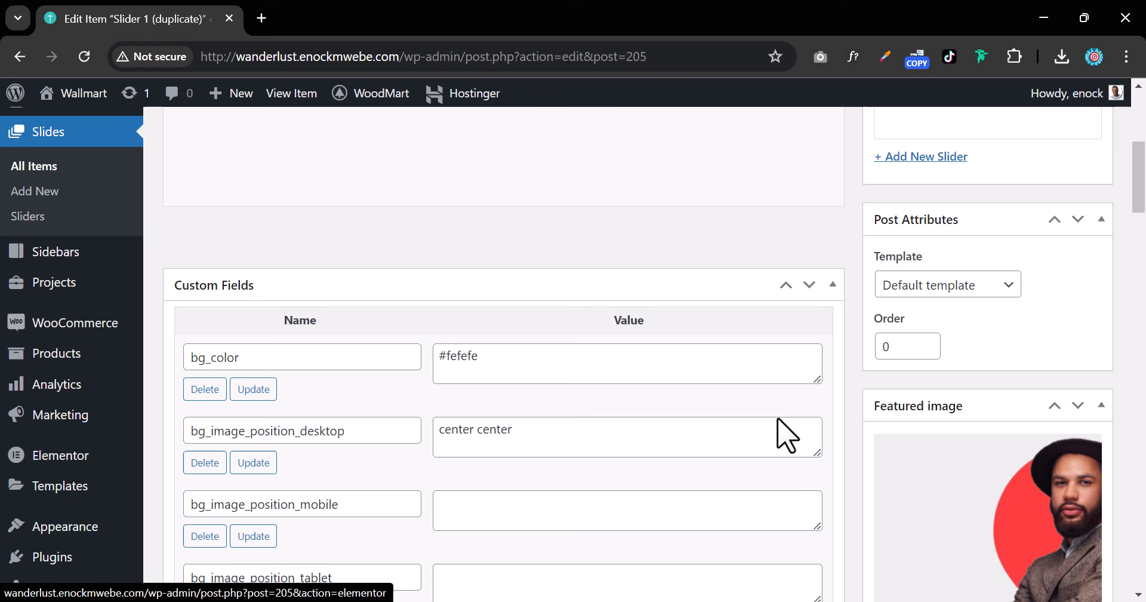
left_click(955, 503)
scroll(957, 514, "down", 5)
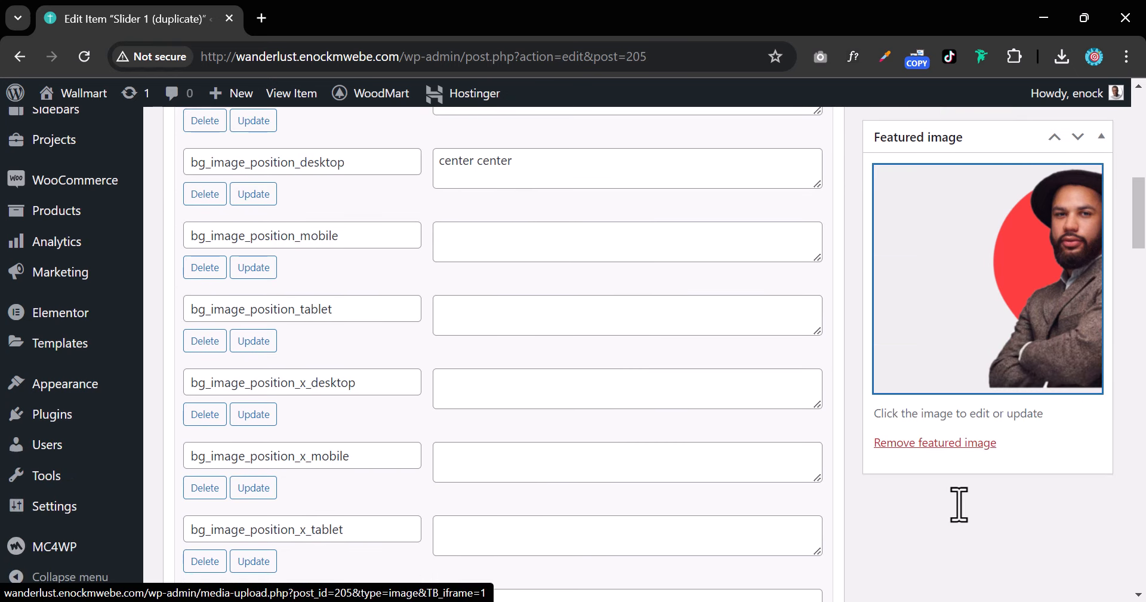
left_click(935, 442)
left_click(963, 308)
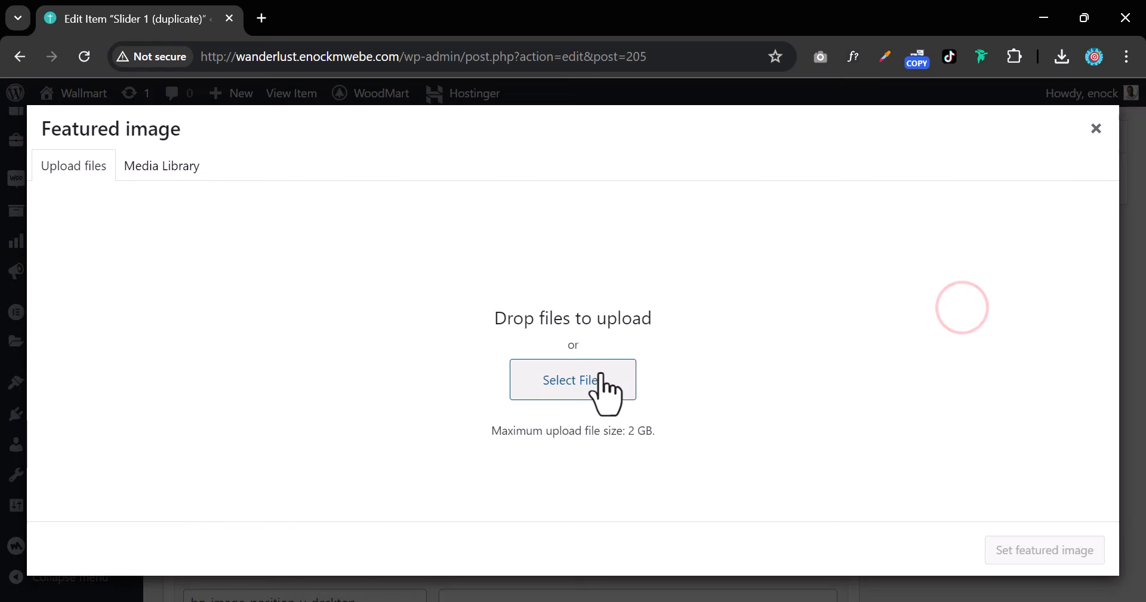
left_click(565, 377)
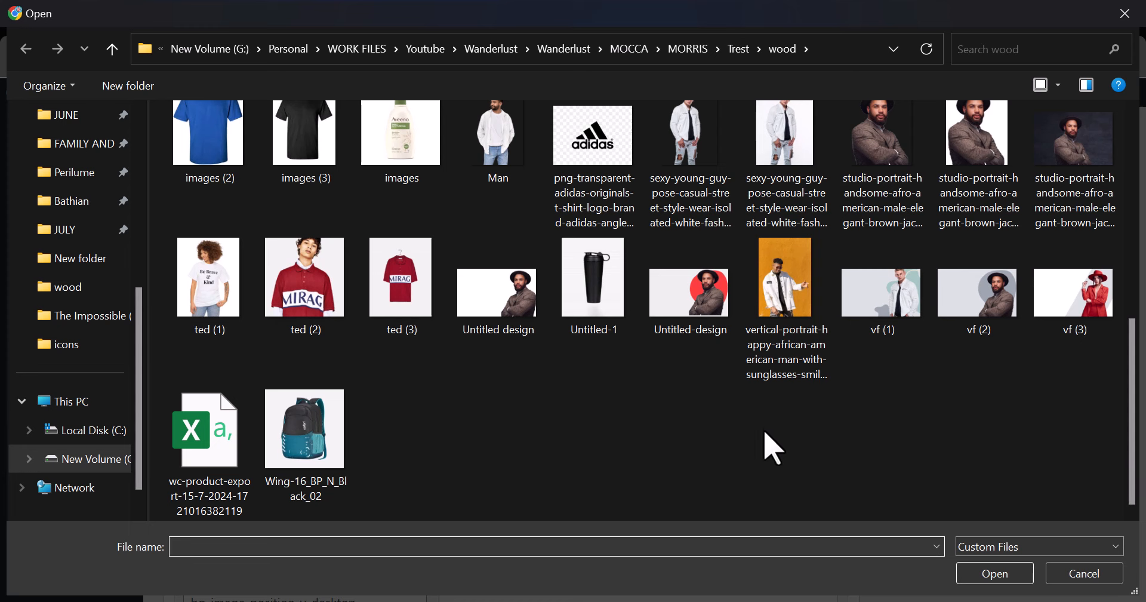
scroll(500, 449, "up", 5)
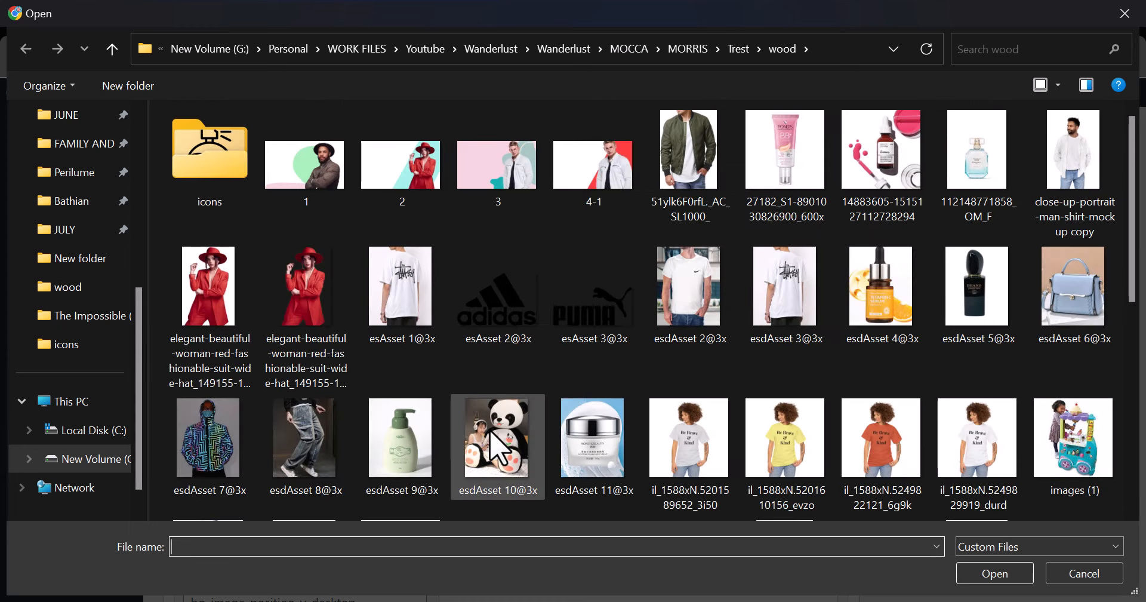
left_click(594, 173)
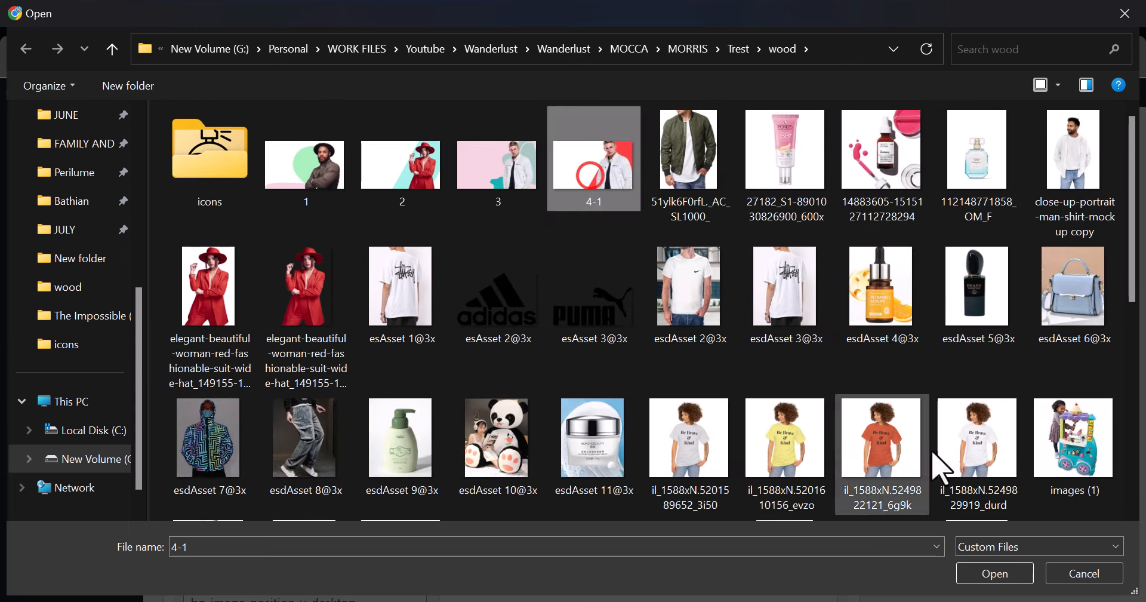
left_click(991, 572)
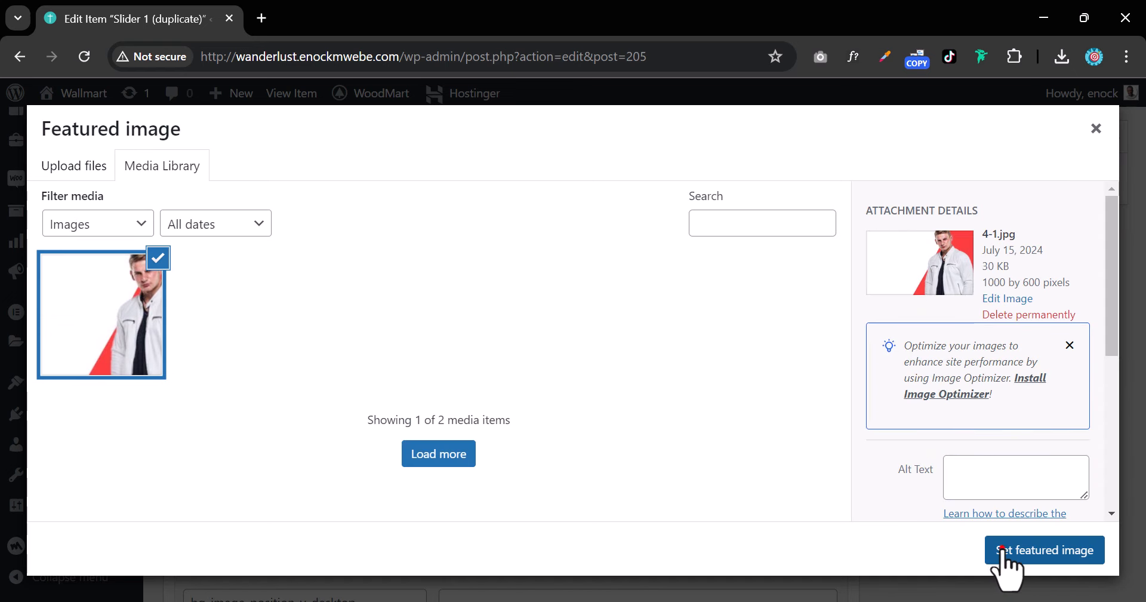
left_click(1003, 550)
Review the custom fields of Slider 2 and publish the slide.
scroll(609, 450, "down", 15)
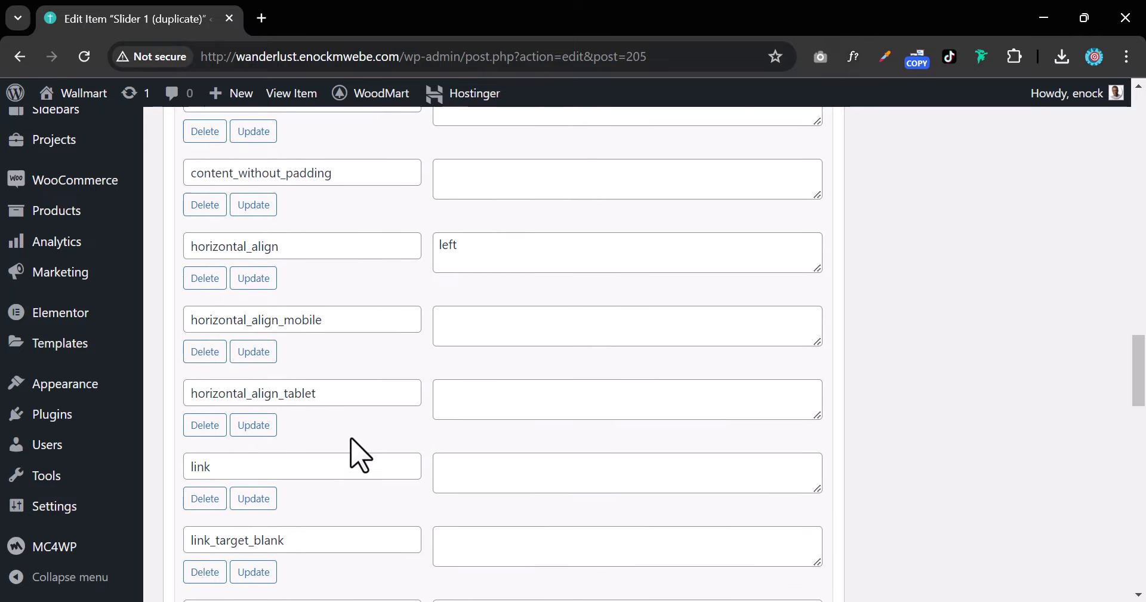
scroll(356, 435, "down", 10)
scroll(347, 483, "down", 5)
scroll(366, 476, "up", 15)
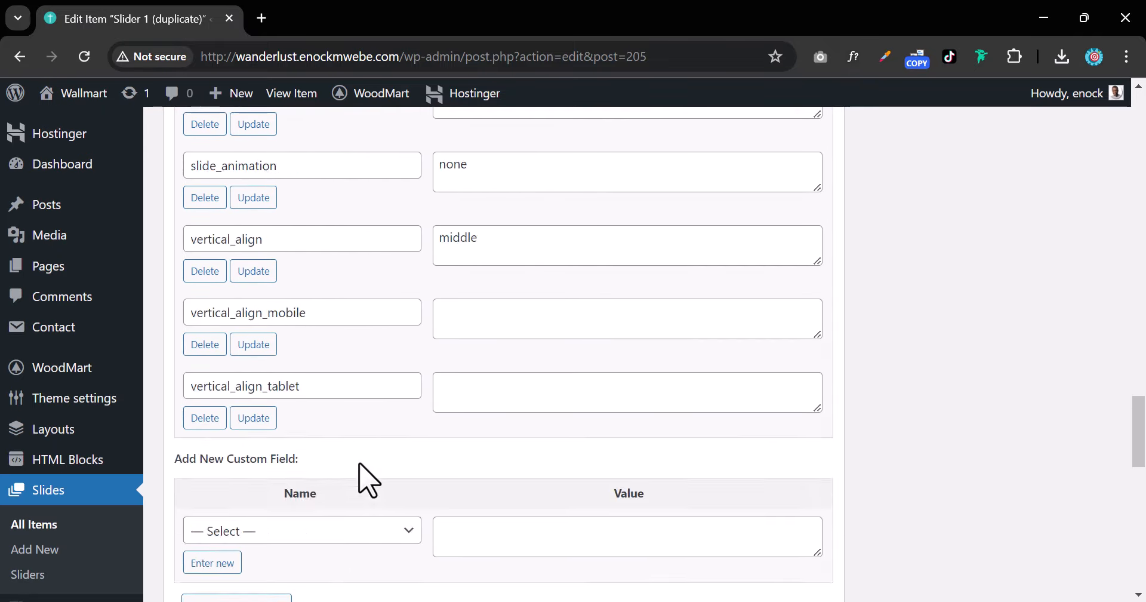
scroll(365, 478, "up", 6)
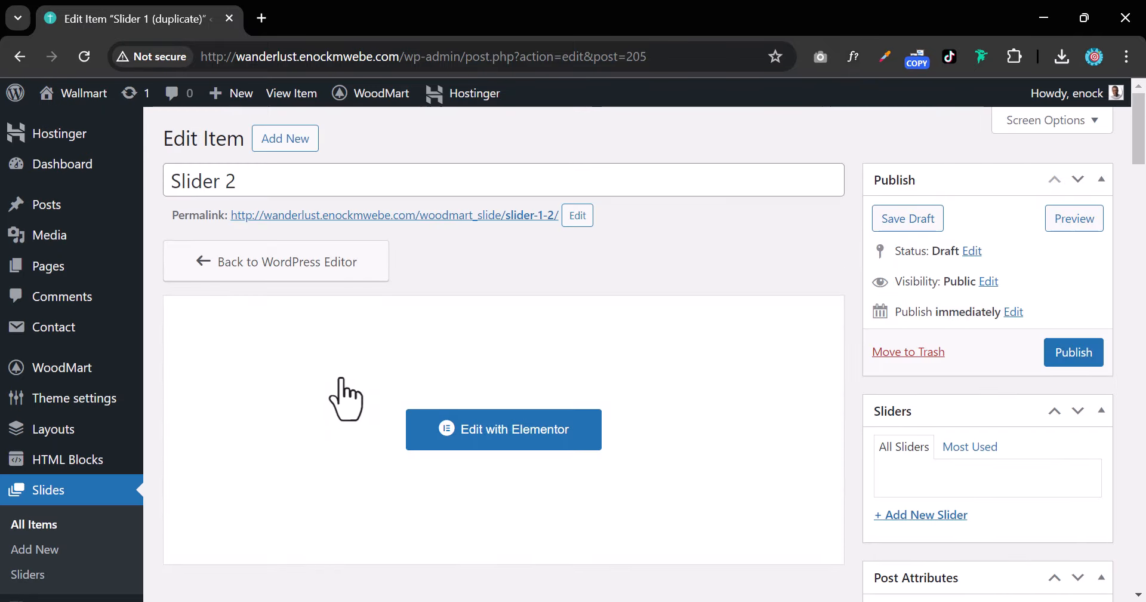
left_click(1069, 353)
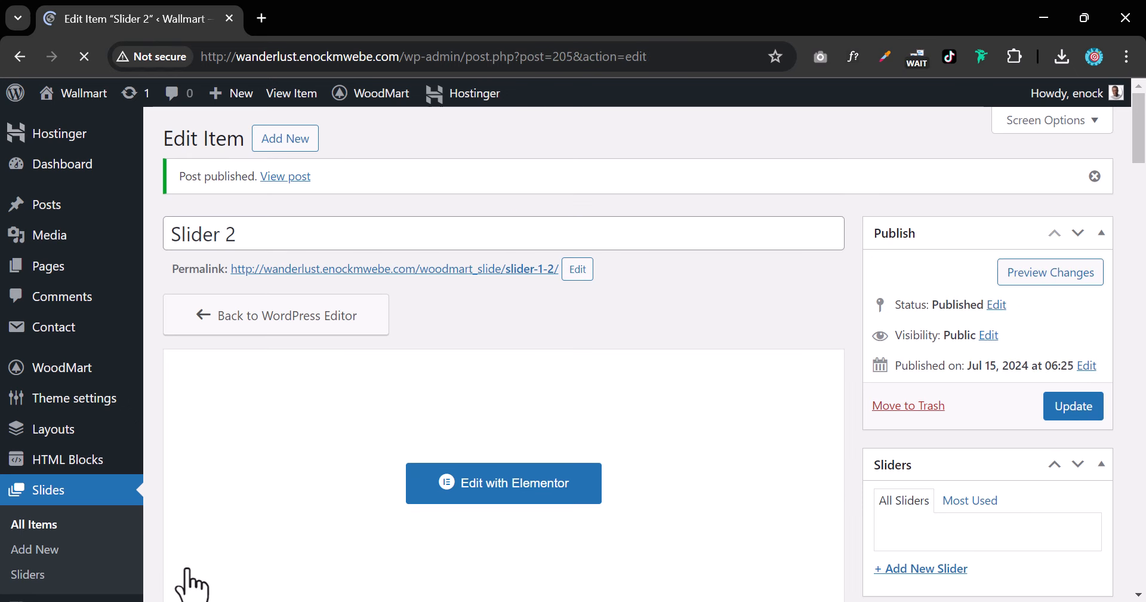
Add a new WoodMart slider named "Home Slider" and return to the list of slides.
scroll(77, 549, "down", 6)
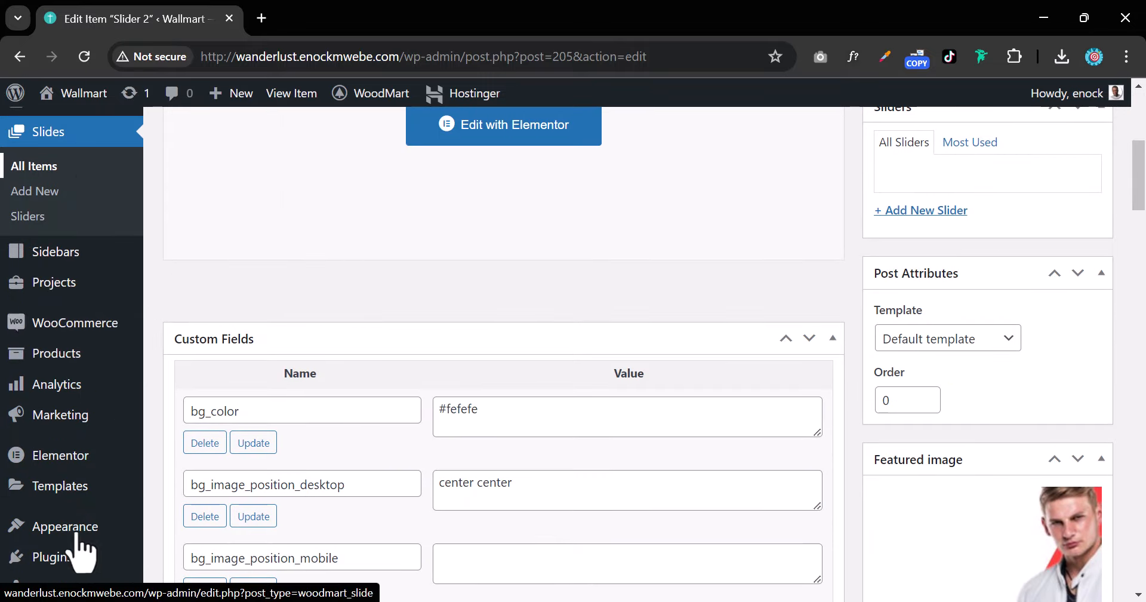
scroll(72, 319, "up", 3)
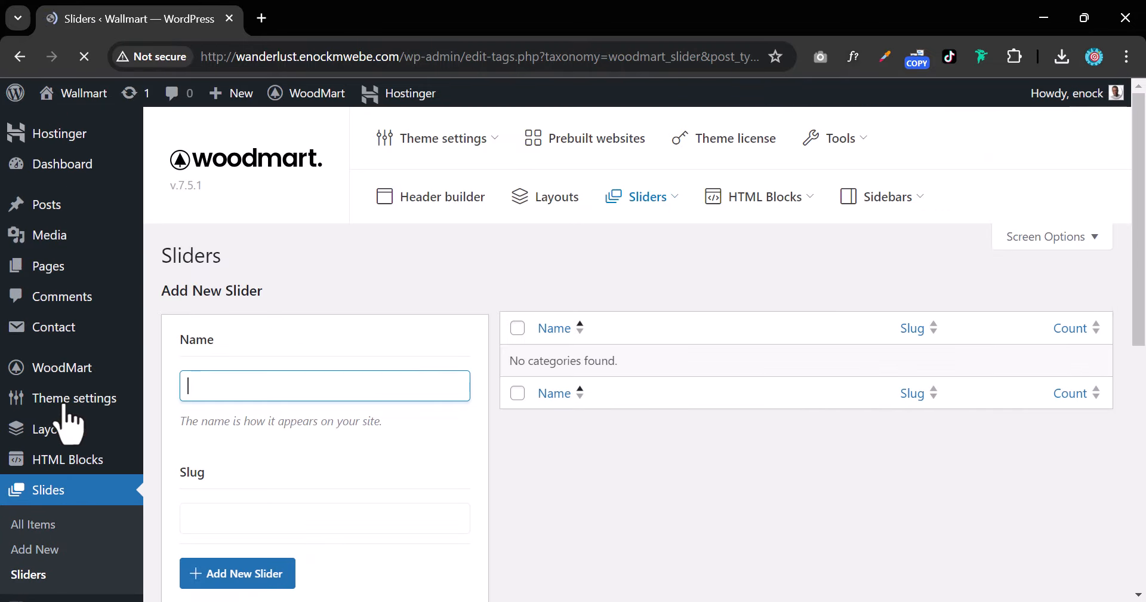
type("Home Slider")
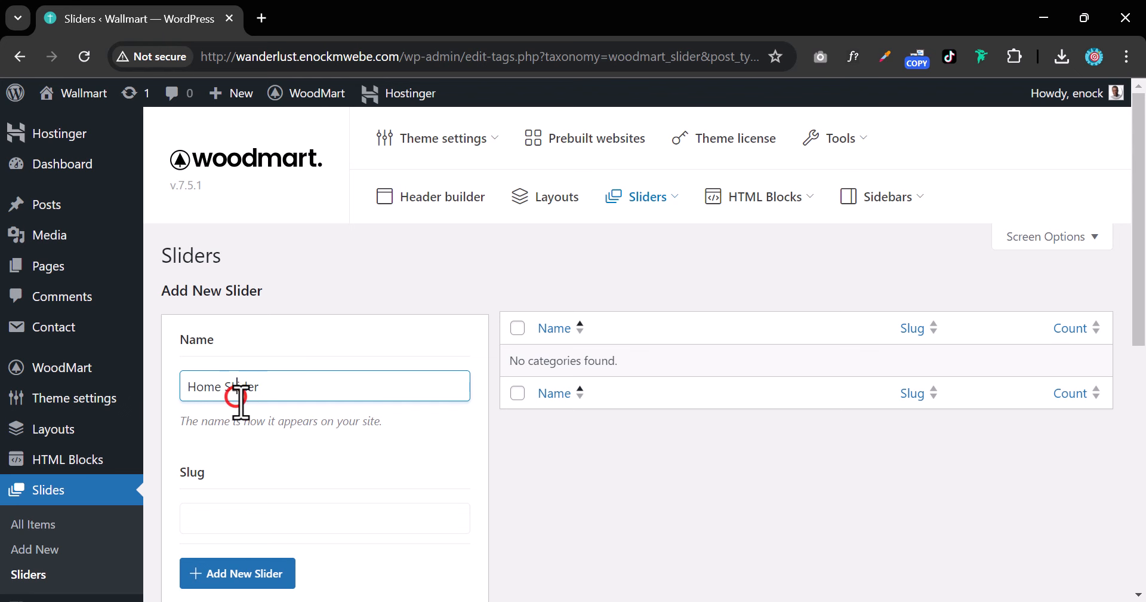
scroll(241, 401, "down", 3)
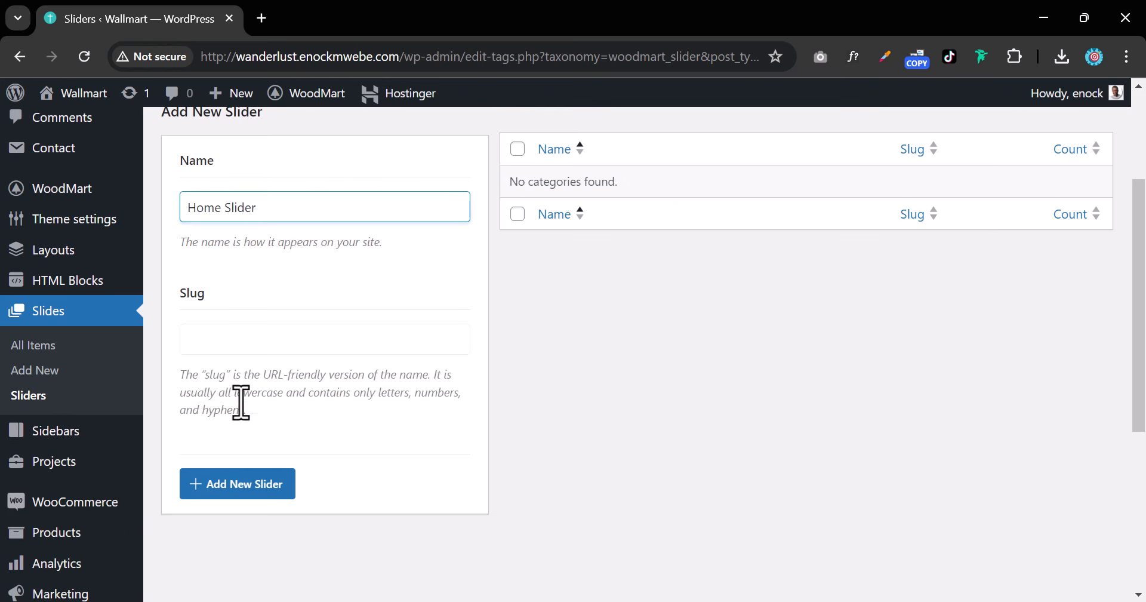
left_click(241, 485)
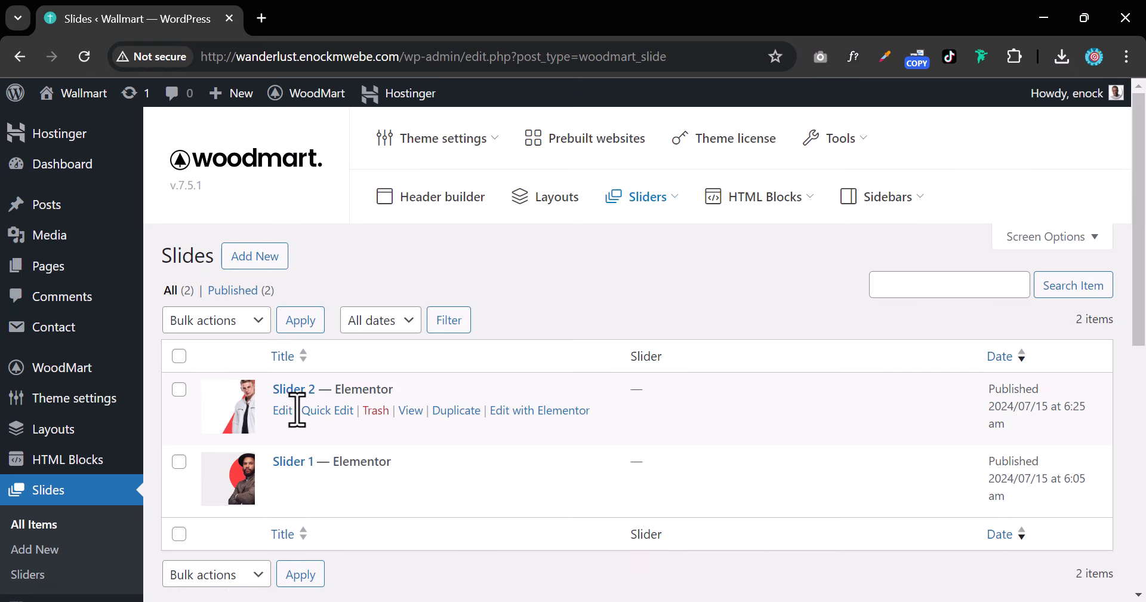
Open the edit pages of Slider 2 and Slider 1 in separate new browser tabs.
right_click(283, 411)
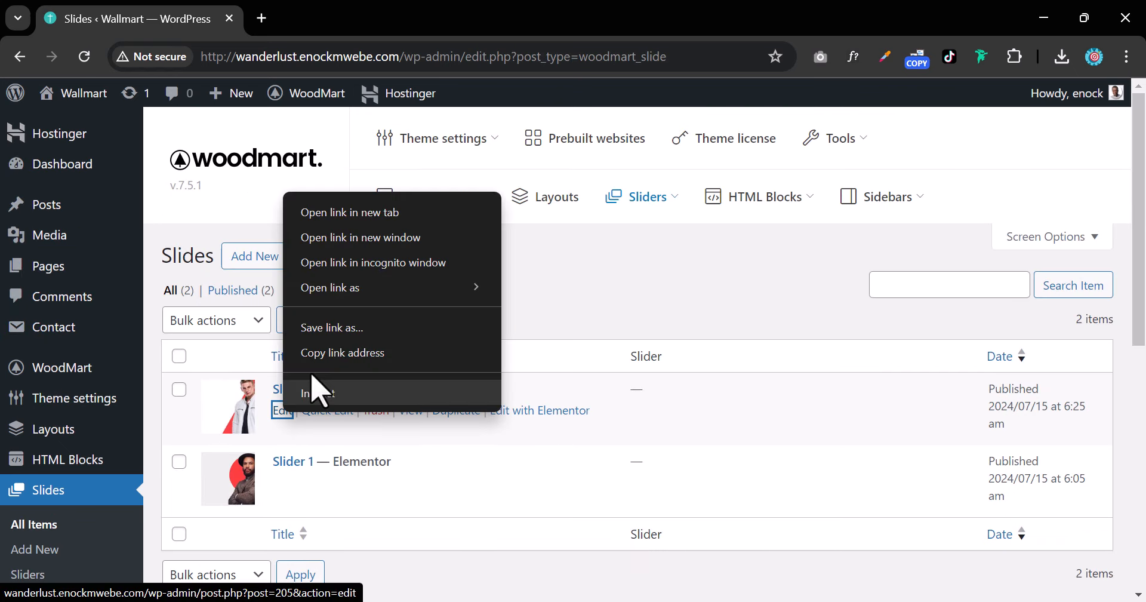
left_click(346, 210)
right_click(283, 481)
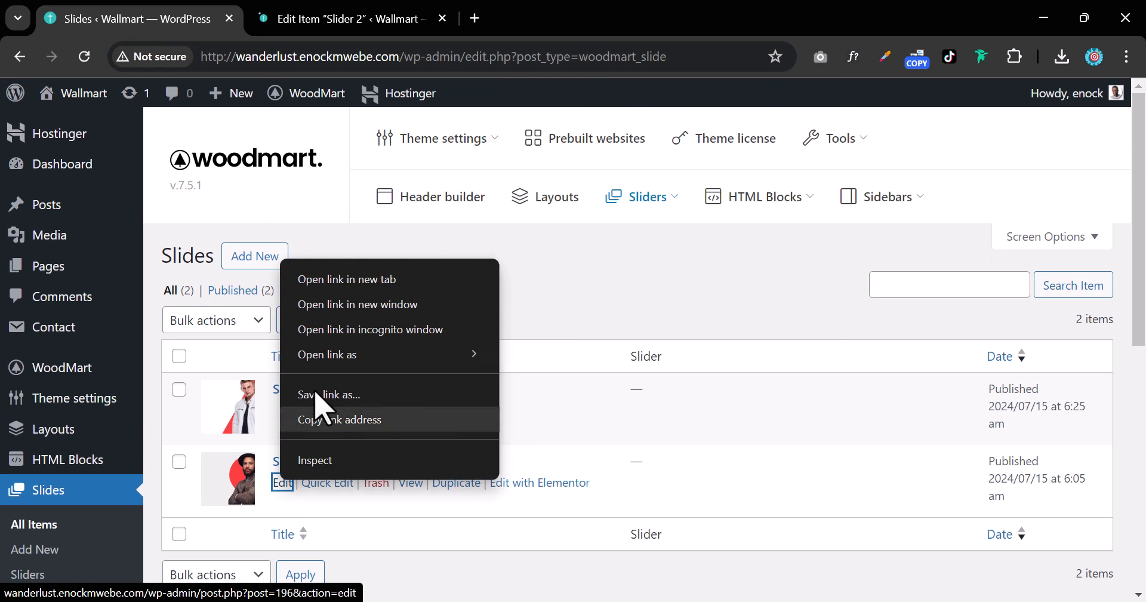
left_click(332, 281)
left_click(523, 18)
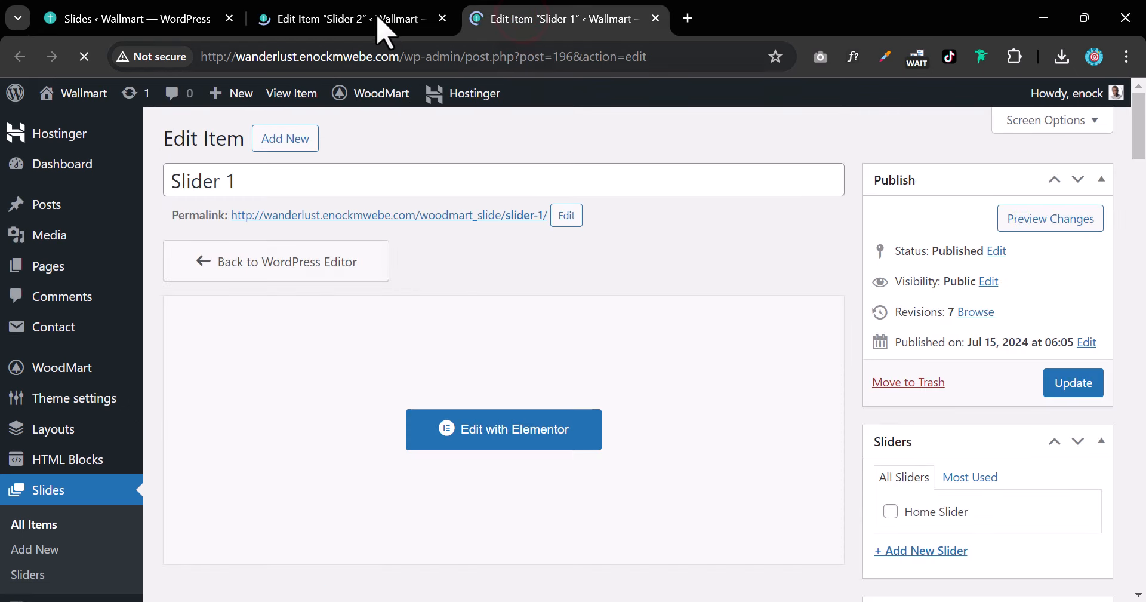
Assign Slider 2 and Slider 1 to the Home Slider and update both slides.
left_click(341, 17)
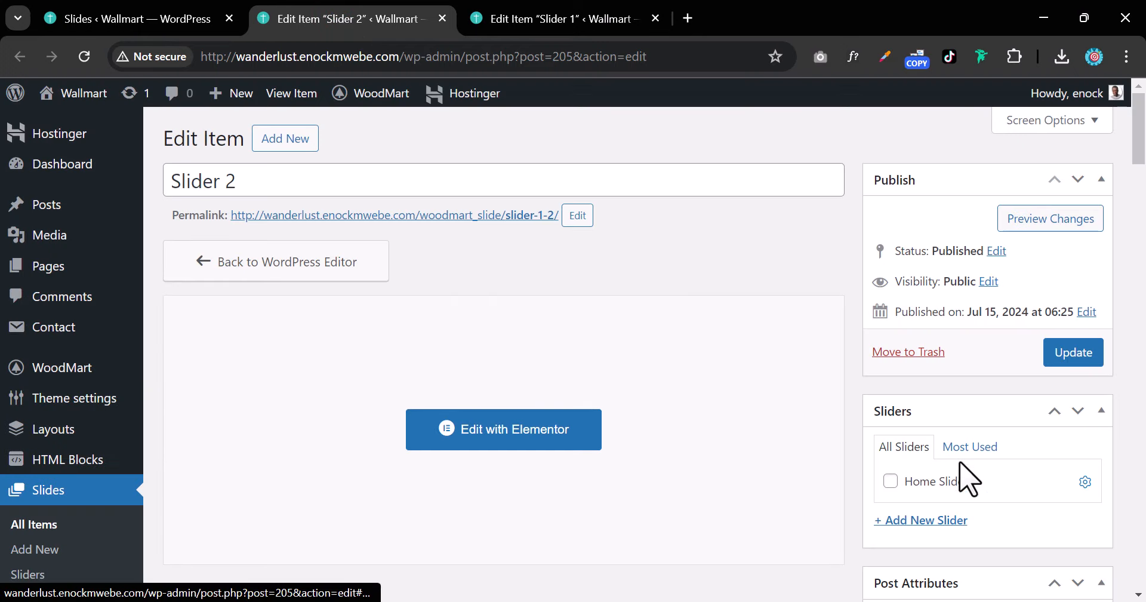
left_click(891, 481)
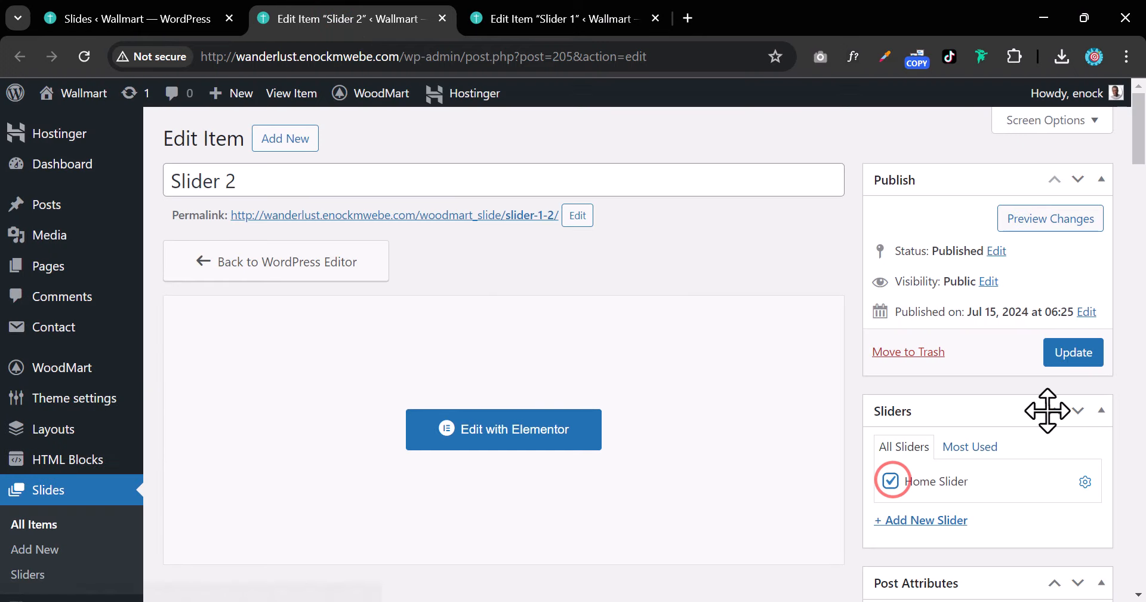
left_click(1072, 353)
left_click(525, 21)
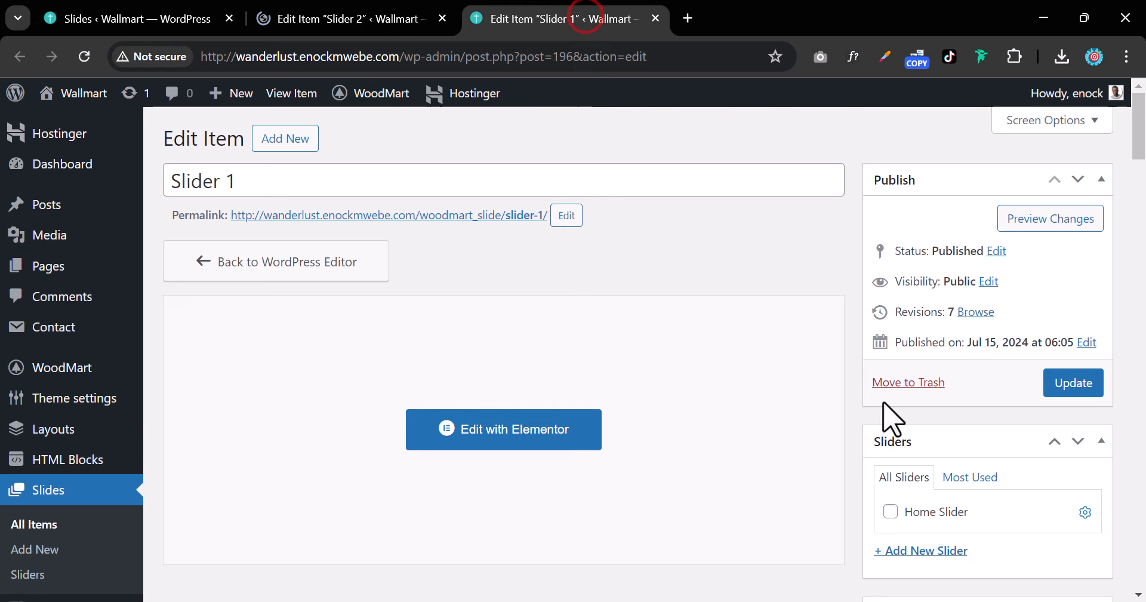
scroll(931, 430, "down", 2)
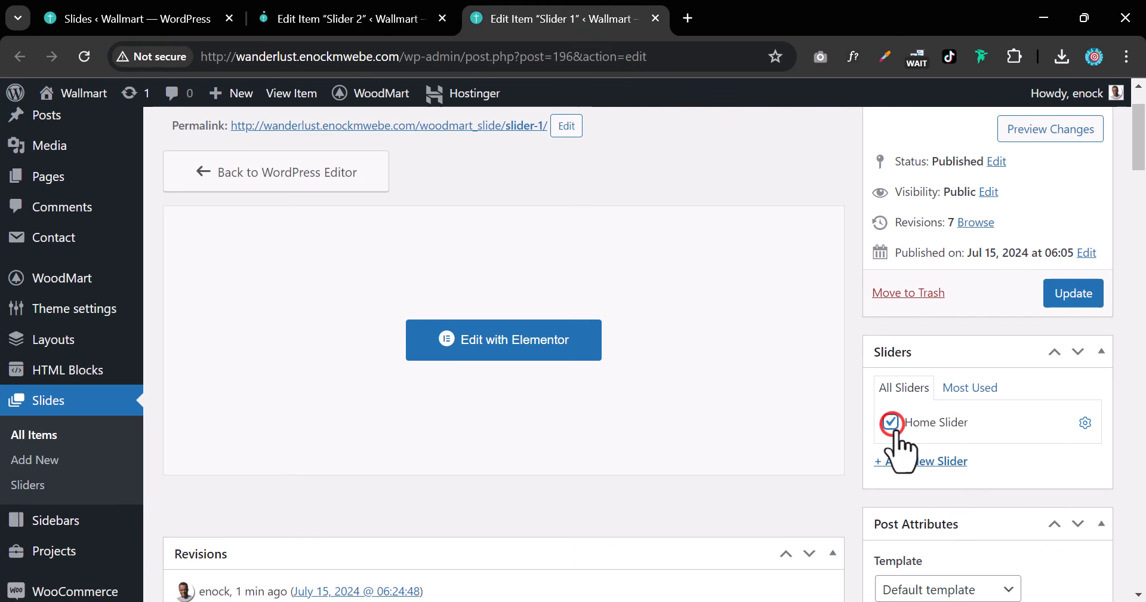
left_click(1073, 293)
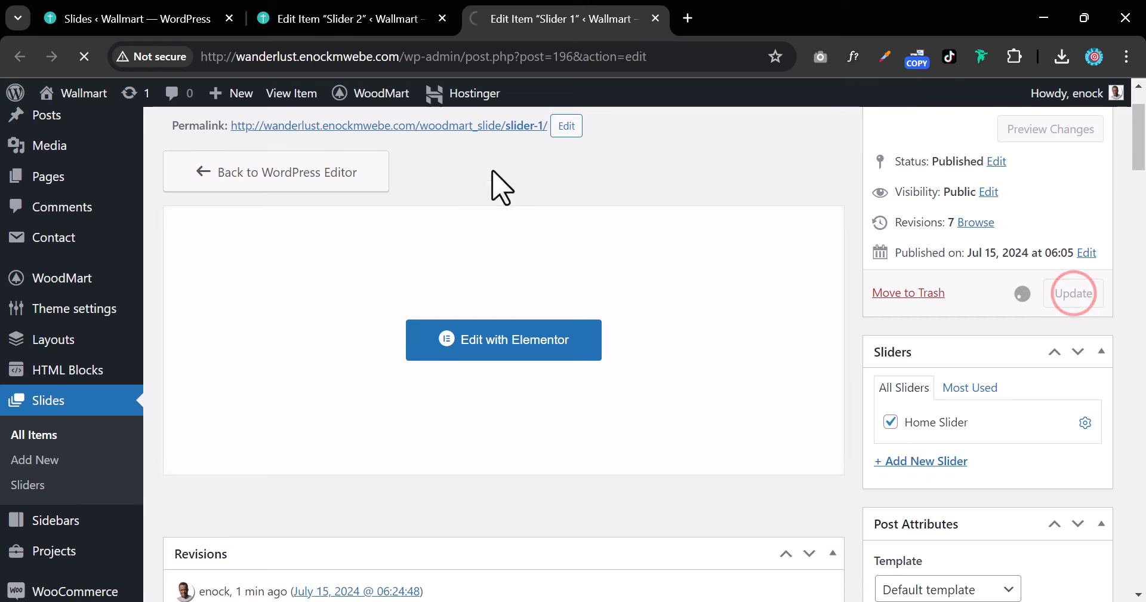
Open the store's live homepage in a new browser tab and load the Home page in the Elementor editor.
left_click(81, 19)
mouse_move(69, 94)
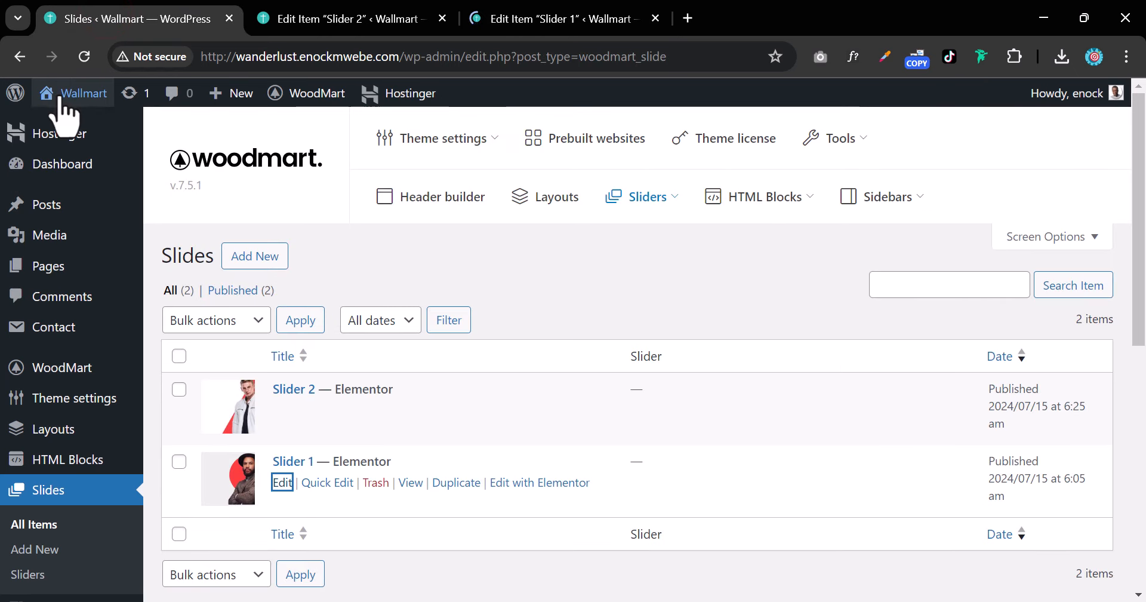
right_click(60, 135)
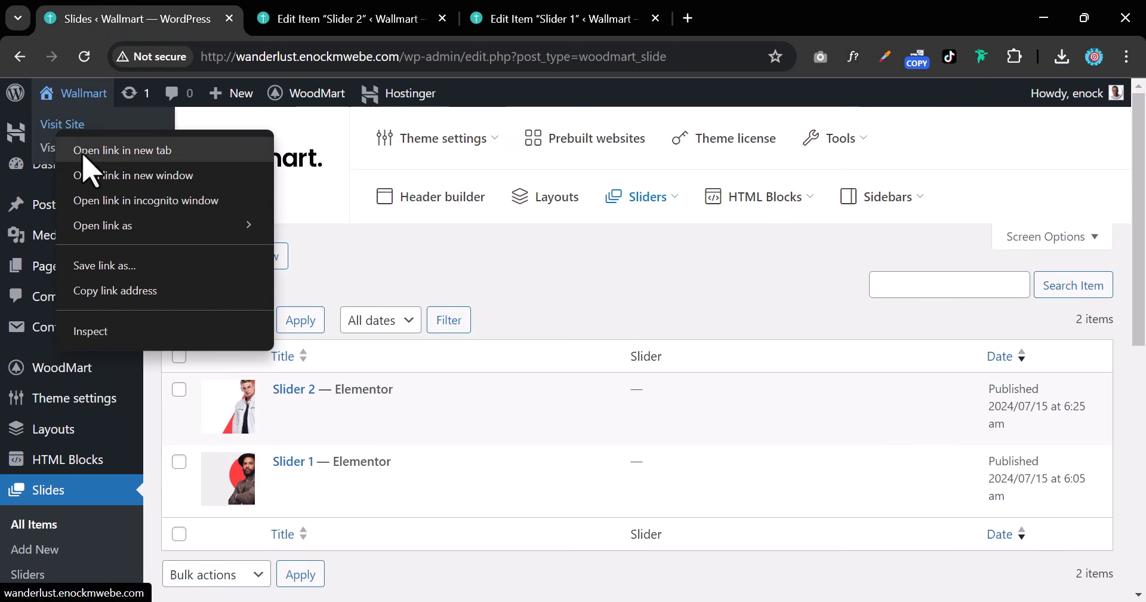
left_click(82, 150)
left_click(757, 24)
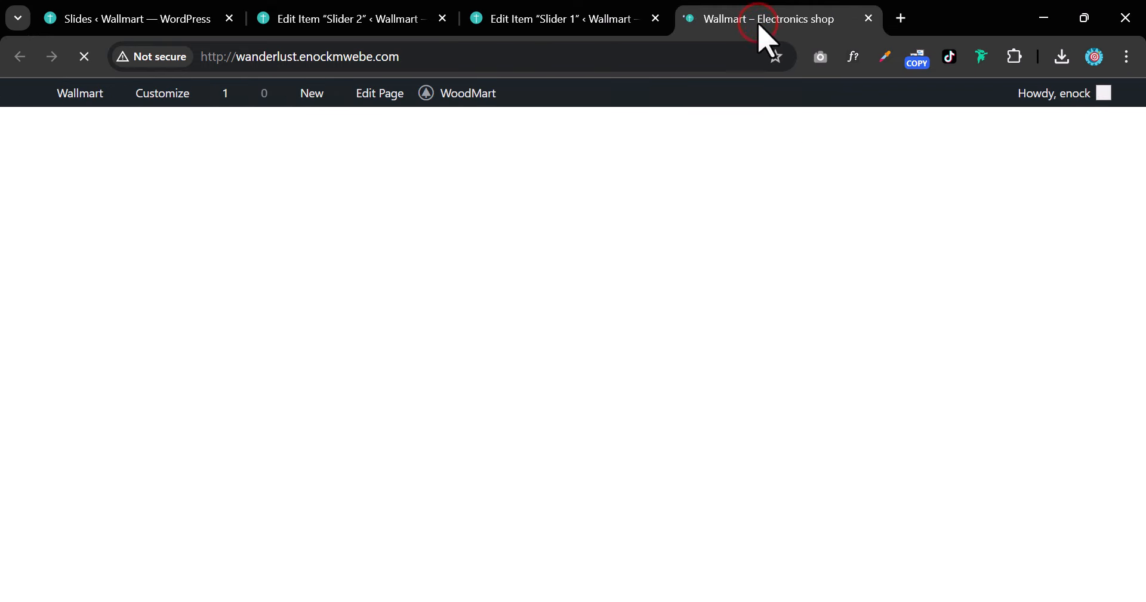
scroll(575, 307, "down", 8)
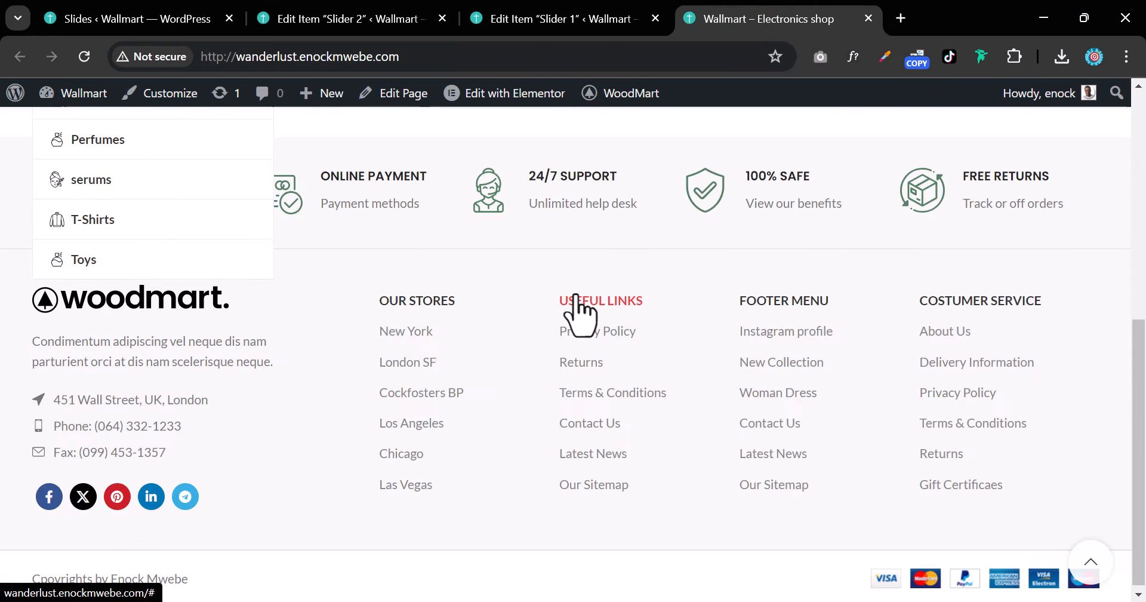
scroll(578, 310, "up", 8)
scroll(583, 315, "down", 2)
scroll(584, 315, "down", 4)
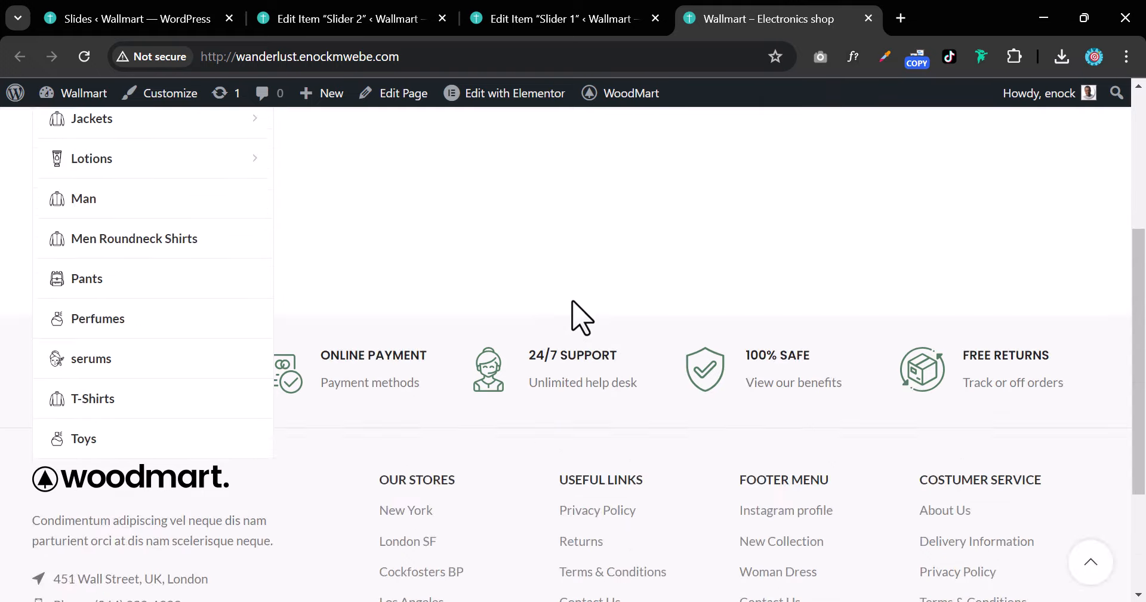
scroll(477, 317, "up", 6)
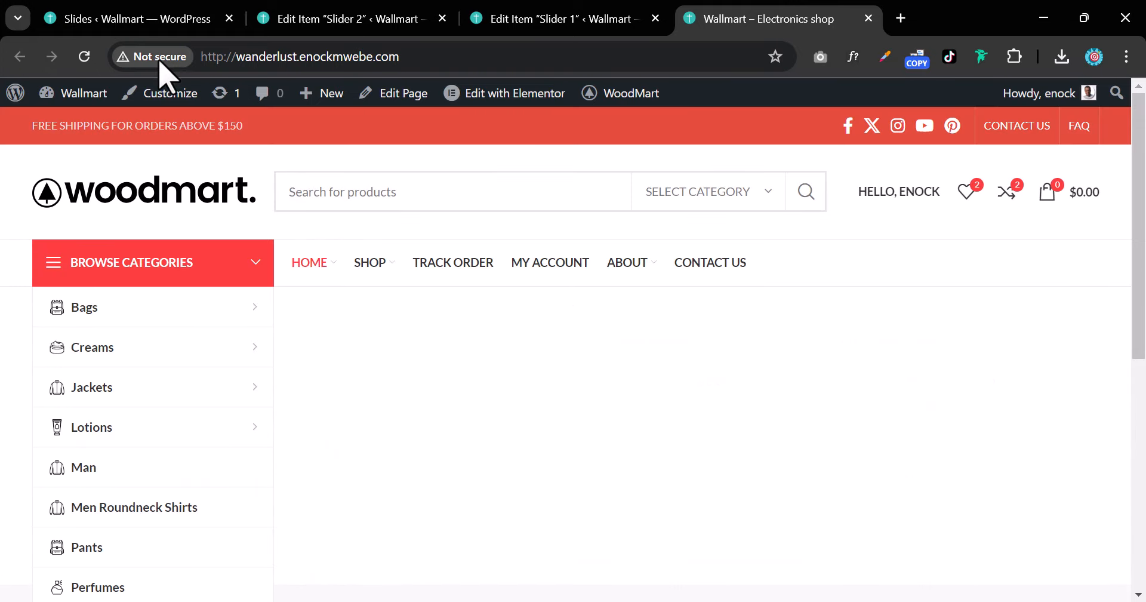
left_click(389, 94)
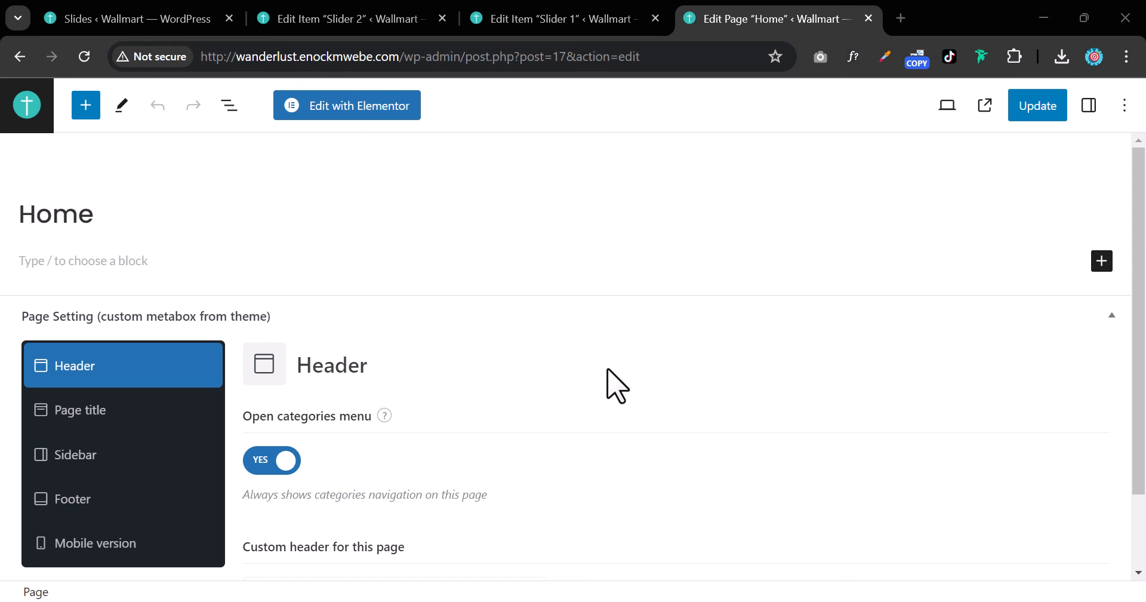
left_click(310, 106)
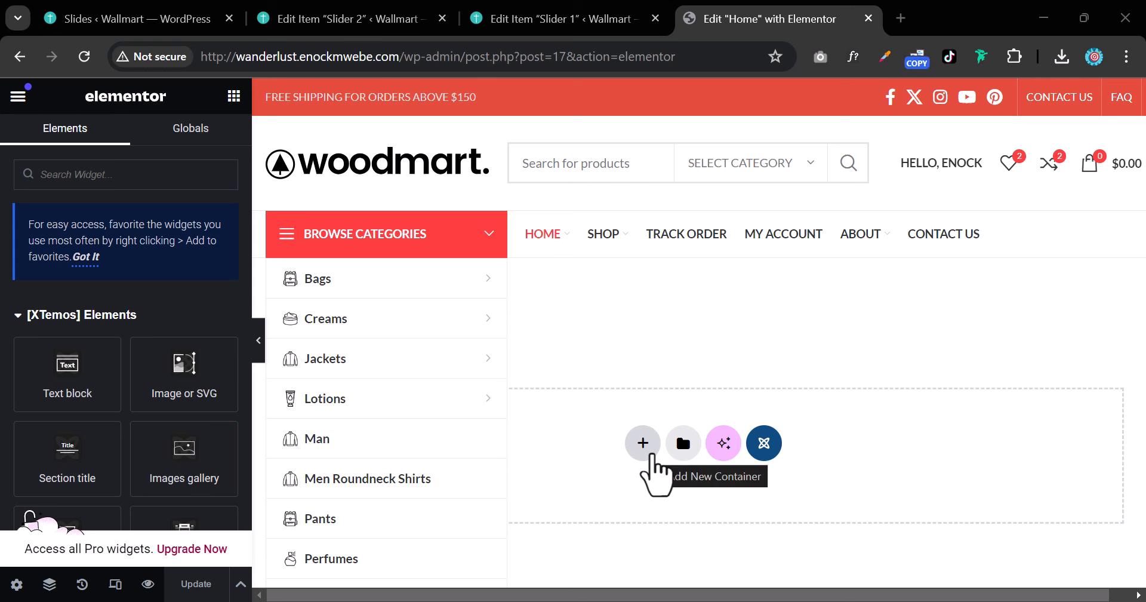
Add a flexbox container with a one-third and two-thirds column structure to the page and dismiss the Elementor AI offer.
left_click(652, 455)
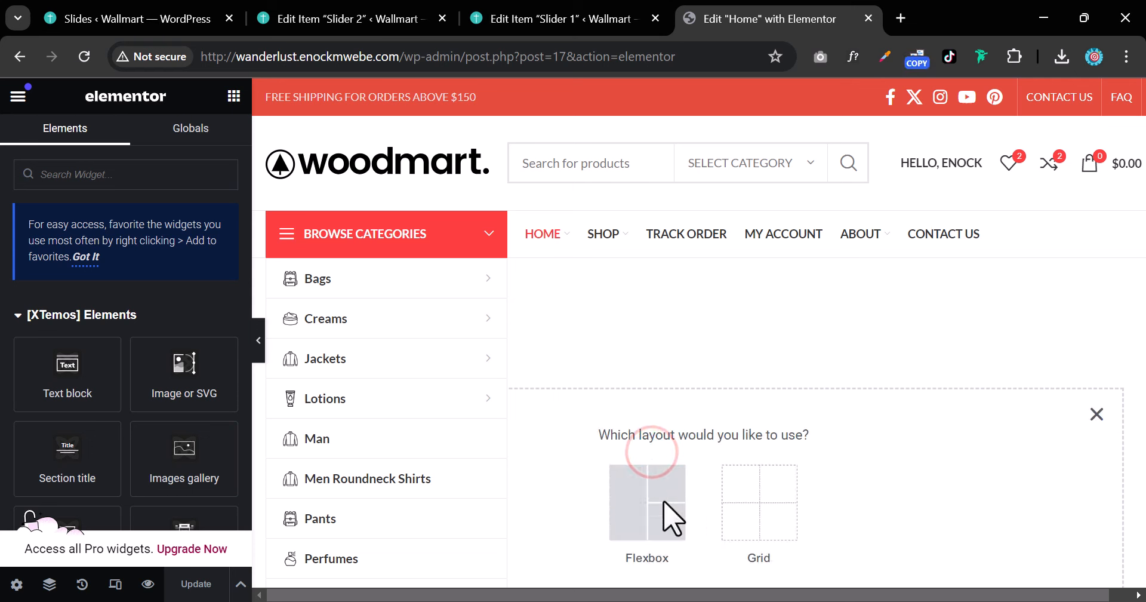
left_click(654, 498)
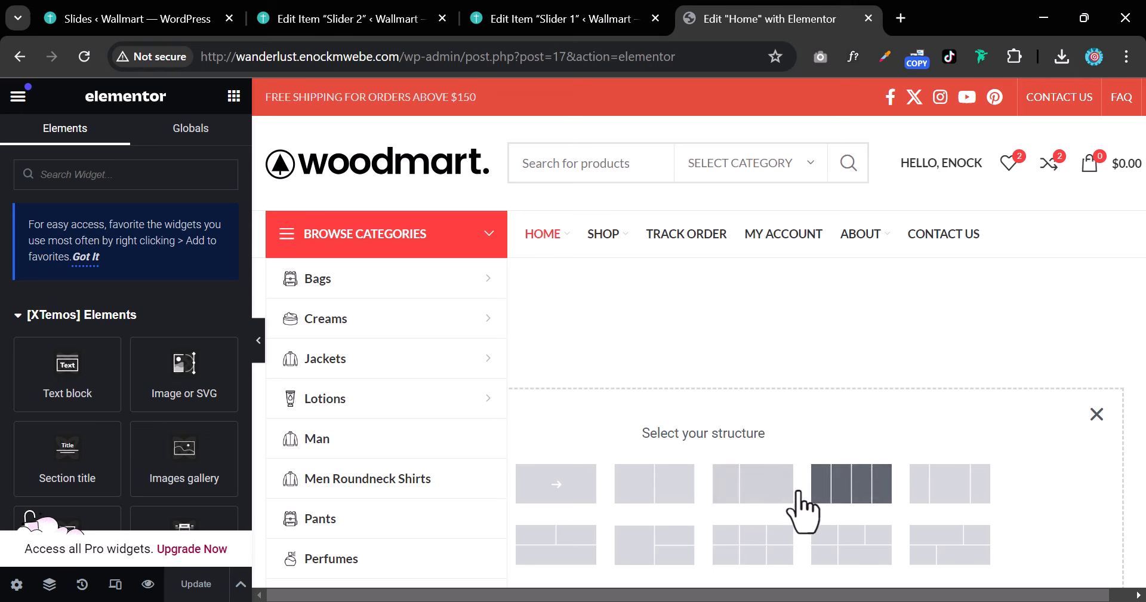
left_click(766, 479)
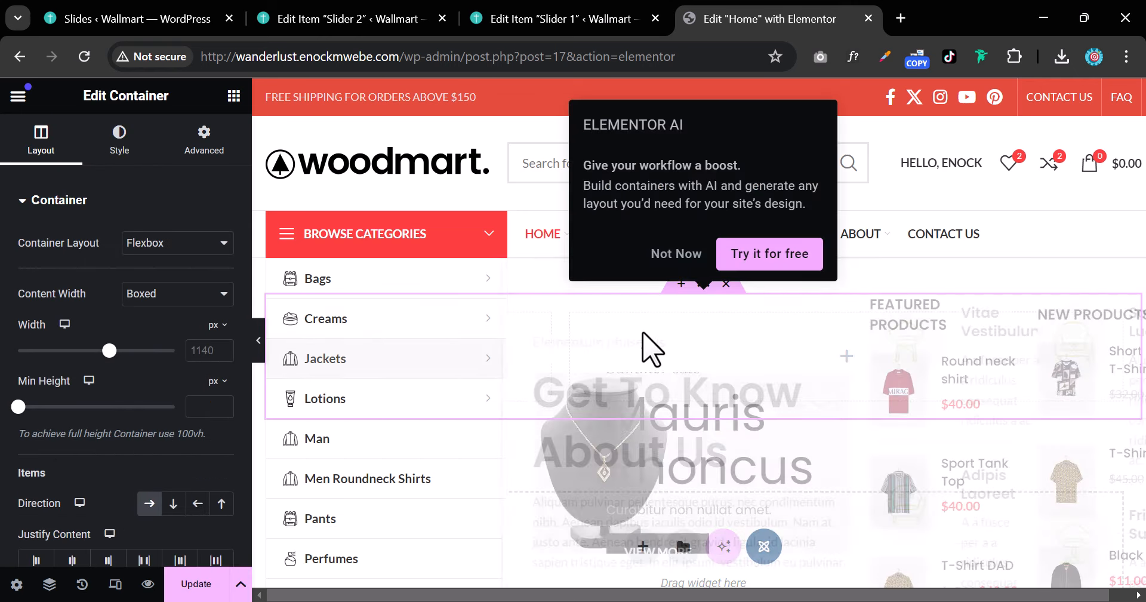
left_click(664, 254)
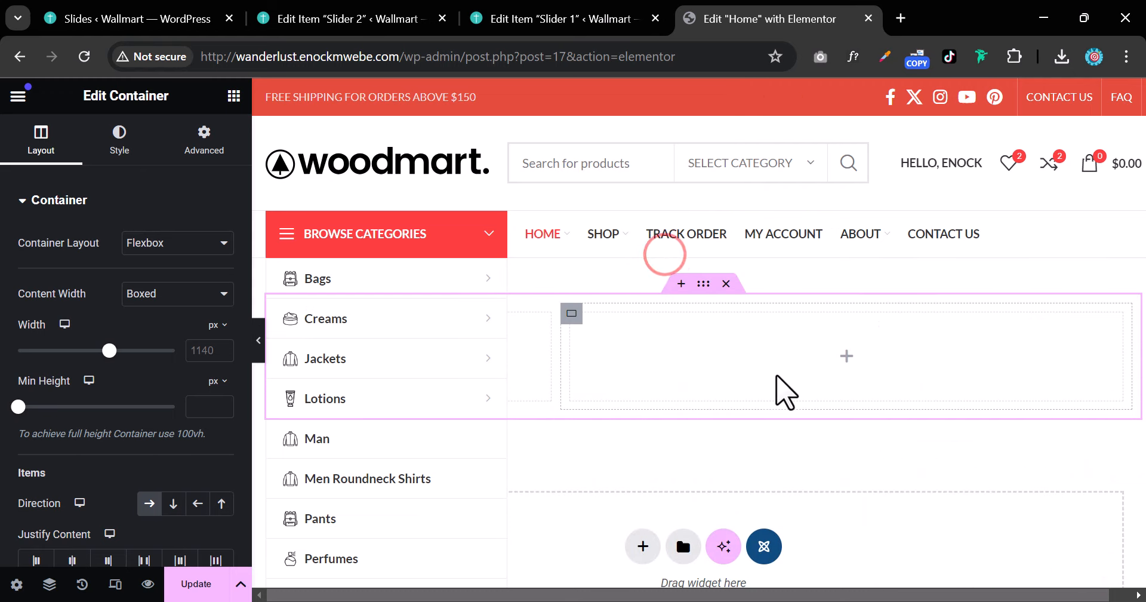
Show the Navigator and set the first inner container's width to 25% and the second's to 75%.
right_click(783, 404)
left_click(850, 545)
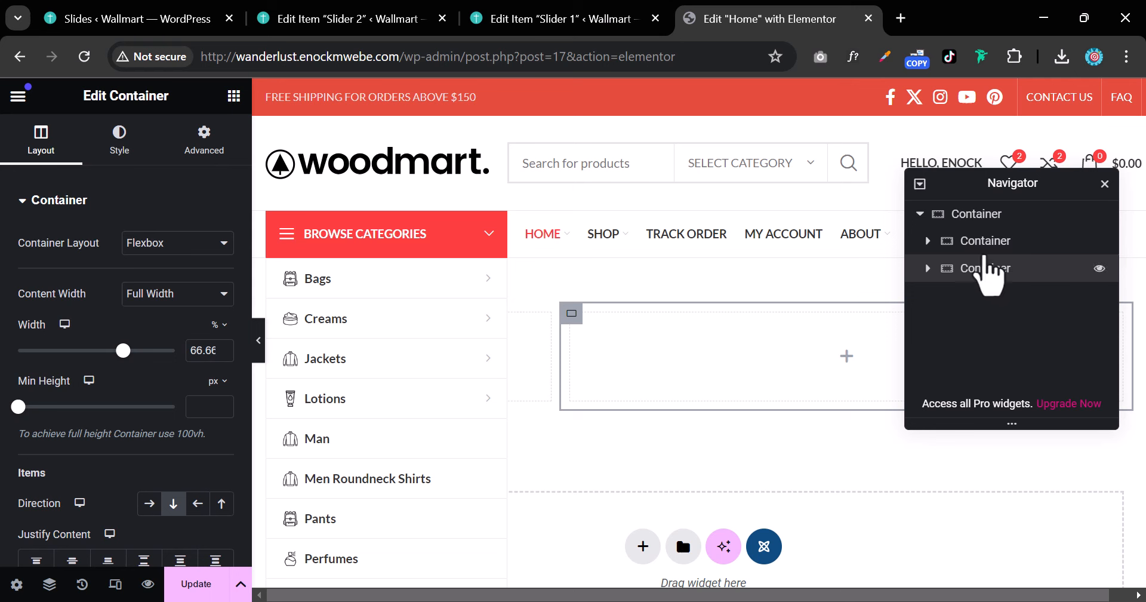
left_click(986, 242)
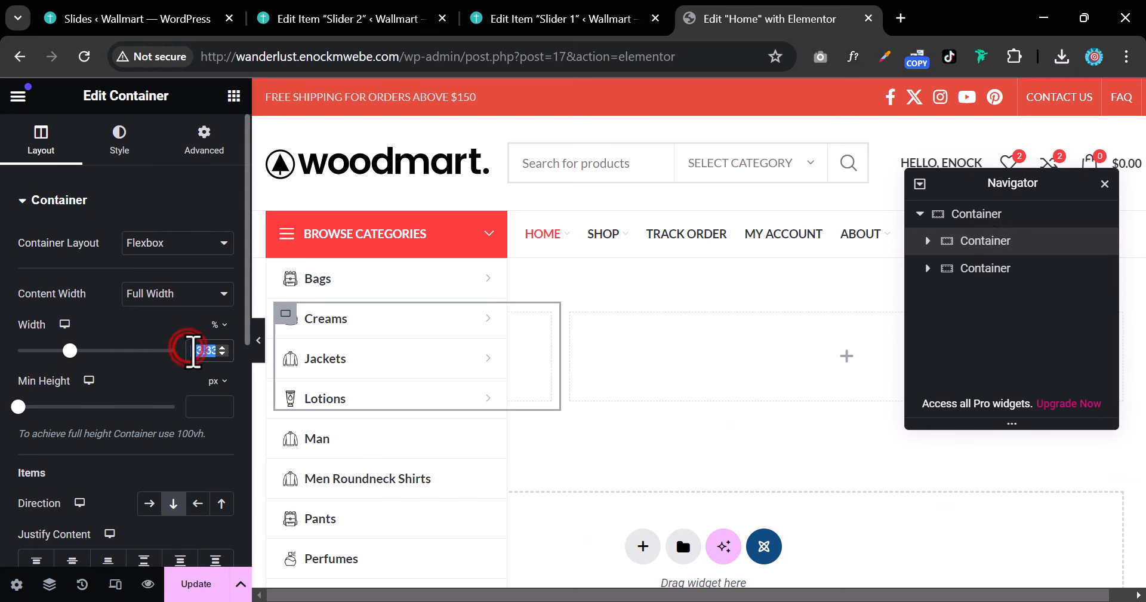
type("5")
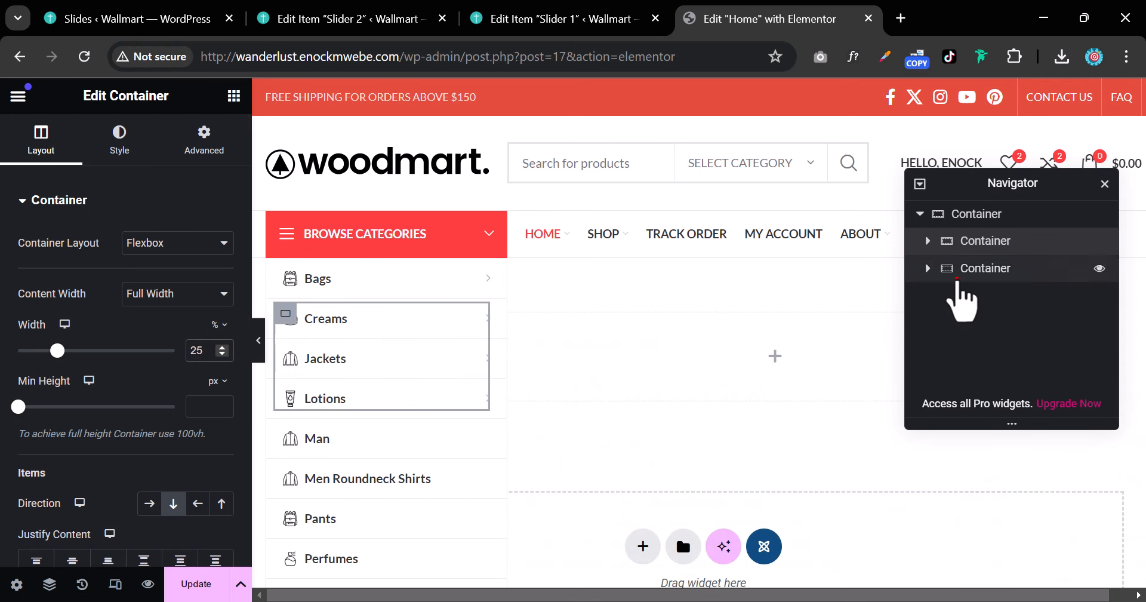
left_click(958, 270)
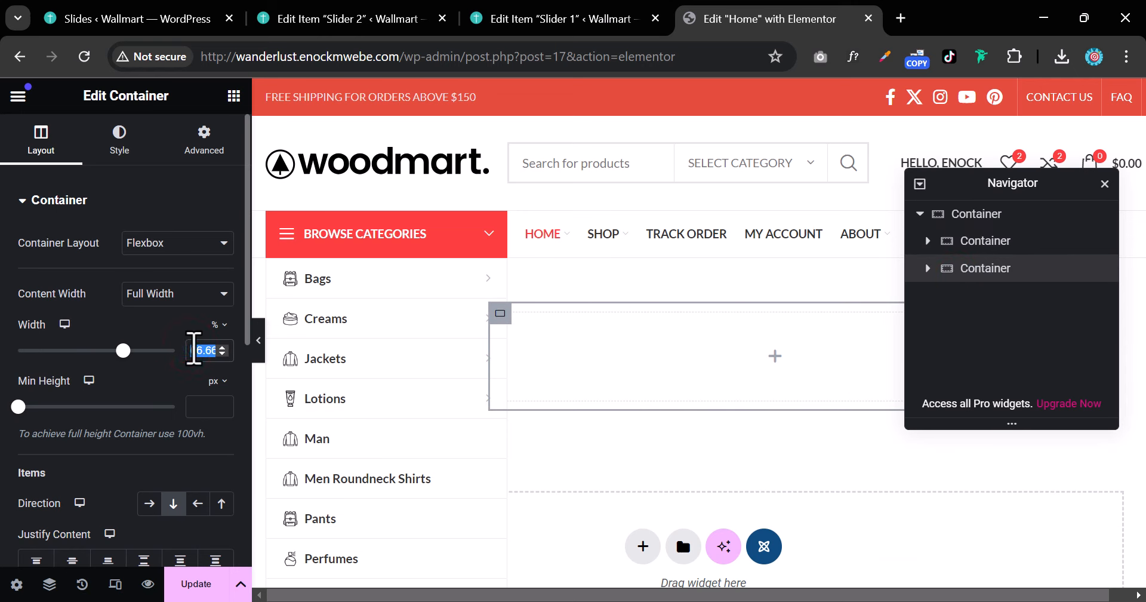
type("75")
mouse_move(320, 269)
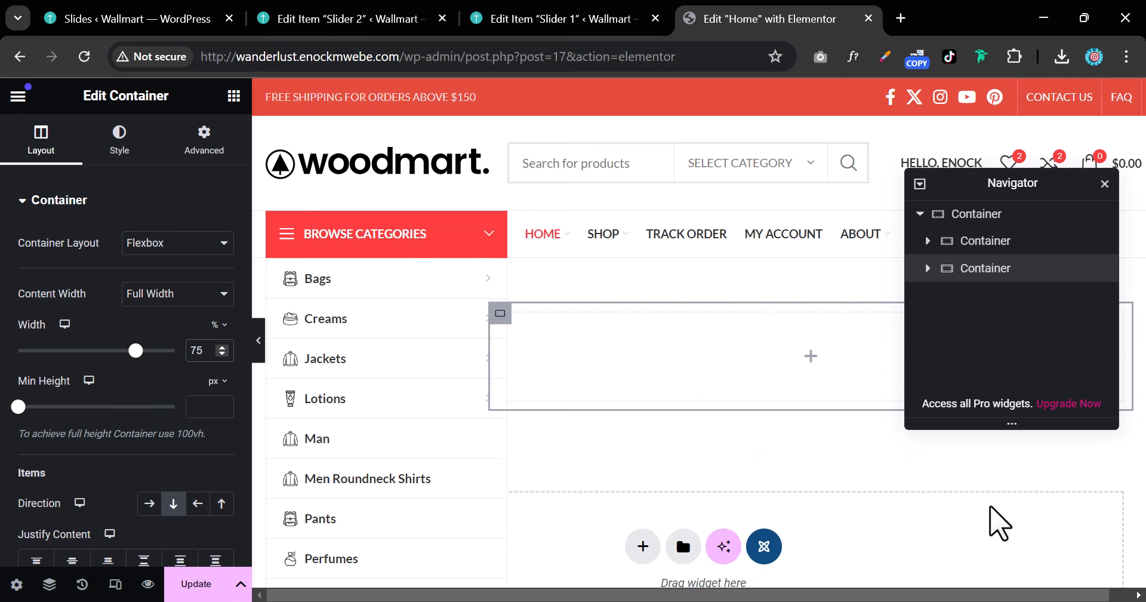
Add the WoodMart Slider widget to the 75% container and choose Home Slider as its slider.
left_click(812, 357)
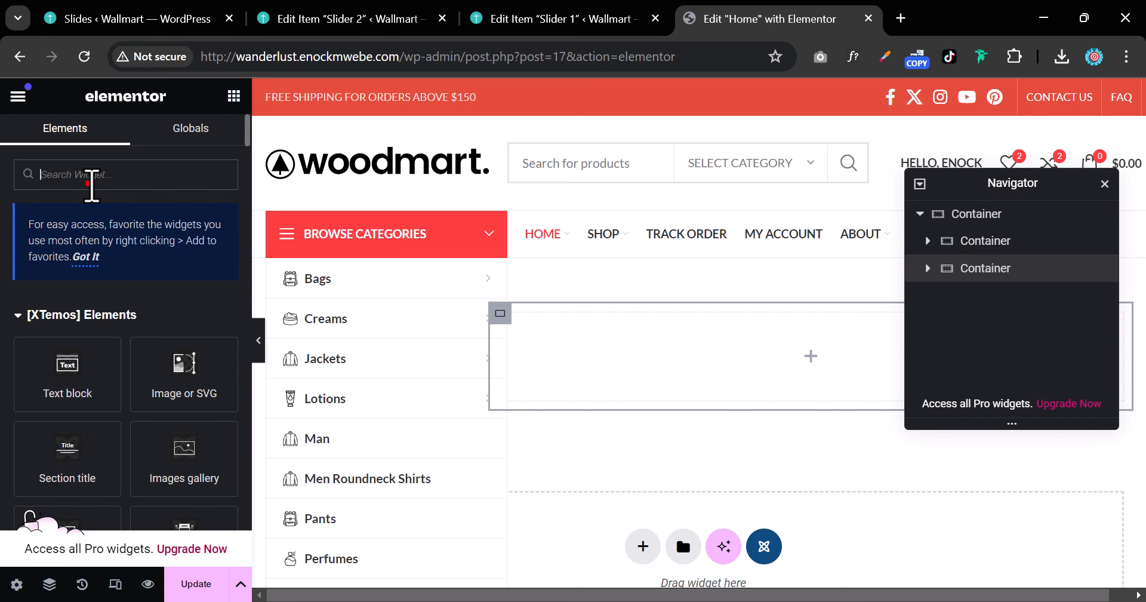
type("slid")
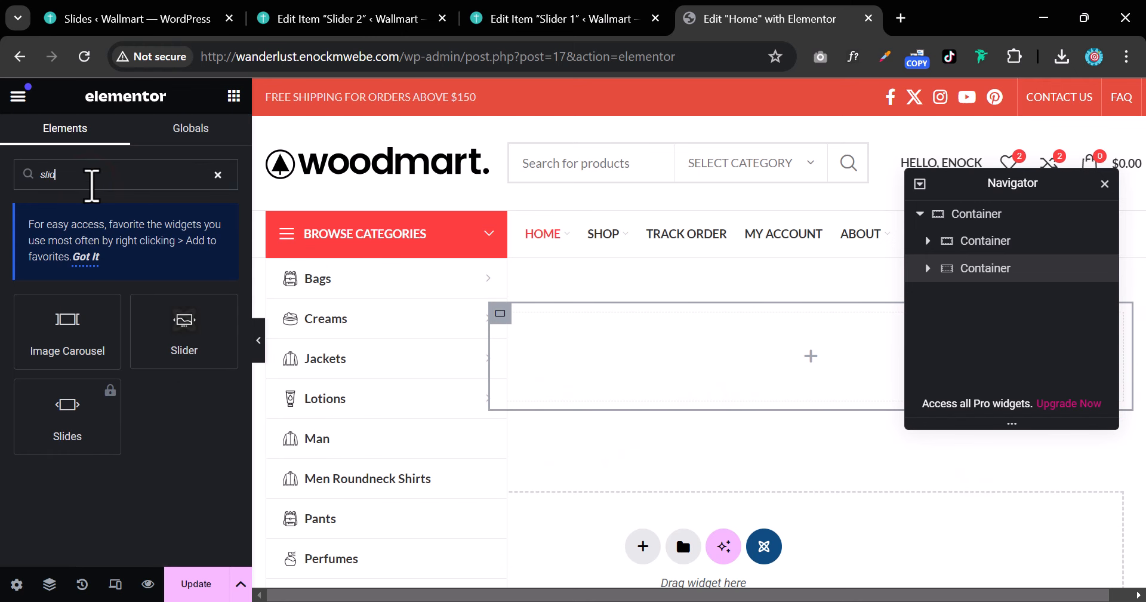
left_click_drag(172, 332, 816, 367)
left_click(170, 241)
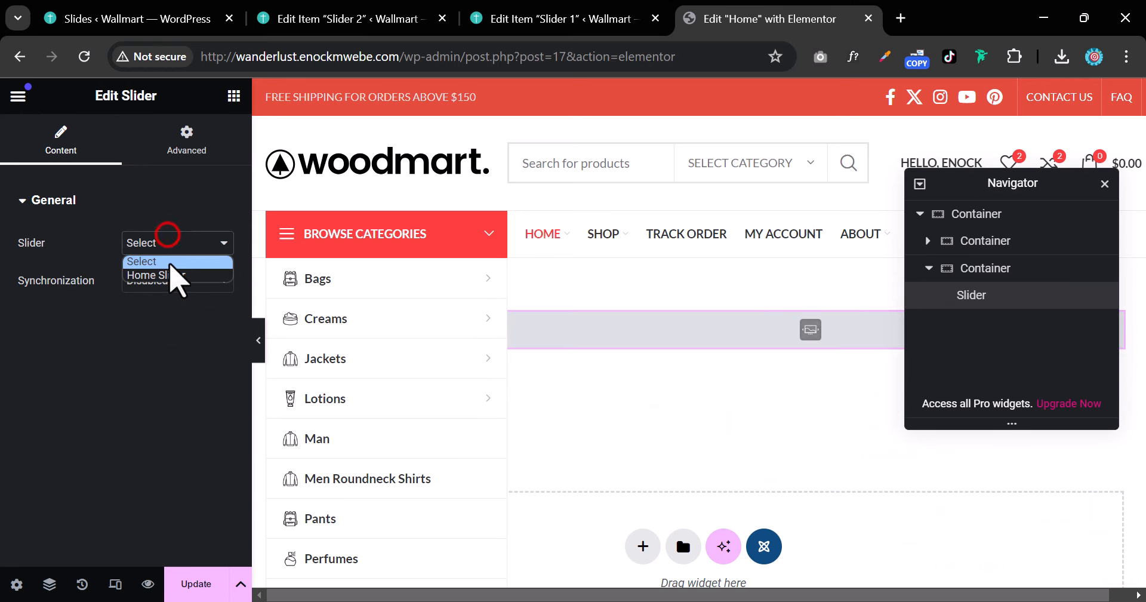
left_click(170, 270)
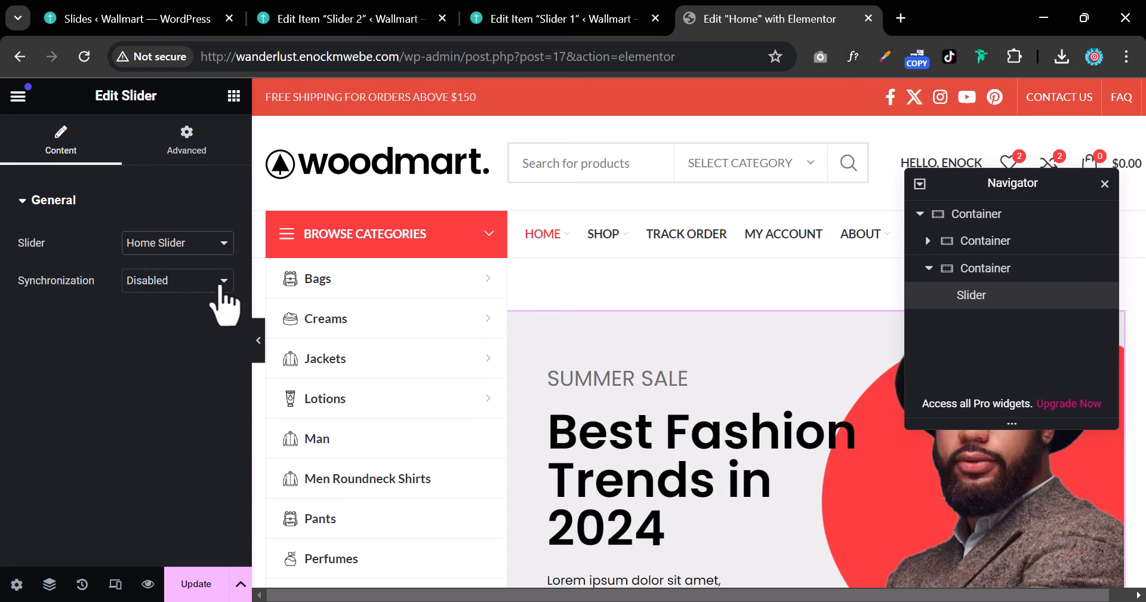
scroll(734, 450, "down", 3)
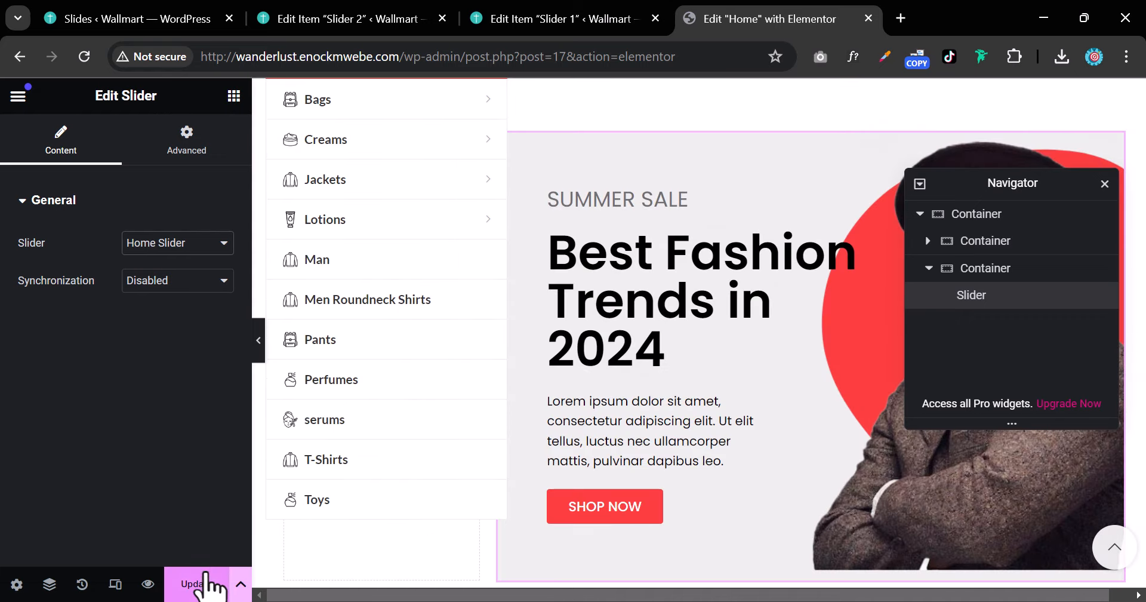
Close all other browser tabs, keeping only the Elementor editor of the Home page.
left_click(157, 21)
right_click(157, 27)
left_click(325, 21)
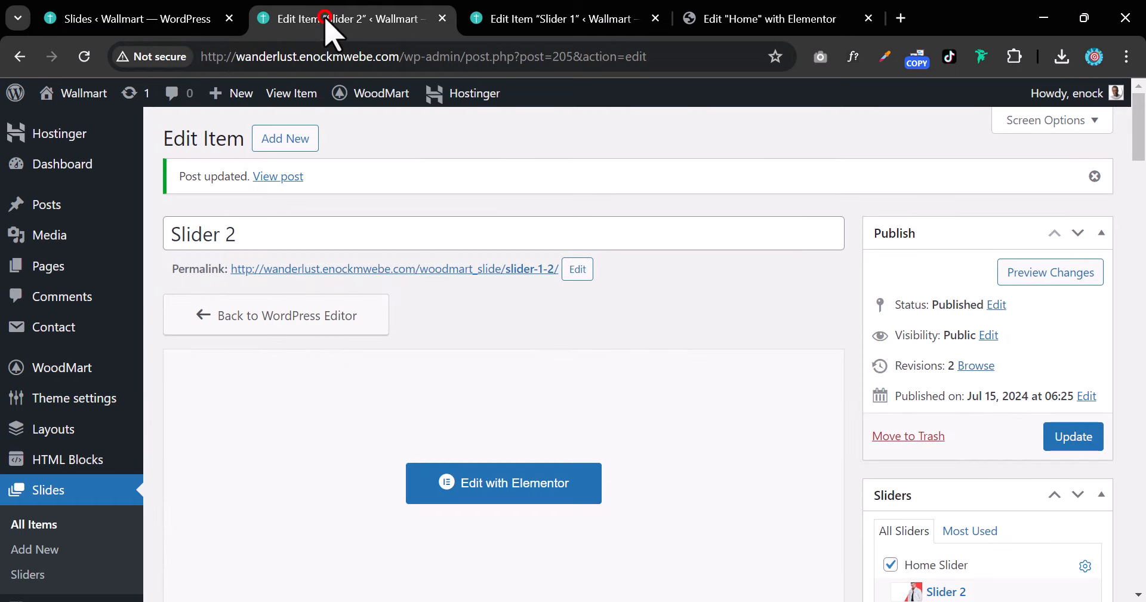
left_click(588, 18)
left_click(725, 21)
right_click(798, 15)
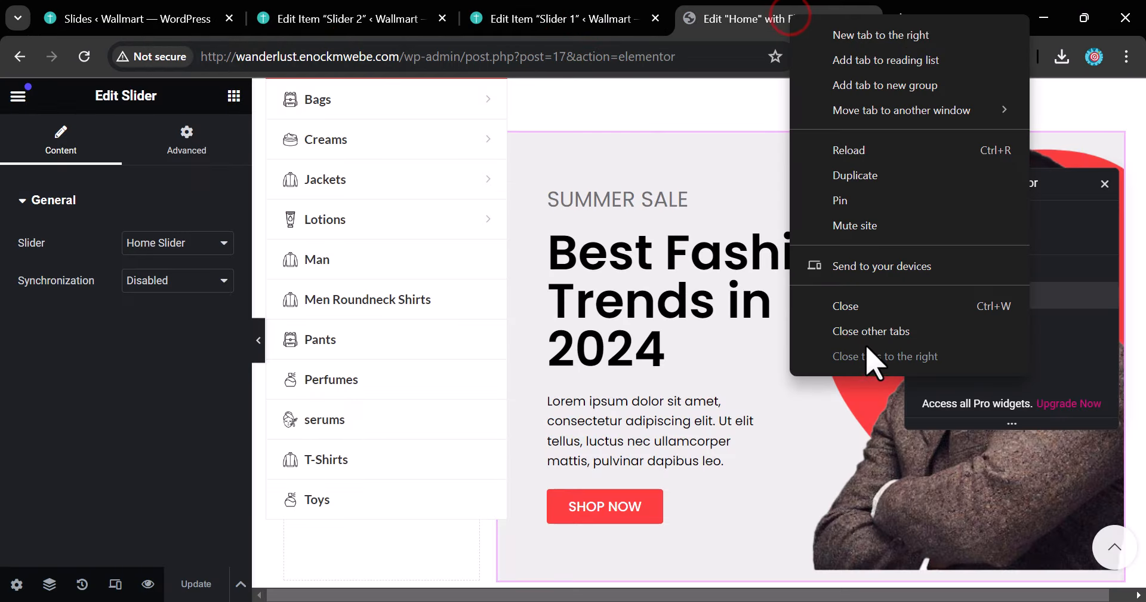
left_click(878, 331)
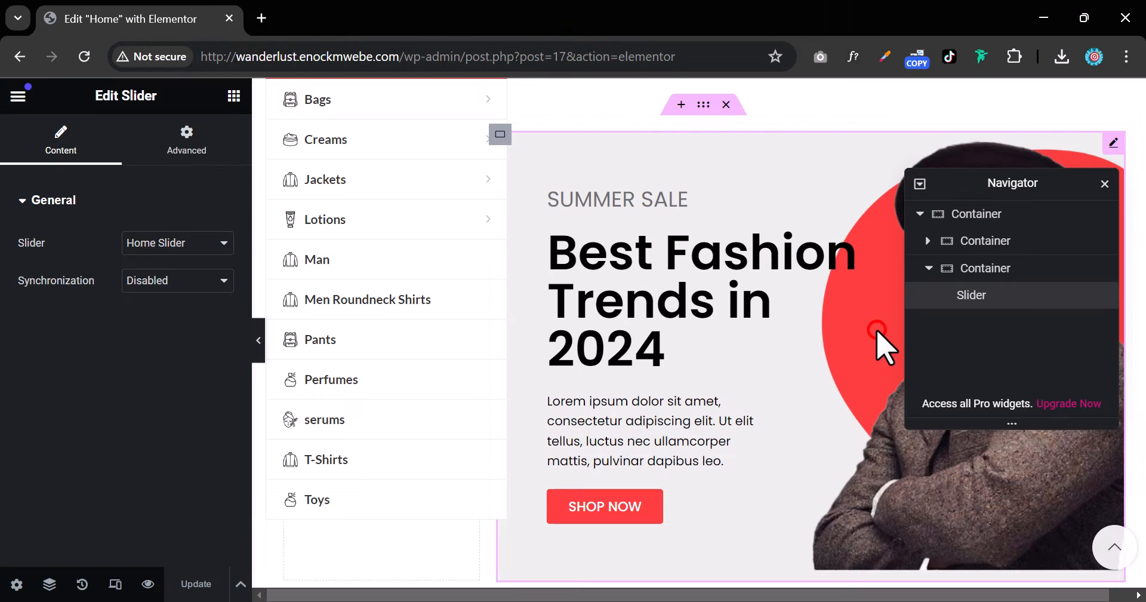
Preview the Home page changes in a new tab and cycle through the slides of the Home Slider.
left_click(148, 584)
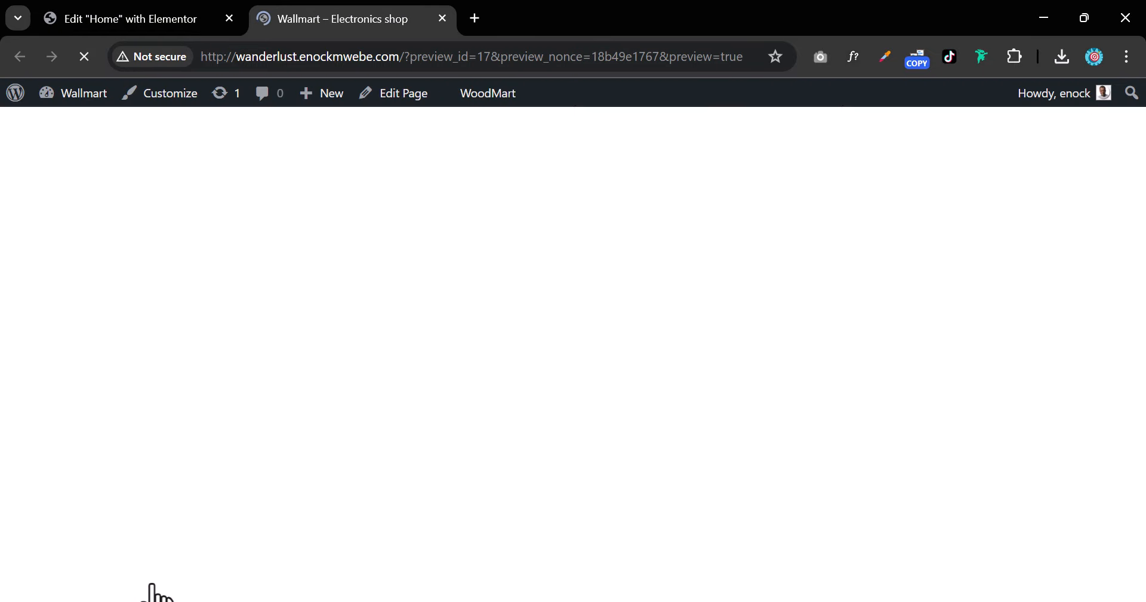
scroll(587, 412, "down", 3)
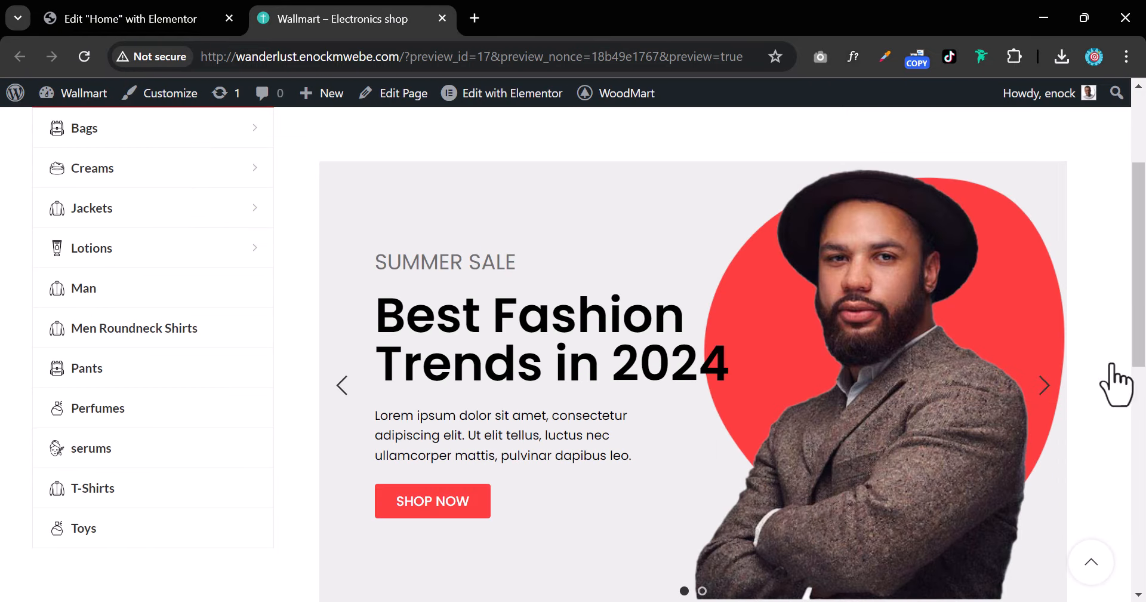
left_click(1049, 391)
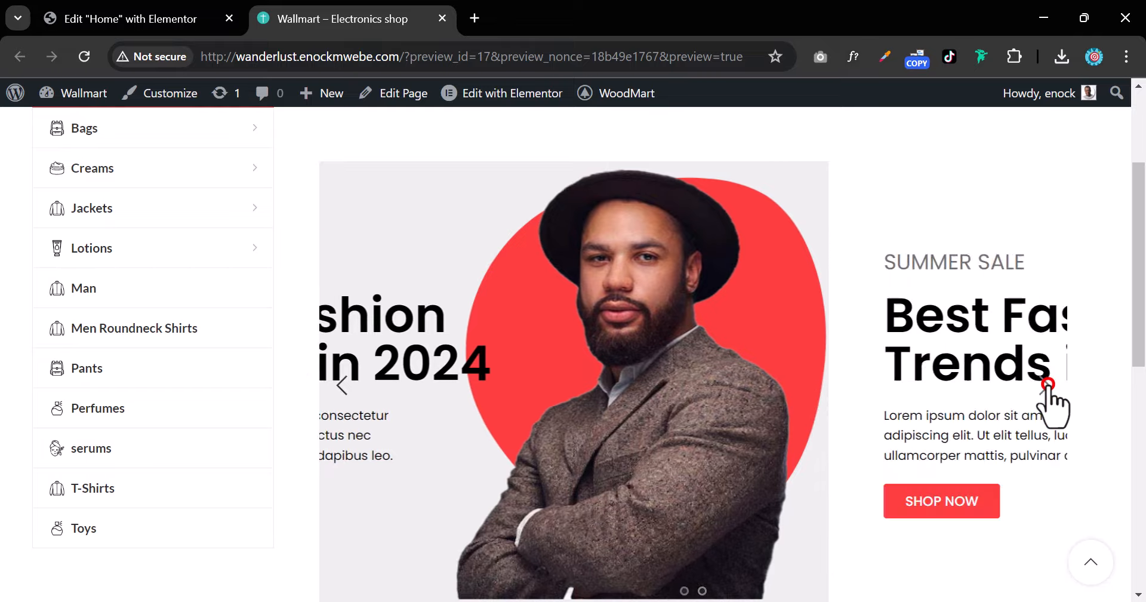
left_click(1048, 390)
left_click(1049, 388)
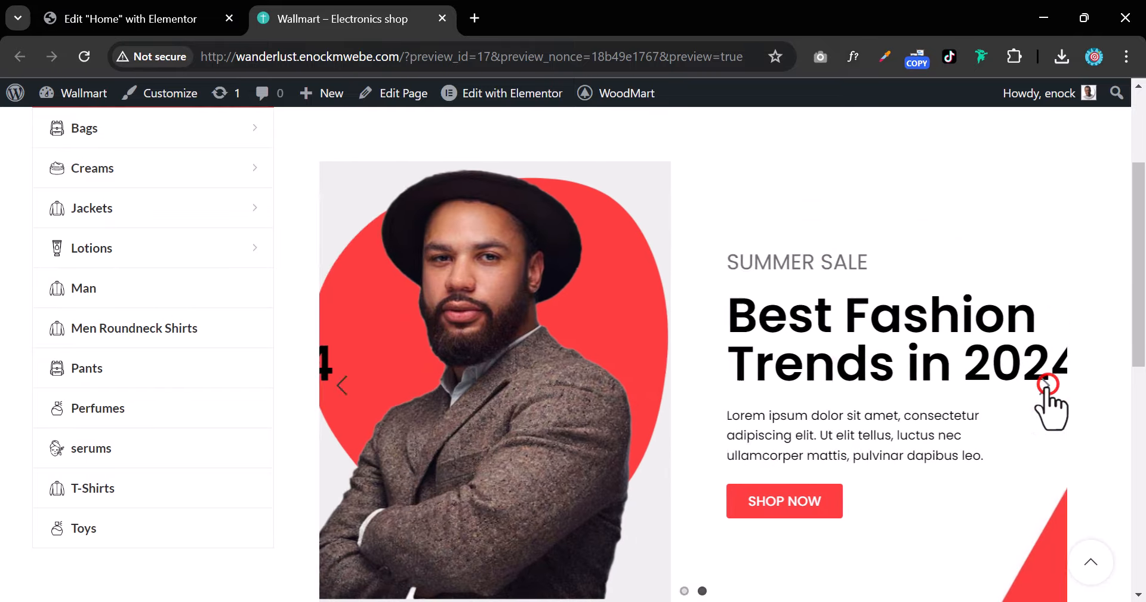
left_click(1048, 389)
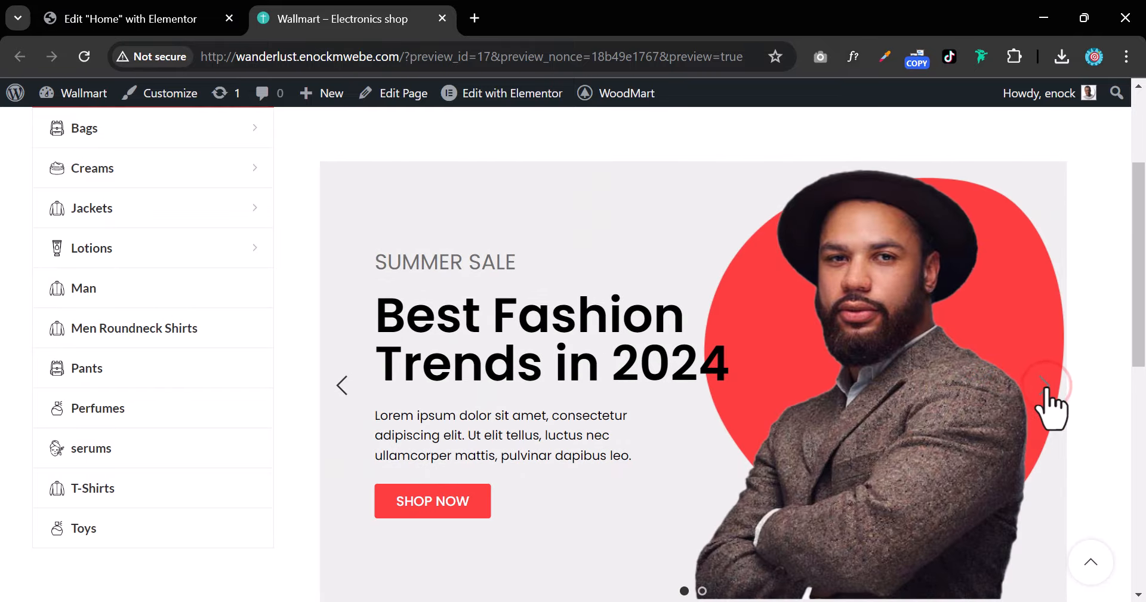
Unlink the outer container's margin values, set its top margin to -63 px, and update the Home page.
scroll(1051, 405, "down", 2)
scroll(1051, 406, "up", 4)
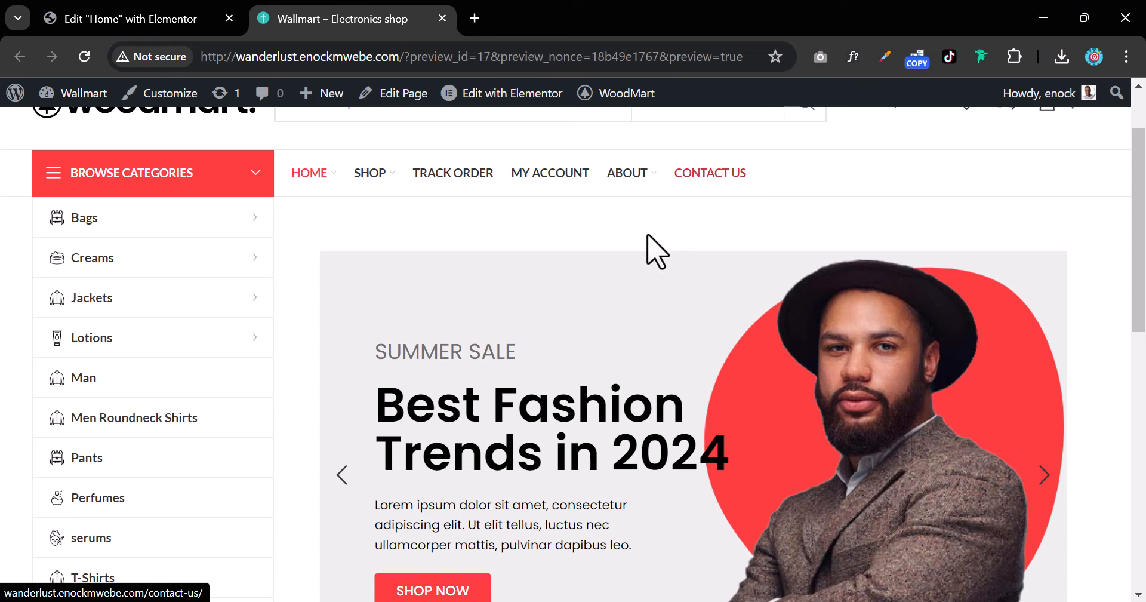
left_click(109, 18)
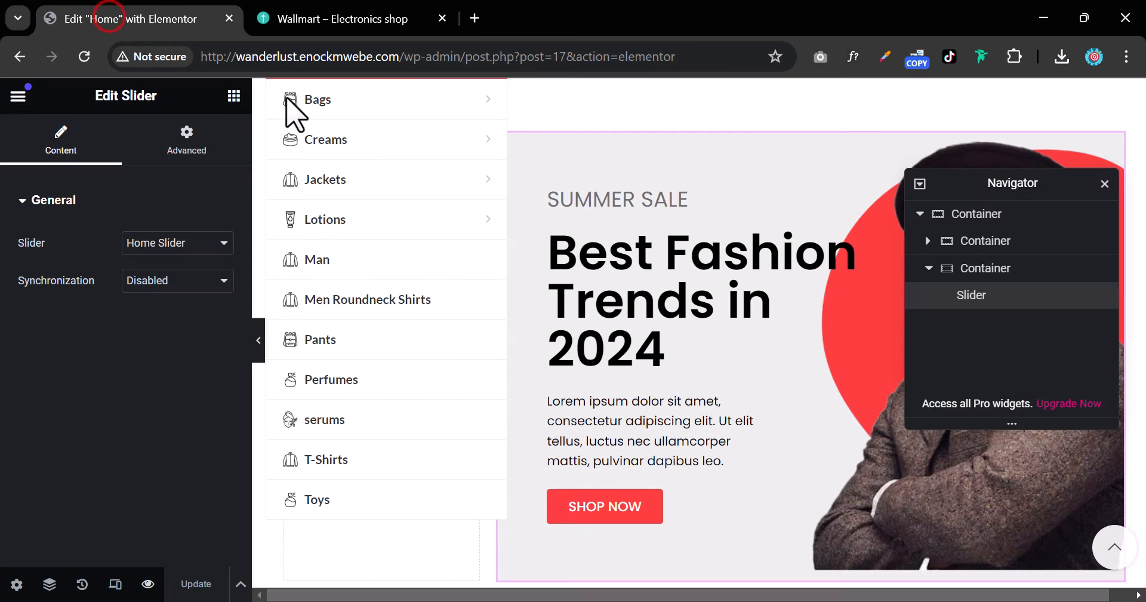
scroll(705, 328, "up", 3)
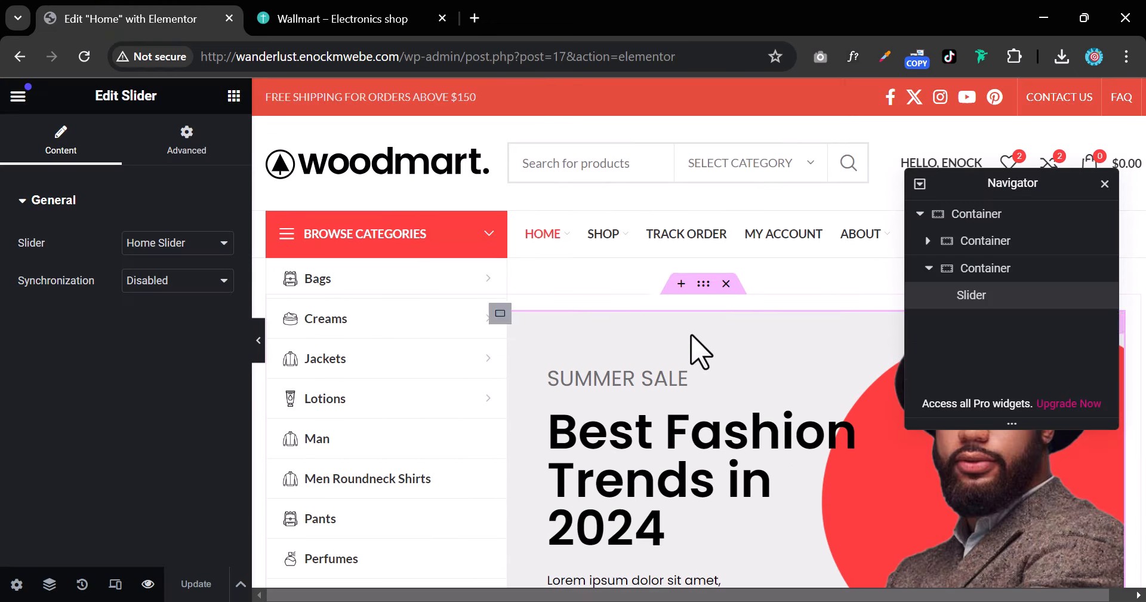
left_click(696, 286)
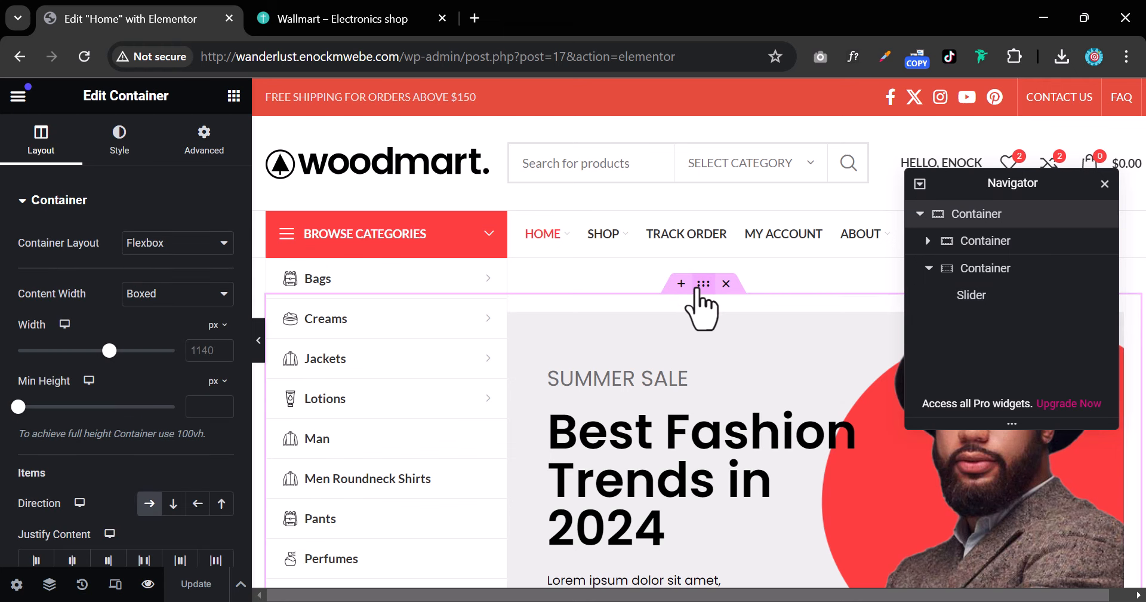
left_click(204, 142)
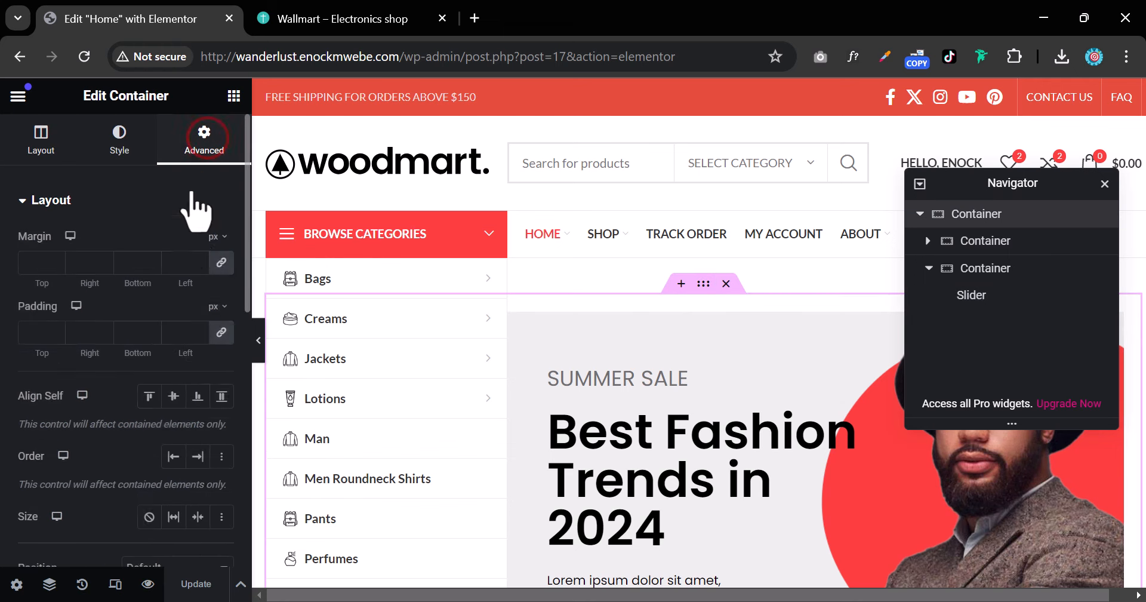
left_click(221, 262)
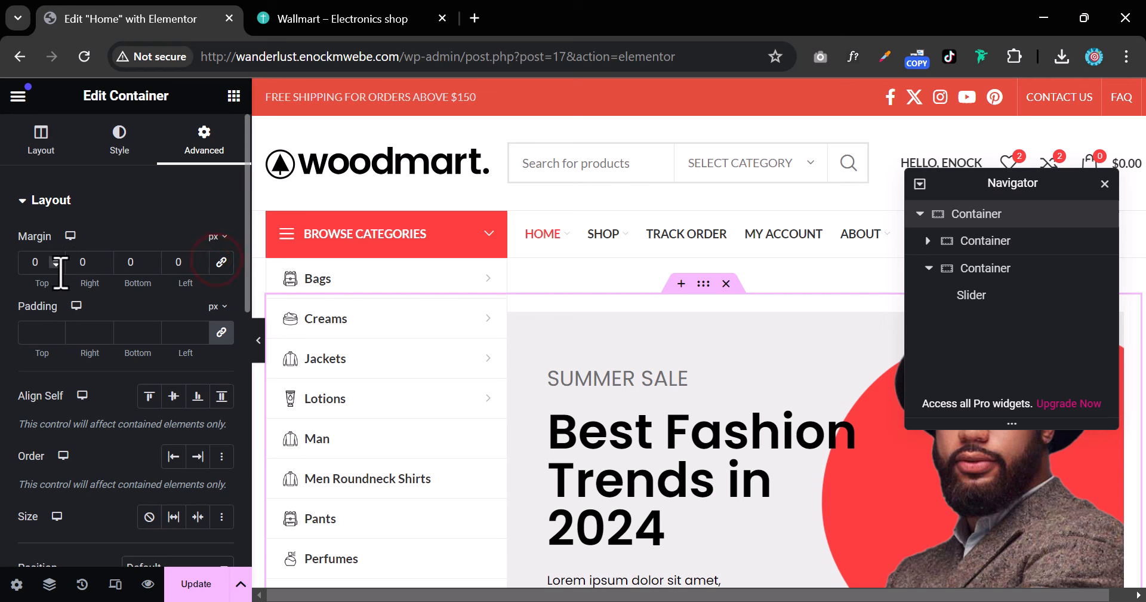
left_click(56, 266)
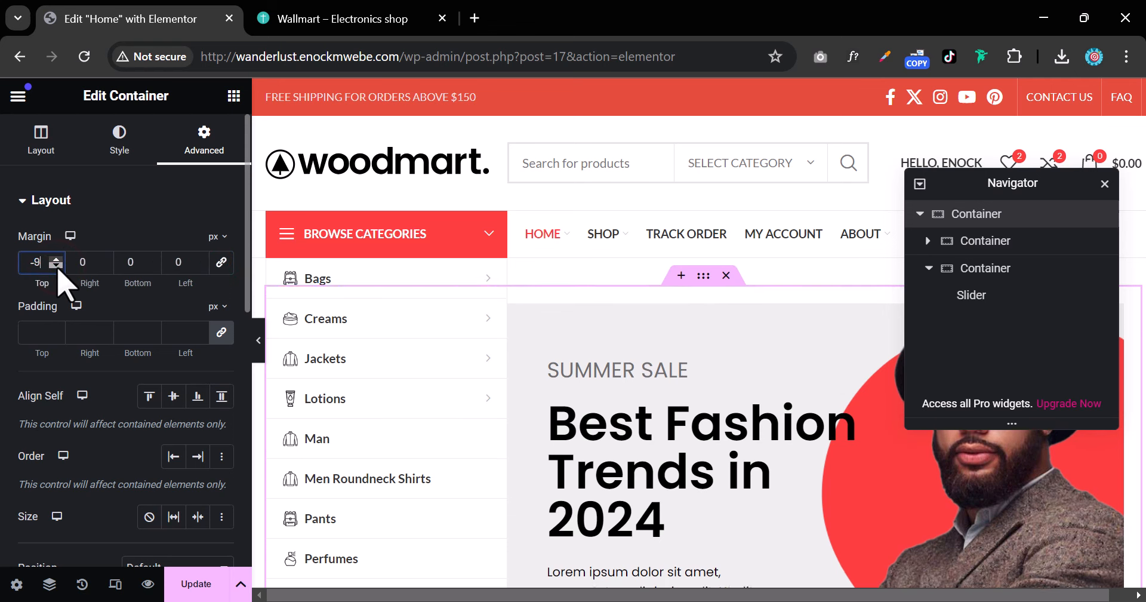
left_click(58, 266)
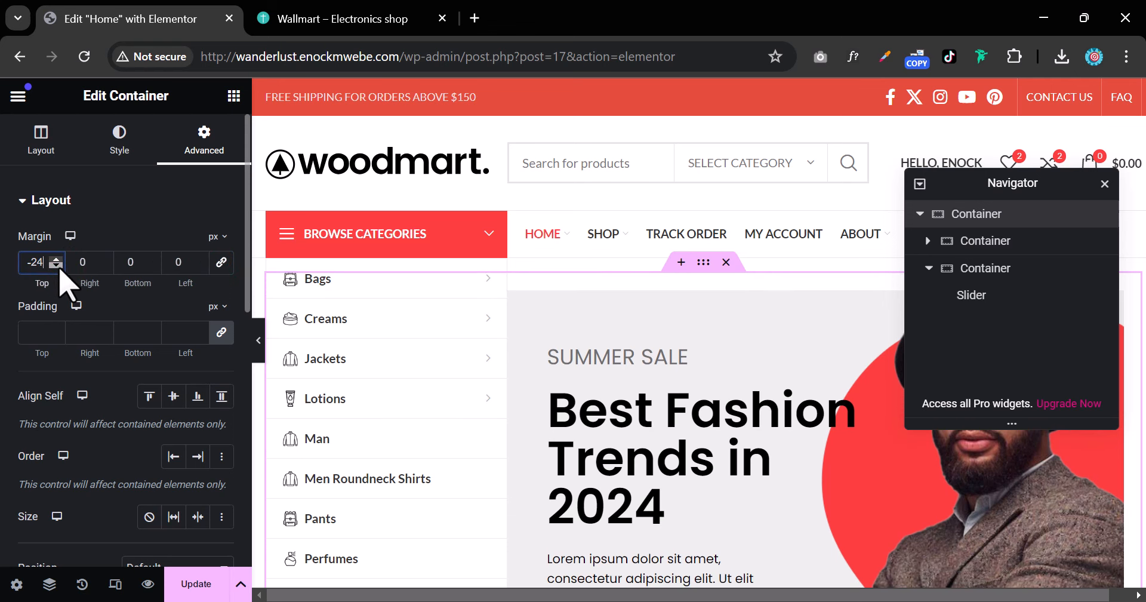
left_click(58, 267)
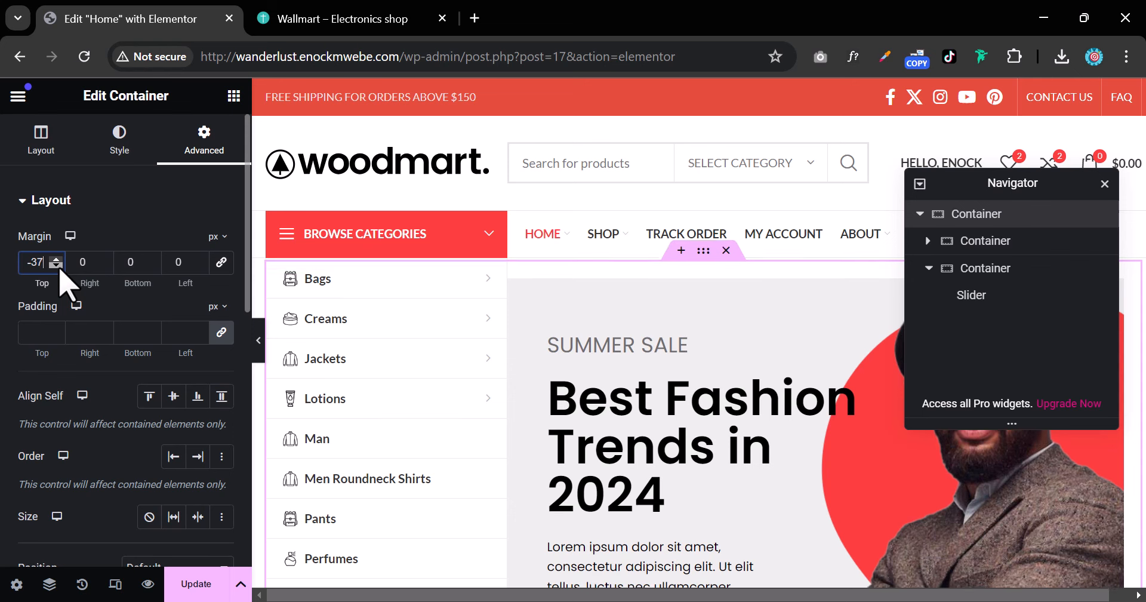
left_click(58, 267)
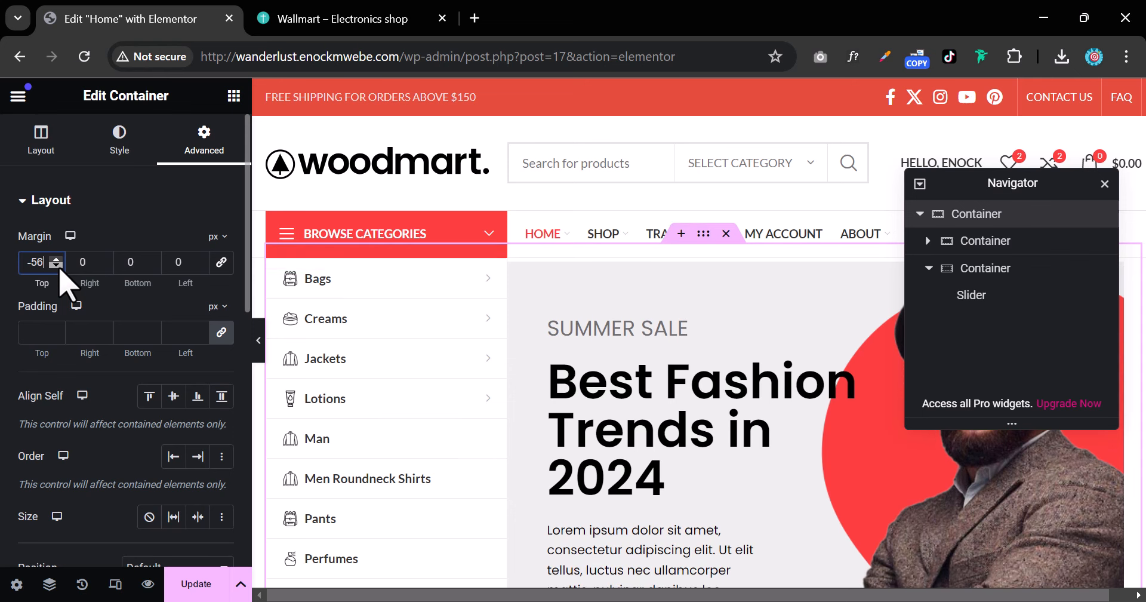
left_click(58, 266)
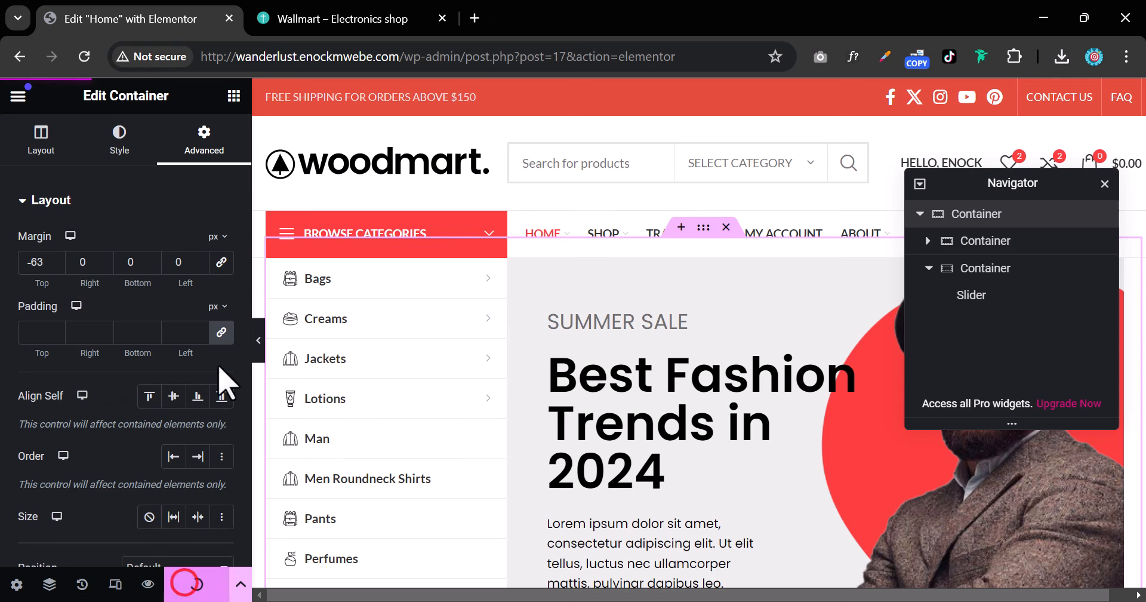
Reload the Home page preview and check the slider's position against the header, cycling back through its slides.
left_click(316, 21)
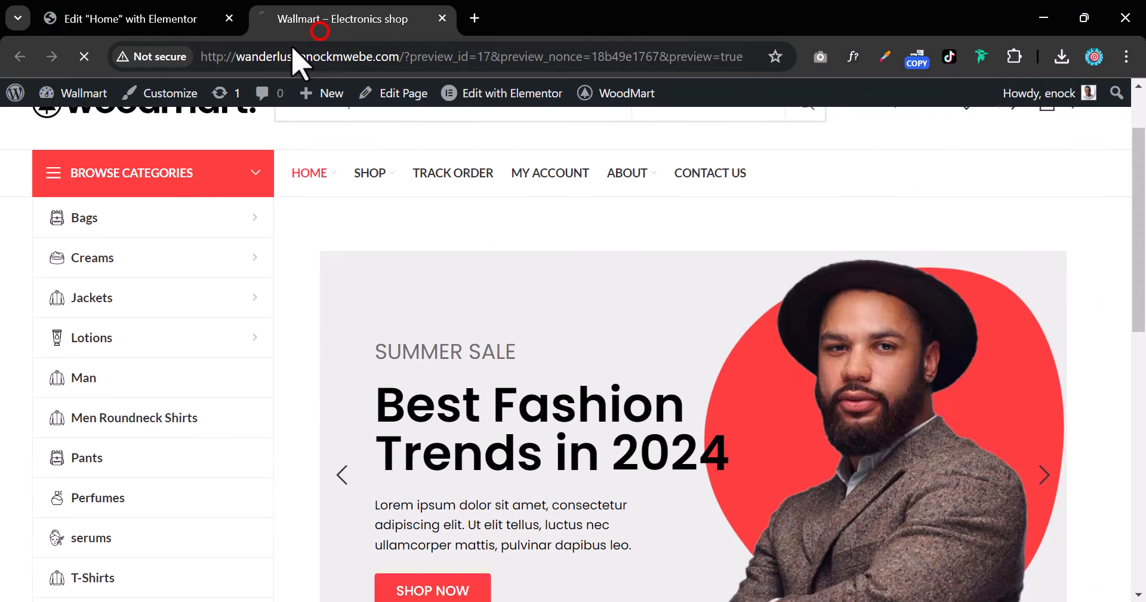
left_click(84, 56)
scroll(556, 379, "down", 4)
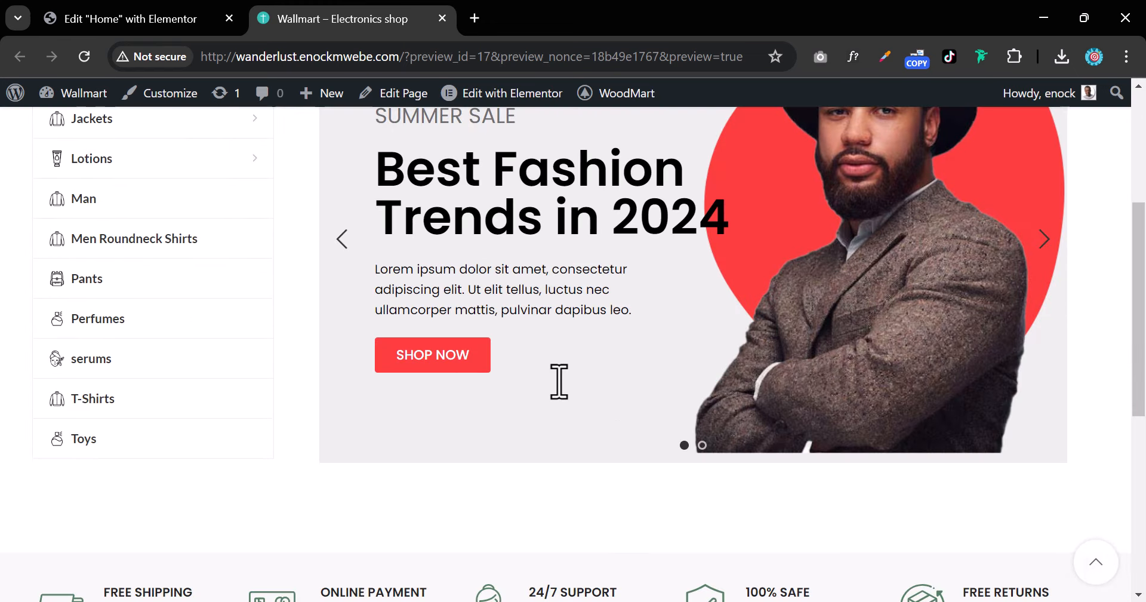
scroll(421, 418, "up", 3)
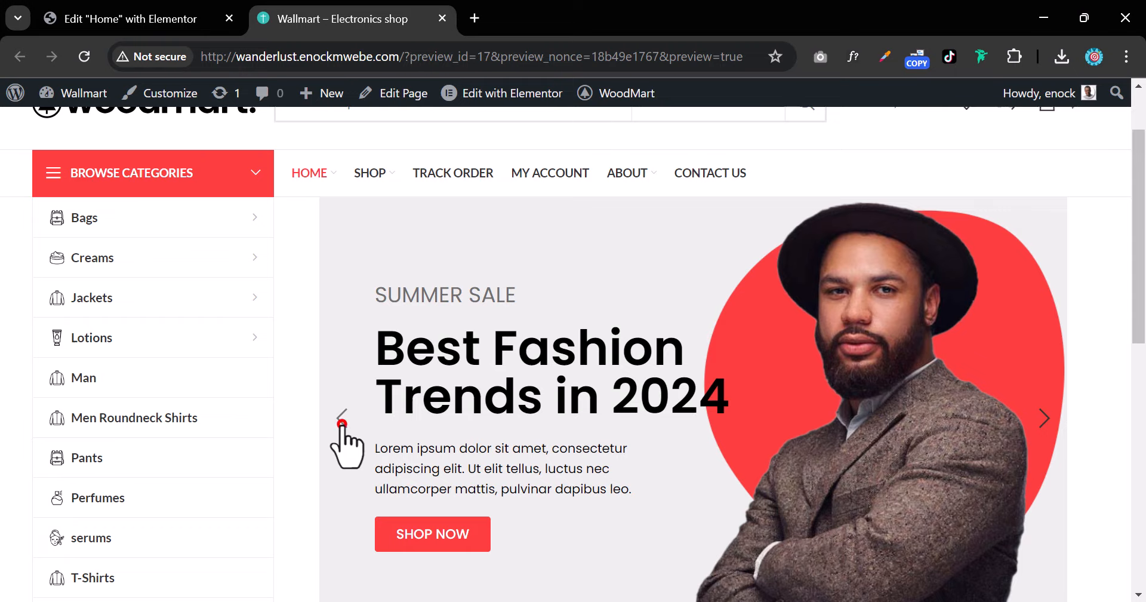
left_click(342, 418)
left_click(342, 418)
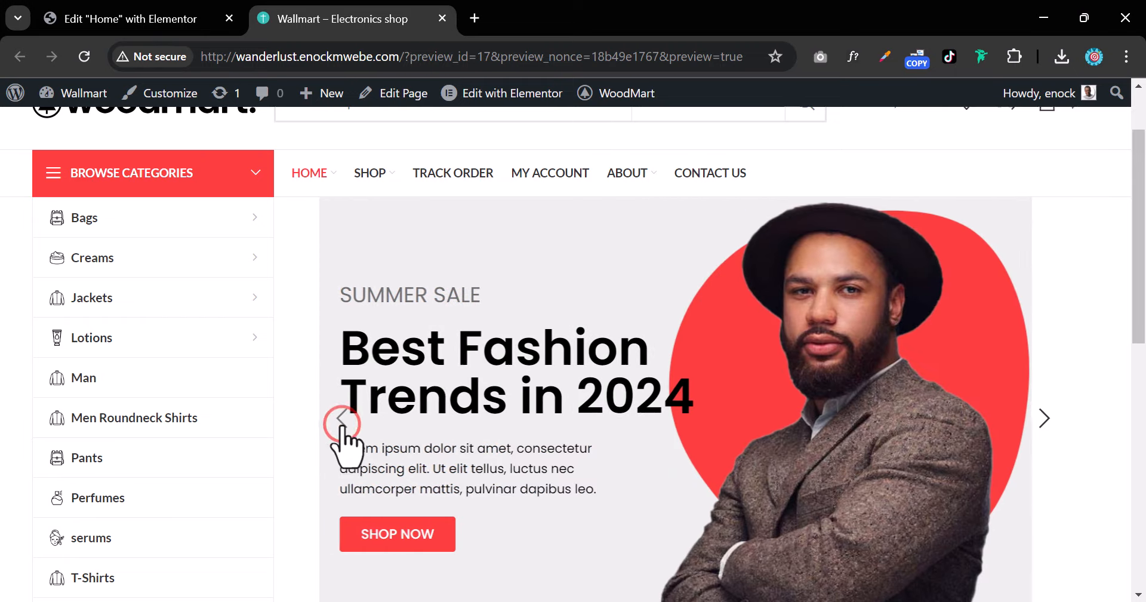
left_click(342, 421)
left_click(341, 421)
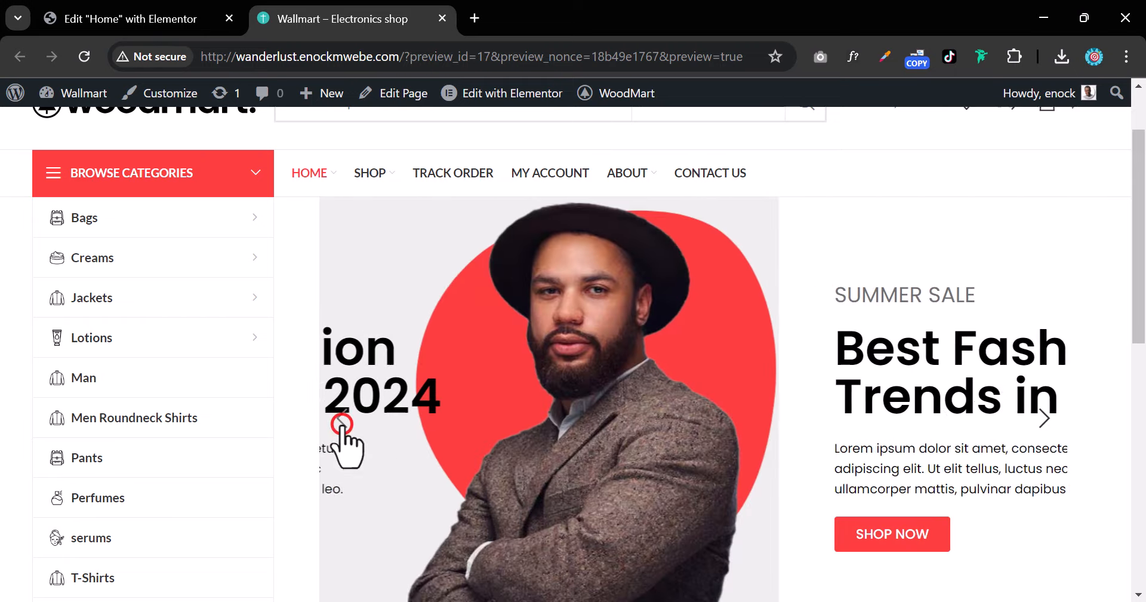
scroll(686, 388, "up", 2)
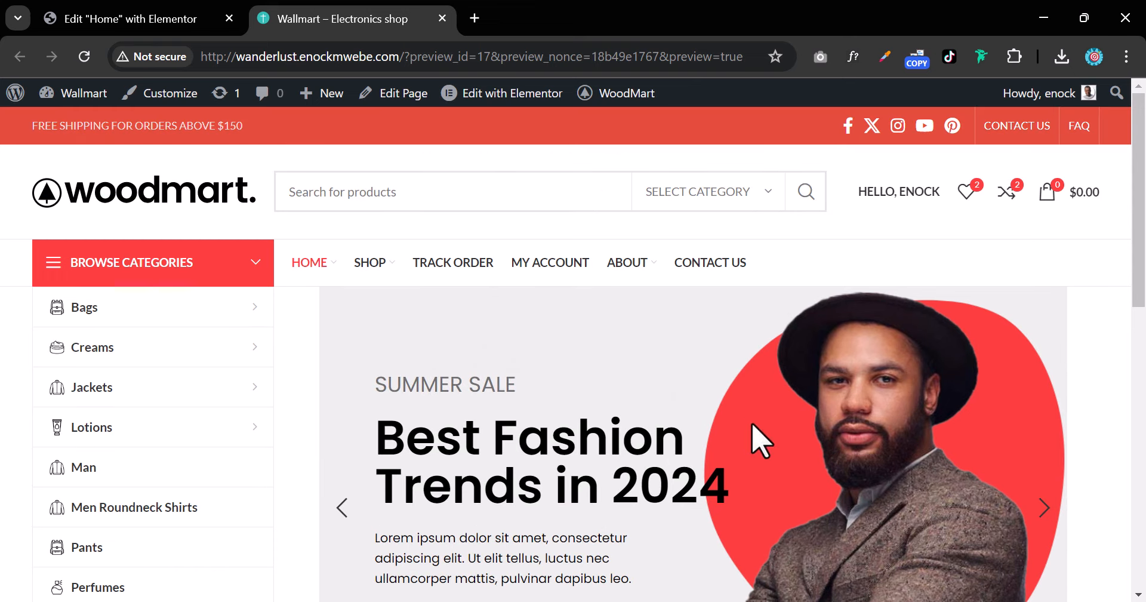
scroll(752, 427, "down", 3)
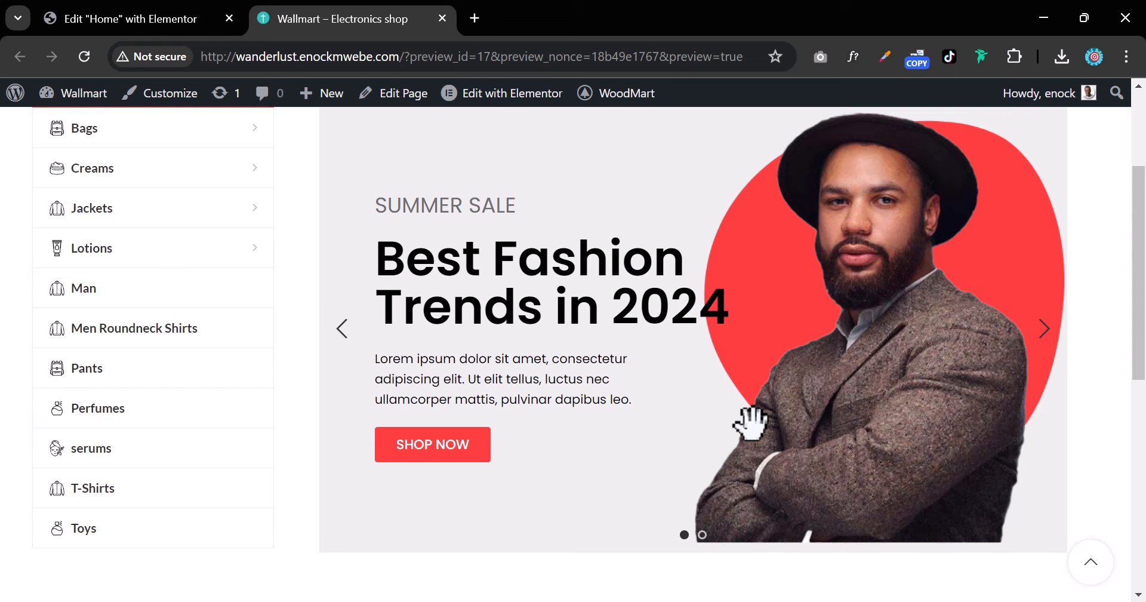
key("ctrl+minus")
key("ctrl+plus")
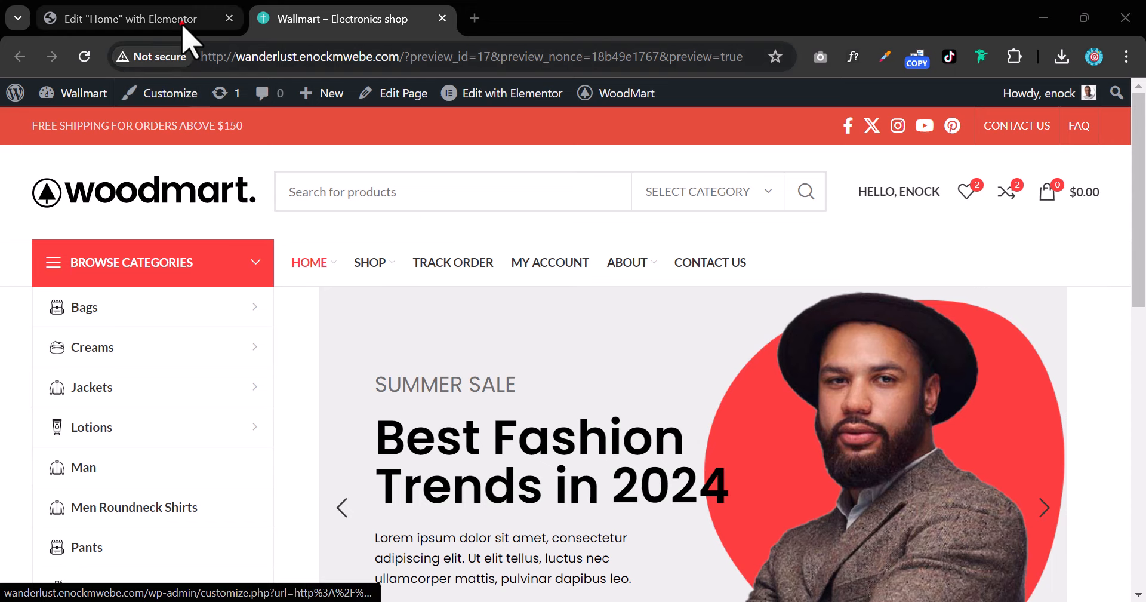
Set the outer container's top margin to -54 px and update the Home page.
left_click(174, 19)
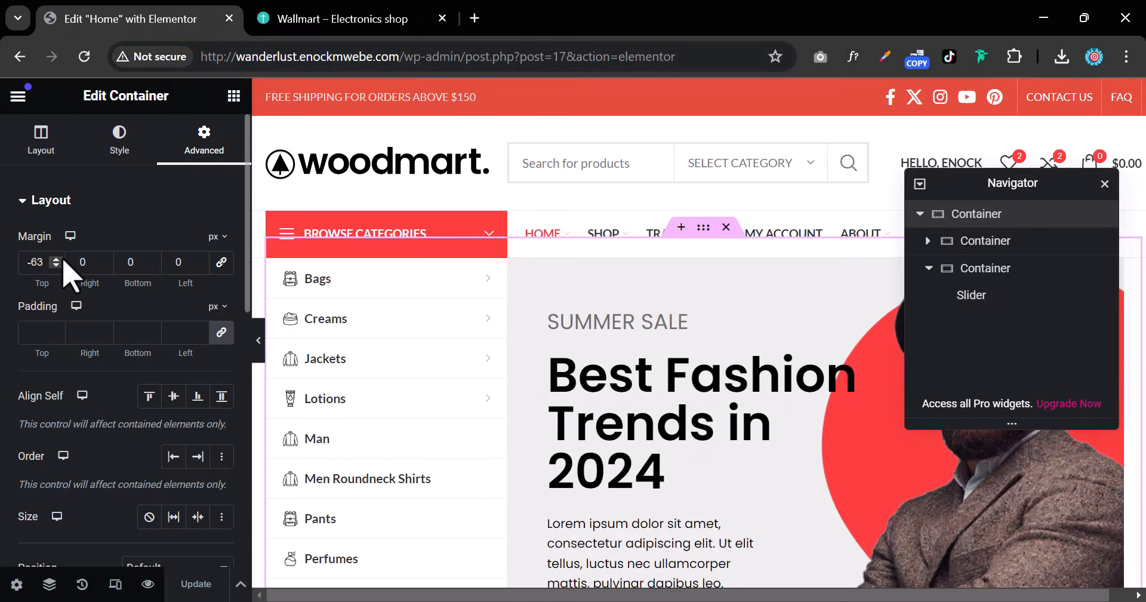
left_click(57, 261)
left_click(57, 264)
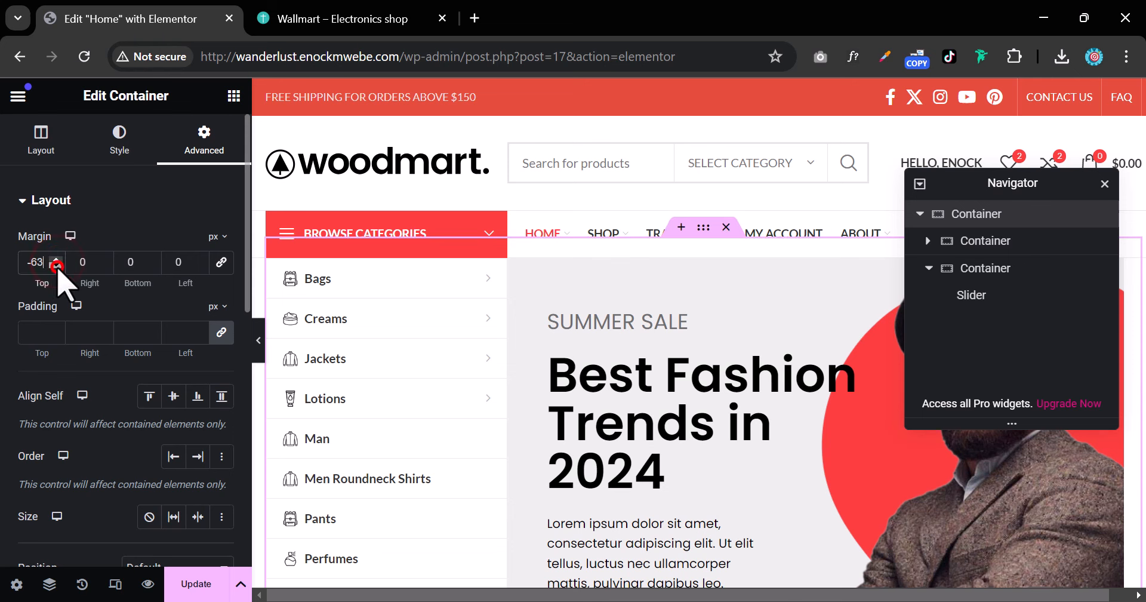
left_click(56, 259)
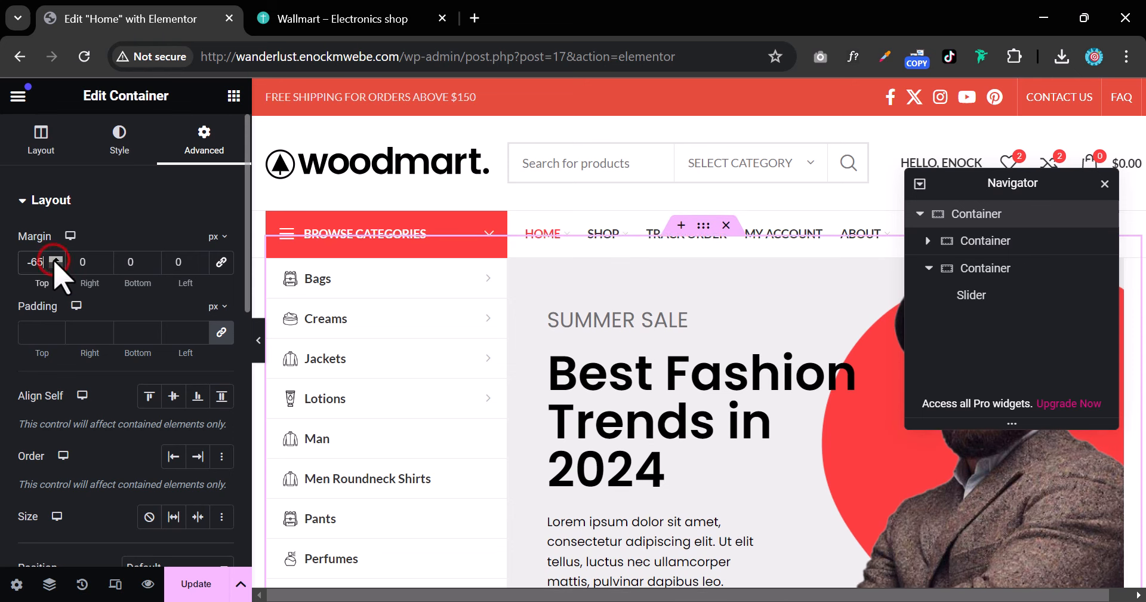
left_click(57, 259)
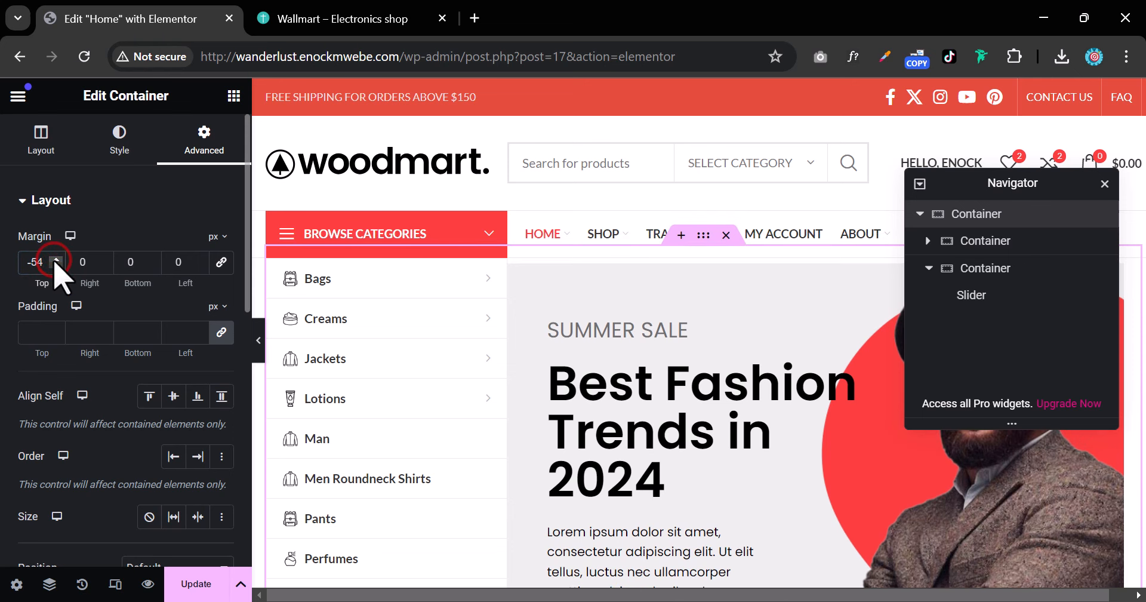
Reload the Home page preview and check the gap between the header and the slider.
left_click(309, 20)
left_click(81, 57)
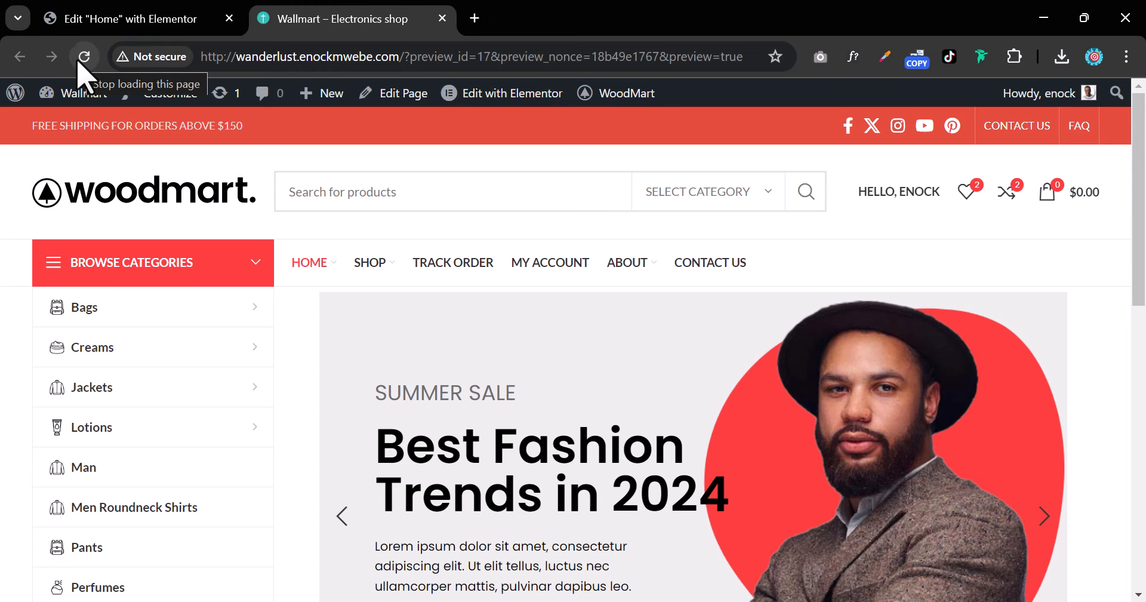
scroll(815, 361, "down", 4)
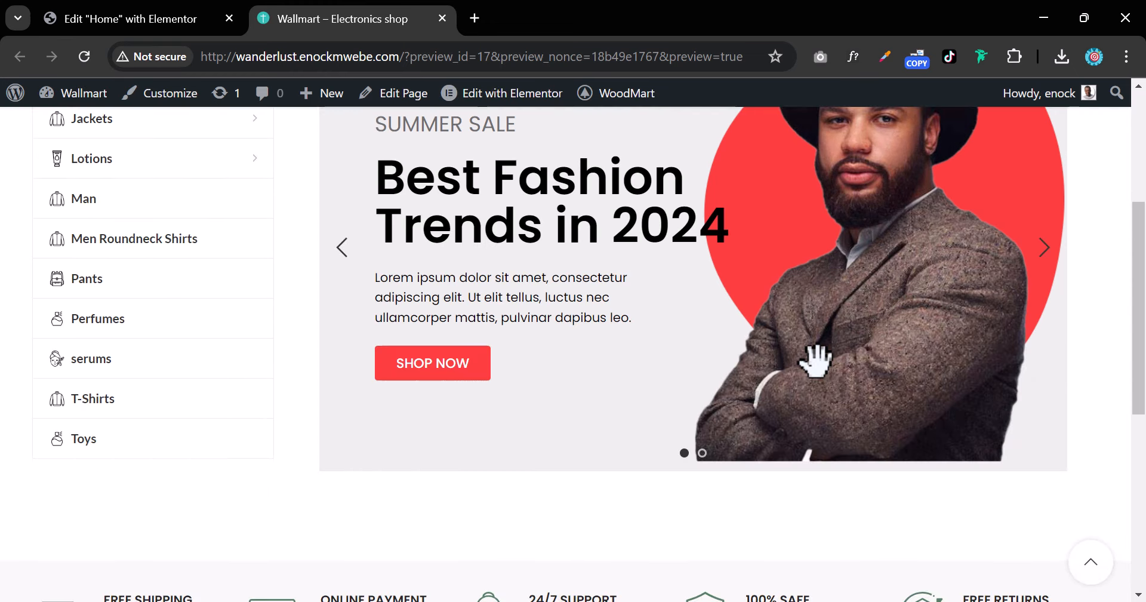
scroll(815, 361, "up", 4)
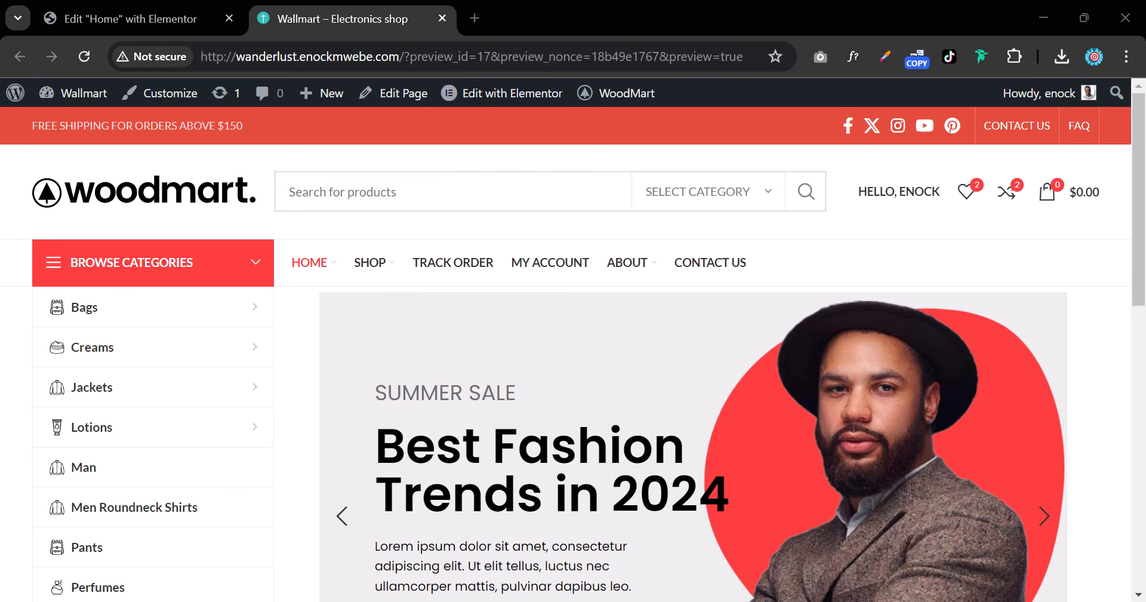
Bring the Tuto site's tab into this browser window and compare its Featured Categories section with the Home page preview.
left_click_drag(452, 107, 472, 23)
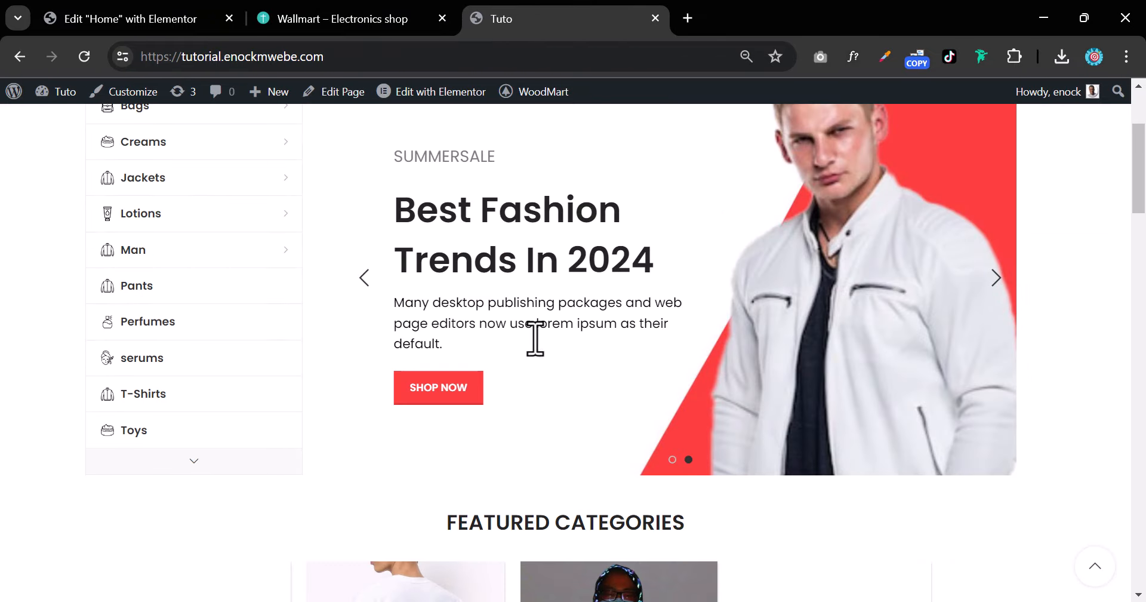
scroll(532, 346, "down", 5)
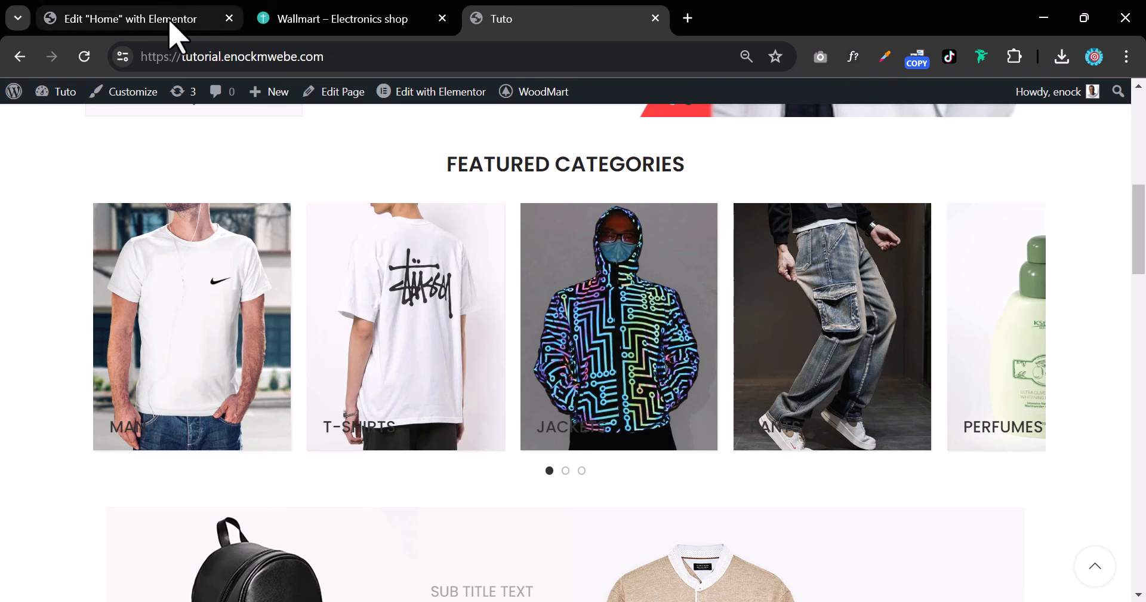
left_click(351, 29)
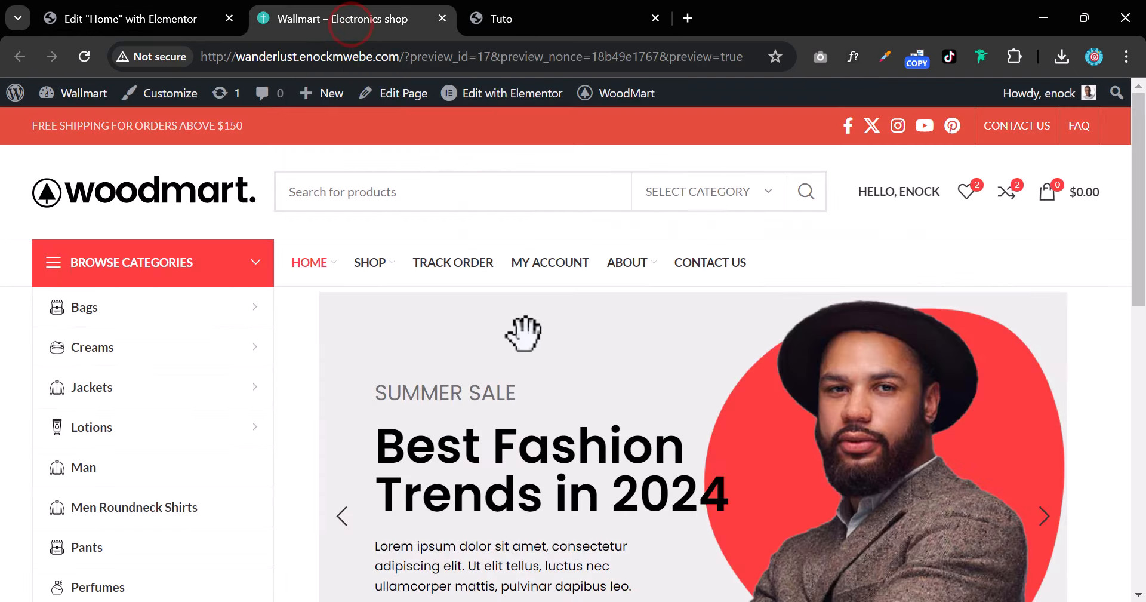
scroll(520, 327, "down", 5)
In the Elementor editor, add a single-column container below the slider section and place a Heading widget in it.
left_click(118, 23)
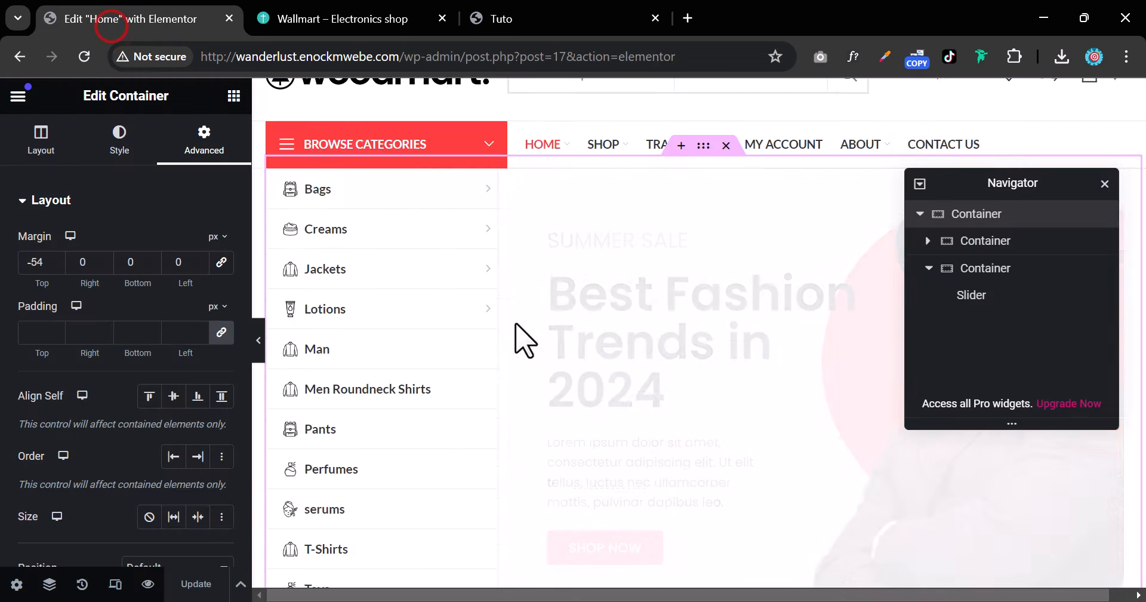
scroll(523, 340, "down", 10)
scroll(675, 301, "up", 5)
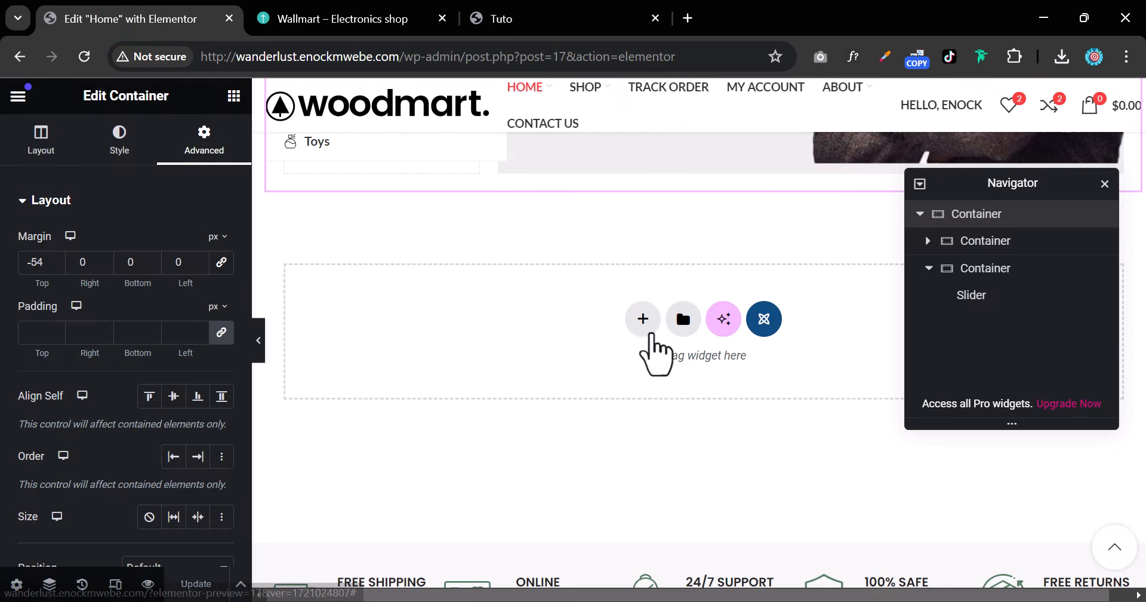
left_click(641, 319)
left_click(648, 368)
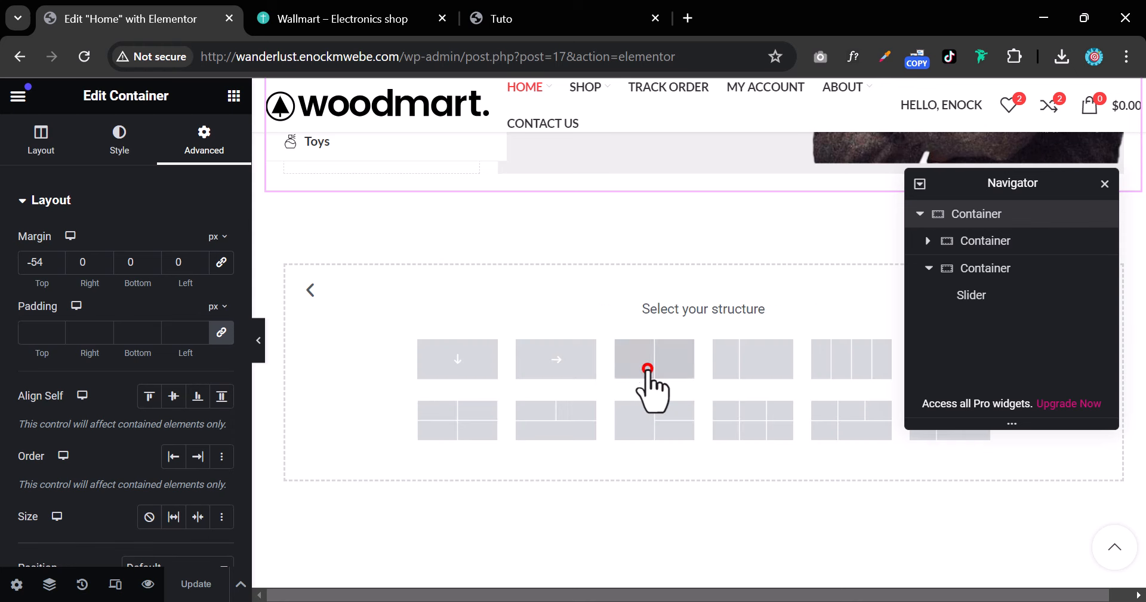
left_click(471, 360)
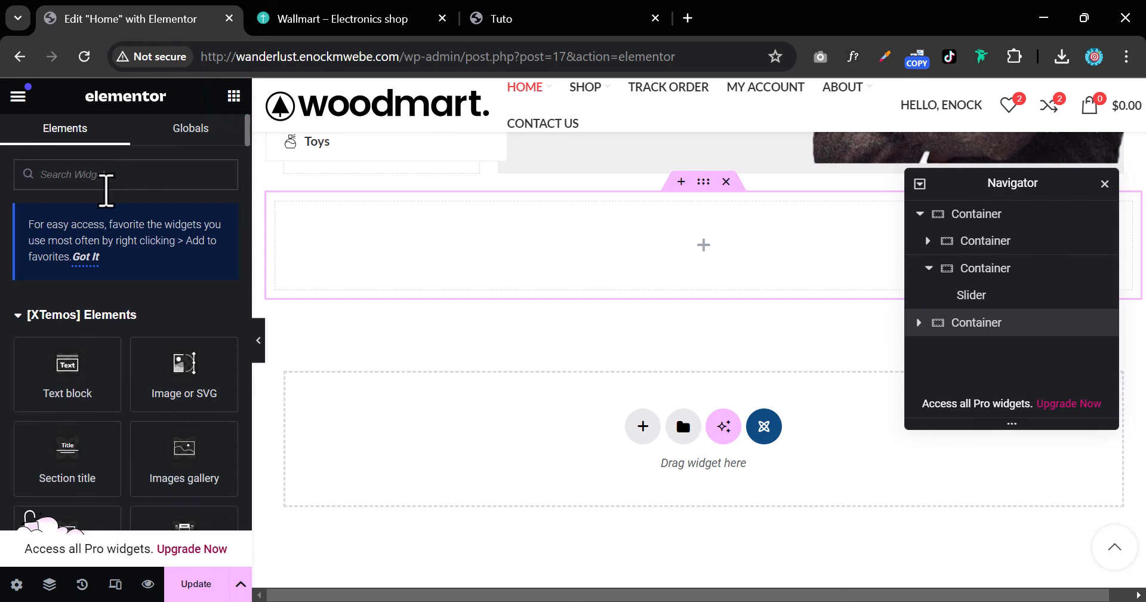
type("hea")
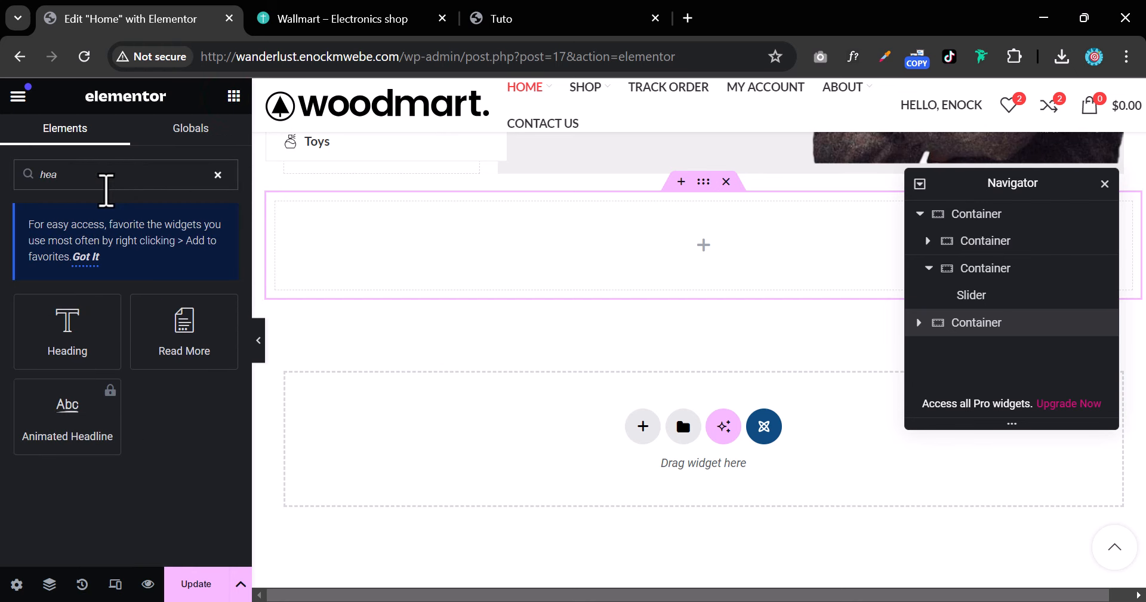
left_click_drag(74, 351, 710, 250)
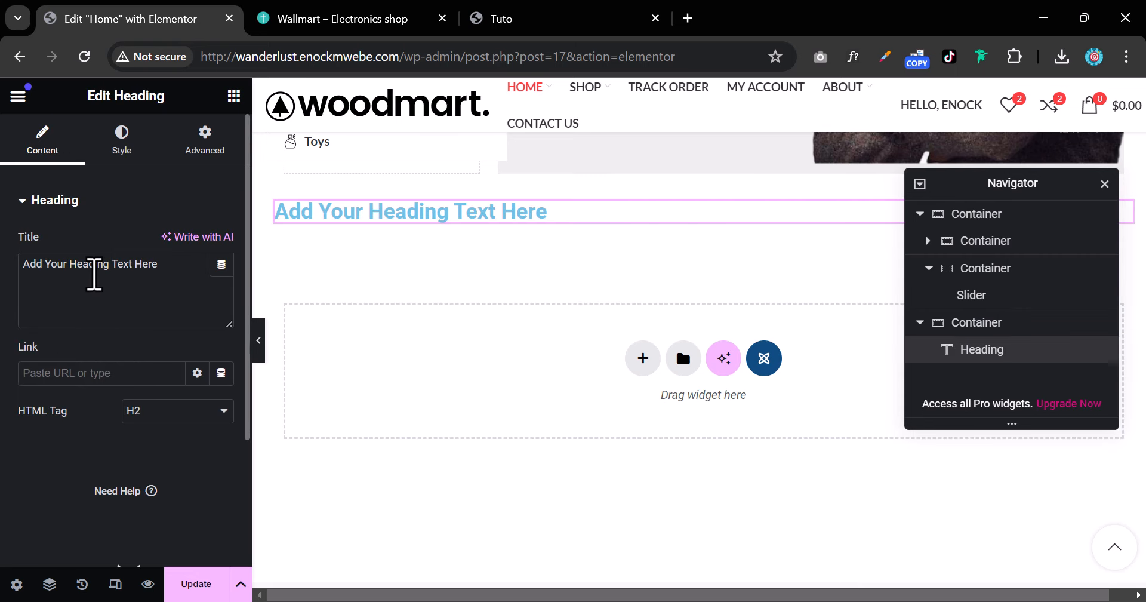
Set the heading's title to "FEATURED CATEGORIES" and centre it.
triple_click(94, 271)
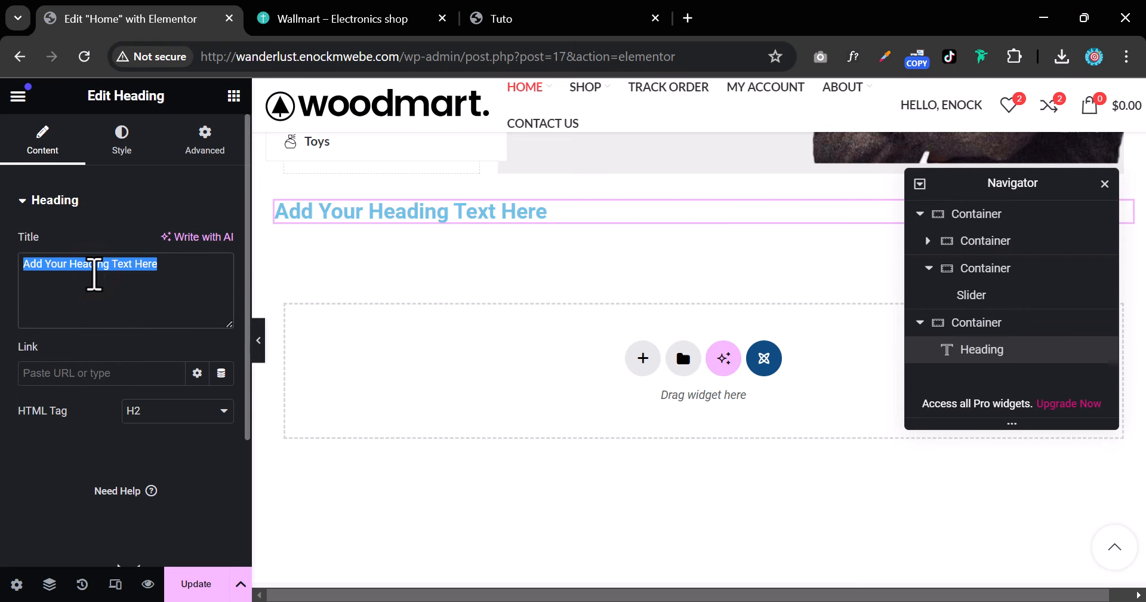
type("FEATURED CATEGORIES")
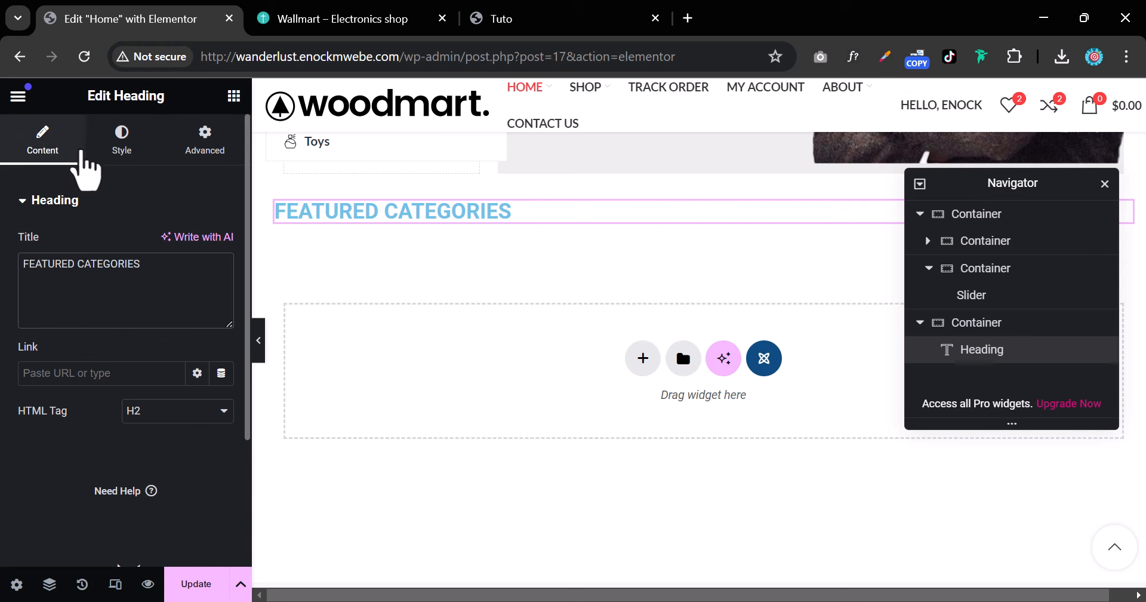
left_click(121, 140)
left_click(173, 243)
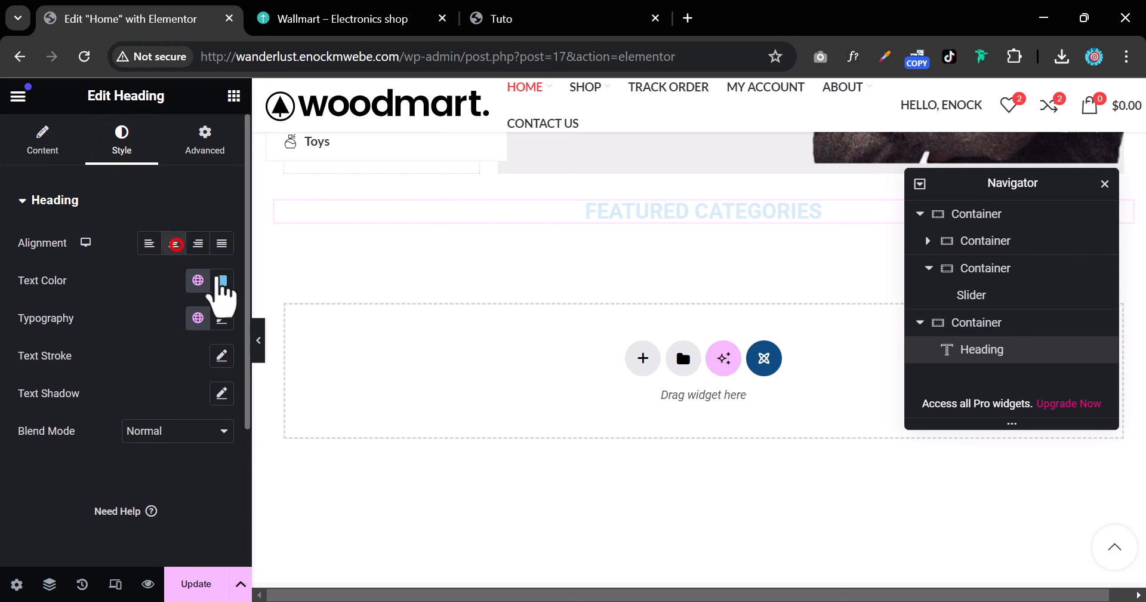
Give the Featured Categories heading black text (#000000) and set its font family to Poppins.
left_click(222, 280)
left_click(192, 364)
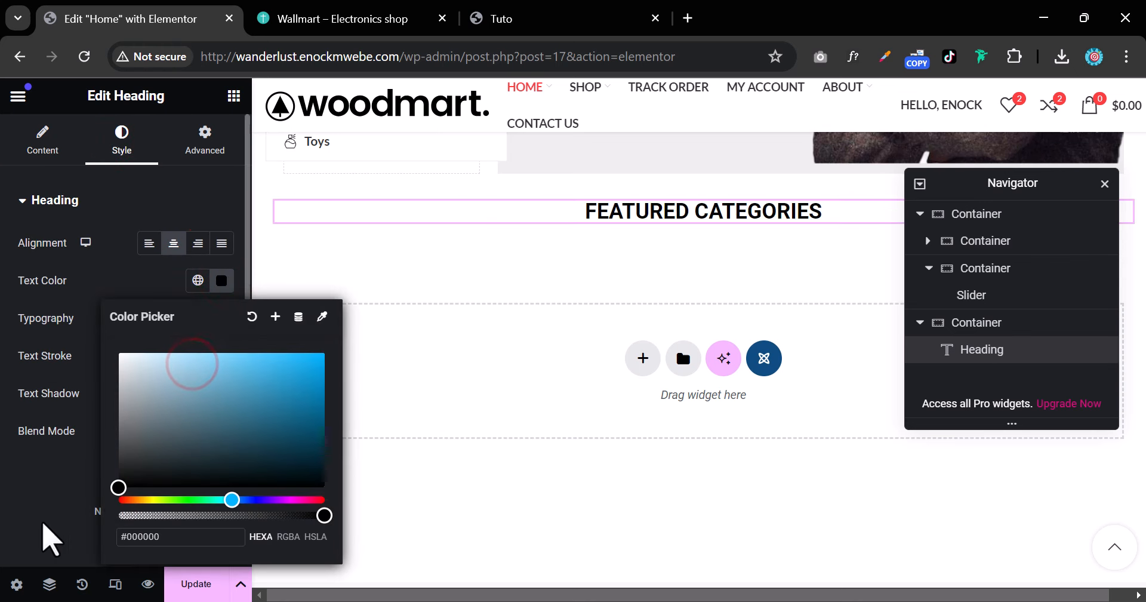
left_click(41, 519)
left_click(225, 316)
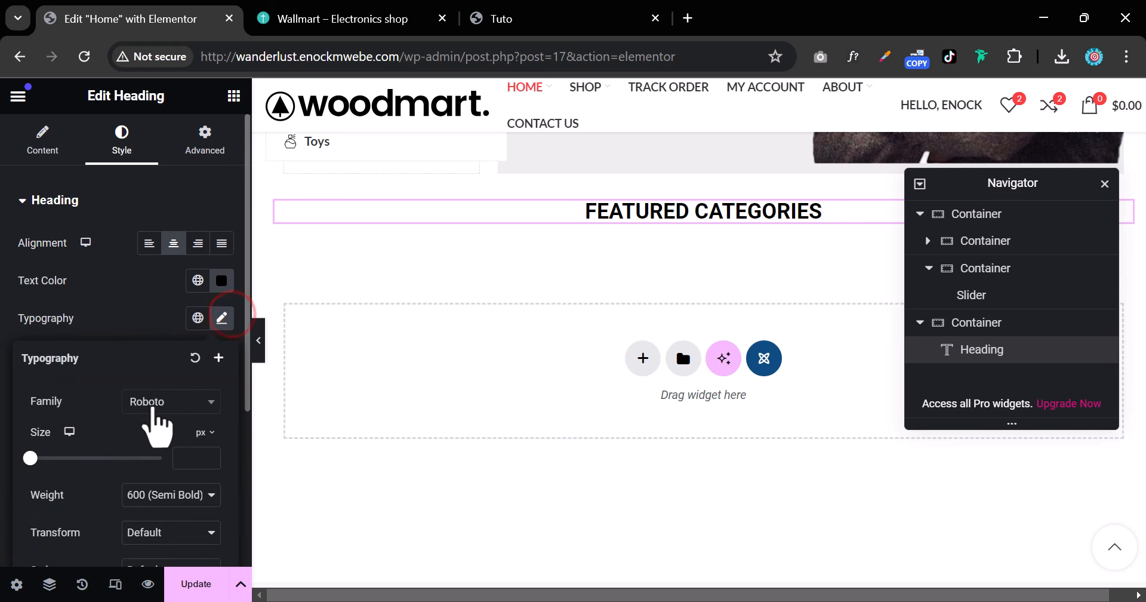
left_click(153, 402)
type("POPP")
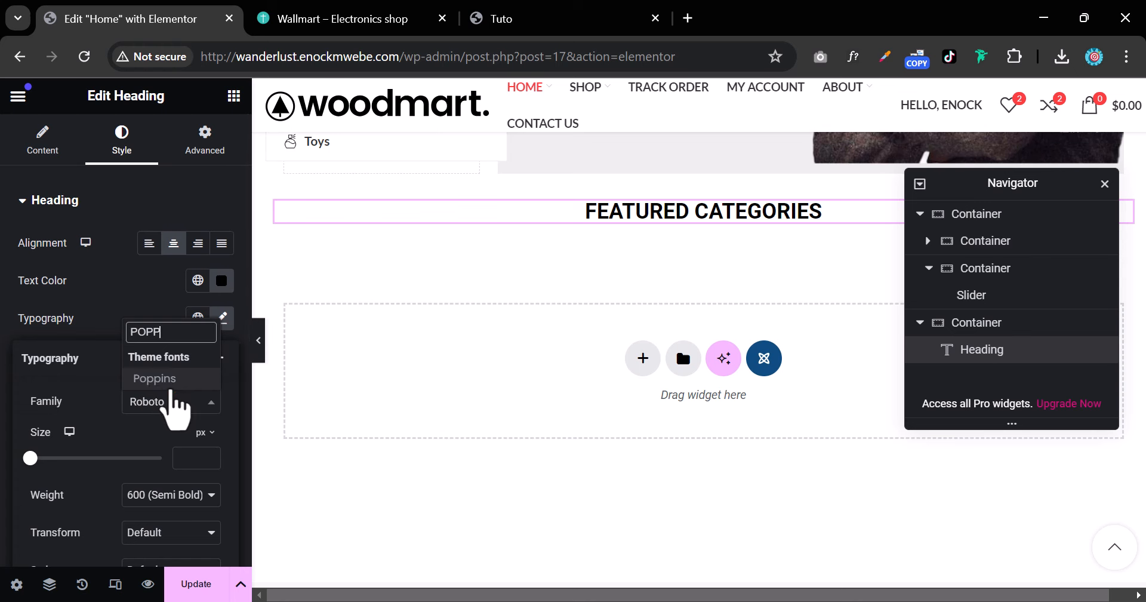
left_click(170, 385)
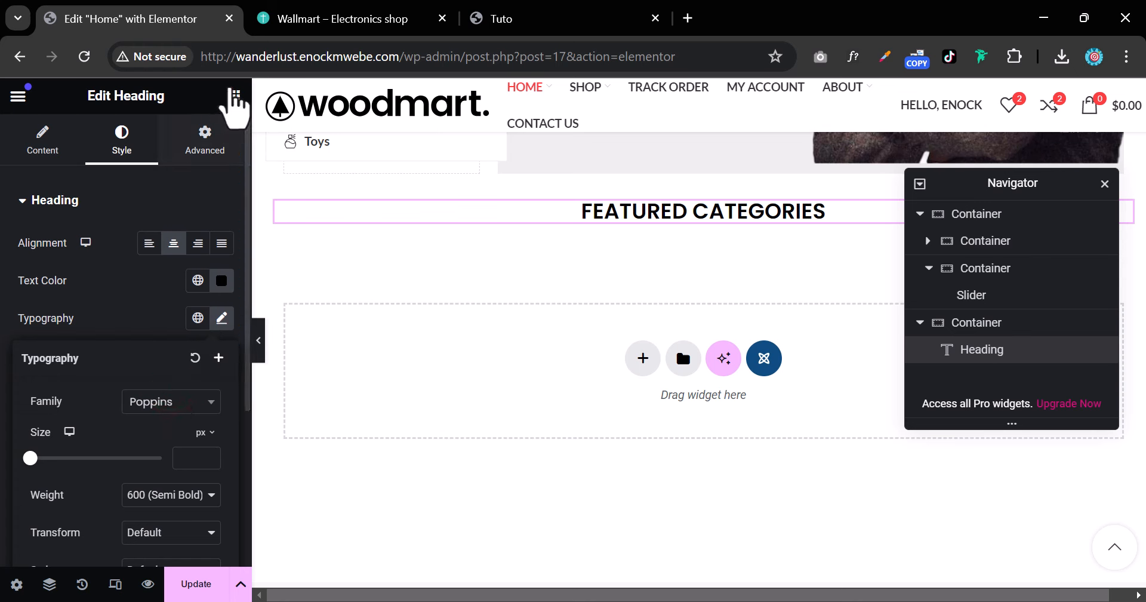
Find the Product categories widget and place it below the Featured Categories heading in the same container.
left_click(233, 96)
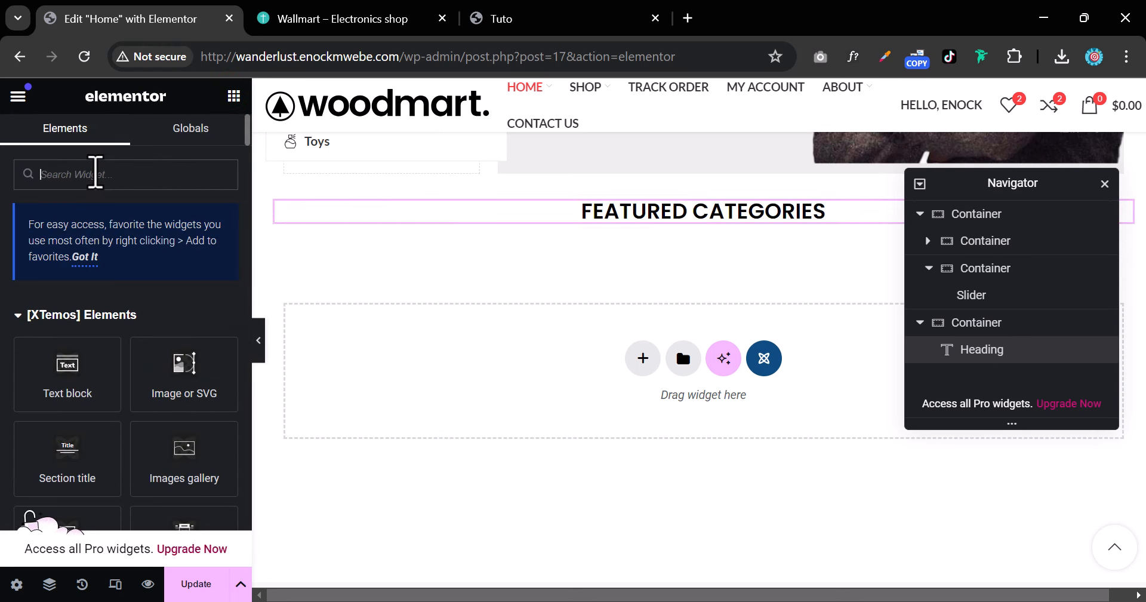
type("s")
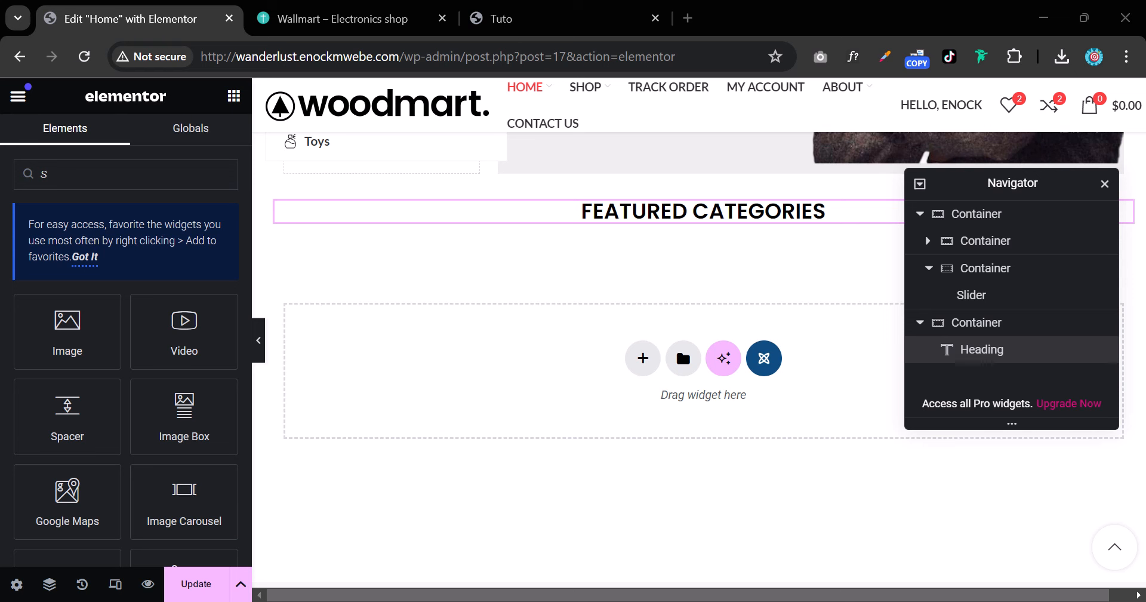
left_click(151, 174)
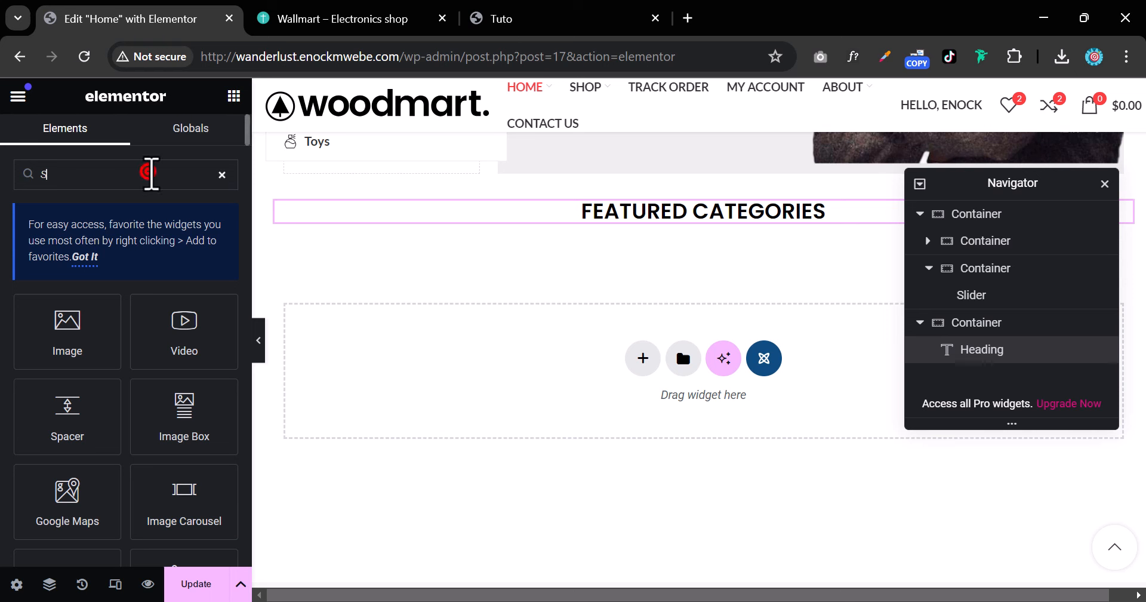
type("CATER")
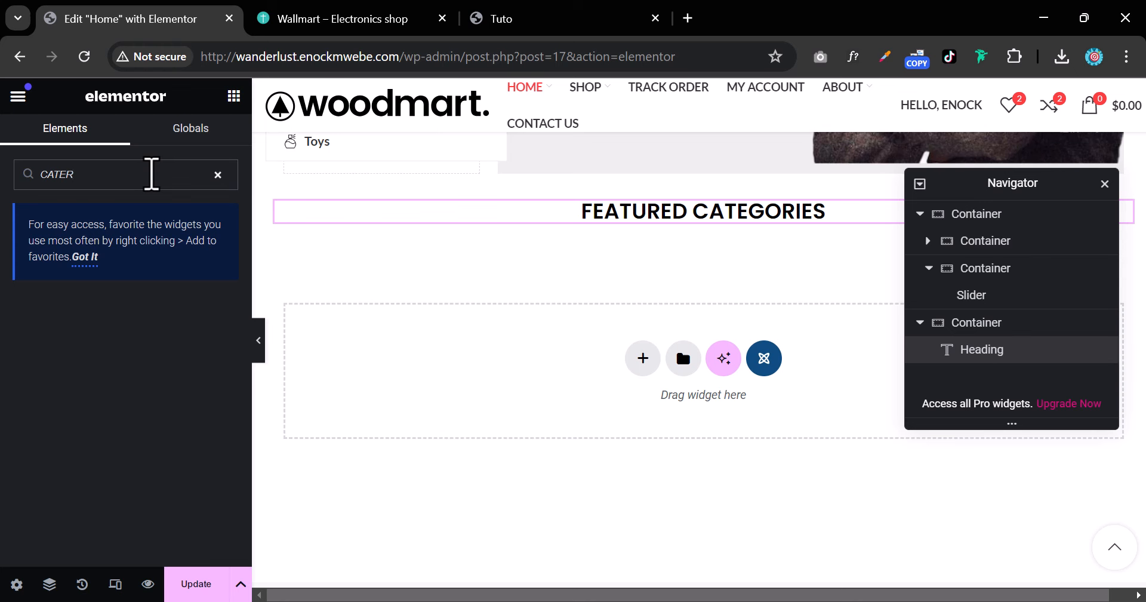
key("BackSpace")
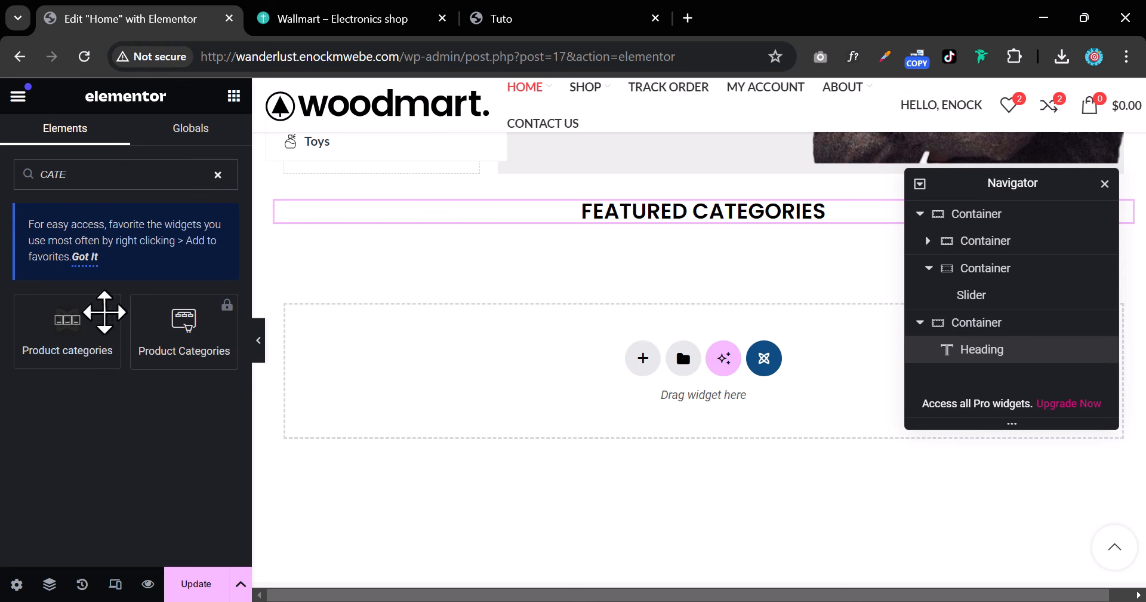
left_click_drag(87, 357, 753, 227)
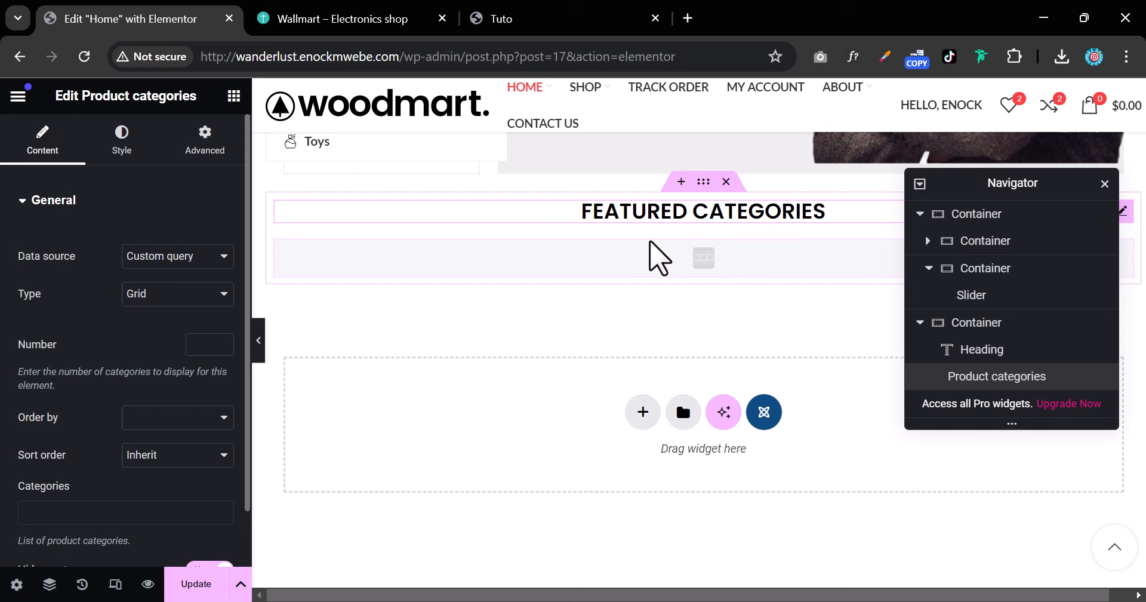
Try the Navigation type for the Product categories widget, then switch it back to Grid.
left_click(177, 289)
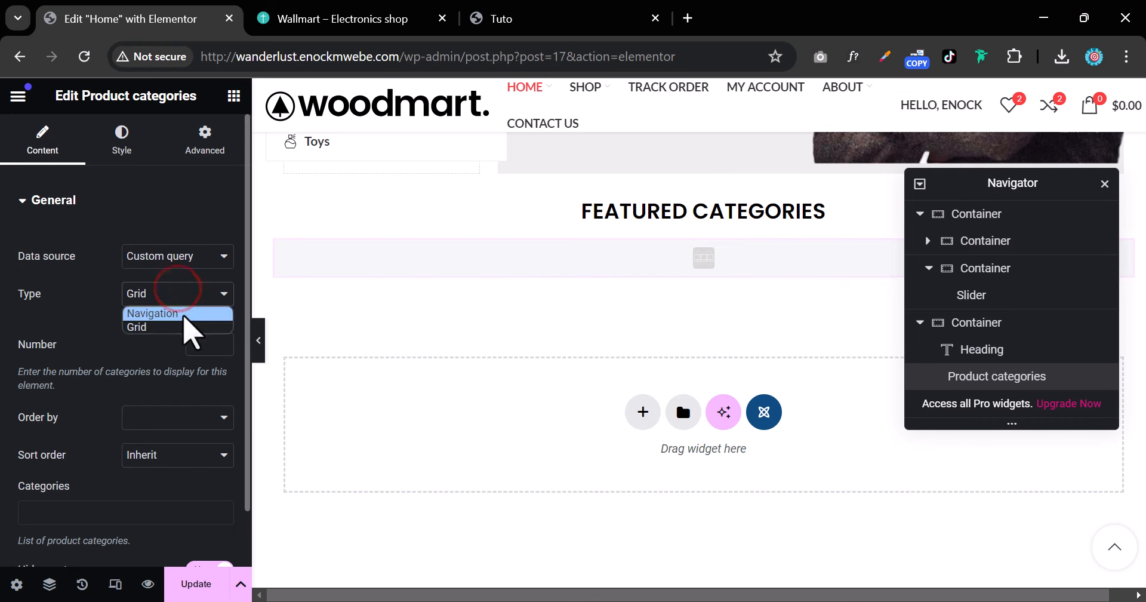
left_click(178, 314)
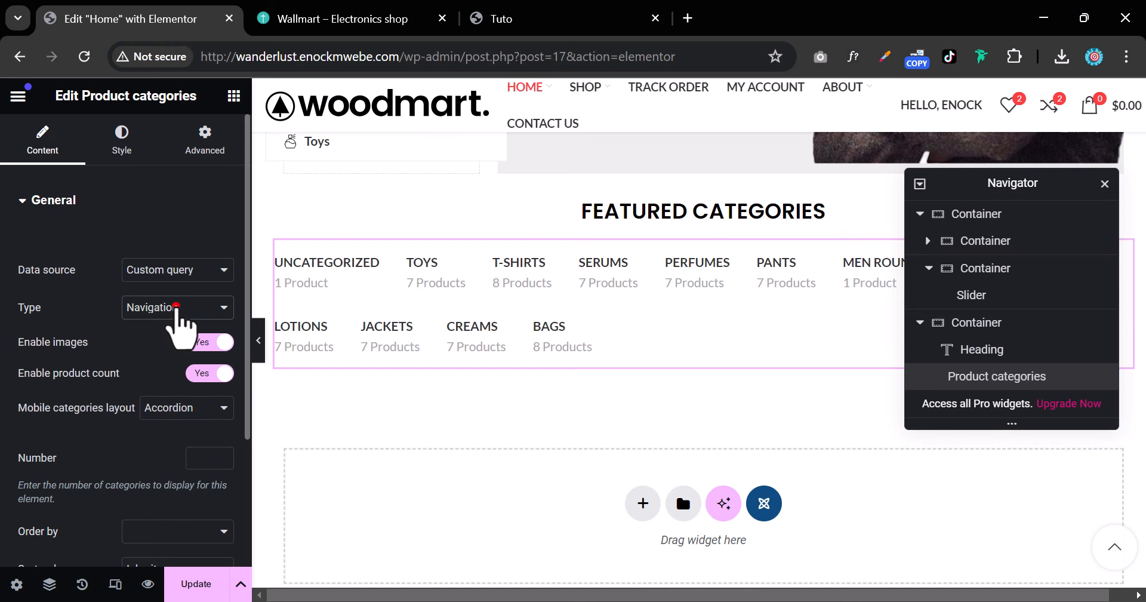
left_click(178, 307)
left_click(179, 339)
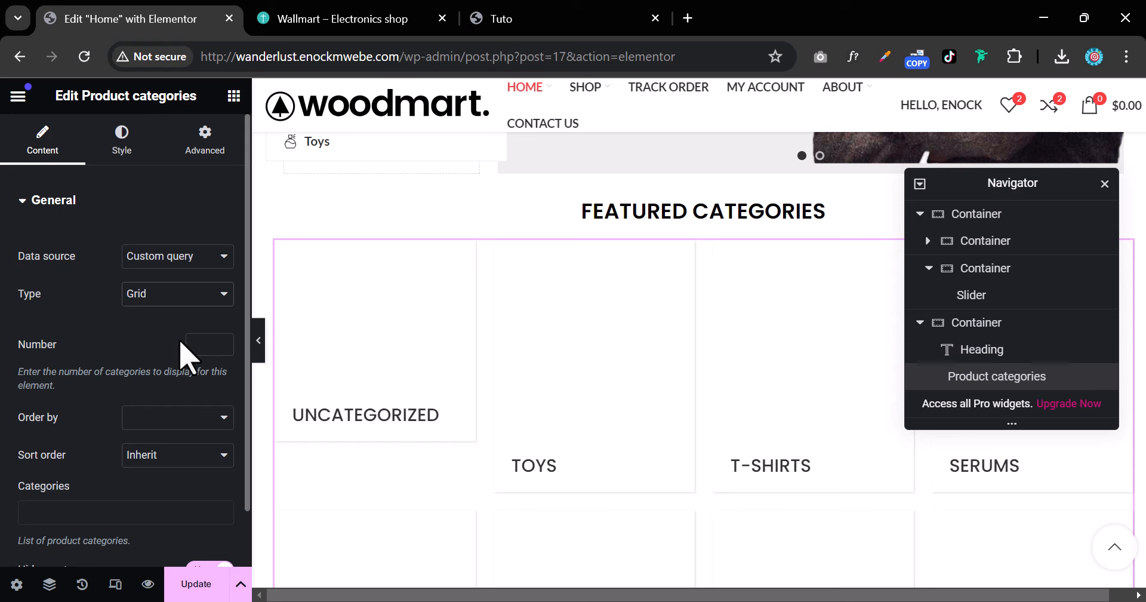
Check the Product categories widget's data source options and turn off Hide empty.
left_click(170, 262)
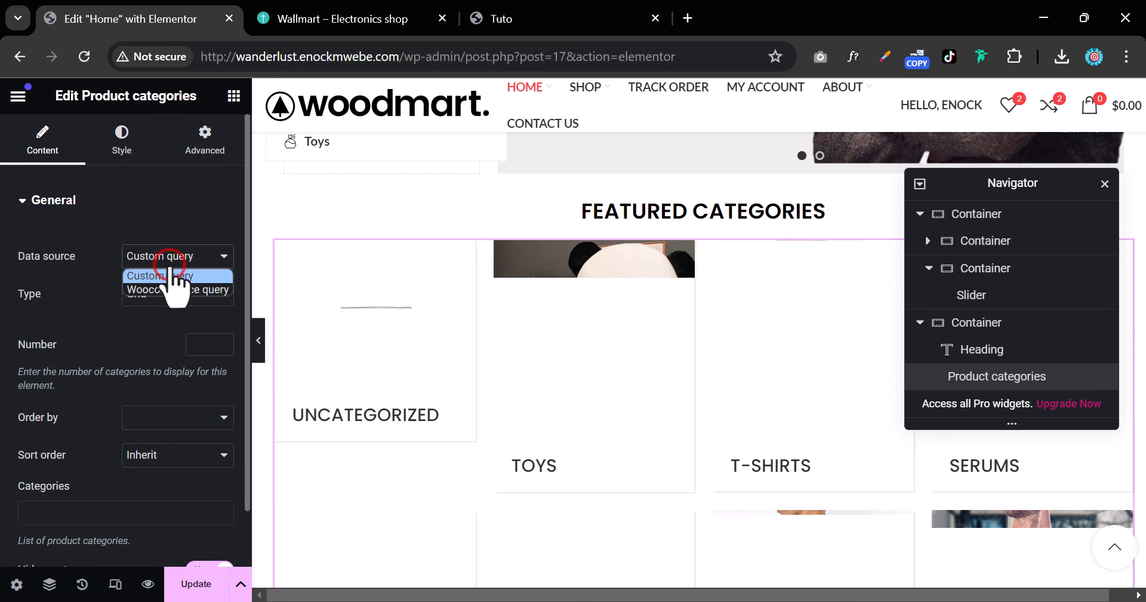
left_click(175, 345)
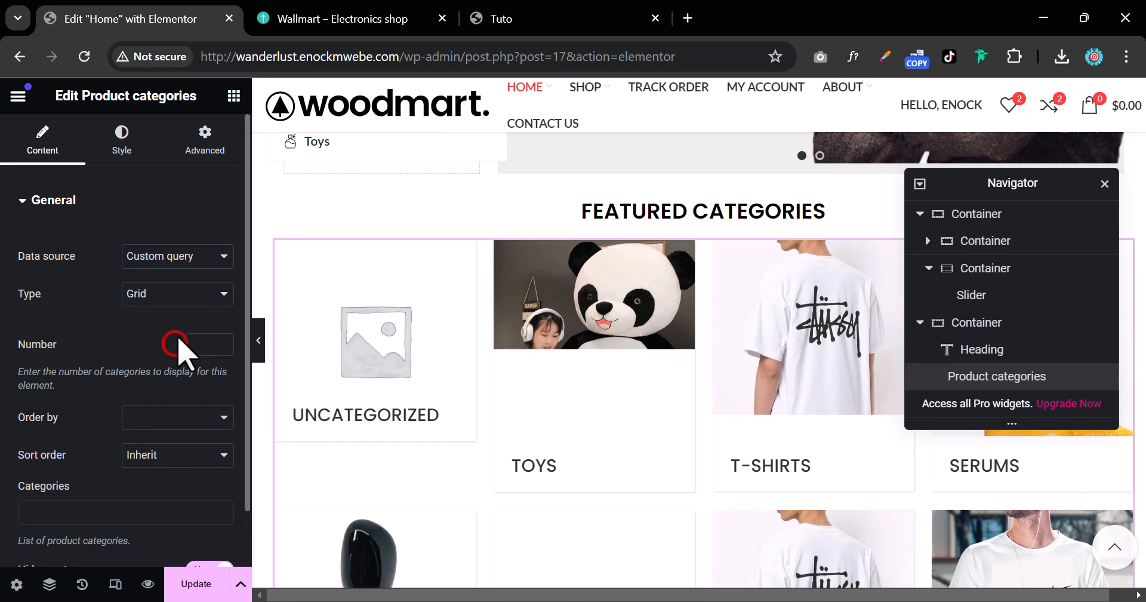
scroll(178, 346, "down", 1)
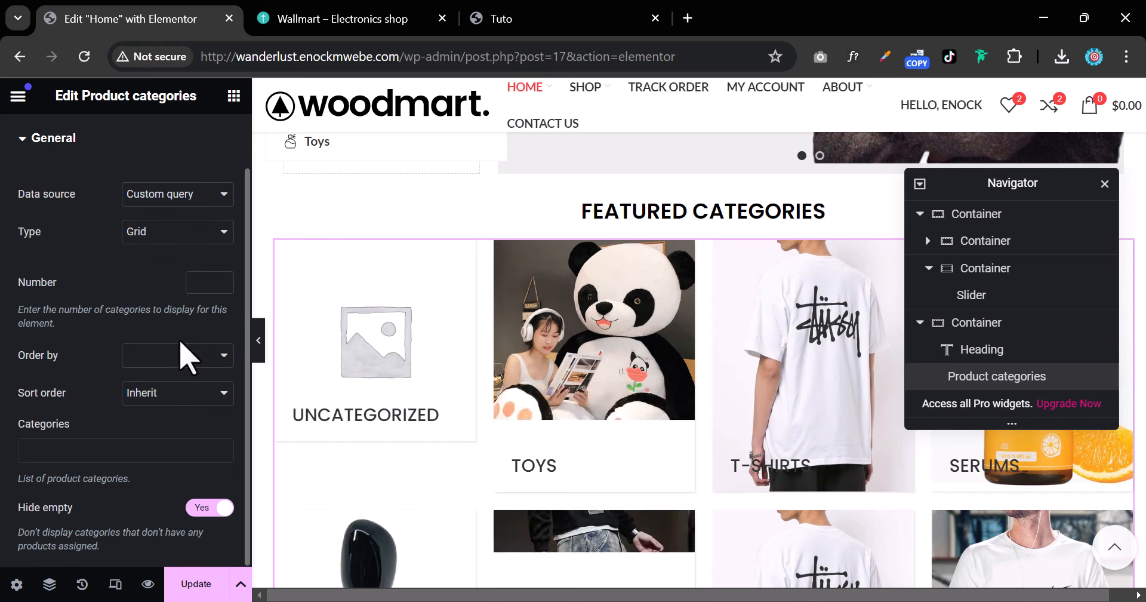
left_click(192, 505)
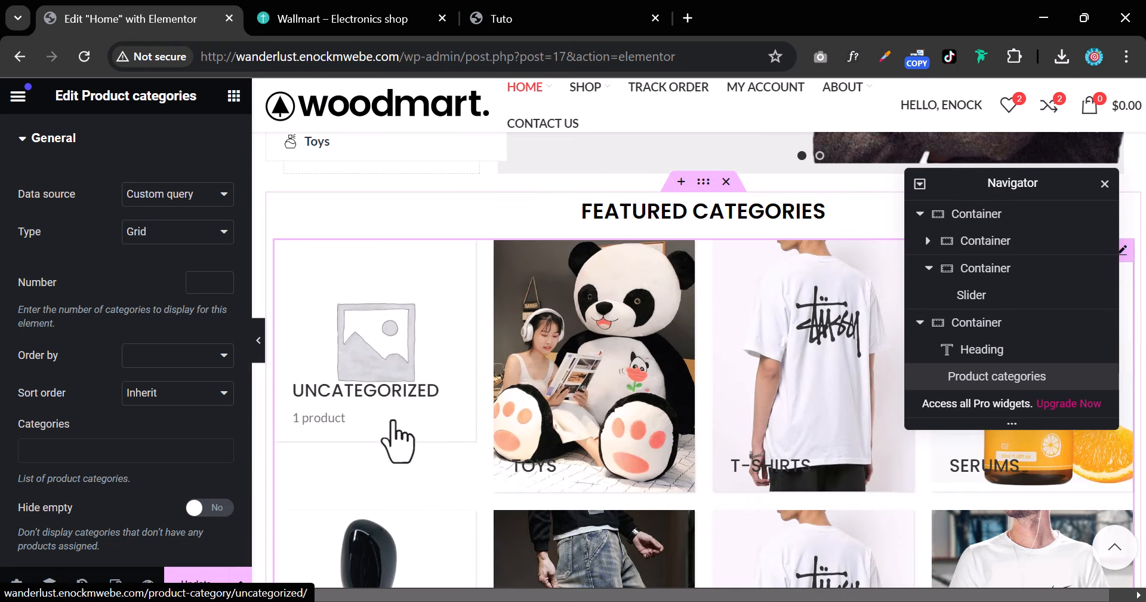
In the Home page preview's tab, go to the WordPress dashboard and open the list of all products.
left_click(318, 19)
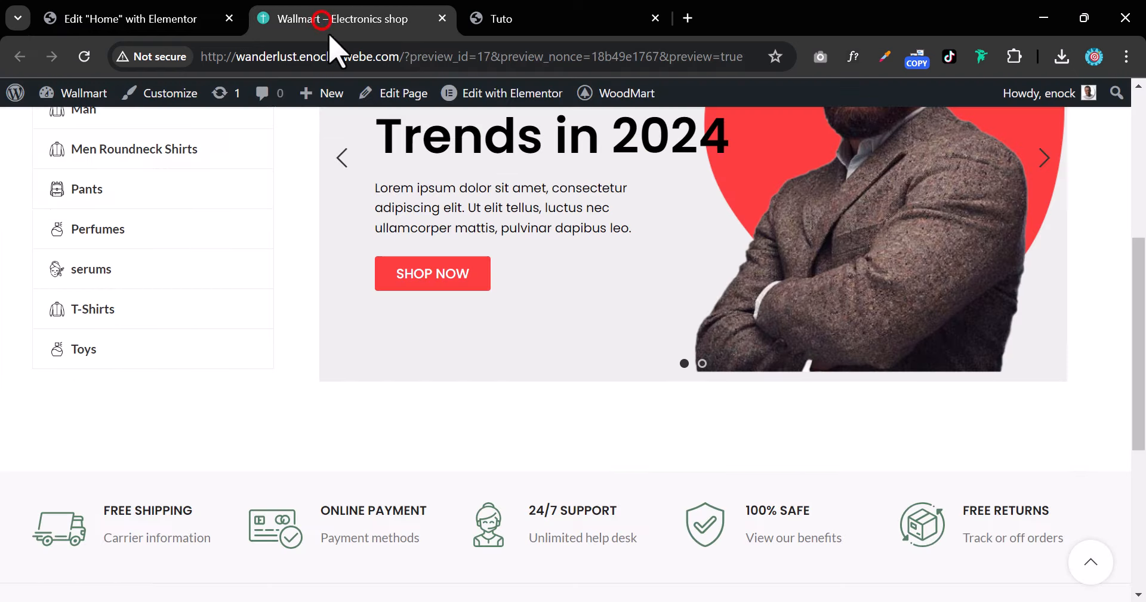
scroll(152, 364, "up", 6)
mouse_move(79, 94)
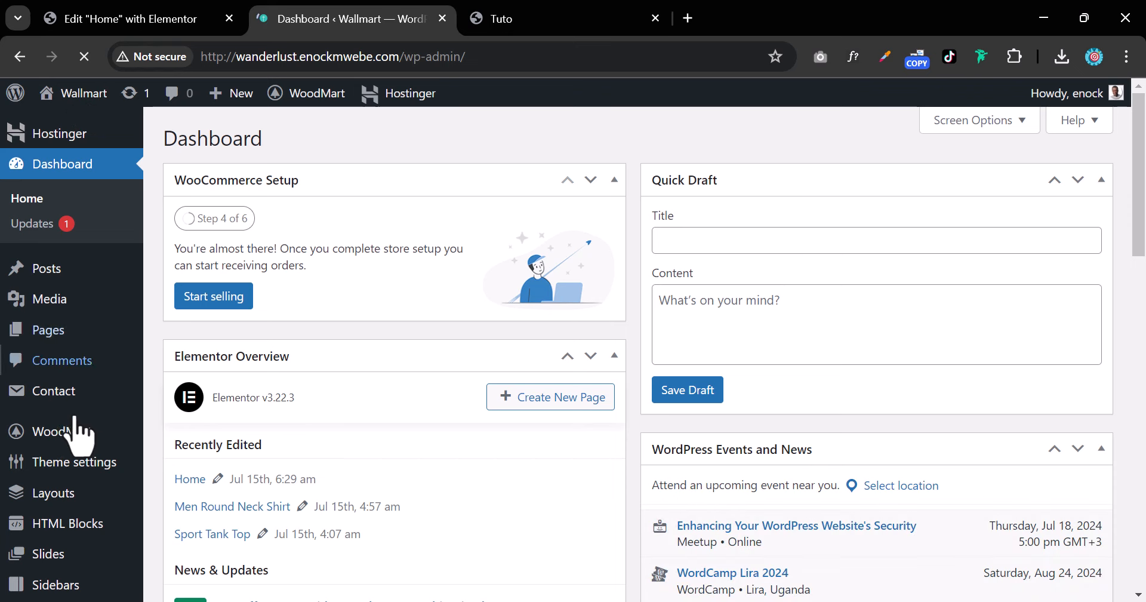
scroll(89, 481, "down", 3)
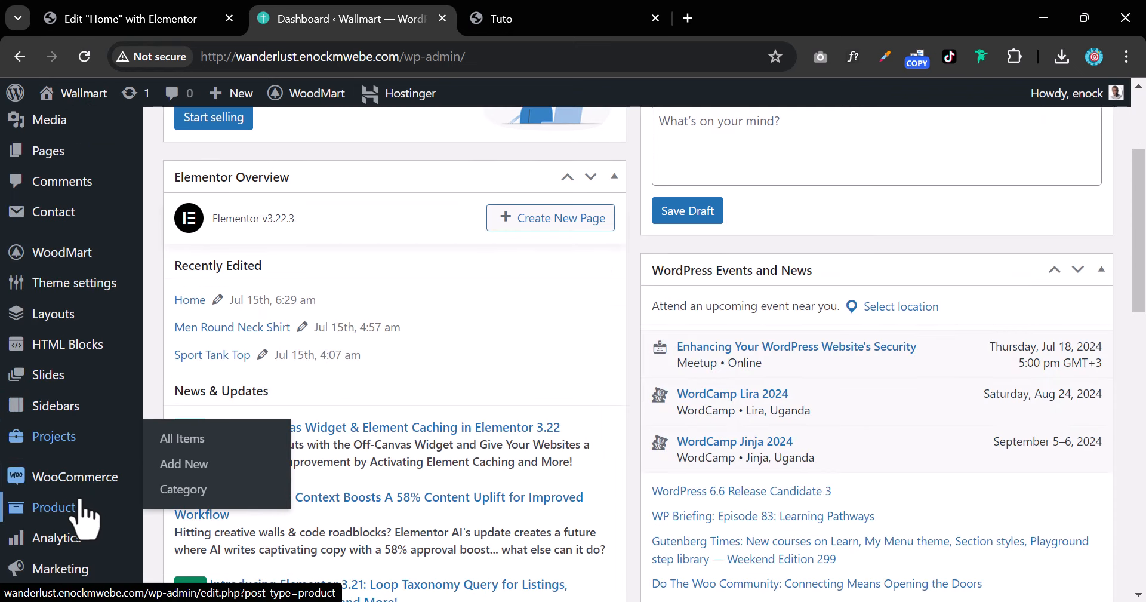
scroll(89, 382, "down", 3)
mouse_move(90, 364)
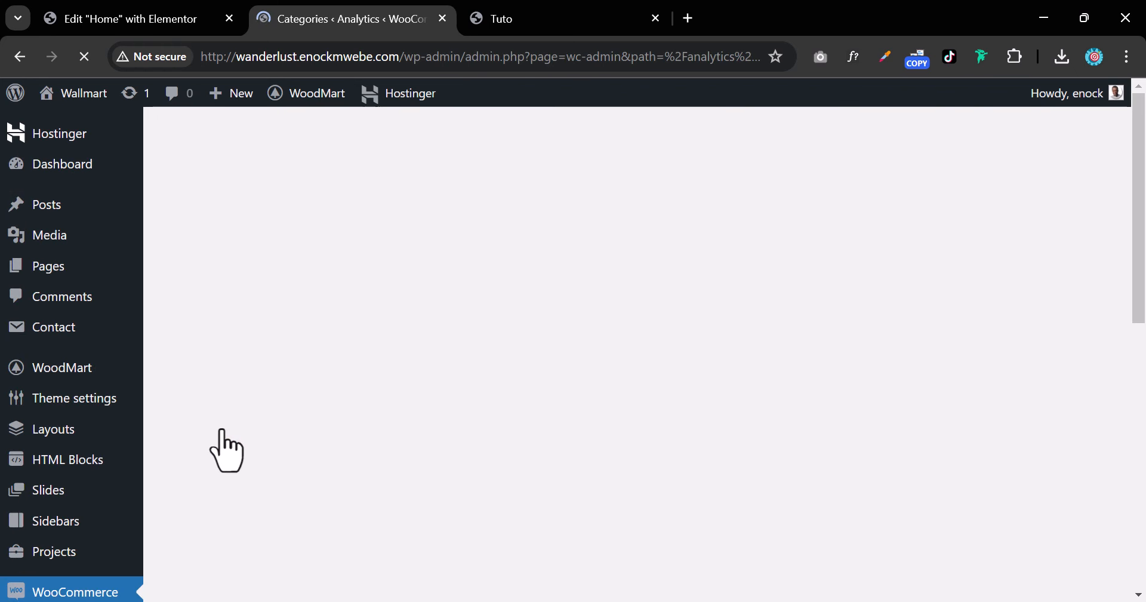
scroll(90, 472, "down", 5)
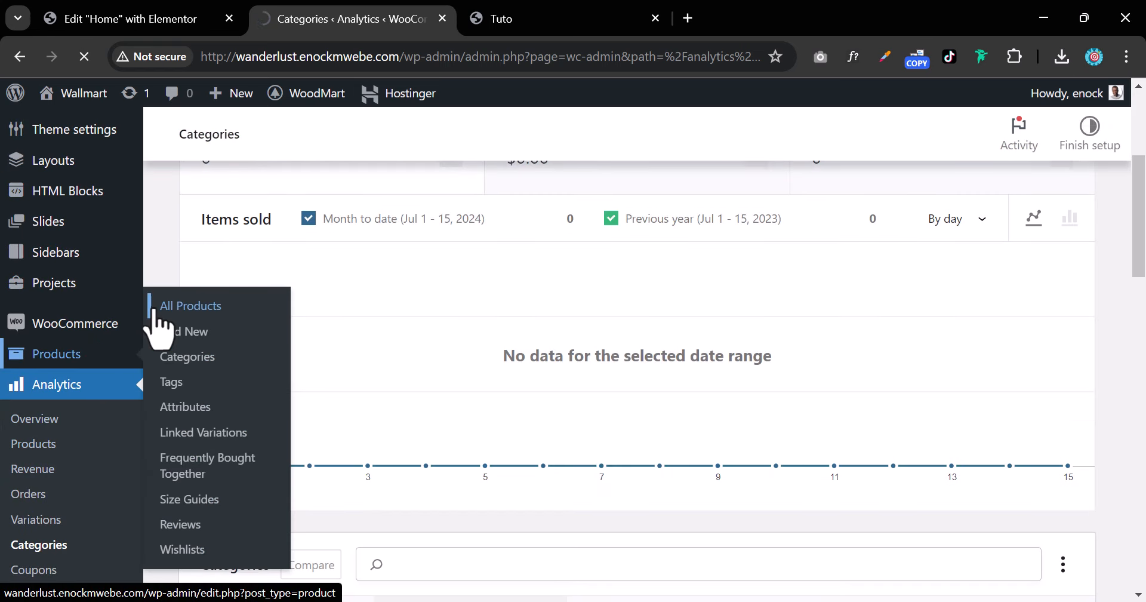
left_click(156, 310)
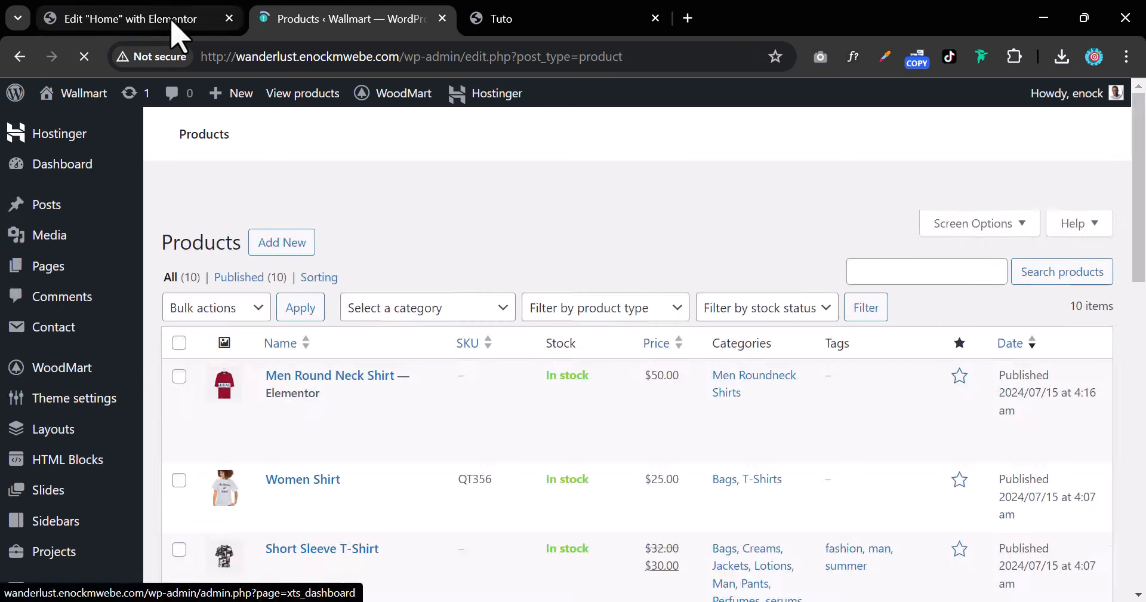
Recheck the category grid in the Elementor editor, then filter the WordPress product list by the Uncategorized category.
left_click(172, 21)
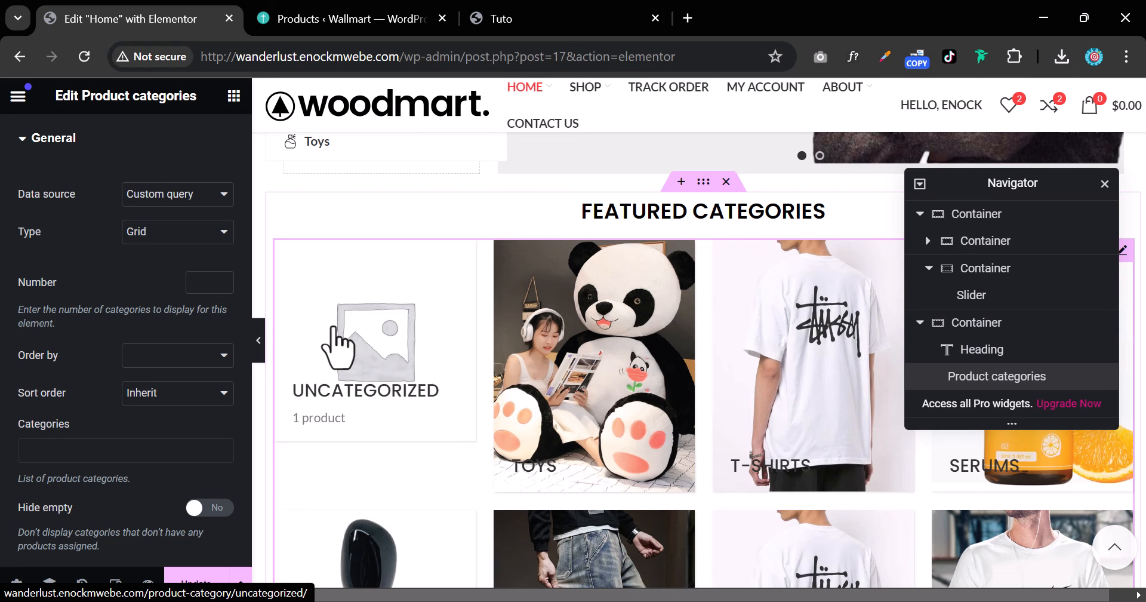
left_click(352, 24)
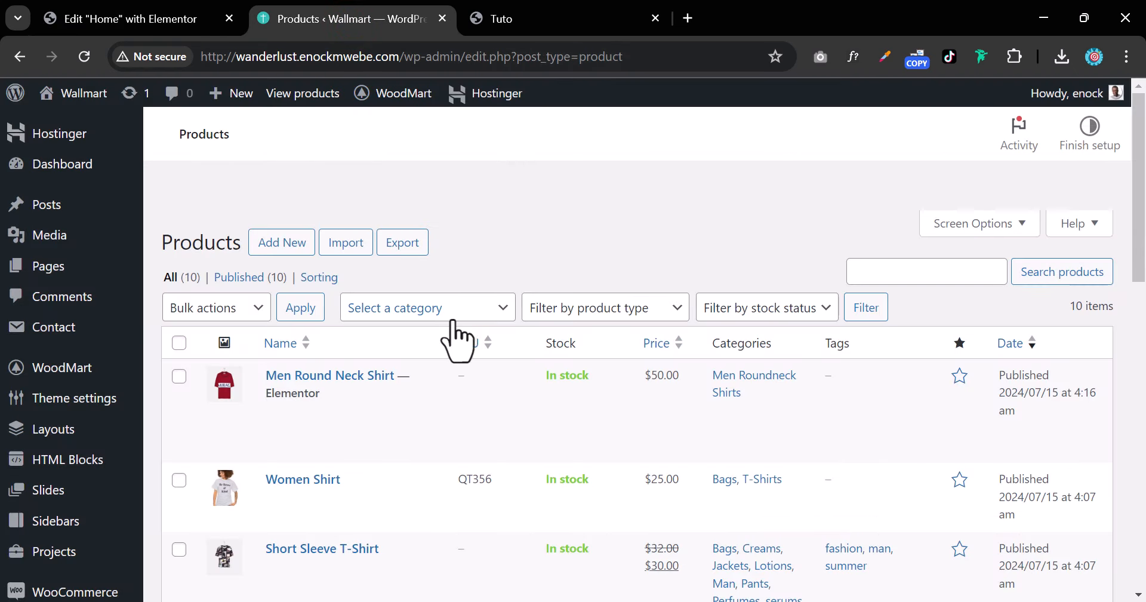
left_click(475, 319)
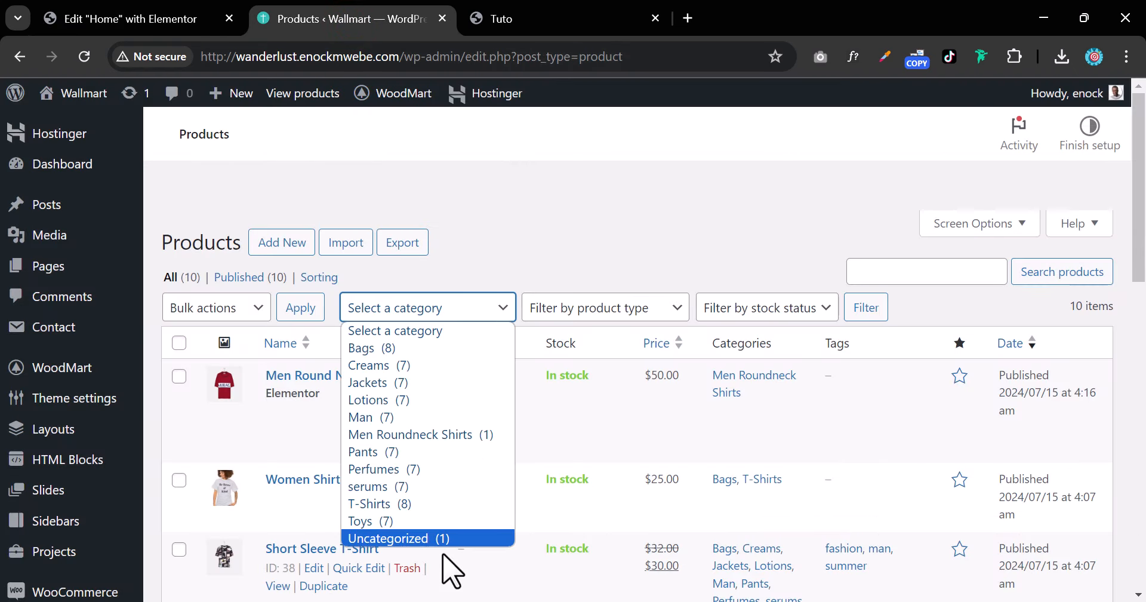
left_click(440, 539)
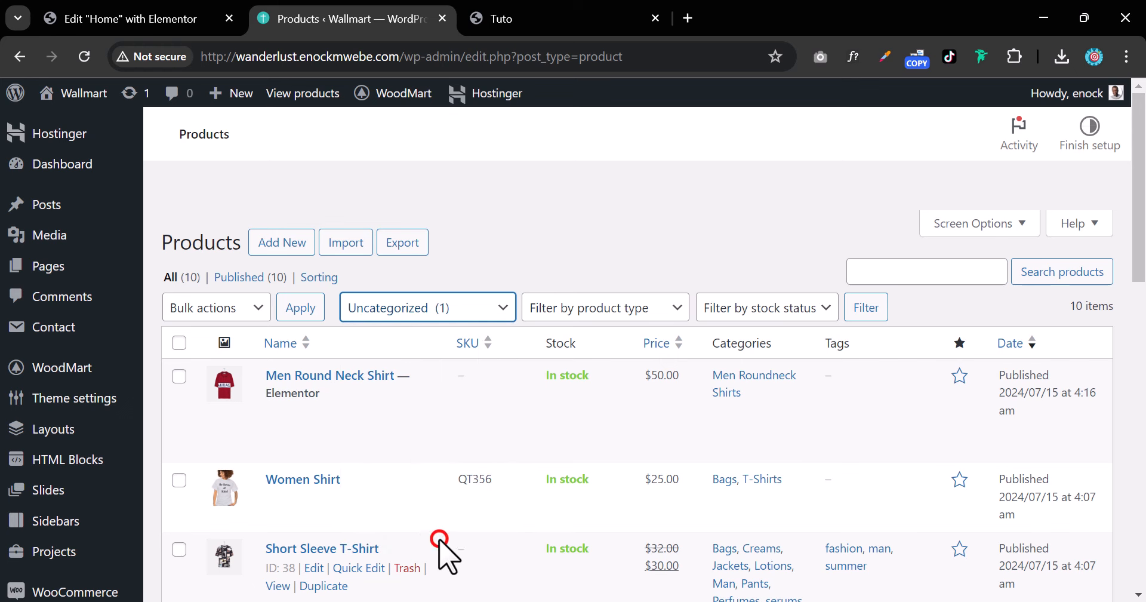
left_click(865, 310)
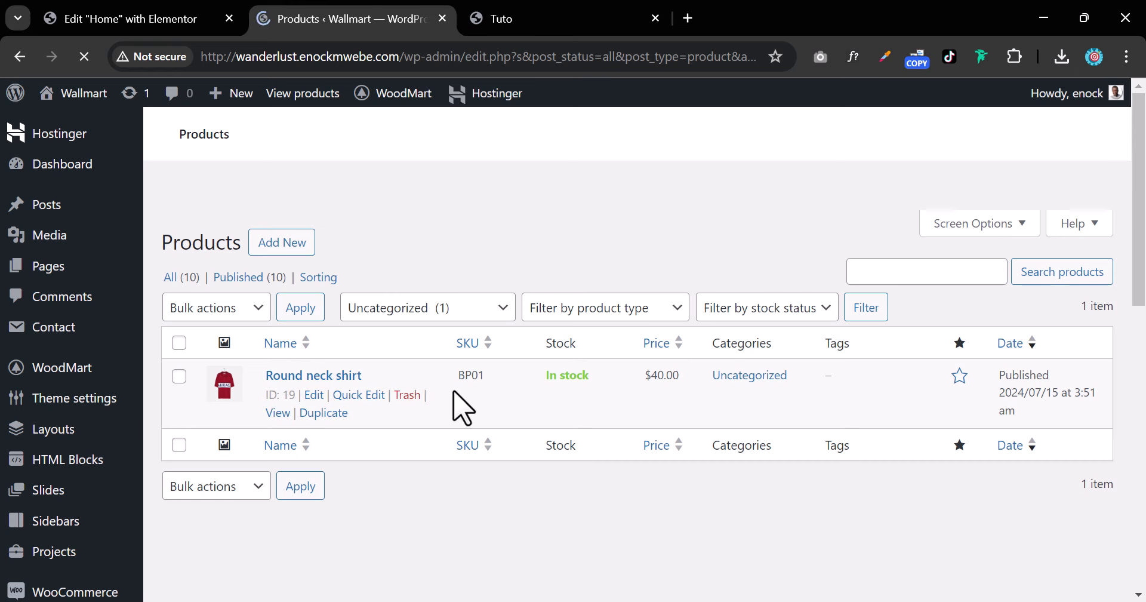
Quick-edit the Round neck shirt to replace its Uncategorized category with Man, update it, and return to the Elementor editor.
left_click(345, 395)
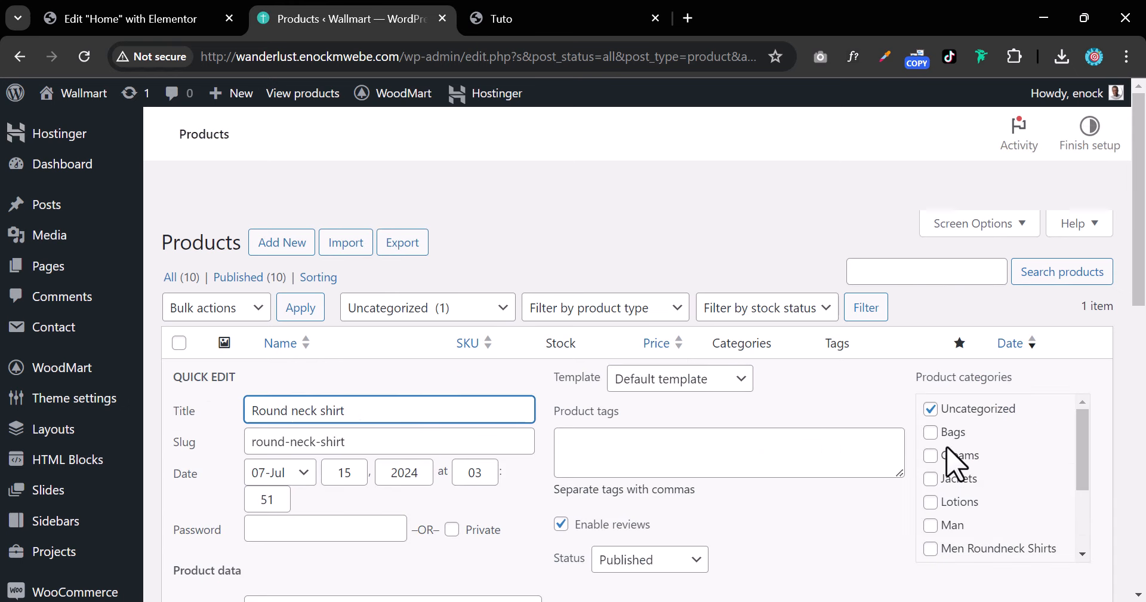
left_click(931, 525)
left_click(931, 408)
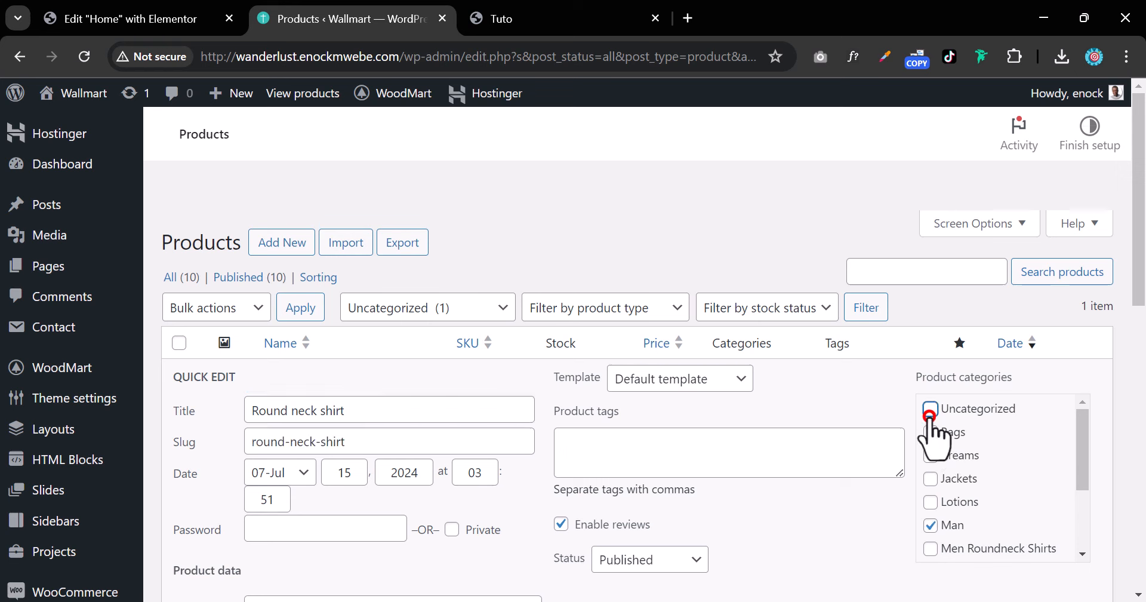
scroll(818, 359, "down", 5)
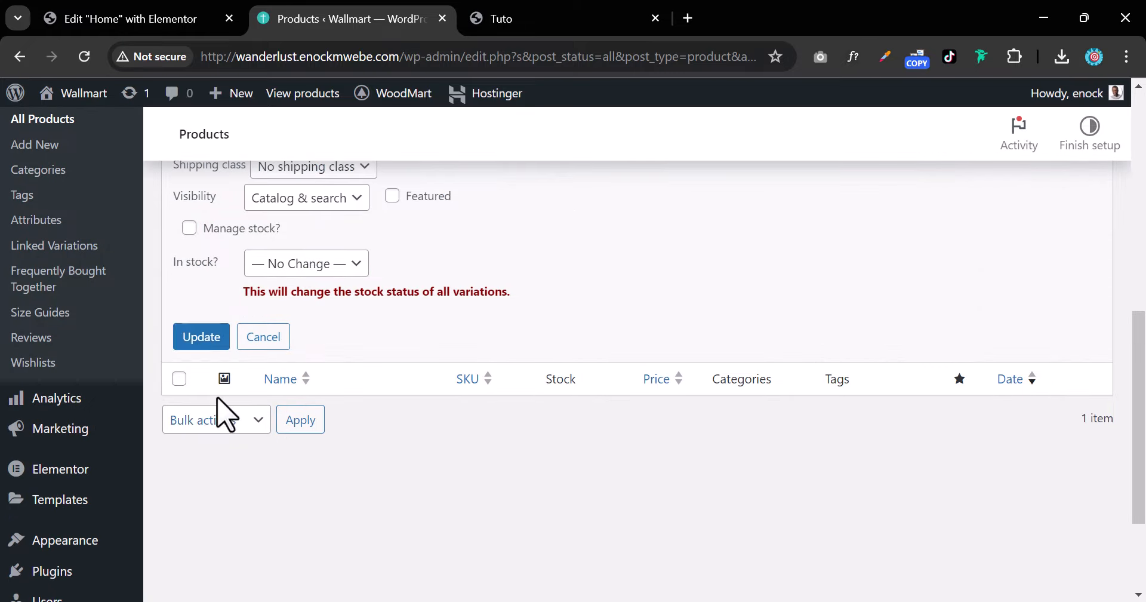
left_click(185, 338)
left_click(116, 24)
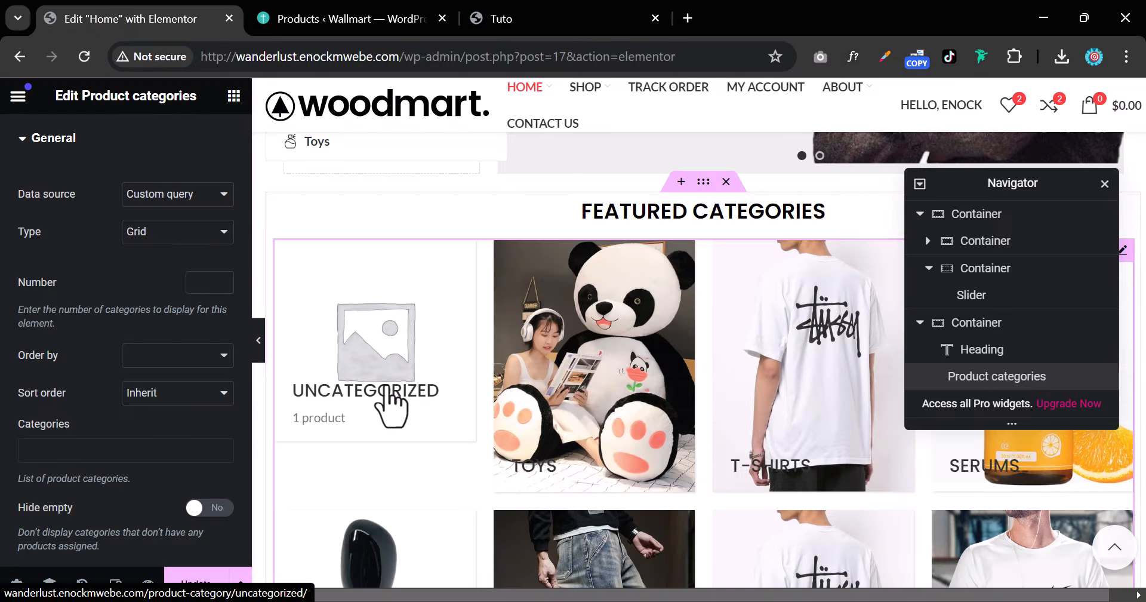
Change the Product categories widget's layout from grid to Carousel and update the Home page.
scroll(148, 430, "up", 1)
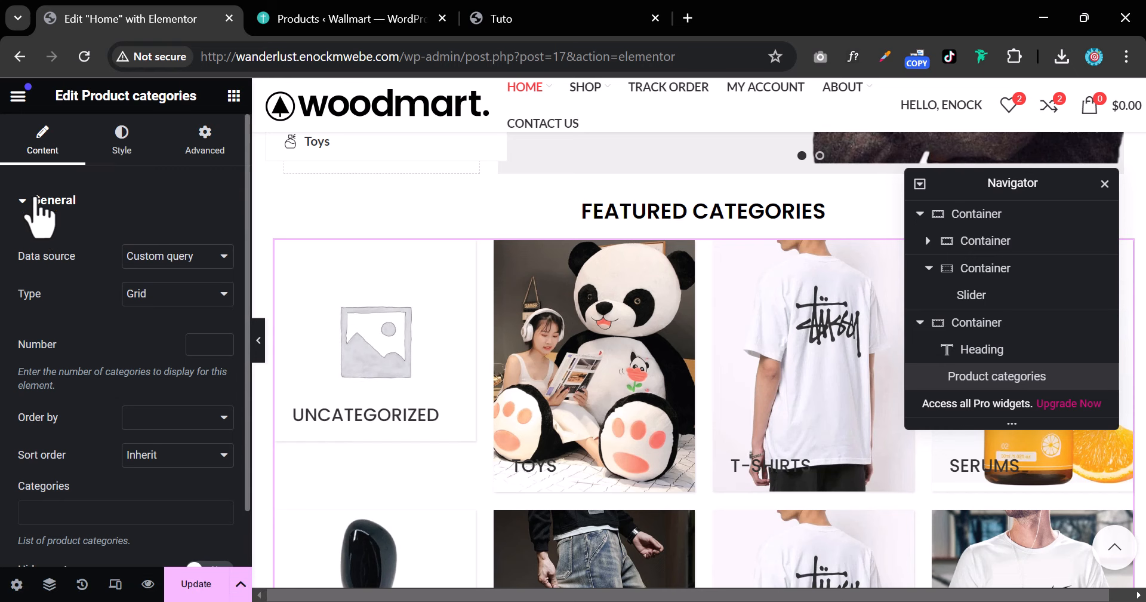
left_click(29, 197)
left_click(116, 135)
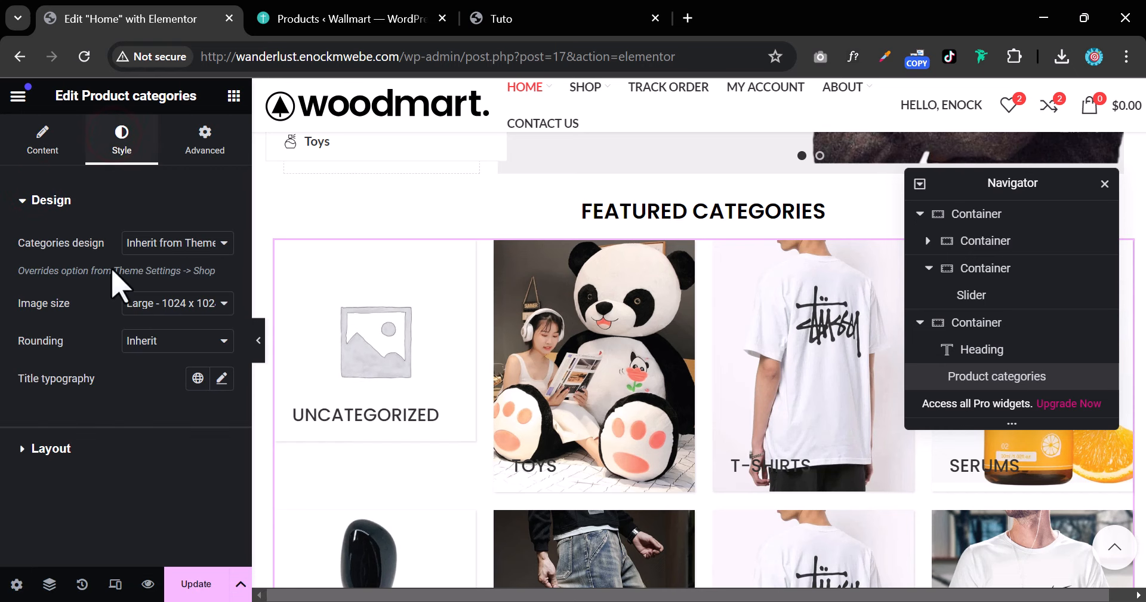
left_click(110, 451)
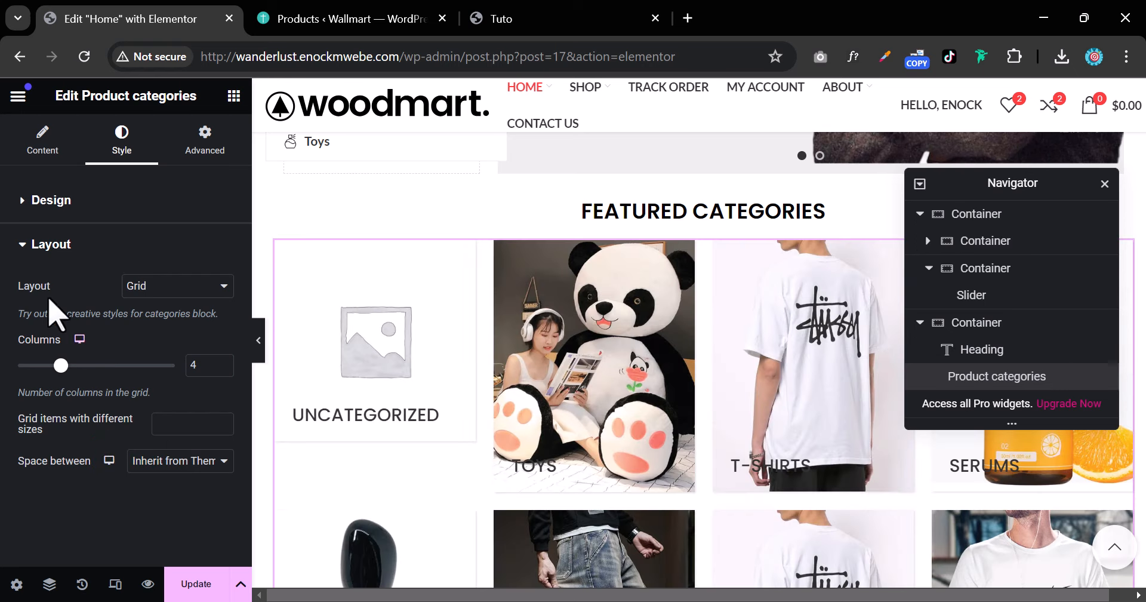
left_click(180, 281)
left_click(181, 346)
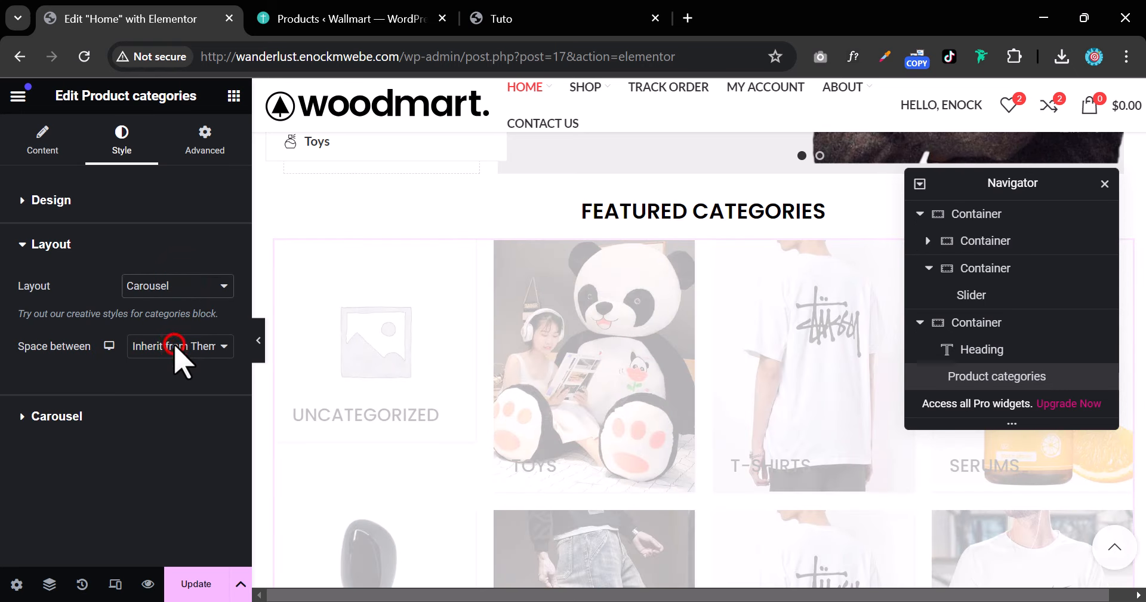
scroll(514, 430, "down", 6)
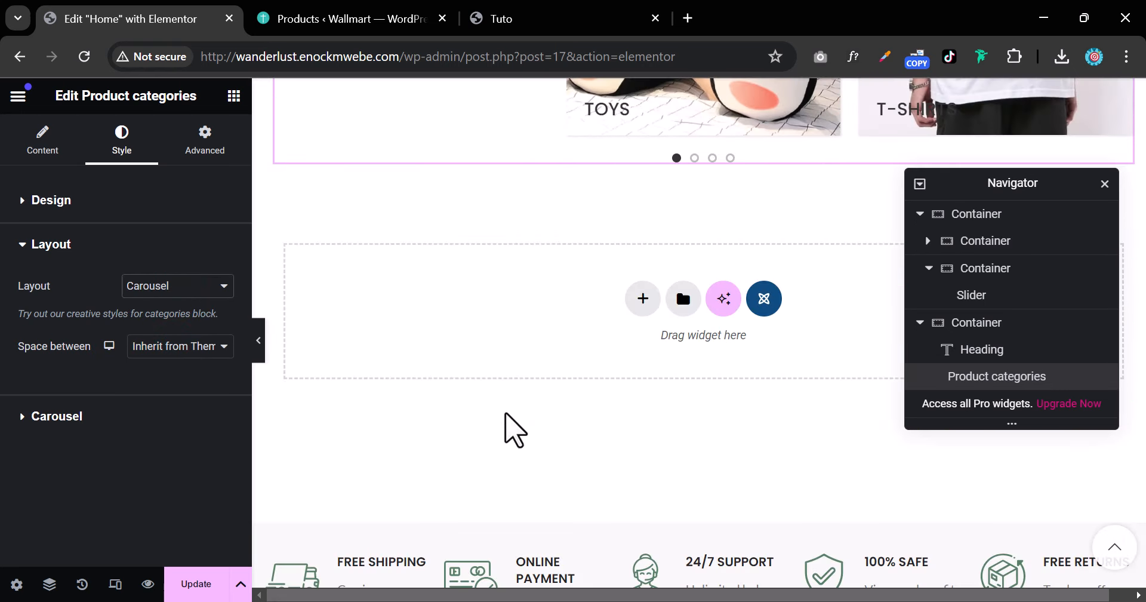
left_click(185, 588)
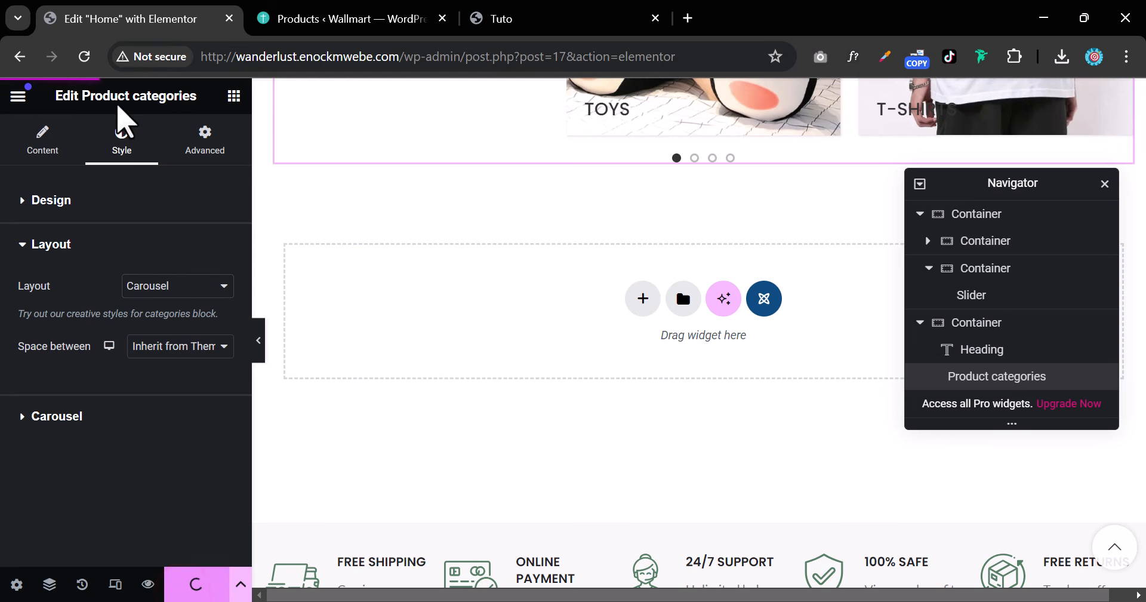
Page through the Featured Categories carousel in the Home page preview, then reload the preview.
left_click(322, 19)
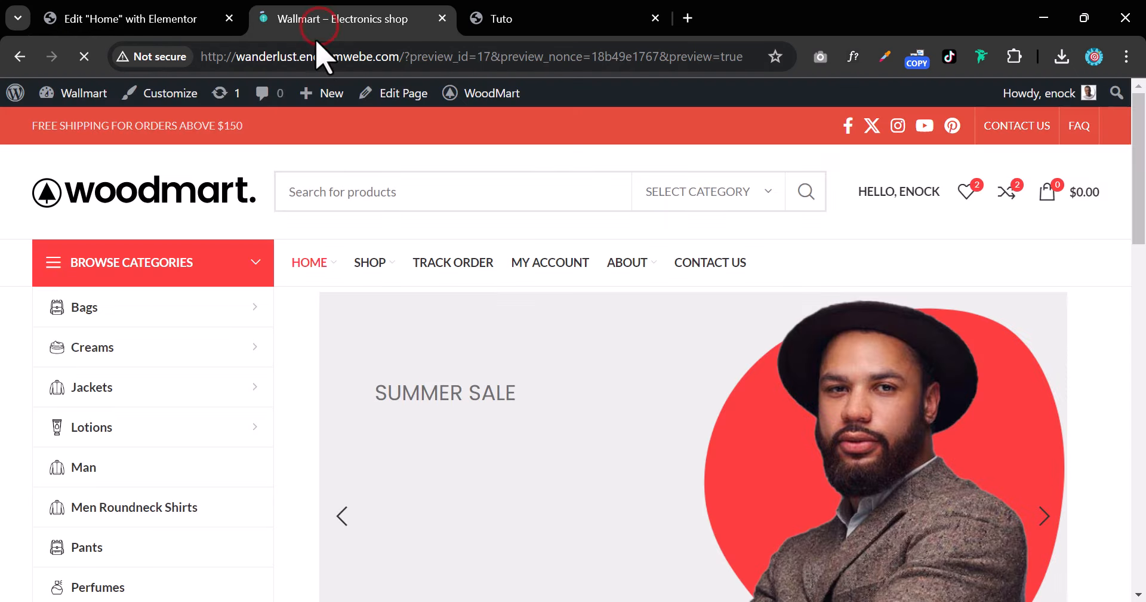
scroll(531, 370, "down", 3)
scroll(534, 361, "down", 9)
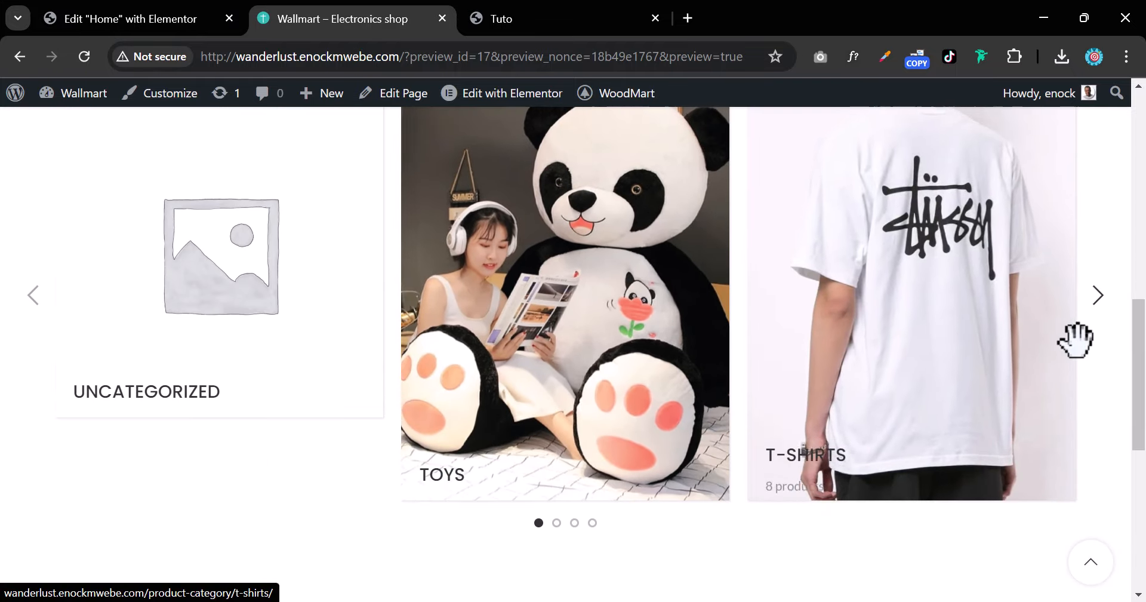
left_click(1109, 300)
left_click(1111, 300)
left_click(1110, 300)
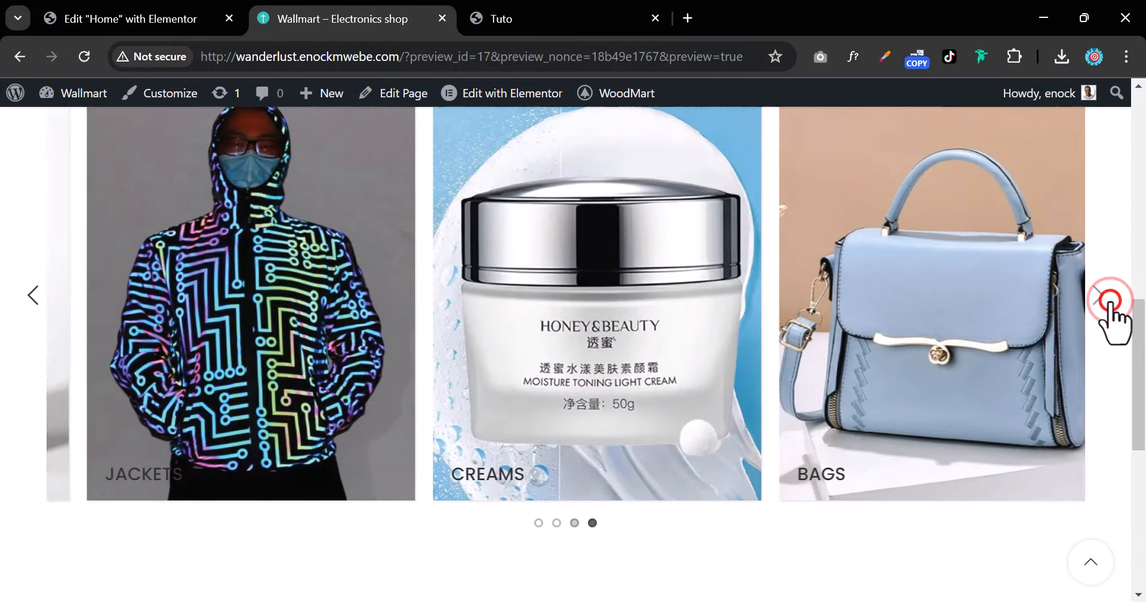
left_click(86, 56)
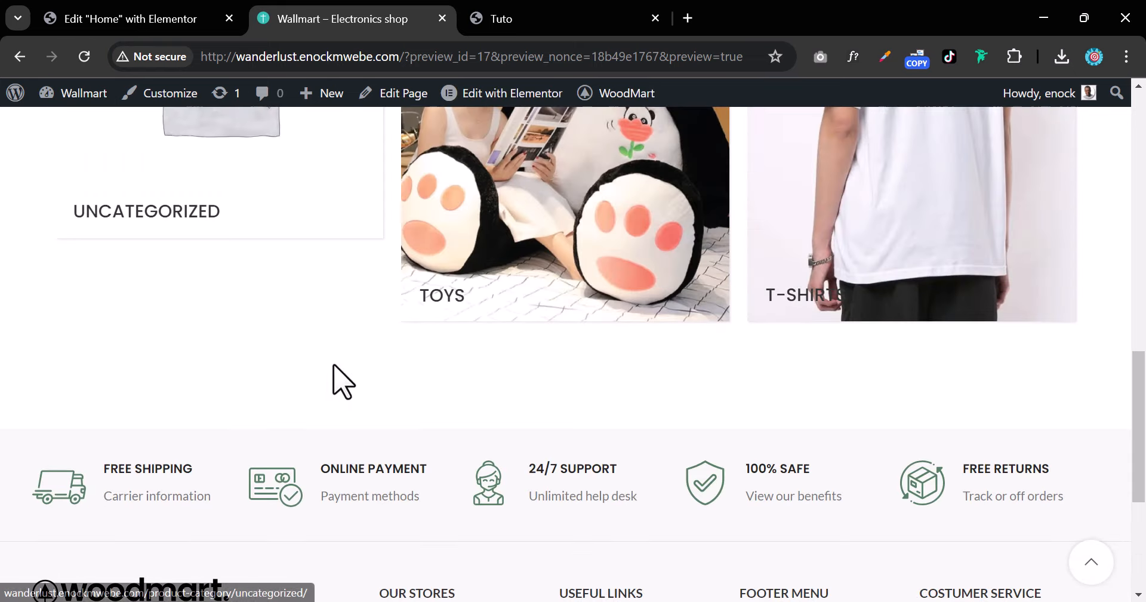
Return to the Elementor editor and turn on Hide empty for the Product categories widget.
left_click(141, 18)
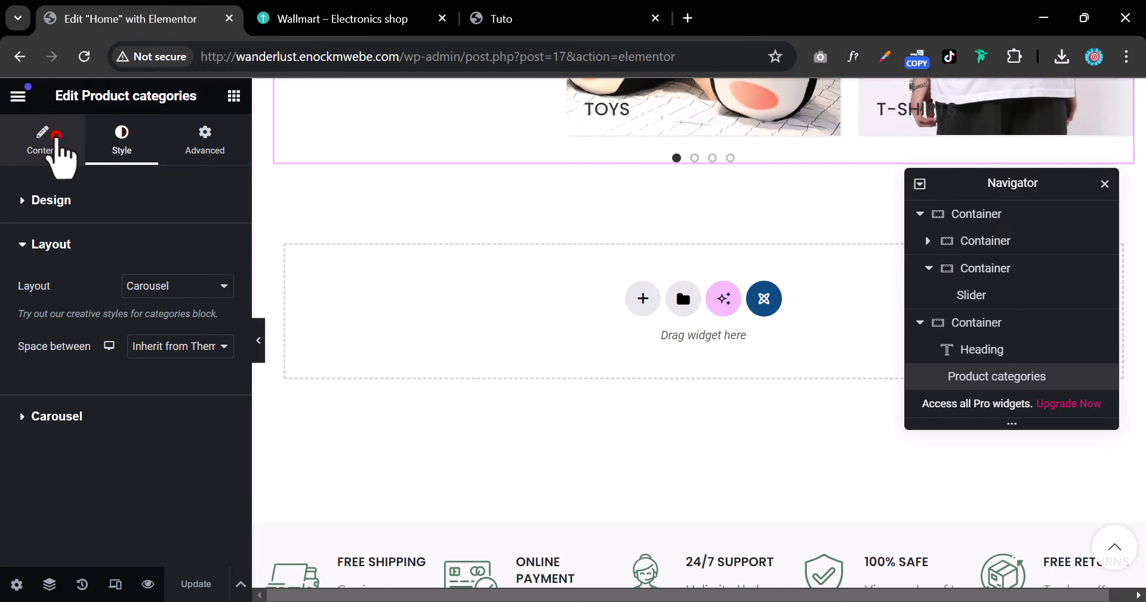
left_click(50, 143)
scroll(114, 379, "down", 1)
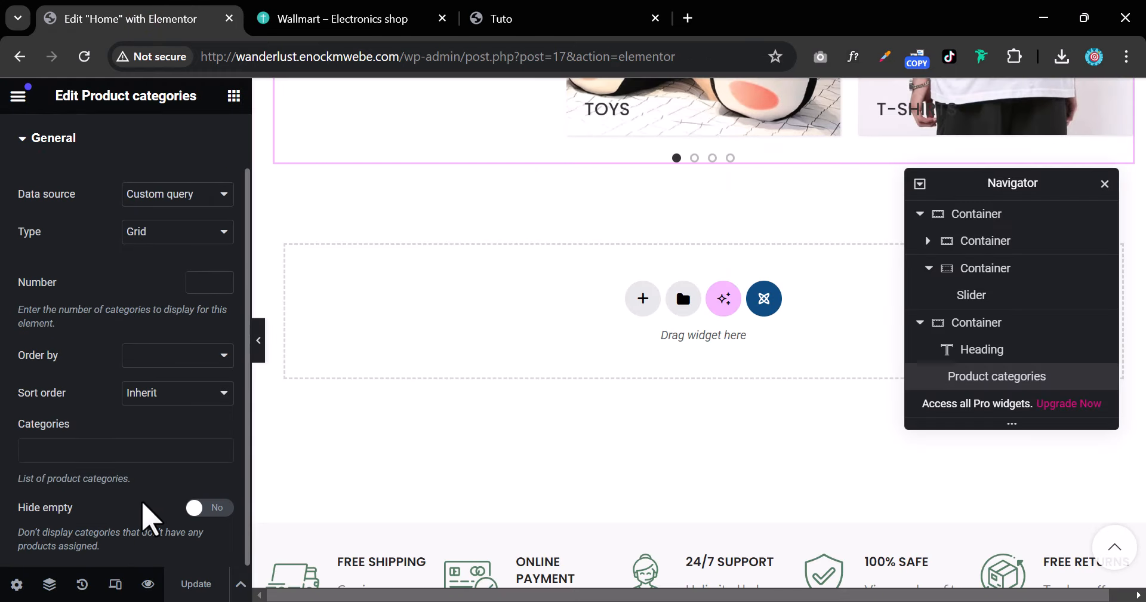
left_click(201, 509)
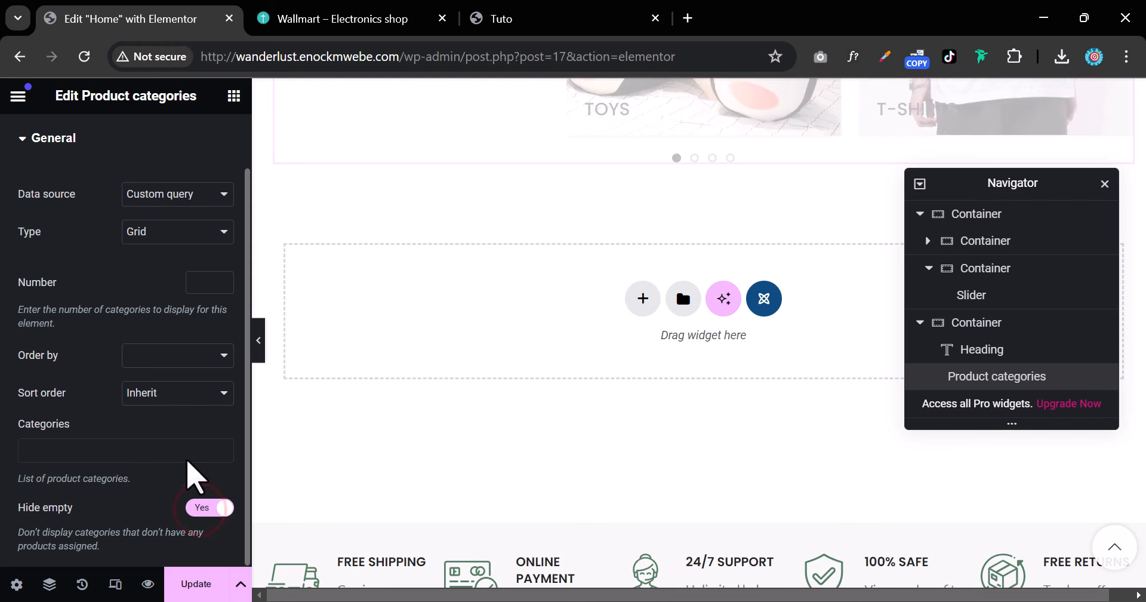
scroll(146, 430, "up", 1)
Set the category carousel's slides per view to 4.5, close the Navigator, and update the page.
left_click(123, 142)
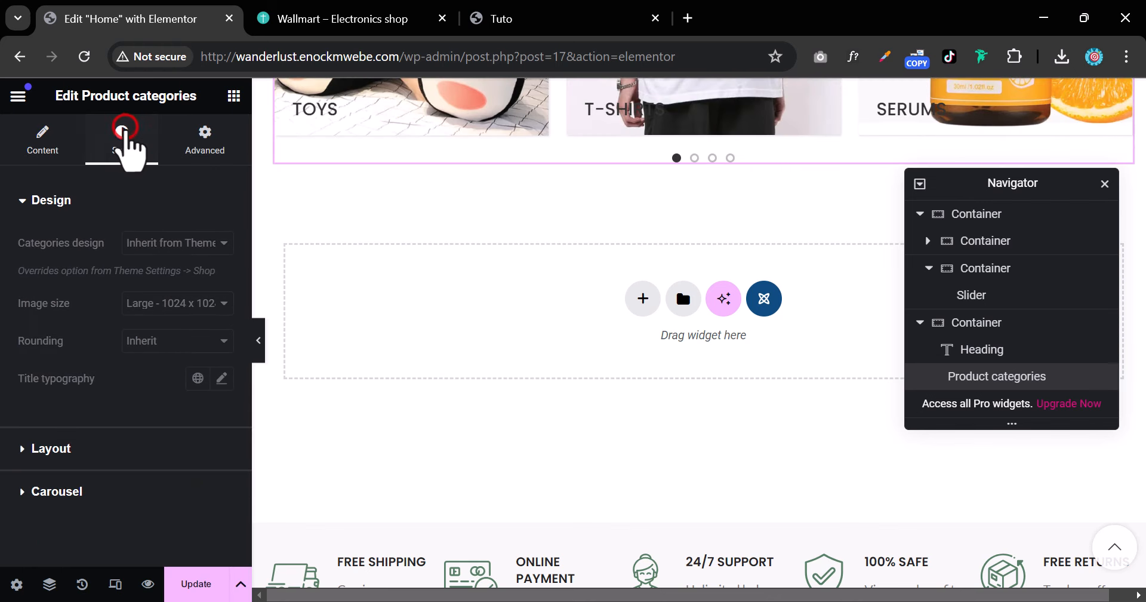
left_click(128, 449)
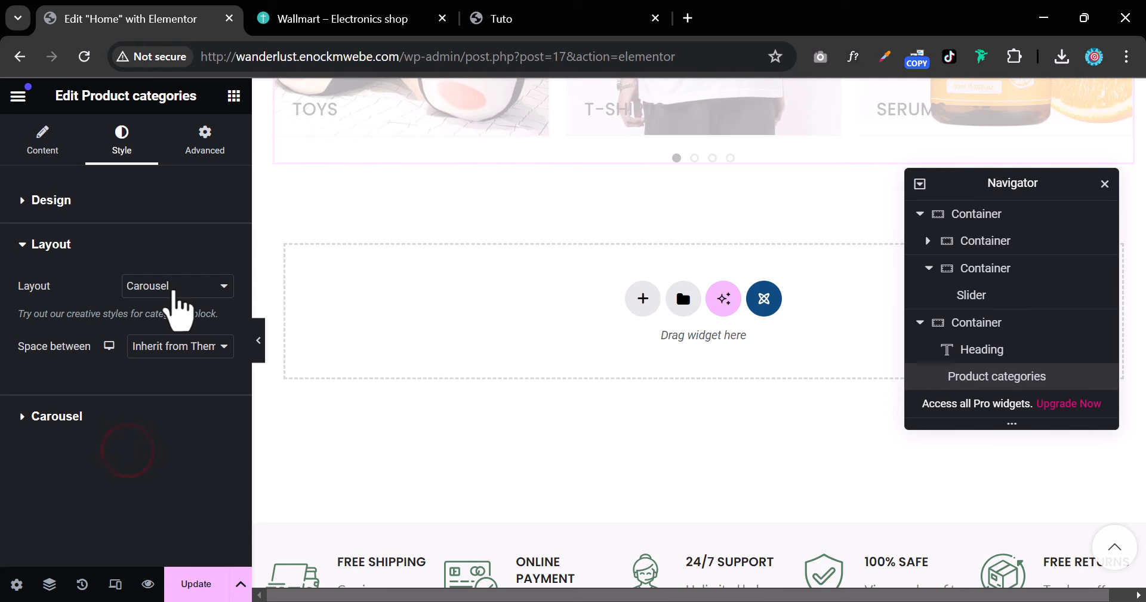
left_click(54, 416)
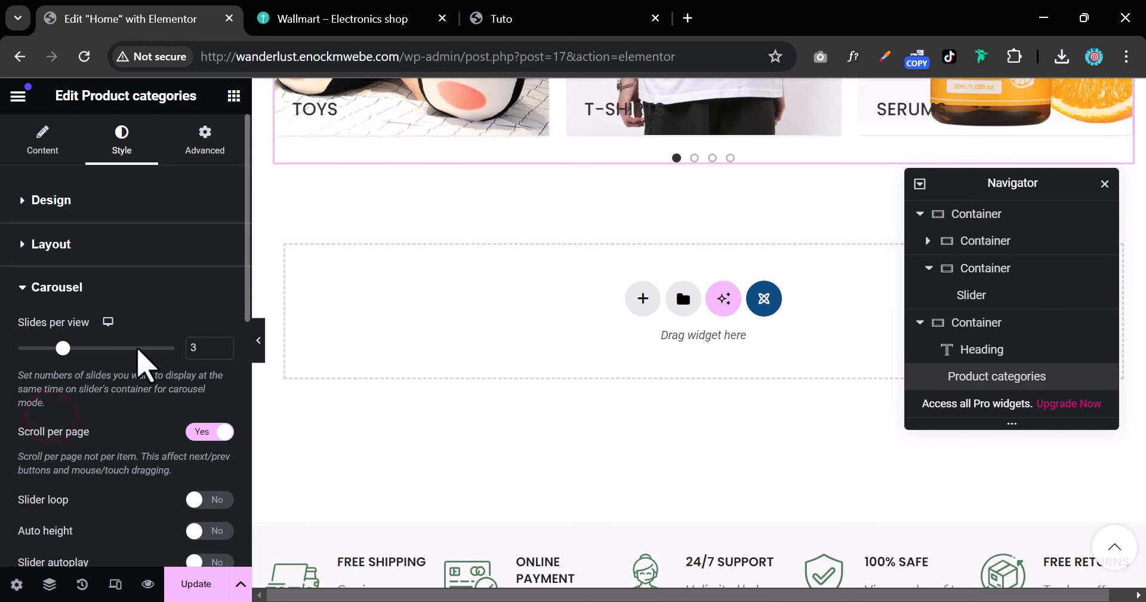
left_click_drag(67, 351, 110, 359)
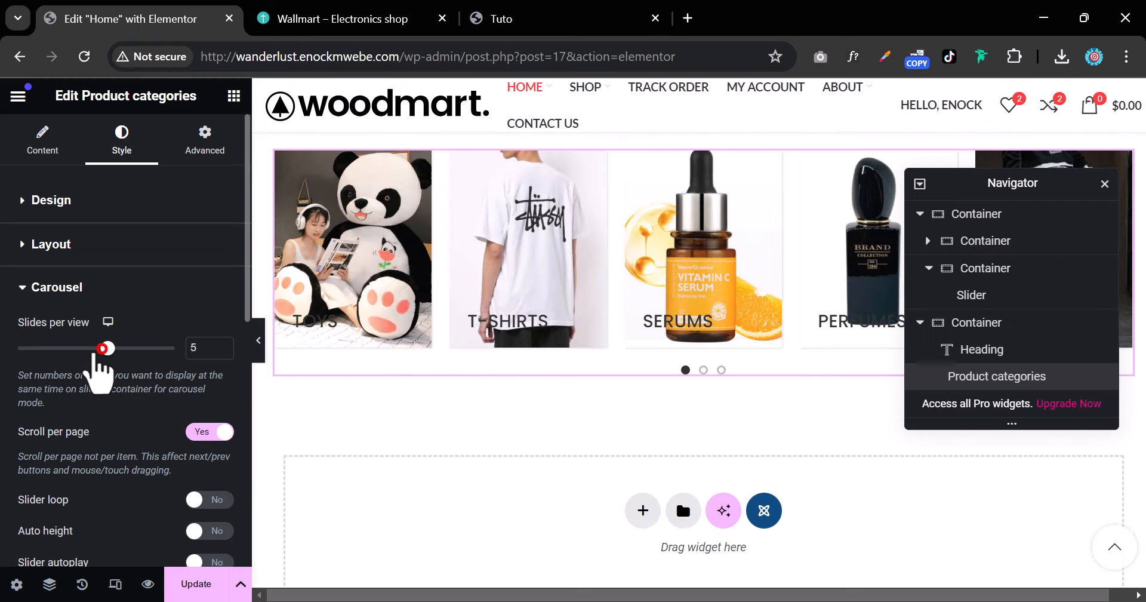
left_click(95, 357)
left_click(1107, 186)
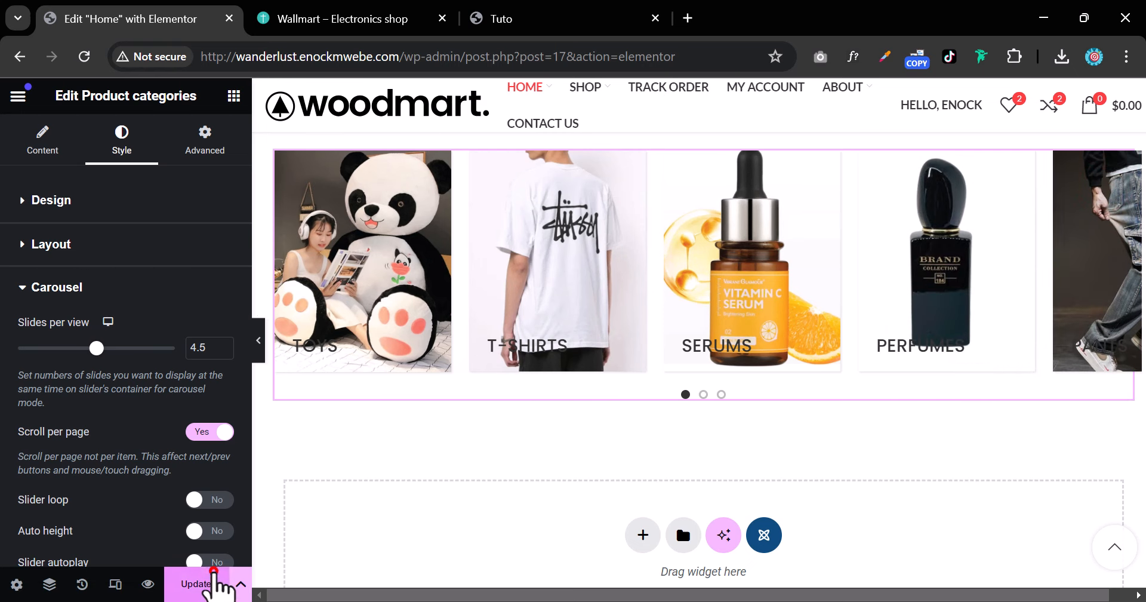
left_click(218, 580)
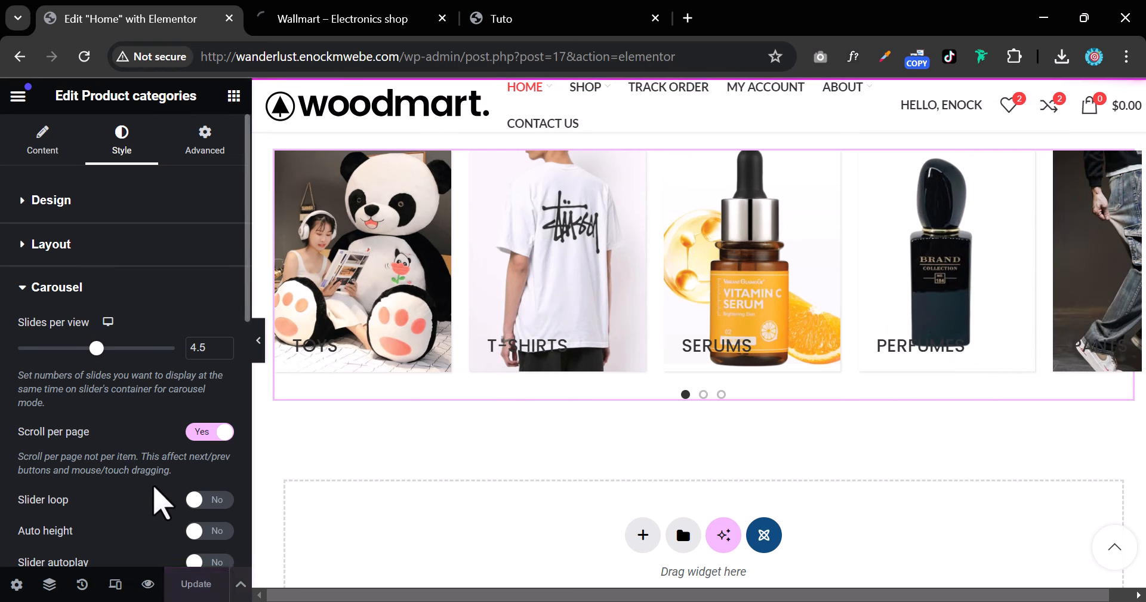
Check the Featured Categories carousel in the Home page preview by moving through its slides in both directions.
scroll(159, 499, "down", 2)
left_click(352, 20)
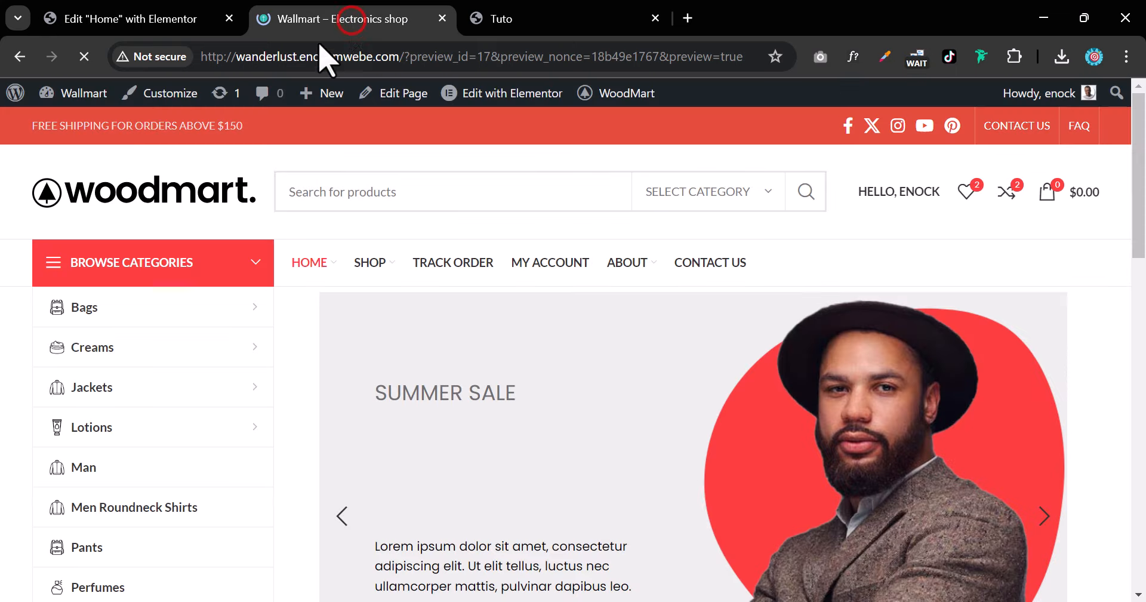
scroll(540, 350, "down", 8)
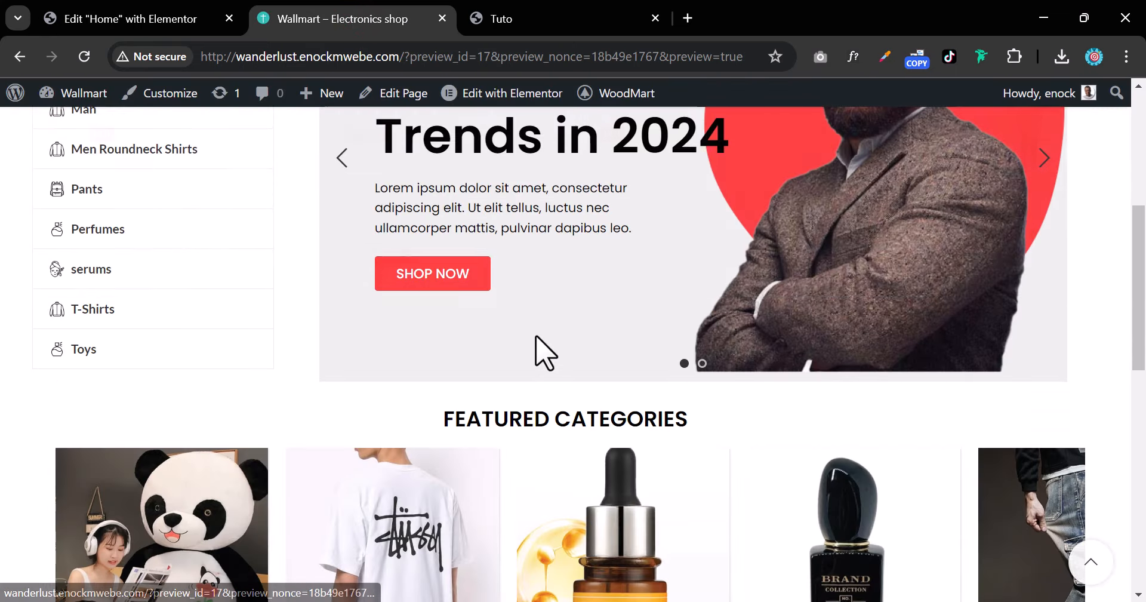
scroll(815, 459, "down", 3)
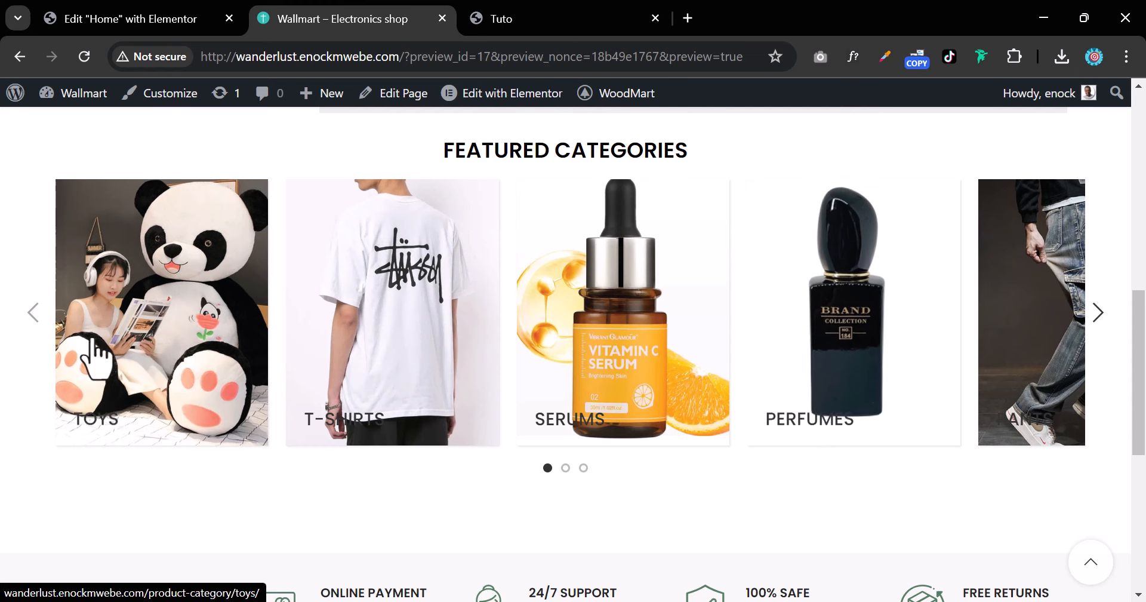
left_click(28, 312)
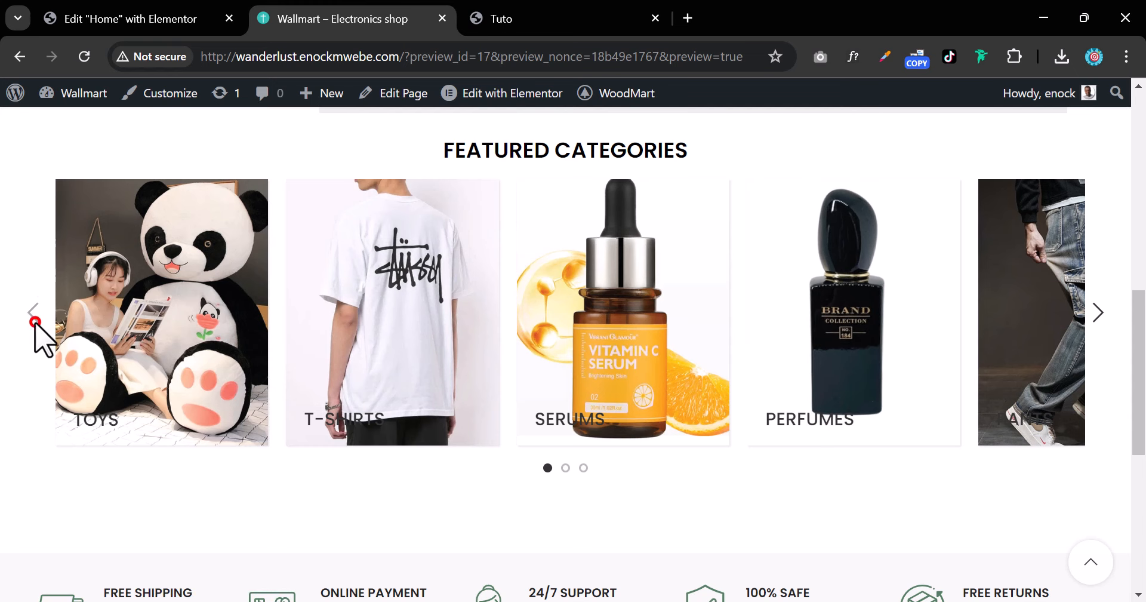
left_click(1099, 309)
left_click(1100, 308)
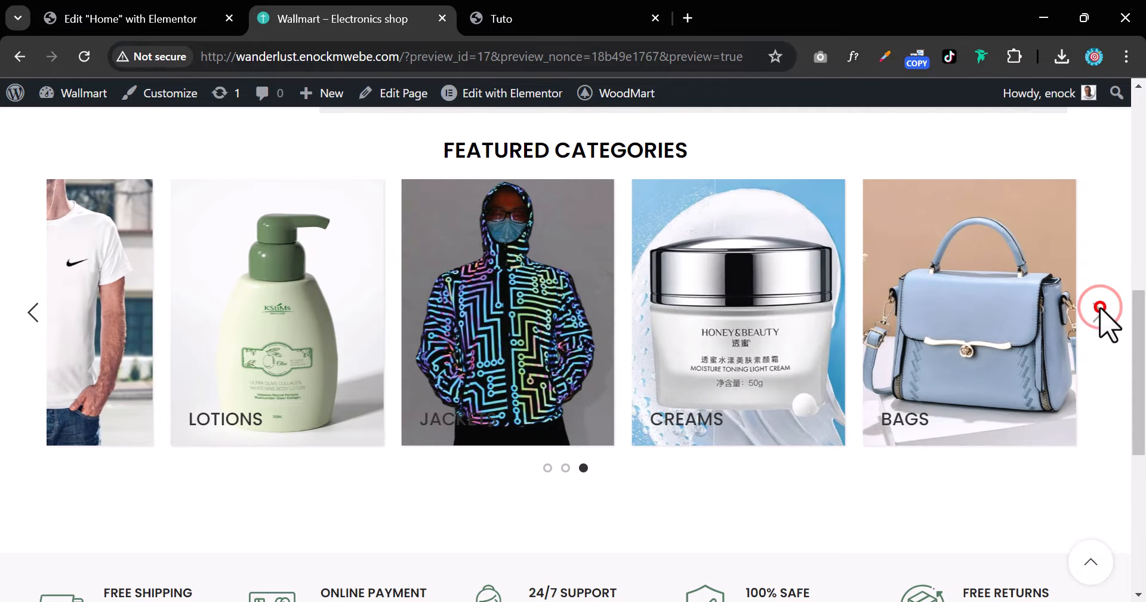
left_click(38, 309)
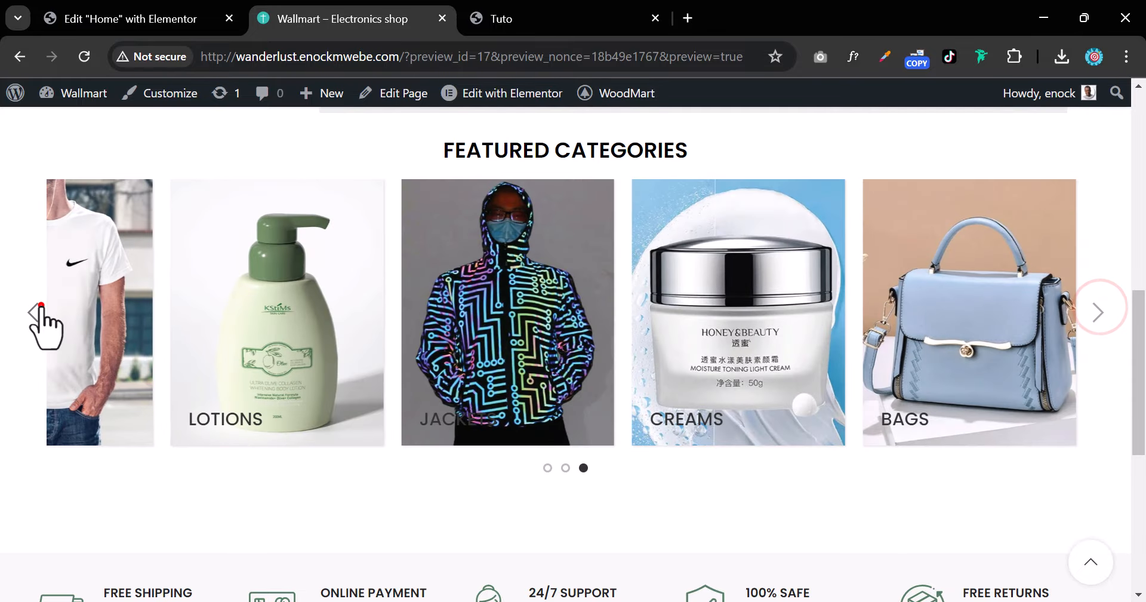
left_click(37, 308)
Back in the Elementor editor, turn on Slider loop for the category carousel and update the page.
left_click(81, 20)
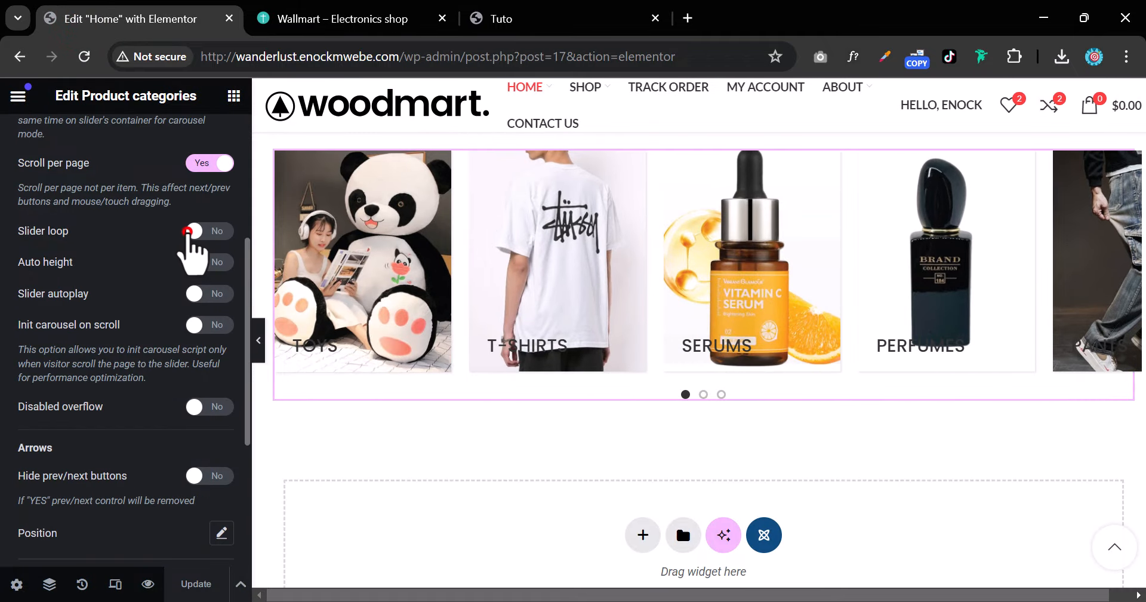
left_click(189, 231)
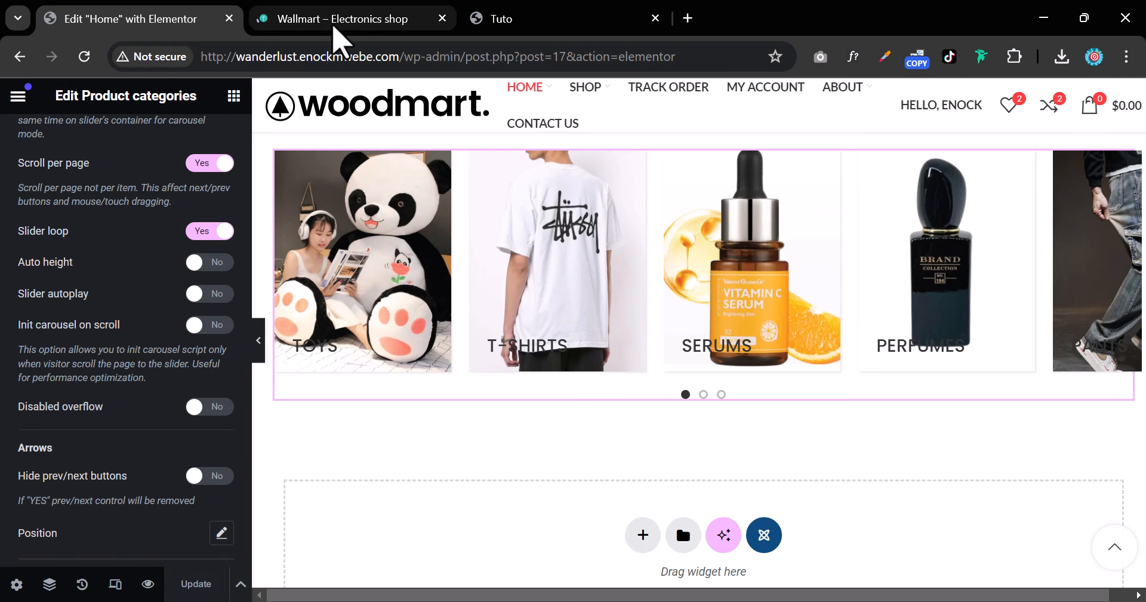
Test the category carousel's looping in the Home page preview by repeatedly moving backward past its first slide.
left_click(332, 24)
scroll(513, 376, "down", 10)
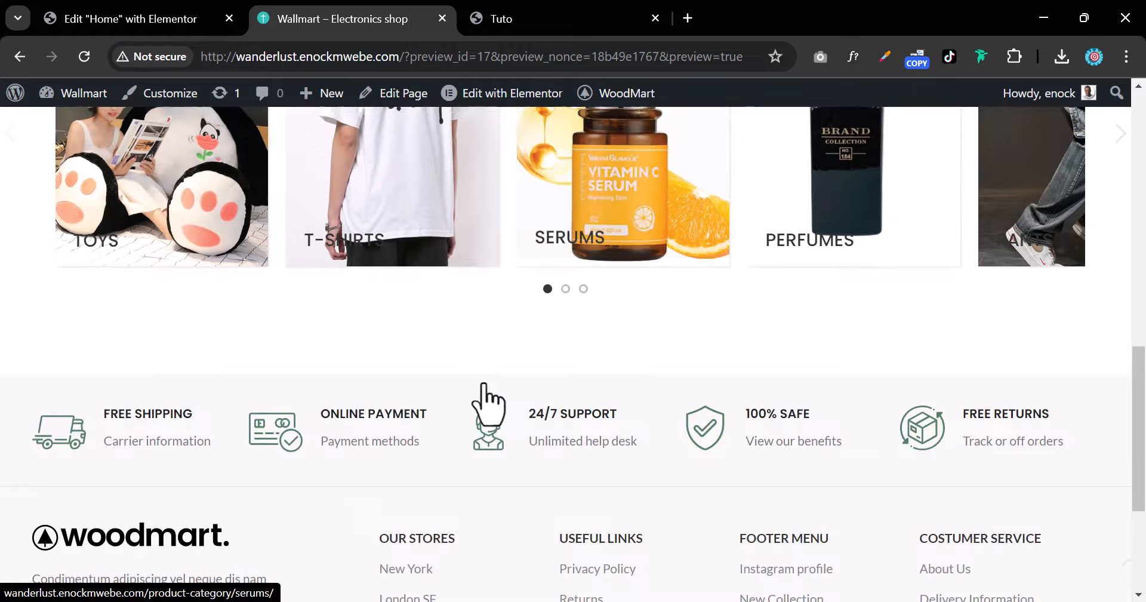
scroll(257, 364, "up", 3)
left_click(24, 310)
left_click(24, 311)
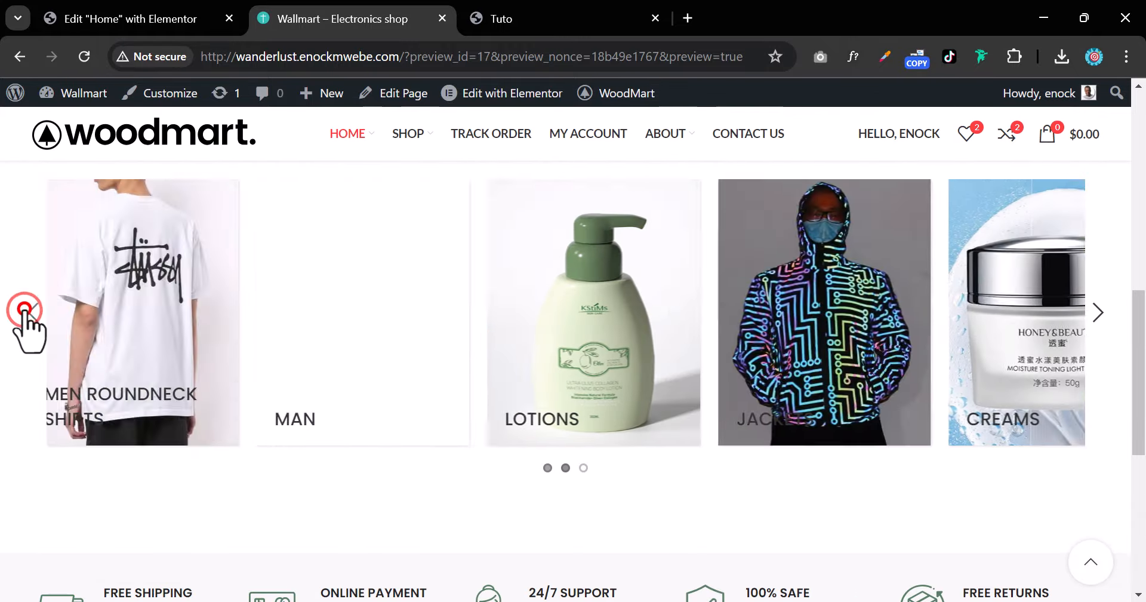
left_click(24, 311)
left_click(24, 310)
left_click(24, 311)
left_click(24, 310)
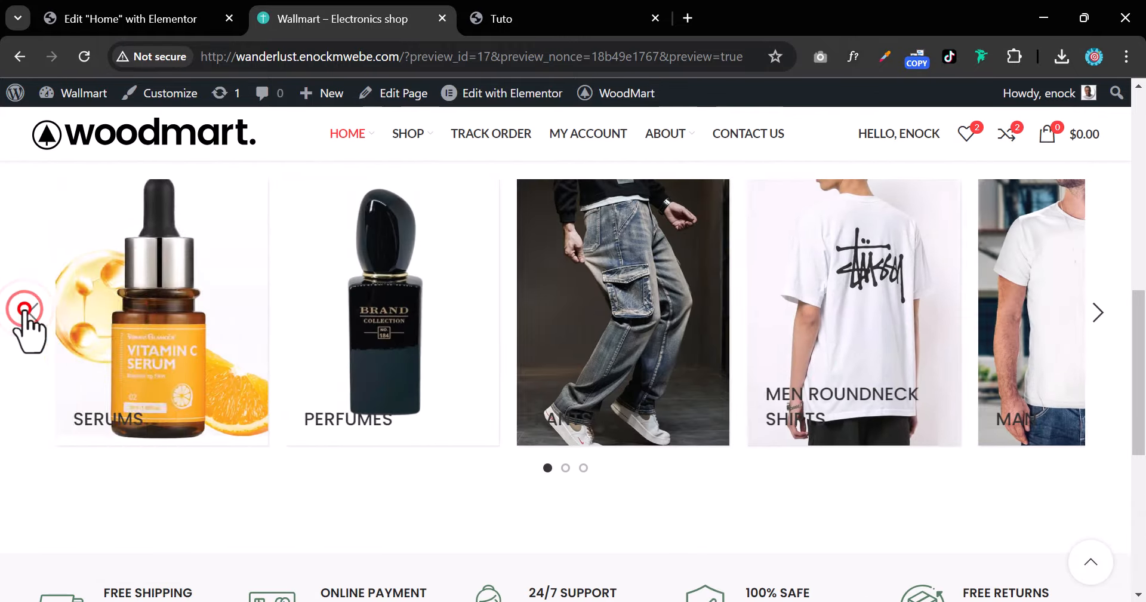
left_click(24, 310)
left_click(23, 311)
left_click(24, 310)
left_click(24, 311)
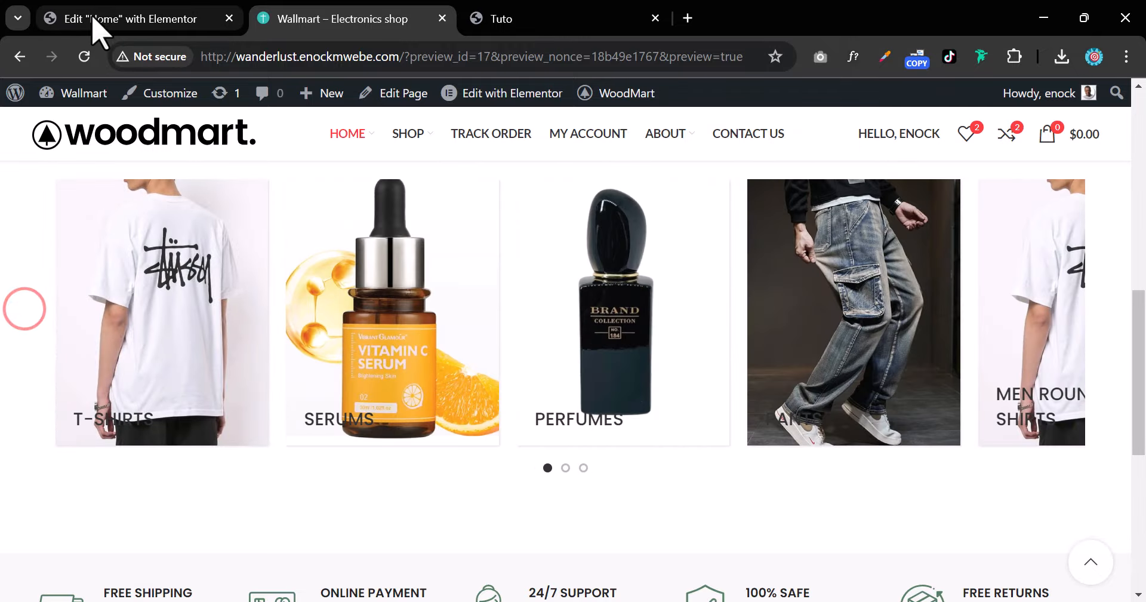
In the Elementor editor, turn off Scroll per page for the category carousel and update the page.
left_click(93, 18)
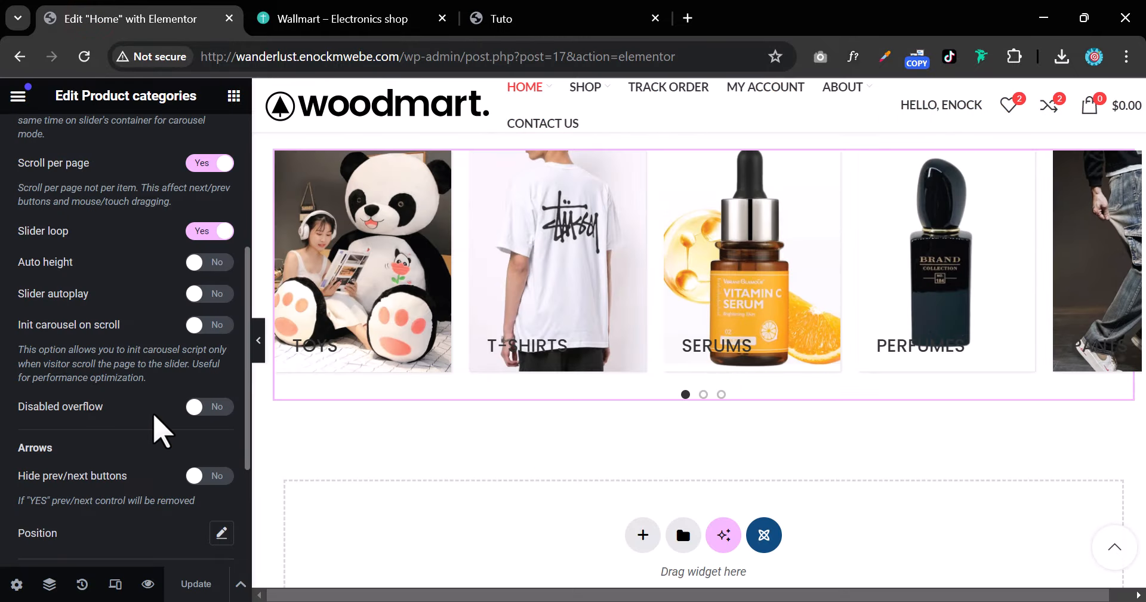
scroll(160, 430, "up", 3)
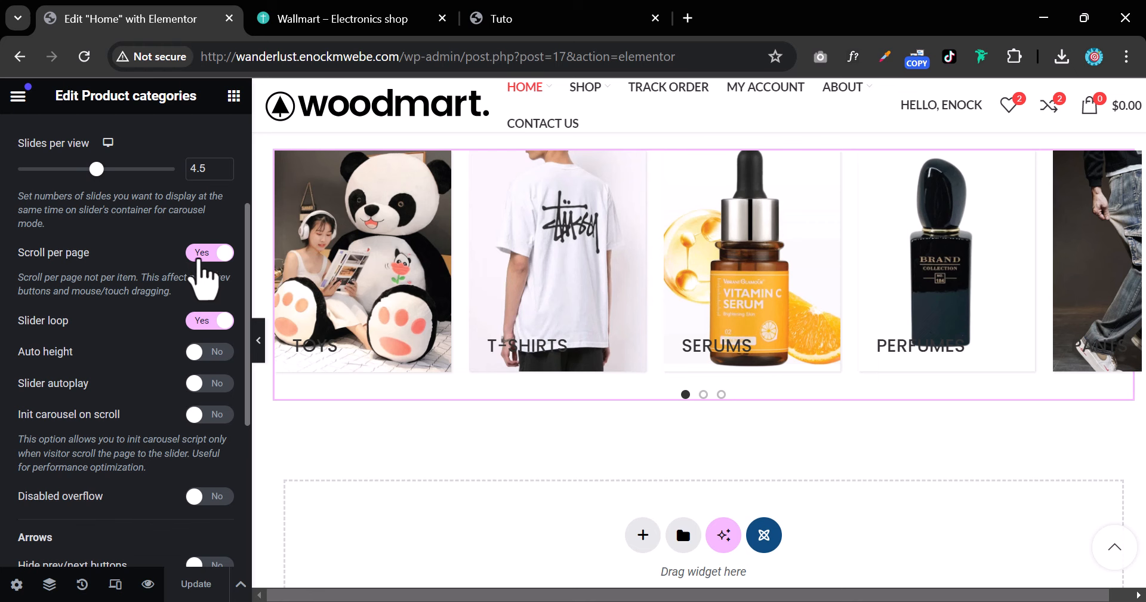
left_click(209, 254)
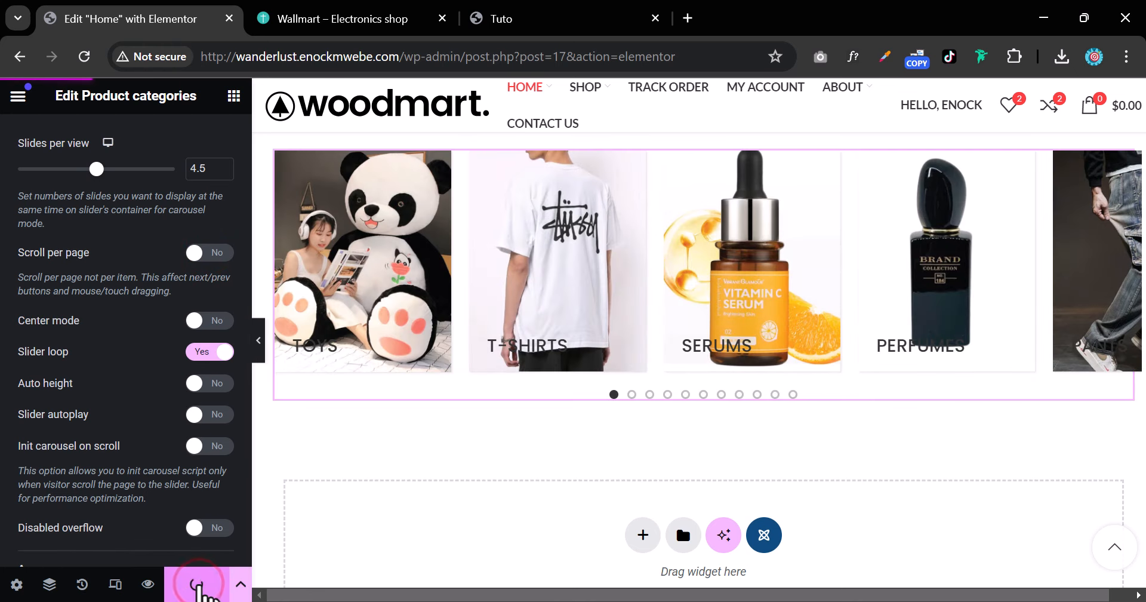
left_click(200, 588)
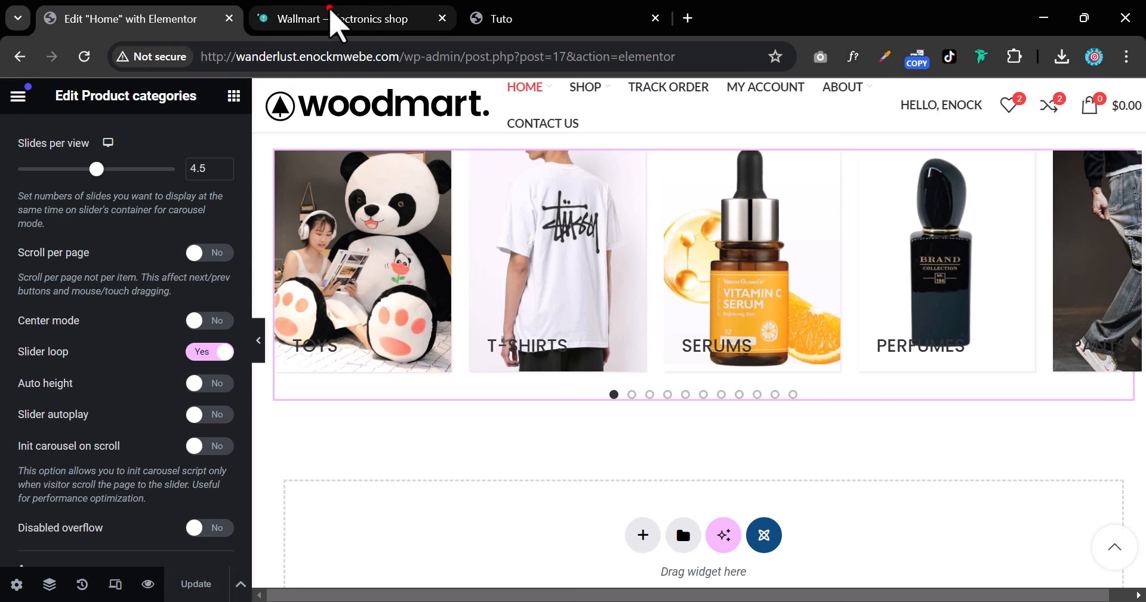
In the Home page preview, test the Featured Categories carousel by repeatedly moving backward through its slides.
left_click(329, 13)
scroll(248, 319, "down", 8)
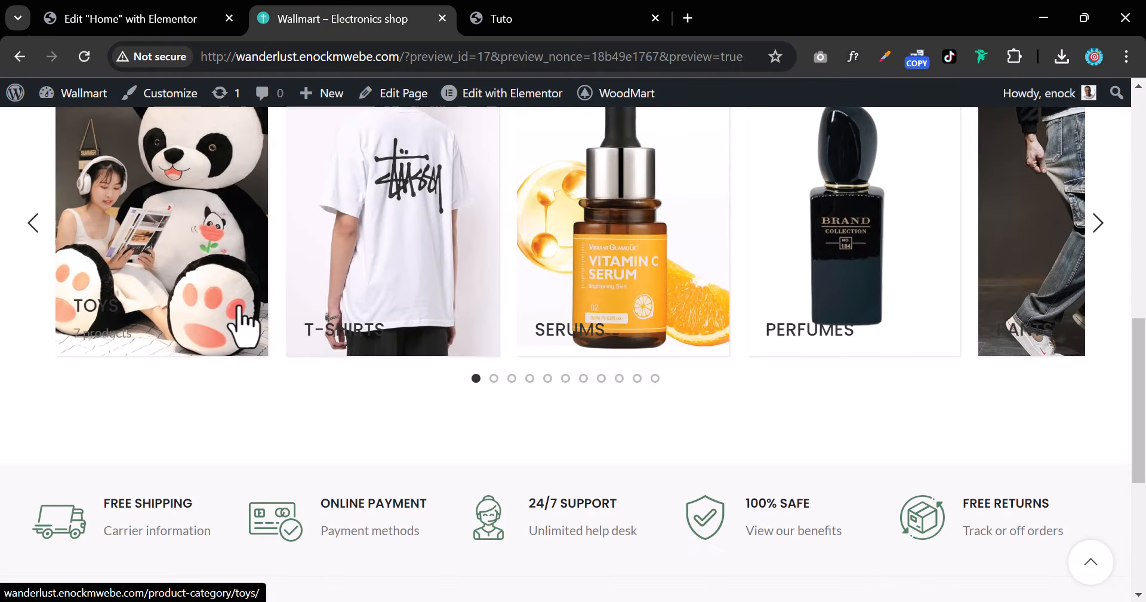
left_click(31, 225)
left_click(27, 226)
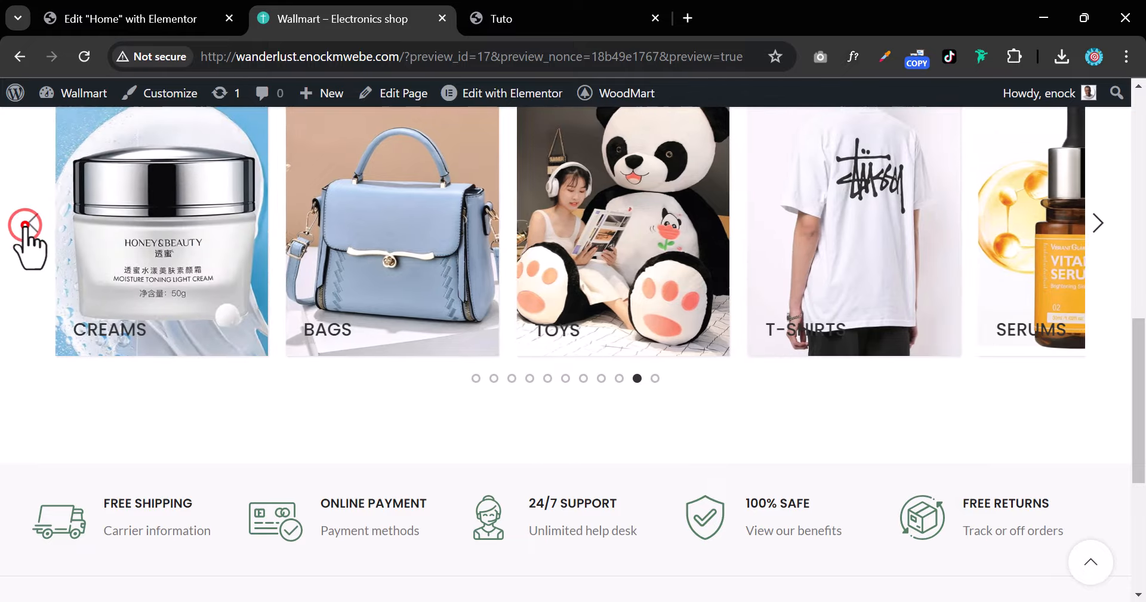
left_click(27, 226)
left_click(26, 226)
left_click(26, 226)
left_click(26, 226)
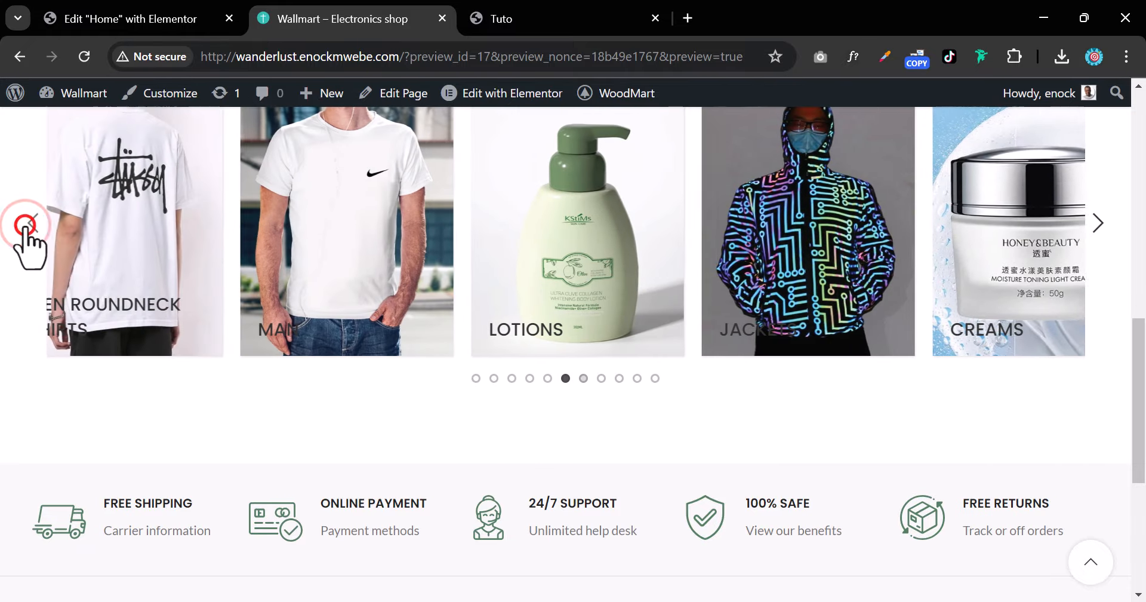
left_click(27, 225)
left_click(27, 226)
left_click(26, 226)
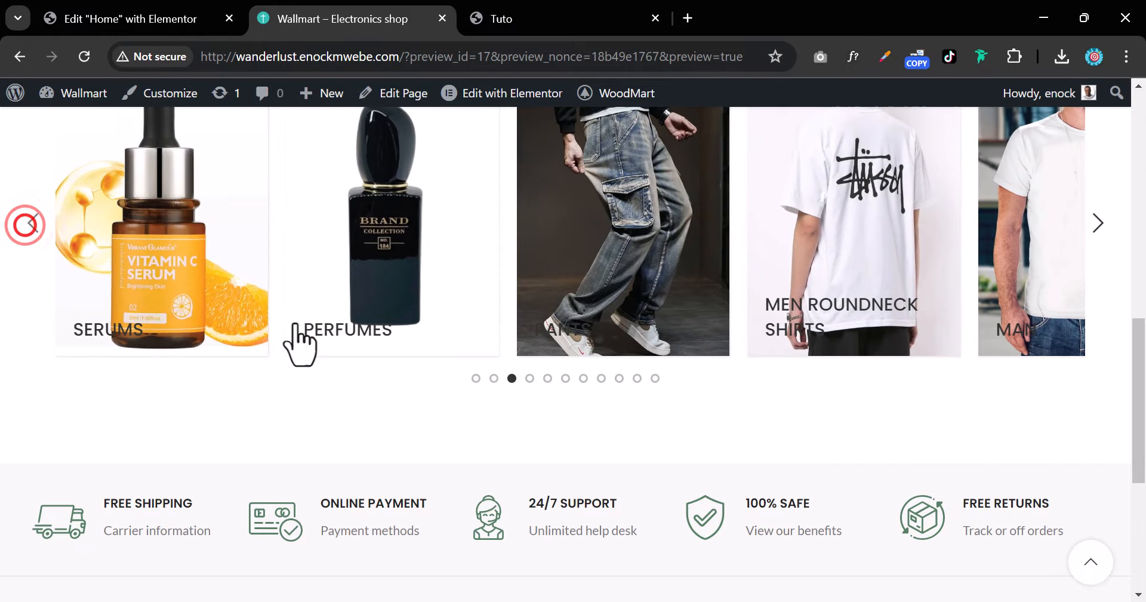
scroll(388, 287, "up", 3)
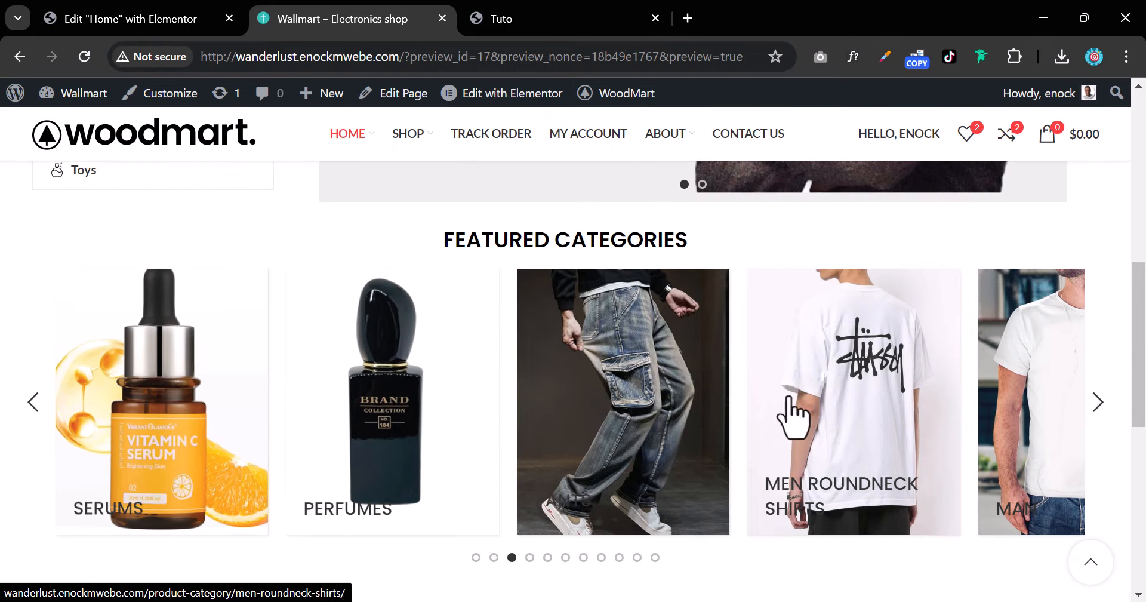
Back in the Elementor editor, unlink the Featured Categories container's margins and set its top margin to 50 px.
left_click(151, 30)
scroll(597, 370, "up", 3)
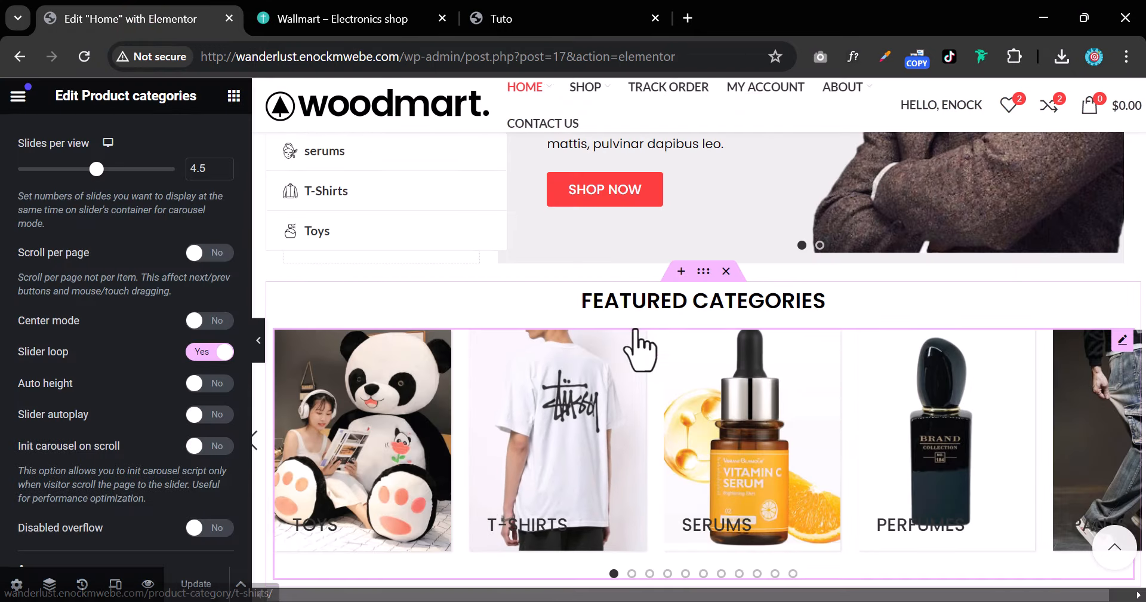
left_click(707, 270)
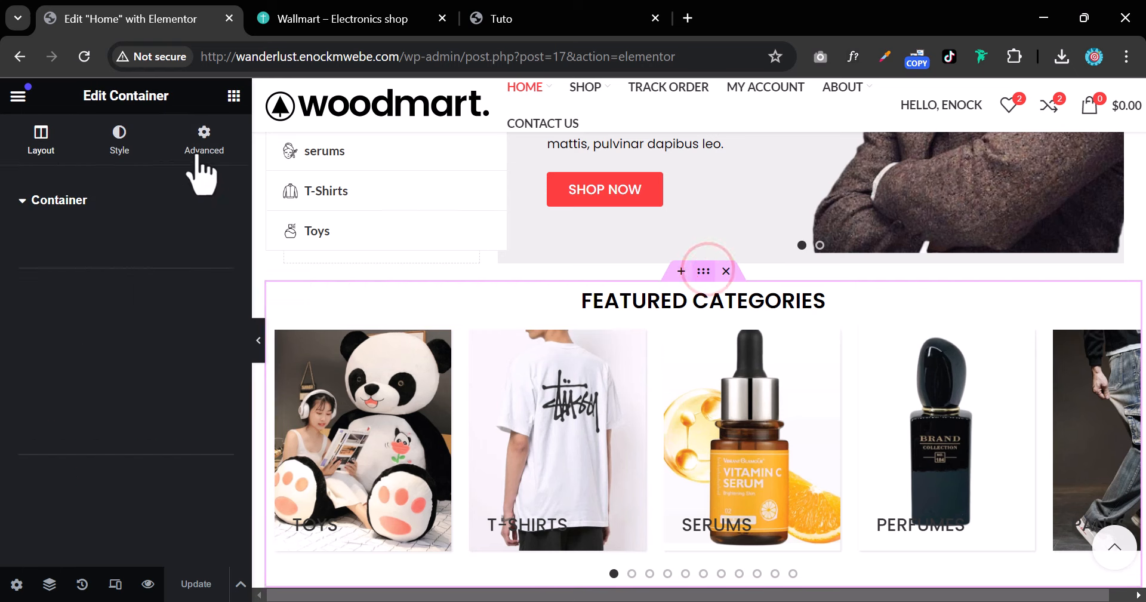
left_click(233, 104)
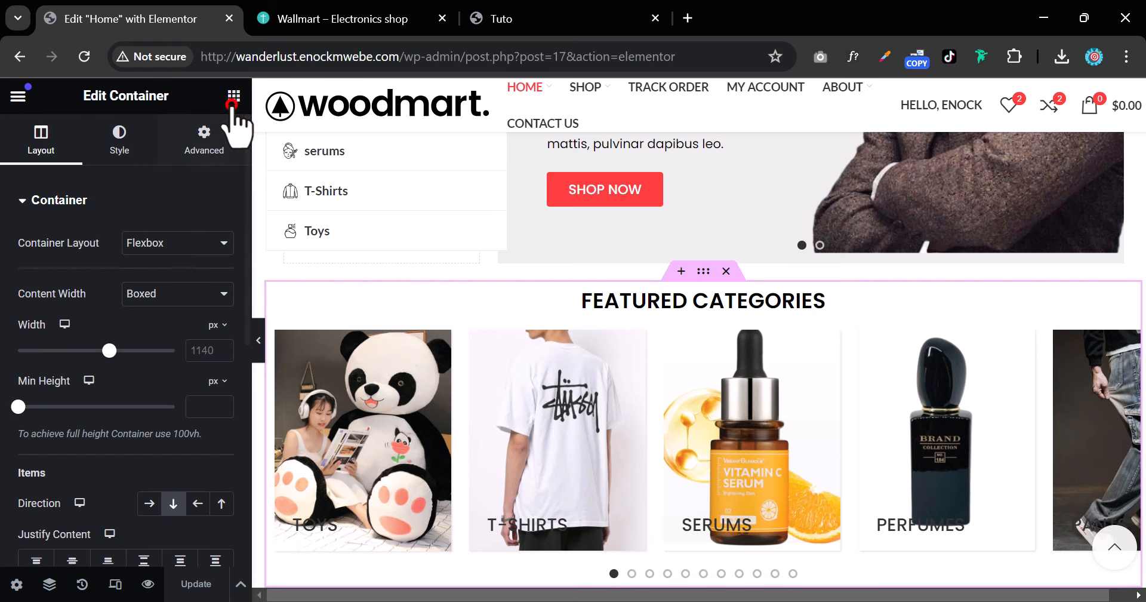
left_click(214, 138)
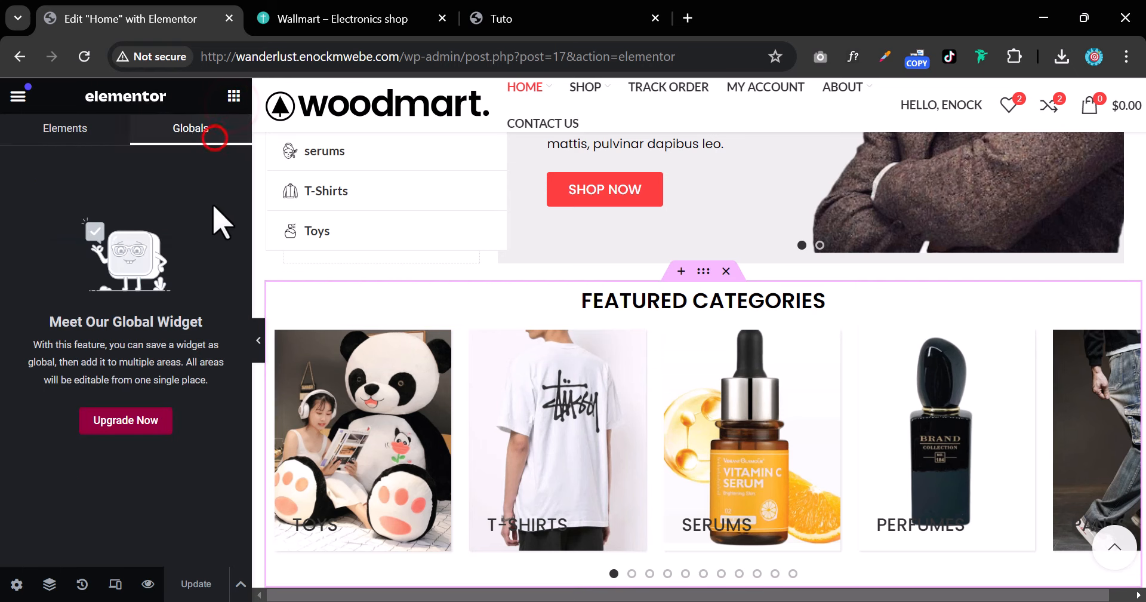
left_click(701, 268)
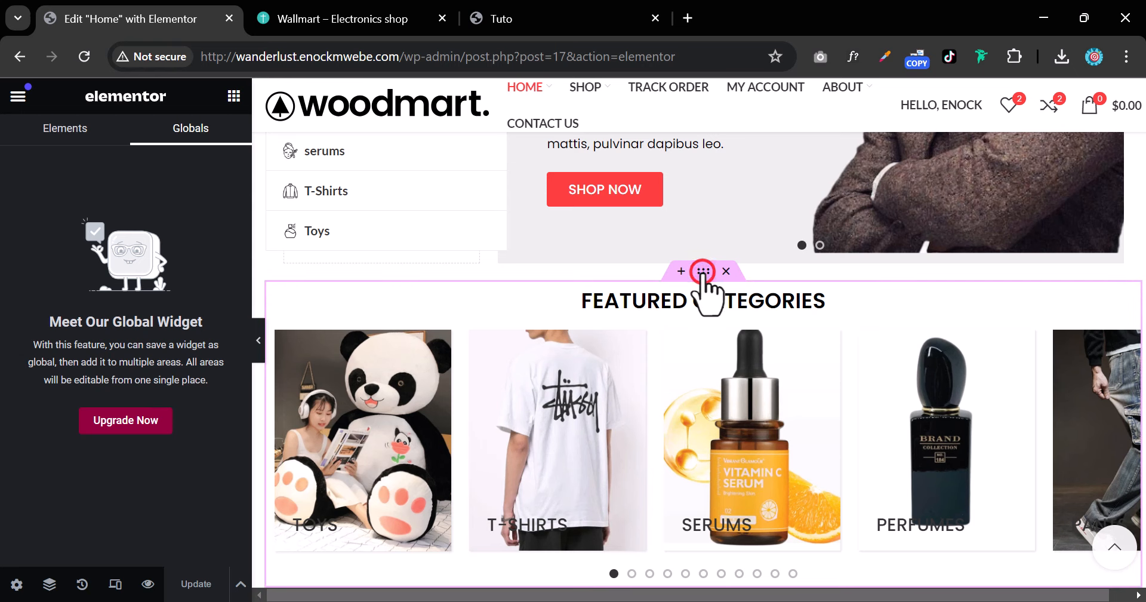
left_click(213, 151)
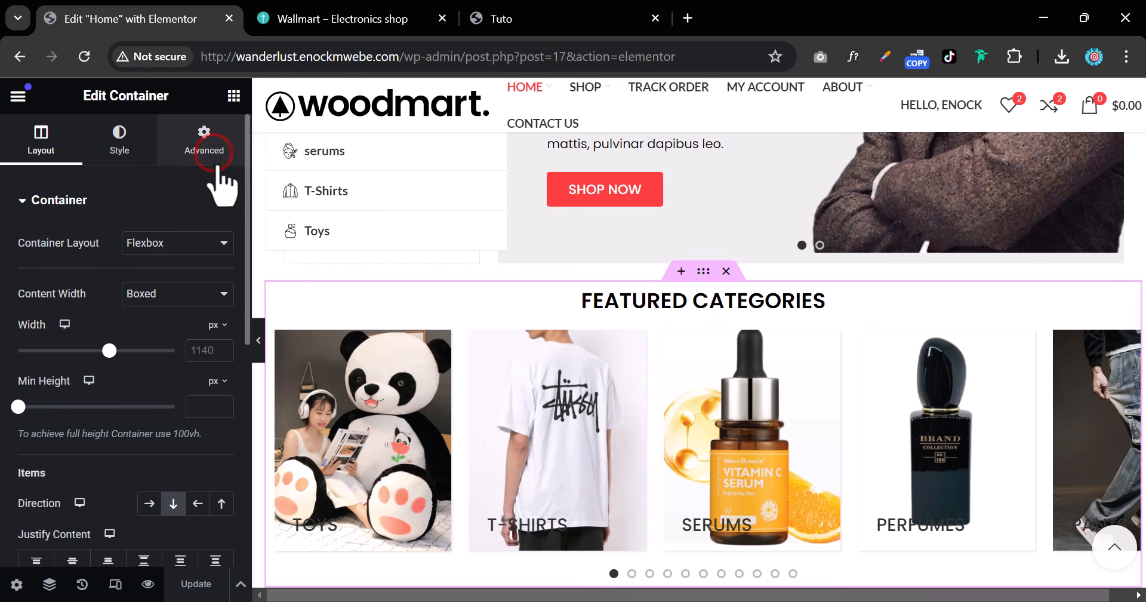
left_click(222, 261)
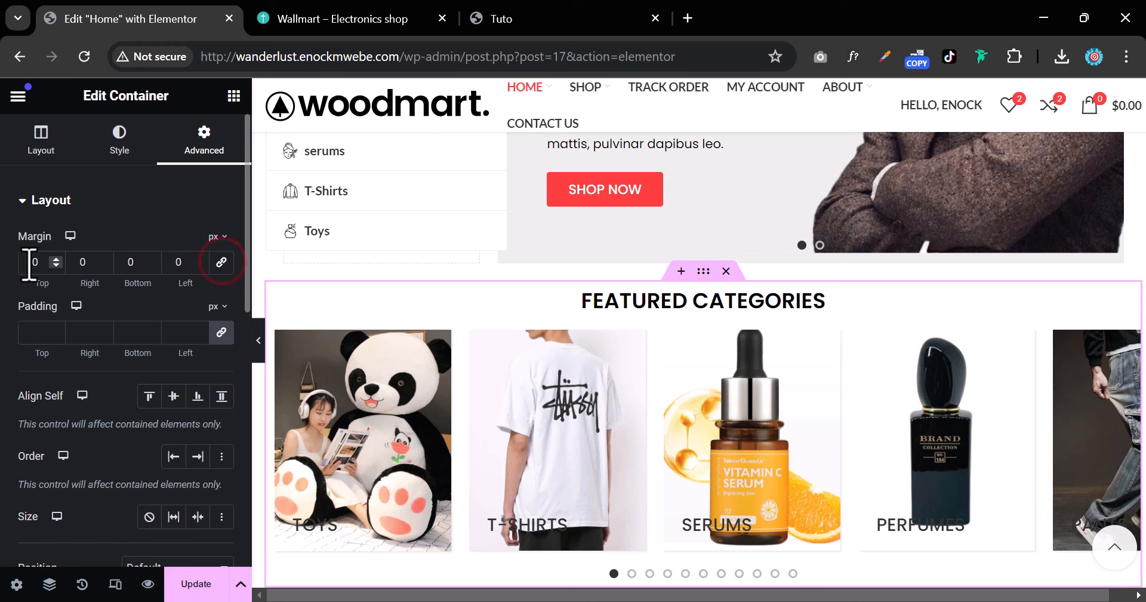
left_click(33, 263)
type("3")
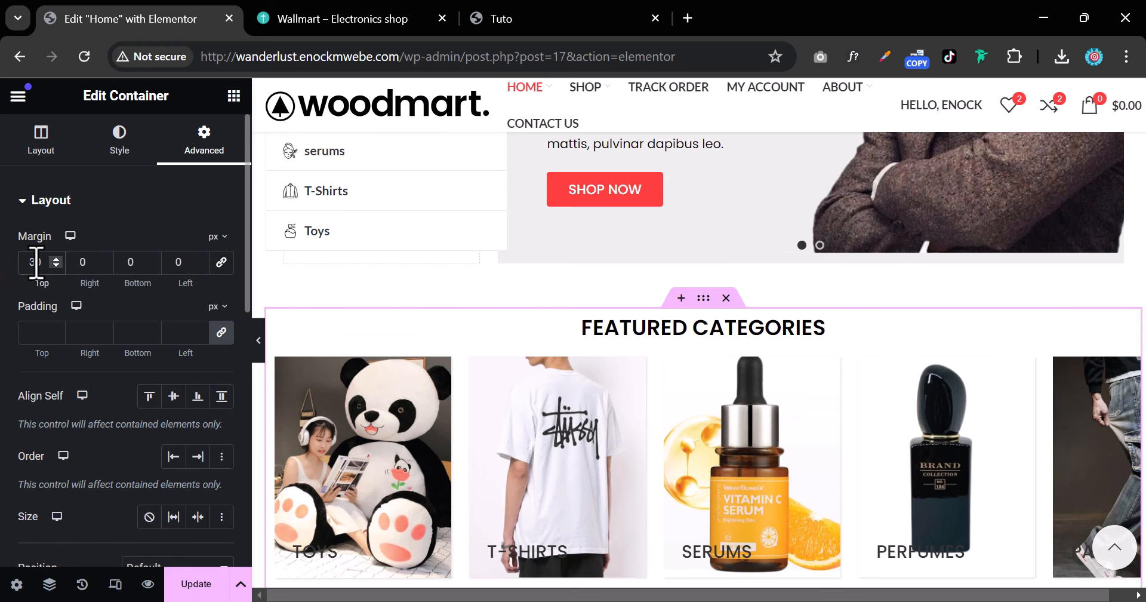
key("BackSpace")
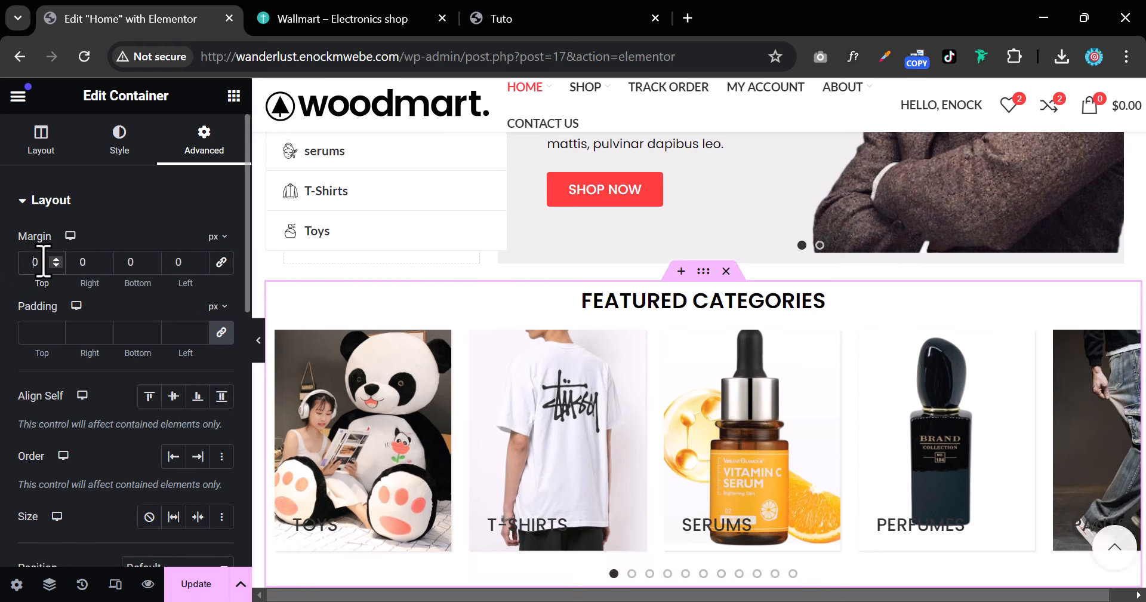
type("5")
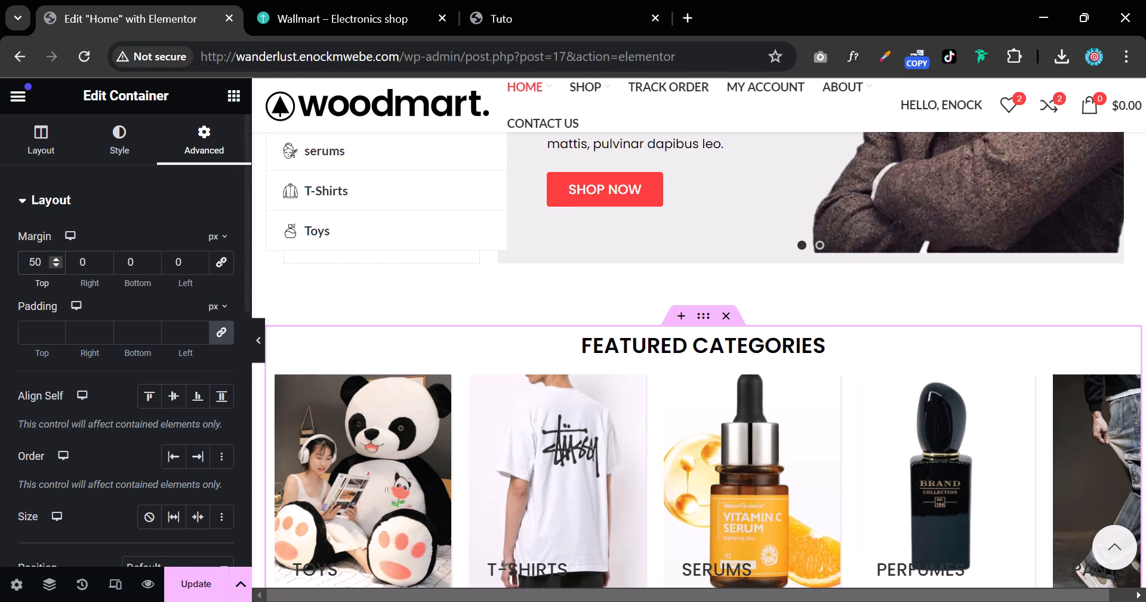
Insert the Full width parallax banners template from the XTEMOS library's Parallax category below the category carousel.
scroll(681, 344, "down", 6)
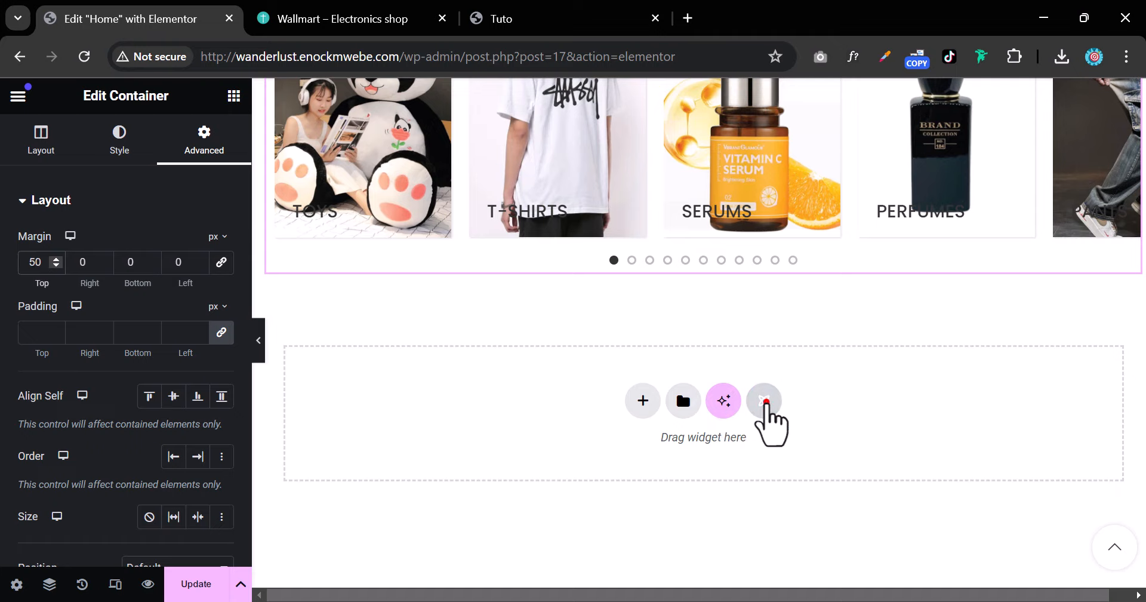
left_click(765, 401)
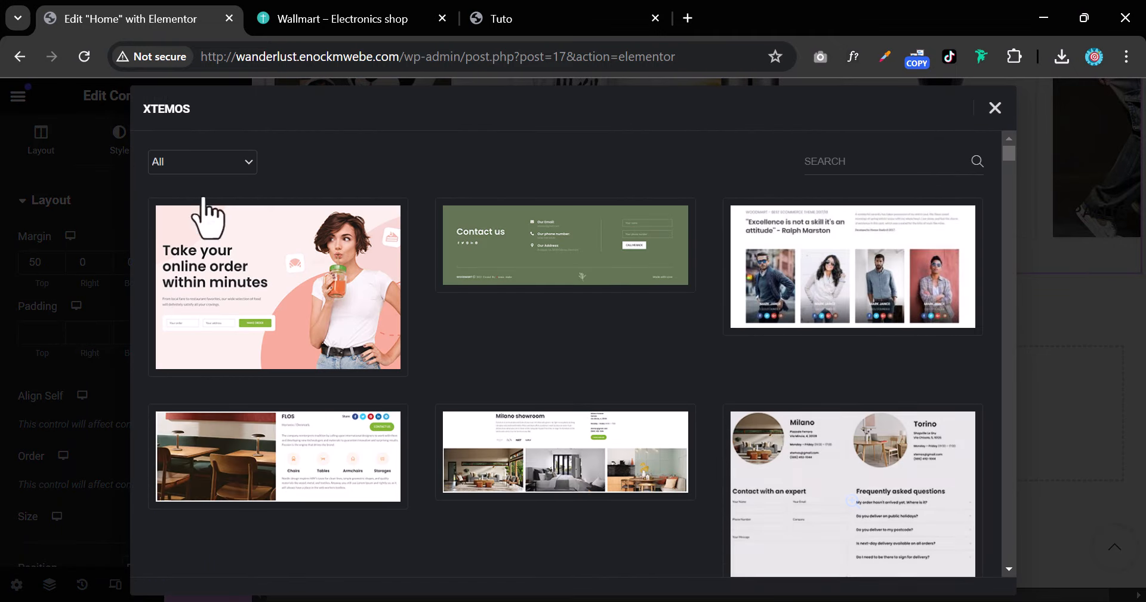
left_click(201, 158)
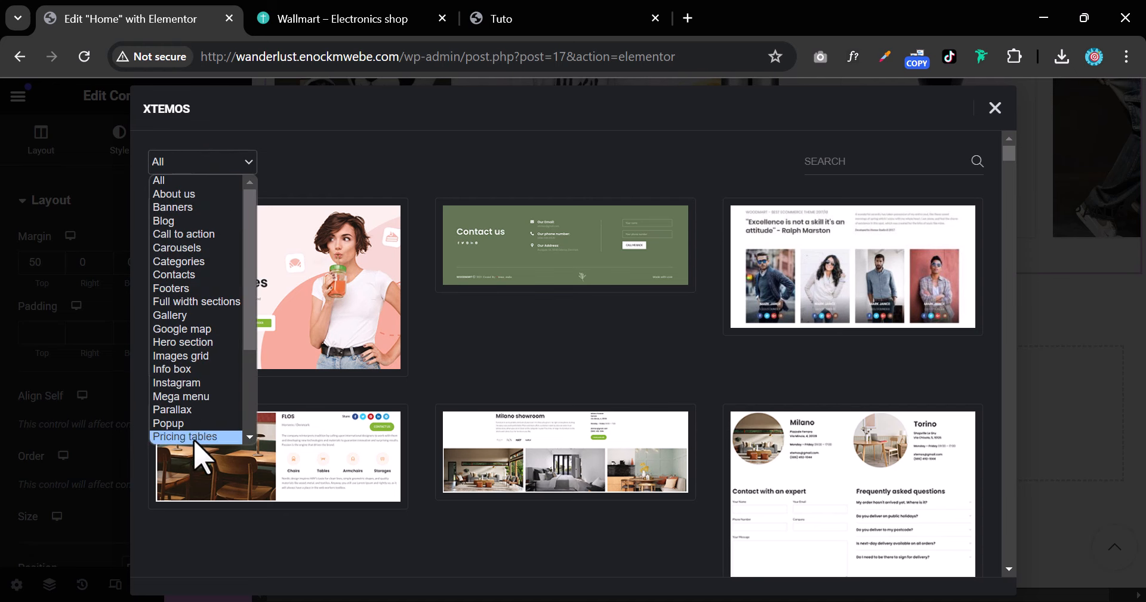
left_click(197, 410)
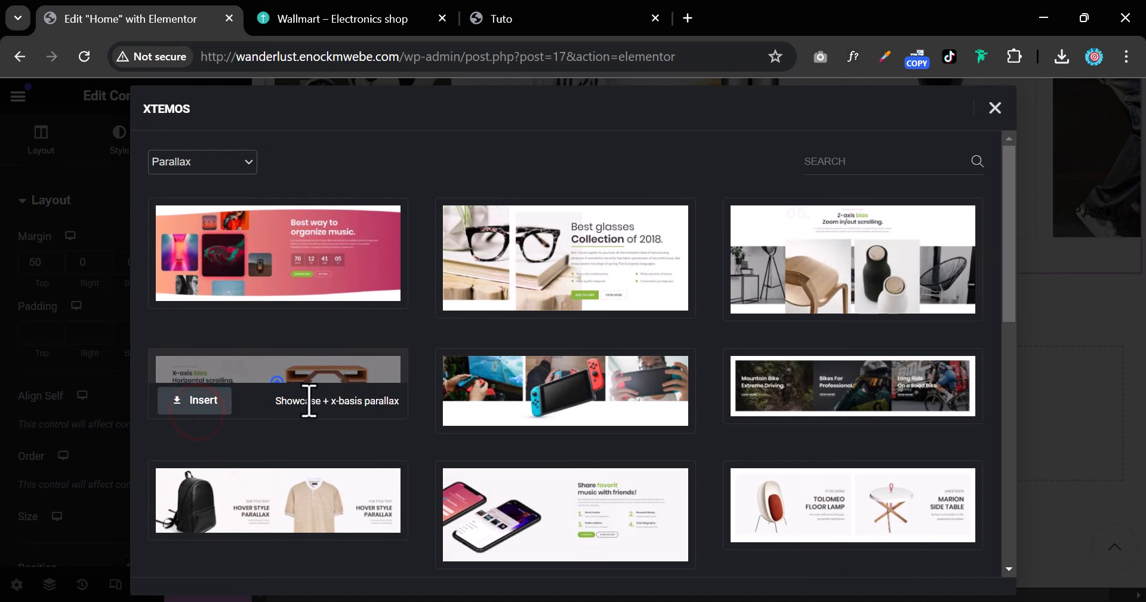
scroll(661, 409, "down", 5)
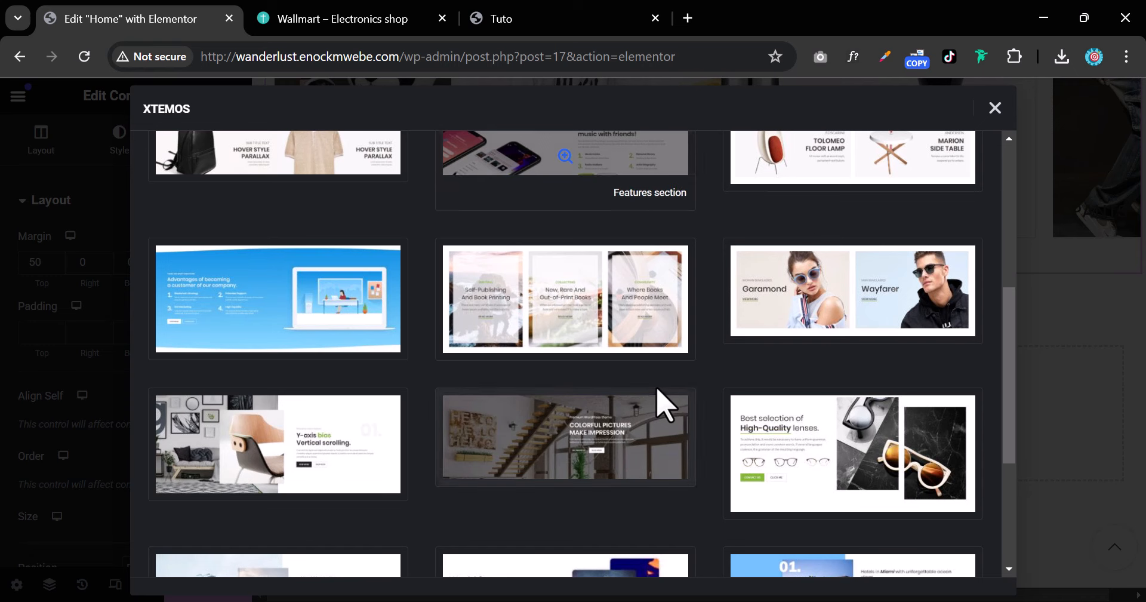
scroll(659, 395, "down", 4)
scroll(659, 395, "up", 4)
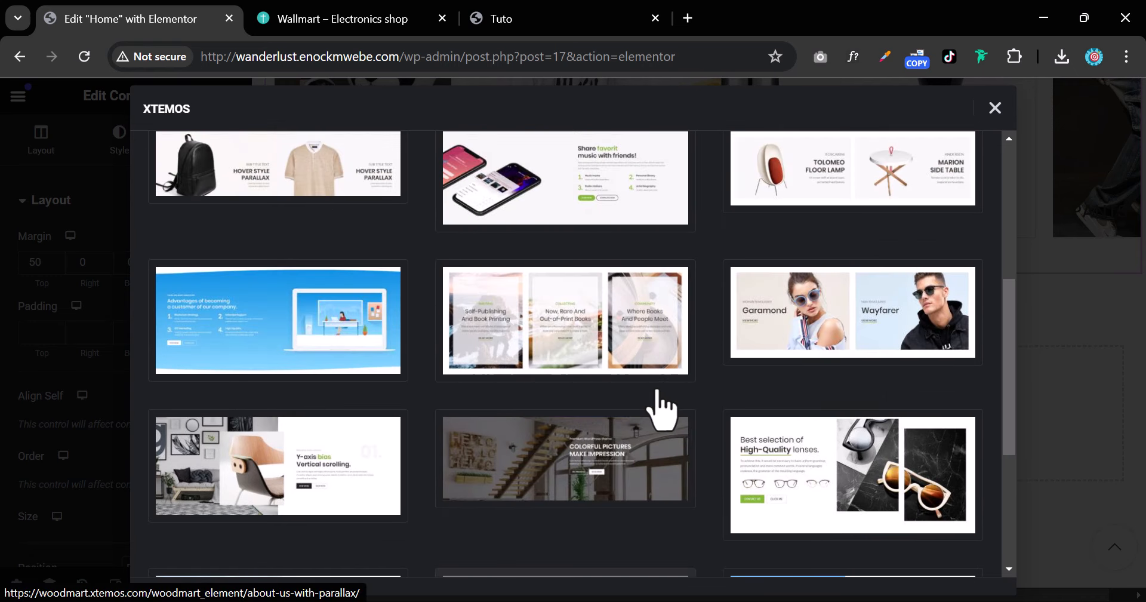
scroll(661, 409, "up", 5)
mouse_move(292, 525)
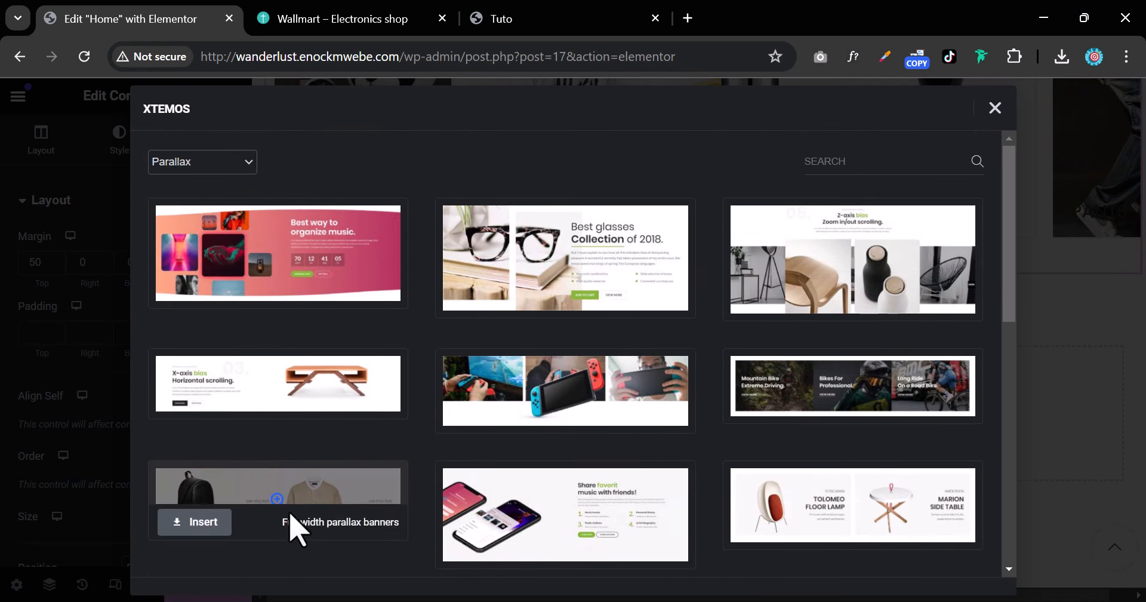
left_click(174, 521)
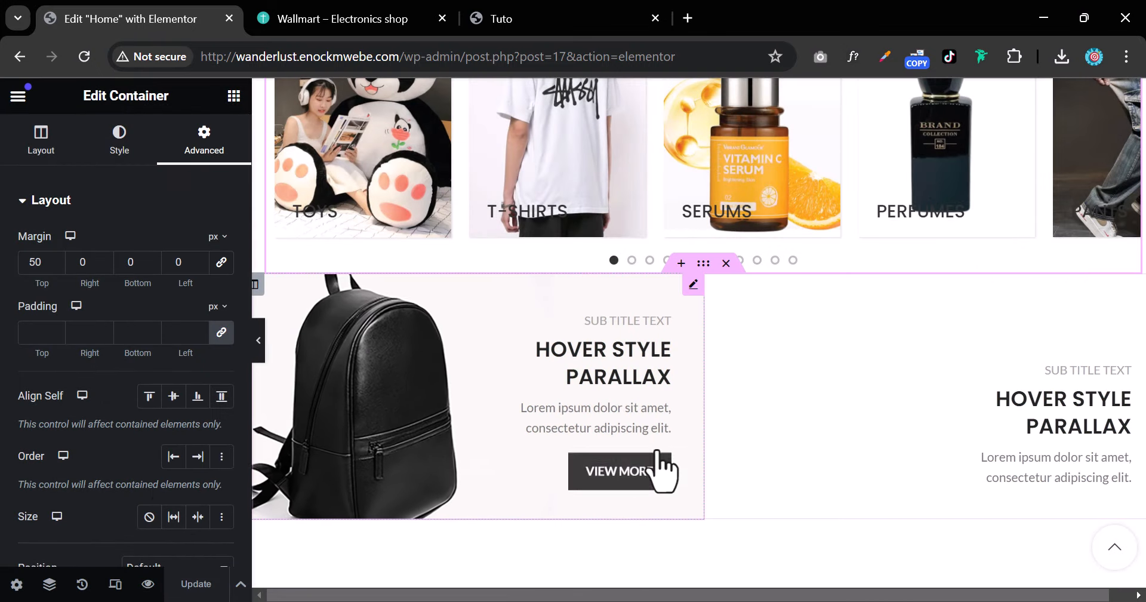
Set the parallax banner section's top margin to 50 px and bottom margin to 0, and update the page.
scroll(663, 469, "down", 1)
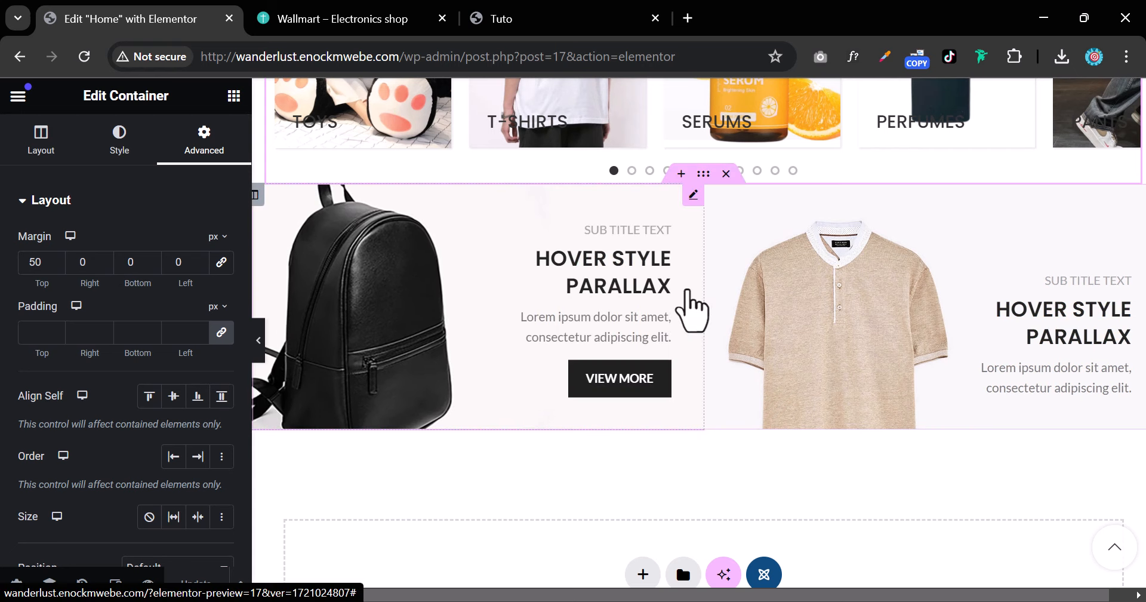
left_click(703, 171)
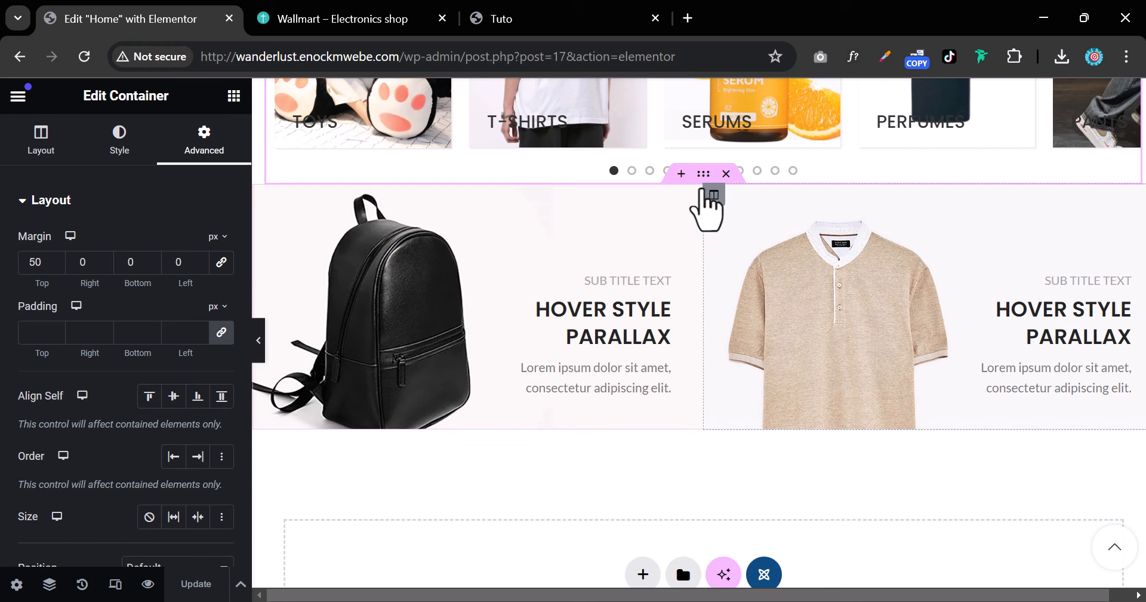
left_click(703, 173)
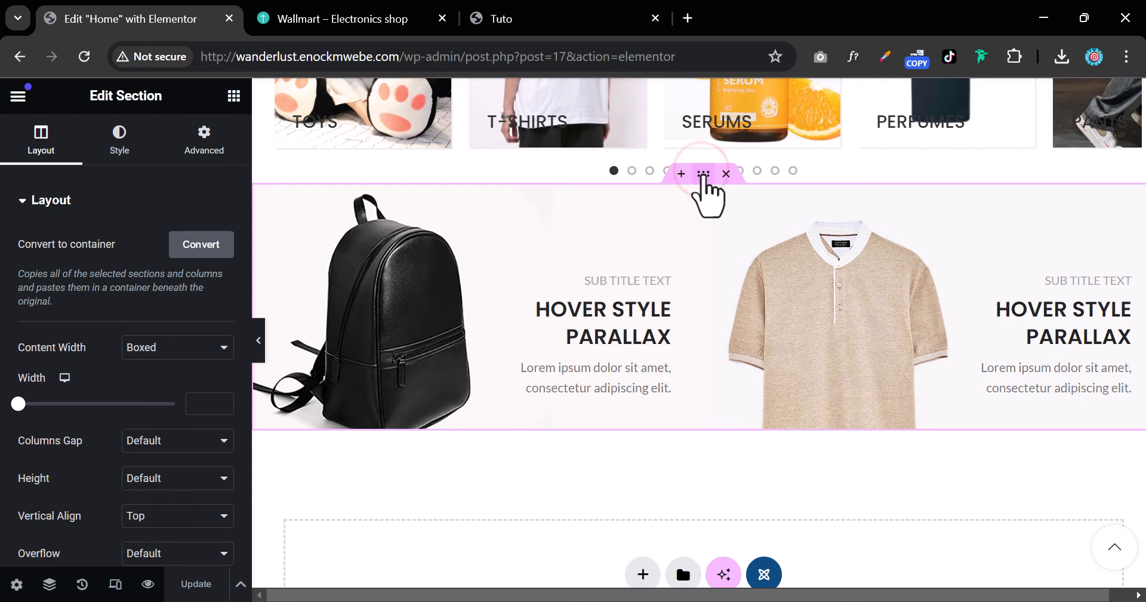
left_click(205, 138)
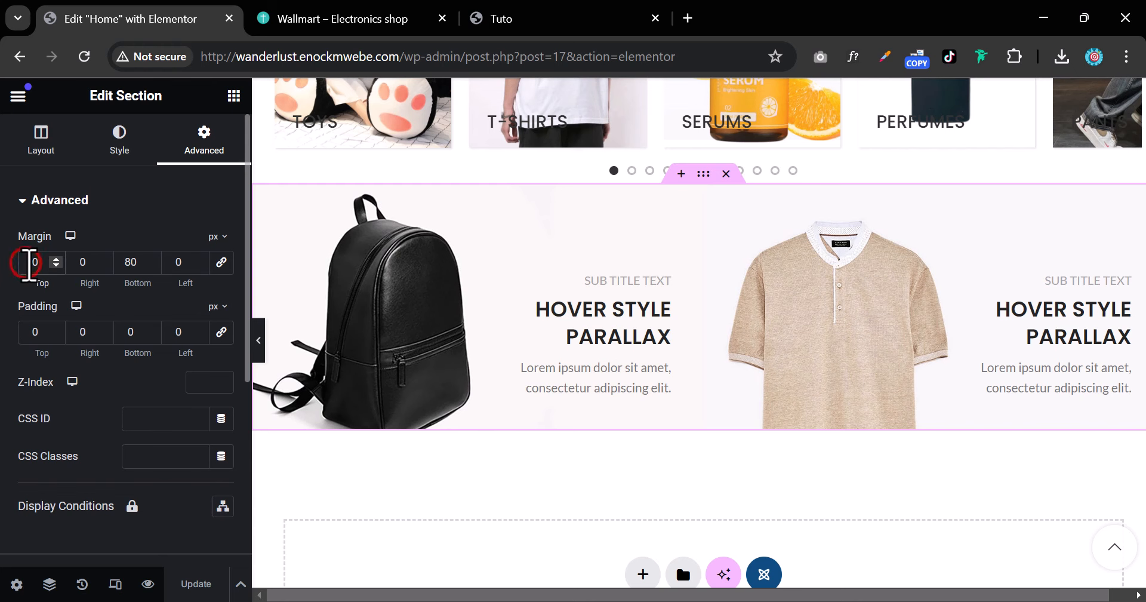
type("5")
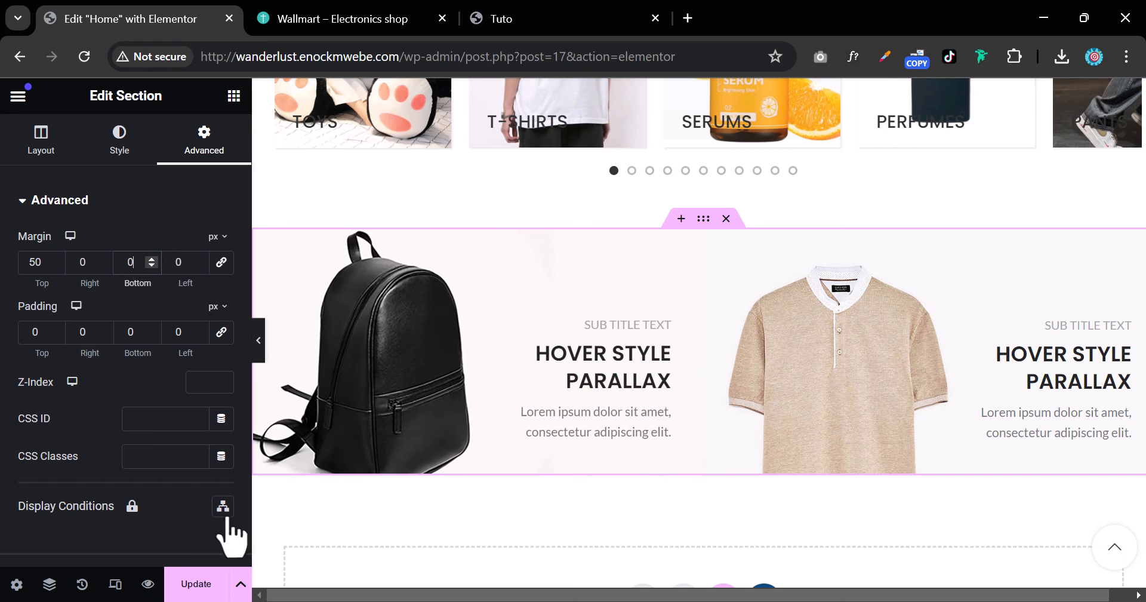
left_click(188, 584)
Check the spacing of the Featured Categories section and the new parallax banners in the Home page preview.
scroll(546, 317, "up", 3)
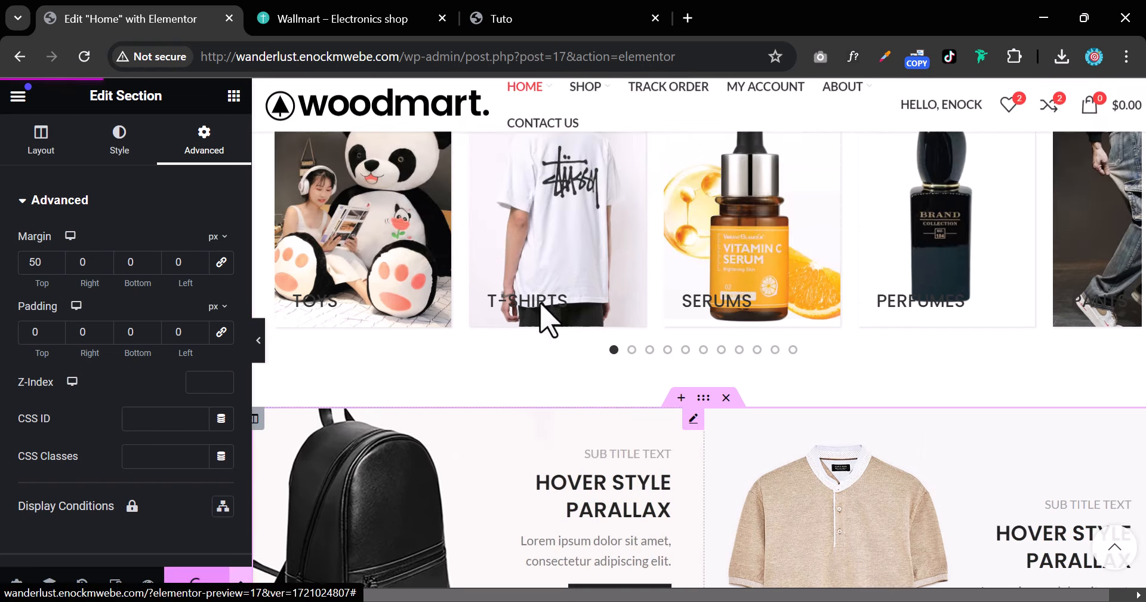
left_click(302, 20)
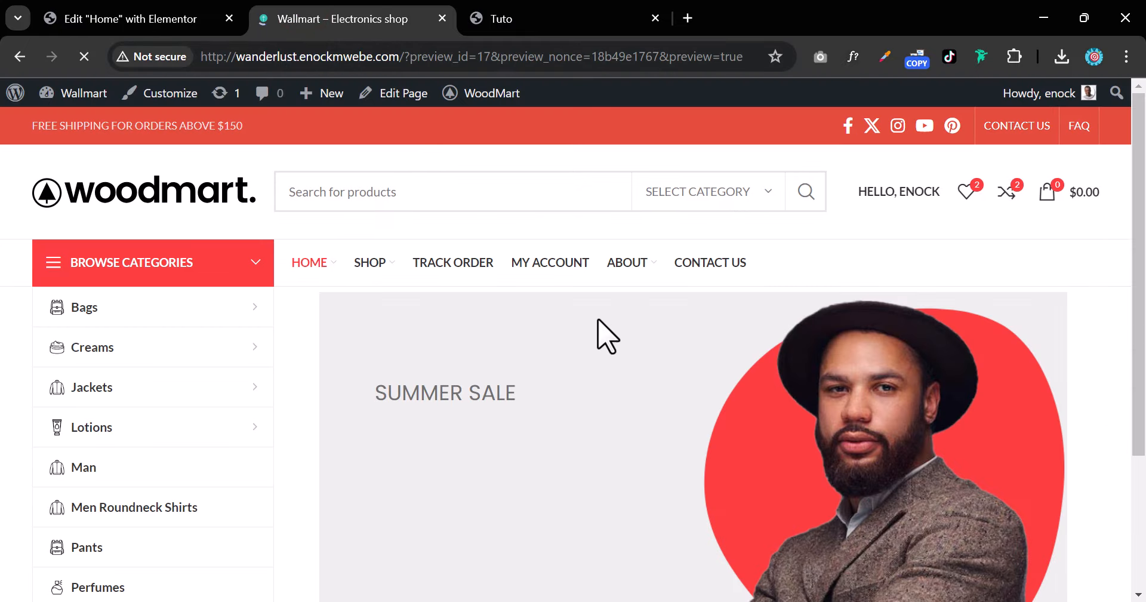
scroll(681, 355, "down", 10)
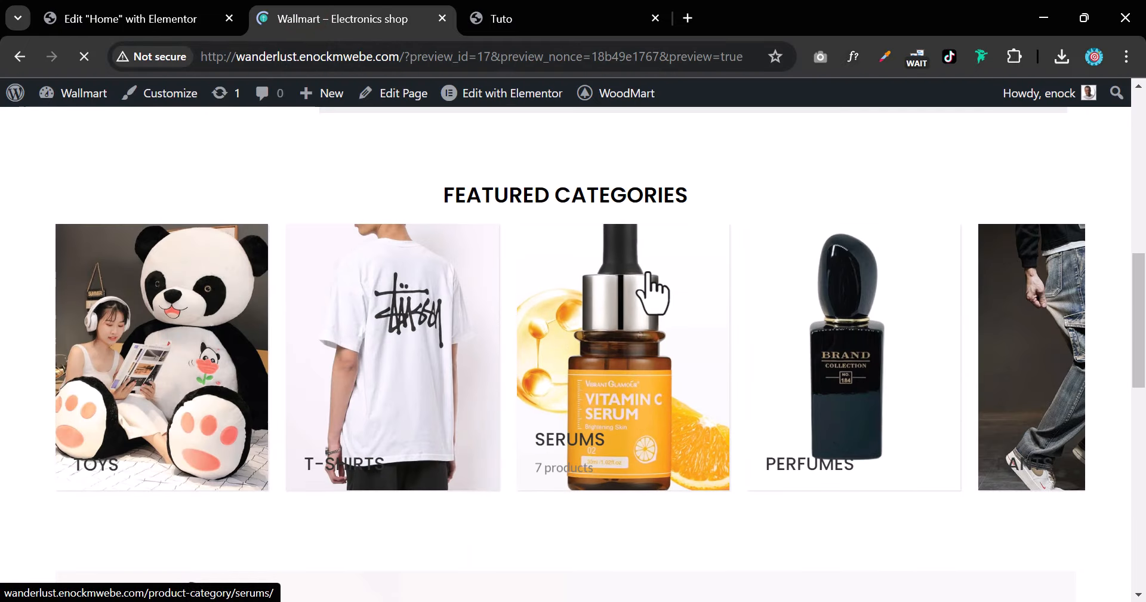
scroll(653, 298, "down", 5)
scroll(653, 287, "down", 1)
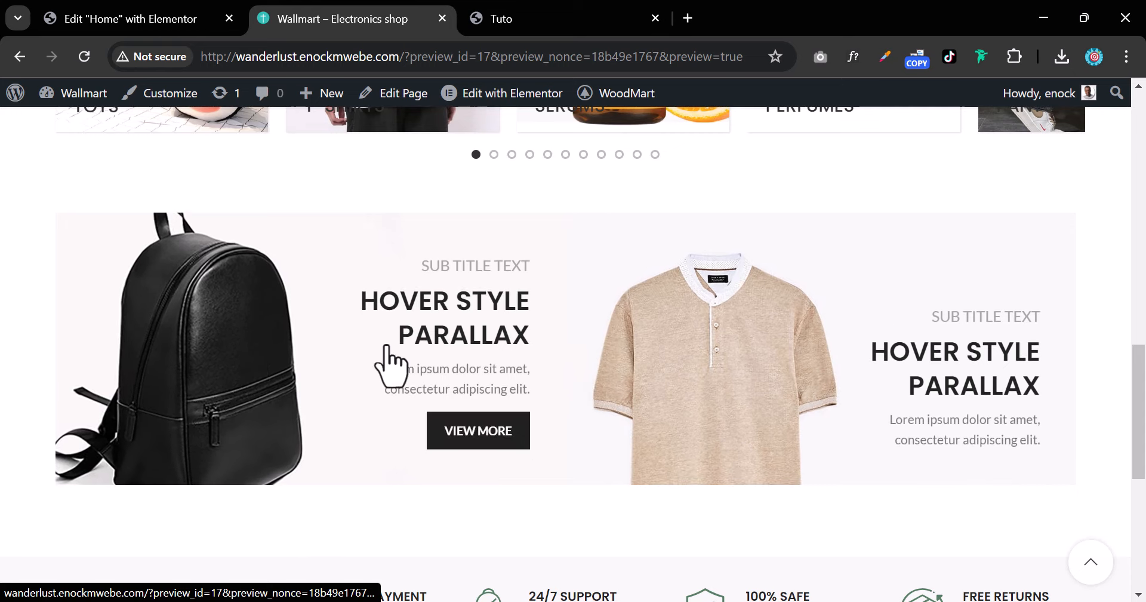
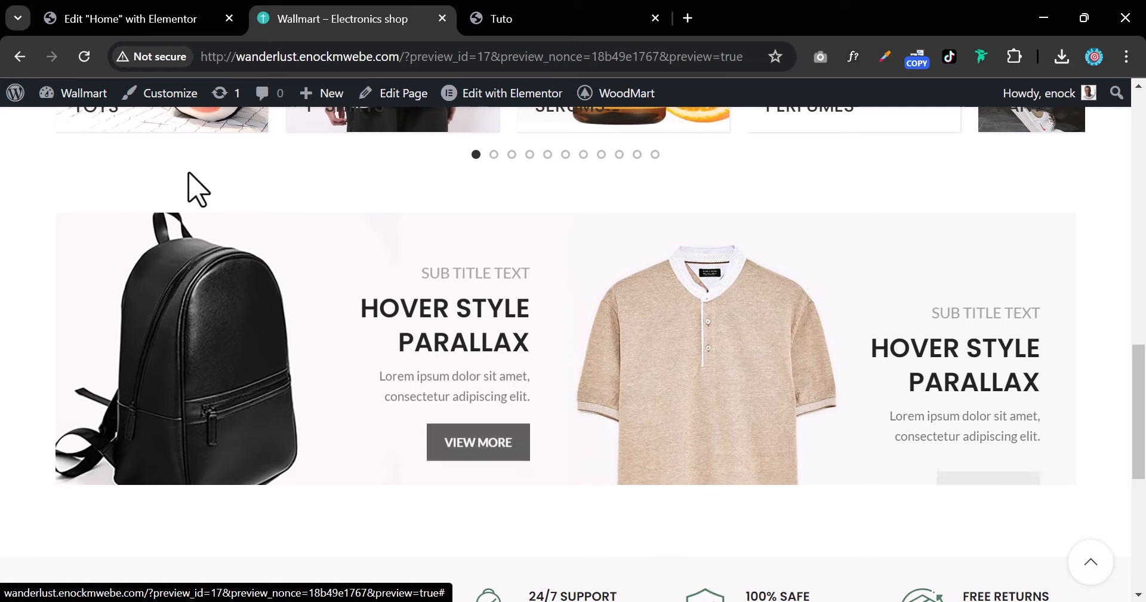
In the Elementor editor, change the backpack parallax banner's title to LADIES BAGS on two lines.
left_click(146, 26)
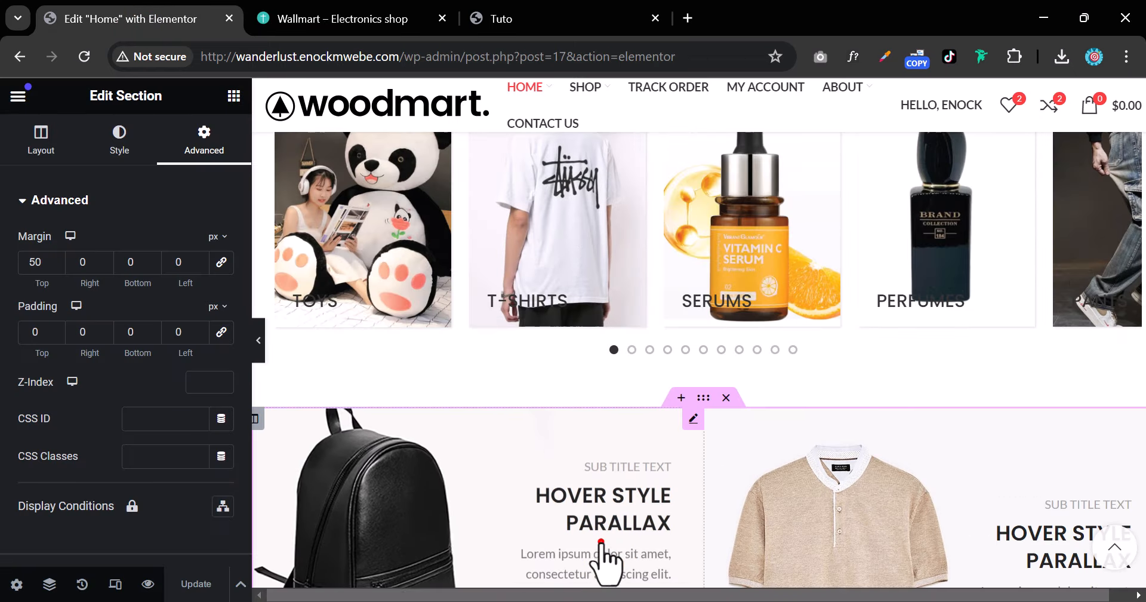
left_click(601, 541)
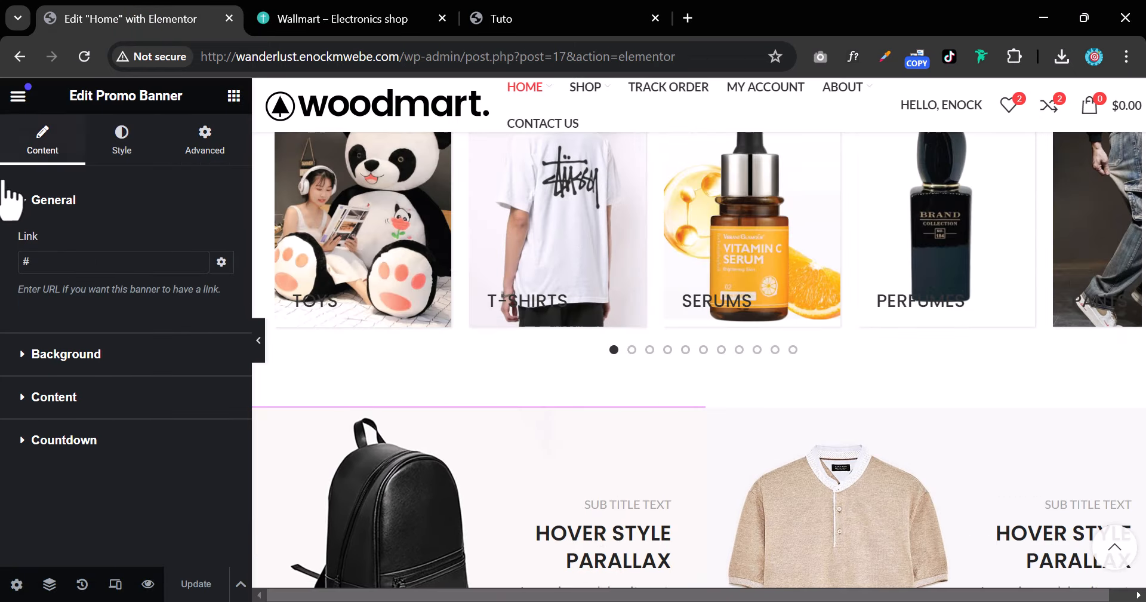
left_click(43, 399)
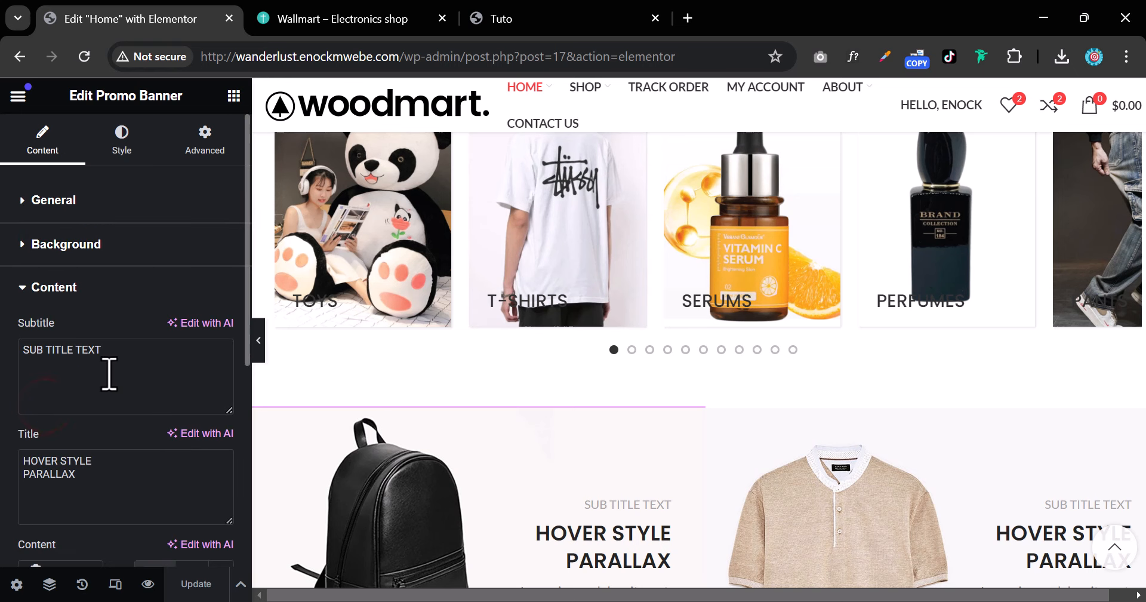
scroll(109, 374, "down", 3)
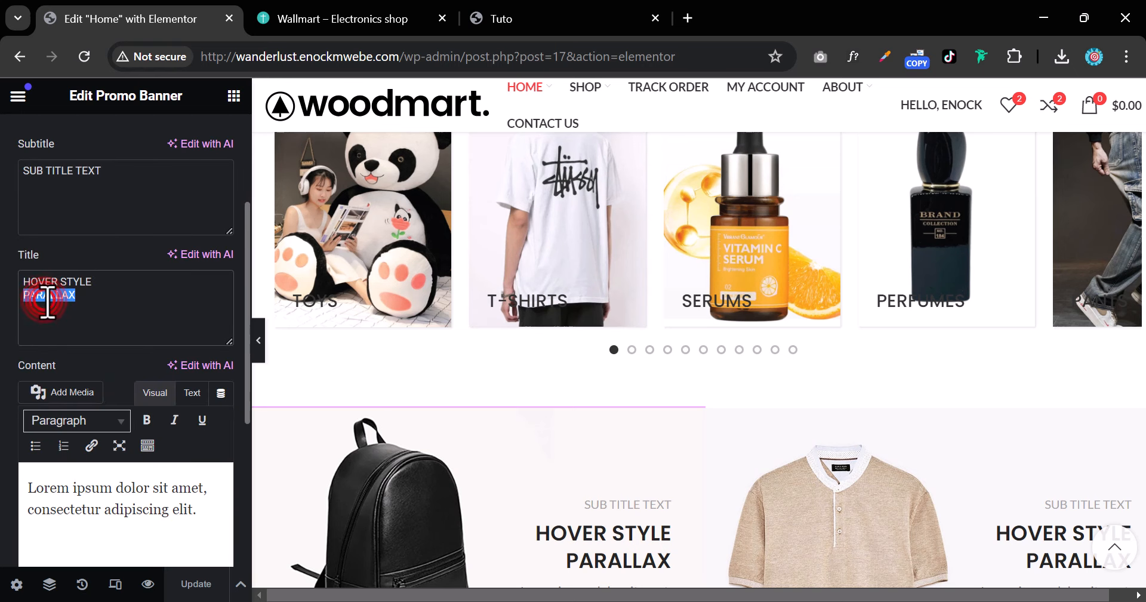
type("pro")
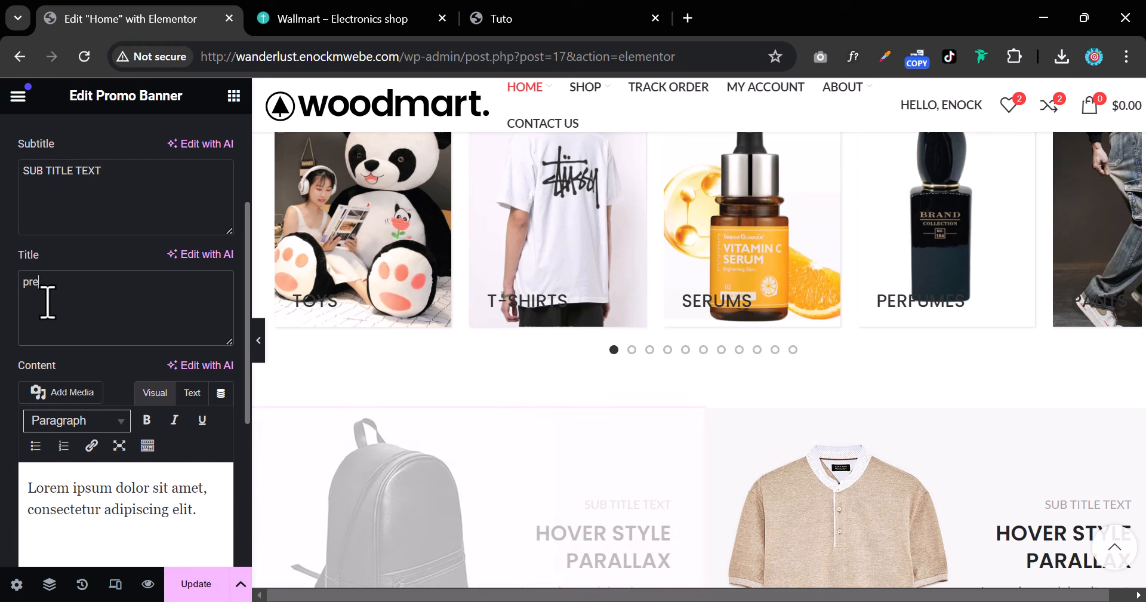
key("BackSpace")
key("BackSpace")
key("BackSpace")
type("LDA")
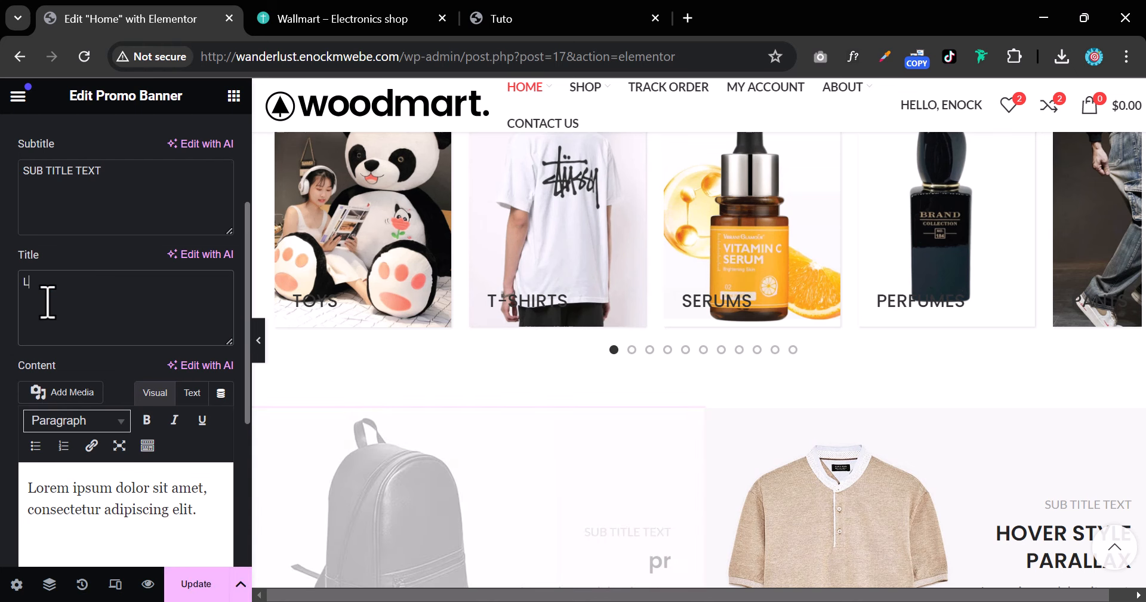
key("BackSpace")
key("BackSpace")
type("ADIES")
key("Return")
type("BAGS")
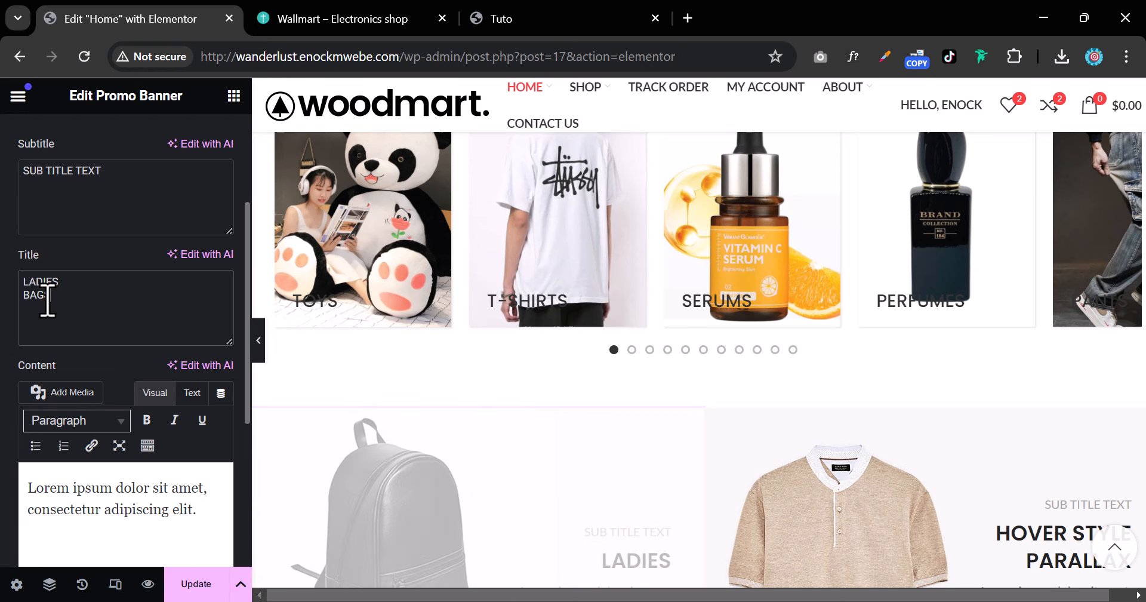
scroll(669, 510, "down", 2)
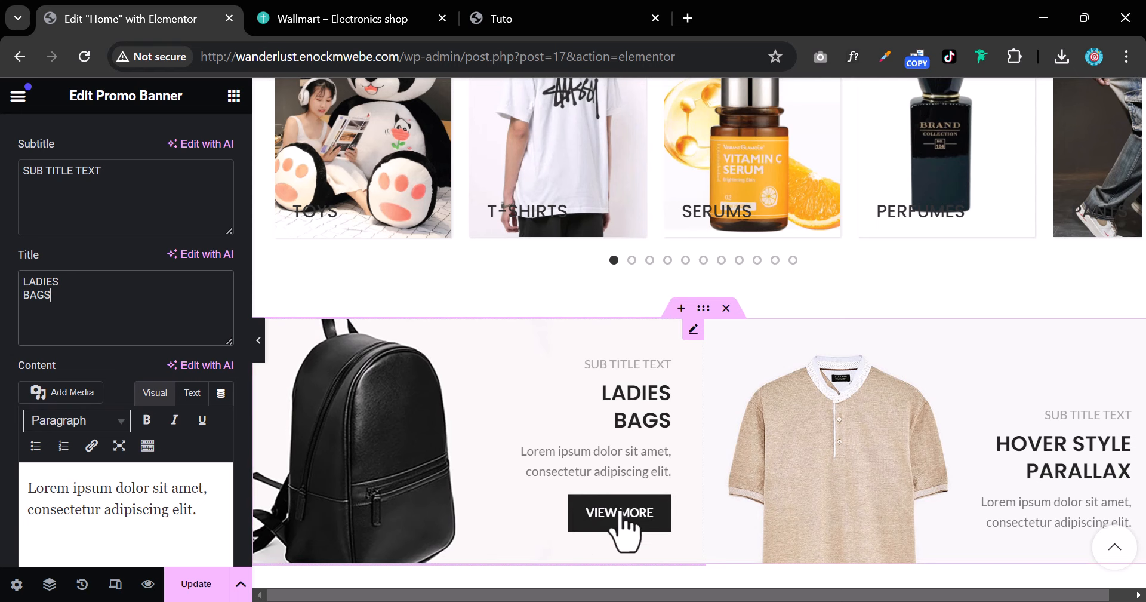
scroll(136, 371, "down", 3)
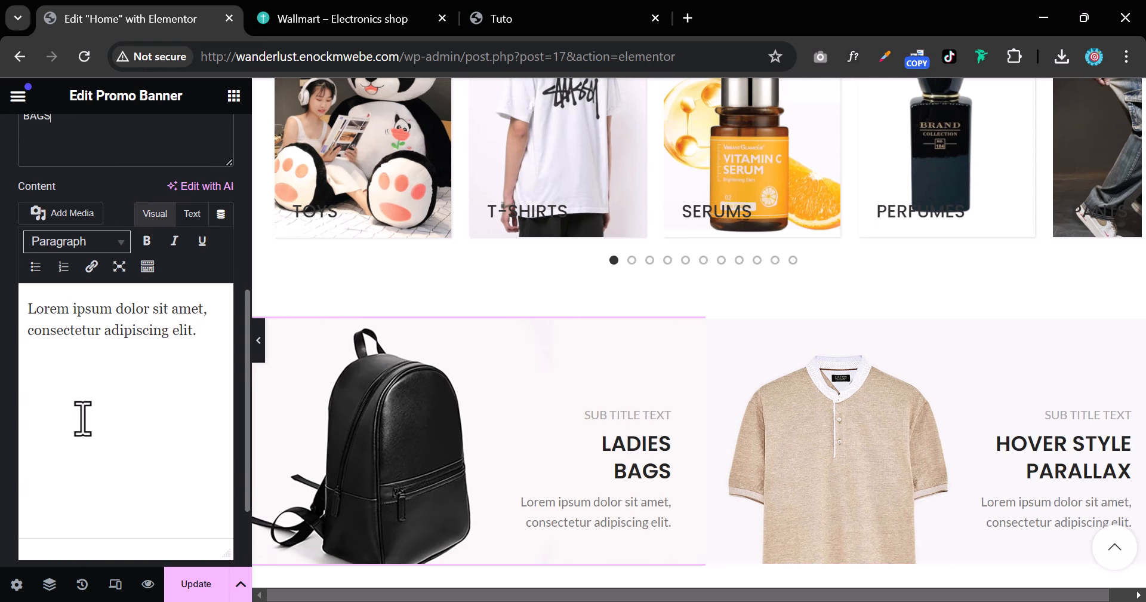
Insert the Bestseller Products template from the XTEMOS library's Tabs category below the parallax banners.
scroll(636, 424, "down", 6)
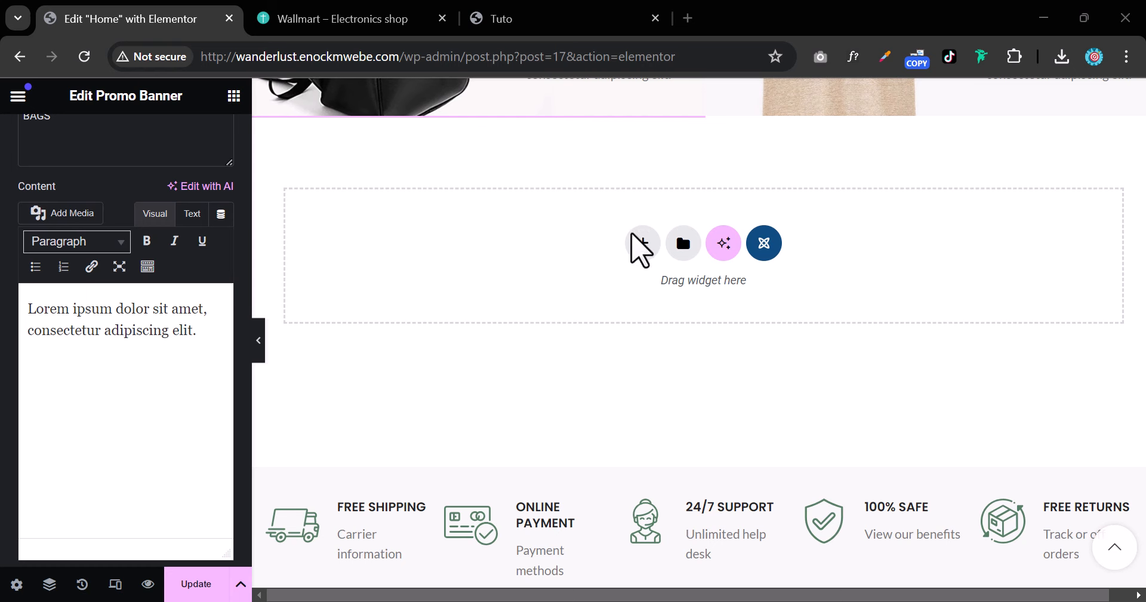
left_click(765, 243)
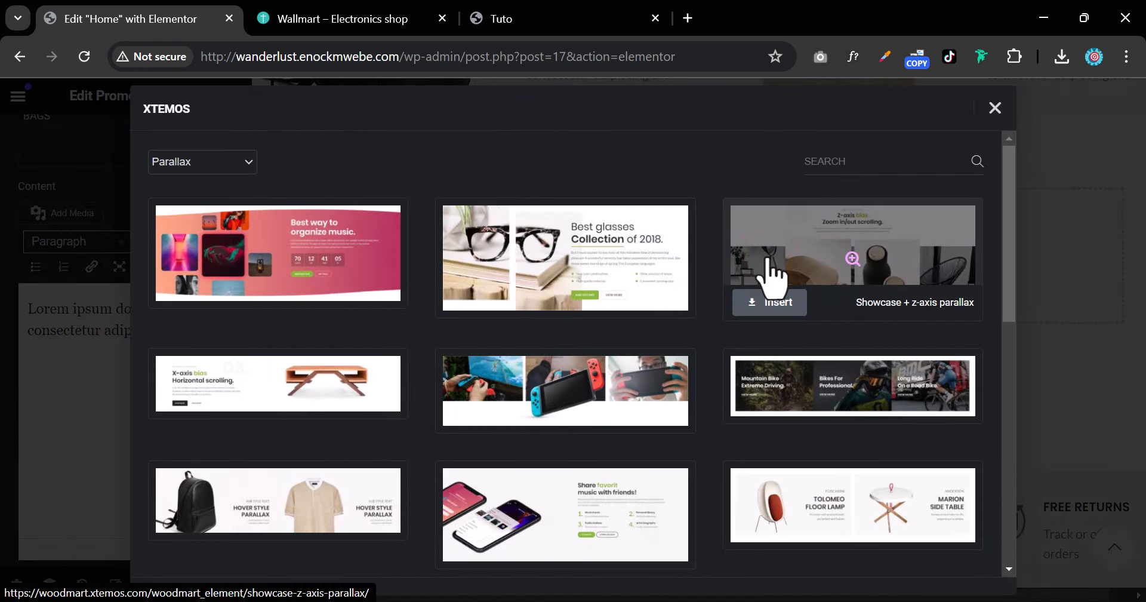
left_click(203, 161)
scroll(205, 382, "down", 3)
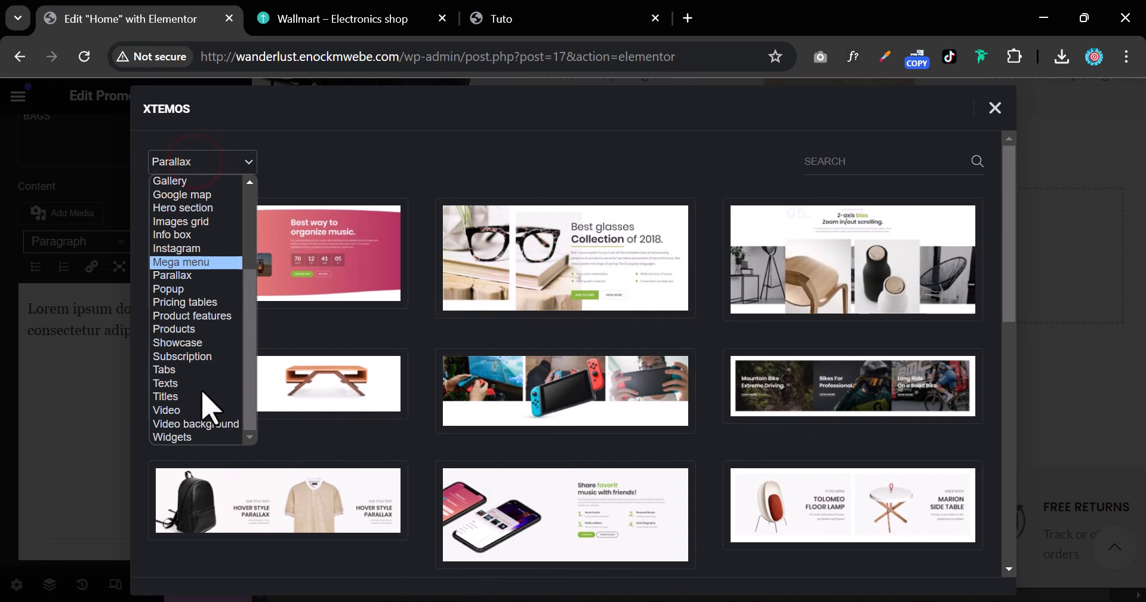
left_click(196, 371)
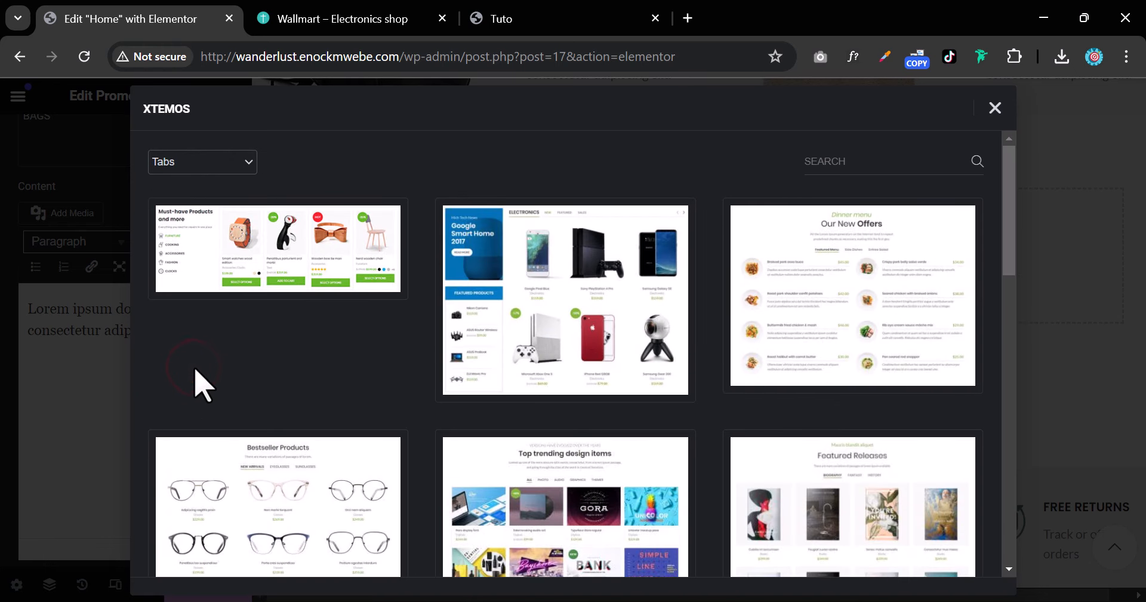
mouse_move(580, 282)
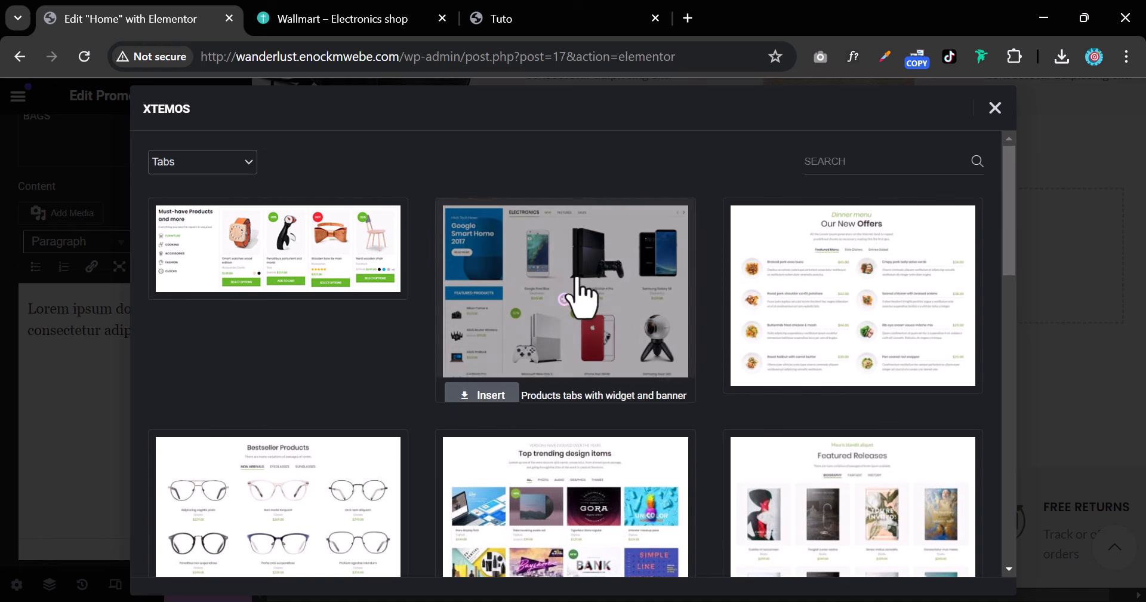
scroll(580, 299, "down", 3)
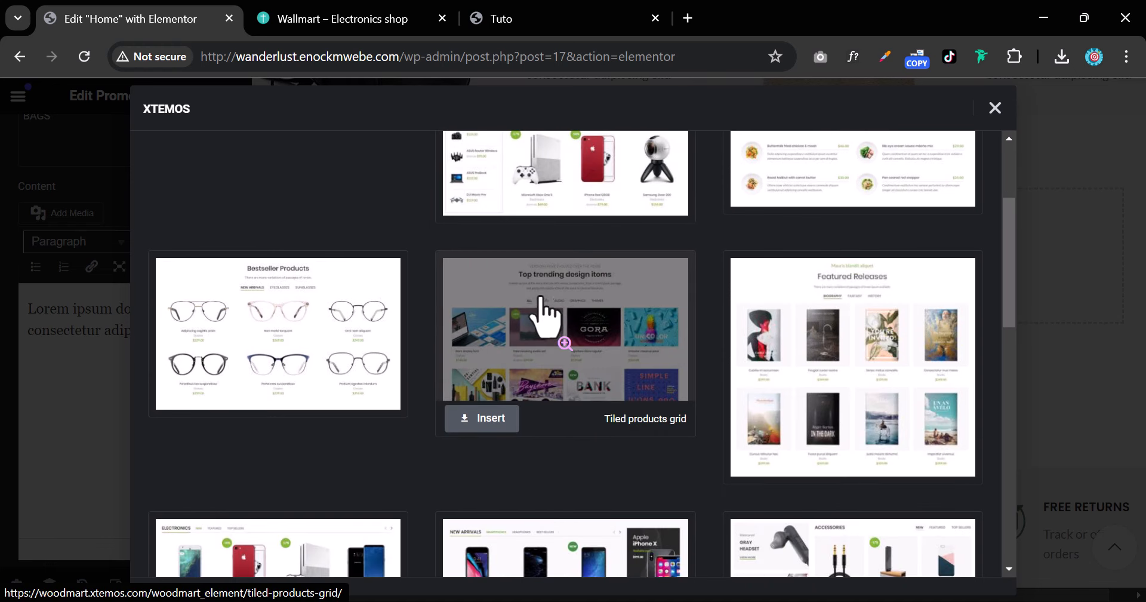
mouse_move(276, 288)
left_click(185, 399)
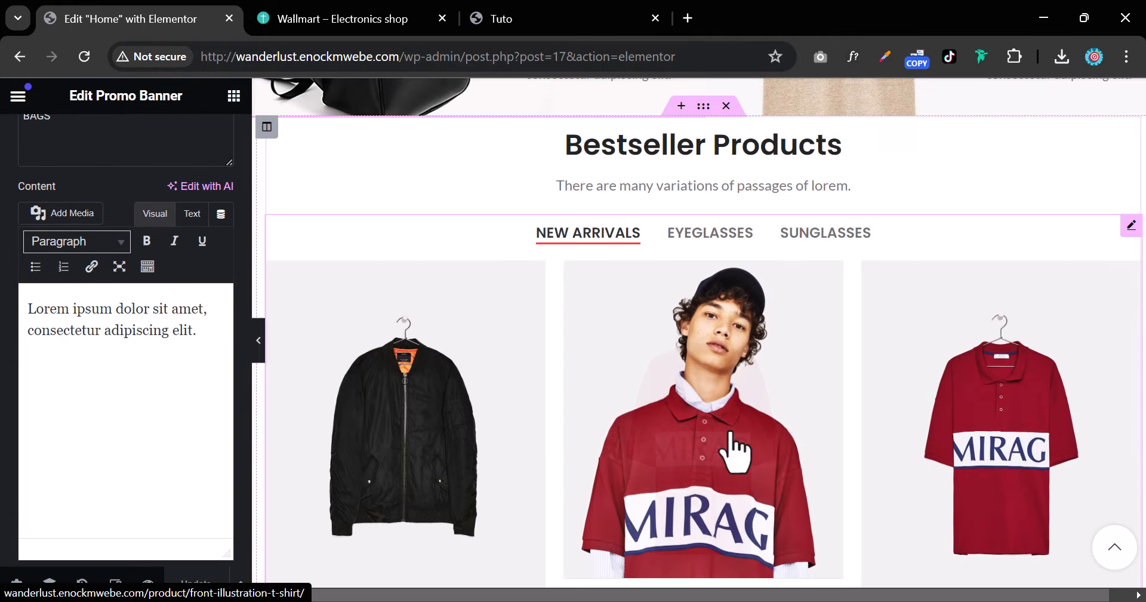
Examine the inserted Bestseller Products section and its product tabs in the full-width editor view.
scroll(806, 428, "down", 15)
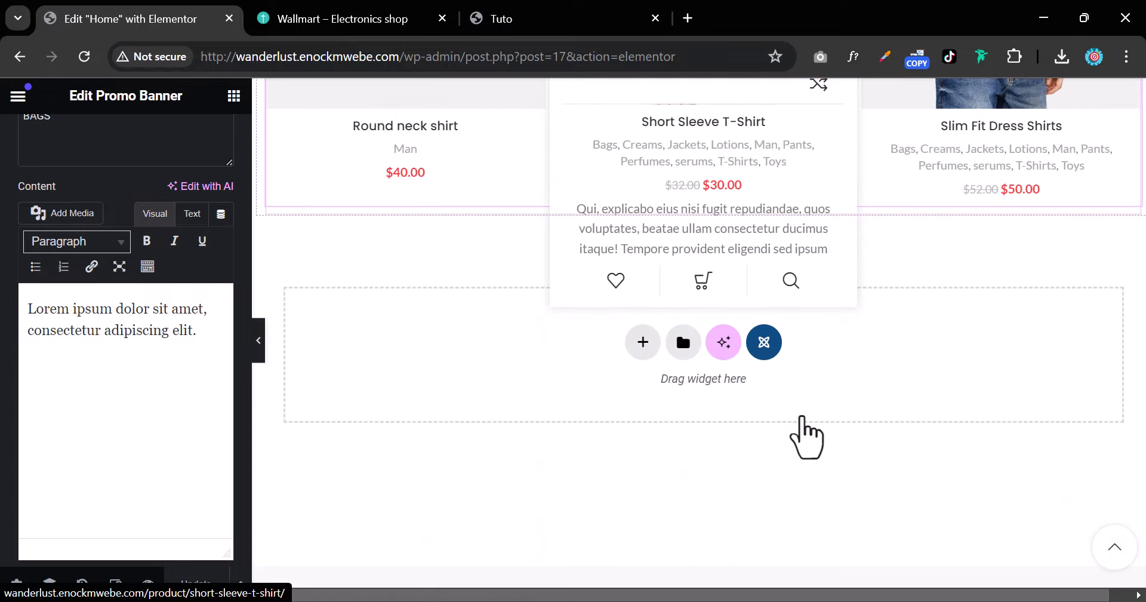
scroll(808, 435, "up", 10)
scroll(806, 436, "up", 9)
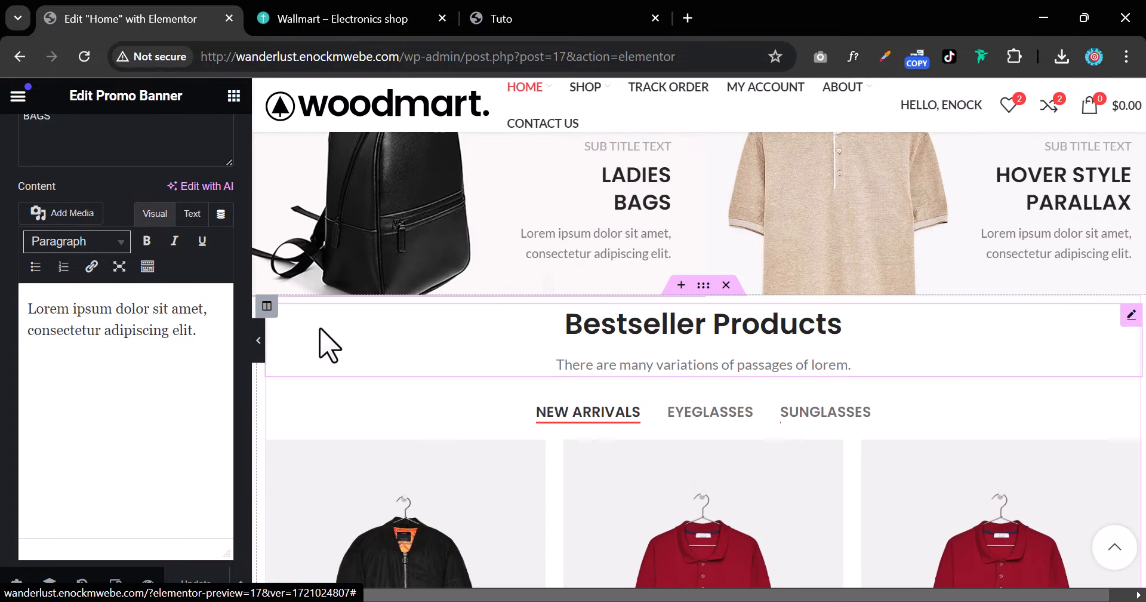
left_click(259, 346)
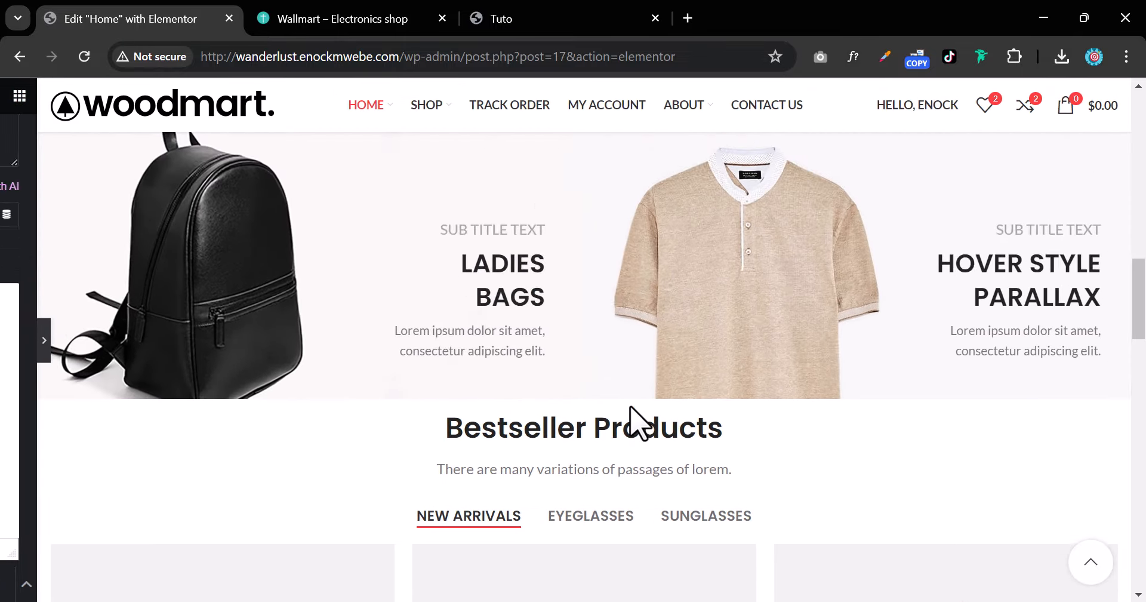
scroll(638, 423, "down", 3)
scroll(639, 422, "down", 3)
left_click(6, 339)
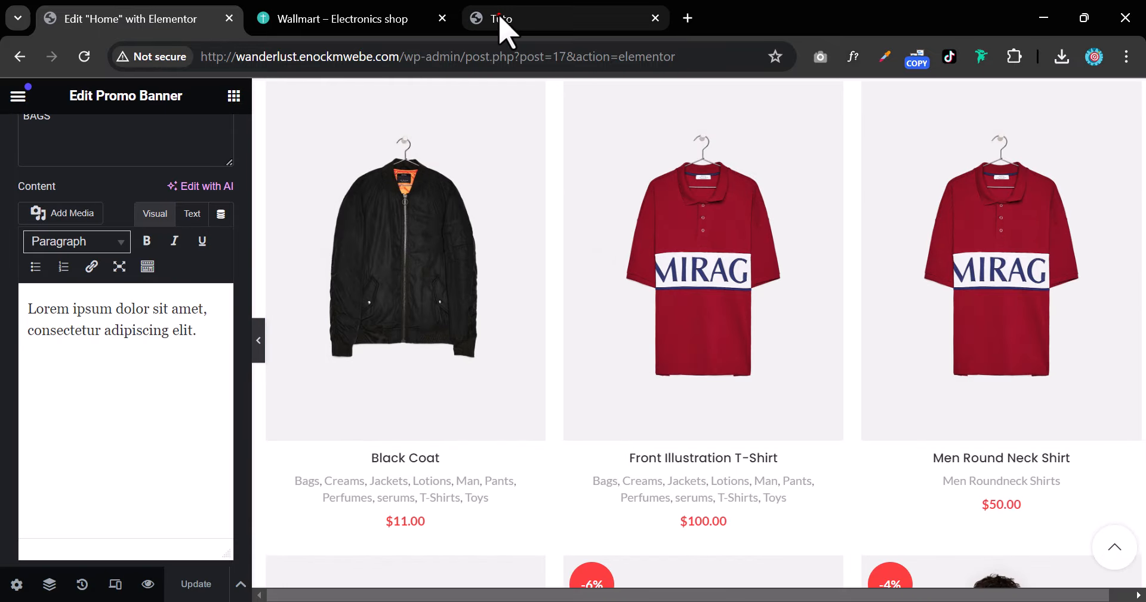
Check the product tabs section on the Tuto reference site, then return to the Elementor editor.
left_click(501, 17)
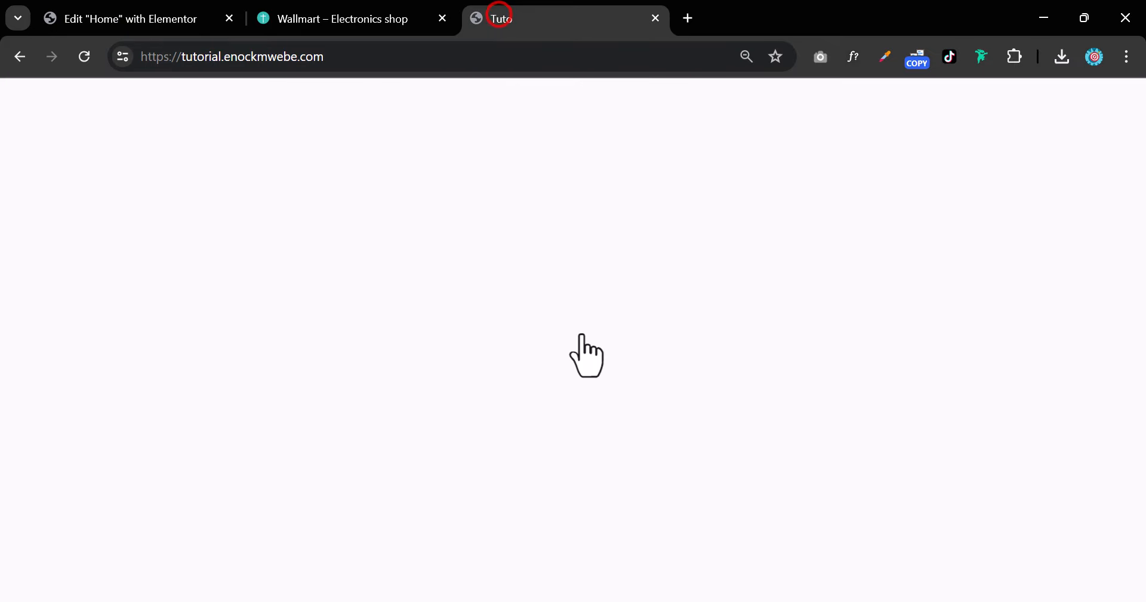
scroll(591, 369, "down", 4)
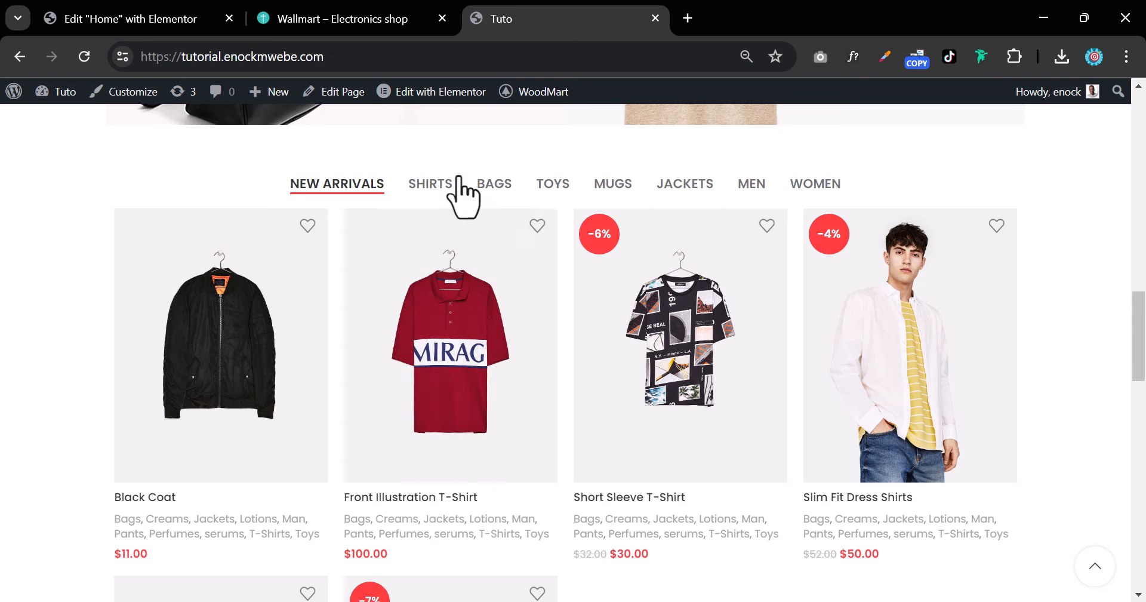
left_click(352, 20)
left_click(116, 28)
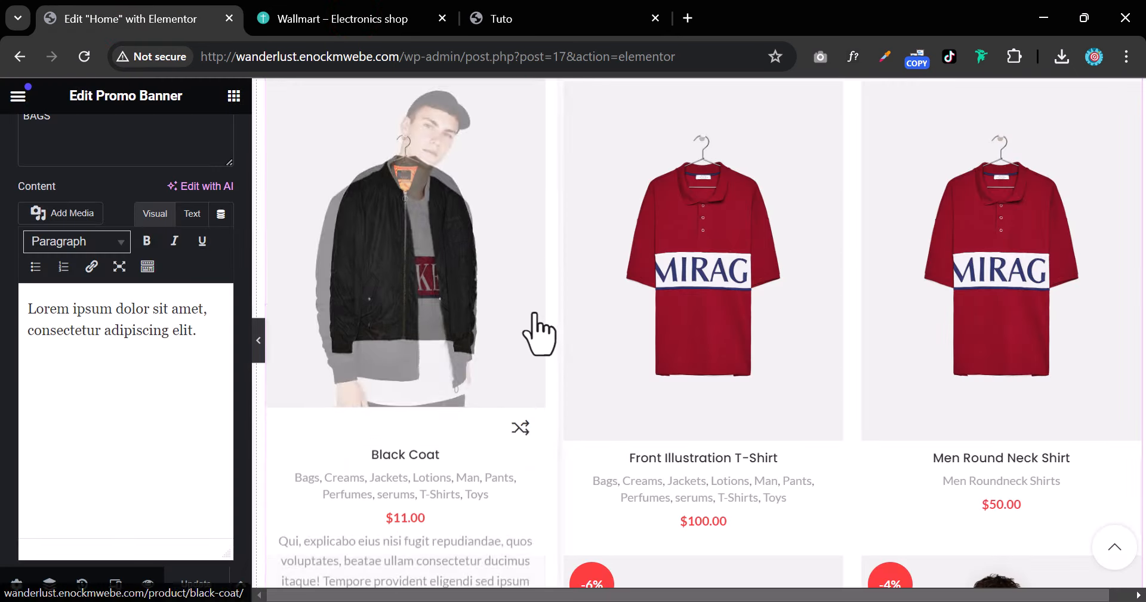
Set the Bestseller Products section's top margin to 50 px and its other margins to 0, with the margin values unlinked.
scroll(537, 312, "up", 5)
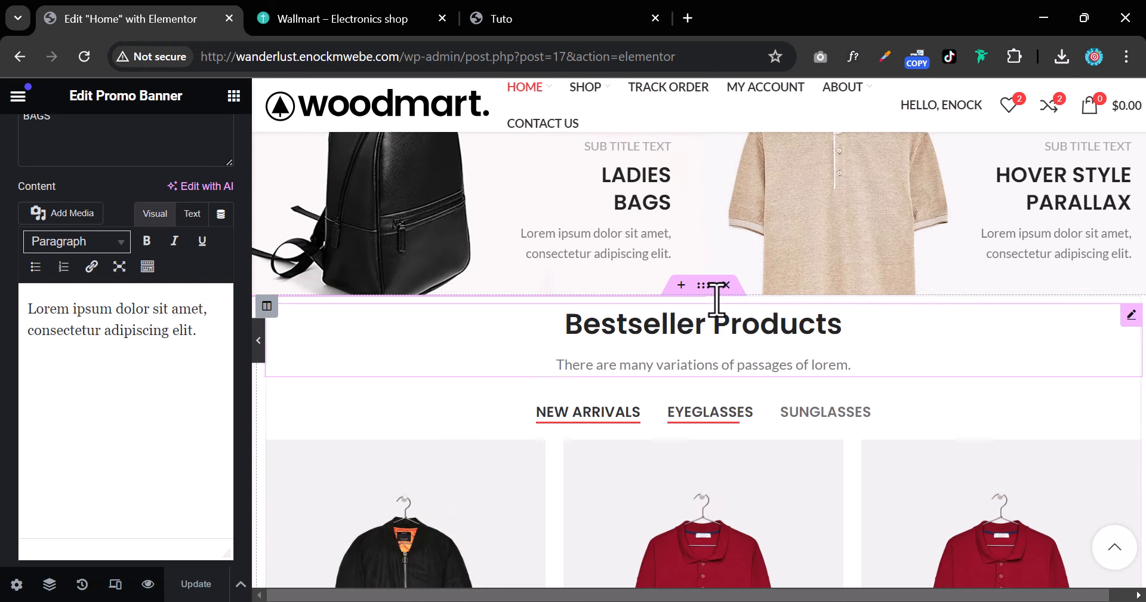
left_click(705, 285)
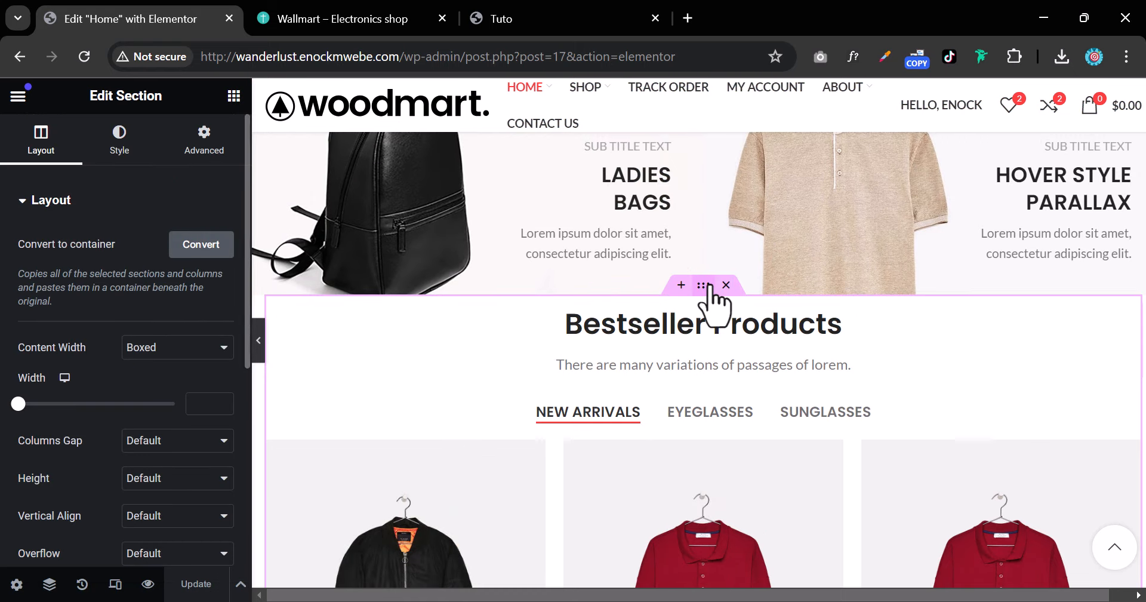
left_click(202, 147)
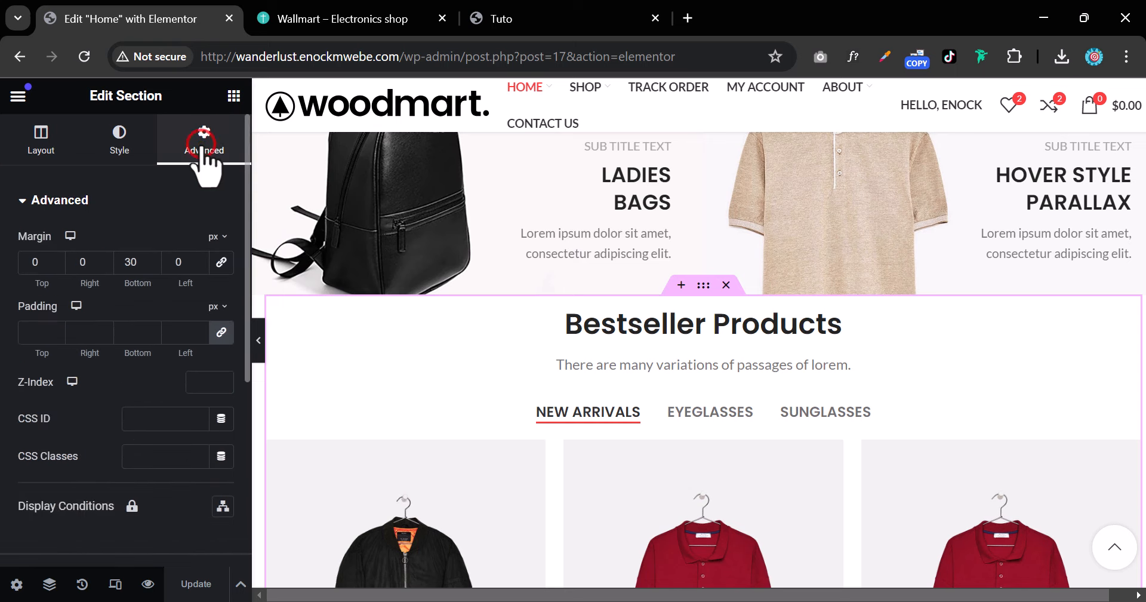
left_click(221, 263)
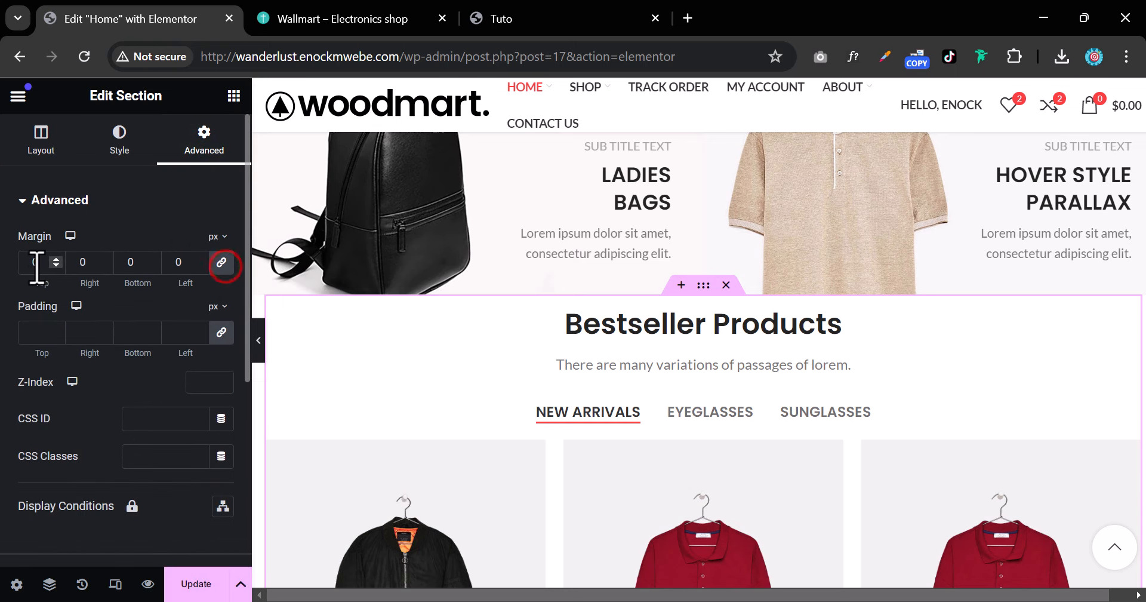
type("50")
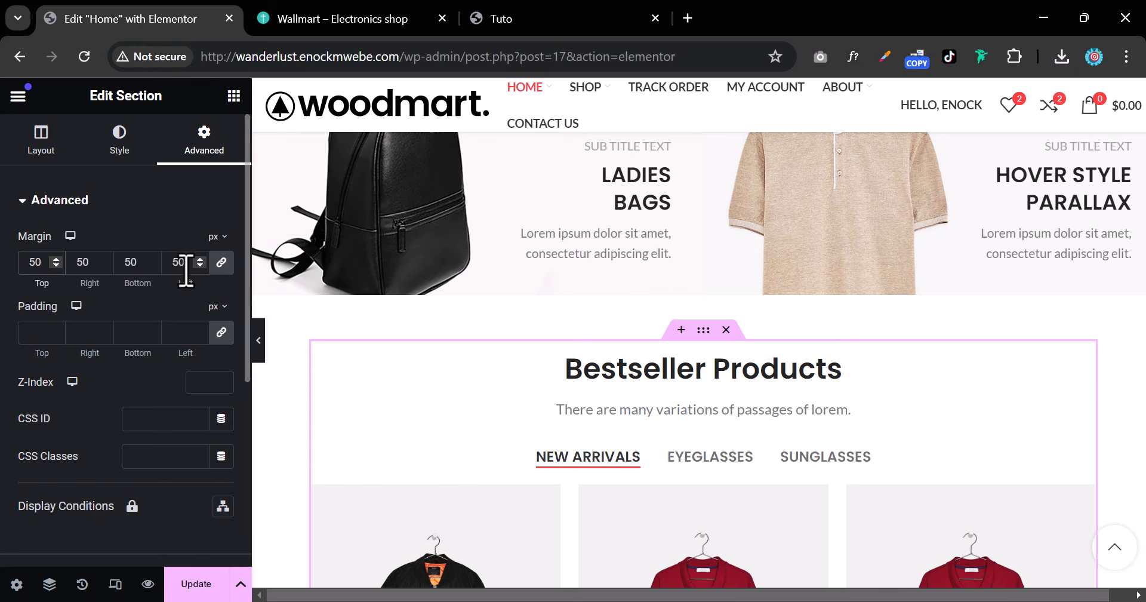
key("ctrl+z")
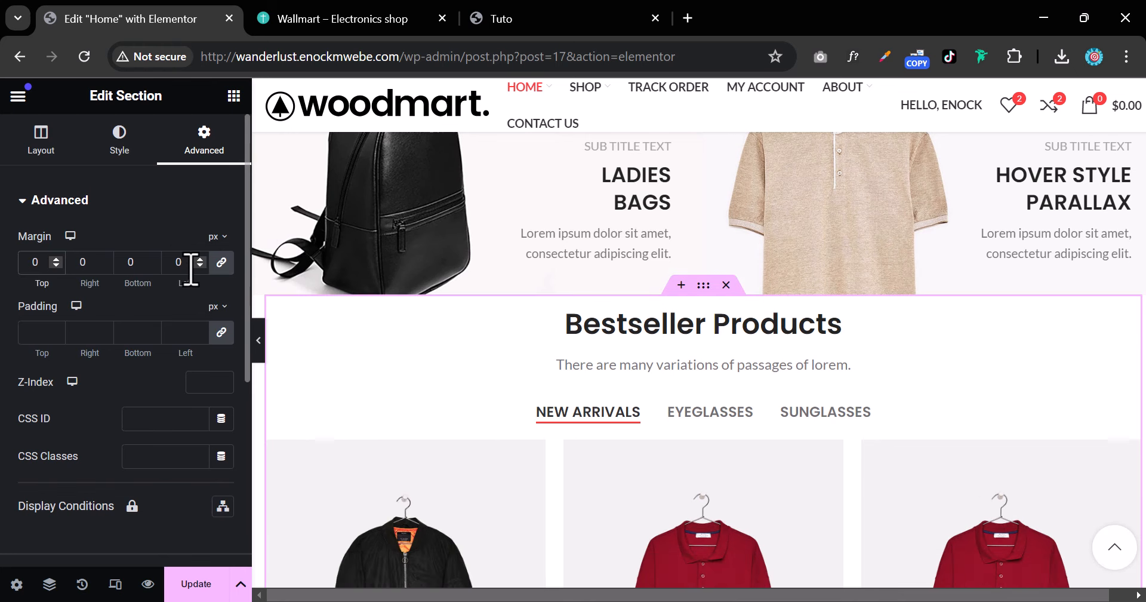
left_click(221, 261)
left_click(25, 262)
type("5")
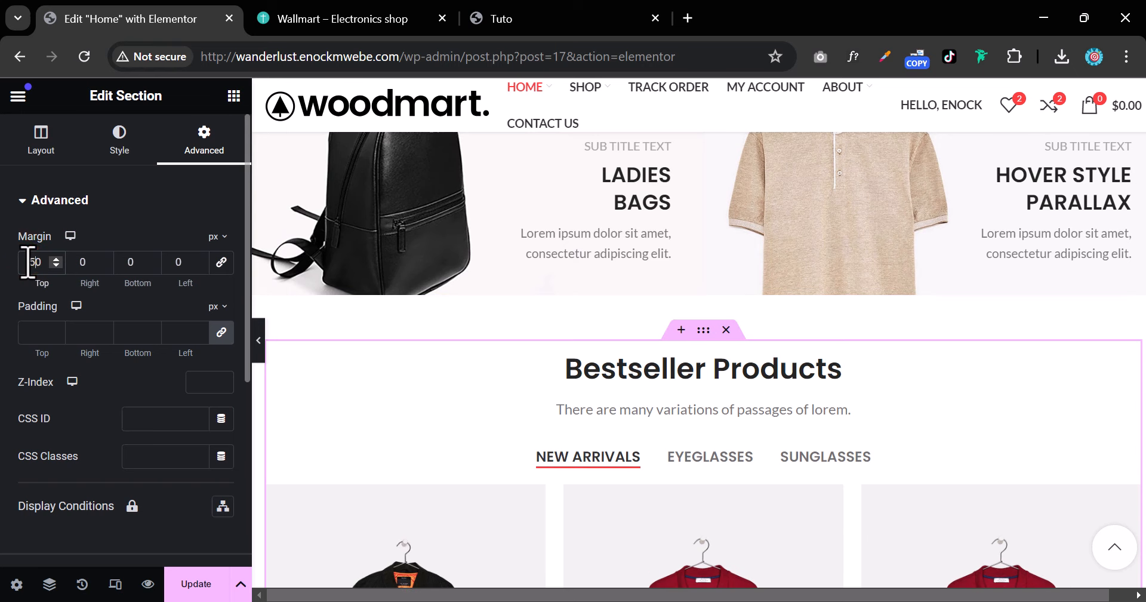
Clear the Bestseller Products title and its description text from the section title above the product tabs.
left_click(656, 394)
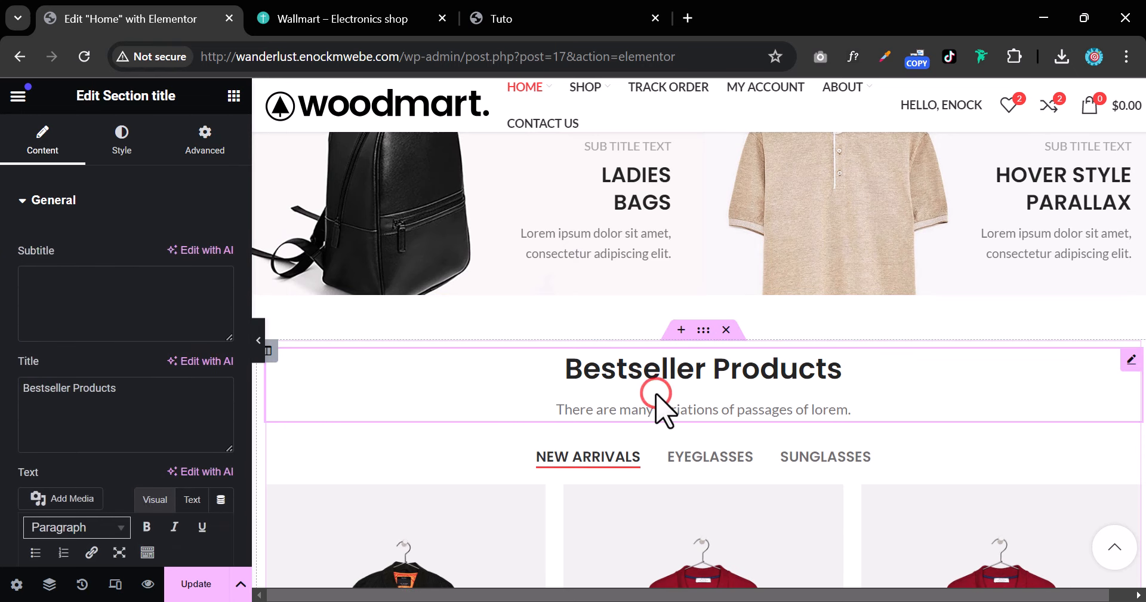
key("BackSpace")
scroll(115, 406, "down", 3)
triple_click(97, 412)
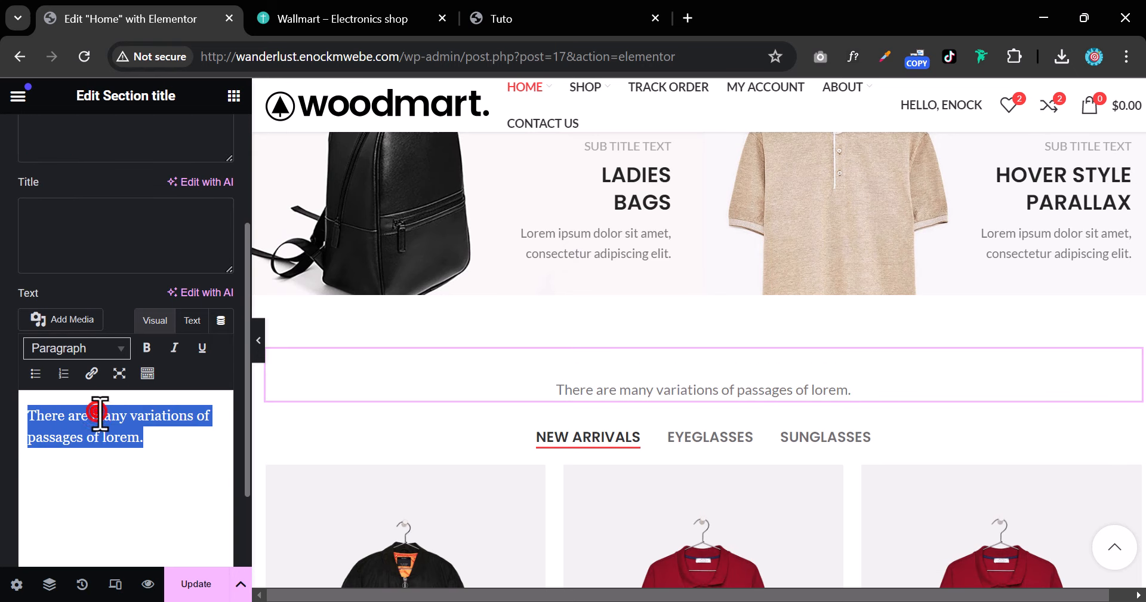
key("BackSpace")
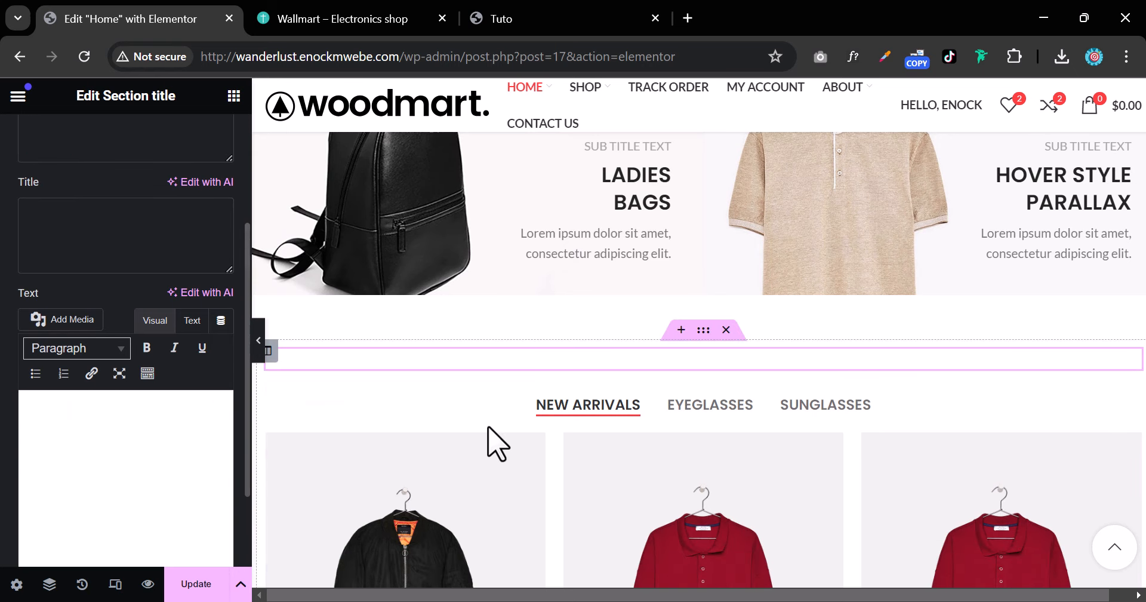
Duplicate the Sunglasses tab three times in the AJAX Products tabs widget below the parallax banners.
left_click(781, 409)
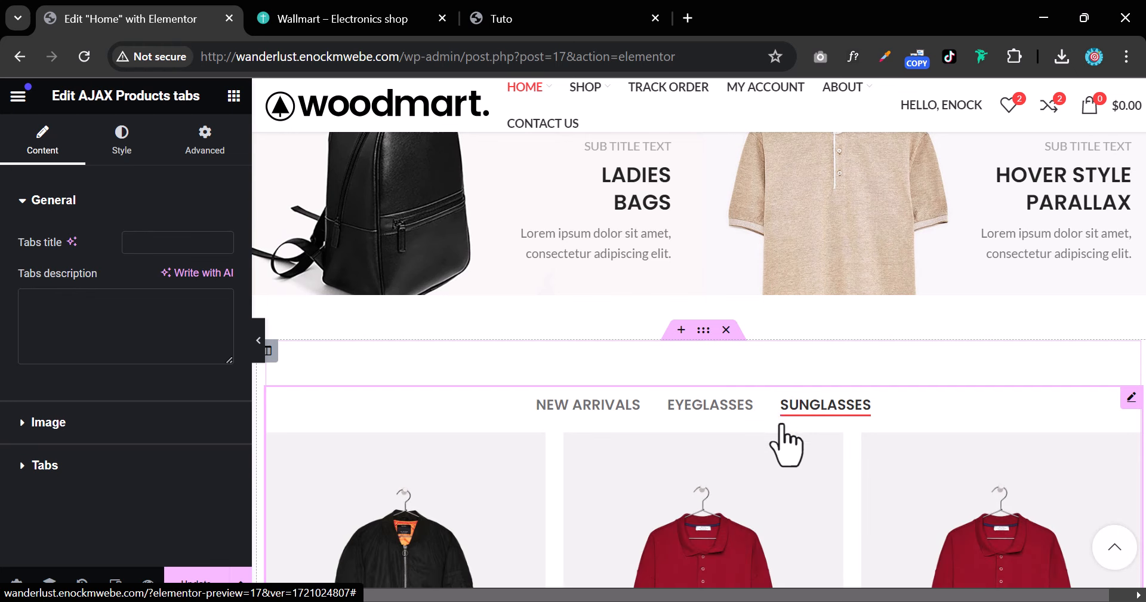
left_click(44, 472)
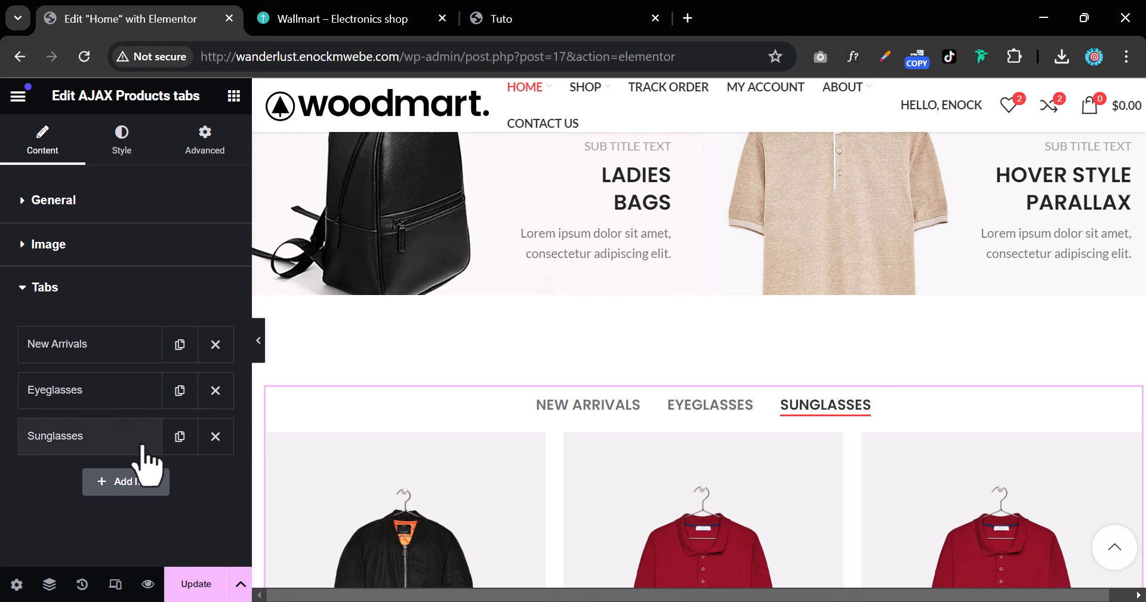
left_click(180, 437)
left_click(180, 437)
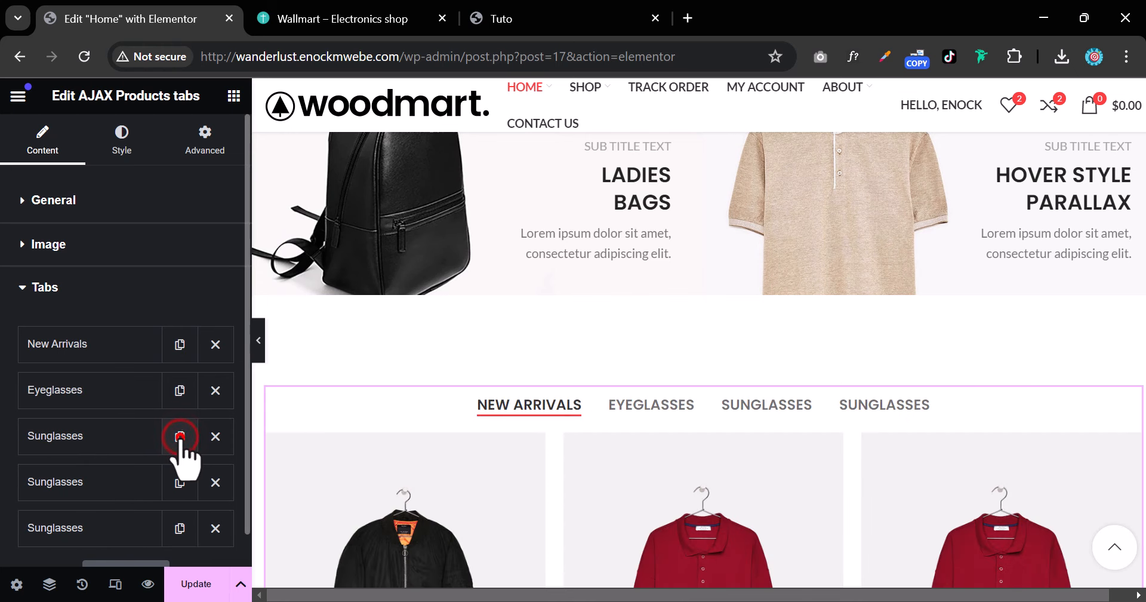
left_click(180, 437)
Set the Eyeglasses tab's data source to Sale Products and change its title to SALE.
scroll(119, 441, "down", 1)
left_click(60, 316)
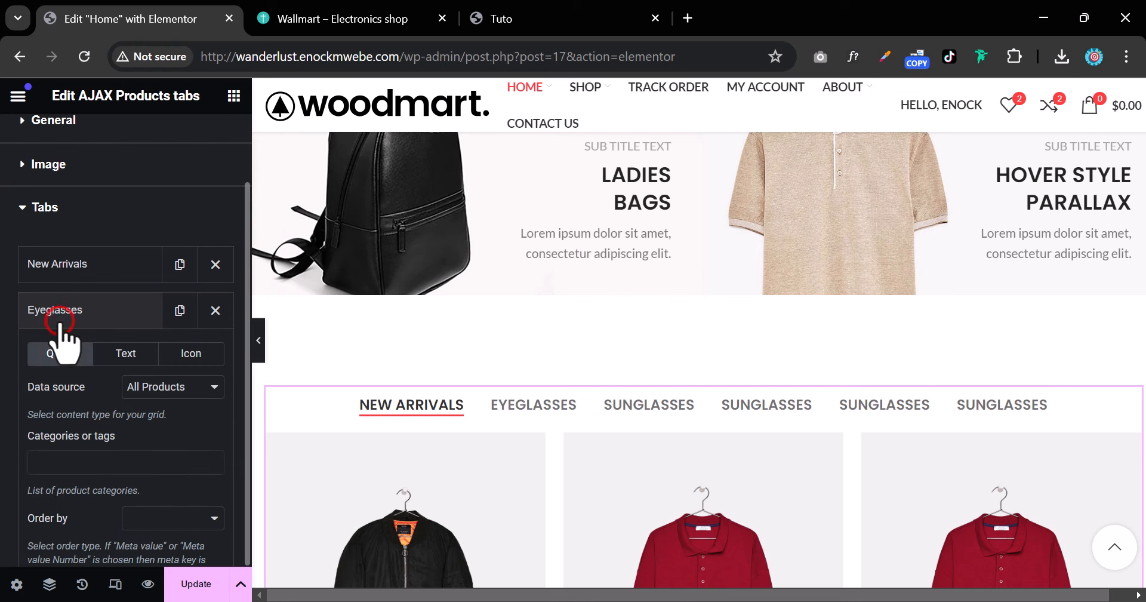
left_click(138, 388)
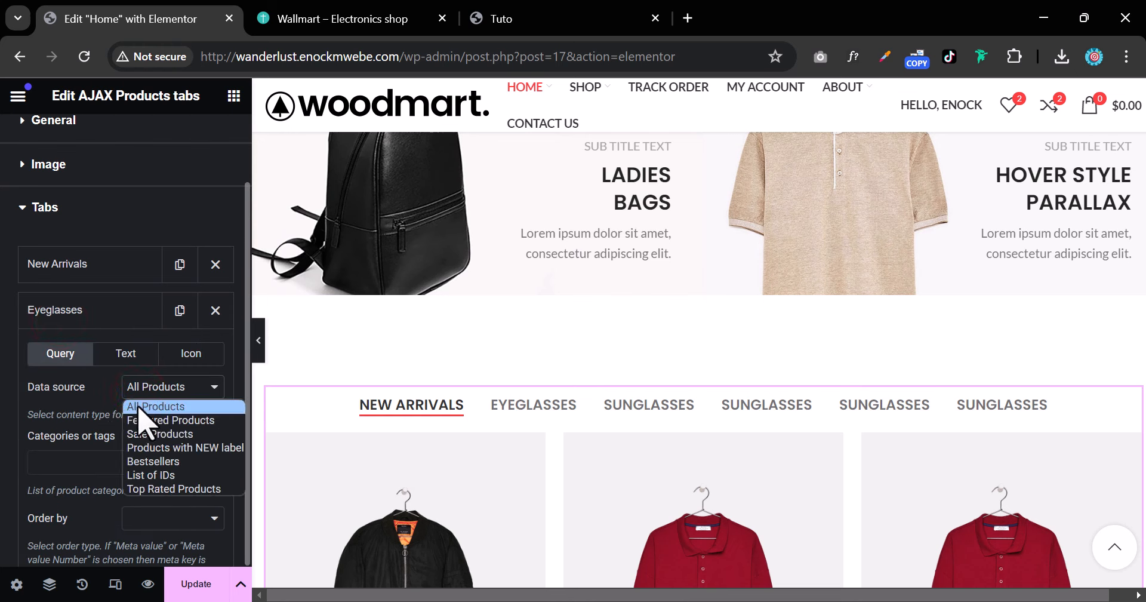
left_click(156, 433)
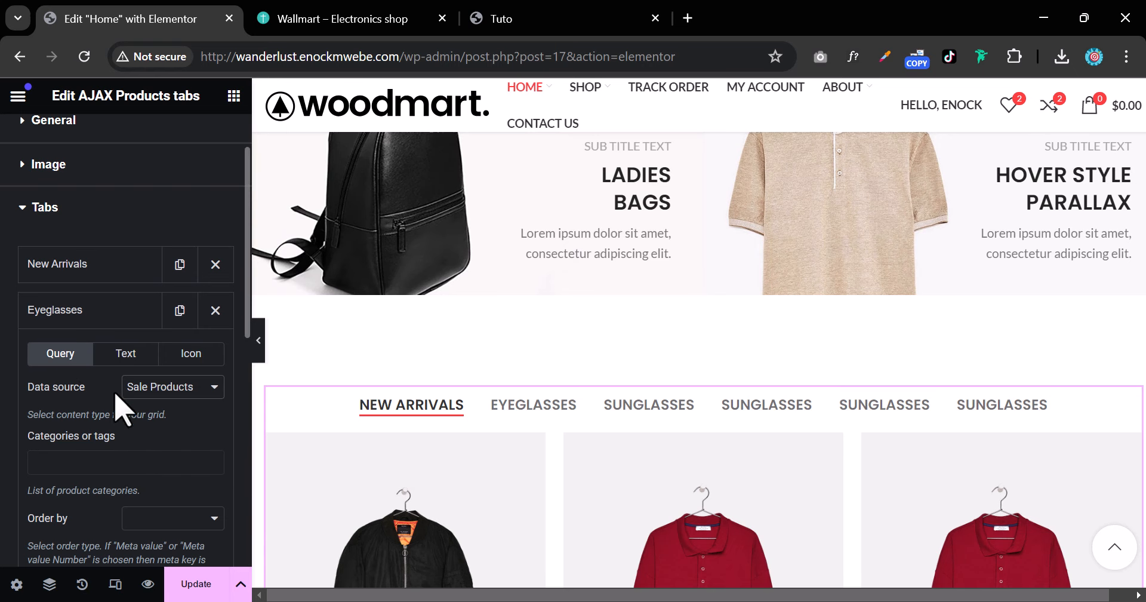
left_click(121, 353)
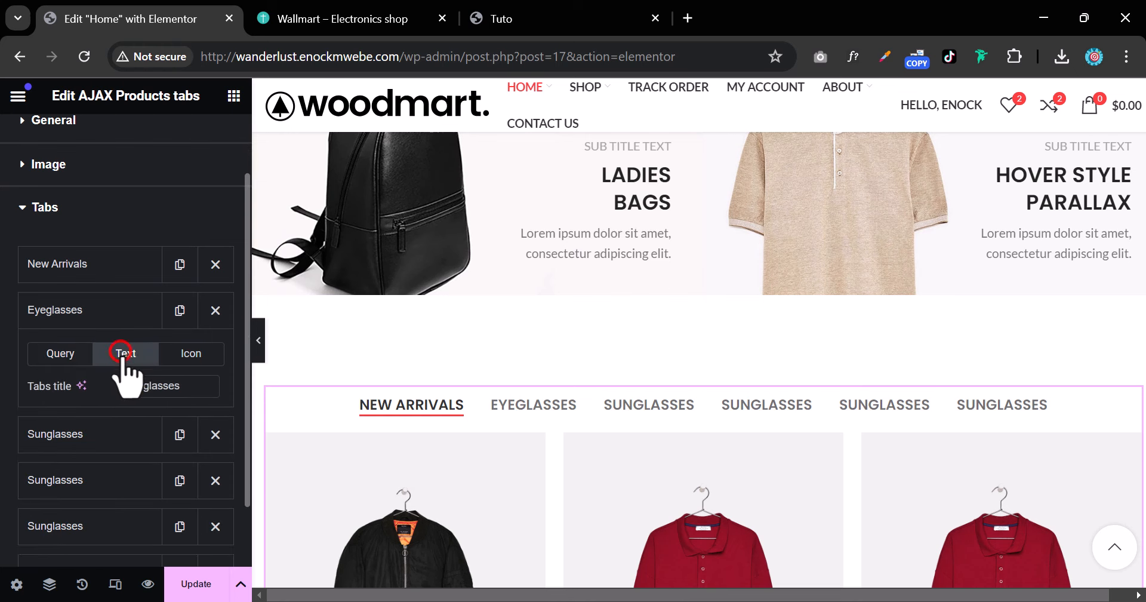
type("SALE")
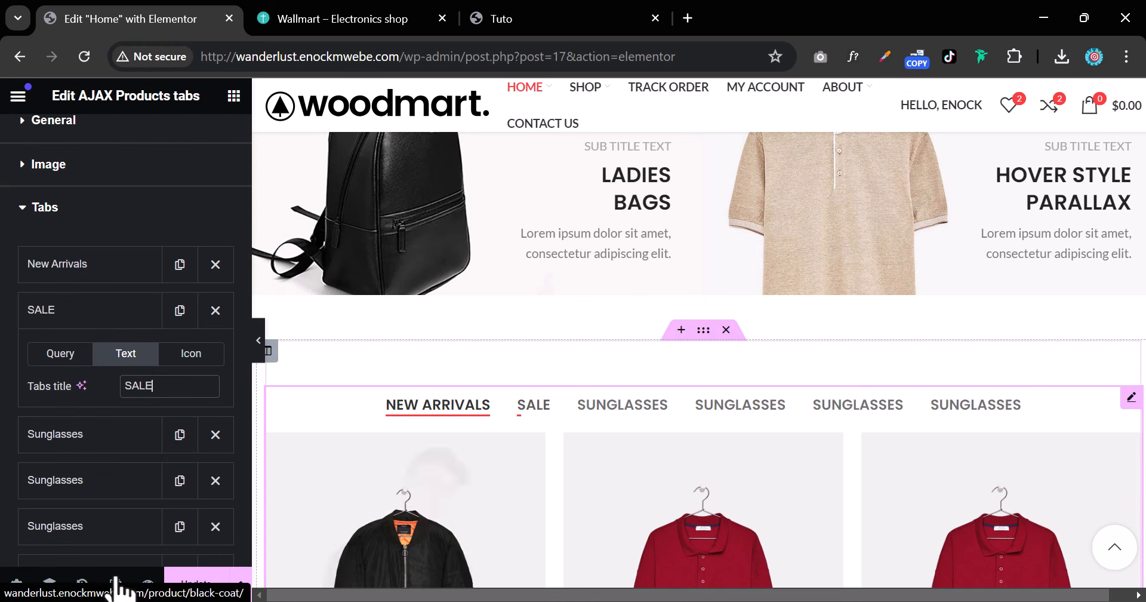
Update the page and check the SALE tab's products on the Wallmart preview.
left_click(188, 578)
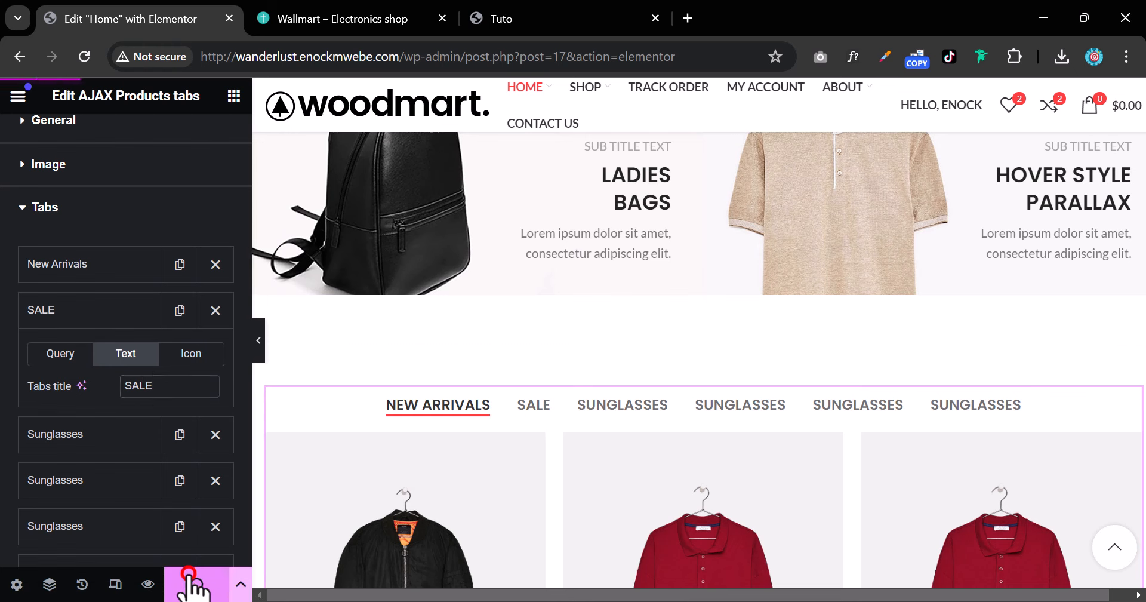
left_click(366, 18)
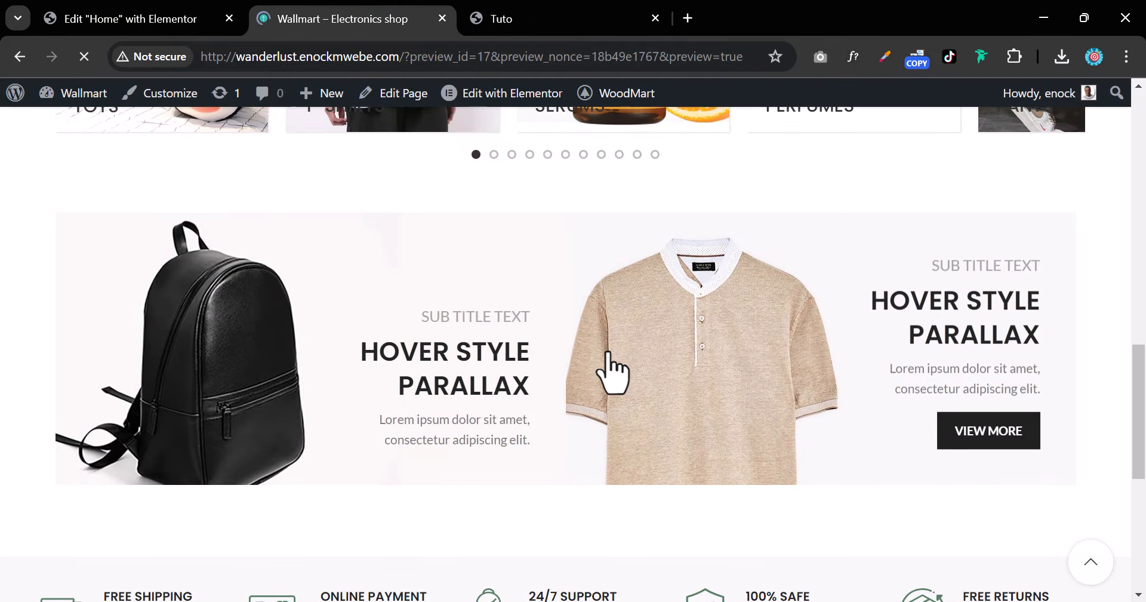
scroll(600, 350, "down", 15)
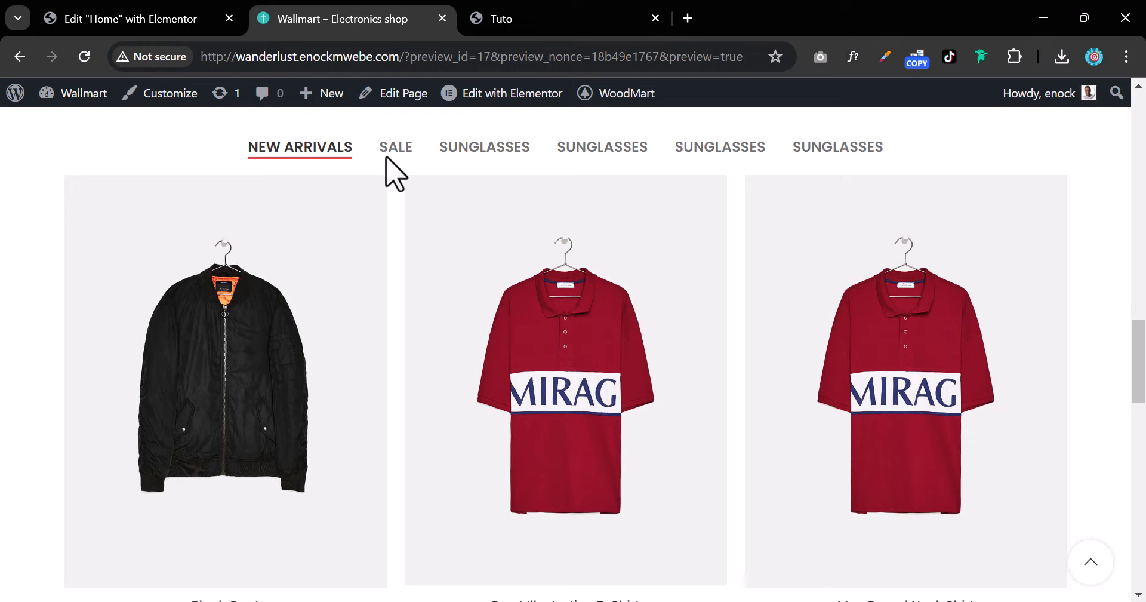
left_click(396, 154)
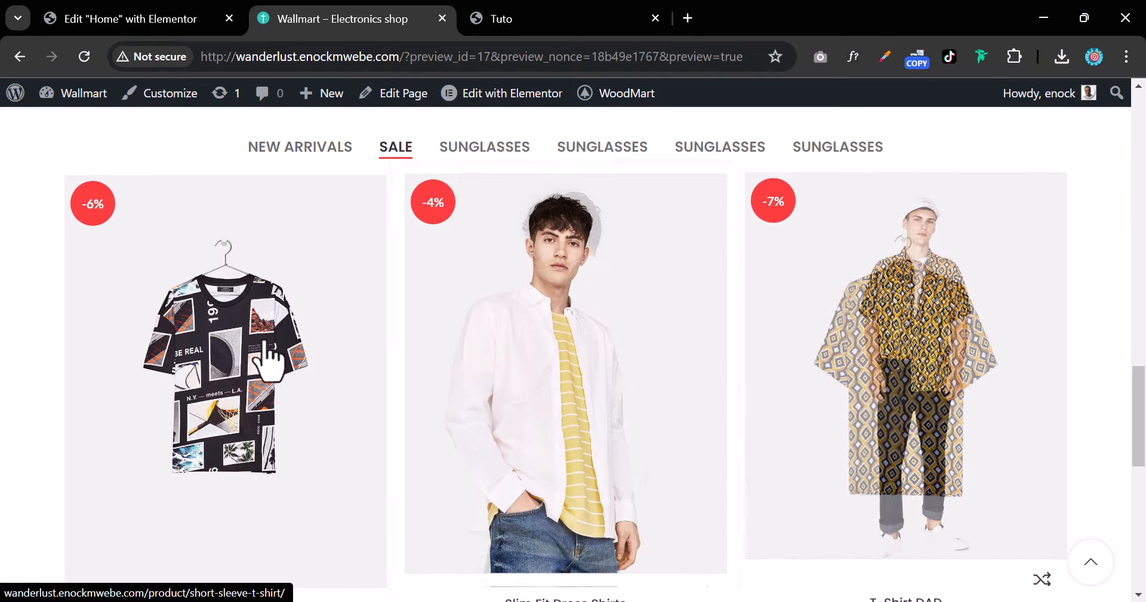
scroll(878, 424, "down", 5)
scroll(877, 424, "down", 2)
scroll(834, 429, "up", 6)
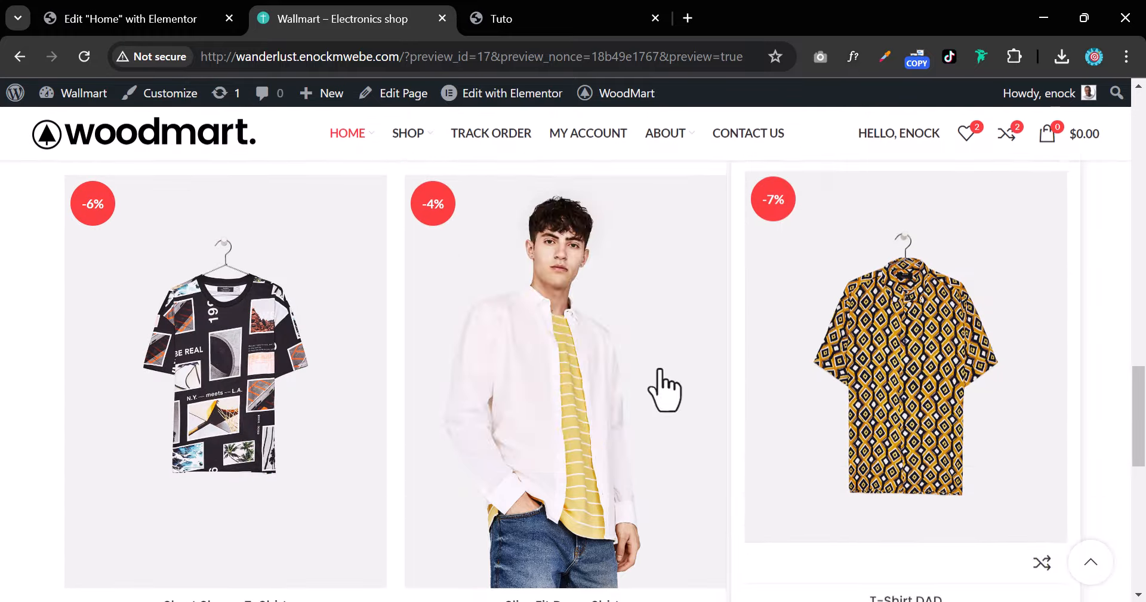
Return to the Elementor editor and change the first Sunglasses tab's title to MEN.
left_click(120, 24)
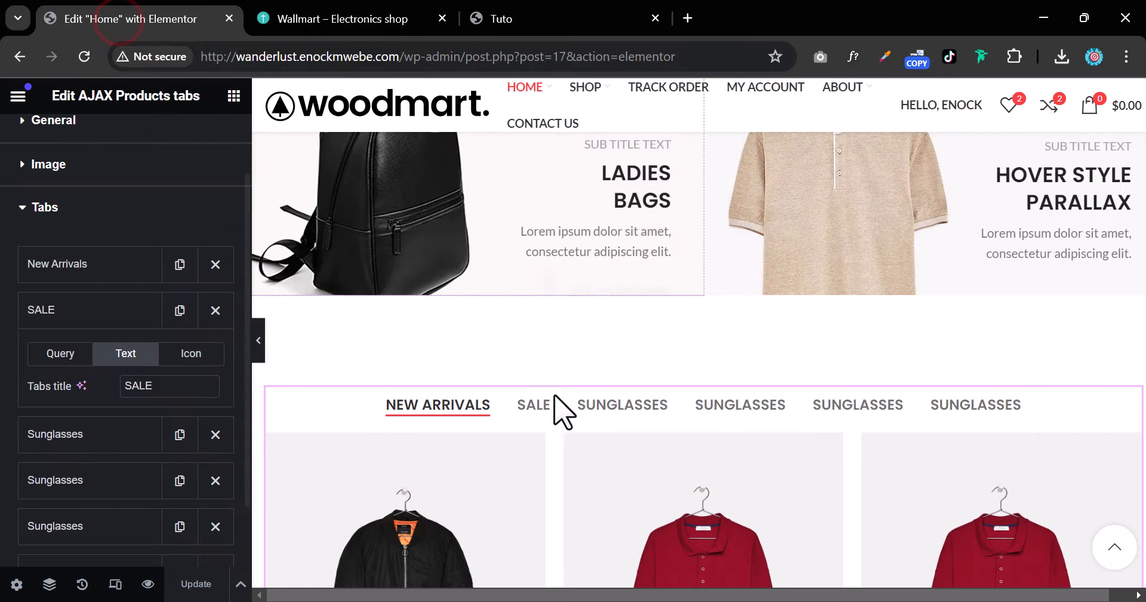
left_click(88, 436)
left_click(125, 402)
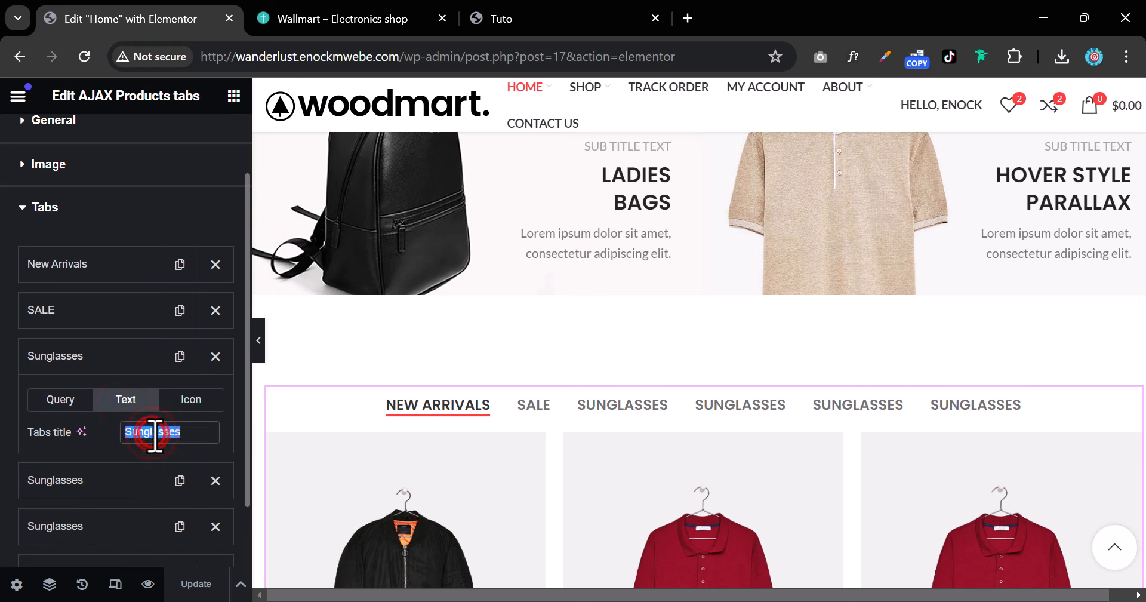
type("MEN")
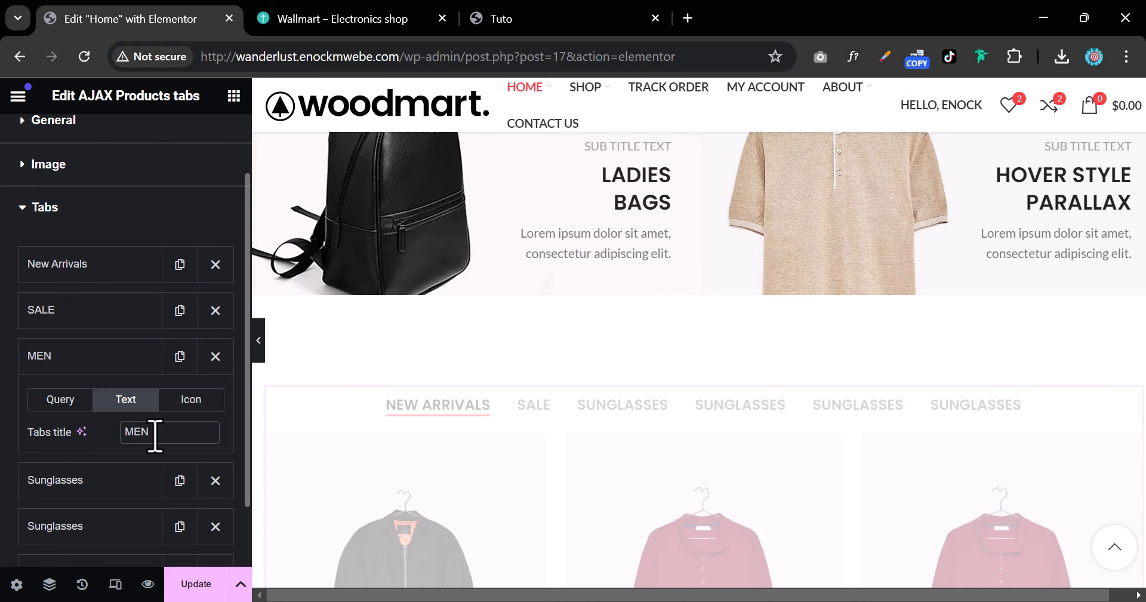
left_click(102, 356)
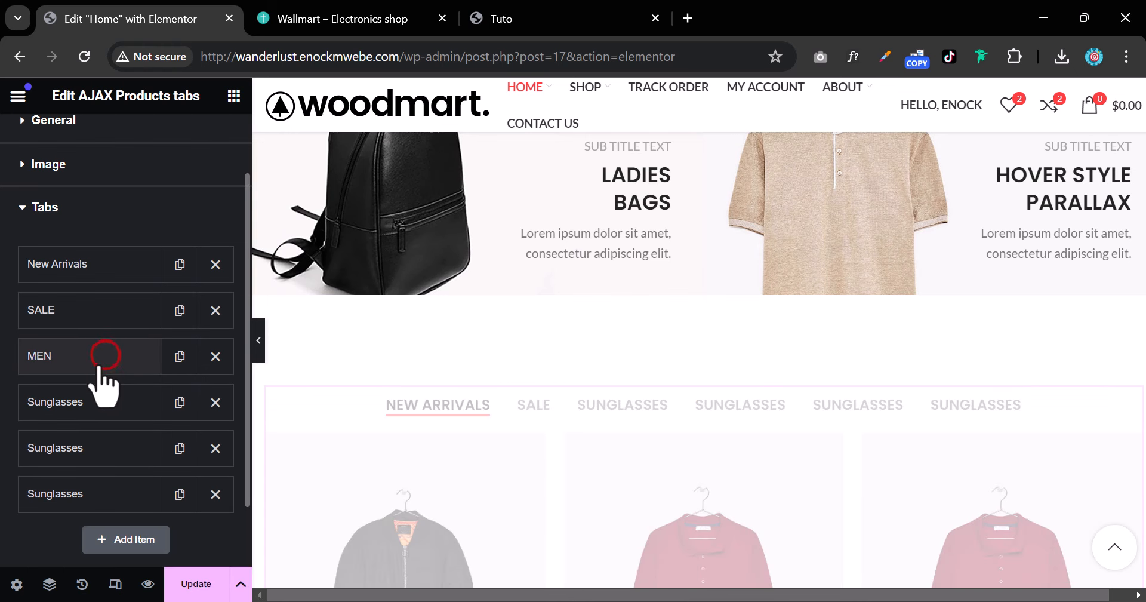
Limit the MEN tab's product query to the man (product_tag) entry under categories or tags.
left_click(96, 358)
scroll(143, 436, "down", 2)
left_click(66, 322)
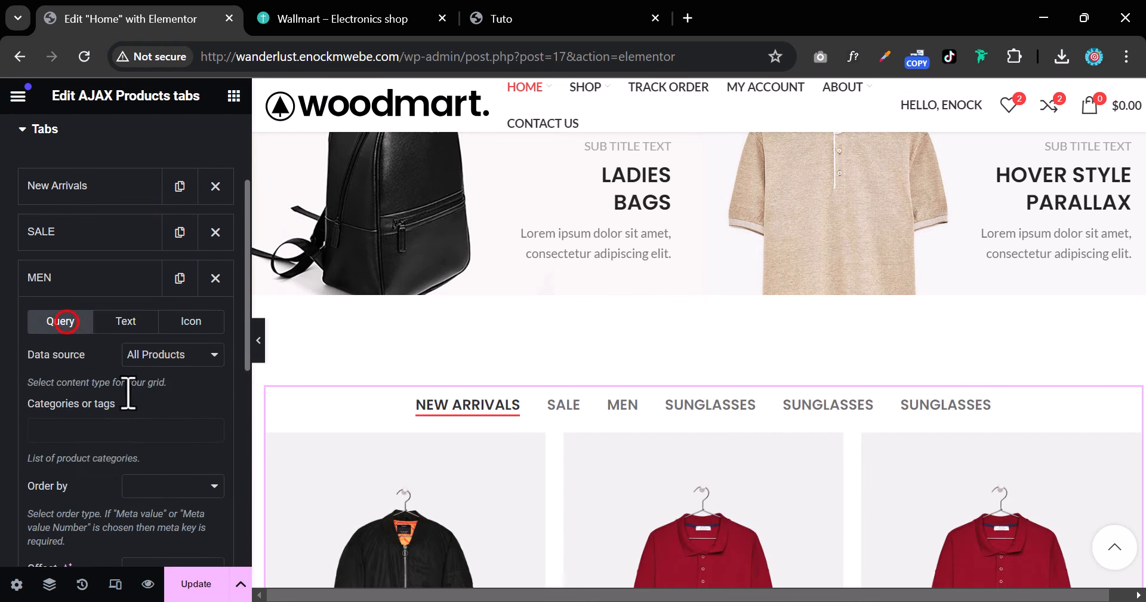
left_click(107, 430)
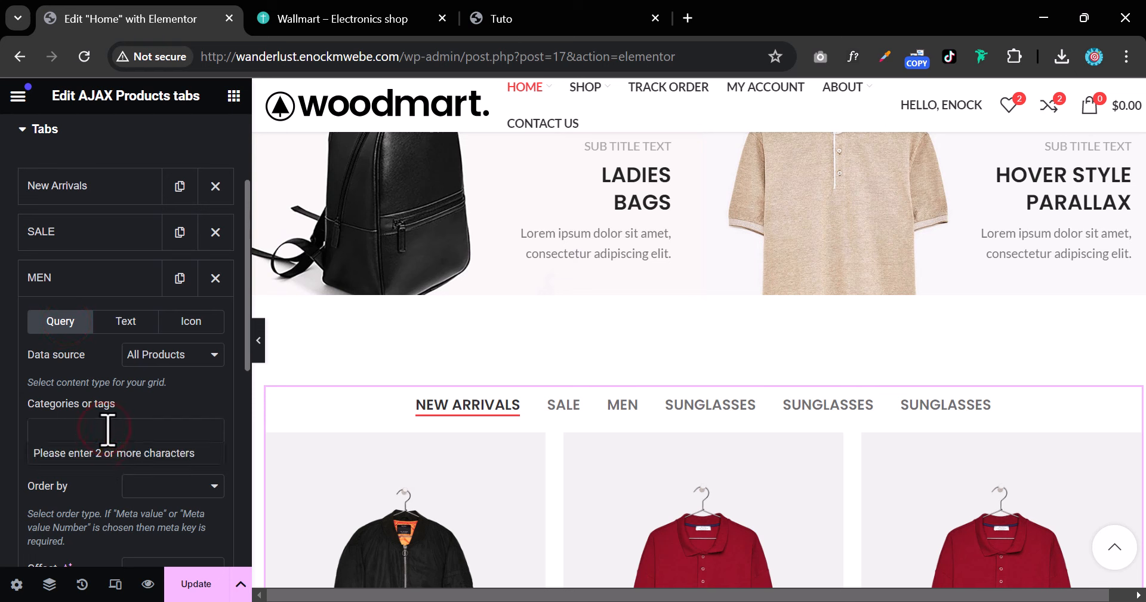
type("CAT")
key("BackSpace")
key("BackSpace")
key("BackSpace")
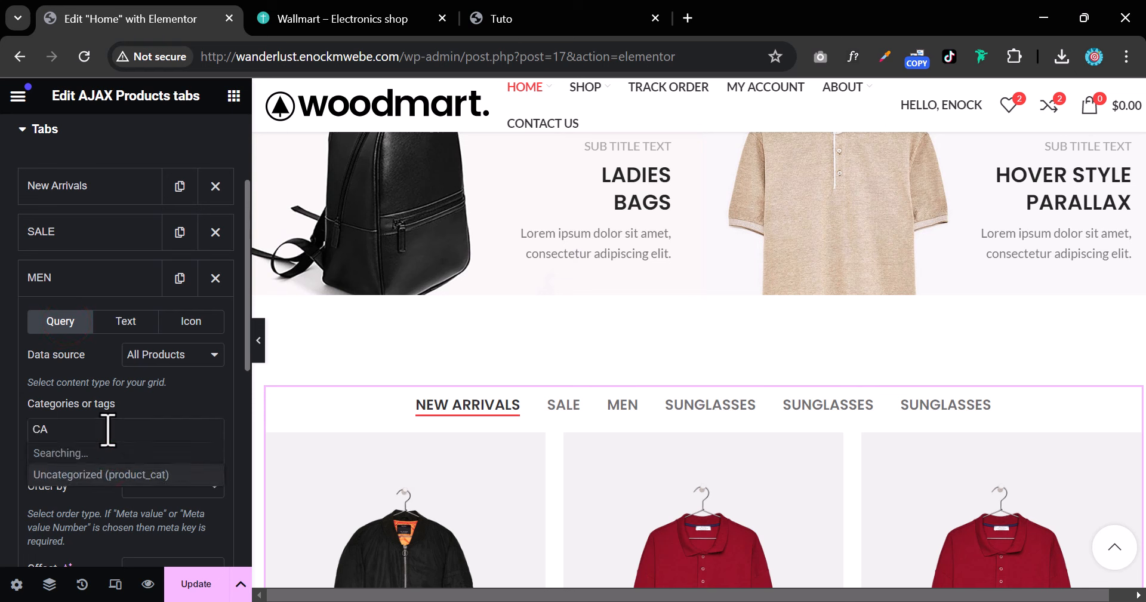
type("M")
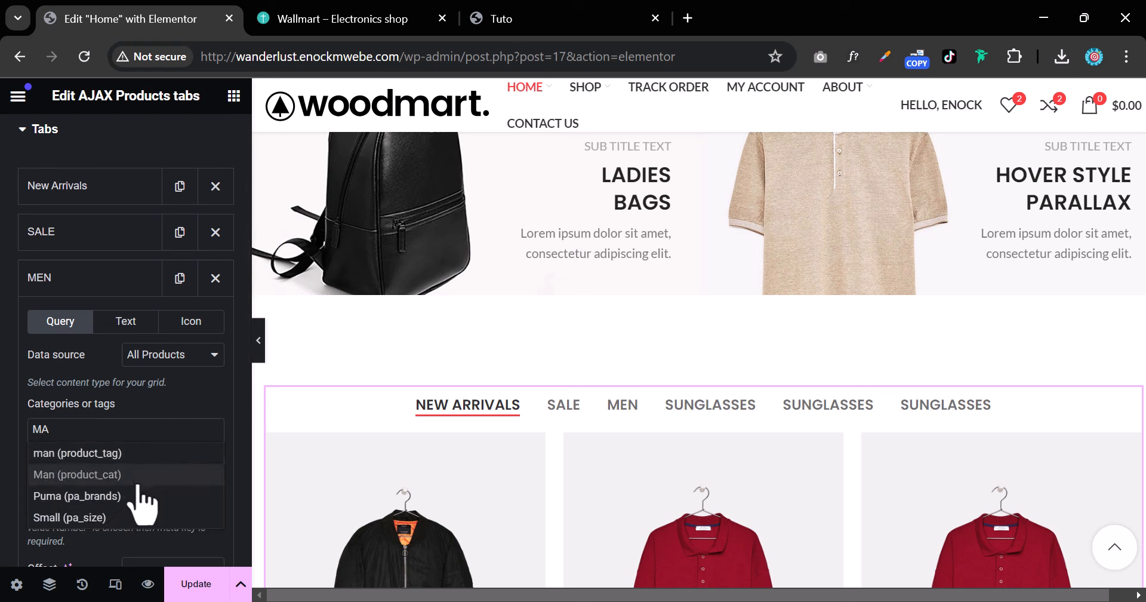
left_click(153, 455)
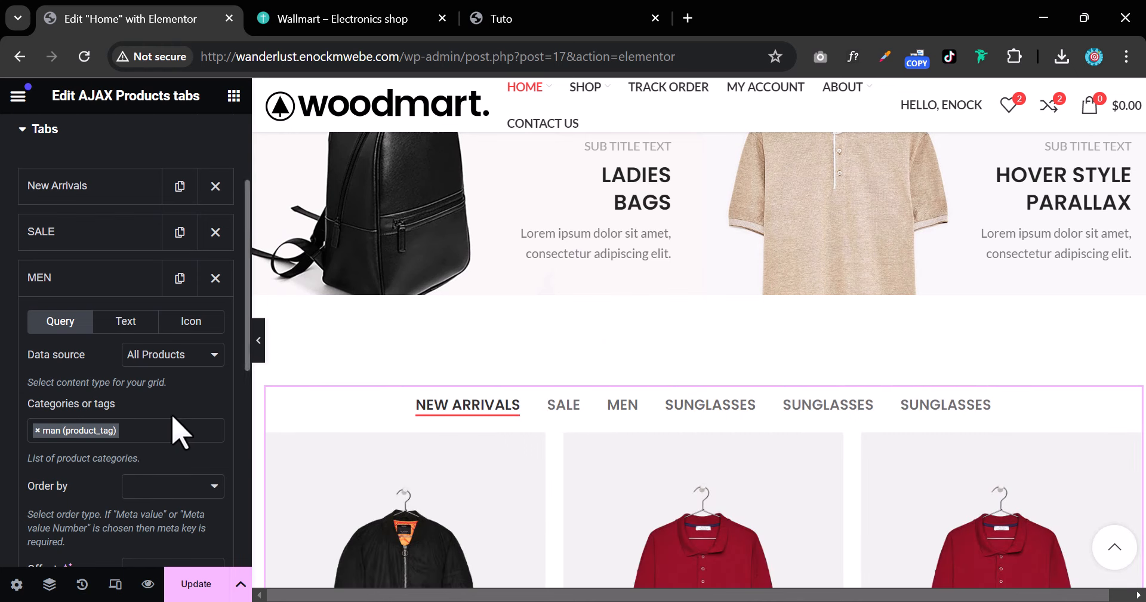
Change the title of the Sunglasses tab directly after MEN to FURNITURE.
scroll(176, 430, "down", 3)
scroll(179, 431, "down", 3)
scroll(179, 431, "down", 2)
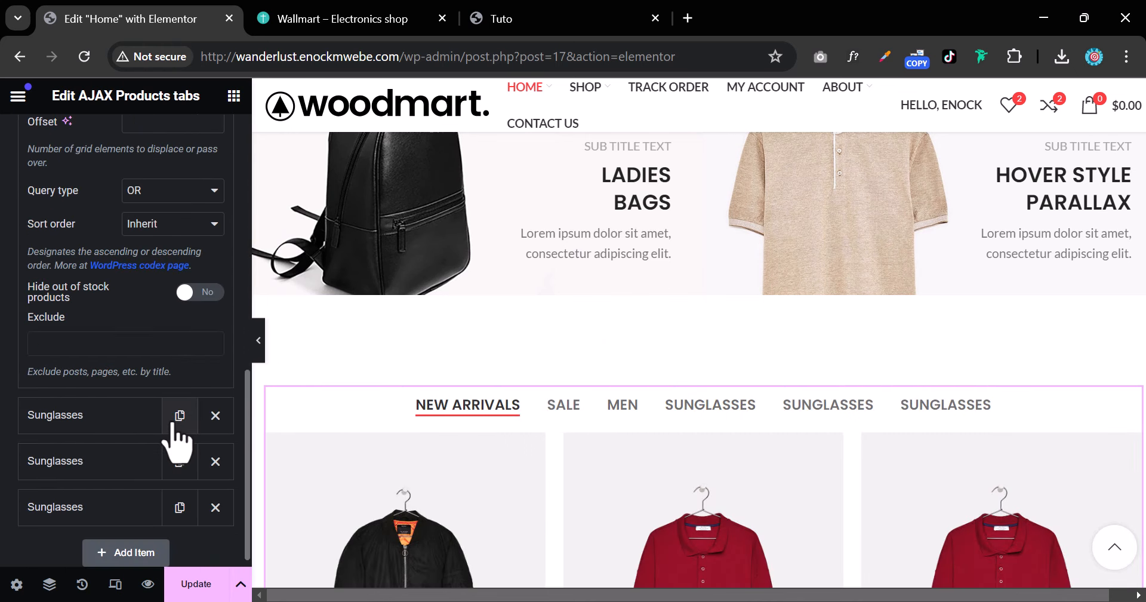
left_click(108, 429)
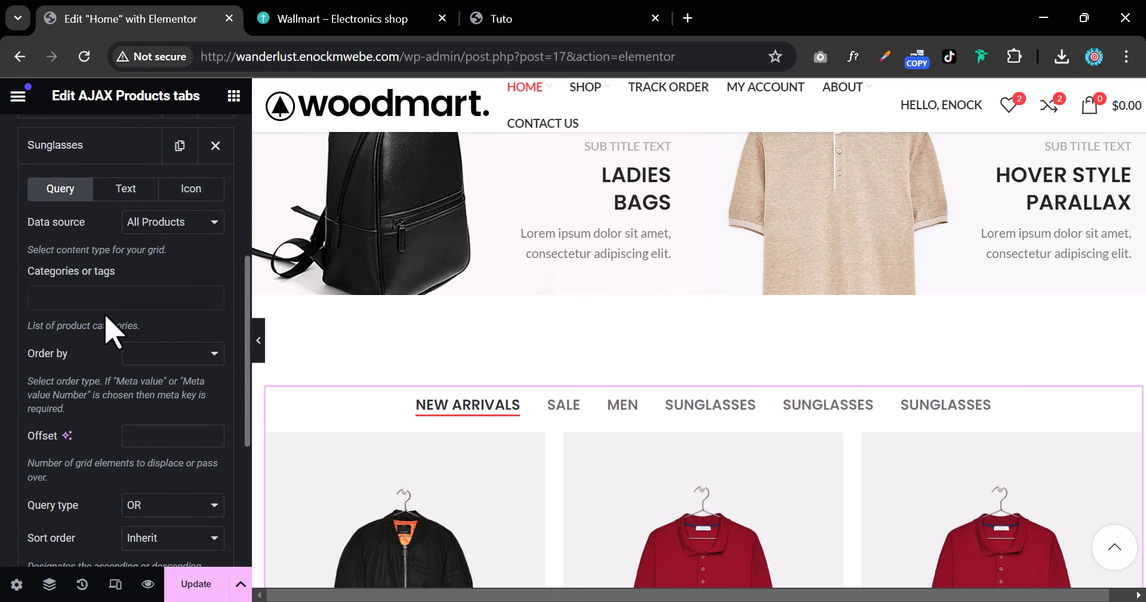
left_click(130, 186)
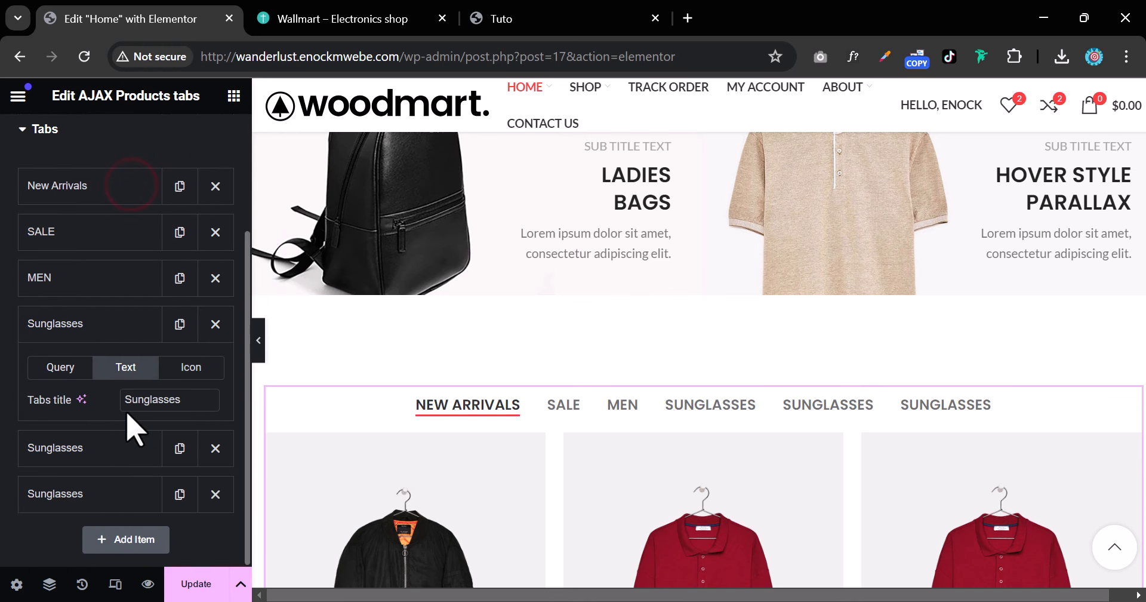
type("FURNITURE")
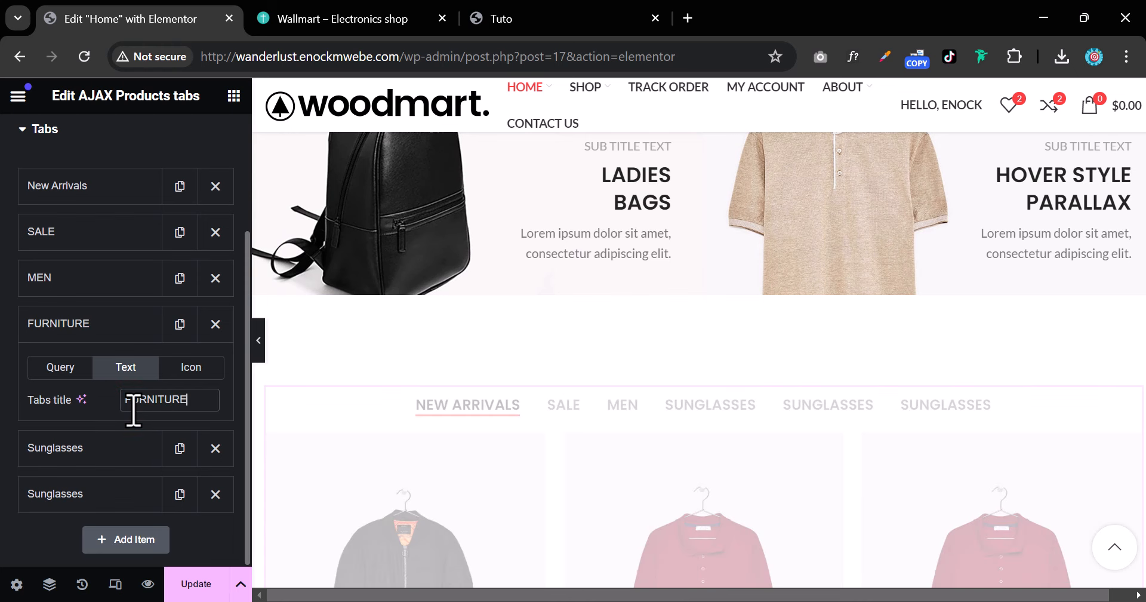
left_click(115, 324)
Change the title of the Sunglasses tab directly after FURNITURE to TOYS.
left_click(114, 374)
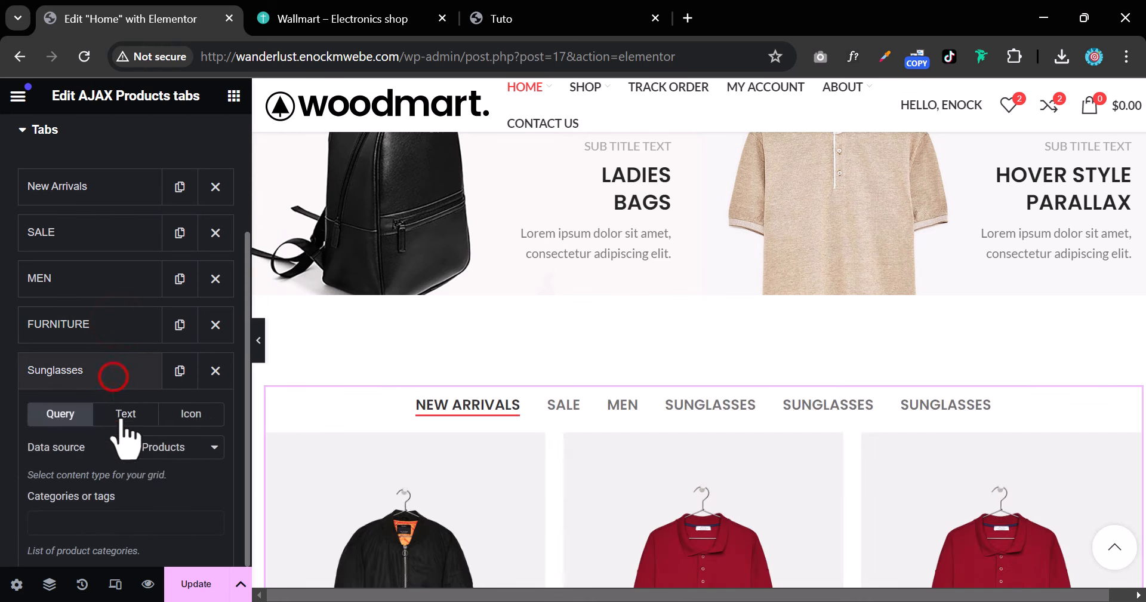
left_click(131, 408)
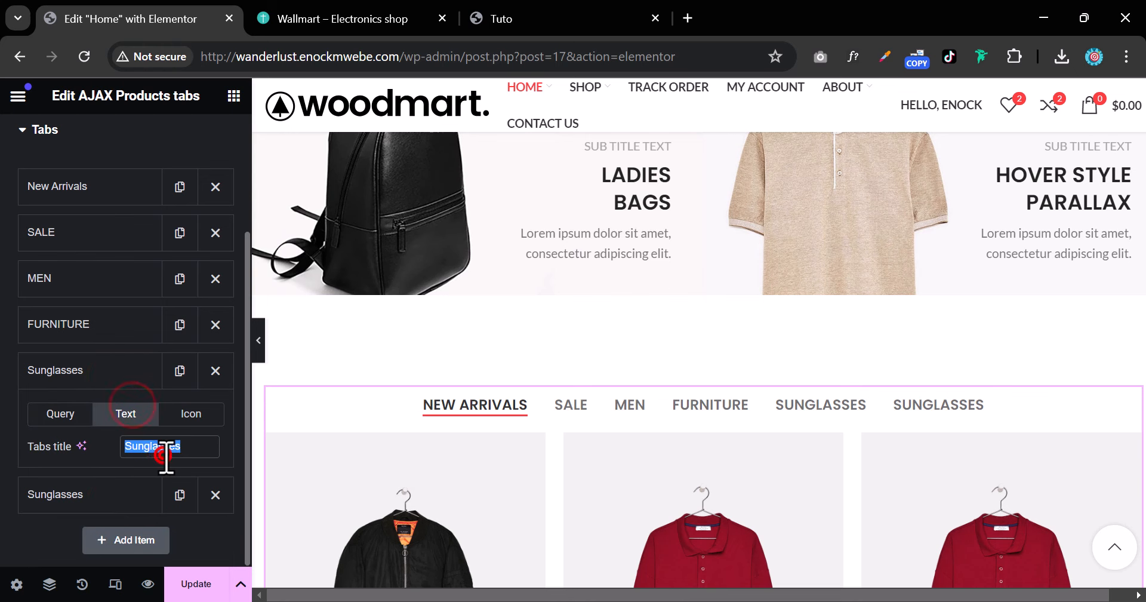
type("TOYS")
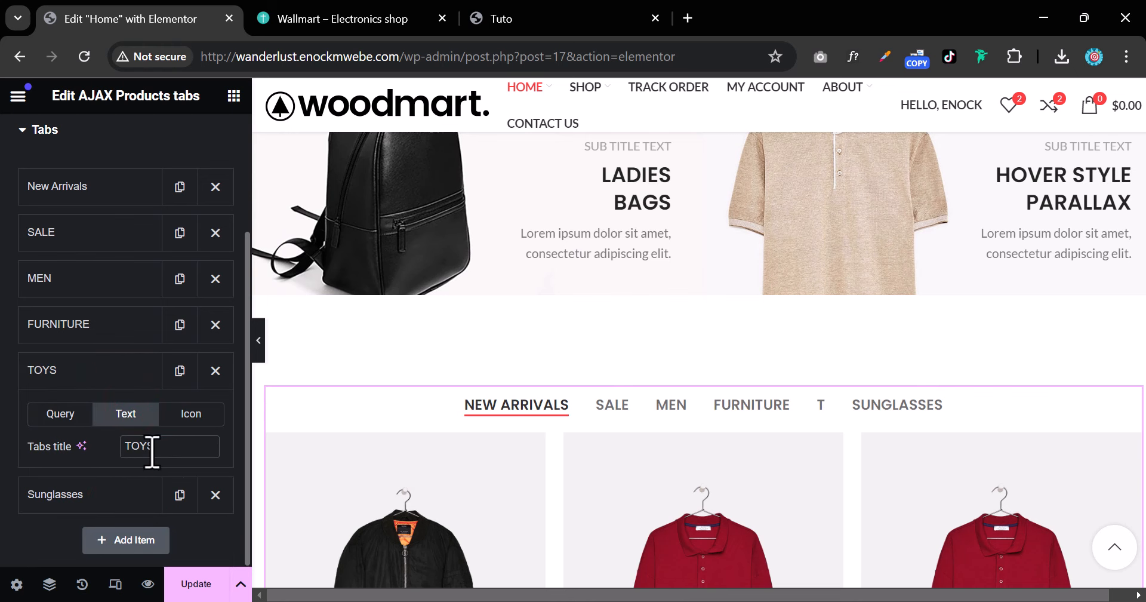
left_click(111, 373)
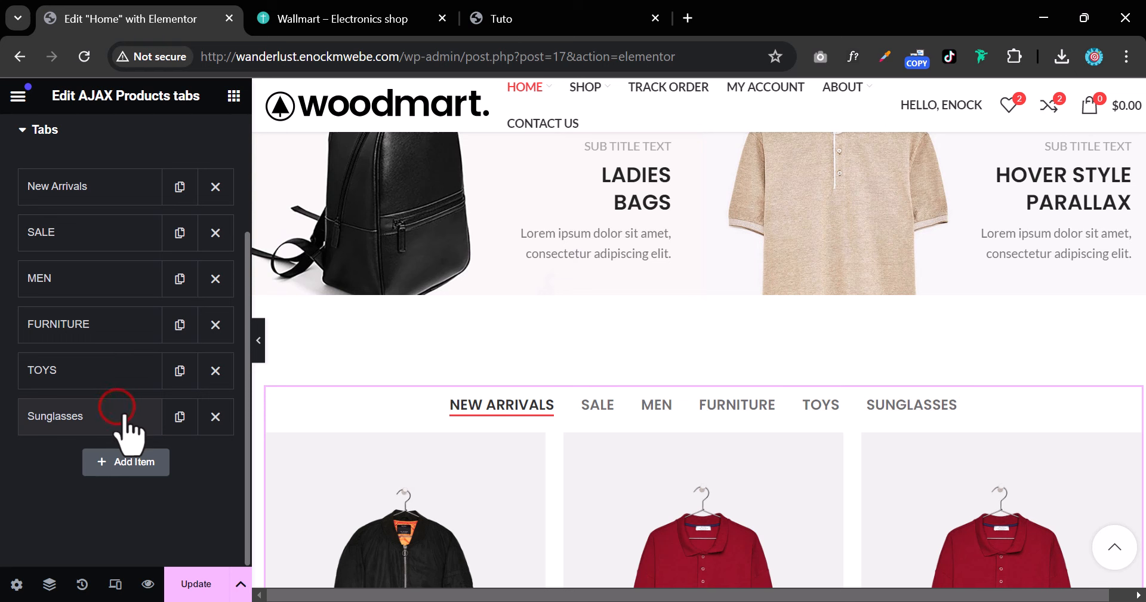
Change the title of the last remaining Sunglasses tab to WOMEN.
left_click(118, 412)
left_click(155, 493)
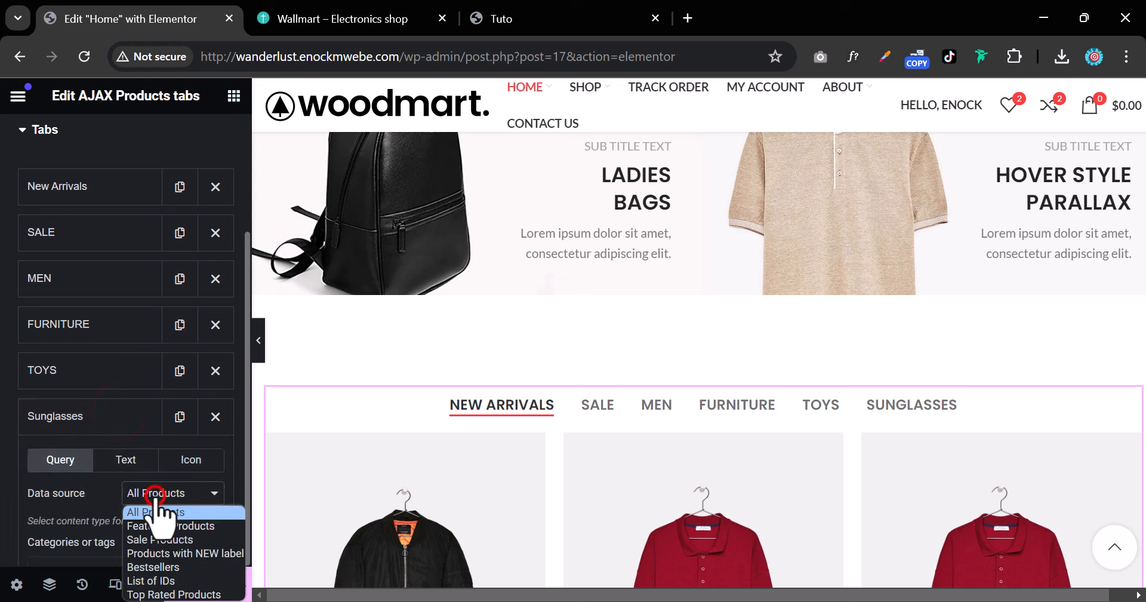
left_click(139, 465)
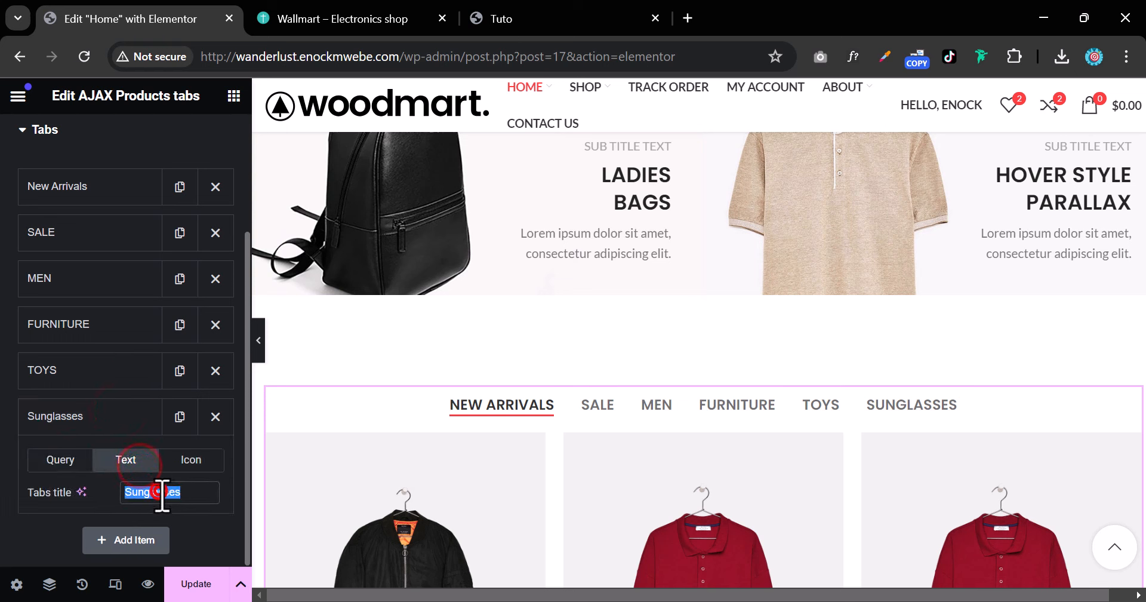
type("WOMEN")
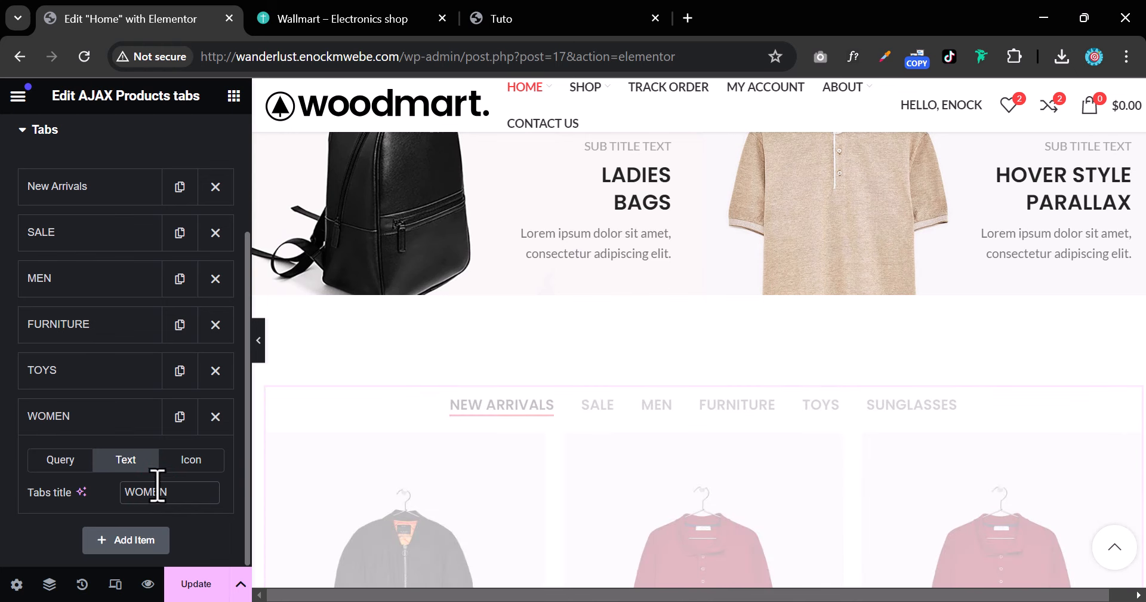
Review the MEN tab's product query and data source options, and check the available product categories in the Wallmart store preview.
left_click(80, 277)
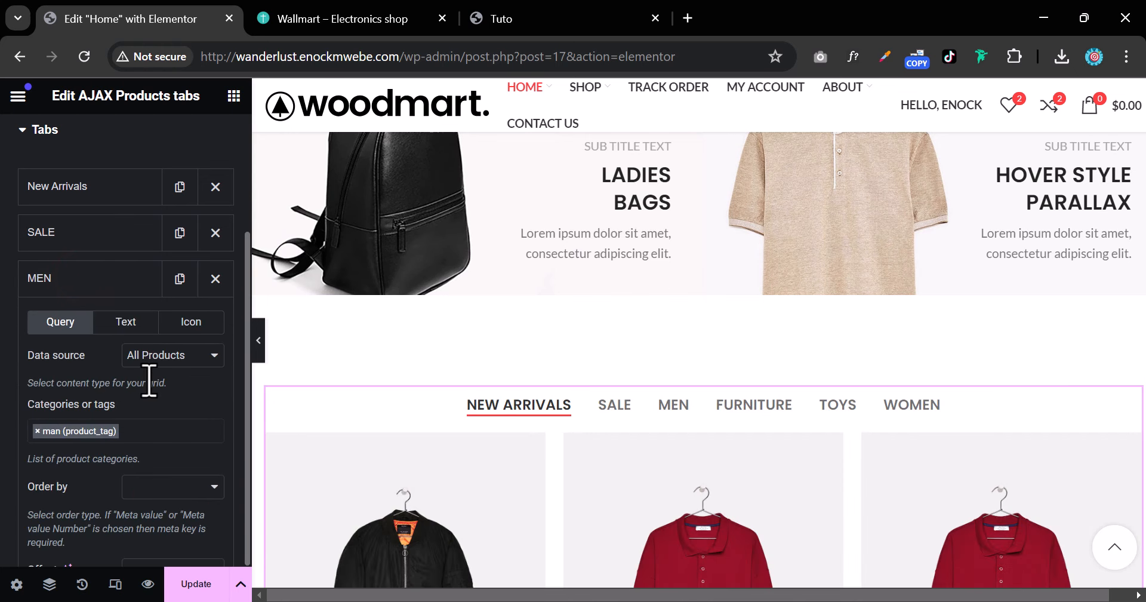
left_click(168, 356)
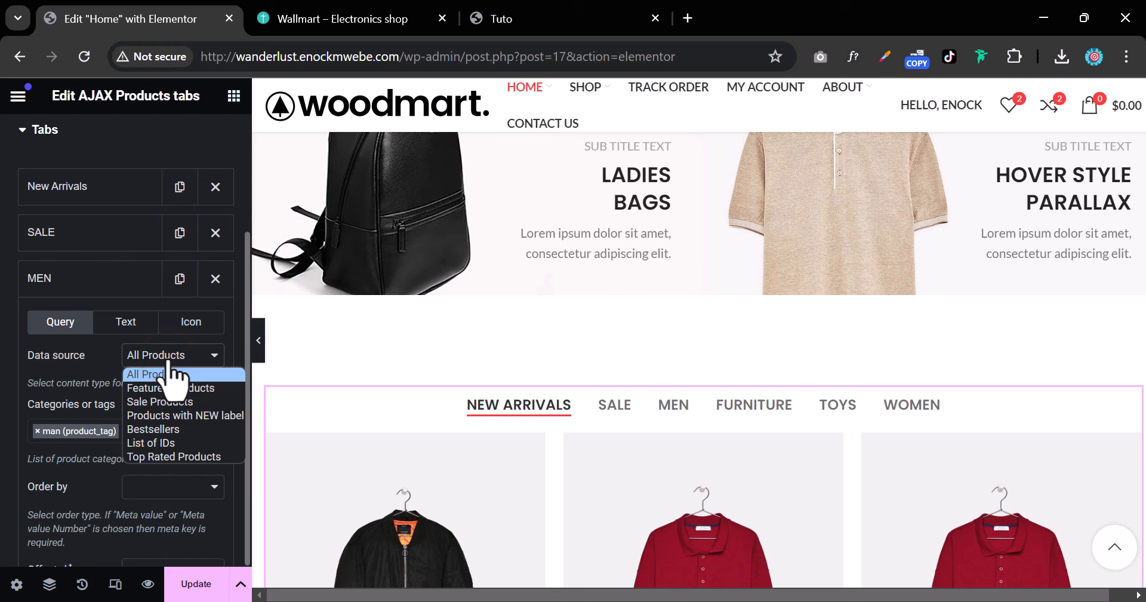
left_click(88, 391)
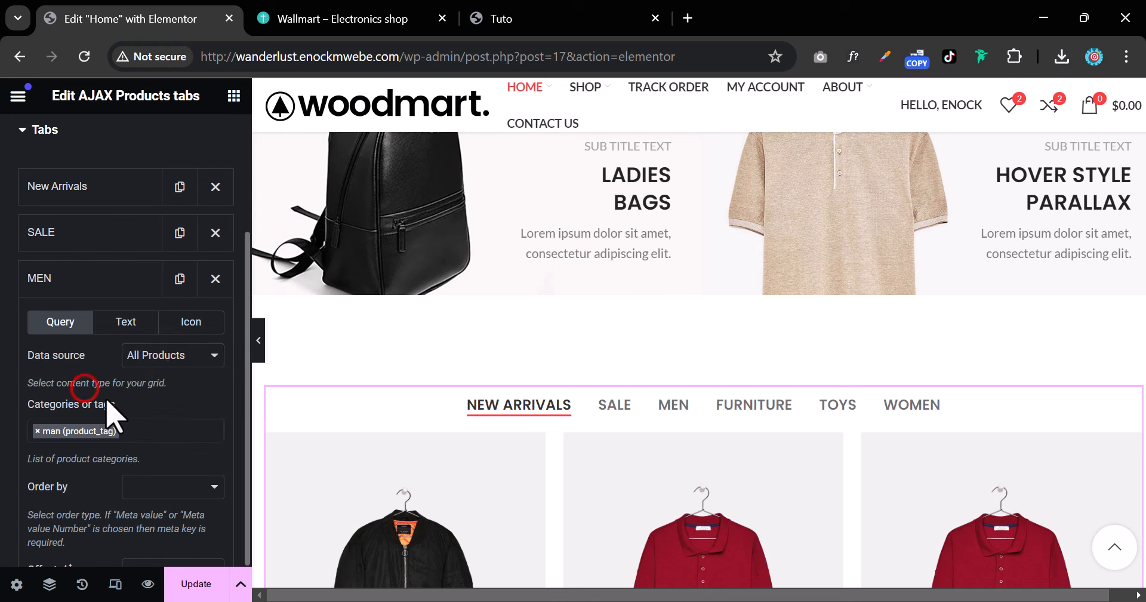
scroll(138, 412, "down", 4)
scroll(111, 430, "up", 7)
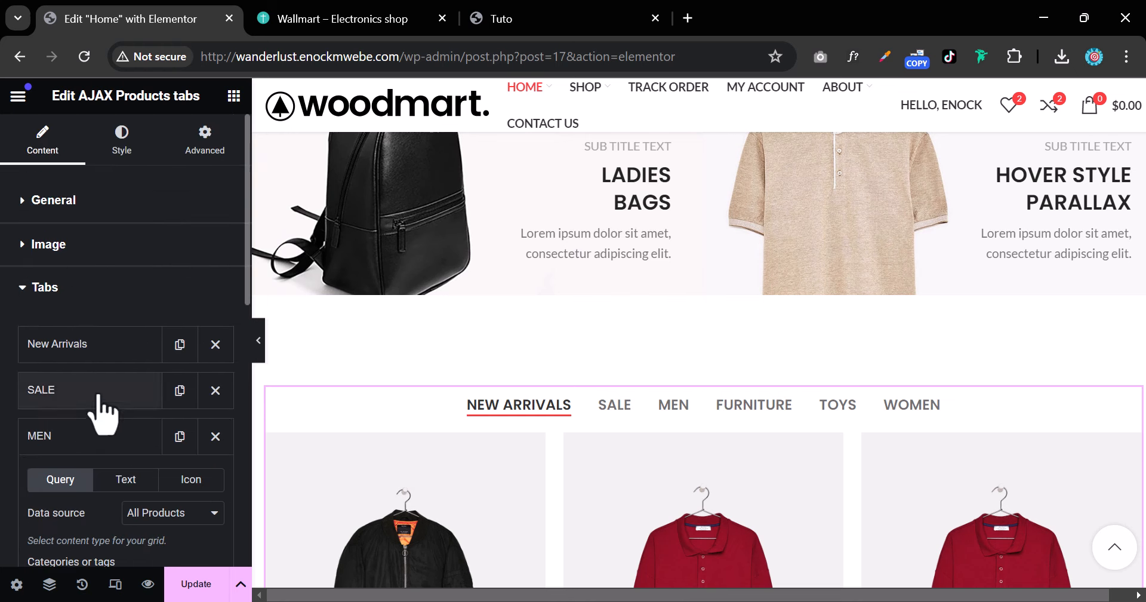
left_click(99, 437)
left_click(329, 21)
scroll(192, 300, "up", 10)
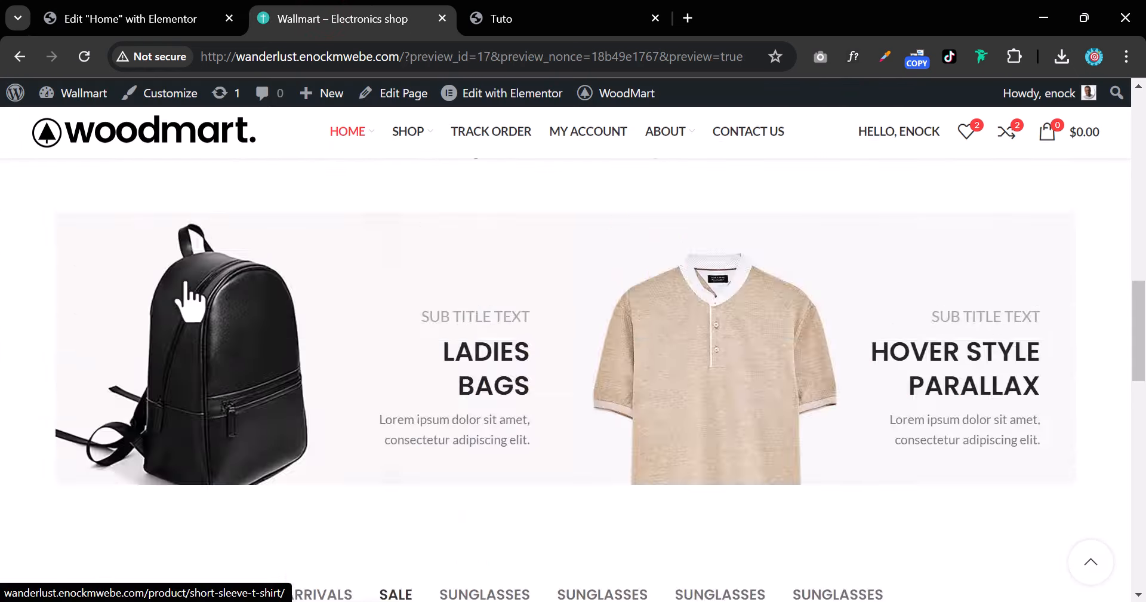
scroll(155, 220, "up", 5)
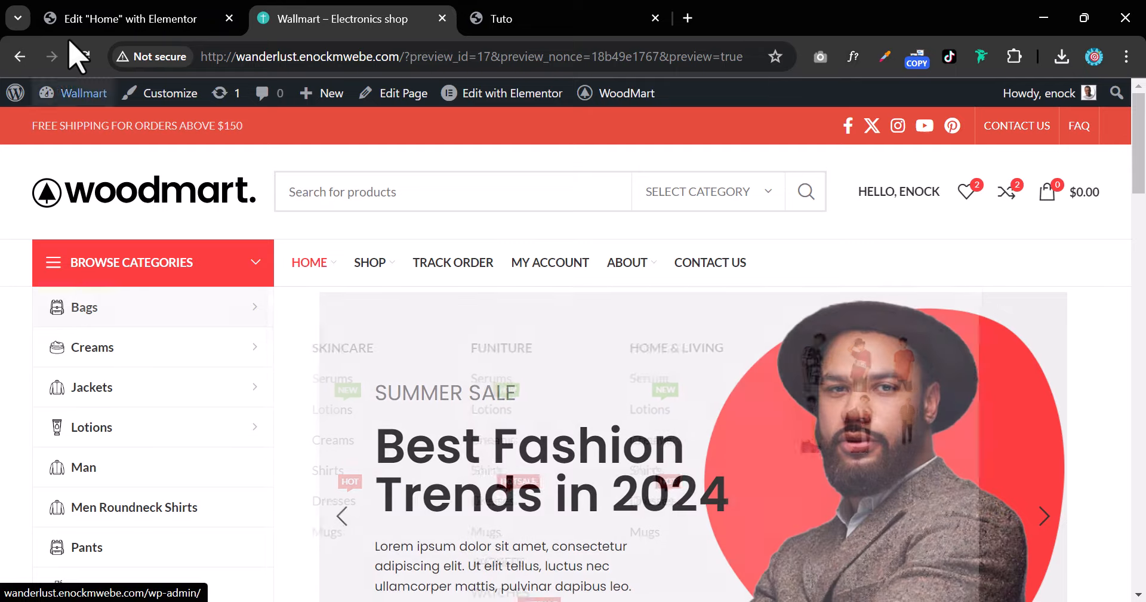
Return to the Elementor editor and change the FURNITURE tab's title to BAGS.
left_click(102, 17)
scroll(148, 373, "down", 4)
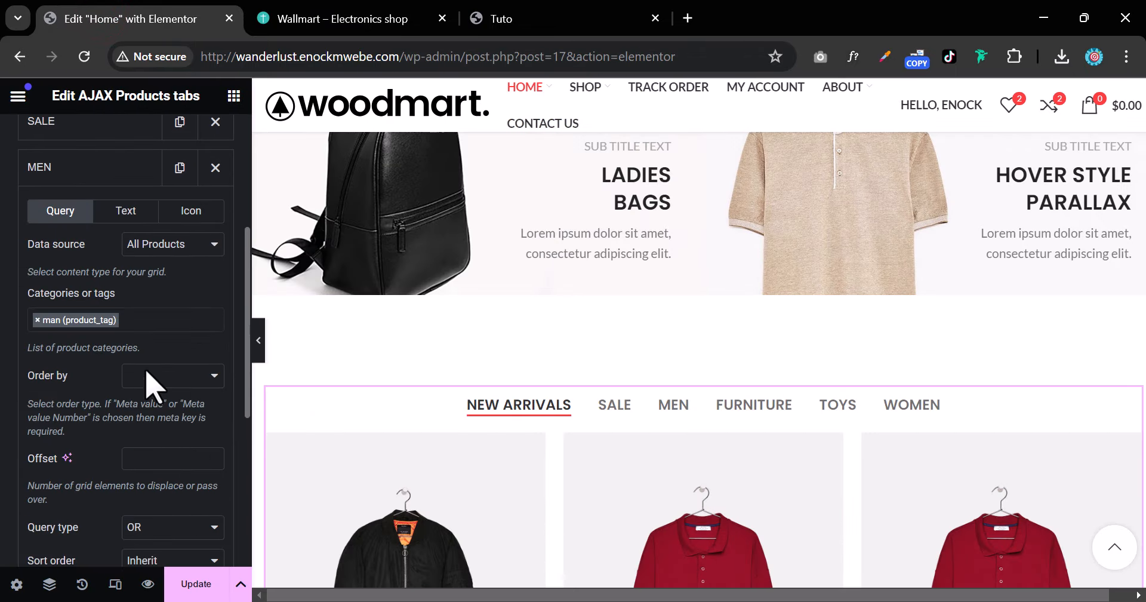
scroll(109, 452, "down", 4)
left_click(105, 400)
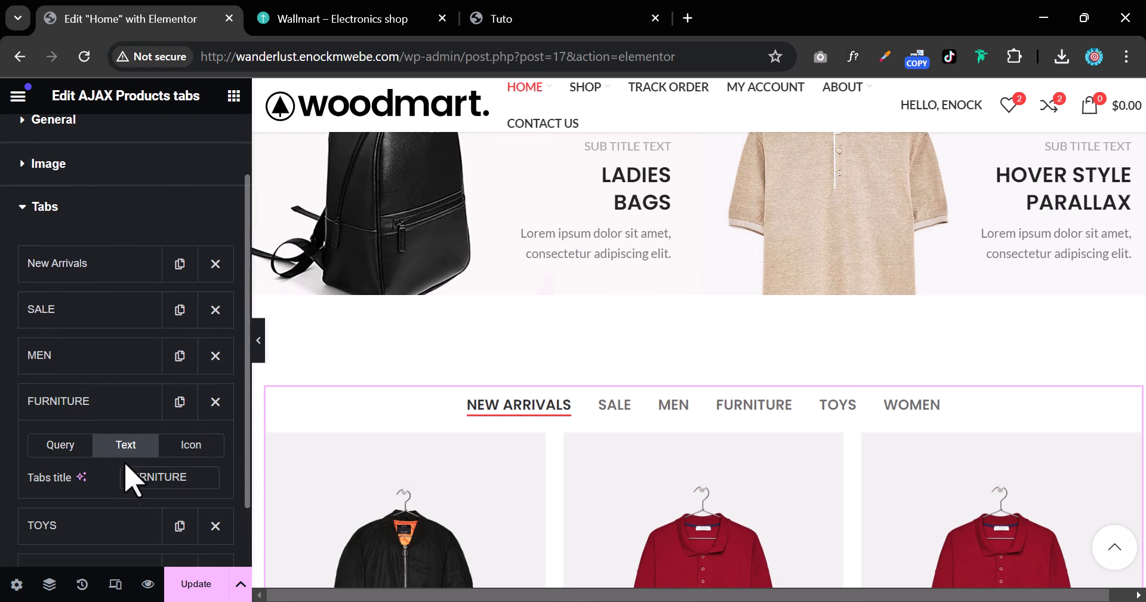
type("BA")
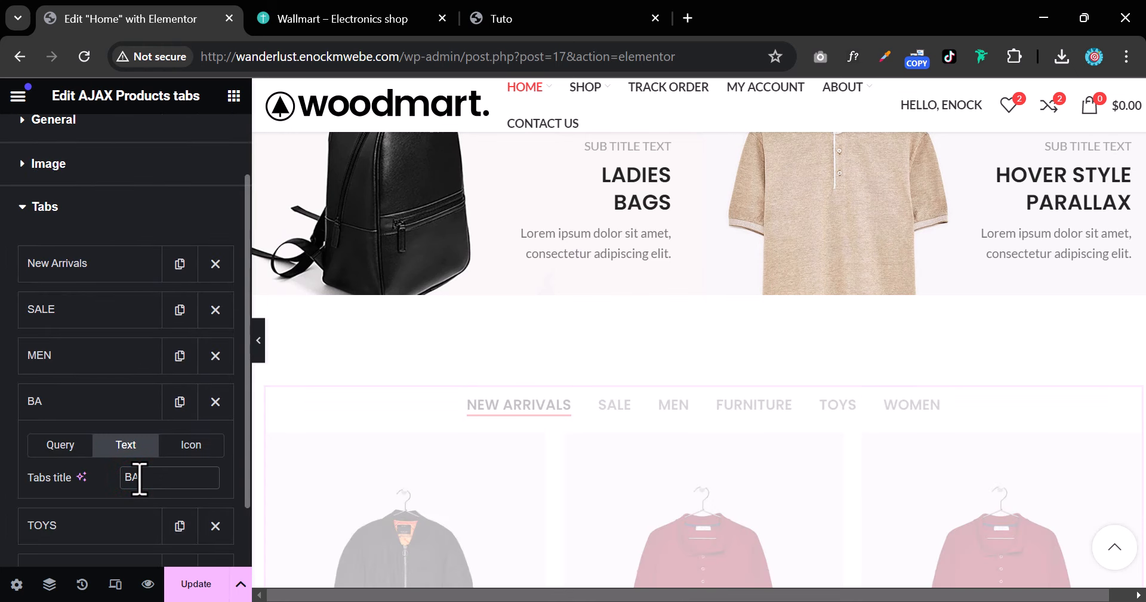
type("GS")
Limit the BAGS tab's product query to the Bags (product_cat) entry under categories or tags.
scroll(139, 475, "down", 1)
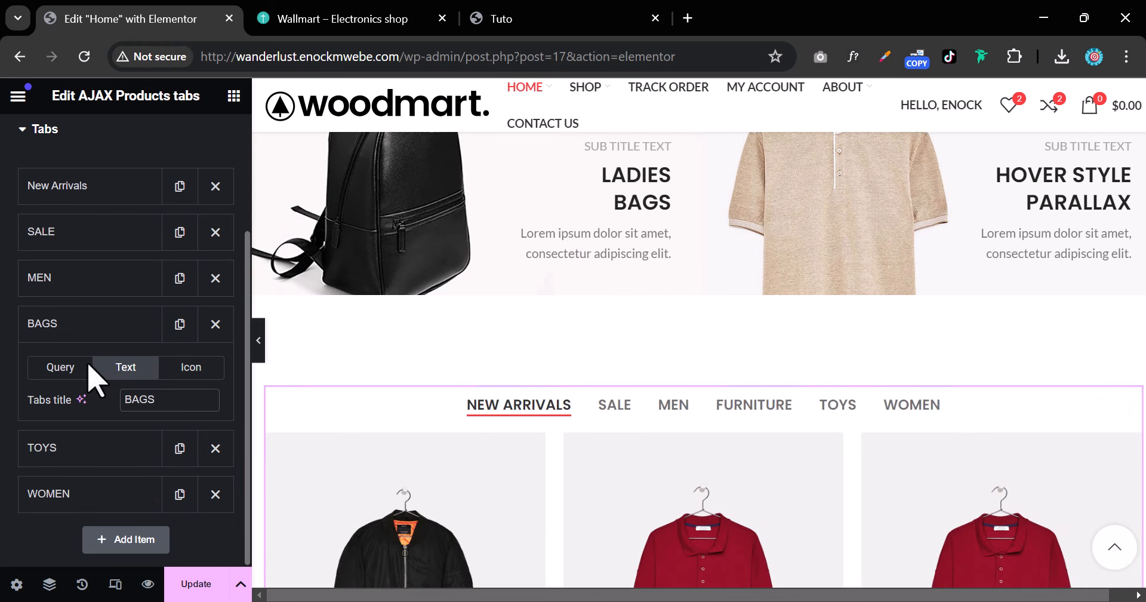
left_click(69, 366)
left_click(106, 479)
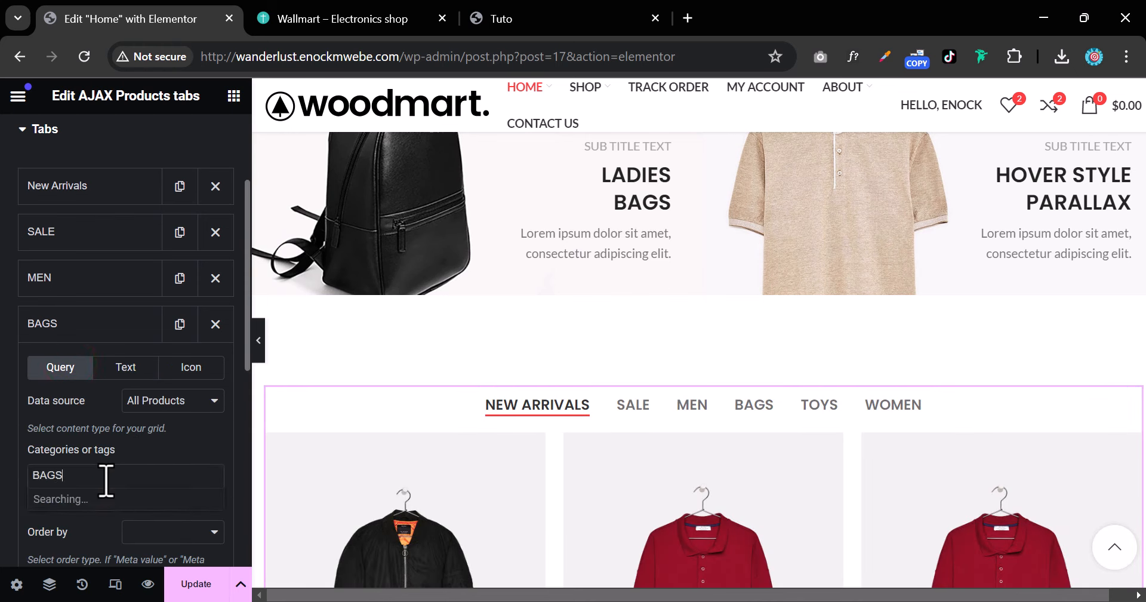
type("BAGS")
left_click(110, 499)
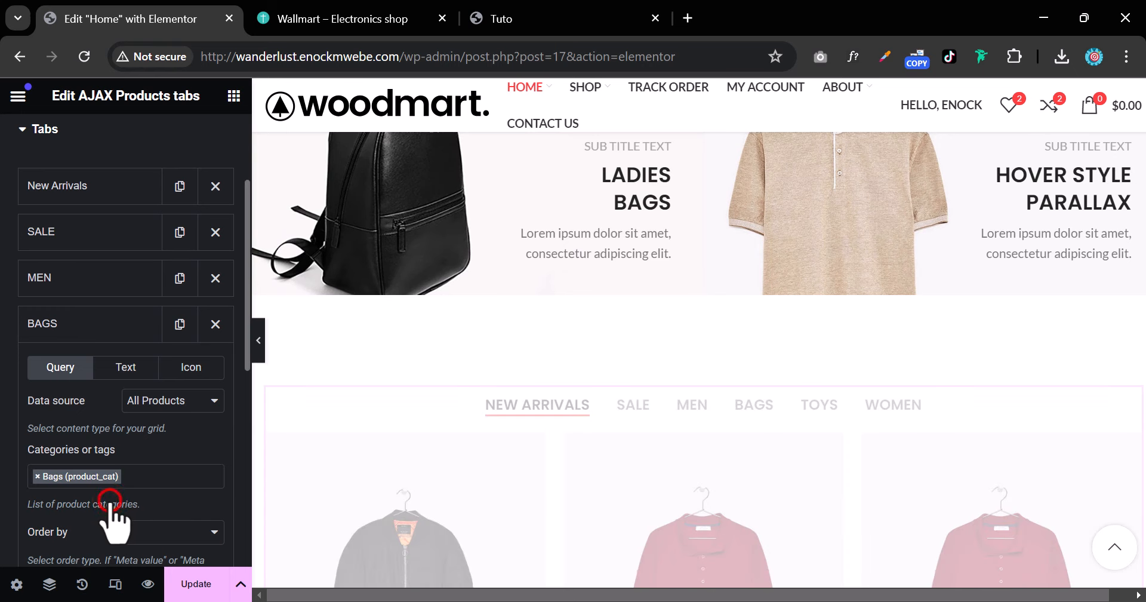
Save the page, reload the Wallmart store preview and try the SALE, TOYS and WOMEN product tabs.
left_click(197, 583)
left_click(335, 18)
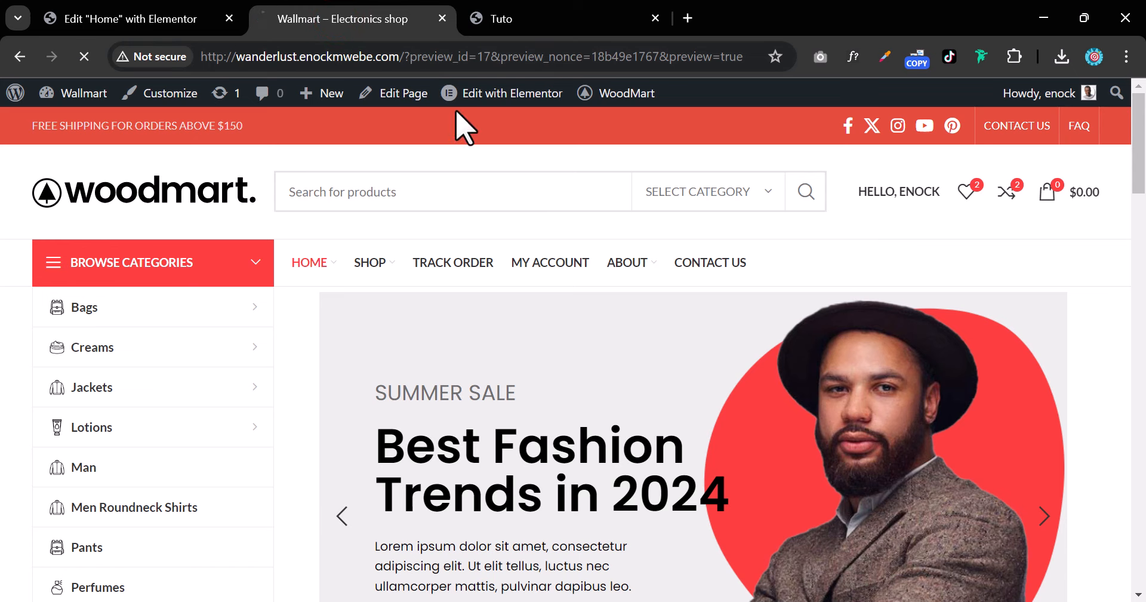
scroll(652, 302, "down", 8)
key("F5")
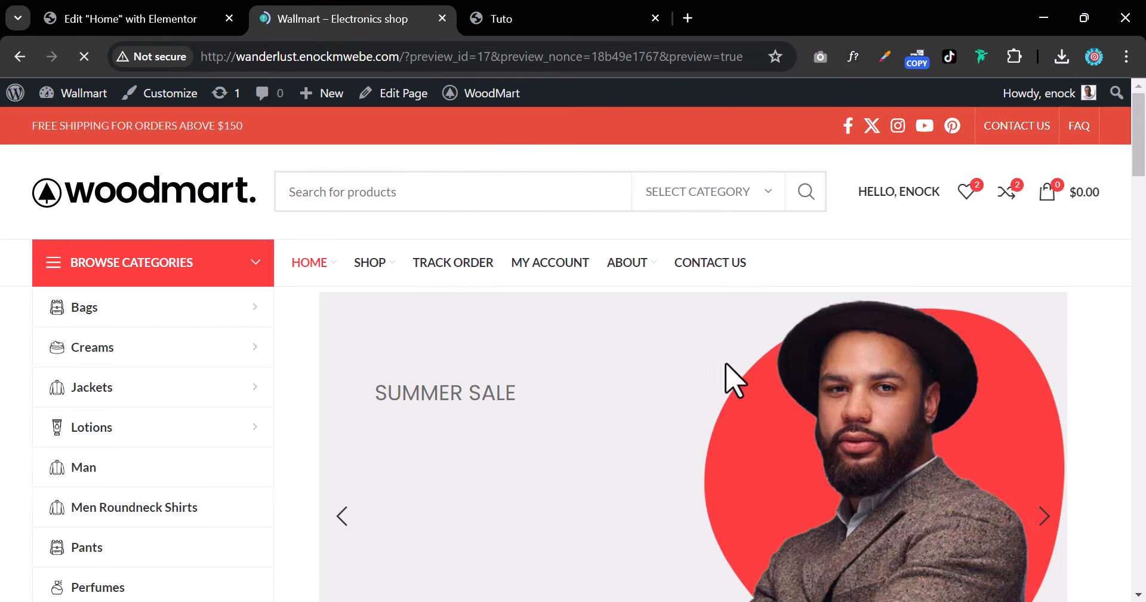
scroll(734, 378, "down", 14)
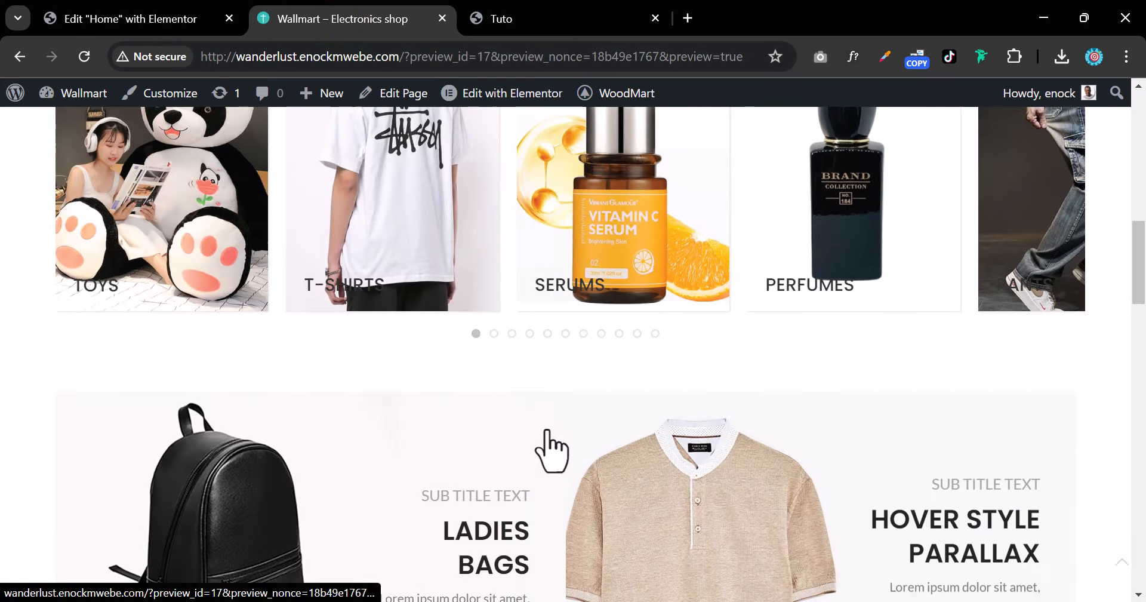
scroll(585, 430, "down", 10)
scroll(518, 268, "up", 3)
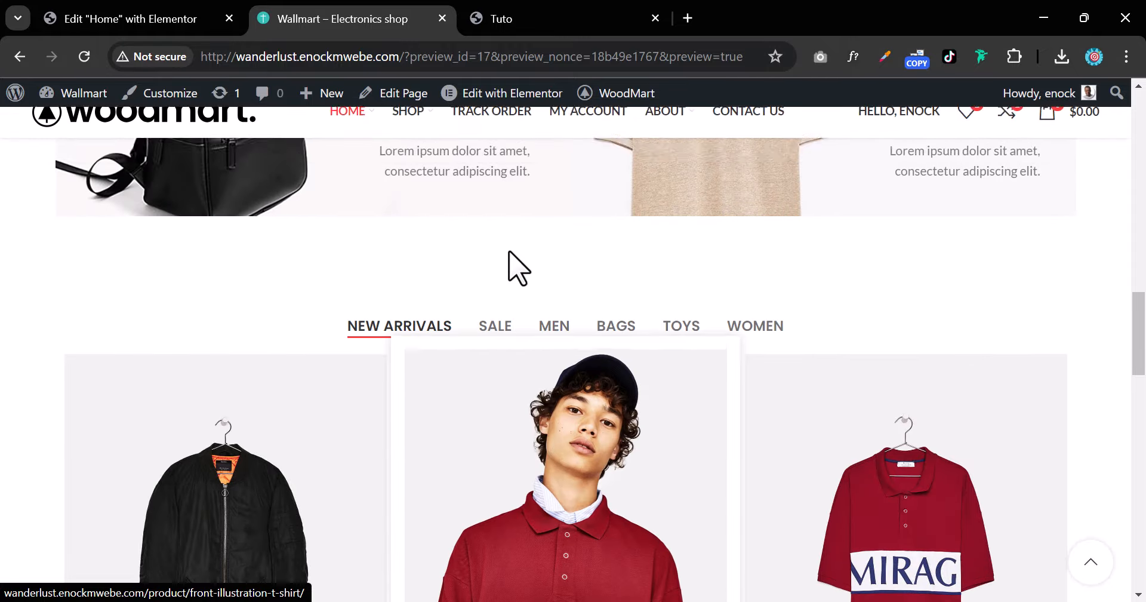
left_click(495, 328)
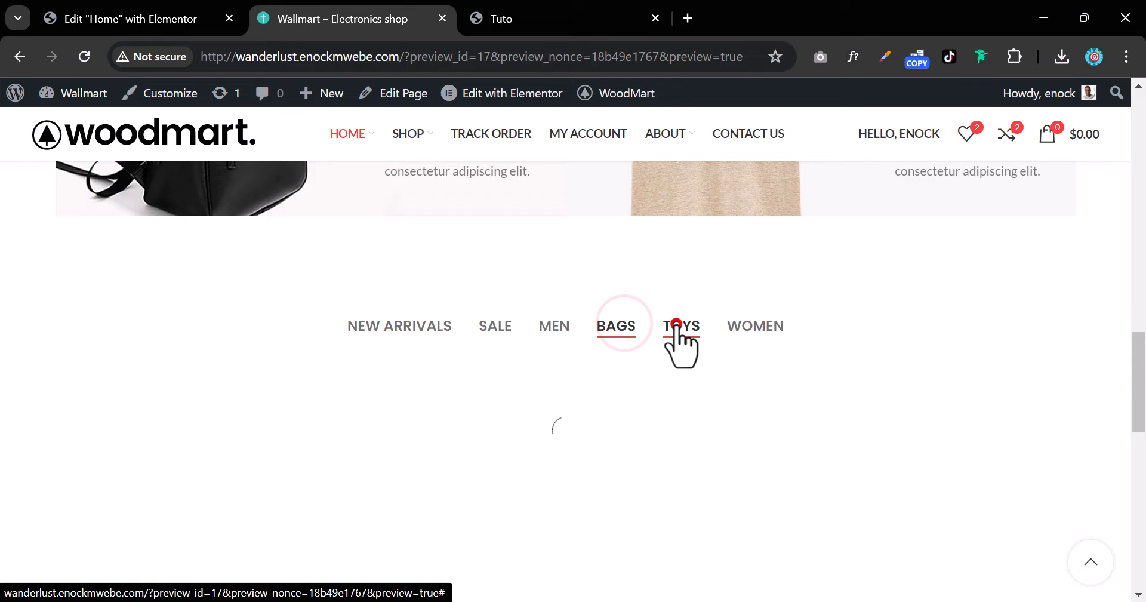
left_click(680, 325)
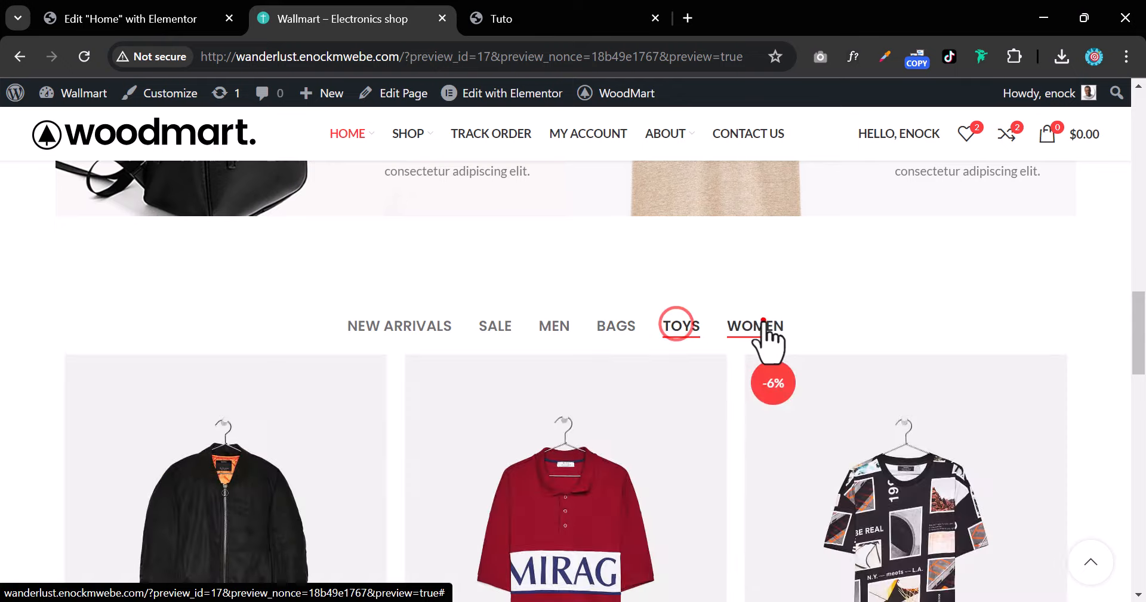
left_click(759, 325)
Back in the Elementor editor, set the AJAX Products tabs layout to 4 columns in the product grid.
left_click(93, 18)
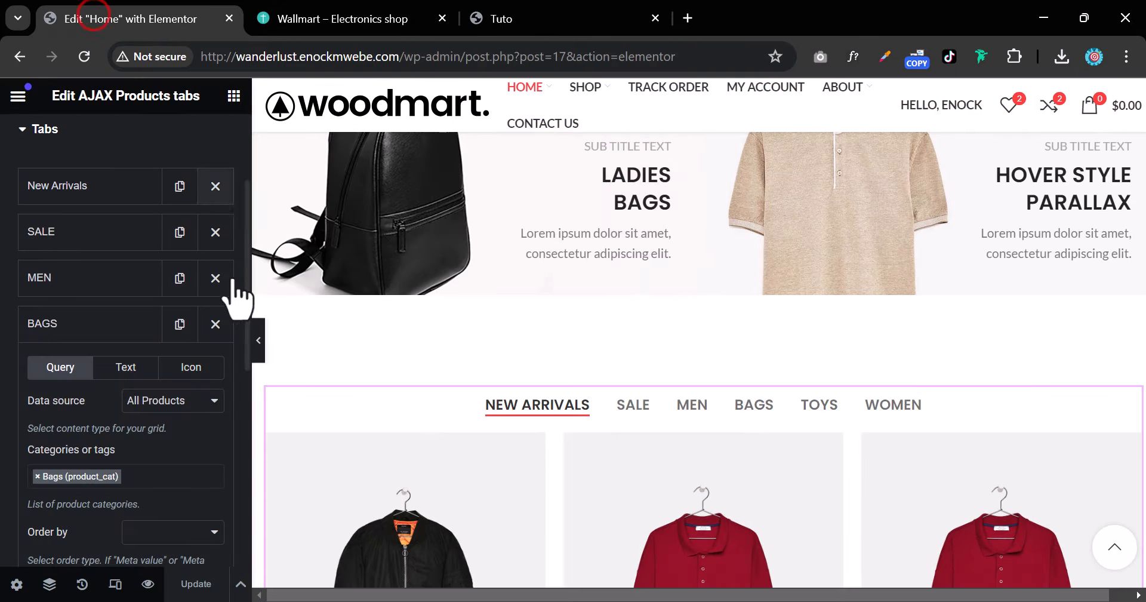
scroll(156, 448, "down", 5)
scroll(157, 439, "down", 3)
scroll(154, 412, "up", 10)
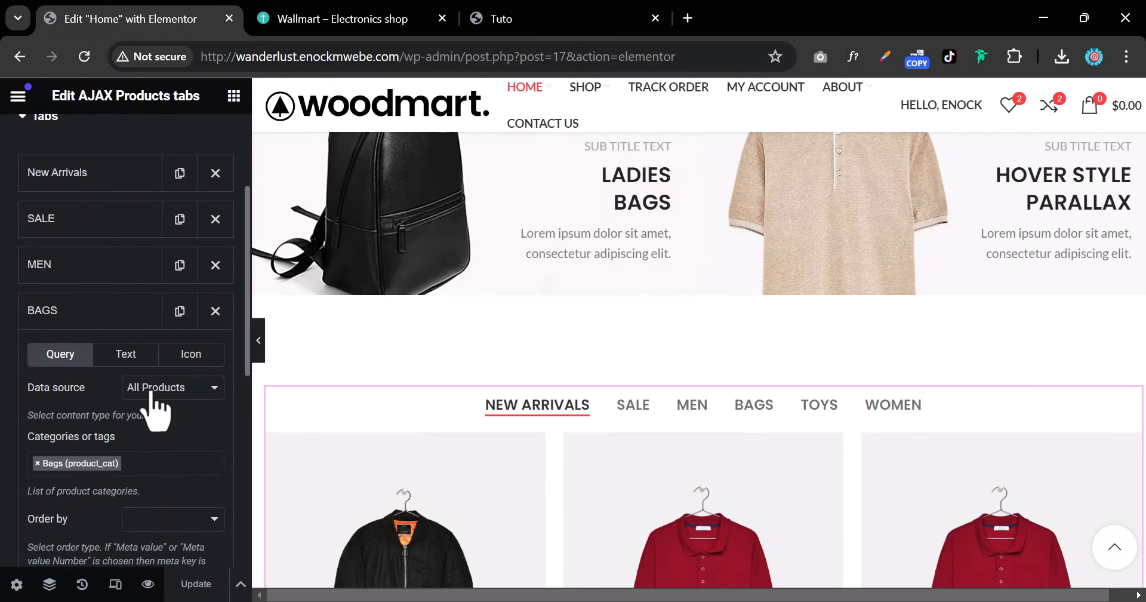
left_click(73, 287)
left_click(65, 244)
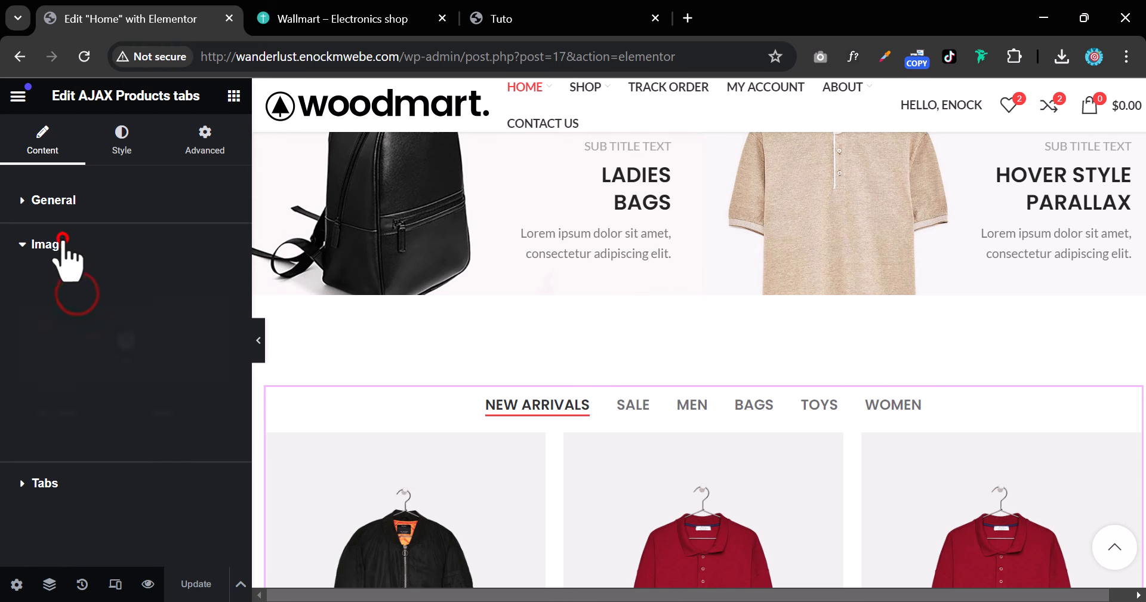
left_click(67, 200)
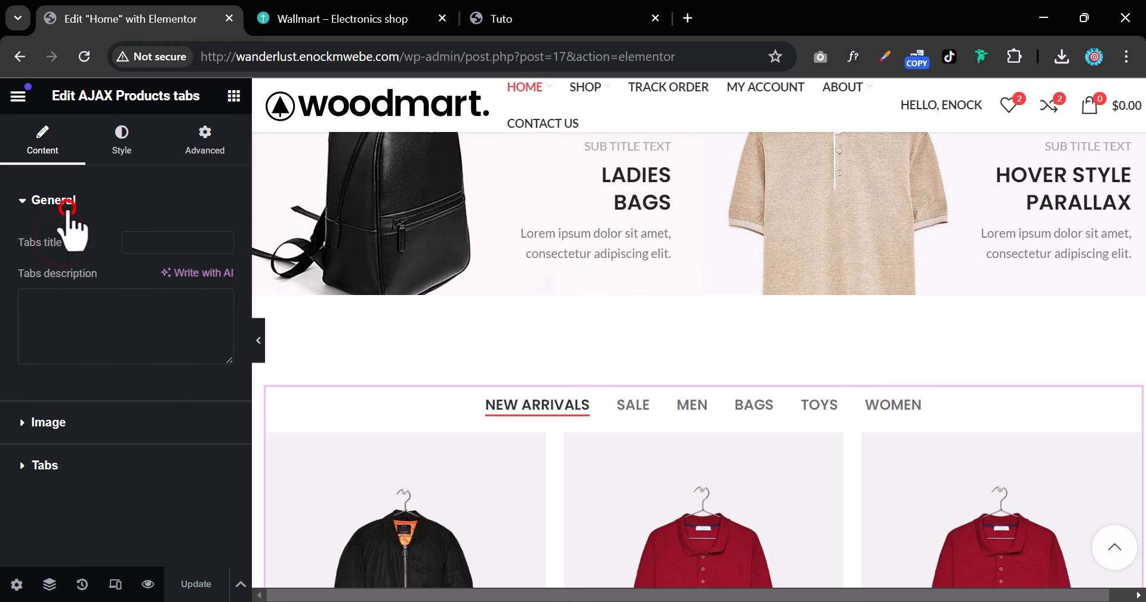
left_click(125, 145)
scroll(161, 287, "down", 3)
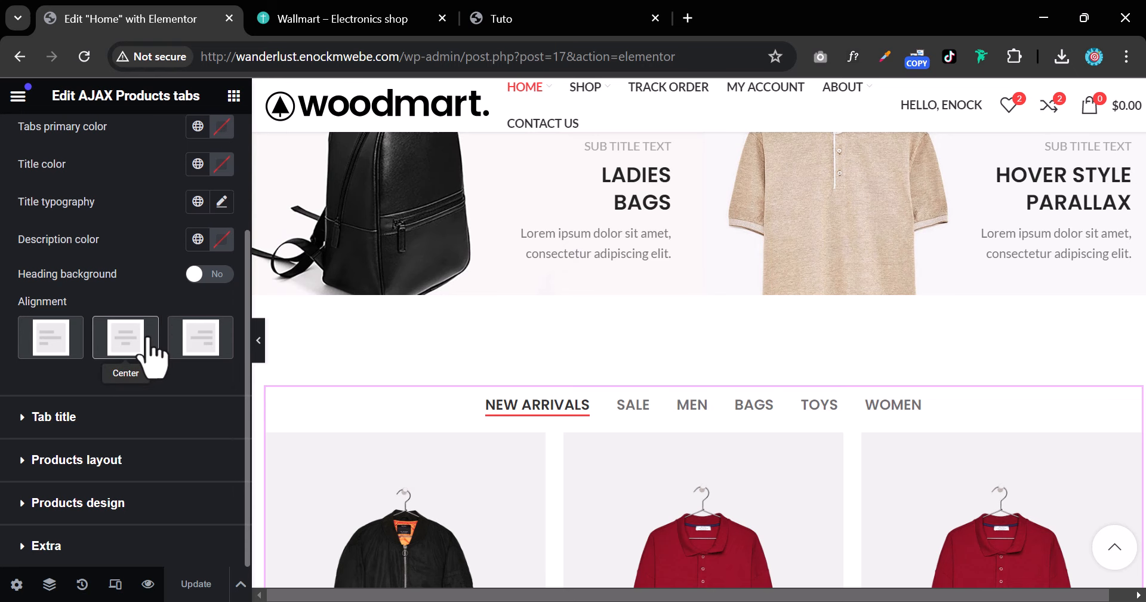
left_click(21, 464)
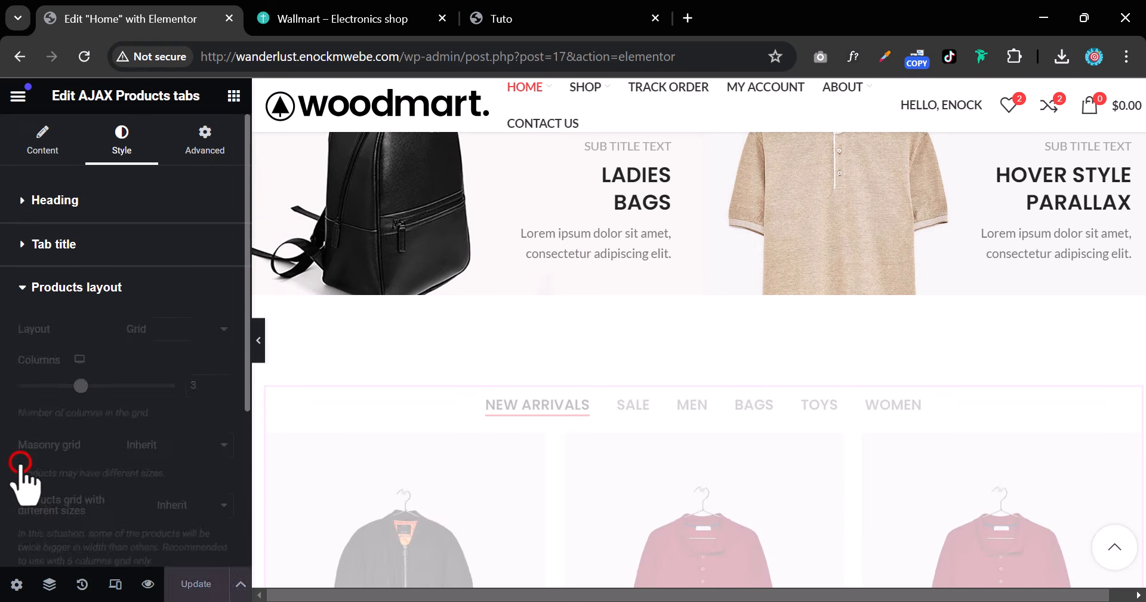
scroll(537, 453, "down", 5)
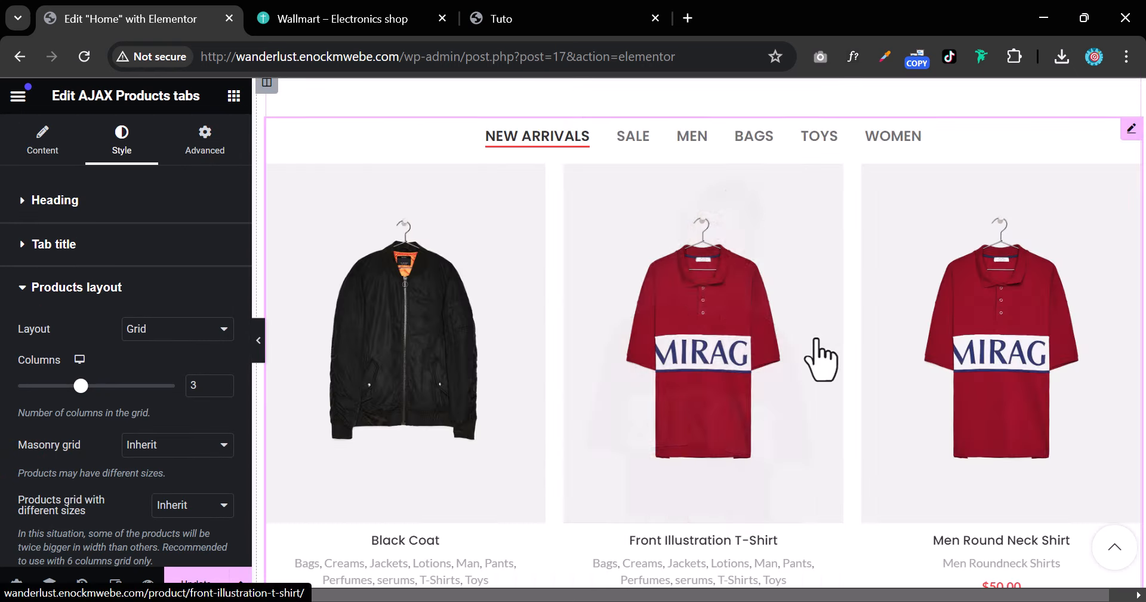
left_click_drag(80, 387, 116, 401)
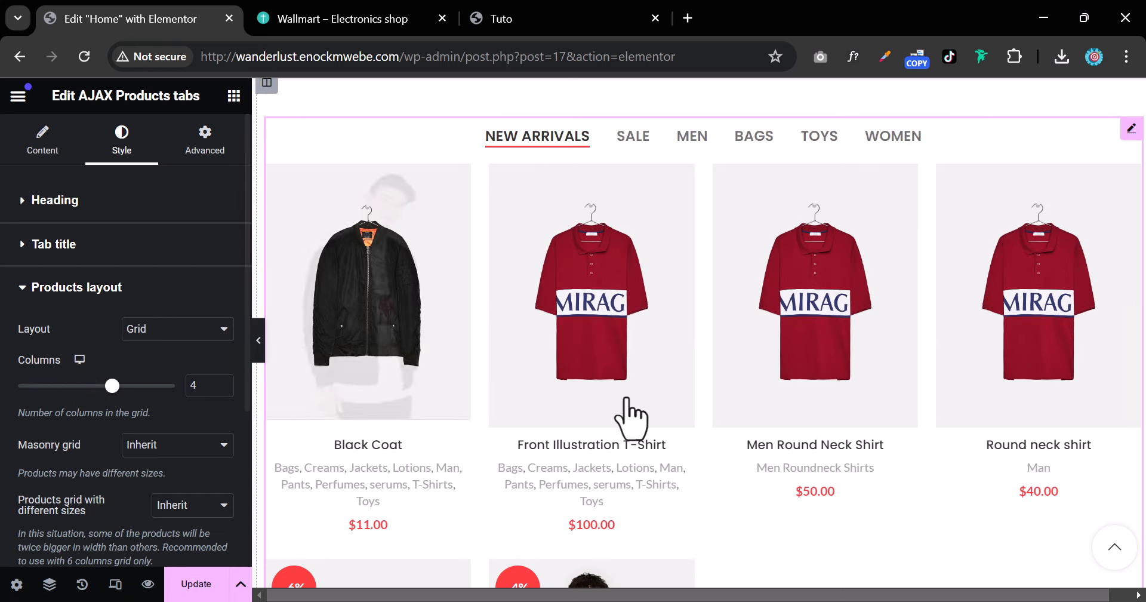
scroll(633, 406, "down", 7)
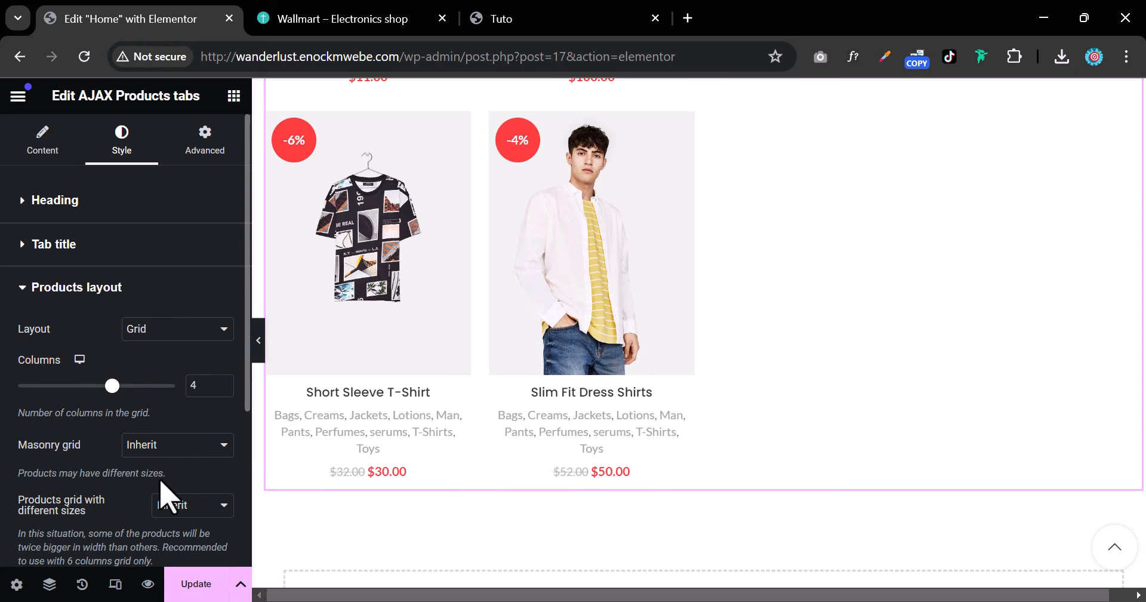
Try the products shadow option in the products design settings and switch it off again.
scroll(143, 398, "down", 4)
left_click(17, 501)
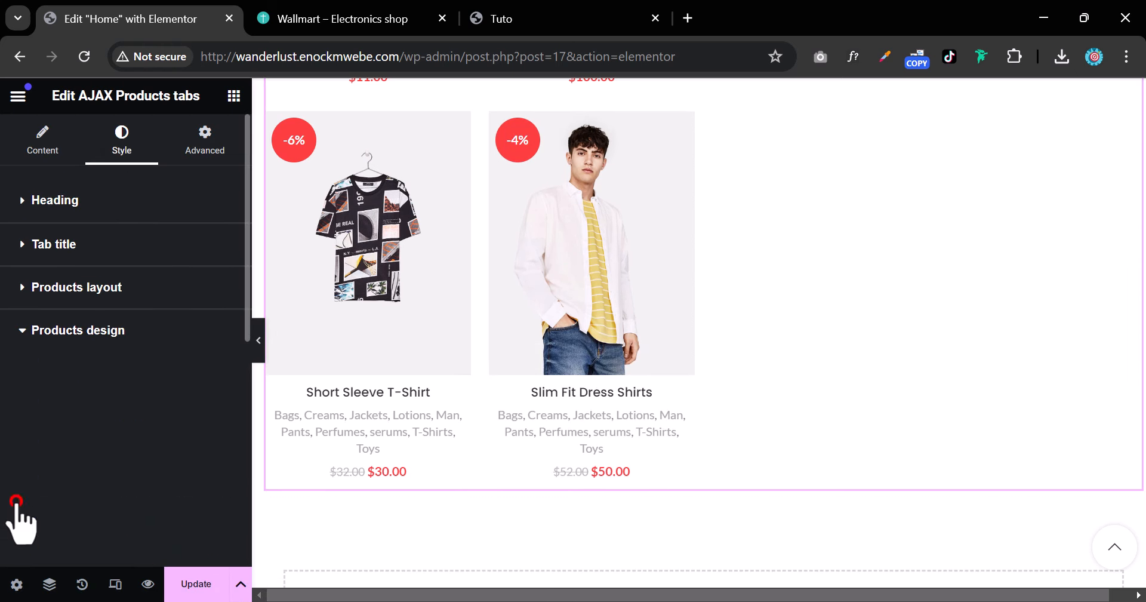
scroll(179, 442, "down", 6)
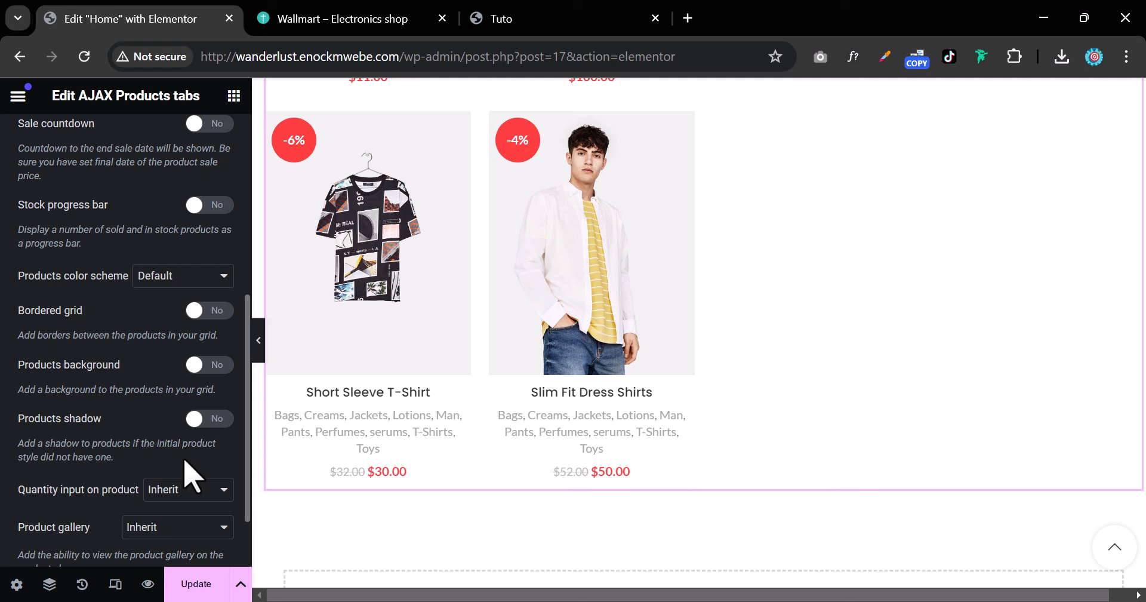
left_click(189, 420)
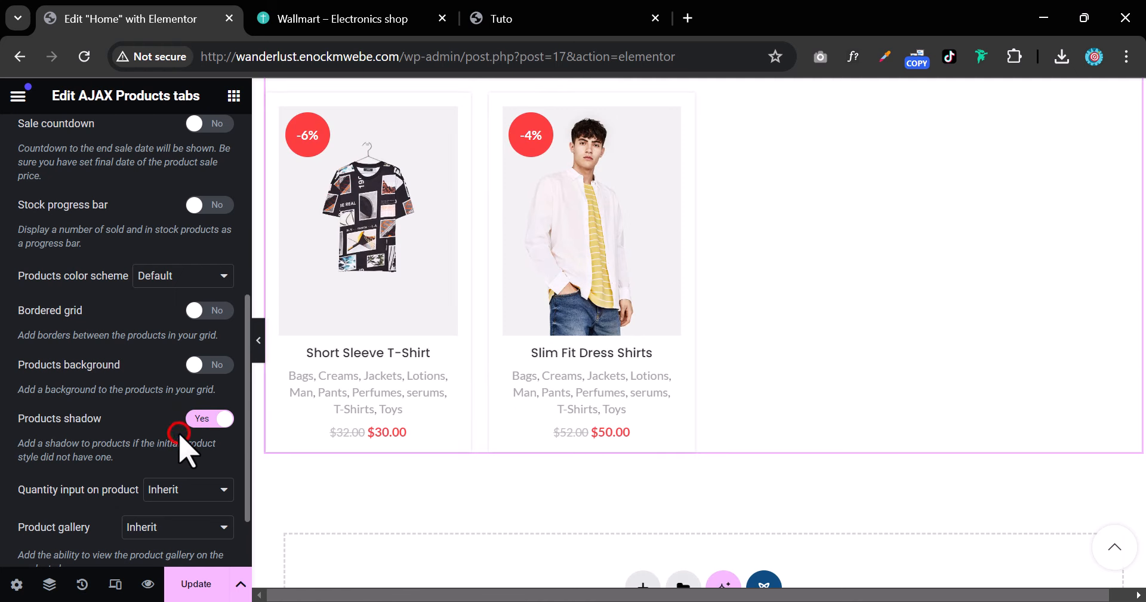
left_click(199, 418)
Save the page with the four-column grid and examine the sections below the product tabs on the Tuto site.
scroll(199, 440, "down", 2)
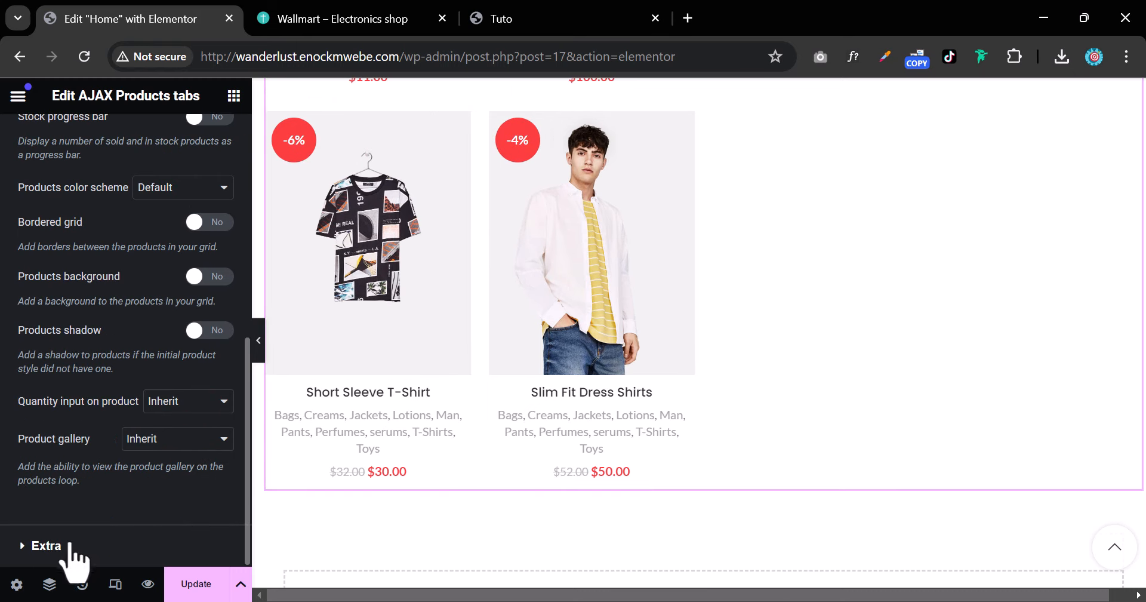
left_click(71, 543)
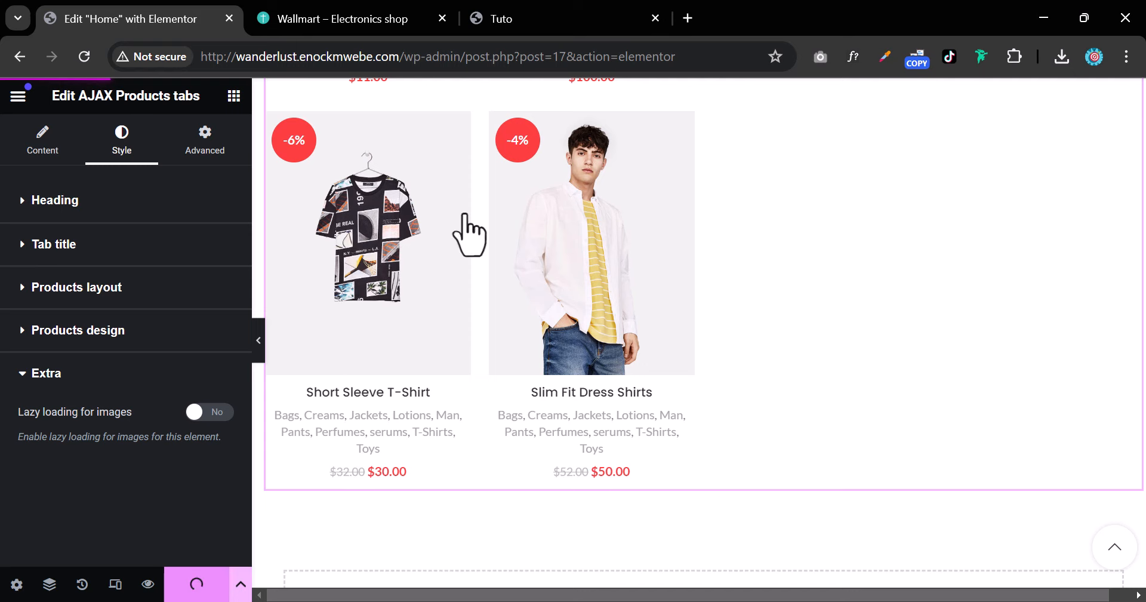
left_click(534, 22)
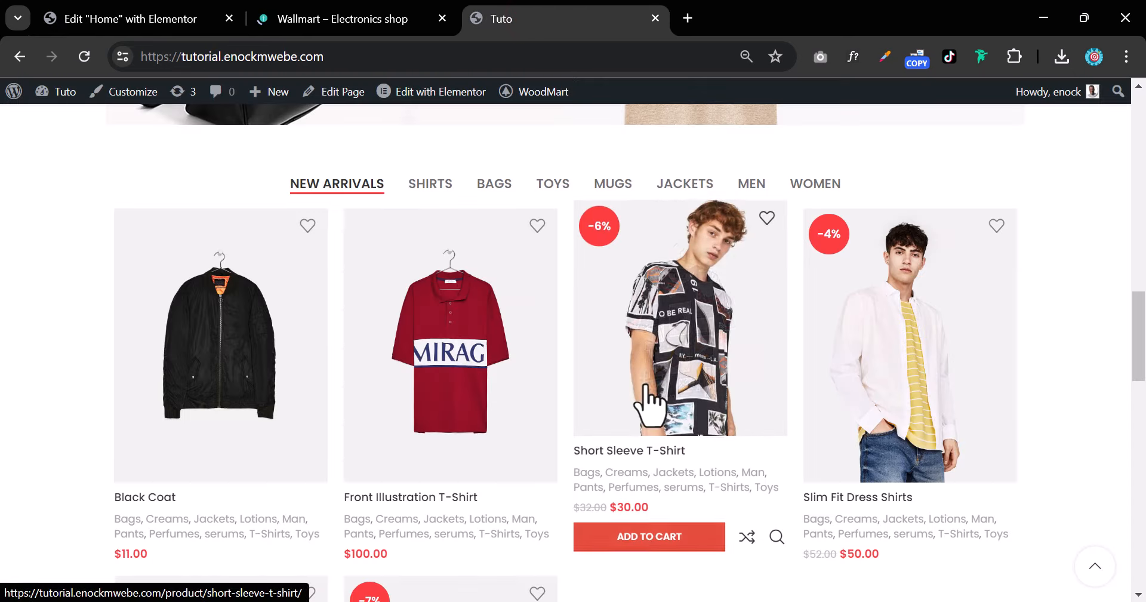
scroll(649, 400, "down", 15)
scroll(649, 385, "down", 3)
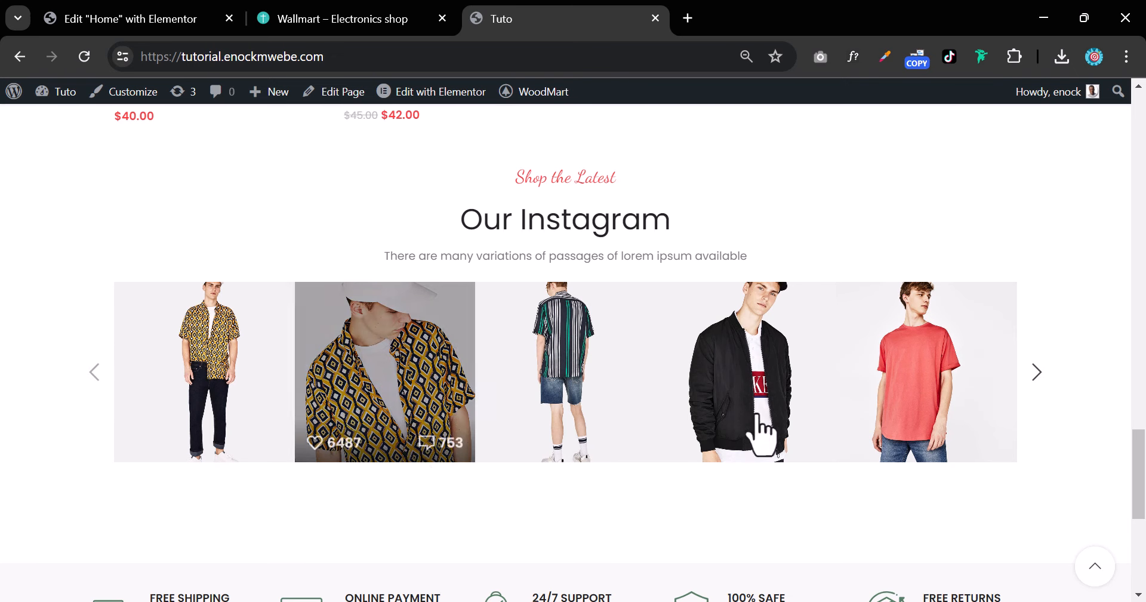
scroll(634, 385, "down", 6)
scroll(634, 385, "up", 6)
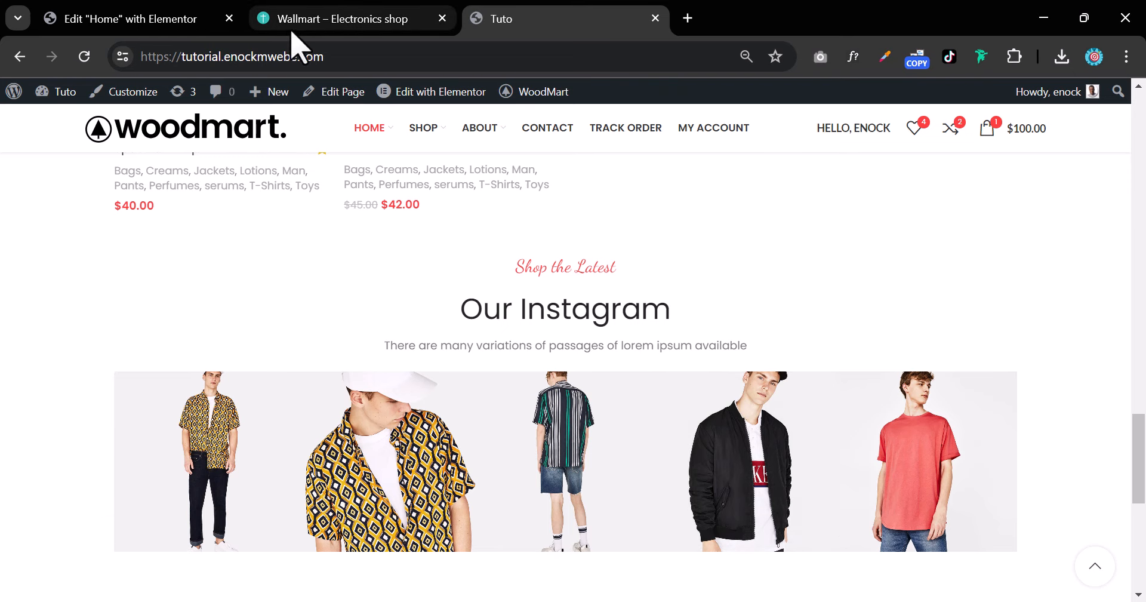
Back in the Elementor editor, insert the "Footer with instagram" template from the XTEMOS library's Instagram category below the product tabs.
left_click(336, 28)
left_click(142, 18)
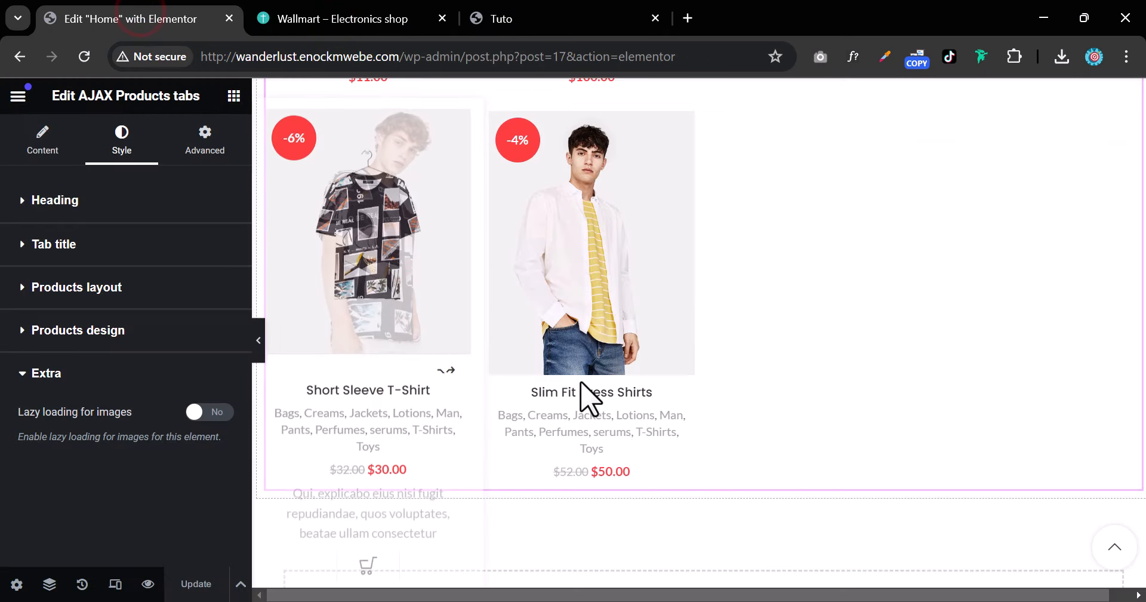
scroll(742, 414, "down", 6)
scroll(729, 396, "up", 3)
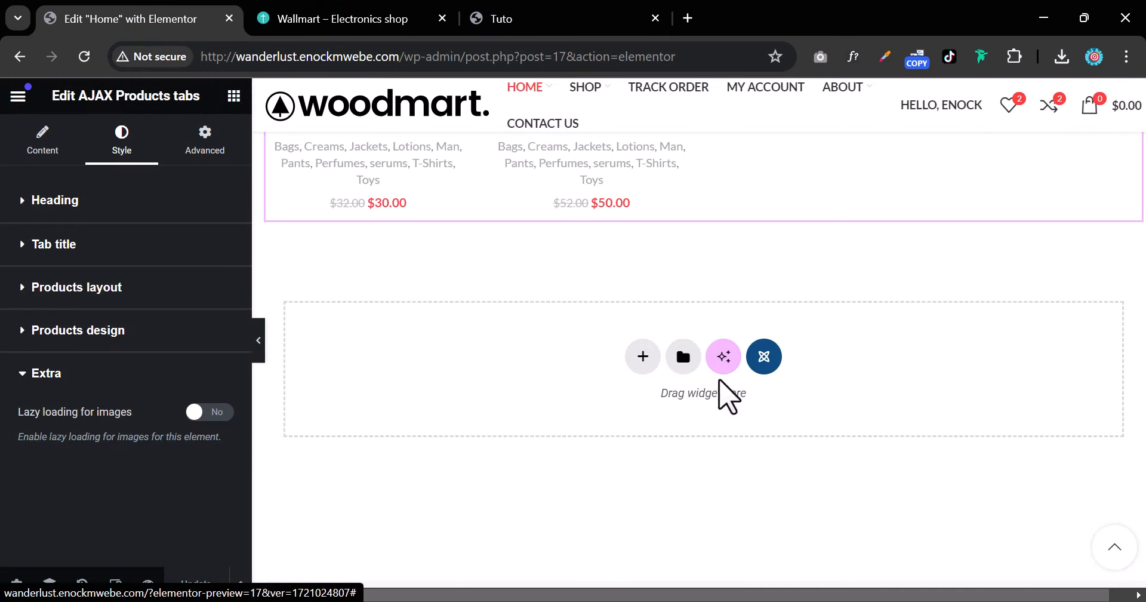
left_click(760, 360)
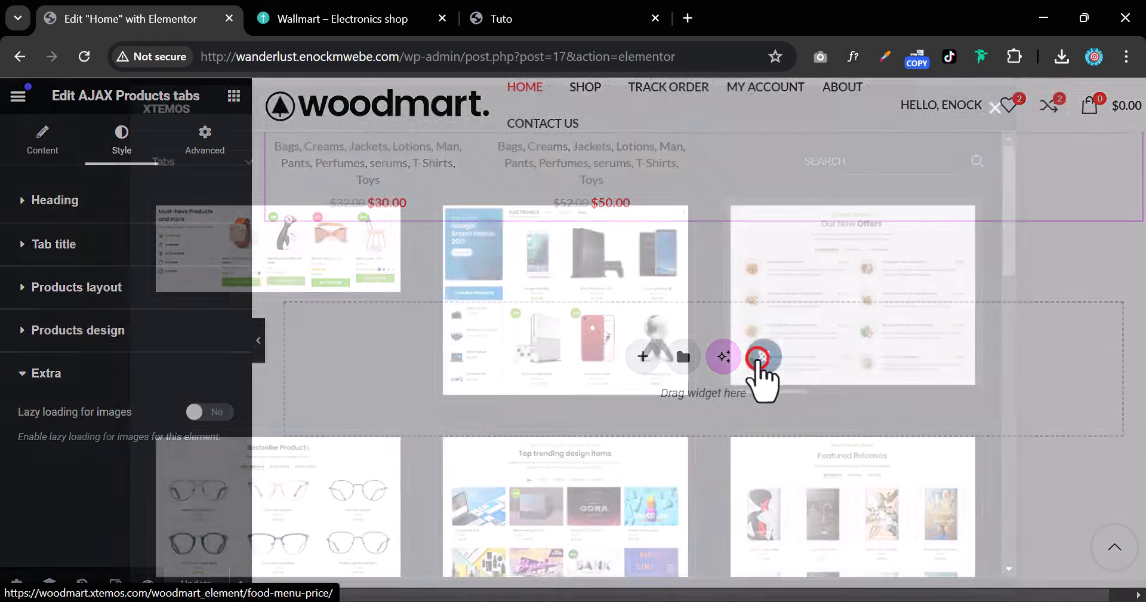
left_click(199, 163)
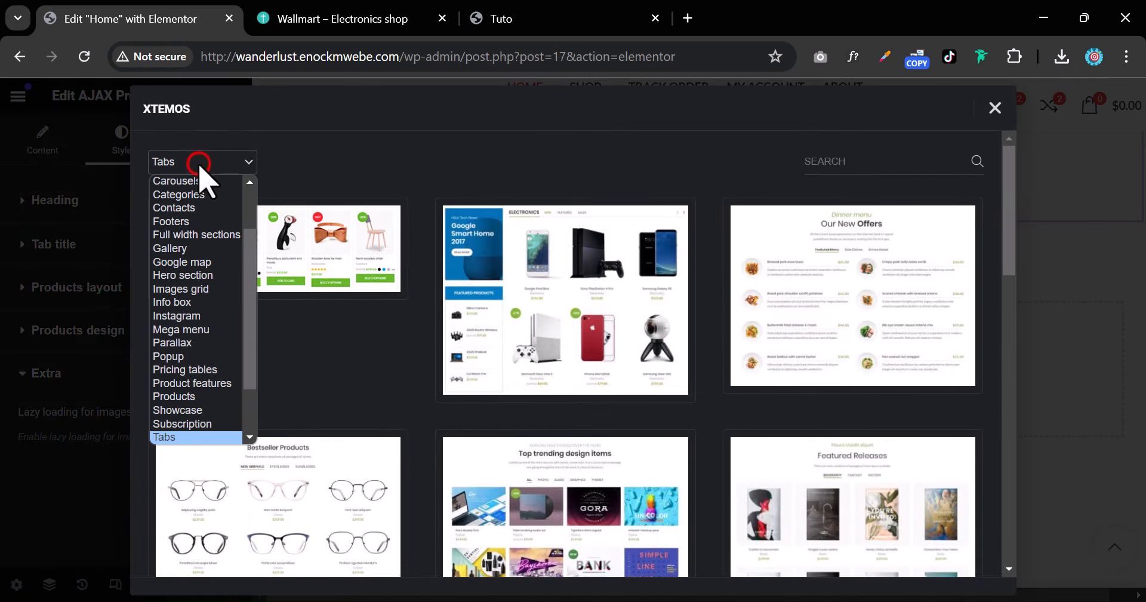
scroll(206, 341, "down", 2)
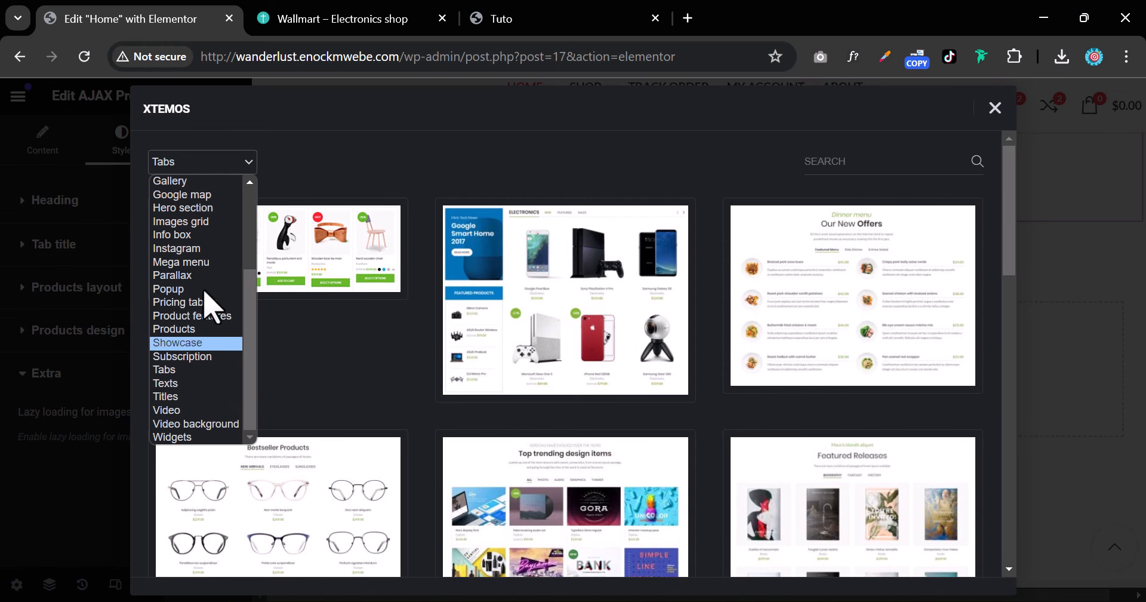
left_click(199, 248)
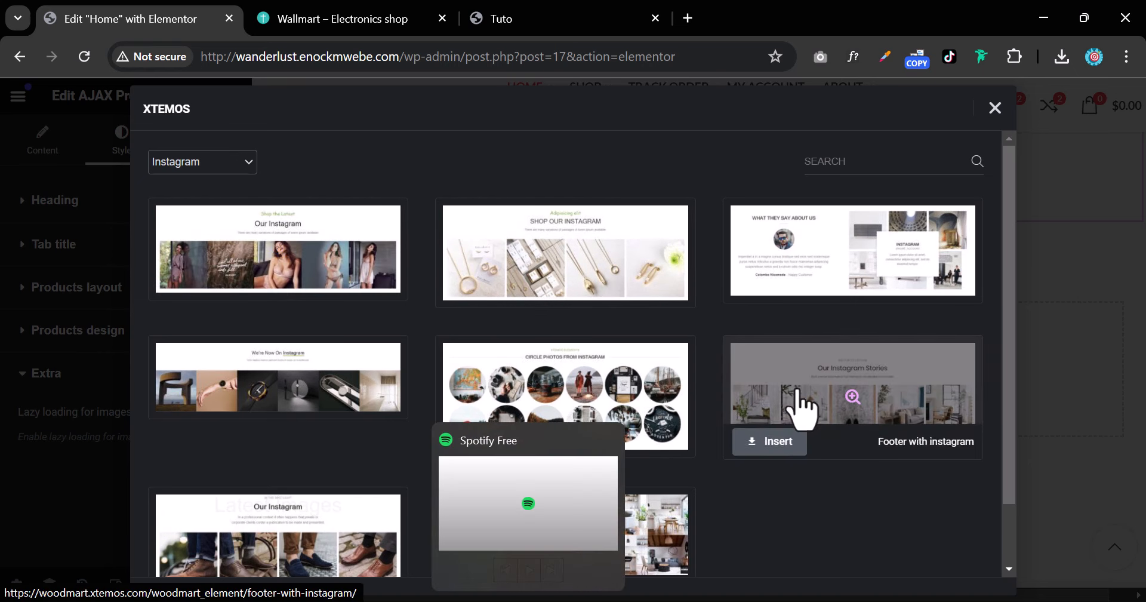
left_click(742, 446)
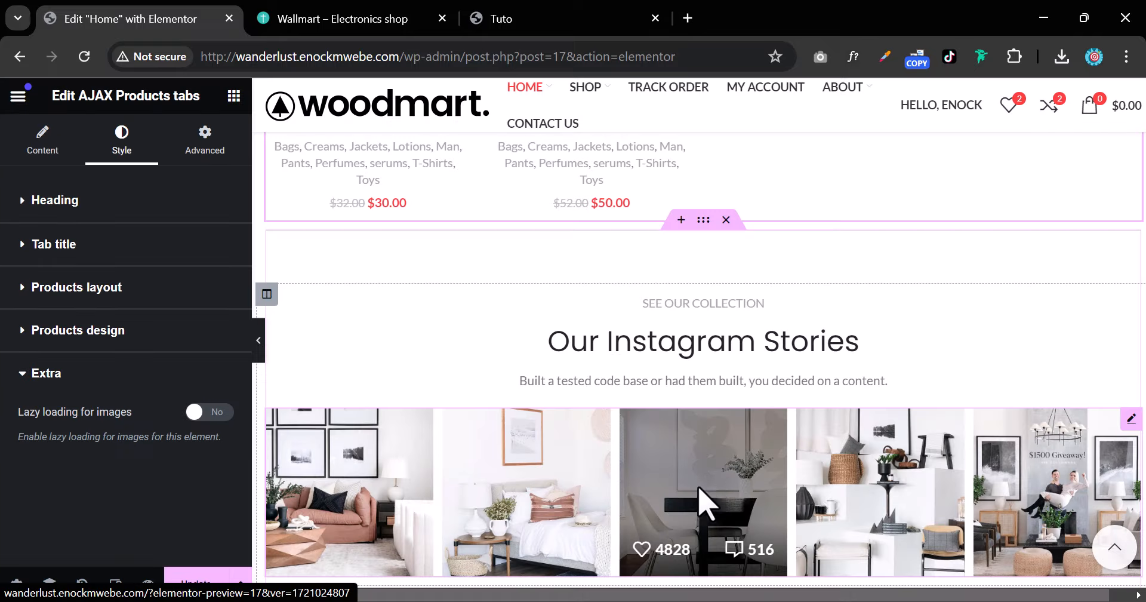
Preview the inserted template without the editing panel, restore the panel, and delete the footer section with logo, category menu and social links.
scroll(741, 483, "down", 4)
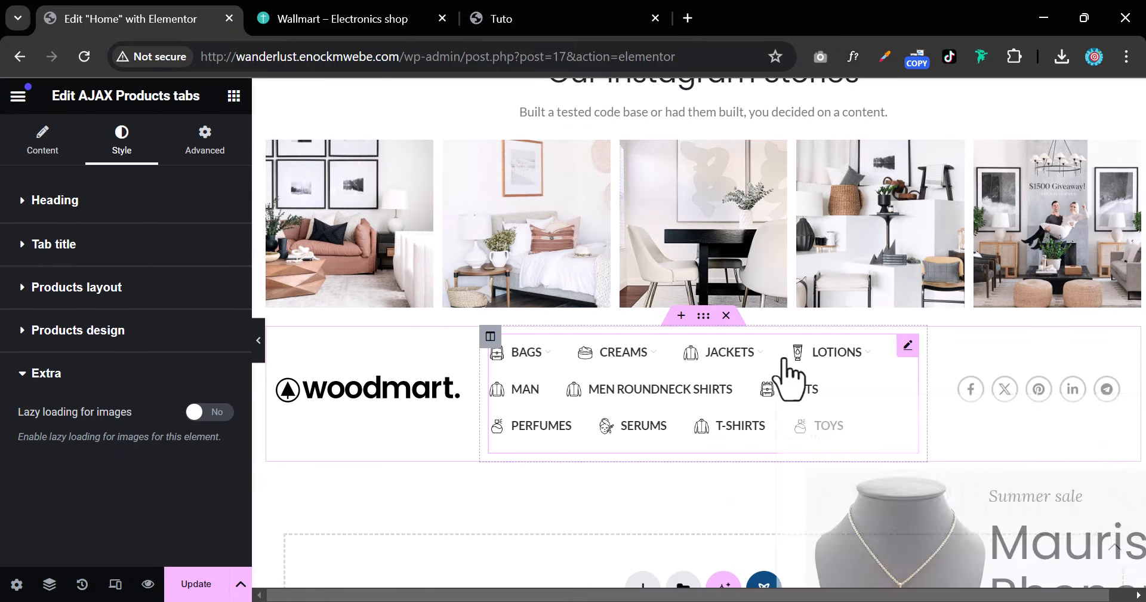
left_click(261, 342)
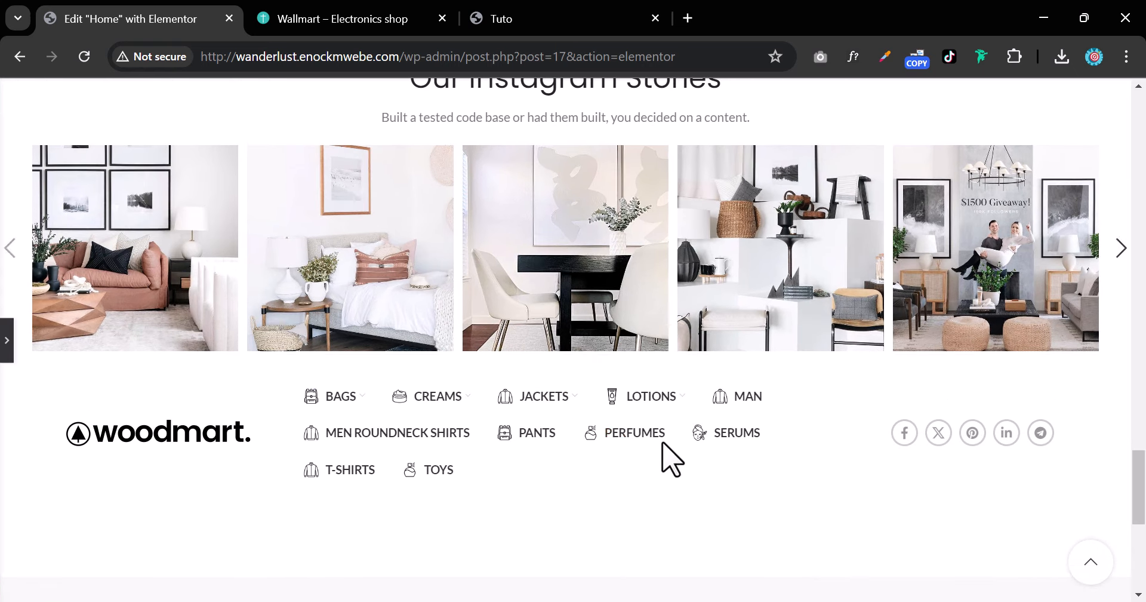
mouse_move(681, 421)
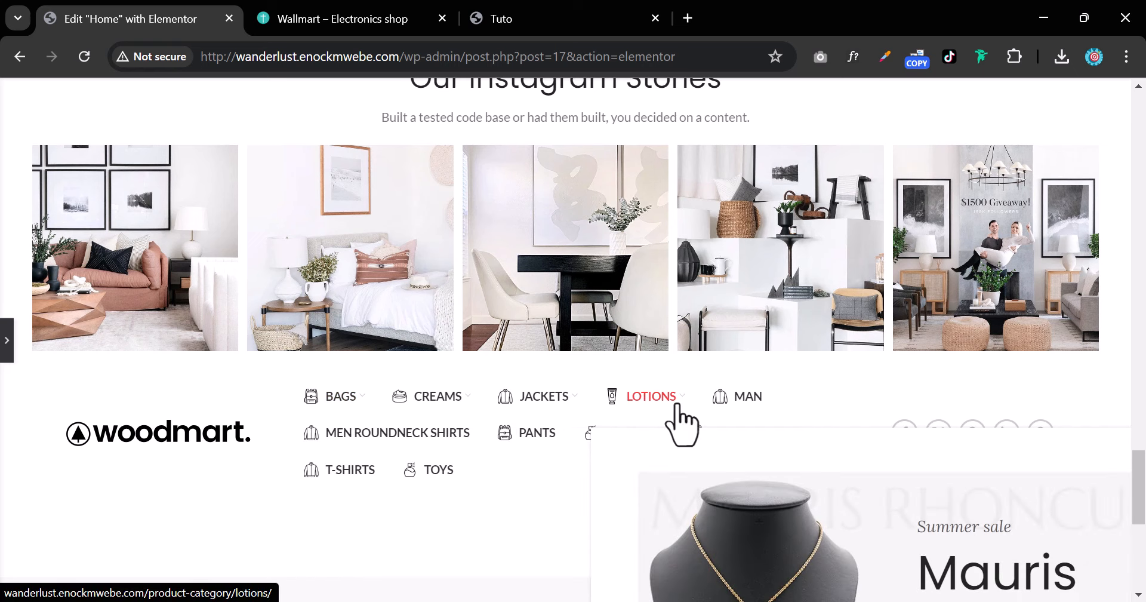
left_click(9, 339)
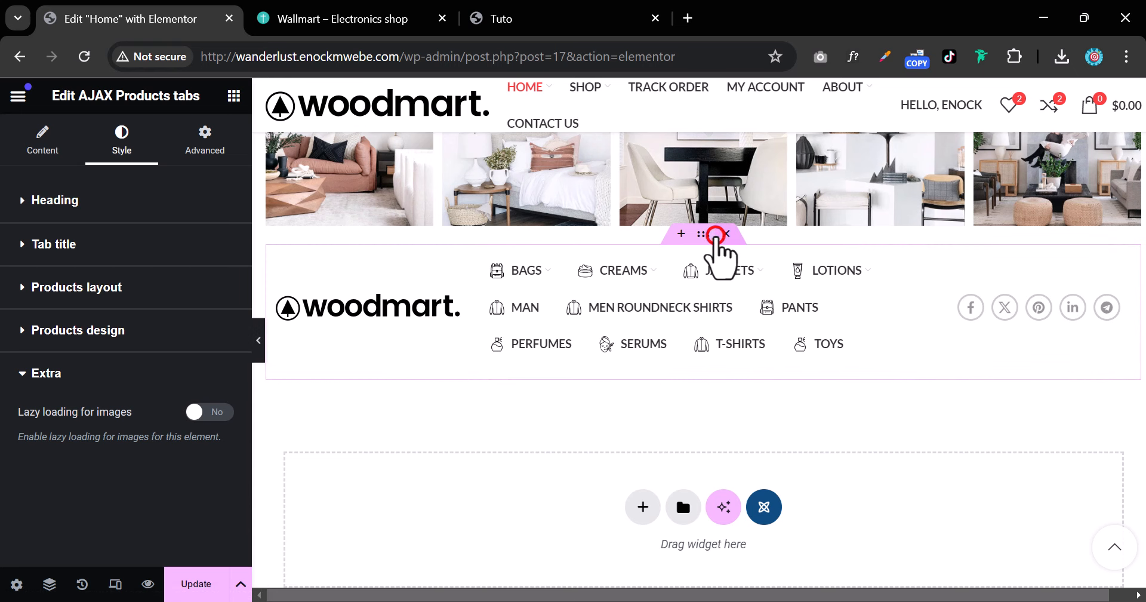
left_click(718, 234)
Clear all existing interior photos from the image gallery of the Our Instagram Stories widget.
scroll(663, 346, "up", 3)
left_click(487, 327)
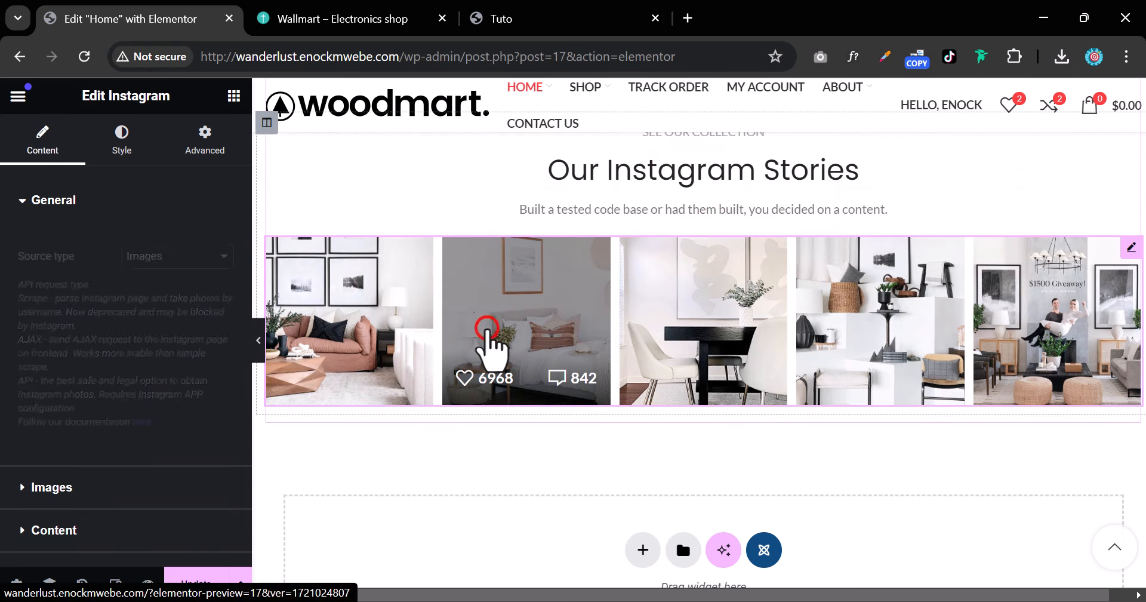
scroll(95, 474, "down", 1)
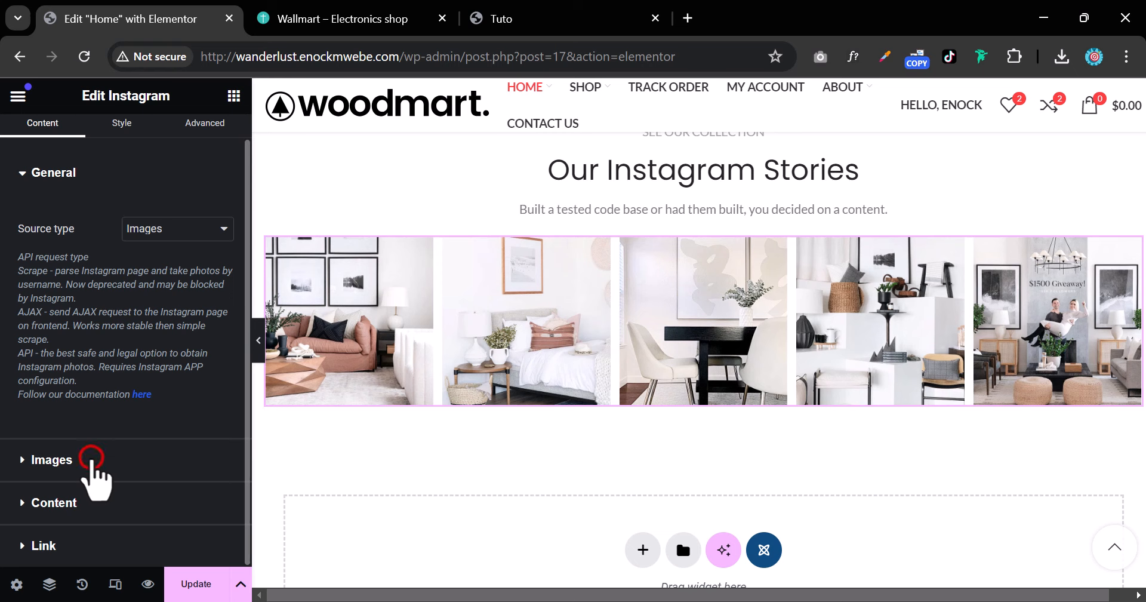
left_click(91, 460)
left_click(222, 305)
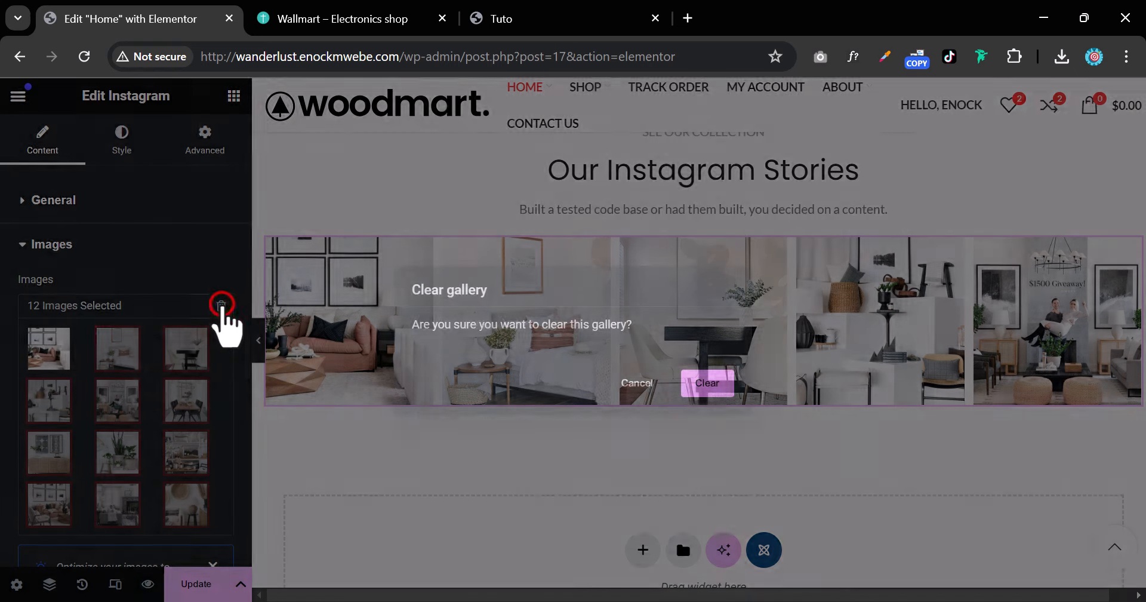
left_click(707, 383)
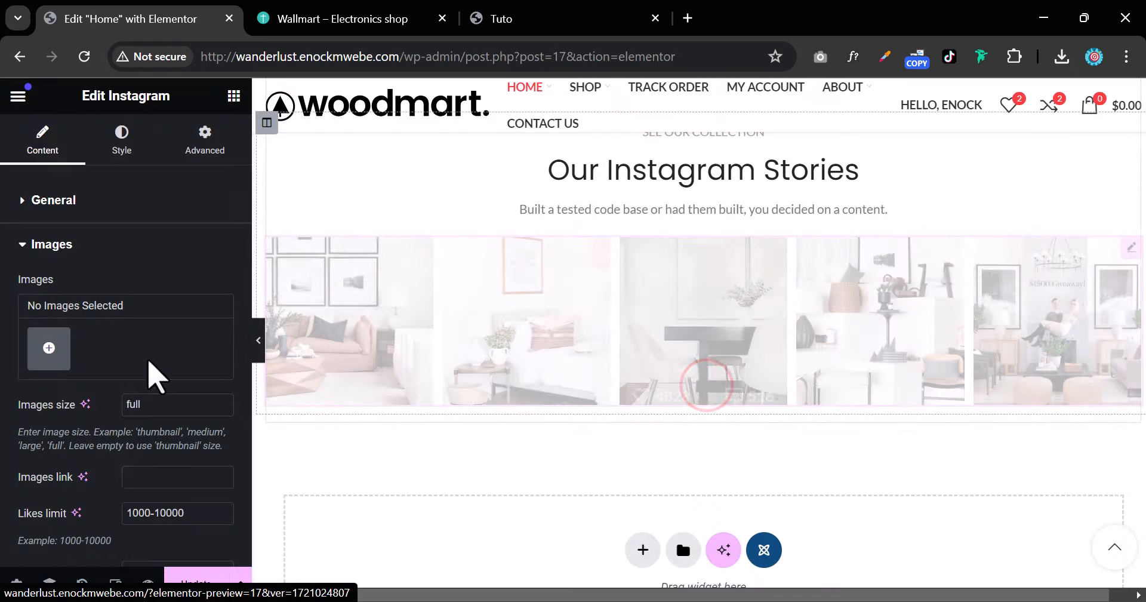
Start a new gallery from the media library with two red polo photos, two dark printed T-shirt photos, the yellow patterned shirt close-up and 8-1.jpg.
left_click(54, 339)
left_click(377, 174)
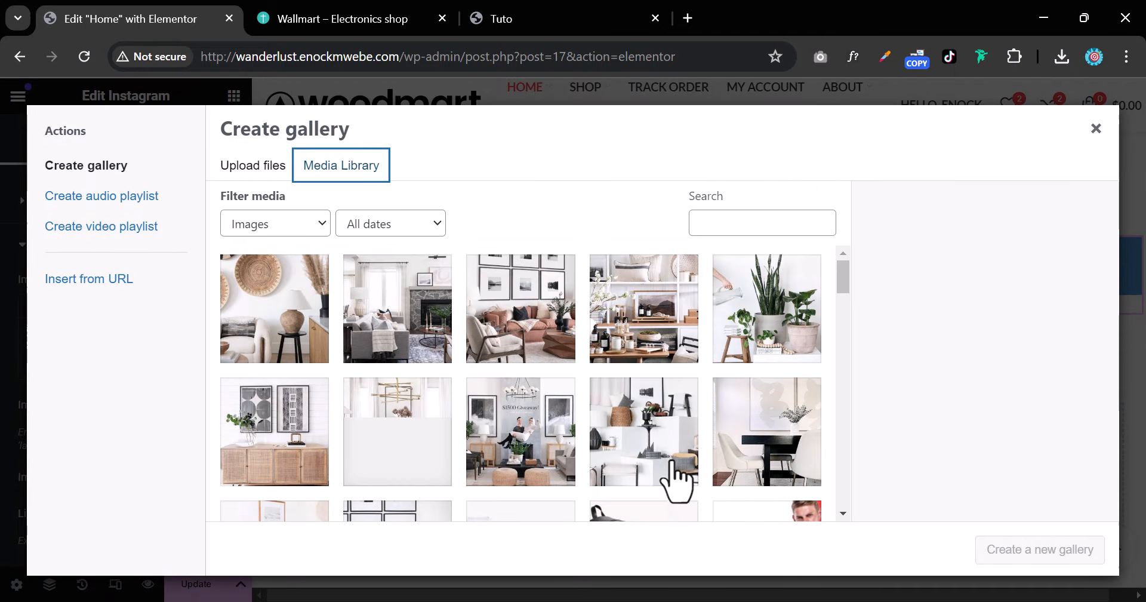
scroll(684, 487, "down", 10)
scroll(677, 484, "down", 3)
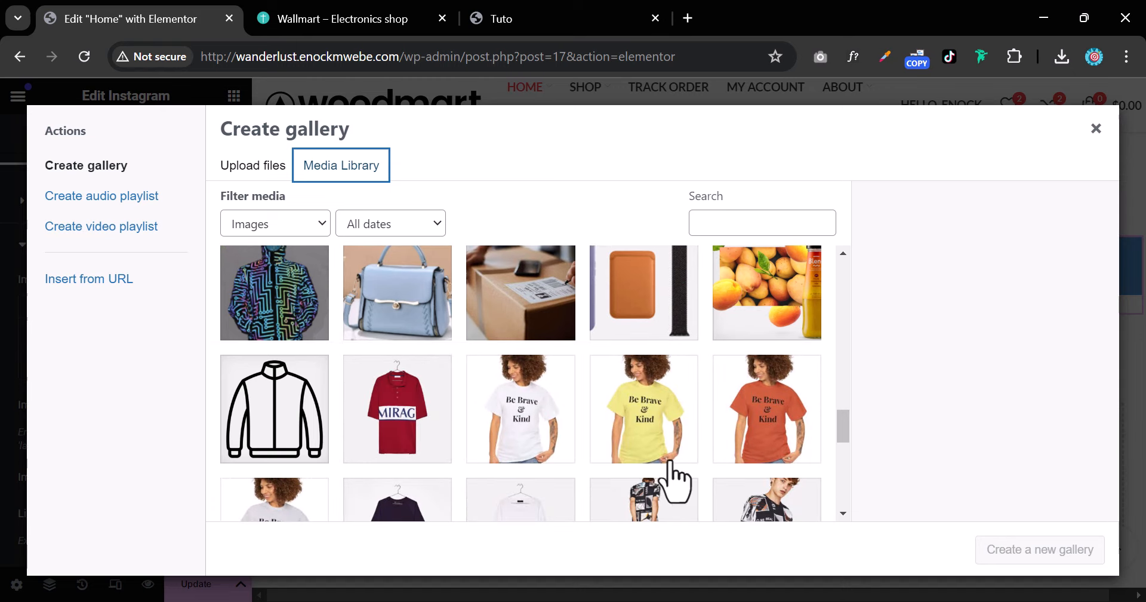
scroll(630, 463, "down", 4)
left_click(436, 399)
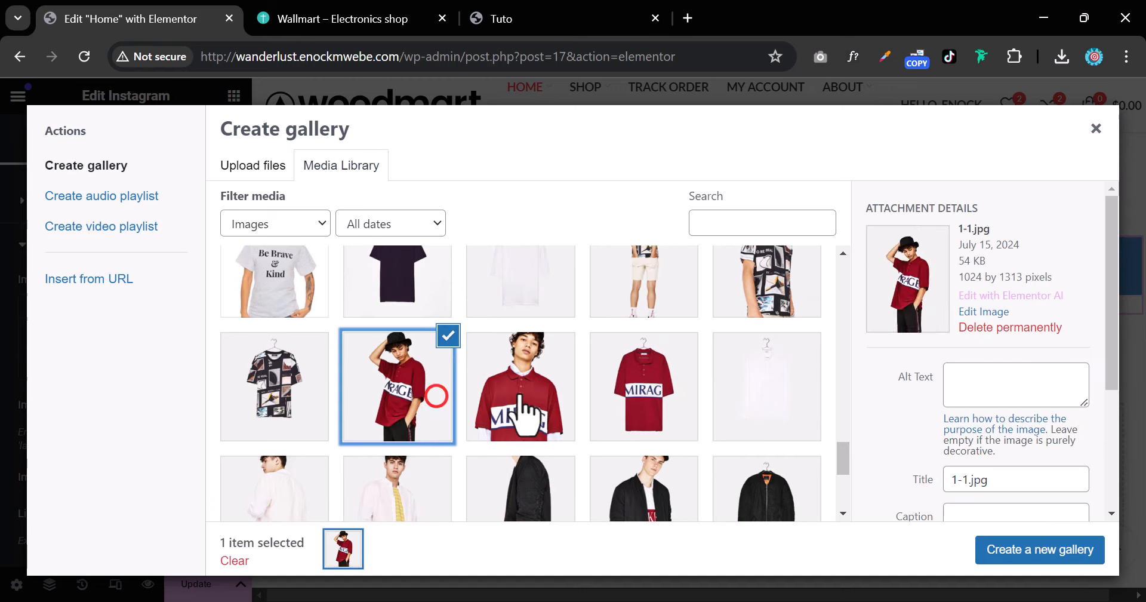
left_click(521, 386)
left_click(776, 281)
left_click(653, 277)
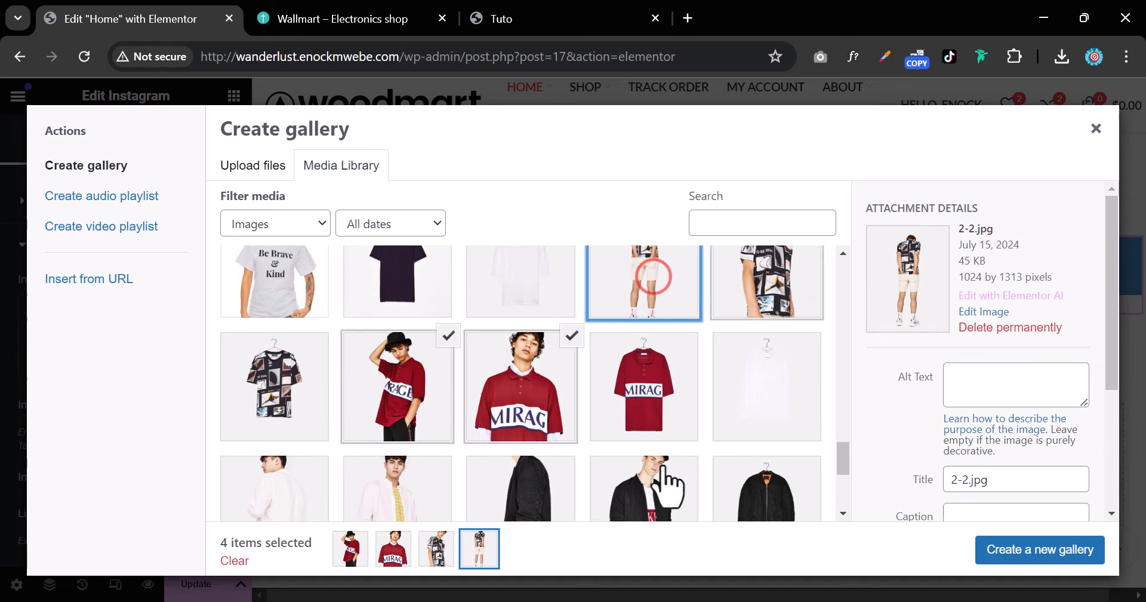
scroll(661, 486, "down", 4)
left_click(644, 373)
left_click(647, 286)
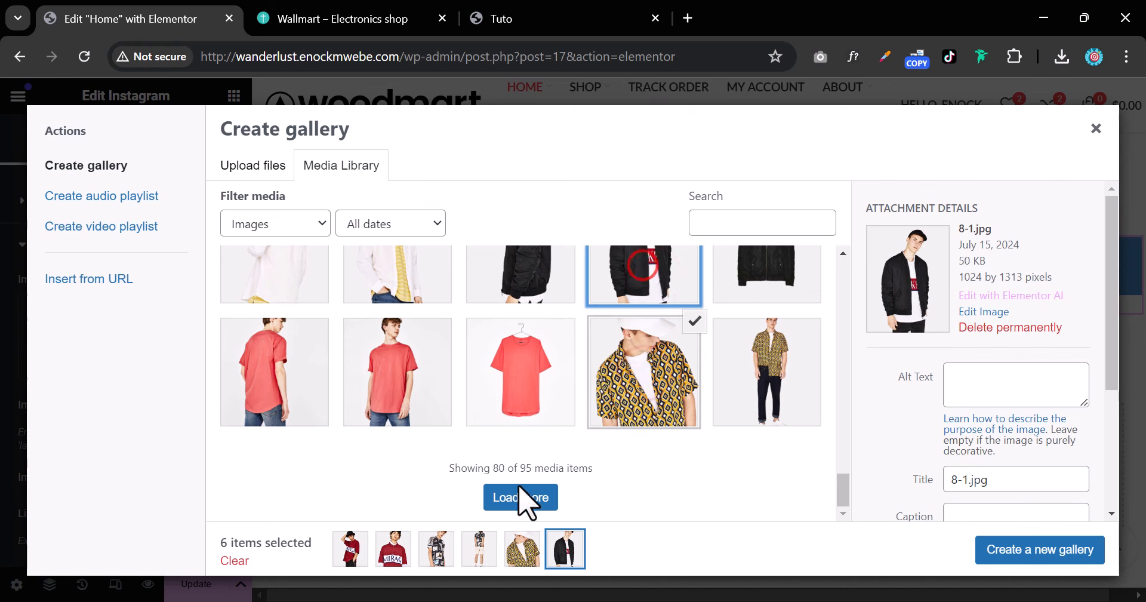
Load more media items and add both striped shirt model photos and 11-3.jpg to the gallery selection.
left_click(528, 496)
scroll(400, 382, "down", 5)
scroll(401, 388, "up", 2)
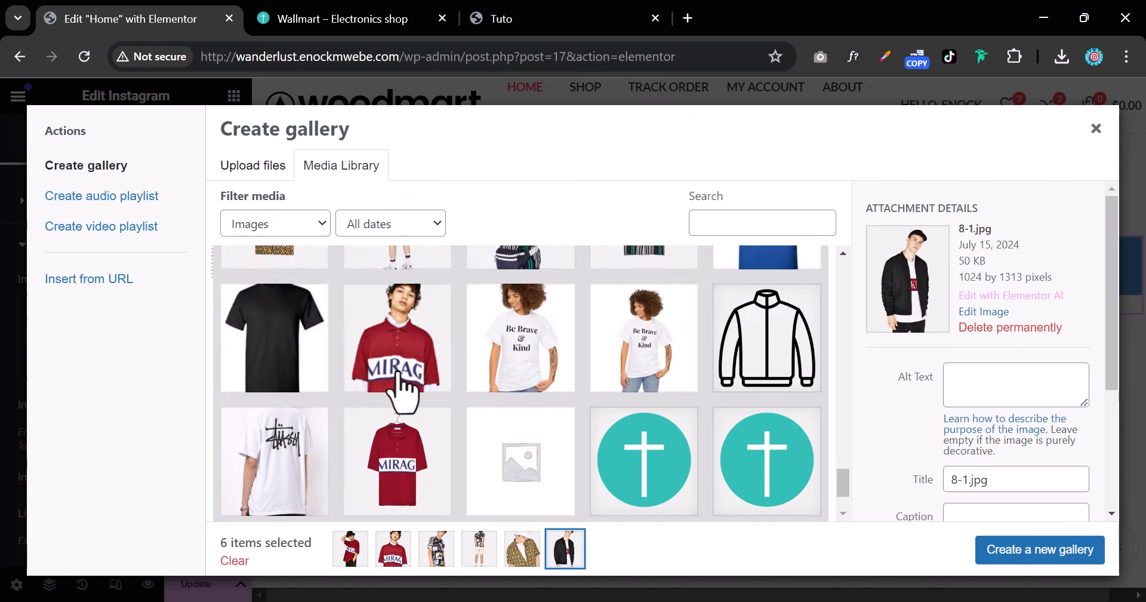
scroll(400, 388, "down", 2)
scroll(402, 391, "up", 4)
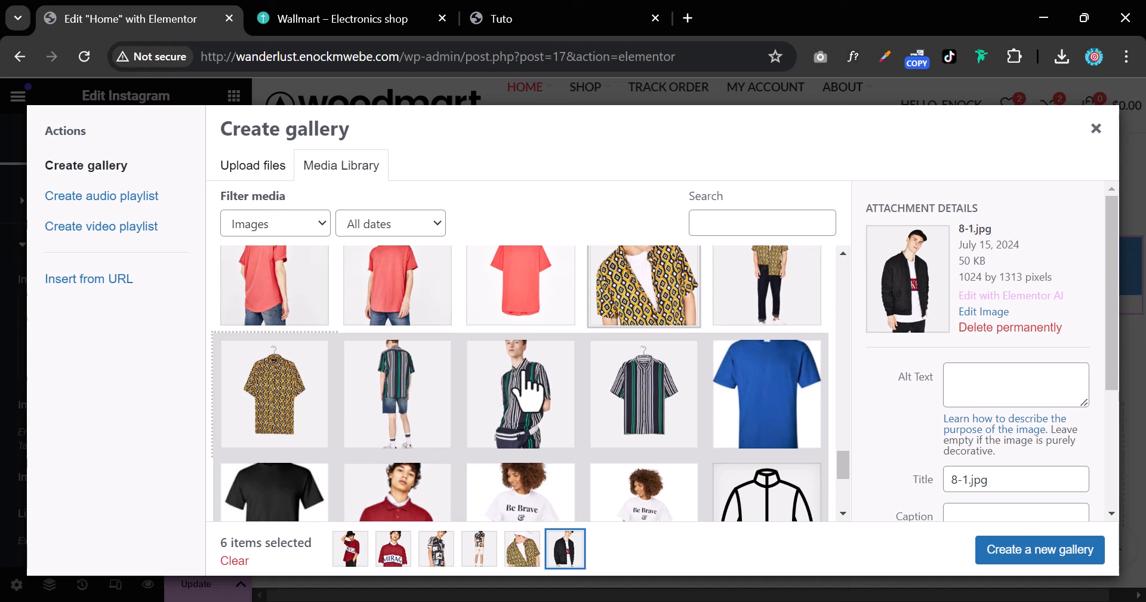
left_click(528, 391)
left_click(394, 388)
left_click(308, 385)
Add the full-length patterned shirt photo, 8-3.jpg, 8-2.jpg and both light pink shirt photos, and insert the gallery into the Instagram widget.
scroll(447, 406, "up", 3)
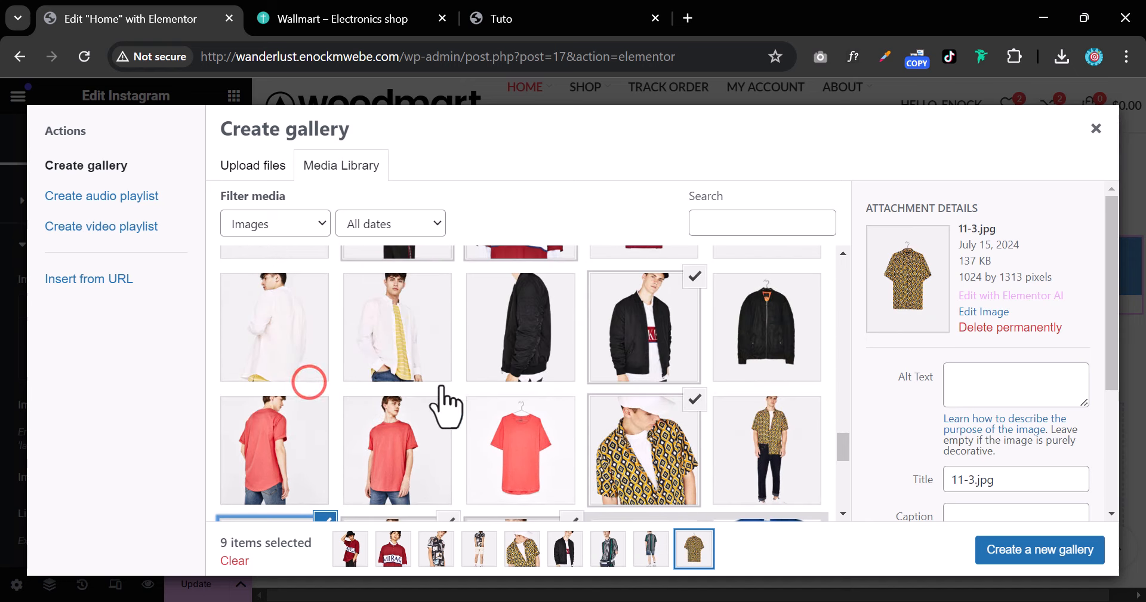
left_click(791, 454)
left_click(742, 327)
left_click(409, 331)
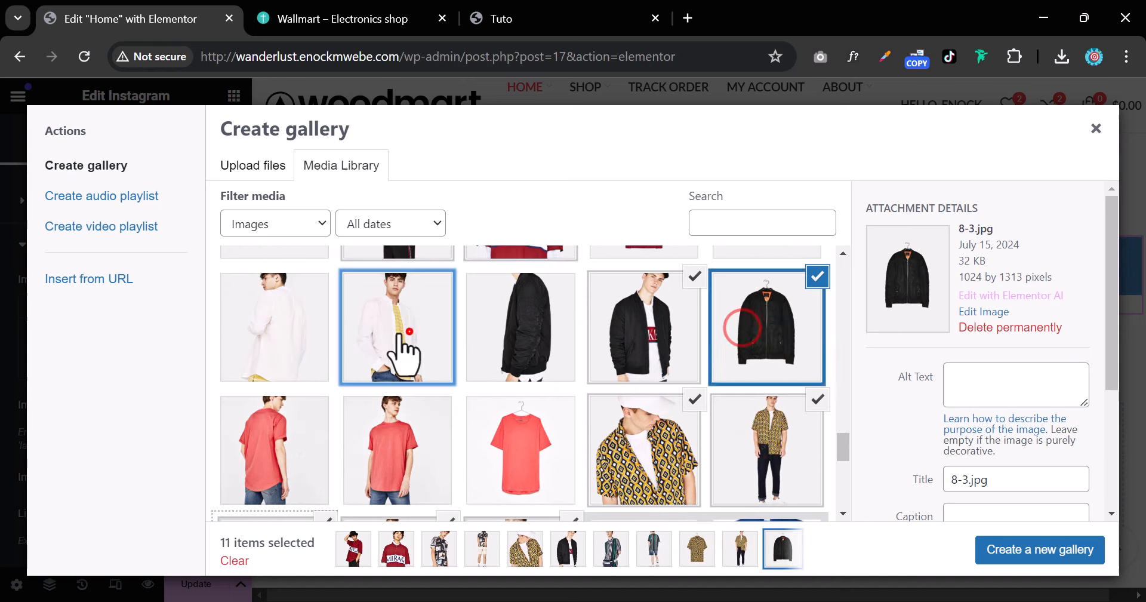
left_click(258, 328)
left_click(535, 331)
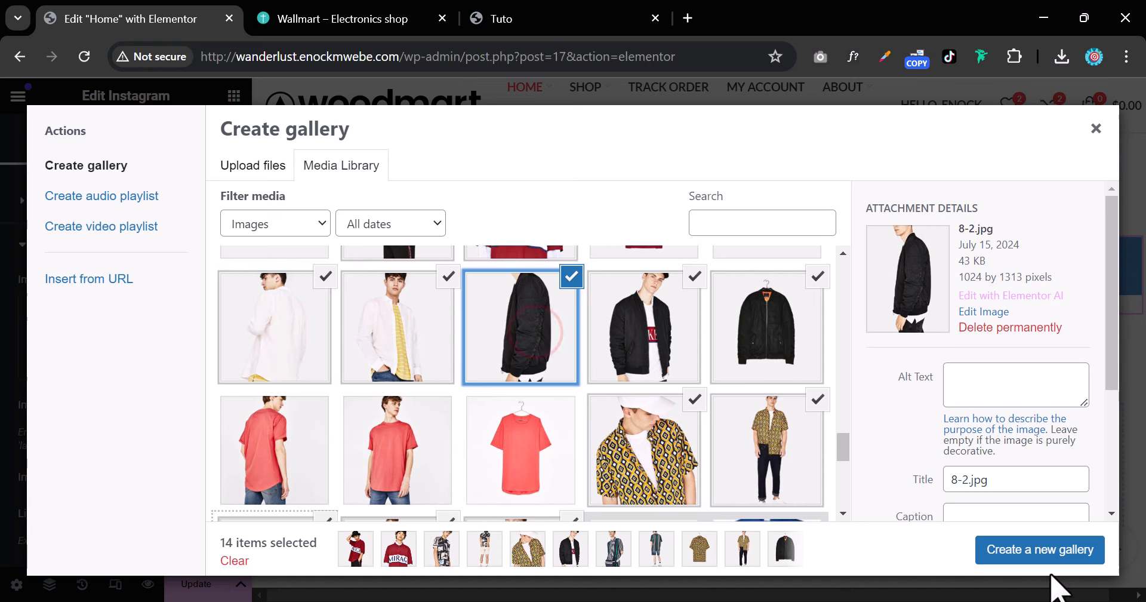
left_click(1010, 546)
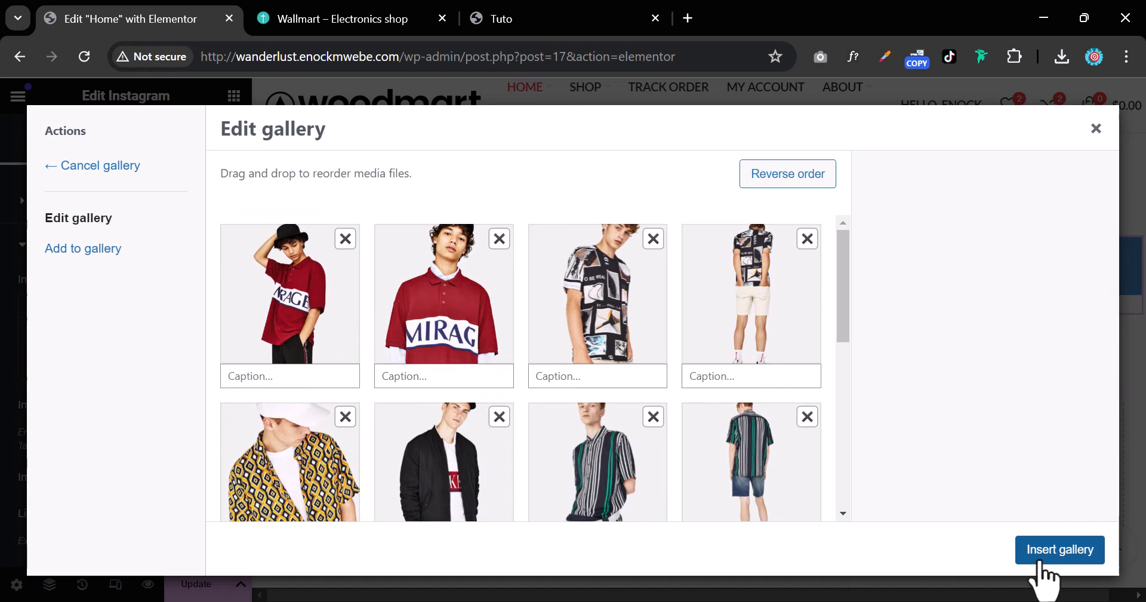
left_click(1043, 559)
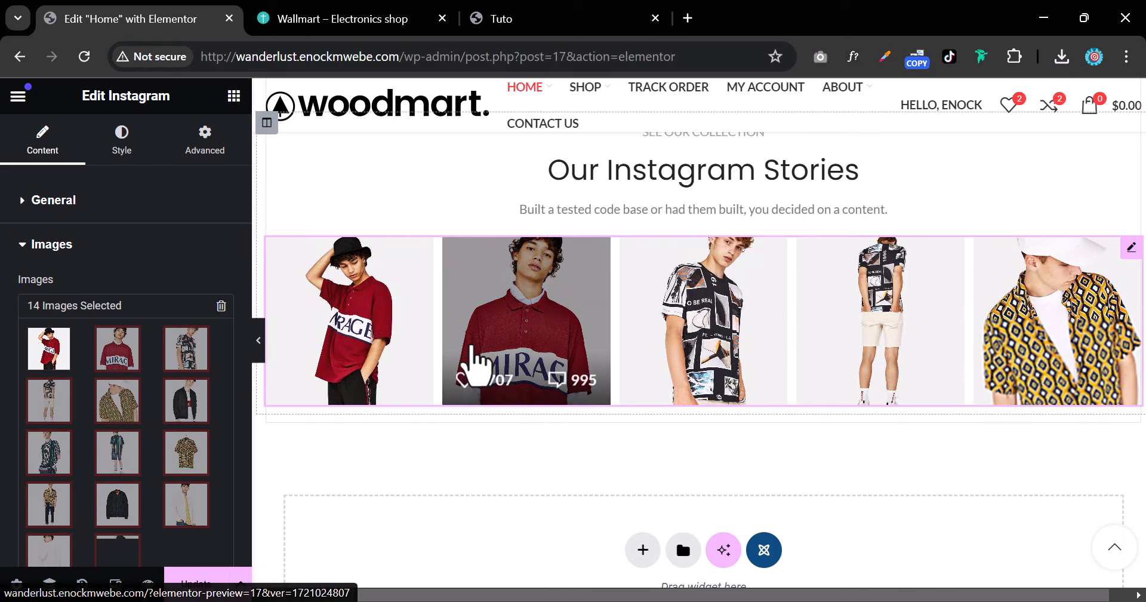
Examine the Our Instagram Stories section on the page and the Instagram widget's image and content settings.
scroll(477, 365, "down", 5)
scroll(474, 358, "up", 5)
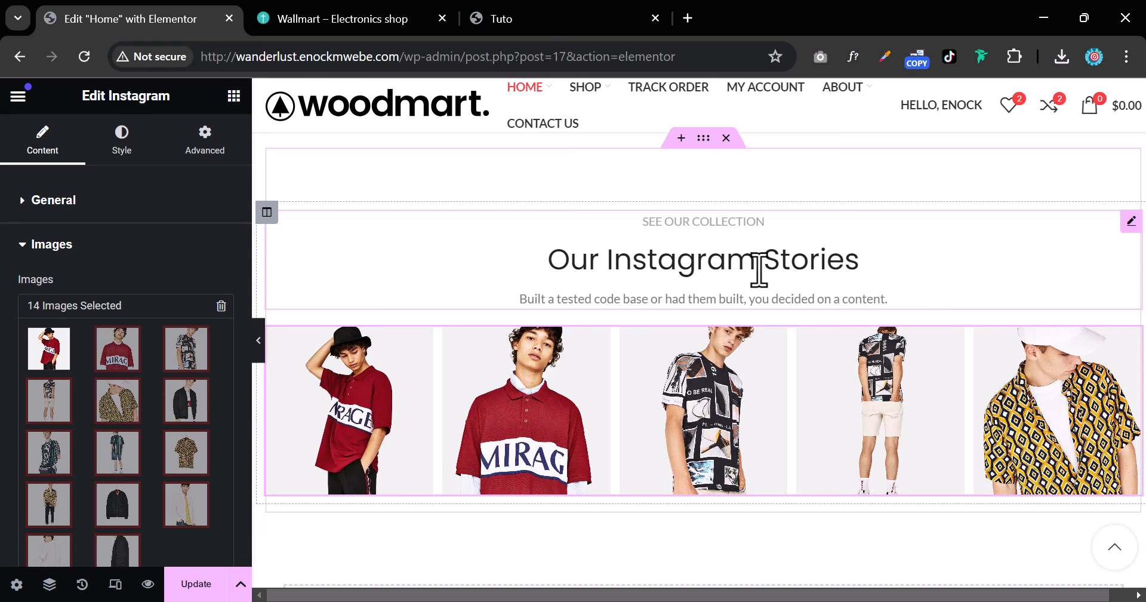
scroll(768, 410, "down", 4)
scroll(768, 409, "up", 4)
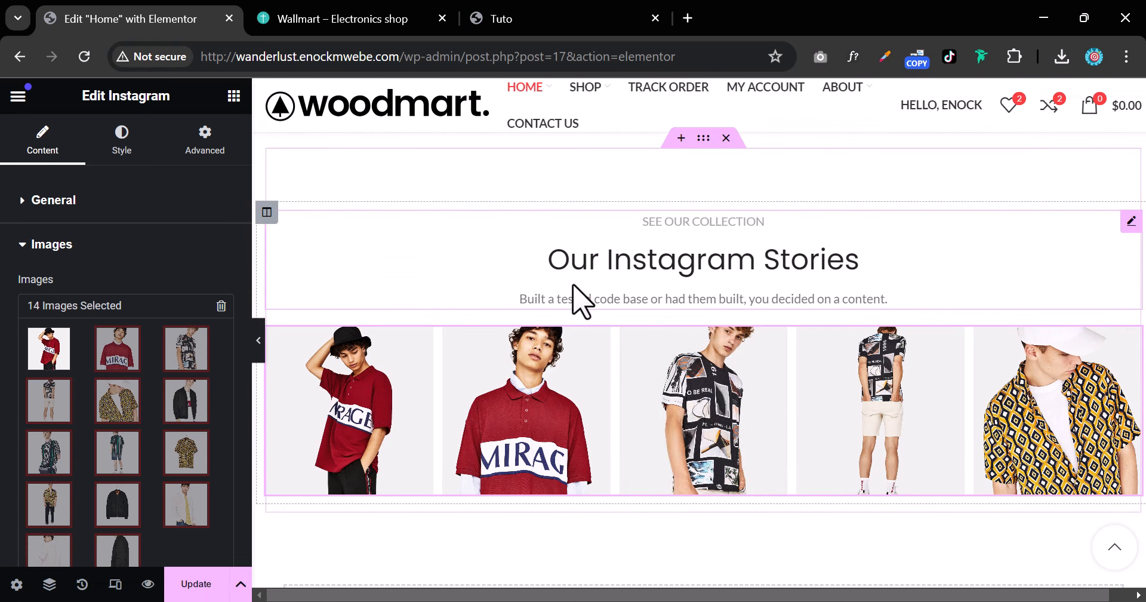
scroll(114, 322, "down", 5)
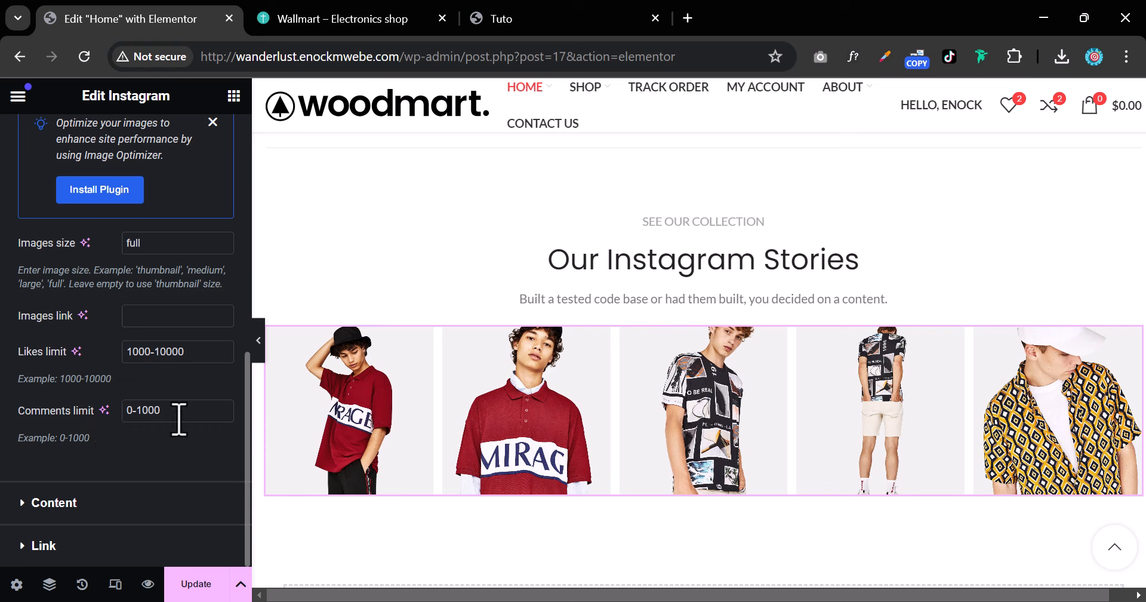
left_click(90, 503)
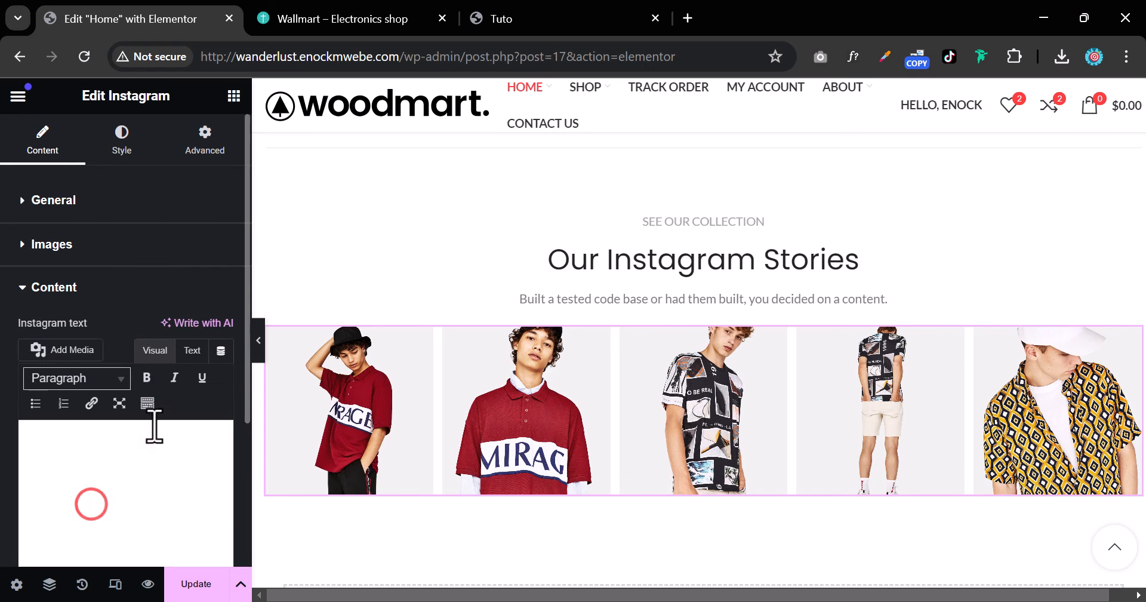
left_click(66, 285)
left_click(71, 254)
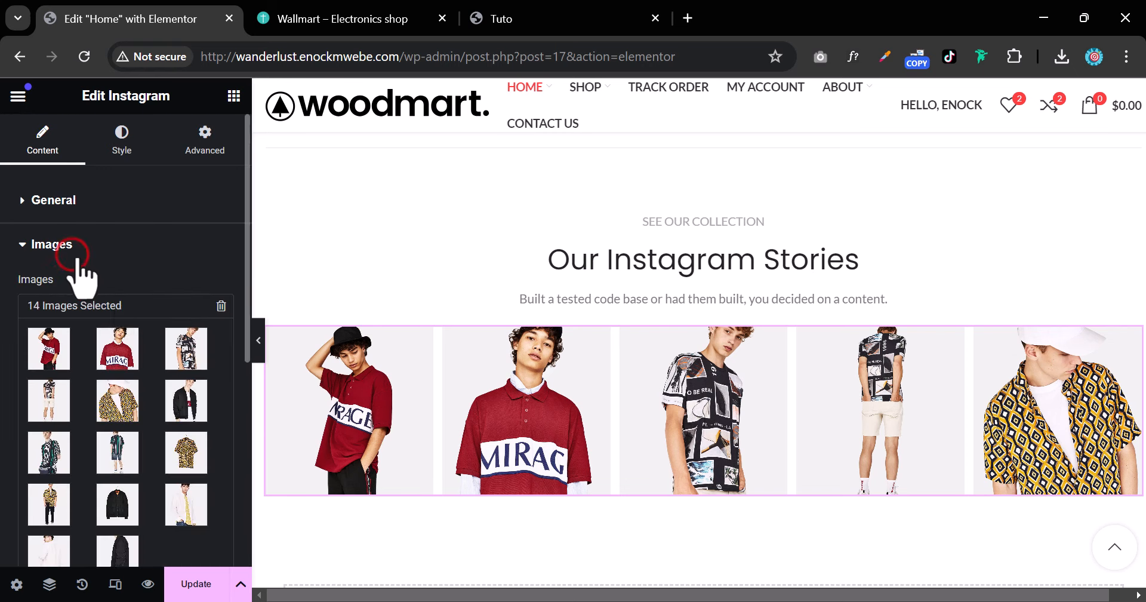
scroll(116, 316, "down", 7)
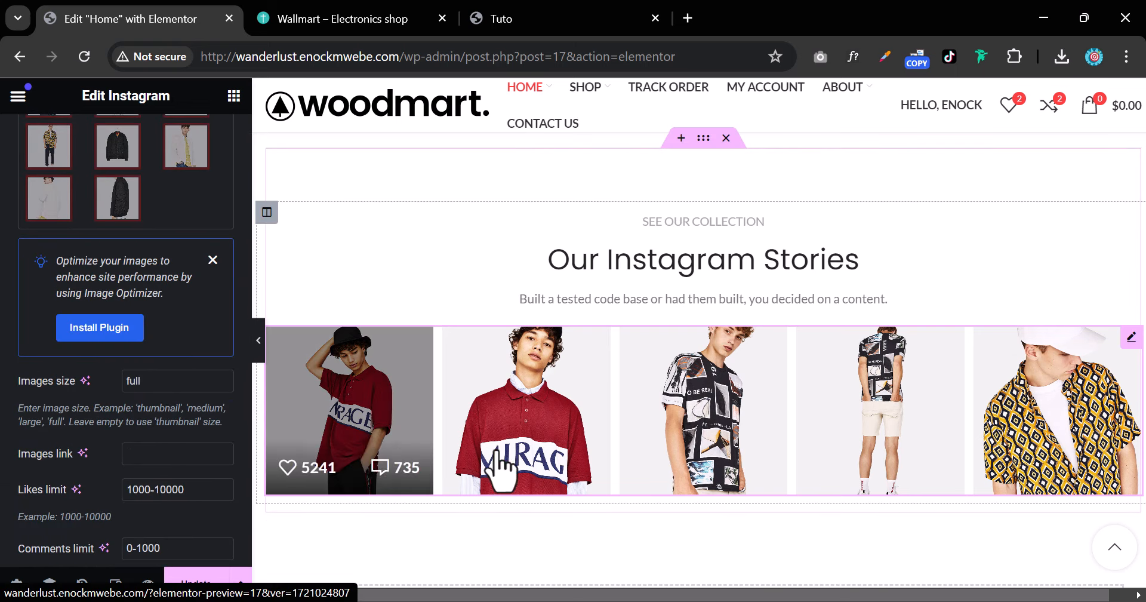
Save the page with the new Instagram section and turn on responsive mode.
scroll(179, 495, "down", 2)
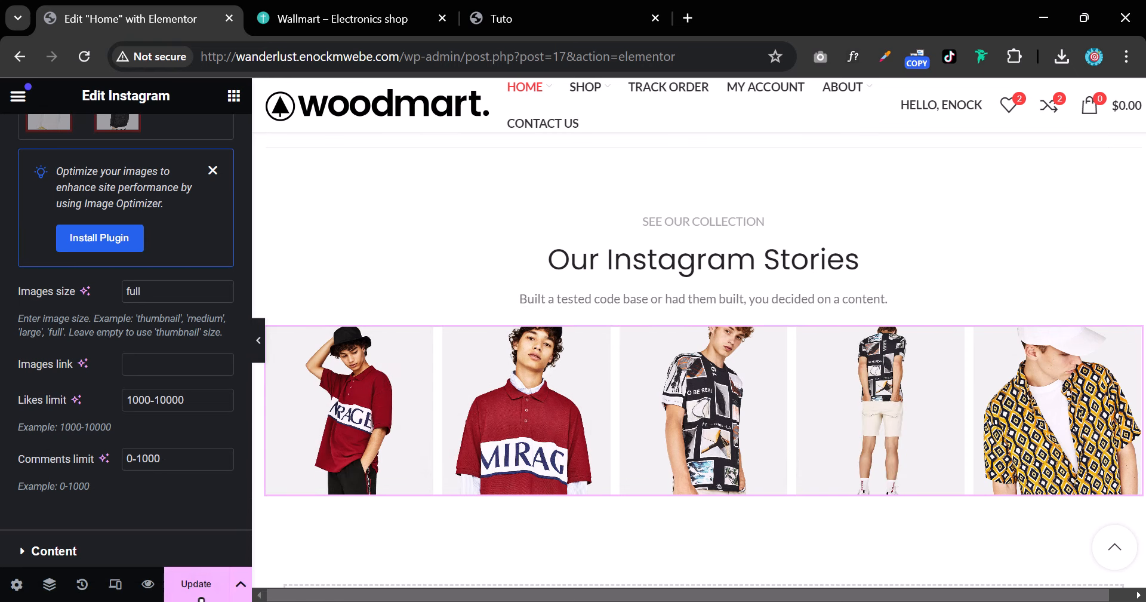
left_click(116, 585)
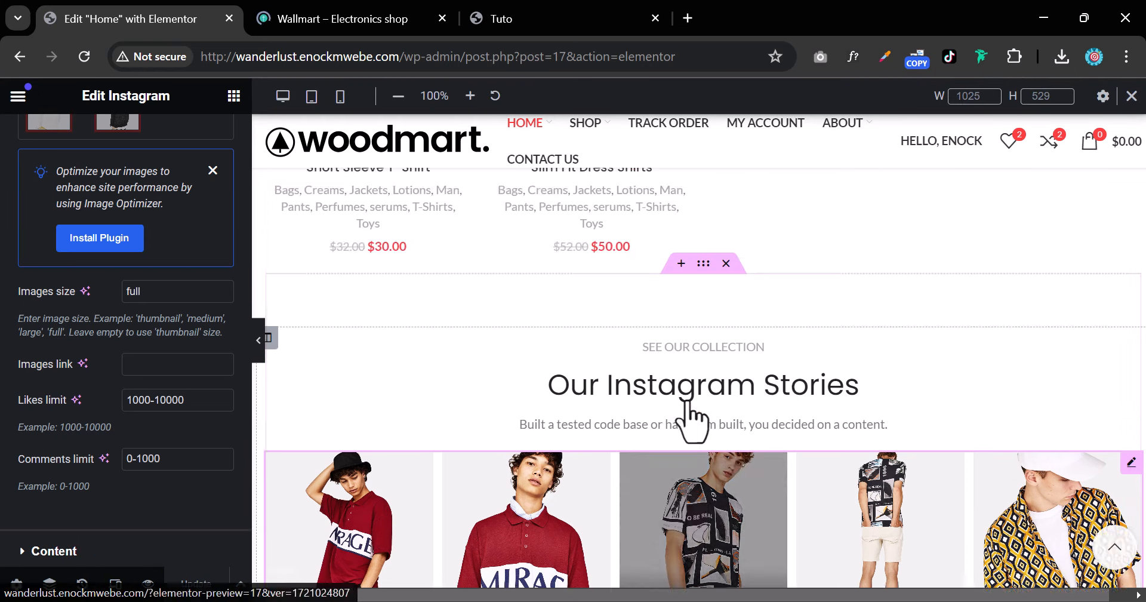
Switch the homepage preview to tablet portrait and look through the whole page.
scroll(688, 401, "up", 20)
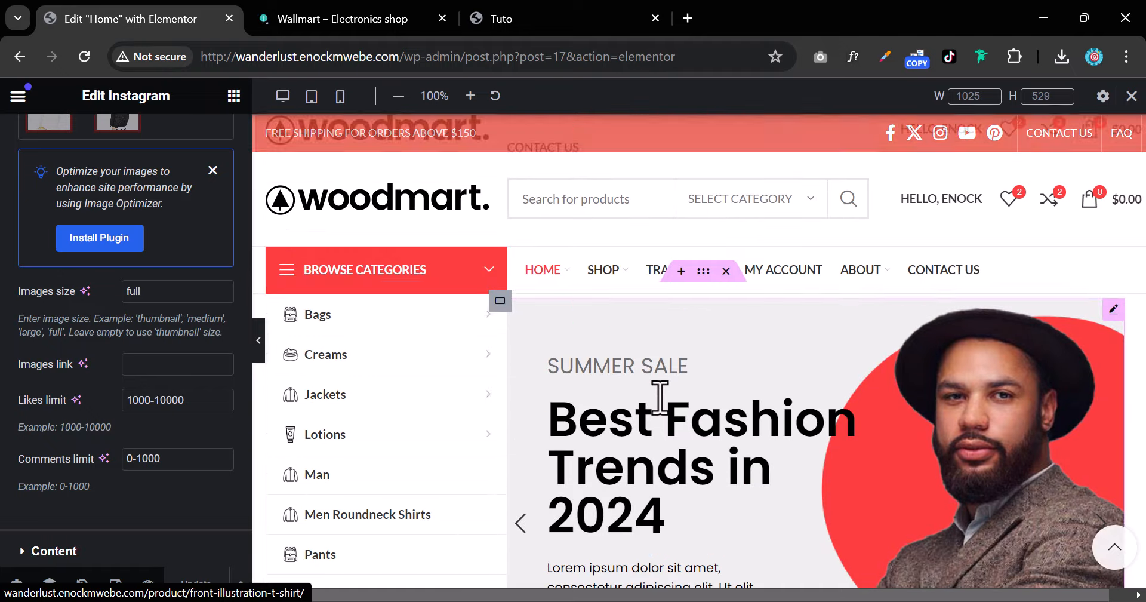
left_click(113, 578)
left_click(115, 584)
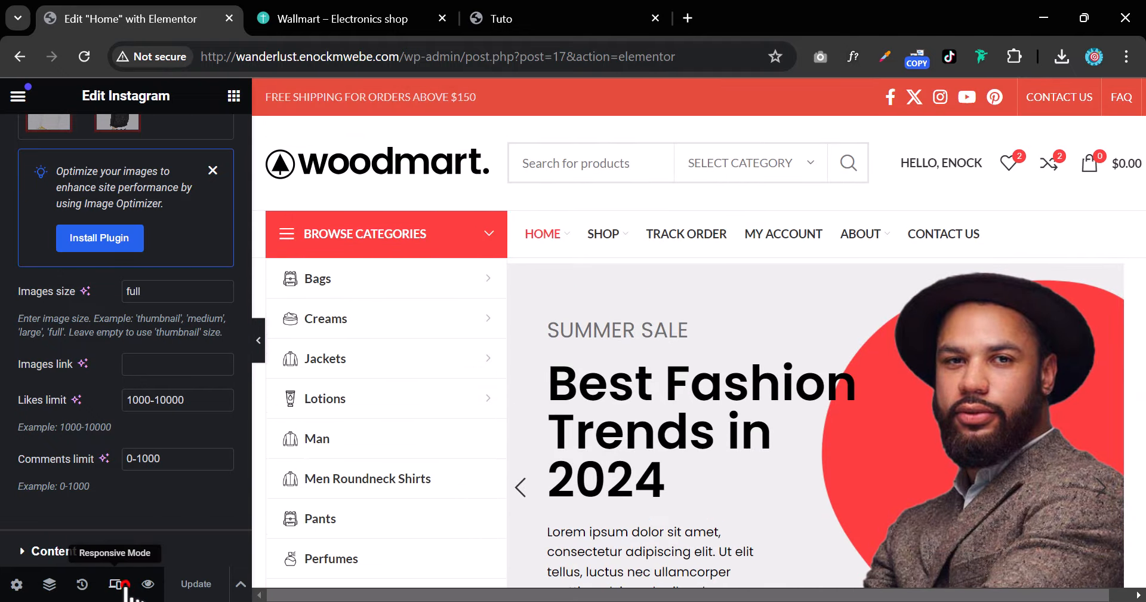
left_click(310, 95)
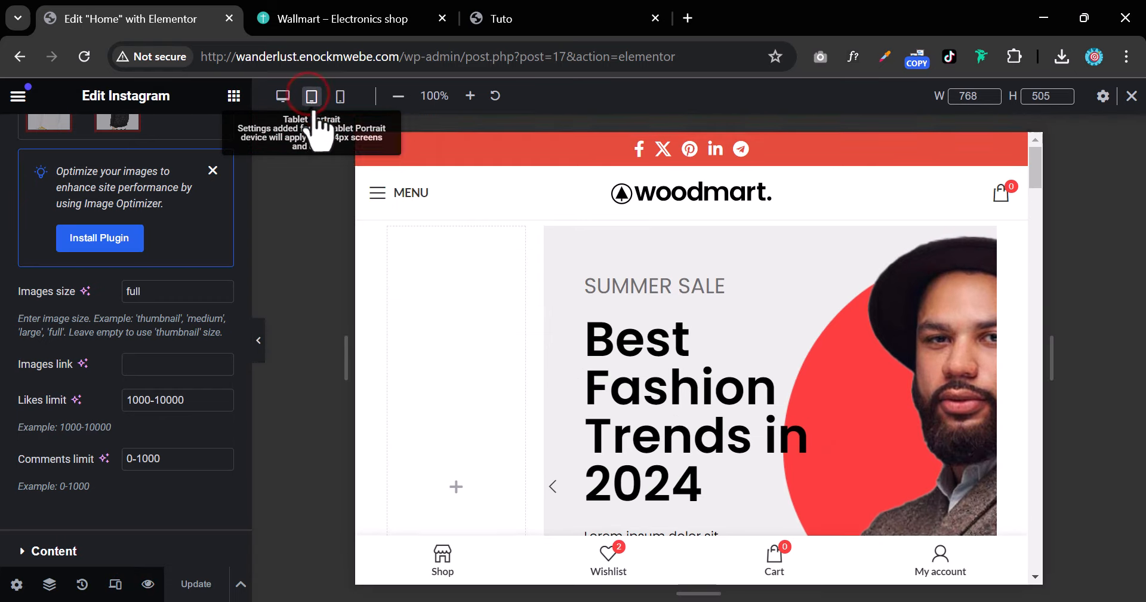
scroll(659, 442, "down", 15)
scroll(663, 448, "down", 5)
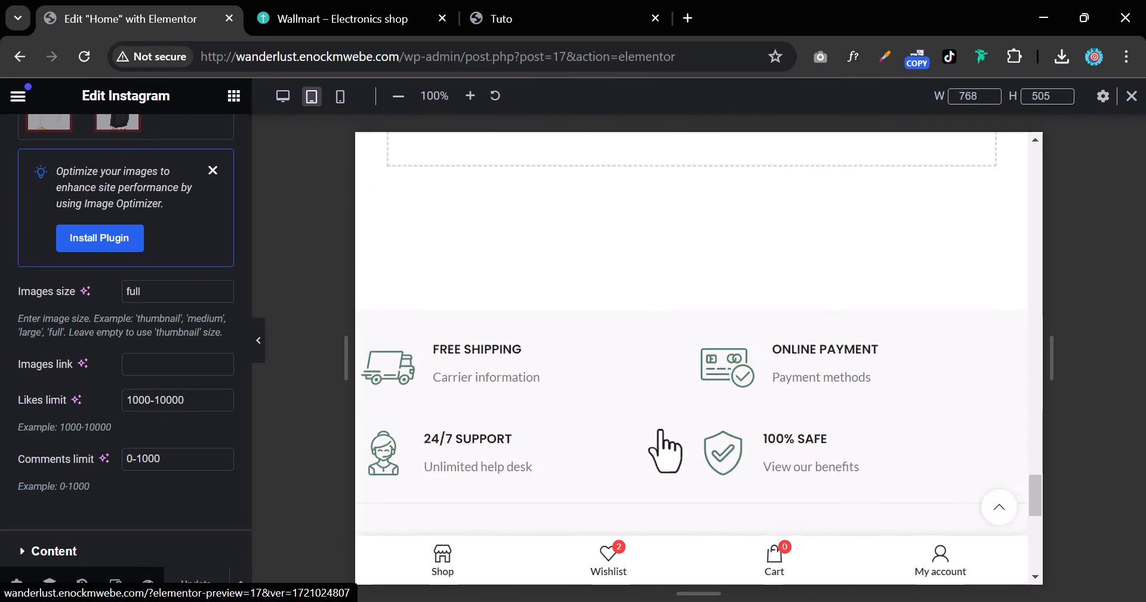
scroll(660, 445, "up", 15)
scroll(648, 418, "up", 10)
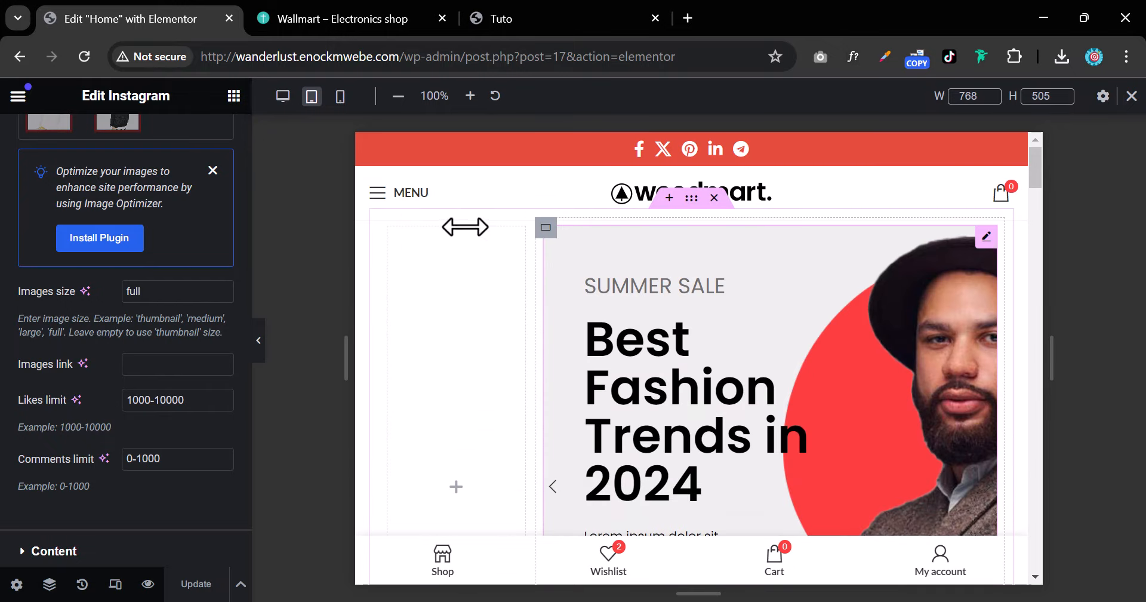
Compare the mobile and tablet previews of the homepage and check the header's MENU navigation on tablet.
left_click(341, 97)
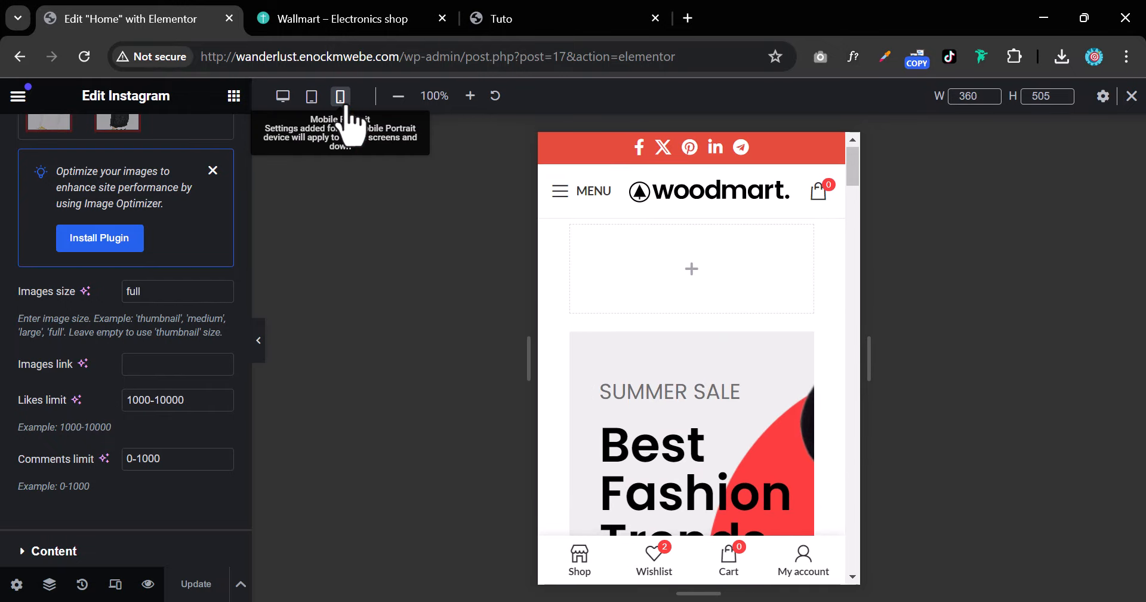
left_click(310, 103)
scroll(639, 369, "up", 10)
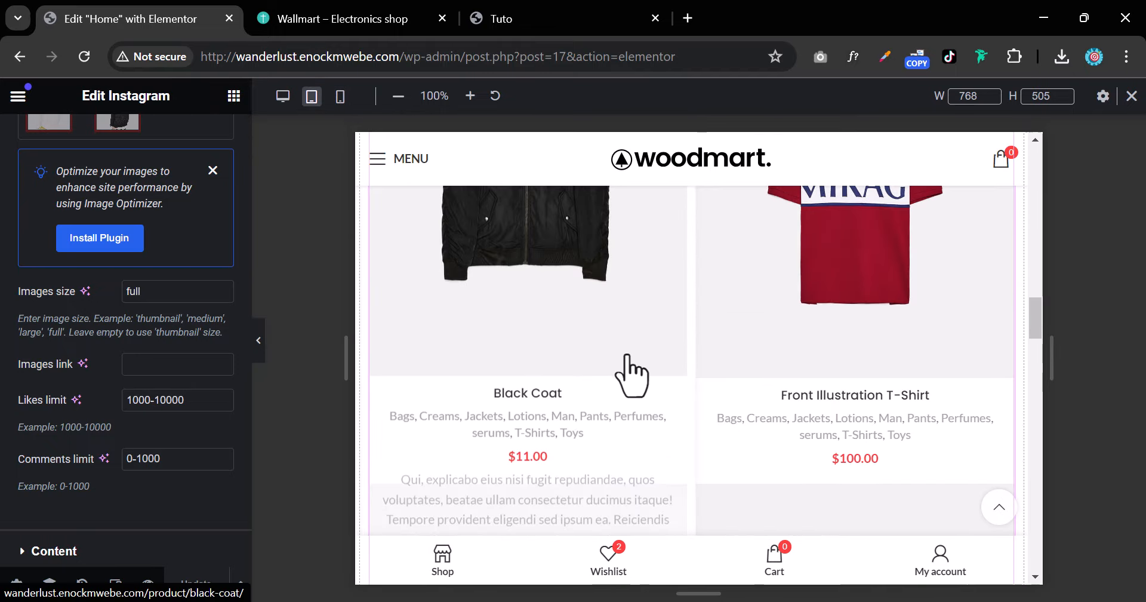
scroll(630, 375, "up", 15)
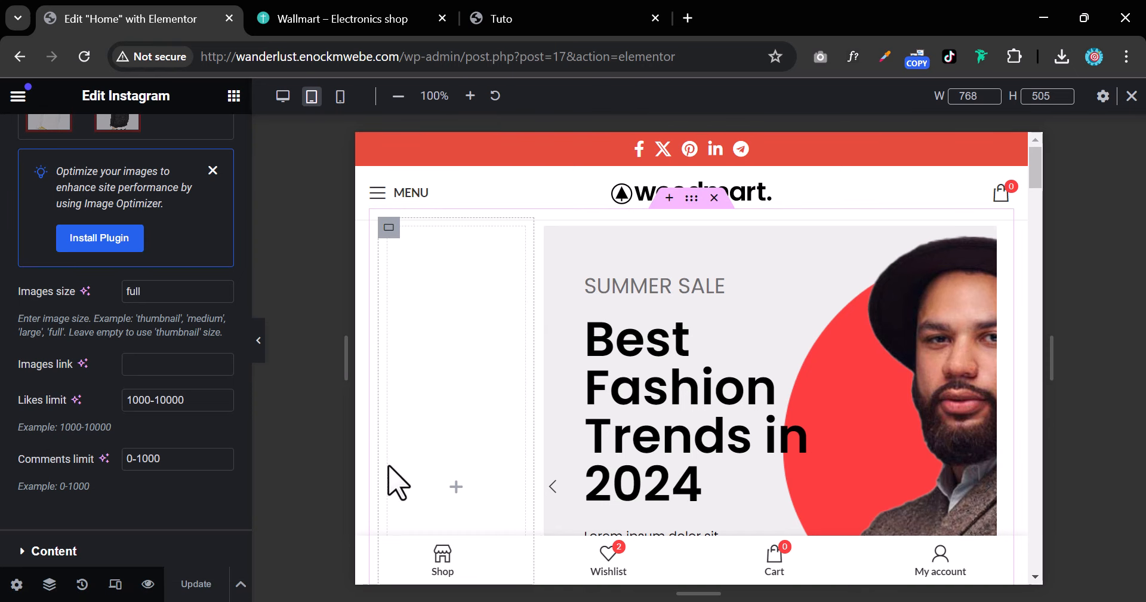
left_click(382, 196)
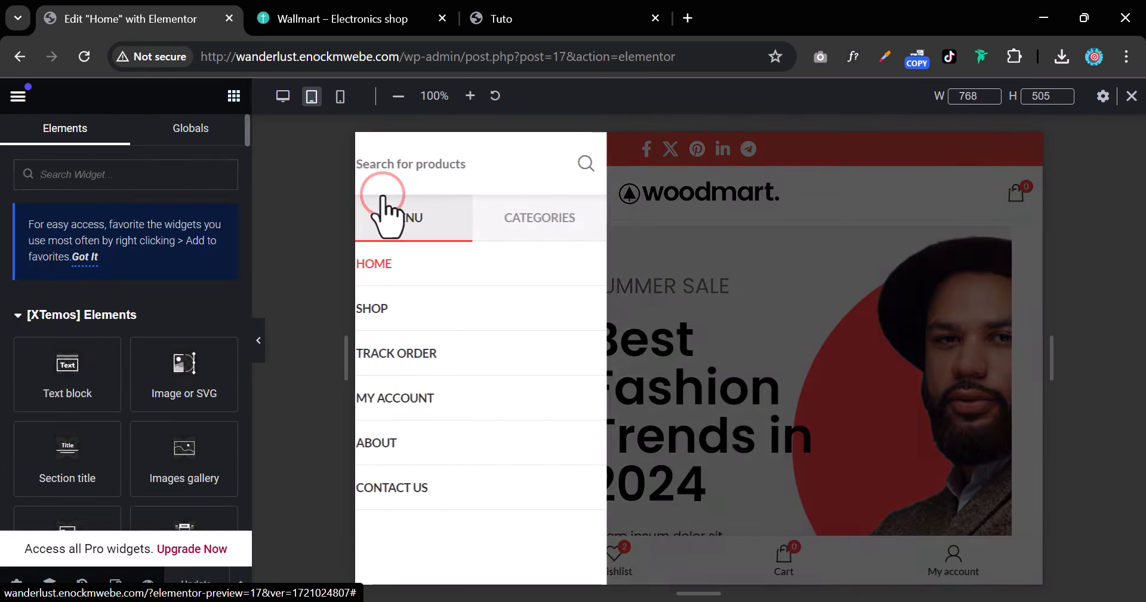
left_click(724, 317)
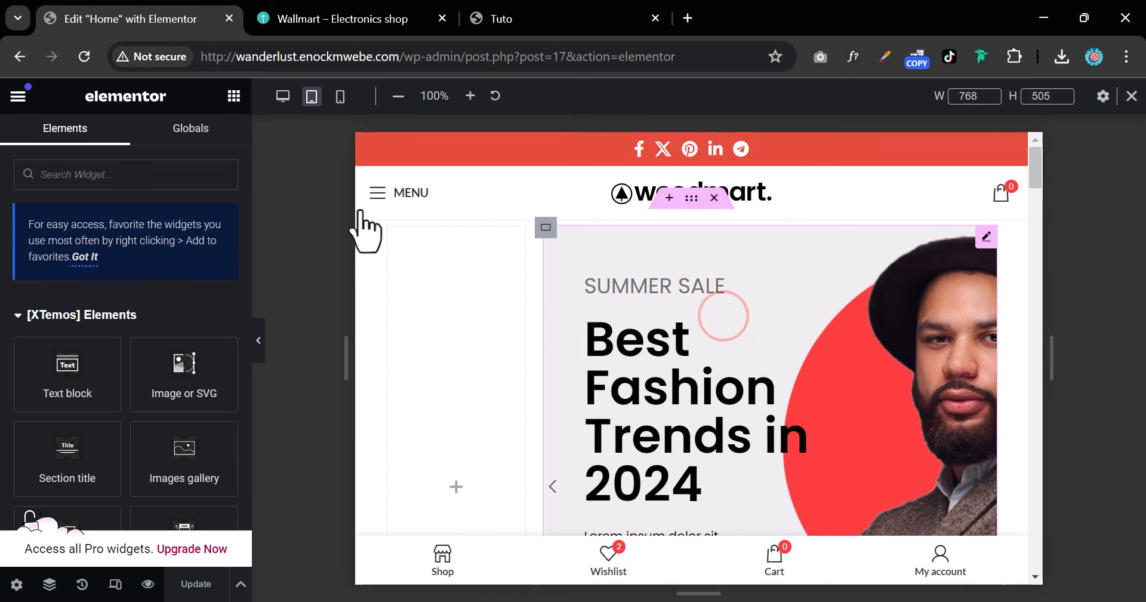
Try tablet widths of 1 px for the empty container beside the hero slider and 99% for the slider's container.
left_click(391, 226)
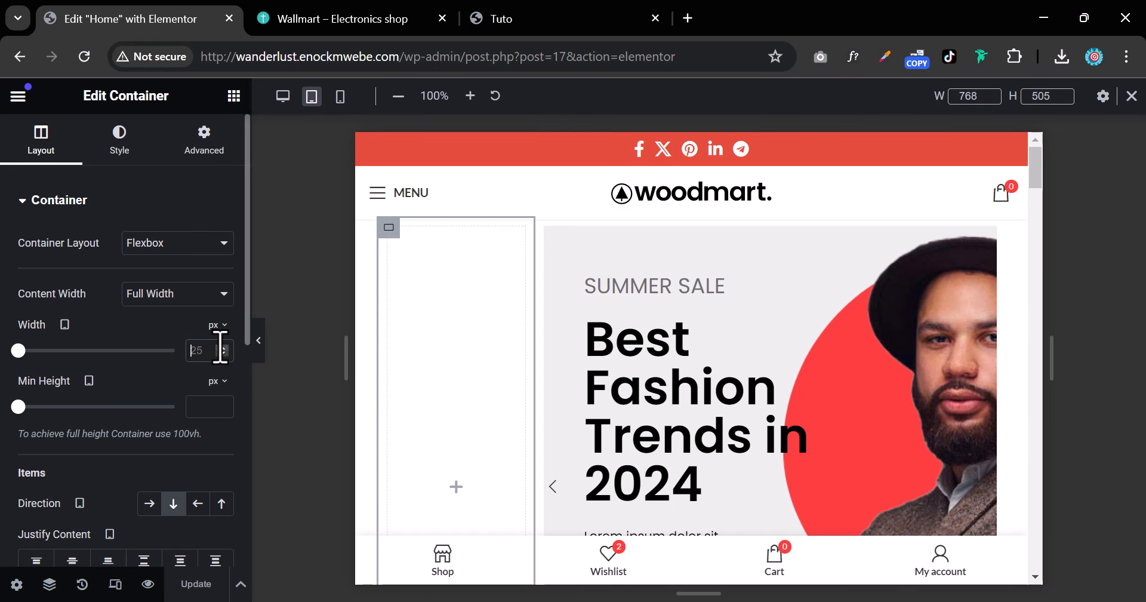
type("1")
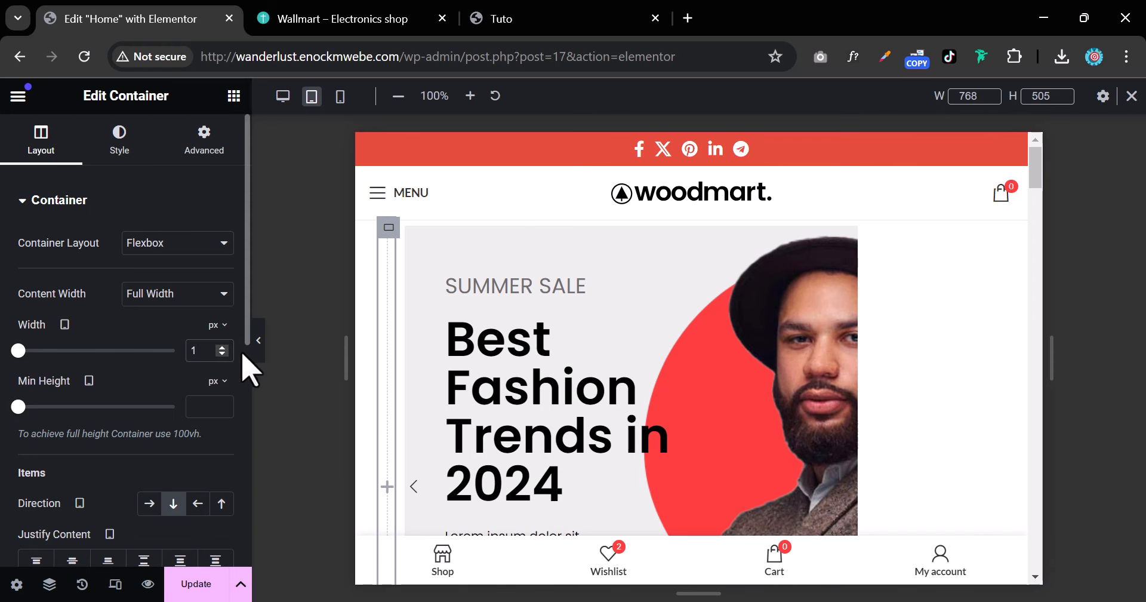
left_click(406, 236)
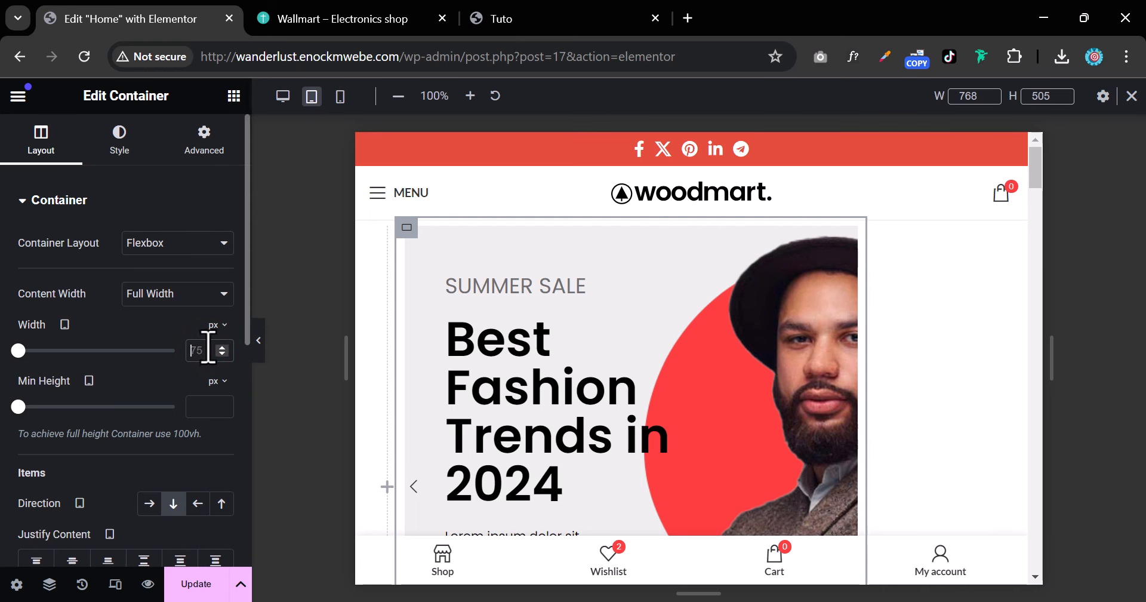
left_click(223, 351)
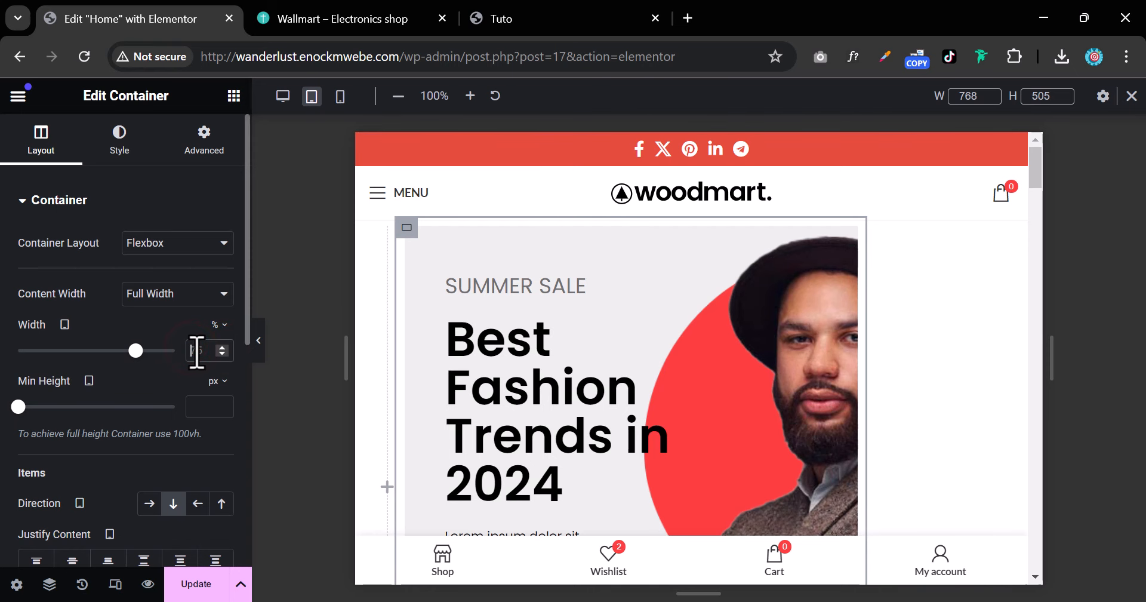
type("99")
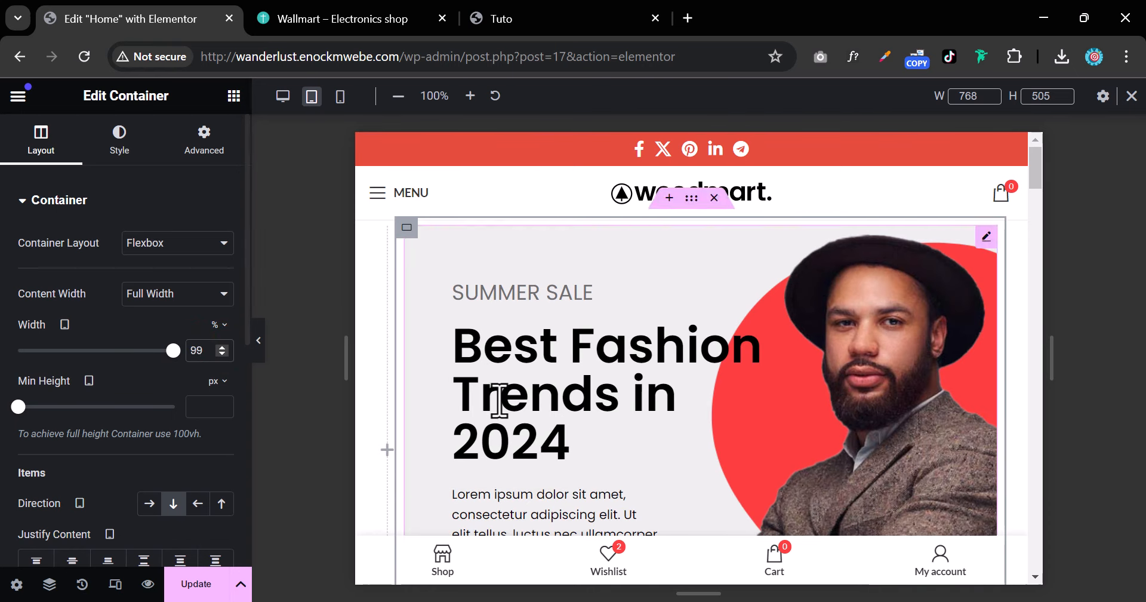
Examine the hero slider and Featured Categories in the tablet preview with the editing panel temporarily hidden.
scroll(514, 397, "down", 3)
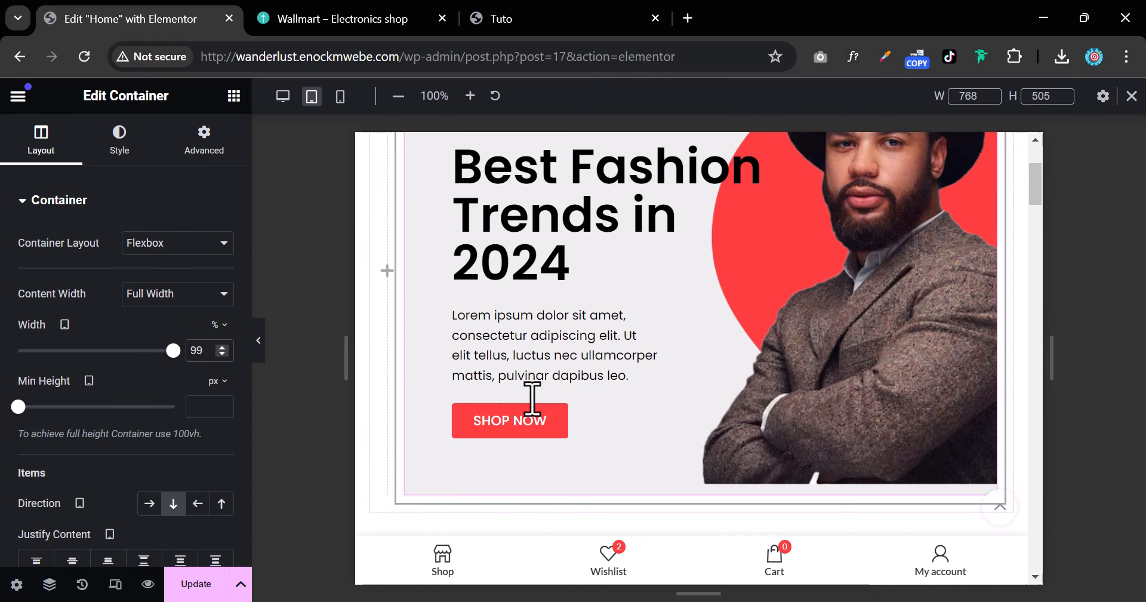
left_click(263, 344)
scroll(496, 378, "up", 4)
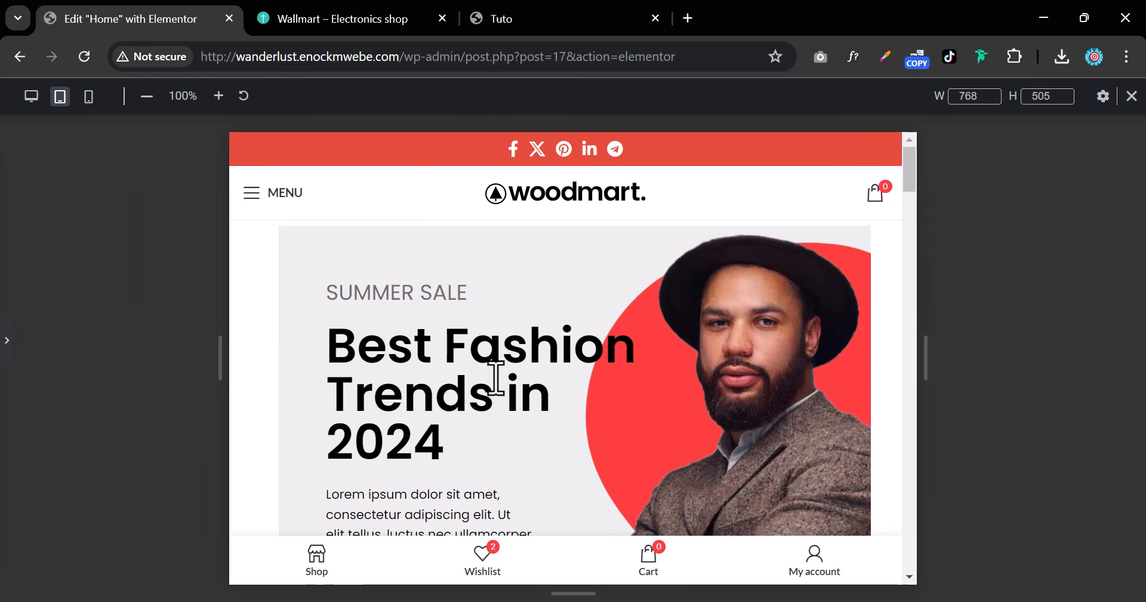
scroll(496, 377, "down", 5)
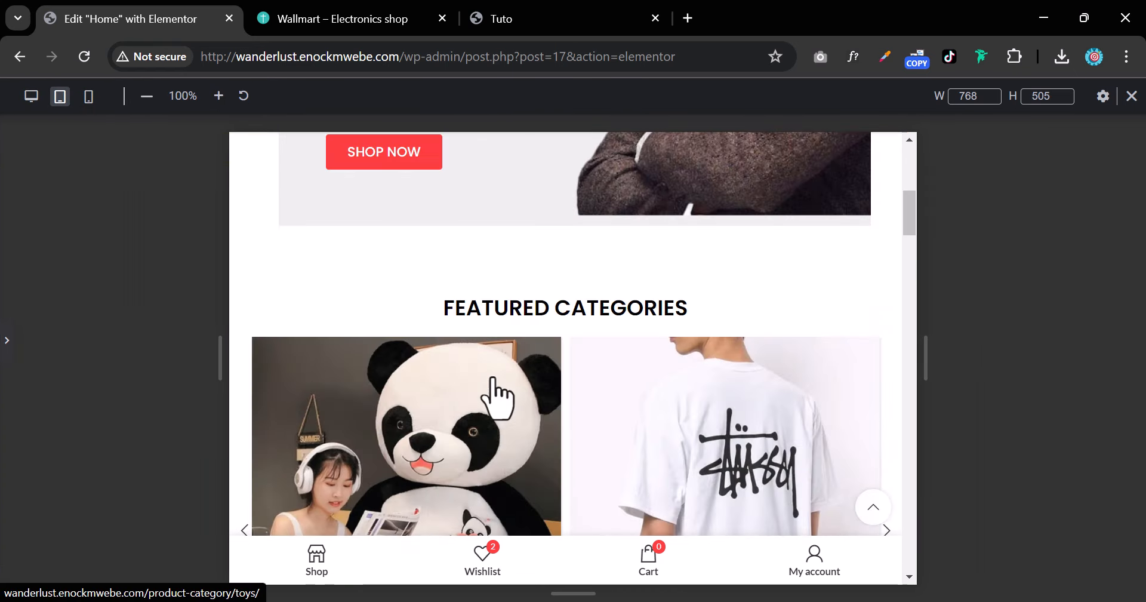
scroll(495, 394, "up", 5)
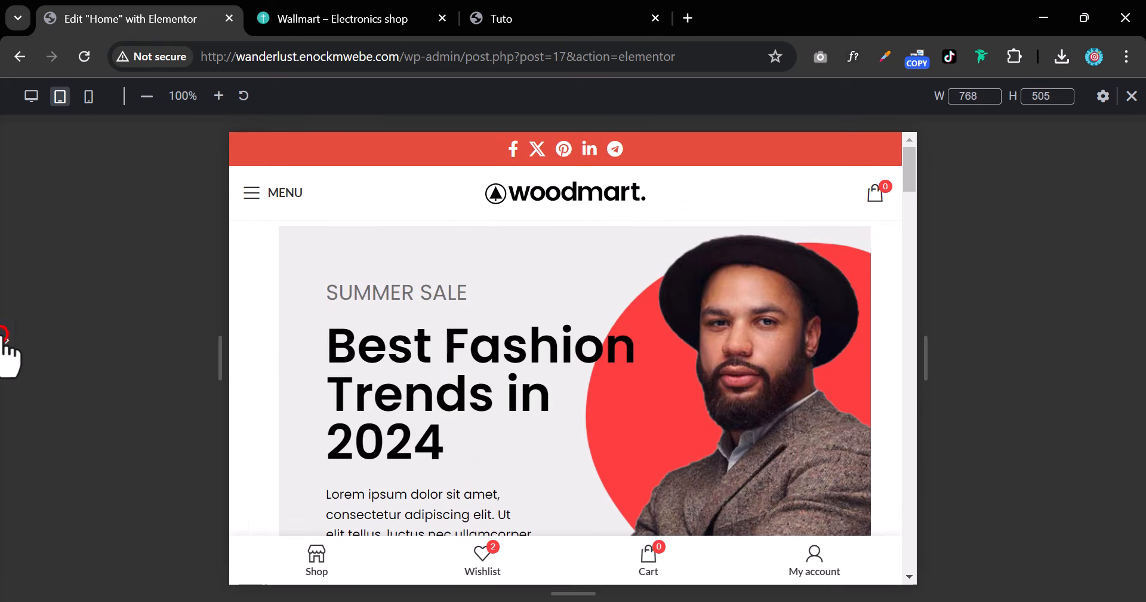
left_click(3, 337)
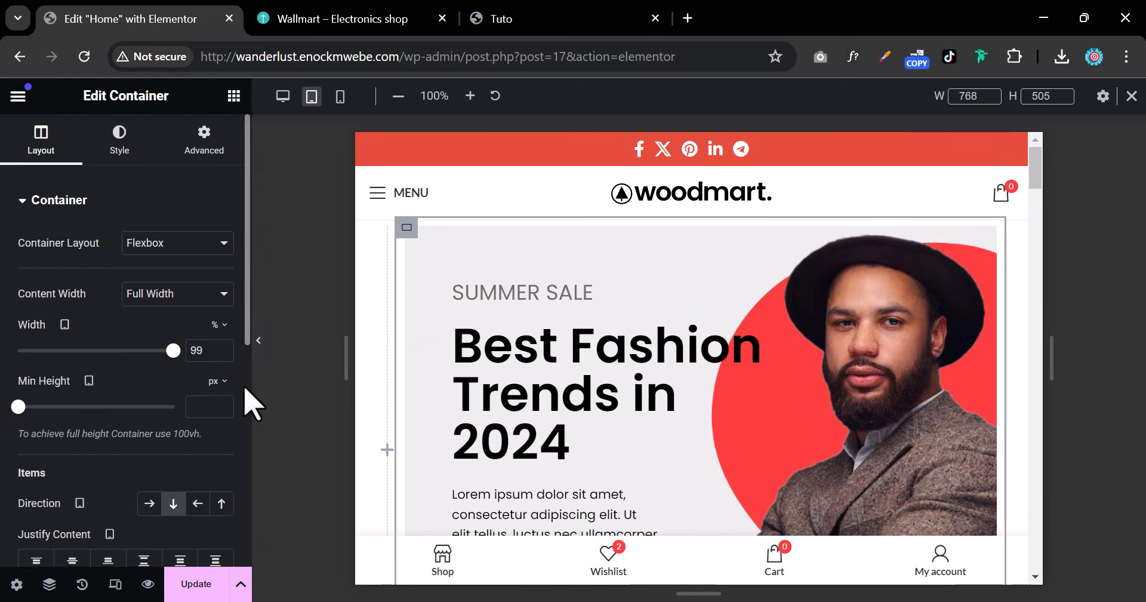
Undo all container width edits by restoring the history to the latest Instagram Images edit.
key("ctrl+z")
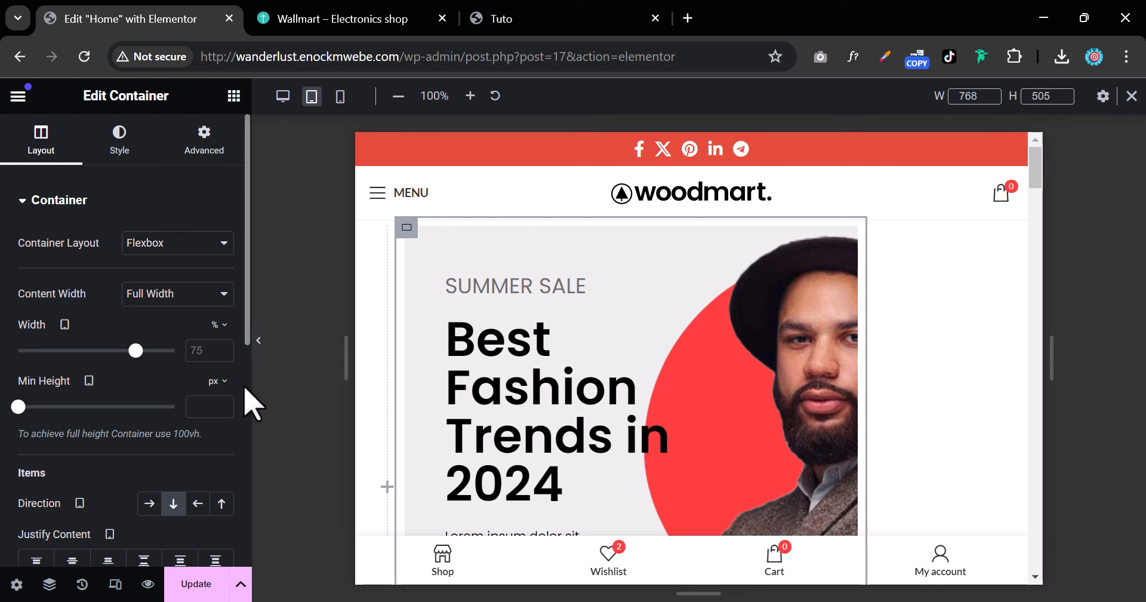
left_click(80, 583)
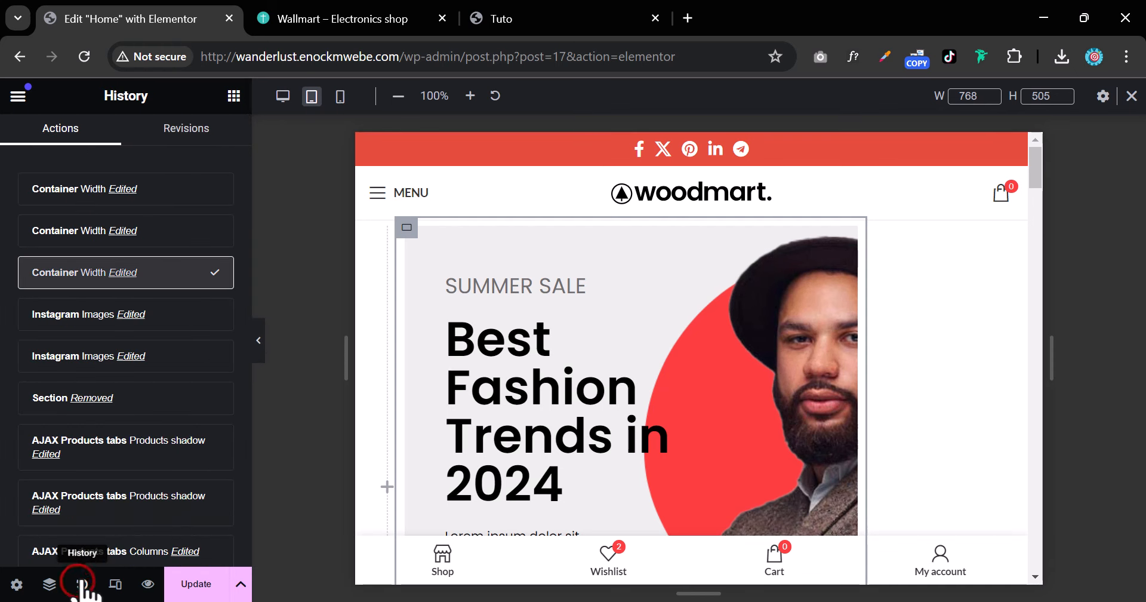
left_click(176, 316)
scroll(457, 357, "down", 10)
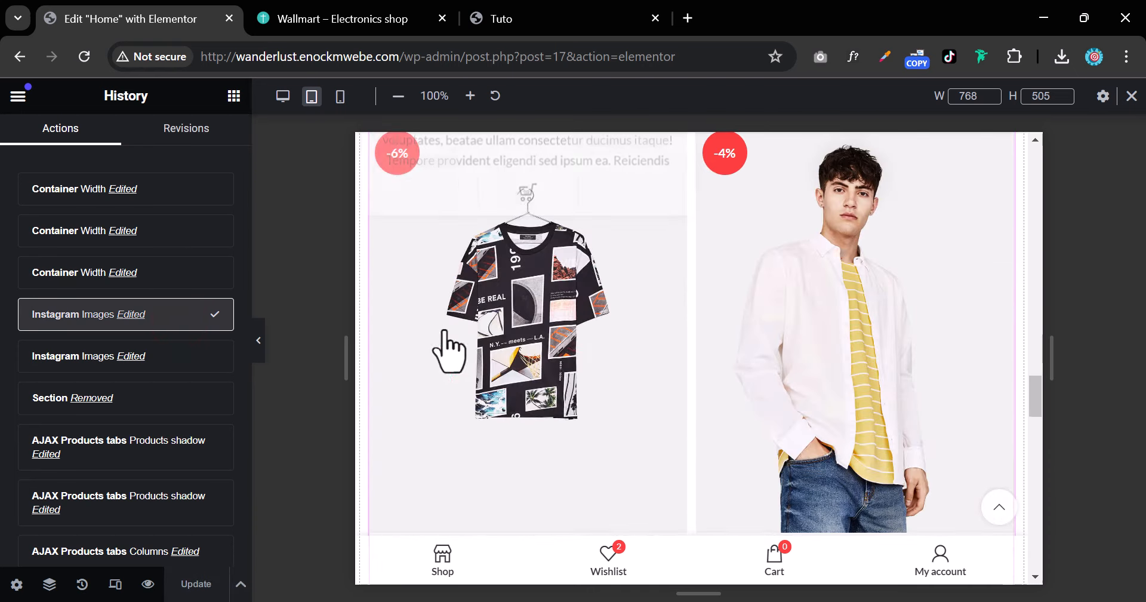
scroll(444, 327, "up", 15)
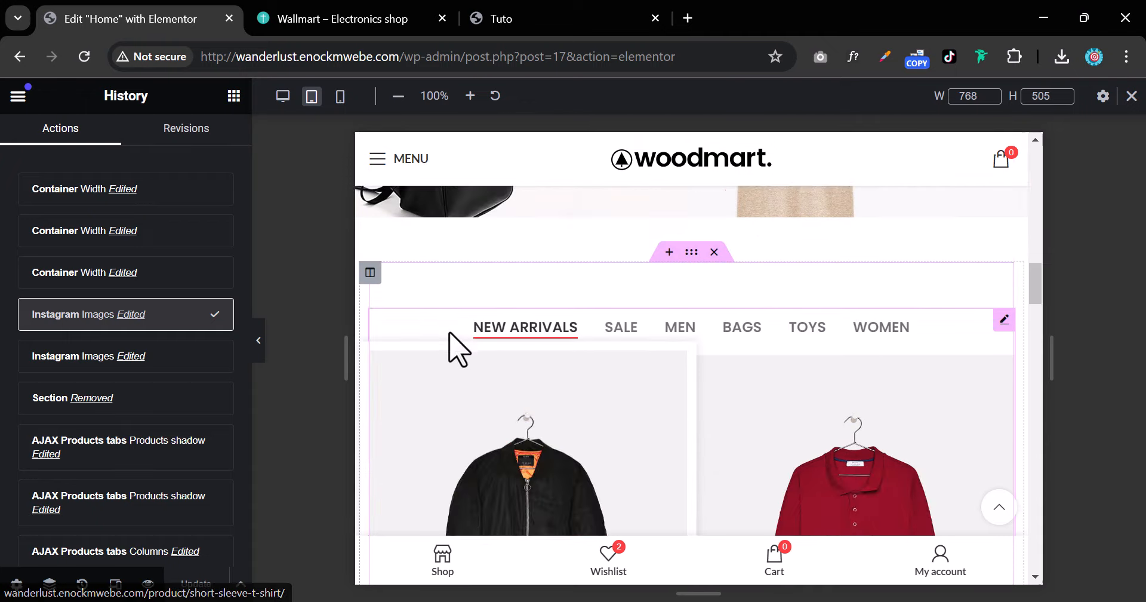
scroll(445, 382, "up", 5)
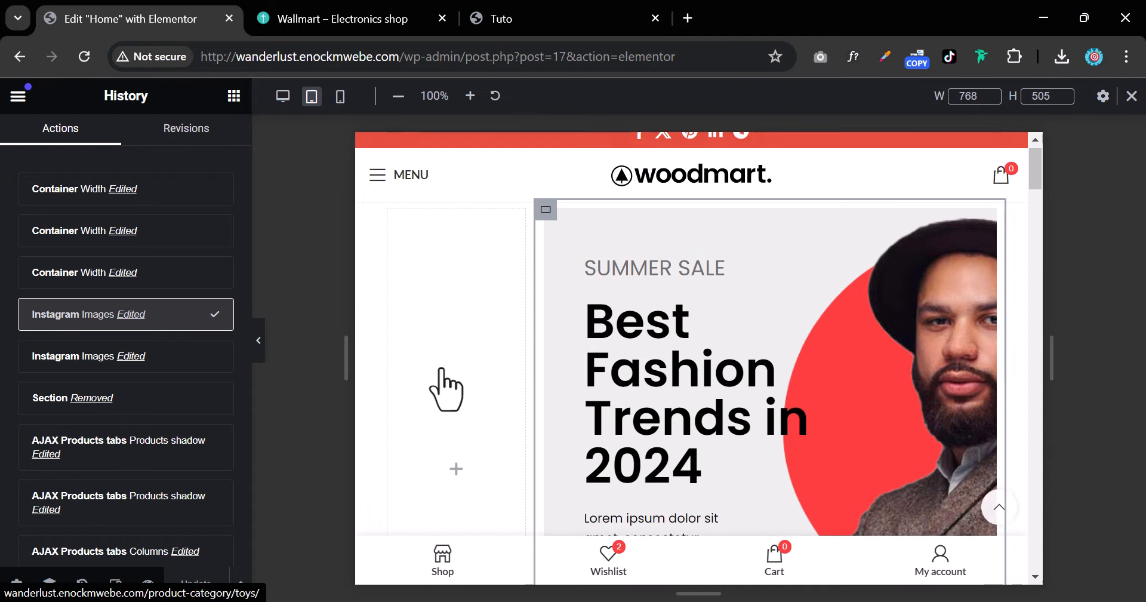
Select the empty container beside the hero slider and check the top of the page in the mobile portrait preview.
left_click(389, 209)
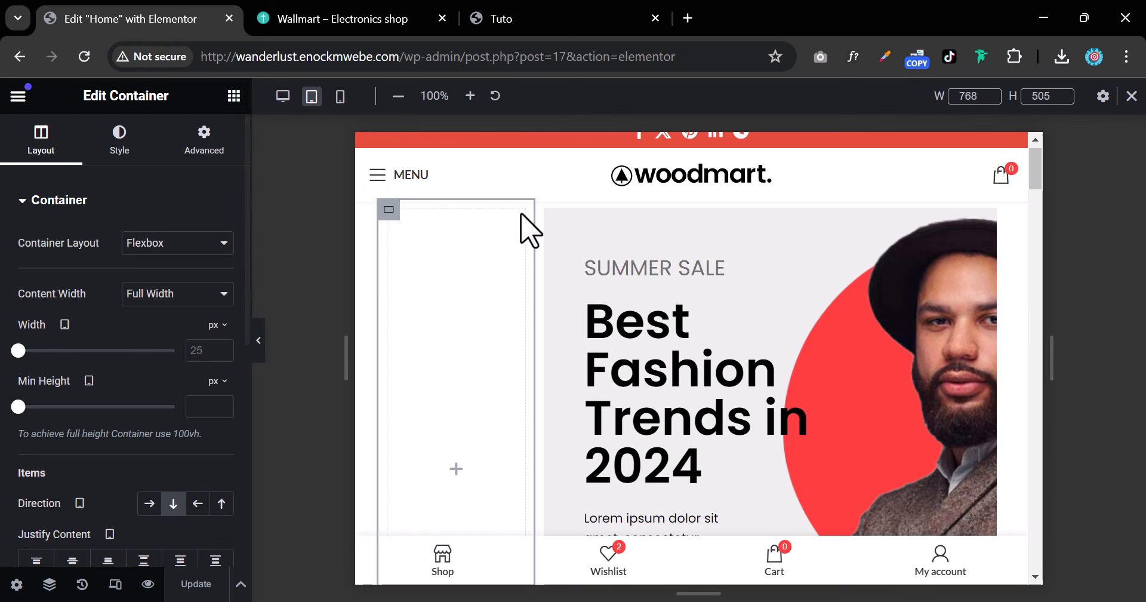
left_click(340, 97)
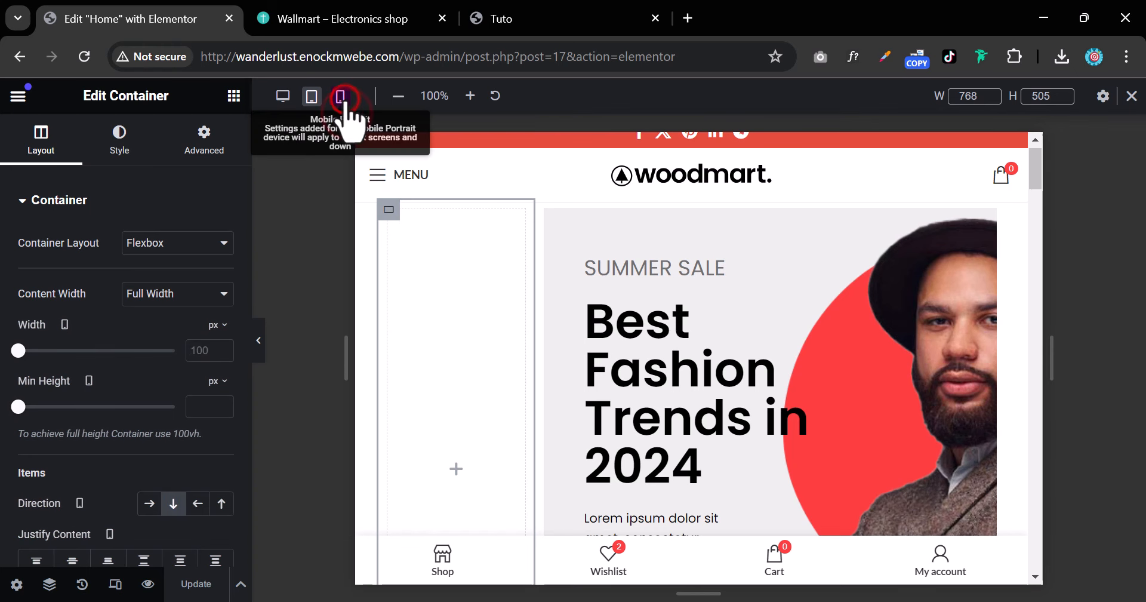
scroll(607, 389, "down", 4)
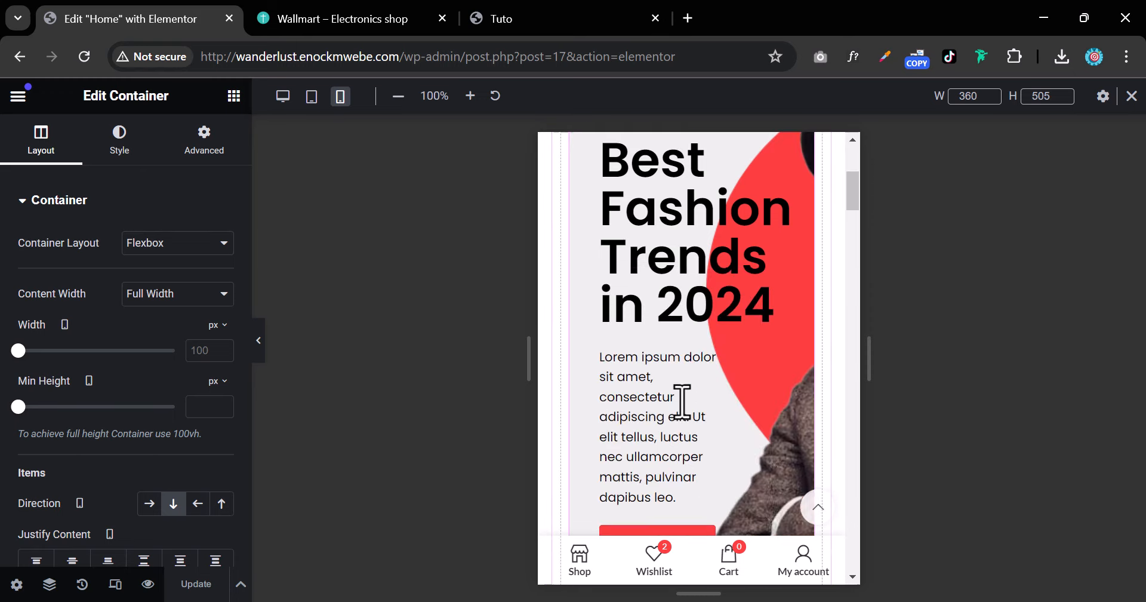
scroll(609, 402, "up", 5)
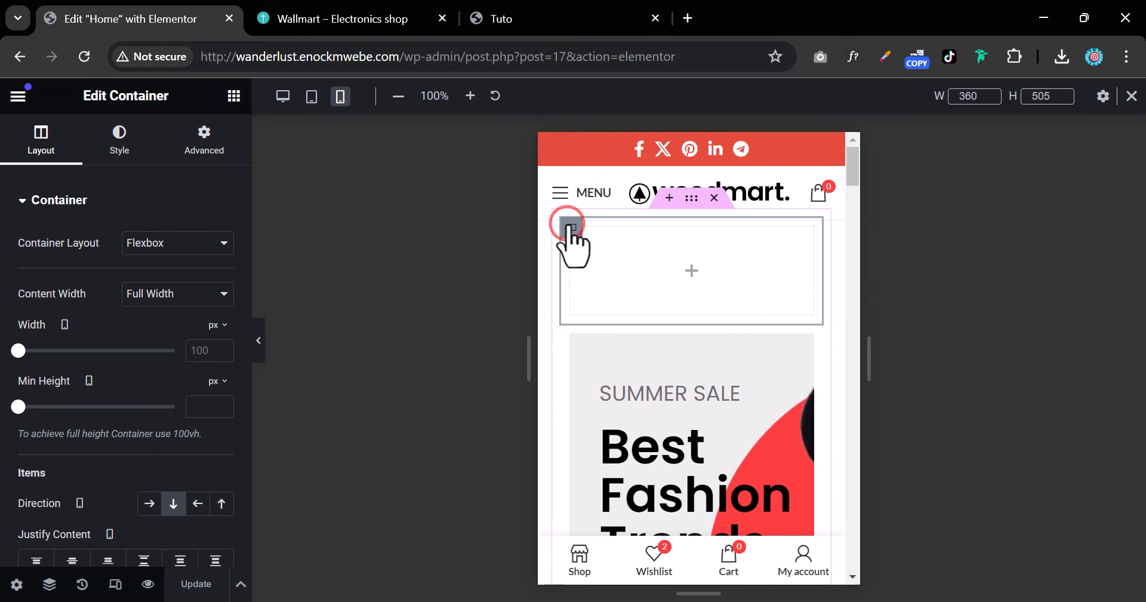
left_click(259, 359)
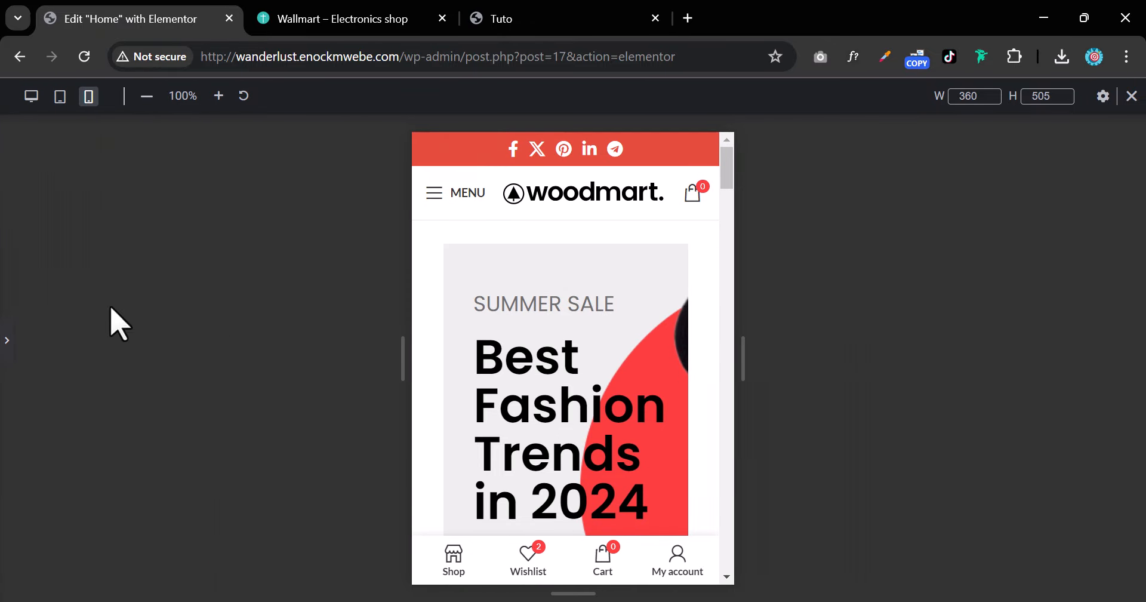
left_click(7, 340)
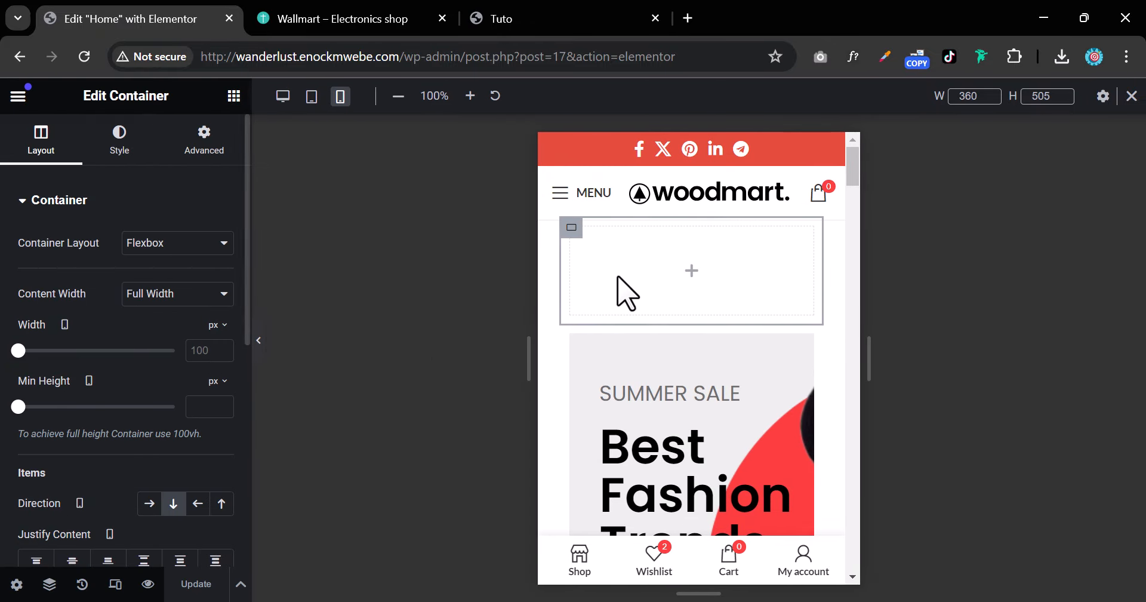
Hide the empty container beside the hero slider on tablet portrait and mobile portrait.
left_click(572, 226)
scroll(240, 153, "down", 7)
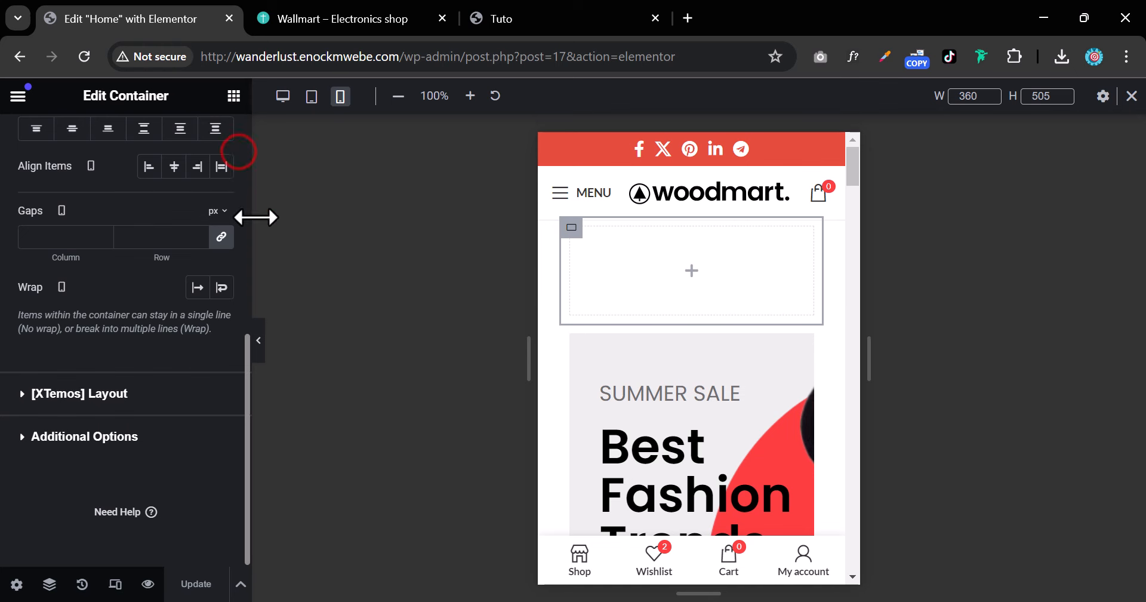
scroll(125, 203, "up", 7)
left_click(189, 150)
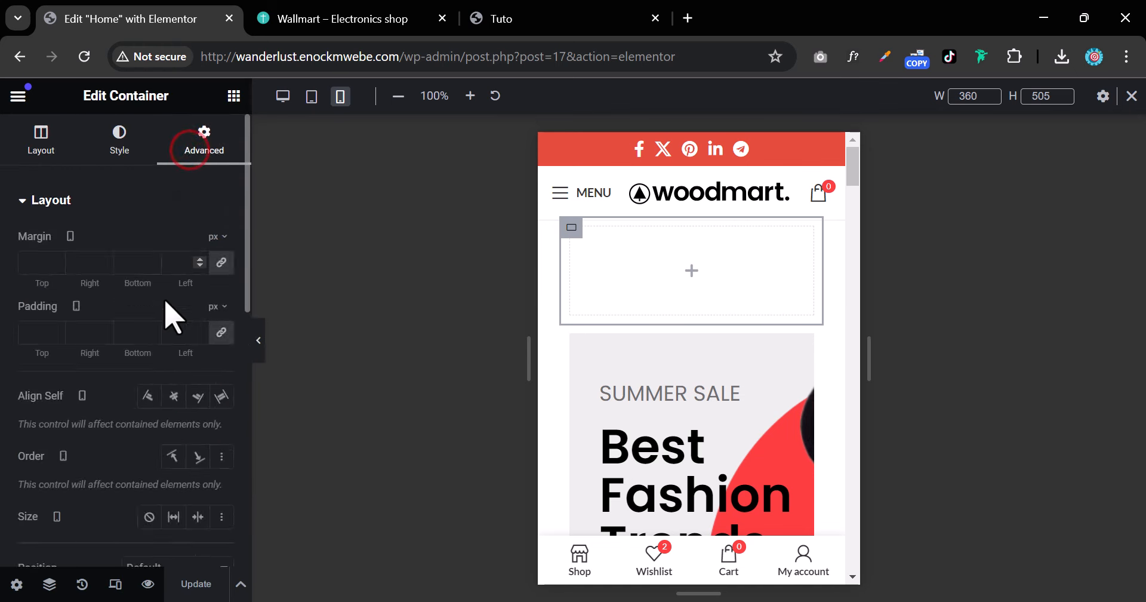
scroll(42, 430, "down", 6)
left_click(93, 349)
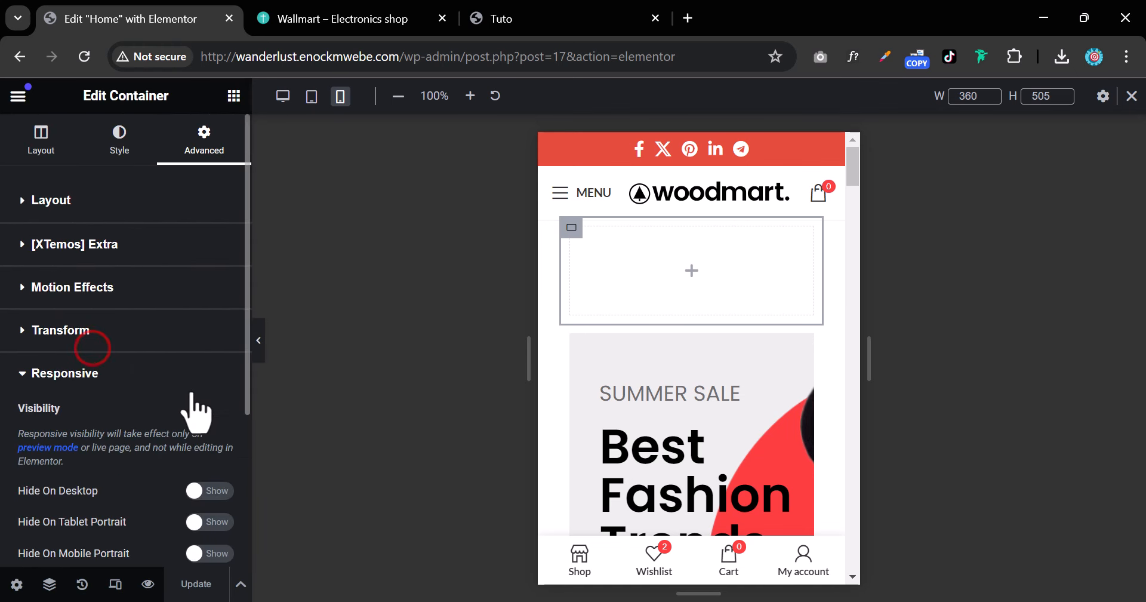
scroll(28, 391, "down", 3)
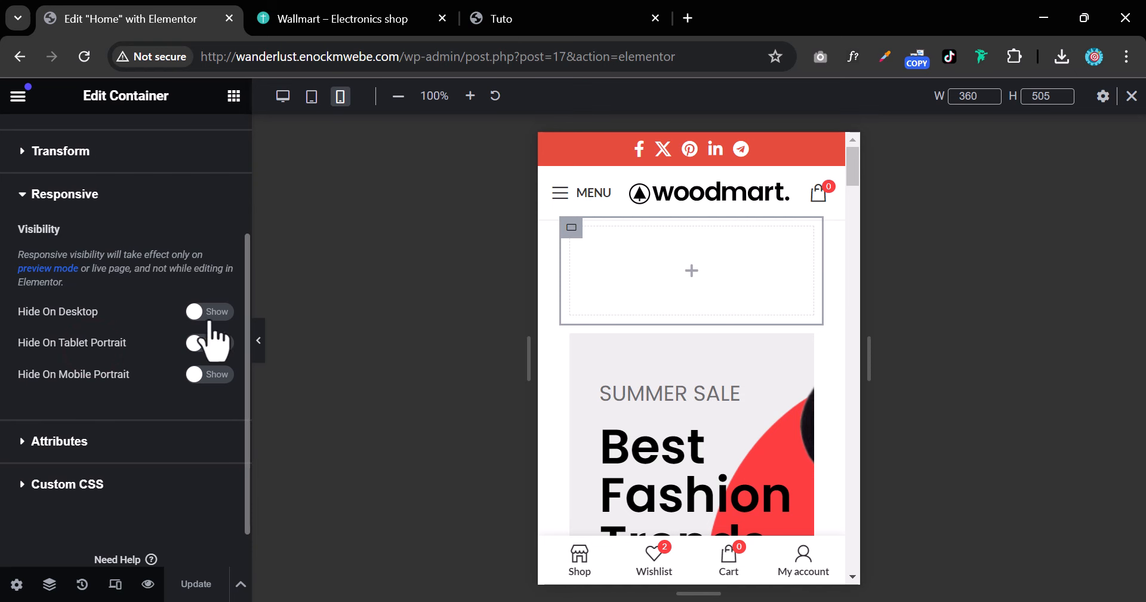
left_click(198, 373)
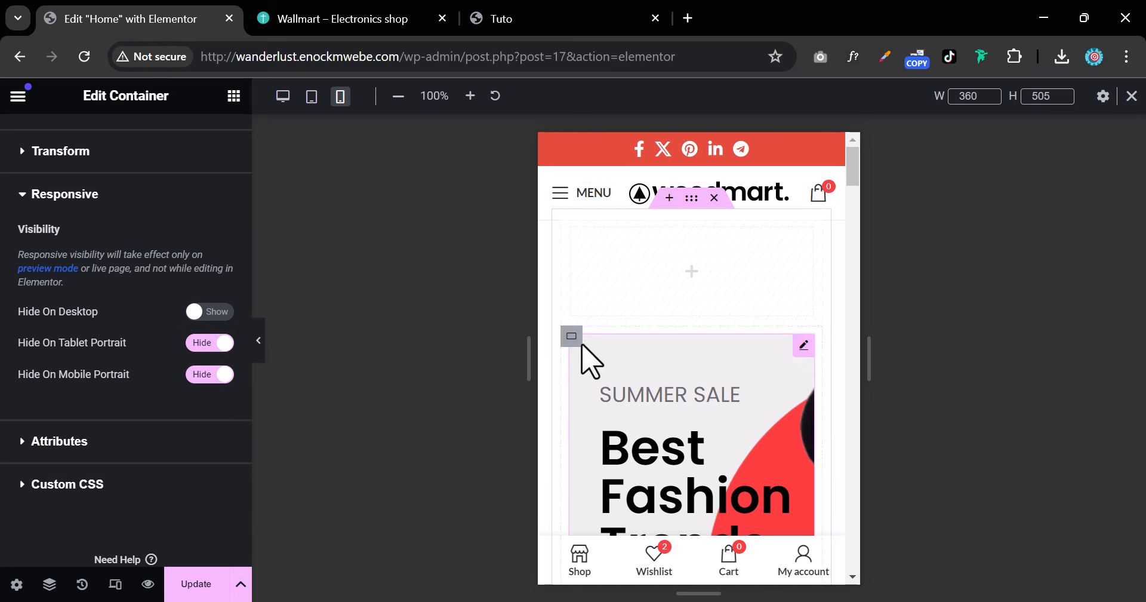
Examine the hero section in the mobile and tablet portrait previews with the editing panel temporarily hidden.
left_click(261, 334)
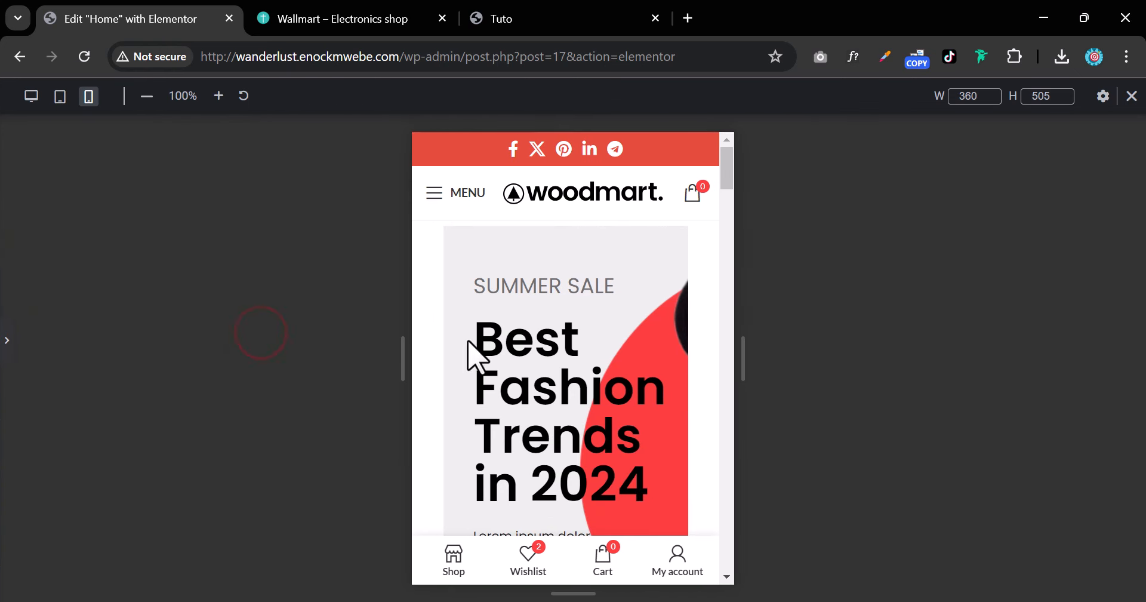
left_click(8, 340)
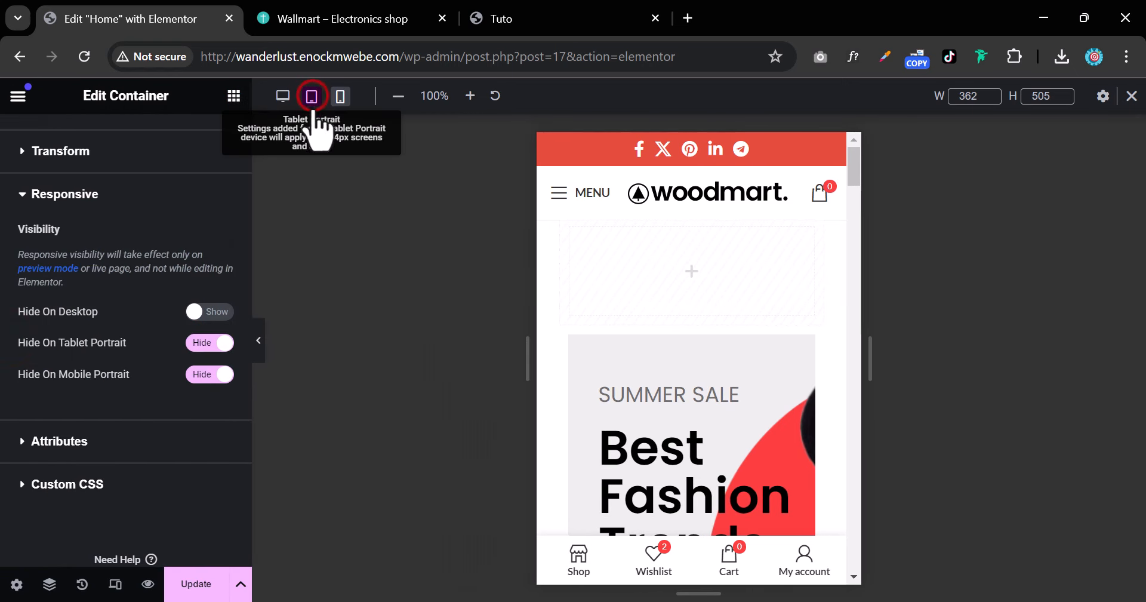
left_click(315, 103)
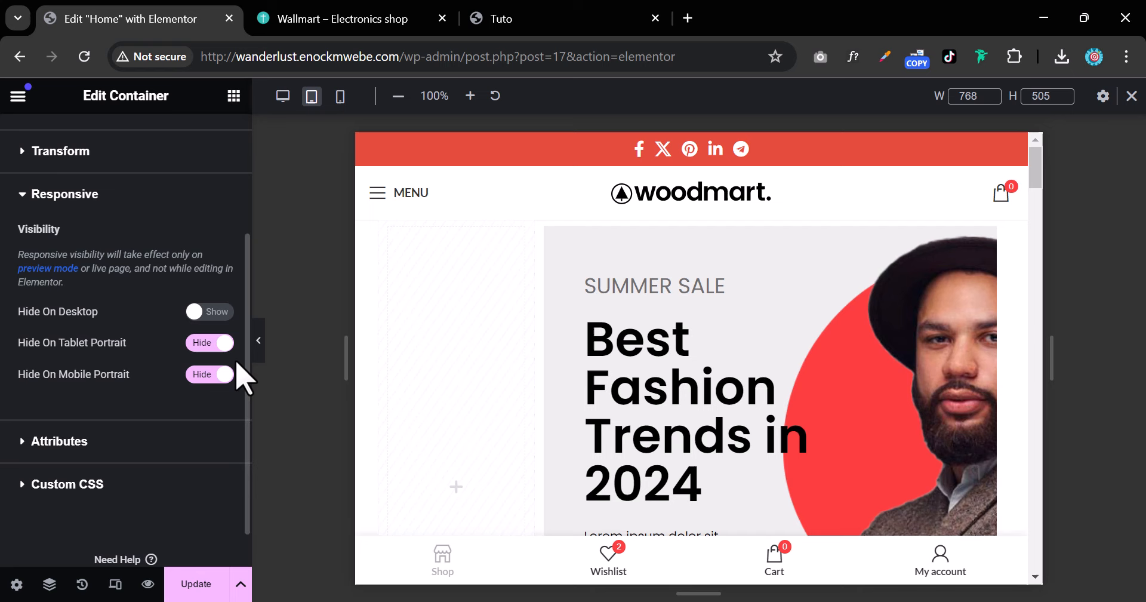
left_click(259, 340)
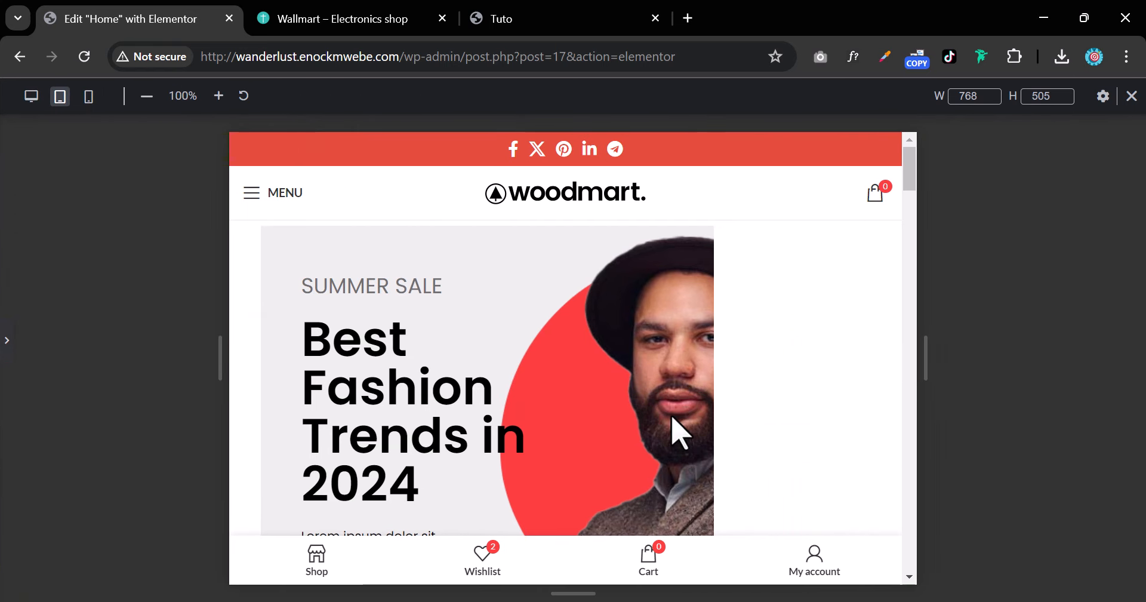
scroll(650, 430, "down", 6)
scroll(597, 418, "up", 6)
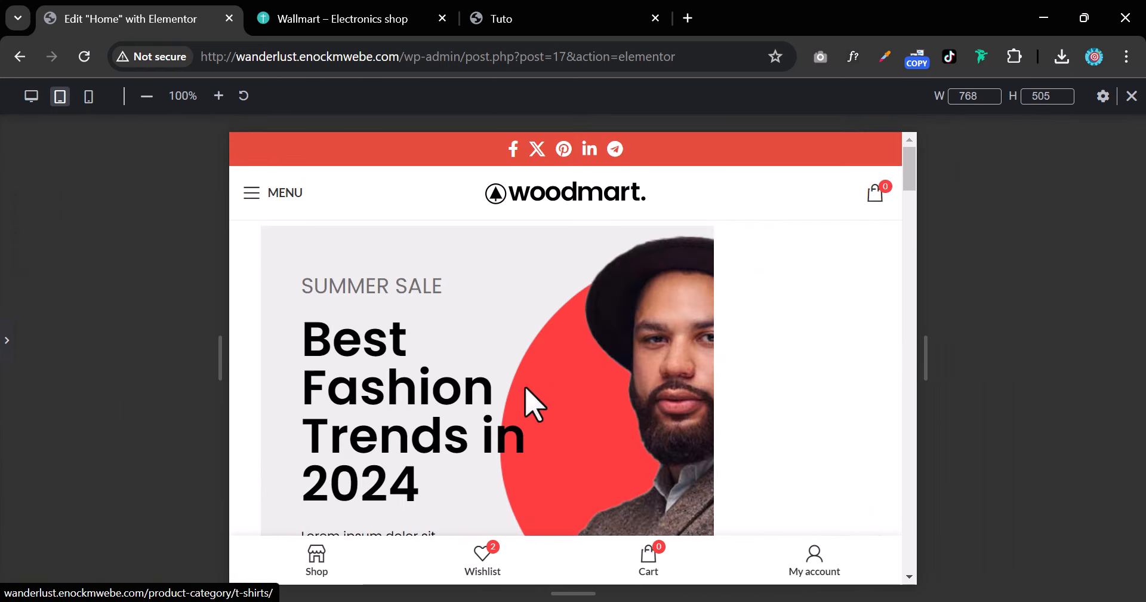
left_click(7, 346)
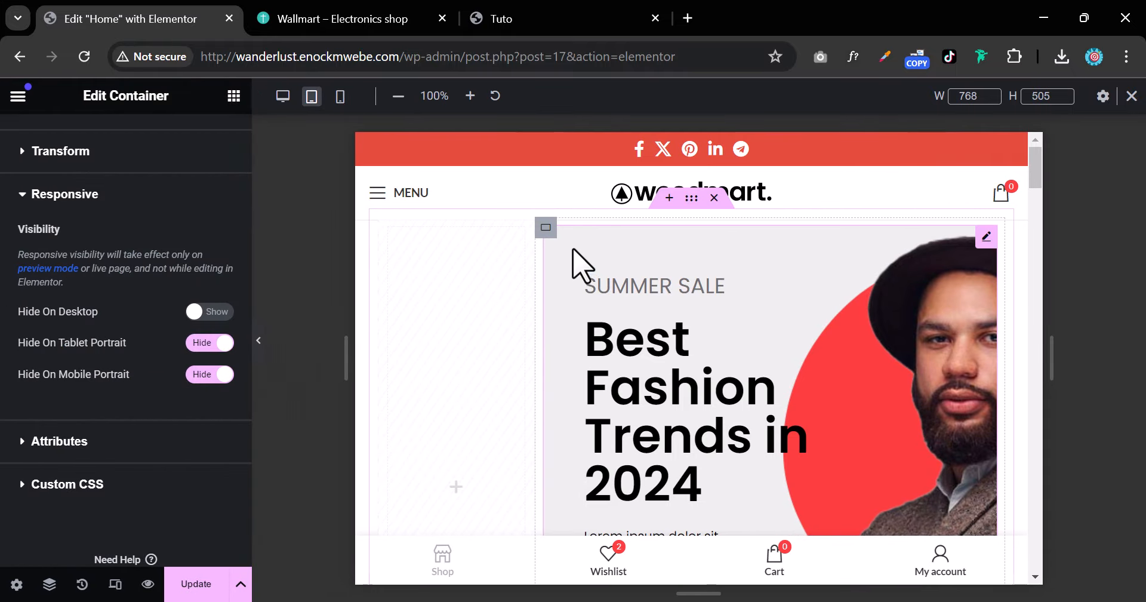
Set the tablet width of the hero slider's container to 100%.
left_click(549, 228)
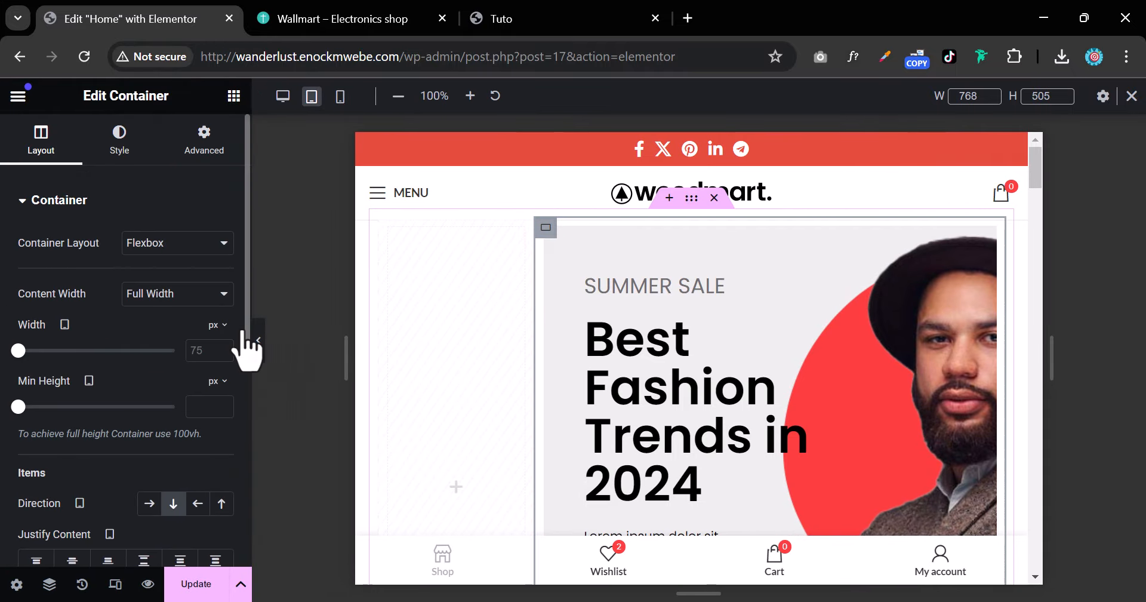
scroll(239, 325, "down", 5)
scroll(148, 358, "up", 4)
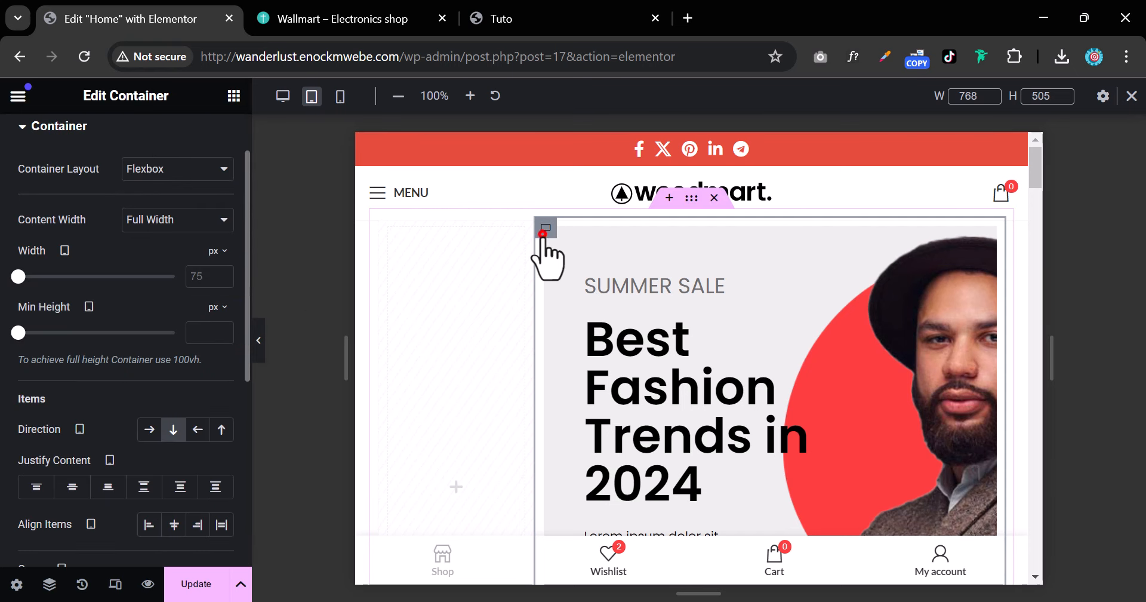
left_click(216, 251)
left_click(214, 276)
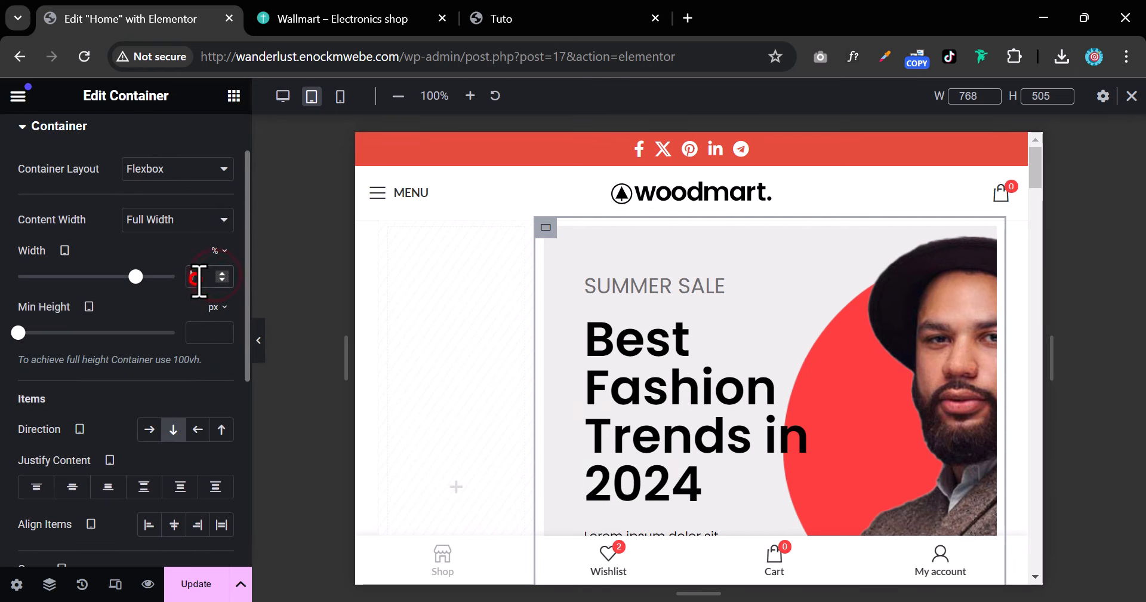
type("100")
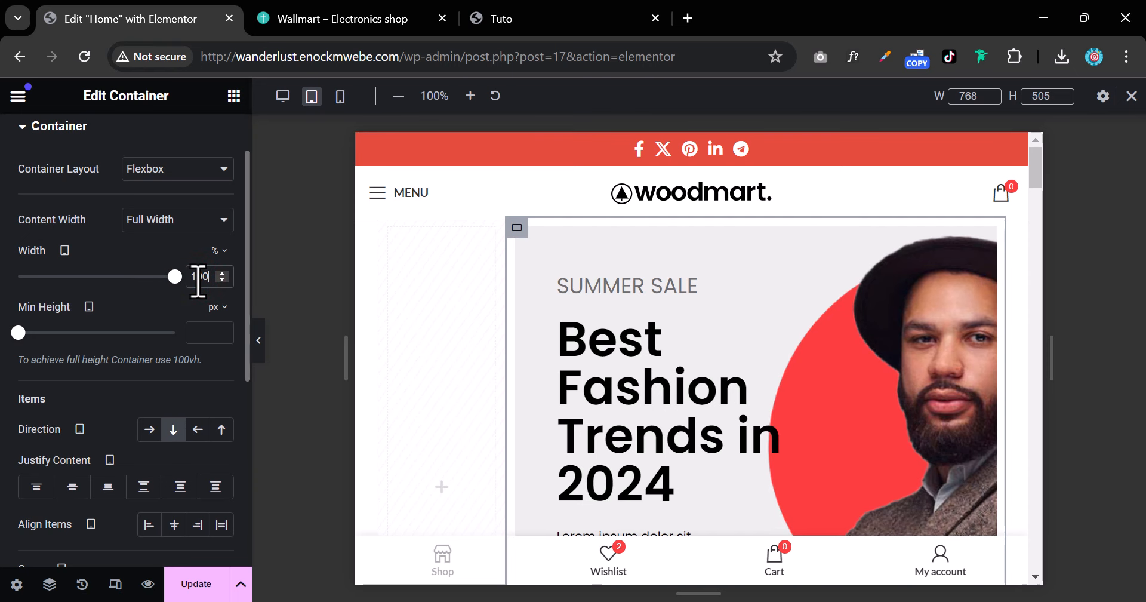
Check the widened hero slider in the tablet preview, plus the top of the page in the mobile portrait preview.
left_click(262, 337)
scroll(598, 358, "down", 5)
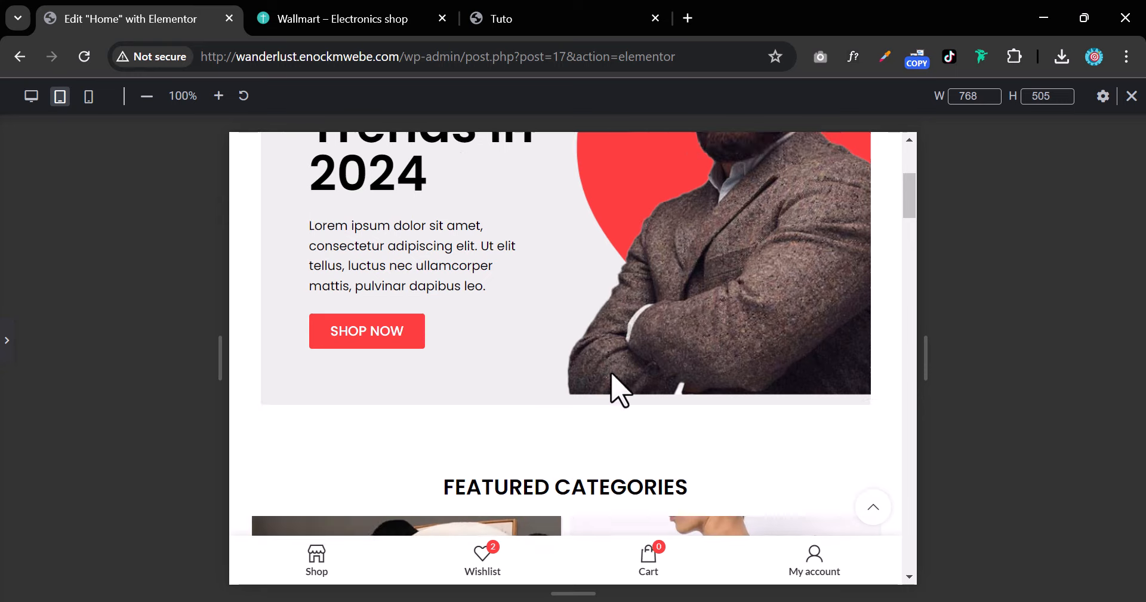
scroll(615, 388, "down", 2)
scroll(614, 386, "up", 6)
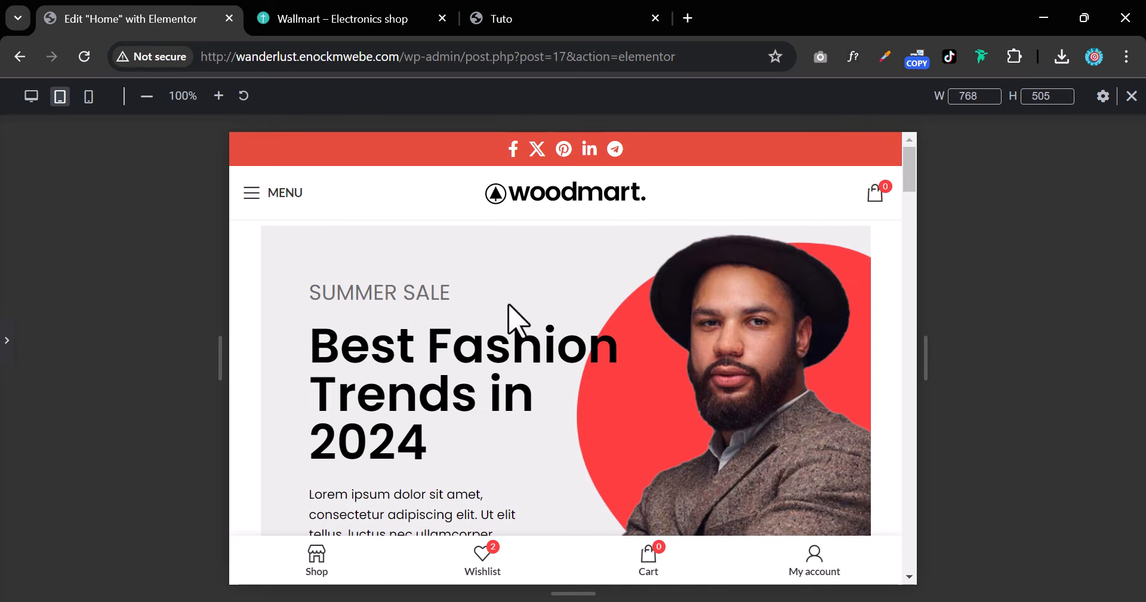
left_click(89, 97)
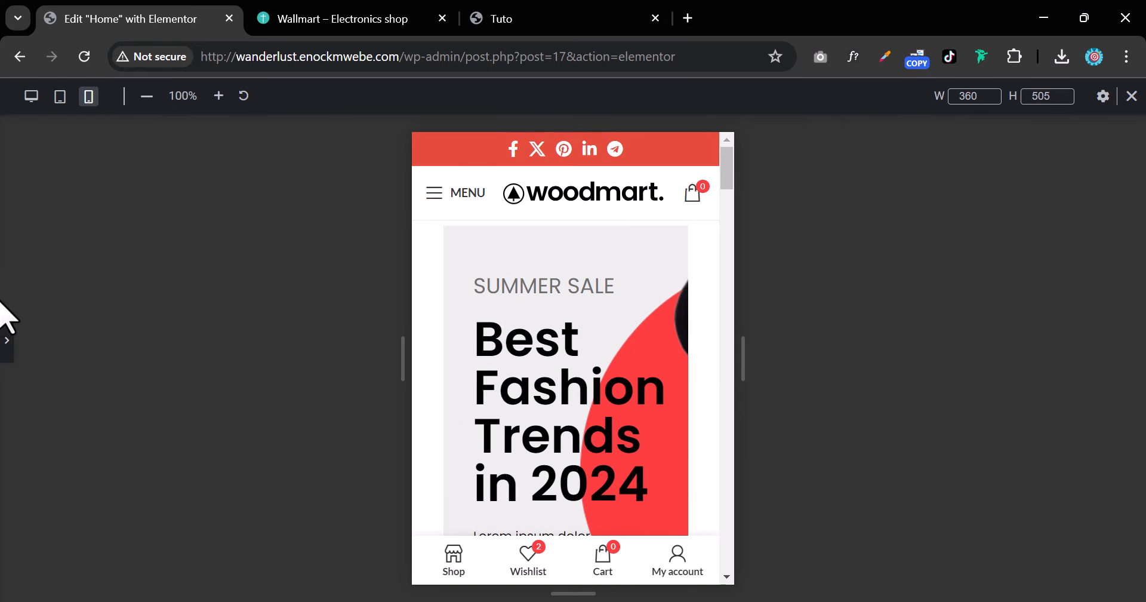
left_click(8, 344)
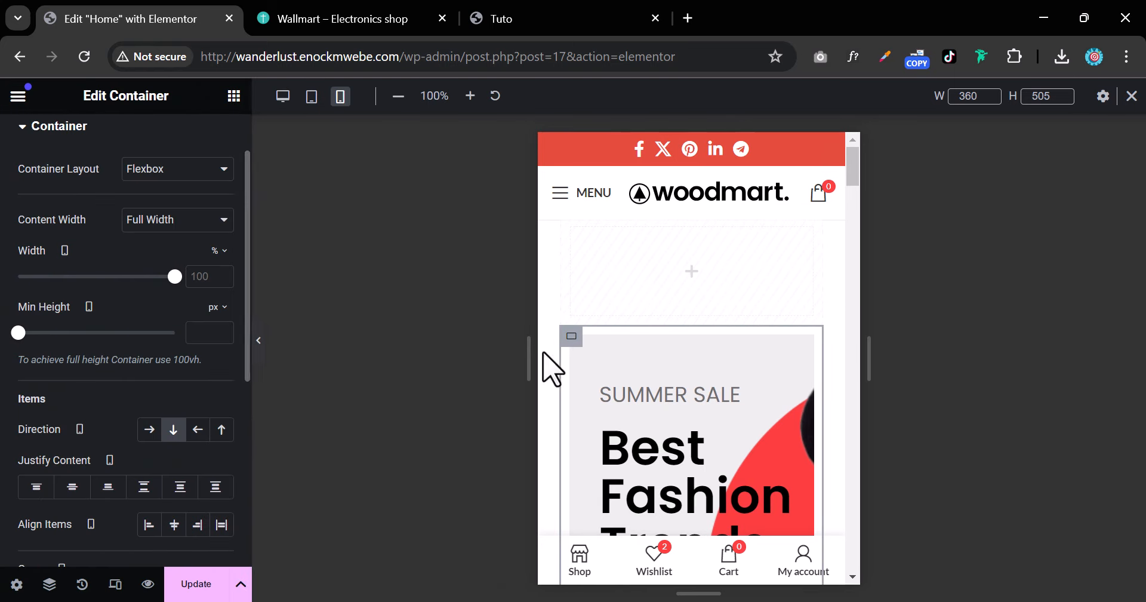
Set the slider container's mobile width to 96% and its mobile margin and padding to 0 on all sides.
left_click(571, 336)
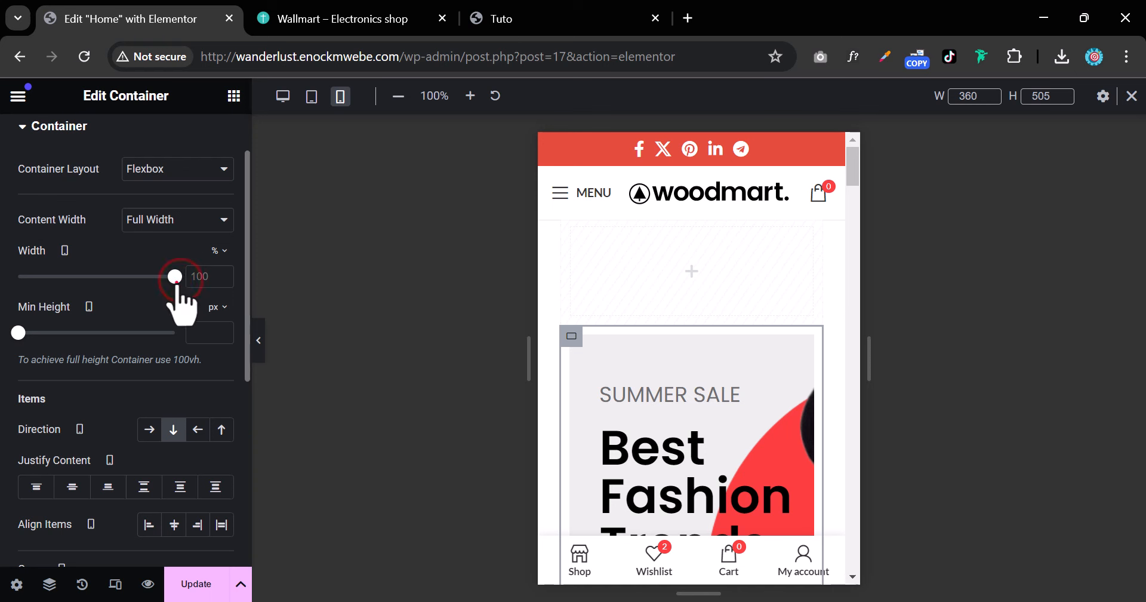
left_click_drag(176, 279, 167, 277)
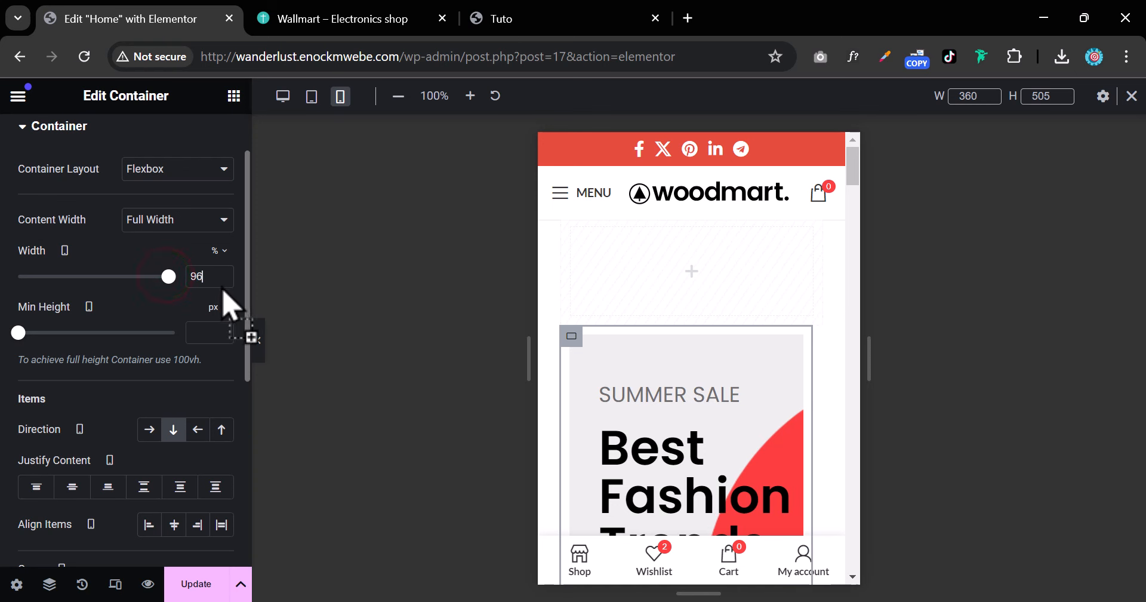
scroll(146, 274, "up", 2)
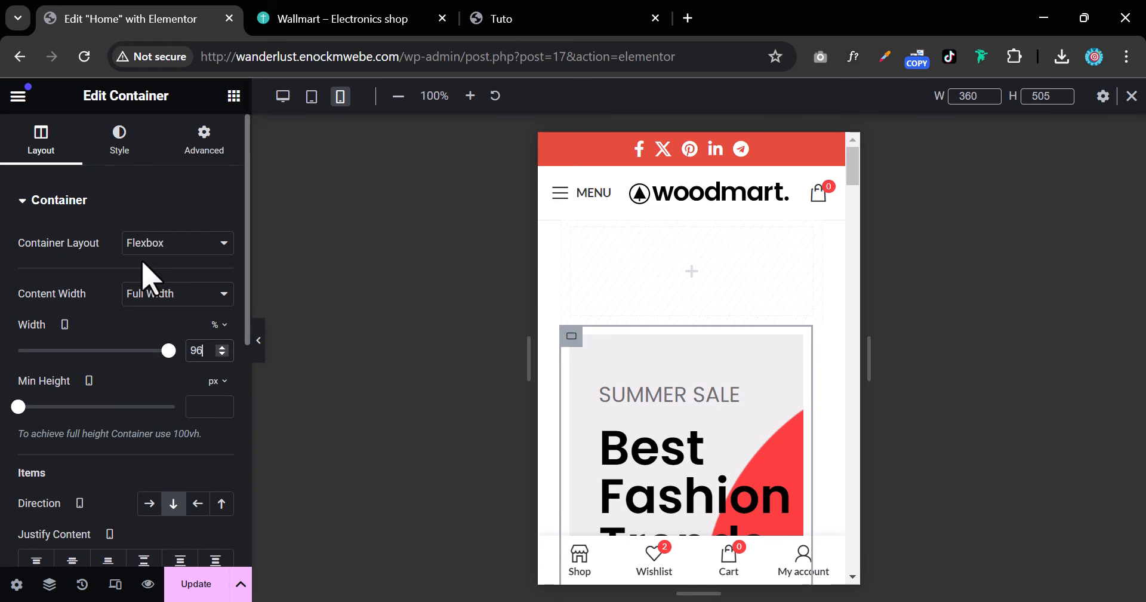
left_click(204, 147)
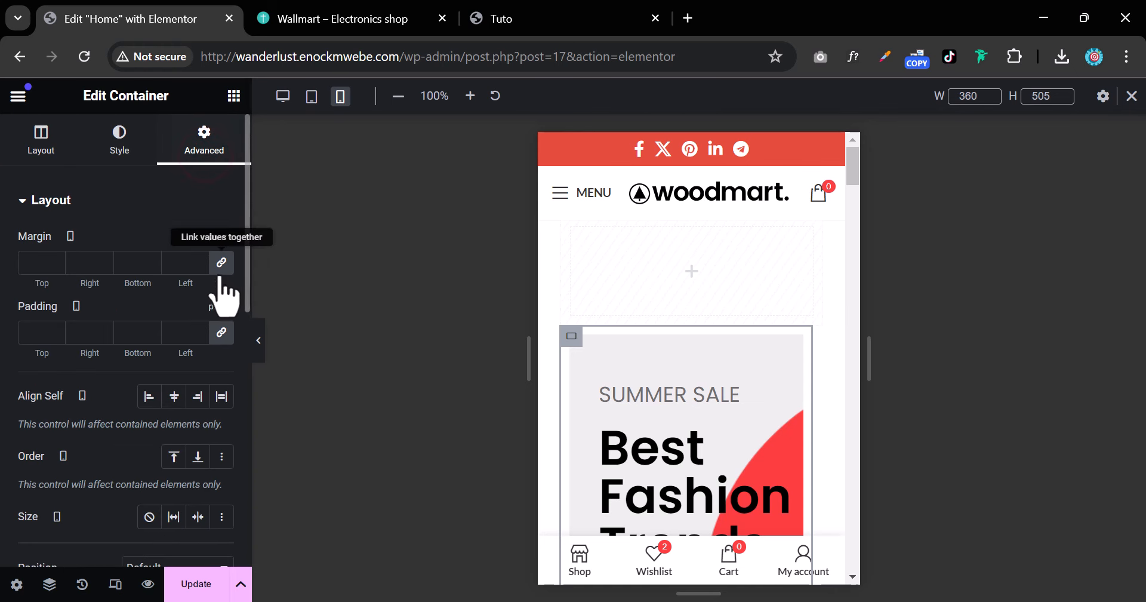
left_click(222, 331)
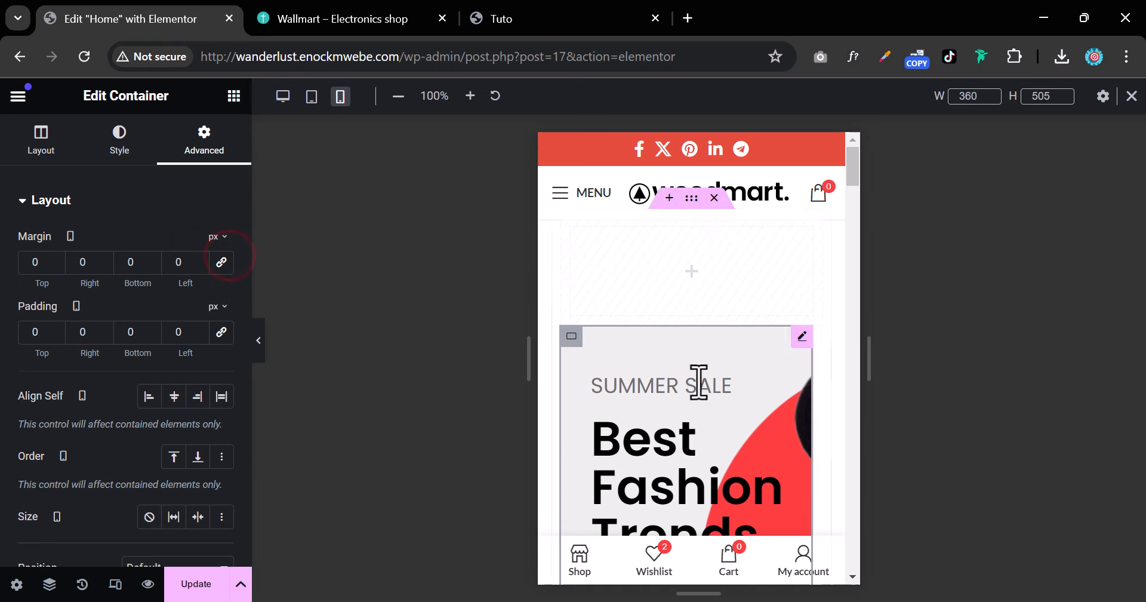
Review the hero slider and Featured Categories in the mobile portrait preview with the editing panel temporarily hidden.
scroll(696, 384, "down", 10)
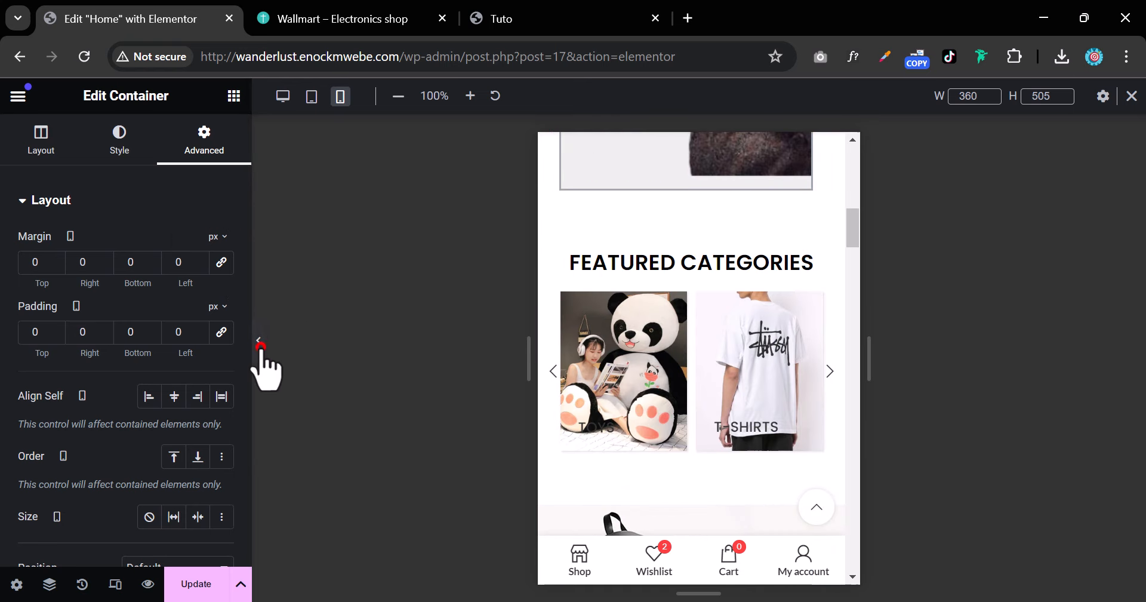
left_click(259, 343)
scroll(589, 355, "up", 10)
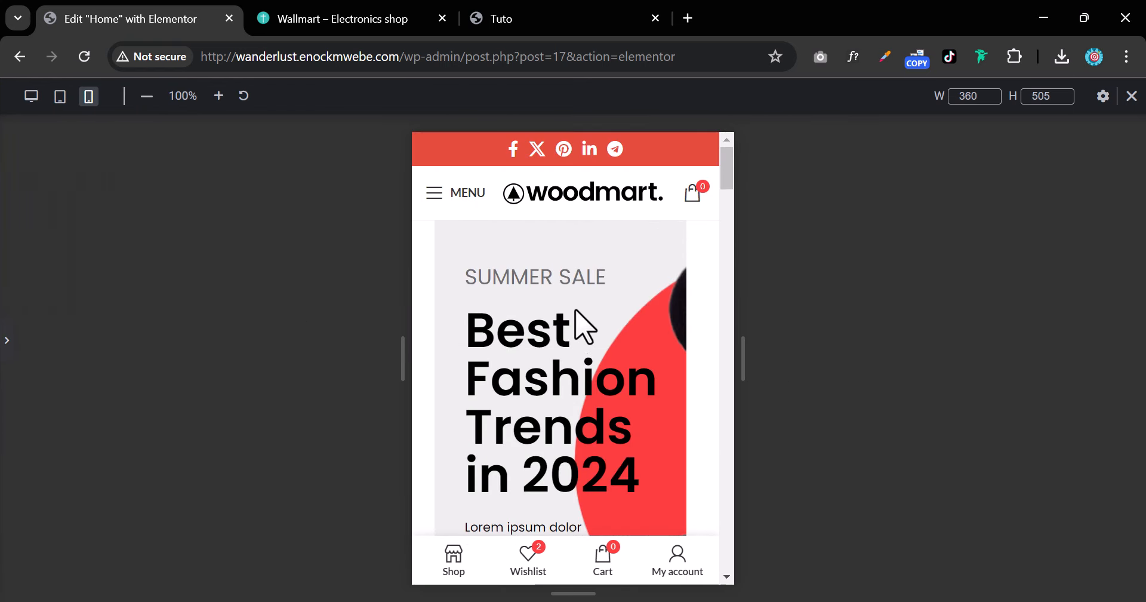
left_click(9, 345)
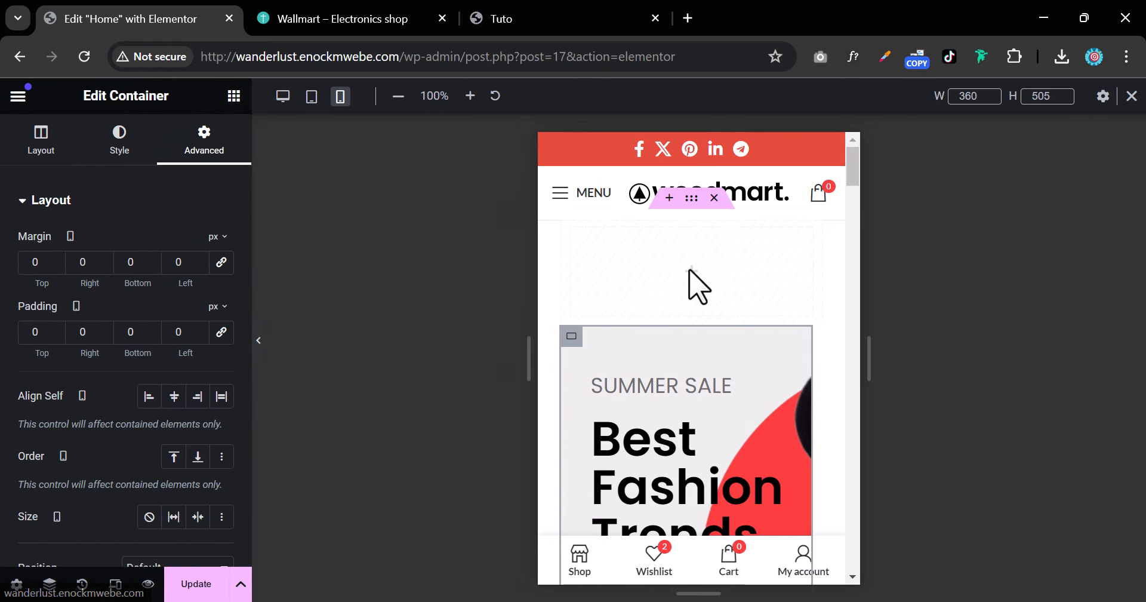
Select the hero section's outer container in the Navigator and set its mobile padding and margin to 0 on all sides.
right_click(711, 328)
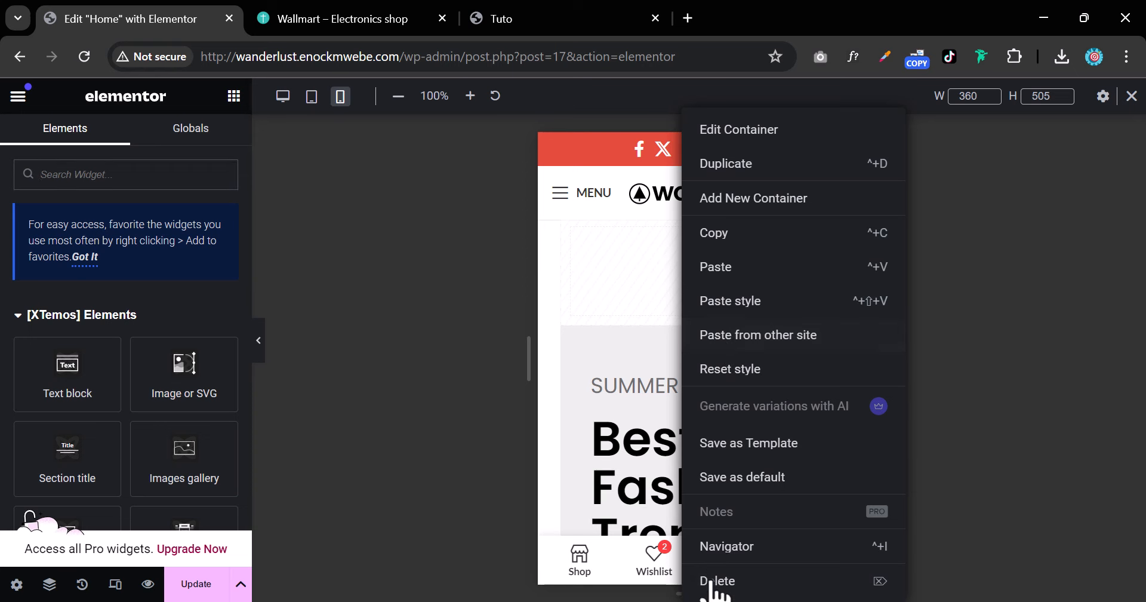
left_click(724, 543)
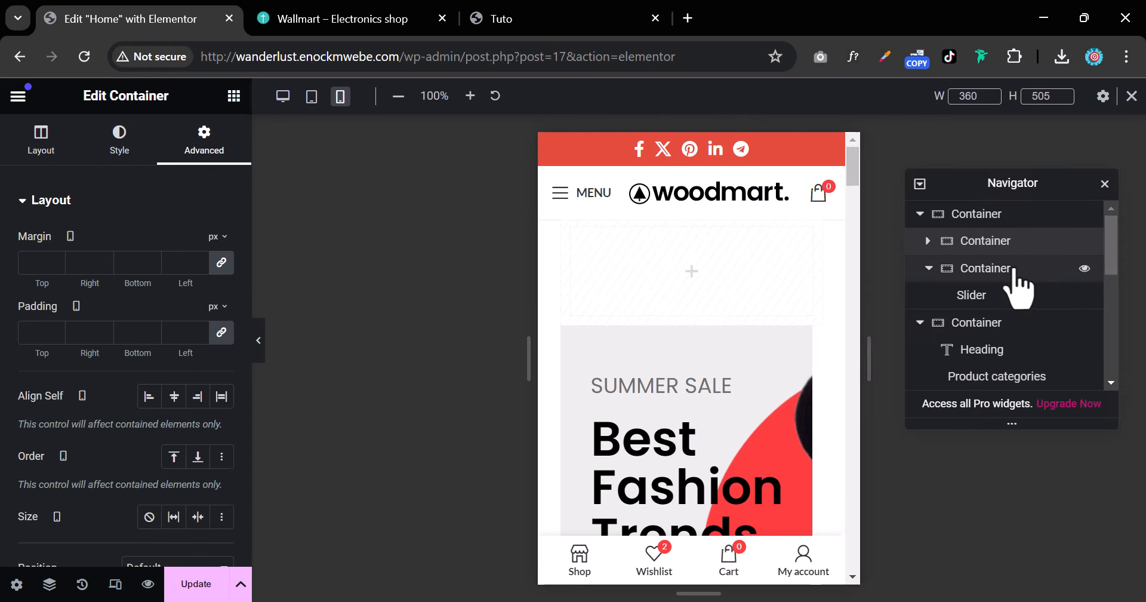
left_click(991, 215)
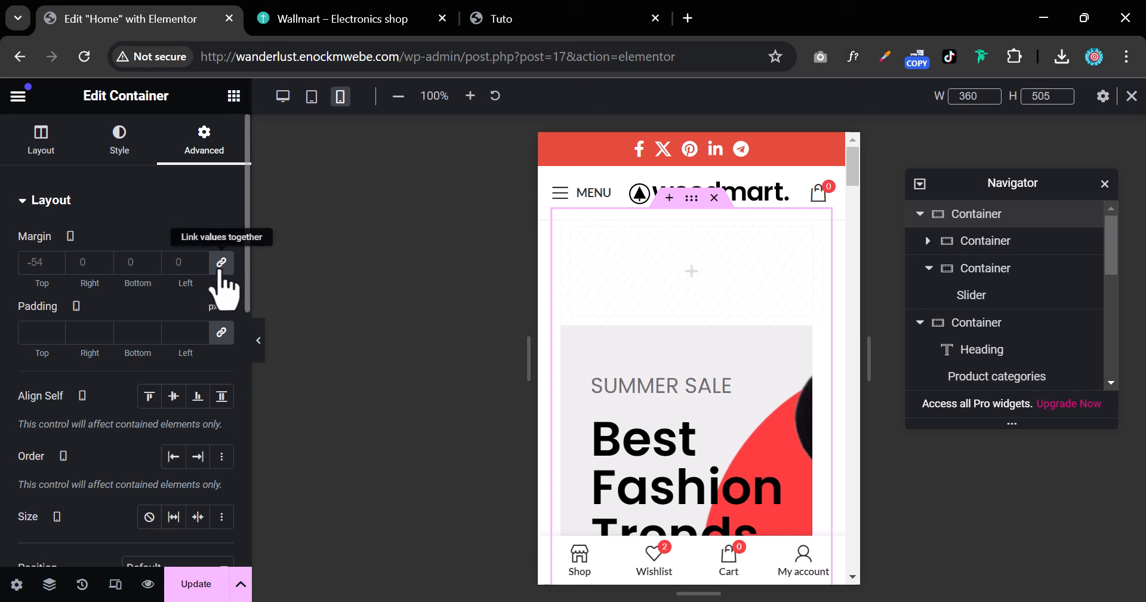
left_click(221, 332)
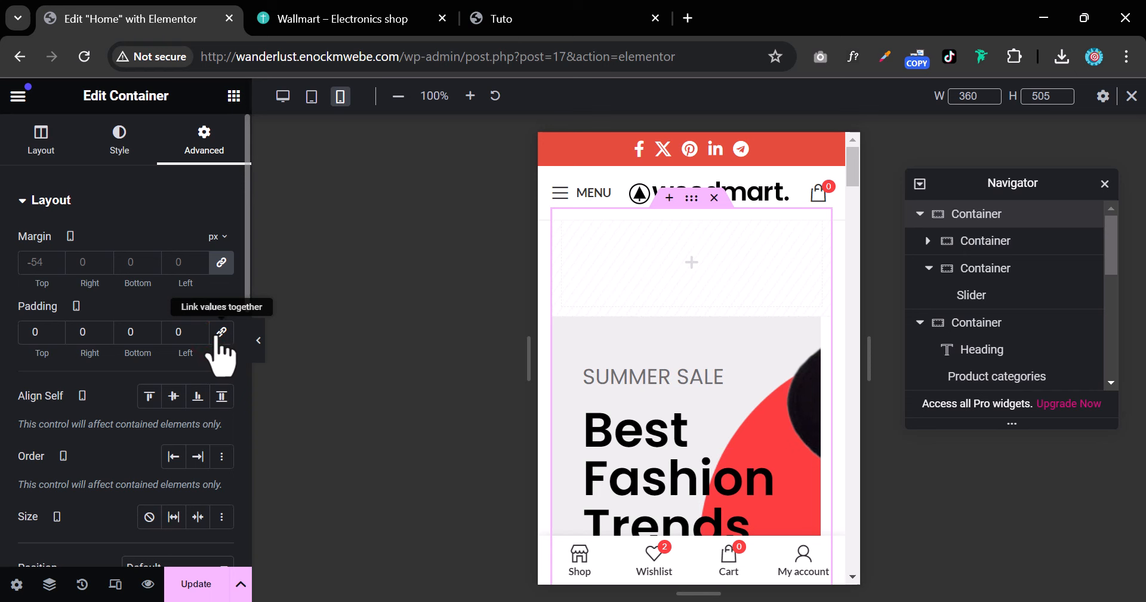
left_click(221, 263)
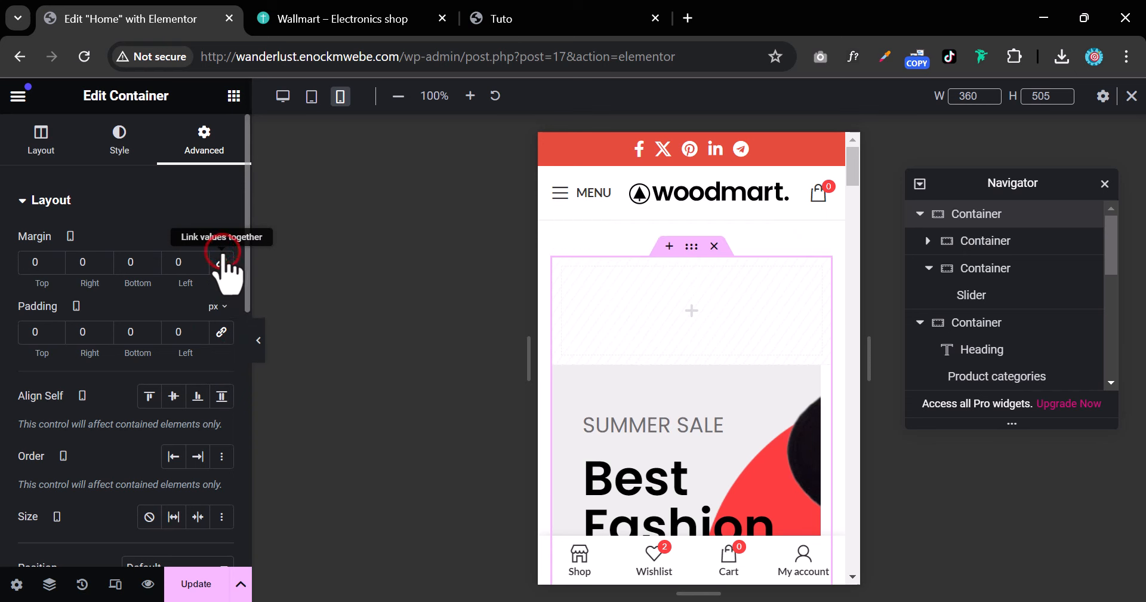
Inspect the hero section's new mobile spacing down to Featured Categories with the editing panel temporarily hidden.
left_click(258, 341)
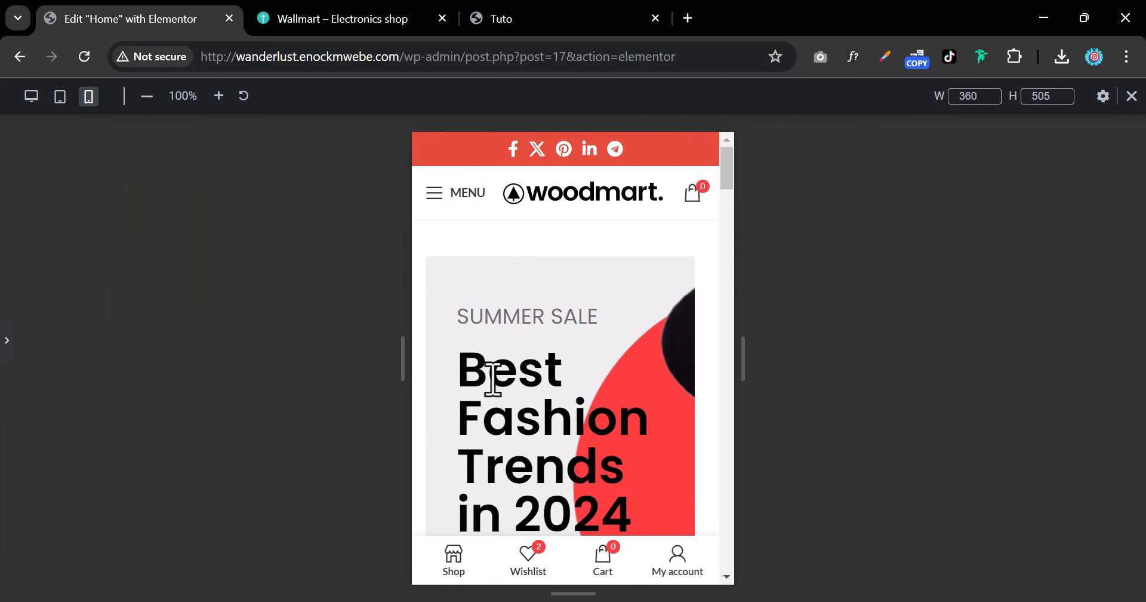
scroll(491, 373, "down", 10)
scroll(481, 376, "up", 5)
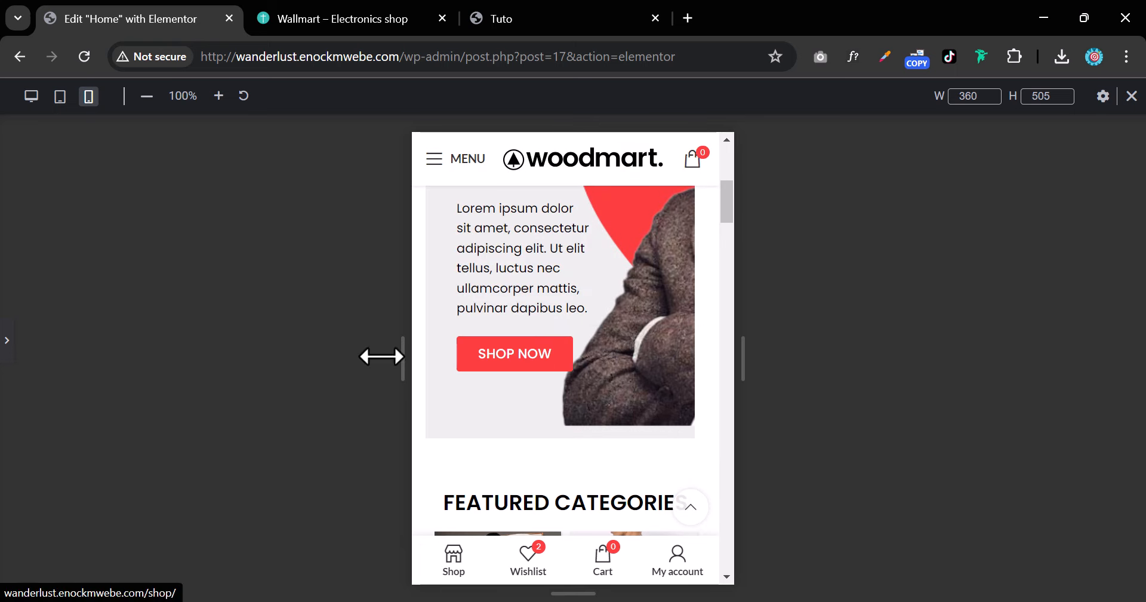
scroll(492, 469, "up", 5)
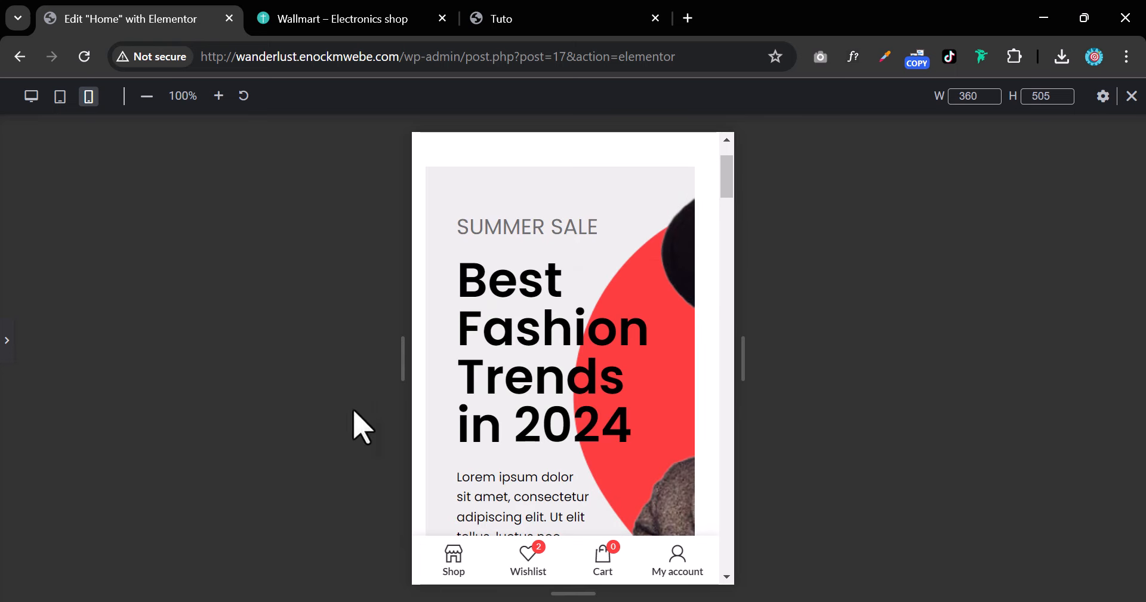
left_click(8, 340)
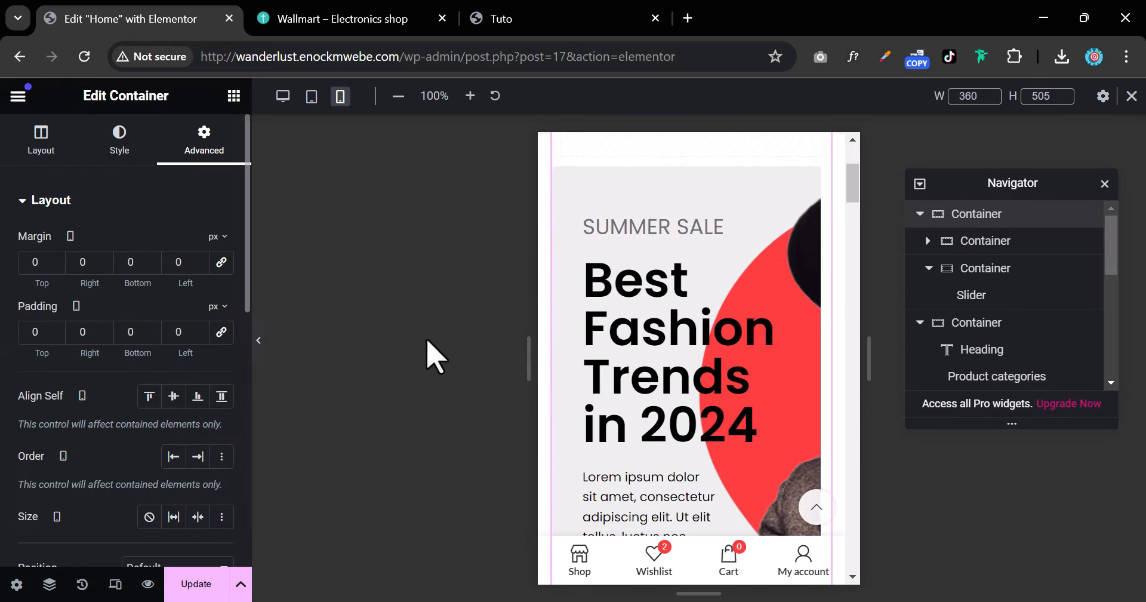
Review the mobile preview from the hero slider through Featured Categories and the banners to the New Arrivals products.
left_click(670, 322)
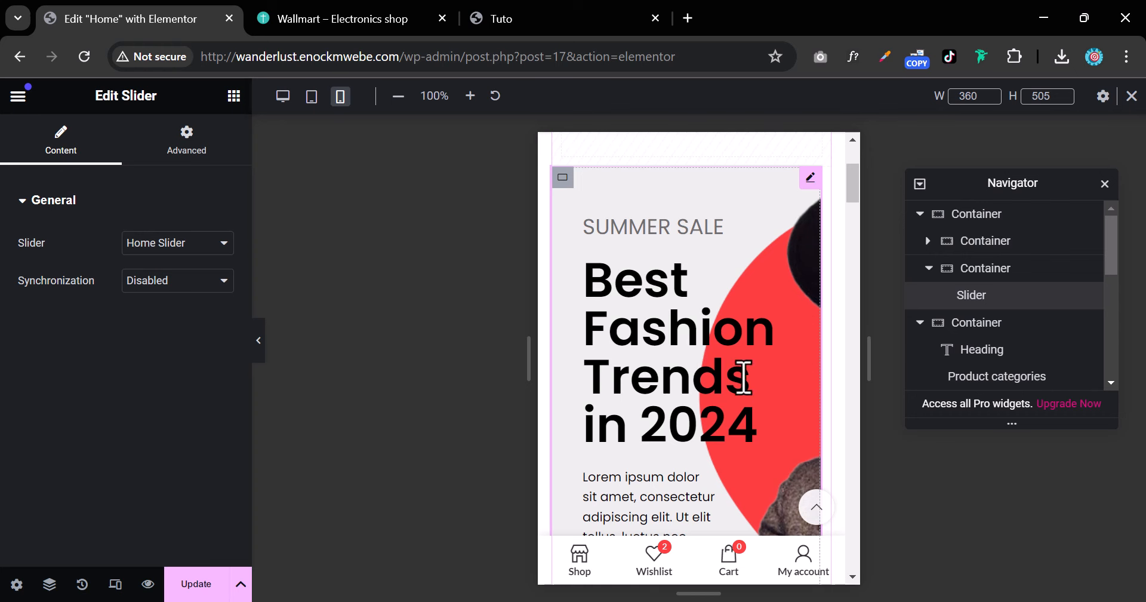
scroll(693, 394, "down", 10)
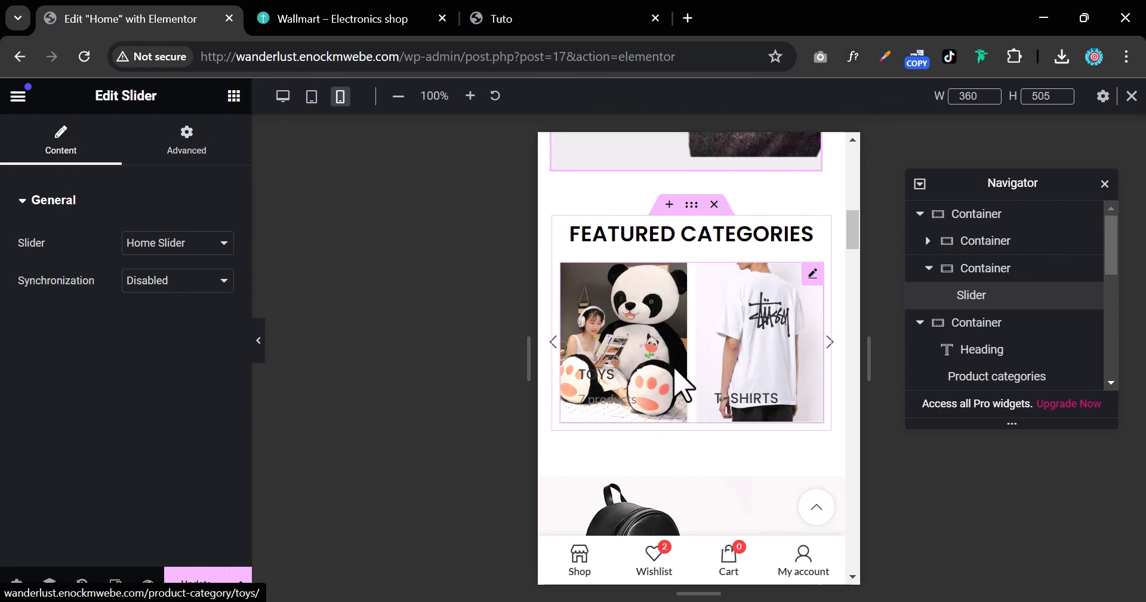
scroll(680, 383, "down", 3)
scroll(679, 388, "up", 3)
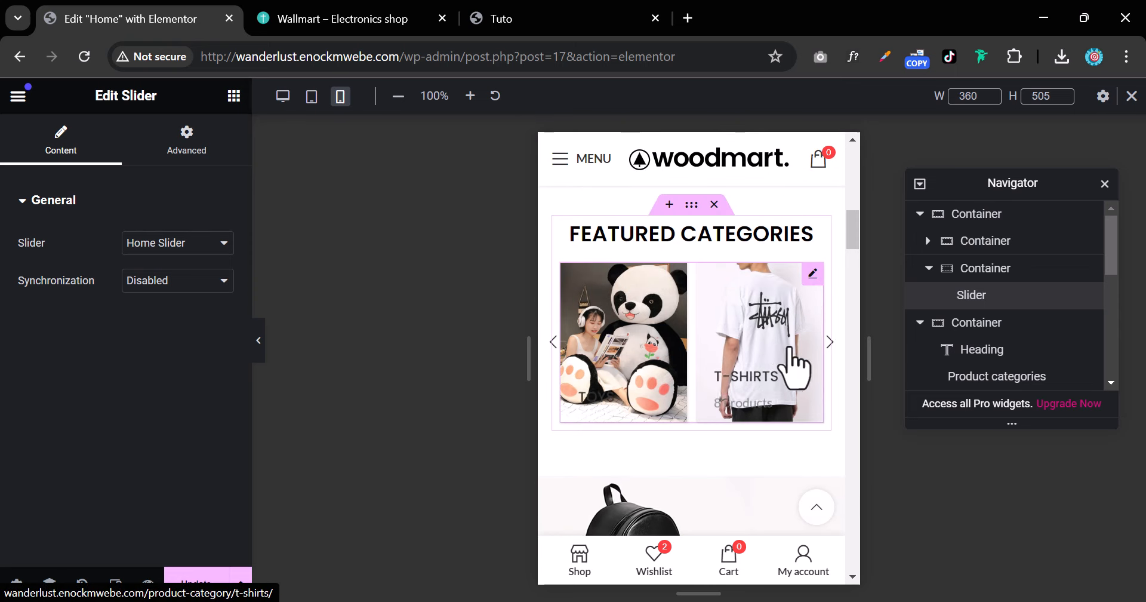
scroll(791, 382, "down", 5)
scroll(791, 394, "down", 6)
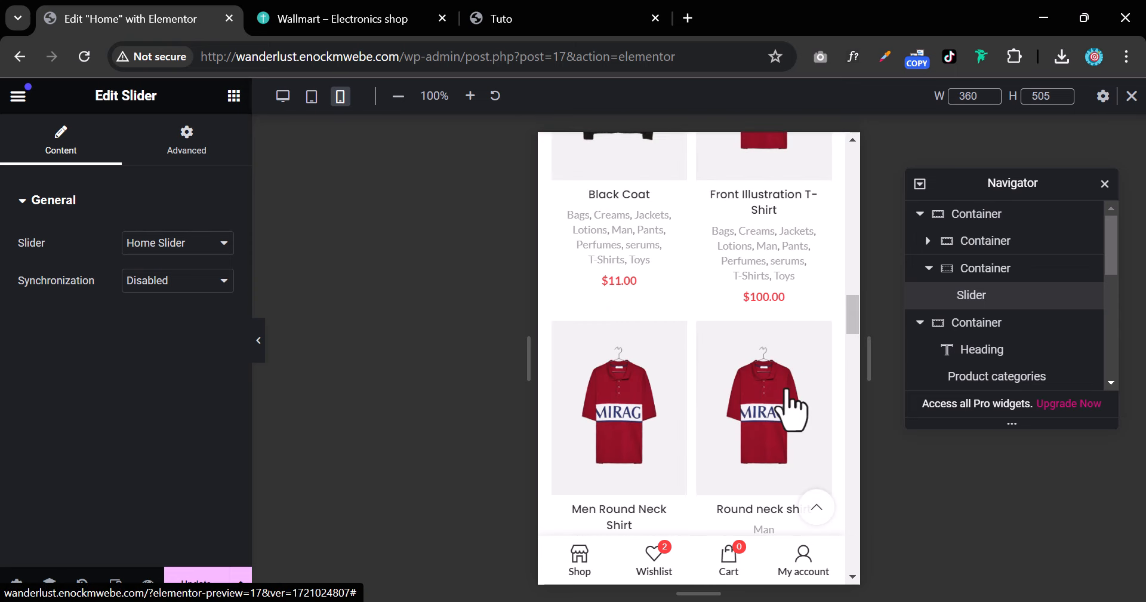
scroll(796, 404, "up", 5)
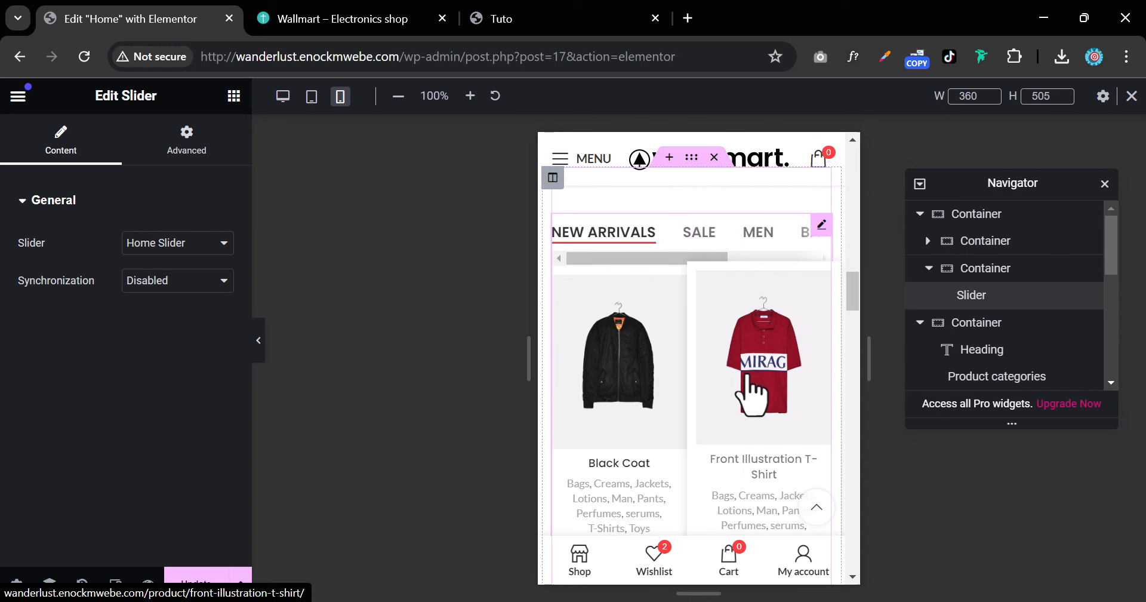
Set the product layout of the AJAX Products tabs widget to 2 columns on mobile.
left_click(748, 370)
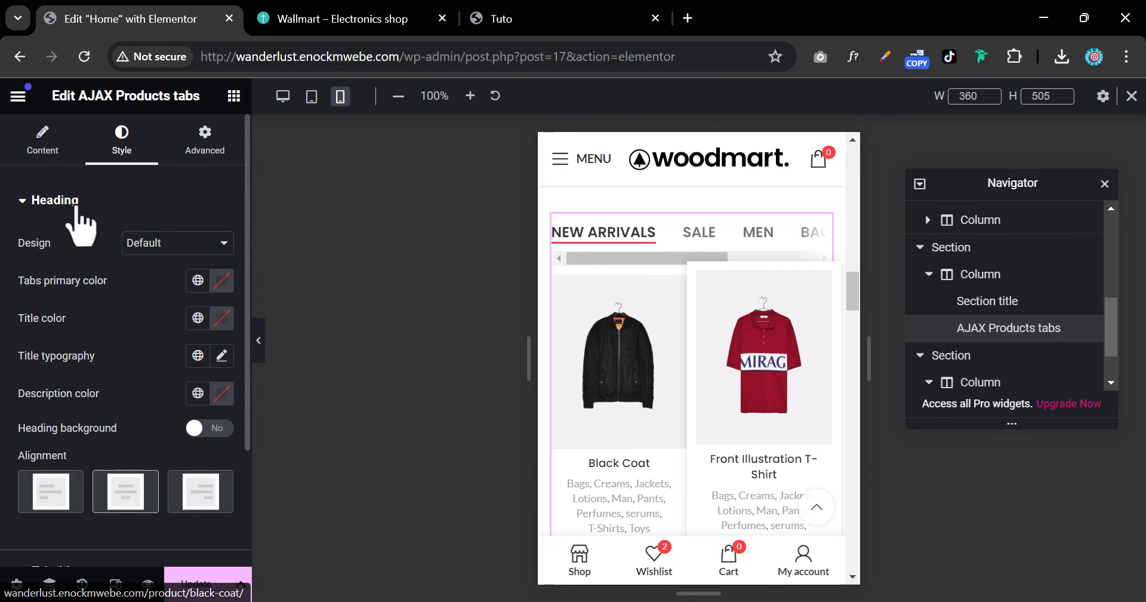
left_click(116, 152)
scroll(89, 333, "down", 3)
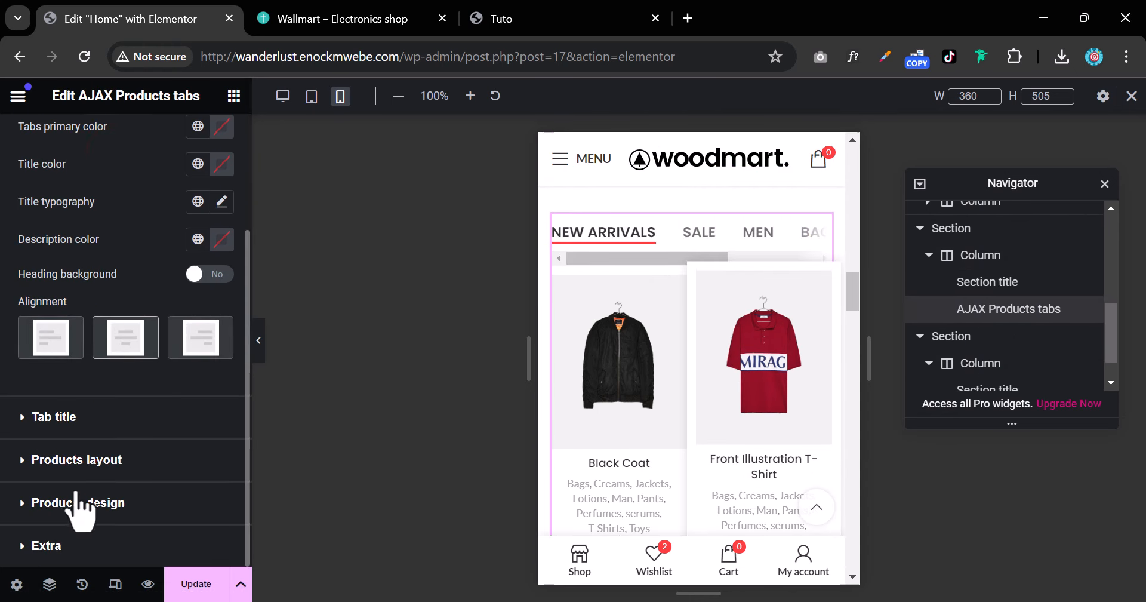
left_click(73, 461)
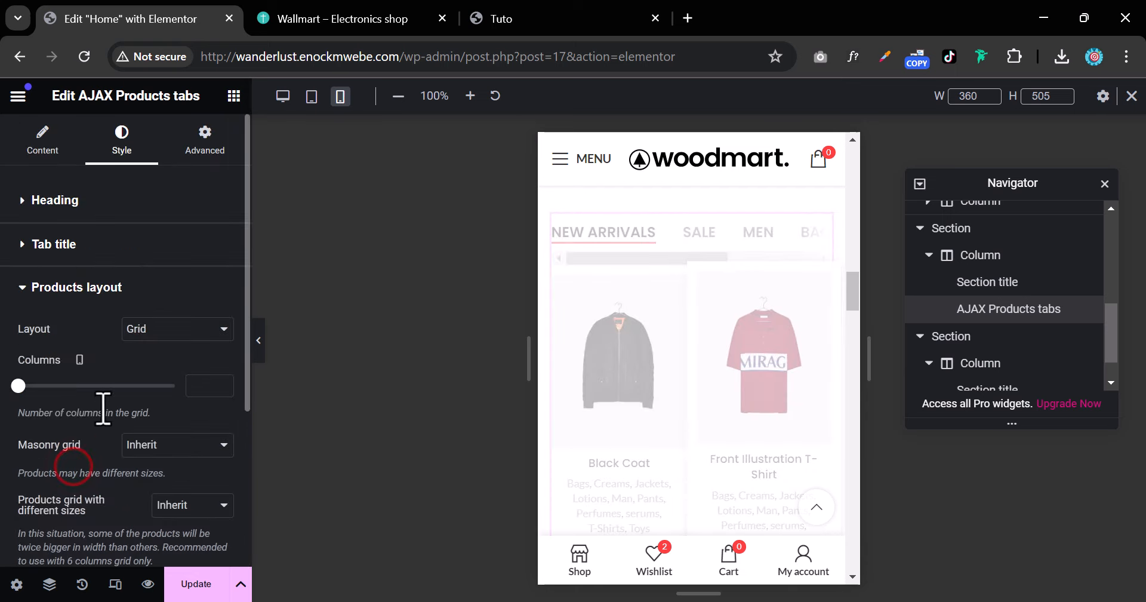
left_click(18, 386)
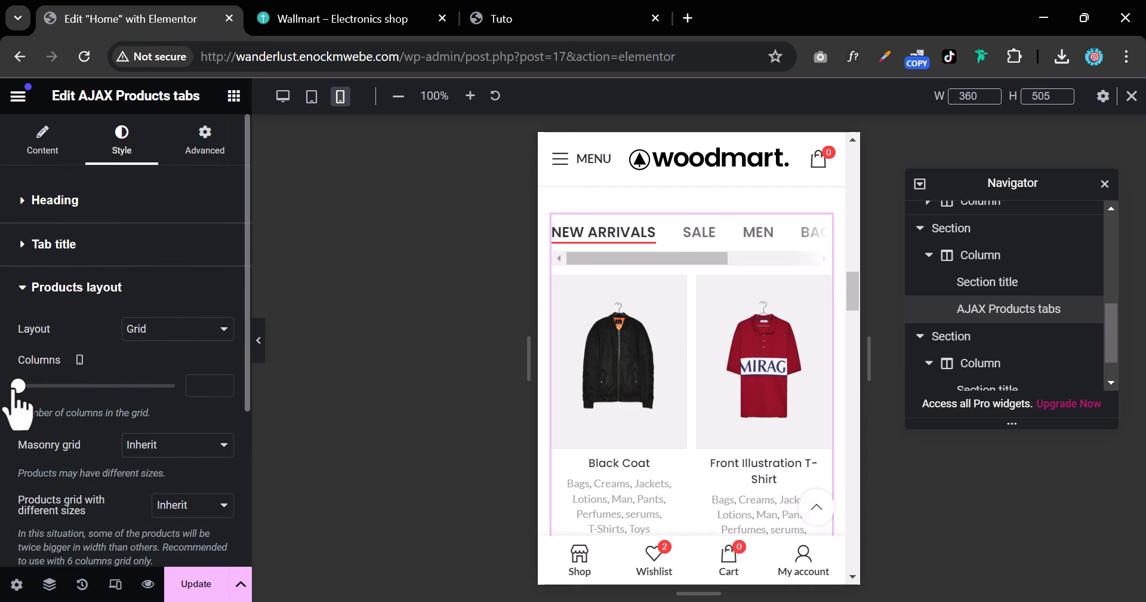
left_click_drag(15, 389, 50, 388)
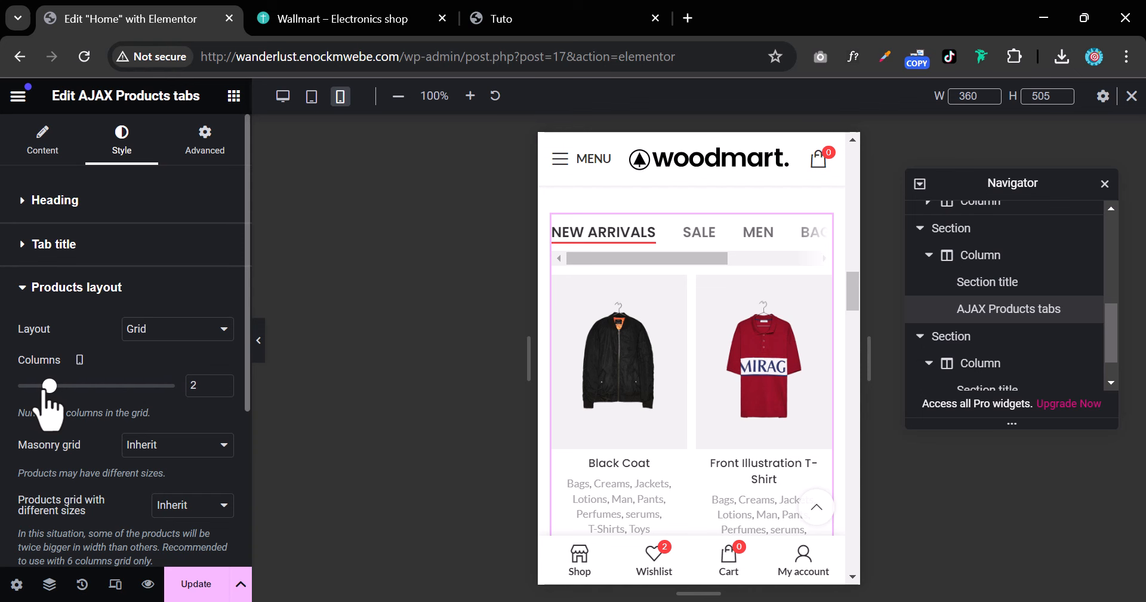
Try a single-column mobile layout for the AJAX Products tabs and inspect the products in the preview.
left_click(28, 394)
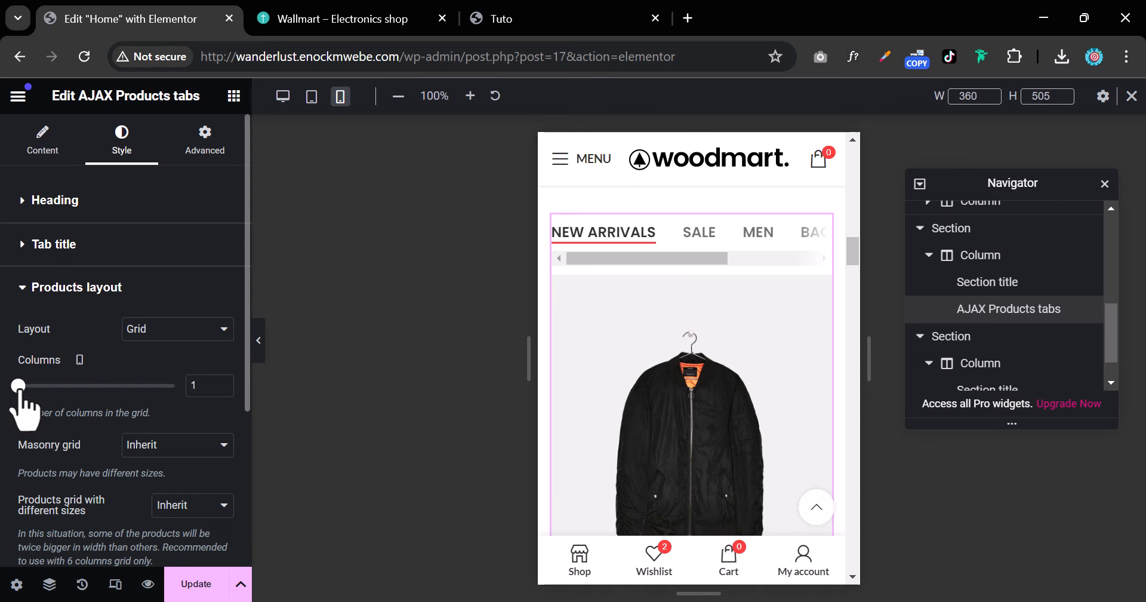
scroll(666, 418, "down", 10)
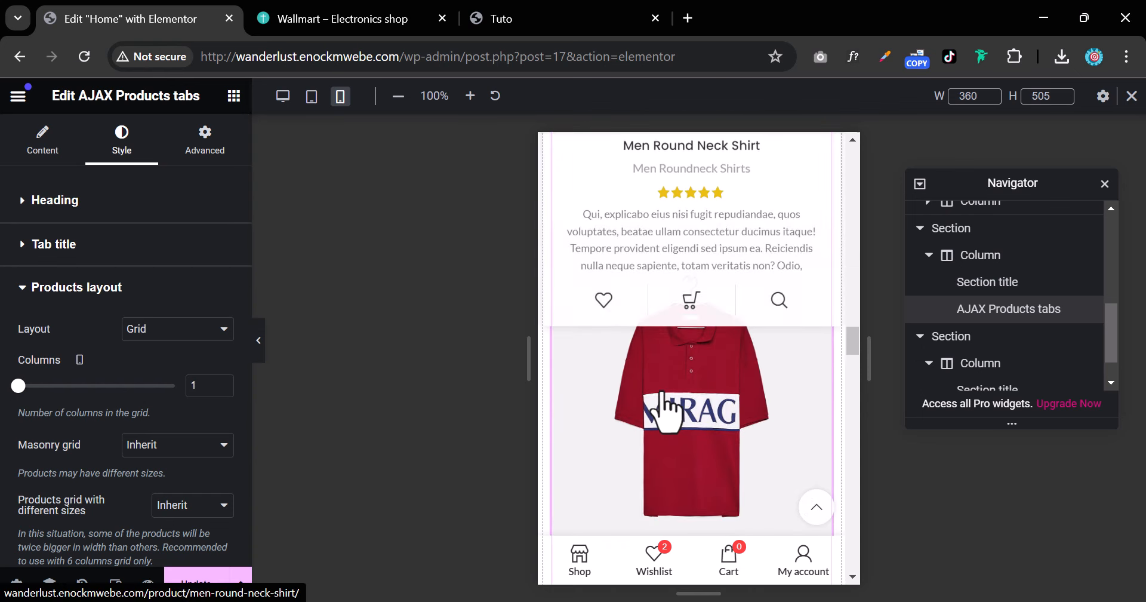
scroll(666, 409, "up", 10)
Return the AJAX Products tabs to 2 mobile columns, check the product grid and update the page.
left_click(49, 382)
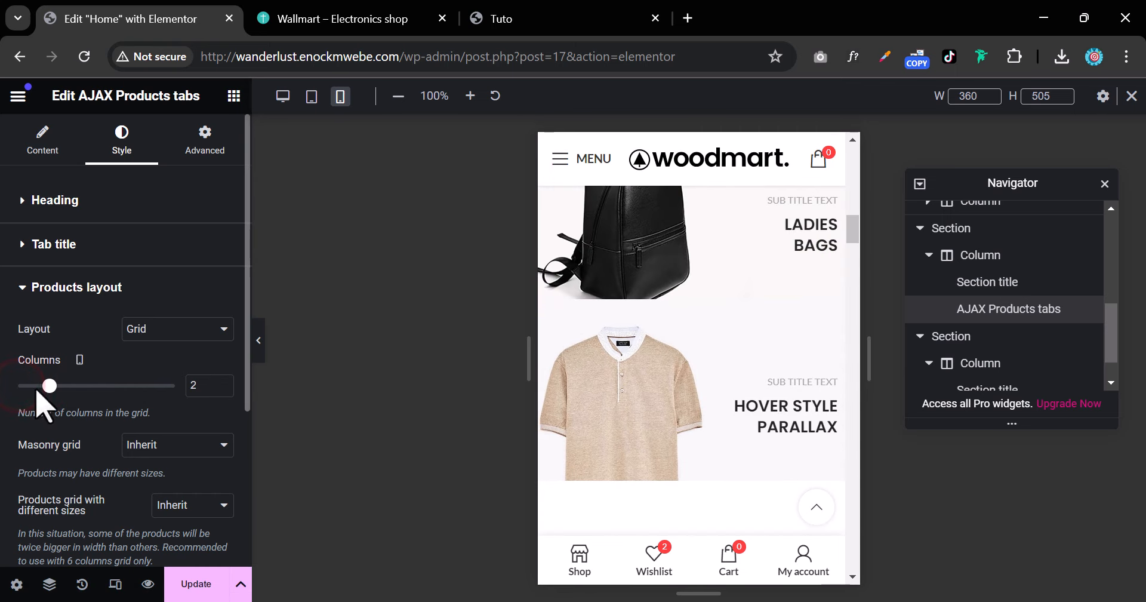
scroll(621, 425, "down", 8)
scroll(680, 402, "up", 4)
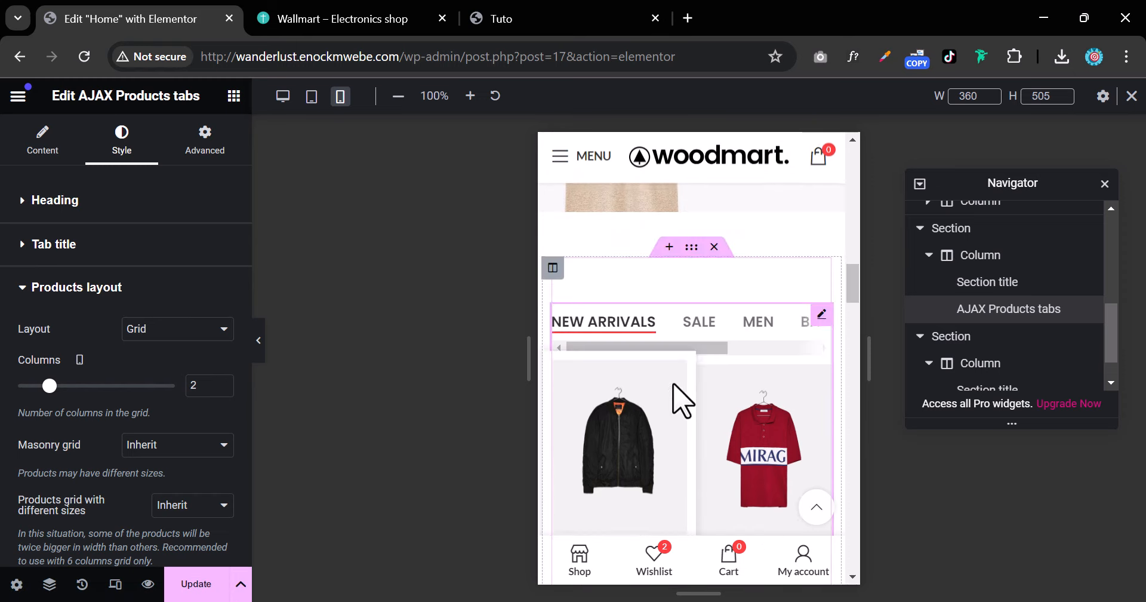
scroll(174, 378, "down", 4)
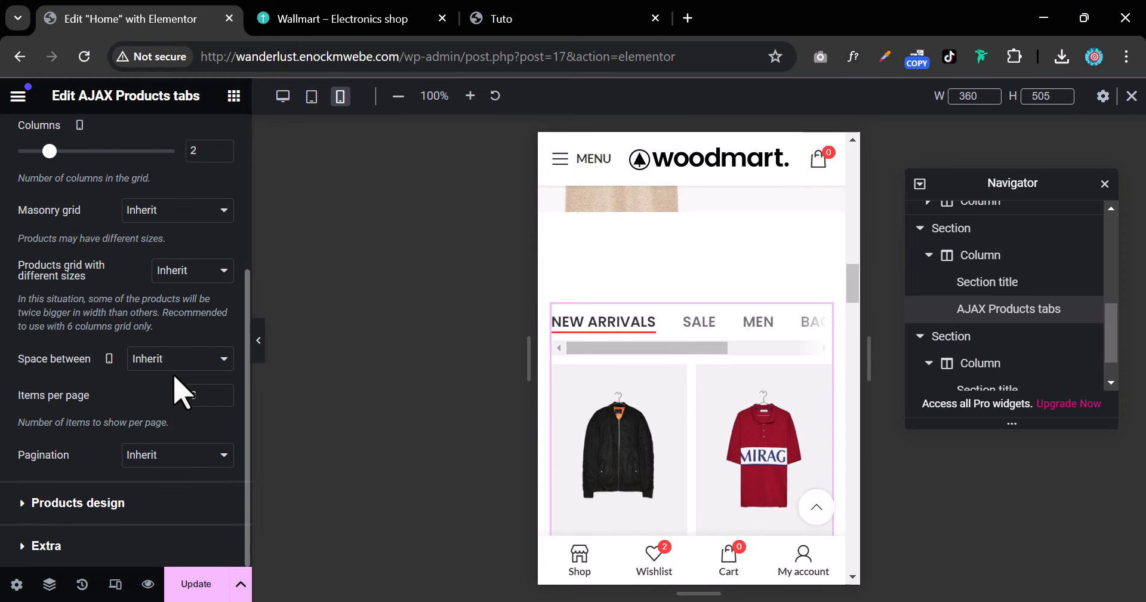
left_click(202, 584)
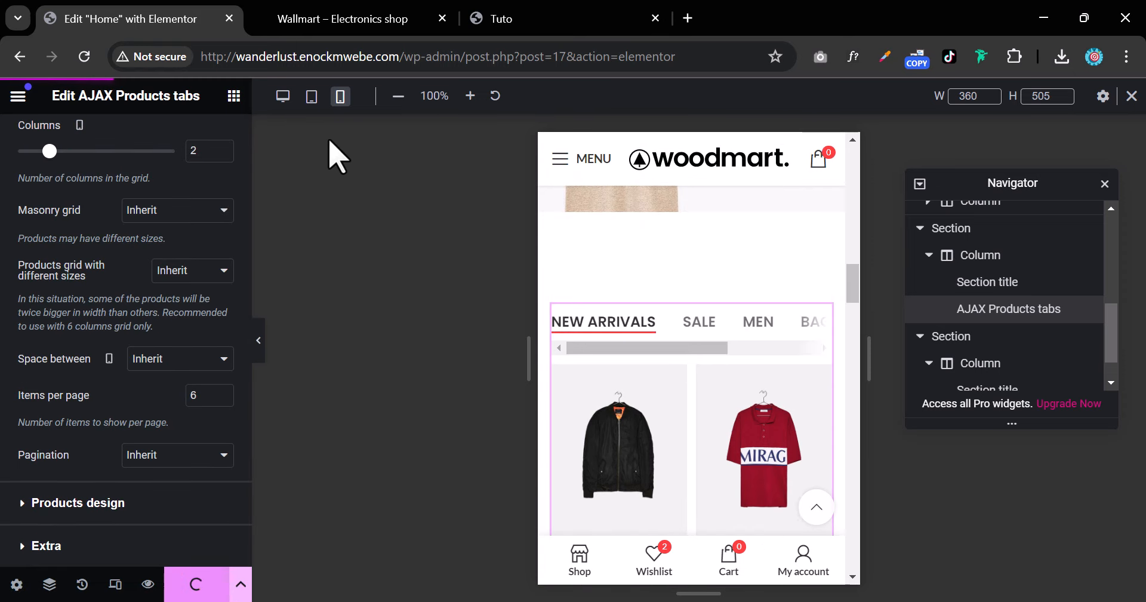
Switch to the Wallmart homepage preview and inspect the desktop hero slider and category menu.
left_click(332, 21)
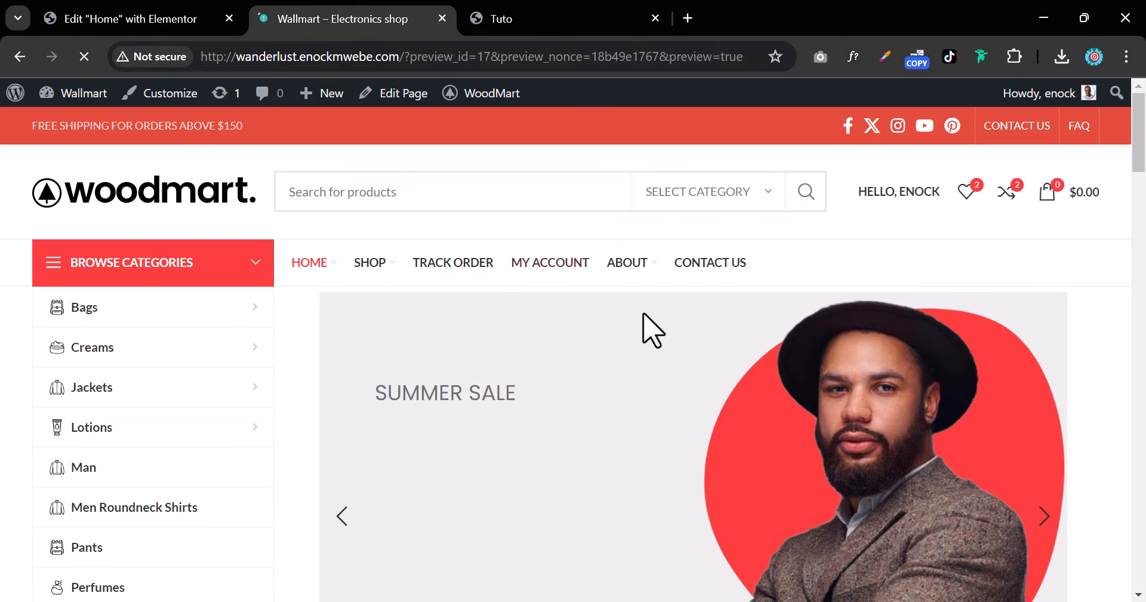
scroll(676, 294, "down", 1)
scroll(673, 290, "down", 3)
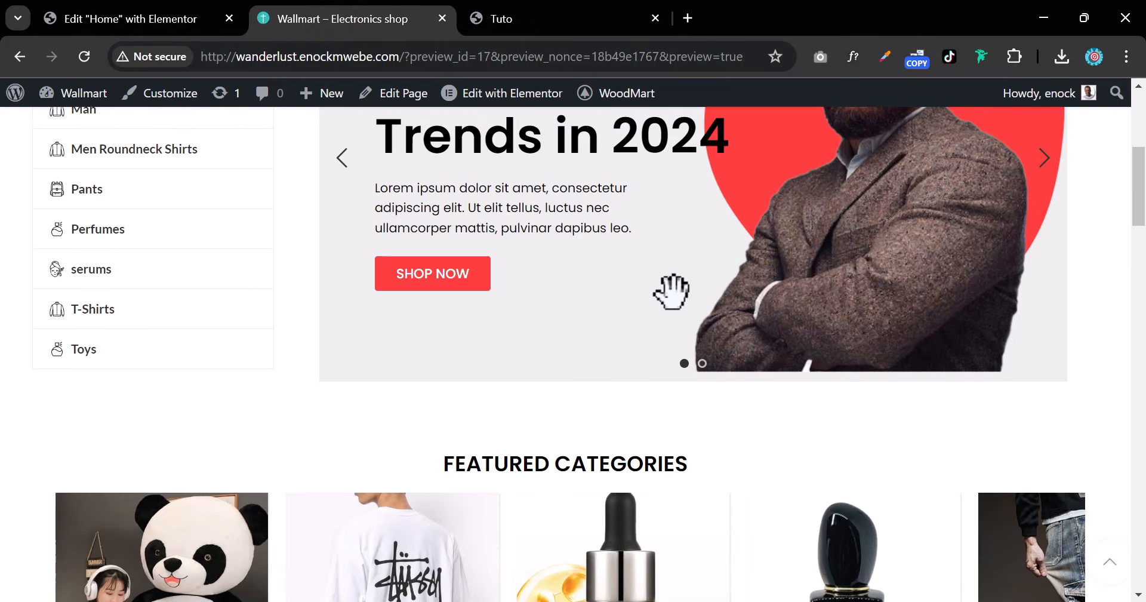
scroll(673, 289, "up", 2)
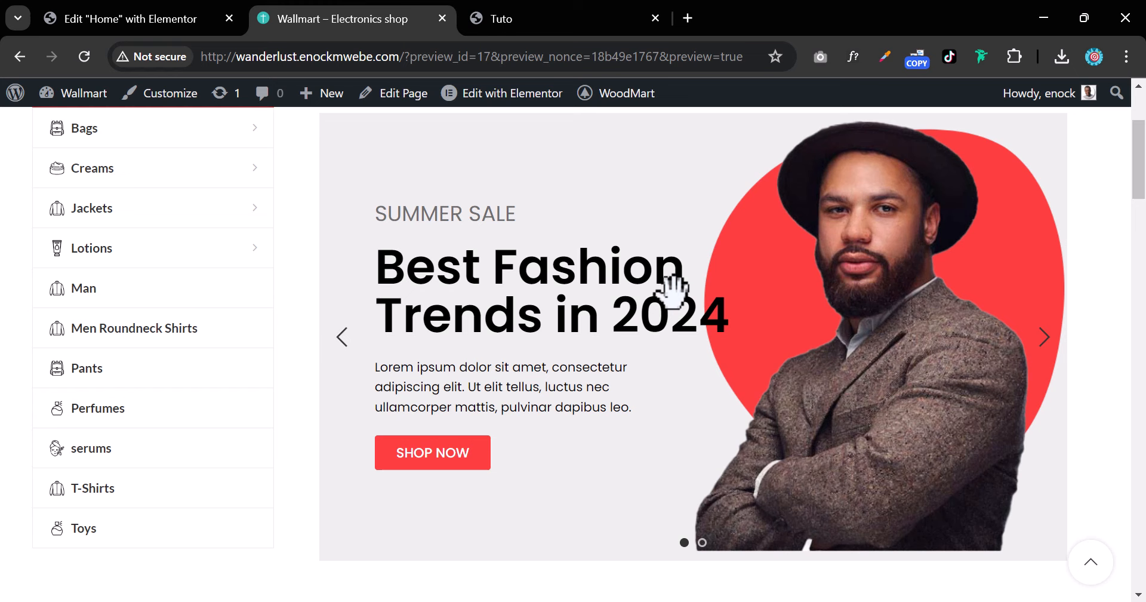
scroll(673, 290, "down", 3)
scroll(665, 289, "up", 2)
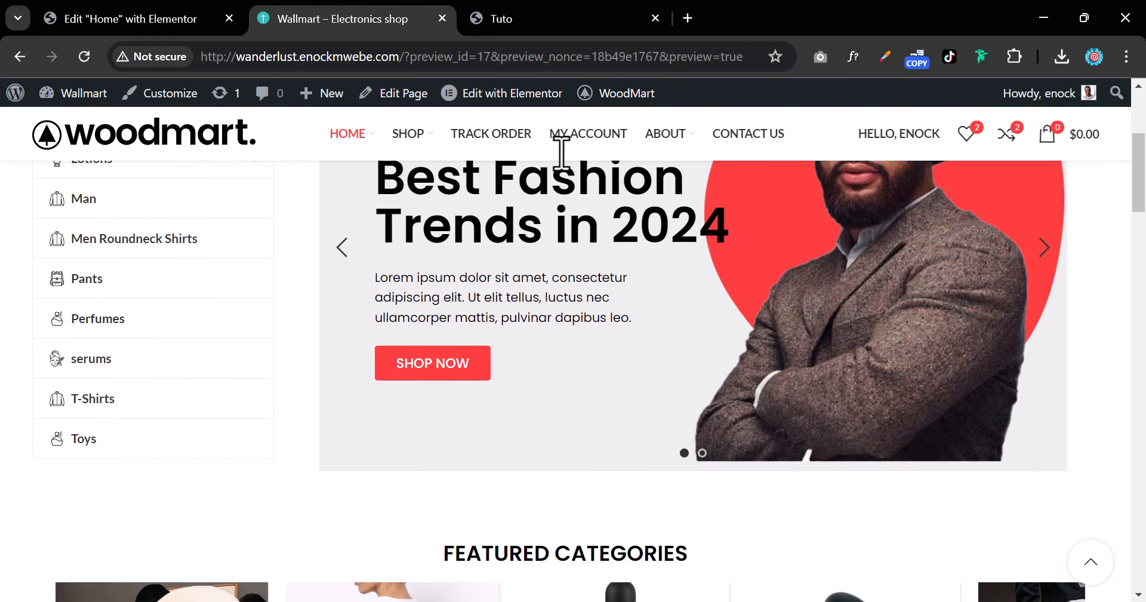
mouse_move(515, 103)
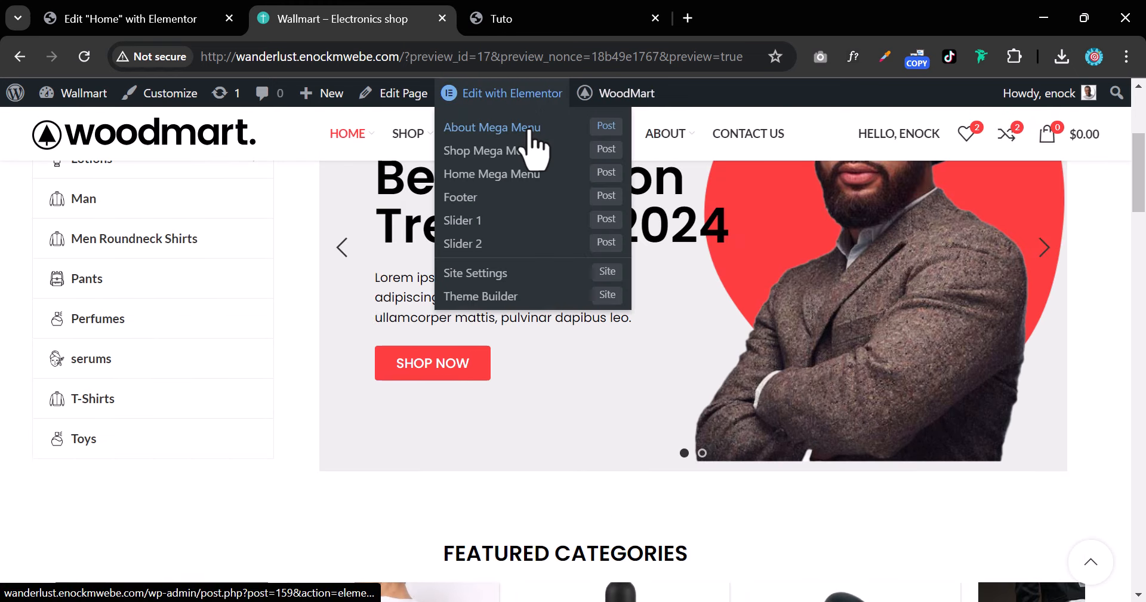
Advance the homepage's Featured Categories carousel by three slides.
scroll(711, 427, "down", 5)
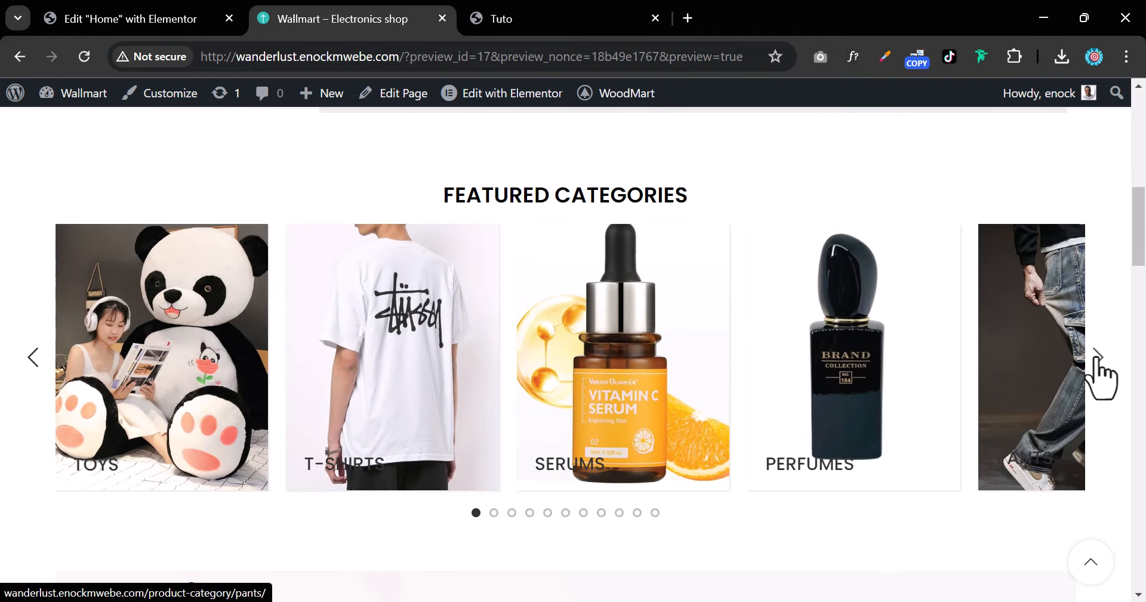
left_click(1097, 357)
left_click(1098, 357)
left_click(1097, 357)
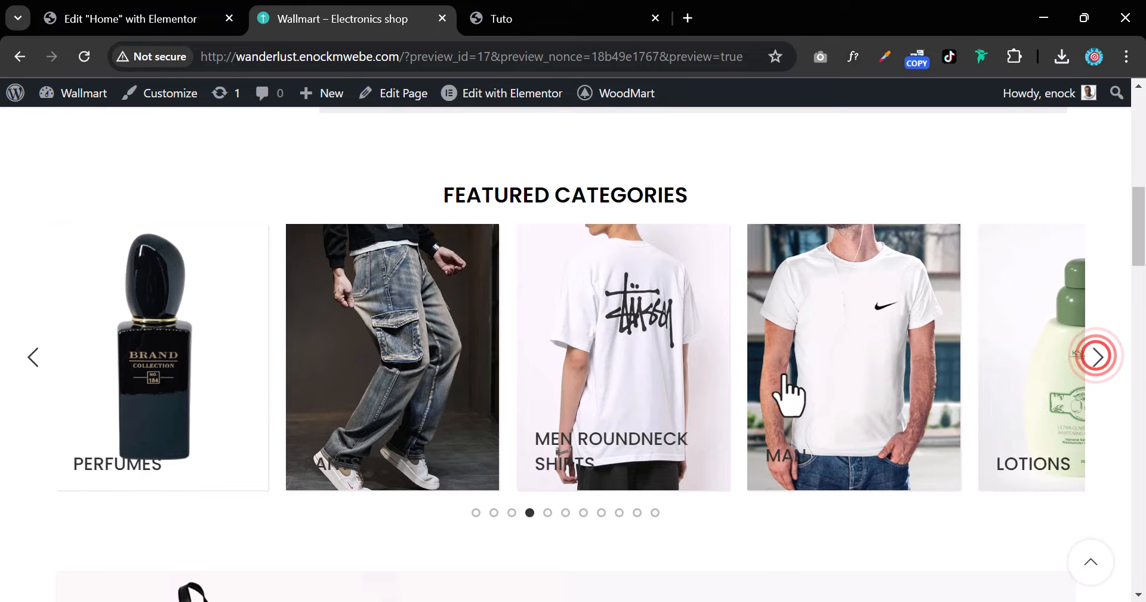
Review the homepage's promotional banners, product tabs and Instagram Stories section on desktop, returning to the page header.
scroll(785, 396, "down", 6)
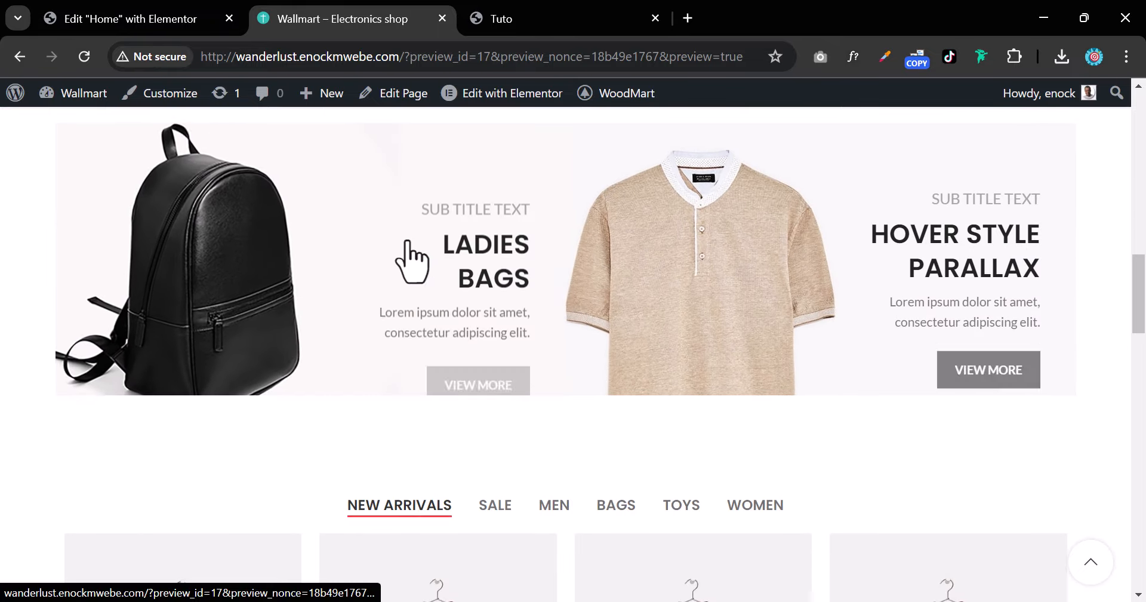
scroll(679, 279, "down", 2)
scroll(555, 282, "down", 8)
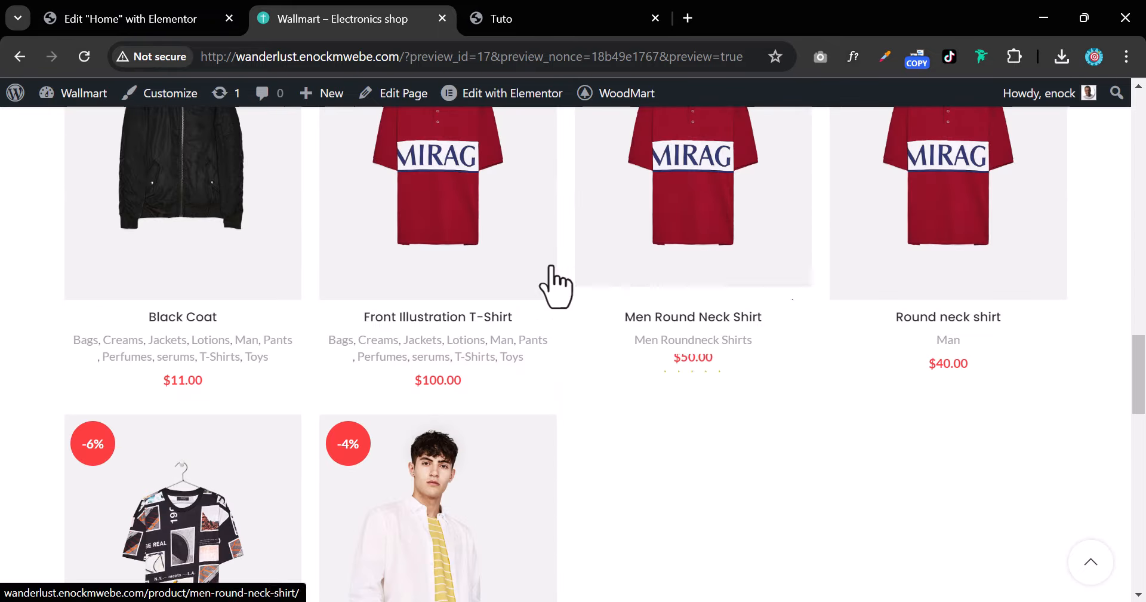
scroll(542, 307, "up", 5)
scroll(601, 316, "down", 15)
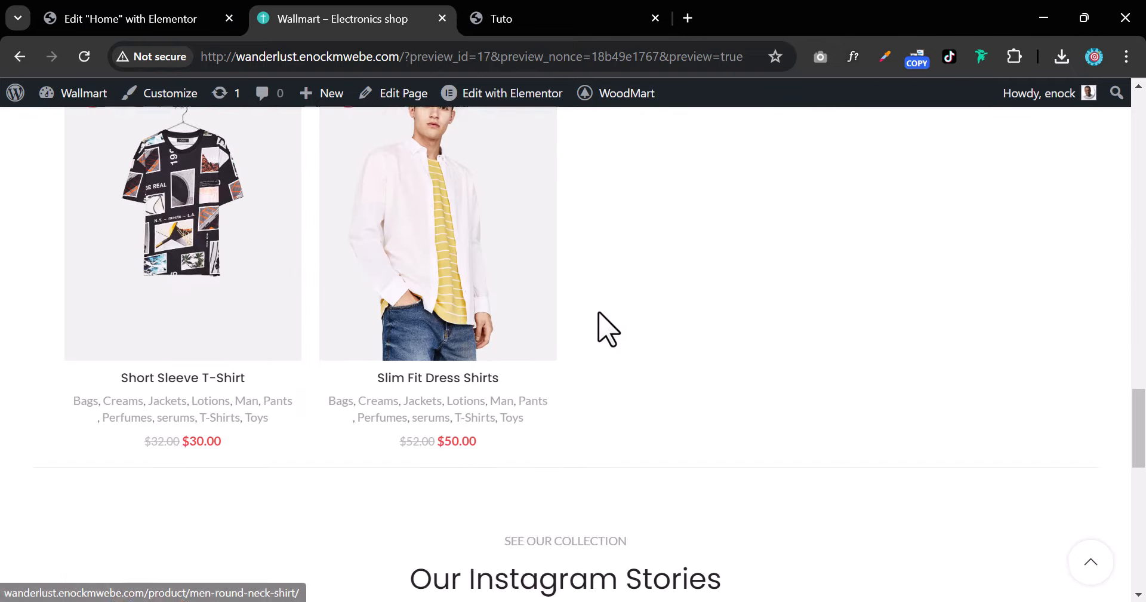
scroll(596, 346, "up", 4)
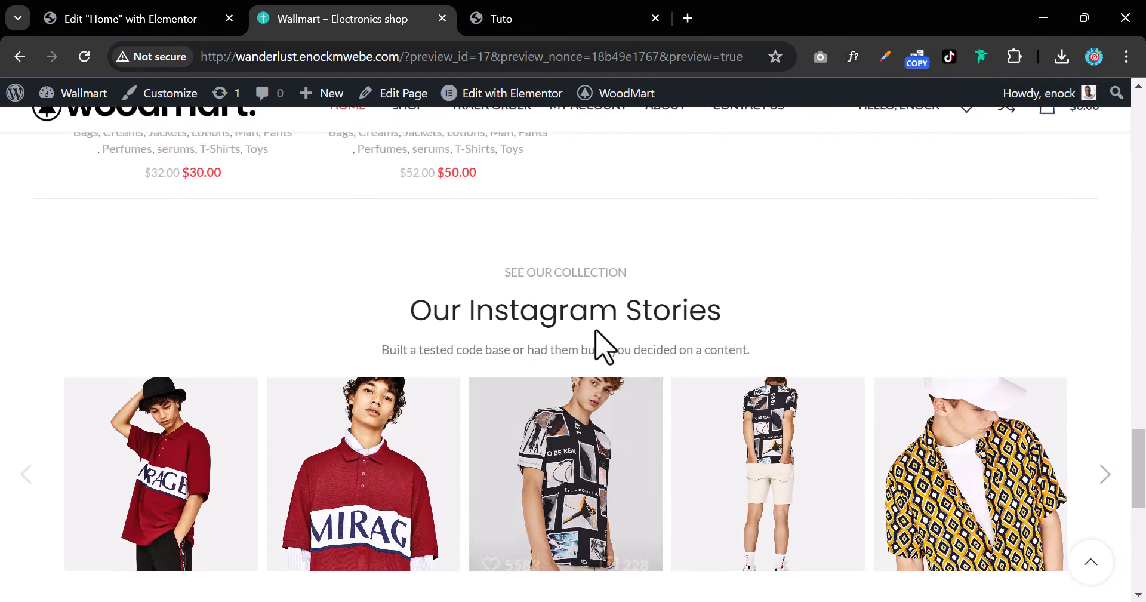
scroll(614, 410, "down", 9)
scroll(619, 388, "up", 4)
scroll(619, 388, "up", 20)
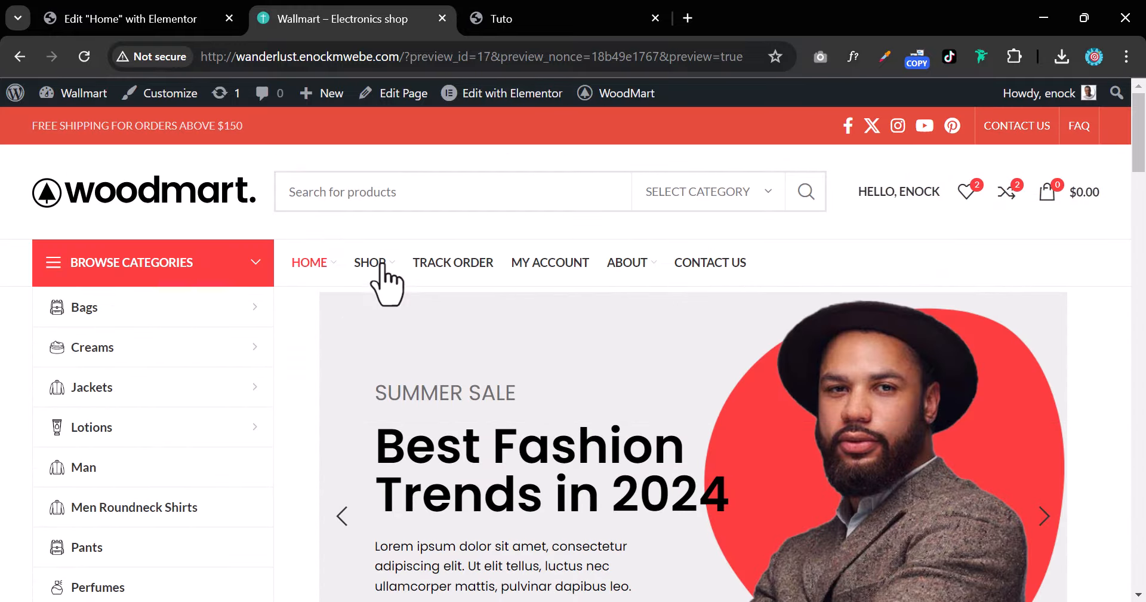
Open the store's Shop page, review it down to the footer and show its products two per row.
left_click(382, 263)
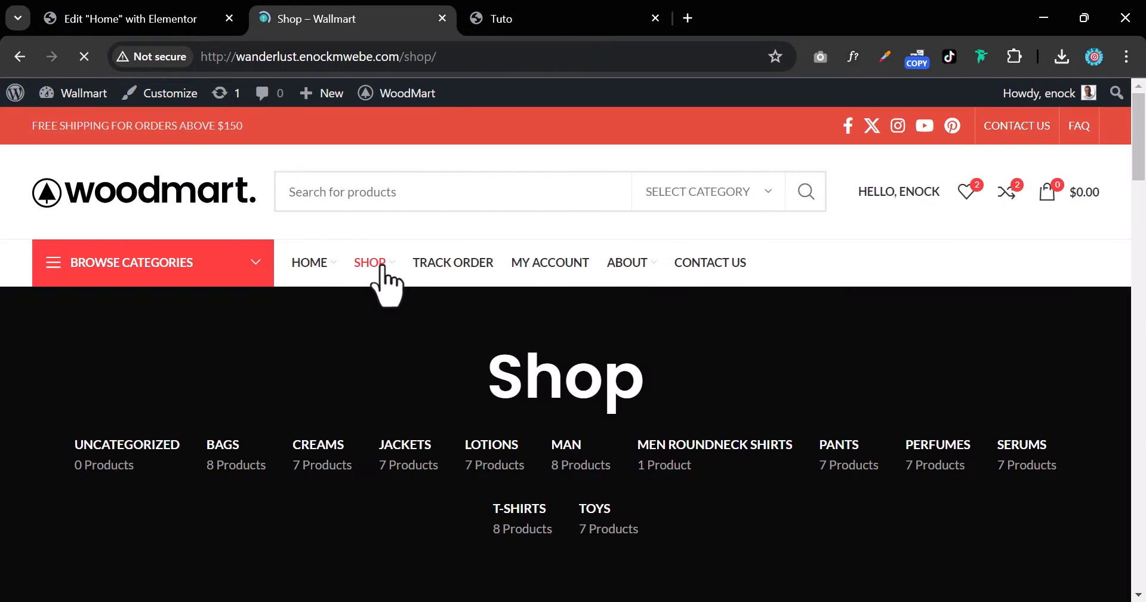
scroll(487, 352, "down", 5)
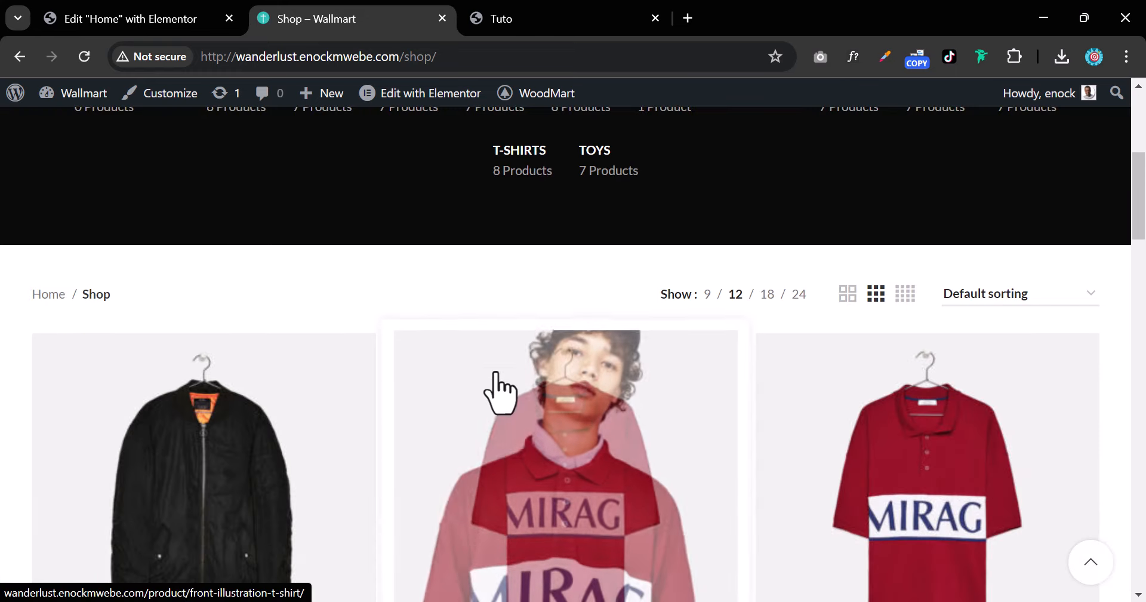
scroll(512, 427, "down", 10)
scroll(510, 441, "down", 8)
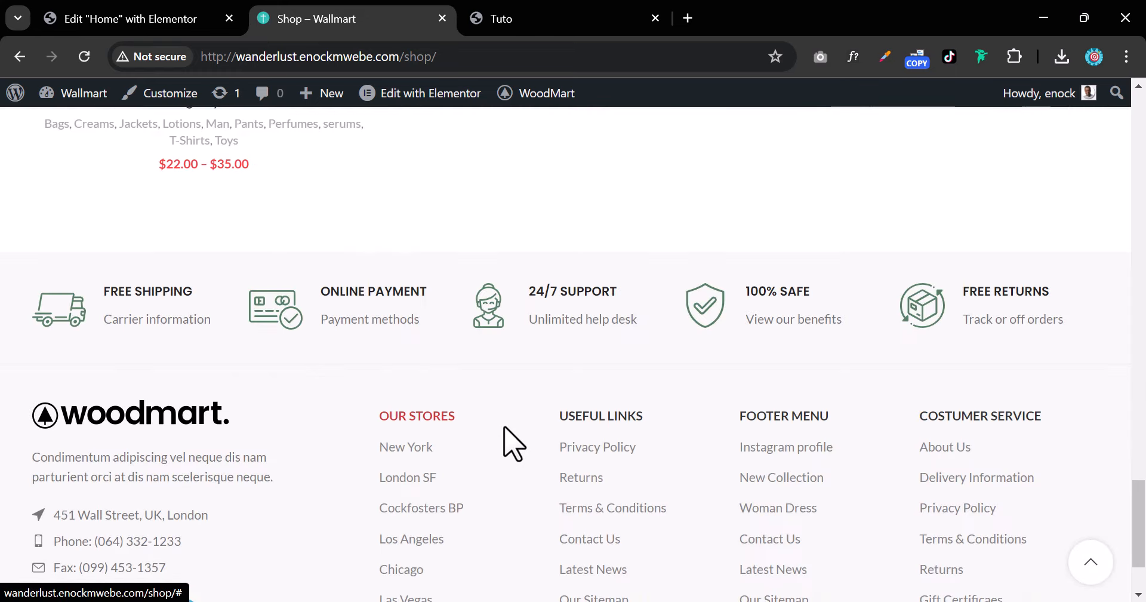
scroll(505, 442, "up", 10)
scroll(505, 442, "up", 10)
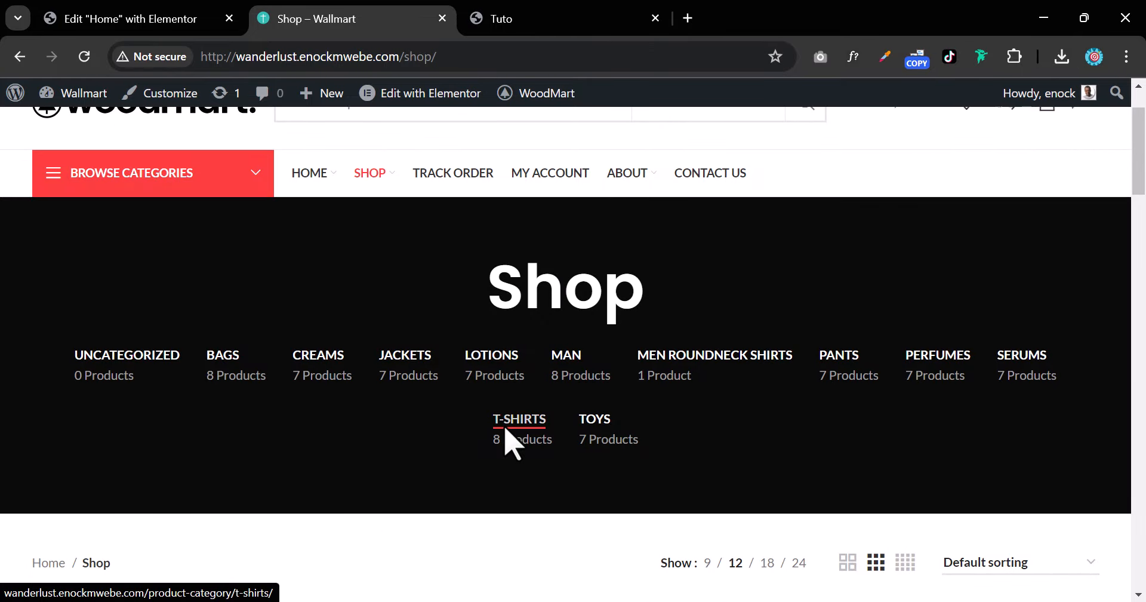
scroll(520, 421, "down", 3)
left_click(847, 383)
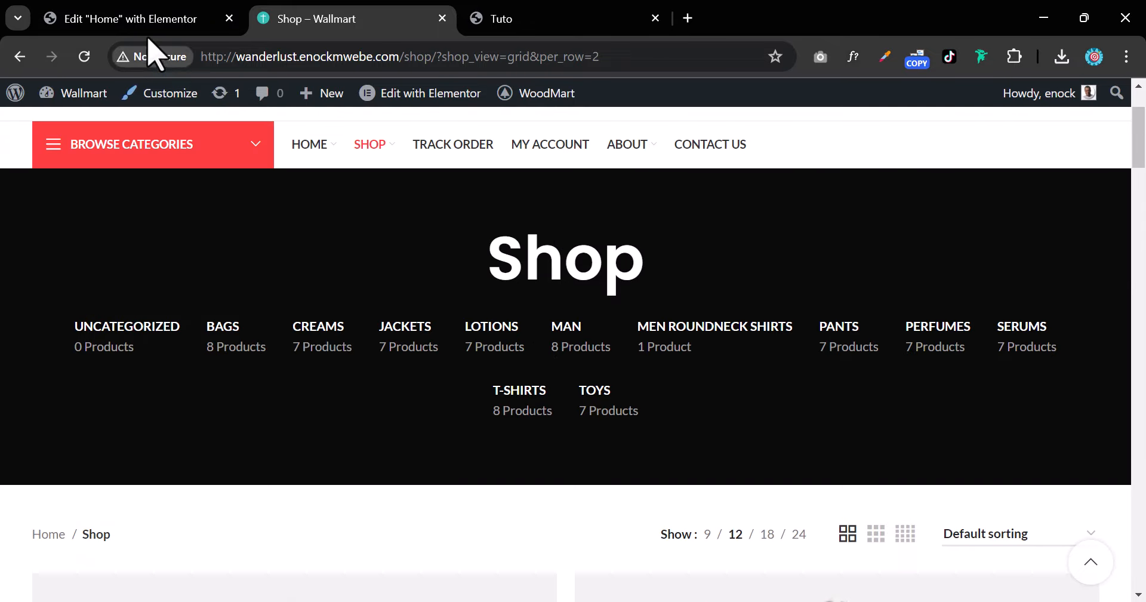
Close the browser tab containing the Home page's Elementor editor.
left_click(150, 26)
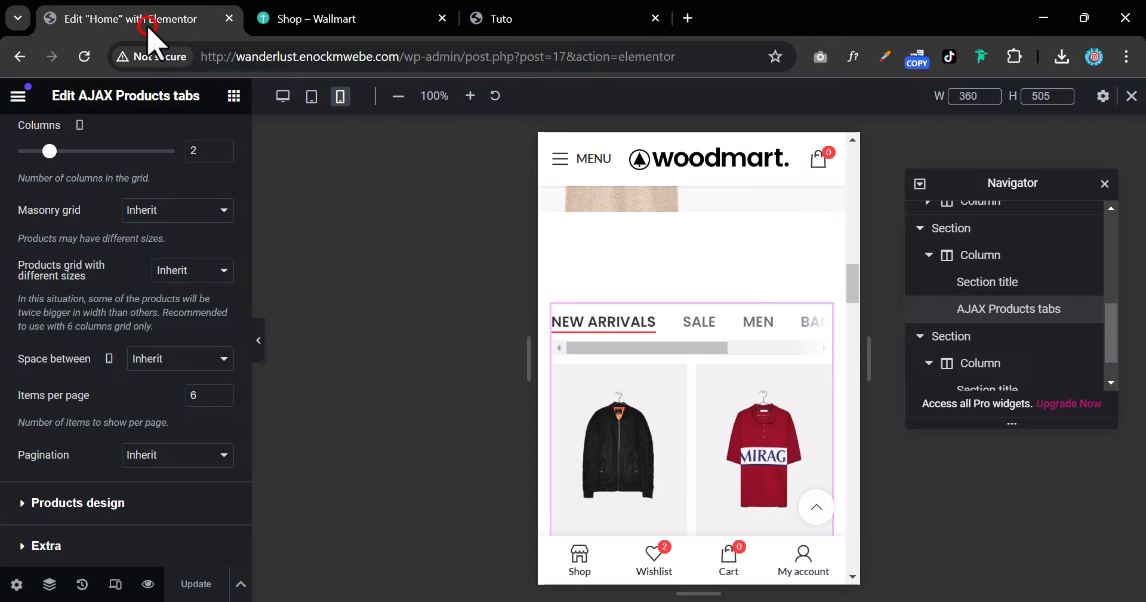
left_click(229, 18)
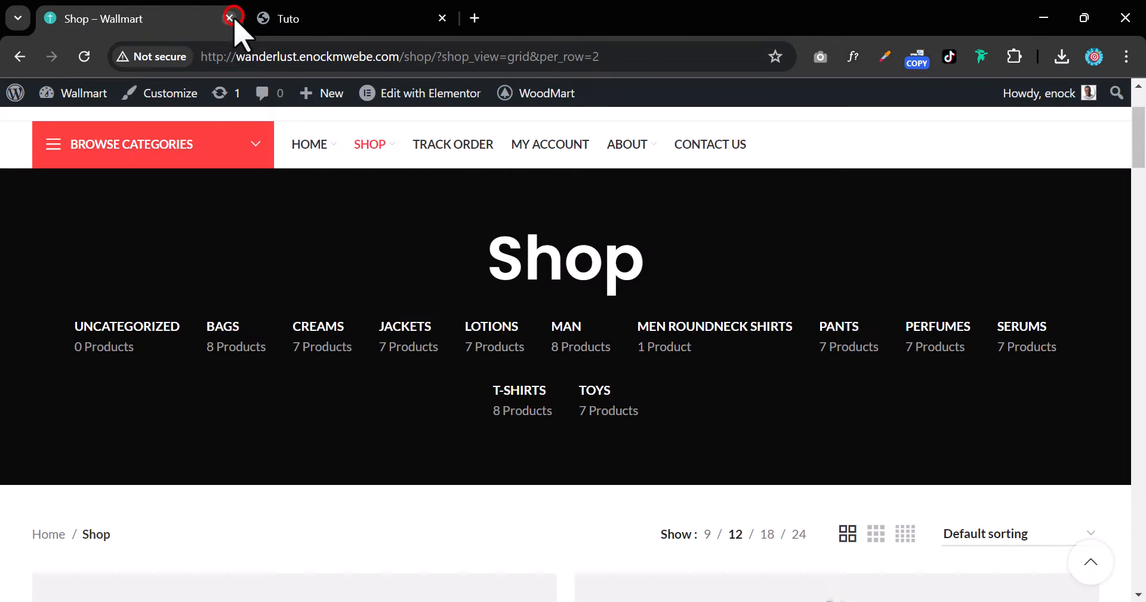
Open the site's WordPress dashboard in a new browser tab and make that tab the first one.
right_click(77, 96)
left_click(99, 108)
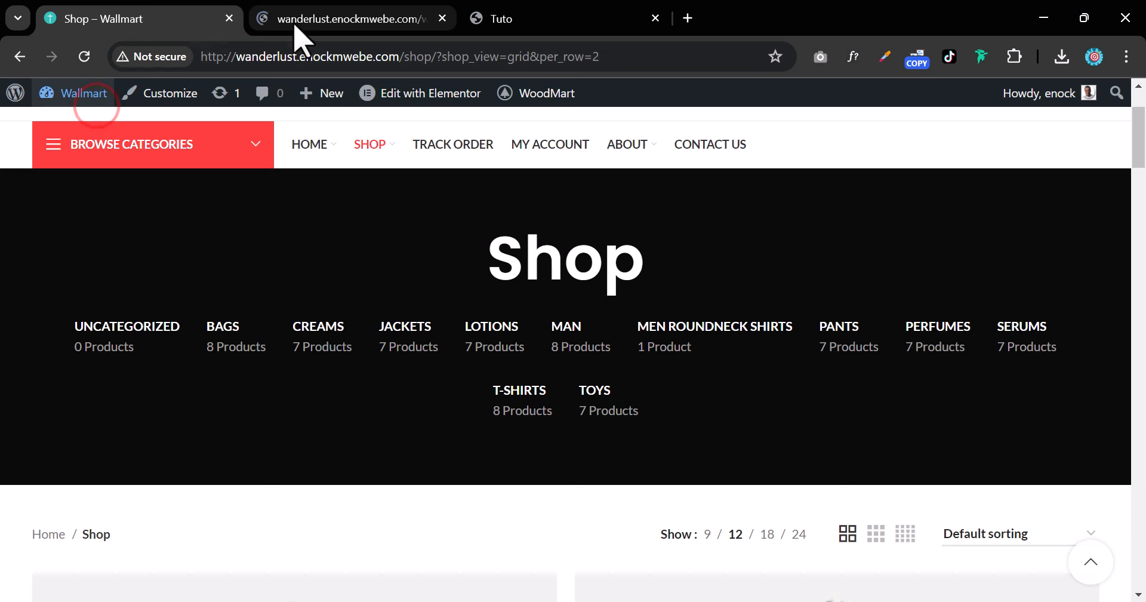
left_click_drag(293, 20, 84, 27)
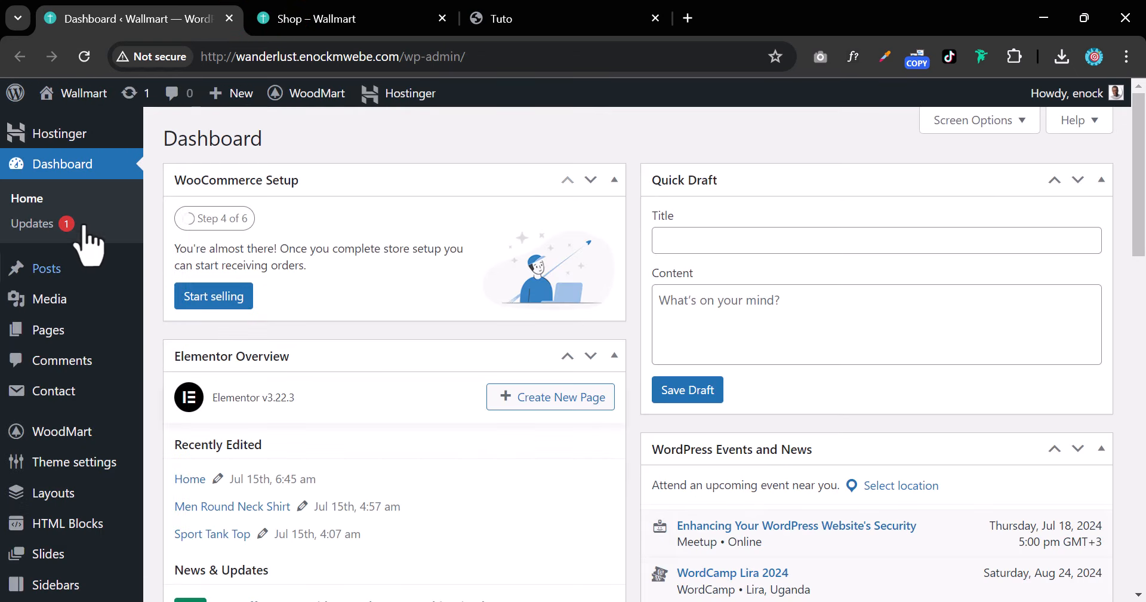
Open the list of all the site's pages from the dashboard.
scroll(89, 490, "down", 5)
mouse_move(84, 473)
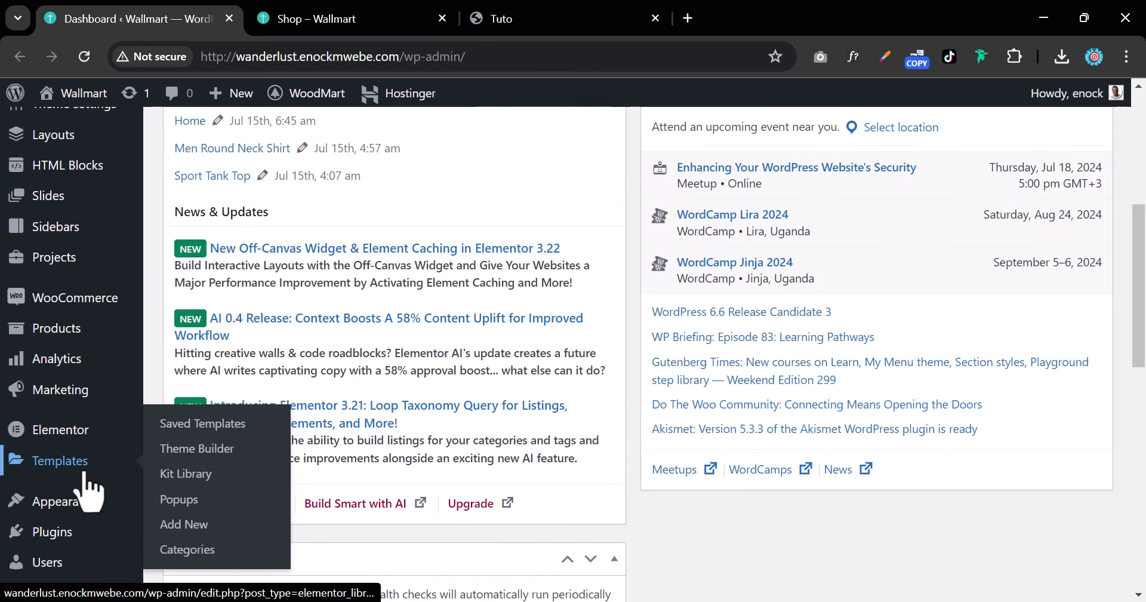
scroll(90, 490, "up", 4)
left_click(77, 234)
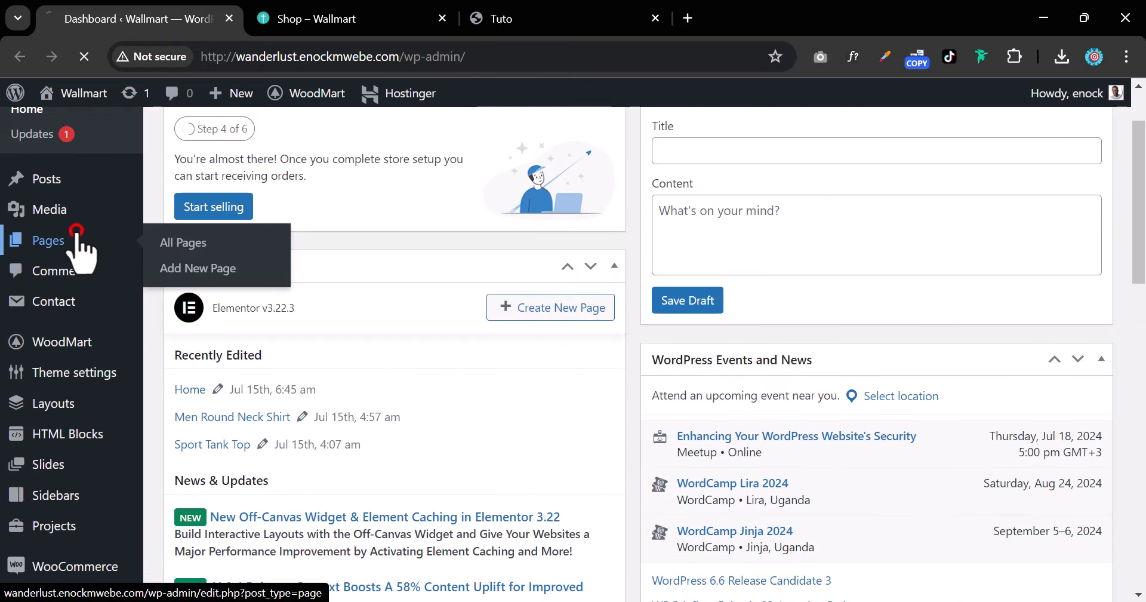
Open the Shop page for editing, examine its Product Catalog options and the live shop header, and return to the pages list.
scroll(269, 461, "down", 6)
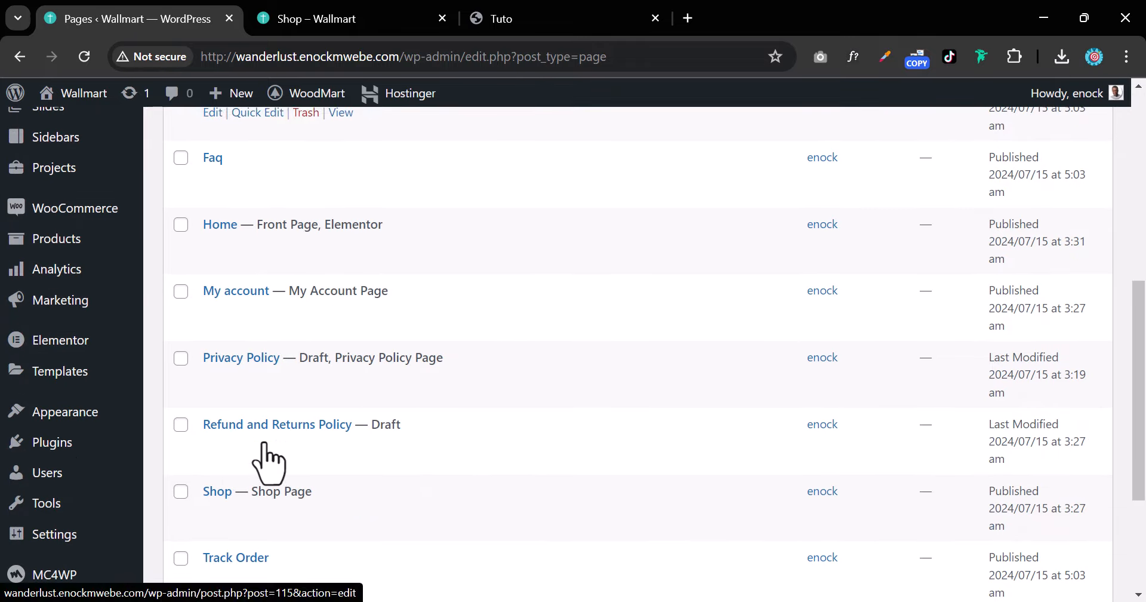
left_click(215, 511)
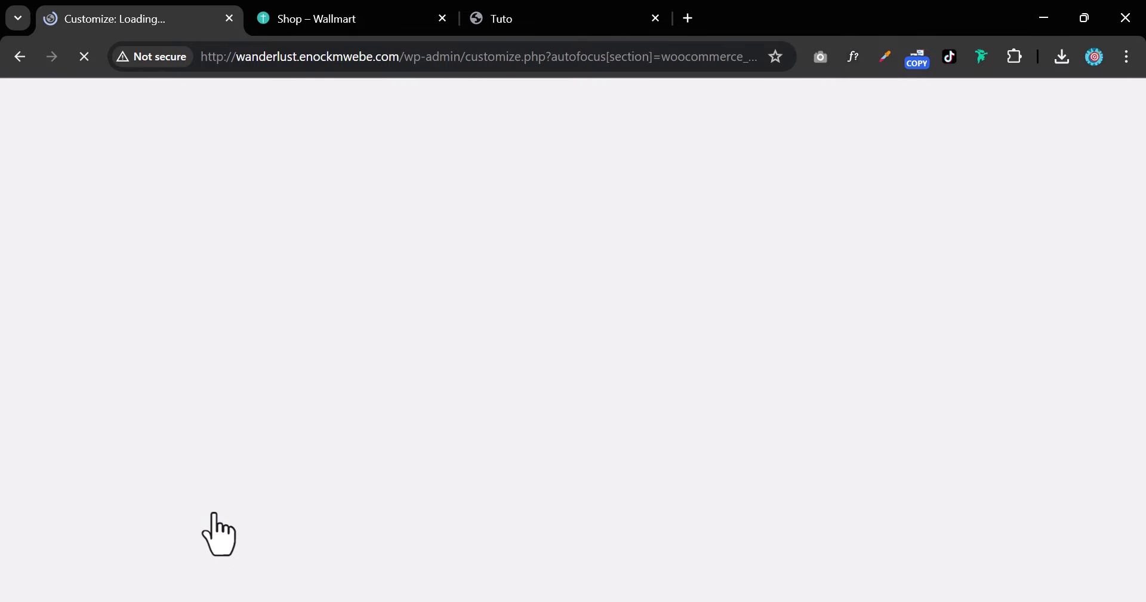
left_click(339, 19)
scroll(421, 359, "down", 2)
scroll(435, 353, "up", 3)
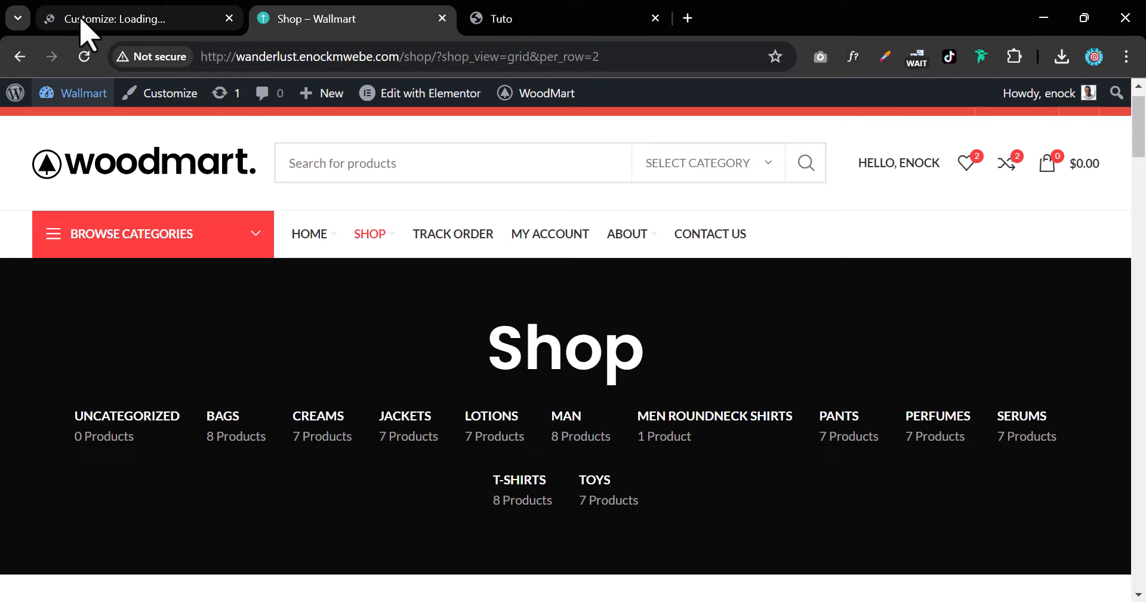
left_click(92, 19)
scroll(550, 517, "down", 9)
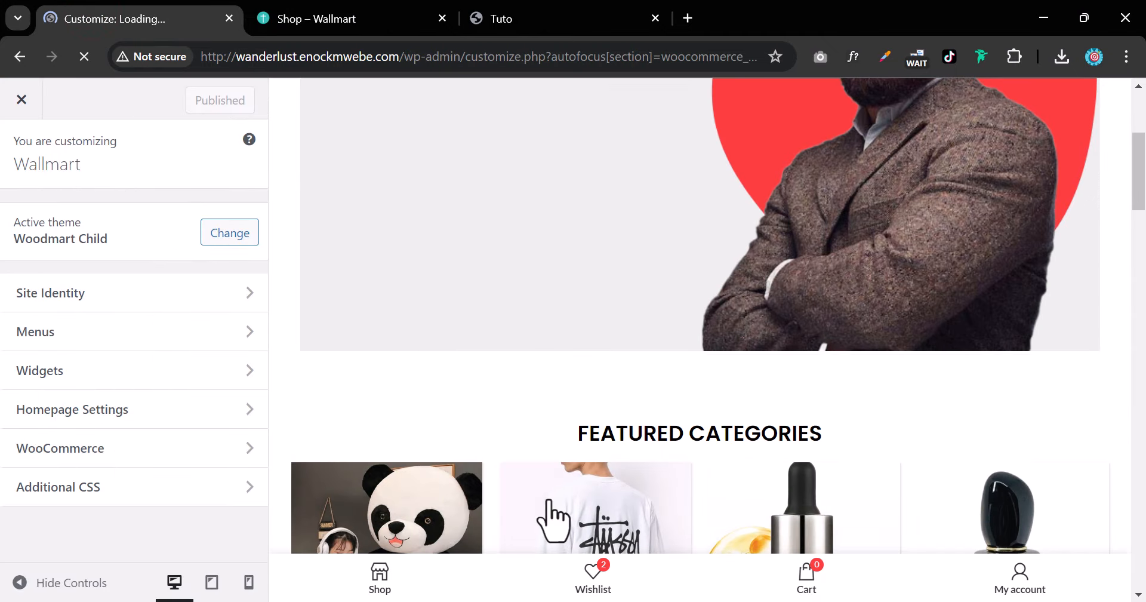
scroll(524, 499, "up", 6)
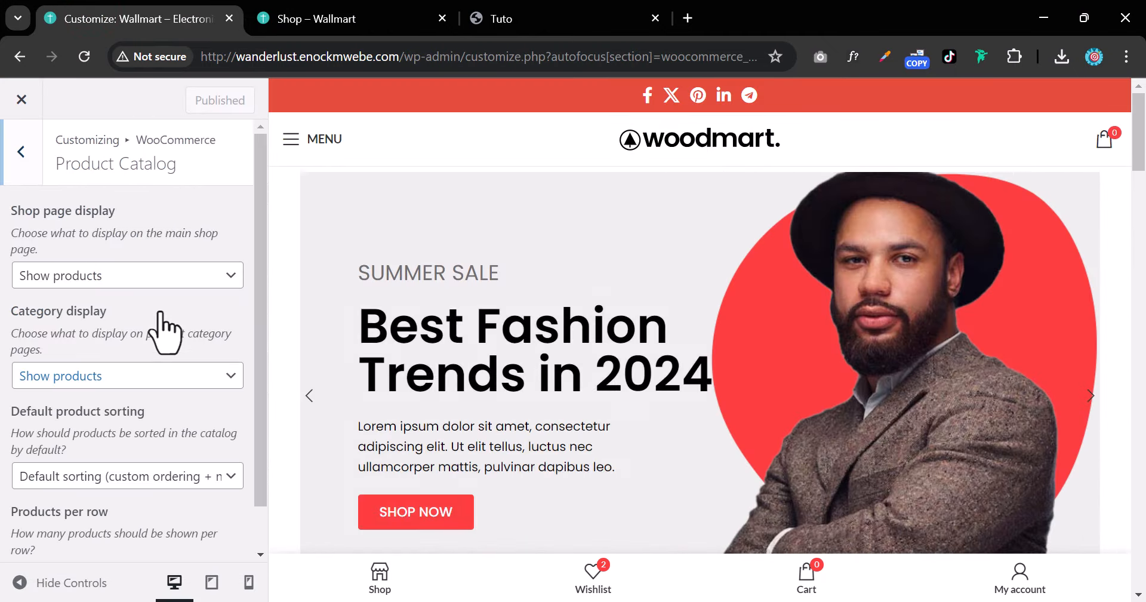
left_click(14, 98)
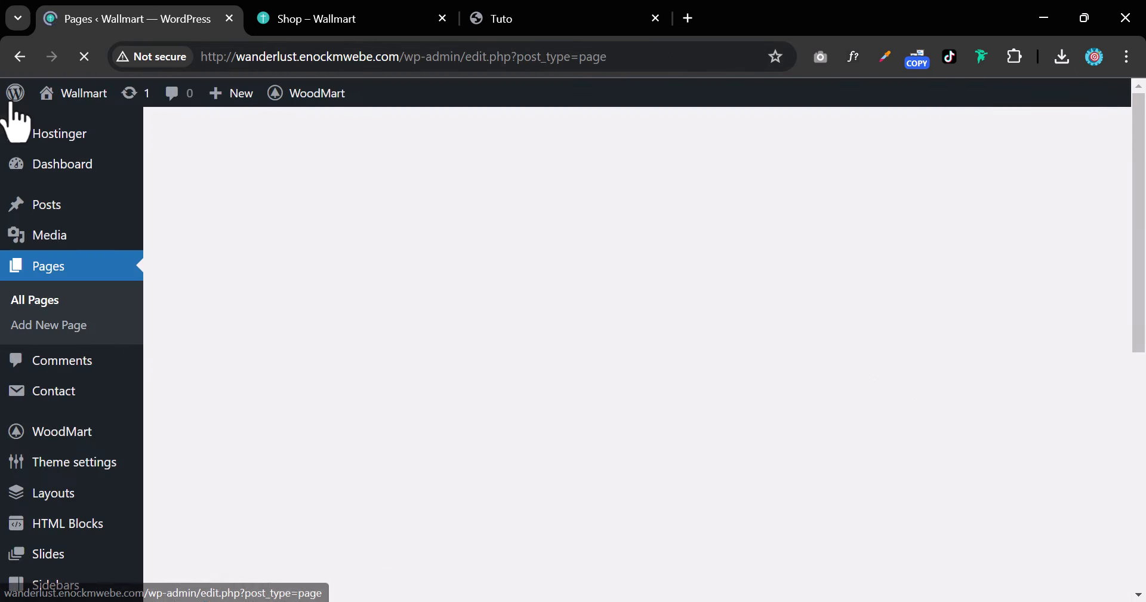
scroll(301, 397, "down", 4)
scroll(297, 406, "down", 7)
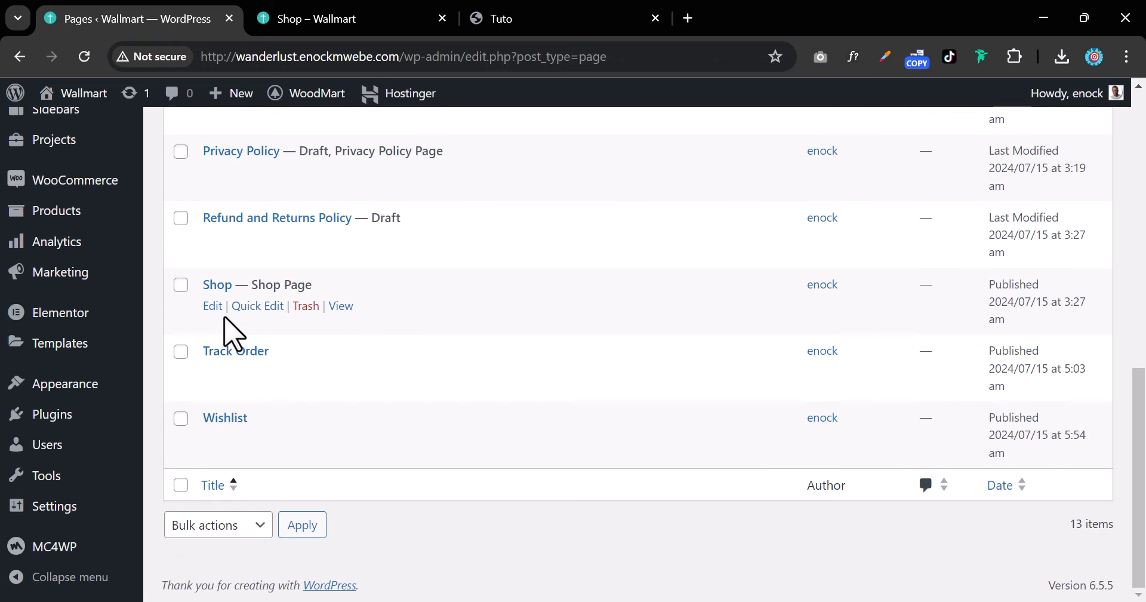
left_click(213, 306)
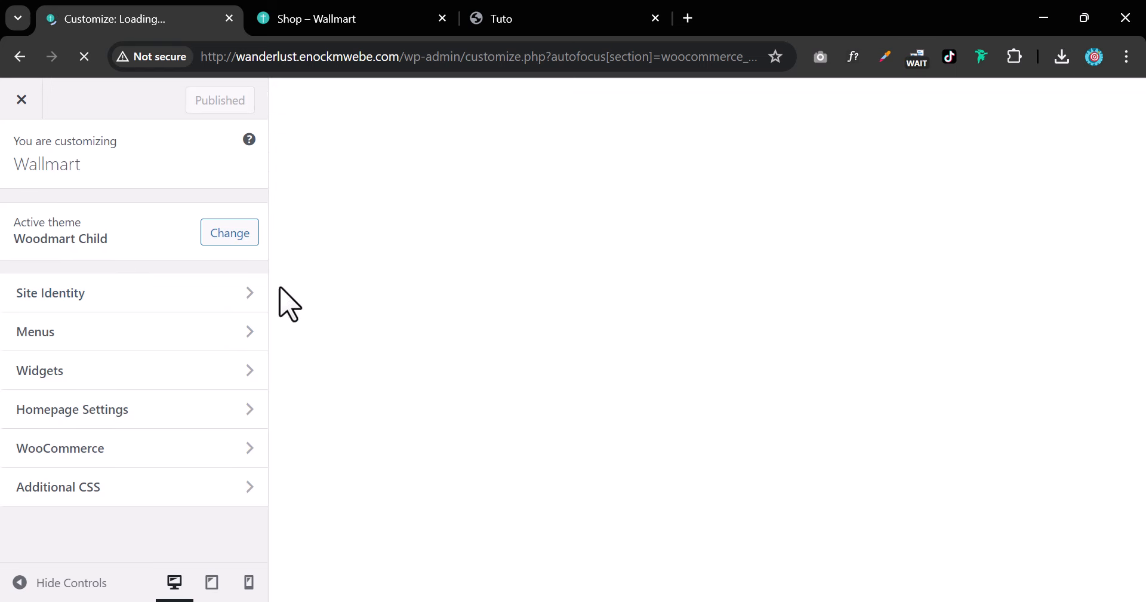
scroll(418, 352, "down", 5)
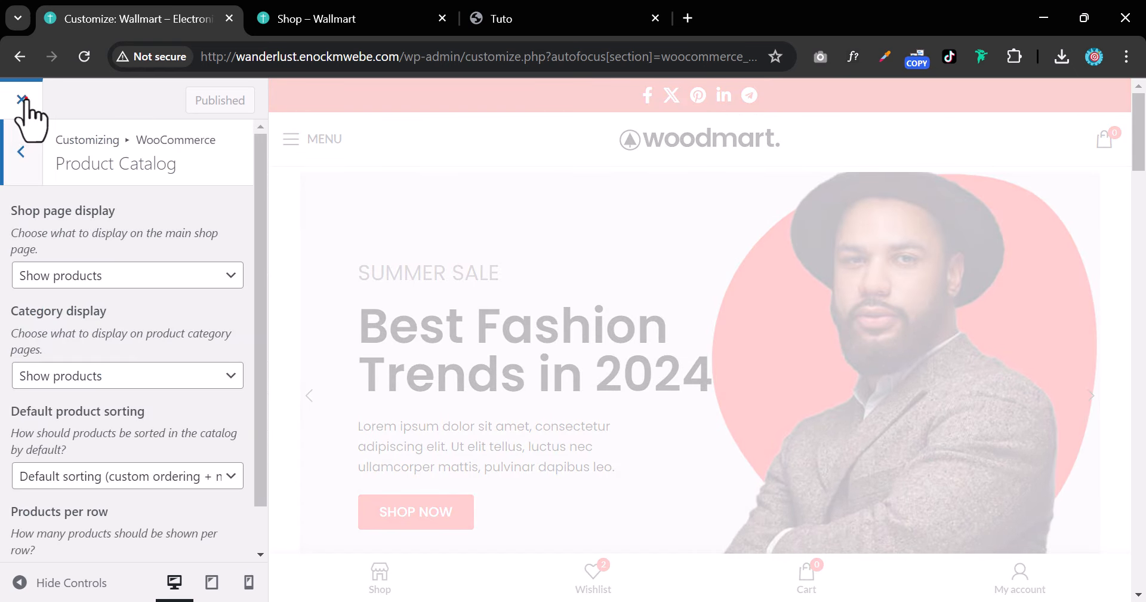
left_click(22, 99)
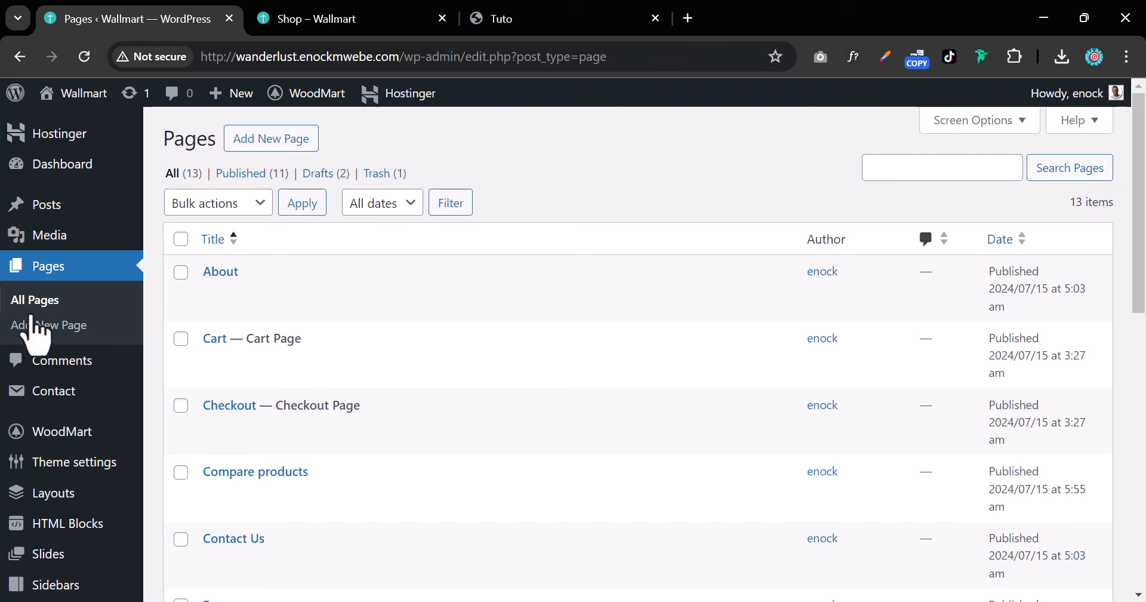
Open the Shop section of the theme settings and examine its shopping cart widget and SKU options.
mouse_move(102, 460)
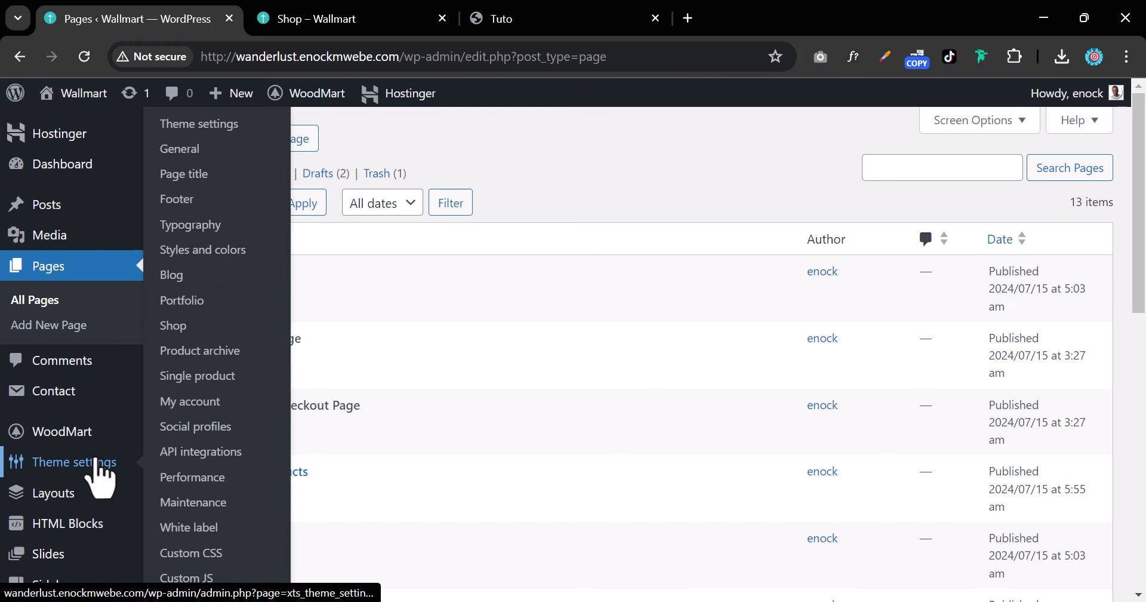
left_click(198, 321)
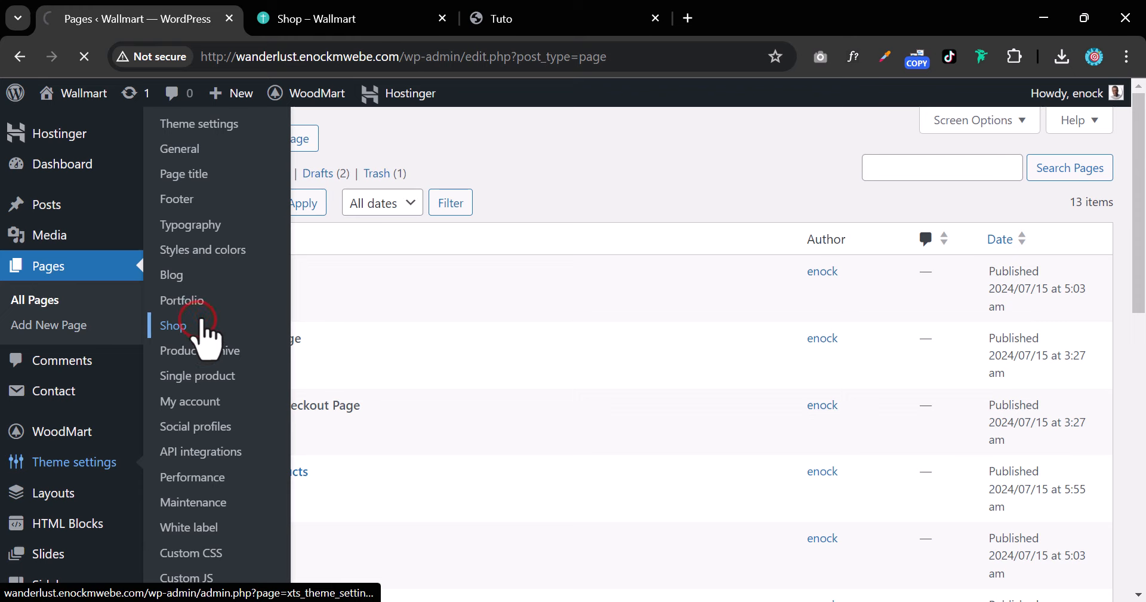
scroll(633, 448, "down", 2)
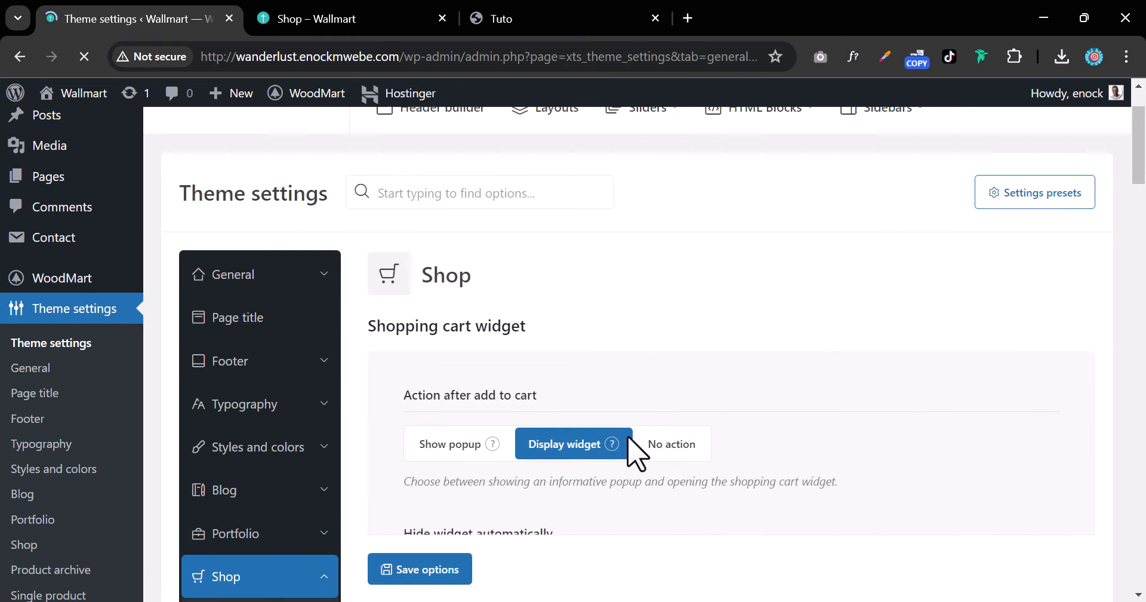
scroll(607, 448, "down", 5)
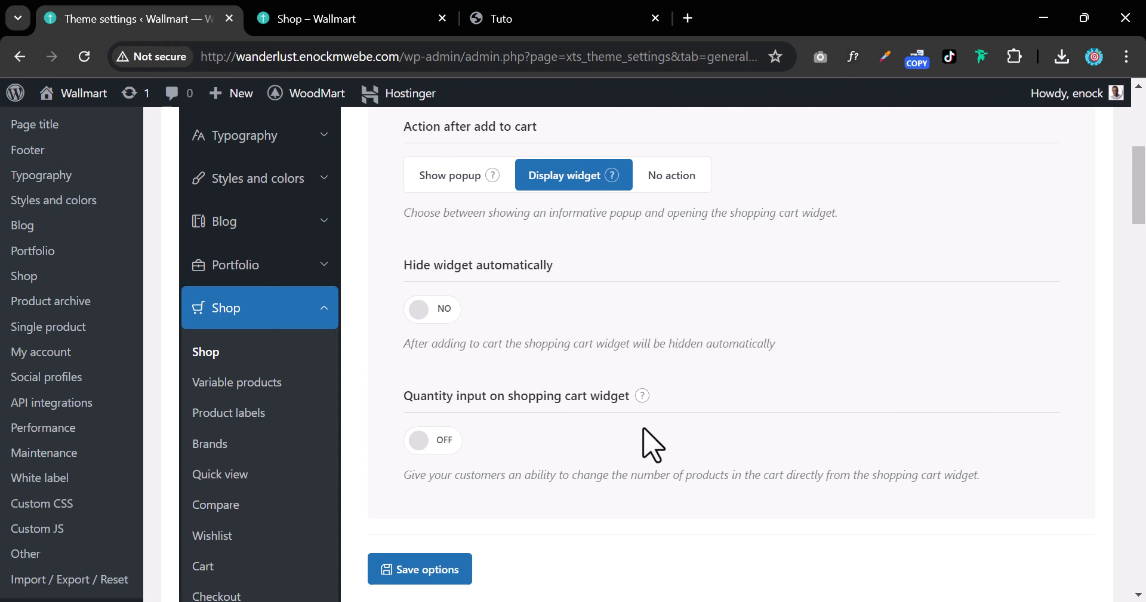
scroll(653, 443, "down", 3)
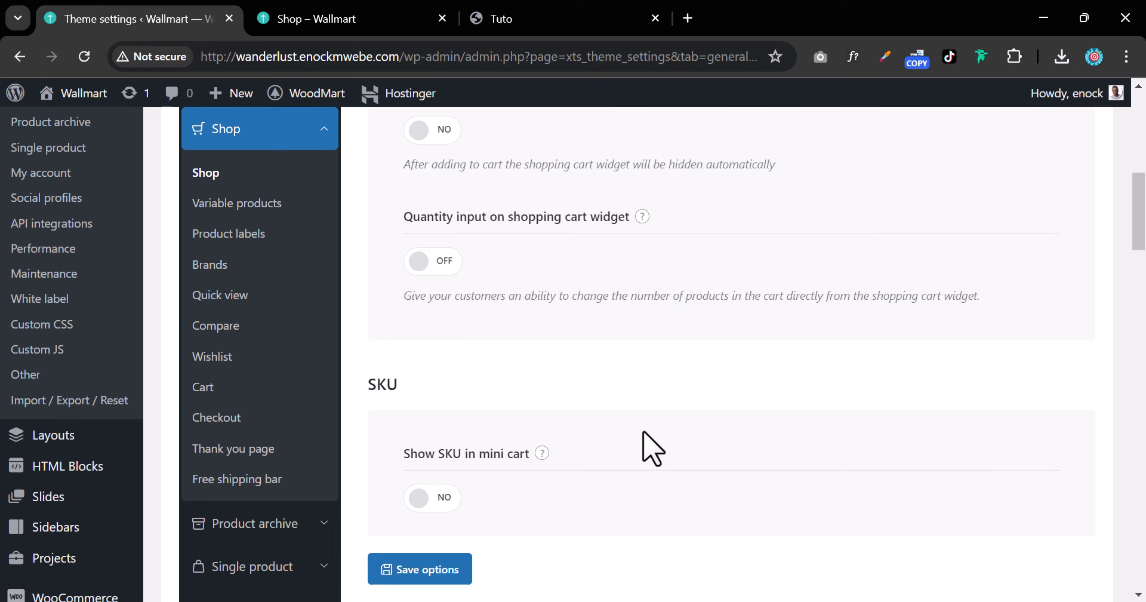
scroll(653, 448, "up", 3)
scroll(645, 446, "up", 3)
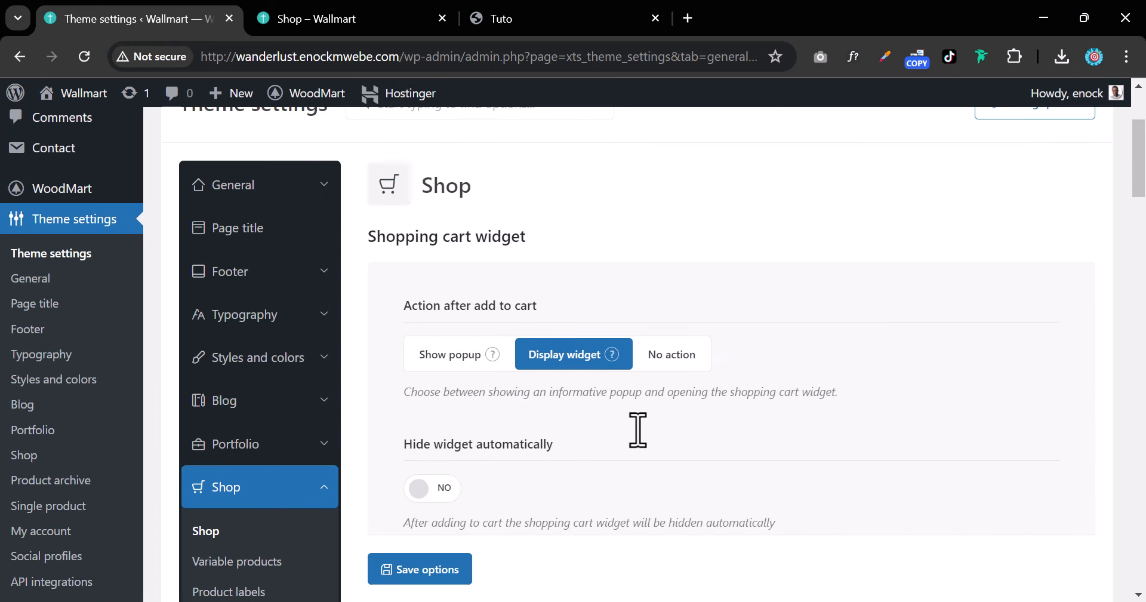
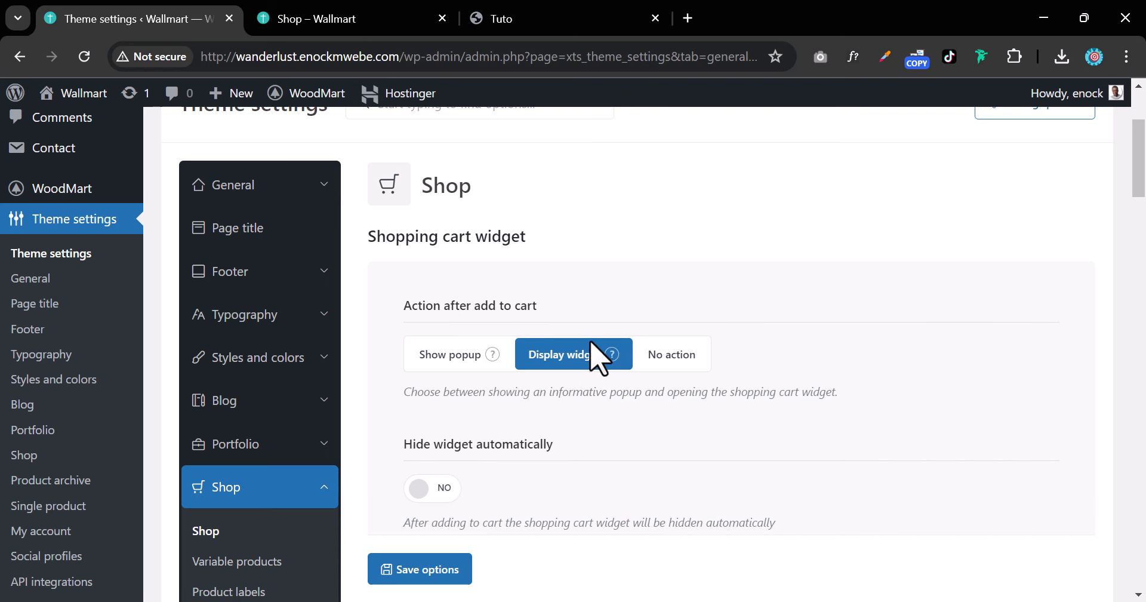
Turn on the quantity input on the shopping cart widget in the Shop theme settings.
scroll(544, 389, "down", 3)
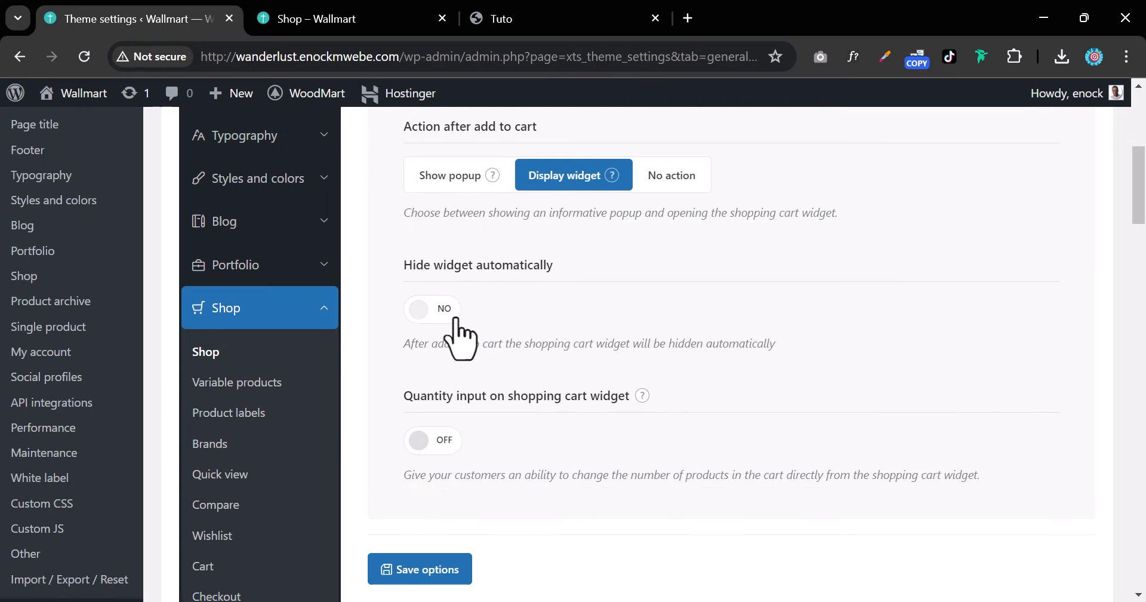
scroll(455, 320, "down", 2)
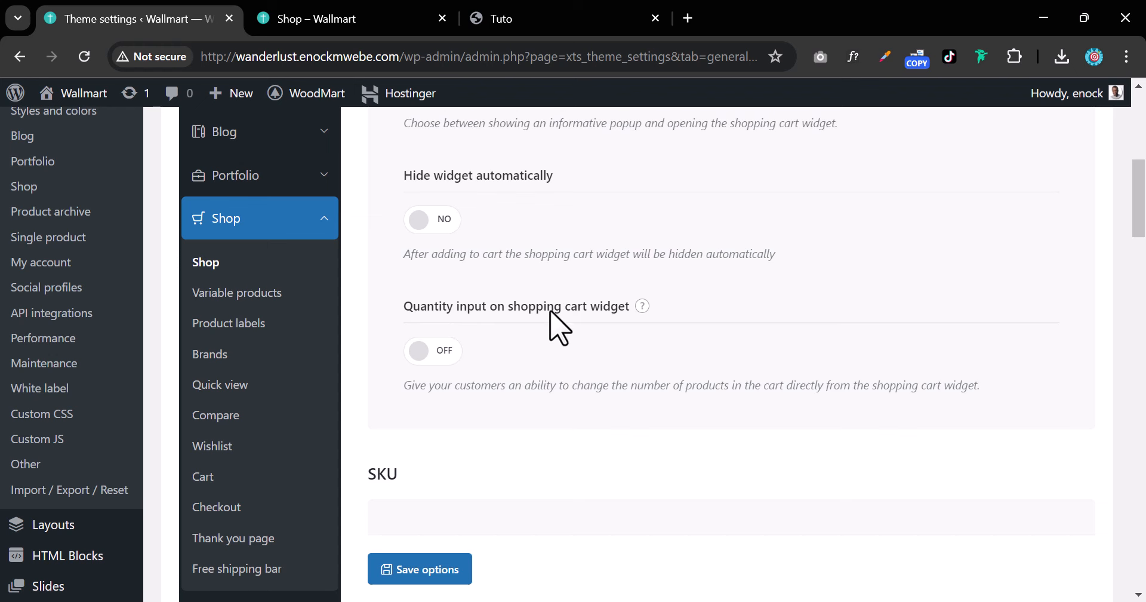
mouse_move(642, 306)
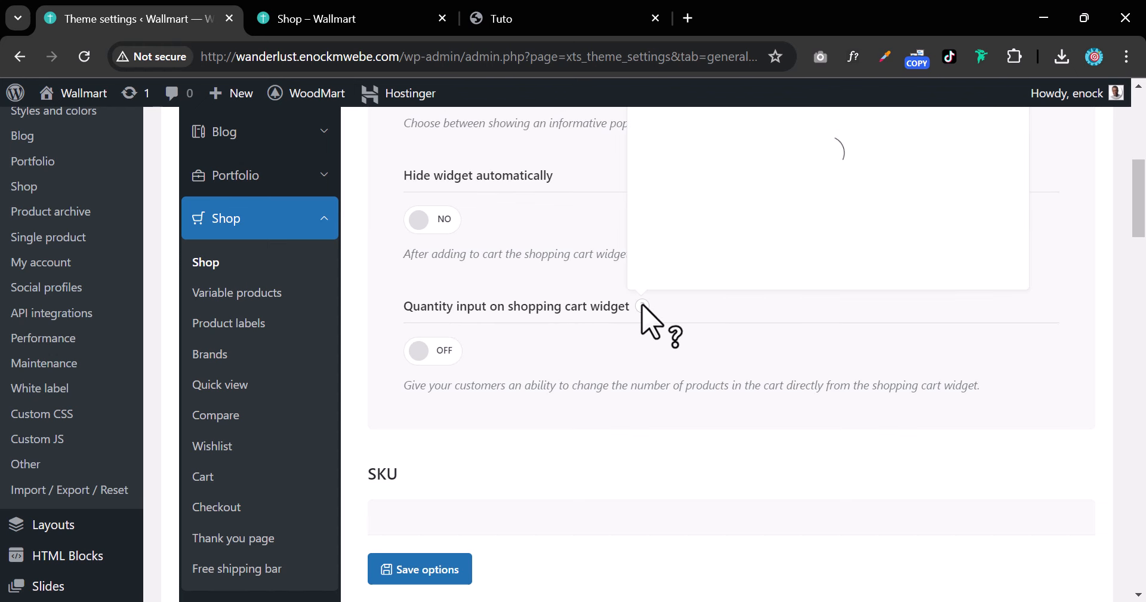
scroll(642, 306, "up", 2)
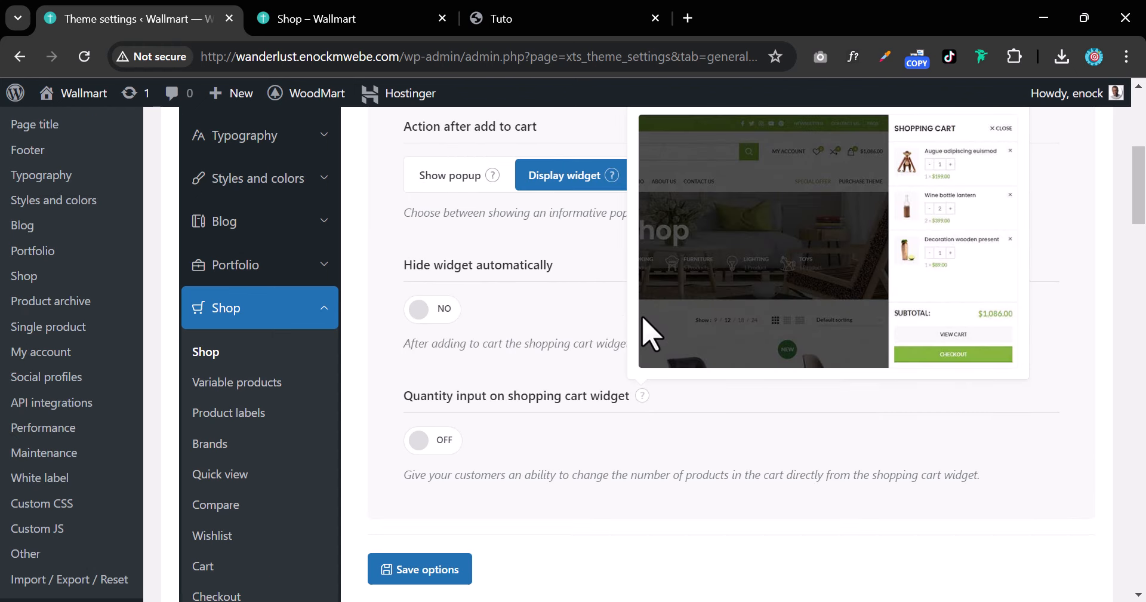
left_click(418, 440)
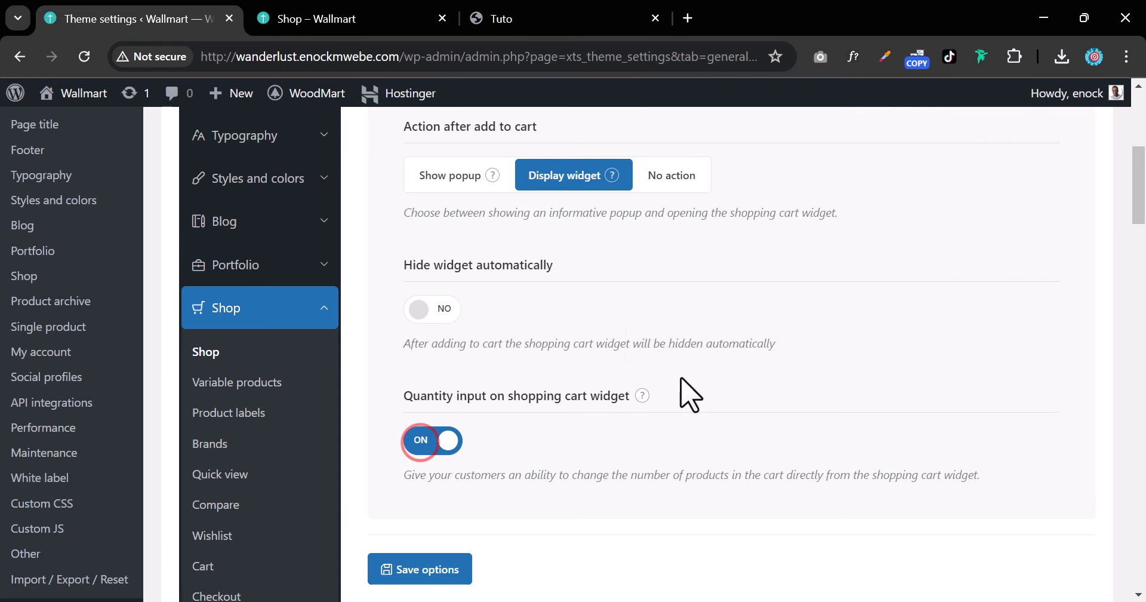
Review the remaining Shop settings, from SKU display and catalog mode through size guides, frequently bought together and dynamic discounts.
scroll(657, 412, "down", 5)
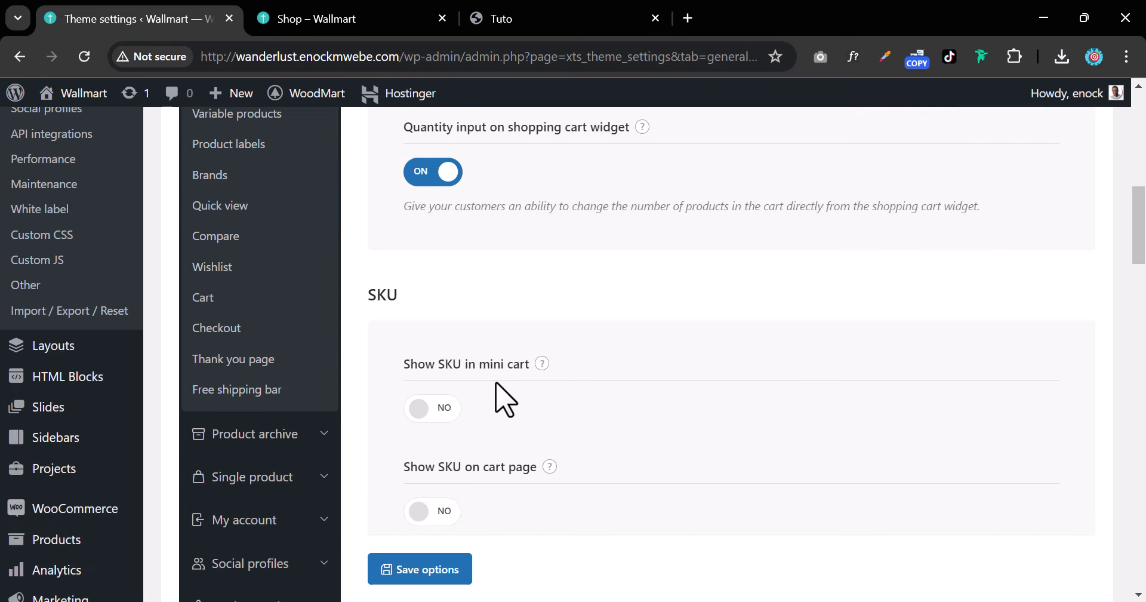
scroll(496, 384, "down", 2)
scroll(439, 346, "down", 7)
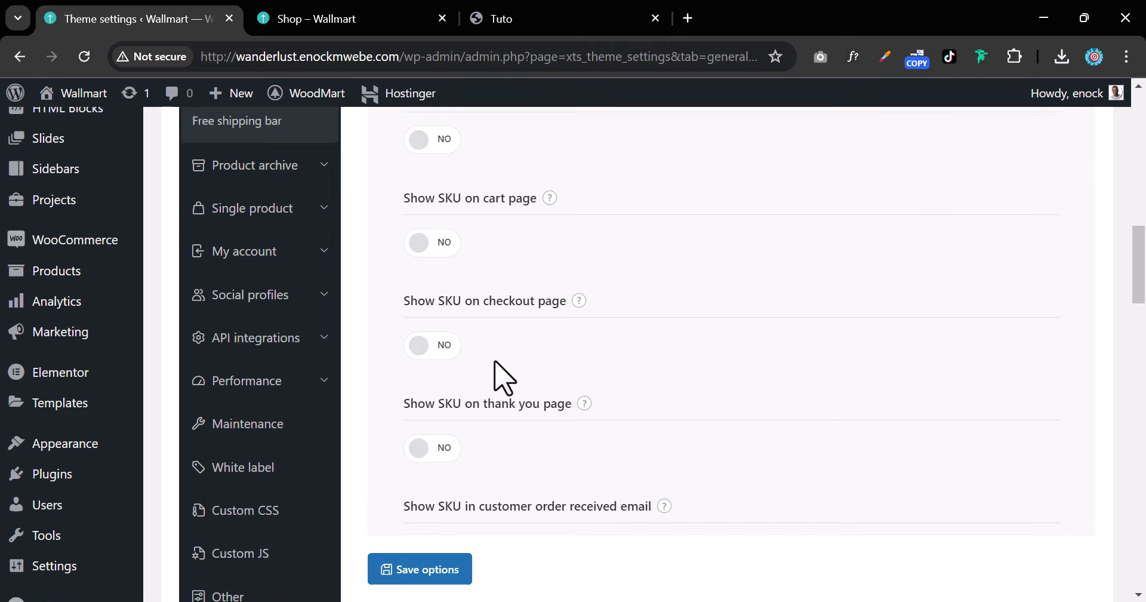
scroll(498, 394, "down", 12)
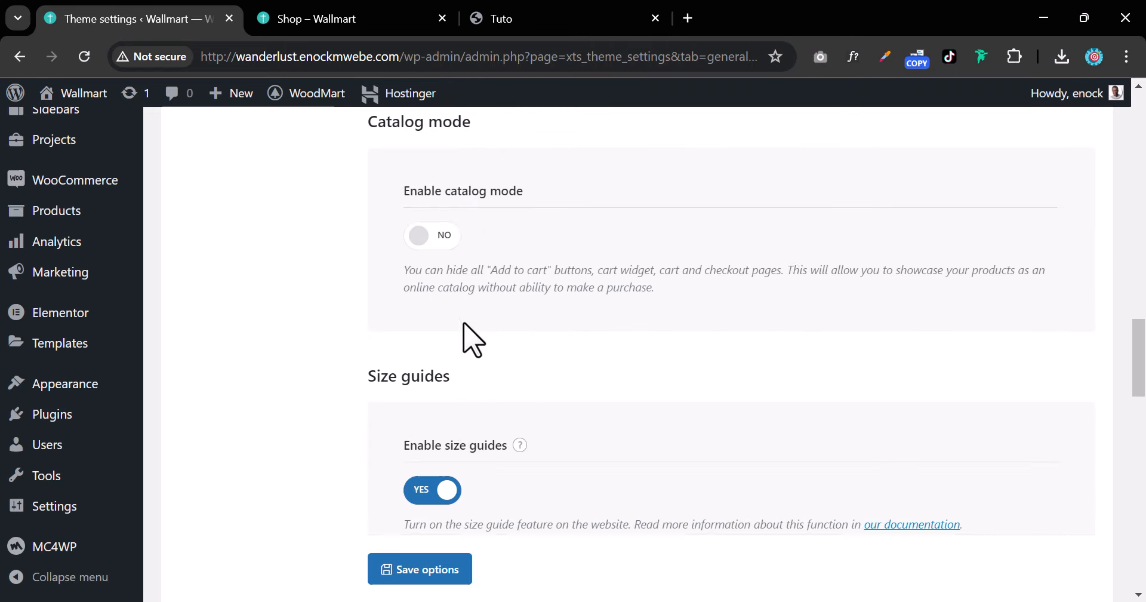
scroll(484, 377, "down", 2)
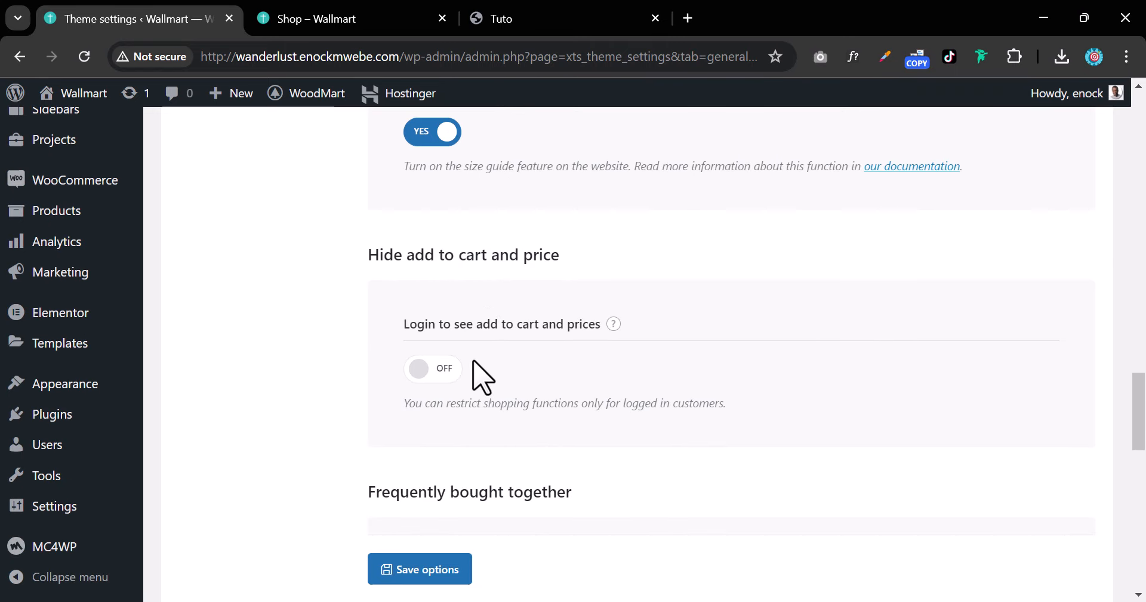
scroll(483, 377, "down", 2)
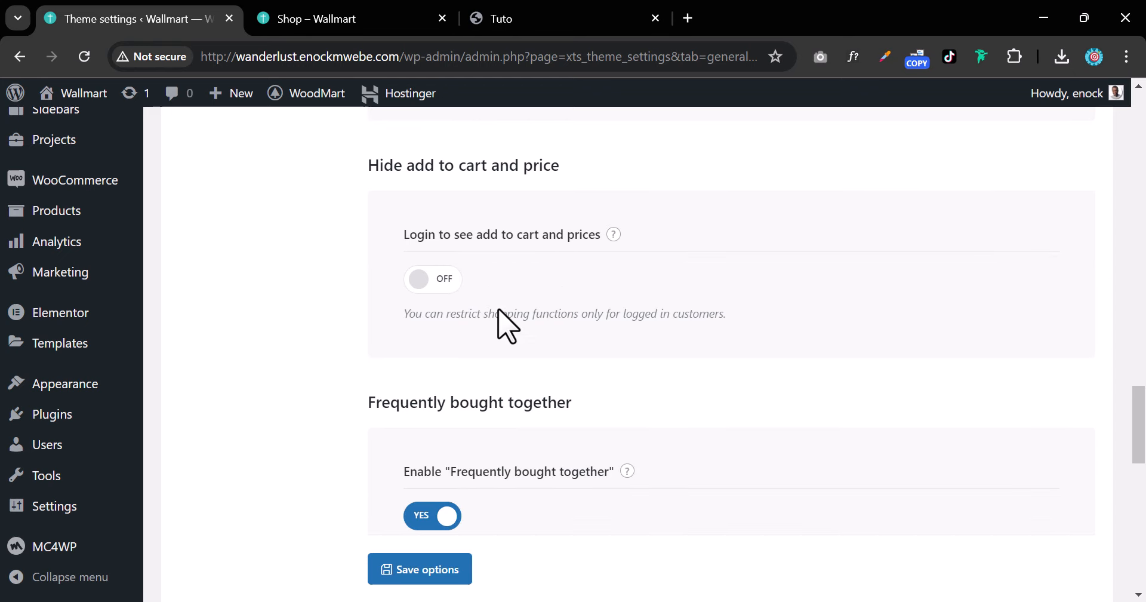
scroll(470, 260, "down", 5)
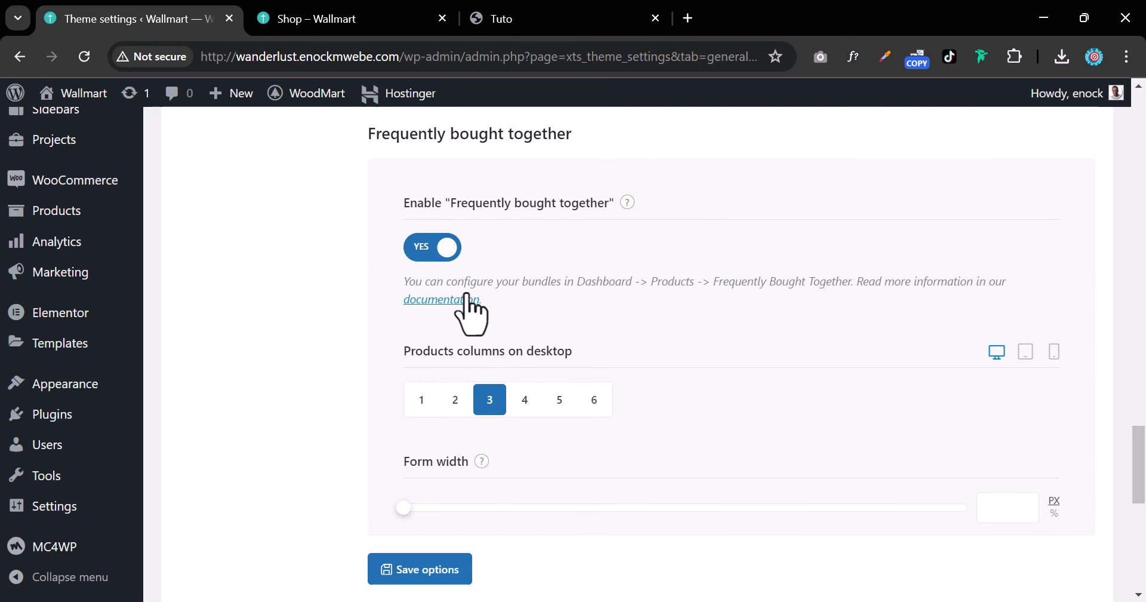
scroll(485, 377, "down", 6)
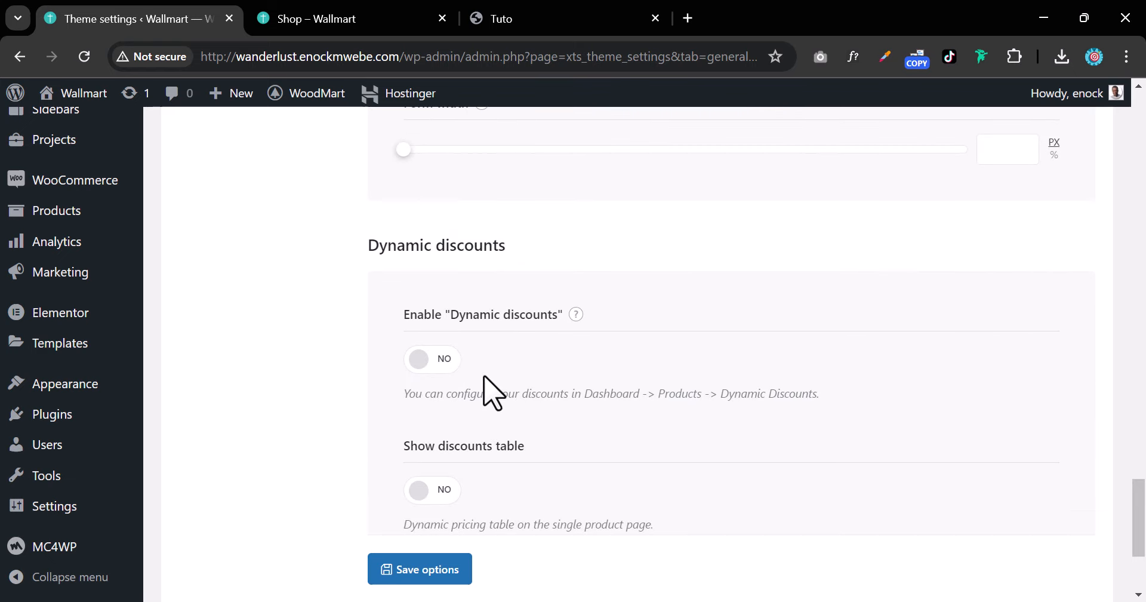
scroll(491, 389, "down", 2)
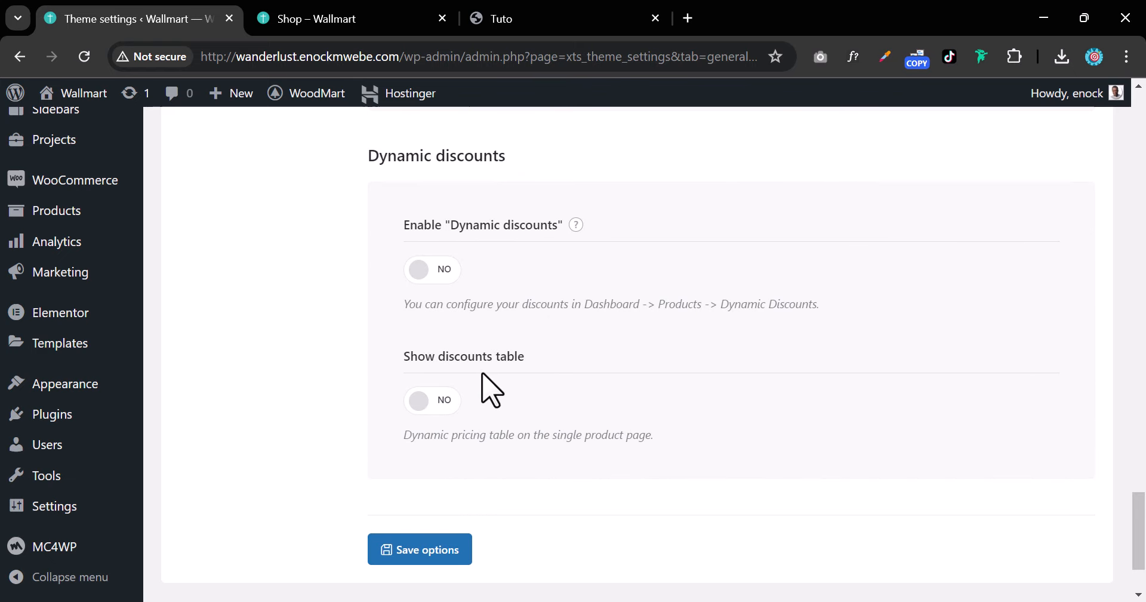
scroll(491, 389, "down", 2)
Save the Shop options and open the Page title theme settings.
left_click(410, 461)
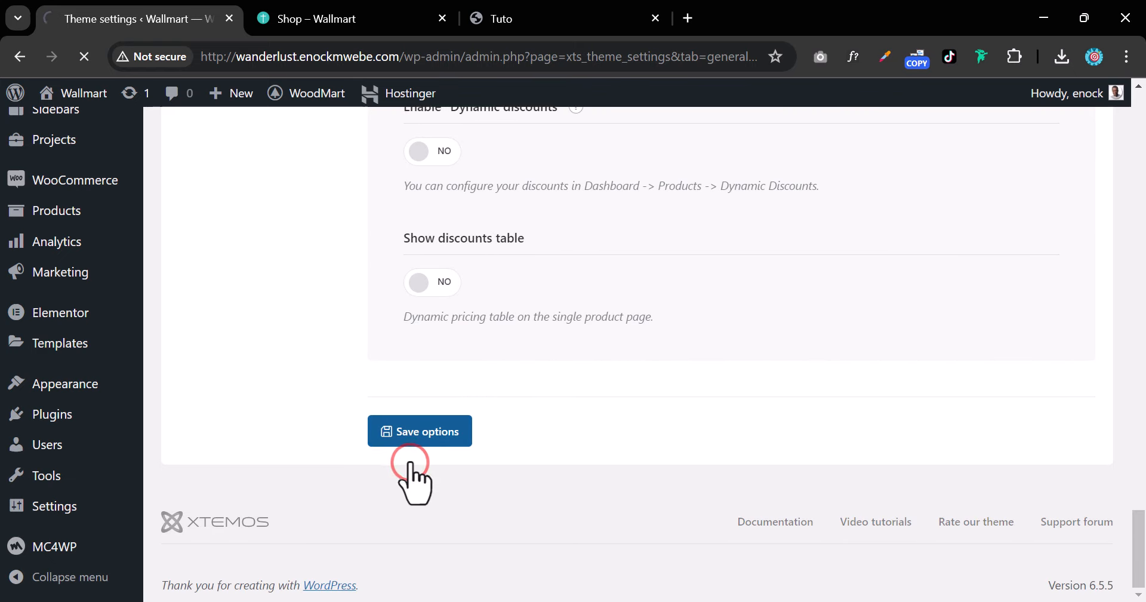
scroll(409, 474, "up", 15)
scroll(409, 468, "up", 10)
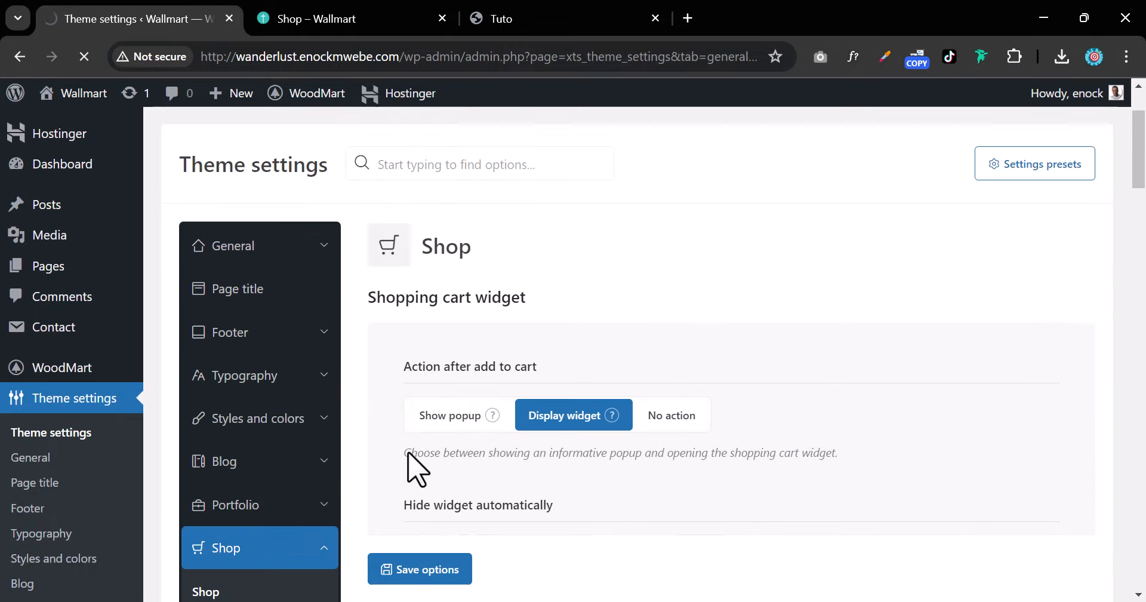
left_click(263, 410)
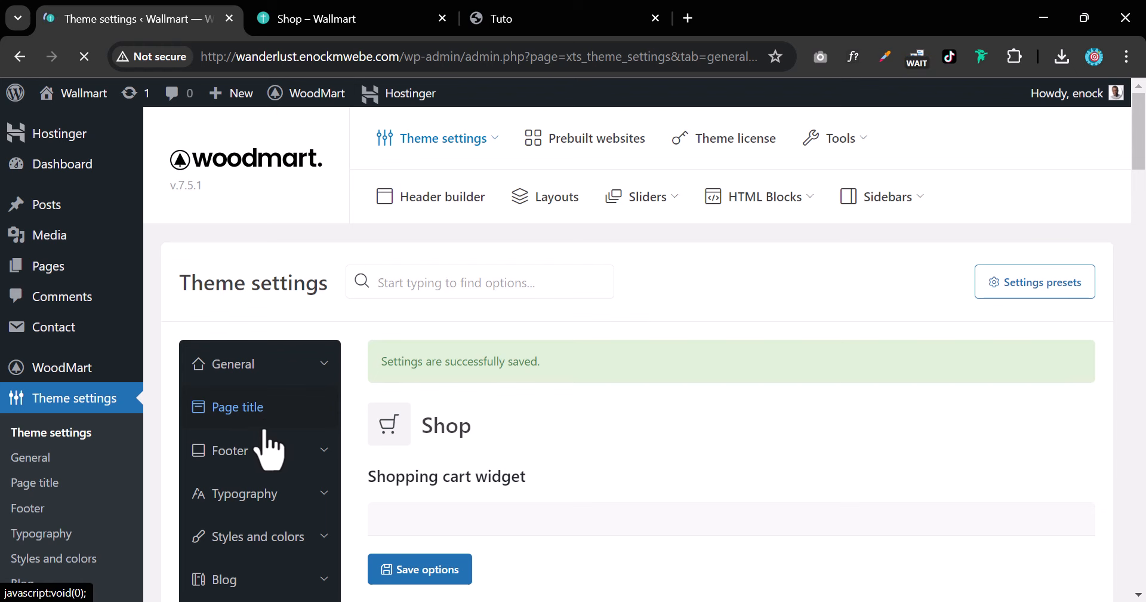
scroll(469, 432, "down", 2)
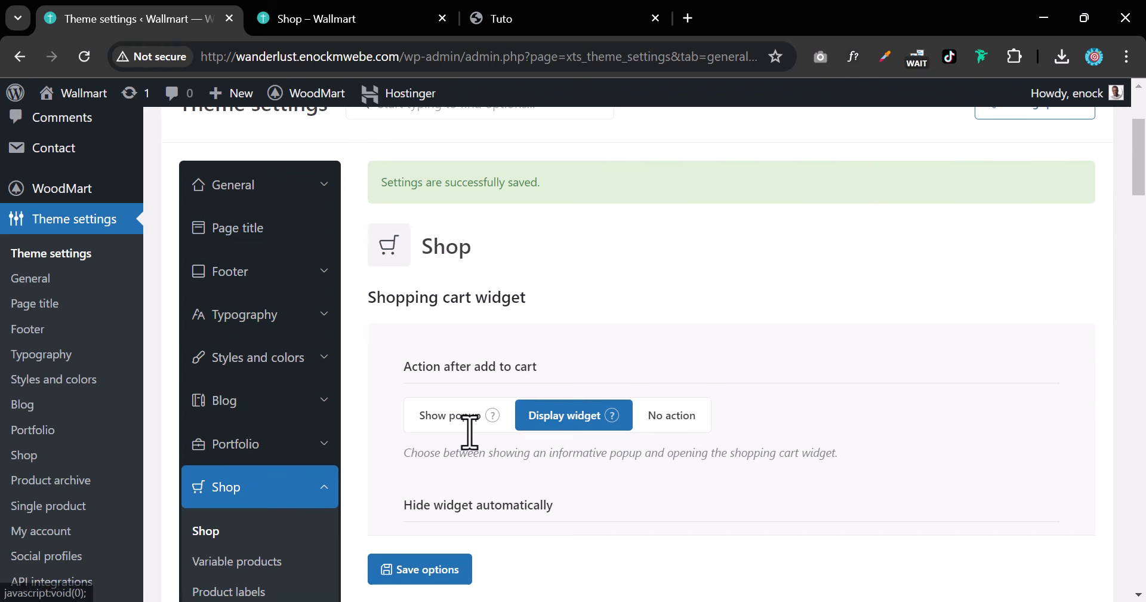
left_click(254, 236)
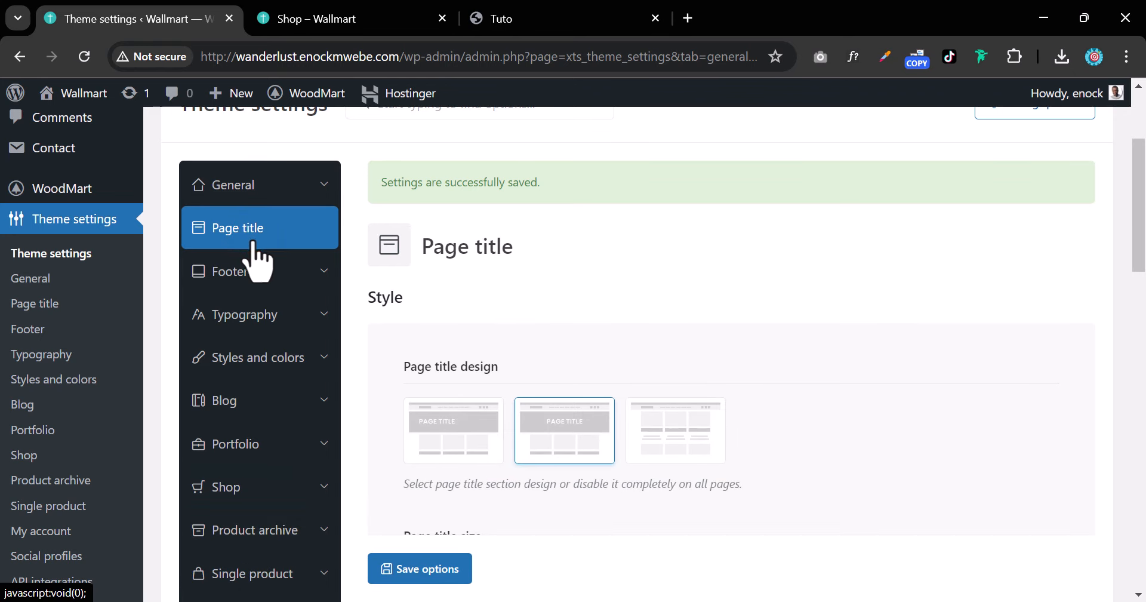
Set the page title design to the layout without a title section and save the options.
scroll(649, 397, "down", 3)
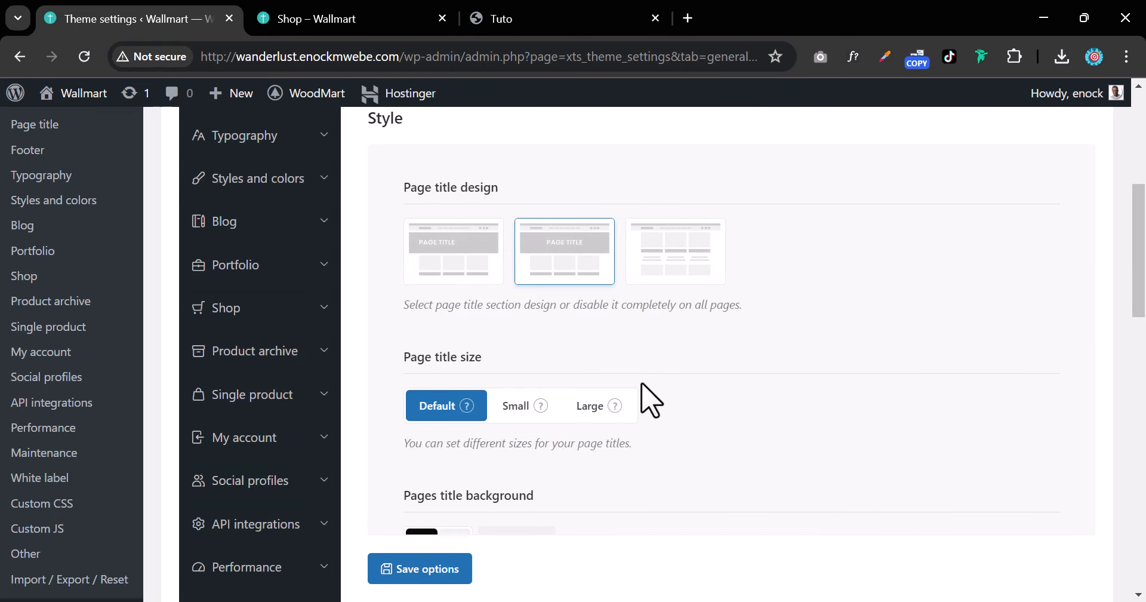
scroll(649, 398, "down", 3)
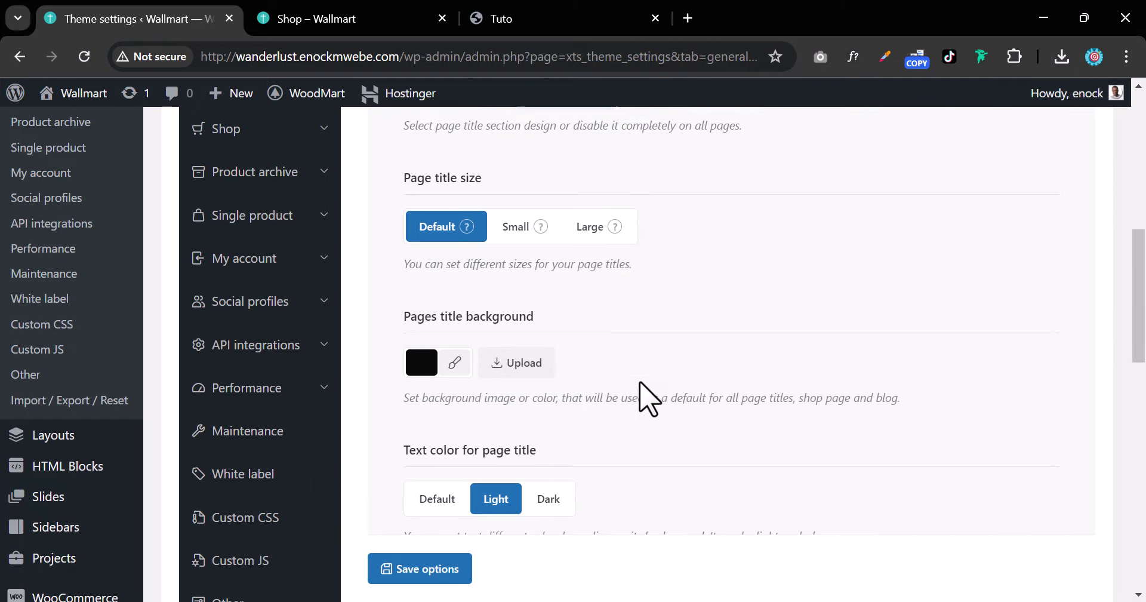
scroll(643, 403, "down", 9)
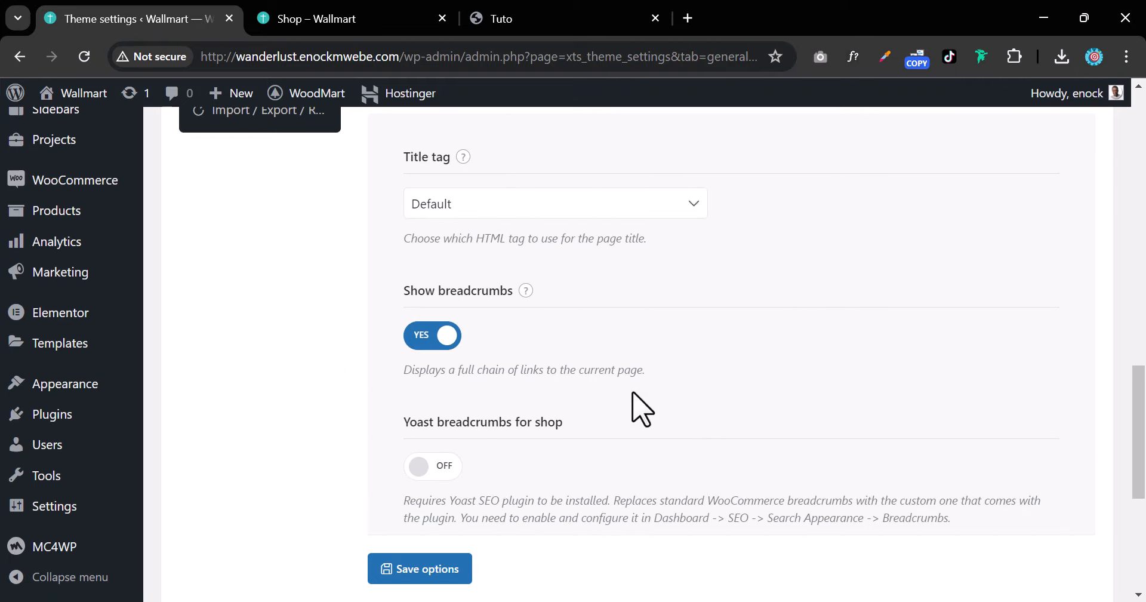
scroll(641, 409, "down", 2)
scroll(631, 405, "up", 15)
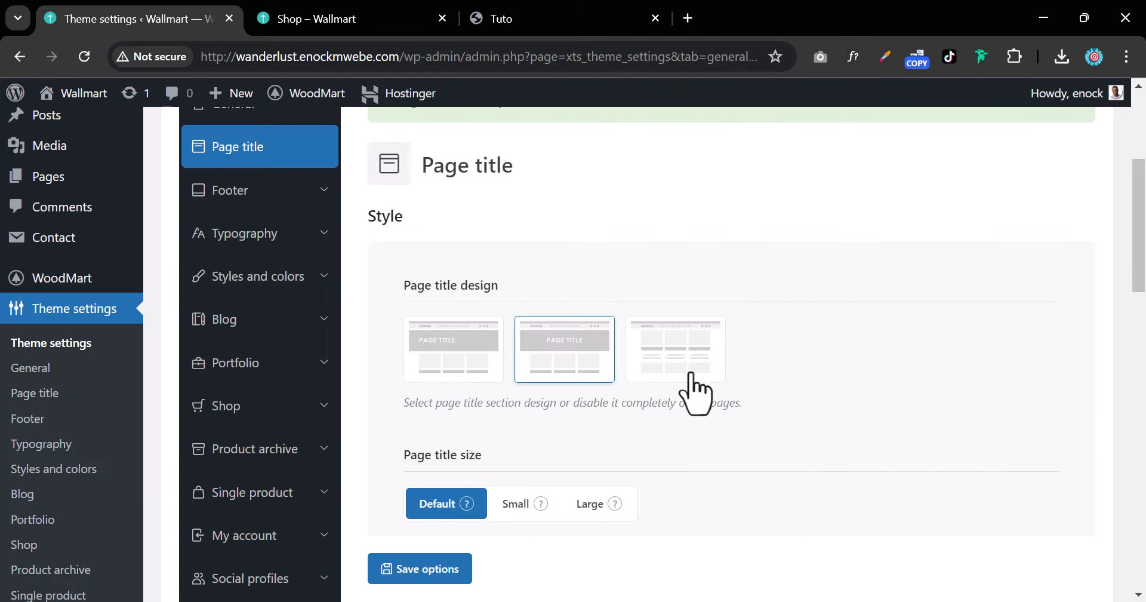
scroll(599, 382, "down", 3)
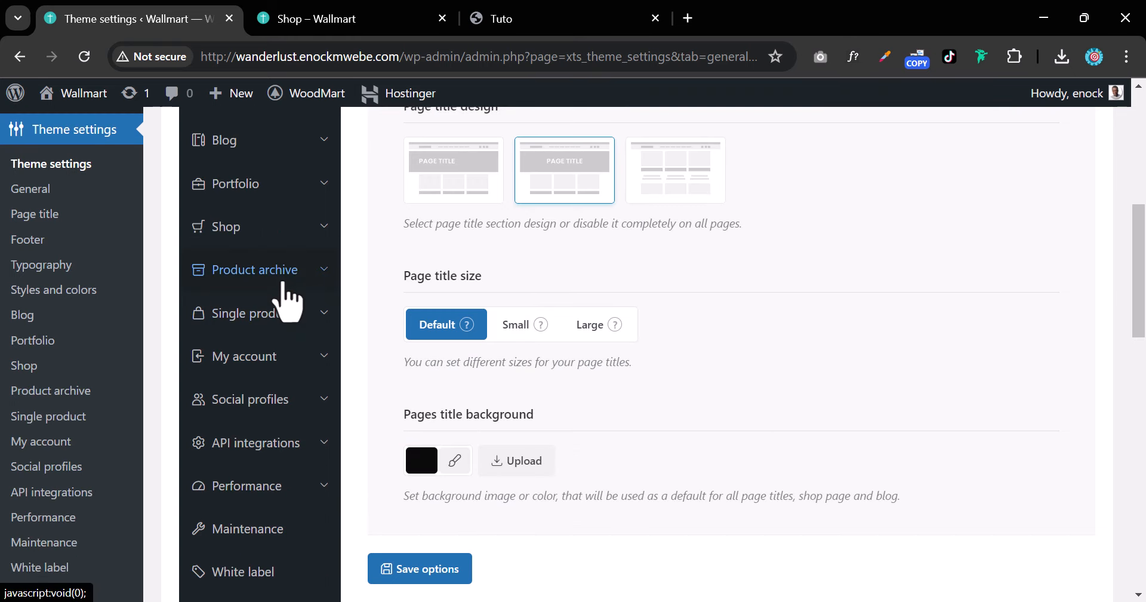
scroll(298, 281, "up", 5)
scroll(661, 421, "down", 3)
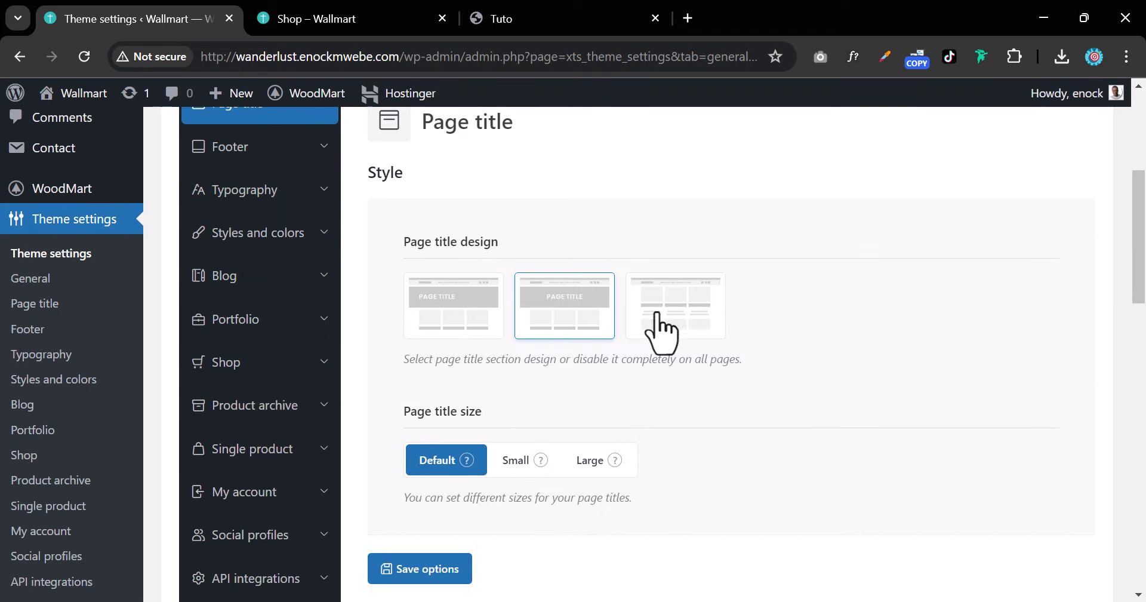
left_click(662, 290)
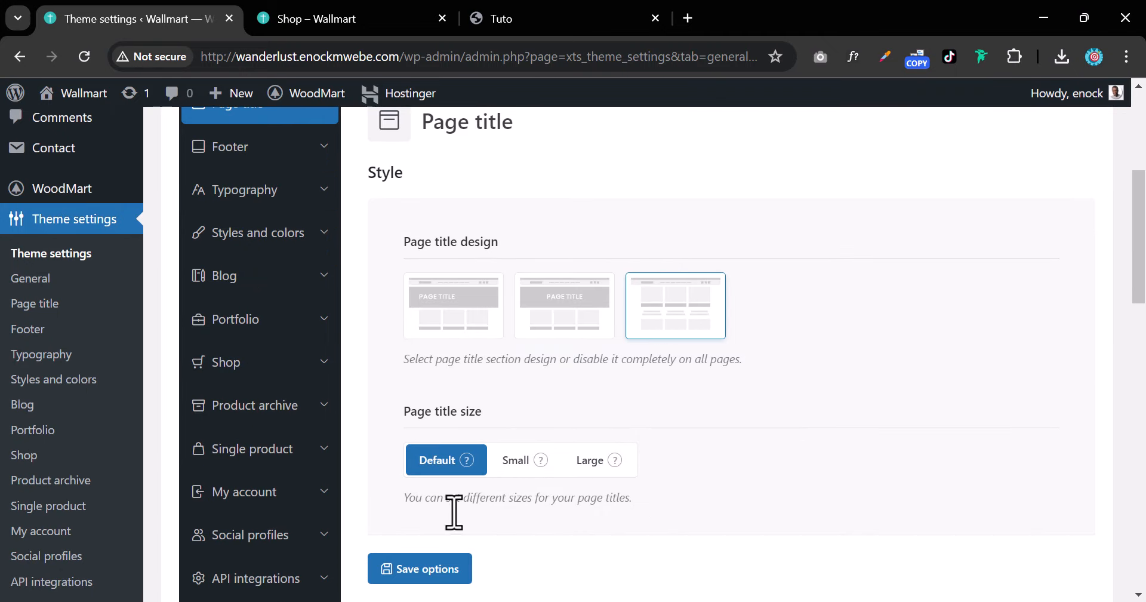
Reload the storefront Shop page and check the area above the product listing.
left_click(307, 31)
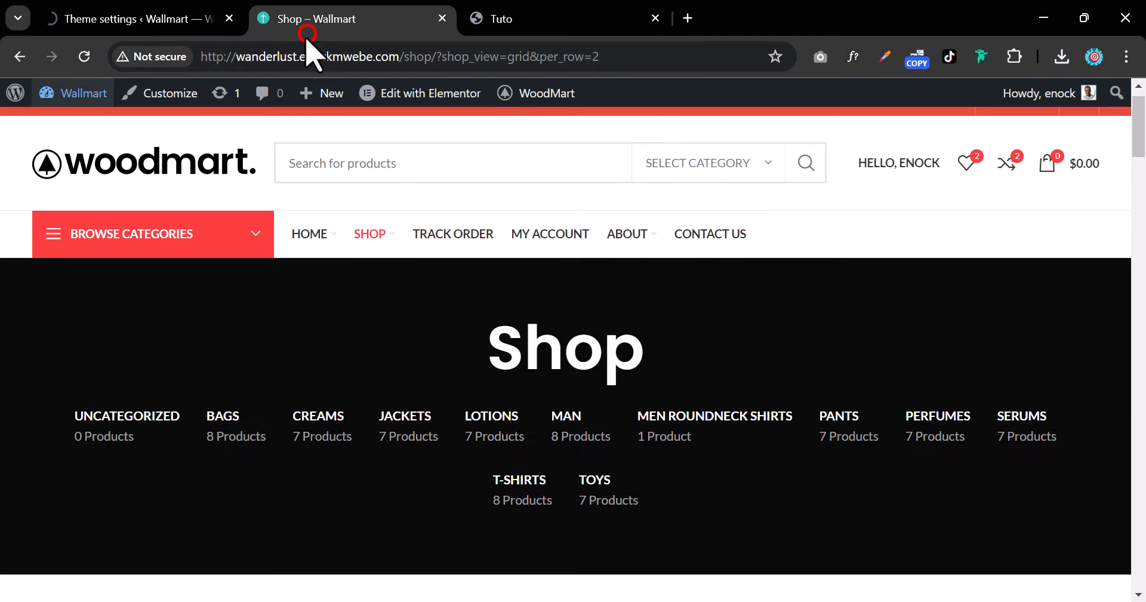
left_click(78, 62)
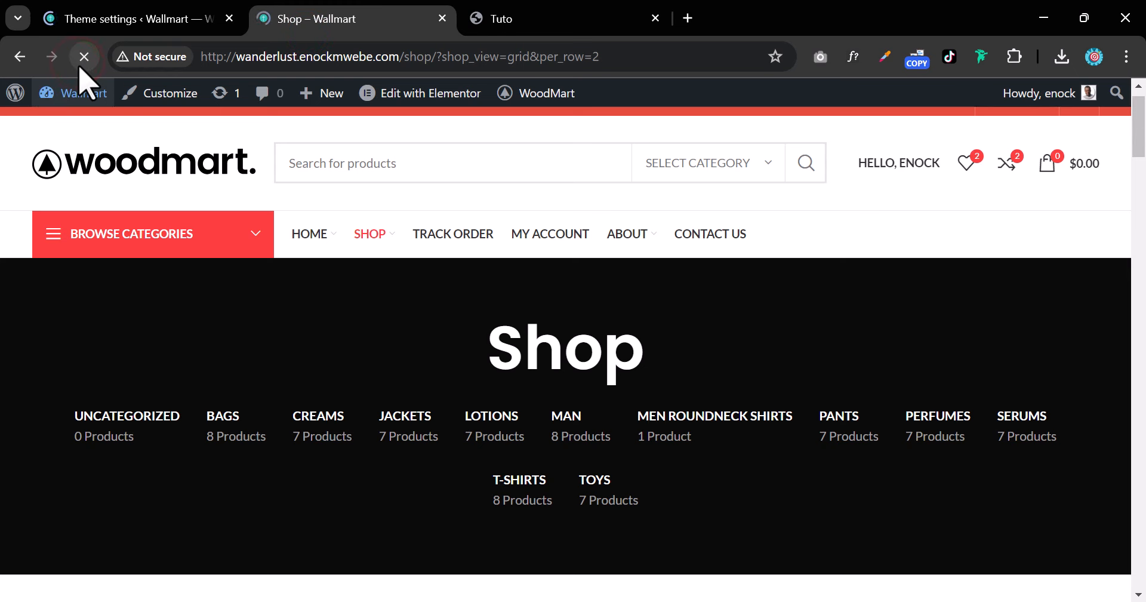
scroll(537, 392, "down", 3)
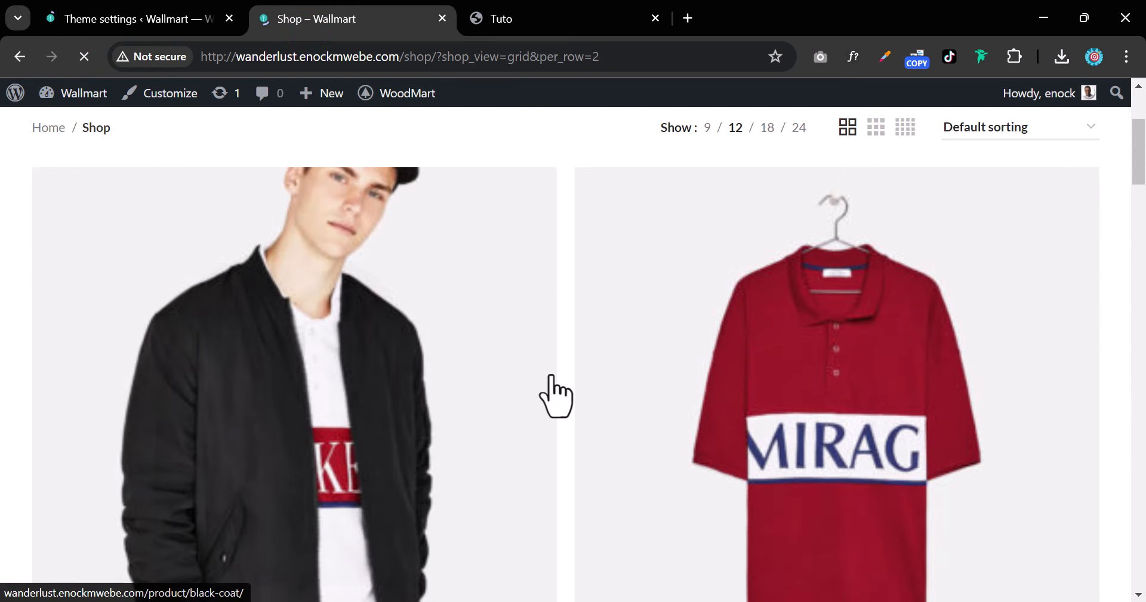
scroll(551, 376, "down", 2)
scroll(553, 376, "up", 4)
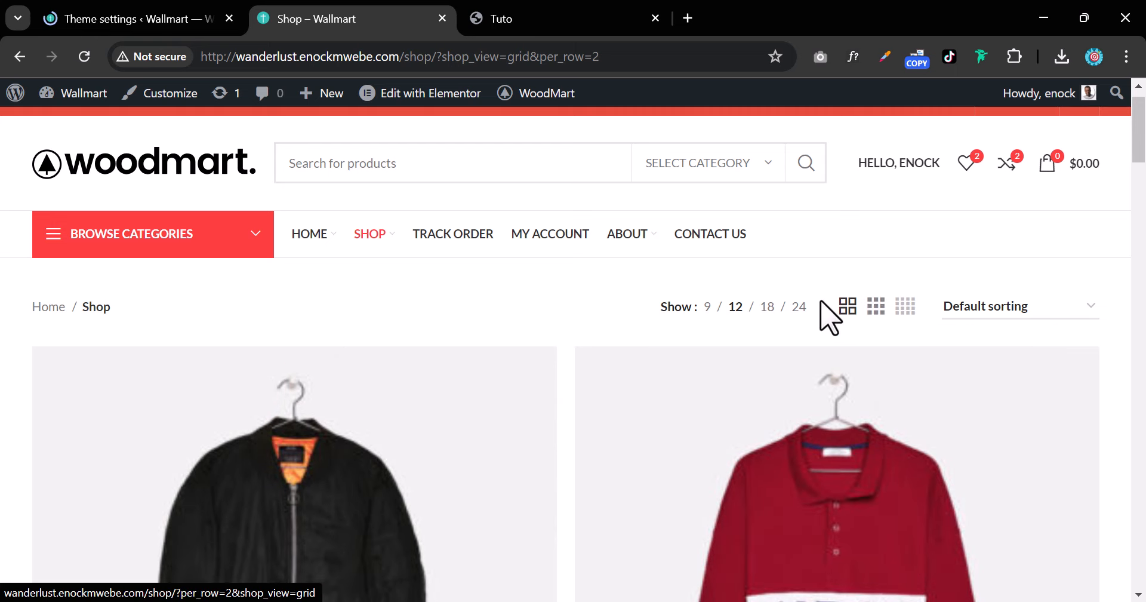
Switch the storefront product grid to three products per row.
left_click(876, 307)
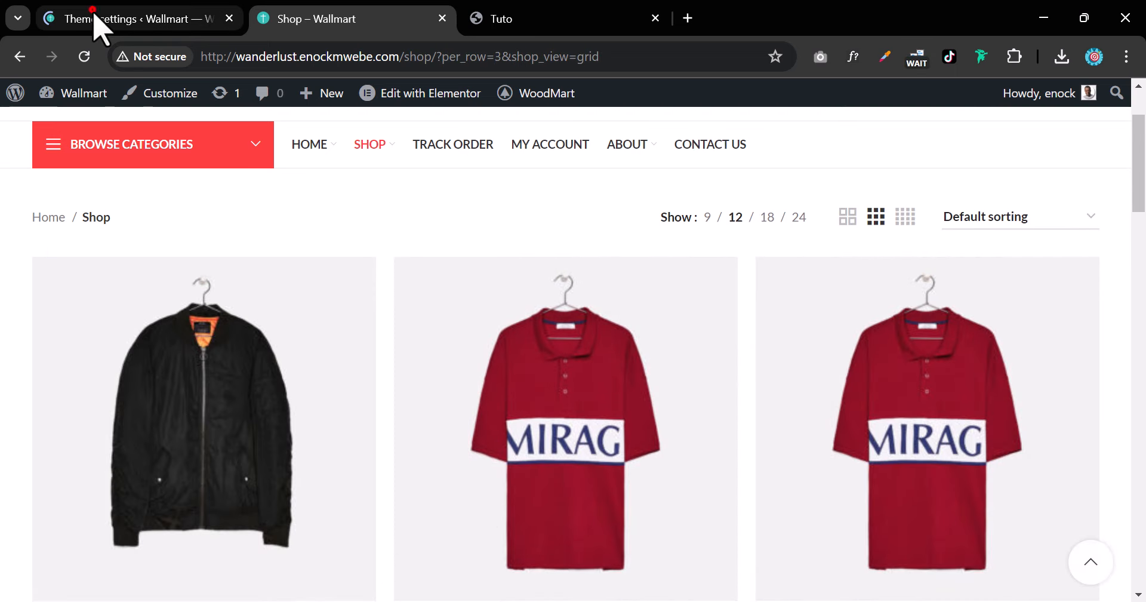
left_click(92, 18)
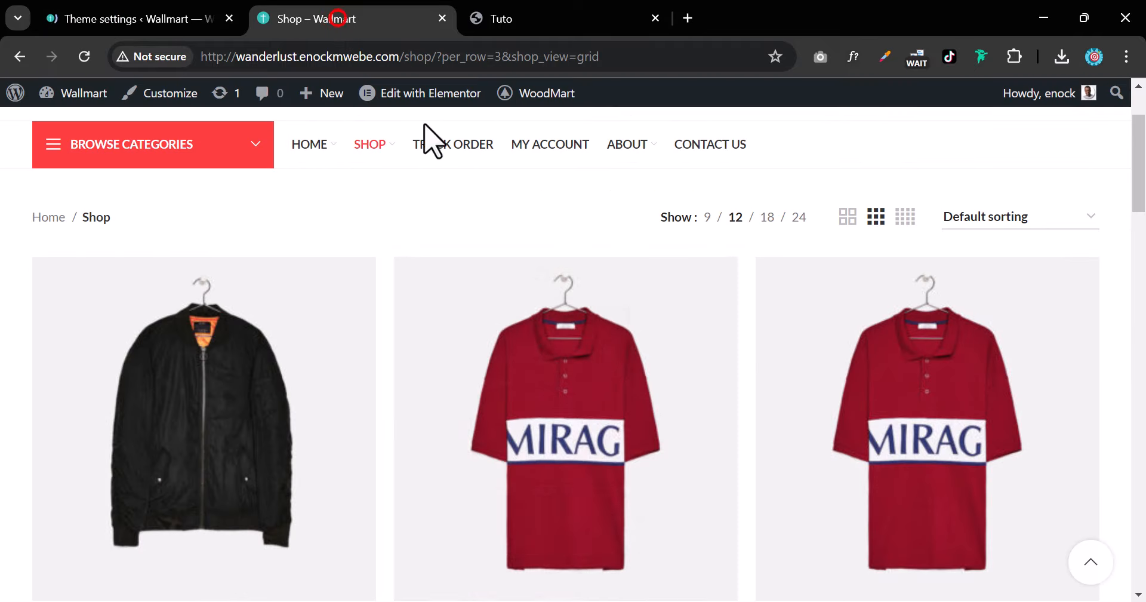
left_click(337, 18)
Switch the storefront product grid to four products per row and look over the listing.
scroll(806, 340, "up", 2)
left_click(904, 334)
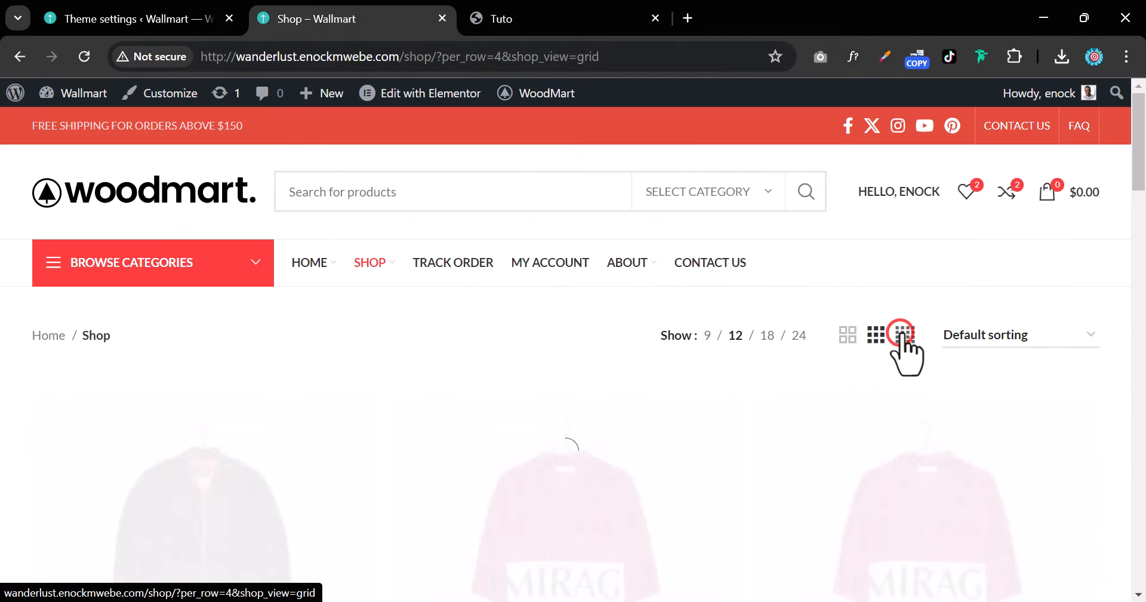
scroll(905, 349, "down", 7)
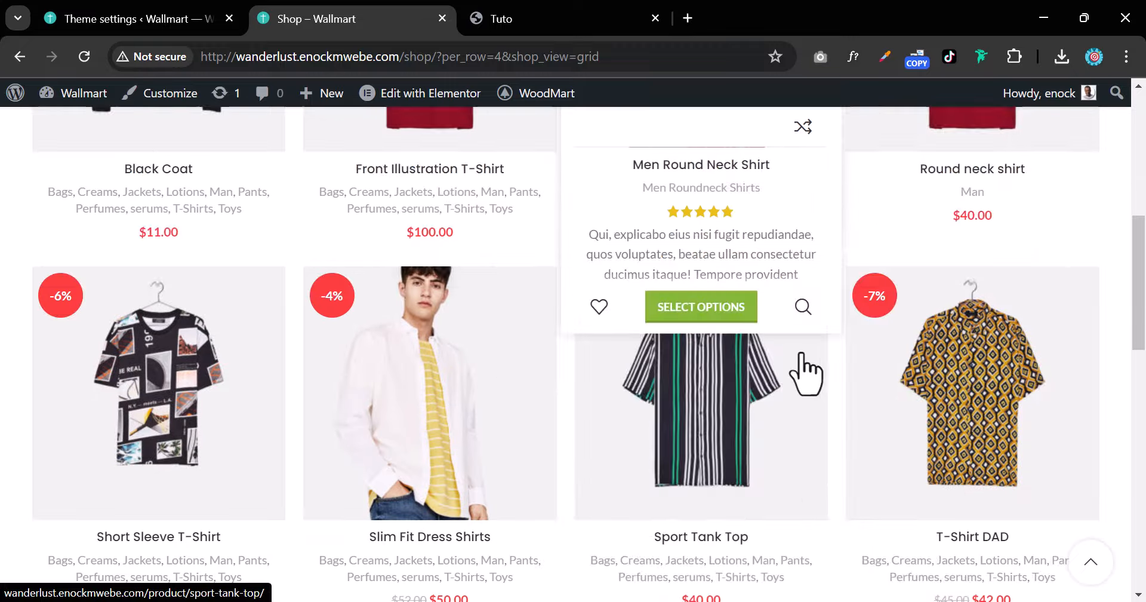
scroll(807, 371, "down", 2)
scroll(795, 286, "up", 7)
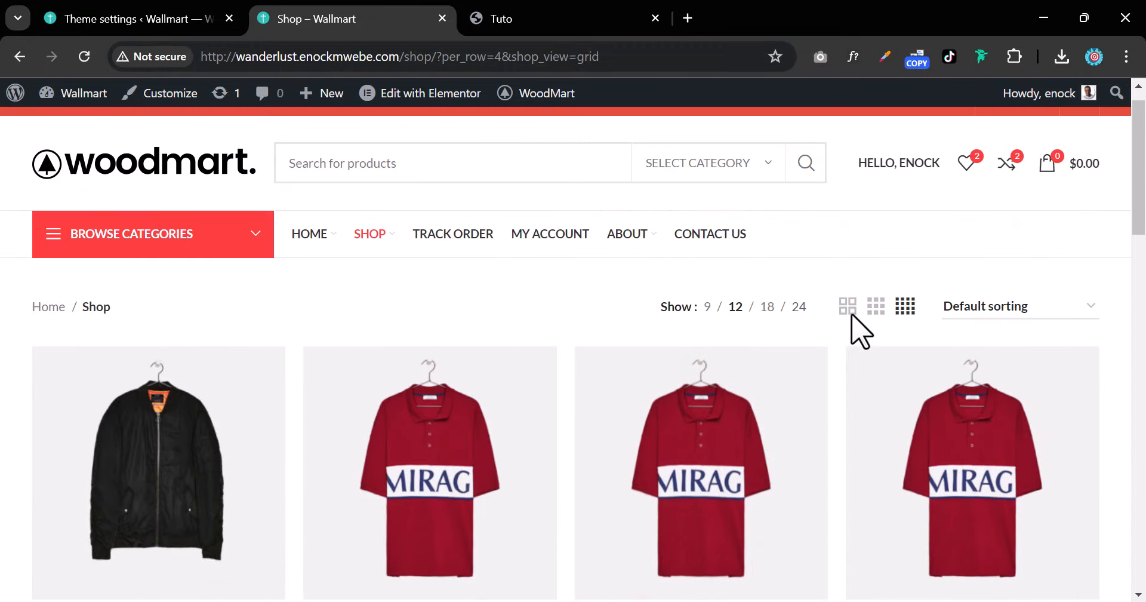
Switch the storefront product grid to three products per row and finally to two products per row.
left_click(876, 307)
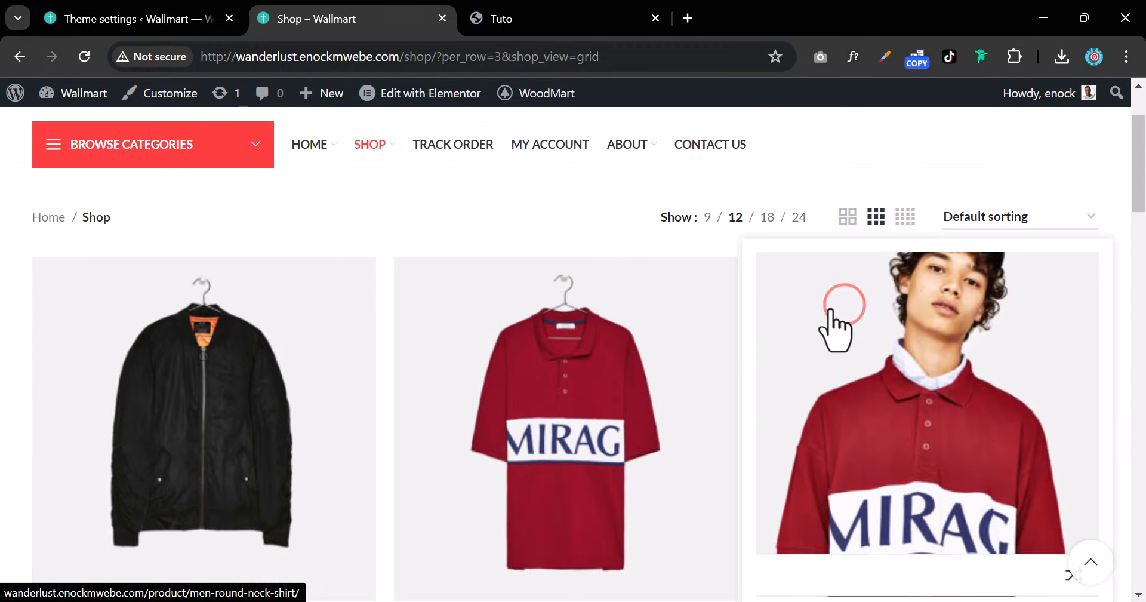
left_click(846, 219)
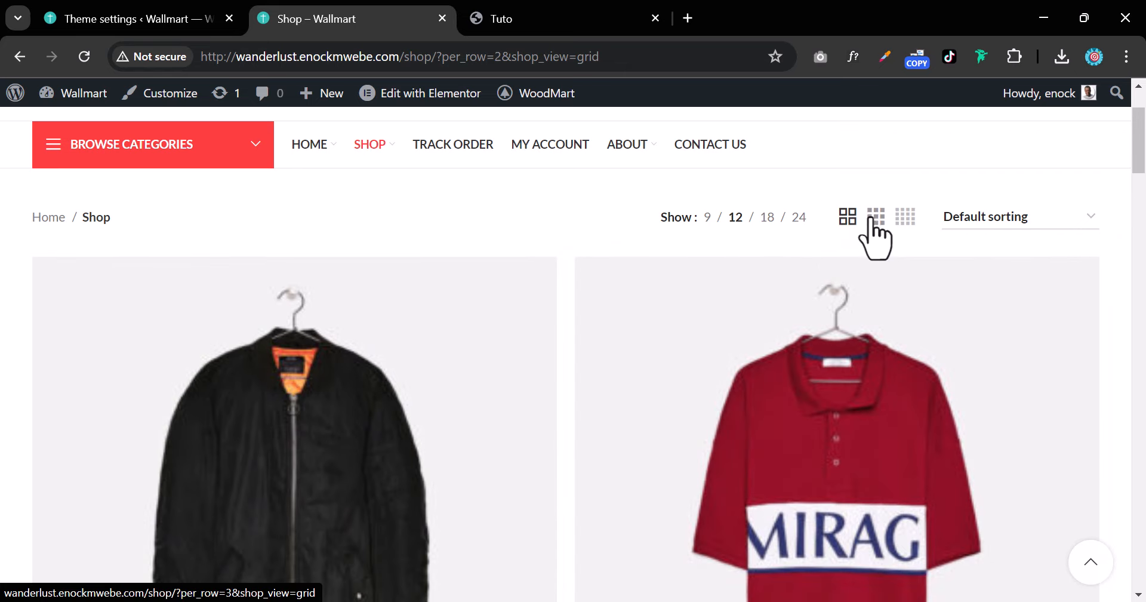
Review the page title and general layout options in the theme settings and compare them with the storefront Shop page.
left_click(112, 21)
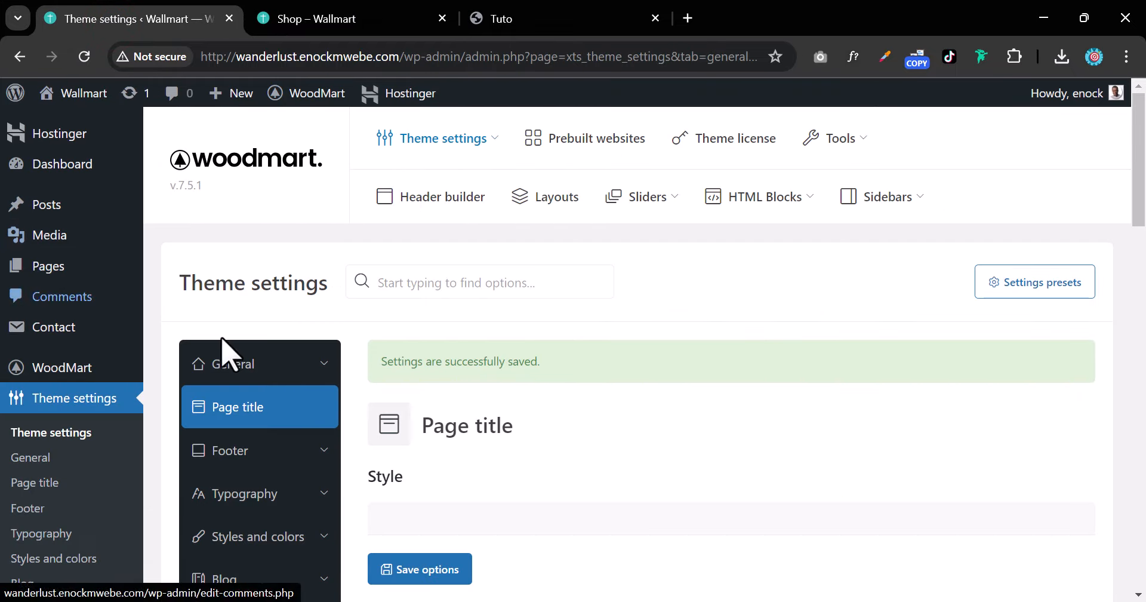
scroll(375, 478, "down", 4)
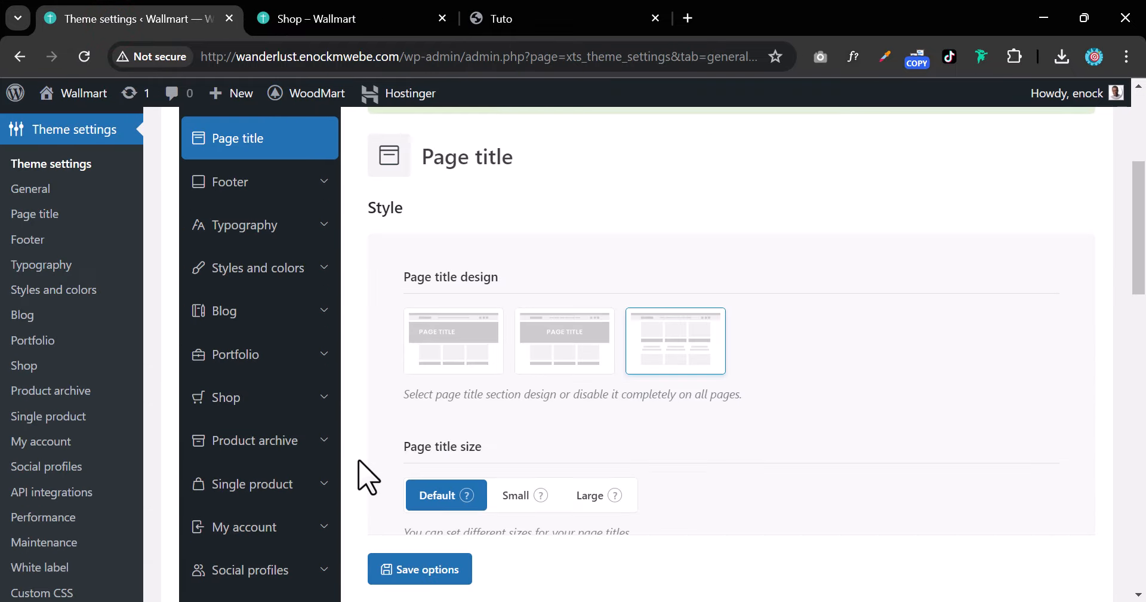
scroll(366, 476, "down", 7)
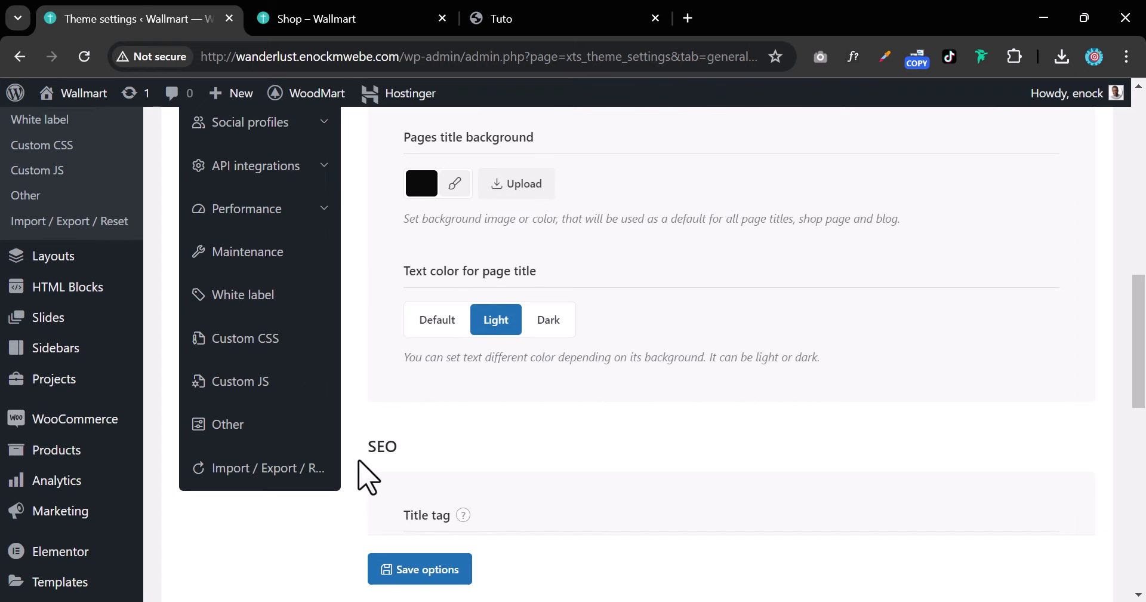
scroll(365, 476, "up", 6)
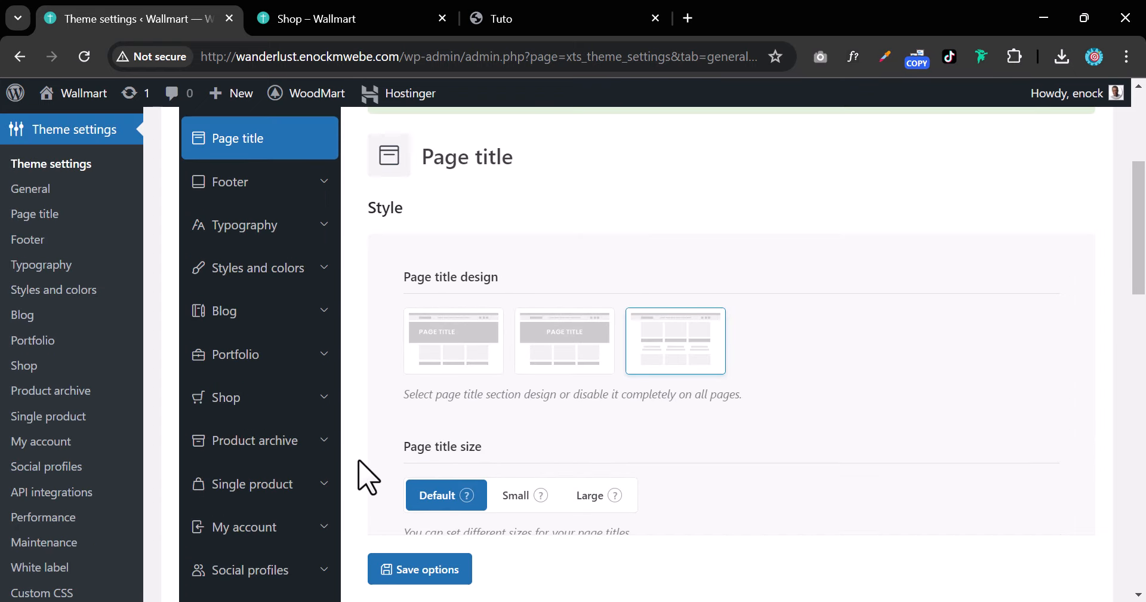
scroll(360, 461, "up", 2)
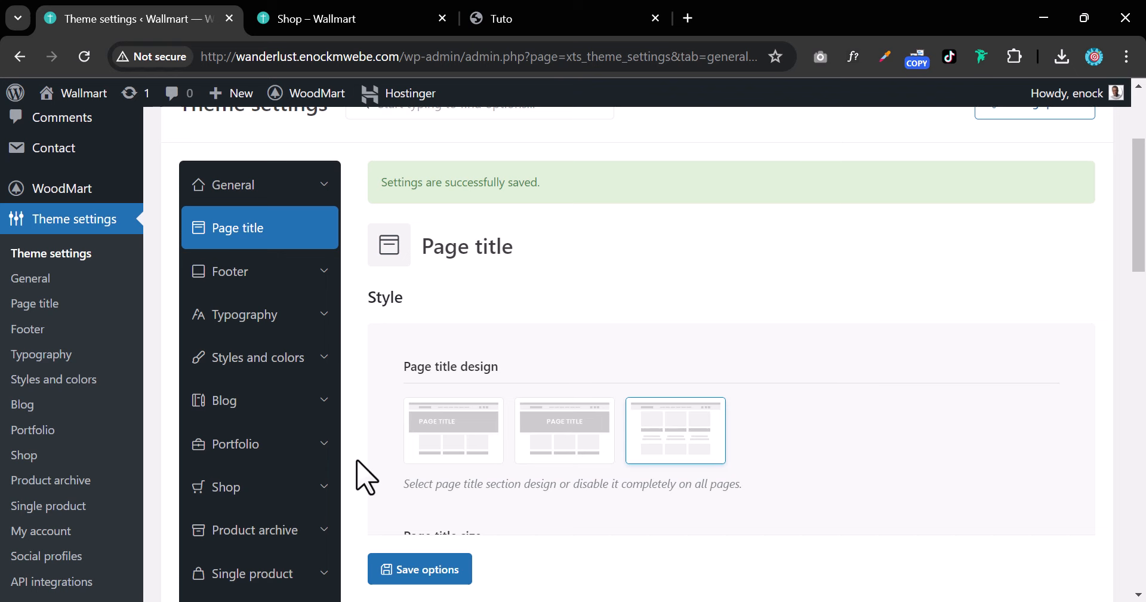
left_click(323, 187)
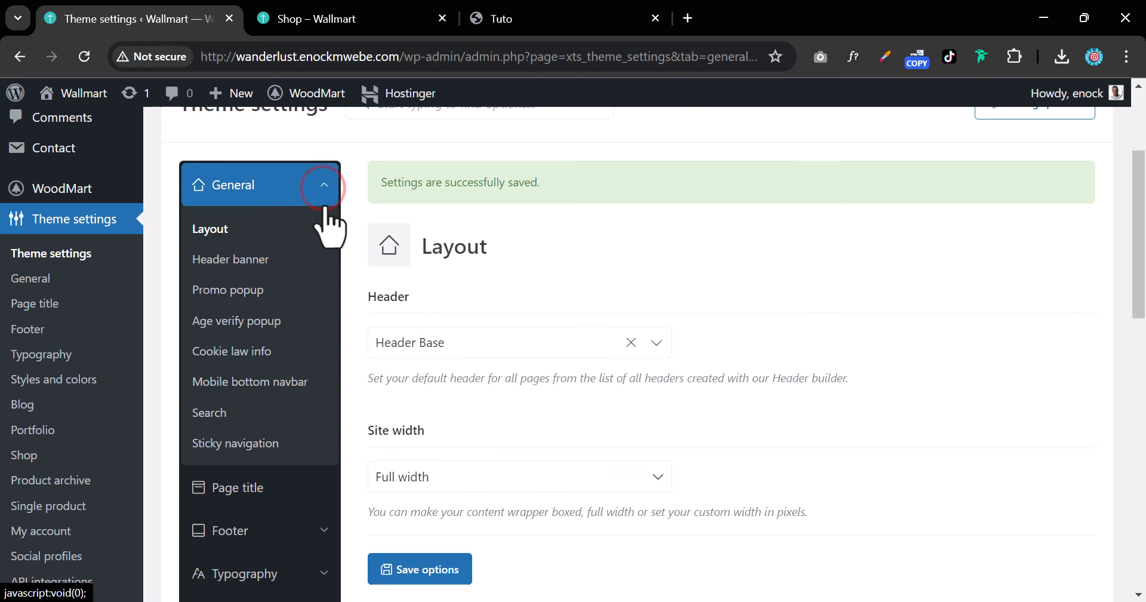
left_click(375, 29)
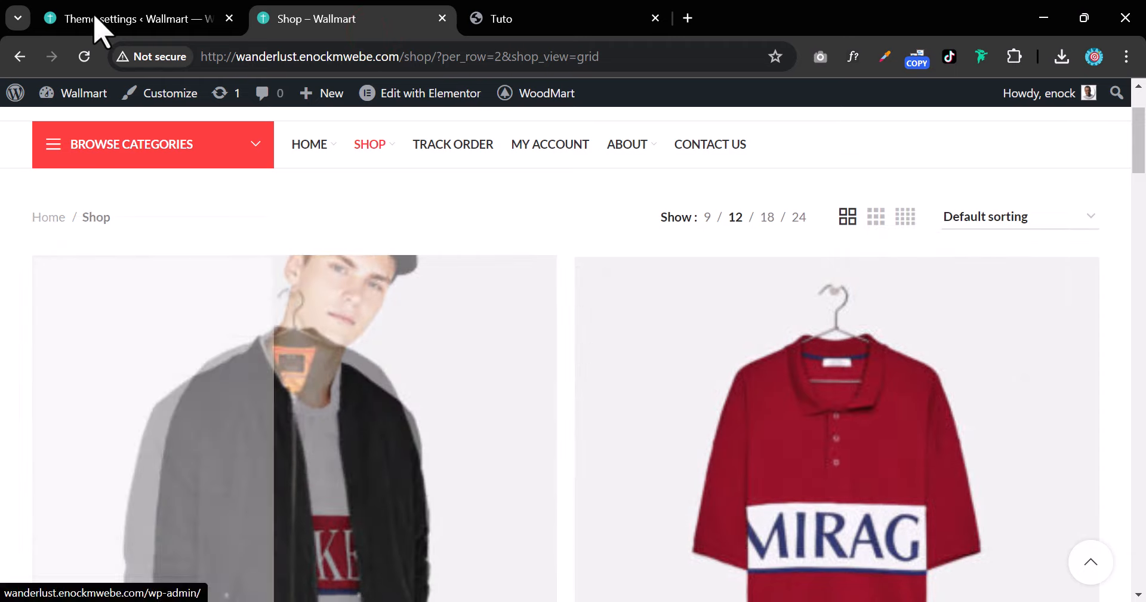
left_click(94, 19)
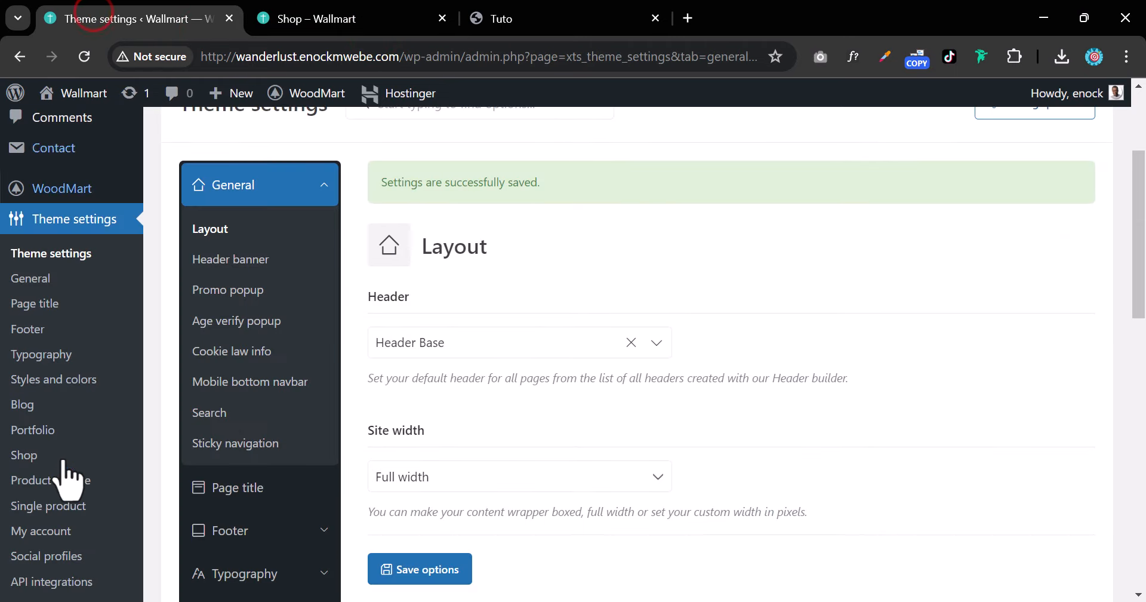
Find the Classic Widgets plugin by searching the plugin directory for "classic widgets", install it and activate it.
scroll(66, 477, "down", 12)
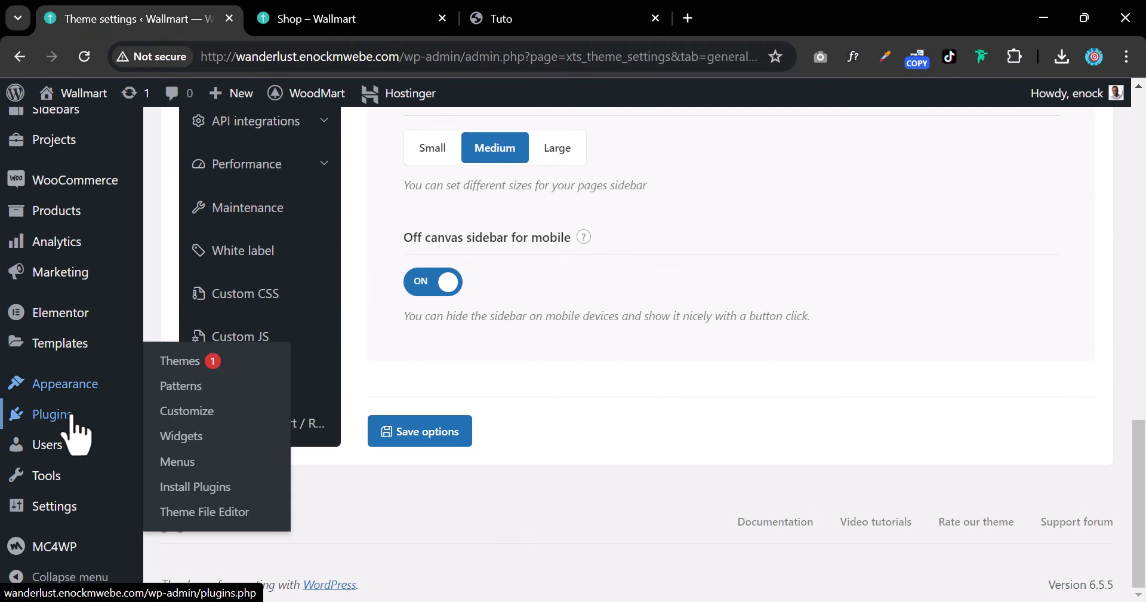
mouse_move(89, 418)
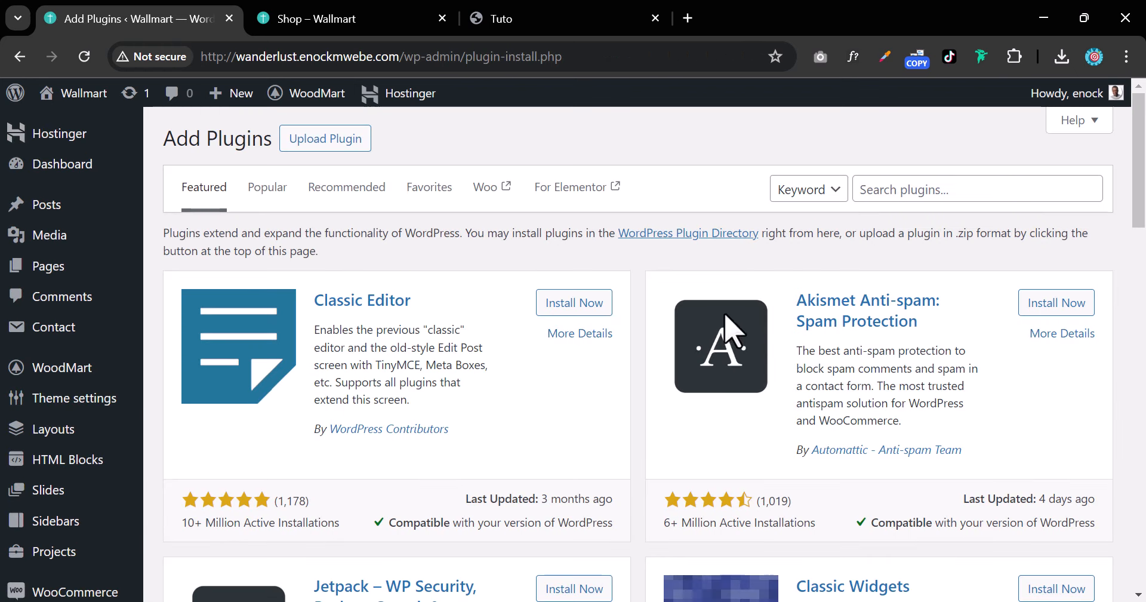
left_click(888, 185)
type("c")
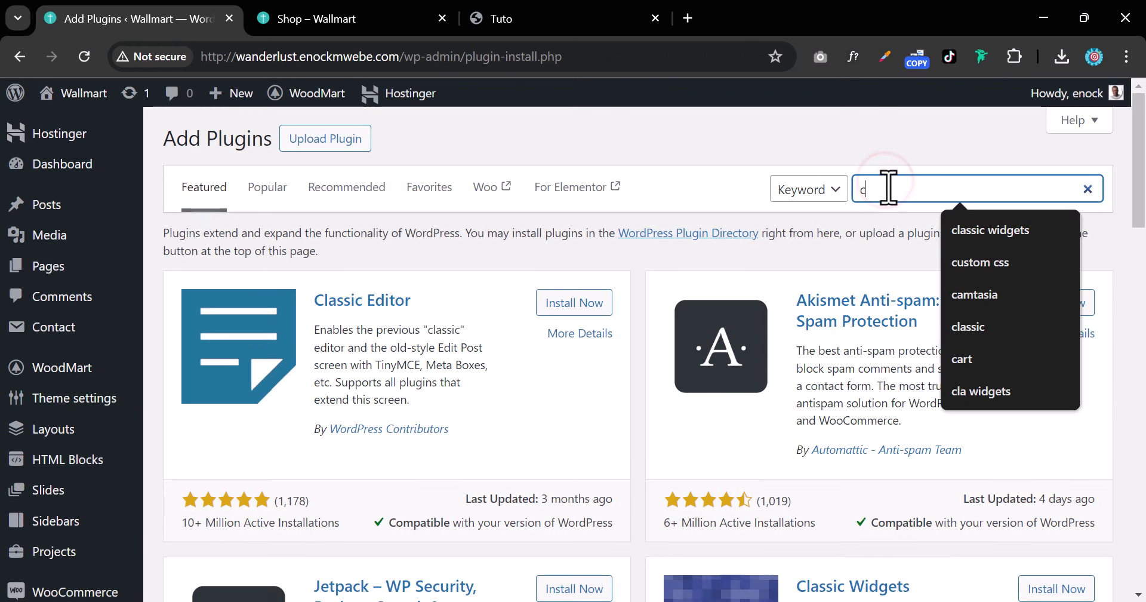
type("lassic")
left_click(992, 233)
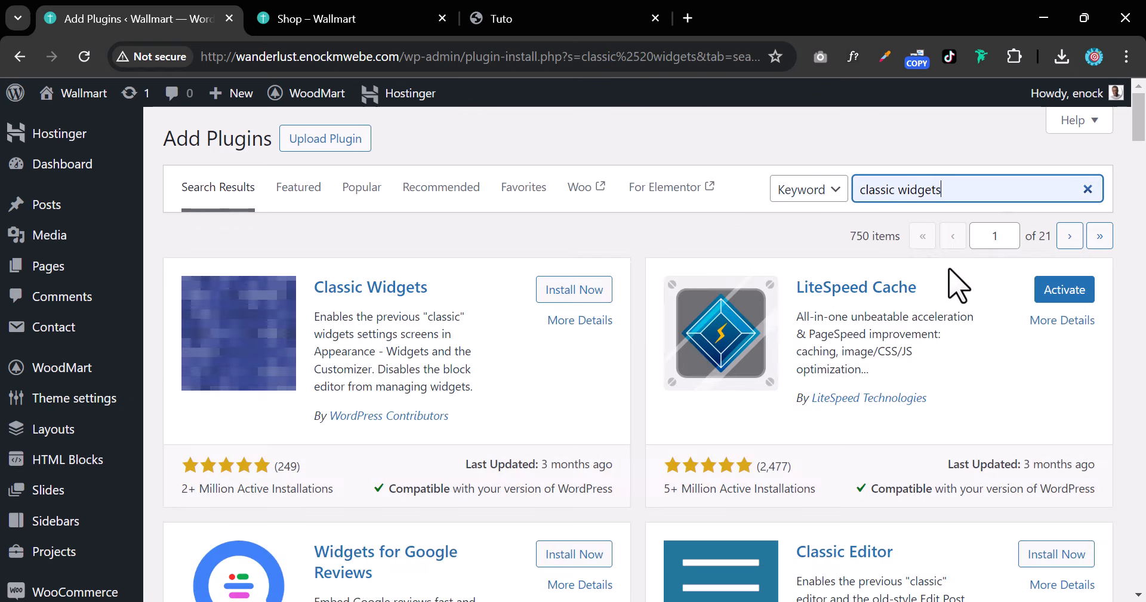
left_click(577, 299)
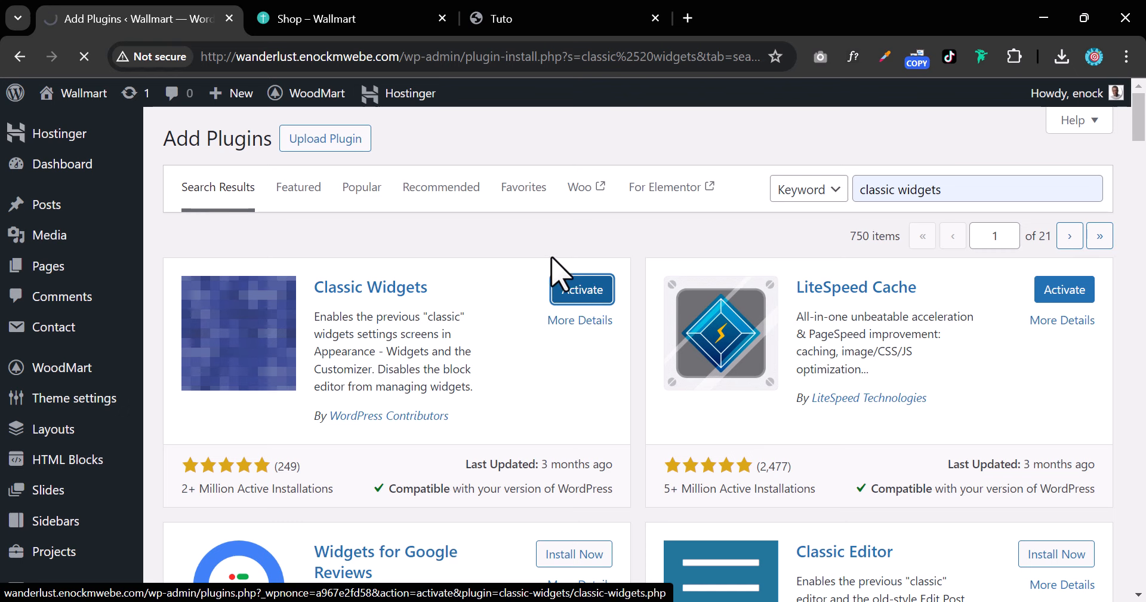
Open the site's widget management page and look over the Shop page Widget Area.
scroll(72, 359, "down", 5)
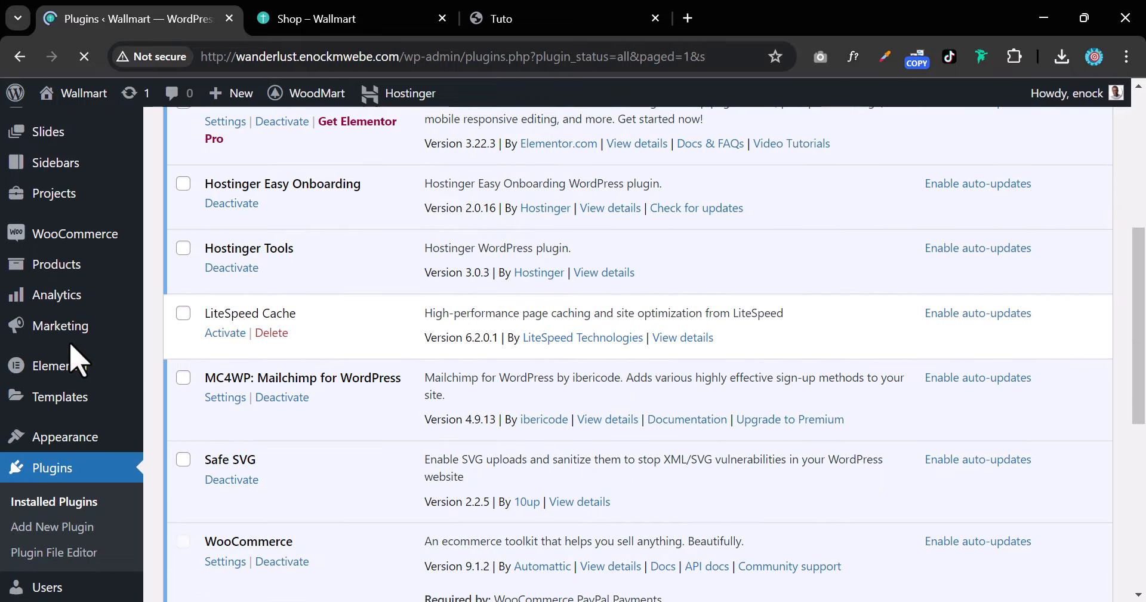
mouse_move(84, 449)
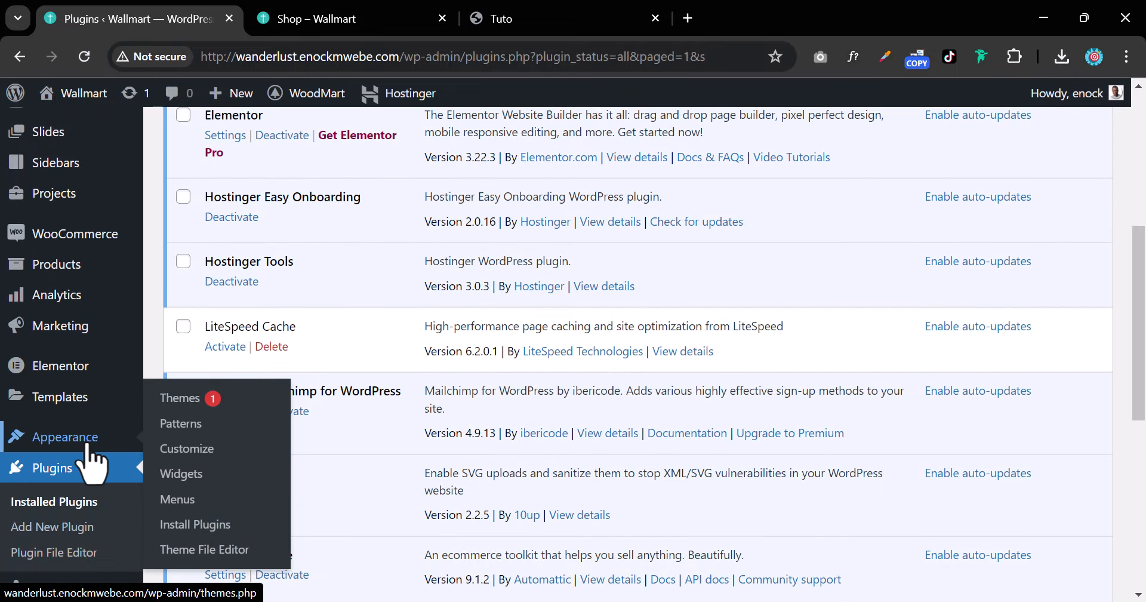
left_click(221, 470)
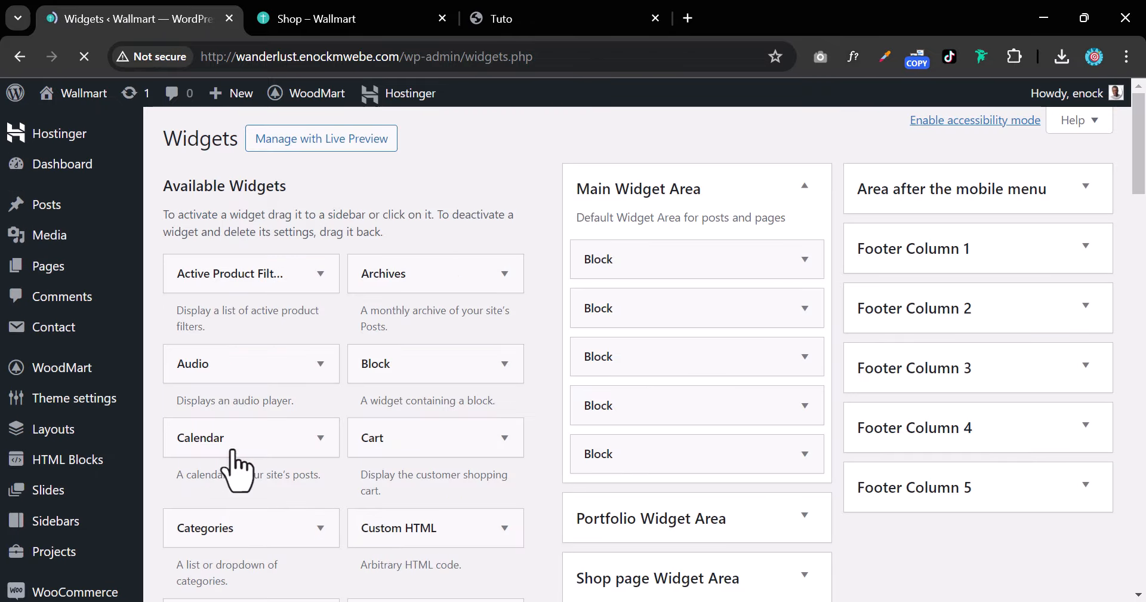
scroll(779, 485, "down", 1)
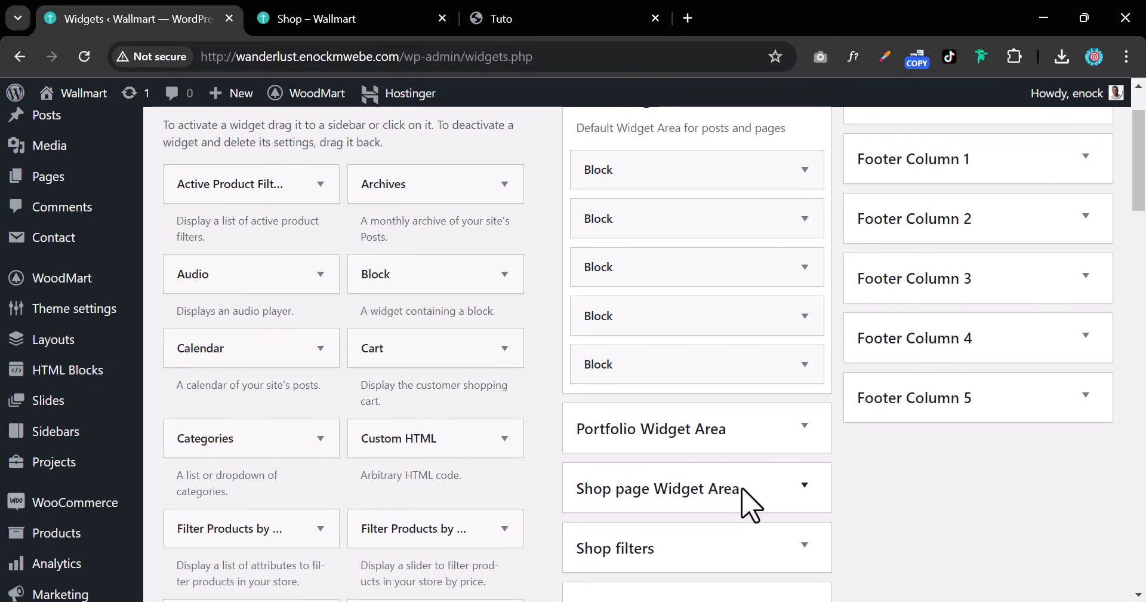
left_click(787, 486)
left_click(787, 486)
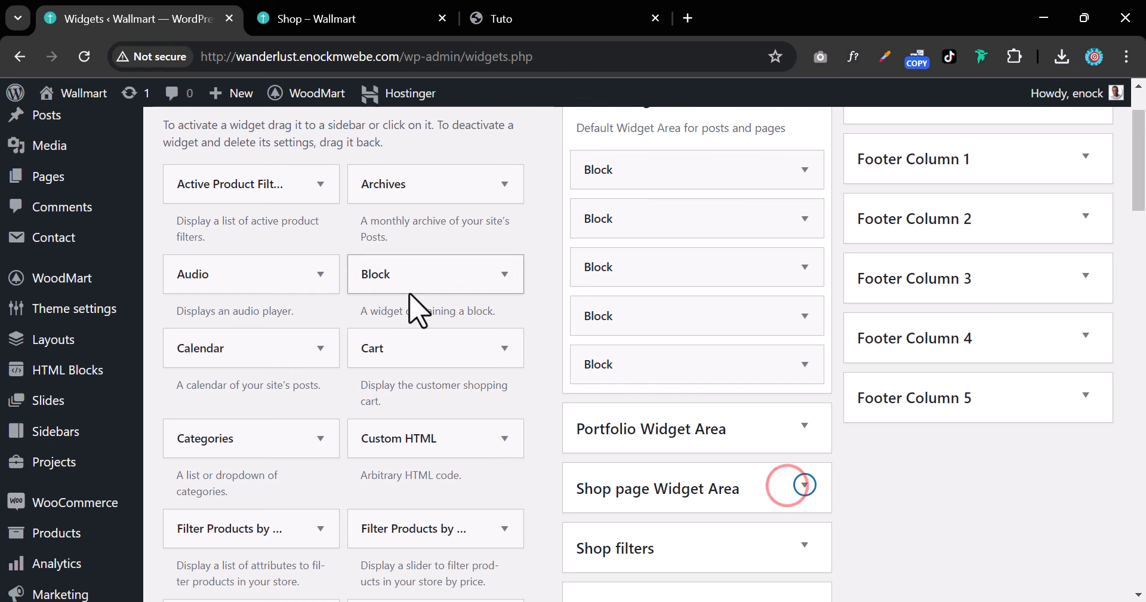
scroll(461, 440, "down", 3)
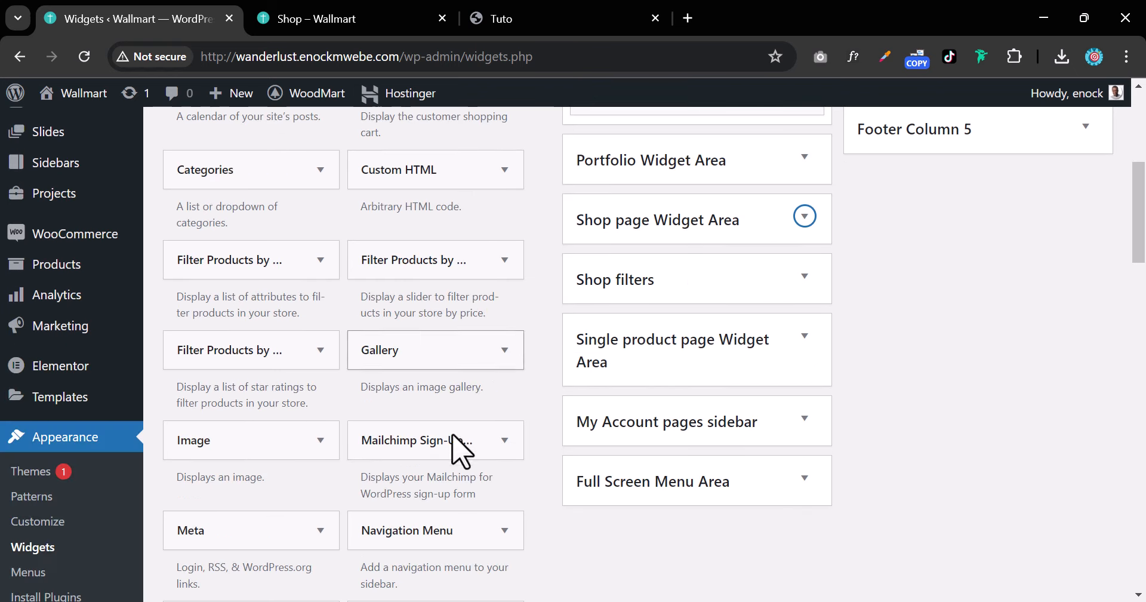
Switch to the Tuto reference site, open its Shop page and examine the filters and reviews in the sidebar.
left_click(523, 19)
scroll(412, 275, "up", 6)
scroll(412, 275, "up", 10)
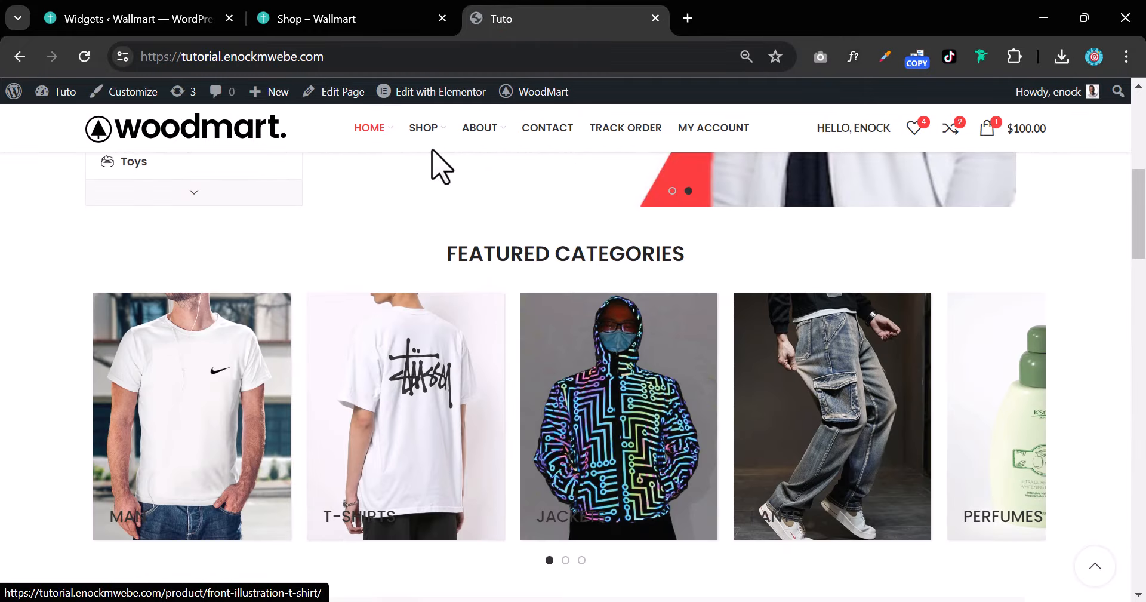
left_click(430, 143)
left_click(423, 129)
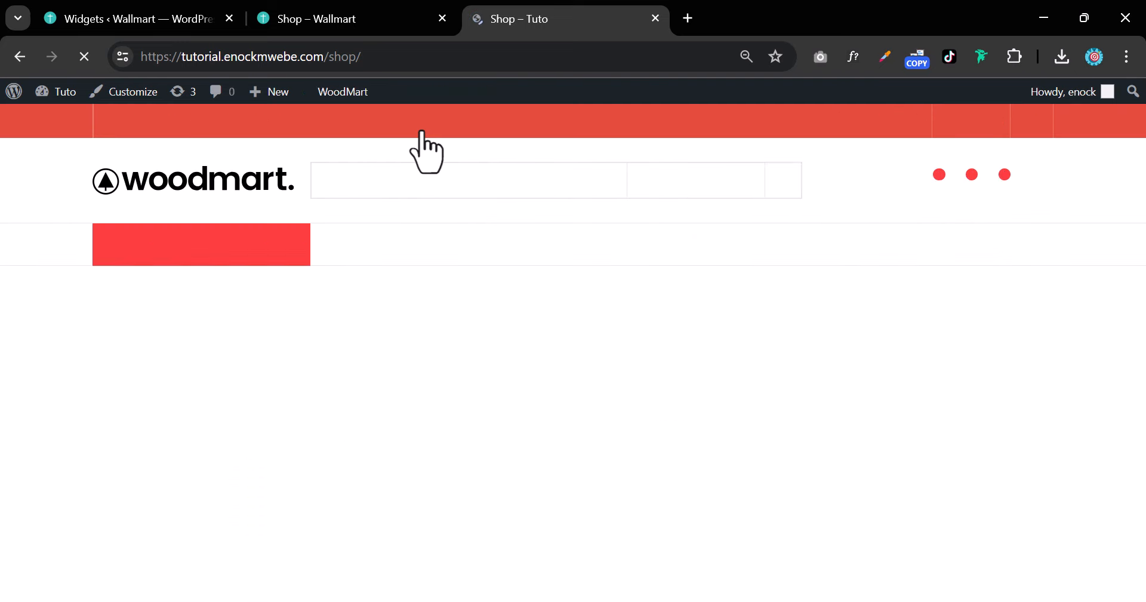
scroll(199, 474, "down", 5)
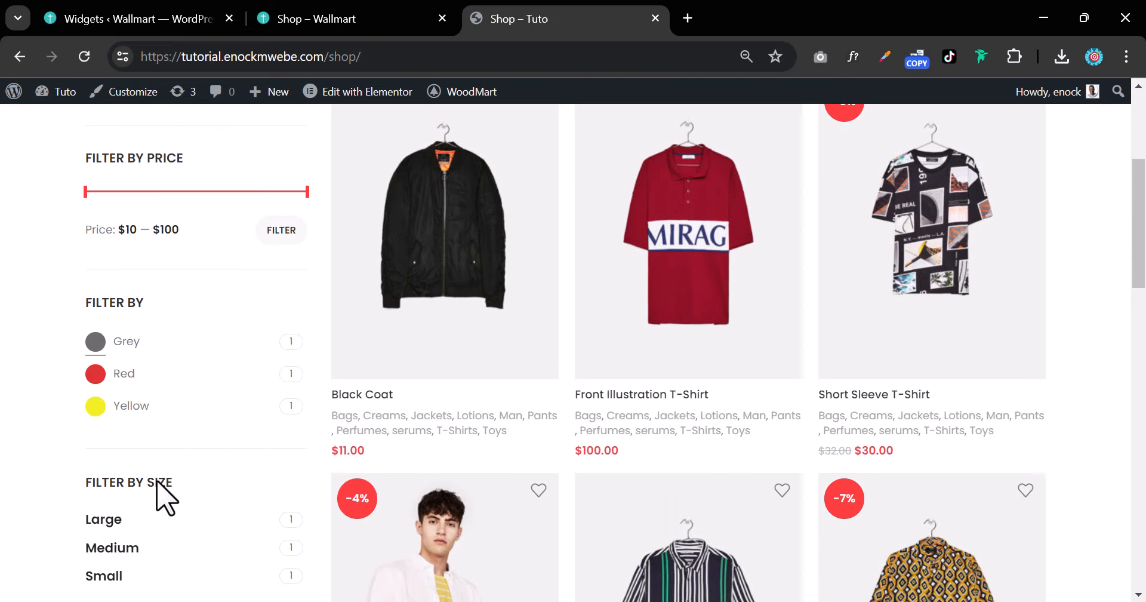
scroll(160, 489, "down", 5)
scroll(170, 463, "down", 3)
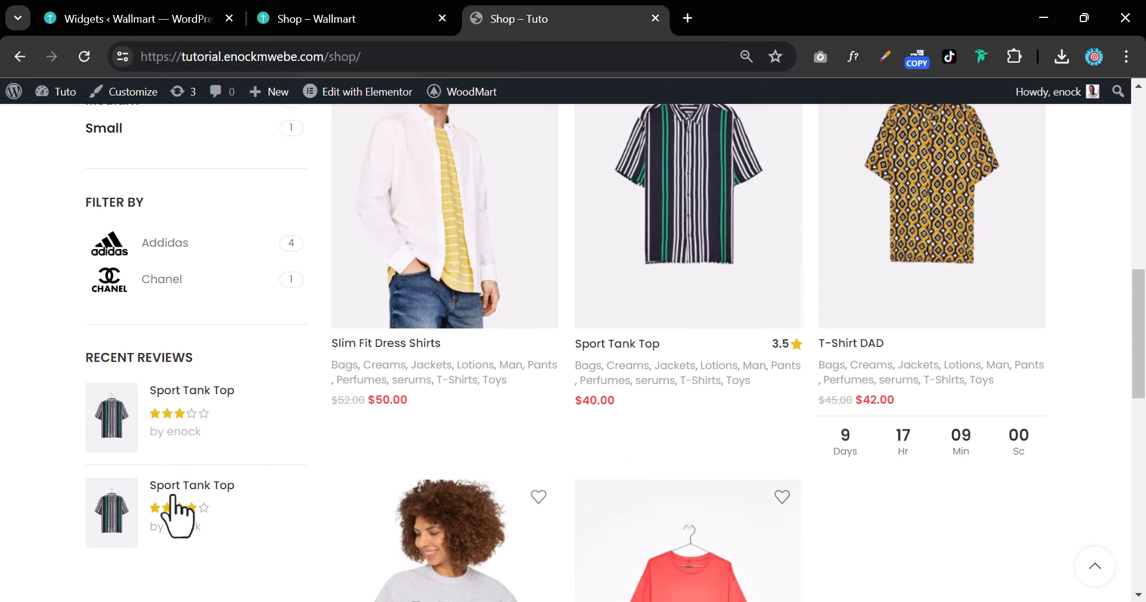
Return to the Wallmart widget management page and examine the list of available widgets.
left_click(154, 24)
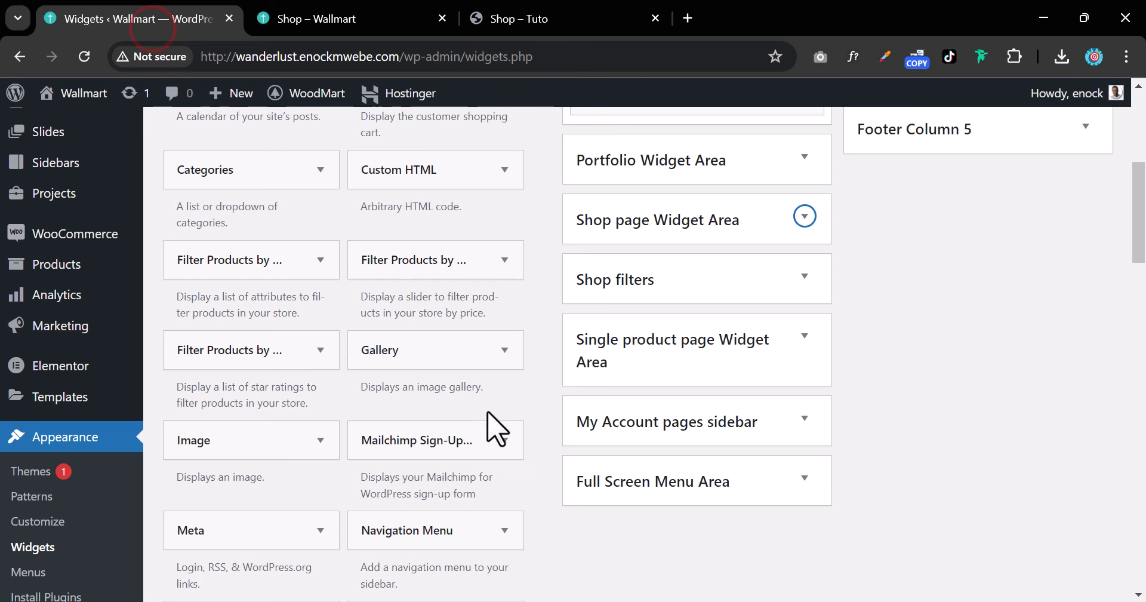
scroll(418, 439, "down", 1)
scroll(416, 436, "down", 2)
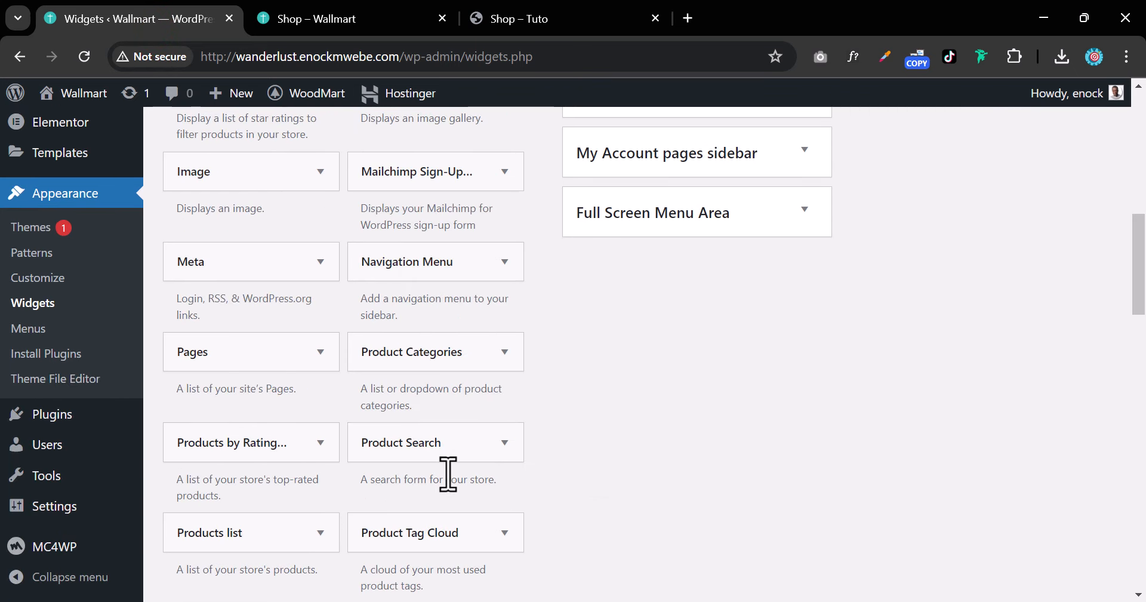
scroll(454, 454, "down", 1)
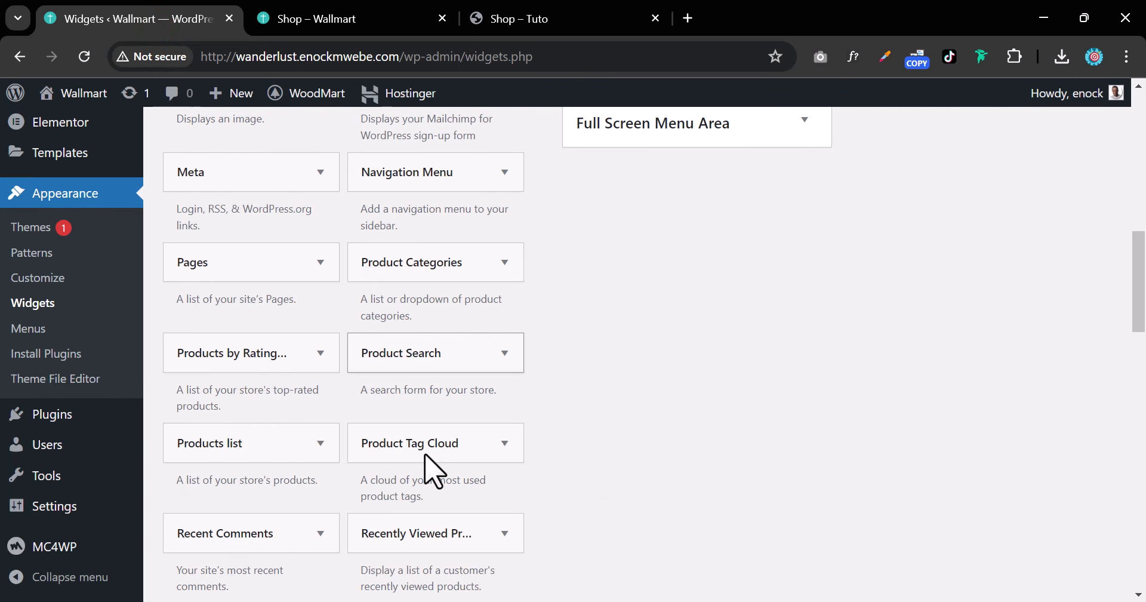
scroll(442, 457, "down", 2)
scroll(442, 442, "down", 1)
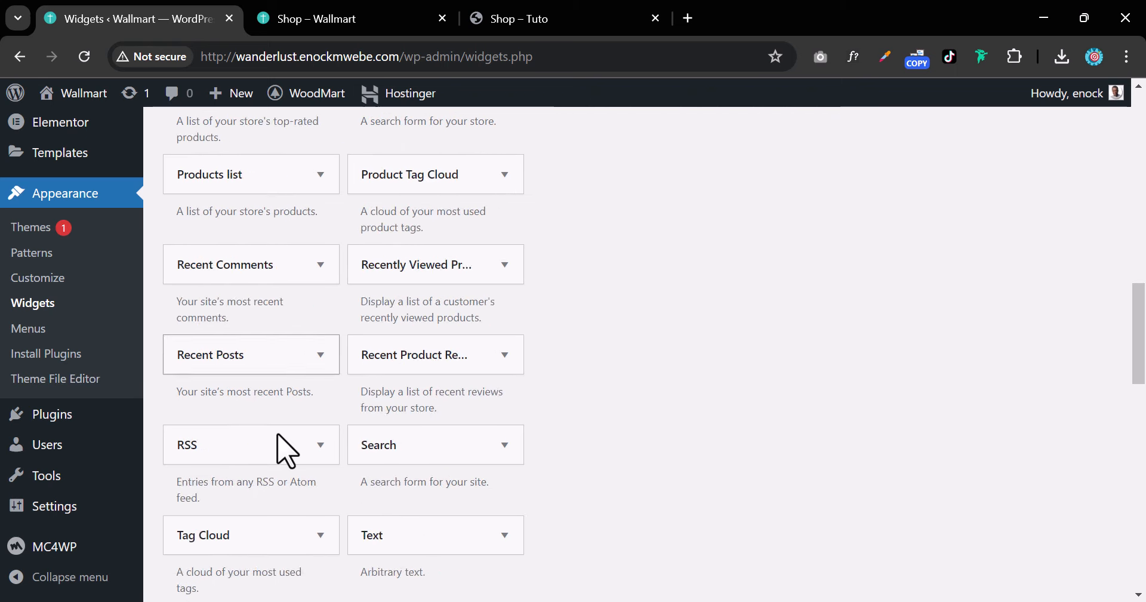
scroll(286, 442, "up", 5)
scroll(286, 442, "up", 6)
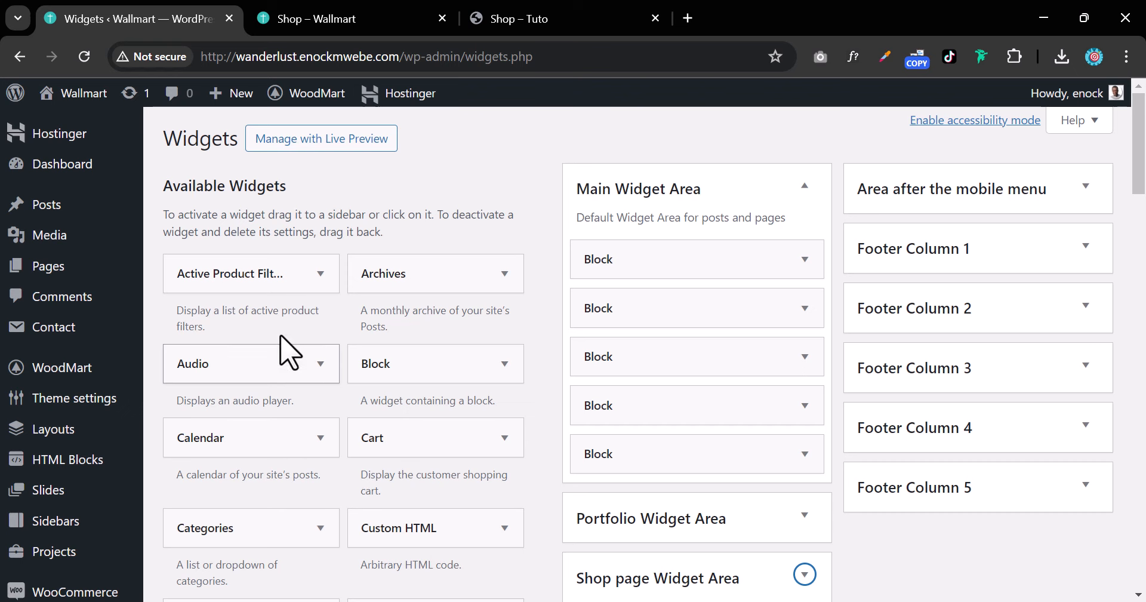
Check the widget areas offered for the product filter widgets based on attributes and star ratings.
scroll(338, 302, "down", 3)
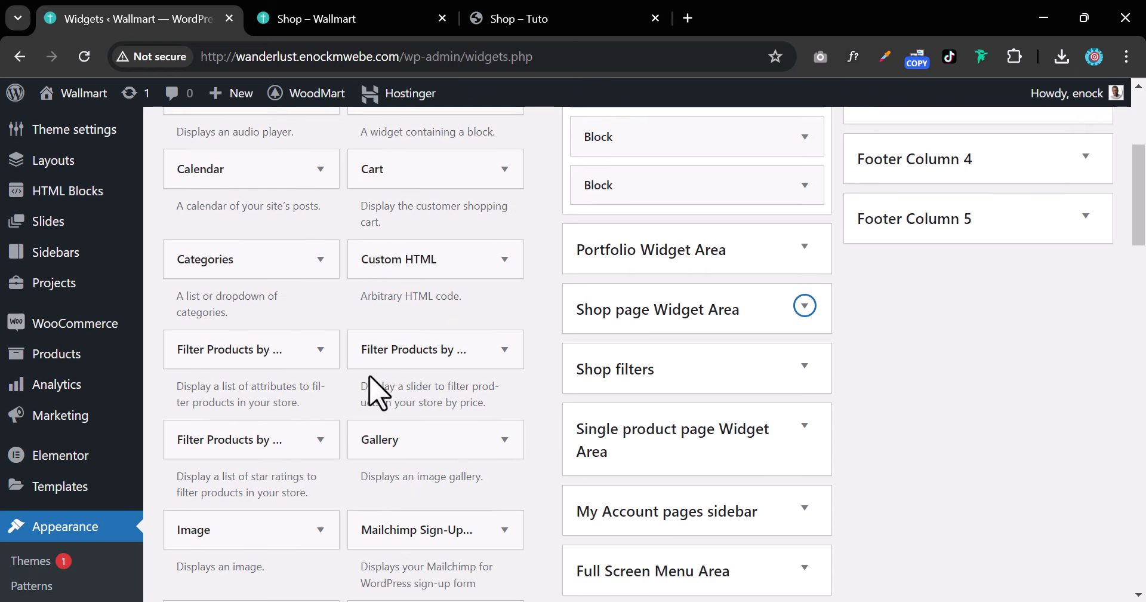
left_click(322, 350)
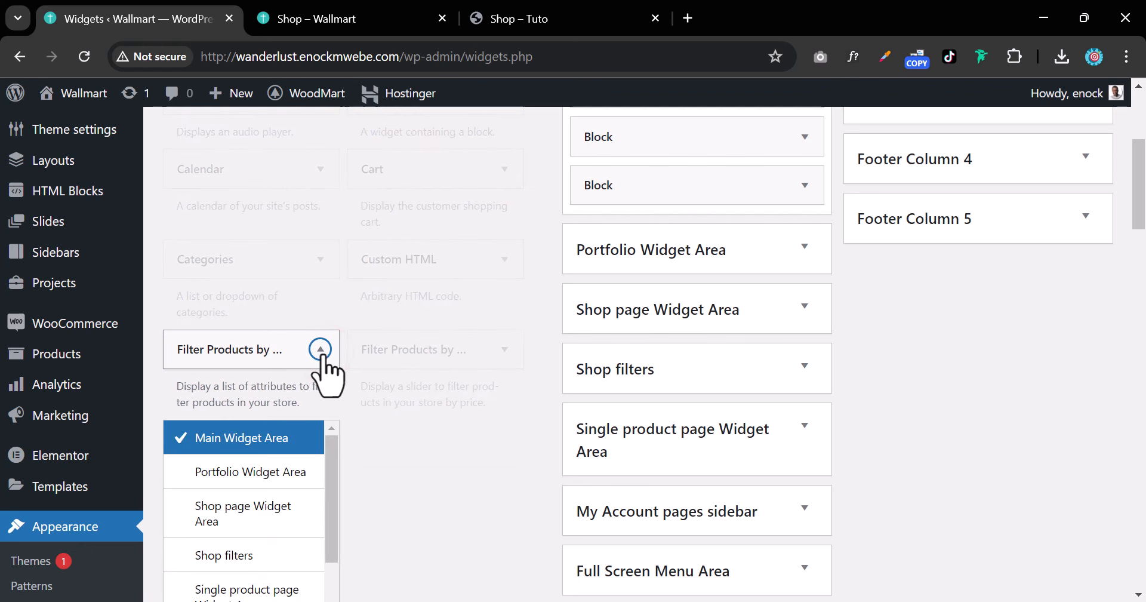
left_click(322, 350)
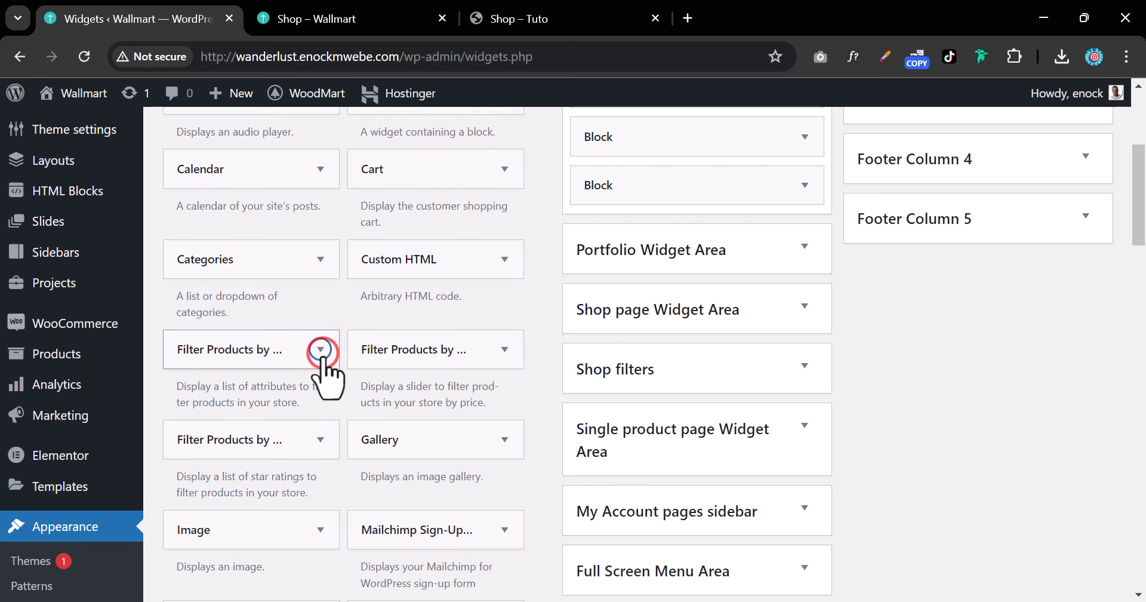
left_click(317, 438)
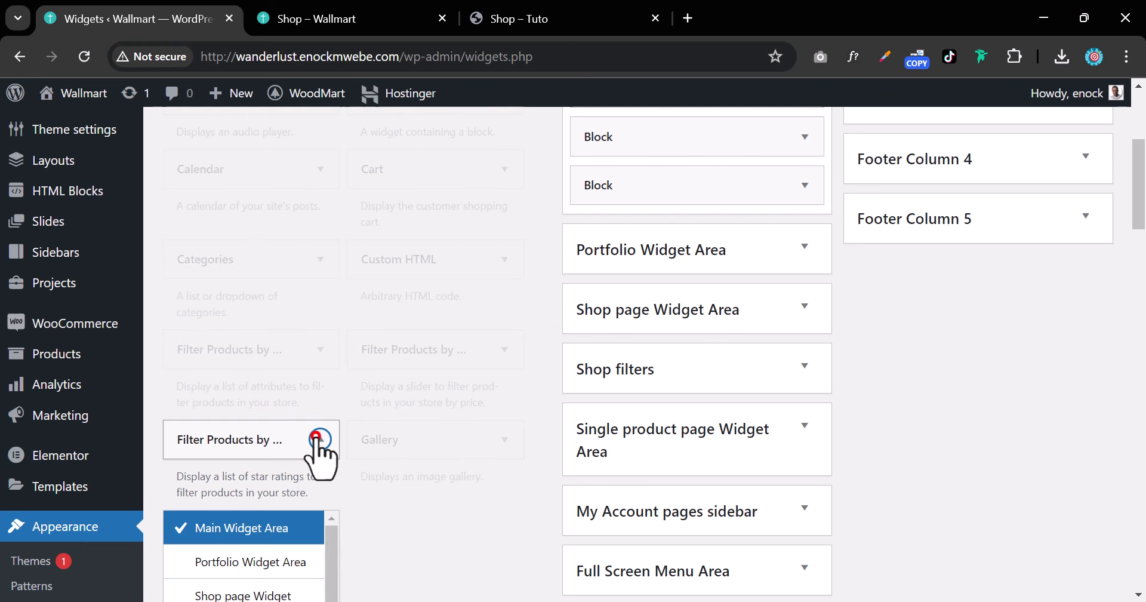
left_click(317, 439)
left_click(316, 439)
left_click(316, 439)
scroll(376, 435, "down", 5)
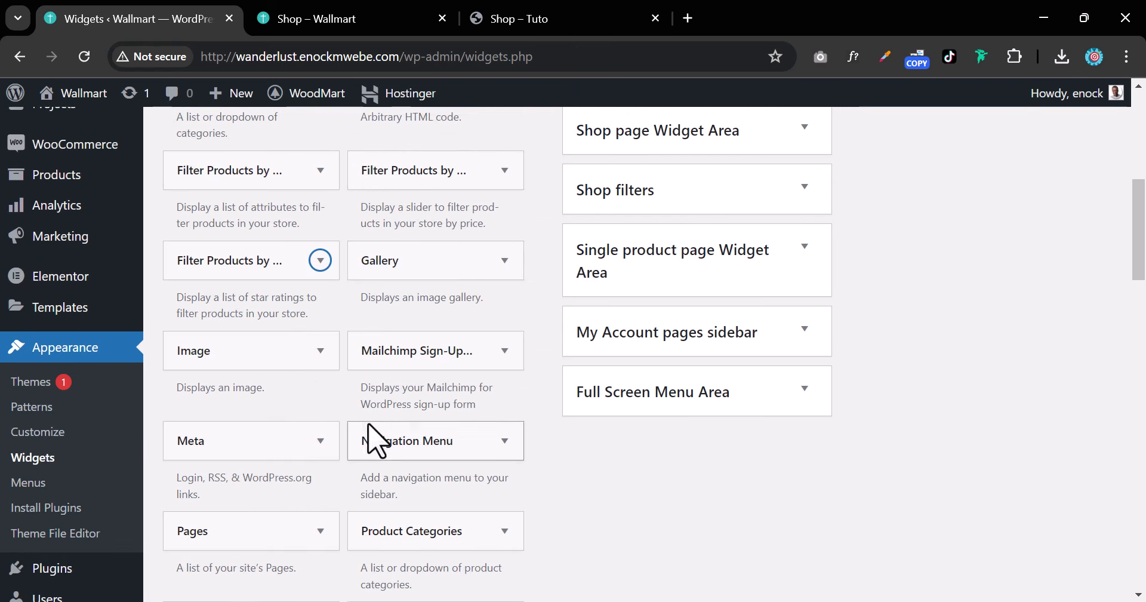
Add the Filter Products by Price widget to the Shop page Widget Area, keeping its title, and collapse its settings.
scroll(484, 429, "down", 1)
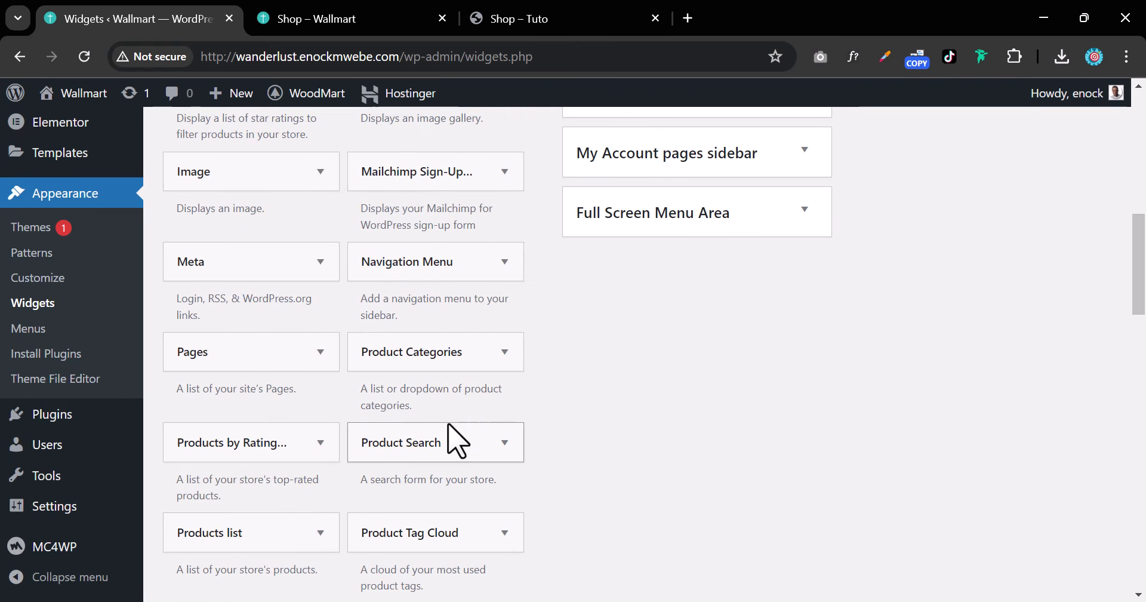
scroll(447, 440, "down", 2)
scroll(471, 401, "down", 2)
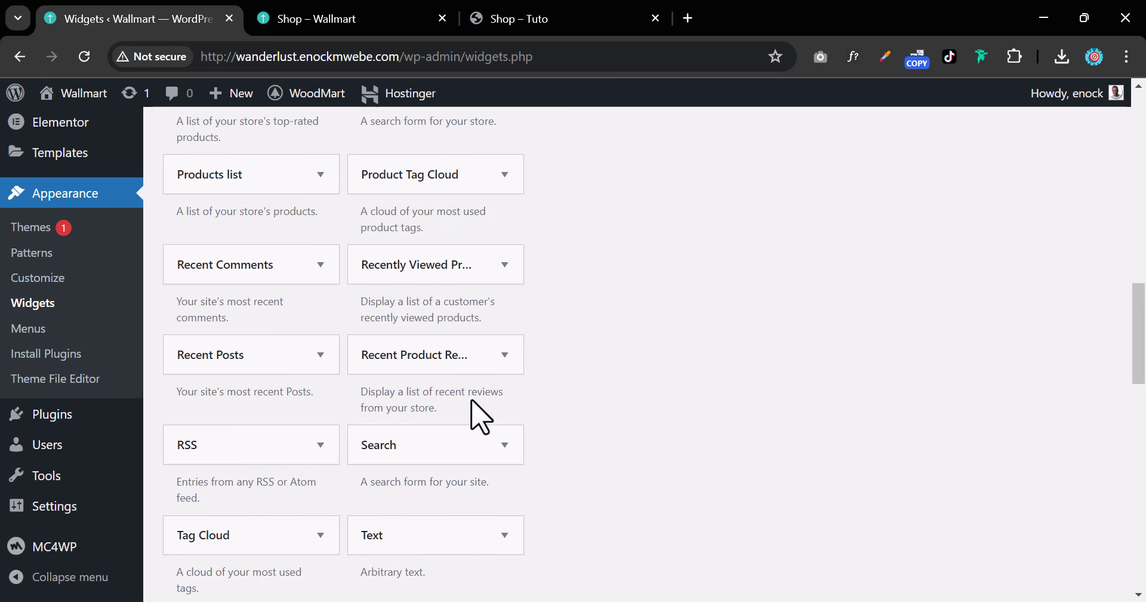
scroll(478, 420, "down", 5)
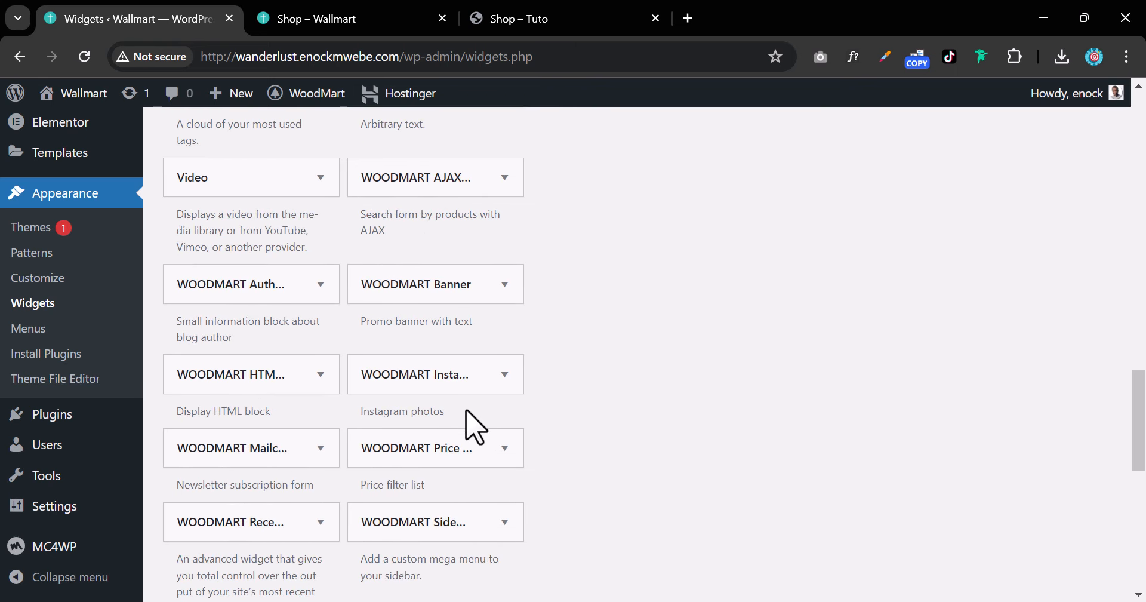
scroll(475, 427, "up", 7)
left_click(507, 458)
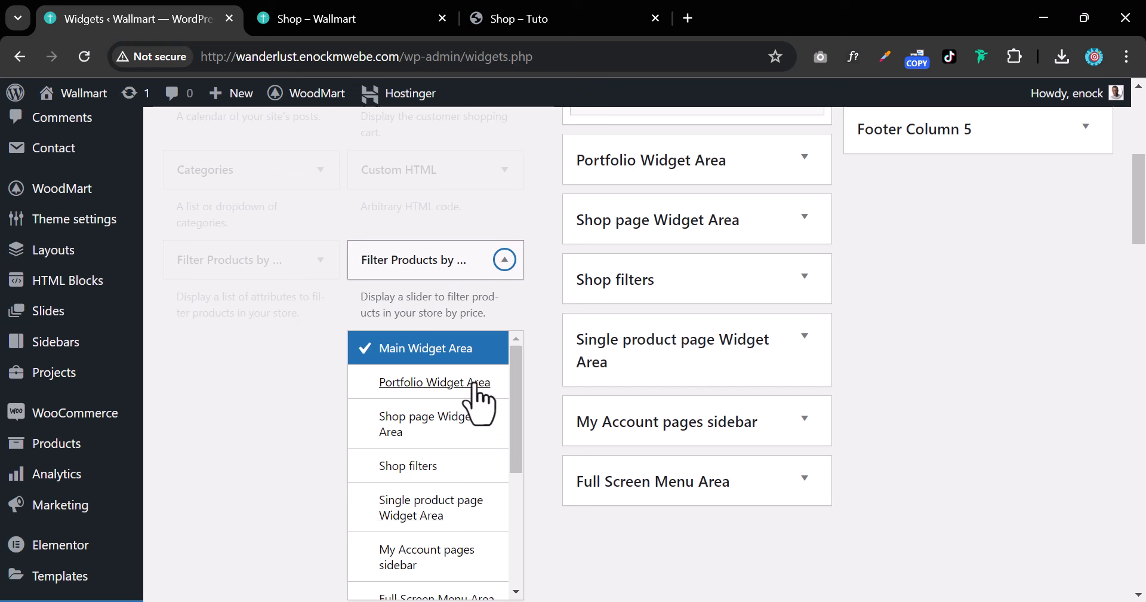
left_click(477, 425)
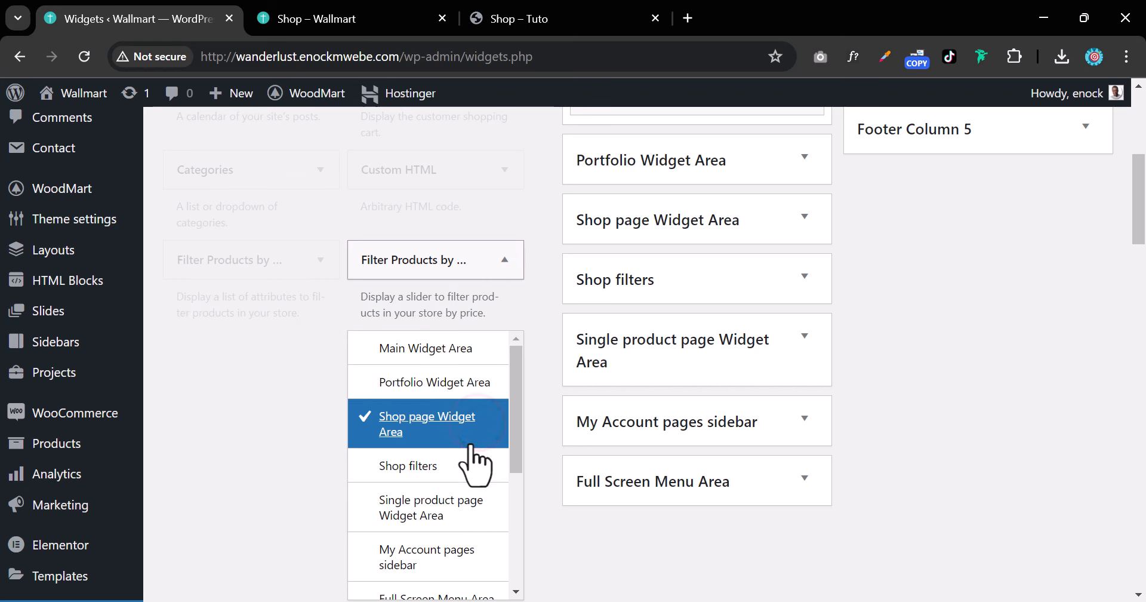
left_click(270, 452)
scroll(493, 502, "down", 3)
scroll(486, 501, "up", 1)
scroll(514, 489, "down", 3)
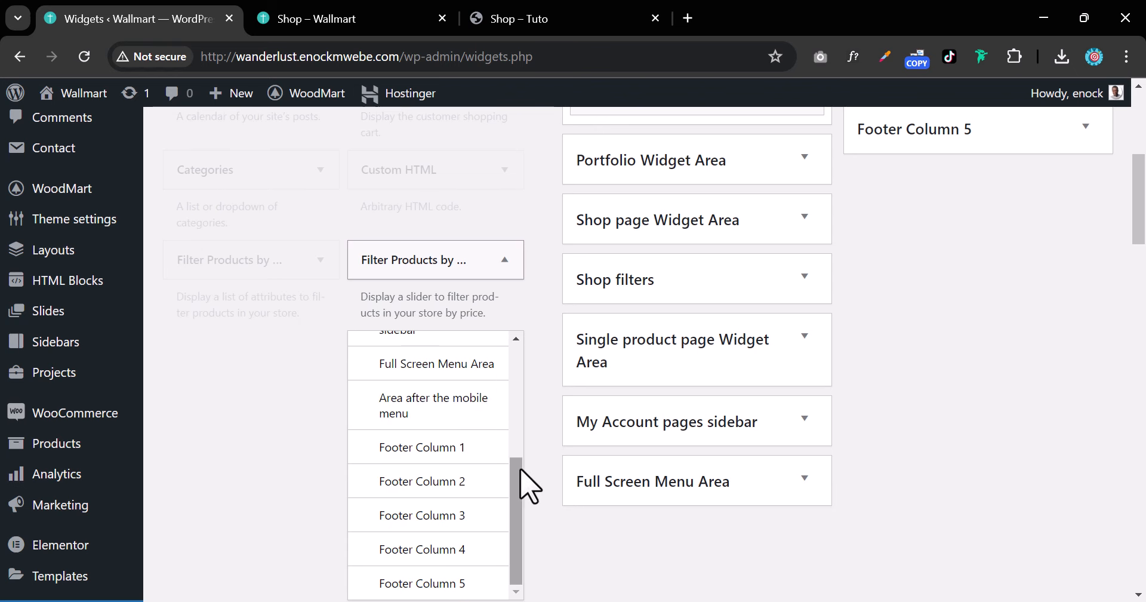
scroll(528, 485, "down", 5)
left_click(464, 355)
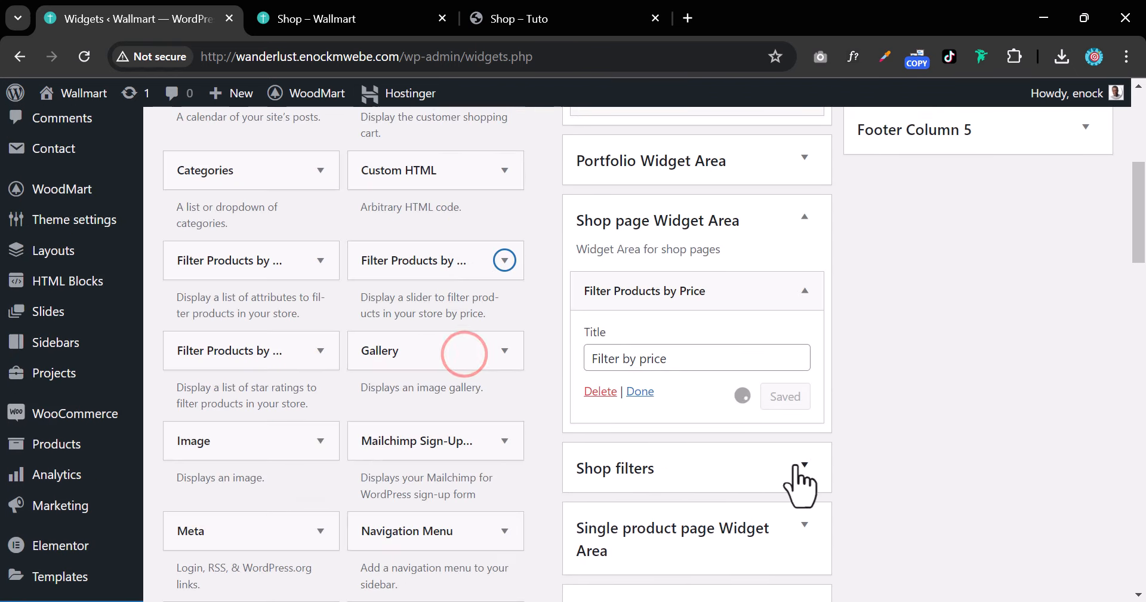
left_click(801, 301)
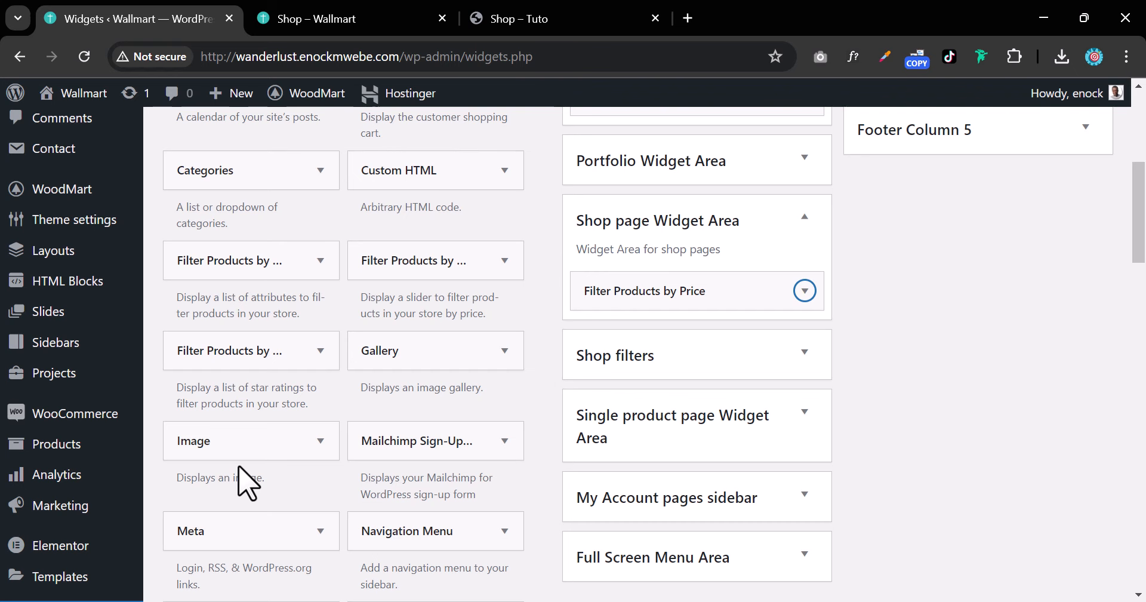
Add the WOODMART WooCommerce widget that narrows products by a custom attribute to the Shop page Widget Area.
scroll(245, 477, "down", 5)
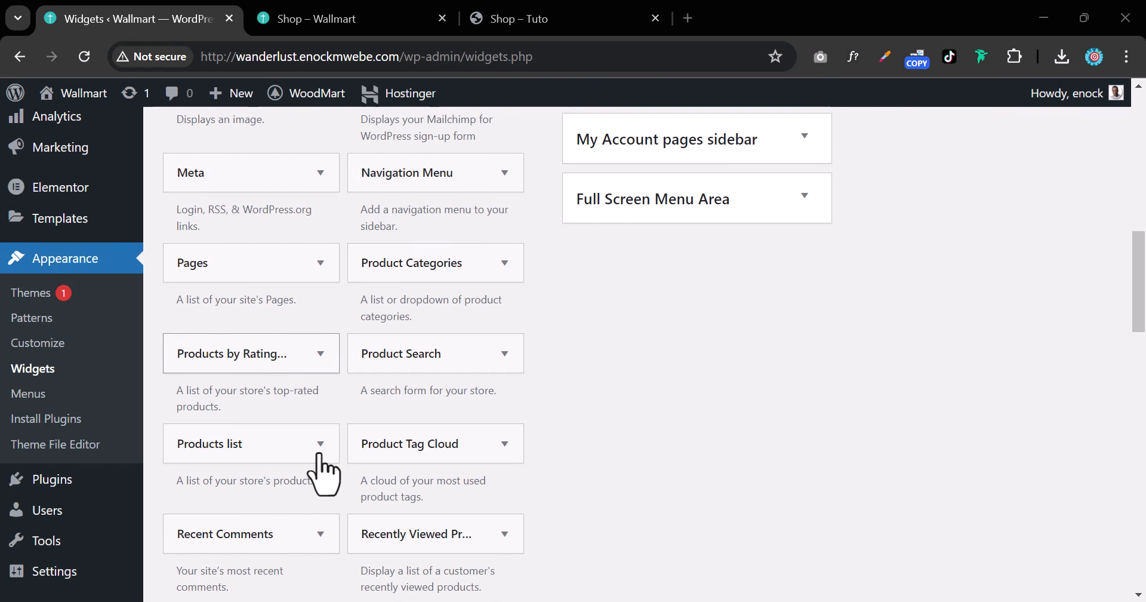
scroll(323, 468, "down", 10)
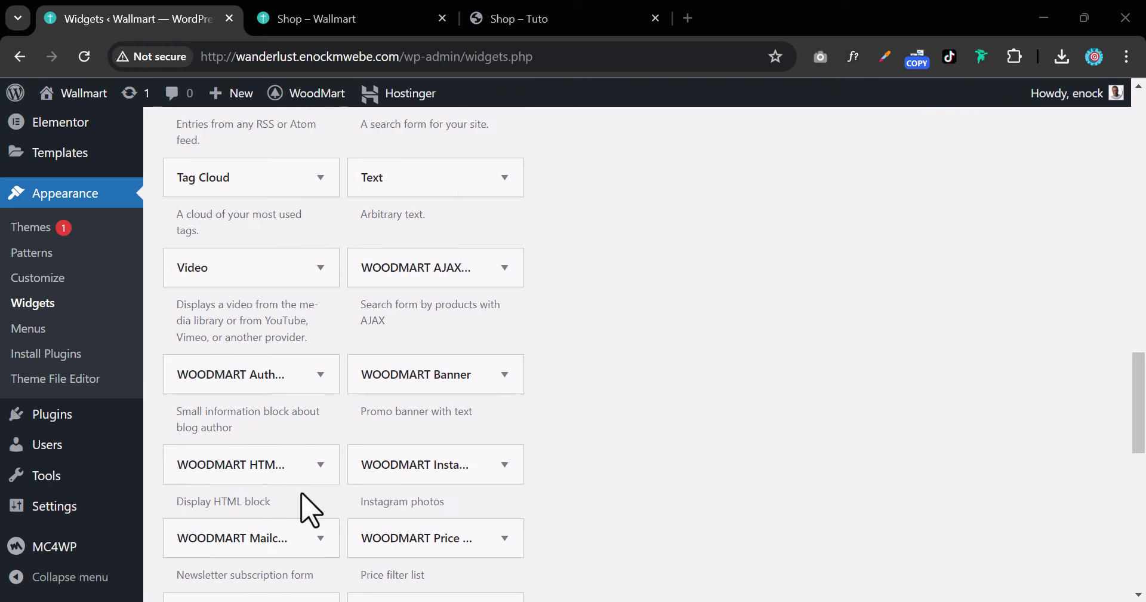
scroll(346, 496, "down", 4)
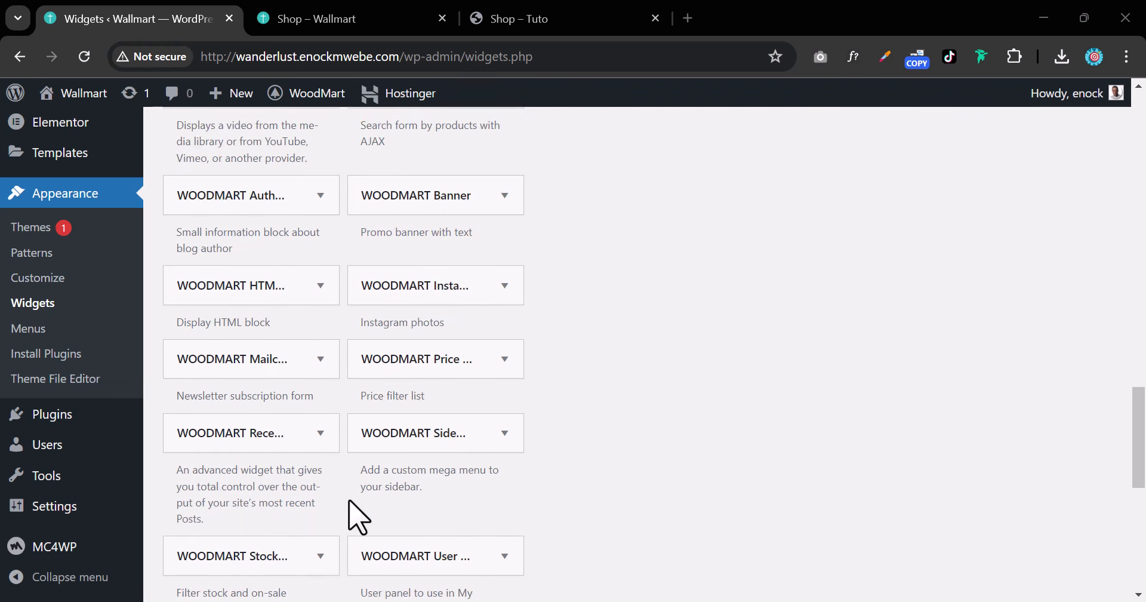
scroll(307, 576, "down", 2)
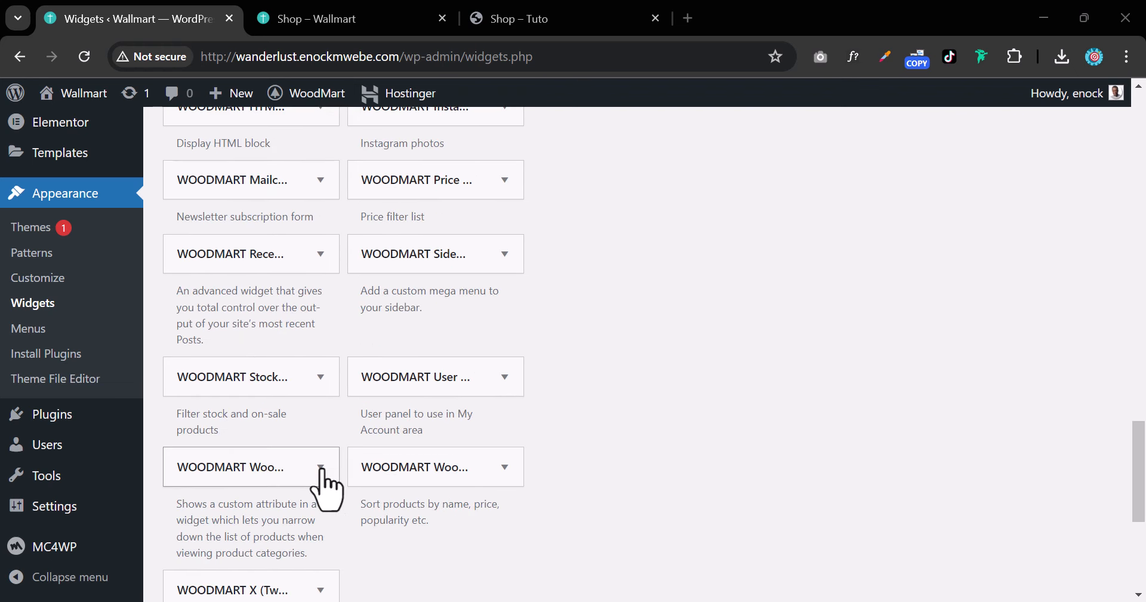
scroll(328, 492, "down", 4)
left_click(321, 197)
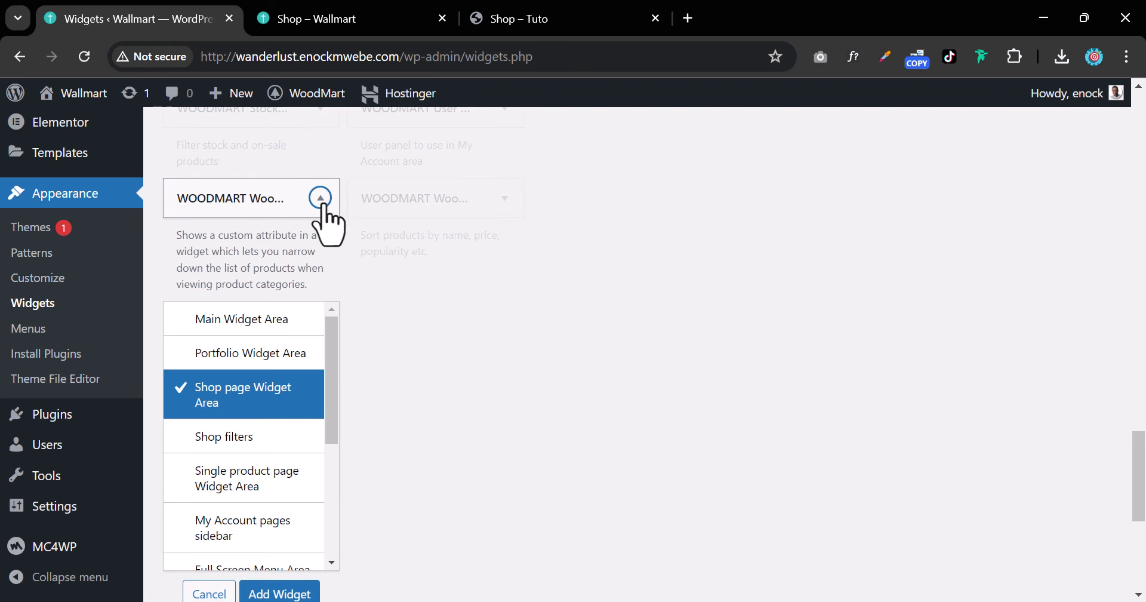
left_click(275, 593)
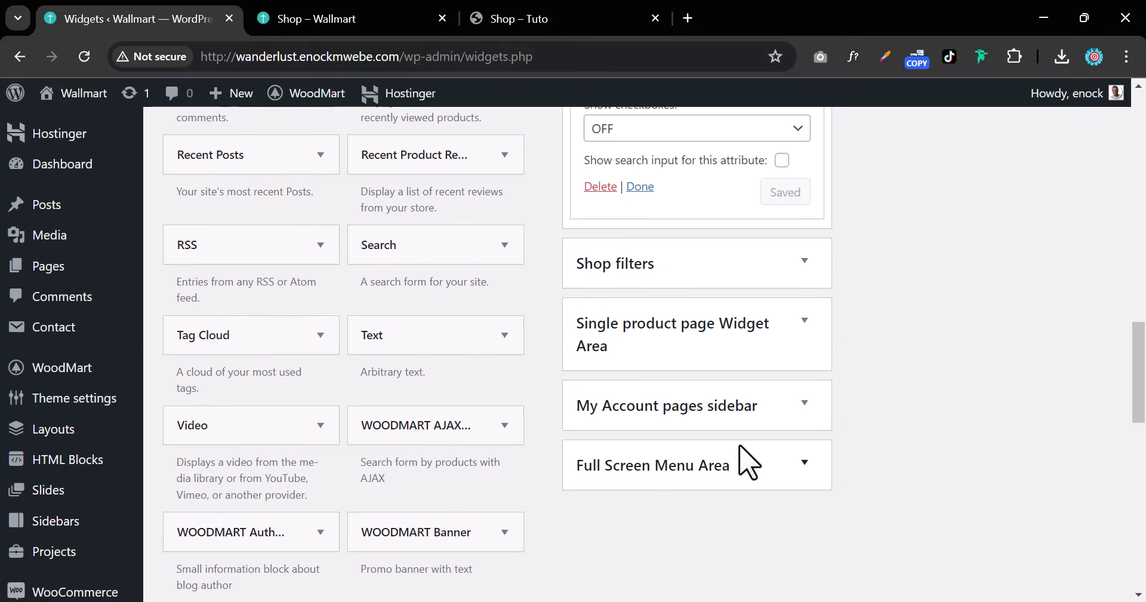
Set the new WOODMART filter widget's attribute to men-shirt-color, title it "Filter by Color", save it and collapse its settings.
scroll(749, 462, "up", 6)
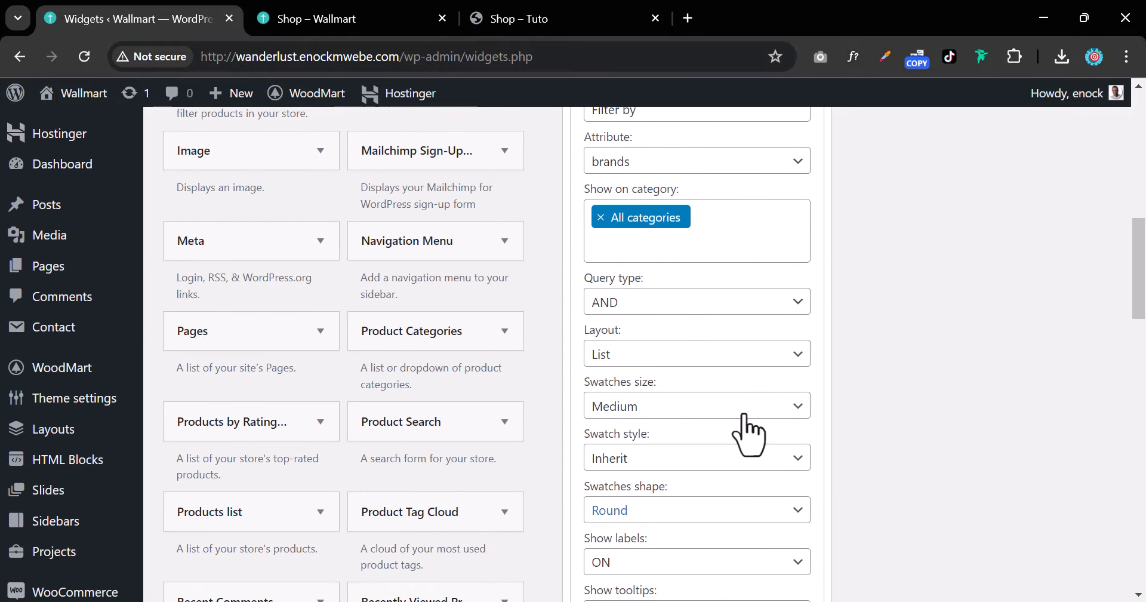
scroll(744, 415, "up", 3)
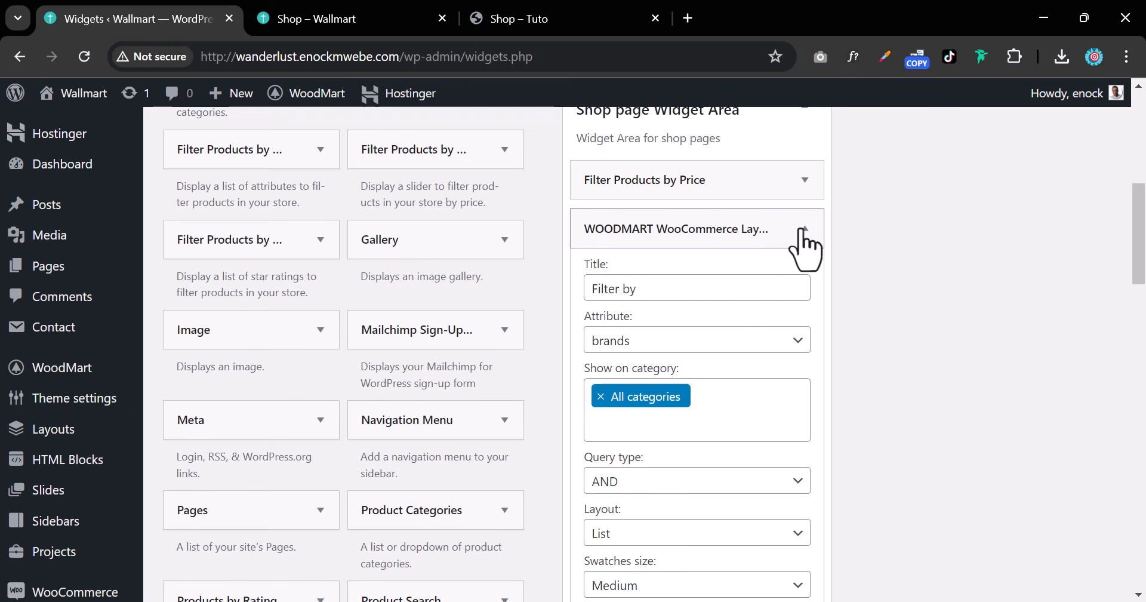
scroll(687, 179, "up", 1)
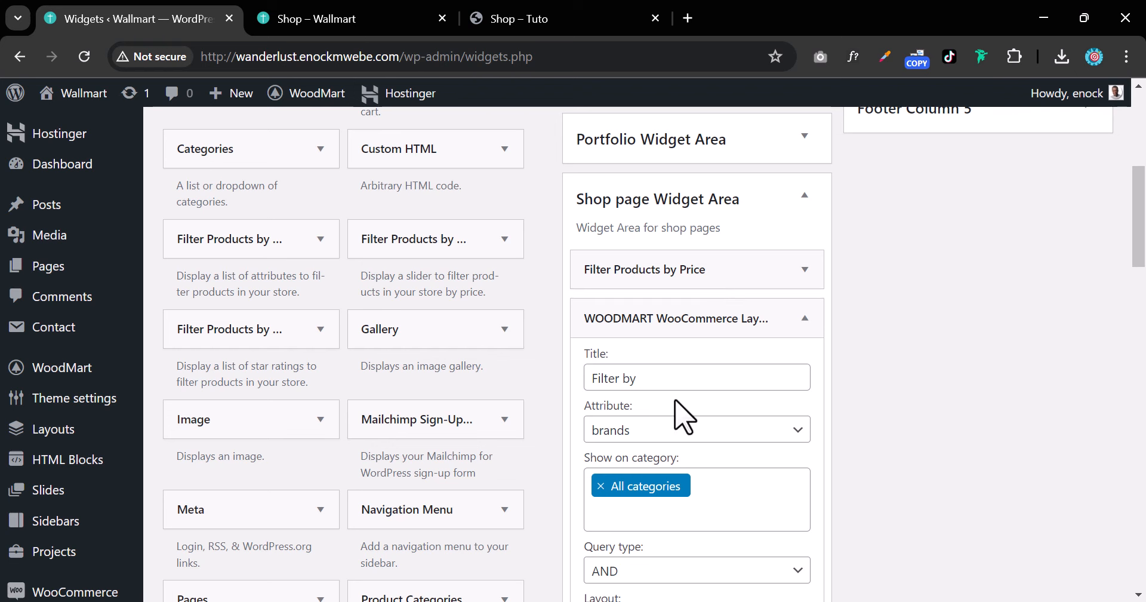
left_click(649, 426)
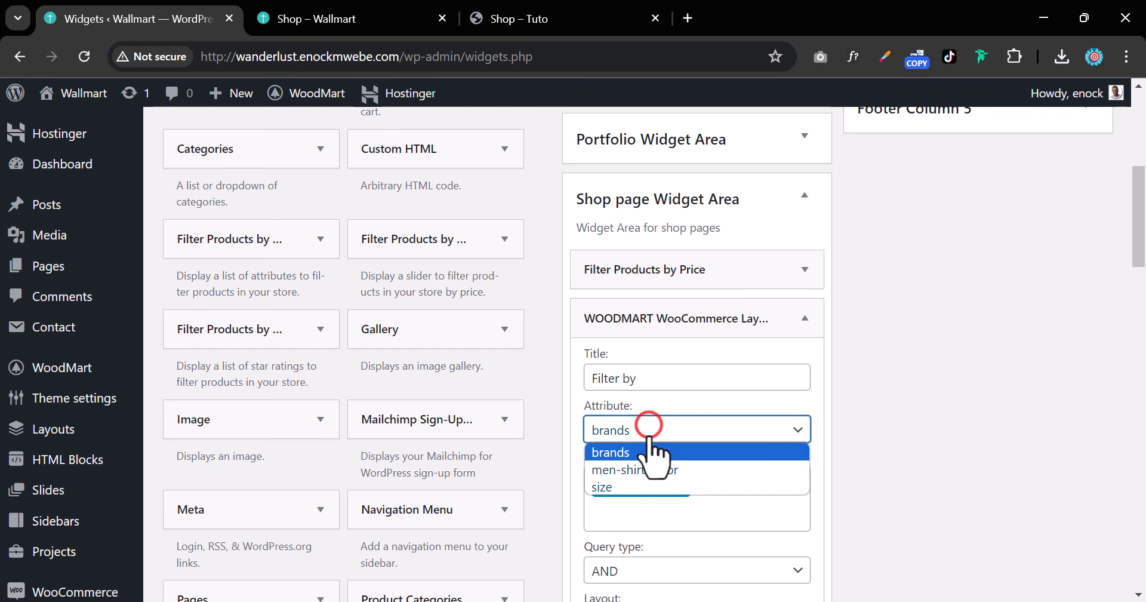
left_click(639, 472)
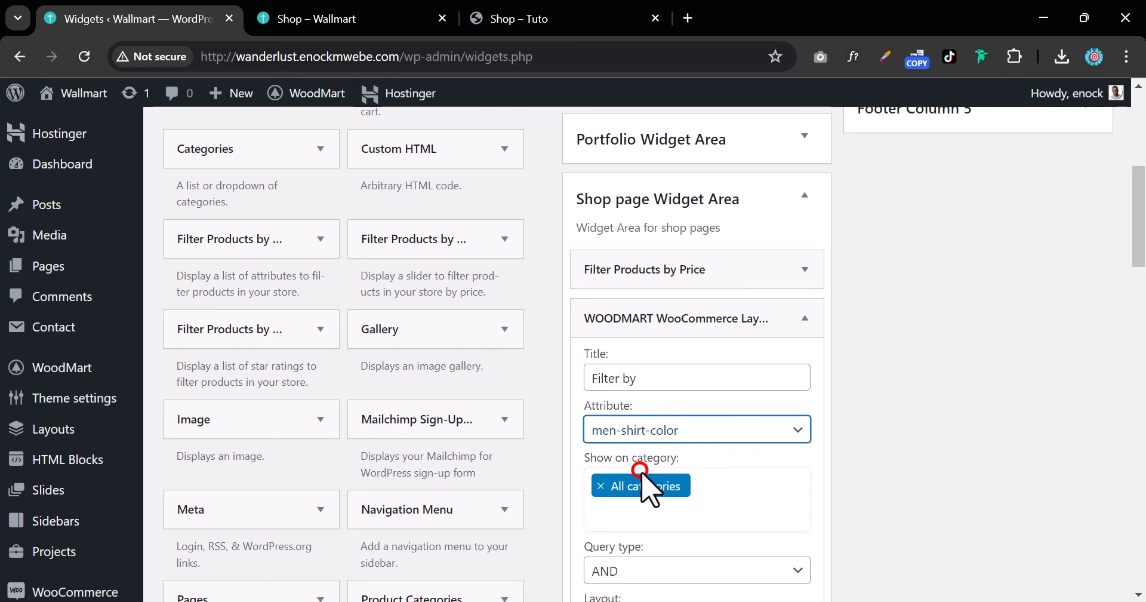
left_click(664, 380)
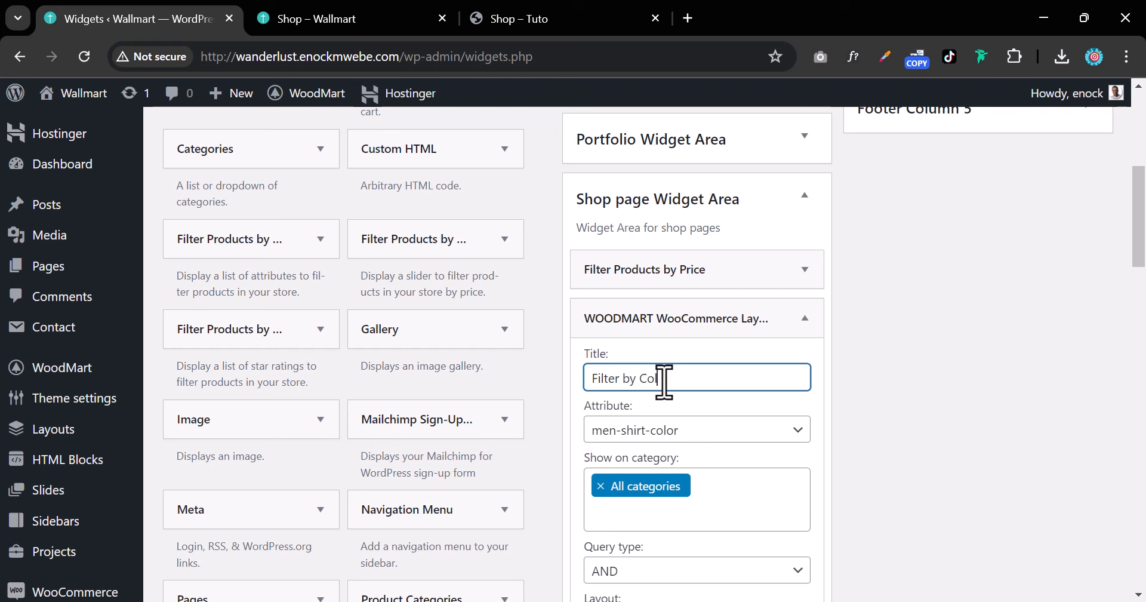
scroll(707, 469, "down", 12)
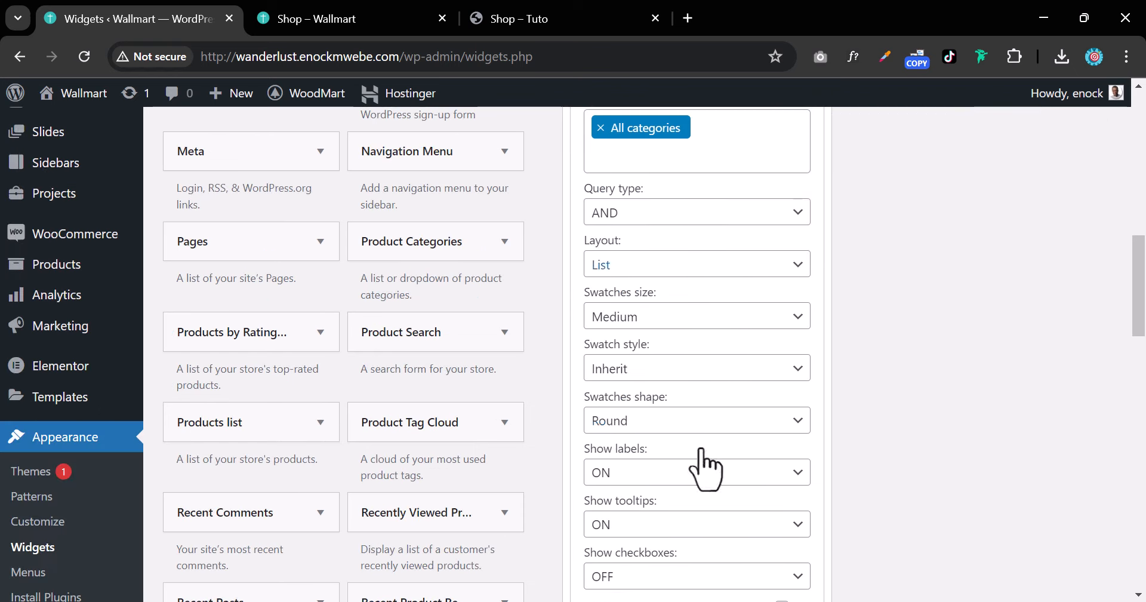
scroll(770, 335, "up", 4)
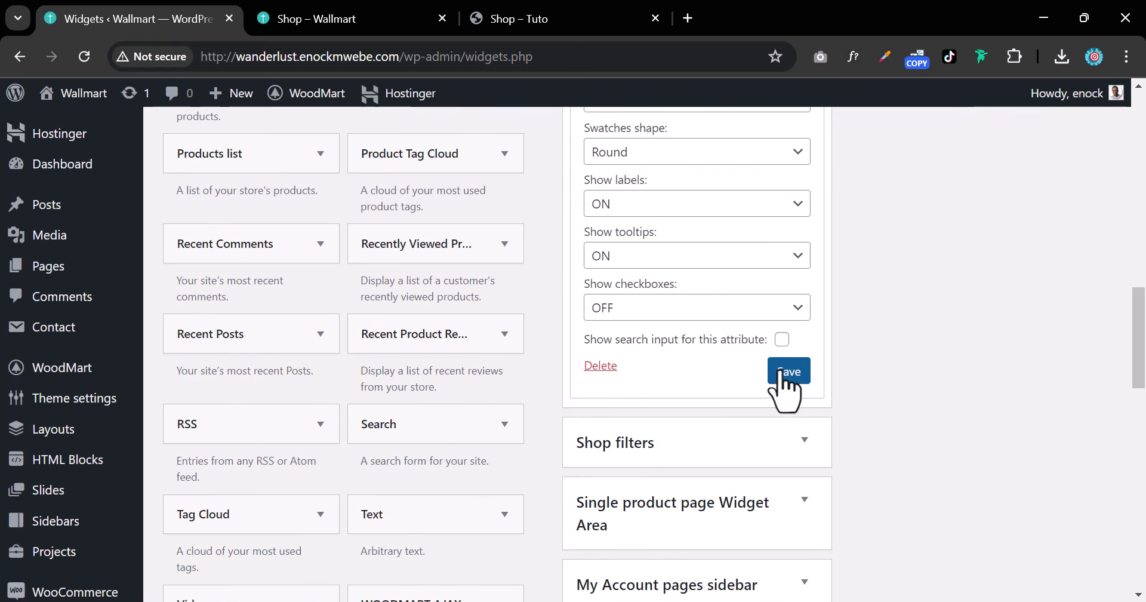
scroll(780, 372, "up", 6)
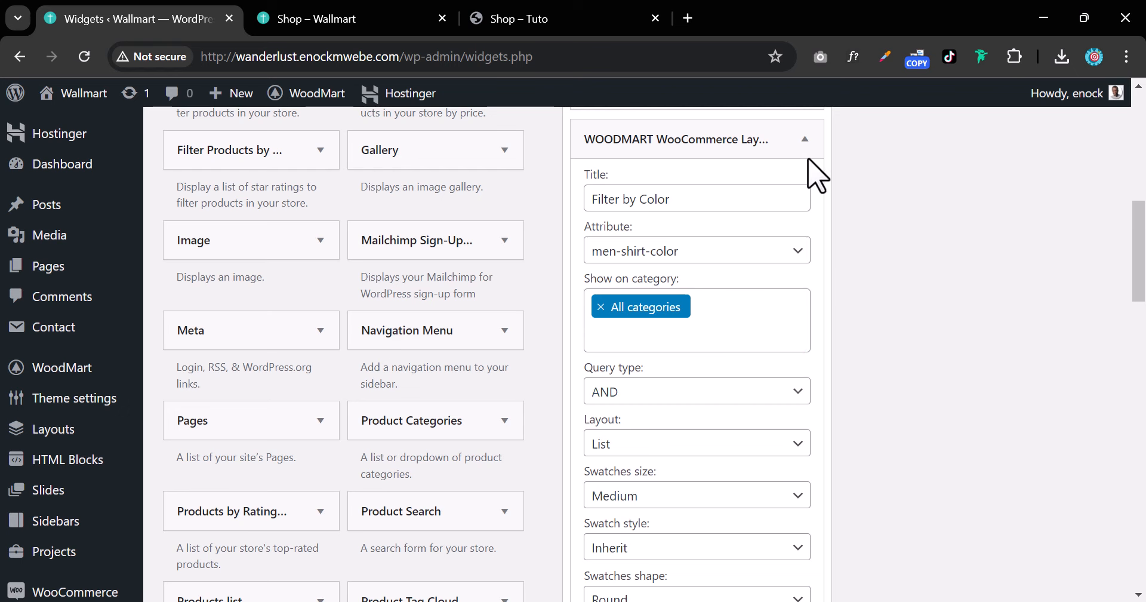
left_click(802, 137)
Add a second WOODMART WooCommerce custom attribute filter widget to the Shop page Widget Area.
scroll(273, 435, "down", 15)
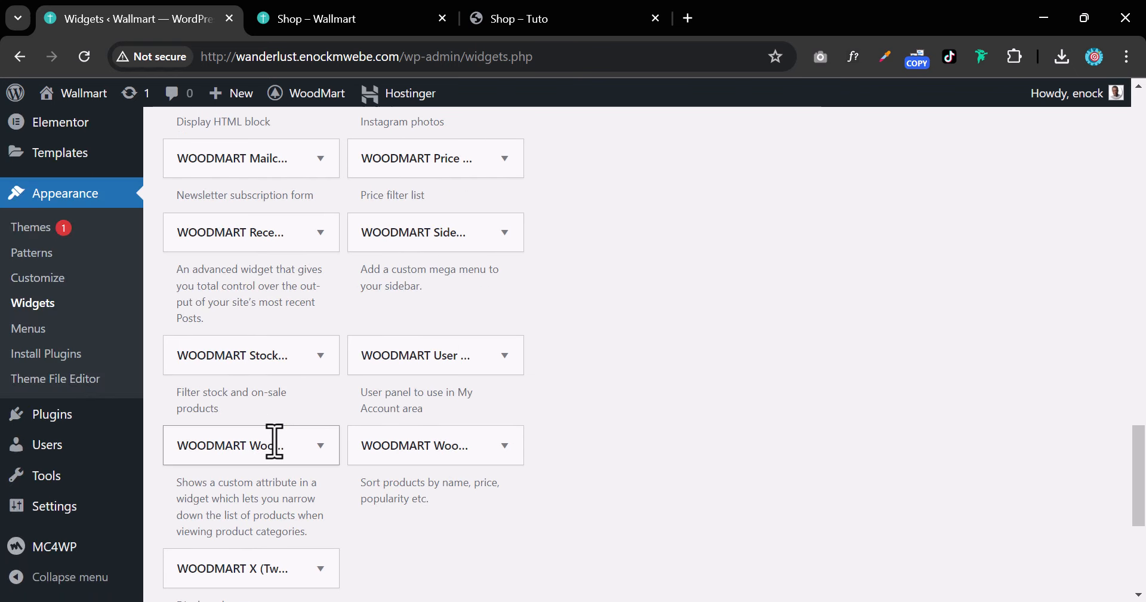
left_click(321, 178)
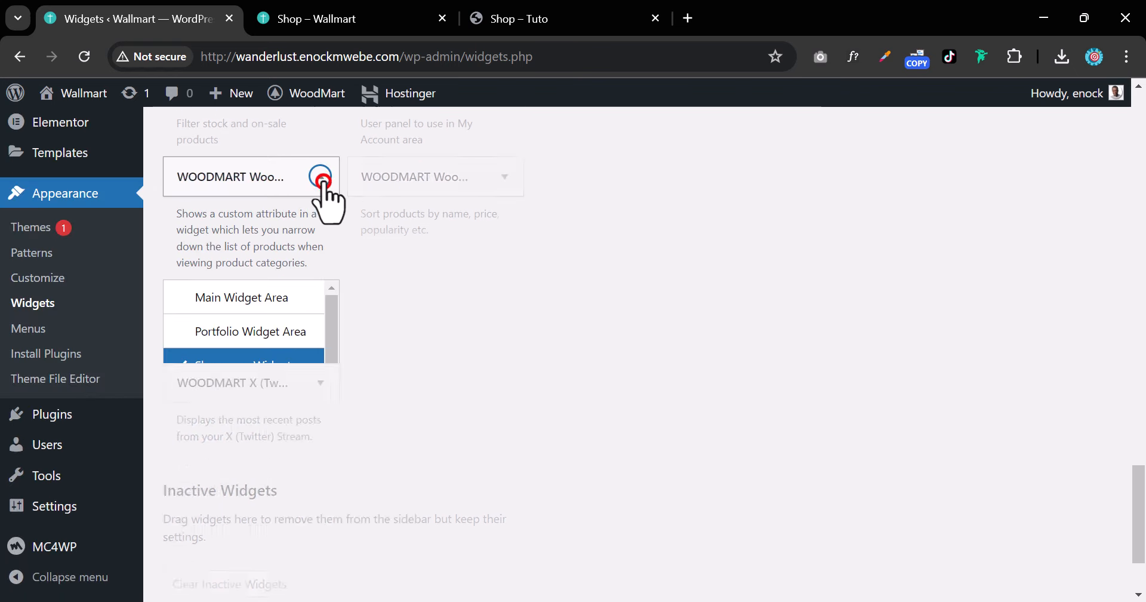
left_click(279, 572)
Set the second WOODMART filter widget's attribute to size, title it "Filter by Size", save it and collapse its settings.
scroll(720, 469, "up", 7)
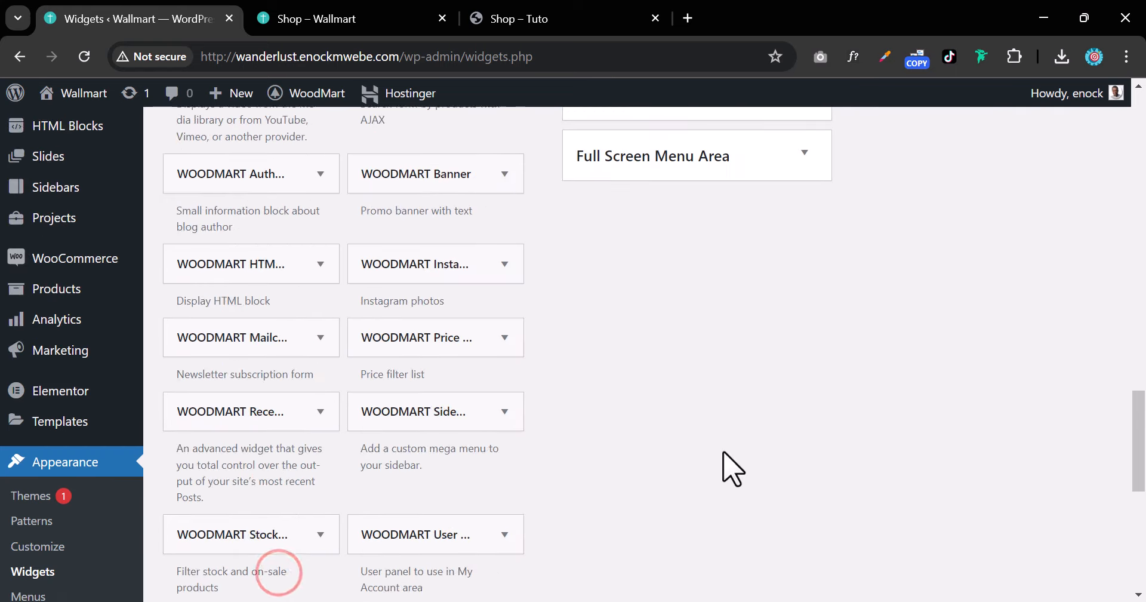
scroll(726, 459, "up", 10)
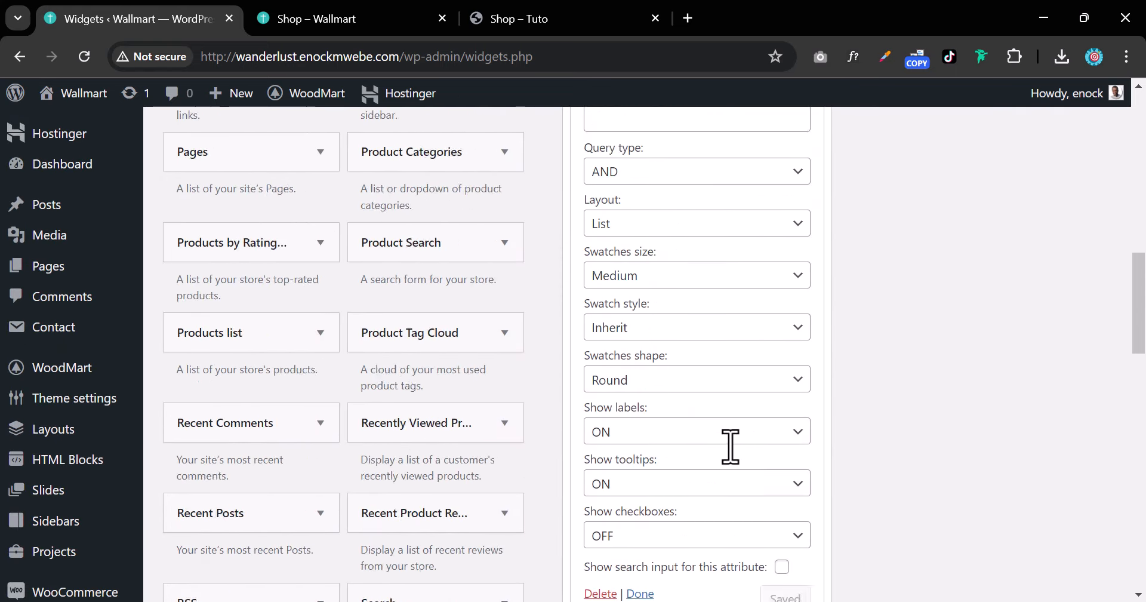
scroll(731, 446, "up", 3)
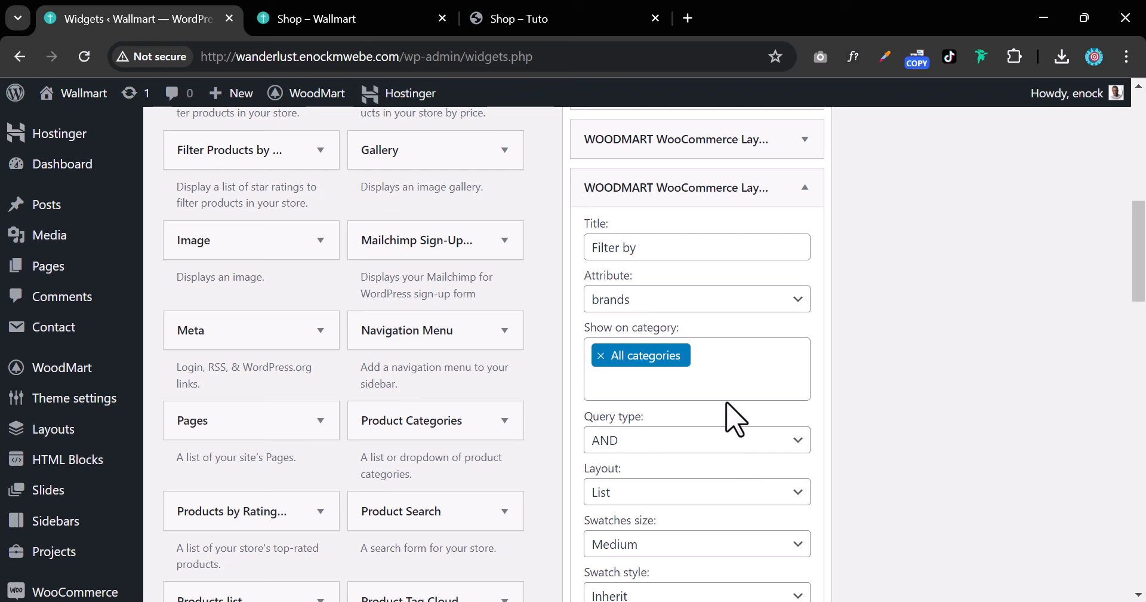
left_click(729, 302)
left_click(711, 355)
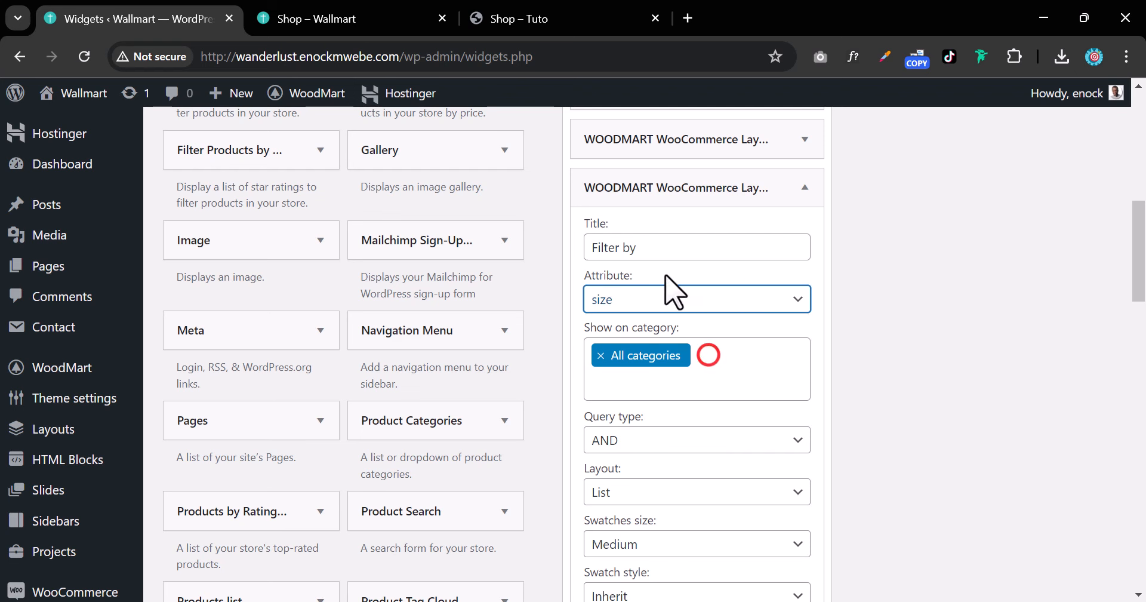
left_click(658, 245)
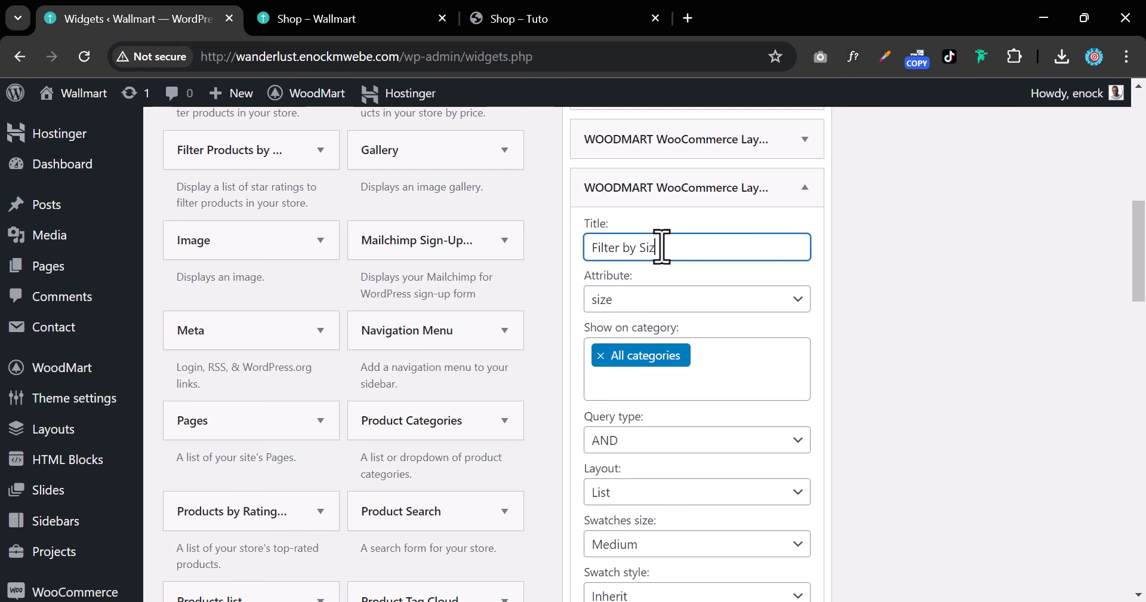
type("Size")
scroll(709, 456, "down", 8)
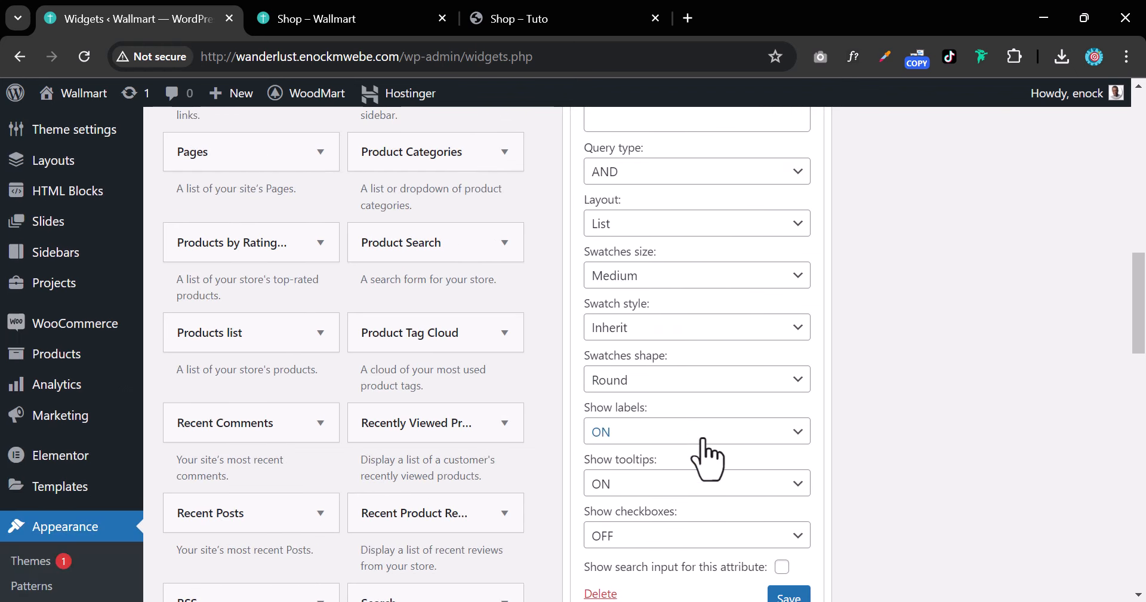
scroll(769, 460, "up", 10)
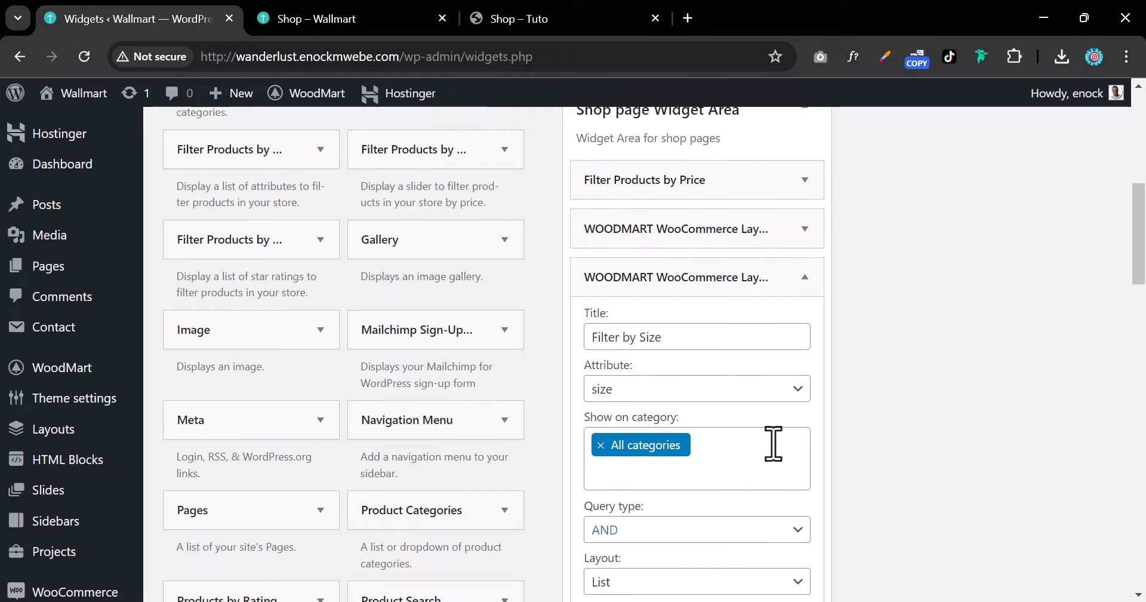
left_click(806, 366)
Add a third WOODMART WooCommerce custom attribute filter widget to the Shop page Widget Area.
scroll(276, 440, "down", 12)
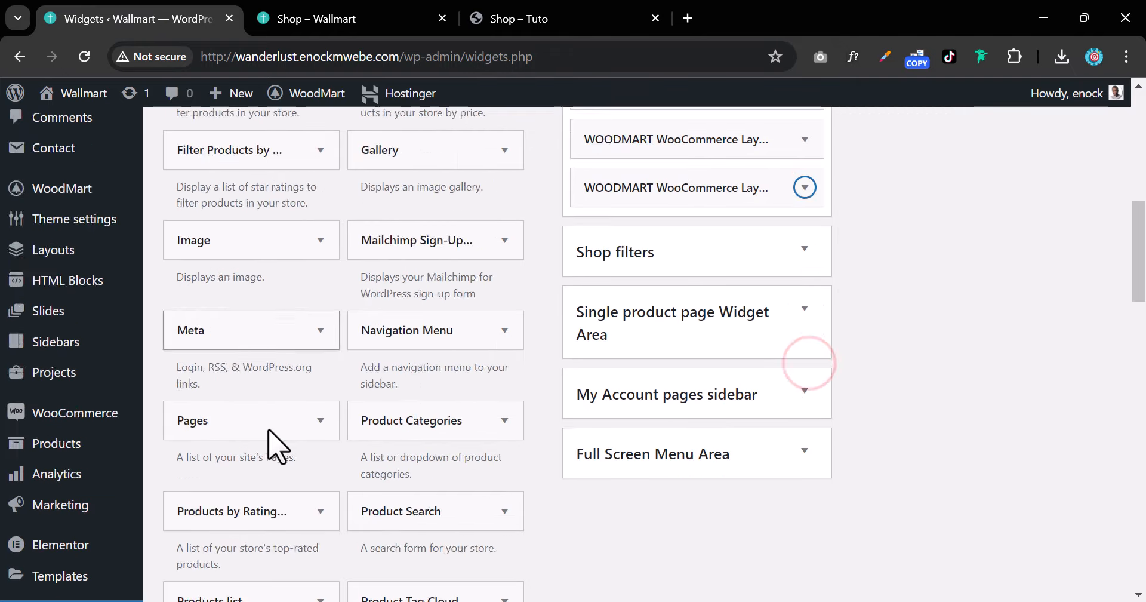
scroll(287, 472, "down", 3)
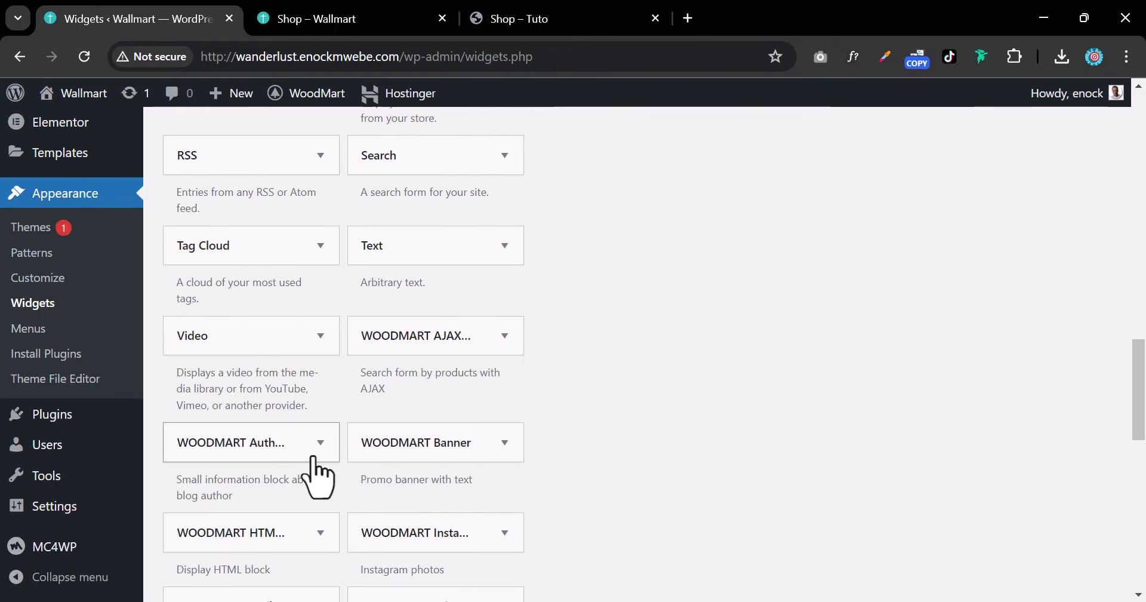
scroll(320, 475, "down", 3)
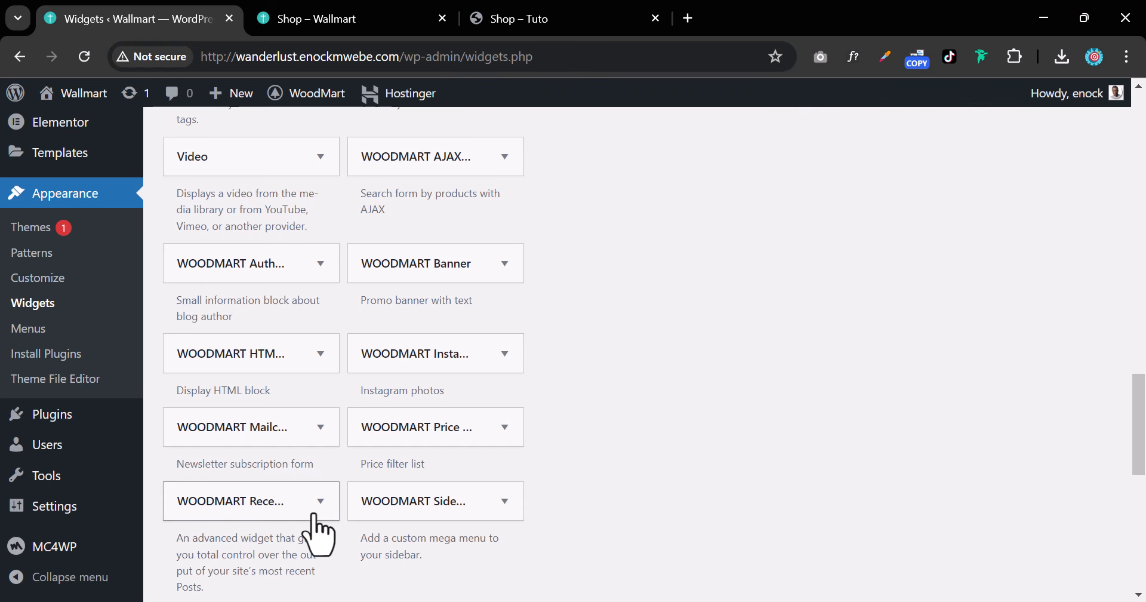
scroll(313, 507, "down", 6)
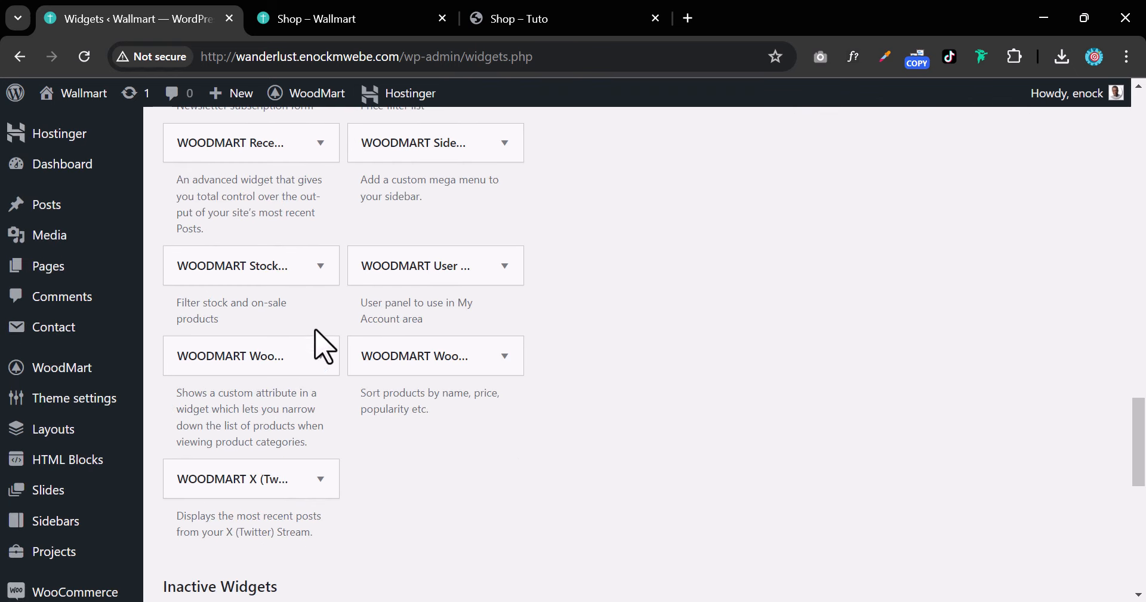
left_click(317, 355)
scroll(281, 537, "down", 5)
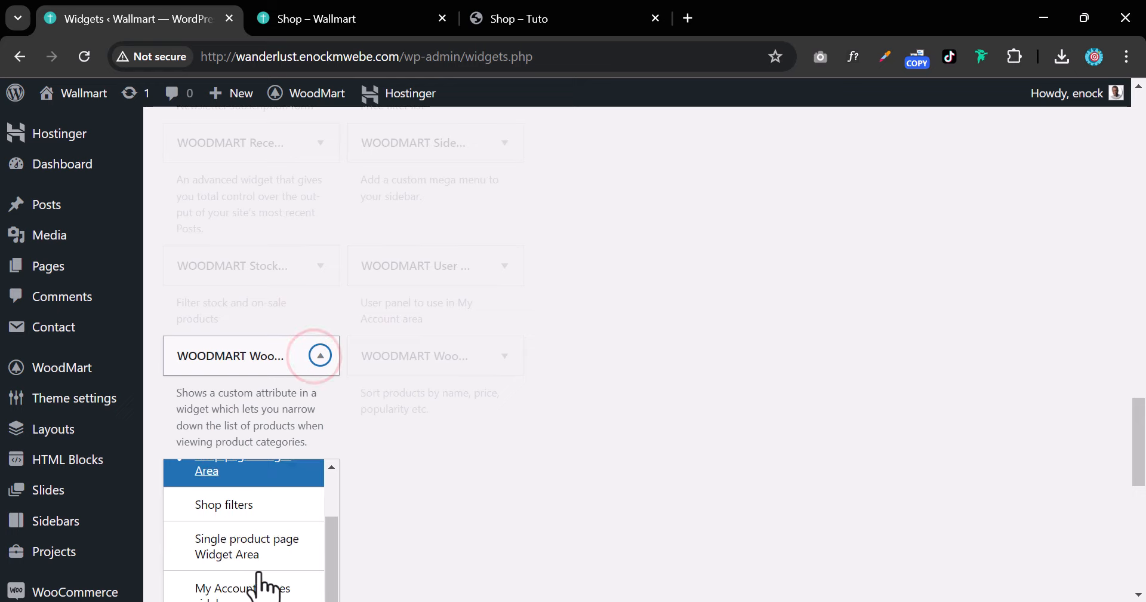
scroll(286, 448, "down", 7)
left_click(287, 305)
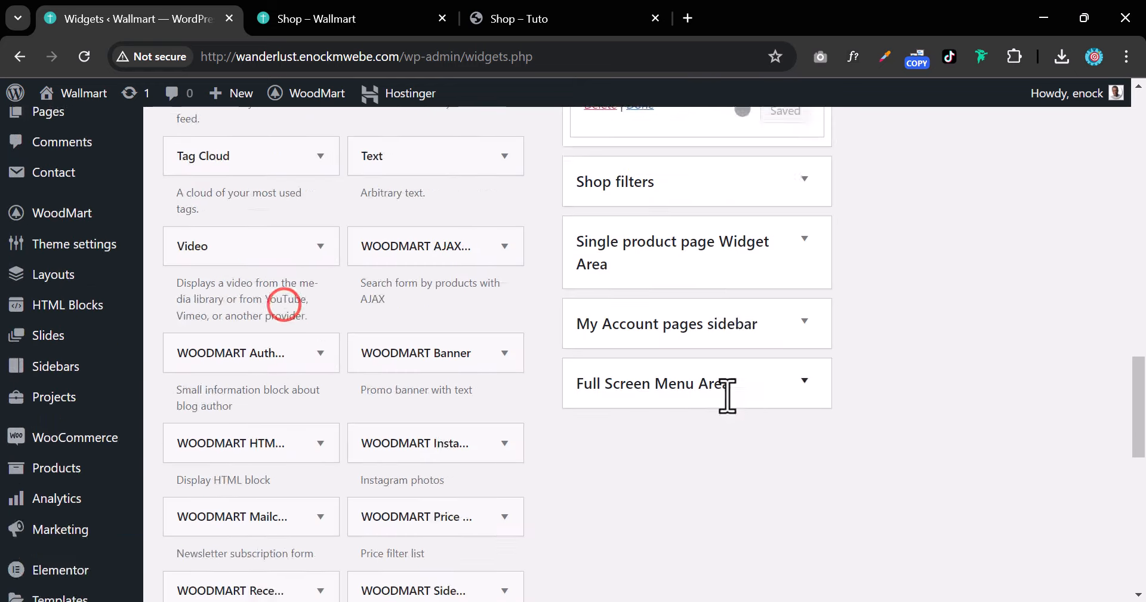
Title the new WOODMART filter widget "Filter by Brands", keeping the brands attribute, and collapse its settings.
scroll(730, 412, "up", 9)
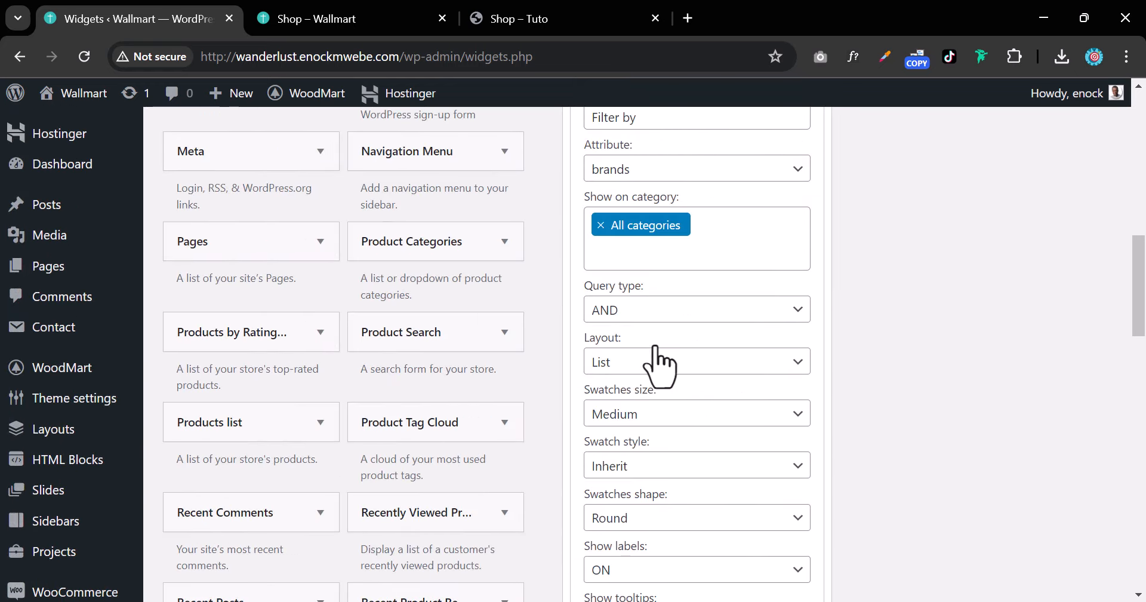
scroll(657, 352, "up", 3)
left_click(671, 297)
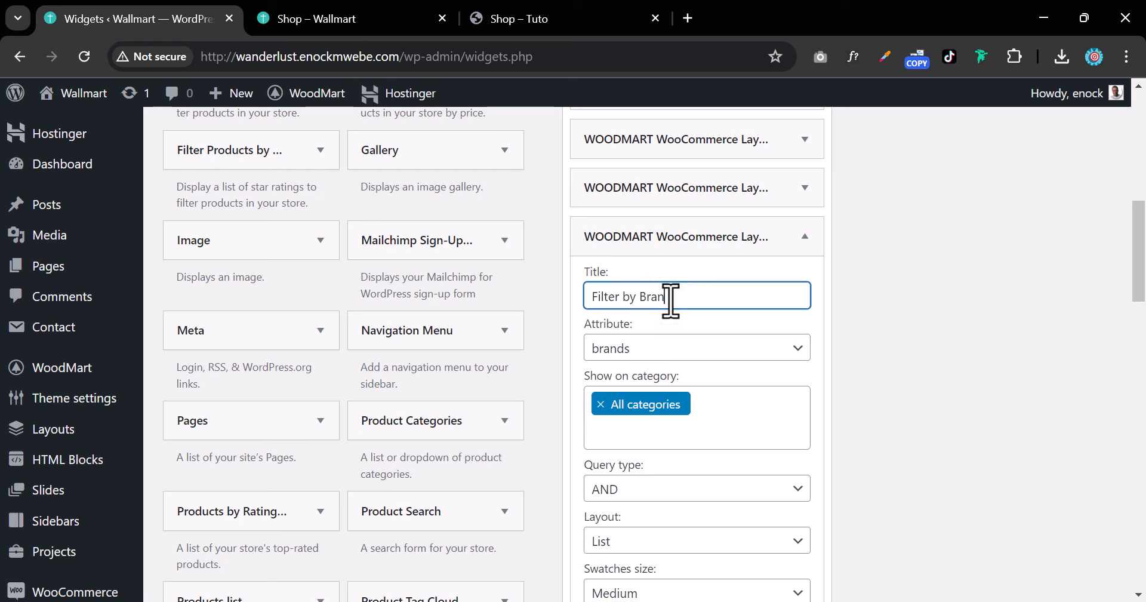
left_click(805, 236)
Add the Recently Viewed Products list and Recent Product Reviews widgets to the Shop page Widget Area.
scroll(383, 406, "down", 9)
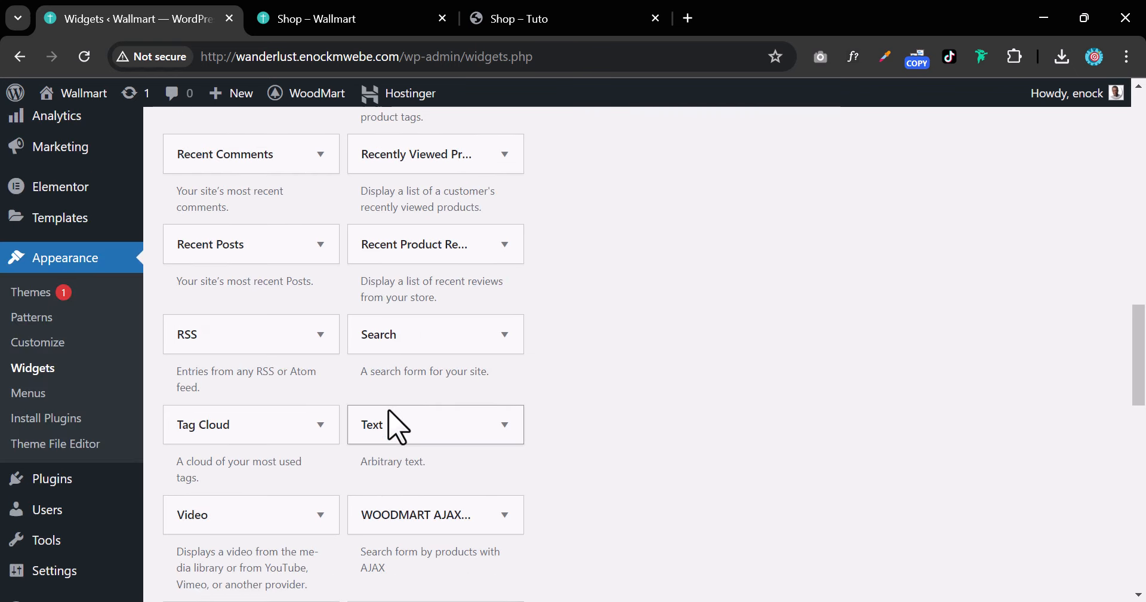
scroll(396, 422, "down", 3)
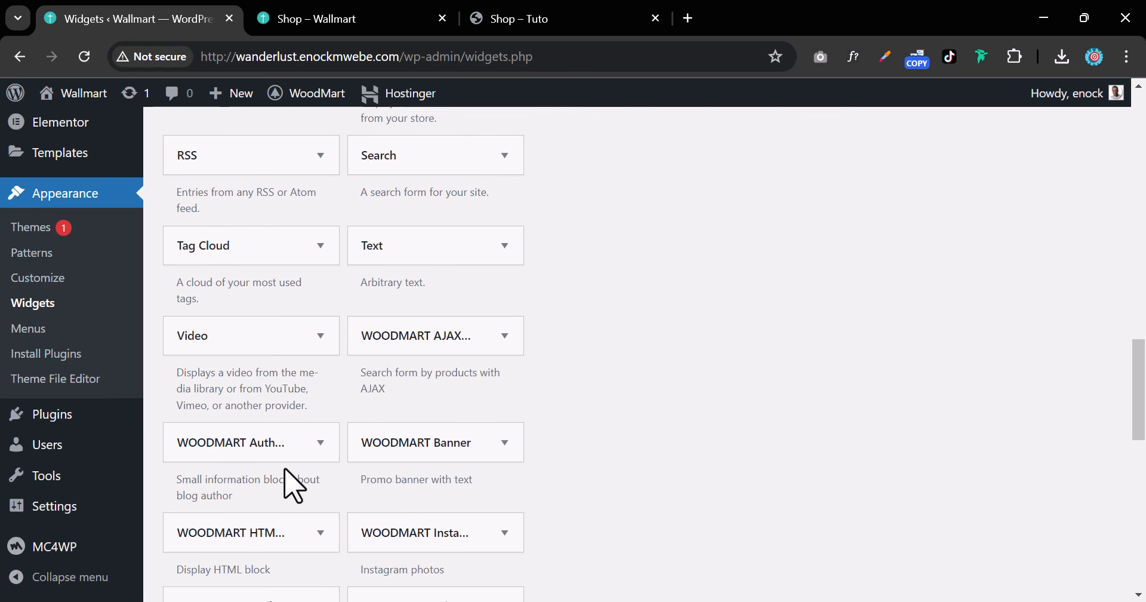
scroll(418, 375, "up", 5)
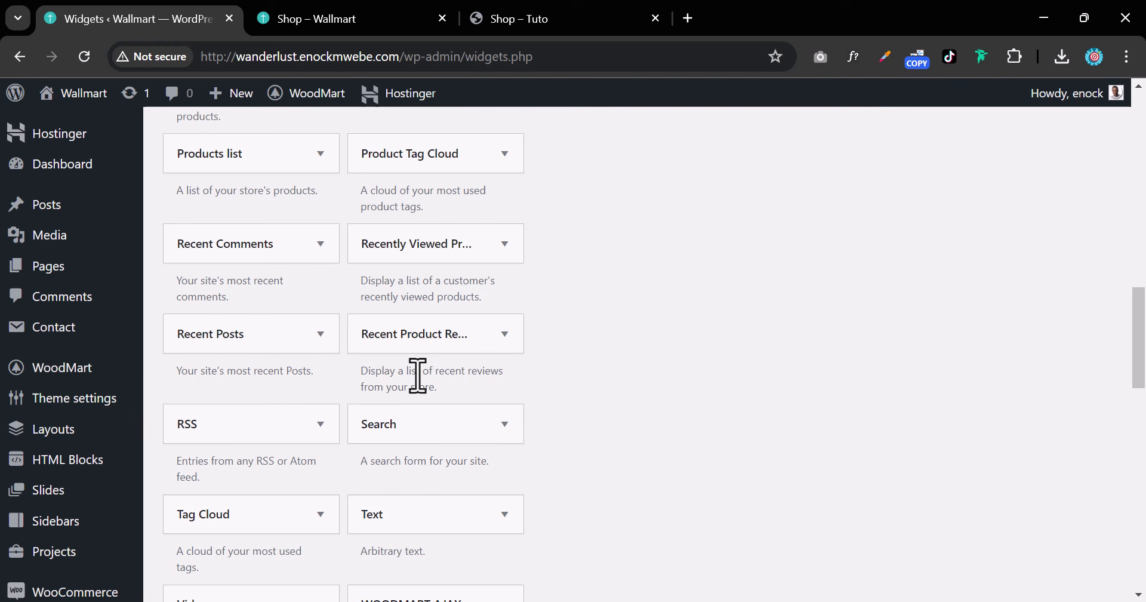
left_click(507, 244)
scroll(469, 530, "down", 6)
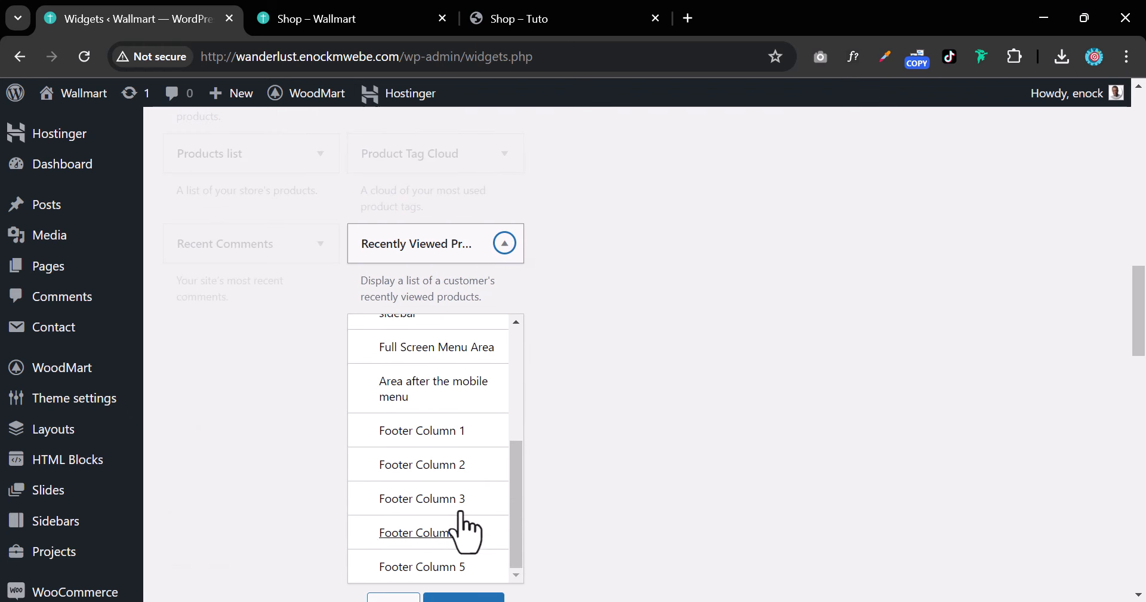
left_click(462, 339)
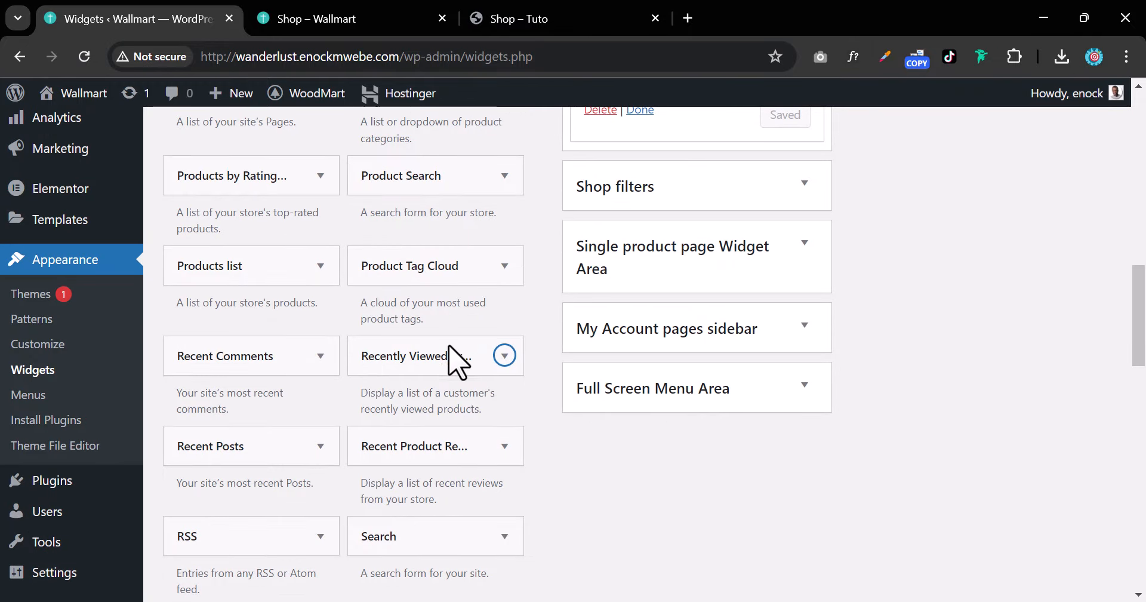
left_click(504, 445)
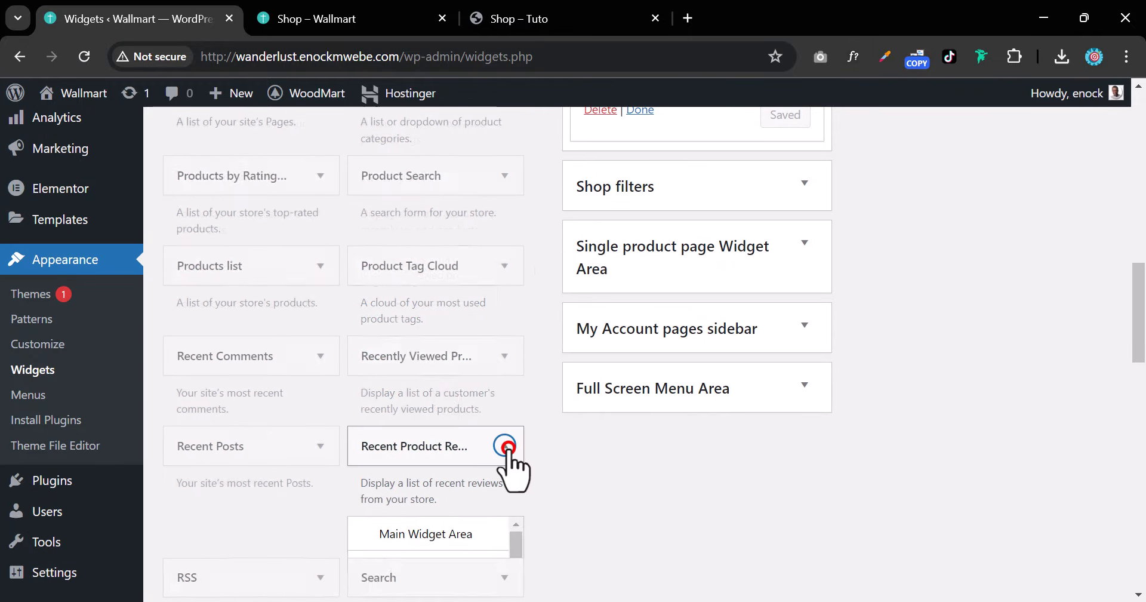
left_click(460, 540)
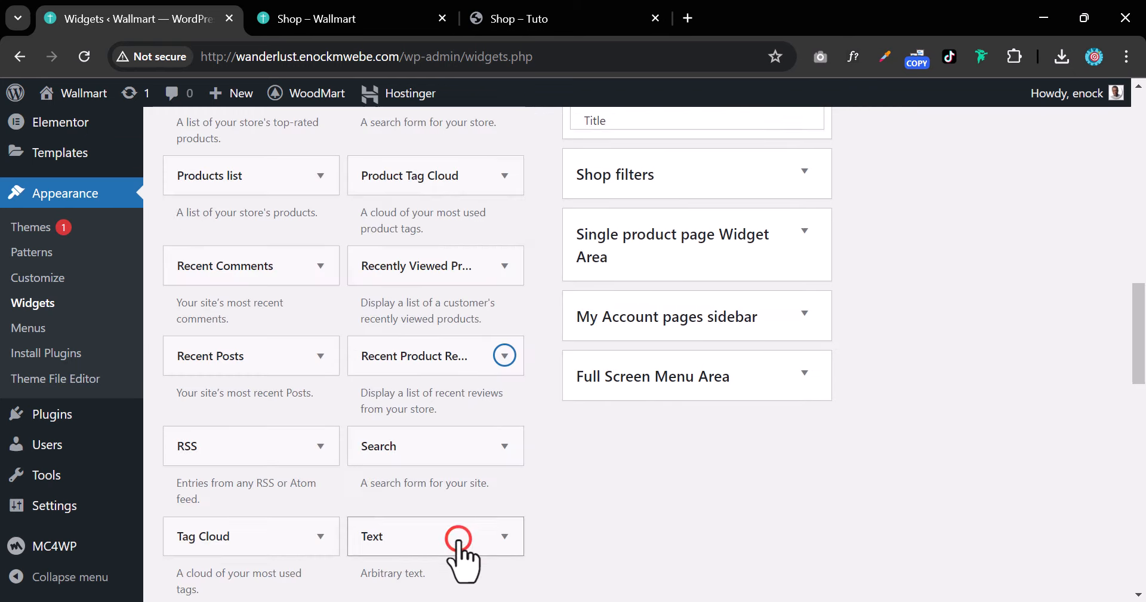
Set the Recently Viewed Products list widget's number of products to show to 3 and collapse its settings.
scroll(689, 433, "up", 1)
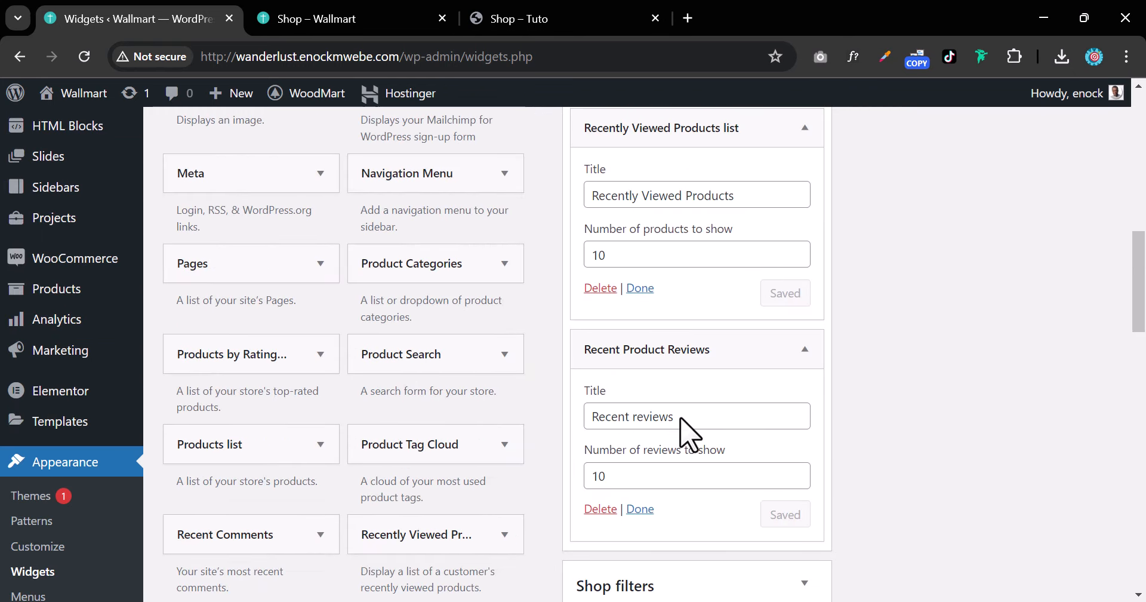
left_click(648, 251)
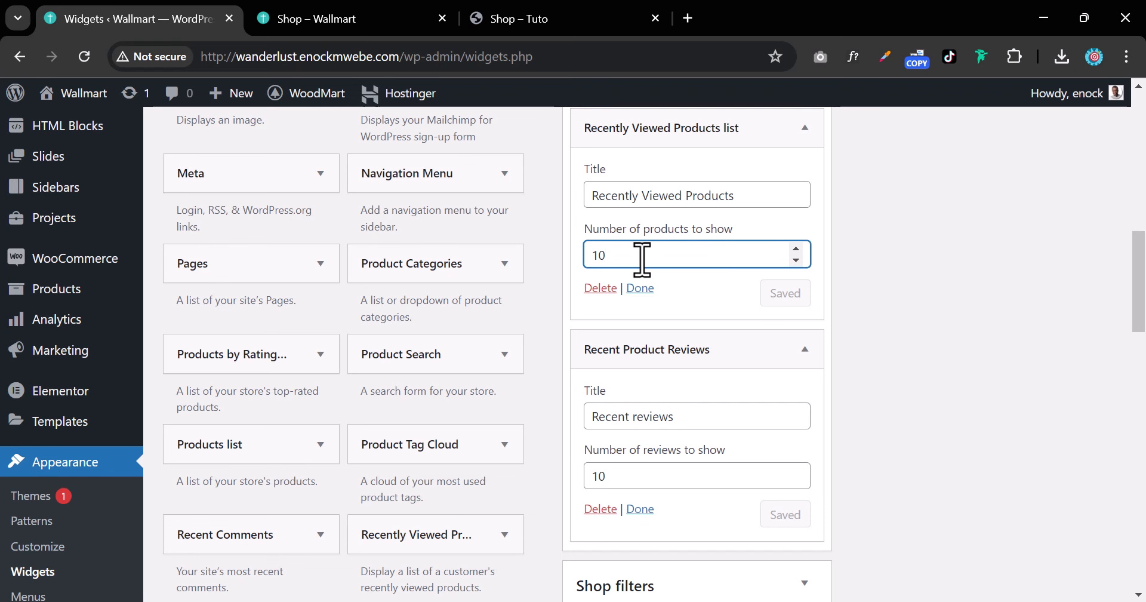
key("BackSpace")
key("BackSpace")
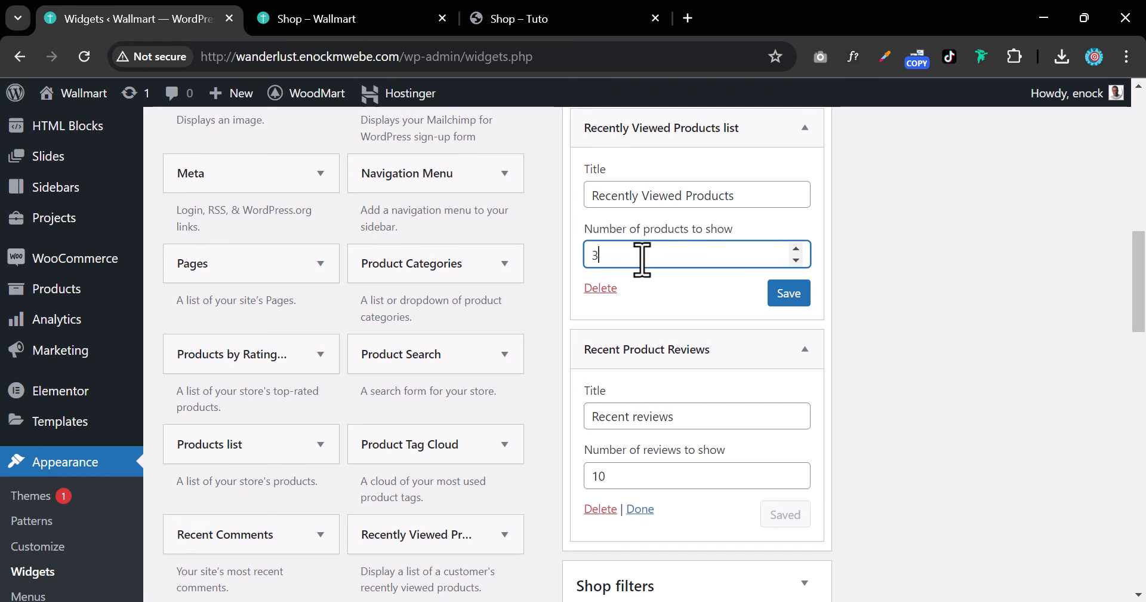
scroll(686, 280, "up", 1)
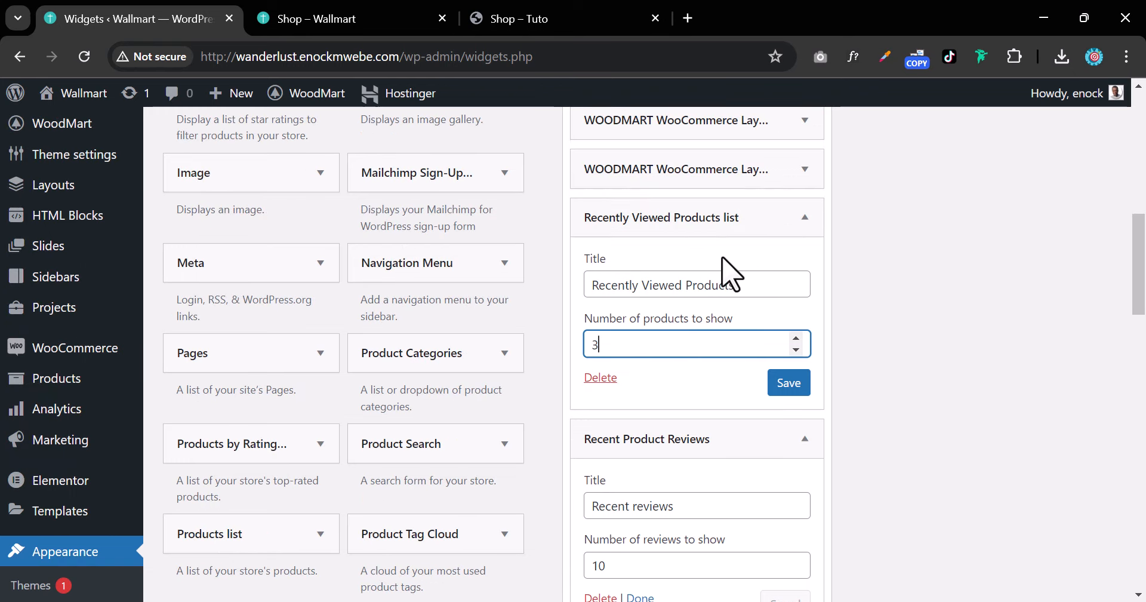
left_click(804, 219)
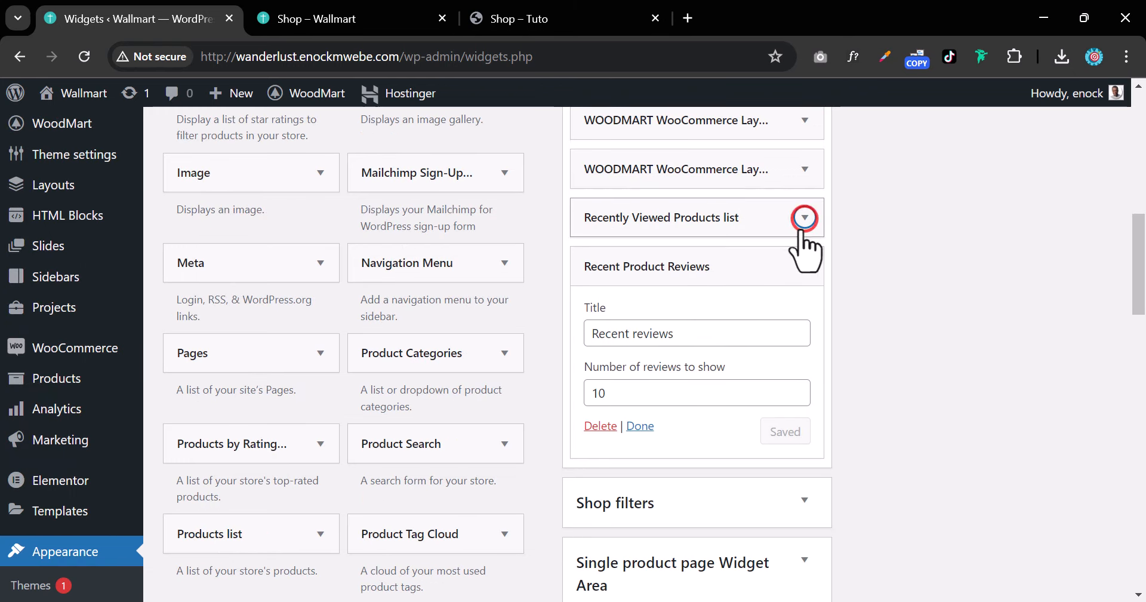
Set the Recent Product Reviews widget to show 4 reviews, and save both it and the Recently Viewed Products list widget.
double_click(613, 394)
type("3")
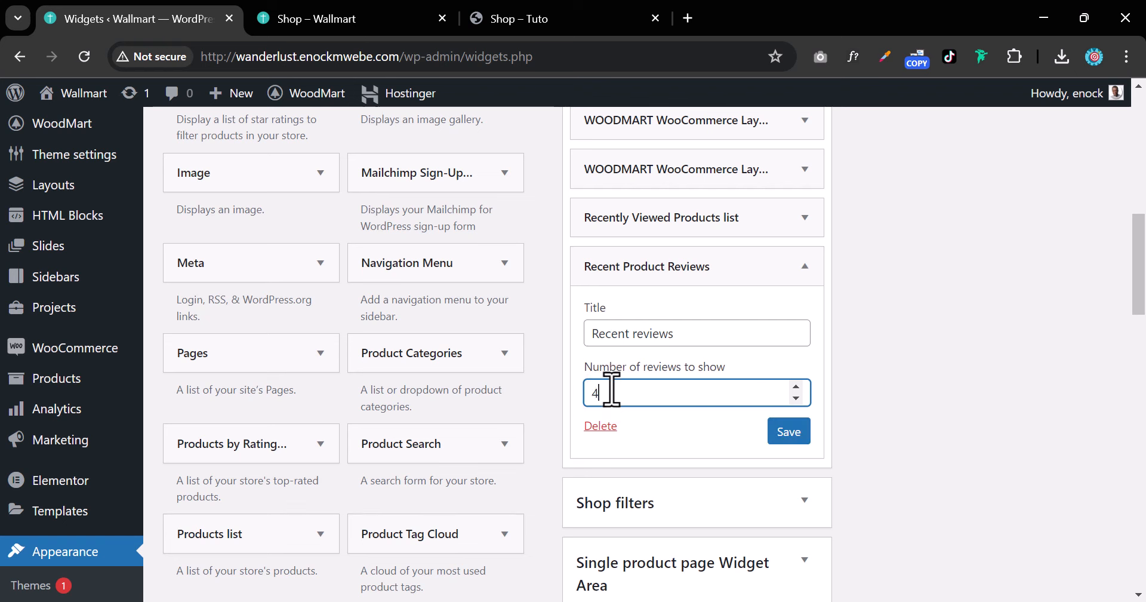
left_click(791, 434)
left_click(804, 217)
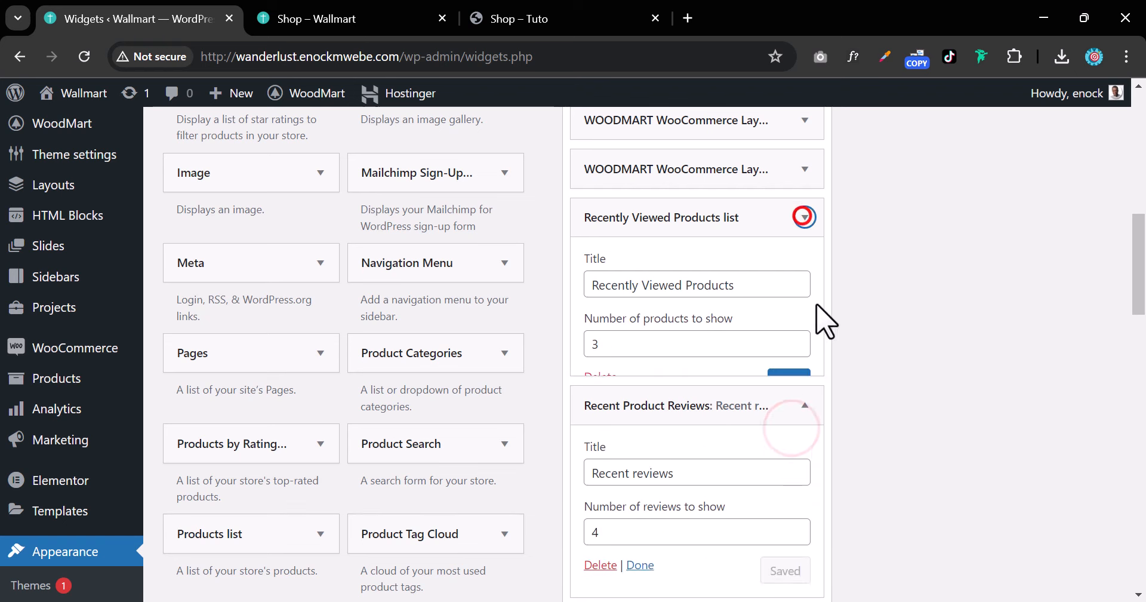
left_click(788, 382)
Save the "Filter by Brands" widget and check that the other WOODMART filter widgets in the Shop page Widget Area are saved.
left_click(805, 169)
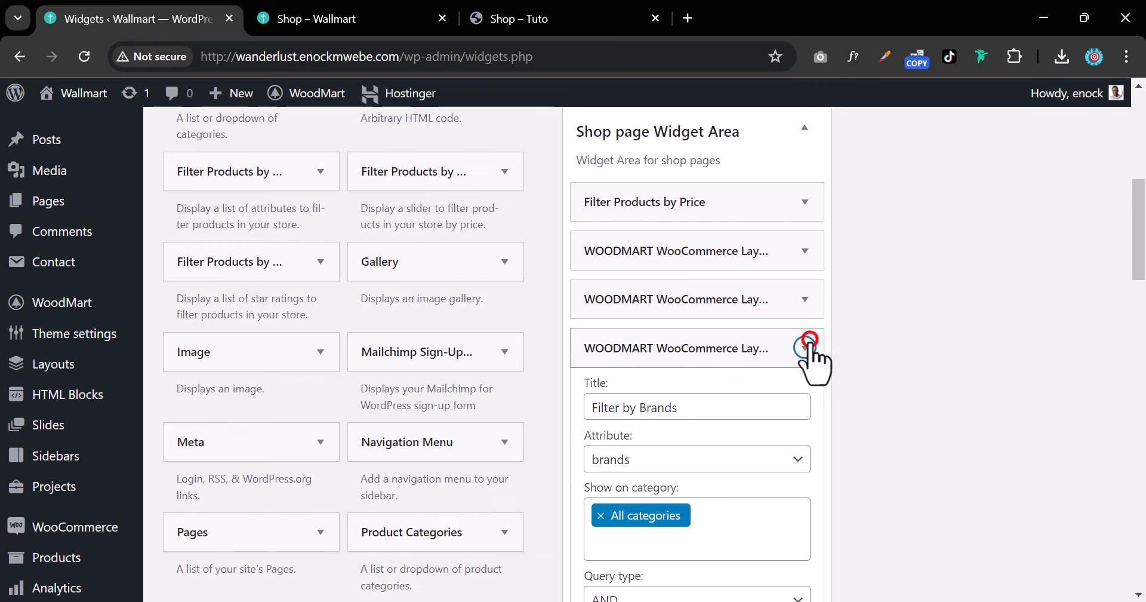
scroll(803, 430, "down", 7)
left_click(791, 400)
scroll(796, 418, "up", 10)
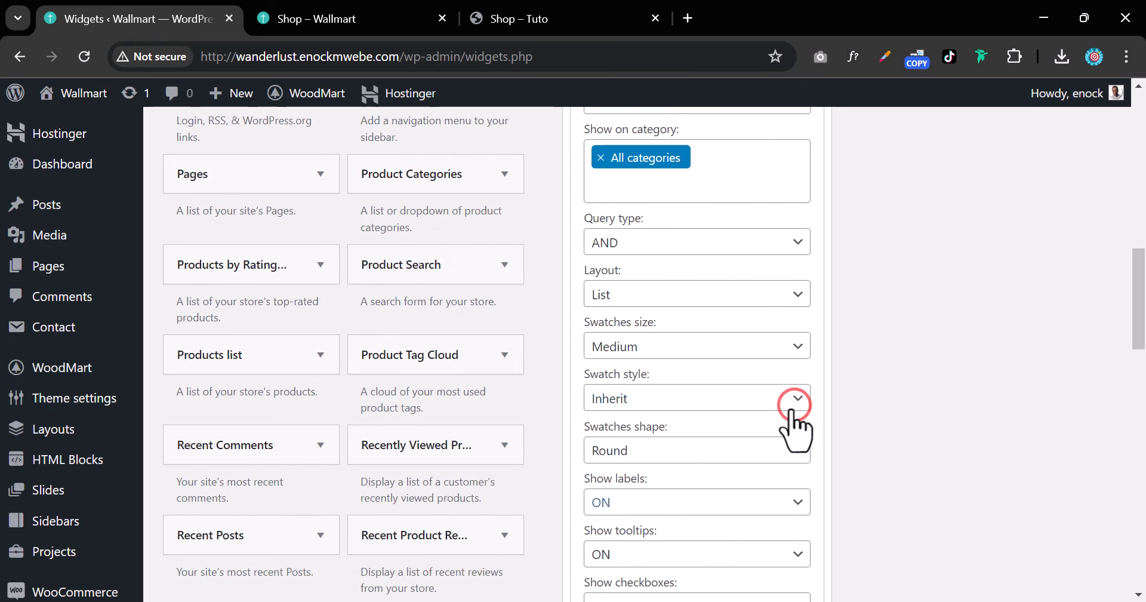
left_click(807, 301)
scroll(809, 382, "down", 10)
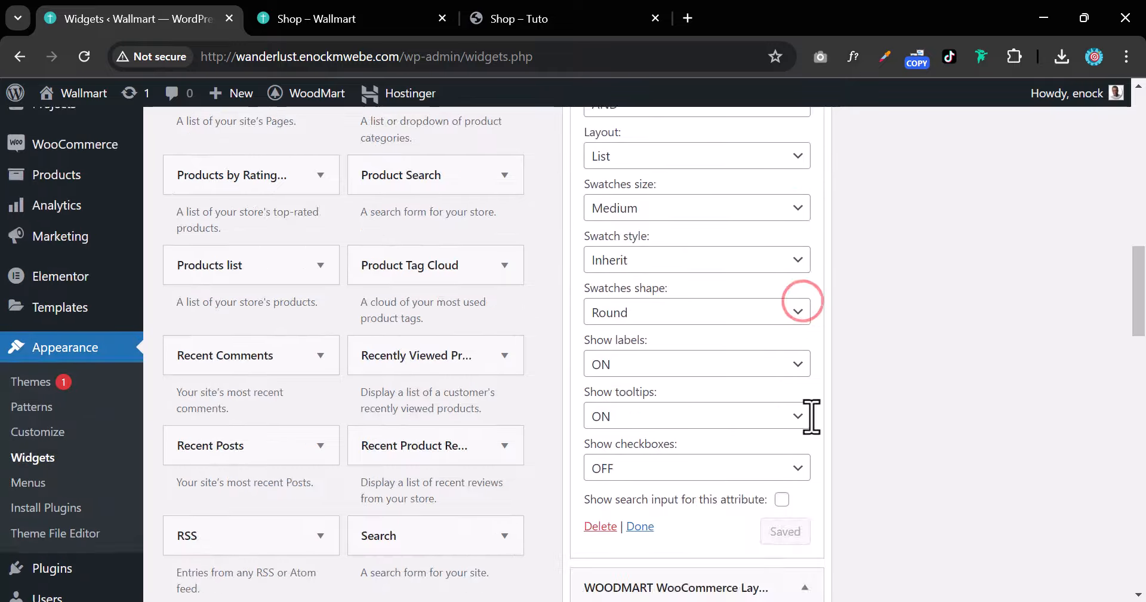
scroll(812, 436, "down", 9)
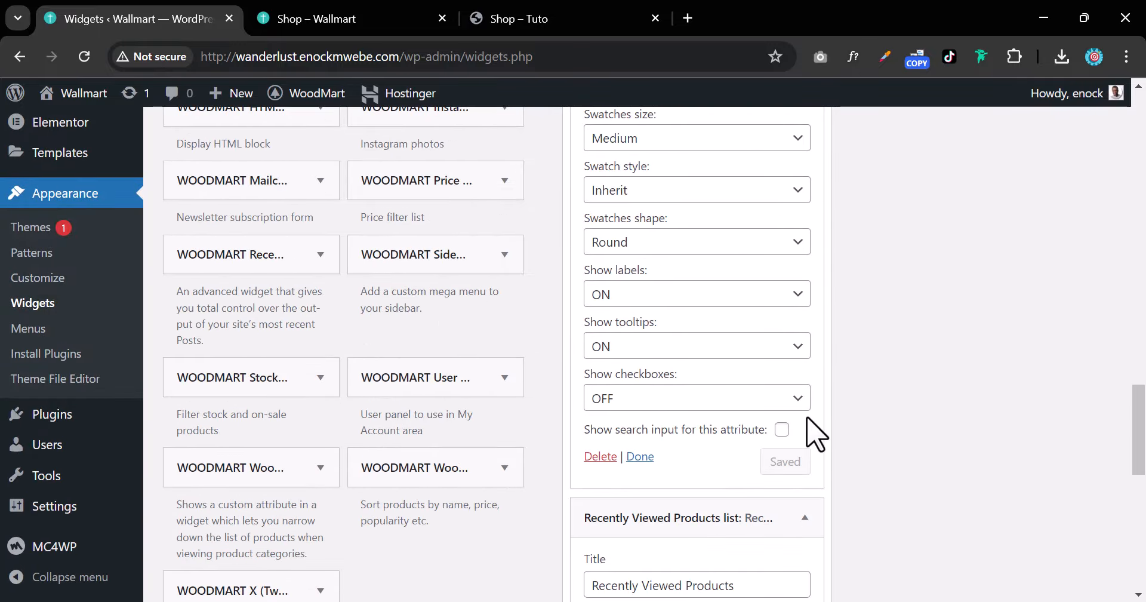
scroll(807, 419, "up", 17)
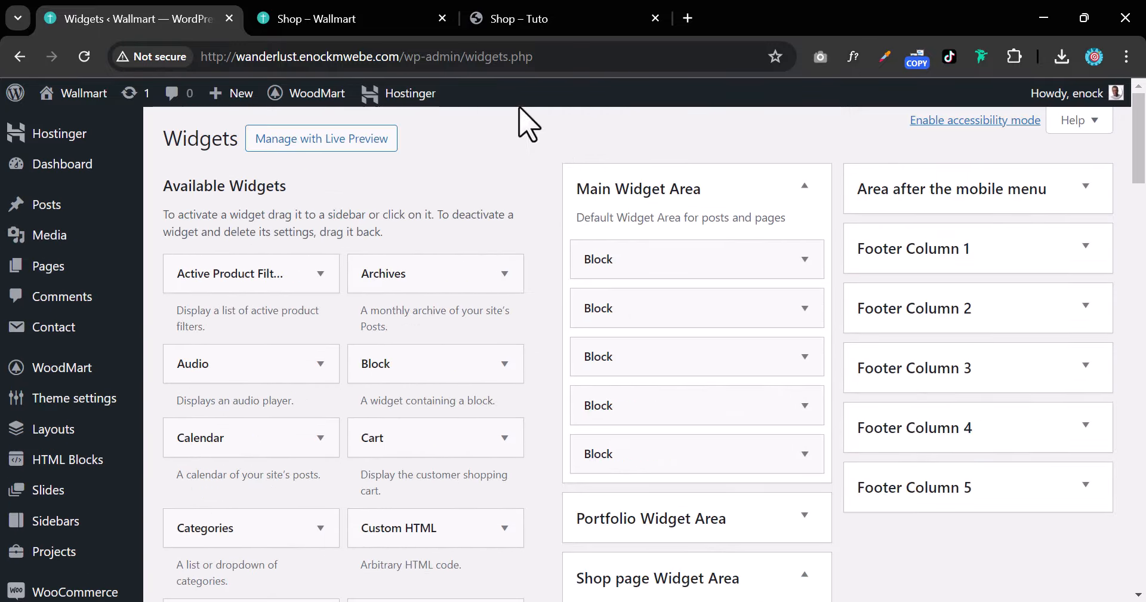
Reload the Tuto reference shop page and switch back to the Wallmart Shop page.
left_click(504, 12)
left_click(83, 58)
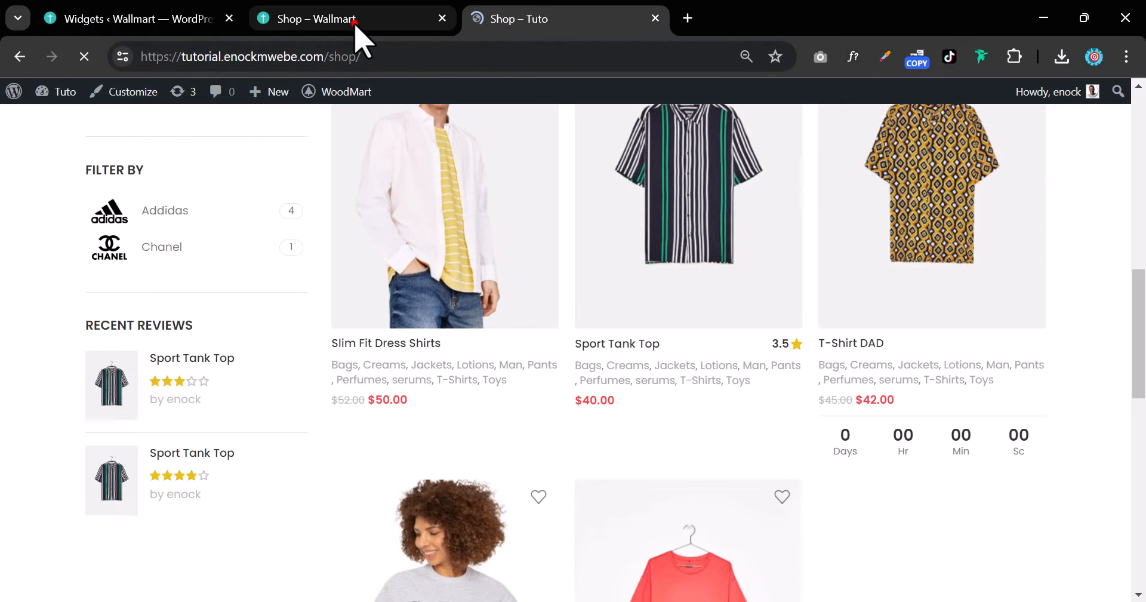
left_click(354, 19)
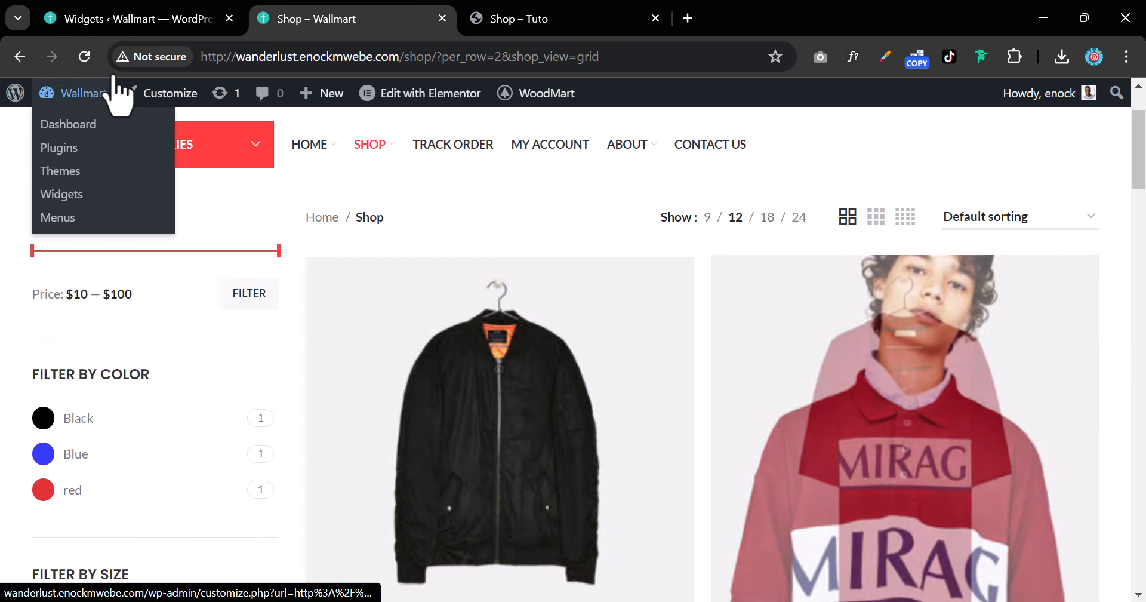
Show the Wallmart Shop products four per row and check the size, brand and recent review widgets in the sidebar.
left_click(876, 214)
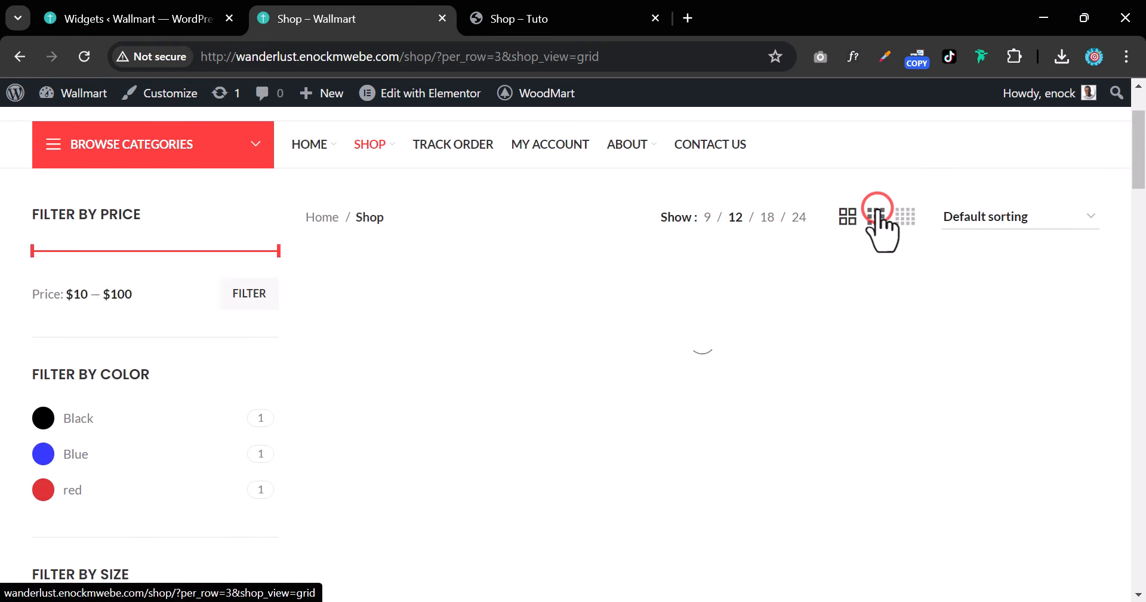
left_click(913, 218)
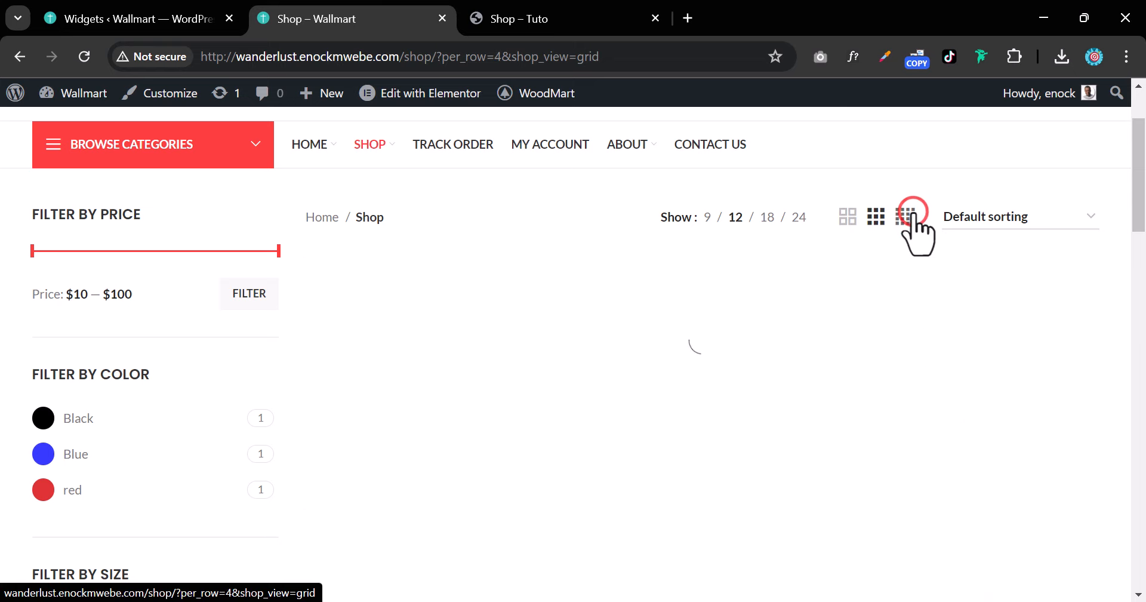
scroll(418, 394, "down", 5)
scroll(514, 387, "down", 7)
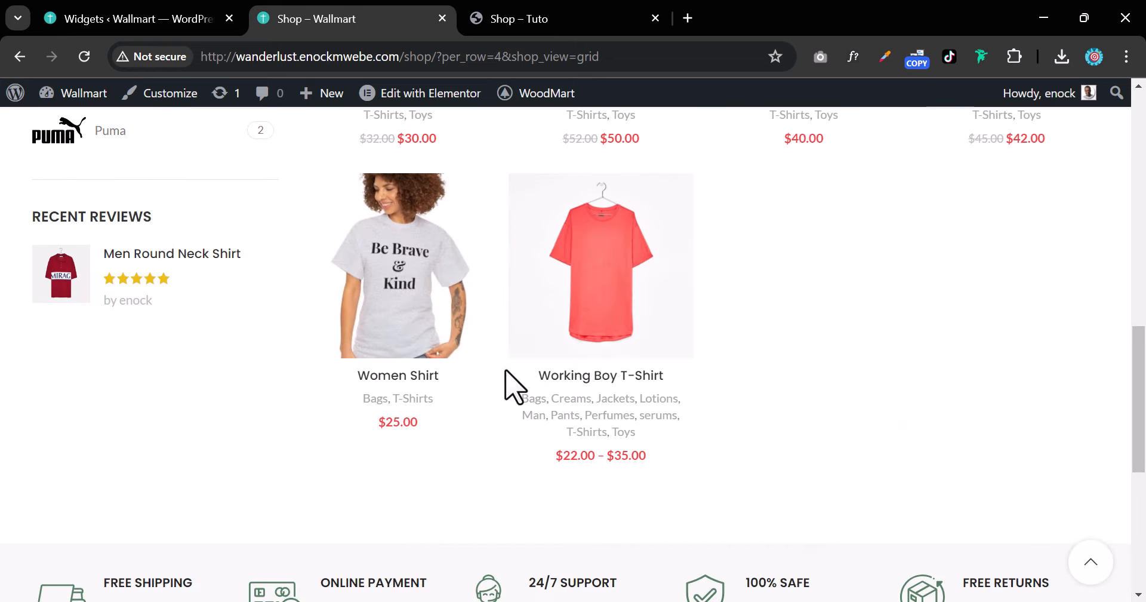
scroll(512, 384, "up", 3)
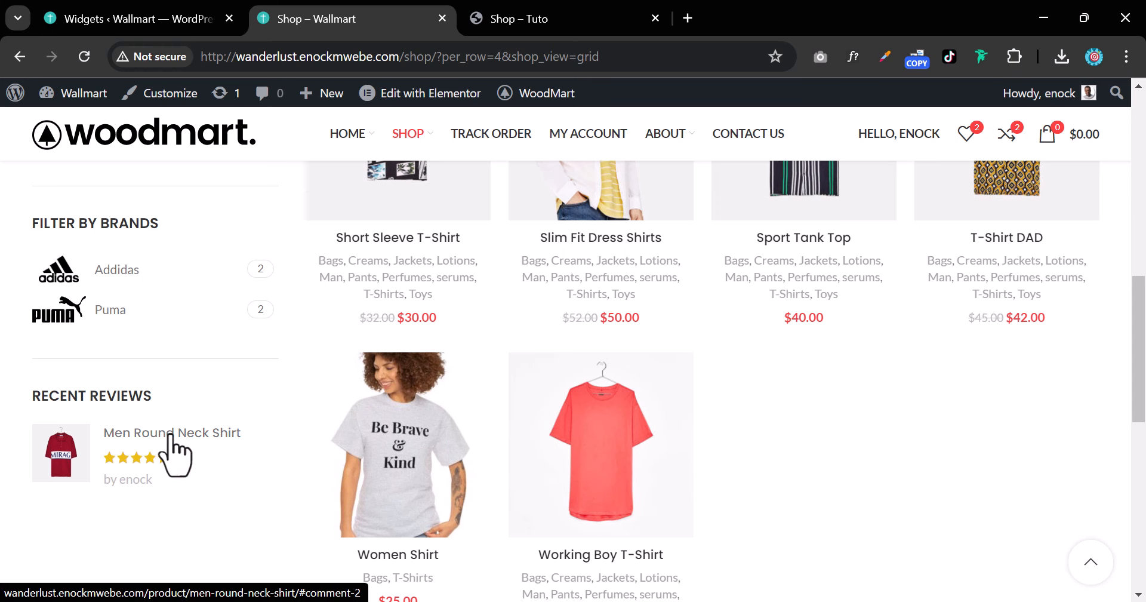
scroll(161, 476, "up", 3)
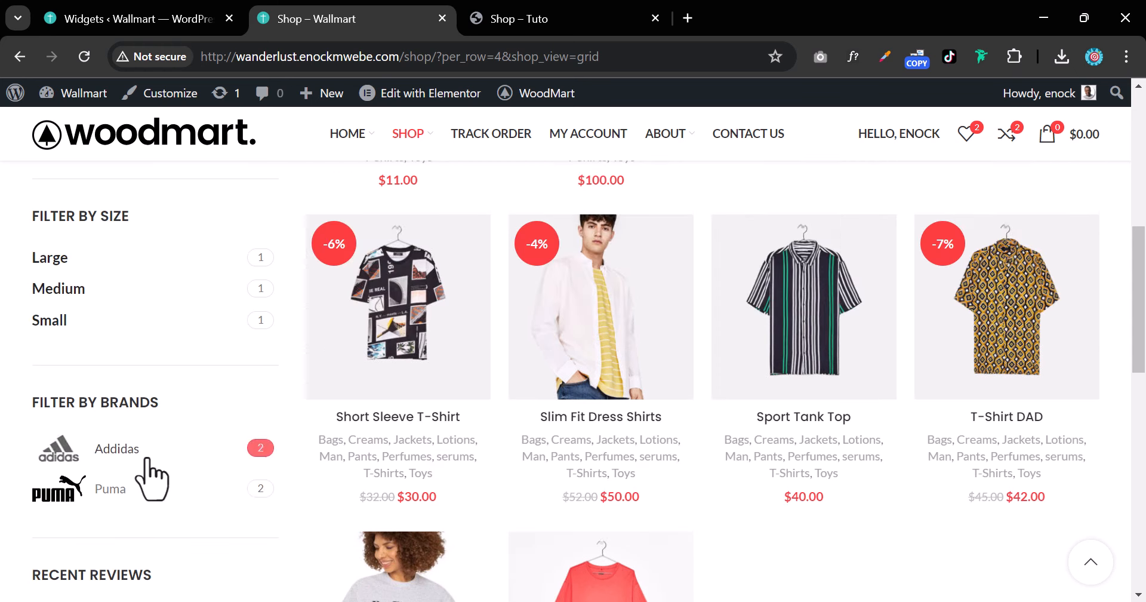
scroll(74, 427, "down", 4)
scroll(75, 424, "up", 4)
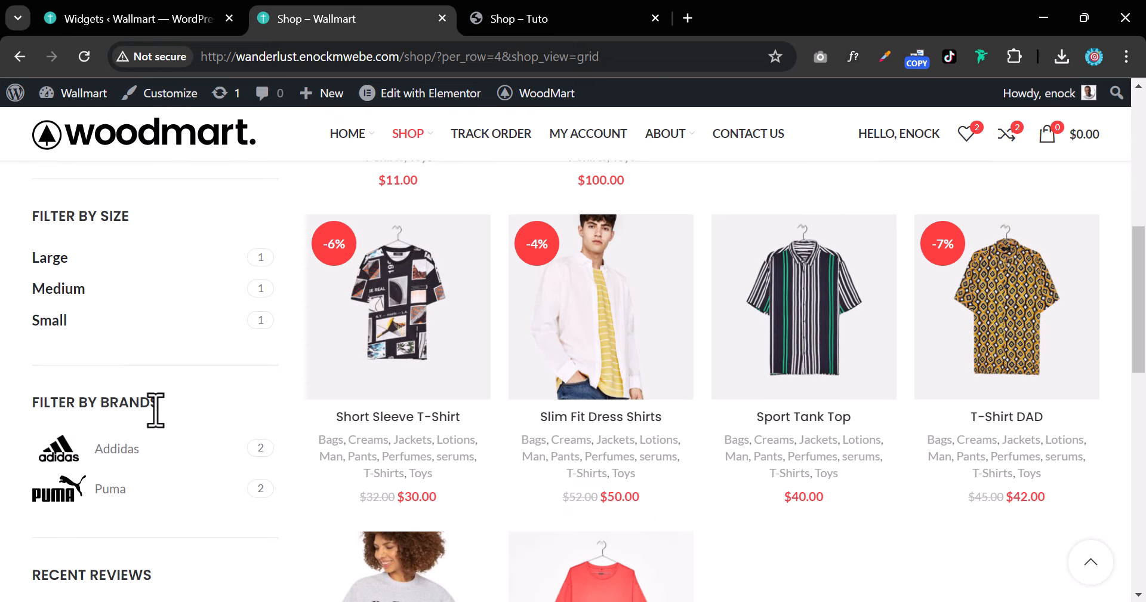
Open the Black Coat product and its Jackets category to check the Recently Viewed Products list in the sidebar.
scroll(133, 436, "up", 3)
scroll(90, 382, "up", 2)
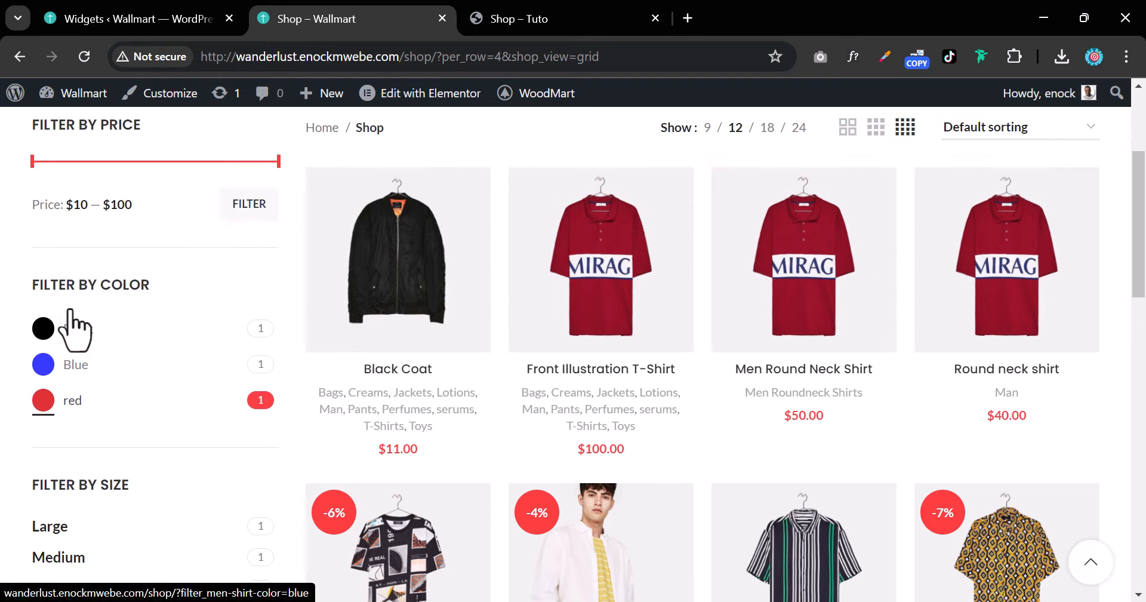
scroll(179, 358, "up", 3)
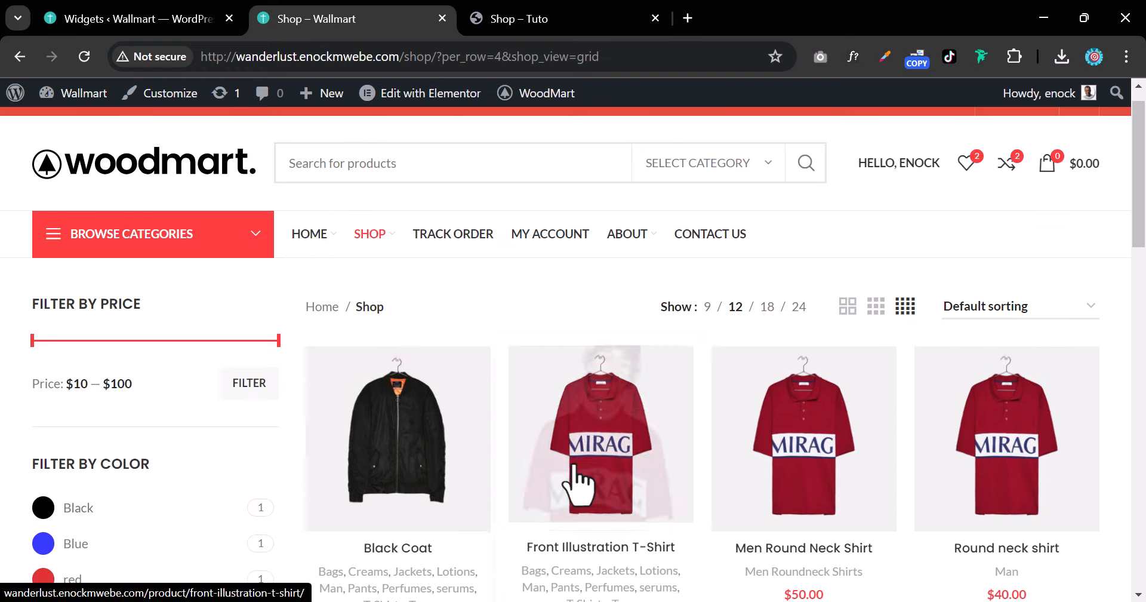
left_click(410, 427)
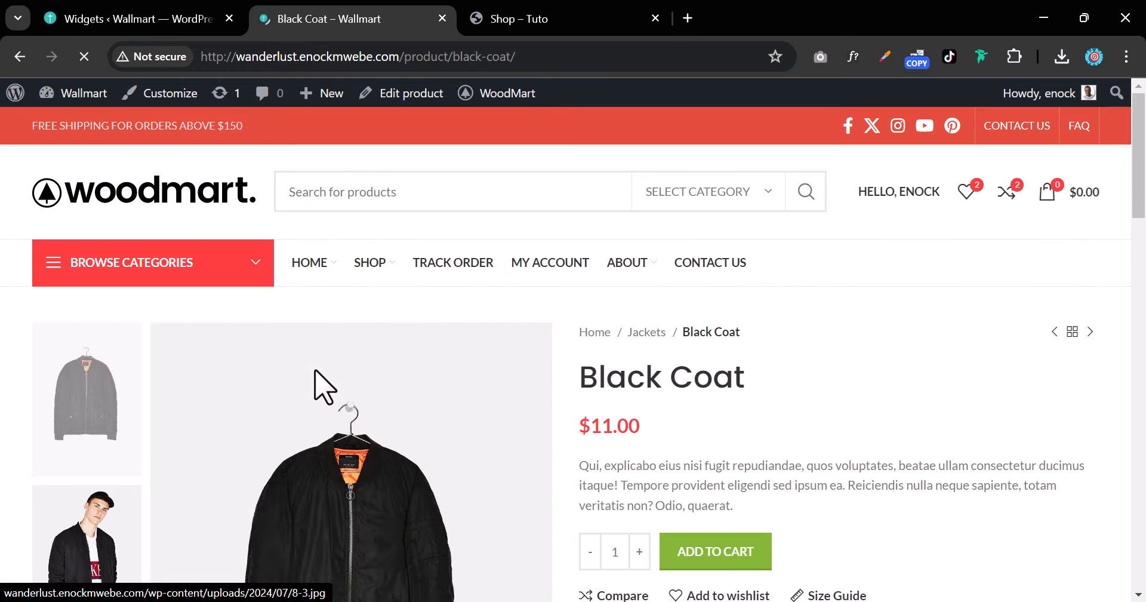
scroll(459, 358, "down", 1)
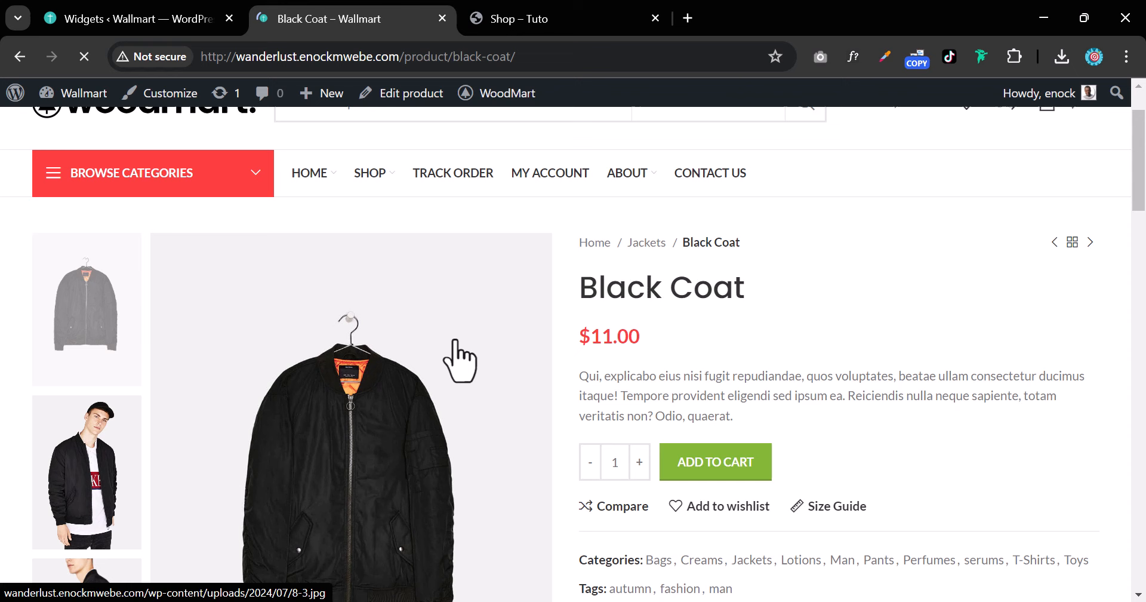
left_click(653, 246)
scroll(627, 299, "down", 7)
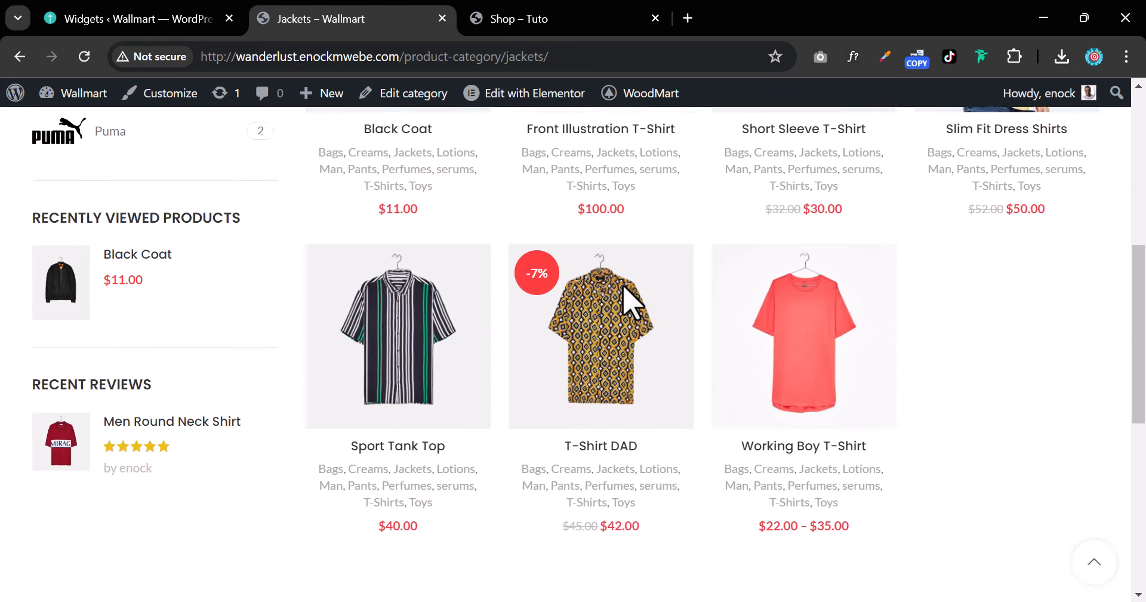
scroll(624, 287, "up", 3)
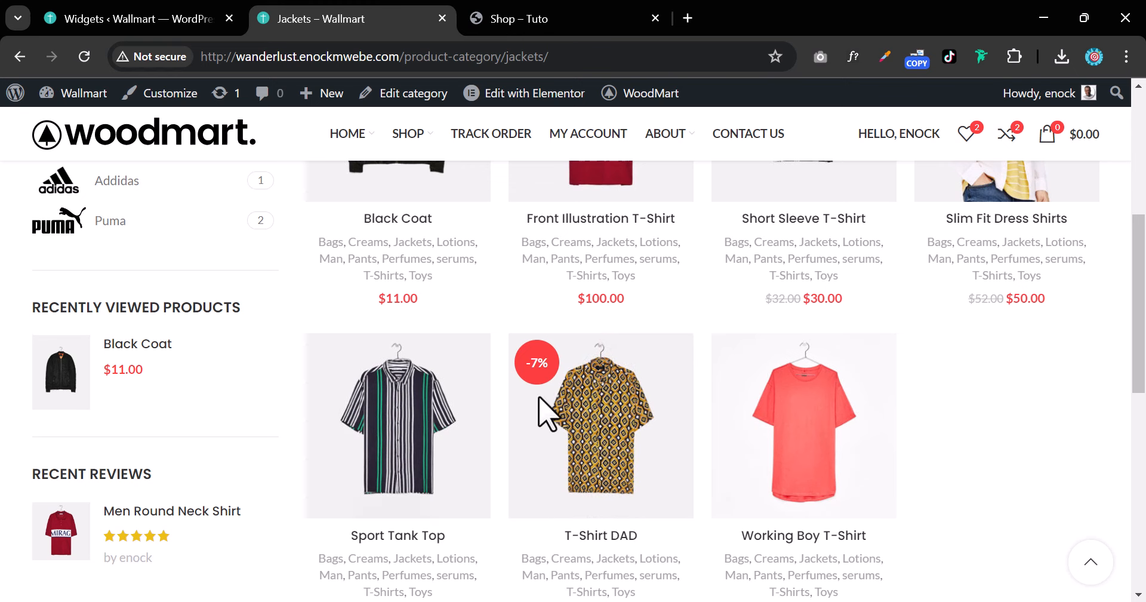
View the T-Shirt DAD and Short Sleeve T-Shirt products and open the Pants category.
left_click(597, 416)
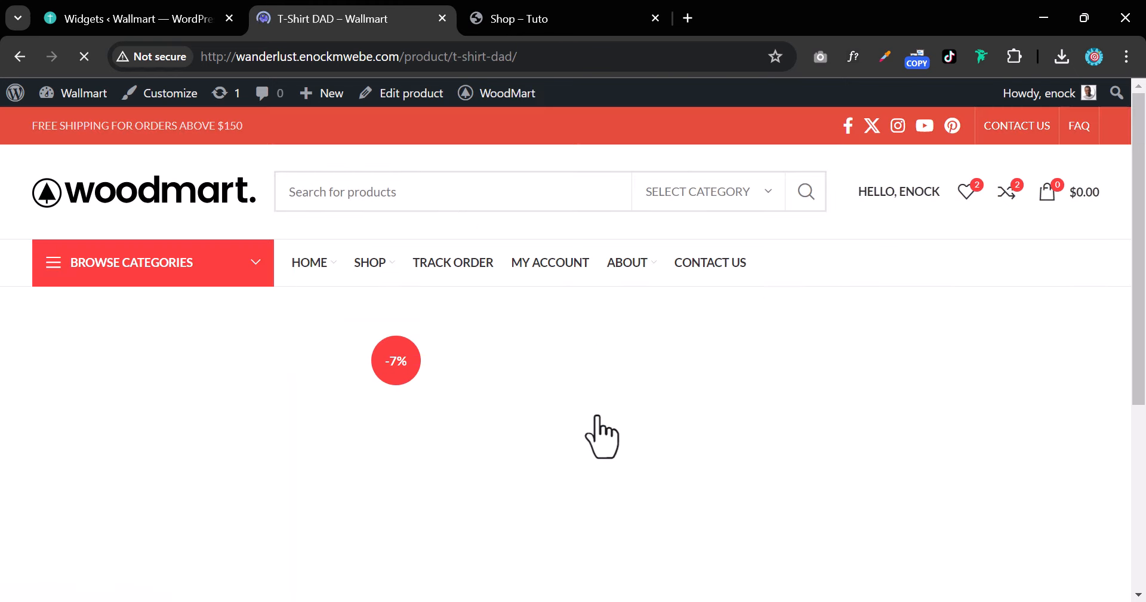
scroll(602, 436, "down", 20)
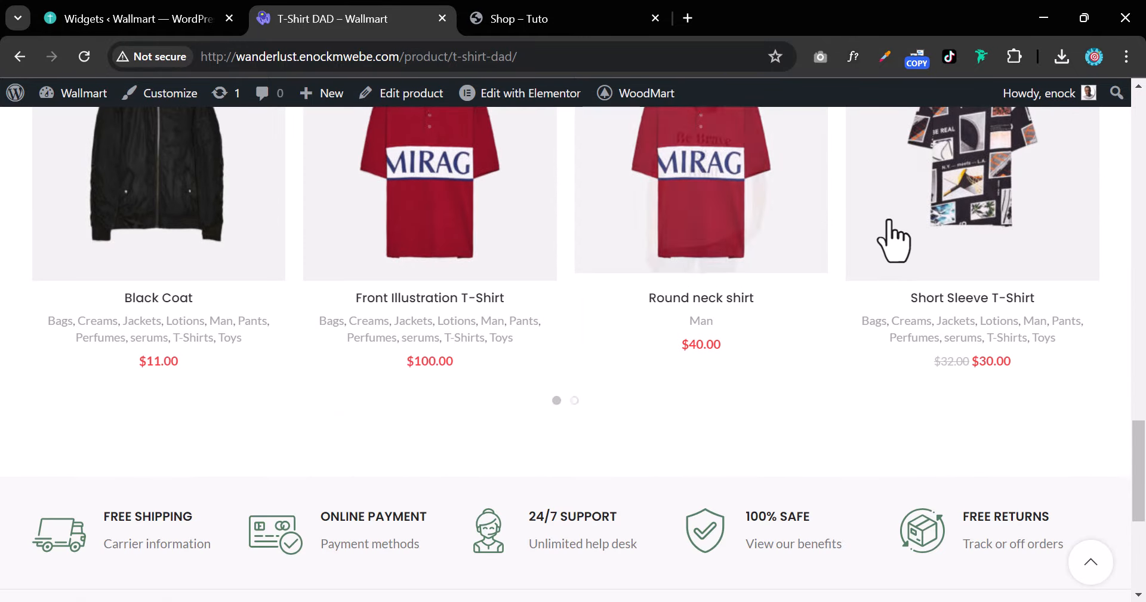
left_click(915, 216)
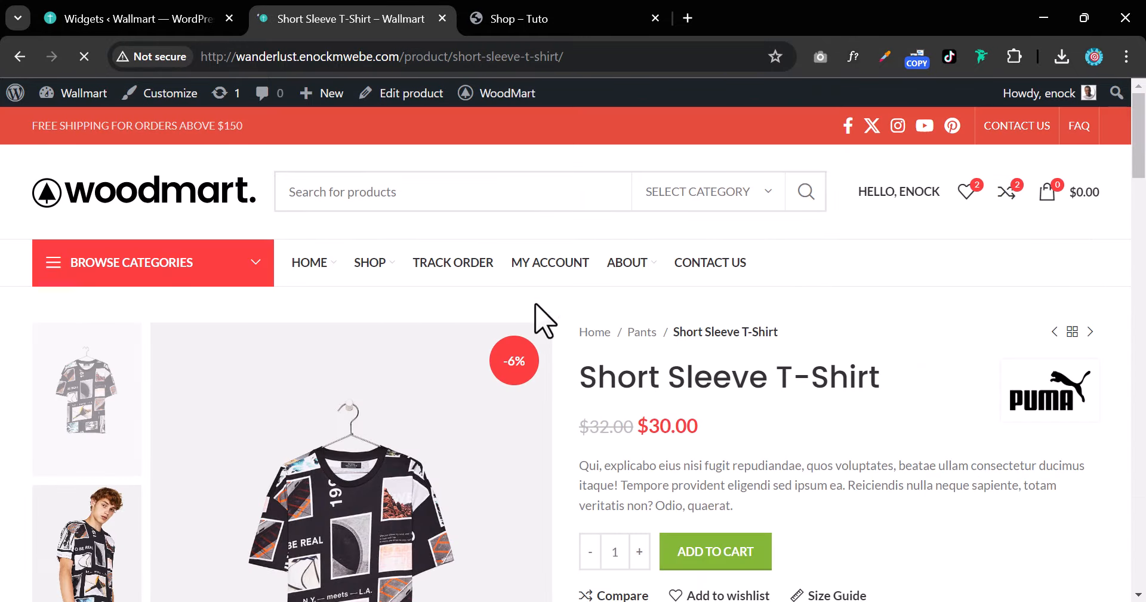
left_click(642, 333)
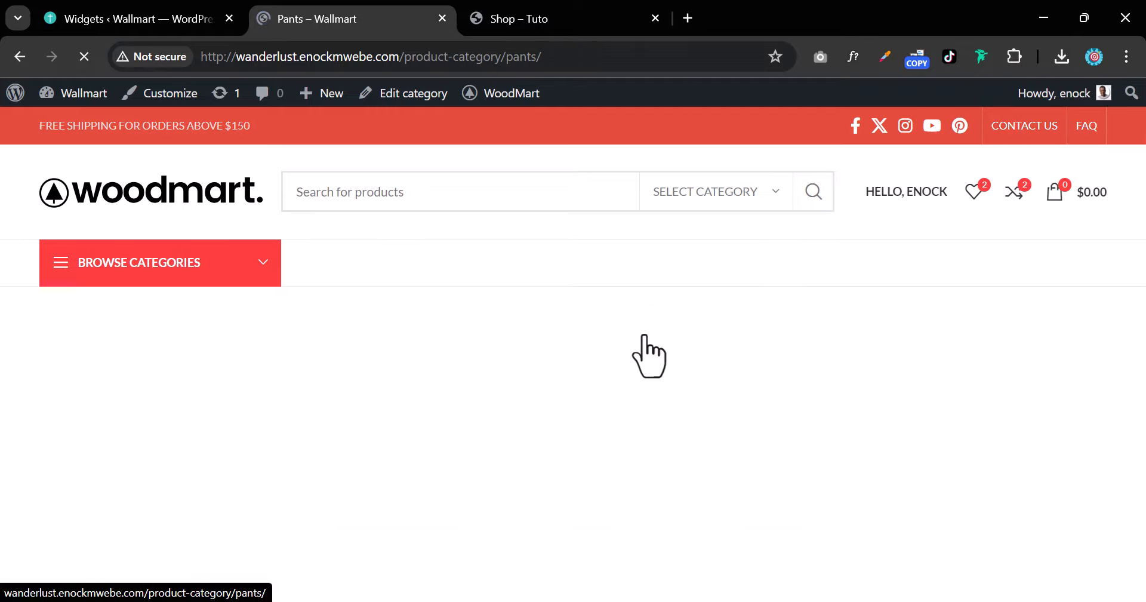
Examine the brand filter, recently viewed and recent review widgets and the product hover effect on the Pants category page.
scroll(621, 351, "down", 4)
scroll(615, 351, "down", 2)
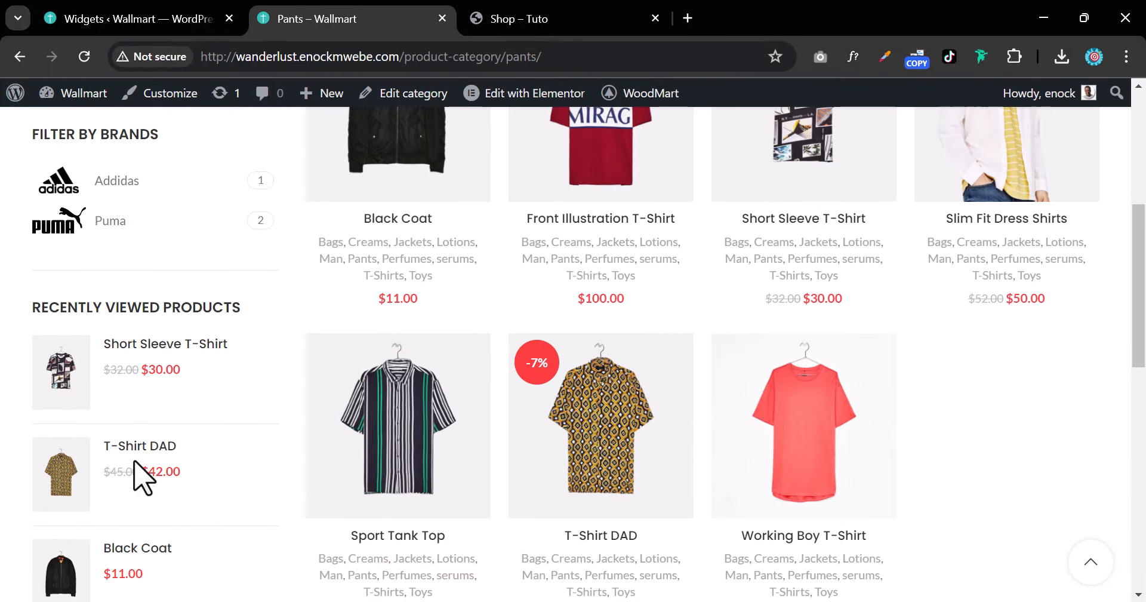
scroll(141, 478, "down", 7)
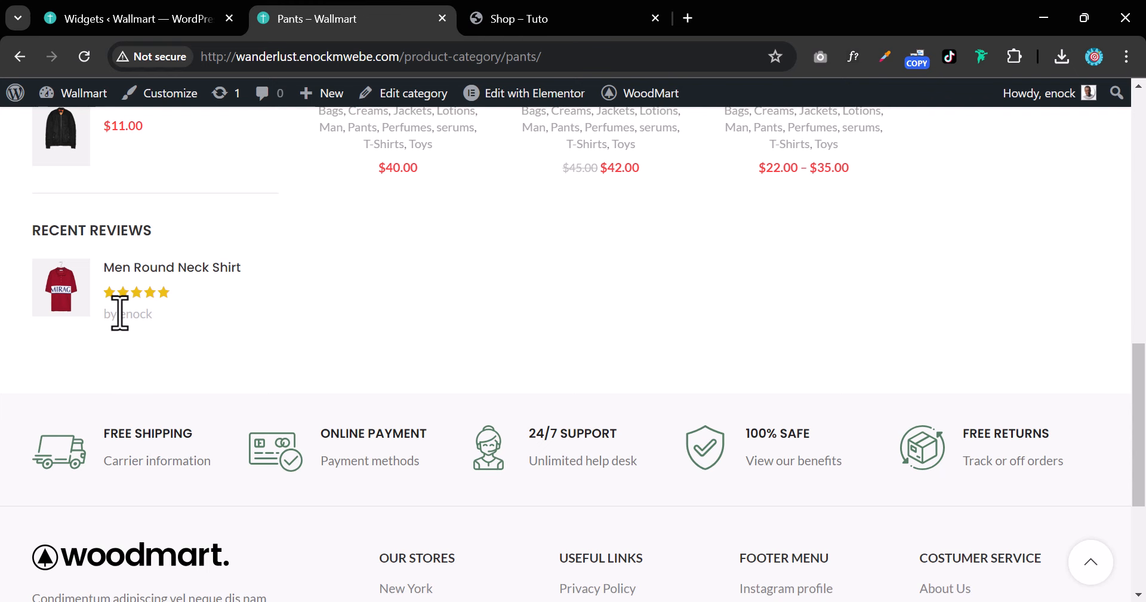
scroll(227, 361, "up", 12)
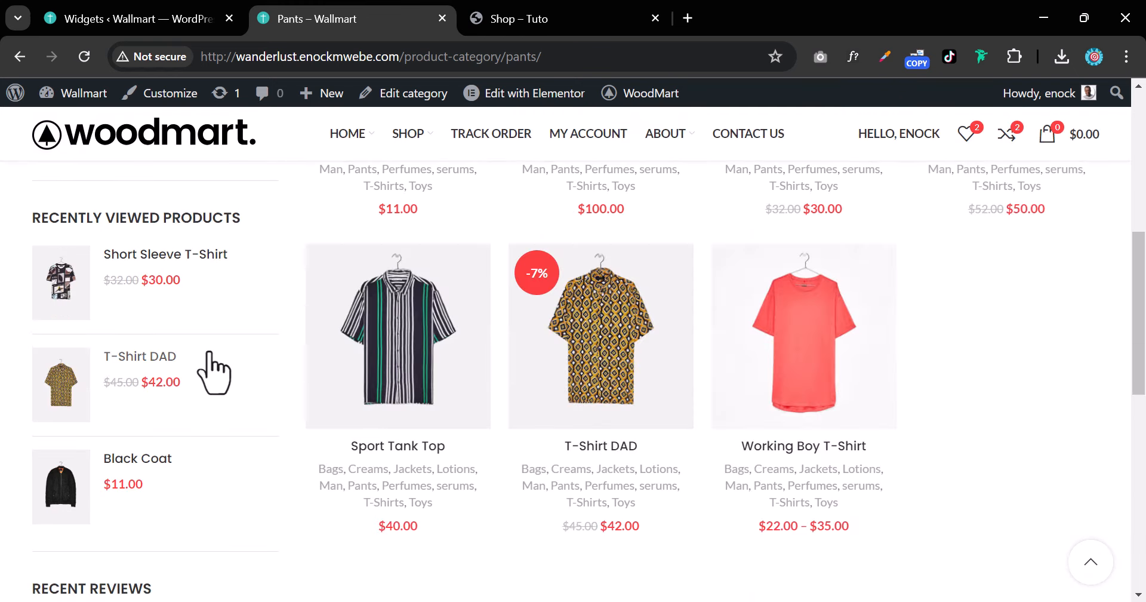
scroll(588, 370, "down", 4)
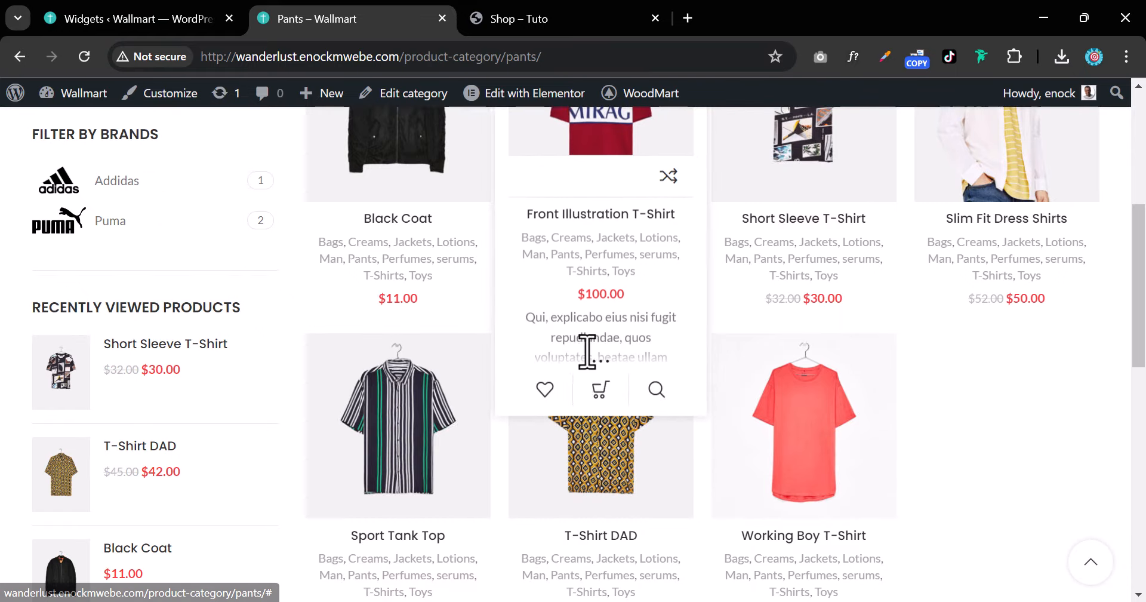
scroll(588, 359, "up", 6)
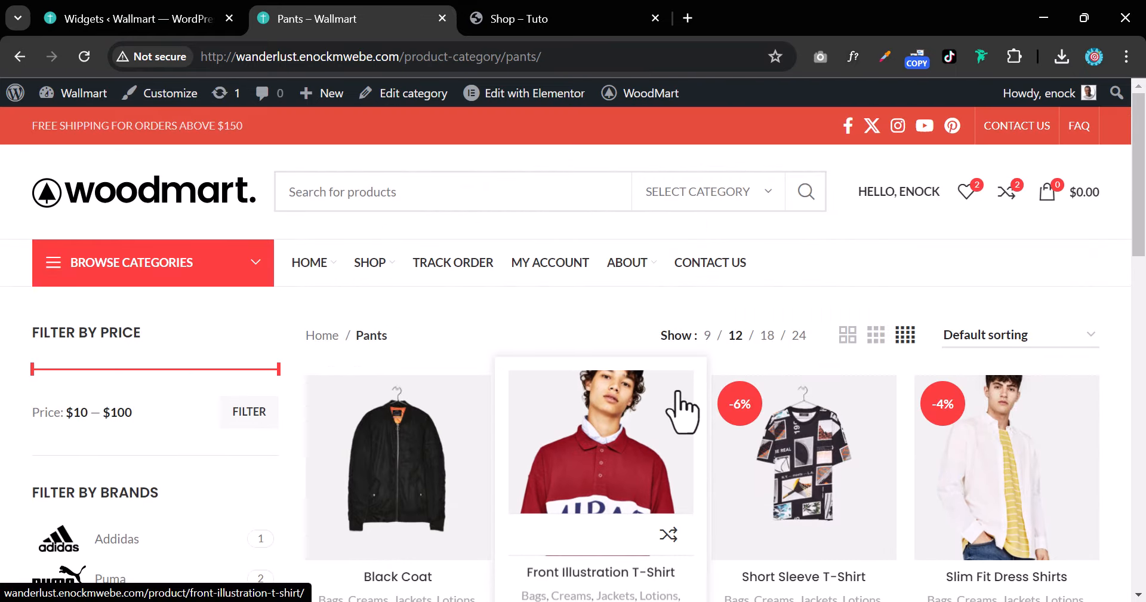
scroll(683, 410, "down", 10)
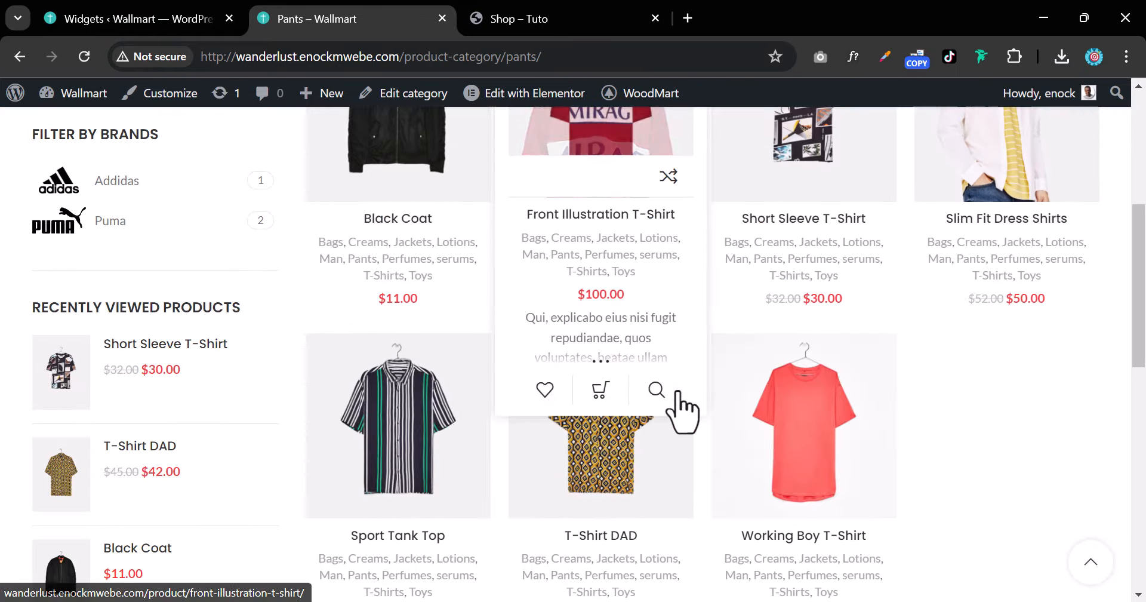
Open the Products styles options of the product archive in the Wallmart theme settings.
left_click(130, 21)
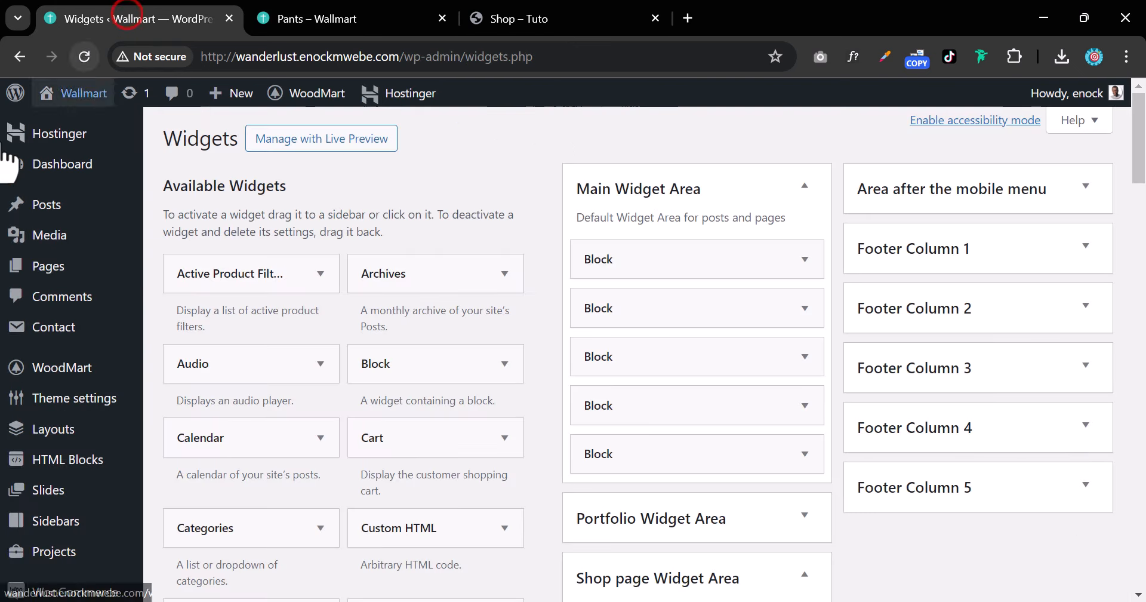
mouse_move(107, 412)
left_click(182, 329)
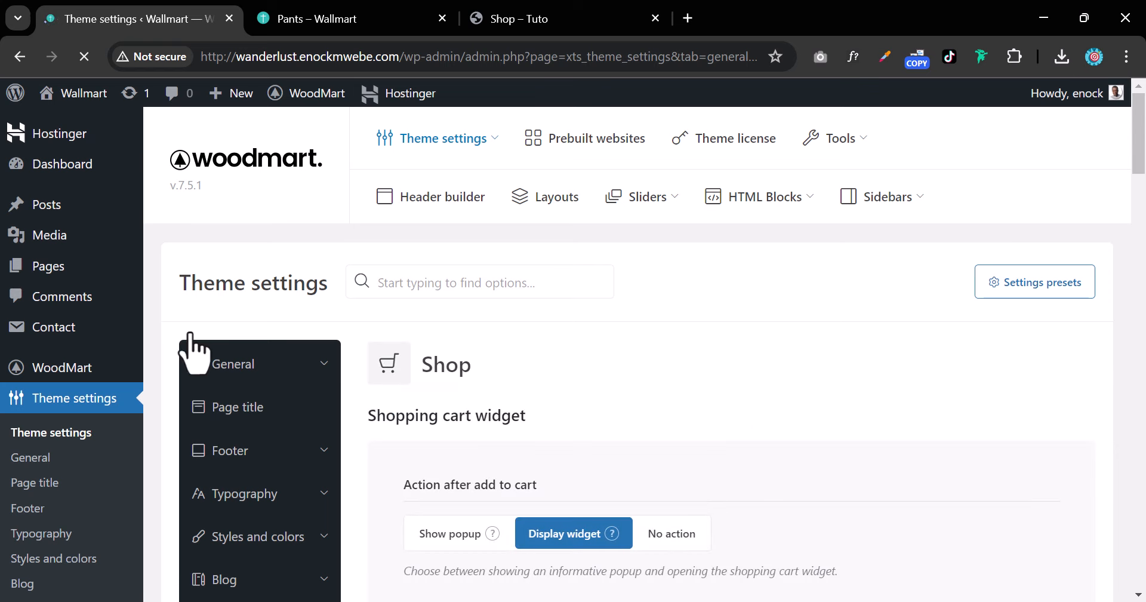
scroll(486, 409, "down", 5)
scroll(494, 423, "down", 4)
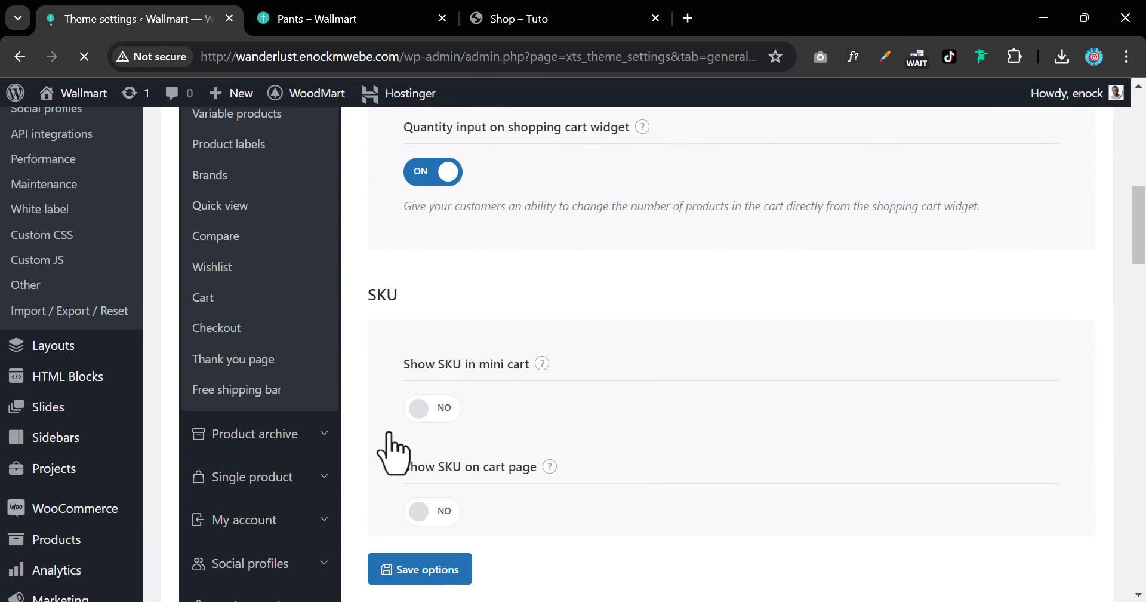
left_click(263, 442)
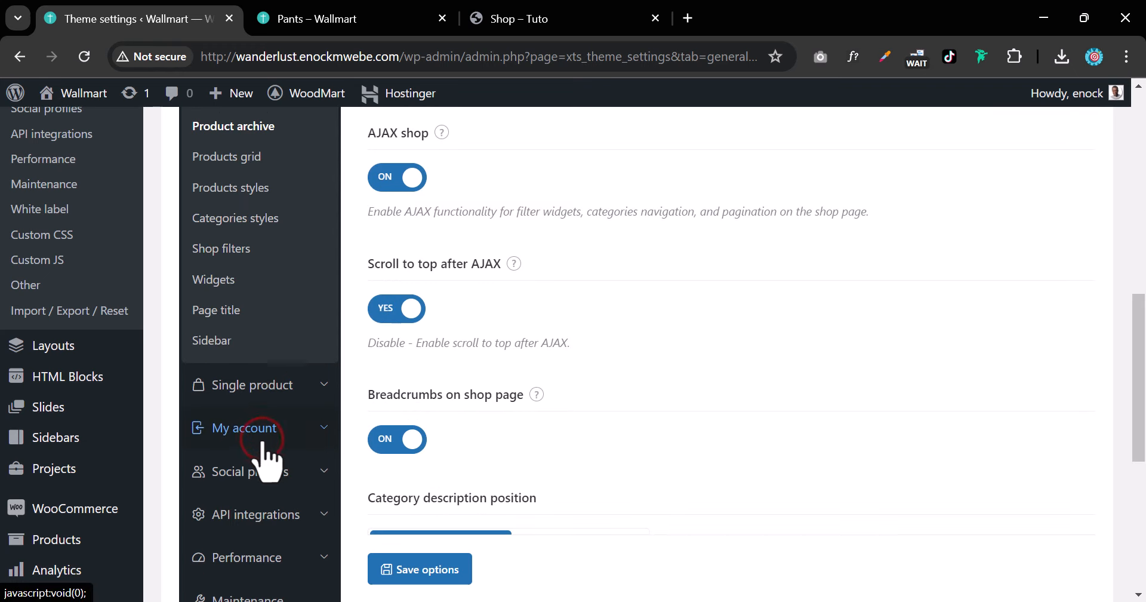
left_click(265, 190)
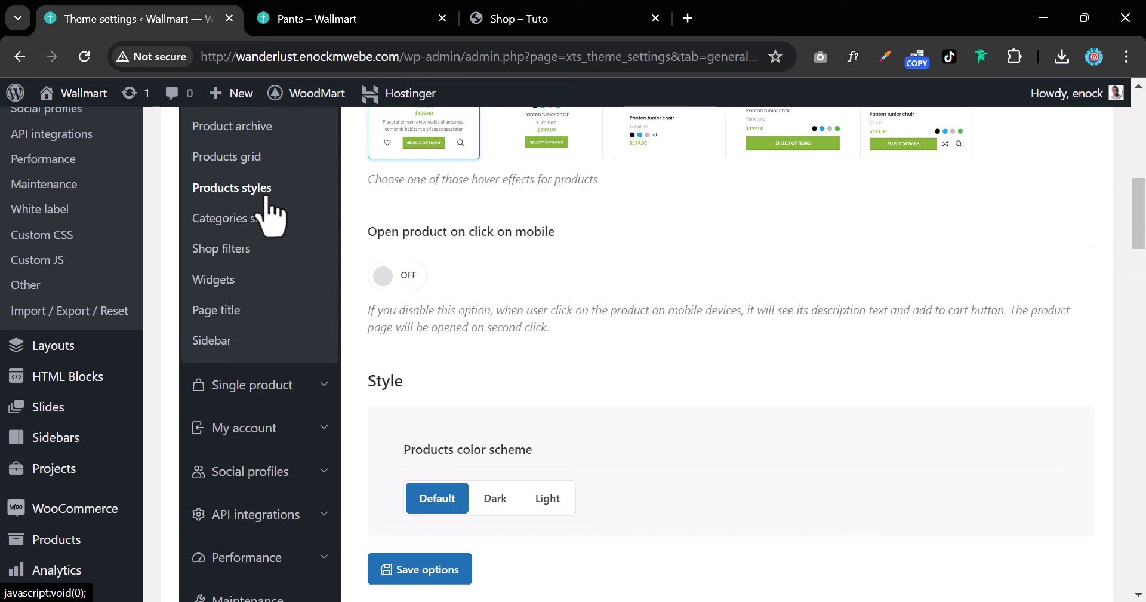
Set the product hover effect to the style with a short button beside the compare and quick view icons, and save the options.
scroll(608, 356, "up", 4)
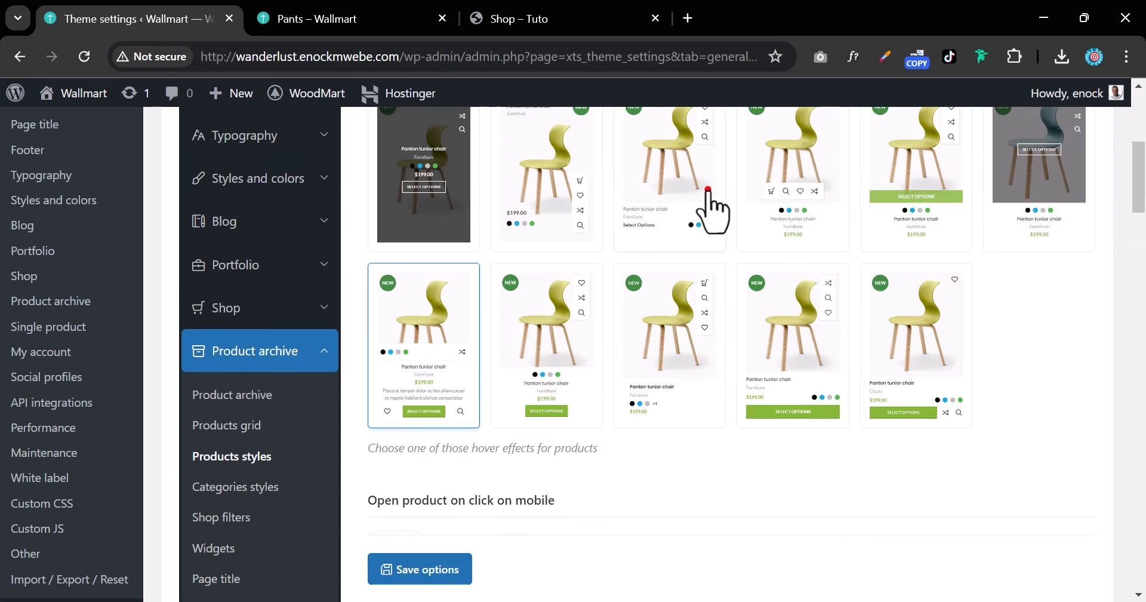
left_click(708, 190)
left_click(911, 399)
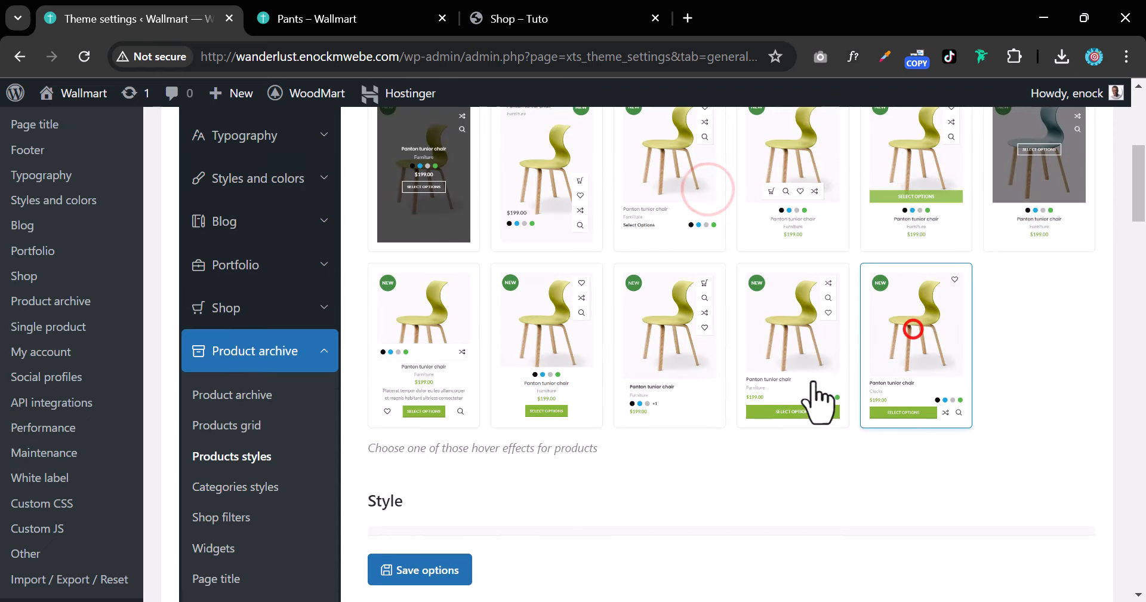
left_click(410, 579)
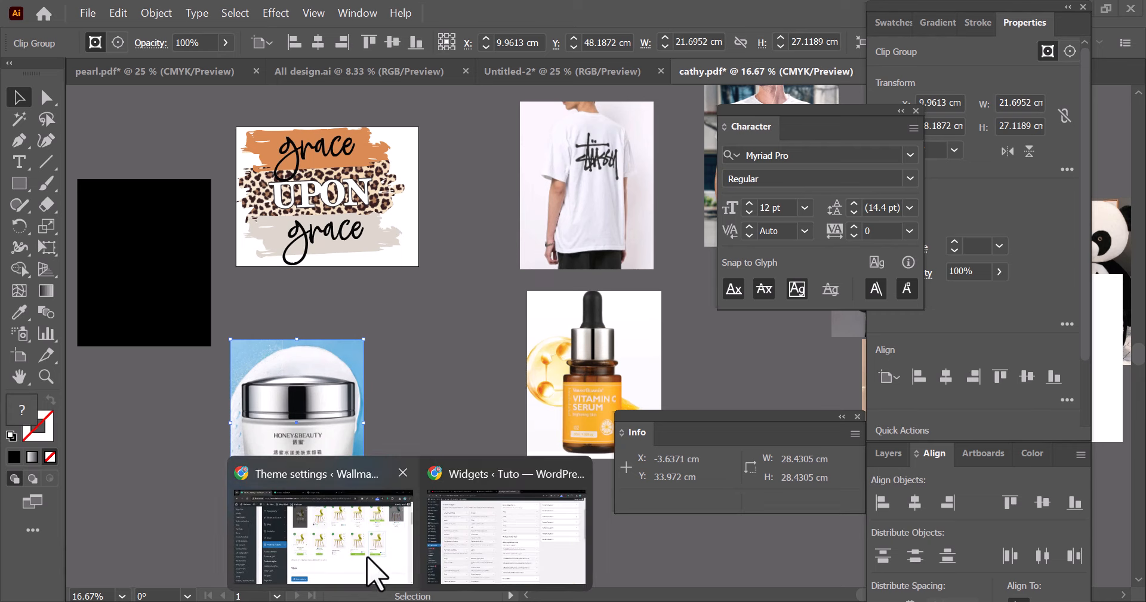
left_click(343, 487)
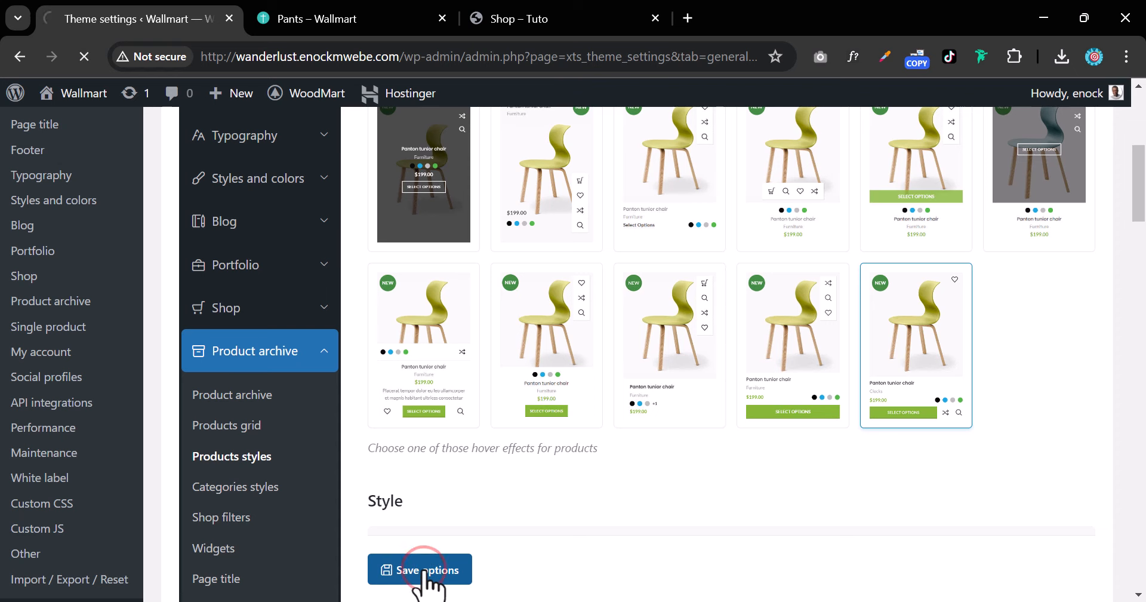
Check the product cards and their hover effect on the Wallmart Pants category page.
left_click(359, 25)
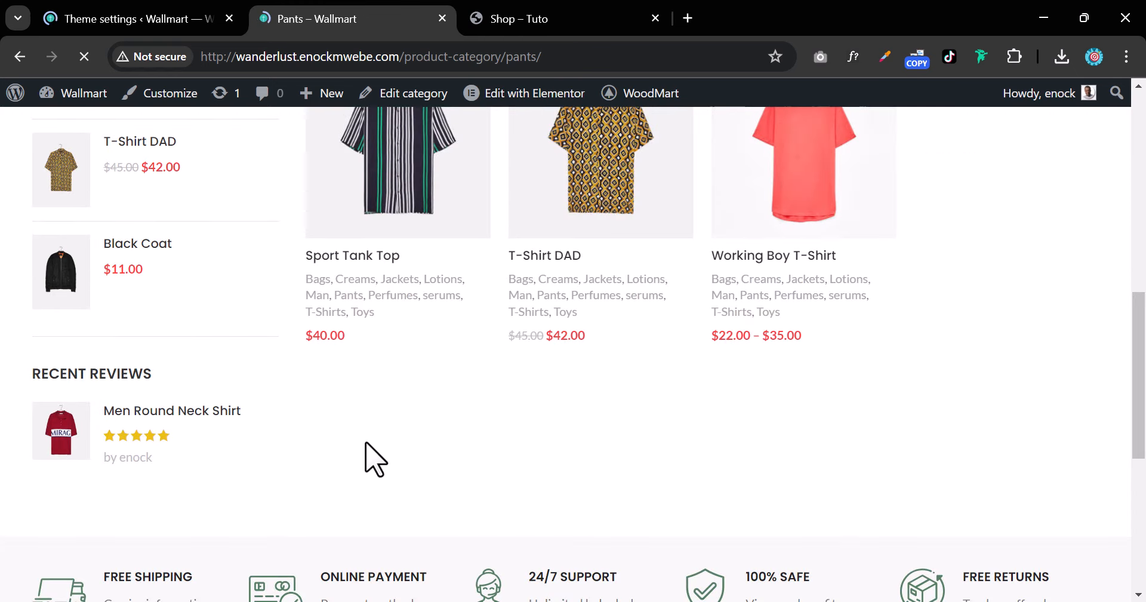
scroll(377, 453, "up", 1)
mouse_move(603, 274)
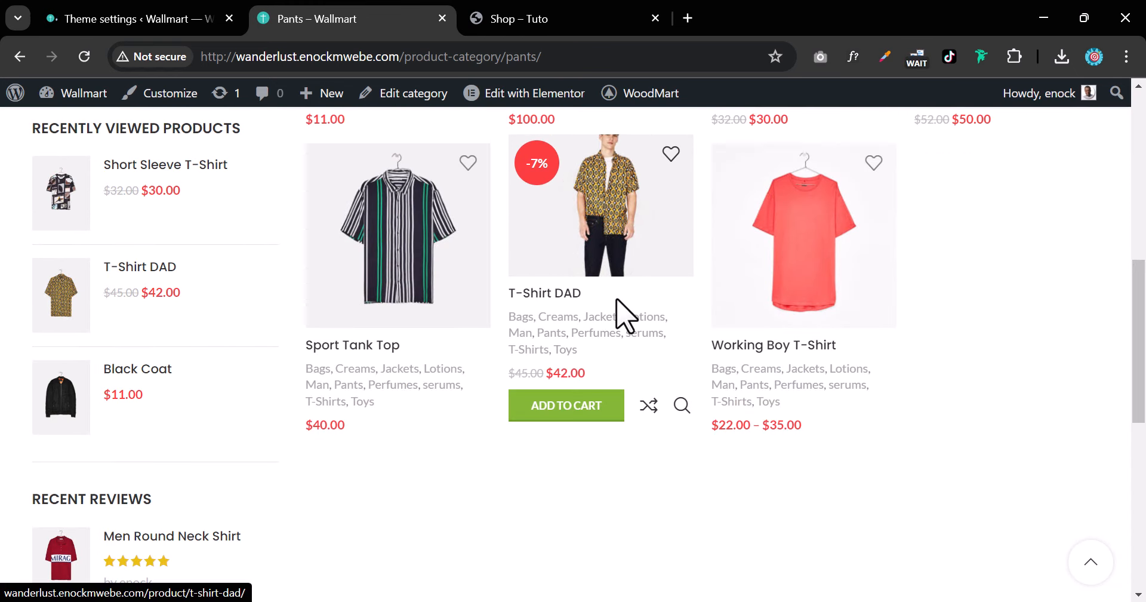
mouse_move(343, 304)
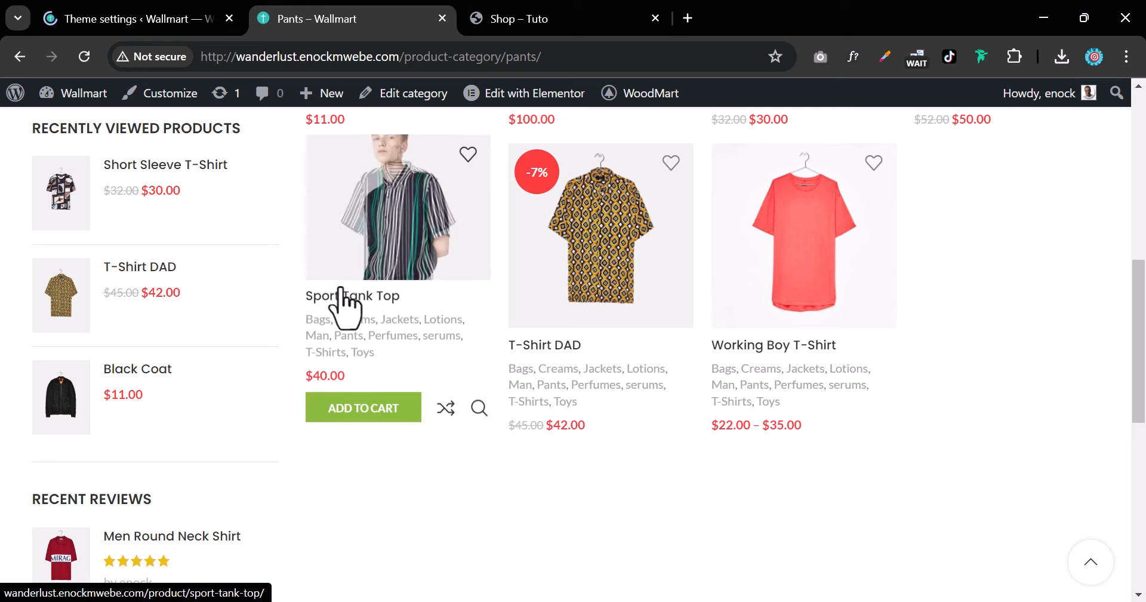
scroll(454, 347, "up", 4)
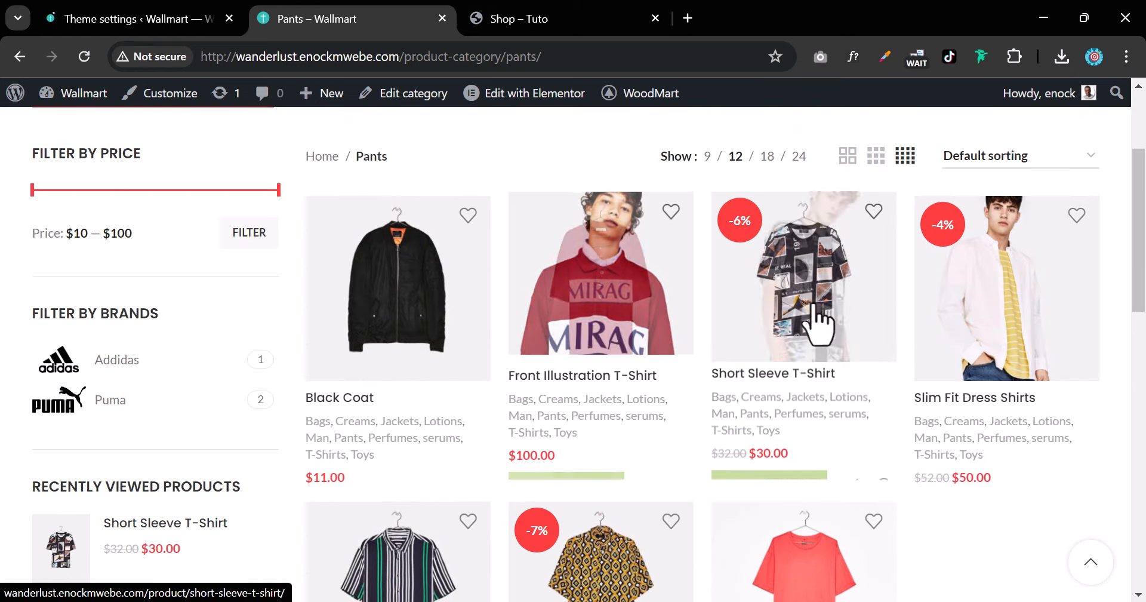
mouse_move(397, 335)
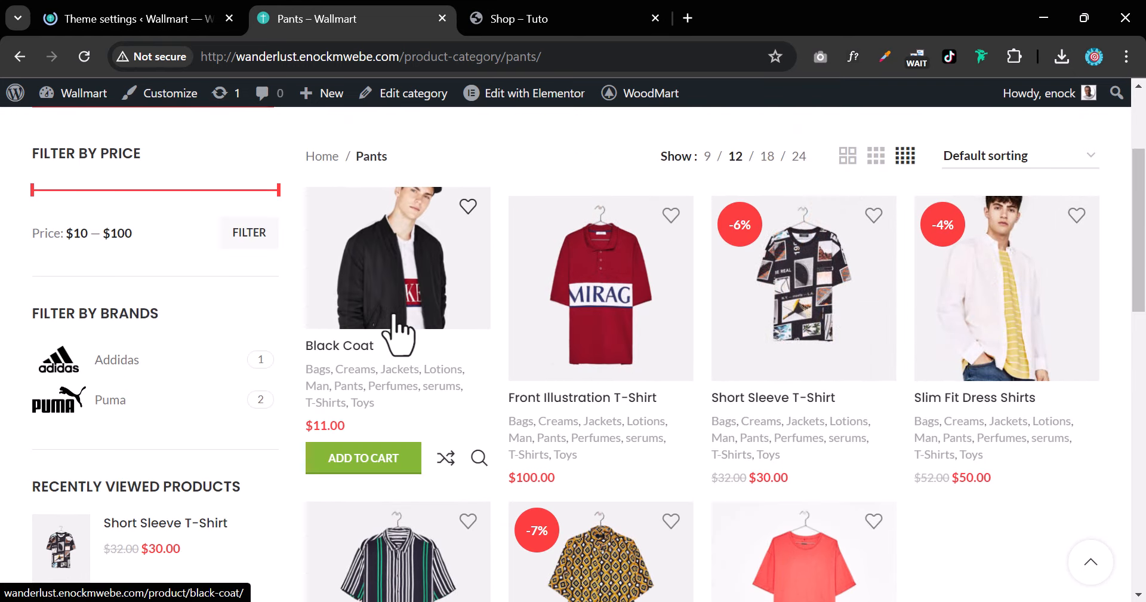
Set the product hover effect to the style with a full-width button and left-aligned product details, and save the options.
left_click(131, 18)
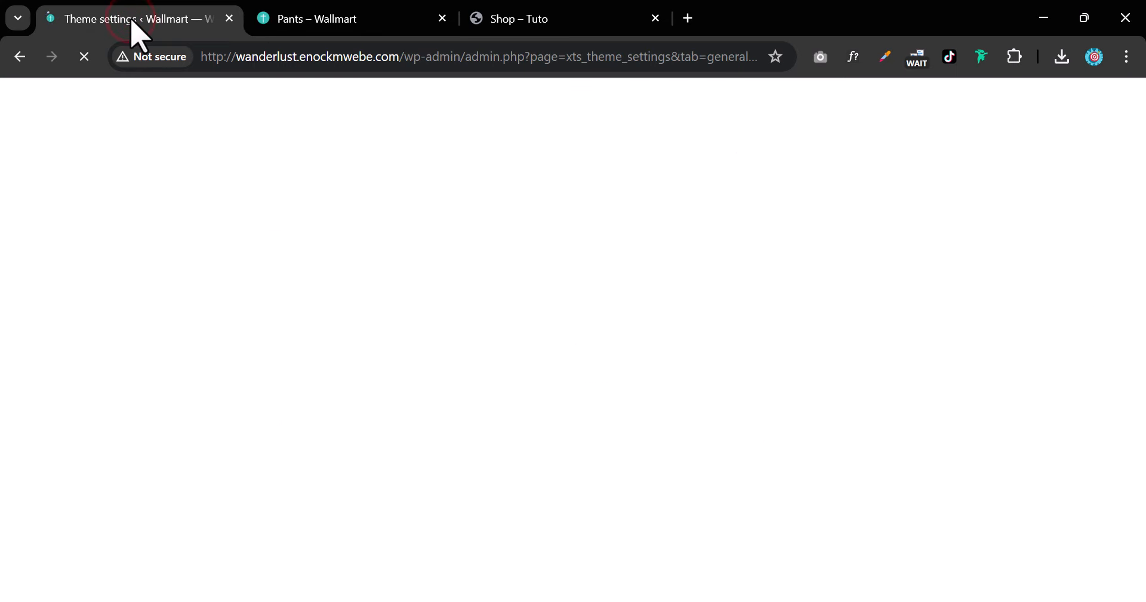
scroll(525, 397, "down", 7)
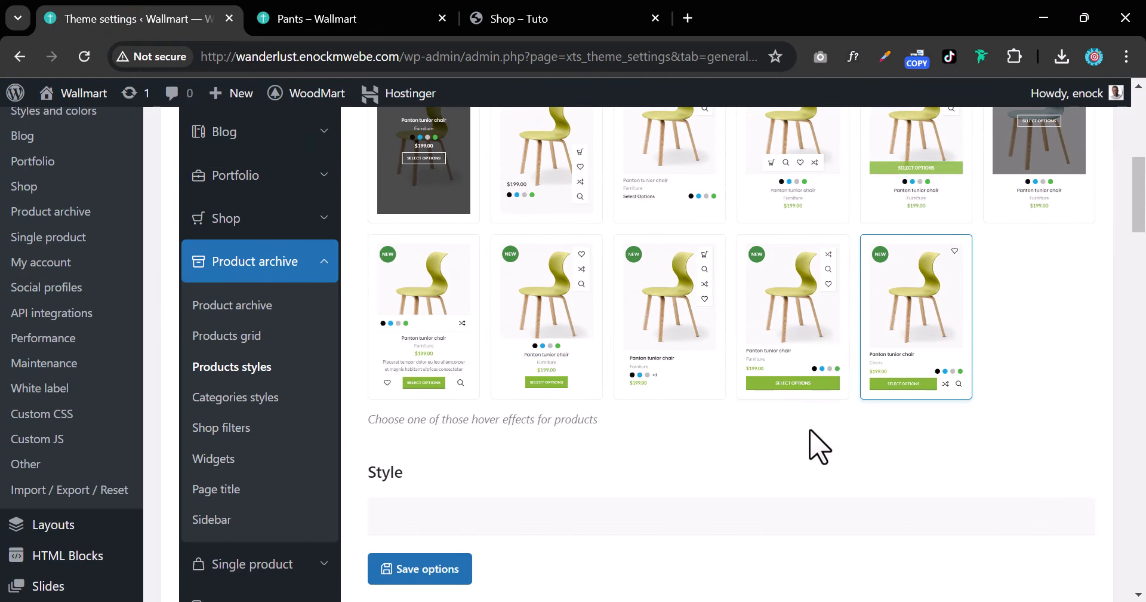
left_click(770, 276)
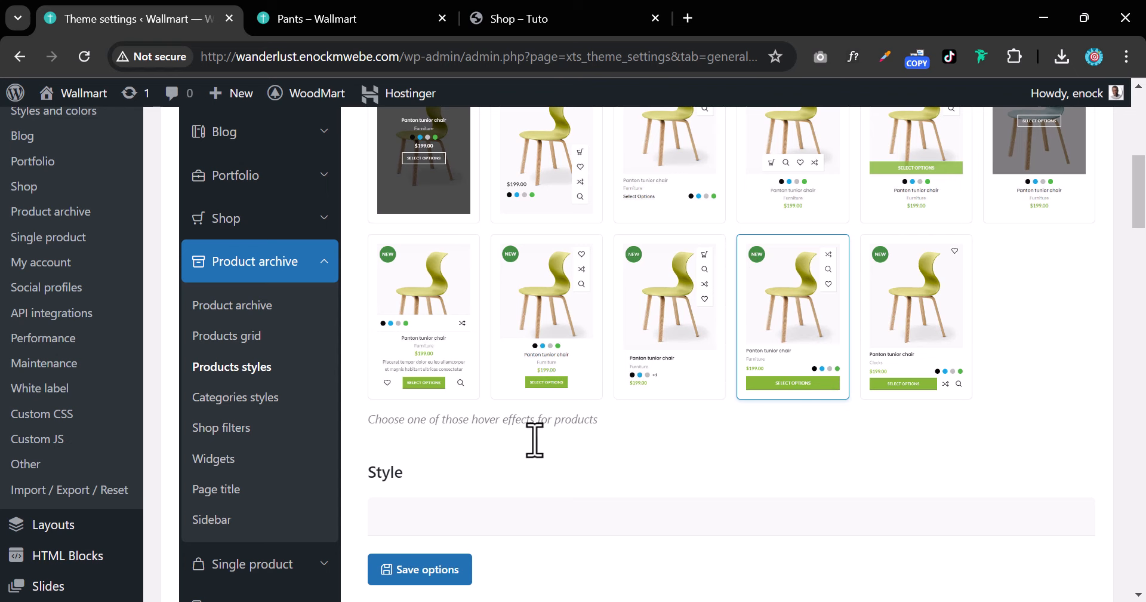
left_click(400, 569)
Check the full-width cart buttons on the Pants category page and return to the hover effect options in the theme settings.
left_click(352, 30)
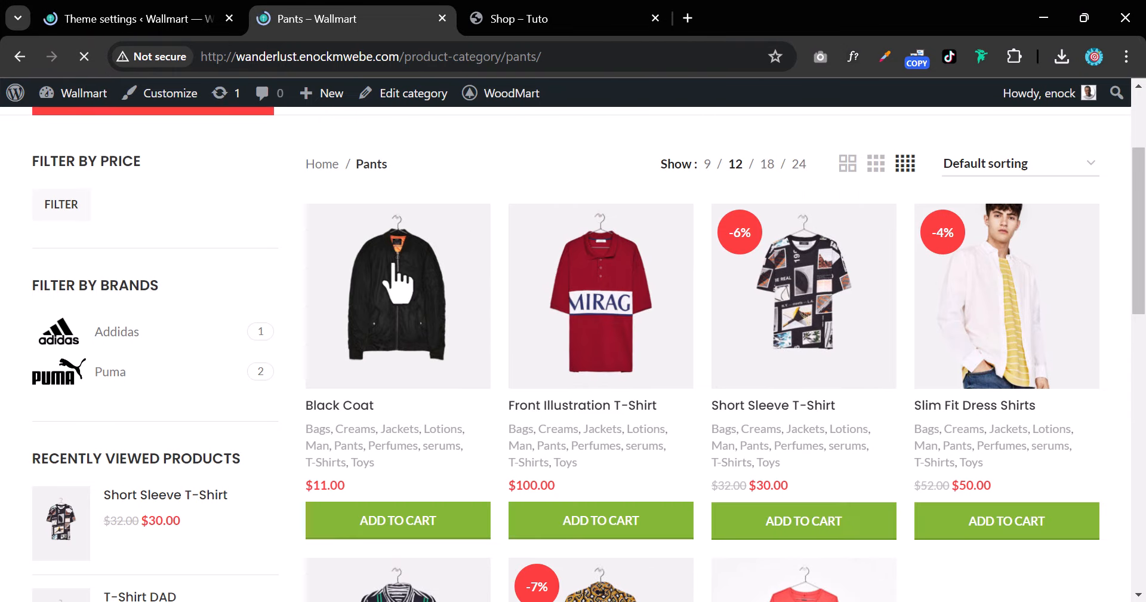
left_click(159, 23)
scroll(687, 418, "down", 5)
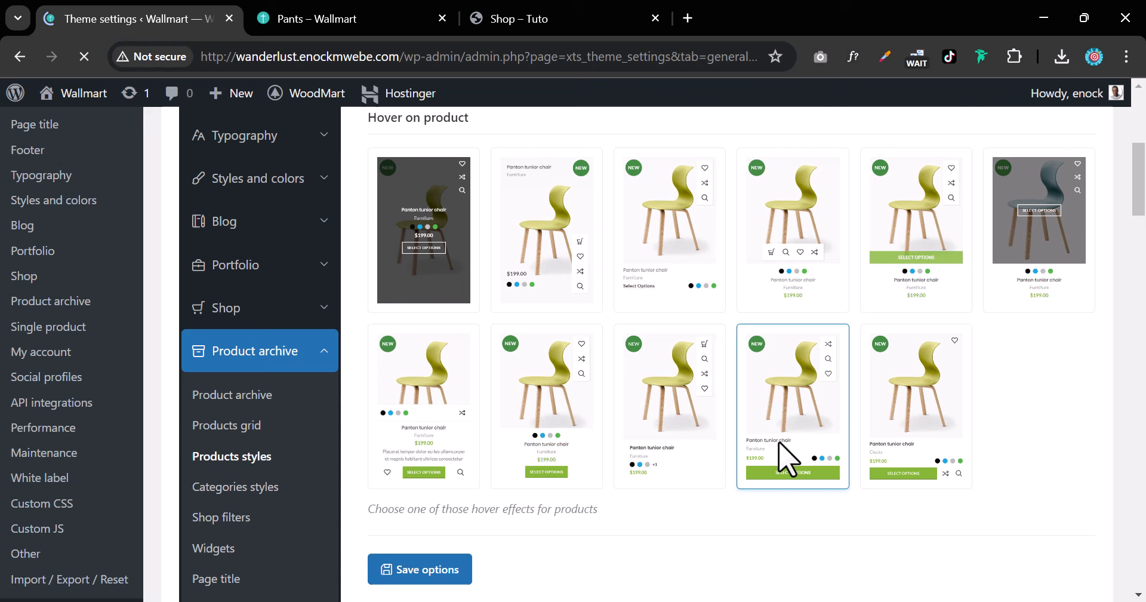
Set the product hover effect to the last style, with compare and quick view icons beside the short button, and save the options.
left_click(949, 397)
scroll(919, 389, "down", 3)
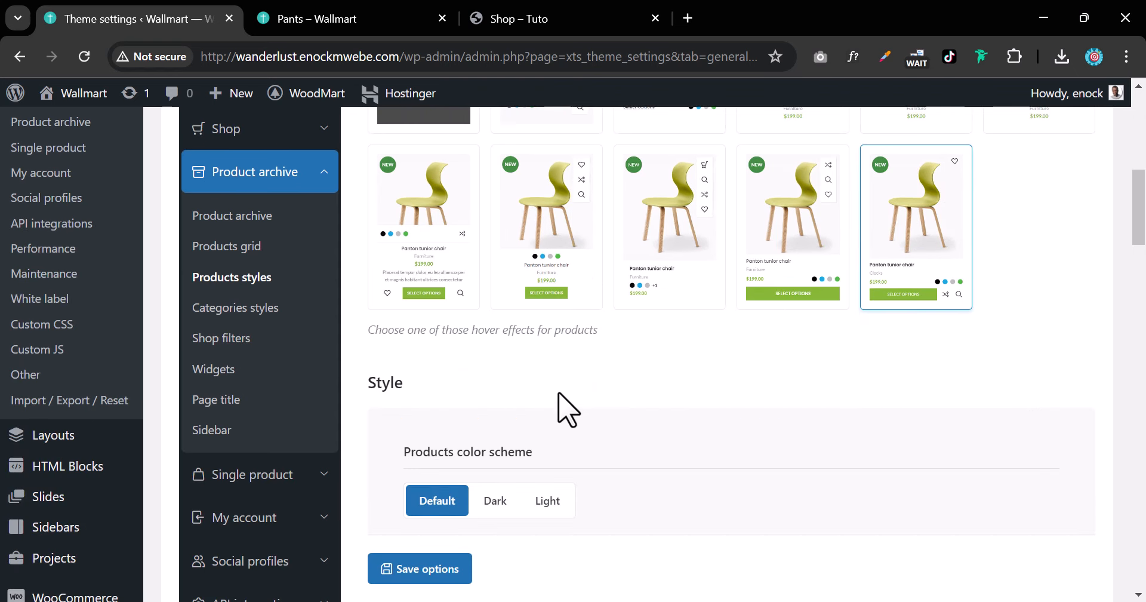
scroll(486, 478, "down", 3)
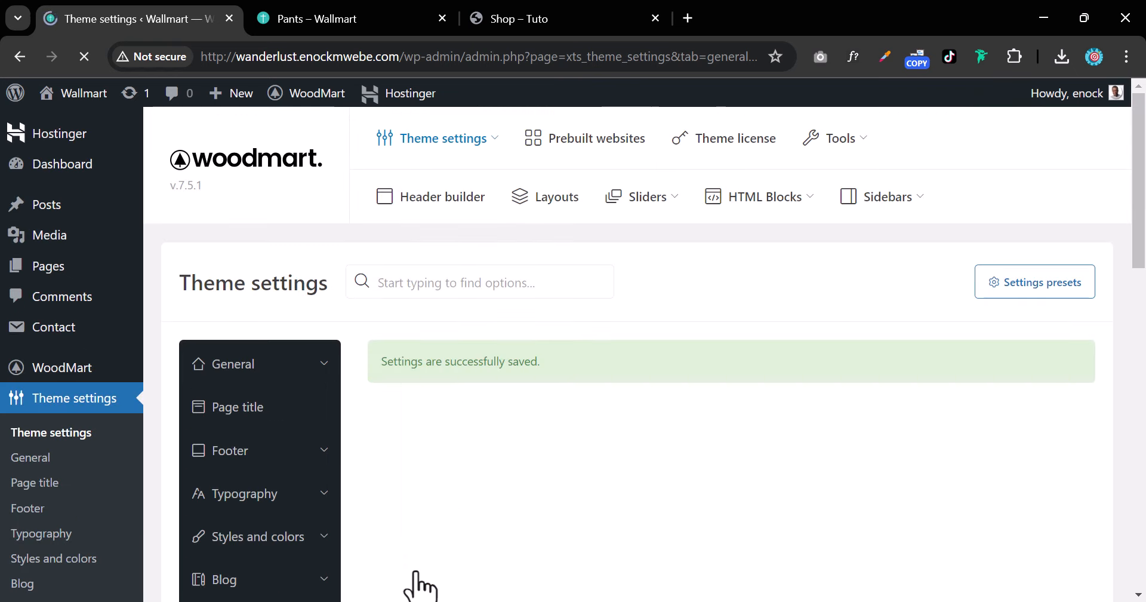
scroll(579, 427, "down", 7)
scroll(731, 412, "down", 4)
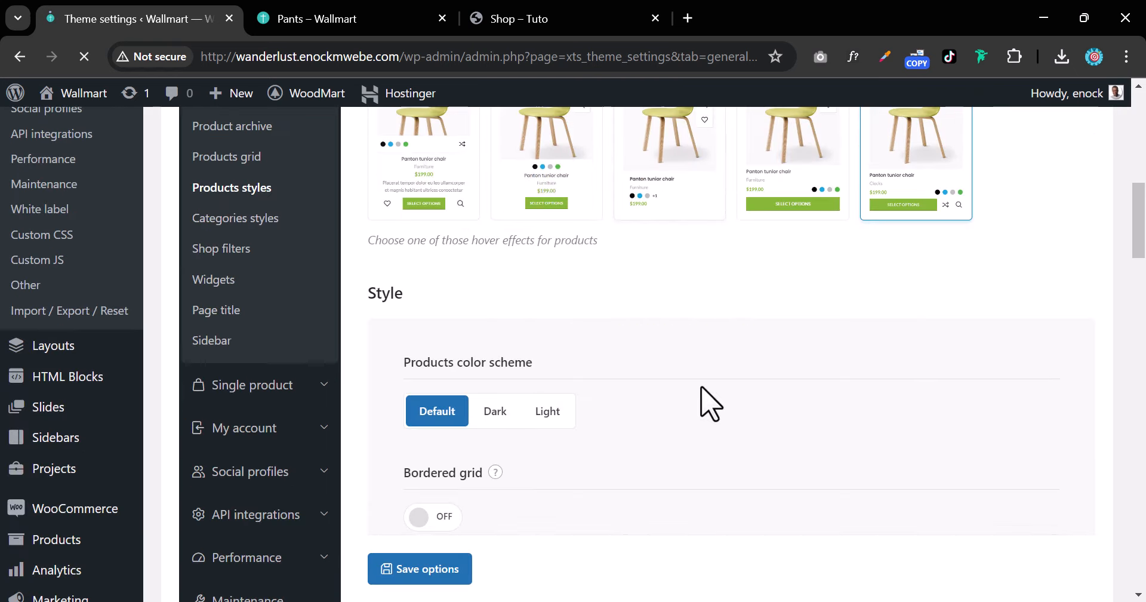
Reload the Pants category page and check the product cards and their hover effect.
left_click(353, 26)
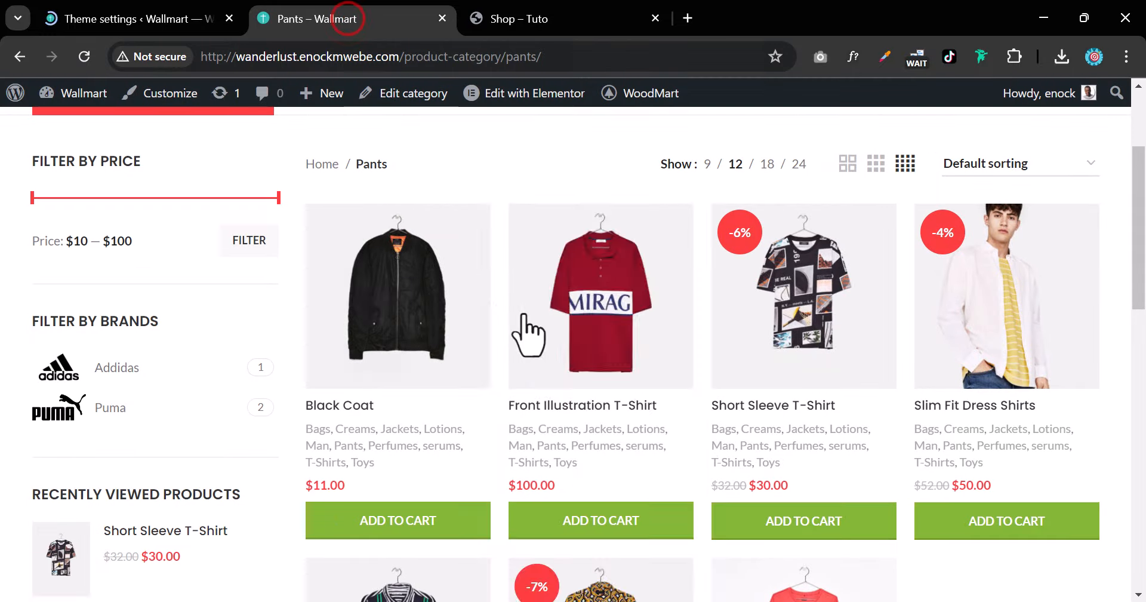
left_click(83, 57)
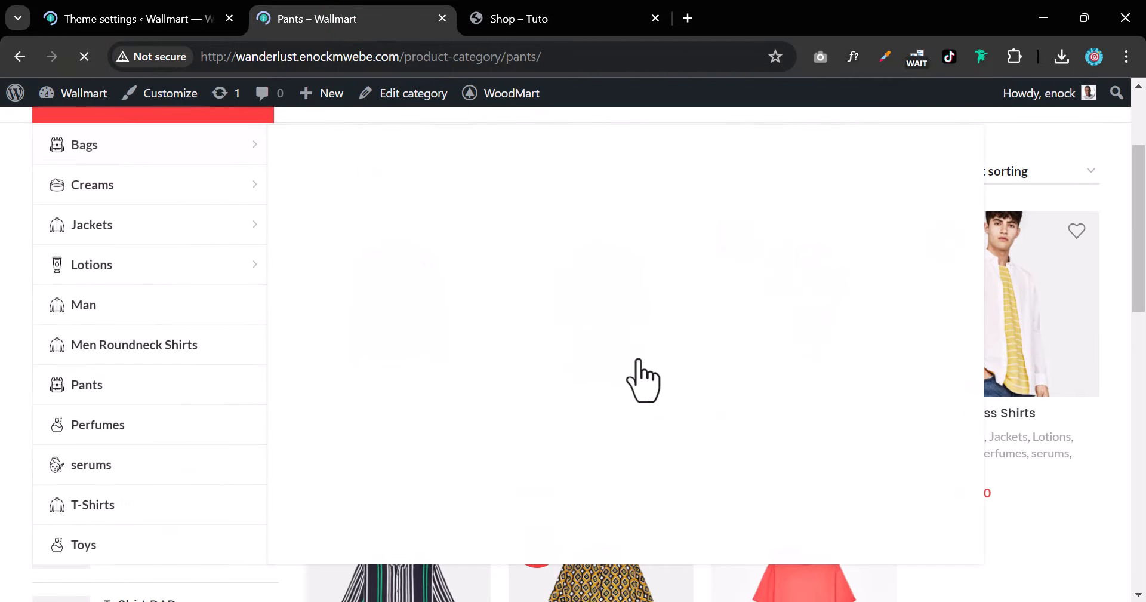
scroll(908, 390, "down", 2)
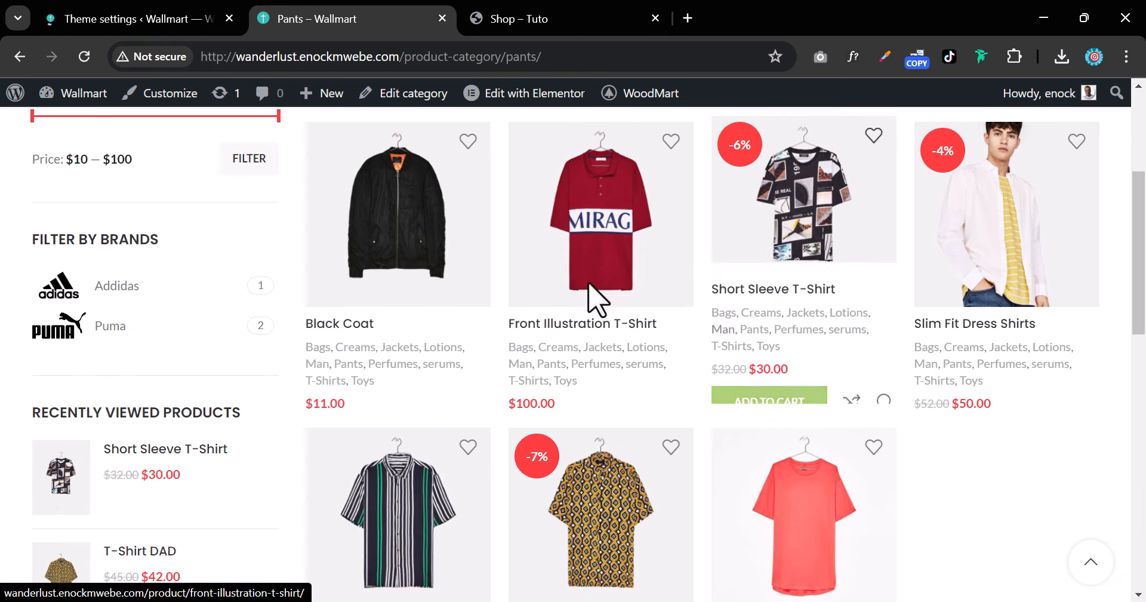
scroll(504, 353, "up", 4)
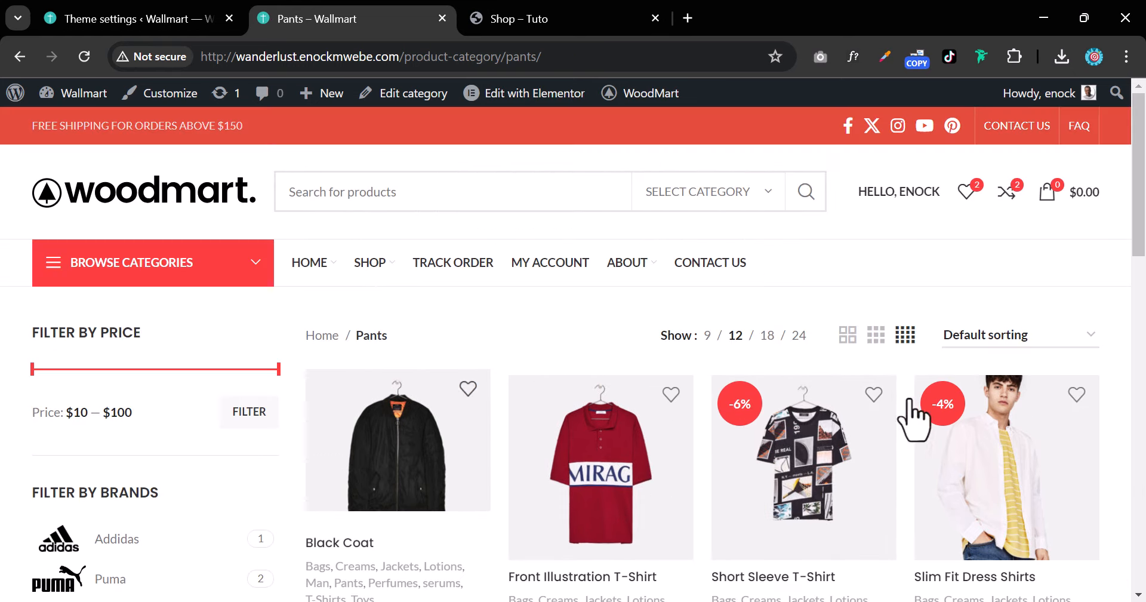
scroll(776, 381, "down", 2)
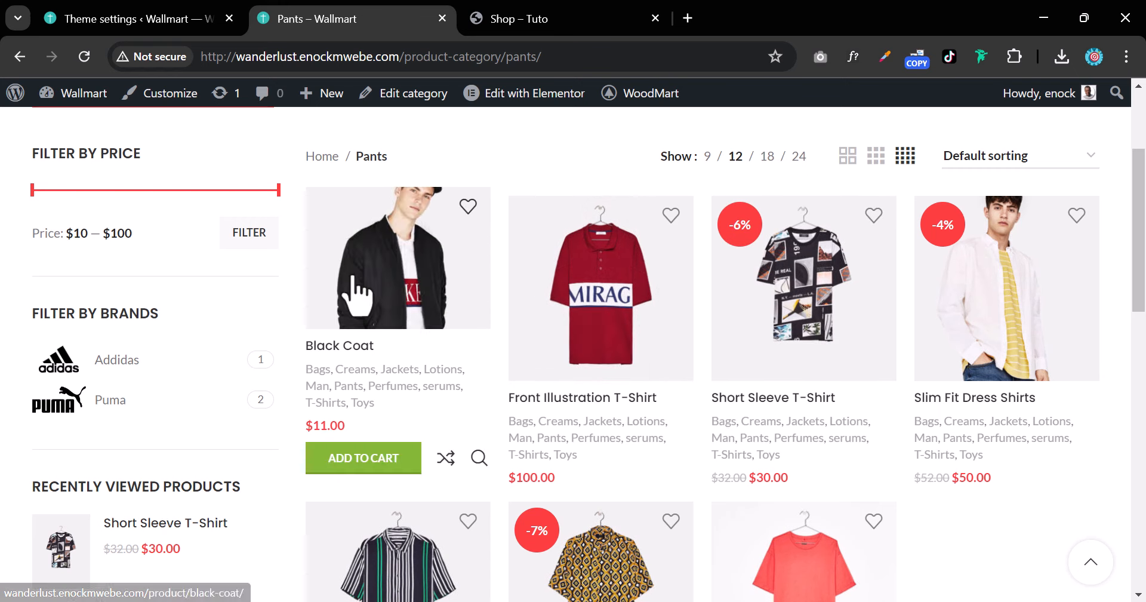
Open the site Customizer in a new browser tab and close the Shop – Tuto tab.
right_click(156, 98)
left_click(200, 113)
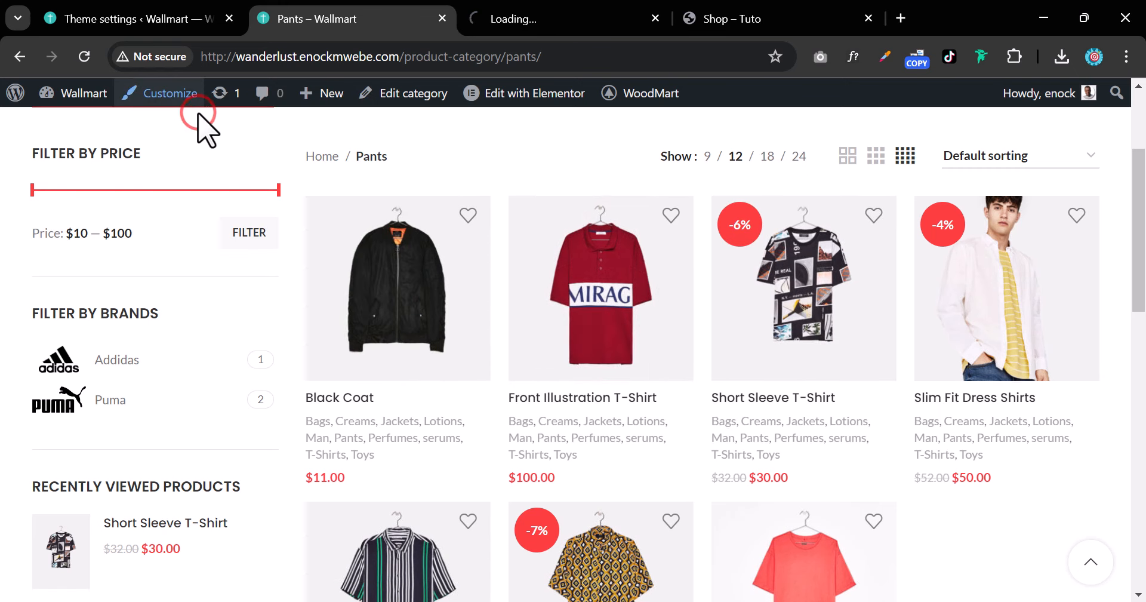
left_click(516, 26)
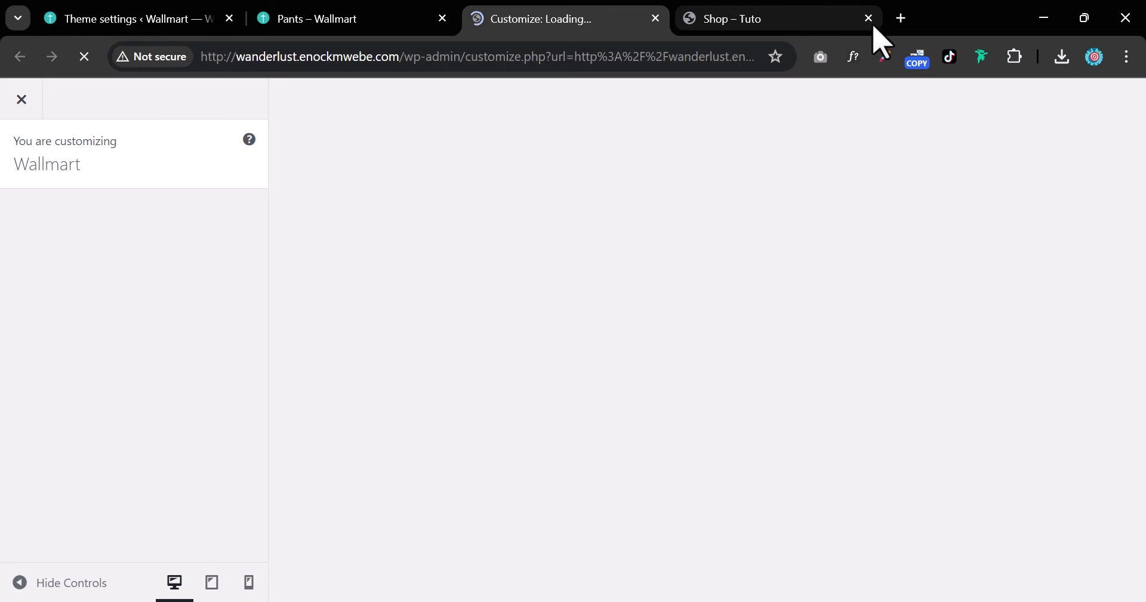
left_click(869, 19)
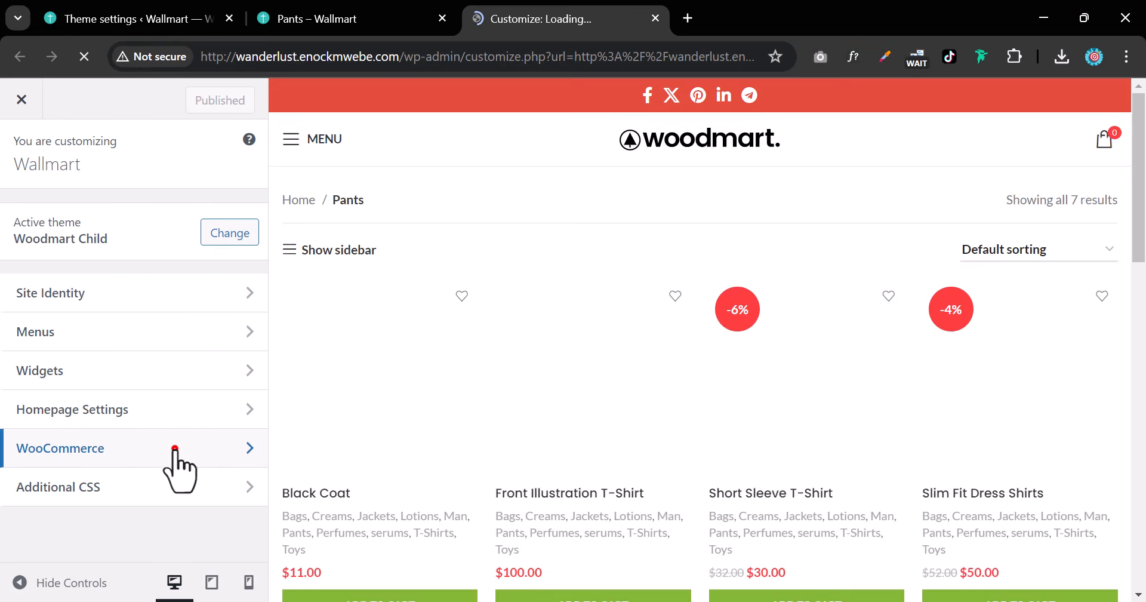
Set WooCommerce product thumbnail cropping to a custom 3:4 aspect ratio and publish the change.
left_click(175, 447)
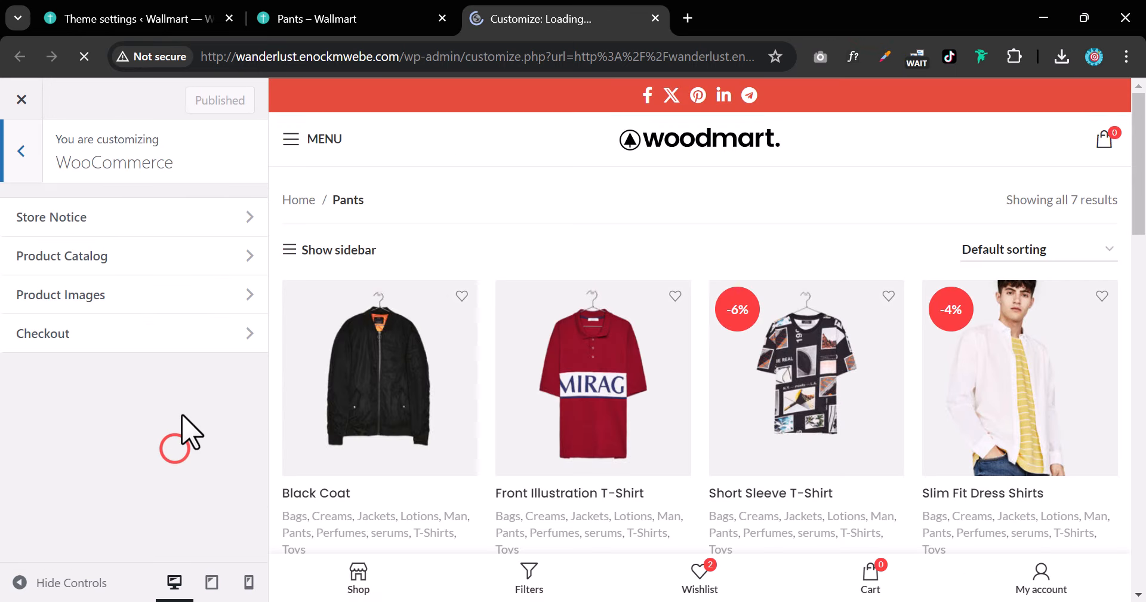
left_click(202, 309)
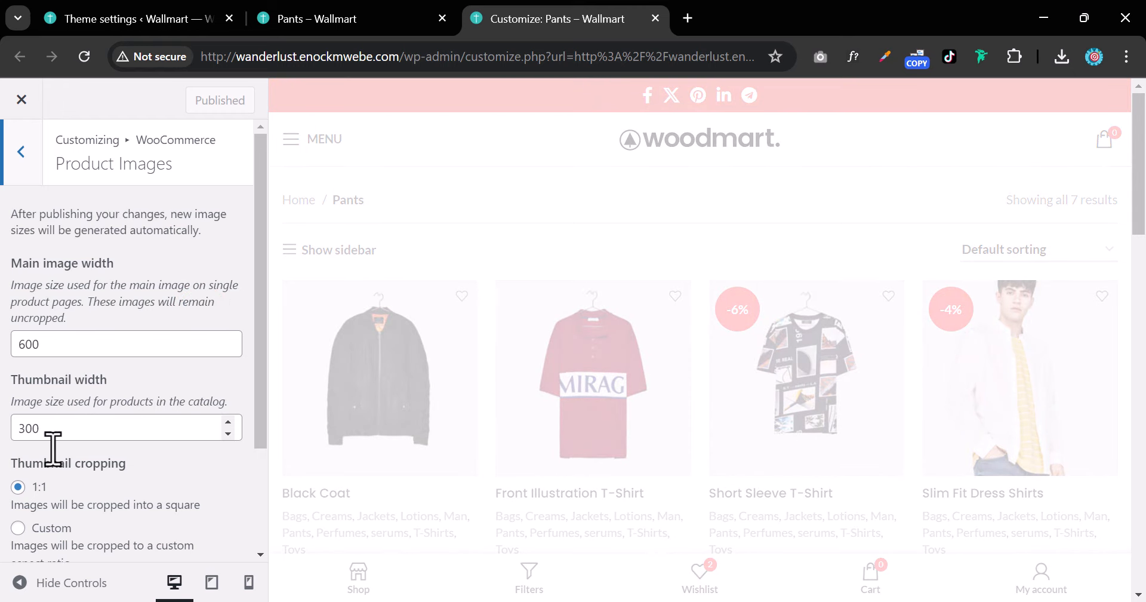
scroll(75, 463, "down", 1)
left_click(18, 438)
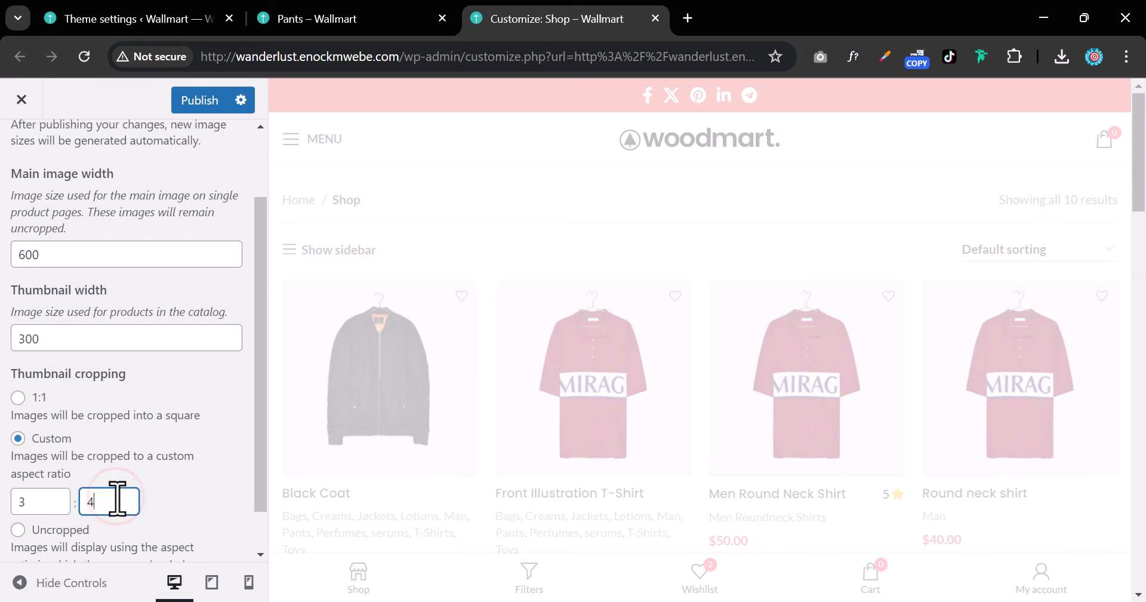
left_click(187, 106)
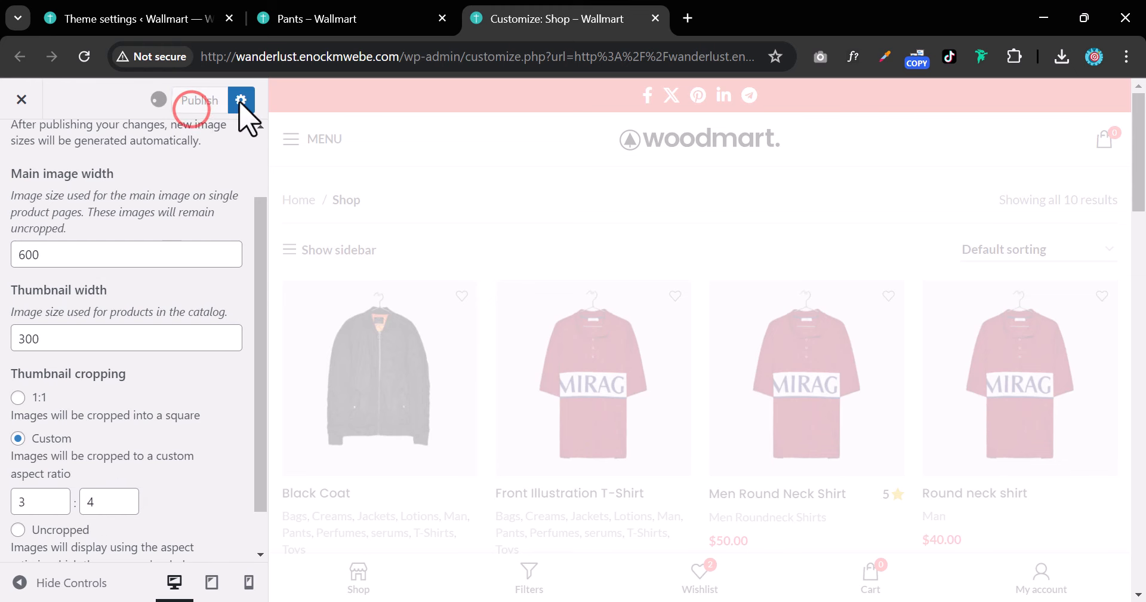
Reload the Pants category page and check the shape of the product images and the hover effect.
left_click(362, 19)
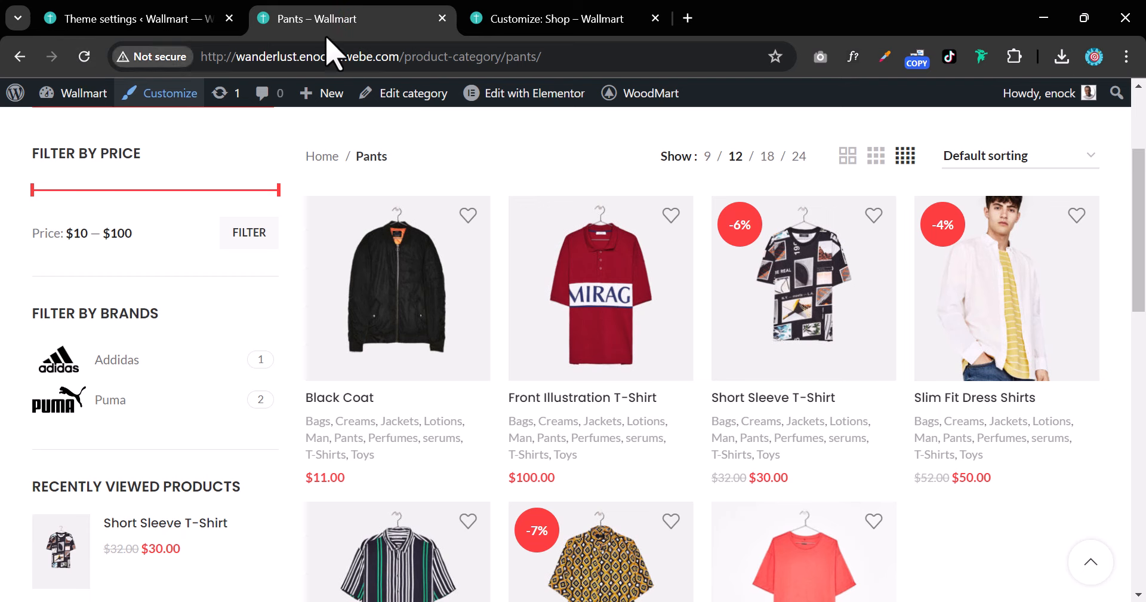
left_click(554, 24)
left_click(323, 19)
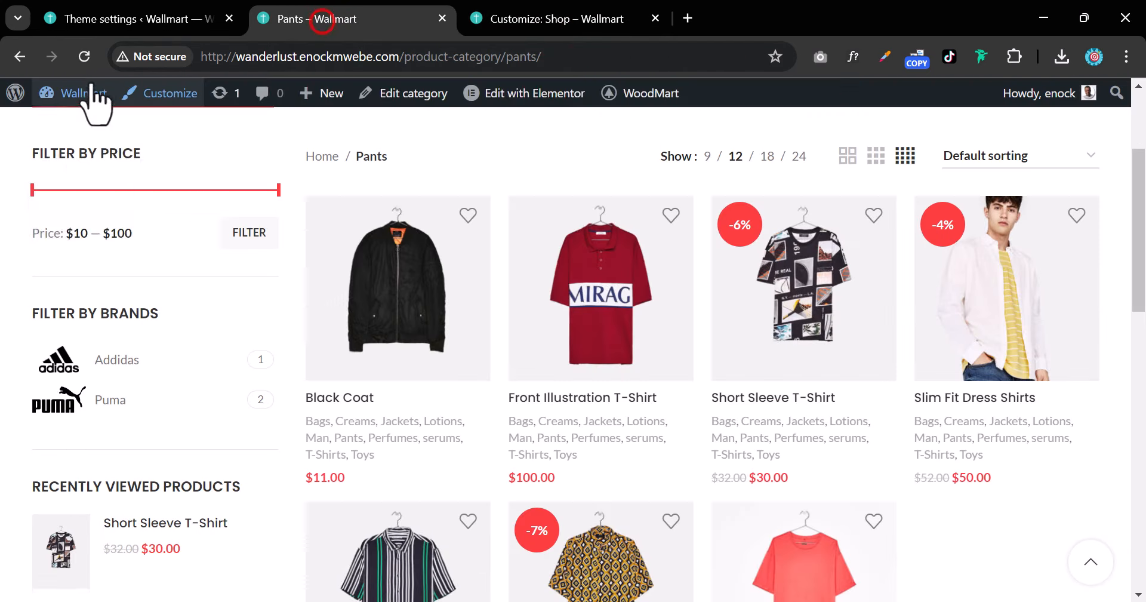
left_click(85, 58)
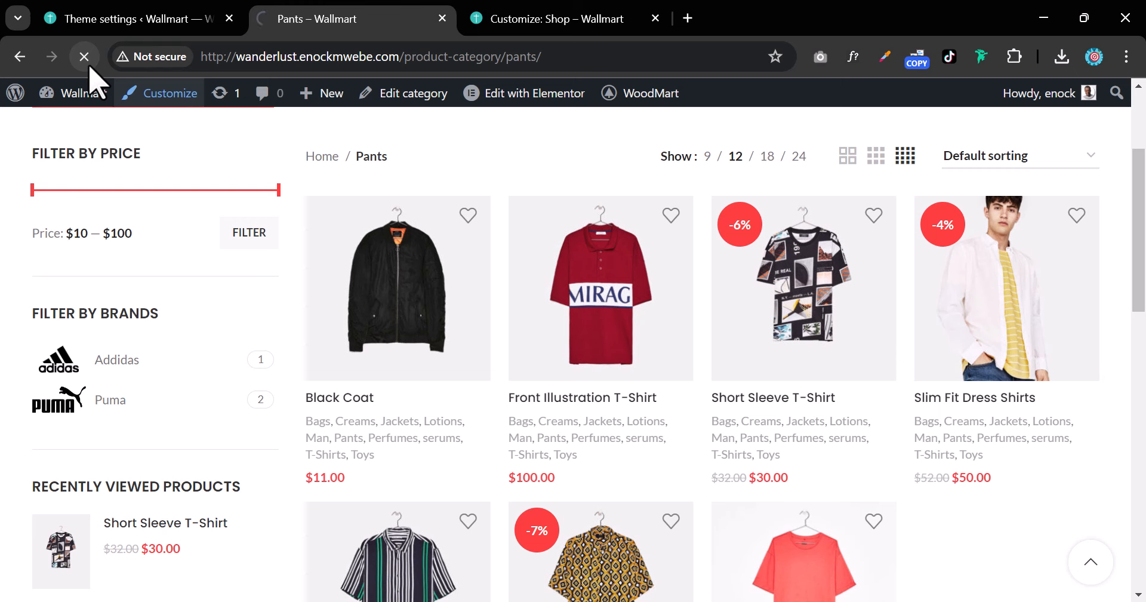
scroll(645, 326, "down", 3)
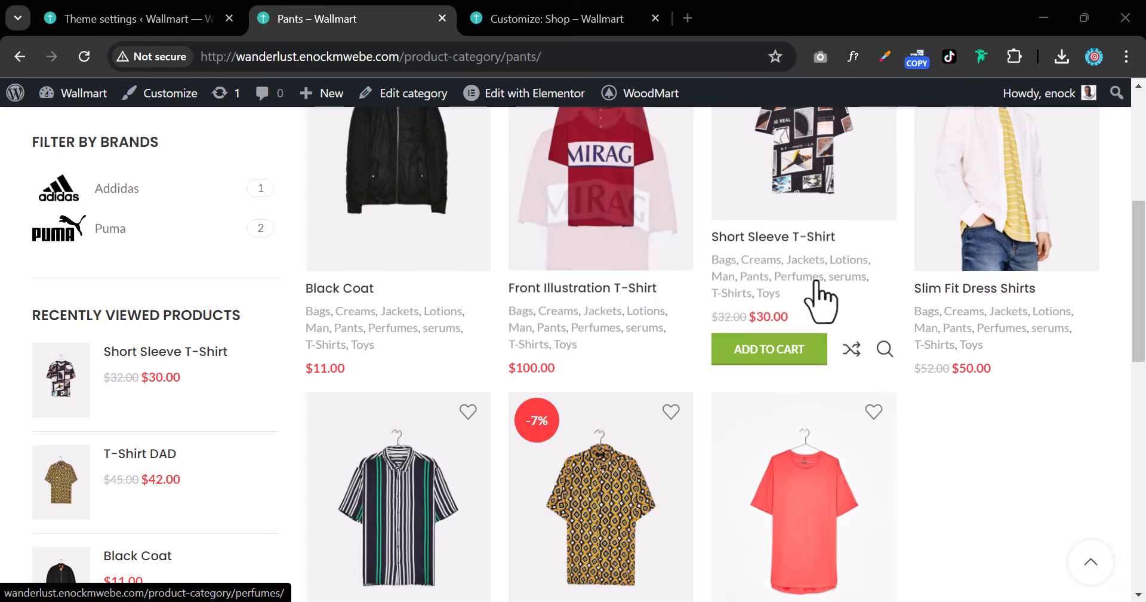
scroll(820, 302, "up", 2)
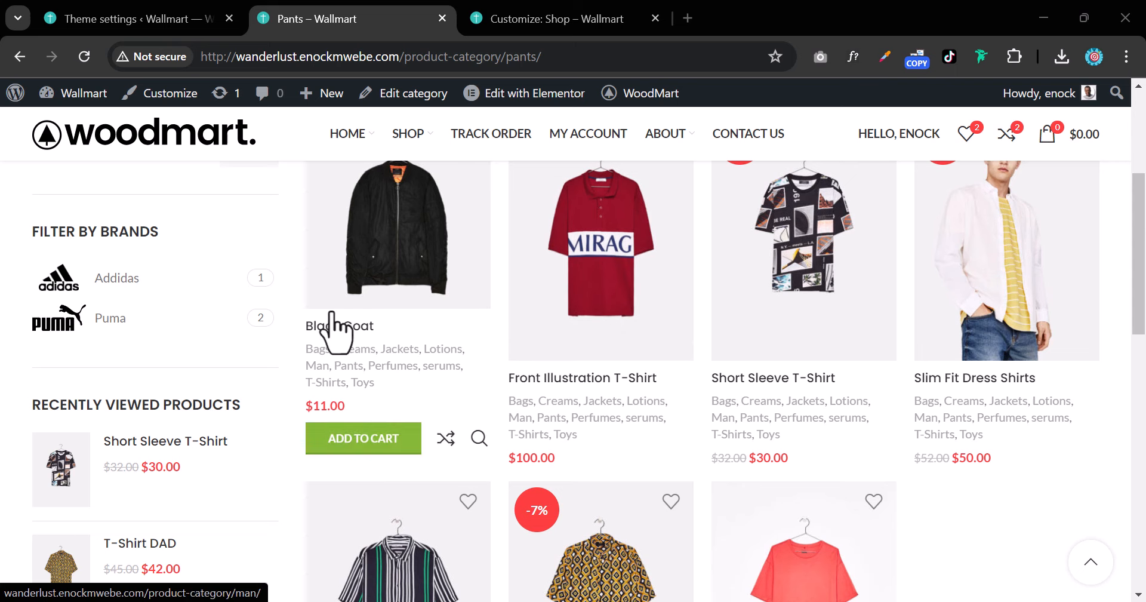
Return to the theme settings and review the Products grid options for columns, spacing and products per page.
left_click(154, 20)
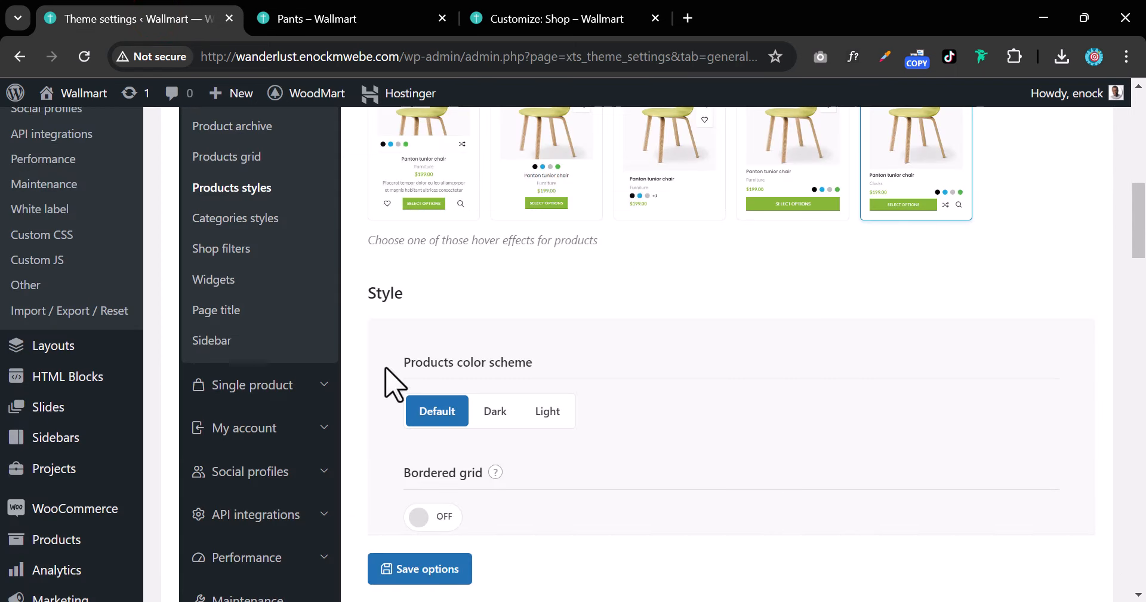
scroll(316, 445, "up", 3)
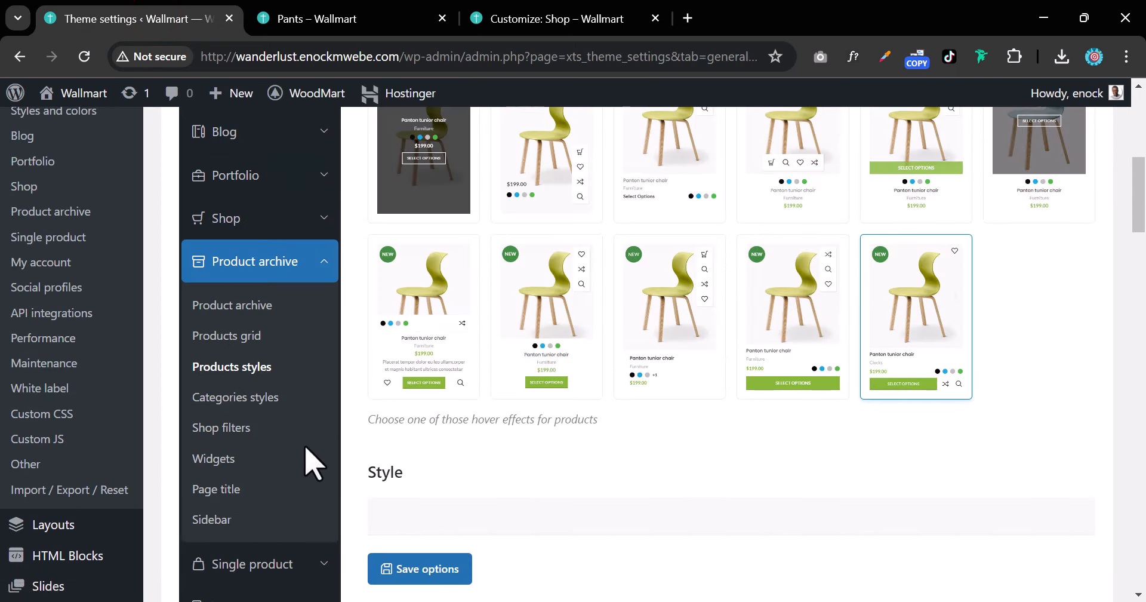
left_click(261, 336)
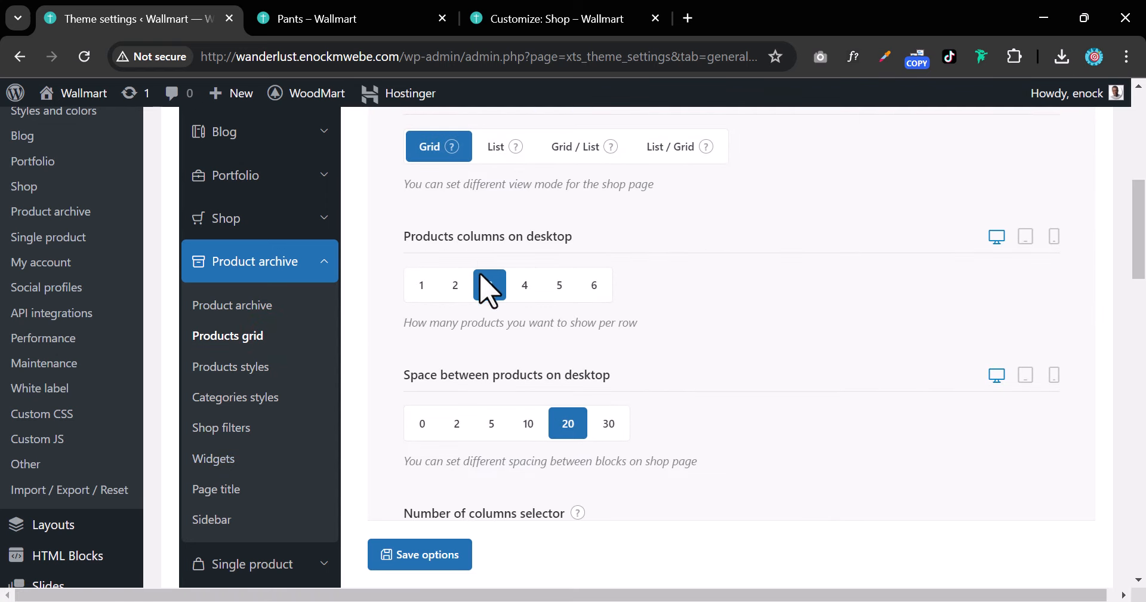
scroll(504, 435, "down", 5)
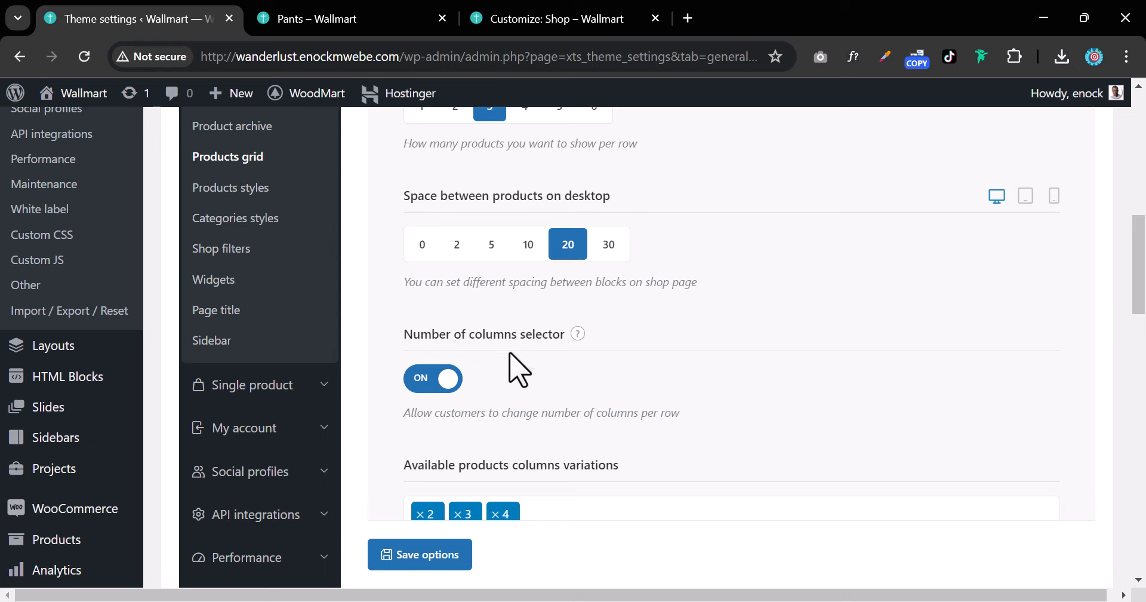
scroll(509, 358, "down", 12)
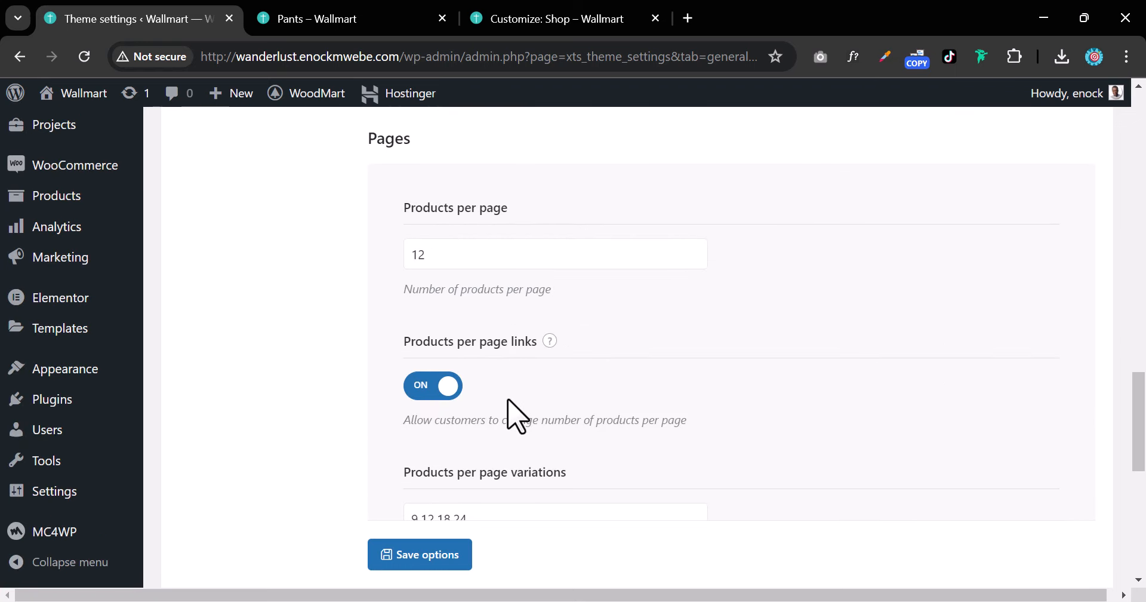
scroll(512, 414, "down", 4)
scroll(512, 415, "up", 15)
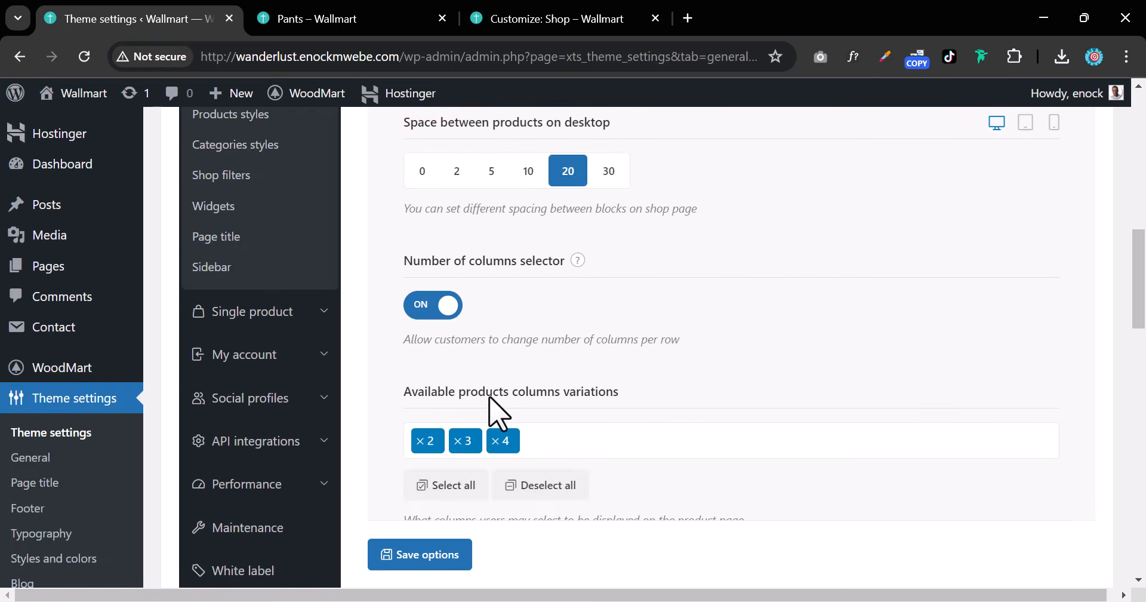
scroll(307, 340, "up", 3)
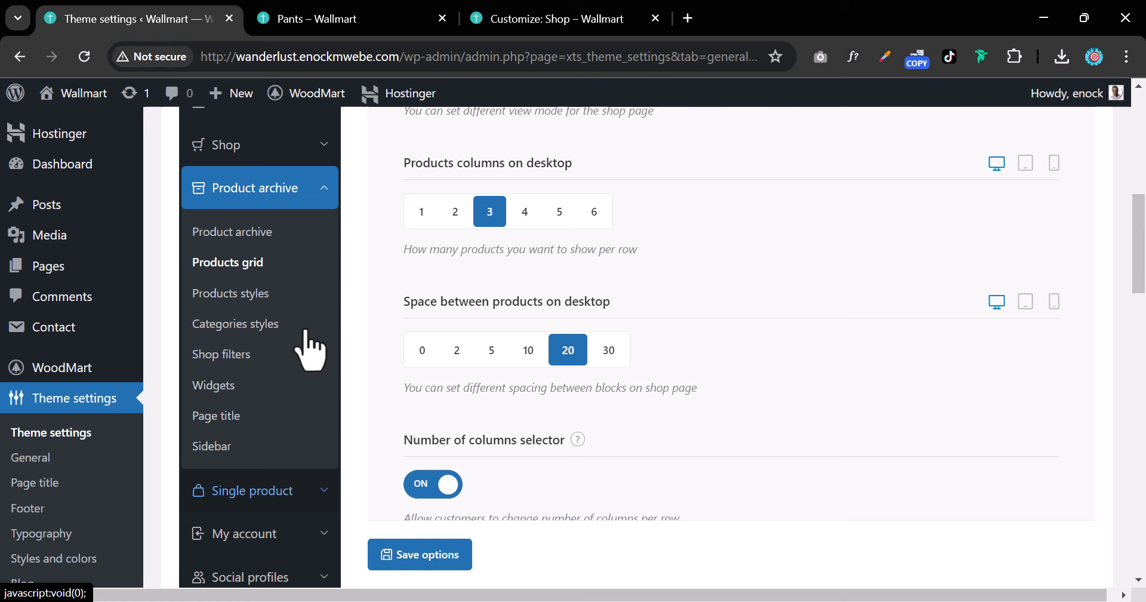
Review the Products styles and Shop filters options of the product archive.
left_click(273, 293)
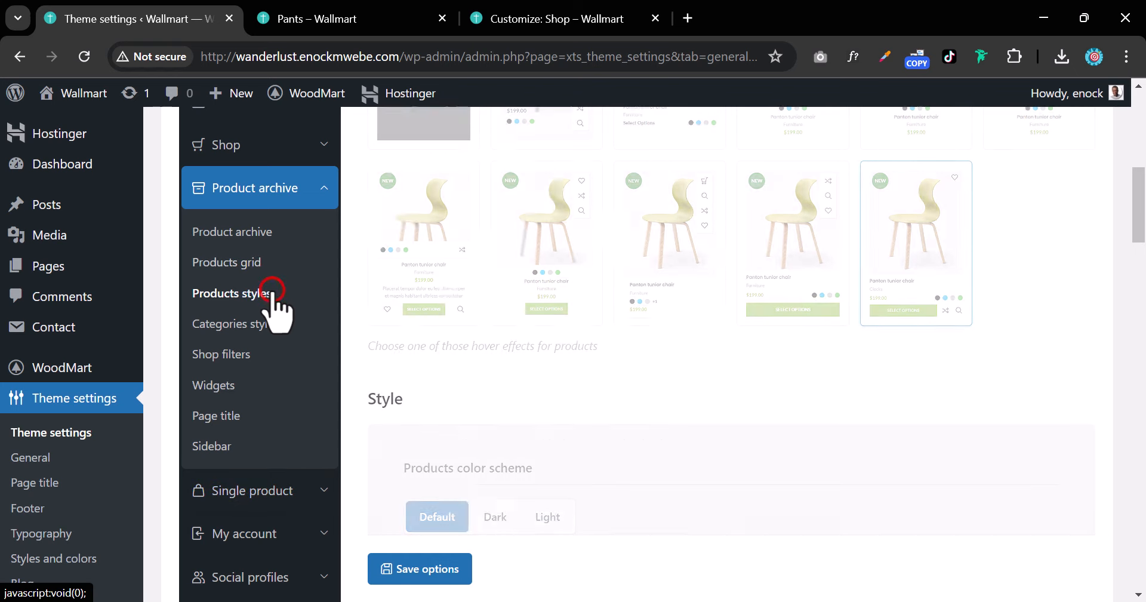
left_click(241, 354)
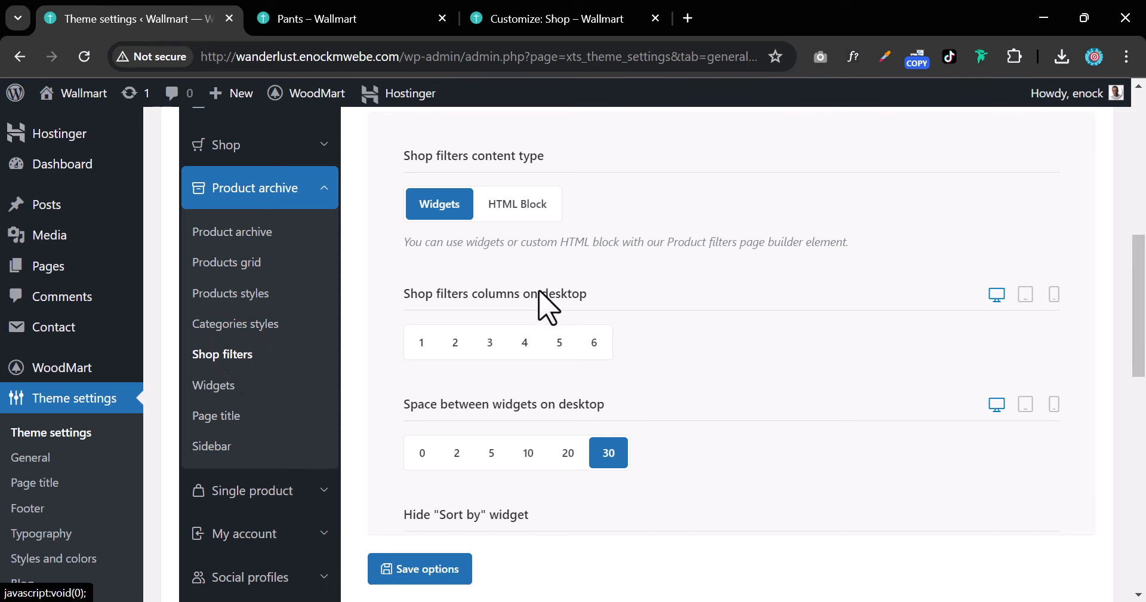
scroll(567, 358, "up", 3)
scroll(573, 391, "down", 6)
scroll(567, 397, "down", 3)
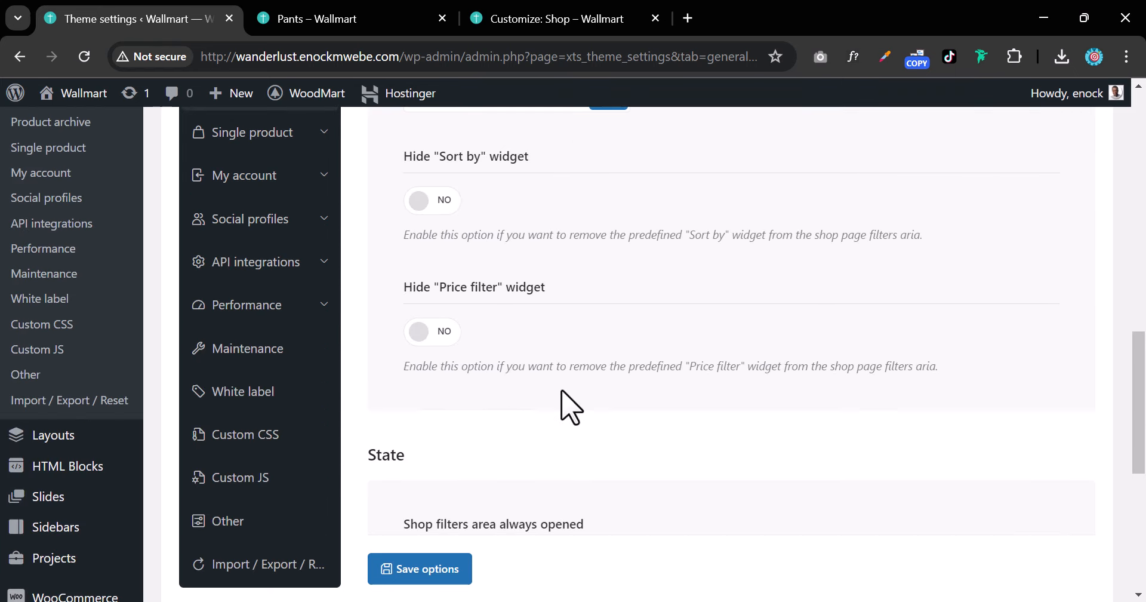
scroll(567, 400, "up", 6)
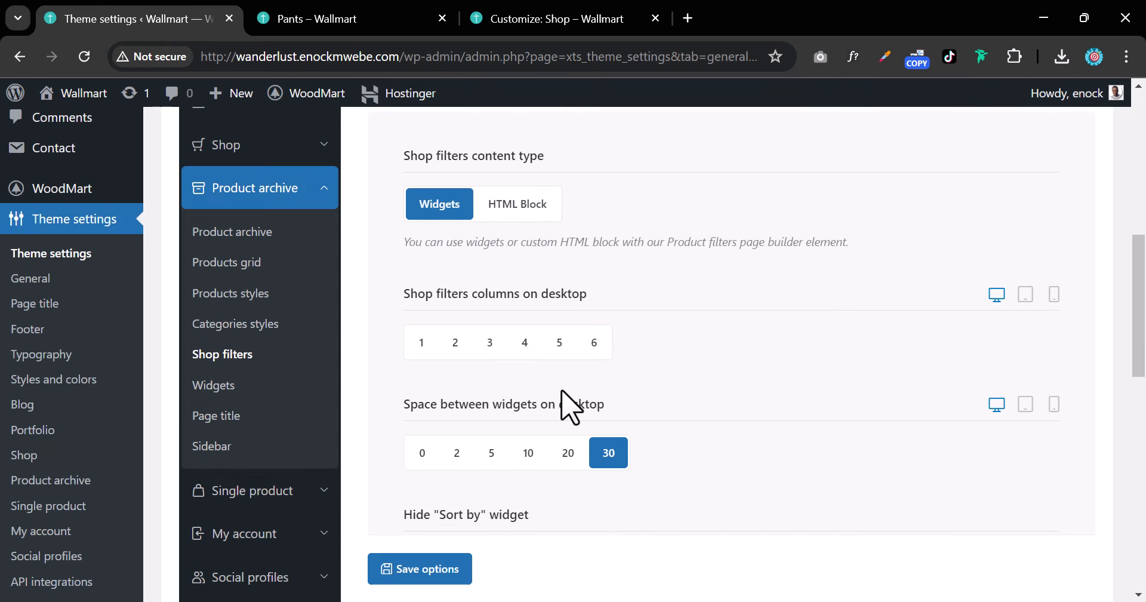
Review the Widgets and Page title options of the product archive.
left_click(274, 387)
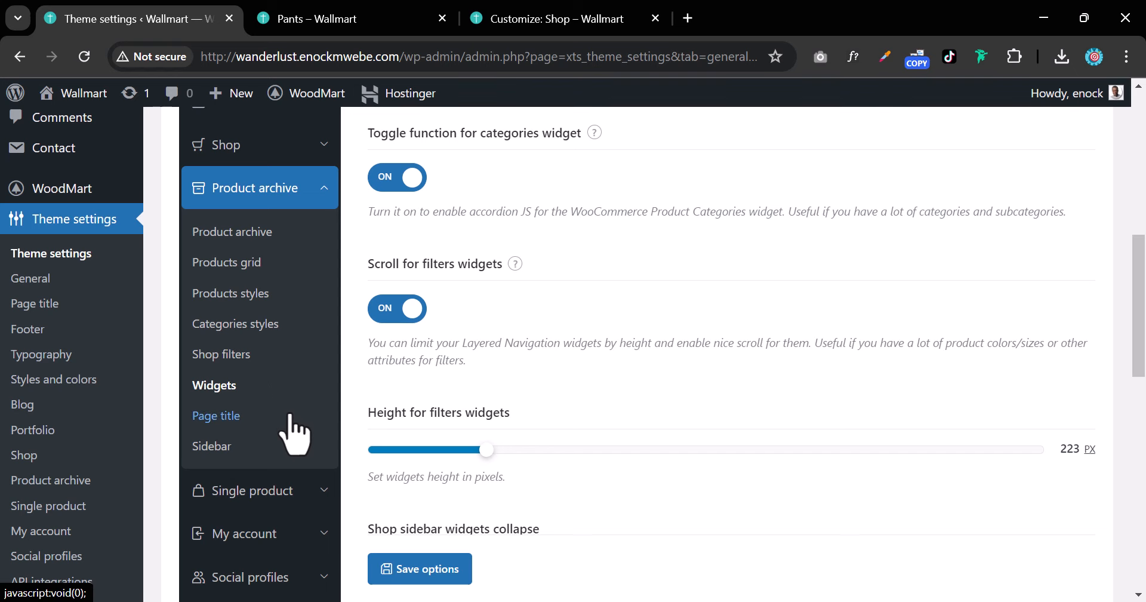
left_click(289, 413)
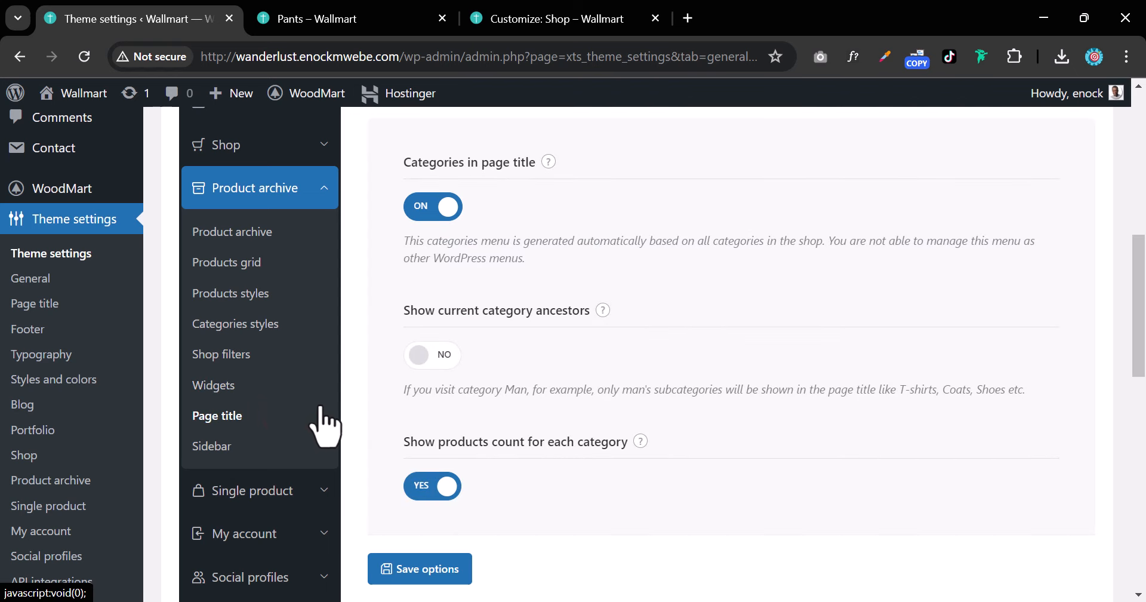
scroll(522, 430, "down", 6)
scroll(514, 454, "up", 9)
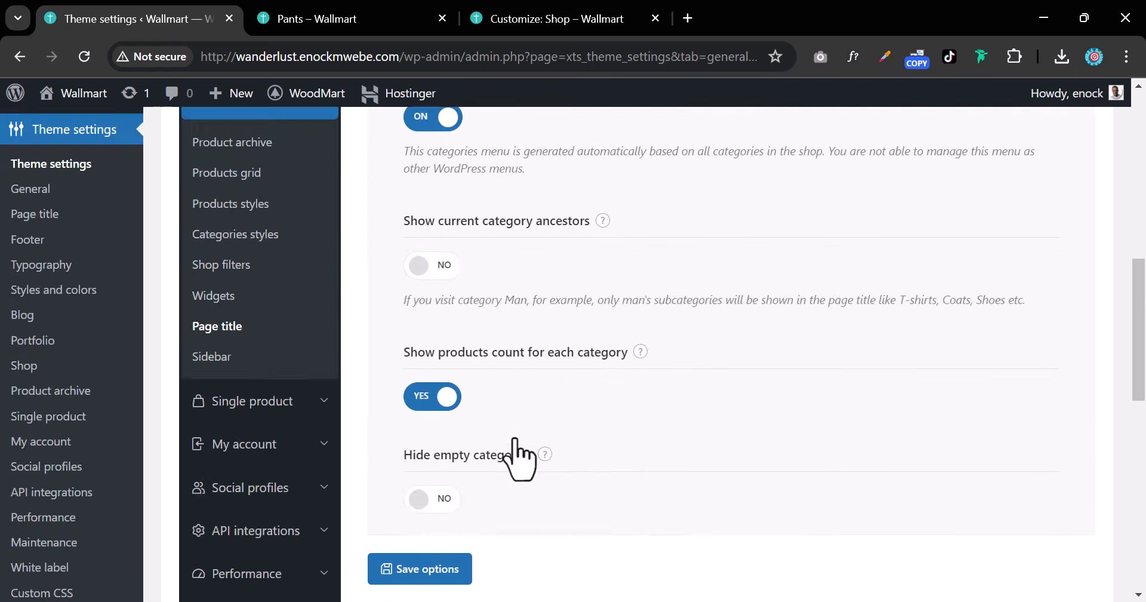
Set the text font in the Basic typography settings to Poppins.
scroll(478, 472, "up", 1)
left_click(290, 244)
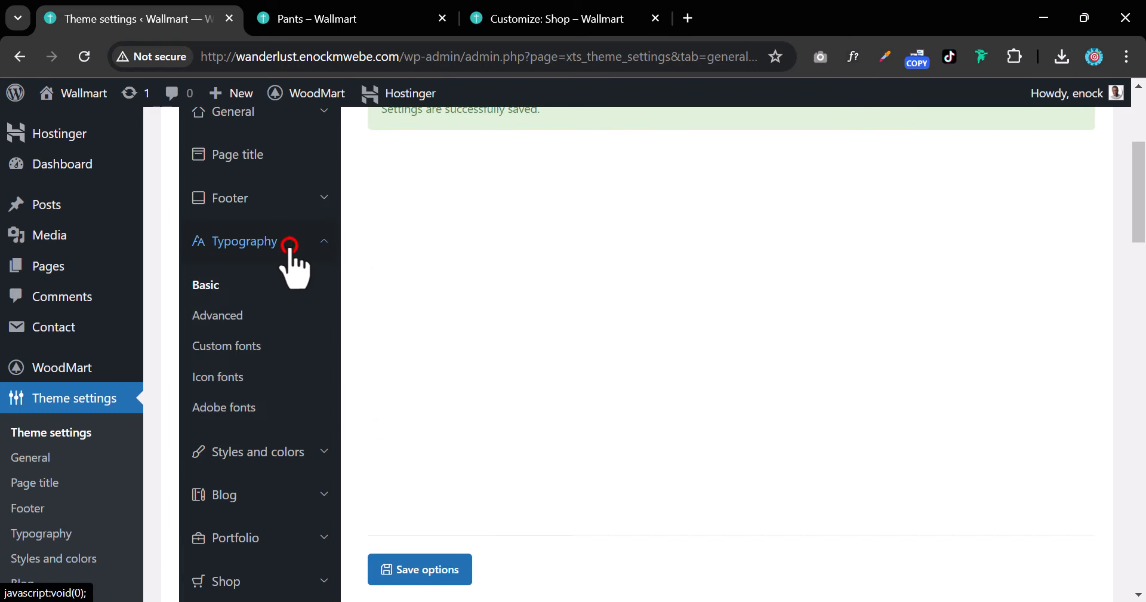
left_click(288, 282)
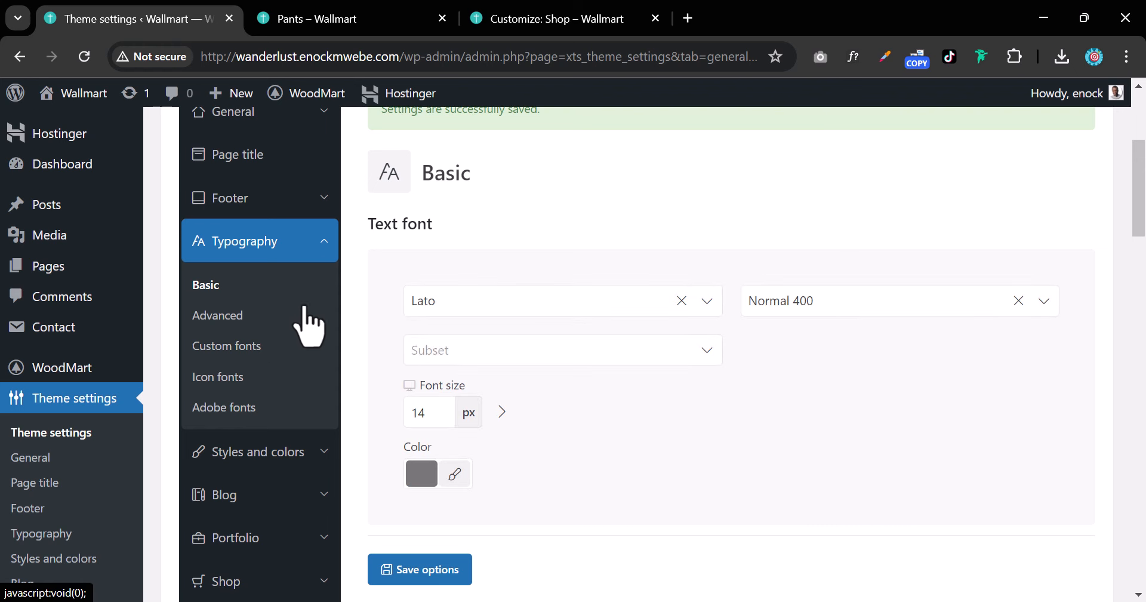
left_click(521, 298)
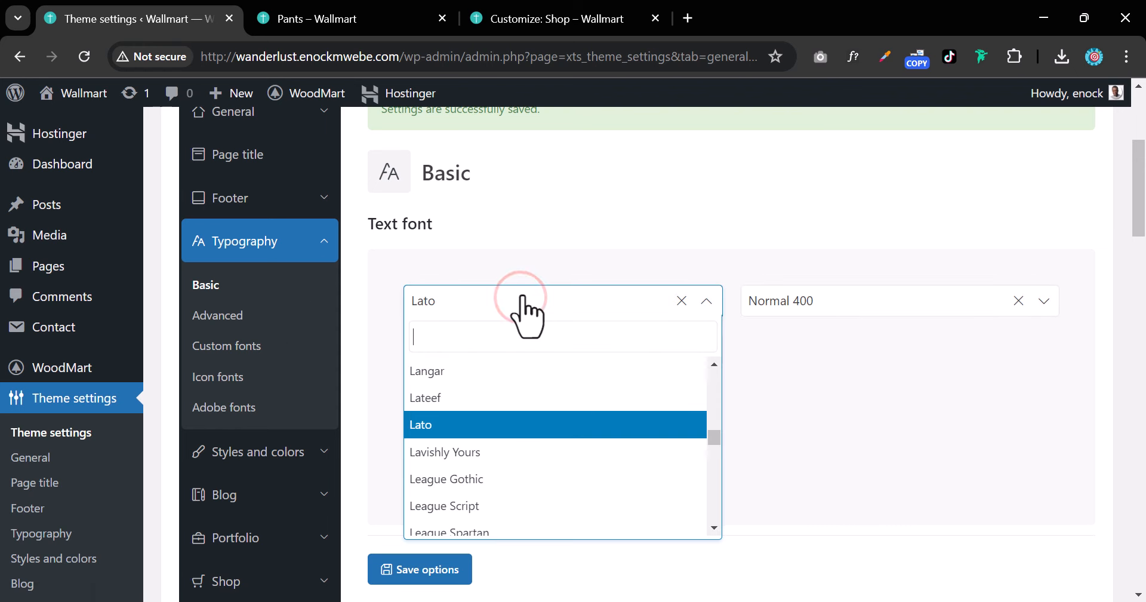
type("popp")
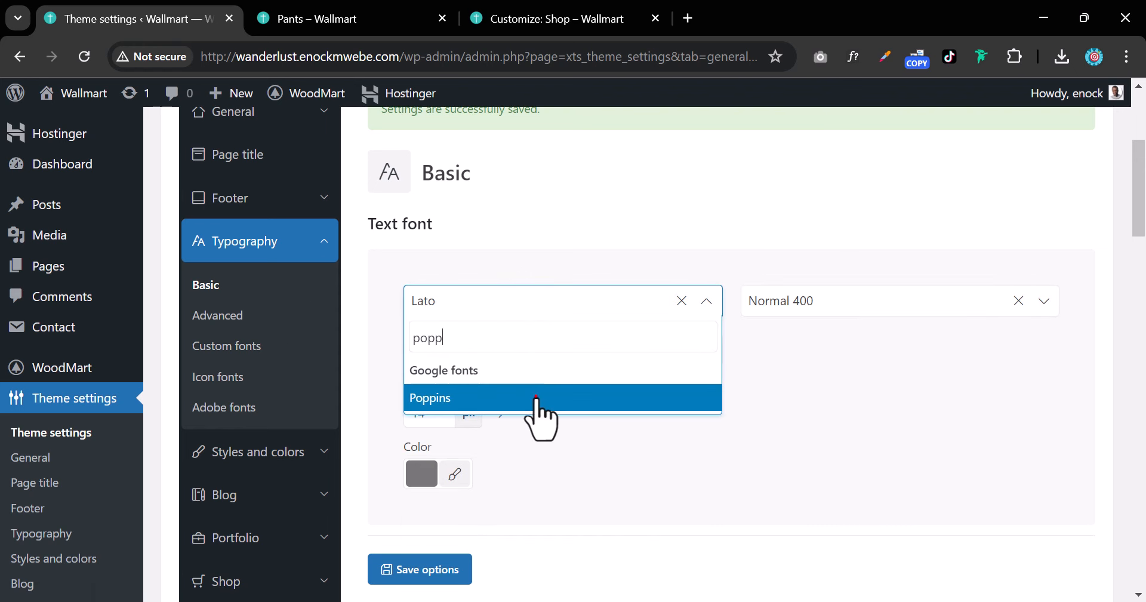
left_click(536, 397)
Set the Basic text font color to black and save the theme options.
left_click(427, 470)
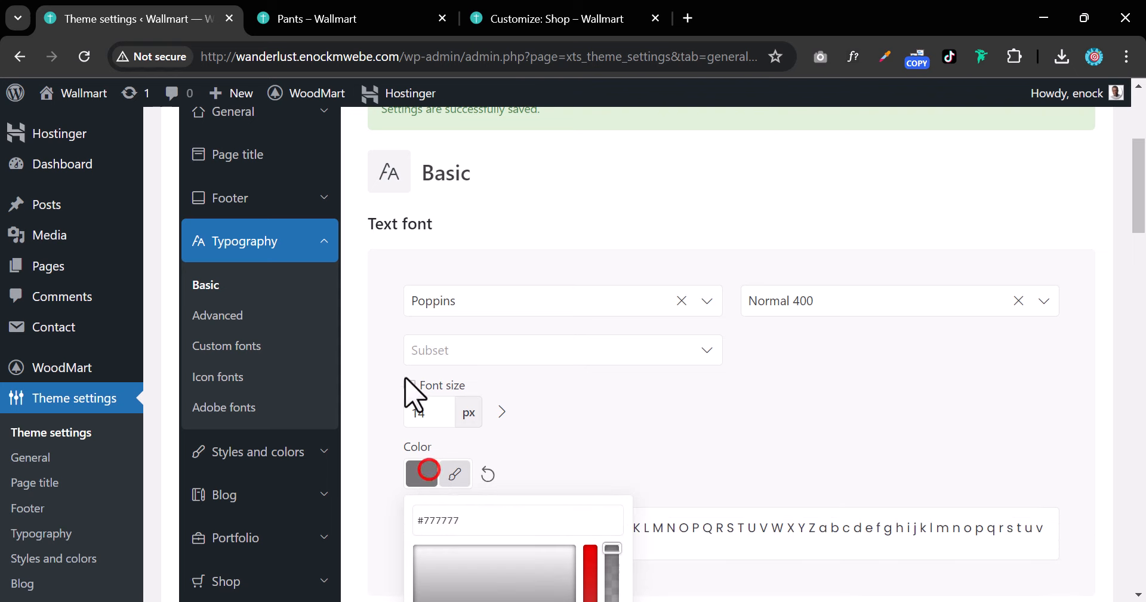
scroll(468, 512, "down", 3)
left_click_drag(476, 359, 435, 468)
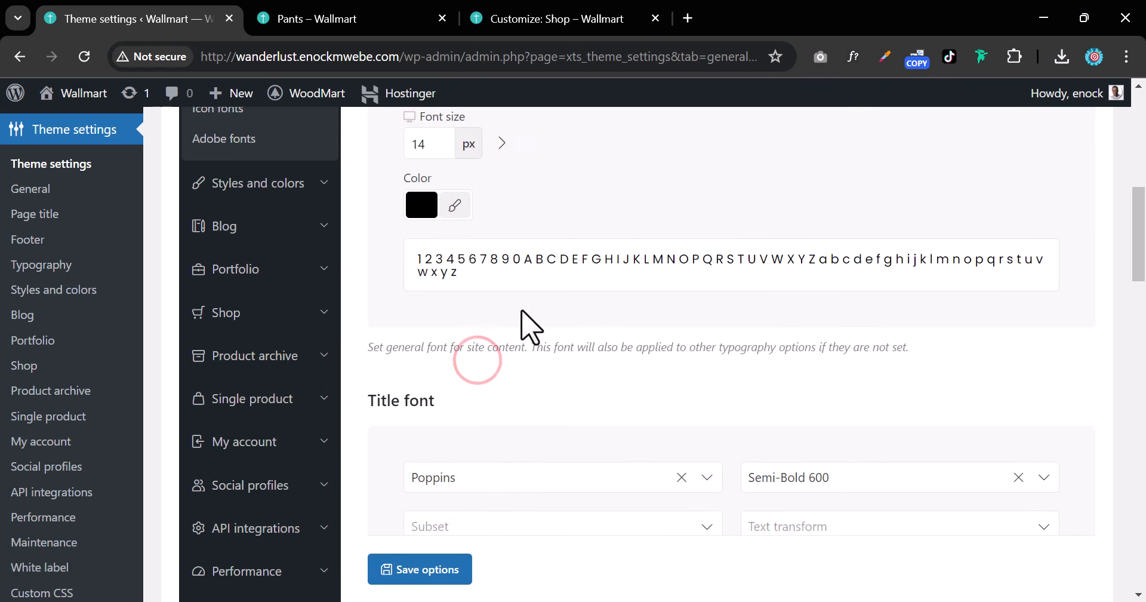
scroll(225, 328, "up", 2)
scroll(271, 317, "up", 3)
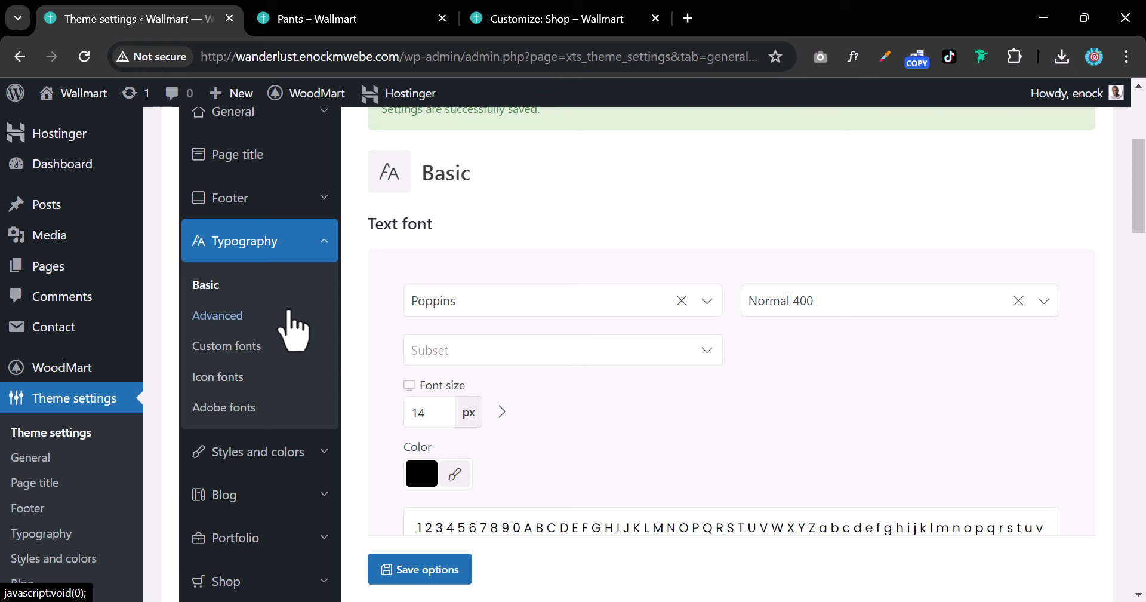
left_click(288, 316)
left_click(237, 285)
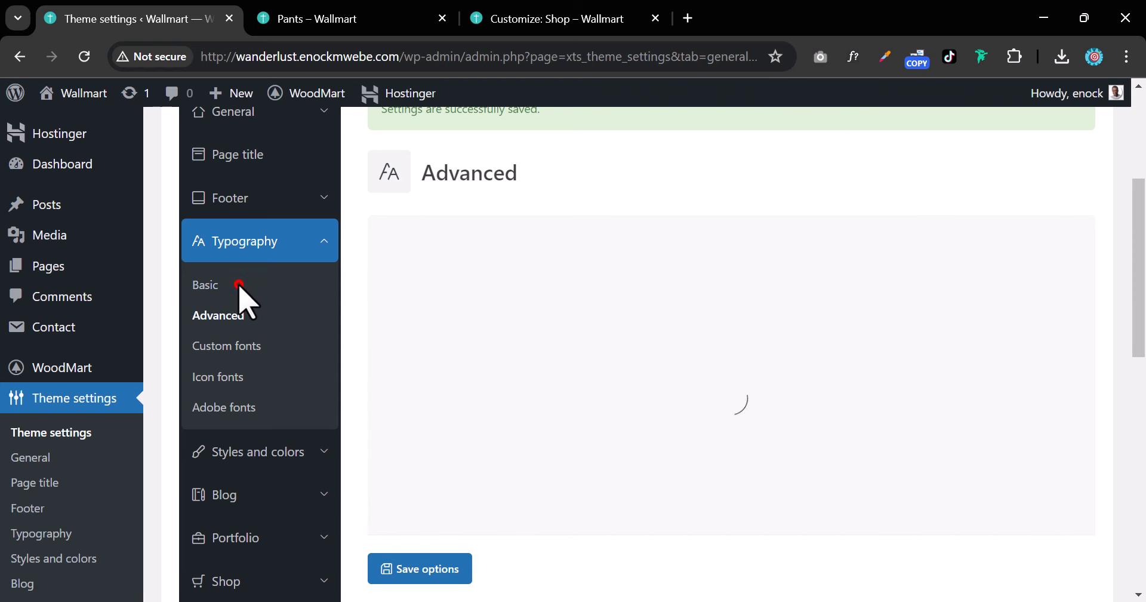
left_click(398, 564)
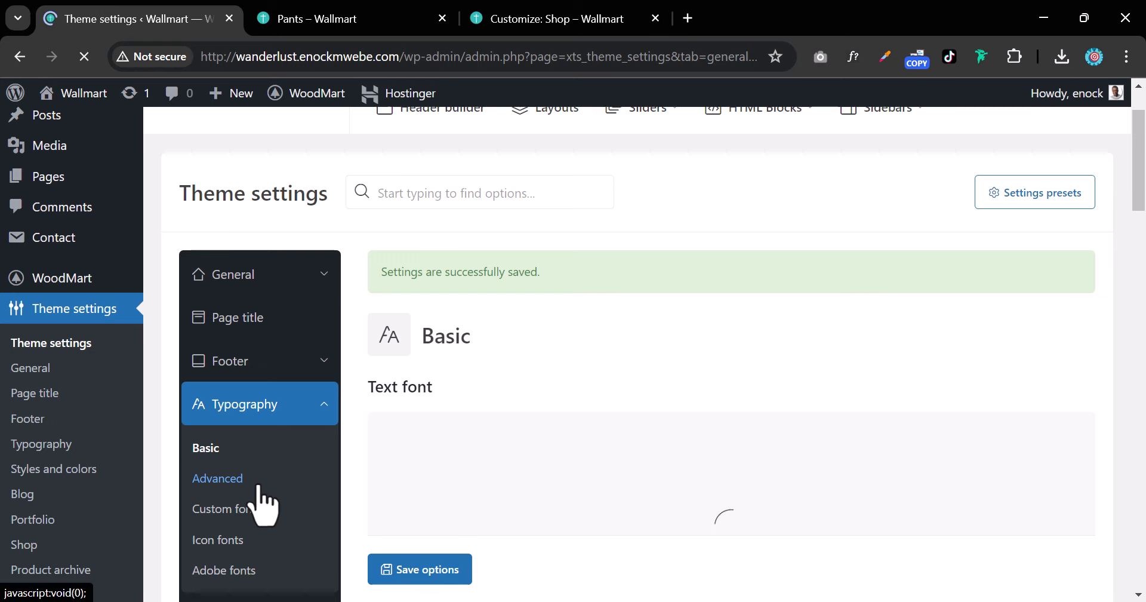
Assign the Advanced typography rule to Main navigation links, Menu dropdowns first level, Menu dropdowns second level and Menu links on simple dropdowns.
scroll(540, 382, "down", 3)
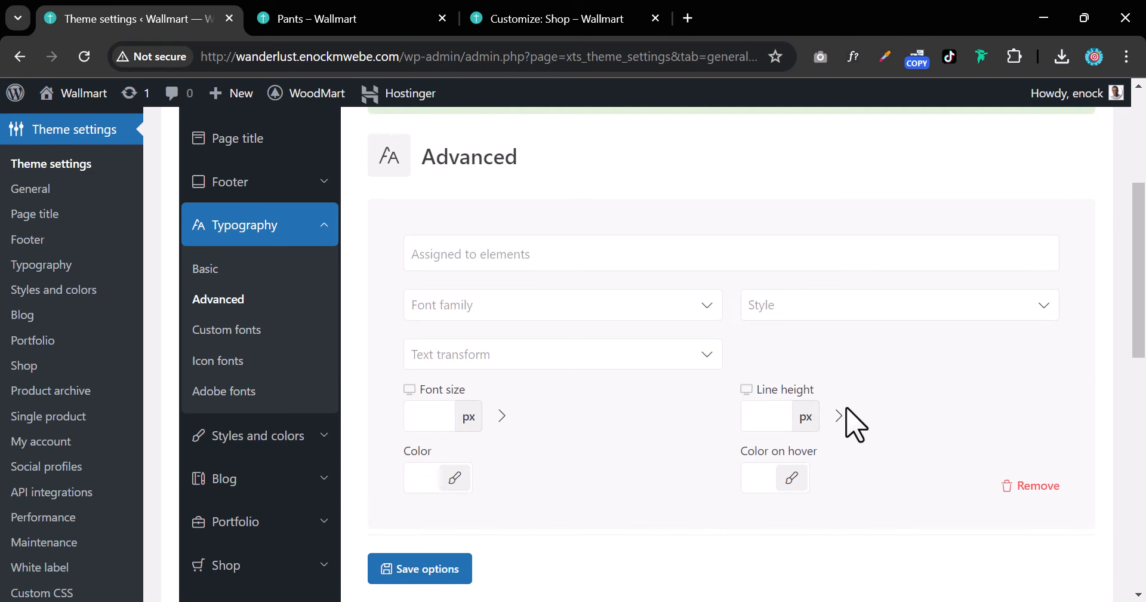
left_click(566, 251)
left_click(527, 317)
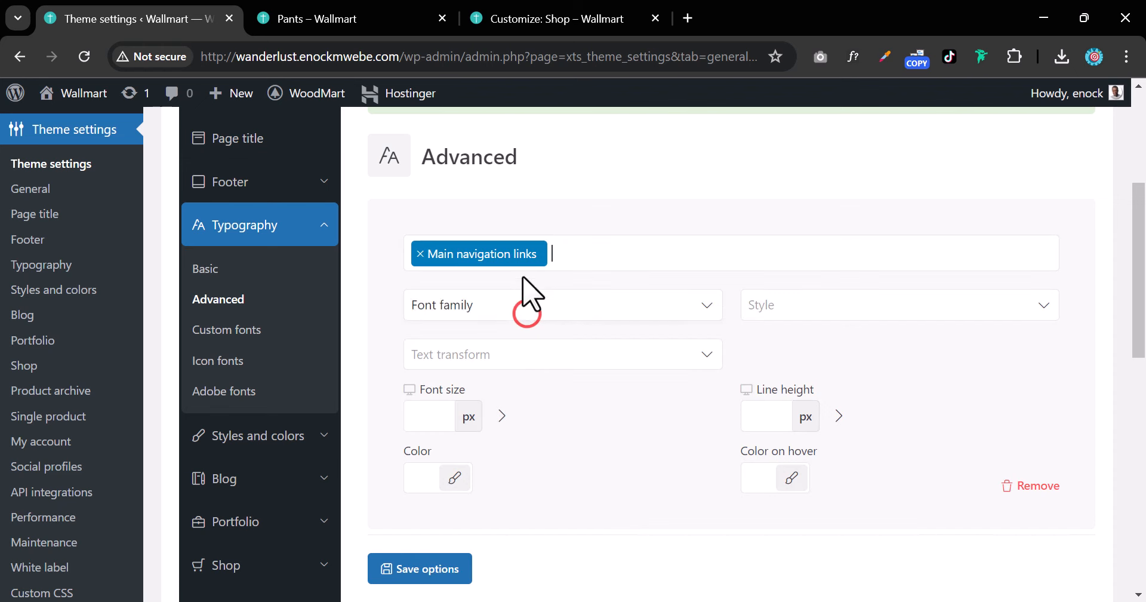
left_click(584, 263)
left_click(545, 338)
left_click(743, 252)
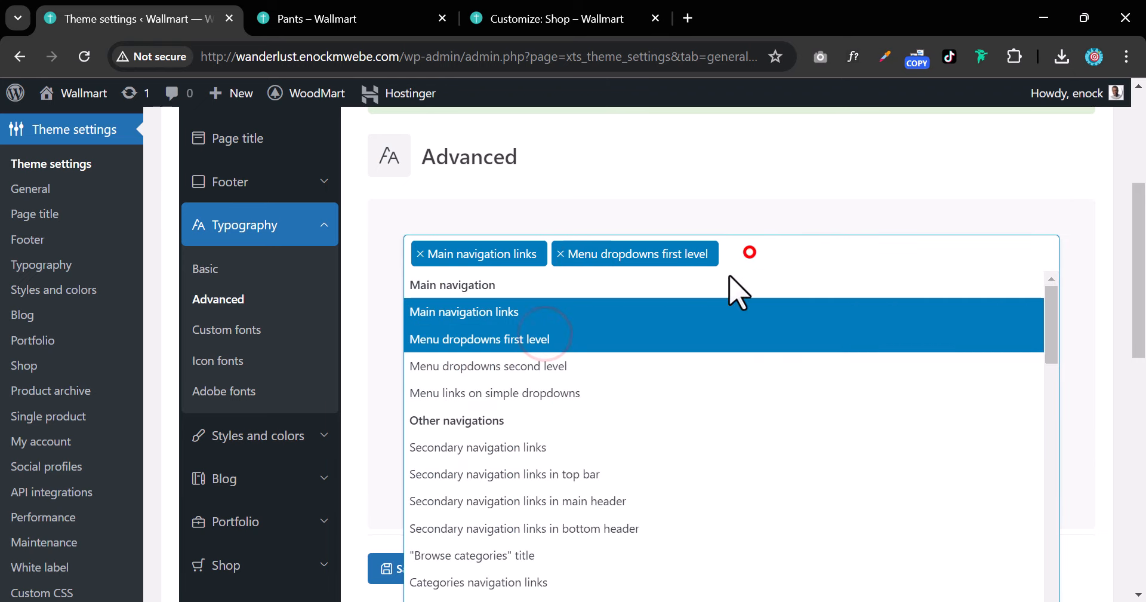
left_click(628, 371)
left_click(960, 248)
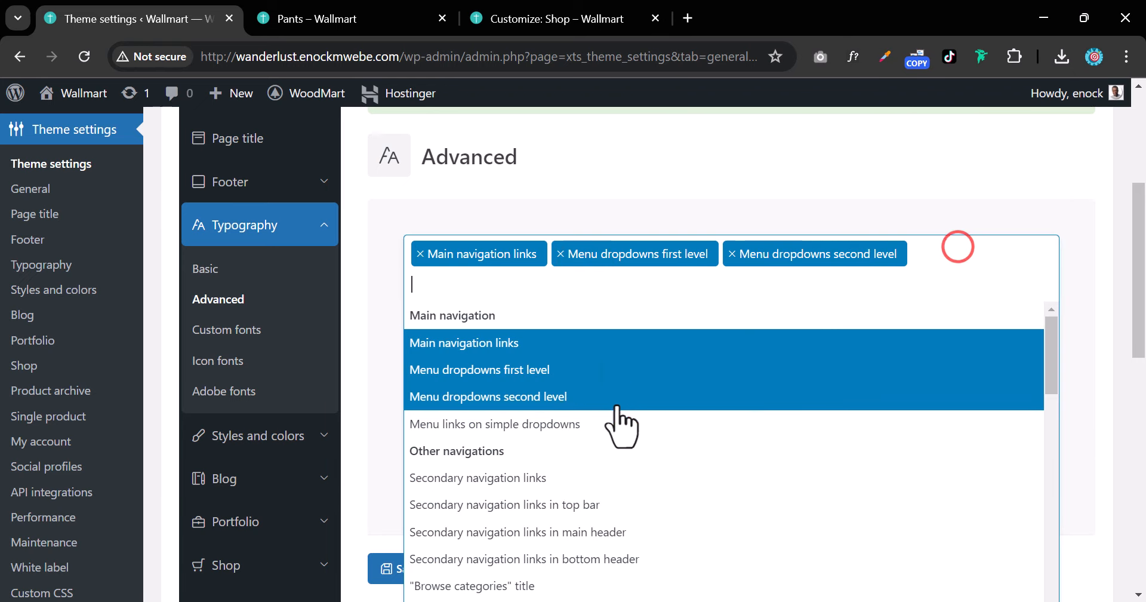
left_click(609, 416)
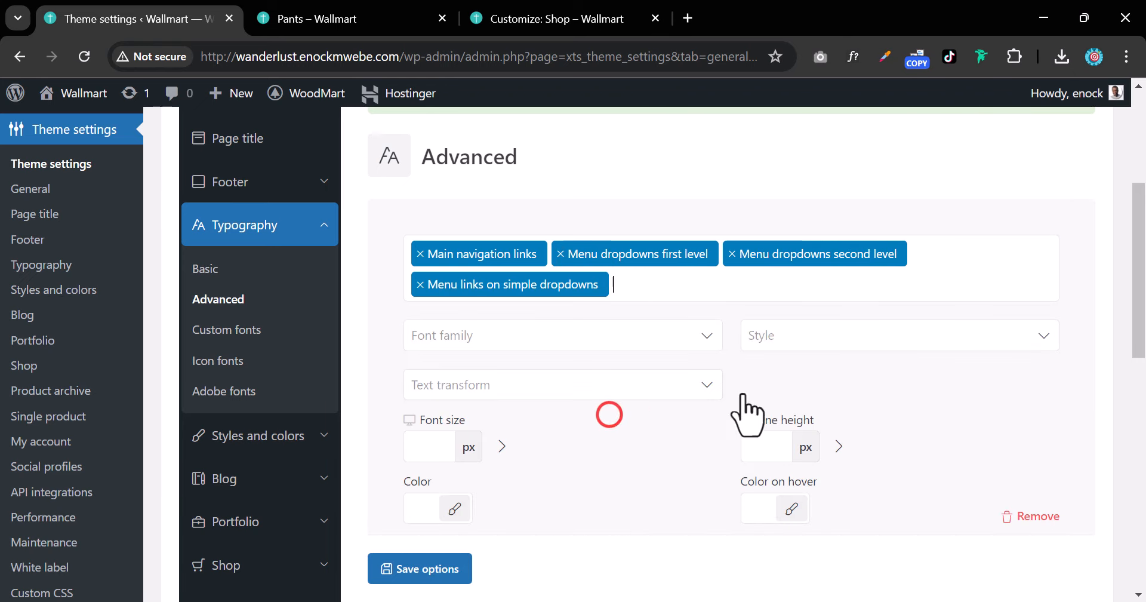
Add Secondary navigation links, Secondary navigation links in top bar and Secondary navigation links in main header to the Advanced typography rule's elements.
left_click(771, 299)
left_click(537, 478)
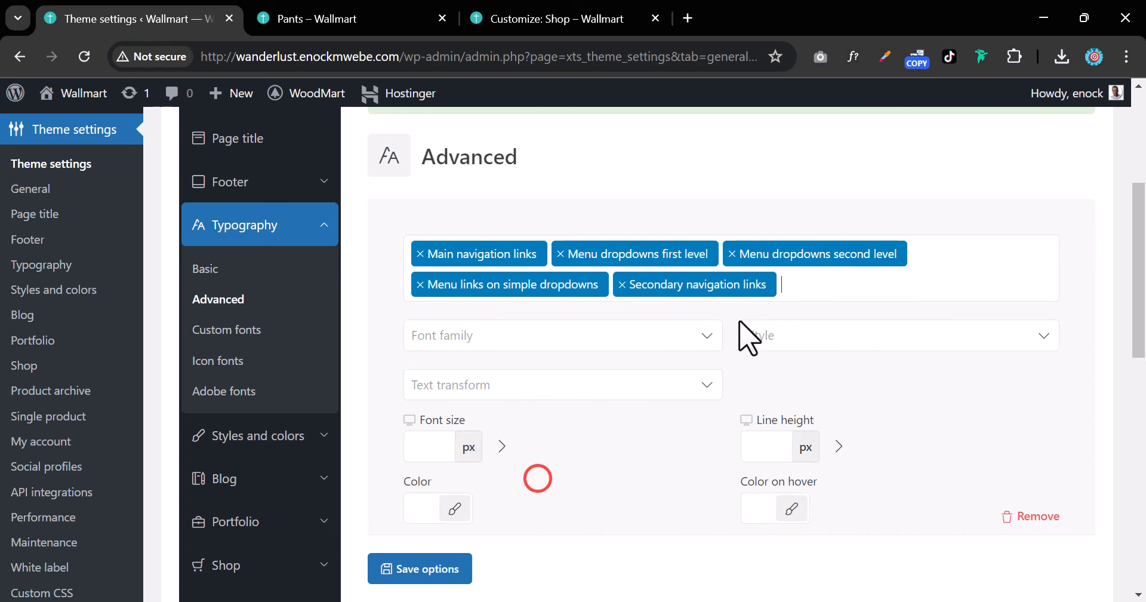
left_click(820, 298)
scroll(606, 477, "down", 2)
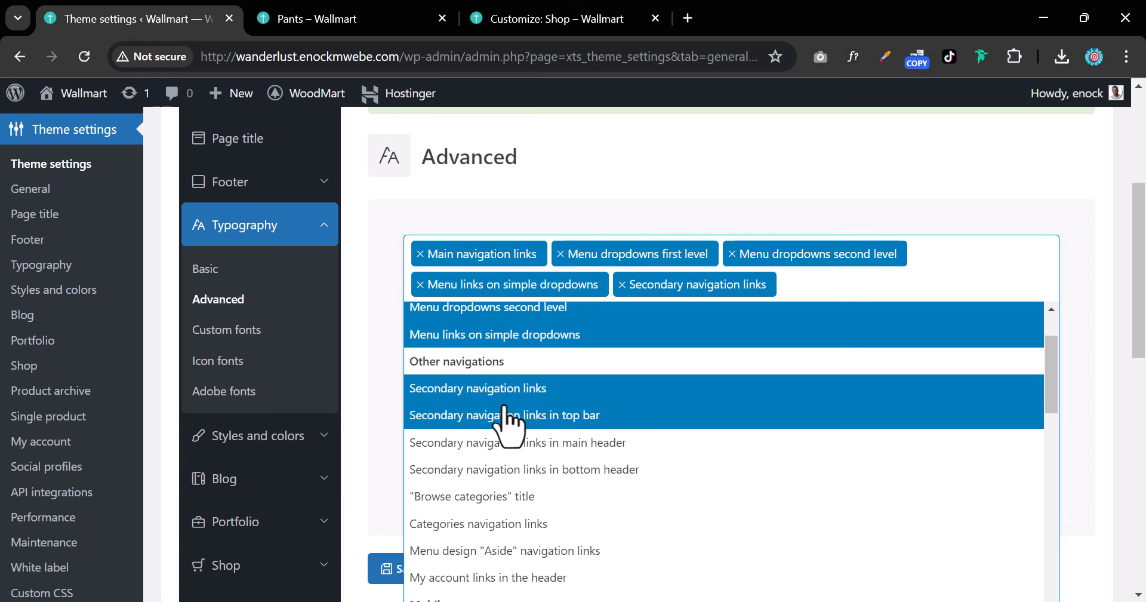
left_click(503, 404)
left_click(631, 320)
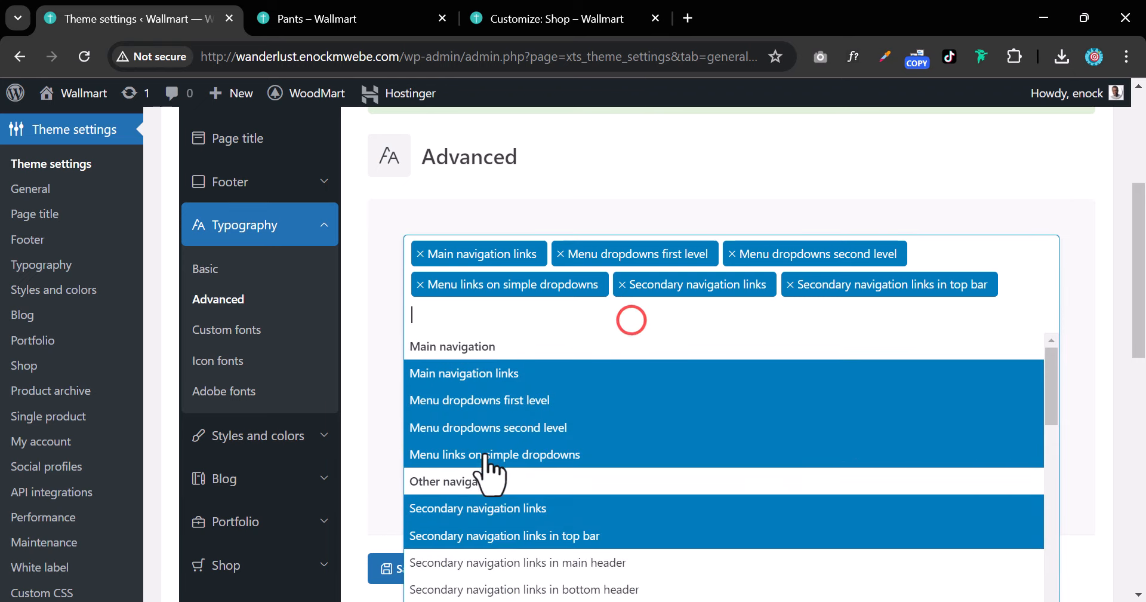
scroll(495, 508, "down", 3)
scroll(494, 388, "down", 10)
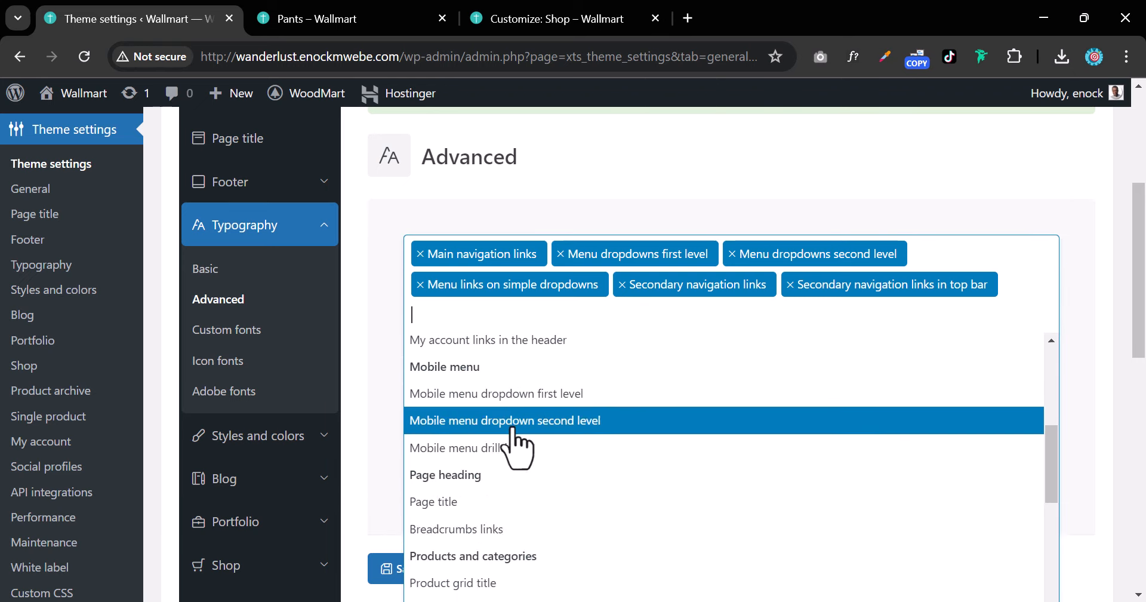
scroll(515, 457, "down", 5)
scroll(517, 457, "up", 15)
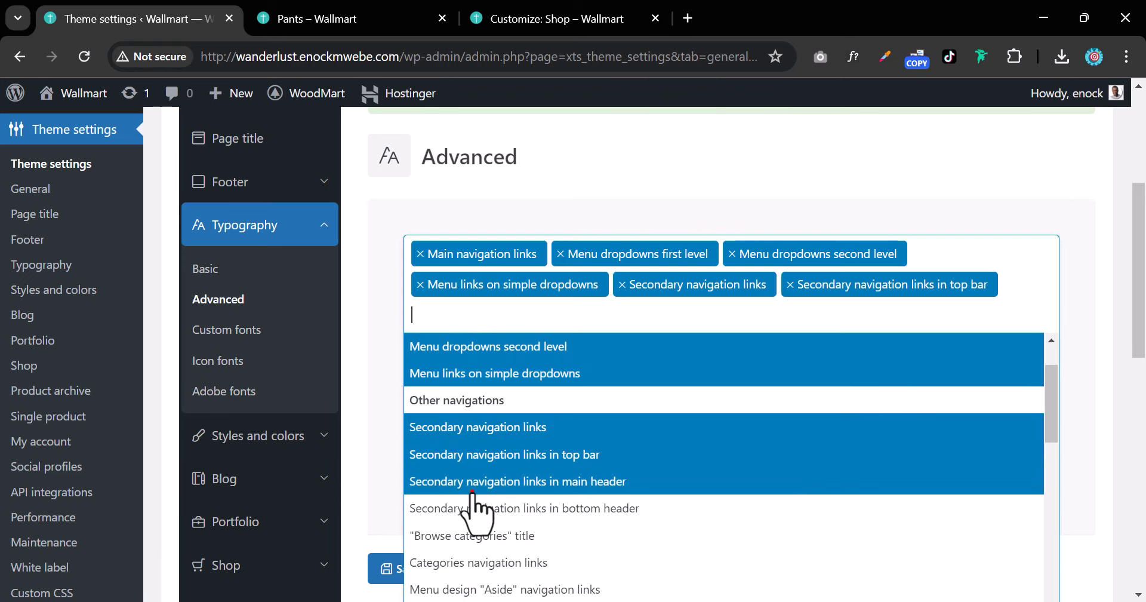
left_click(471, 483)
Set the font family of the Advanced typography rule to Poppins and save the options.
left_click(475, 365)
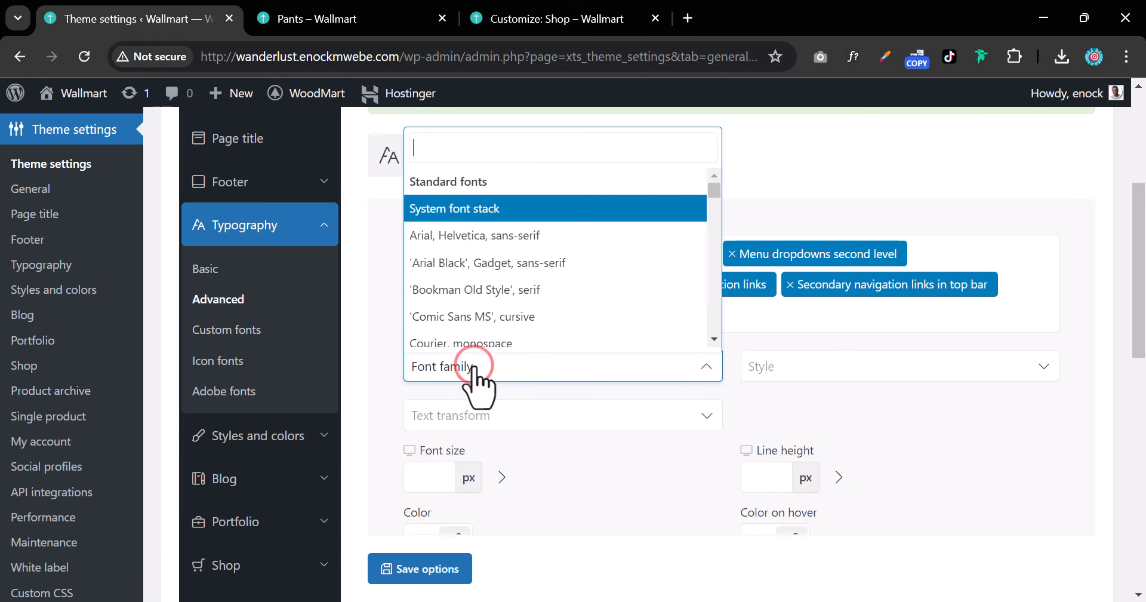
type("popp")
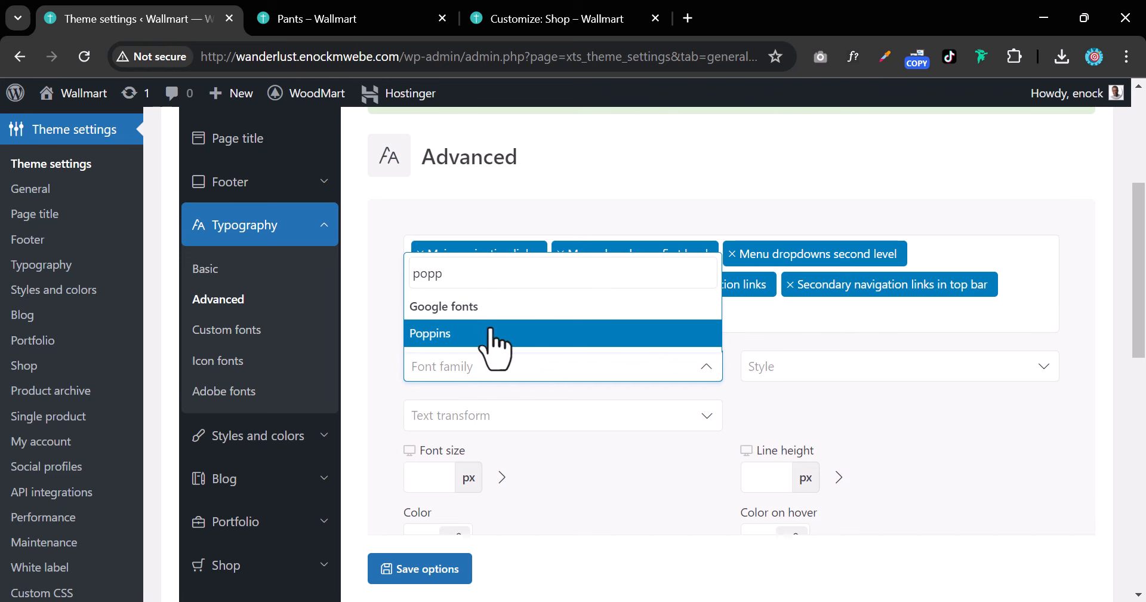
left_click(493, 337)
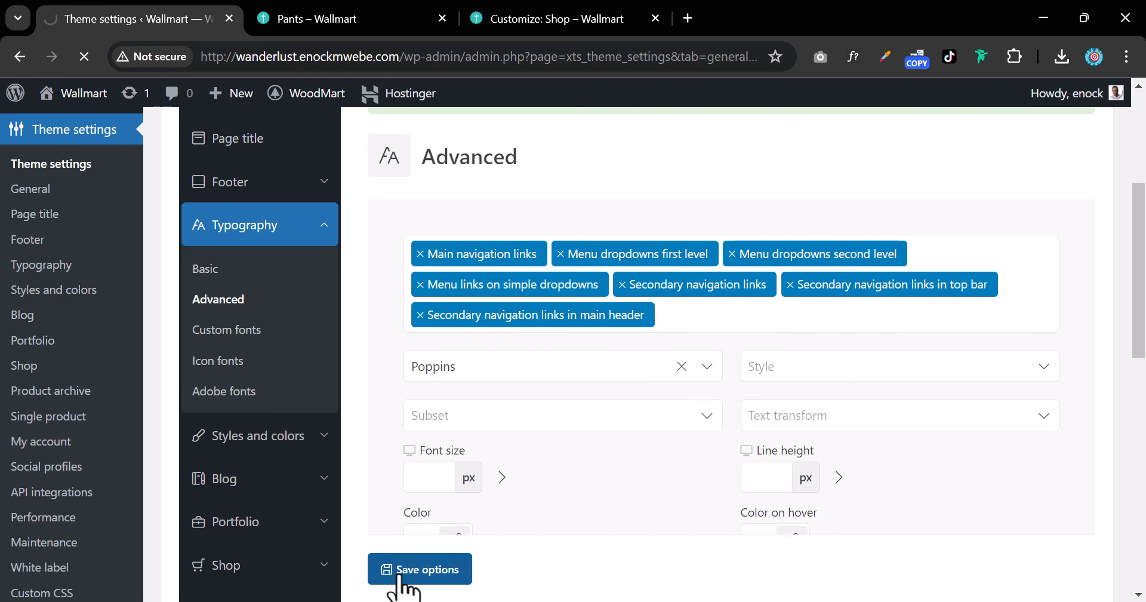
Check the fonts on the Pants category page, from the header and product grid down to the footer.
left_click(358, 21)
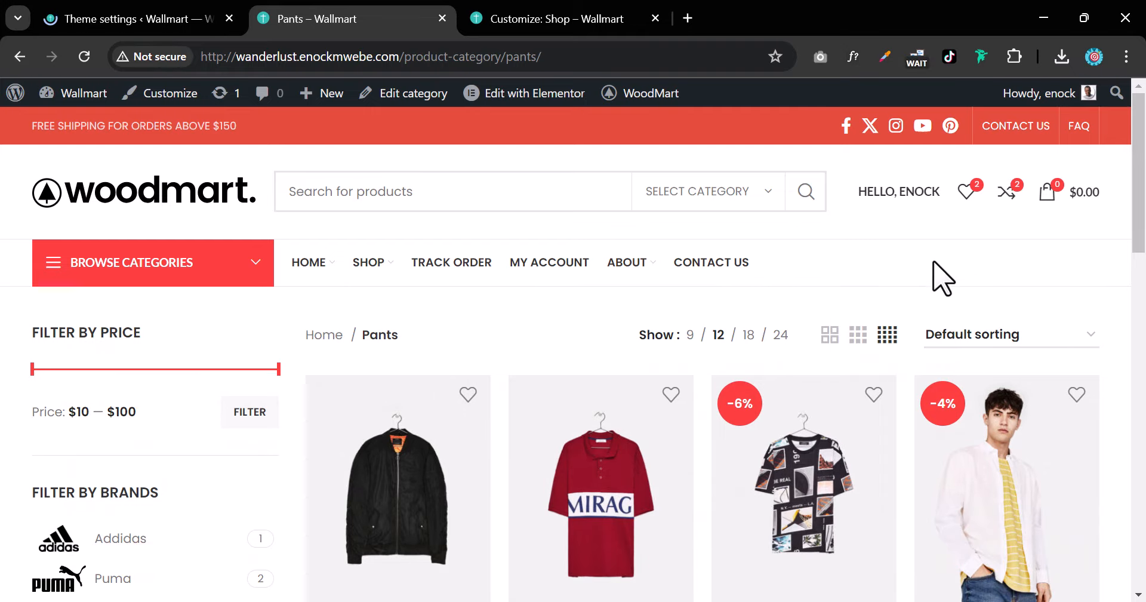
scroll(931, 287, "down", 15)
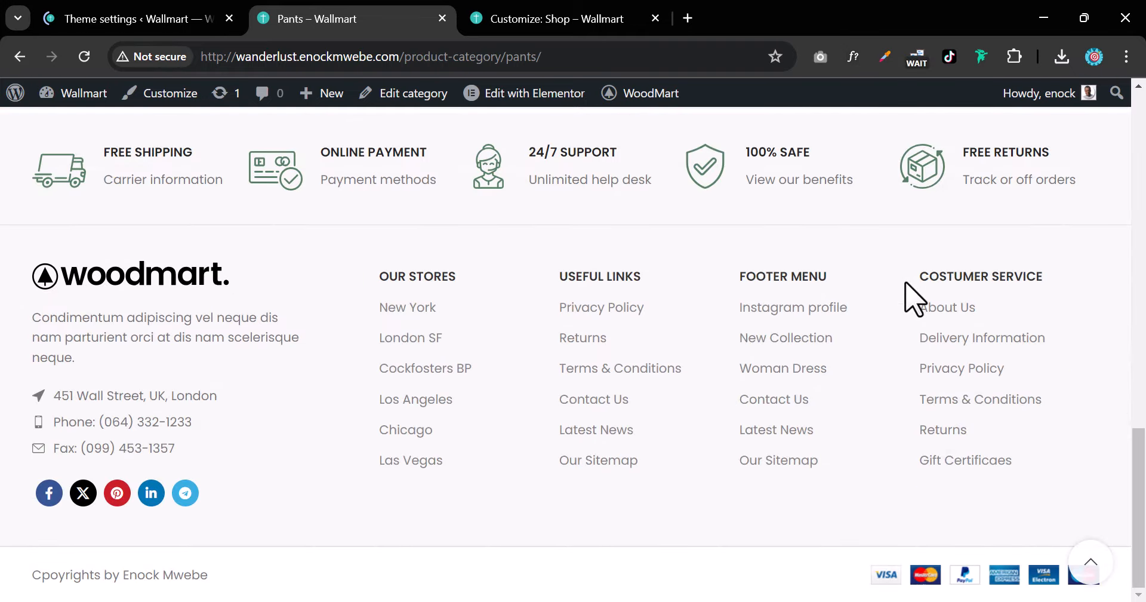
scroll(906, 284, "up", 15)
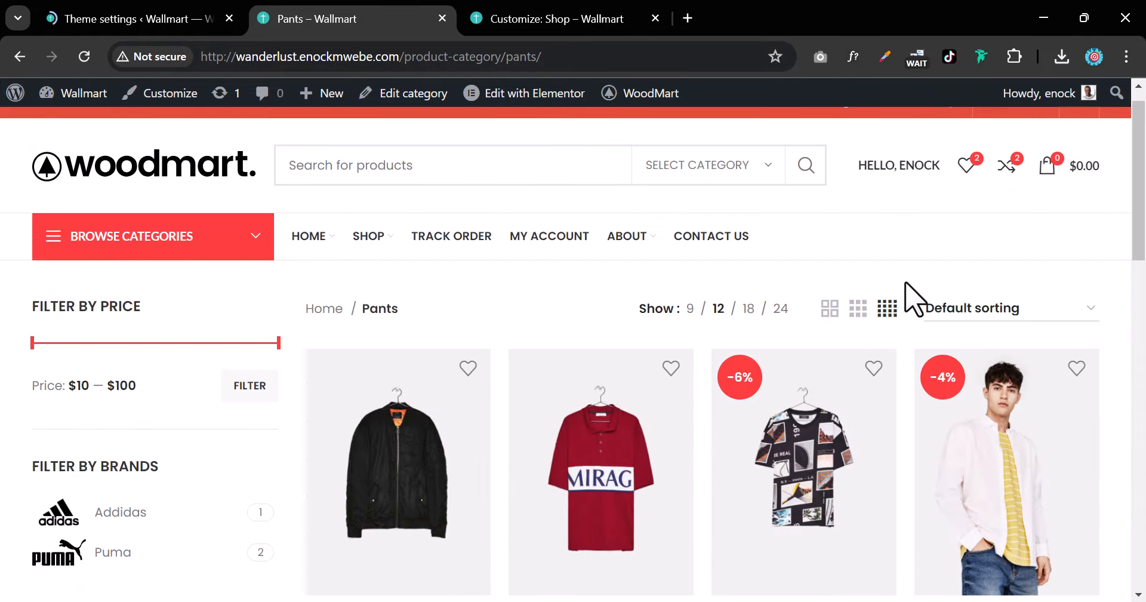
scroll(747, 268, "down", 3)
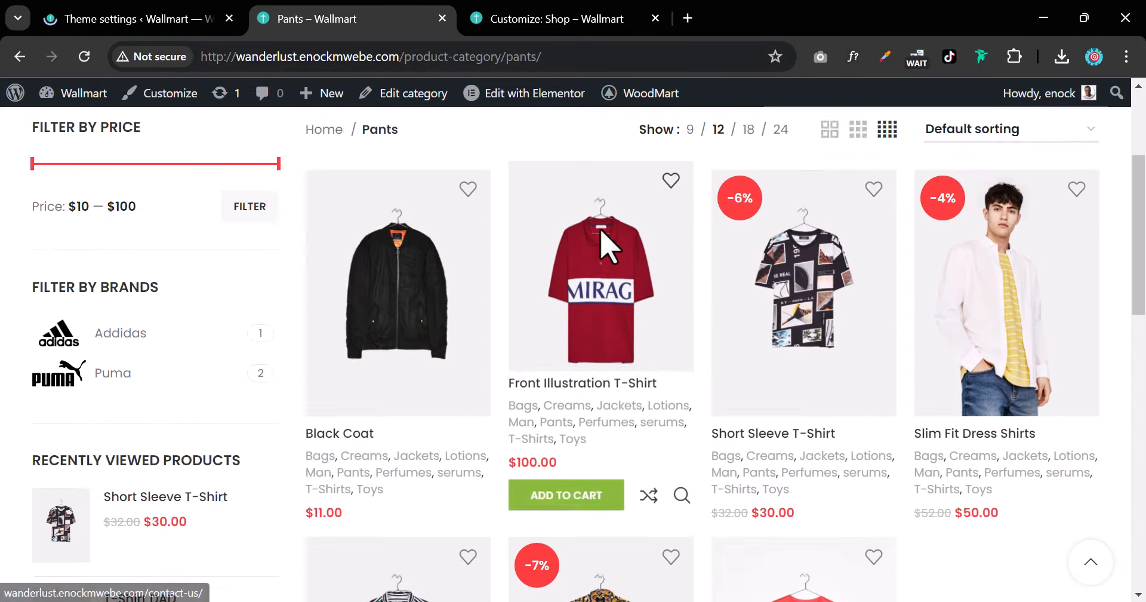
scroll(606, 243, "up", 4)
Return to the theme settings and review the Styles, Colors and Pages background options under Styles and colors.
left_click(177, 24)
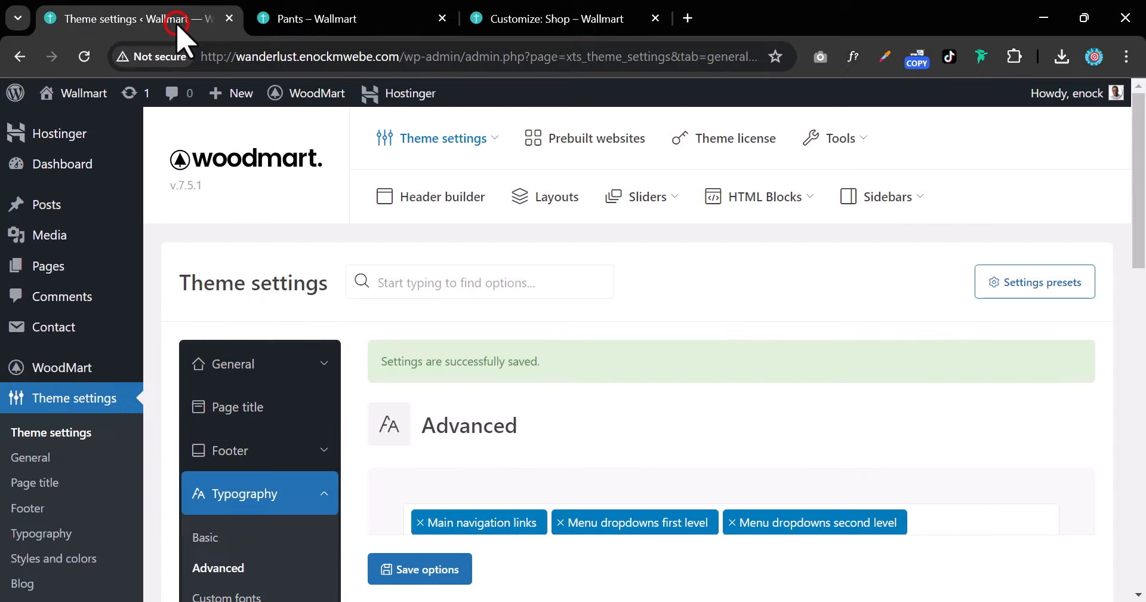
scroll(498, 403, "down", 5)
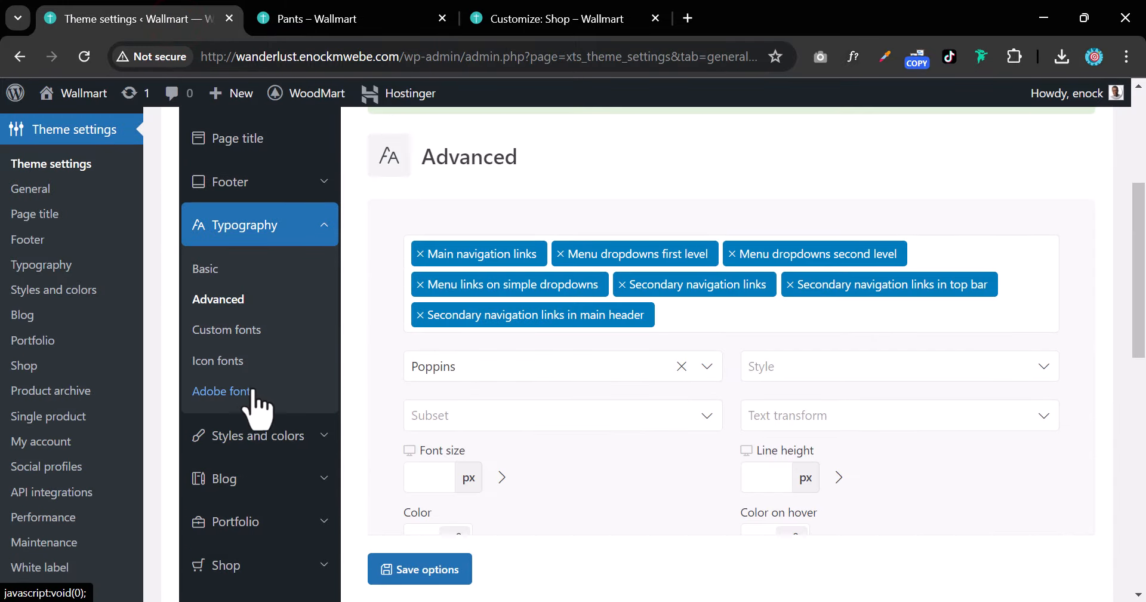
left_click(322, 440)
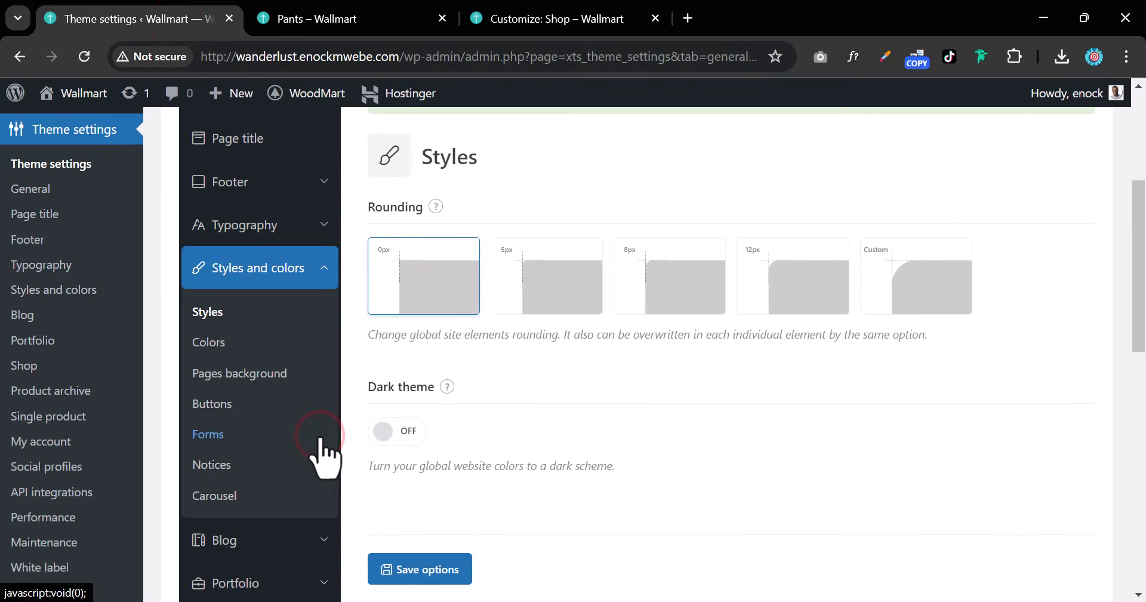
left_click(231, 348)
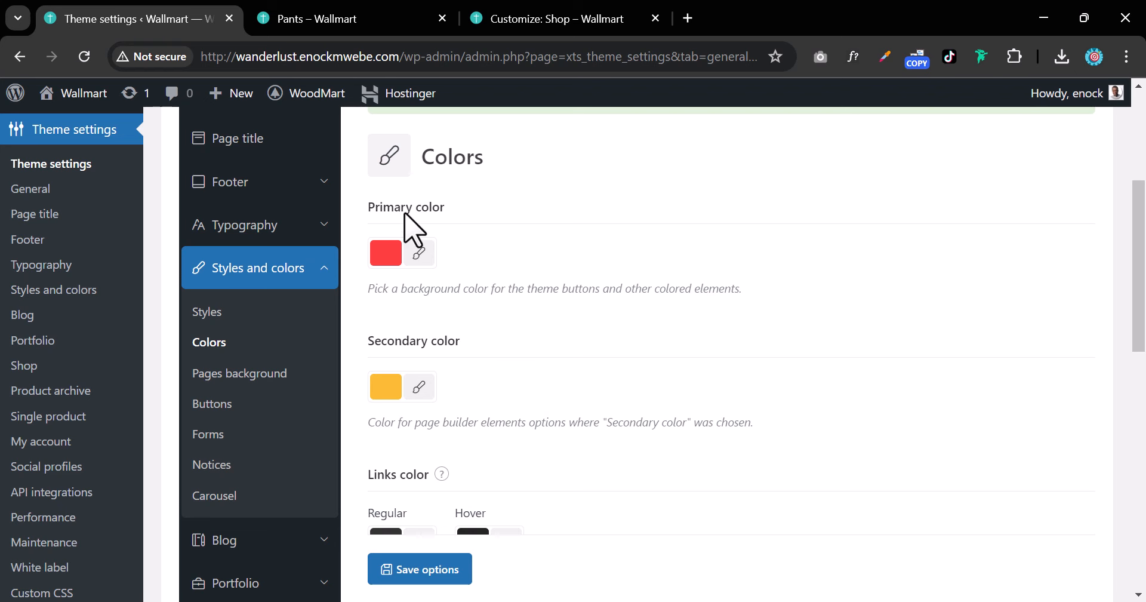
left_click(251, 382)
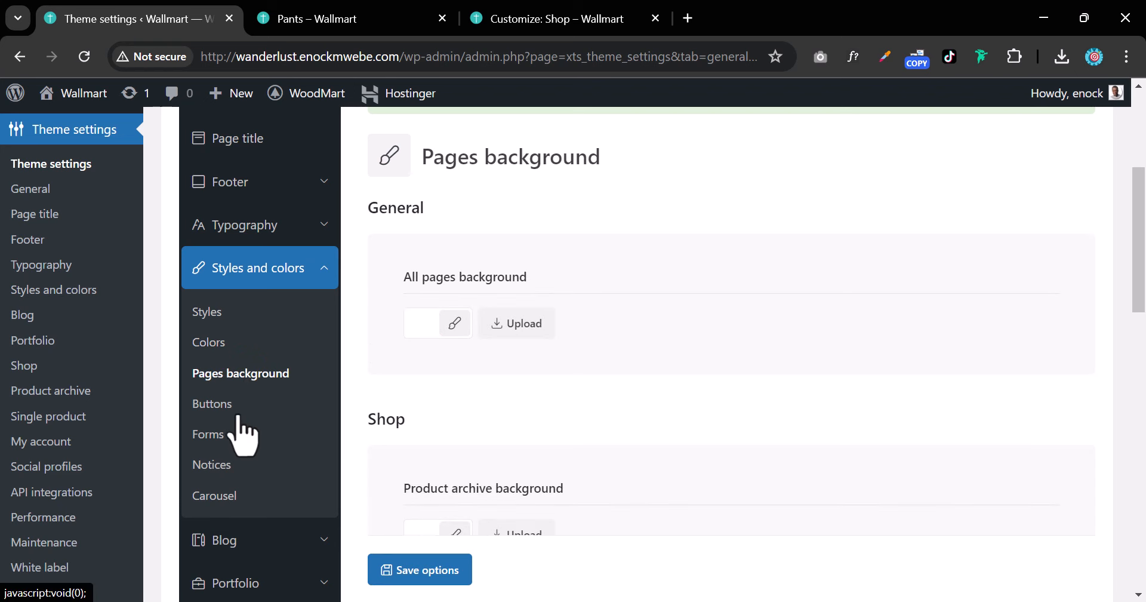
In the Buttons settings of Styles and colors, set the accent buttons background to #fc3f3f.
left_click(239, 410)
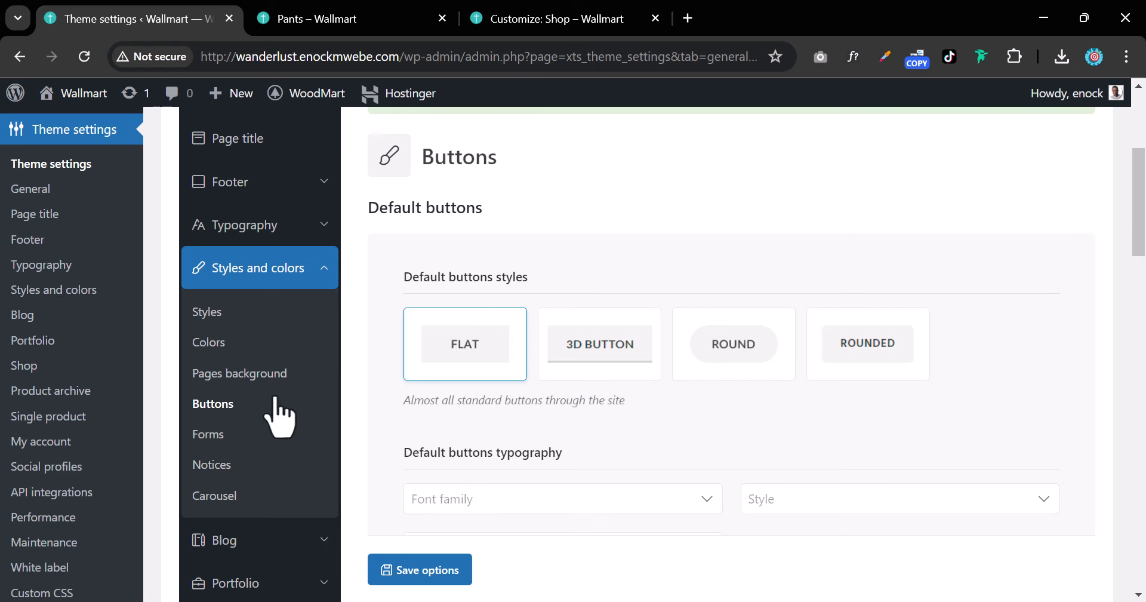
scroll(581, 379, "down", 9)
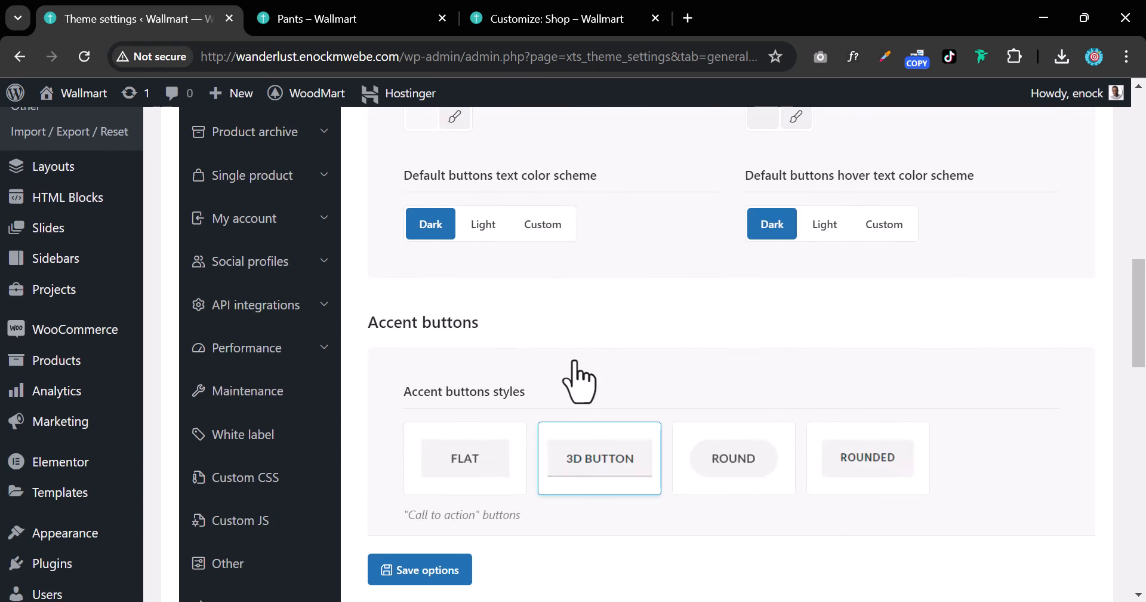
scroll(579, 383, "down", 3)
scroll(581, 379, "down", 4)
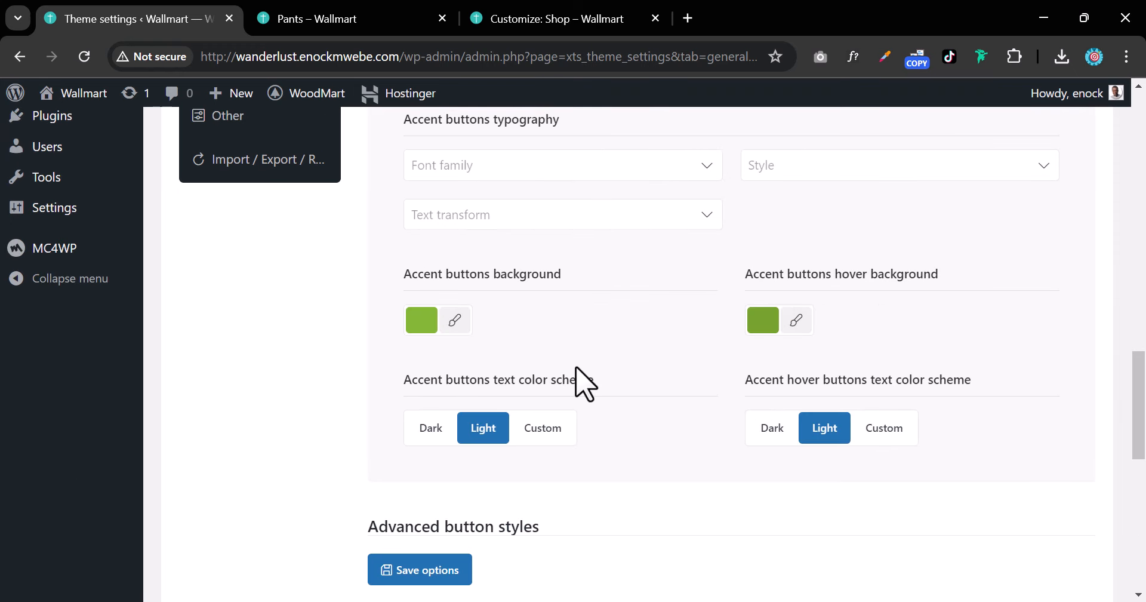
left_click(422, 322)
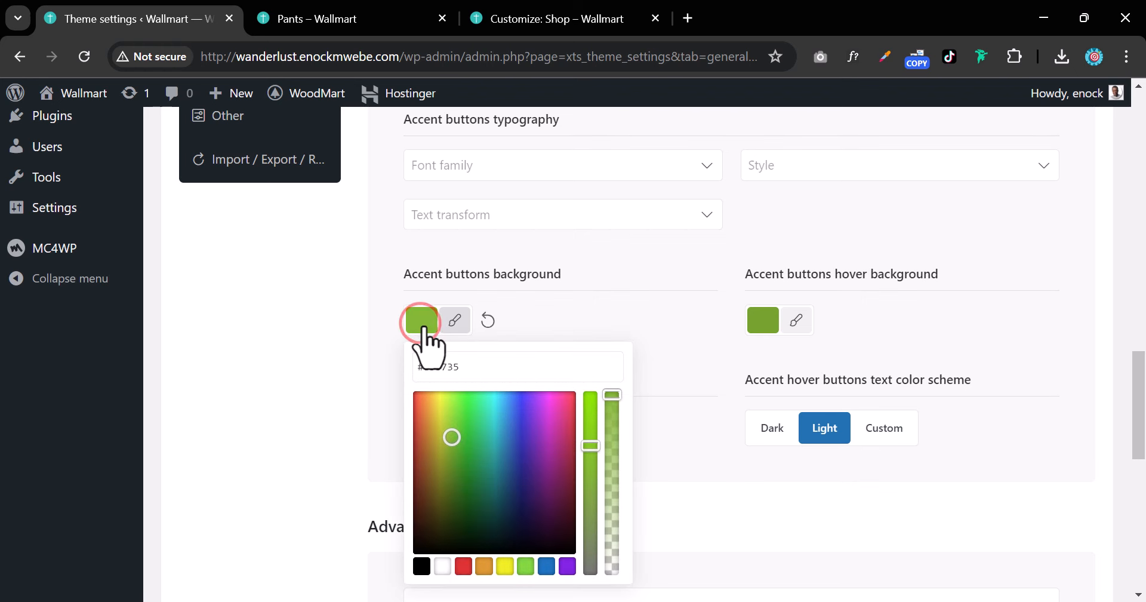
scroll(424, 335, "down", 3)
scroll(456, 401, "up", 2)
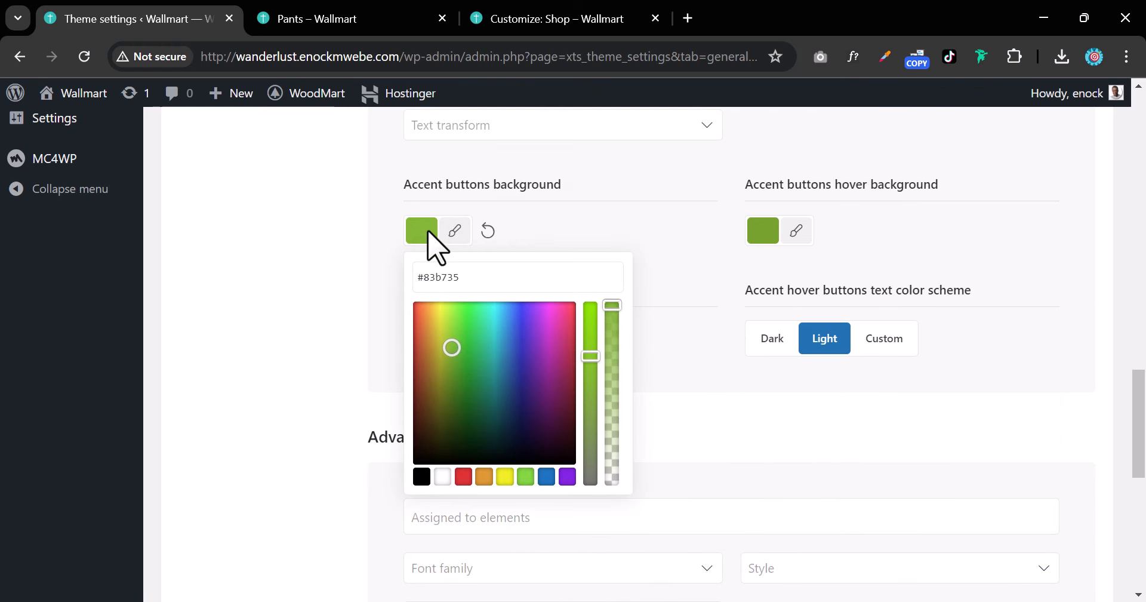
triple_click(451, 274)
key("super+v")
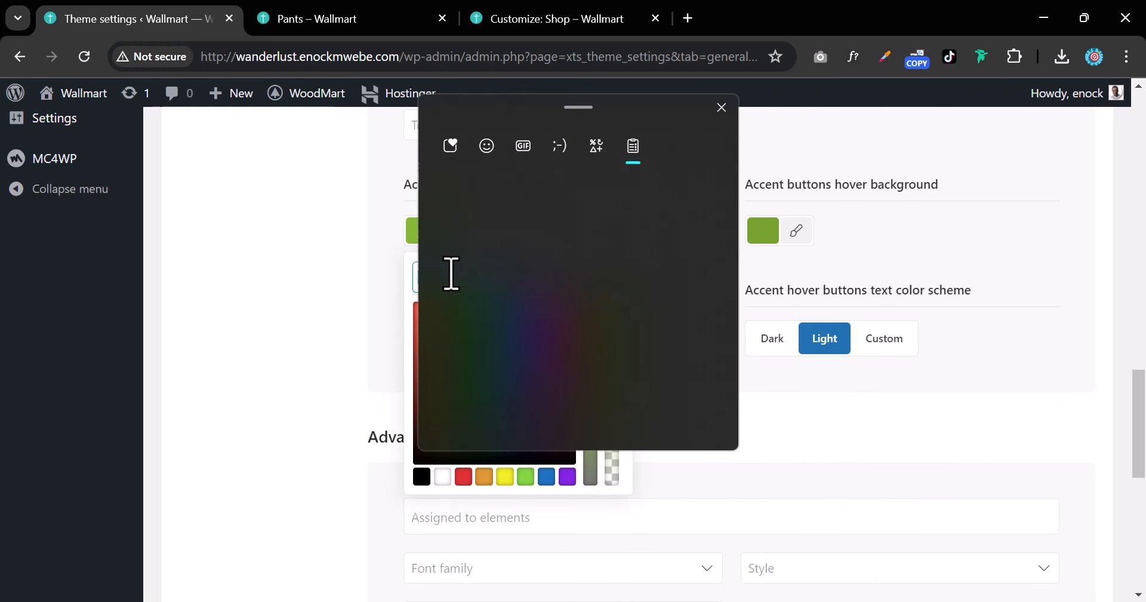
left_click(511, 336)
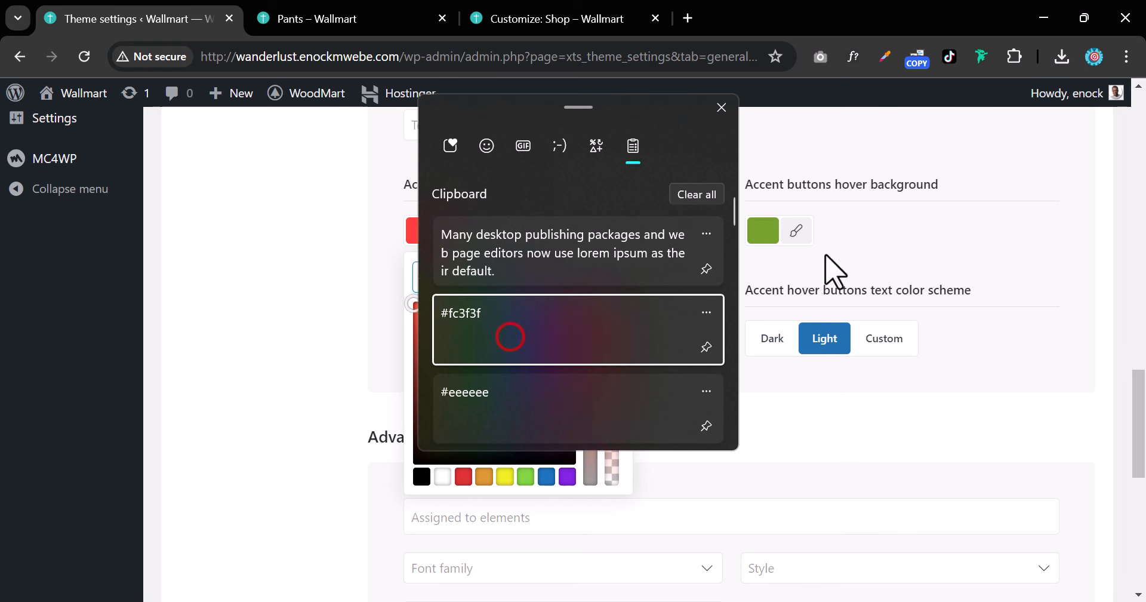
Set the accent buttons hover background to a darker shade of #fc3f3f and save the options.
left_click(768, 230)
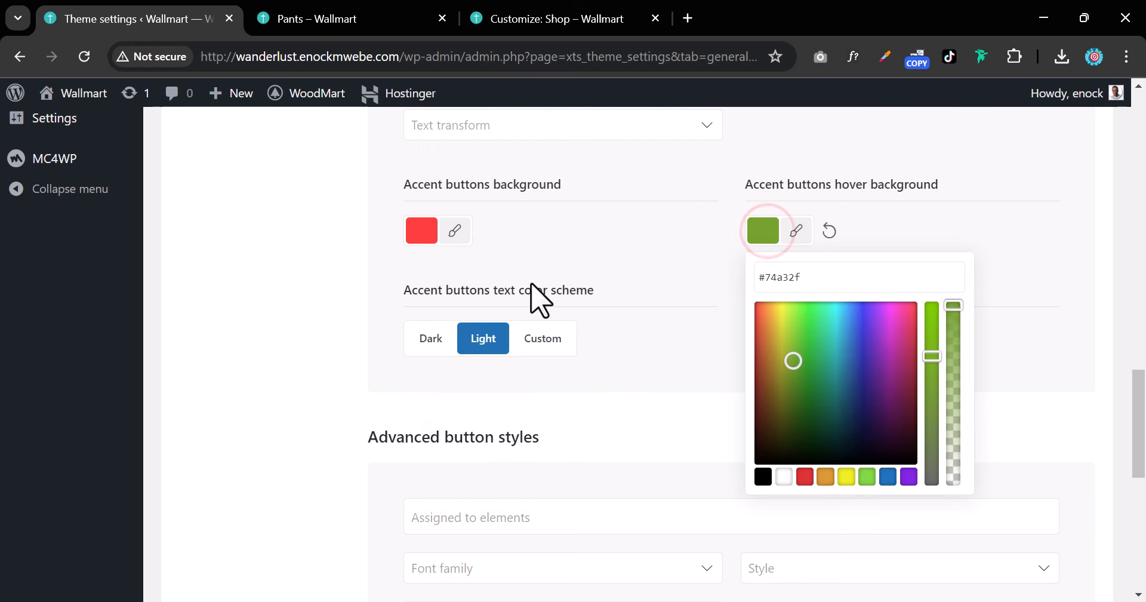
key("super+v")
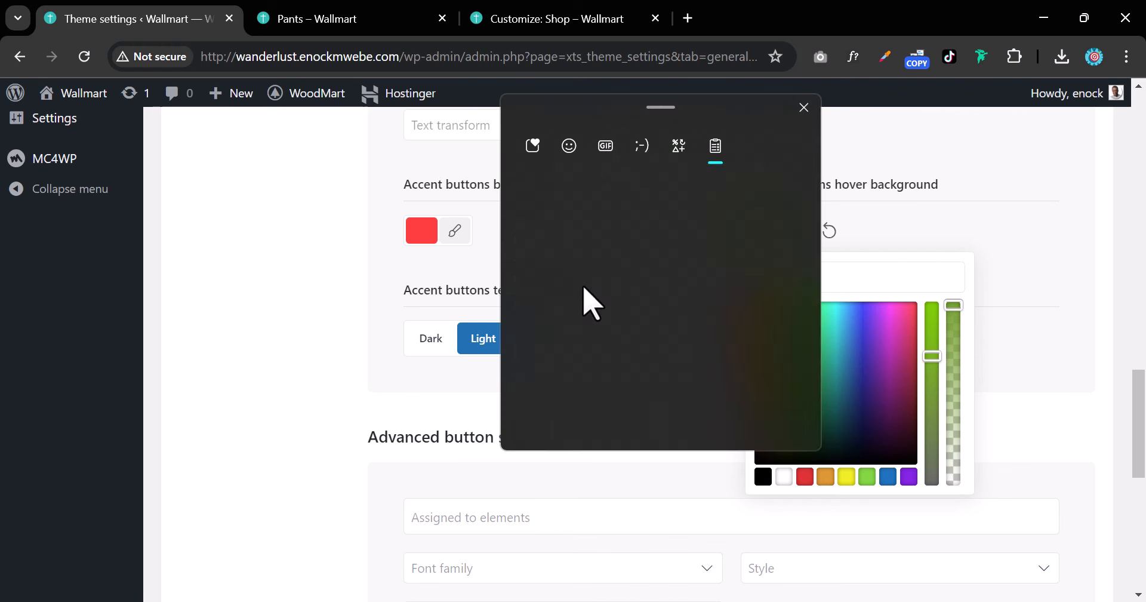
left_click(637, 322)
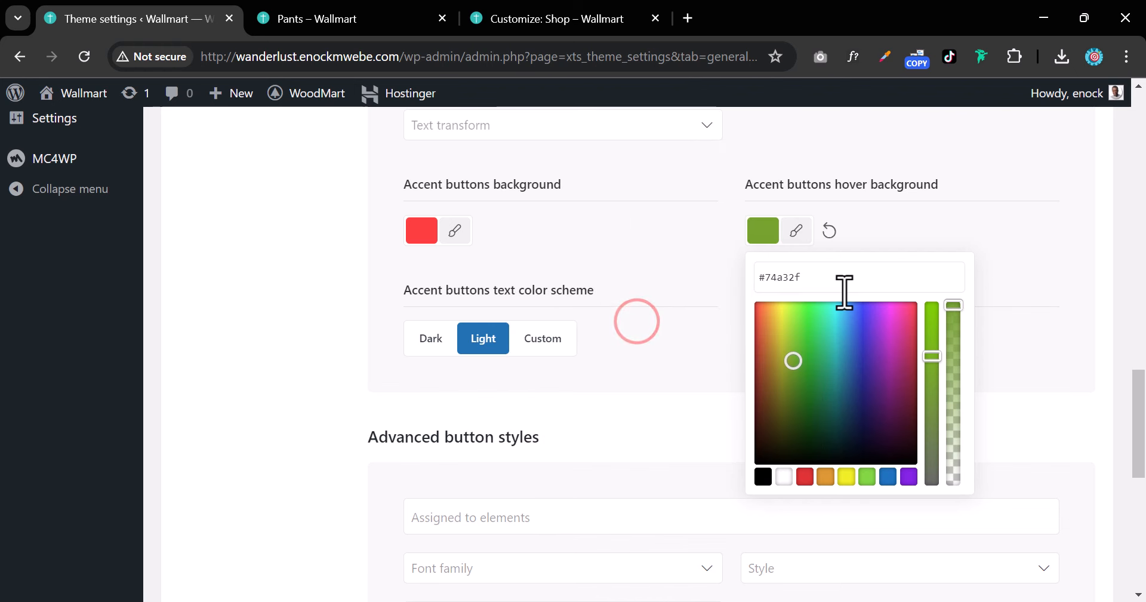
key("super+v")
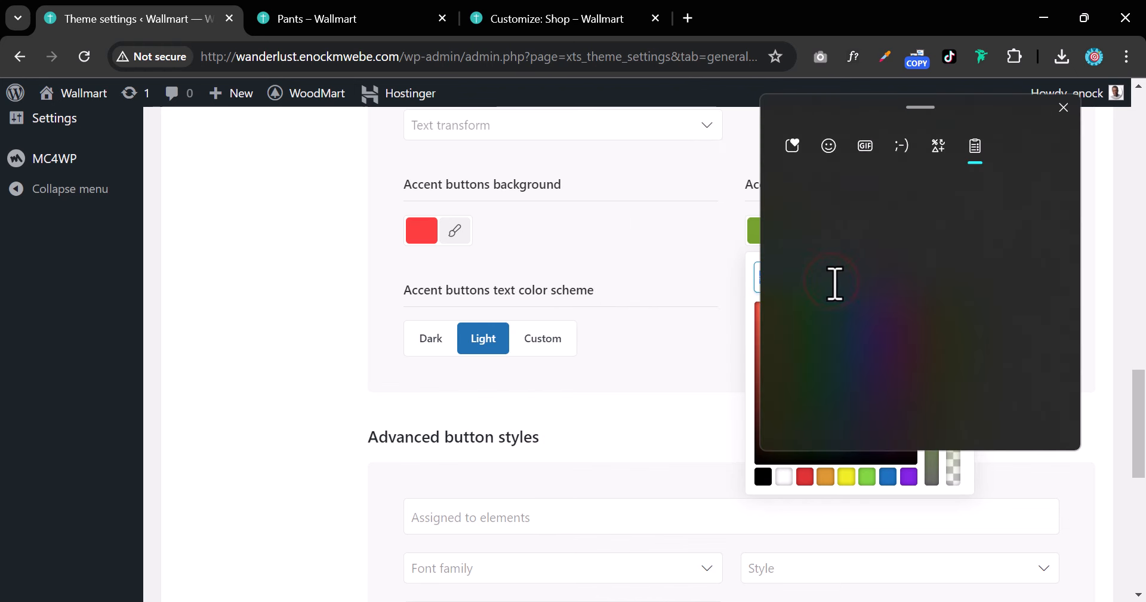
left_click(835, 314)
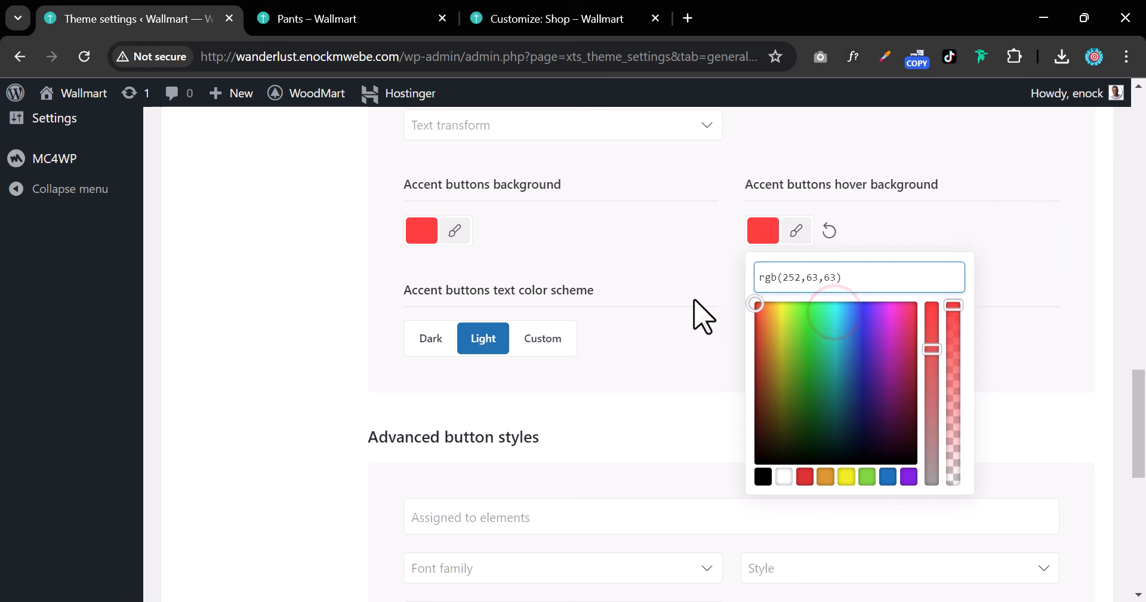
left_click_drag(758, 307, 756, 337)
left_click(671, 317)
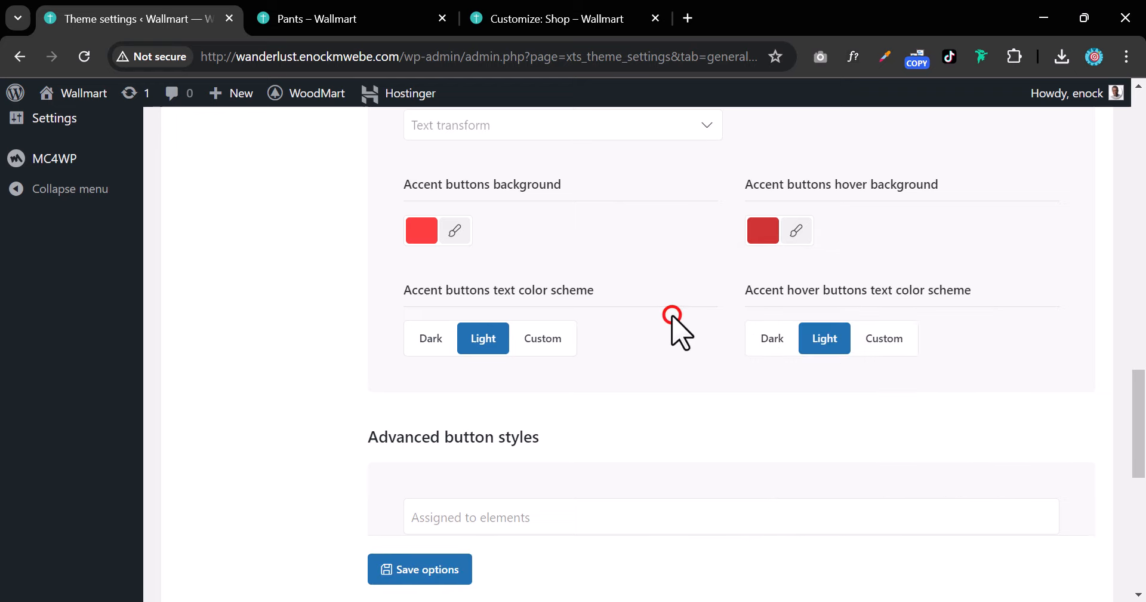
scroll(663, 335, "down", 9)
left_click(397, 431)
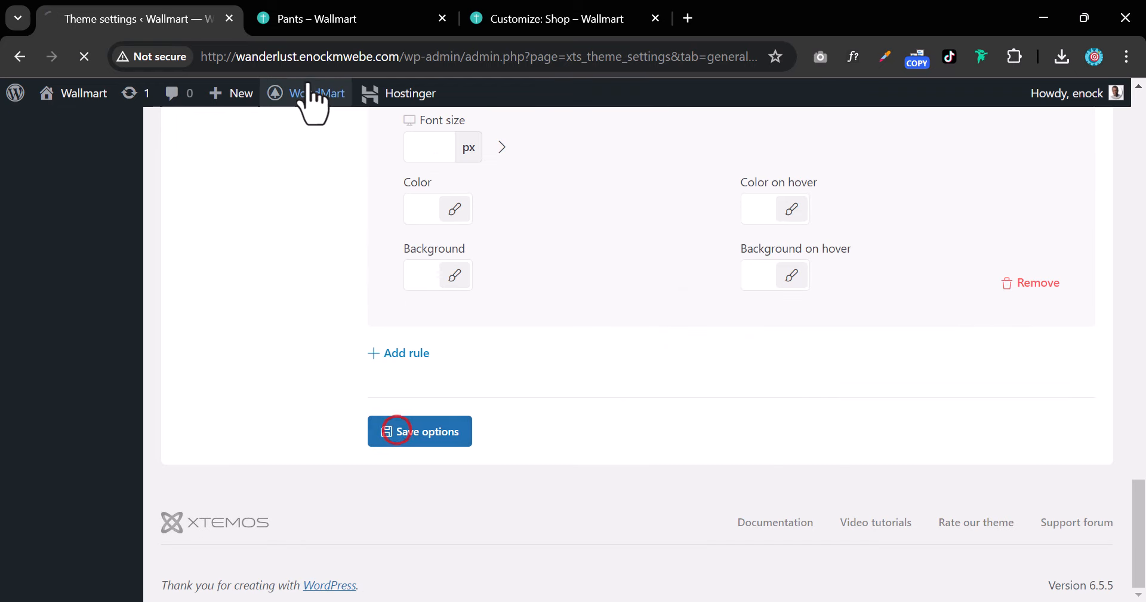
Reload the Pants category page and look over its product grid with the saved button colors.
left_click(314, 19)
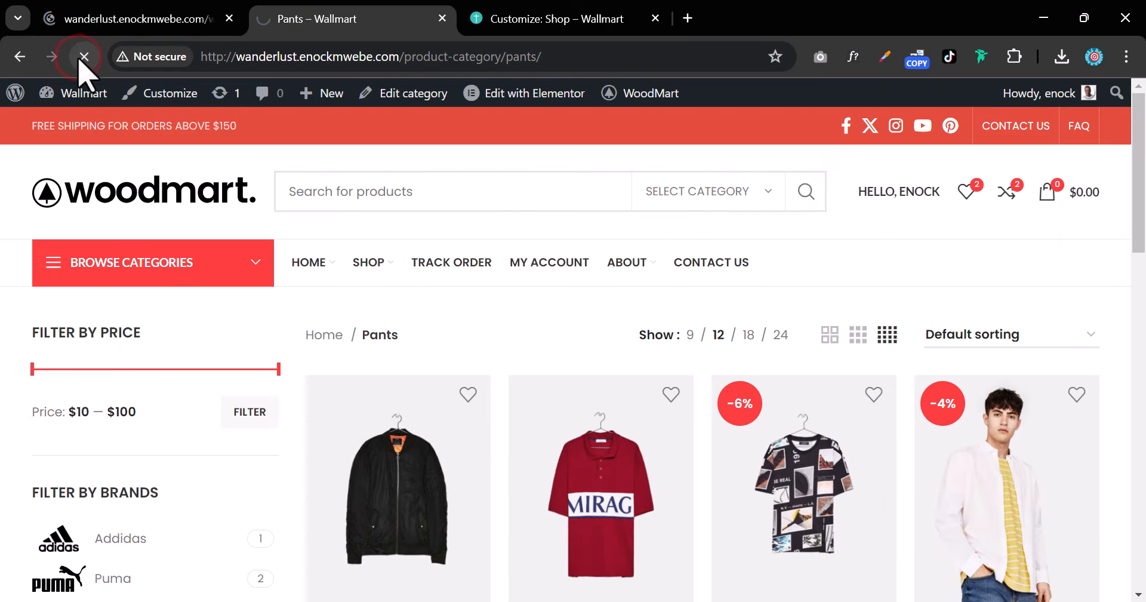
scroll(588, 421, "down", 5)
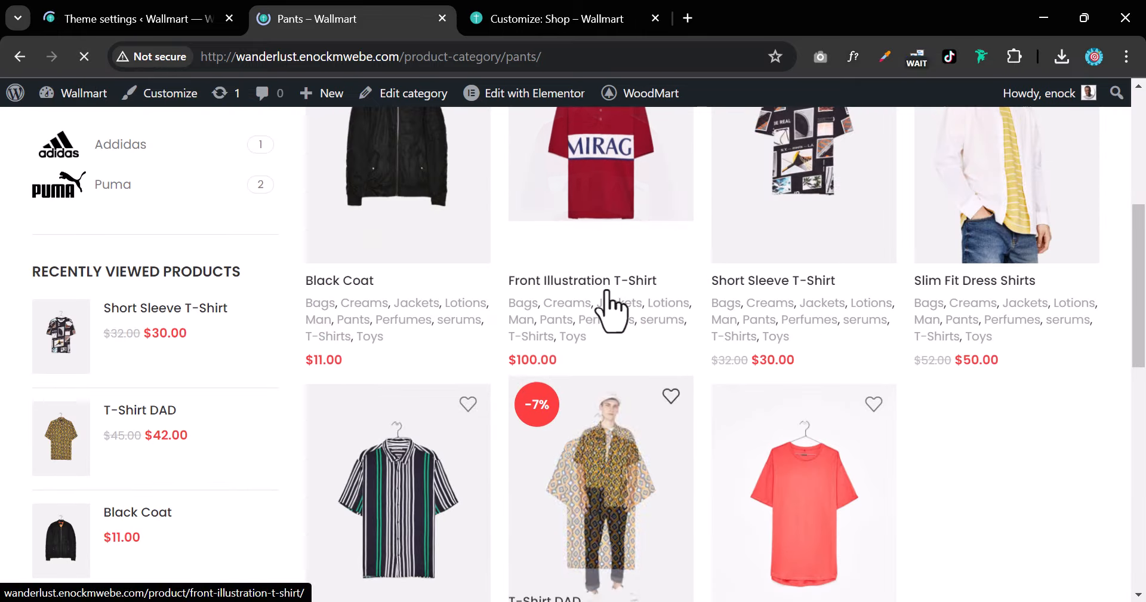
left_click(83, 57)
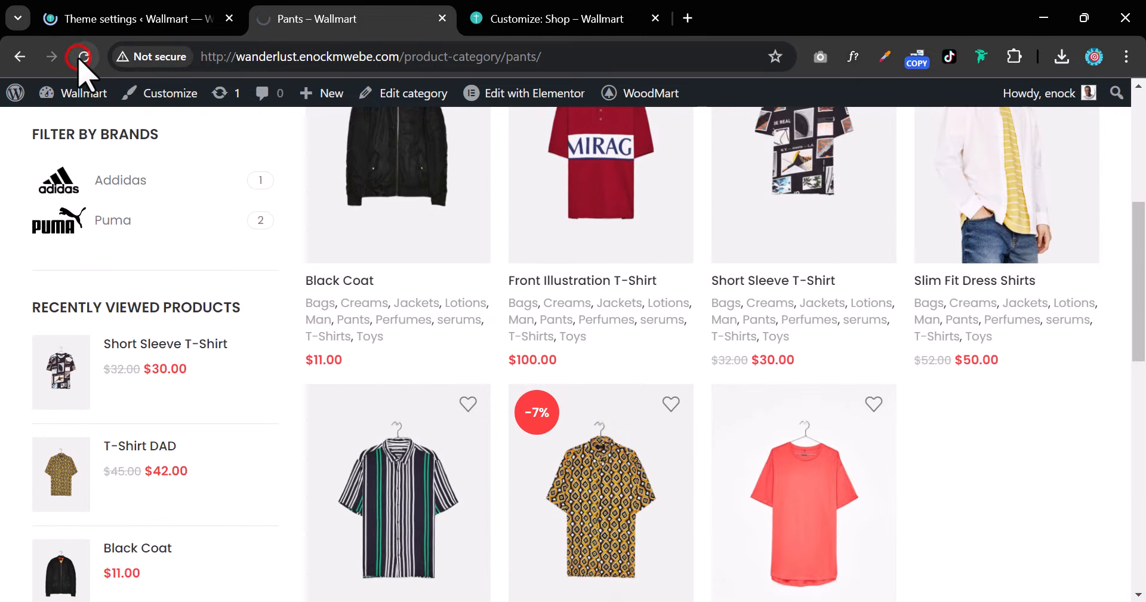
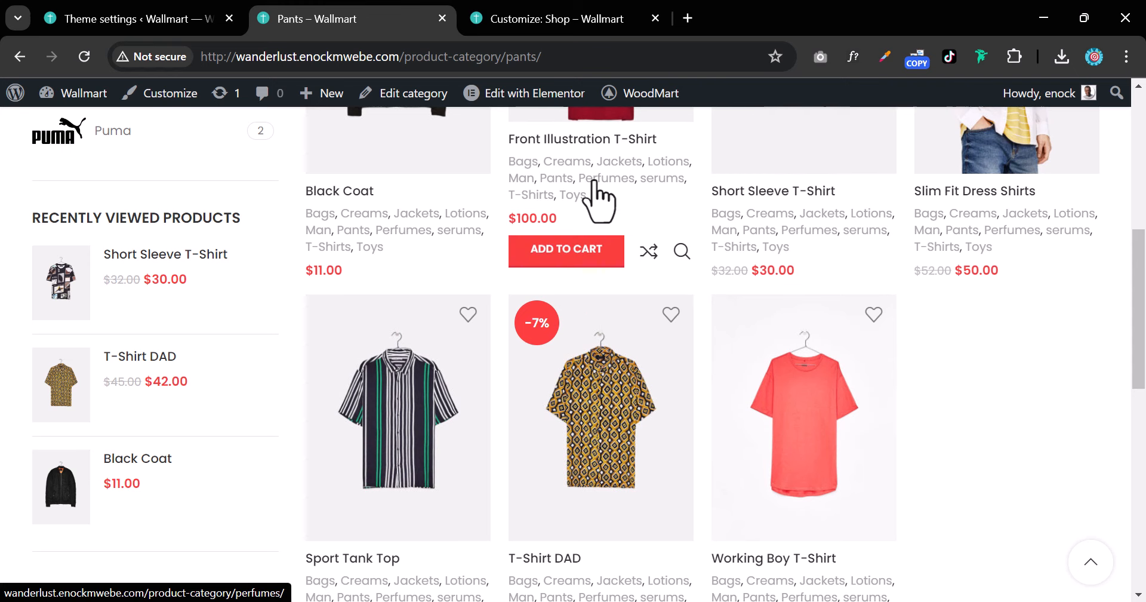
Return to the theme settings and review the Forms options under Styles and colors and the general Blog options.
scroll(615, 299, "up", 5)
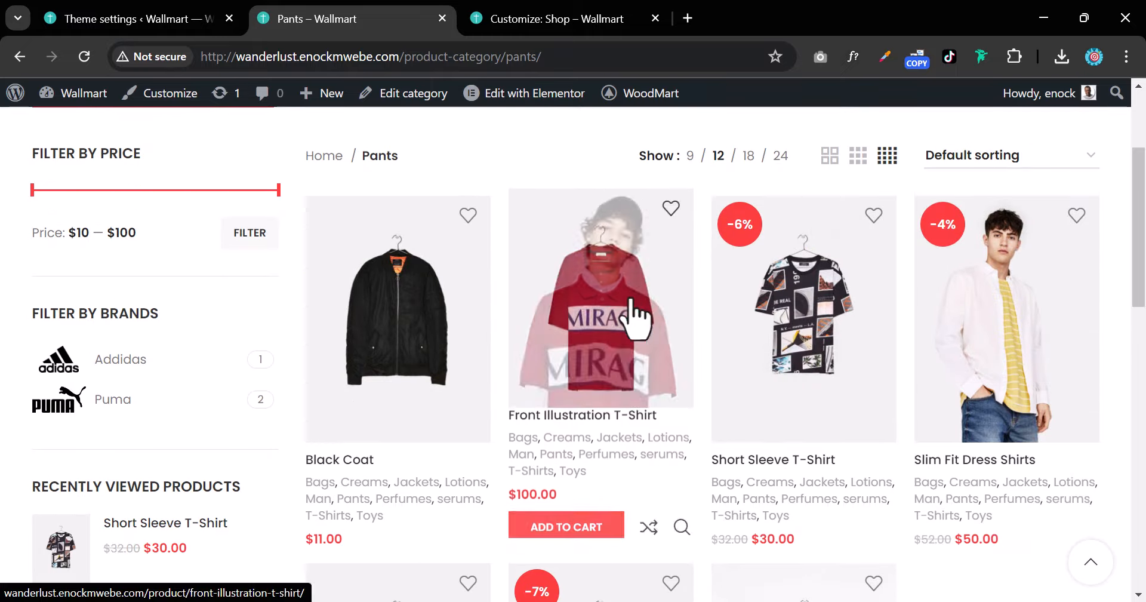
left_click(146, 18)
scroll(522, 397, "down", 5)
scroll(499, 388, "down", 1)
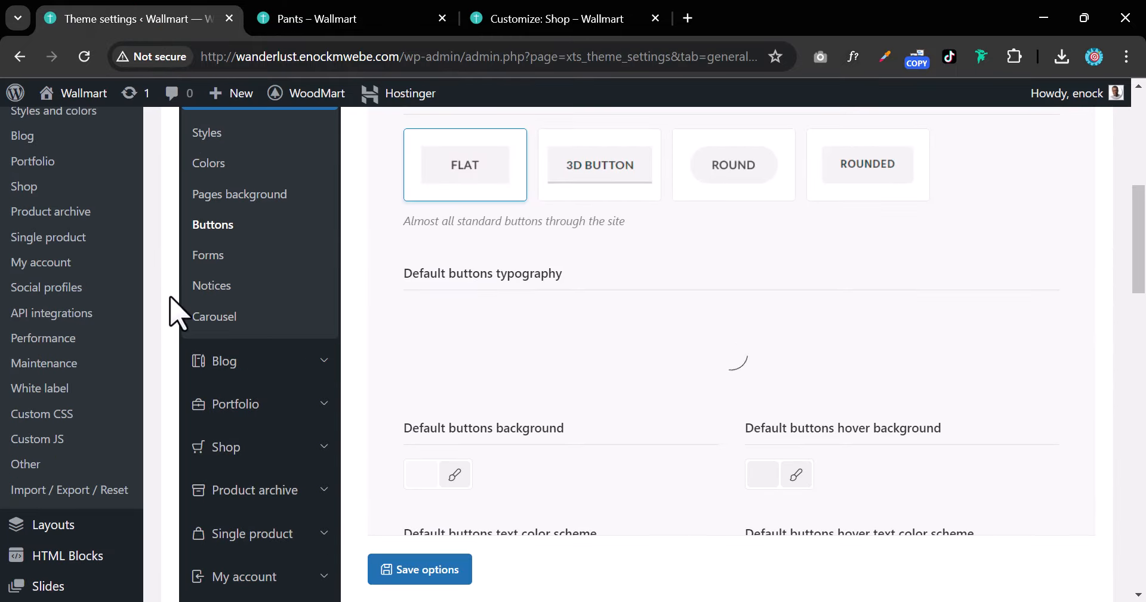
left_click(255, 255)
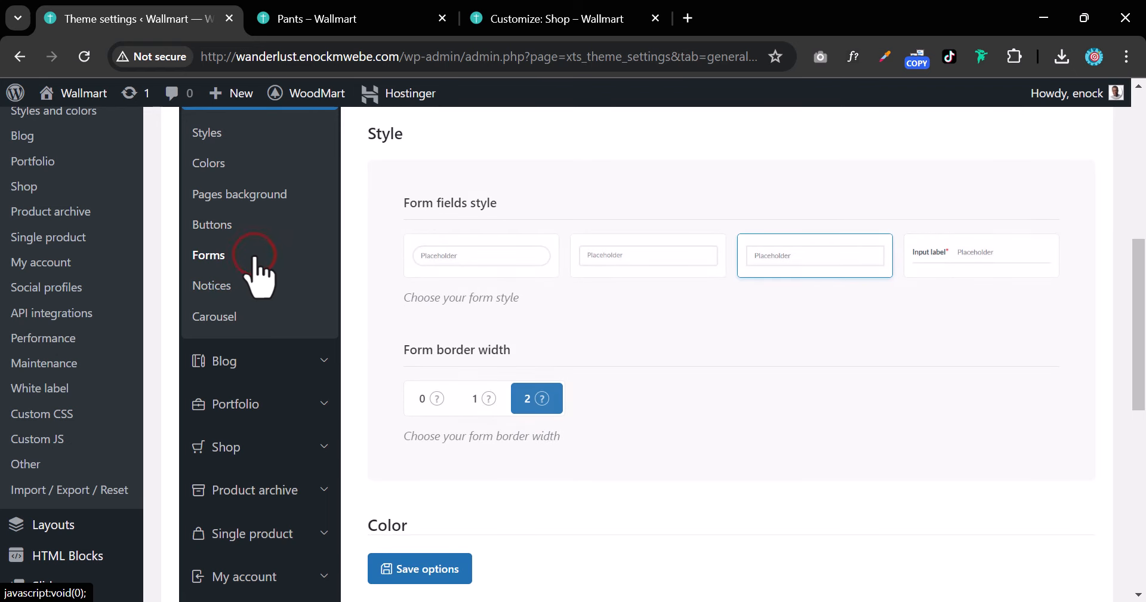
scroll(557, 342, "down", 5)
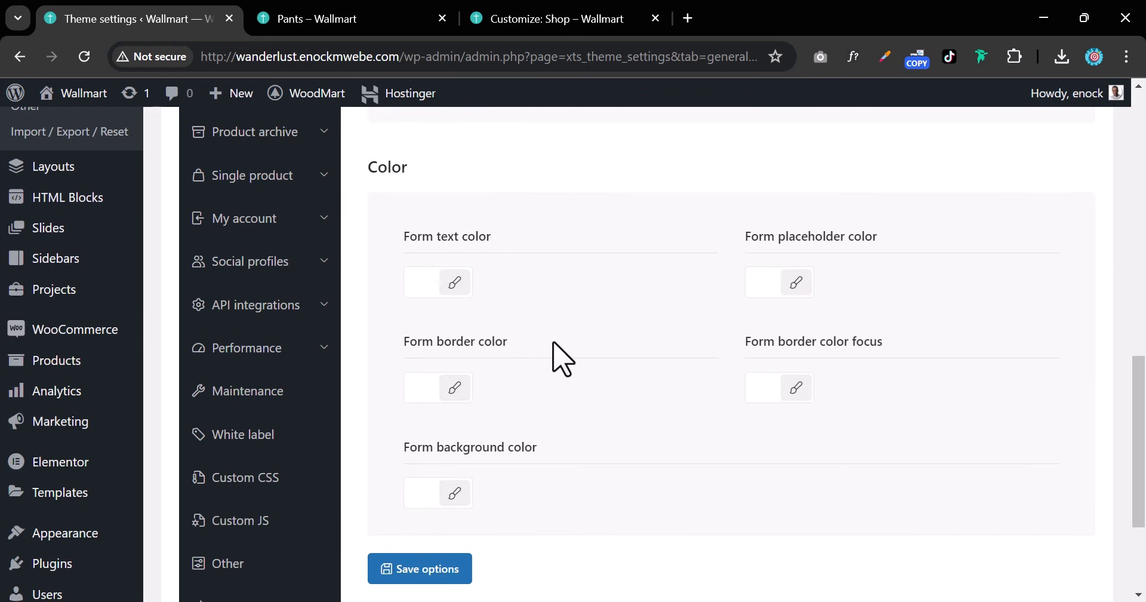
scroll(559, 358, "up", 4)
left_click(270, 286)
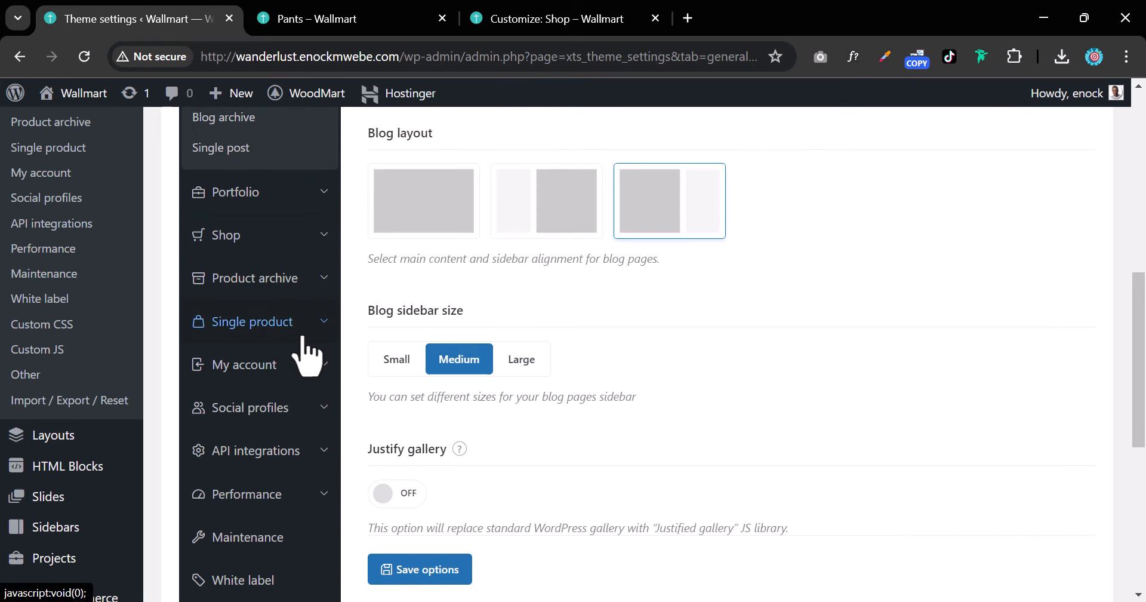
scroll(307, 356, "down", 4)
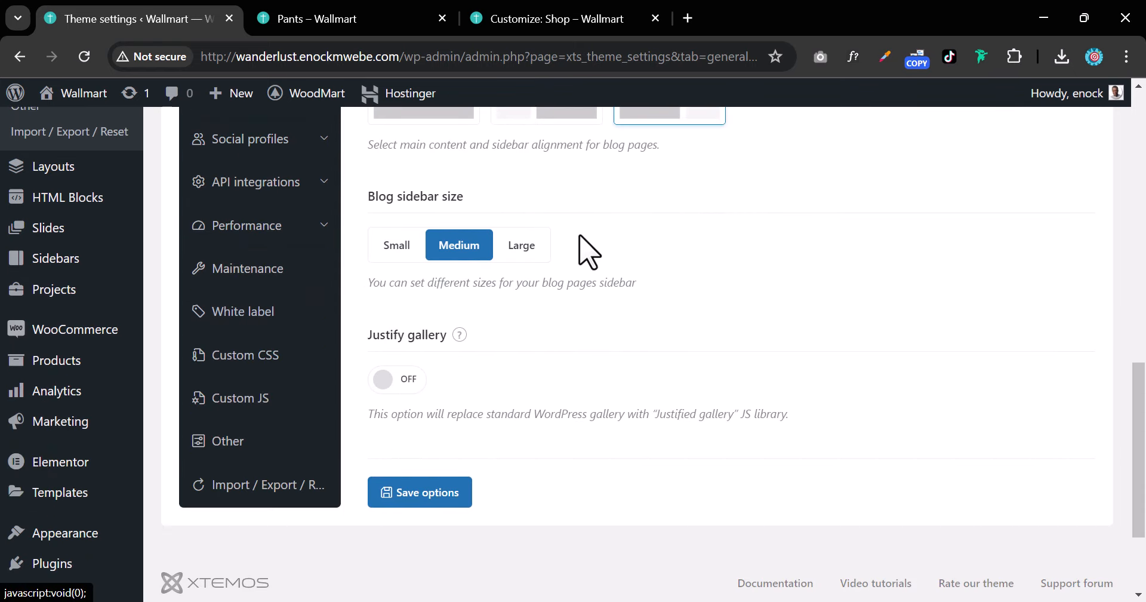
scroll(568, 287, "up", 2)
Look over the storefront's Shop, Track Order and My Account pages with the saved styling.
left_click(326, 21)
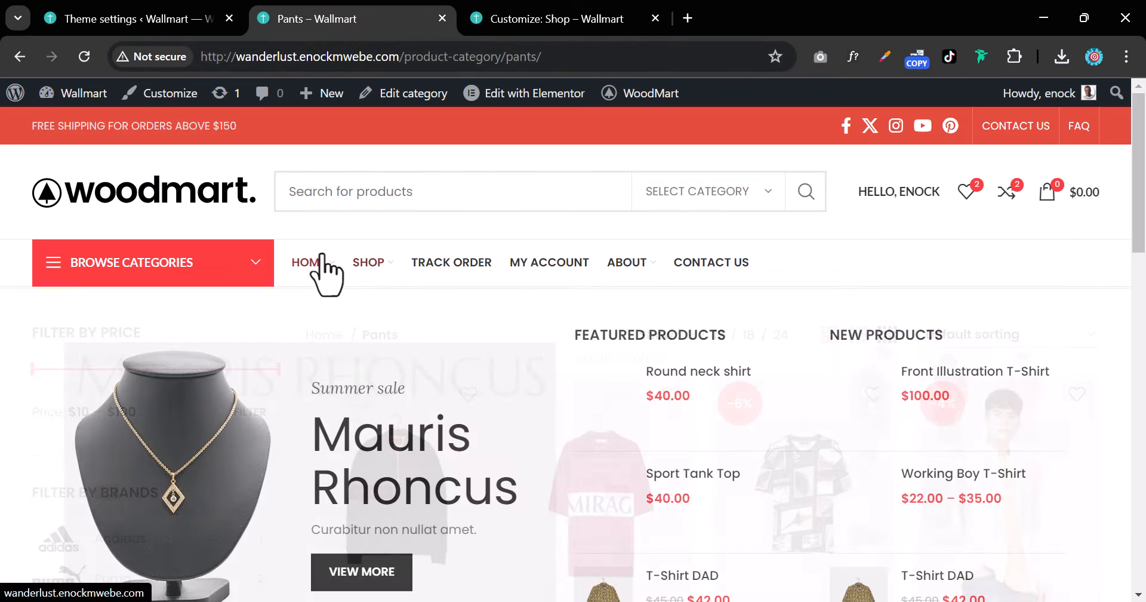
mouse_move(381, 278)
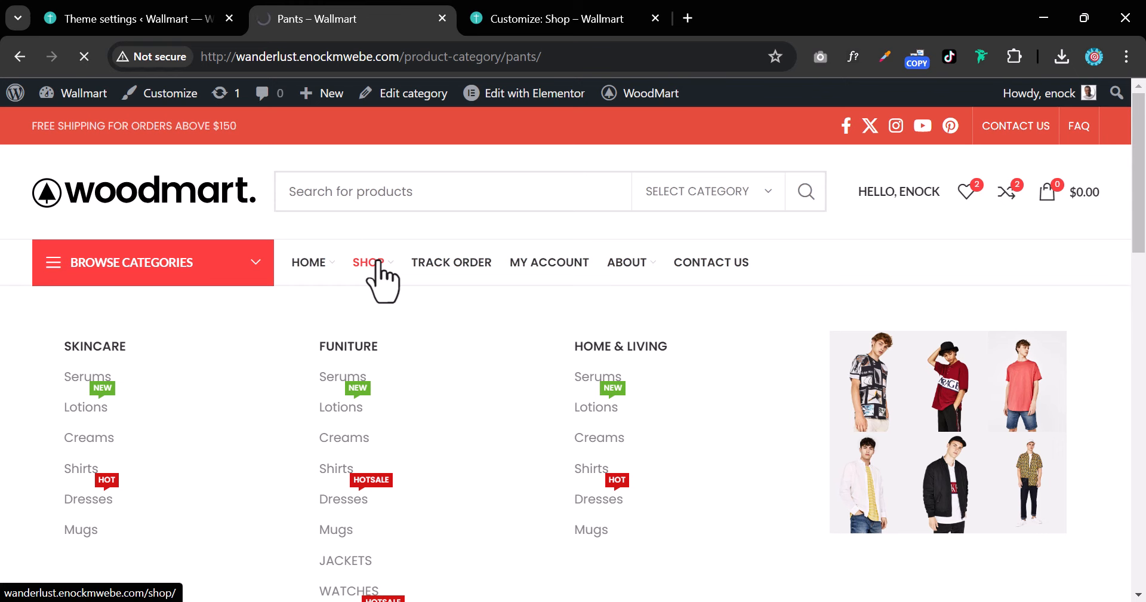
scroll(447, 322, "down", 2)
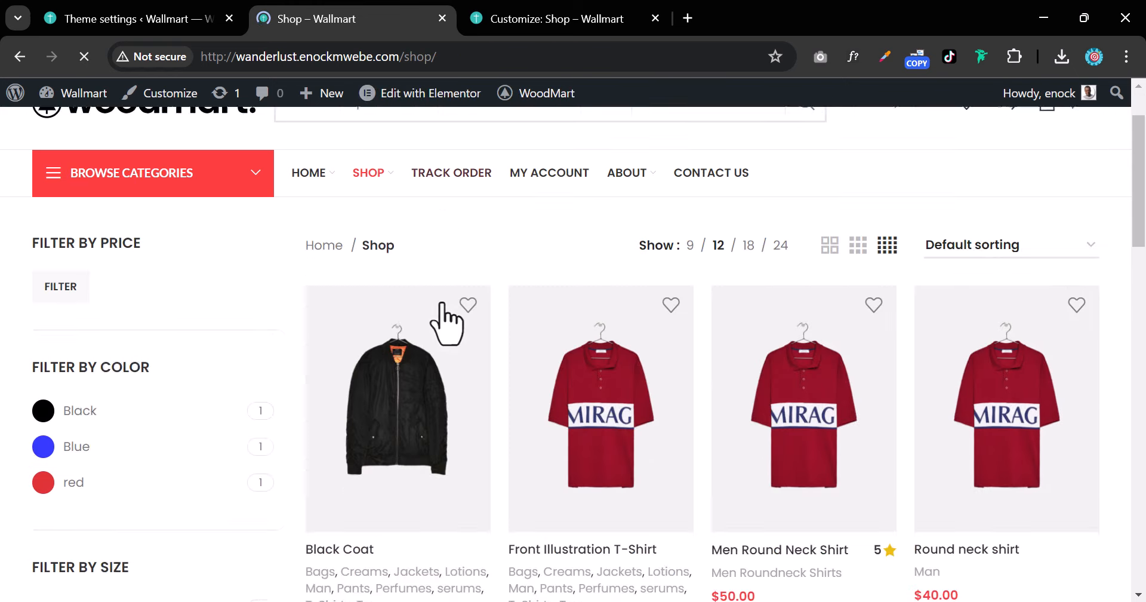
scroll(445, 307, "down", 4)
scroll(445, 307, "up", 6)
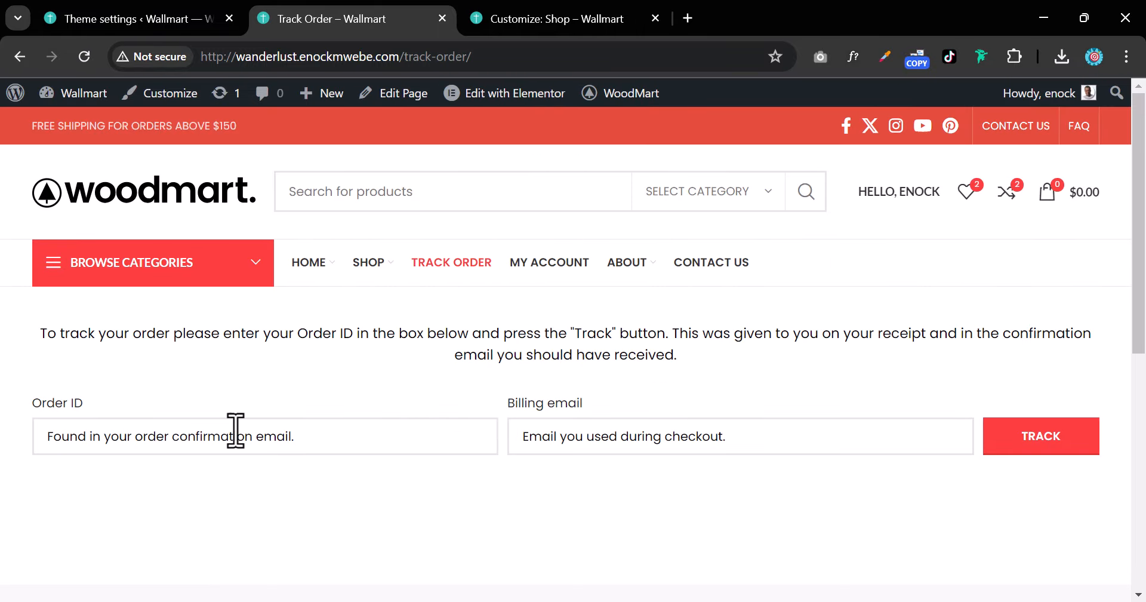
left_click(171, 431)
left_click(540, 263)
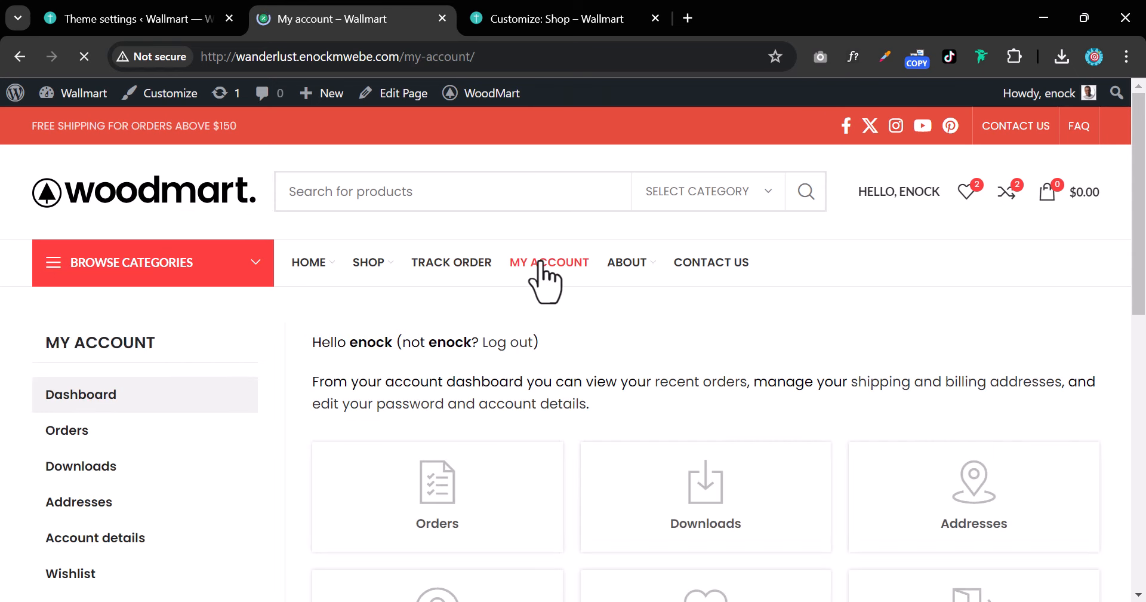
scroll(545, 269, "down", 2)
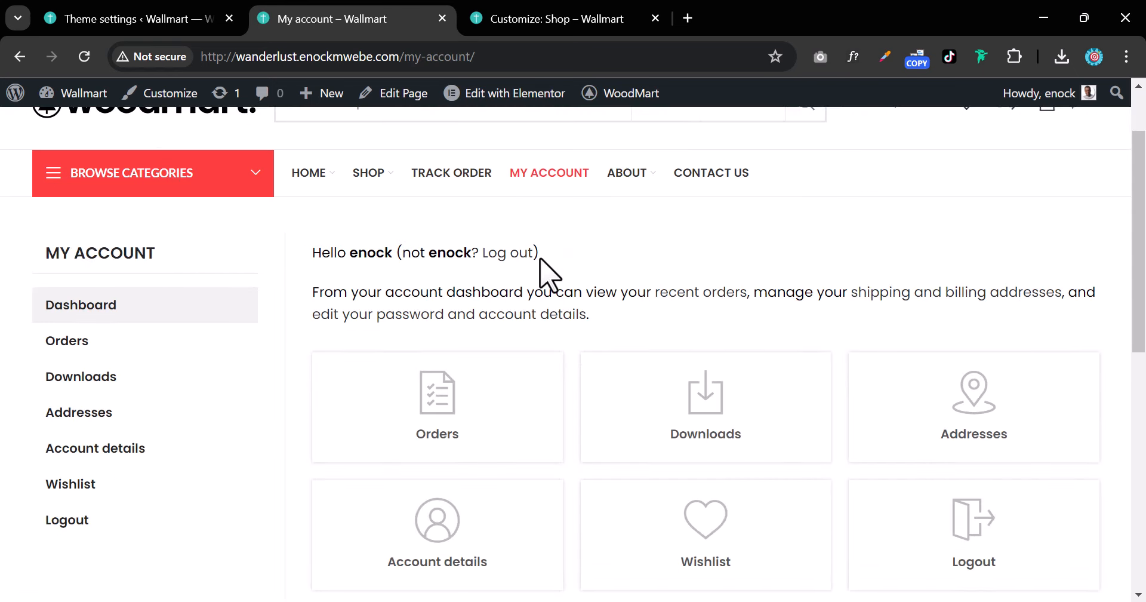
scroll(545, 269, "up", 2)
Open the About and Contact Us pages from the site's main menu in separate new browser tabs.
mouse_move(635, 265)
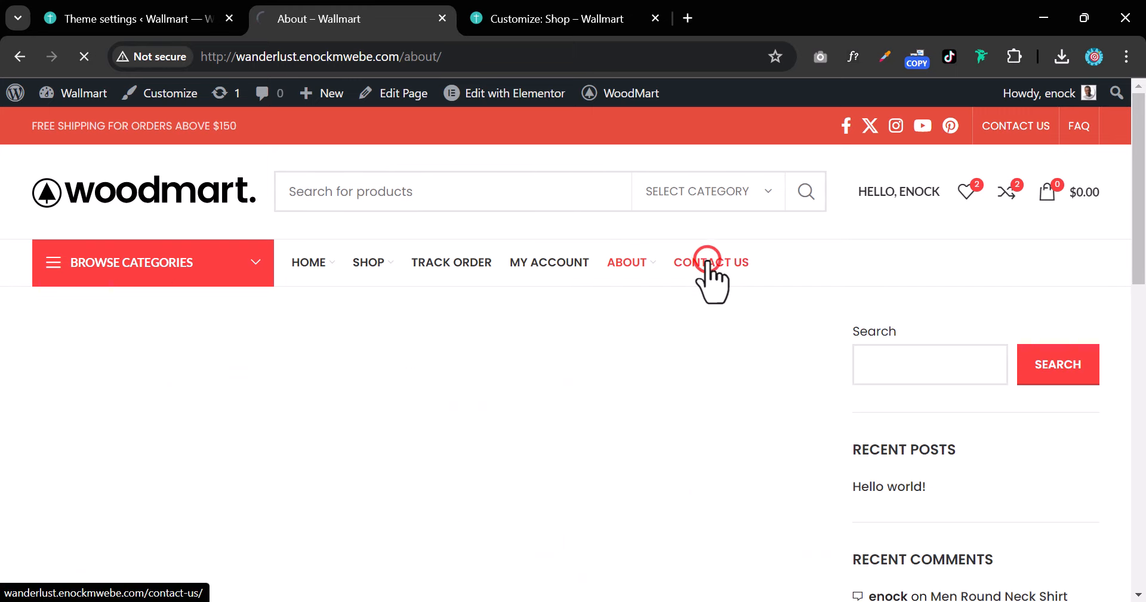
right_click(632, 261)
left_click(658, 279)
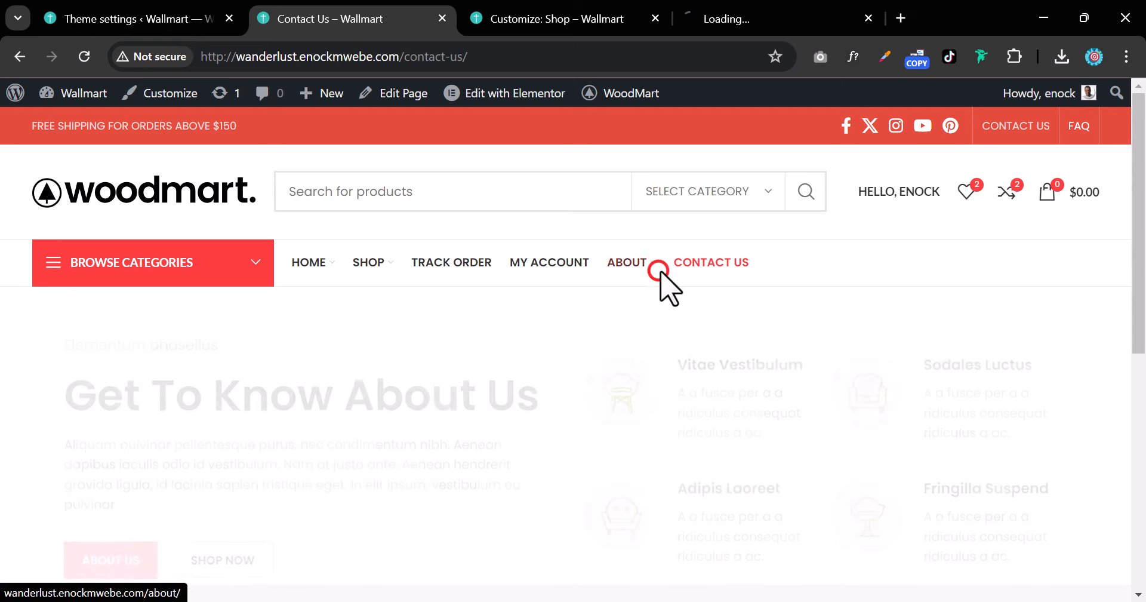
right_click(722, 262)
left_click(751, 279)
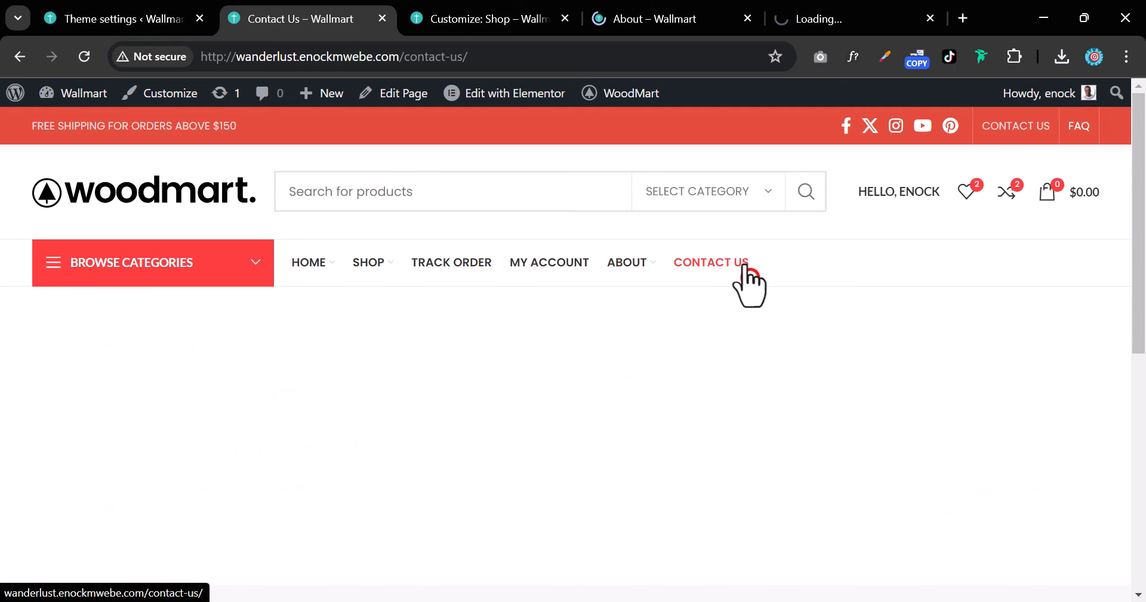
Close the Customize, original Contact Us and Theme settings tabs, keeping only the newly opened About and Contact Us pages.
left_click(439, 18)
left_click(565, 18)
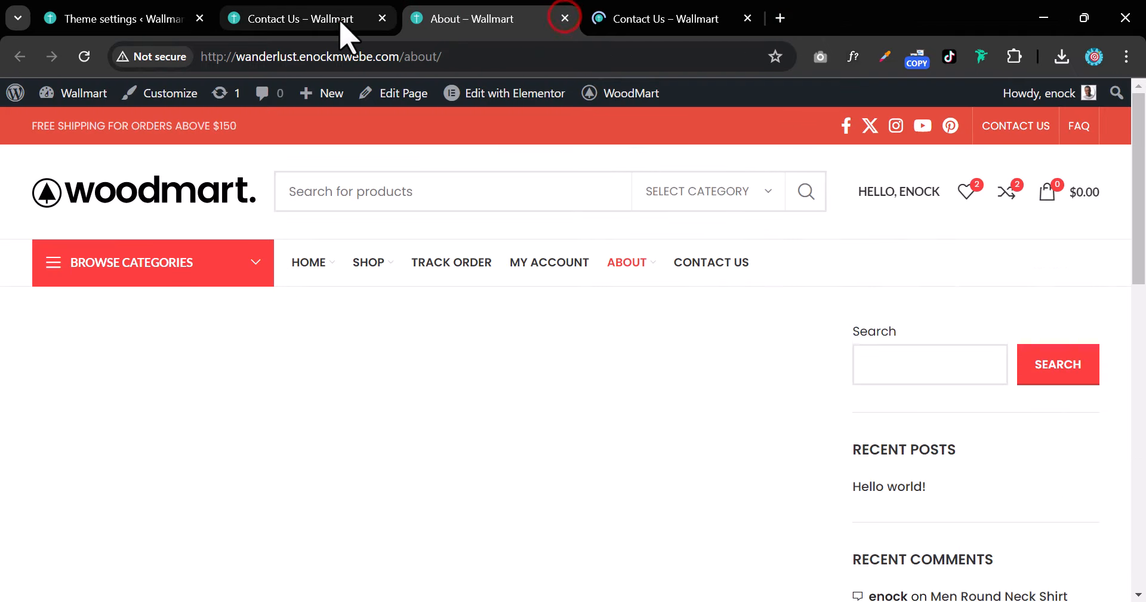
left_click(339, 19)
left_click(382, 19)
left_click(132, 12)
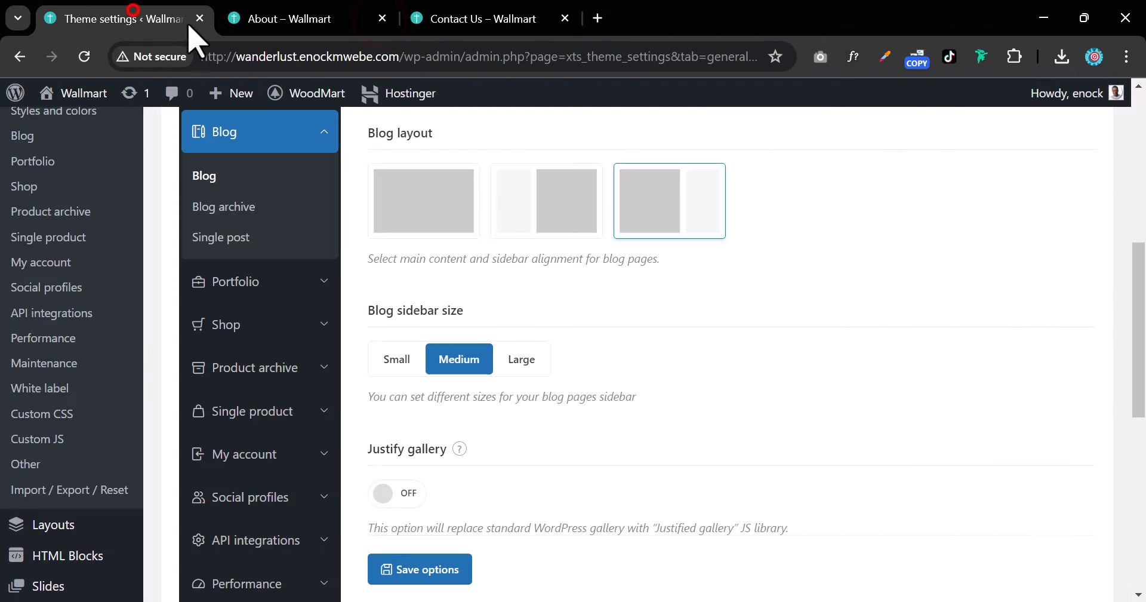
left_click(199, 18)
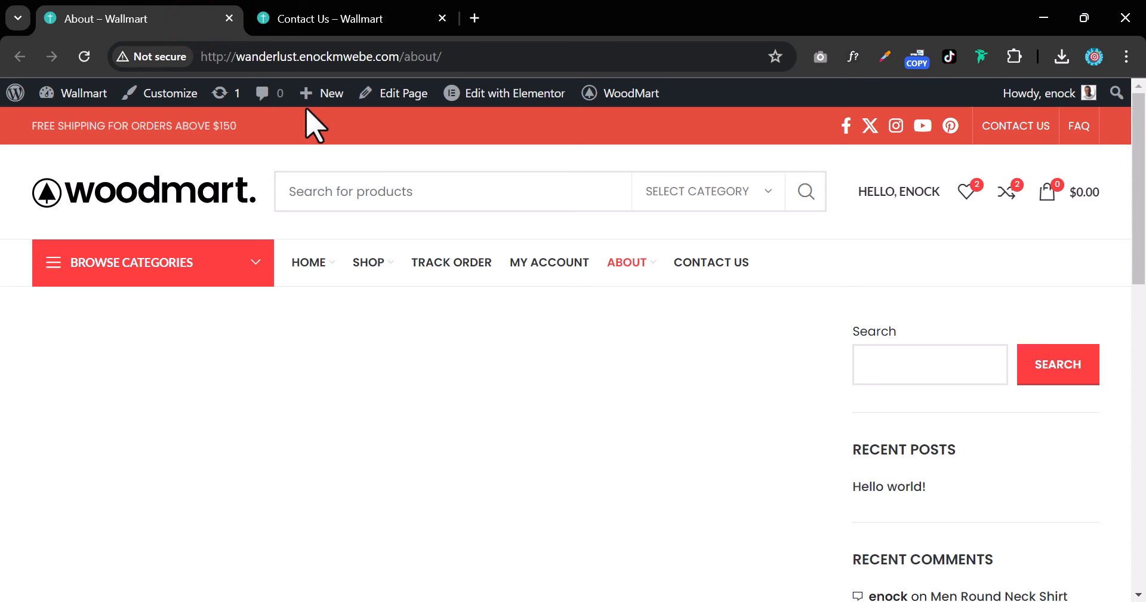
Open the About page for editing and disable its page title in the theme's Page Setting options.
left_click(393, 94)
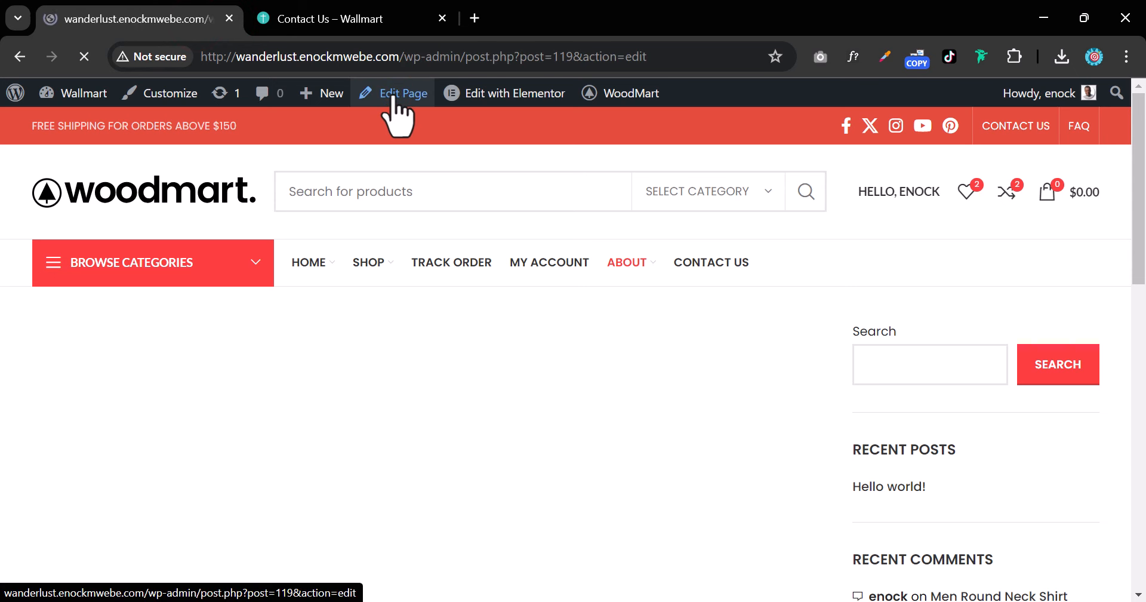
left_click(352, 23)
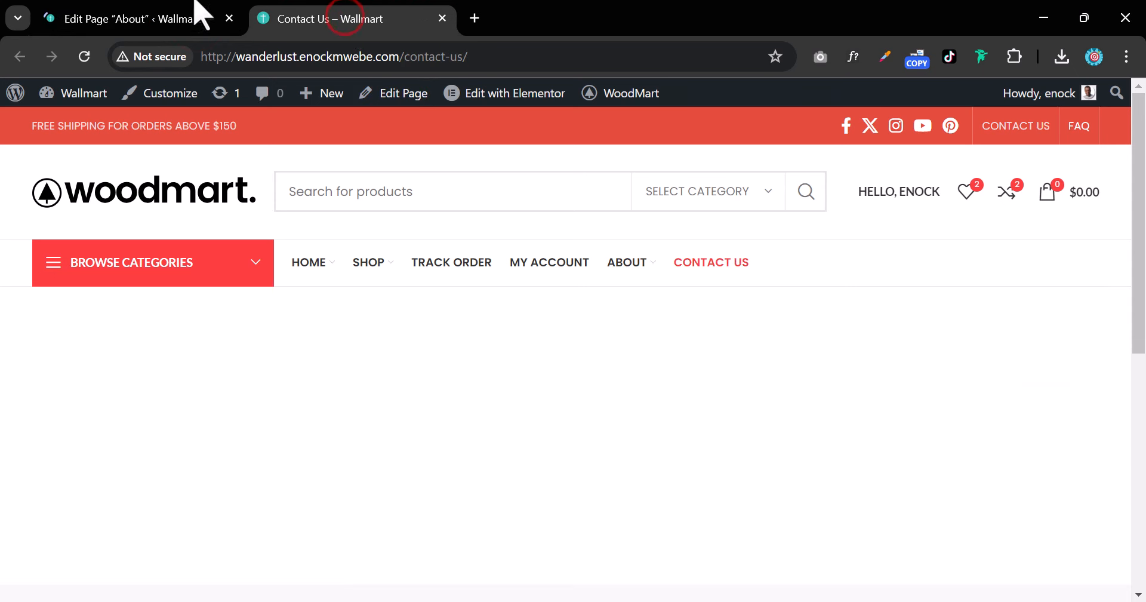
left_click(165, 21)
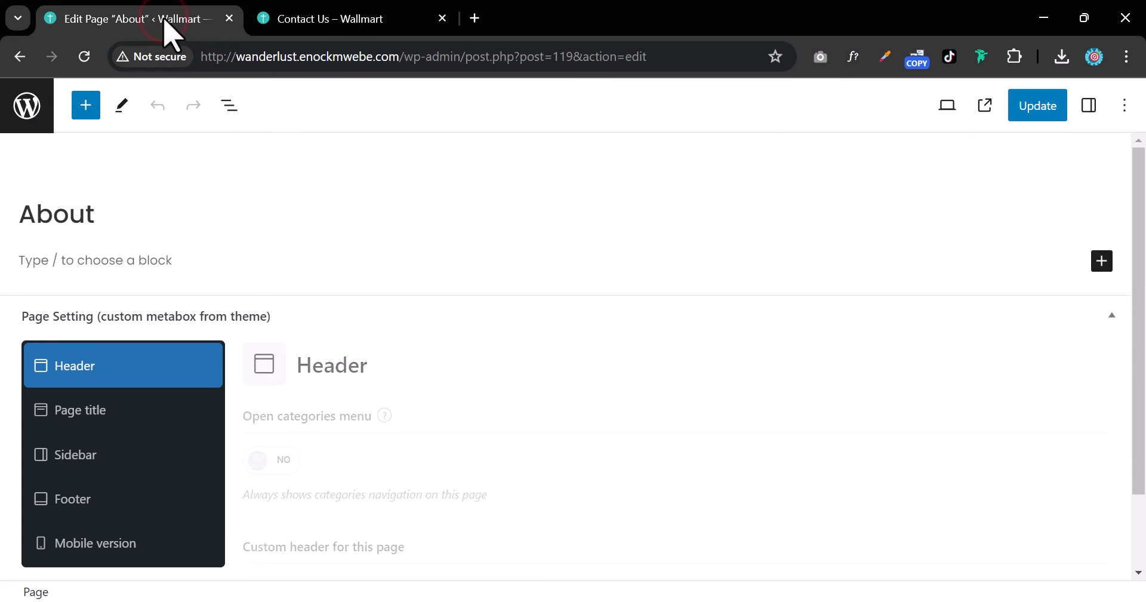
scroll(257, 454, "down", 2)
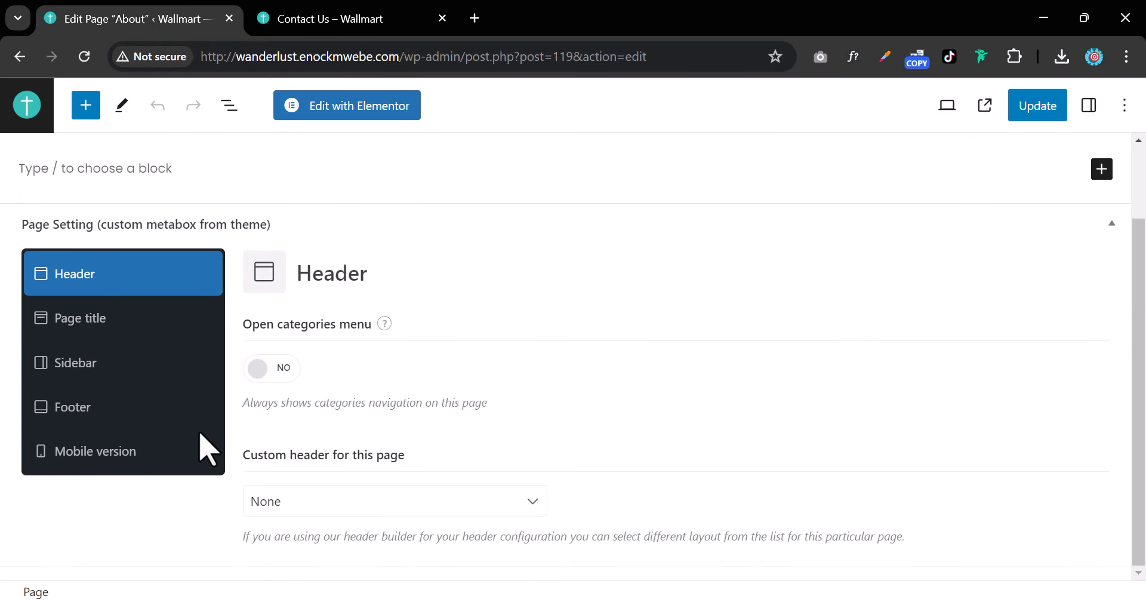
left_click(111, 326)
left_click(269, 369)
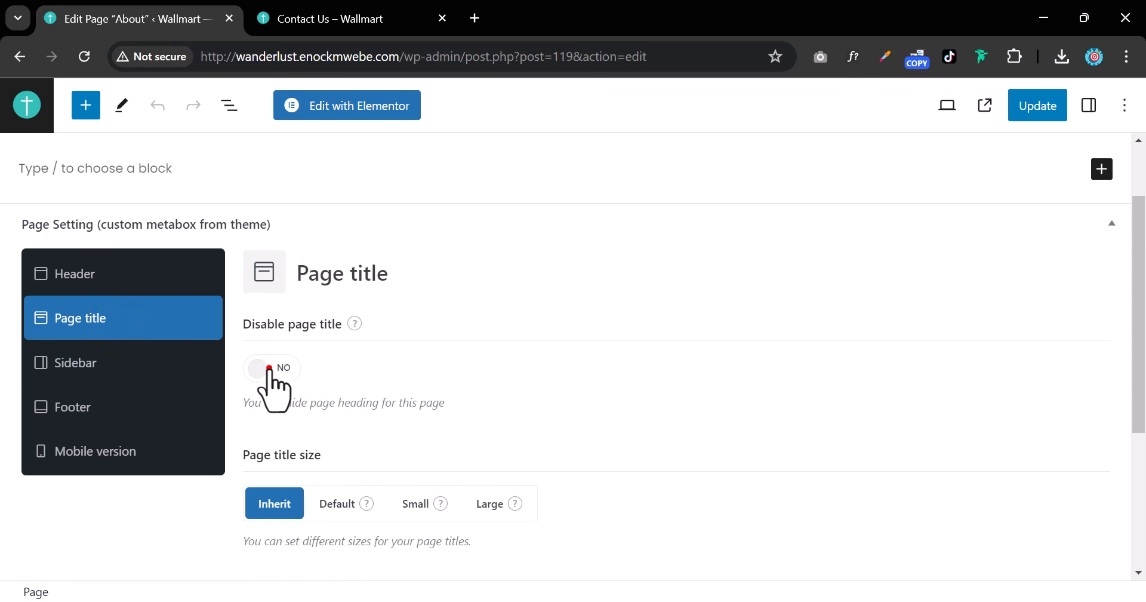
Set the About page's sidebar position to Without and update the page.
left_click(119, 367)
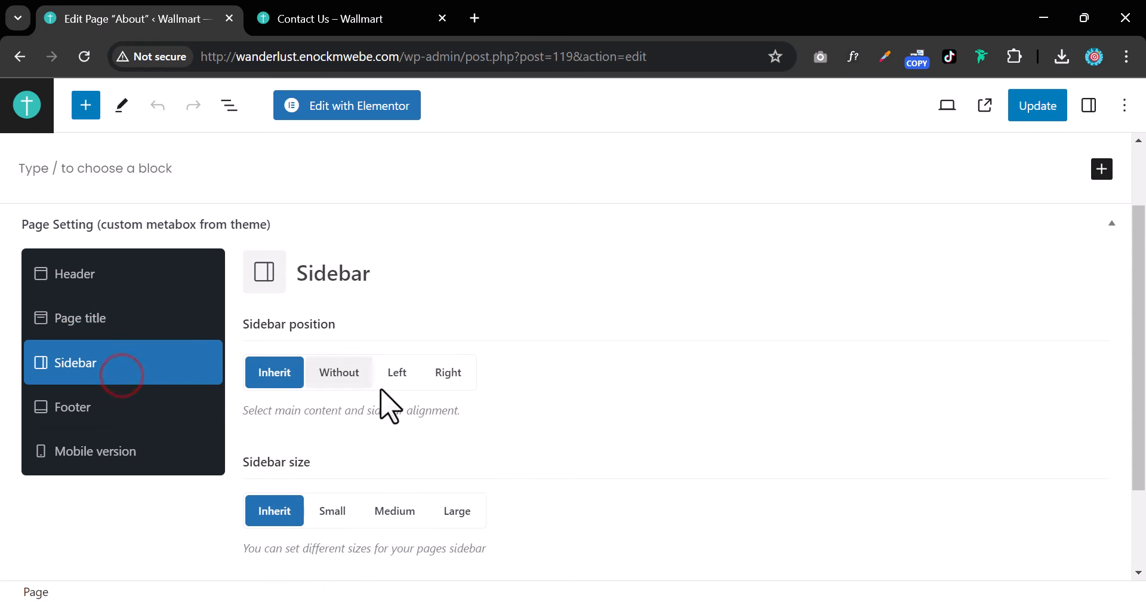
left_click(351, 382)
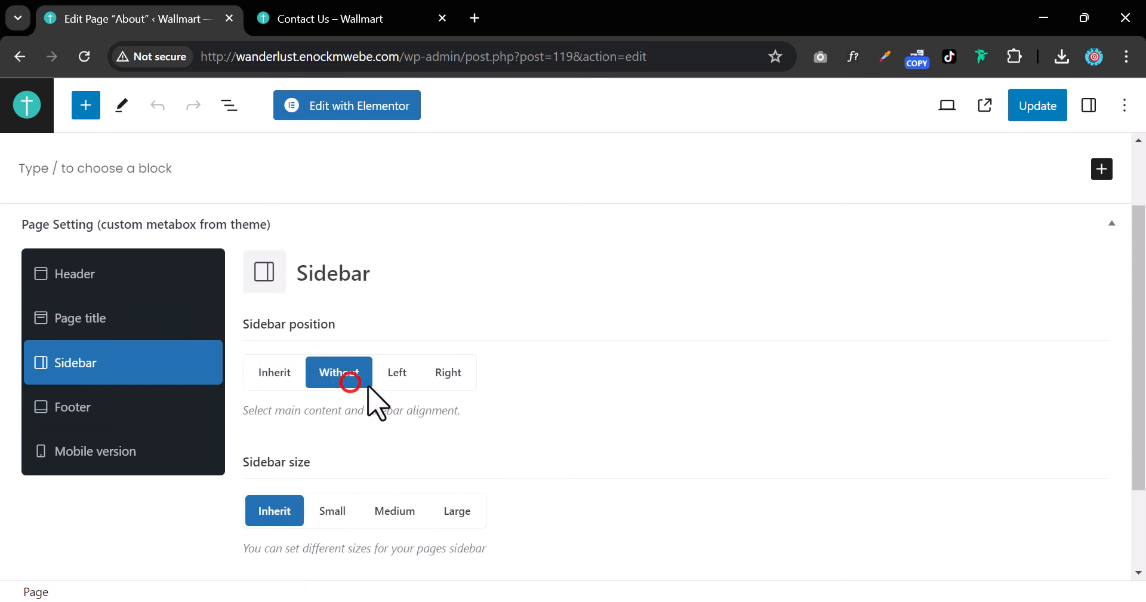
left_click(1024, 106)
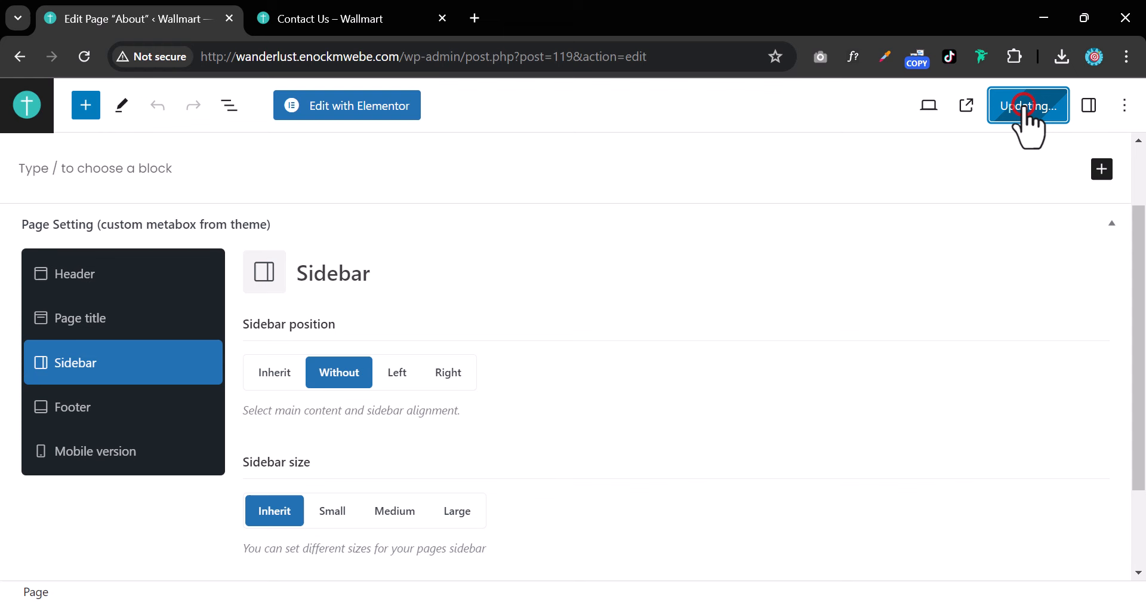
Edit the About page with Elementor and insert the "Corporate services with title" template from the XTEMOS library's About us category.
left_click(338, 107)
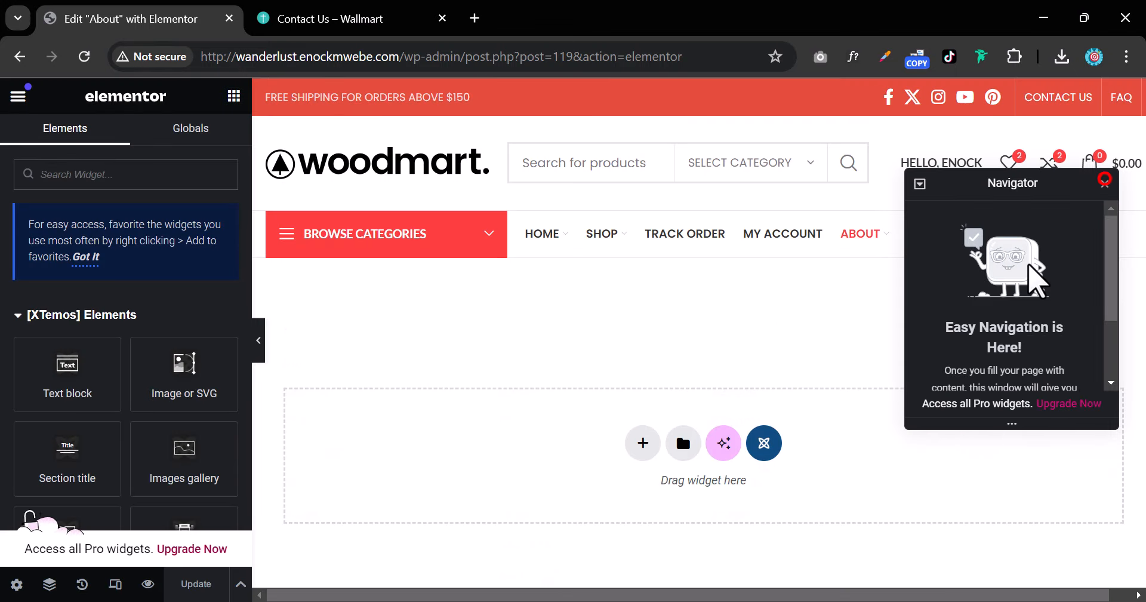
left_click(1105, 181)
left_click(770, 442)
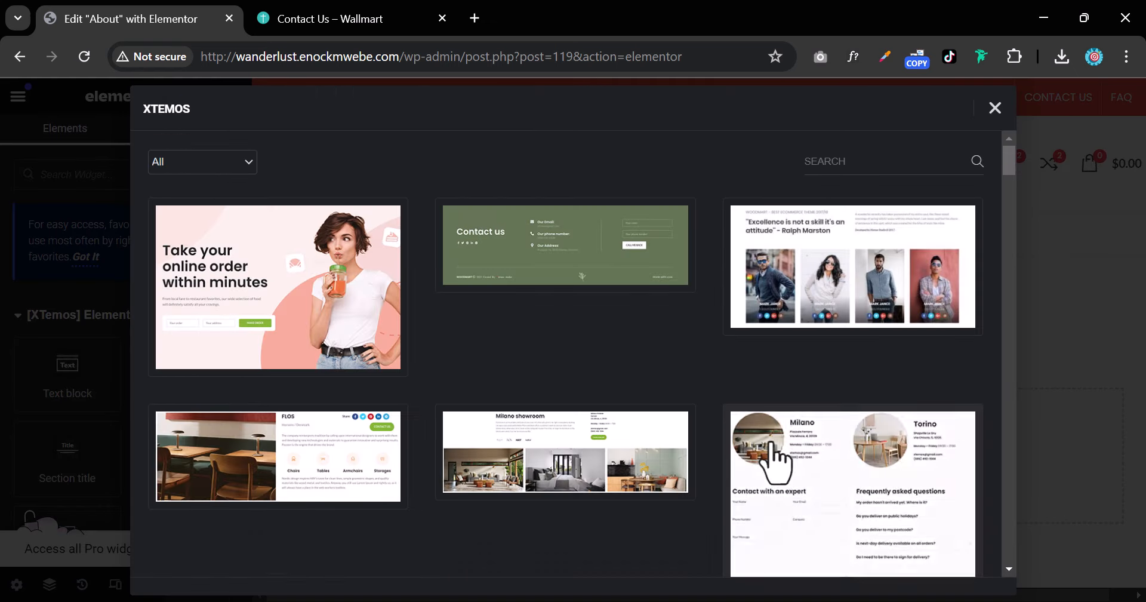
left_click(239, 157)
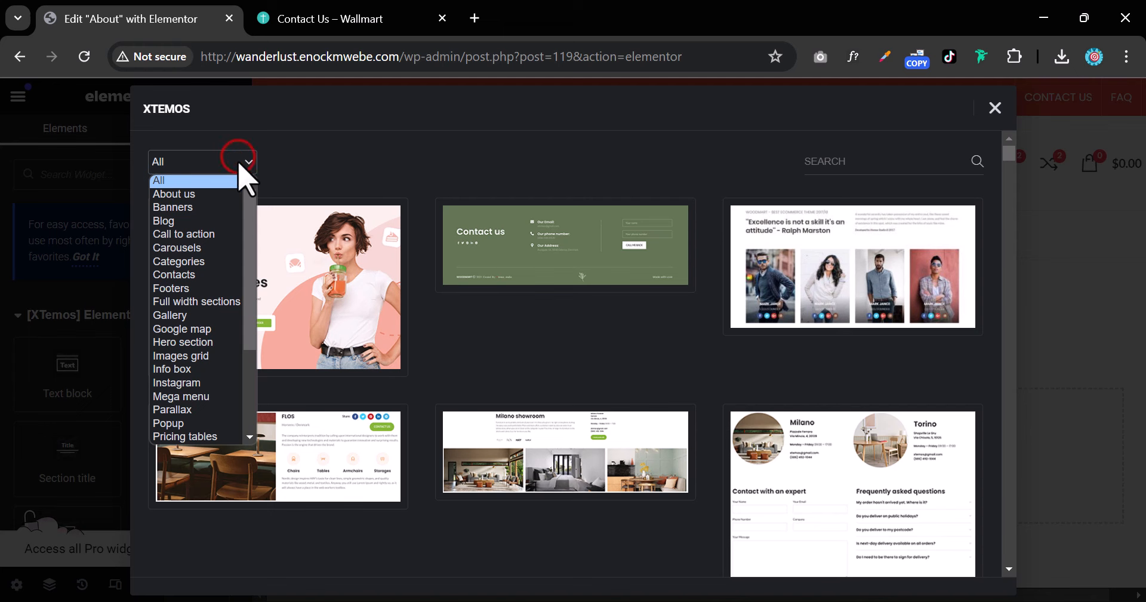
left_click(221, 194)
mouse_move(231, 214)
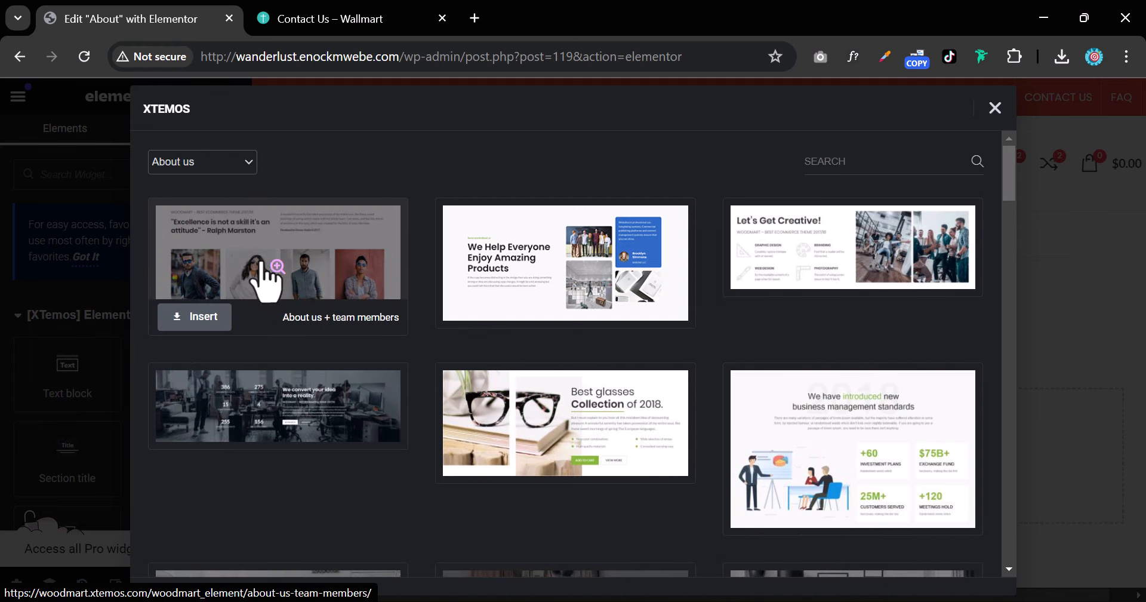
mouse_move(808, 472)
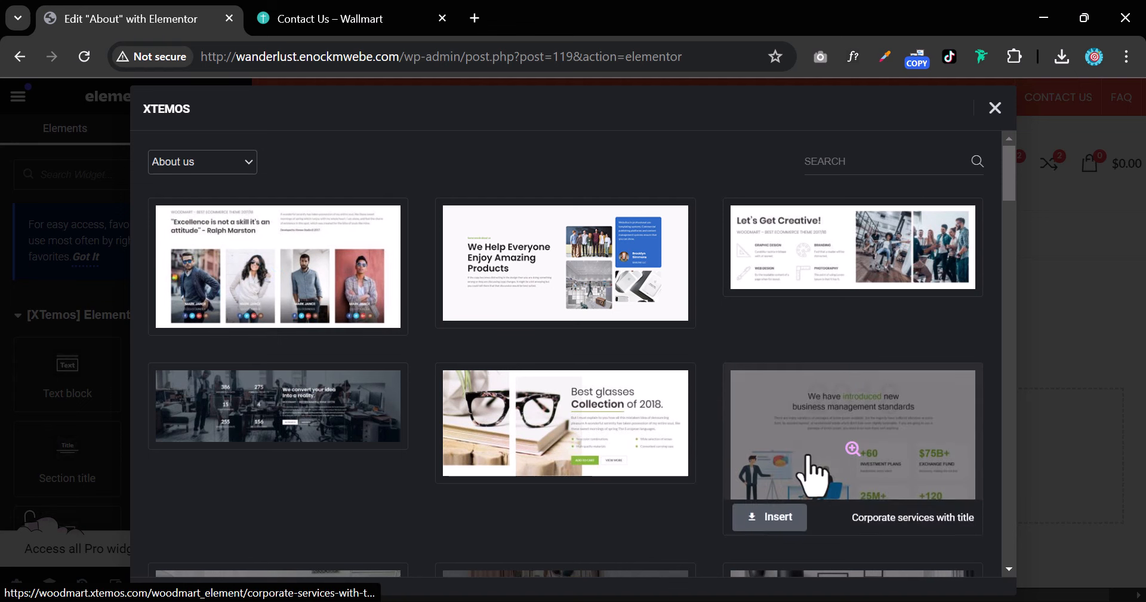
left_click(770, 517)
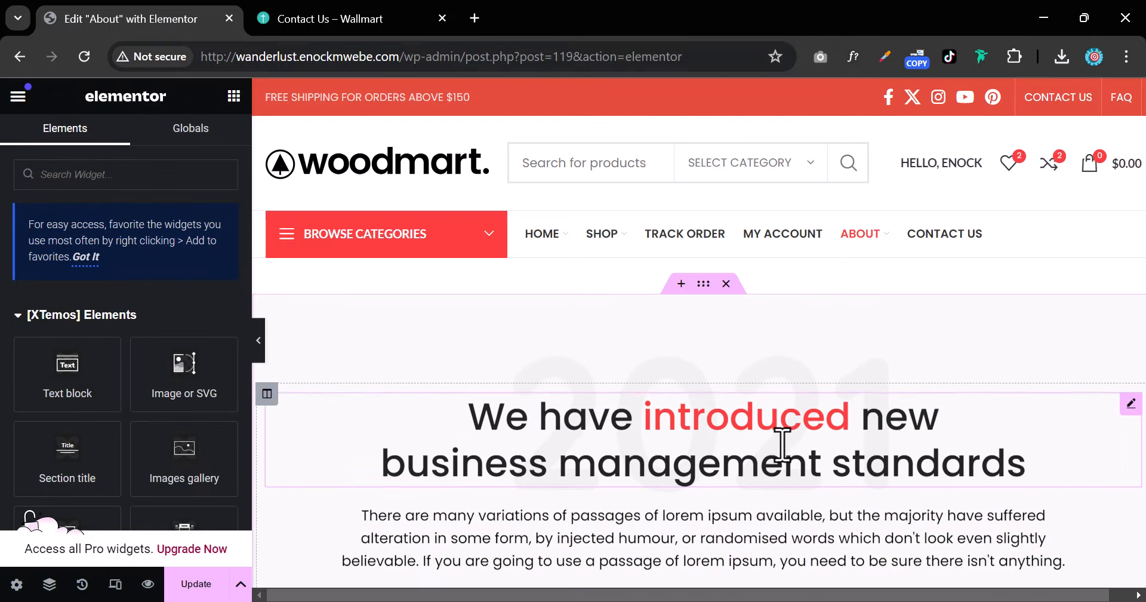
Insert the "We convert your idea Into a reality" statistics template from the XTEMOS library's About us category below the existing About page section.
scroll(782, 445, "down", 5)
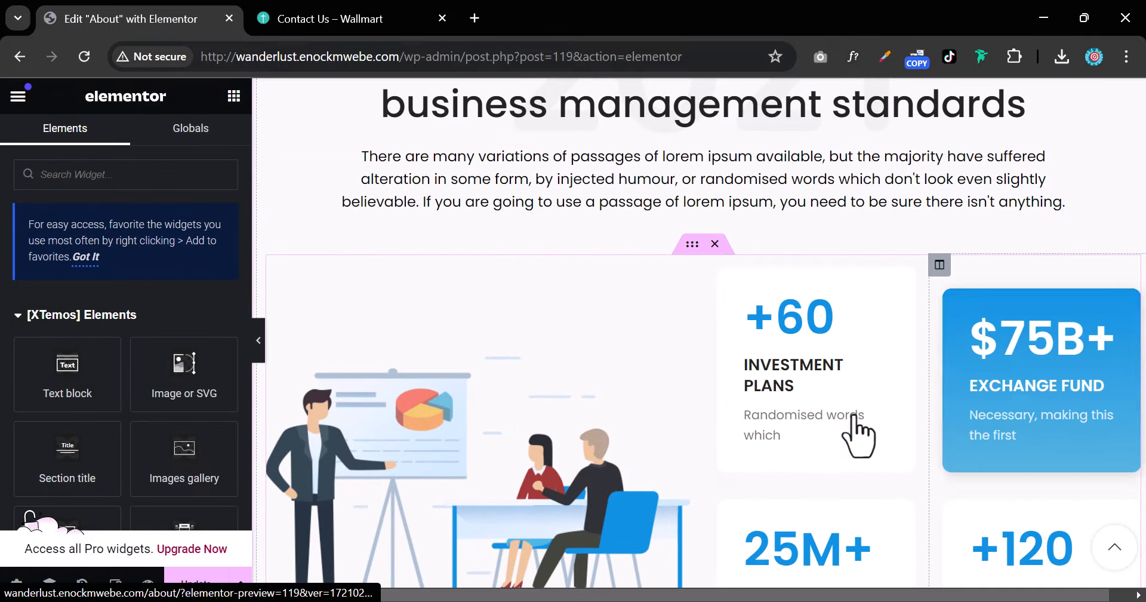
scroll(714, 308, "up", 4)
scroll(669, 376, "down", 15)
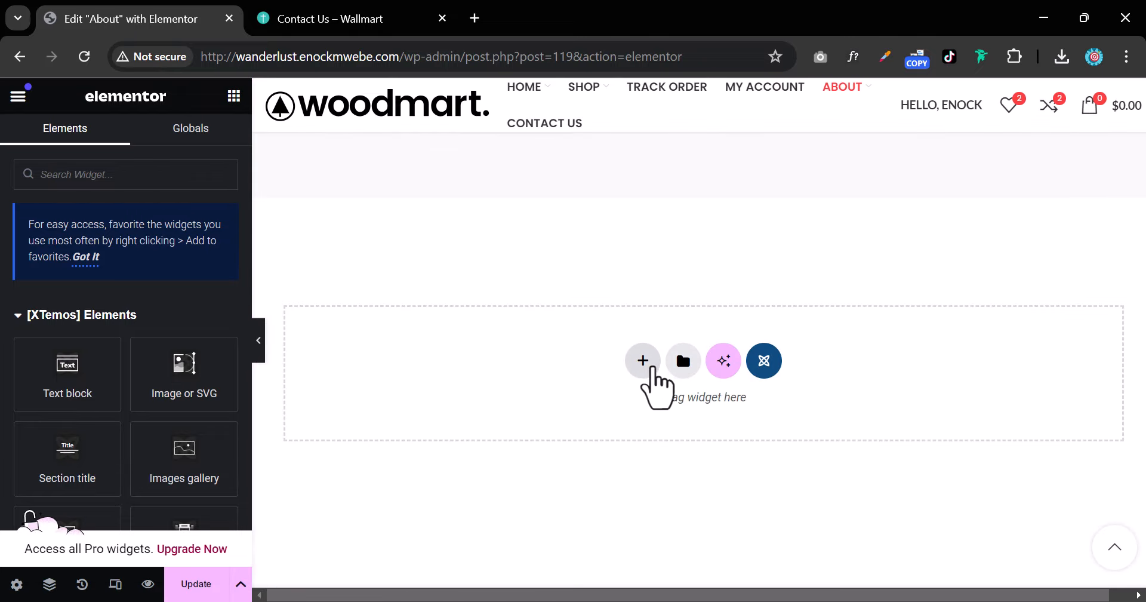
left_click(651, 367)
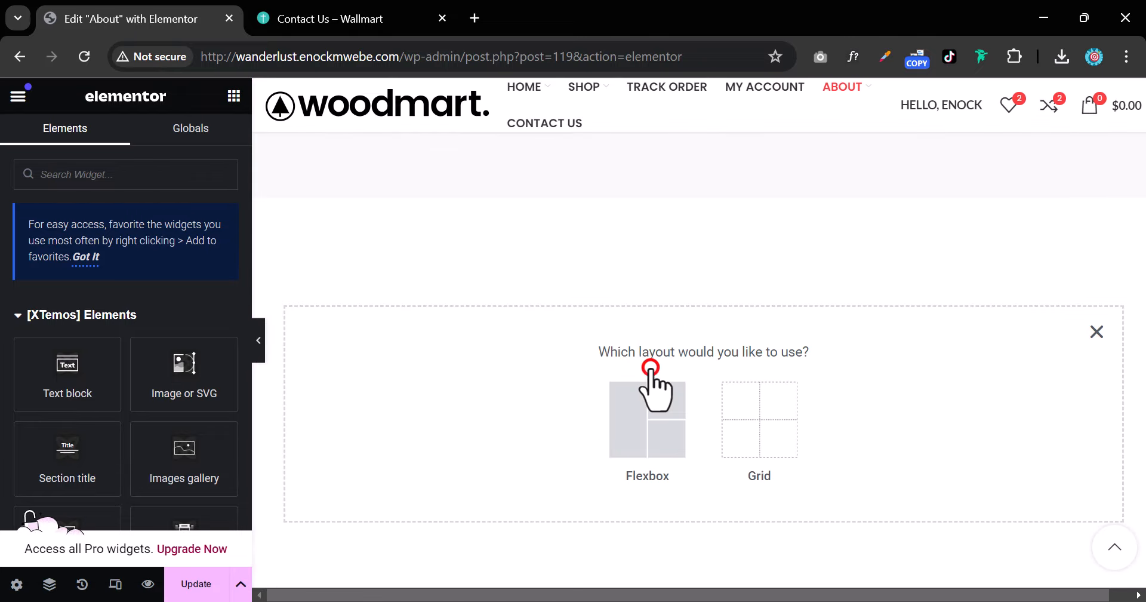
left_click(1098, 330)
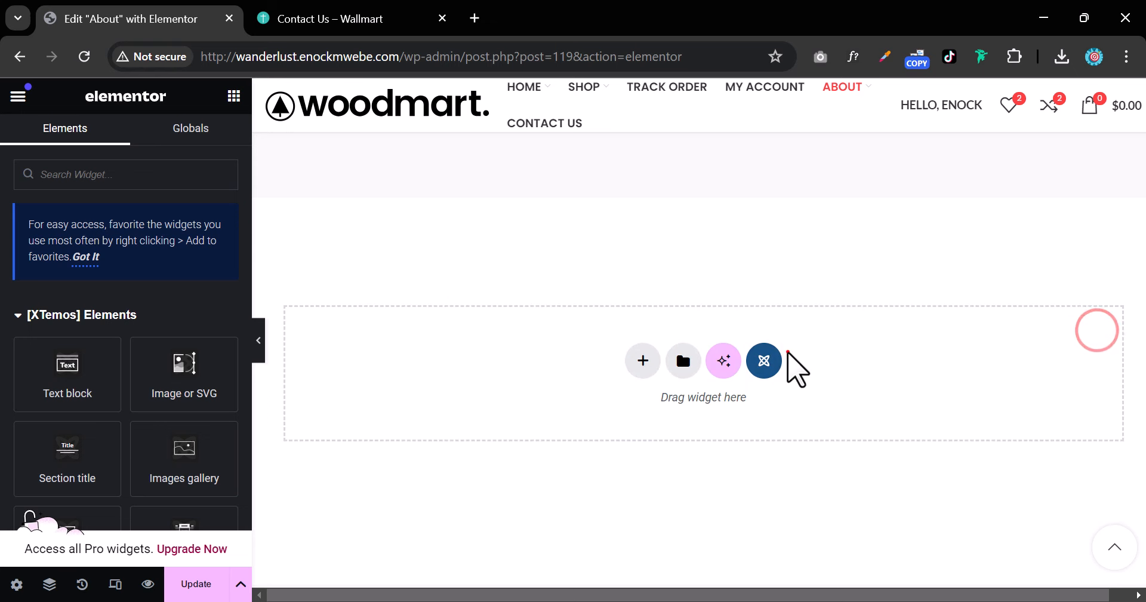
left_click(766, 360)
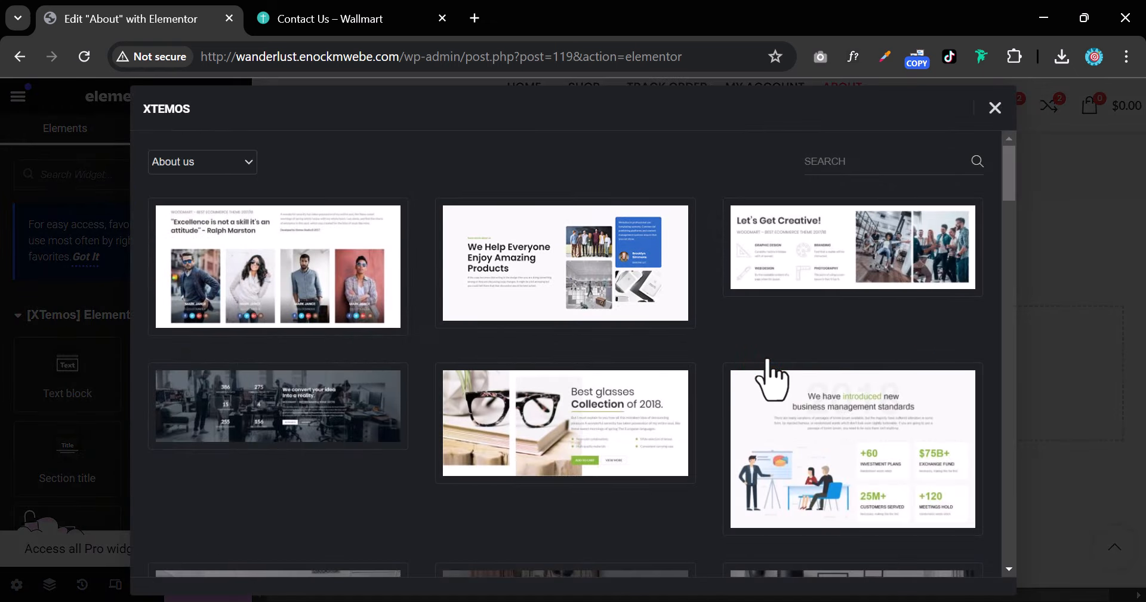
scroll(530, 289, "down", 3)
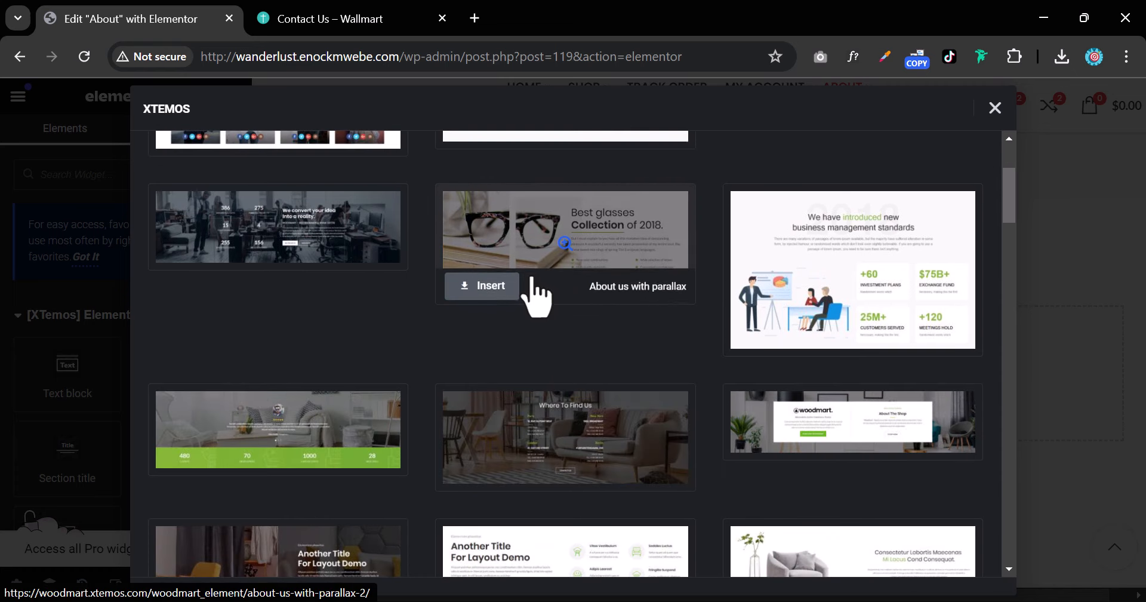
left_click(189, 251)
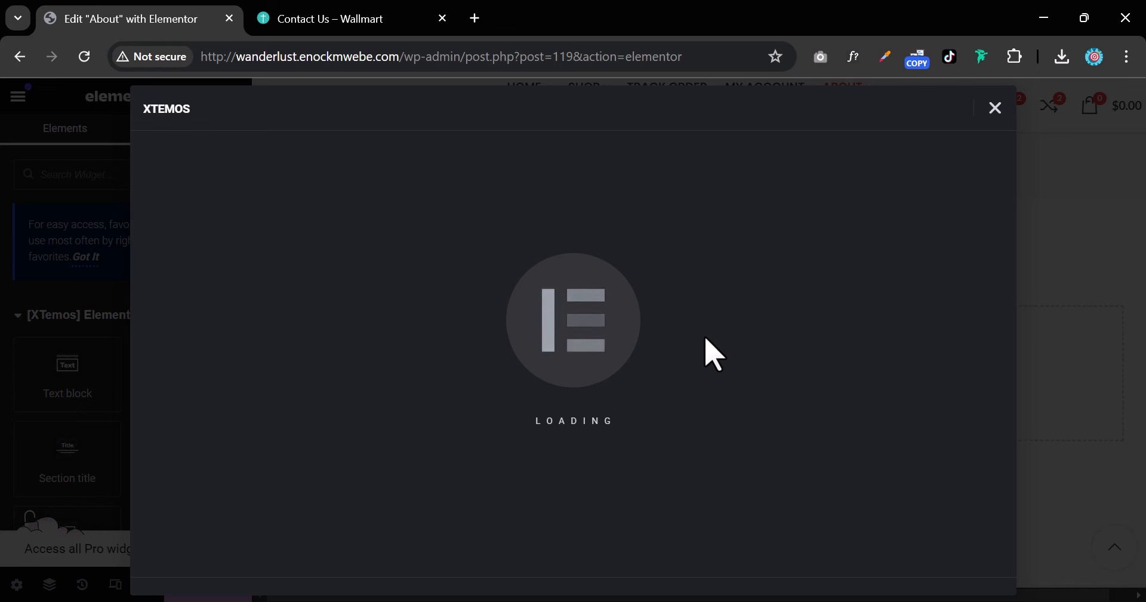
Review the About page's sections at full width with the Elementor panel collapsed, and restore the panel.
scroll(734, 386, "down", 6)
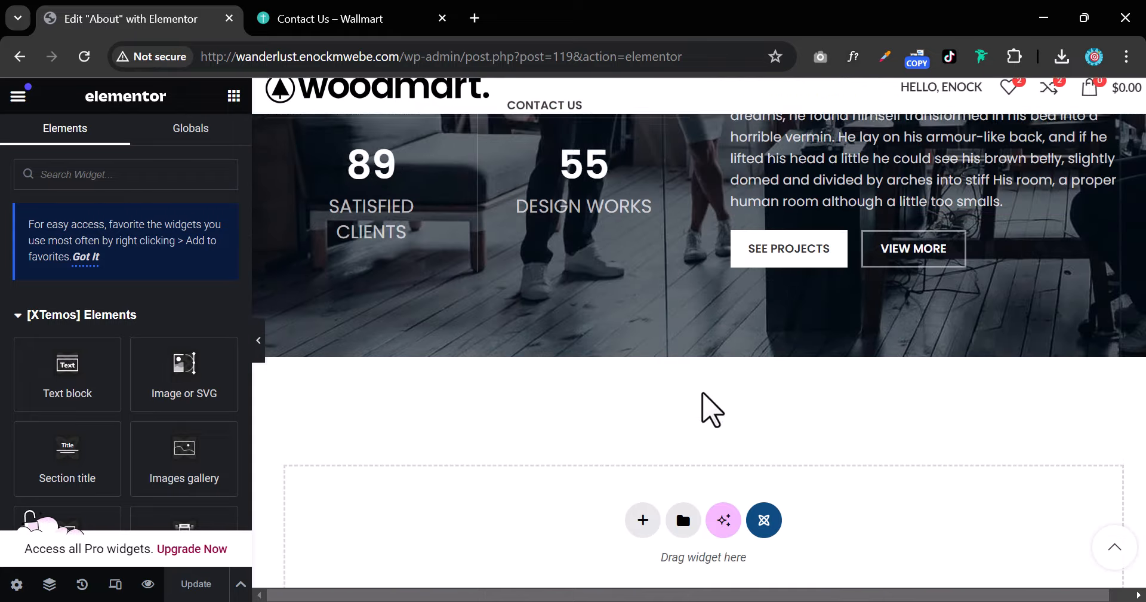
left_click(259, 340)
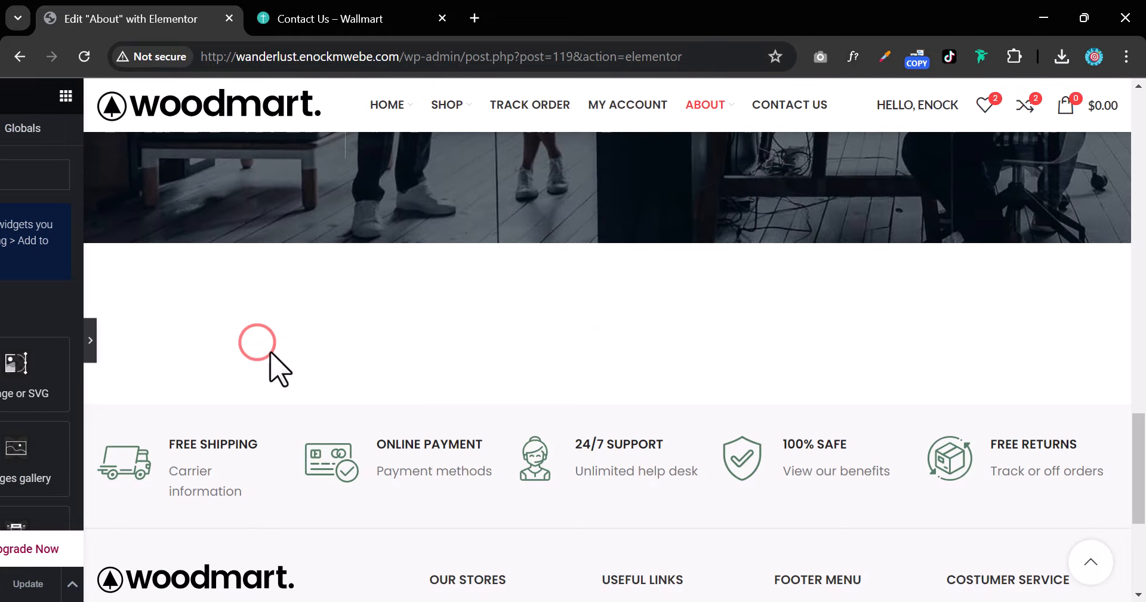
scroll(583, 392, "up", 5)
scroll(582, 391, "up", 10)
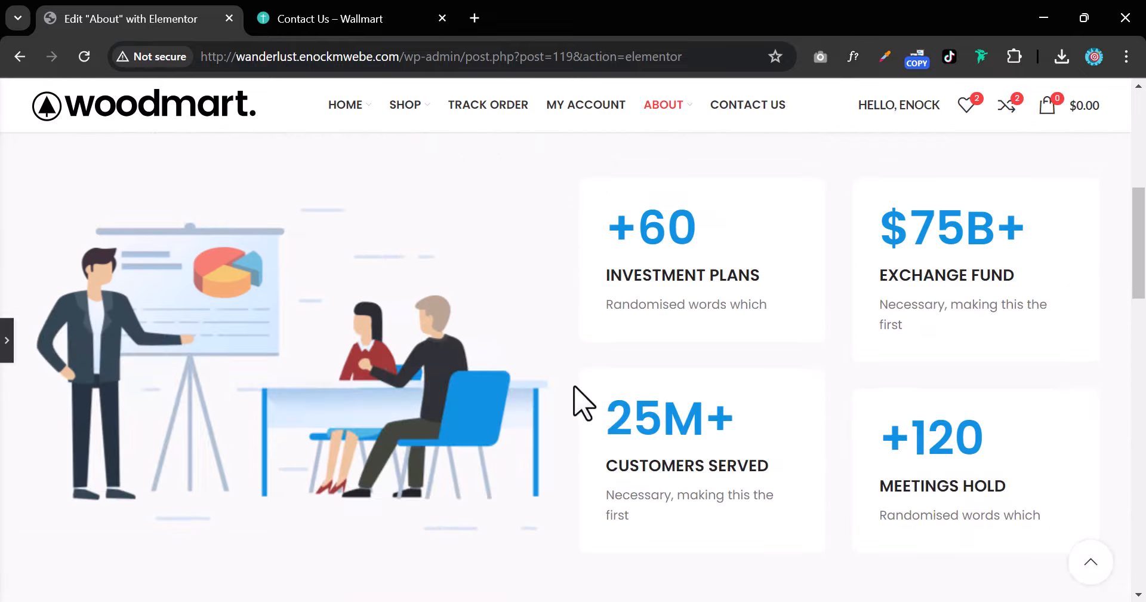
scroll(579, 390, "down", 10)
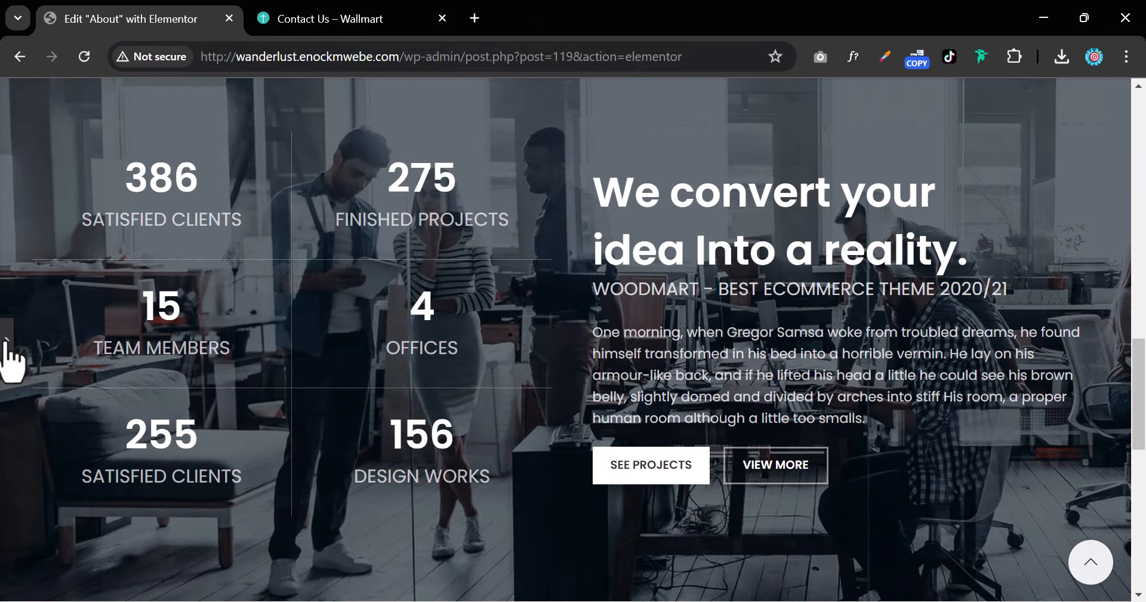
left_click(7, 346)
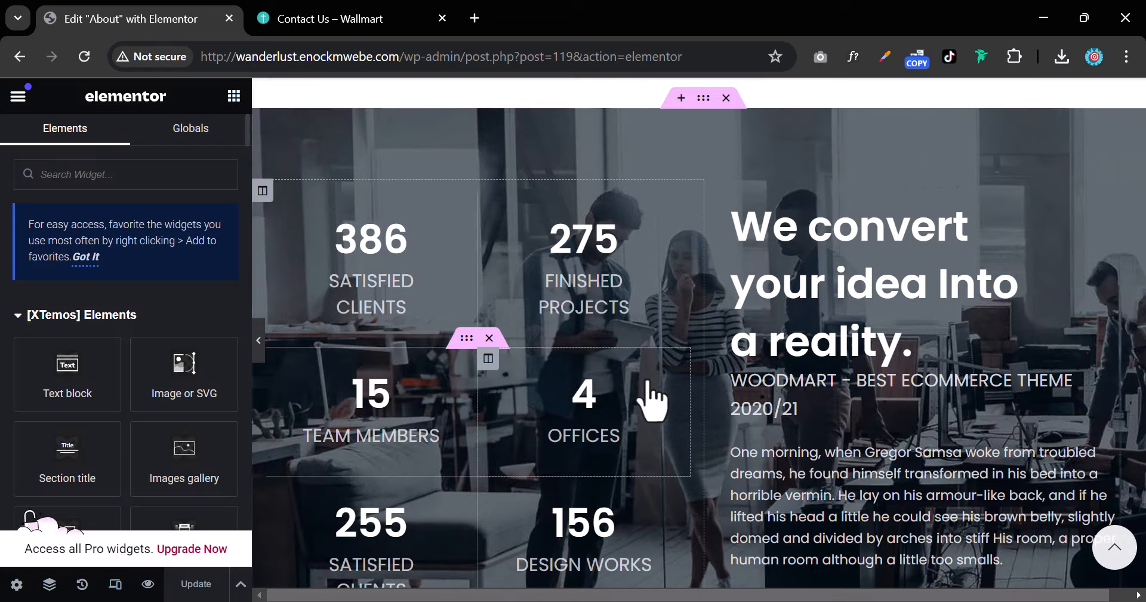
scroll(657, 397, "down", 10)
scroll(652, 401, "down", 5)
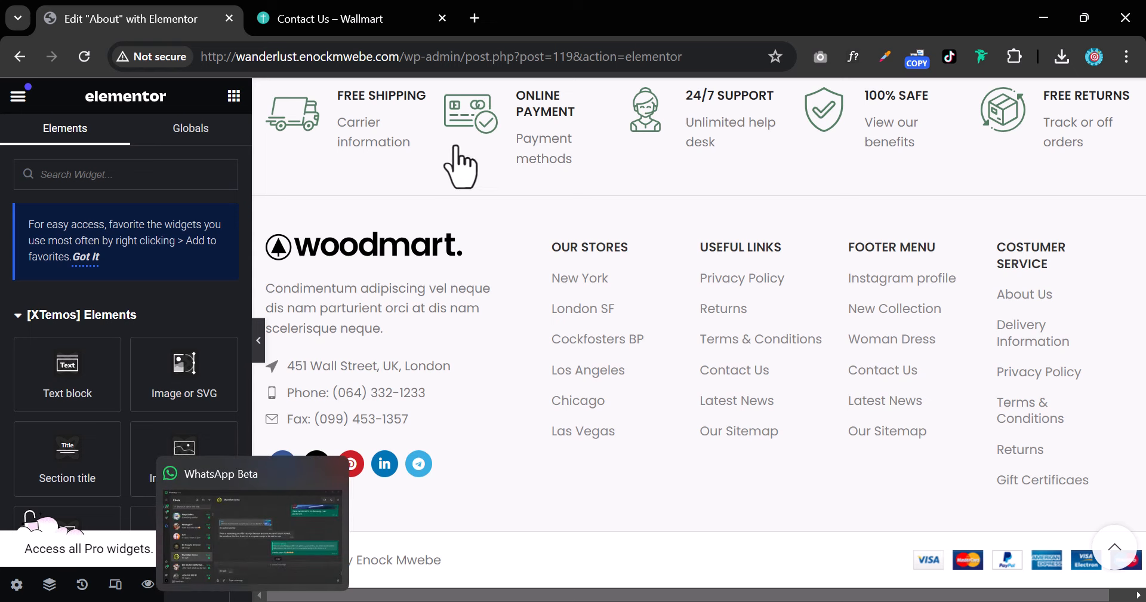
left_click(508, 113)
scroll(574, 239, "up", 8)
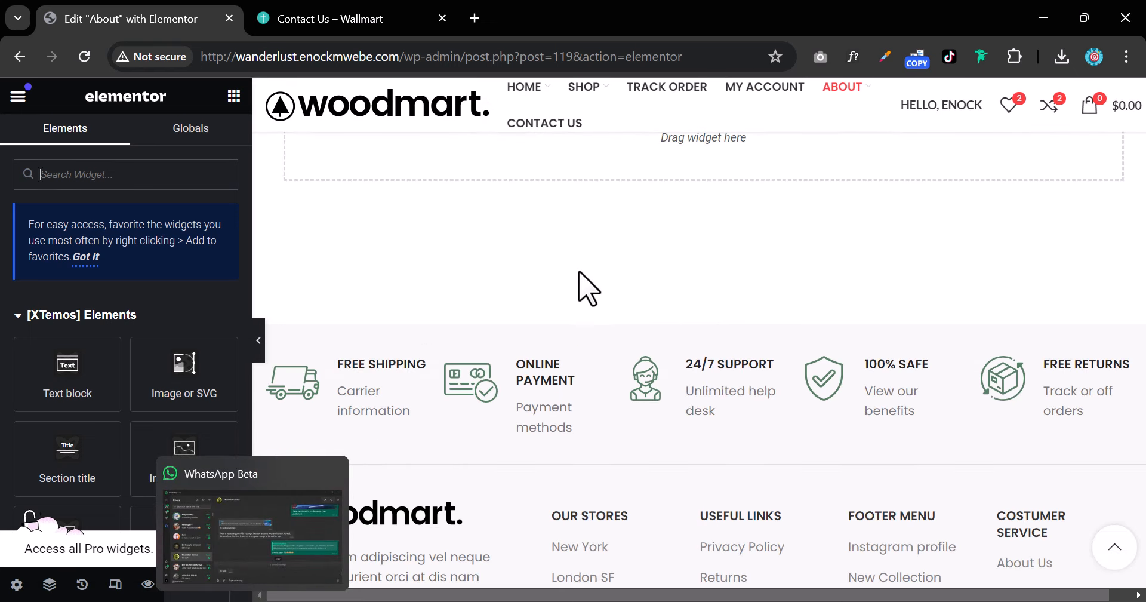
left_click(643, 370)
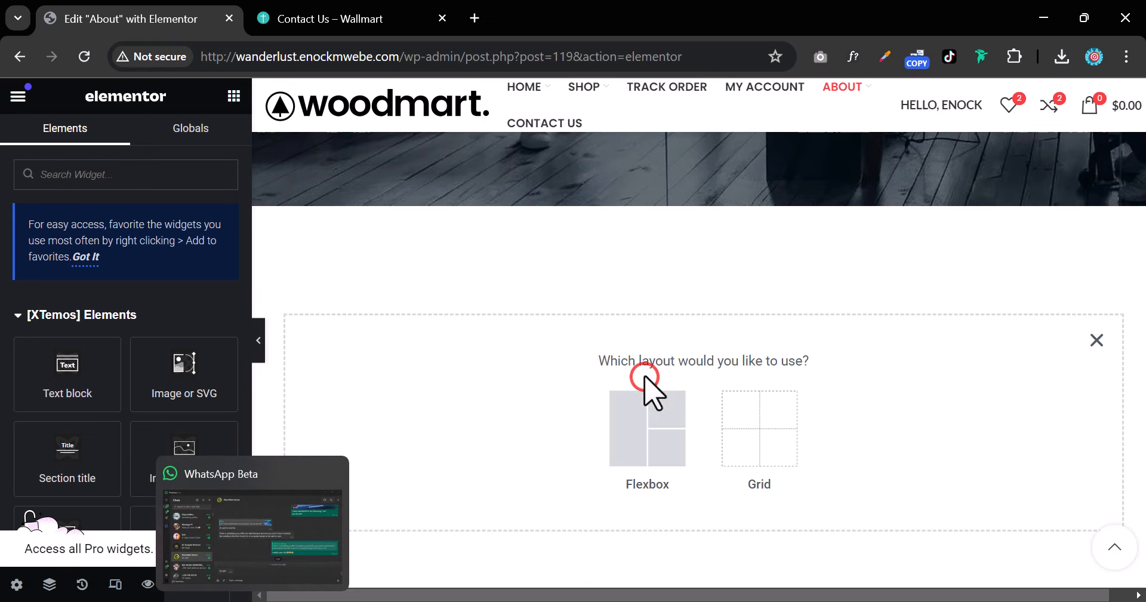
left_click(640, 435)
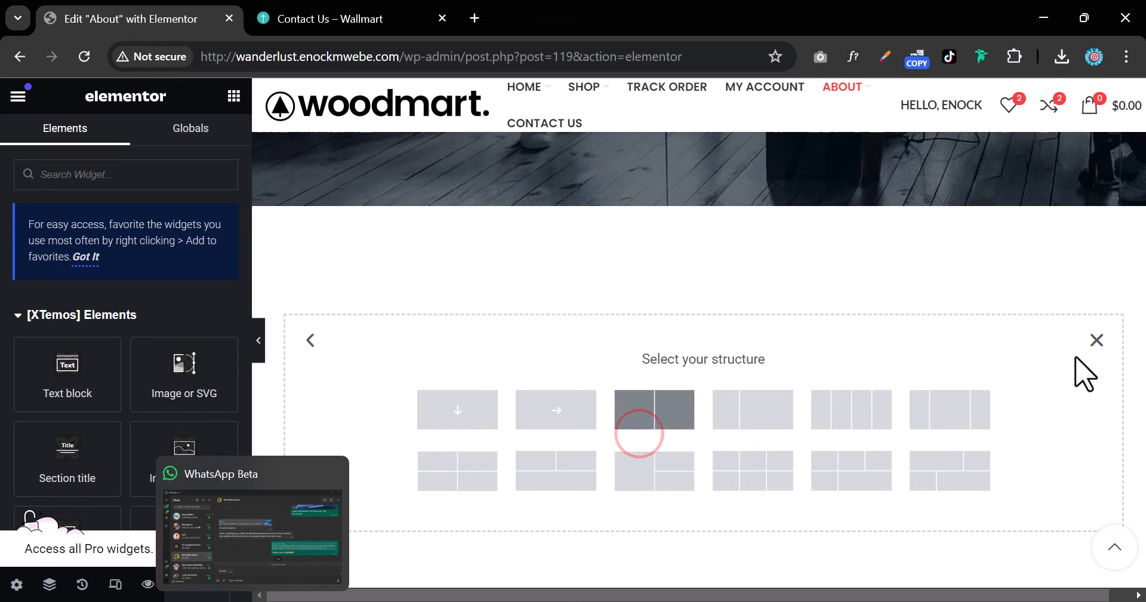
left_click(434, 400)
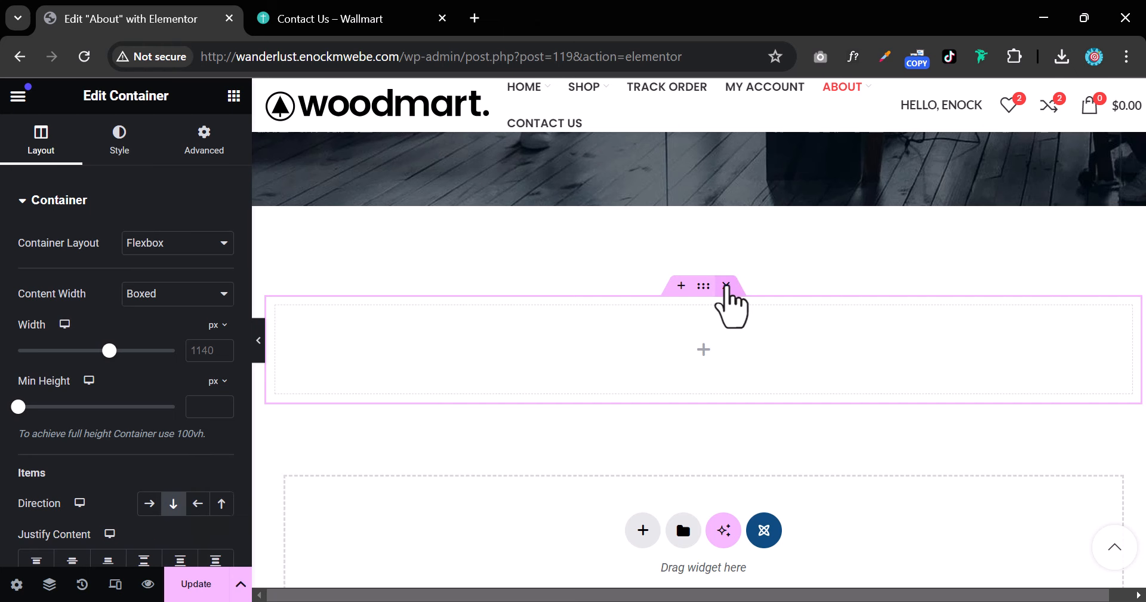
Update the About page, review its preview down to the footer, and close the preview.
left_click(189, 583)
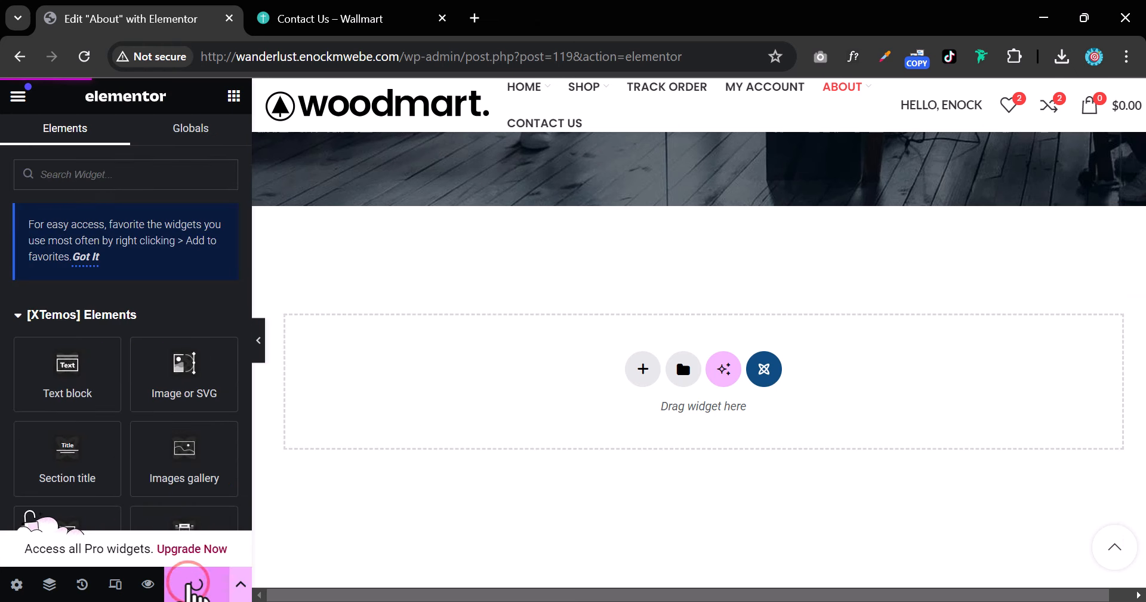
left_click(148, 584)
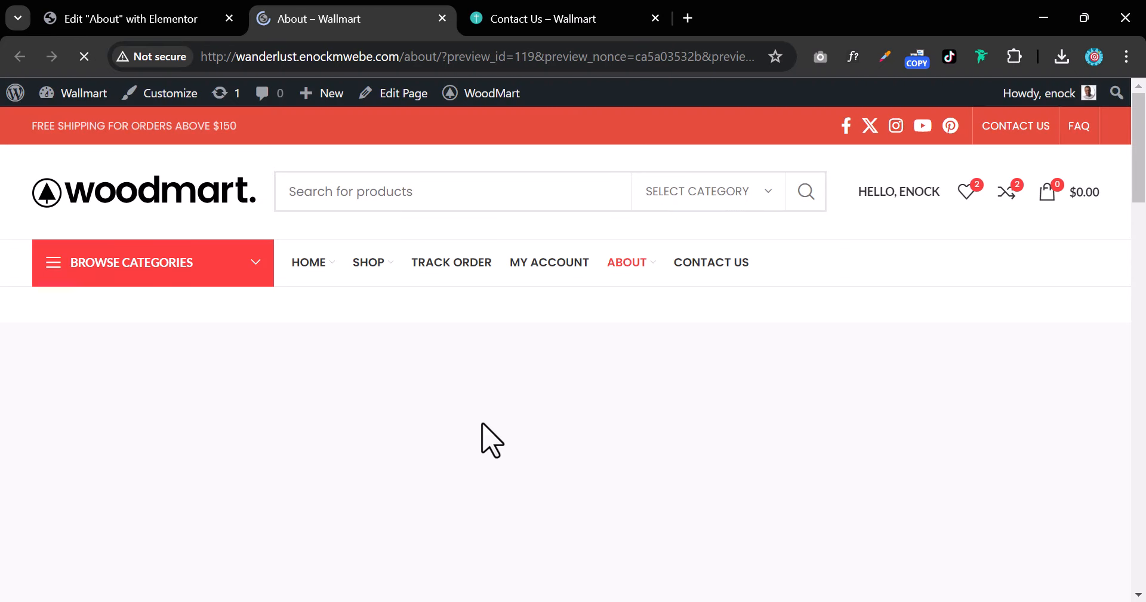
scroll(615, 384, "down", 10)
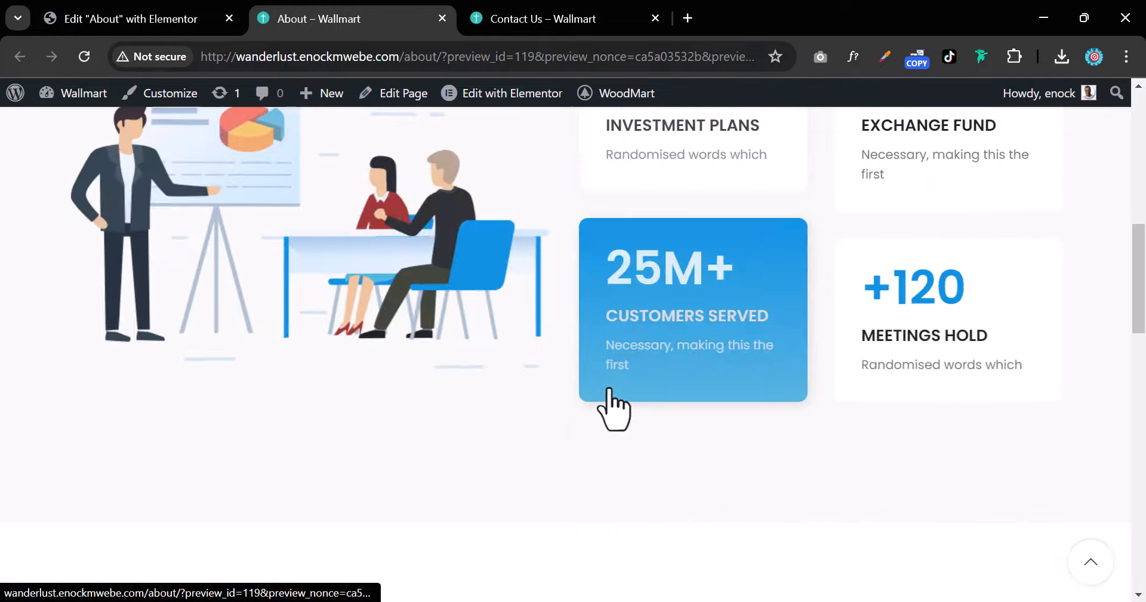
scroll(610, 394, "down", 10)
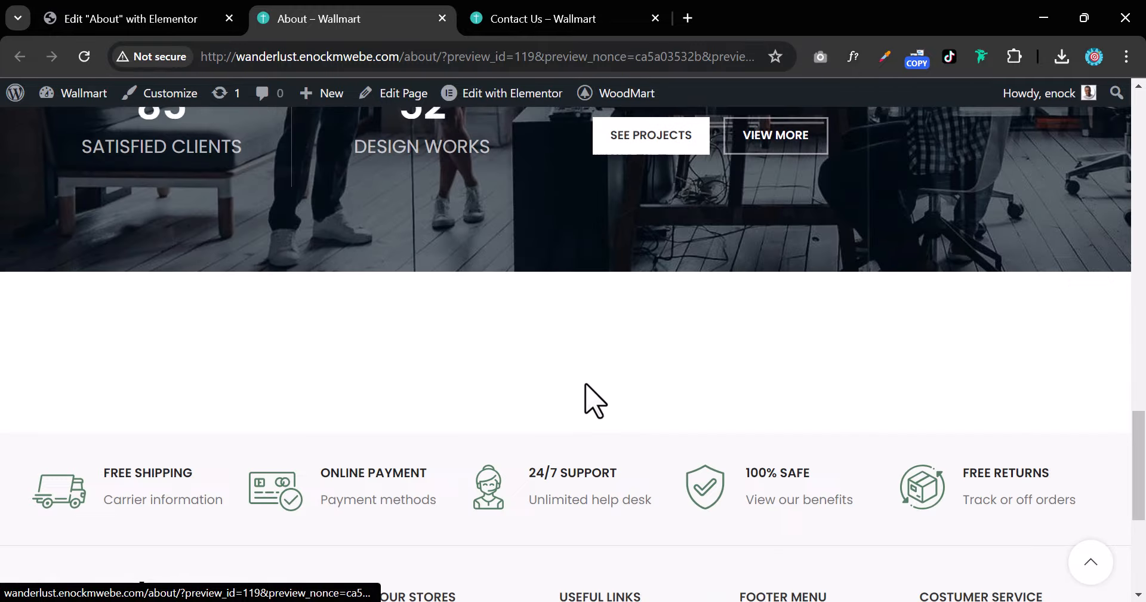
scroll(584, 384, "down", 5)
left_click(443, 19)
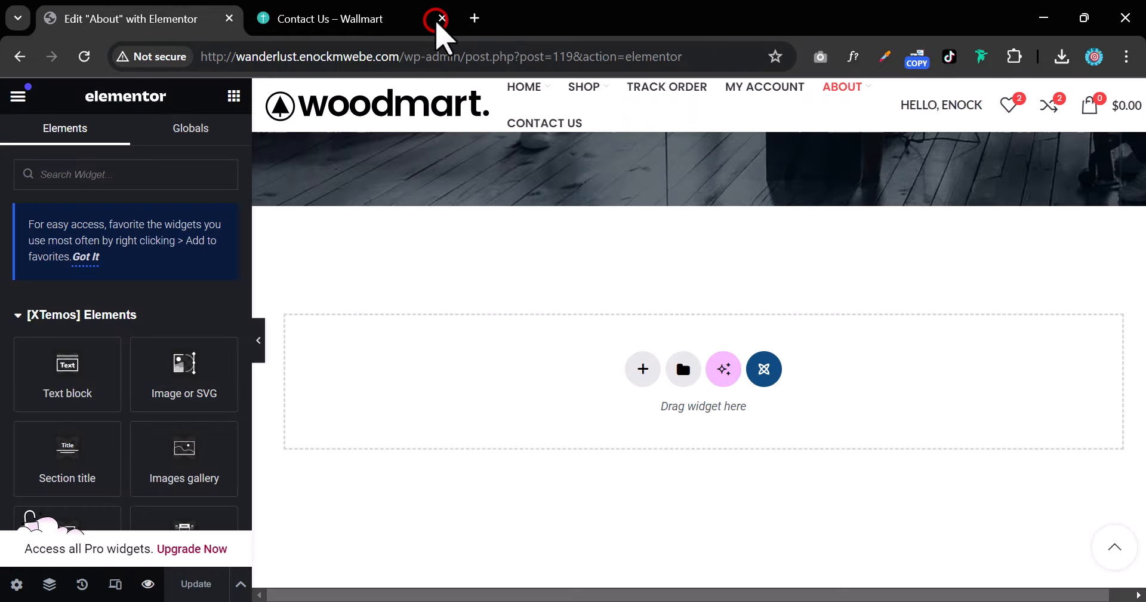
Close the About editor and open the Contact Us page for editing, checking its Page title and Sidebar settings.
left_click(349, 30)
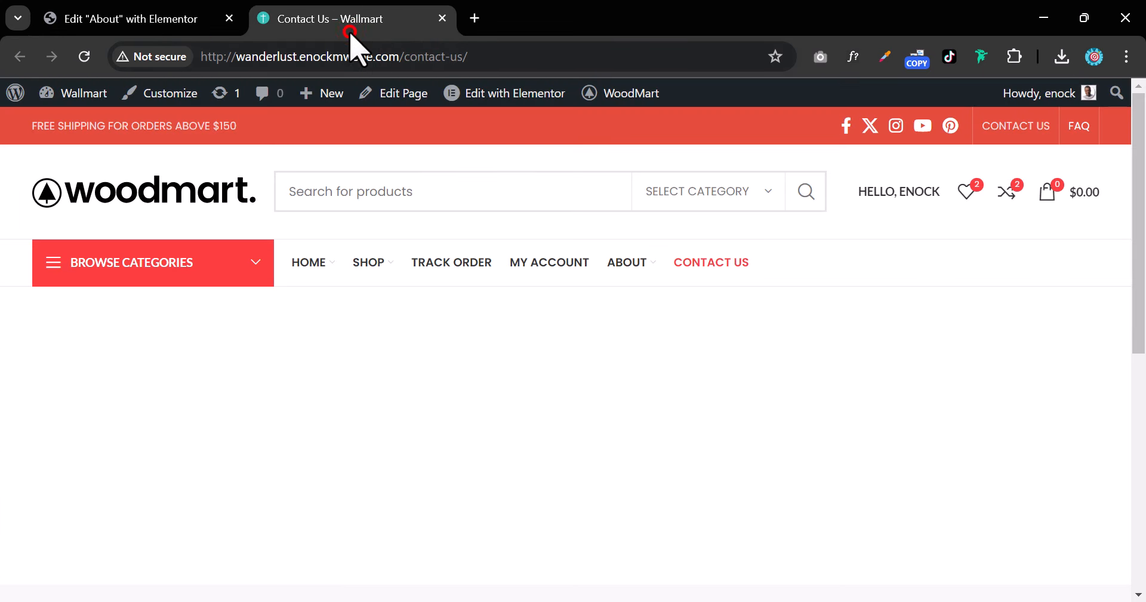
left_click(229, 18)
left_click(405, 91)
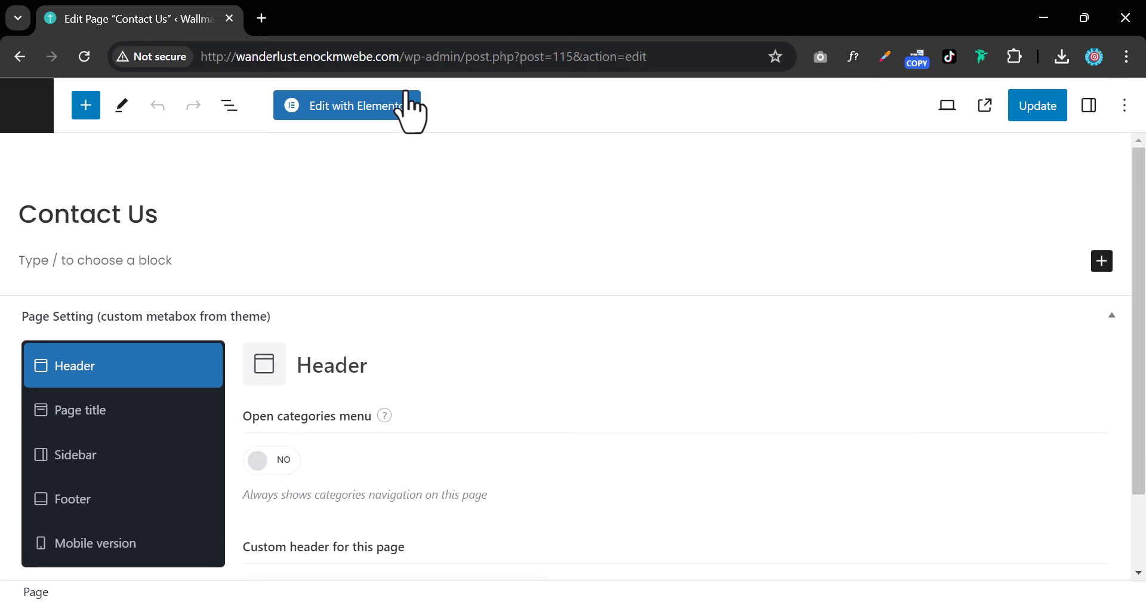
left_click(100, 399)
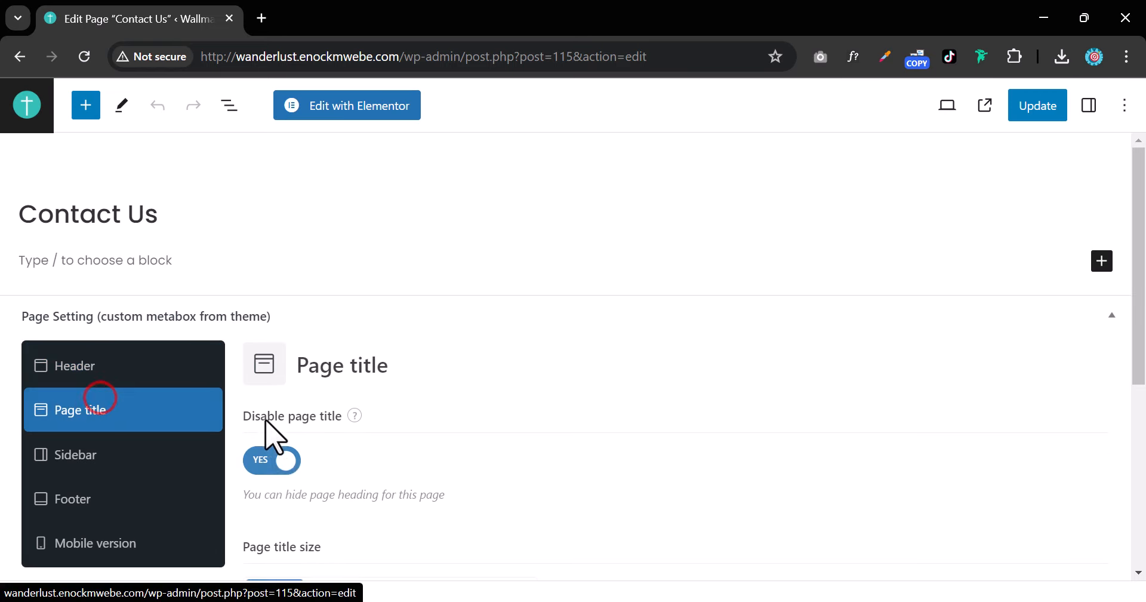
left_click(110, 457)
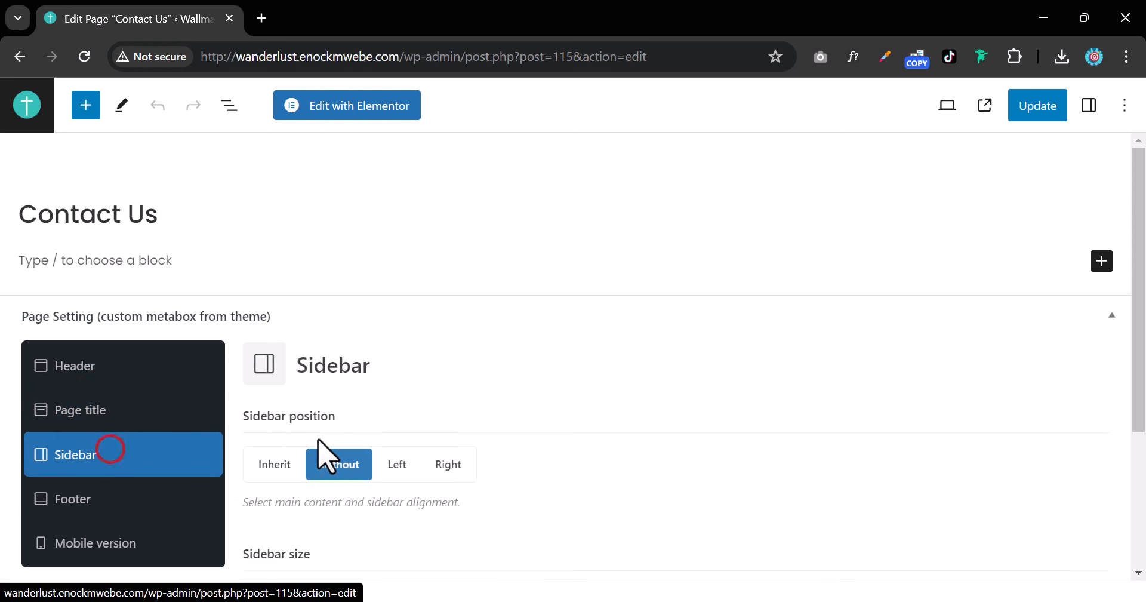
Edit the Contact Us page with Elementor and filter the XTEMOS template library to the Contacts category.
left_click(338, 97)
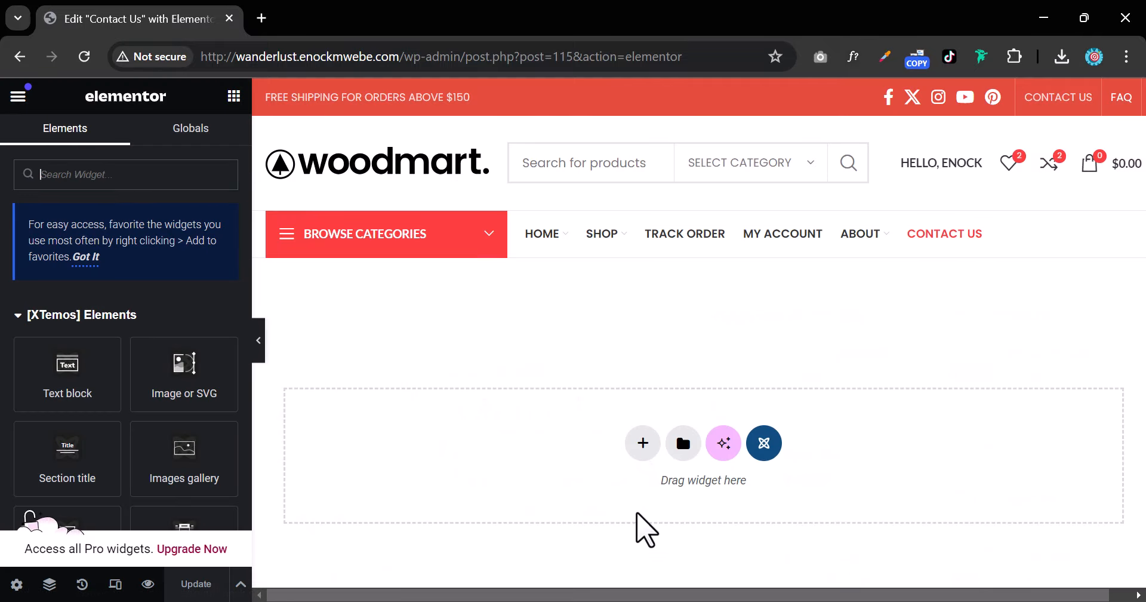
left_click(639, 454)
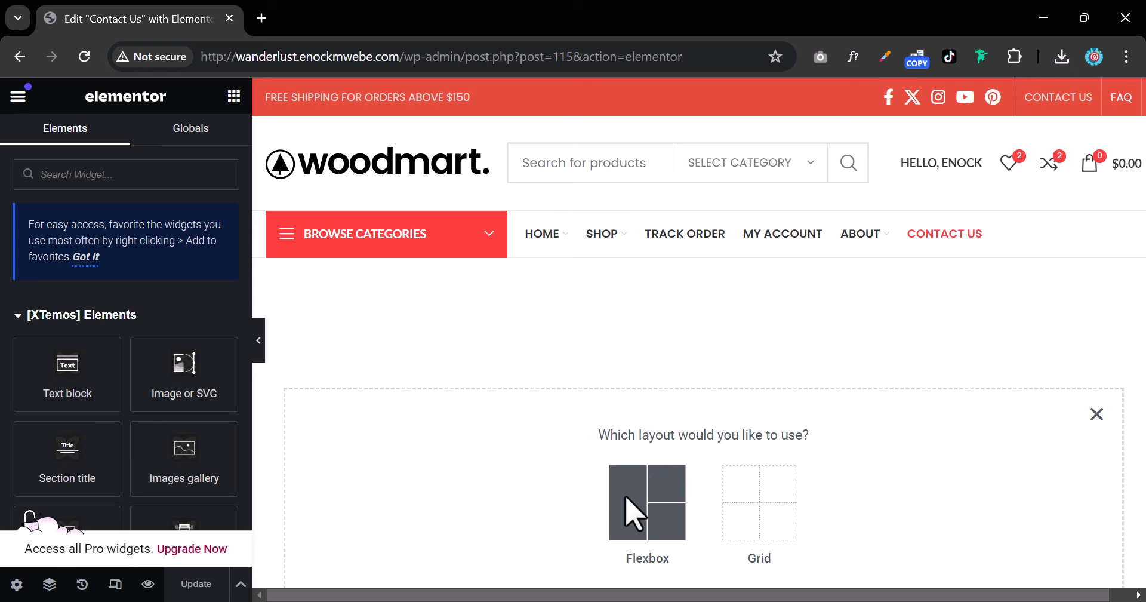
left_click(1098, 413)
left_click(769, 432)
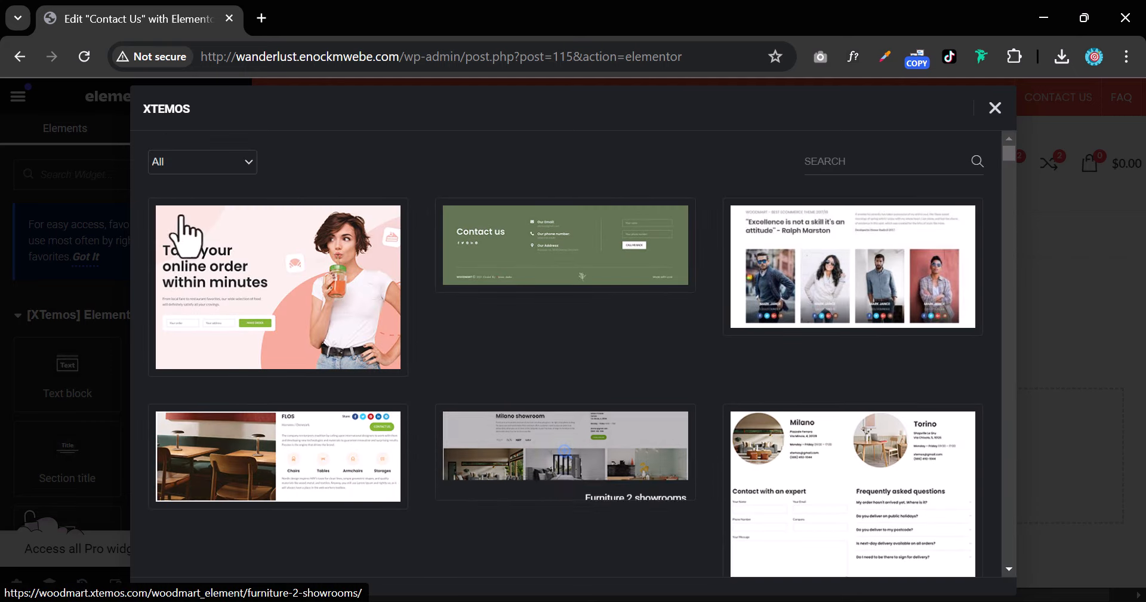
left_click(201, 159)
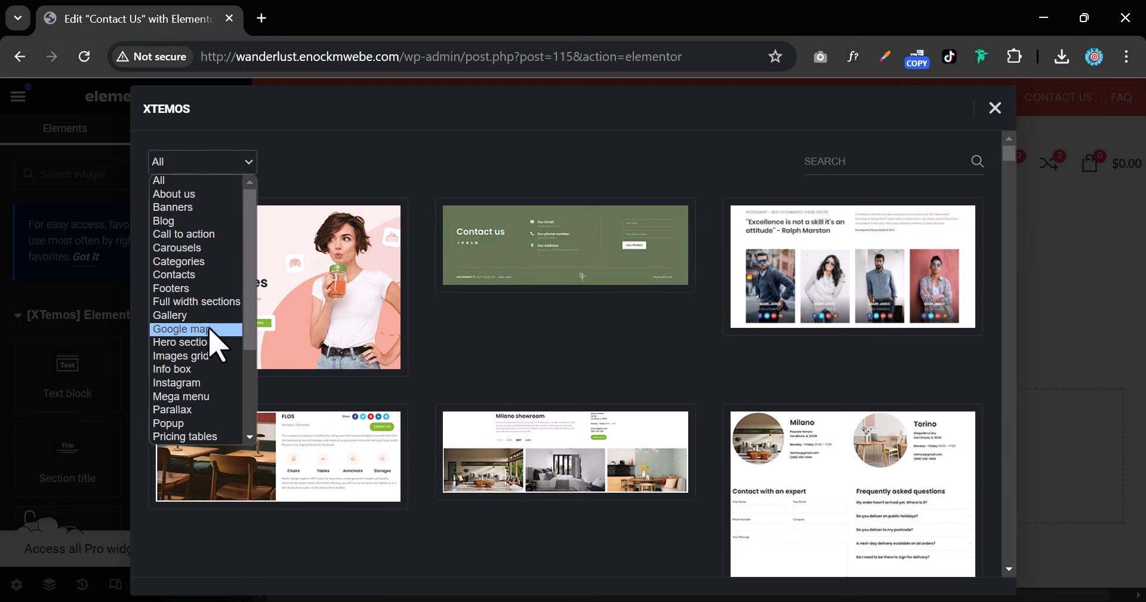
left_click(197, 274)
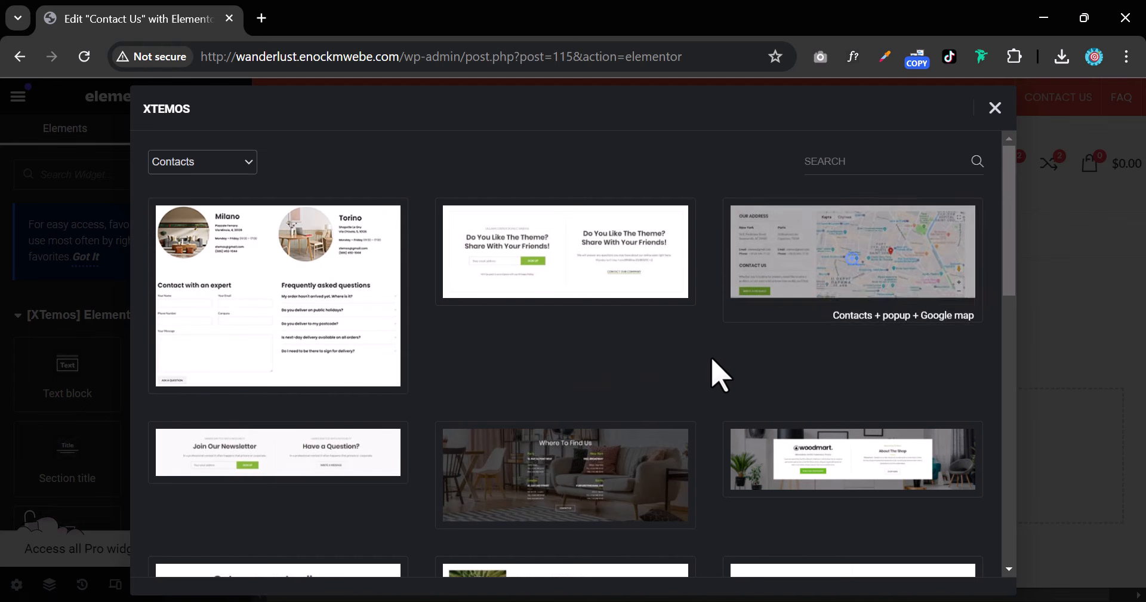
Browse the Contacts templates and insert the "Contacts + popup + Google map" template into the Contact Us page.
scroll(705, 371, "down", 3)
scroll(691, 370, "down", 1)
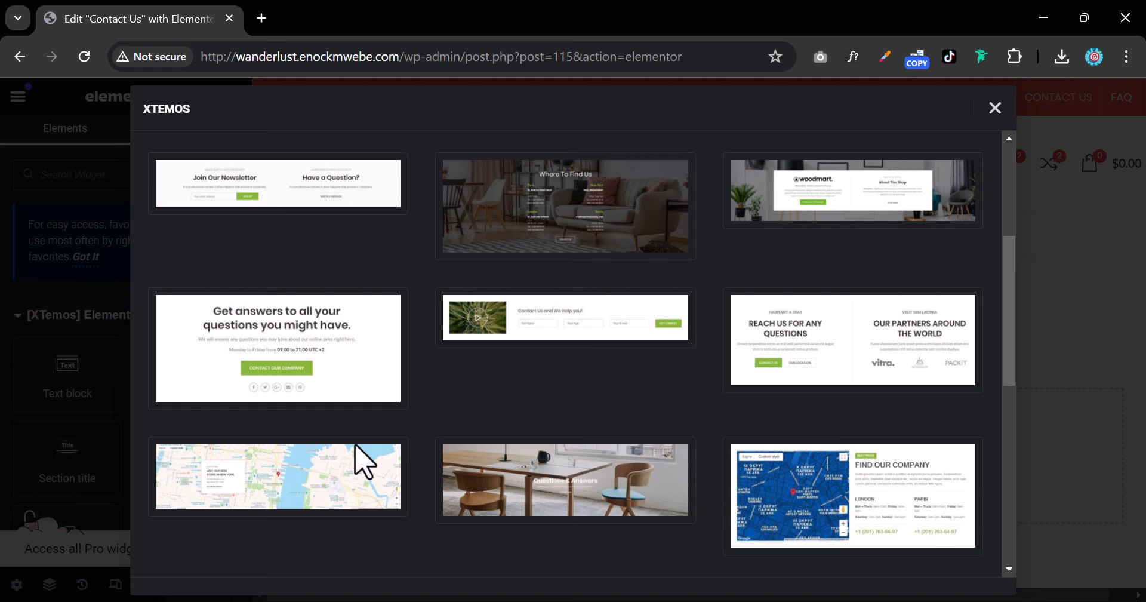
mouse_move(233, 513)
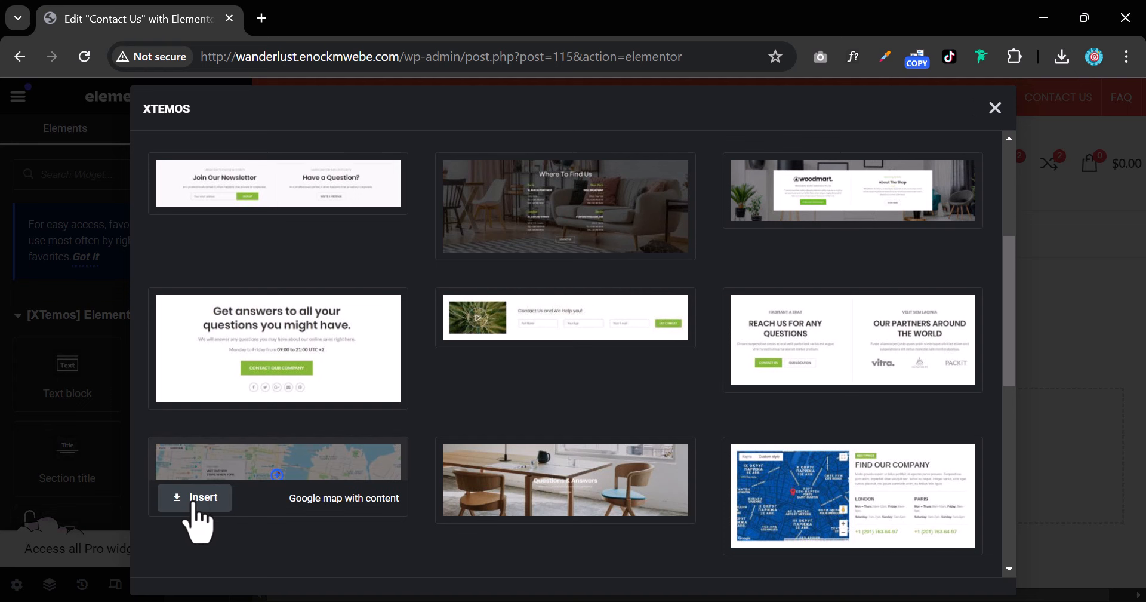
scroll(703, 456, "up", 5)
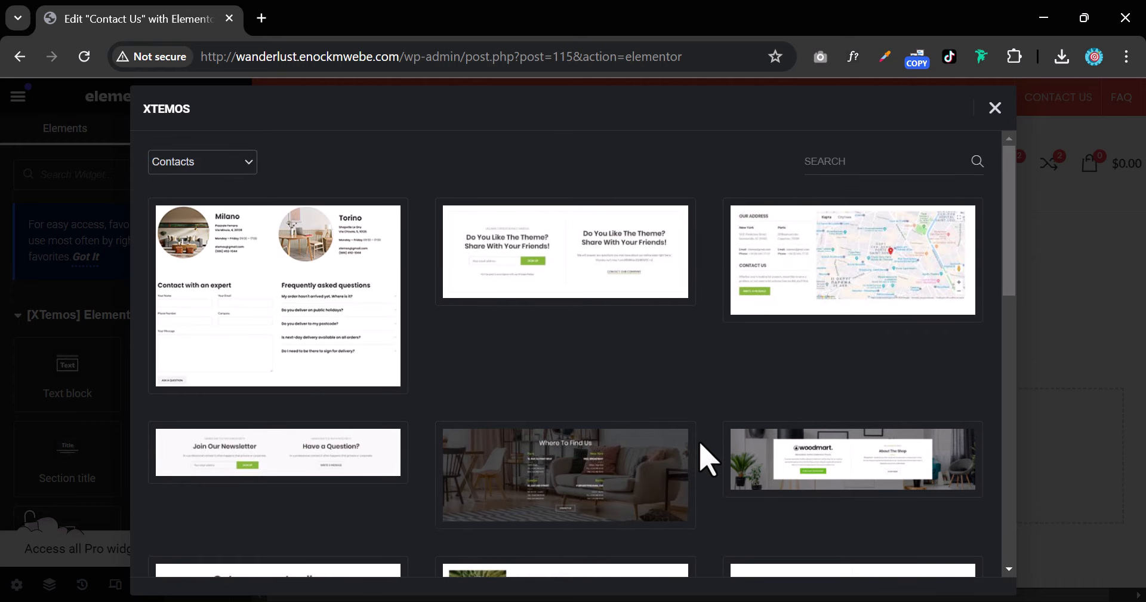
mouse_move(834, 253)
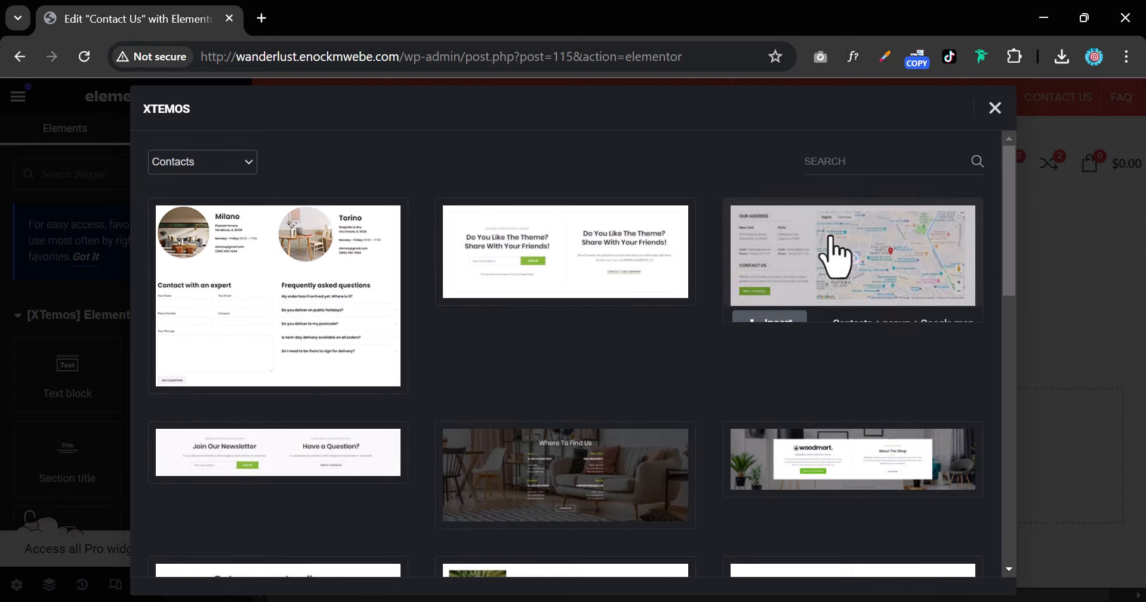
left_click(761, 308)
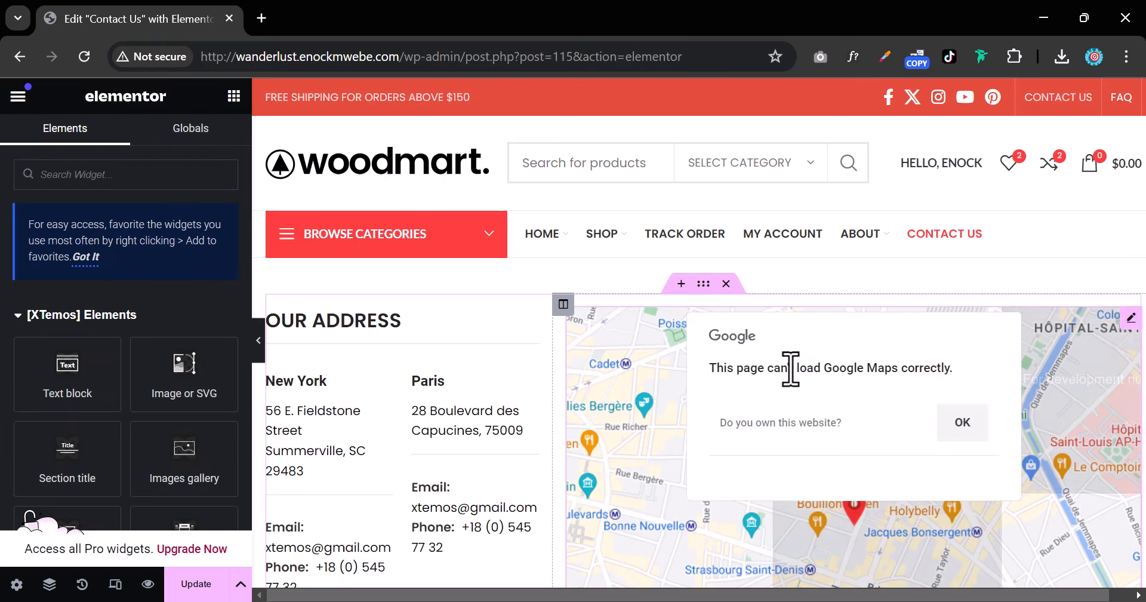
Dismiss the Google Maps loading error and delete the template's Google map element from the column beside the addresses.
left_click(1062, 401)
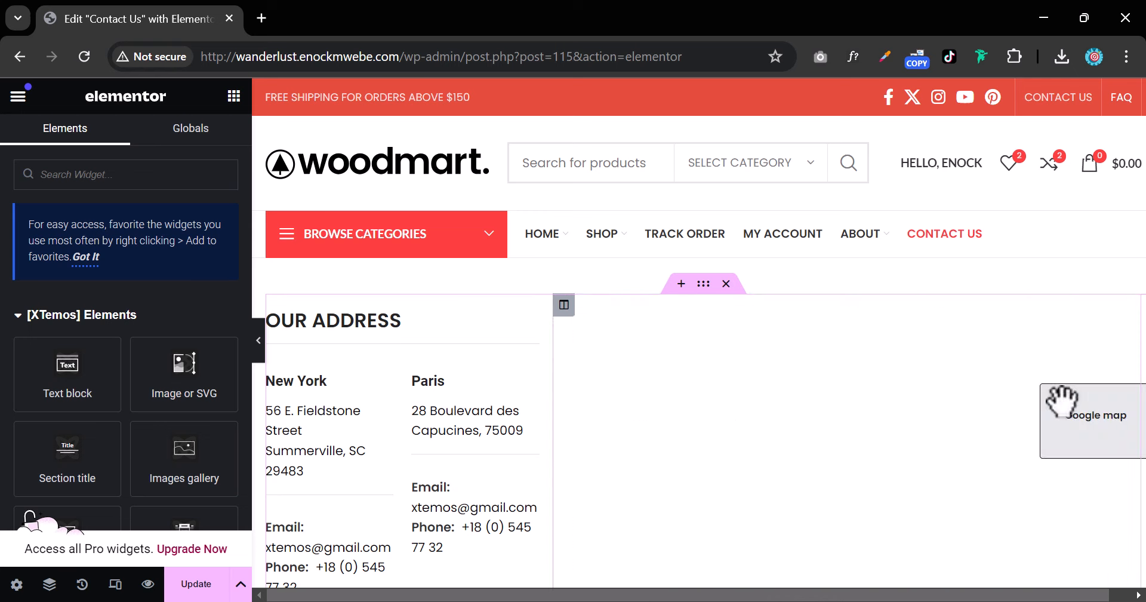
left_click(1062, 401)
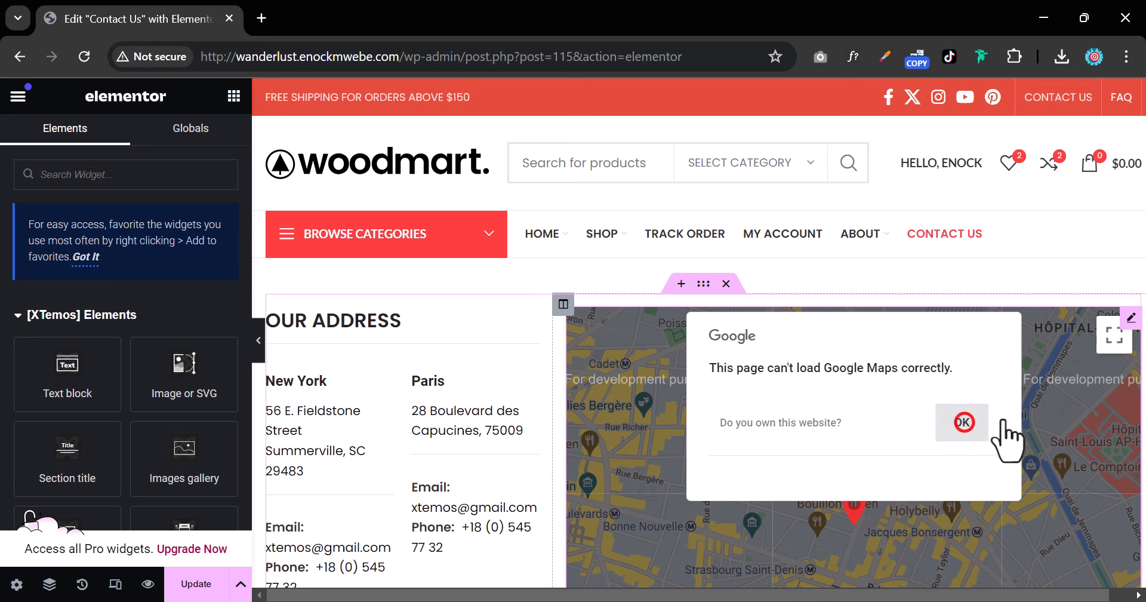
left_click(963, 422)
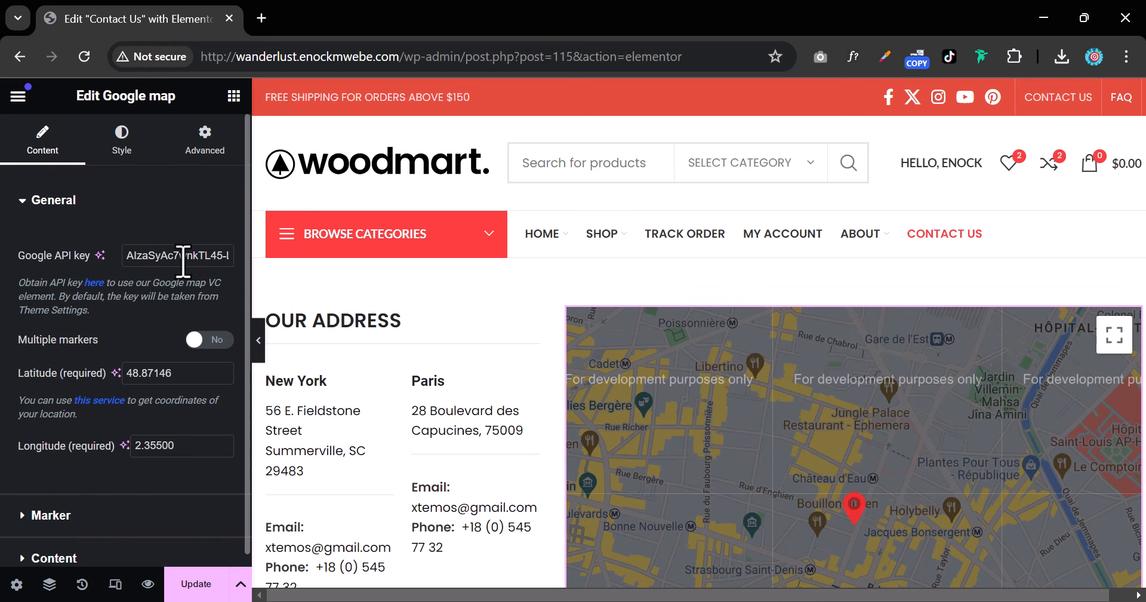
right_click(726, 415)
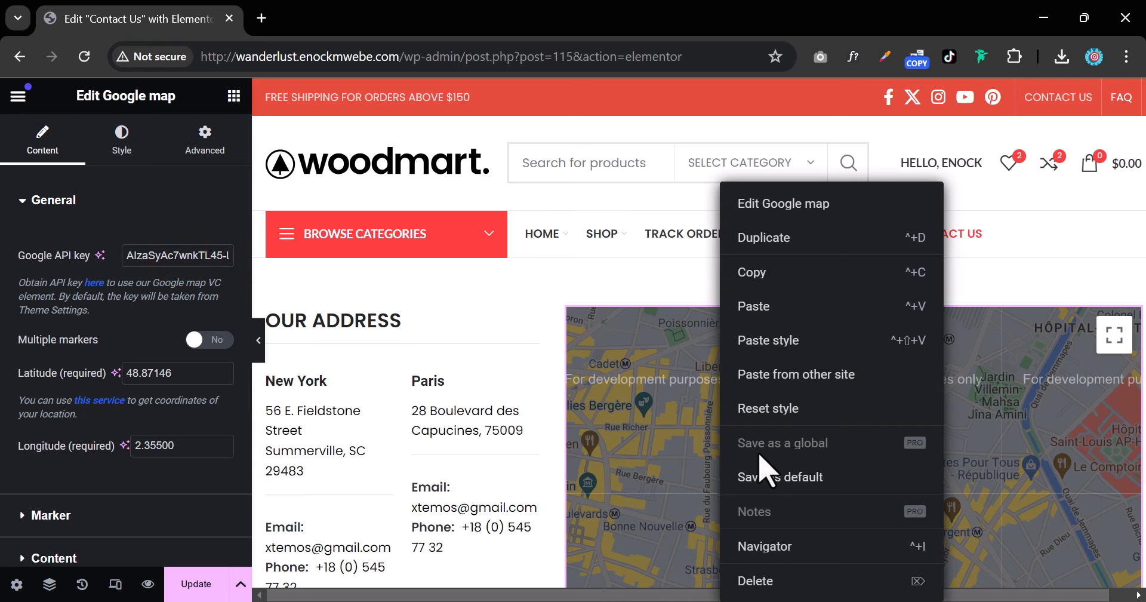
left_click(772, 582)
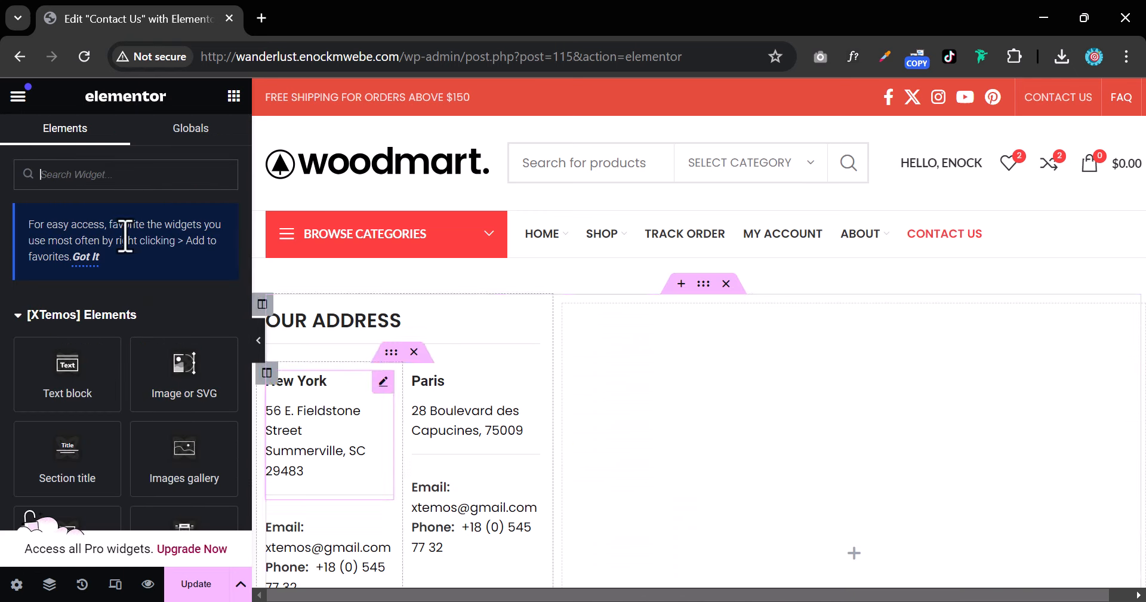
Find the Google Maps widget, place it in the empty column beside the addresses, and set its zoom to 11.
type("map")
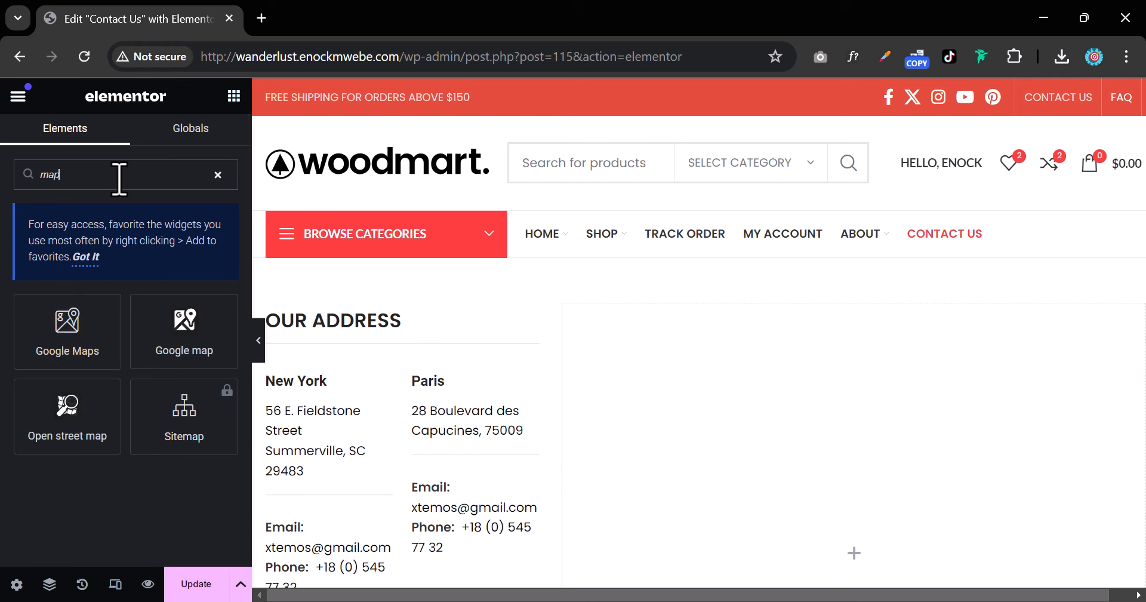
left_click_drag(60, 381, 922, 570)
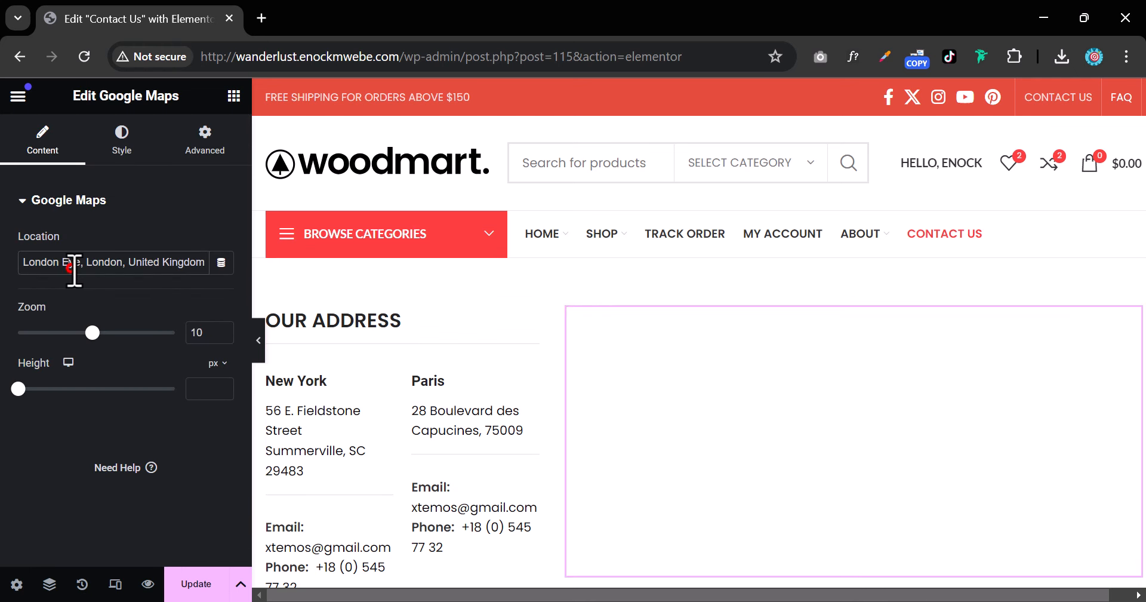
triple_click(74, 270)
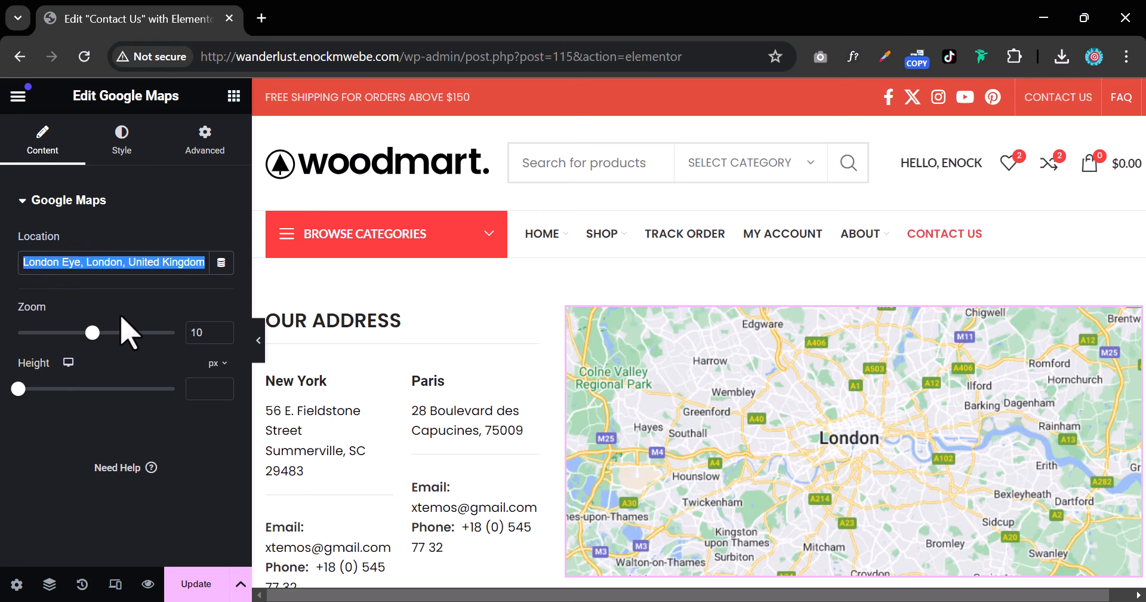
left_click_drag(171, 345, 169, 344)
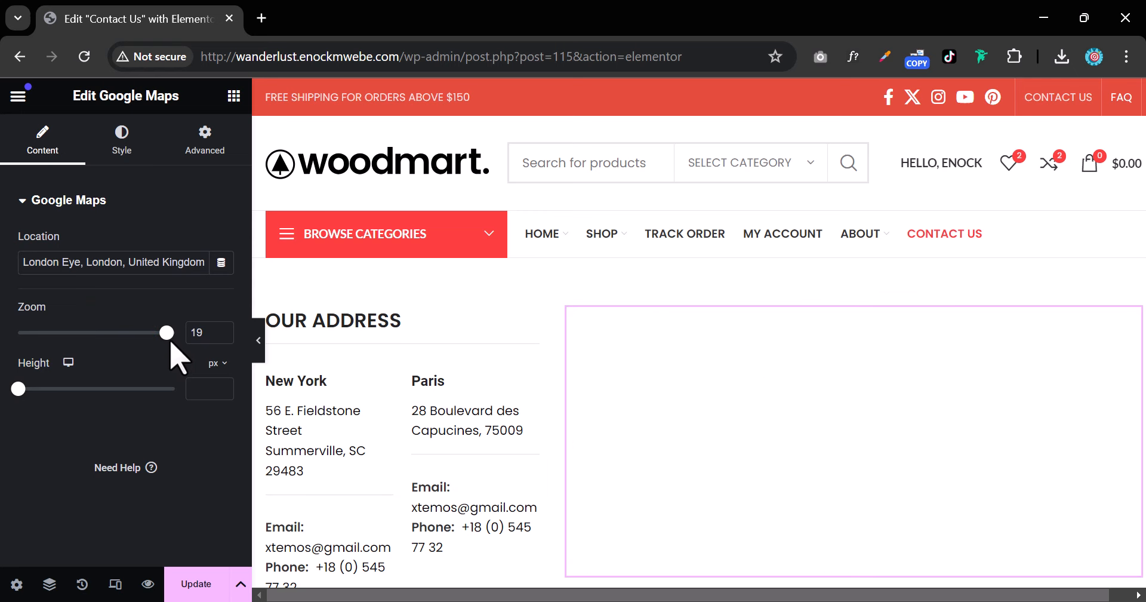
scroll(424, 385, "down", 3)
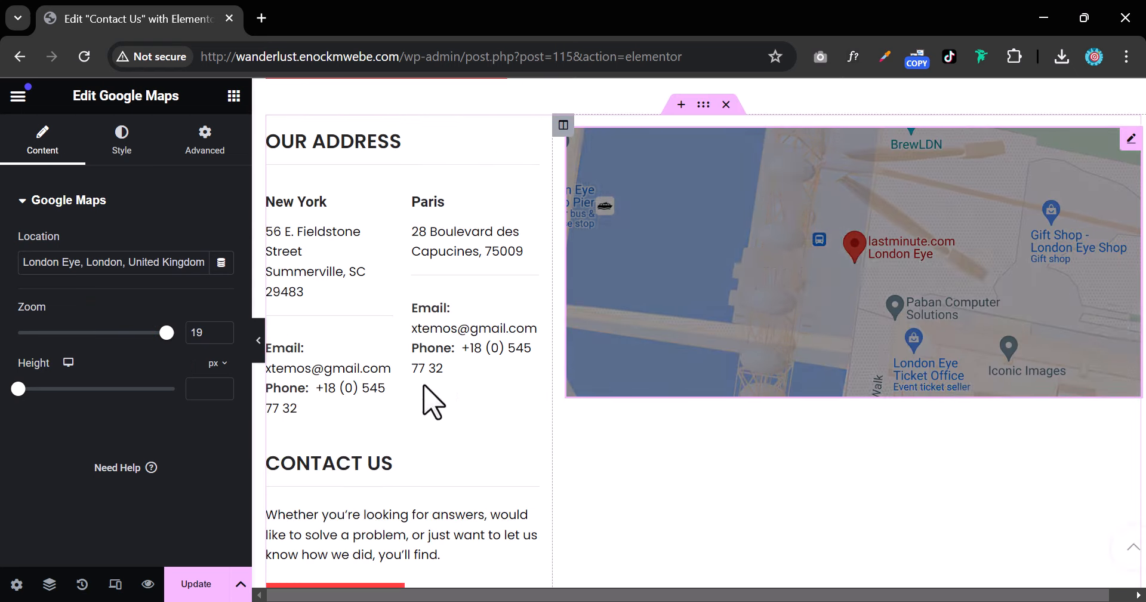
left_click(84, 335)
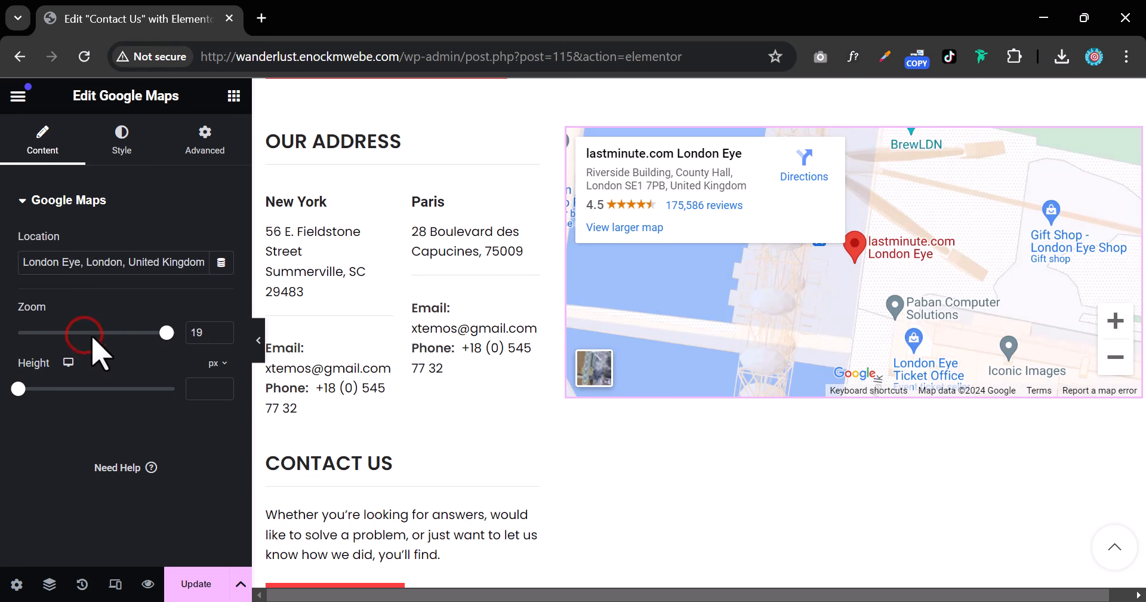
Insert the "Contact form + texts" template from the XTEMOS library below the address and map section.
scroll(633, 448, "down", 4)
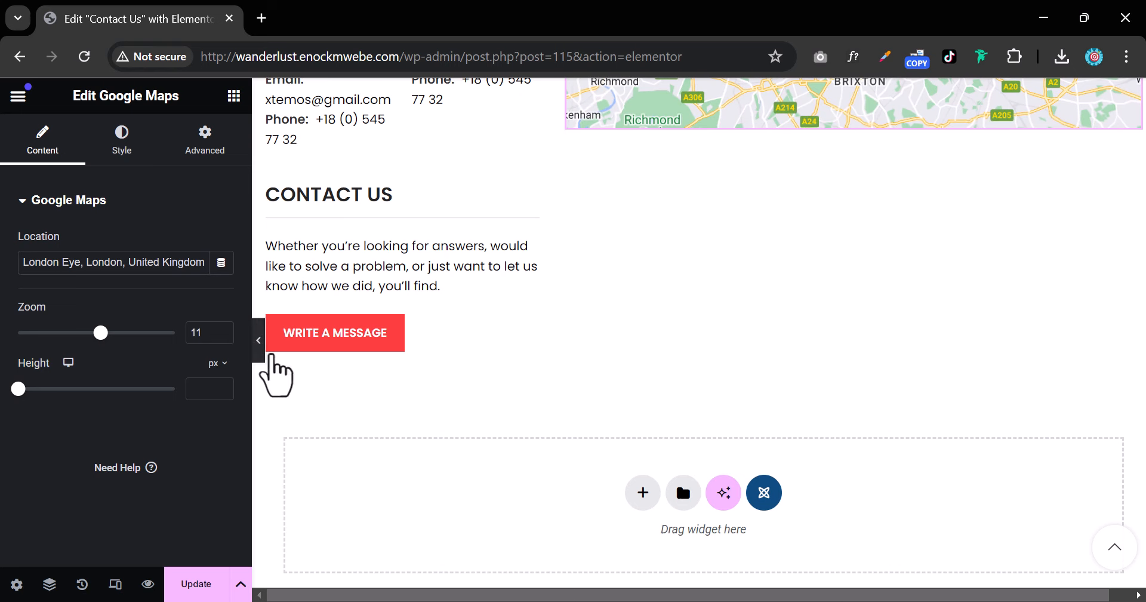
left_click(763, 493)
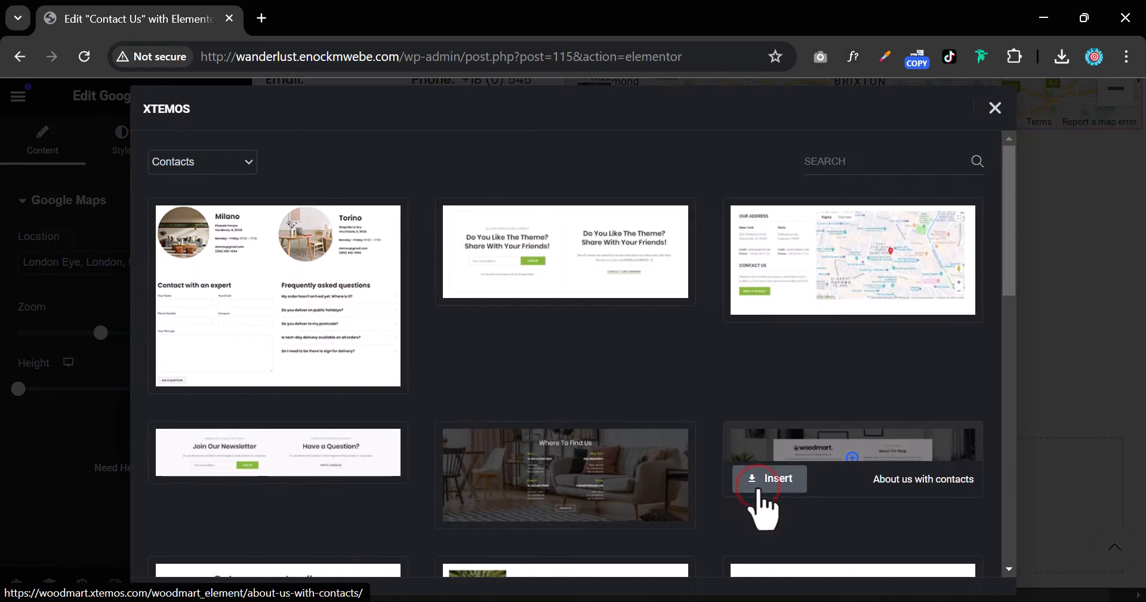
scroll(572, 349, "down", 12)
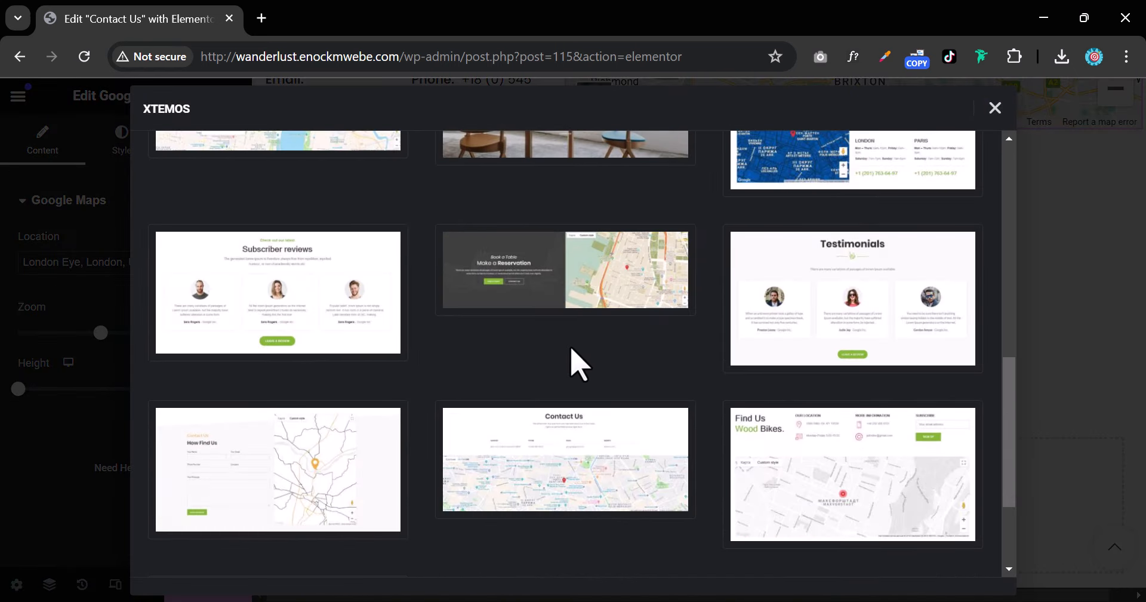
scroll(572, 349, "down", 3)
mouse_move(571, 350)
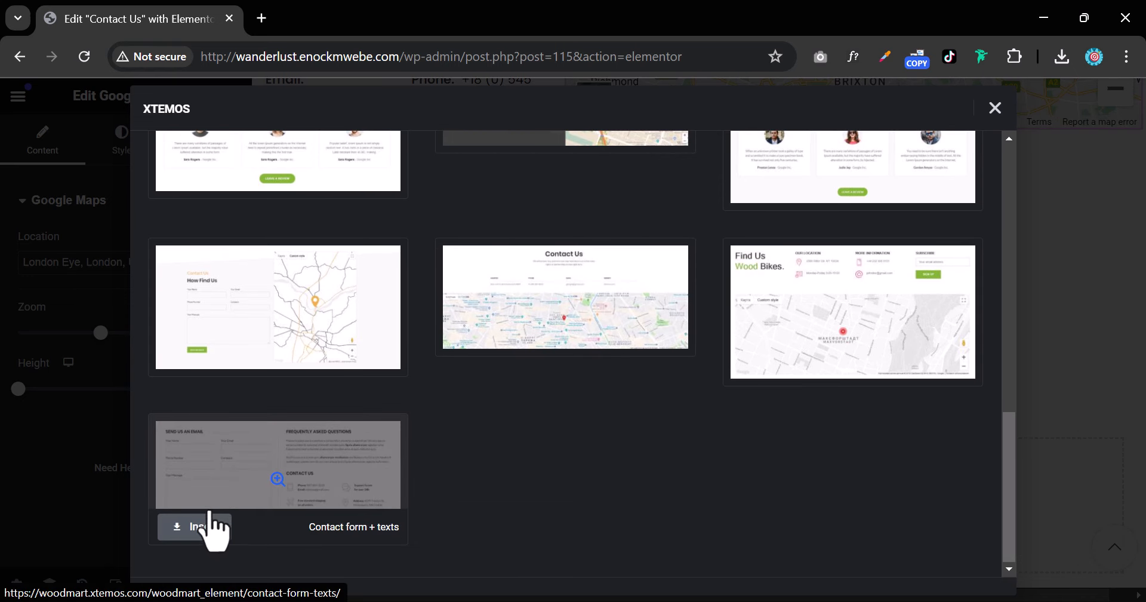
left_click(200, 525)
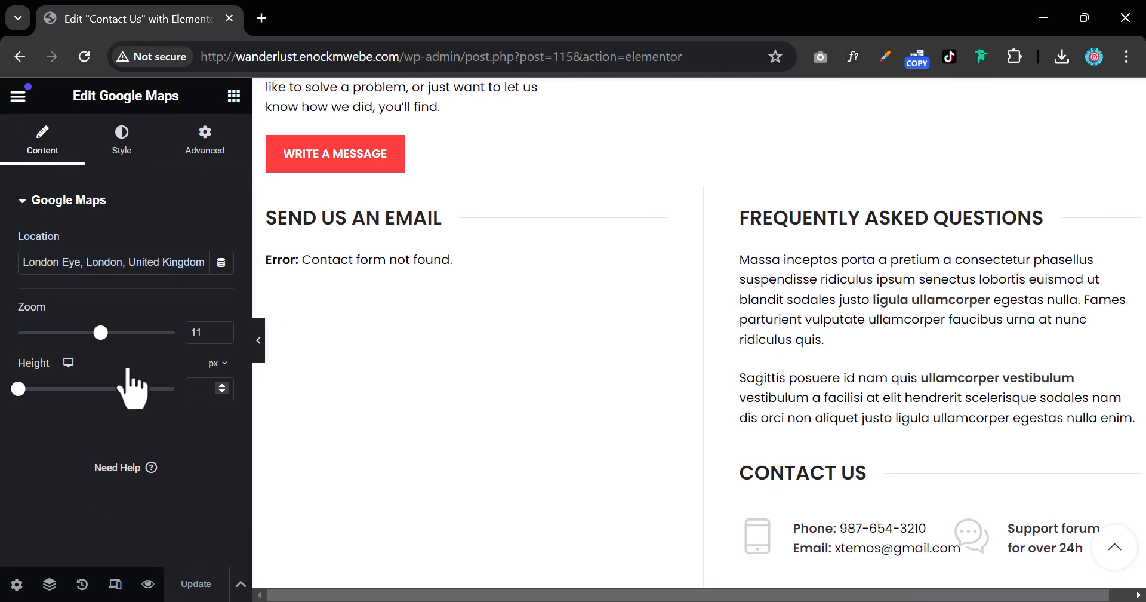
Assign Contact form 1 to the form element under Send Us an Email and update the page.
left_click(326, 258)
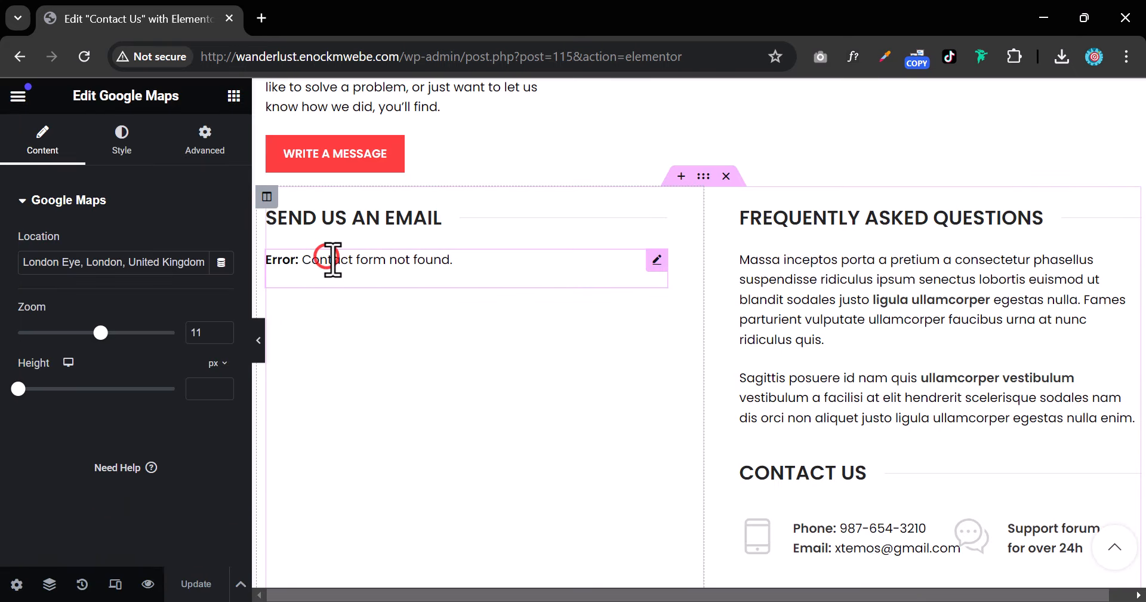
left_click(388, 256)
left_click(140, 260)
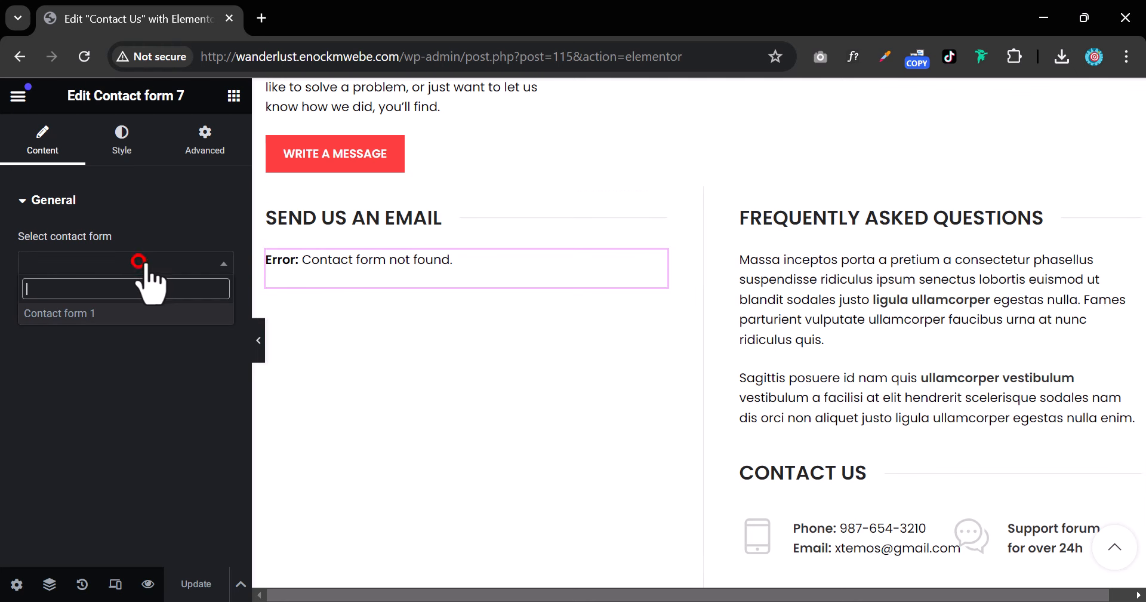
left_click(142, 311)
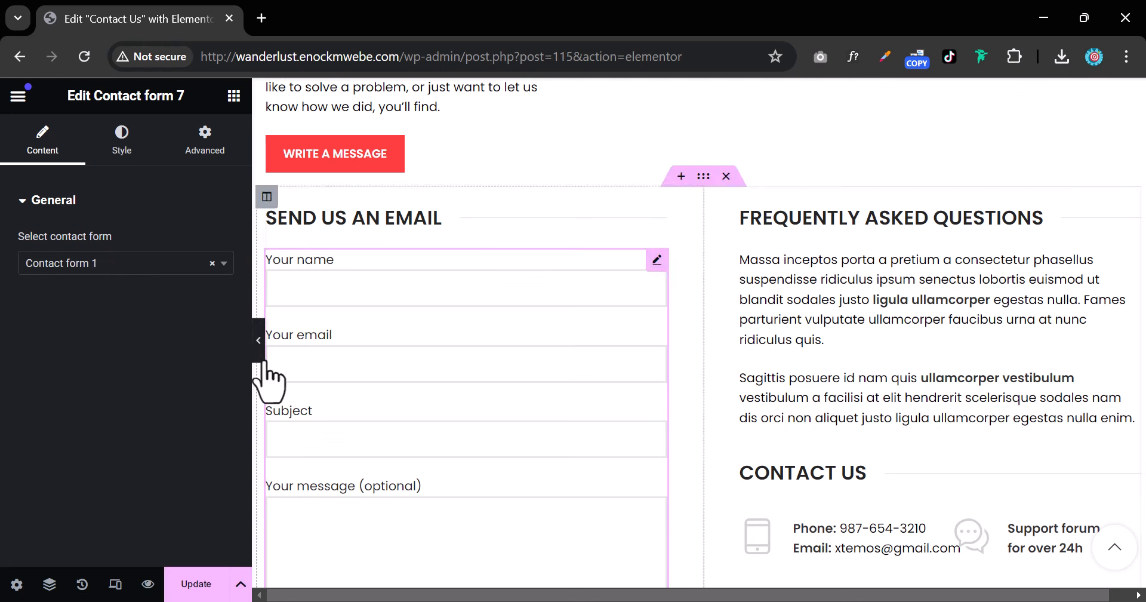
scroll(481, 370, "up", 2)
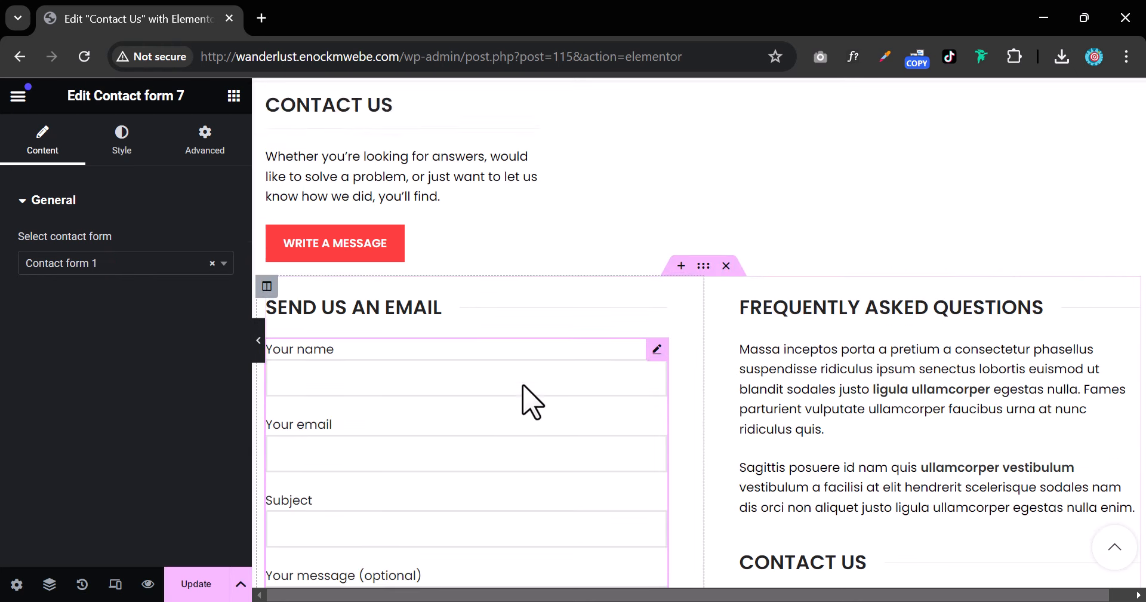
left_click(197, 584)
Switch the editor to the mobile responsive view and check the Contact Us page's map, form and contact details.
left_click(111, 583)
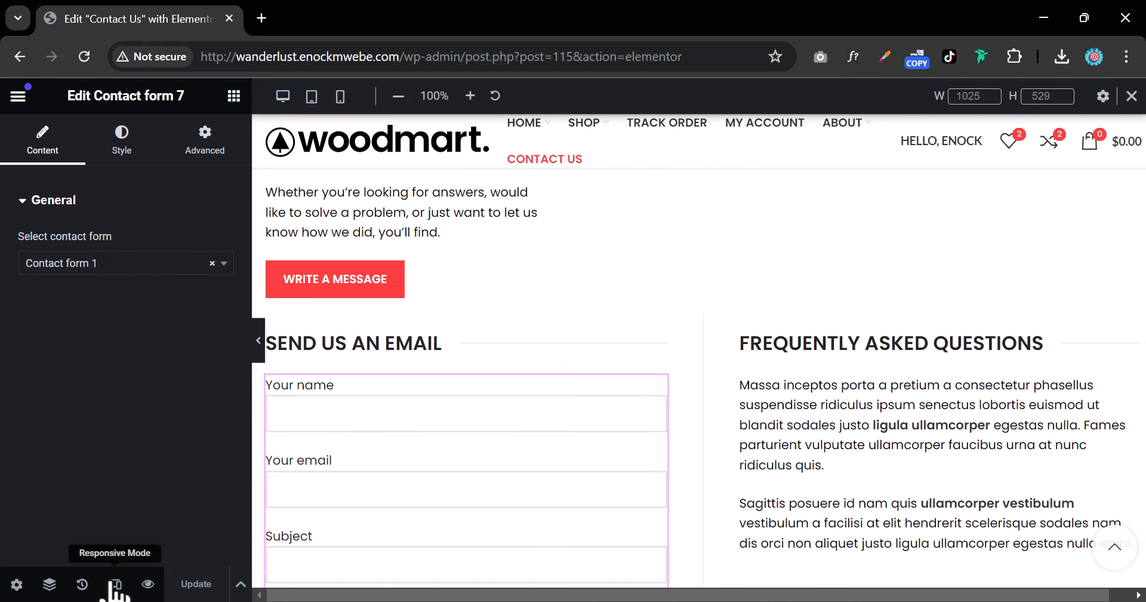
left_click(341, 95)
scroll(685, 439, "down", 2)
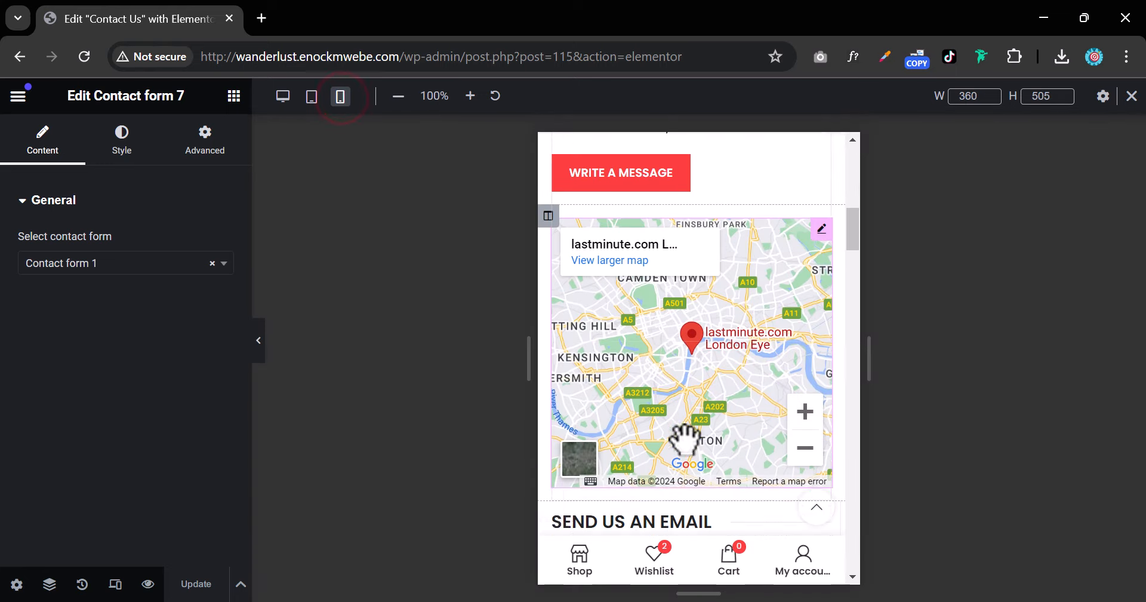
scroll(685, 438, "down", 10)
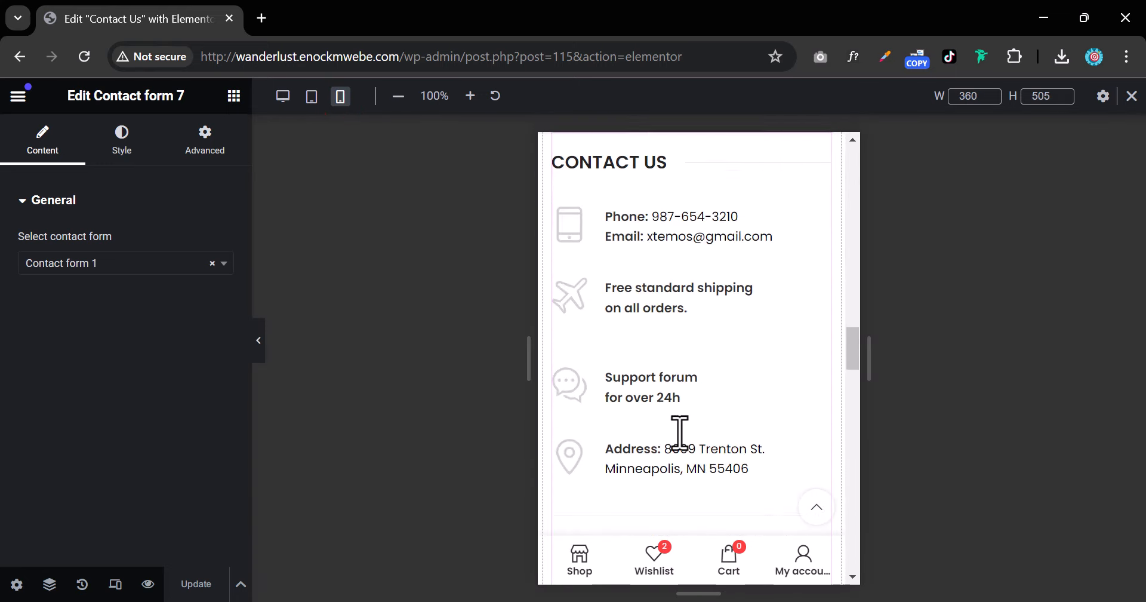
scroll(680, 432, "down", 3)
scroll(675, 445, "up", 15)
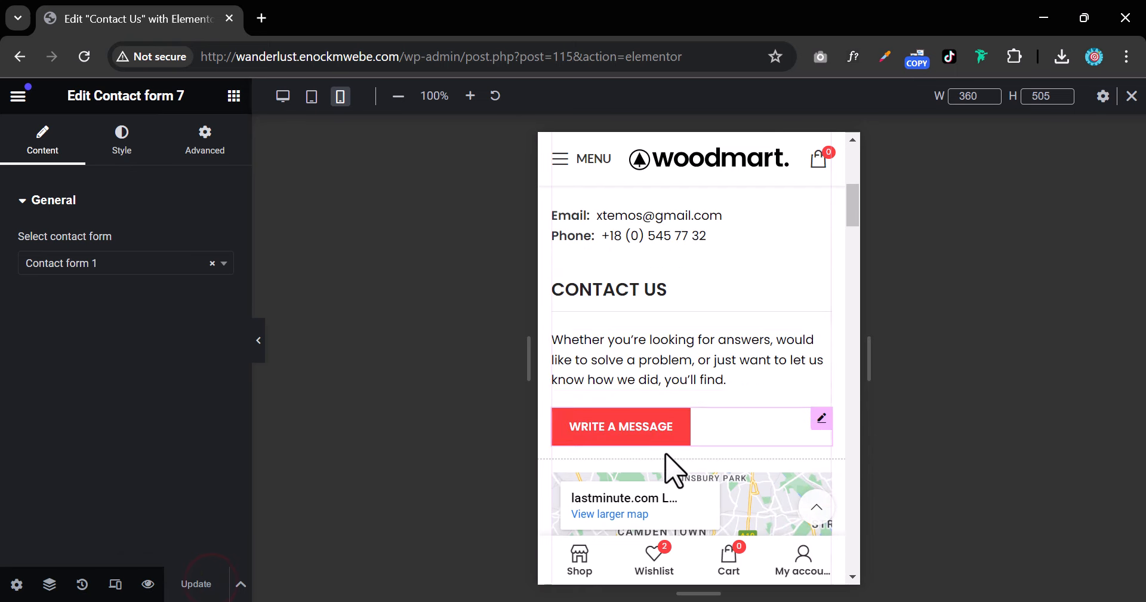
Open the Contact Us intro text block, and insert a "q" into "suspendisse" in the Frequently Asked Questions text.
left_click(708, 366)
scroll(706, 361, "down", 7)
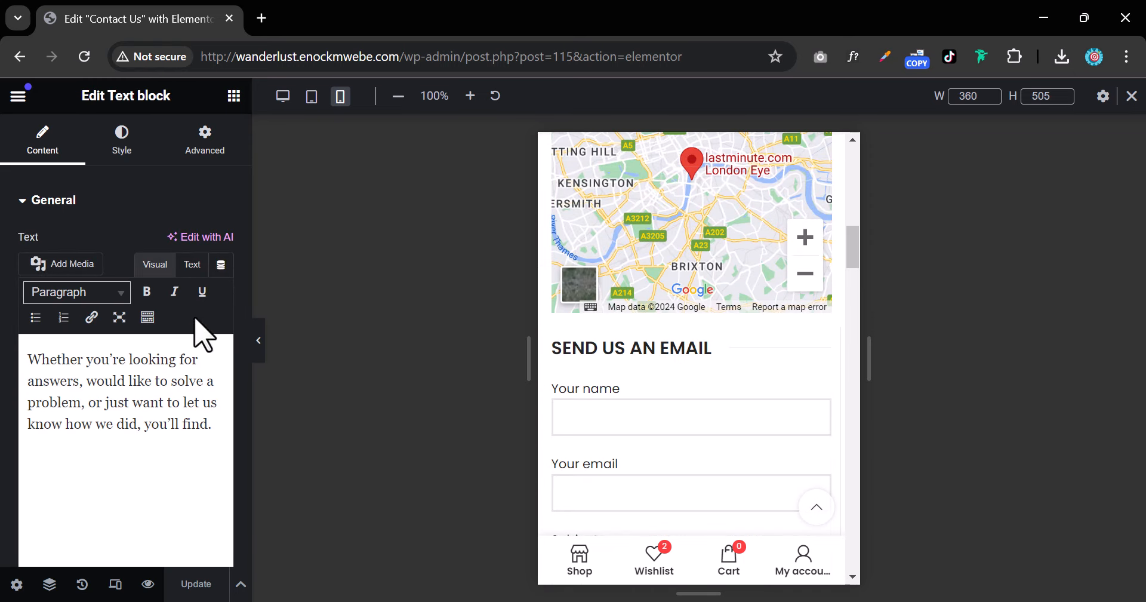
left_click(74, 386)
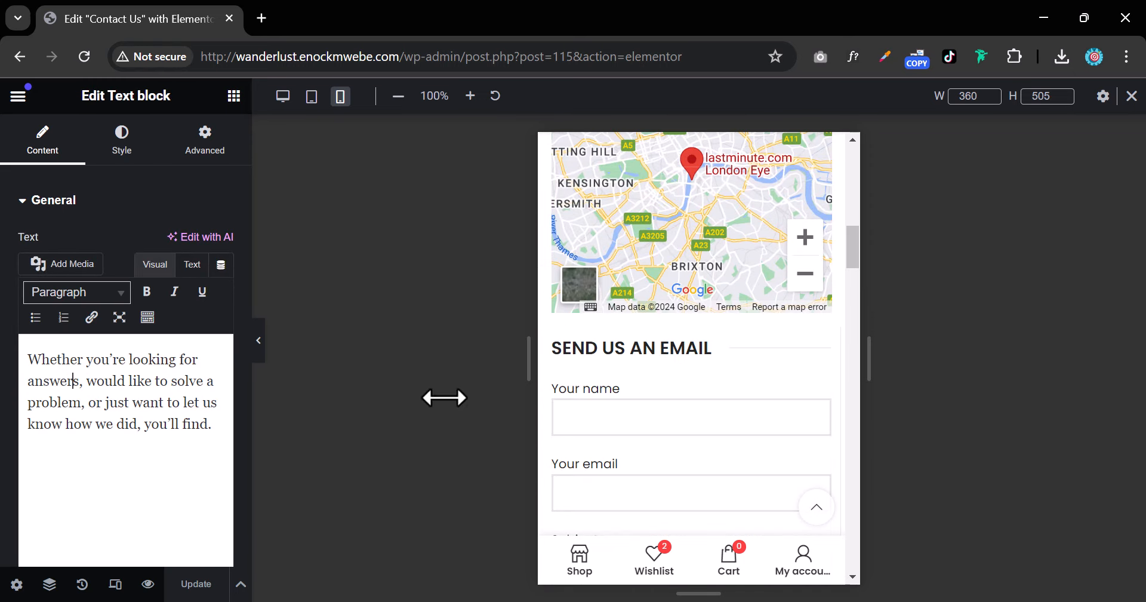
scroll(594, 412, "down", 8)
left_click(605, 379)
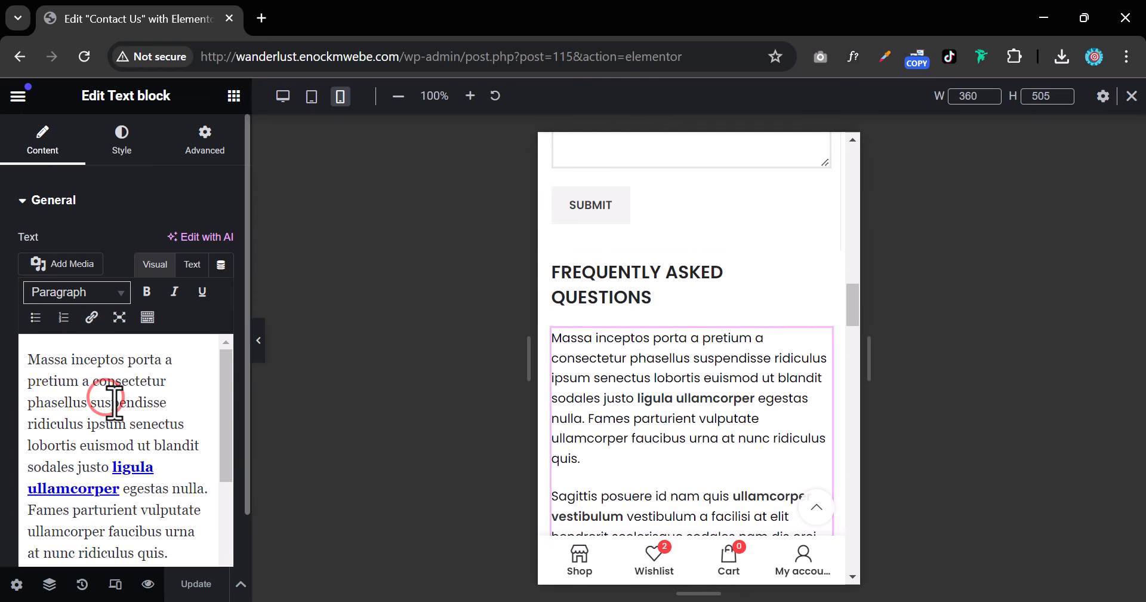
type("q")
Update the Contact Us page and preview its full layout on the live site, from header to footer.
left_click(196, 585)
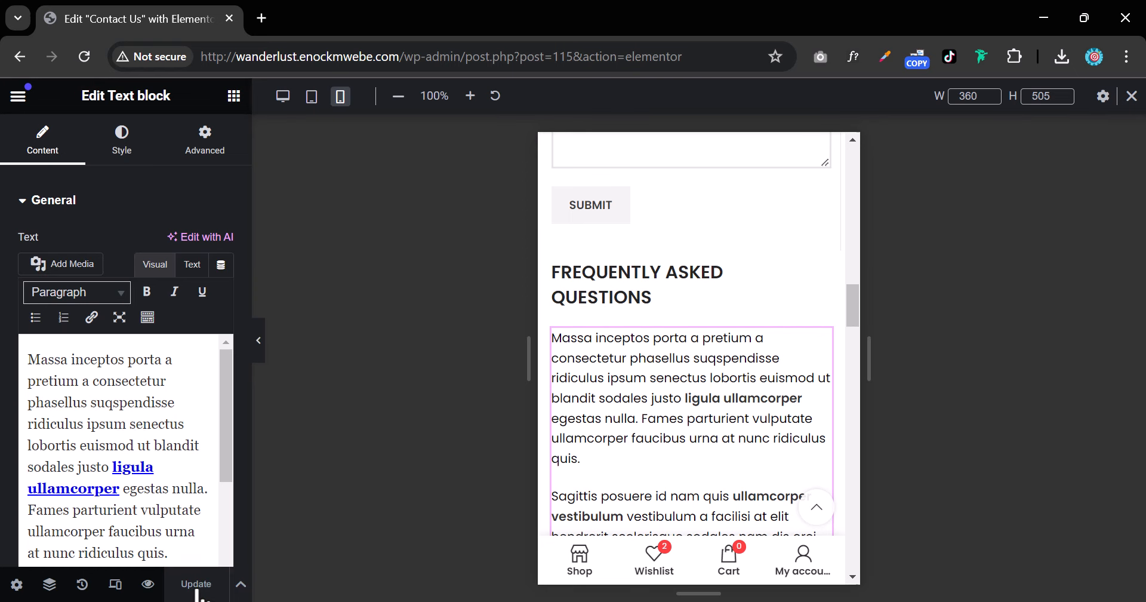
left_click(147, 583)
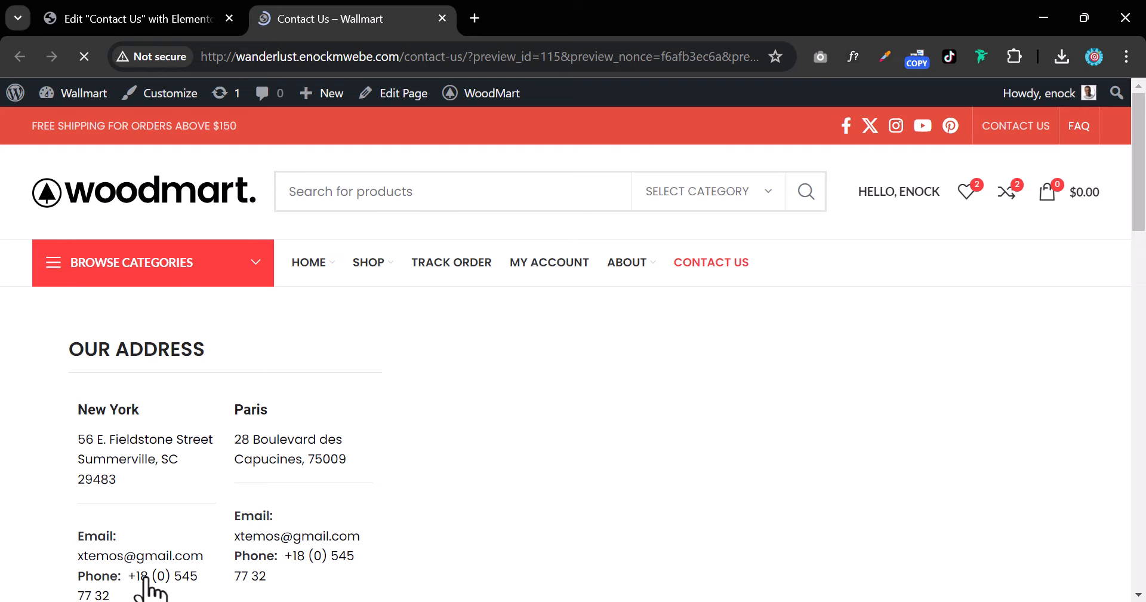
scroll(1053, 366, "down", 5)
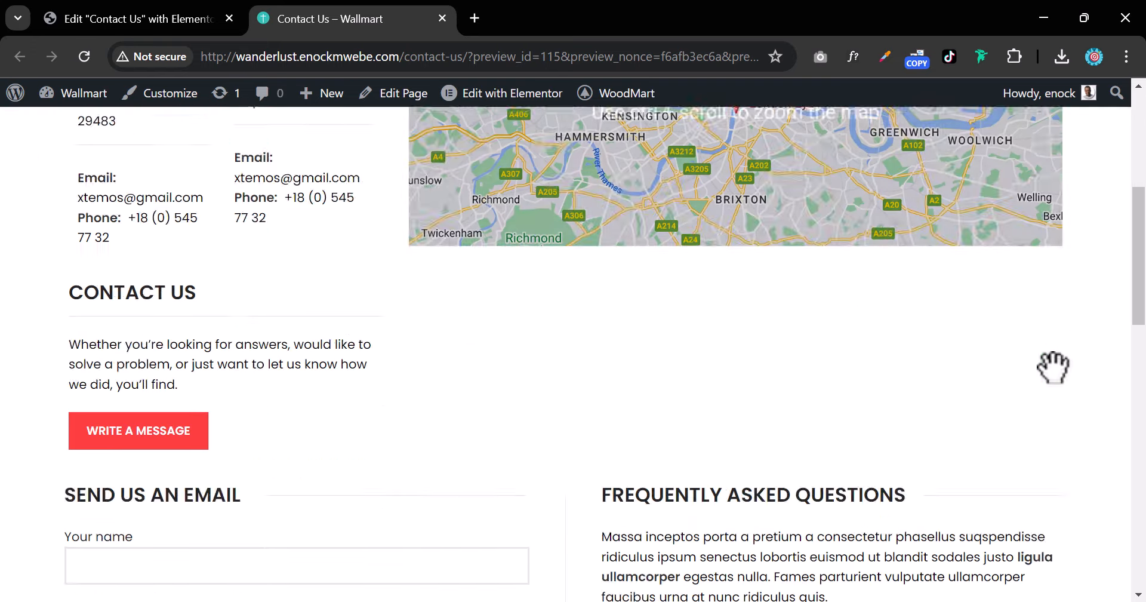
scroll(1052, 365, "down", 15)
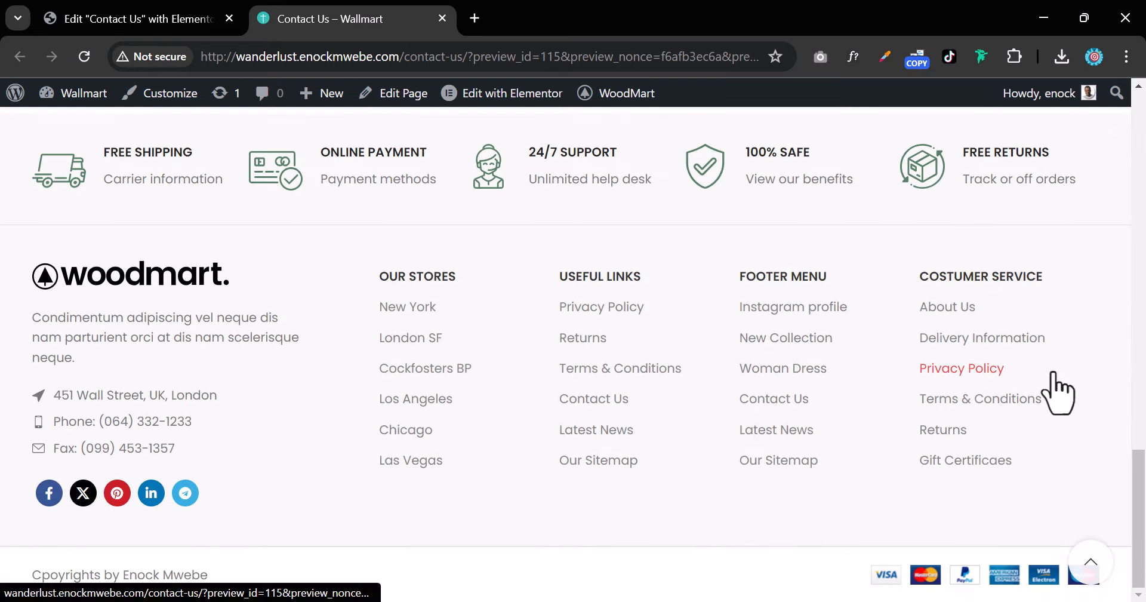
scroll(1053, 385, "up", 20)
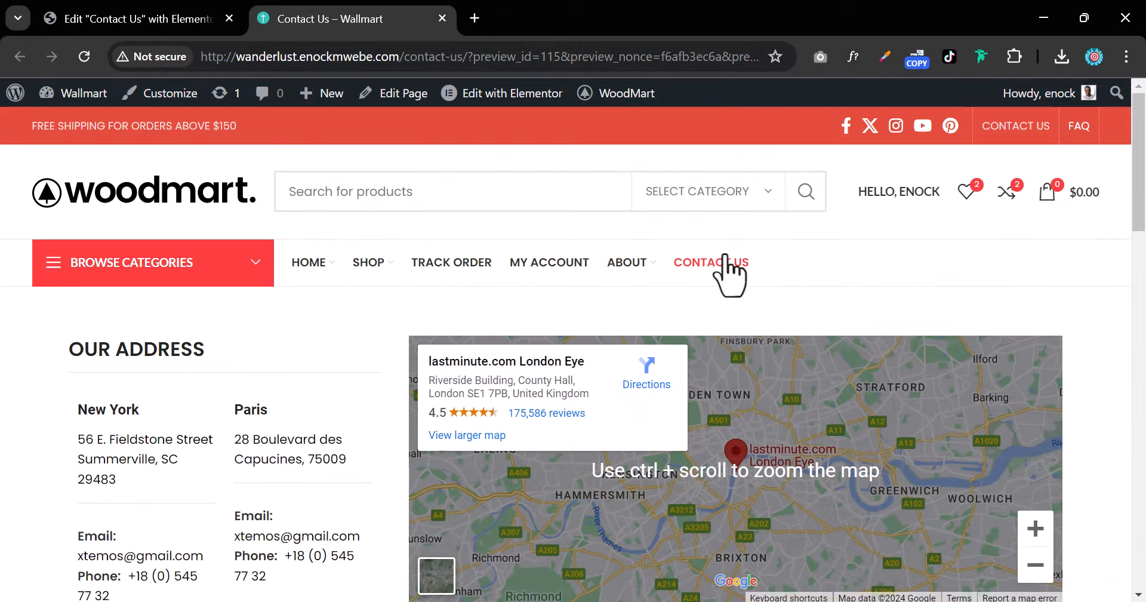
Visit the store's Shop page and review its product listing, filters and footer.
mouse_move(301, 264)
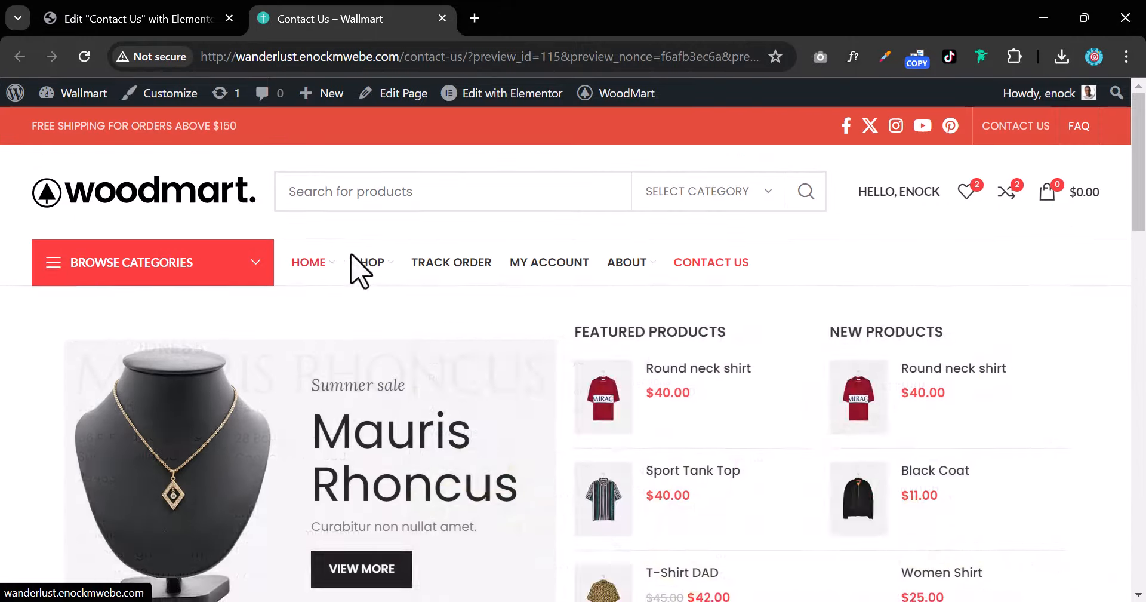
left_click(368, 263)
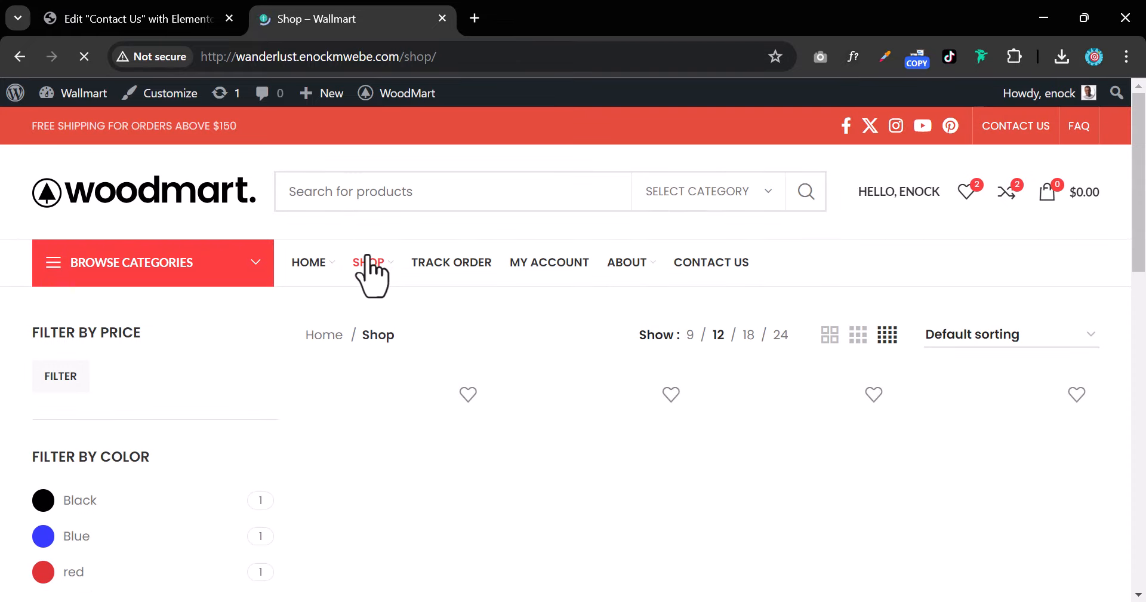
scroll(451, 333, "down", 20)
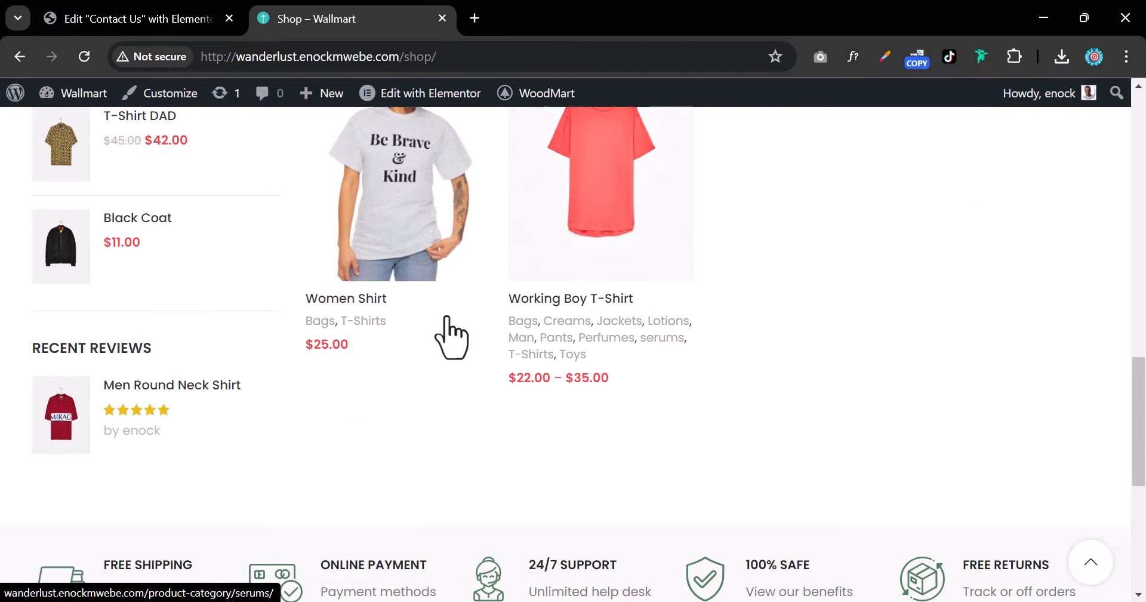
scroll(451, 336, "down", 5)
scroll(452, 327, "down", 1)
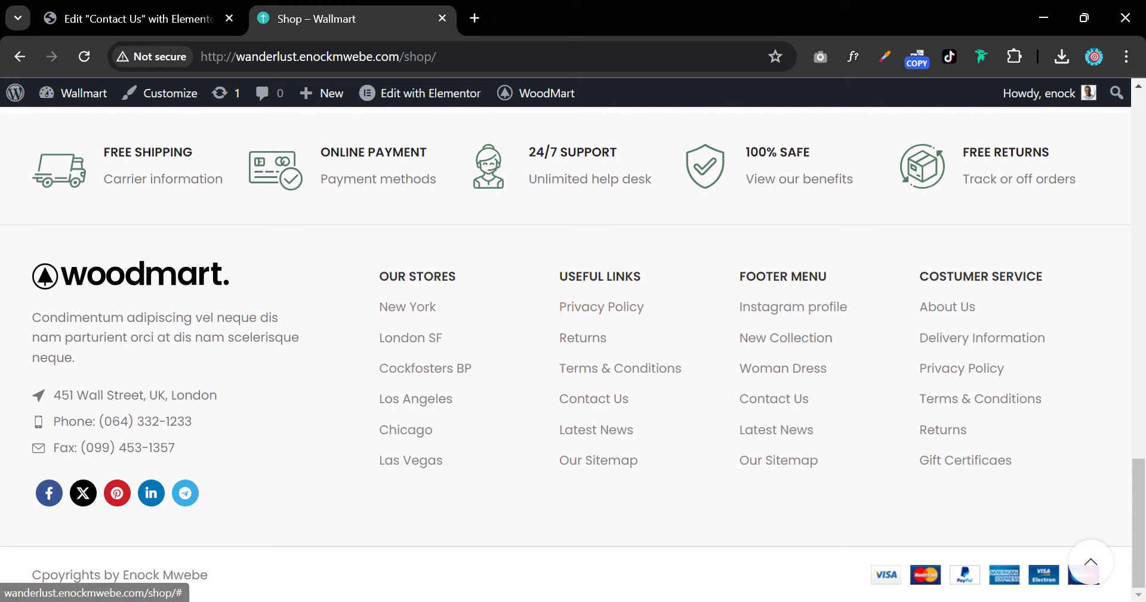
mouse_move(489, 600)
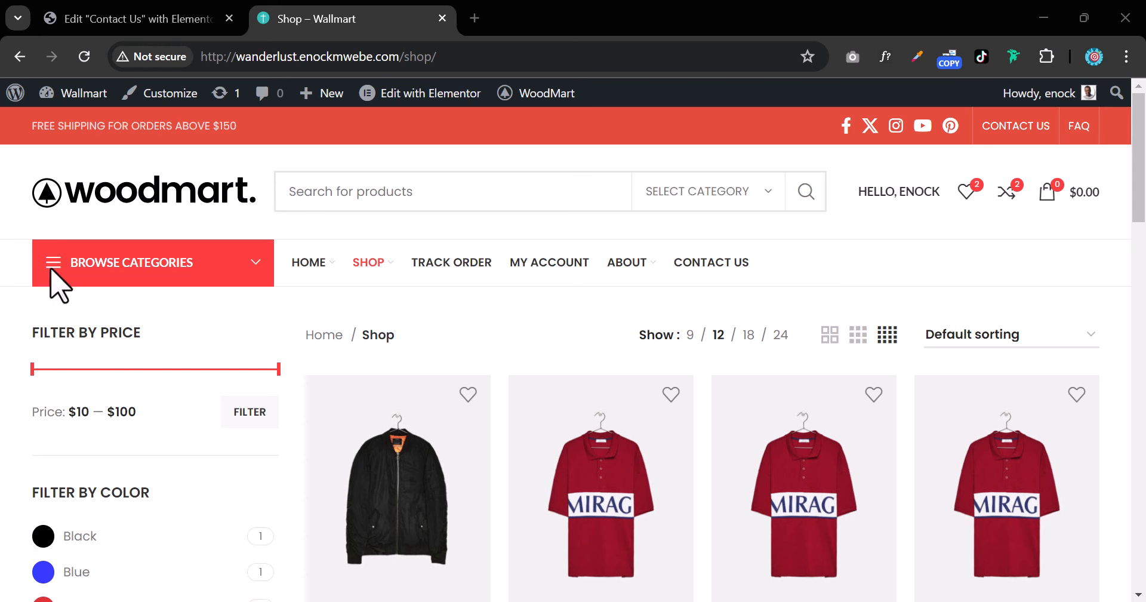
Go to the WordPress dashboard, open the WooCommerce coupons and start creating the first coupon.
mouse_move(85, 98)
left_click(89, 123)
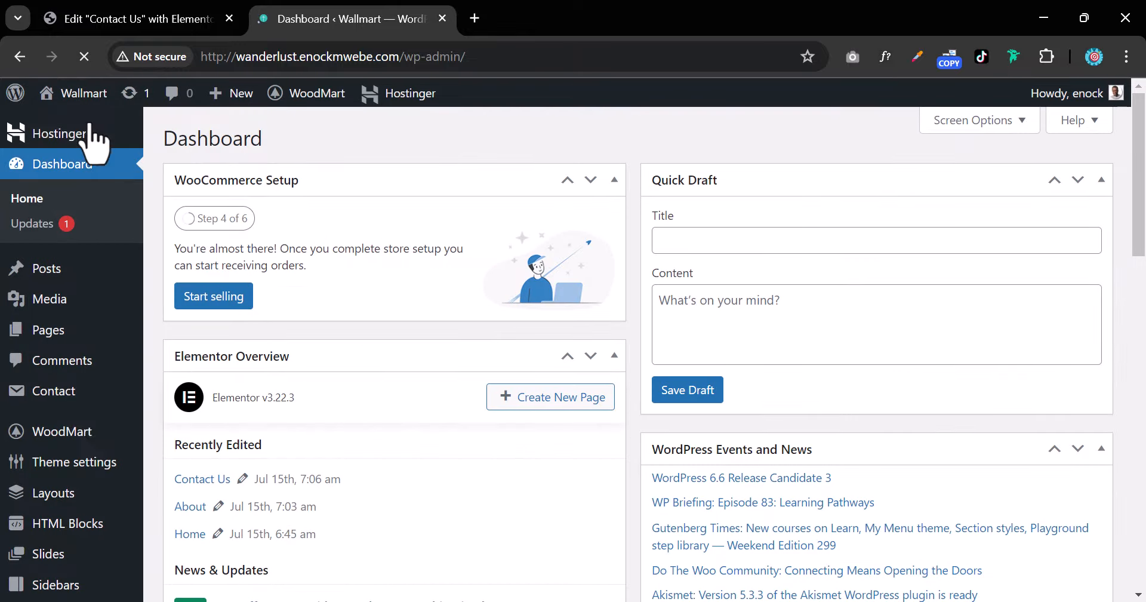
scroll(93, 498, "down", 5)
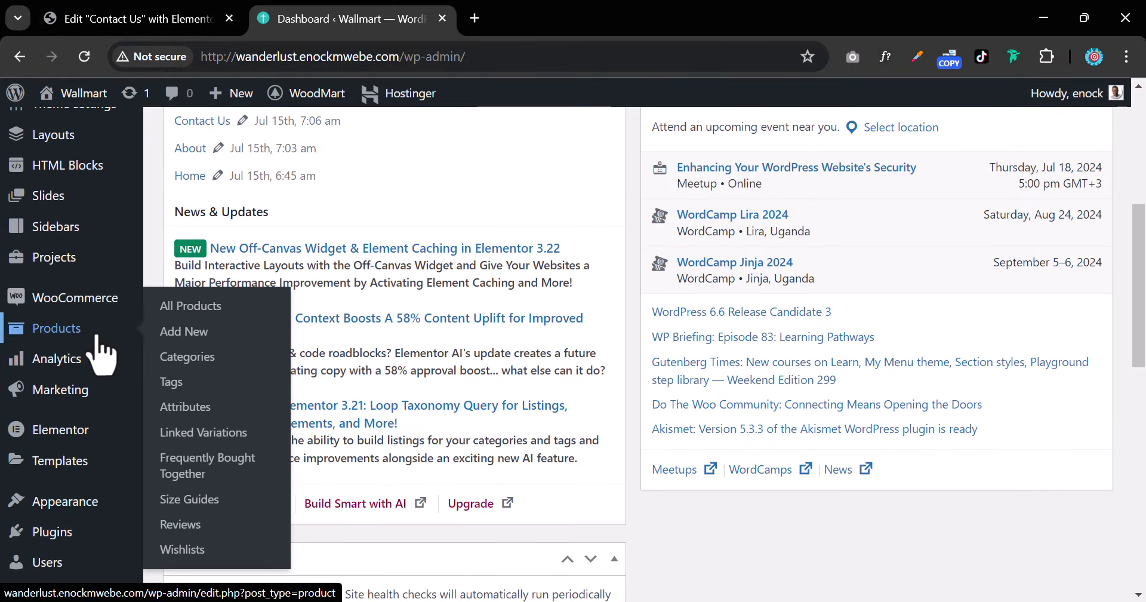
mouse_move(86, 400)
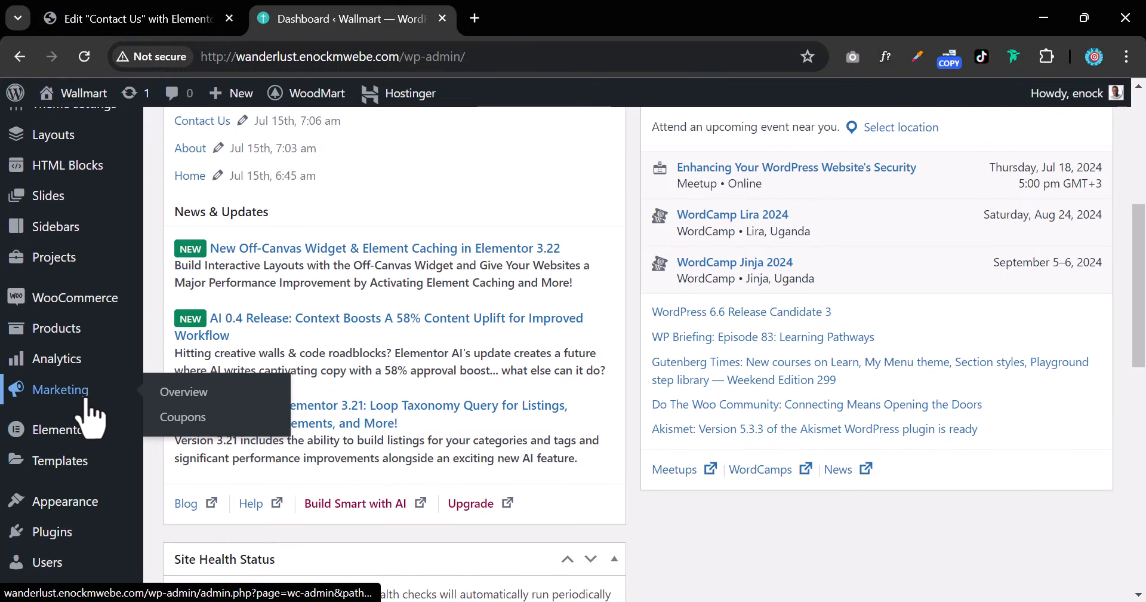
left_click(176, 419)
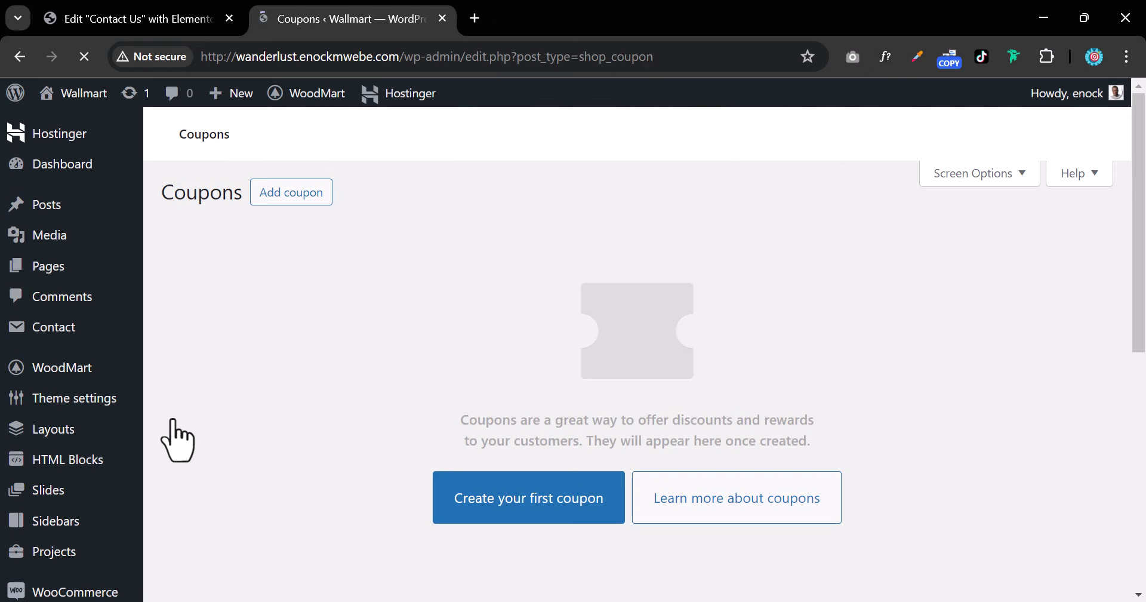
scroll(114, 394, "down", 1)
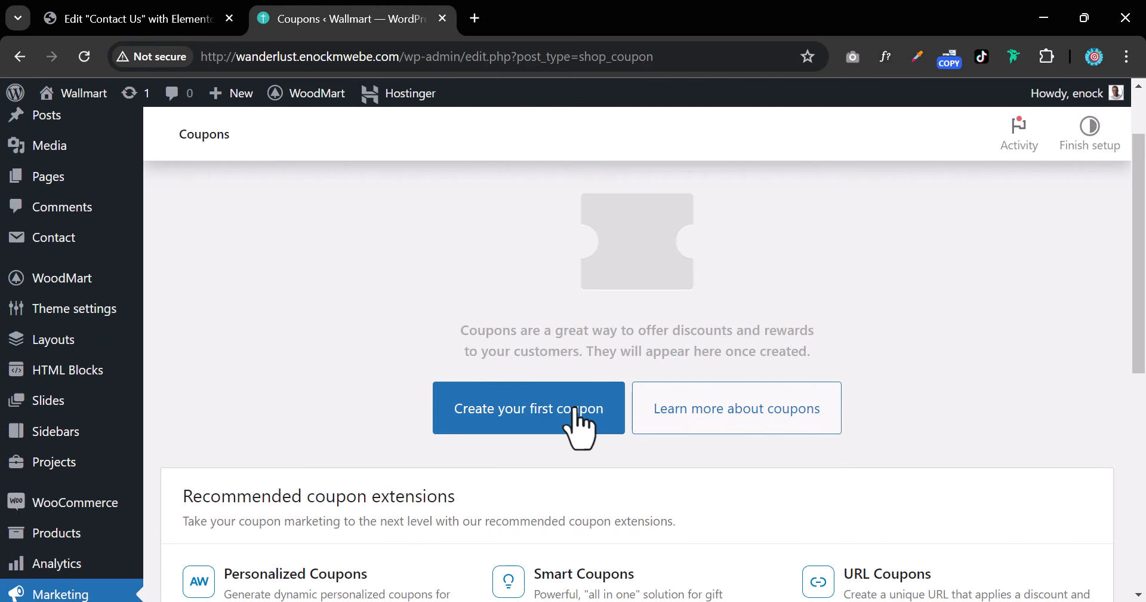
left_click(504, 419)
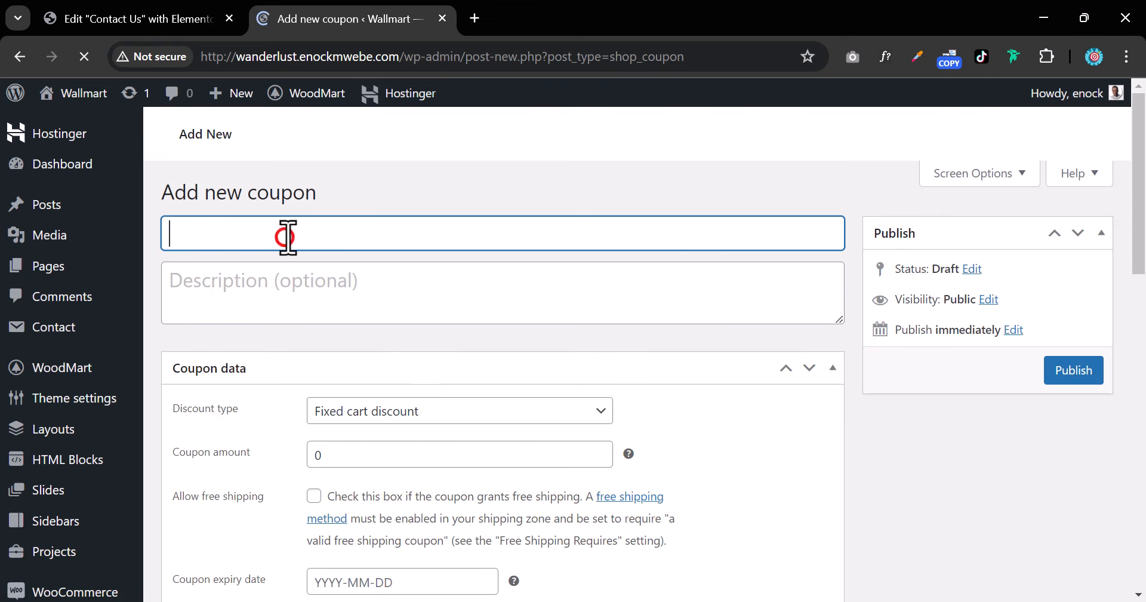
Enter SAVE10% as the coupon code and give it a percentage discount with an amount of 10.
type("SAVE10%")
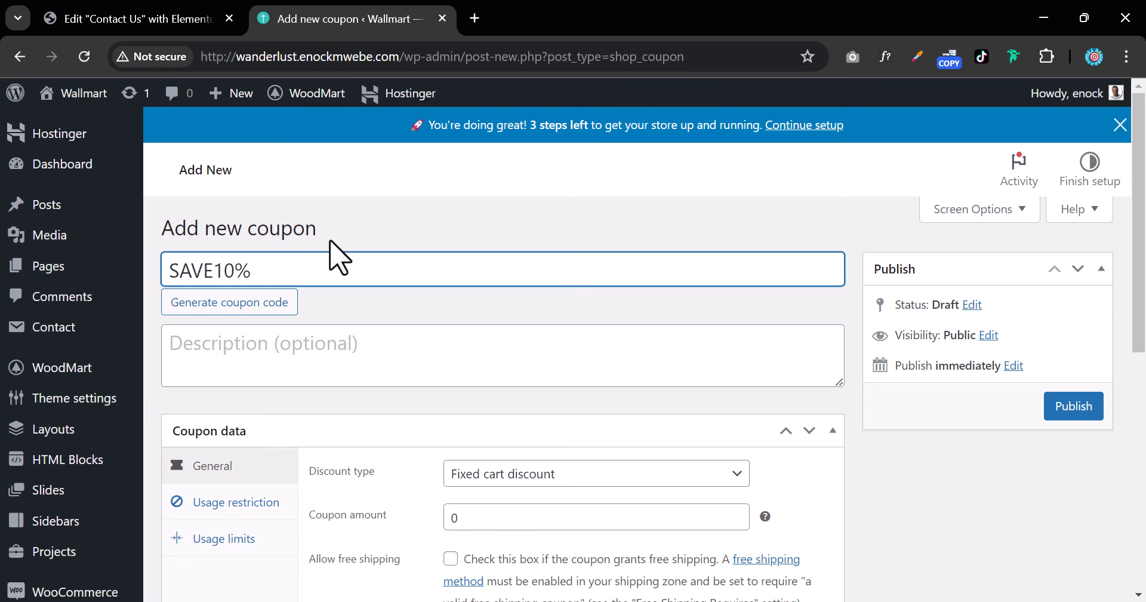
scroll(468, 384, "down", 1)
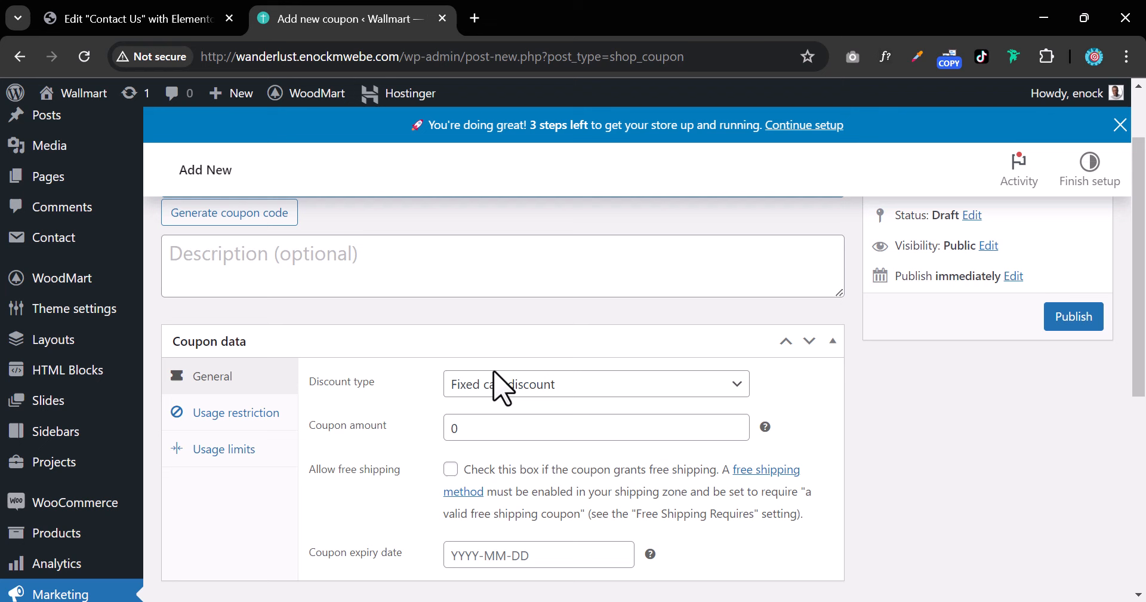
left_click(555, 376)
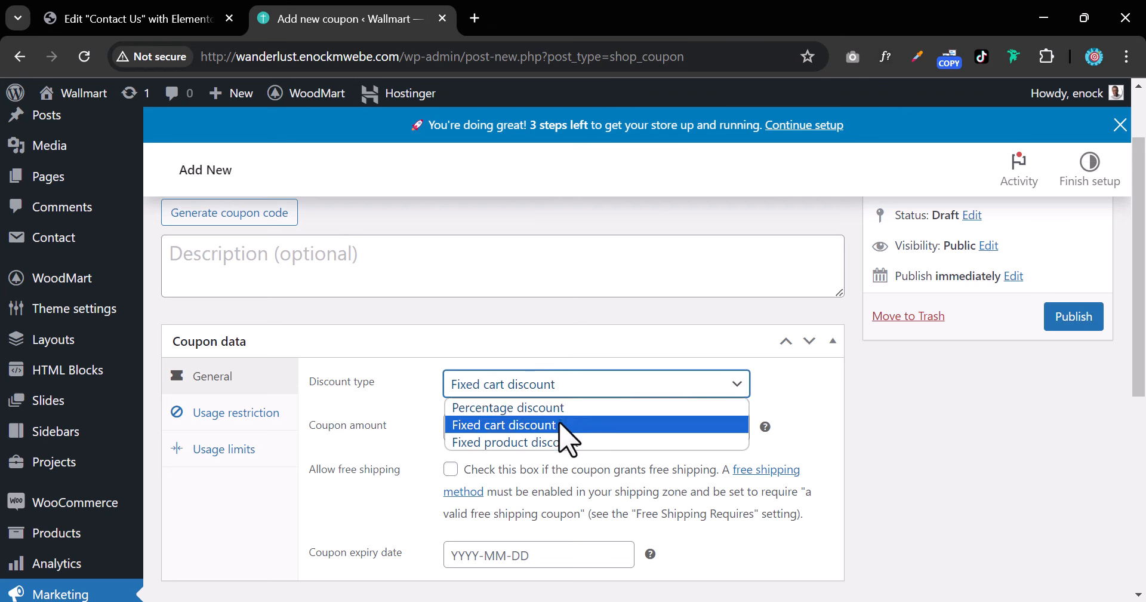
left_click(555, 408)
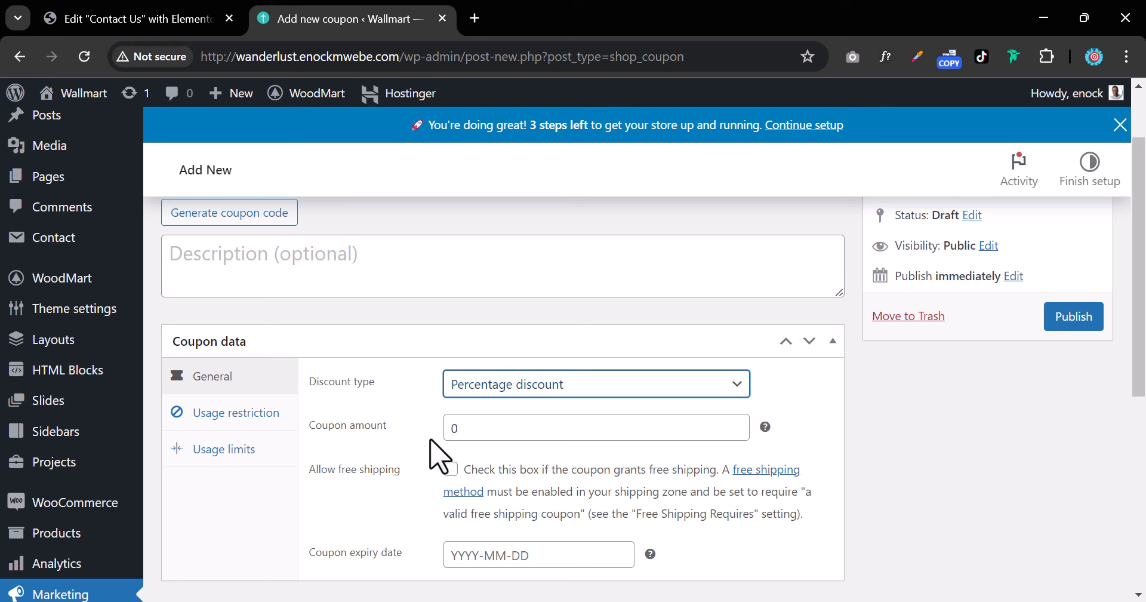
left_click(457, 431)
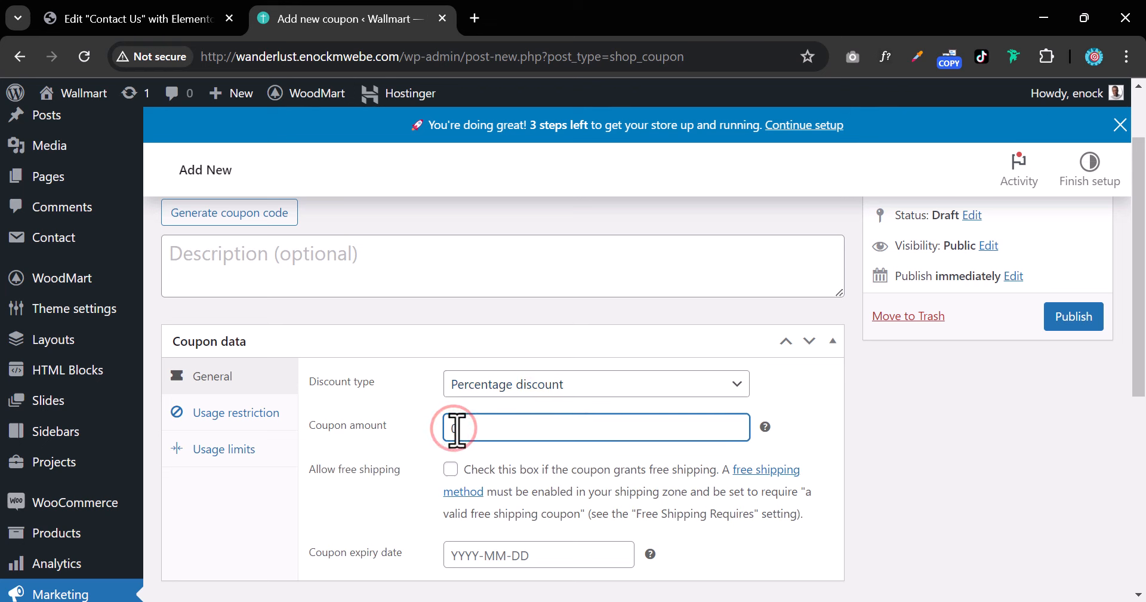
type("1")
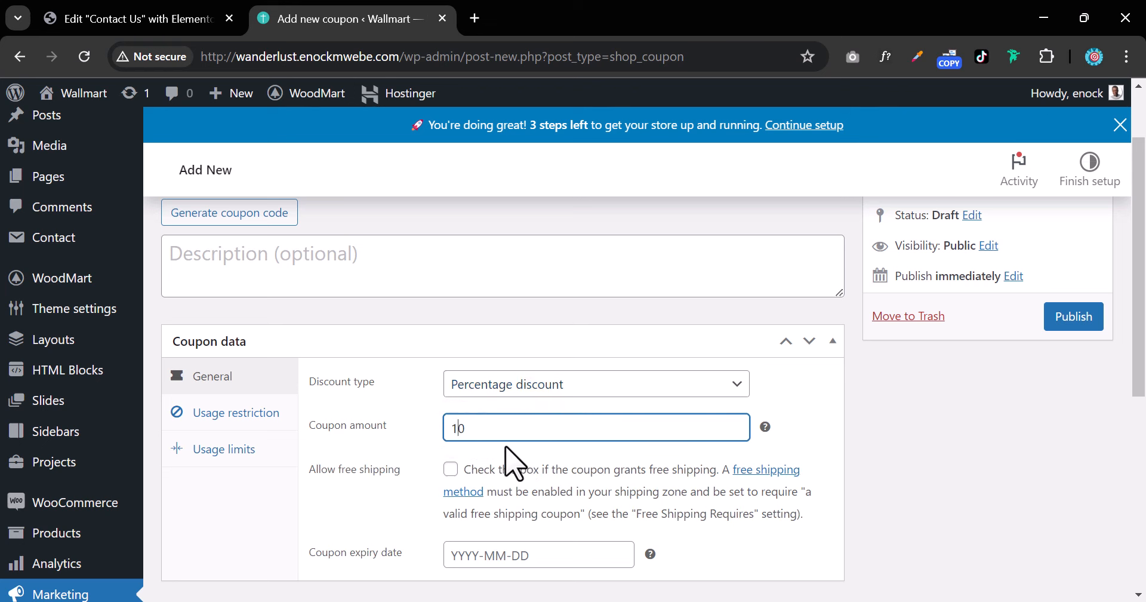
Select the coupon code text to check it, and open the date picker for the coupon expiry date.
scroll(500, 441, "up", 1)
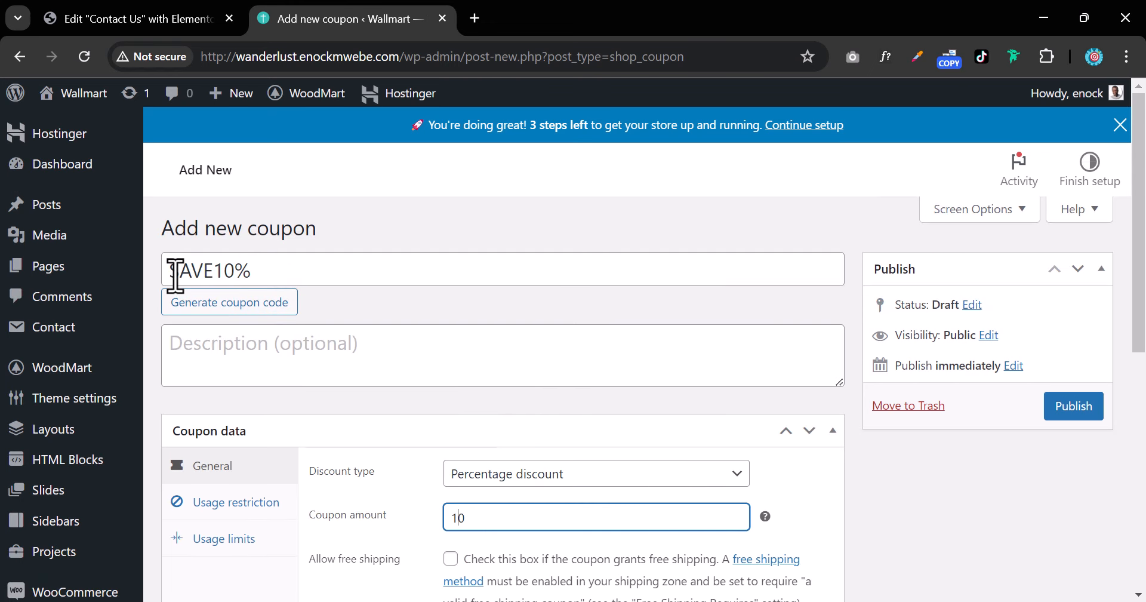
triple_click(303, 276)
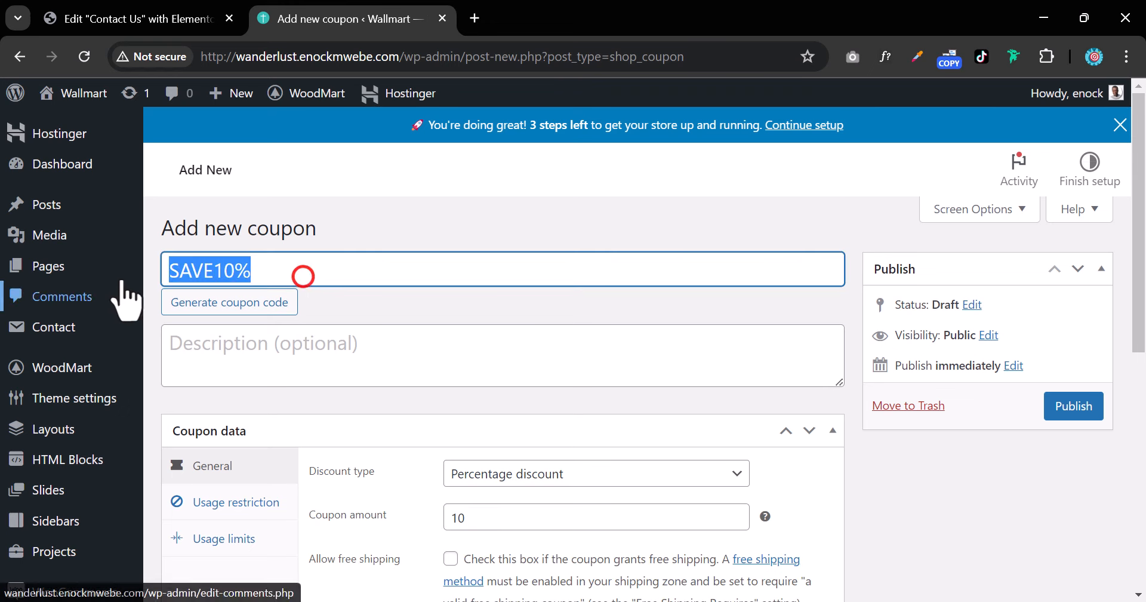
scroll(558, 430, "down", 3)
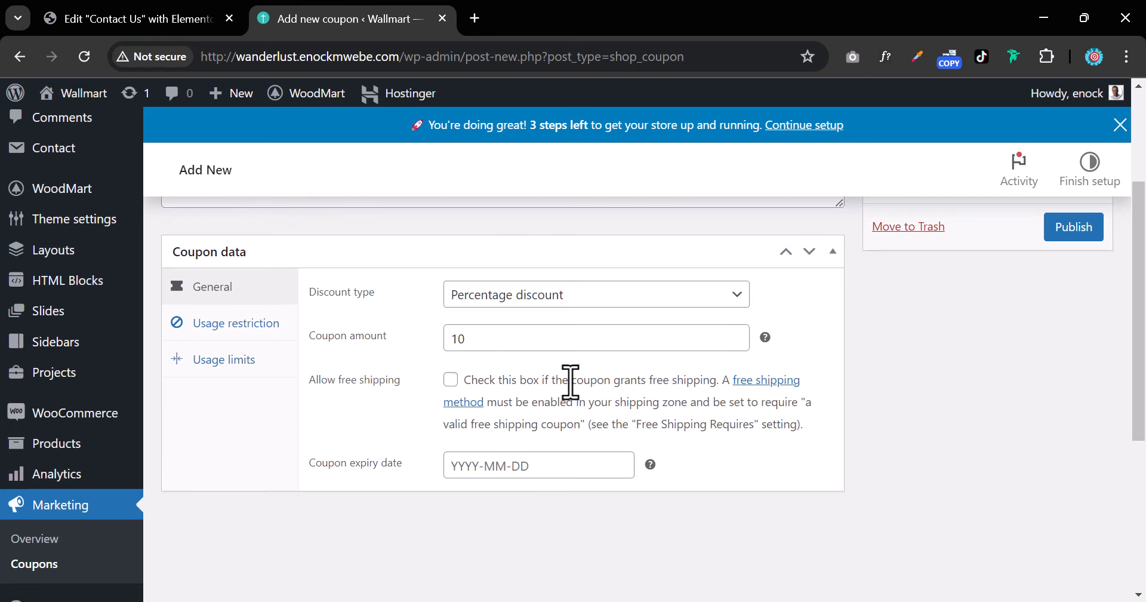
left_click(498, 469)
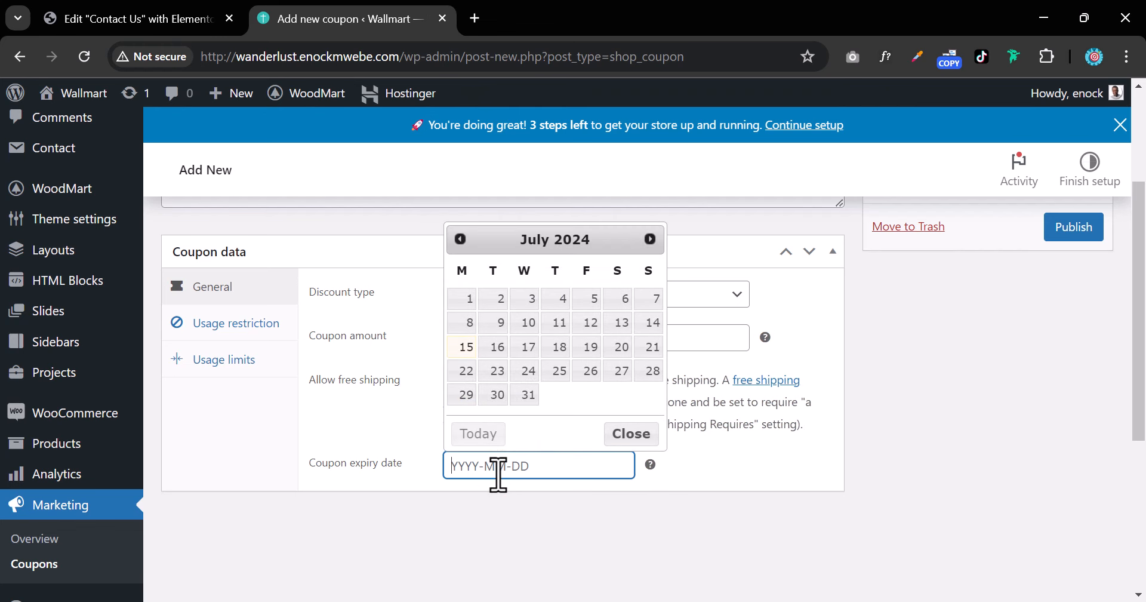
Examine the coupon's usage restriction settings, from minimum and maximum spend through products and categories to allowed emails.
left_click(225, 322)
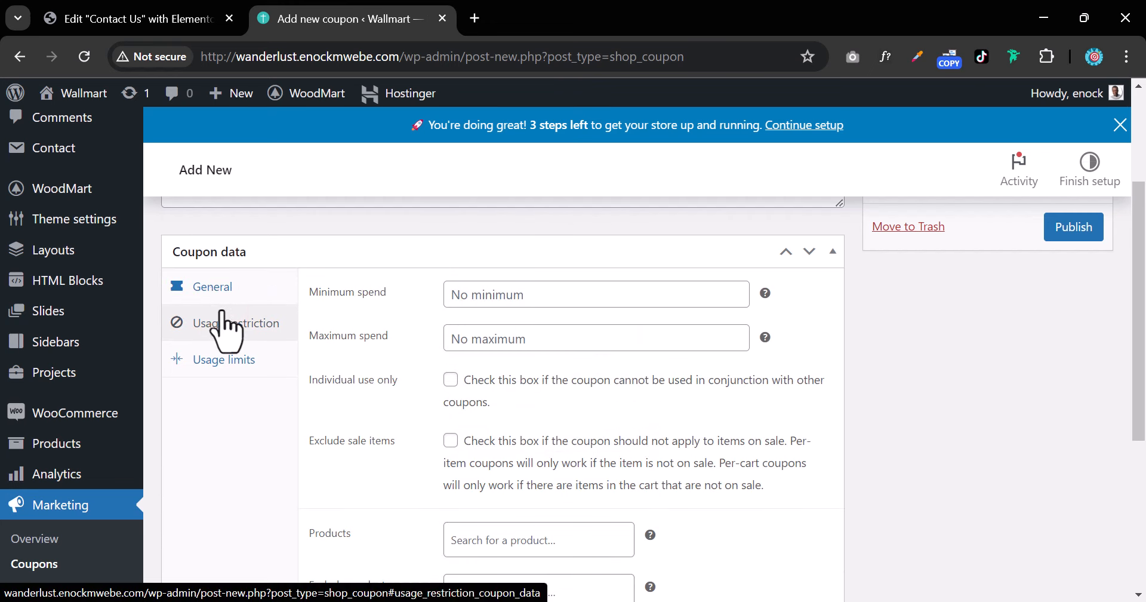
left_click(509, 297)
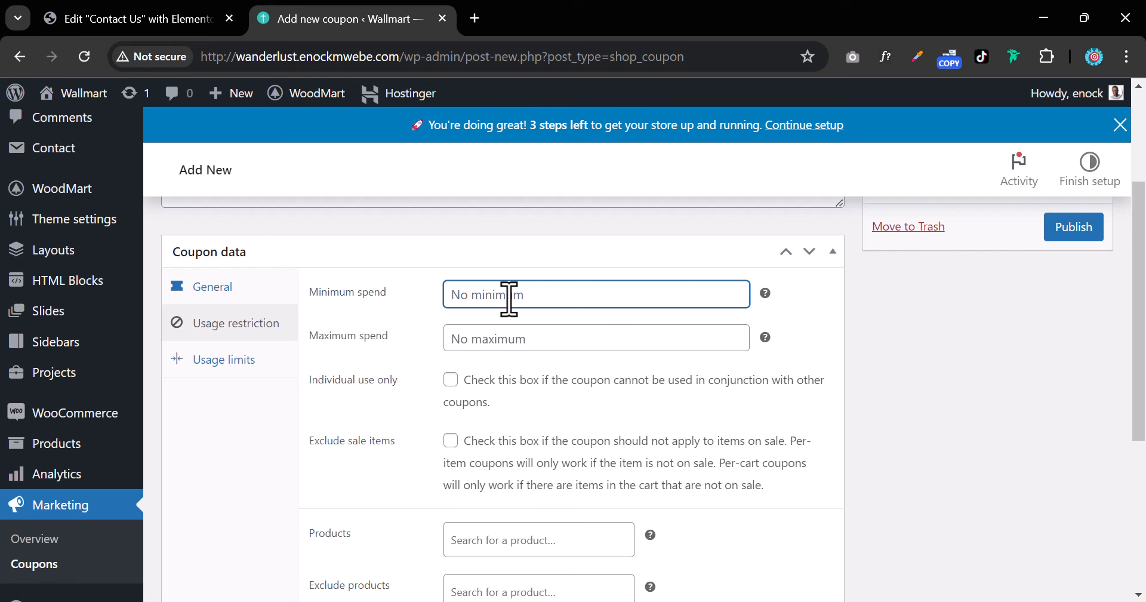
left_click(535, 332)
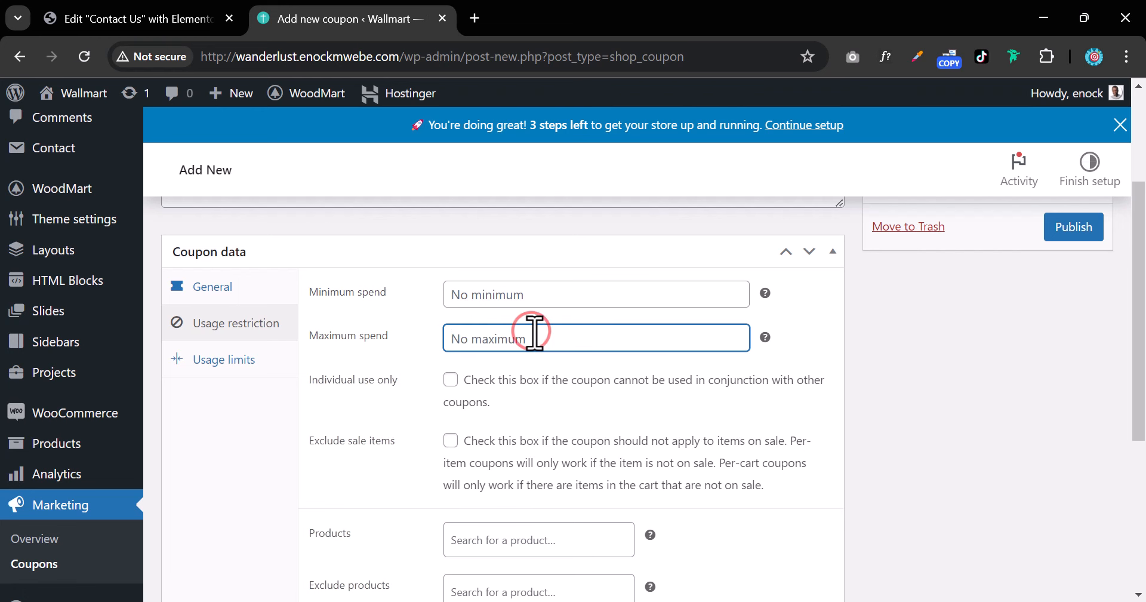
scroll(535, 335, "down", 3)
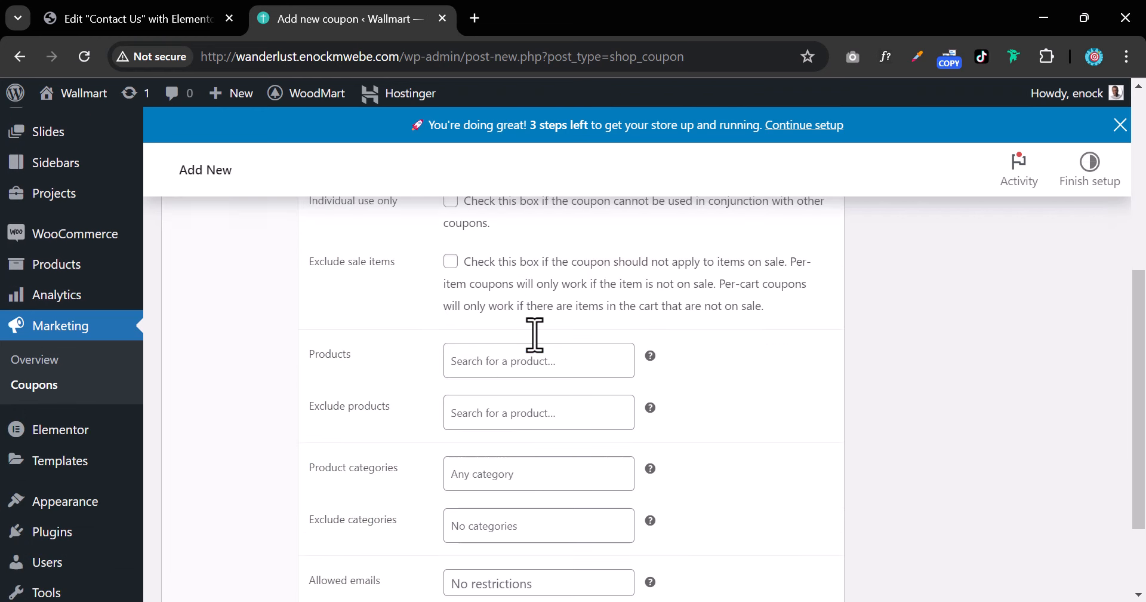
scroll(550, 360, "up", 5)
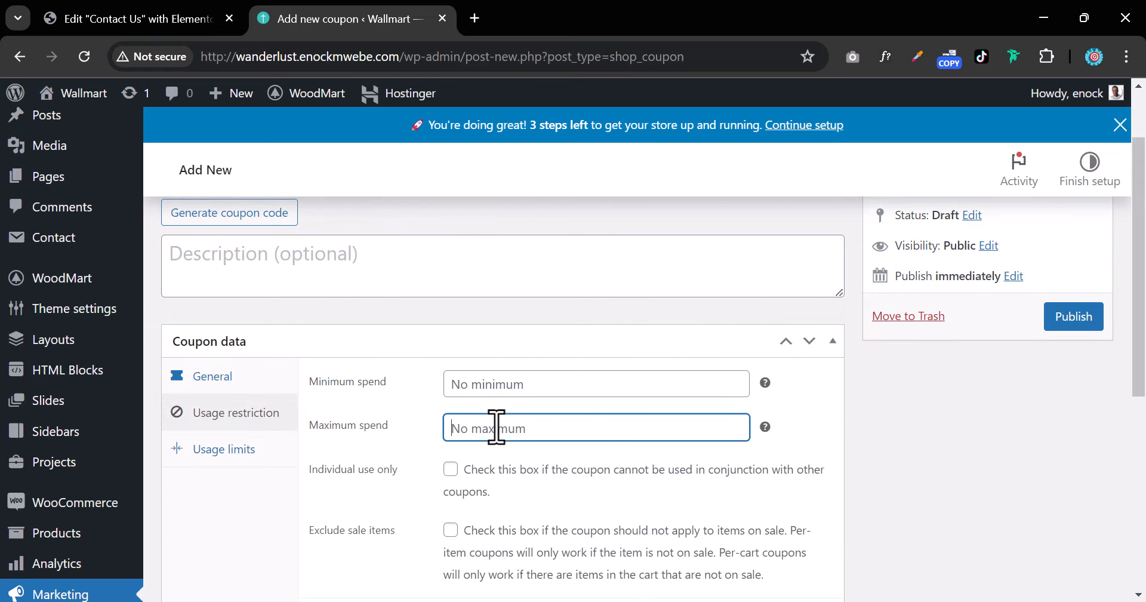
scroll(550, 469, "down", 3)
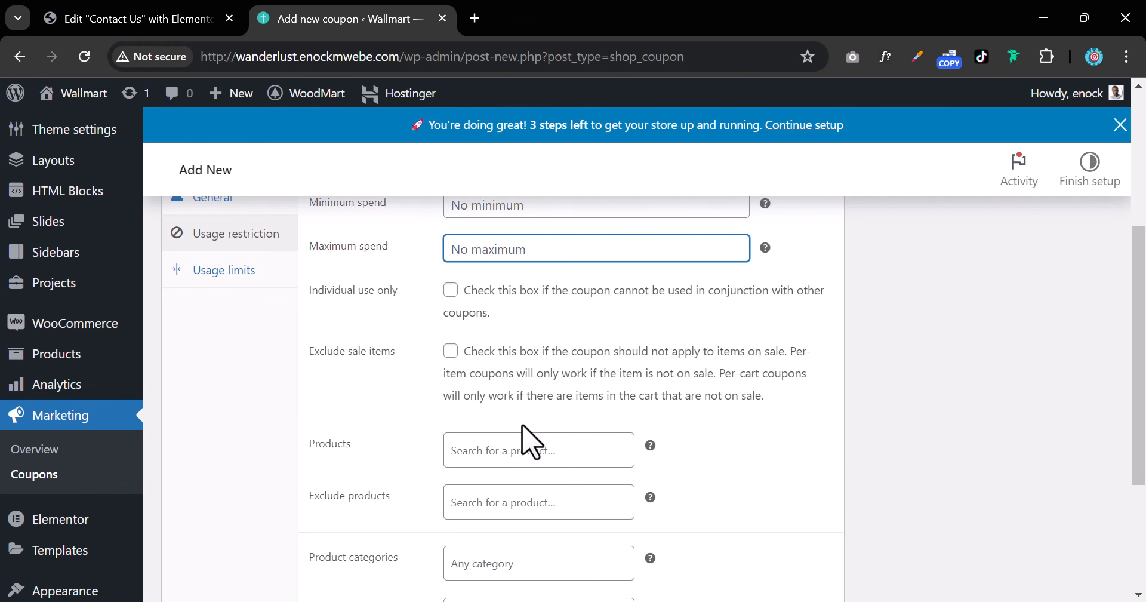
scroll(524, 434, "down", 3)
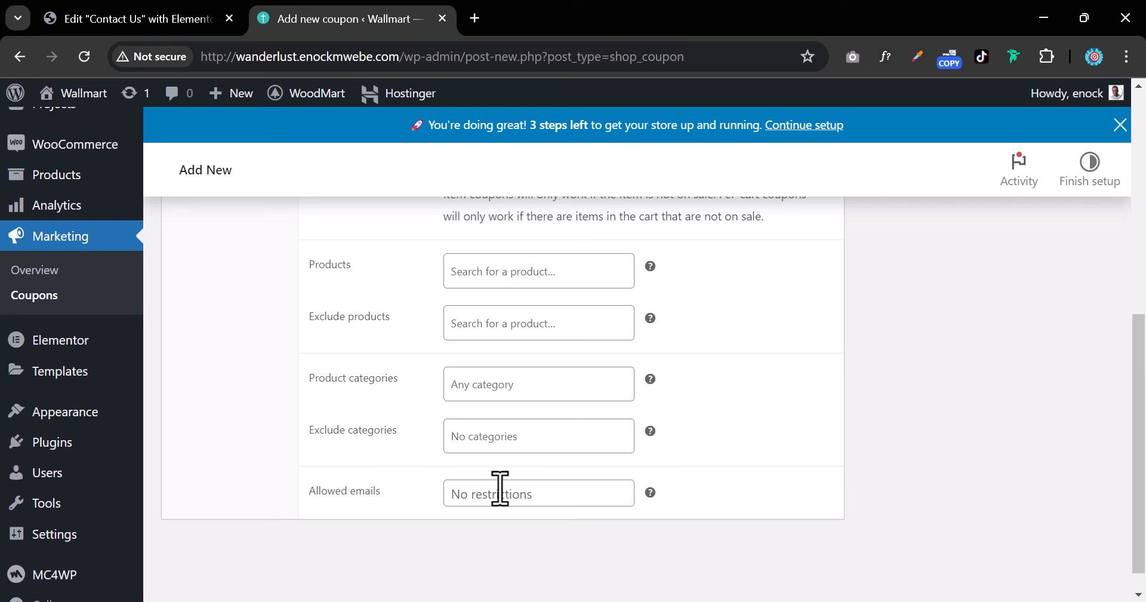
scroll(500, 484, "up", 6)
scroll(489, 466, "down", 4)
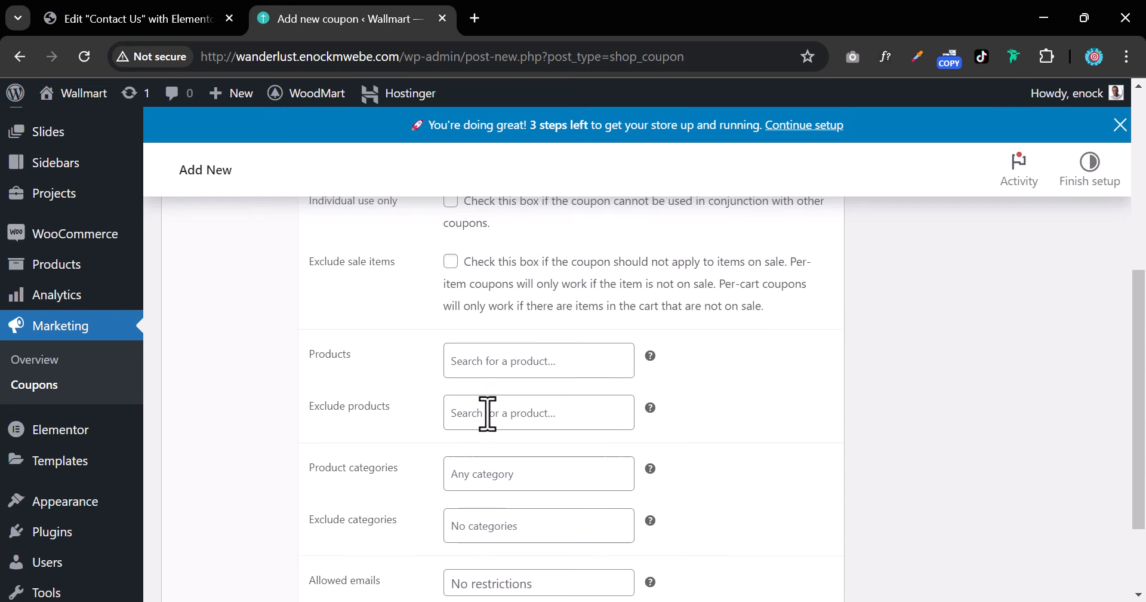
scroll(460, 485, "down", 2)
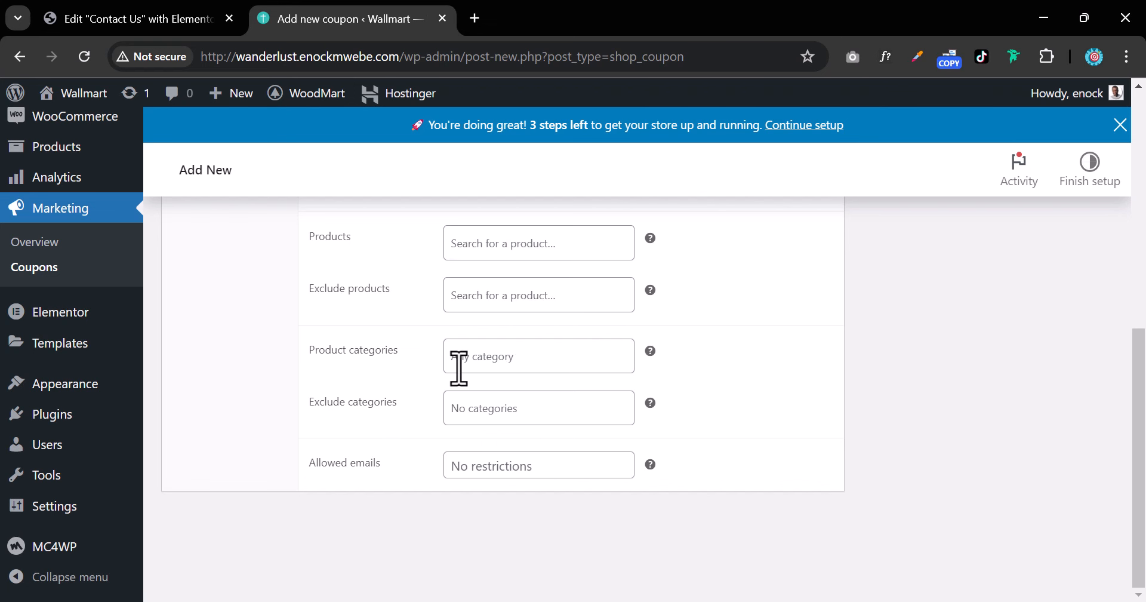
Open the coupon's usage limits and set the usage limit per coupon to 100.
scroll(459, 369, "up", 3)
scroll(461, 422, "down", 3)
scroll(484, 465, "up", 3)
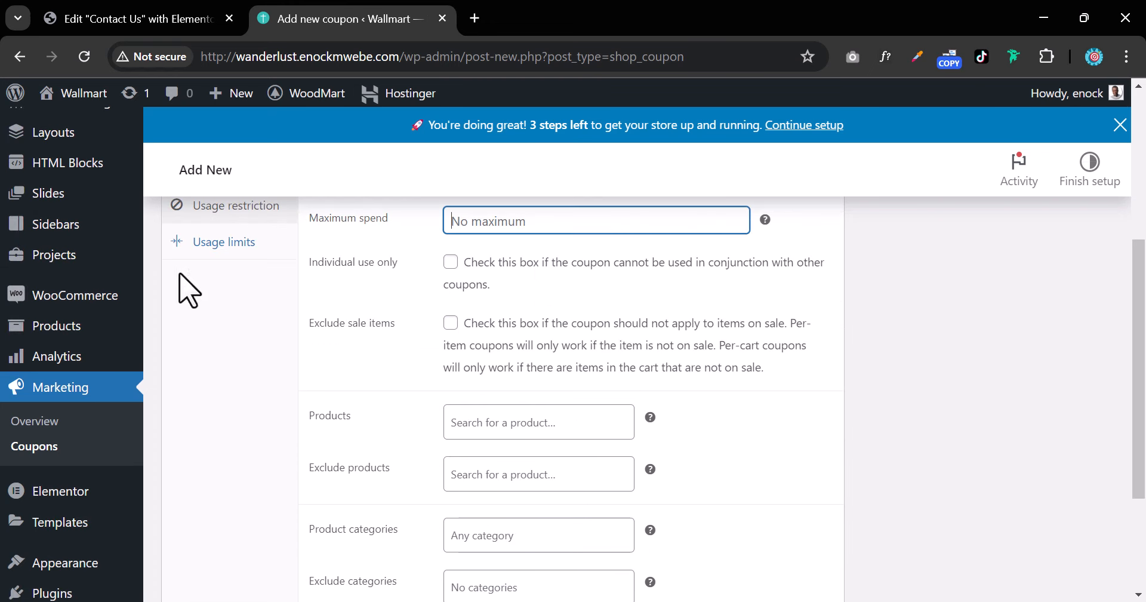
left_click(239, 242)
scroll(487, 400, "up", 3)
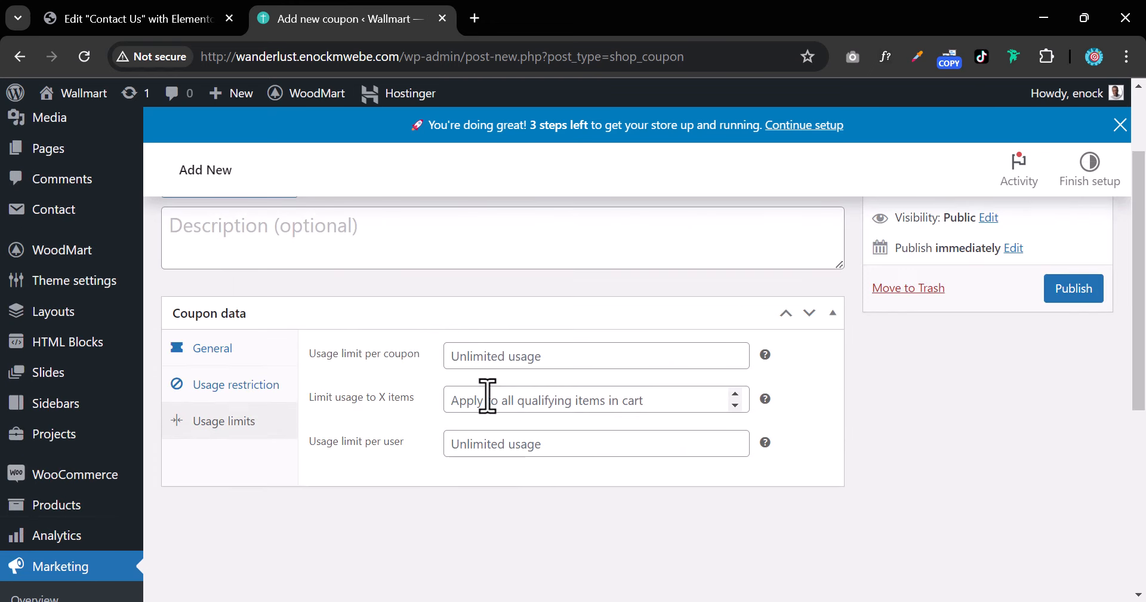
left_click(575, 357)
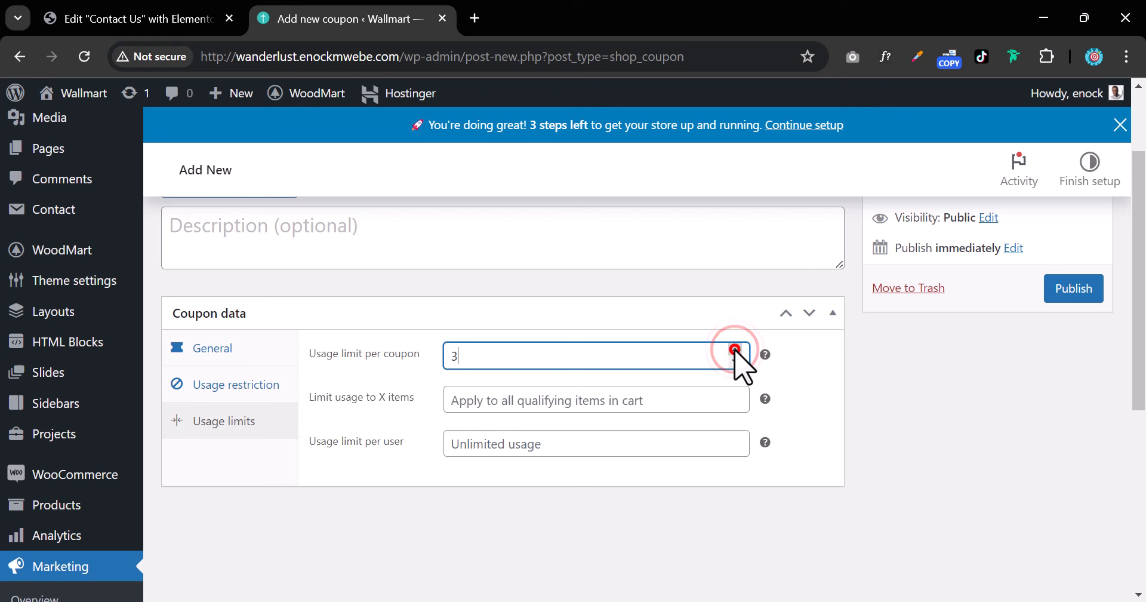
left_click(735, 349)
left_click(735, 350)
left_click(735, 349)
left_click(735, 350)
left_click(735, 349)
left_click(735, 349)
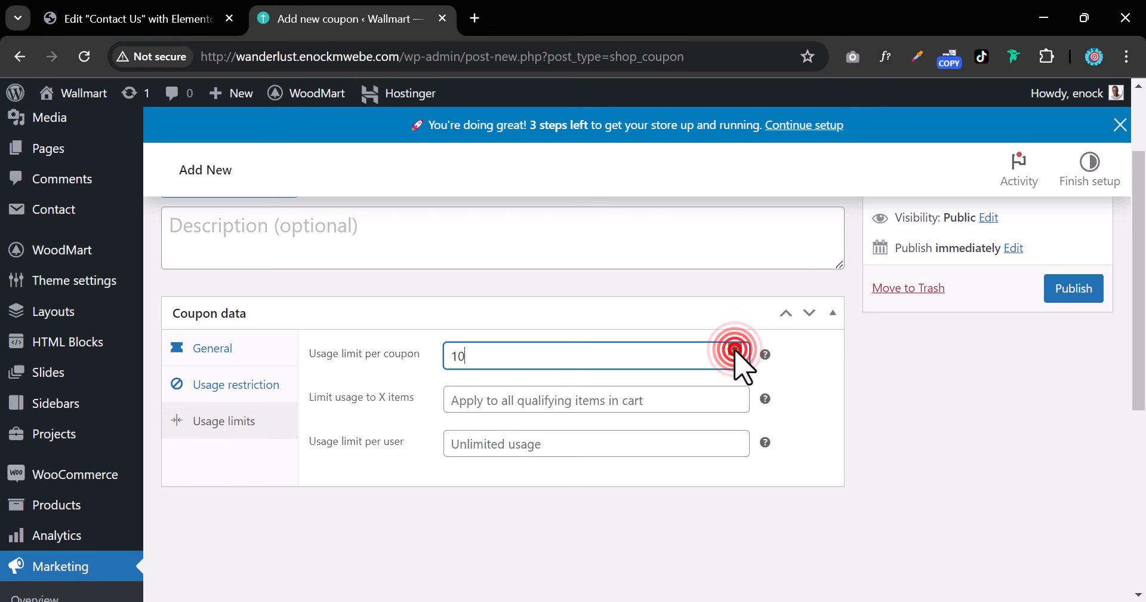
left_click(735, 350)
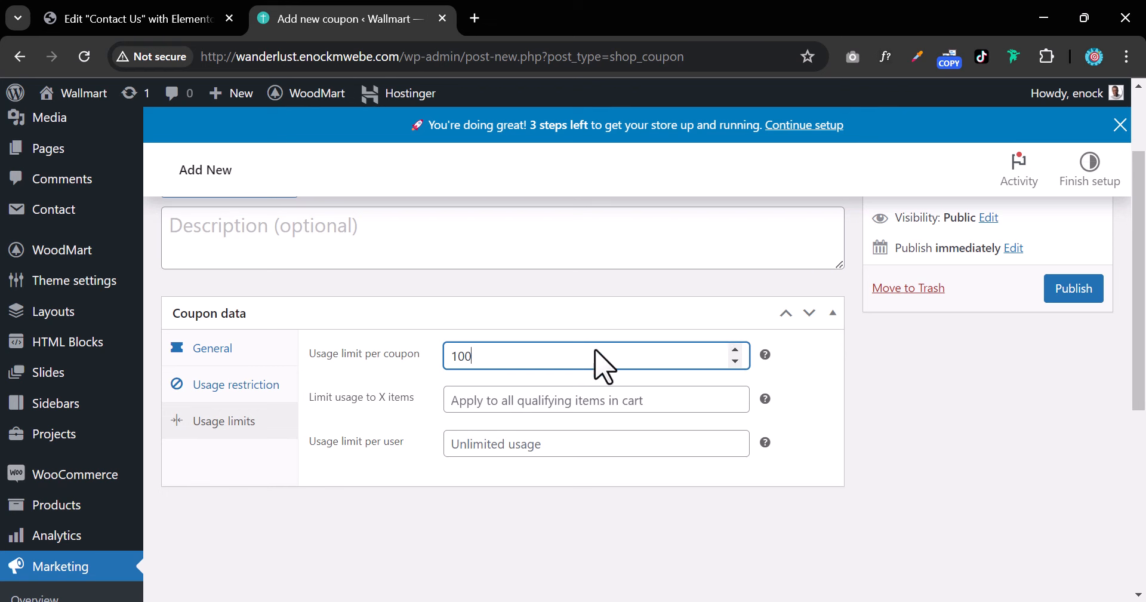
Set the coupon's usage limit per user to 2 and publish the coupon.
left_click_drag(318, 437, 533, 463)
left_click(735, 438)
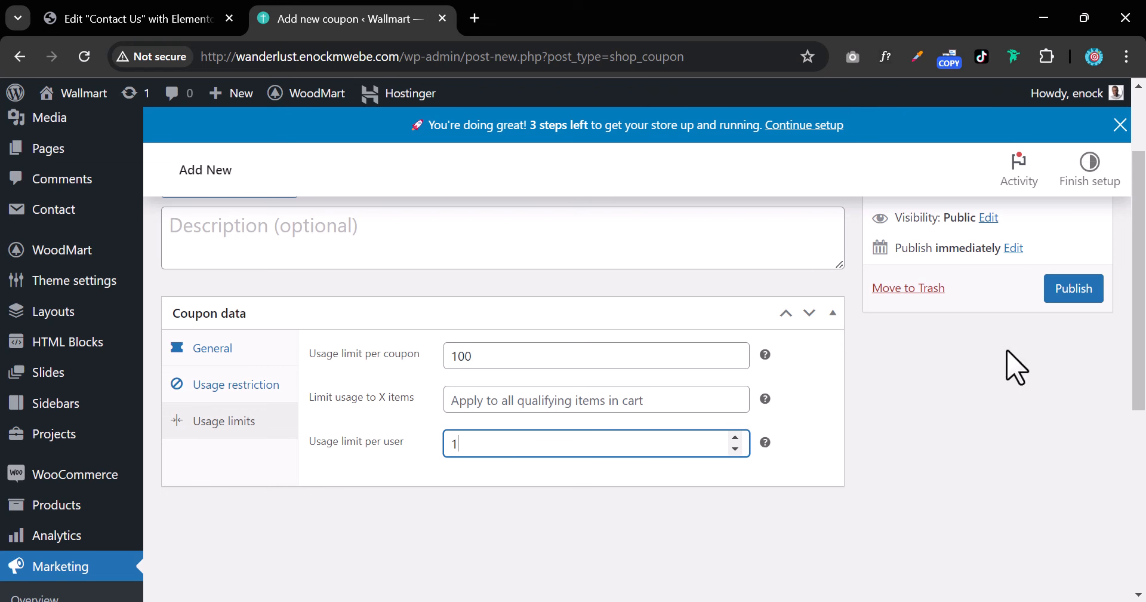
left_click(736, 436)
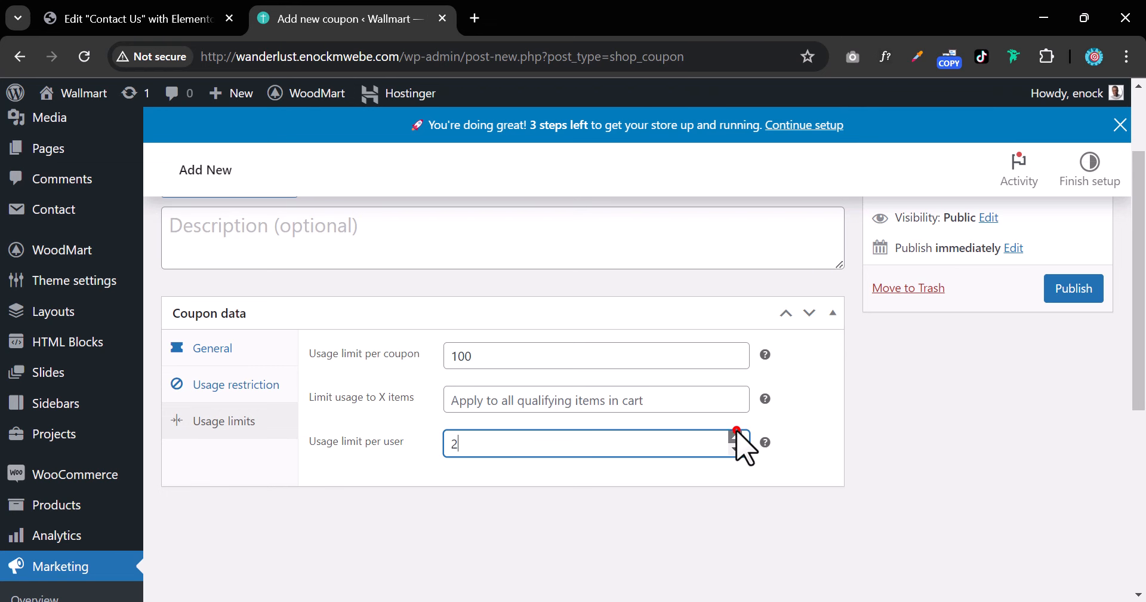
left_click(1075, 289)
scroll(661, 362, "up", 1)
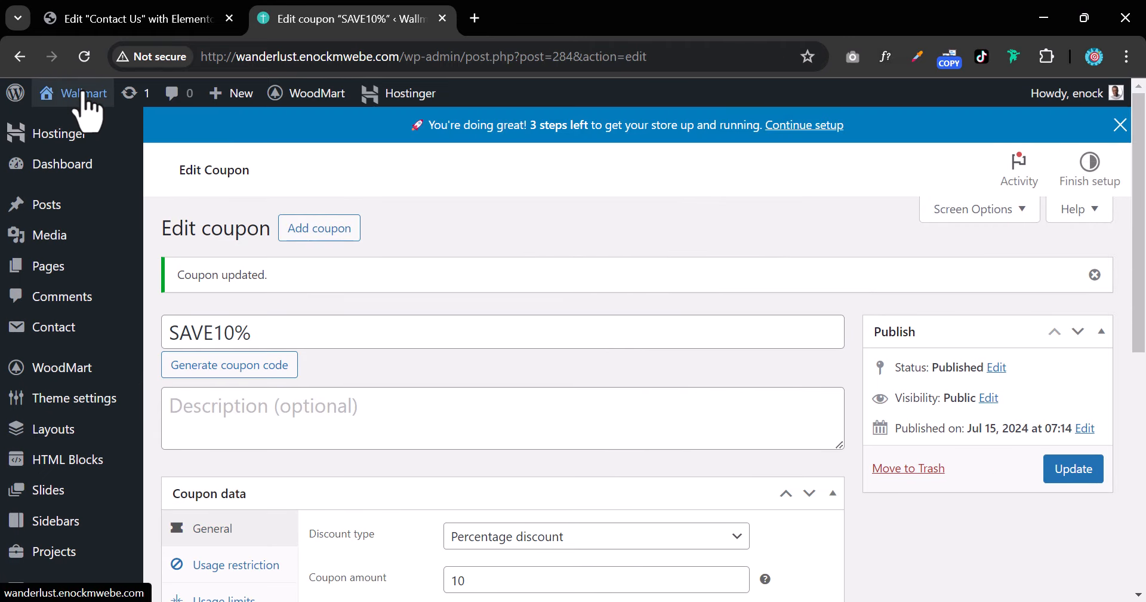
Open the storefront's shop page in a new browser tab and switch to it.
mouse_move(87, 98)
right_click(88, 147)
left_click(146, 158)
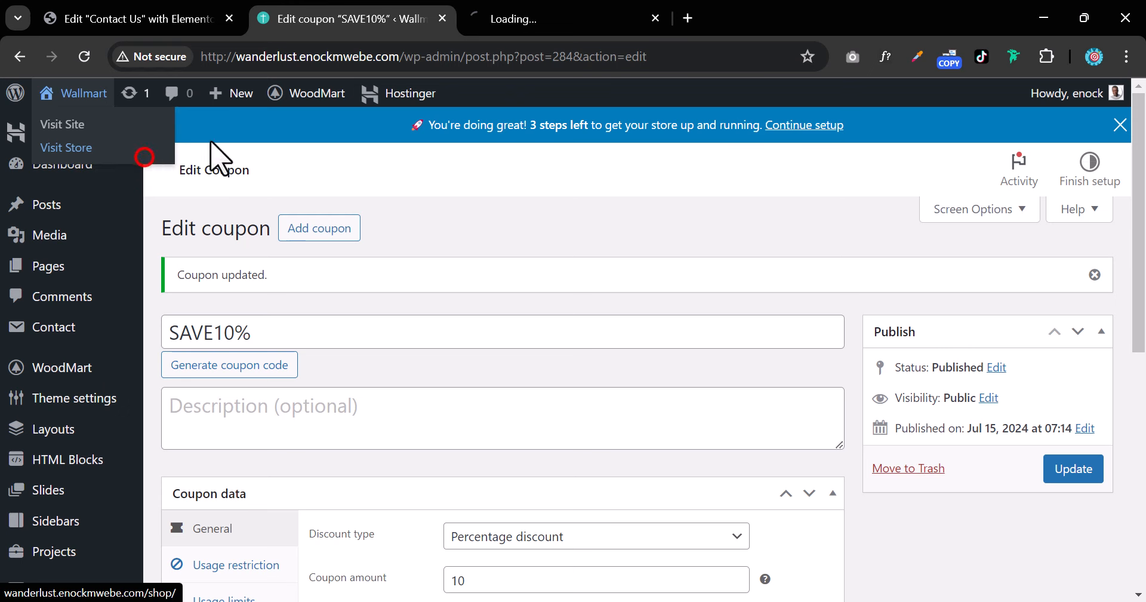
left_click(567, 24)
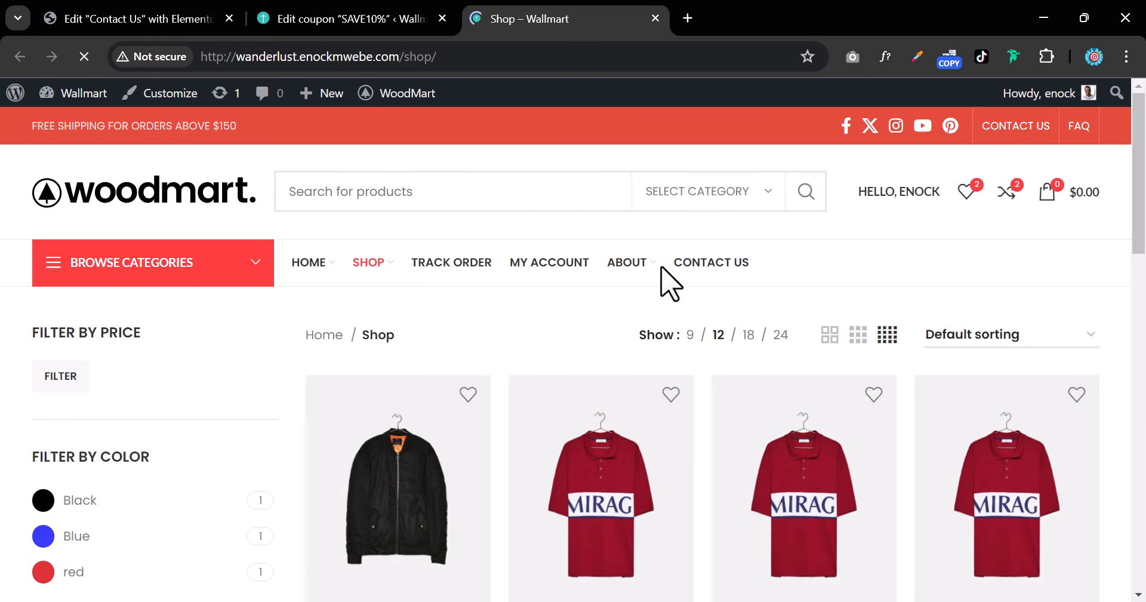
Add the Slim Fit Dress Shirts to the cart and try to add the Women Shirt as well.
scroll(661, 267, "down", 9)
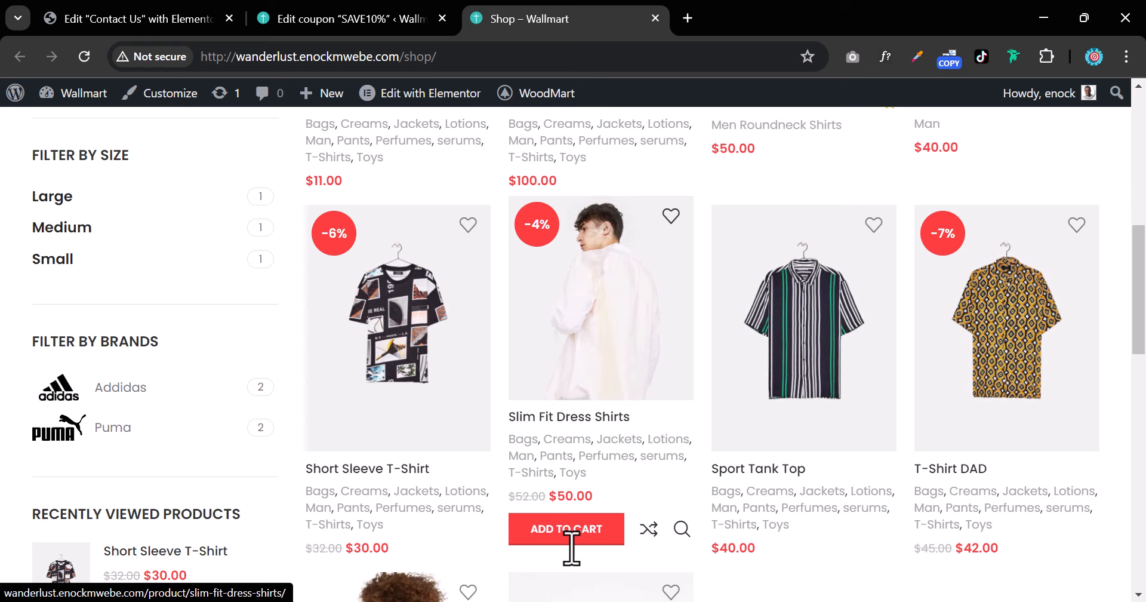
scroll(570, 540, "down", 5)
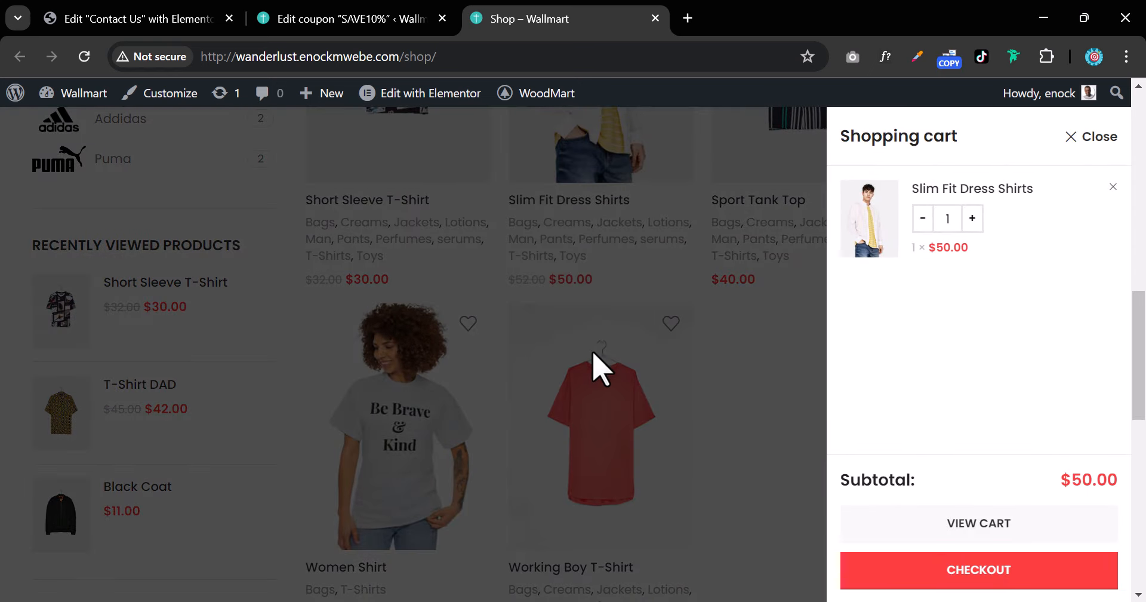
left_click(594, 363)
scroll(358, 504, "down", 3)
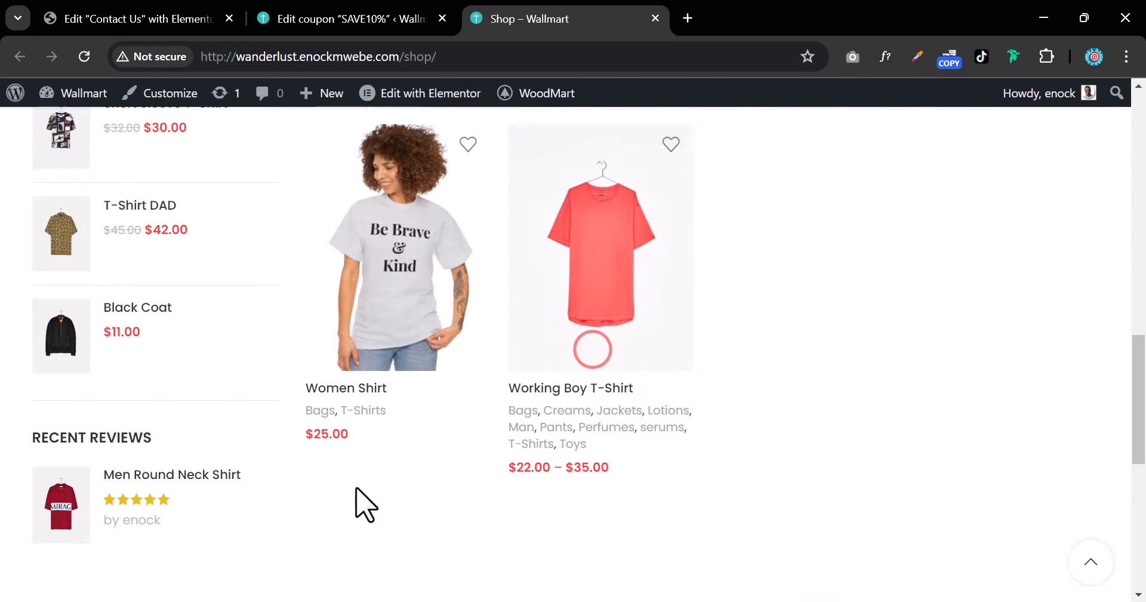
left_click(348, 417)
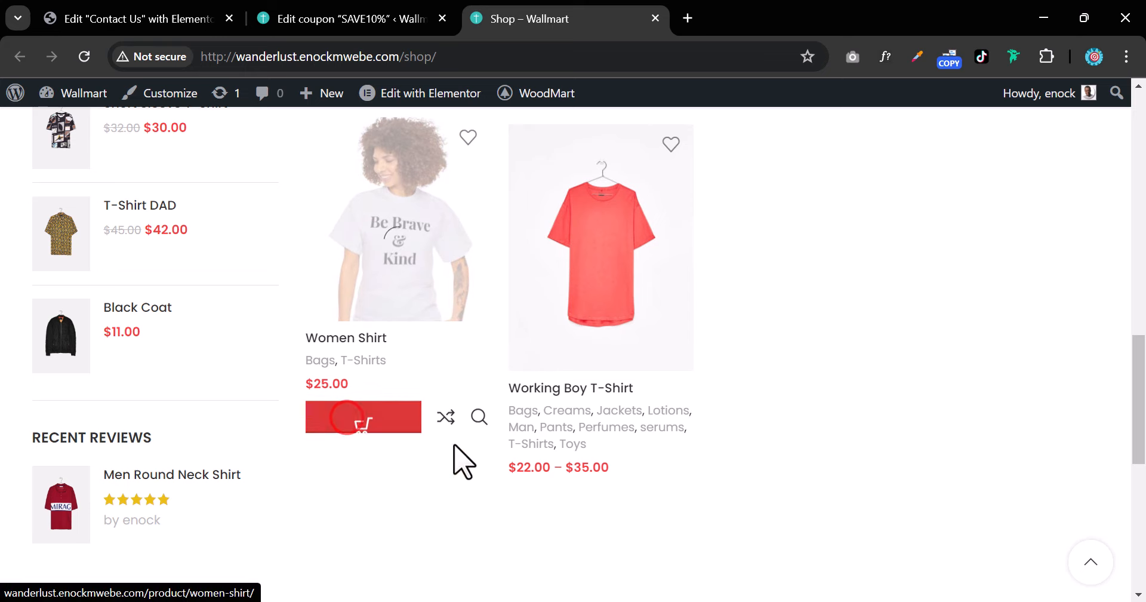
scroll(508, 472, "up", 13)
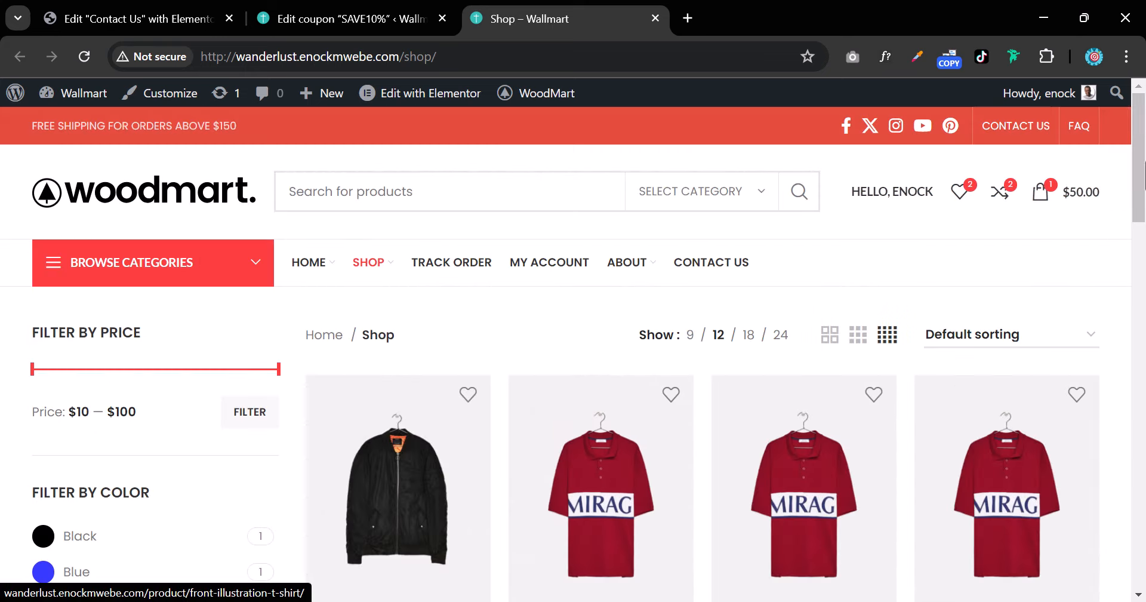
left_click(1041, 193)
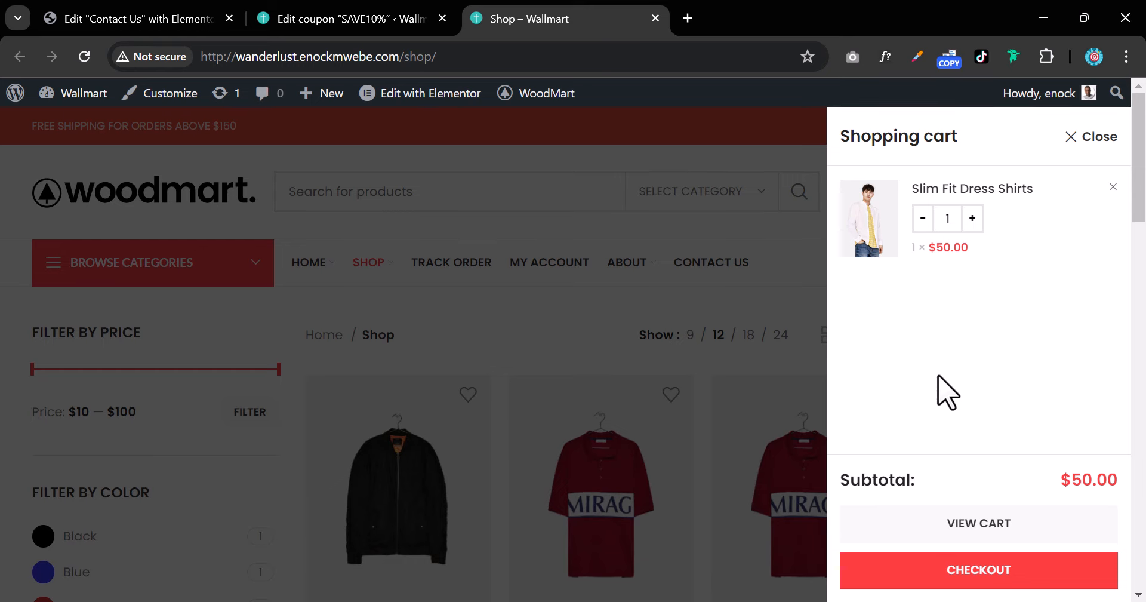
left_click(621, 417)
Add the Front Illustration T-Shirt and the Black Coat to the shopping cart.
scroll(615, 417, "down", 7)
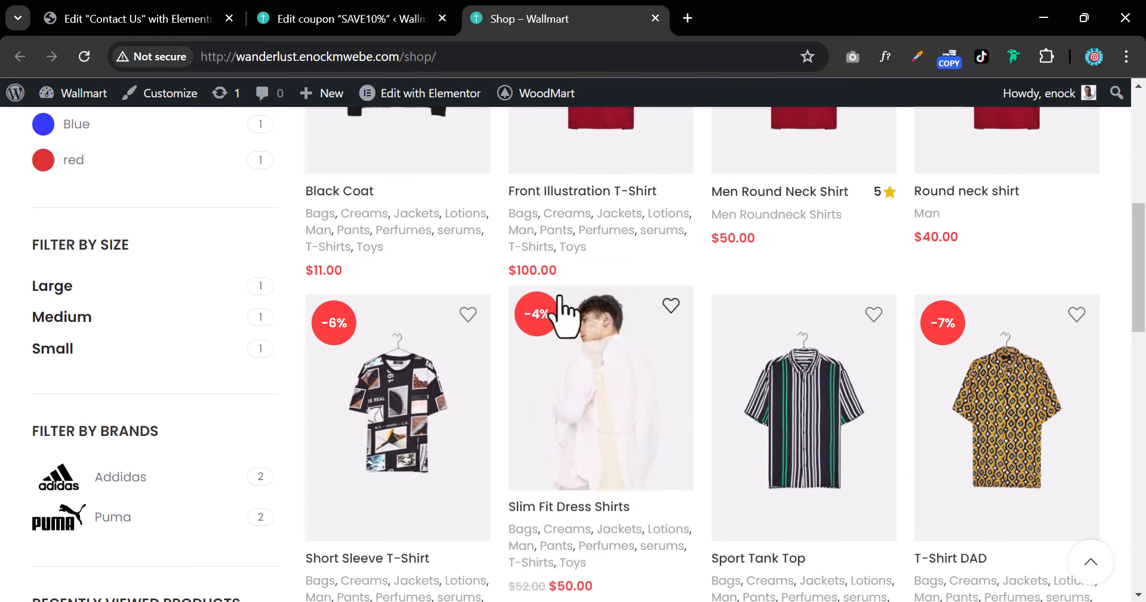
mouse_move(551, 280)
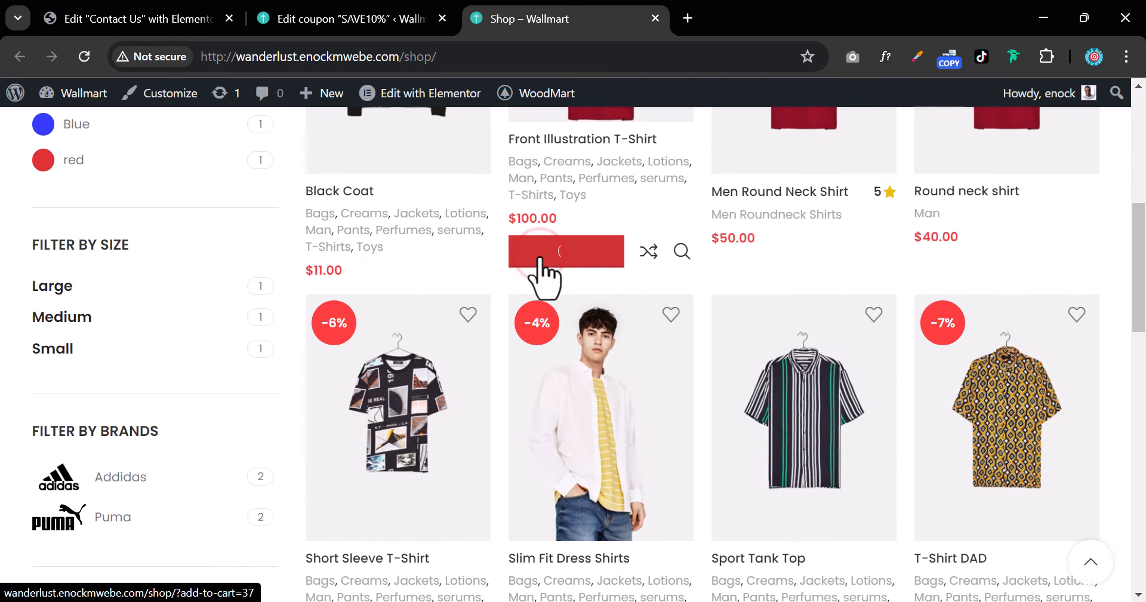
scroll(362, 238, "up", 5)
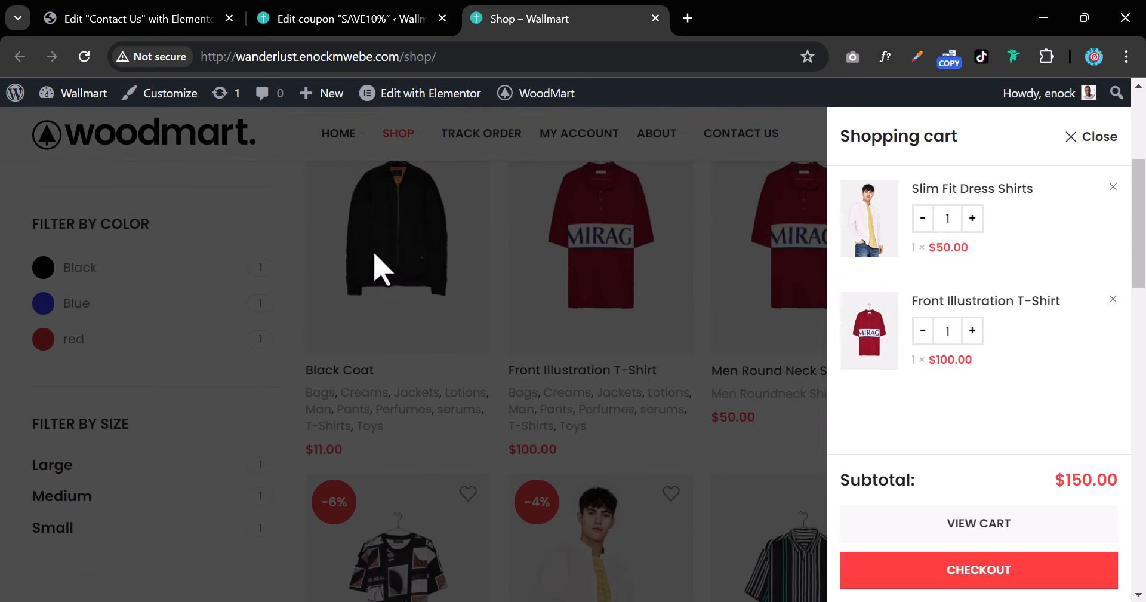
left_click(360, 335)
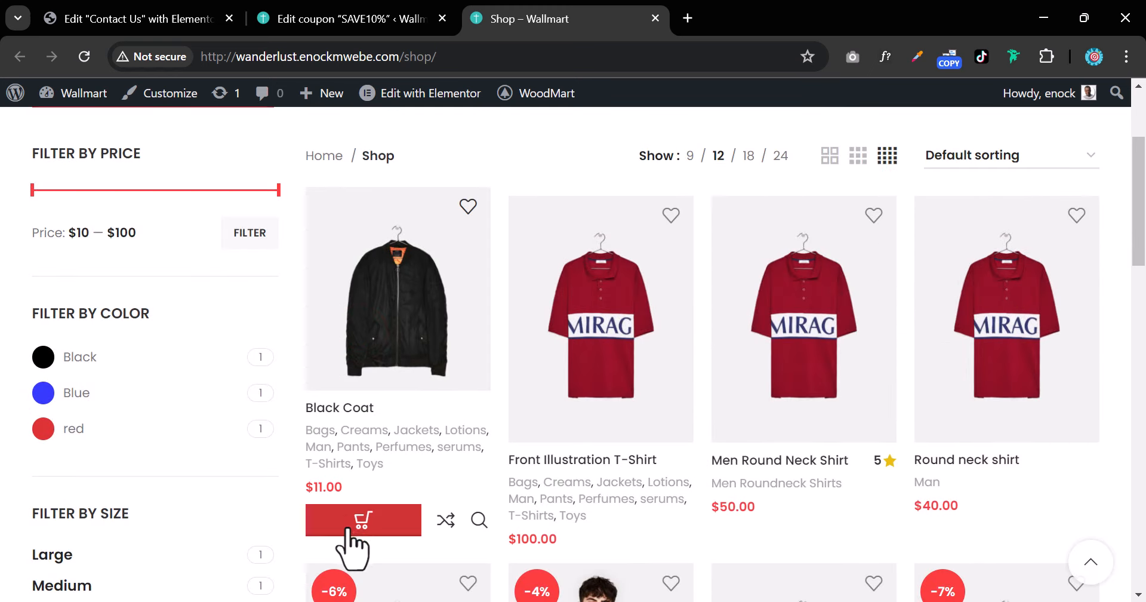
left_click(352, 528)
scroll(875, 435, "up", 3)
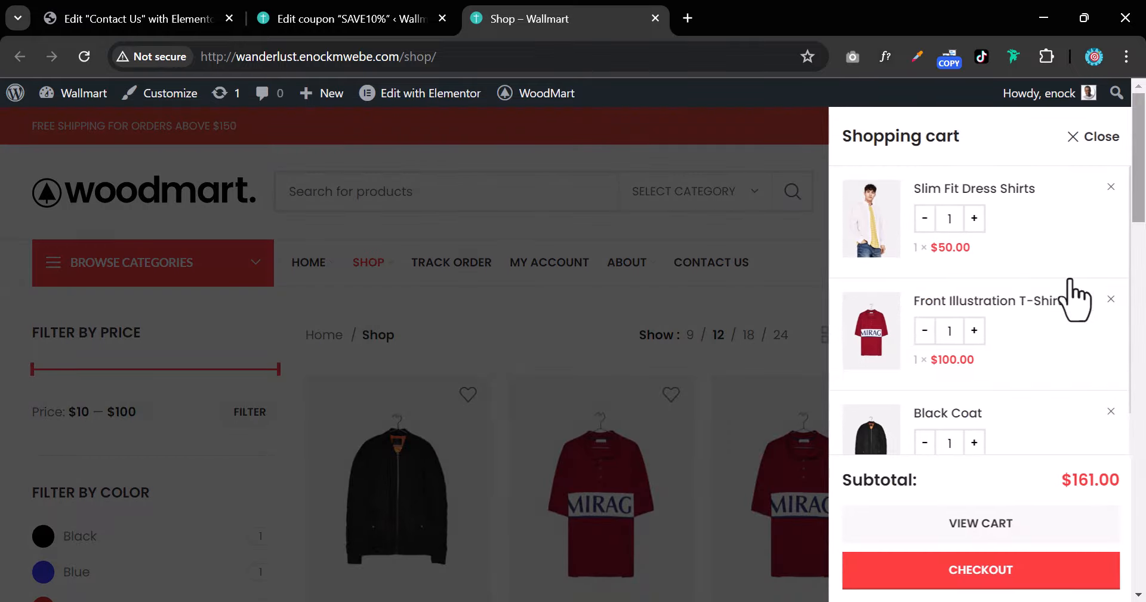
Set the cart quantities to 4 Black Coats and 2 Front Illustration T-Shirts, and proceed to checkout.
left_click(973, 445)
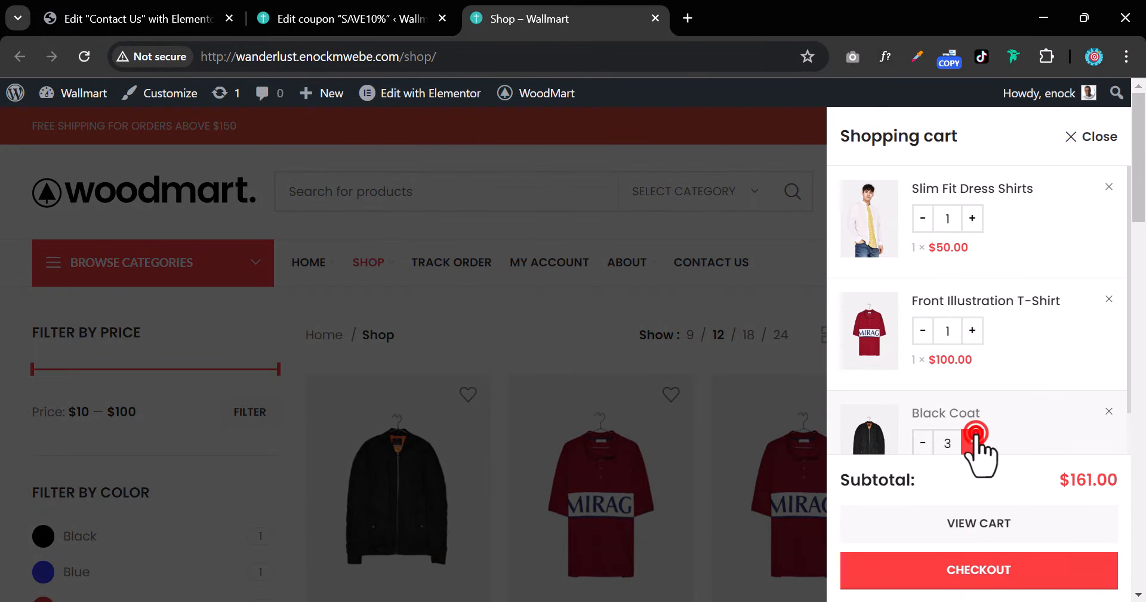
left_click(974, 445)
left_click(973, 445)
left_click(973, 330)
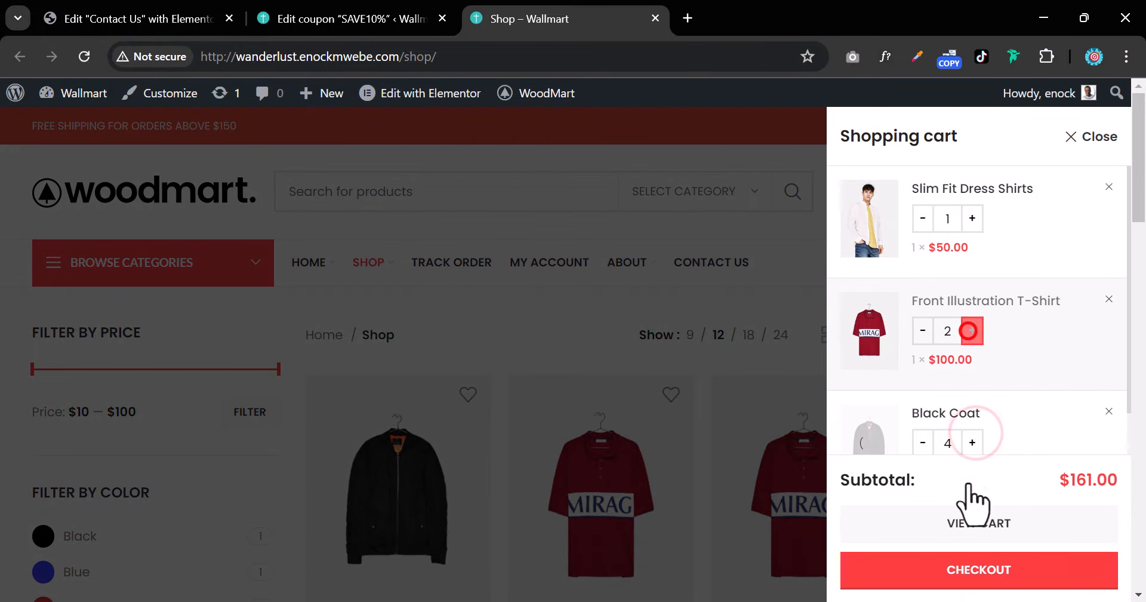
left_click(954, 568)
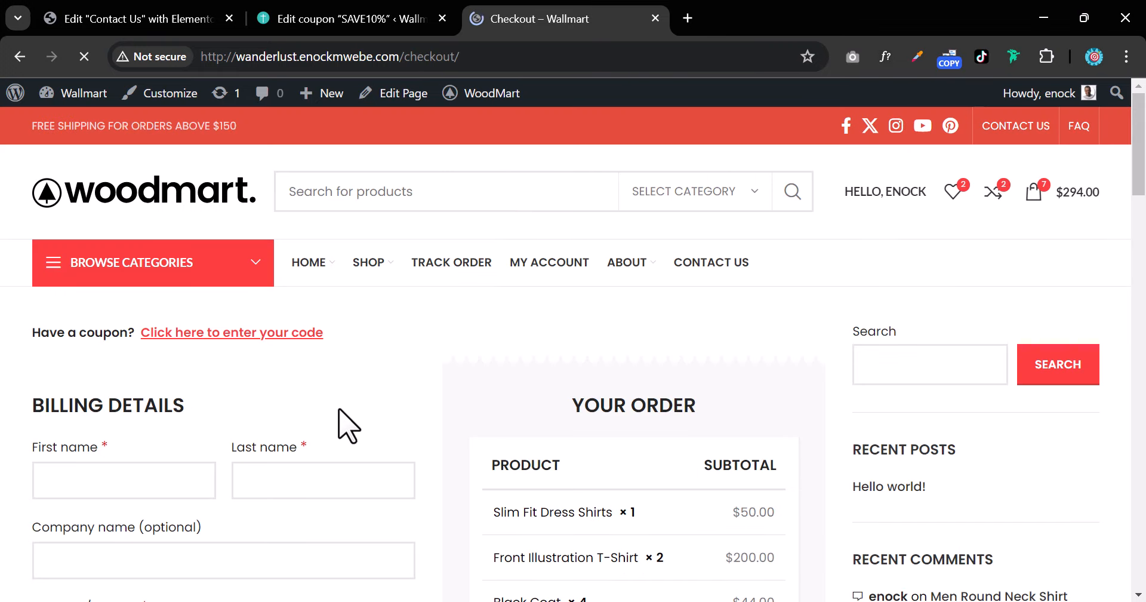
Apply the coupon code SAVE10% at checkout and check the discount in the order summary.
scroll(377, 399, "down", 2)
scroll(348, 400, "up", 2)
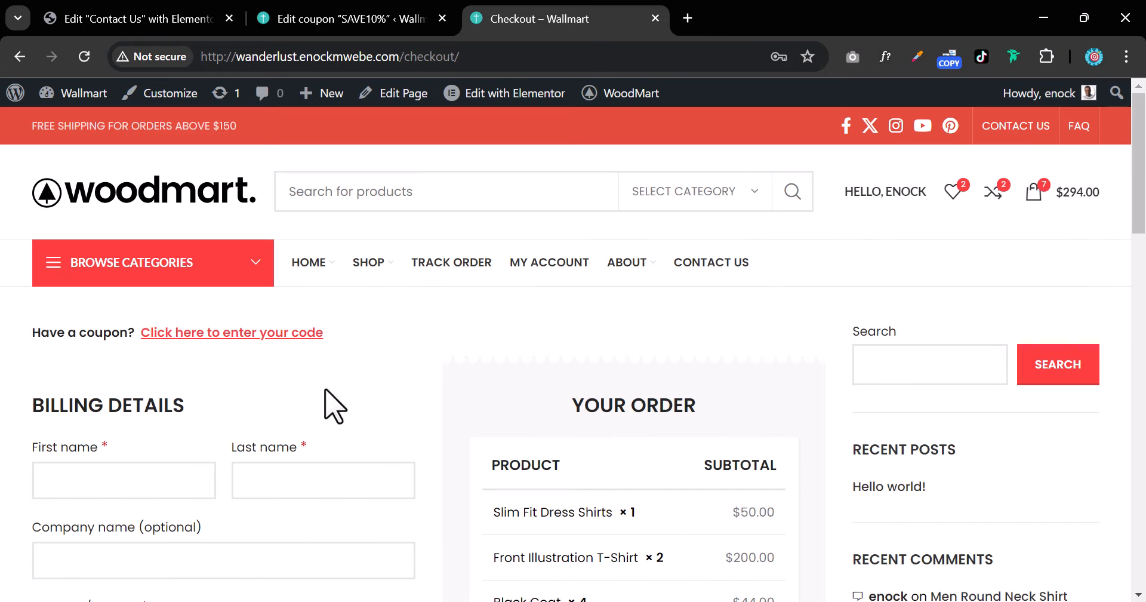
left_click(244, 338)
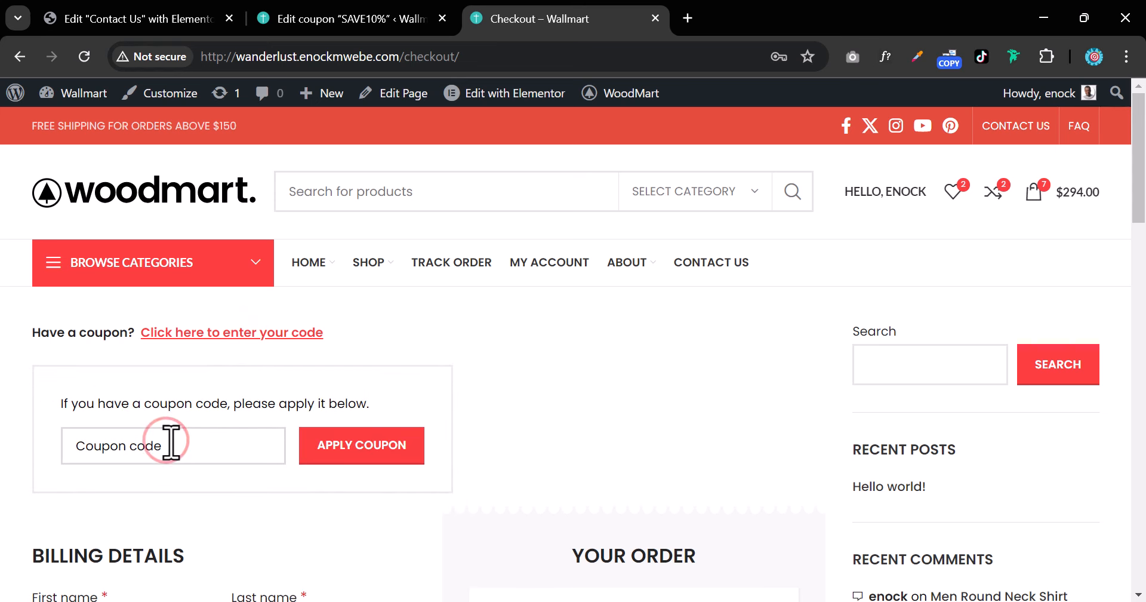
type("SAVE10%")
left_click(382, 454)
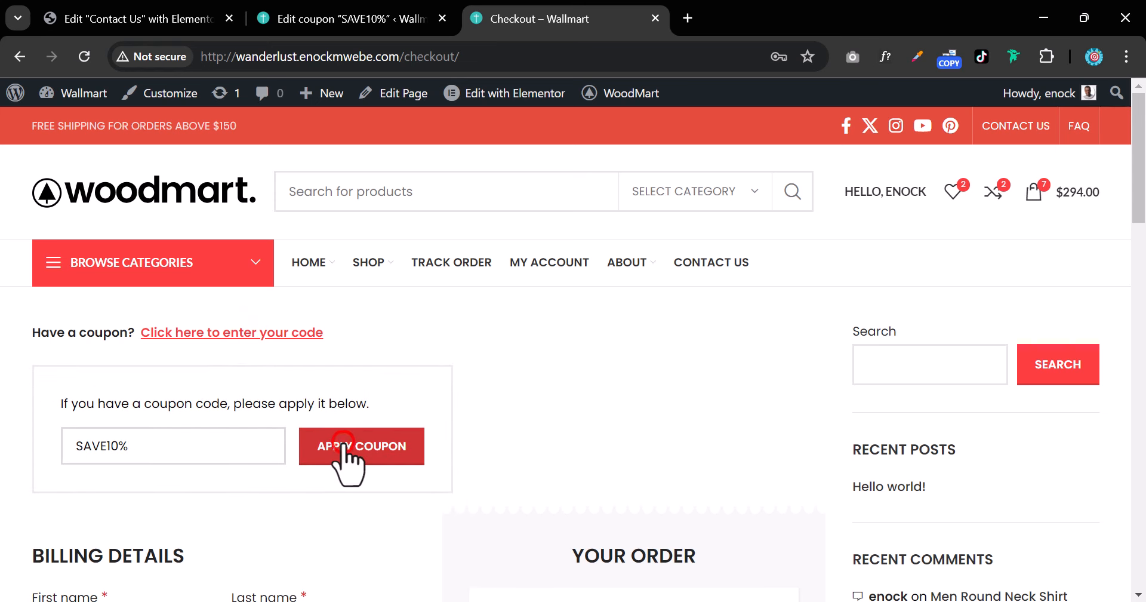
scroll(630, 421, "down", 4)
scroll(740, 459, "down", 7)
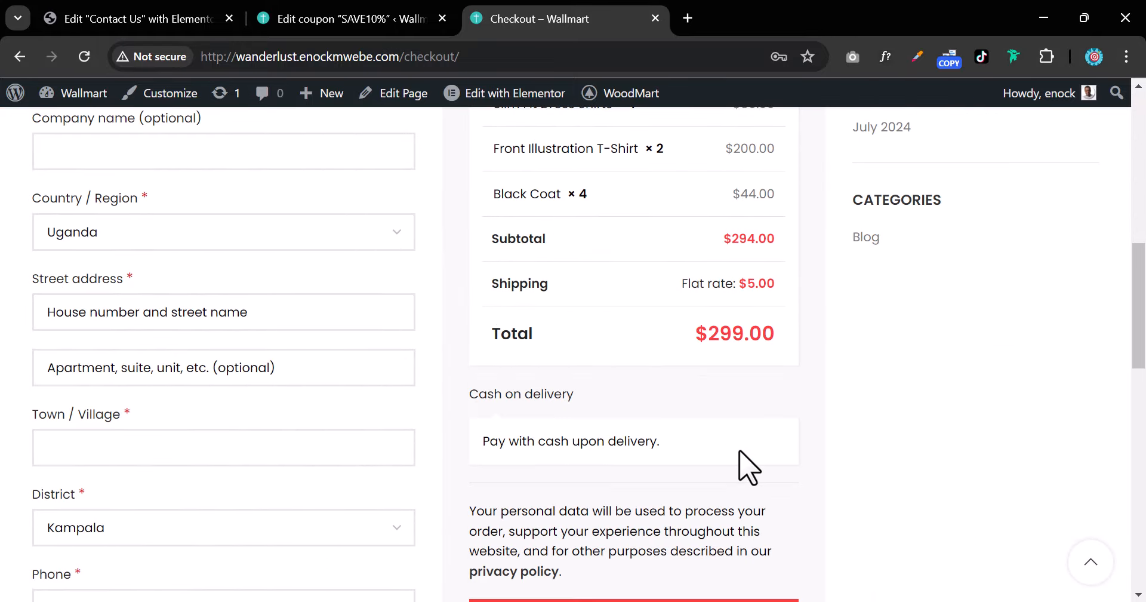
scroll(766, 403, "up", 2)
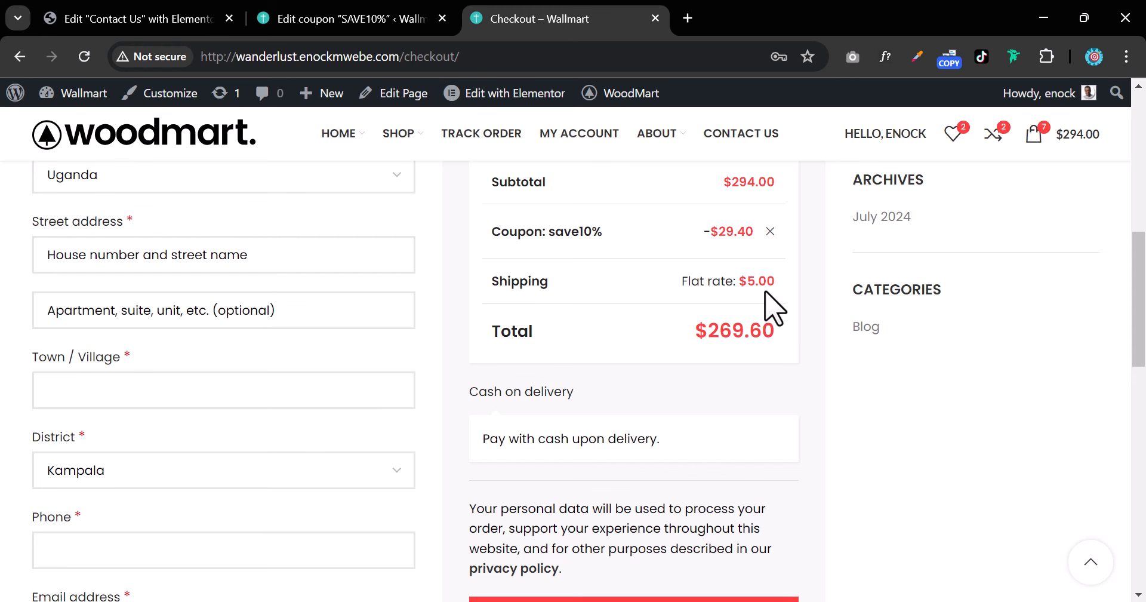
scroll(266, 348, "up", 3)
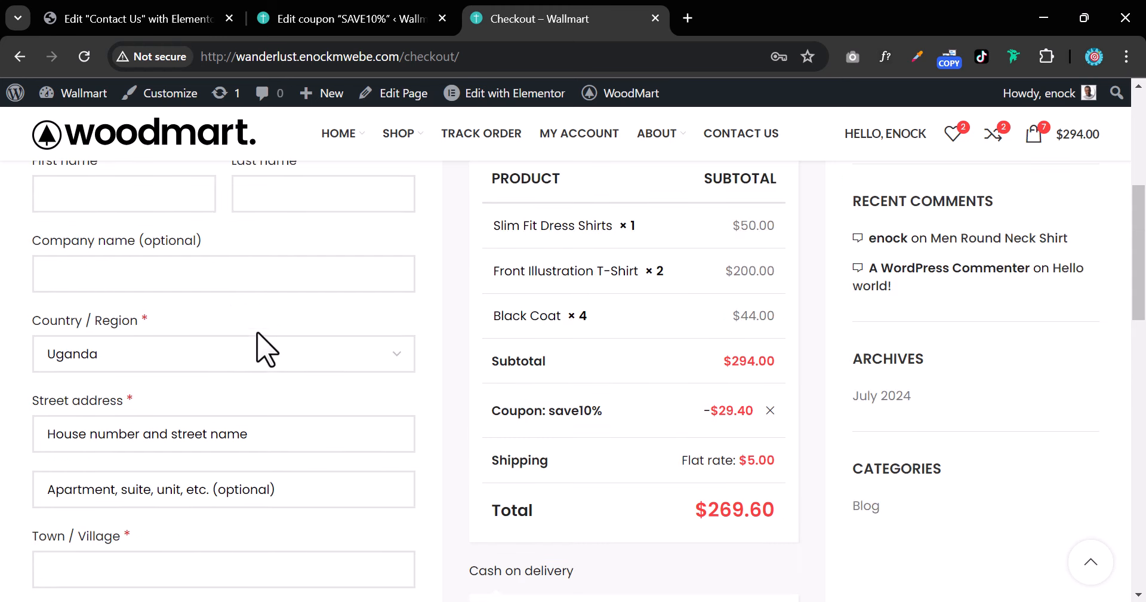
Fill in the billing details with a saved name, address and contact entry, and place the cash-on-delivery order.
scroll(108, 337, "up", 3)
left_click(109, 365)
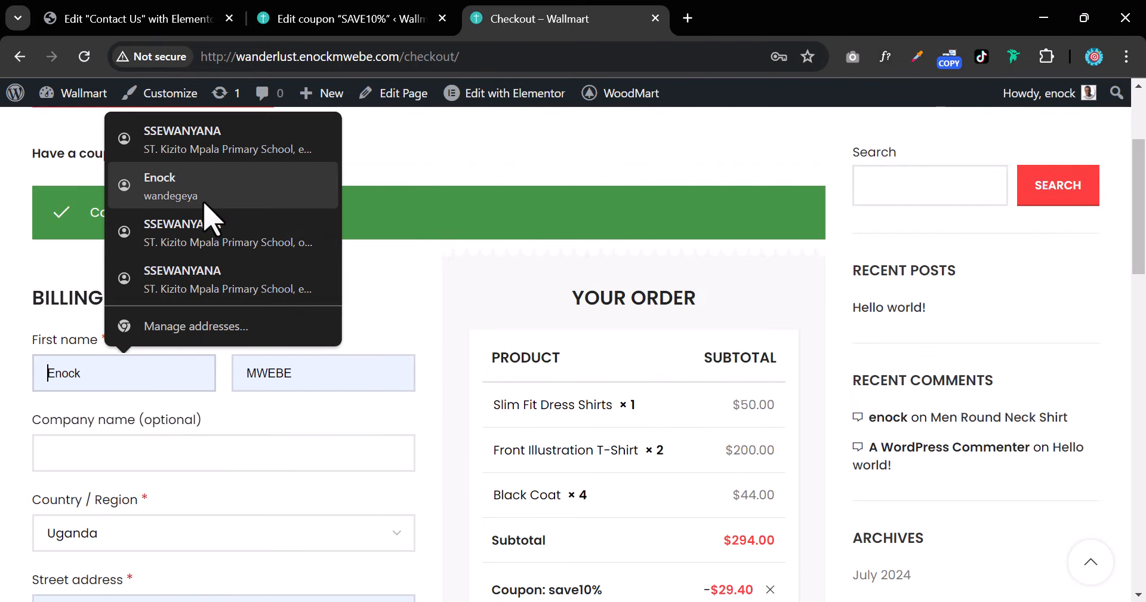
left_click(207, 230)
scroll(232, 396, "down", 4)
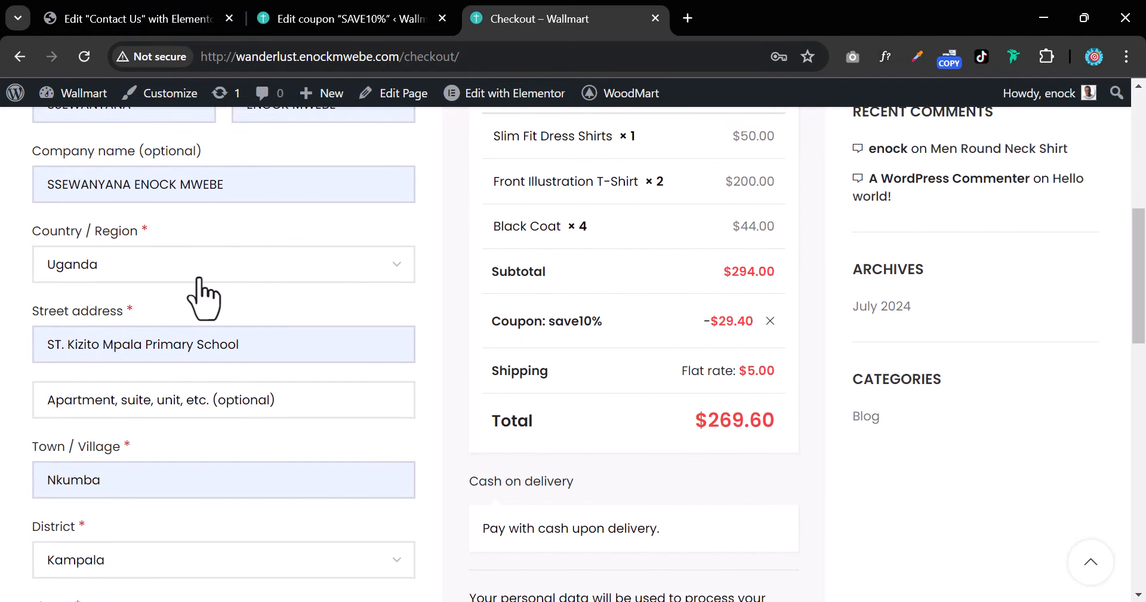
scroll(203, 299, "down", 1)
scroll(203, 299, "down", 3)
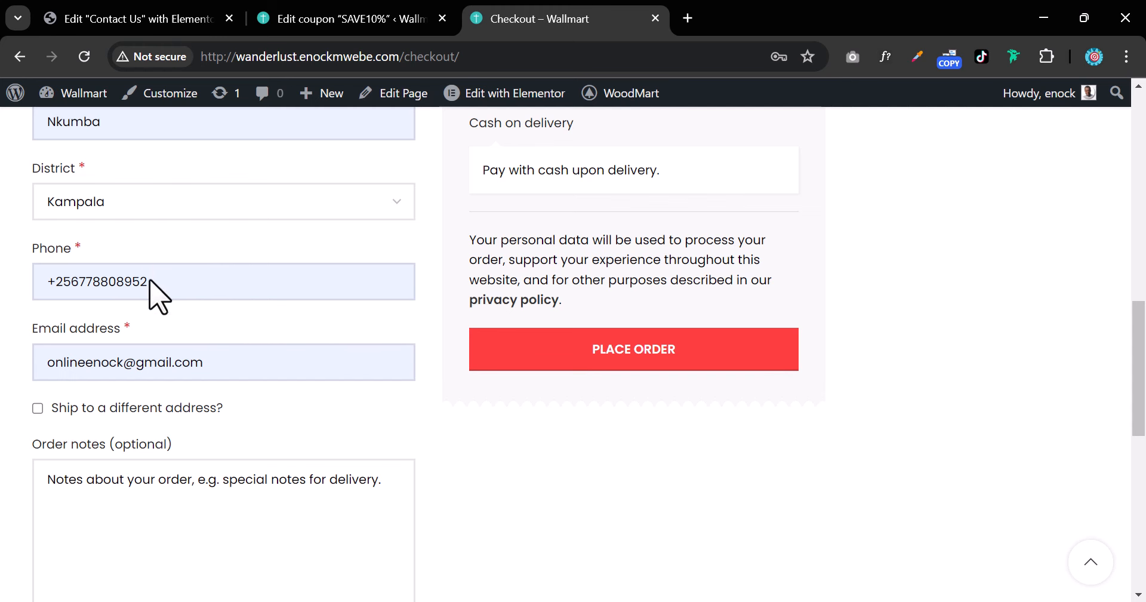
scroll(135, 385, "down", 2)
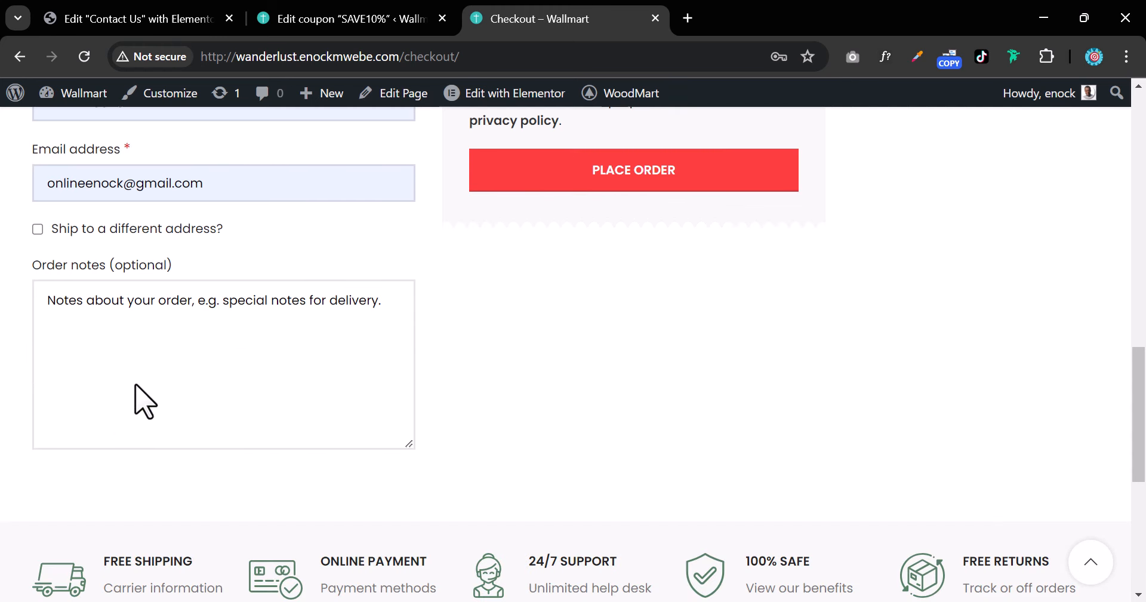
left_click(562, 177)
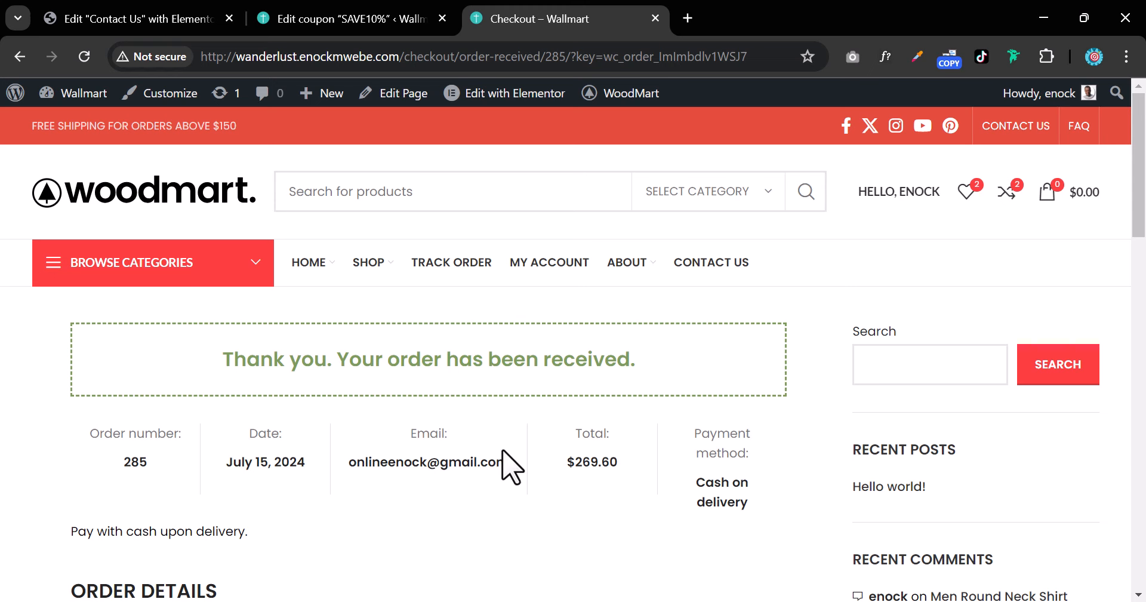
Check the order details on the confirmation page, and open the new order from the WooCommerce orders list in the store admin.
scroll(746, 486, "down", 10)
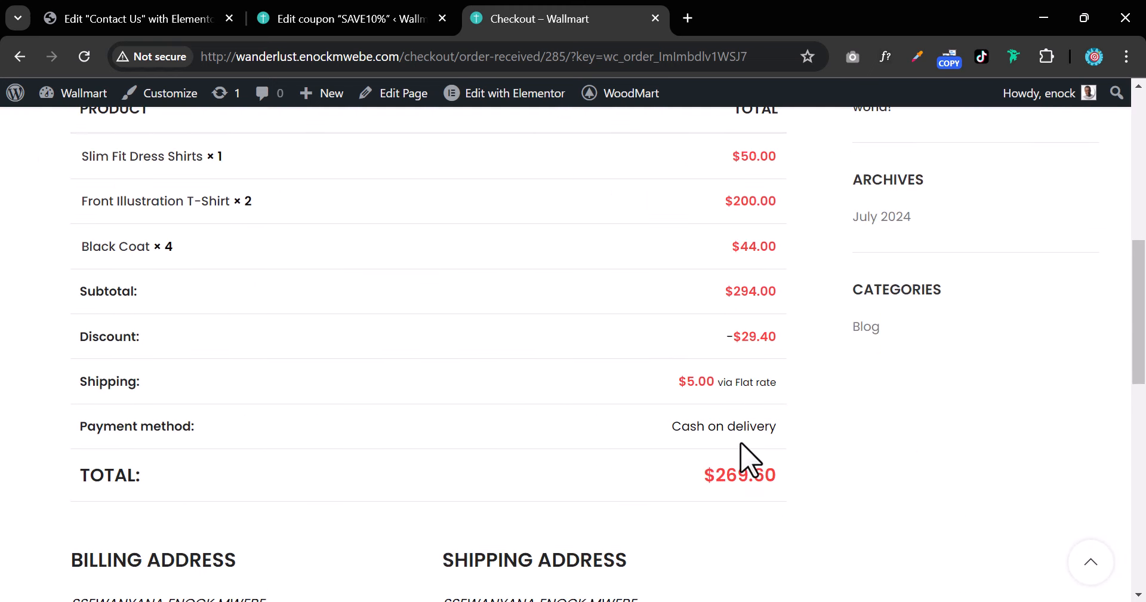
scroll(743, 460, "up", 8)
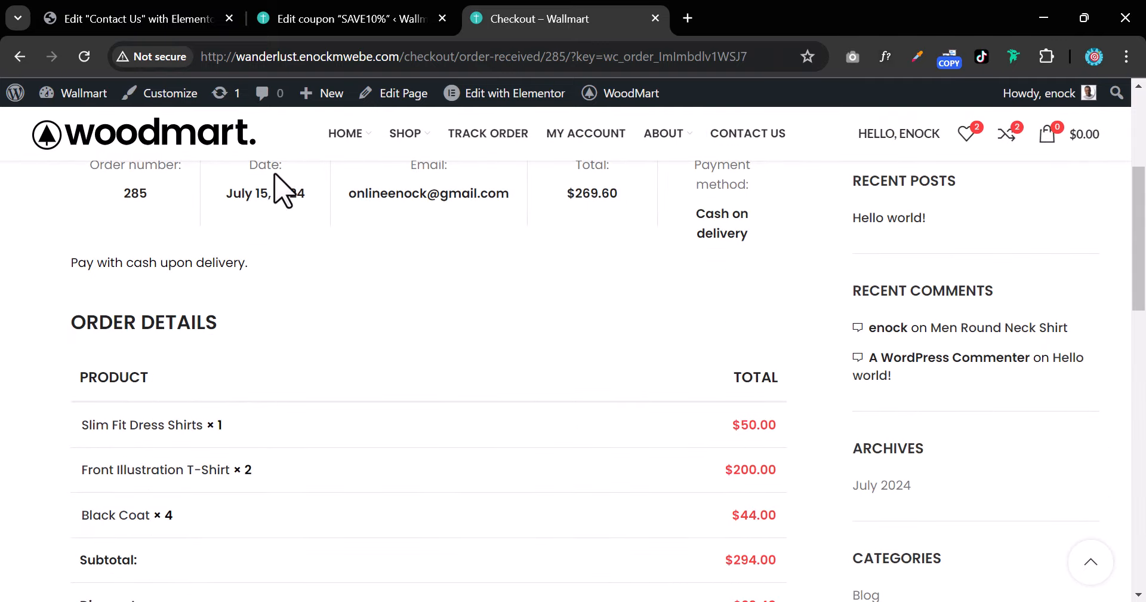
left_click(162, 24)
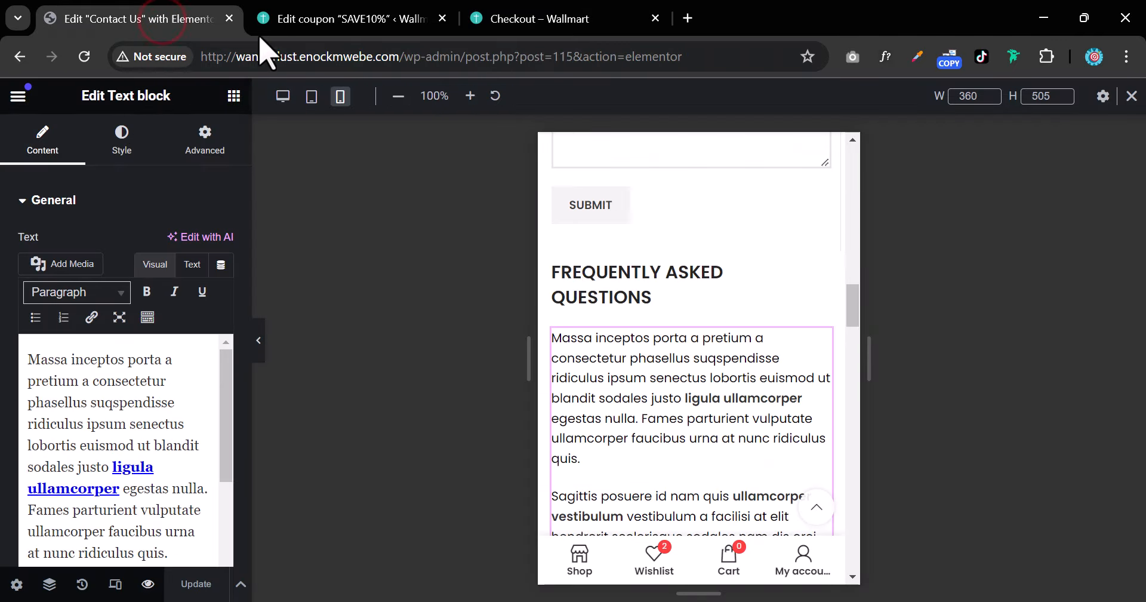
left_click(292, 24)
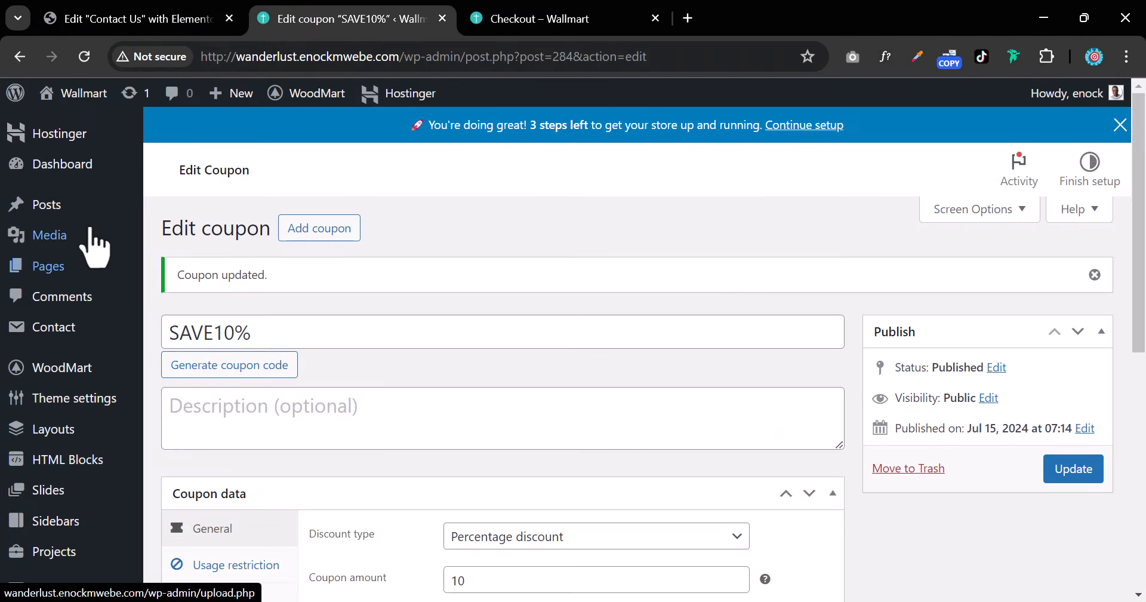
scroll(81, 311, "down", 7)
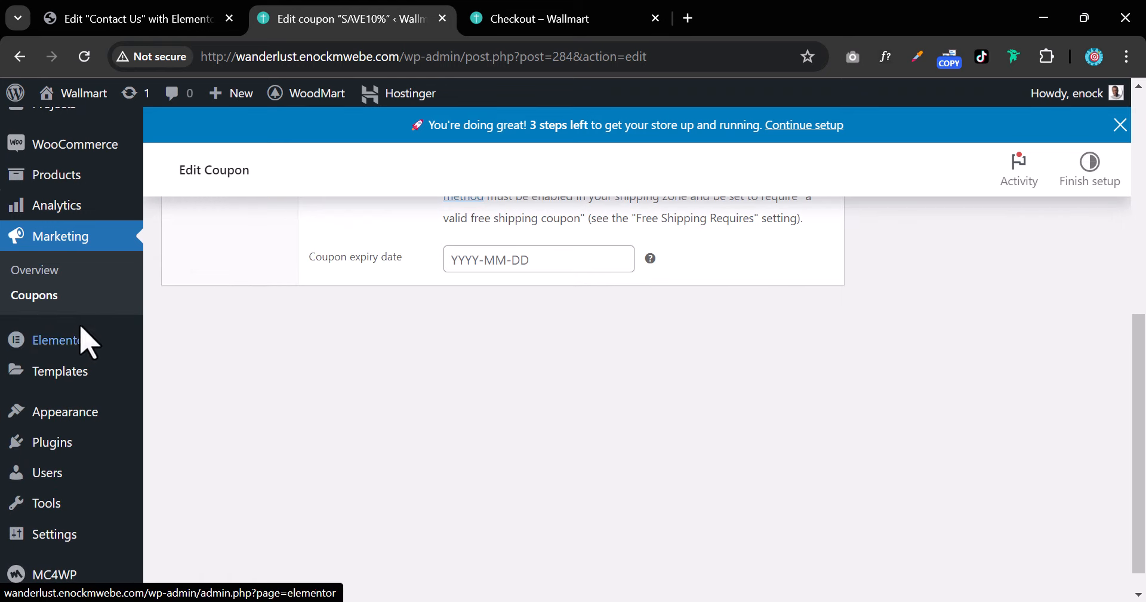
left_click(79, 56)
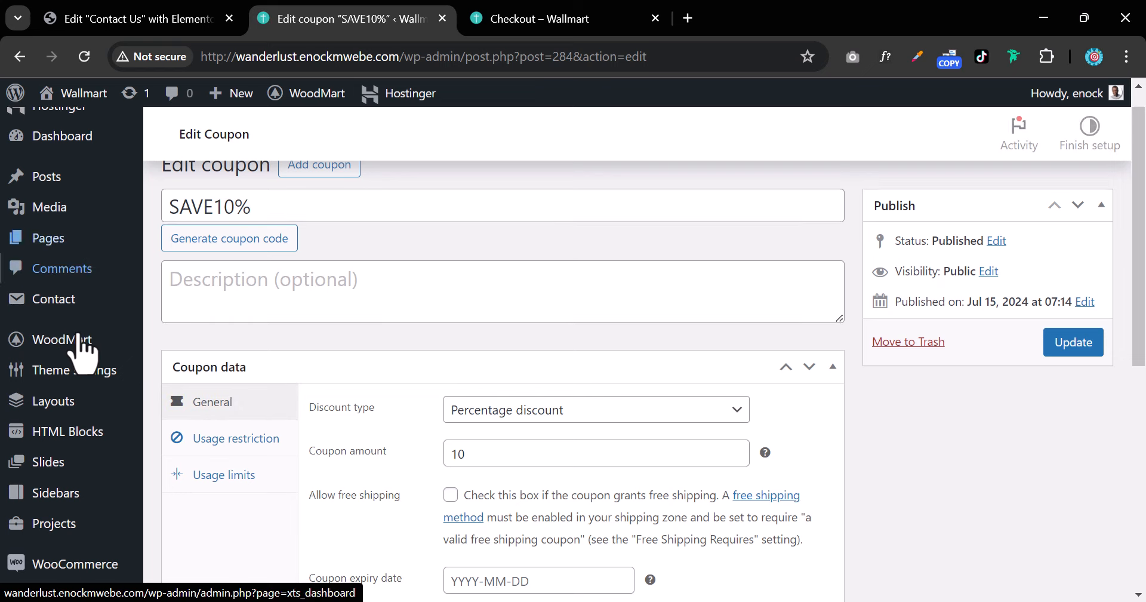
scroll(90, 412, "down", 4)
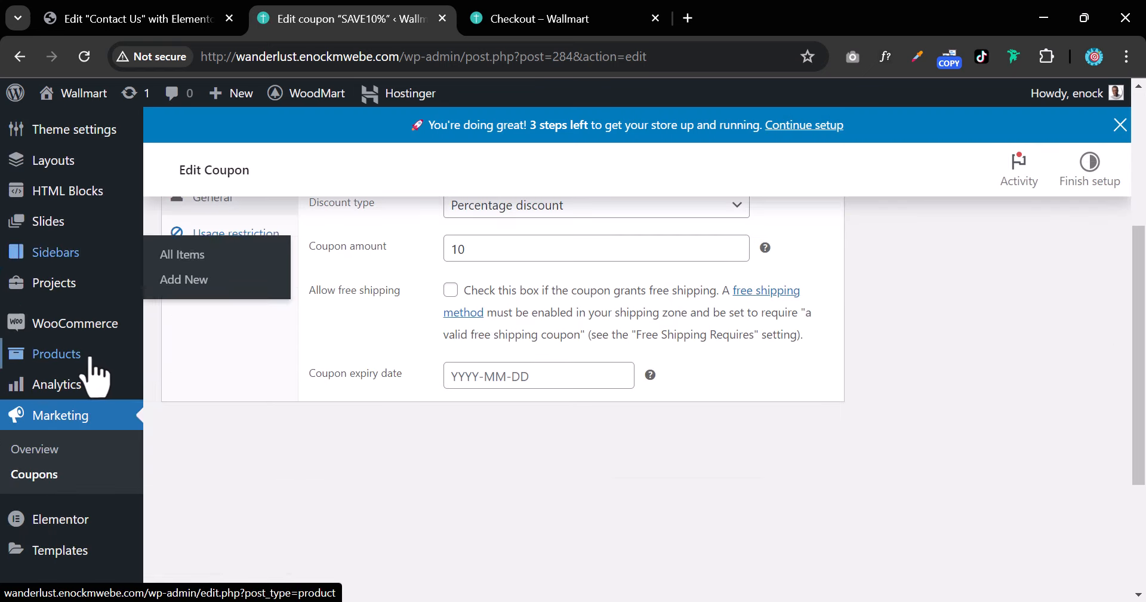
mouse_move(96, 334)
left_click(189, 349)
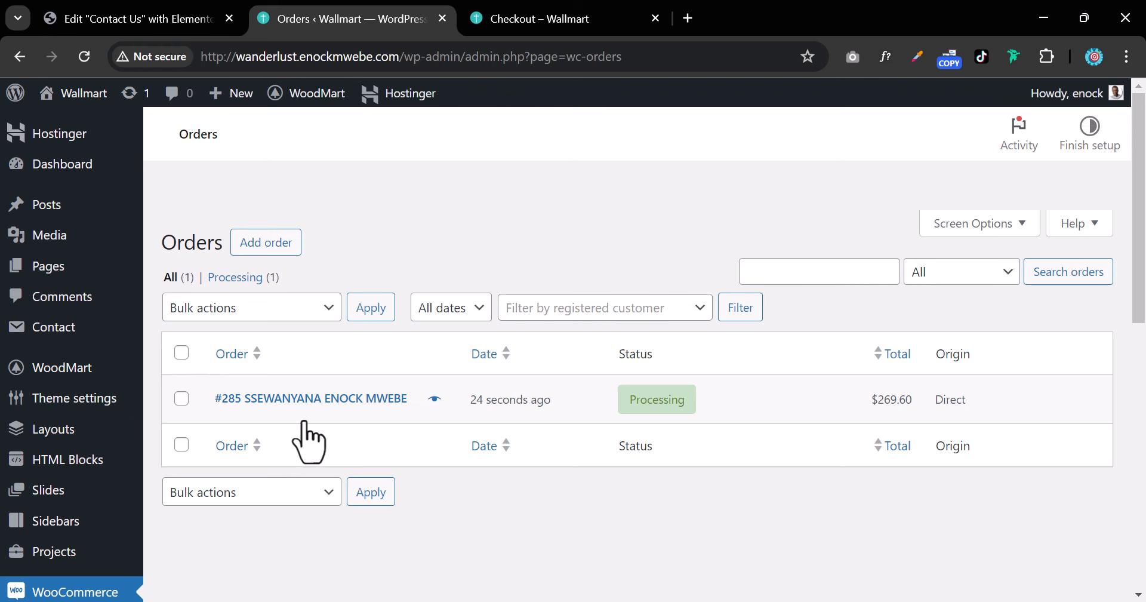
left_click(356, 398)
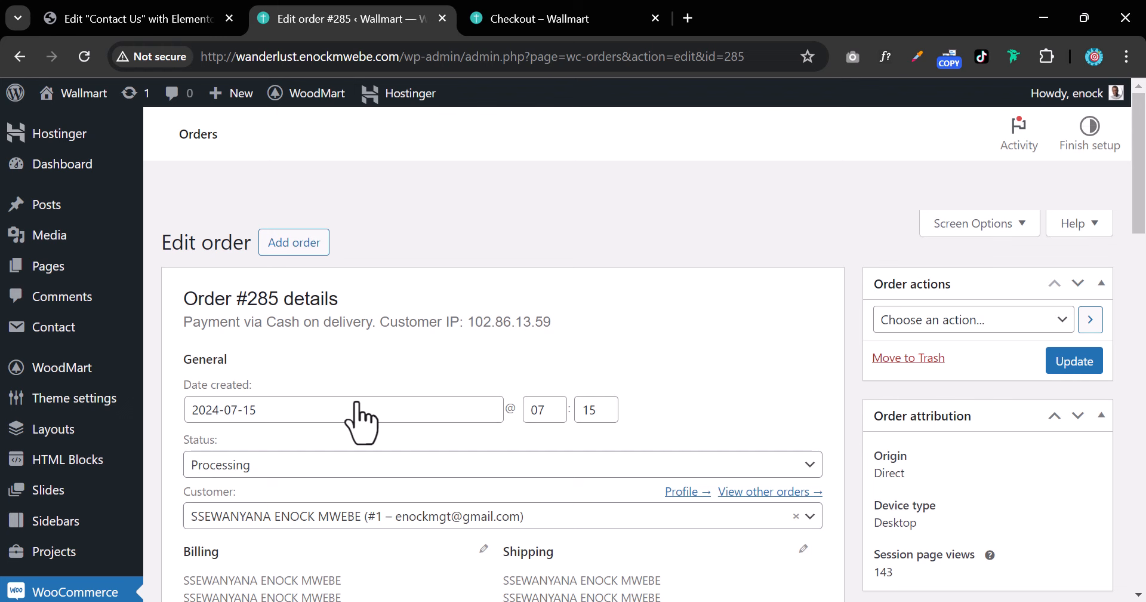
Set the order's status to Completed and update the order.
left_click(286, 461)
left_click(269, 396)
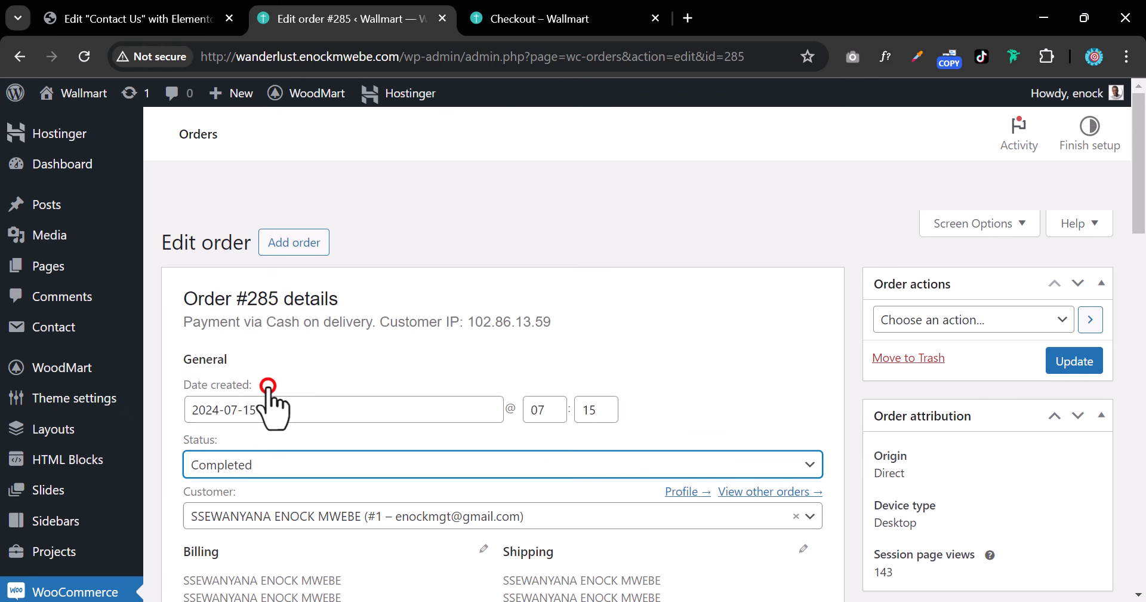
scroll(280, 406, "down", 7)
scroll(293, 442, "up", 2)
scroll(293, 442, "up", 5)
left_click(1075, 362)
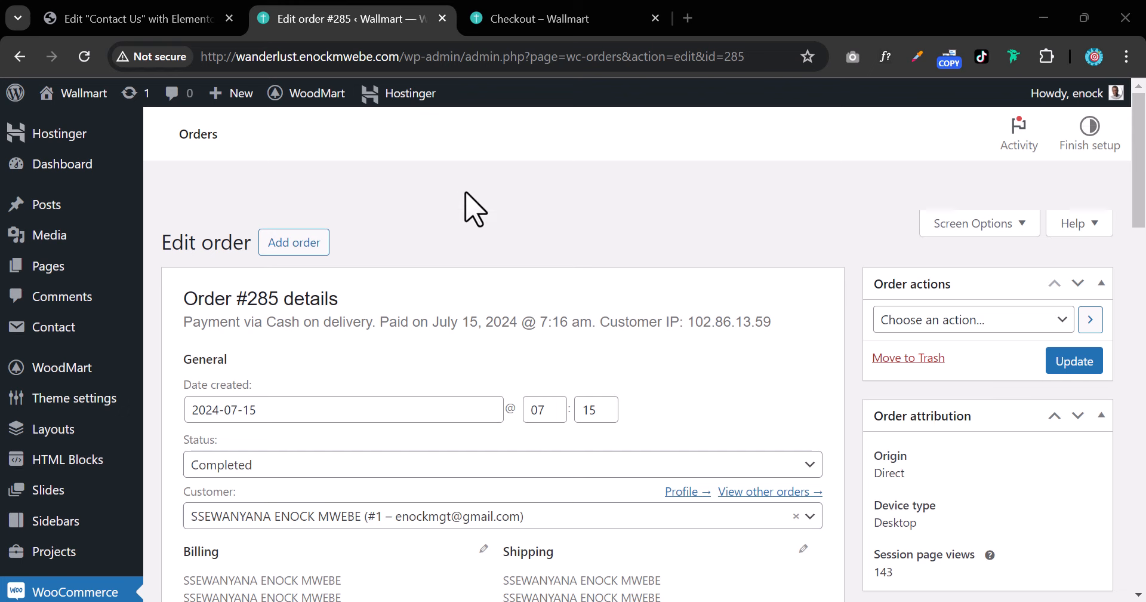
Examine the completed order's billing and shipping details, purchased items, coupon, totals and order notes.
scroll(528, 346, "down", 12)
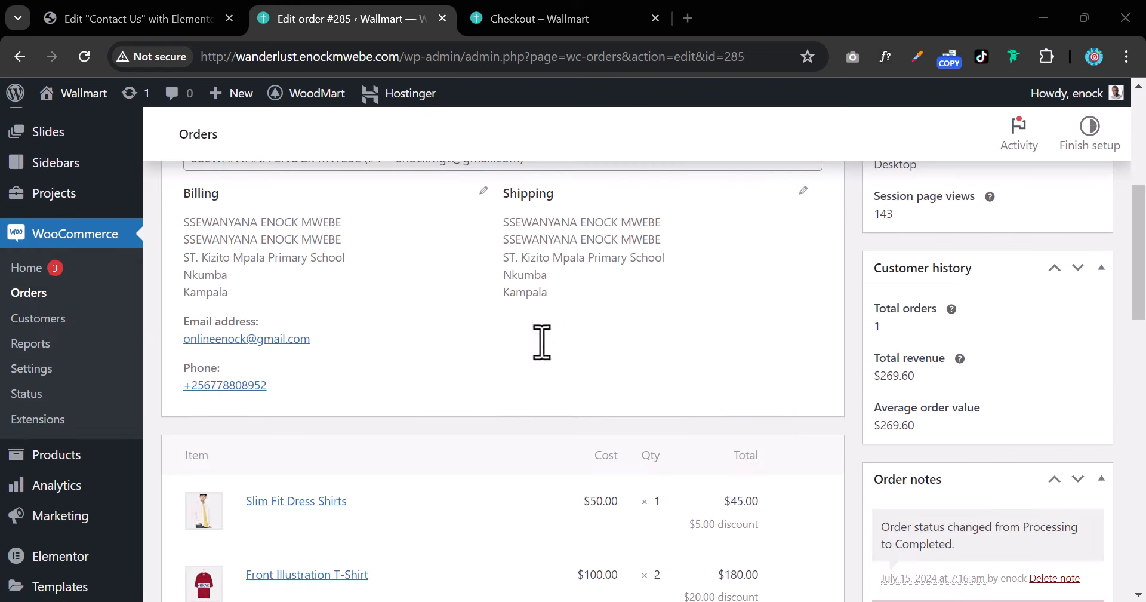
scroll(540, 361, "up", 2)
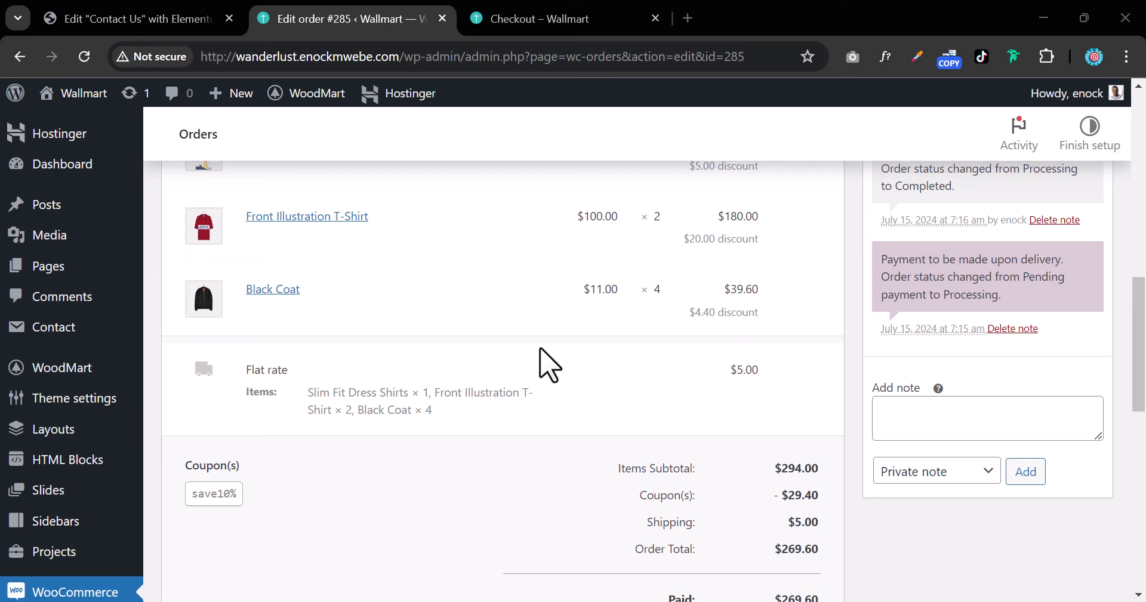
scroll(548, 365, "up", 10)
scroll(548, 361, "down", 9)
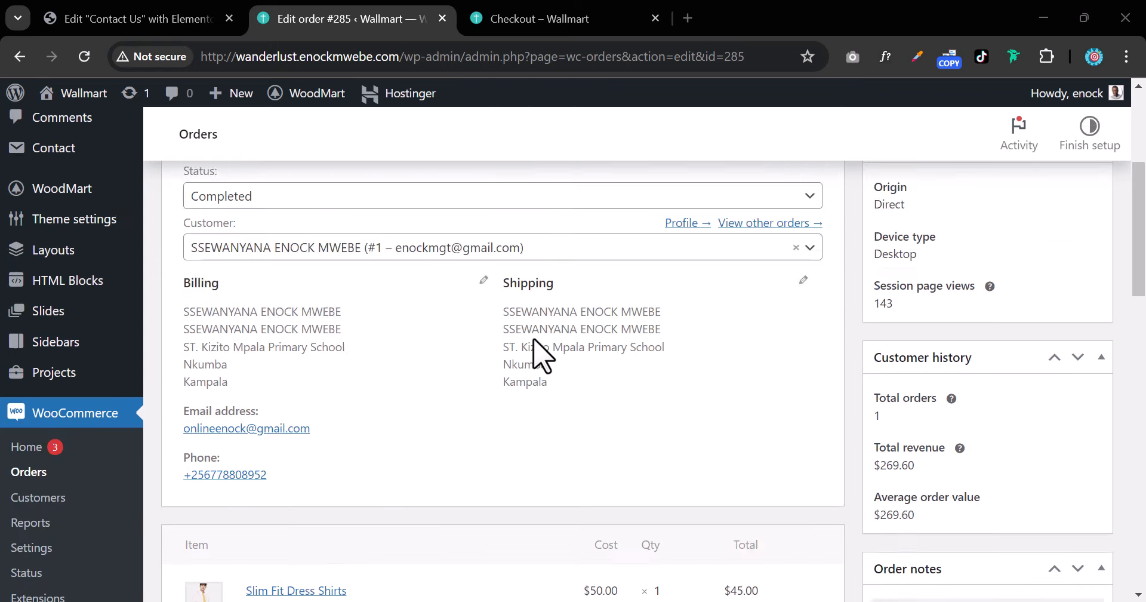
scroll(366, 300, "up", 3)
scroll(366, 299, "up", 3)
scroll(376, 375, "down", 17)
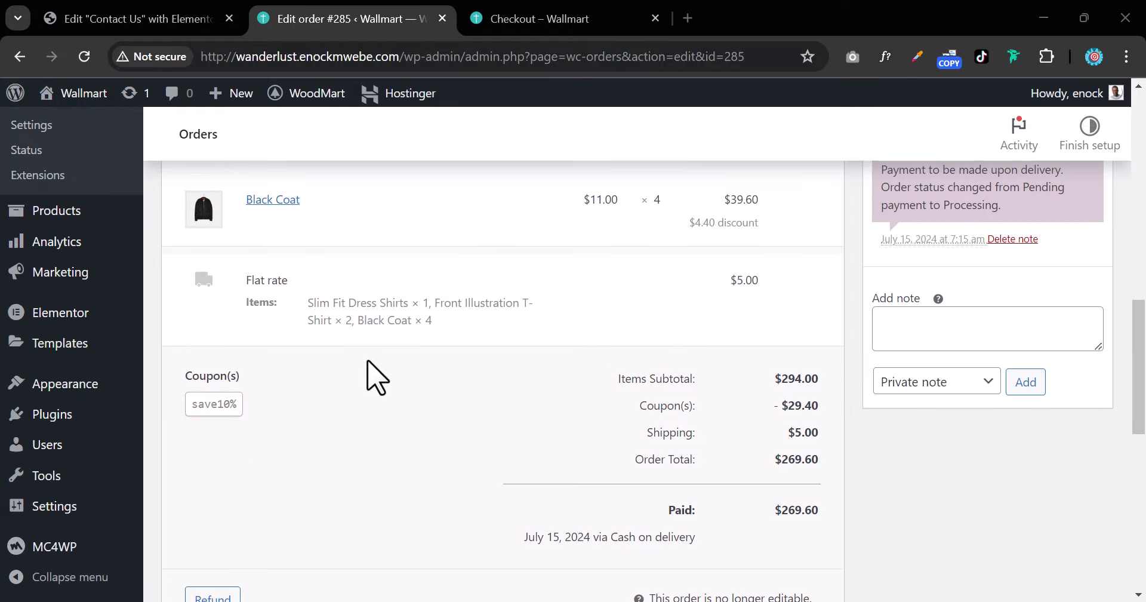
scroll(374, 367, "up", 11)
scroll(374, 372, "up", 2)
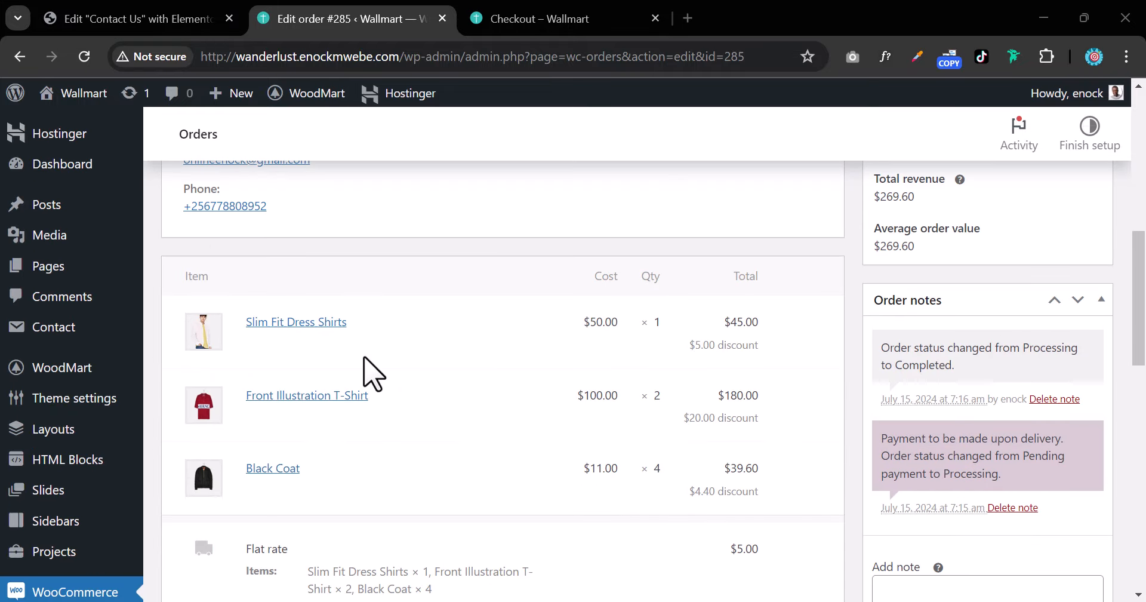
scroll(374, 374, "up", 2)
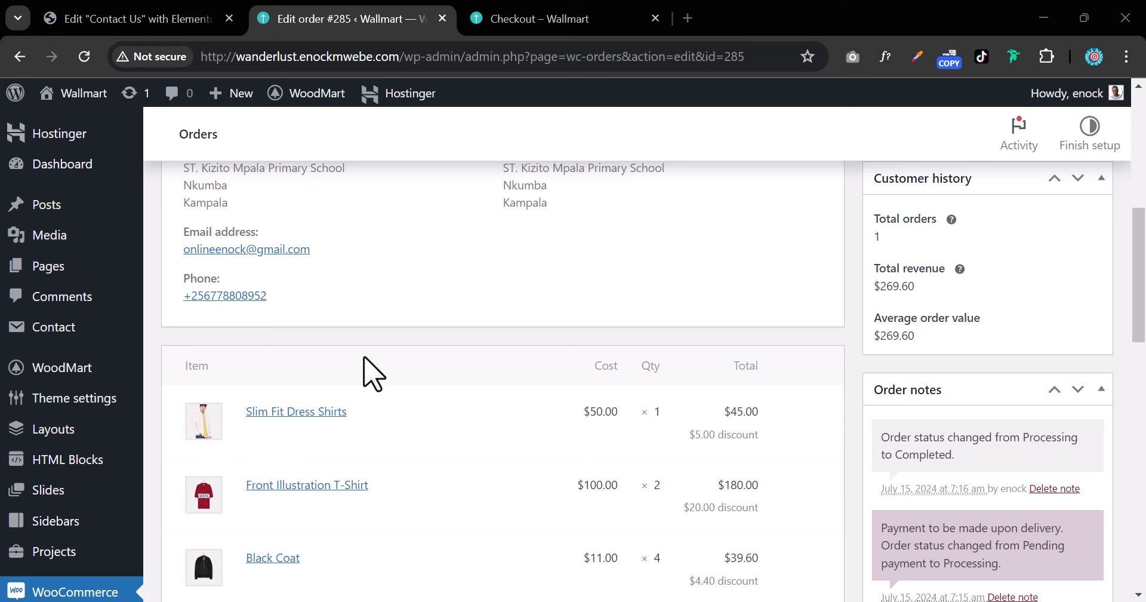
Open the WordPress page for adding a new plugin.
scroll(70, 344, "down", 5)
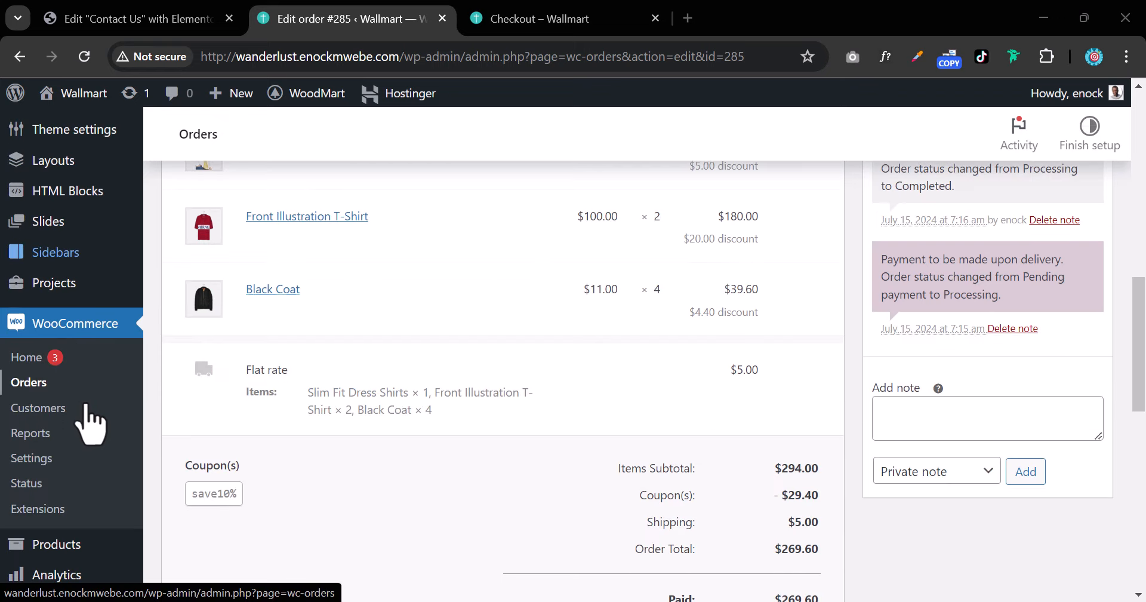
scroll(65, 477, "down", 5)
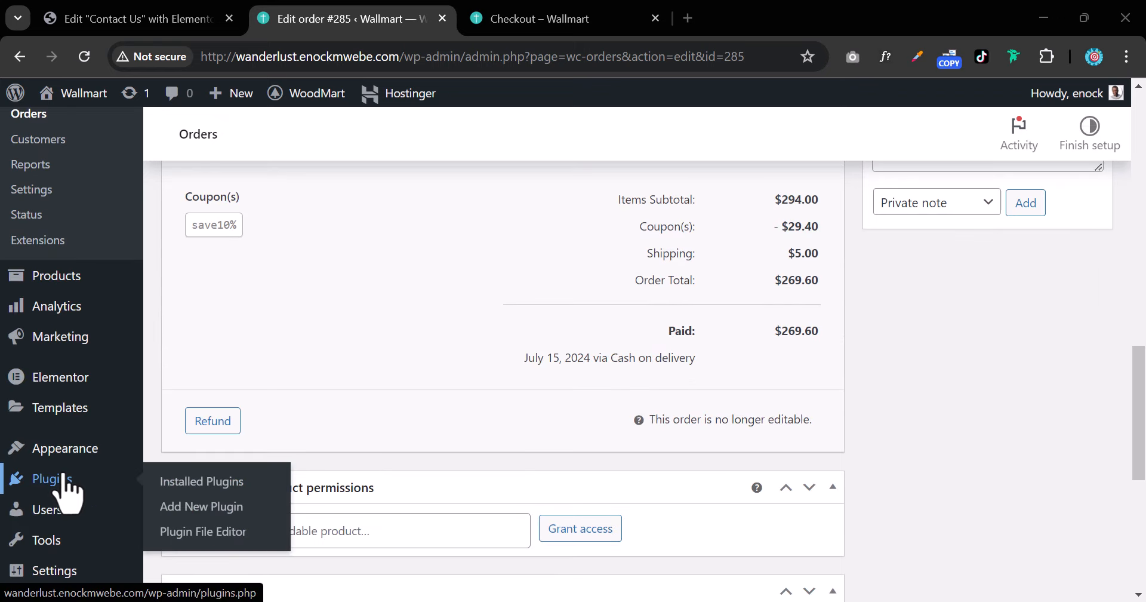
left_click(184, 514)
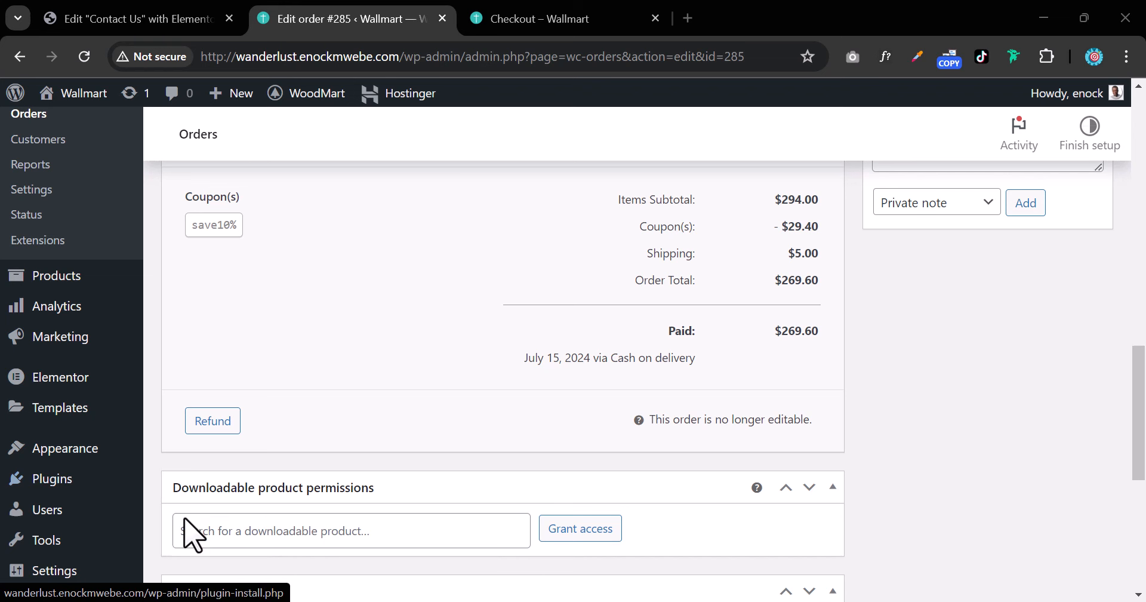